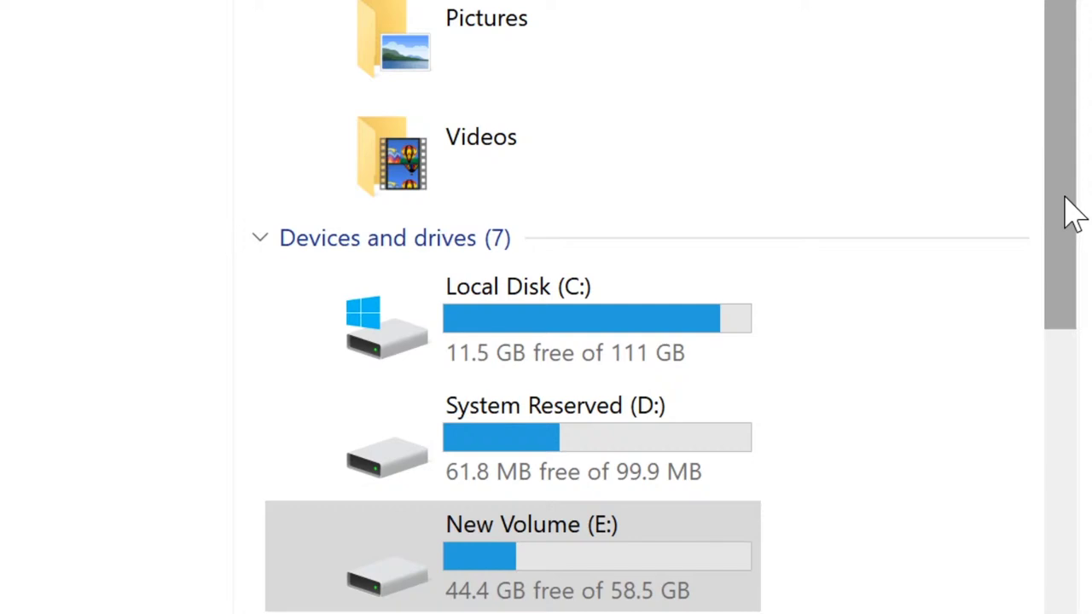
Step: Select the New Volume (E:) drive under Devices and drives in This PC
left_click(622, 577)
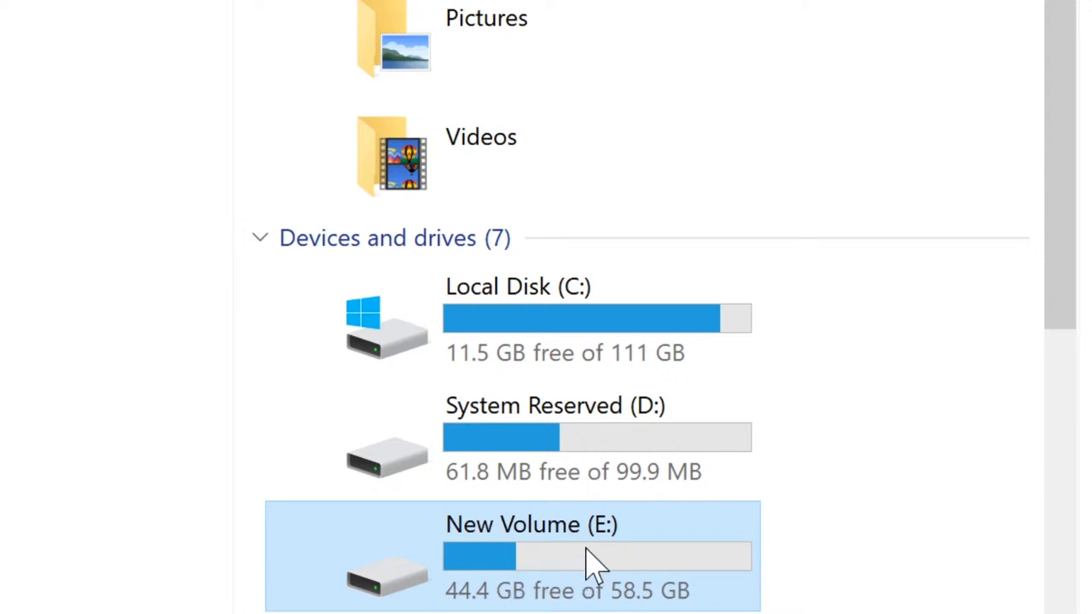
Step: Turn on Advanced Sharing for New Volume (E:) as share E, limited to 20 users
right_click(587, 551)
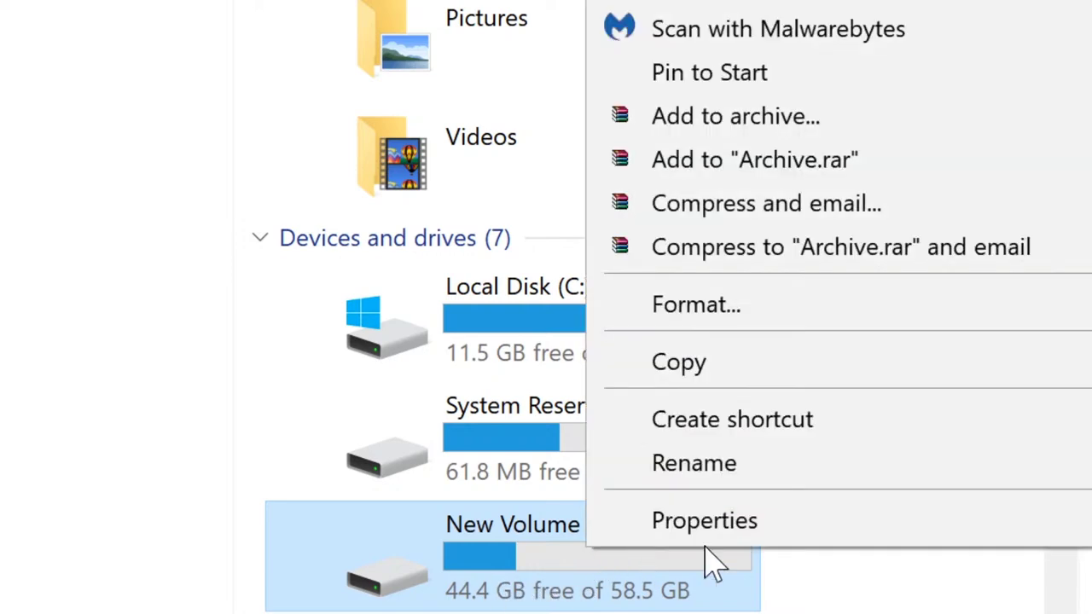
left_click(749, 531)
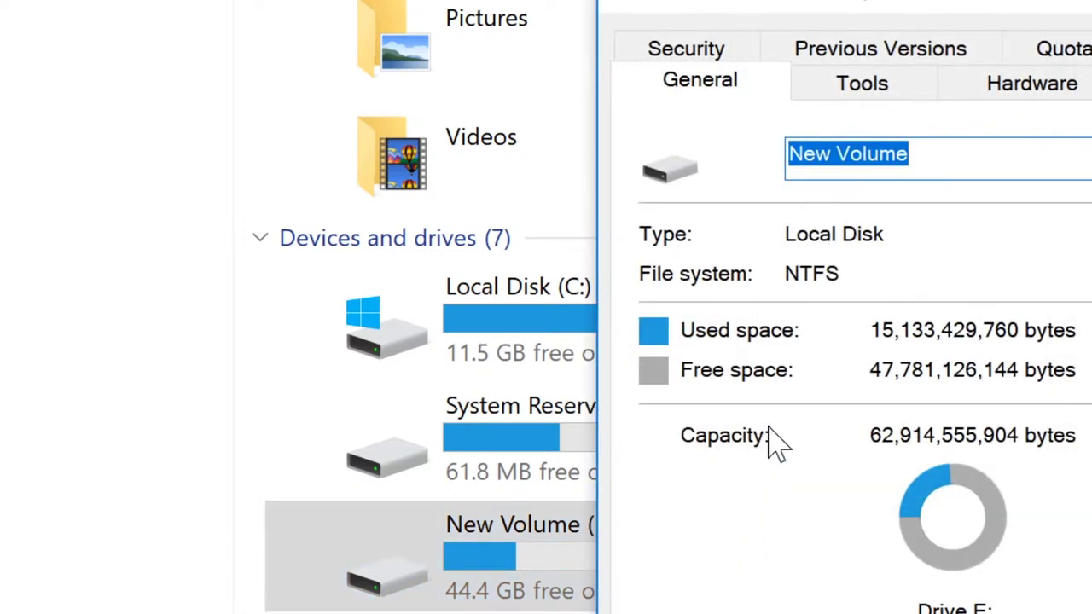
left_click_drag(949, 2, 439, 29)
left_click(719, 134)
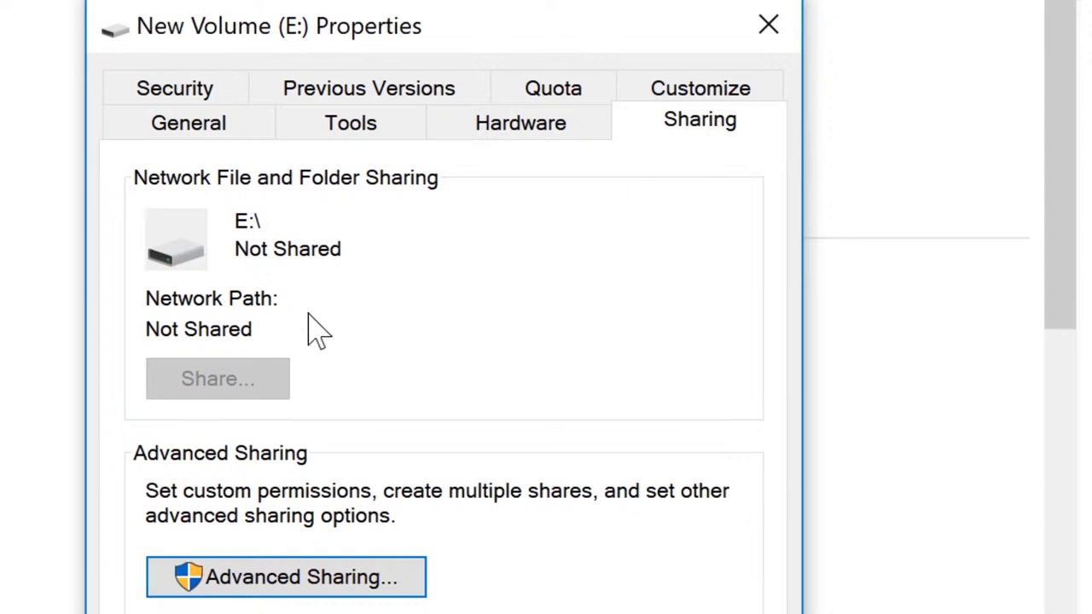
left_click(336, 581)
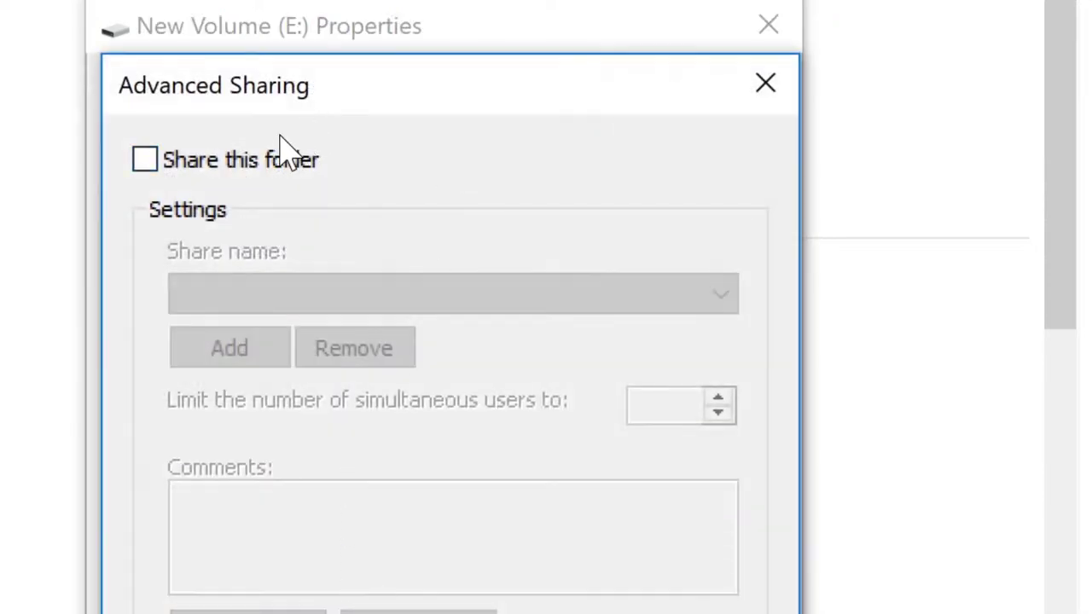
left_click(148, 164)
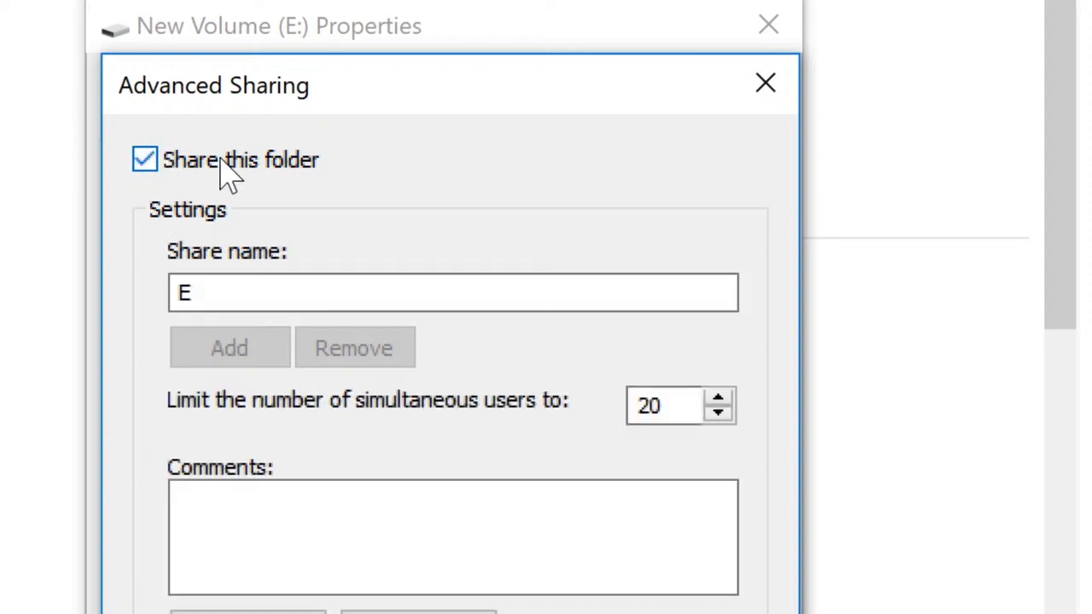
left_click_drag(534, 70, 578, 36)
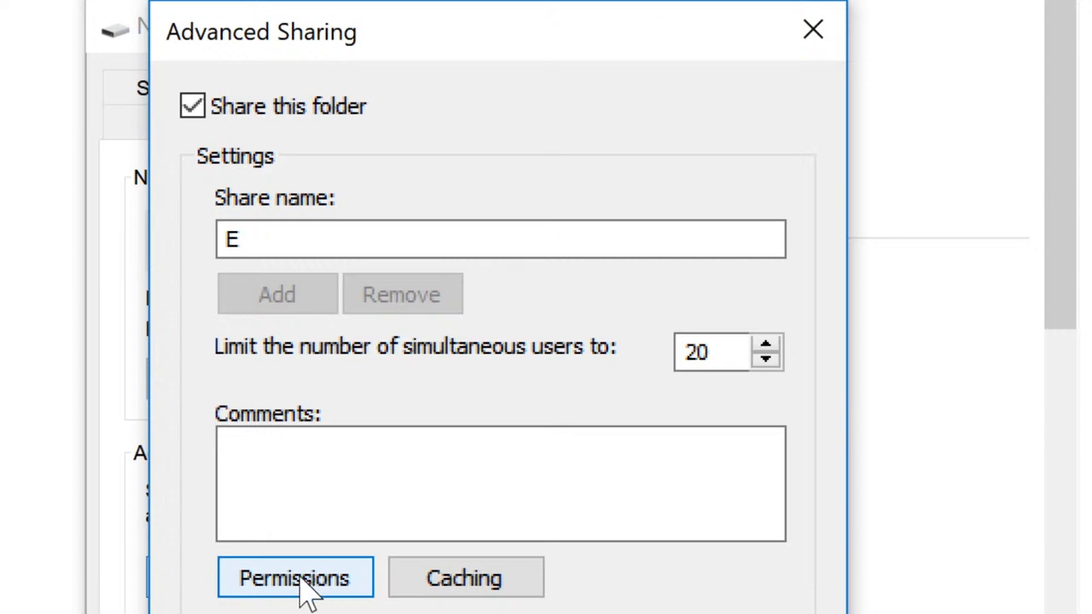
Step: Restrict Everyone to Read-only on share E and begin adding another user
left_click(301, 577)
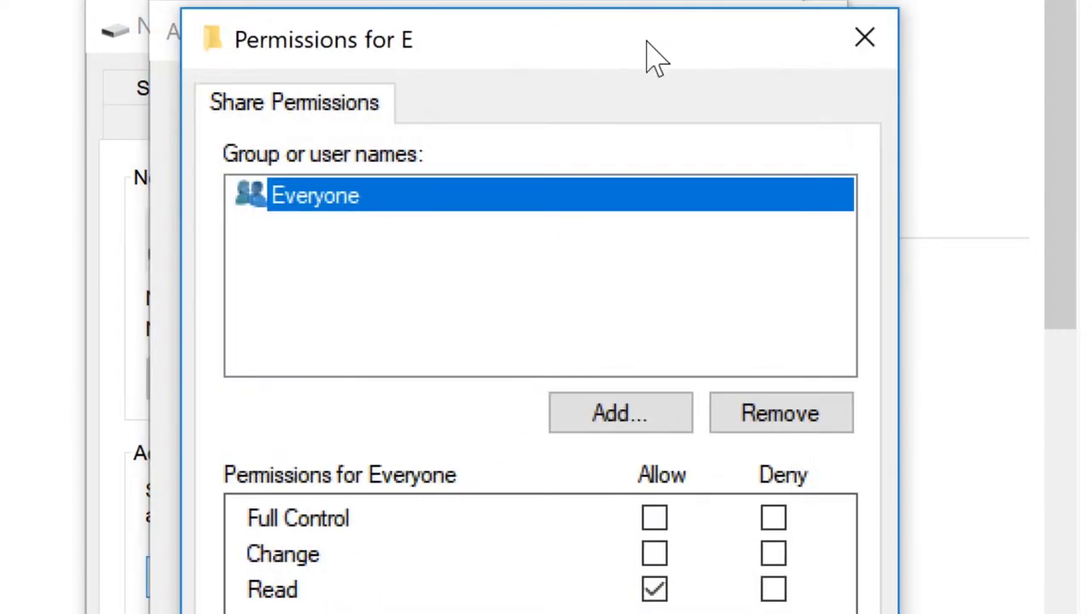
left_click_drag(646, 58, 645, 41)
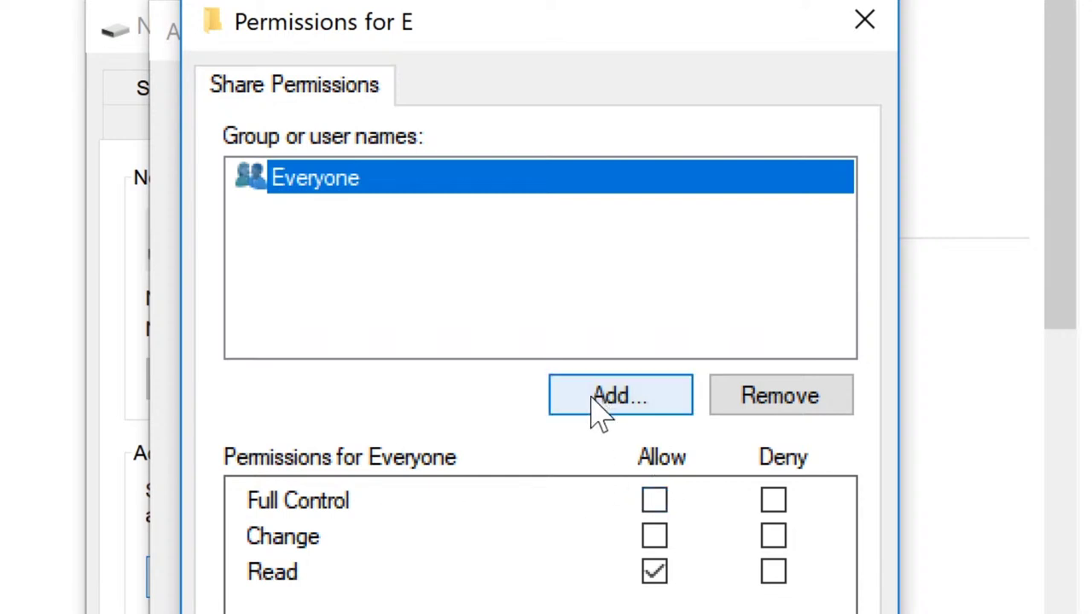
left_click(655, 503)
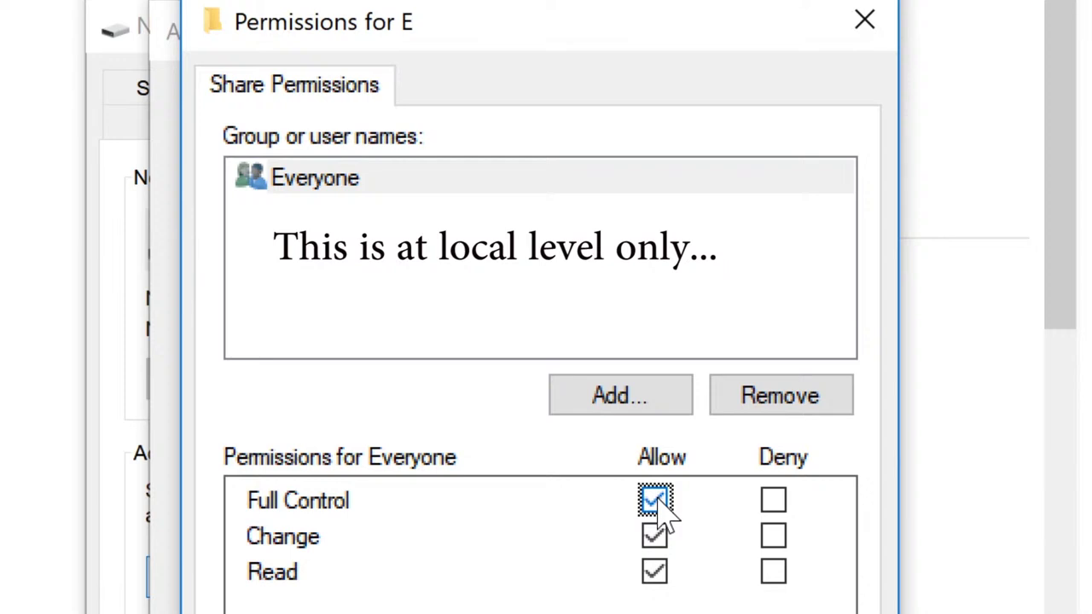
left_click(658, 502)
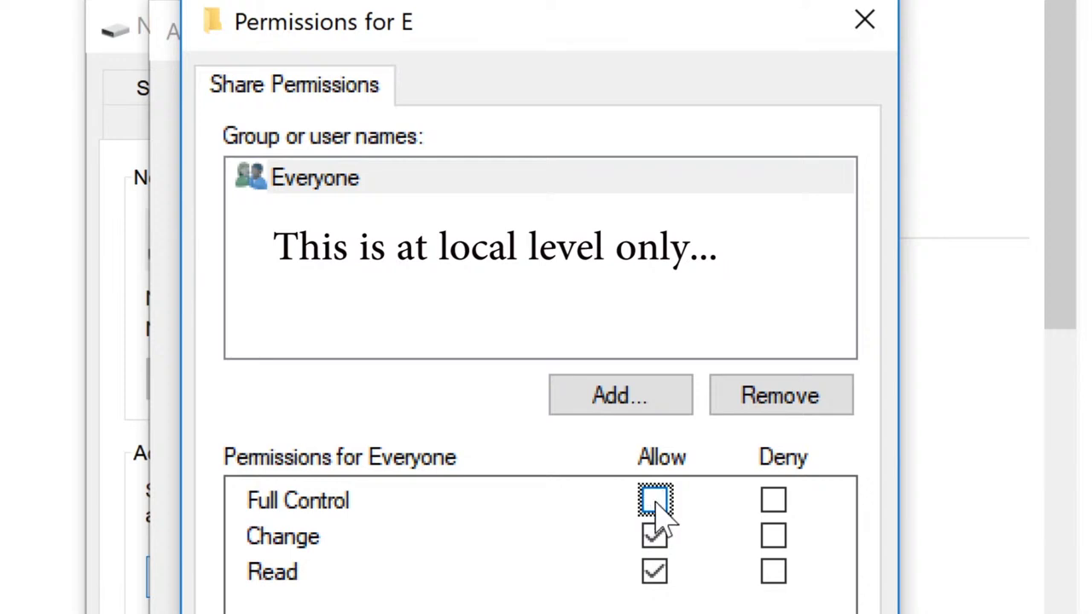
left_click(661, 537)
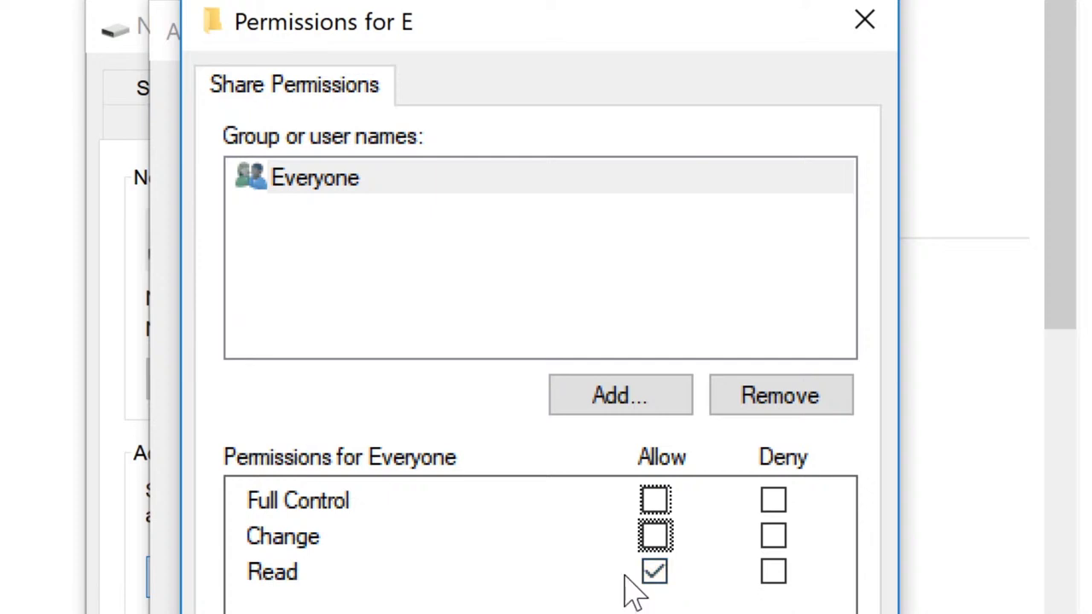
left_click(437, 186)
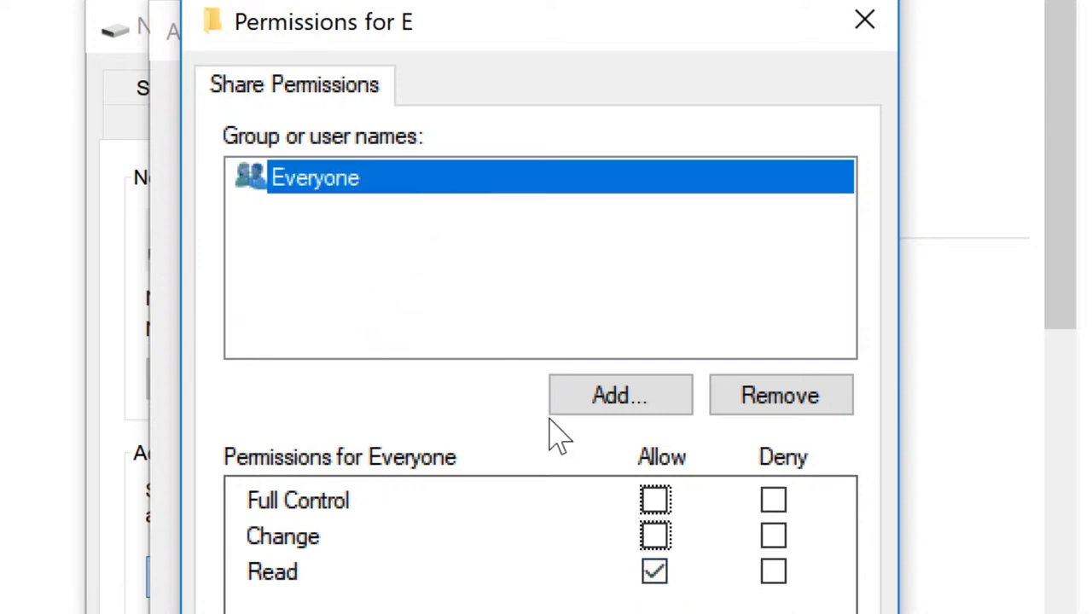
left_click(633, 397)
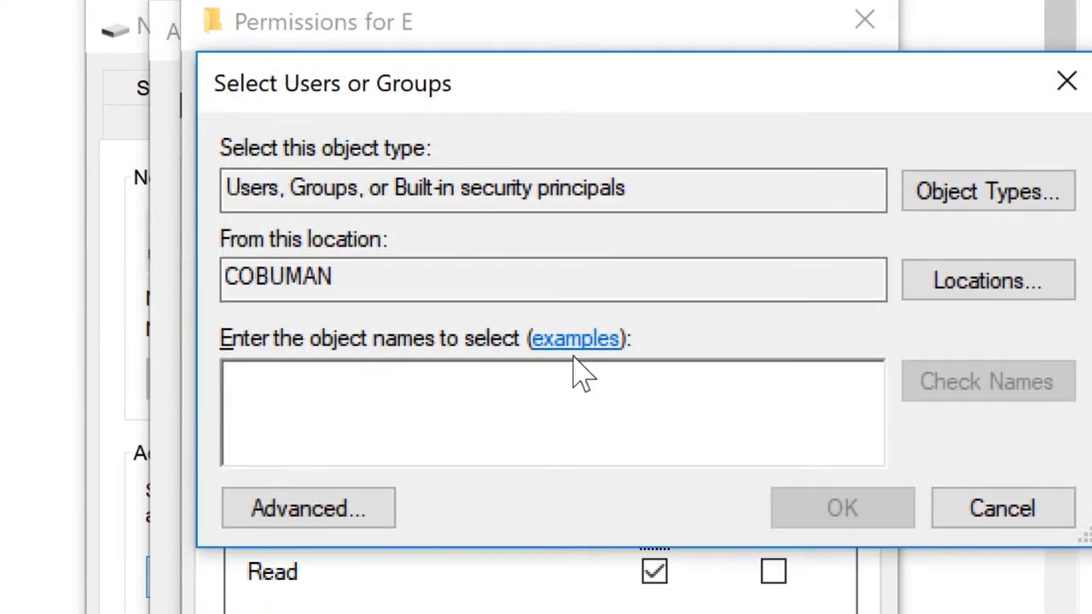
Step: Add the local user account by name to share E's permissions
left_click_drag(784, 101, 624, 130)
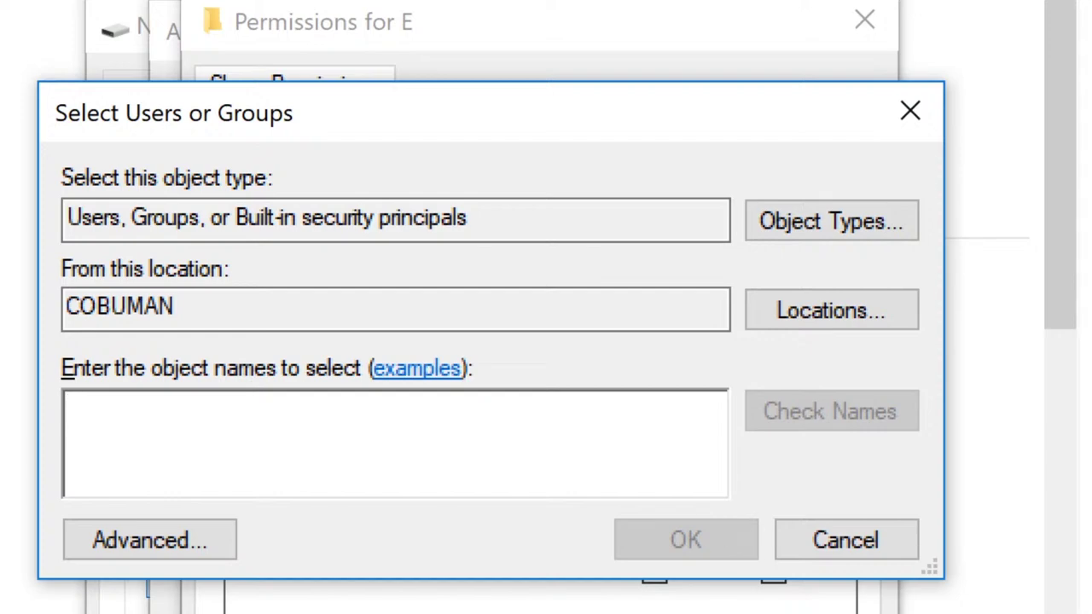
type("cobuman0")
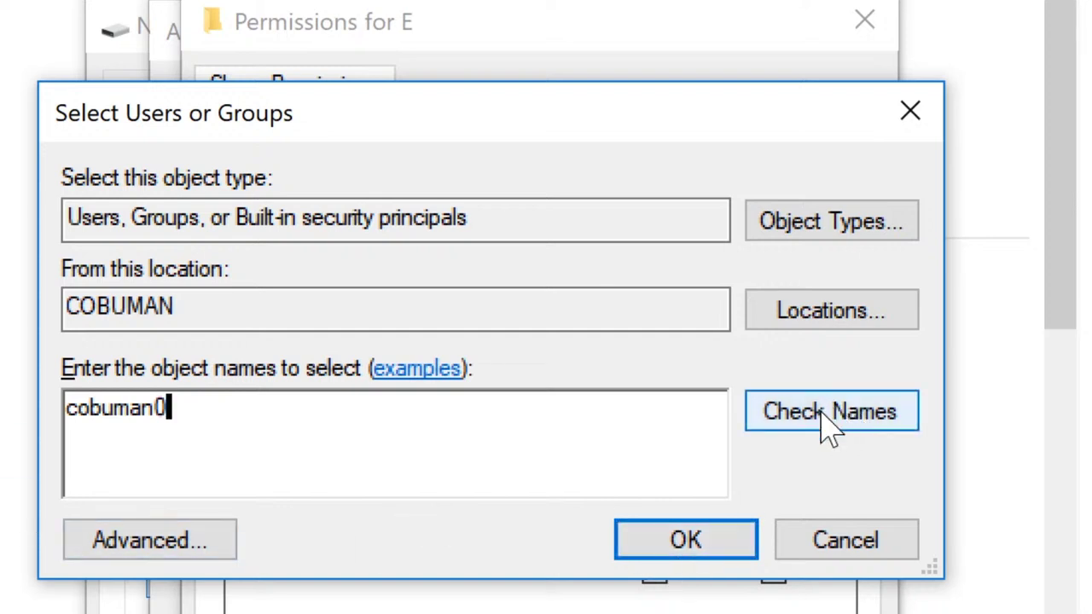
left_click(685, 540)
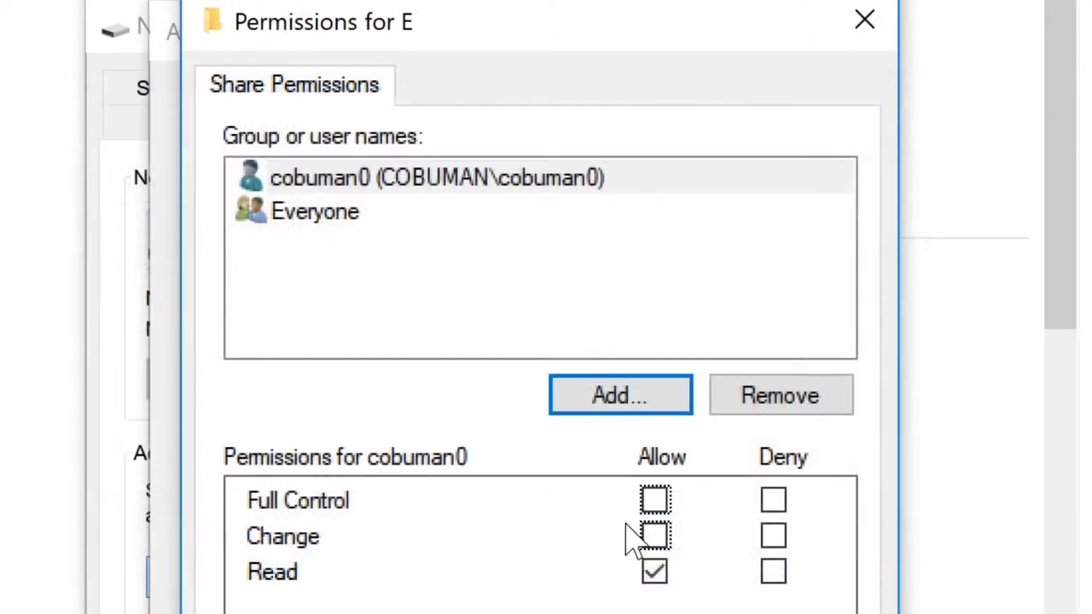
Step: Give the added user Full Control, Change and Read on share E and apply the permissions
left_click(530, 180)
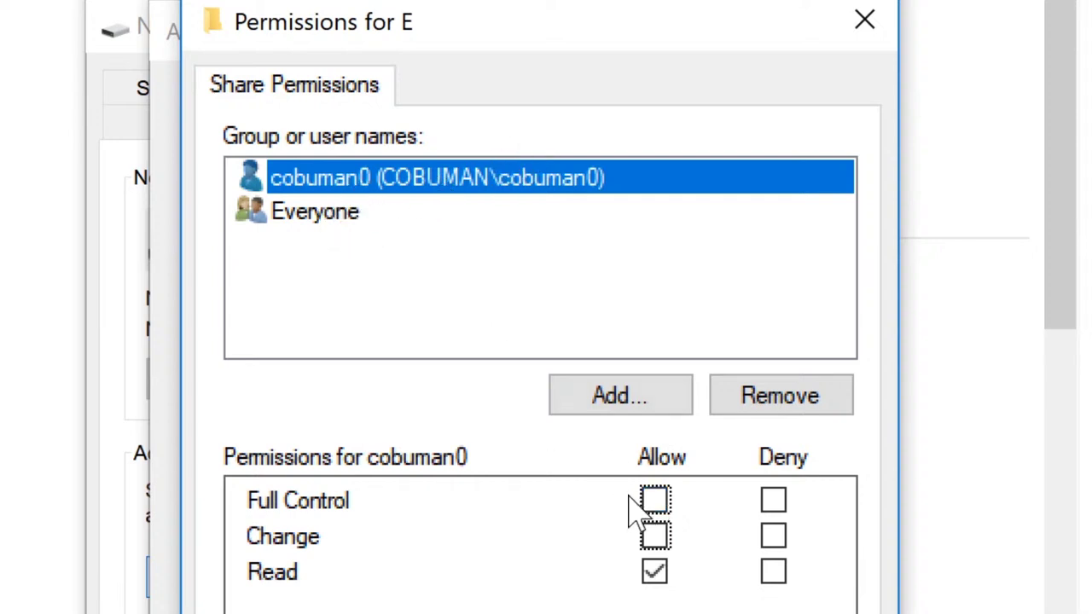
left_click(659, 506)
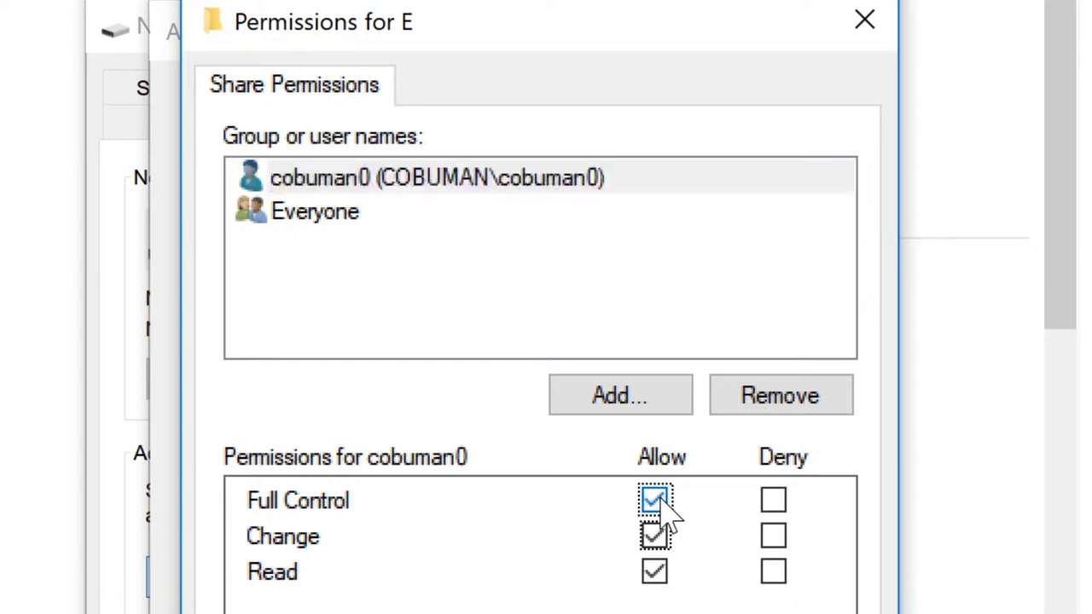
left_click(358, 218)
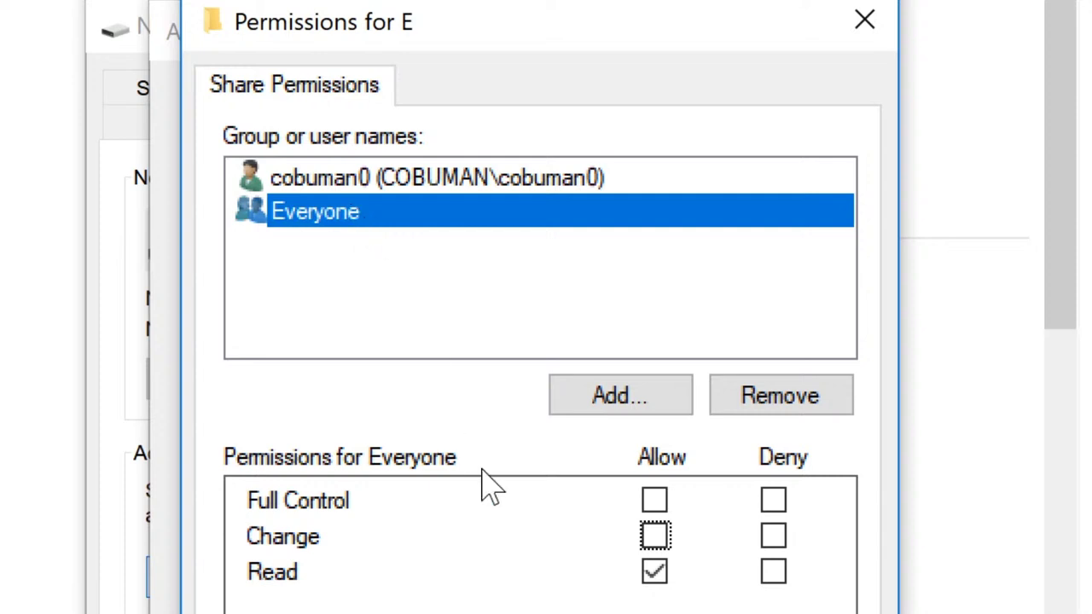
left_click(488, 193)
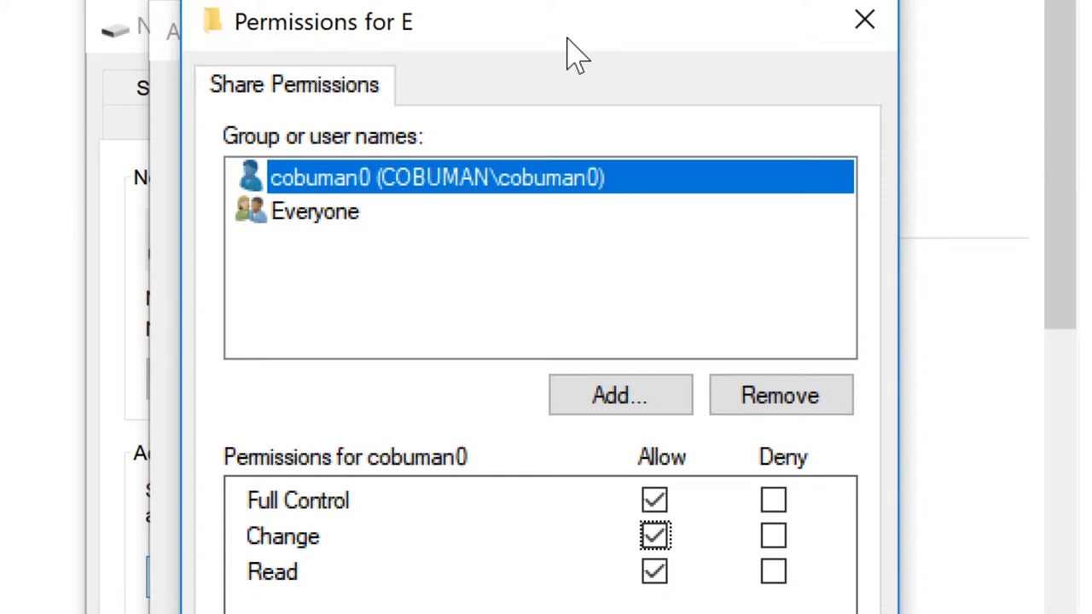
left_click_drag(567, 38, 571, 0)
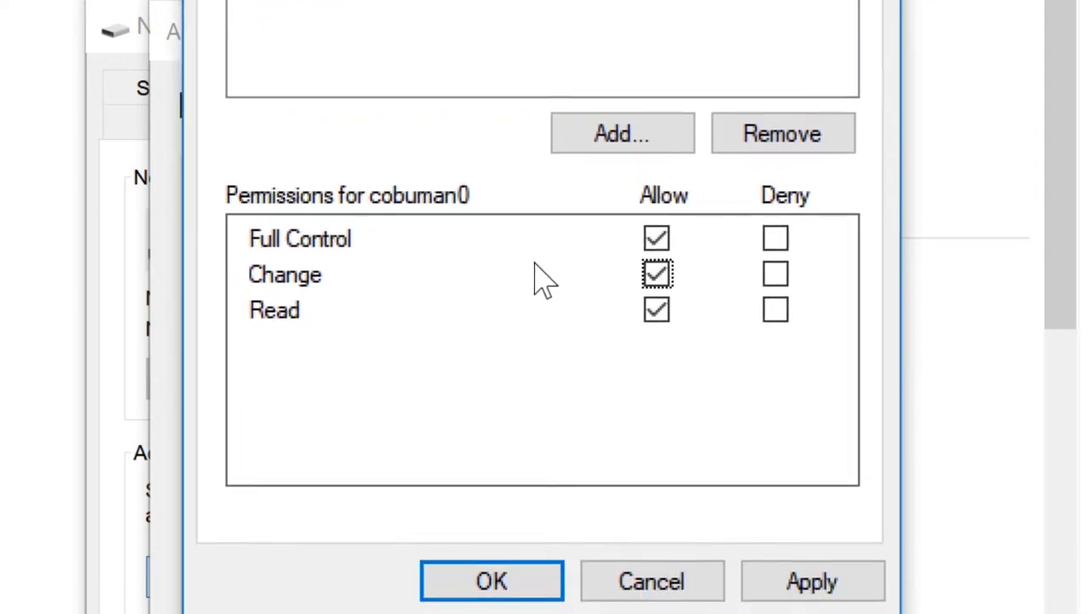
left_click(806, 588)
left_click(493, 582)
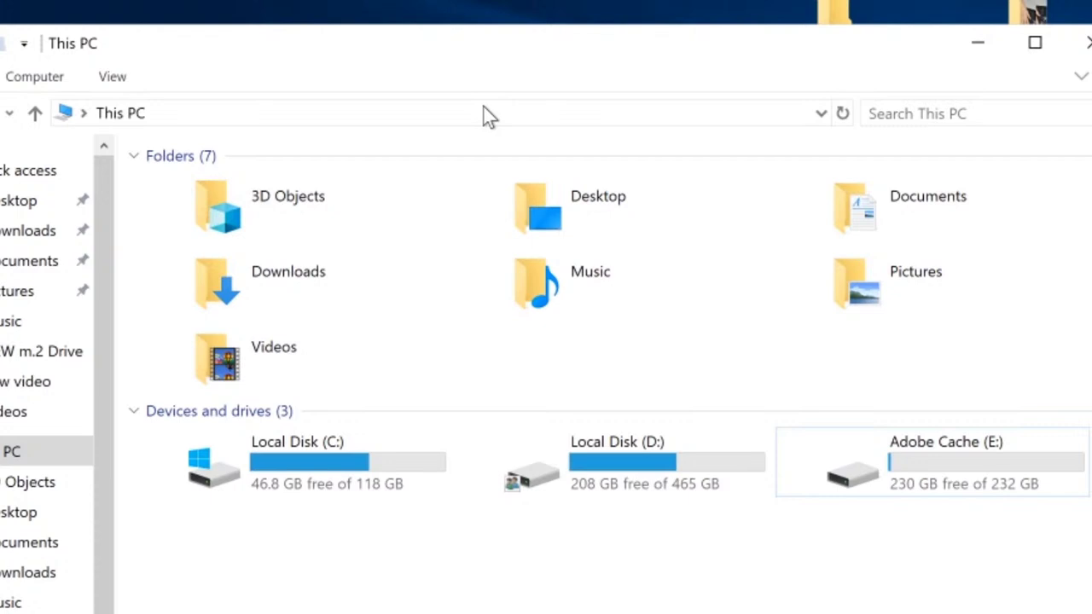
Step: Enter the network path in the address bar to reach the shared e folder
left_click(482, 112)
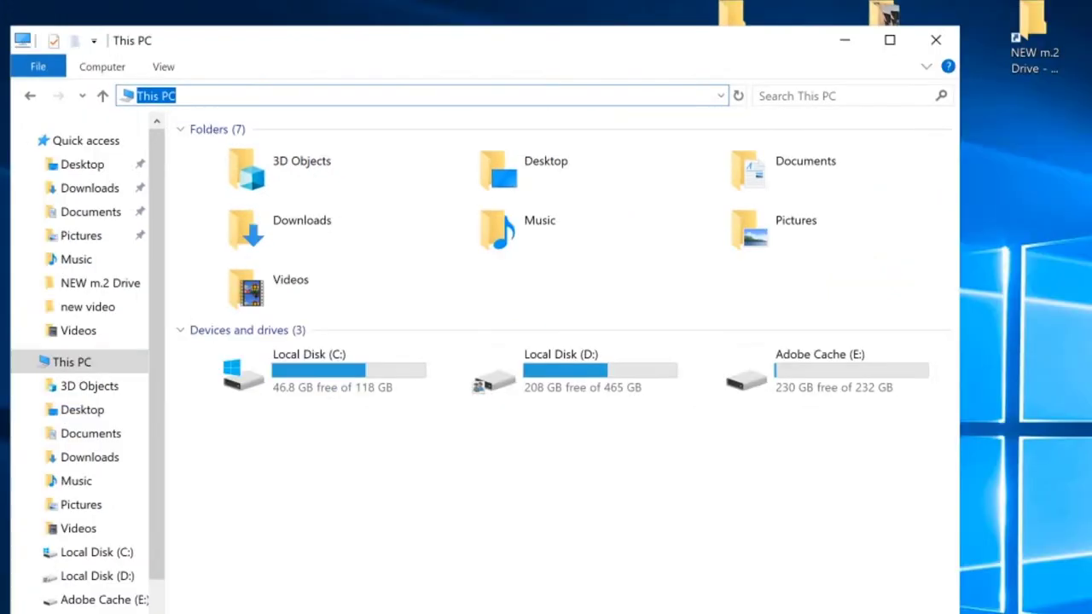
type("\\\\")
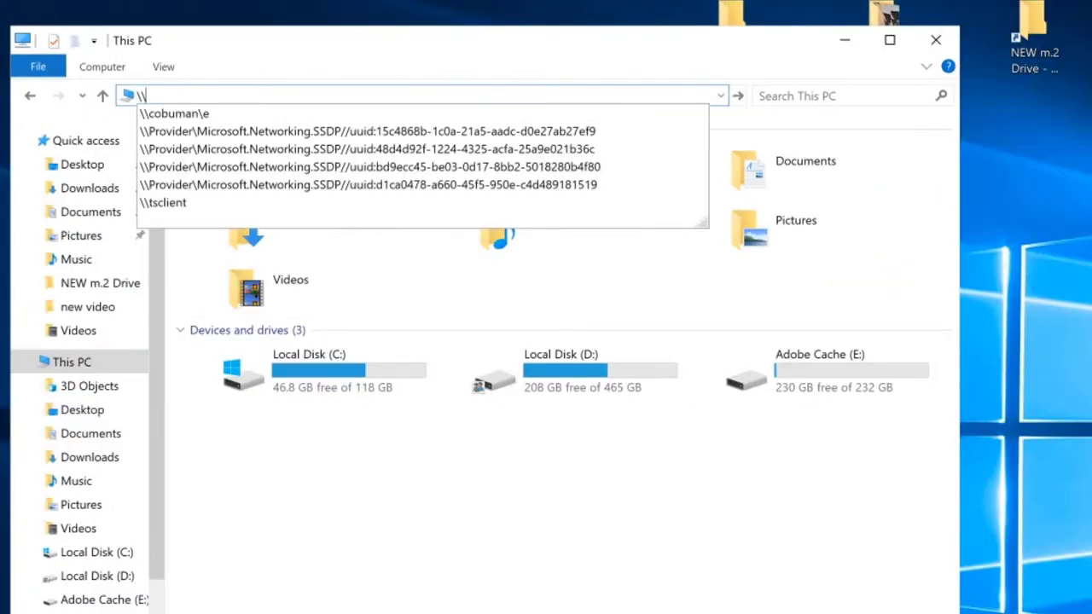
type("cobuman")
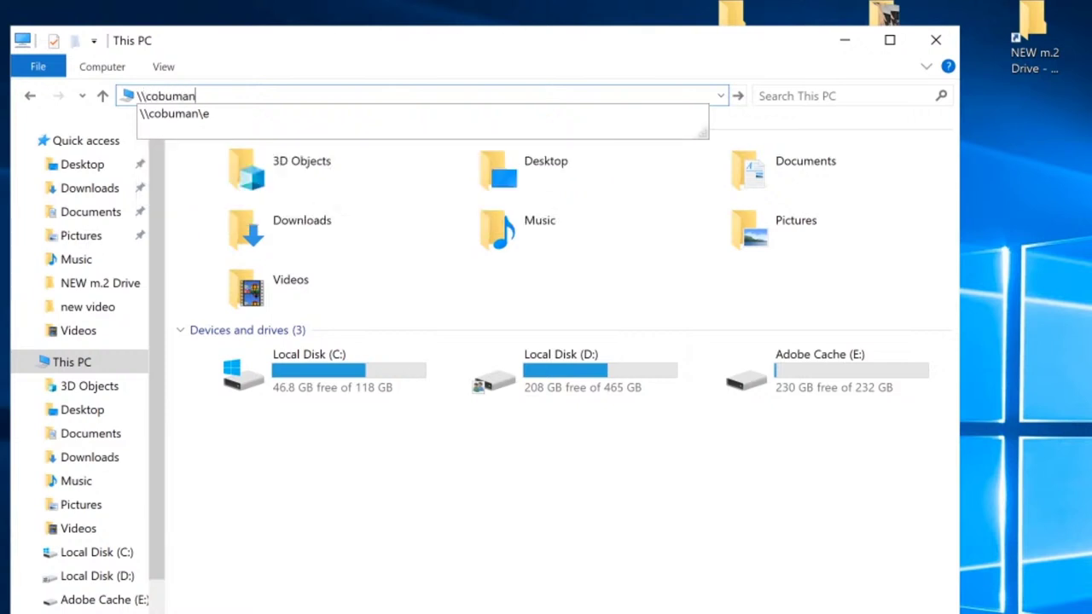
type("\\")
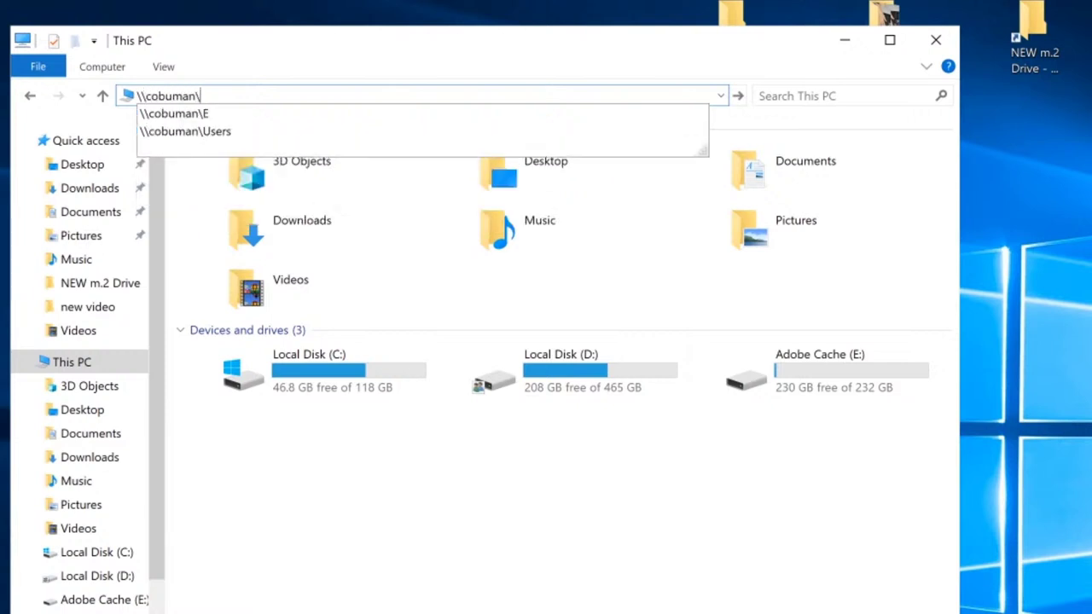
type("e")
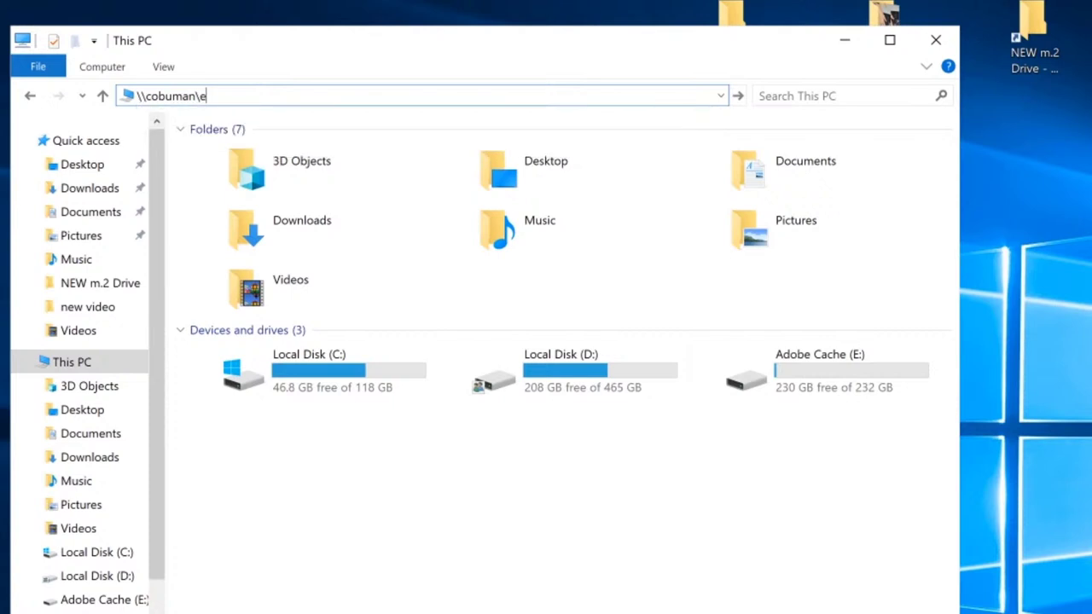
key("Return")
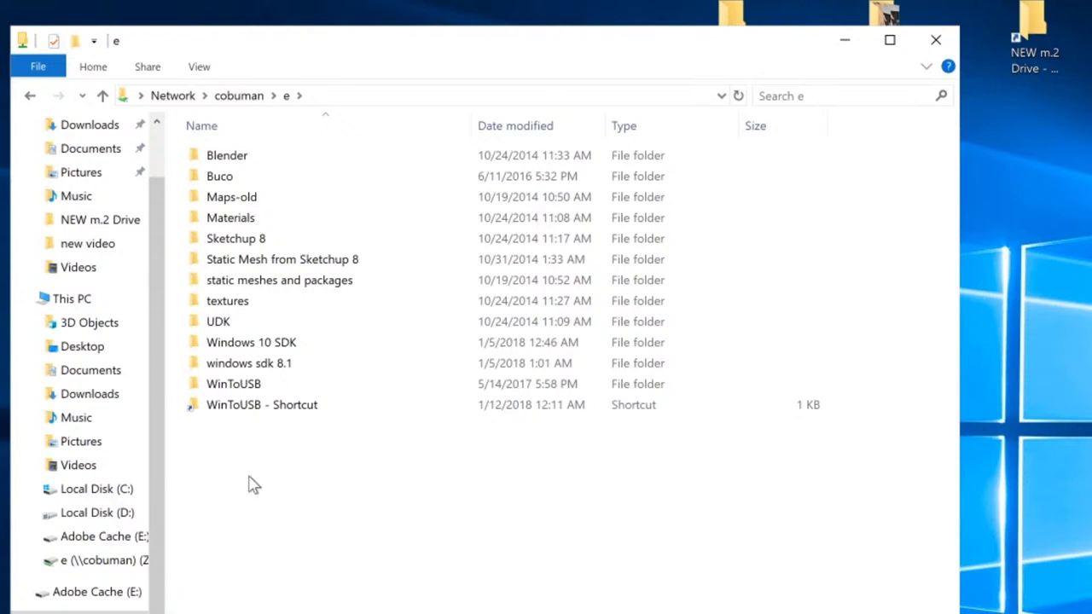
Step: Go back to This PC and start Map network drive from the Computer ribbon
right_click(247, 479)
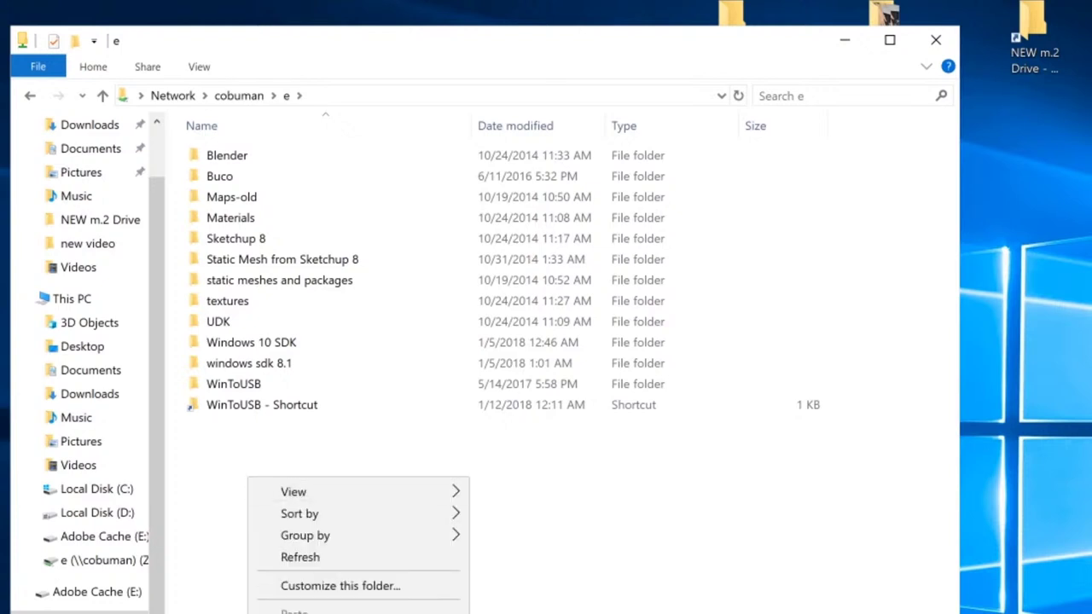
key("Escape")
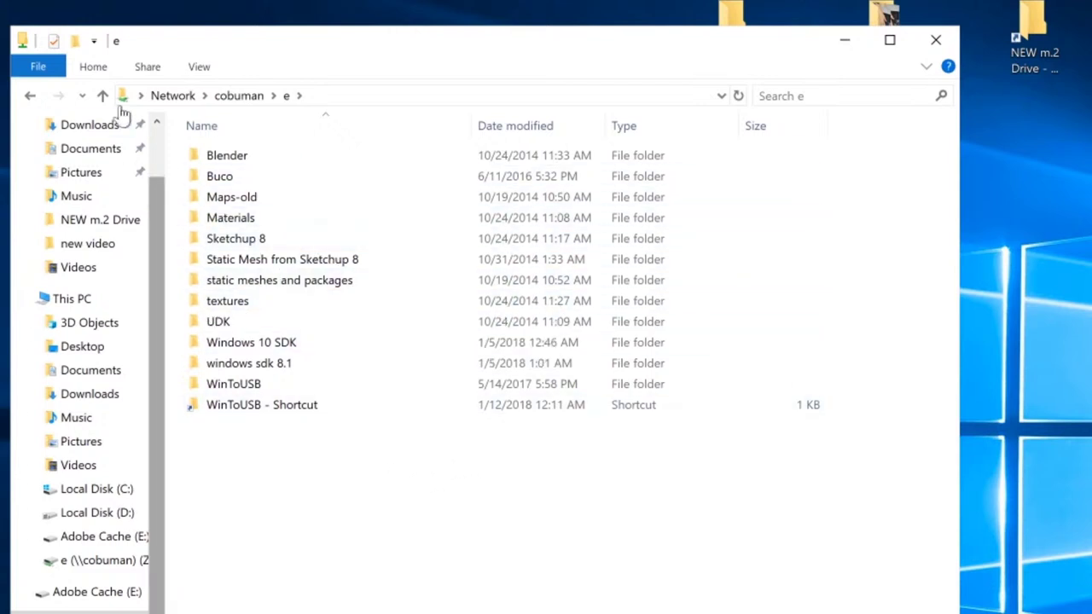
left_click(30, 97)
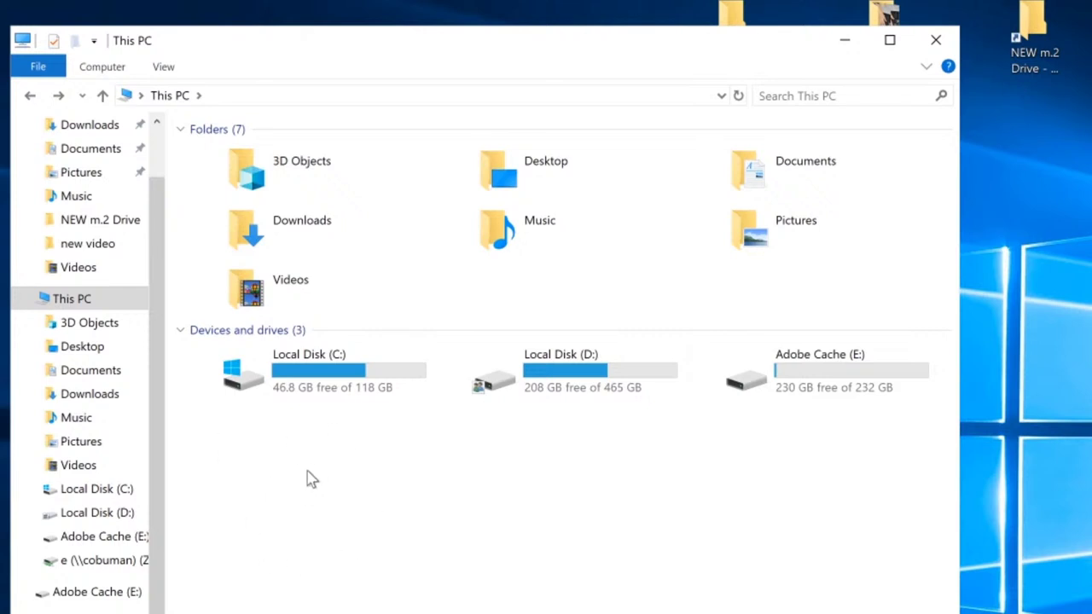
left_click(99, 70)
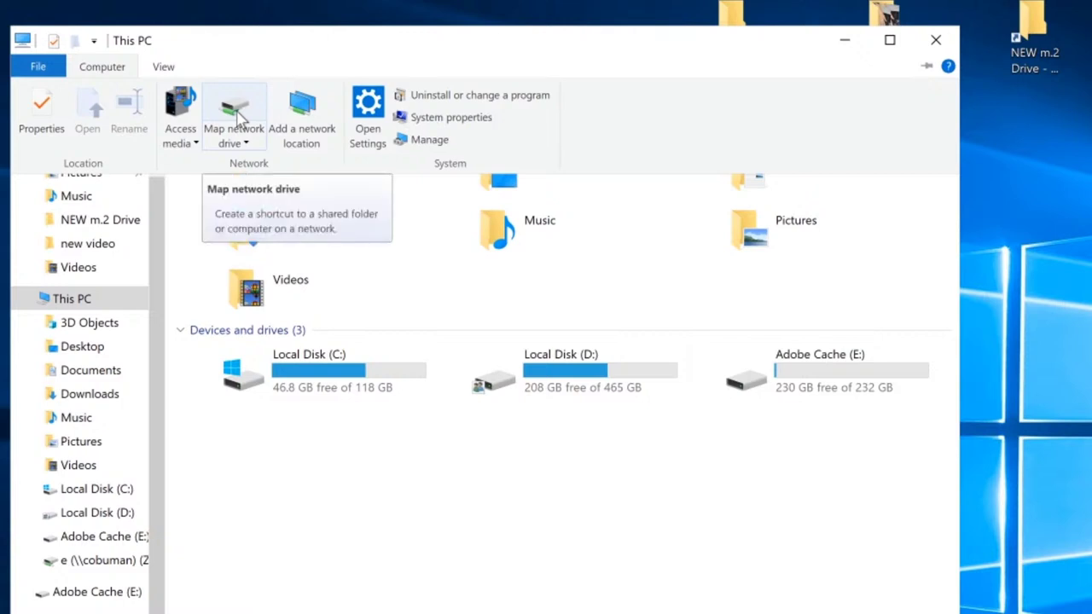
left_click(290, 455)
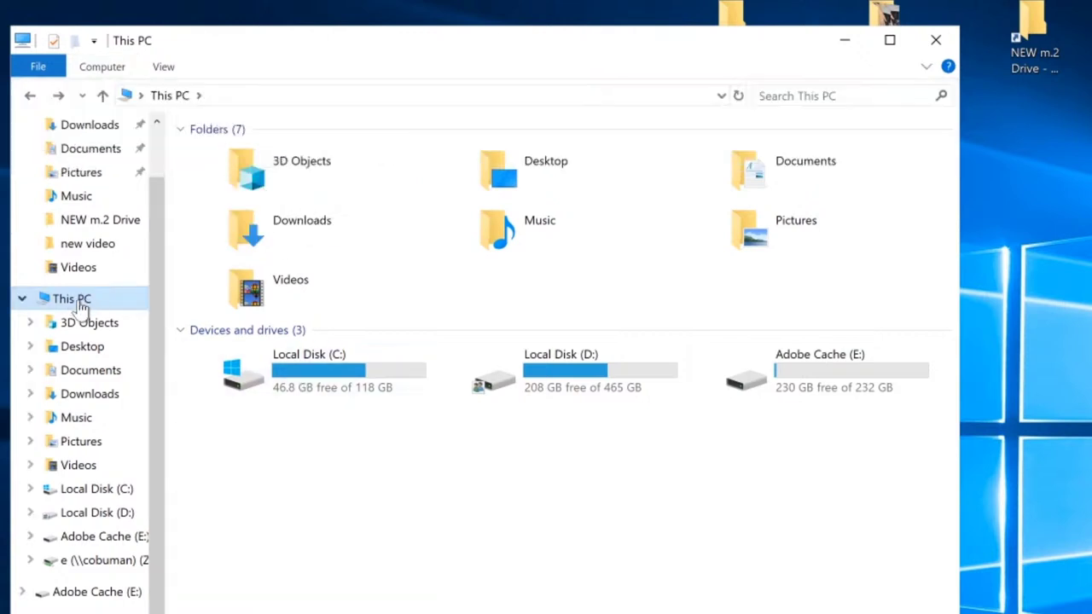
left_click(106, 72)
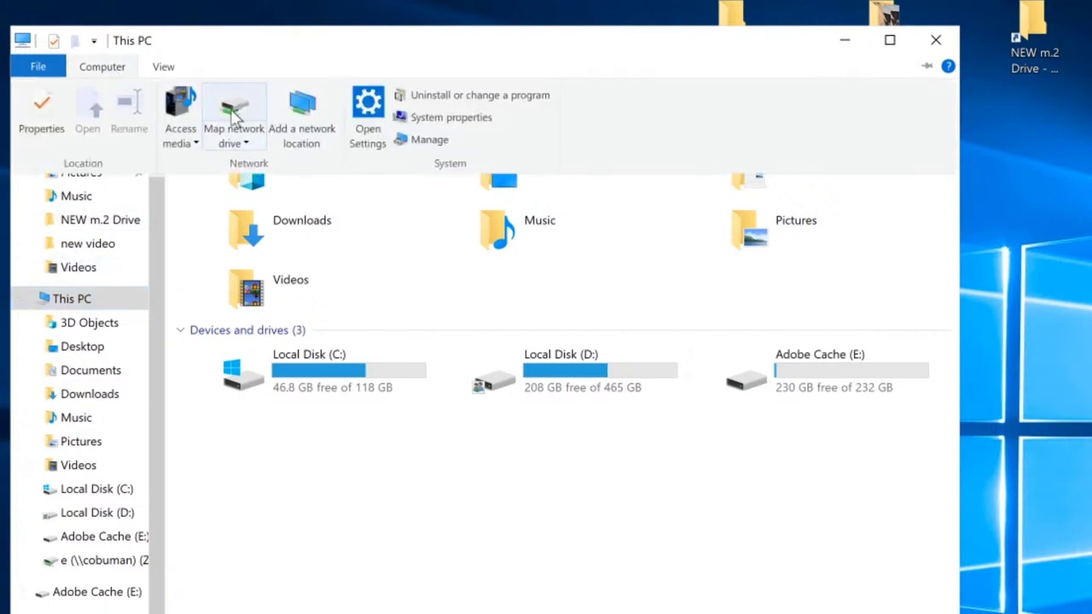
left_click(234, 119)
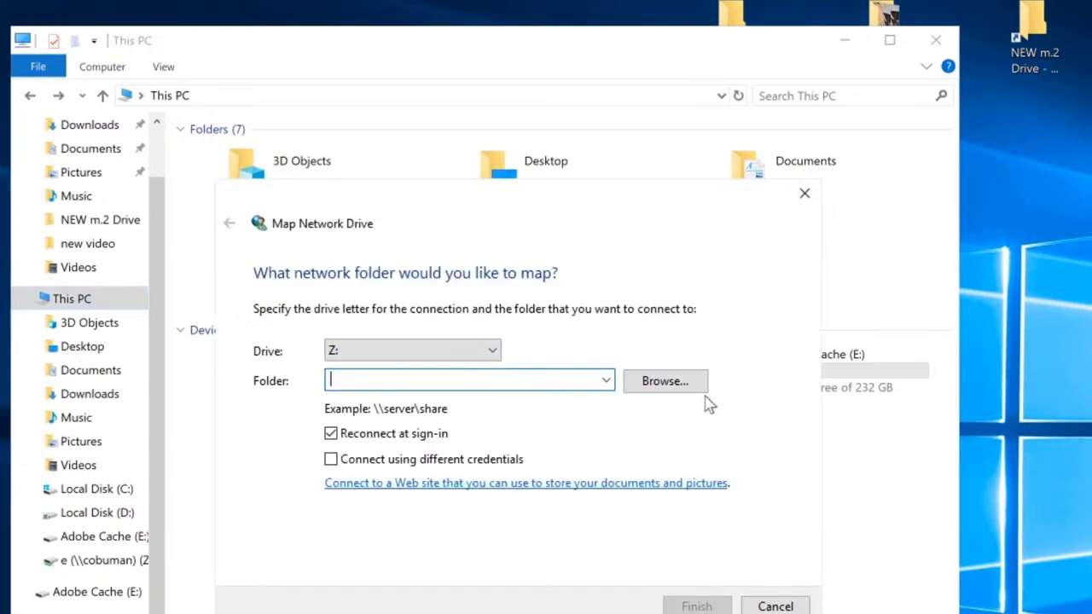
Step: Map Z: to the shared e folder path using different credentials and finish
type("\\\\")
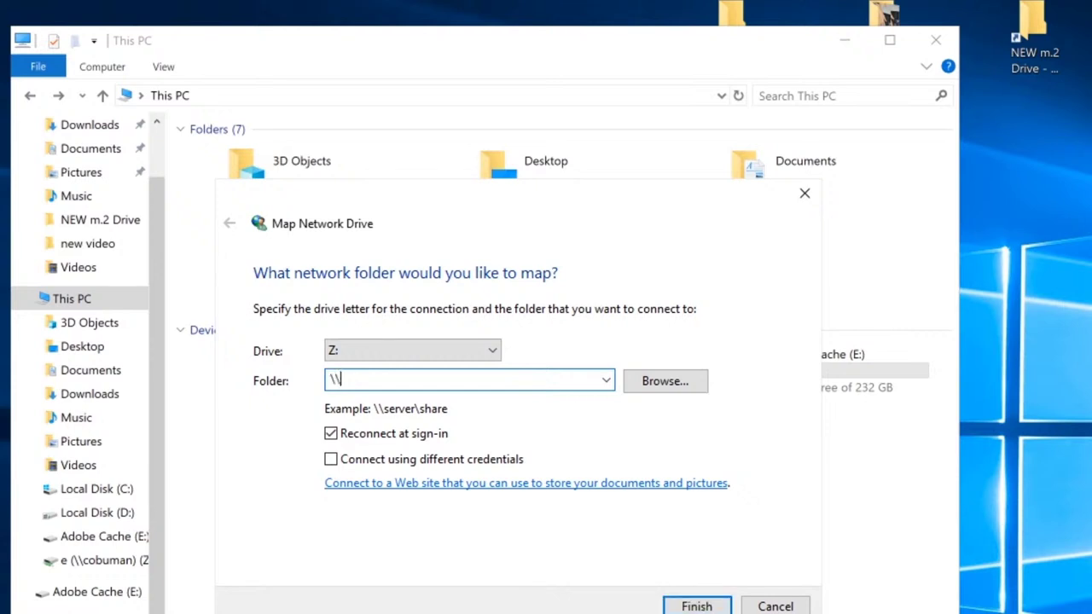
type("cobuman\\e")
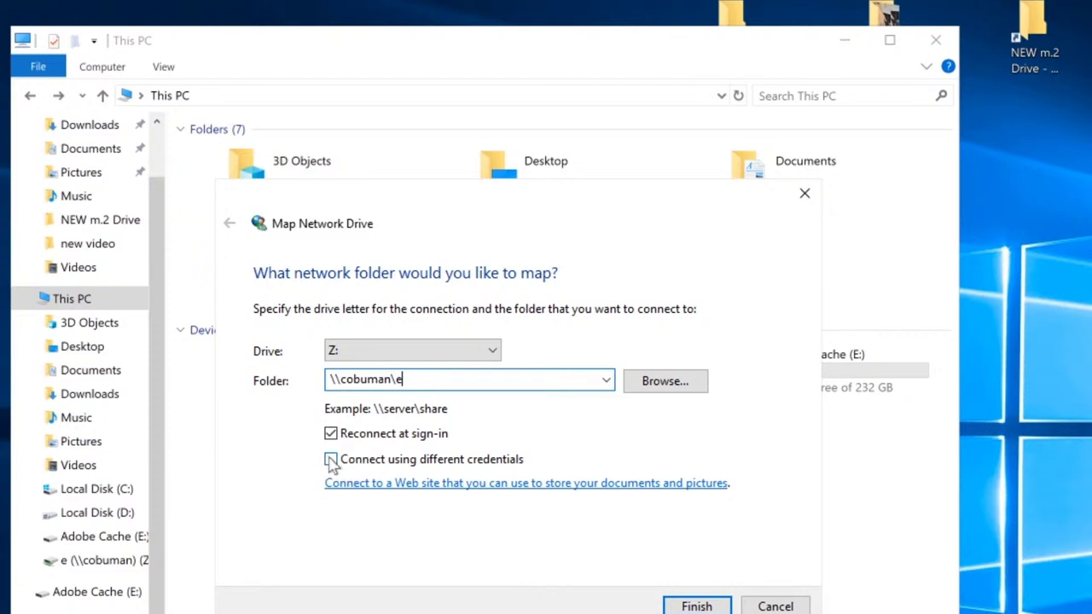
left_click(331, 460)
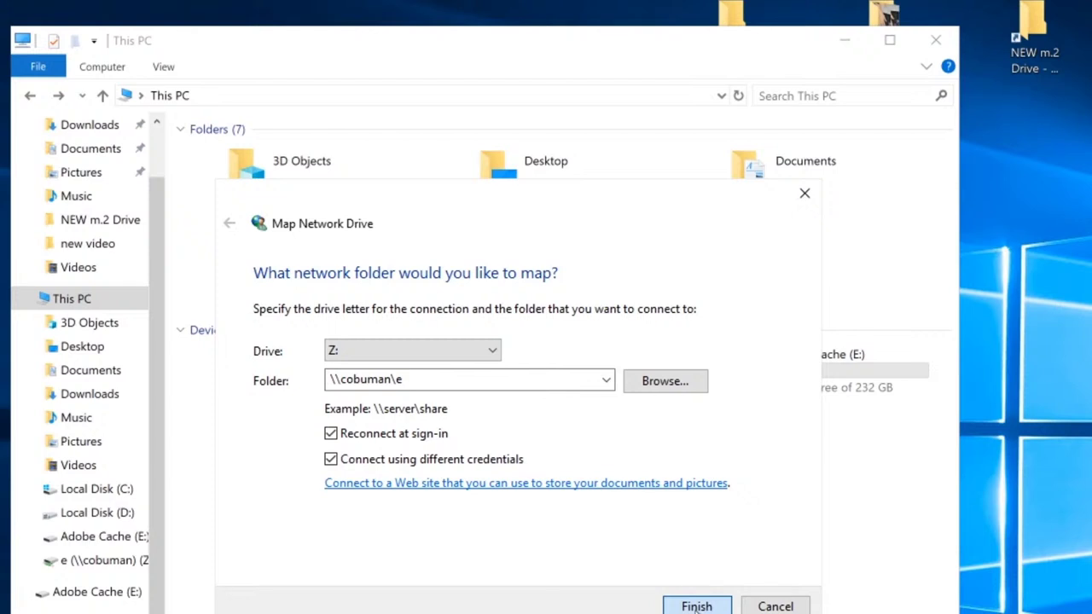
left_click(696, 607)
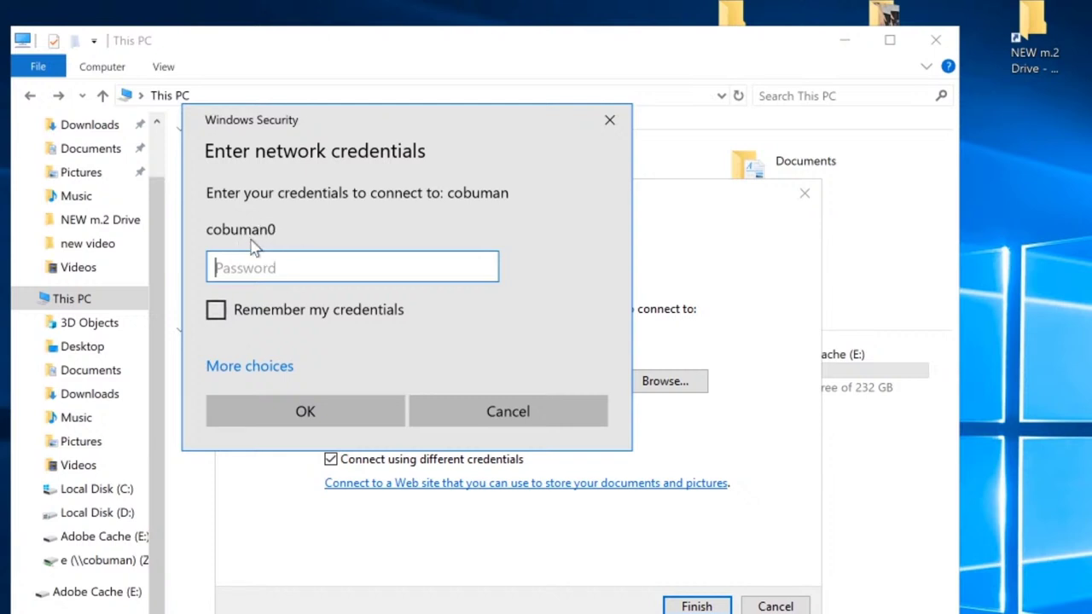
Step: Sign in with another account's user name and password, remembering the credentials
left_click(249, 368)
left_click(349, 468)
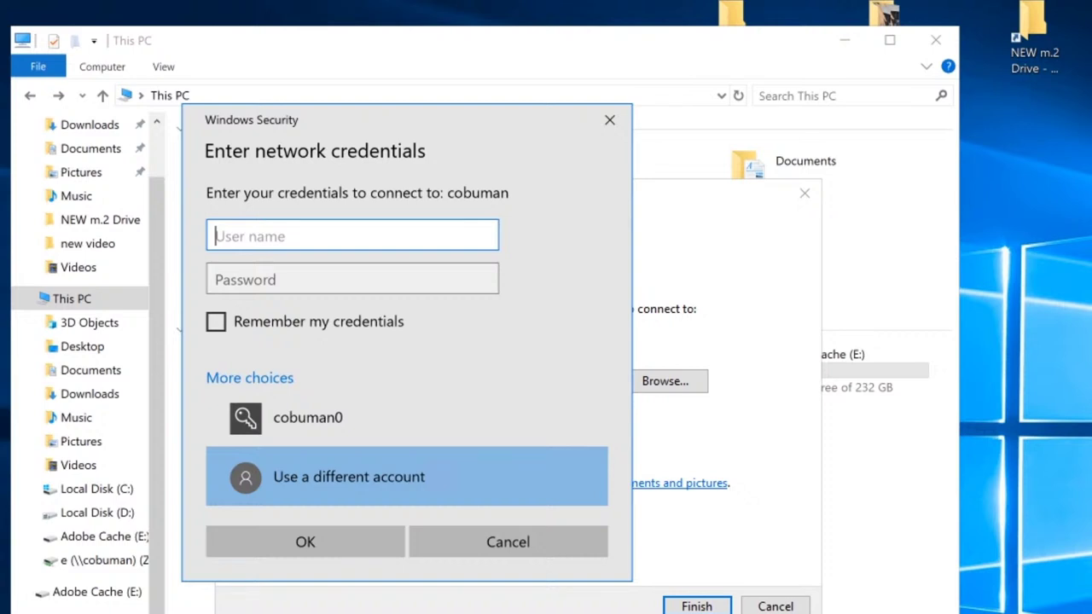
type("cobum")
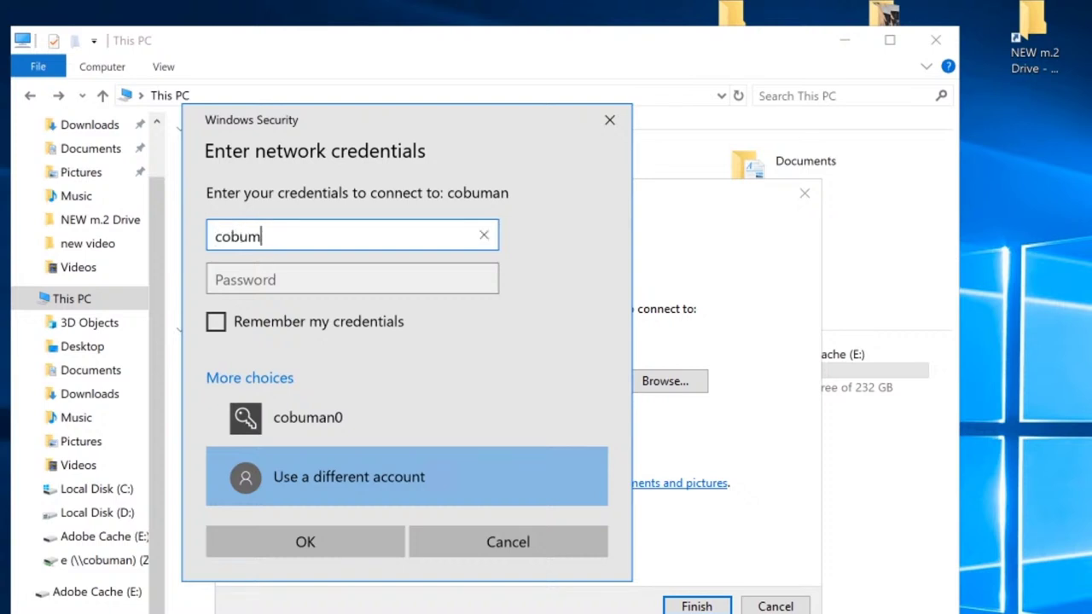
type("an0")
key("Tab")
type("******")
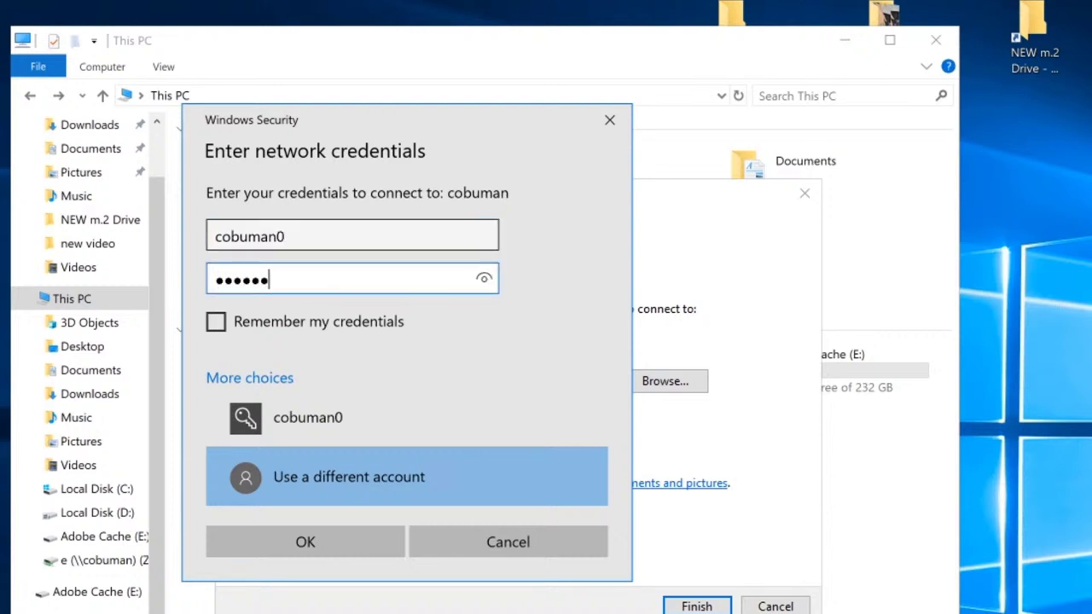
left_click(219, 325)
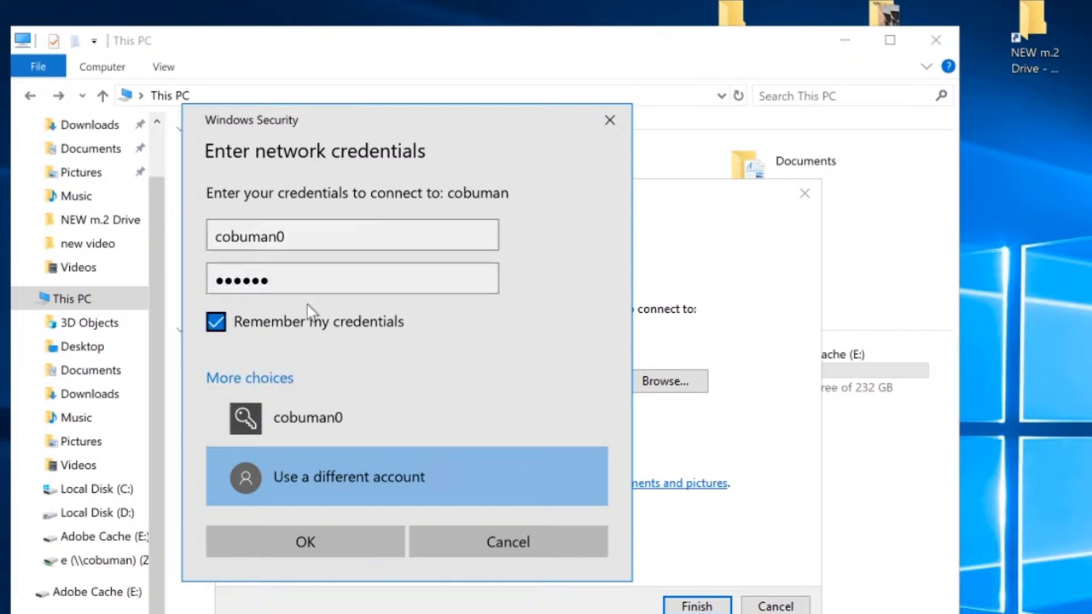
left_click(349, 551)
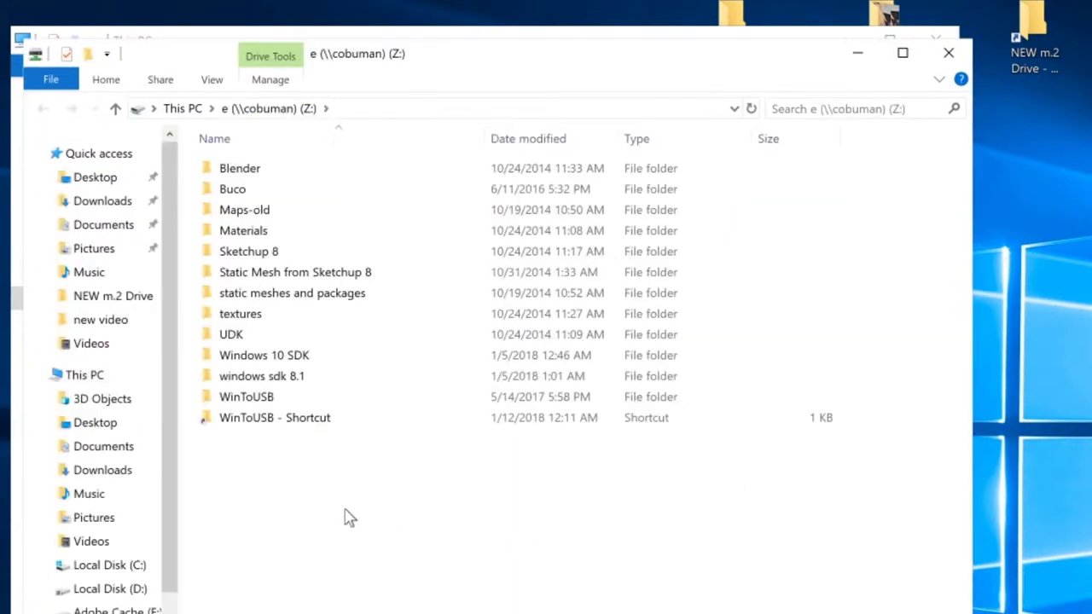
Step: Close the extra Z: window and open the mapped Z: drive from This PC
right_click(350, 518)
left_click(959, 59)
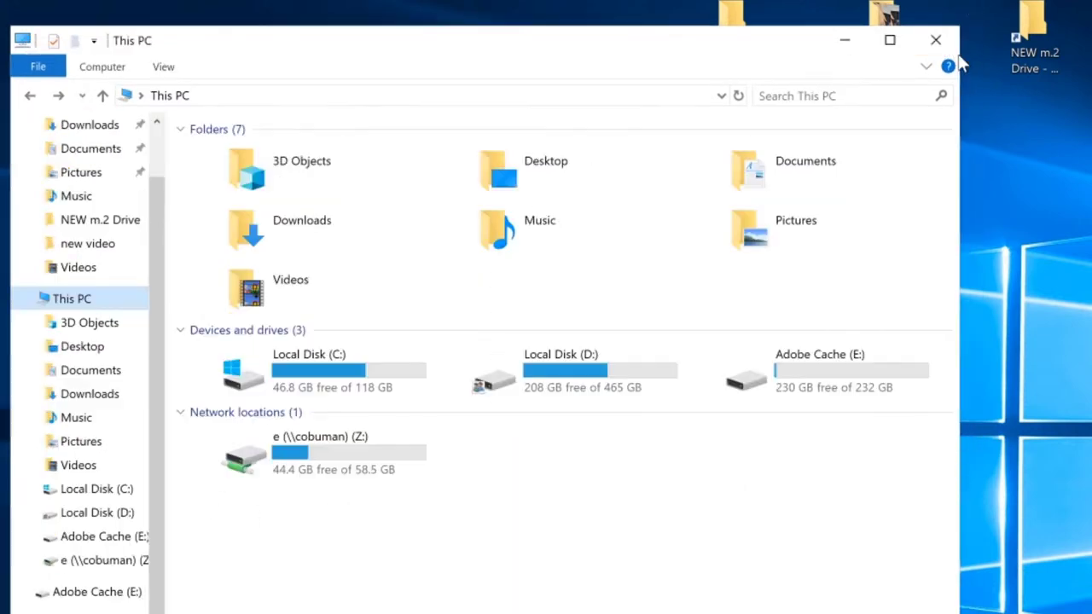
left_click(324, 463)
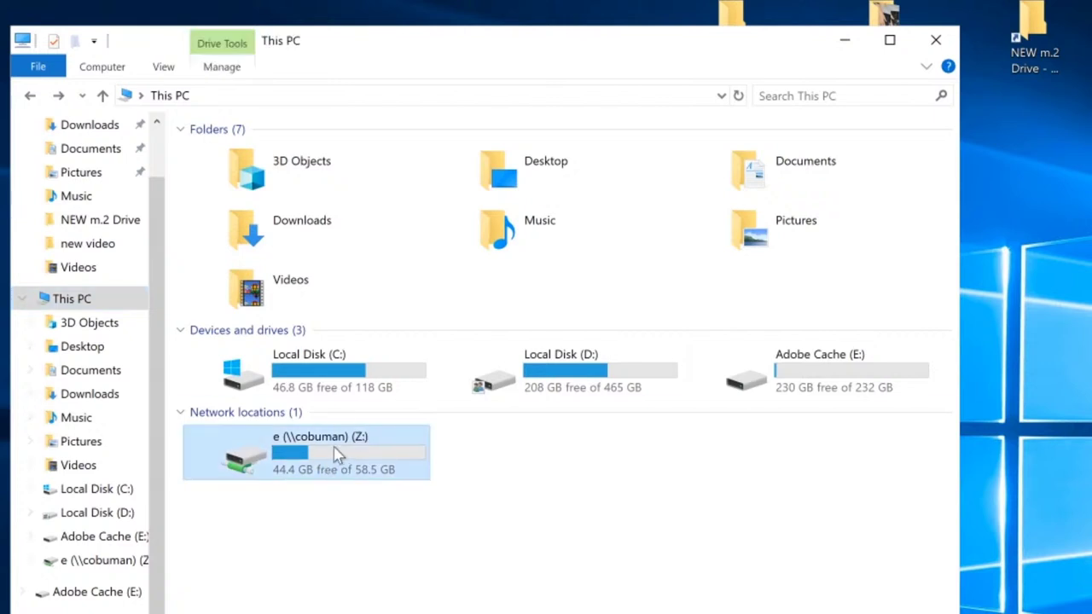
left_click(101, 68)
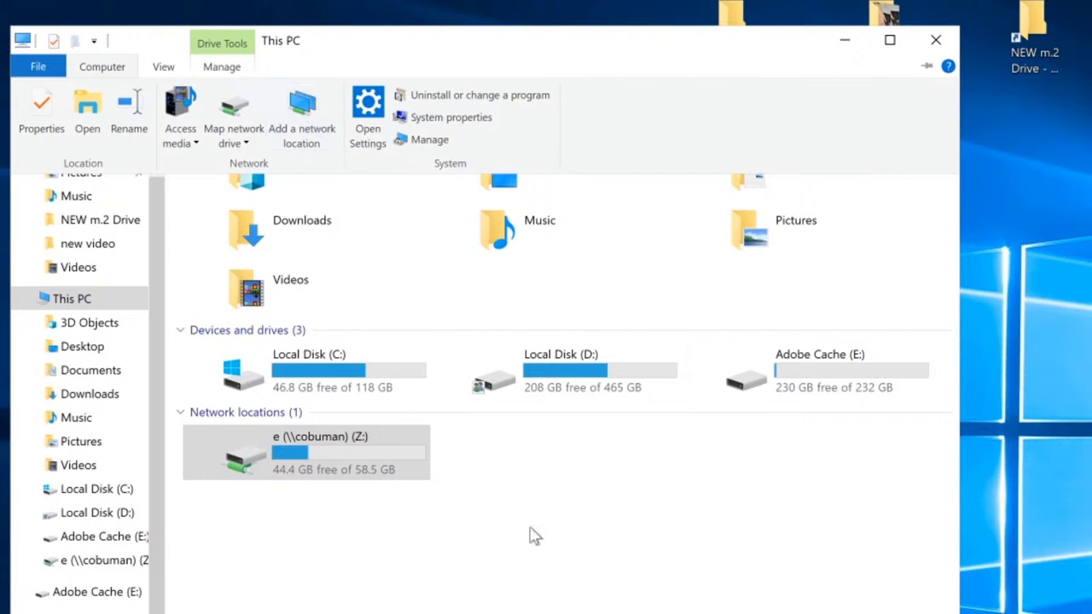
left_click(358, 566)
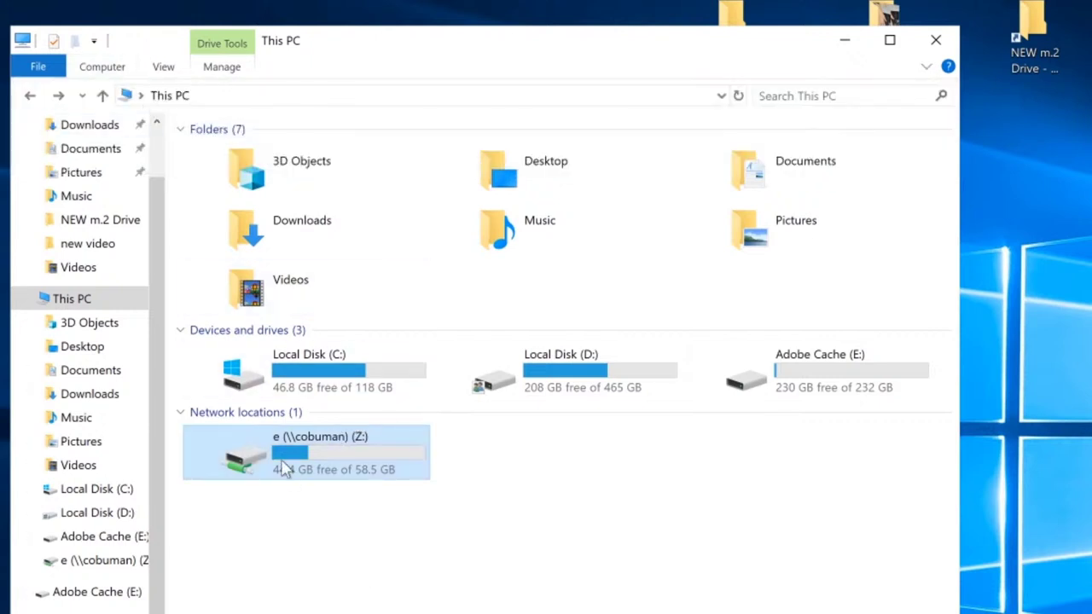
double_click(351, 461)
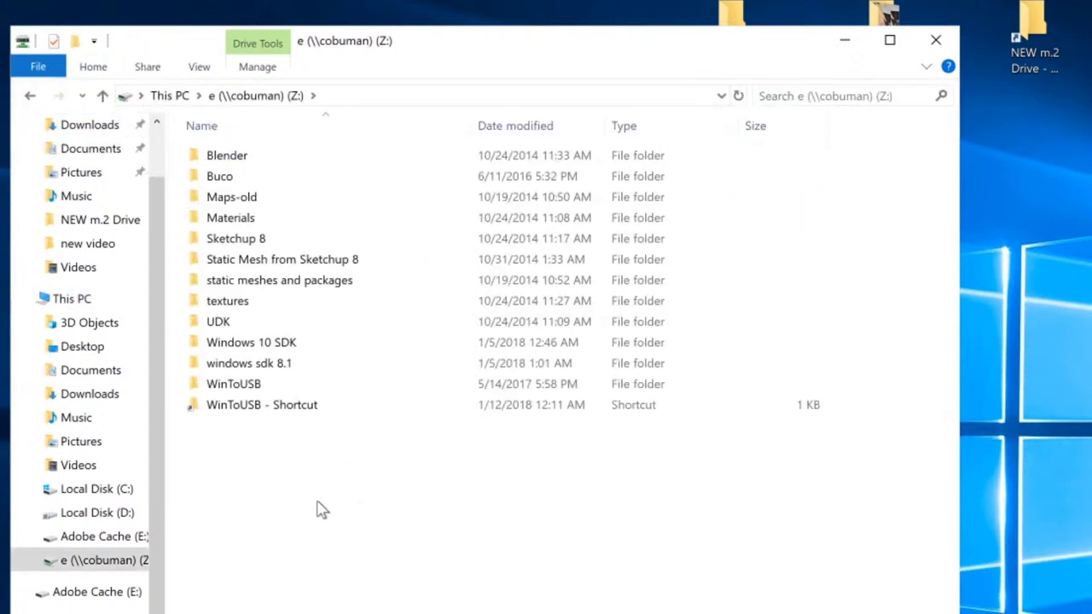
Step: Create a folder named New folder on drive Z:
right_click(307, 497)
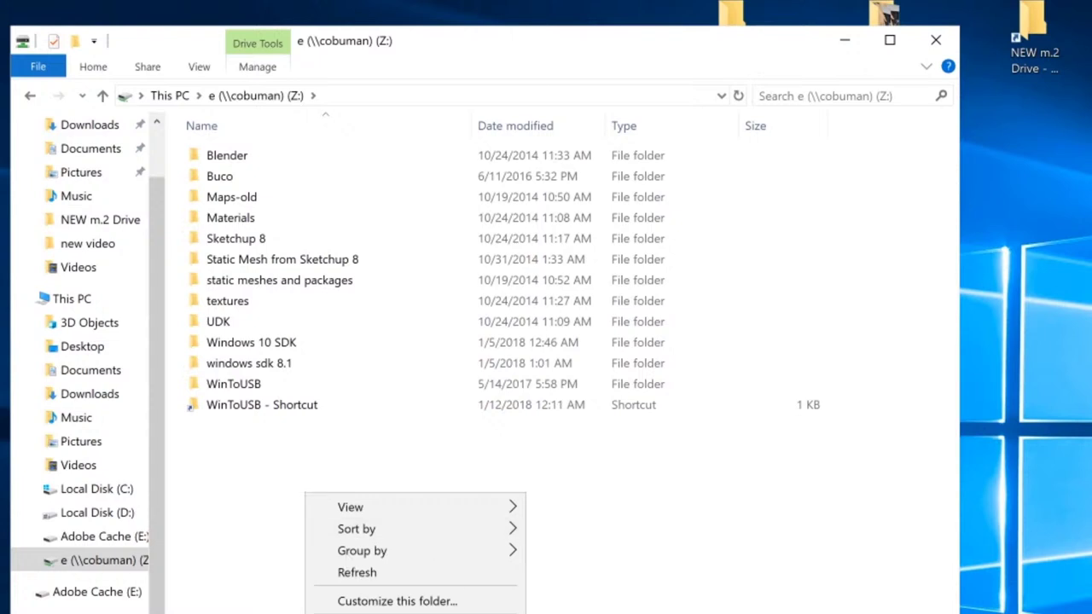
left_click(563, 610)
left_click(281, 517)
Step: Add a New Bitmap Image file inside New folder, then return to the Z: listing
double_click(277, 427)
right_click(296, 377)
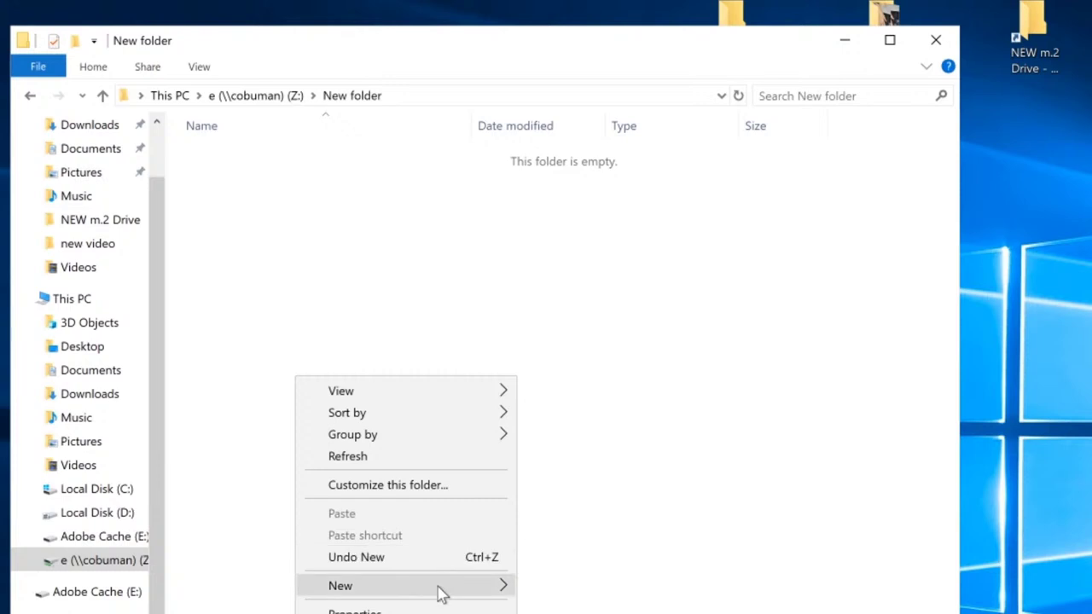
mouse_move(441, 595)
left_click(576, 613)
left_click(455, 475)
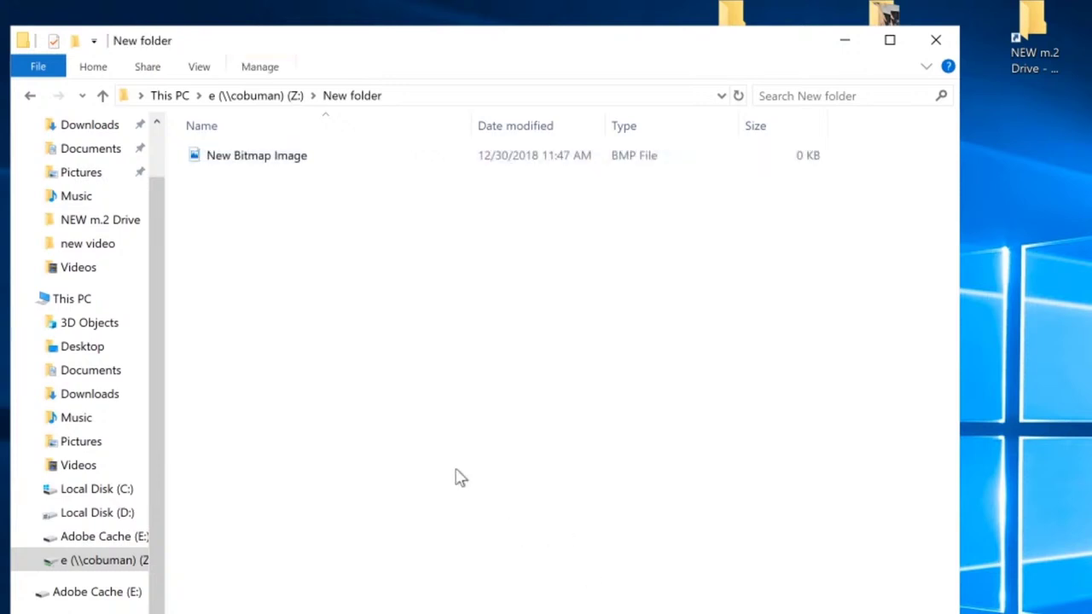
left_click(30, 96)
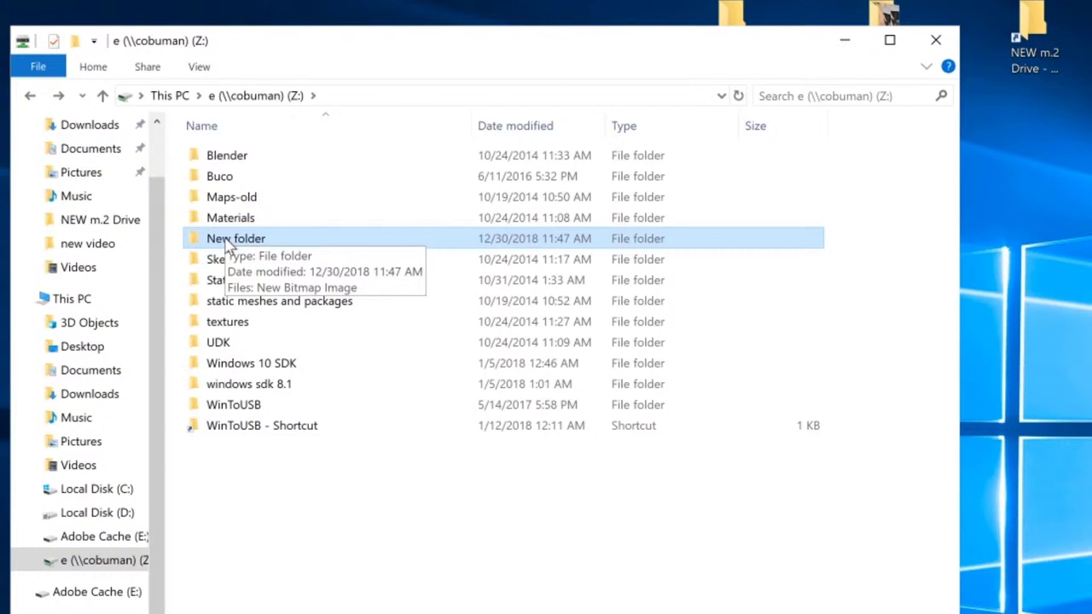
left_click(286, 540)
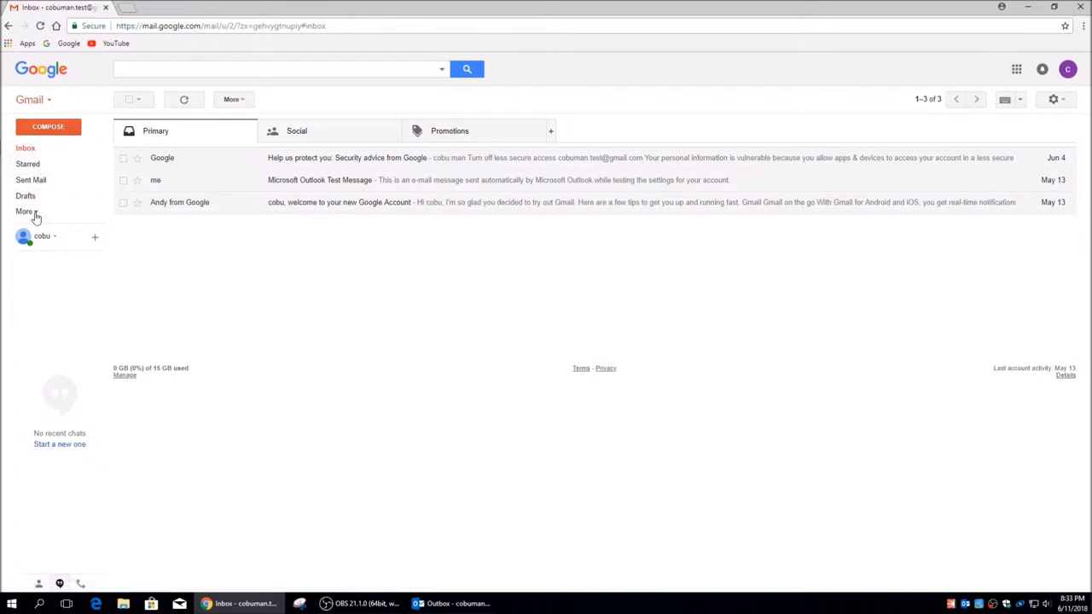
Step: Expand More to list Important, Chats, All Mail, Spam and Trash, and collapse Categories
left_click(34, 215)
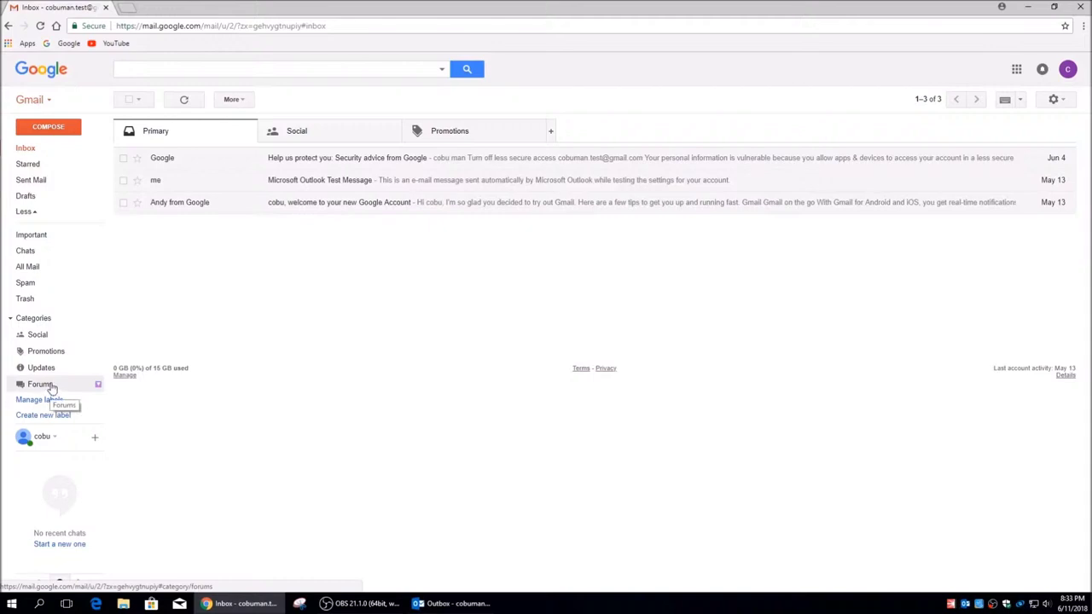
left_click(44, 321)
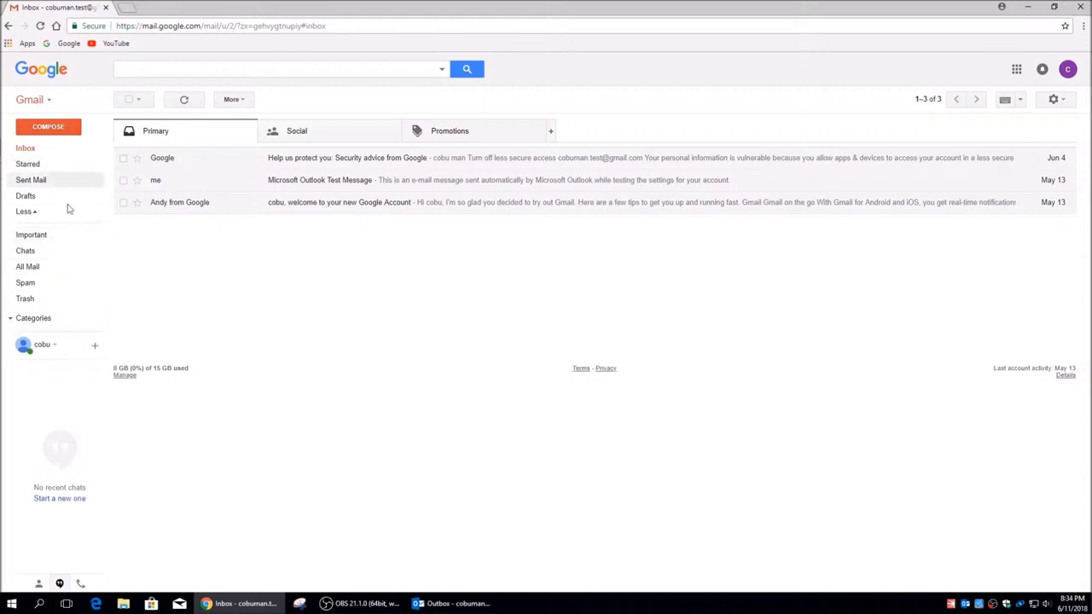
mouse_move(71, 163)
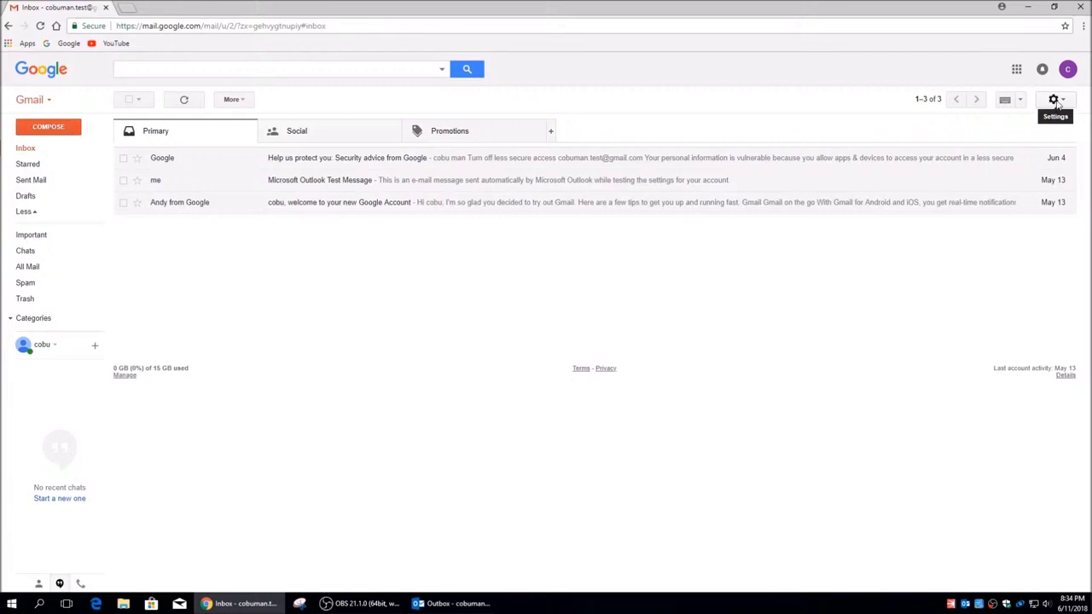
Step: Switch Gmail to the new design with Try the new Gmail from the settings gear
left_click(1056, 102)
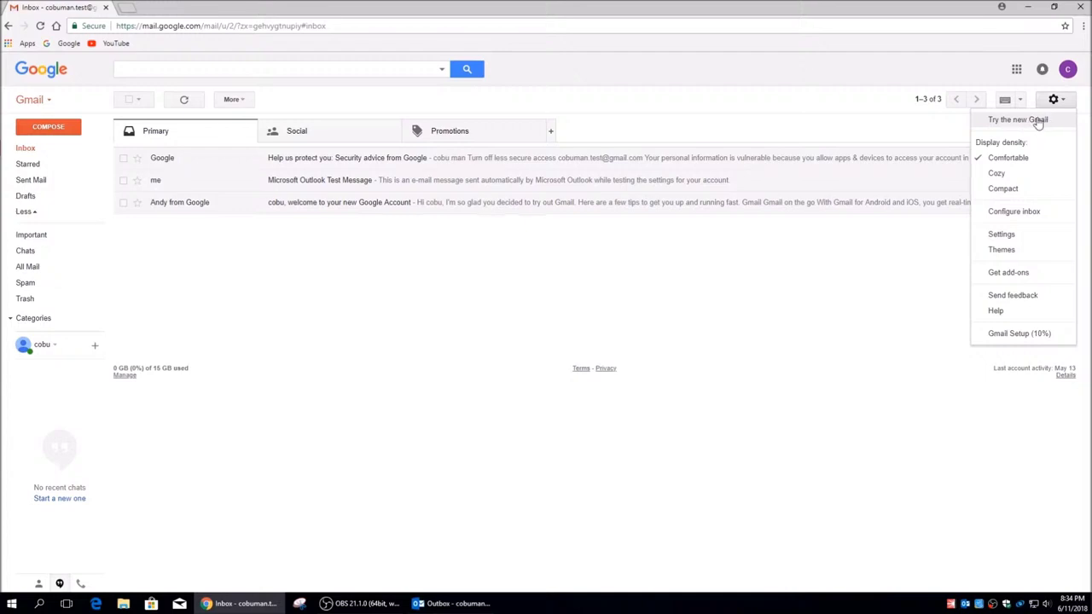
left_click(1031, 125)
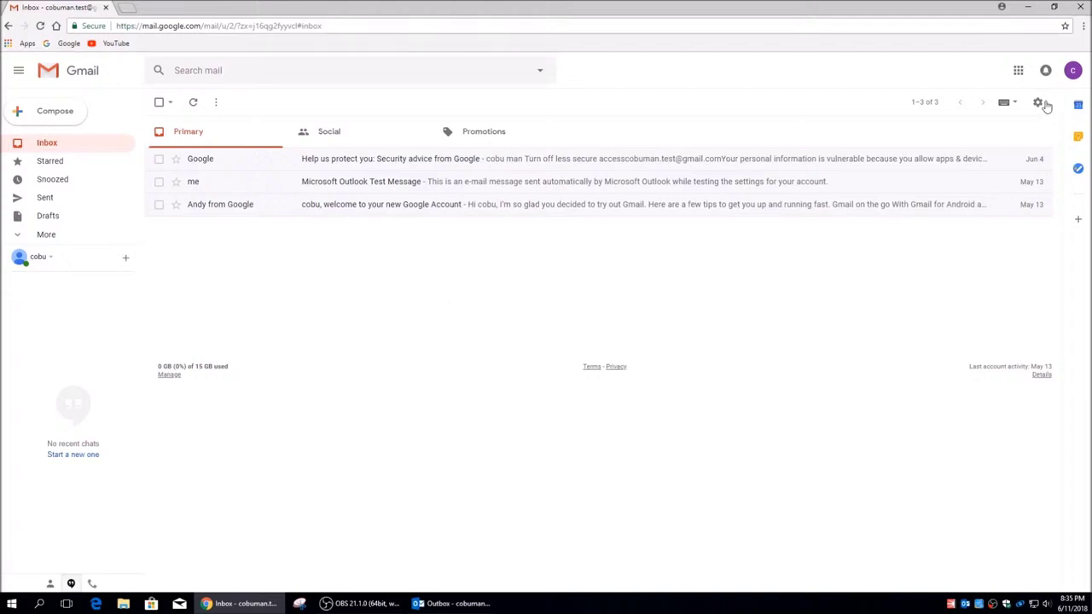
Step: Toggle the settings gear menu open and shut, then view the empty Starred folder
left_click(1038, 103)
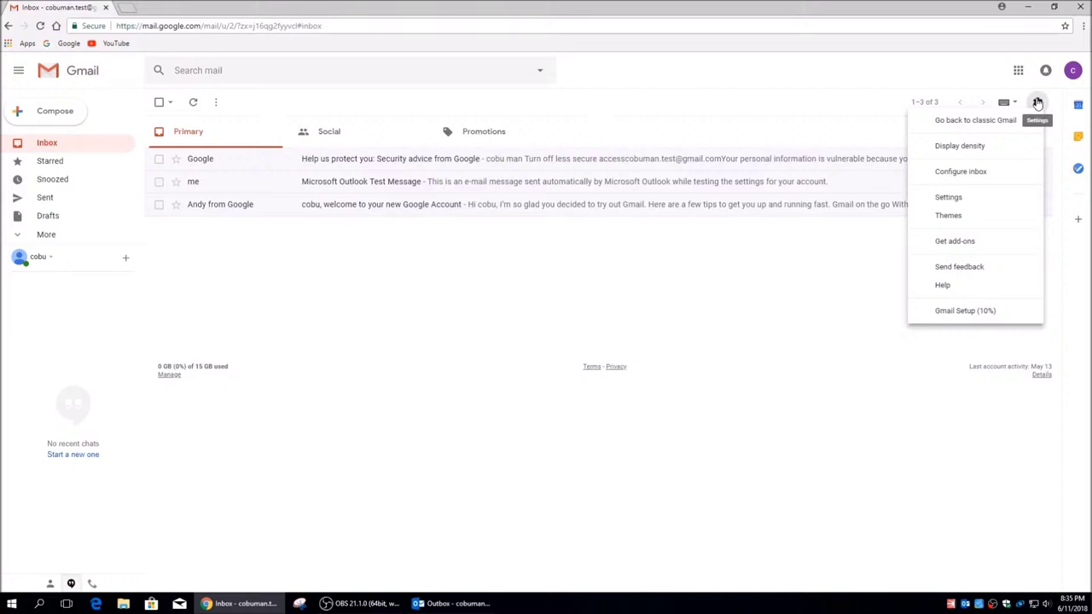
left_click(1038, 103)
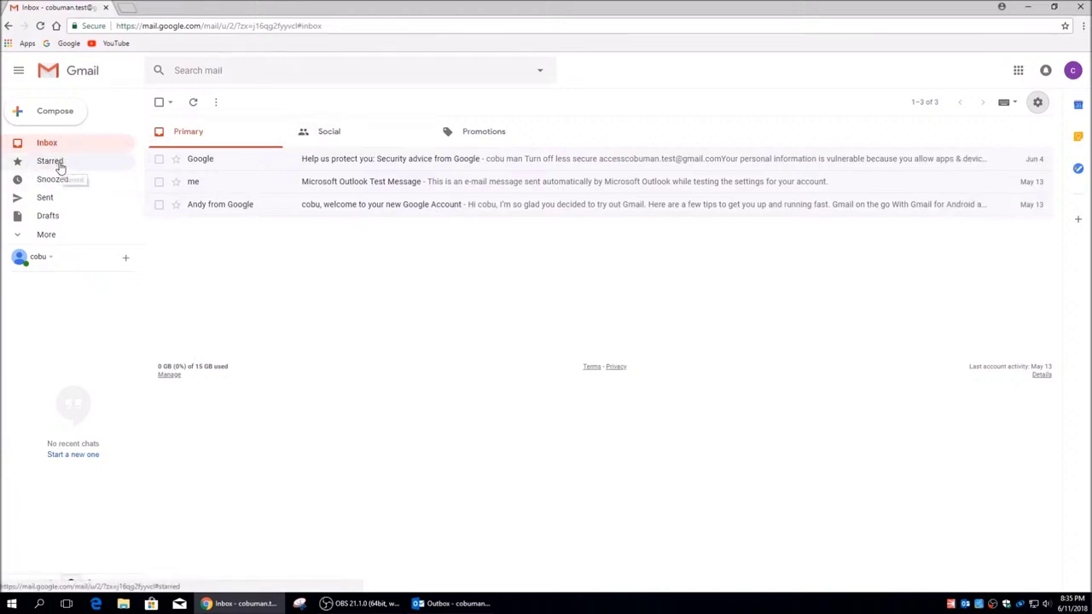
left_click(50, 162)
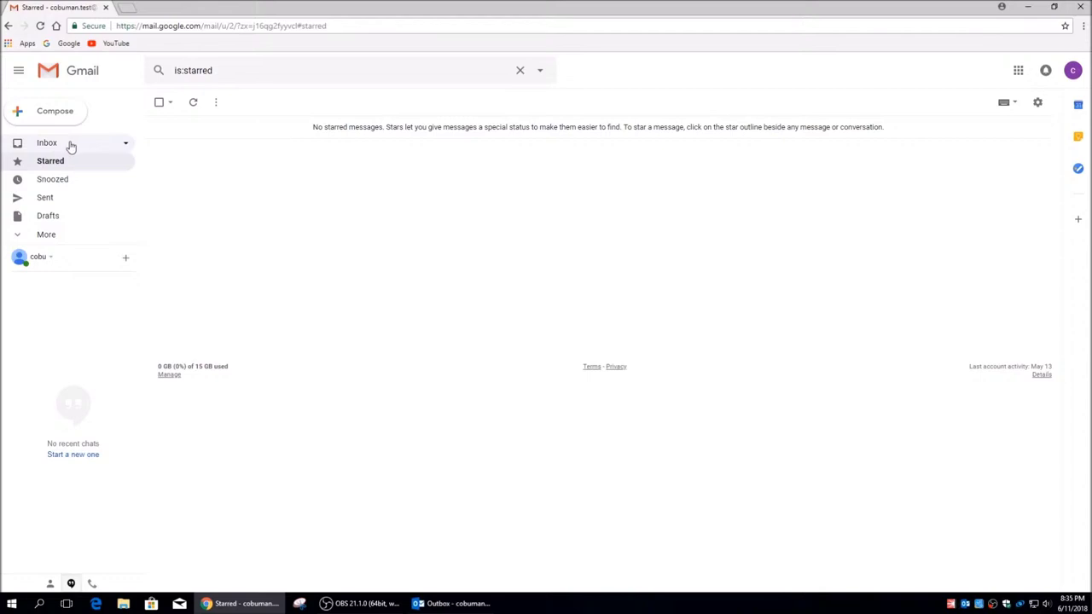
Step: Star the Microsoft Outlook Test Message and check it in the Starred folder
left_click(70, 146)
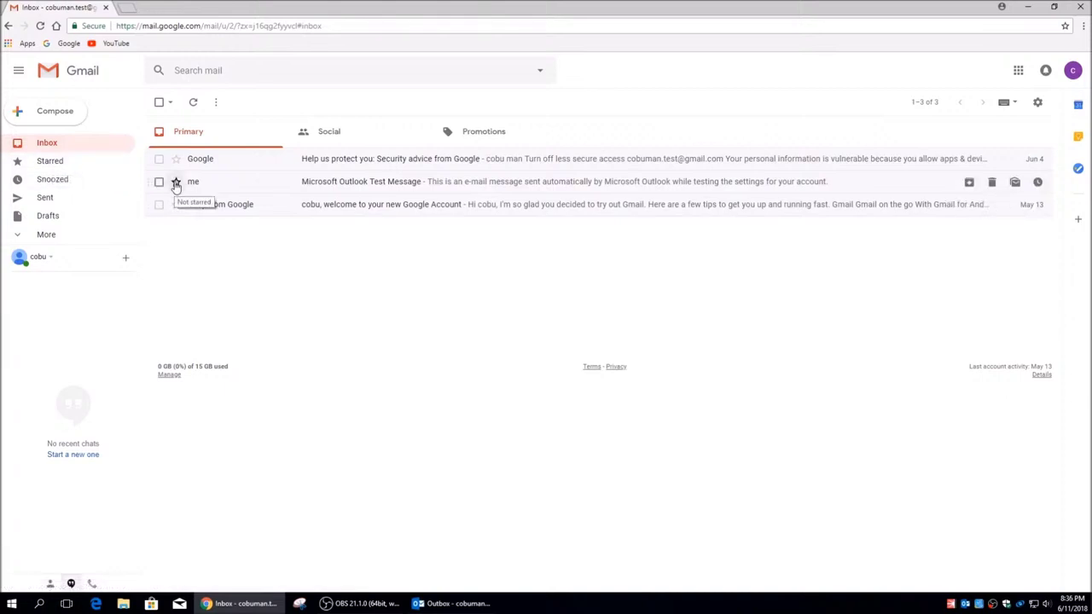
left_click(174, 182)
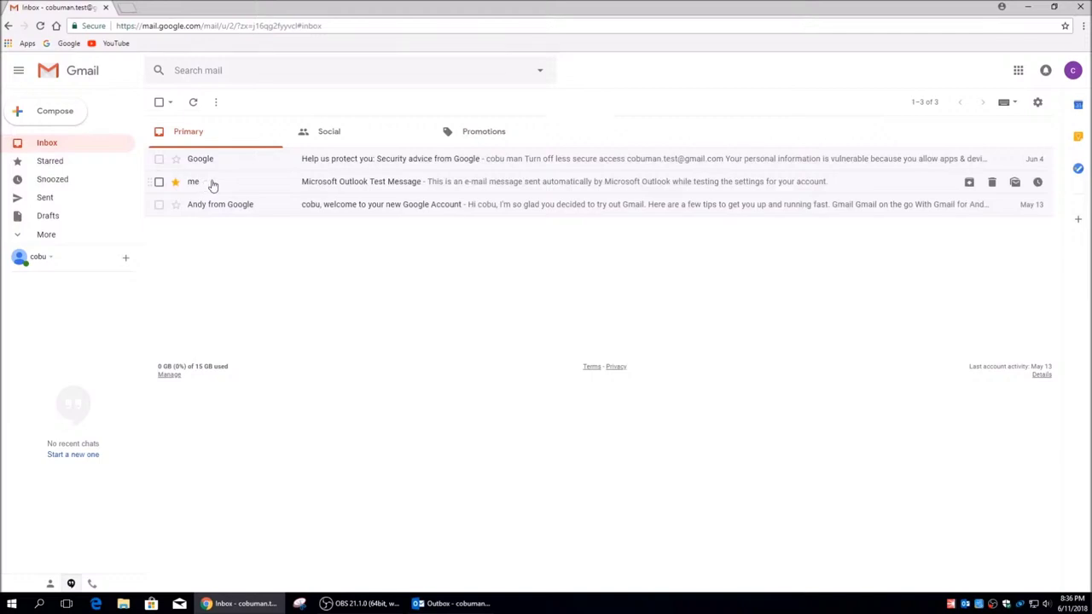
left_click(51, 162)
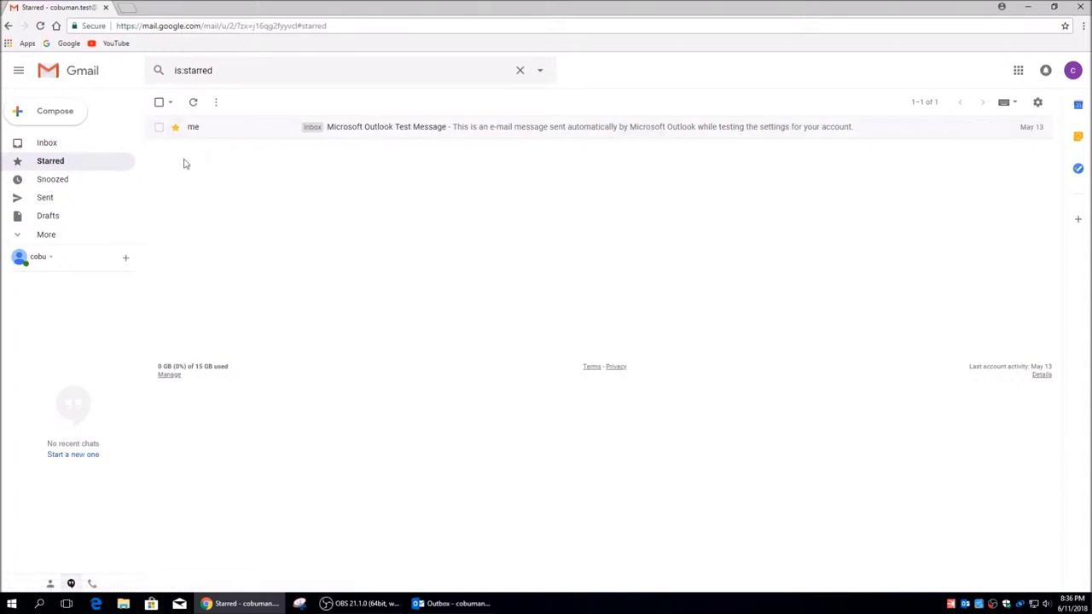
left_click(59, 146)
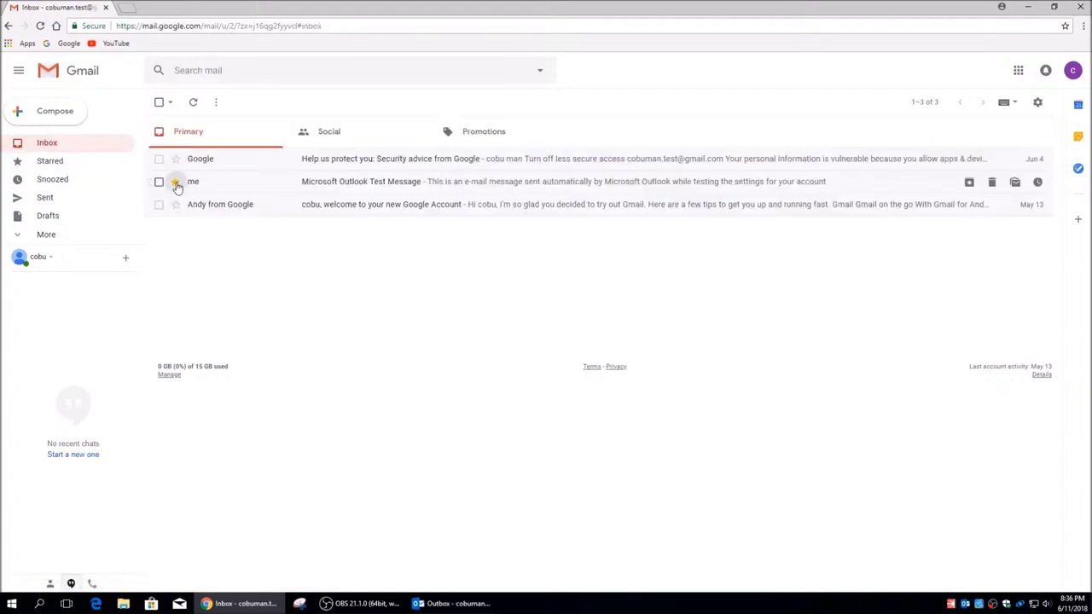
left_click(65, 163)
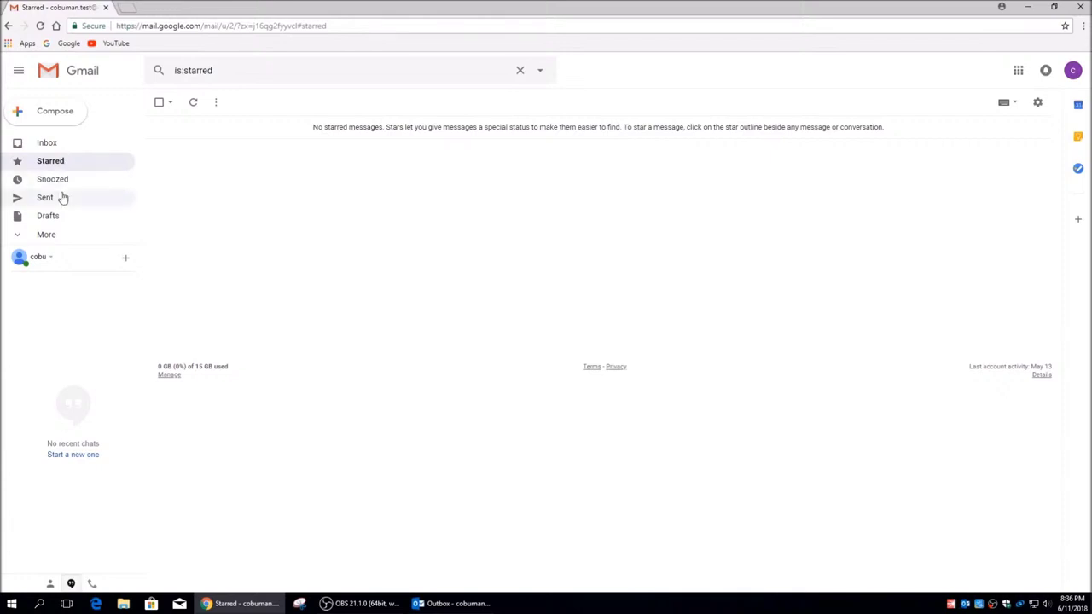
Step: Browse Snoozed, Sent and Drafts, then show the Important folder under More
left_click(64, 185)
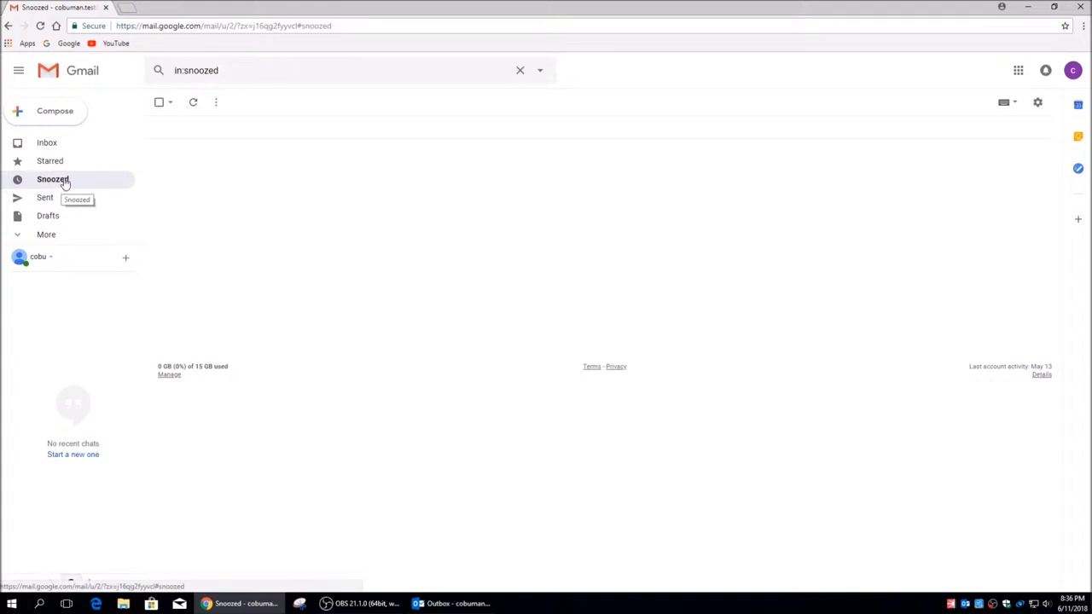
left_click(67, 145)
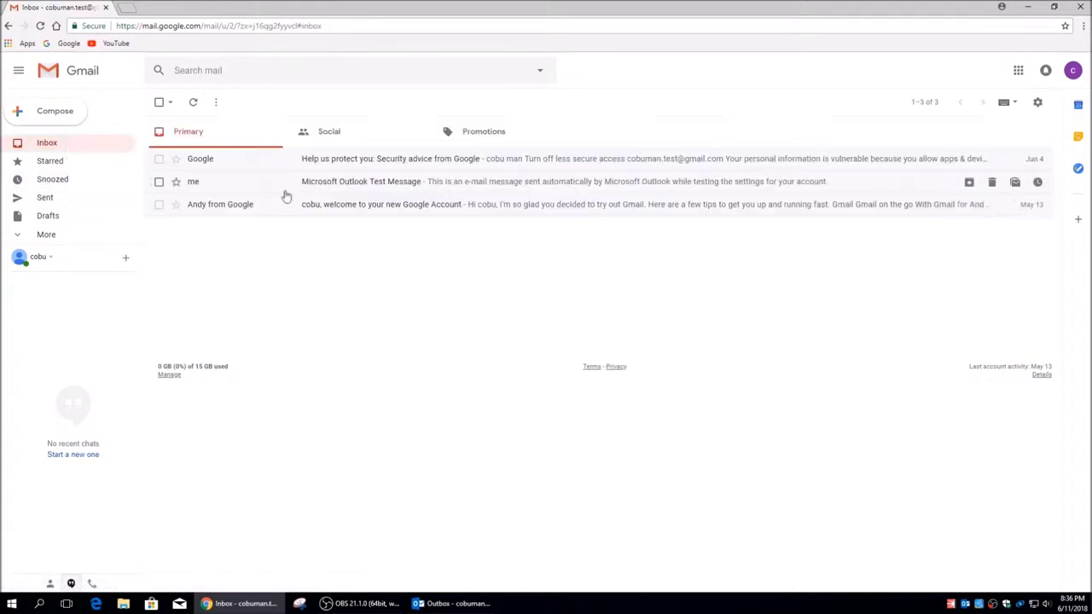
left_click(55, 236)
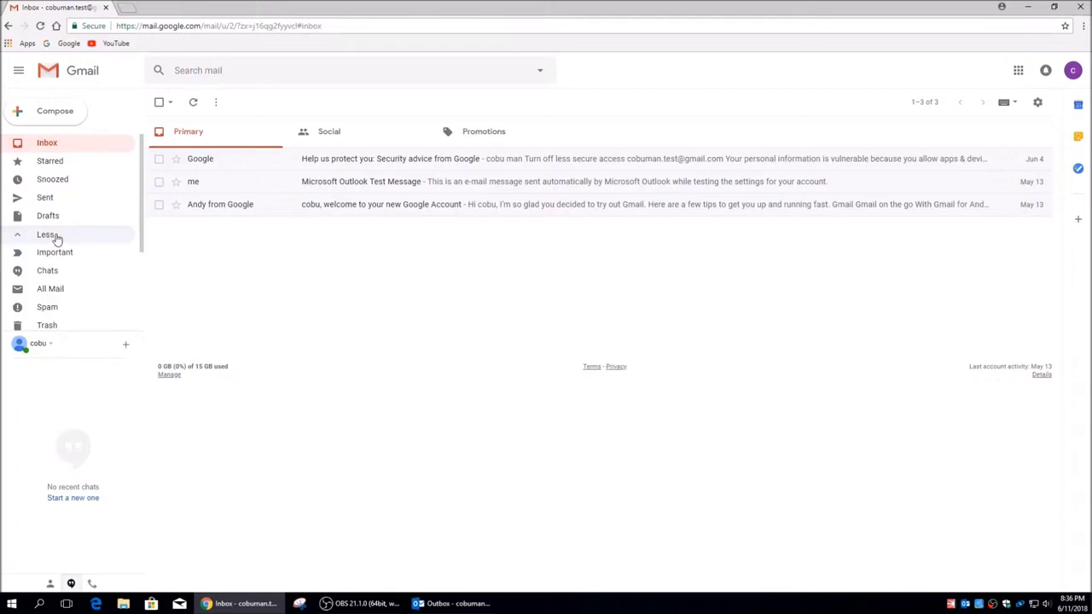
left_click(47, 199)
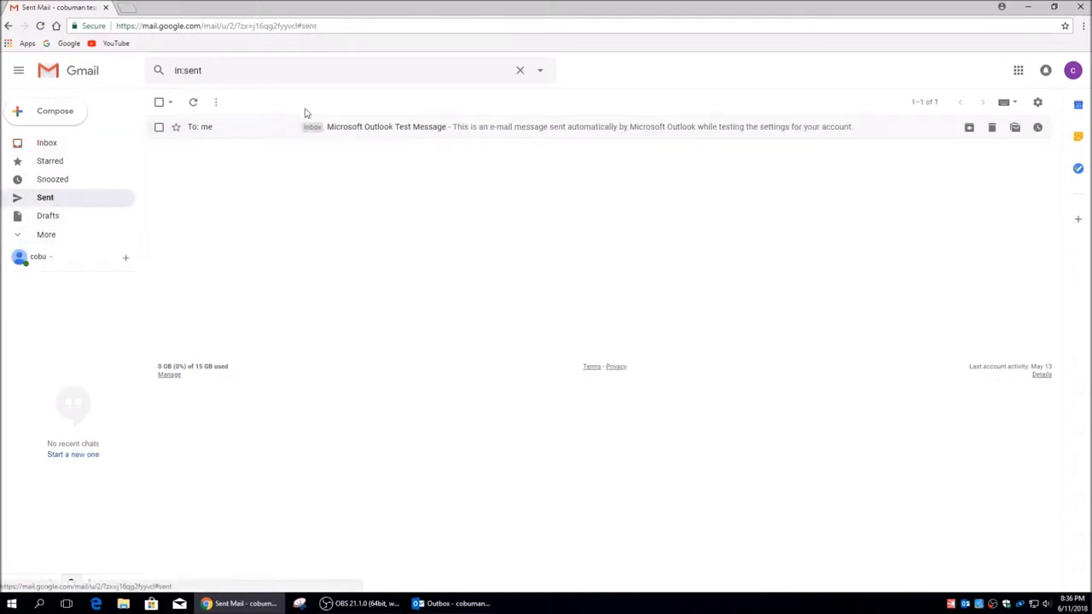
left_click(60, 217)
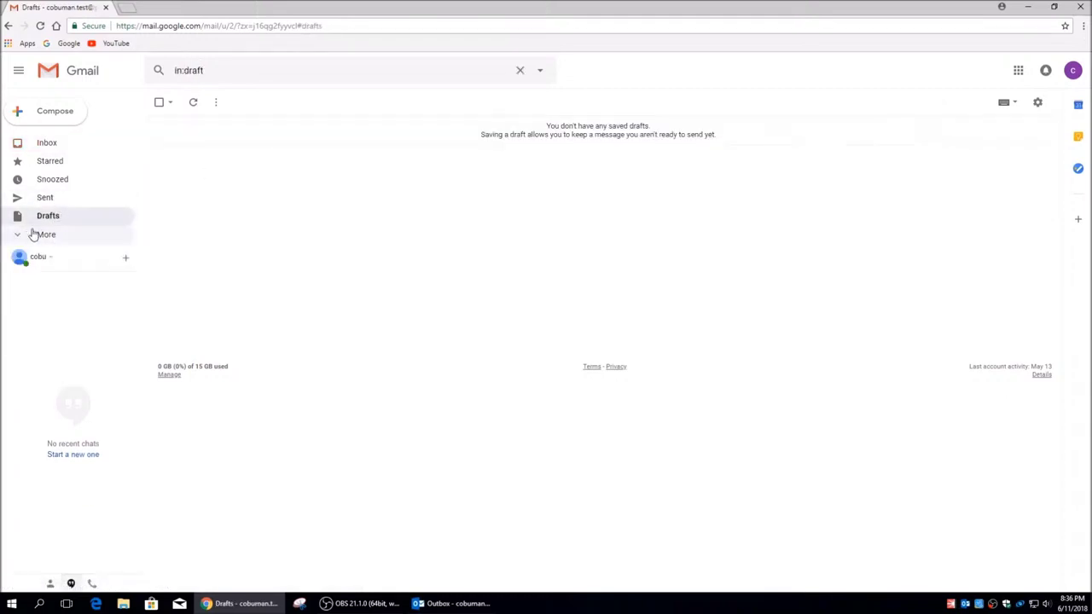
left_click(21, 239)
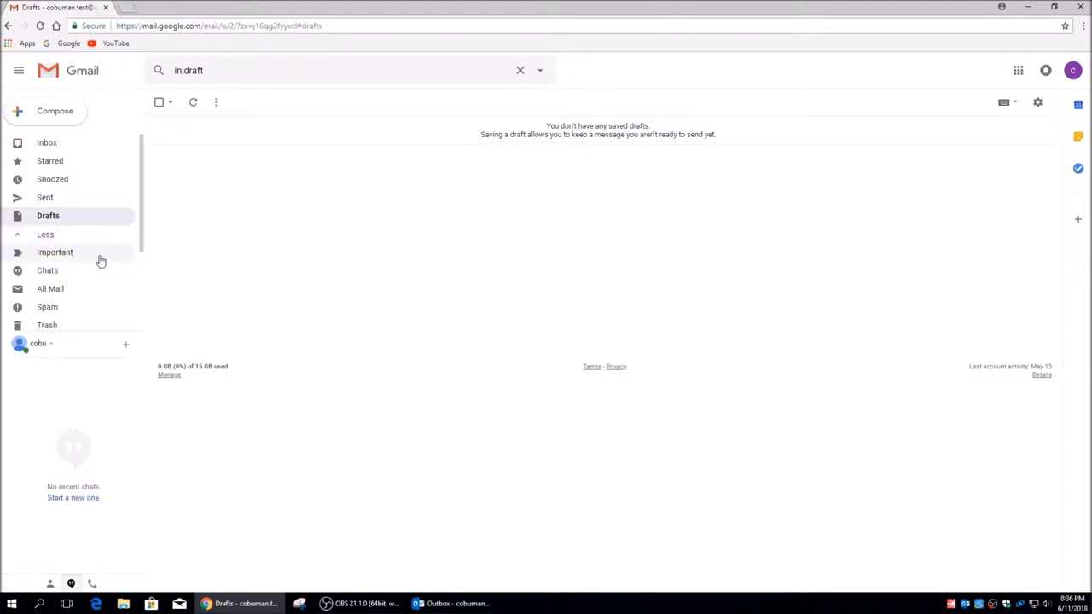
left_click(60, 259)
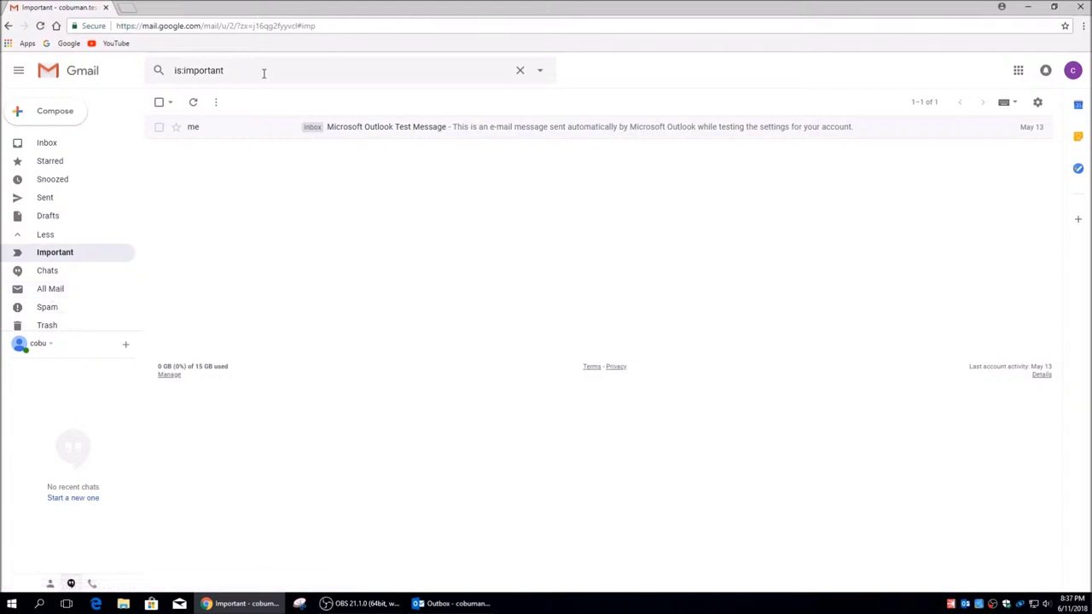
Step: Replace the is:important search query with 'test' and bring Outlook to the front
left_click_drag(265, 72, 175, 71)
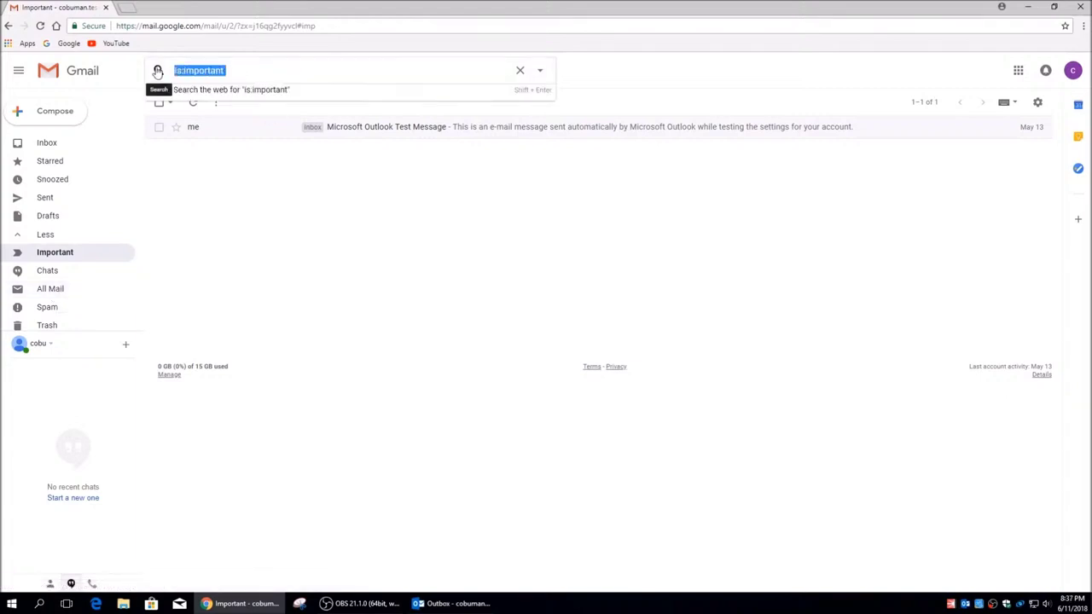
key("BackSpace")
type("test")
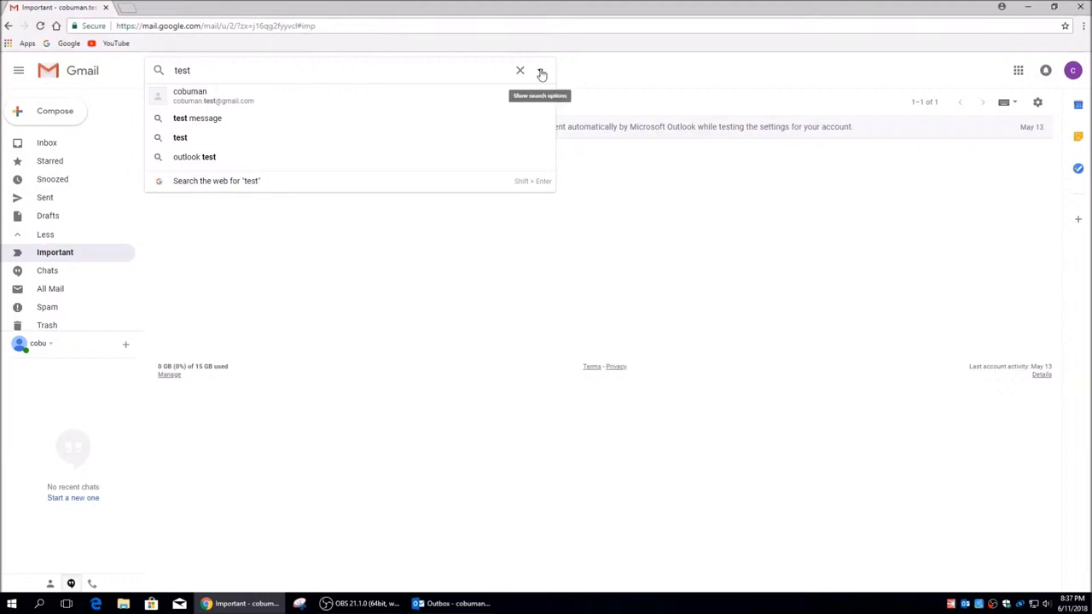
left_click(457, 605)
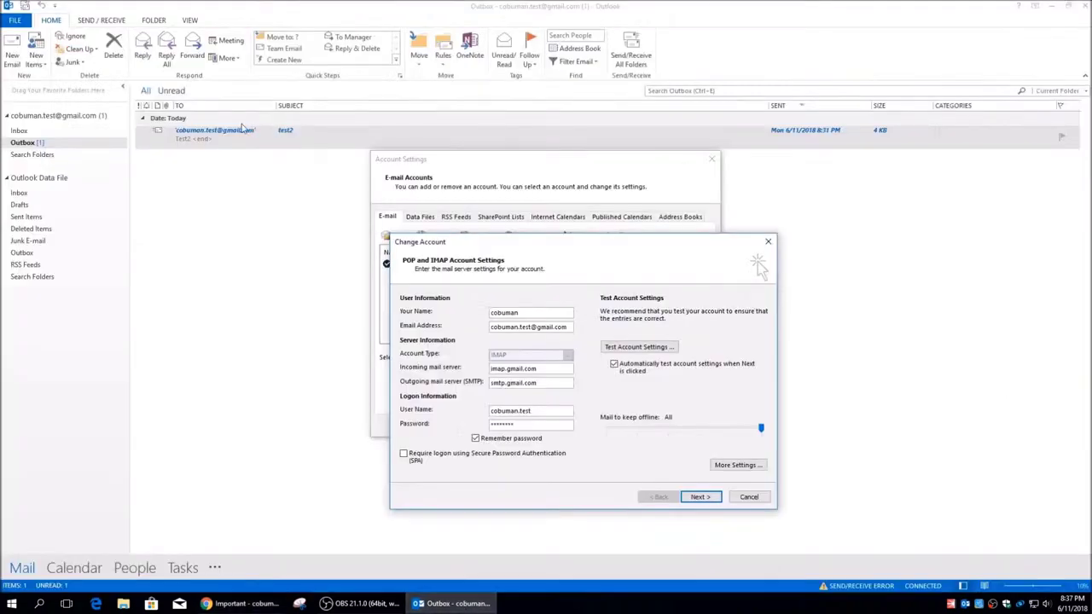
Step: Close the Change Account and Account Settings dialogs and go to the Outlook Inbox
left_click(768, 242)
left_click(713, 159)
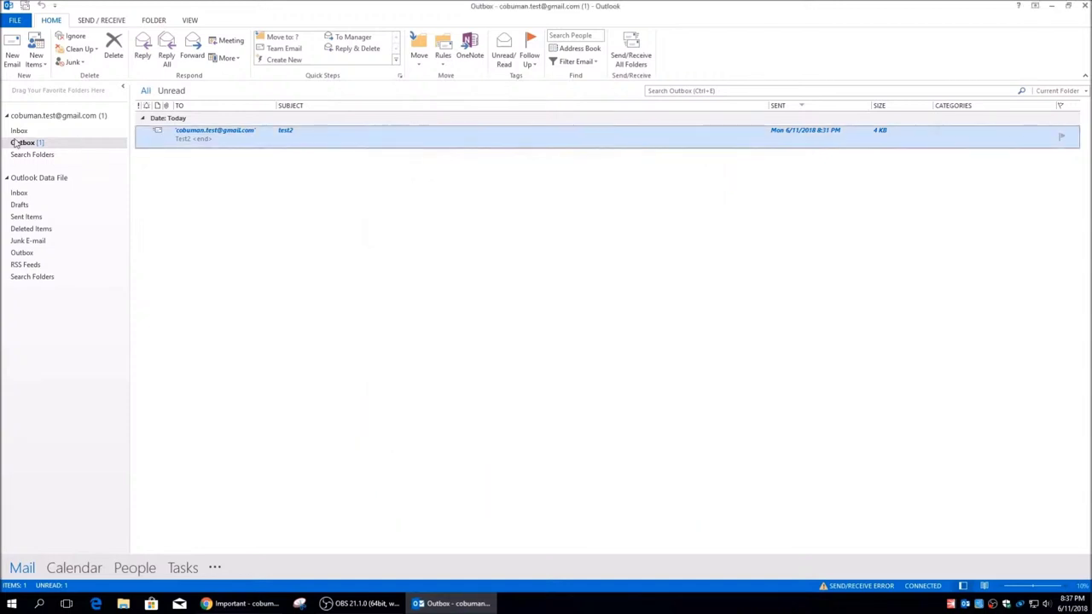
left_click(39, 132)
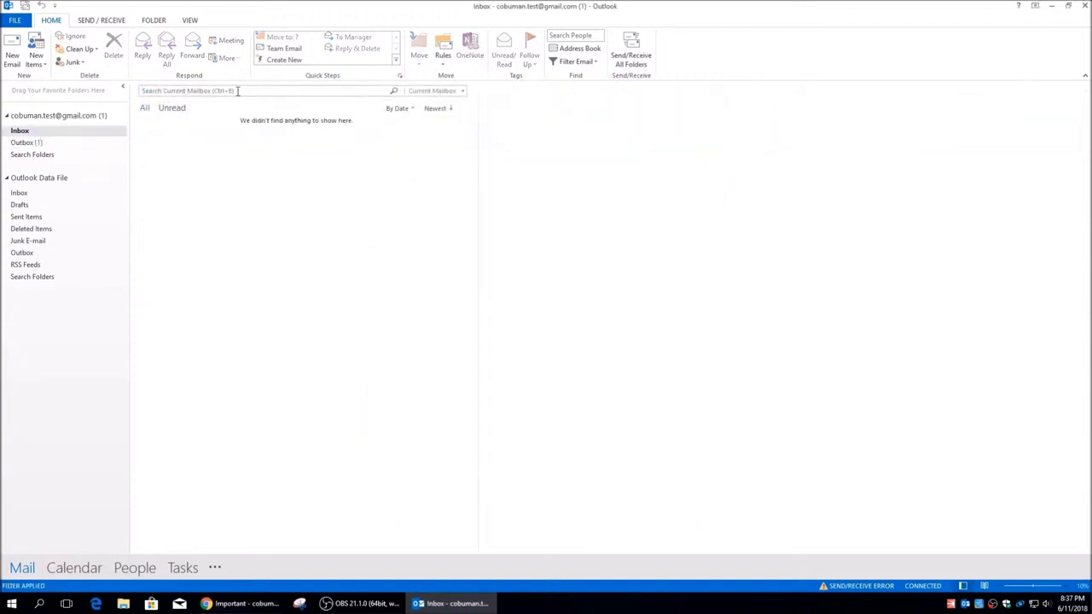
Step: Search All Mailboxes for 'test' to find the test2 draft, then minimize Outlook
left_click(238, 92)
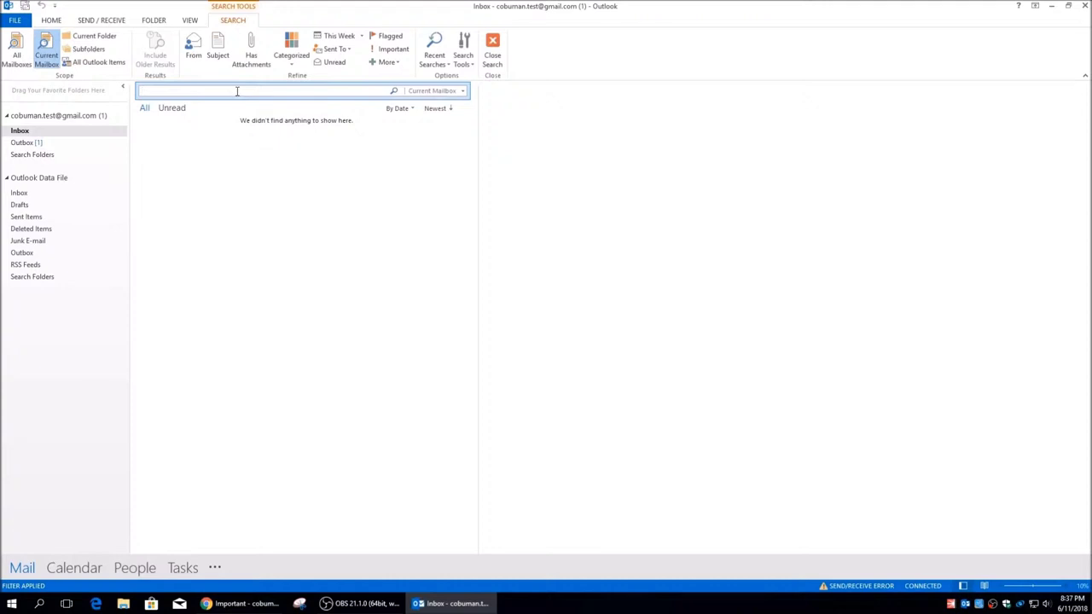
type("test")
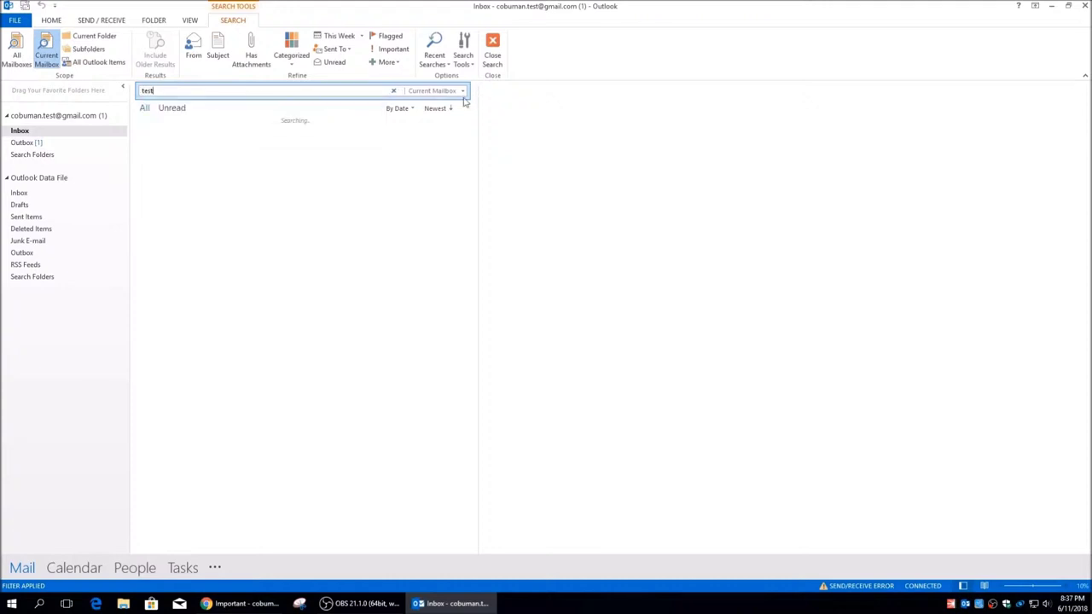
left_click(463, 94)
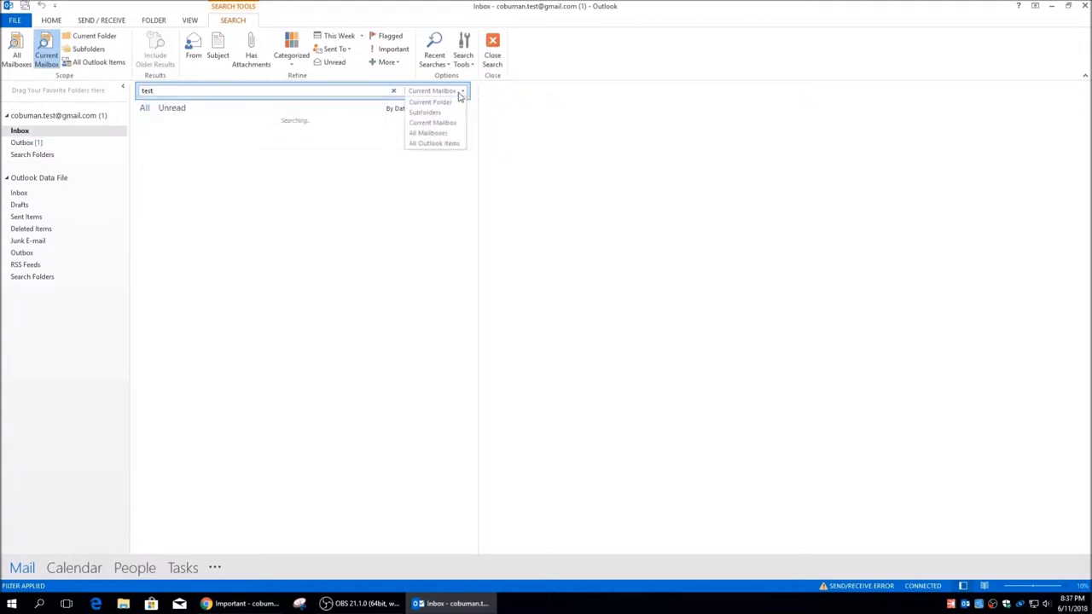
left_click(444, 134)
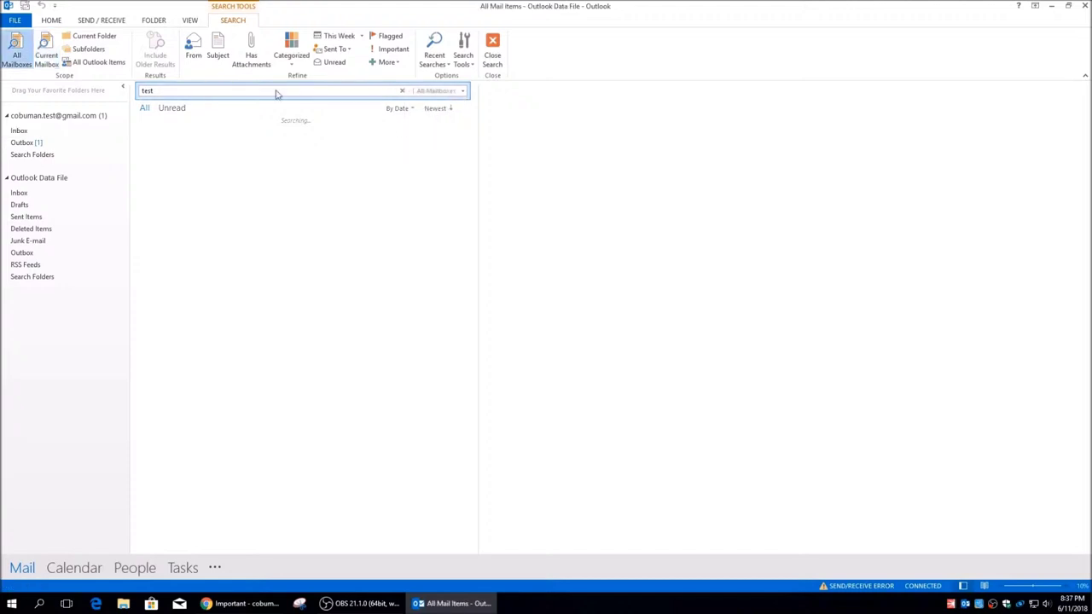
left_click(1053, 7)
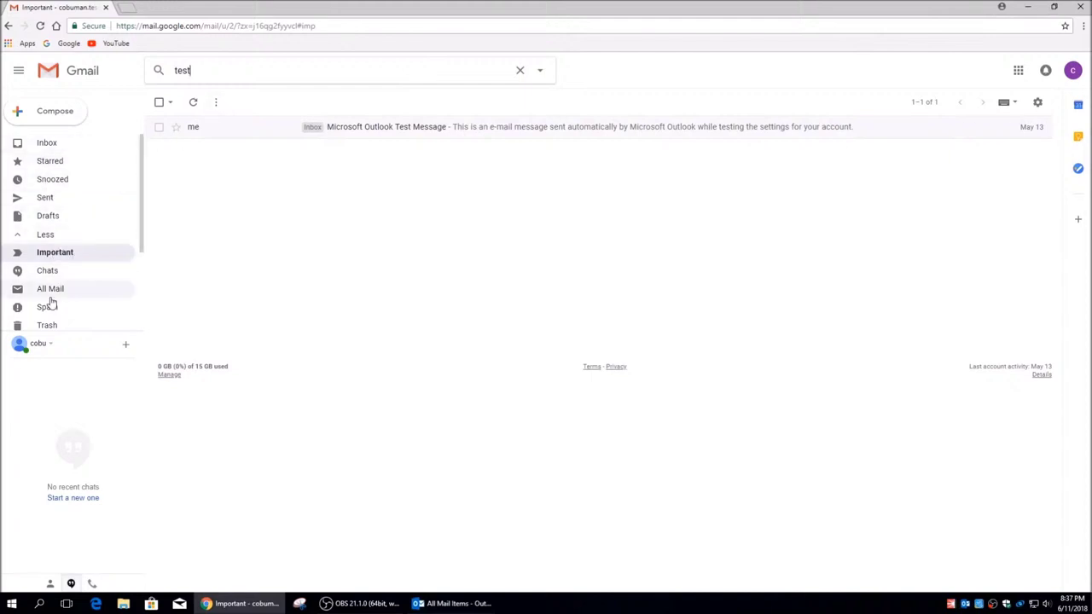
Step: From All Mail, open Google's welcome-to-your-new-Google-Account email
left_click(49, 291)
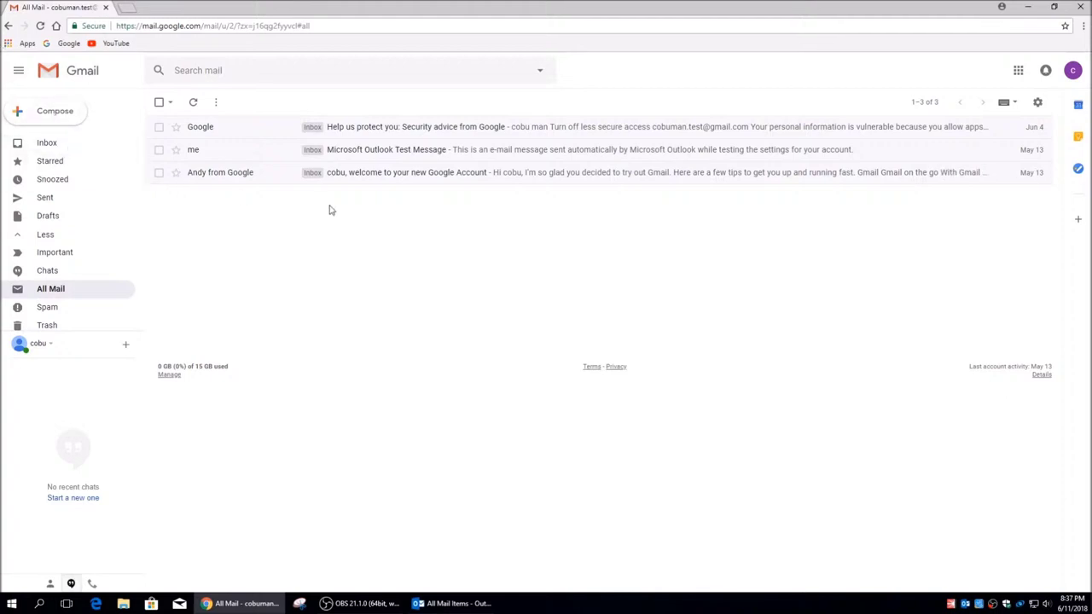
left_click(299, 71)
left_click(495, 334)
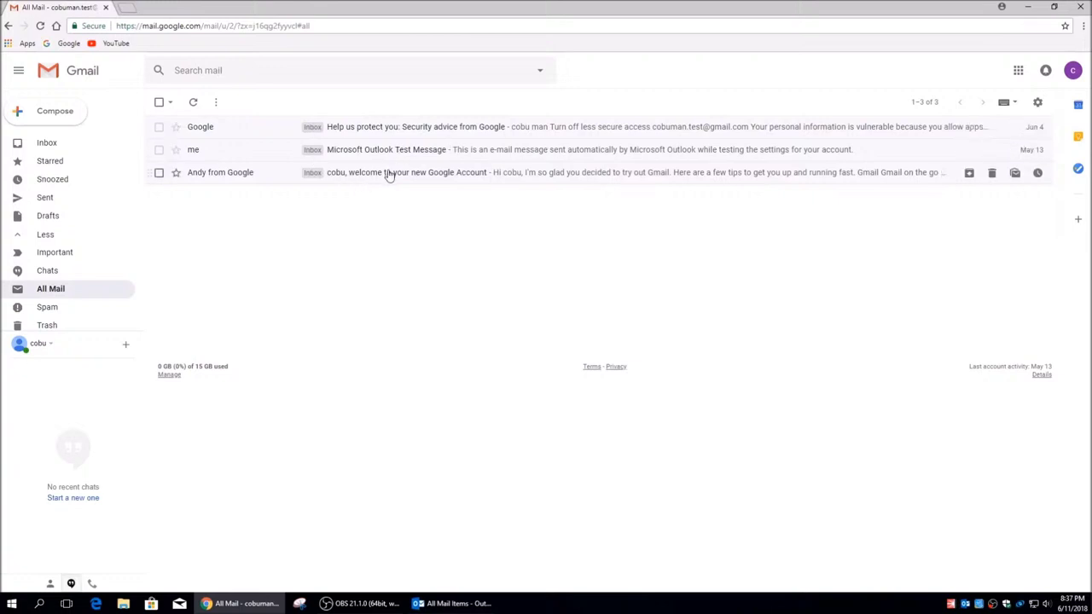
left_click(389, 175)
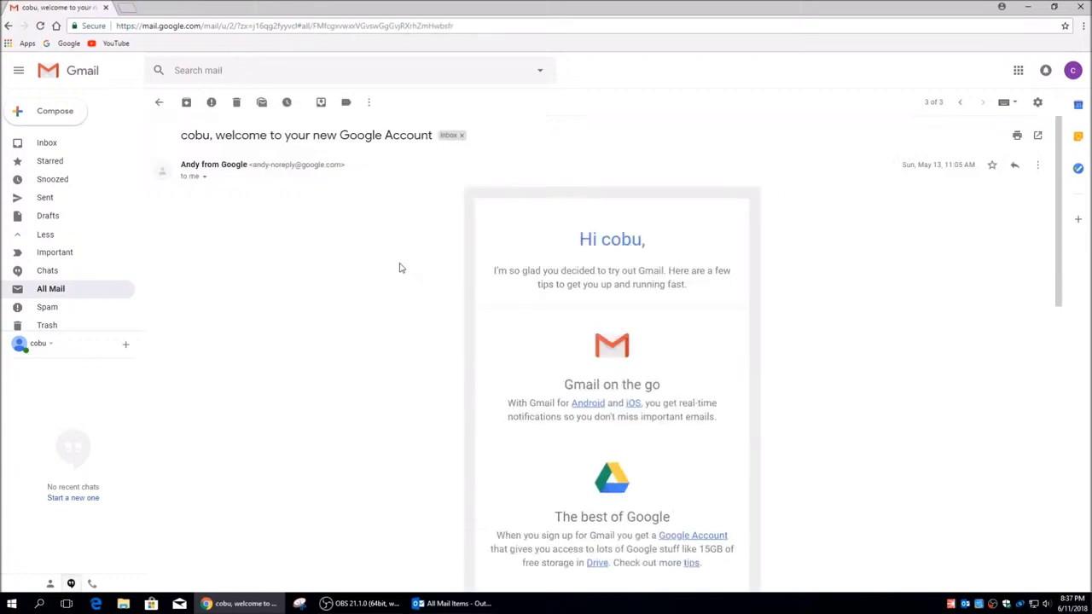
scroll(401, 270, "down", 7)
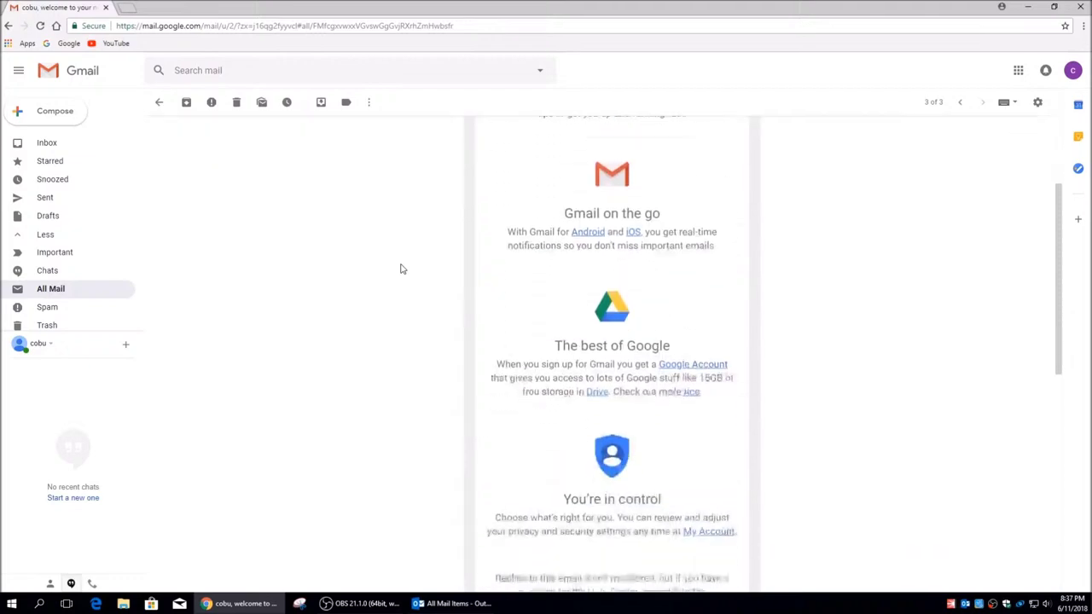
scroll(401, 270, "up", 8)
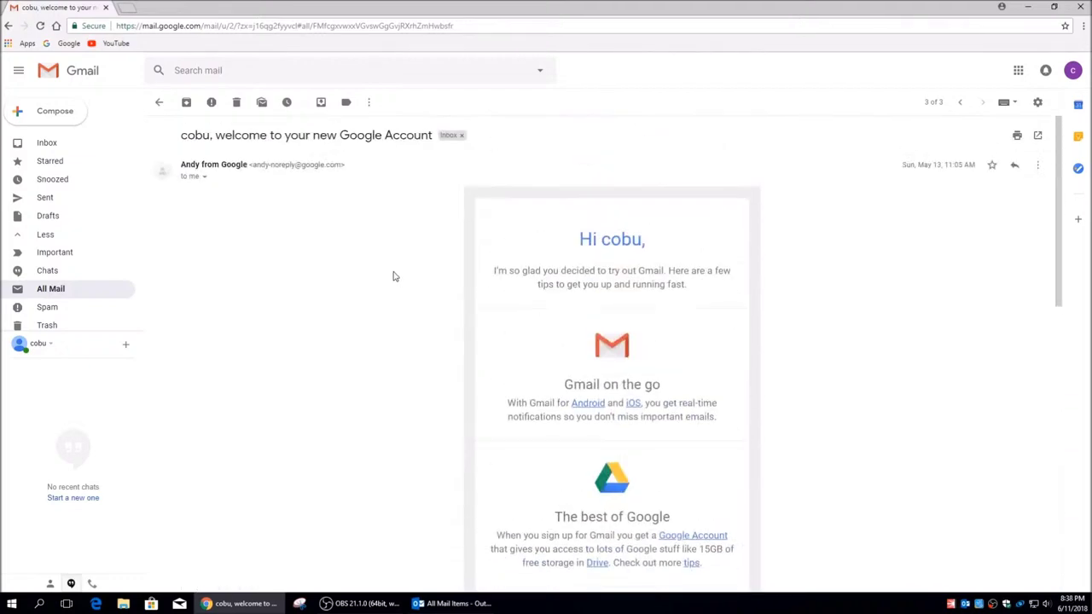
left_click(1015, 166)
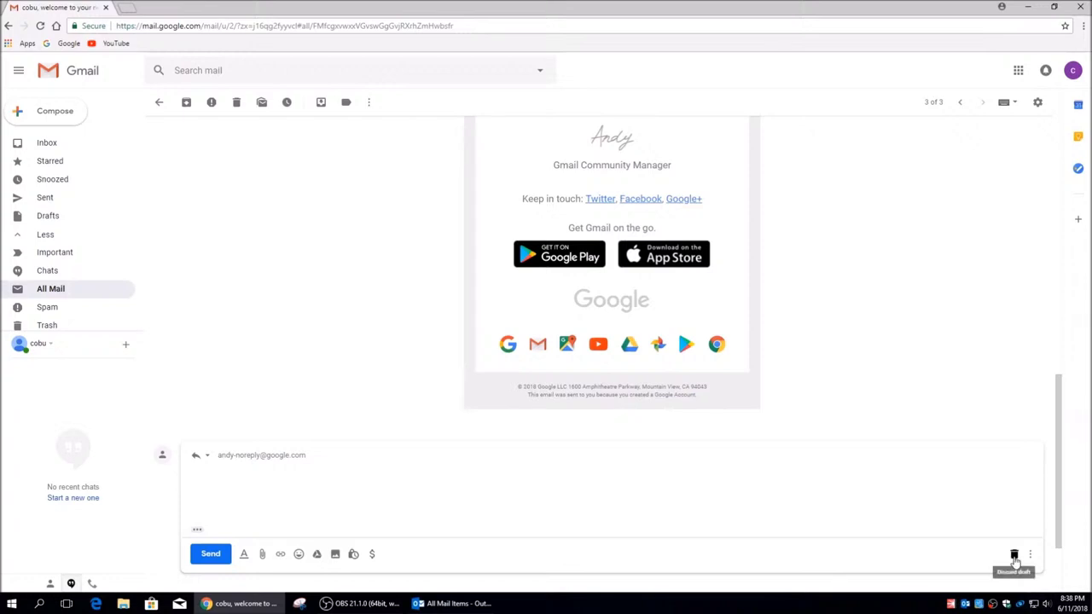
left_click(1015, 555)
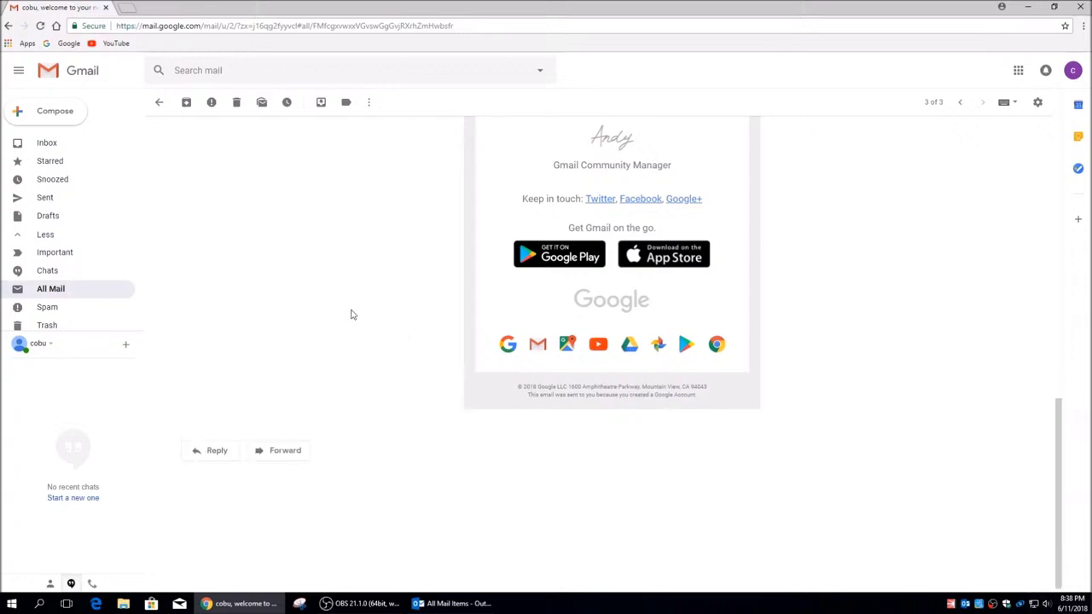
scroll(382, 327, "up", 10)
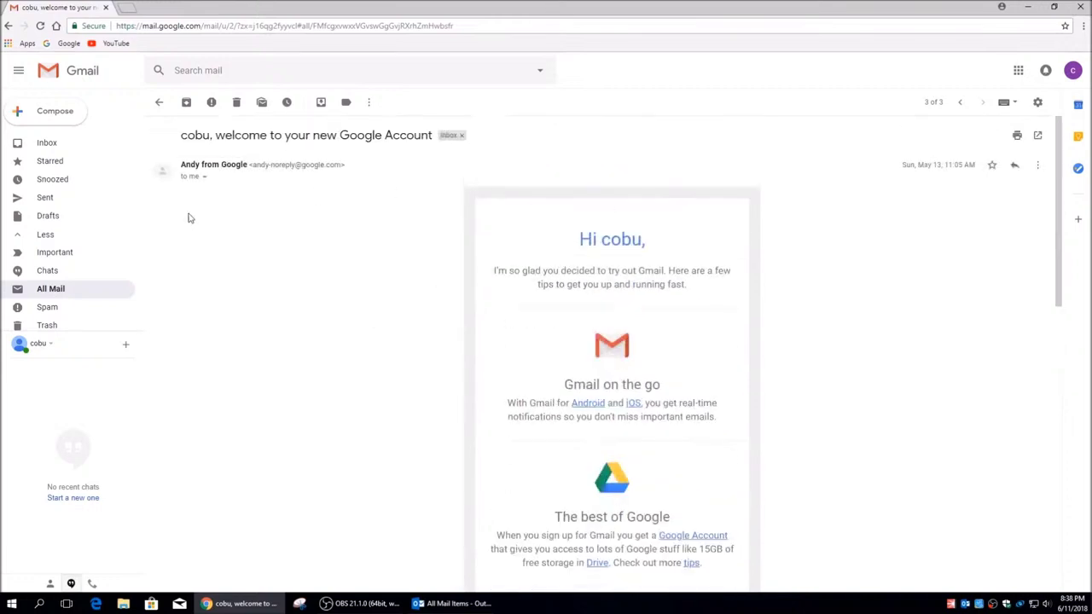
Step: Enable Preview Pane in Gmail's Advanced settings and save the changes
left_click(47, 145)
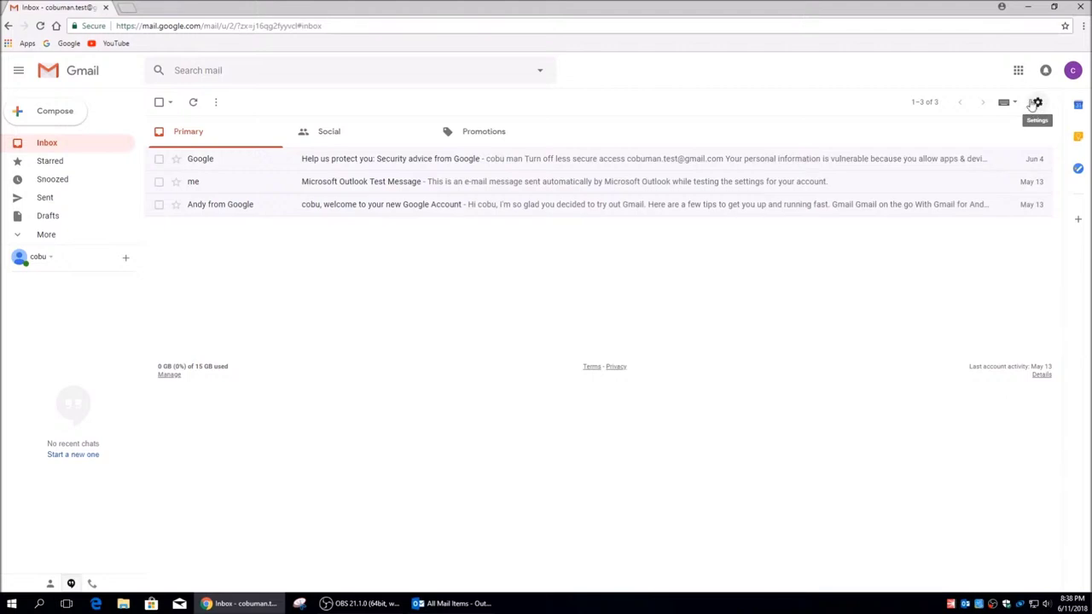
left_click(1040, 103)
left_click(981, 173)
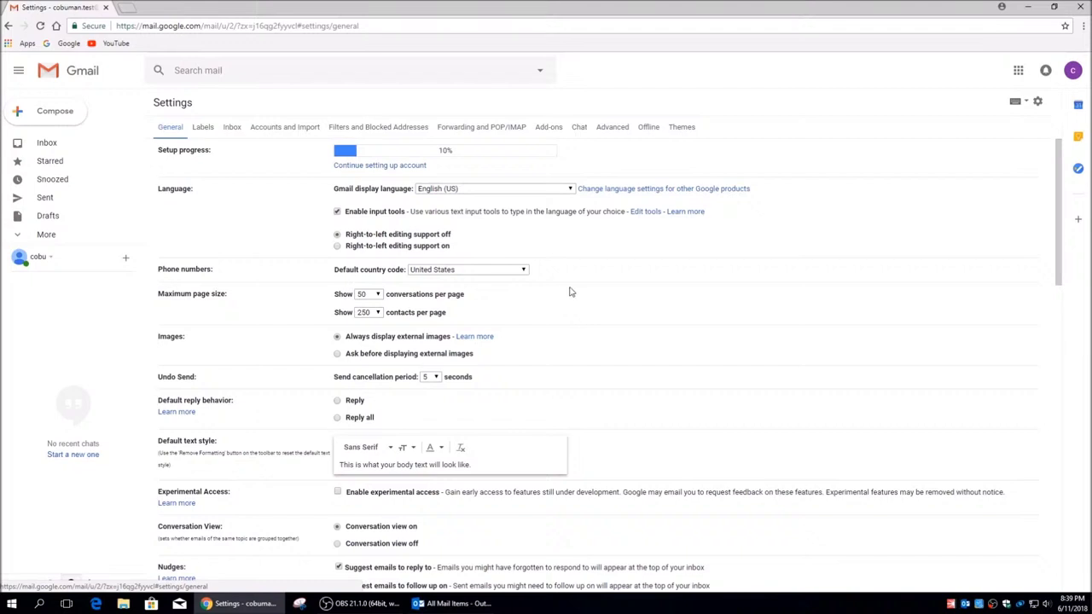
left_click(611, 127)
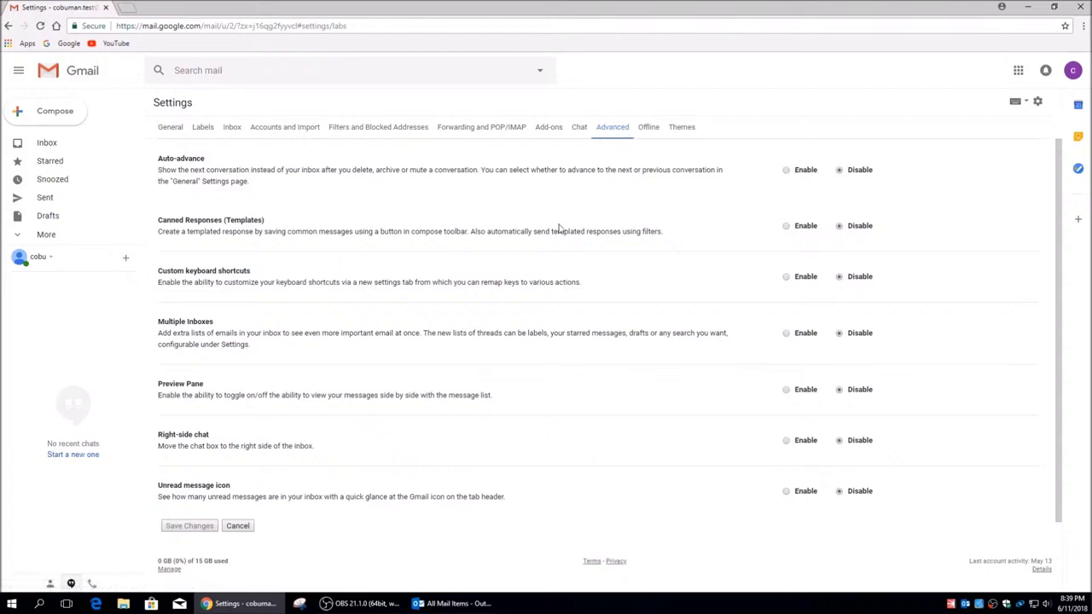
scroll(559, 228, "down", 1)
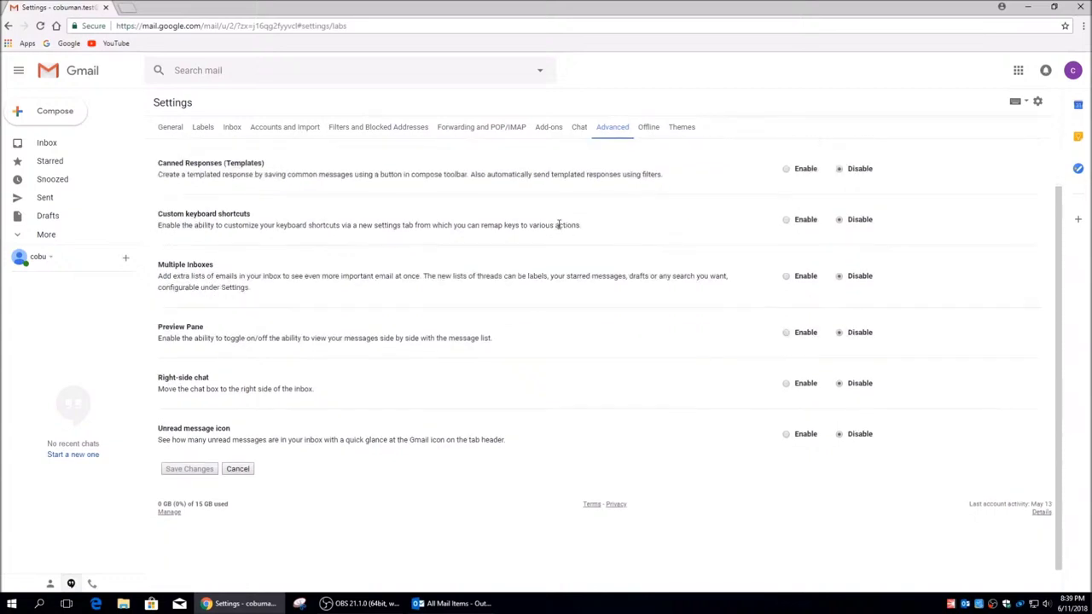
left_click(787, 333)
left_click(181, 471)
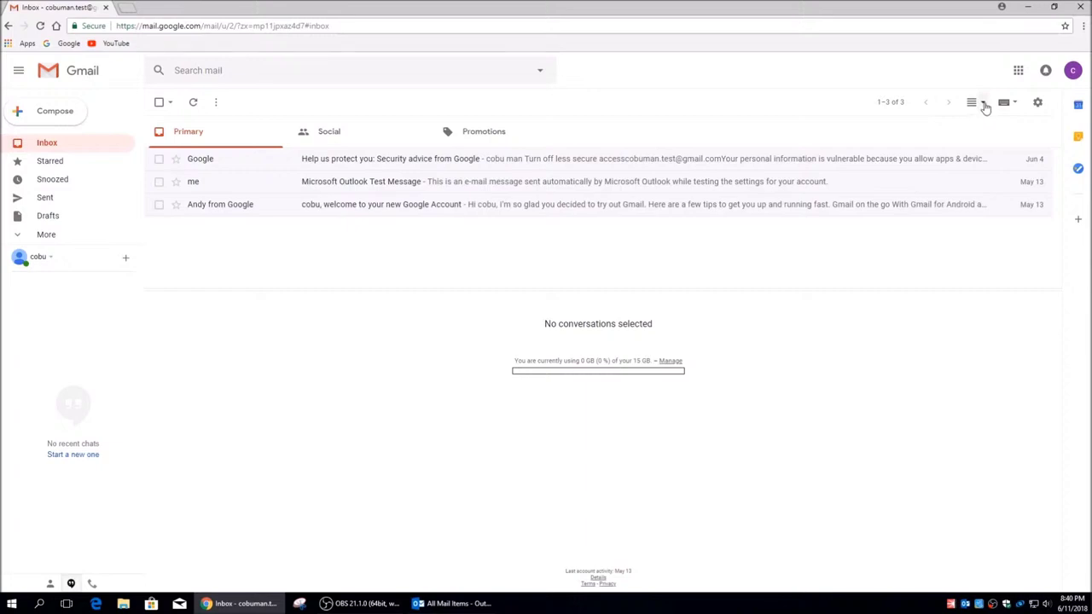
Step: Switch the reading pane to Vertical Split and view the Google welcome email
left_click(983, 106)
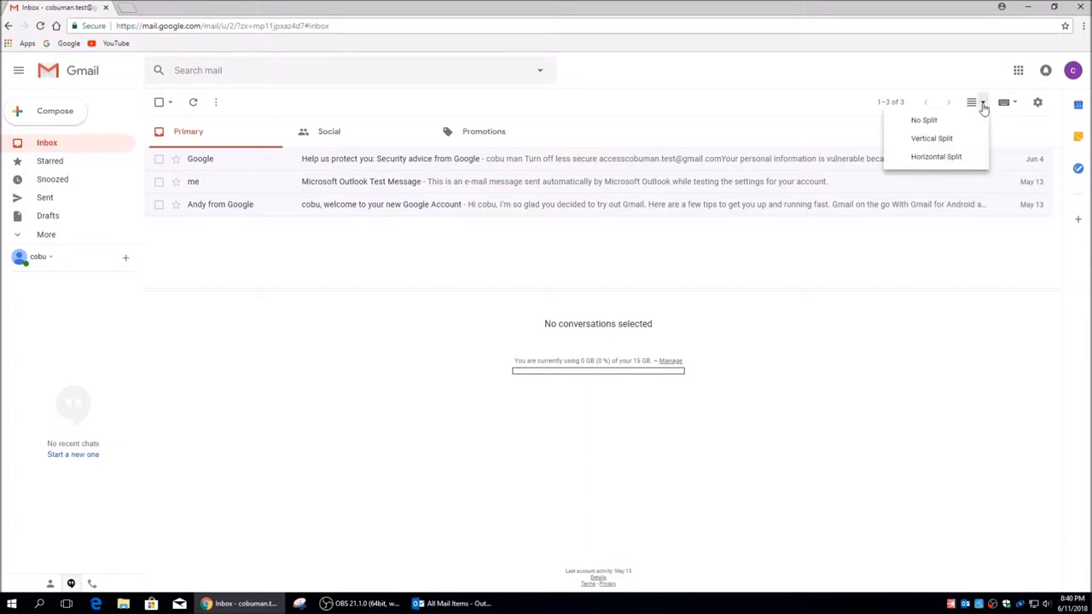
left_click(945, 143)
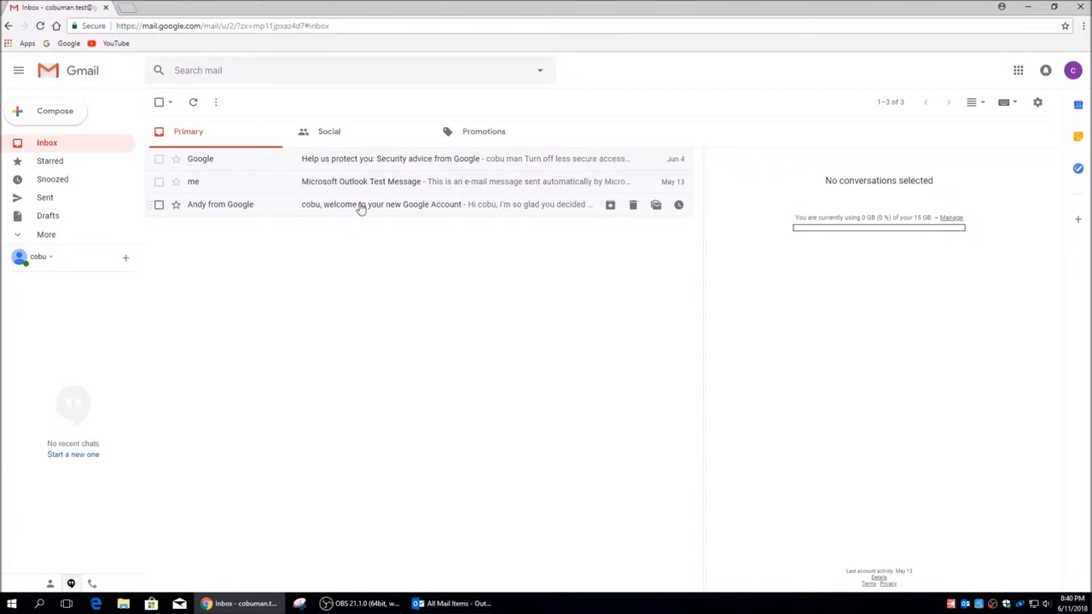
left_click(342, 209)
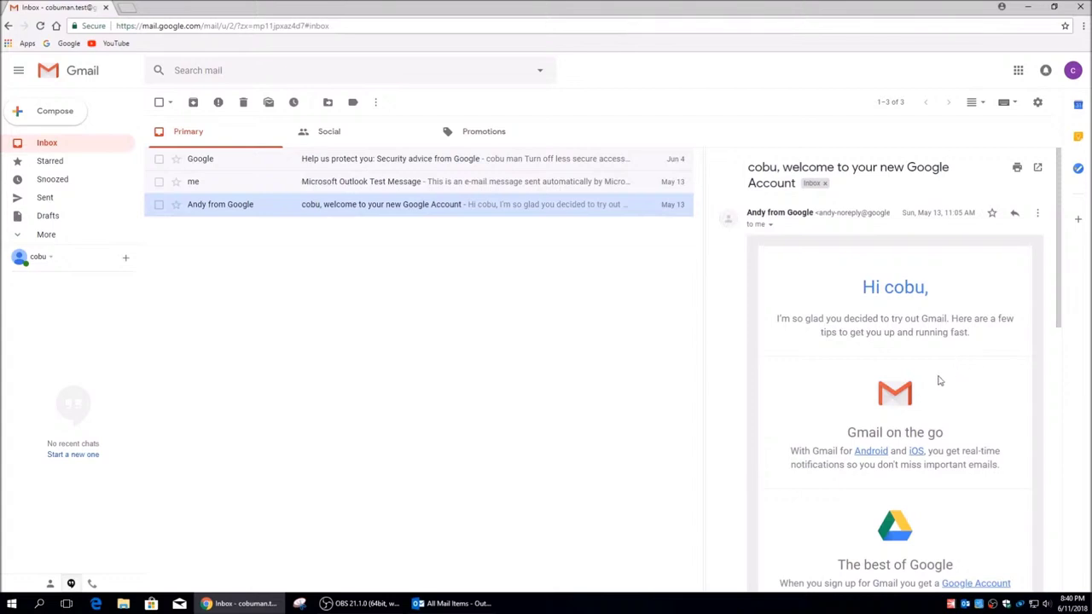
scroll(938, 380, "down", 2)
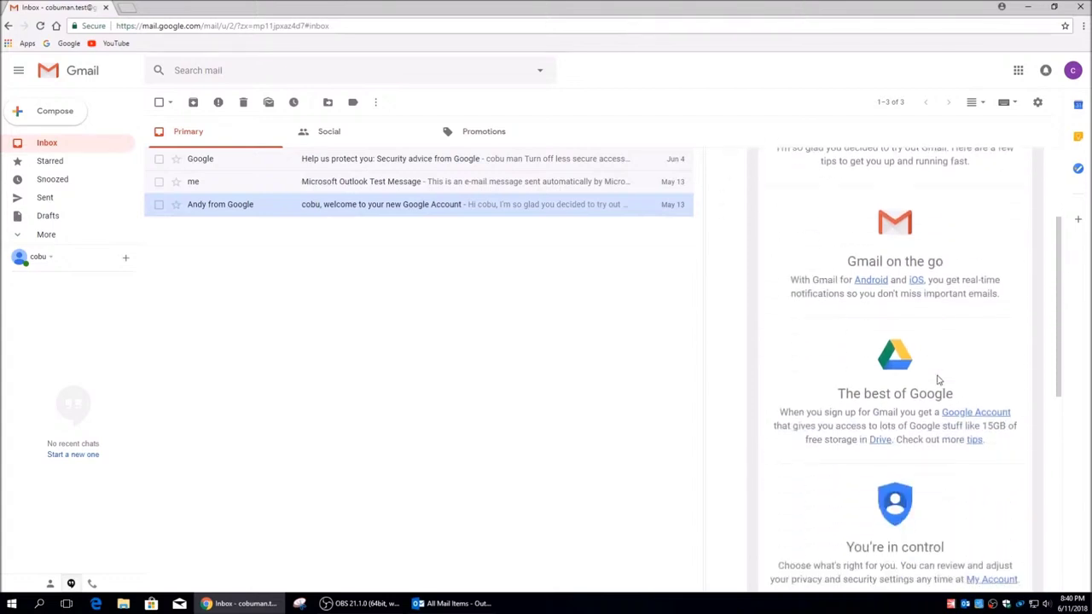
Step: Try Horizontal Split, then return to Vertical Split showing the Microsoft Outlook Test Message
left_click(983, 103)
left_click(946, 159)
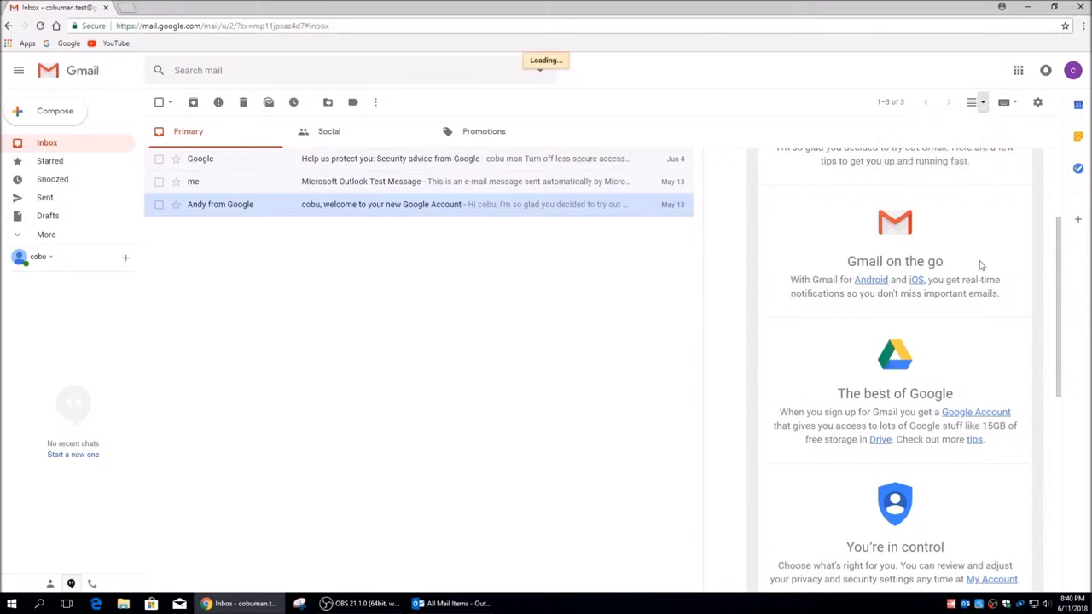
left_click(331, 206)
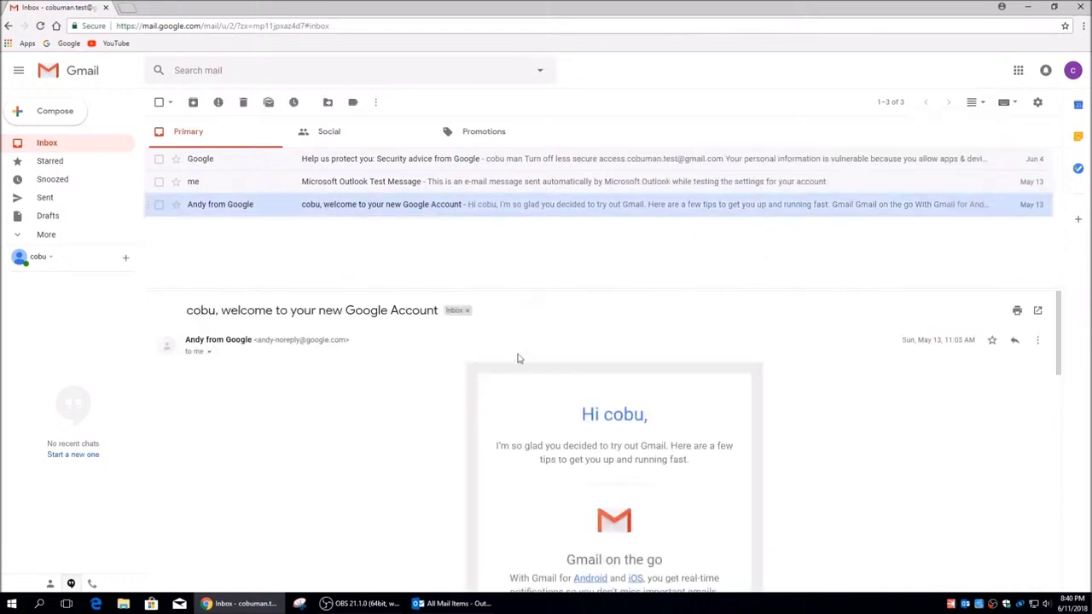
left_click(983, 103)
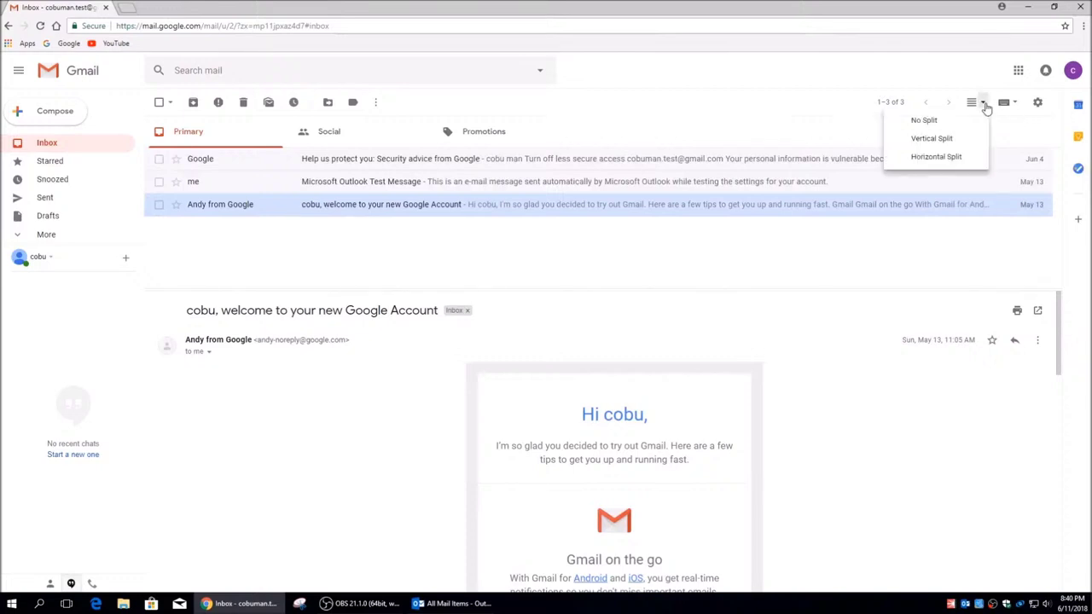
left_click(949, 141)
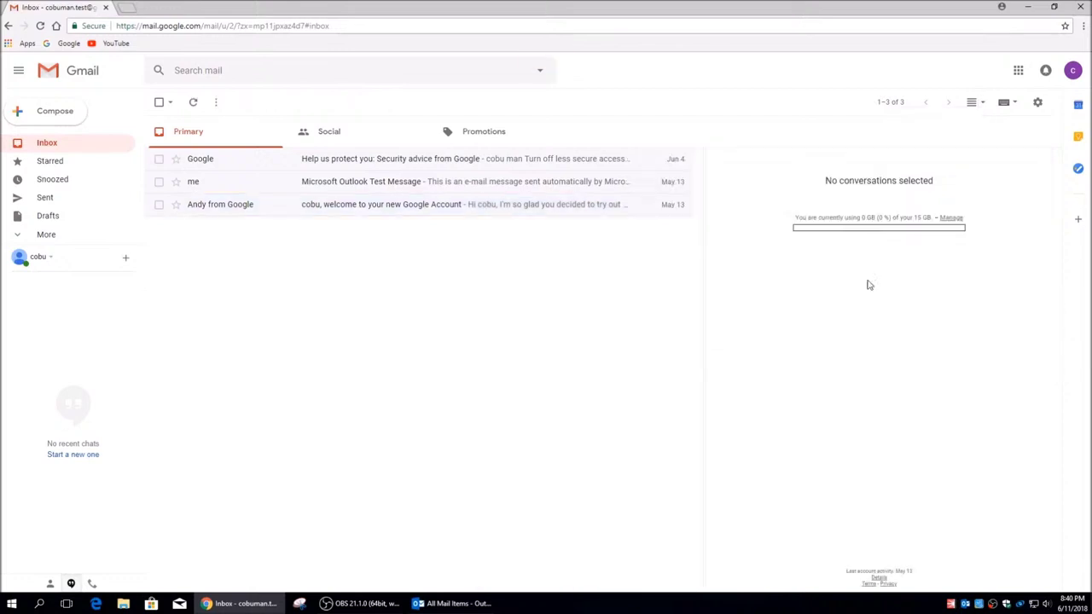
left_click(366, 183)
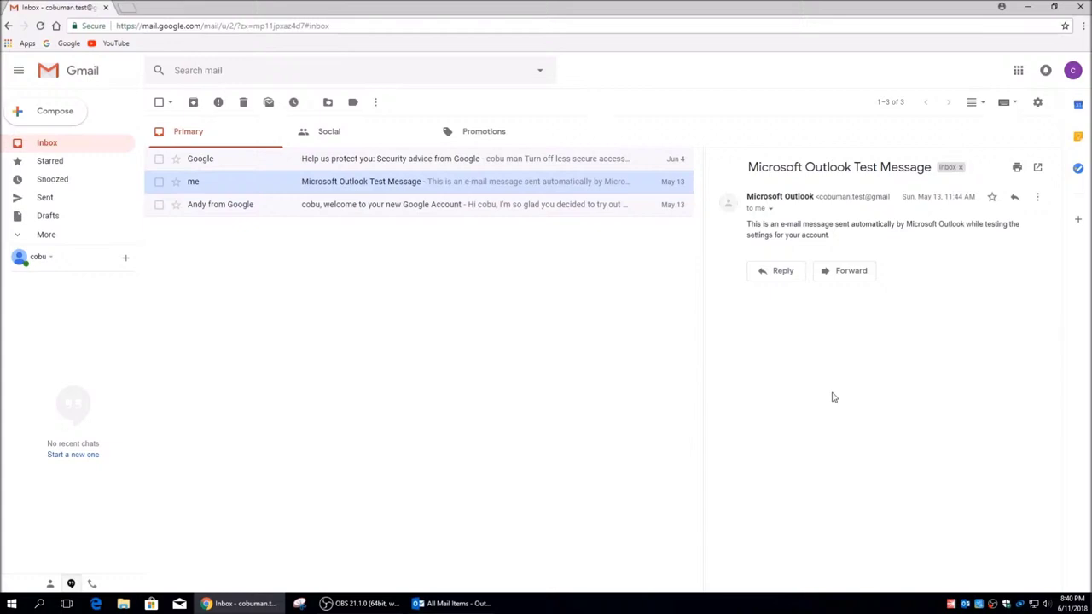
Step: Open Google's welcome email, start a reply to it, then discard that reply draft
left_click(446, 206)
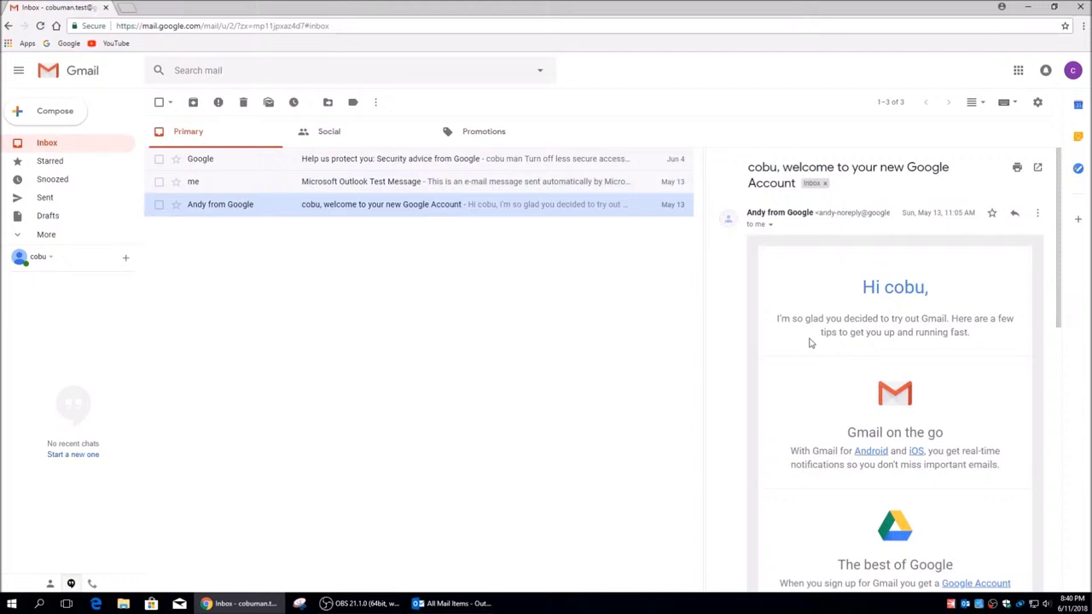
scroll(815, 329, "down", 1)
scroll(827, 317, "up", 1)
left_click(1014, 215)
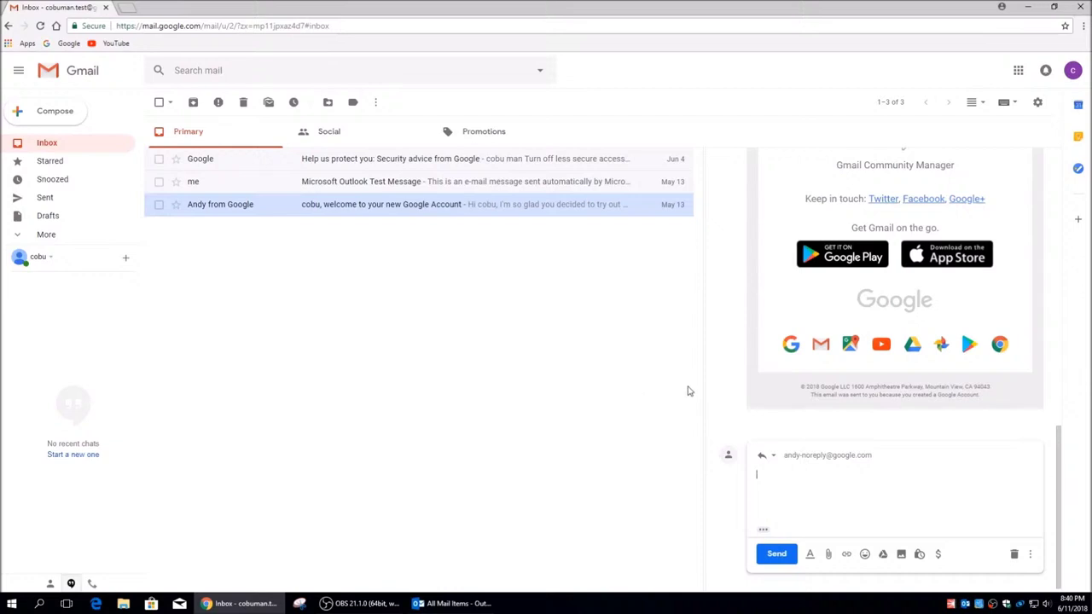
left_click(1012, 553)
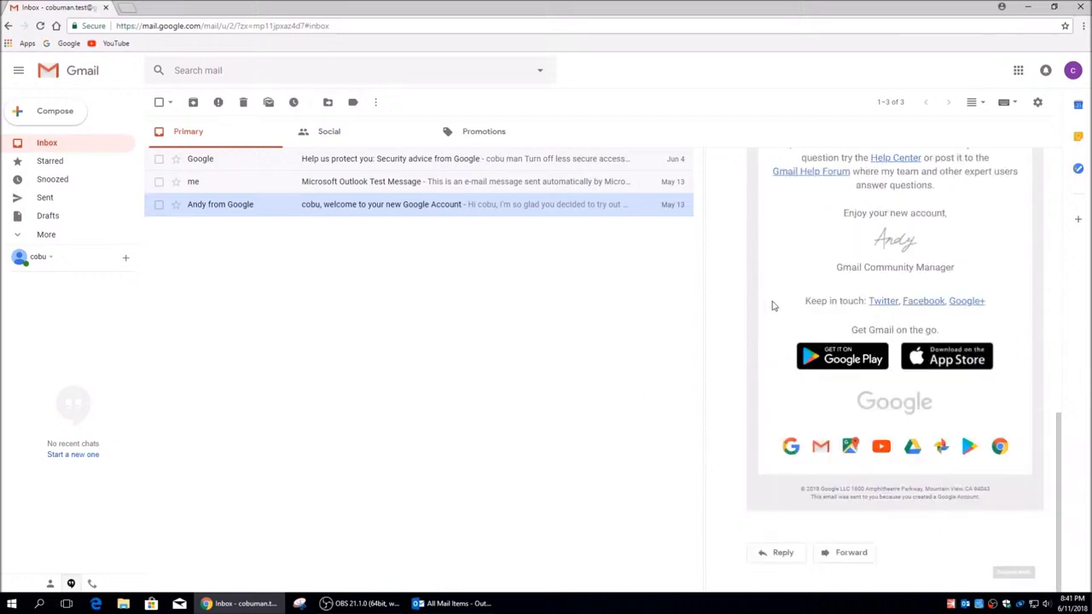
scroll(782, 295, "up", 15)
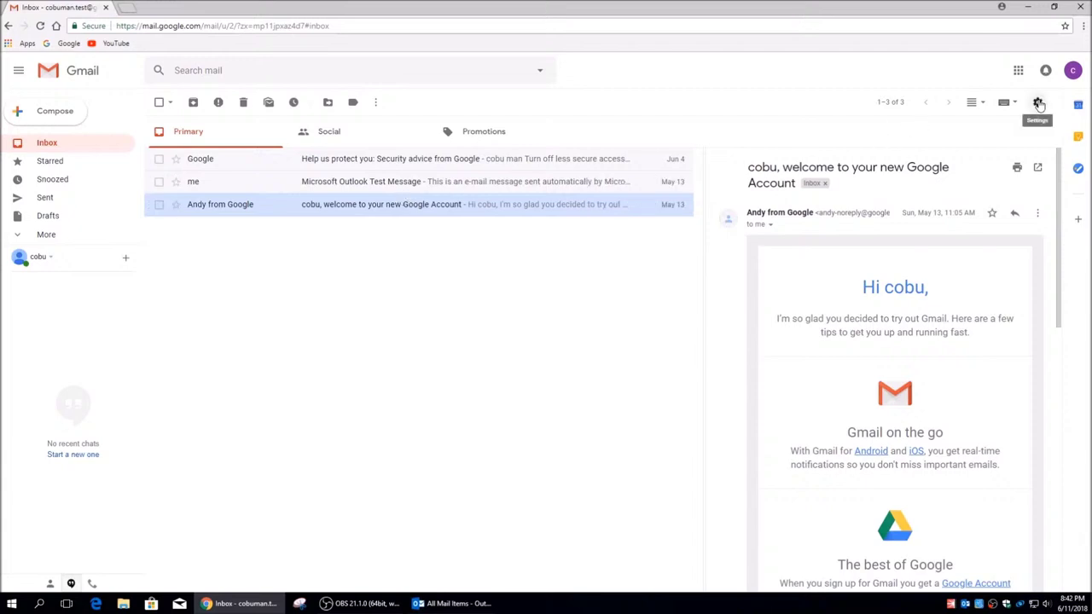
Step: Set Conversation view to off in General settings and save the changes
left_click(1039, 103)
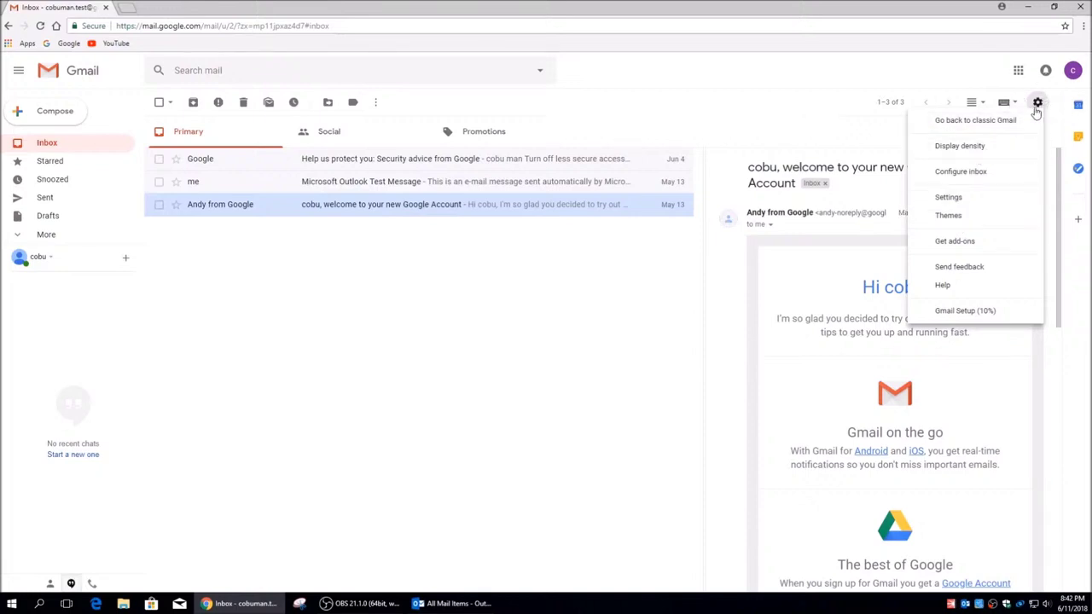
left_click(965, 199)
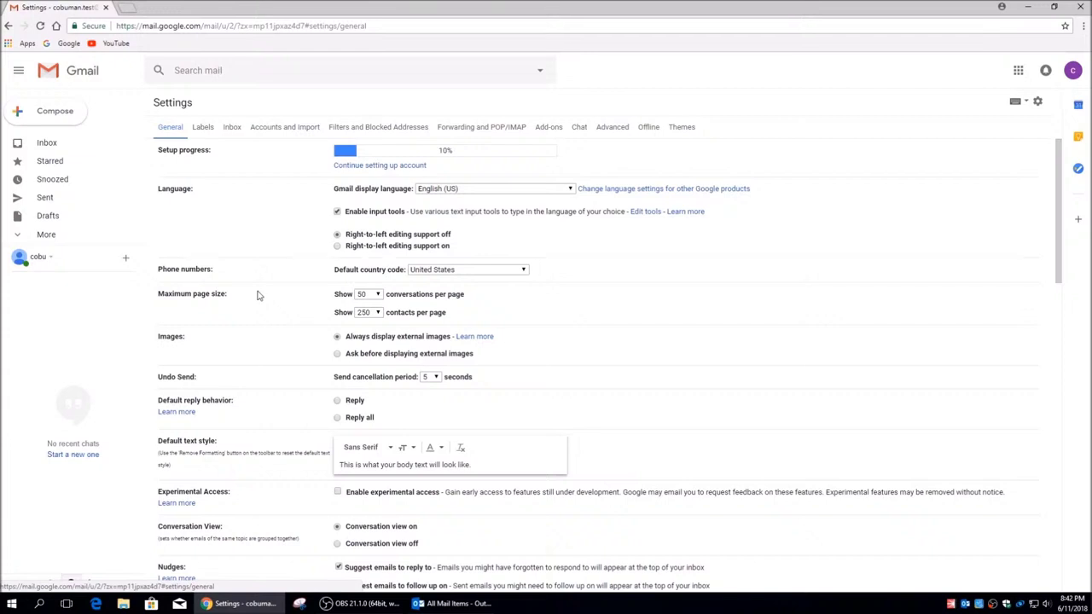
scroll(259, 296, "down", 1)
scroll(260, 295, "down", 1)
scroll(259, 296, "down", 1)
scroll(259, 295, "down", 1)
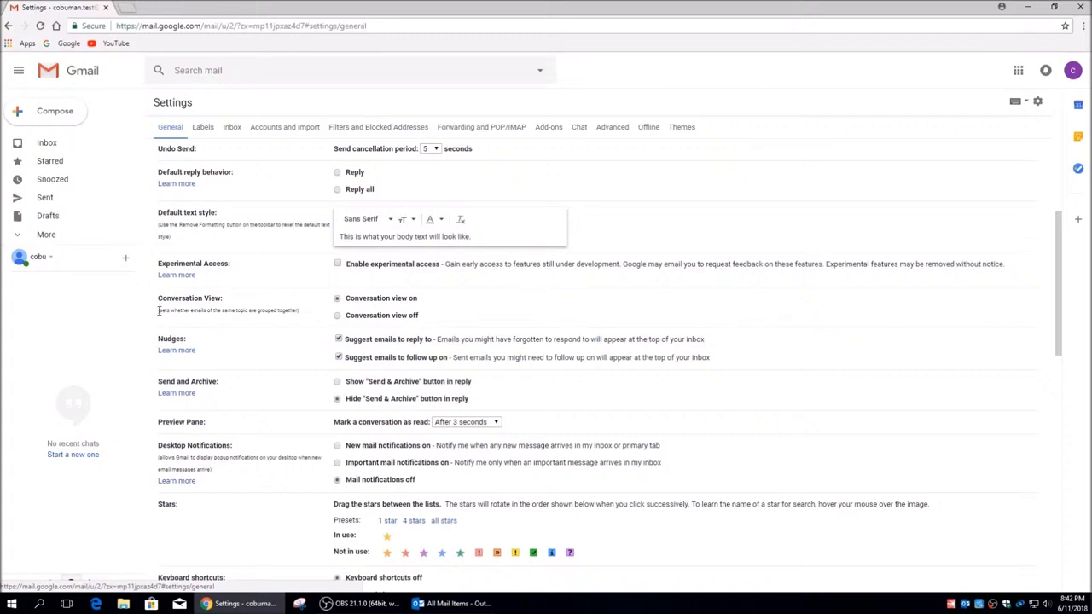
left_click_drag(162, 311, 298, 312)
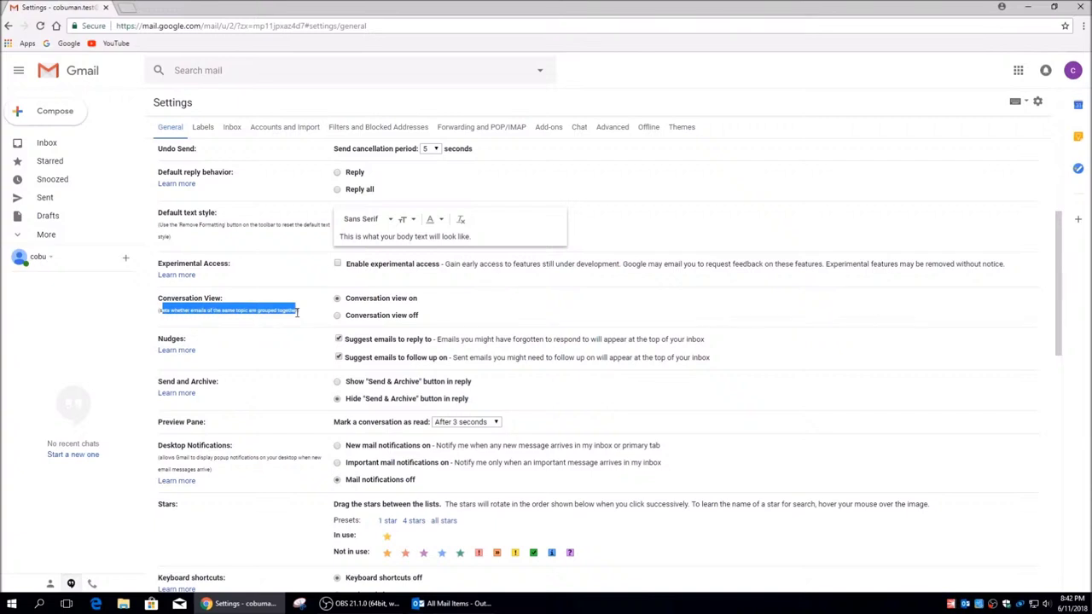
left_click(299, 312)
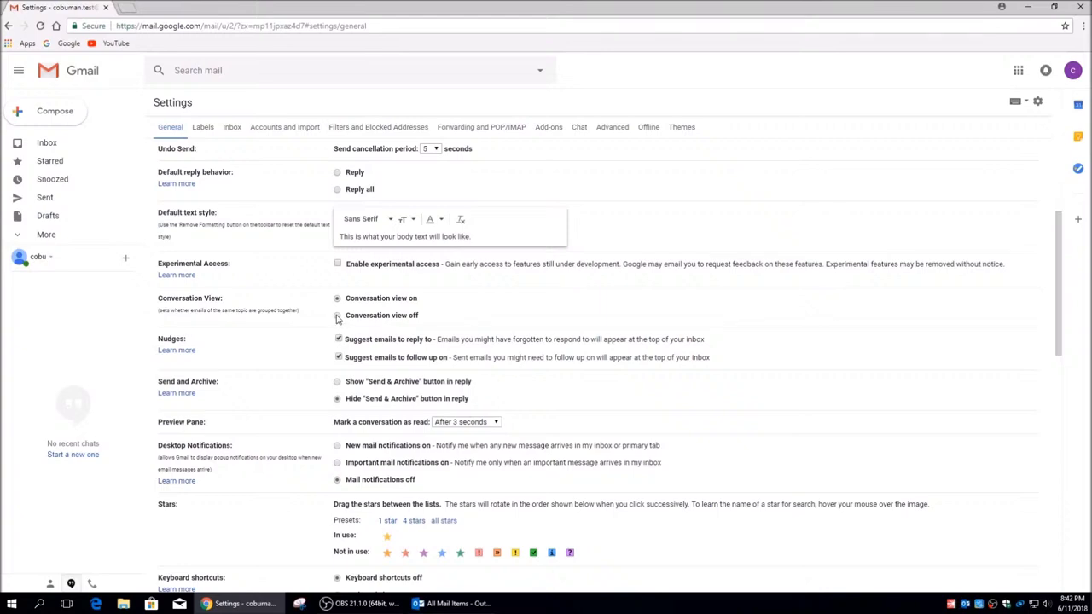
left_click(337, 317)
scroll(401, 320, "down", 7)
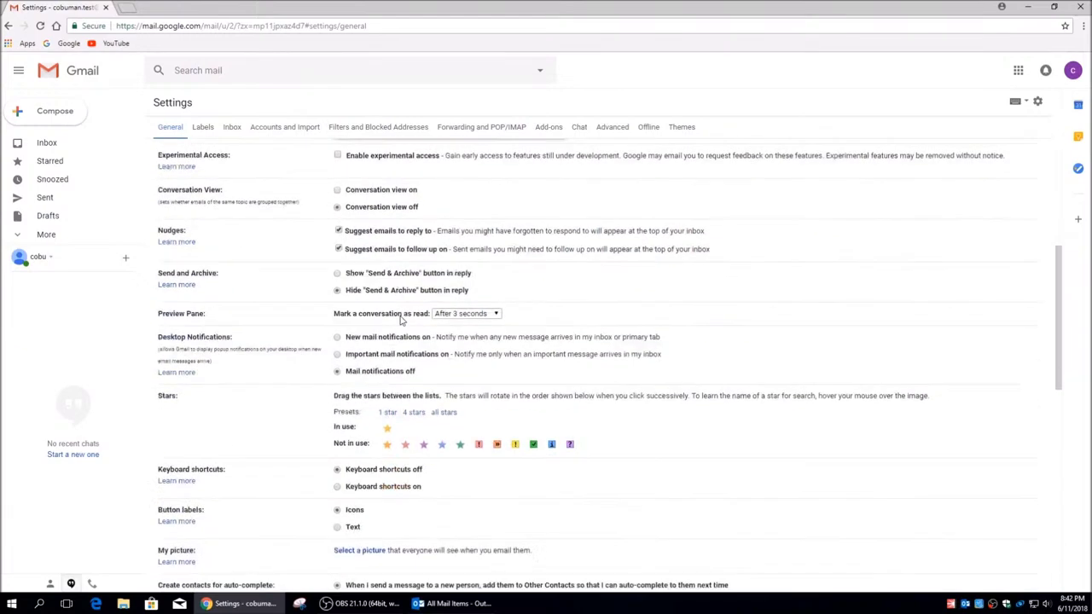
scroll(406, 322, "down", 3)
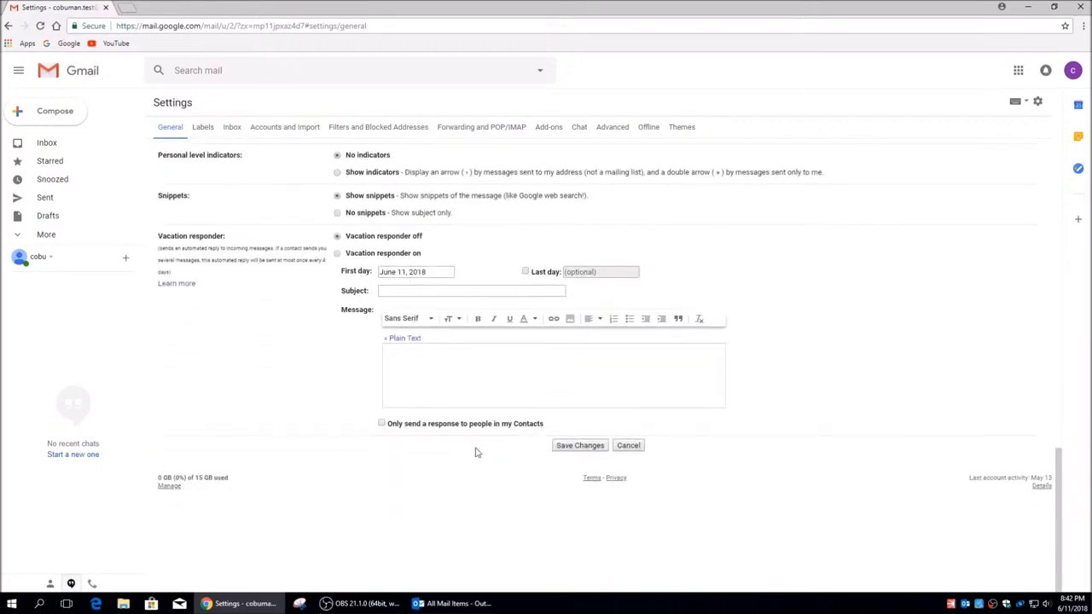
left_click(579, 444)
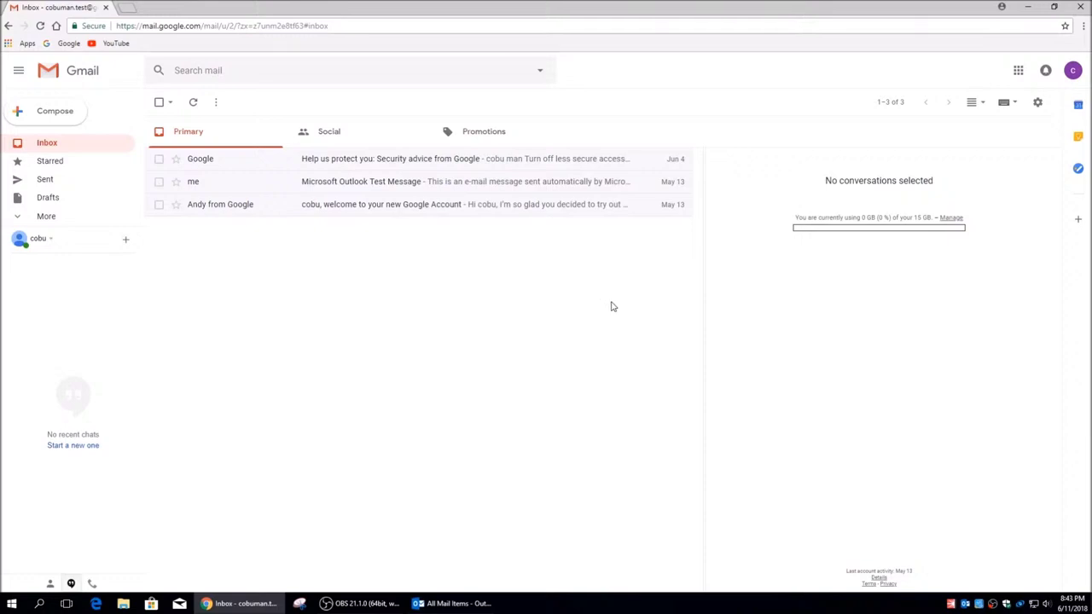
Step: Widen the message list and switch the General settings signature from No signature to custom
left_click_drag(705, 284, 721, 285)
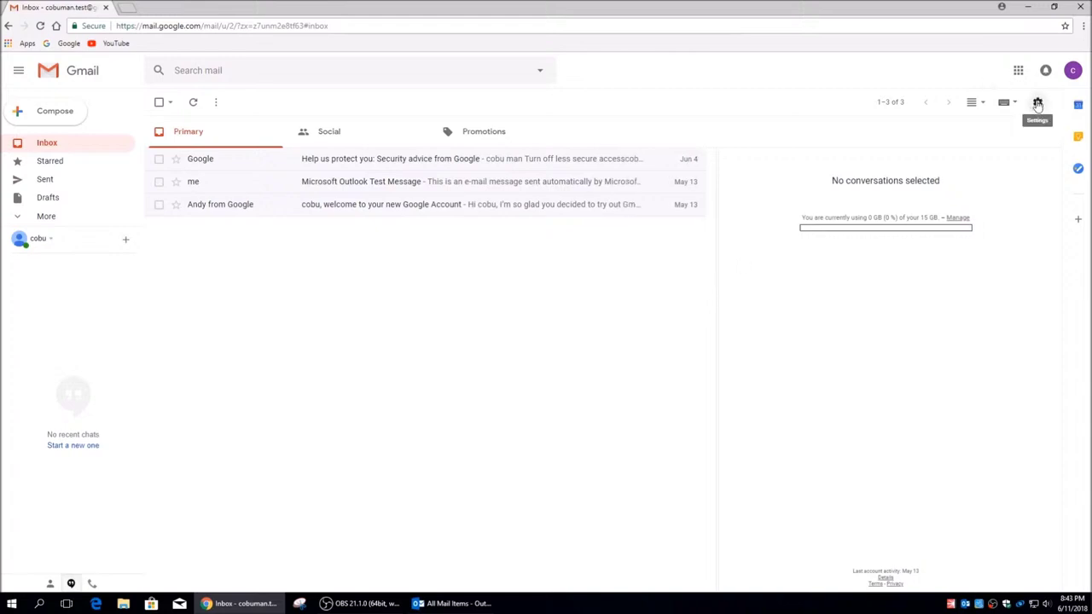
left_click(1037, 104)
left_click(956, 200)
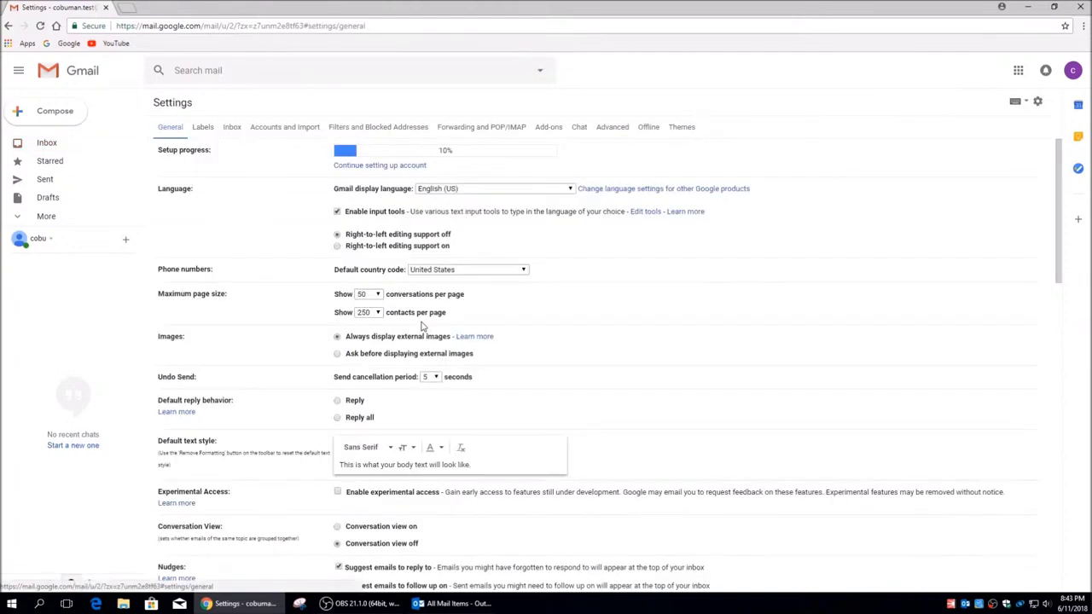
scroll(549, 353, "down", 2)
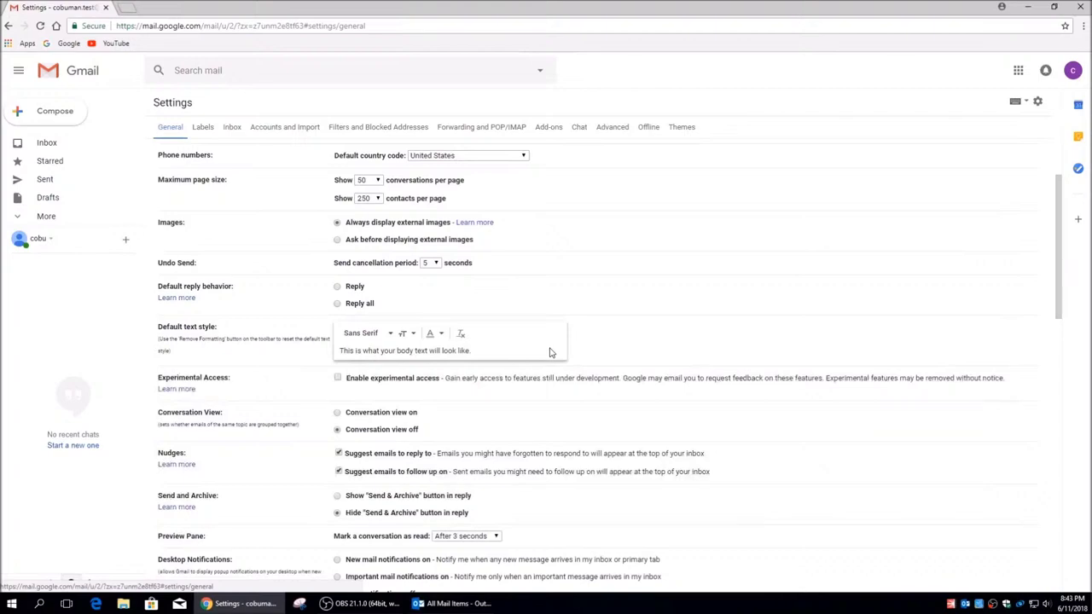
scroll(550, 353, "down", 2)
scroll(551, 353, "down", 4)
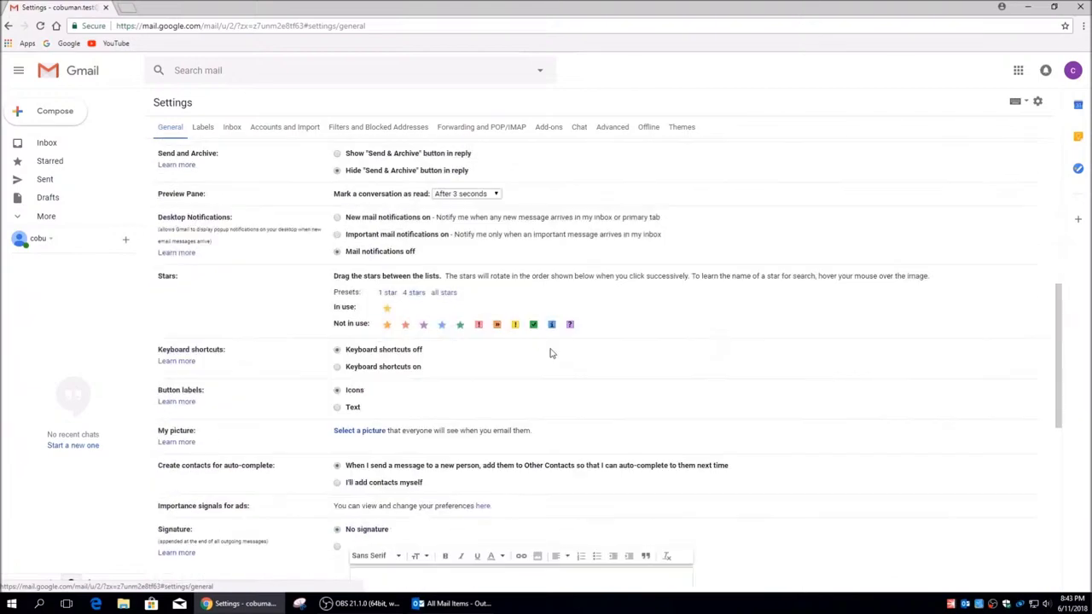
scroll(550, 353, "down", 4)
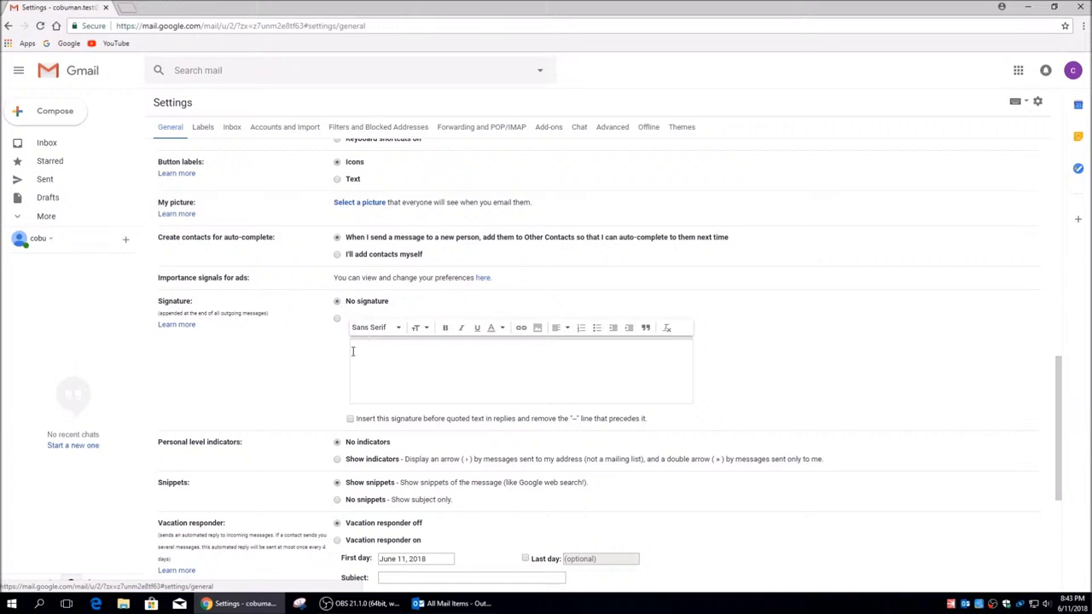
left_click(337, 319)
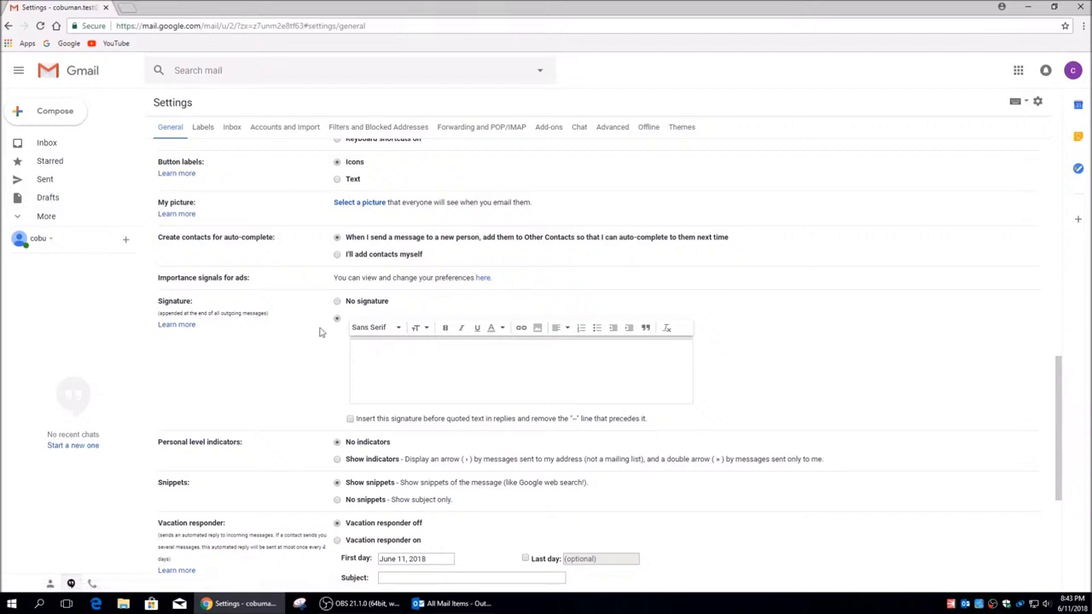
Step: Type a signature with a 'Thank you' line, the user's name, e-mail address and phone number
left_click(418, 362)
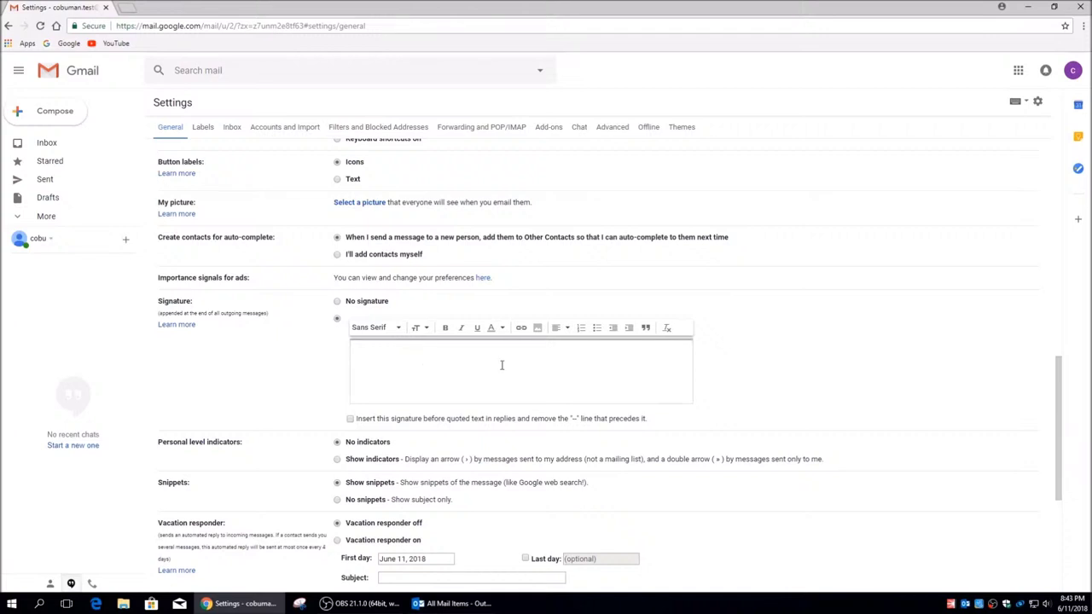
type("Thank you, ")
type("cobuman")
key("Return")
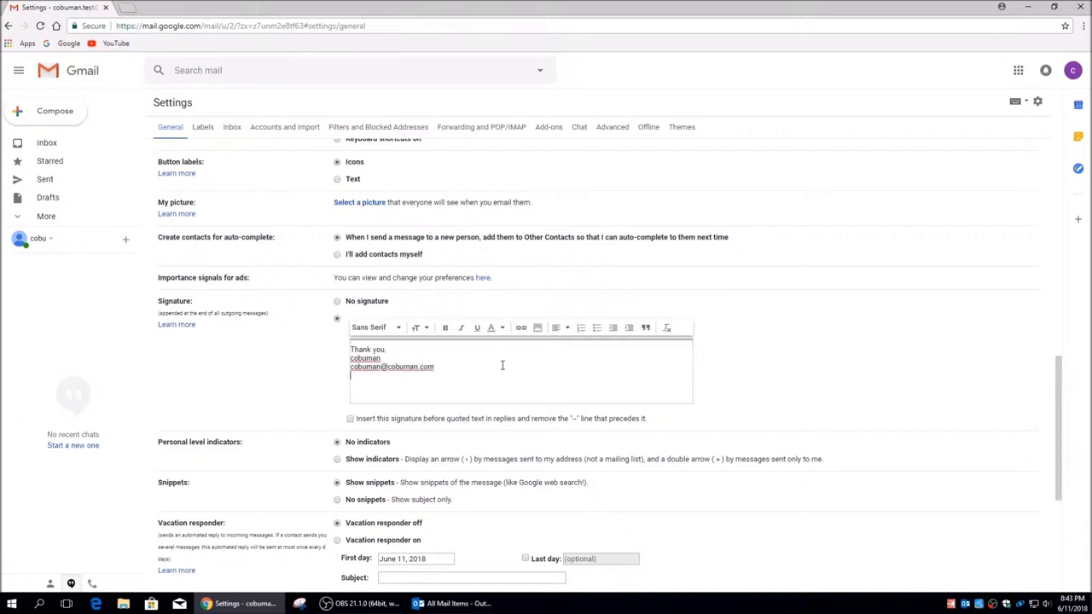
type("pho")
type("555")
type("-555-5555")
Step: Save the signature settings and start a reply to Google's welcome email
scroll(460, 378, "down", 3)
left_click(579, 507)
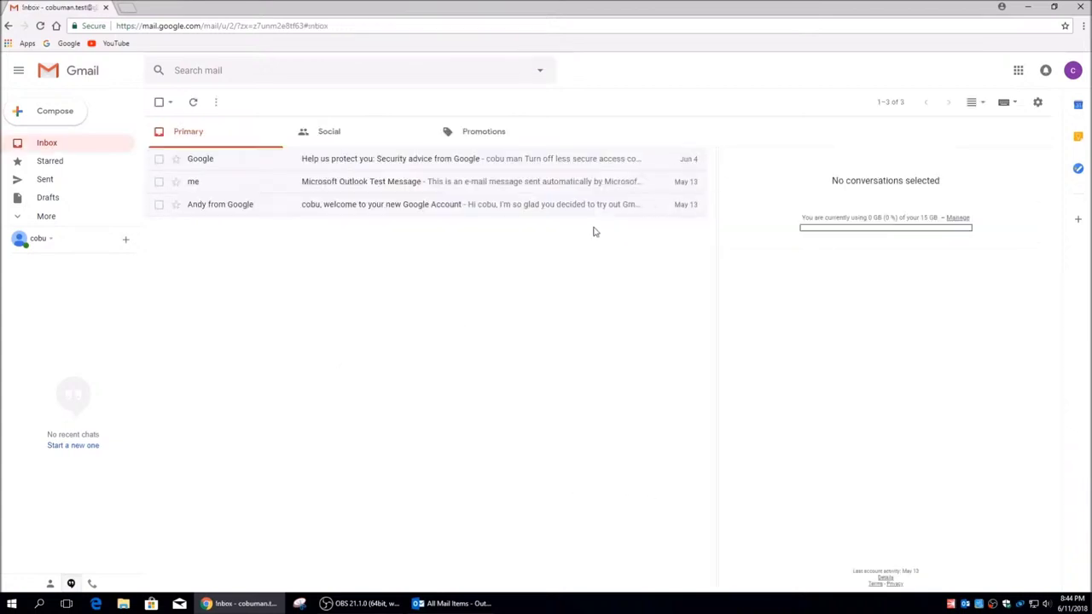
left_click(329, 205)
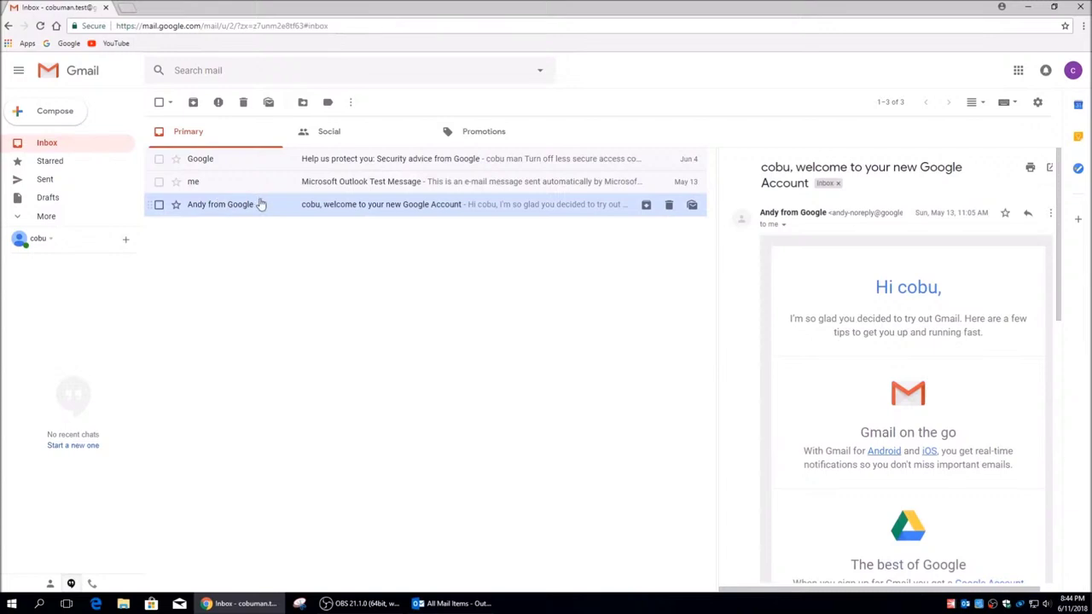
left_click(1028, 215)
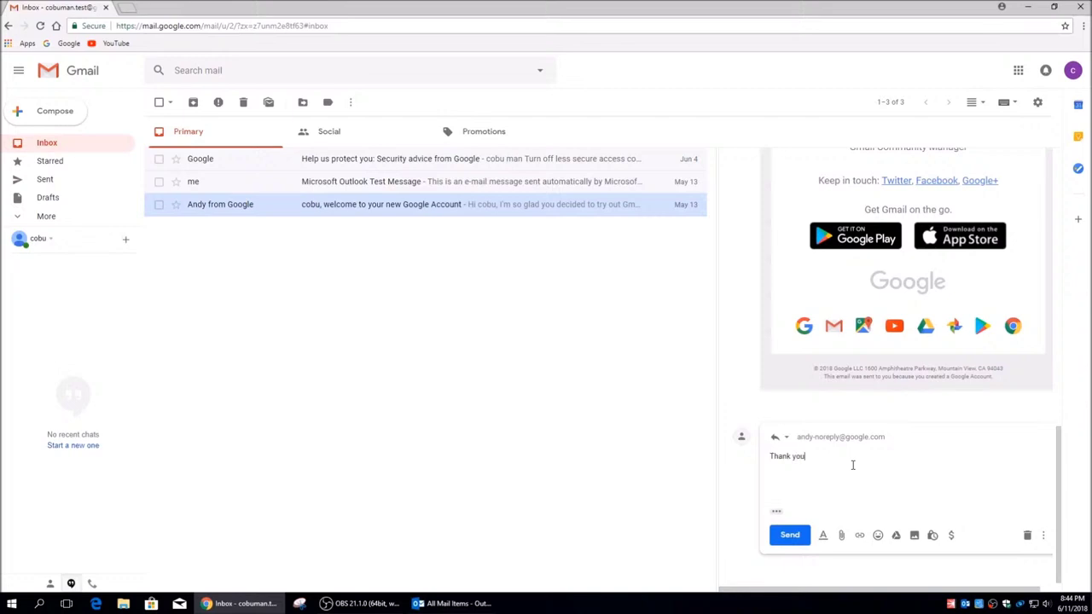
Step: Add 'body of the email' and 'blah, blah.' lines to the reply and expand the quoted original
type("body of the email.")
key("Return")
type("blah")
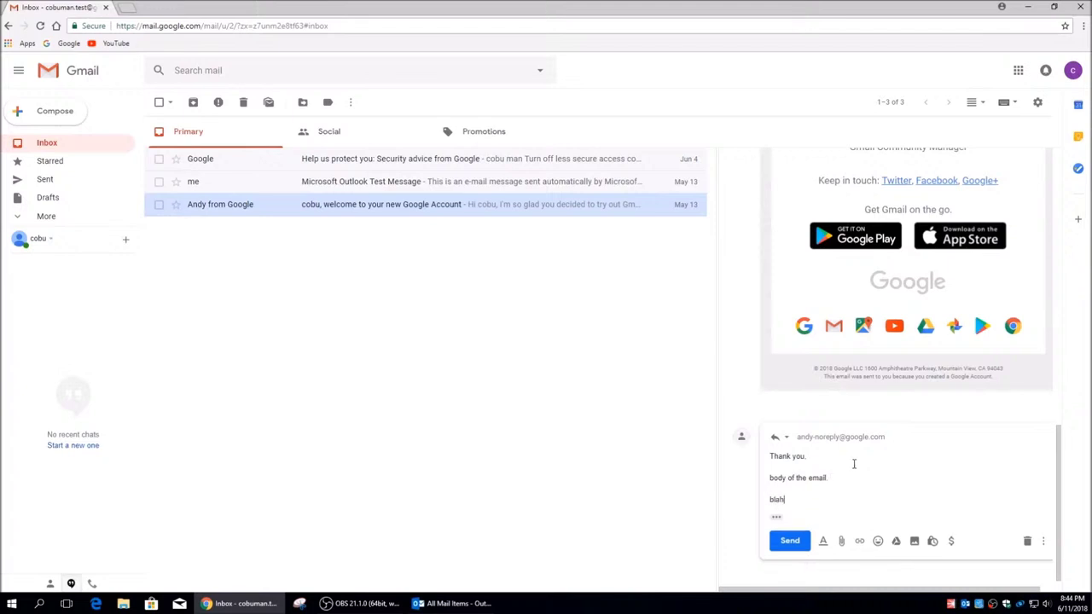
type(", blah.")
key("Return")
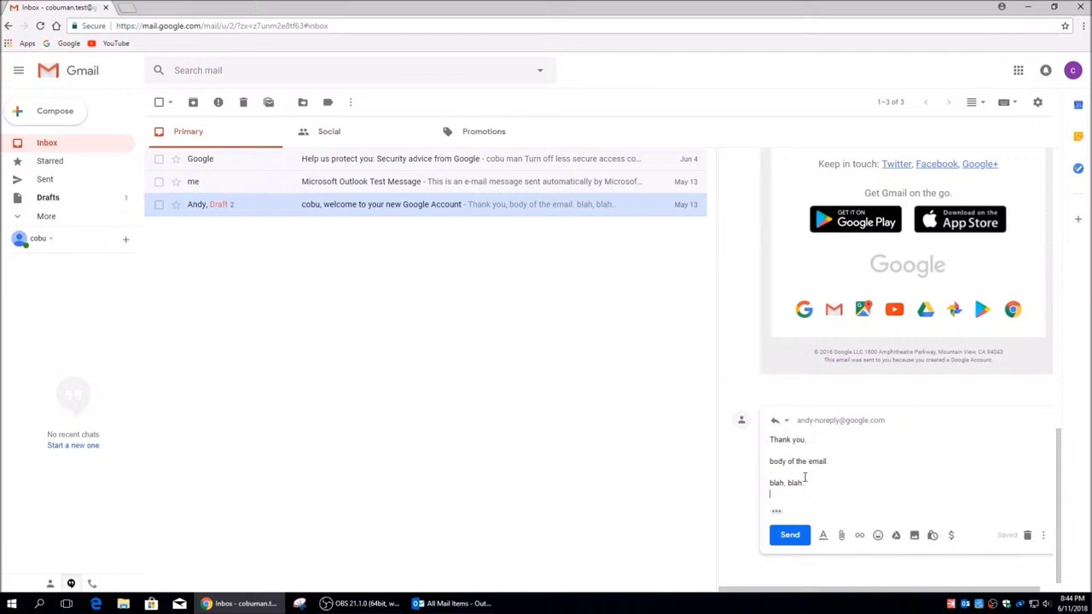
key("Return")
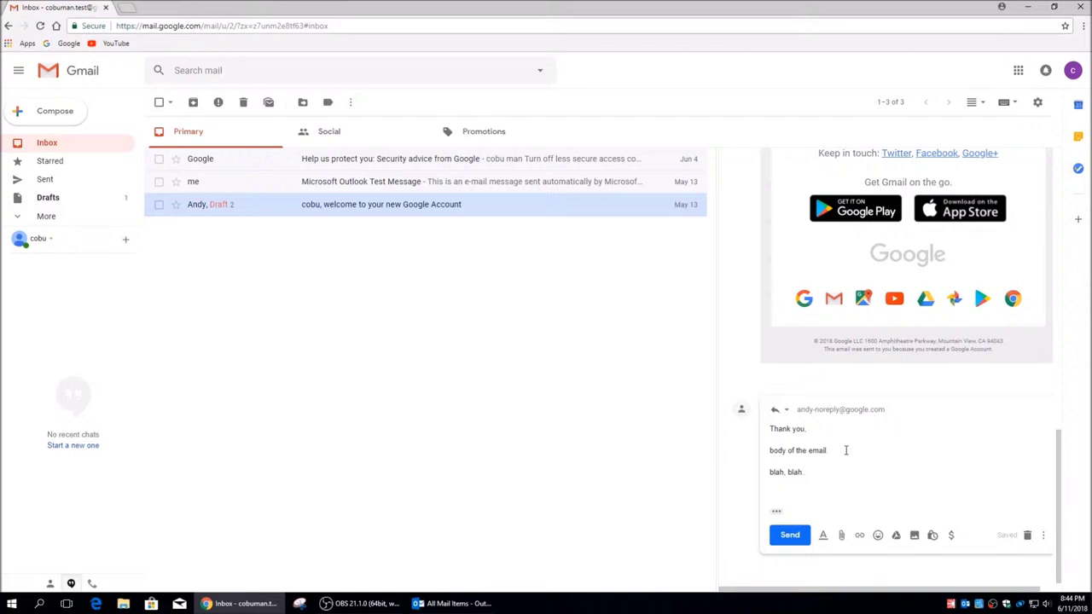
left_click(777, 515)
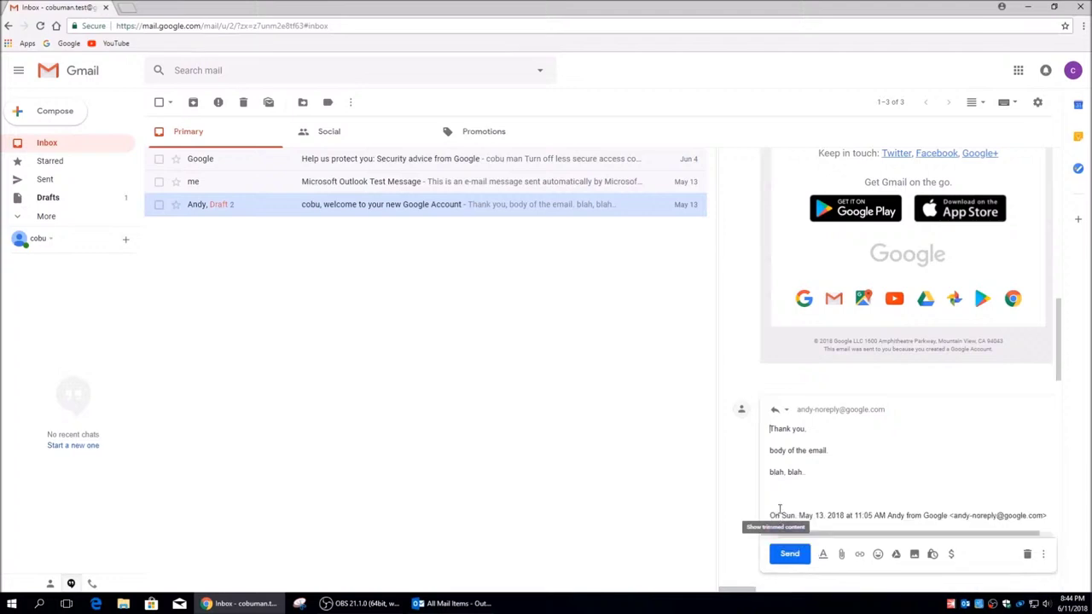
Step: Check the signature sitting below the quoted message, then discard the reply draft
scroll(870, 464, "down", 3)
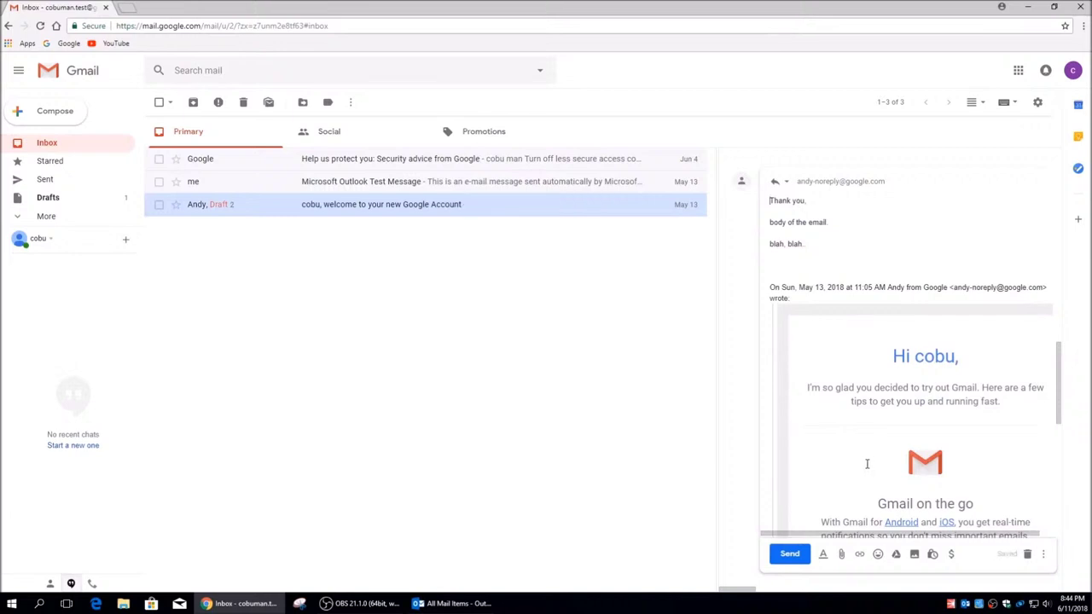
scroll(870, 464, "down", 5)
scroll(865, 464, "down", 8)
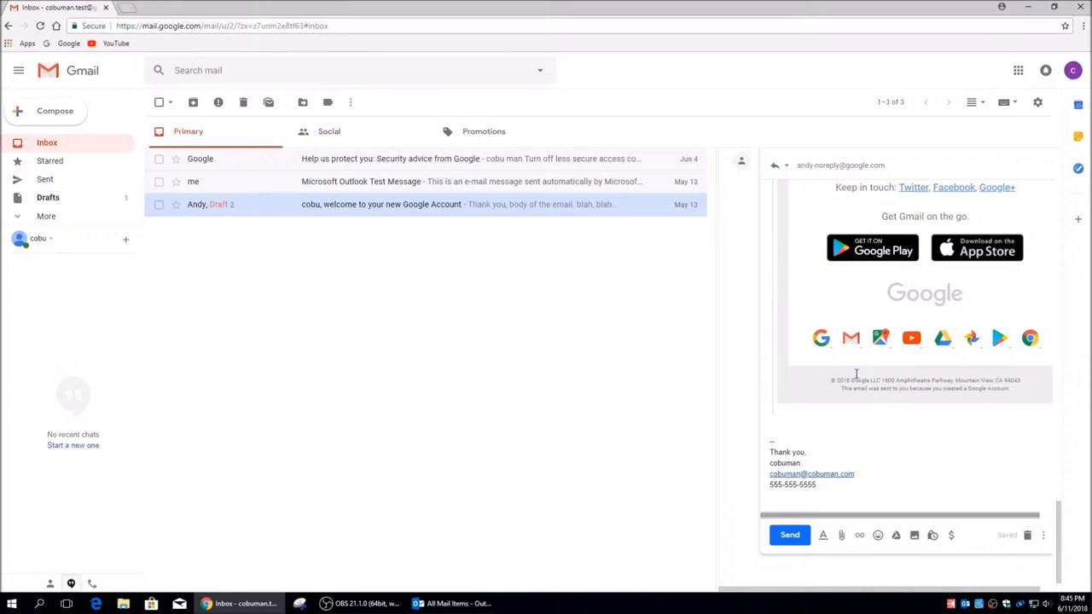
scroll(845, 401, "up", 3)
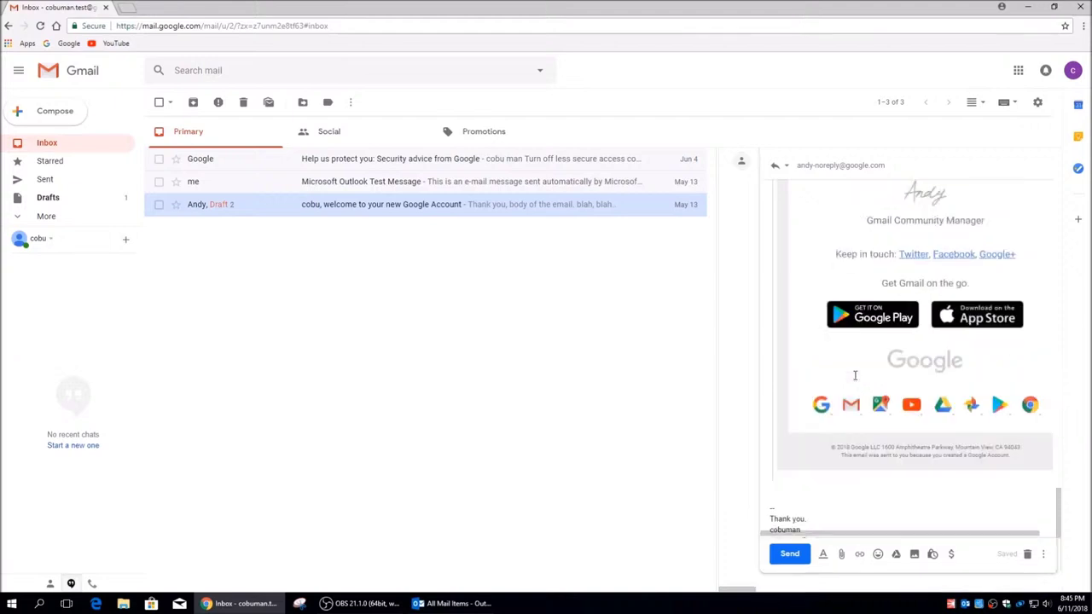
scroll(786, 487, "down", 3)
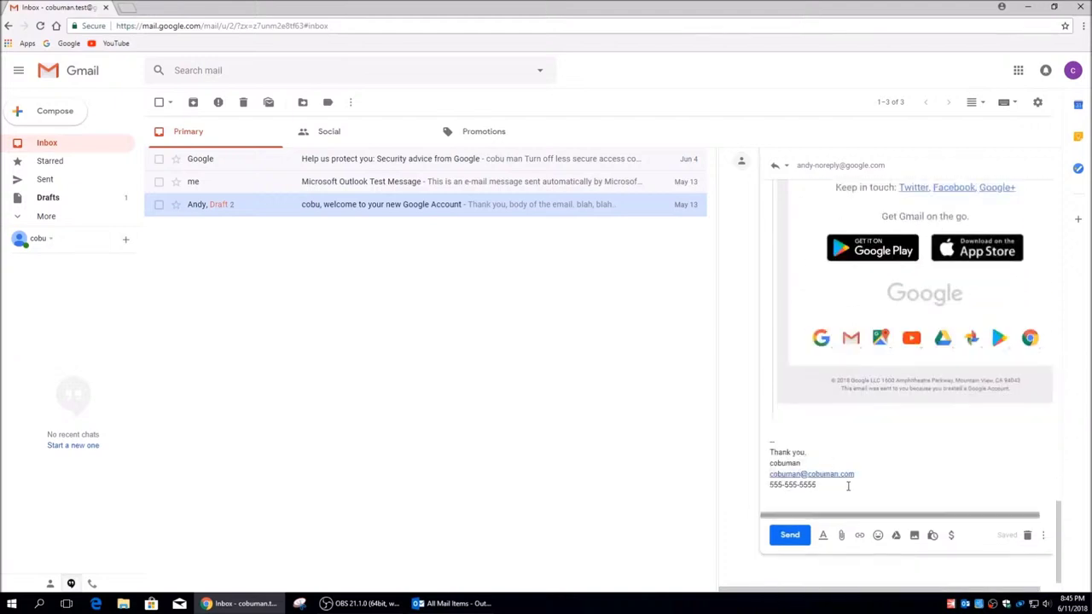
left_click_drag(828, 488, 770, 440)
left_click(933, 444)
scroll(933, 445, "up", 10)
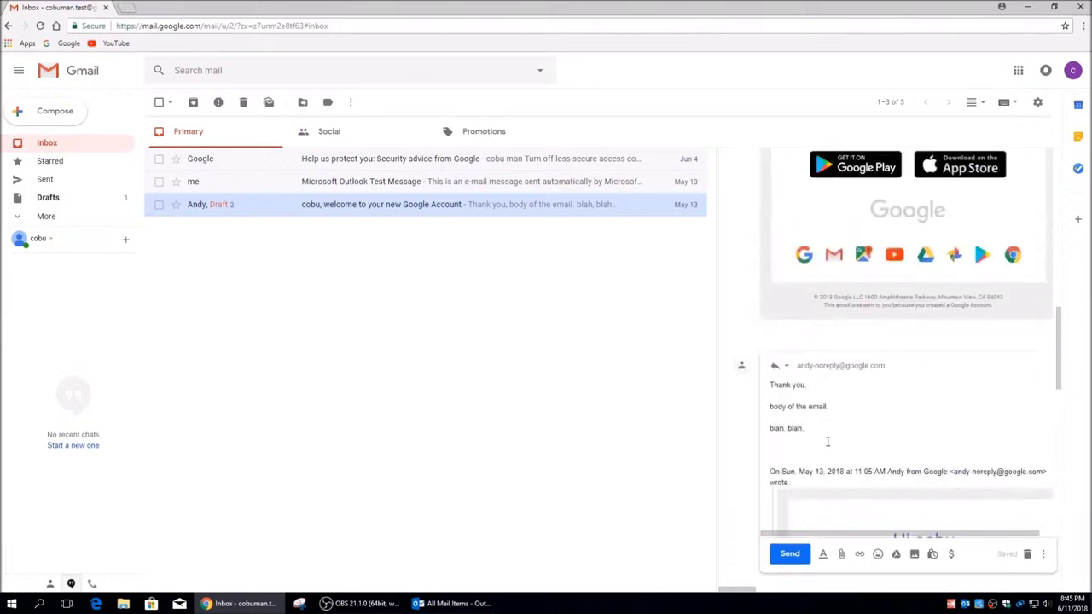
left_click(1028, 554)
Step: Enable 'Insert this signature before quoted text in replies', save, and reopen the welcome email
left_click(1038, 103)
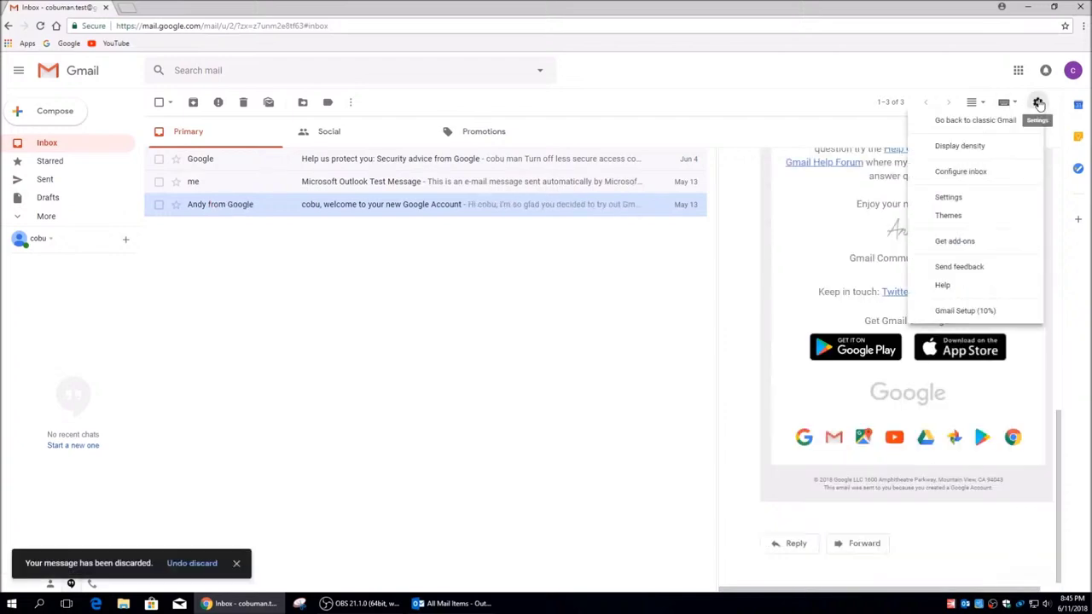
left_click(948, 198)
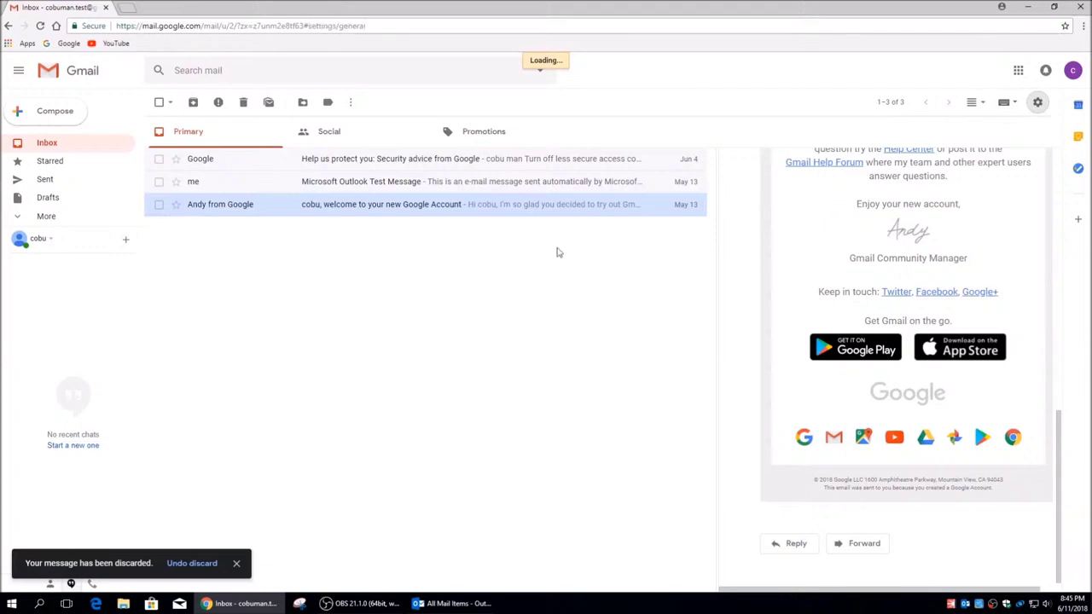
scroll(453, 316, "down", 2)
scroll(453, 315, "down", 10)
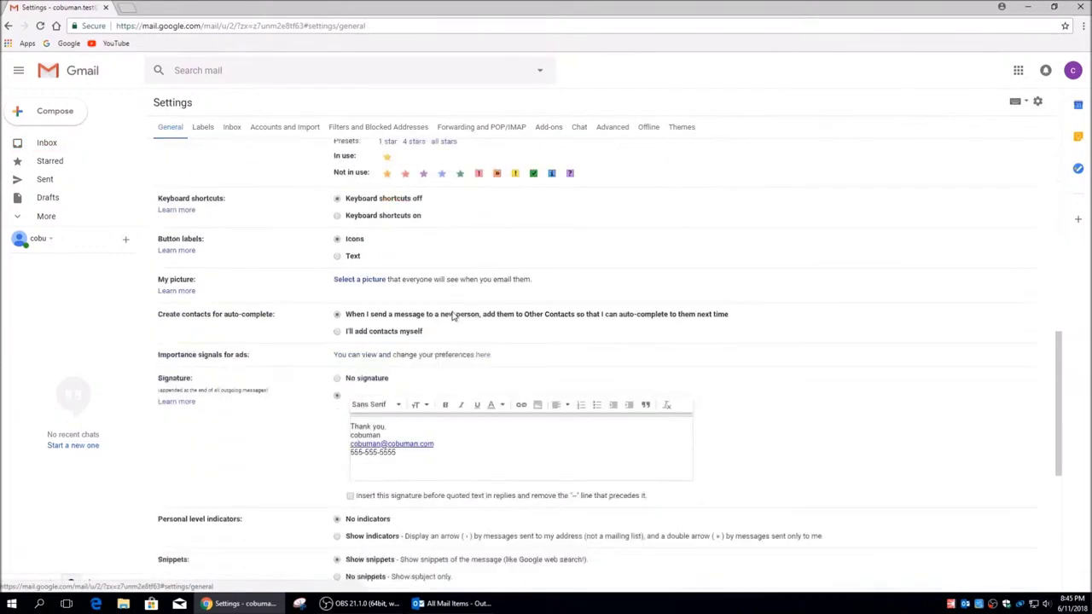
scroll(453, 311, "up", 2)
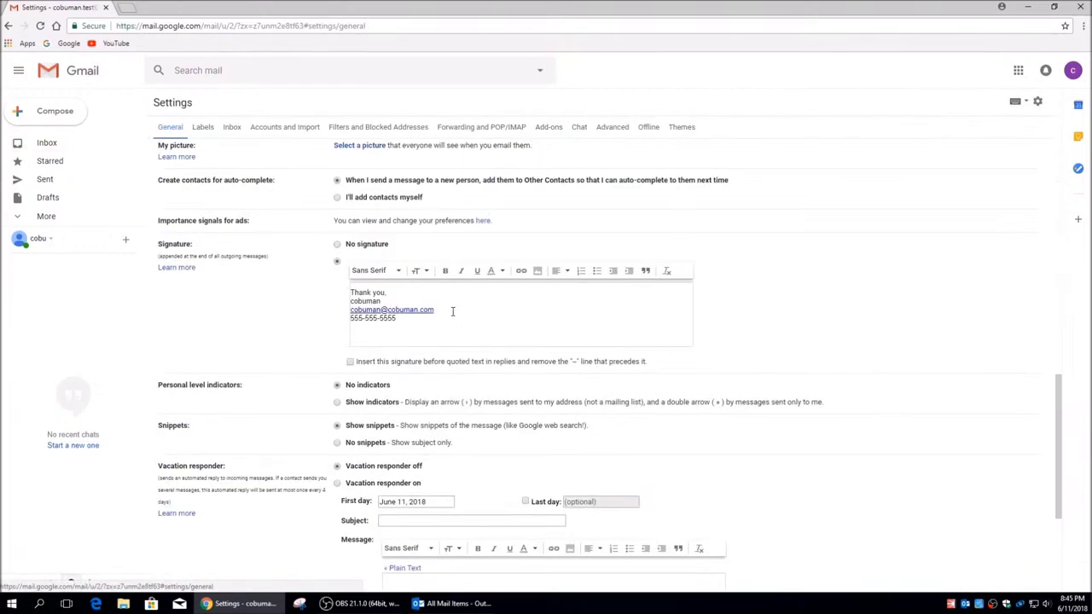
left_click(349, 363)
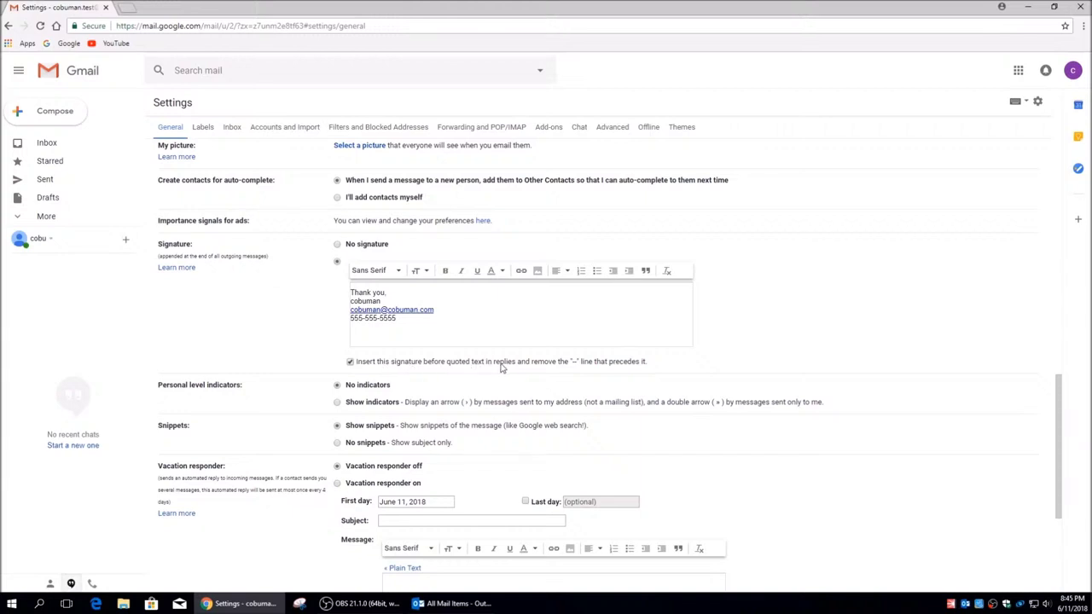
left_click(415, 334)
scroll(418, 338, "down", 3)
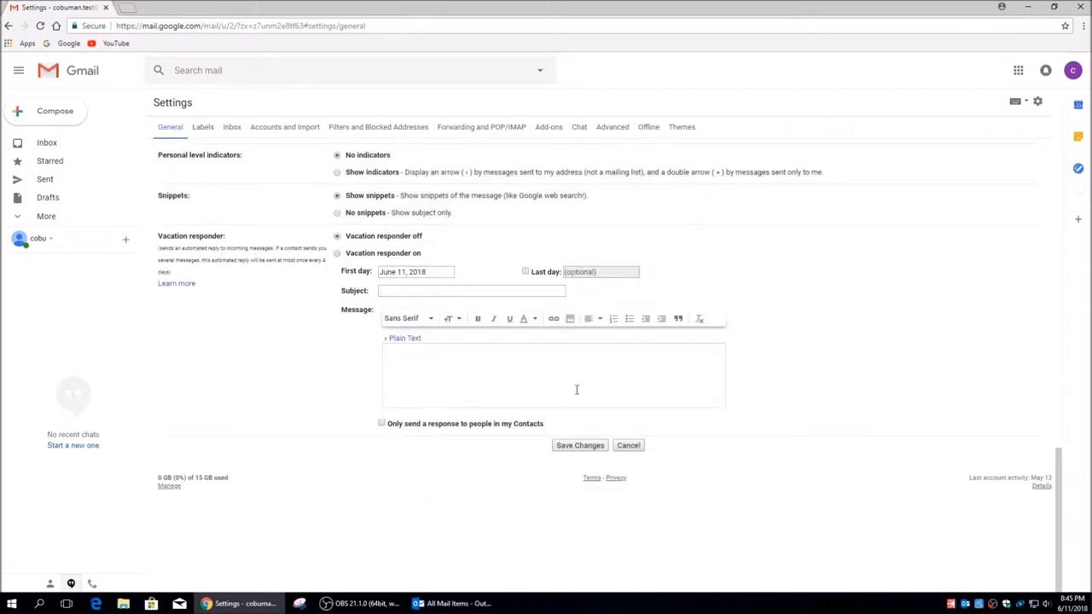
left_click(580, 445)
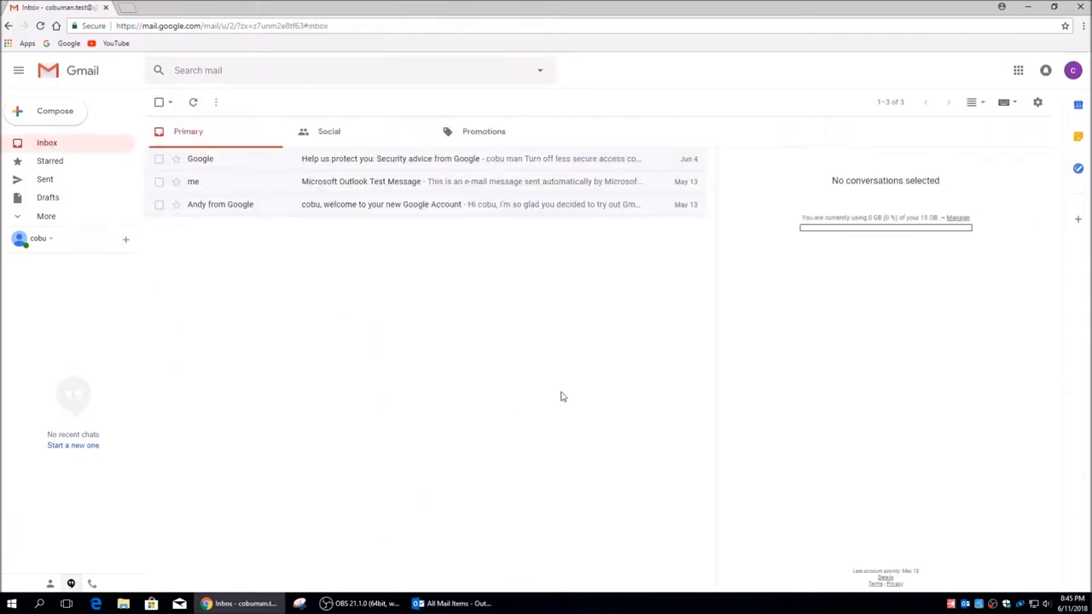
left_click(344, 212)
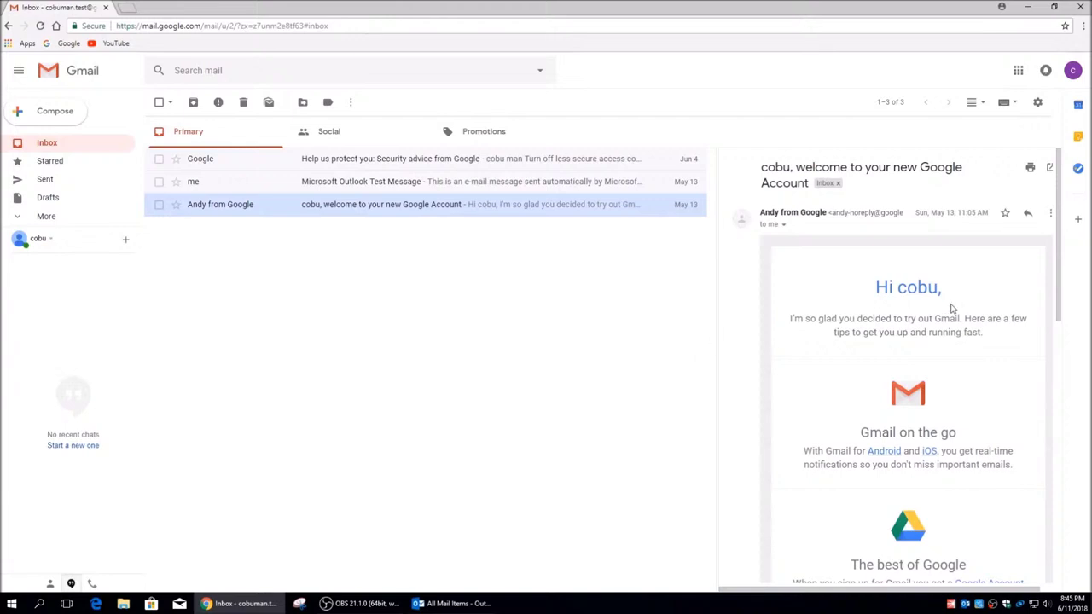
Step: Draft a test reply with 'Thank you,', 'body of the email', 'blah, blah.' above the signature, then discard it
left_click(1029, 212)
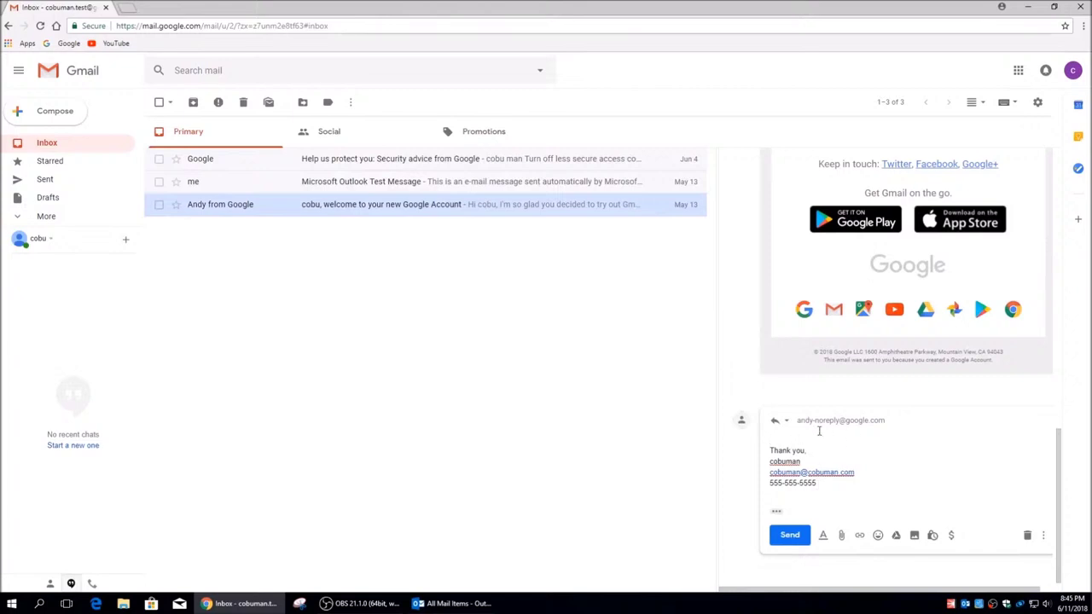
type("k you,")
key("Return")
key("Return")
type("body of the email")
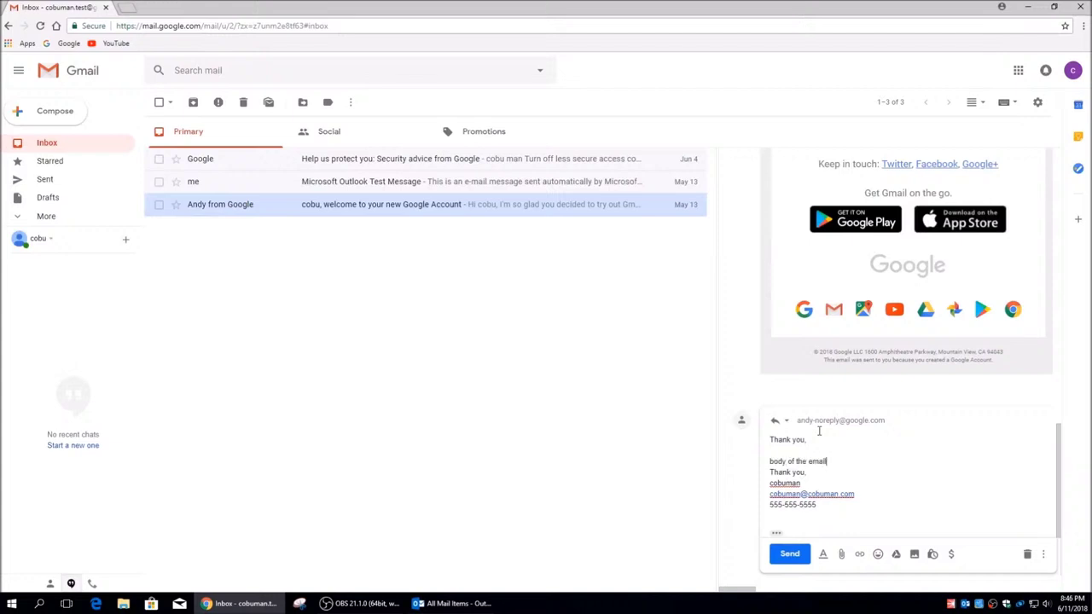
key("Return")
key("Return")
type("blah")
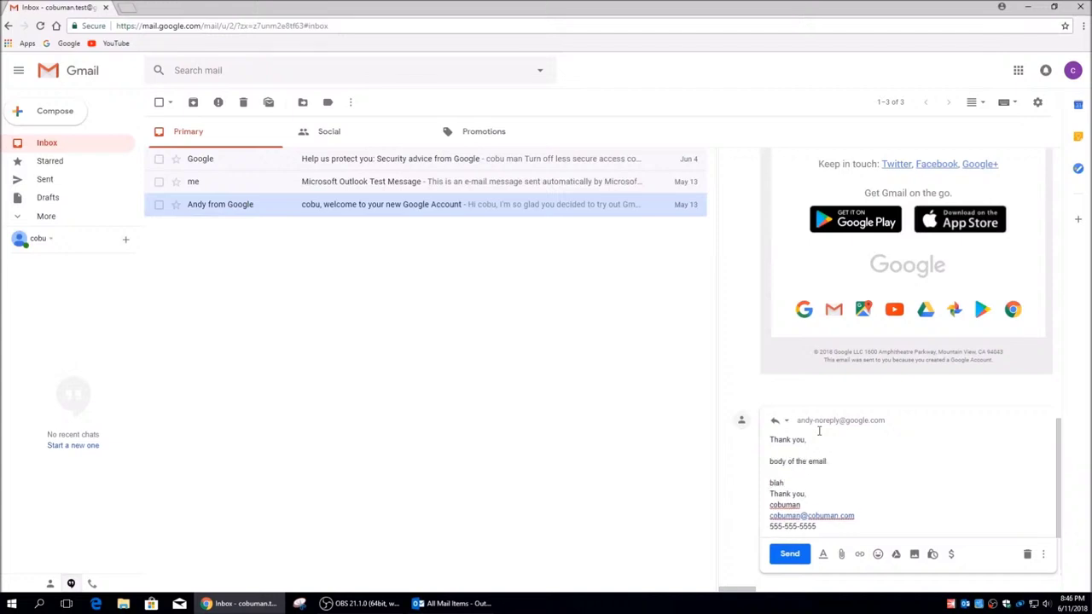
type(", blah.")
key("Return")
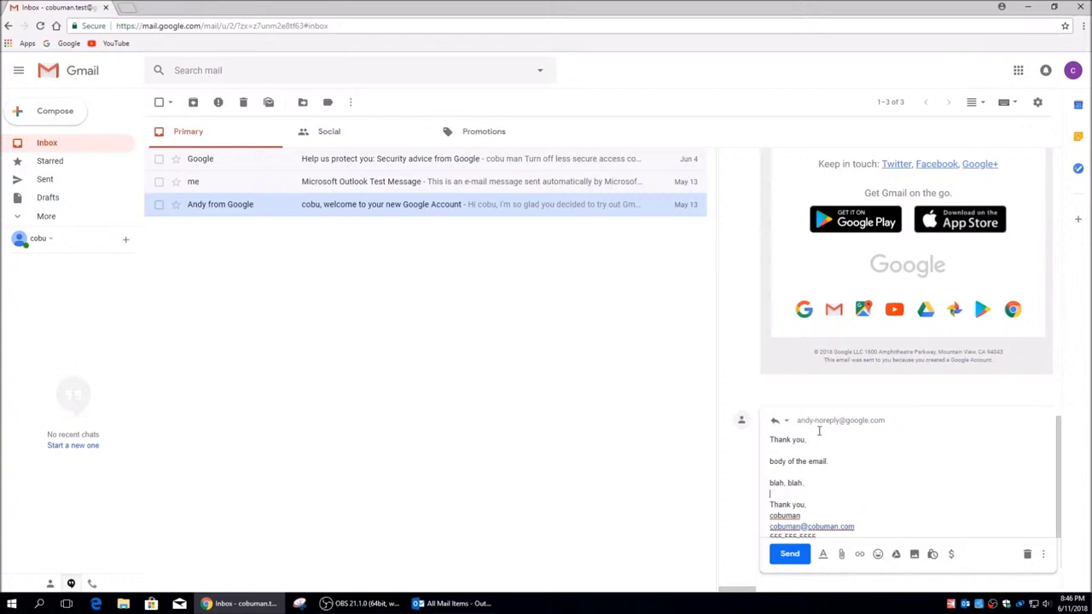
scroll(814, 439, "down", 1)
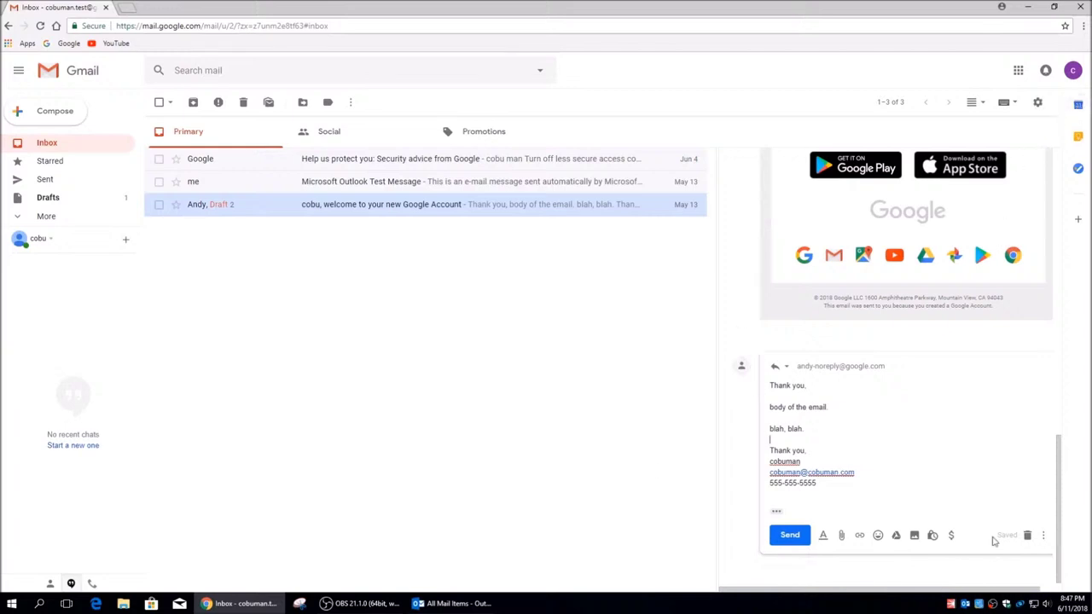
left_click(1027, 536)
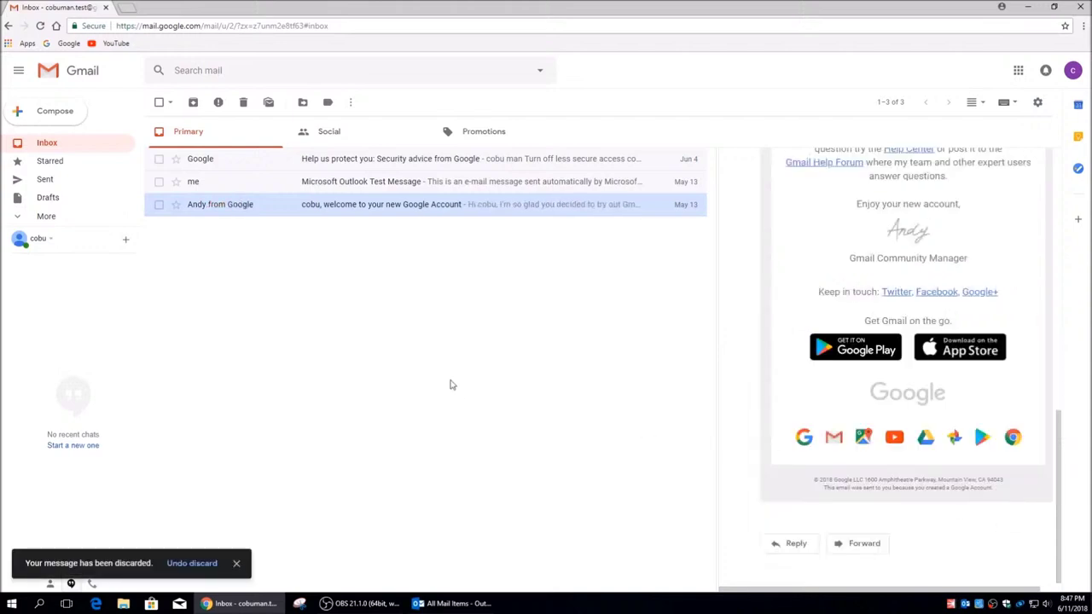
Step: Dismiss the message-discarded notice and switch to classic Gmail
left_click(237, 564)
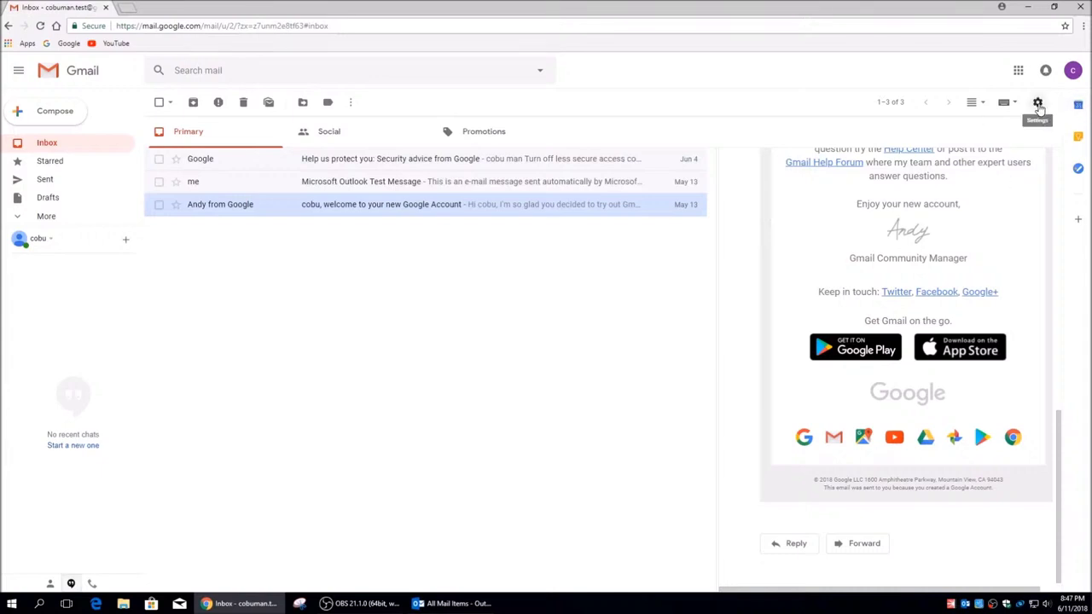
left_click(1037, 102)
left_click(982, 120)
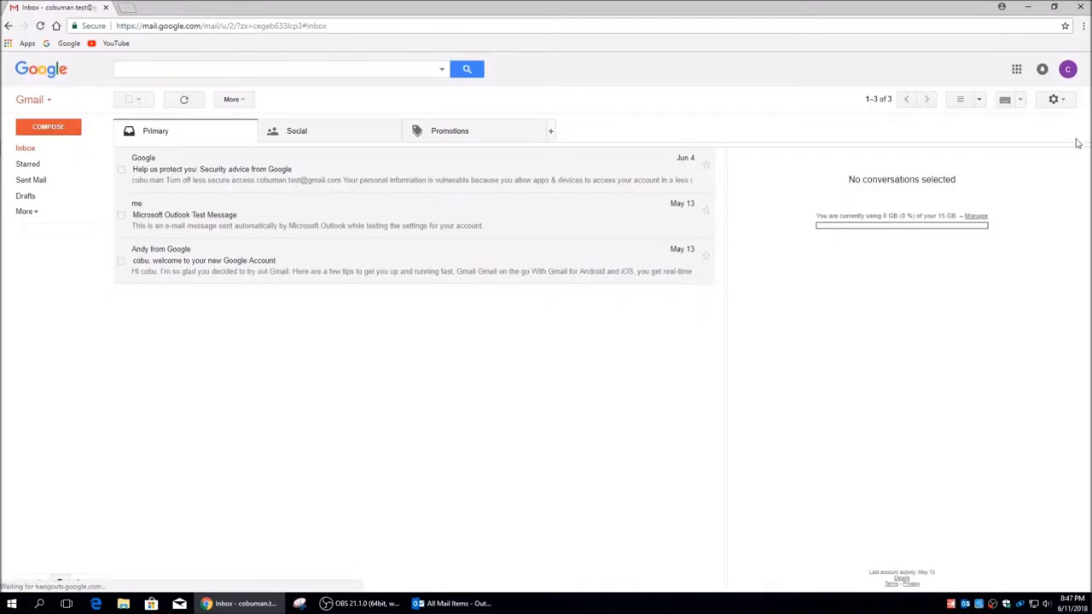
Step: Return from classic Gmail to the new Gmail layout
left_click(1016, 70)
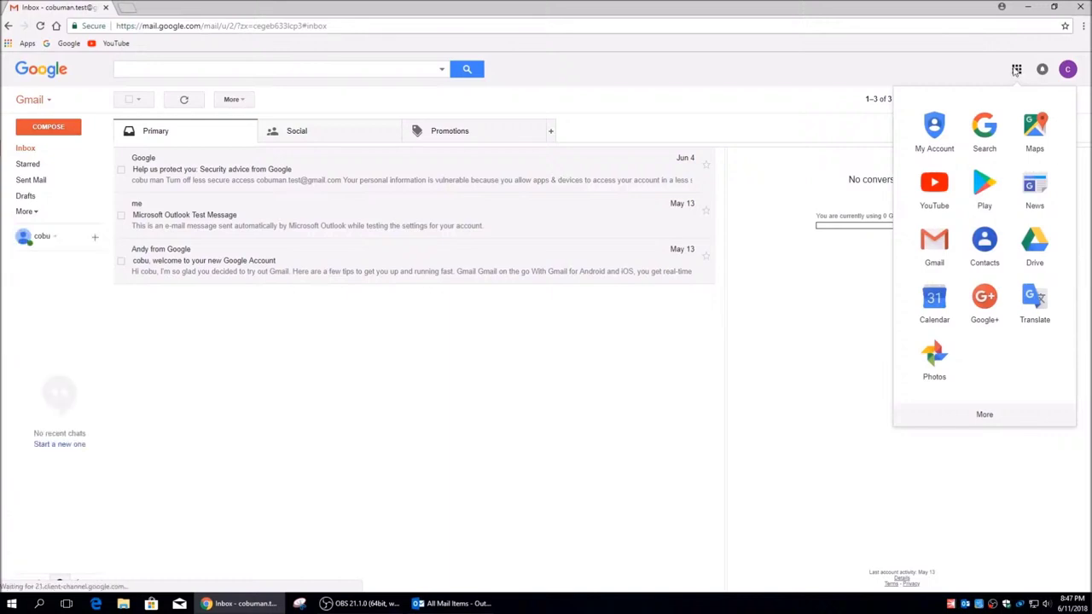
left_click(1016, 70)
left_click(1053, 101)
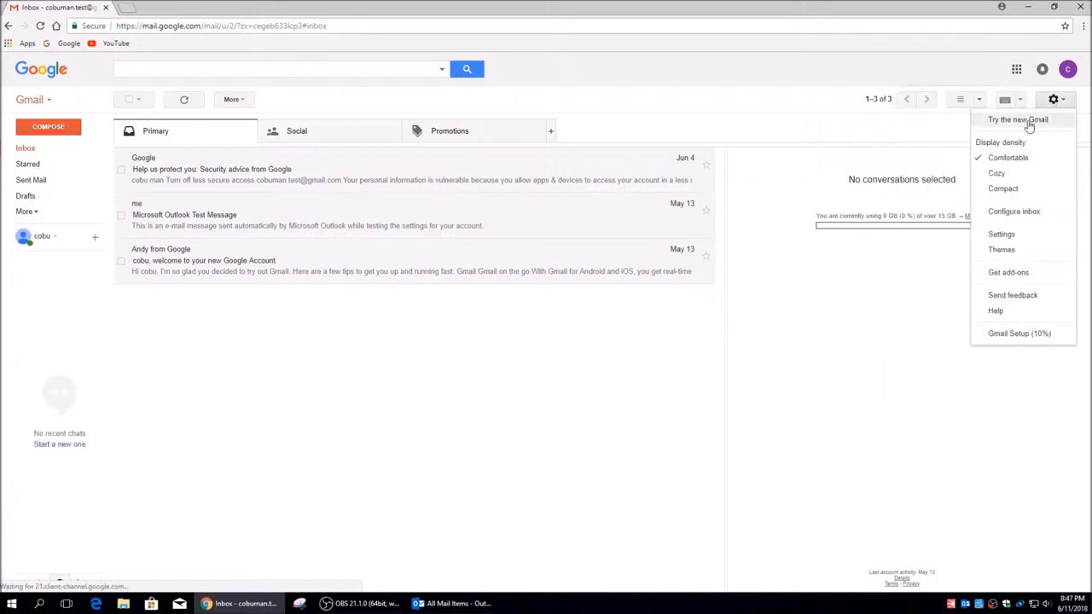
left_click(1028, 125)
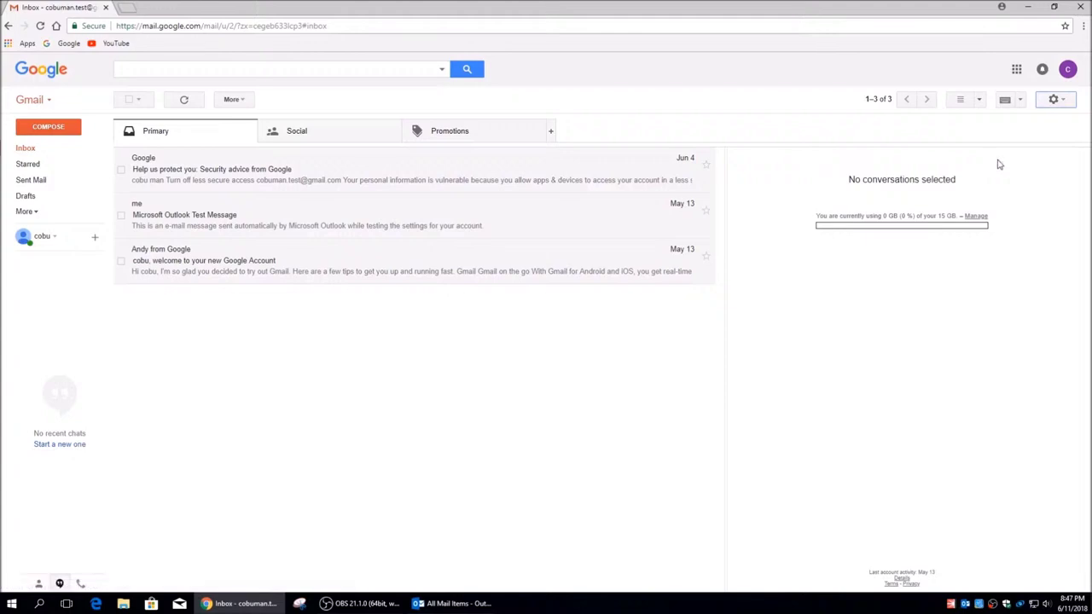
left_click(1055, 100)
left_click(1036, 118)
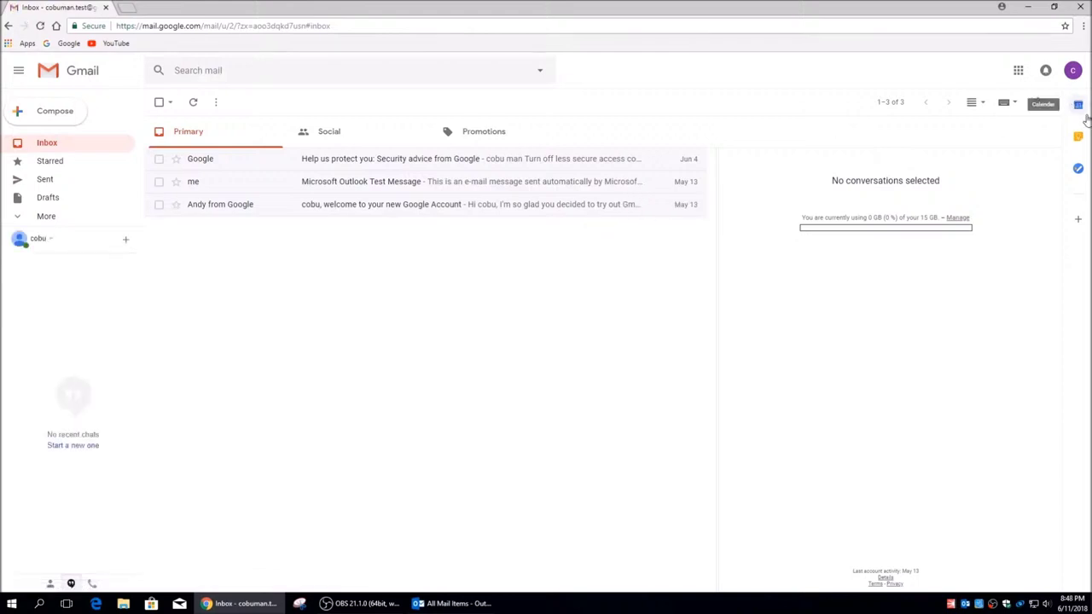
Step: Show Outlook's June 2018 calendar, minimize Outlook, and open Gmail's Calendar side panel
left_click(486, 599)
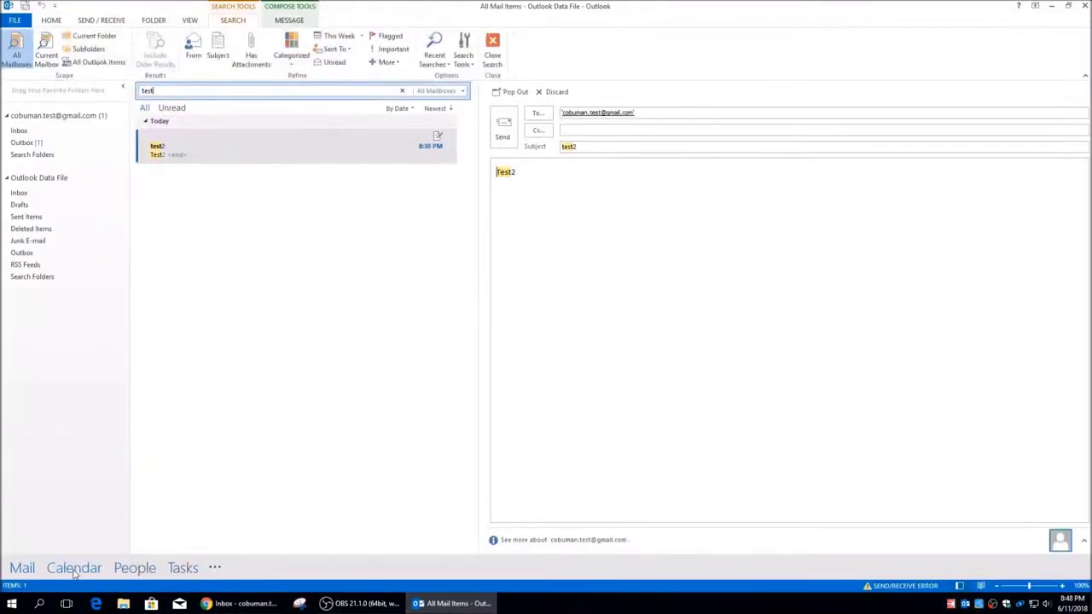
left_click(66, 568)
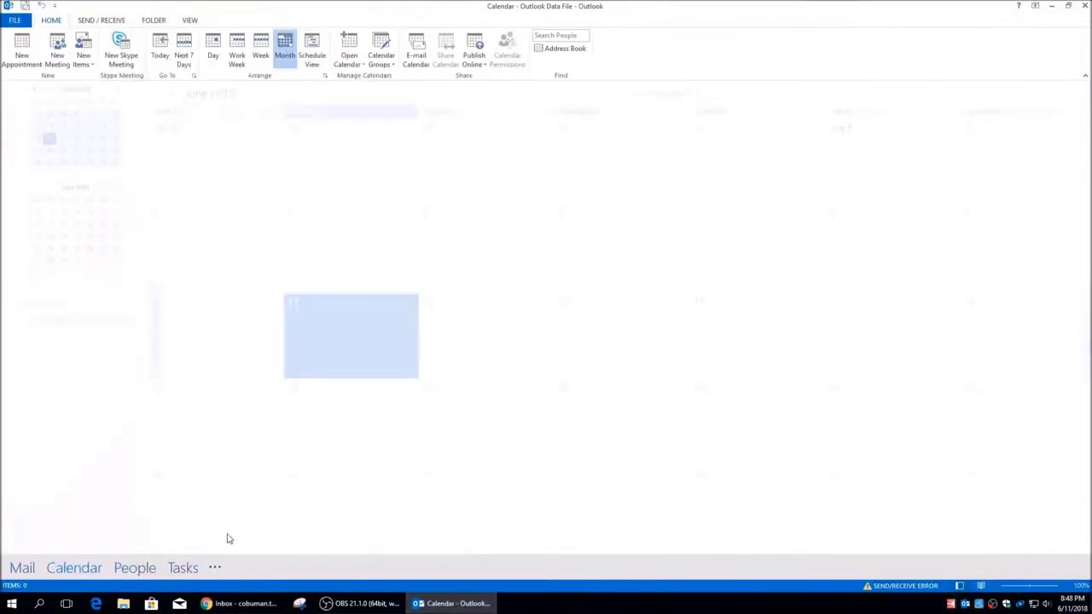
left_click(1051, 6)
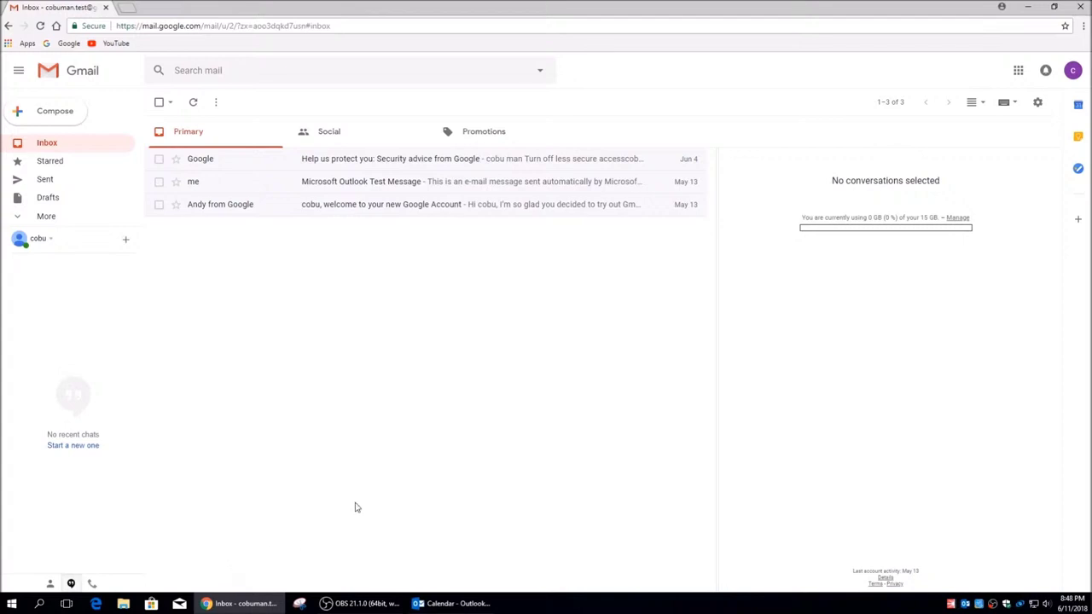
left_click(1078, 106)
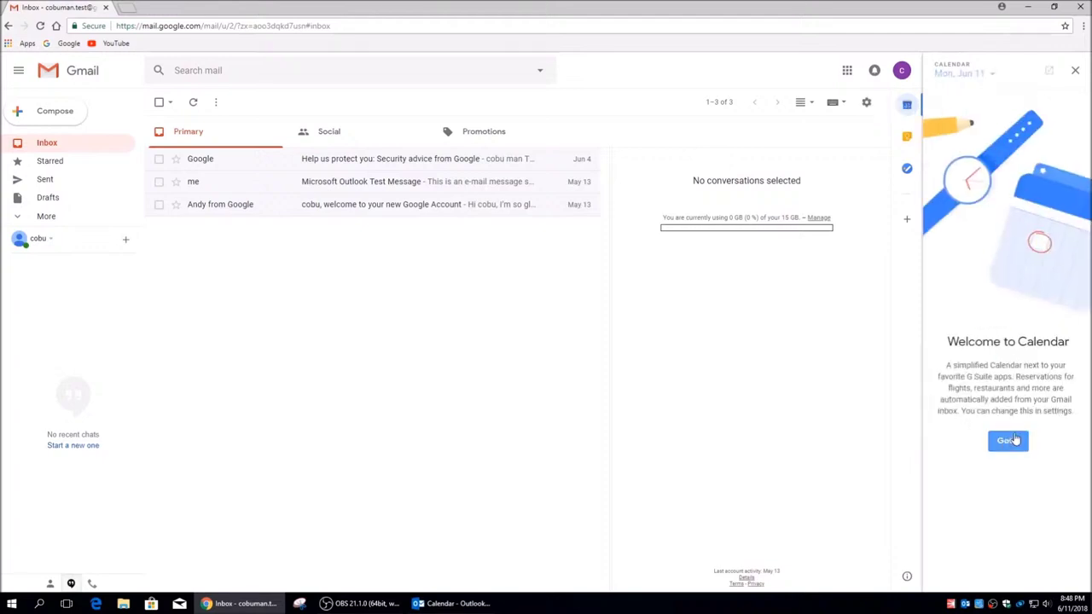
Step: Dismiss the Calendar introduction and step the day view from Sun, Jun 10 to Fri, Jun 15
left_click(1010, 440)
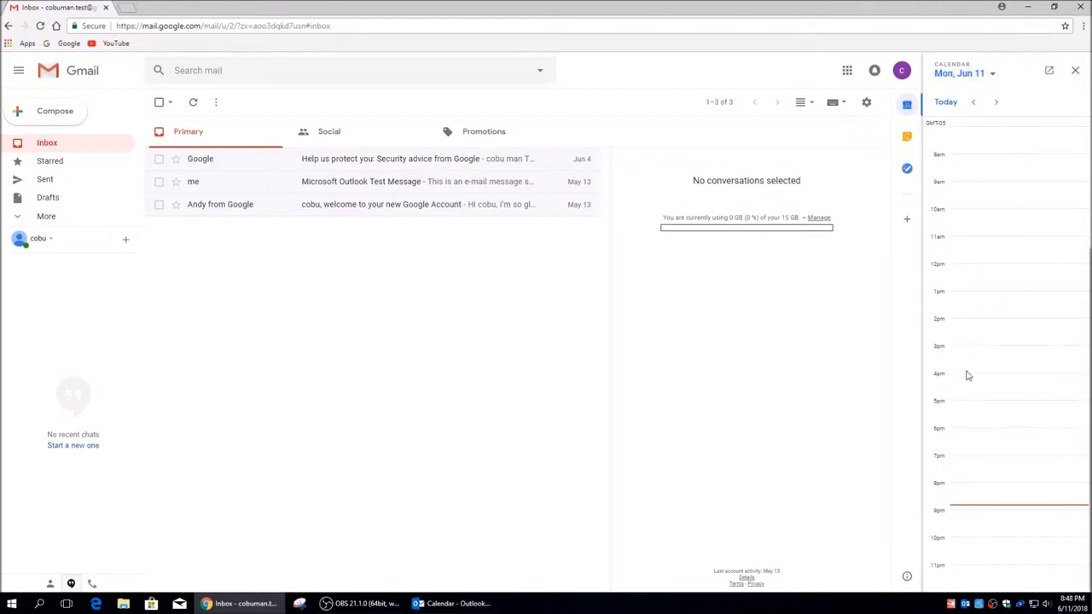
left_click(958, 77)
left_click(958, 77)
left_click(973, 103)
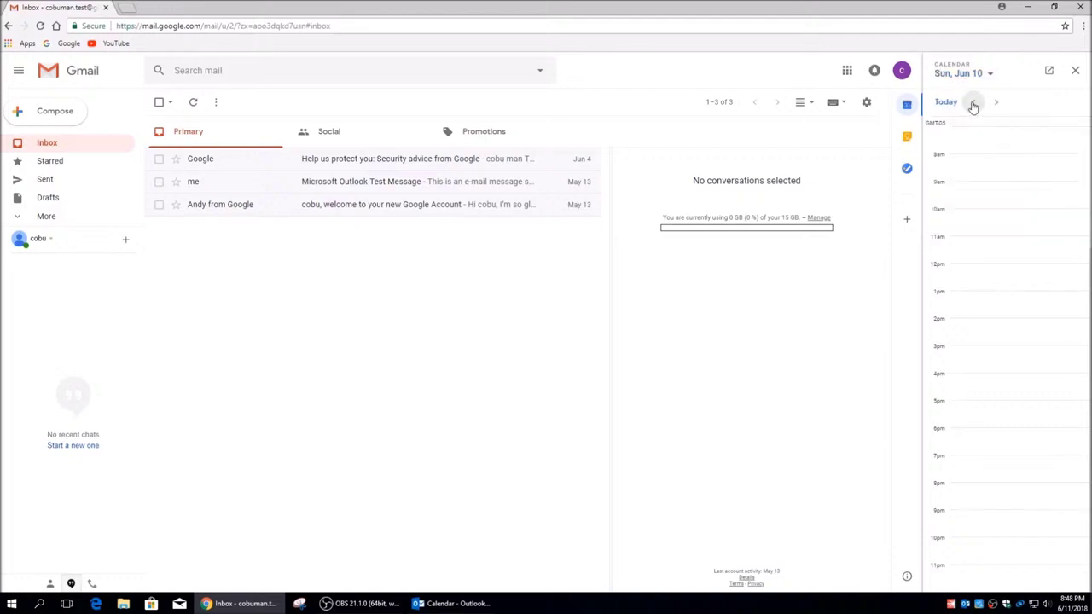
left_click(996, 103)
left_click(996, 103)
left_click(997, 103)
left_click(997, 104)
left_click(997, 104)
left_click(974, 103)
left_click(997, 104)
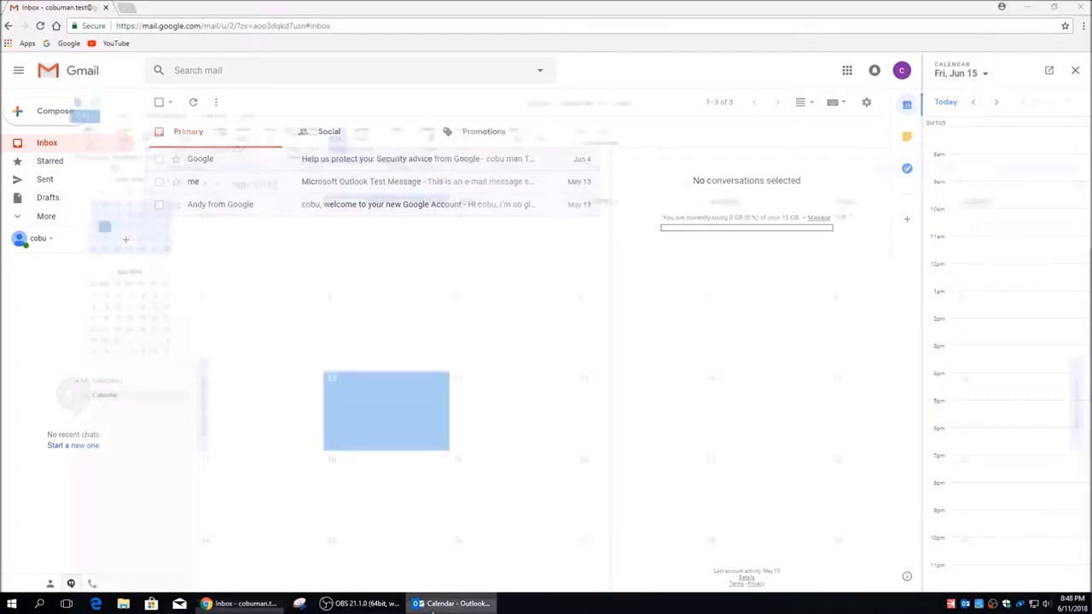
left_click(453, 603)
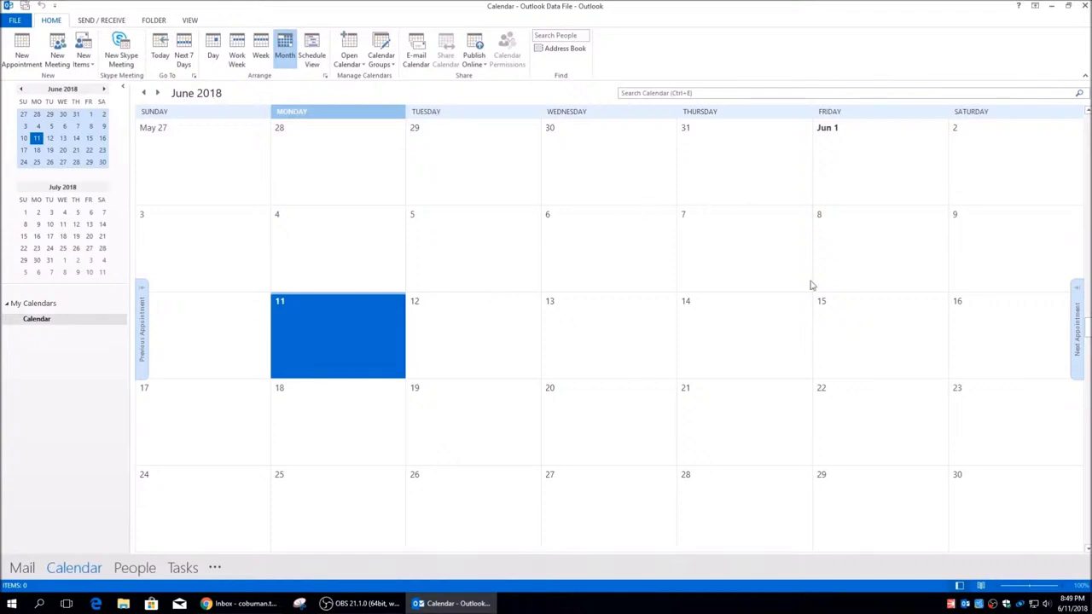
left_click(1052, 6)
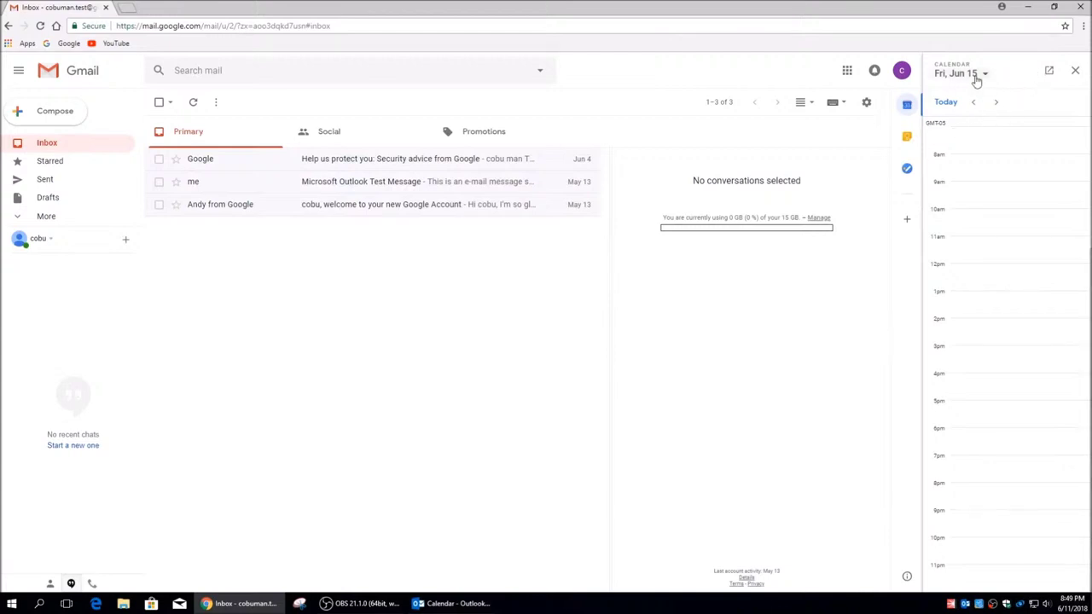
Step: Open the full Google Calendar in a new tab, defer notifications, and switch to Month view
left_click(1050, 73)
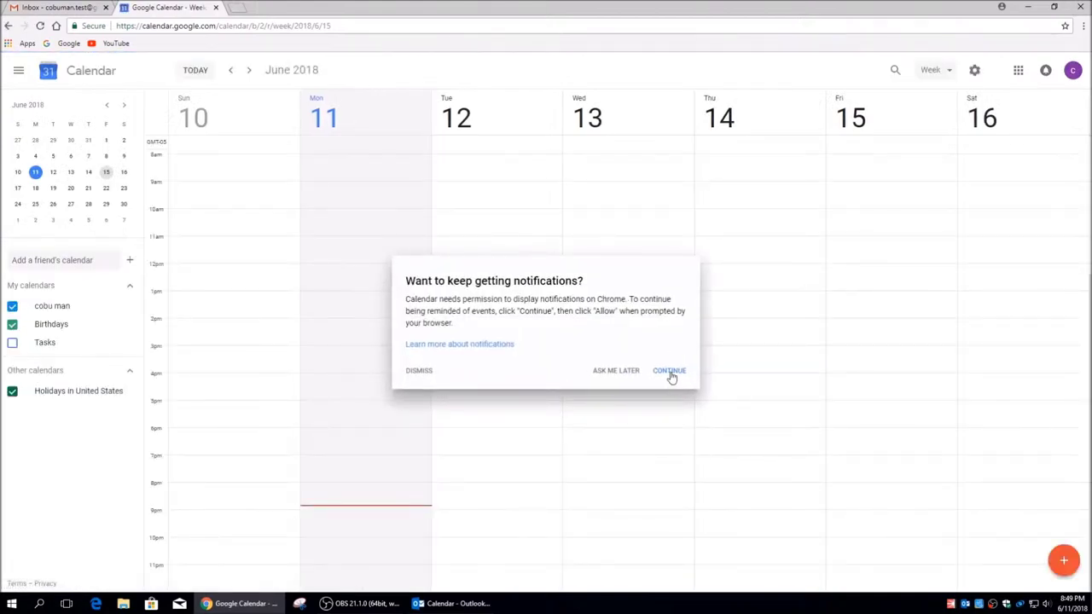
left_click(606, 374)
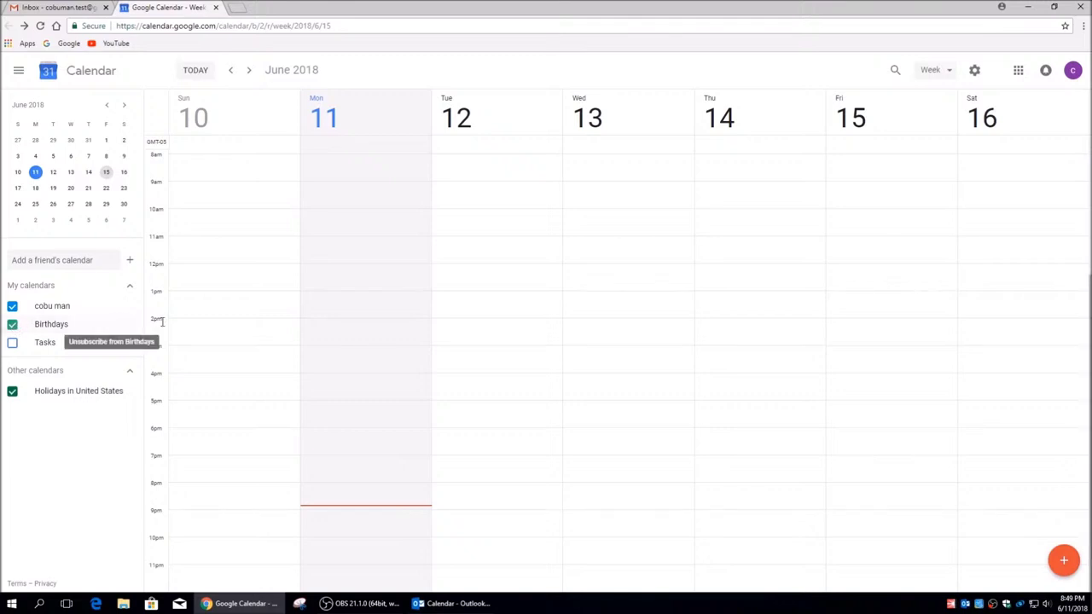
left_click(948, 73)
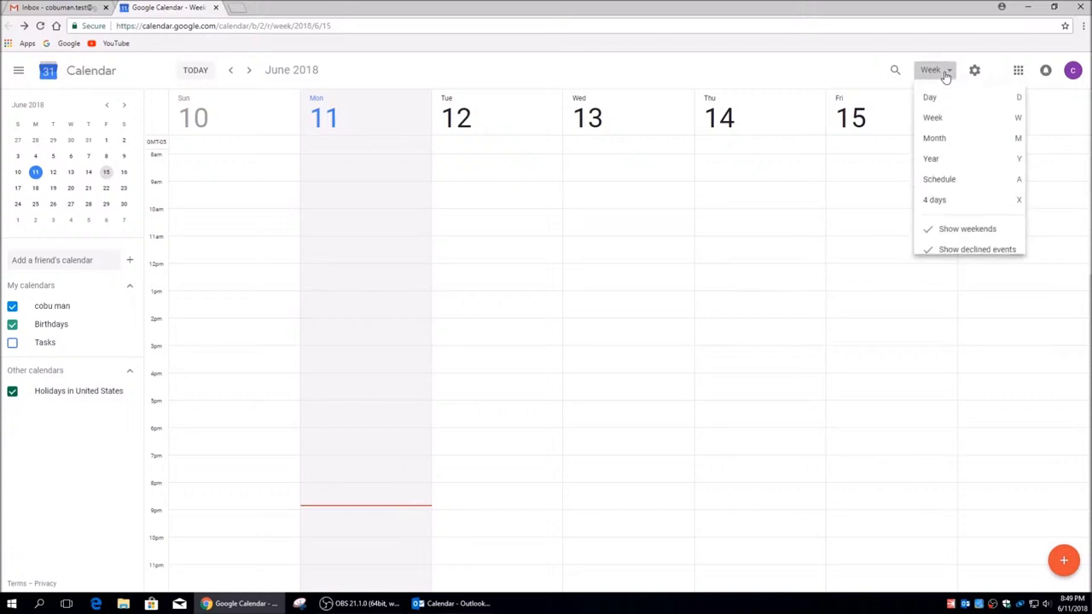
left_click(945, 141)
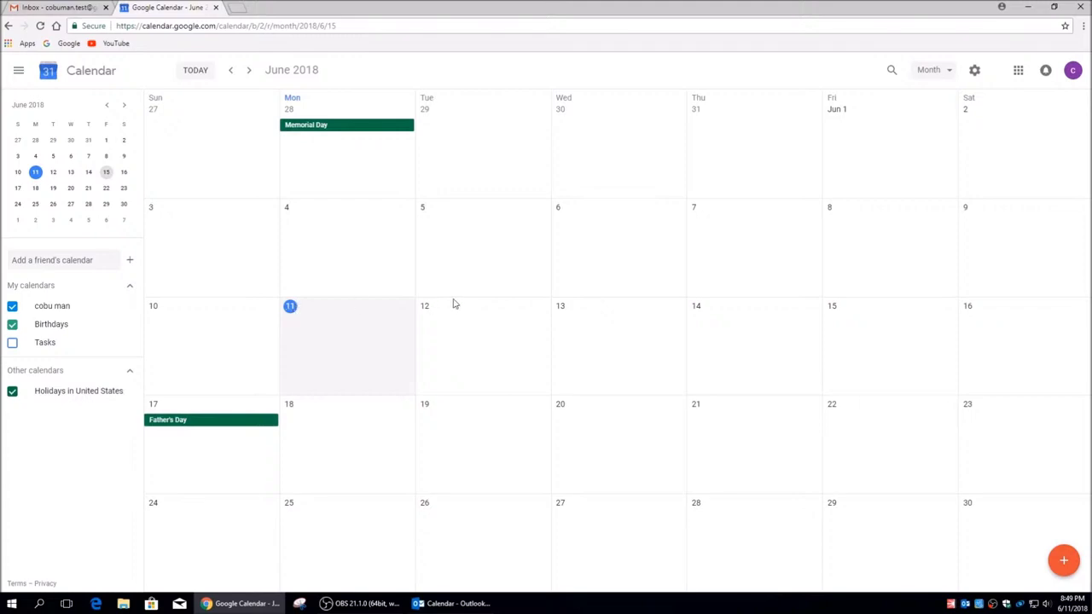
Step: Scroll through June 2018, then bring Outlook forward and minimize it again
scroll(452, 306, "down", 1)
scroll(452, 306, "up", 1)
left_click(456, 603)
left_click(461, 605)
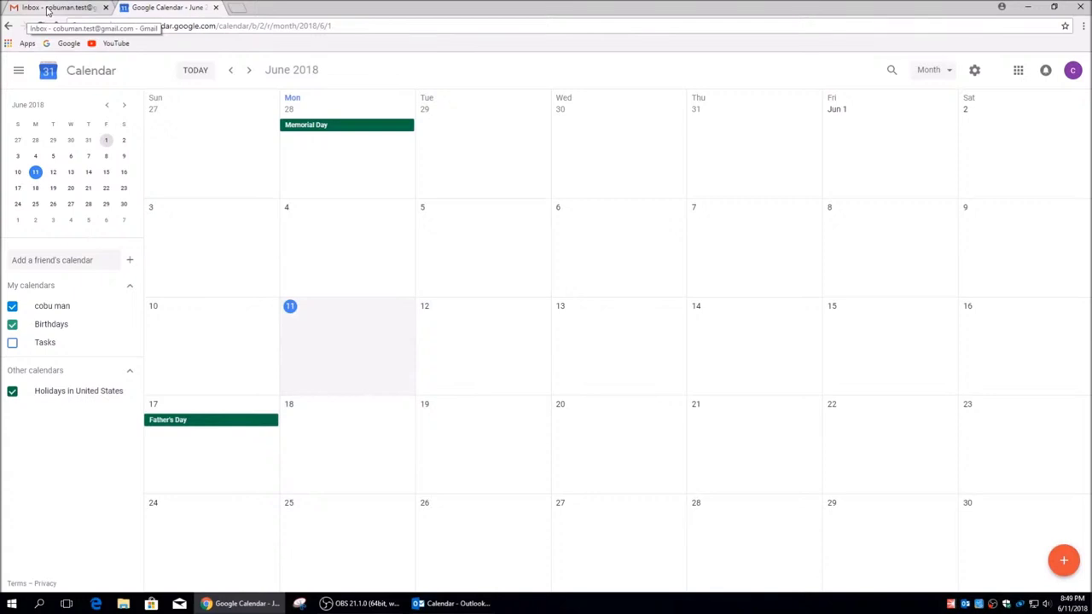
Step: Close Gmail's Calendar side panel, minimize Outlook, and return to the Gmail inbox's quick settings
left_click(51, 7)
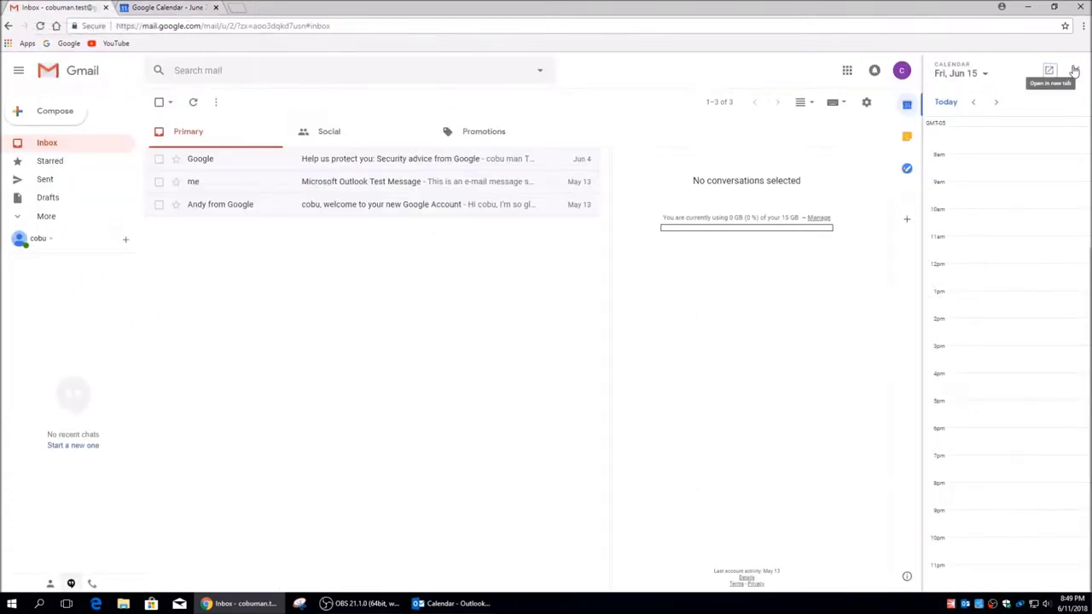
left_click(1076, 74)
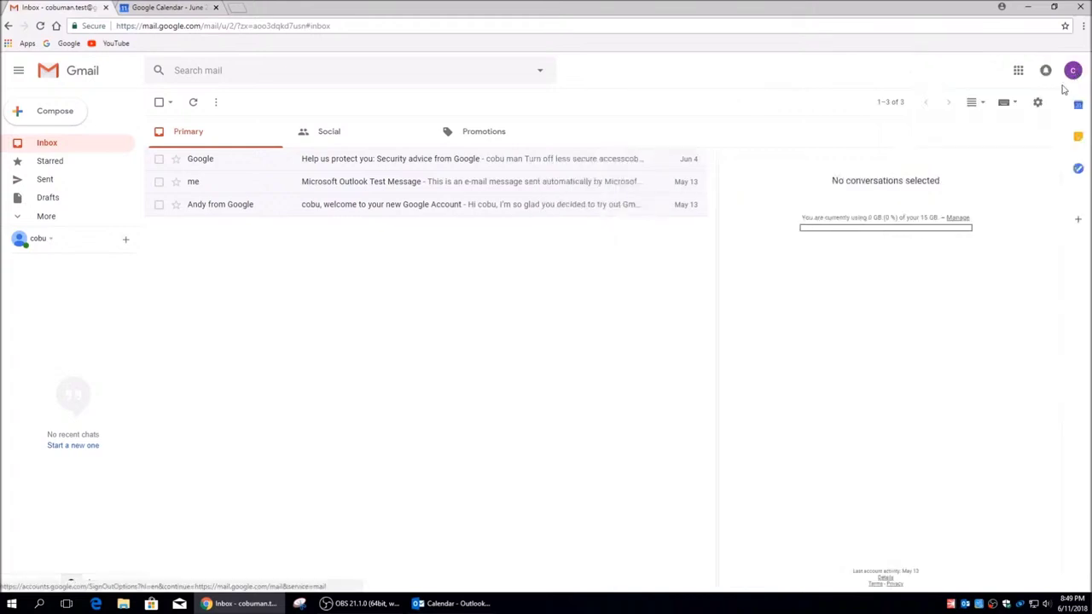
left_click(145, 8)
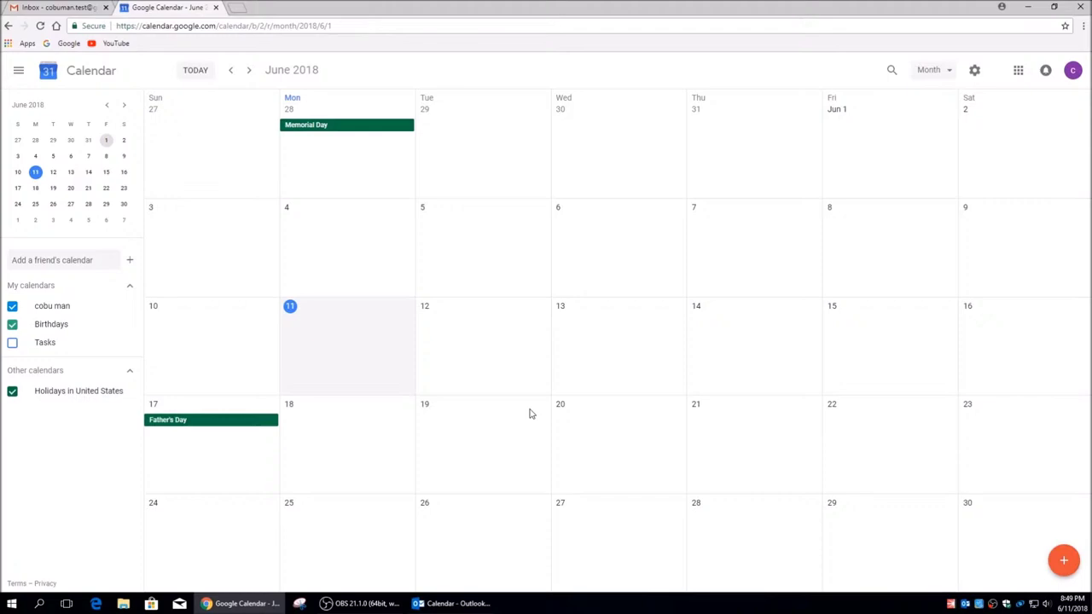
left_click(435, 604)
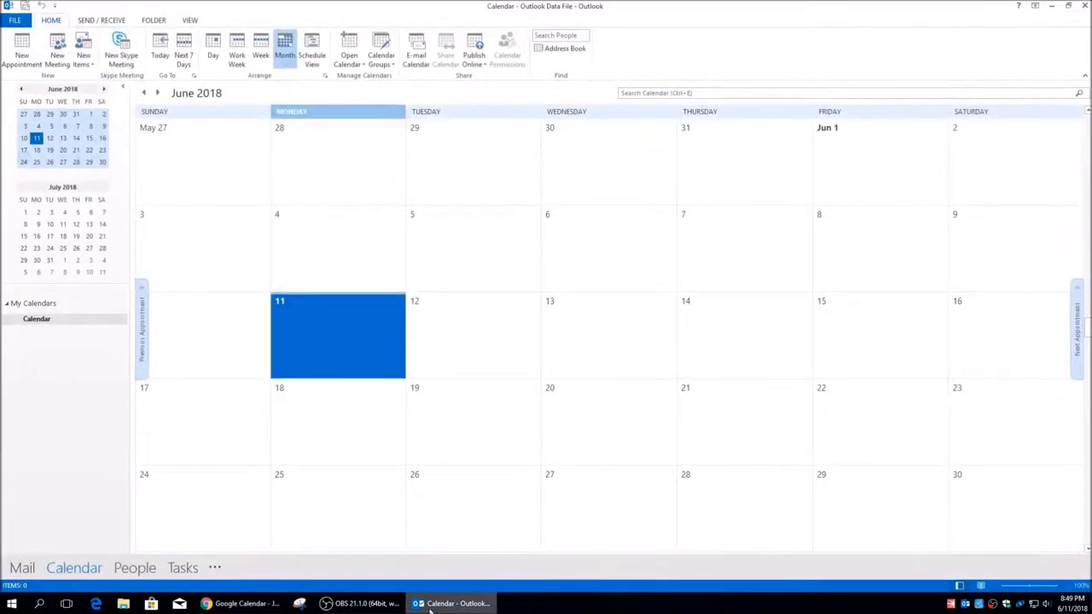
left_click(431, 605)
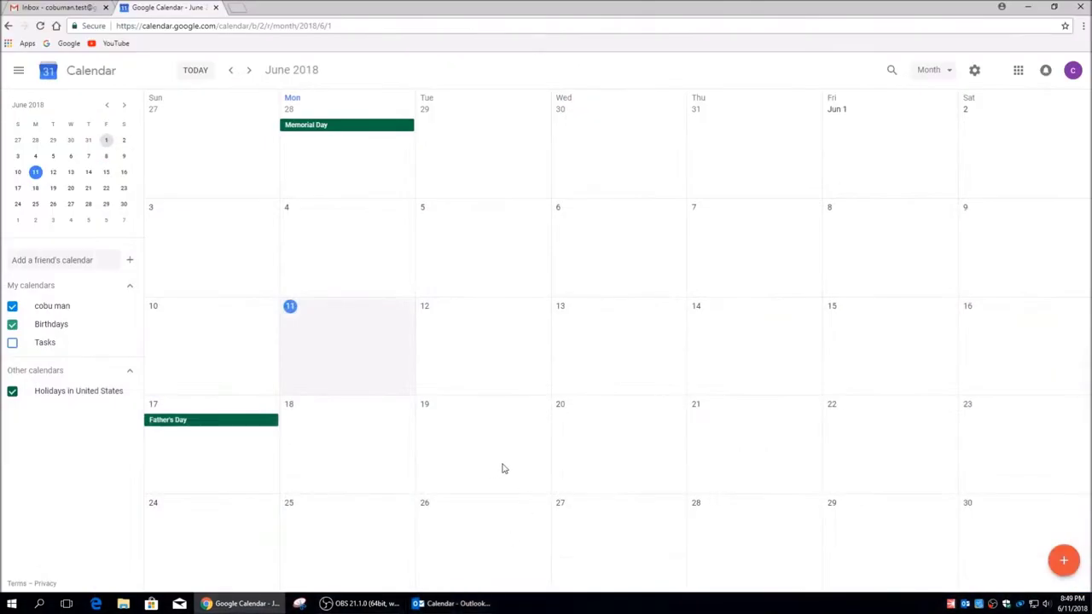
left_click(47, 8)
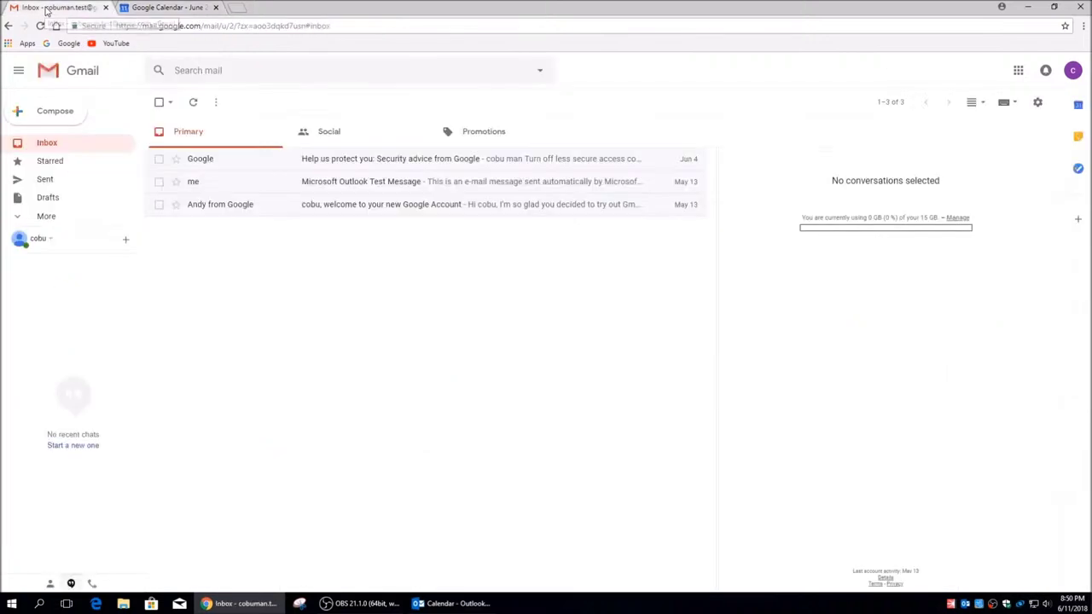
left_click(1039, 103)
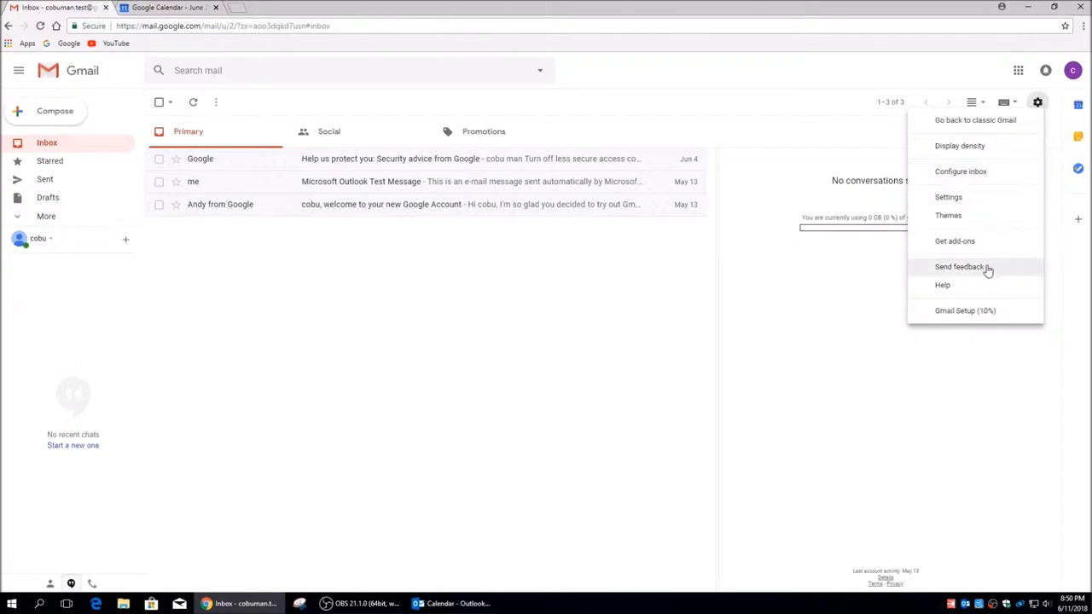
Step: Pick and save the Dark theme for the Gmail inbox, then switch to the desktop
left_click(965, 220)
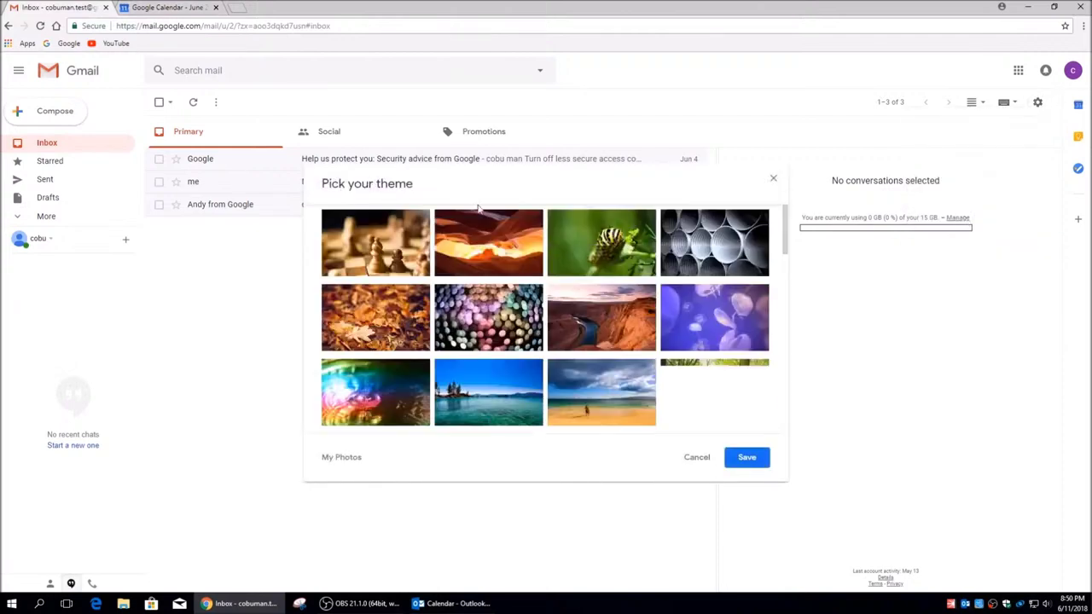
scroll(682, 388, "down", 3)
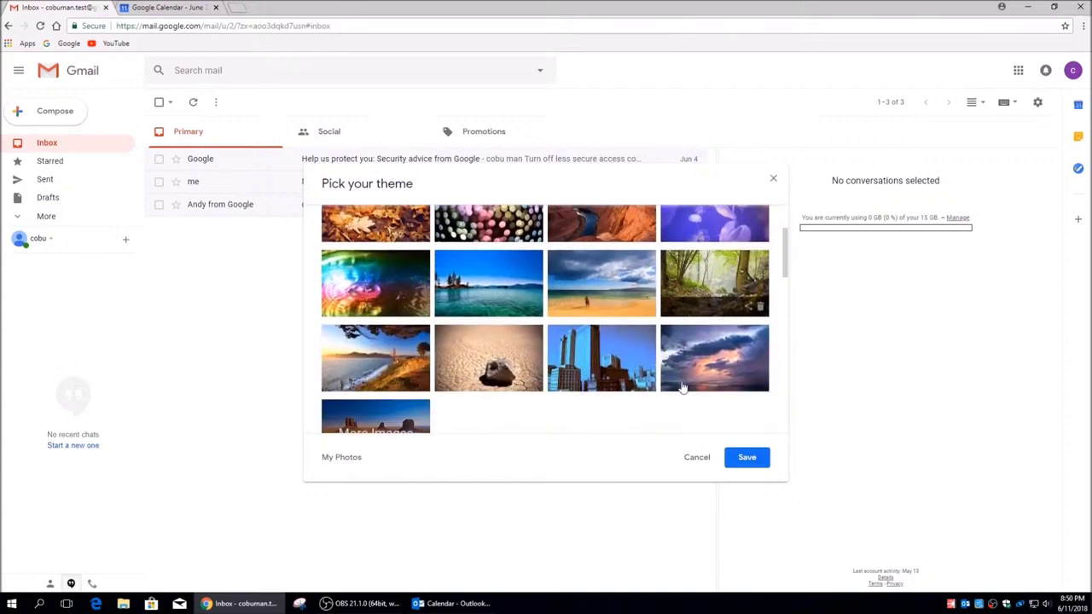
scroll(682, 387, "down", 2)
scroll(674, 384, "up", 3)
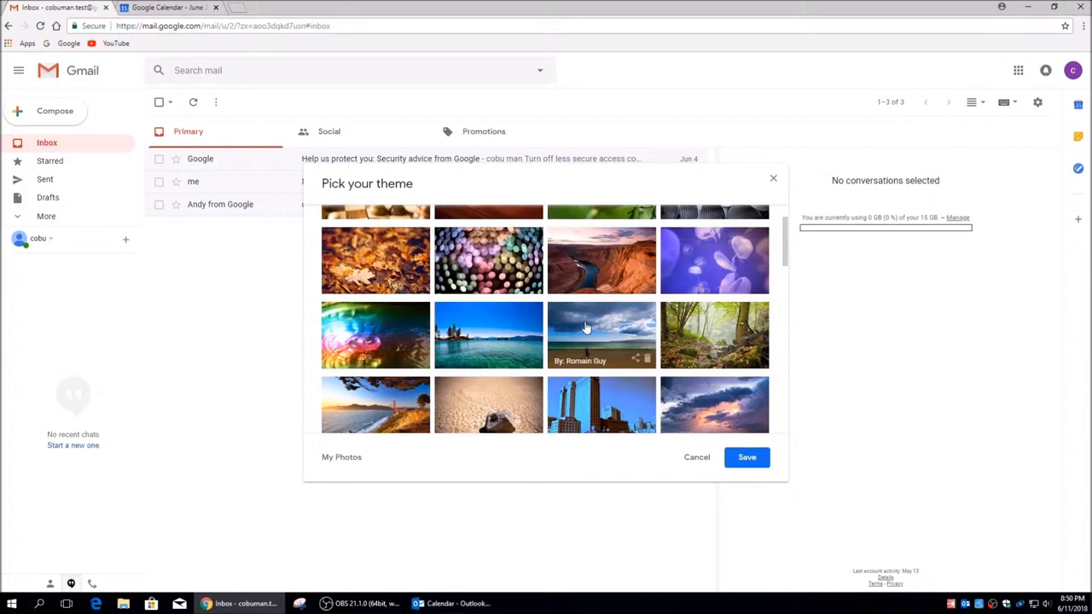
scroll(459, 314, "down", 1)
scroll(459, 314, "down", 5)
left_click(476, 252)
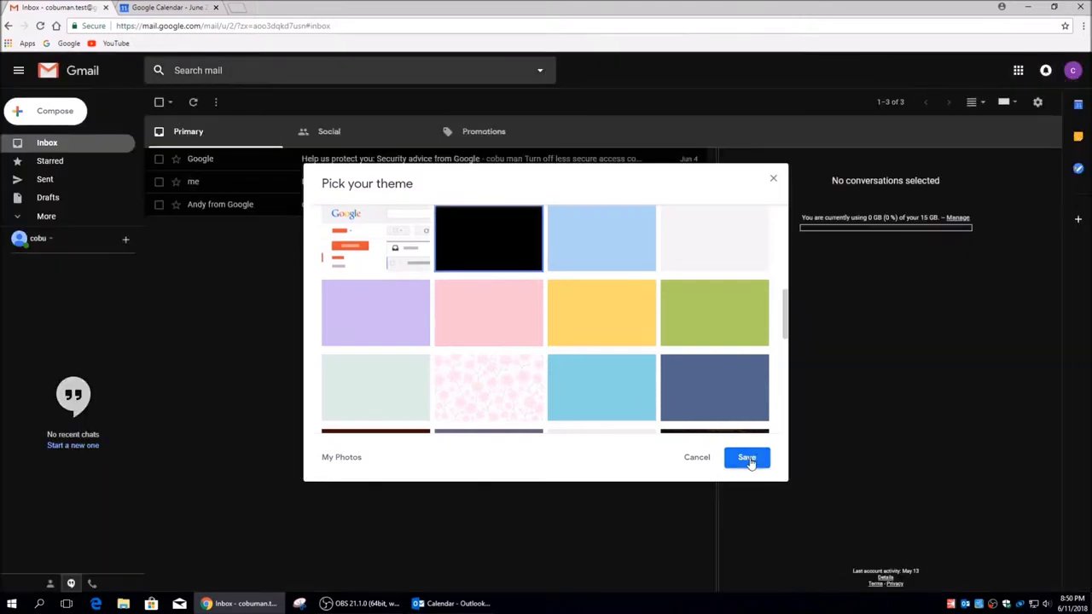
left_click(749, 458)
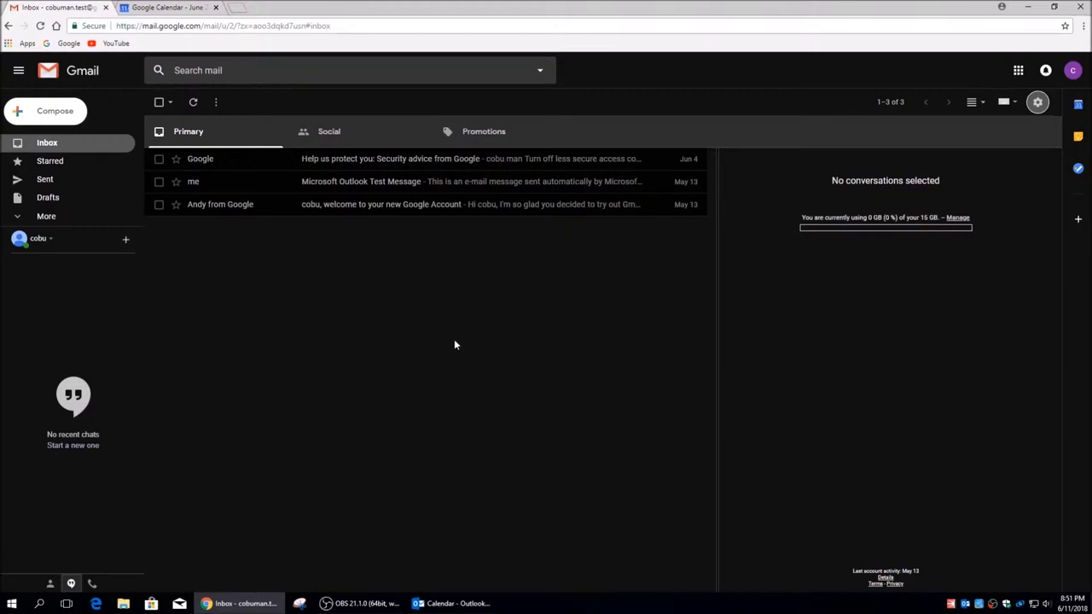
left_click(359, 603)
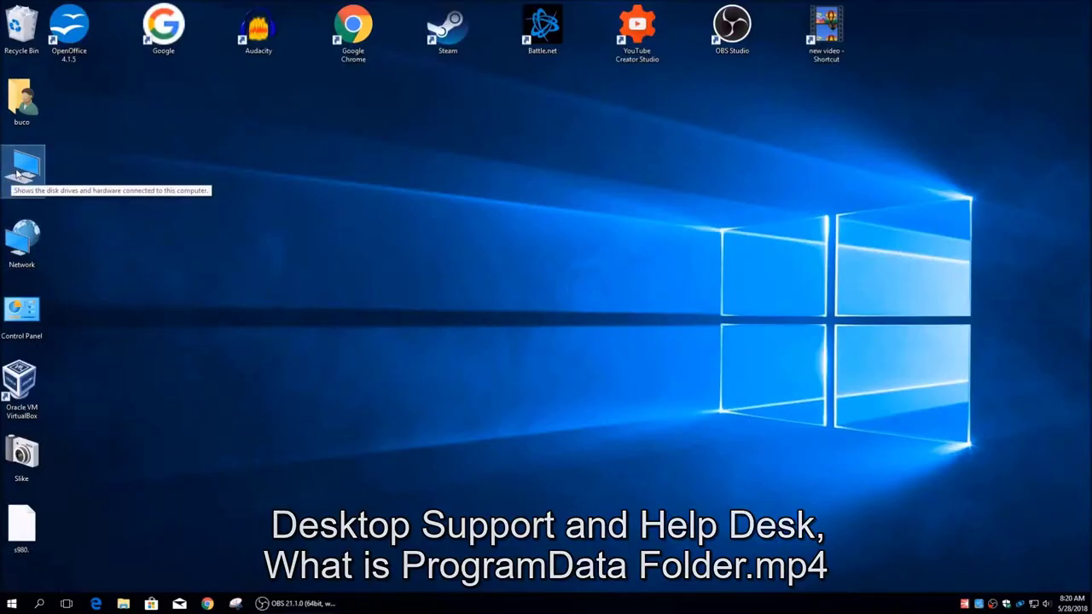
Step: Open Local Disk (C:) from This PC and turn on Hidden items in the view options
double_click(11, 174)
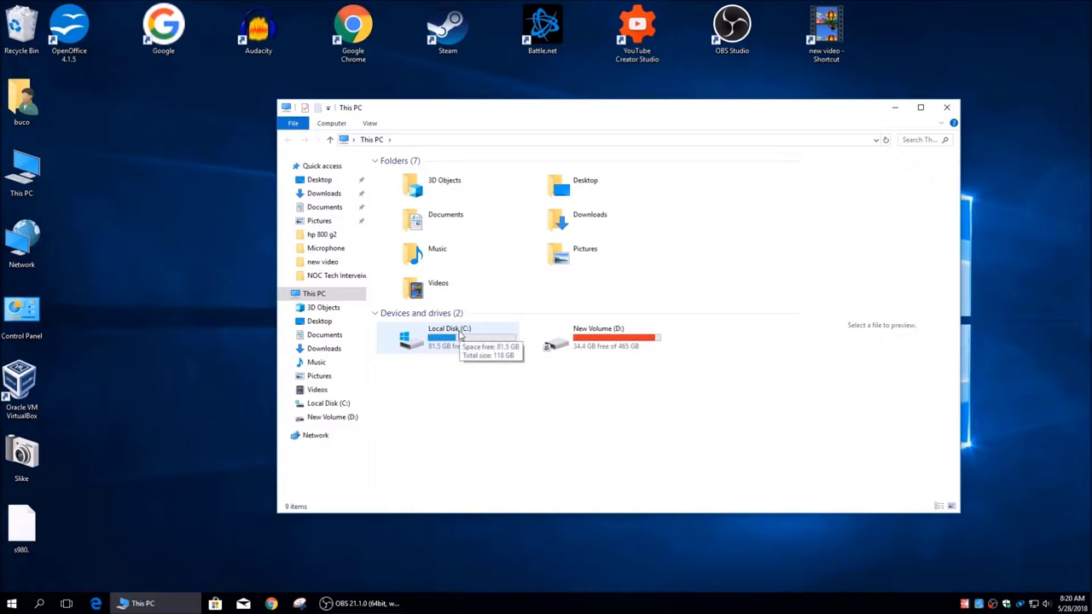
double_click(467, 334)
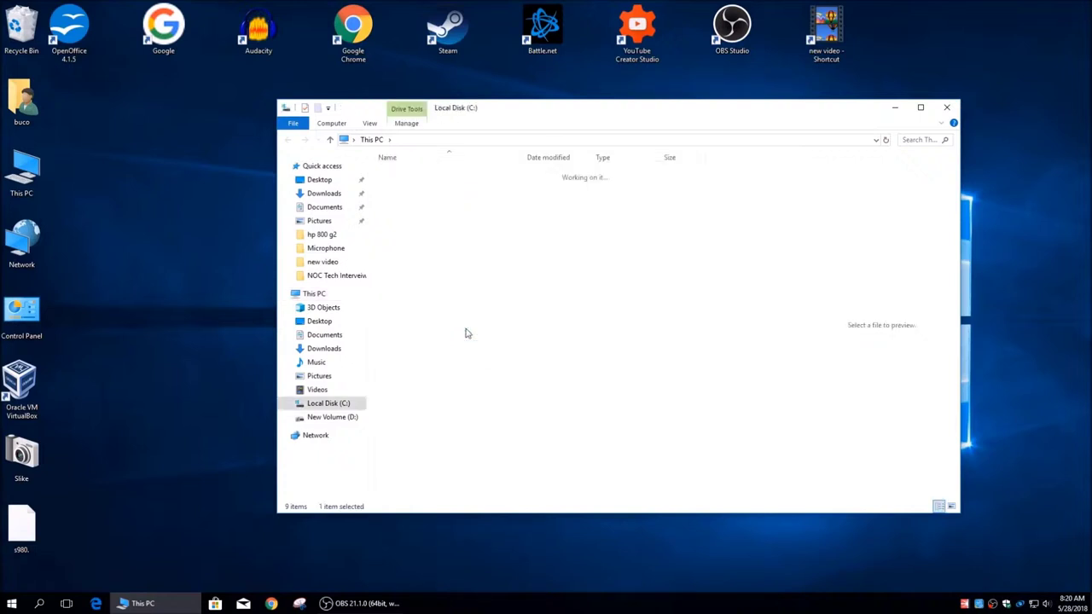
left_click_drag(526, 114, 529, 130)
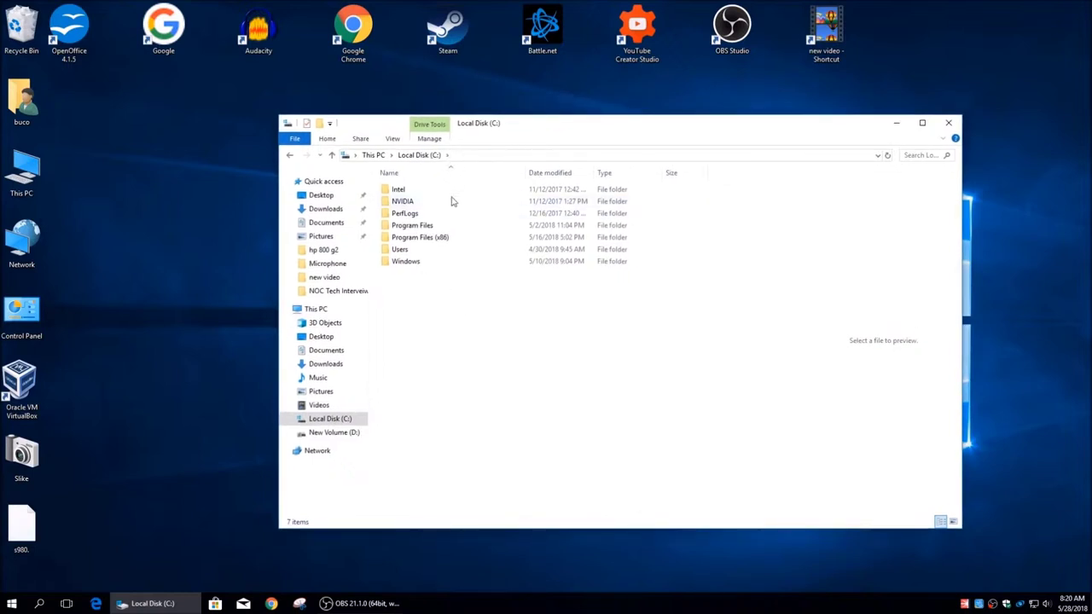
left_click(394, 139)
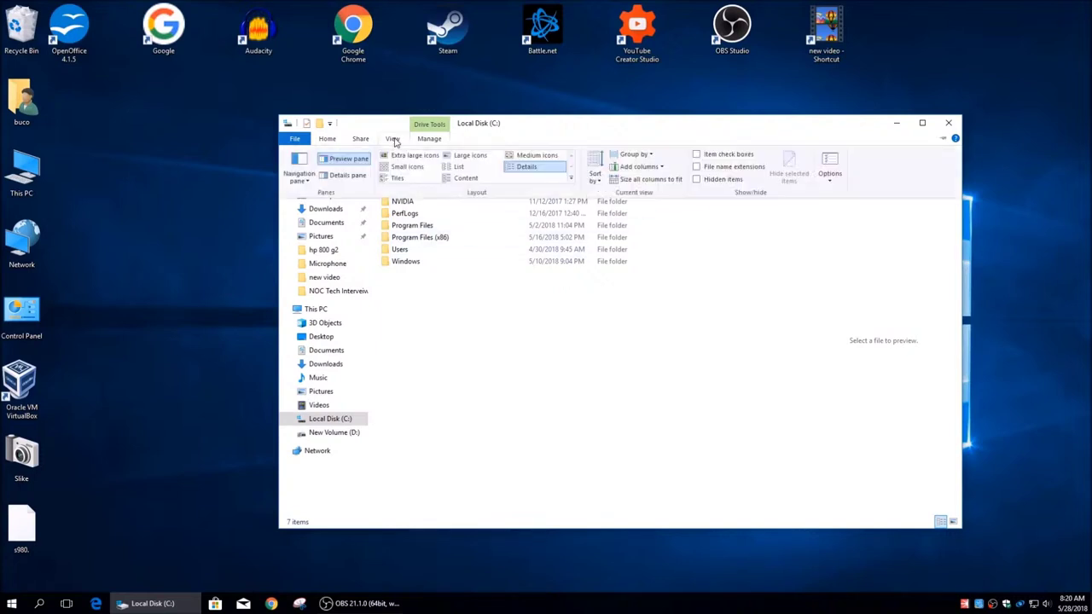
left_click(697, 180)
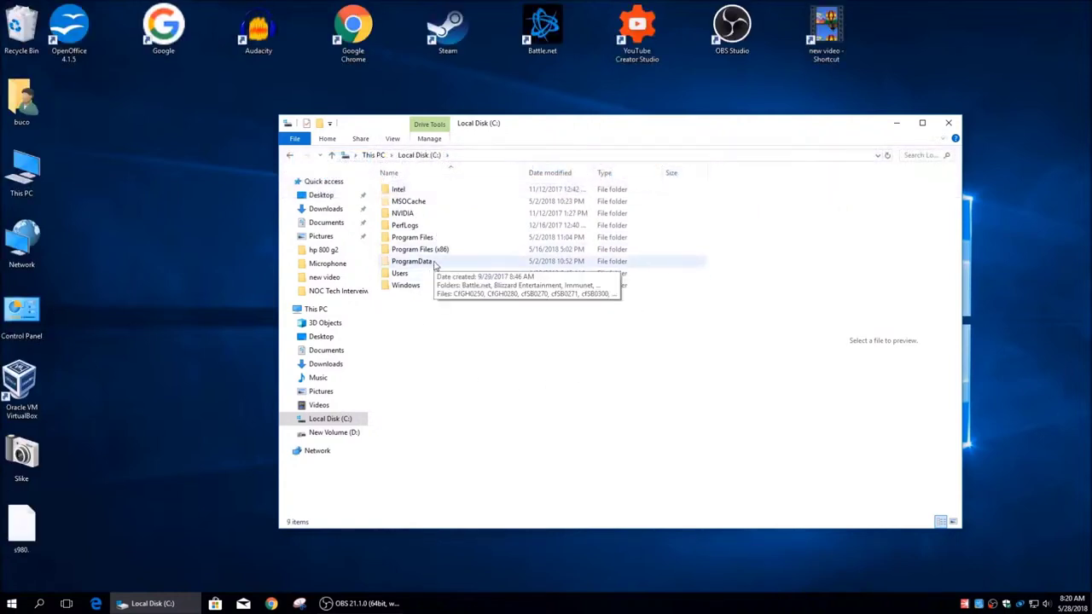
double_click(434, 265)
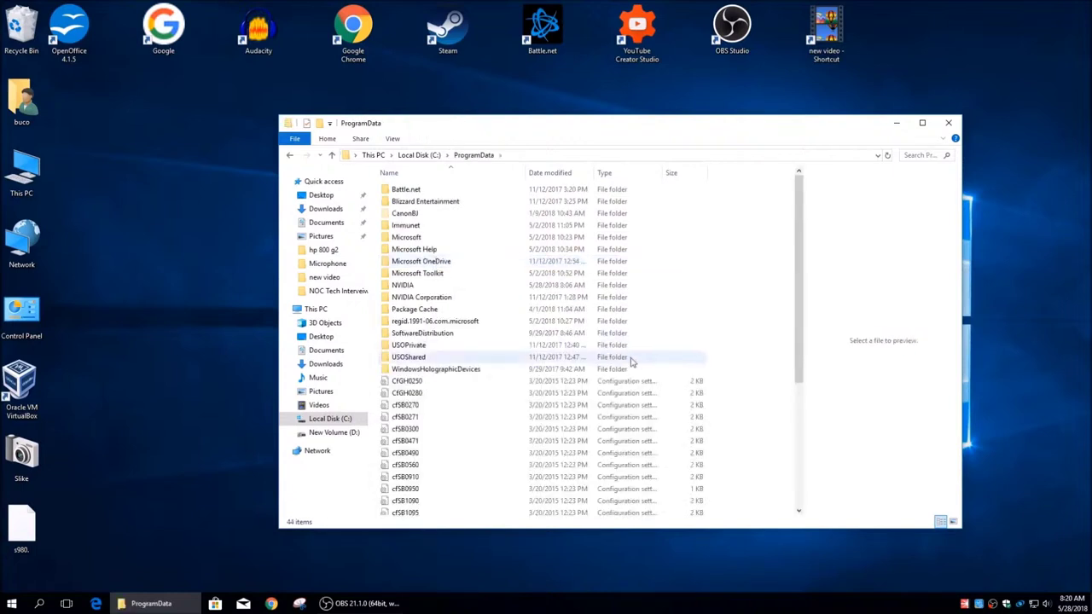
scroll(617, 360, "down", 1)
scroll(618, 360, "down", 5)
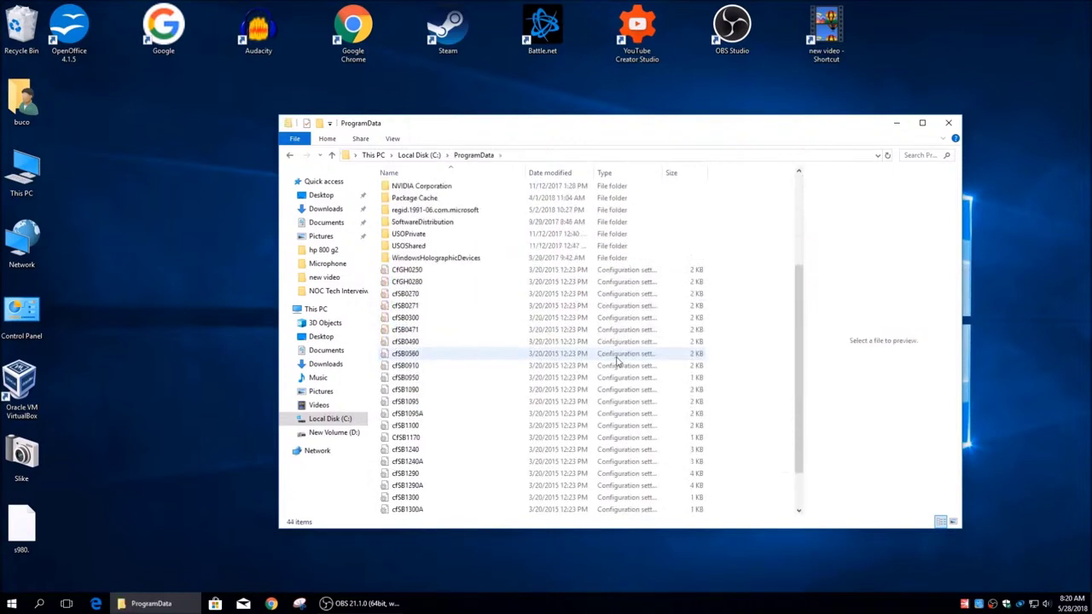
scroll(617, 360, "up", 5)
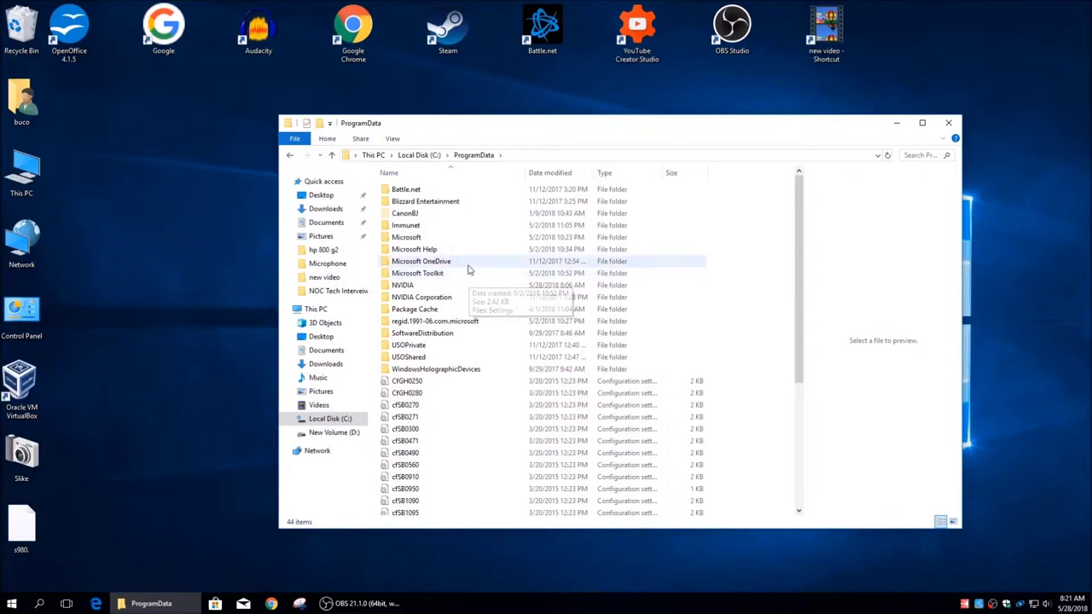
left_click(416, 227)
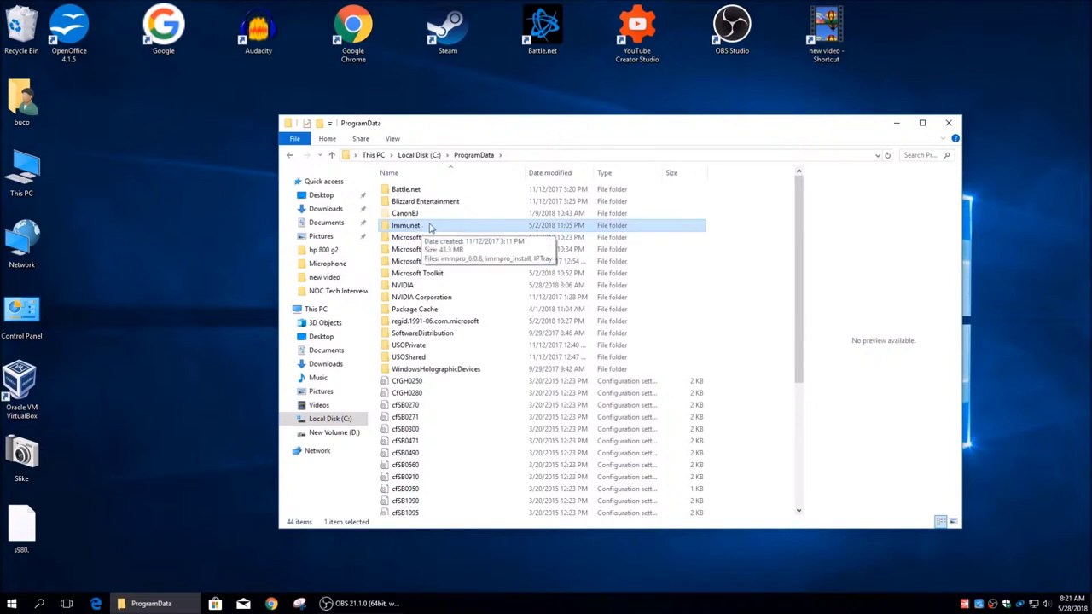
double_click(431, 227)
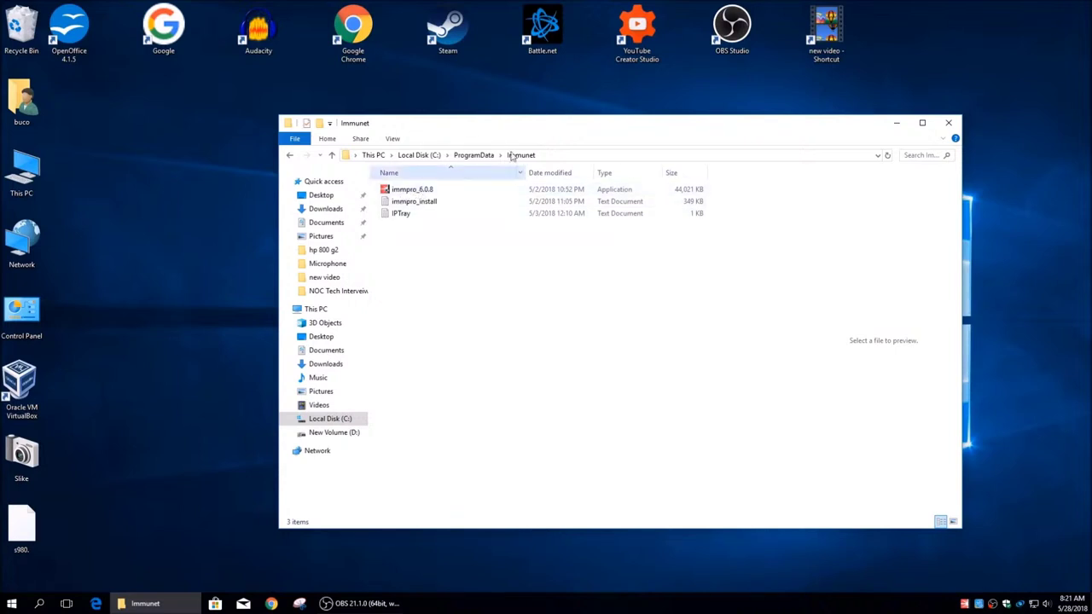
left_click(473, 156)
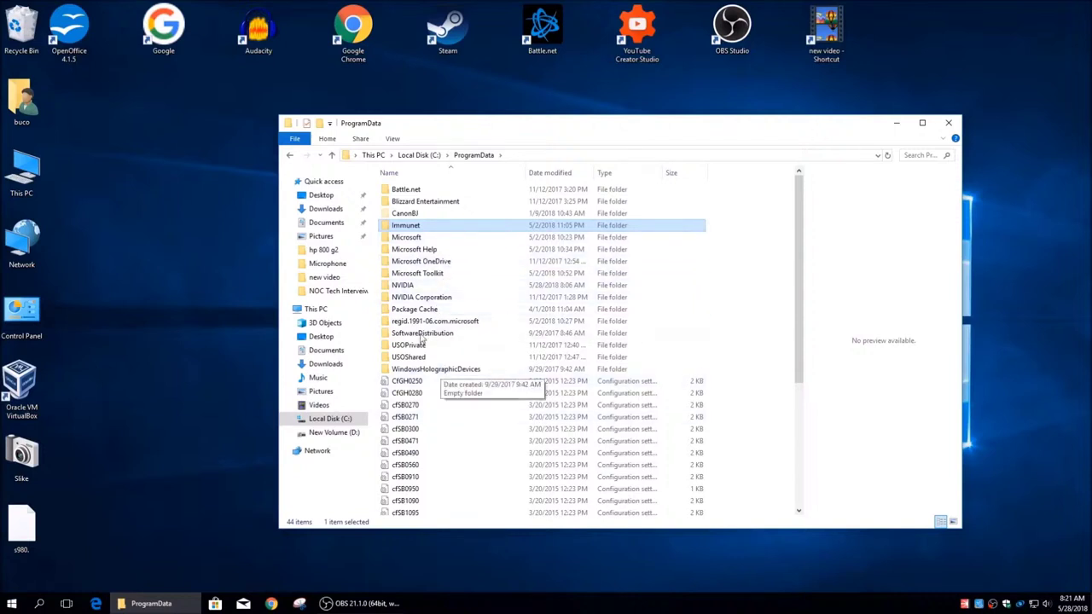
left_click(413, 311)
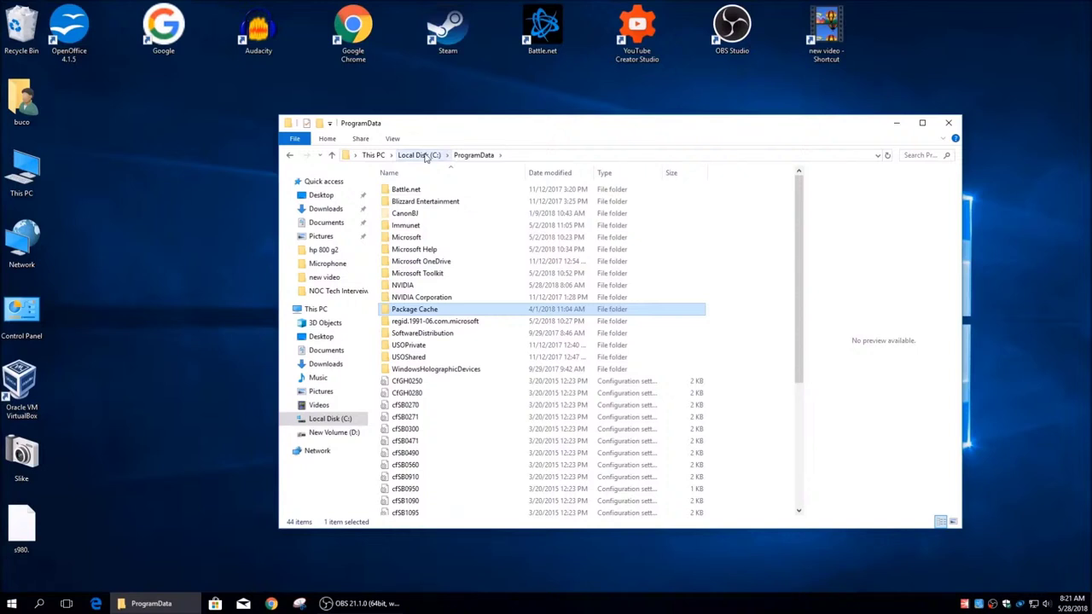
left_click(424, 156)
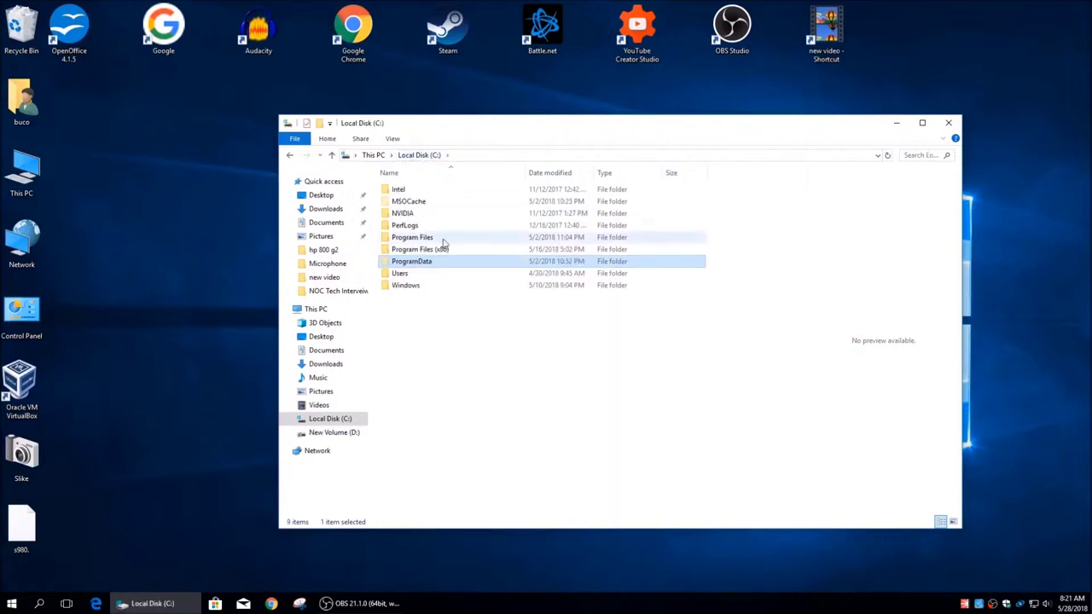
Step: Look inside the user's hidden AppData folder, then go back to C: and open ProgramData
double_click(405, 276)
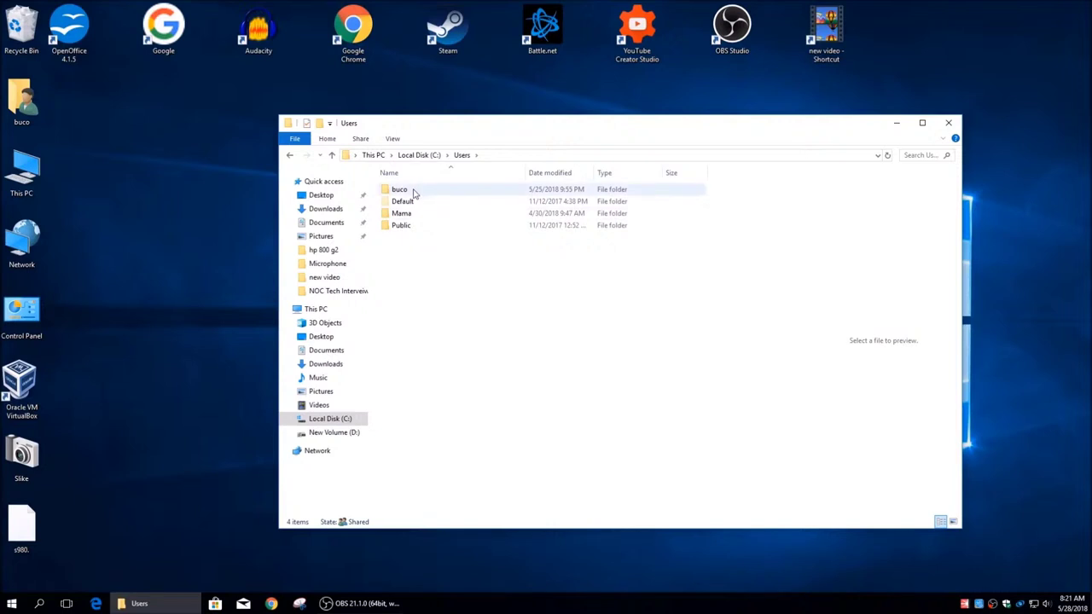
double_click(415, 192)
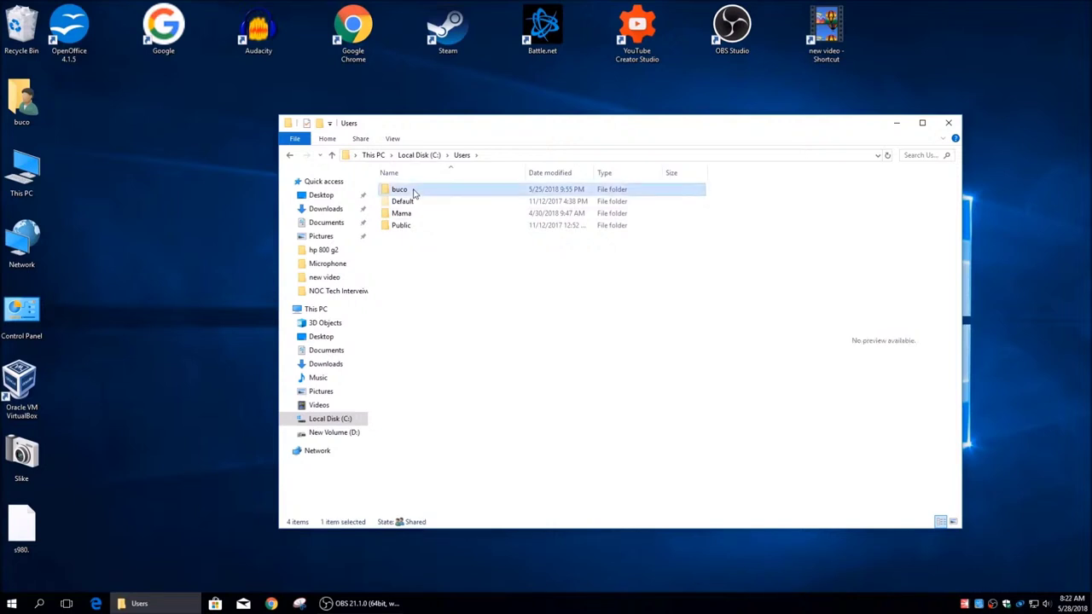
double_click(419, 214)
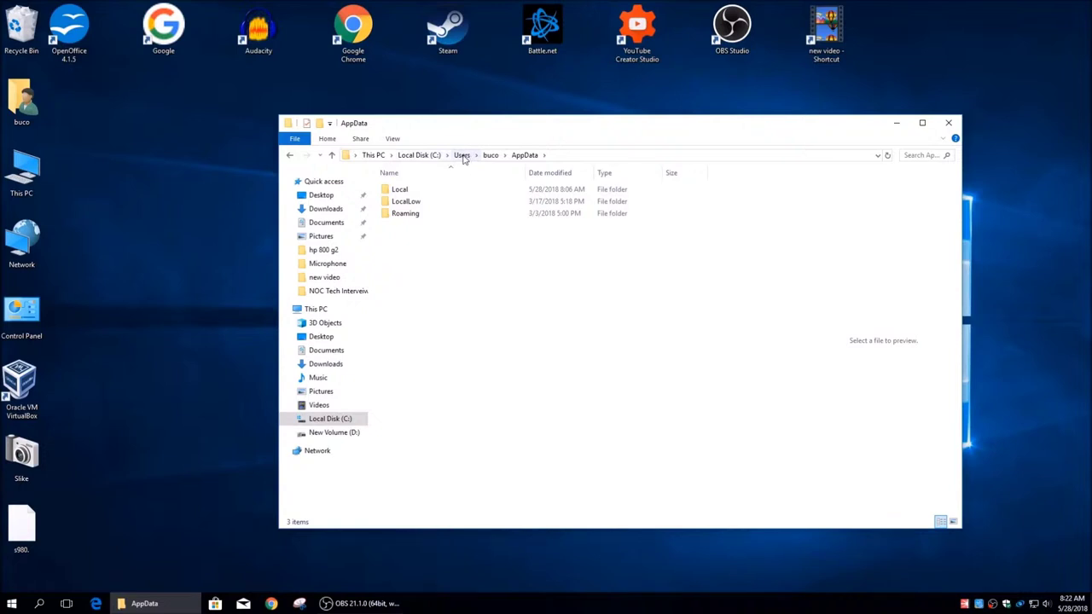
left_click(463, 157)
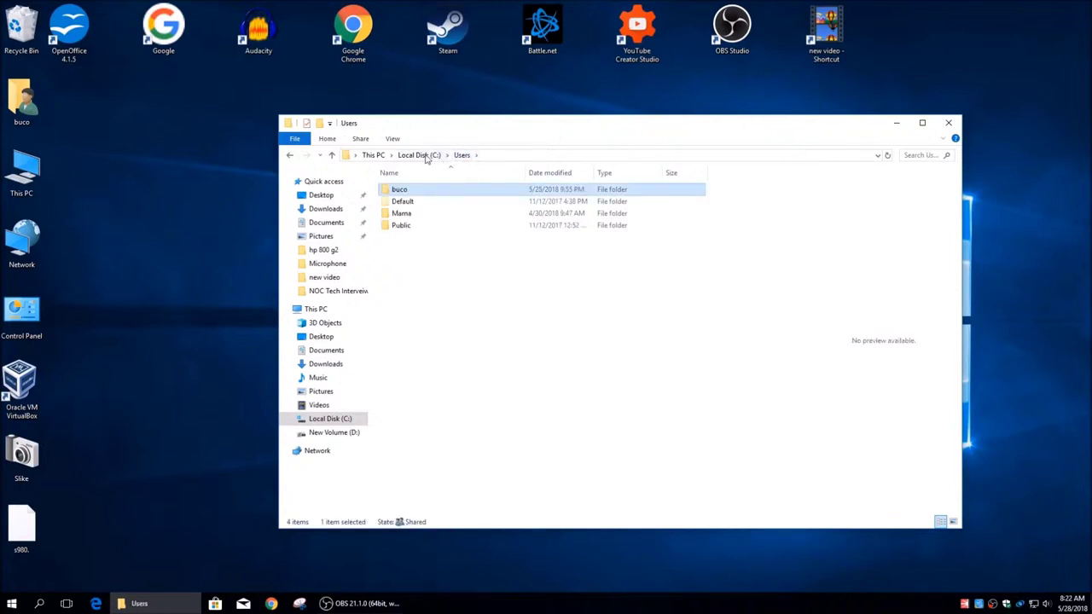
left_click(425, 155)
double_click(425, 261)
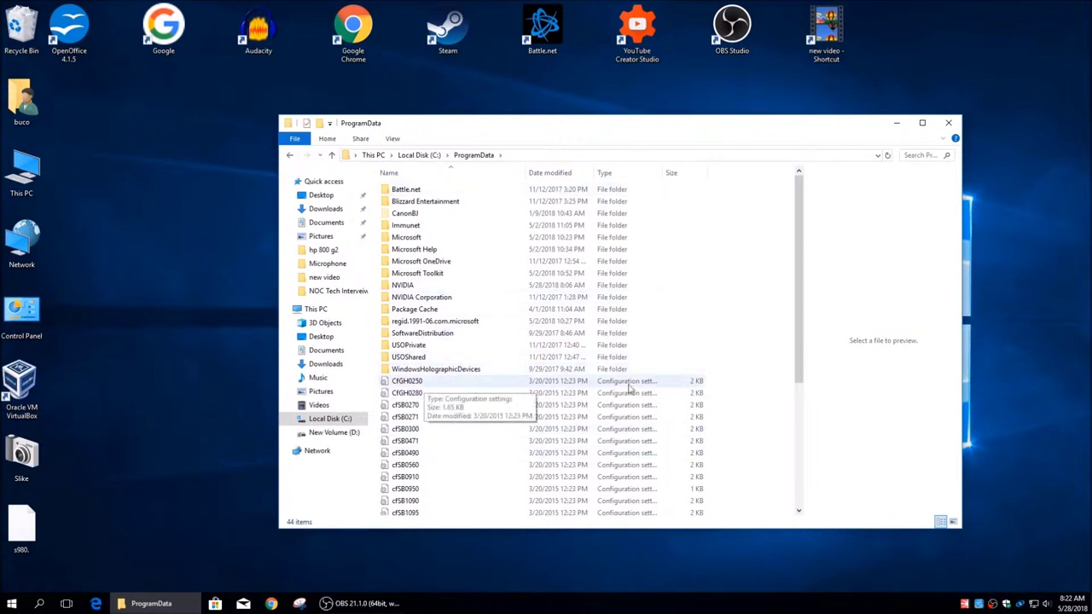
Step: Preview cfSB0271 and look inside ProgramData's NVIDIA and NVIDIA Corporation folders
left_click(406, 417)
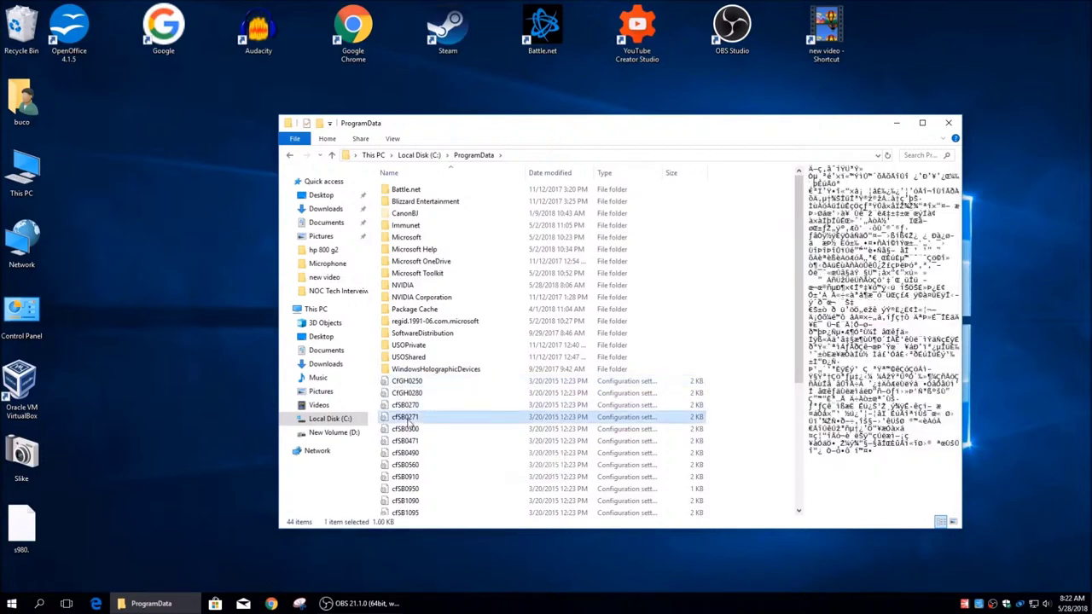
scroll(431, 365, "down", 5)
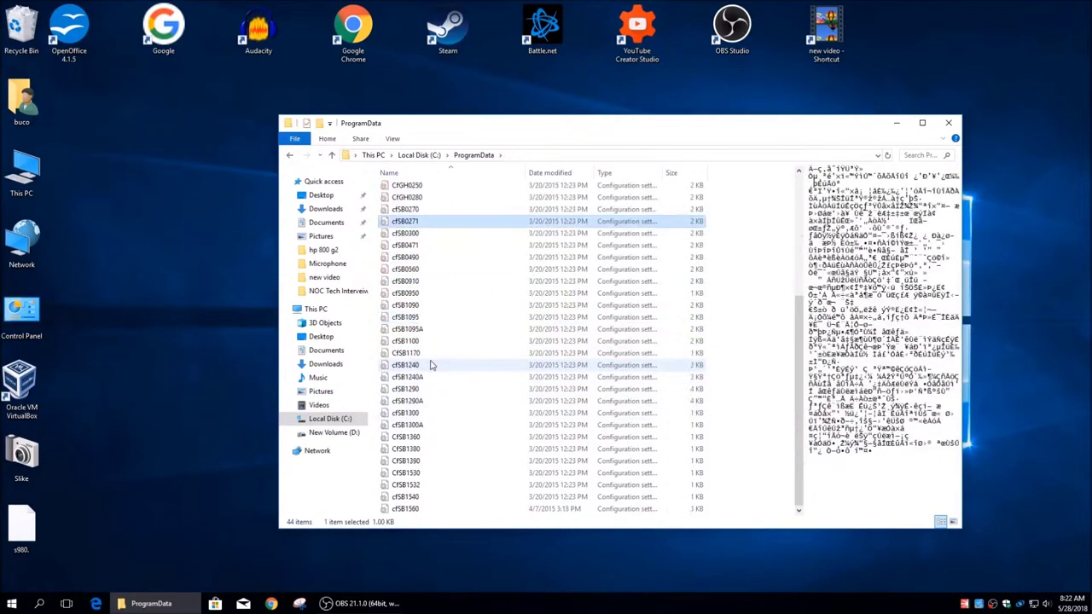
scroll(431, 365, "up", 5)
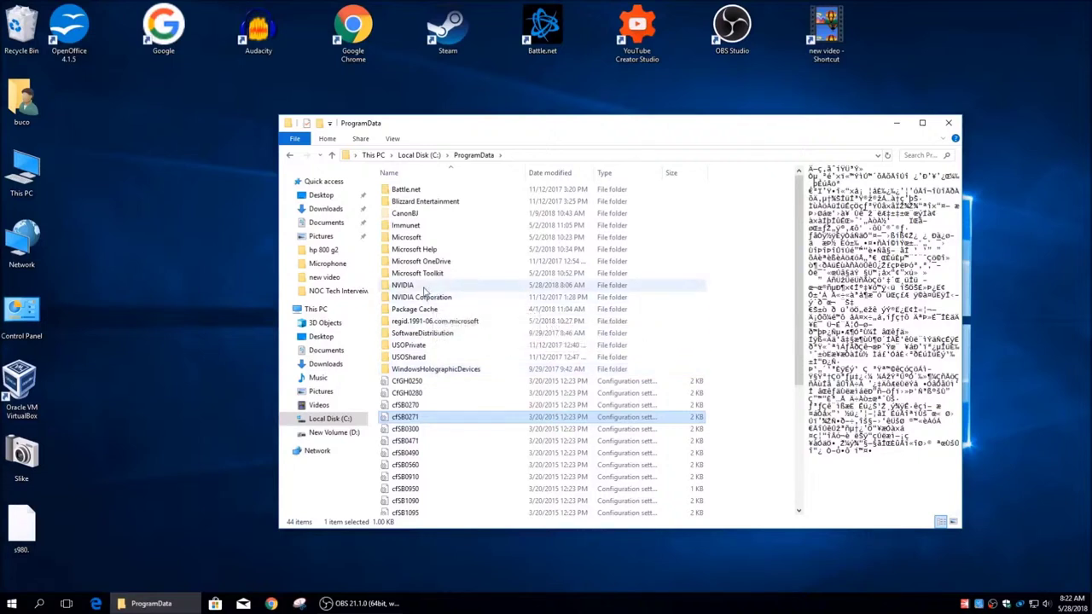
double_click(424, 287)
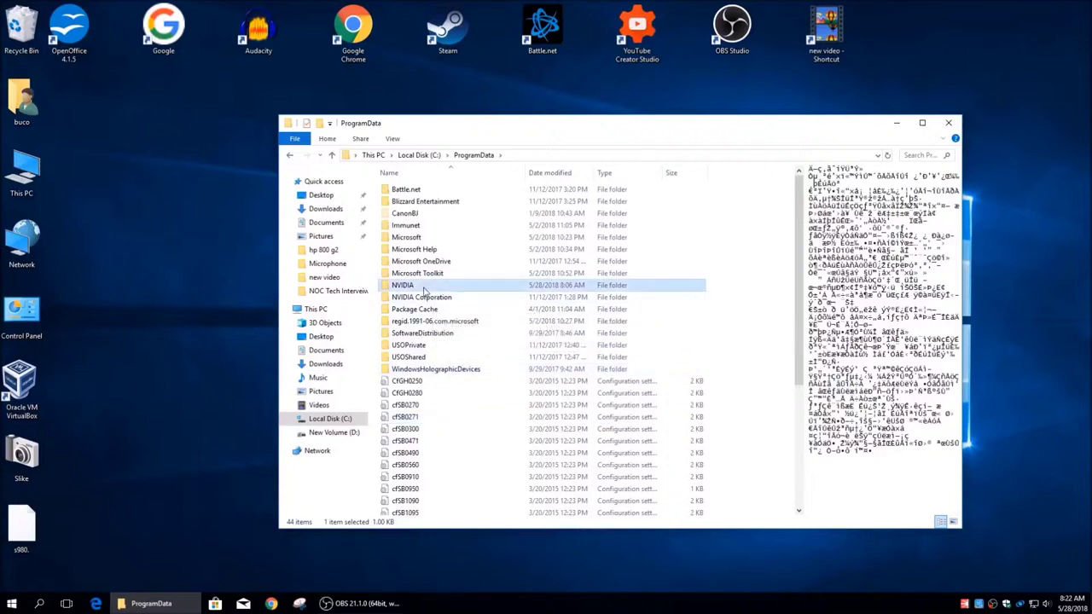
left_click(290, 156)
double_click(438, 298)
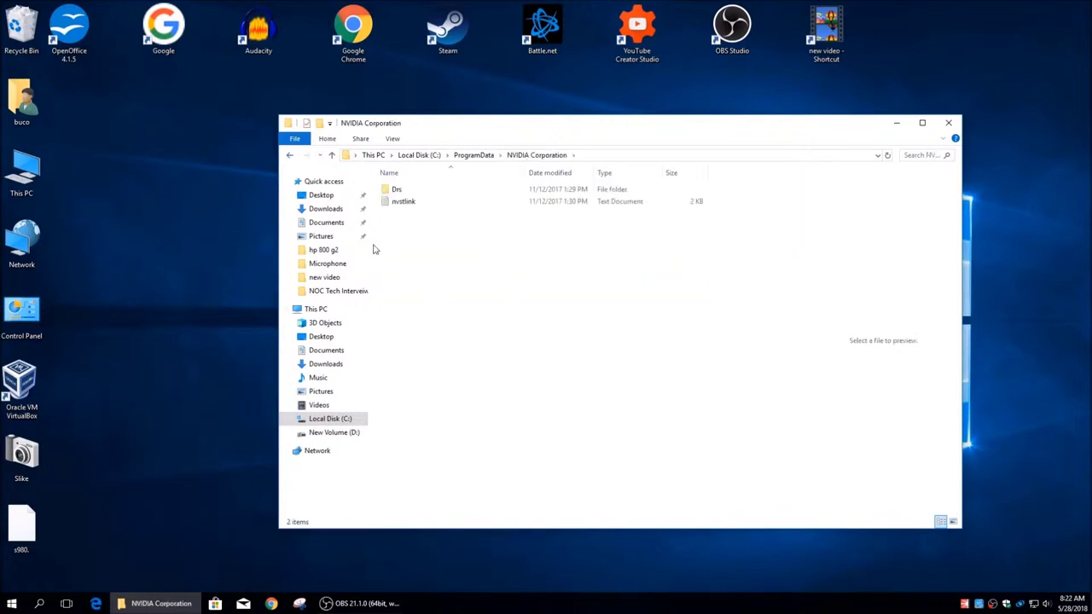
left_click(290, 155)
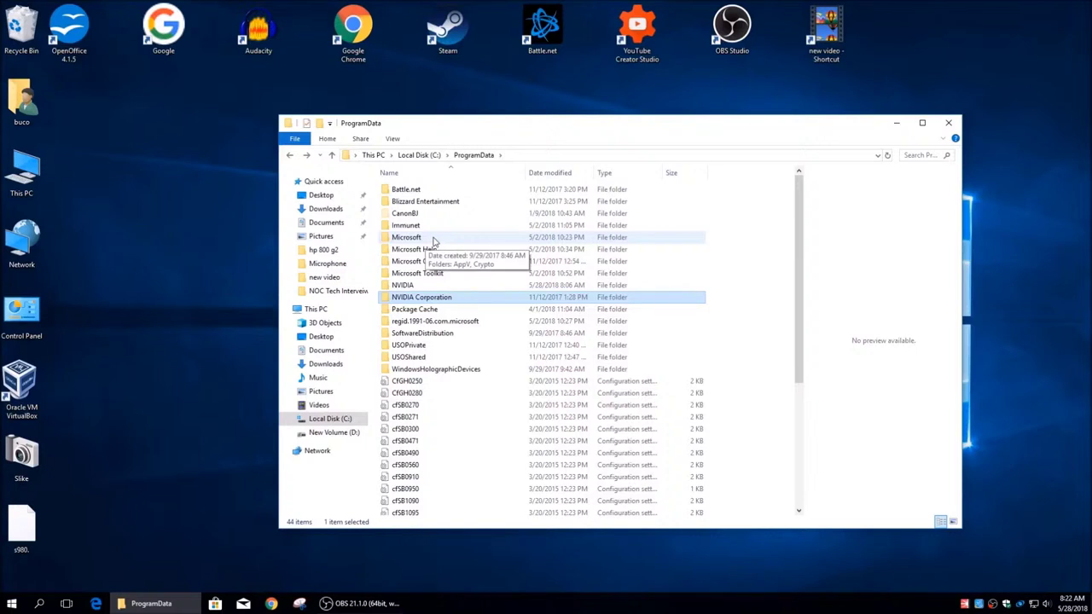
Step: View the Microsoft Help folder, then go up to the root of Local Disk (C:)
left_click(433, 242)
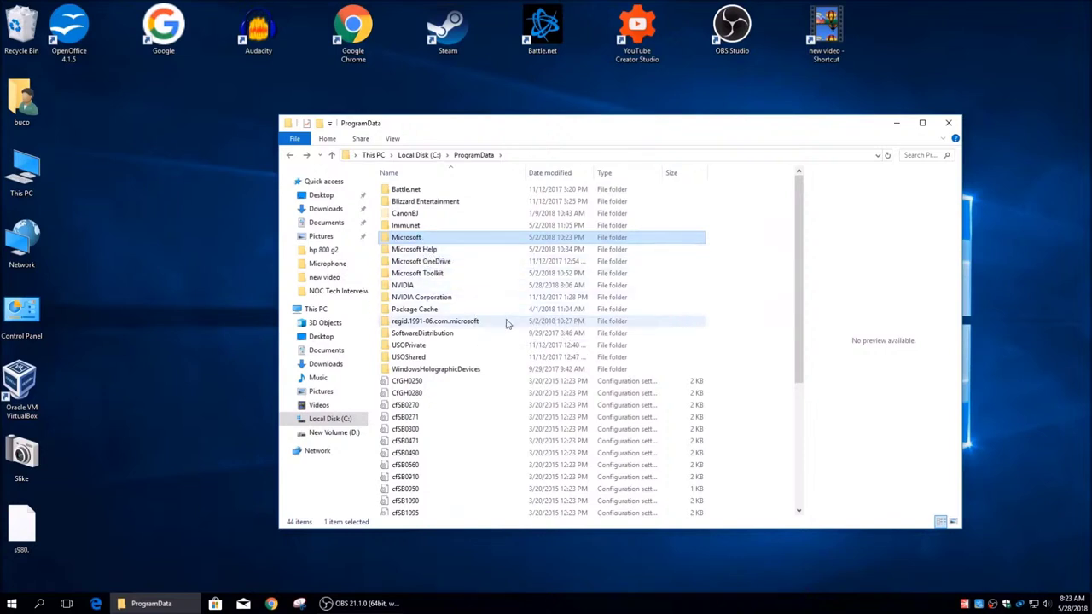
double_click(432, 251)
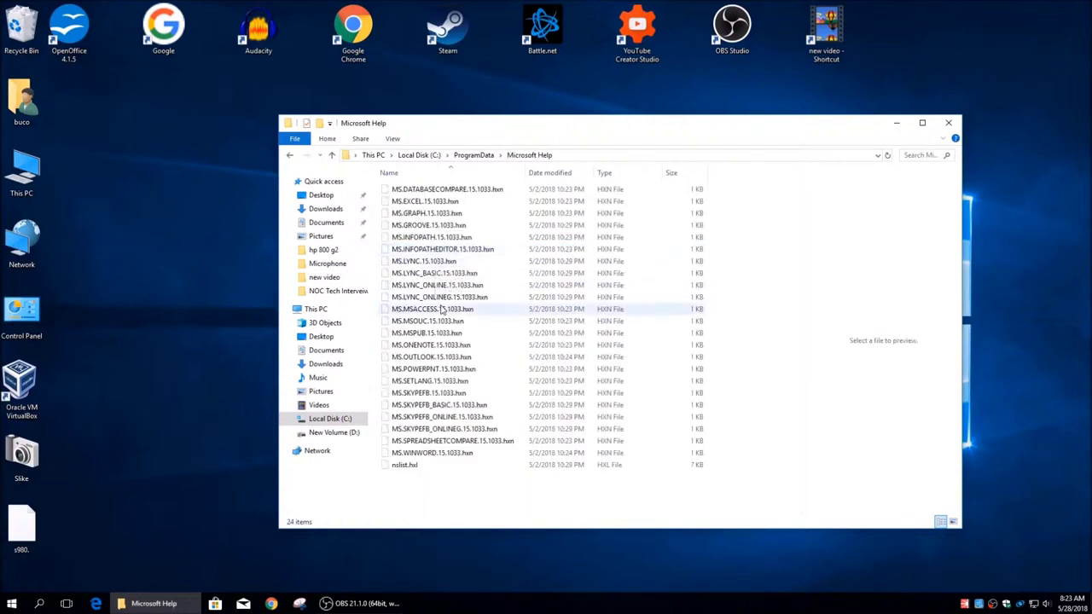
left_click(290, 155)
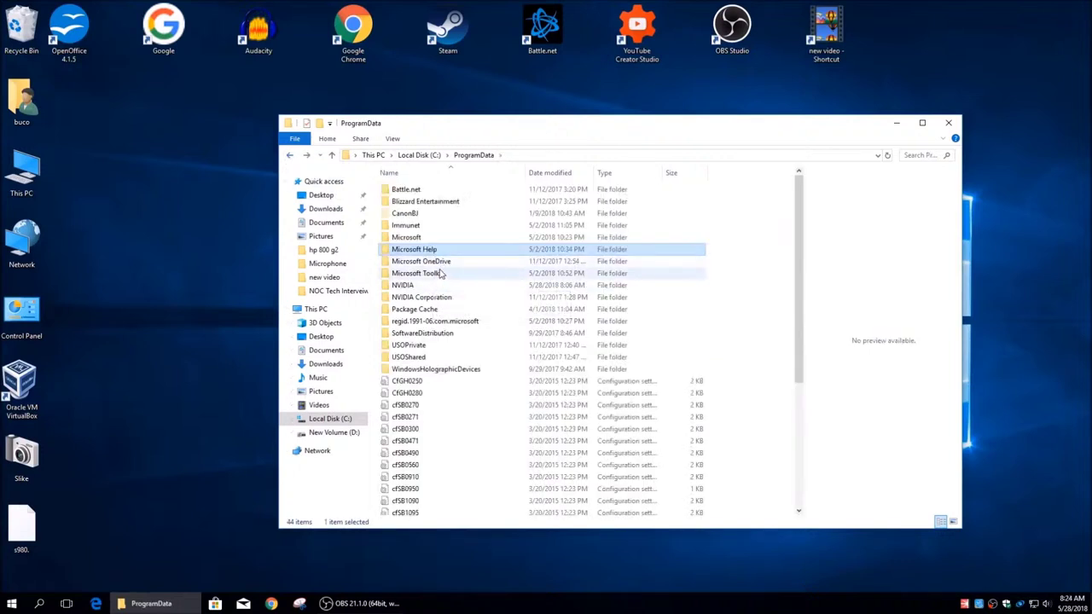
left_click(440, 273)
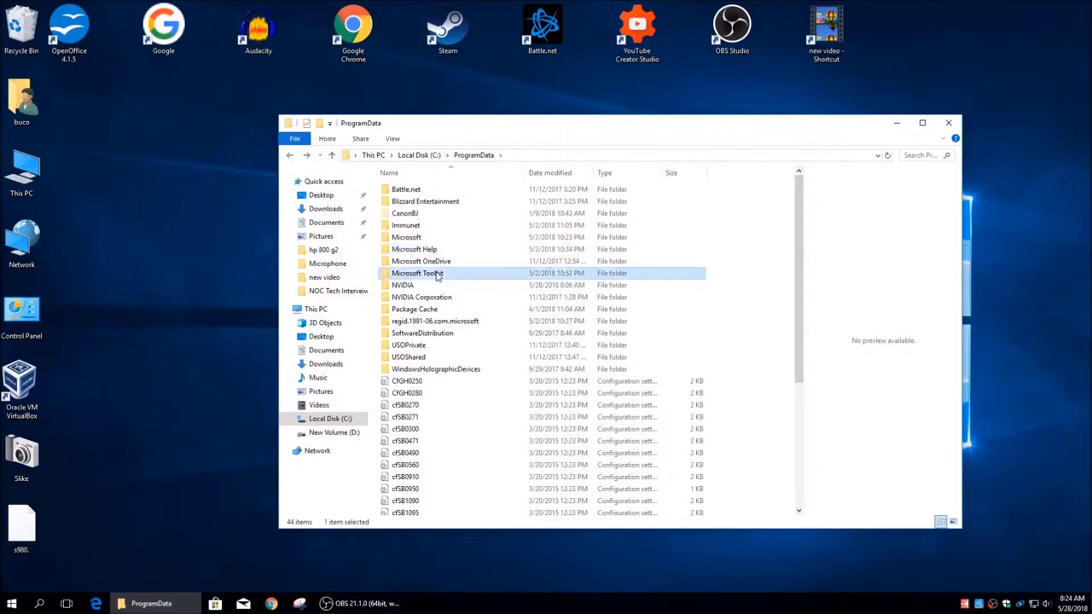
left_click(418, 155)
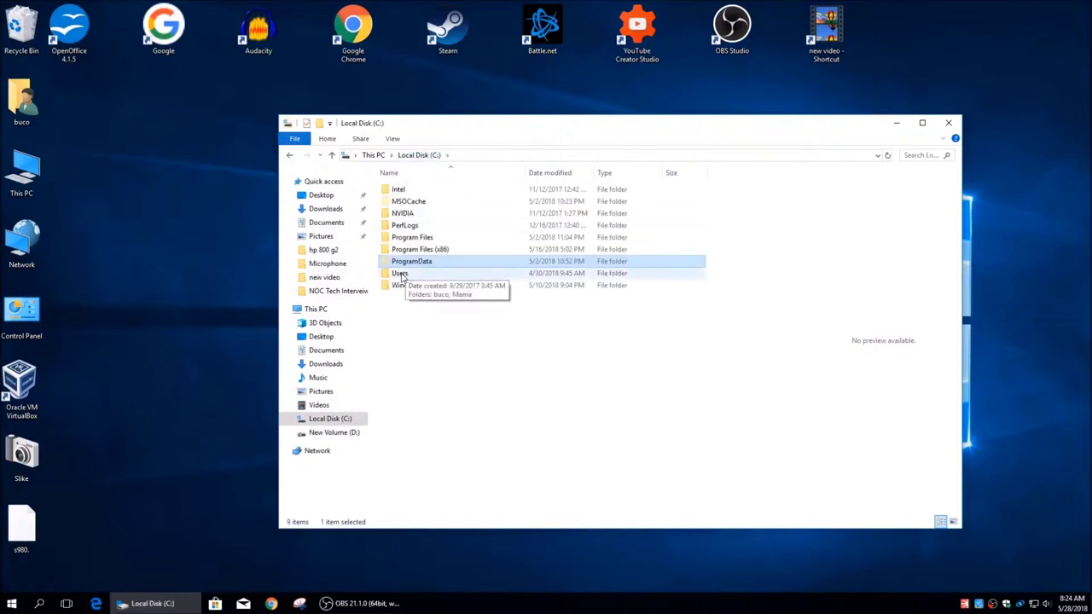
Step: Revisit the user's AppData folder and ProgramData on C:, then close File Explorer
double_click(401, 275)
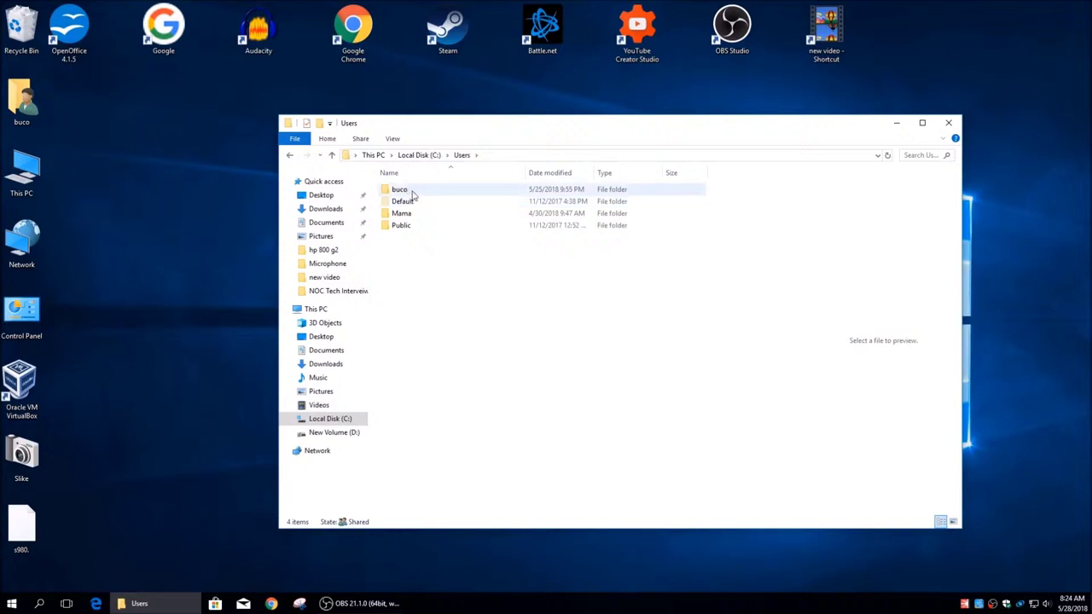
double_click(413, 194)
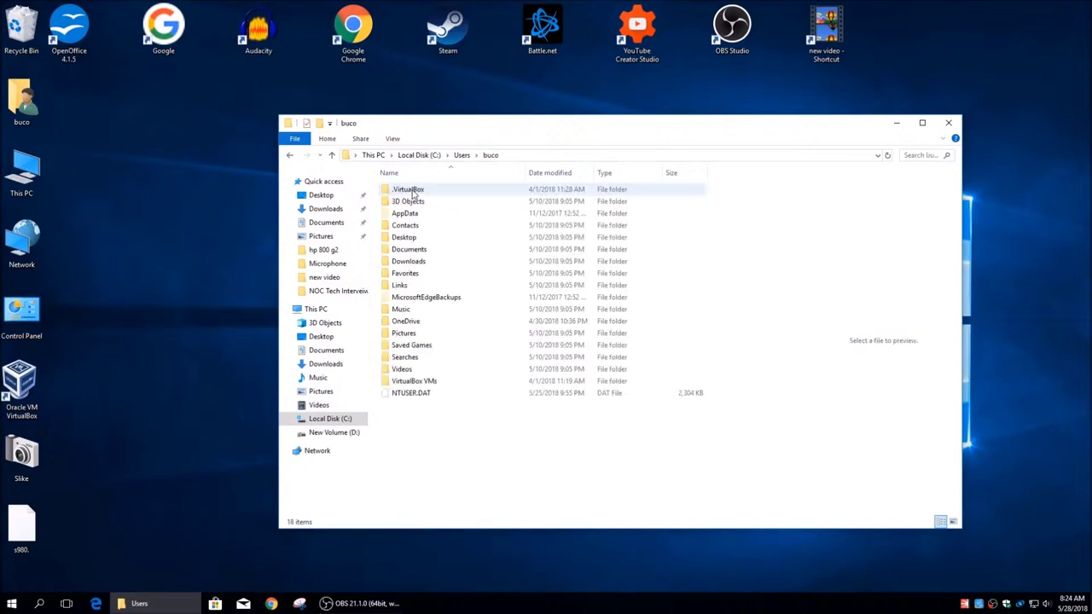
double_click(407, 215)
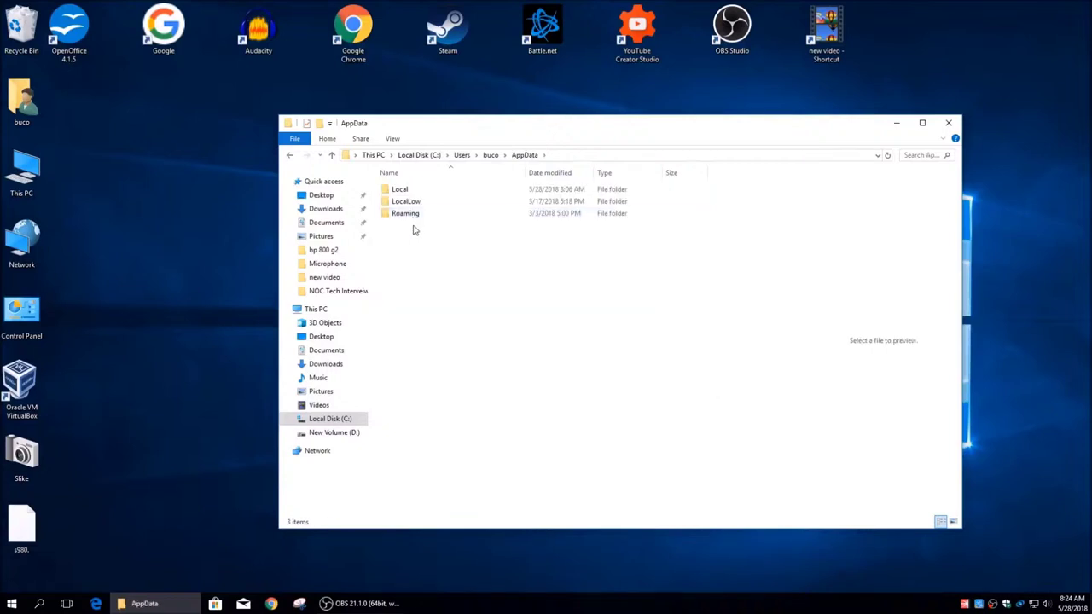
left_click(415, 214)
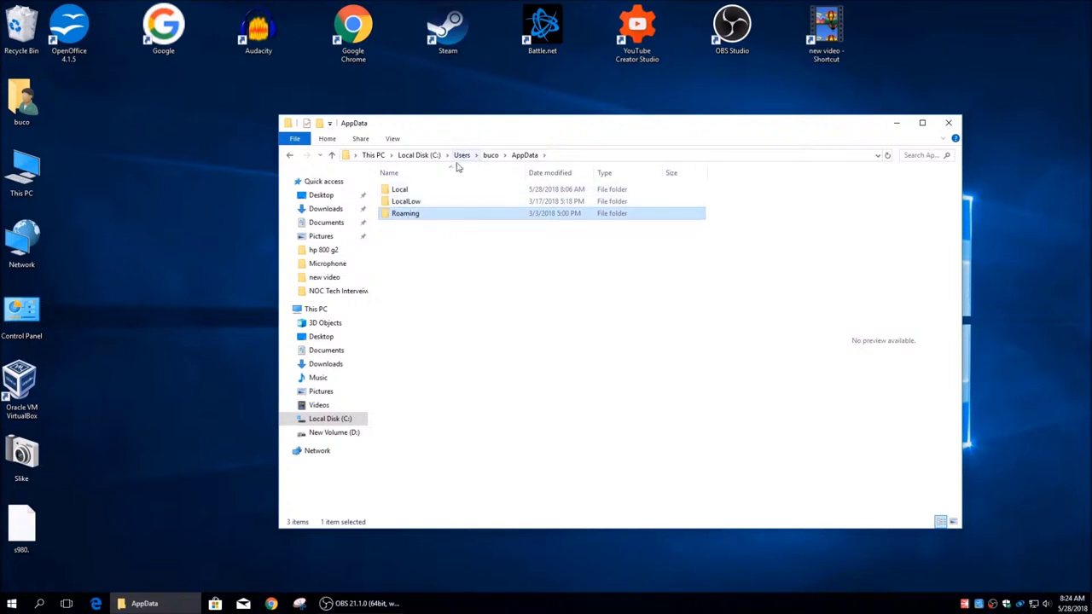
left_click(429, 157)
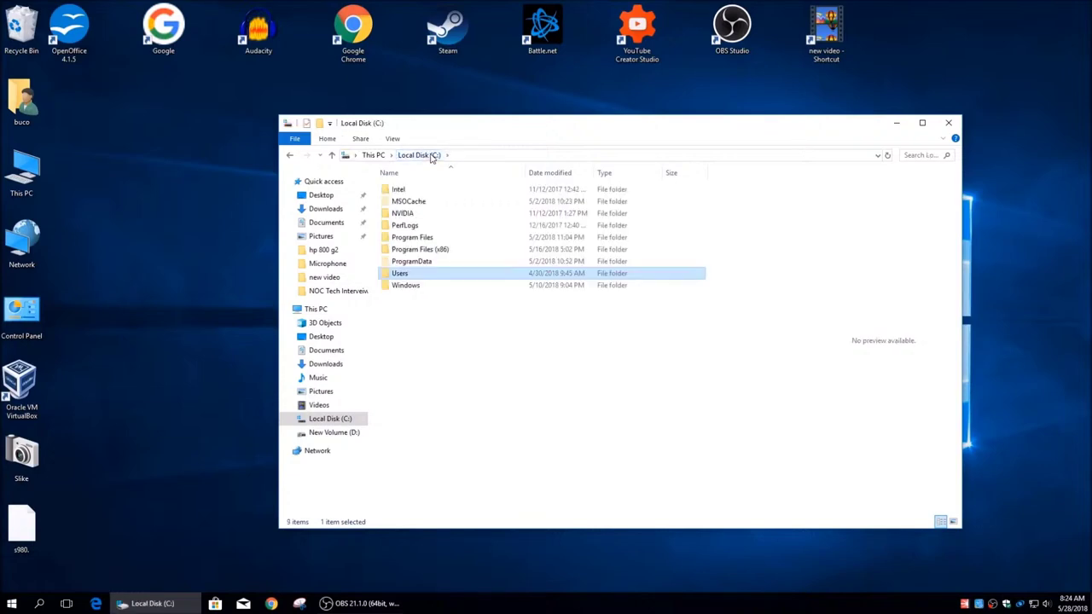
double_click(419, 263)
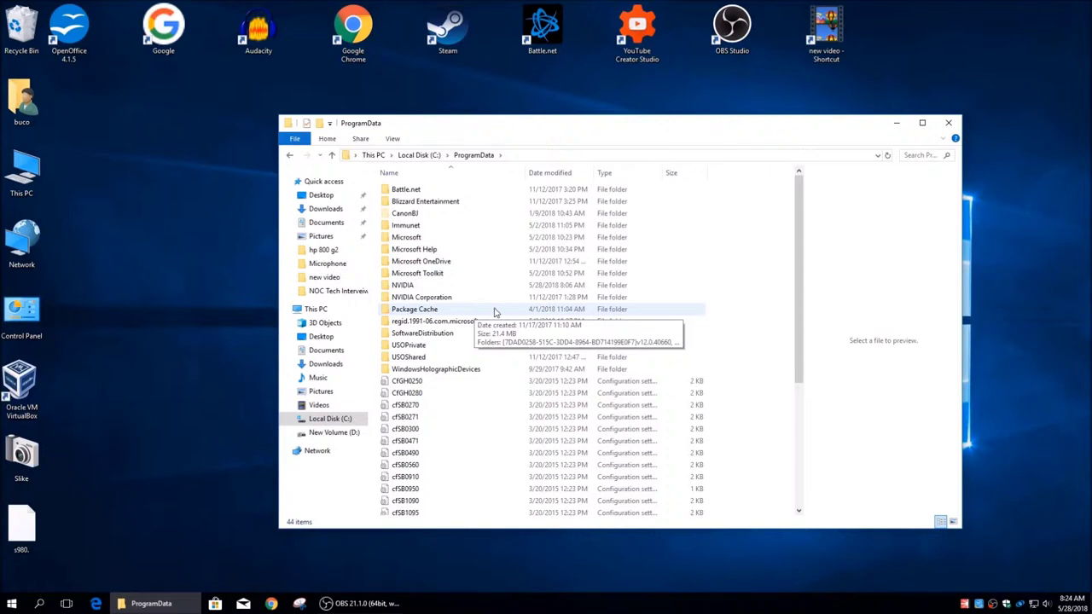
left_click(948, 123)
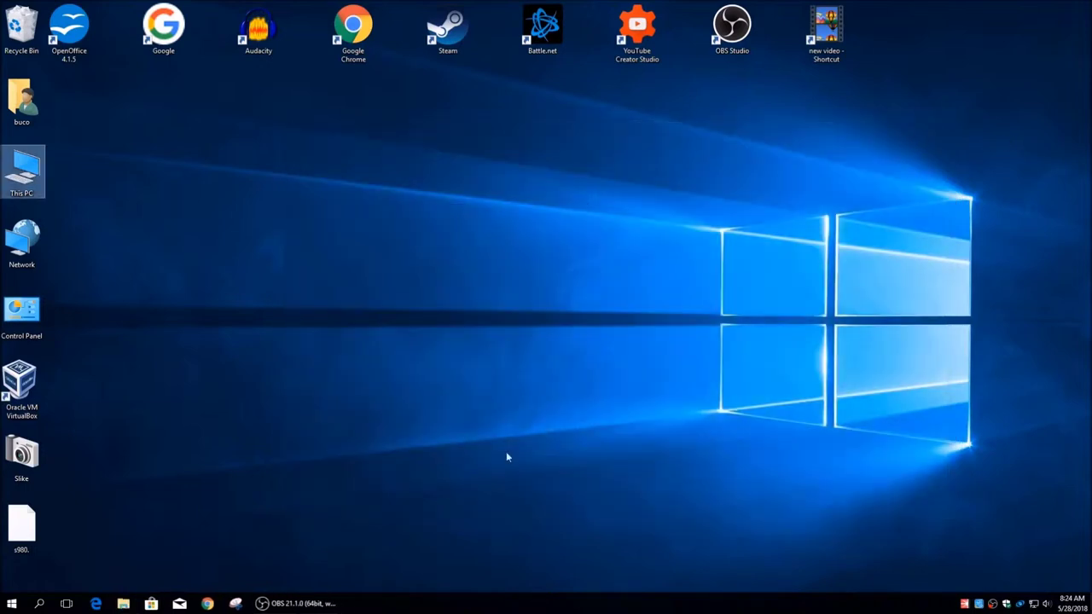
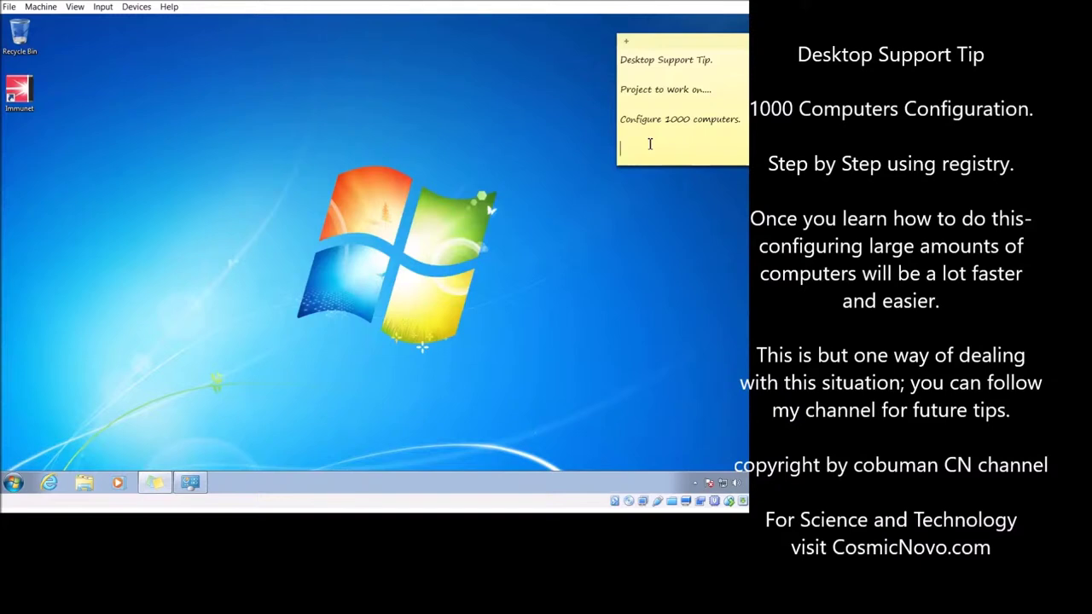
Step: Write 'Host names? or PC-names.' and, on the next line, 'What are they; for 1000 computers?'
type("Host names? or PC-names.")
key("Return")
type("What are they")
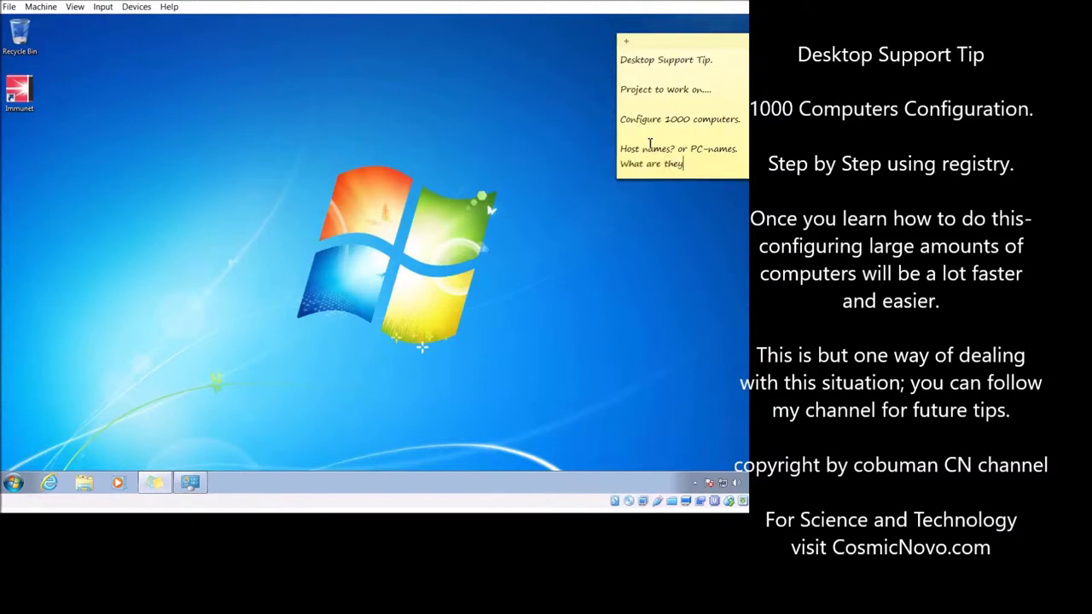
type("; for 1000 computer")
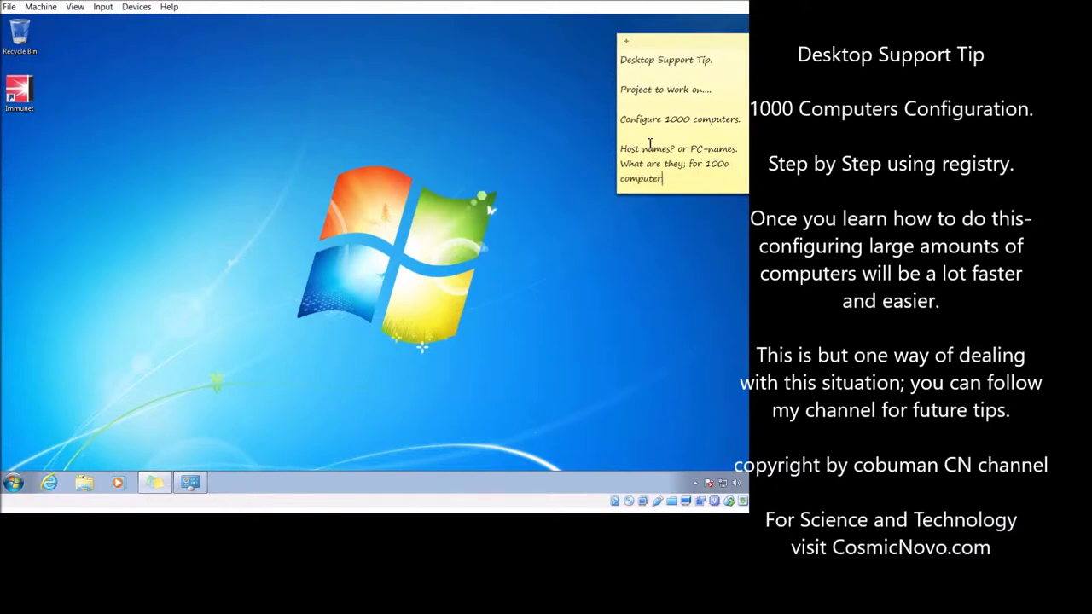
type("s?")
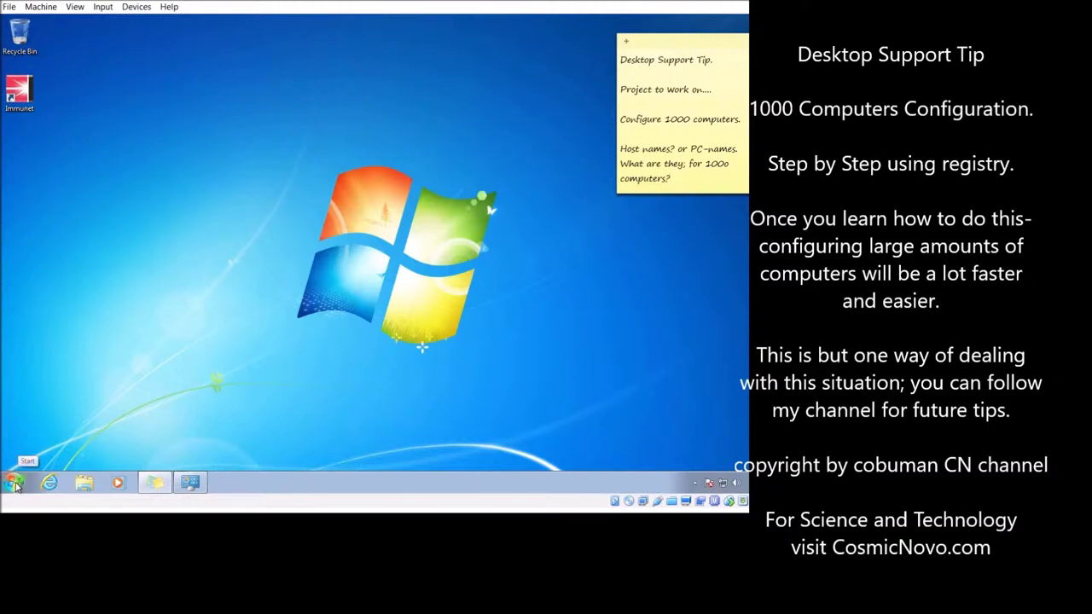
Step: Open Computer's System properties to look up the PC name, test-PC
left_click(14, 484)
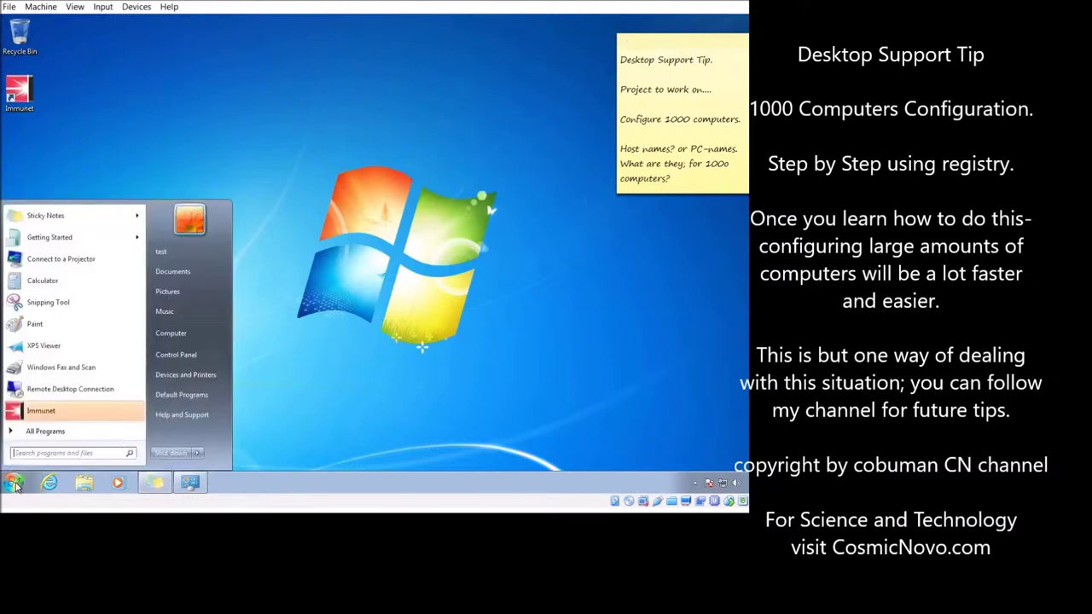
right_click(170, 339)
left_click(220, 448)
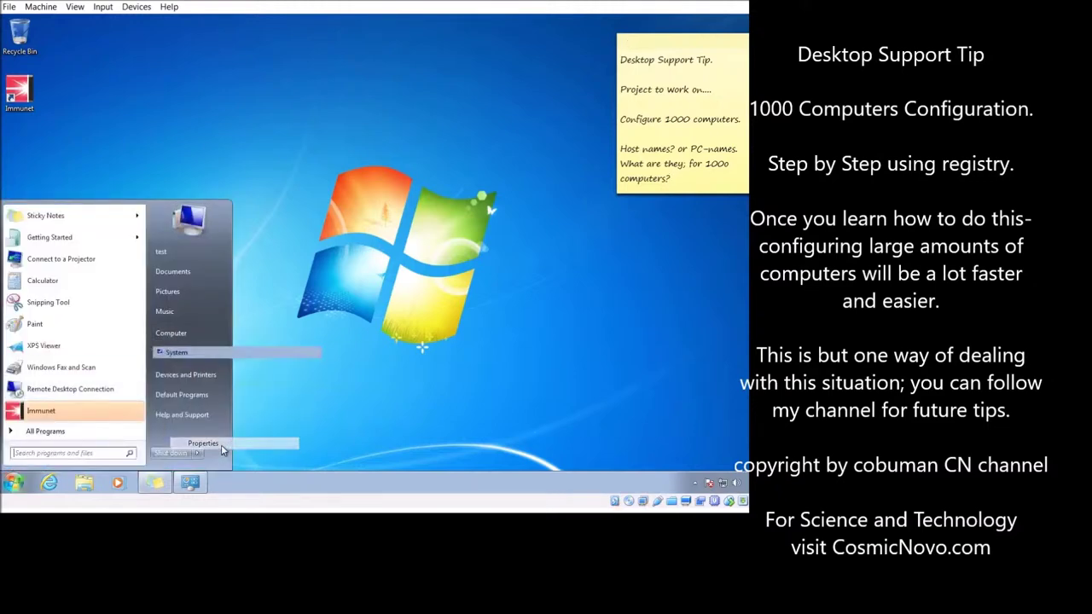
left_click_drag(447, 65, 437, 37)
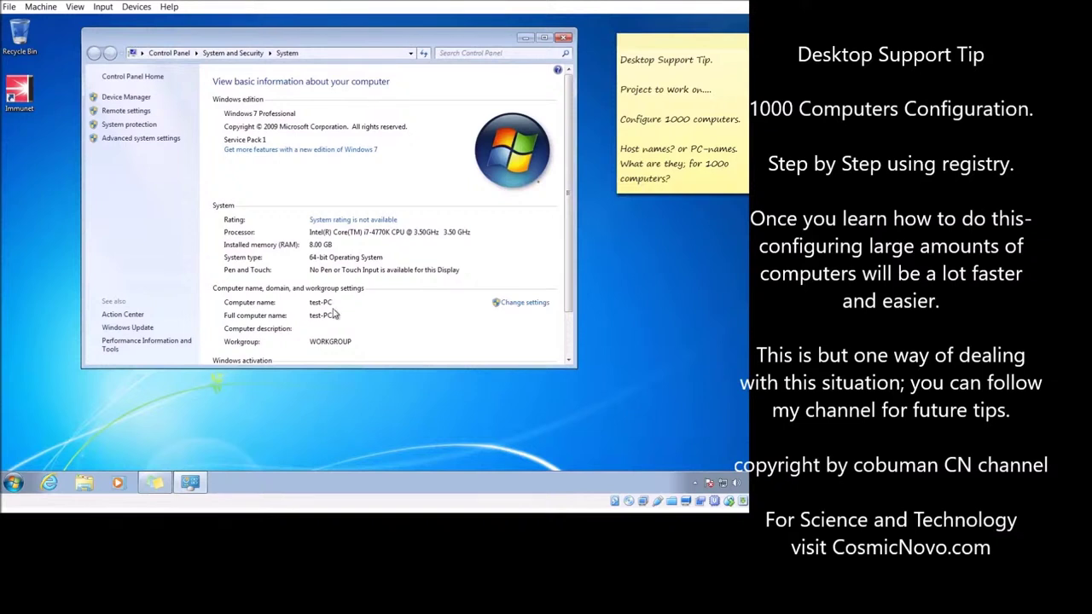
Step: List 'test-PC', 'test2-PC', 'test3-PC' and 'so on... 1000?' on separate note lines
left_click(694, 183)
key("Return")
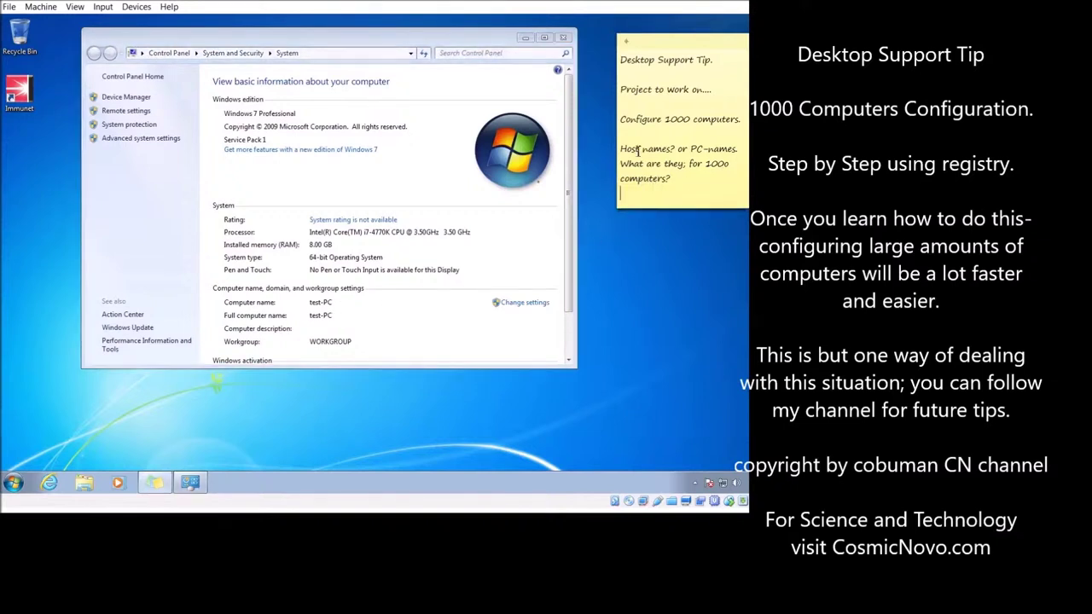
type("test-PC")
key("Return")
type("tes")
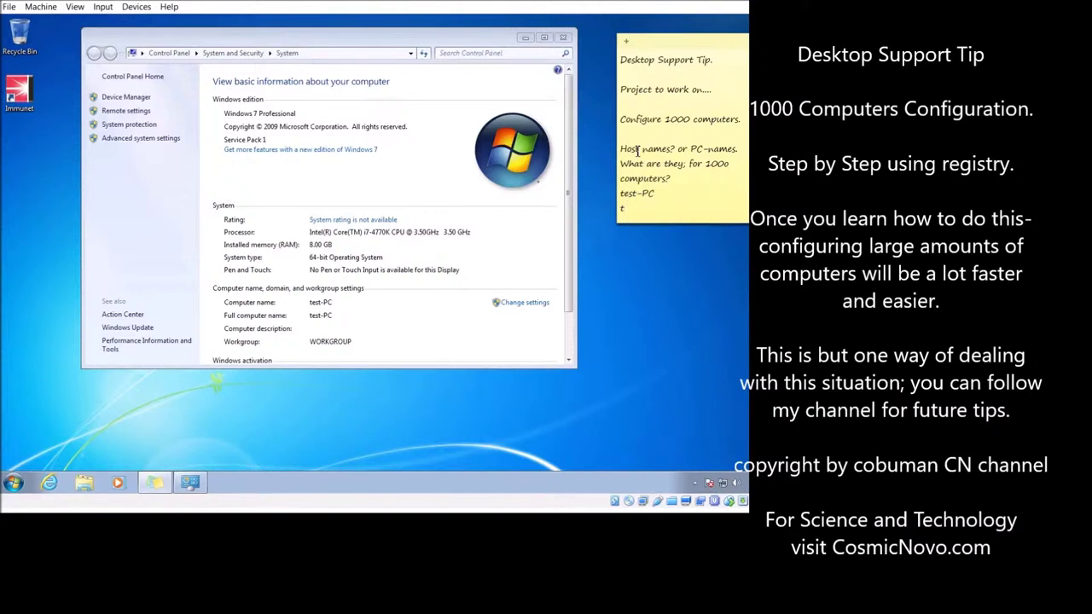
type("t2-PC")
key("Return")
type("test3")
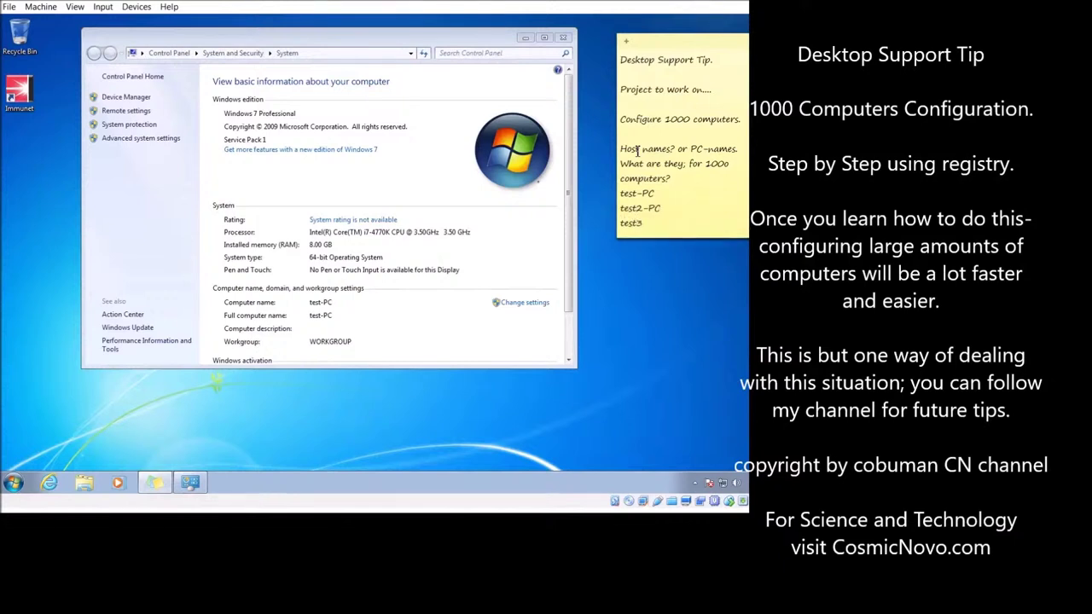
type("-PC")
key("Return")
type("so on...")
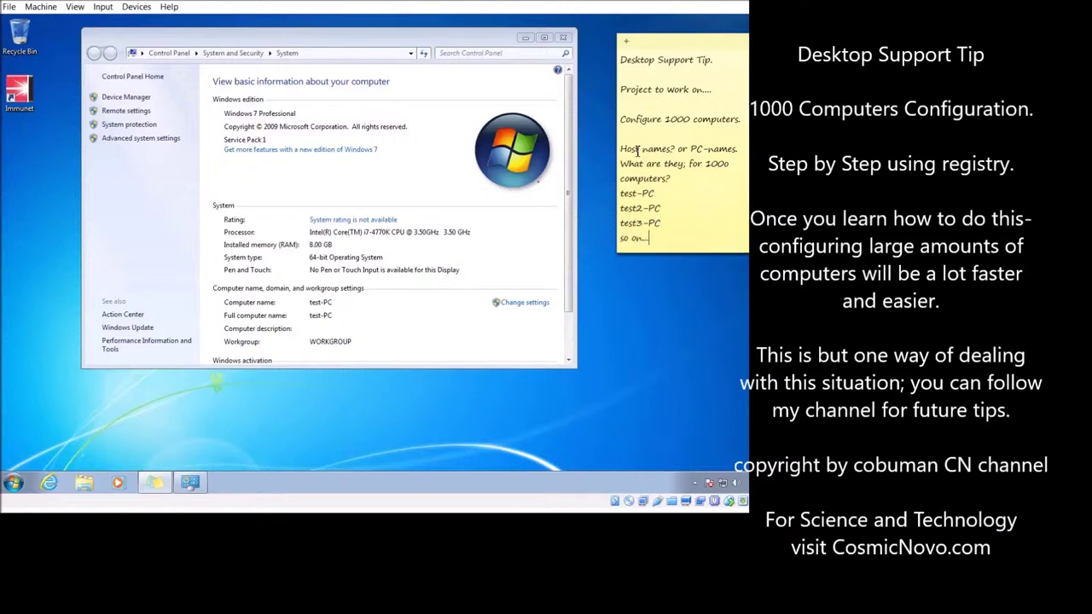
type(" 1000?")
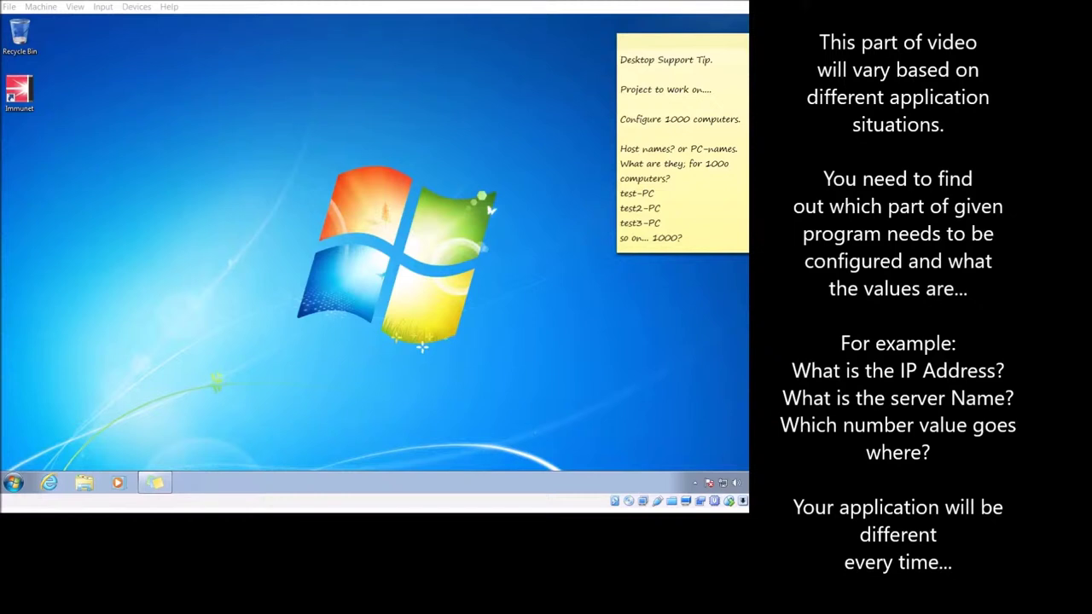
Step: Open the Immunet shortcut's install folder and view its full path
left_click(21, 94)
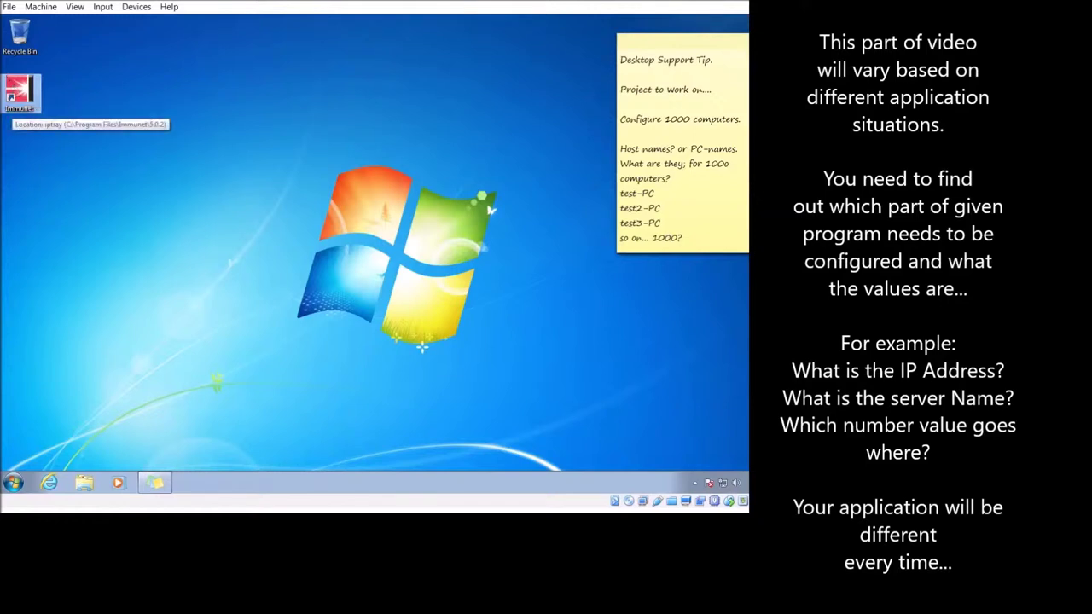
right_click(25, 94)
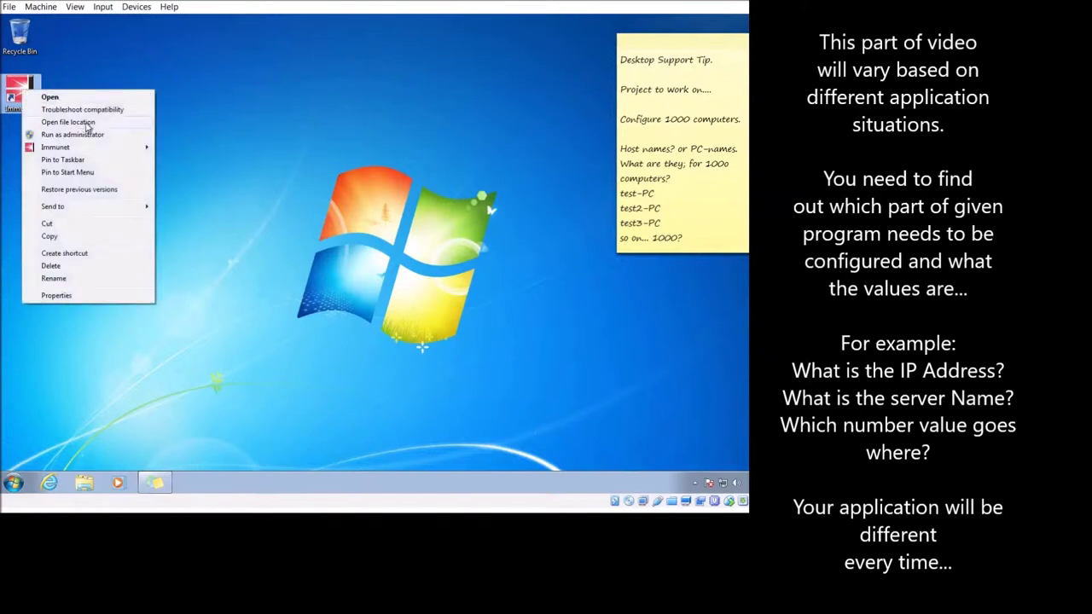
left_click(285, 109)
right_click(19, 96)
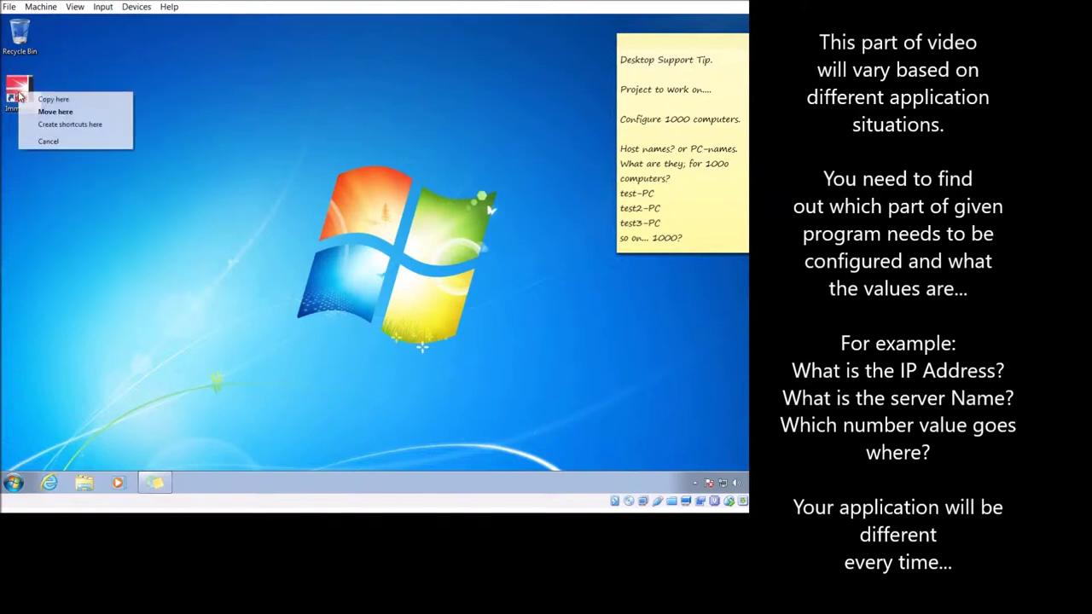
left_click(15, 82)
right_click(12, 80)
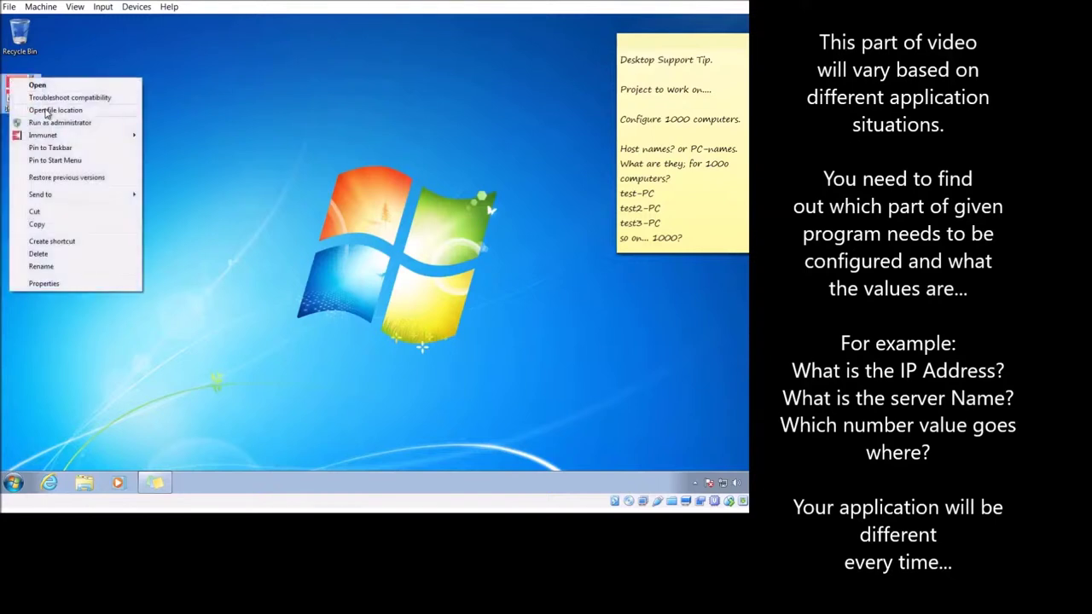
left_click(47, 110)
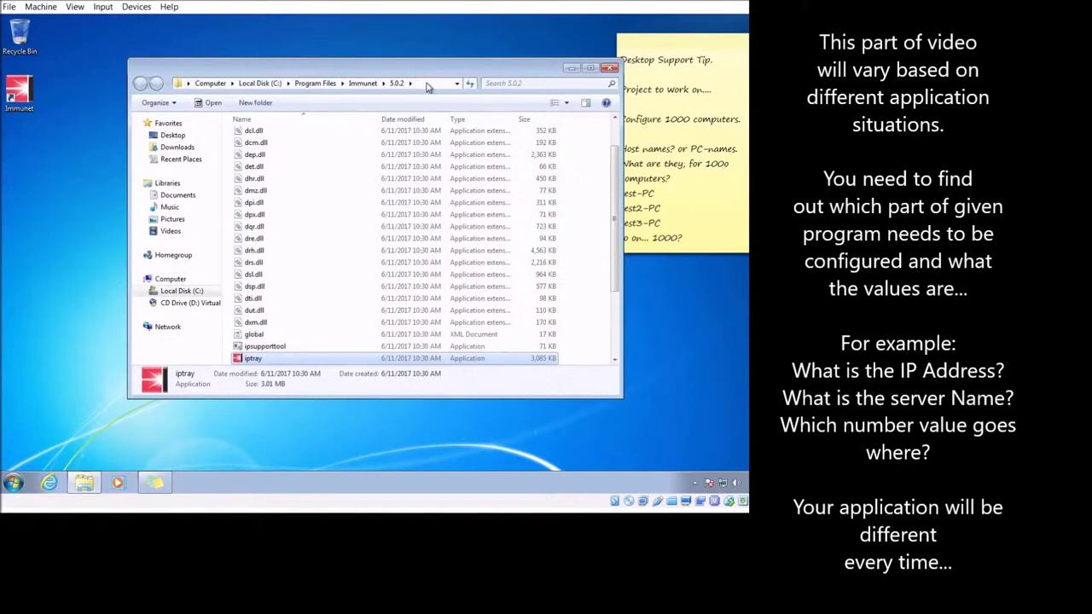
scroll(363, 294, "down", 2)
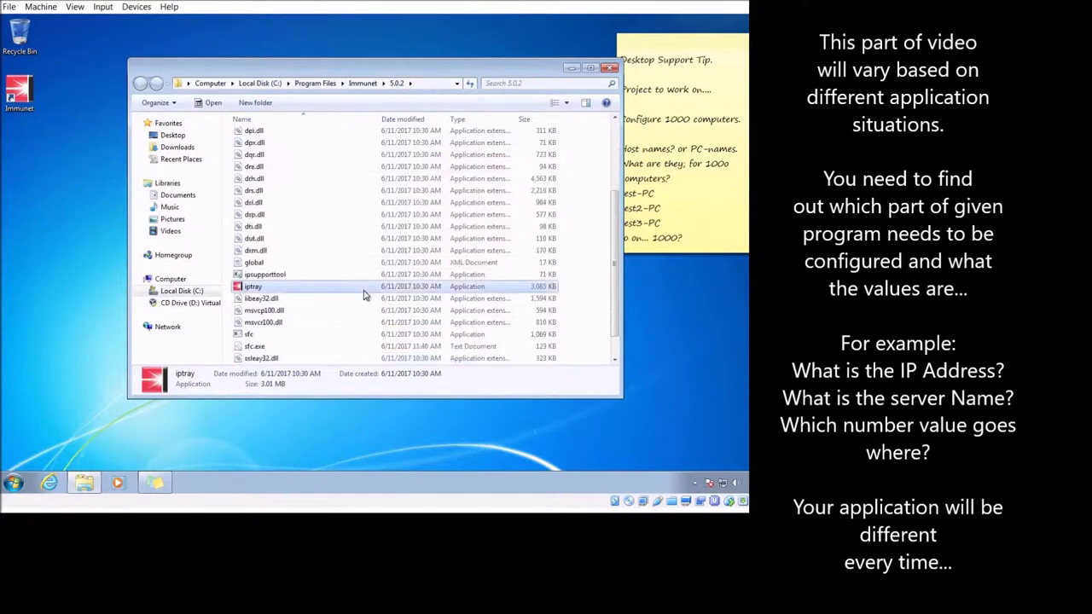
scroll(363, 295, "down", 1)
scroll(388, 279, "up", 4)
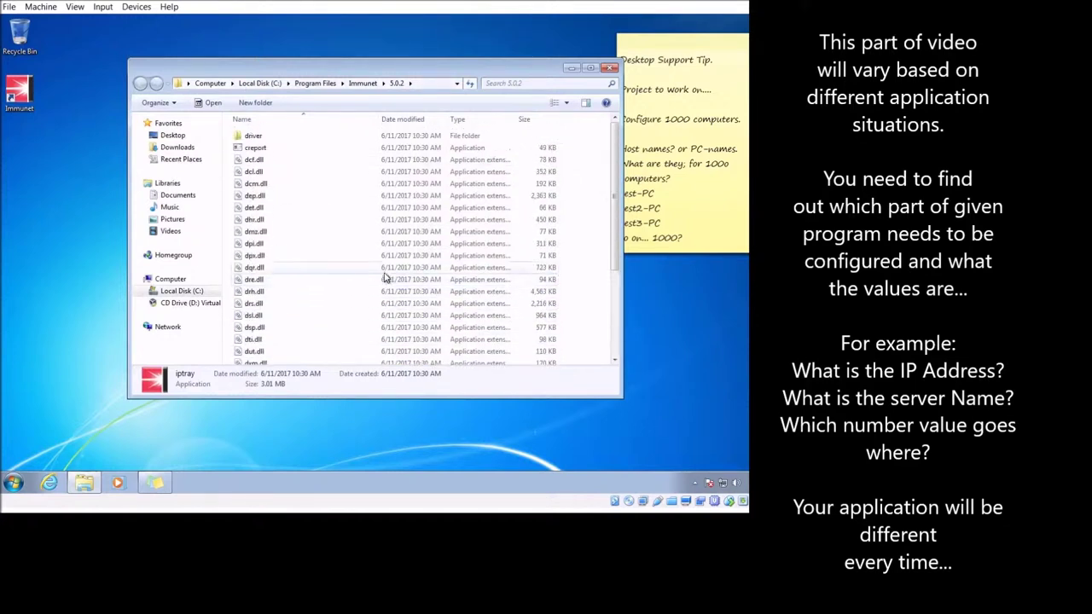
left_click(430, 83)
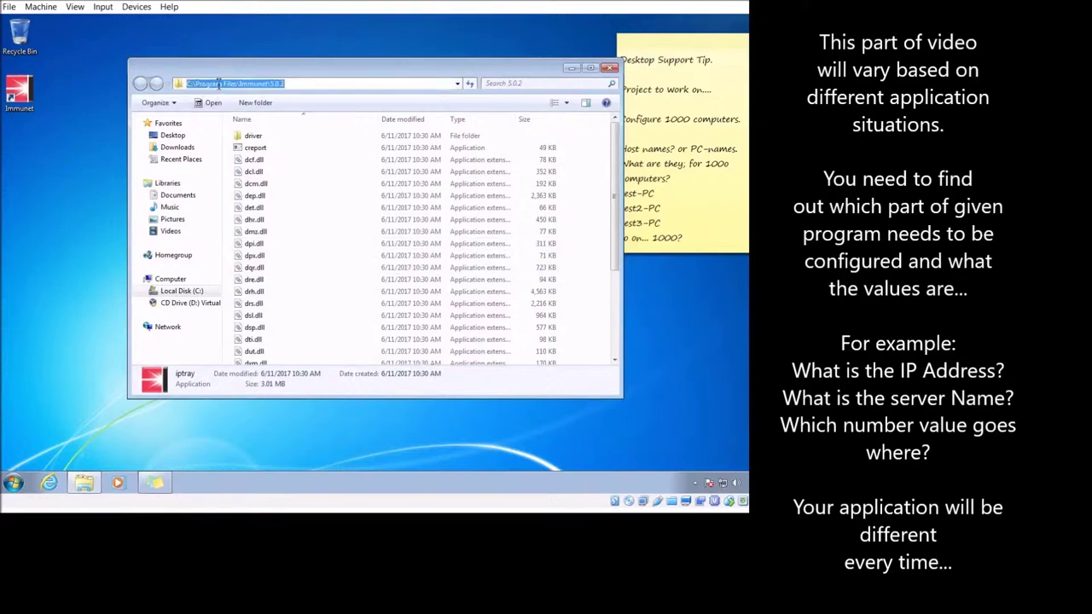
left_click(308, 84)
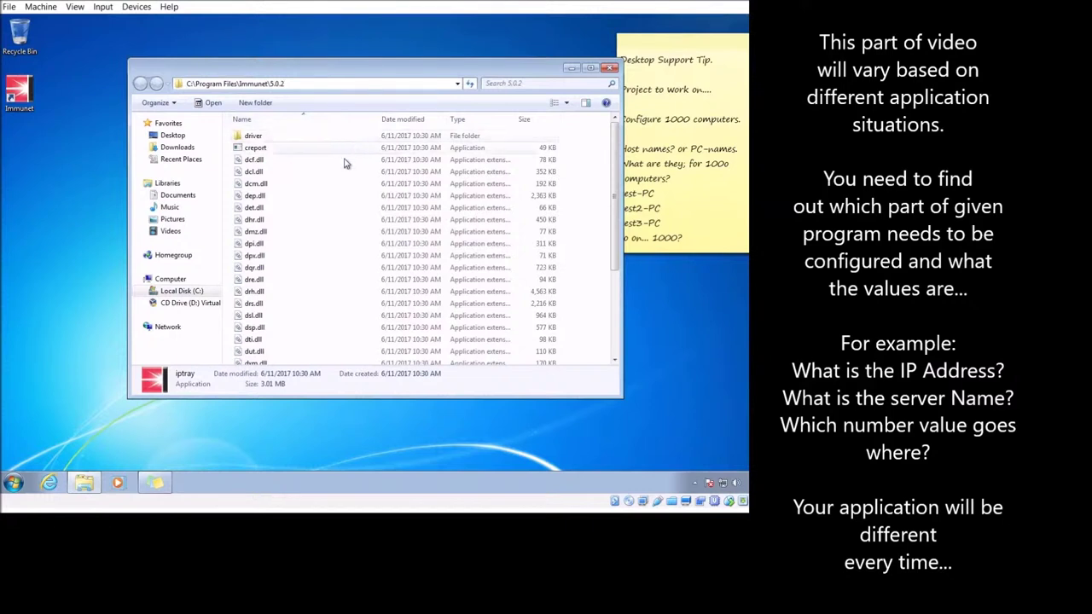
Step: Browse from Local Disk (C:) through Program Files to Immunet\5.0.2
left_click(180, 292)
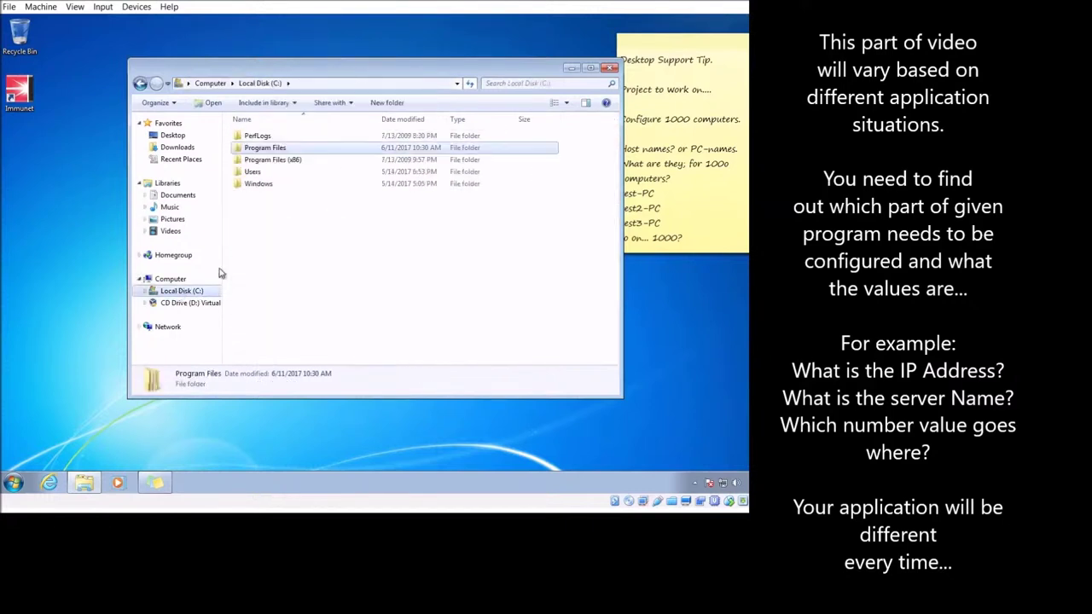
left_click(302, 161)
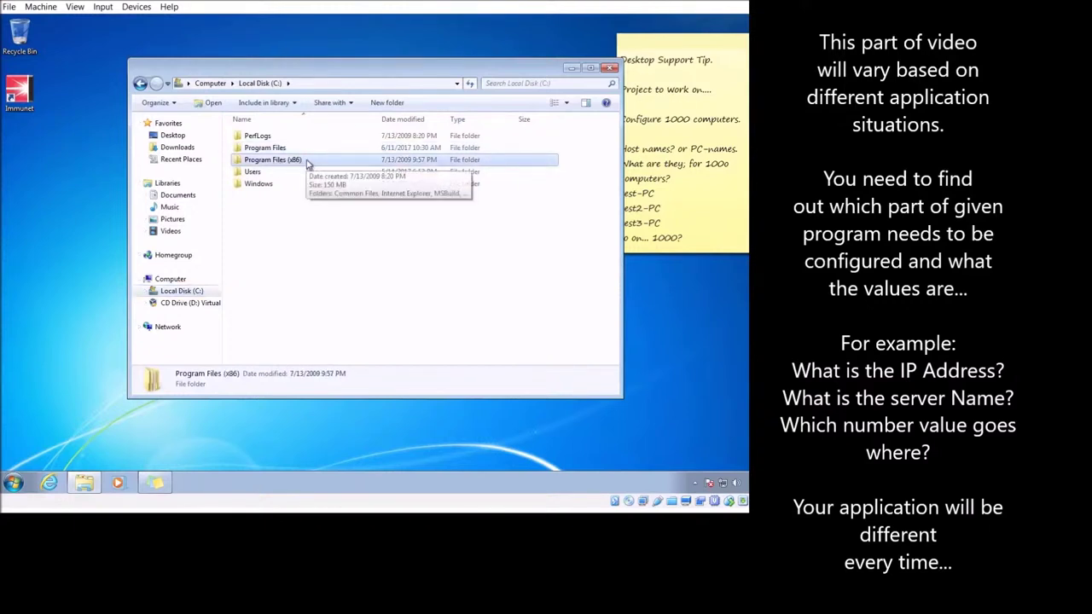
double_click(309, 149)
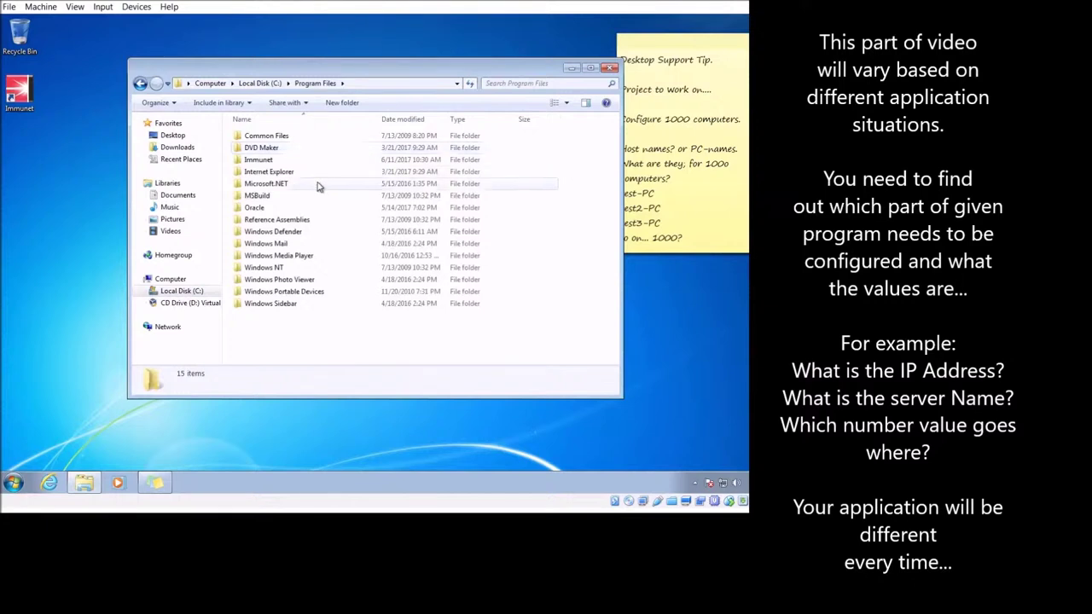
left_click(367, 84)
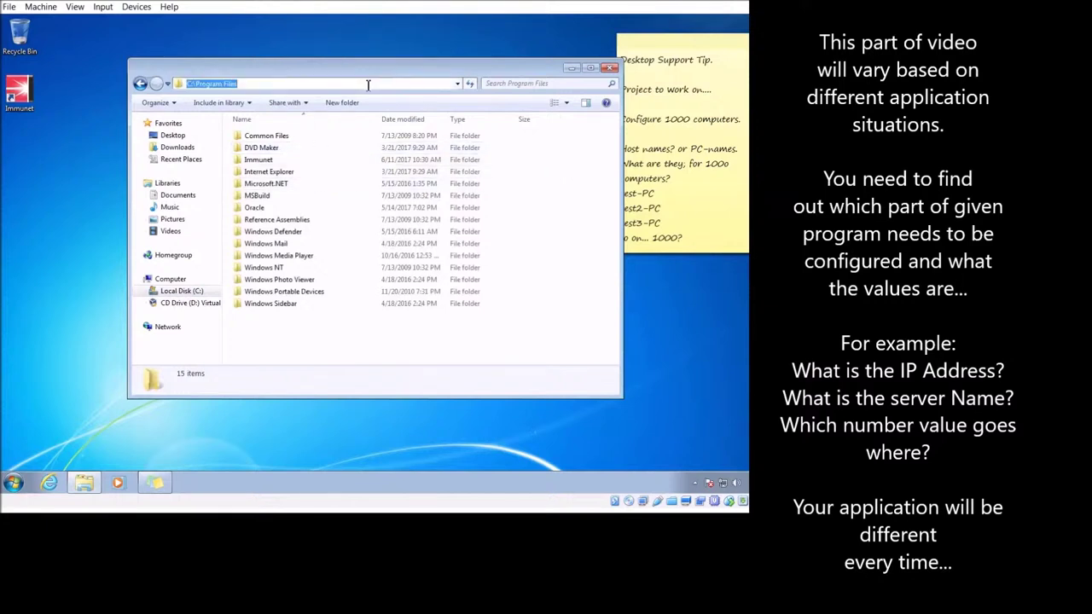
double_click(290, 160)
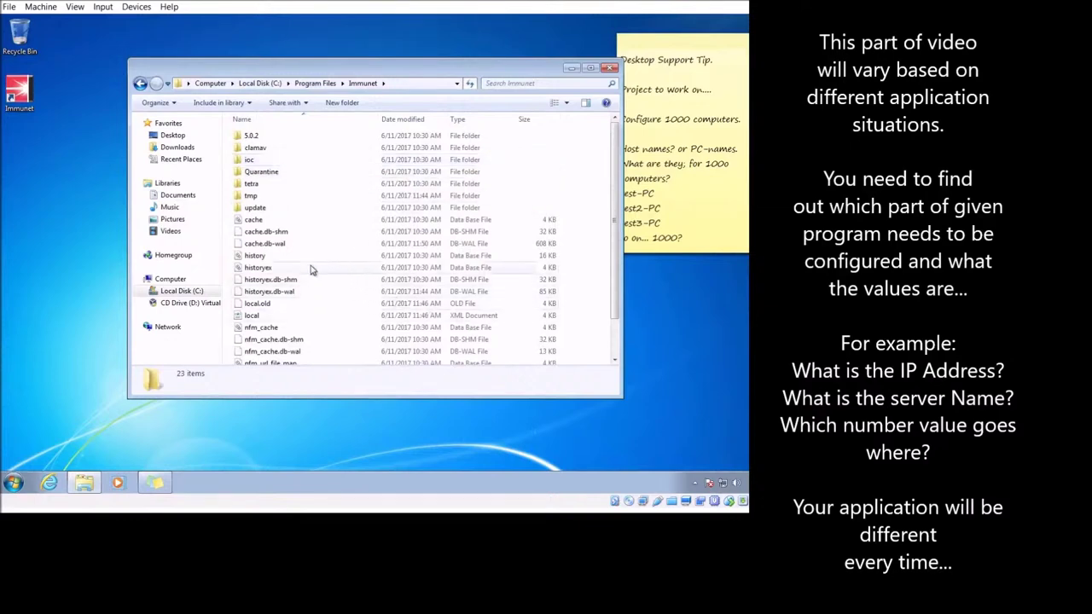
double_click(275, 136)
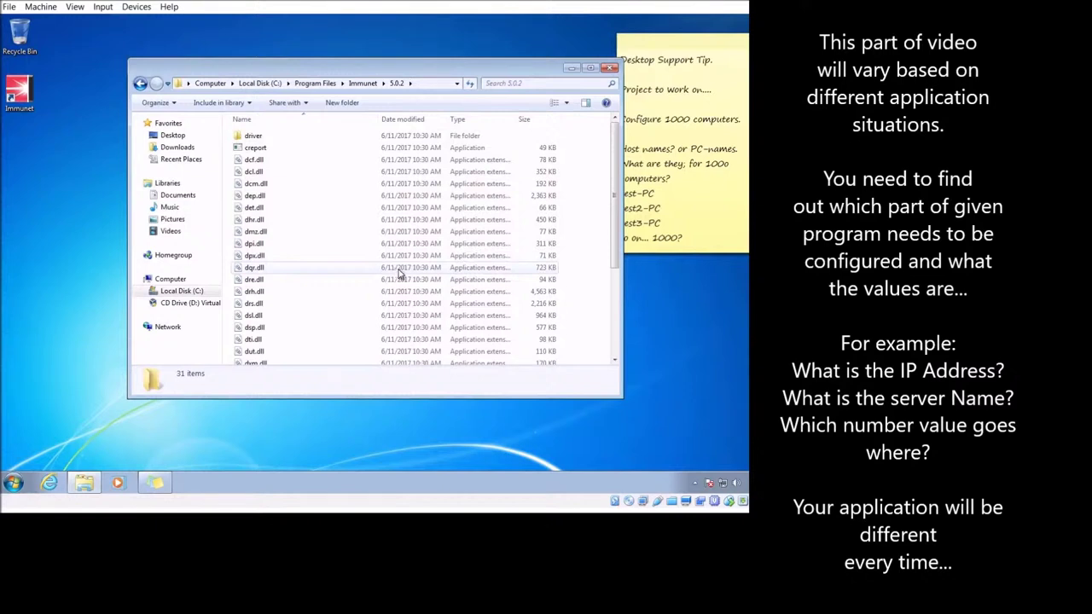
scroll(399, 273, "down", 4)
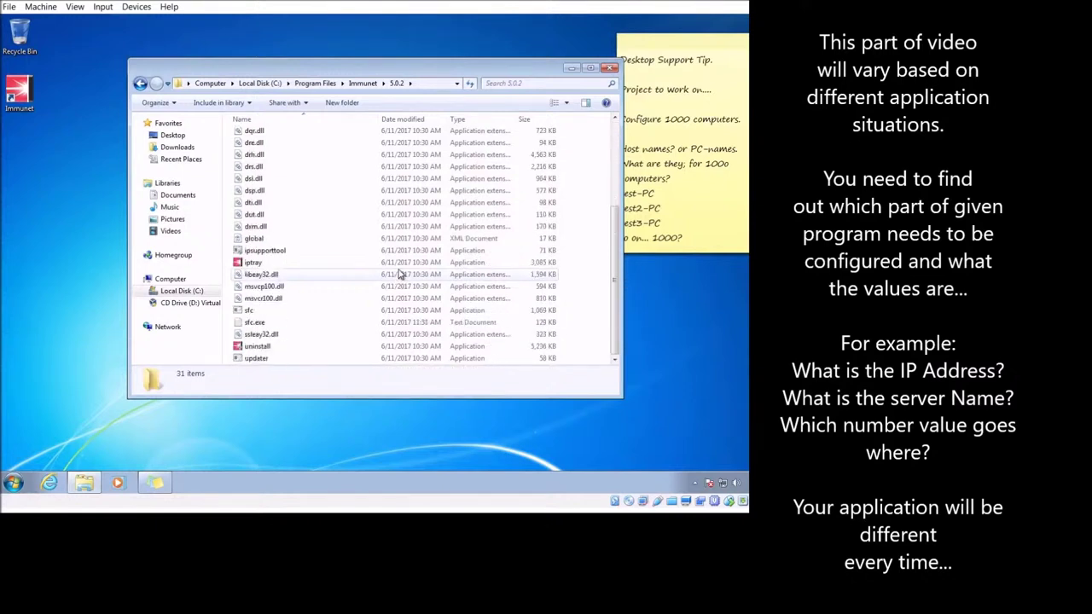
left_click_drag(500, 73, 480, 62)
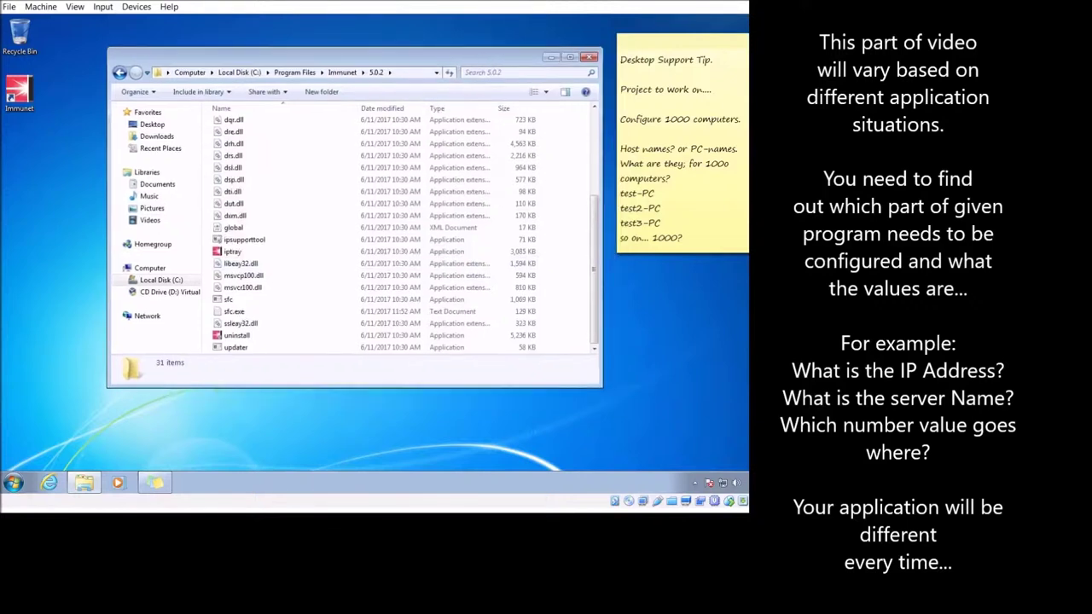
left_click(696, 203)
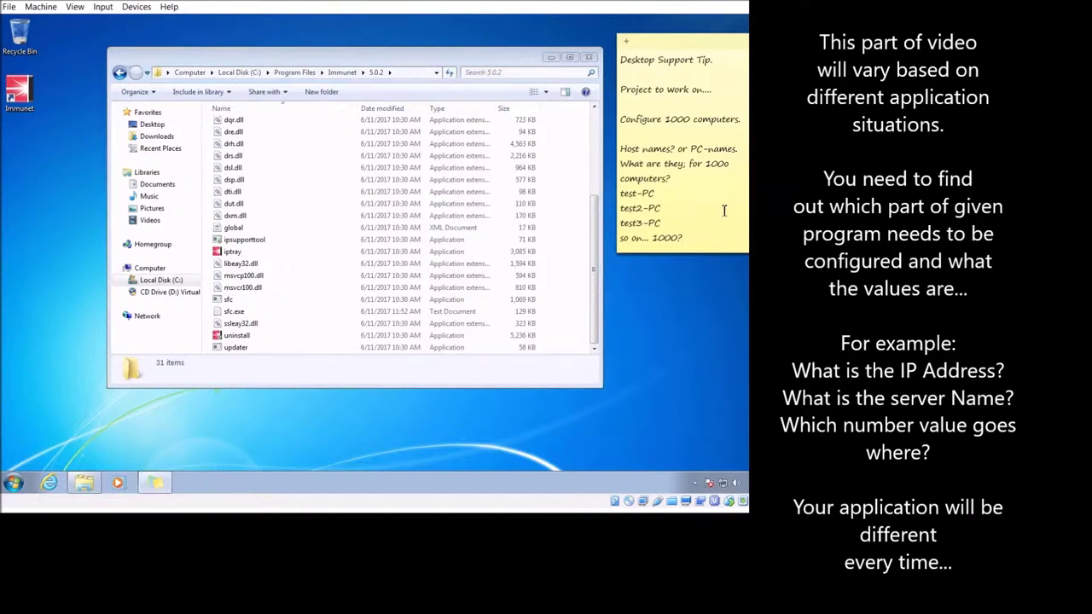
left_click_drag(597, 286, 598, 247)
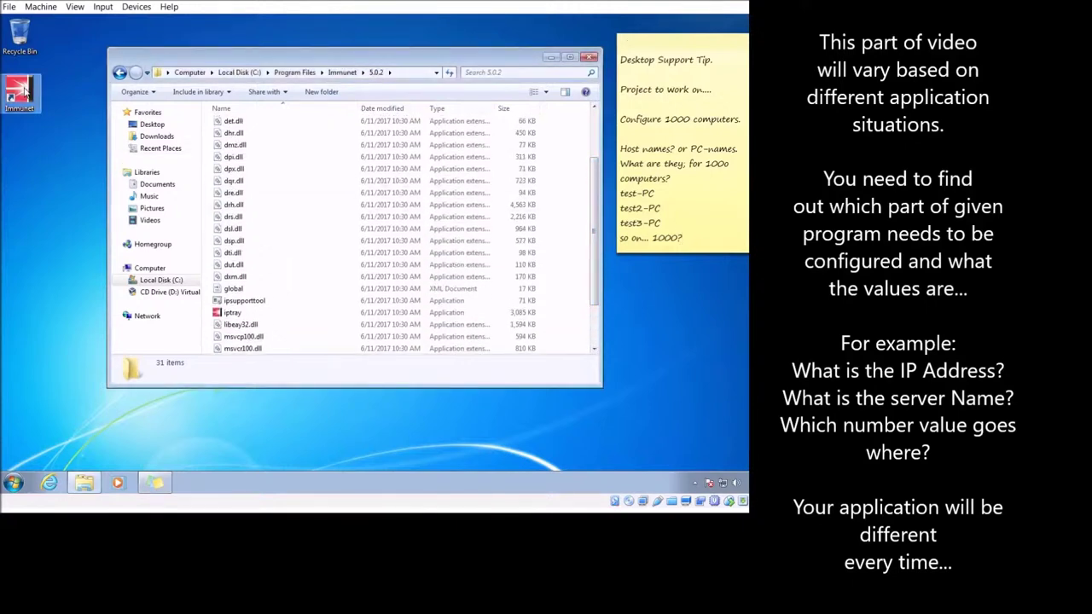
Step: Launch Immunet, review its product settings, then close the Immunet window
double_click(26, 92)
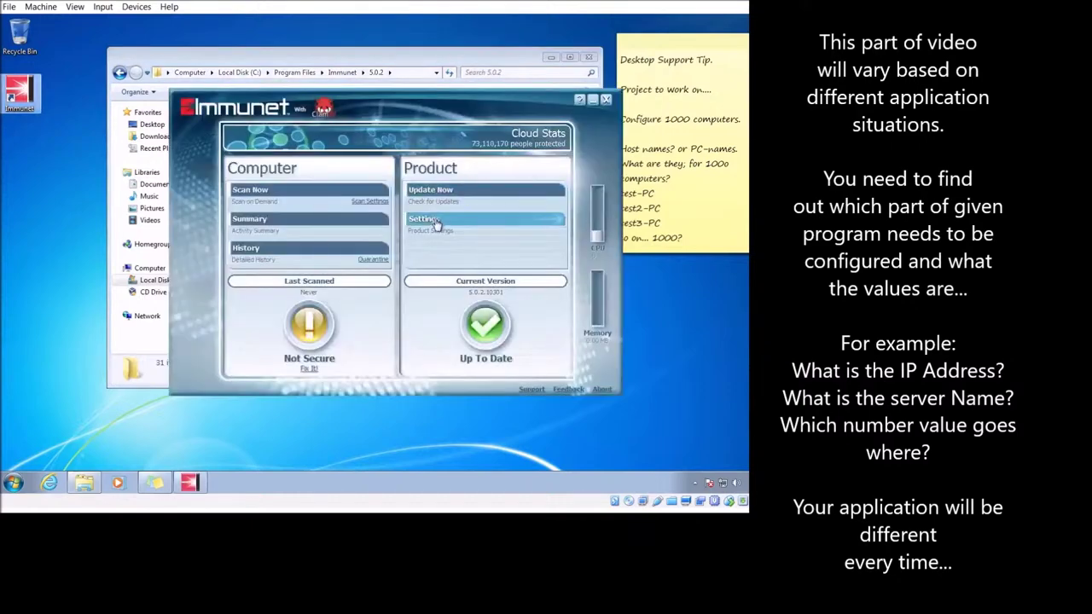
left_click(465, 218)
left_click_drag(588, 186, 592, 309)
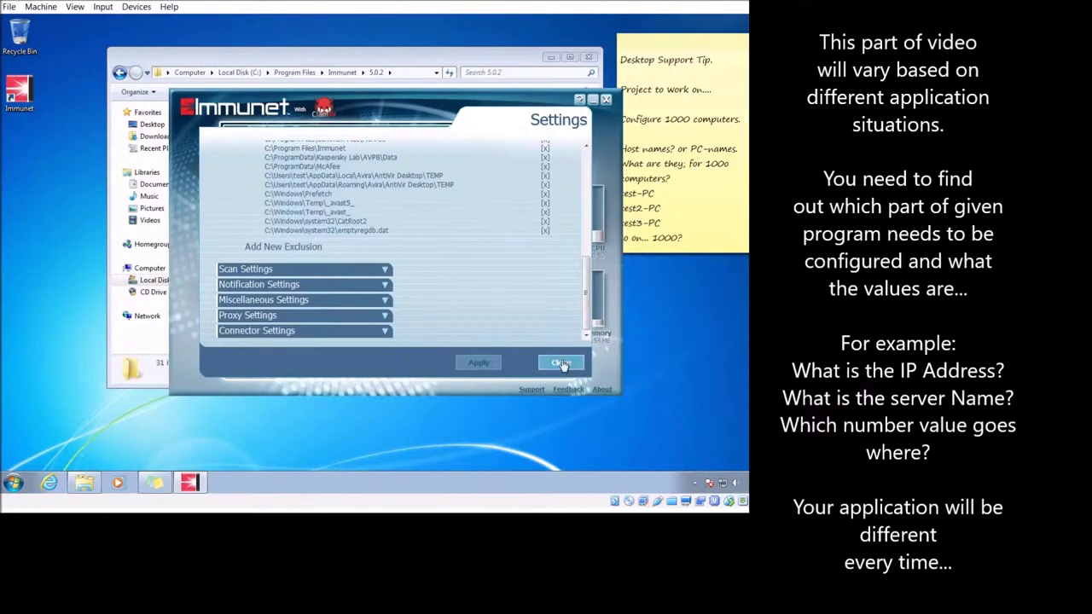
left_click(563, 373)
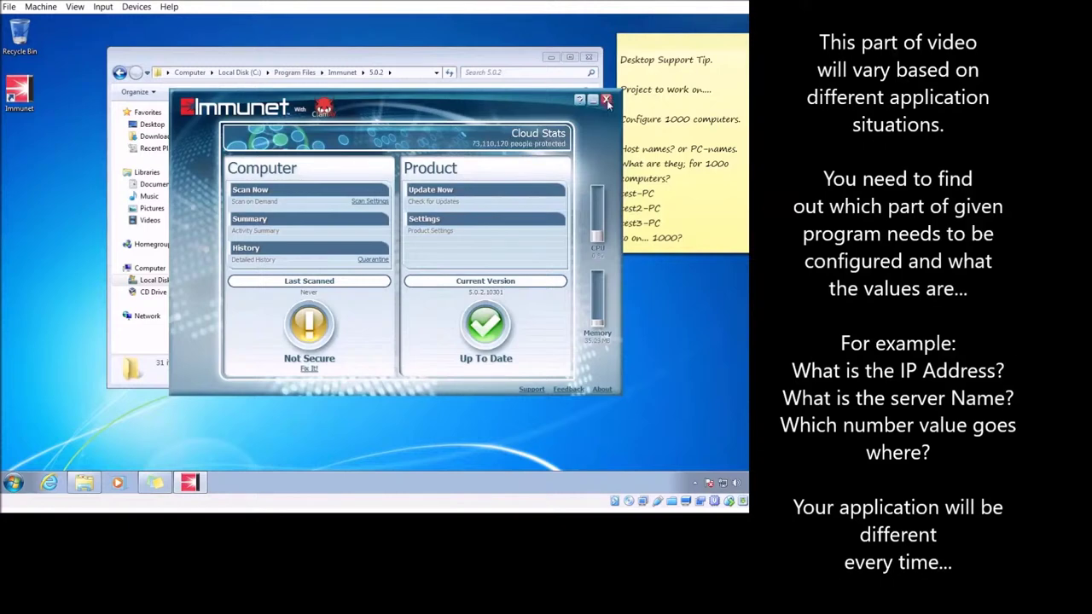
left_click(607, 100)
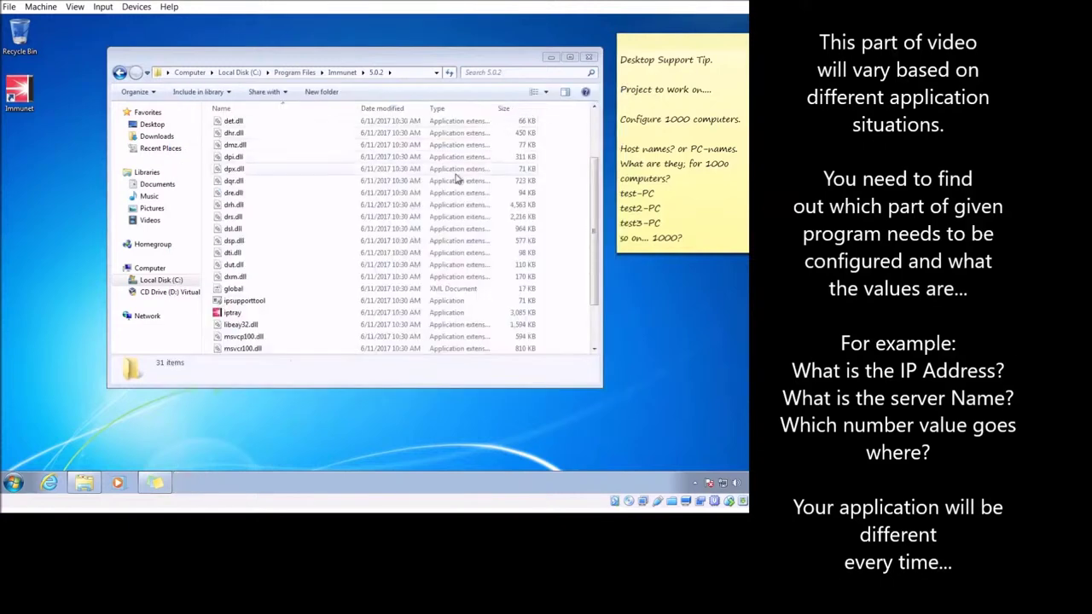
Step: Add 'what are the values? is it IPCddress or something else?' to the sticky note
left_click(320, 182)
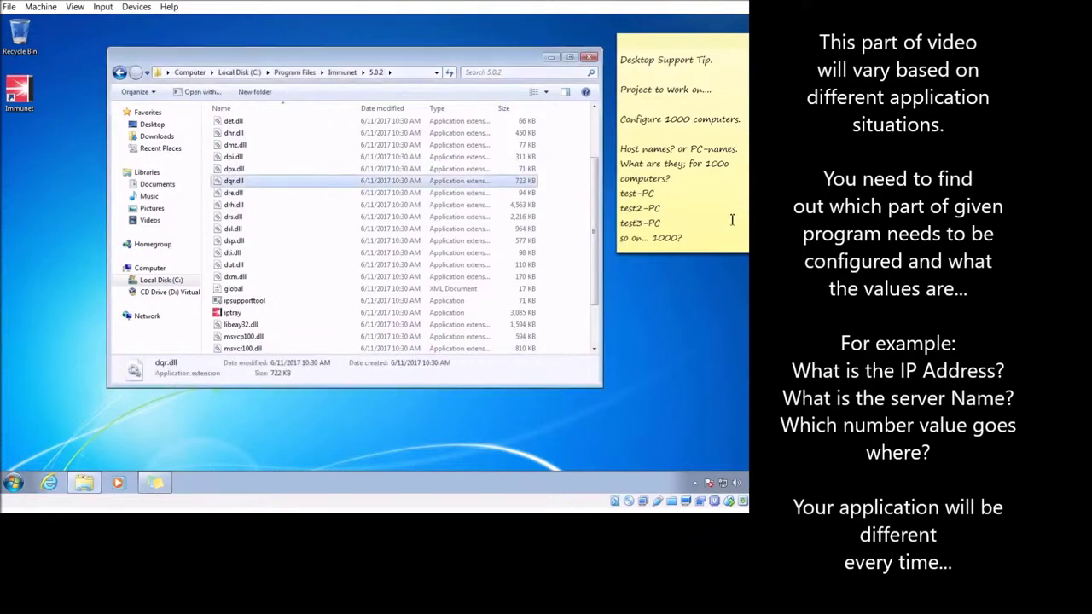
scroll(734, 218, "down", 2)
left_click(708, 235)
key("Return")
key("Return")
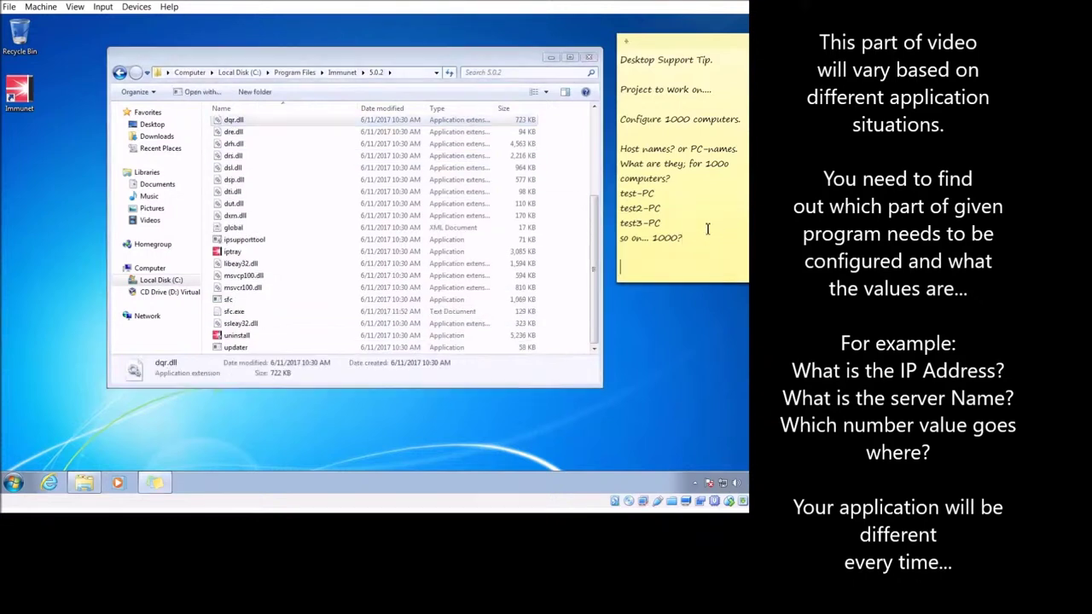
type("what are the values?")
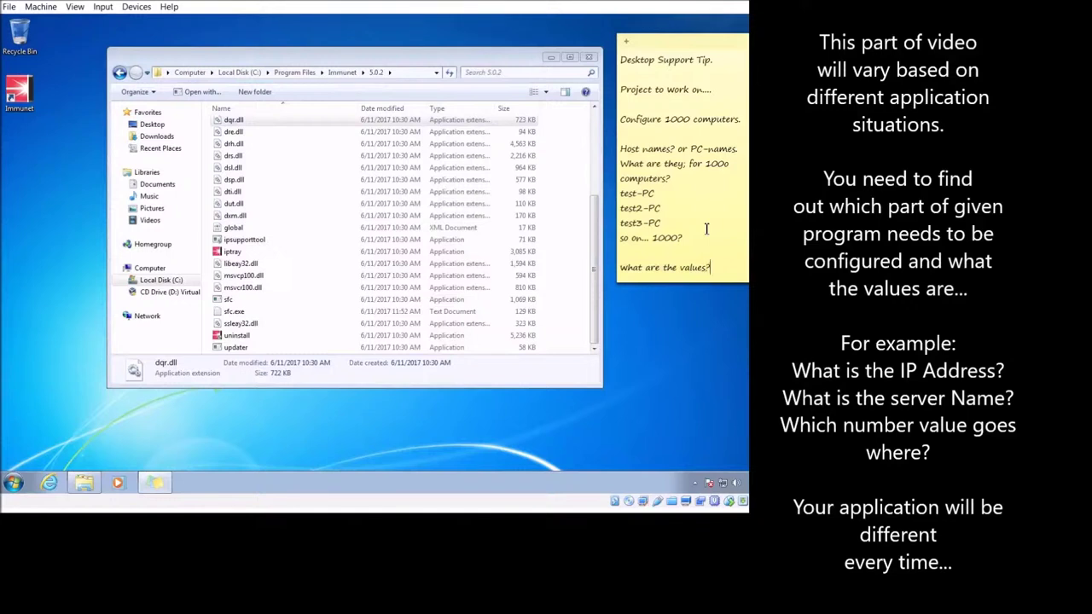
type(" is it IPC")
type("ddress or something el")
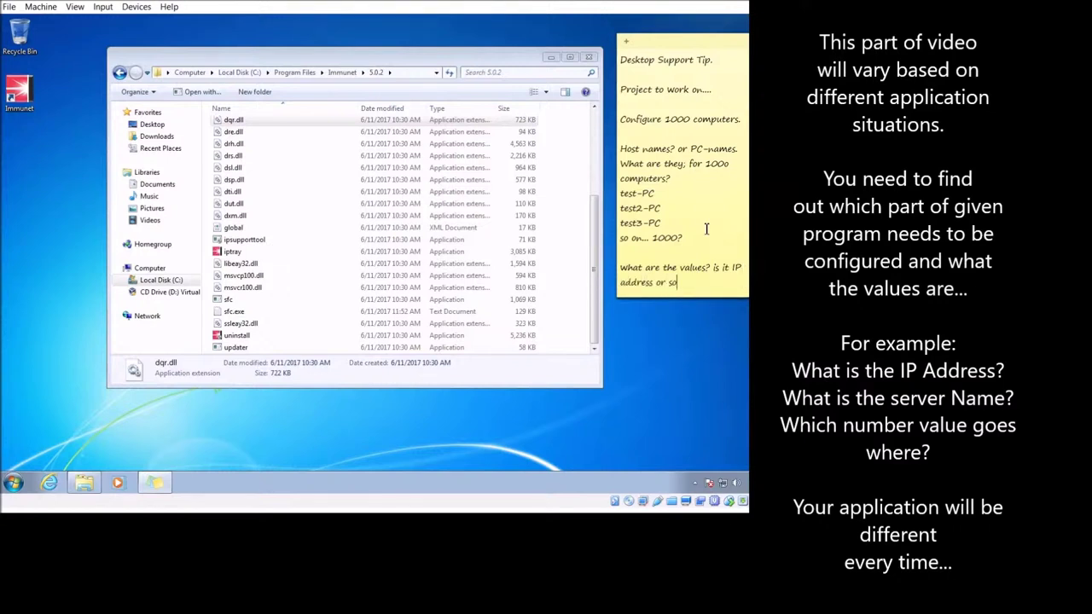
type("se?")
left_click_drag(597, 223, 596, 140)
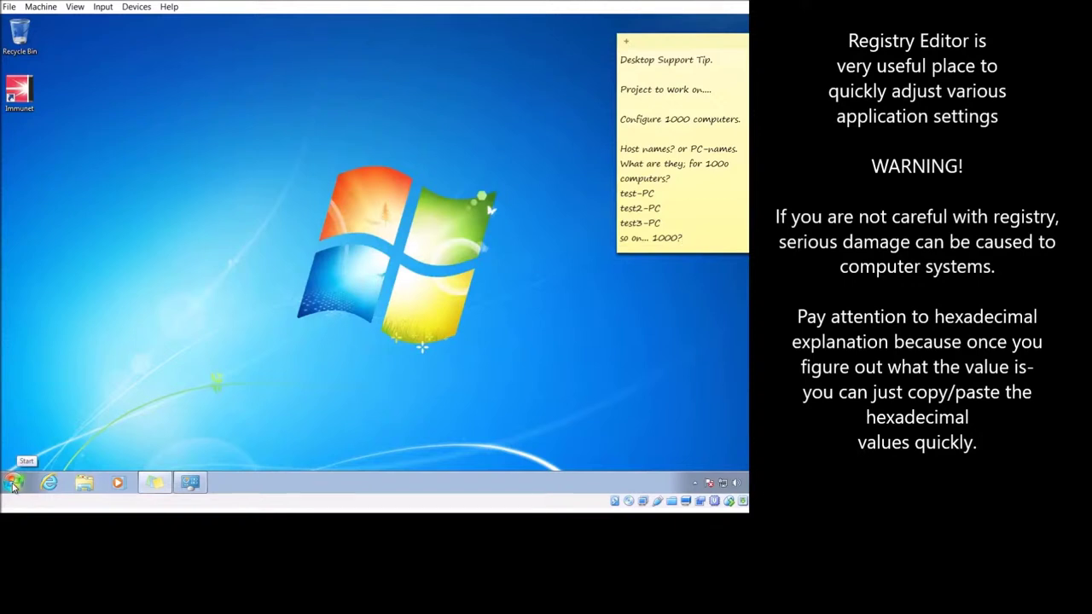
Step: Run regedit from the Start menu search and approve the User Account Control prompt
left_click(13, 486)
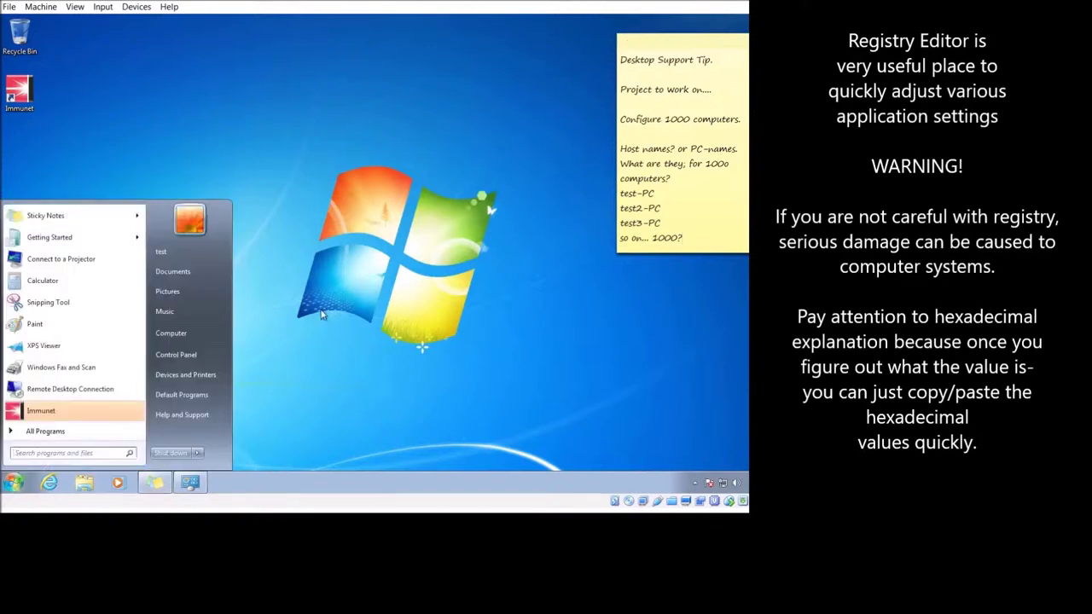
type("regedit")
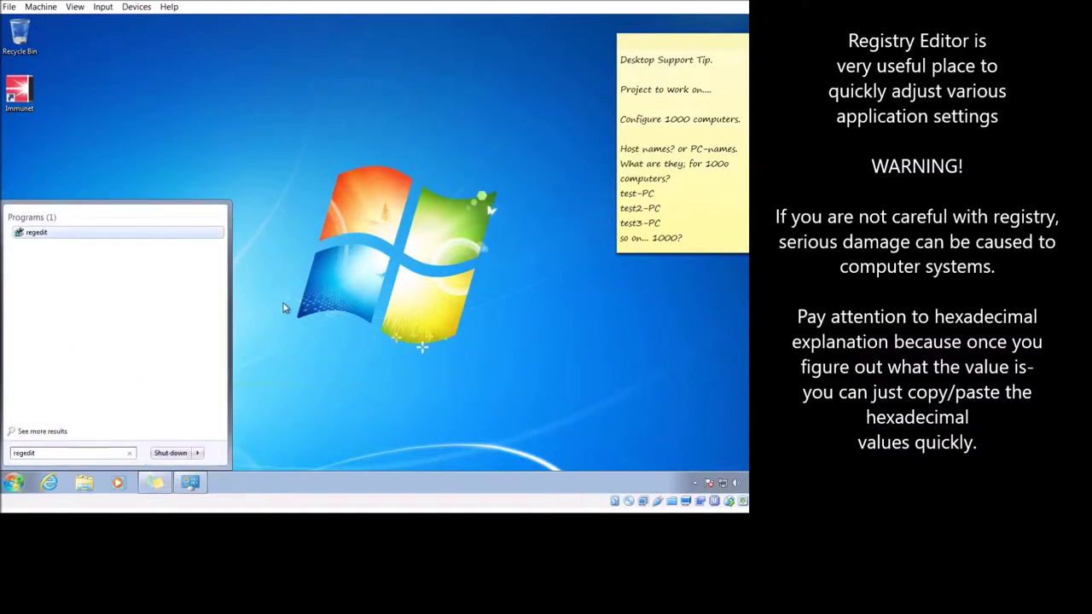
key("Return")
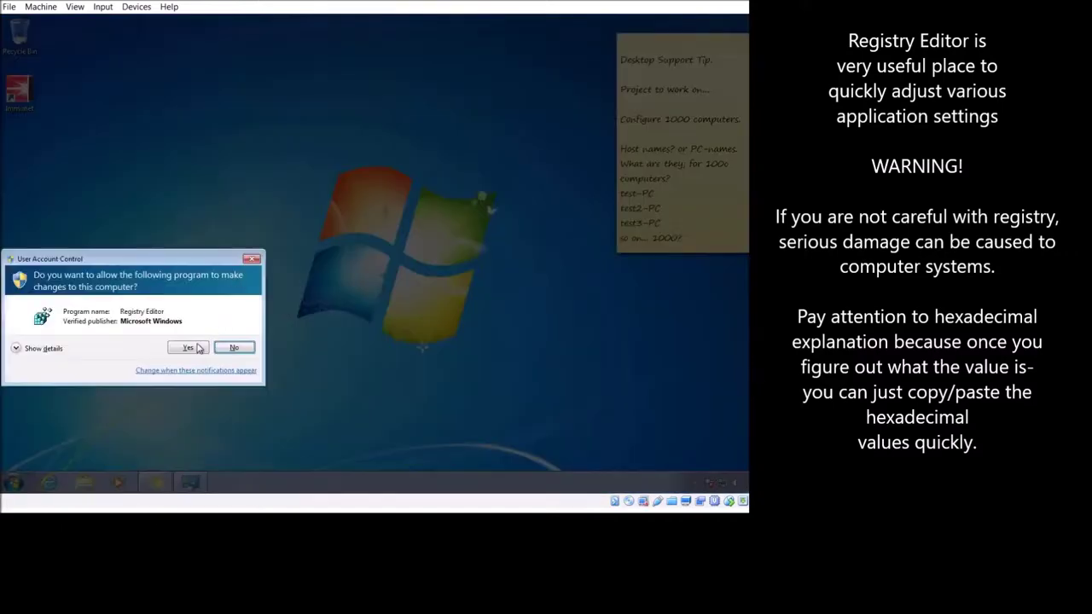
left_click(188, 347)
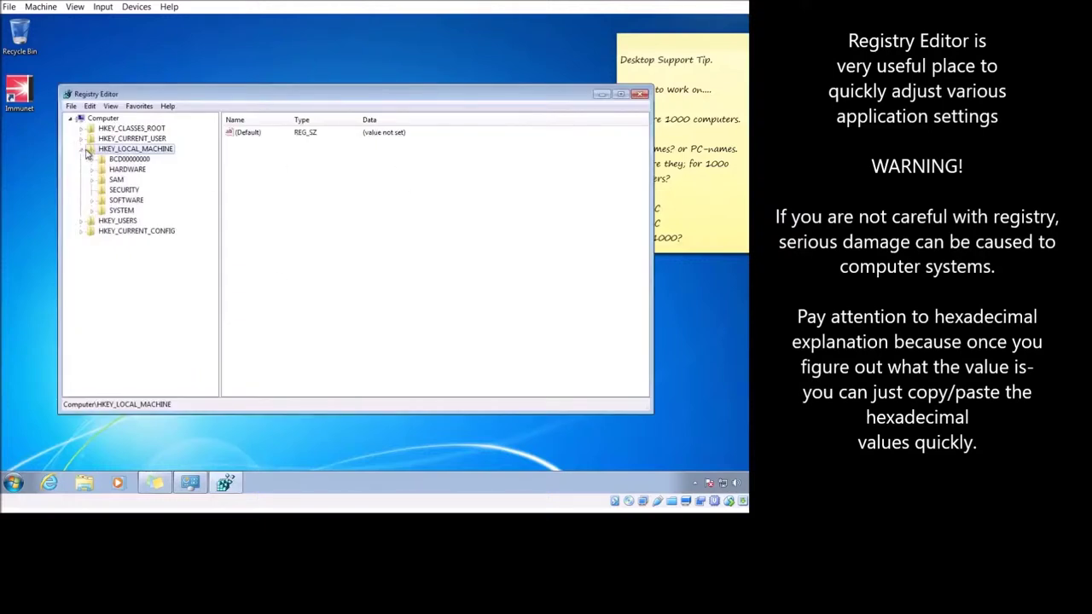
Step: Expand HKEY_LOCAL_MACHINE and its SOFTWARE key to list the subkeys
left_click(81, 150)
left_click_drag(295, 98, 296, 90)
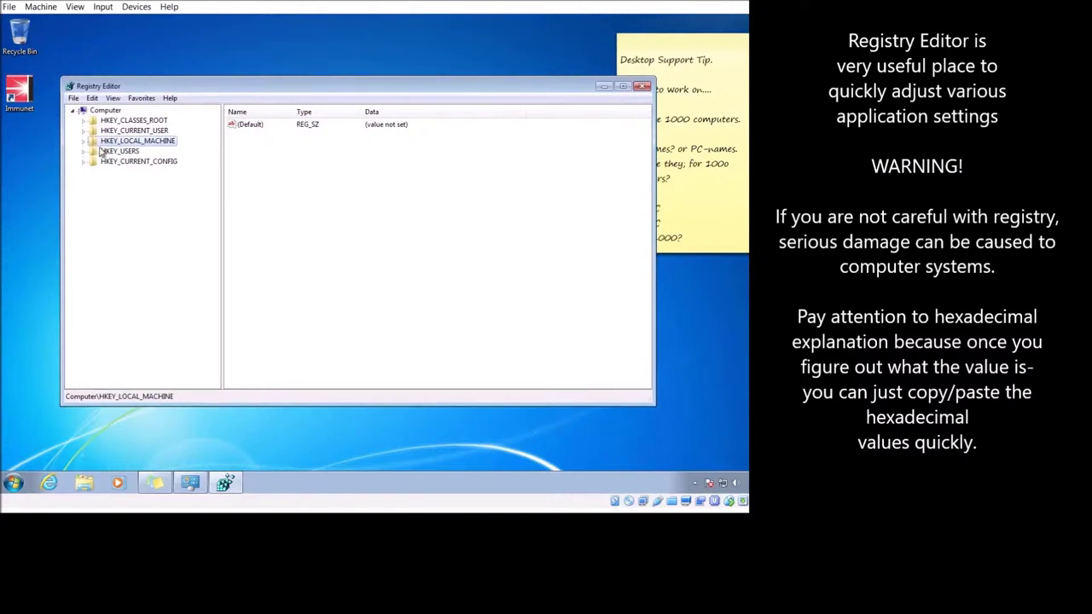
left_click(131, 133)
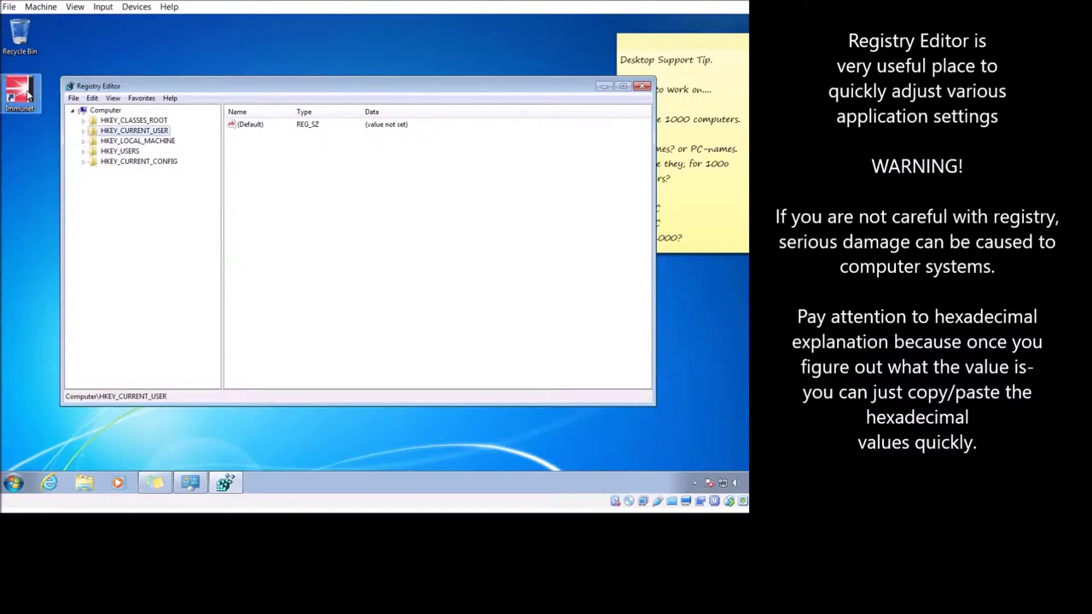
left_click(103, 143)
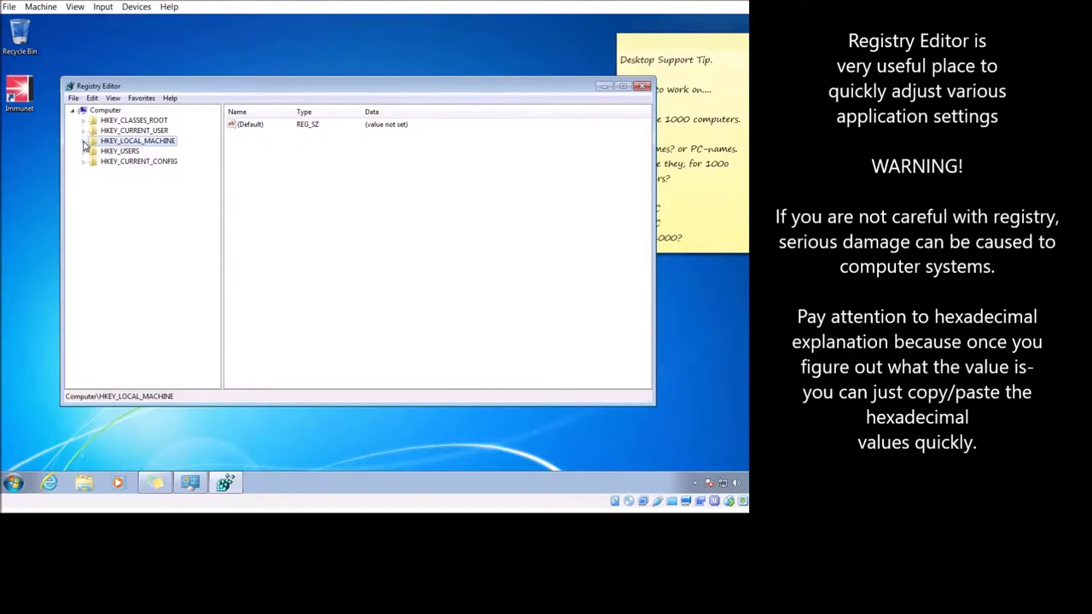
left_click(83, 141)
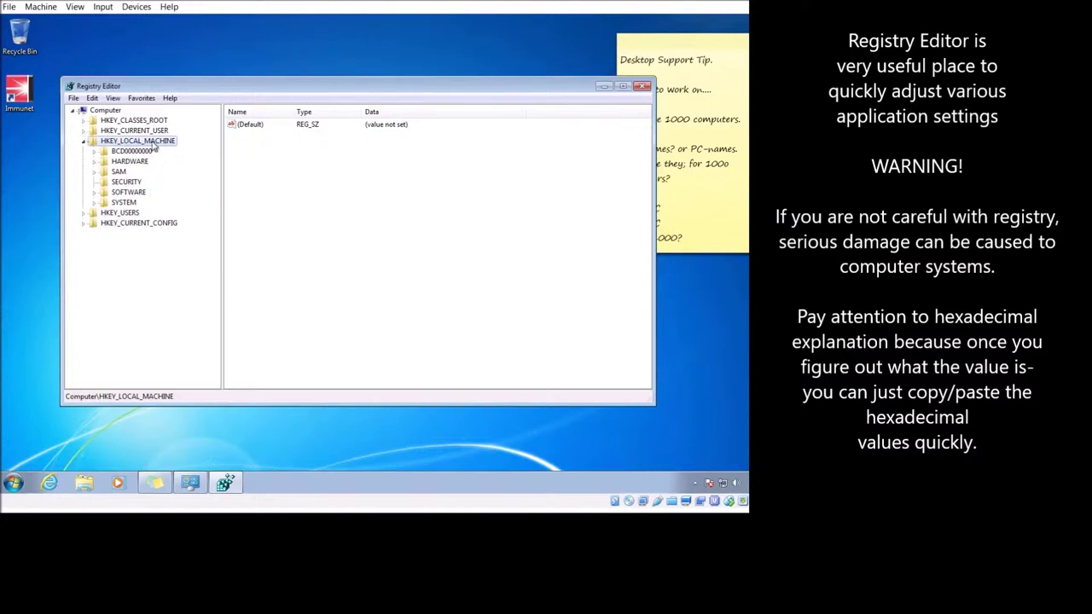
left_click(121, 195)
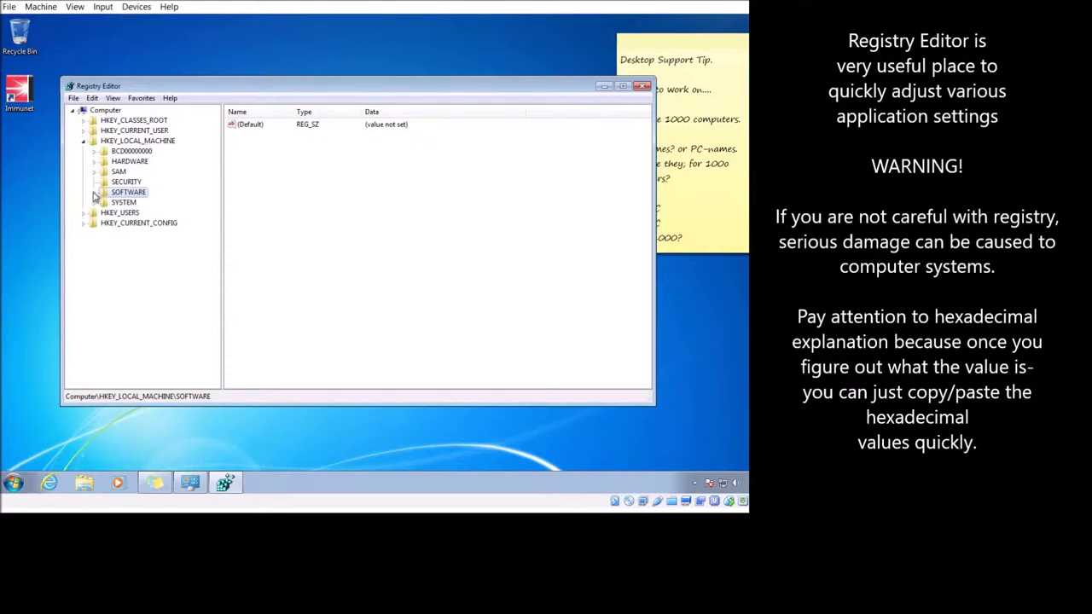
left_click(95, 192)
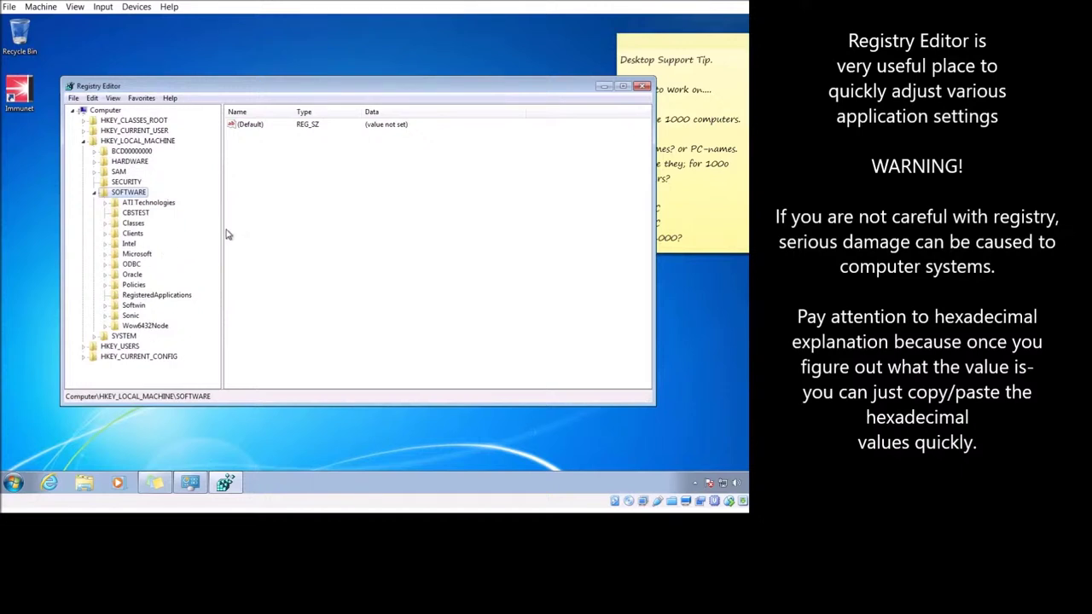
Step: Confirm the system is 64-bit in System properties, then expand Wow6432Node
left_click_drag(266, 88, 296, 71)
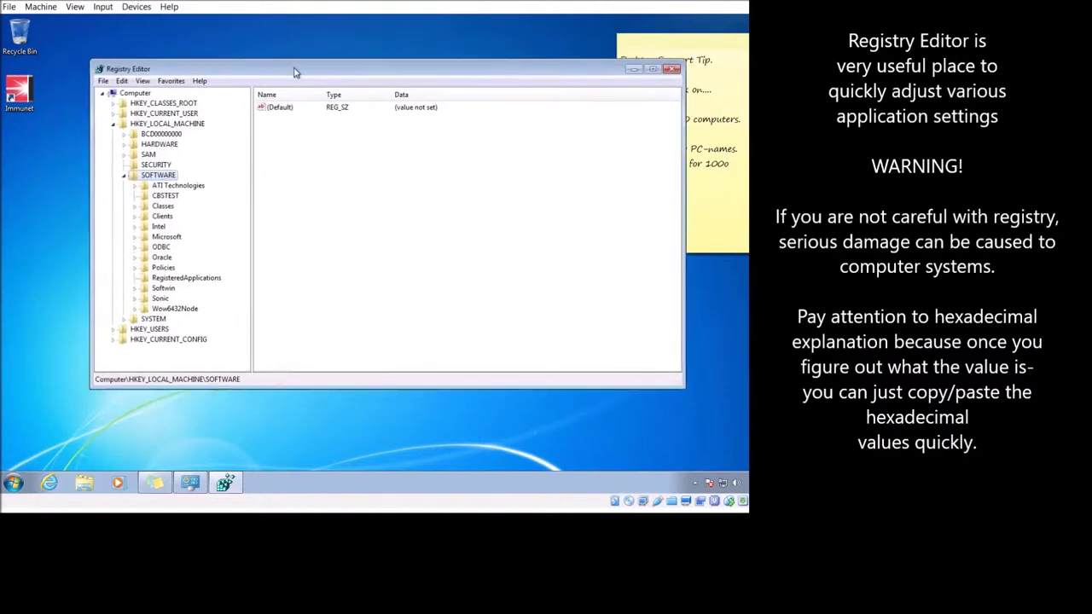
left_click(20, 99)
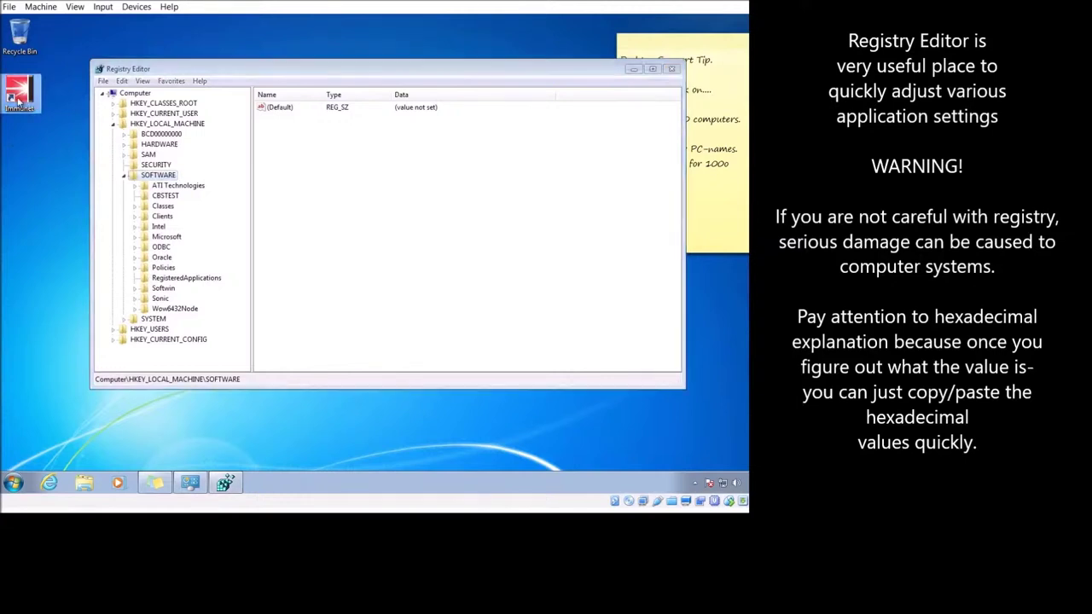
left_click(172, 310)
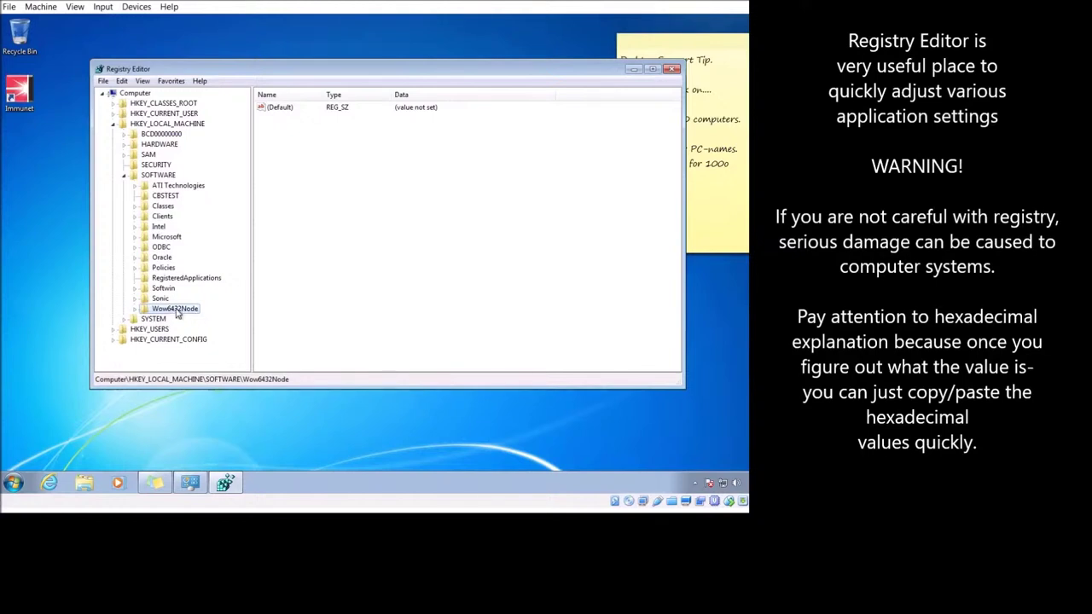
left_click(190, 482)
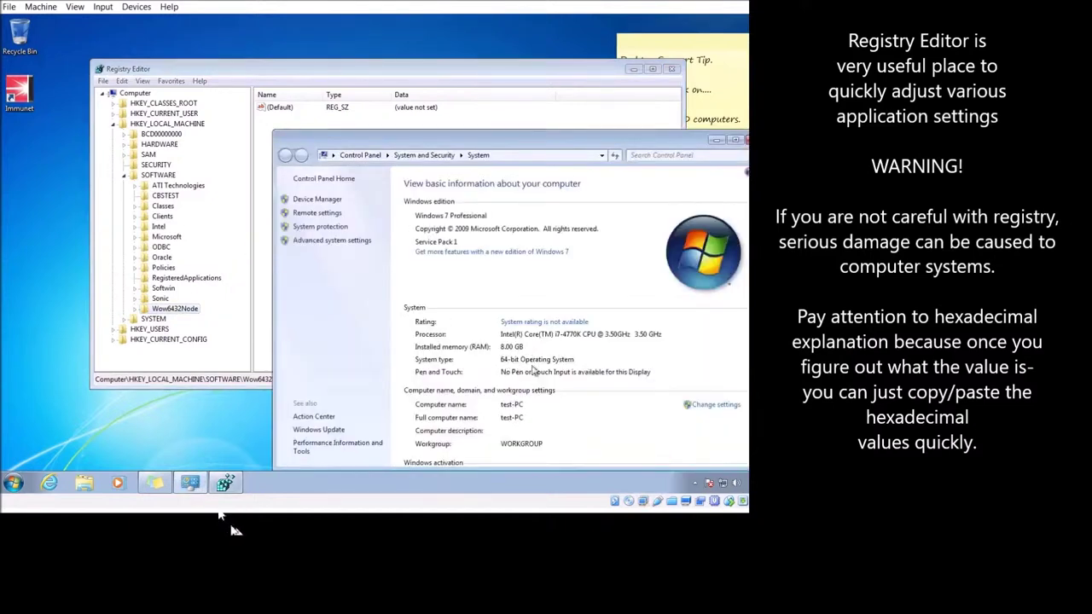
left_click(716, 139)
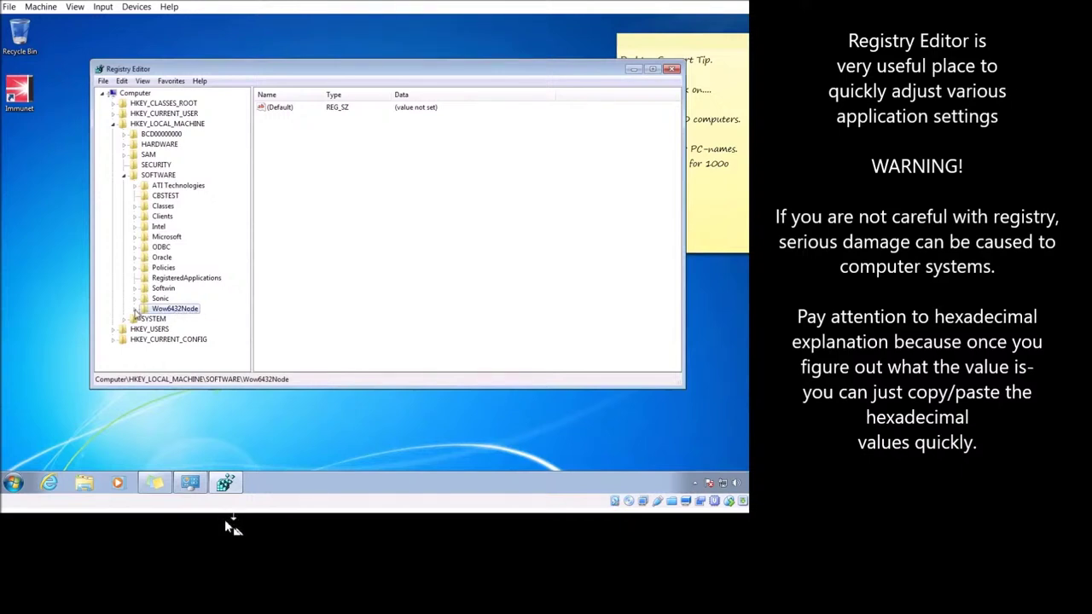
left_click(134, 311)
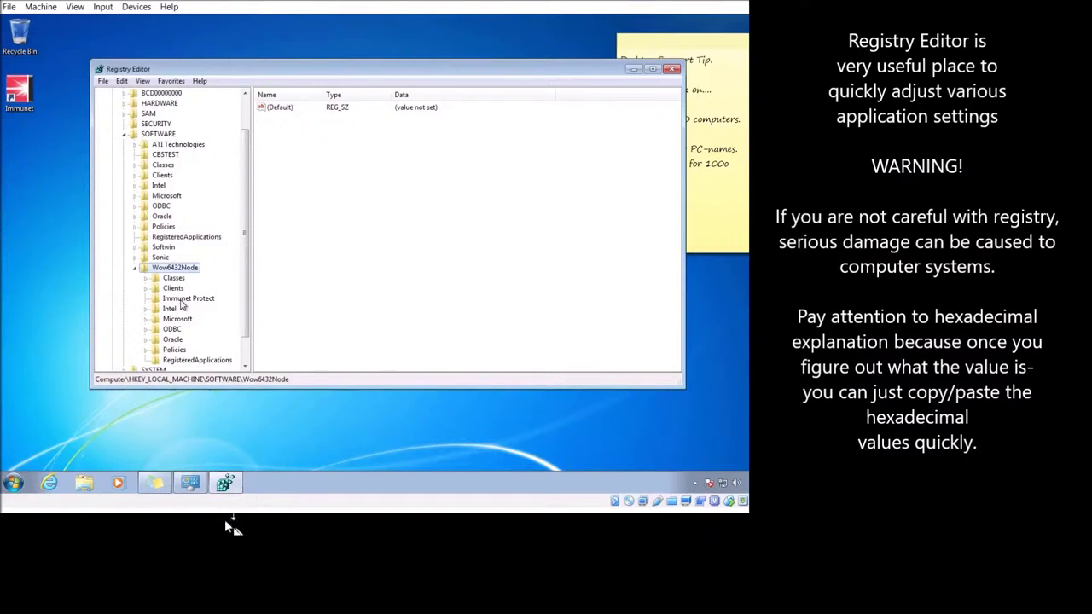
left_click(181, 301)
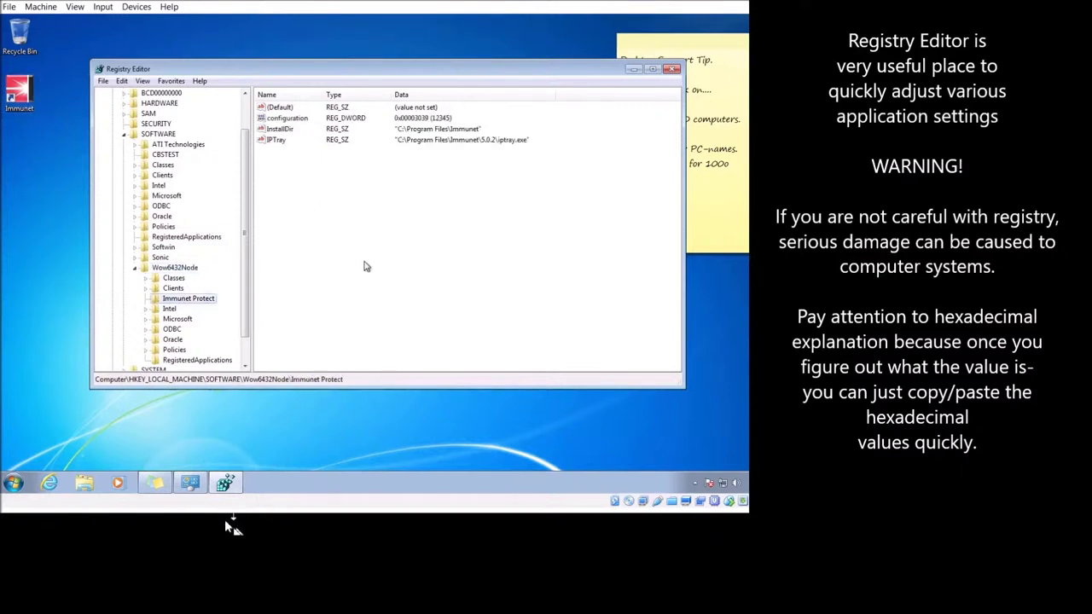
left_click_drag(447, 76, 430, 92)
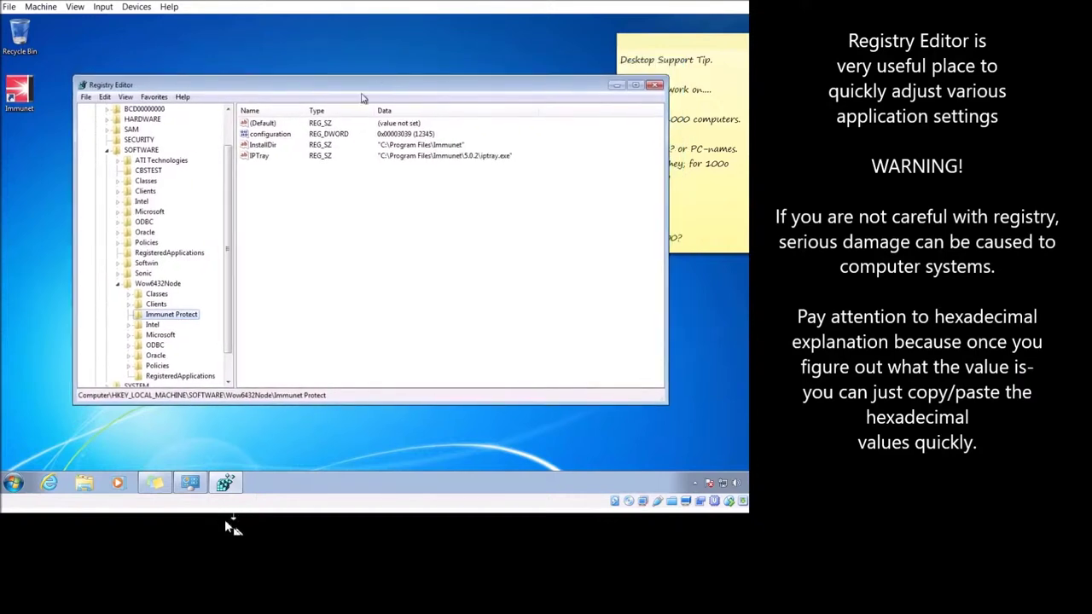
left_click(272, 137)
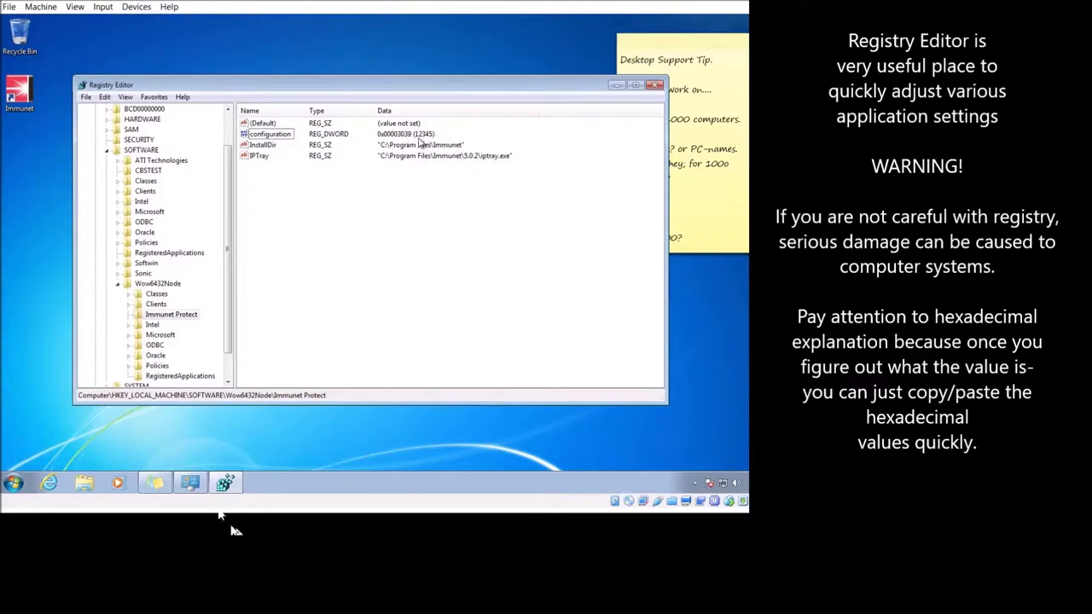
left_click(267, 136)
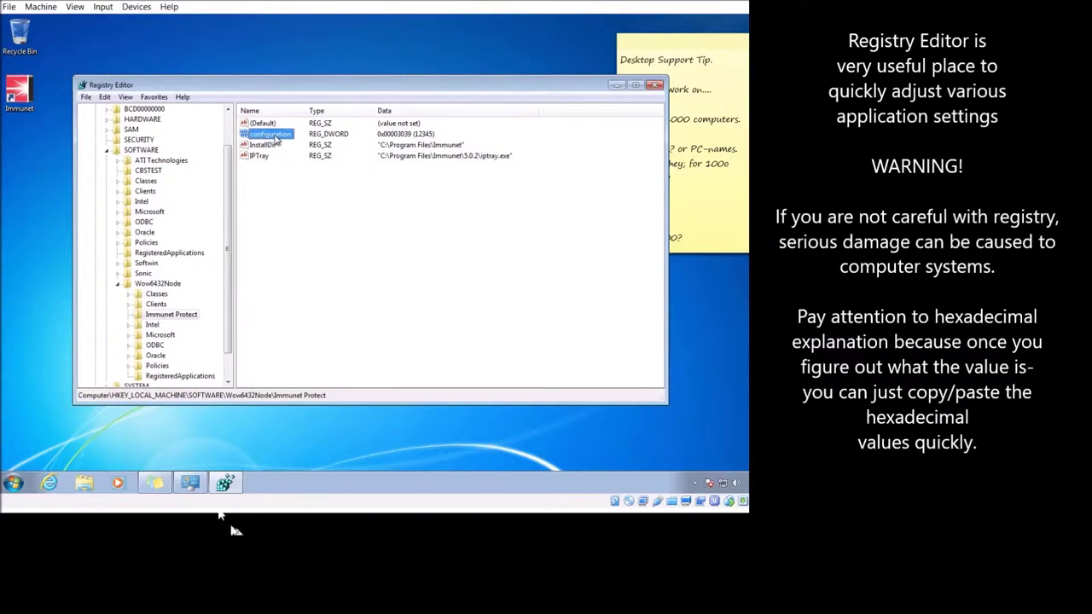
Step: Edit the configuration DWORD and switch its base to Decimal to show 12345
double_click(271, 137)
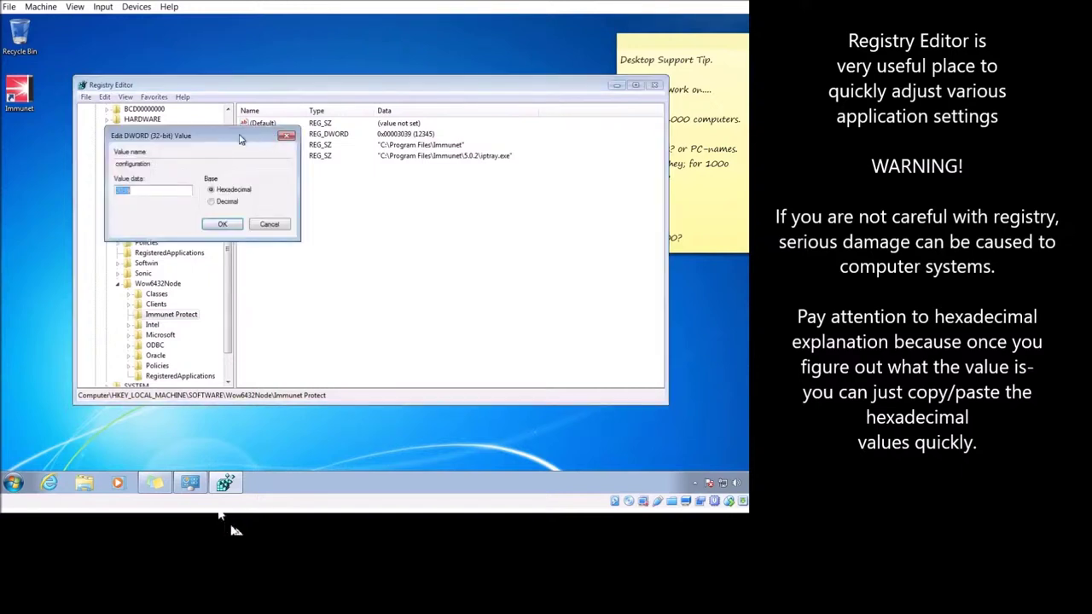
left_click(226, 197)
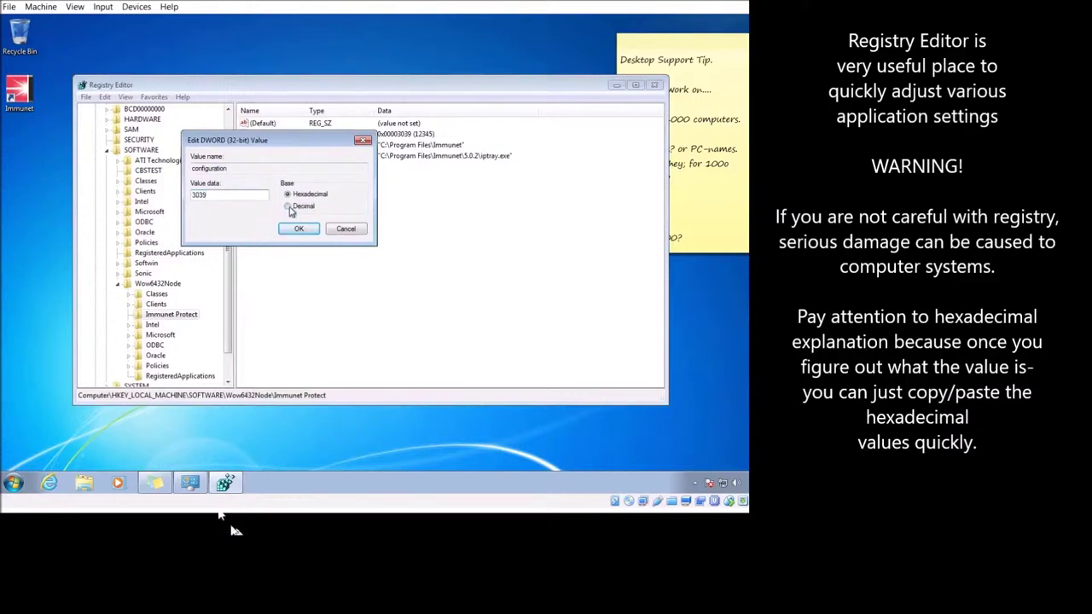
left_click(288, 207)
left_click_drag(299, 143, 415, 158)
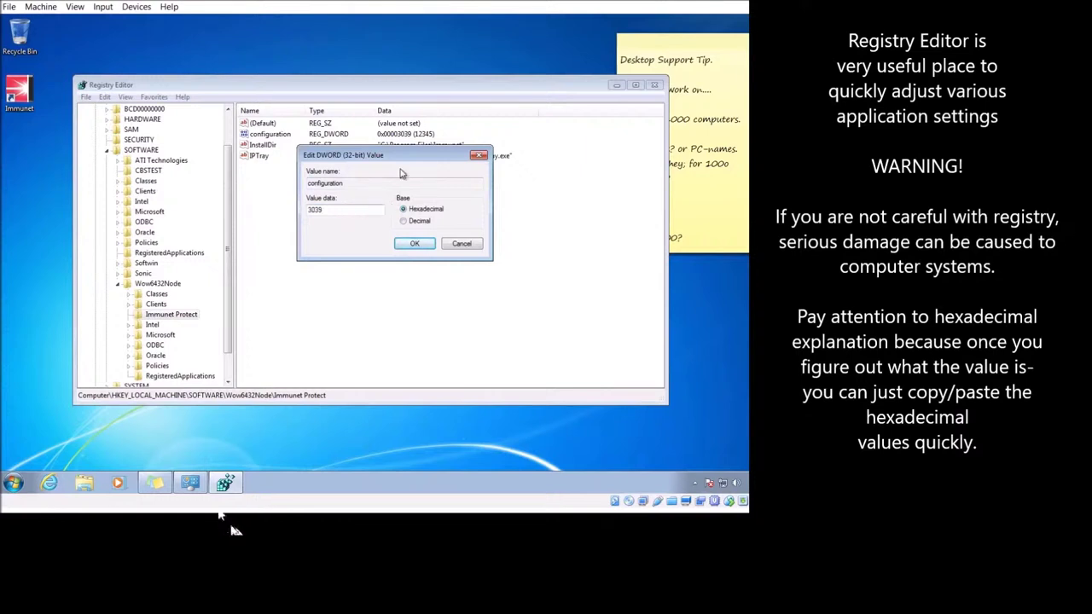
left_click_drag(403, 156, 492, 149)
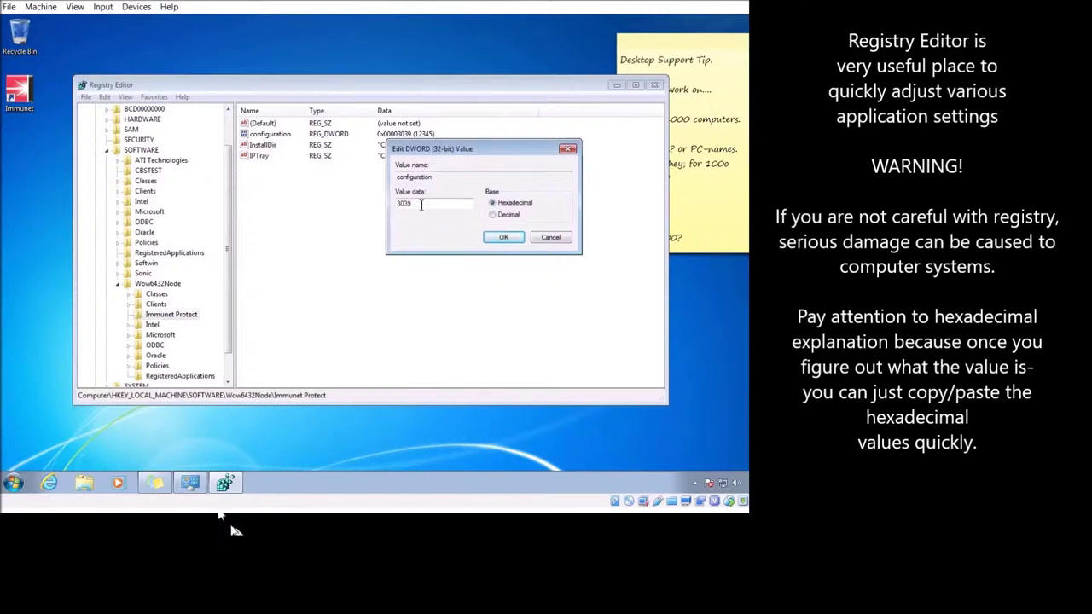
Step: Try 1655 and 160 in Decimal versus Hexadecimal (160 = a0), then cancel unsaved
left_click(494, 215)
left_click_drag(432, 203, 373, 202)
type("16")
type("55")
left_click(502, 204)
left_click(492, 214)
type("1")
left_click(497, 203)
left_click_drag(420, 151, 427, 152)
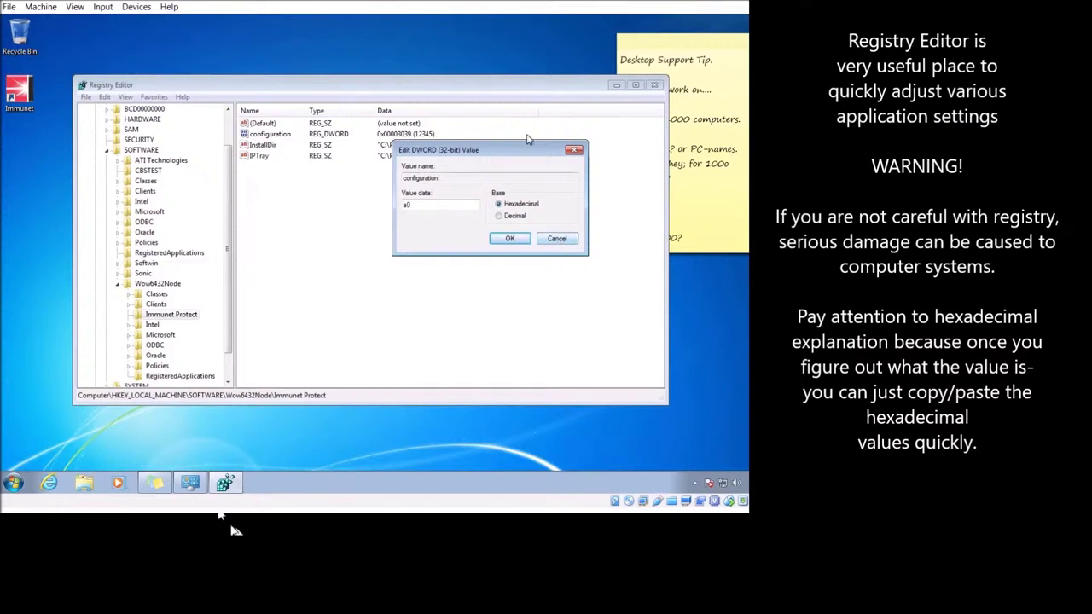
left_click_drag(522, 151, 516, 149)
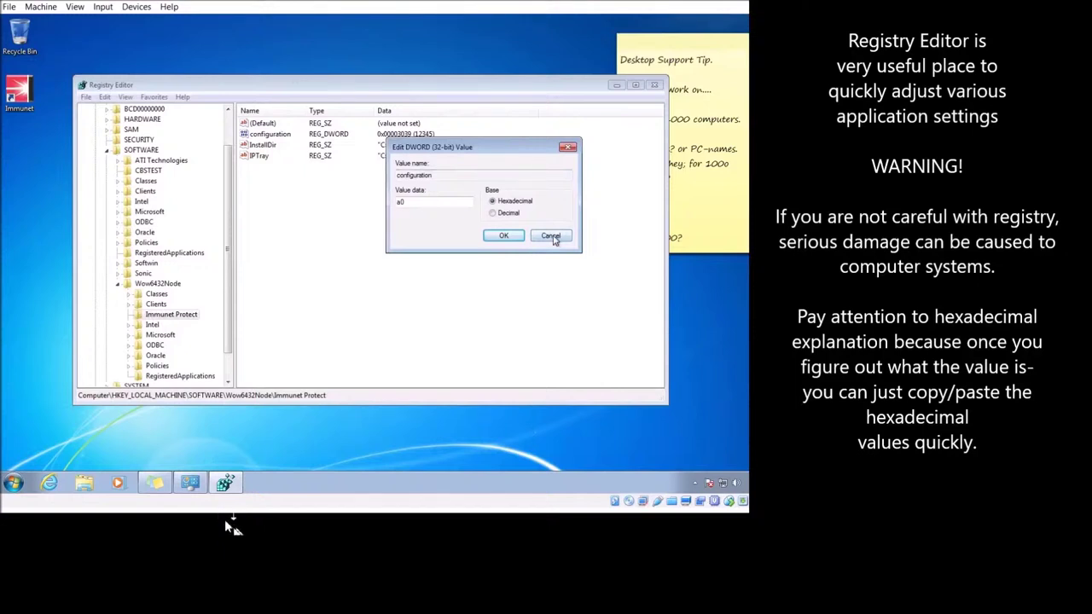
left_click(551, 237)
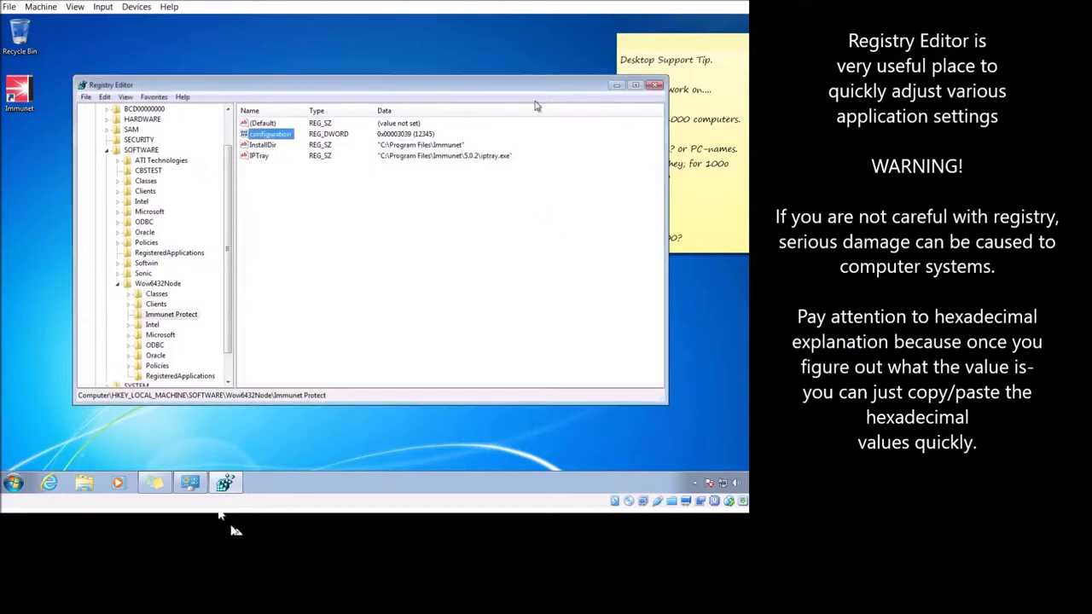
Step: Collapse the SOFTWARE and HKEY_LOCAL_MACHINE keys and enlarge the Registry Editor window
left_click_drag(550, 92, 490, 88)
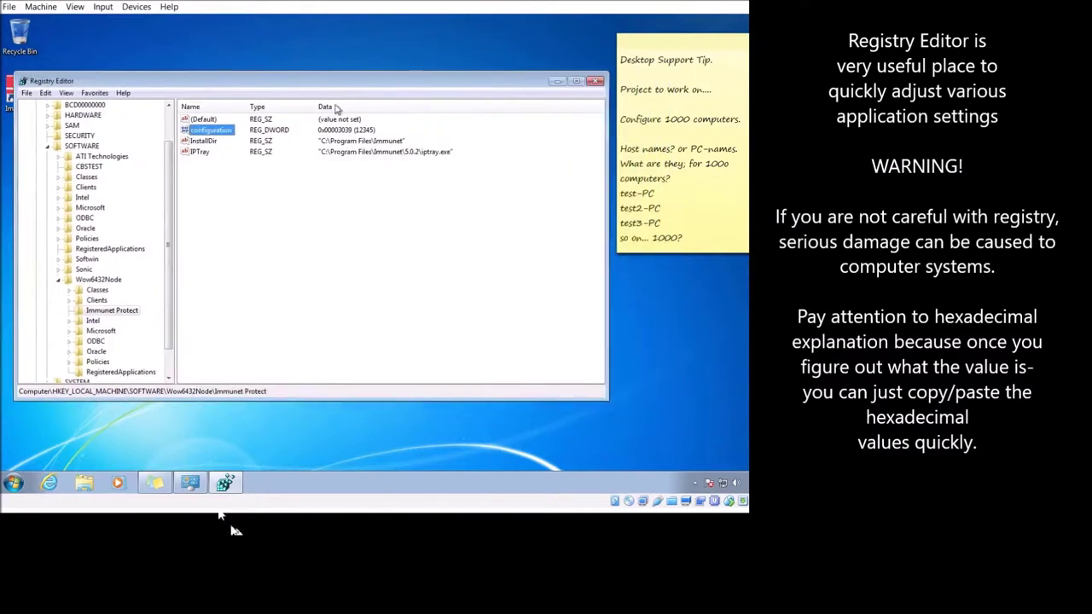
left_click(47, 147)
left_click(37, 135)
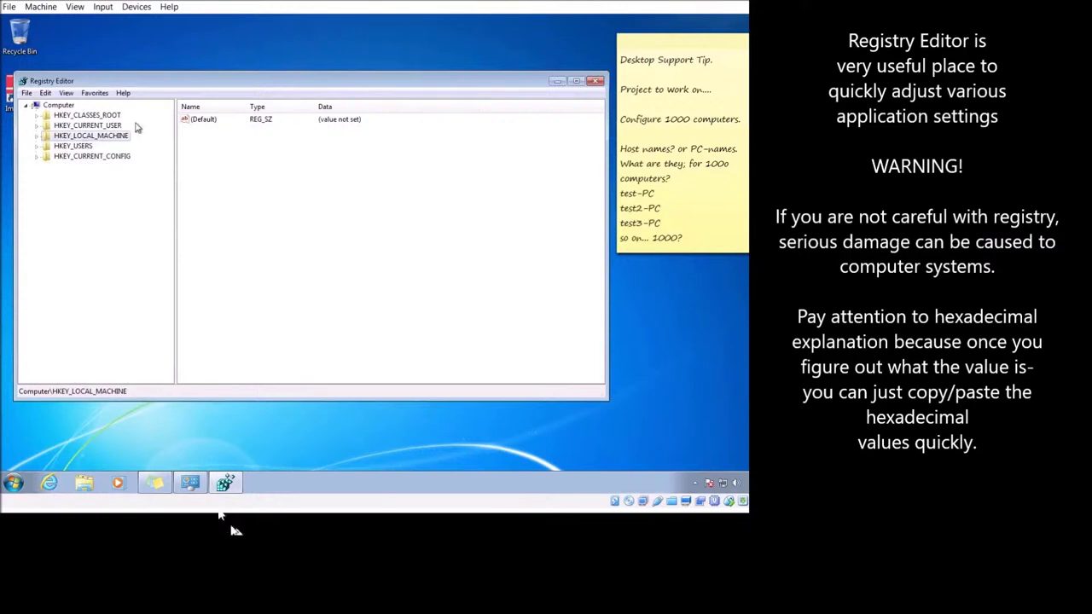
left_click_drag(322, 85, 313, 79)
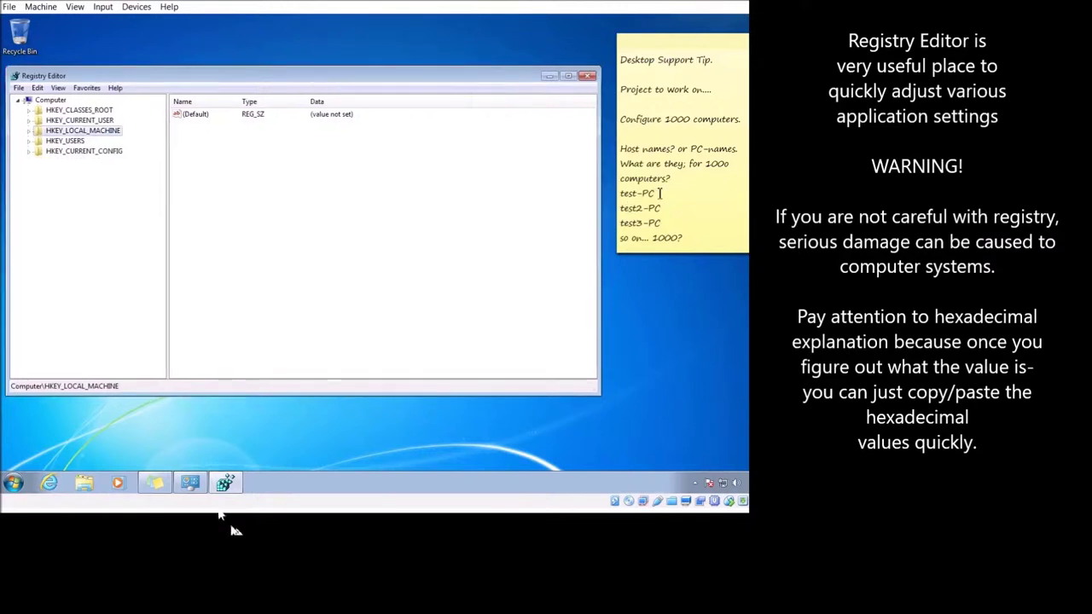
left_click(667, 238)
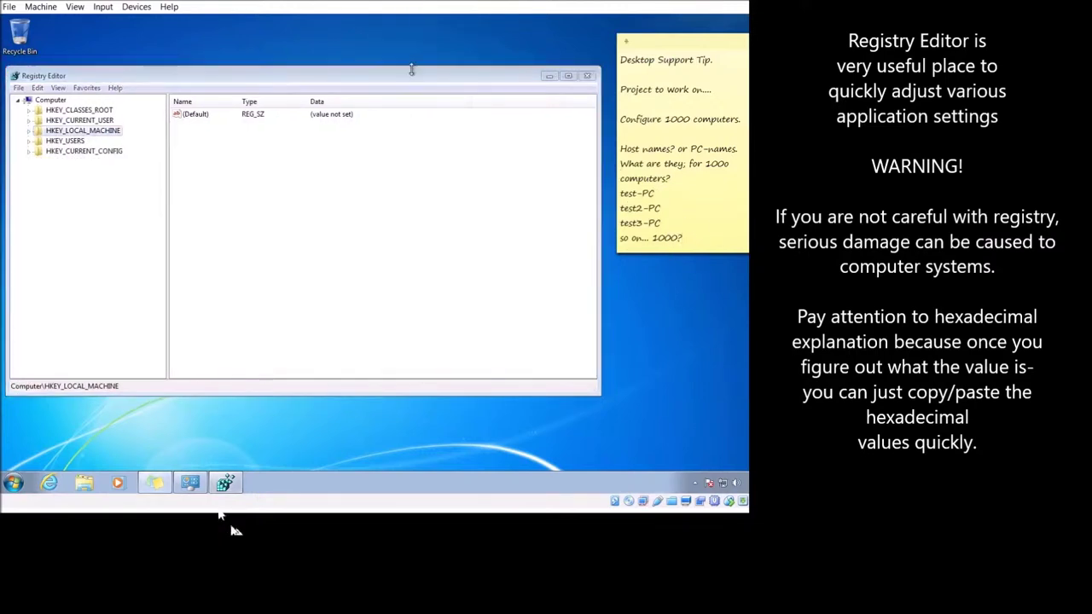
left_click_drag(418, 67, 418, 55)
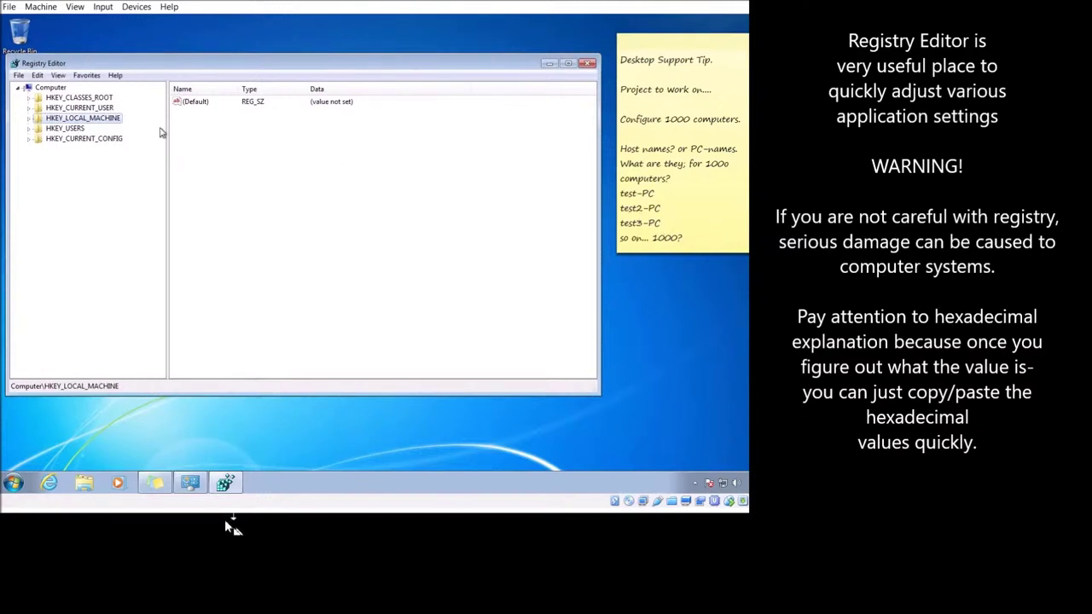
Step: Connect Network Registry to computer 'test', resolving it to WORKGROUP\TEST-PC
left_click(19, 75)
left_click(54, 148)
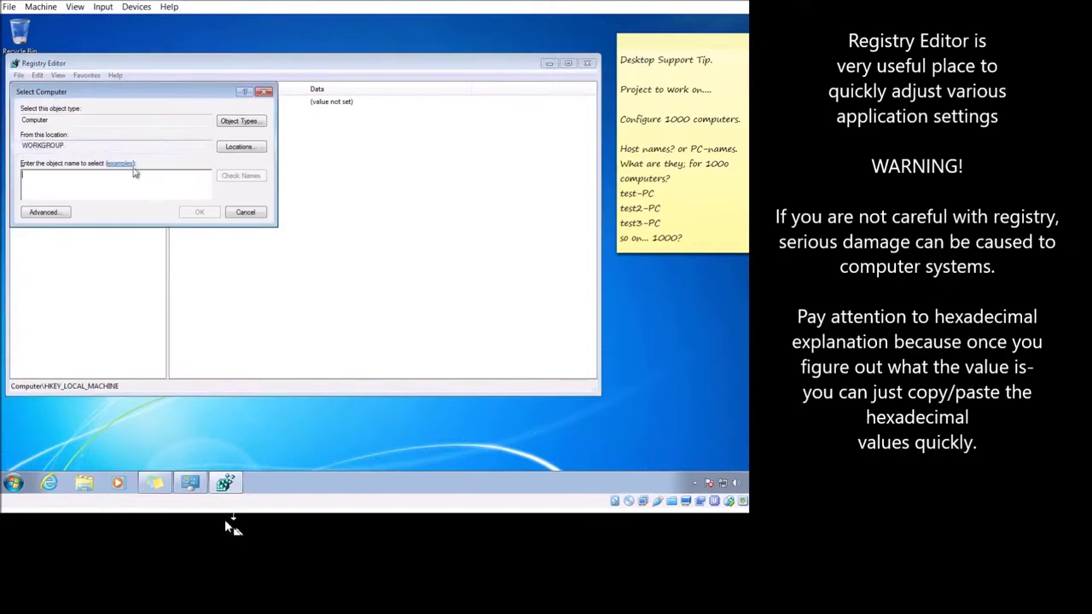
type("test pc")
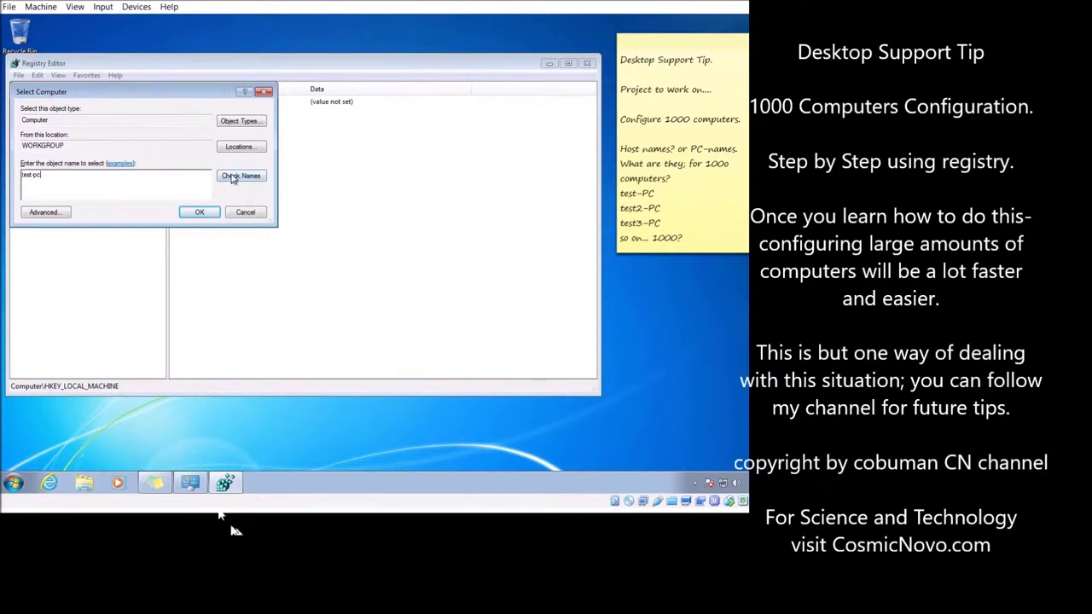
left_click_drag(137, 95, 283, 102)
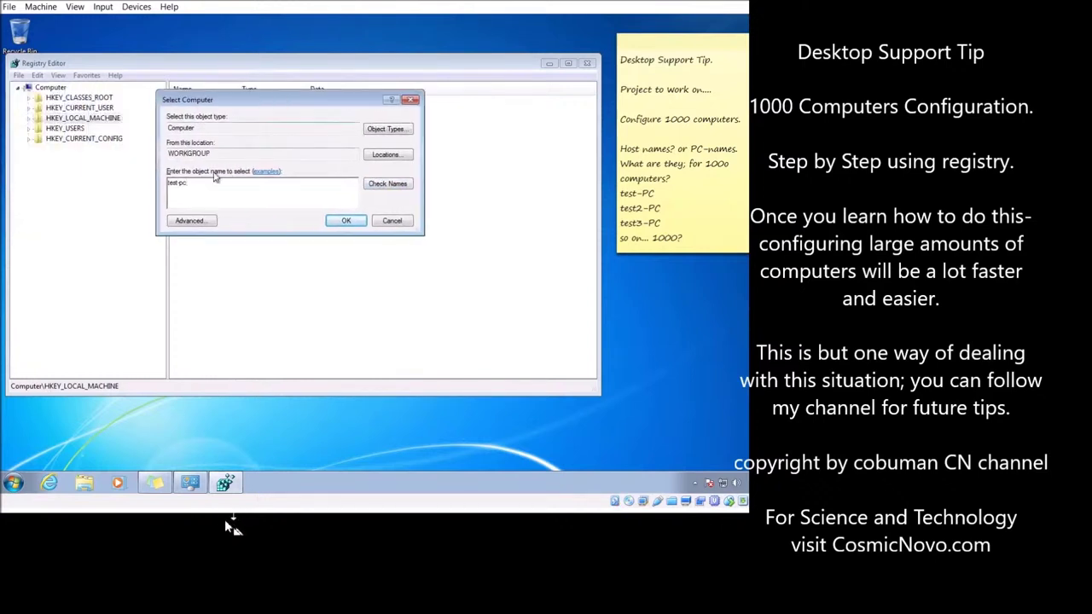
left_click(392, 185)
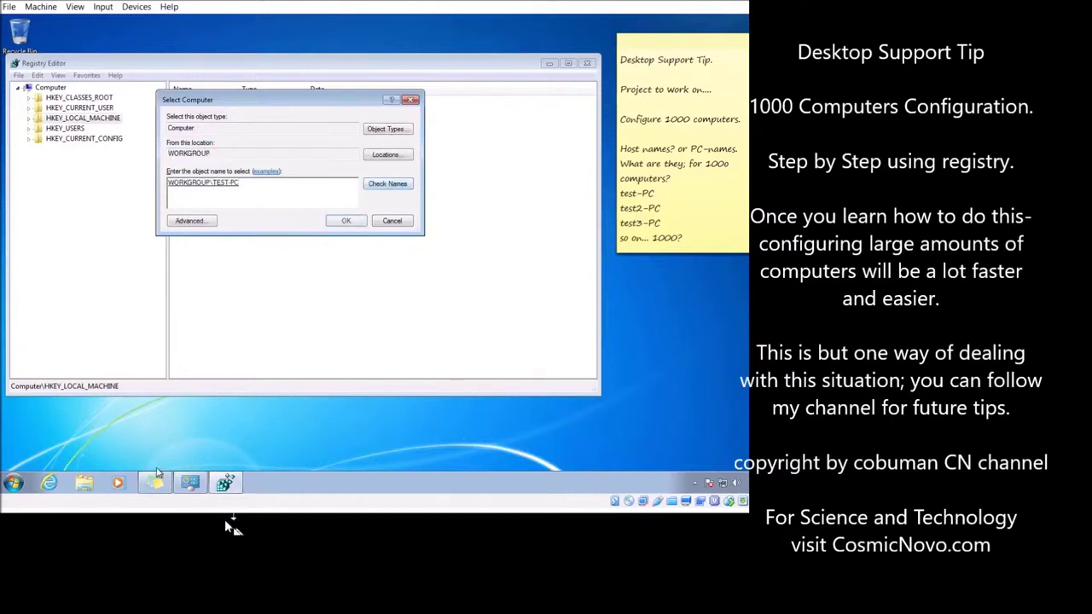
left_click(189, 484)
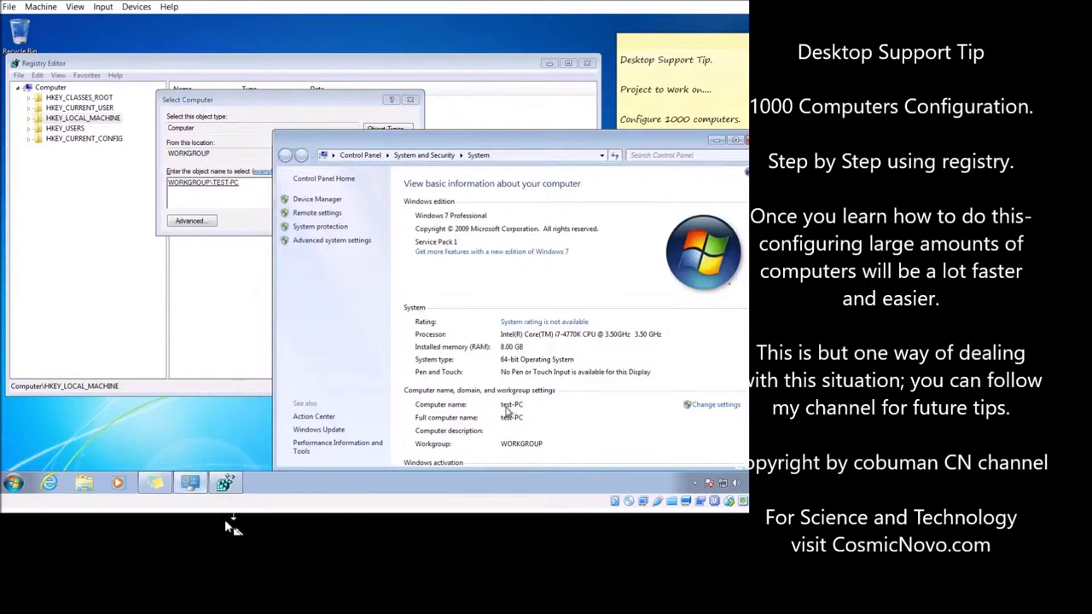
left_click(717, 140)
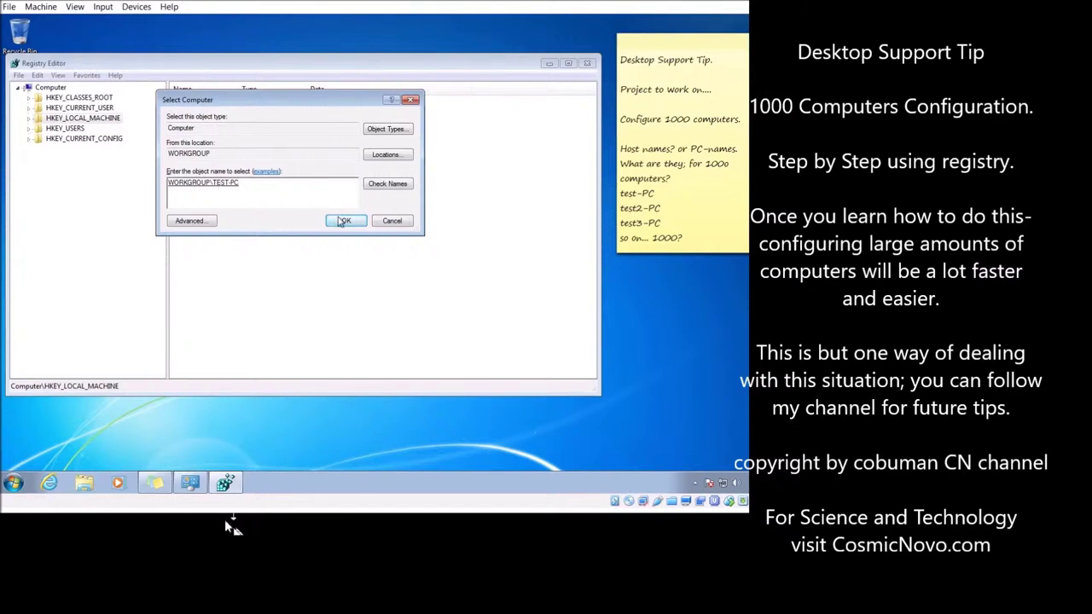
double_click(211, 182)
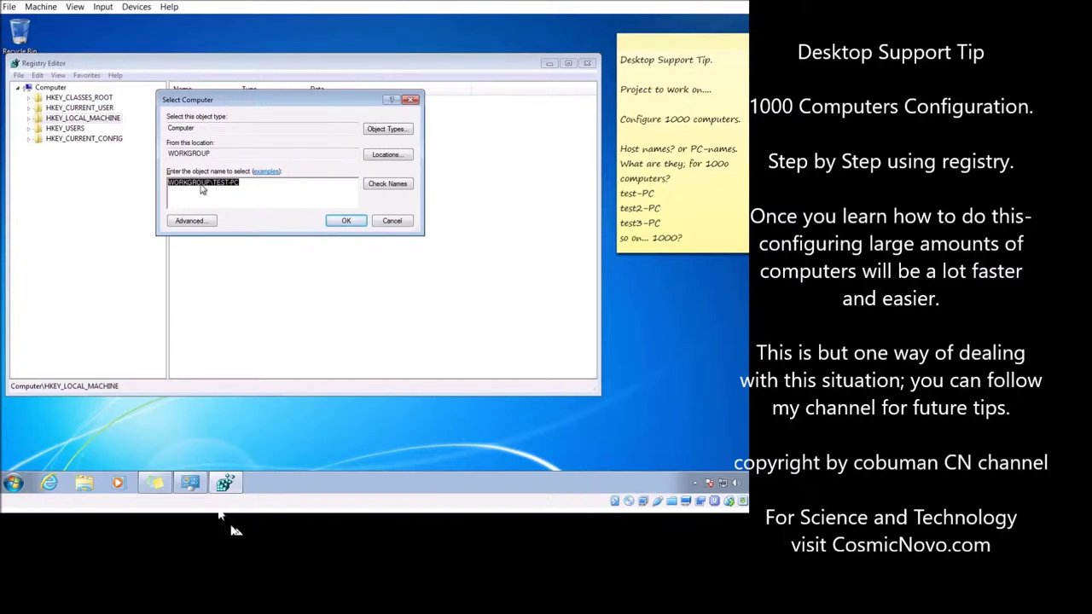
left_click(249, 188)
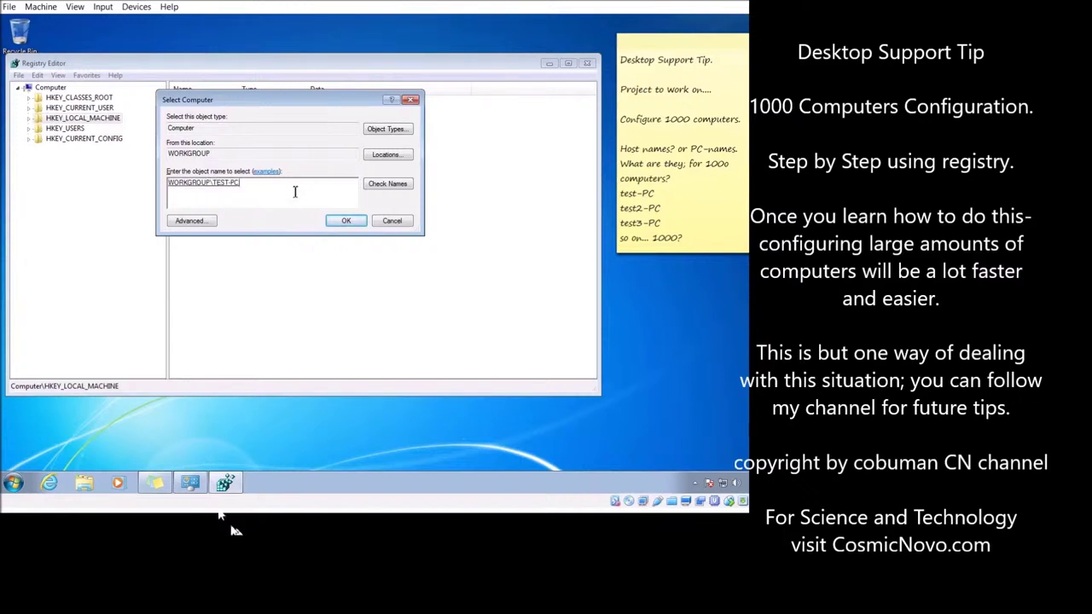
left_click(347, 222)
left_click(248, 181)
Step: Attempt the registry connection to TEST-PC and dismiss the 'cannot connect to your own computer' error
left_click(346, 222)
left_click(345, 222)
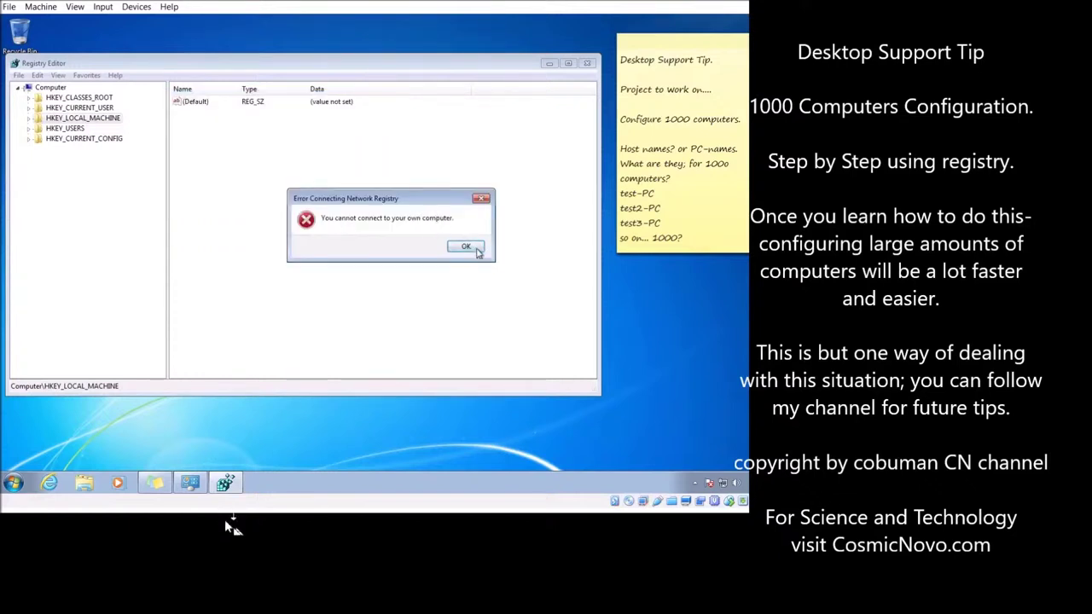
left_click_drag(412, 190, 327, 142)
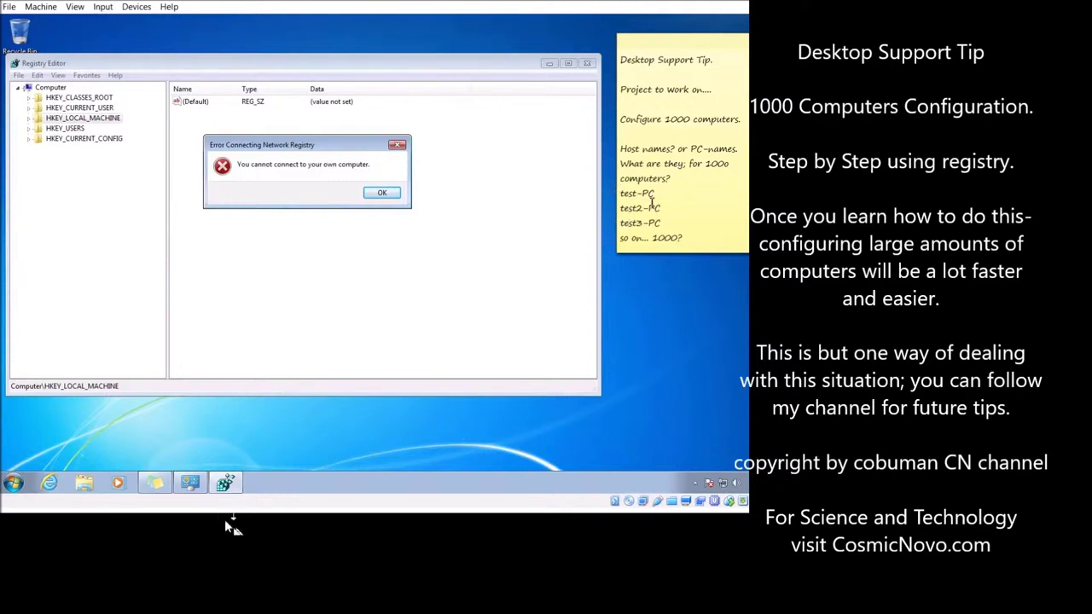
left_click_drag(317, 146, 127, 159)
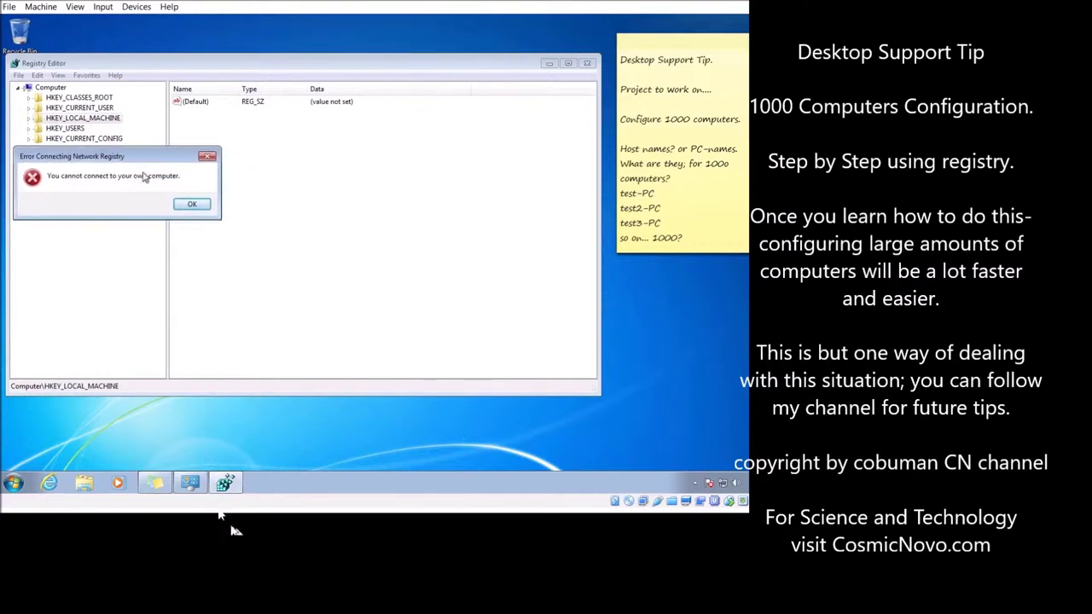
left_click(193, 206)
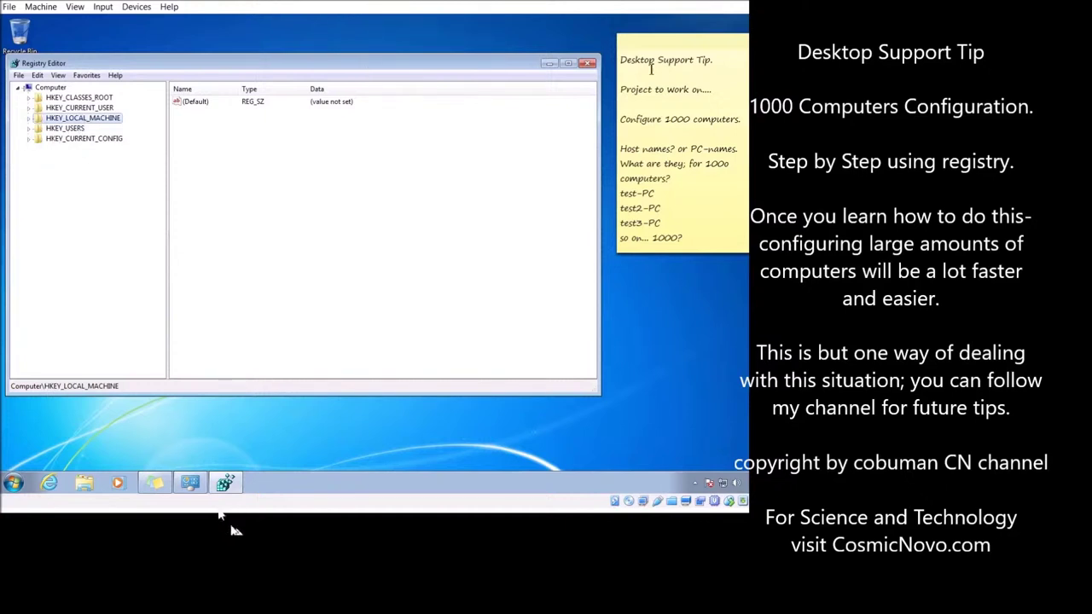
Step: Navigate HKEY_LOCAL_MACHINE > SOFTWARE > Wow6432Node to the Immunet Protect key
left_click(29, 120)
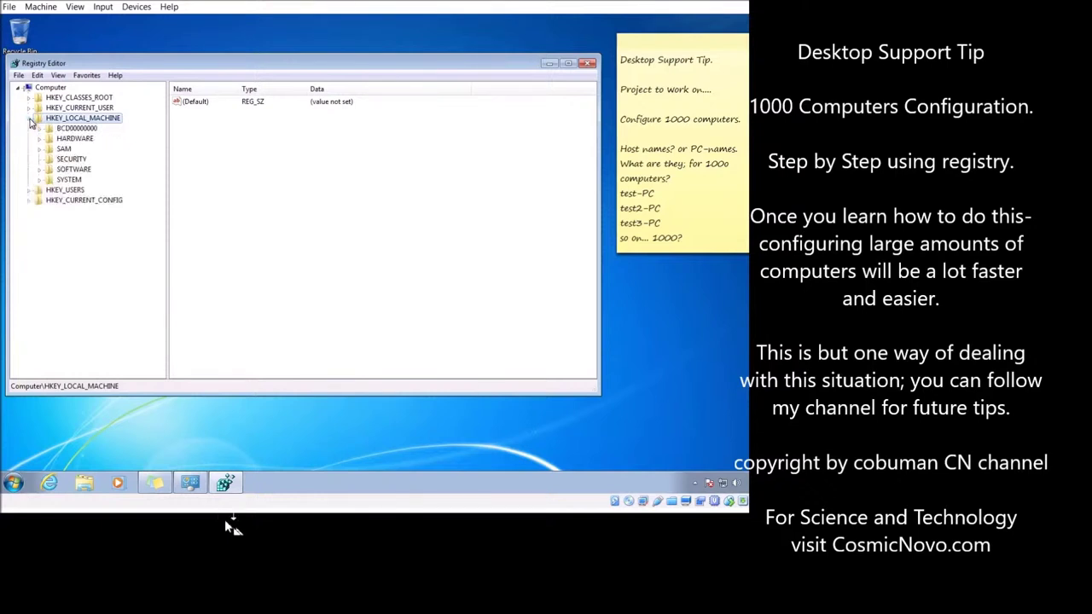
left_click(48, 171)
left_click(40, 171)
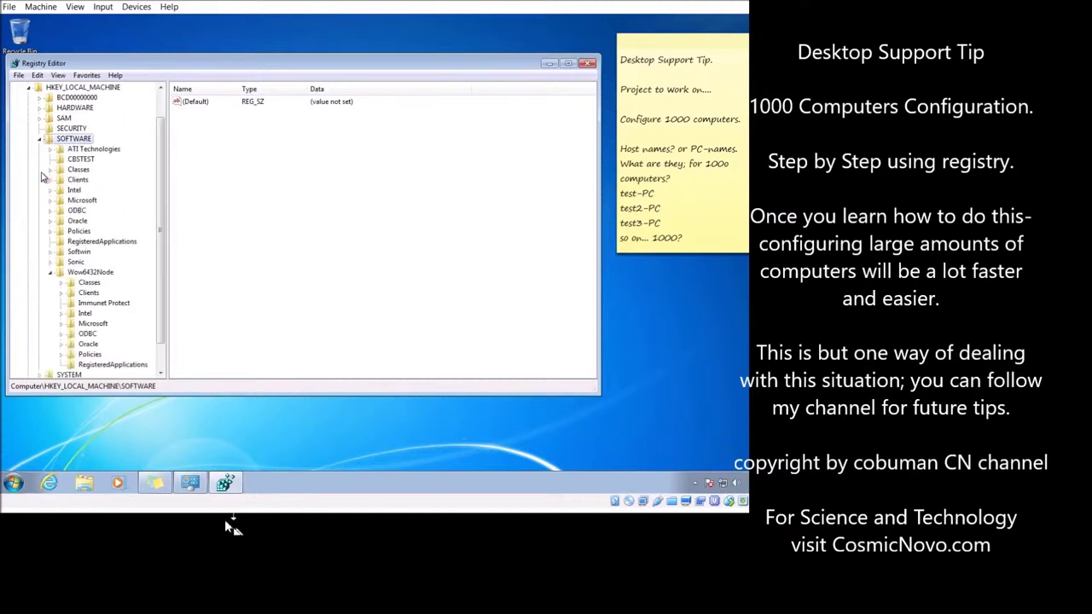
left_click(50, 273)
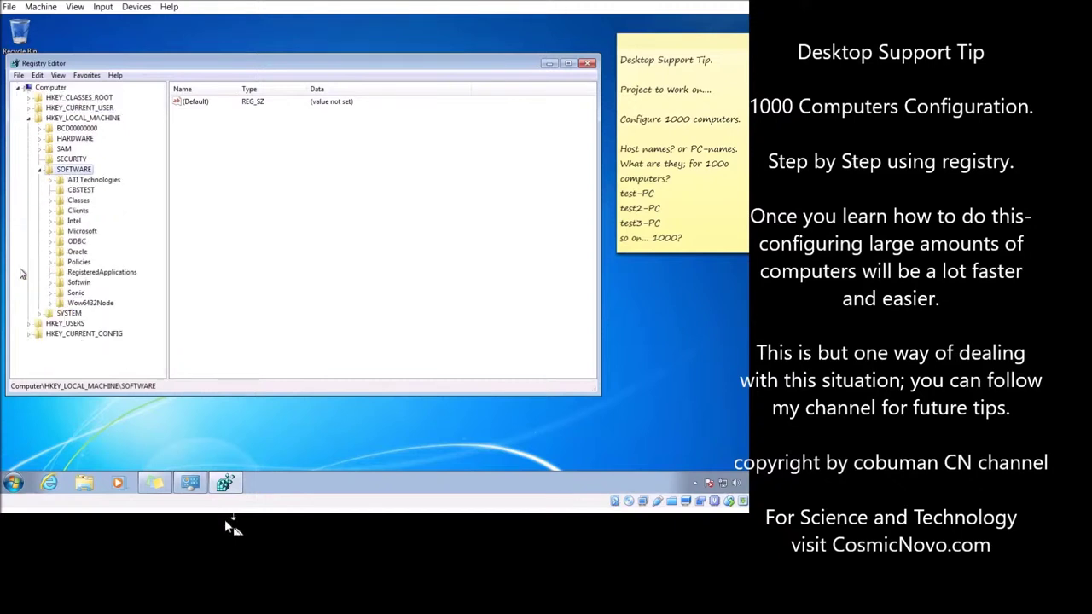
left_click(86, 304)
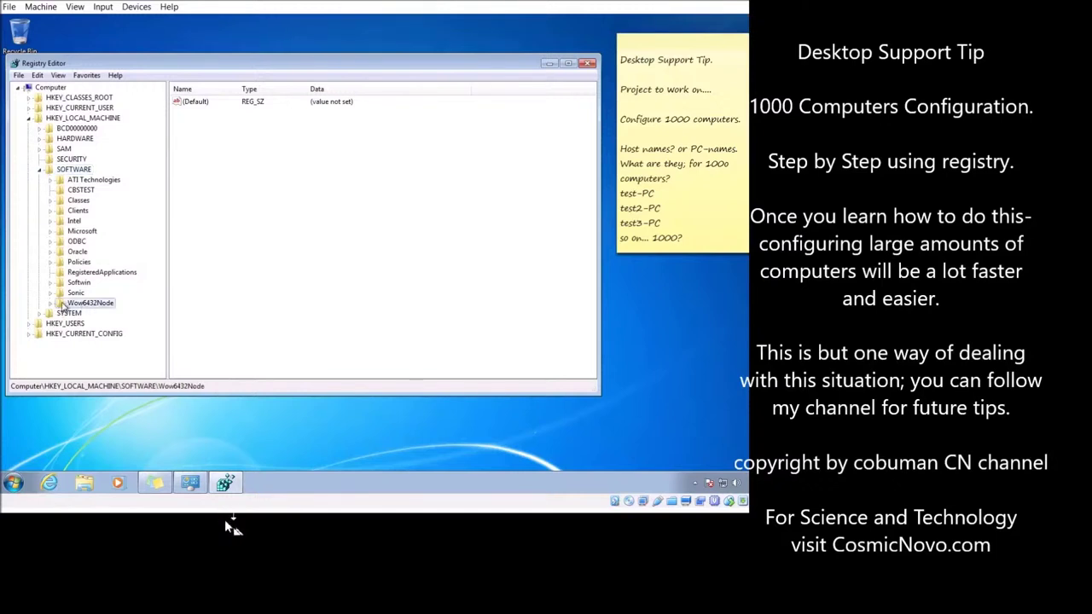
left_click(50, 304)
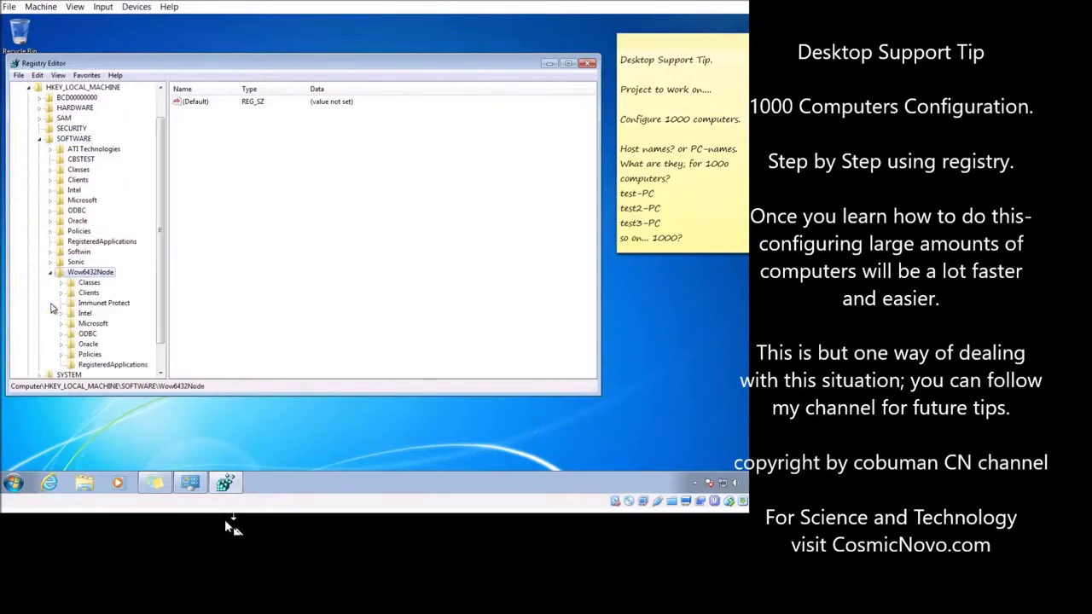
left_click(93, 305)
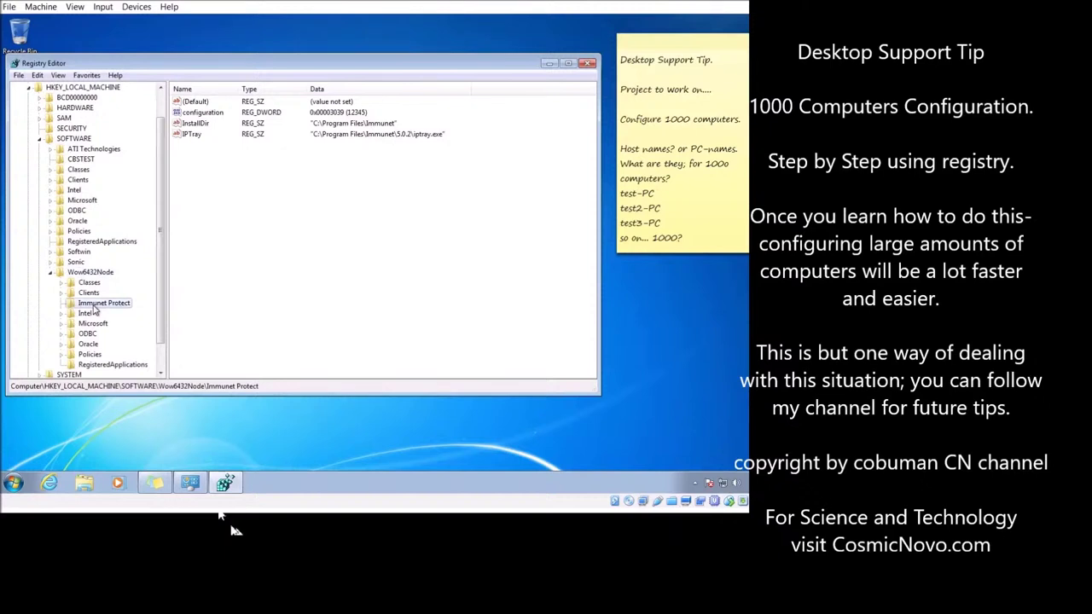
Step: Change Immunet Protect's configuration DWORD from 12345 to 55555 in decimal
double_click(195, 113)
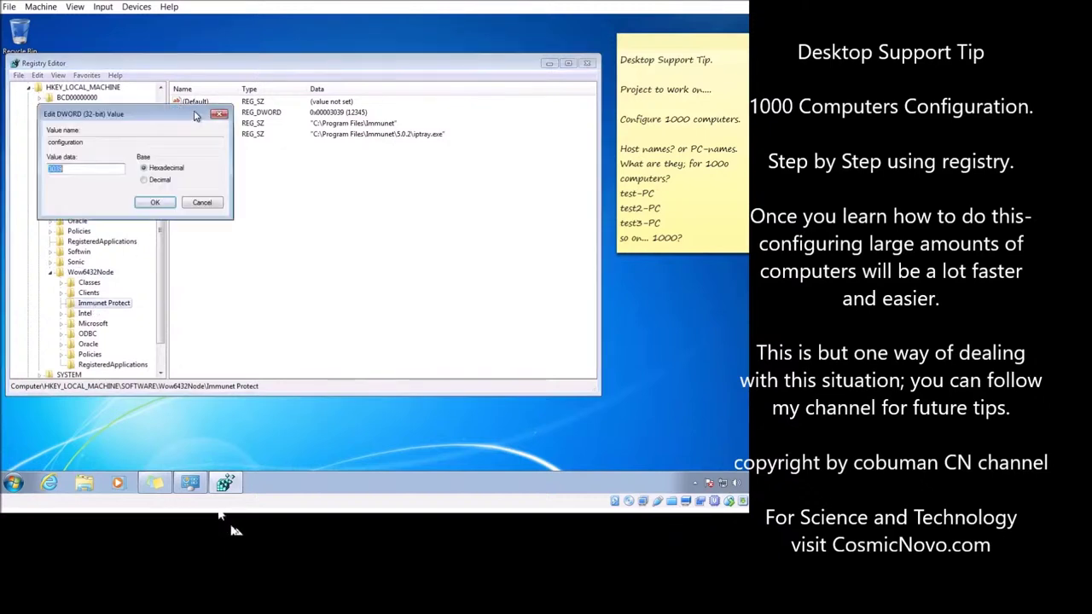
left_click_drag(162, 114, 450, 133)
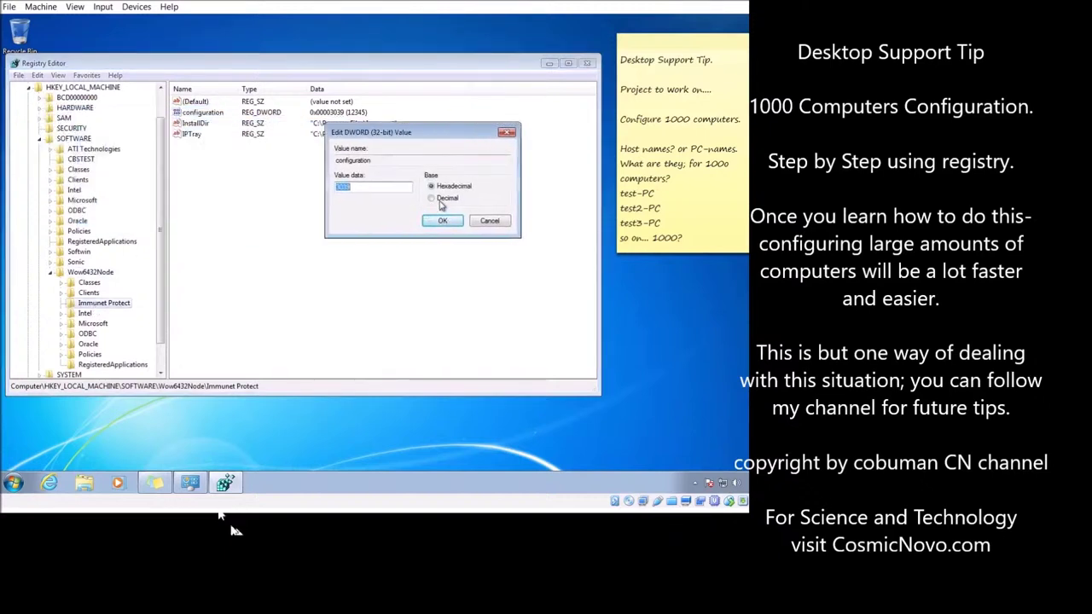
left_click(435, 200)
left_click_drag(368, 190, 287, 182)
type("55555")
left_click(442, 222)
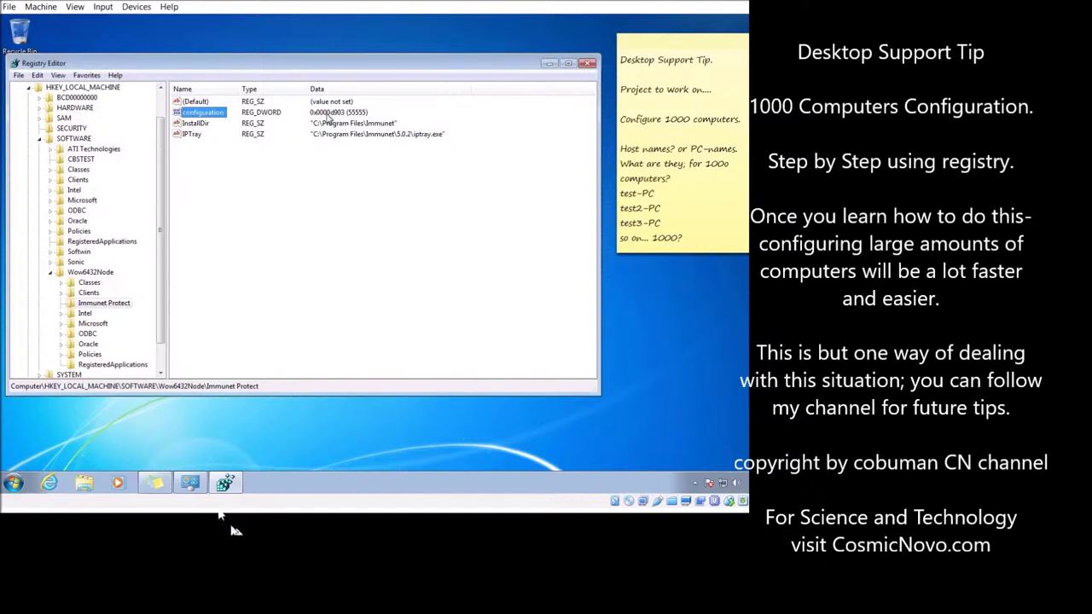
left_click(50, 272)
Step: Collapse the tree and start a network registry connection to 'test', then cancel it
left_click(40, 169)
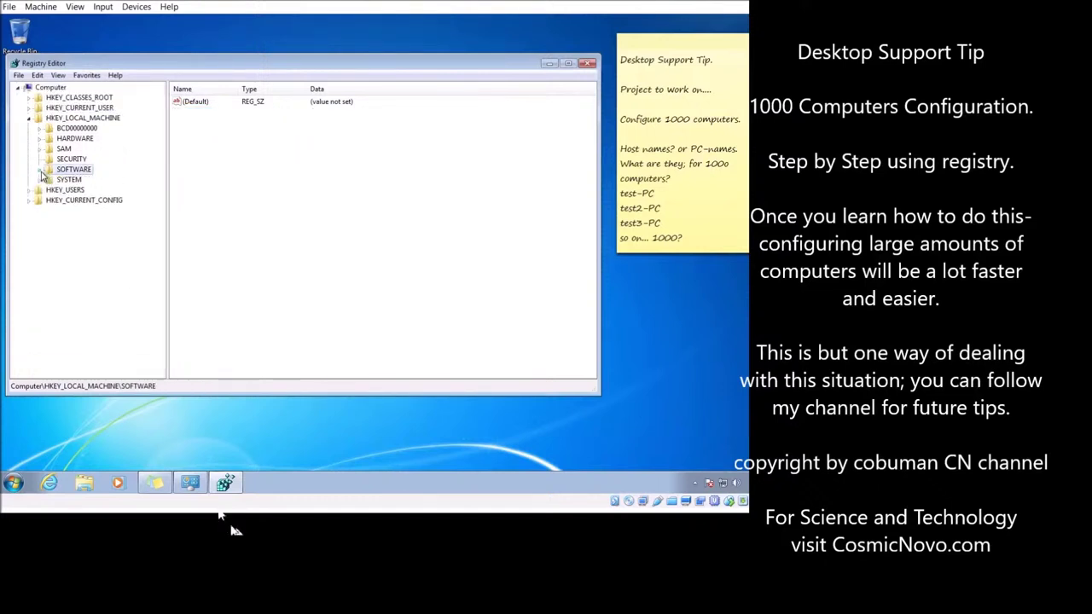
left_click(29, 118)
left_click(19, 75)
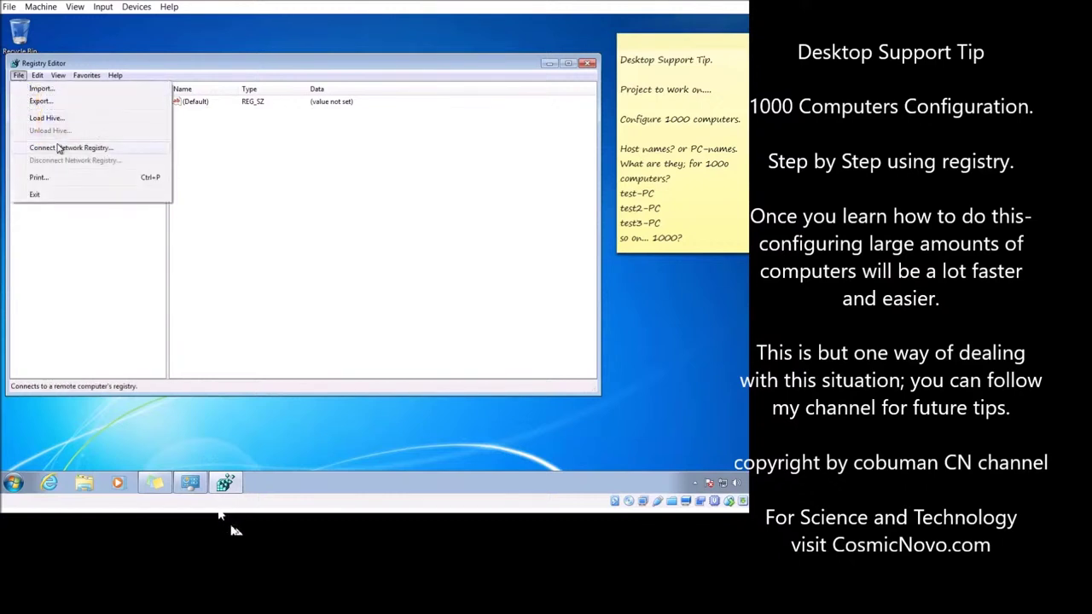
left_click(60, 147)
type("test2-pc")
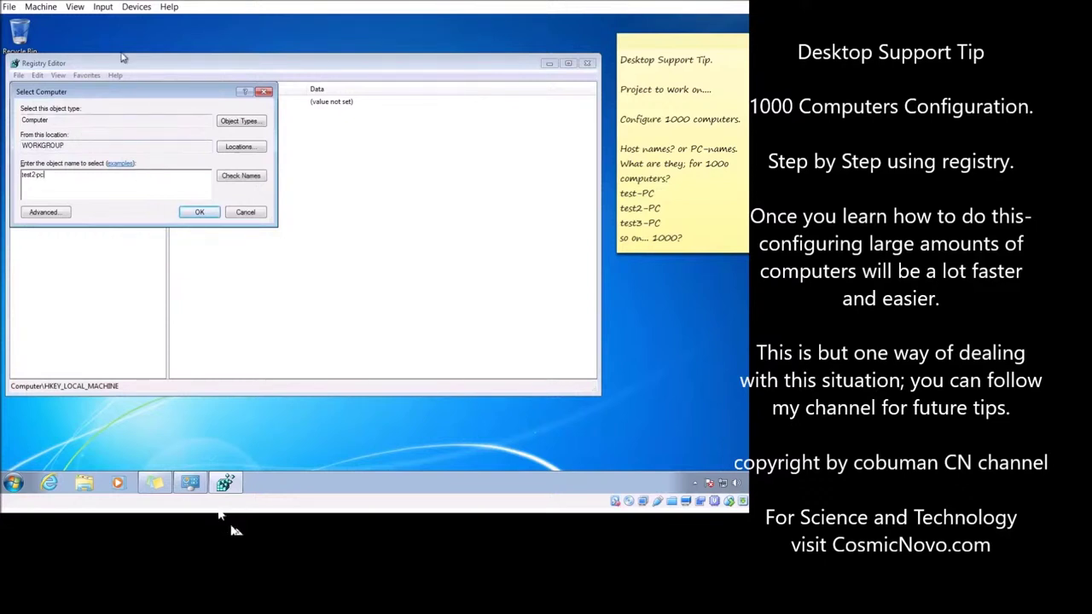
left_click_drag(128, 92, 299, 124)
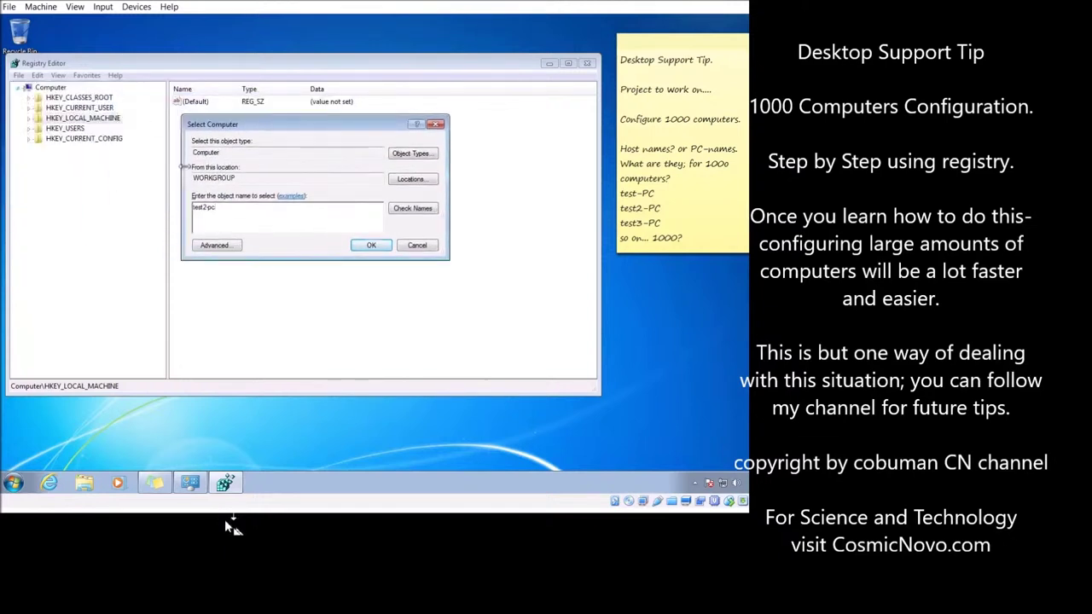
left_click(427, 246)
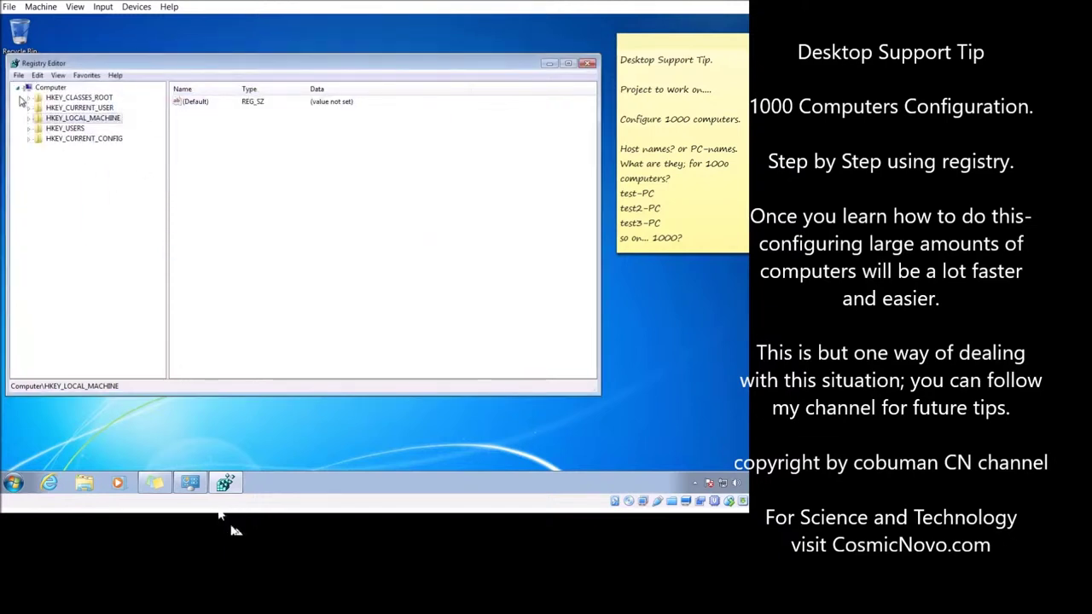
Step: Reopen Immunet Protect's configuration DWORD and set it to 66666 in decimal
left_click(29, 118)
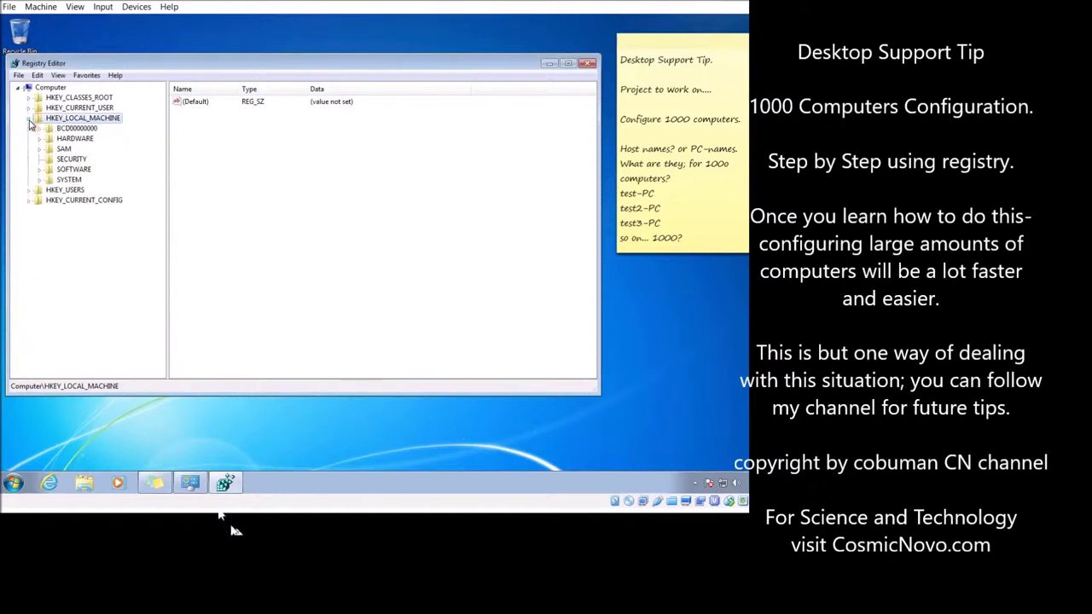
left_click(39, 169)
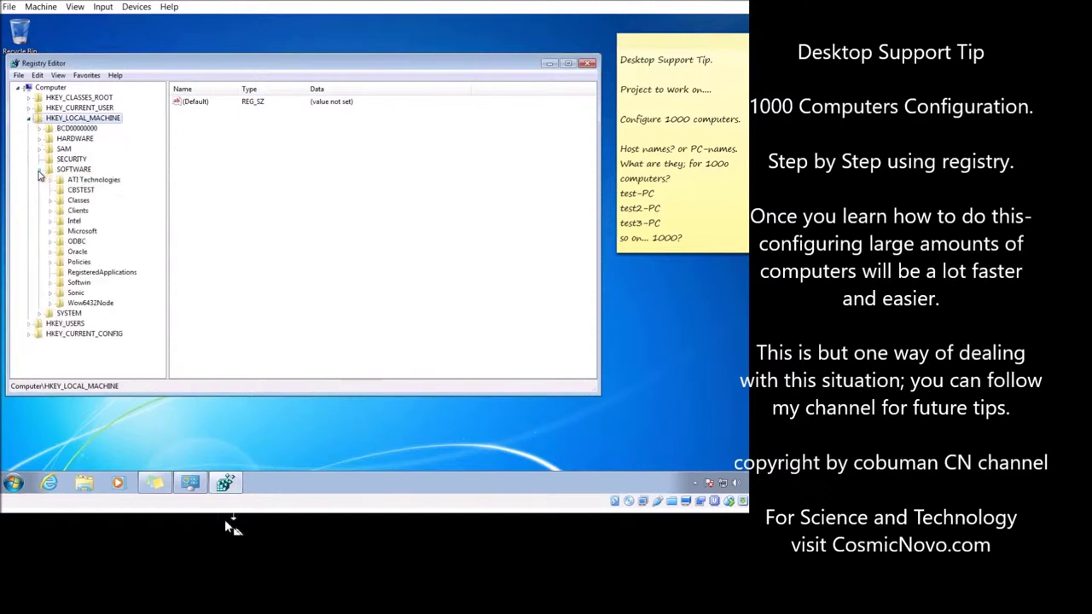
left_click(48, 303)
scroll(86, 342, "down", 1)
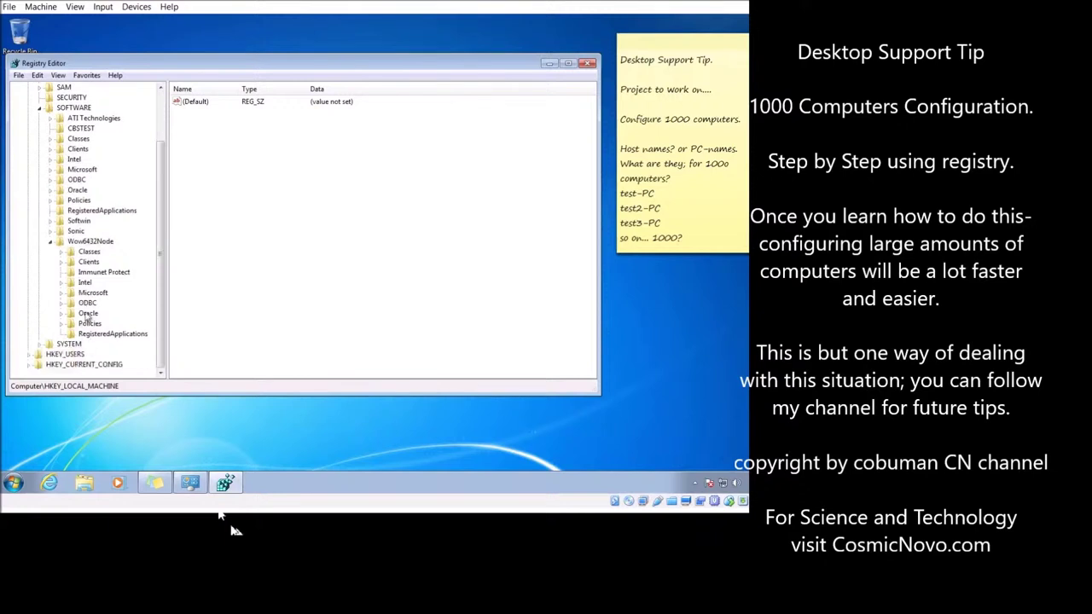
left_click(85, 272)
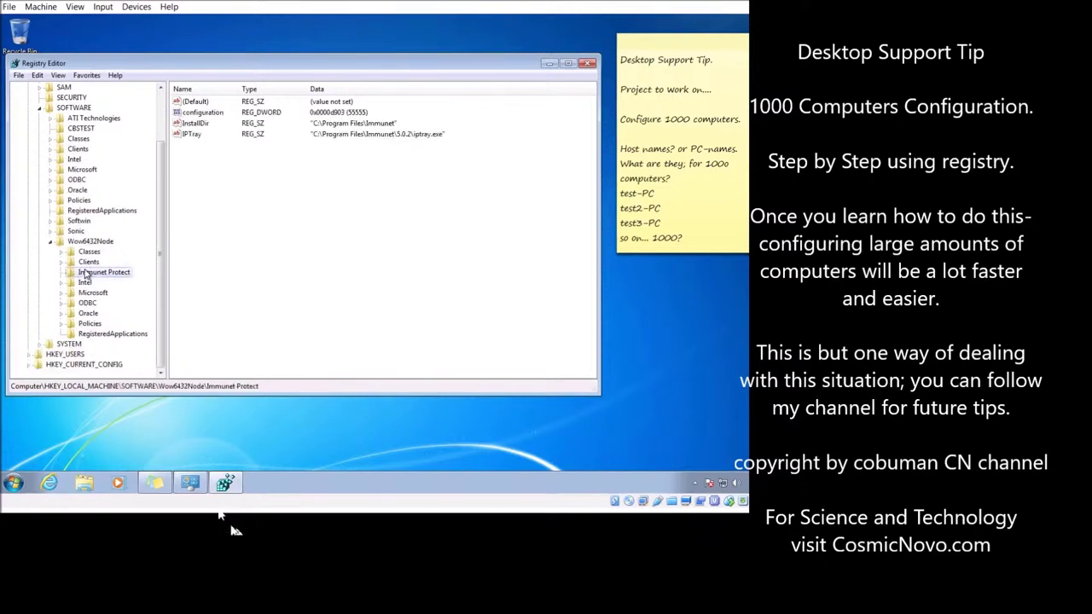
double_click(204, 113)
left_click_drag(311, 125, 435, 172)
left_click(405, 231)
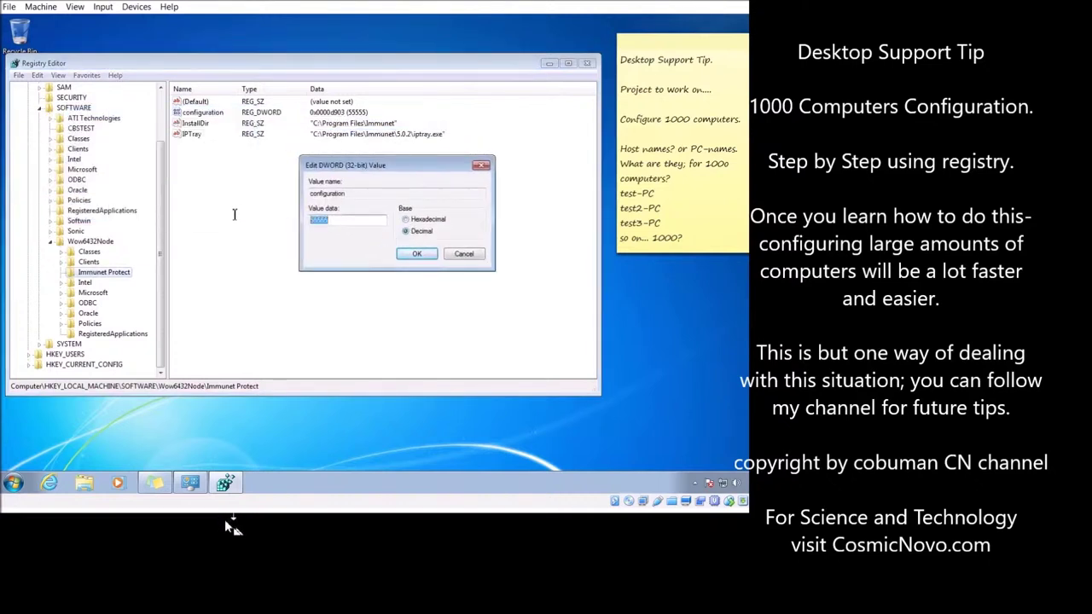
type("66666")
left_click(403, 253)
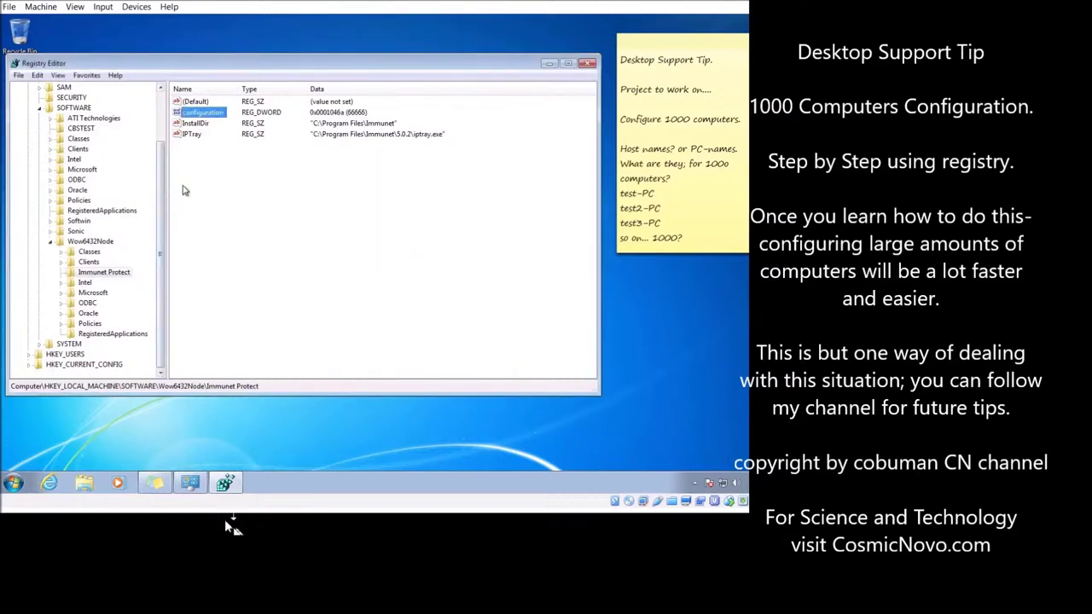
left_click(50, 242)
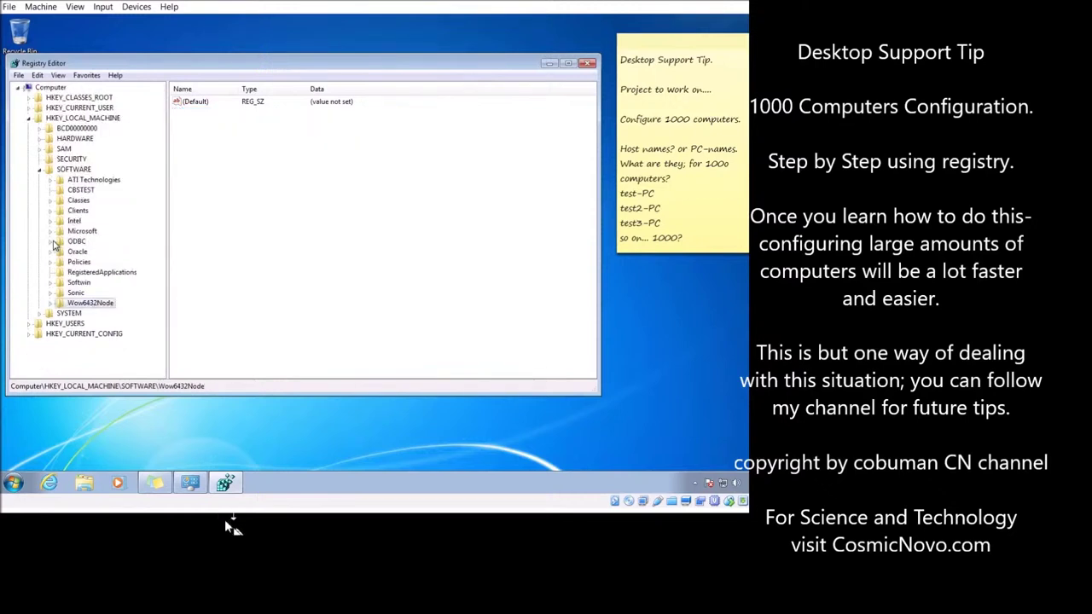
Step: Collapse SOFTWARE and HKEY_LOCAL_MACHINE, select HKEY_USERS, and bring the sticky note forward
left_click(39, 170)
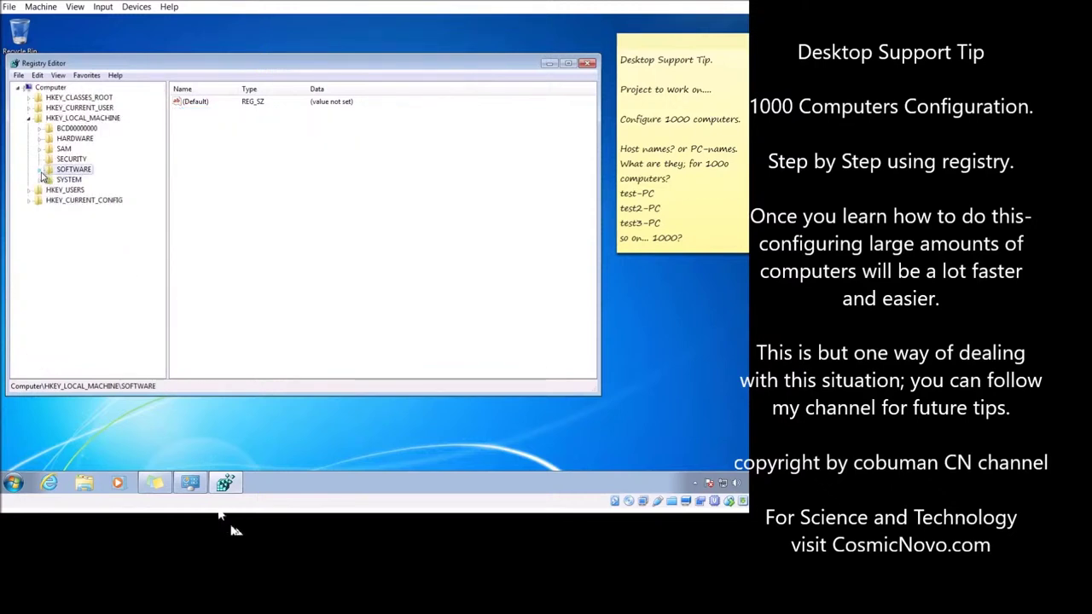
left_click(29, 119)
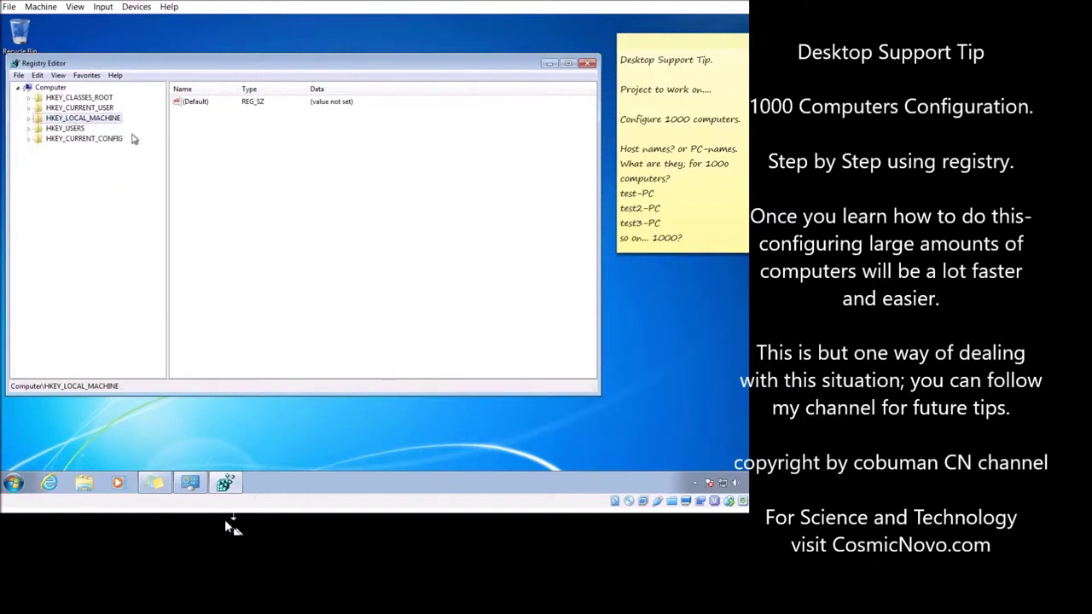
left_click(72, 128)
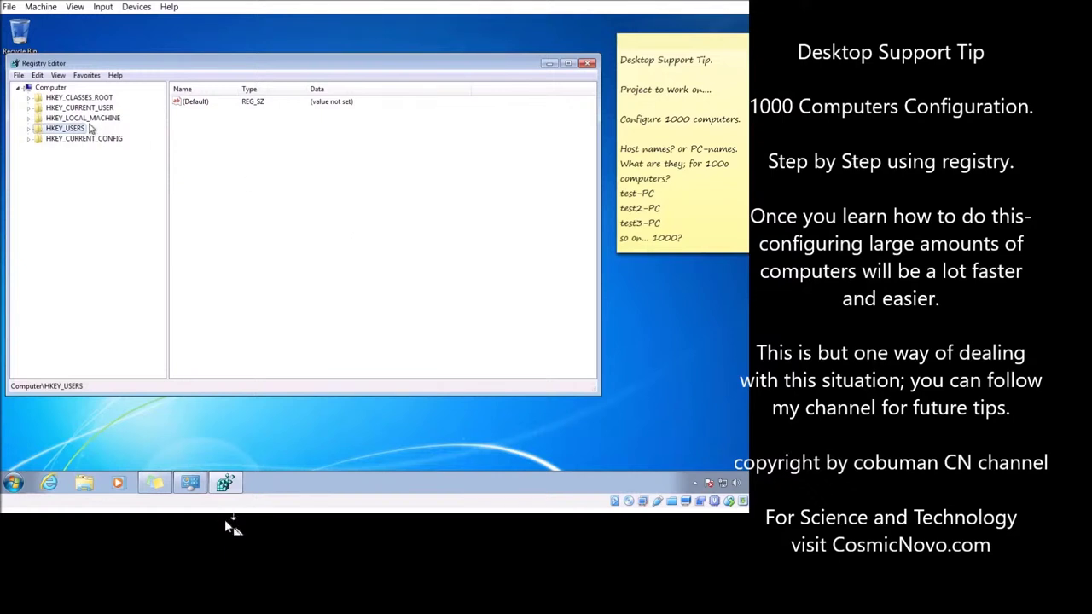
left_click(691, 233)
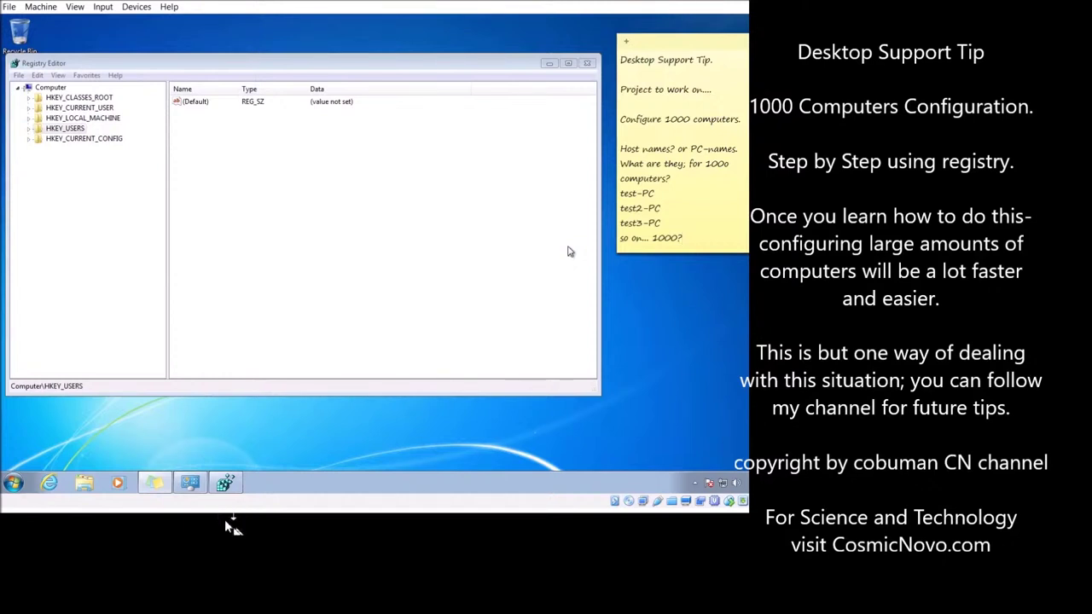
Step: Launch Immunet Protect from the desktop, look through its settings, then close it
left_click(550, 63)
double_click(18, 92)
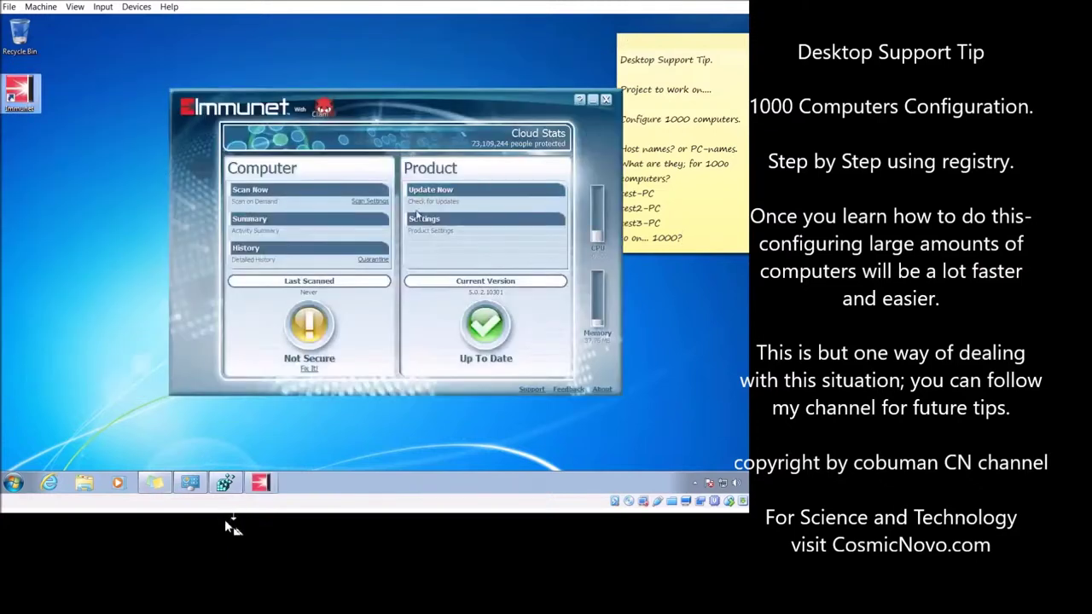
left_click(426, 220)
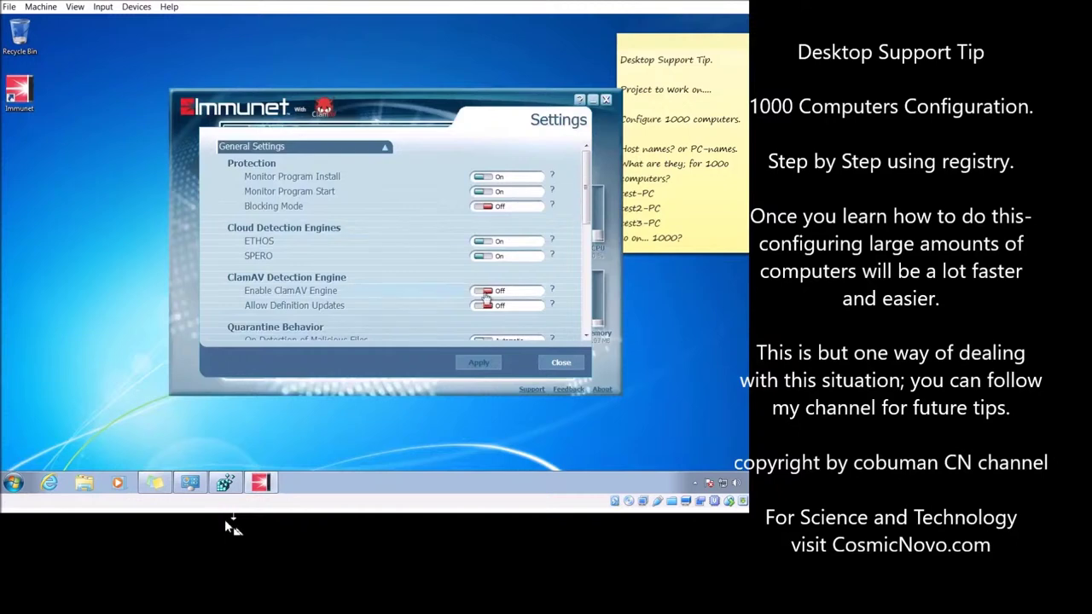
scroll(587, 211, "down", 10)
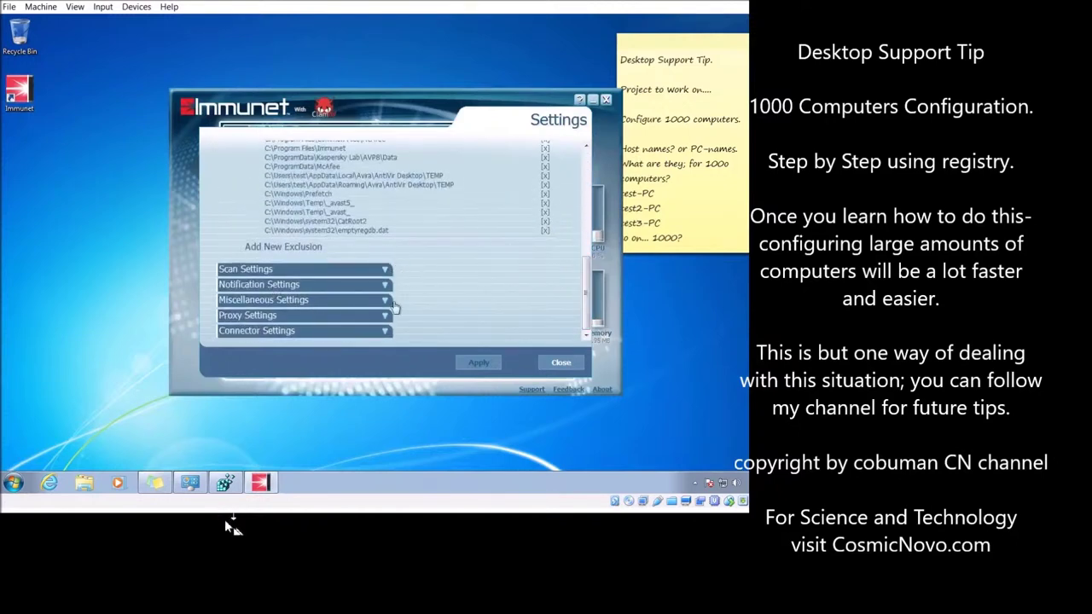
left_click(561, 364)
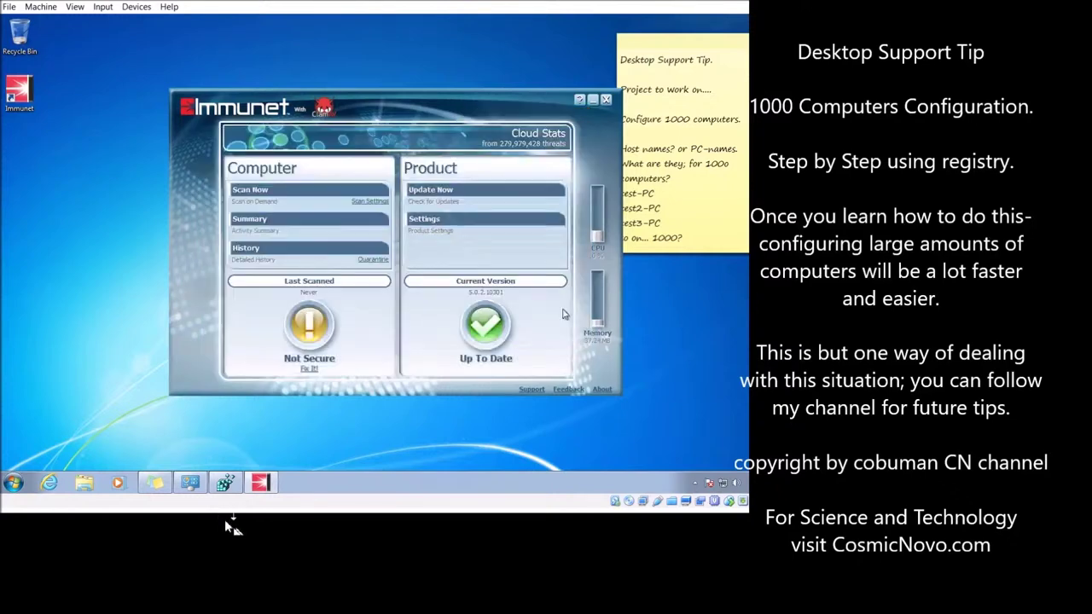
left_click(607, 100)
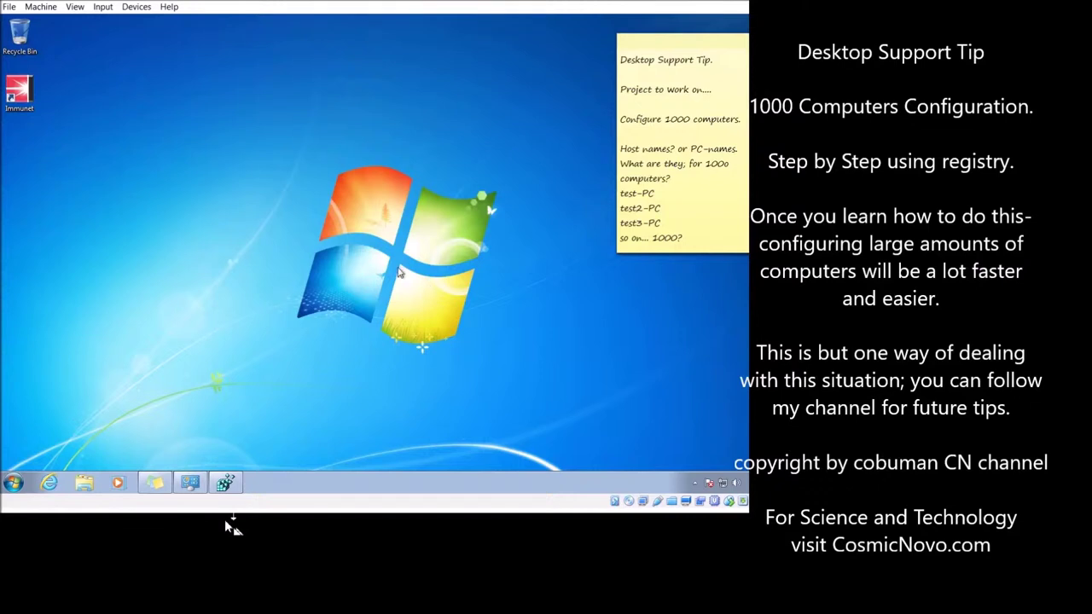
Step: Check the sticky note, then restore Registry Editor from the taskbar and close it
left_click(696, 232)
left_click_drag(696, 239, 593, 240)
left_click(661, 207)
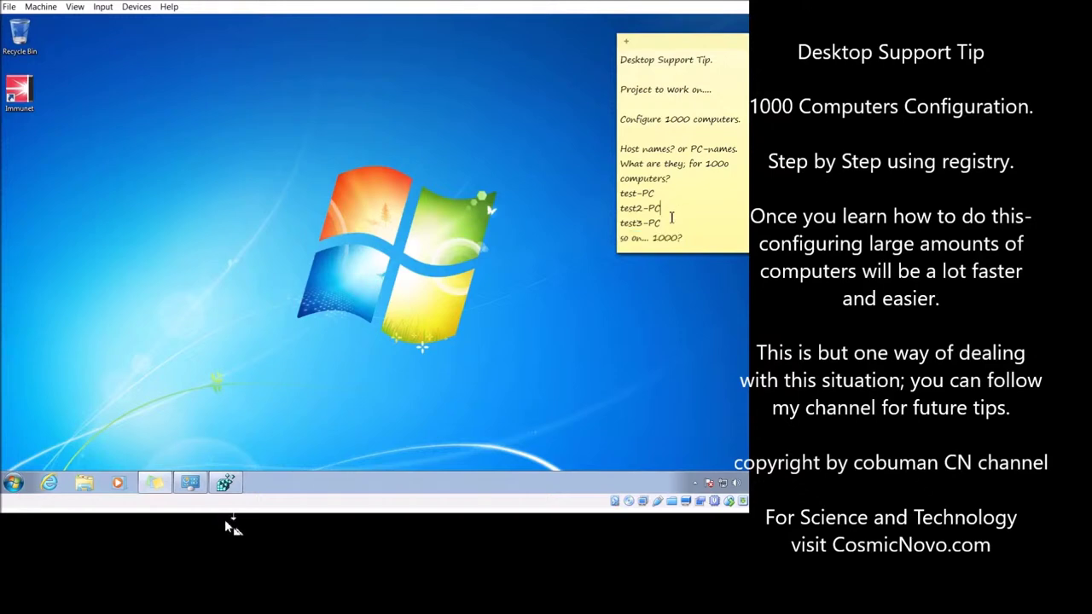
left_click(225, 483)
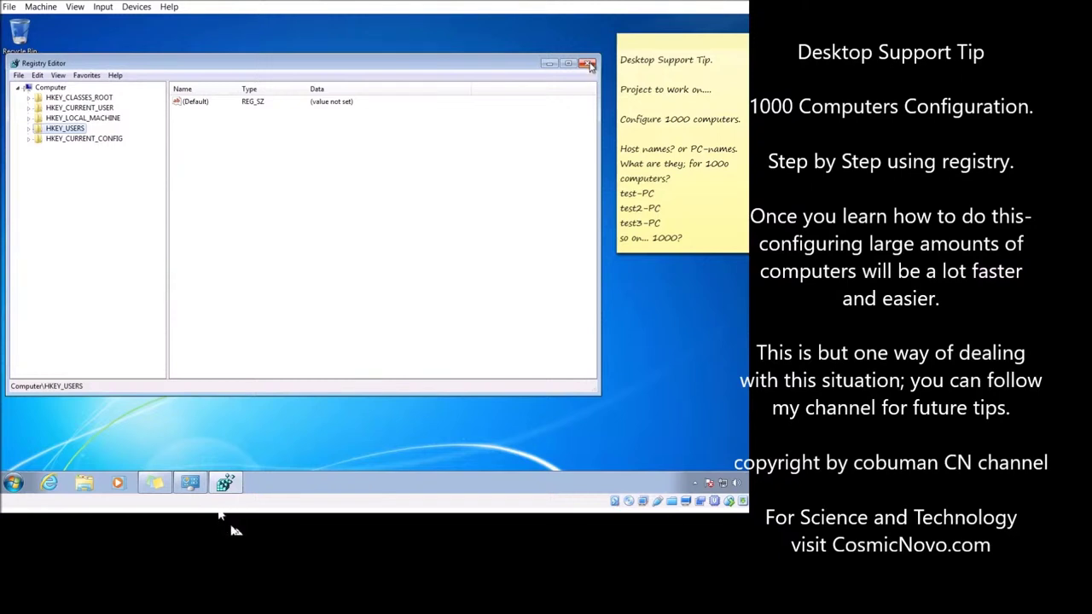
left_click(590, 65)
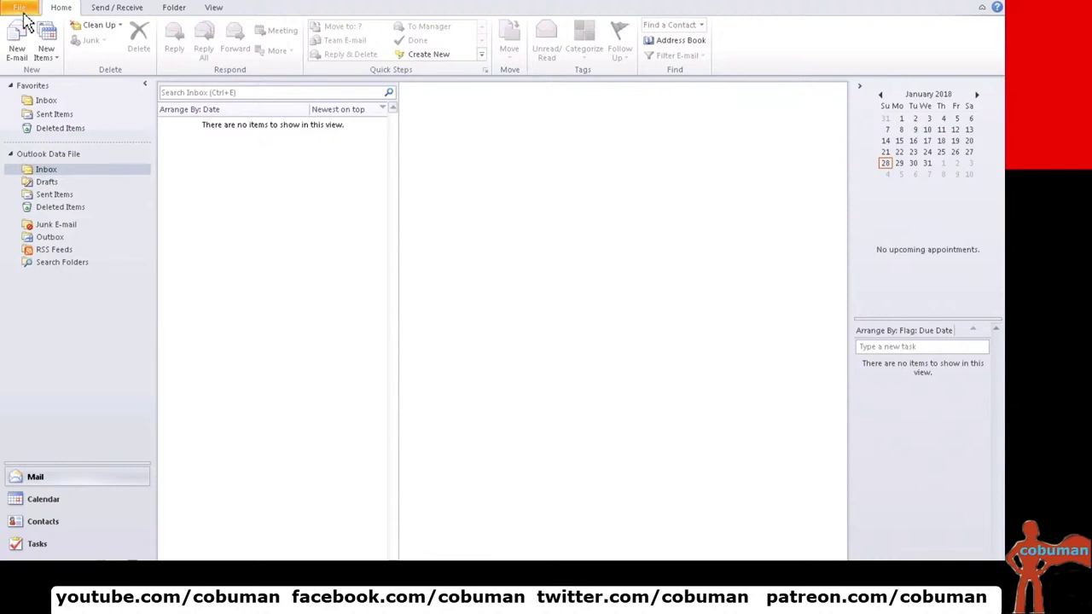
Step: Add a new data file named New Archive from Account Settings' Data Files tab
left_click(23, 10)
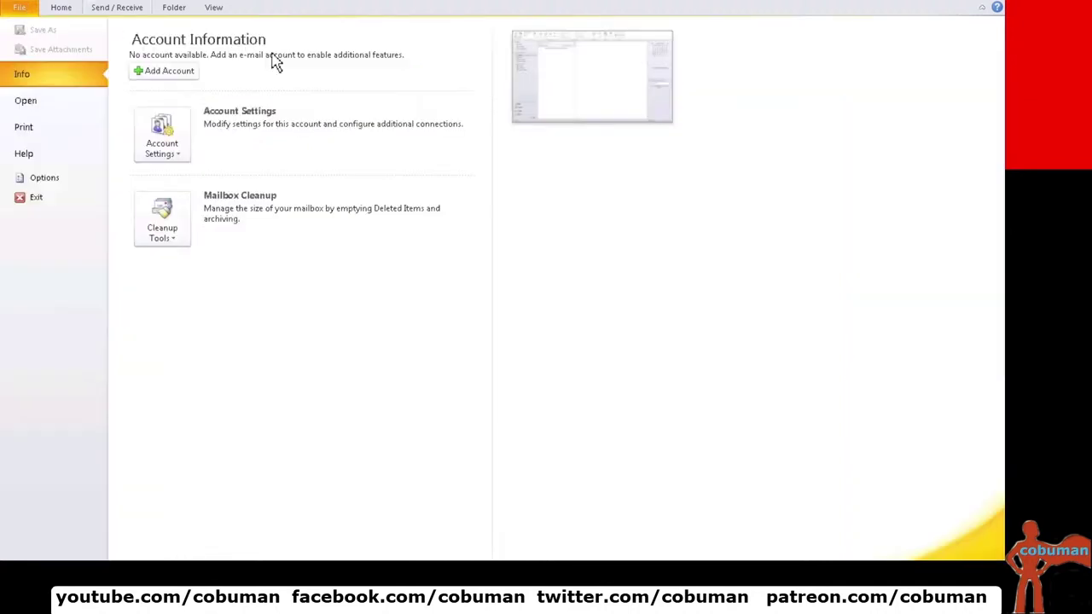
left_click(164, 143)
left_click(236, 196)
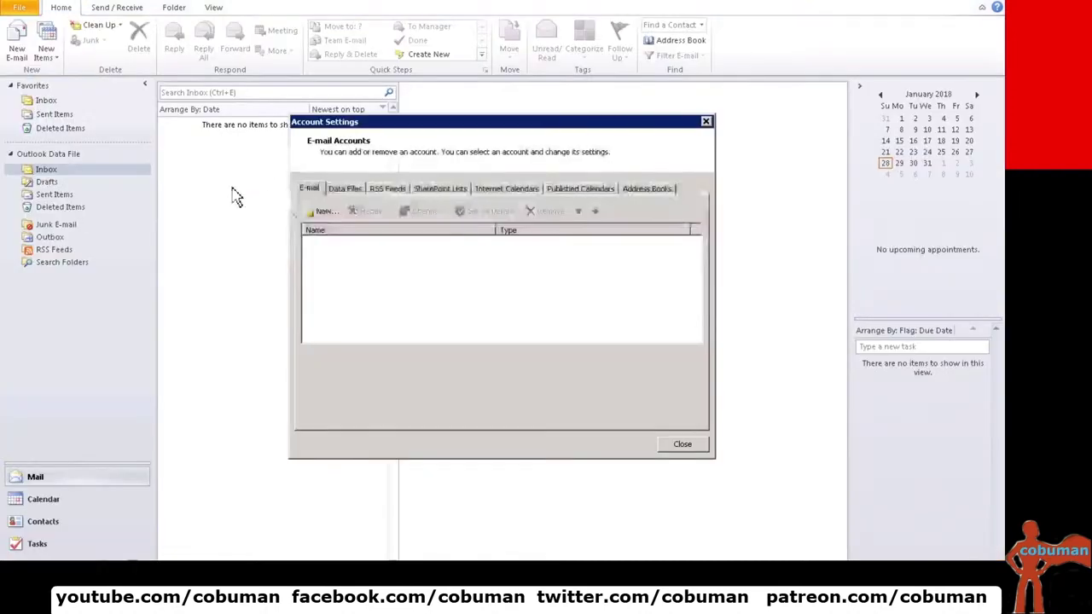
left_click(355, 193)
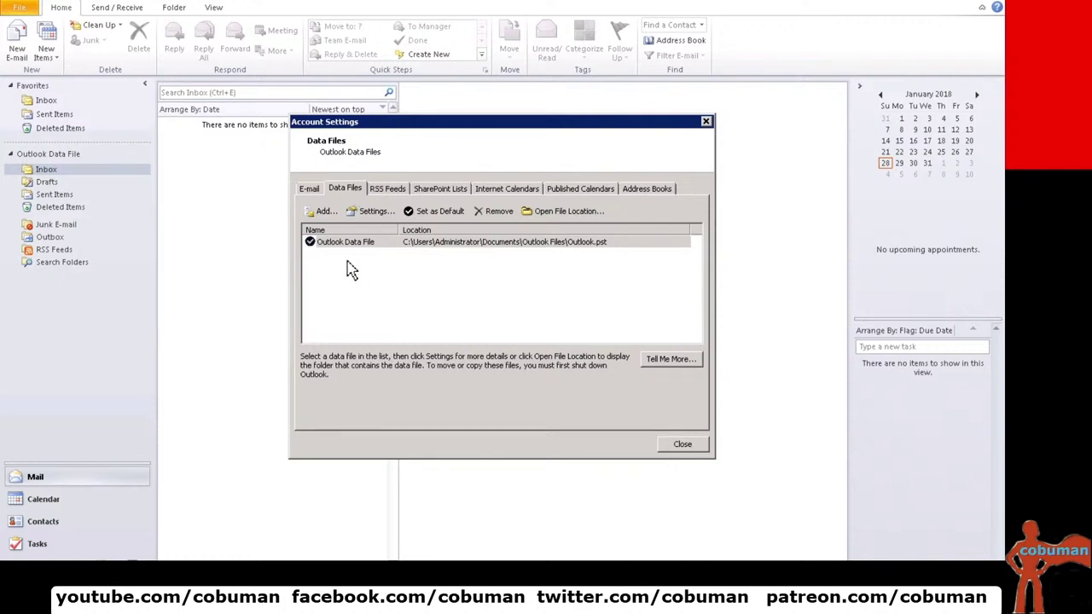
left_click(326, 214)
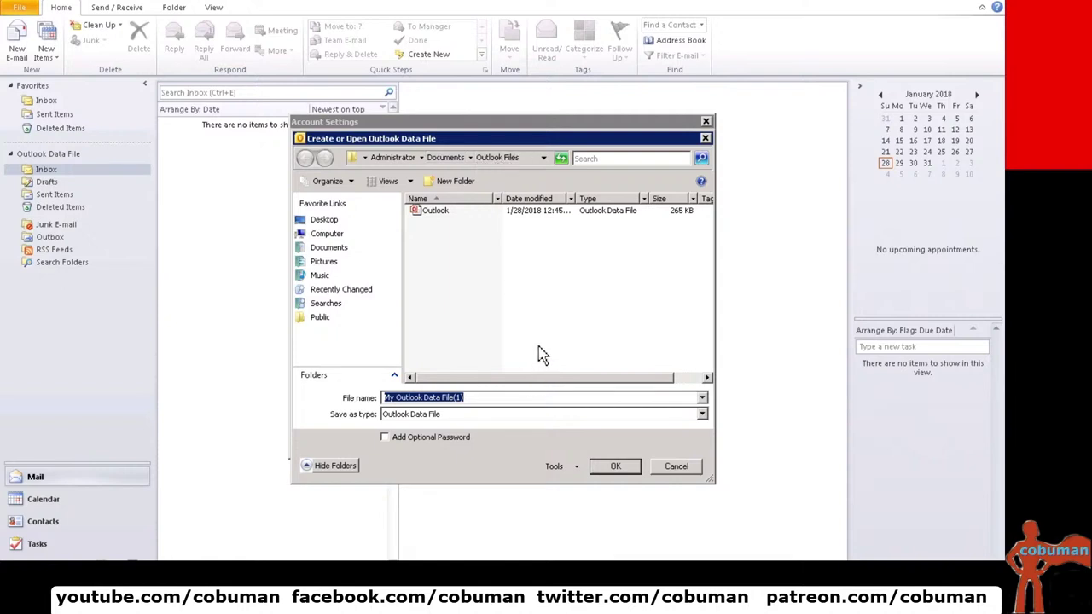
type("New Archive")
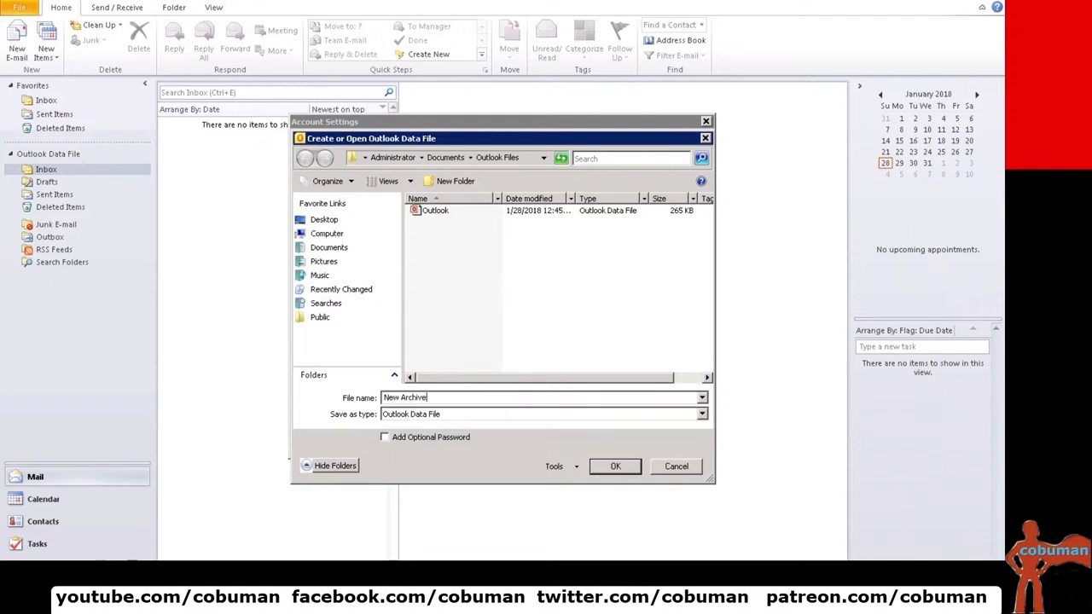
left_click(618, 468)
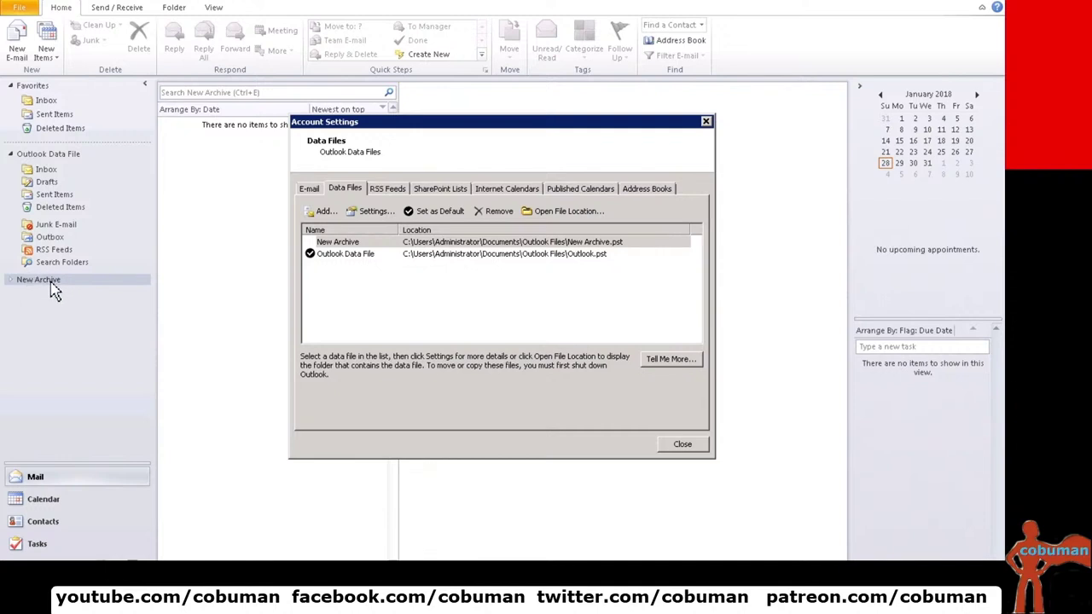
left_click(684, 447)
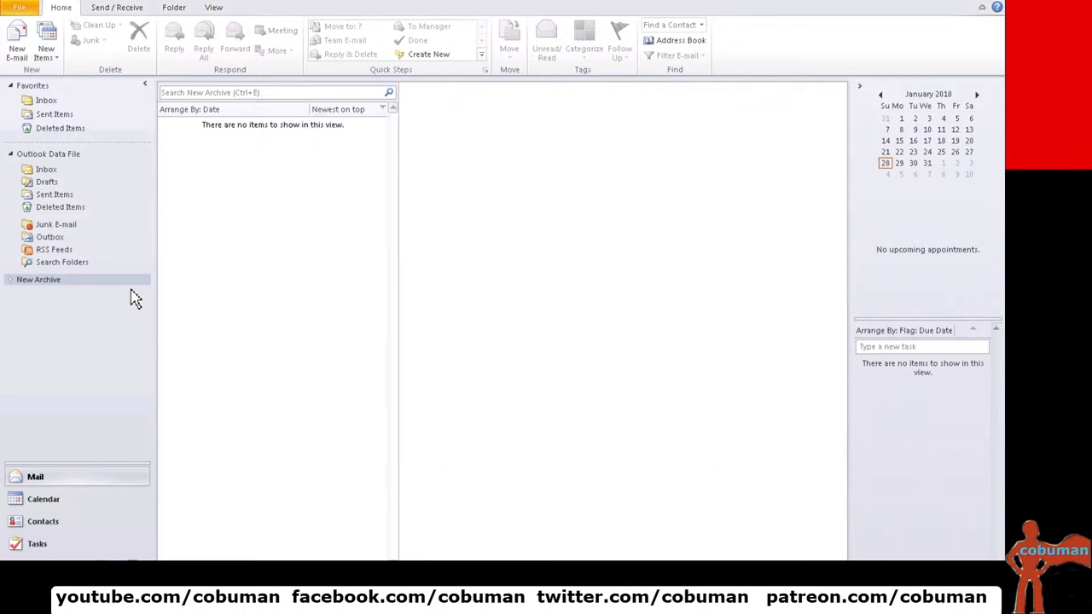
Step: Create an Inbox folder inside New Archive, then compare it with the Outlook Data File Inbox
left_click(12, 283)
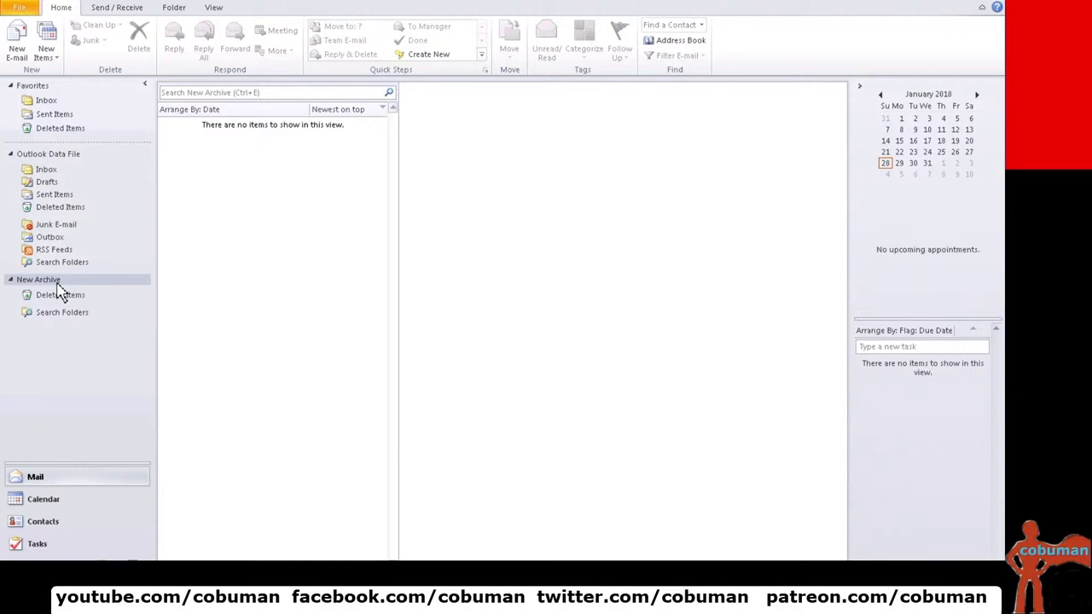
right_click(53, 281)
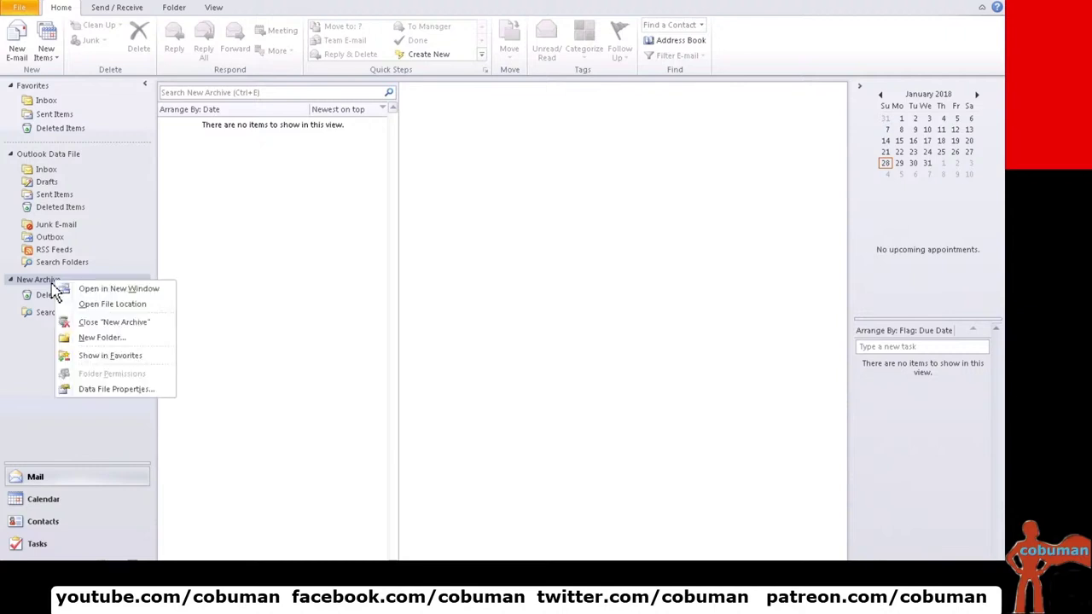
left_click(120, 338)
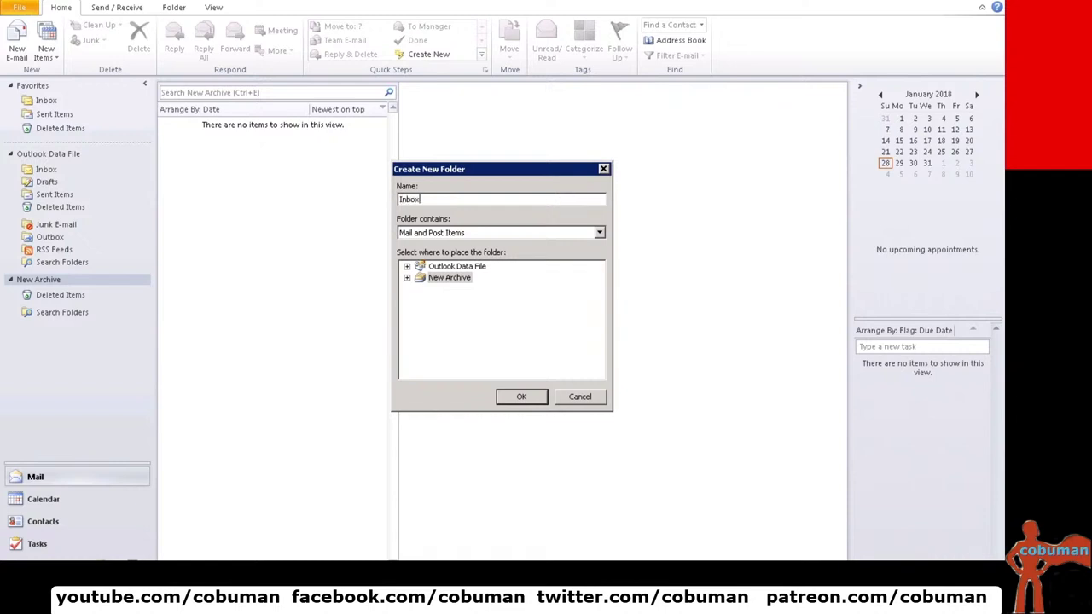
left_click(525, 397)
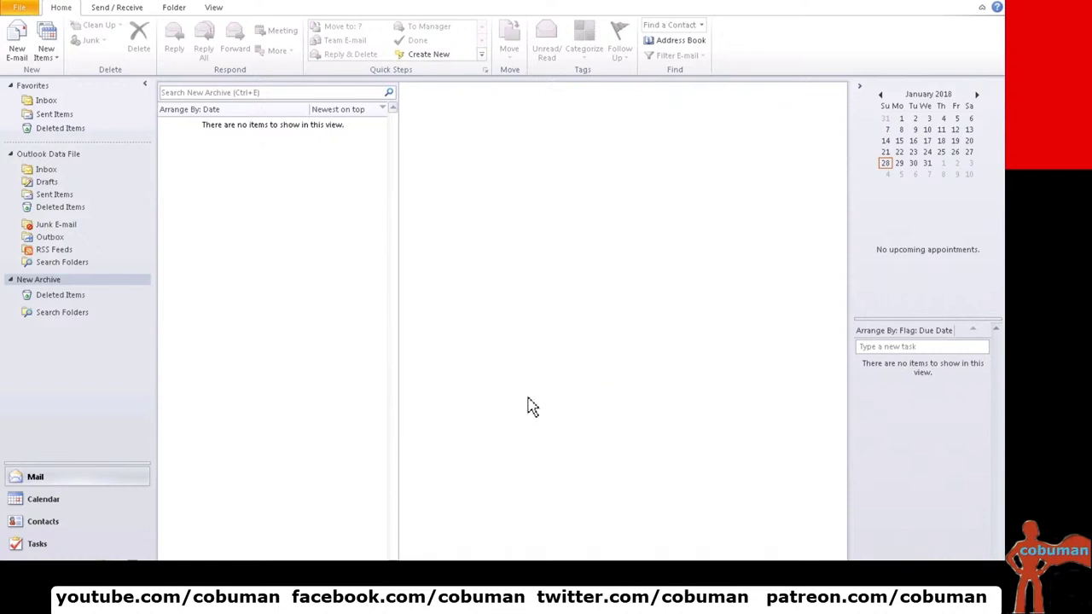
left_click(53, 316)
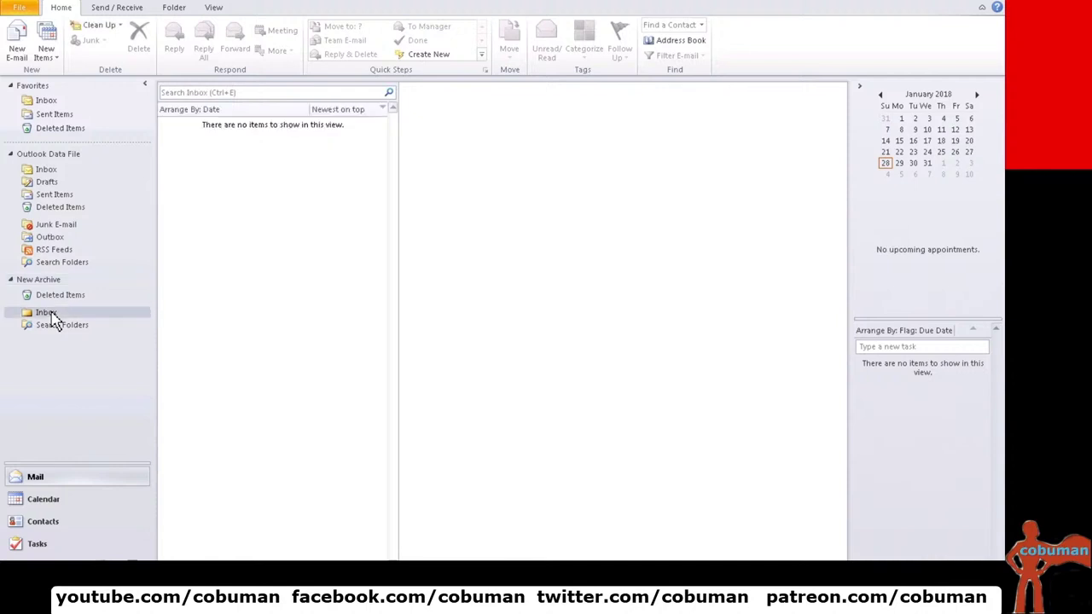
left_click(47, 170)
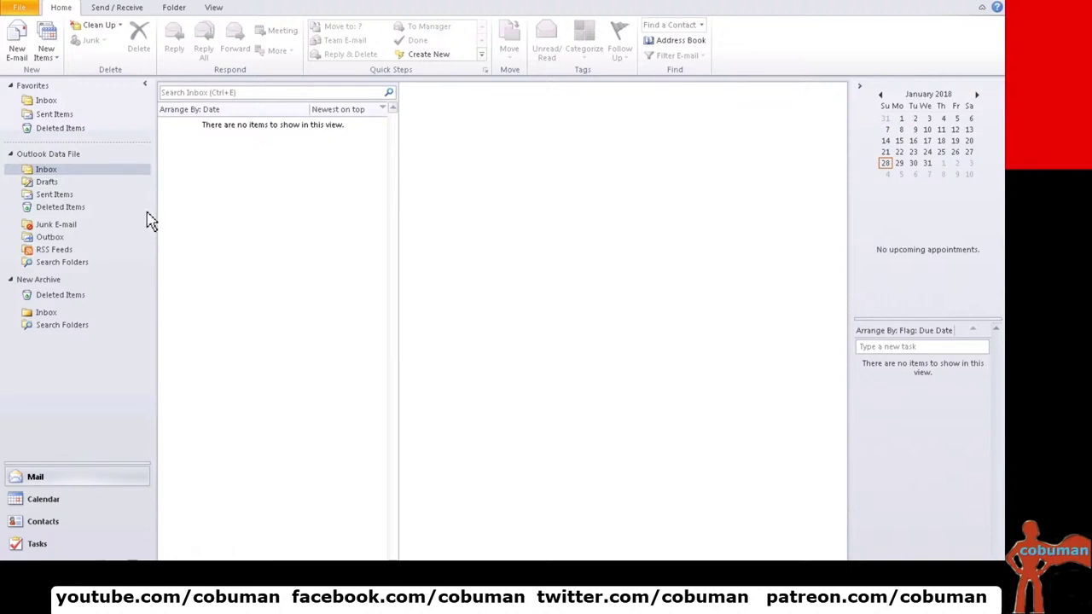
left_click(47, 175)
Step: Switch back and forth between the New Archive Inbox and the Outlook Data File Inbox
left_click(49, 314)
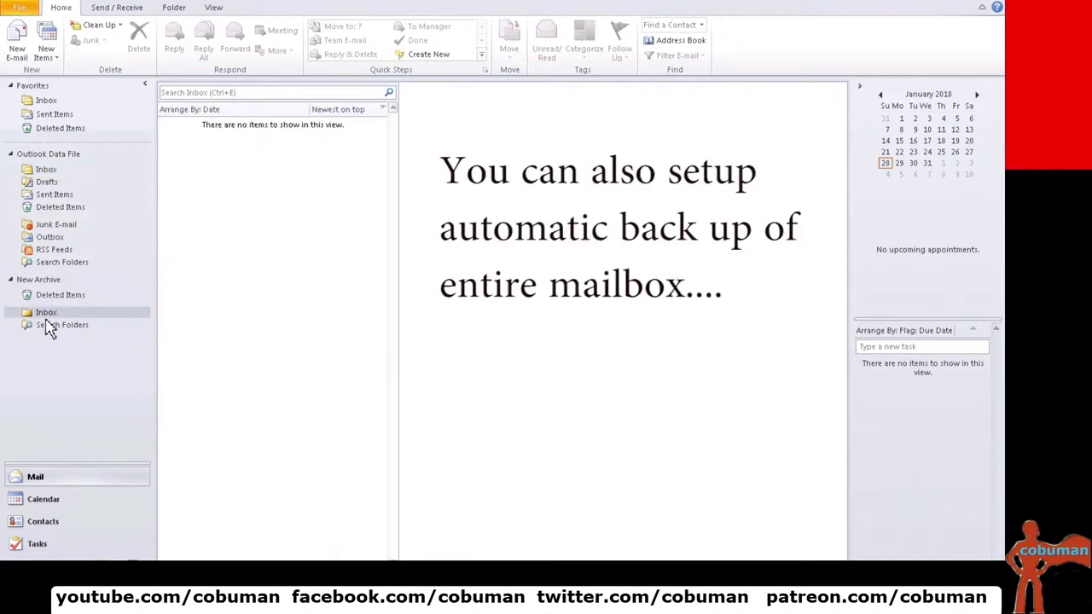
left_click(46, 169)
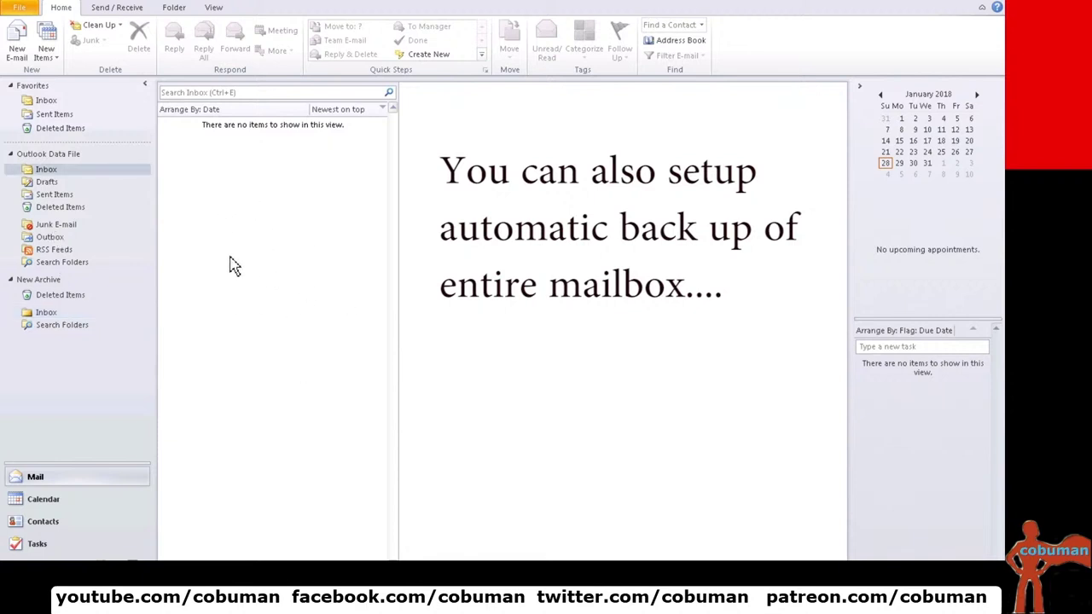
left_click(50, 316)
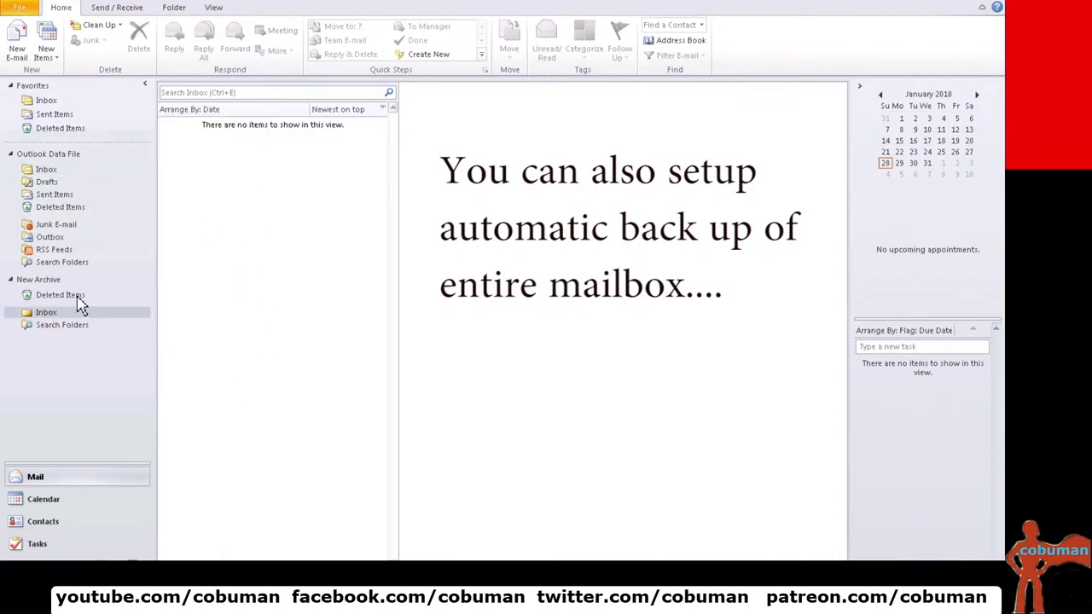
left_click(46, 170)
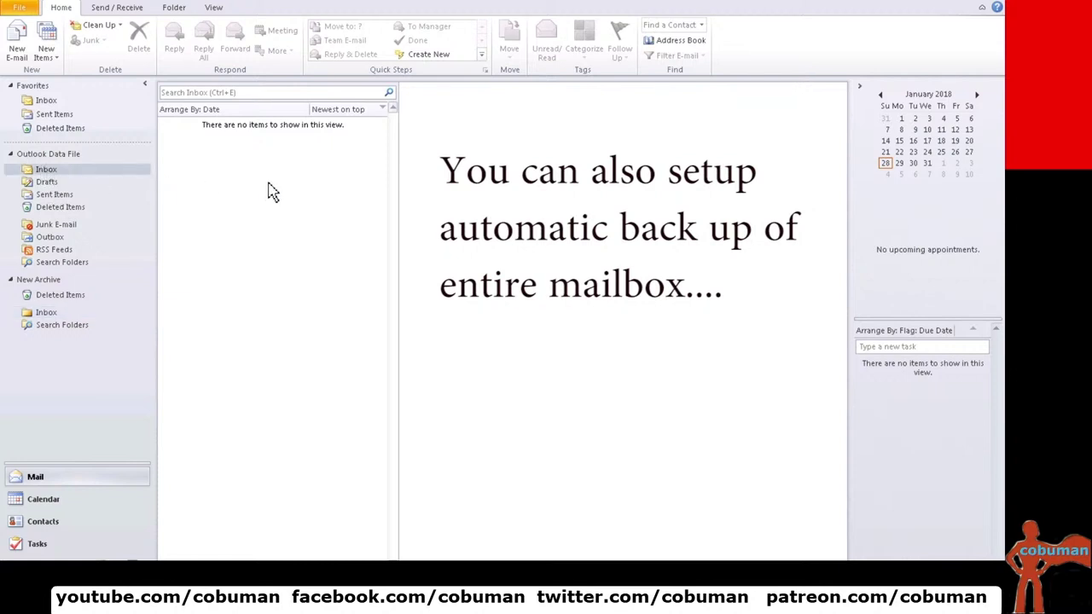
left_click(48, 313)
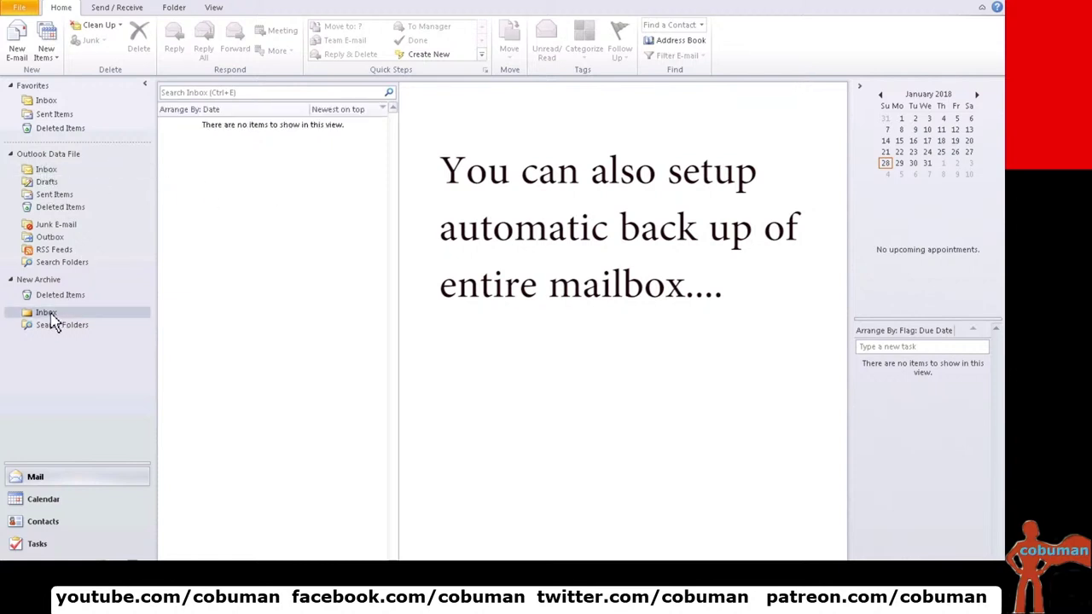
Step: Create an 'Old emails' folder in New Archive and open it
left_click(51, 280)
right_click(52, 280)
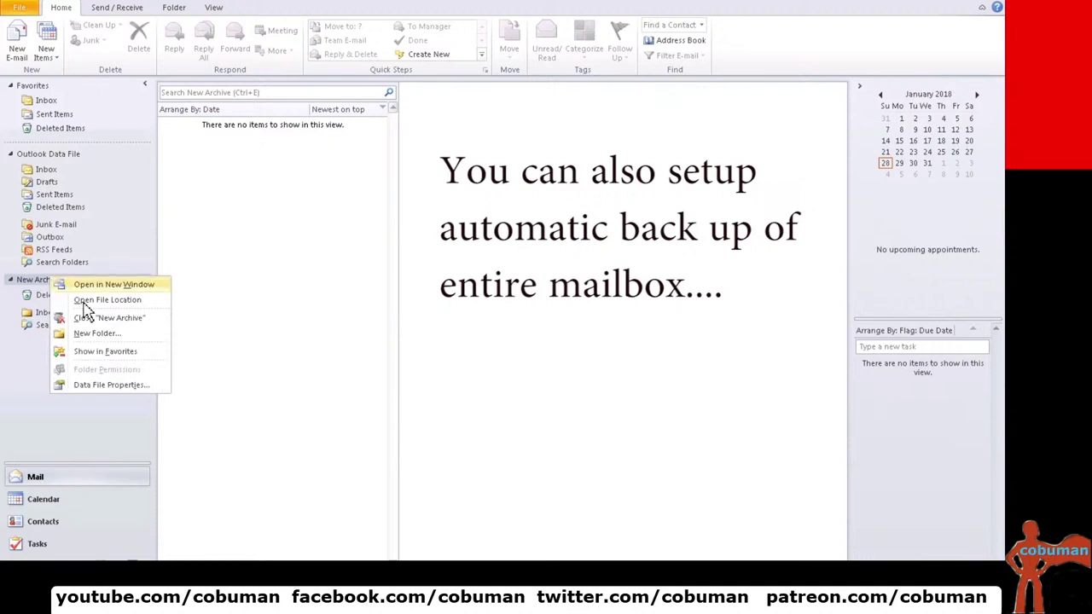
left_click(128, 337)
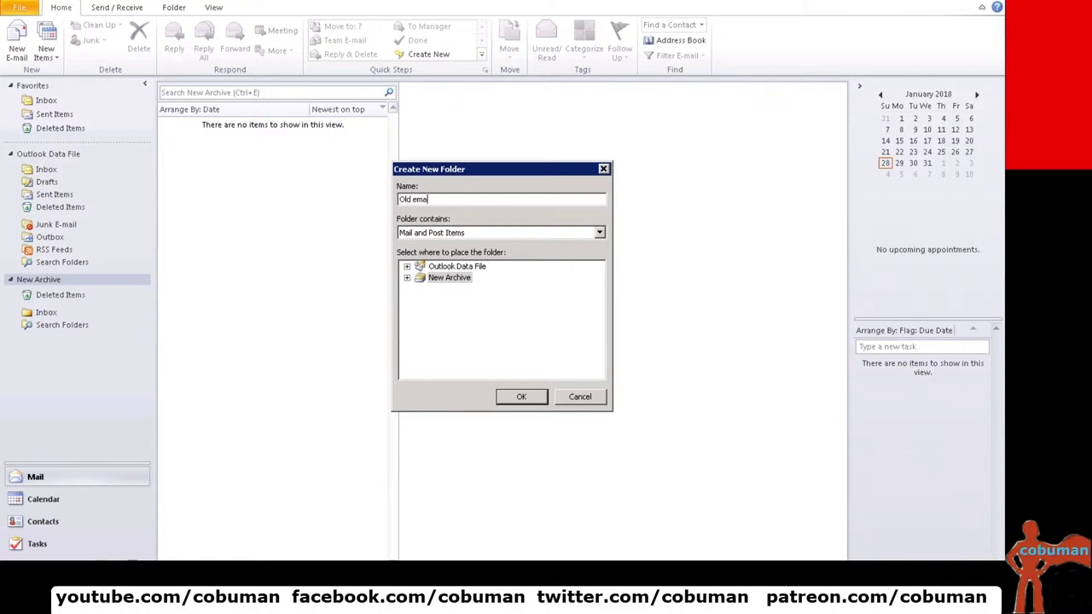
type("Old emails")
key("Return")
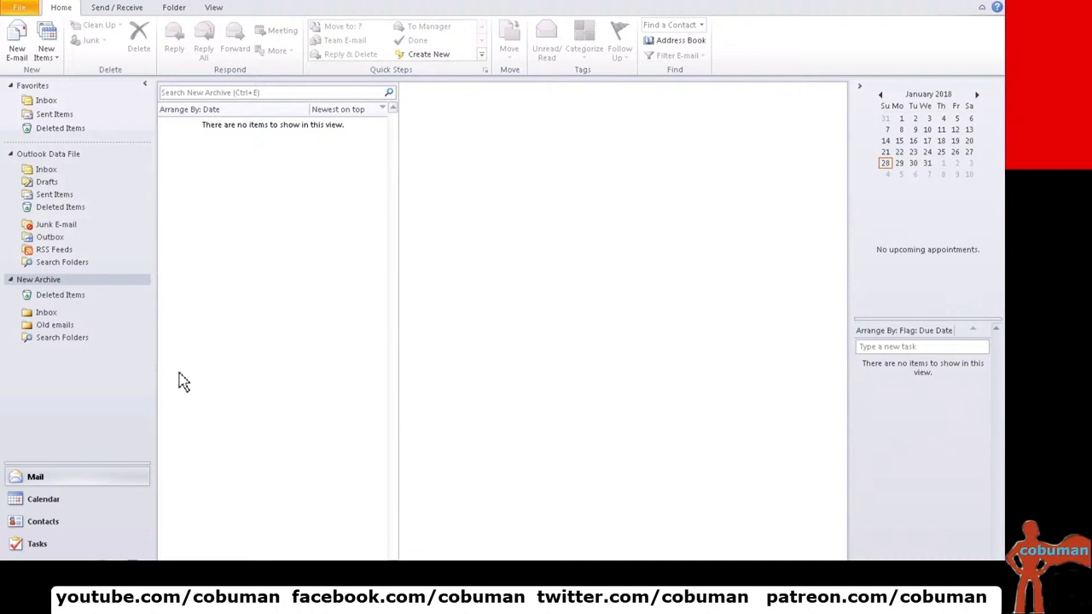
left_click(65, 326)
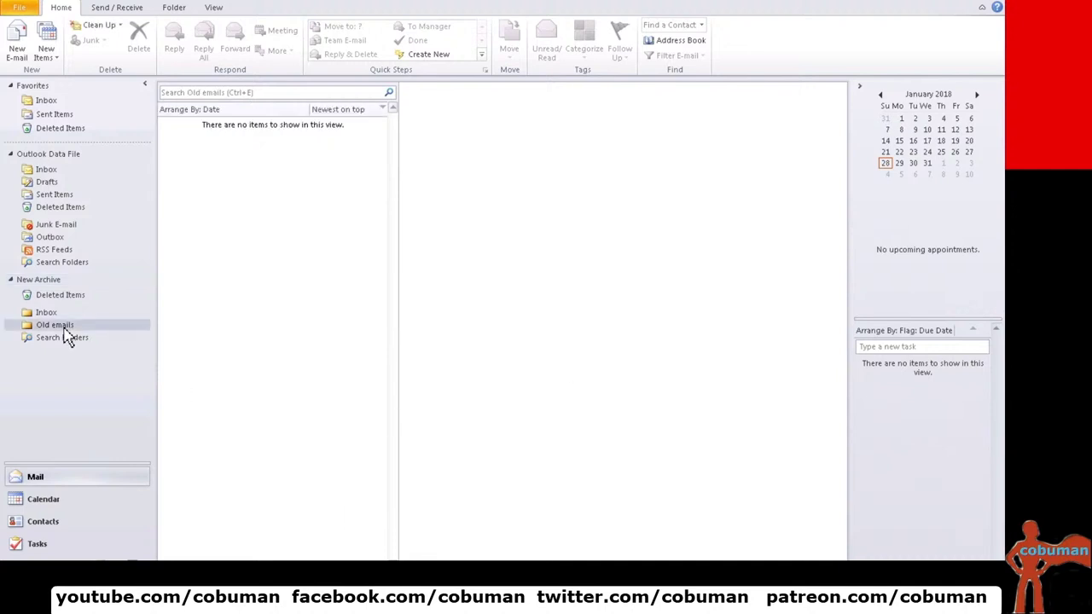
left_click(48, 283)
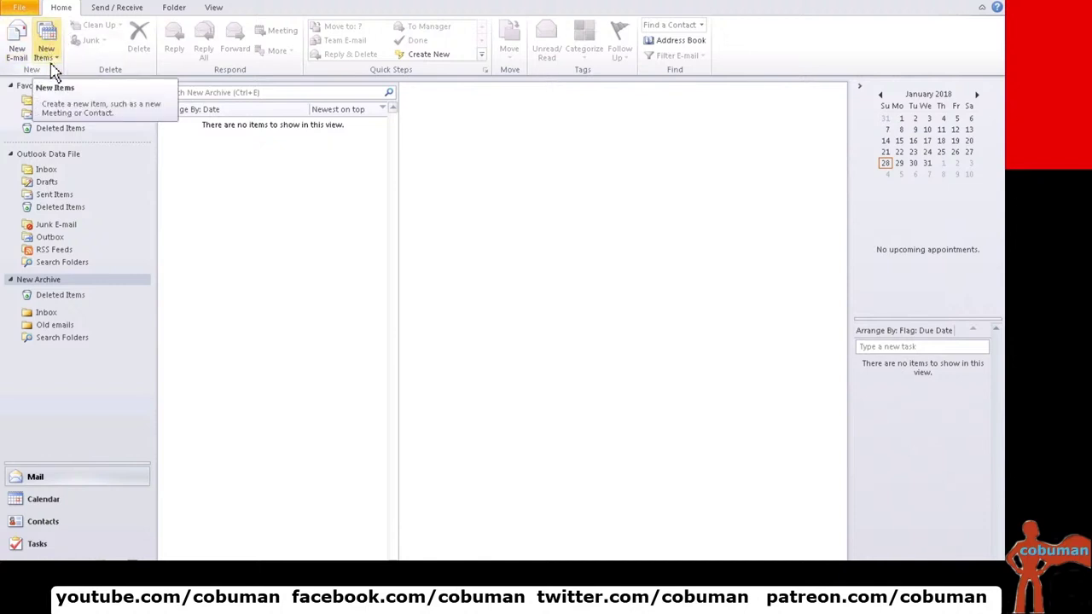
Step: Create a 2nd Archive Outlook data file via More Items and expand it in the folder pane
left_click(54, 68)
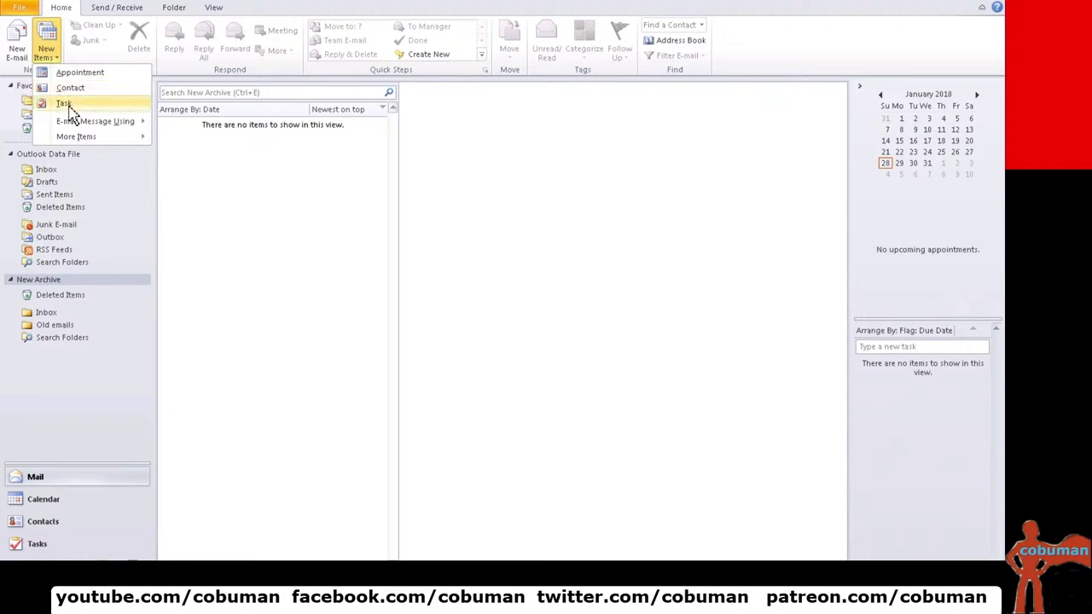
mouse_move(73, 141)
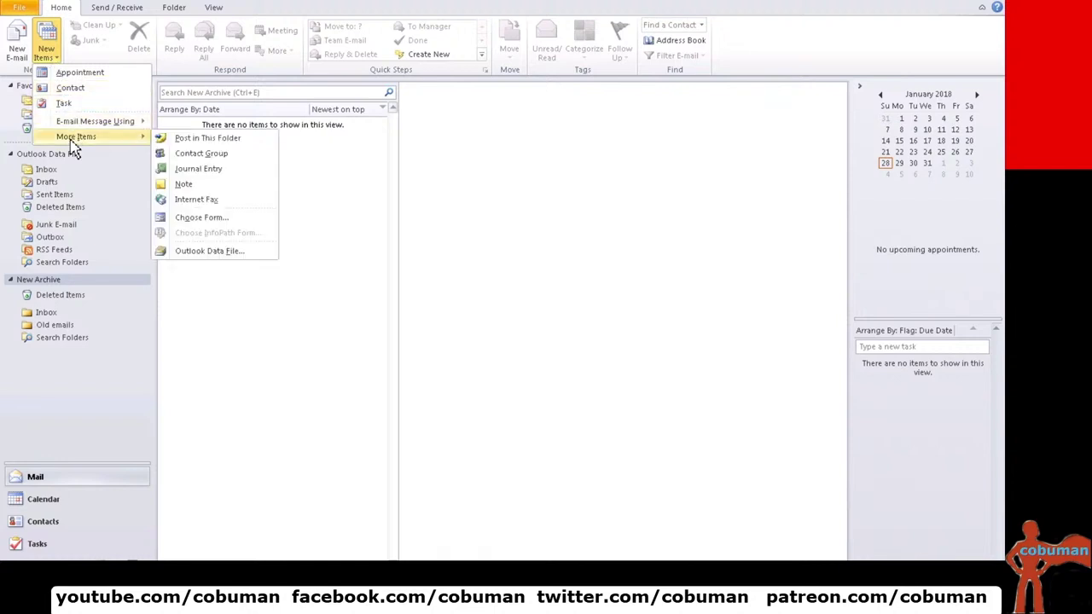
left_click(207, 253)
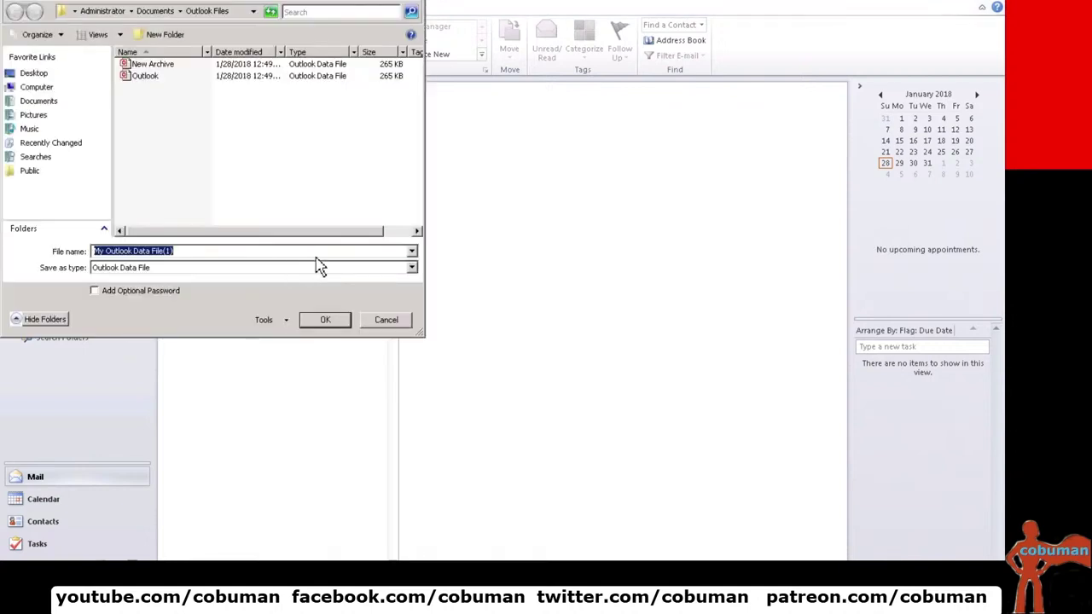
left_click_drag(247, 10, 419, 79)
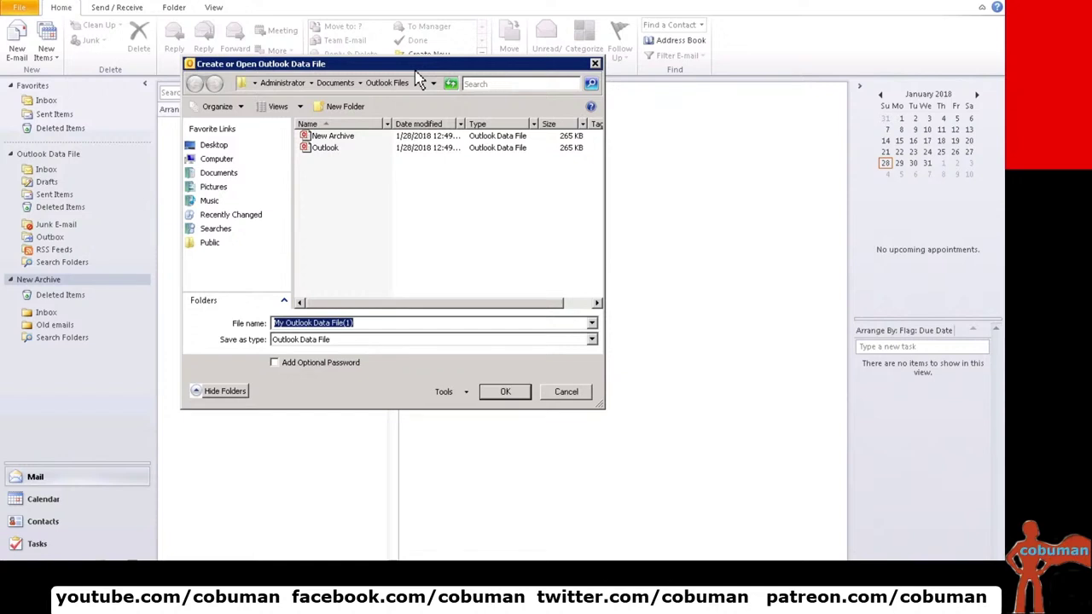
type("2nd Archive")
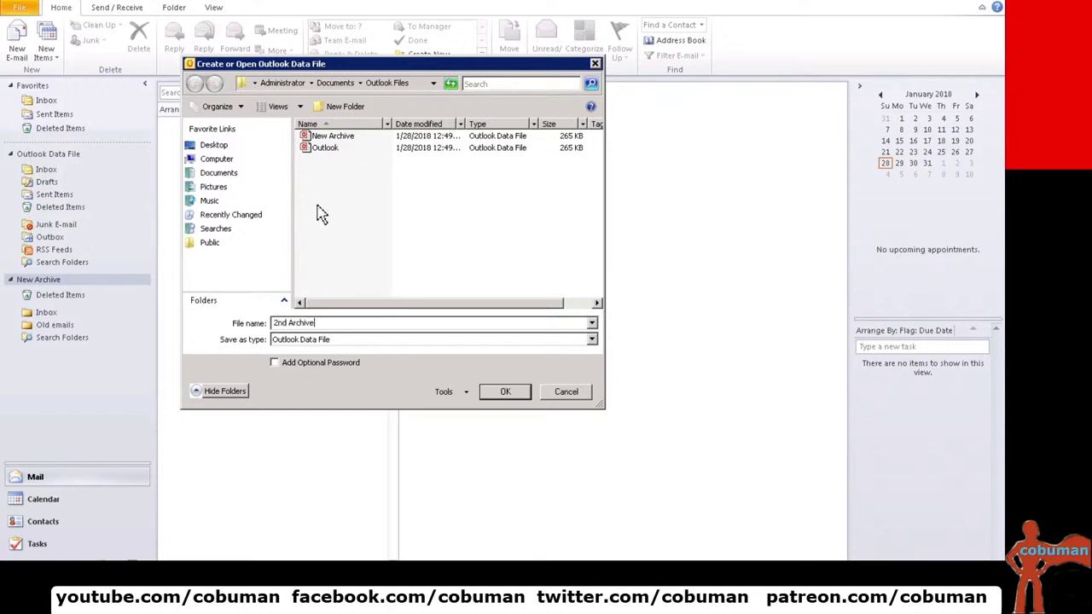
left_click(509, 394)
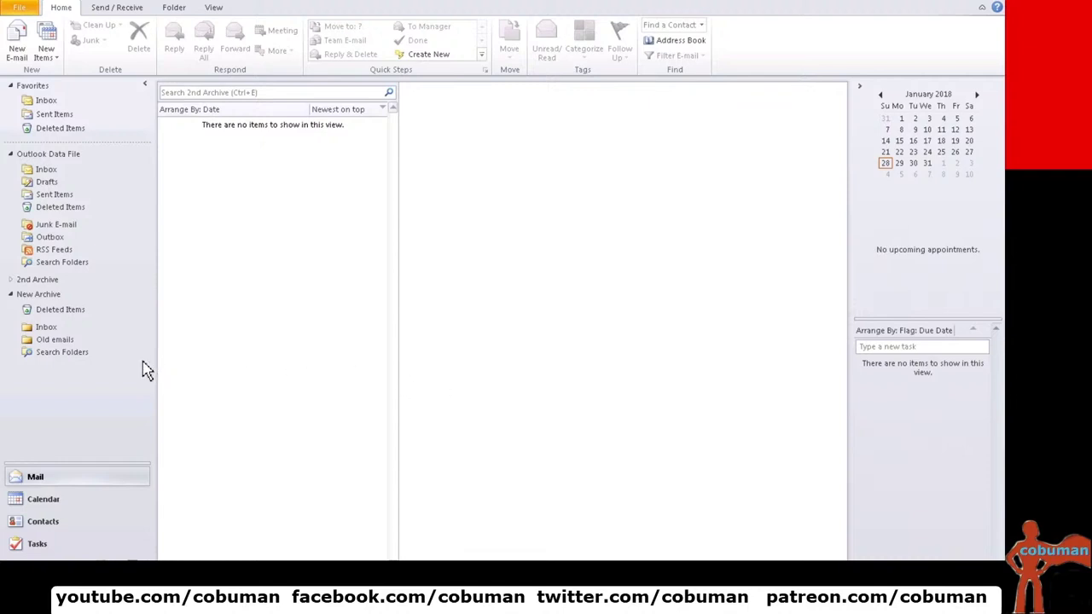
left_click(12, 280)
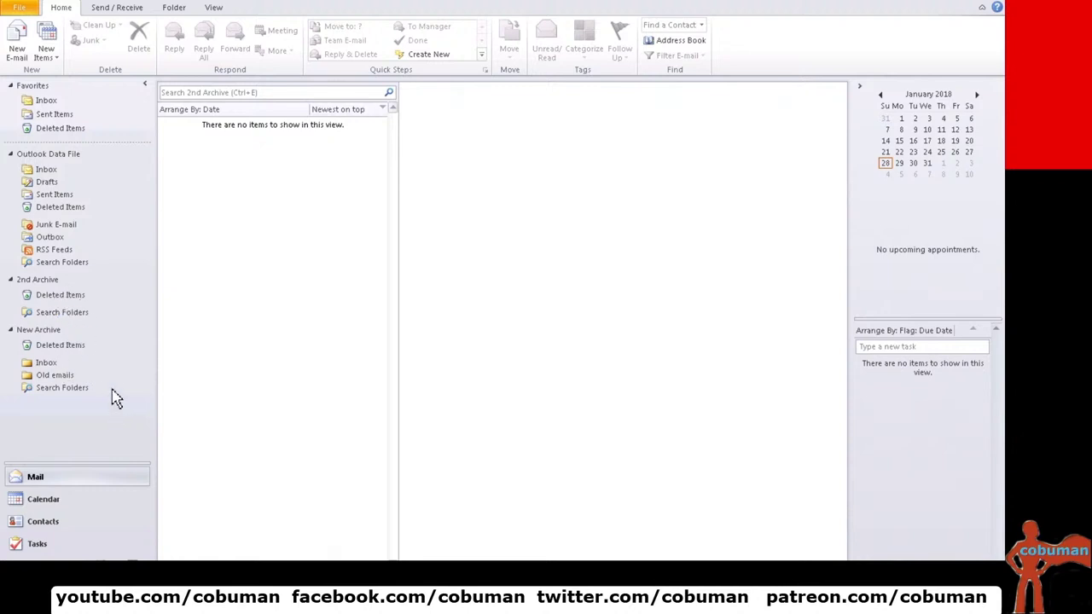
Step: Browse the New Archive and 2nd Archive folders in Outlook's navigation pane
left_click(52, 332)
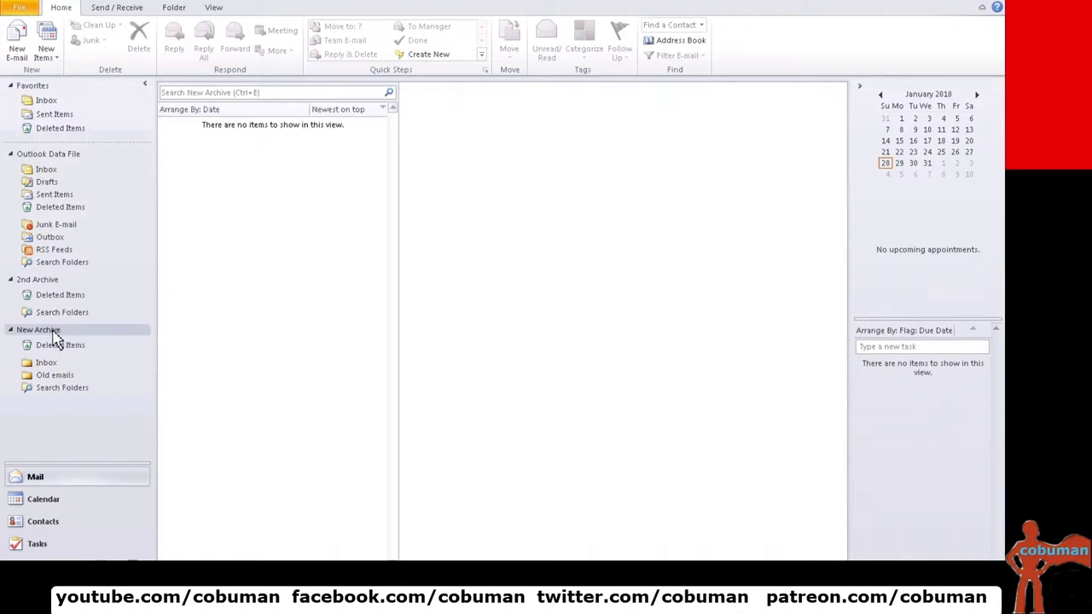
left_click(51, 282)
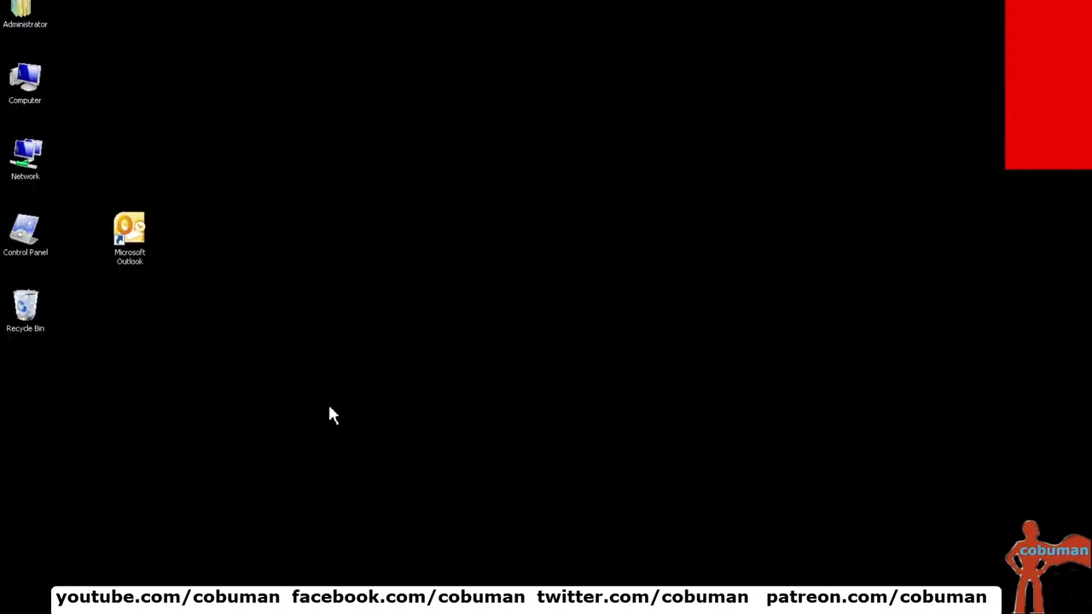
Step: Go from Start > Computer through C:\Users into the Administrator profile folder
key("super")
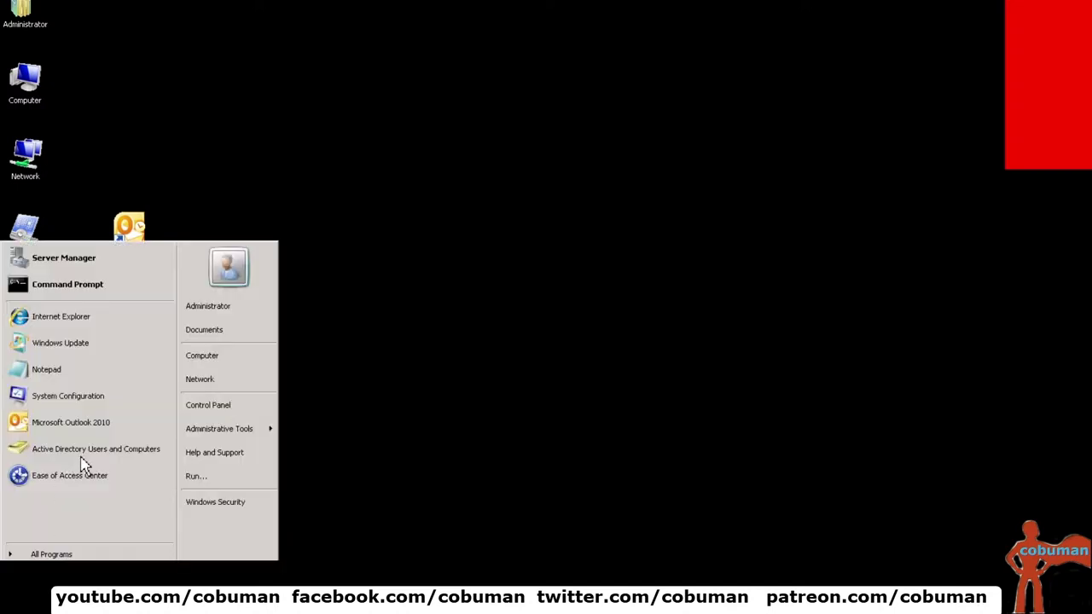
left_click(241, 360)
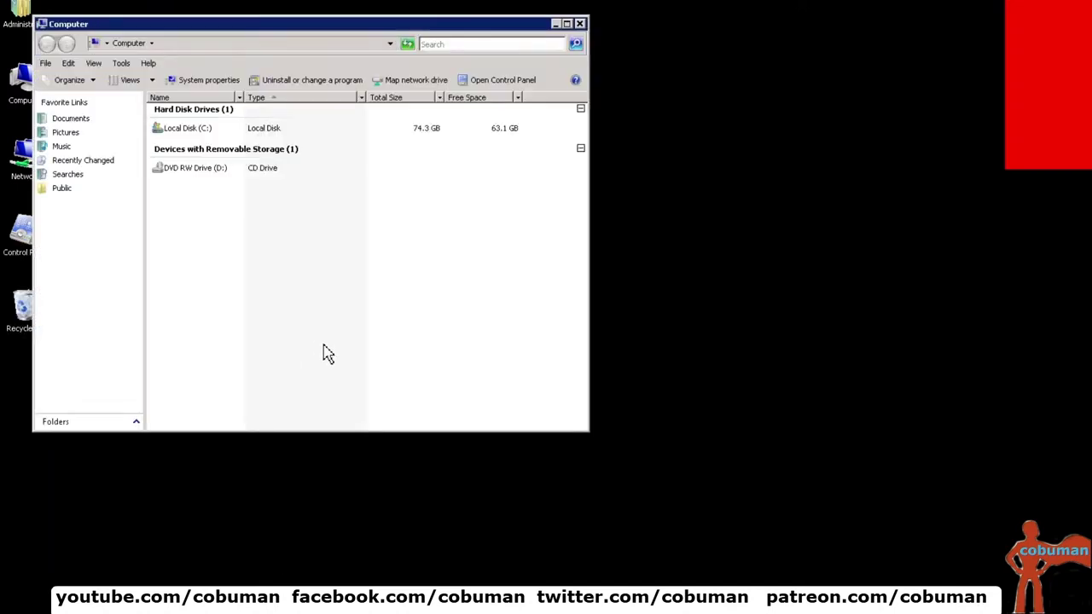
double_click(191, 135)
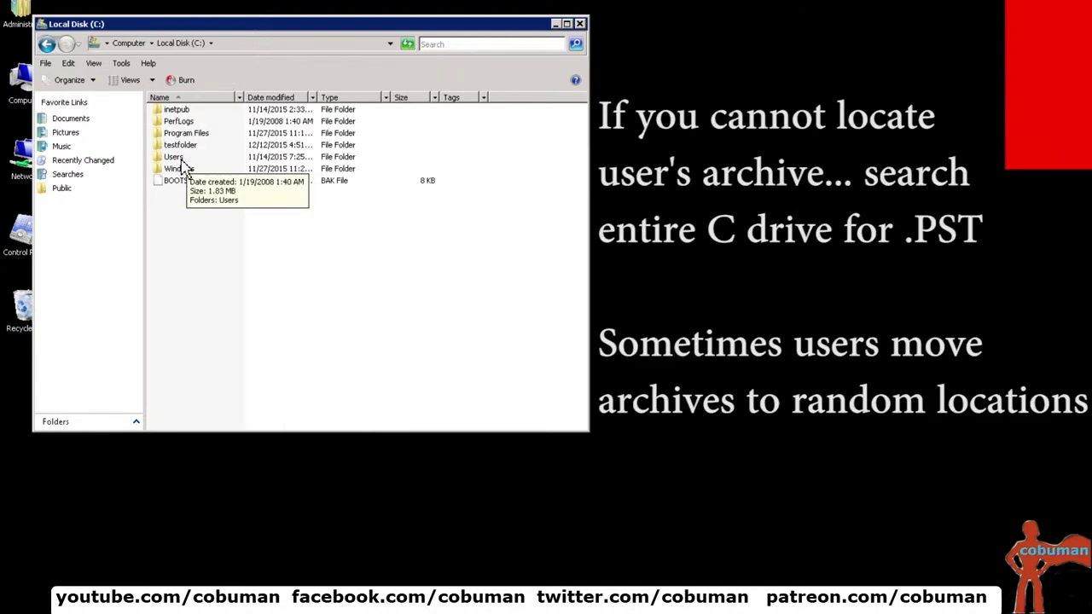
double_click(177, 159)
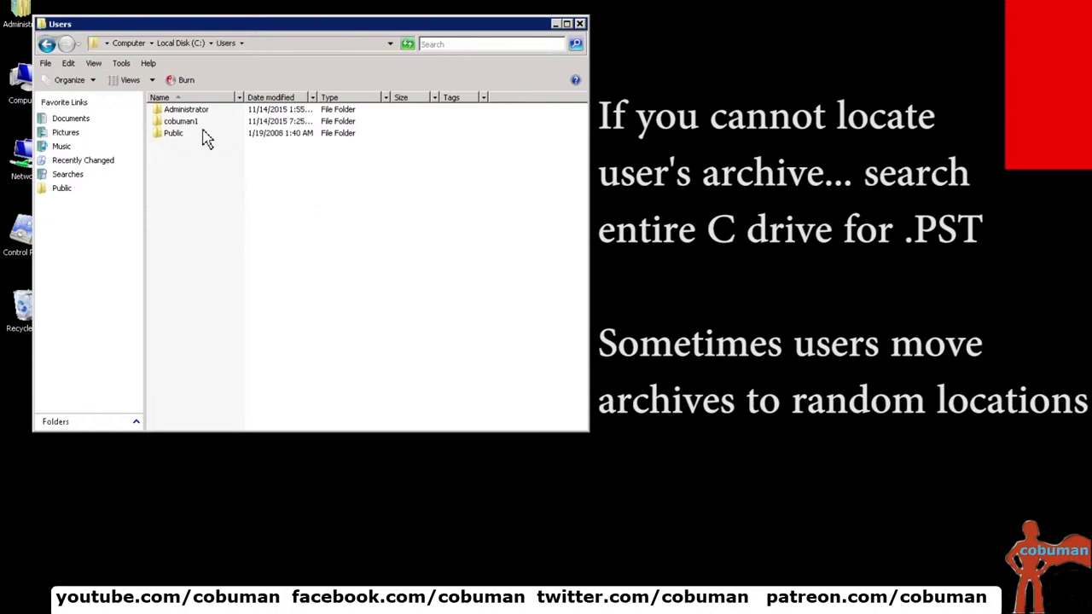
left_click(199, 120)
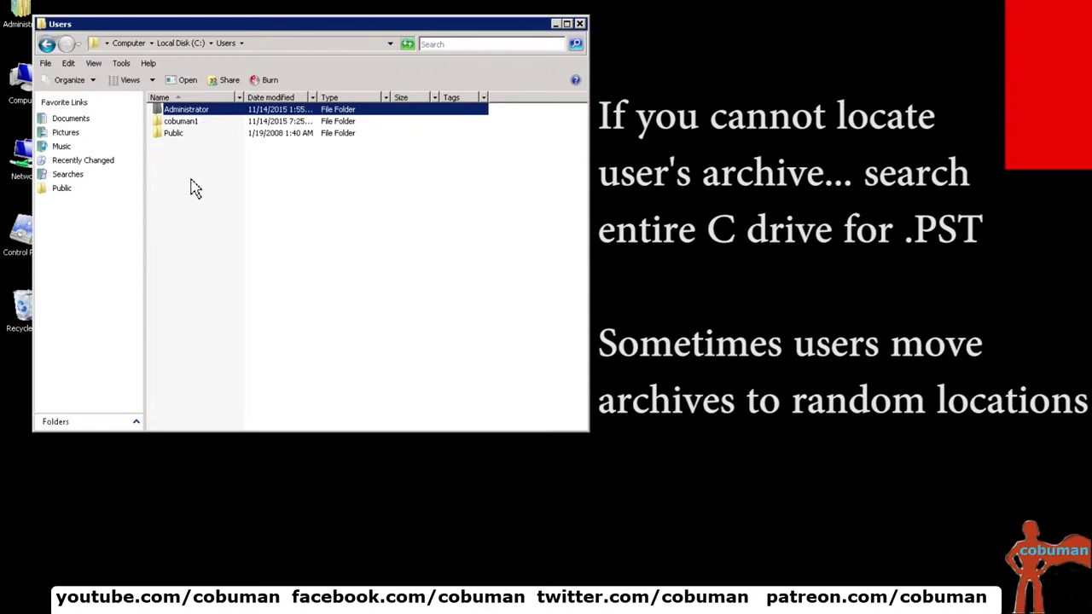
left_click(197, 128)
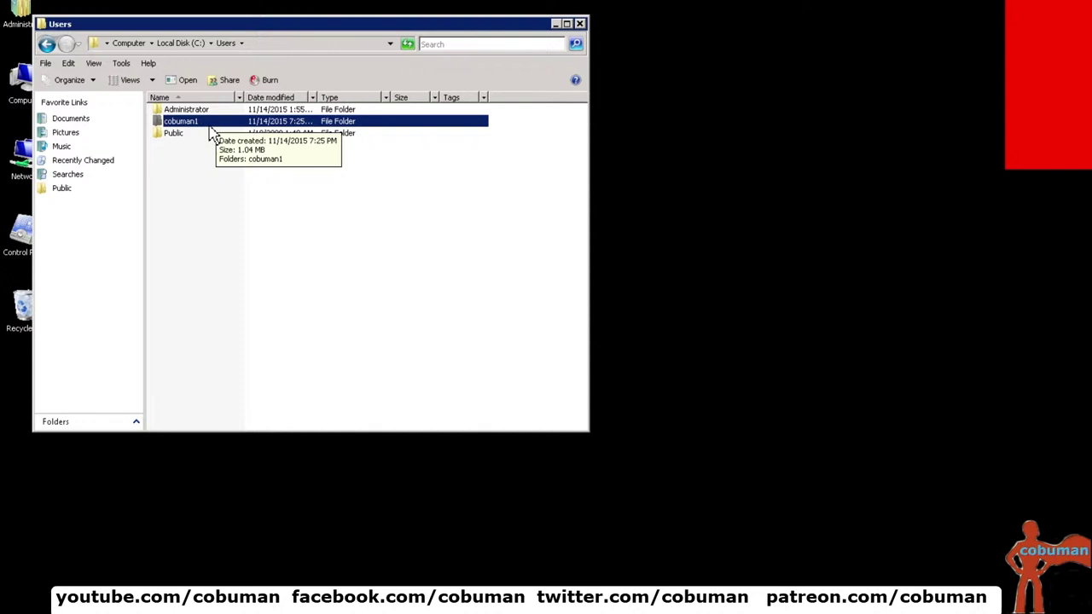
key("Up")
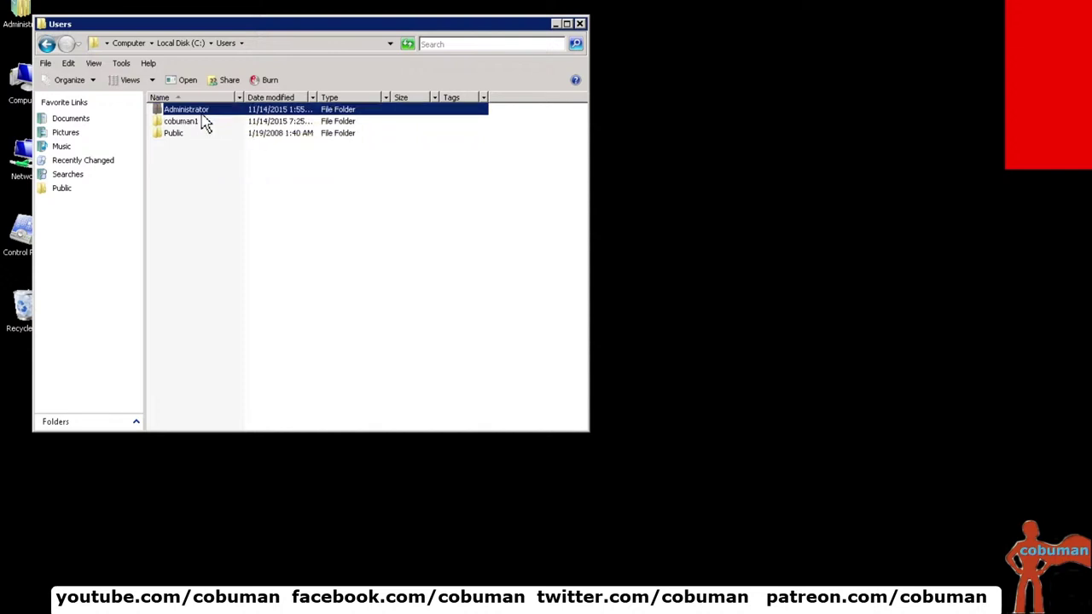
key("Return")
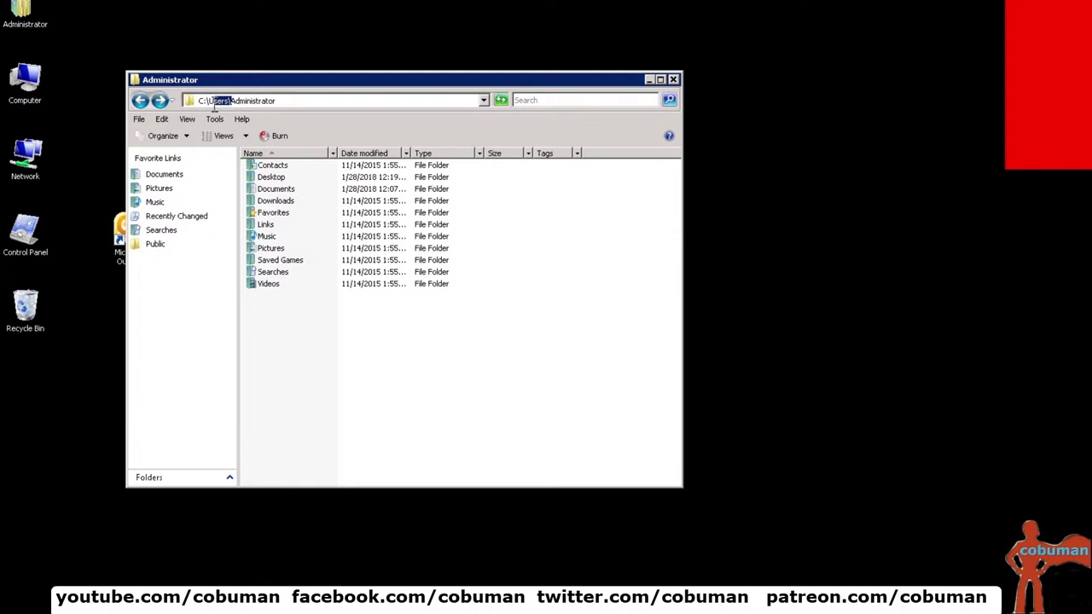
Step: Open Documents, then the Outlook Files folder inside it
left_click_drag(292, 101, 248, 101)
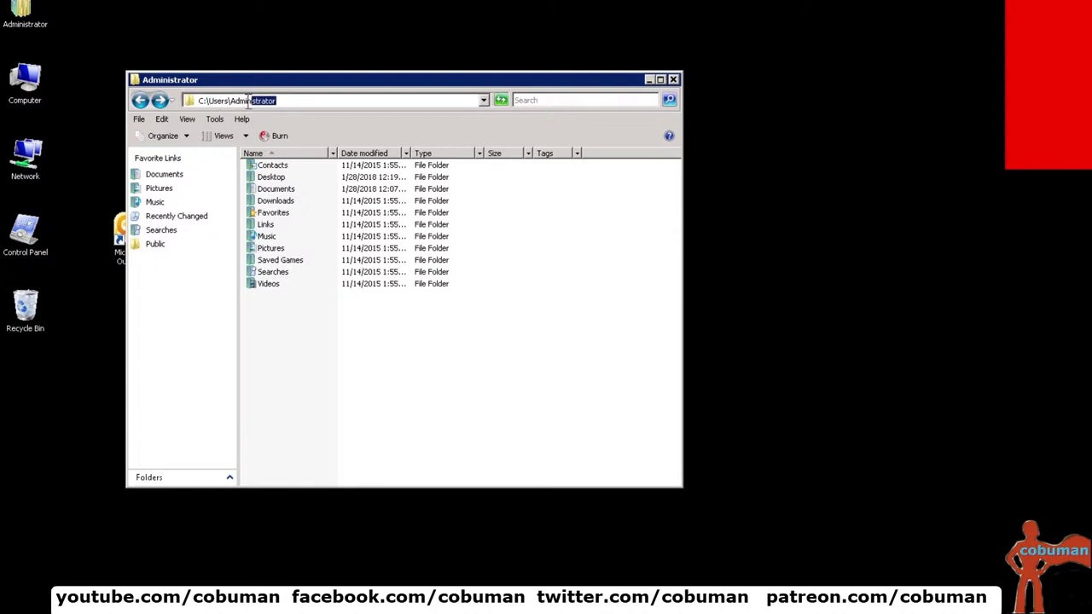
left_click(303, 101)
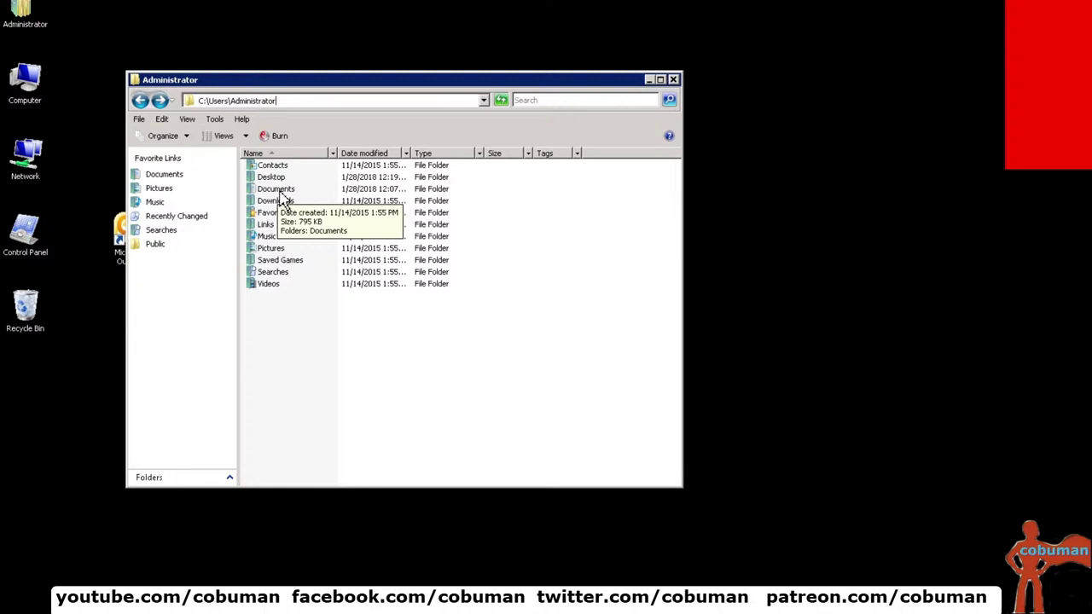
left_click(280, 191)
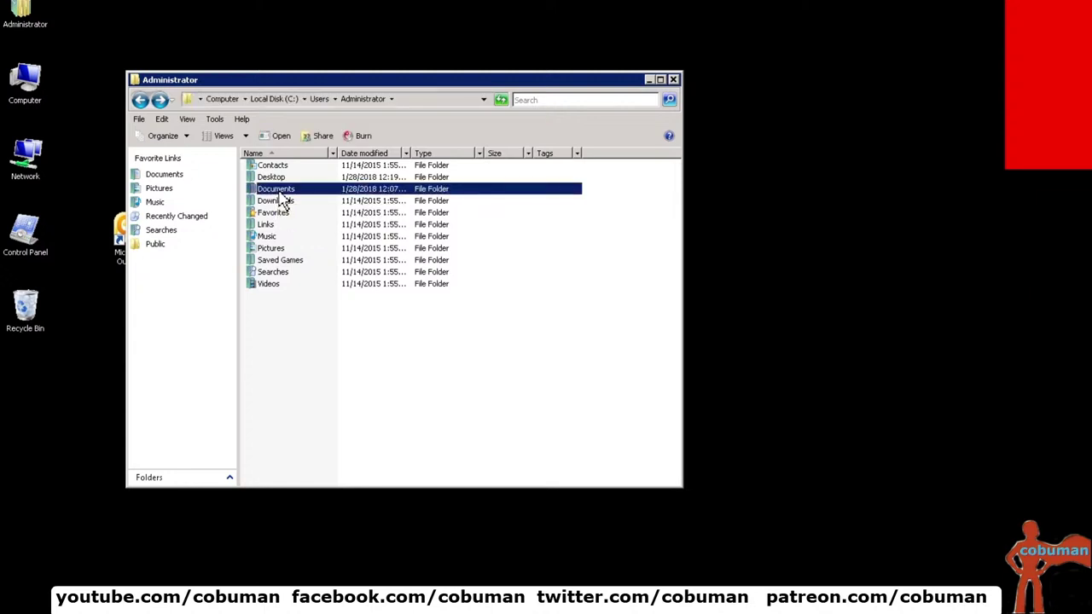
double_click(280, 191)
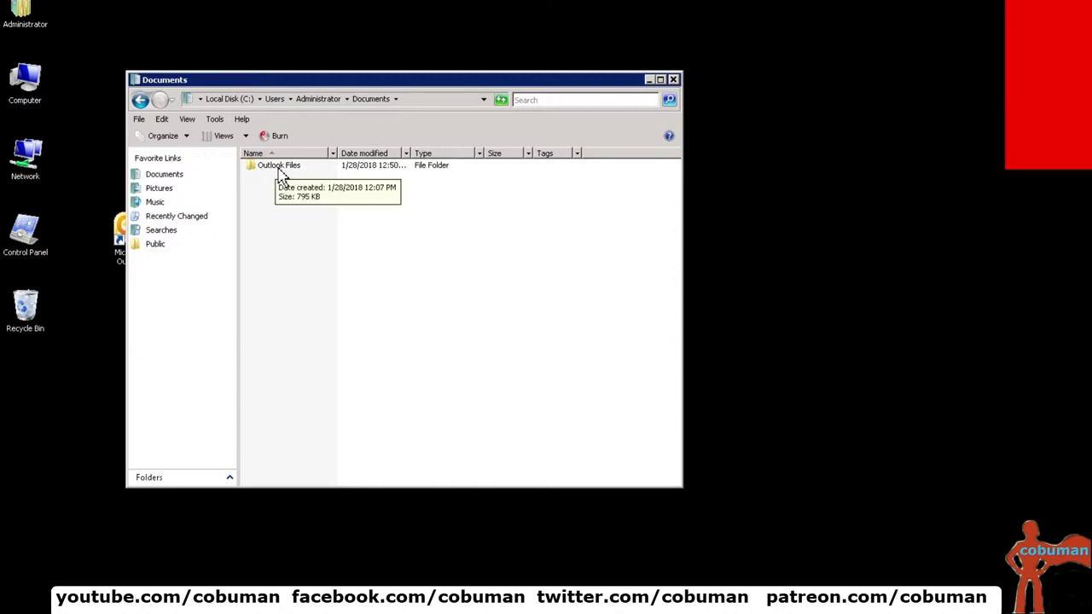
double_click(279, 167)
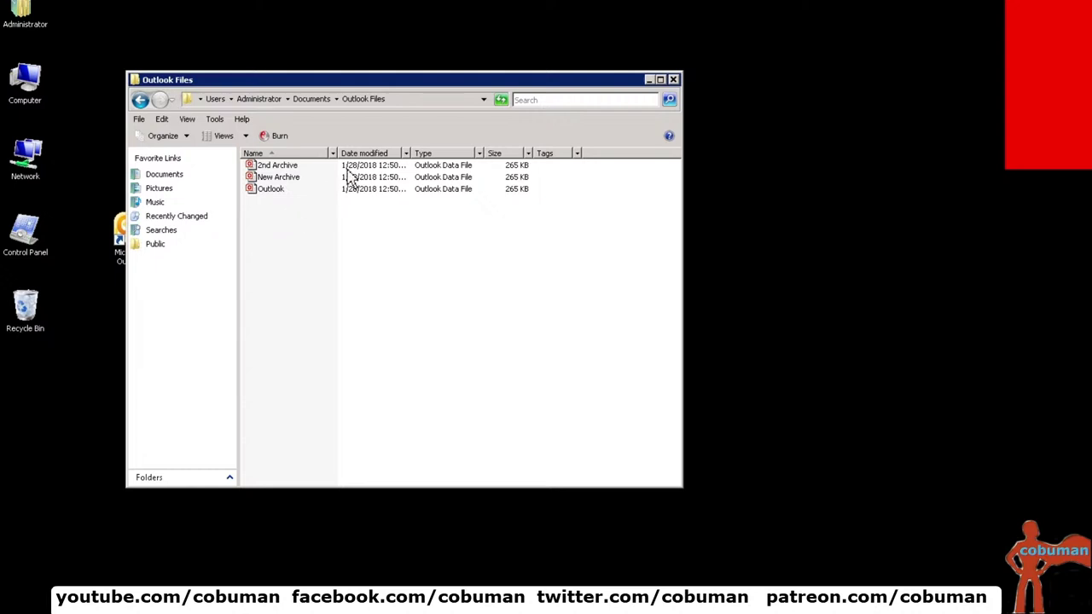
Step: Inspect the Outlook Files folder's full path in the address bar
left_click(427, 102)
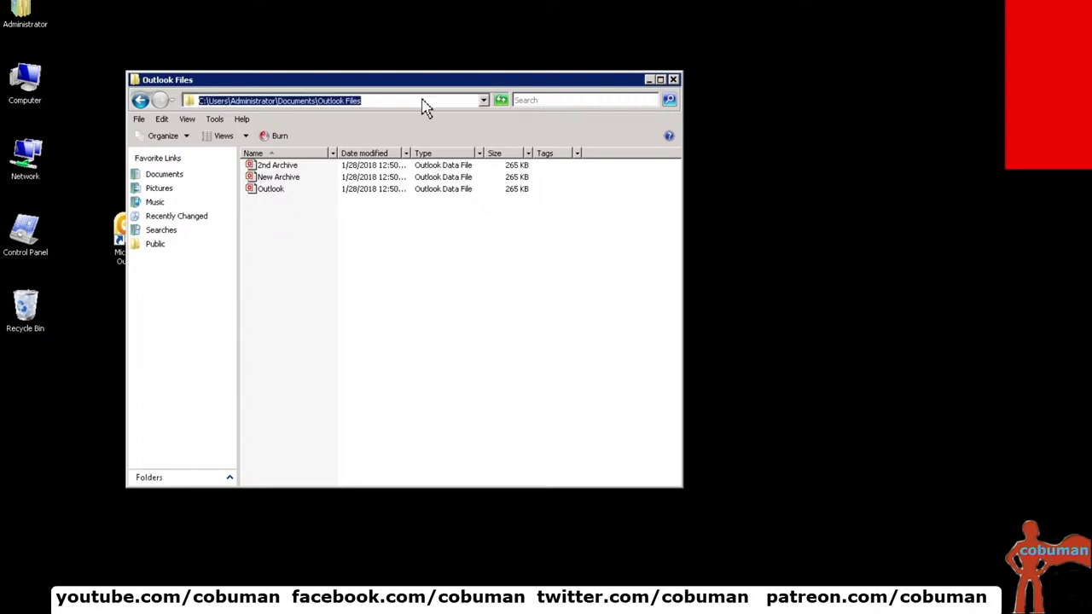
left_click(207, 101)
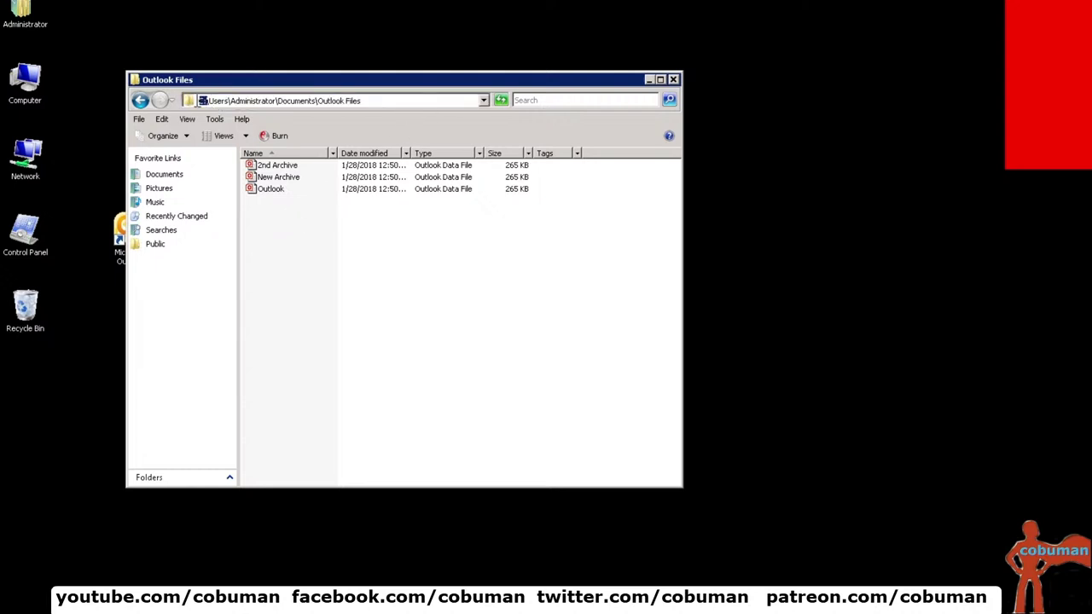
left_click_drag(205, 100, 346, 100)
left_click(238, 101)
Step: Check the New Archive data file's Properties, then close the dialog
left_click(271, 168)
right_click(268, 175)
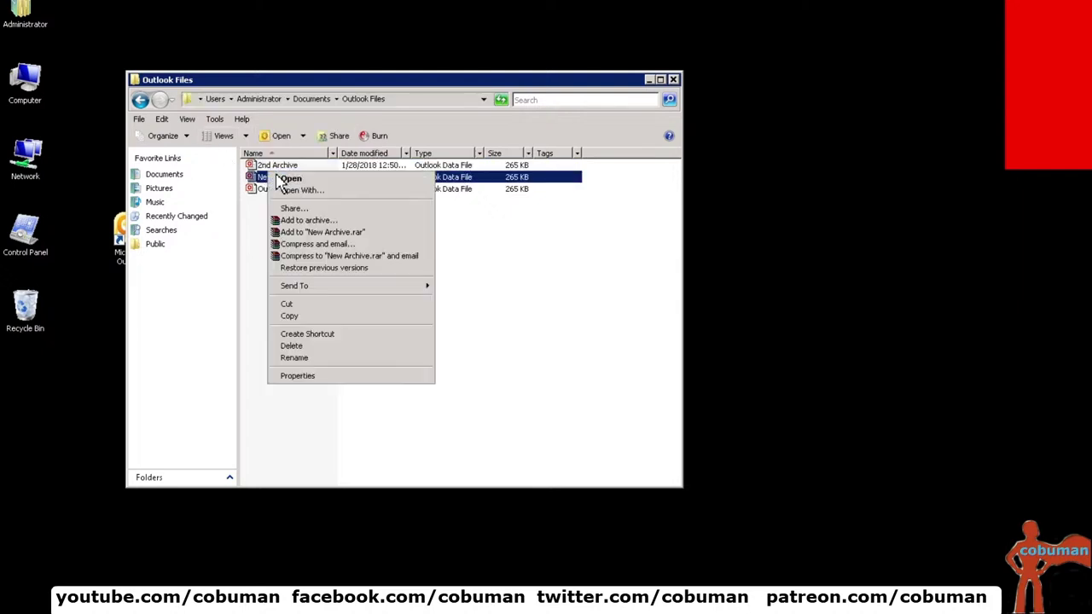
left_click(342, 377)
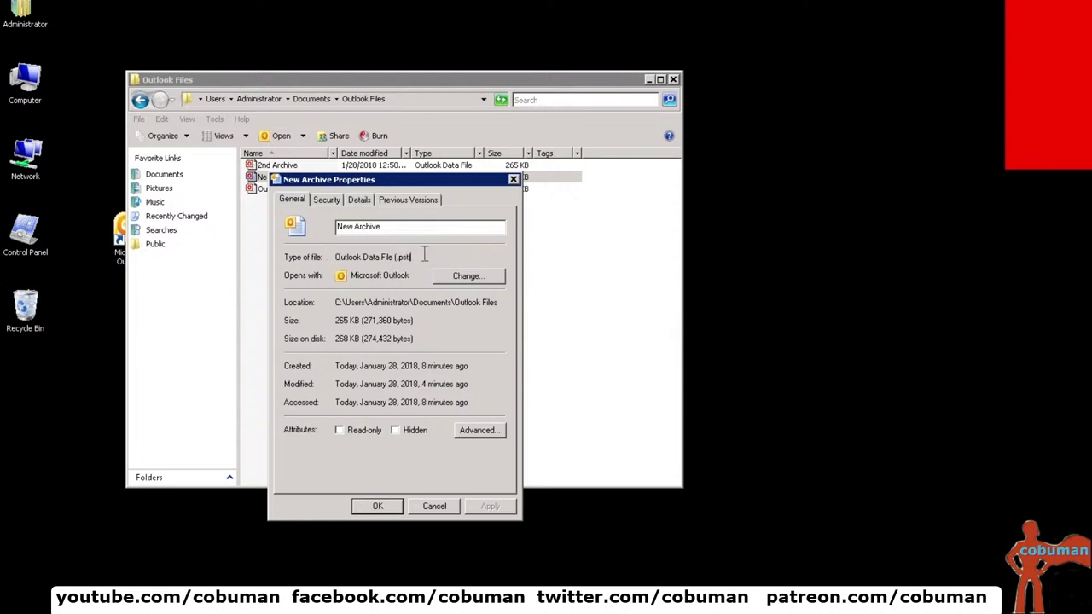
left_click(514, 181)
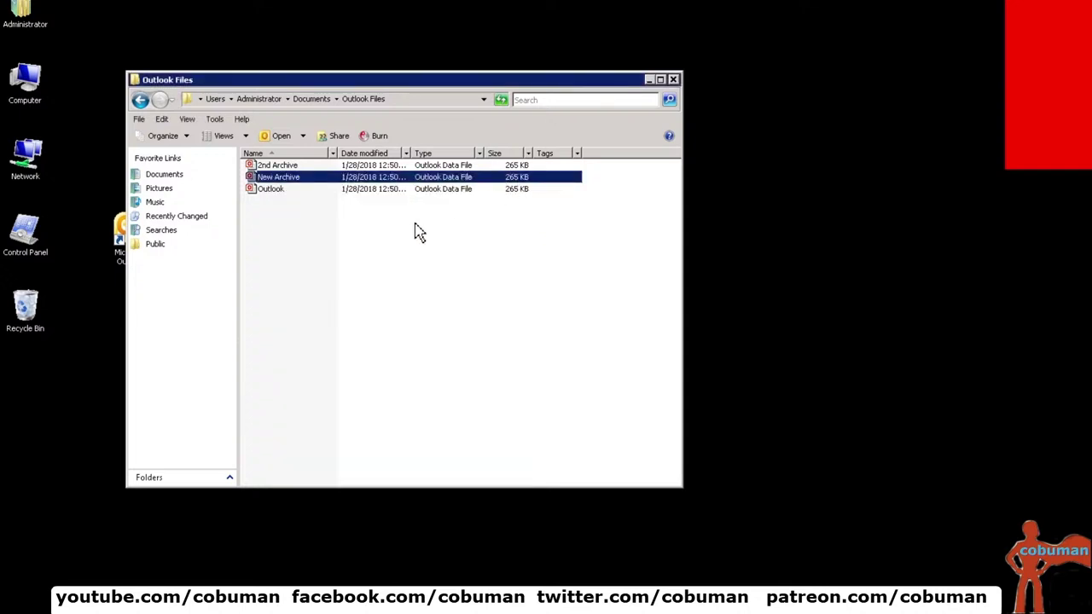
Step: Return to the Administrator folder and append \AppData to the address path
left_click(265, 100)
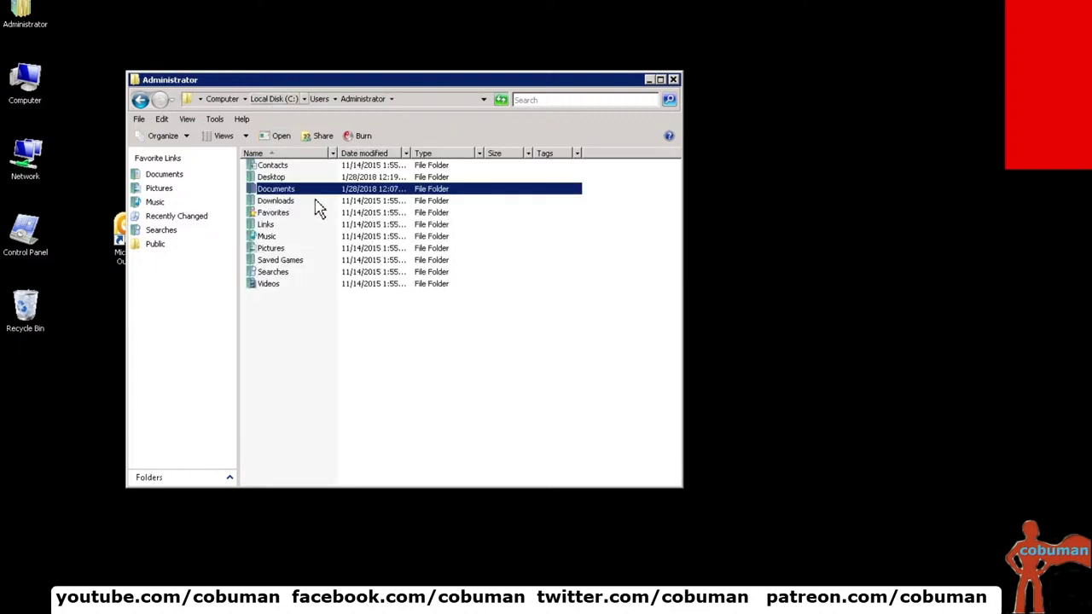
left_click(408, 100)
left_click(406, 100)
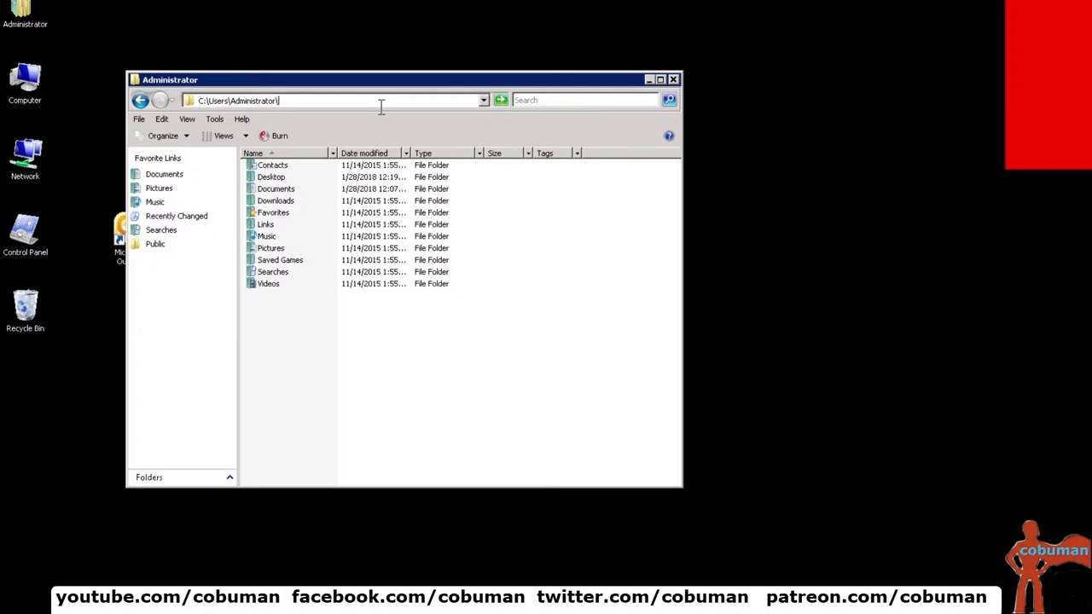
type("\\a")
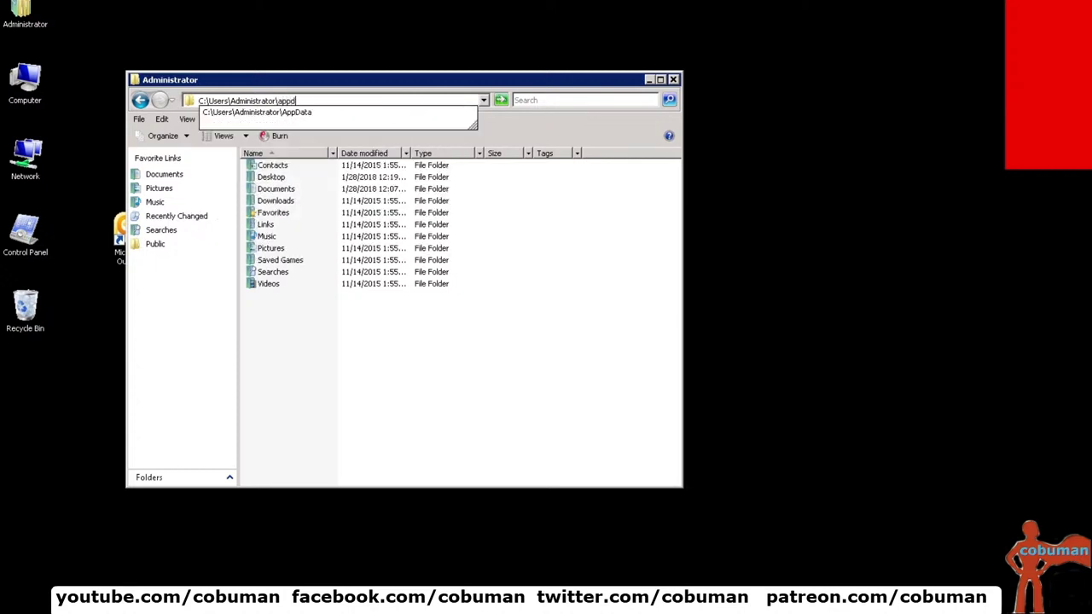
type("ppd")
left_click(383, 111)
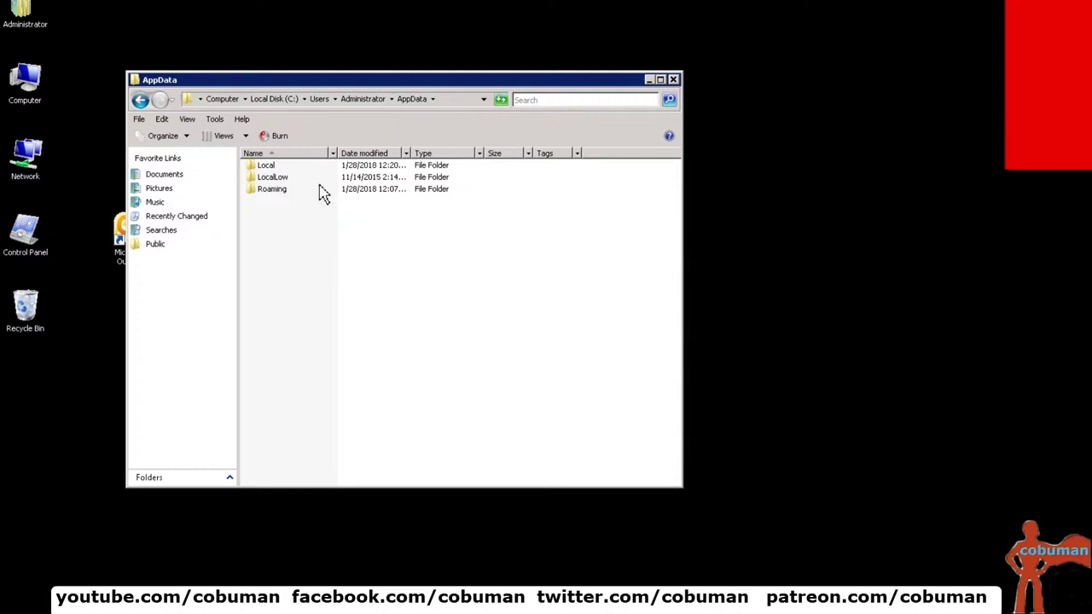
Step: Inspect the C:\Users\Administrator\AppData path in the address bar, then stop editing it
left_click(462, 106)
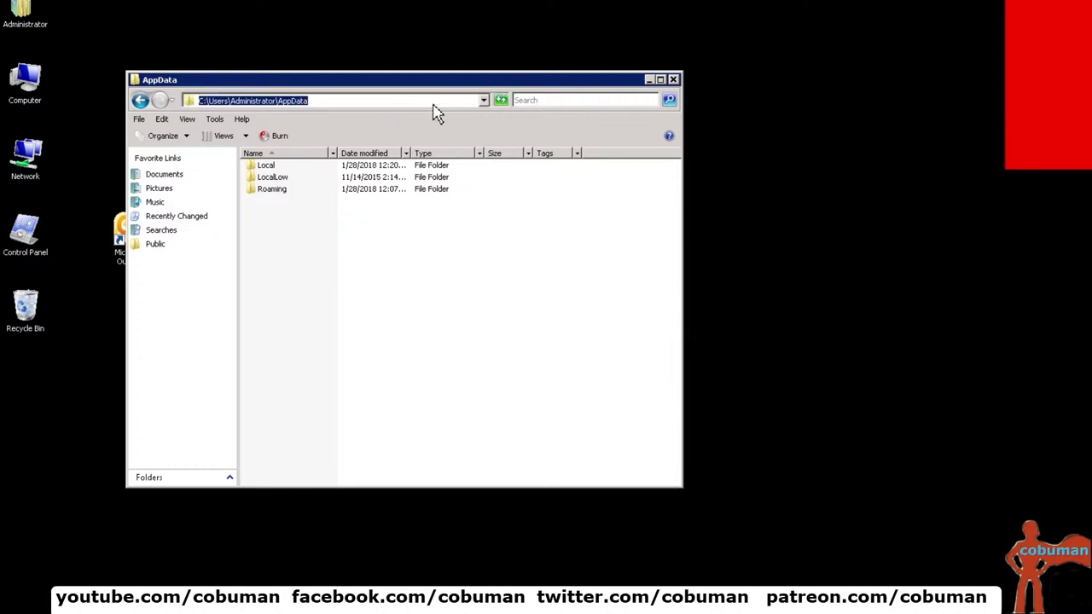
left_click(347, 104)
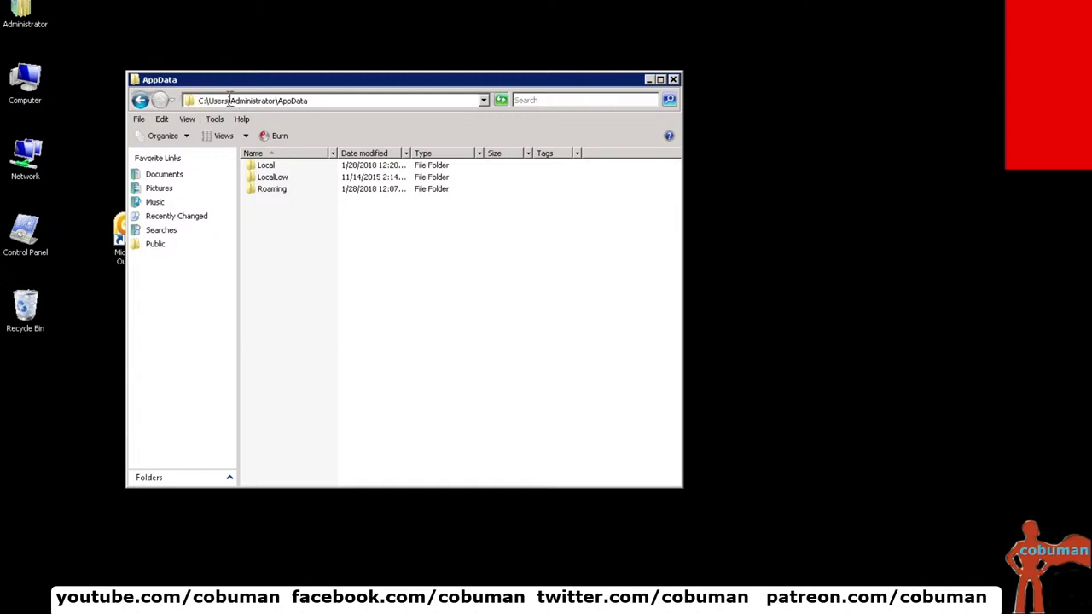
left_click(238, 101)
left_click_drag(246, 101, 279, 102)
left_click(322, 100)
double_click(300, 100)
left_click(310, 253)
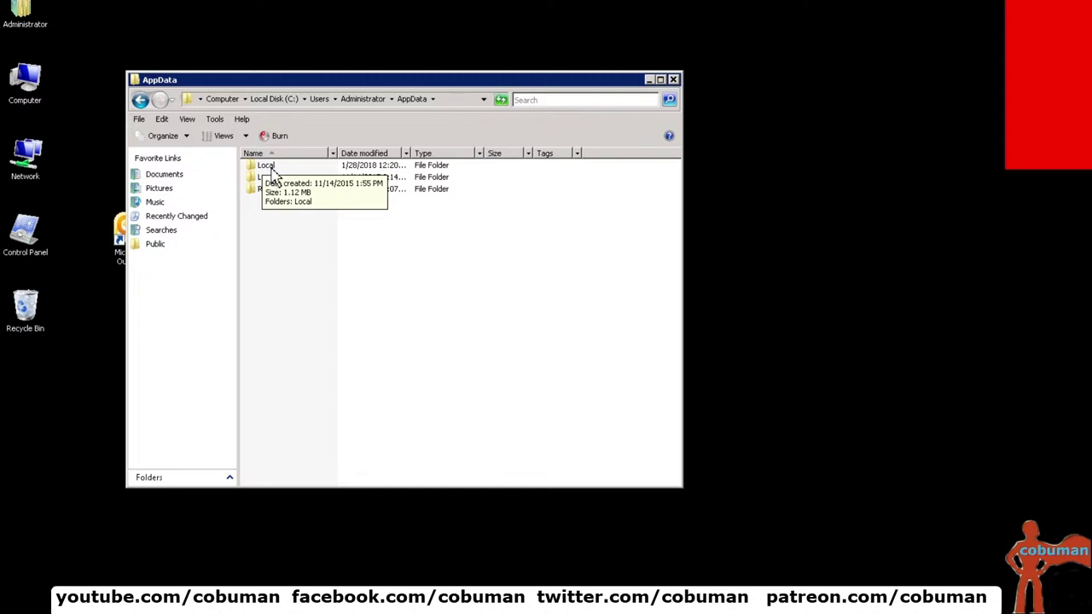
Step: Open AppData\Local\Microsoft\Outlook, then glance at the Outlook Data File Inbox
double_click(270, 168)
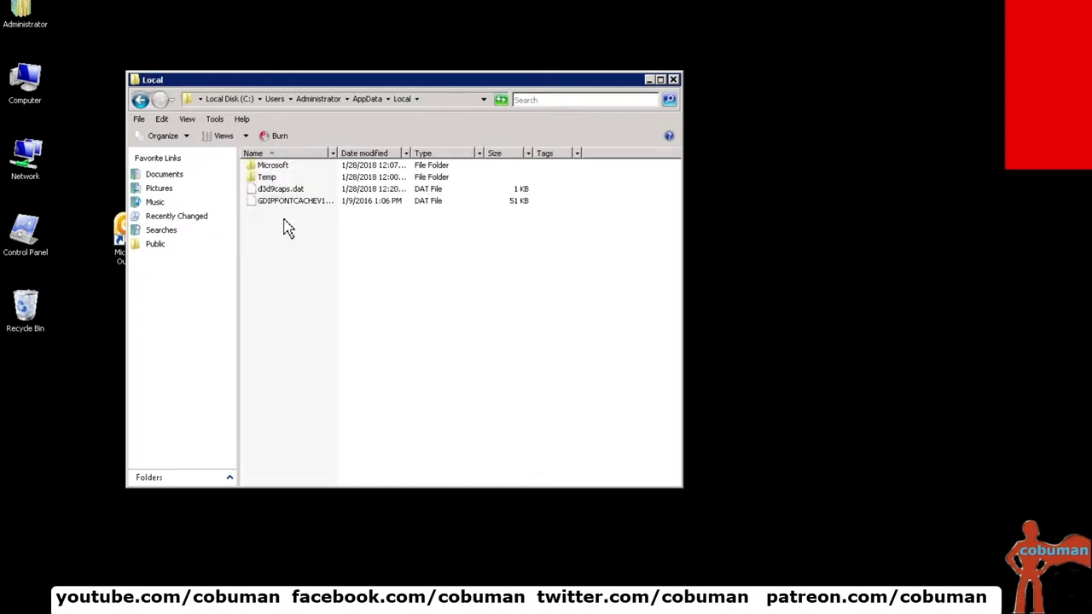
double_click(278, 167)
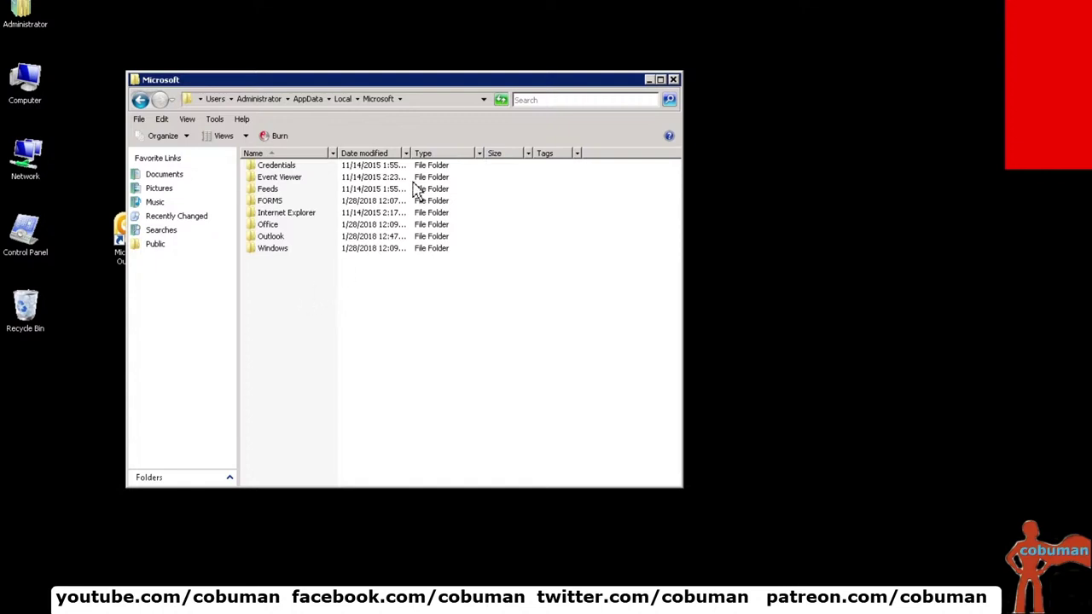
left_click(451, 101)
left_click_drag(378, 101, 282, 101)
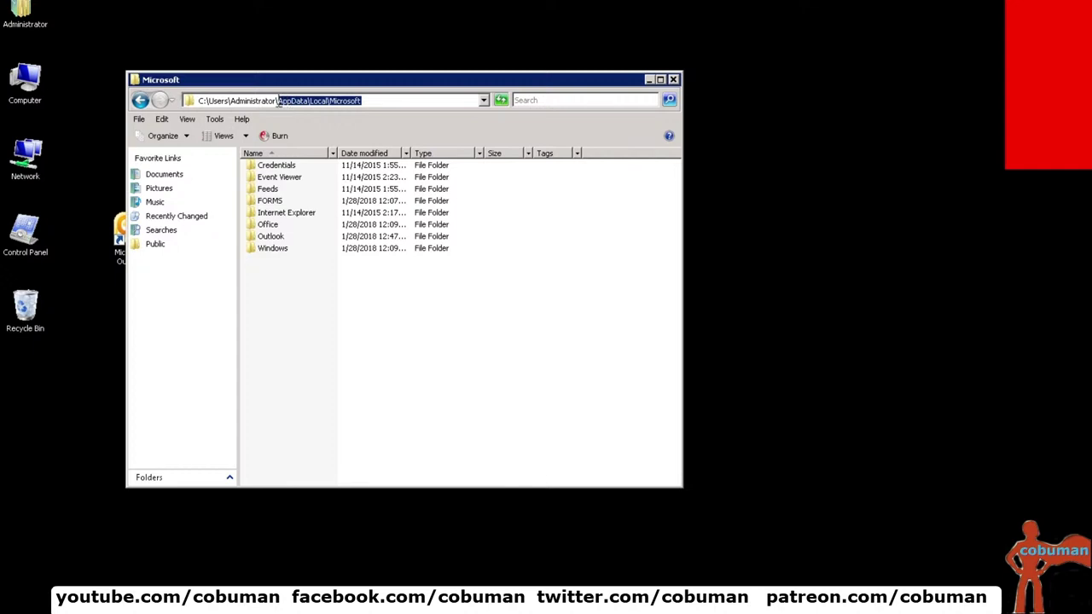
left_click(382, 102)
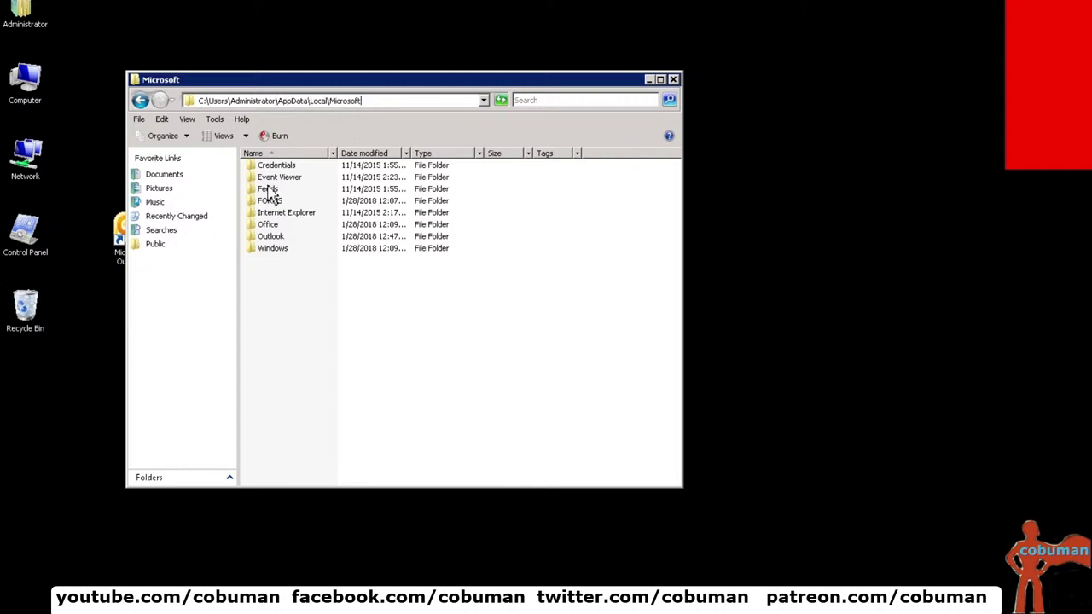
left_click(275, 238)
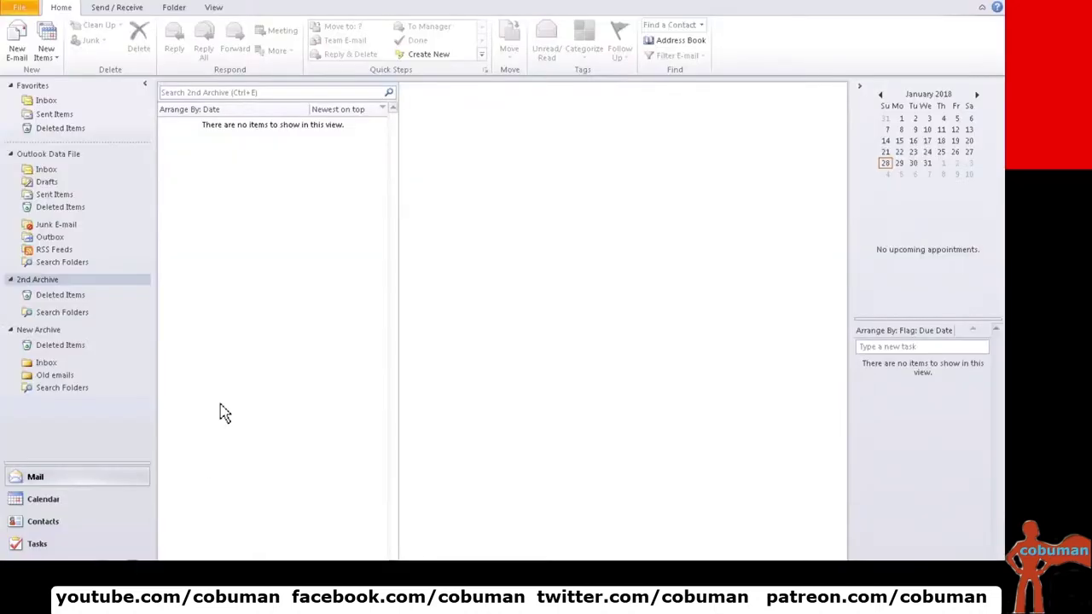
left_click(60, 173)
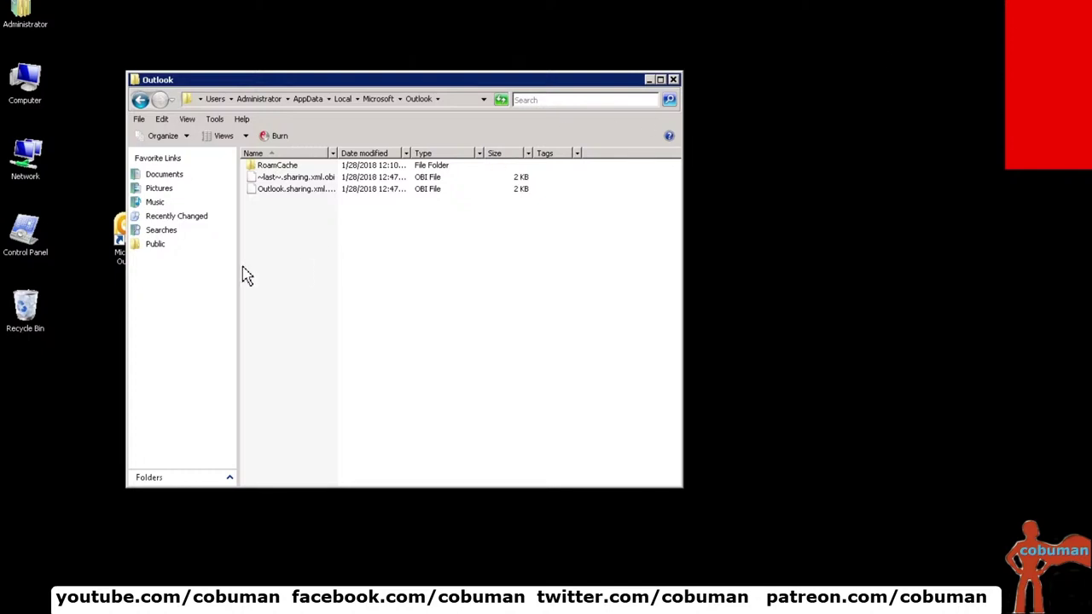
key("ctrl+v")
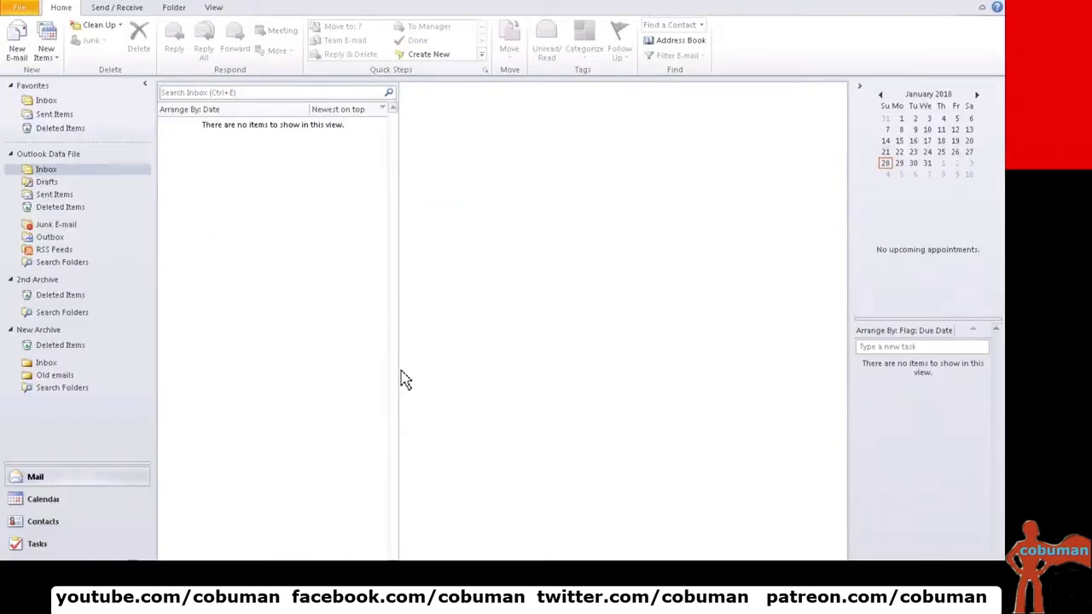
left_click(53, 171)
left_click(978, 7)
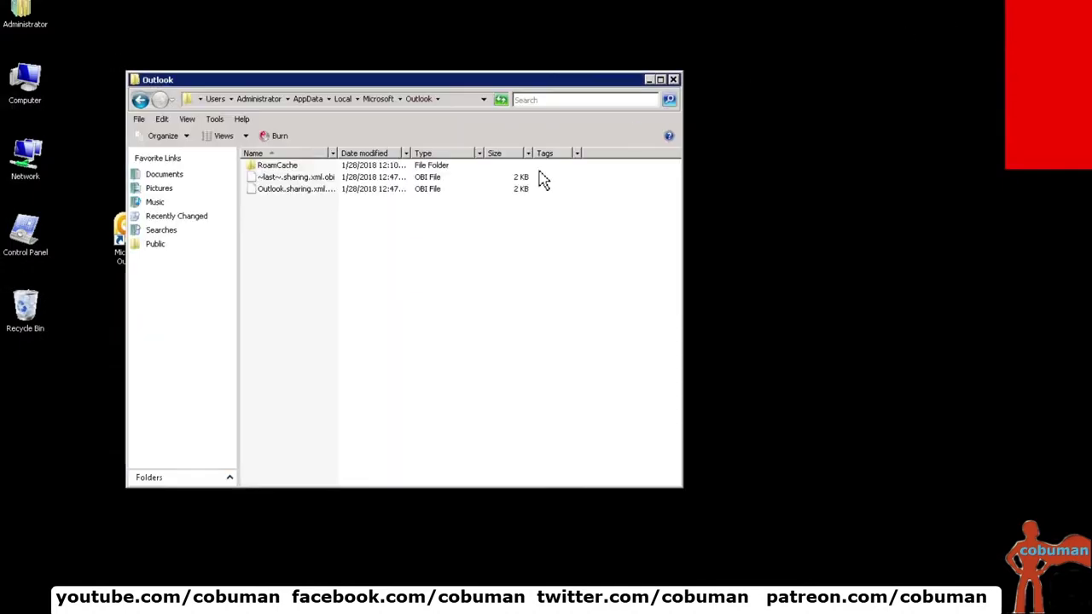
Step: Create a new bitmap file named OfflineEmail.OST in the Outlook folder
right_click(264, 232)
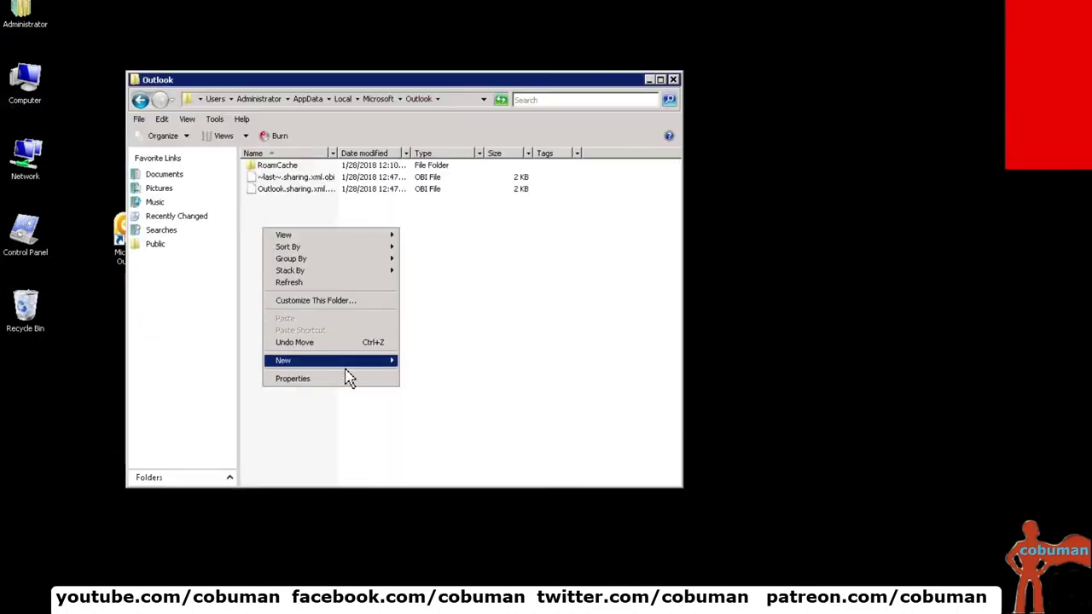
mouse_move(362, 368)
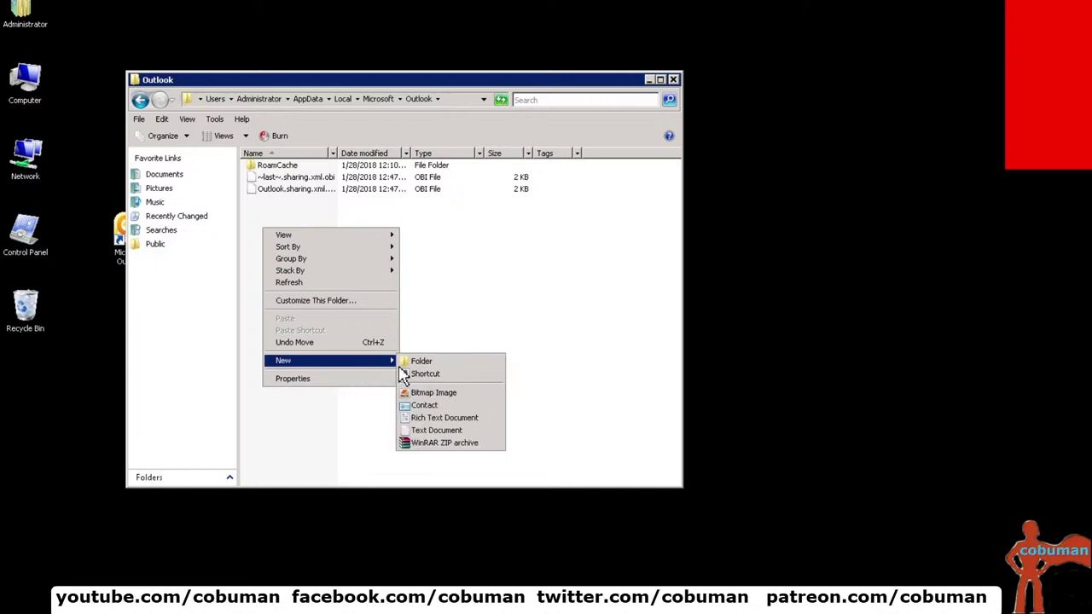
left_click(474, 394)
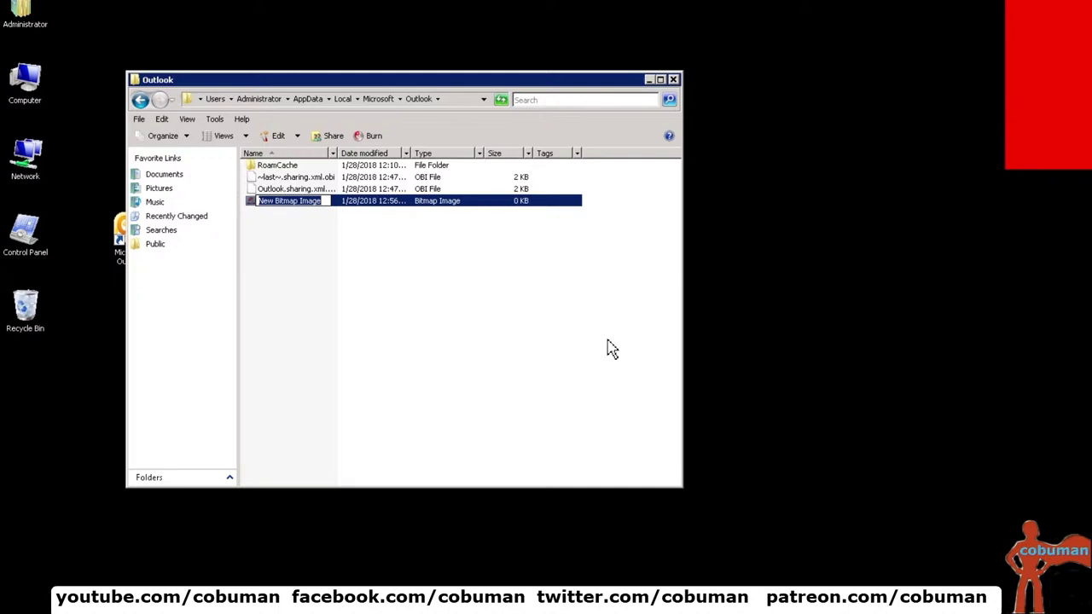
type("O")
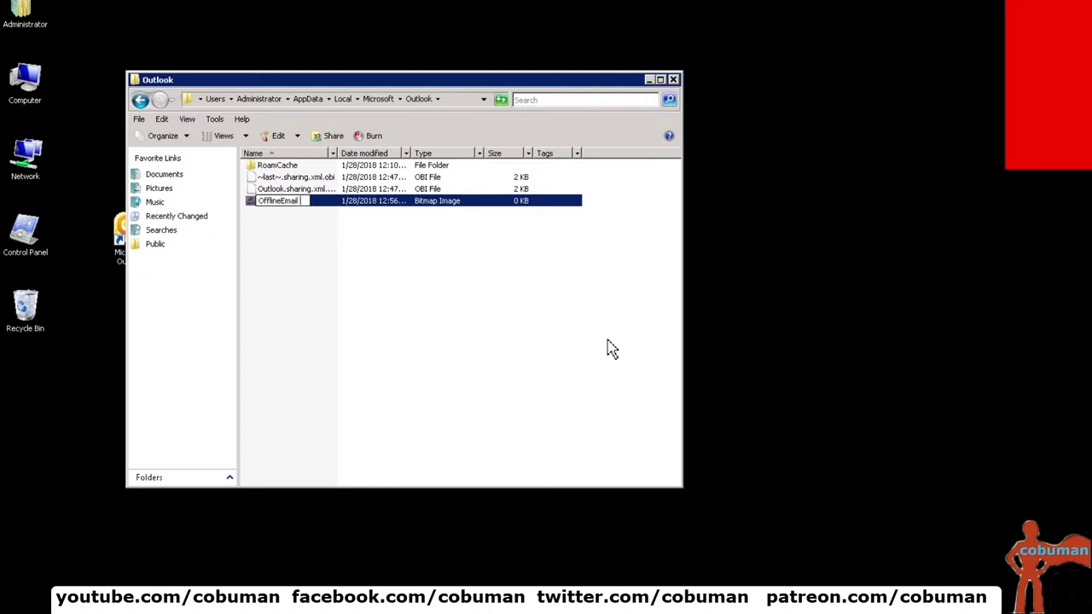
type("fflineEmail.OST")
key("Return")
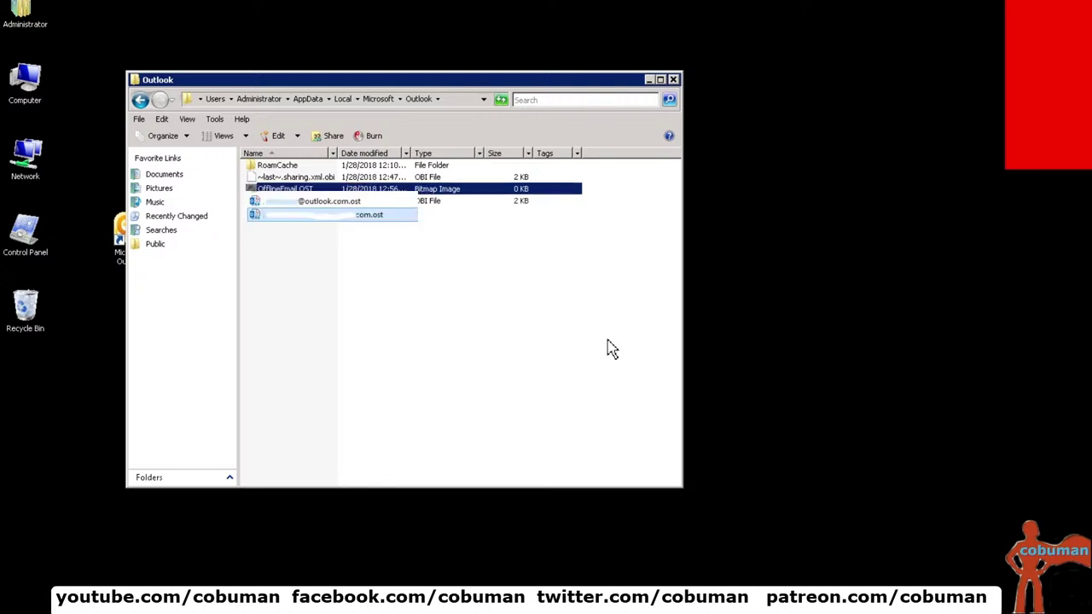
left_click(325, 306)
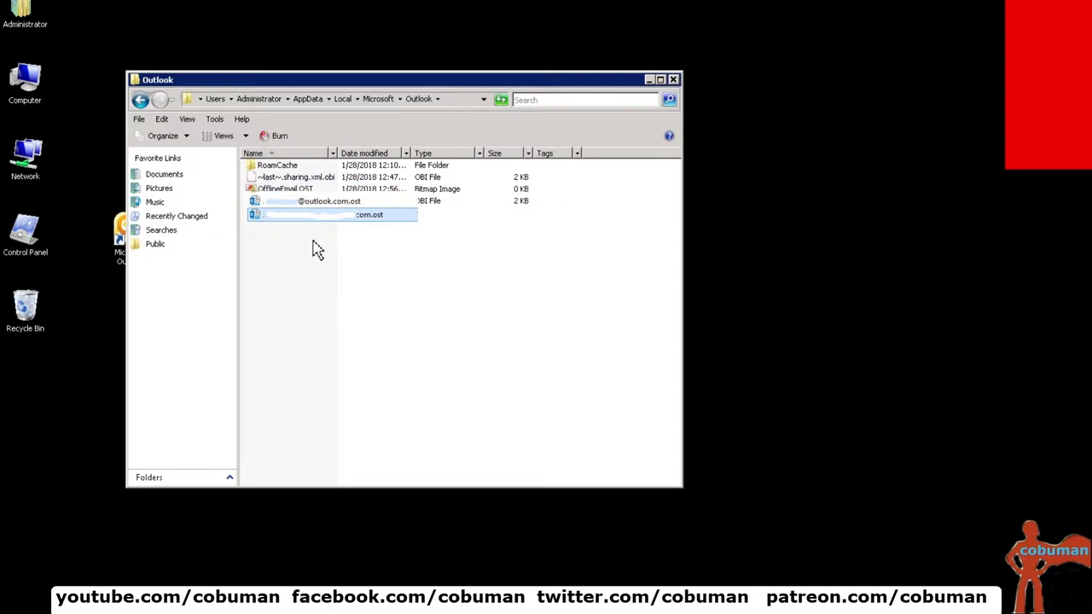
left_click(286, 189)
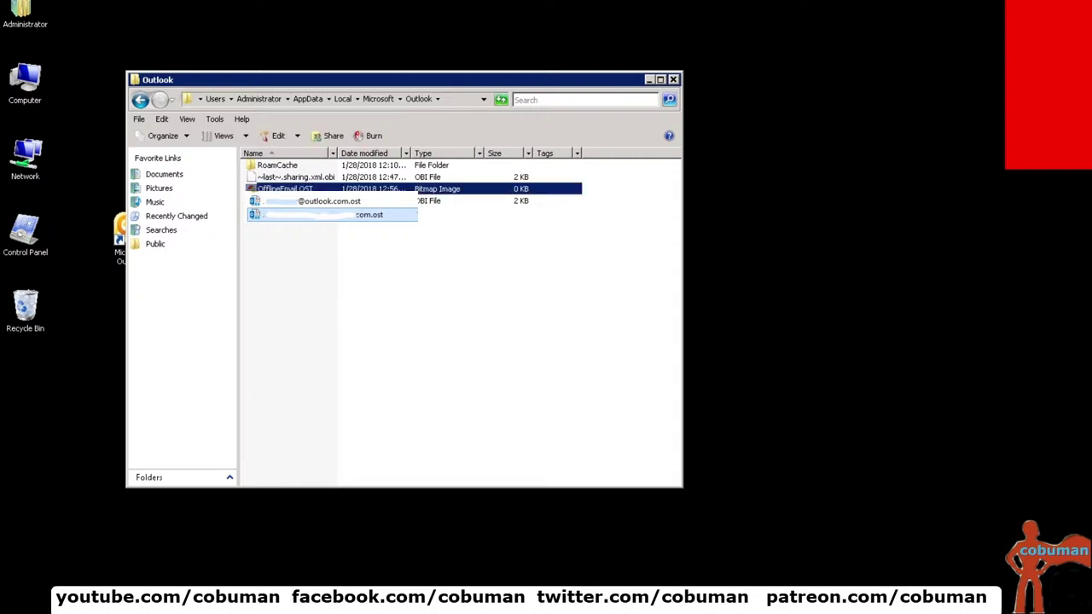
left_click(270, 235)
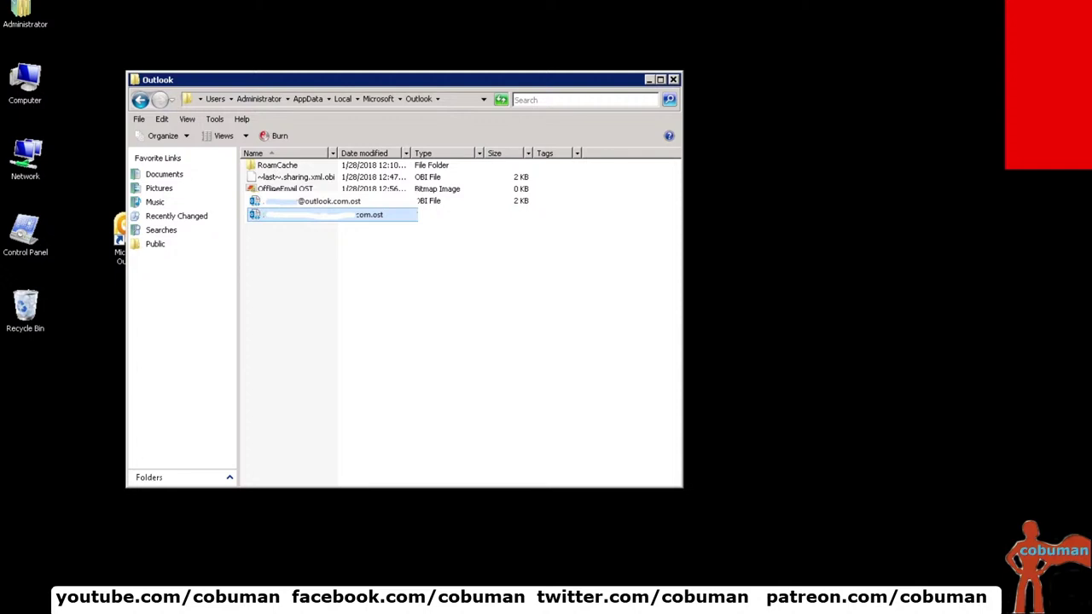
left_click(285, 188)
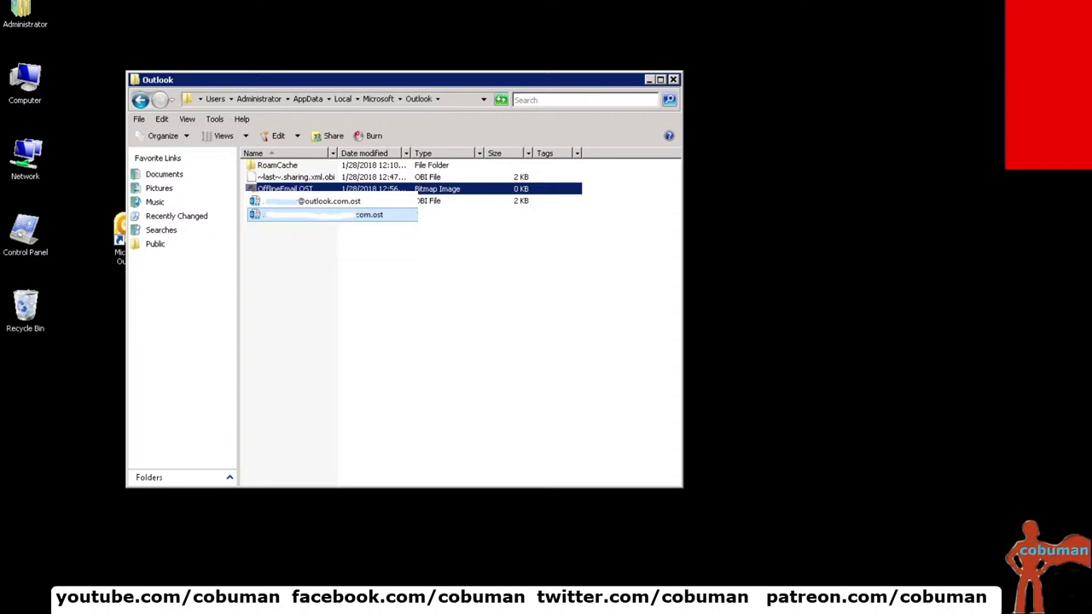
left_click(289, 269)
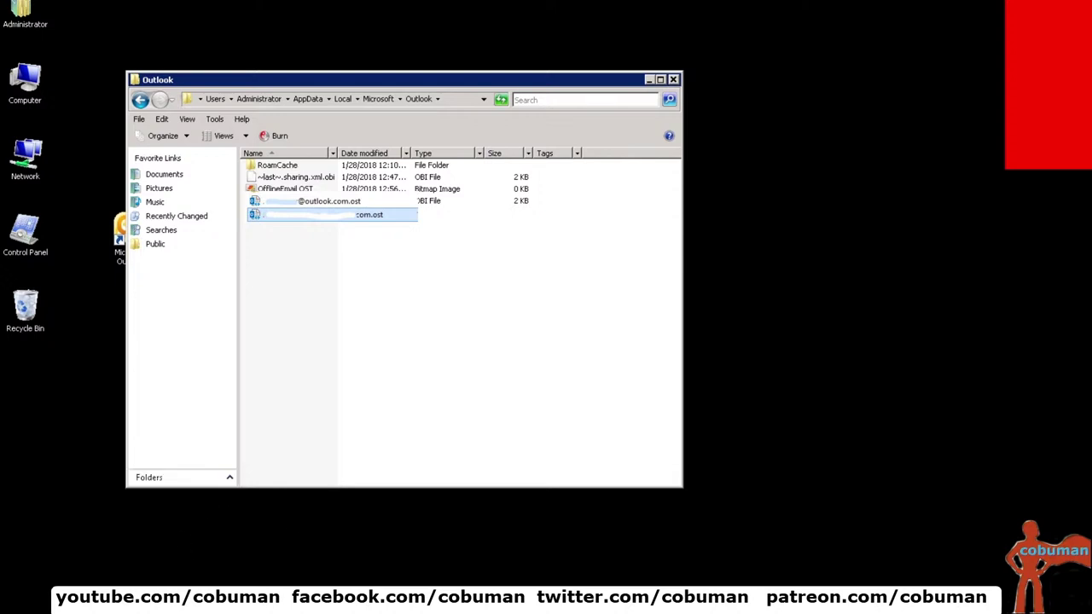
key("Return")
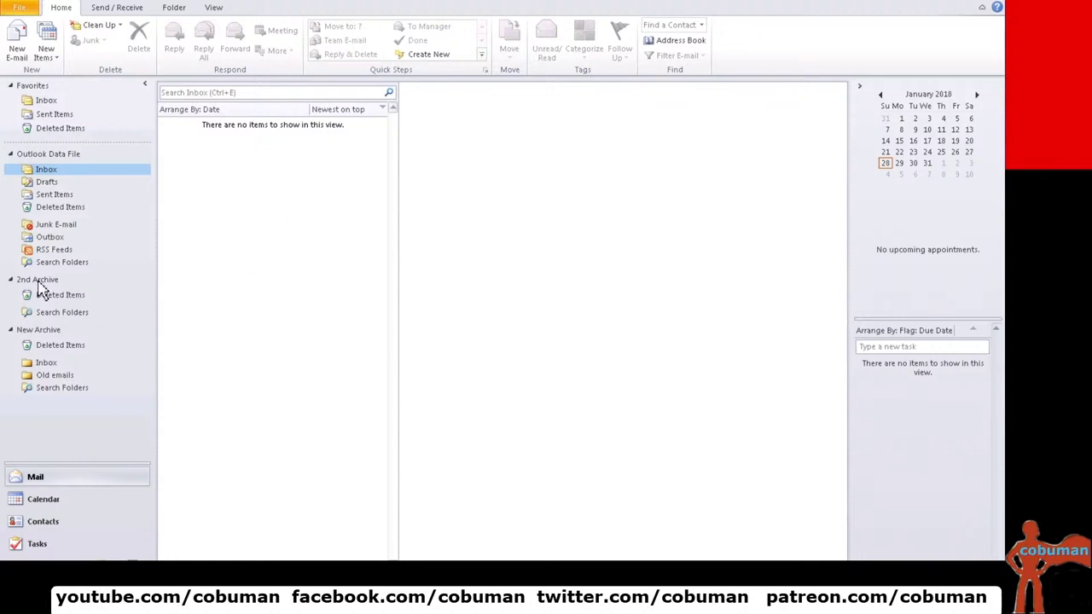
left_click(977, 4)
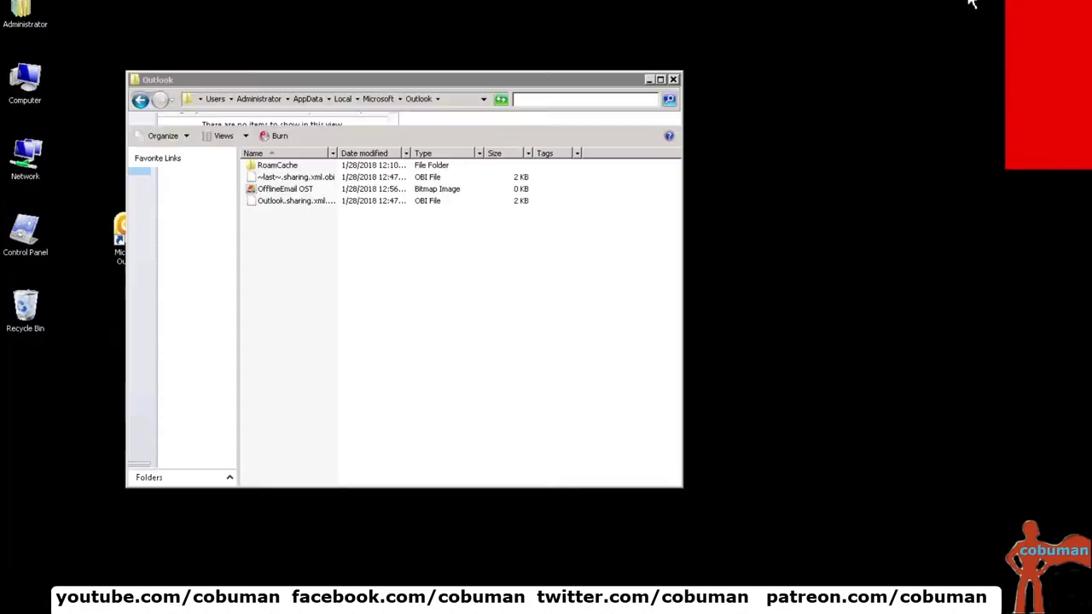
Step: Delete the OfflineEmail OST file, confirming with Yes, then close Outlook
left_click(293, 191)
right_click(289, 186)
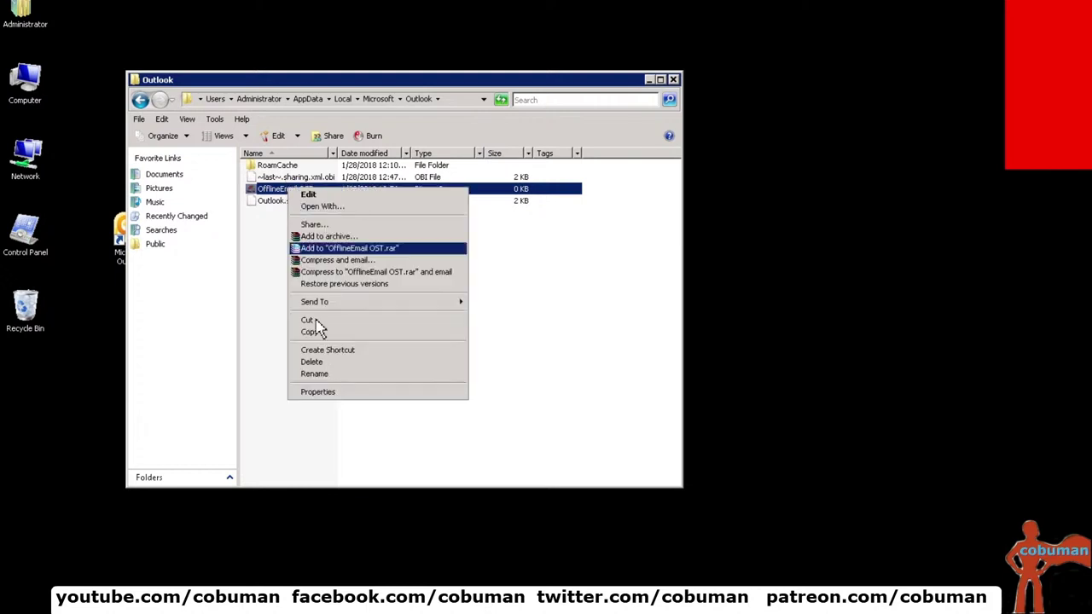
left_click(317, 365)
left_click(550, 346)
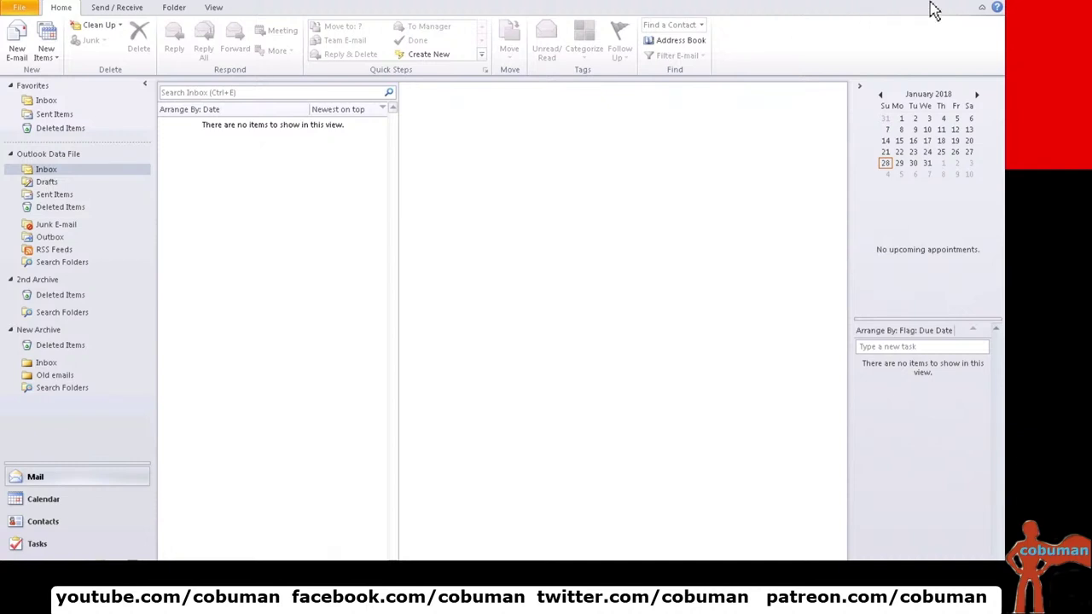
left_click(998, 6)
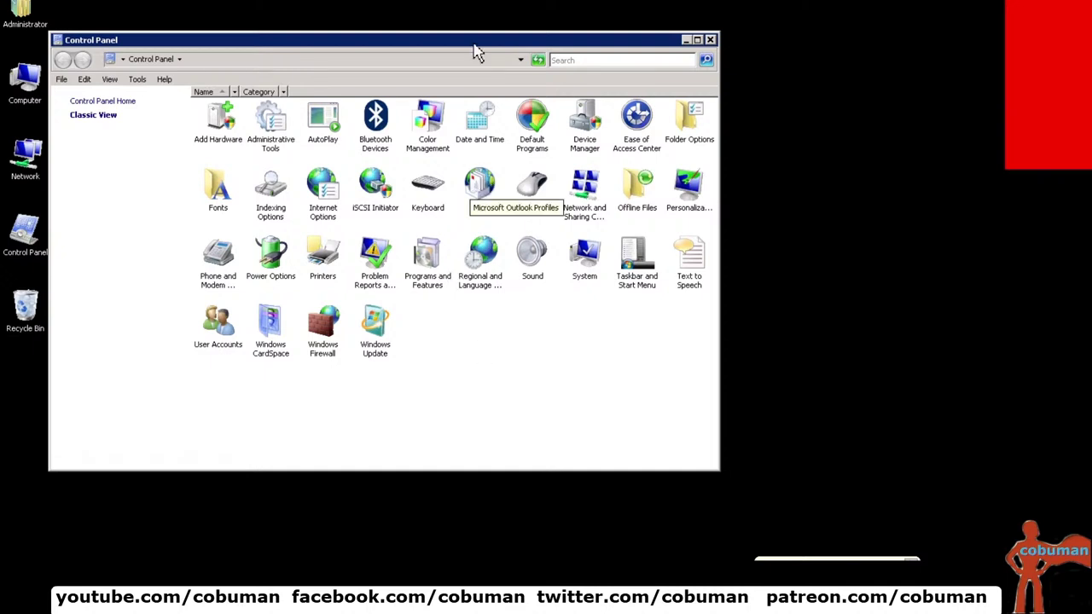
left_click_drag(473, 44, 474, 67)
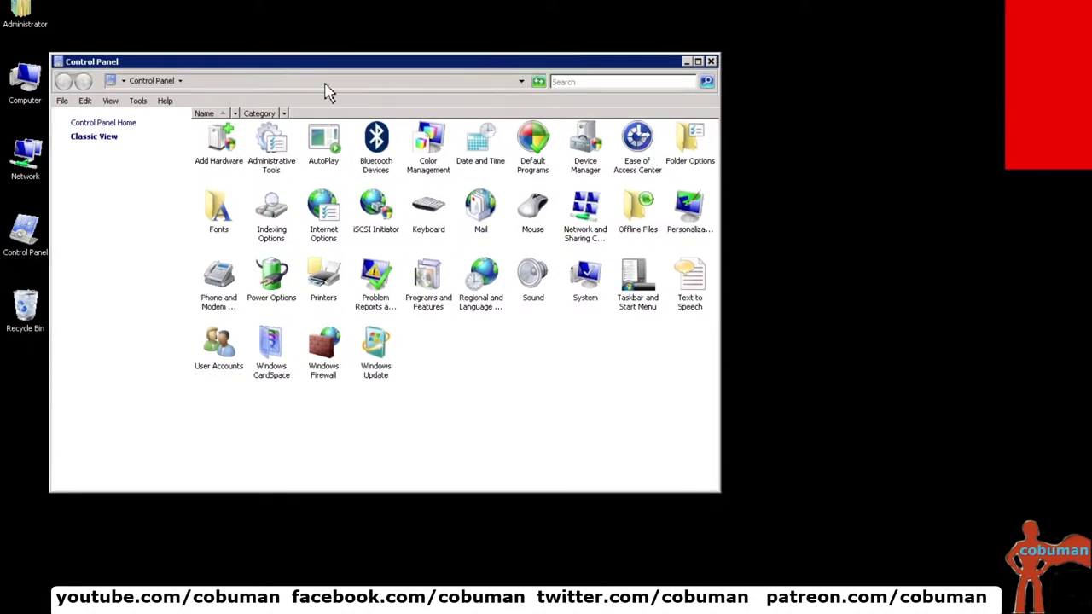
left_click(299, 84)
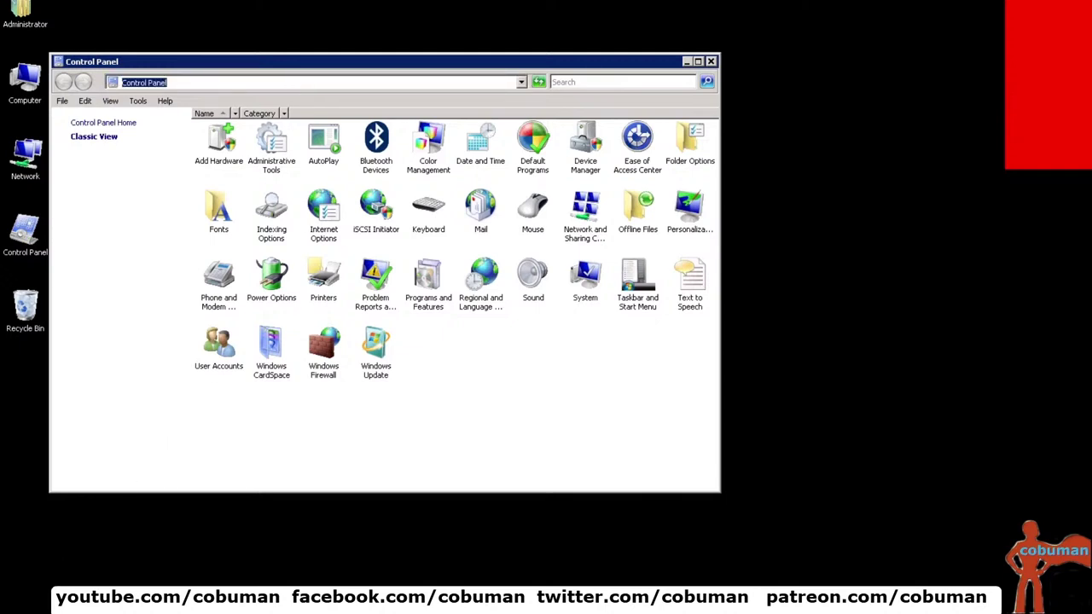
key("super")
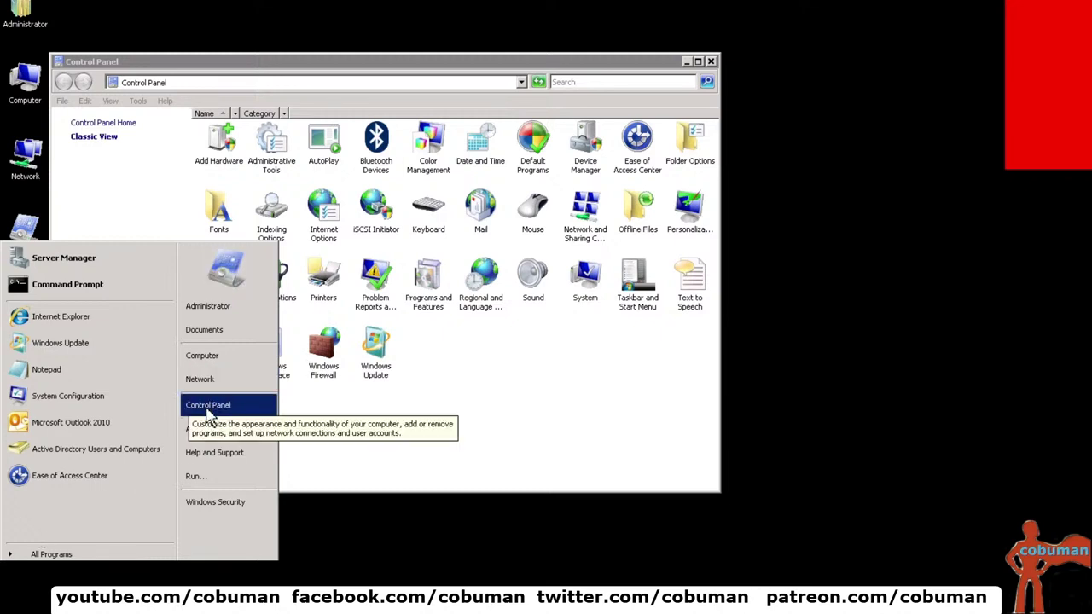
left_click(397, 77)
left_click(477, 218)
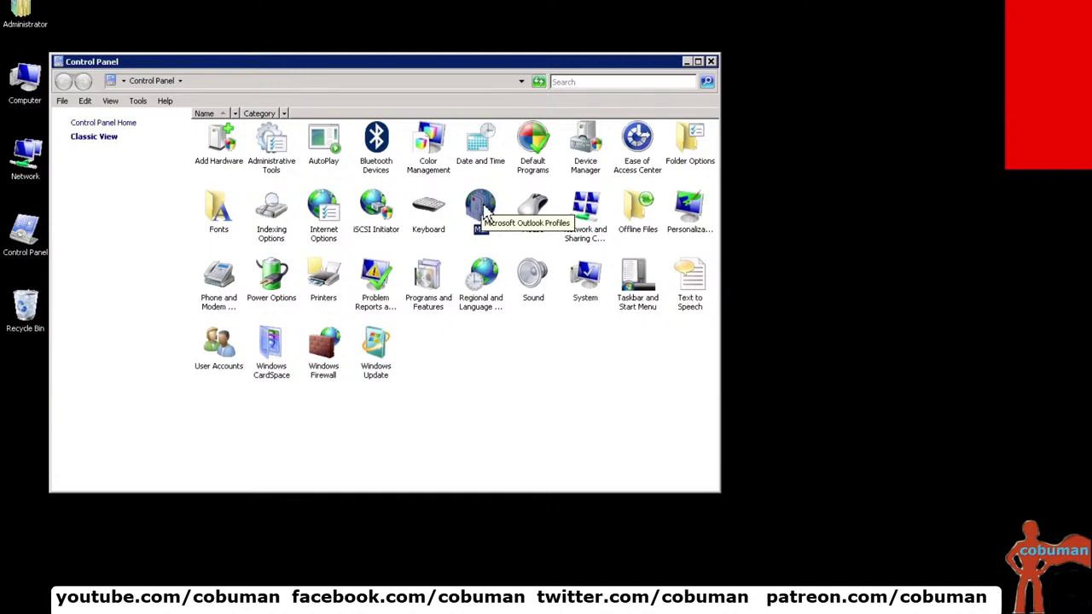
Step: Open Mail setup from Control Panel and bring up the E-mail Account Settings
double_click(483, 213)
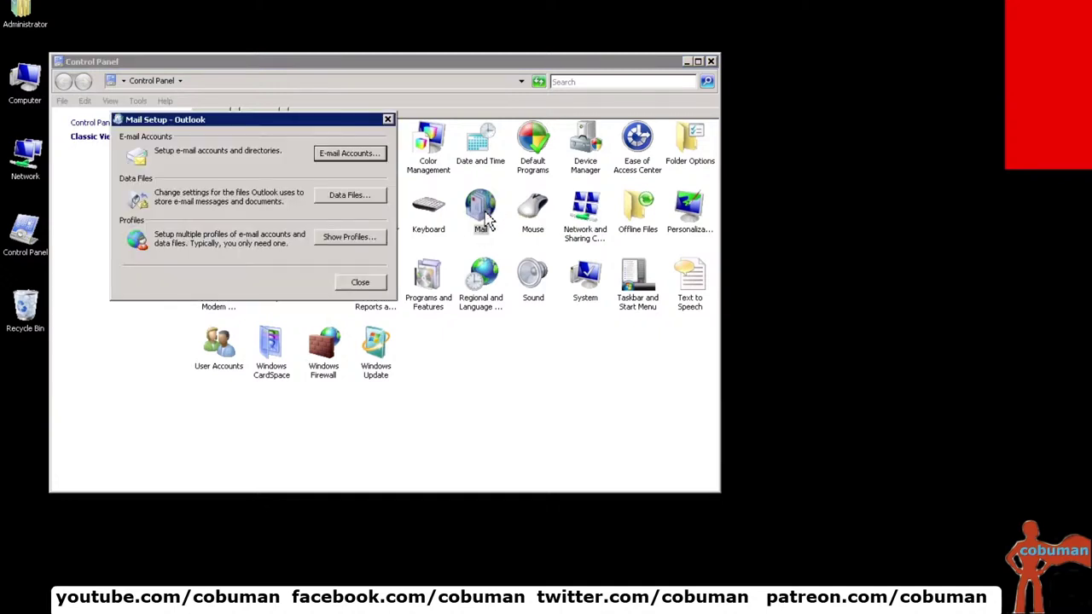
left_click_drag(353, 114, 405, 151)
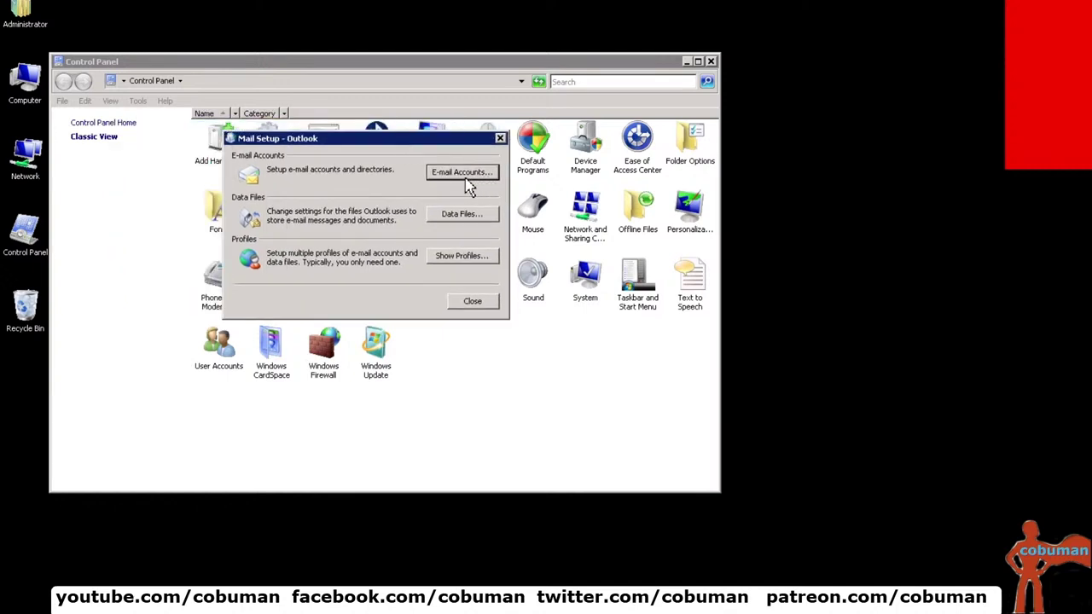
left_click(462, 173)
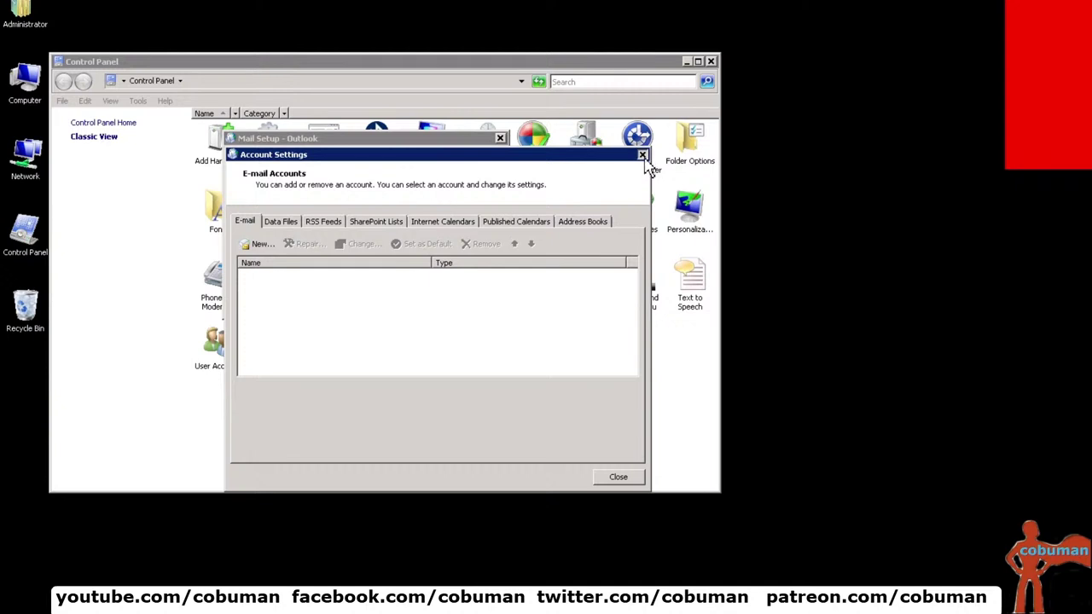
left_click(642, 154)
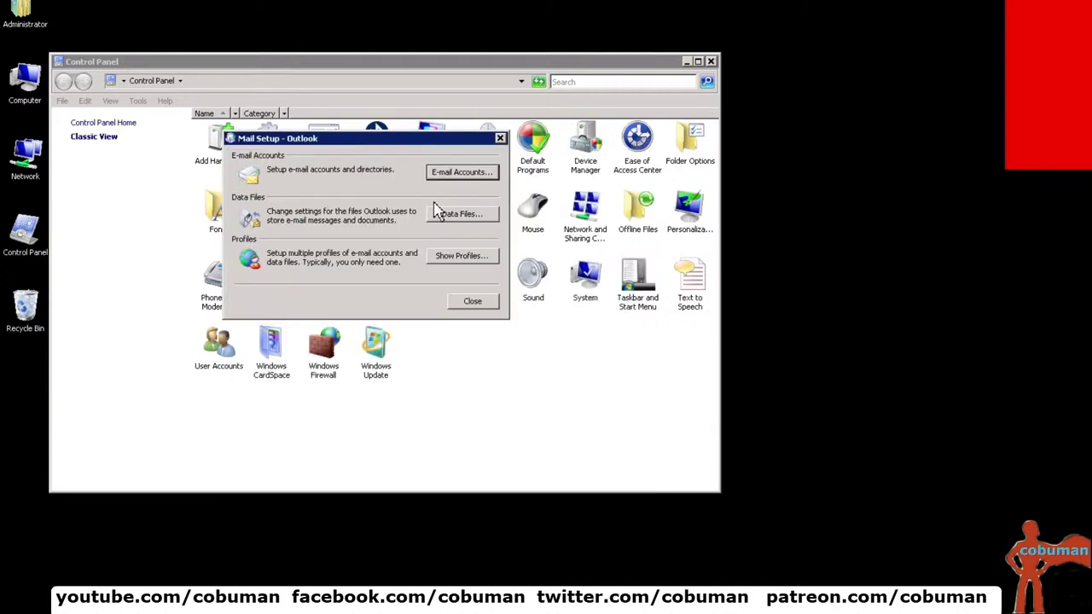
left_click(478, 179)
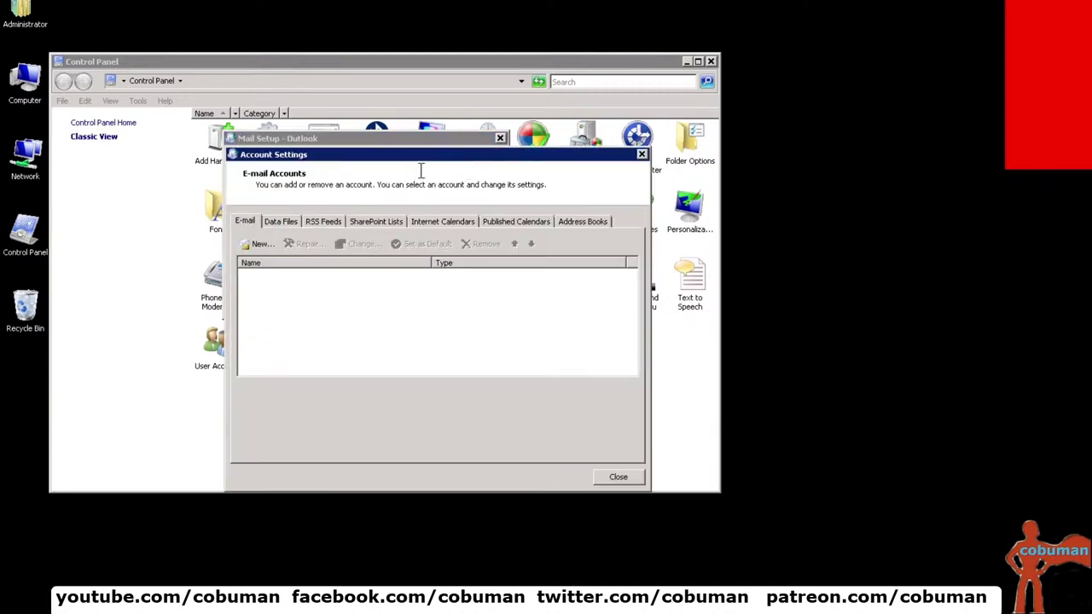
left_click_drag(427, 159, 393, 85)
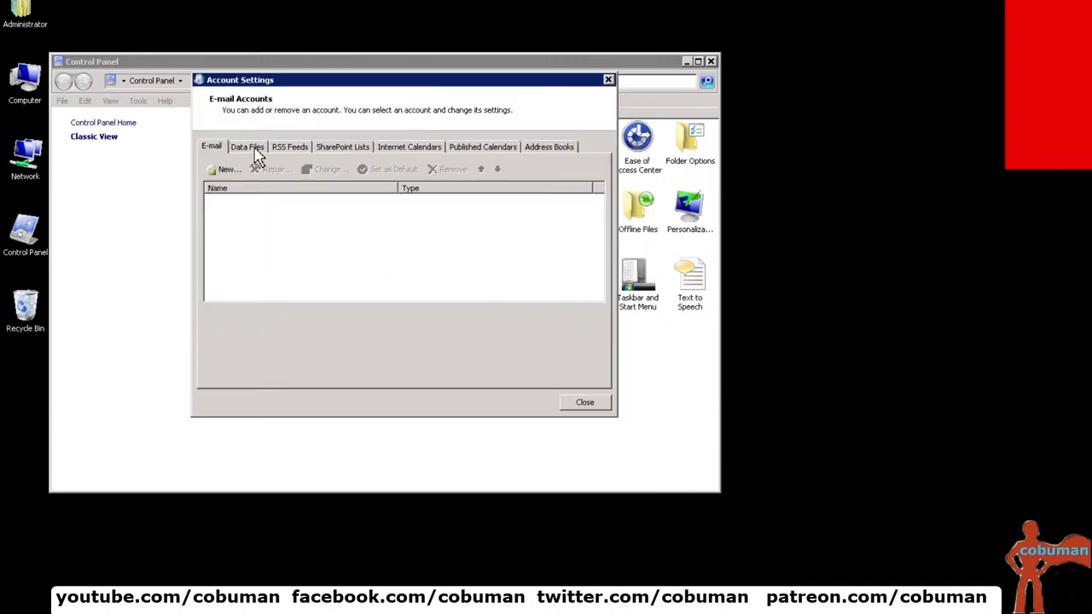
Step: Select New Archive on the Data Files tab and choose Add... for a data file
left_click(257, 156)
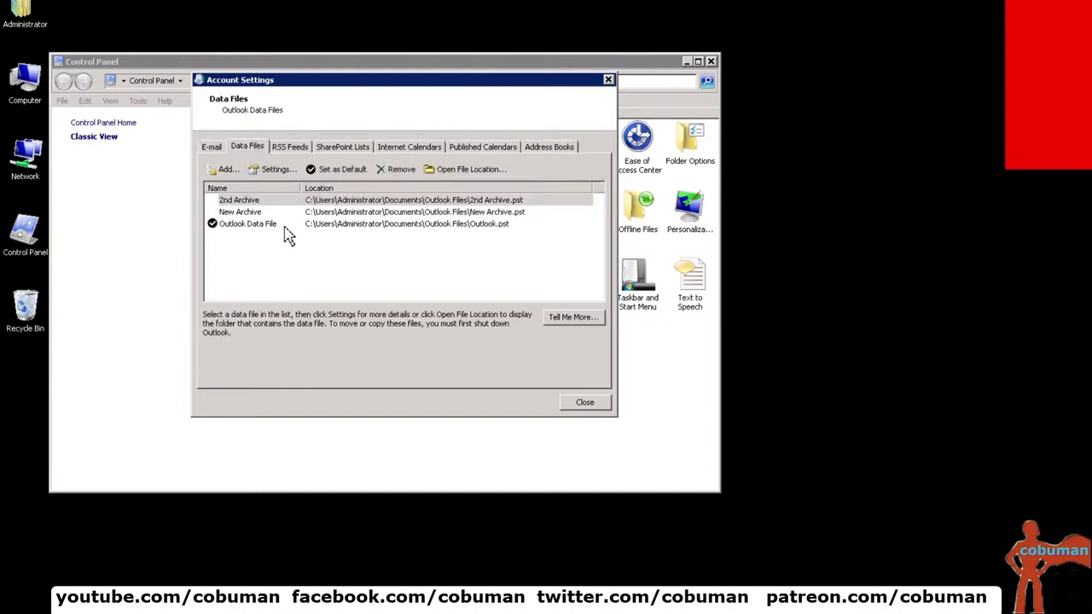
left_click(327, 212)
left_click(326, 203)
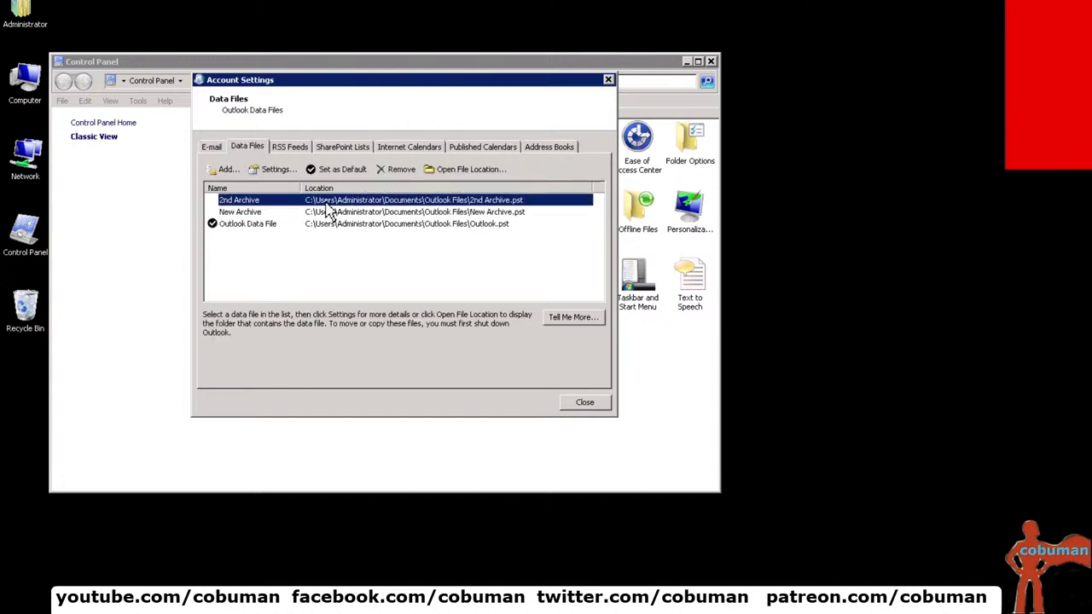
left_click(330, 213)
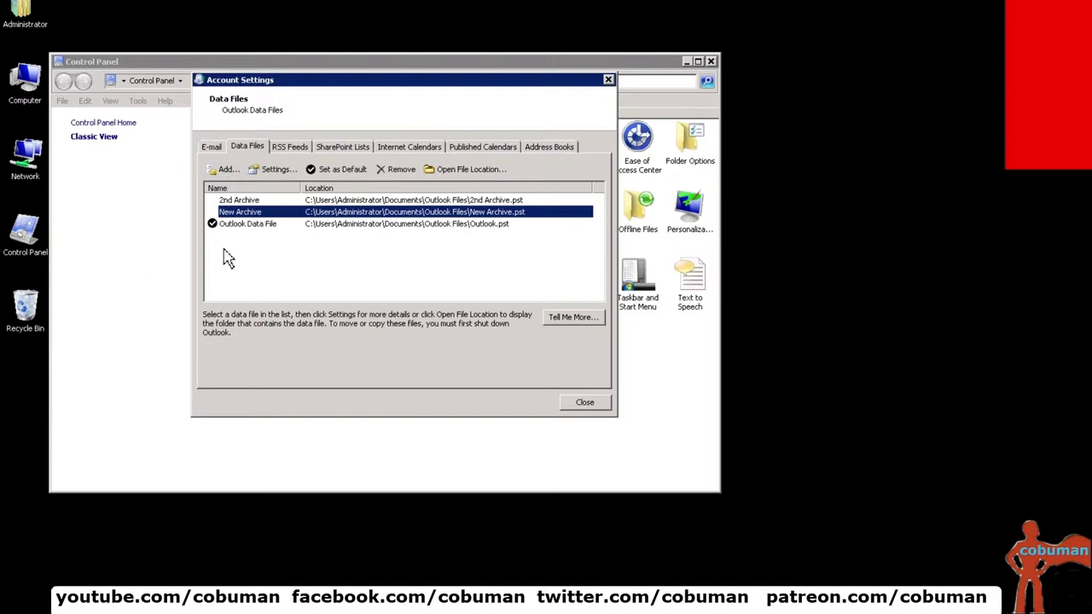
left_click(223, 169)
left_click(345, 181)
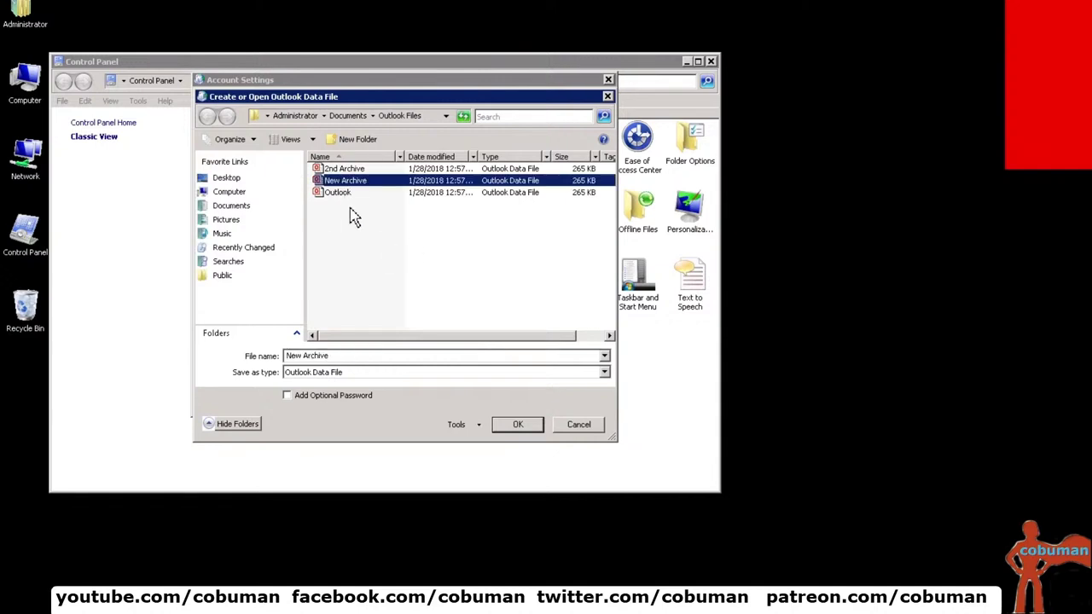
Step: Cancel the data file dialog and the New Account wizard, then close Account Settings
left_click(350, 195)
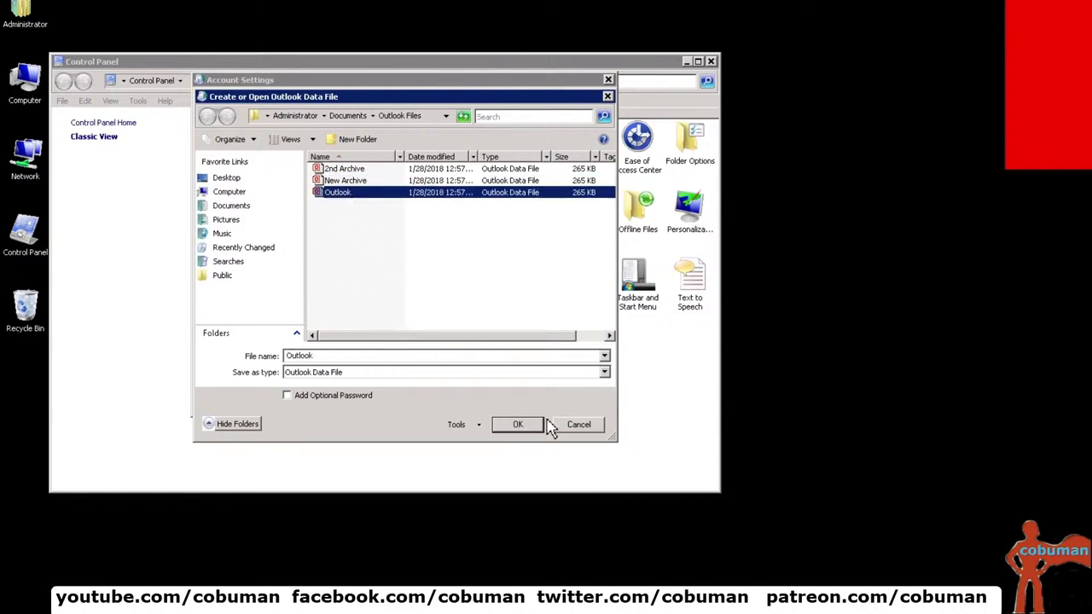
left_click(575, 435)
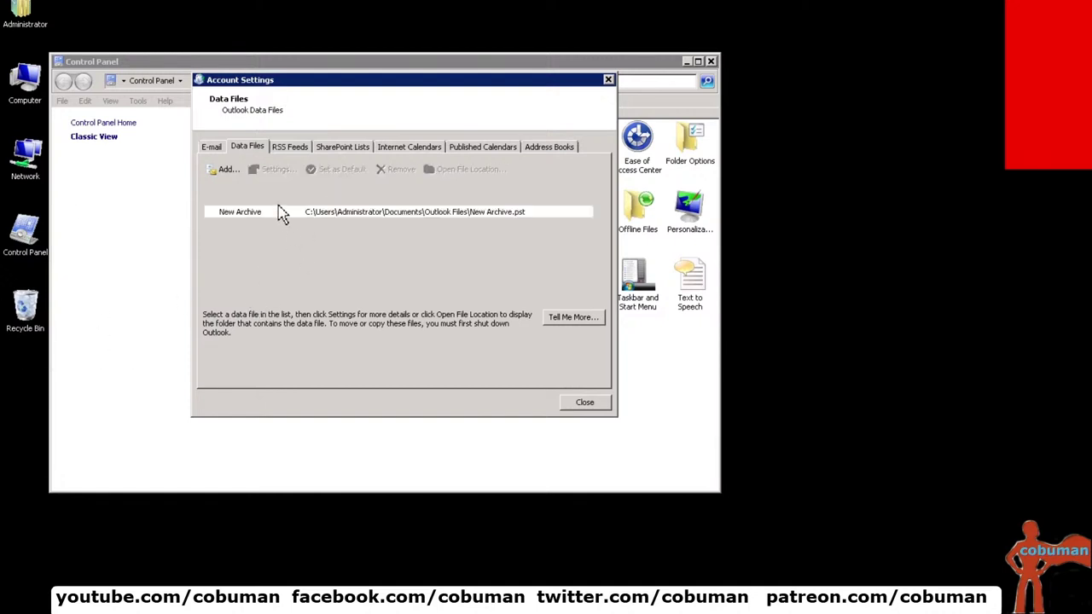
left_click(213, 148)
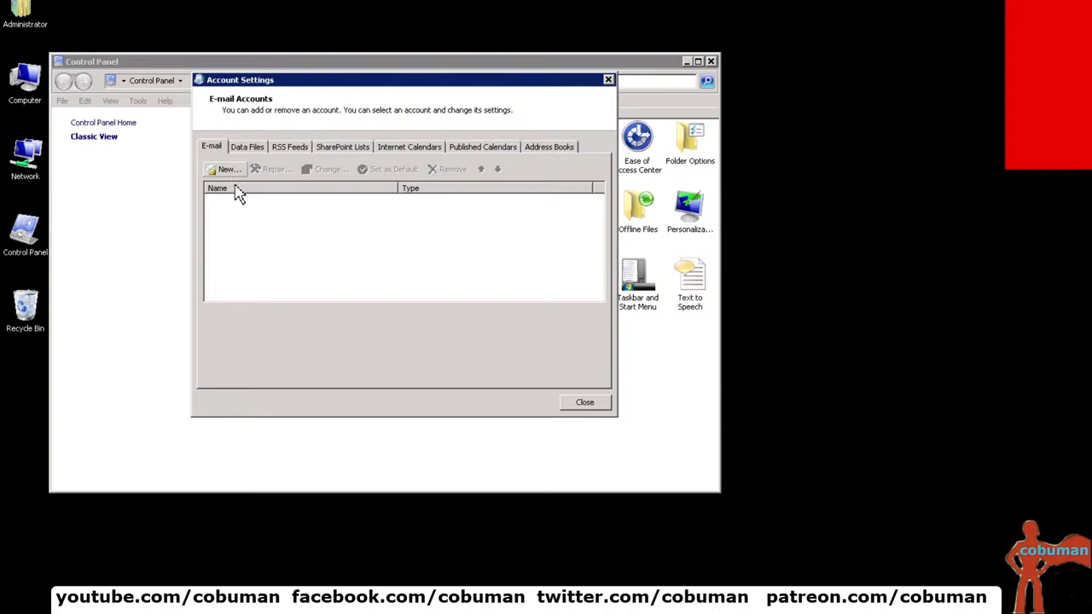
left_click(230, 173)
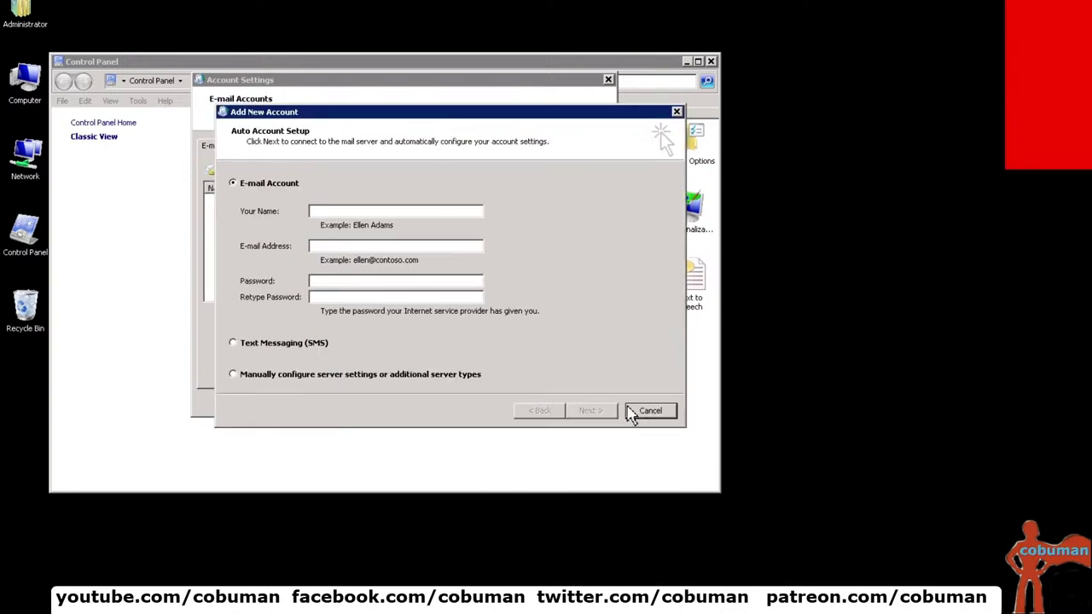
left_click(655, 417)
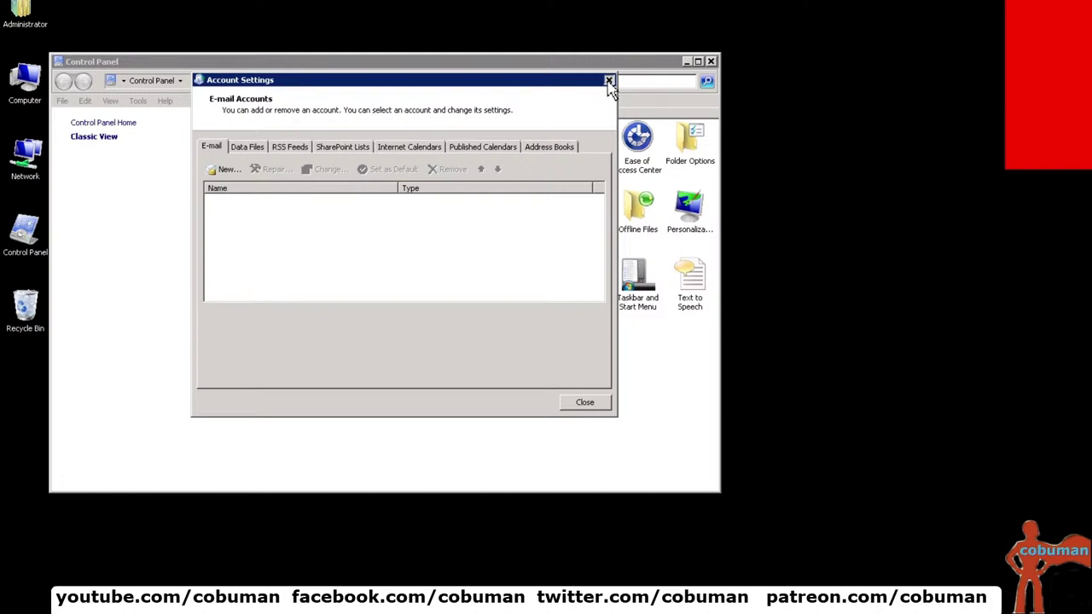
left_click(609, 82)
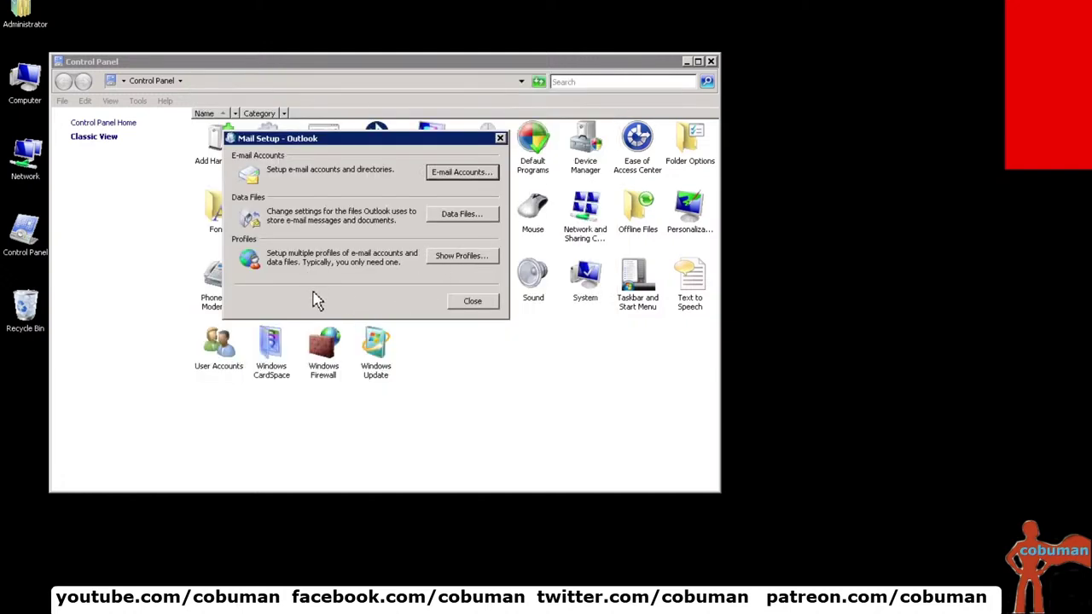
Step: Dismiss Data Files account settings and open Show Profiles in Mail Setup
left_click(462, 258)
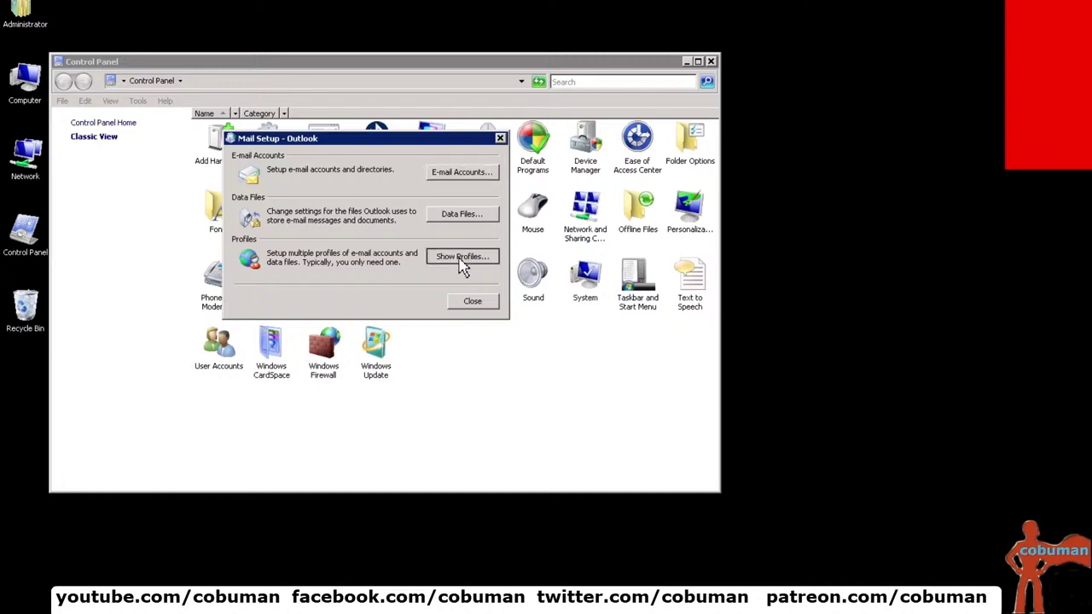
left_click(467, 217)
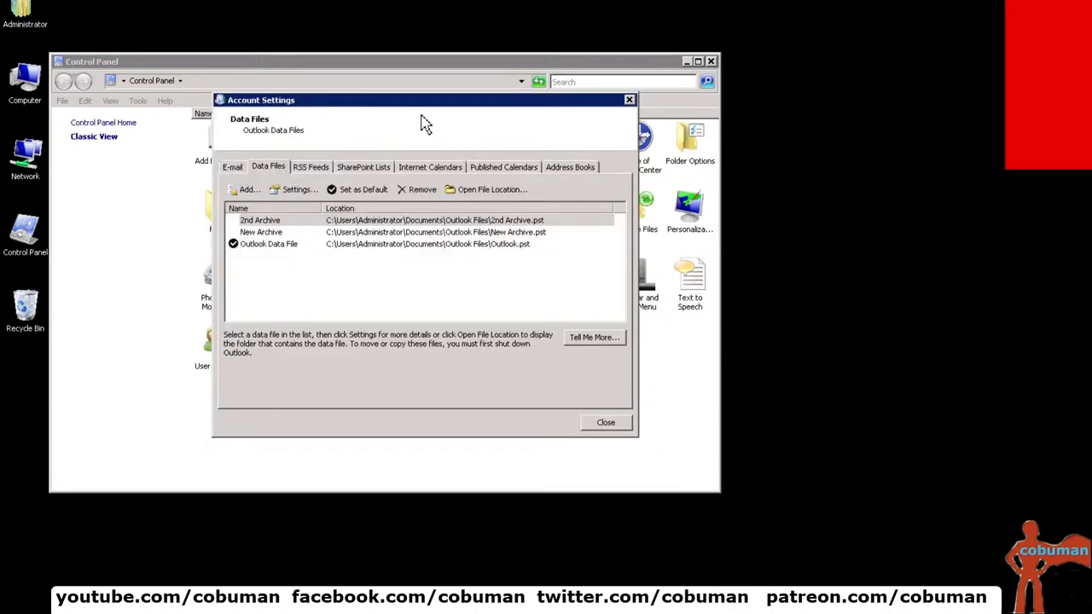
key("Escape")
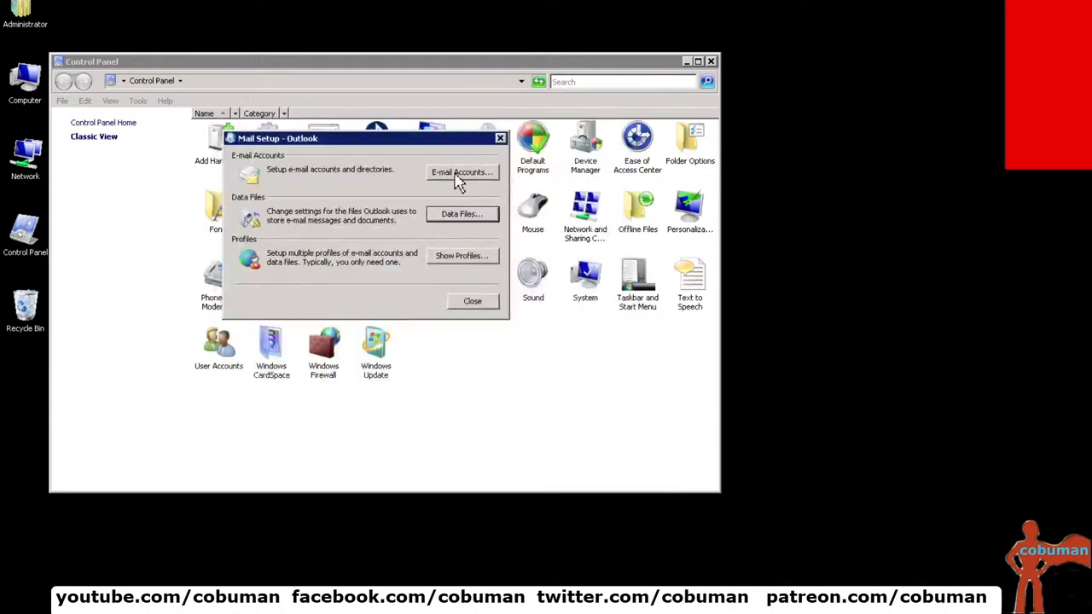
left_click(461, 262)
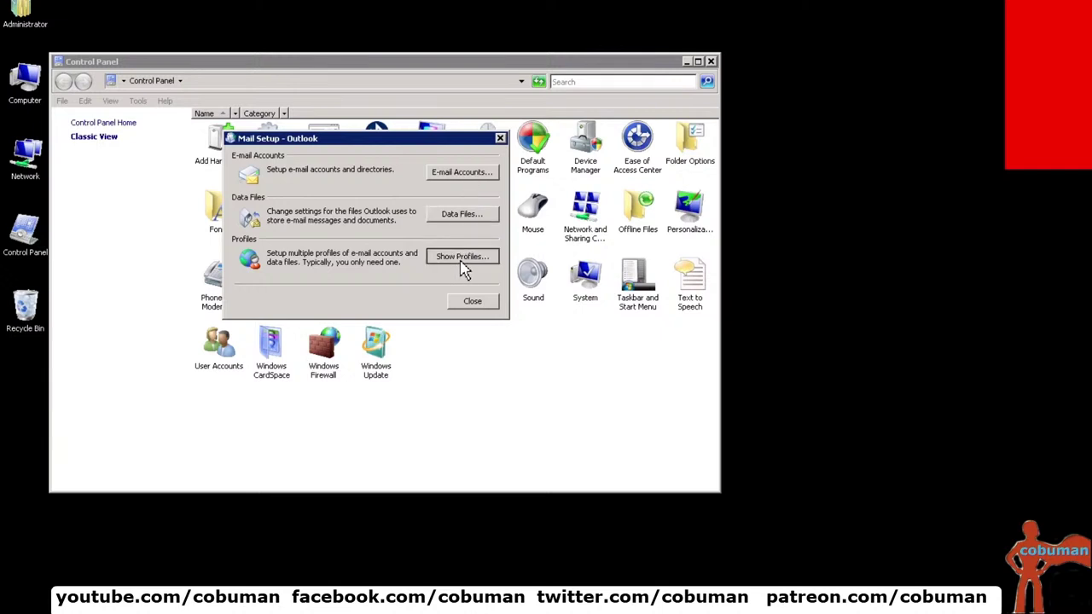
left_click(457, 263)
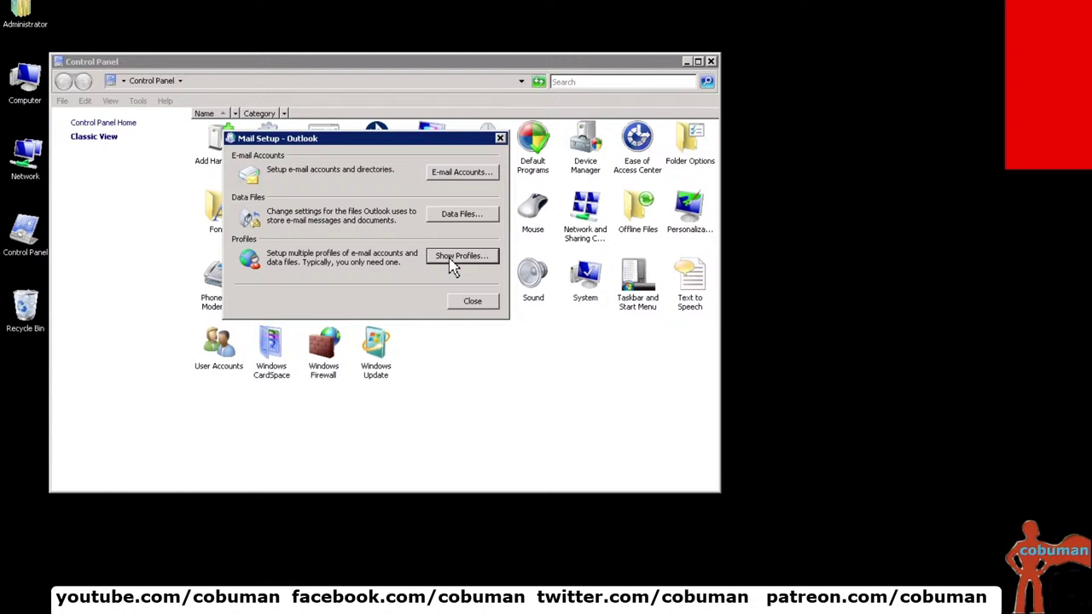
left_click(453, 267)
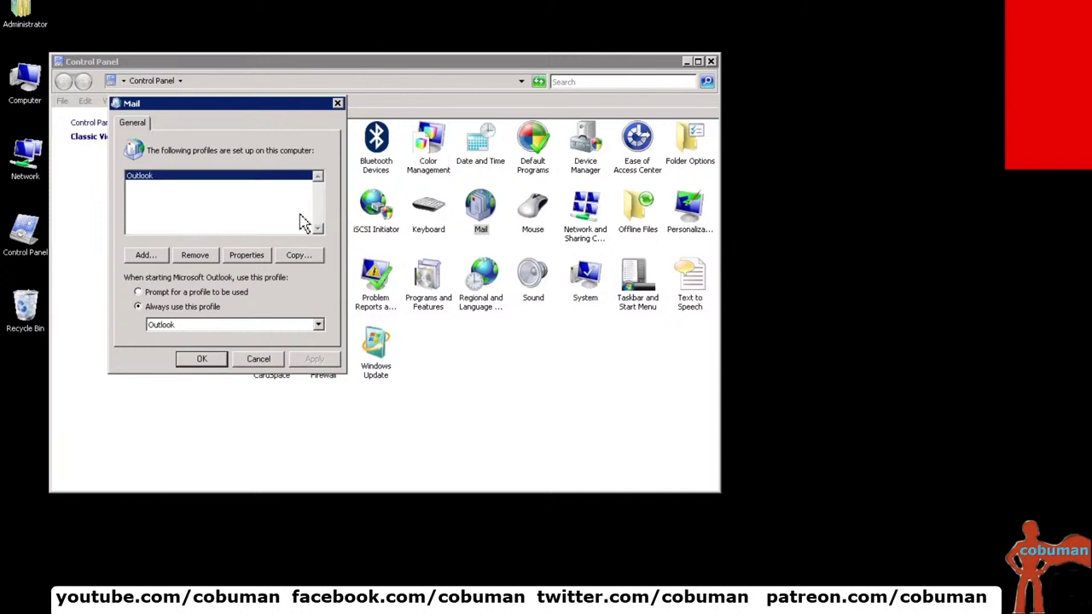
Step: Add a second profile named NewProfile with no e-mail account and close the profiles window
left_click_drag(202, 106, 247, 108)
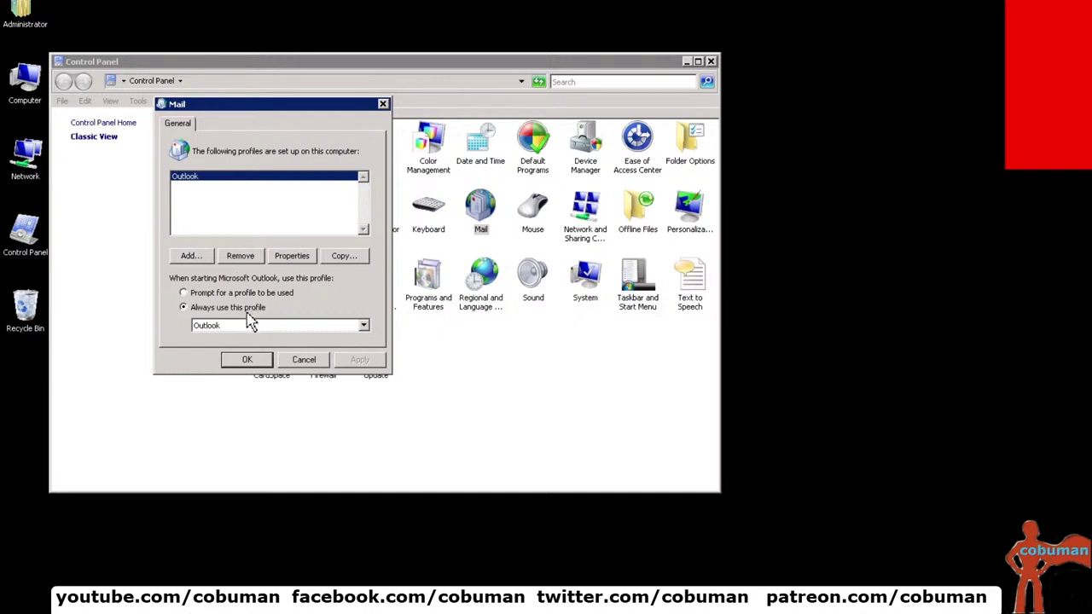
left_click(196, 258)
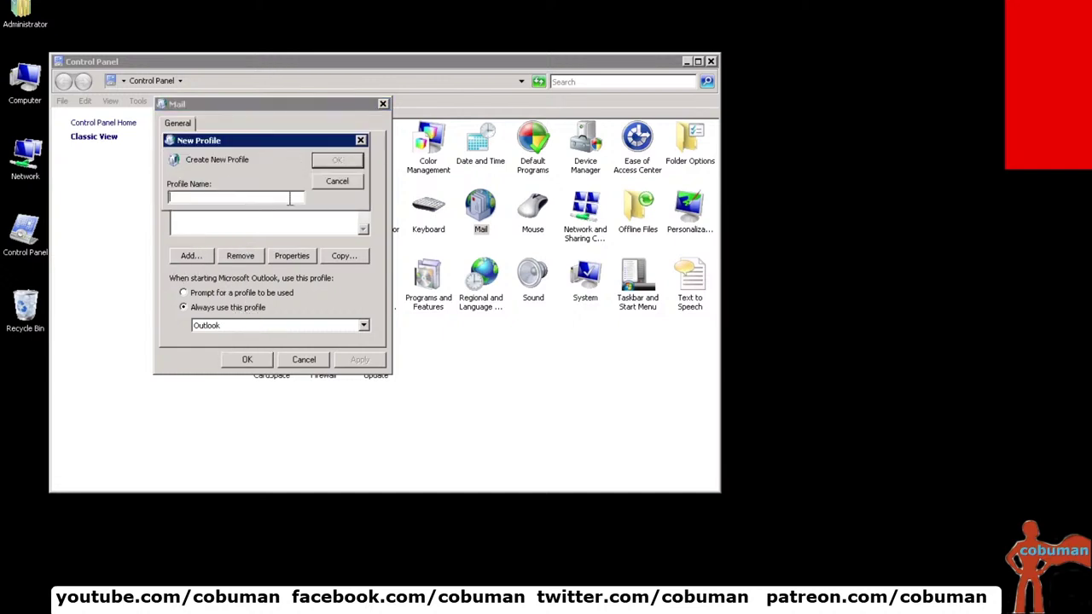
type("New ")
type("rofile")
key("Return")
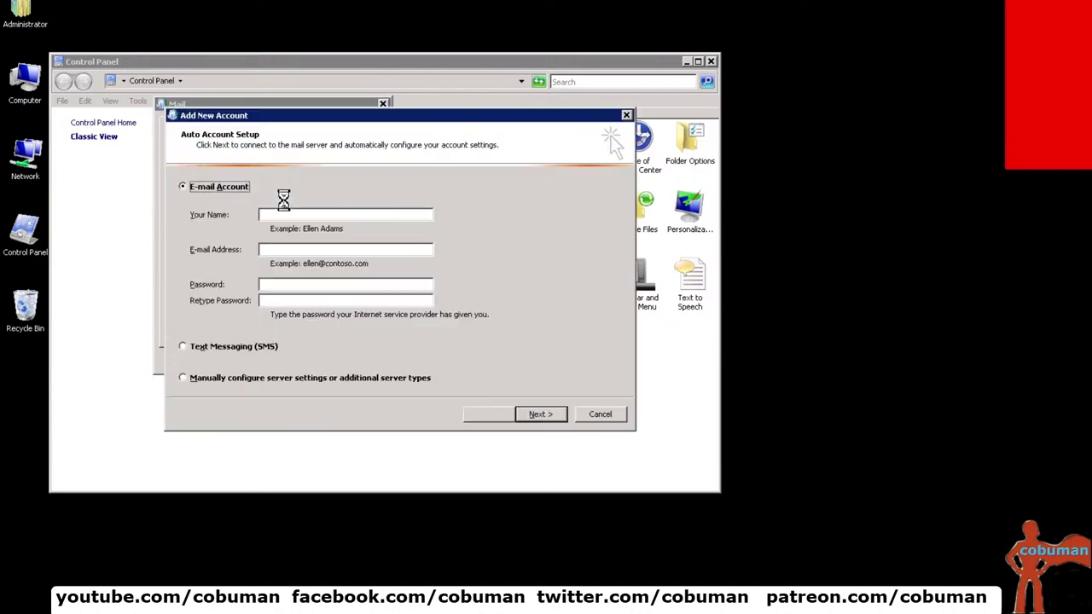
left_click_drag(333, 118, 456, 93)
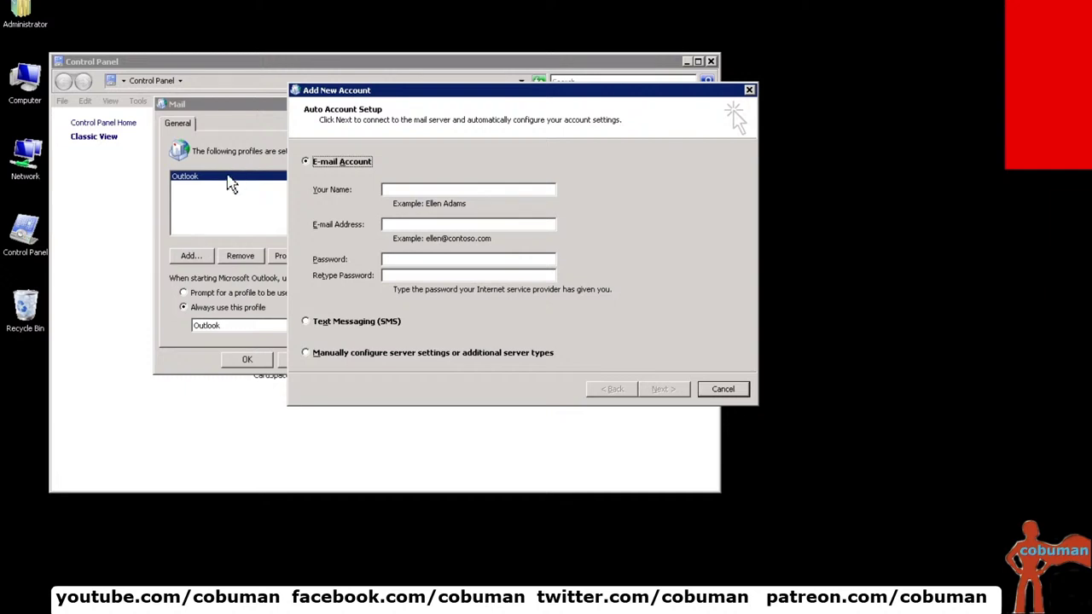
key("Escape")
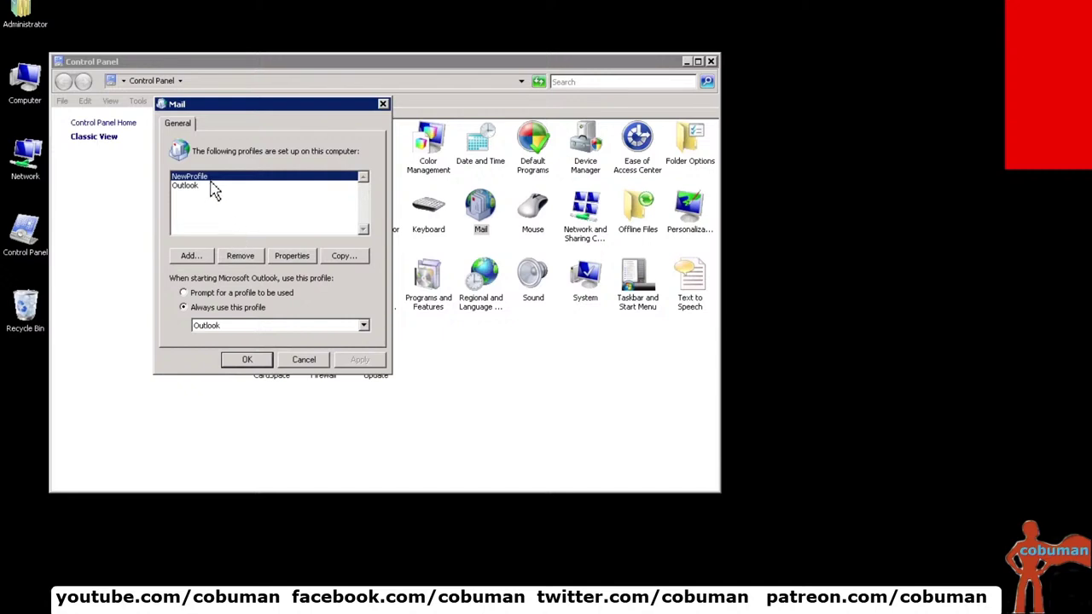
left_click(261, 360)
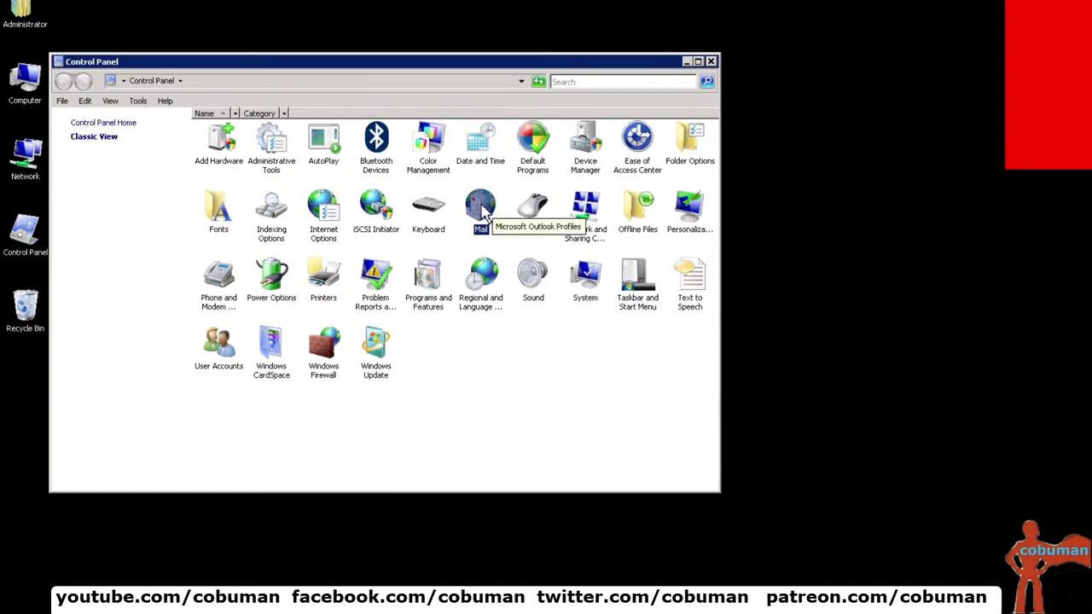
double_click(483, 210)
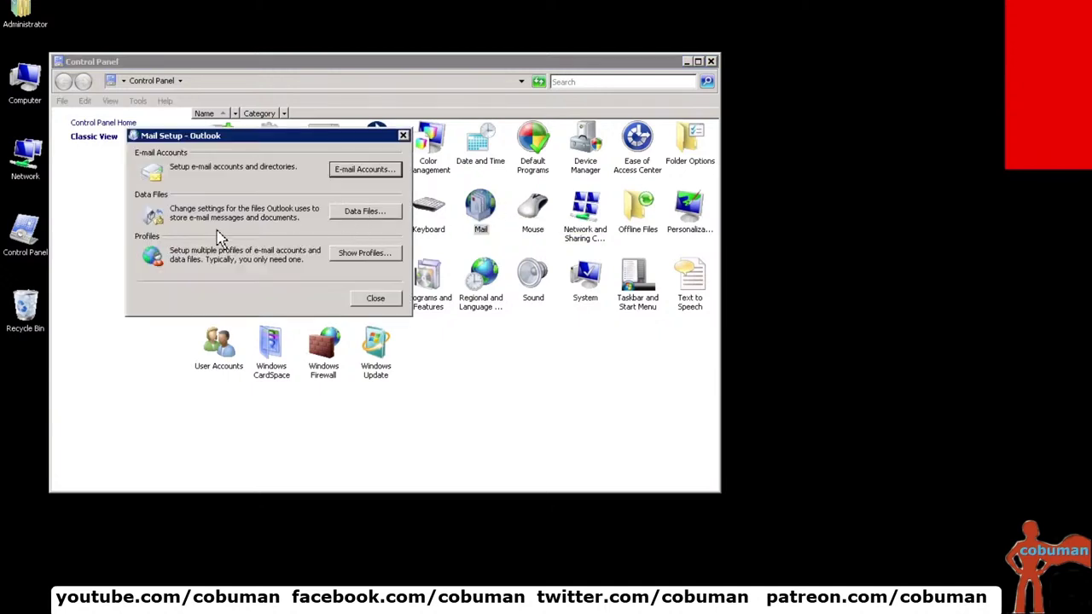
left_click(358, 254)
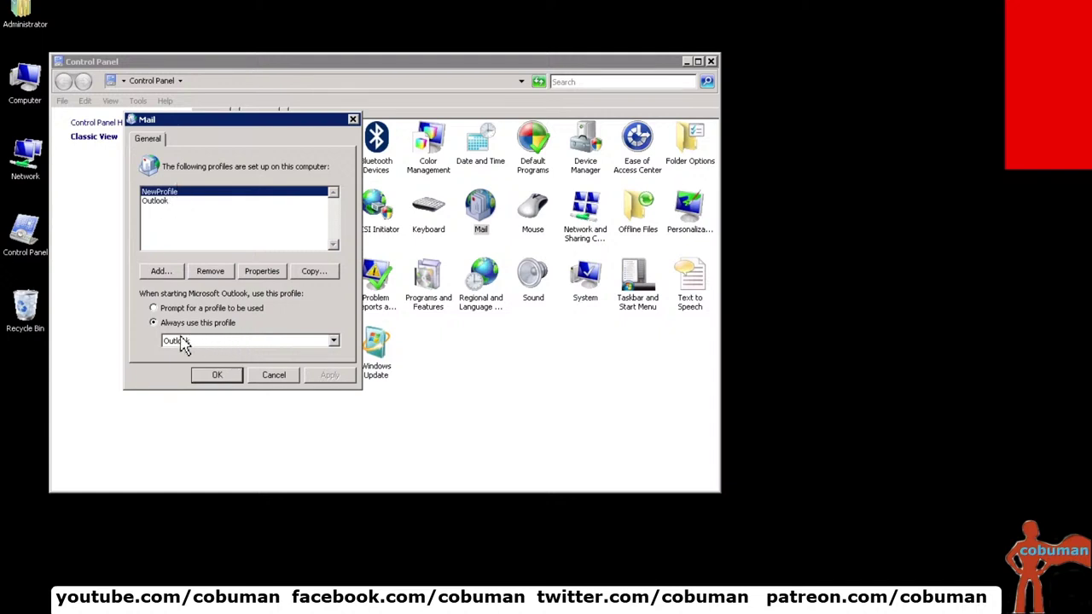
left_click(203, 343)
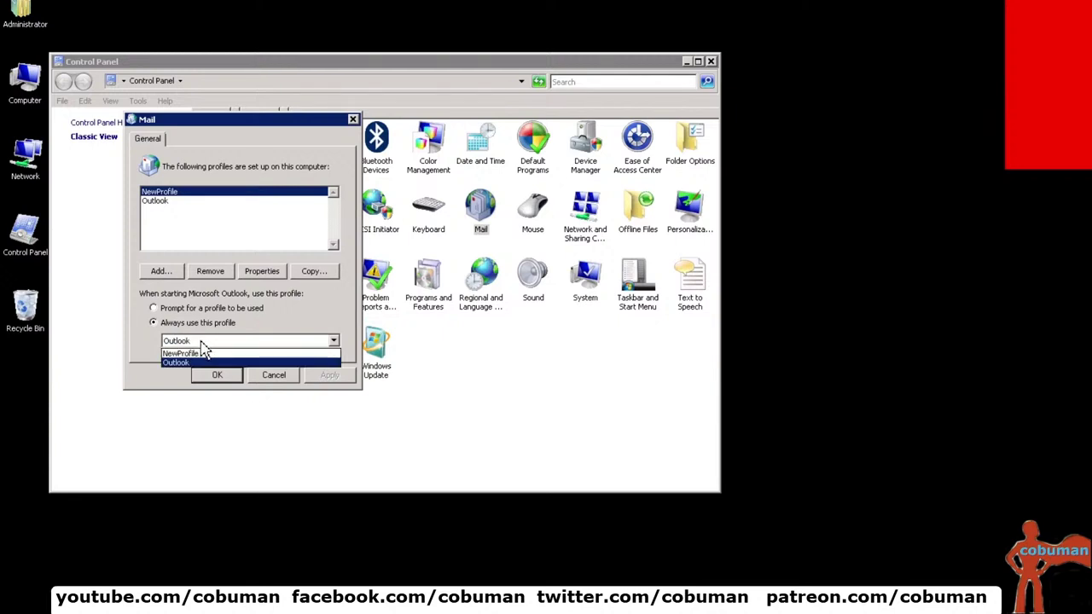
left_click(200, 352)
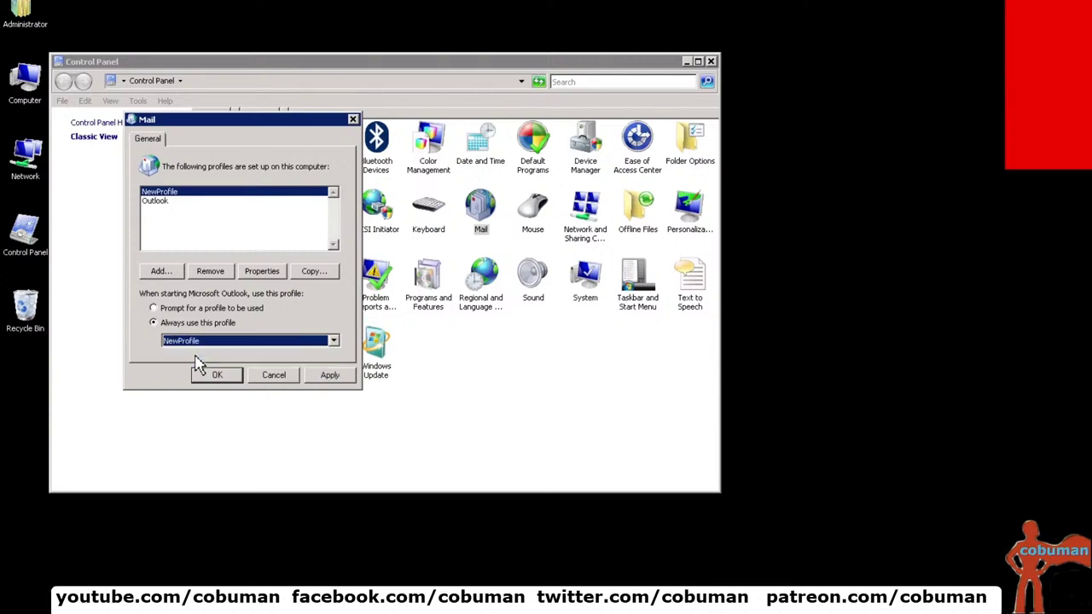
left_click(334, 379)
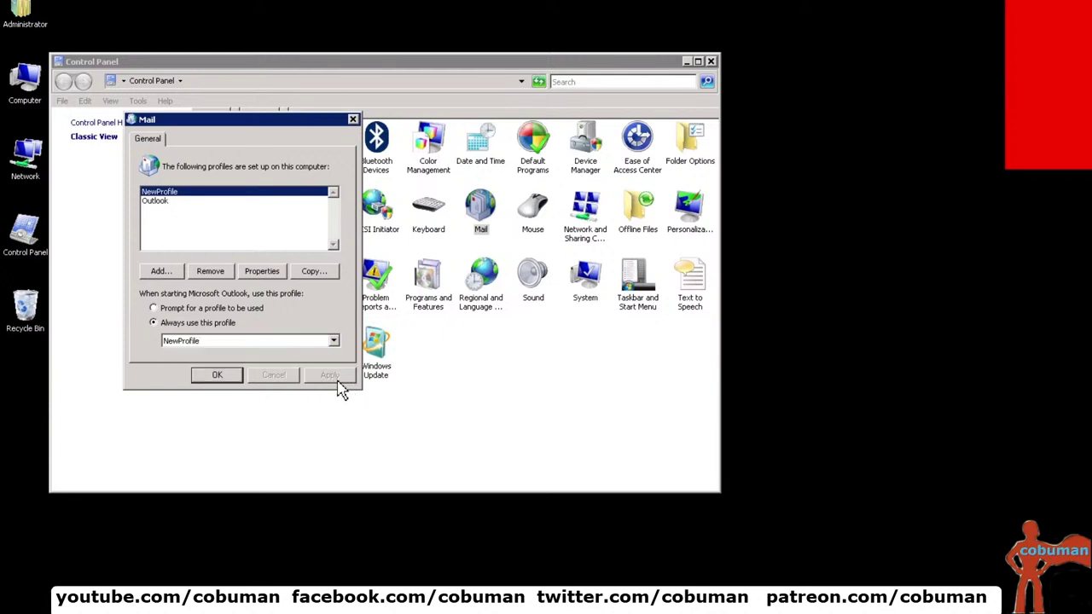
left_click(217, 376)
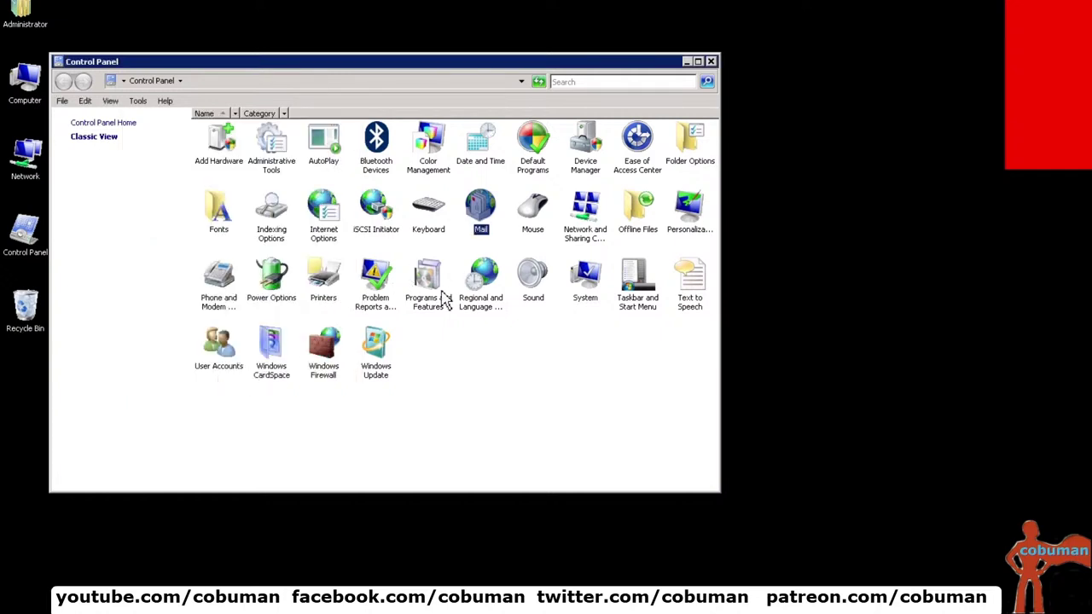
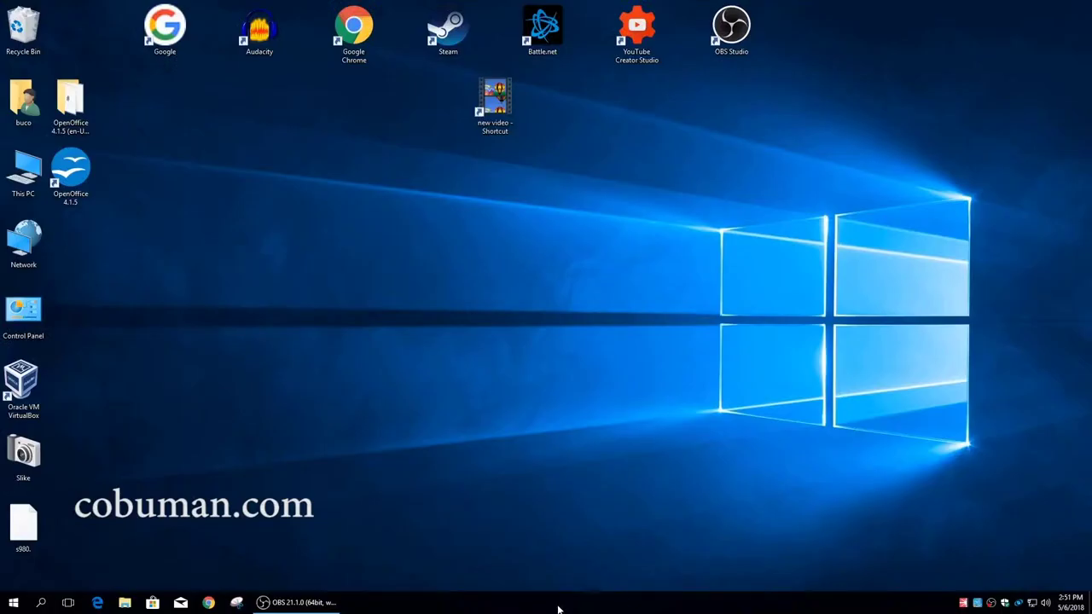
Step: Launch Task Manager from the taskbar, reposition its window, then close it
right_click(559, 608)
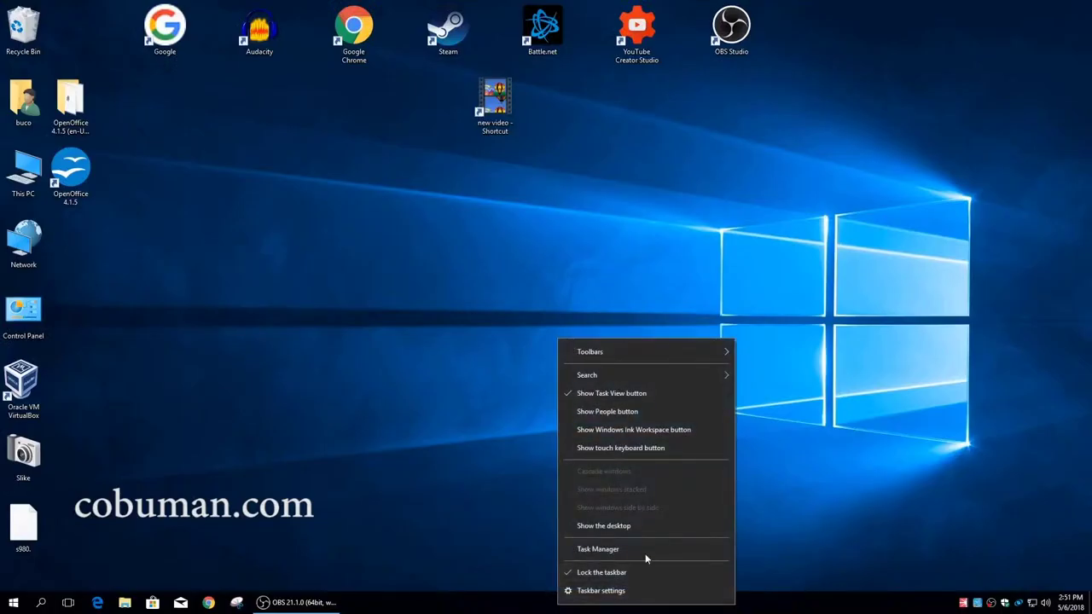
left_click(622, 551)
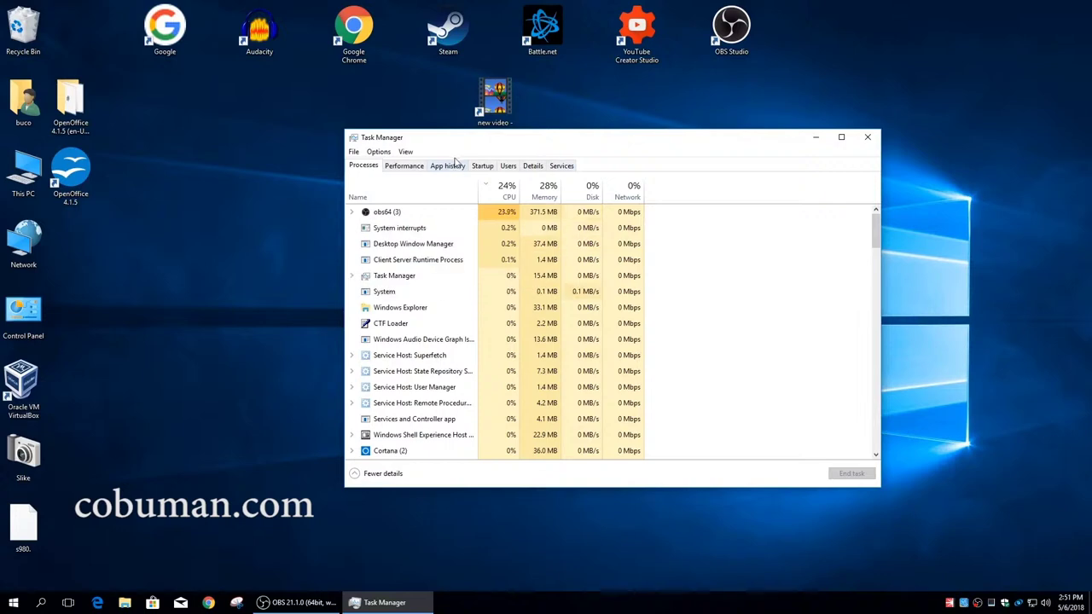
left_click_drag(626, 137, 600, 155)
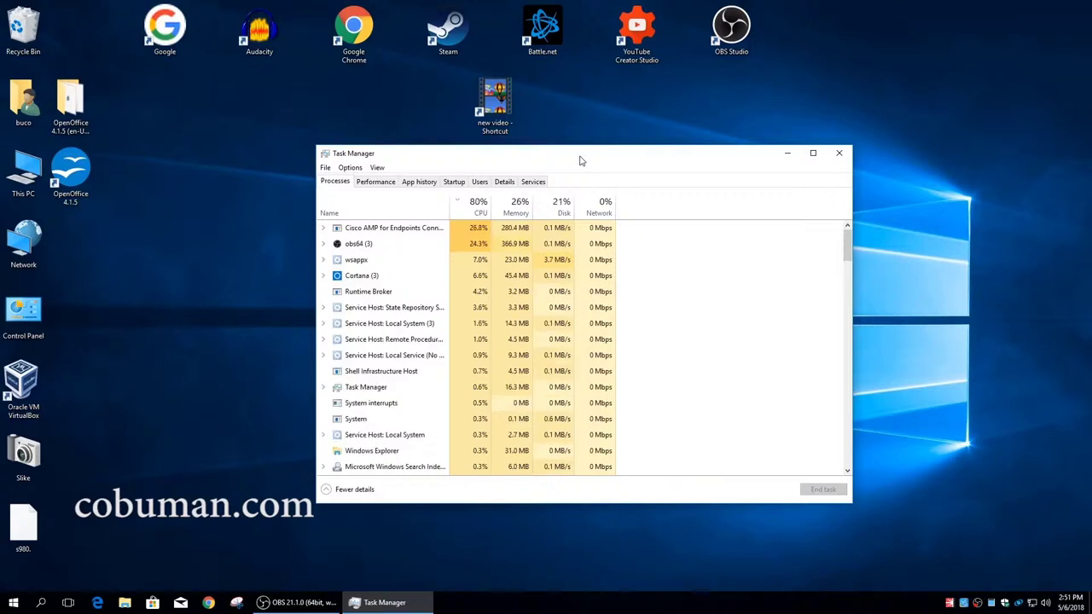
left_click_drag(585, 156, 554, 163)
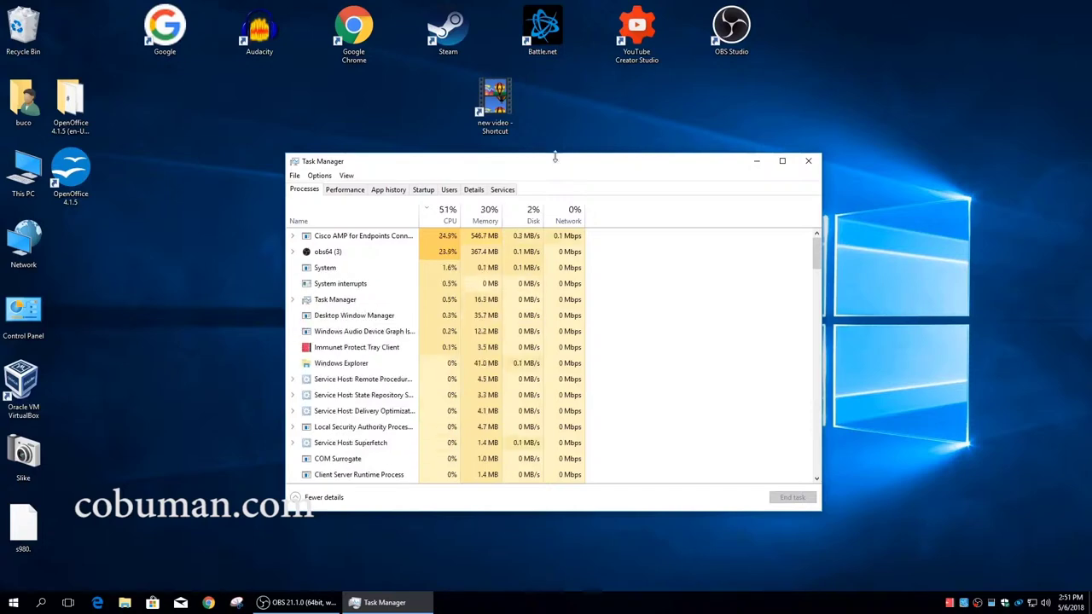
left_click_drag(590, 163, 616, 145)
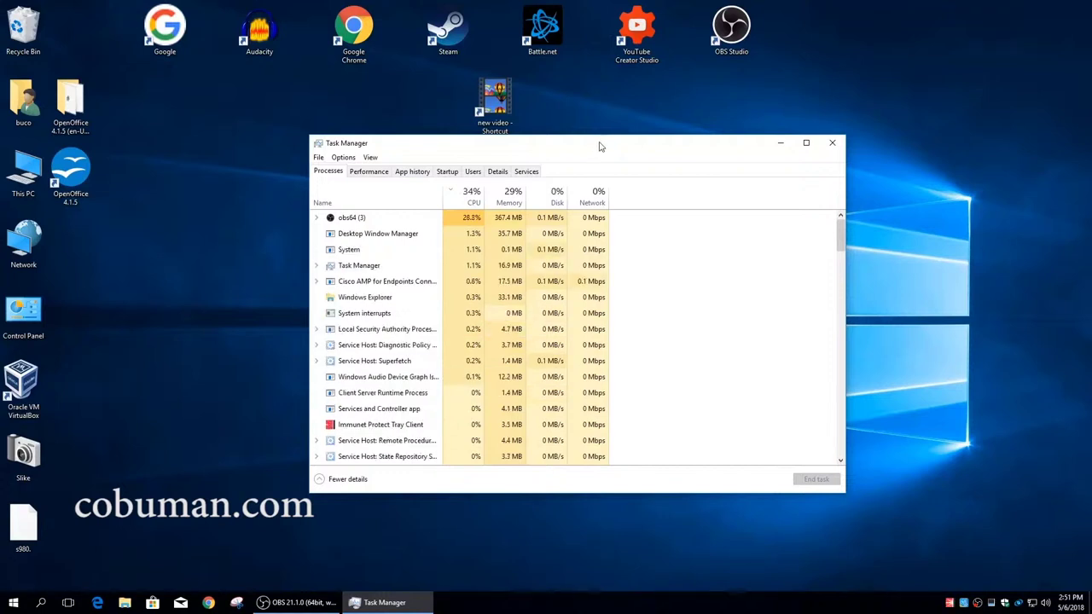
left_click_drag(597, 150, 598, 130)
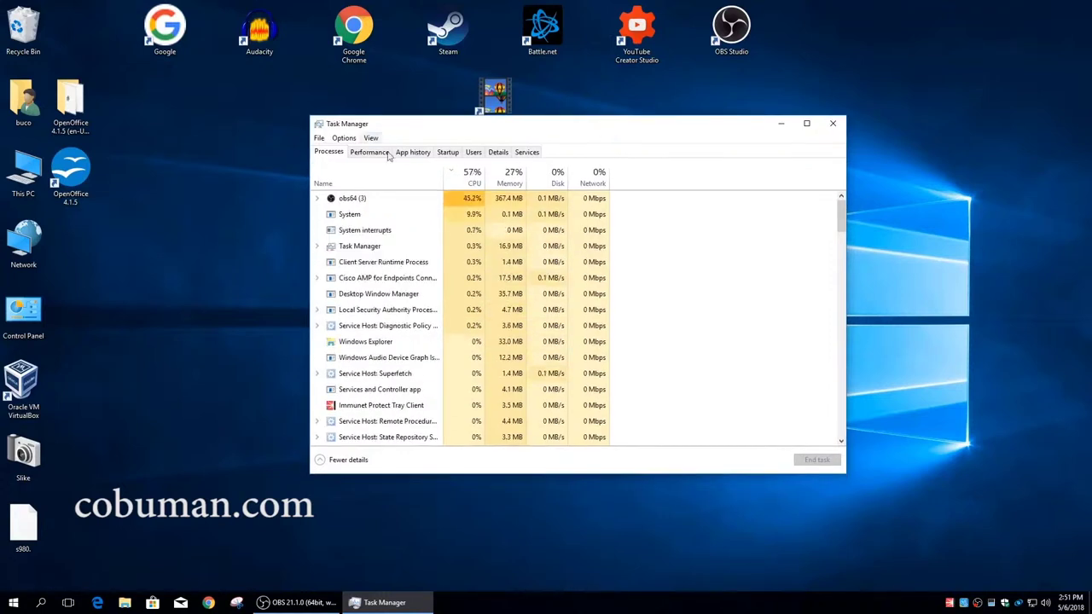
left_click(832, 124)
Step: Reopen Task Manager and sort the Processes list by CPU, highest first
right_click(489, 607)
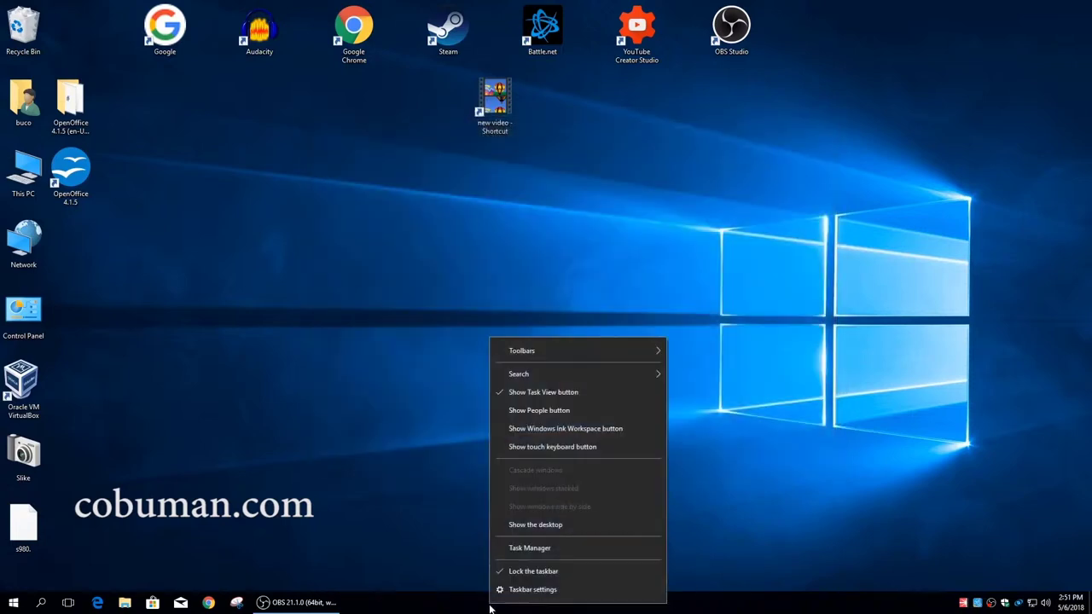
left_click(546, 547)
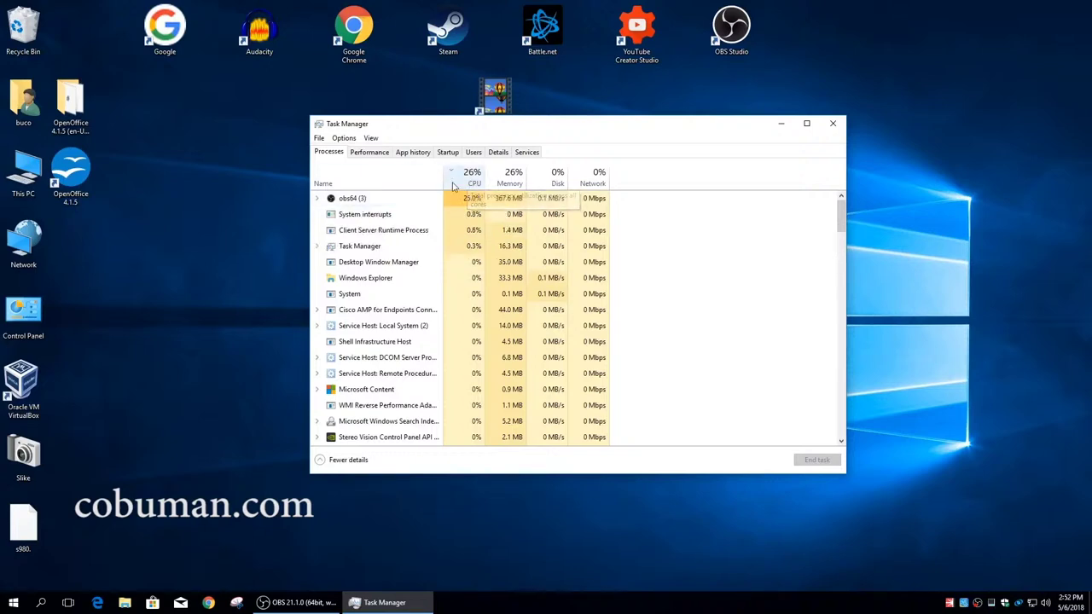
left_click(467, 178)
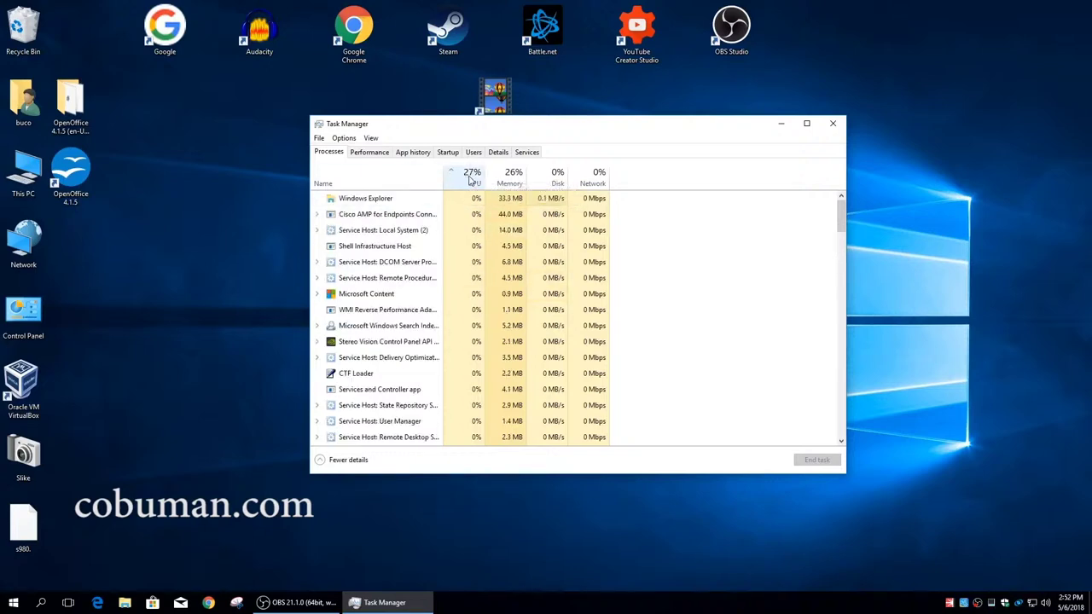
left_click(467, 177)
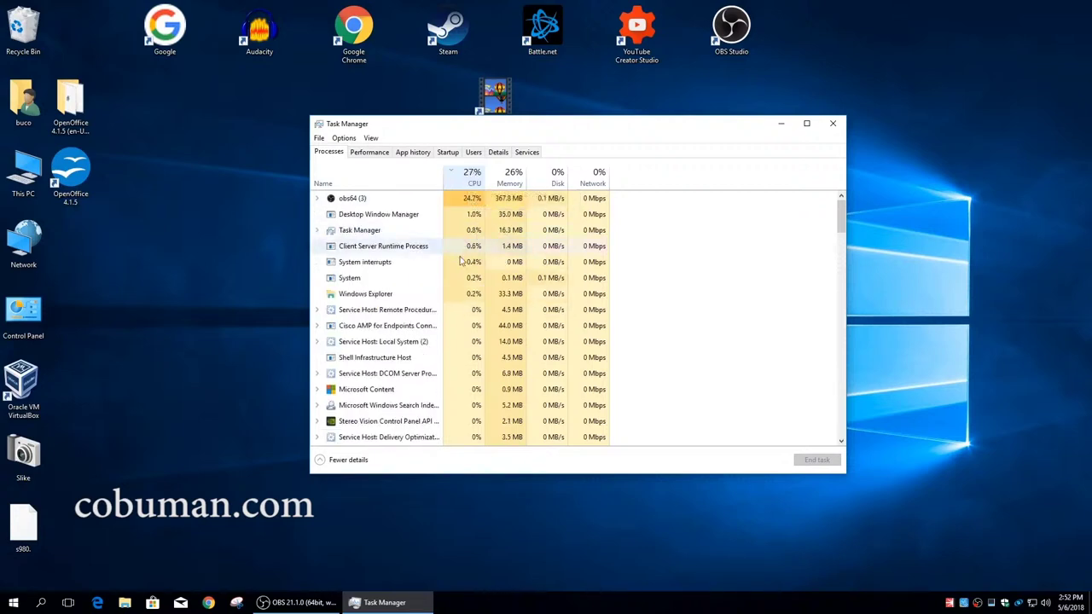
left_click(471, 182)
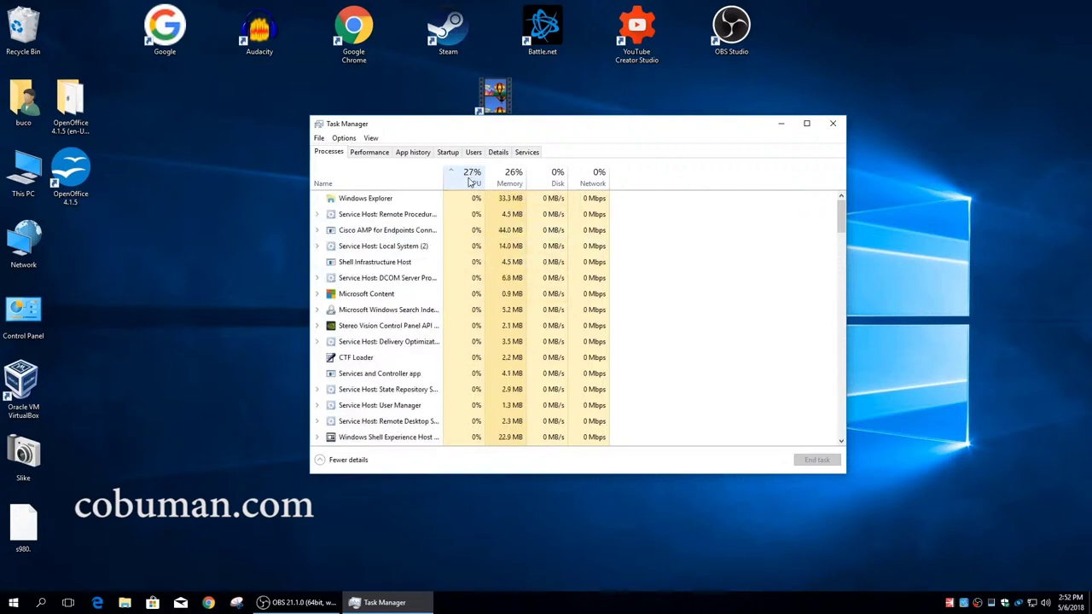
left_click(470, 179)
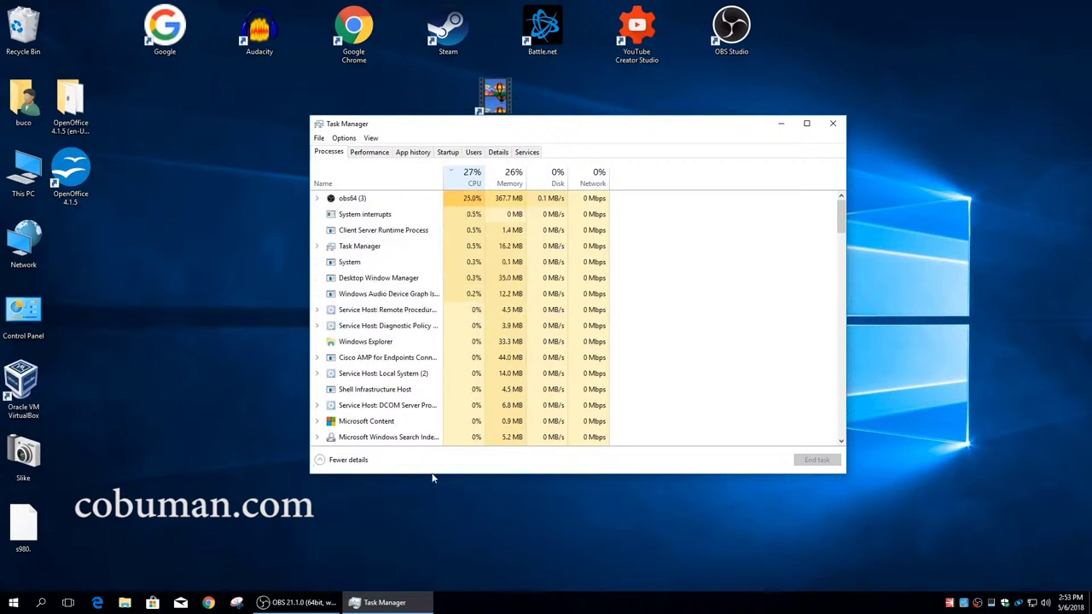
left_click(322, 461)
left_click_drag(409, 125, 578, 168)
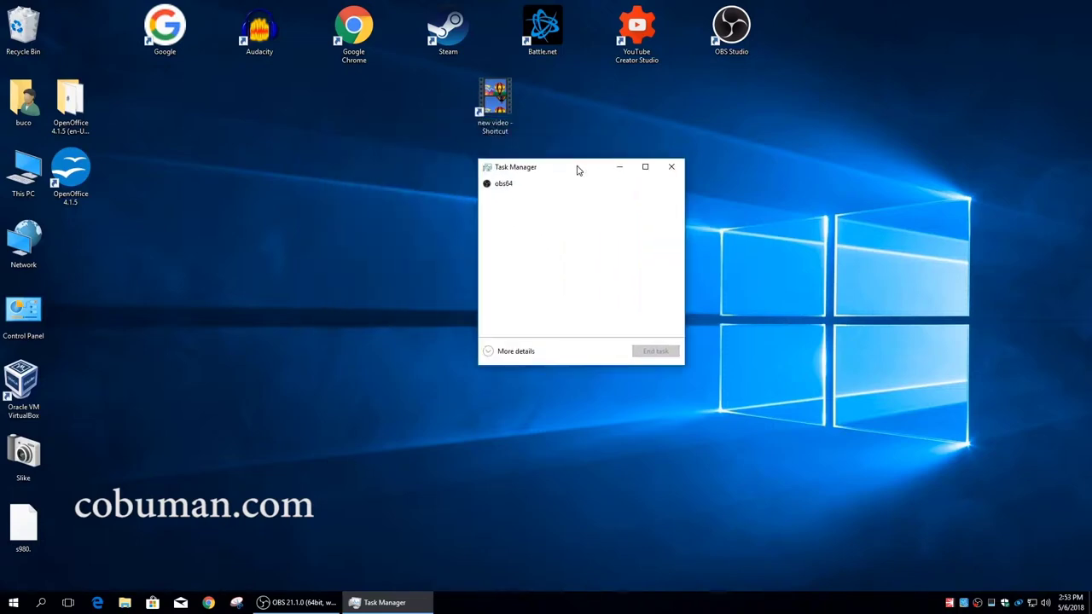
left_click(528, 189)
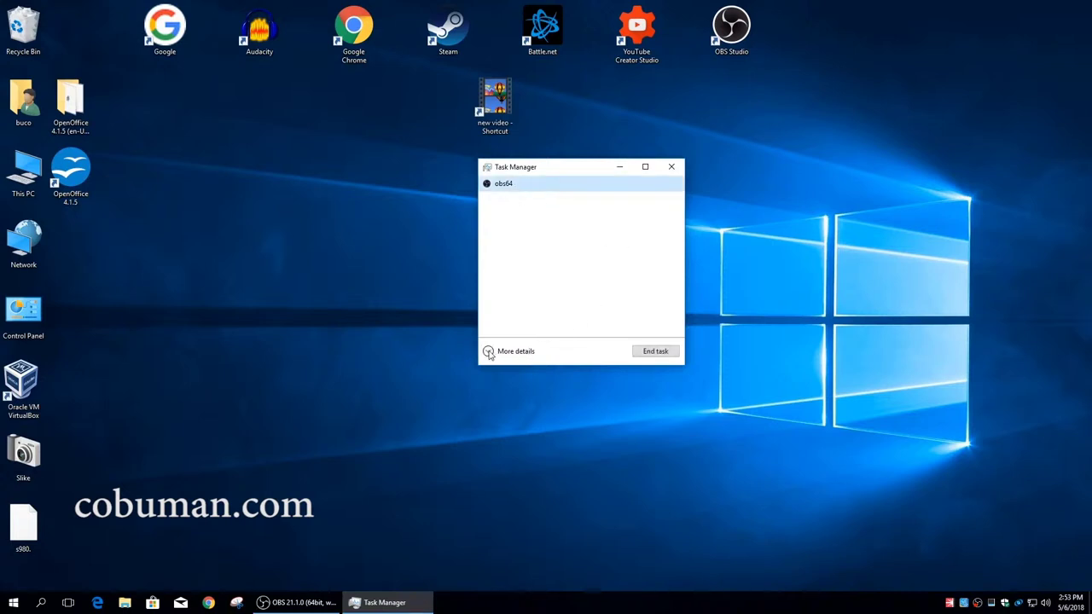
left_click(489, 352)
left_click(493, 352)
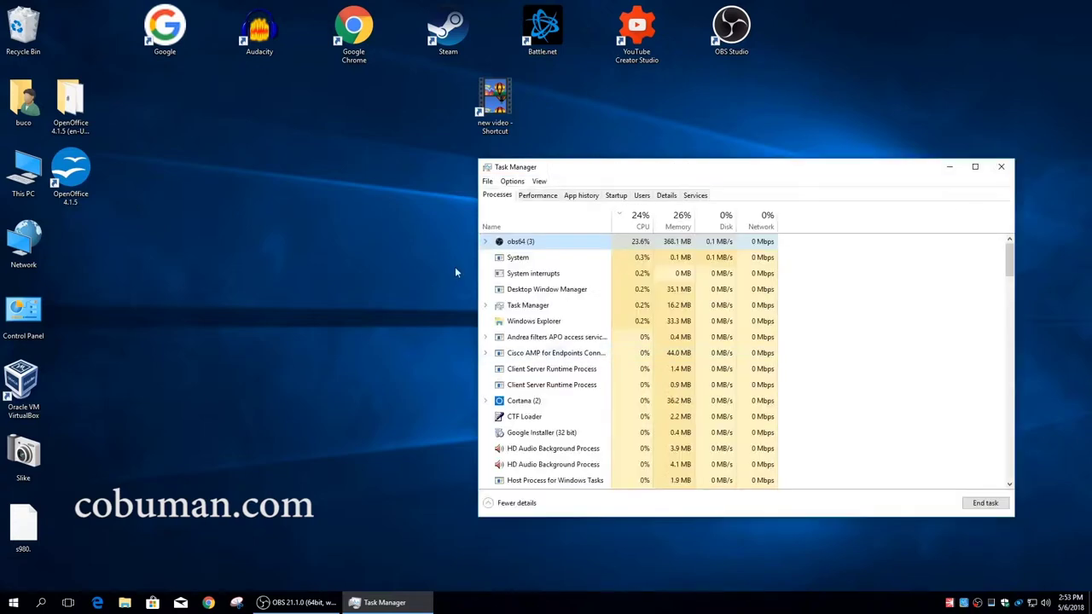
left_click_drag(729, 168, 531, 180)
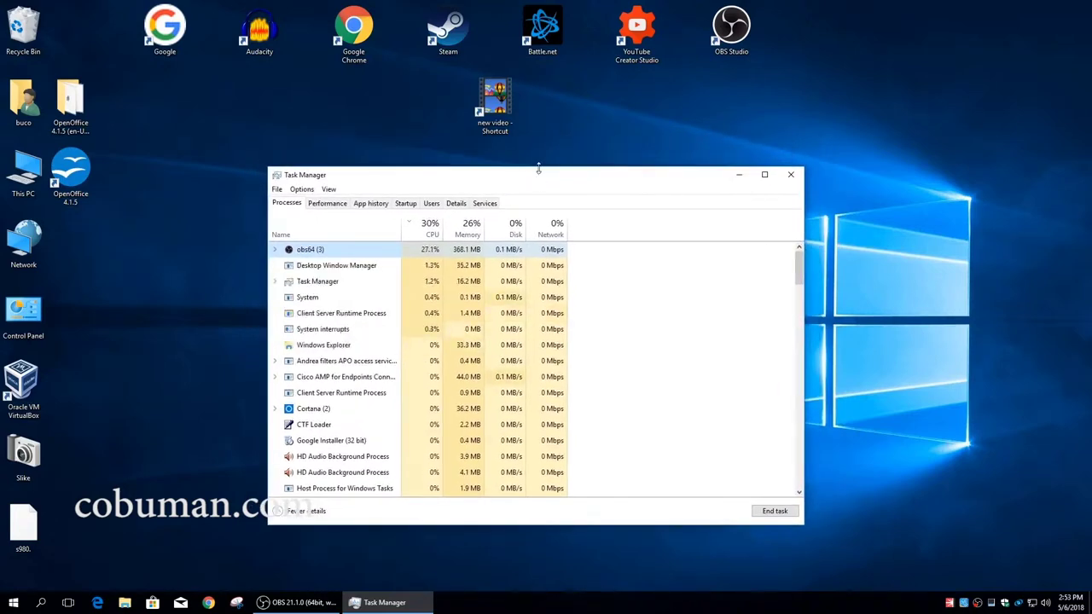
left_click_drag(556, 178, 566, 142)
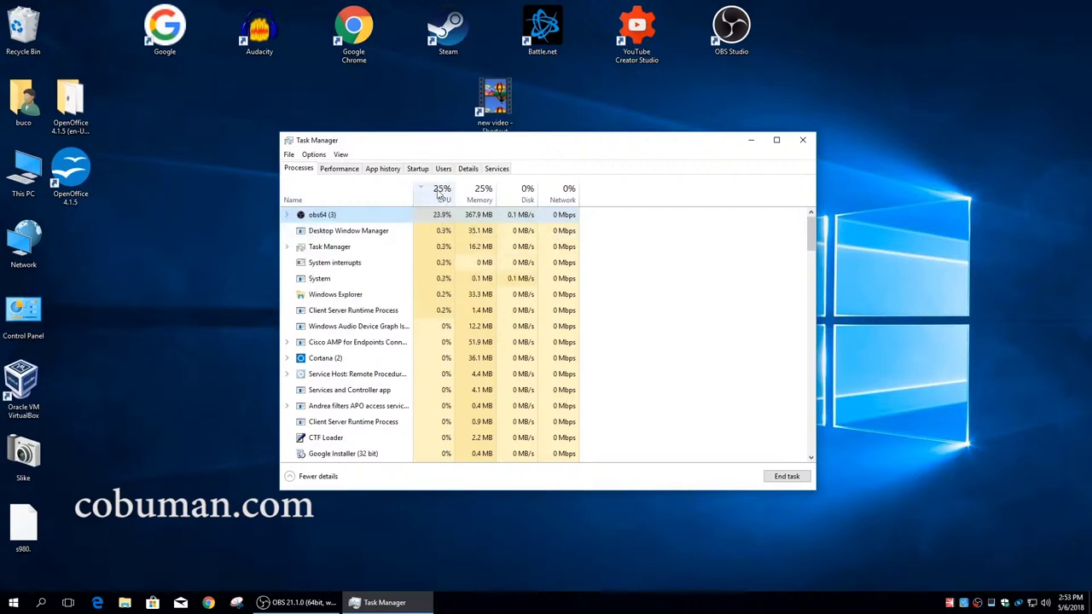
Step: Toggle the obs64 (3) group open, closed and open again to list obs64, ffmpeg-mux64 and Console Window Host
left_click(287, 216)
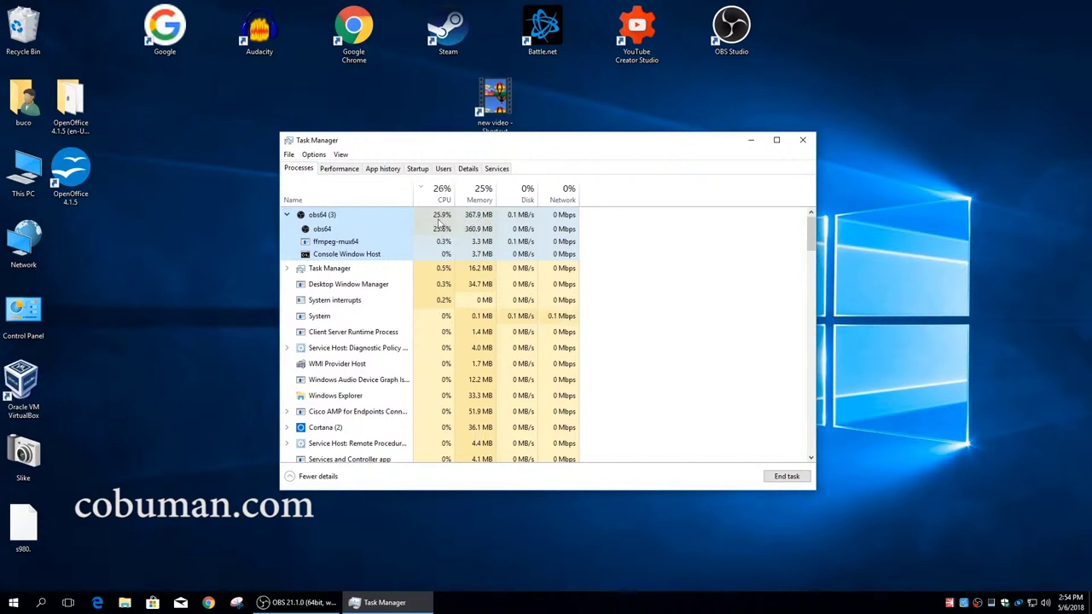
left_click(288, 216)
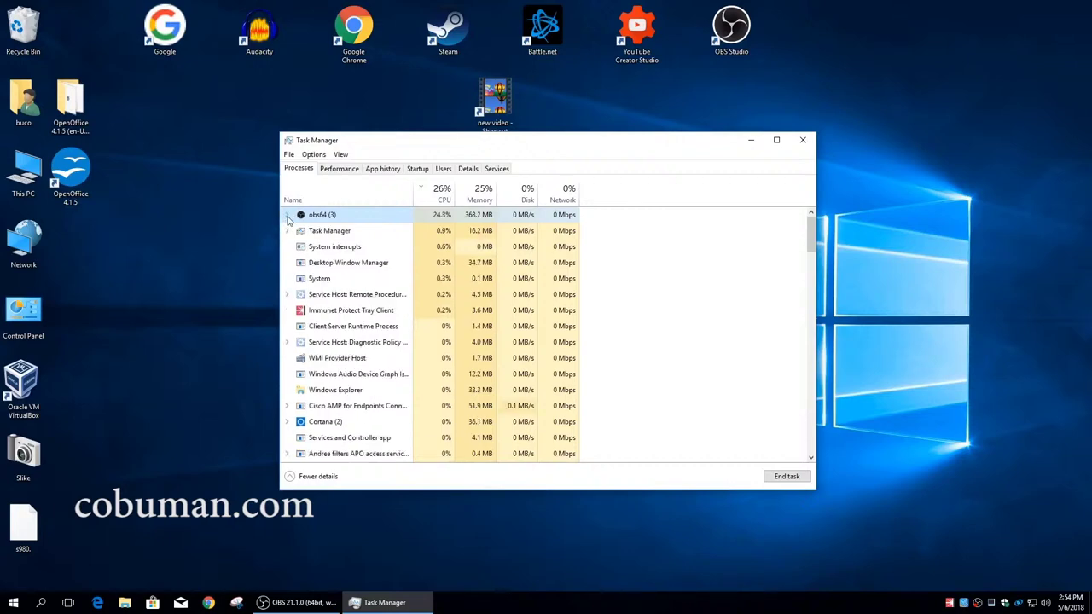
left_click(289, 217)
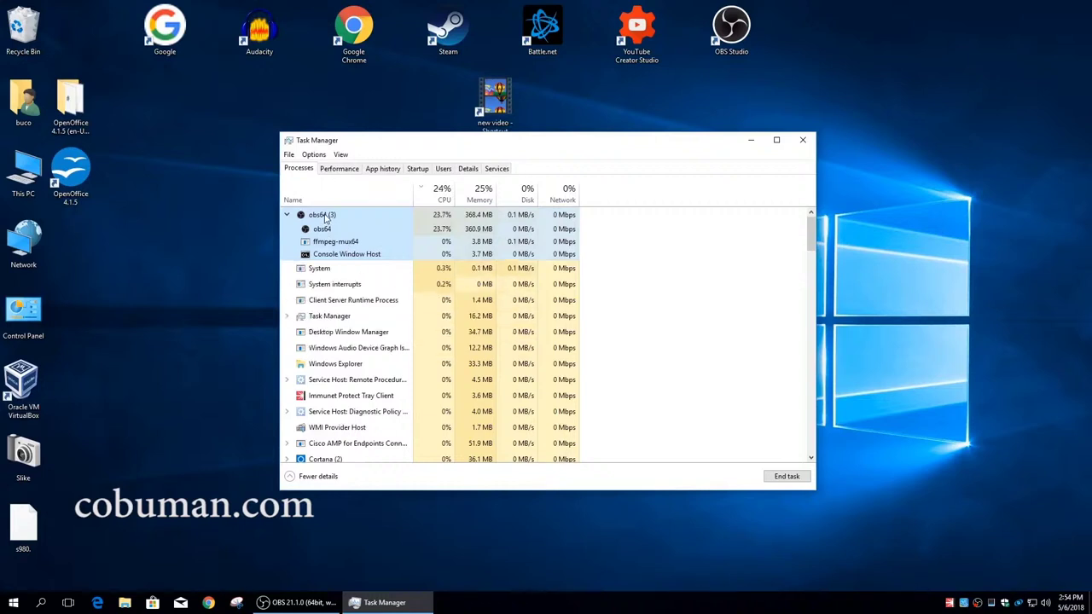
right_click(324, 219)
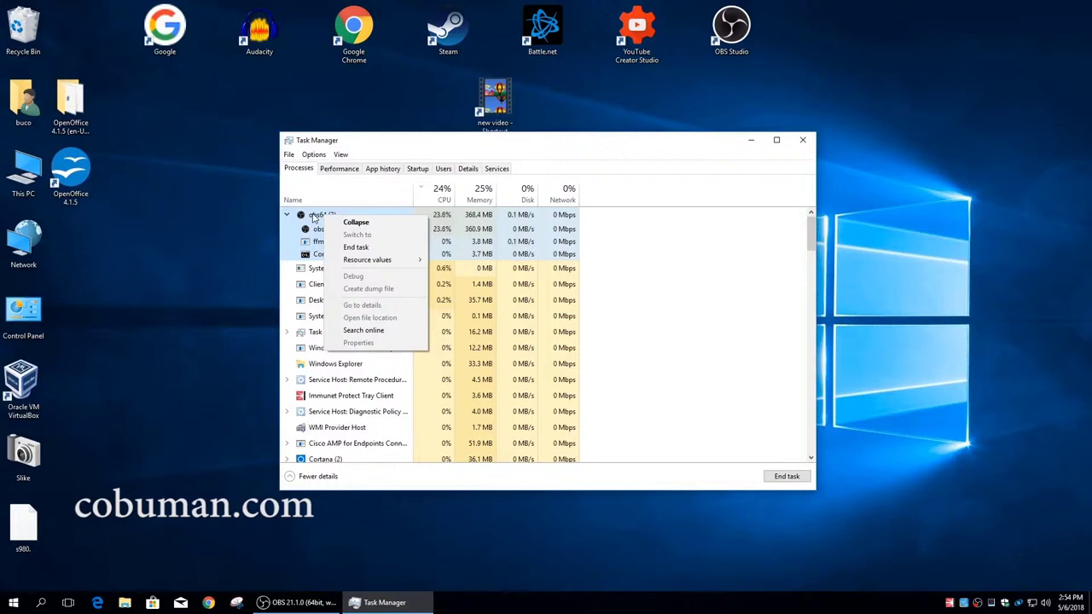
left_click(313, 218)
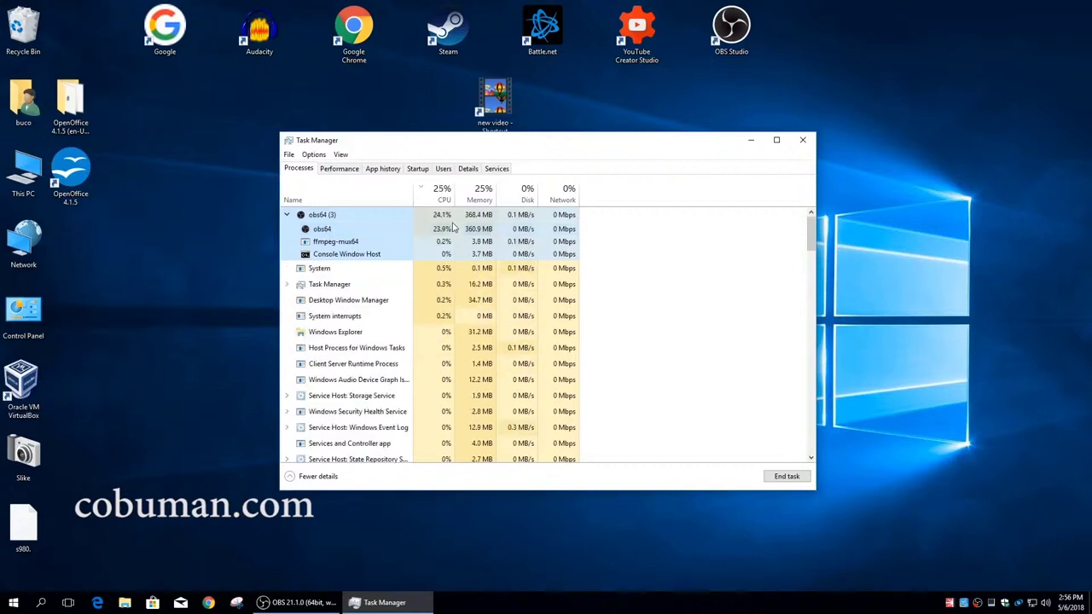
left_click(288, 216)
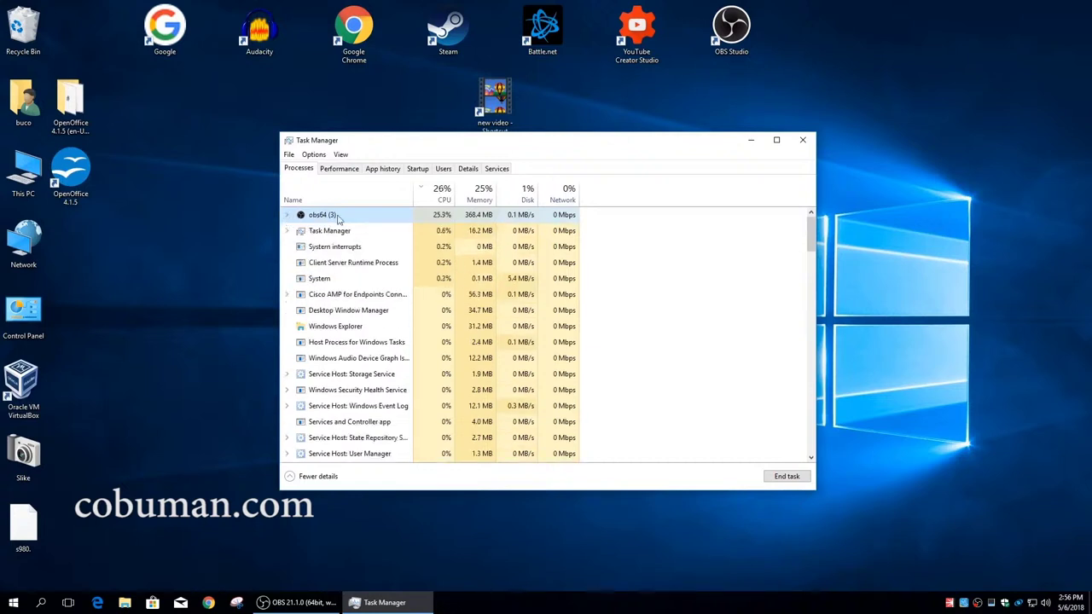
left_click(287, 215)
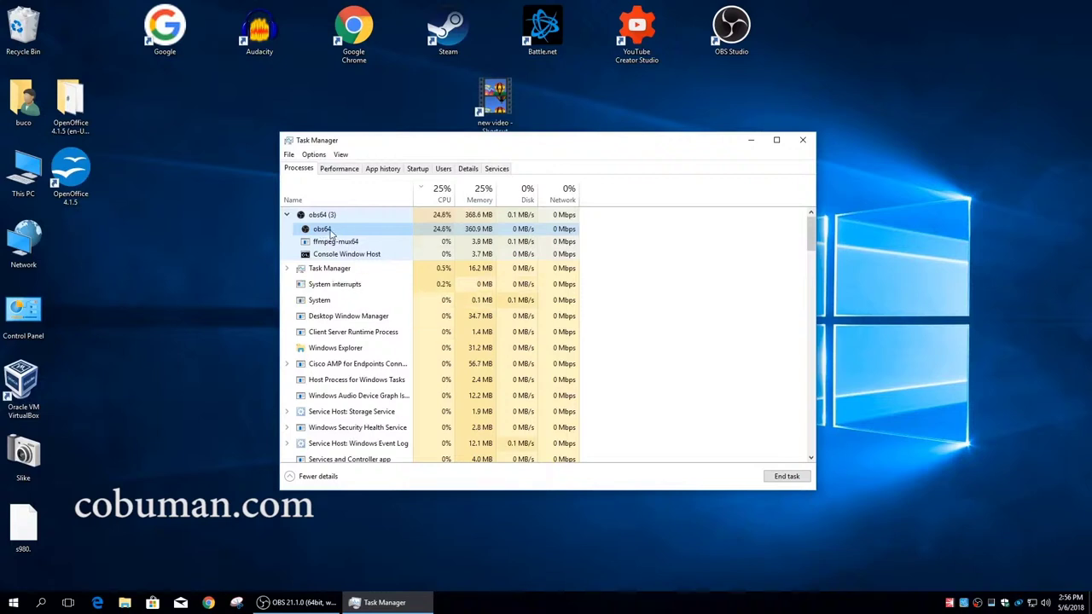
right_click(331, 233)
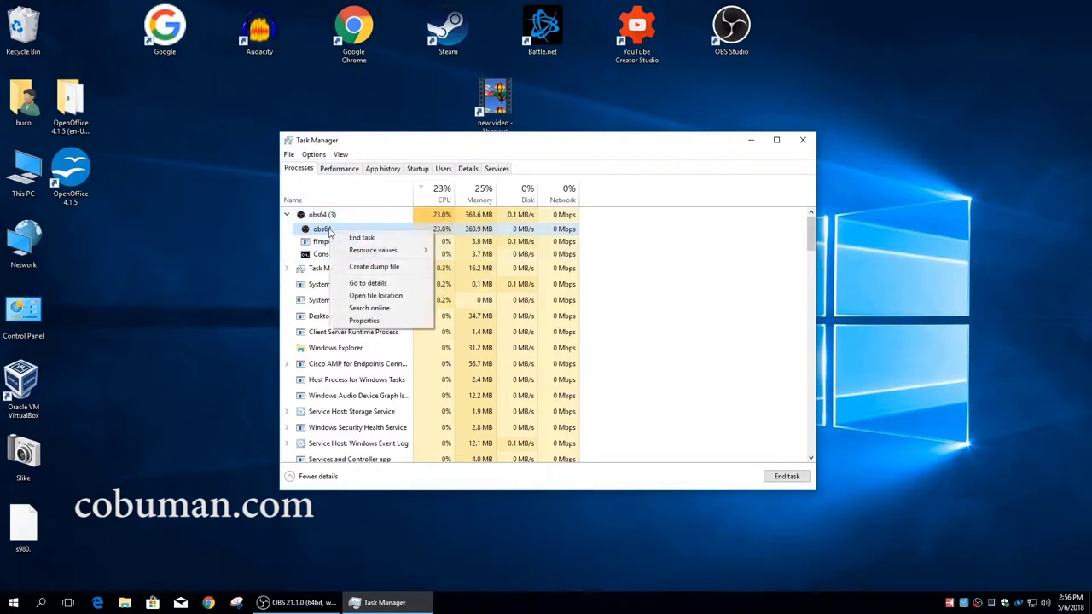
left_click(367, 321)
left_click_drag(506, 284, 512, 174)
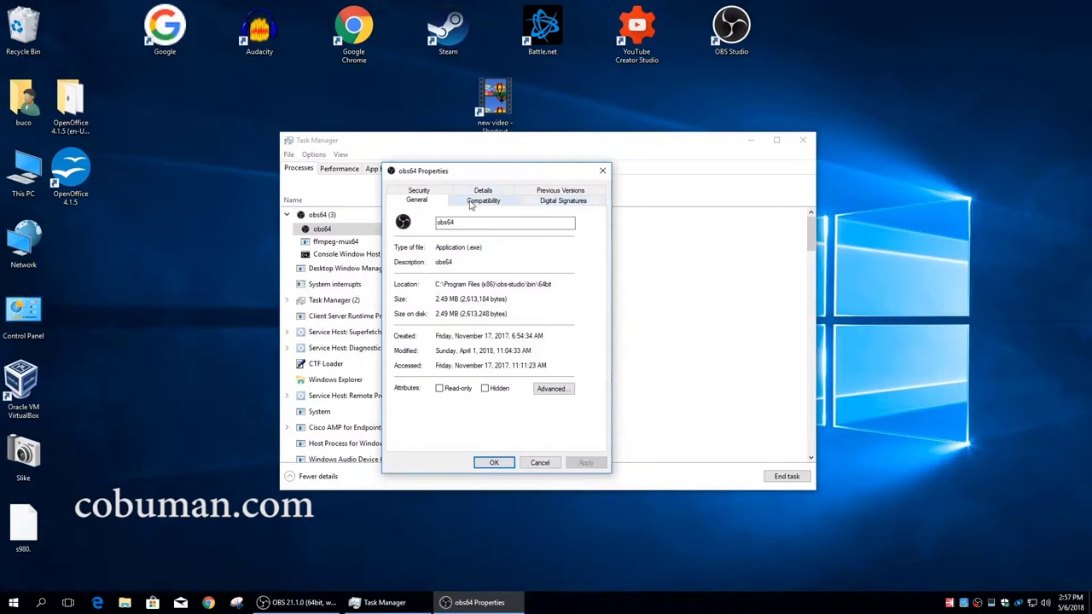
left_click_drag(435, 284, 559, 285)
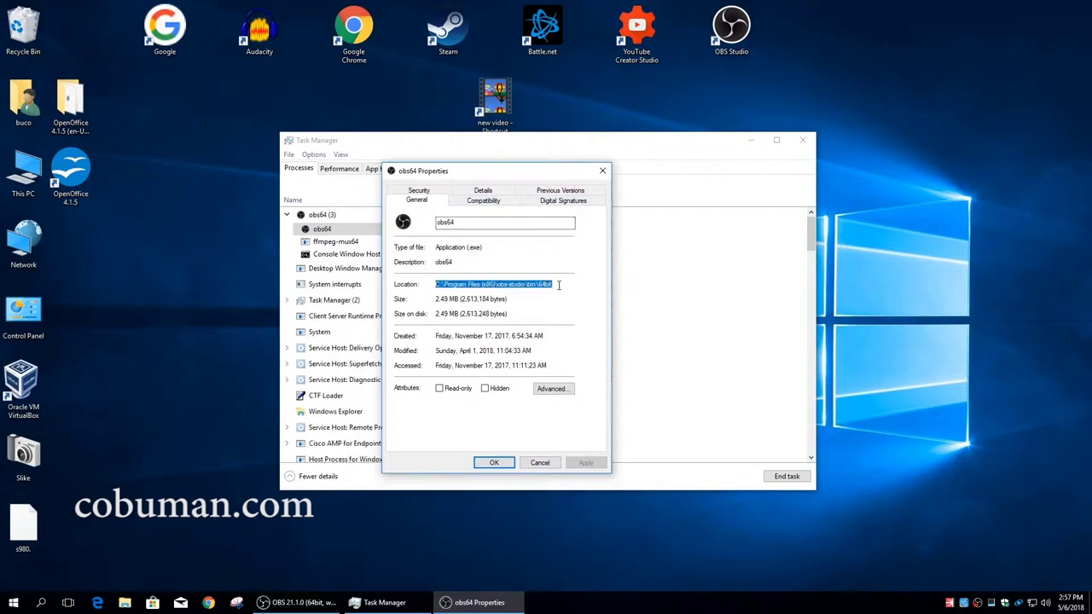
left_click(517, 290)
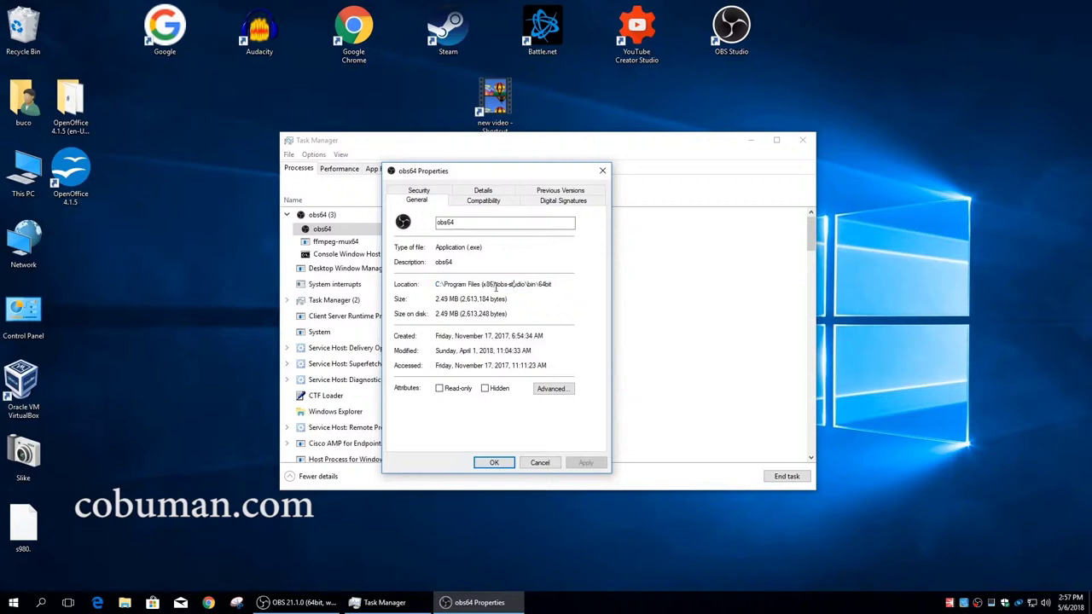
left_click_drag(496, 287, 523, 288)
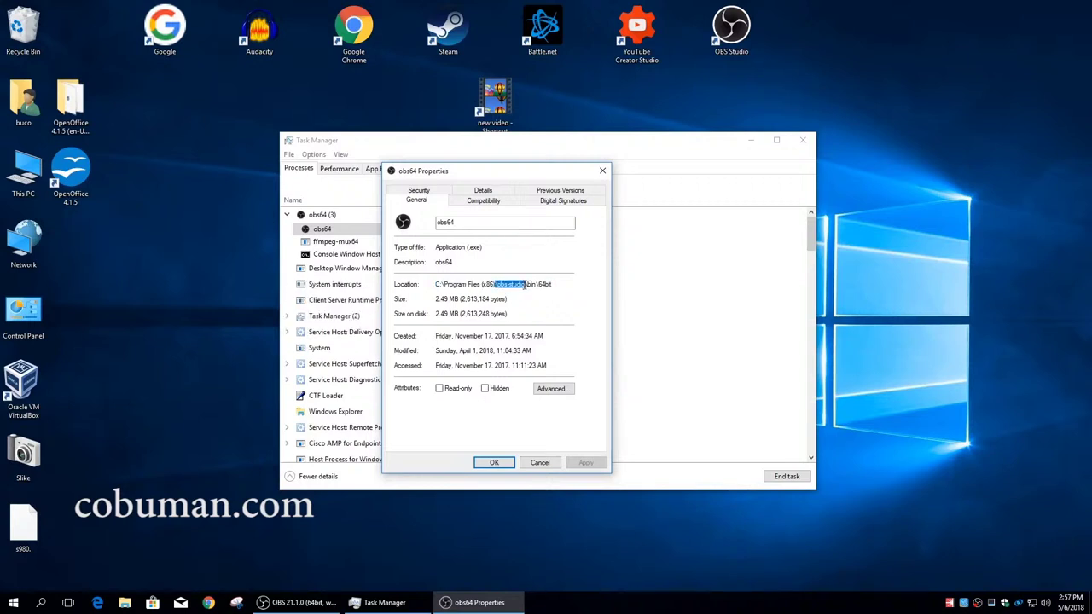
left_click(523, 286)
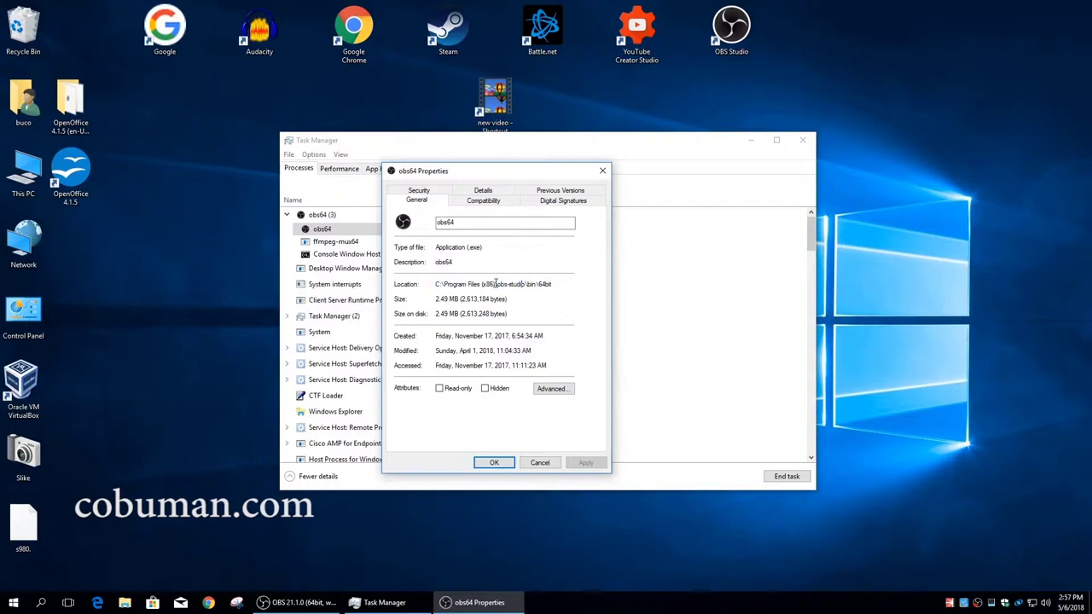
left_click_drag(496, 285, 534, 287)
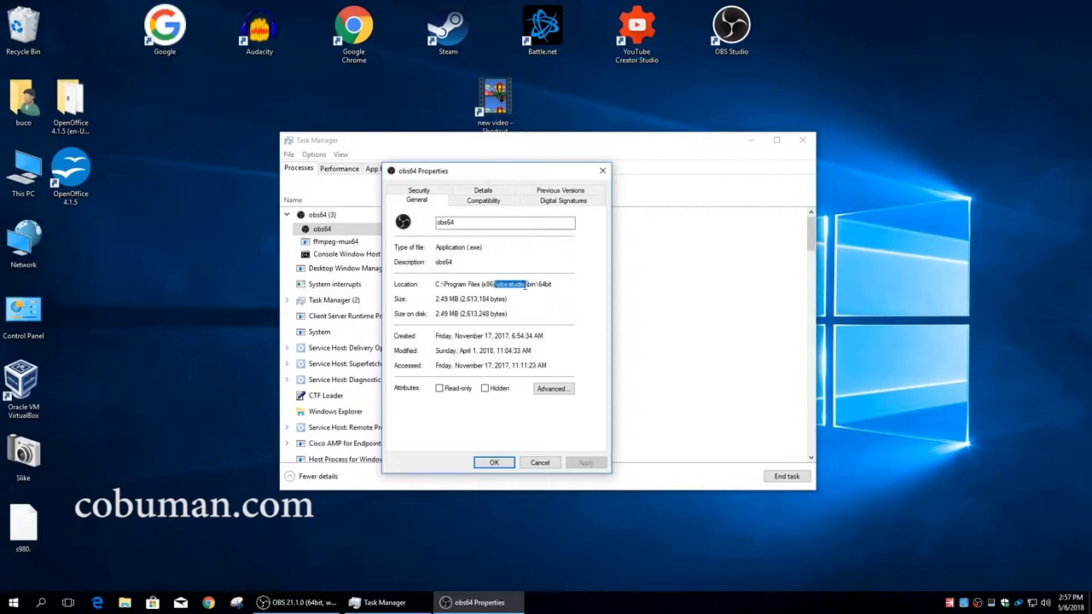
left_click(525, 285)
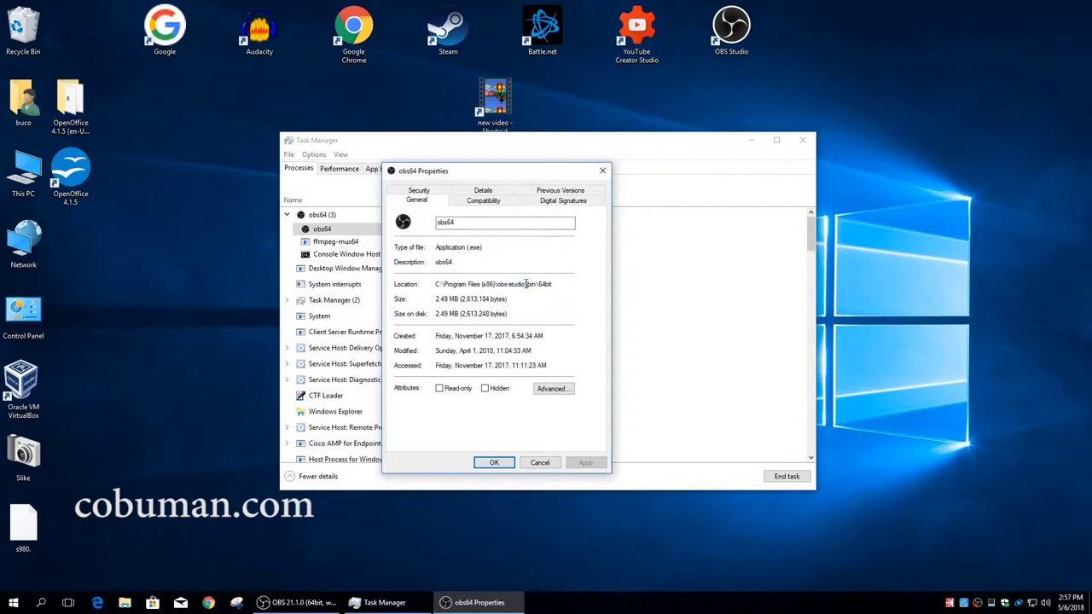
mouse_move(512, 284)
left_mouse_down()
mouse_move(498, 284)
mouse_move(525, 283)
left_mouse_up()
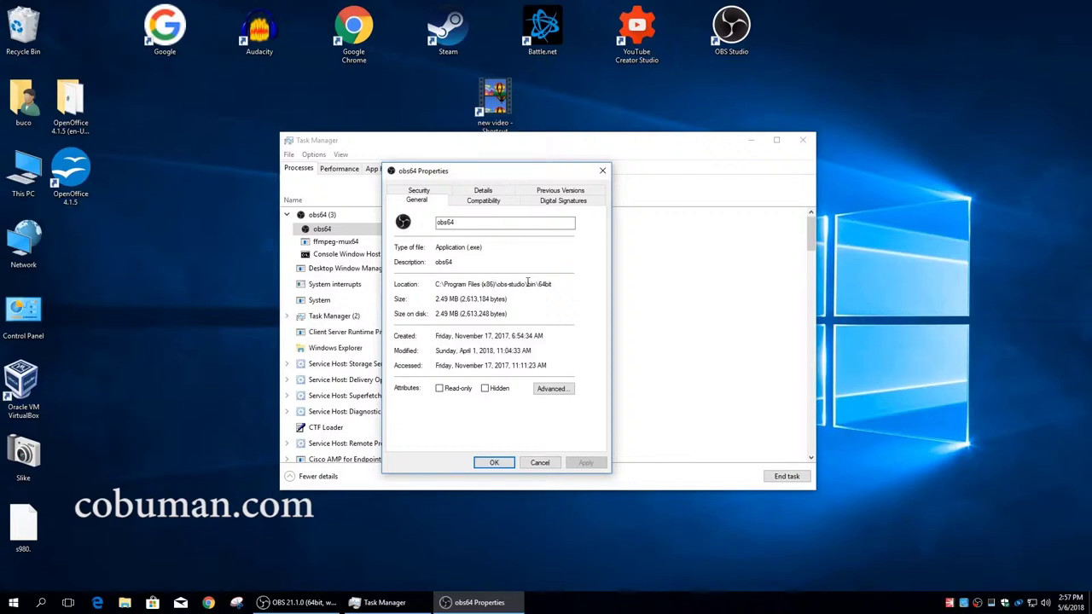
double_click(531, 283)
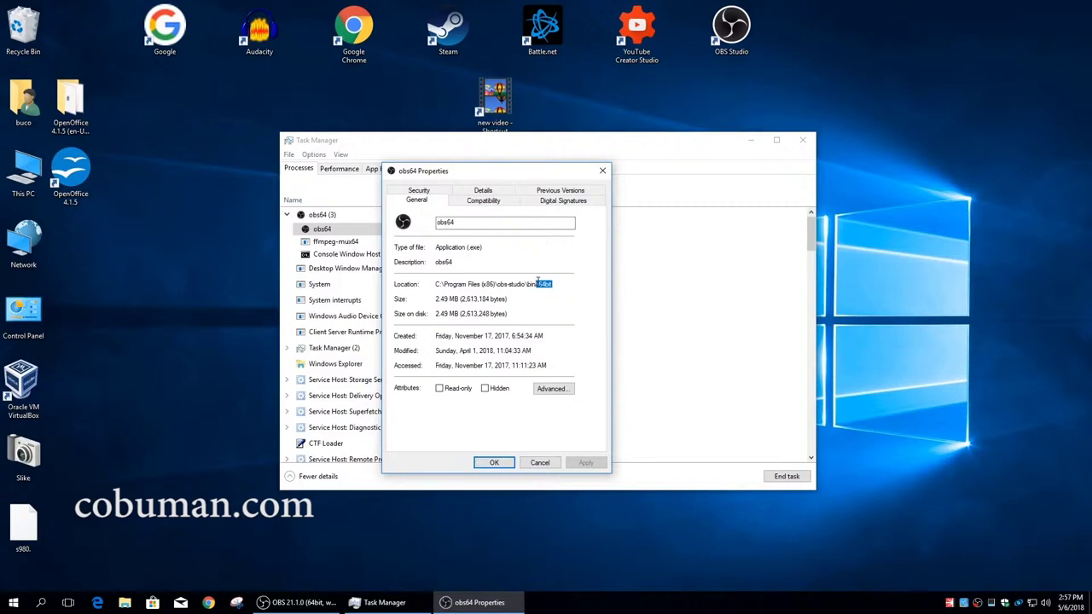
left_click(548, 282)
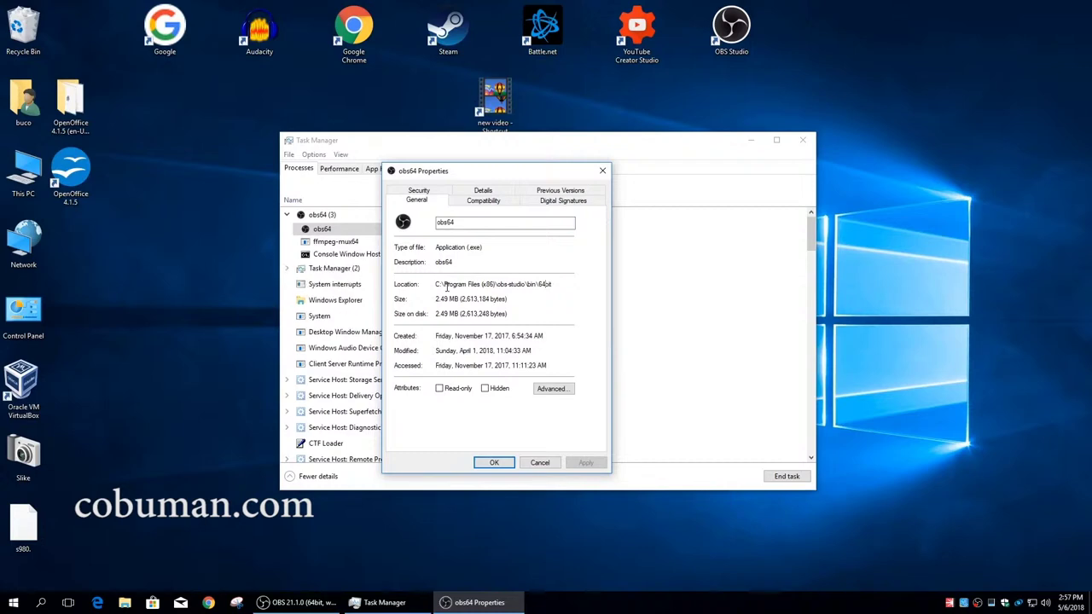
Step: Check obs64's File description and Date modified details, view its Security permissions, then close Properties
left_click(484, 190)
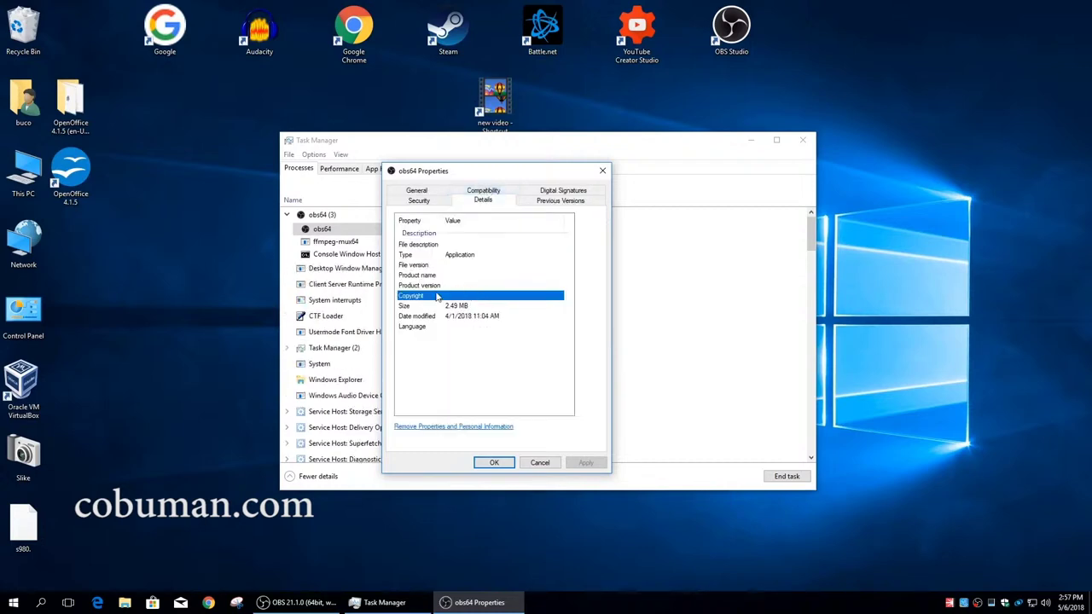
left_click(418, 245)
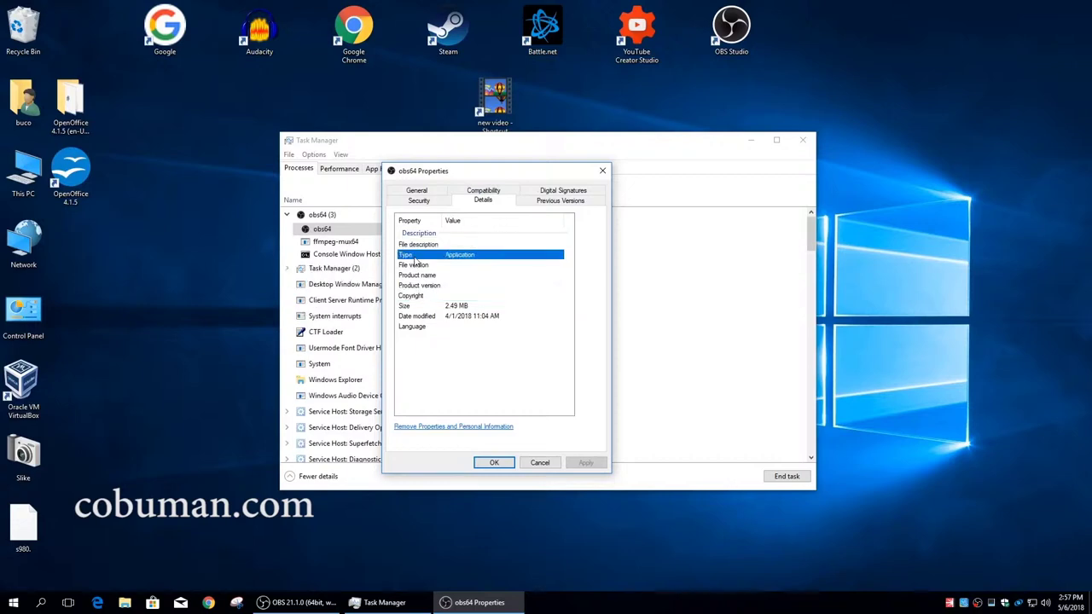
left_click(426, 317)
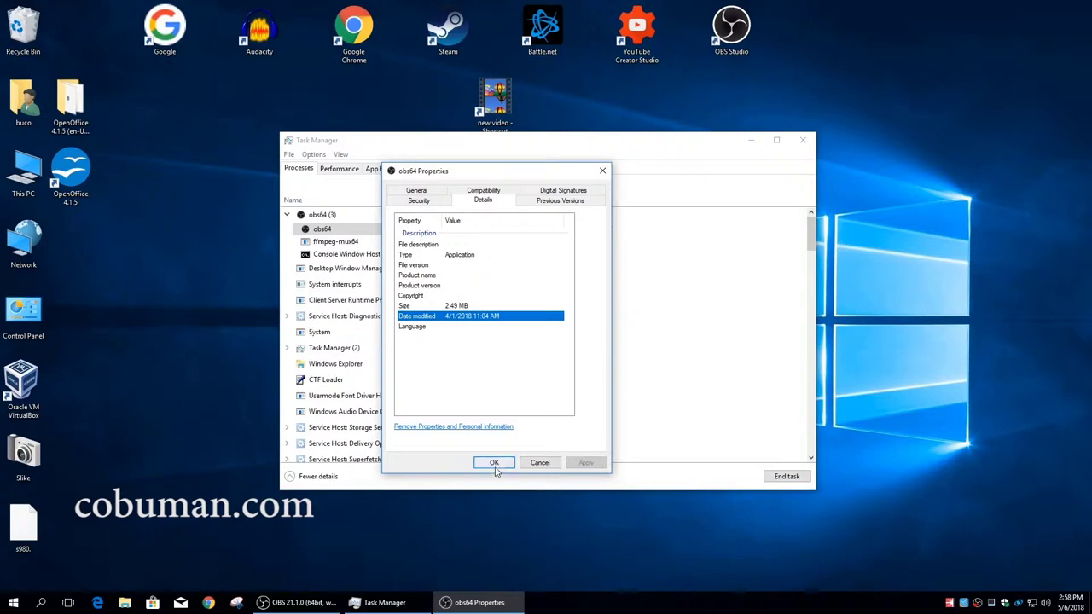
left_click(420, 201)
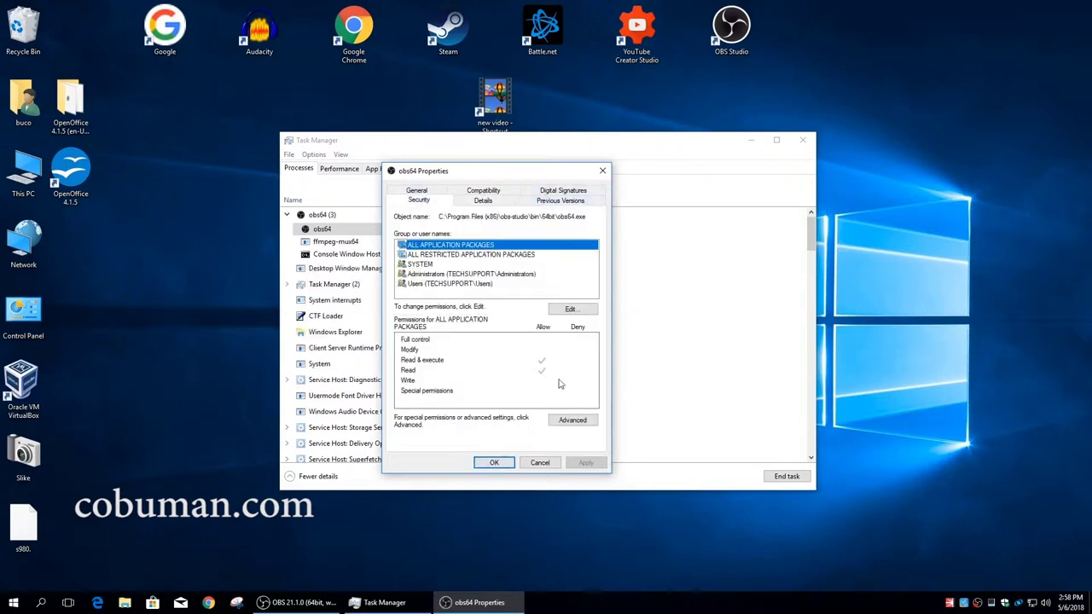
left_click(501, 463)
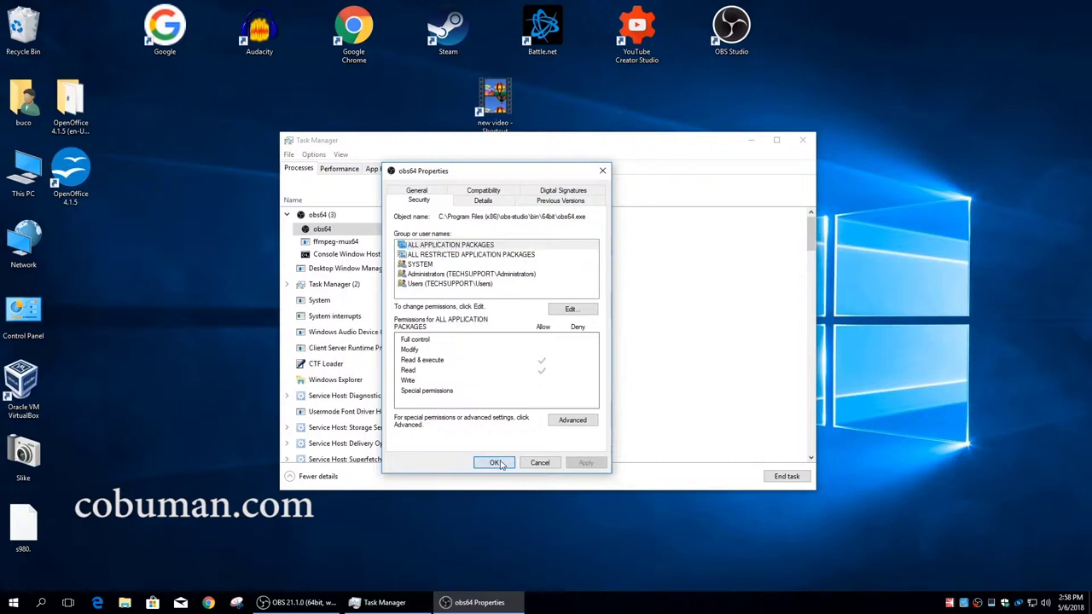
left_click(501, 463)
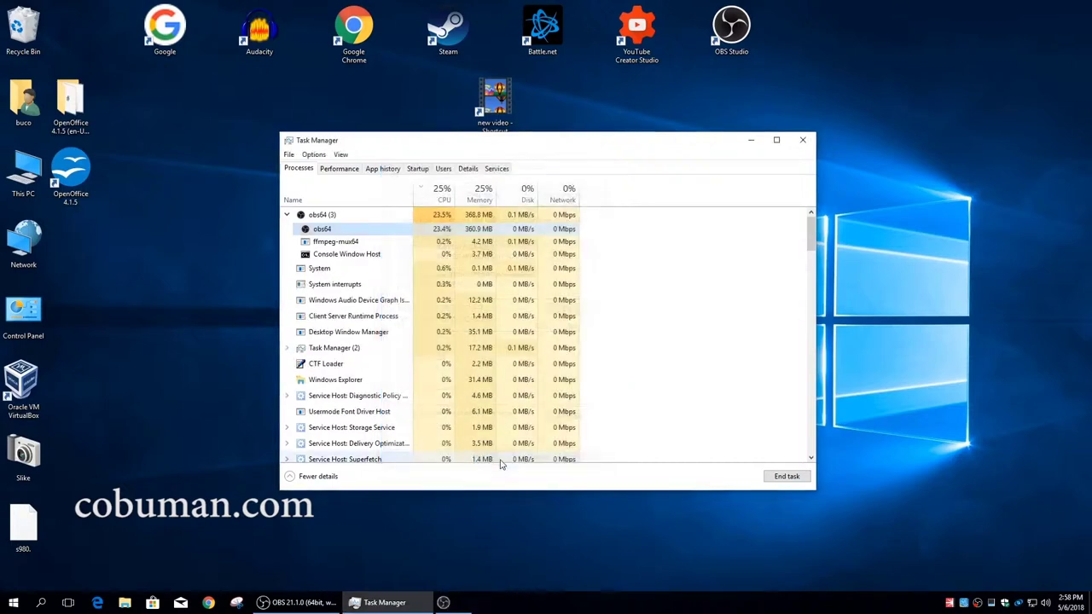
right_click(361, 230)
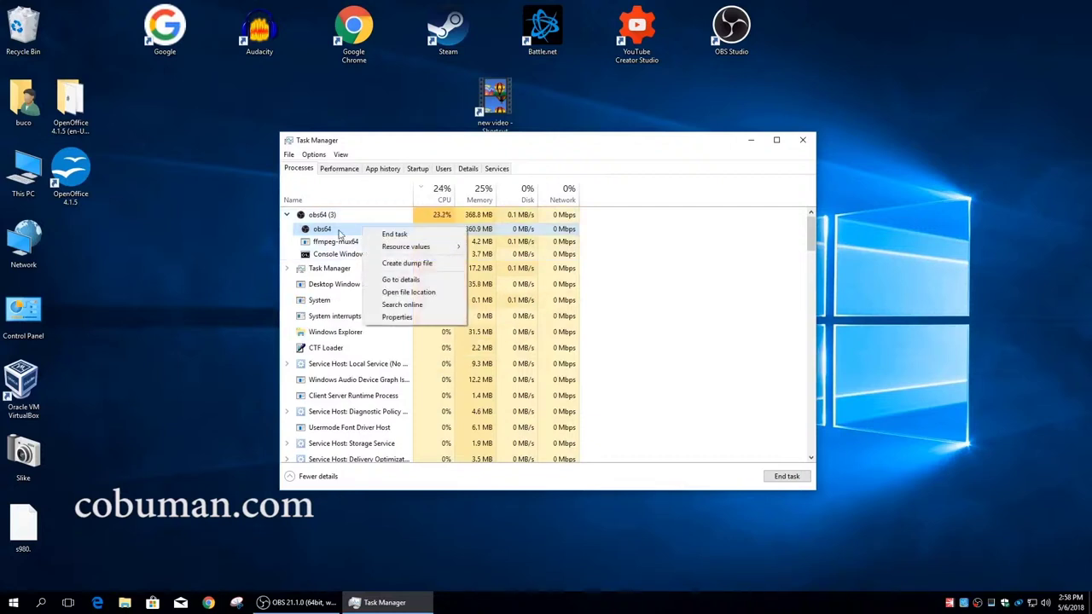
Step: Open obs64's file location, the obs-studio\bin\64bit folder, and position the Explorer window
left_click(416, 293)
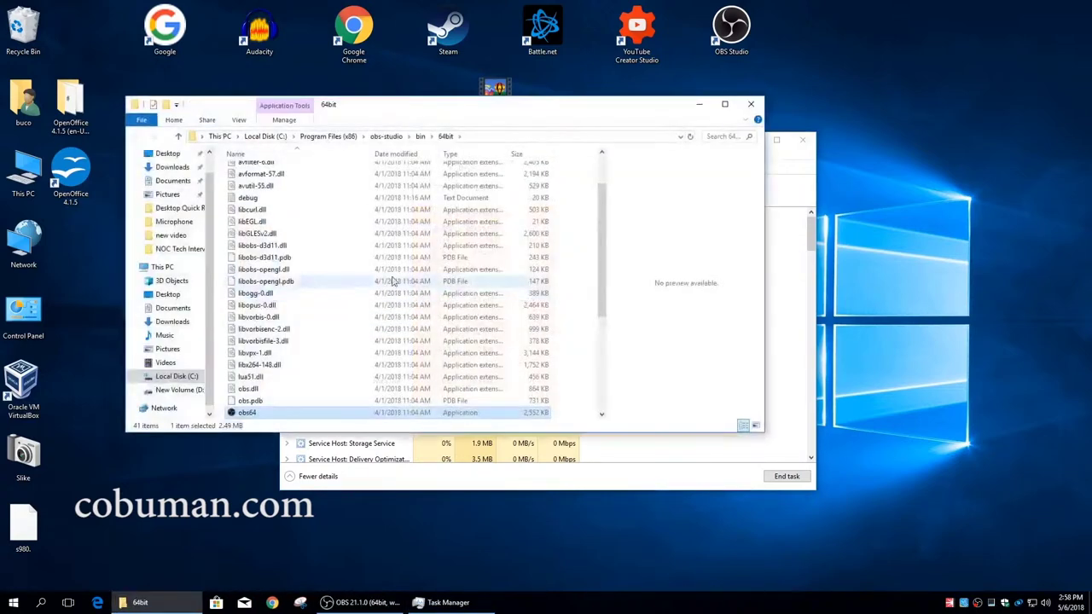
left_click_drag(563, 114, 671, 158)
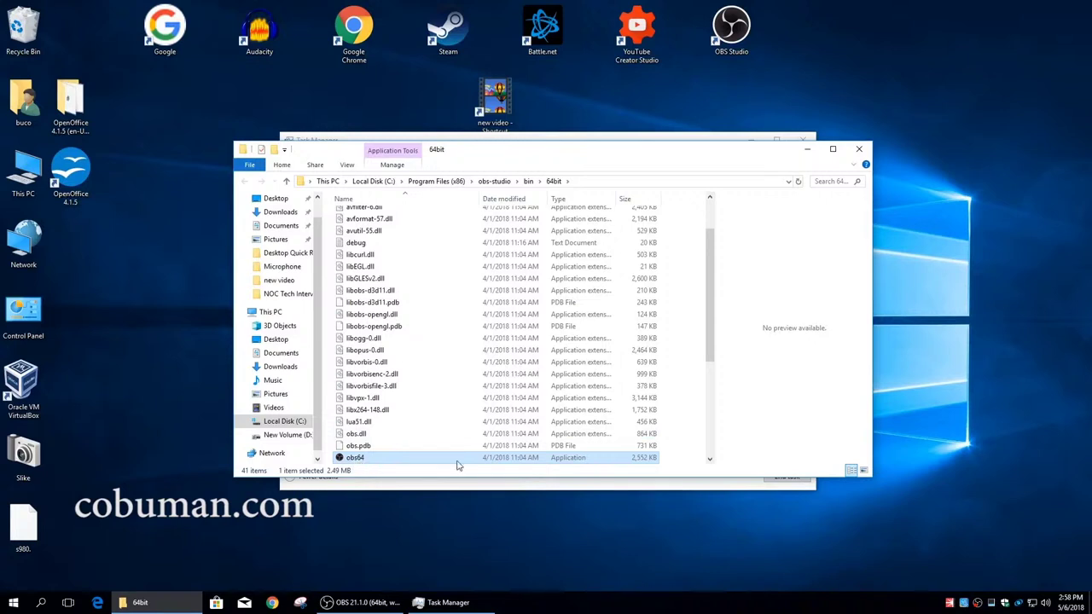
left_click_drag(715, 327, 707, 367)
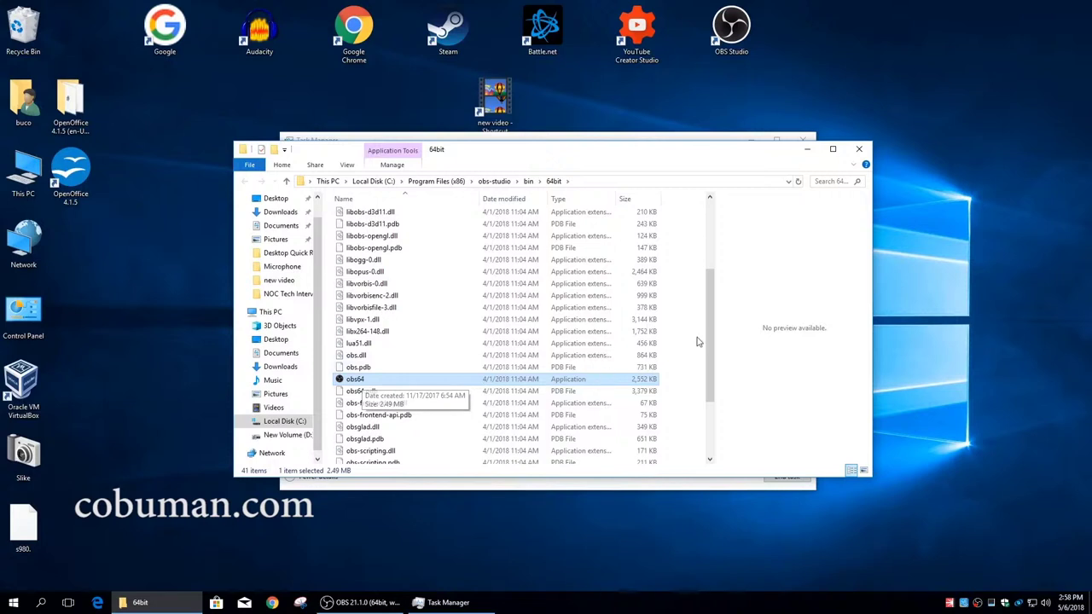
left_click_drag(712, 337, 712, 215)
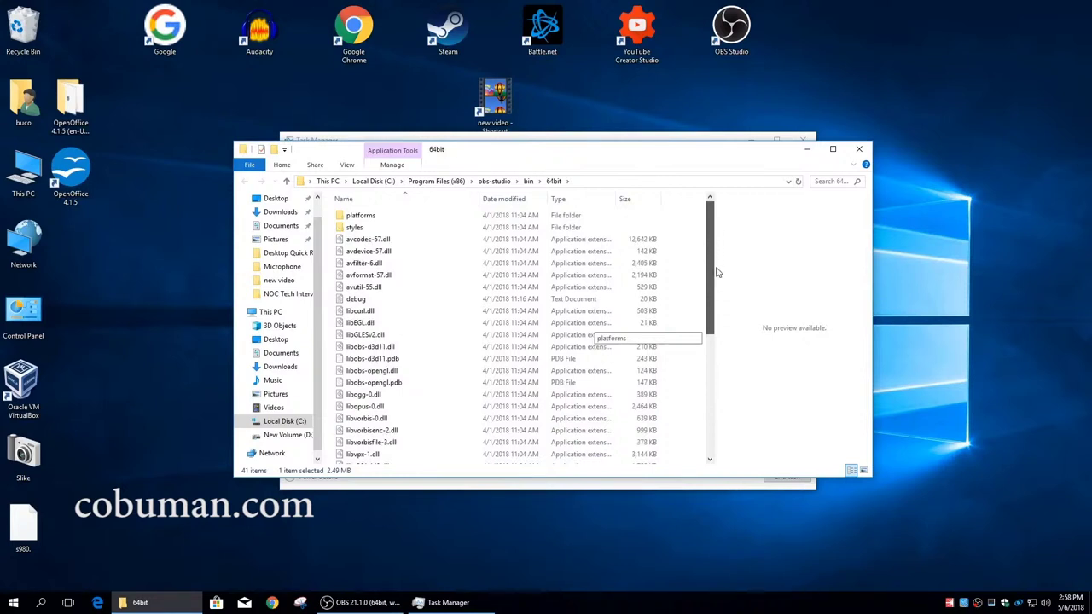
Step: Select avcodec-57.dll, avfilter-6.dll, avformat-57.dll, libobs-d3d11.pdb, lua51.dll and obs64, then minimize the folder window
scroll(716, 272, "down", 1)
scroll(717, 260, "up", 1)
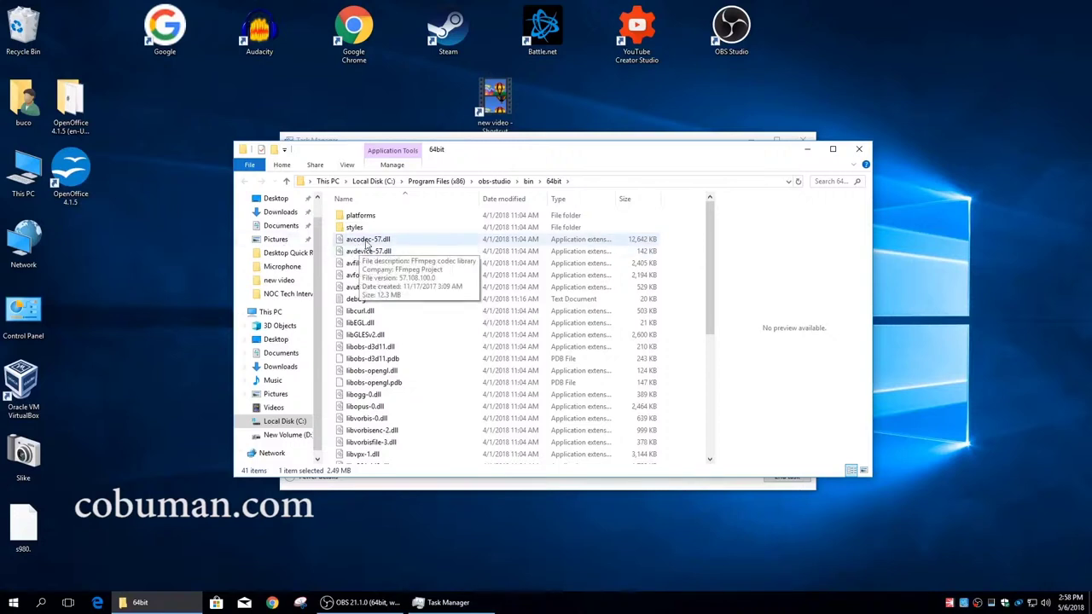
left_click(365, 242)
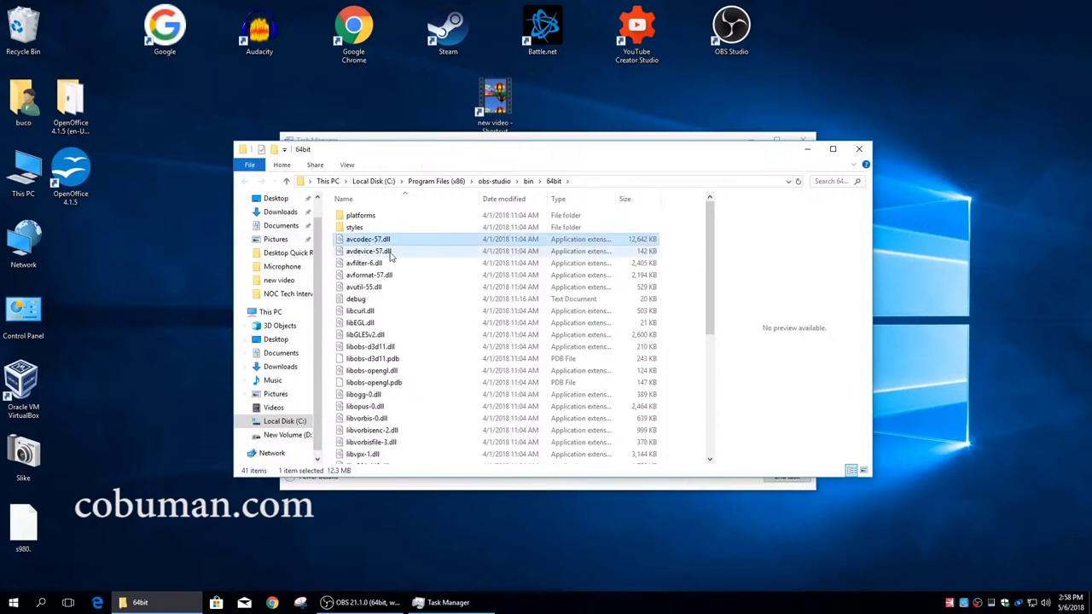
left_click(363, 266)
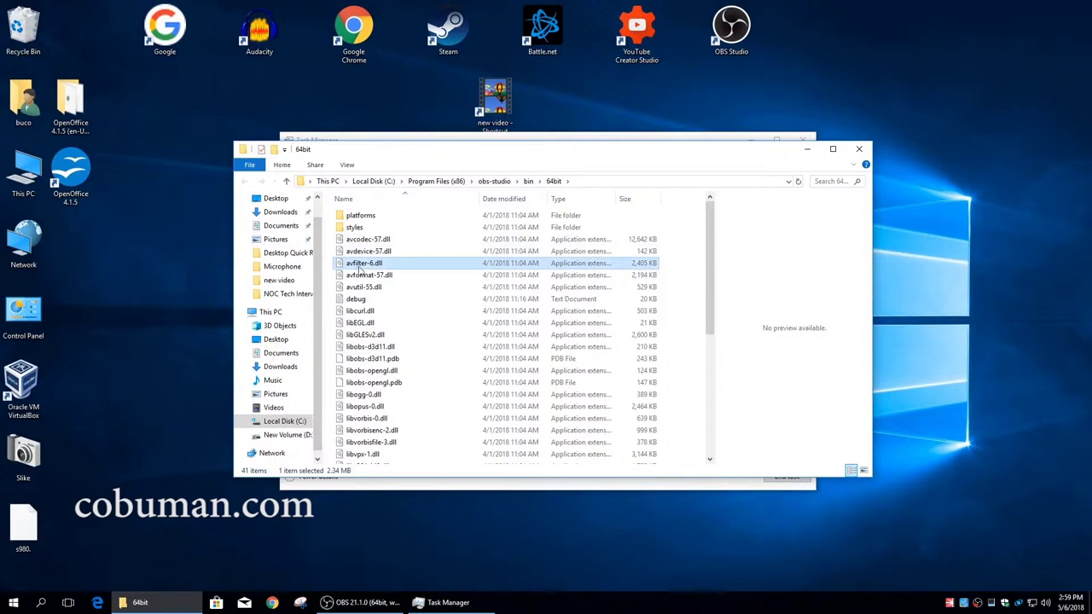
left_click(371, 277)
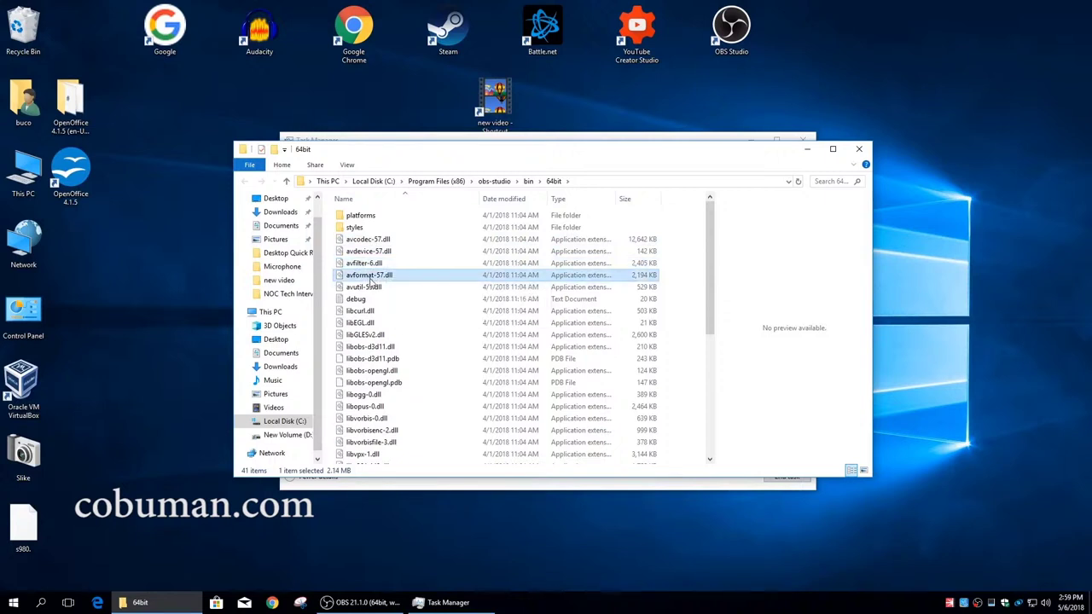
left_click(410, 363)
scroll(411, 365, "down", 2)
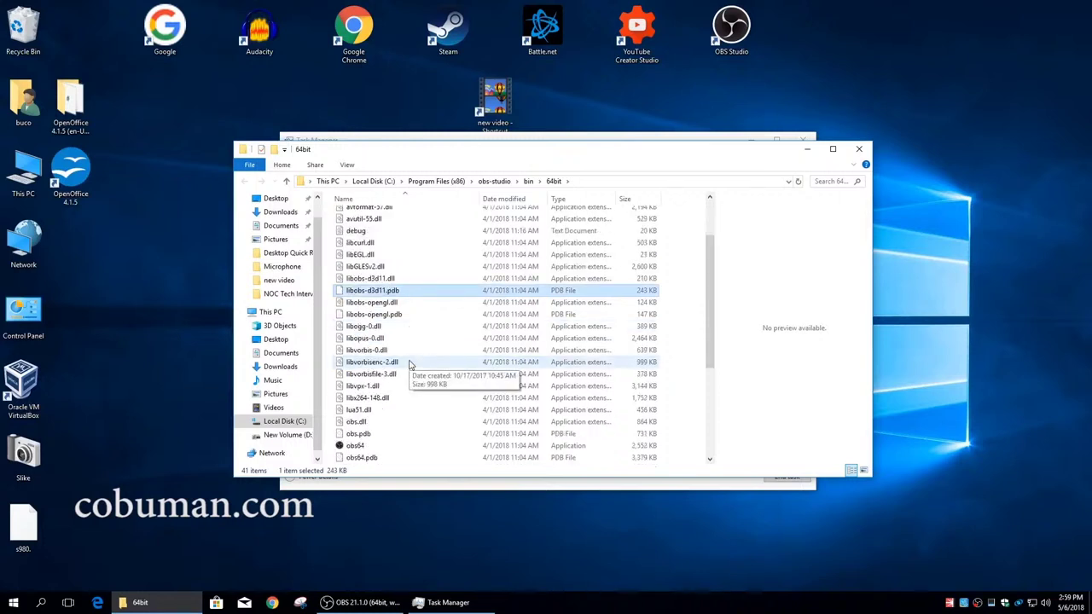
scroll(411, 365, "up", 2)
scroll(410, 365, "down", 4)
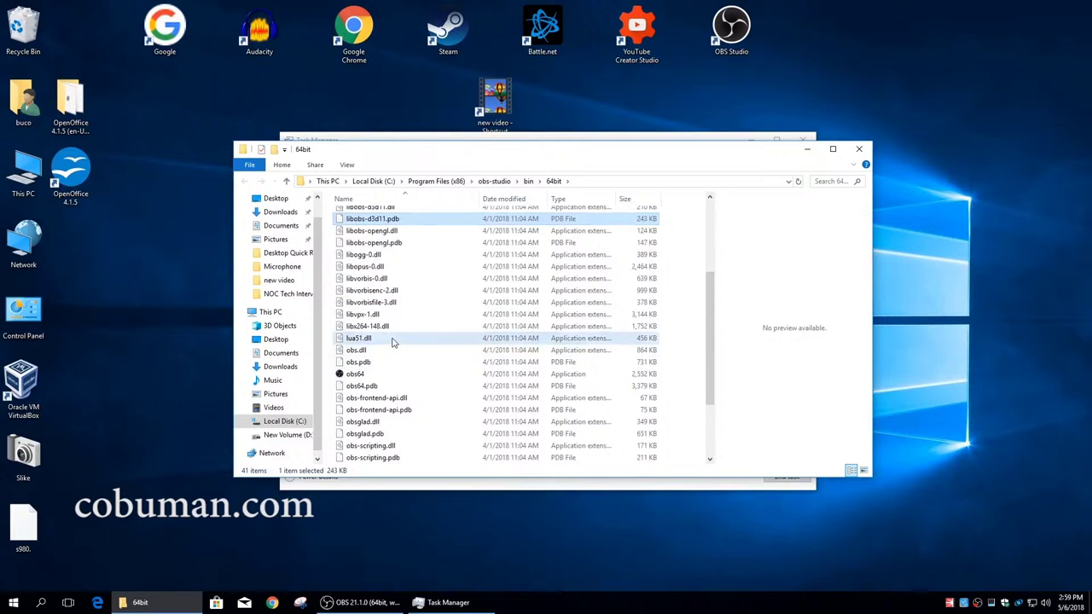
left_click(379, 339)
left_click(357, 376)
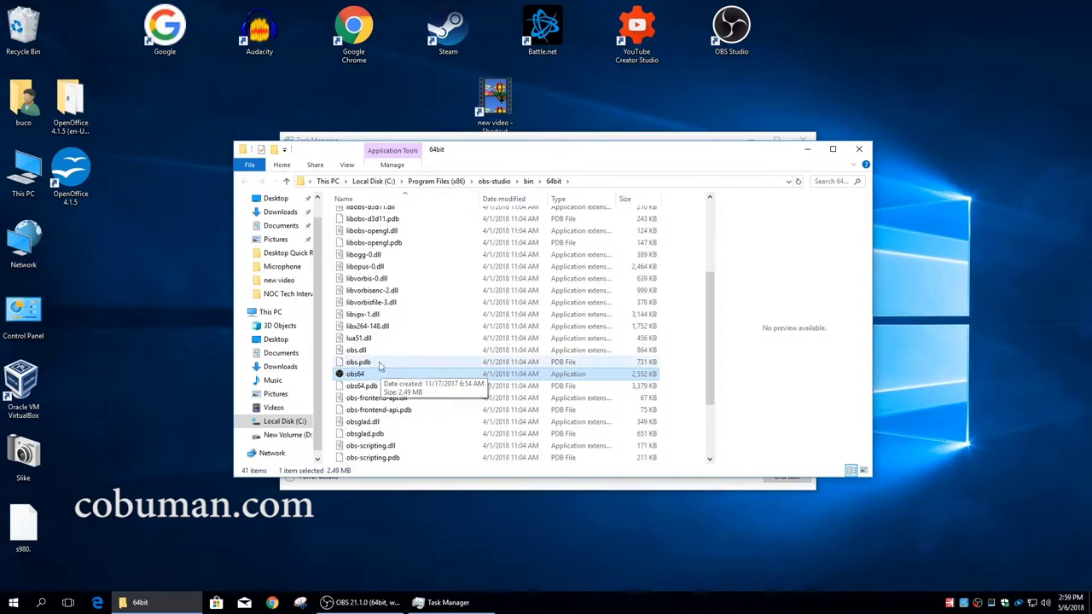
left_click(806, 149)
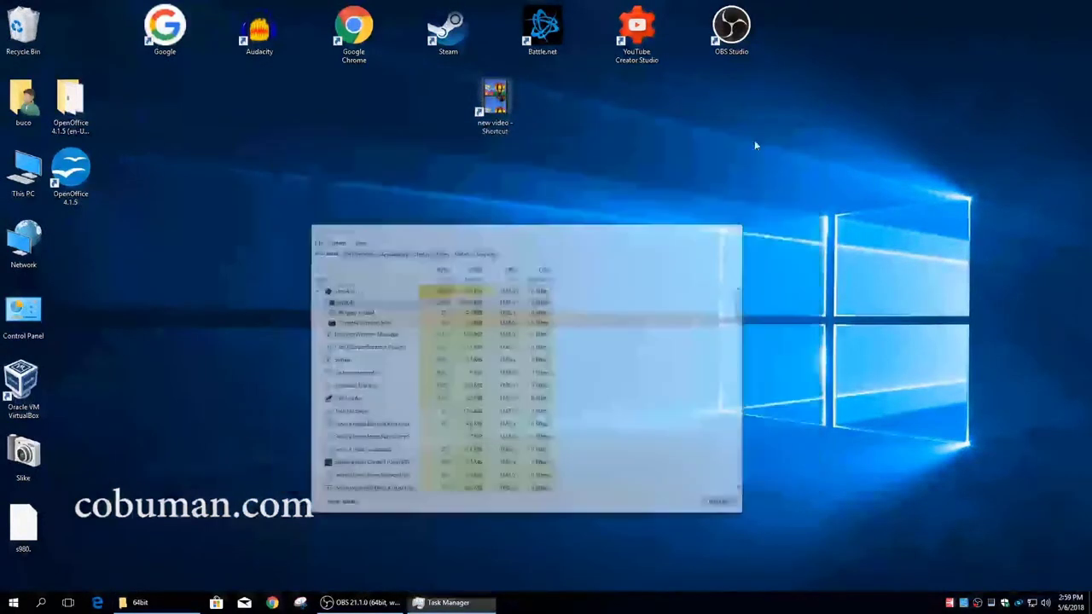
Step: Bring up the OBS recording window, minimize it, and return to Task Manager's process list
left_click(378, 601)
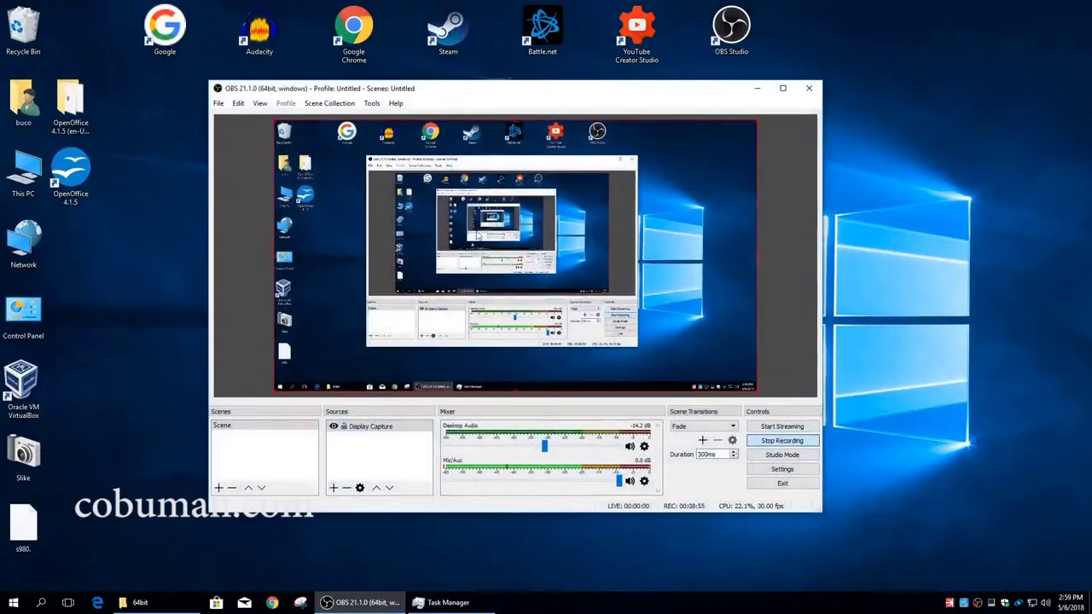
left_click(756, 89)
left_click(445, 602)
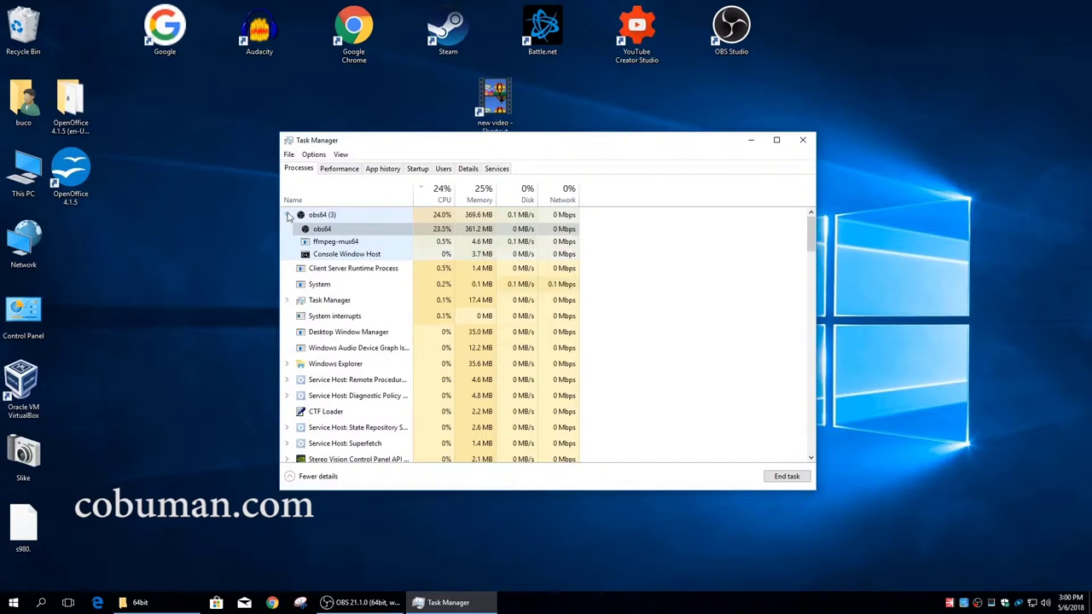
Step: Collapse the obs64 group and open Properties for Client Server Runtime Process (csrss)
left_click(288, 216)
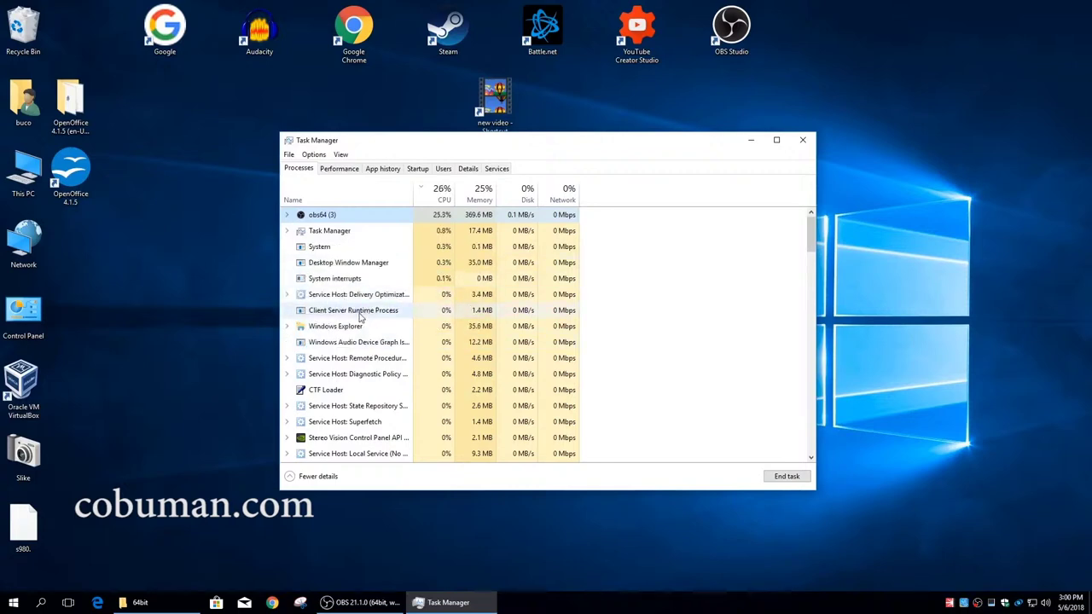
left_click(359, 313)
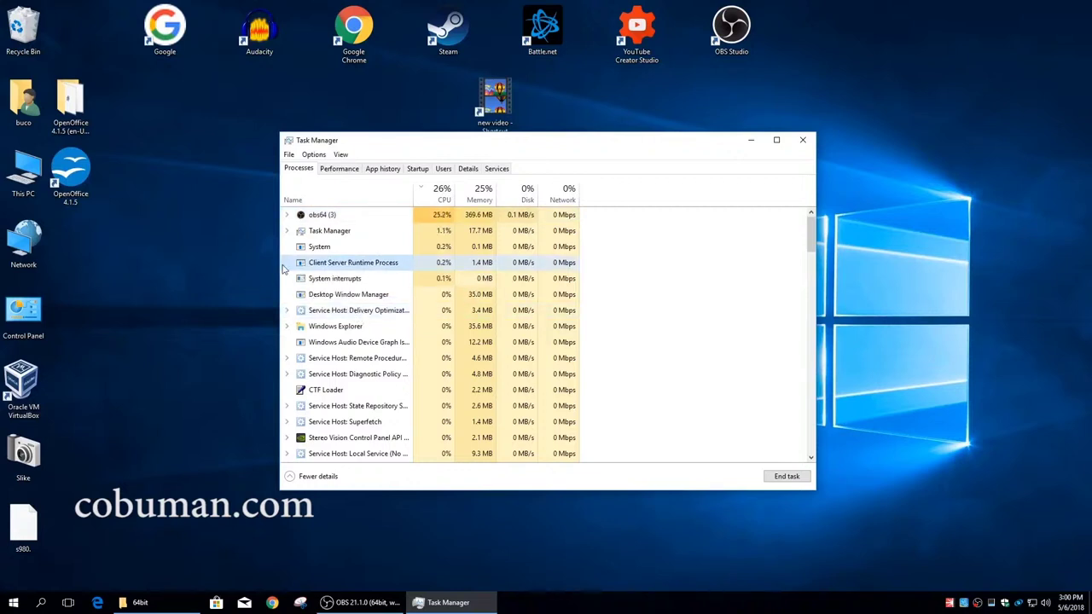
right_click(380, 249)
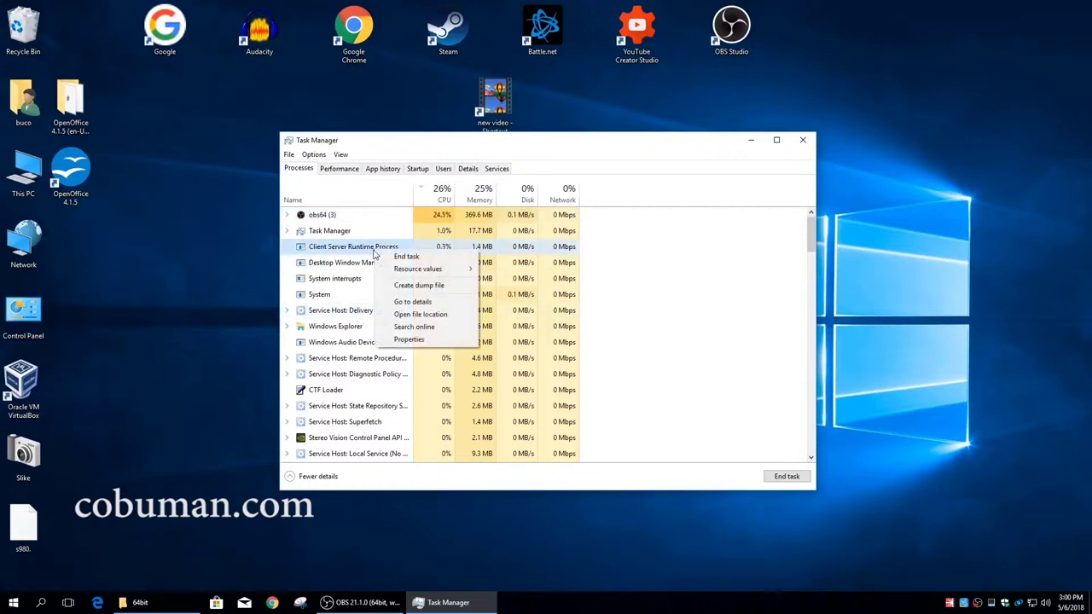
left_click(410, 340)
Step: Highlight the csrss C:\Windows\System32 location path, move the dialog aside, then cancel it
left_click_drag(566, 305, 484, 205)
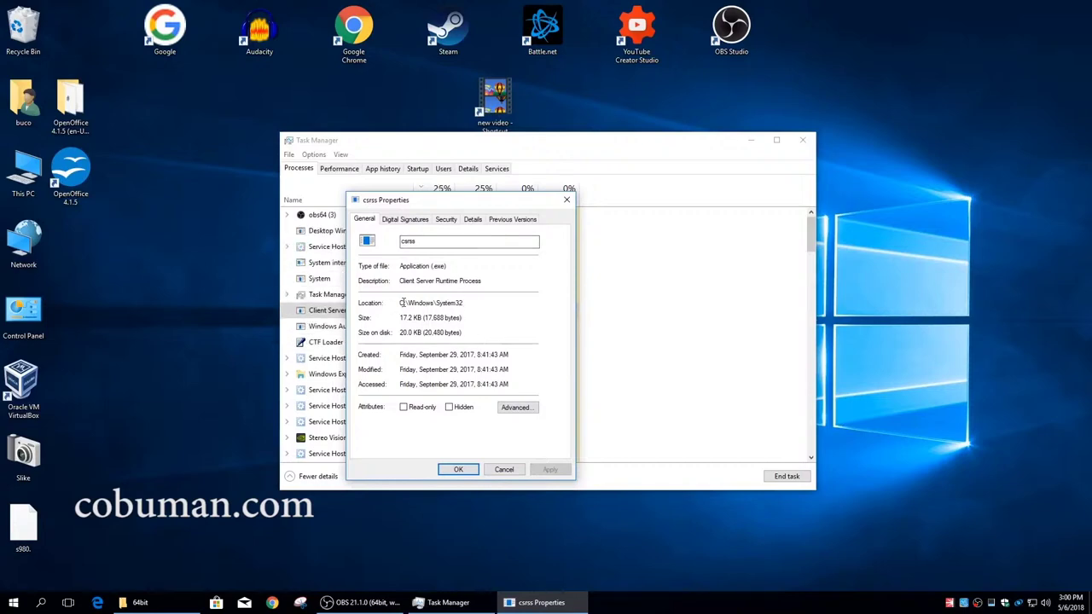
left_click_drag(399, 303, 461, 303)
left_click(466, 302)
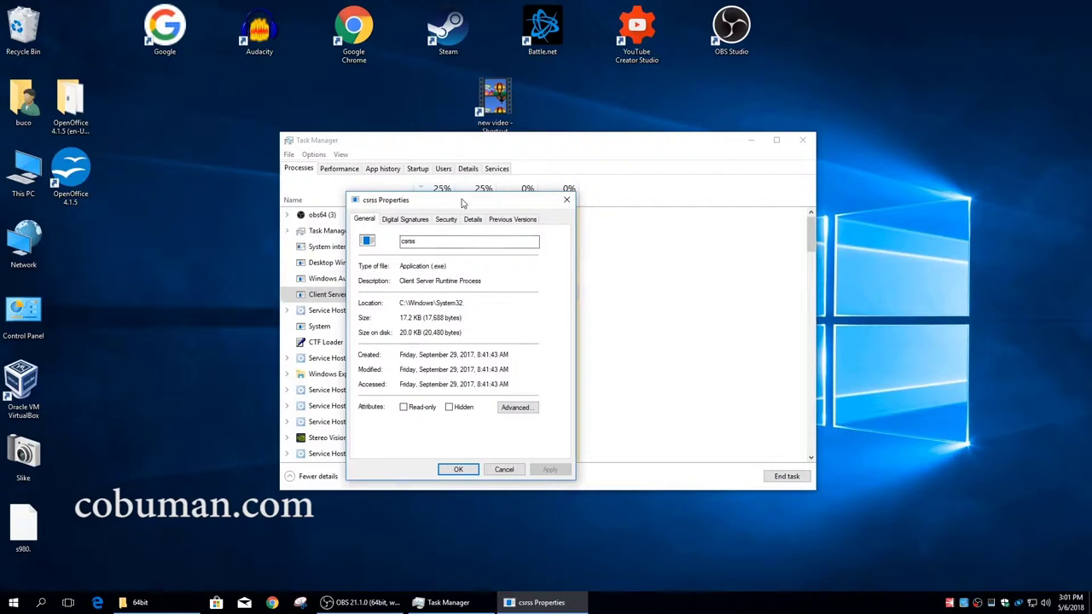
left_click_drag(465, 203, 457, 211)
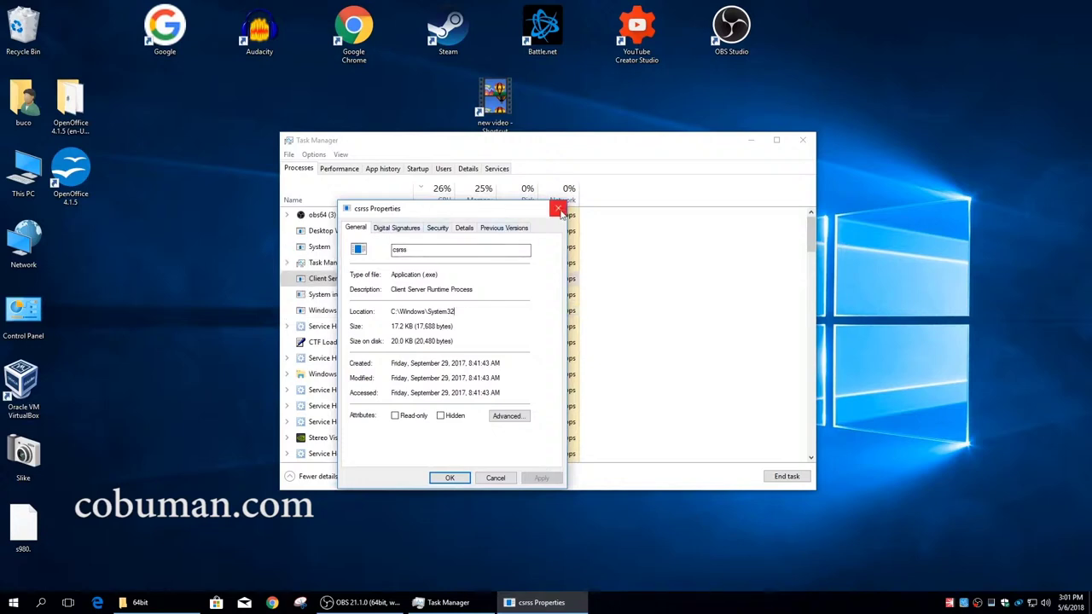
left_click_drag(542, 208, 679, 173)
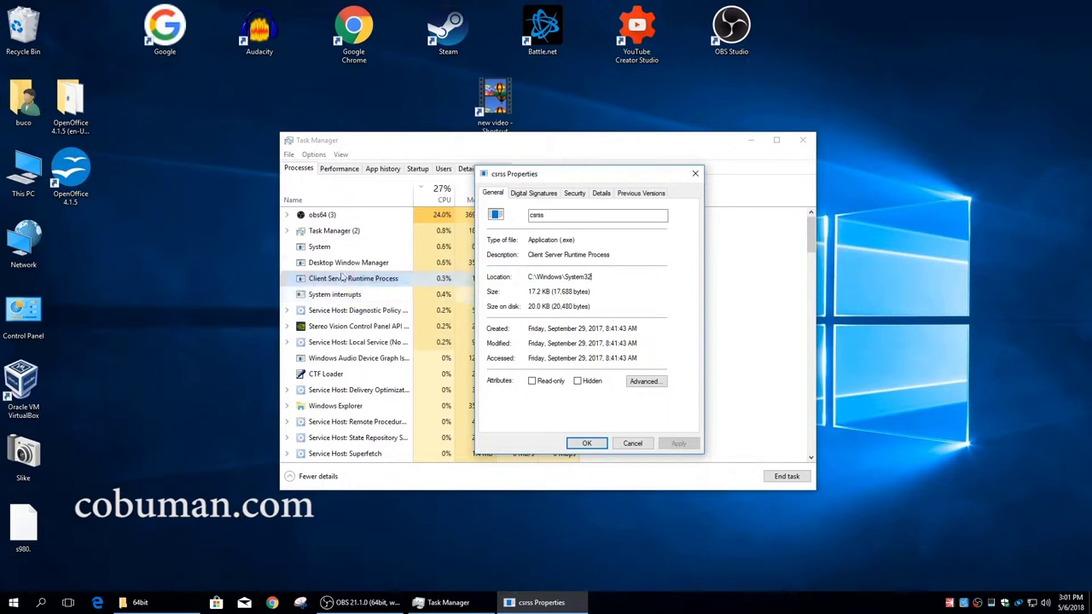
left_click(631, 443)
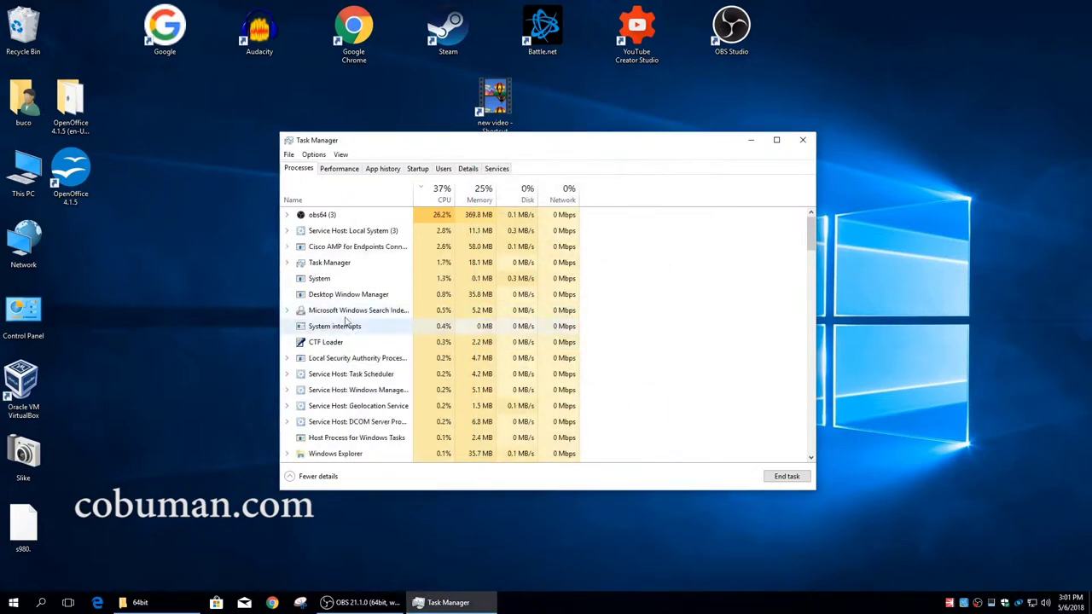
Step: Open Client Server Runtime Process's file location in C:\Windows\System32 and enlarge the Explorer window
right_click(363, 422)
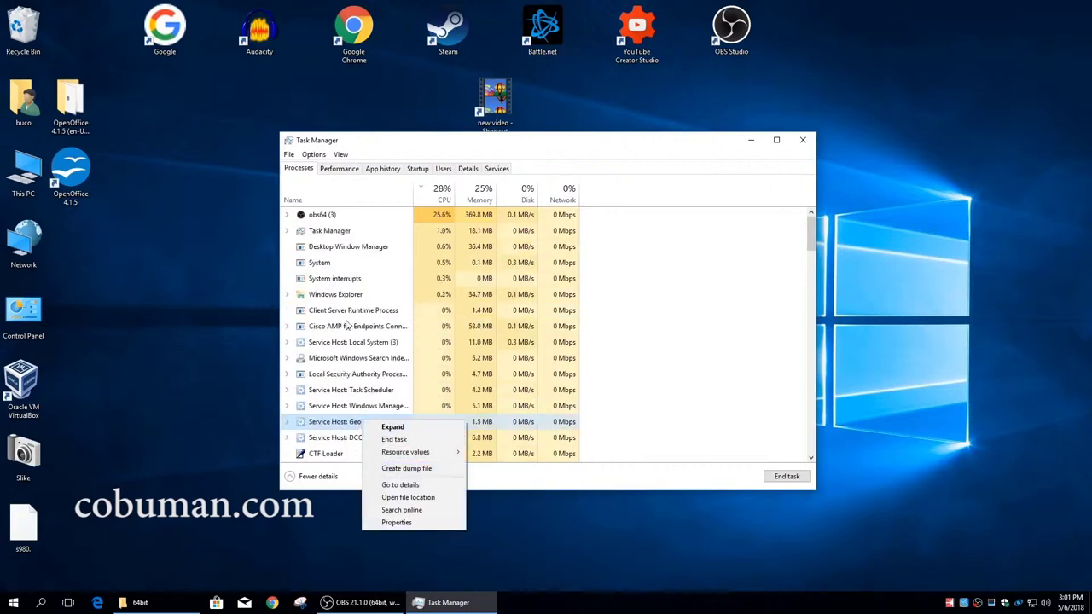
left_click(347, 311)
left_click(359, 296)
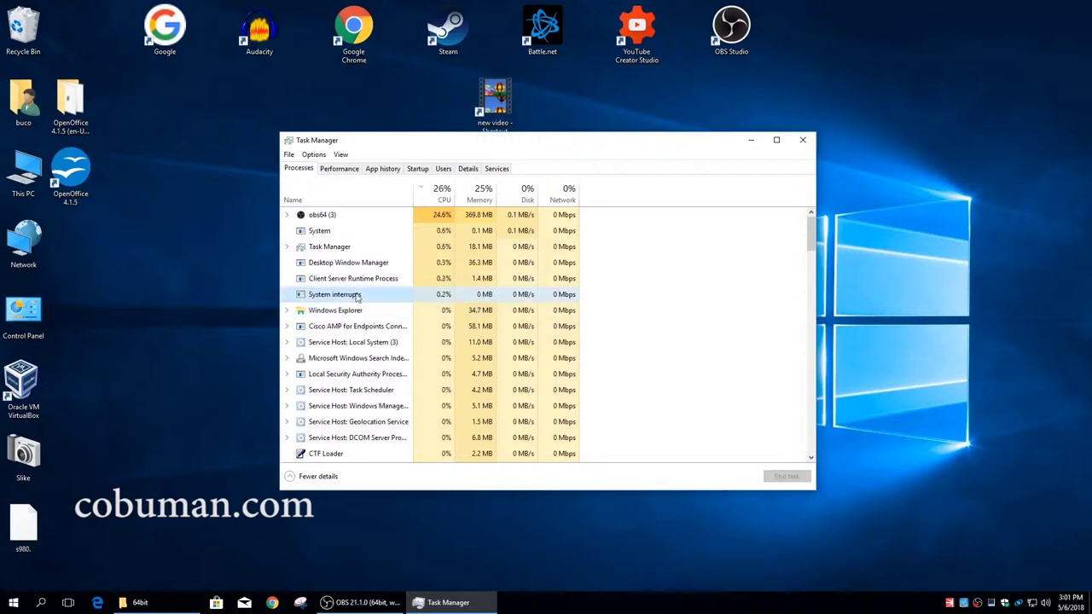
right_click(358, 283)
left_click(418, 344)
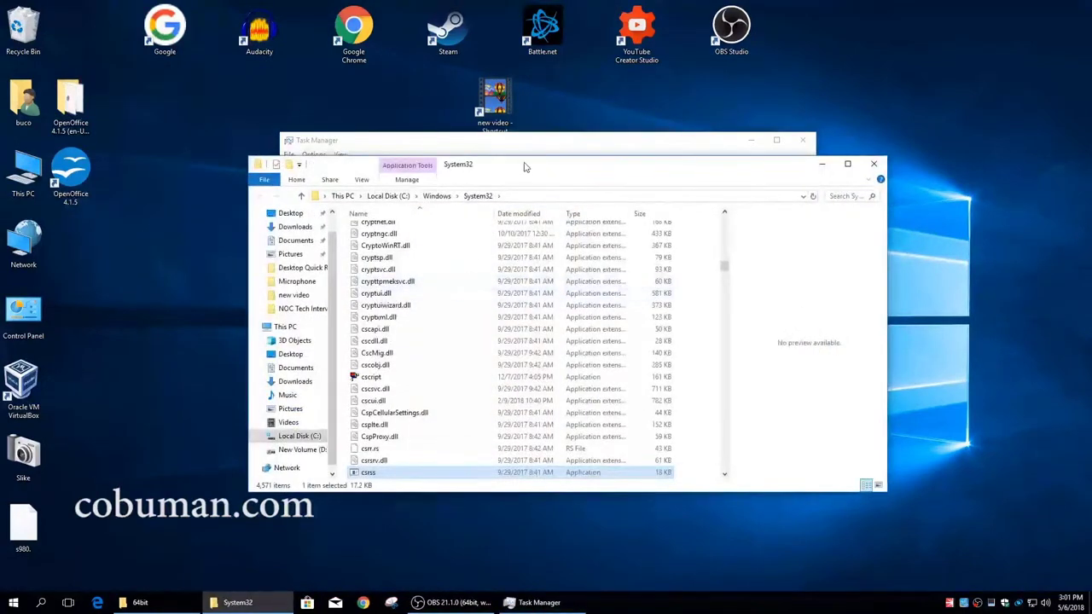
left_click_drag(524, 168, 493, 60)
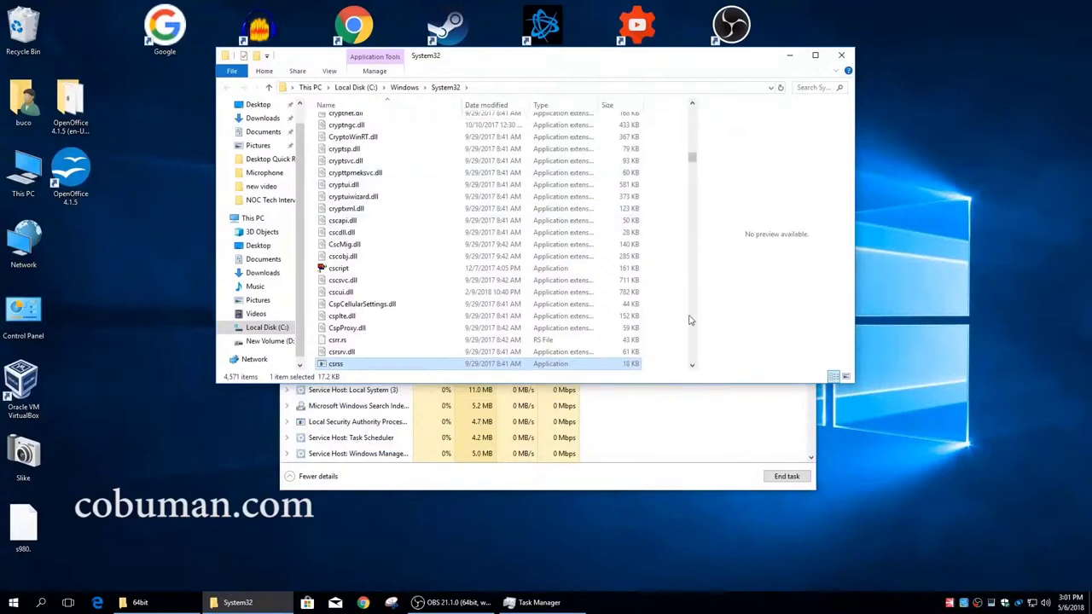
left_click_drag(854, 382, 932, 468)
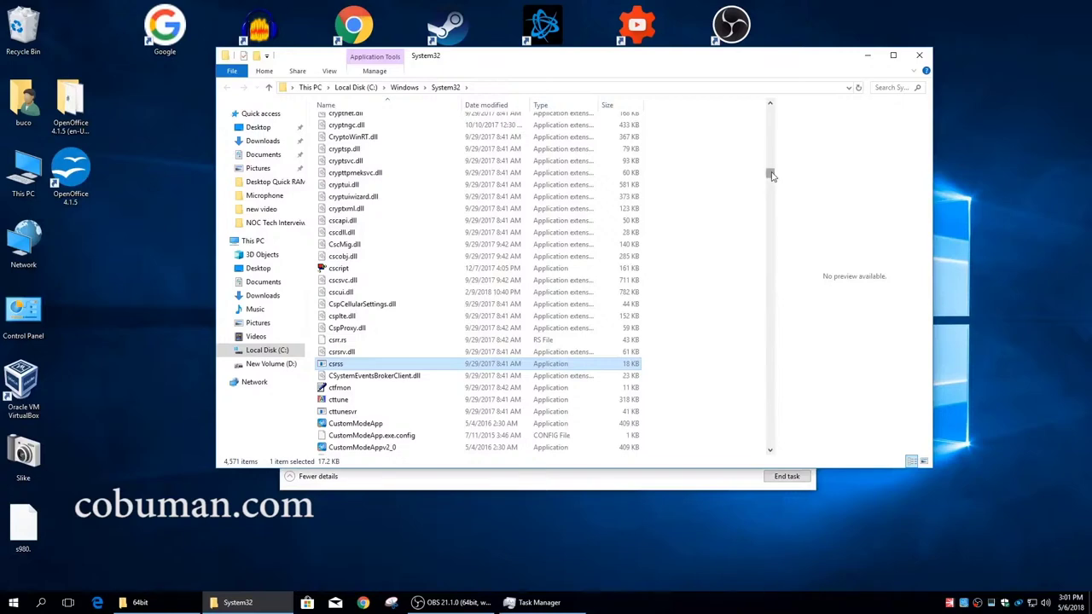
left_click_drag(771, 175, 779, 178)
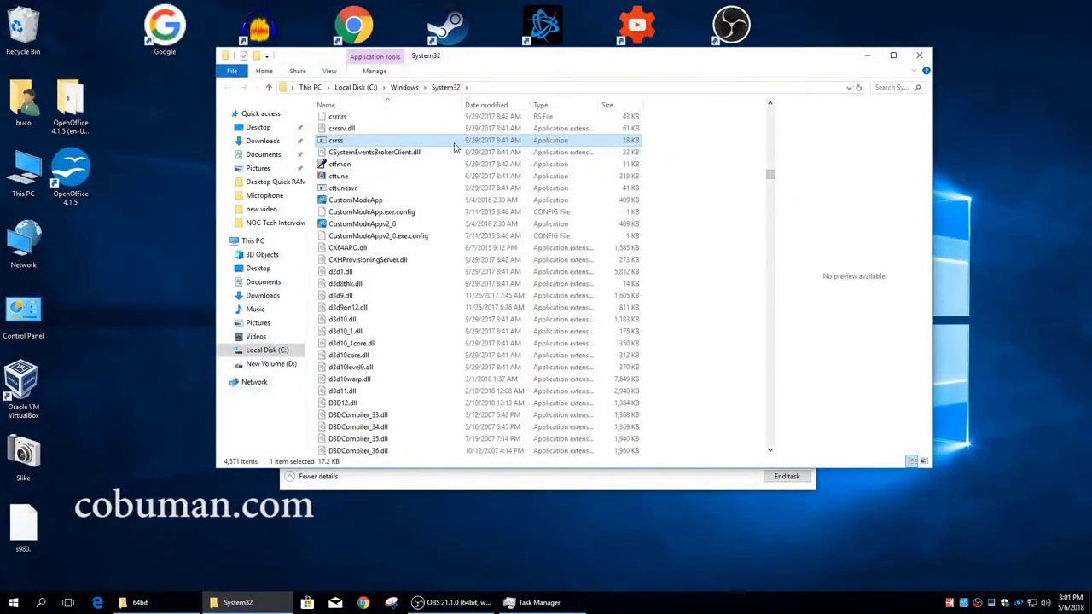
mouse_move(458, 143)
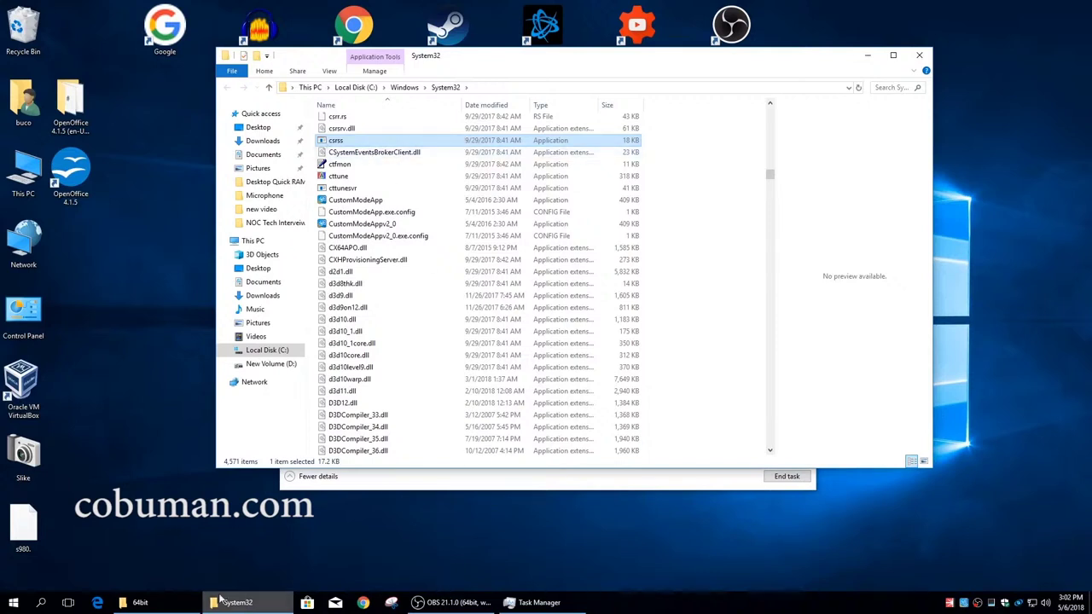
Step: Search Chrome for 'client server runt', highlight 'Windows NT 3.1' in a result, then close Chrome
left_click(546, 604)
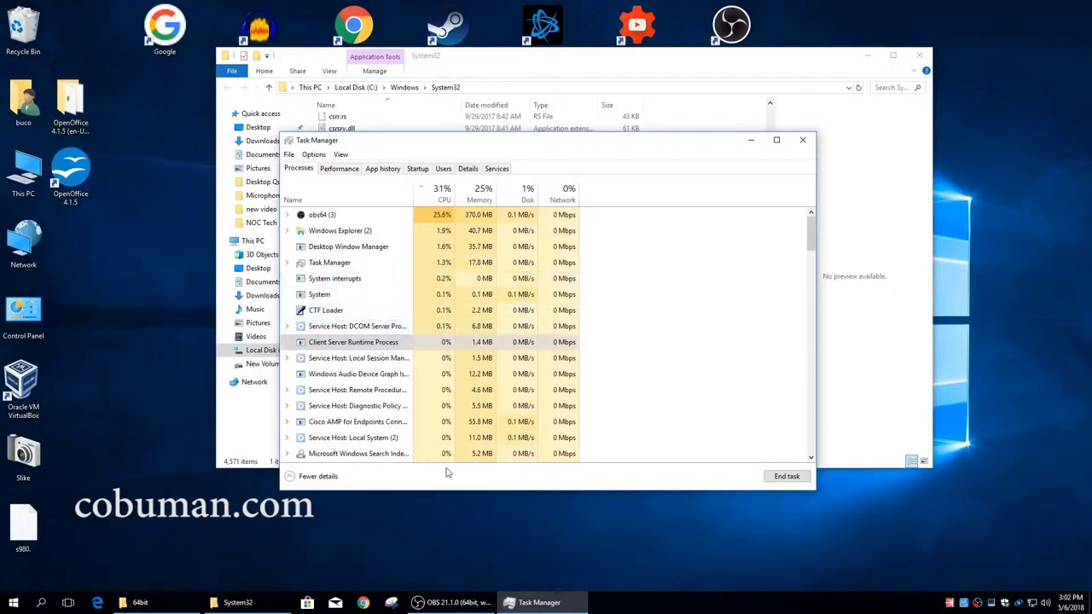
left_click(363, 604)
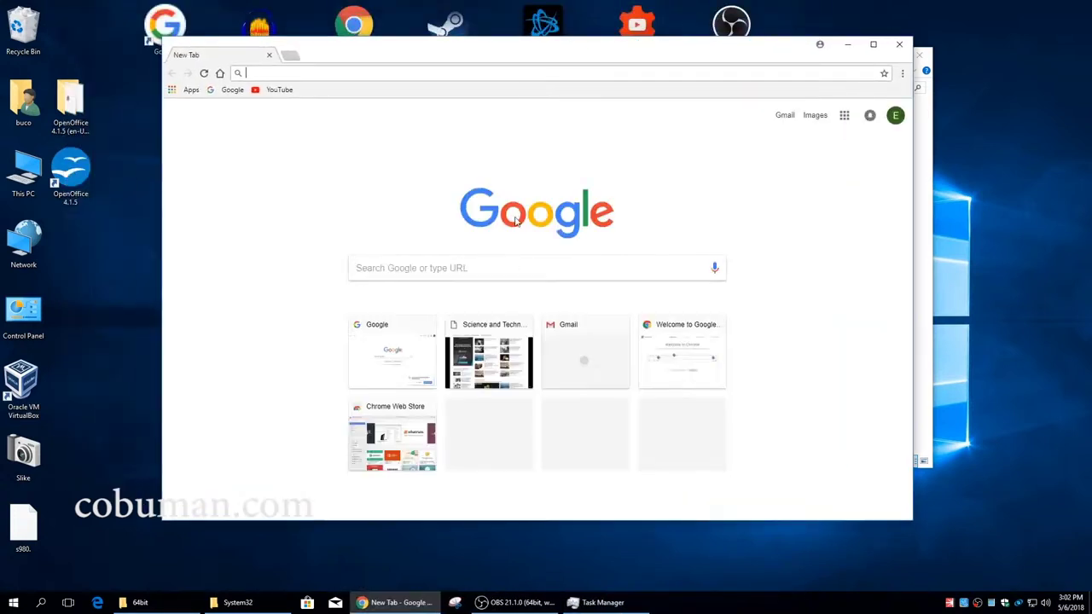
type("client s")
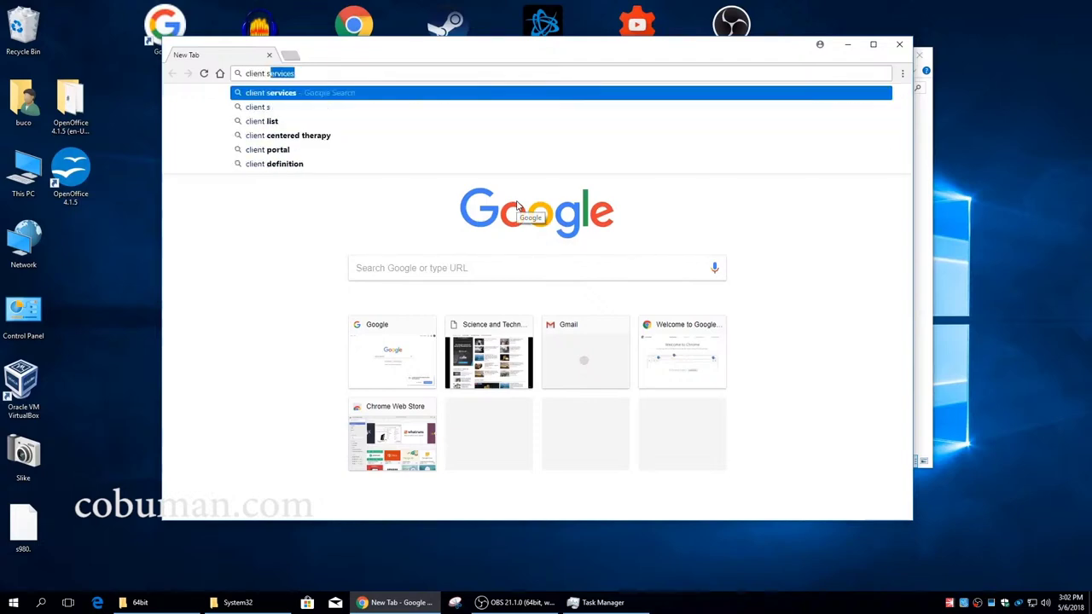
type("erver runt")
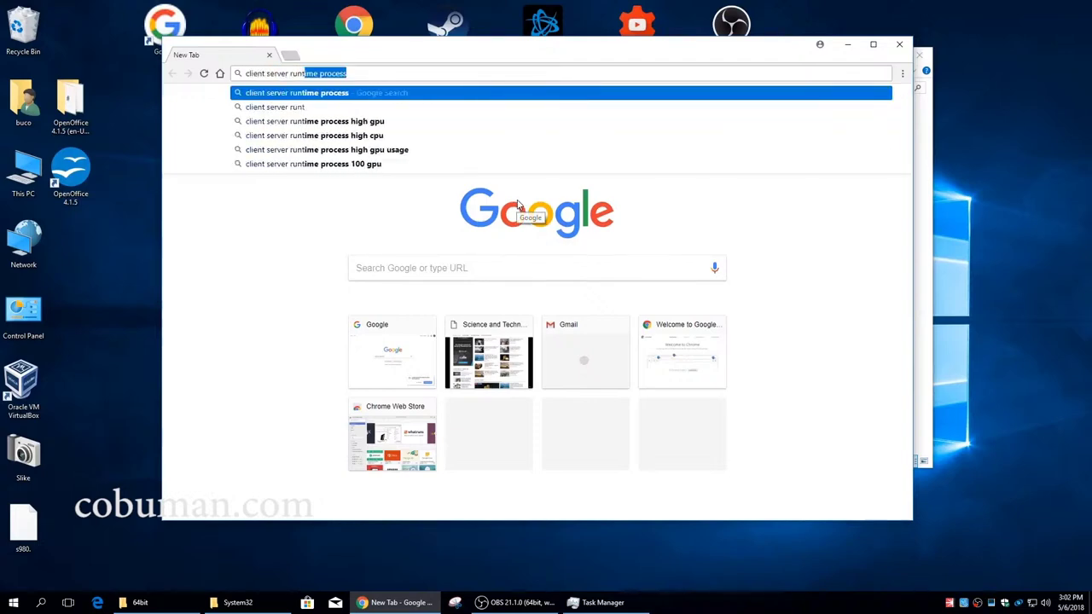
key("Return")
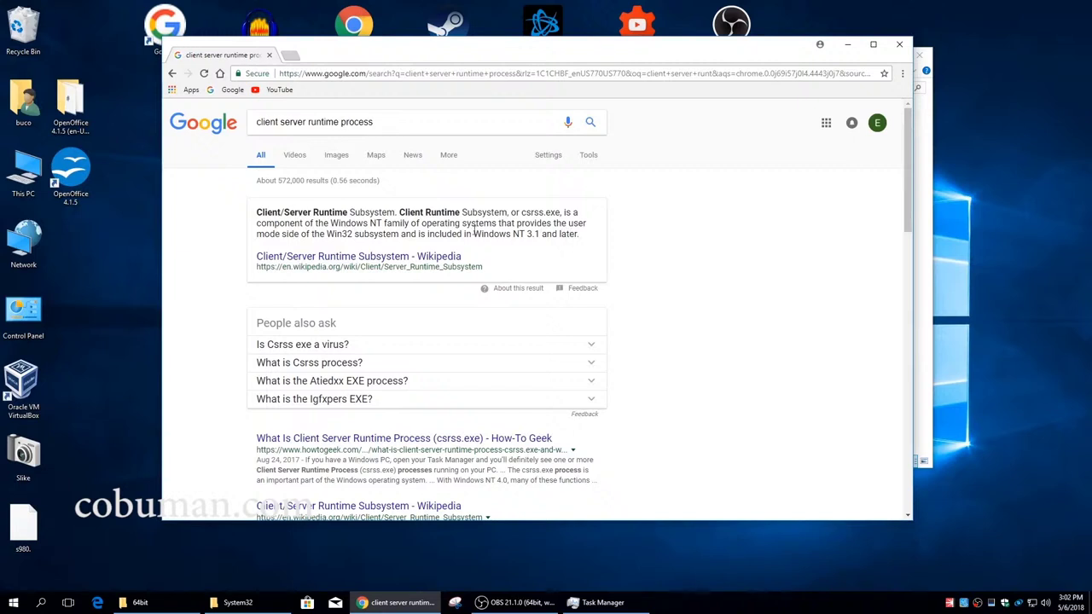
left_click_drag(474, 233, 542, 233)
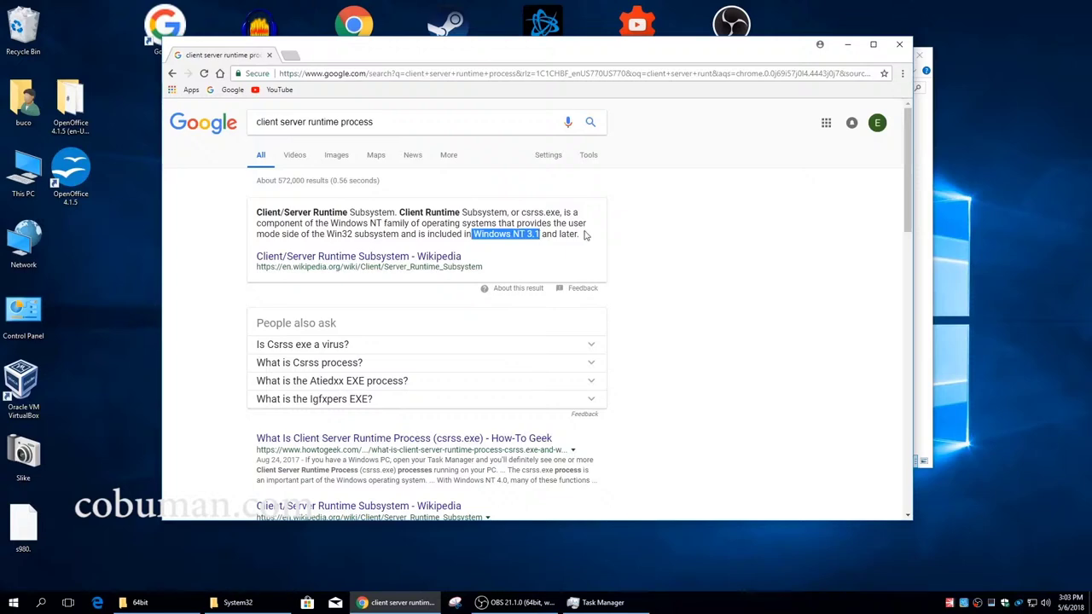
left_click(901, 46)
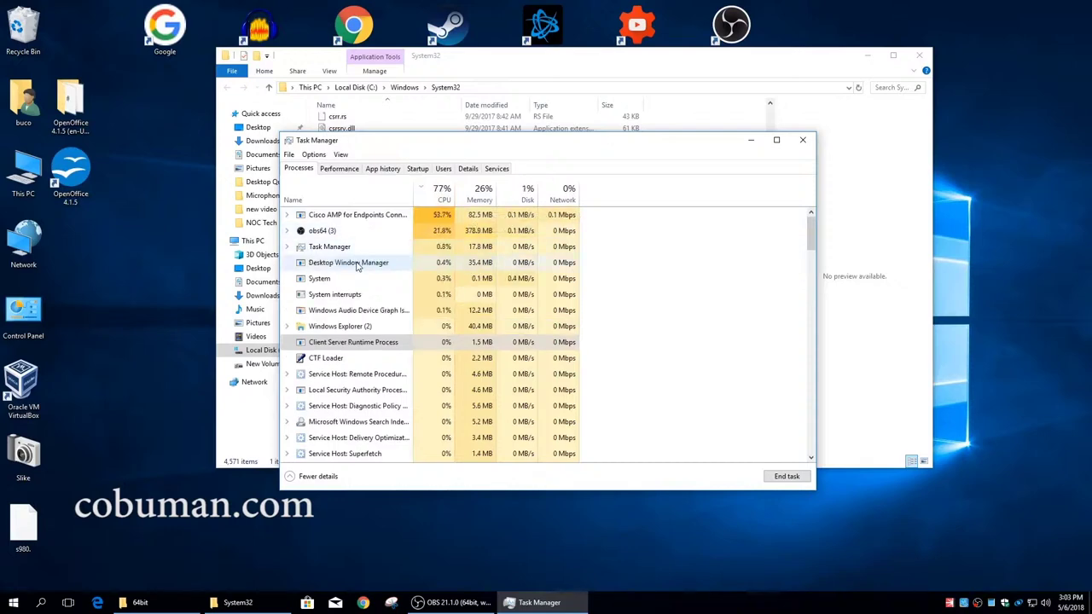
Step: Show Task Manager's Services tab and select the Spooler service
left_click_drag(571, 144, 576, 130)
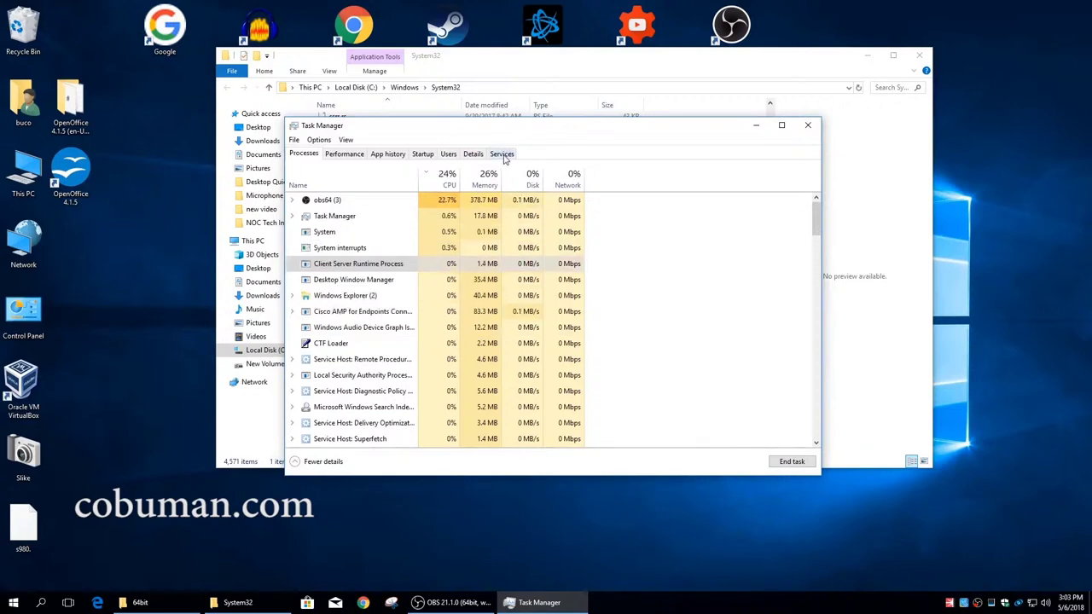
left_click(503, 156)
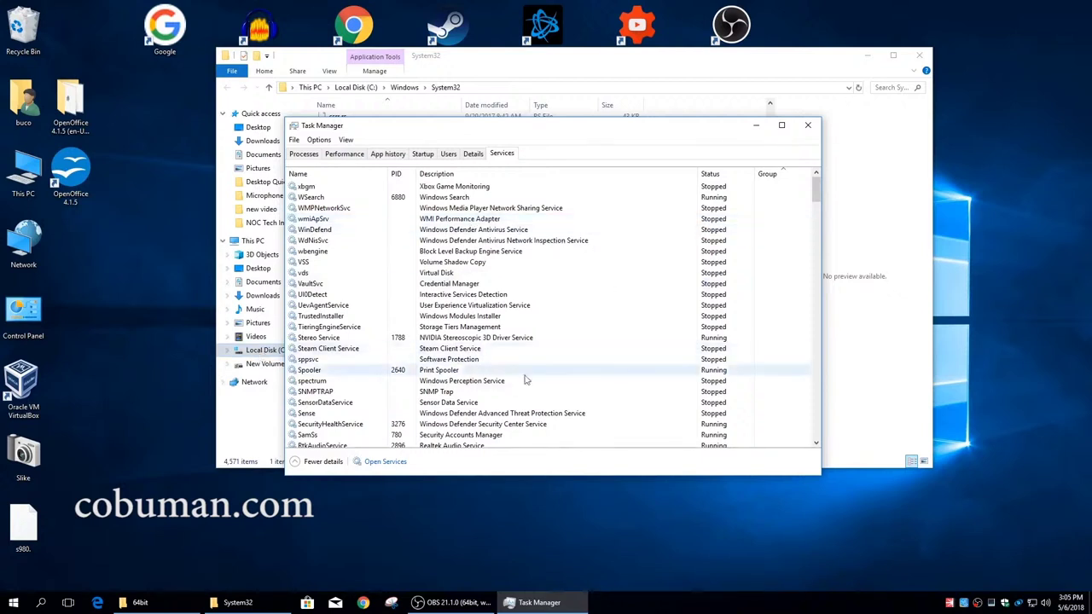
left_click(456, 371)
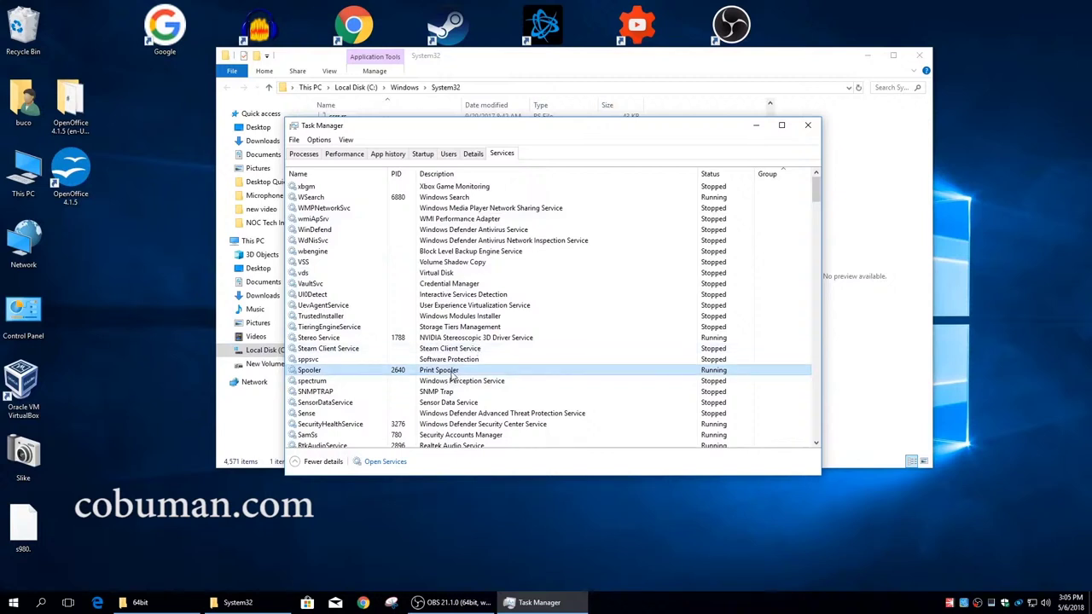
scroll(452, 375, "down", 2)
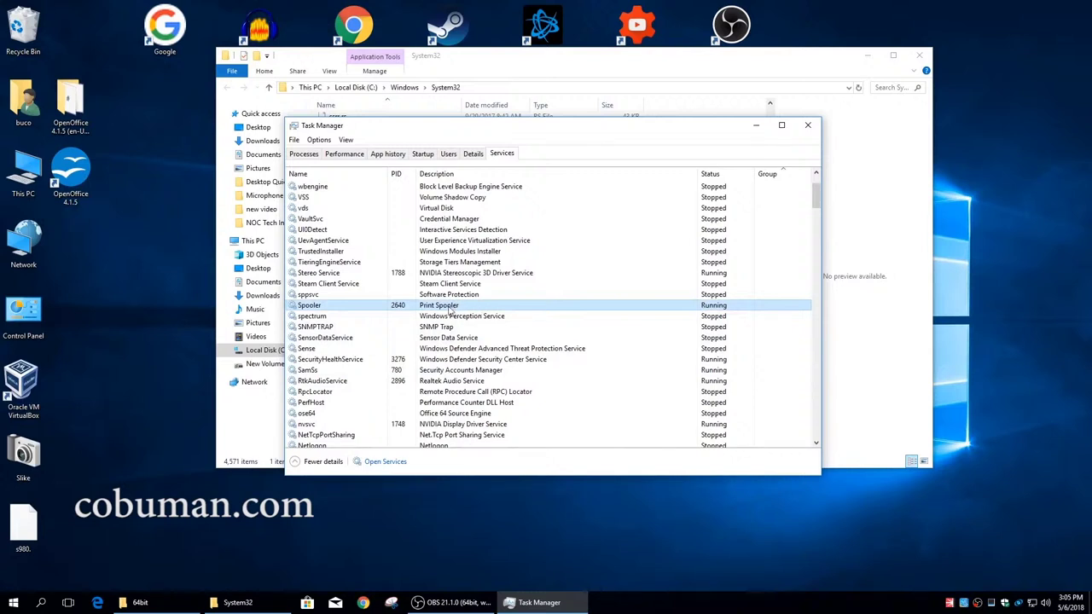
Step: Launch the Services app by searching Windows for 'services'
left_click(50, 605)
type("services")
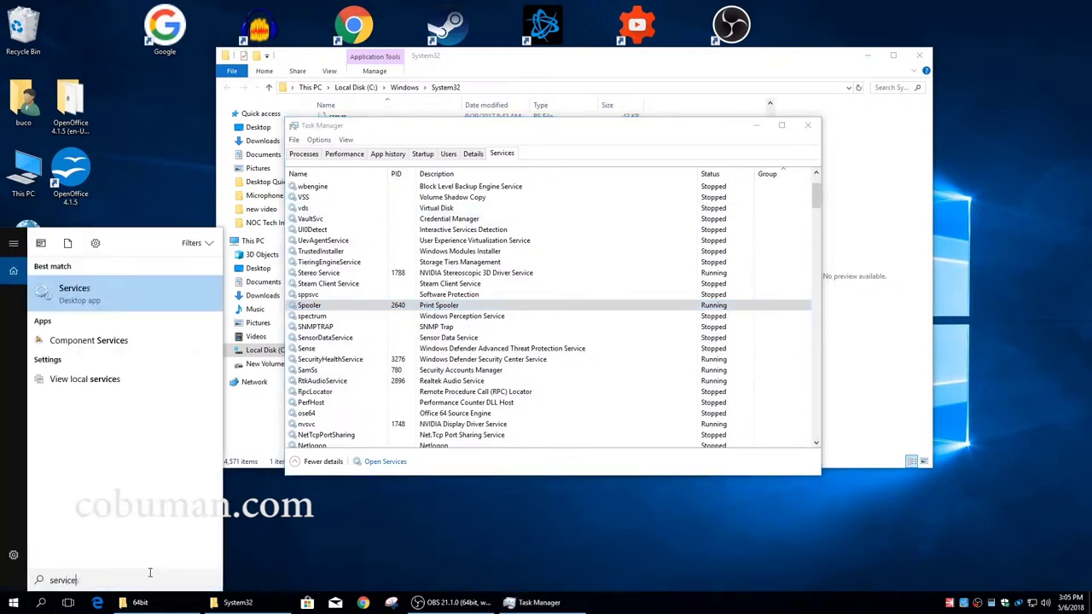
left_click(75, 293)
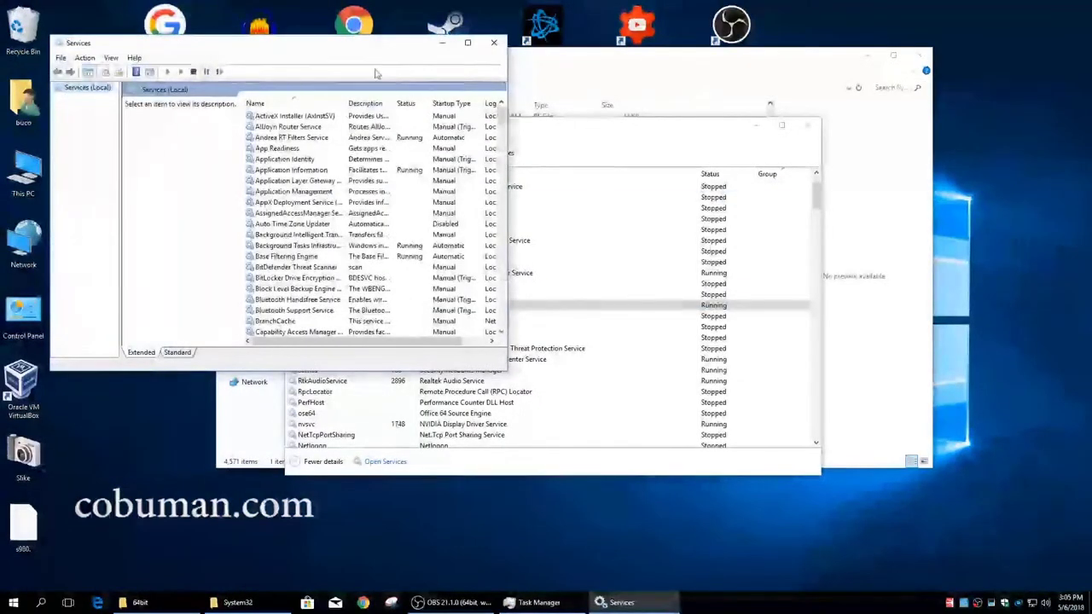
Step: Move the Services console over Task Manager and select Print Spooler, jumping down with P
left_click_drag(403, 57, 906, 90)
left_click(822, 246)
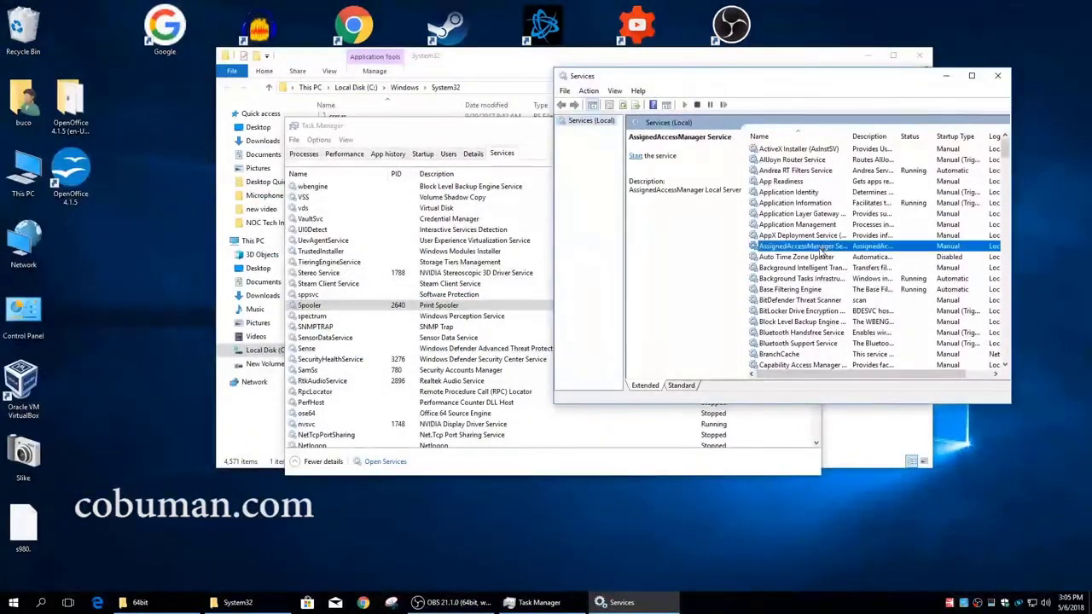
scroll(823, 254, "down", 3)
left_click(823, 257)
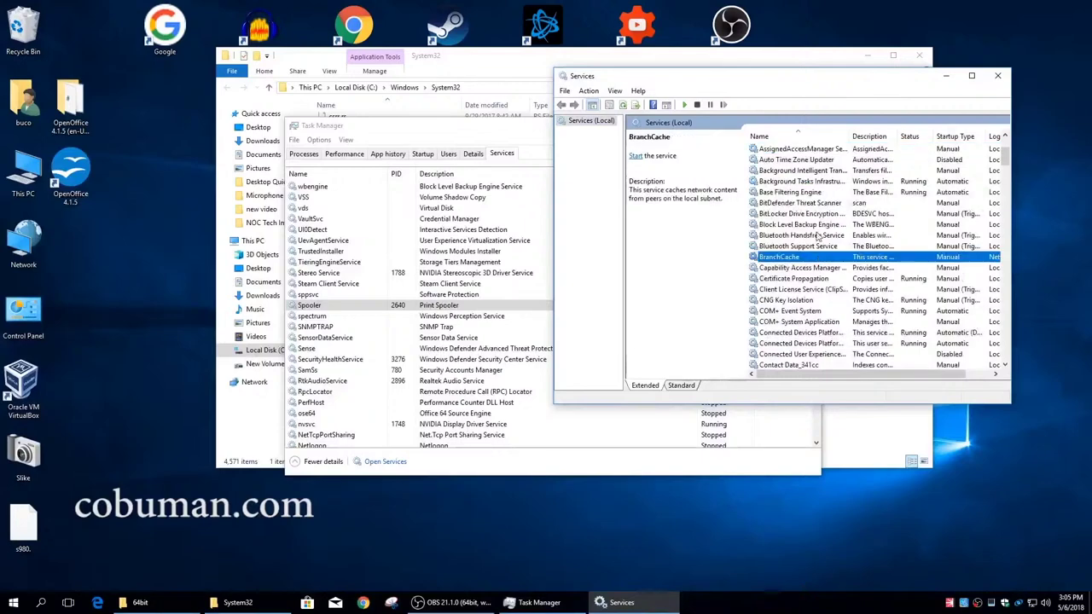
key("p")
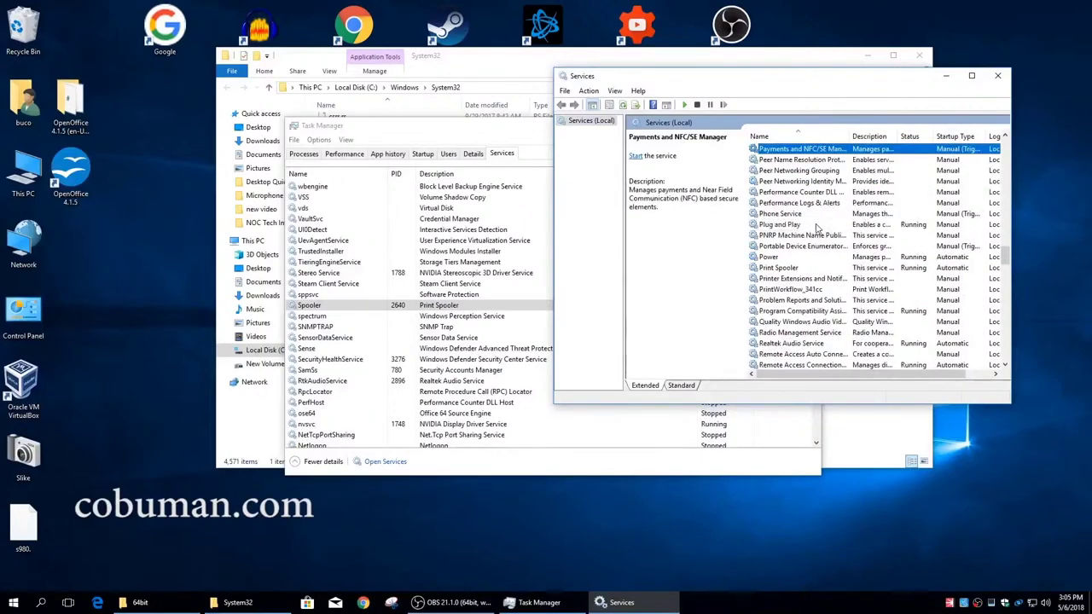
left_click(790, 269)
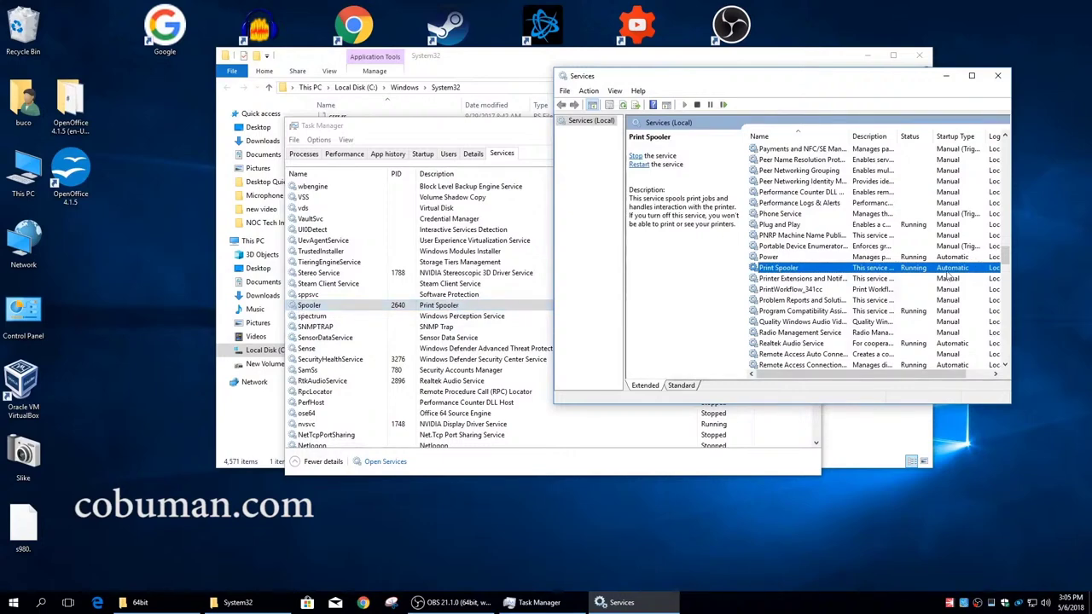
mouse_move(887, 375)
left_mouse_down()
mouse_move(917, 375)
mouse_move(888, 375)
left_mouse_up()
Step: Open Print Spooler's properties, stop the service, and apply a Disabled startup type
double_click(792, 270)
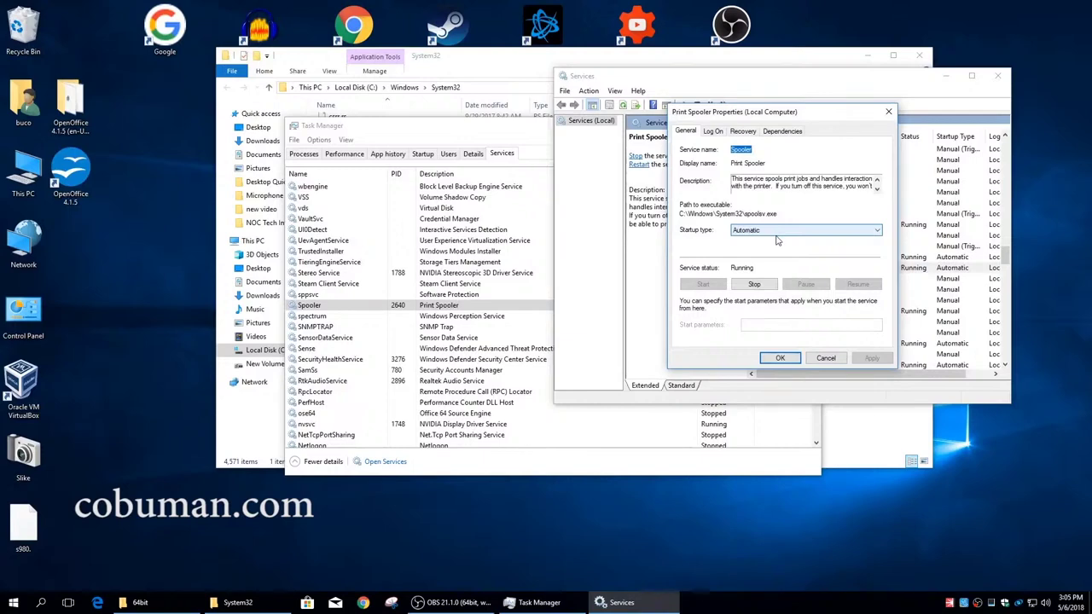
left_click(756, 287)
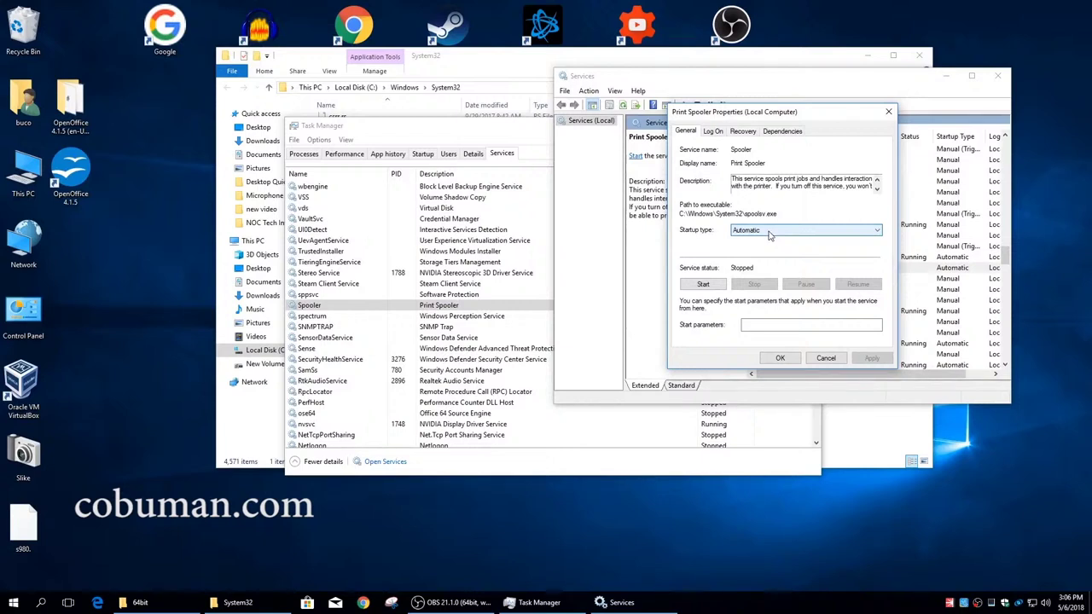
left_click(771, 232)
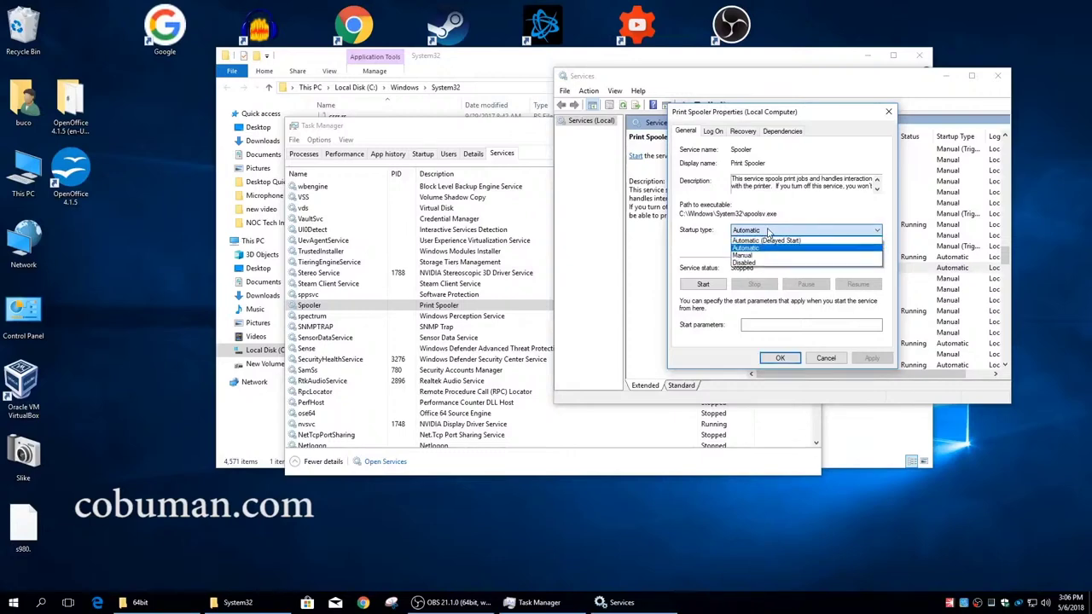
left_click(754, 262)
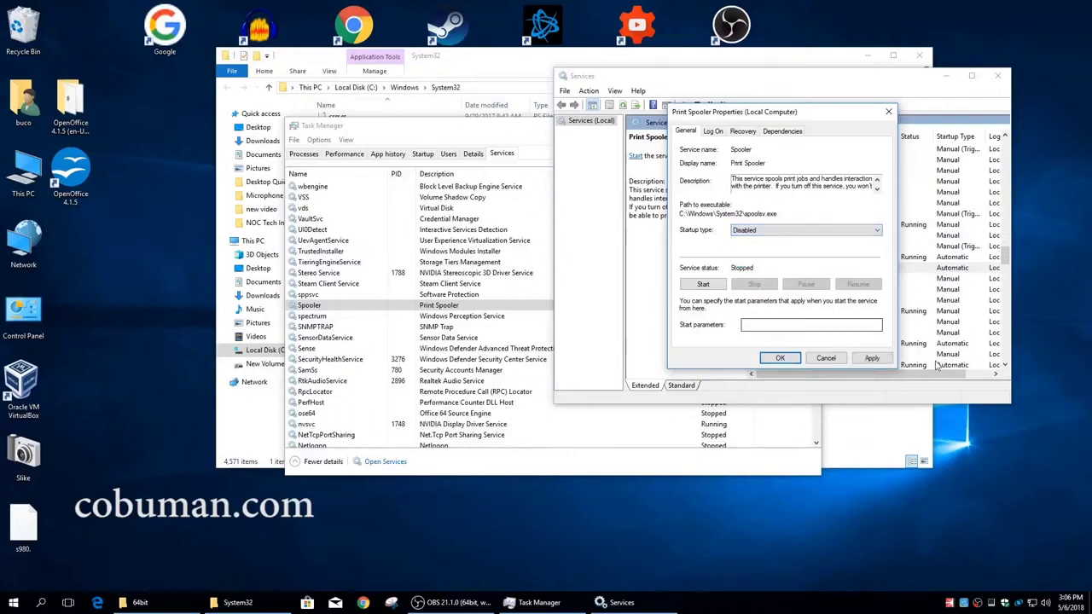
left_click(870, 359)
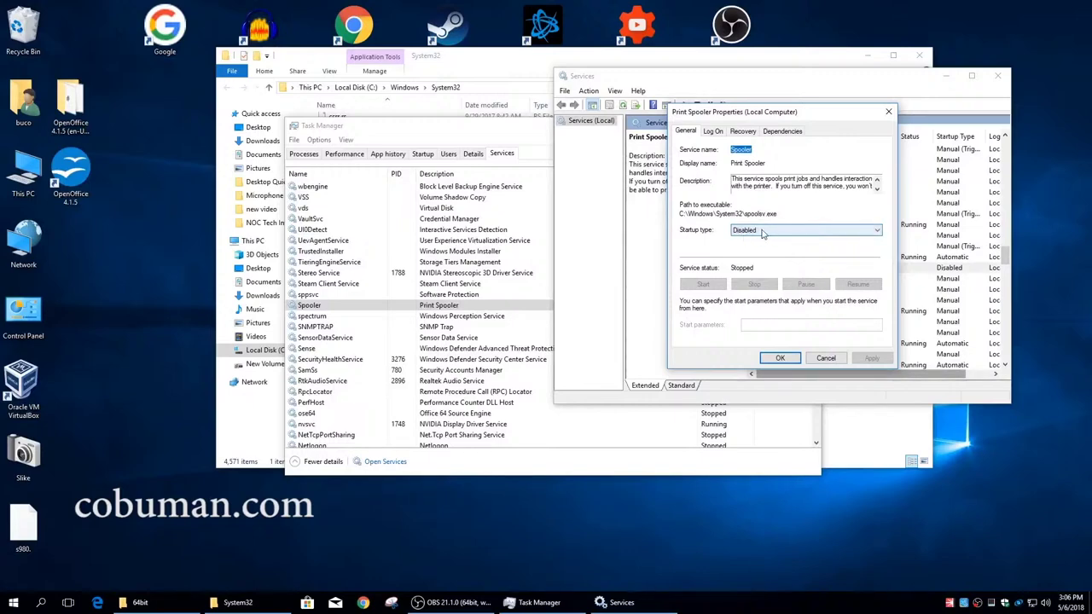
Step: Set the startup type back to Automatic, apply it, and close the dialog
left_click(755, 232)
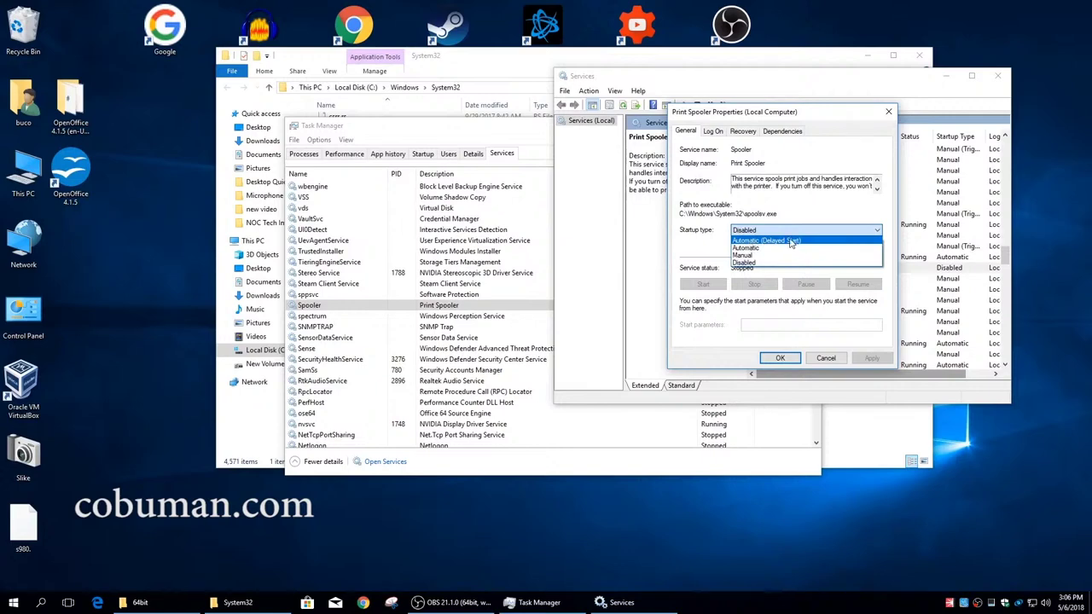
left_click(747, 249)
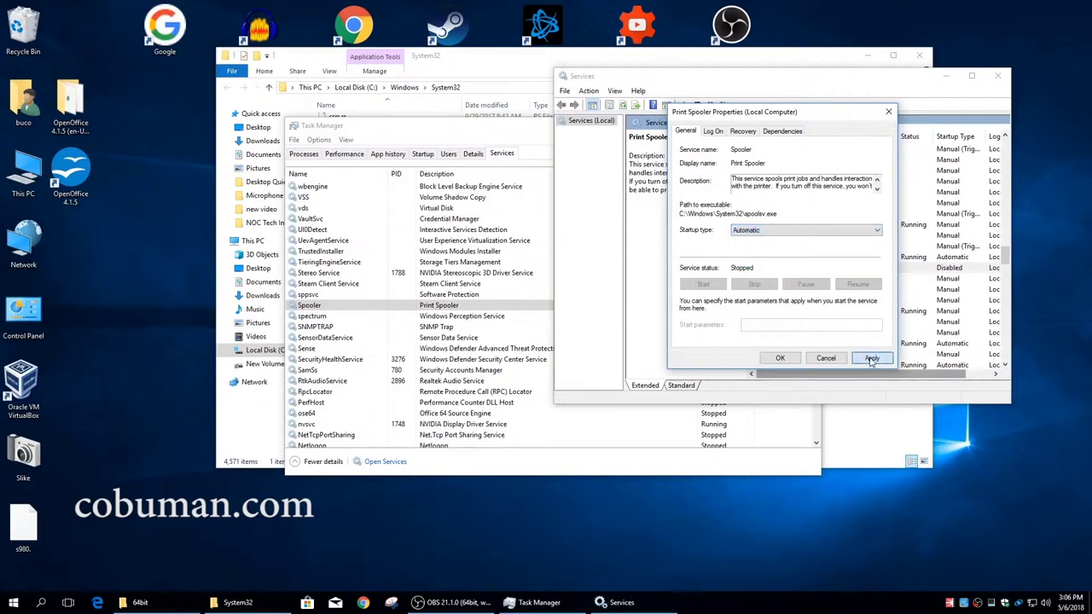
left_click(872, 358)
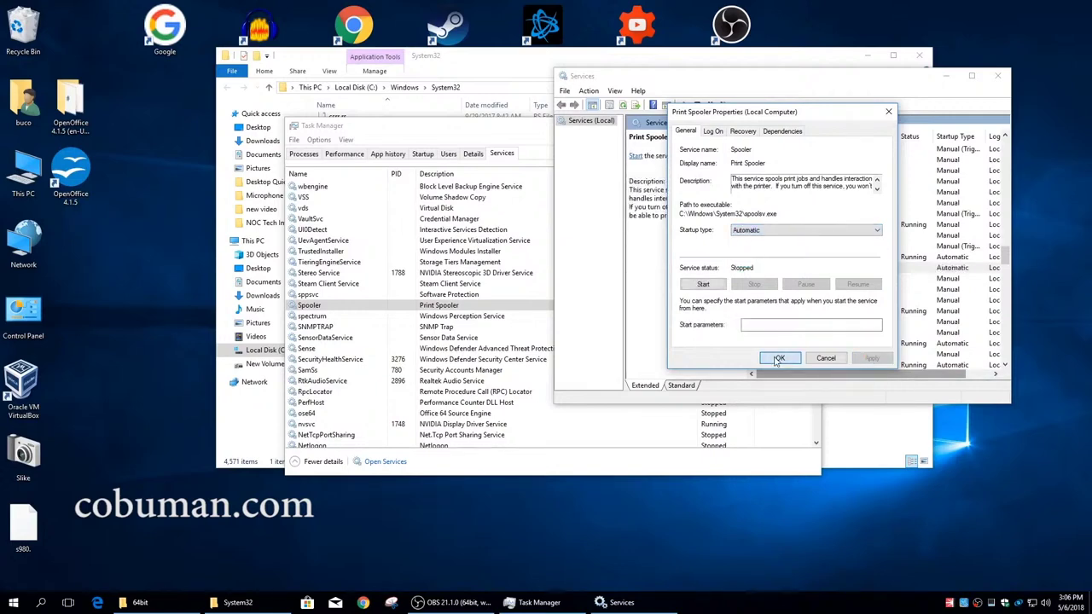
left_click(778, 358)
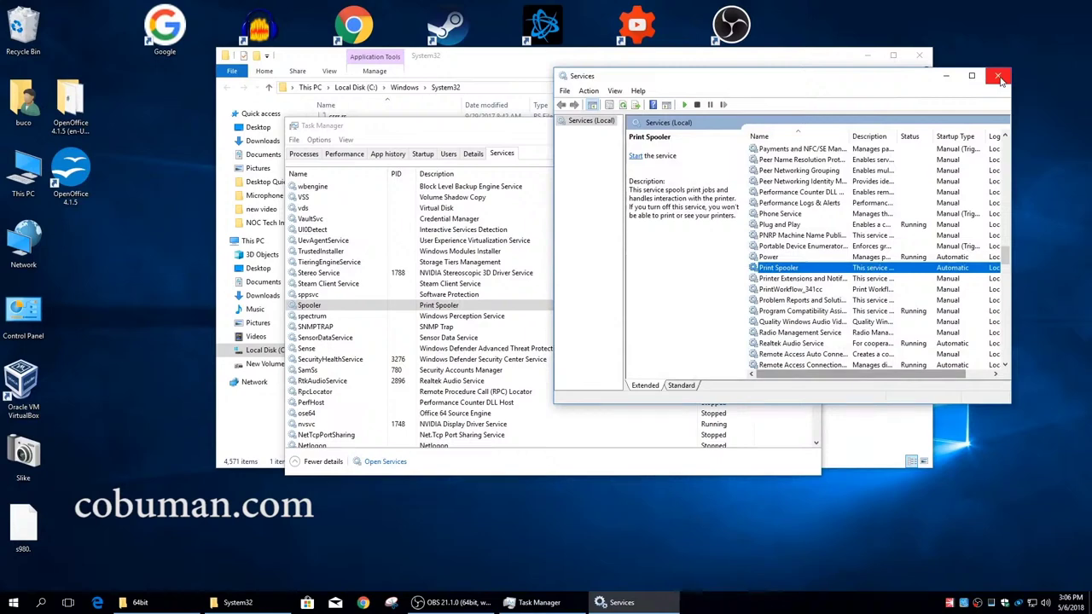
Step: Start Print Spooler again, close Services, and check TrustedInstaller and UI0Detect in Task Manager
left_click(635, 156)
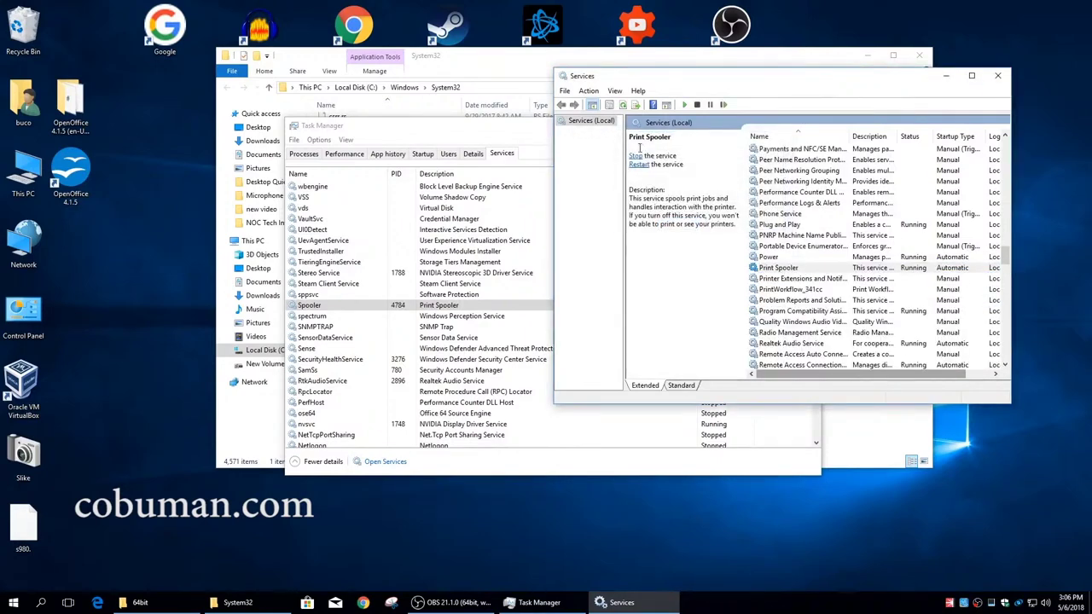
left_click(1001, 77)
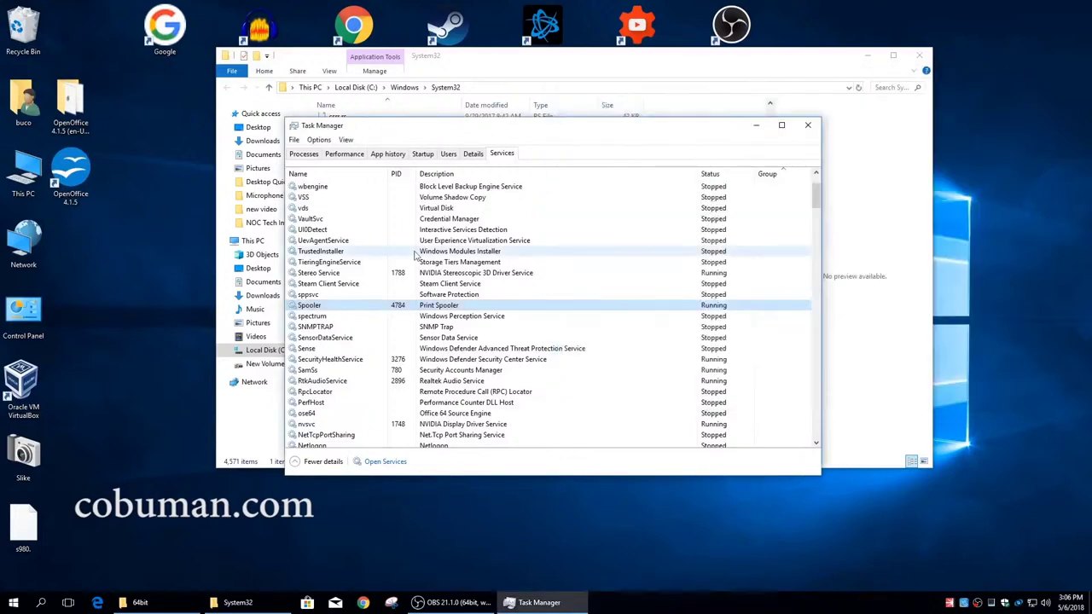
left_click(481, 252)
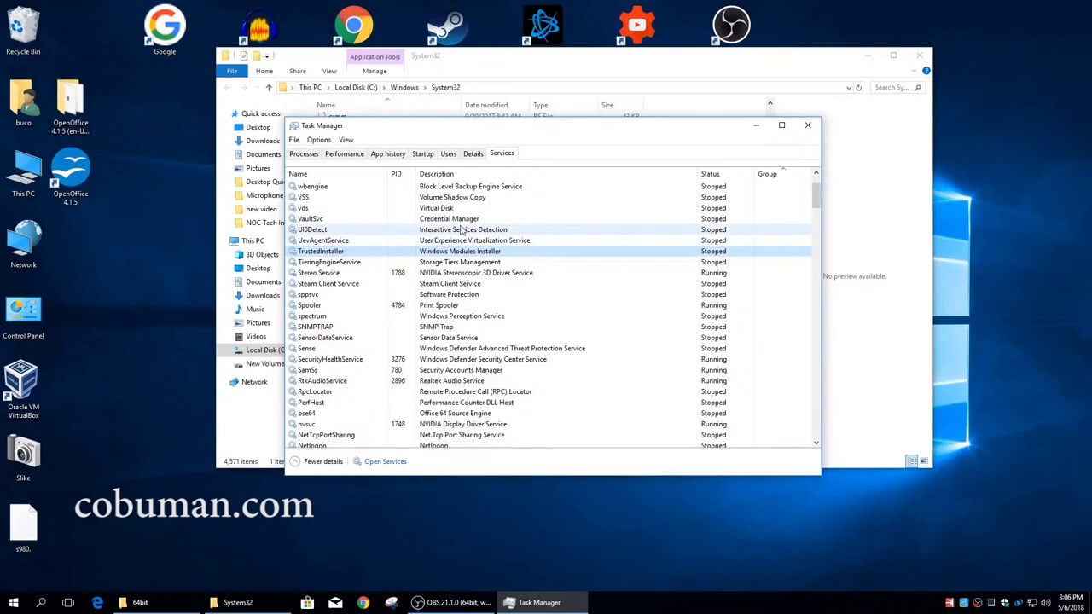
left_click(461, 232)
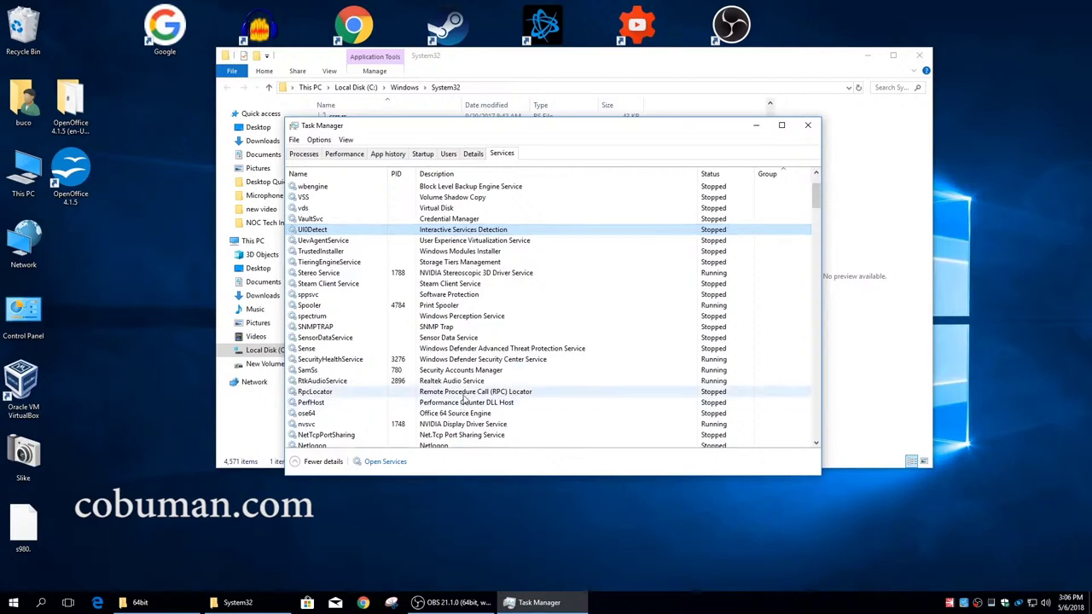
Step: Reposition Task Manager and bring OBS Studio to the front
left_click_drag(660, 132, 763, 193)
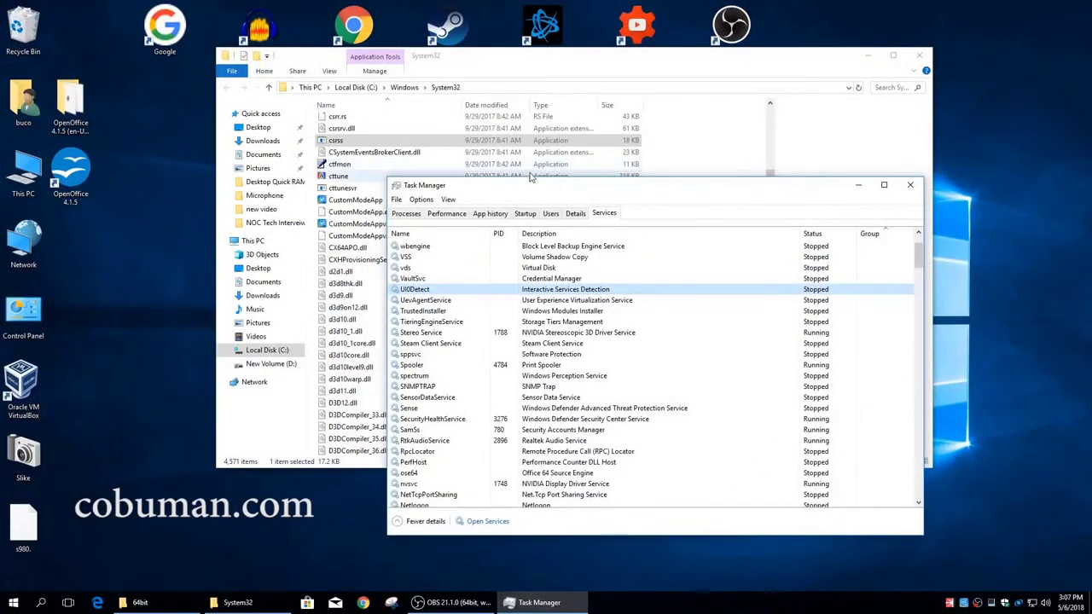
left_click_drag(644, 188, 616, 189)
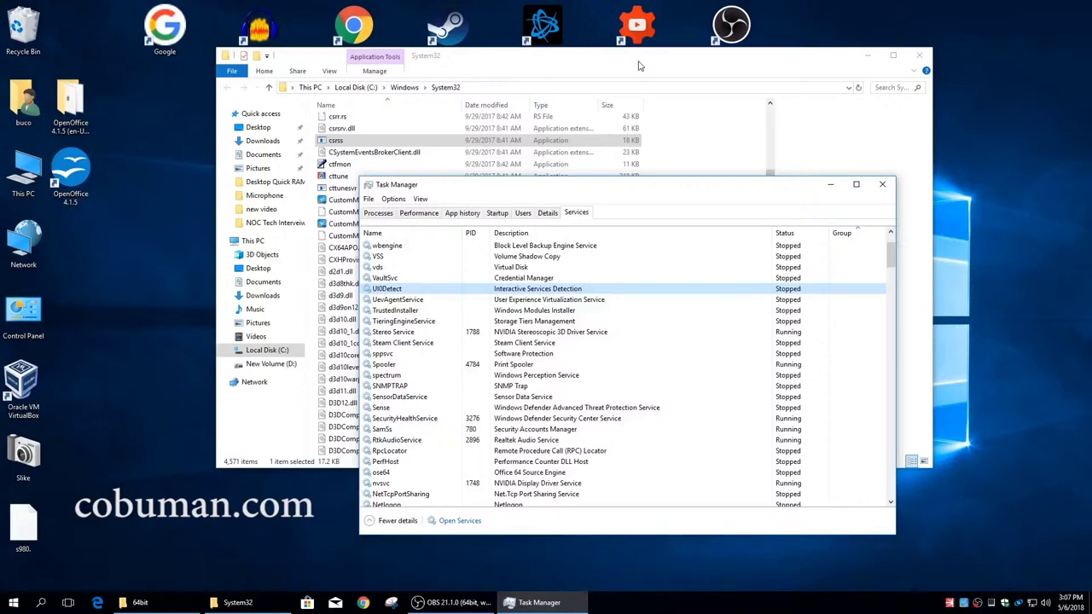
left_click(453, 602)
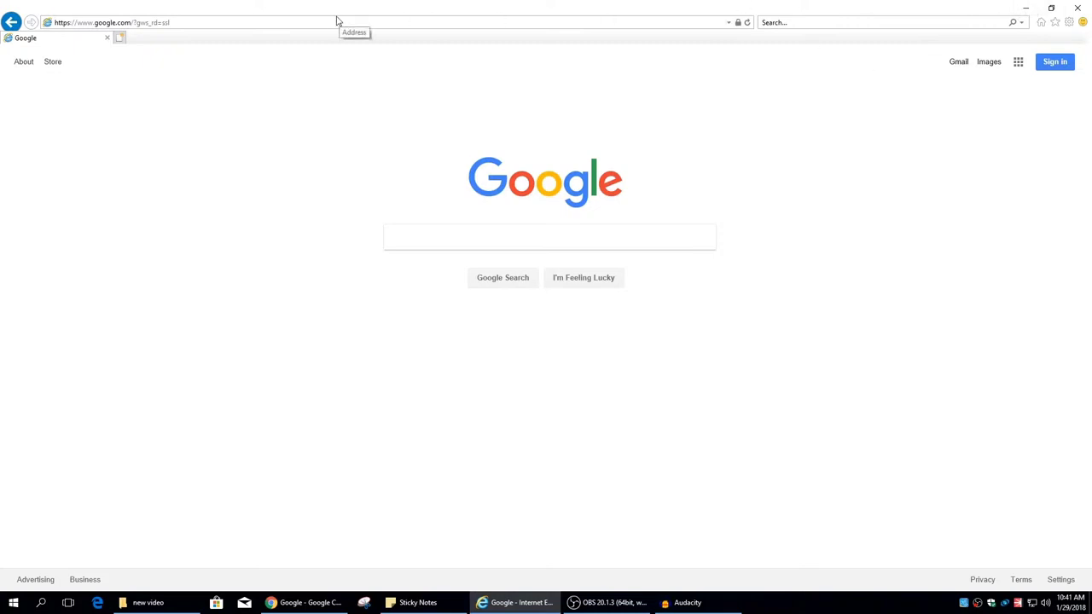
left_click(1069, 22)
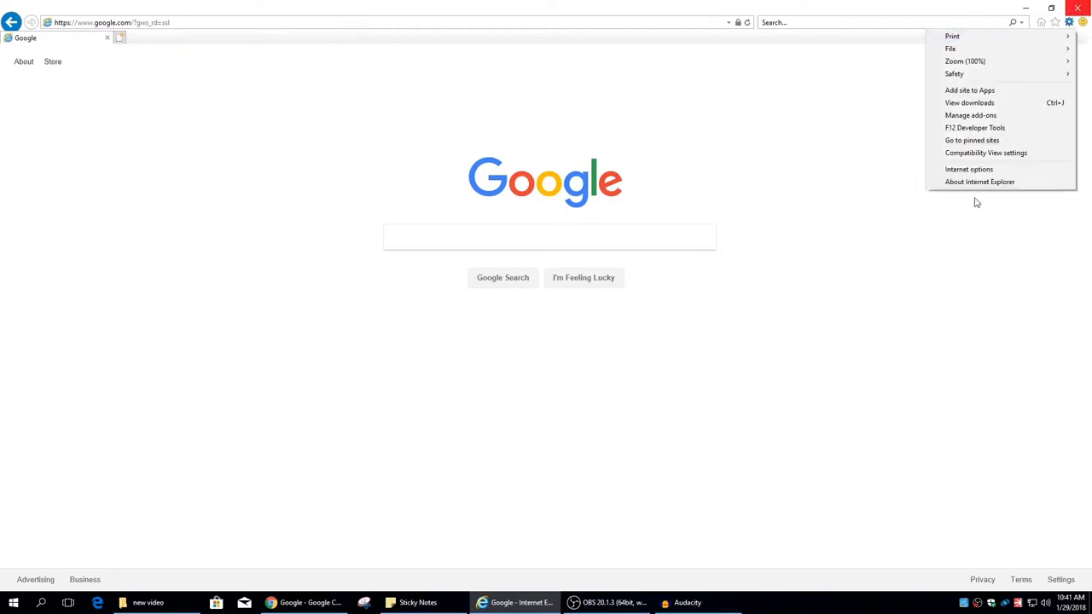
left_click(968, 169)
left_click_drag(100, 17, 358, 71)
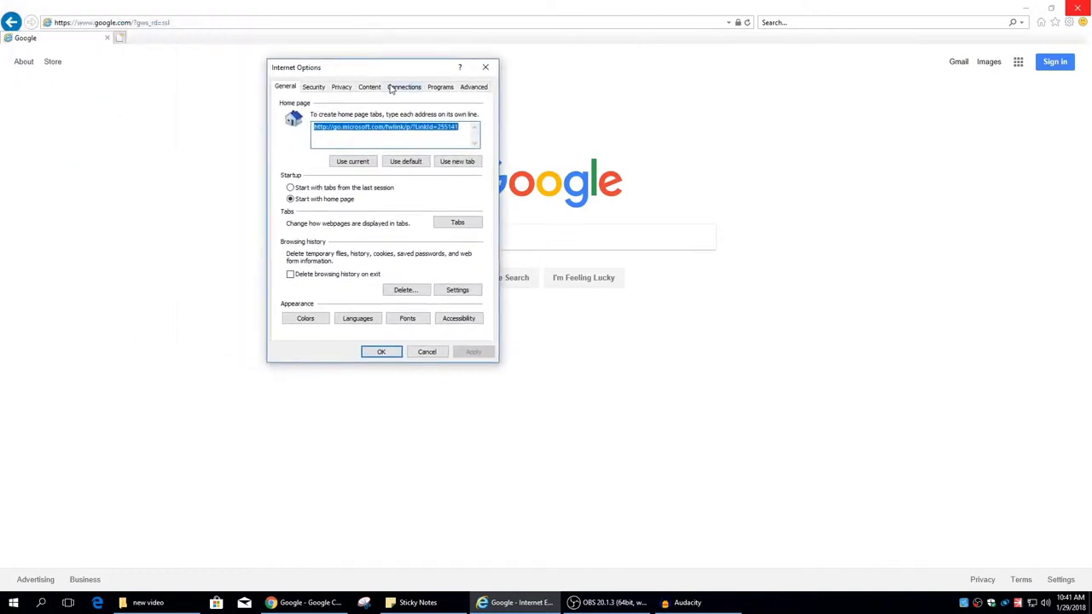
left_click(473, 87)
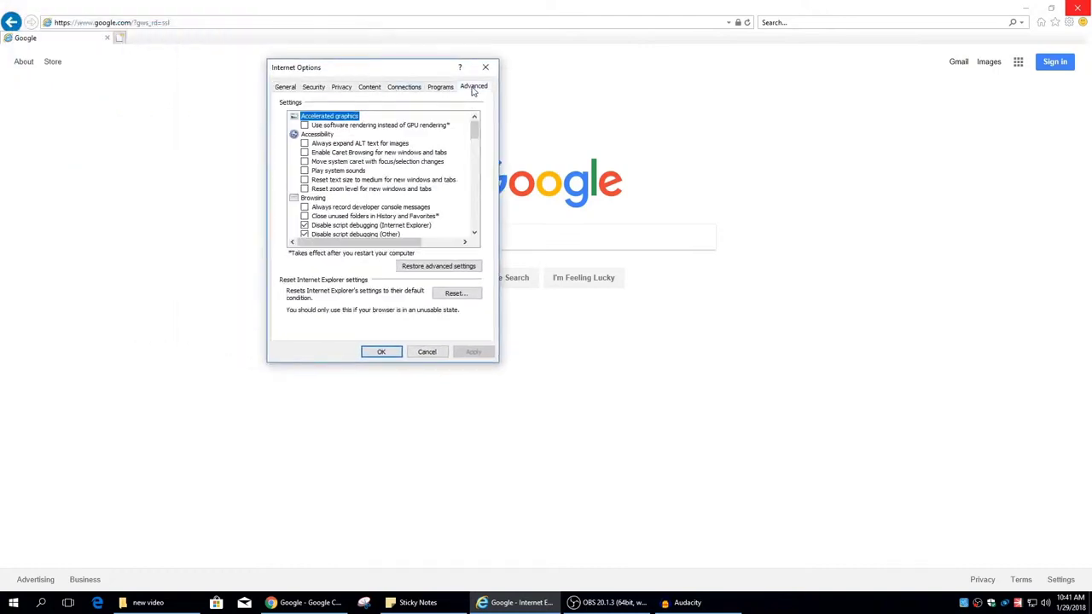
left_click(436, 268)
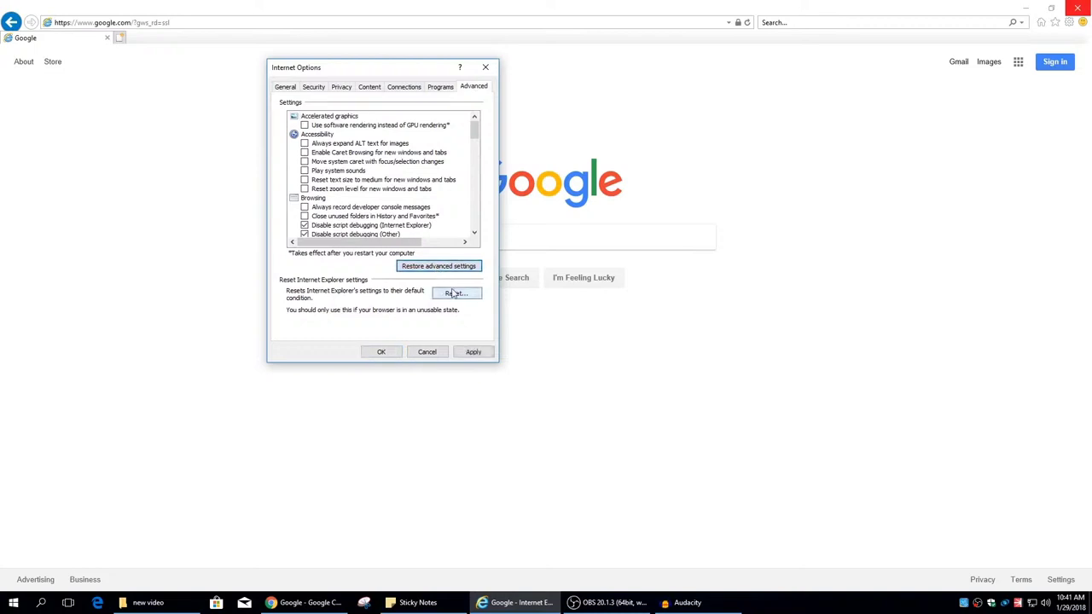
left_click(450, 294)
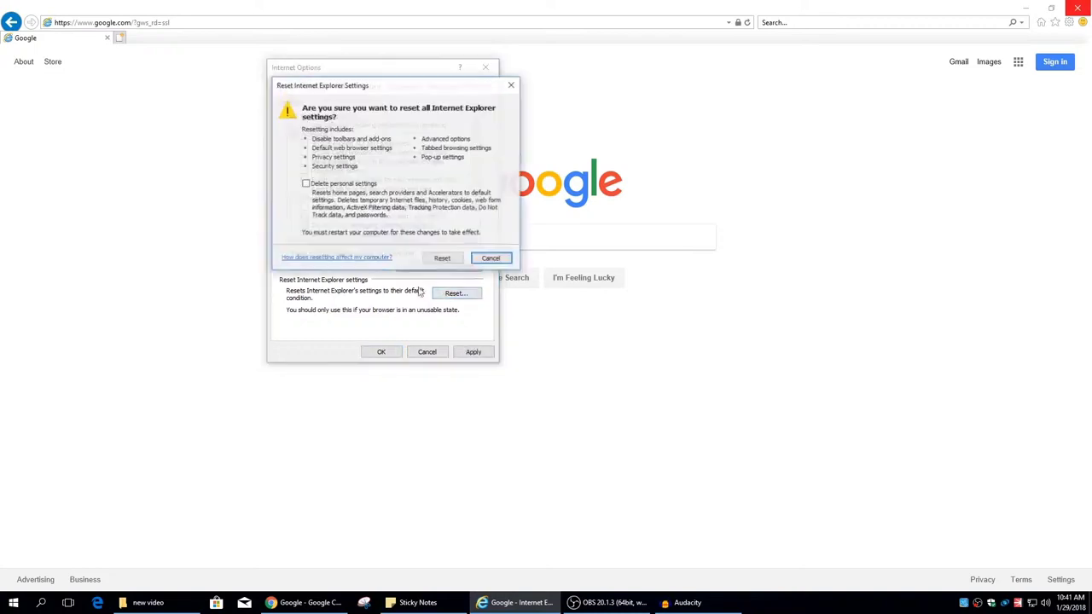
left_click(306, 184)
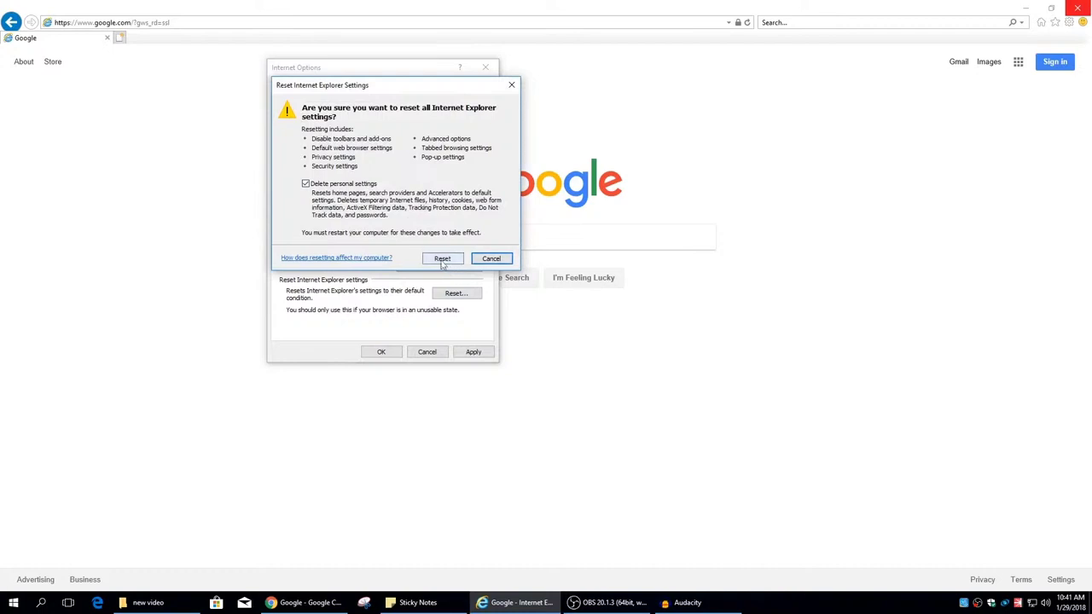
left_click(493, 259)
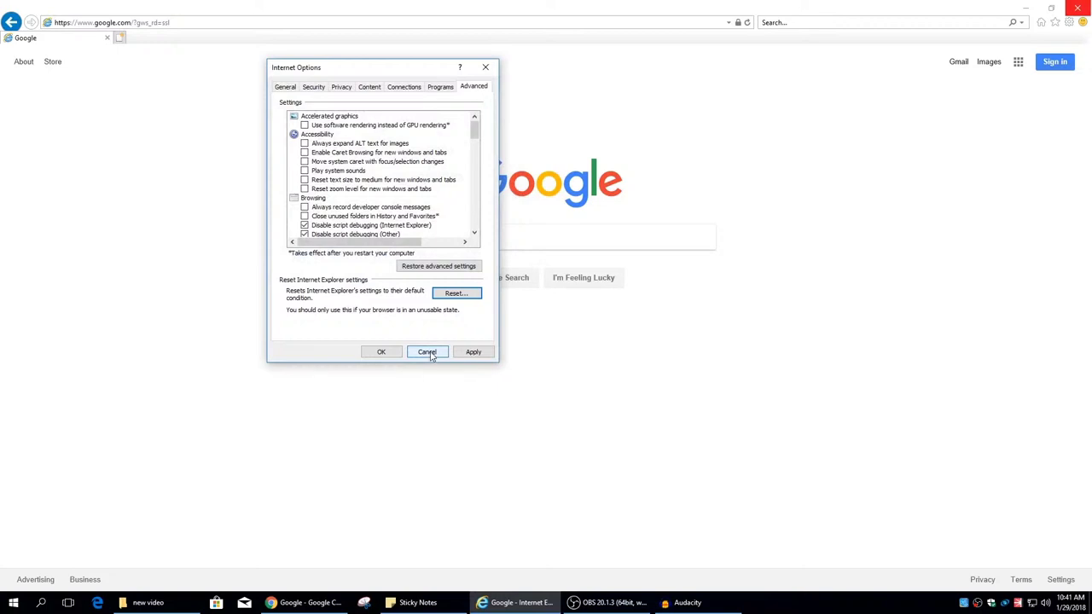
left_click(428, 352)
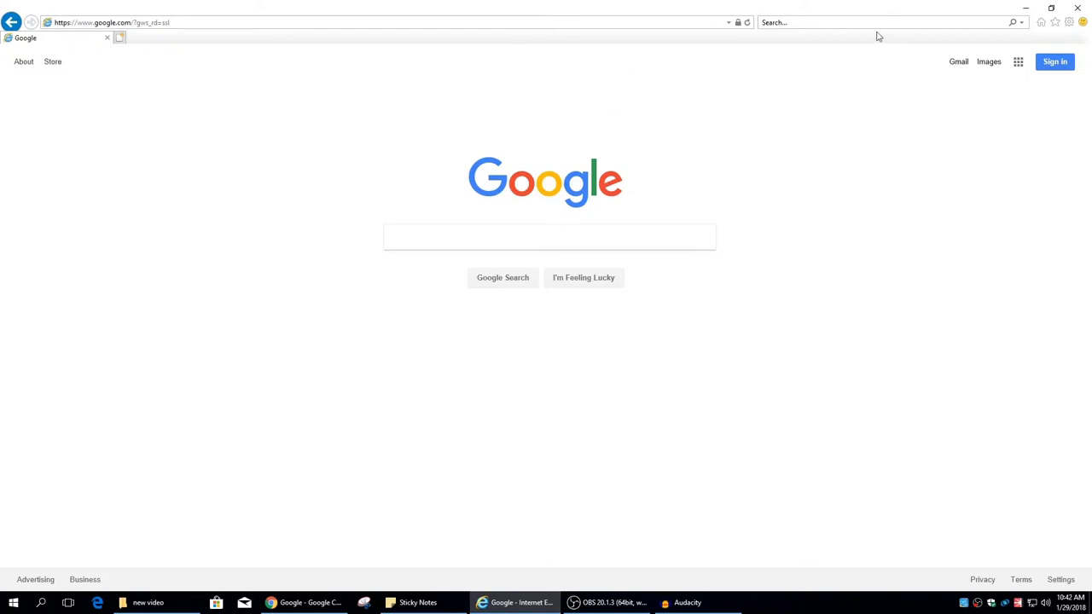
Step: Turn on Internet Explorer's Favorites bar, then minimize the browser to reveal the sticky note
right_click(570, 9)
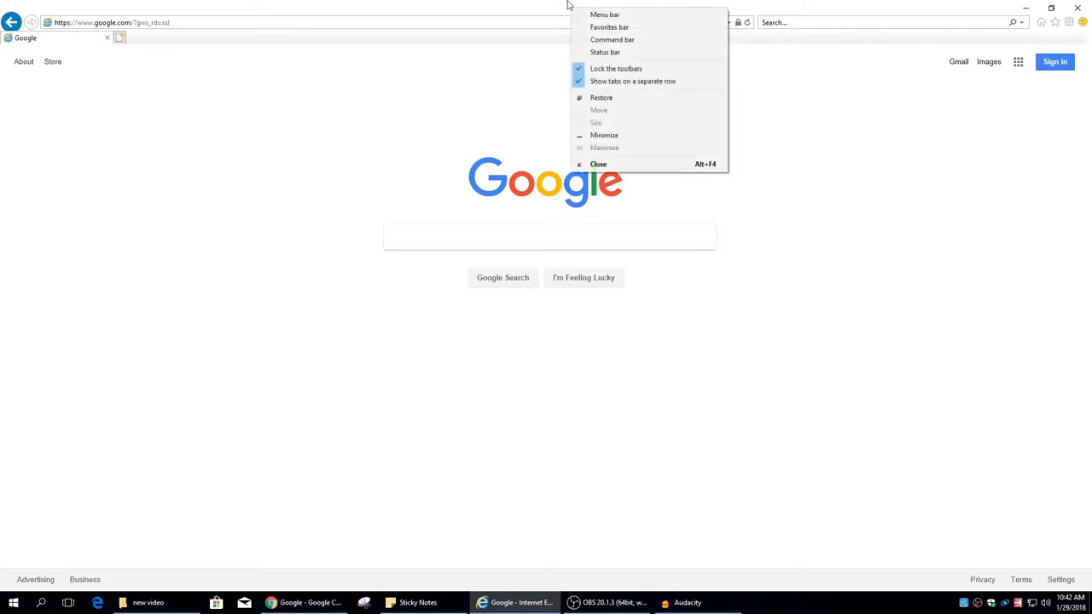
left_click(632, 30)
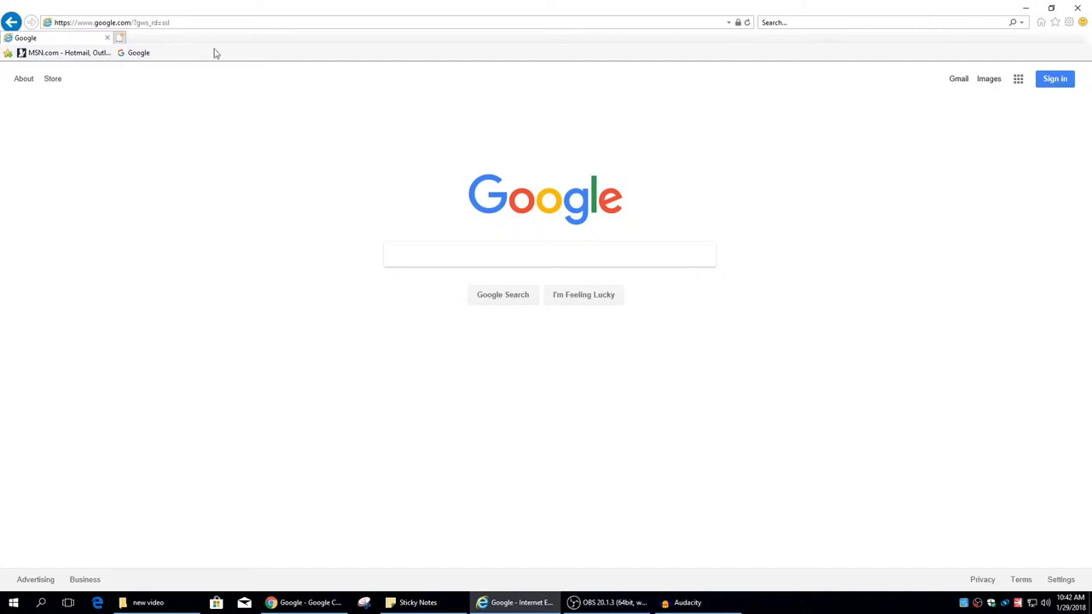
left_click(1024, 7)
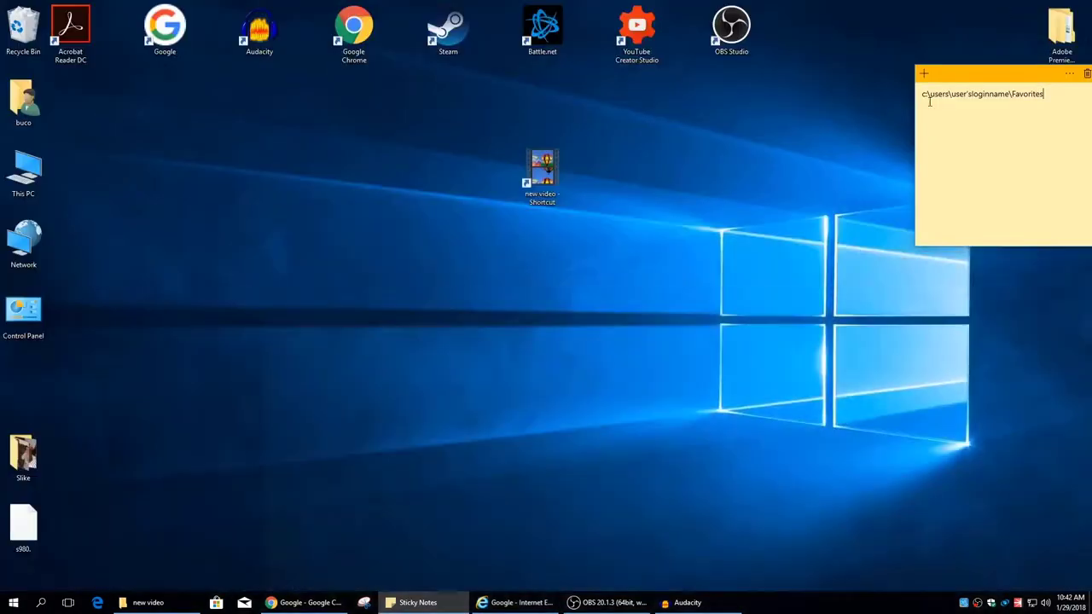
Step: Show Chrome's bookmarks bar, then minimize Chrome to reveal the desktop
left_click(314, 603)
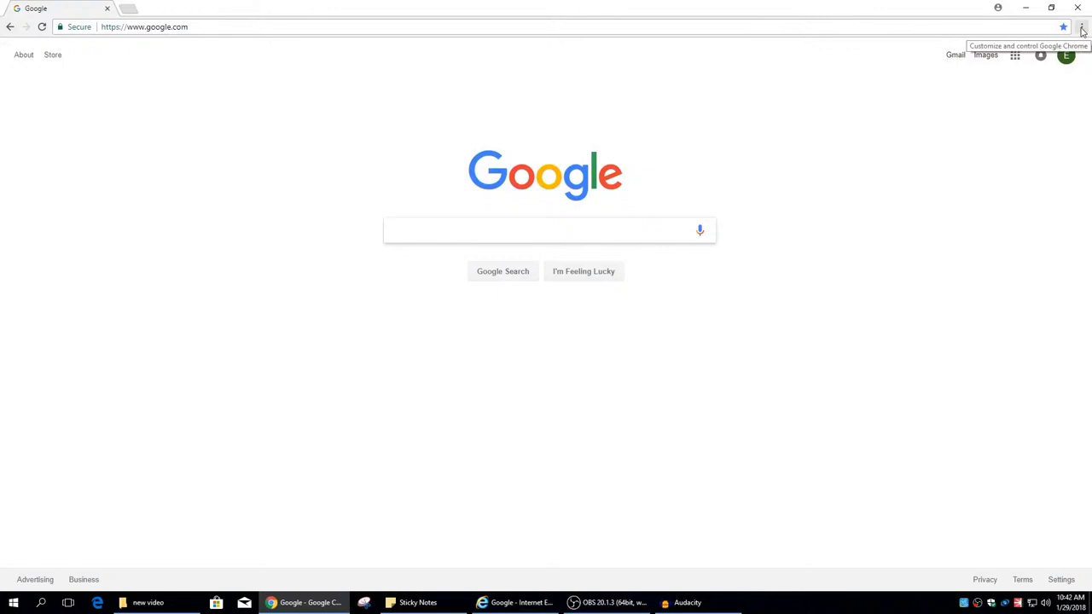
right_click(718, 6)
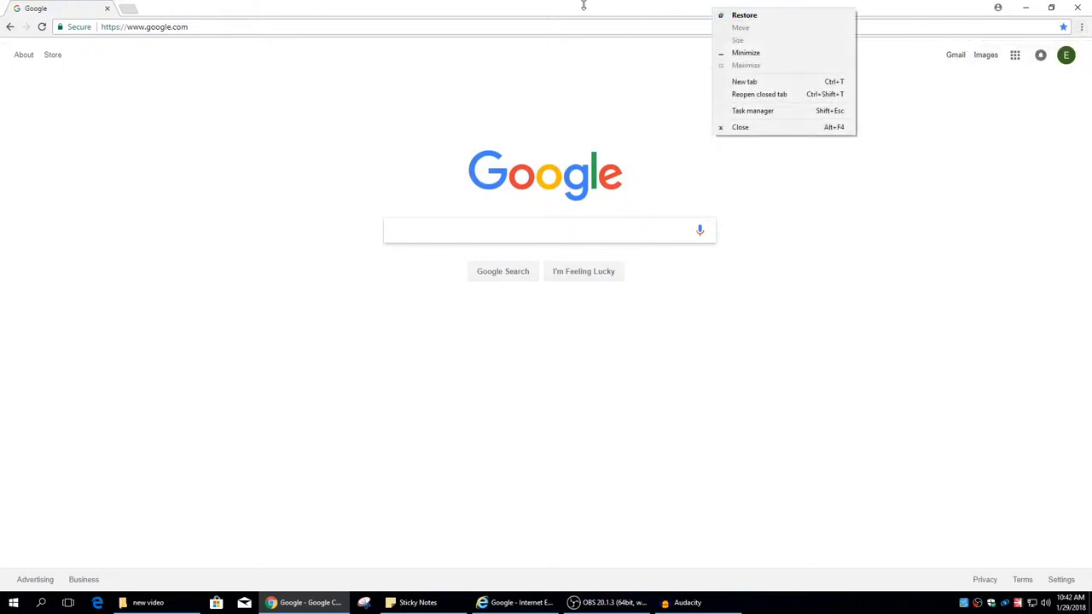
left_click(585, 9)
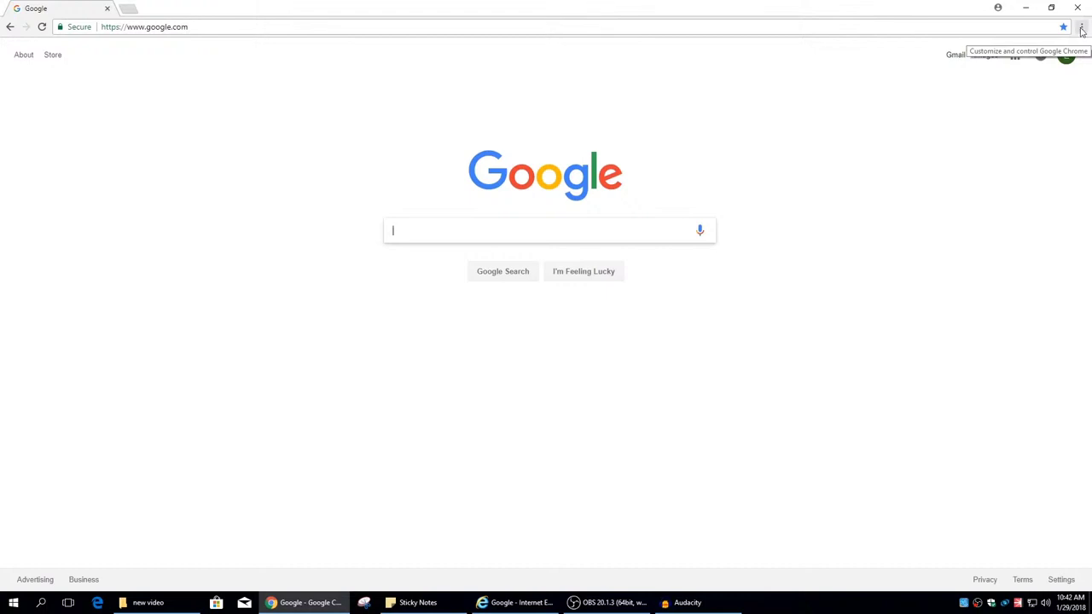
left_click(1081, 28)
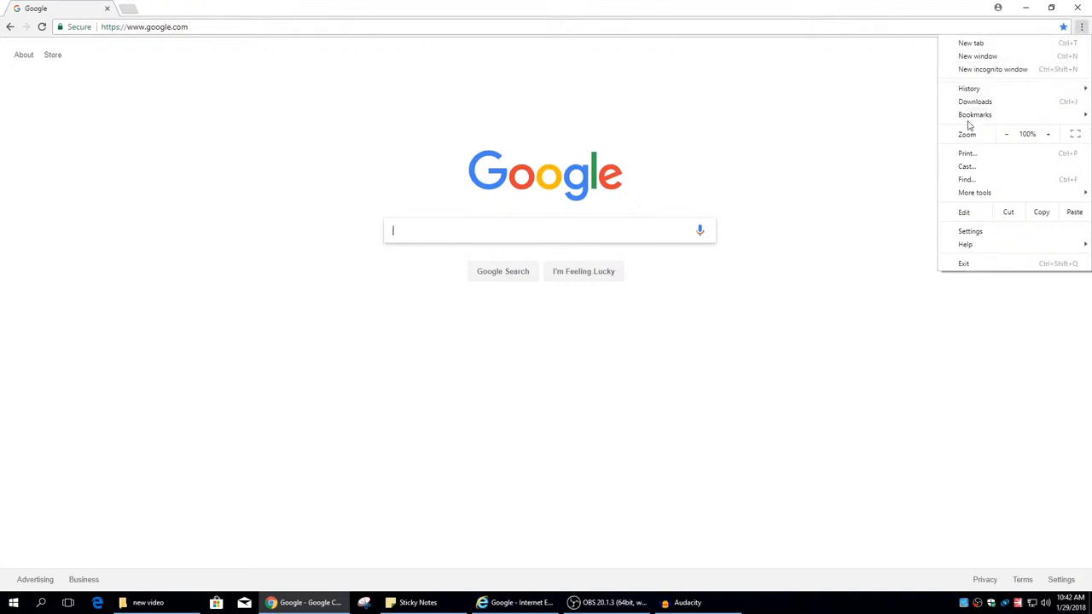
mouse_move(982, 120)
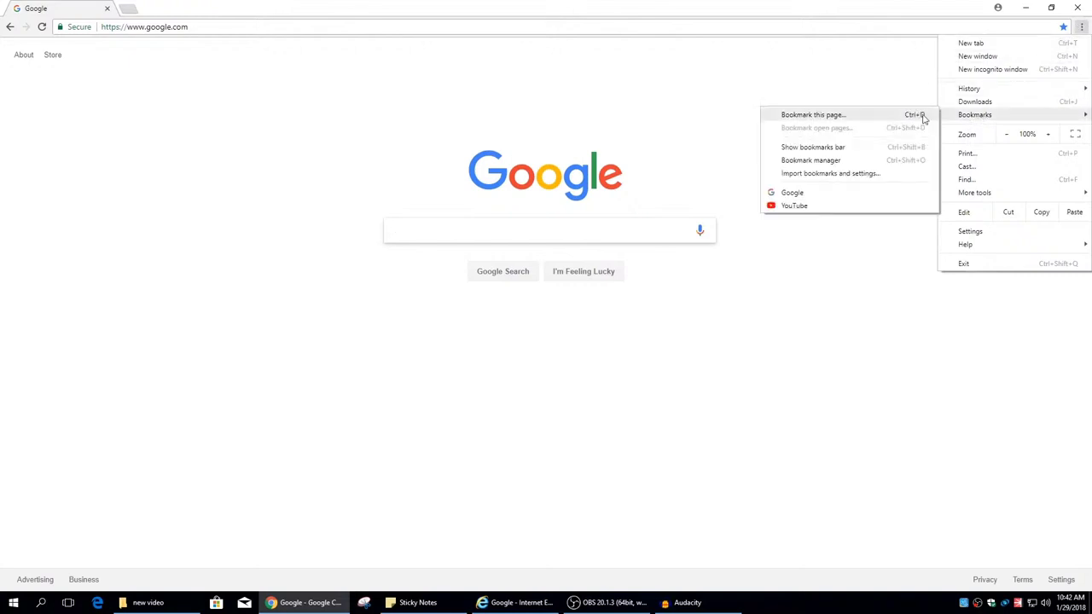
left_click(814, 148)
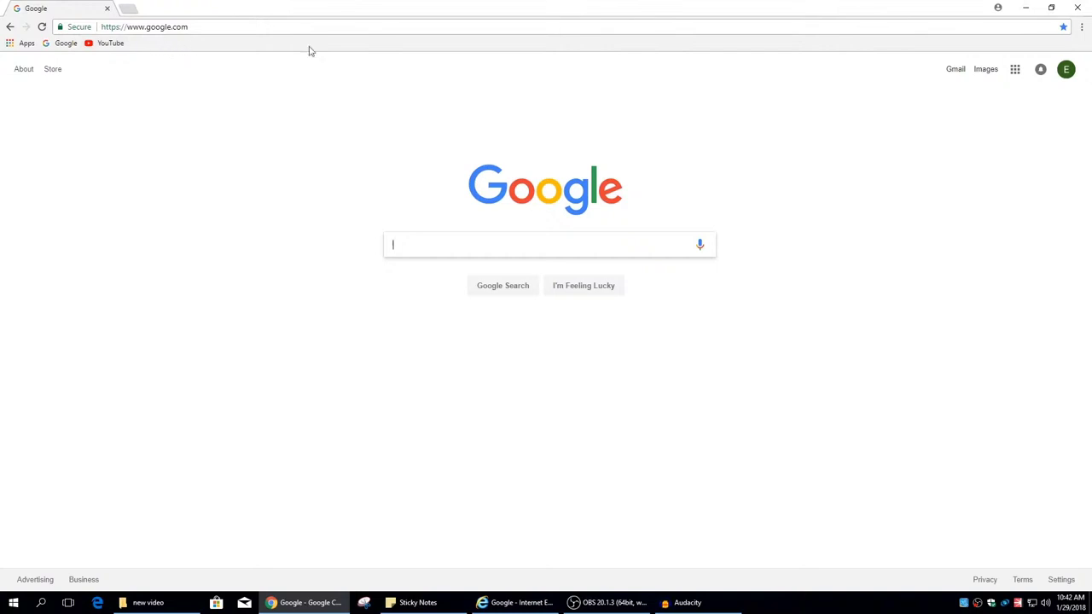
left_click(1023, 11)
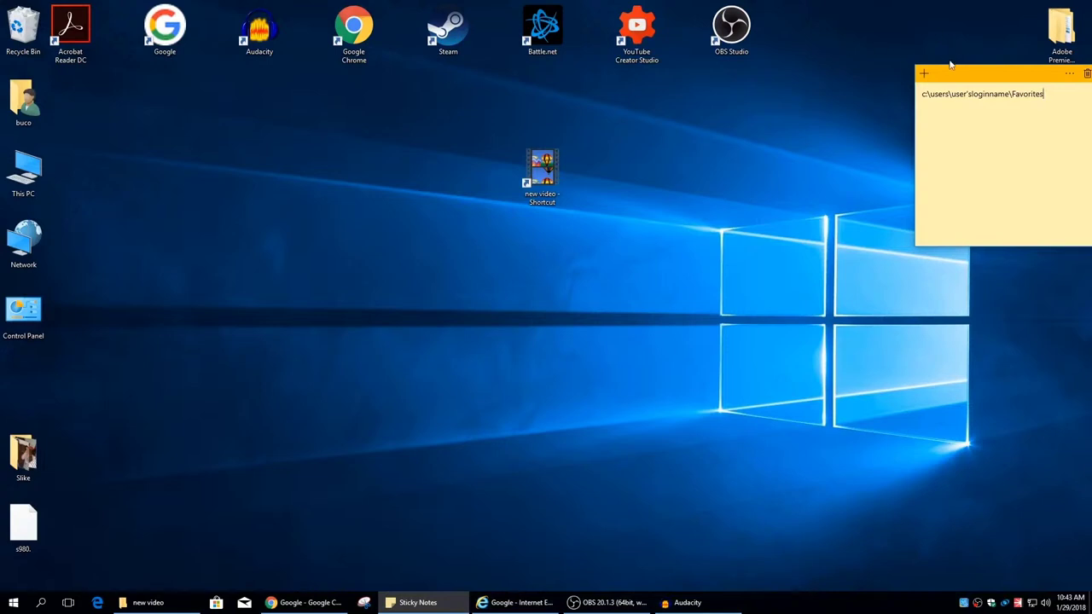
Step: Move the Favorites-path sticky note to the upper middle, highlight its login-name part, then open This PC
left_click_drag(958, 78, 343, 150)
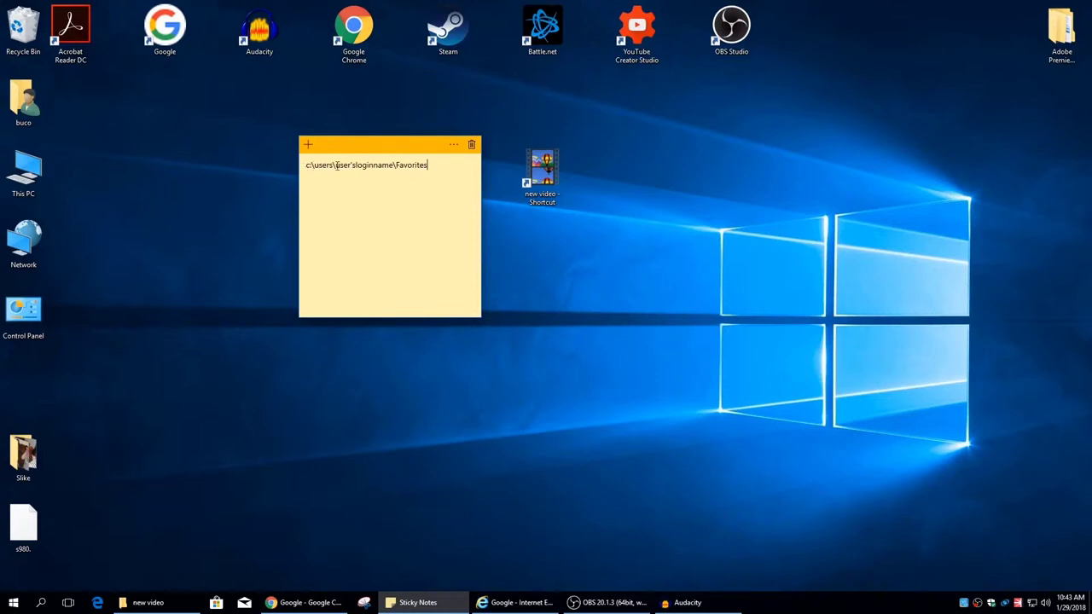
left_click_drag(337, 165, 392, 166)
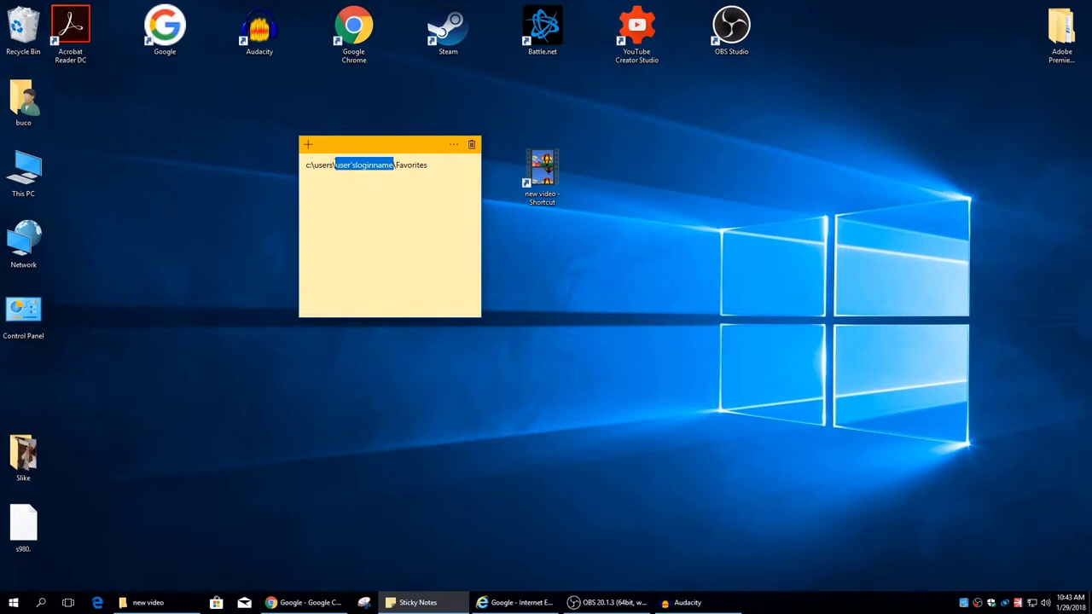
left_click(333, 164)
left_click_drag(333, 164, 395, 165)
left_click(447, 166)
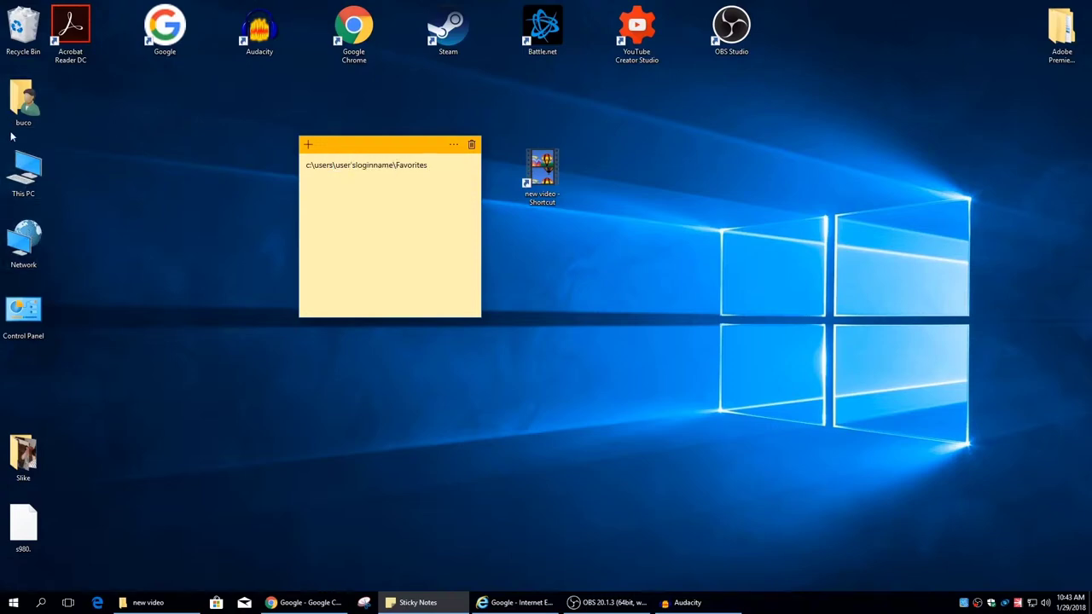
left_click(5, 607)
double_click(23, 175)
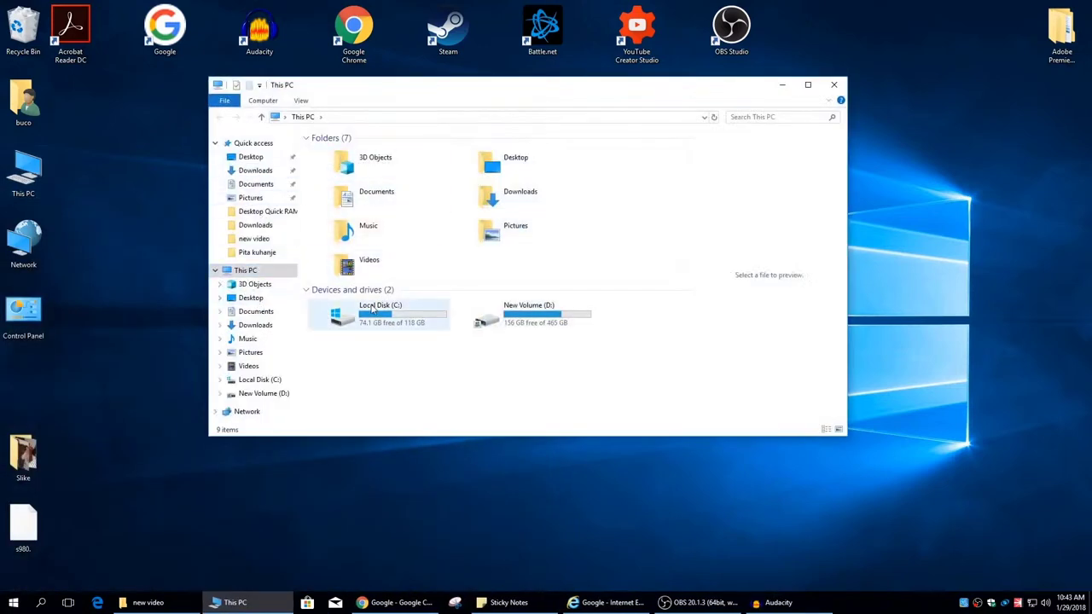
Step: Browse Local Disk (C:) > Users > user profile > Favorites > Favorites Bar
double_click(373, 309)
double_click(331, 211)
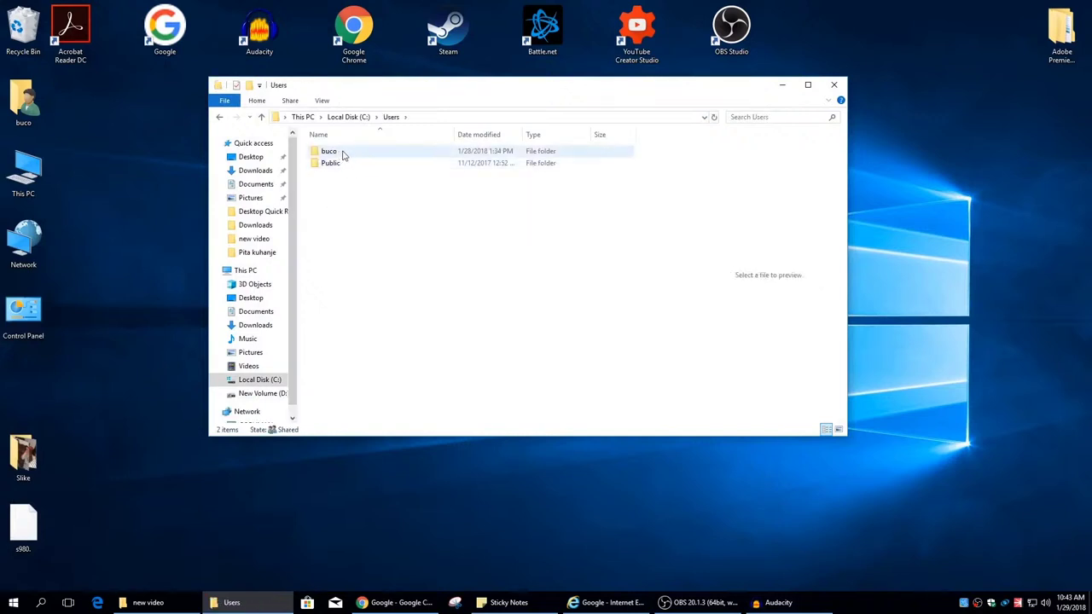
double_click(344, 153)
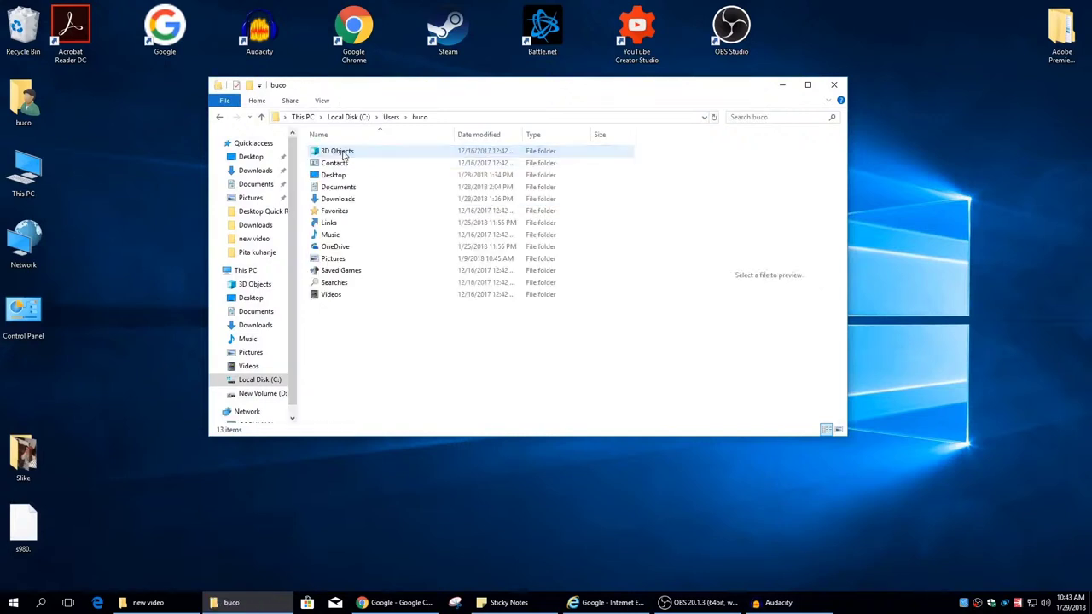
double_click(335, 211)
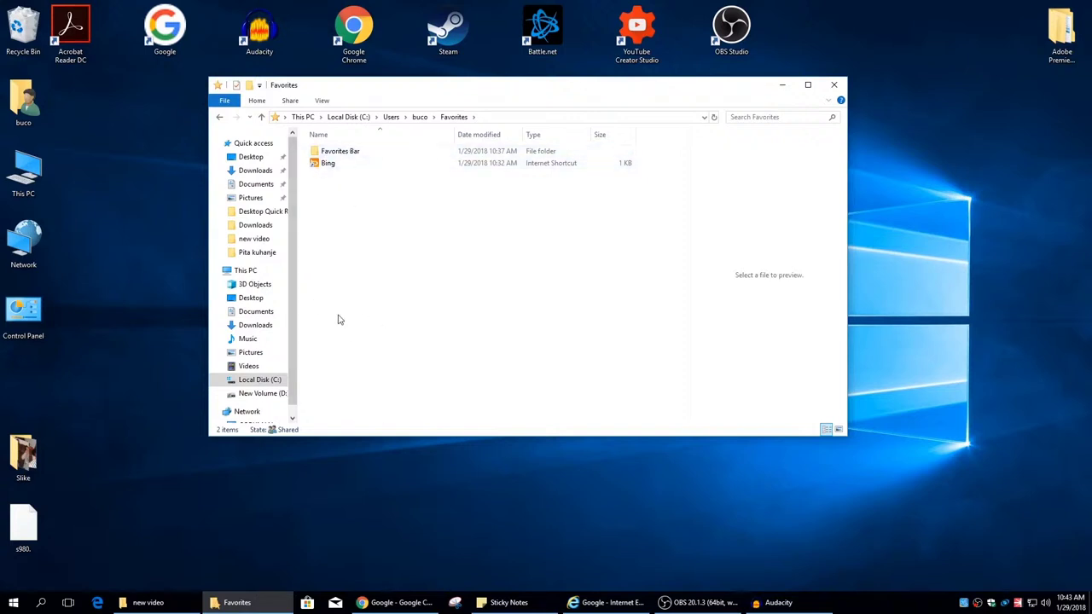
double_click(346, 155)
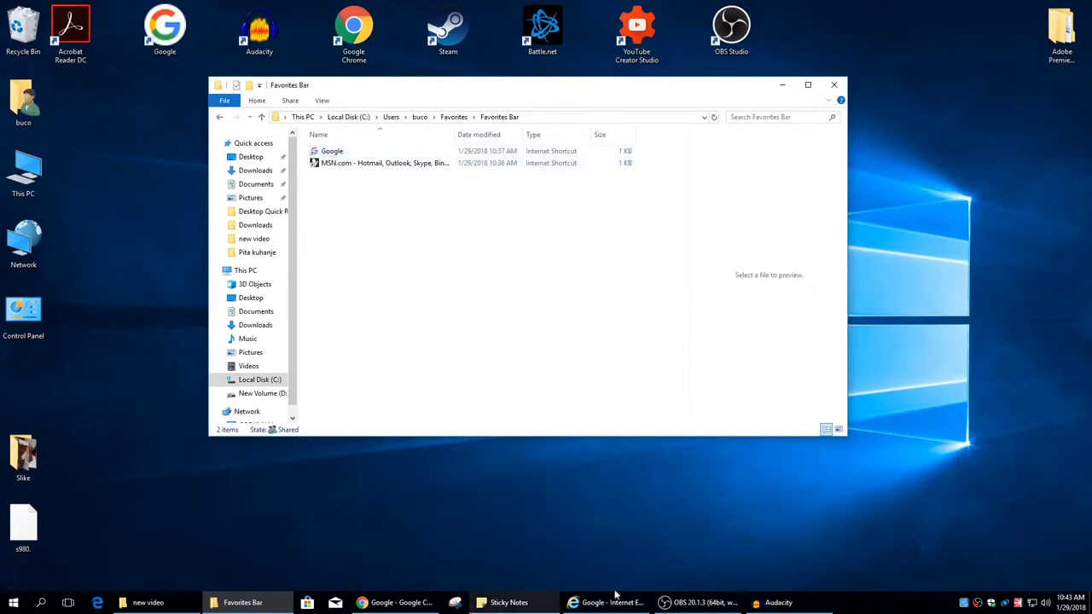
Step: Compare the folder with Internet Explorer's favourites panel, then return to the Favorites folder
left_click(577, 600)
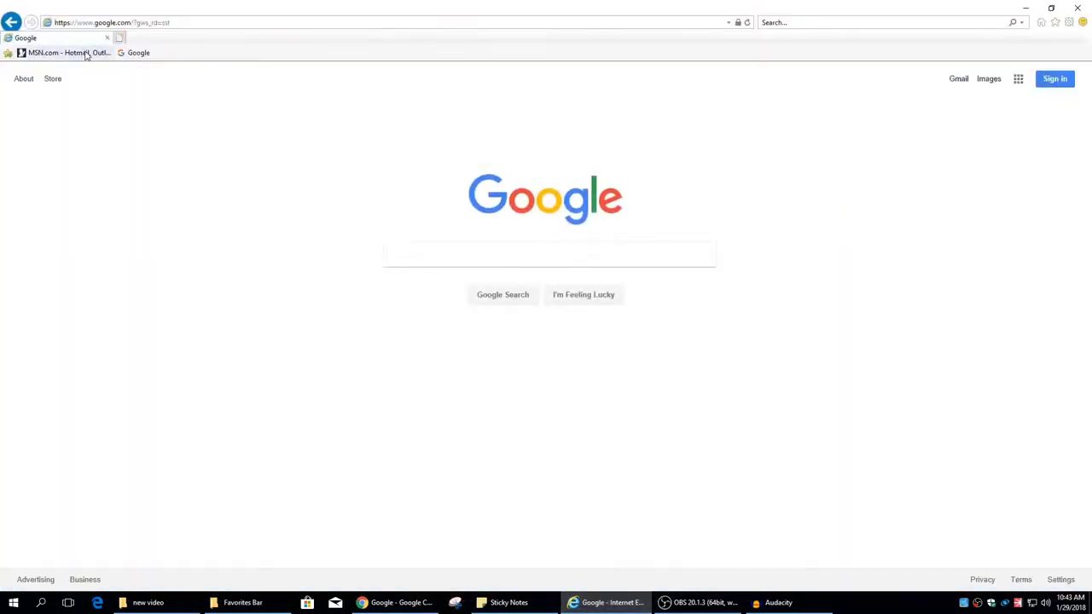
left_click(1029, 7)
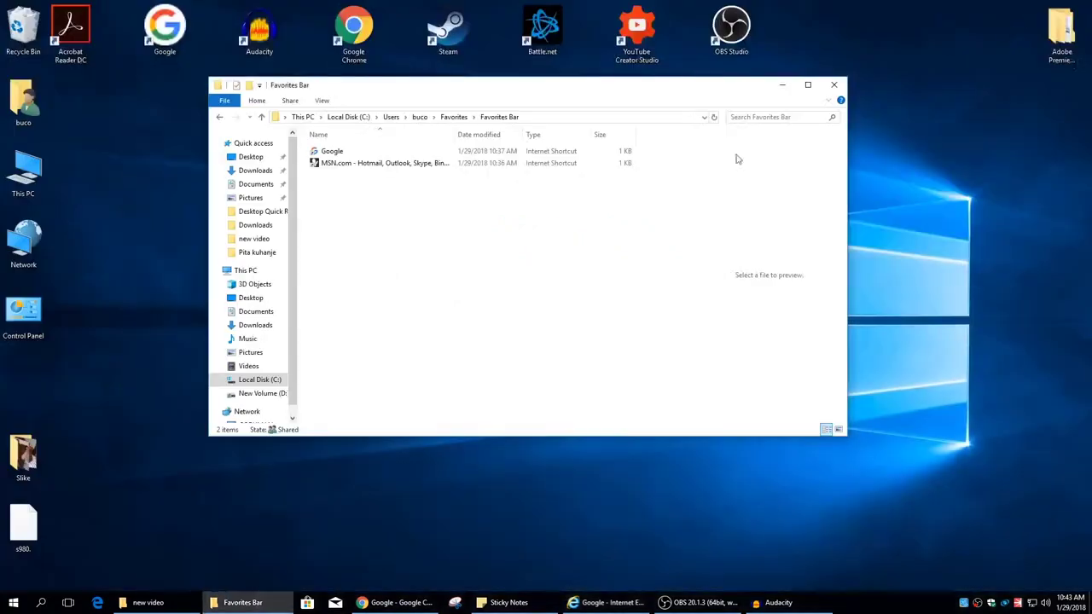
left_click(454, 117)
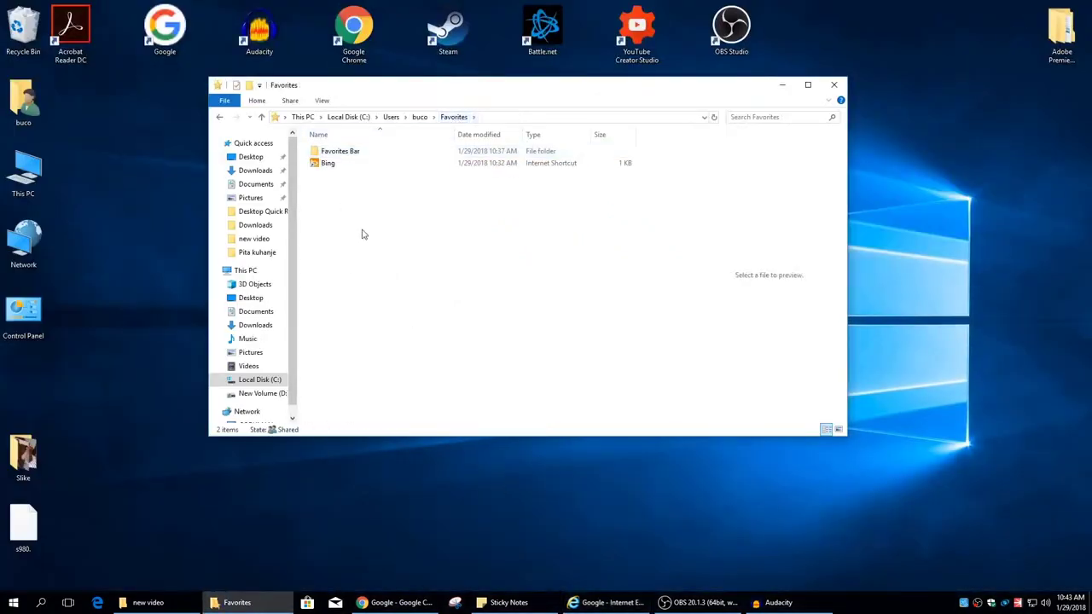
left_click(600, 605)
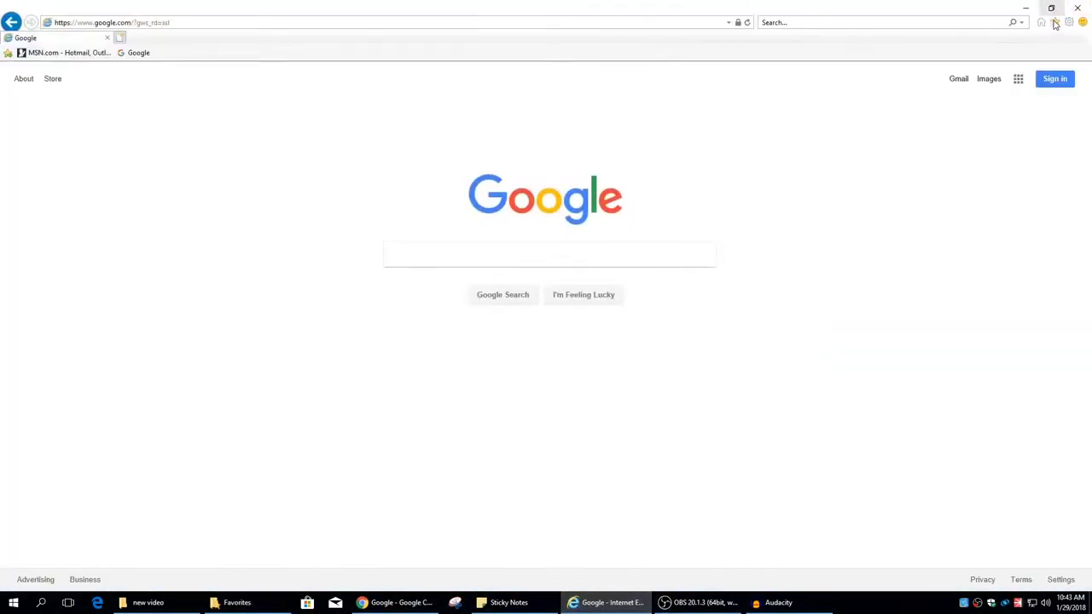
left_click(1056, 23)
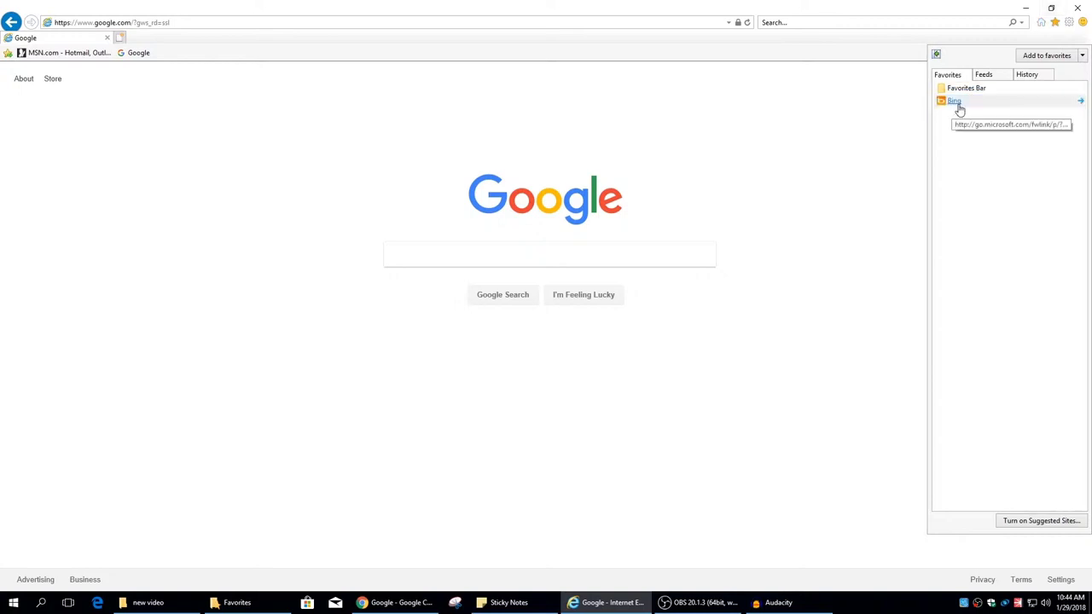
left_click(1028, 7)
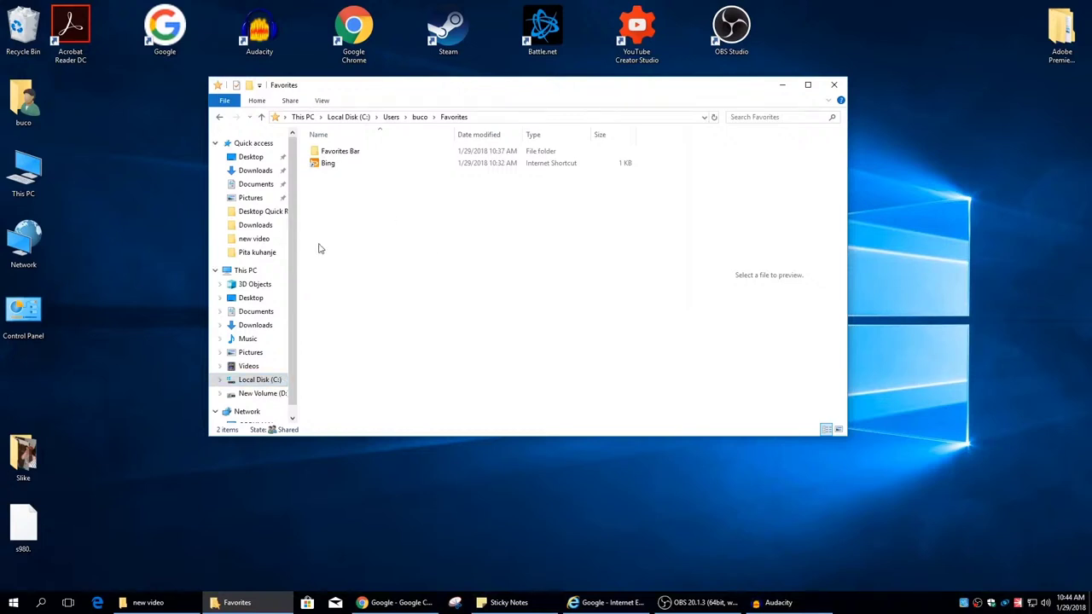
double_click(350, 154)
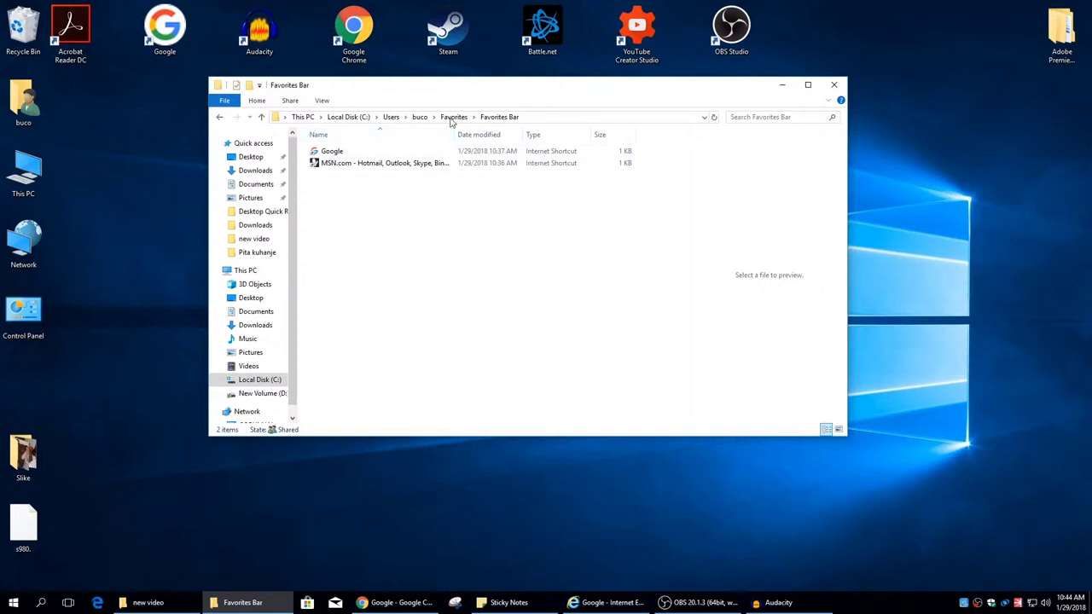
left_click(454, 118)
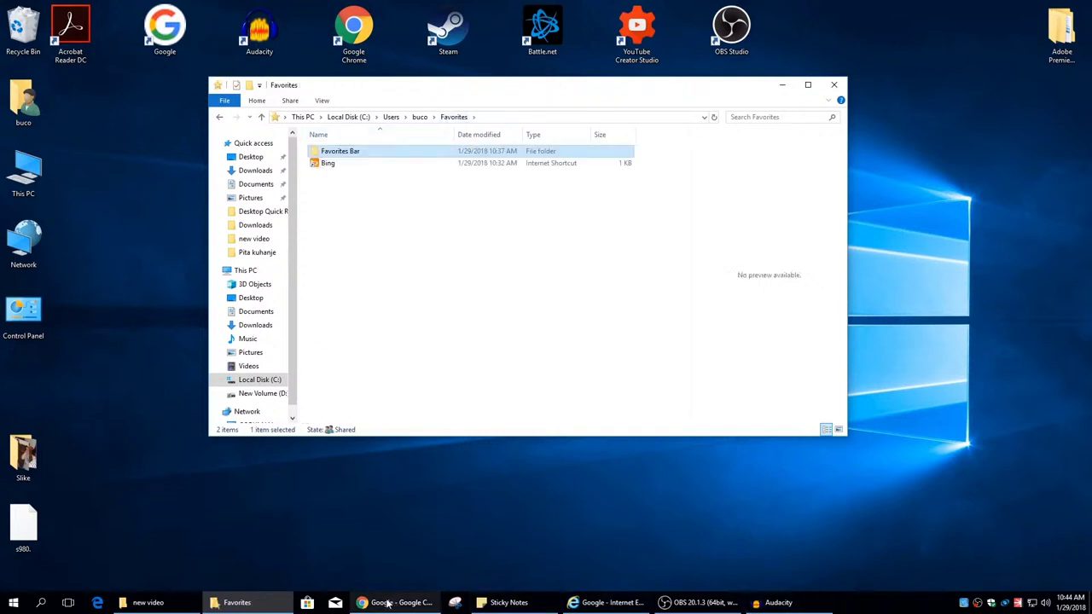
mouse_move(384, 603)
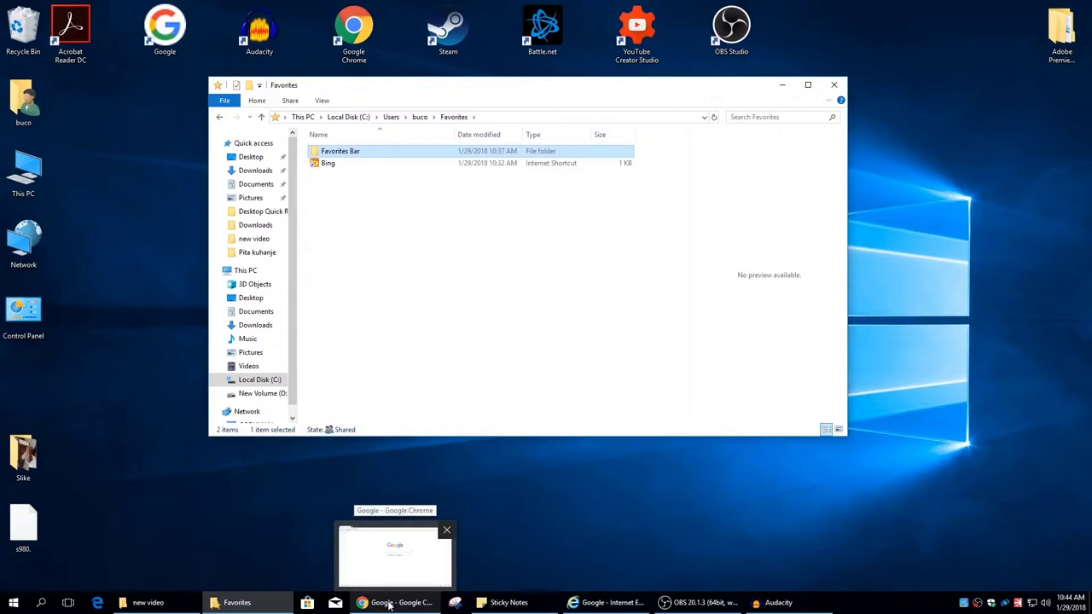
Step: Open Chrome's Settings from the three-dot menu and search for 'Home'
left_click(389, 603)
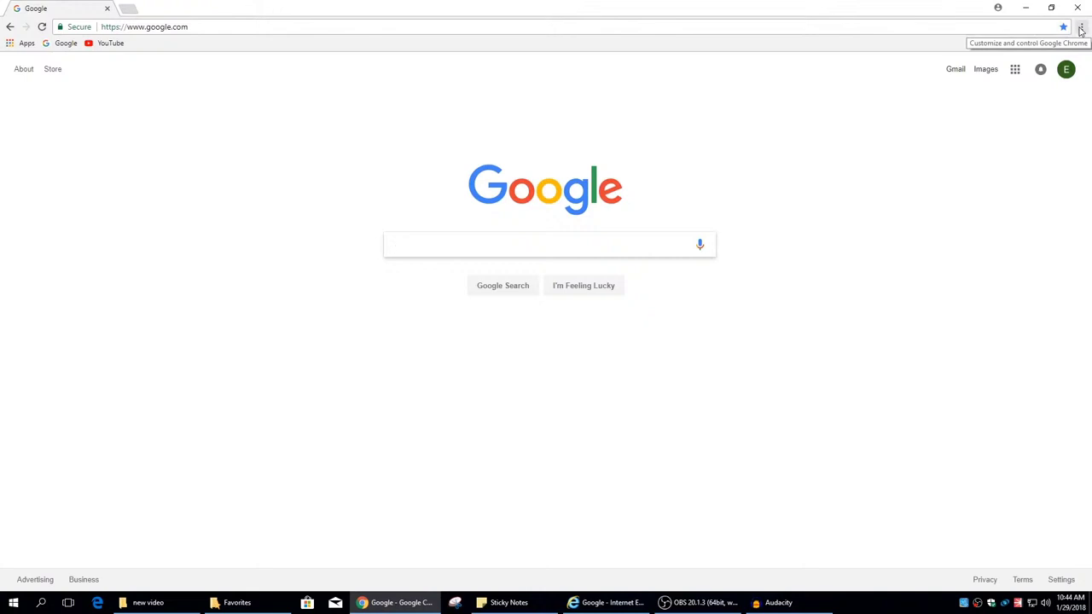
left_click(1081, 28)
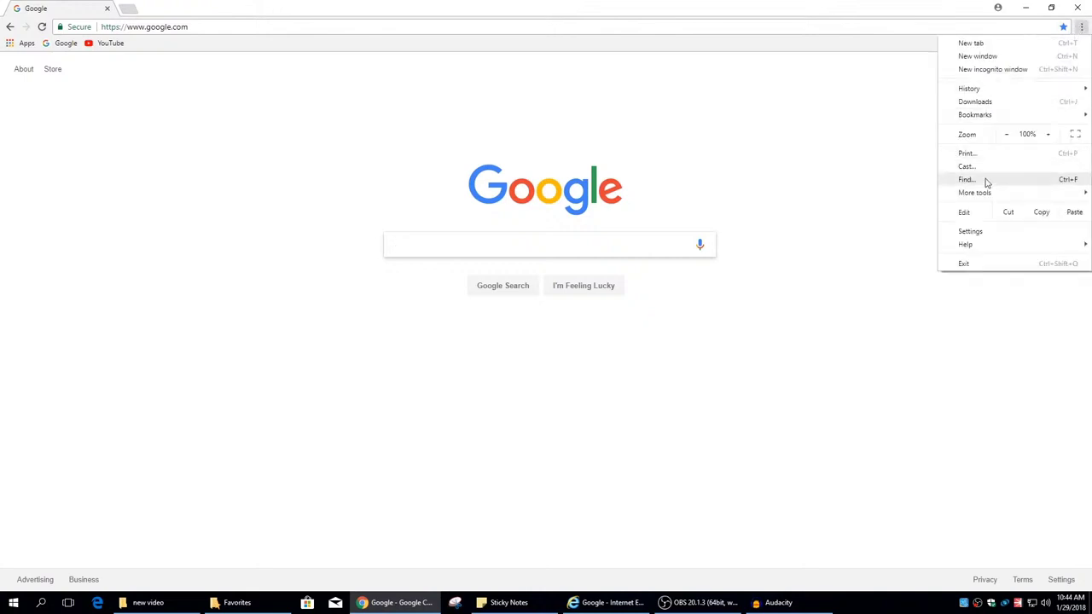
left_click(975, 232)
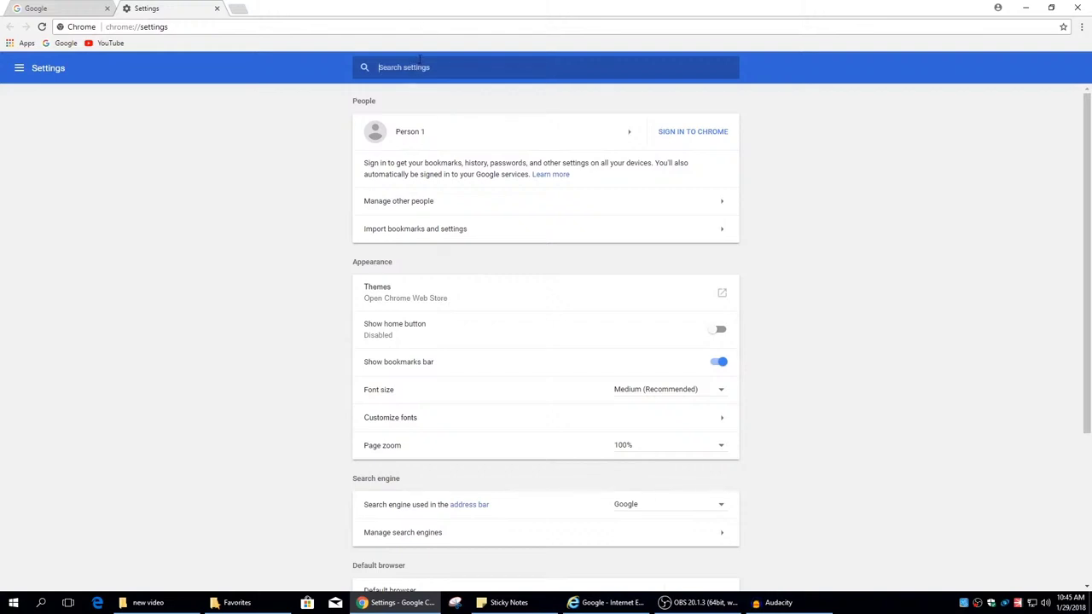
type("Home")
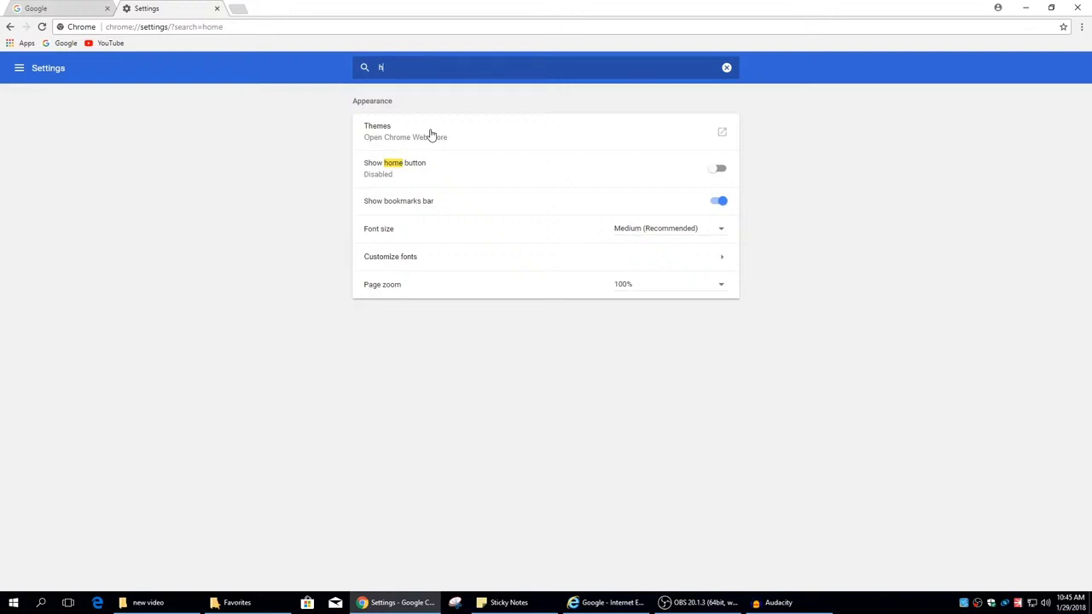
Step: Enable Chrome's home button with custom address google.com, then use it to load Google
key("BackSpace")
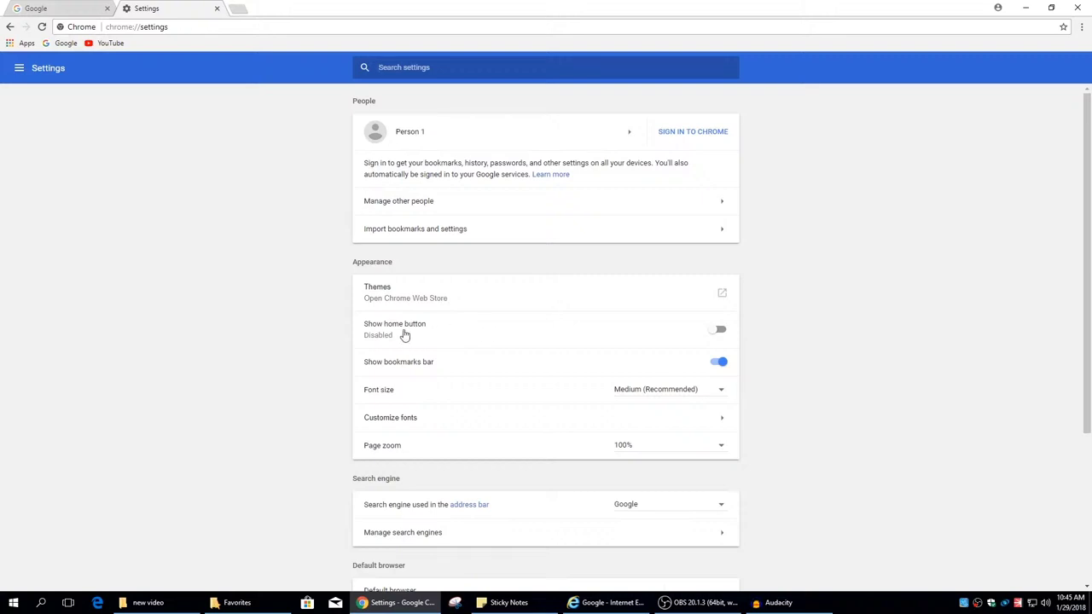
left_click(721, 332)
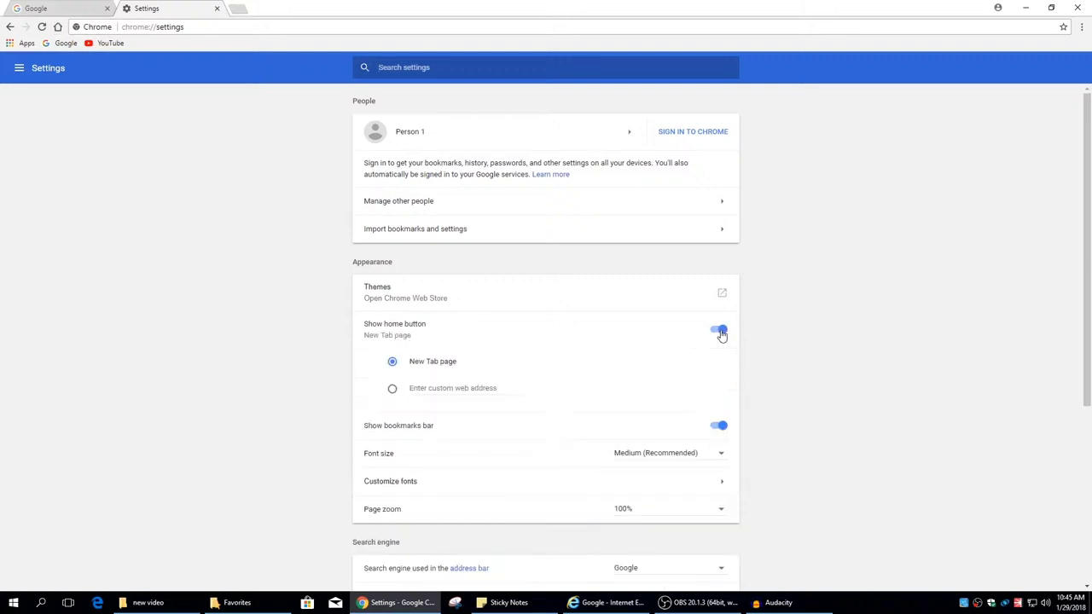
left_click(392, 389)
left_click(461, 388)
type("google.com")
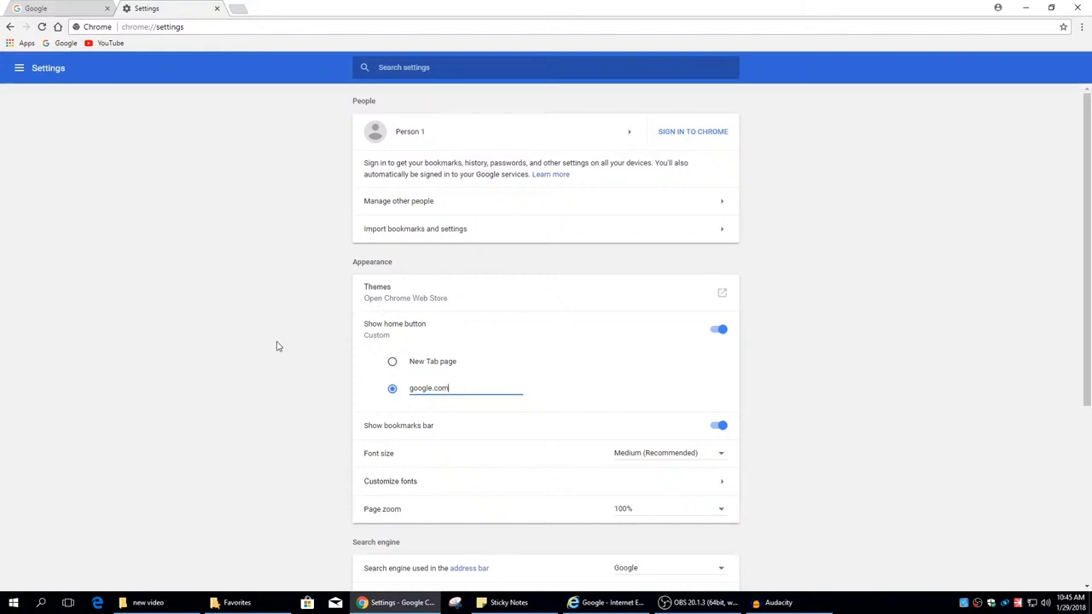
left_click(789, 308)
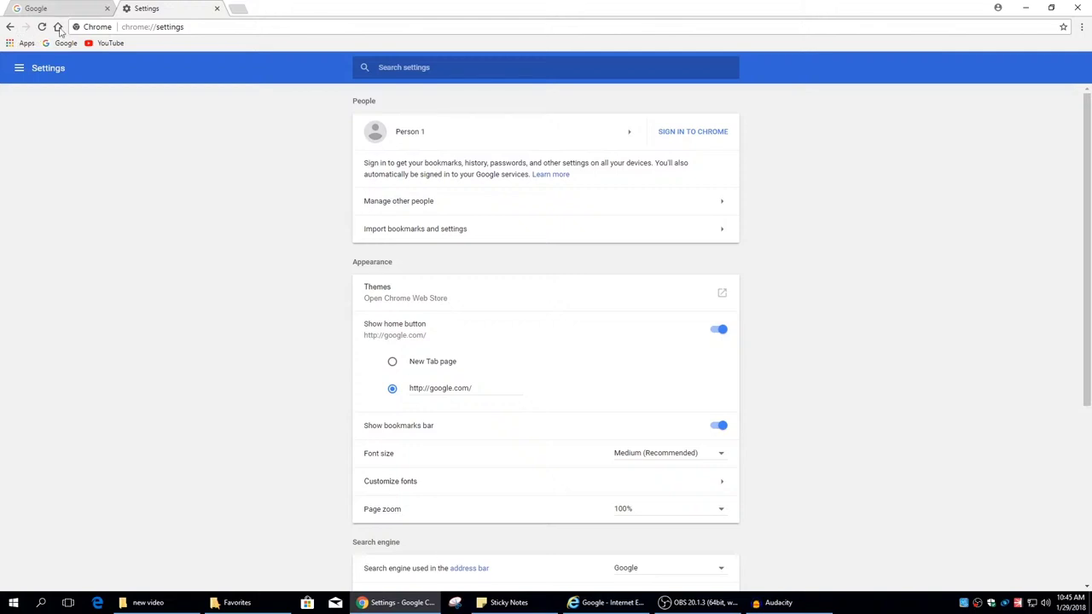
left_click(57, 26)
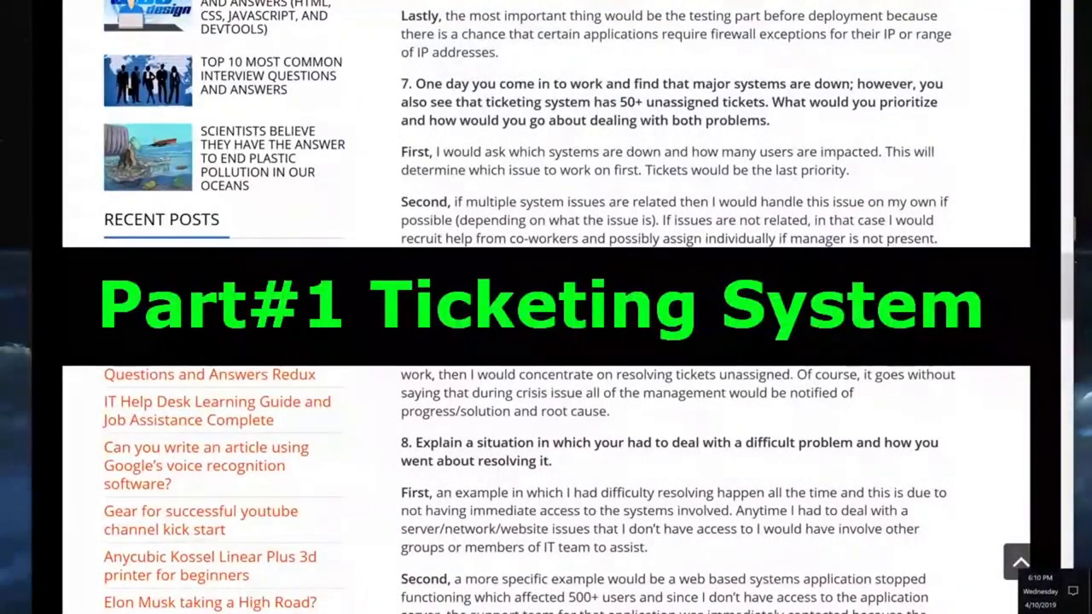
Step: Highlight question 7 on prioritizing downed systems versus 50+ unassigned tickets, then clear the highlight
left_click_drag(401, 84, 802, 122)
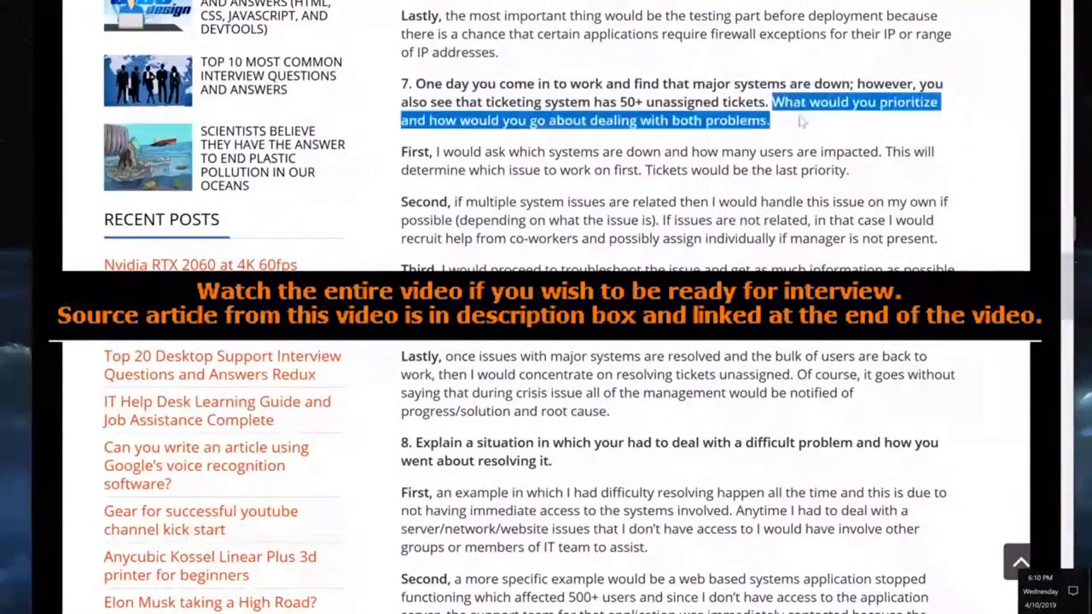
left_click(790, 133)
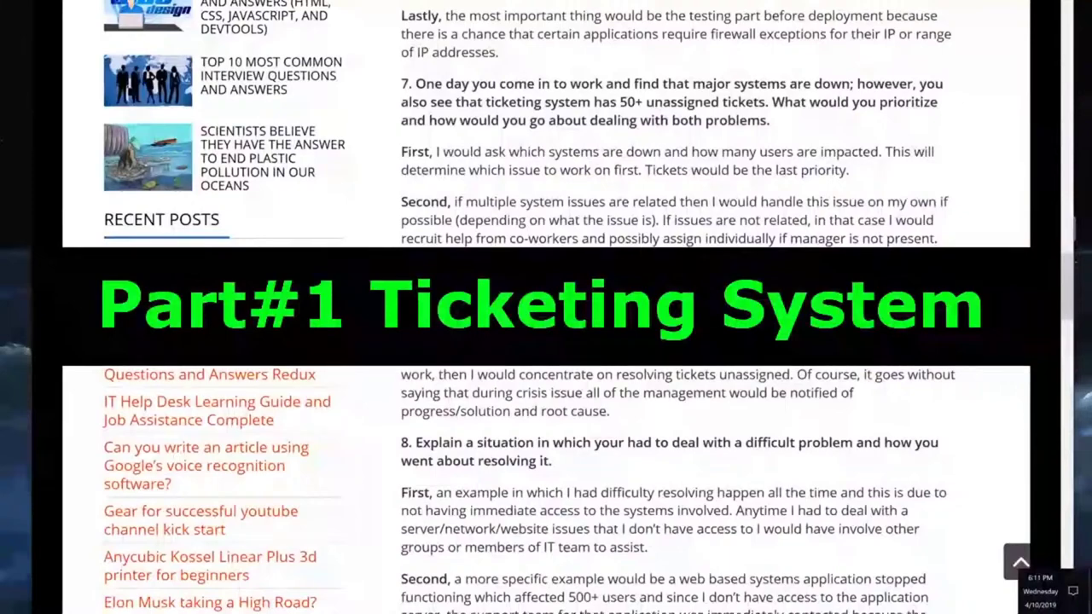
Step: Highlight each answer's lead word in turn: First, Second, Third and Lastly
left_click_drag(438, 152, 399, 153)
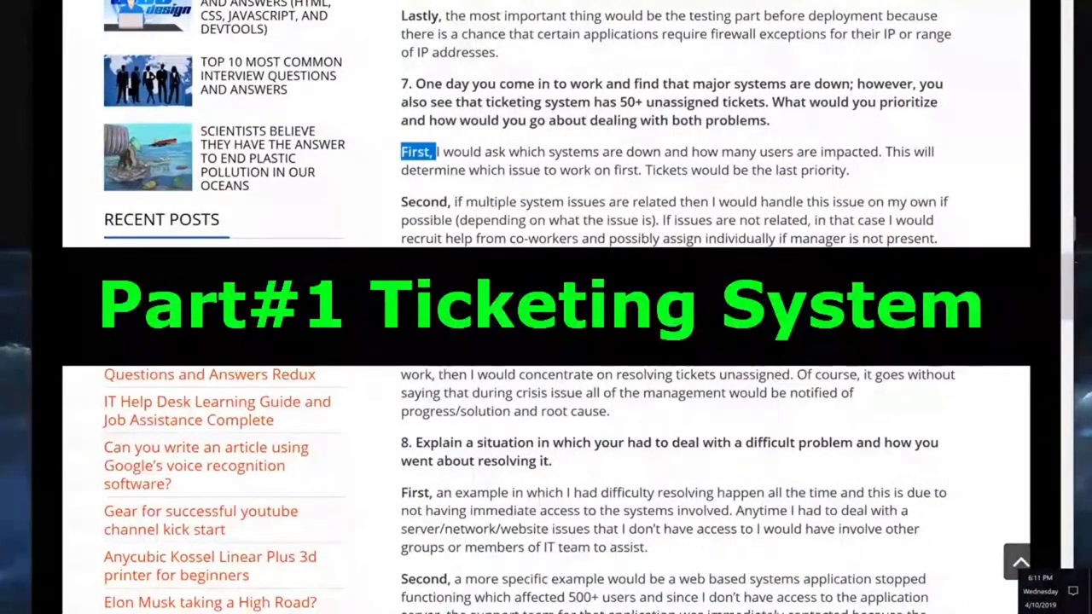
left_click_drag(452, 202, 395, 210)
left_click_drag(447, 270, 401, 12)
left_click(429, 344)
left_click_drag(440, 356, 399, 359)
left_click(418, 367)
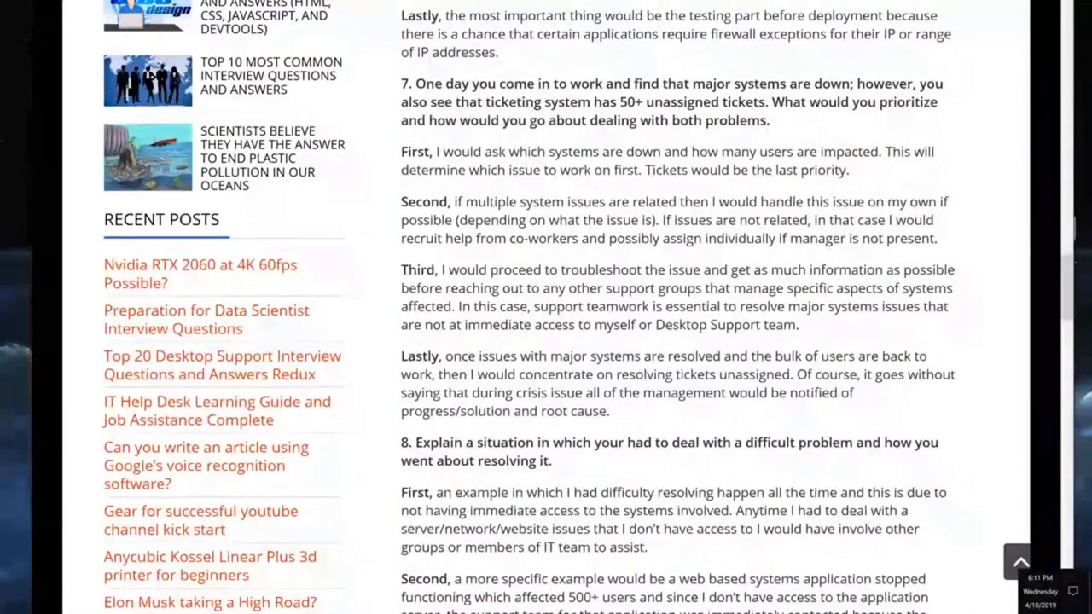
Step: Highlight parts of the First answer: 'Tickets would be the last priority.', 'many users are impacted', then 'systems are down'
left_click_drag(401, 151, 883, 177)
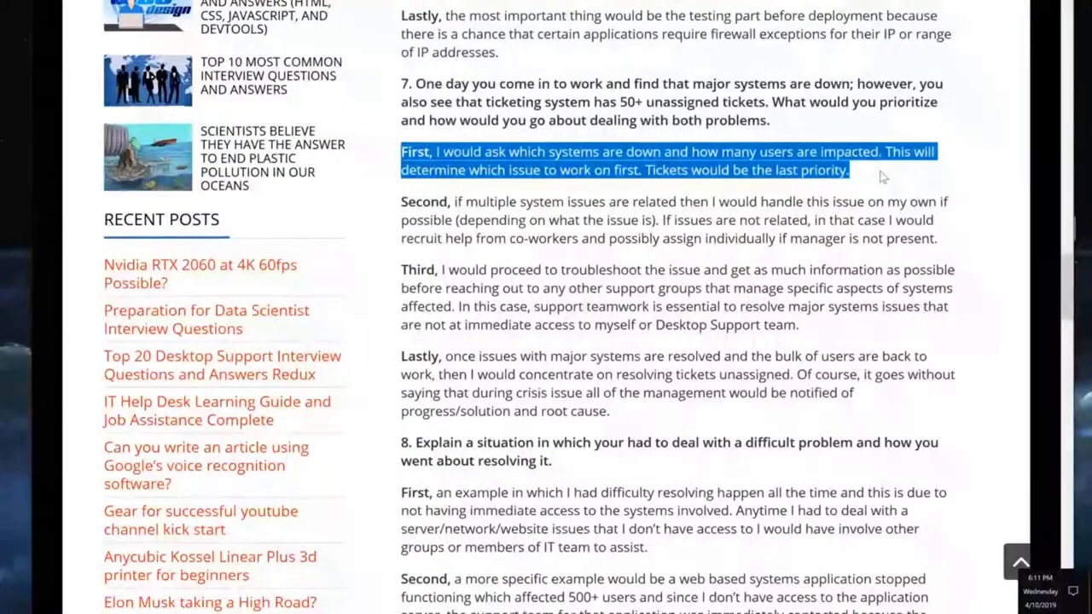
left_click(873, 178)
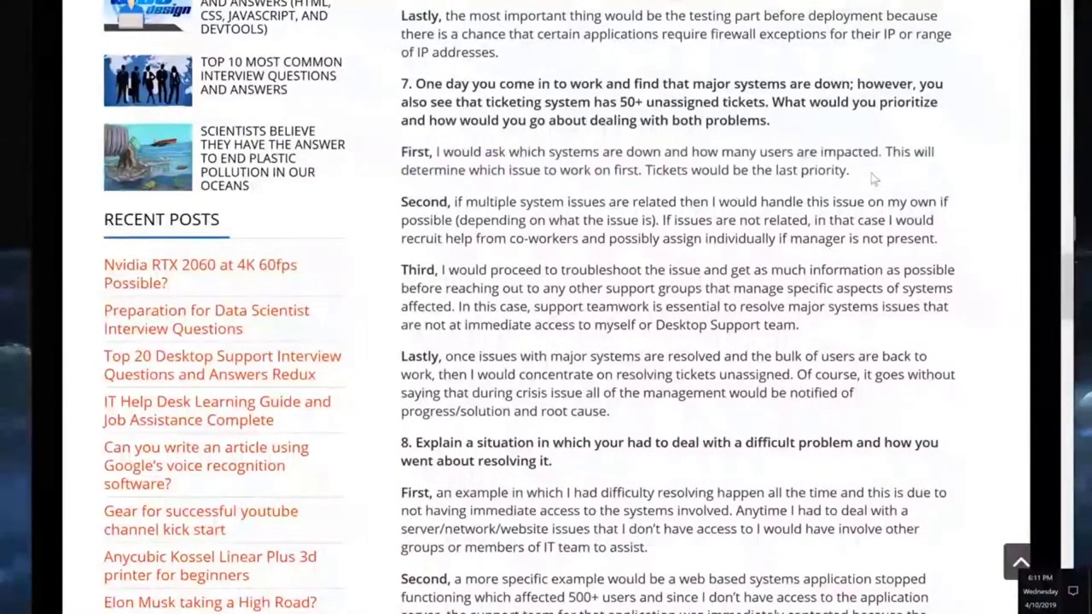
left_click_drag(858, 176, 644, 170)
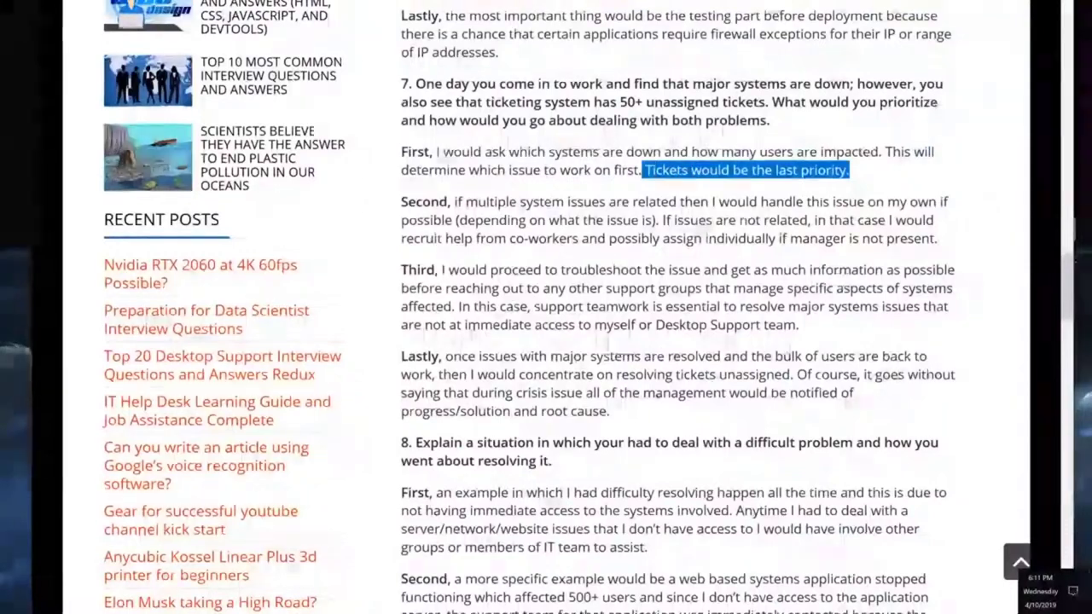
left_click(644, 169)
left_click_drag(434, 152, 879, 152)
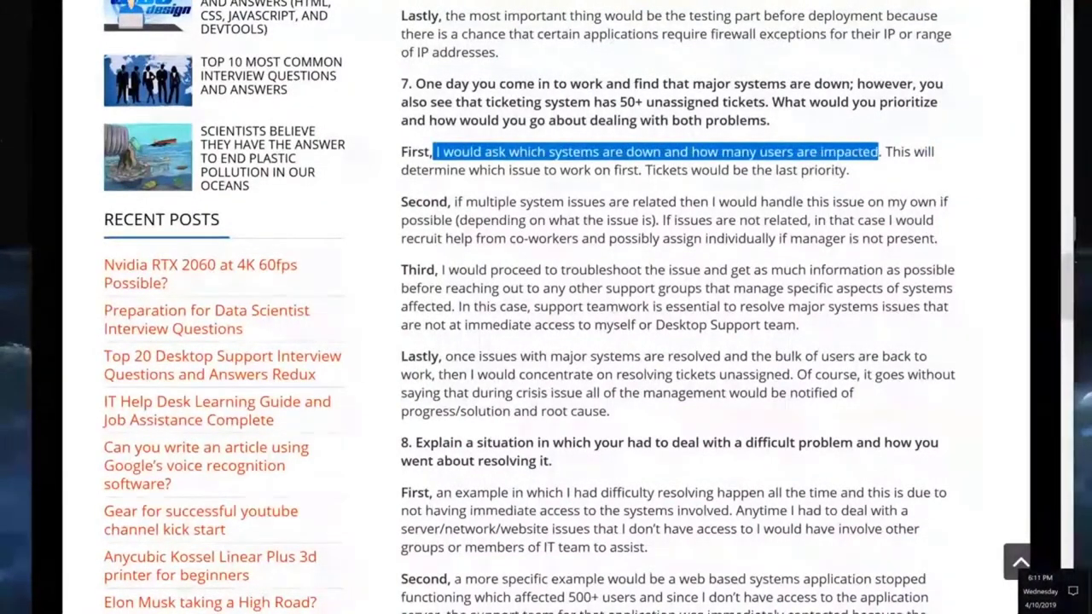
left_click(879, 152)
left_click_drag(721, 152, 882, 152)
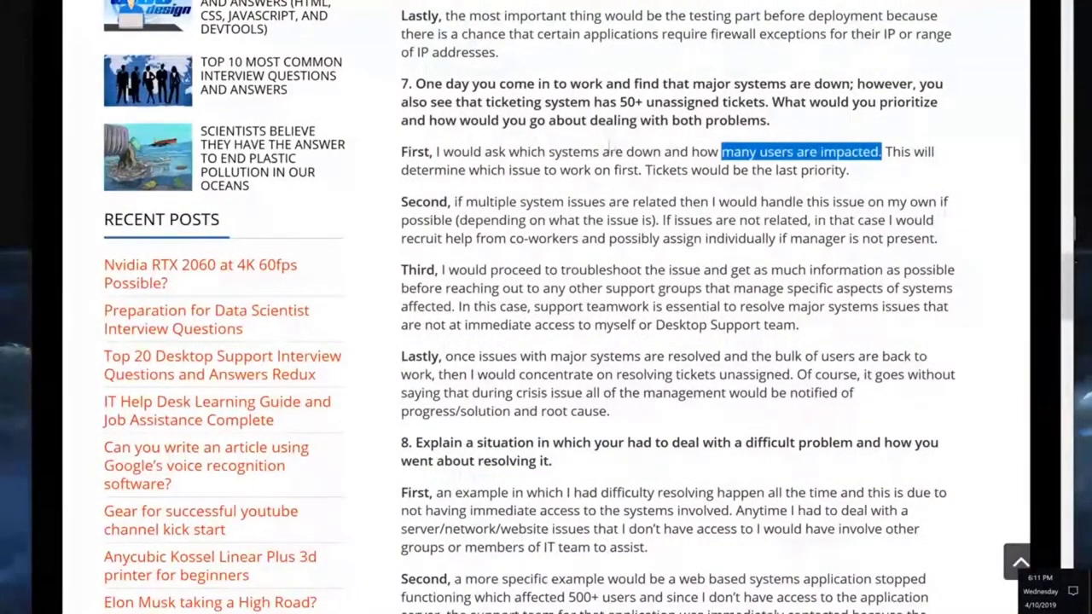
left_click_drag(549, 151, 661, 151)
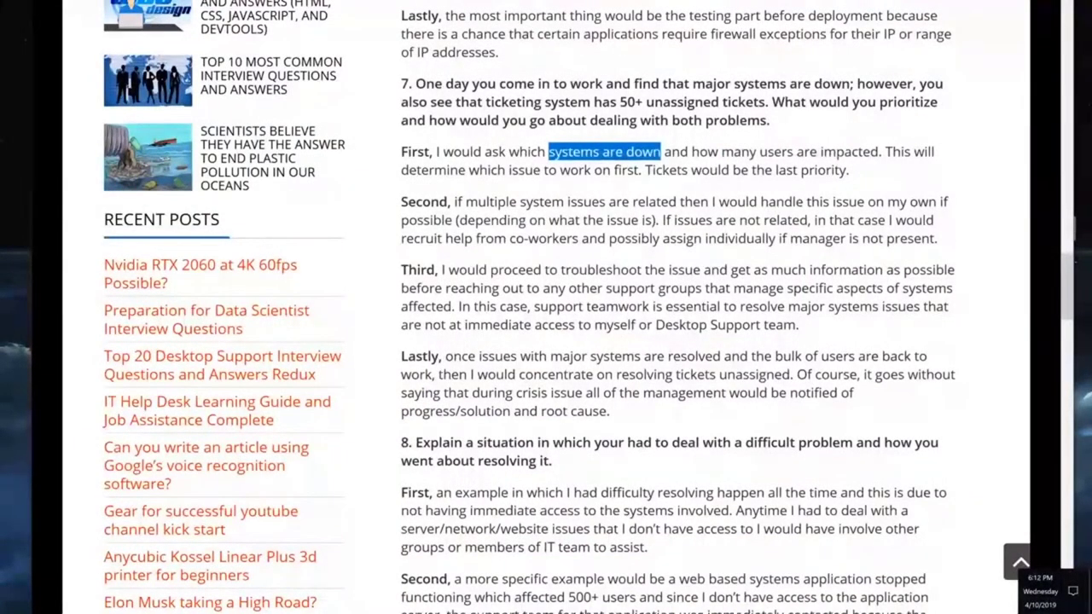
Step: Highlight 'systems are down and how many users are impacted' without the trailing period
left_click(604, 152)
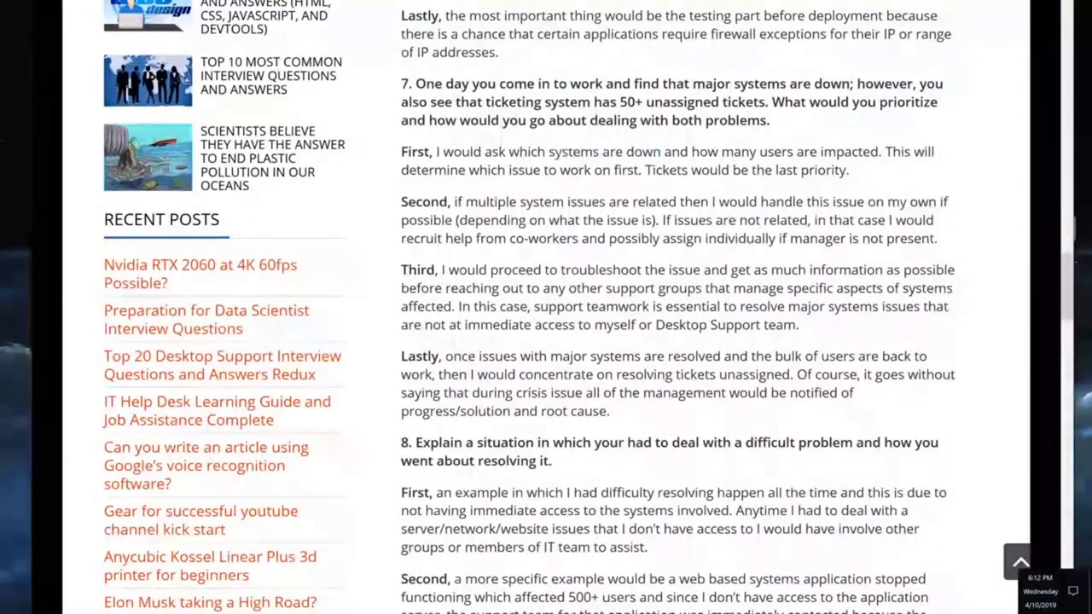
left_click_drag(662, 152, 641, 152)
left_click_drag(549, 152, 882, 152)
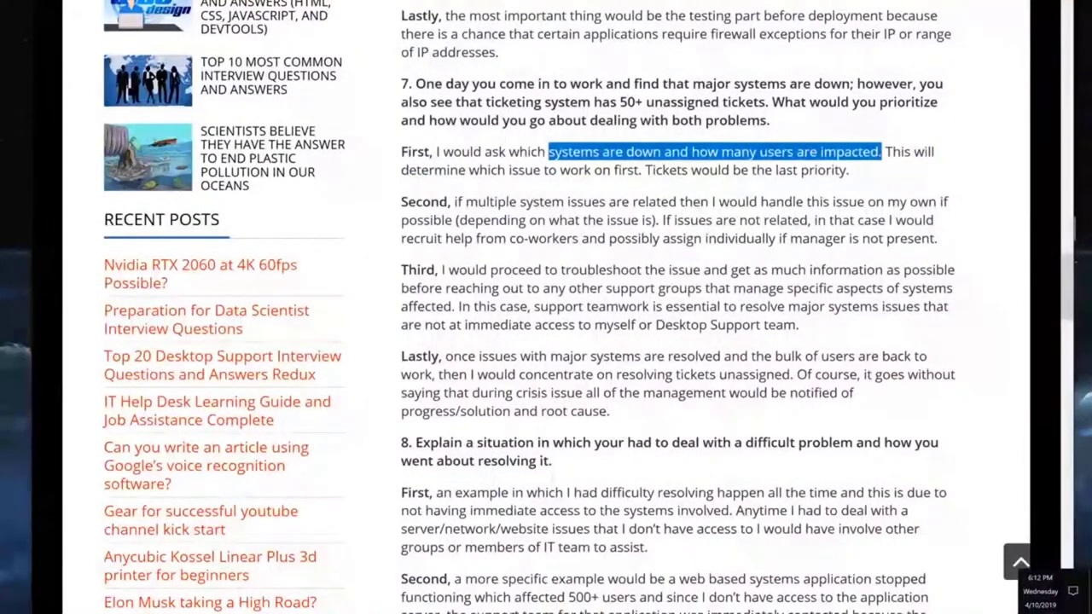
left_click_drag(882, 152, 882, 152)
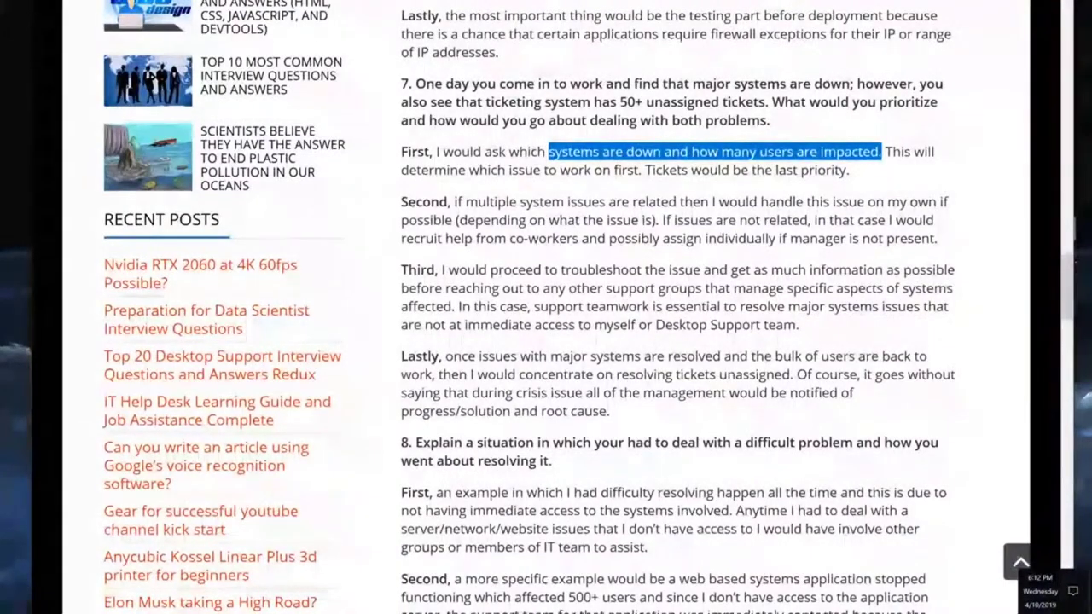
left_click_drag(882, 152, 883, 152)
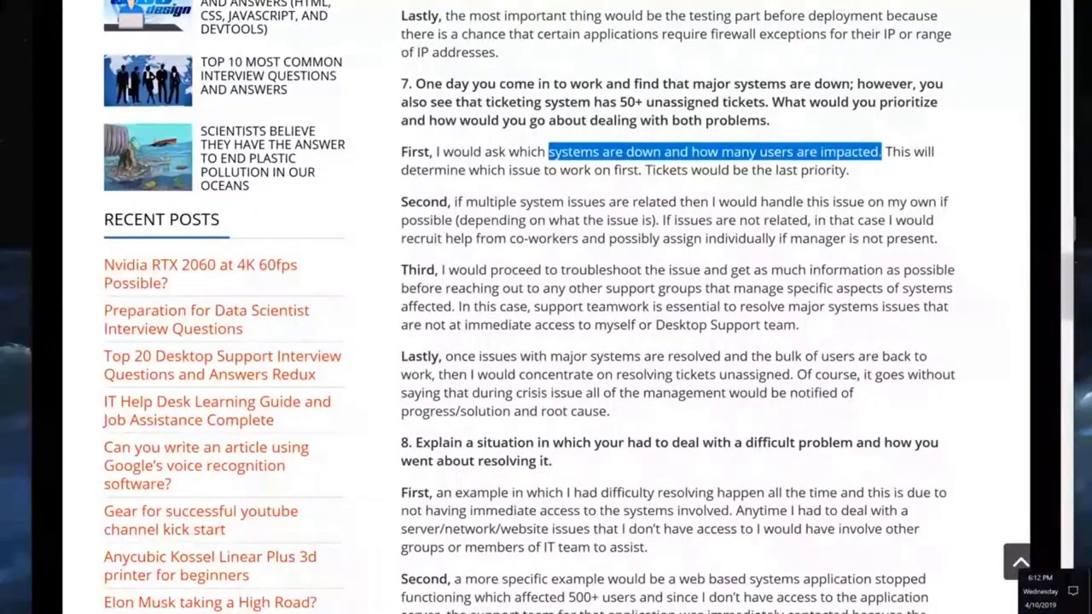
left_click(882, 152)
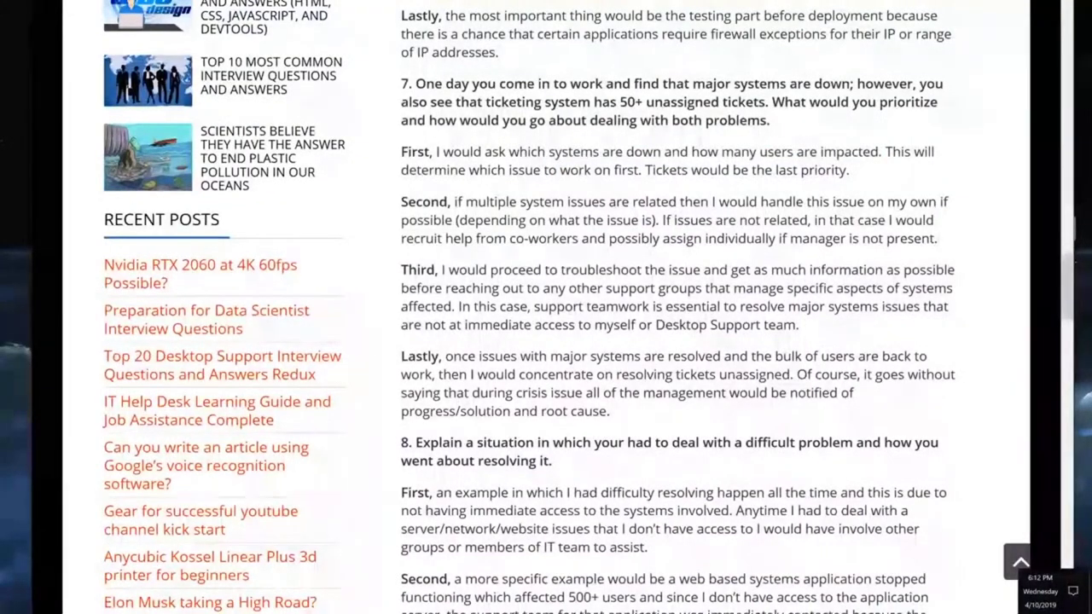
left_click_drag(884, 152, 629, 151)
left_click(630, 134)
Step: Highlight '50+', then 'Tickets would be the last priority', then the Second answer's opening sentence
left_click_drag(620, 102, 646, 103)
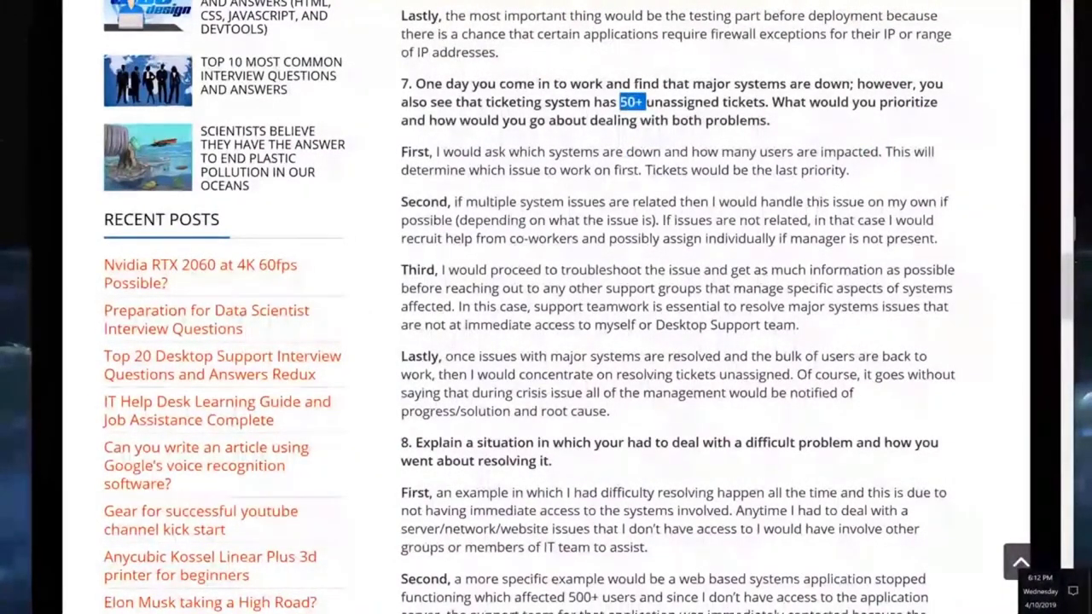
left_click_drag(640, 170, 846, 170)
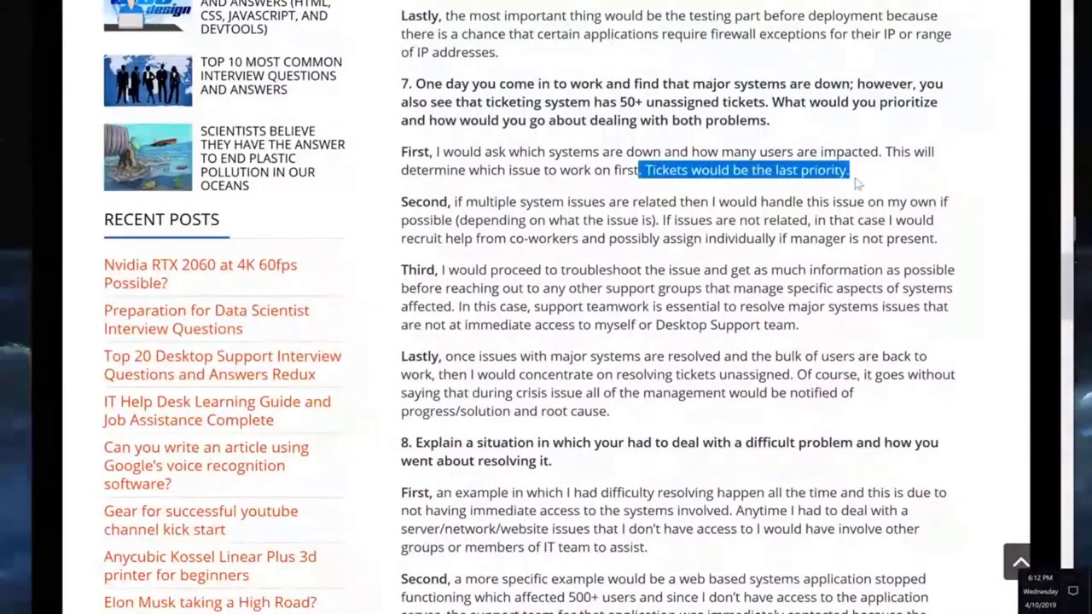
left_click(856, 181)
left_click_drag(401, 202, 658, 221)
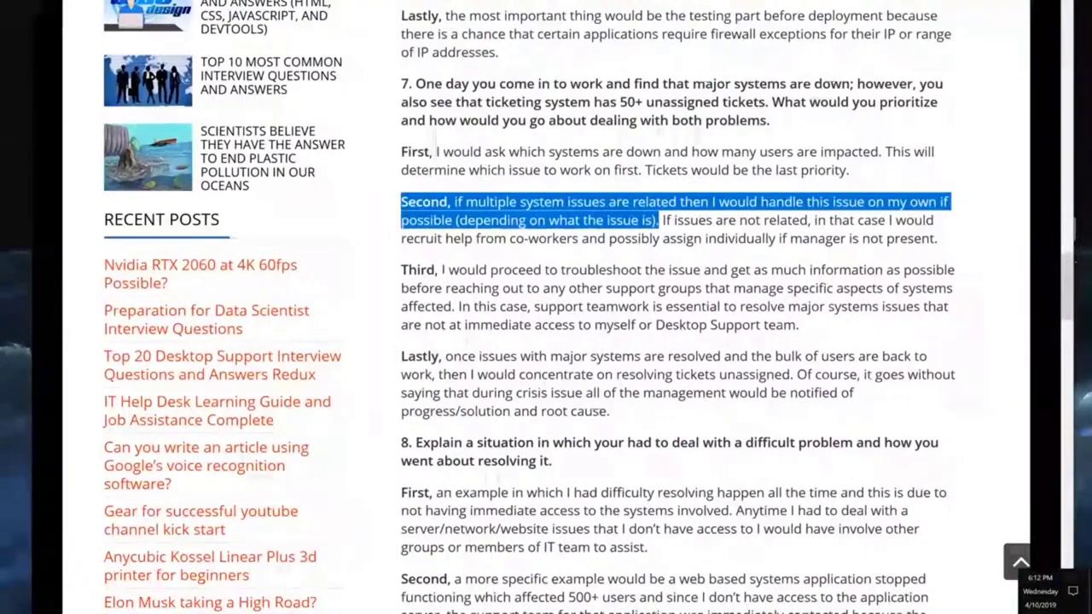
Step: Highlight the unrelated-issues sentence, 'Second, if', 'multiple system' and 'handle this issue on my own'
left_click_drag(662, 220, 942, 254)
left_click(943, 254)
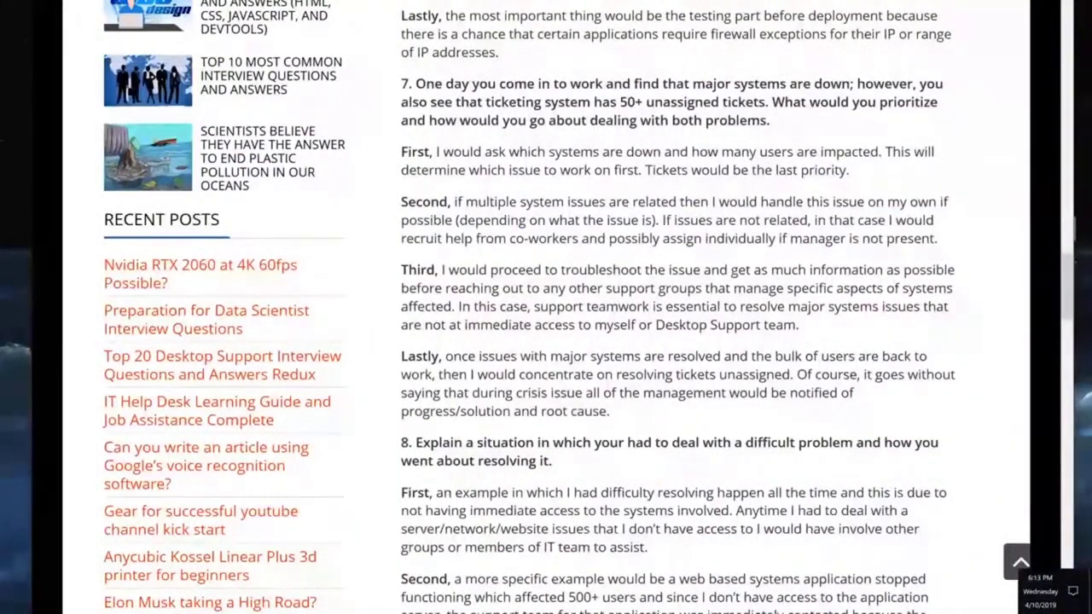
left_click_drag(401, 203, 605, 203)
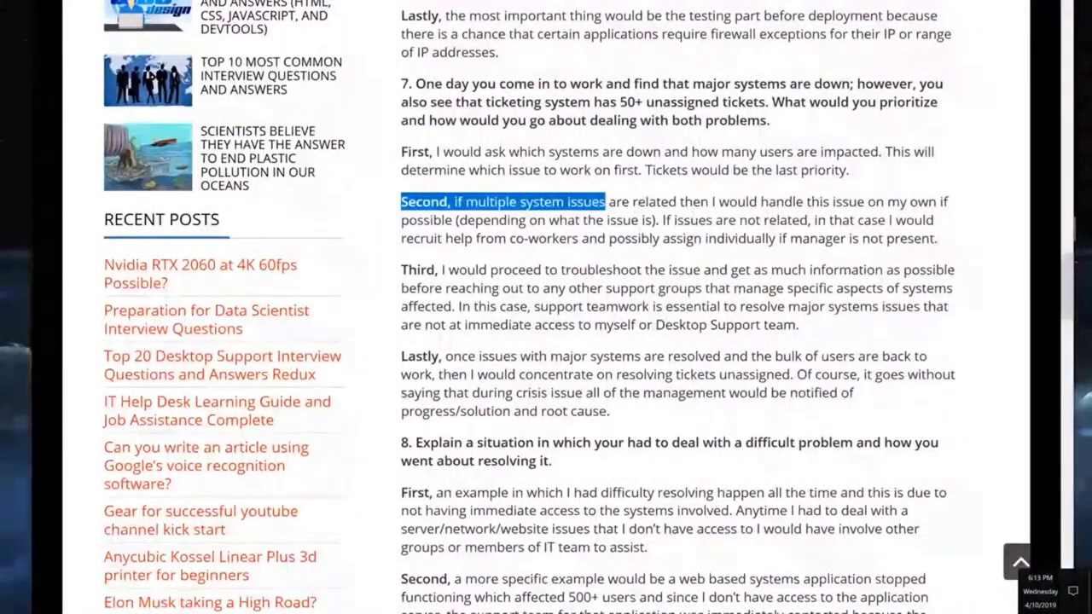
left_click_drag(466, 201, 563, 201)
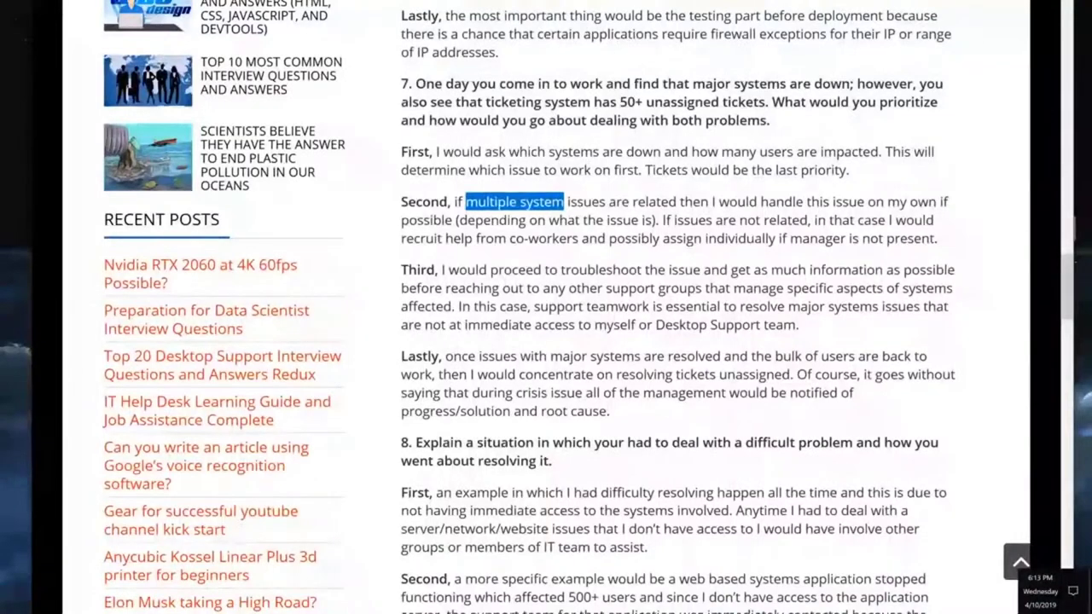
key("shift+Right")
key("shift+Right")
key("shift+Right")
key("shift+Right")
key("shift+Right")
key("shift+Right")
key("shift+Right")
key("shift+Right")
key("shift+Right")
key("shift+Right")
key("shift+Right")
key("shift+Right")
key("shift+Right")
key("Right")
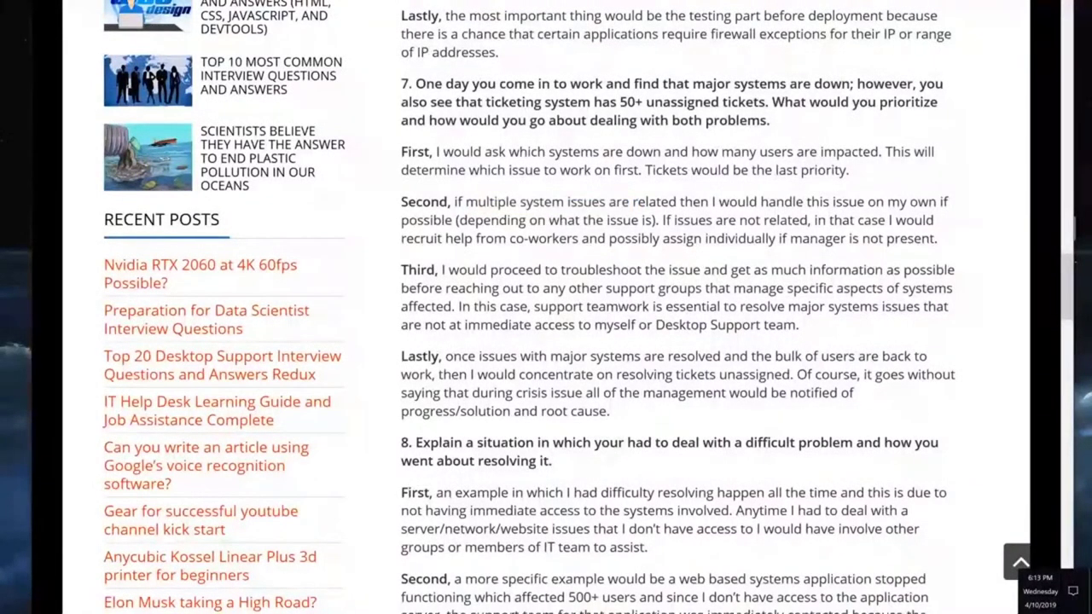
key("shift+Right")
key("shift+Right")
key("shift+Right")
key("shift+Right")
key("shift+Right")
key("shift+Right")
key("shift+Right")
key("shift+Right")
key("shift+Right")
key("shift+Right")
key("shift+Right")
key("shift+Right")
key("shift+Right")
key("shift+Right")
key("shift+Right")
key("shift+Right")
key("shift+Right")
key("shift+Right")
key("shift+Right")
key("shift+Right")
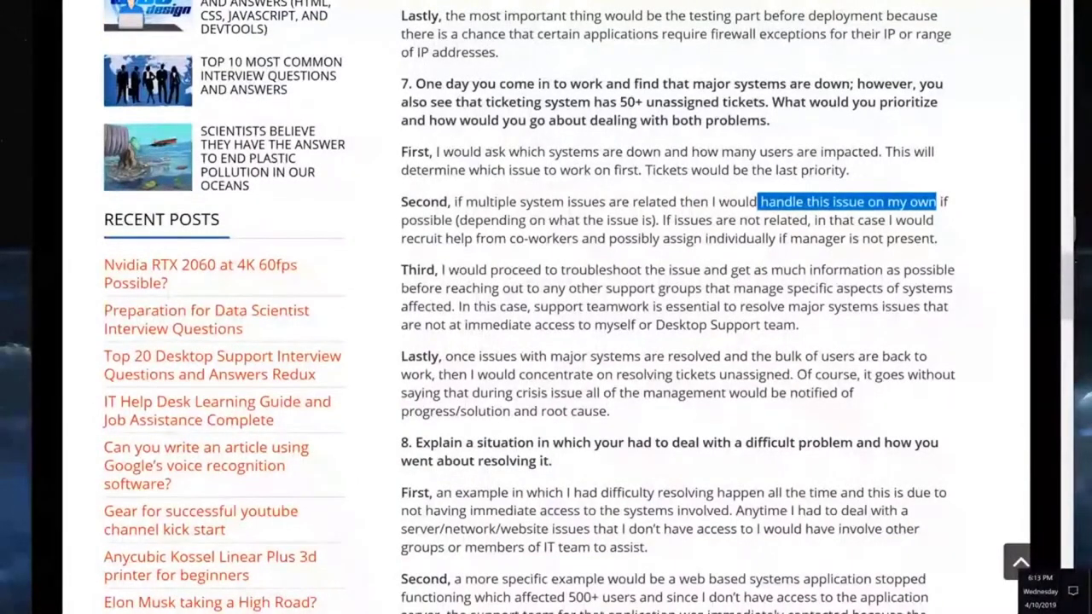
key("Right")
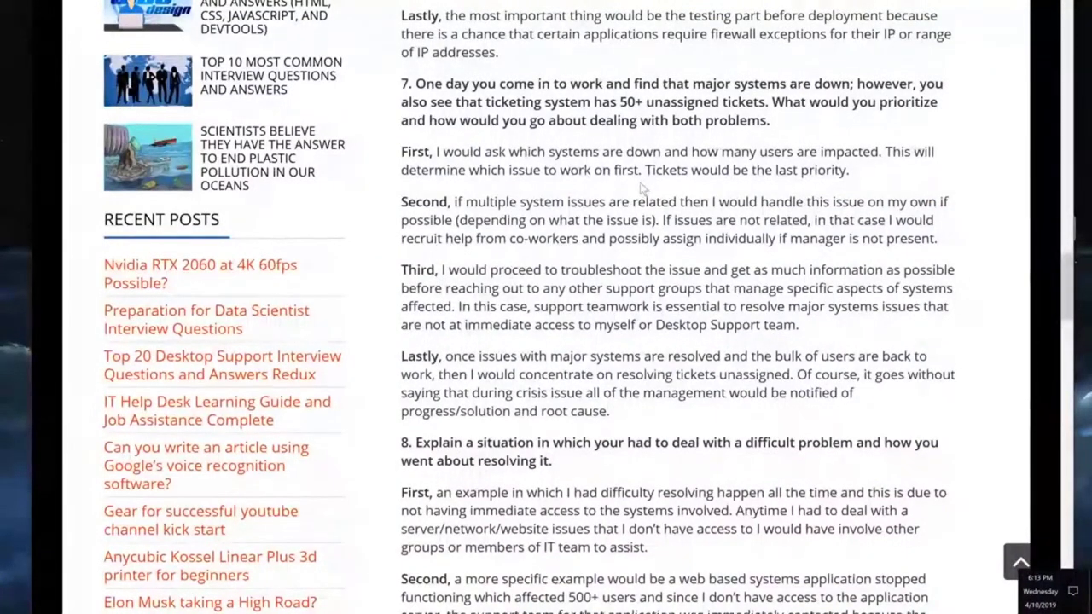
Step: Highlight 'multiple system issues' and extend it to the sentence end, through '(depending on what the issue is)'
left_click_drag(465, 202, 605, 202)
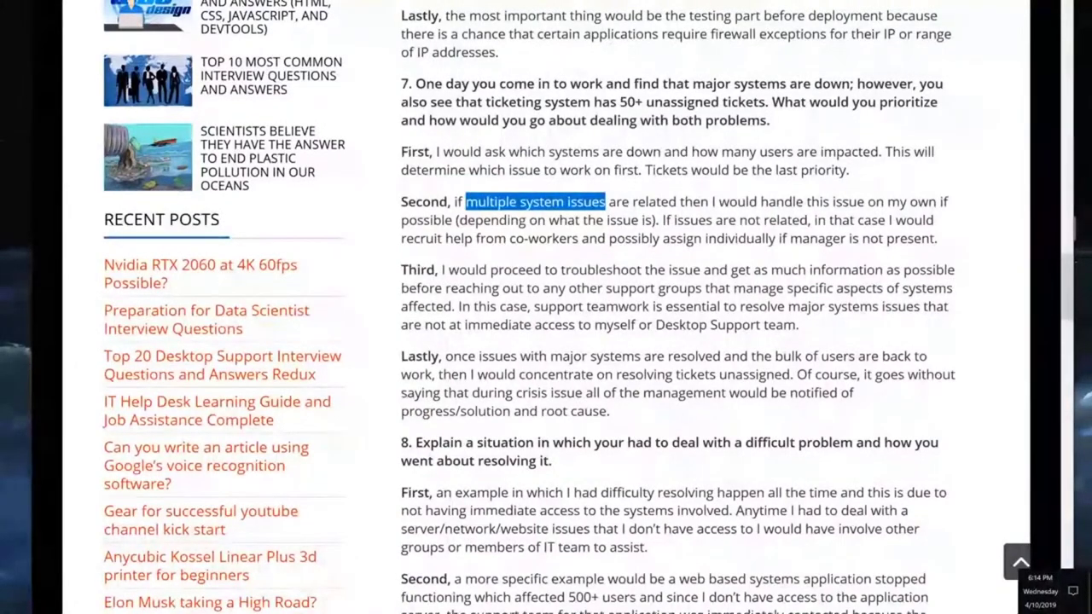
key("shift+Left")
key("shift+Right")
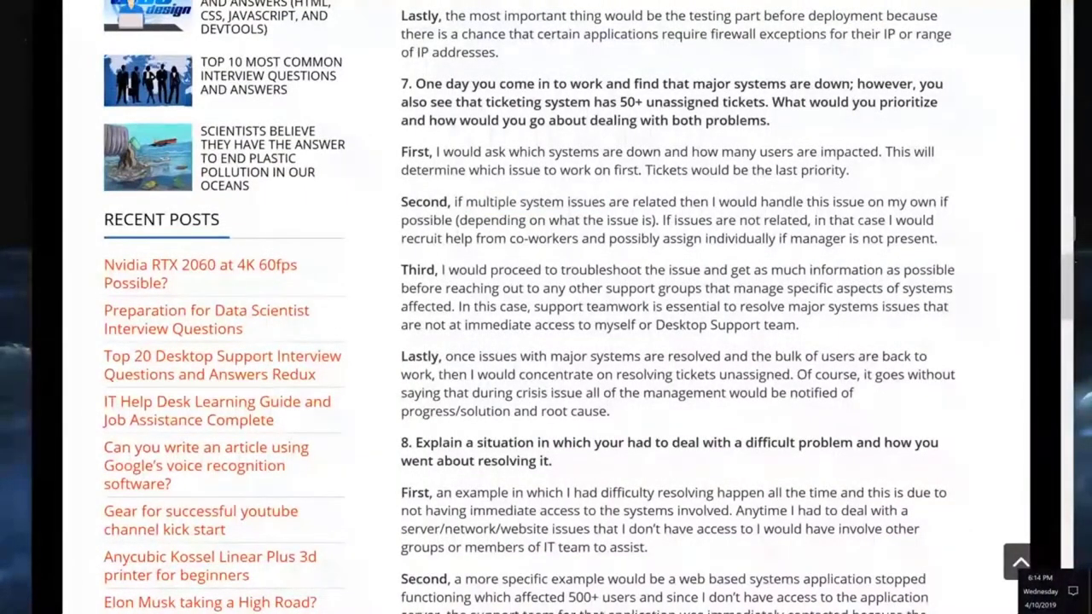
left_click_drag(465, 201, 606, 201)
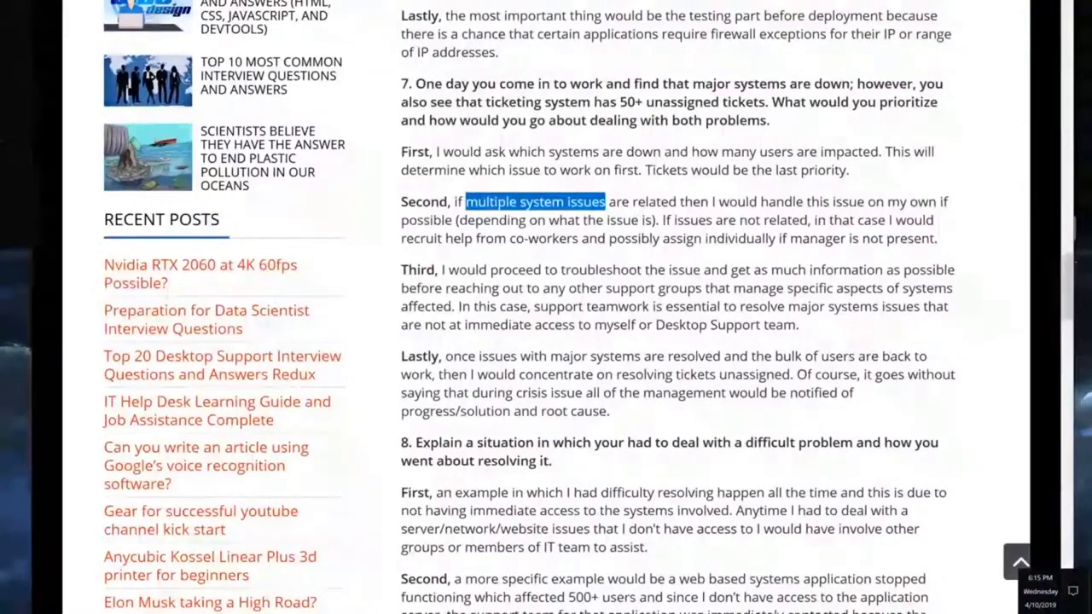
key("shift+Right")
key("shift+Right")
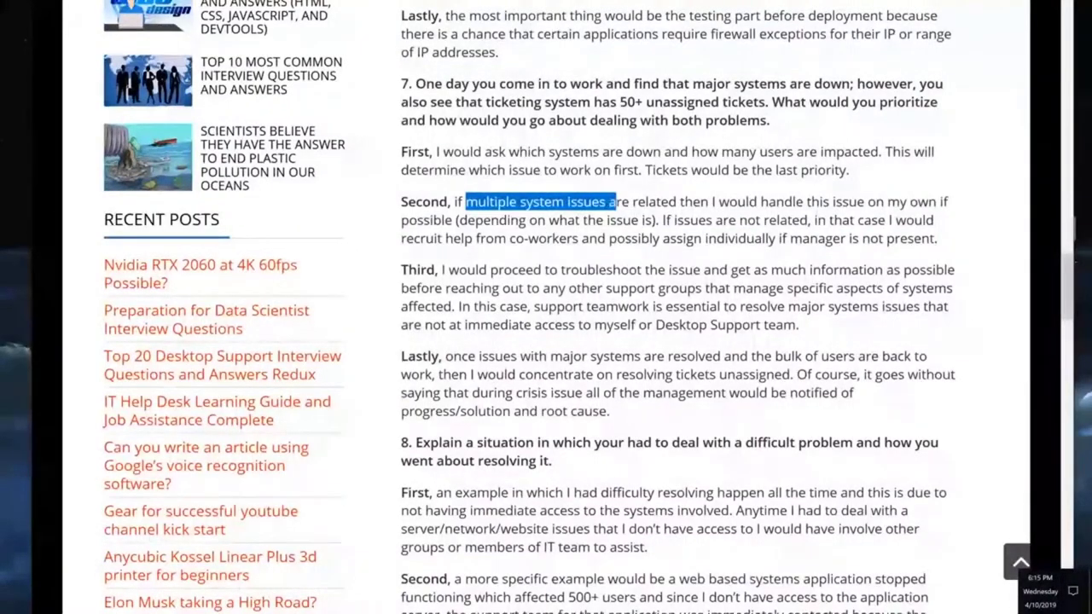
key("shift+Right")
key("shift+Right")
key("shift+Right")
key("ctrl+shift+Right")
key("ctrl+shift+Right")
key("ctrl+shift+Right")
key("ctrl+shift+Right")
key("ctrl+shift+Right")
key("ctrl+shift+Right")
key("ctrl+shift+Right")
key("ctrl+shift+Right")
key("ctrl+shift+Right")
key("ctrl+shift+Right")
key("ctrl+shift+Right")
key("ctrl+shift+Right")
key("ctrl+shift+Right")
key("ctrl+shift+Right")
key("ctrl+shift+Right")
key("ctrl+shift+Right")
key("ctrl+shift+Right")
key("ctrl+shift+Right")
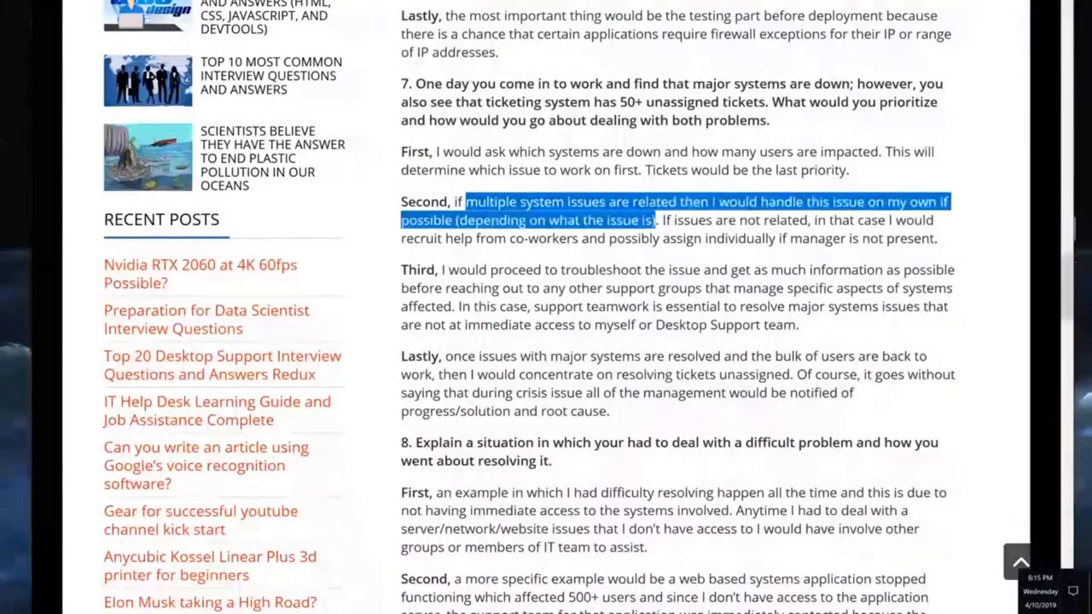
key("shift+Right")
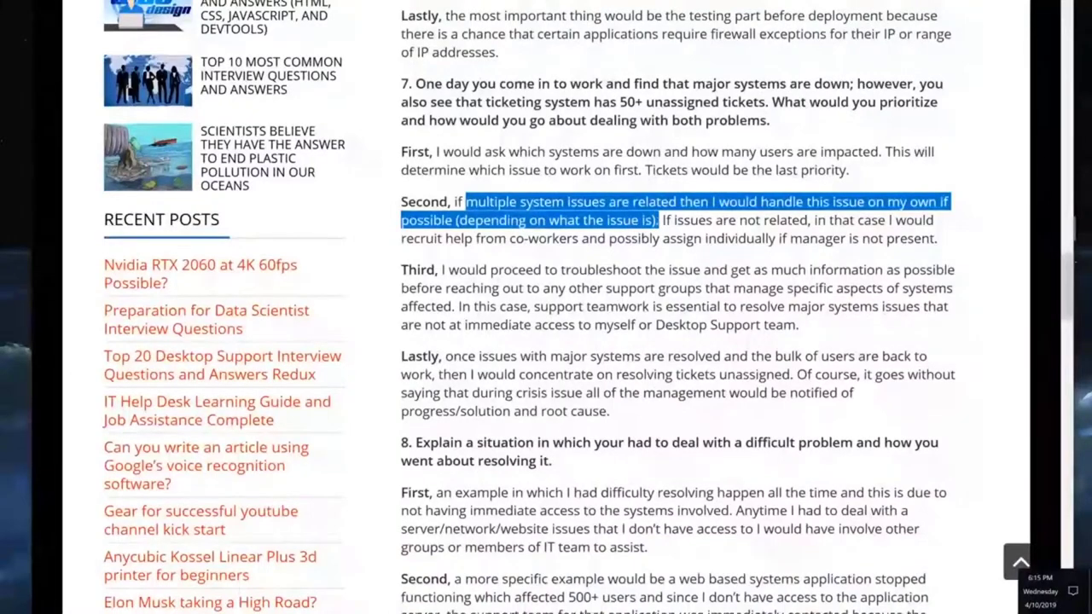
key("Right")
key("Right")
key("shift+Right")
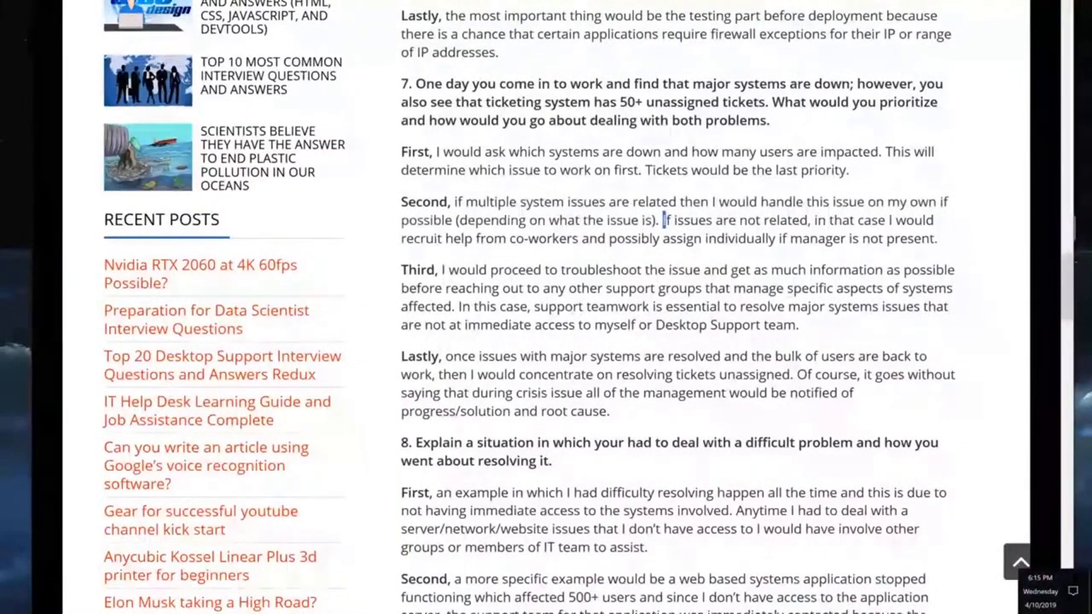
Step: Highlight 'If issues', then the unrelated-issues clause about recruiting help from co-workers
key("shift+Right")
key("shift+Right")
key("shift+Right")
key("shift+Right")
key("shift+Right")
key("shift+Right")
key("shift+Right")
key("shift+Right")
key("shift+Right")
key("shift+Right")
key("shift+Right")
key("shift+Left")
key("shift+Left")
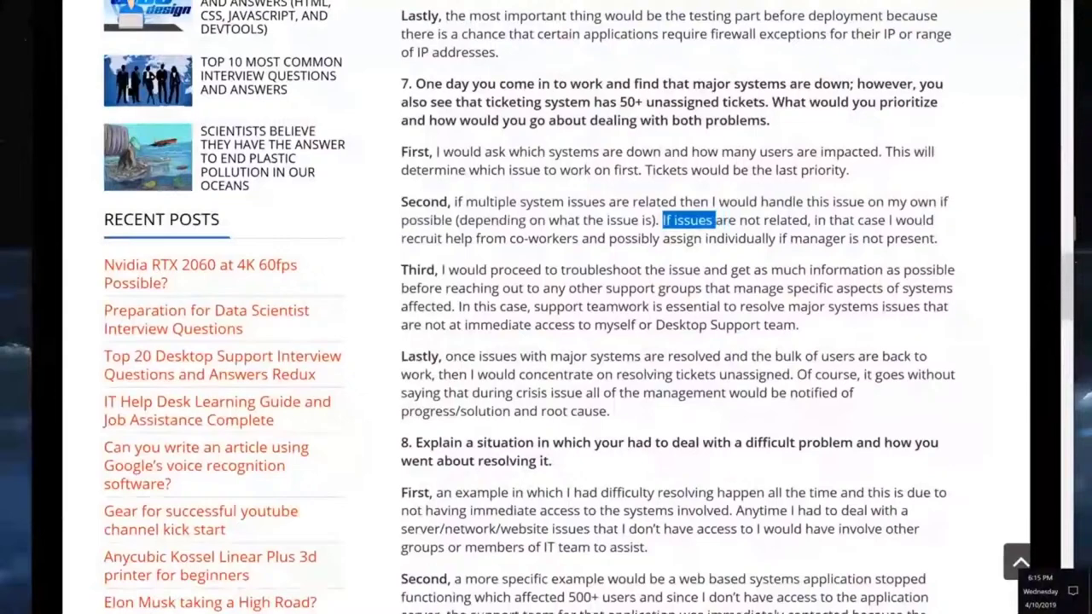
key("shift+Left")
key("shift+Right")
left_click_drag(663, 221, 579, 239)
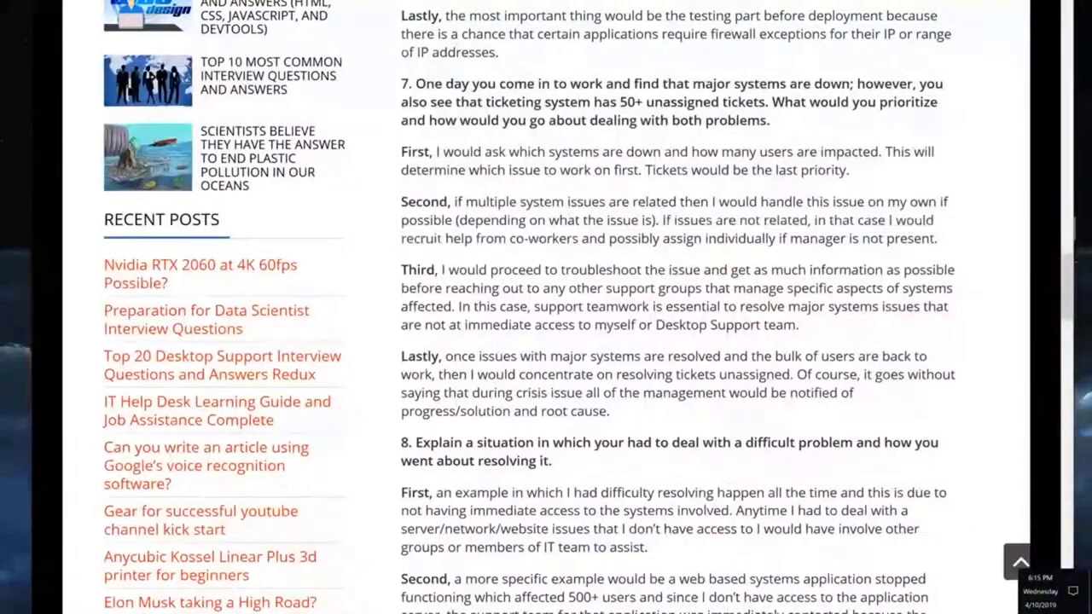
left_click_drag(663, 220, 577, 239)
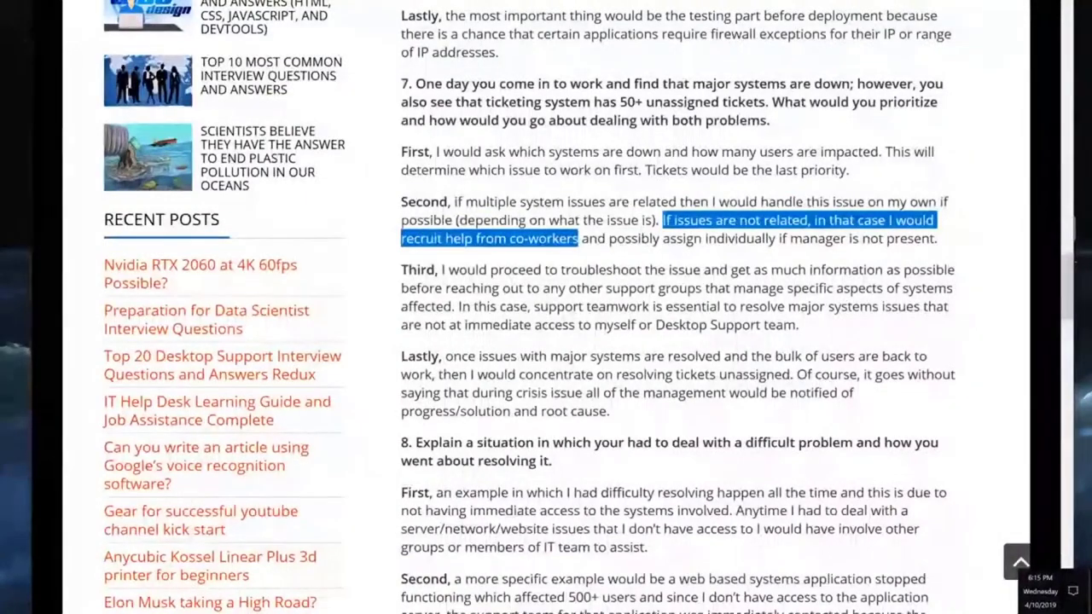
left_click(669, 232)
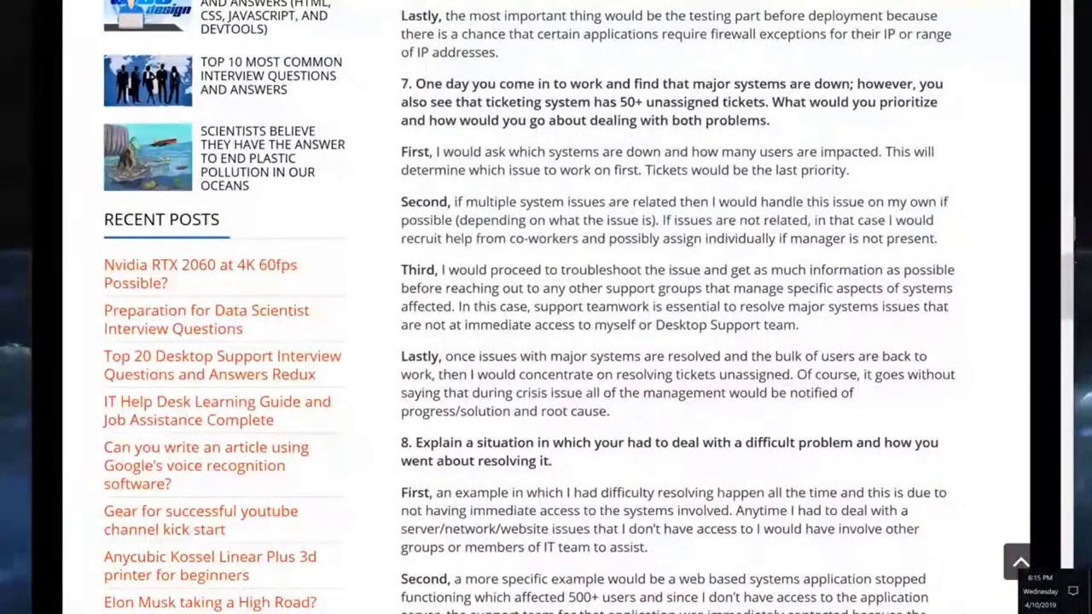
Step: Highlight 'possibly assign', 'co-workers' to sentence end, 'assign individually', 'recruit help' and 'multiple system'
left_click_drag(608, 239, 701, 239)
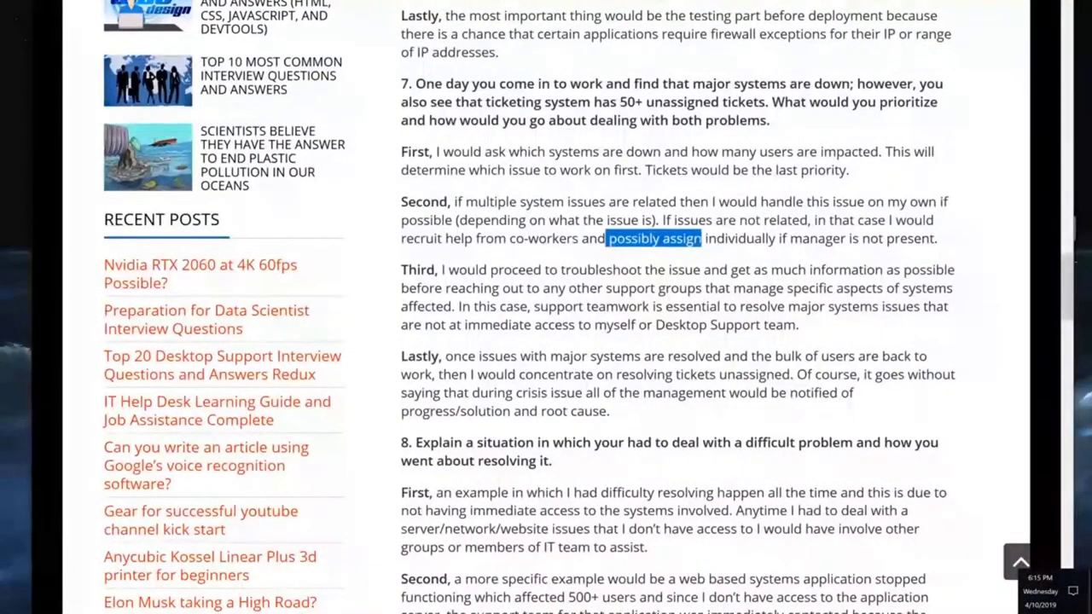
left_click(701, 239)
mouse_move(598, 239)
left_mouse_down()
mouse_move(932, 239)
mouse_move(942, 249)
mouse_move(640, 240)
mouse_move(604, 221)
mouse_move(561, 240)
mouse_move(401, 240)
mouse_move(608, 240)
left_mouse_up()
left_click(945, 245)
left_click(509, 240)
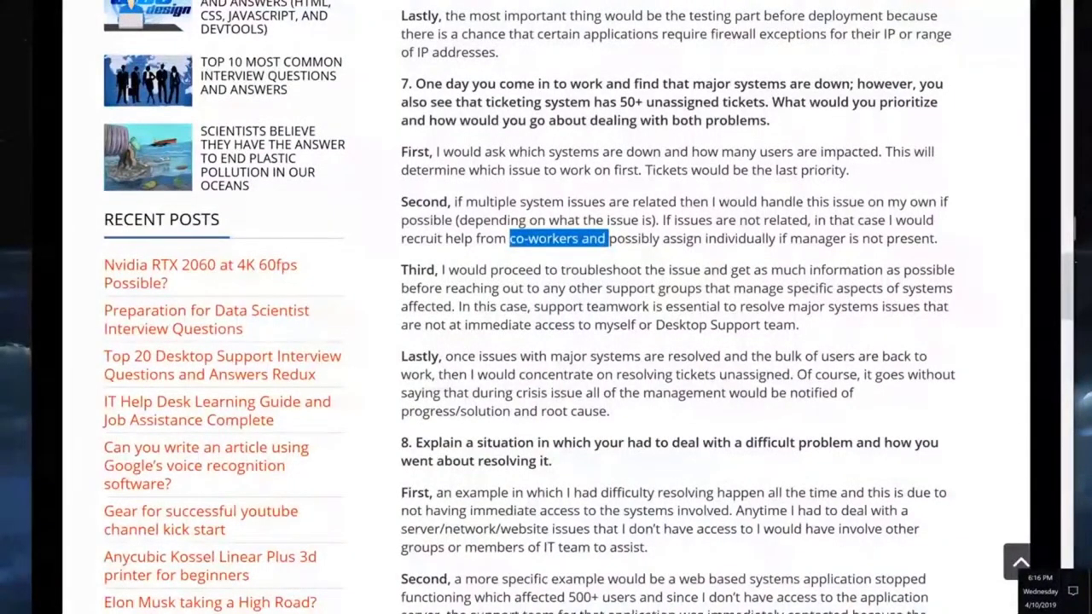
left_click_drag(608, 239, 947, 247)
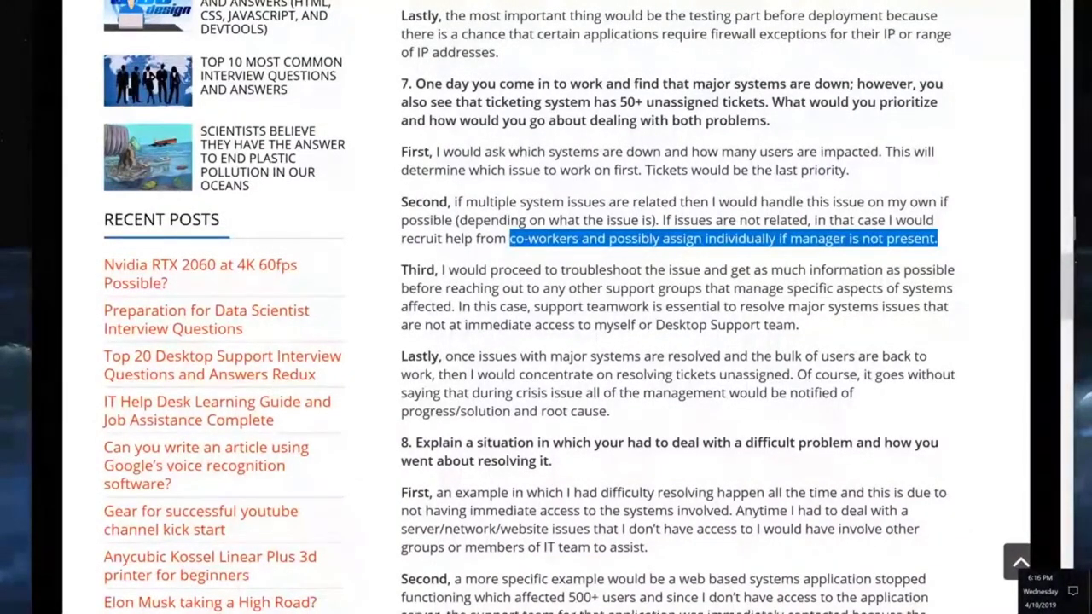
left_click_drag(663, 238, 775, 238)
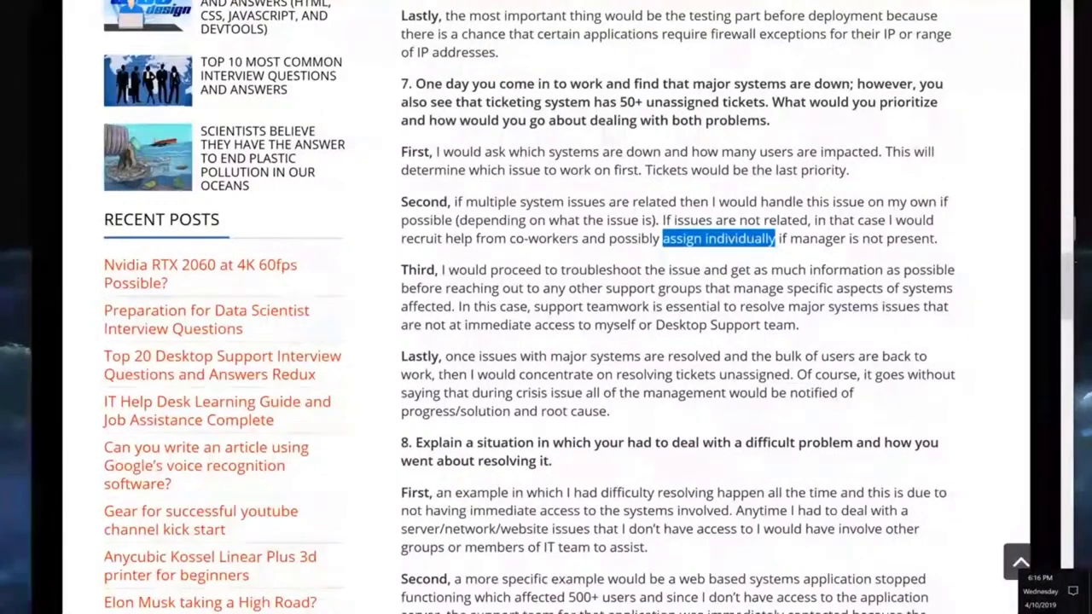
left_click_drag(401, 238, 472, 238)
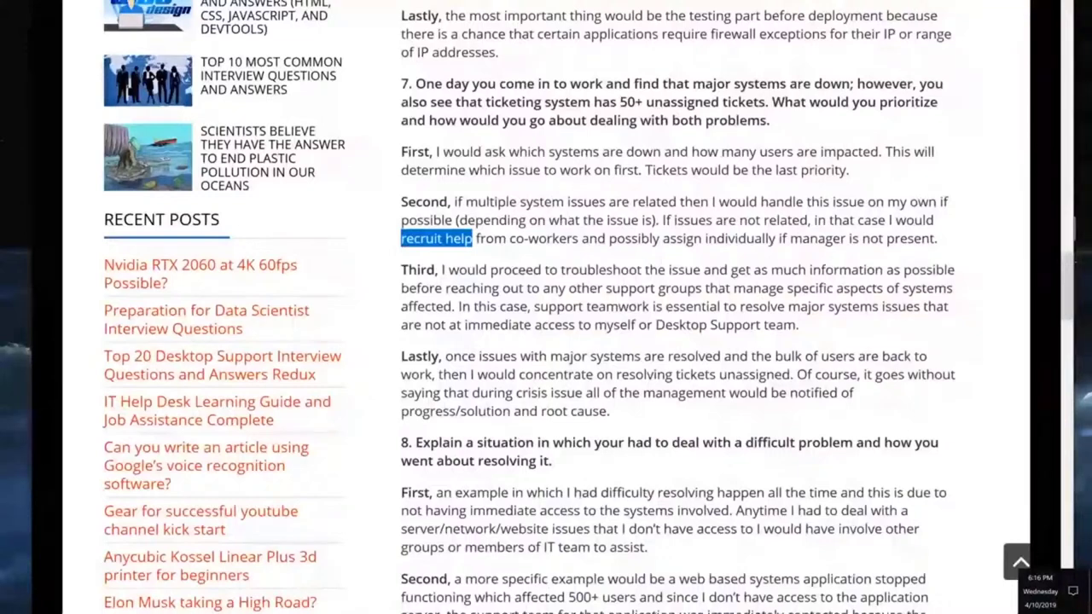
left_click(406, 260)
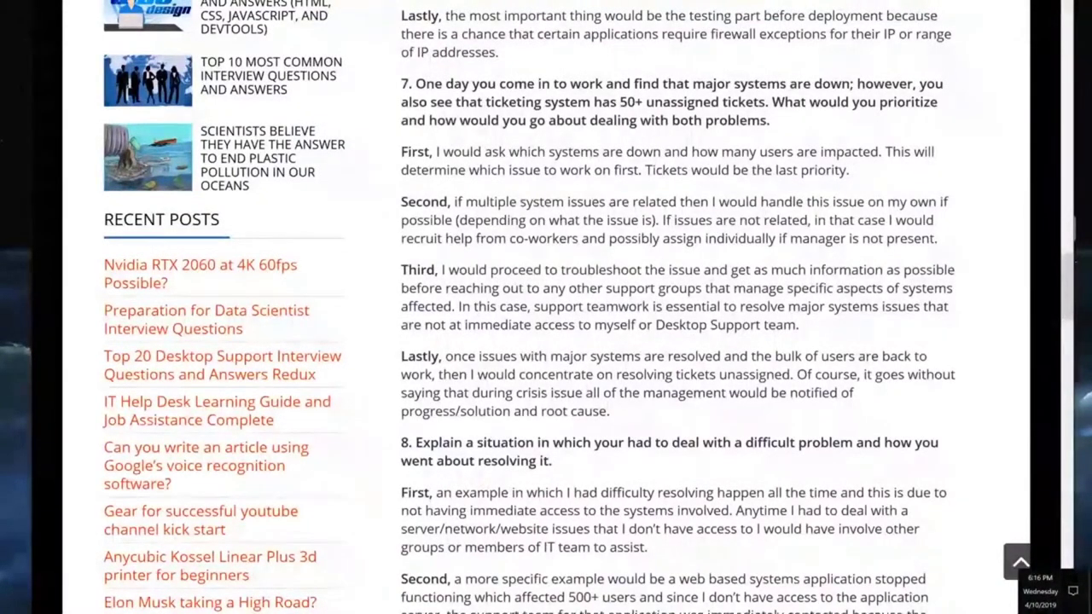
left_click_drag(466, 202, 564, 202)
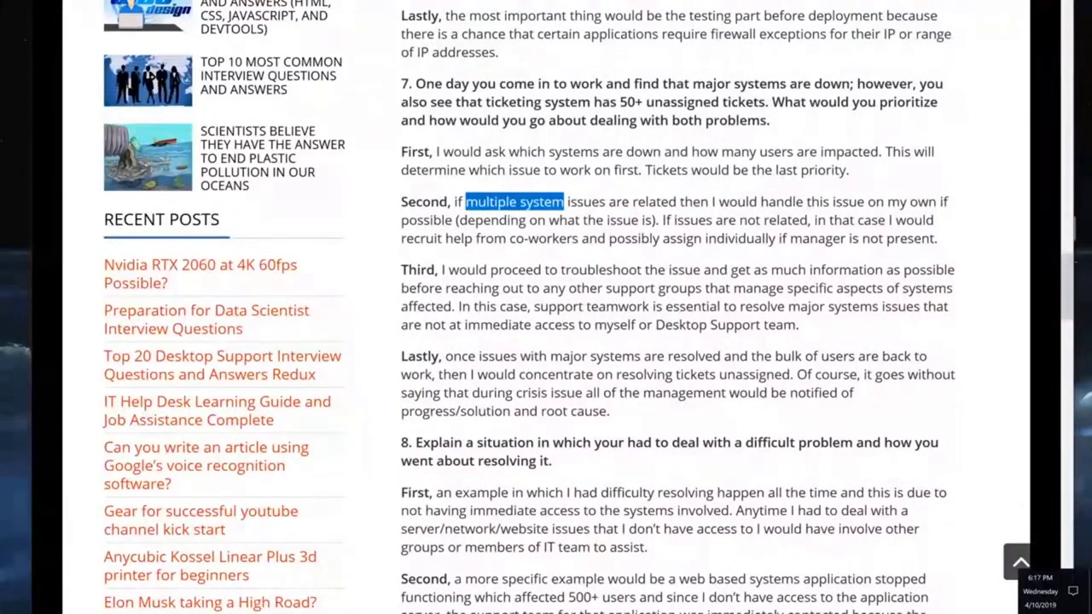
Step: Re-highlight 'multiple system', 'users' and 'If issues are not related', then the Third answer's opening sentence
left_click_drag(564, 202, 578, 201)
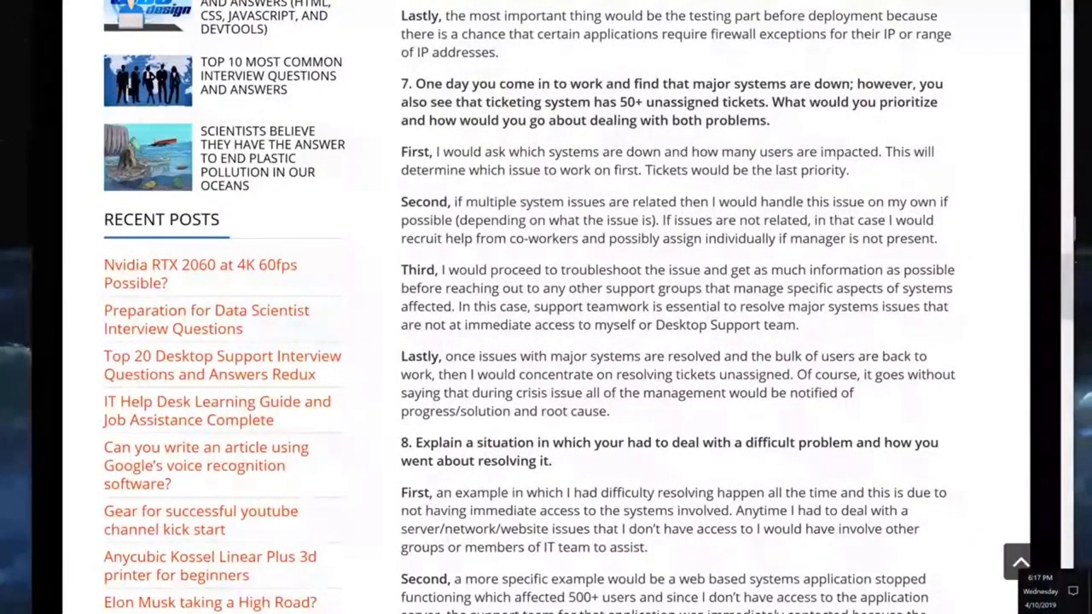
left_click_drag(465, 201, 563, 201)
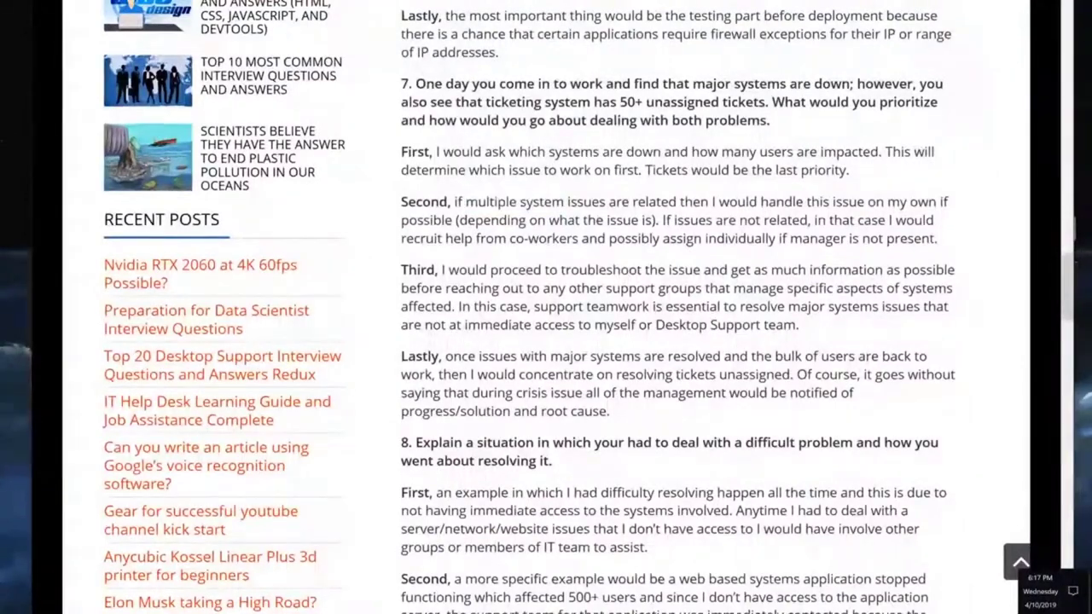
left_click_drag(760, 152, 793, 152)
left_click_drag(663, 220, 808, 221)
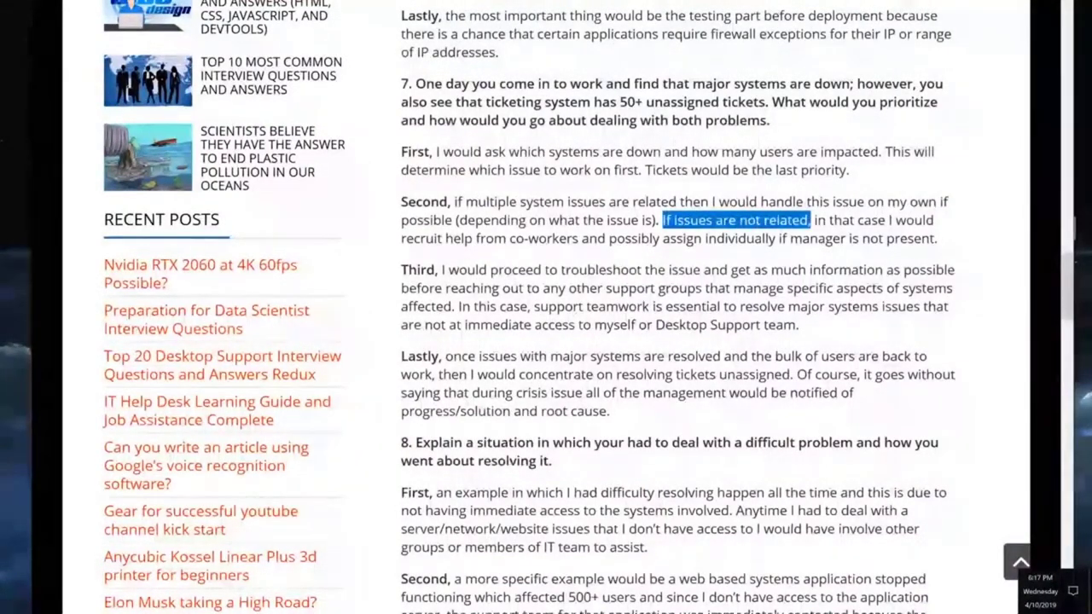
left_click(808, 220)
left_click_drag(401, 270, 456, 306)
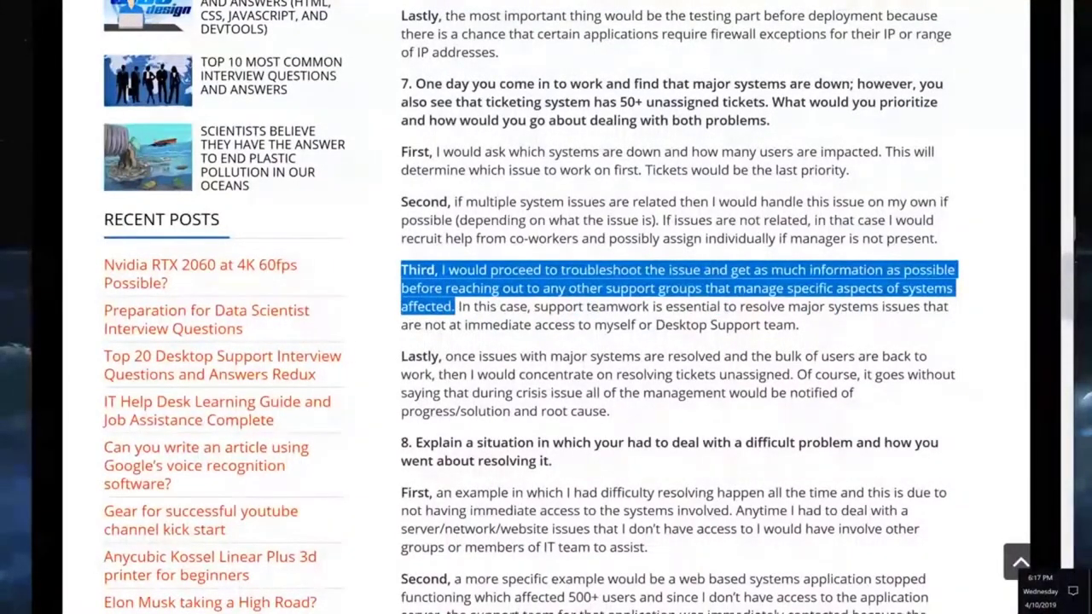
Step: Highlight the 'In this case, support teamwork…Desktop Support team.' sentence, then the Lastly answer's first sentence
left_click(455, 306)
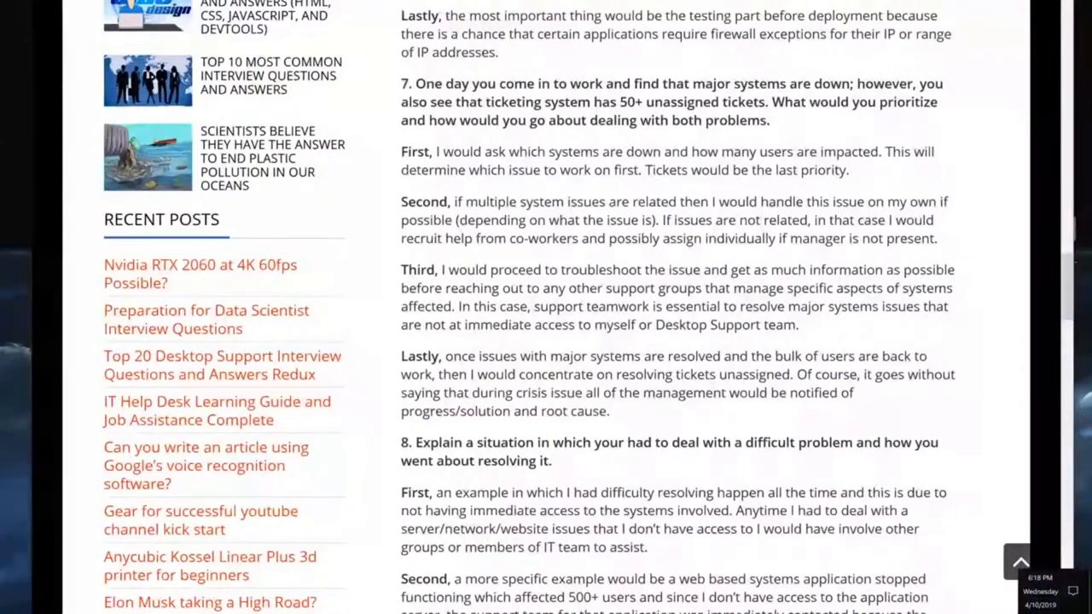
double_click(465, 307)
left_click(465, 306)
left_click_drag(458, 307, 879, 308)
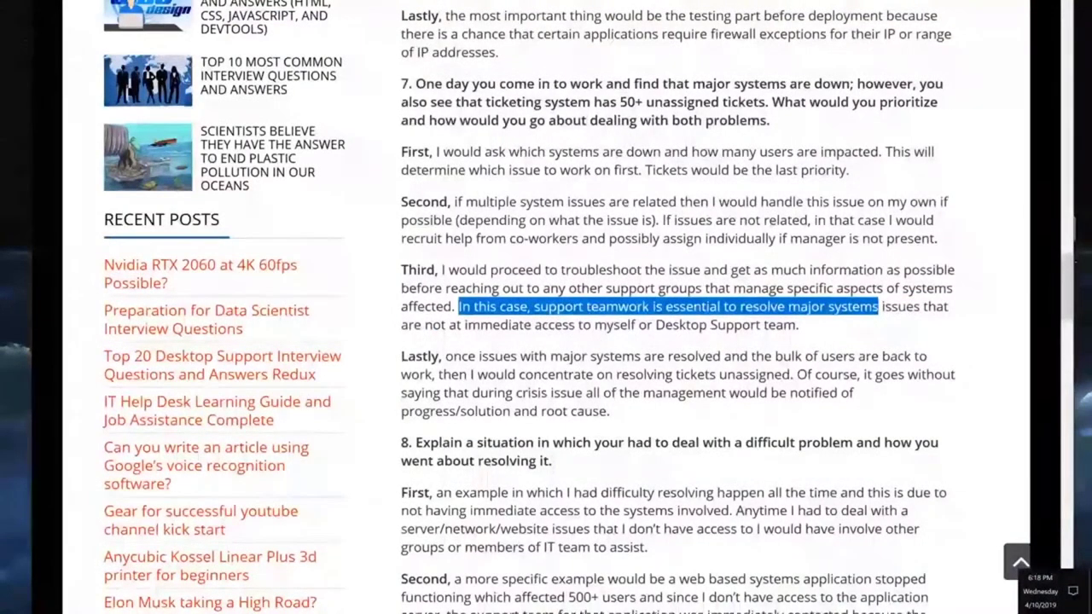
left_click_drag(879, 307, 861, 323)
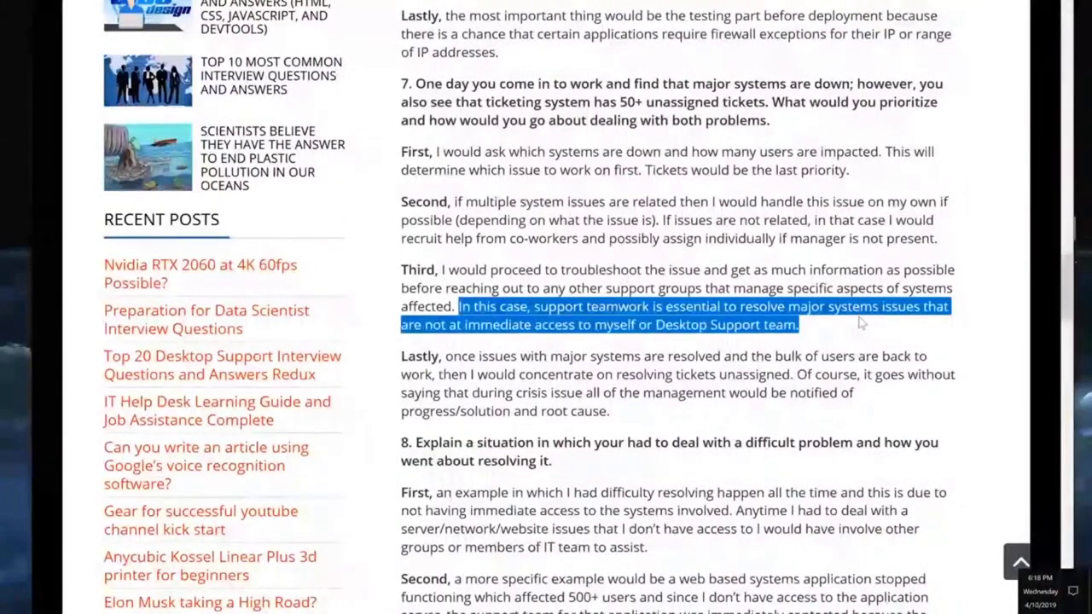
left_click(812, 324)
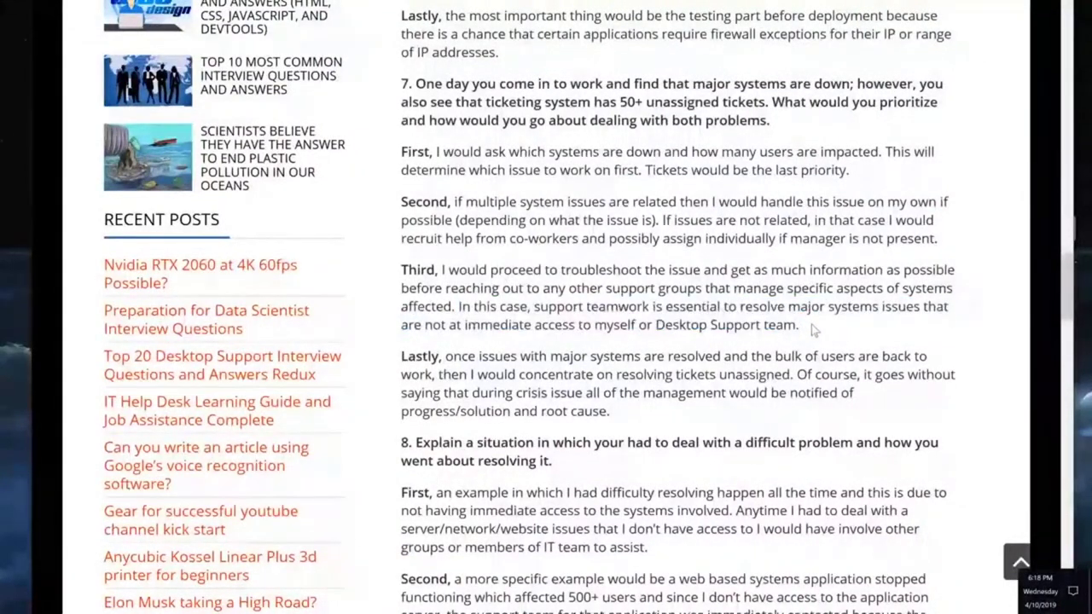
left_click_drag(455, 307, 905, 323)
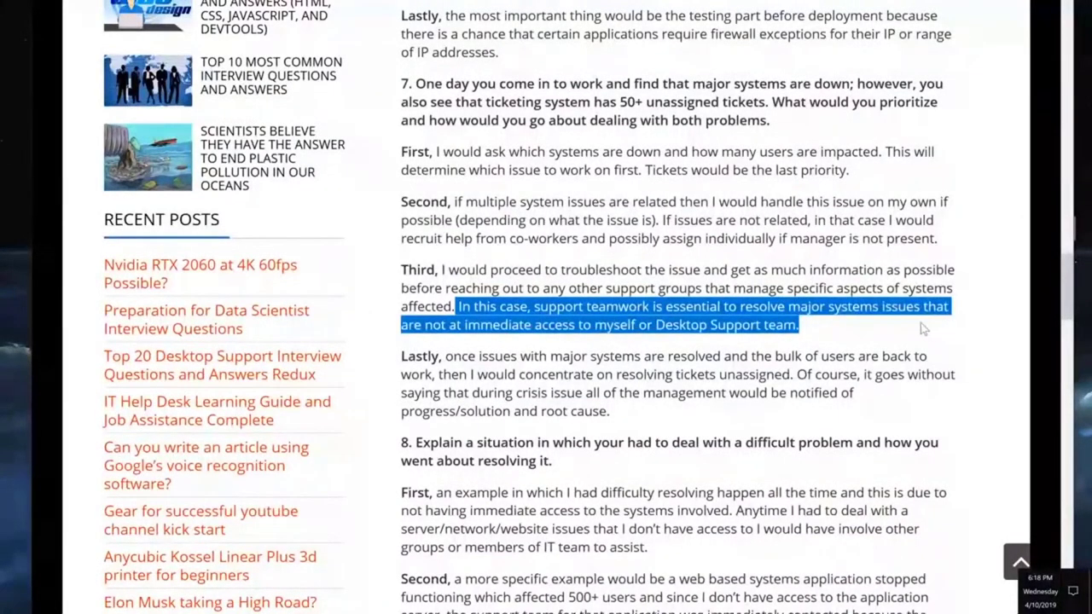
left_click(827, 336)
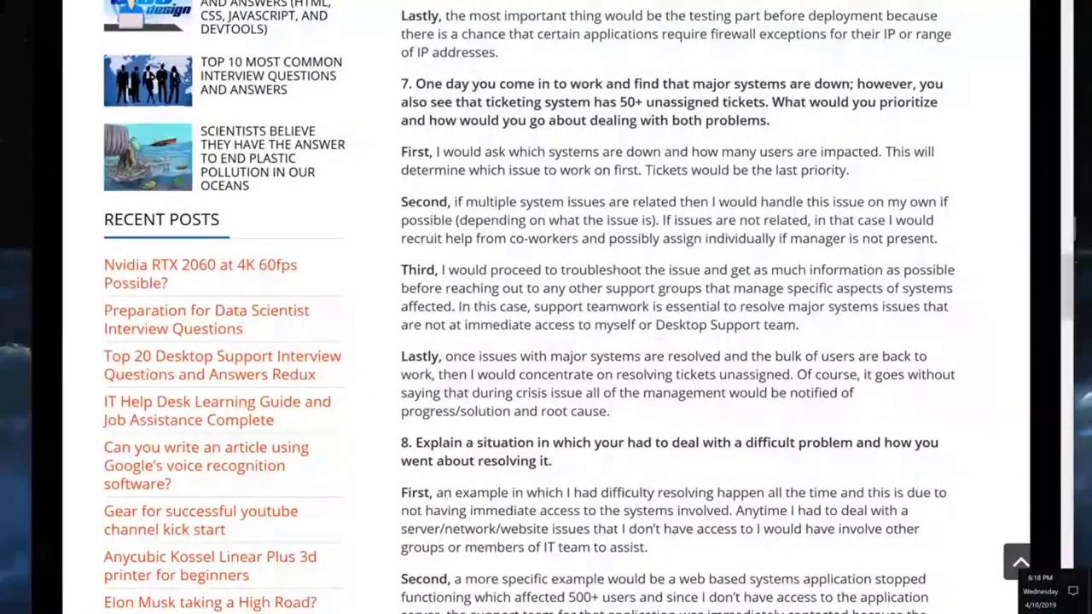
left_click_drag(535, 306, 802, 334)
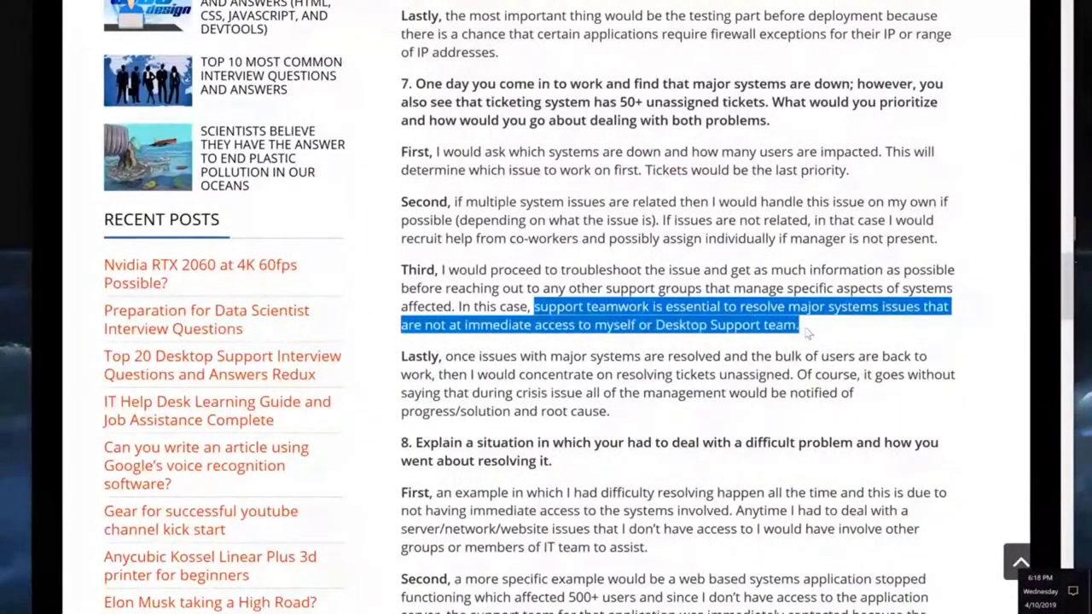
left_click(812, 331)
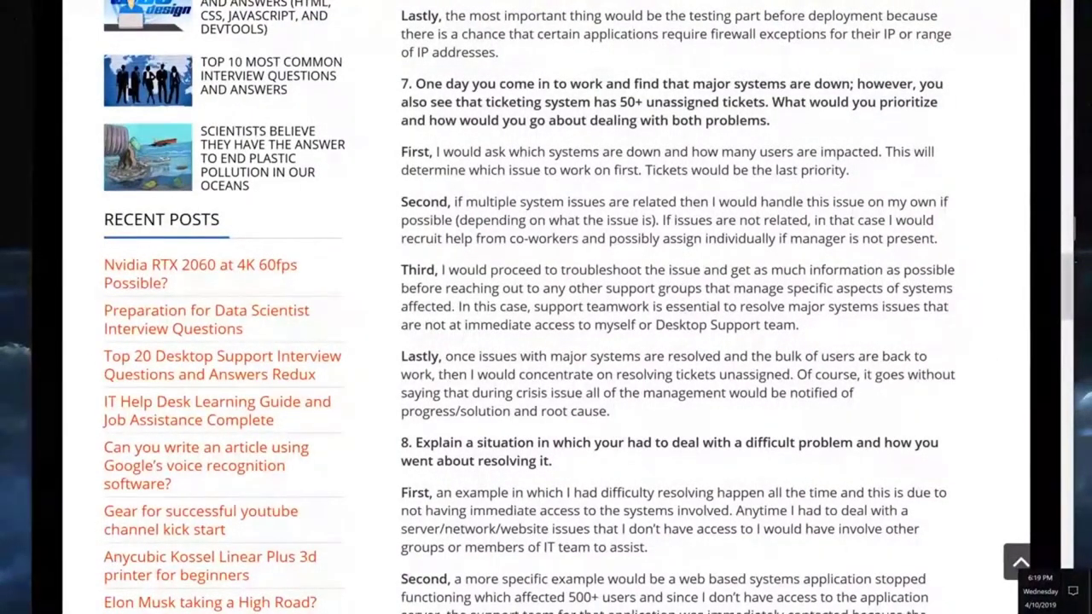
left_click_drag(402, 355, 795, 375)
double_click(420, 355)
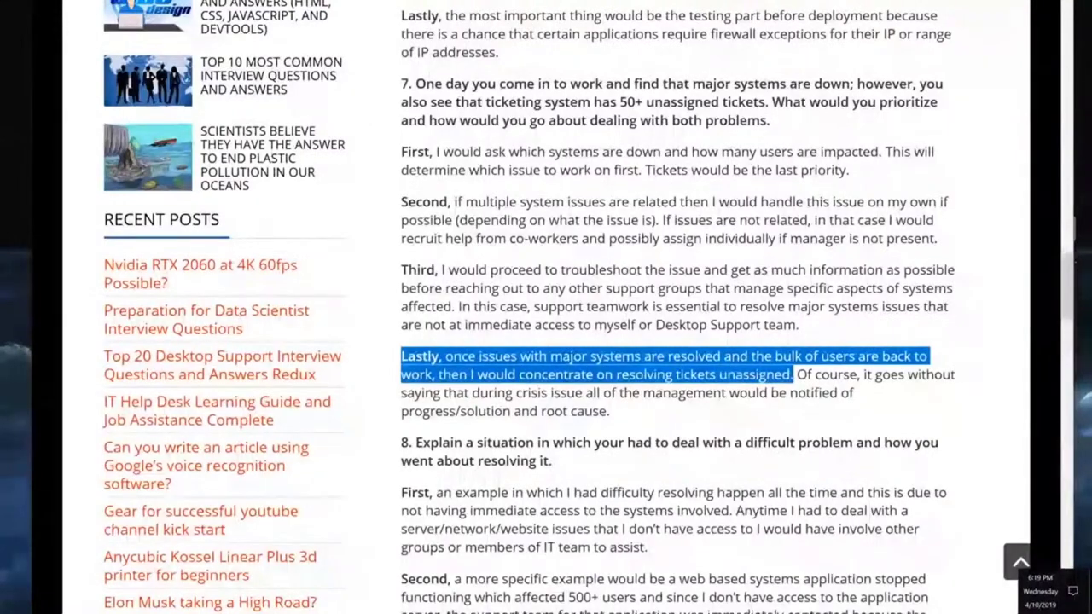
Step: Highlight the 'Of course' sentence through 'progress/solution and root cause'
left_click(794, 374)
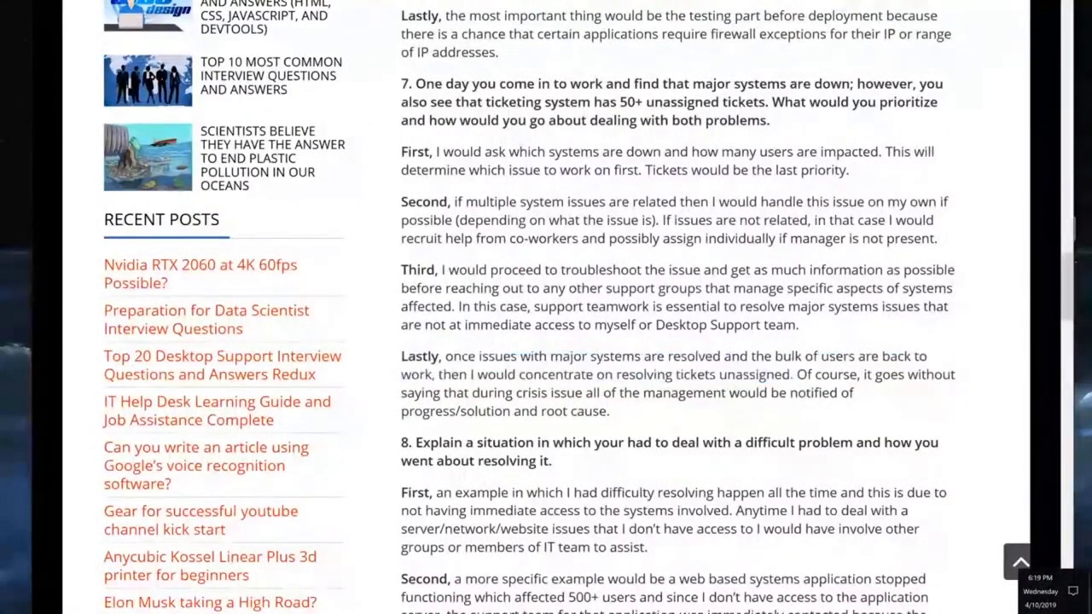
left_click_drag(795, 374, 900, 391)
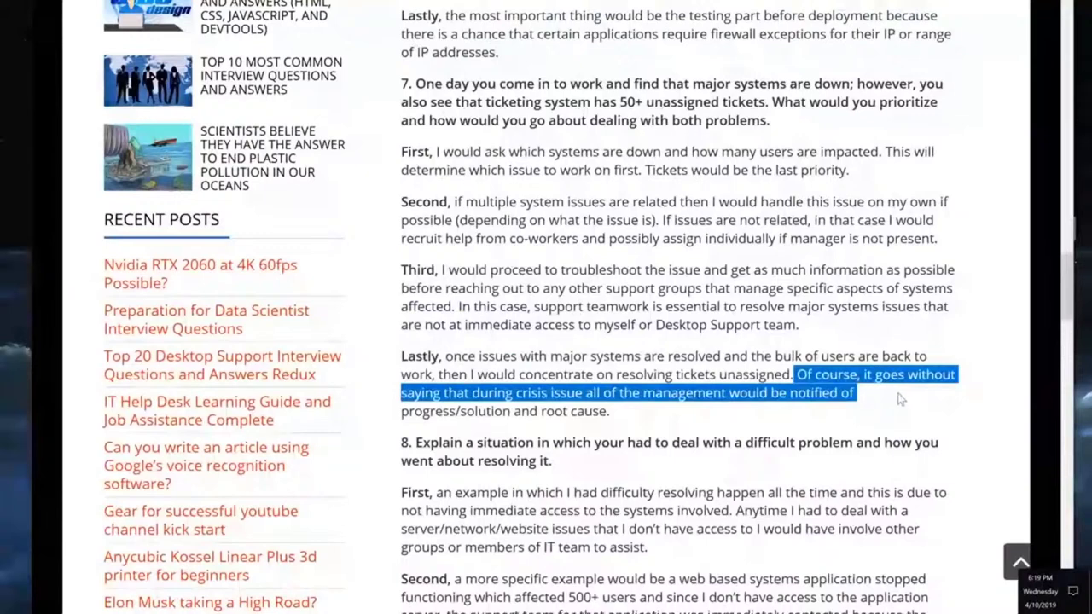
left_click_drag(897, 401, 818, 418)
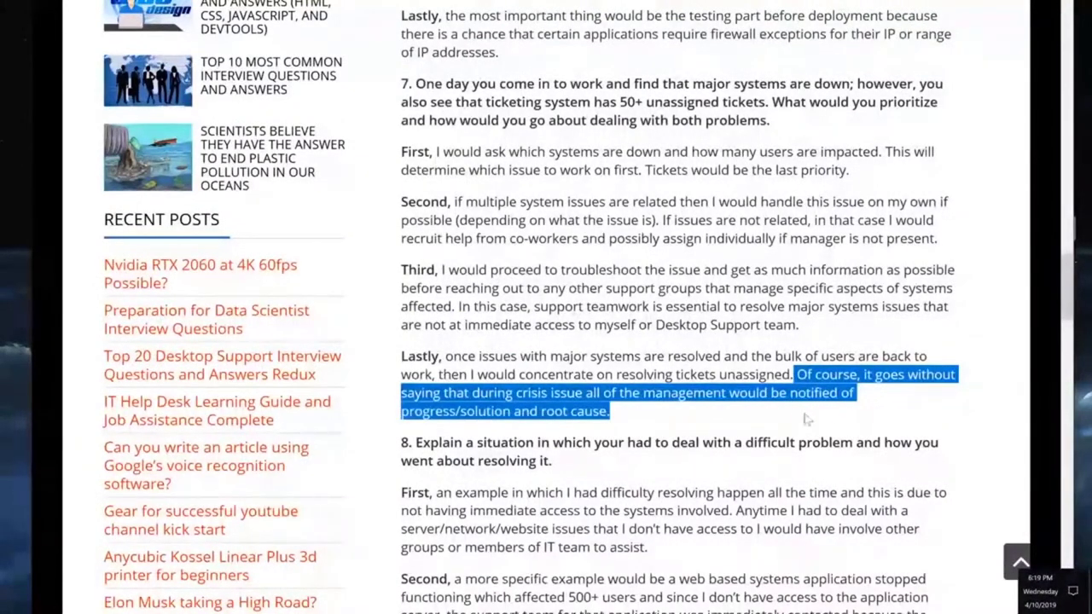
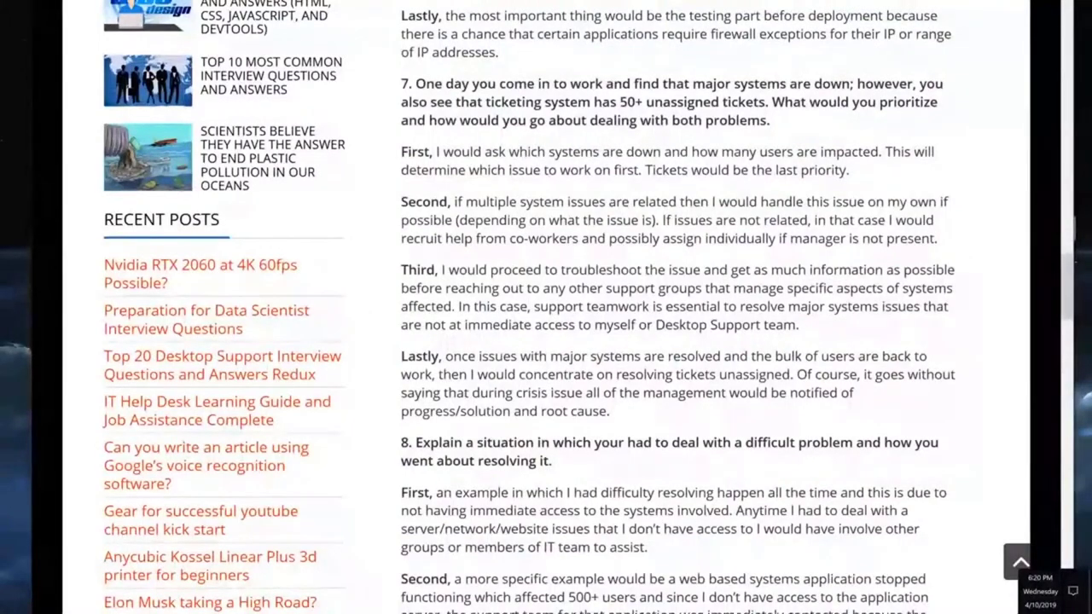
Step: Highlight the phrases about notifying management, root cause and question 7's 50+ unassigned tickets
left_click_drag(585, 393, 688, 411)
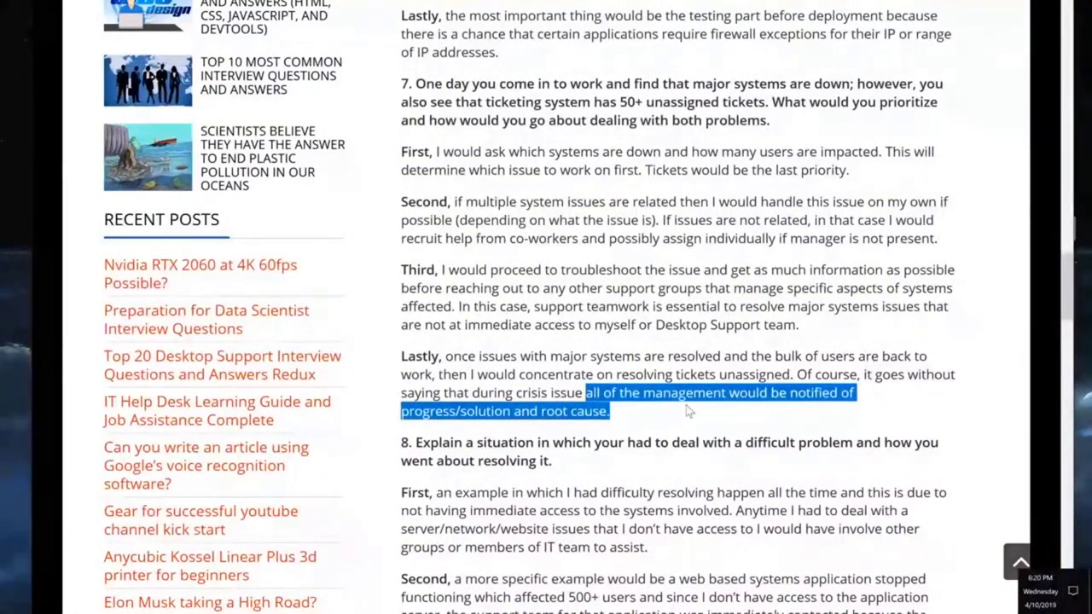
left_click(675, 416)
left_click_drag(611, 413, 402, 411)
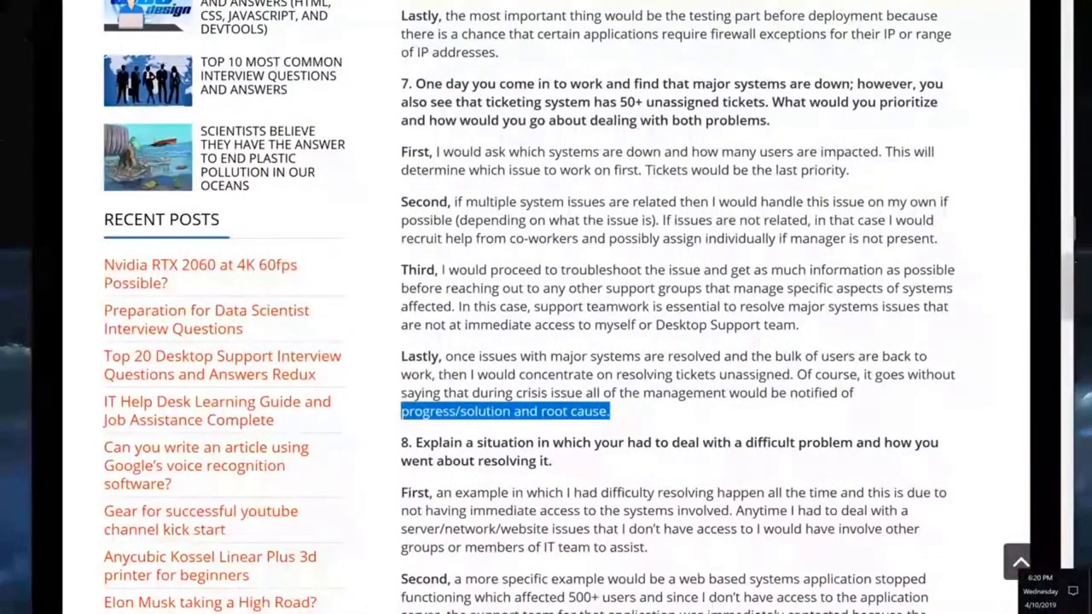
left_click(402, 411)
left_click_drag(541, 411, 619, 420)
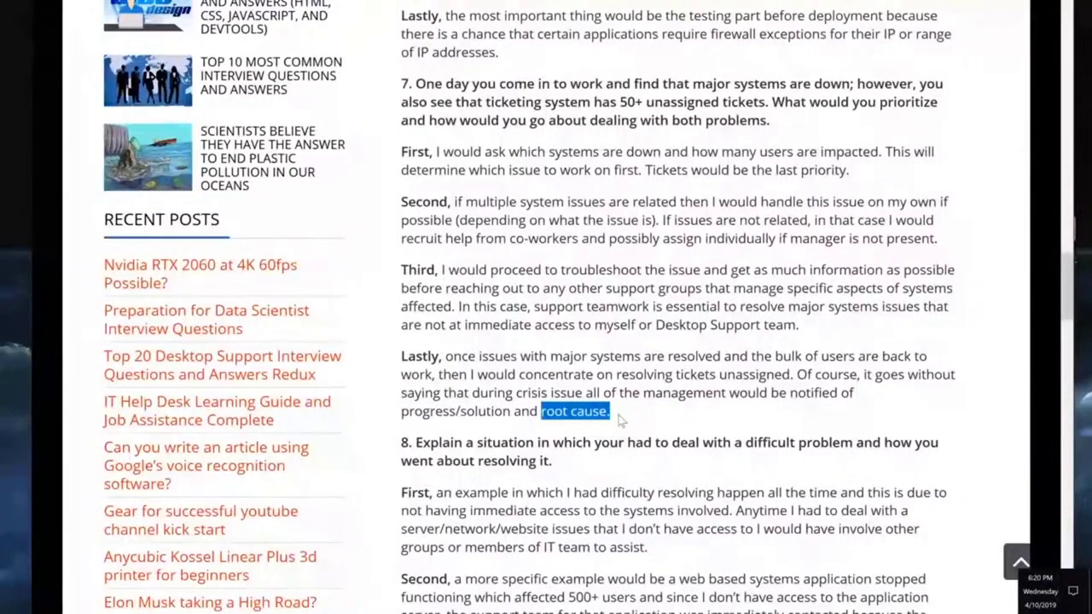
left_click(628, 413)
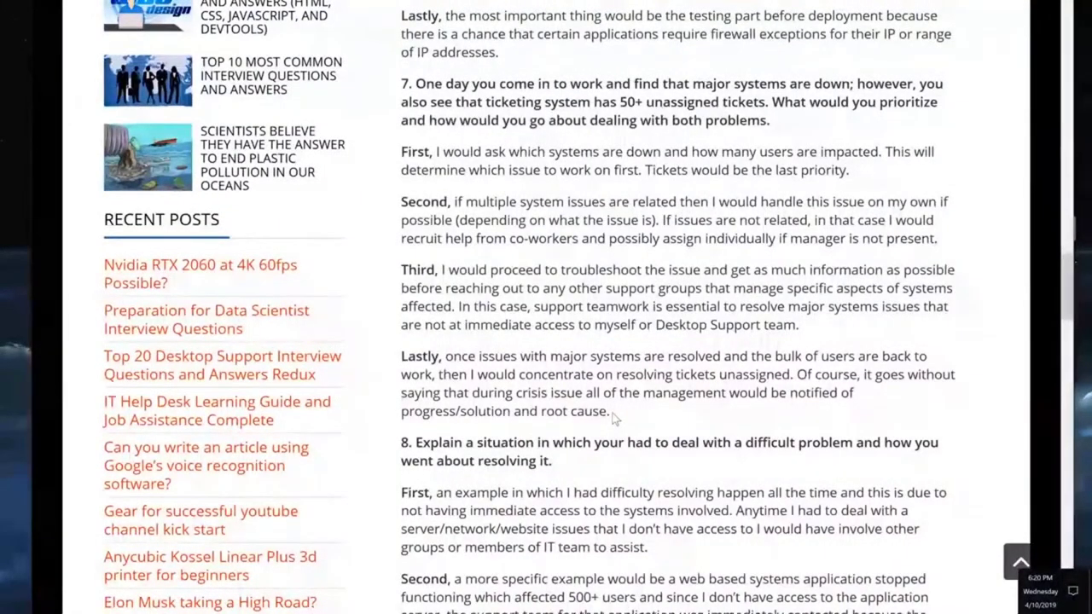
mouse_move(618, 375)
left_mouse_down()
mouse_move(795, 375)
mouse_move(617, 374)
left_mouse_up()
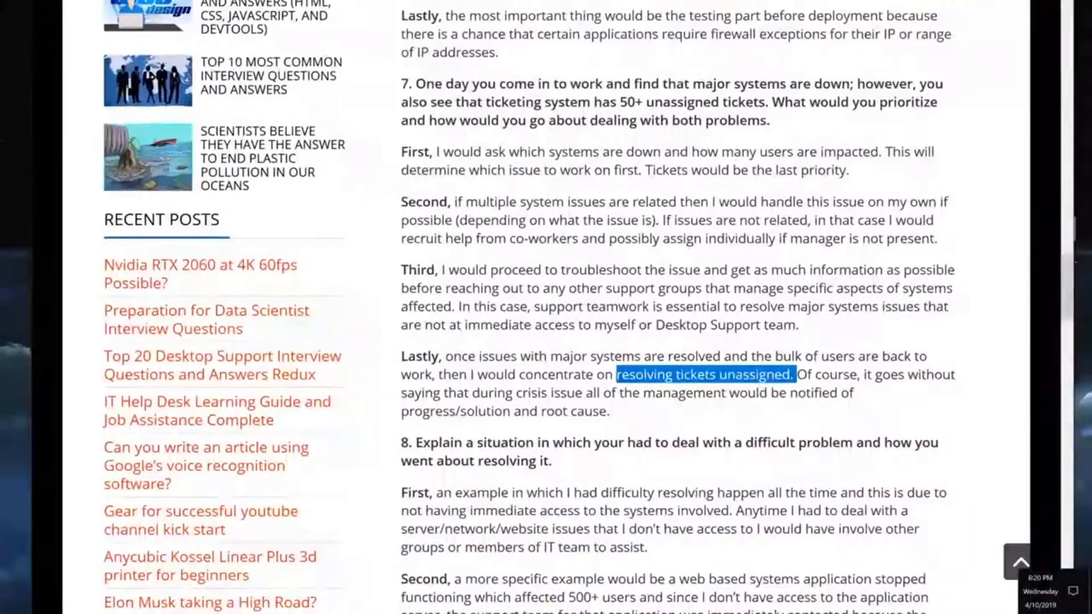
left_click_drag(619, 101, 770, 102)
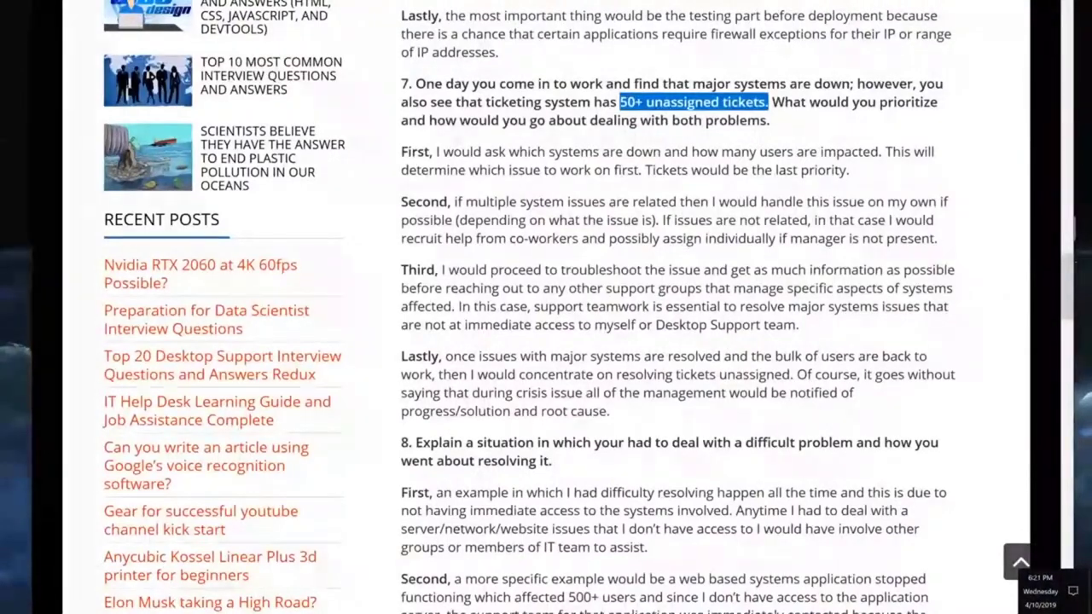
left_click(769, 102)
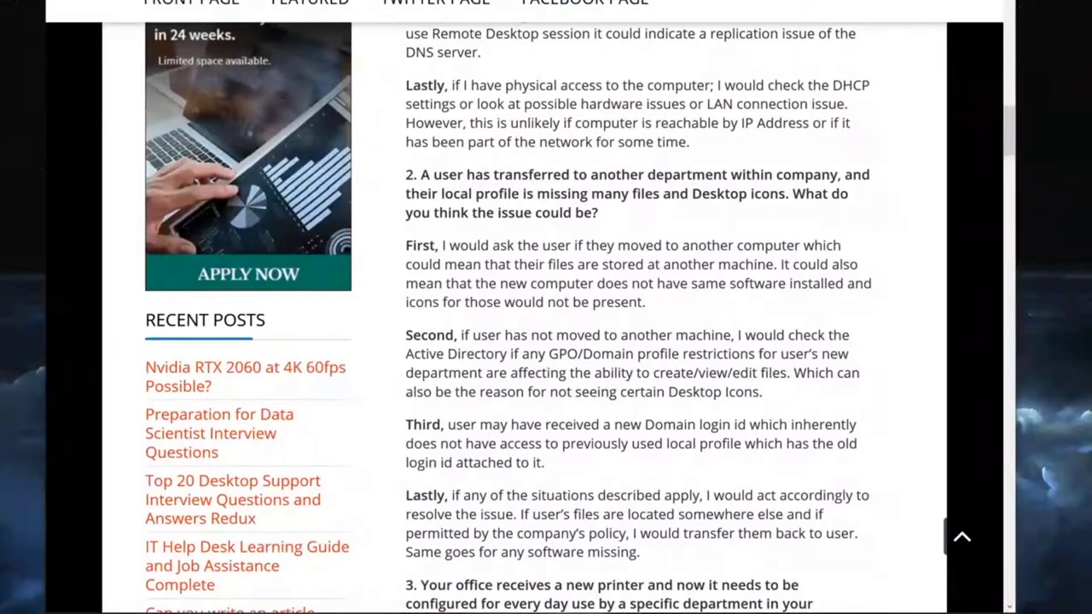
Step: Highlight question 2 and its answer about moved computers and missing software and icons
left_click_drag(421, 174, 756, 219)
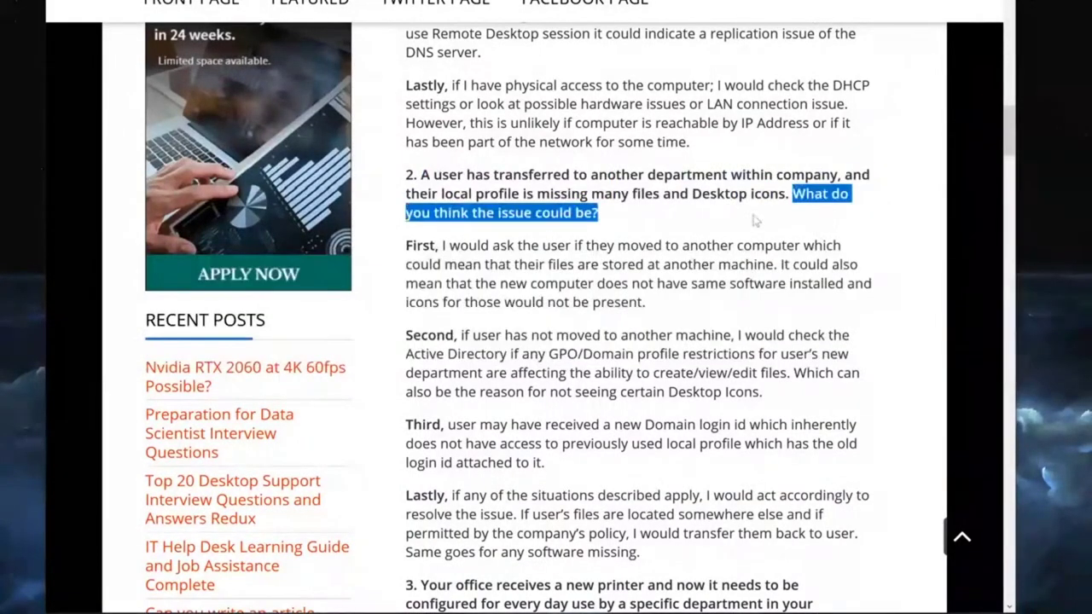
left_click(639, 213)
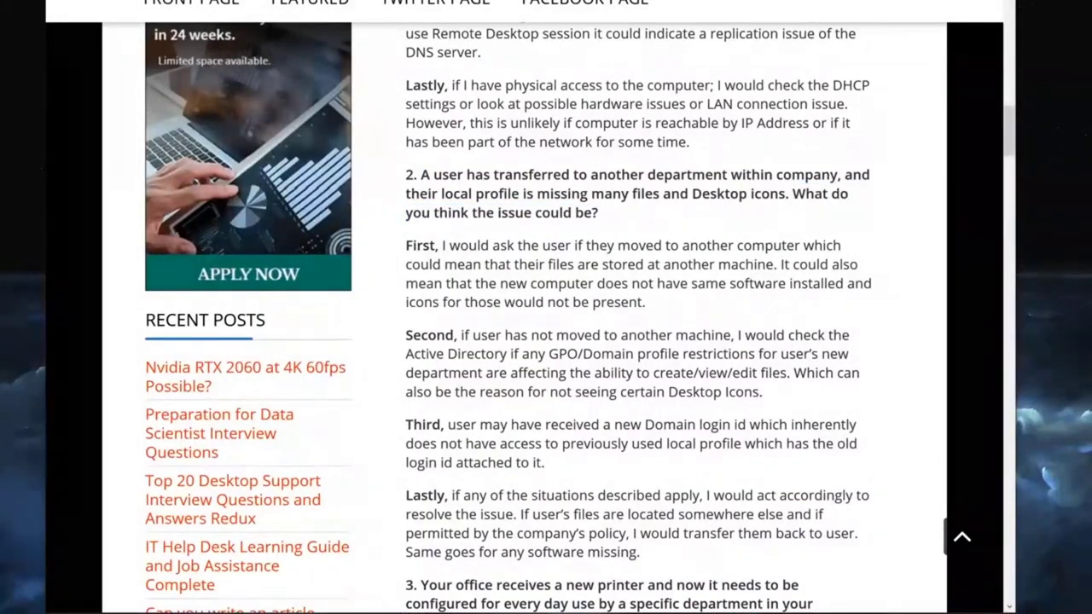
left_click_drag(442, 246, 780, 265)
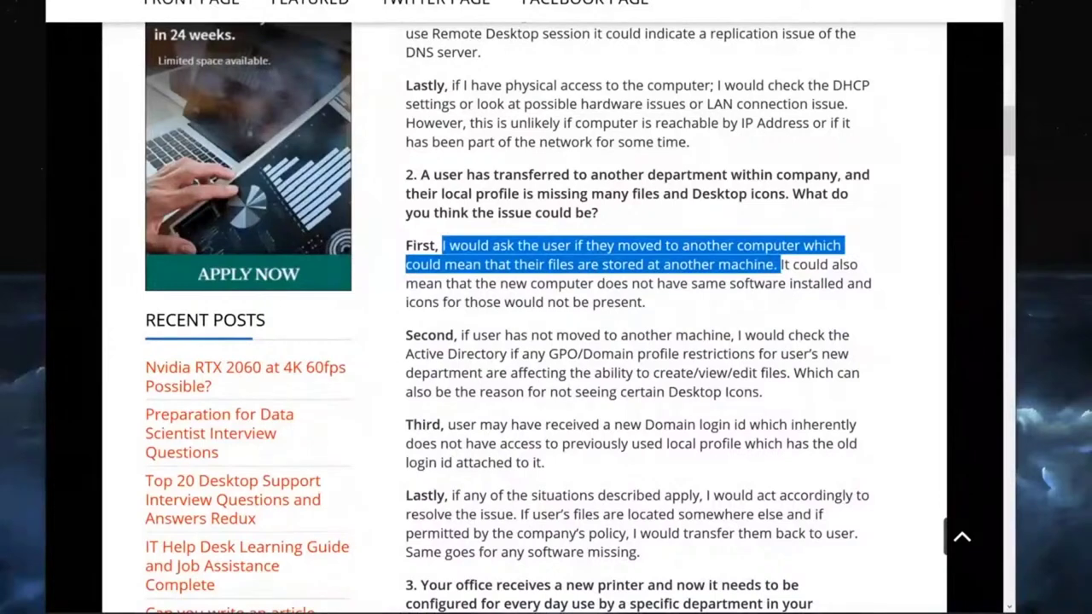
left_click(779, 265)
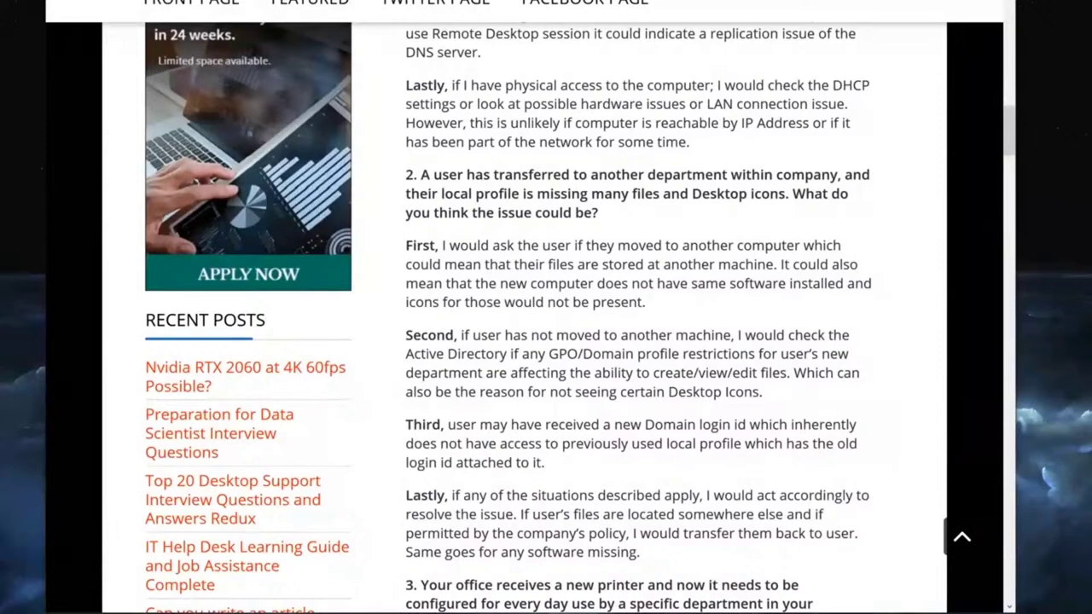
left_click_drag(778, 264, 674, 302)
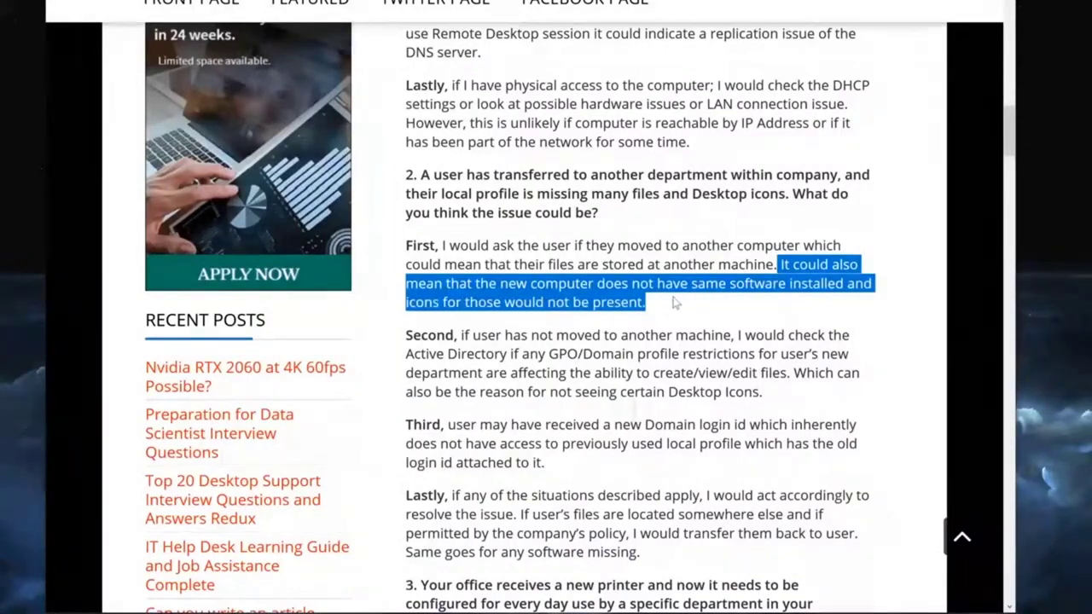
left_click(674, 302)
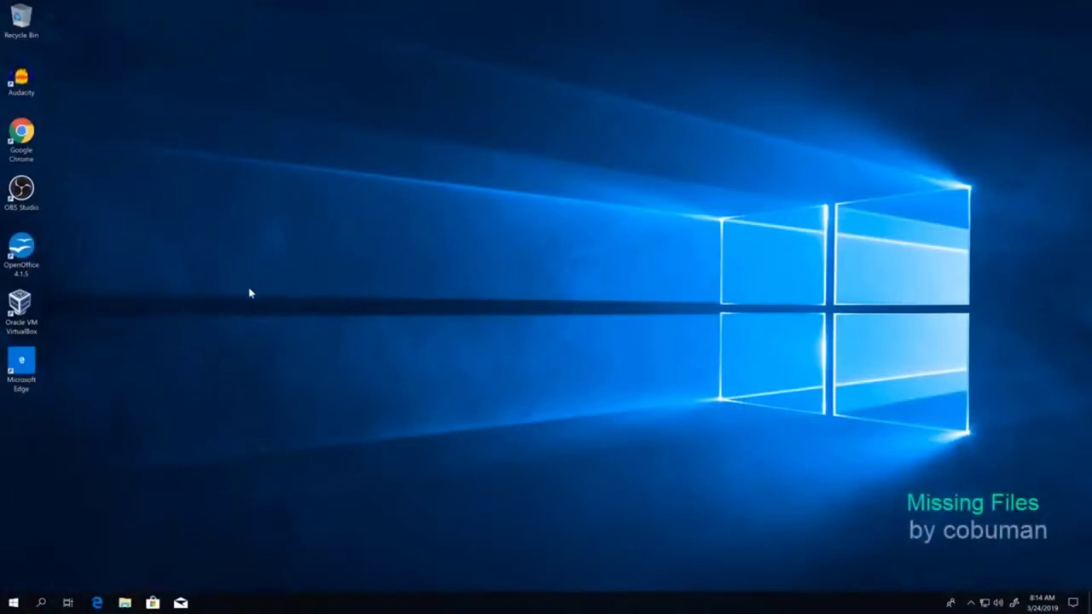
Step: Check the empty Downloads and Documents folders, then view Desktop holding only a Microsoft Edge shortcut
left_click(126, 603)
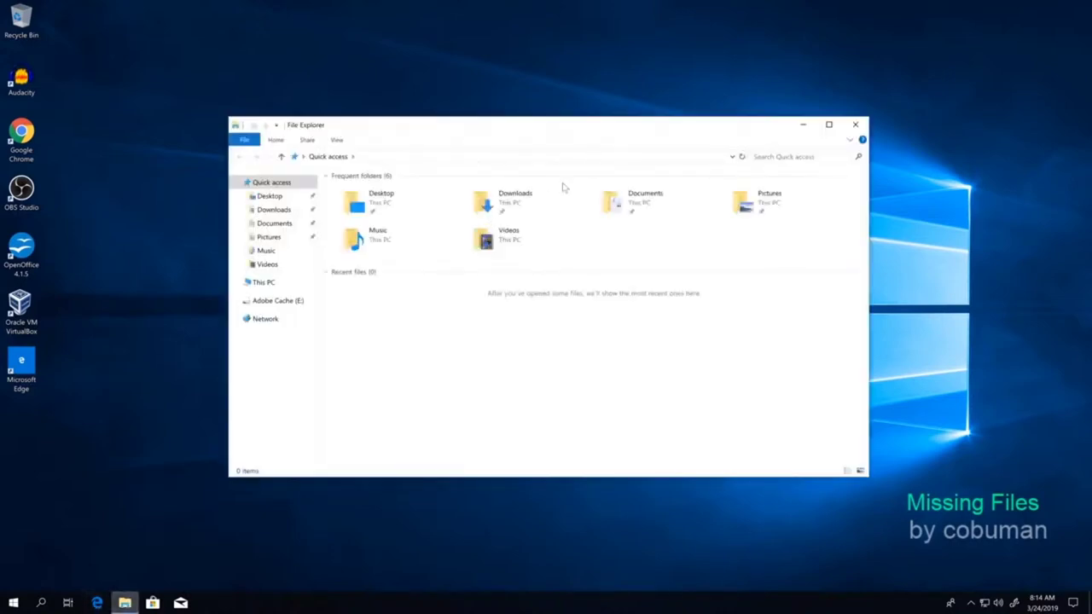
double_click(516, 205)
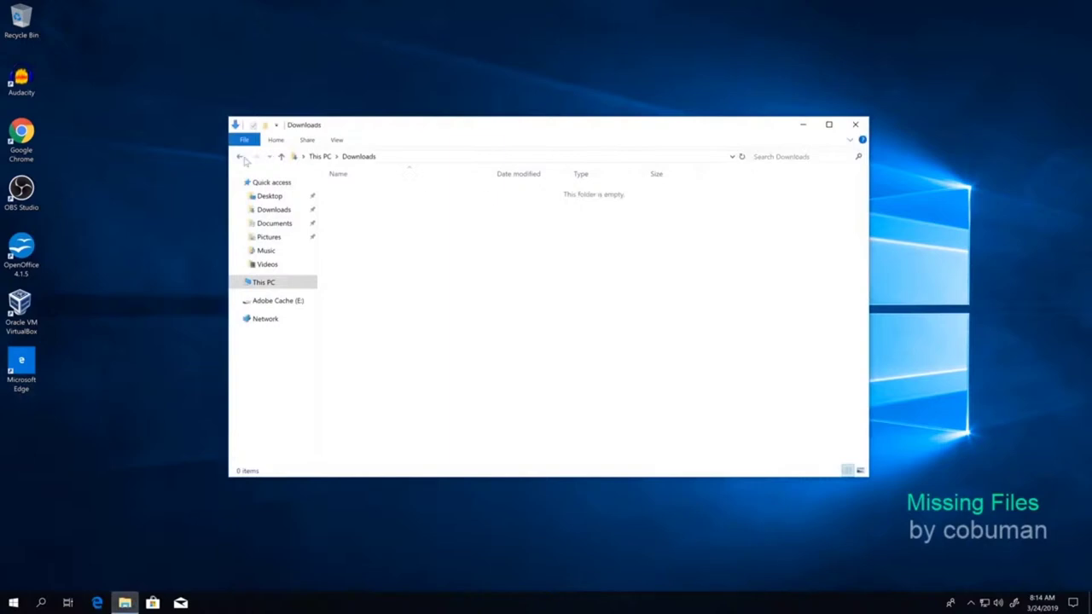
left_click(240, 157)
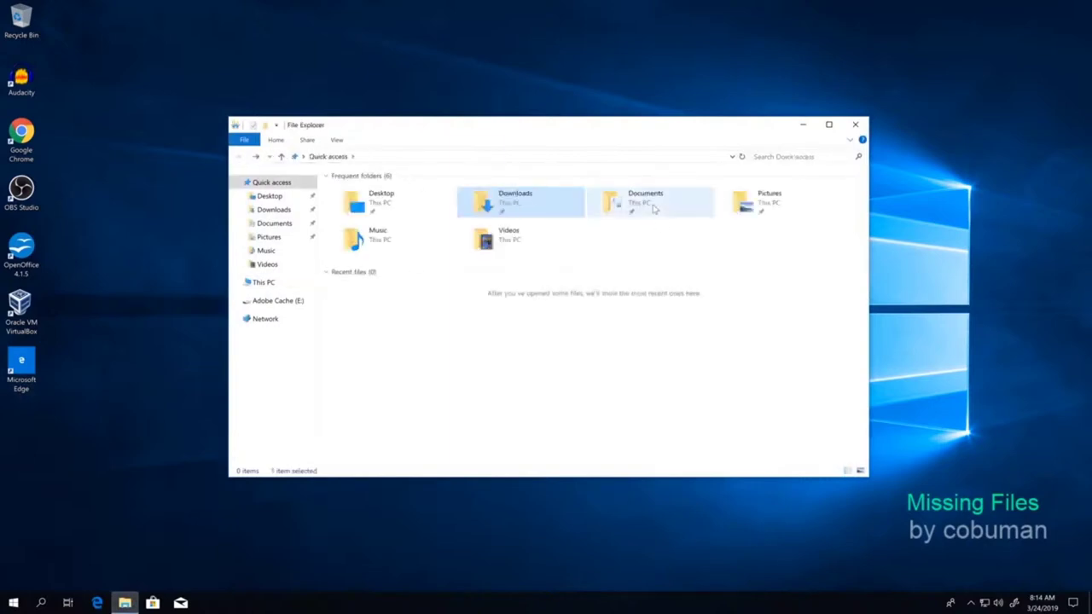
double_click(647, 205)
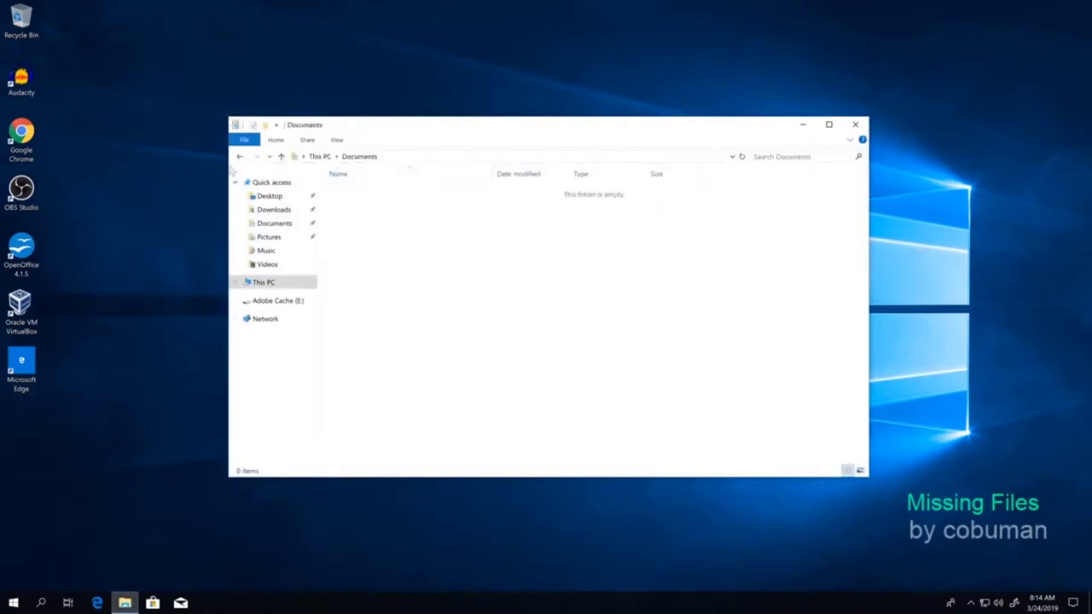
left_click(239, 157)
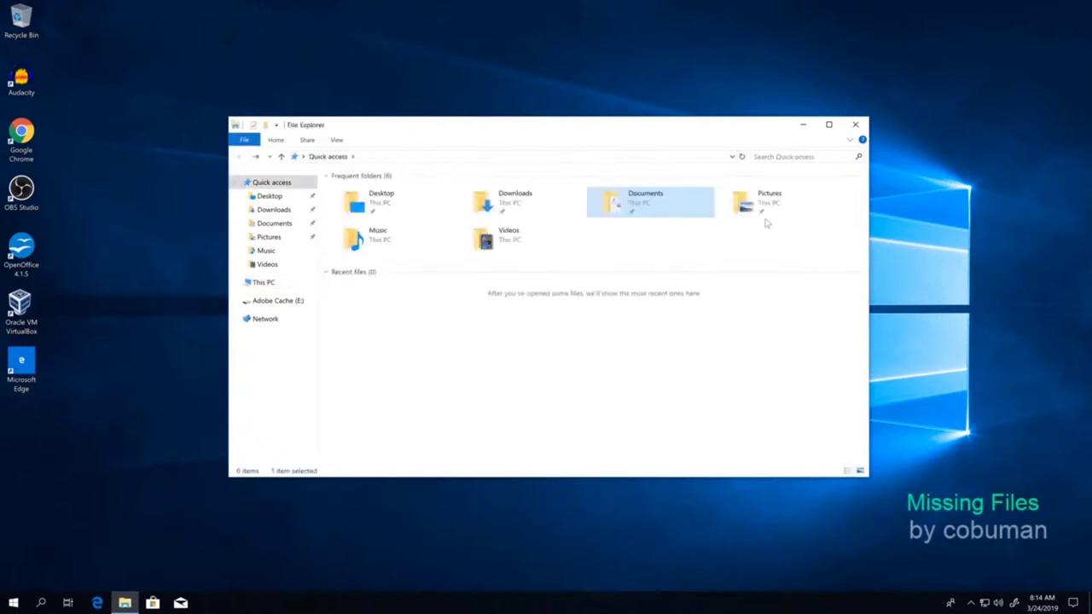
double_click(381, 200)
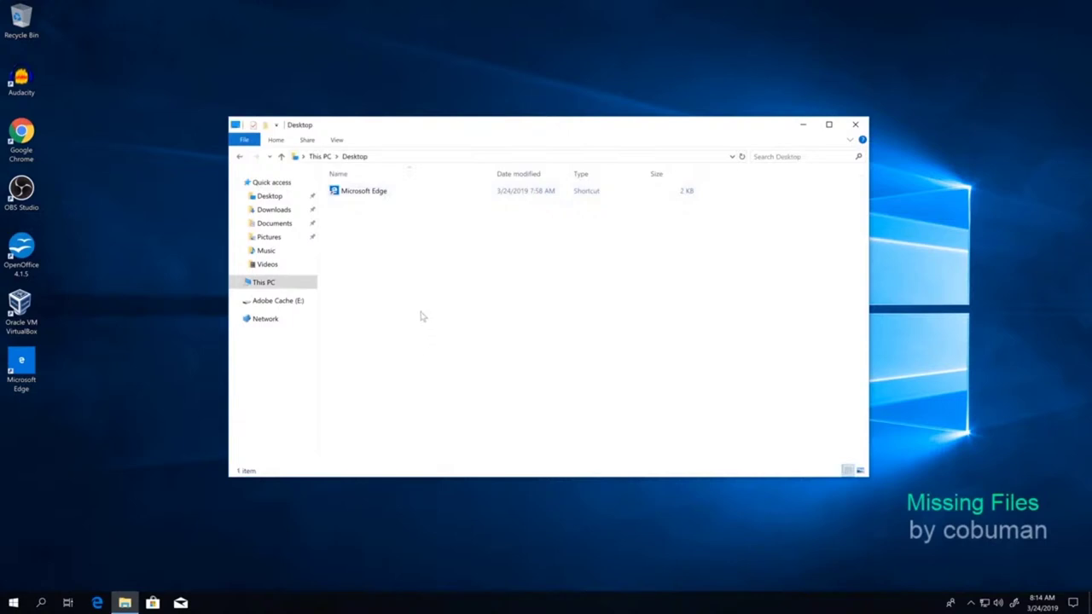
left_click(380, 196)
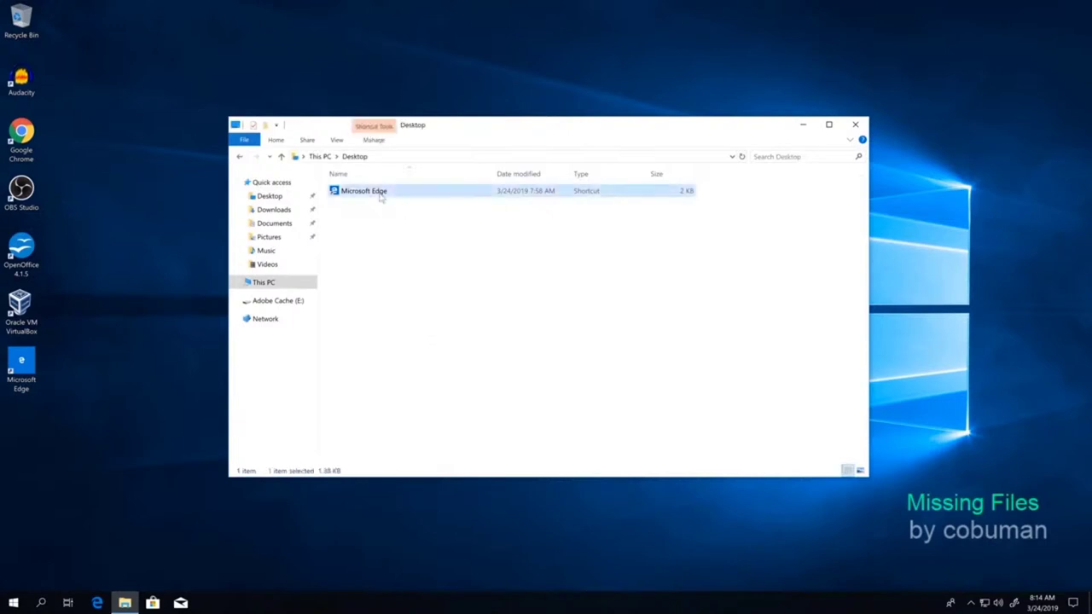
left_click(388, 306)
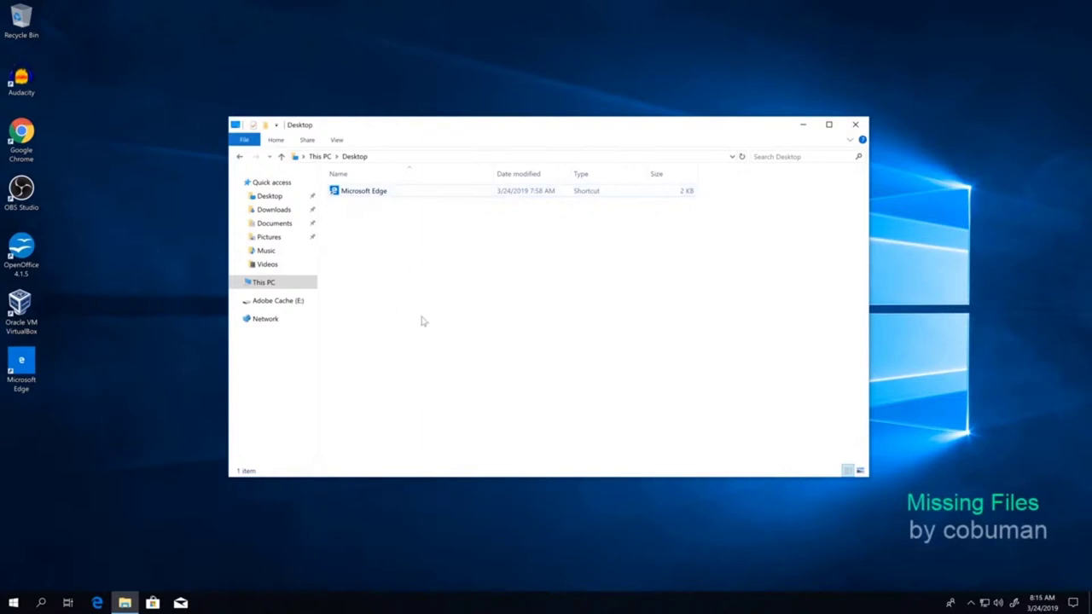
Step: Create a new blank bitmap image on the Desktop
right_click(529, 60)
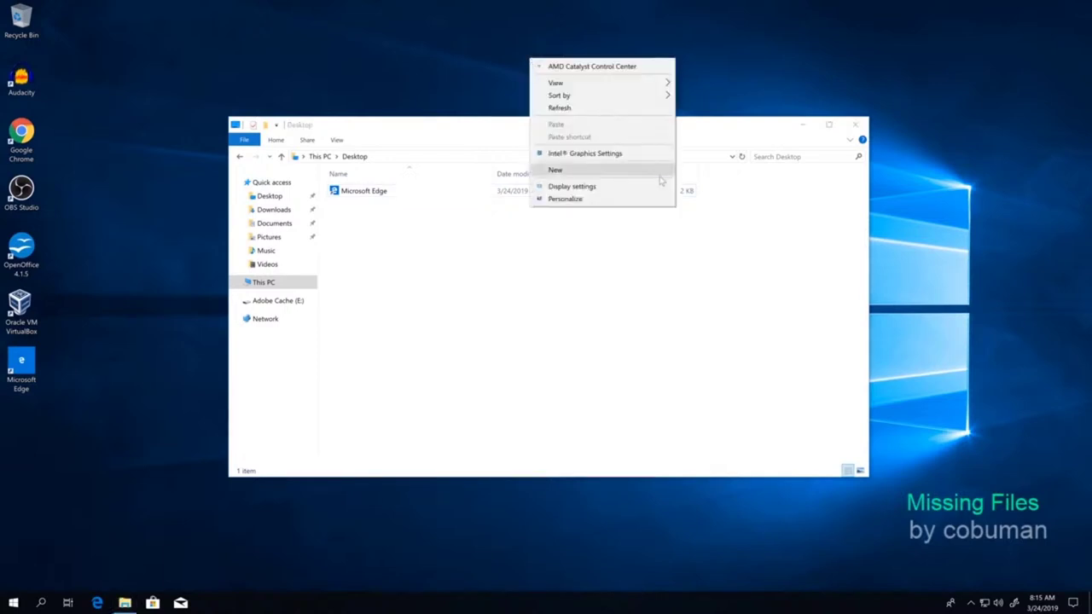
mouse_move(653, 170)
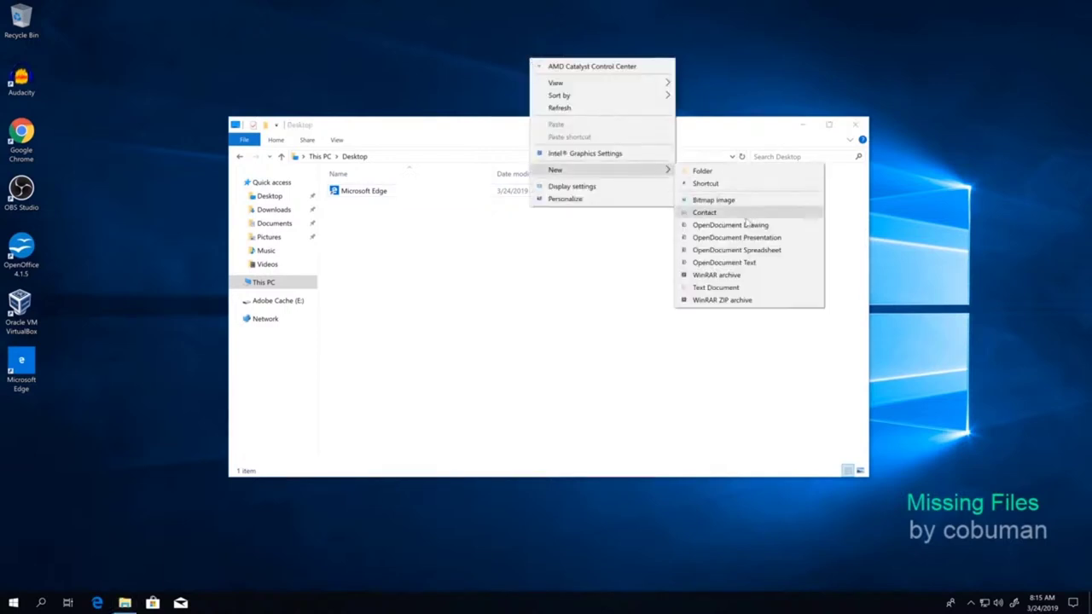
left_click(755, 201)
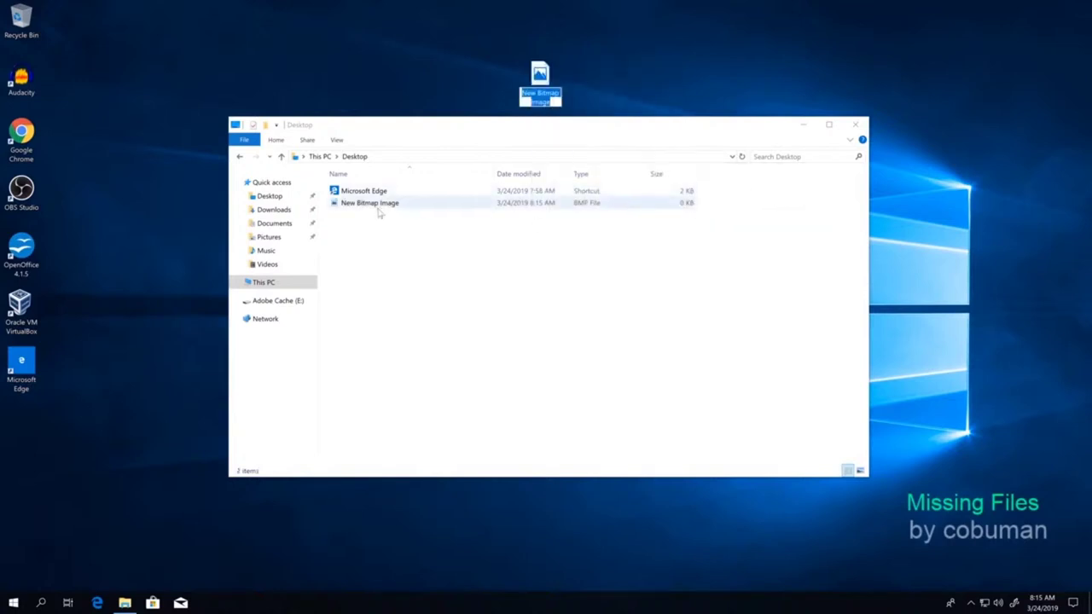
left_click(388, 210)
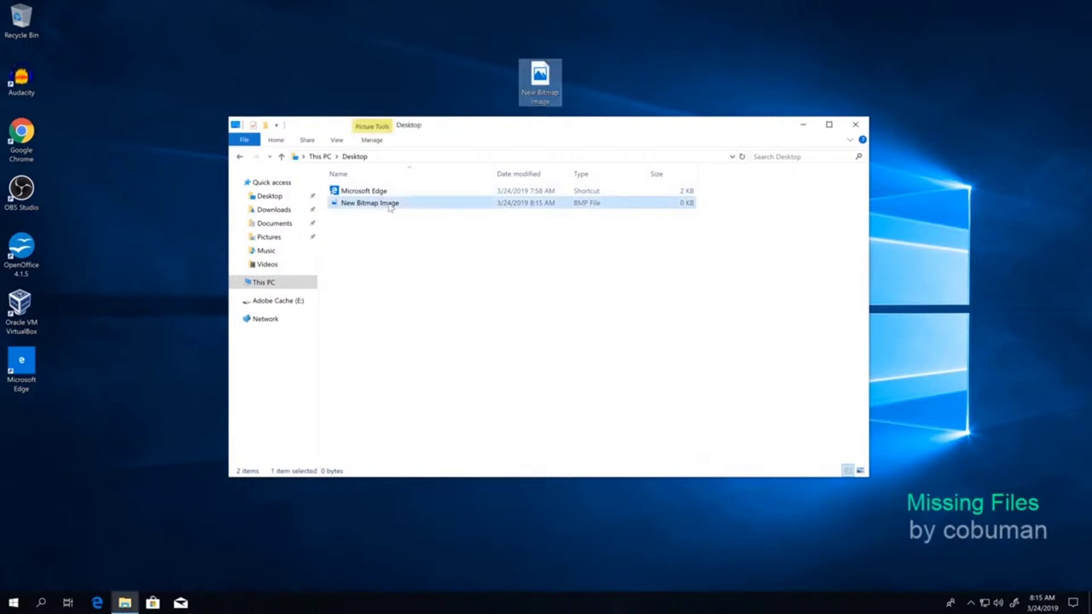
key("Up")
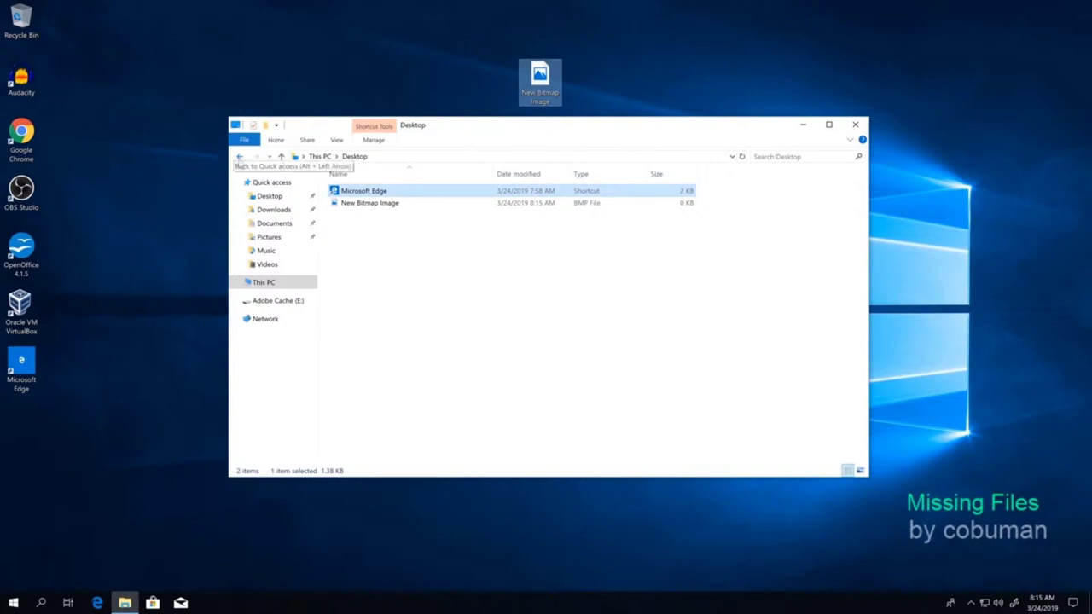
Step: Return File Explorer to Quick access and close the window
left_click(239, 159)
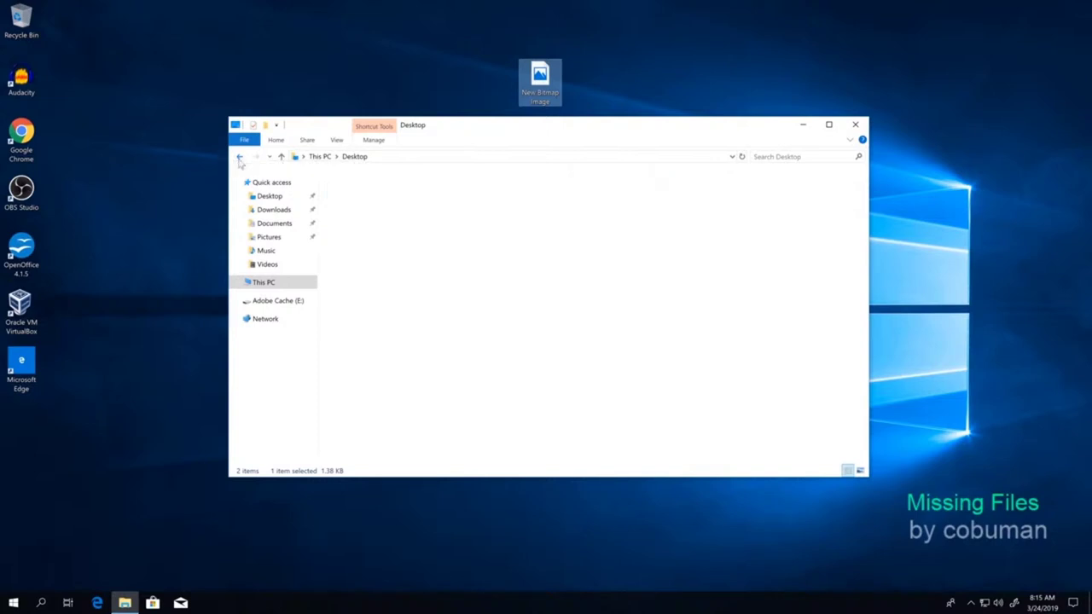
left_click(418, 358)
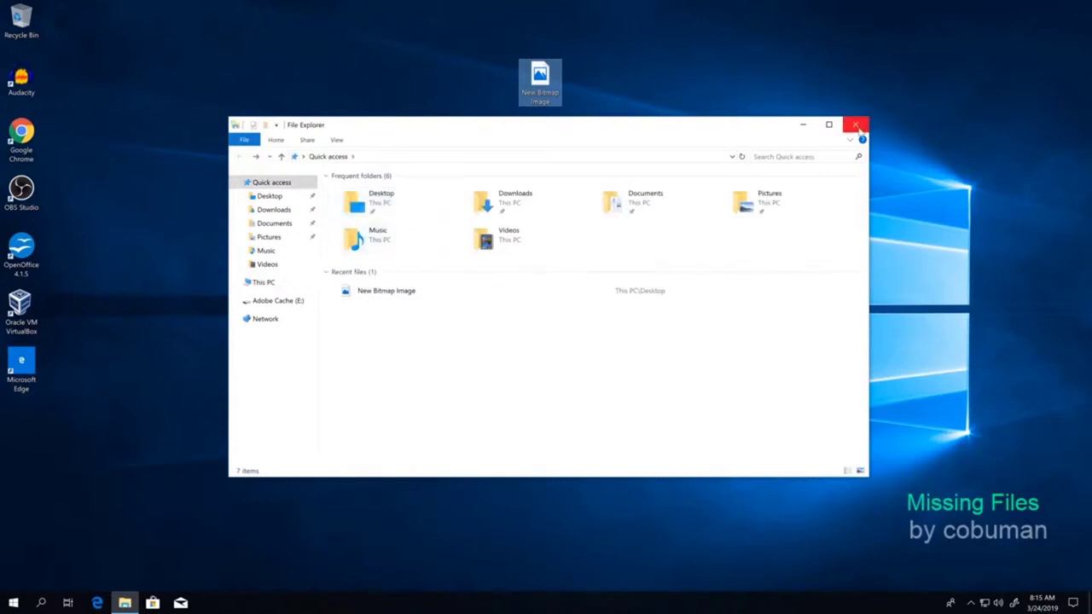
left_click(856, 124)
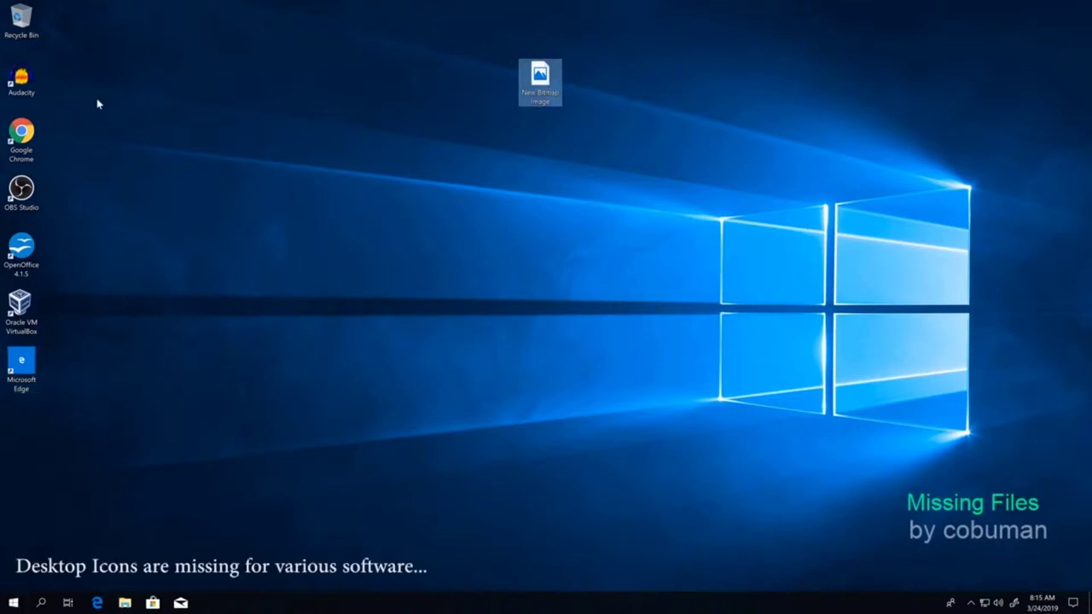
left_click_drag(85, 79, 34, 275)
left_click(76, 147)
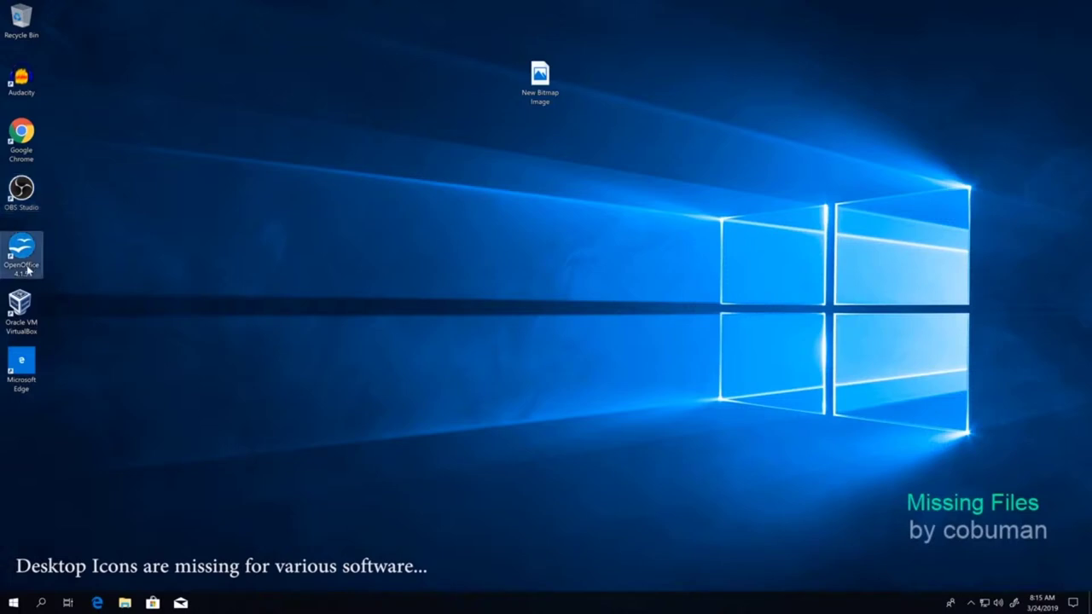
left_click(226, 314)
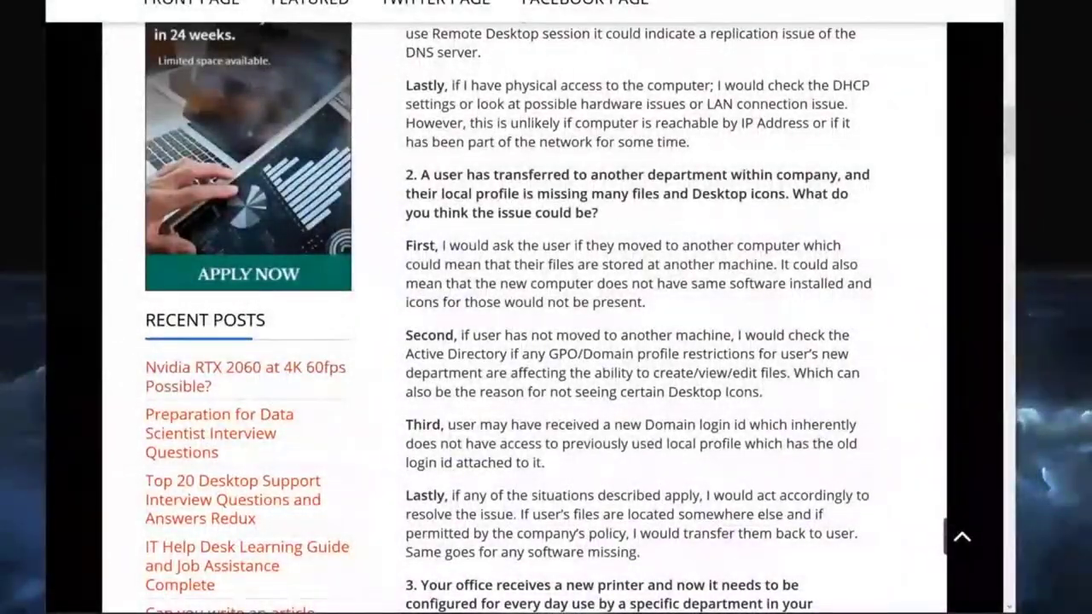
left_click_drag(406, 335, 738, 335)
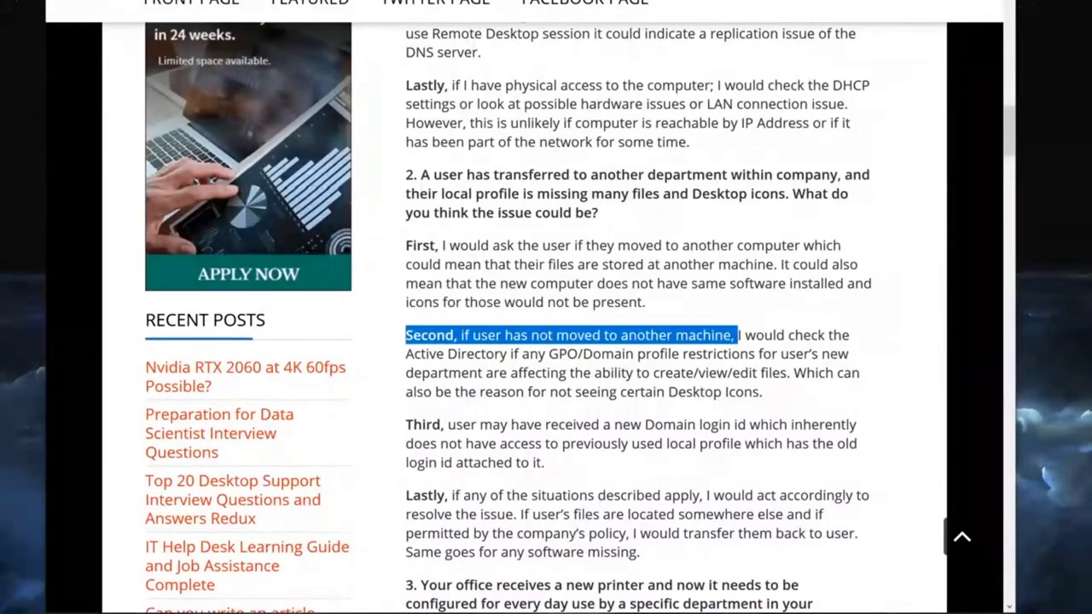
left_click_drag(739, 335, 787, 373)
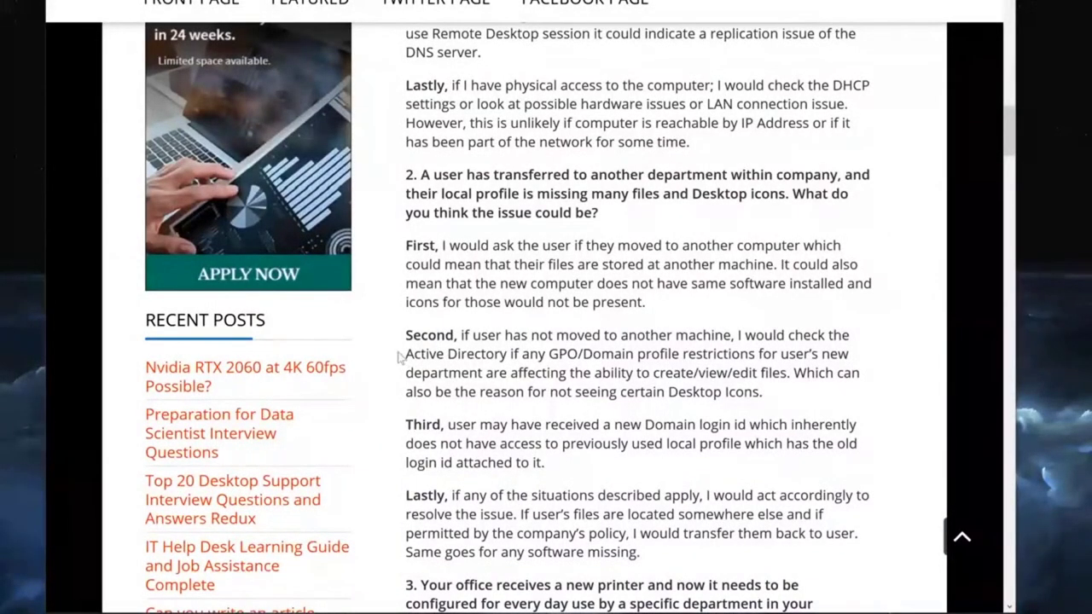
left_click_drag(405, 353, 633, 353)
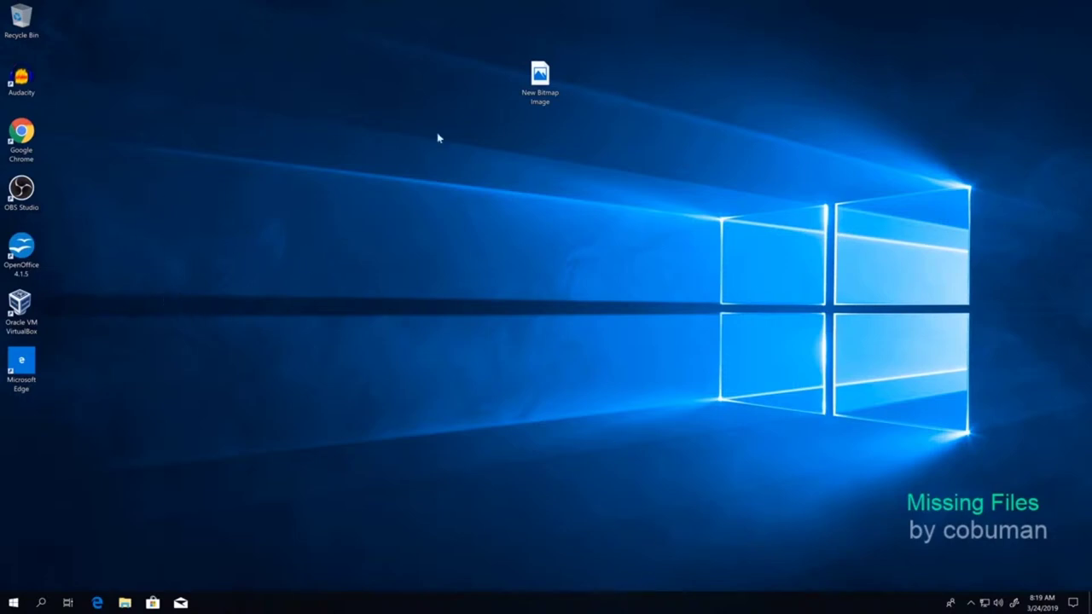
Step: Open Local Disk (C:) from This PC, then reach it again by entering c: as the location
left_click(125, 604)
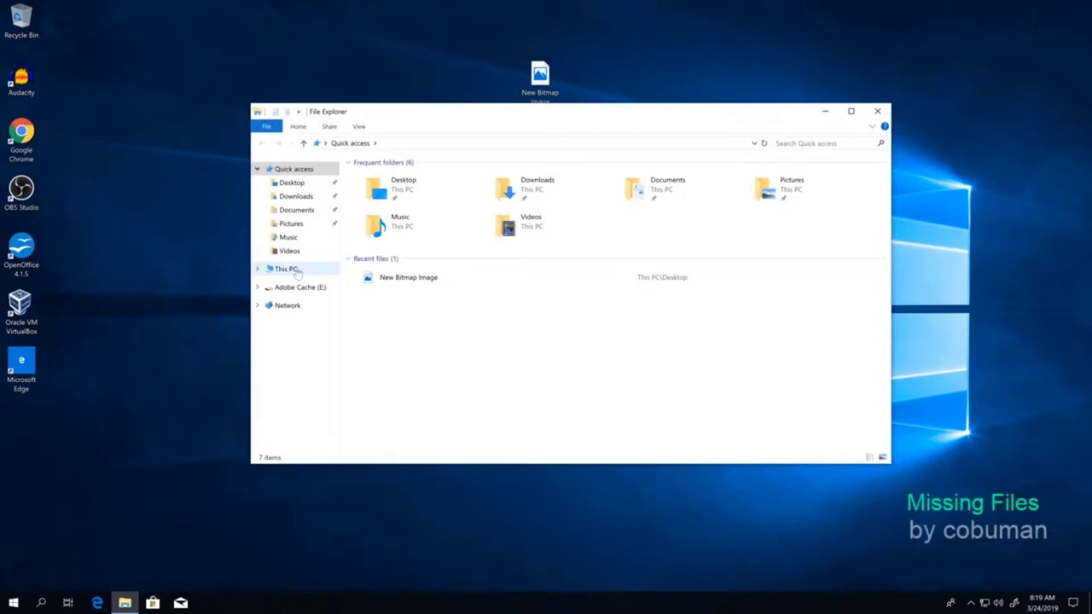
left_click(291, 269)
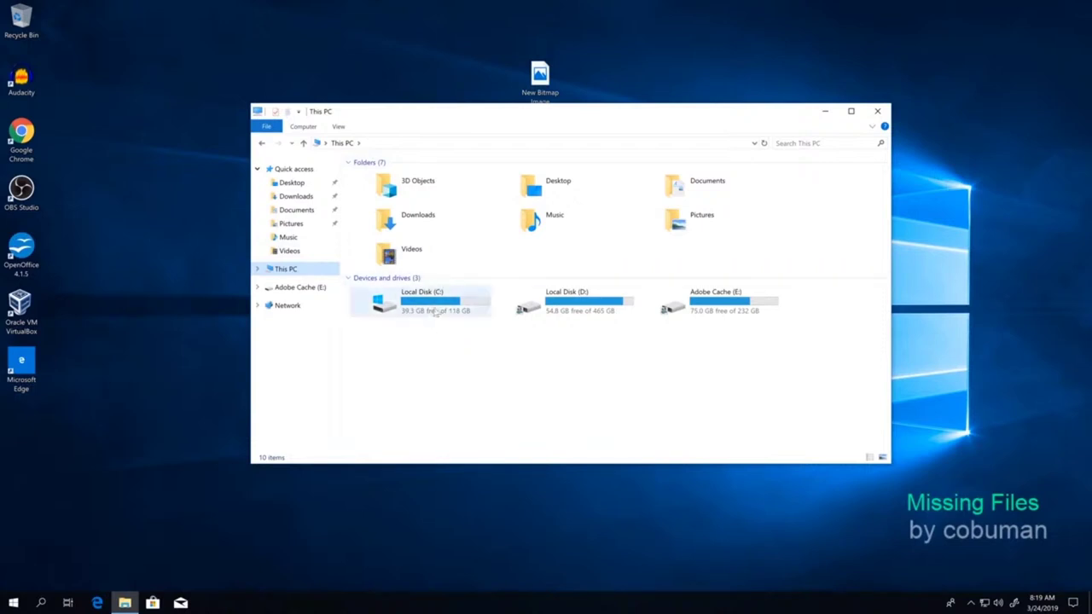
left_click(447, 304)
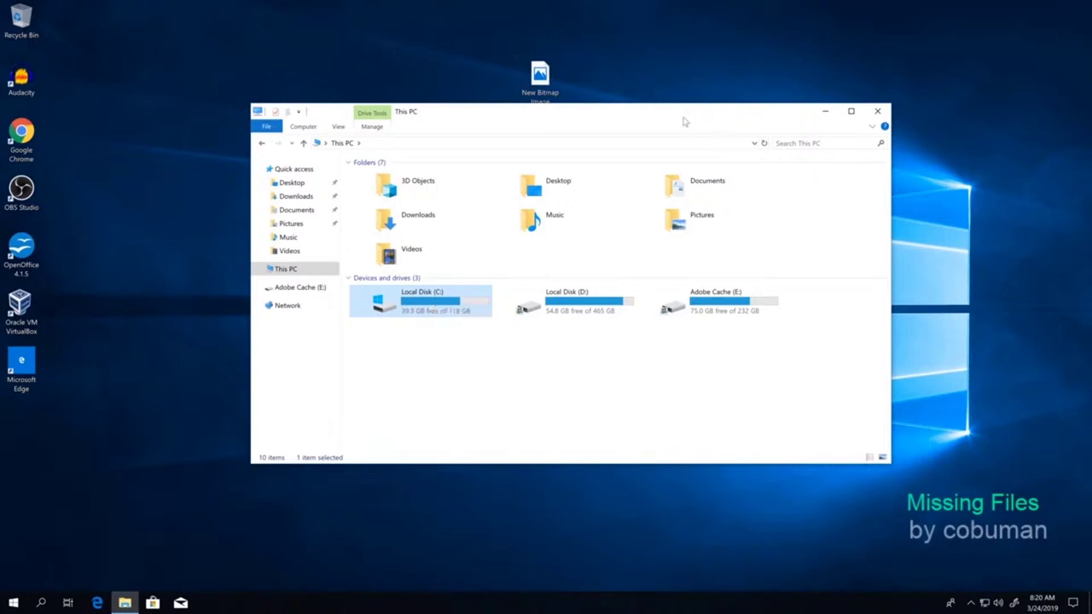
left_click_drag(689, 118, 664, 152)
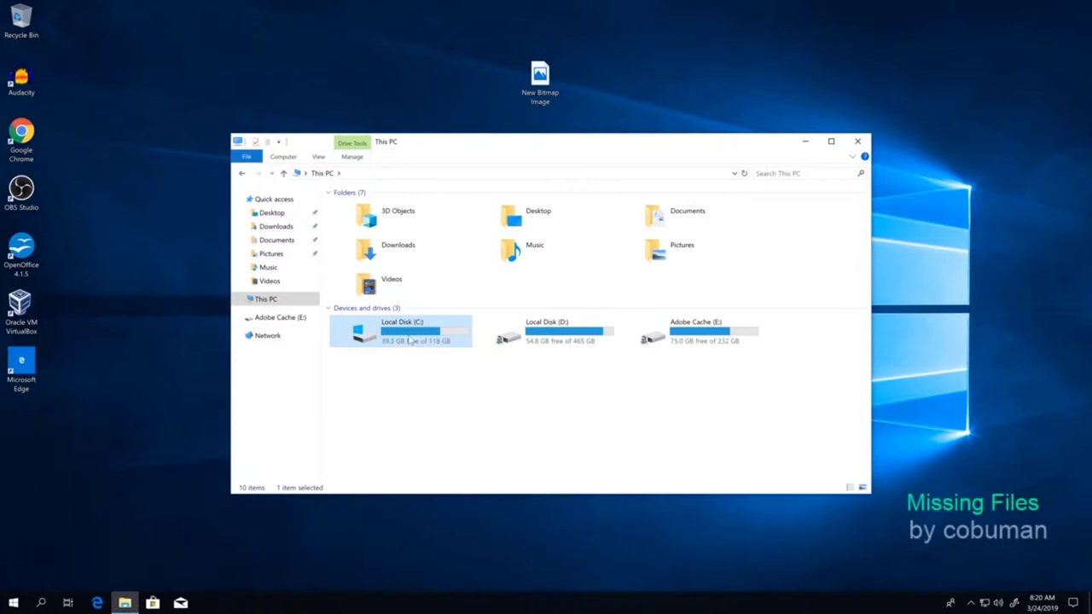
double_click(409, 338)
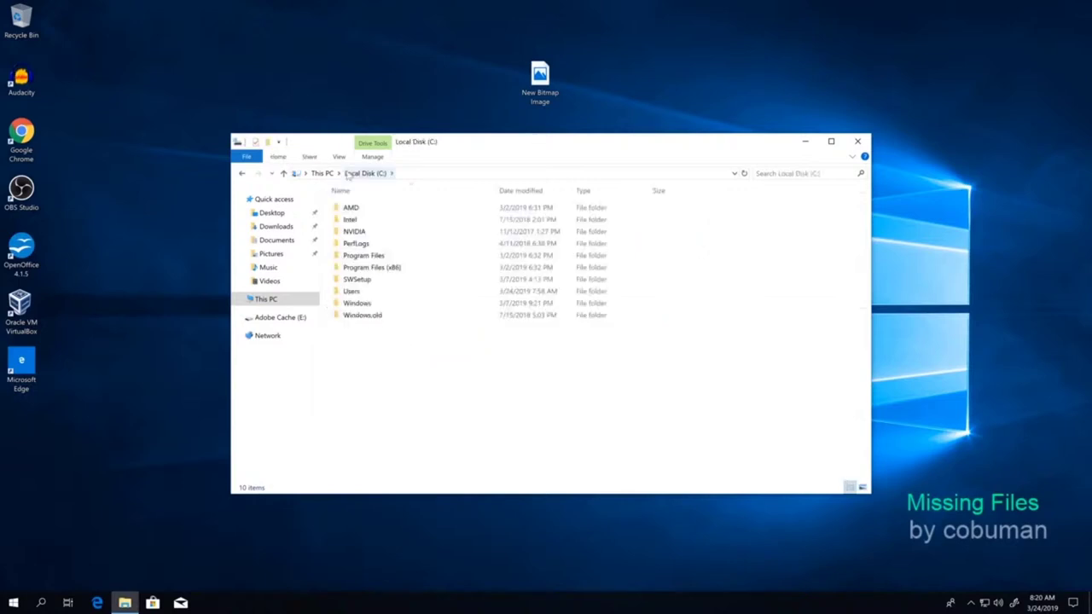
key("alt+Left")
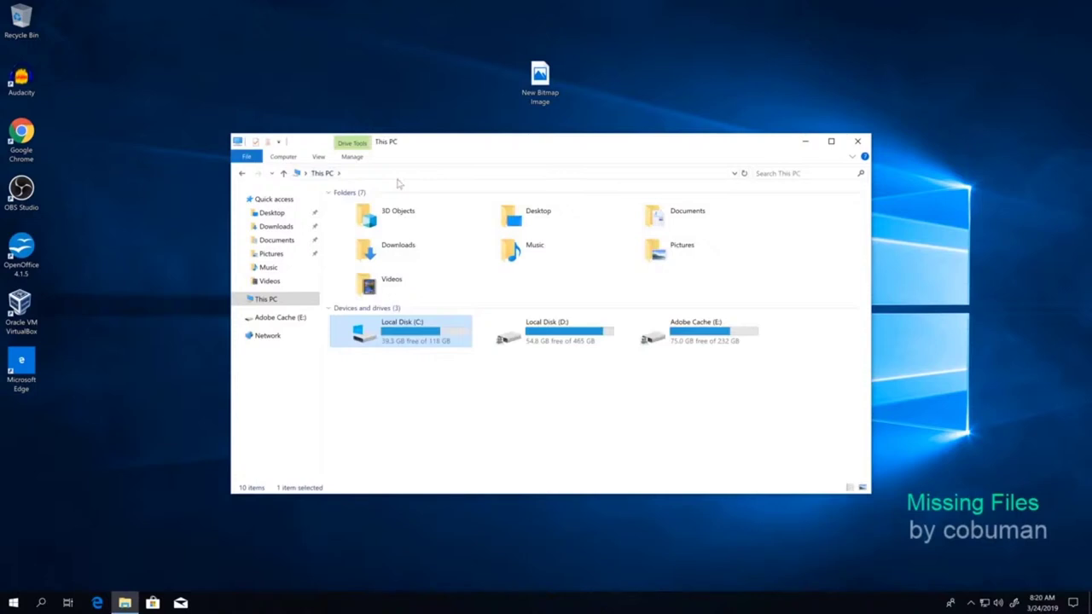
left_click(416, 363)
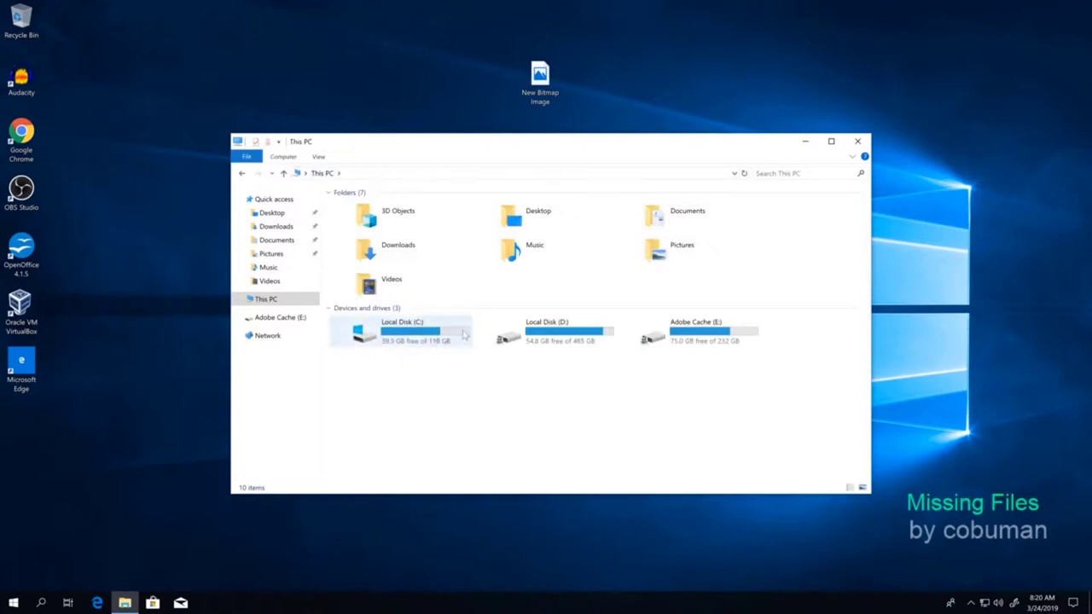
left_click(499, 173)
type("c")
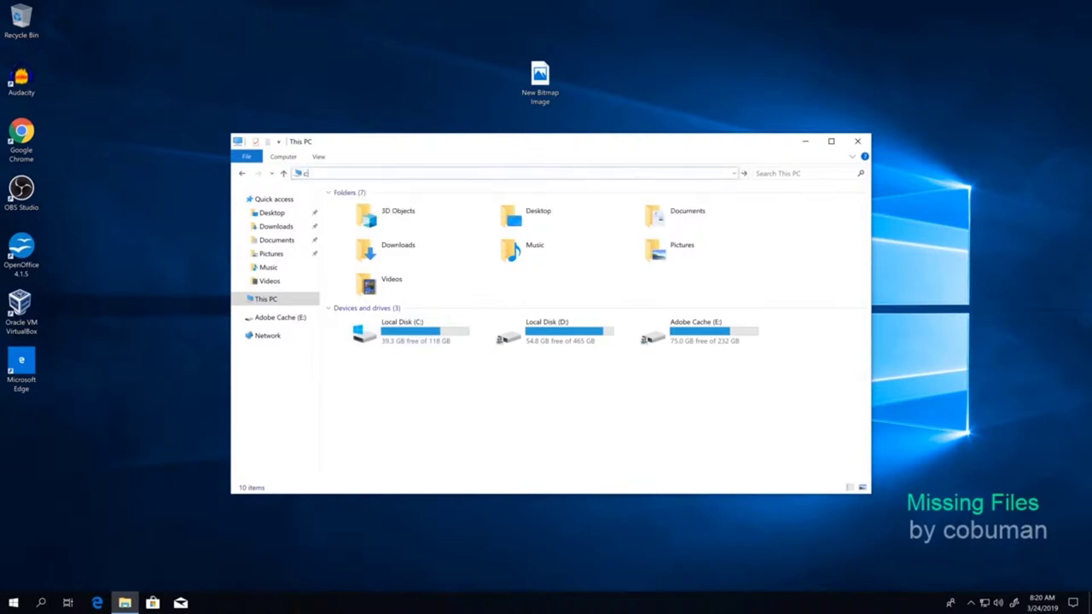
type(":")
key("Return")
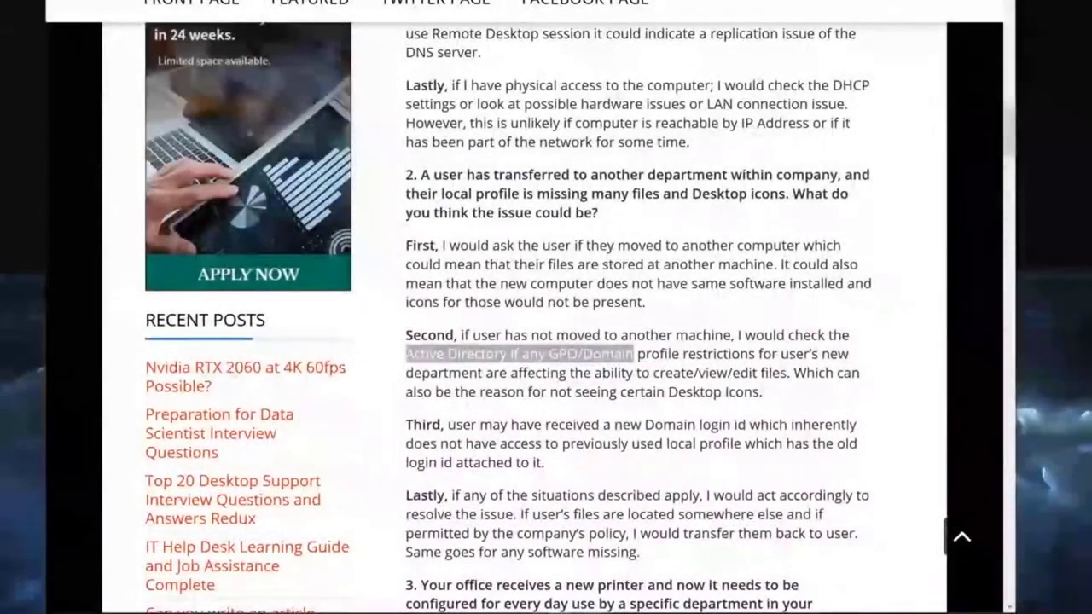
scroll(580, 318, "down", 1)
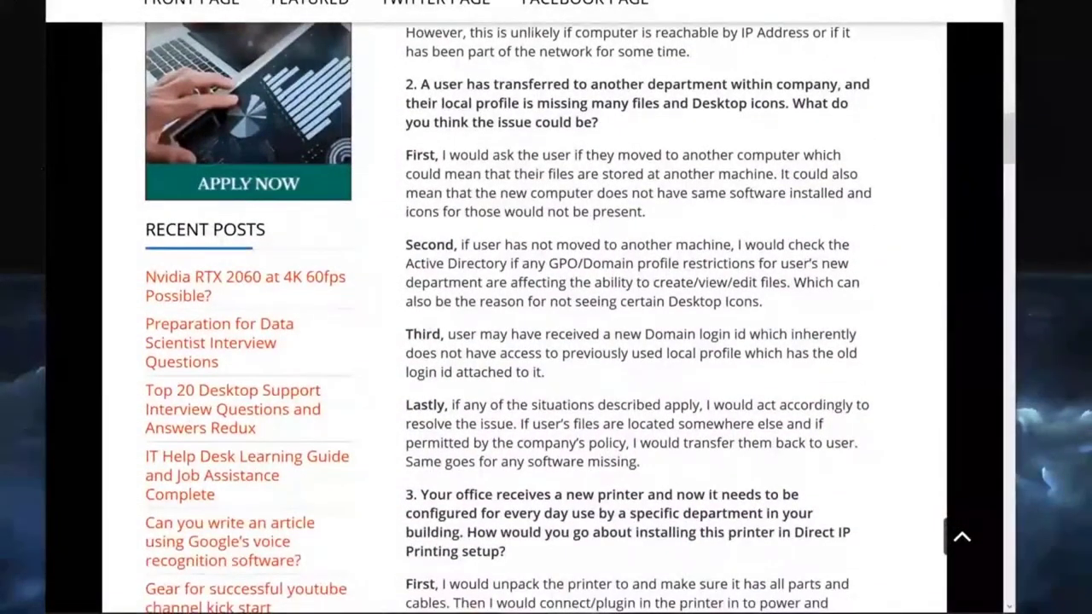
left_click_drag(448, 334, 826, 353)
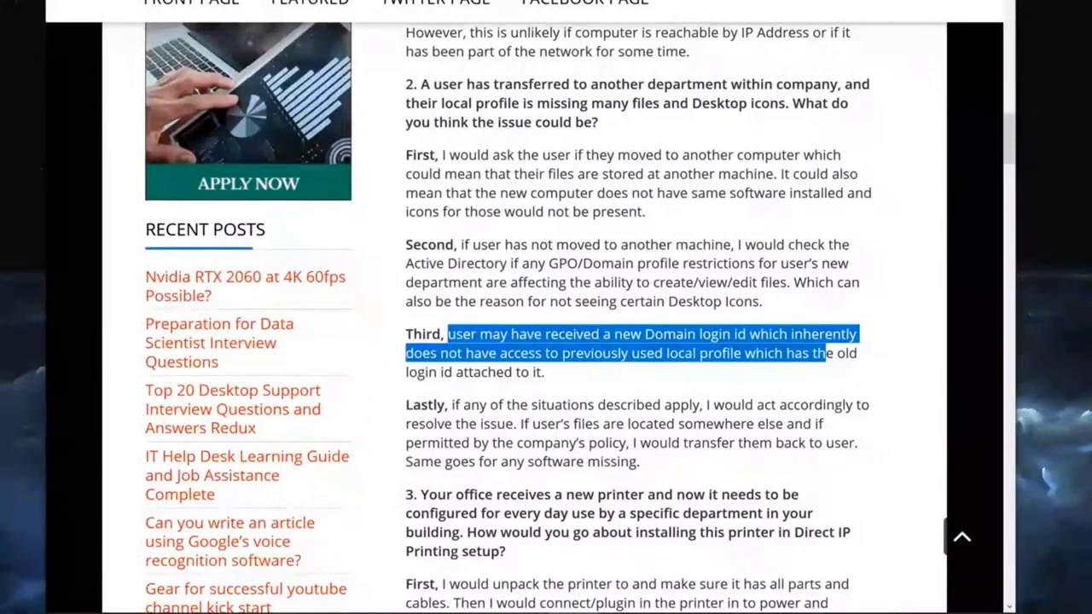
left_click_drag(826, 354, 792, 379)
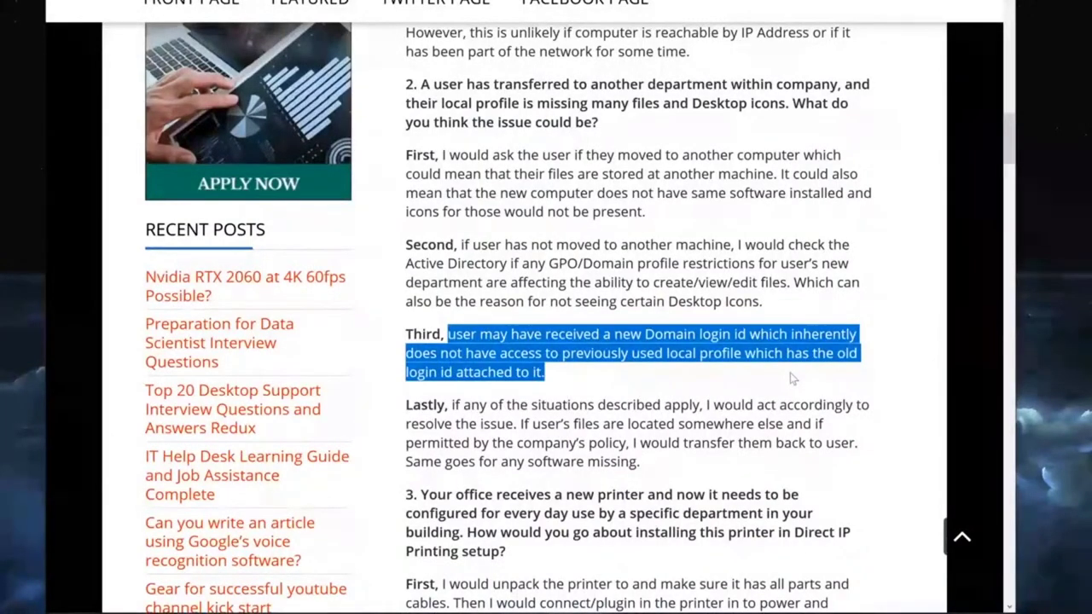
left_click(555, 373)
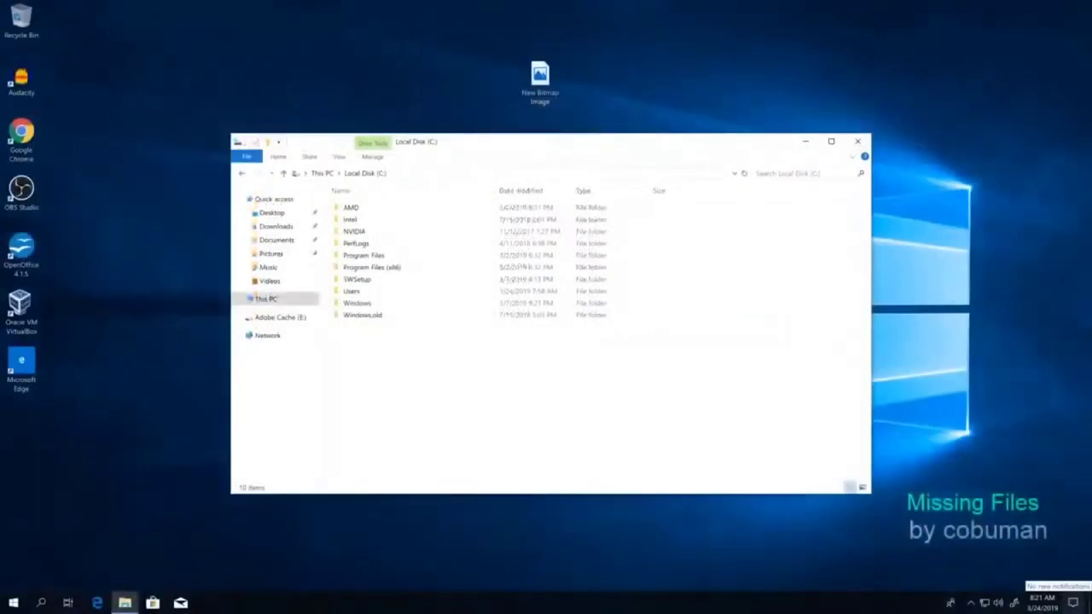
Step: Close the Local Disk (C:) File Explorer window
left_click(856, 142)
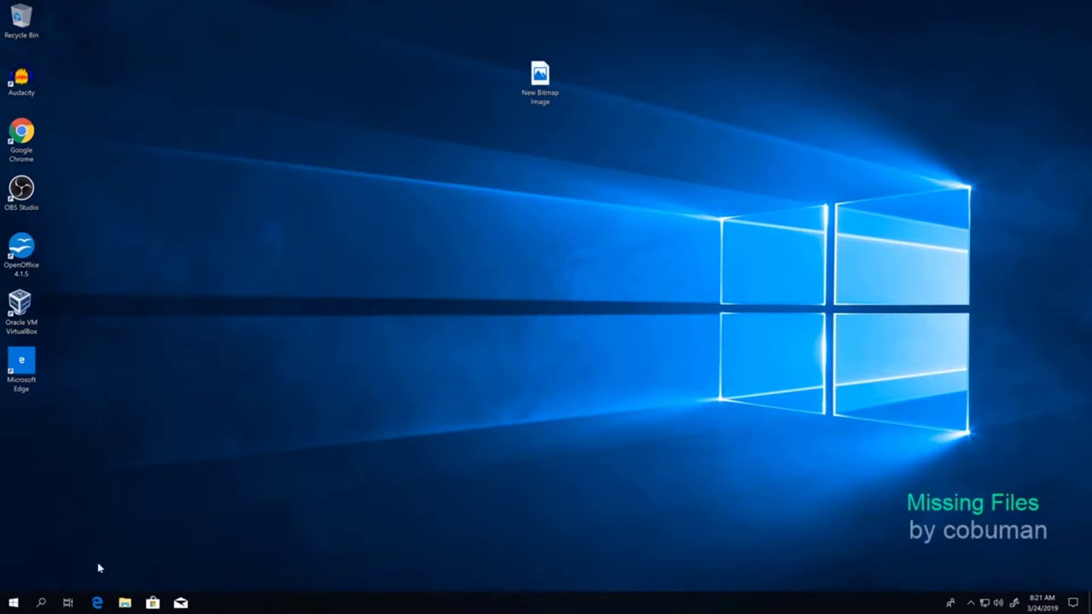
Step: Open a new File Explorer window at C:\Users
left_click(127, 604)
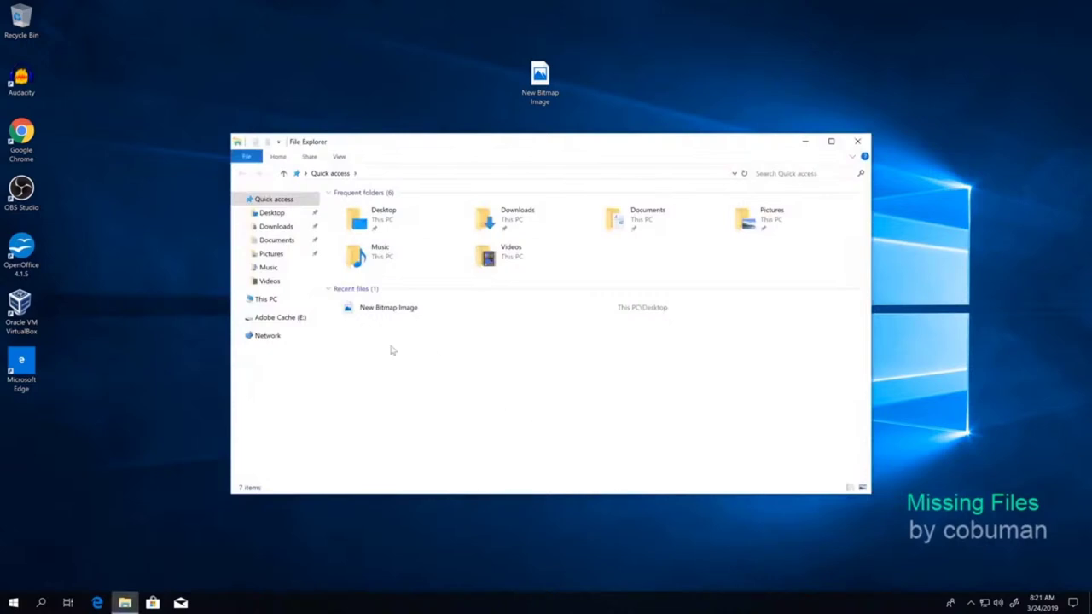
left_click(266, 300)
double_click(427, 339)
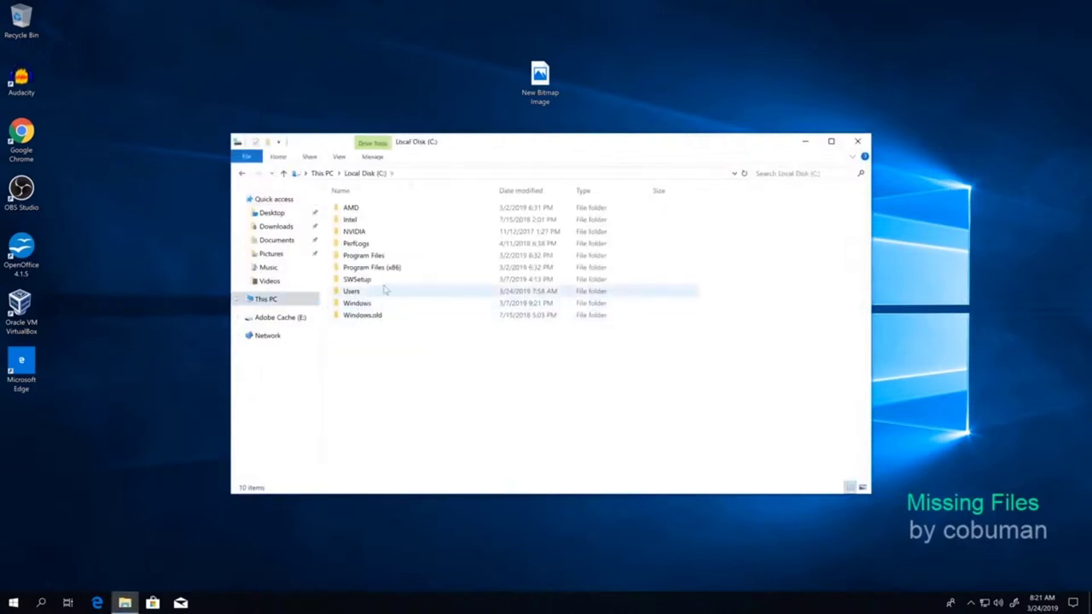
double_click(369, 291)
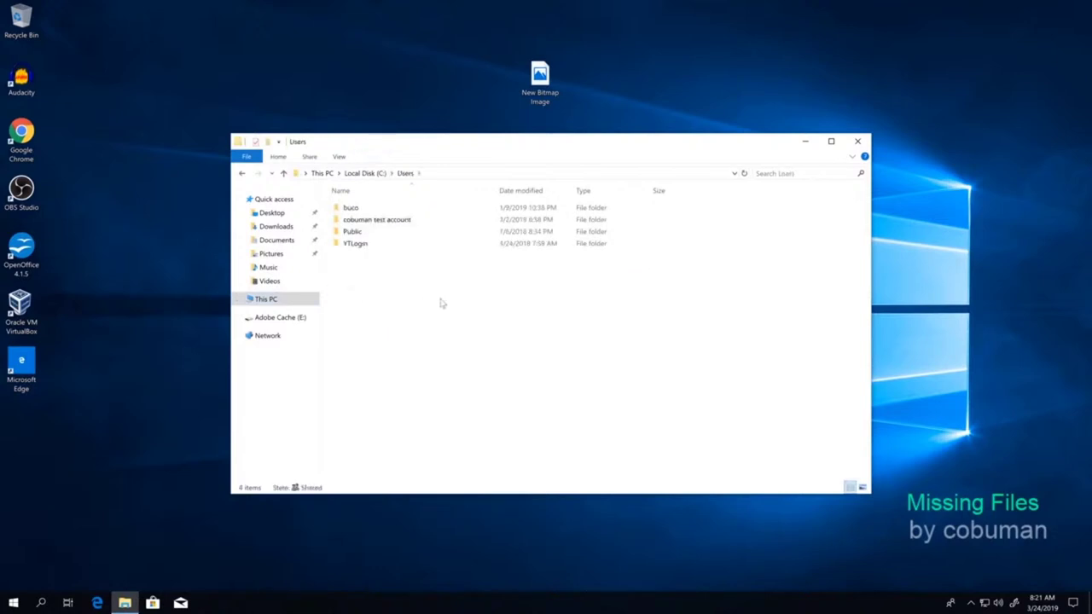
Step: Try the locked test account folder, dismiss the permission prompt, and open YTLogin
left_click(378, 246)
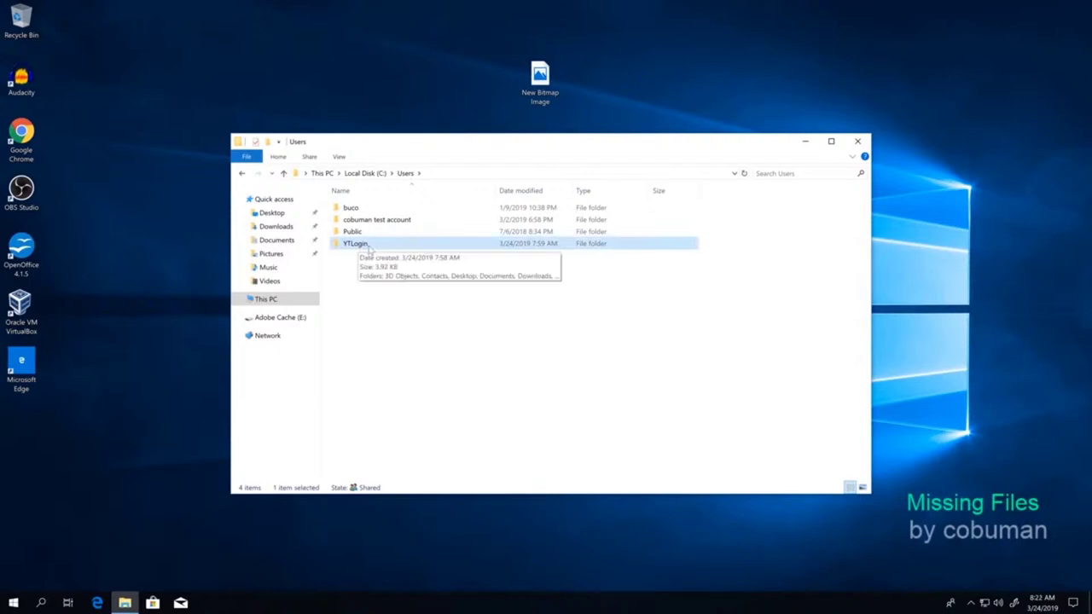
left_click(366, 223)
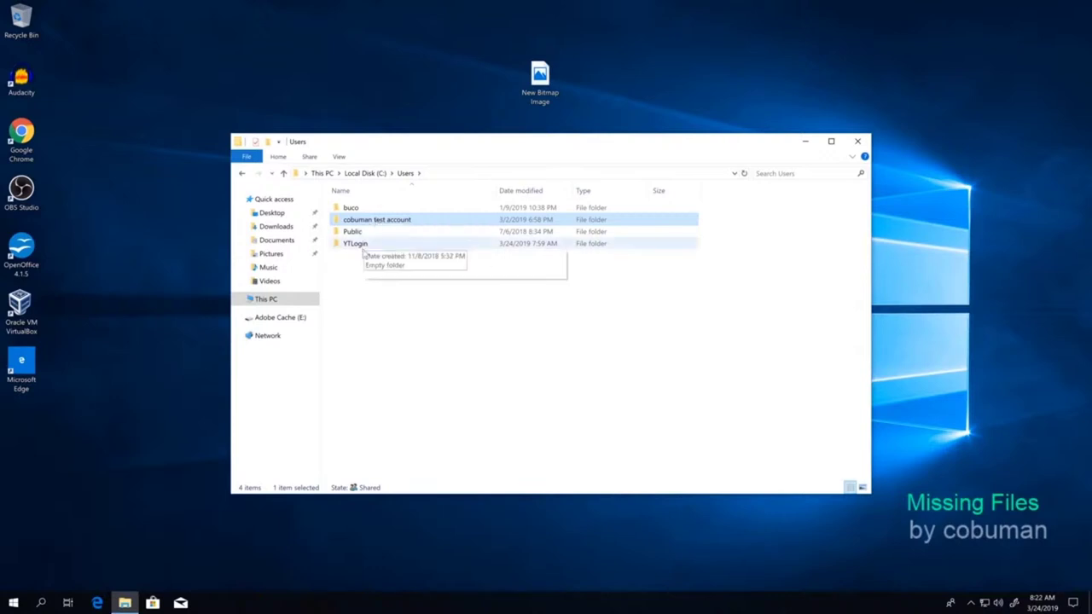
left_click(371, 245)
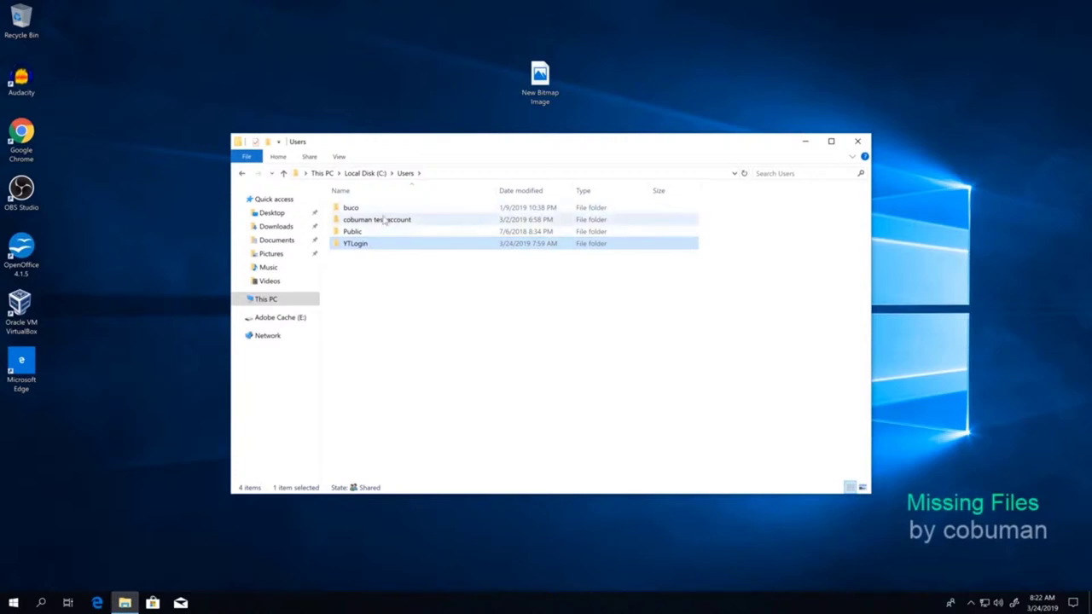
left_click(378, 221)
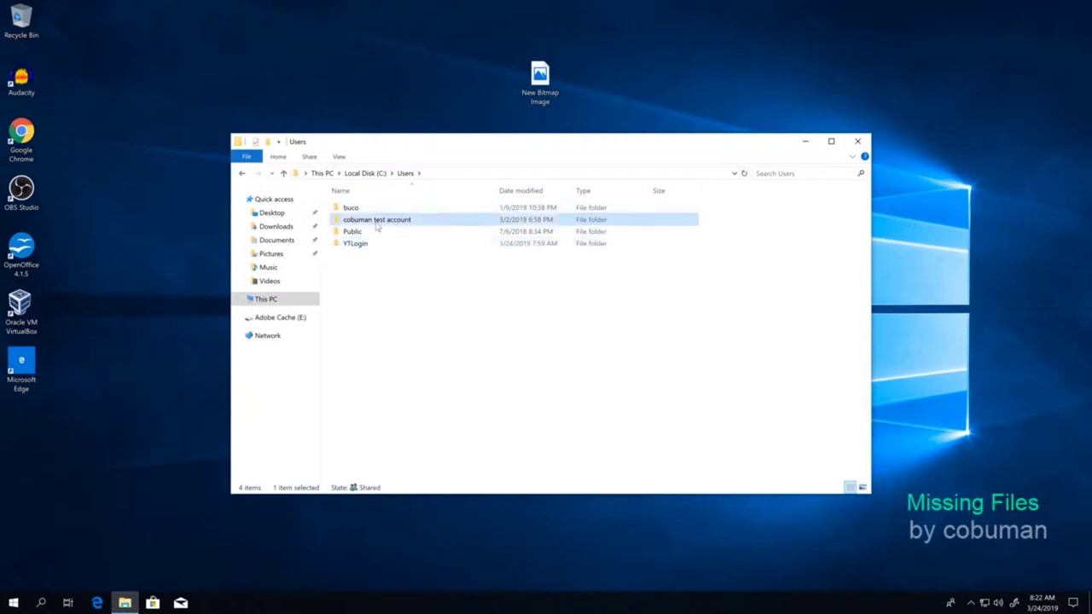
double_click(377, 222)
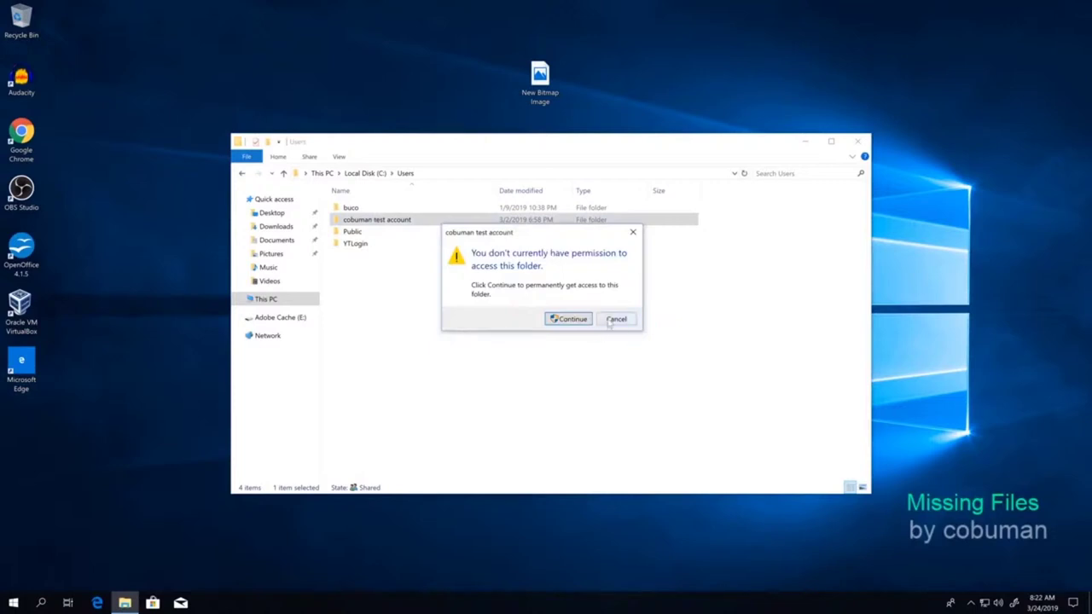
left_click(572, 319)
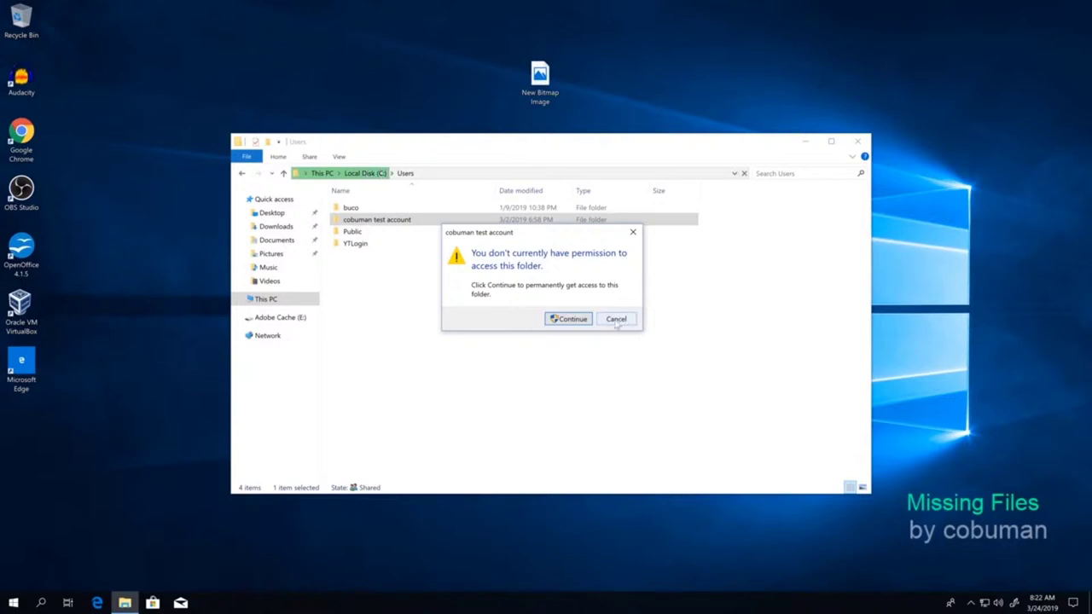
left_click(613, 321)
double_click(397, 245)
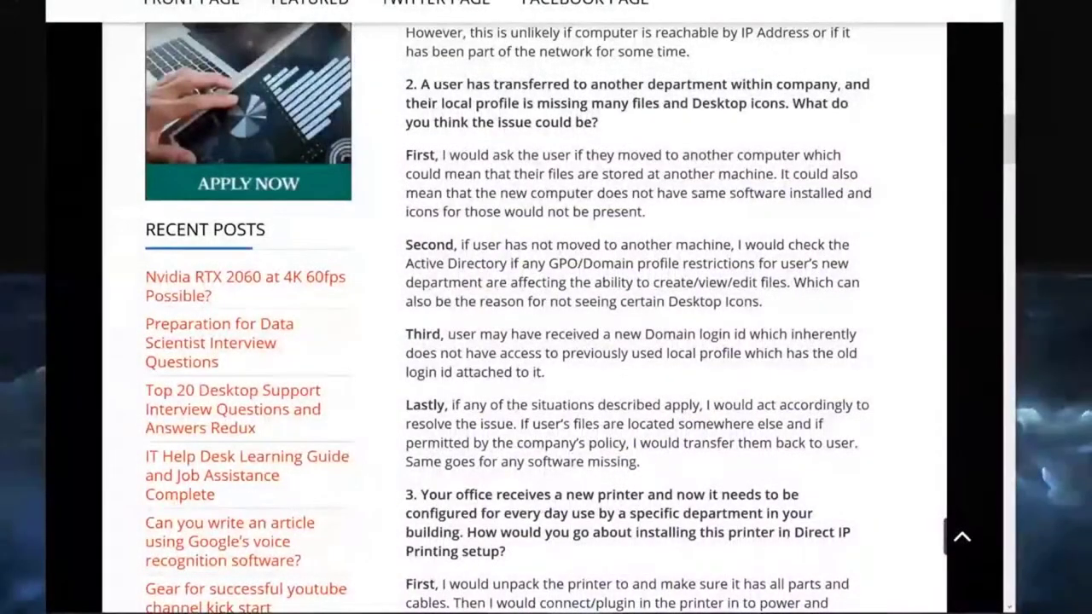
scroll(507, 214, "down", 2)
scroll(507, 214, "up", 1)
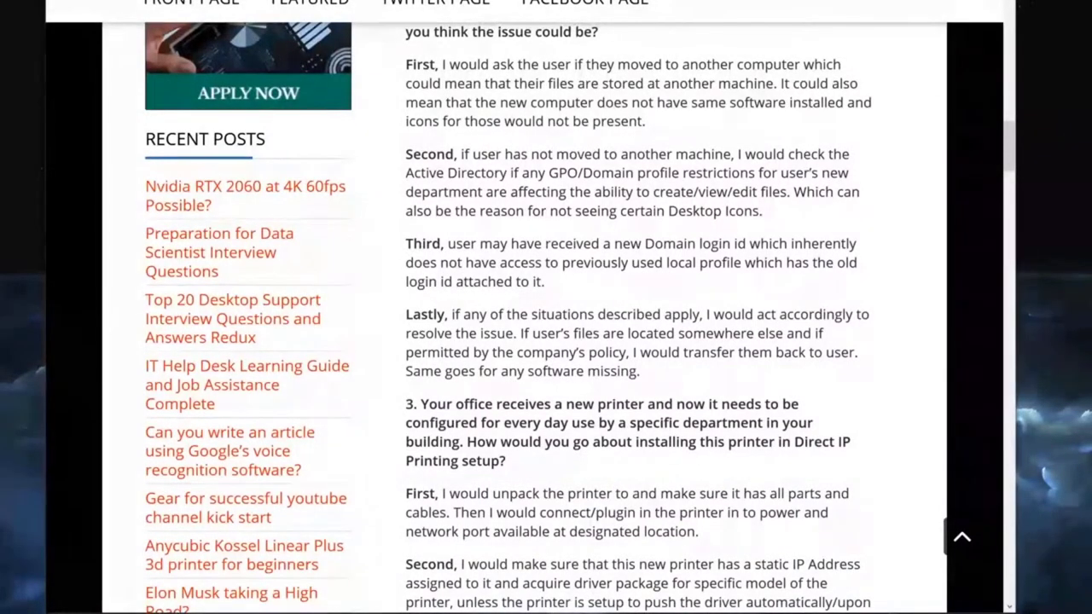
left_click_drag(448, 314, 818, 384)
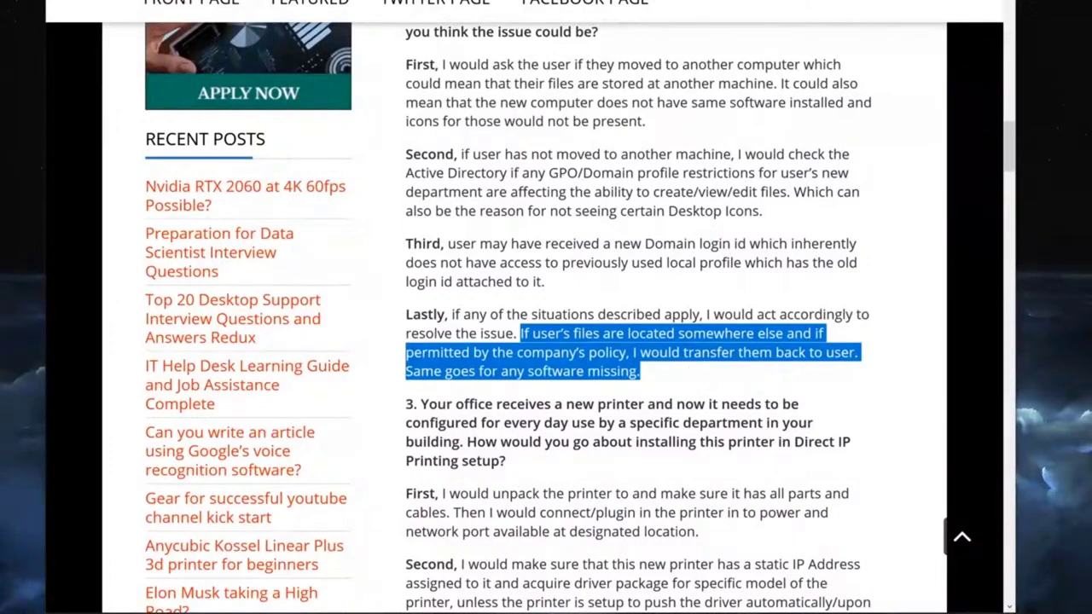
left_click(640, 413)
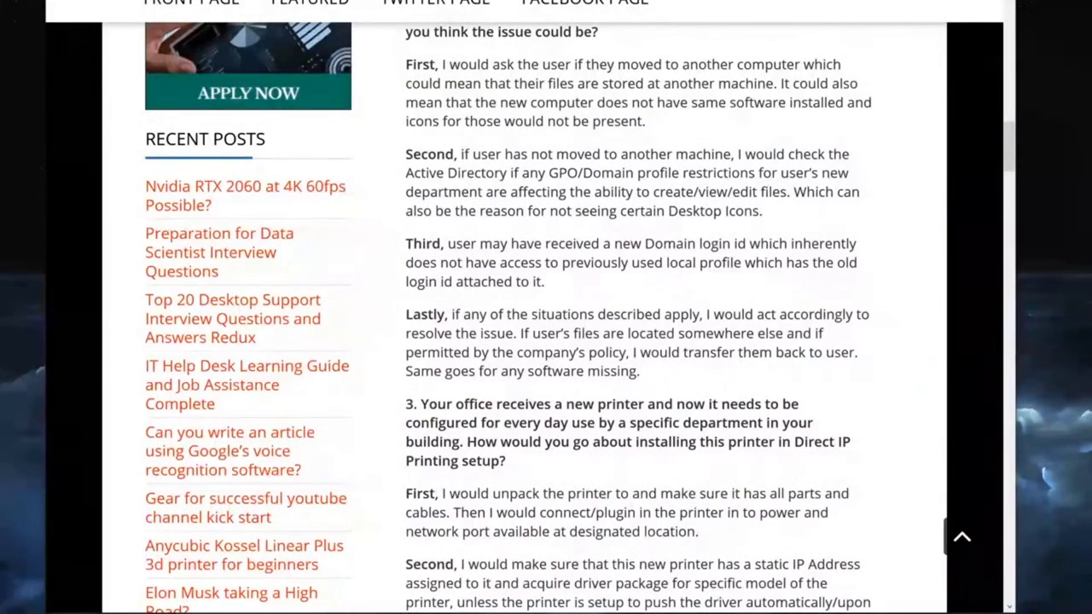
Step: Highlight 'I would transfer them back to user. Same goes for any software missing.'
double_click(707, 314)
left_click_drag(683, 333, 694, 333)
left_click_drag(633, 352, 646, 372)
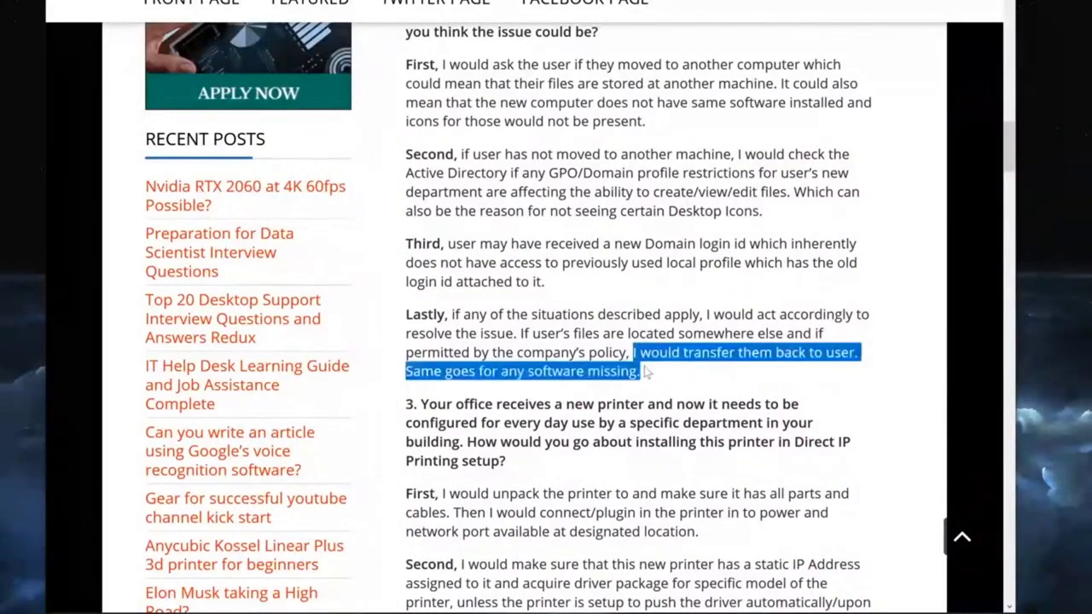
left_click(642, 372)
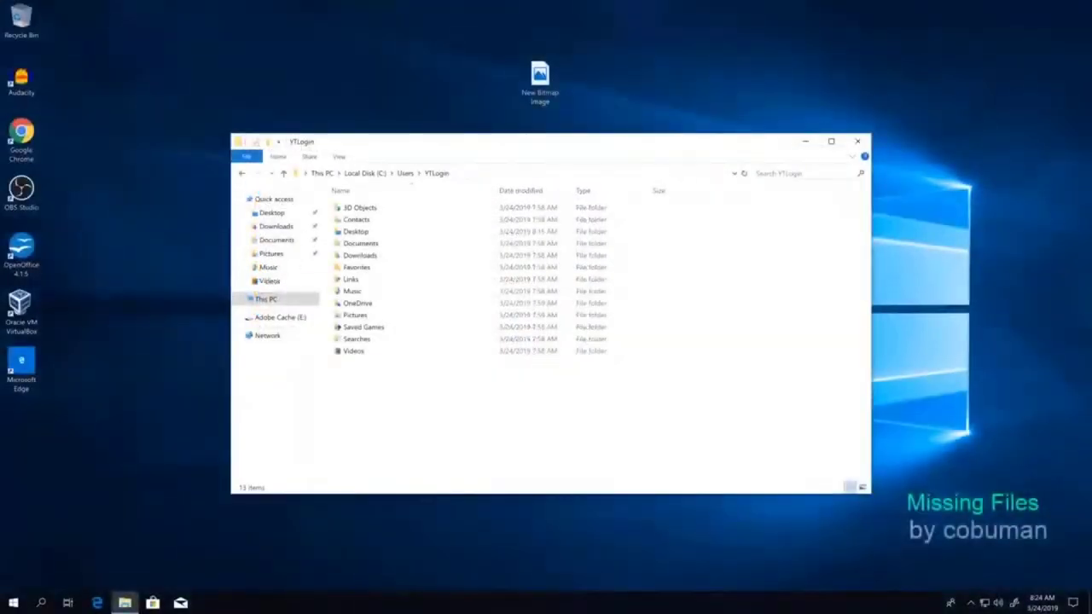
Step: Close YTLogin, then from This PC check the Desktop and empty Documents folders
left_click(858, 143)
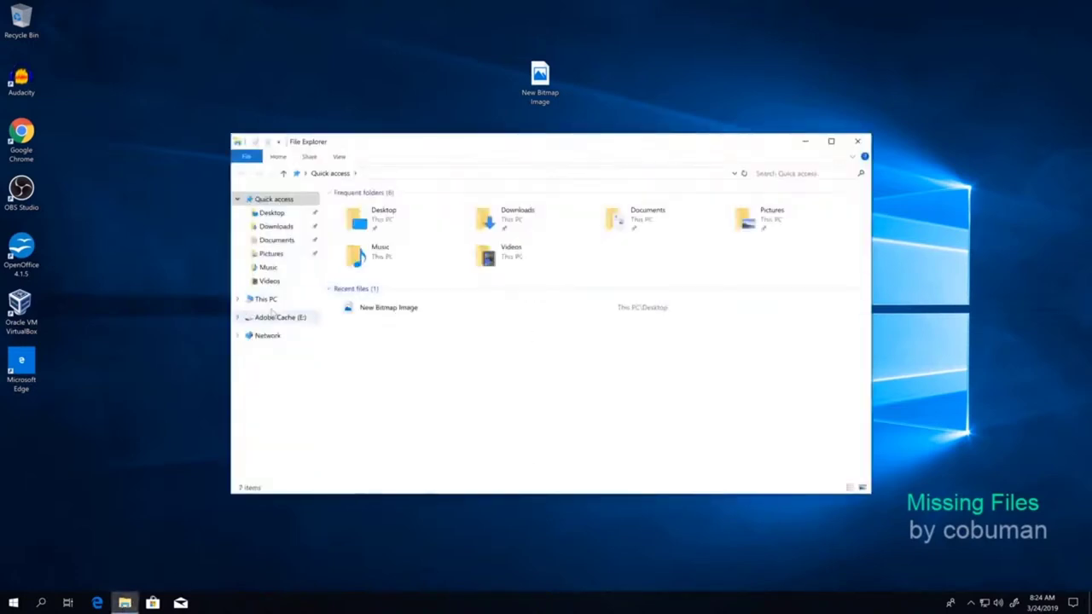
left_click(273, 300)
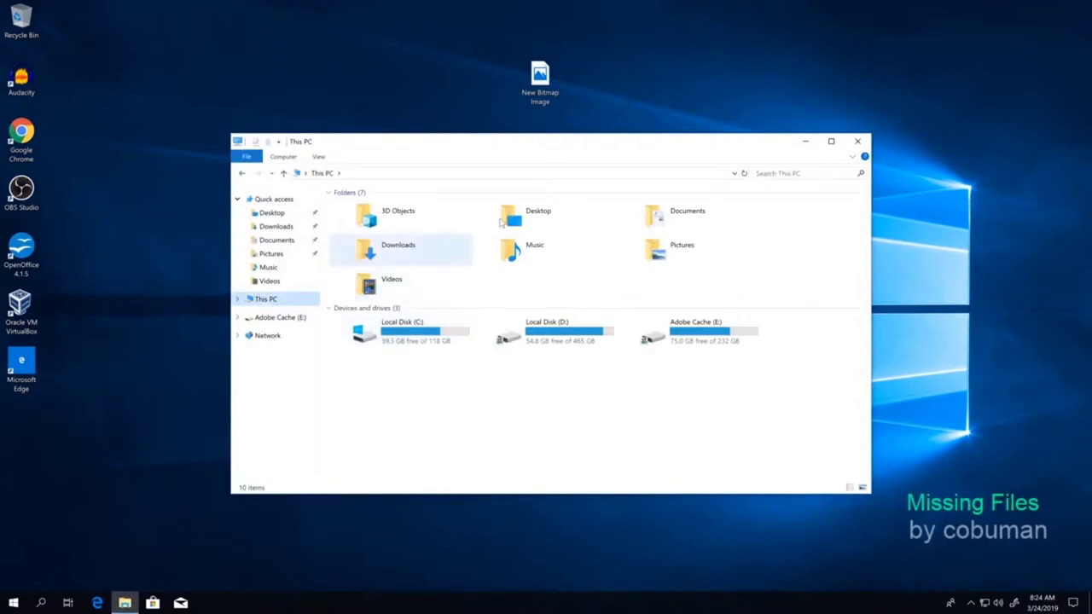
double_click(531, 219)
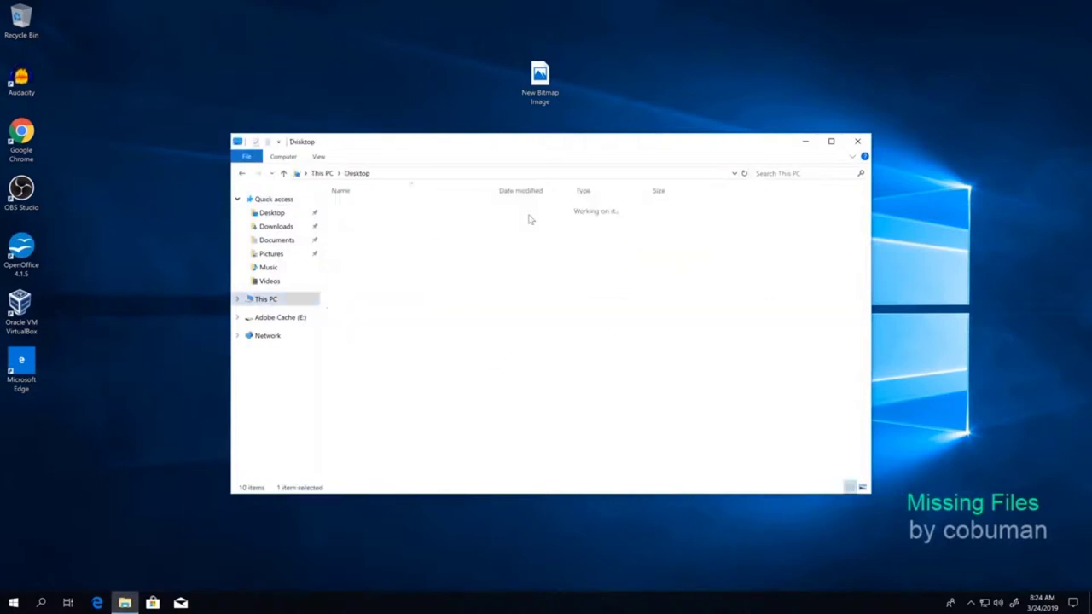
left_click(241, 174)
double_click(674, 219)
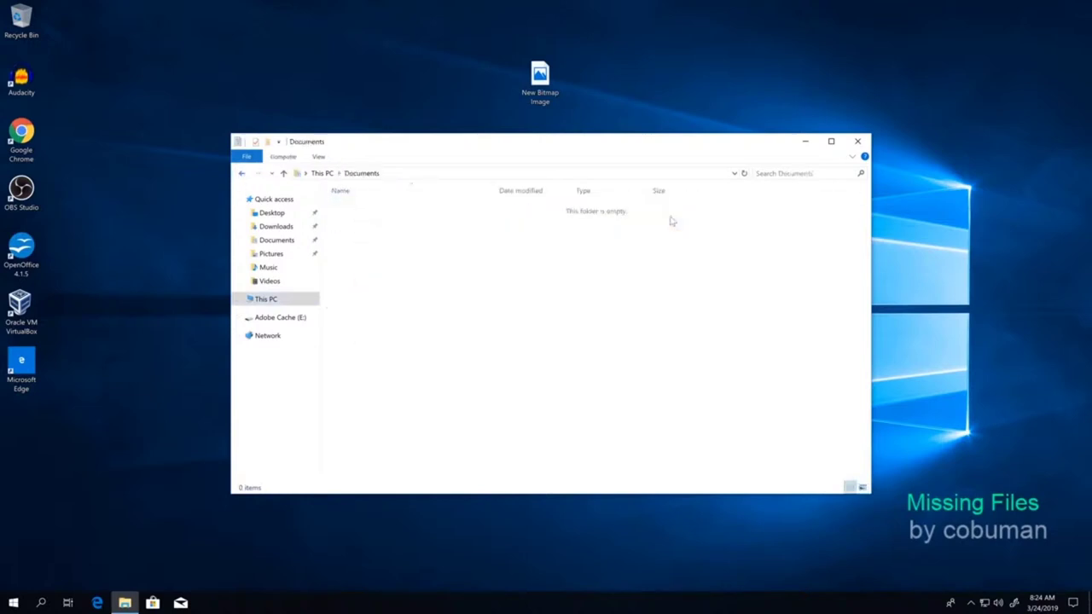
left_click(242, 173)
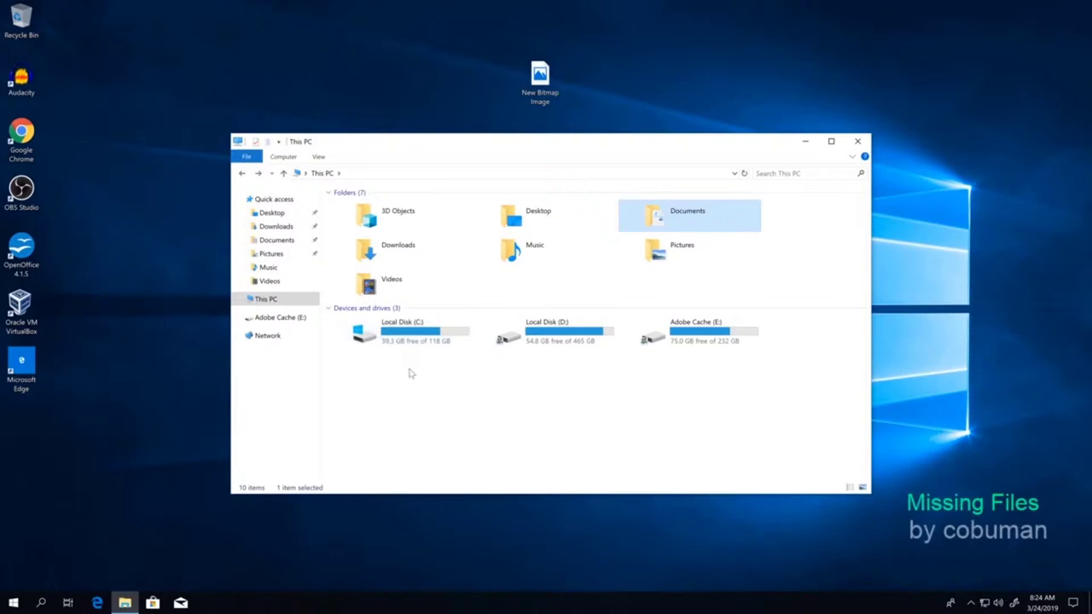
left_click(408, 373)
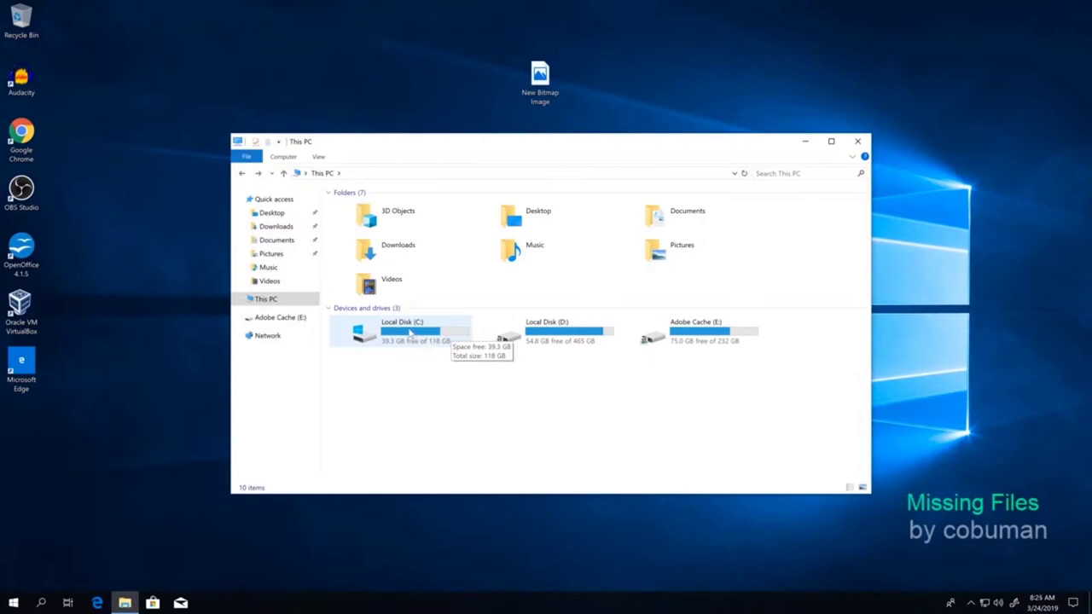
Step: Enter the example UNC path \\nameofthecomputer\c$ as the Explorer location
left_click(429, 175)
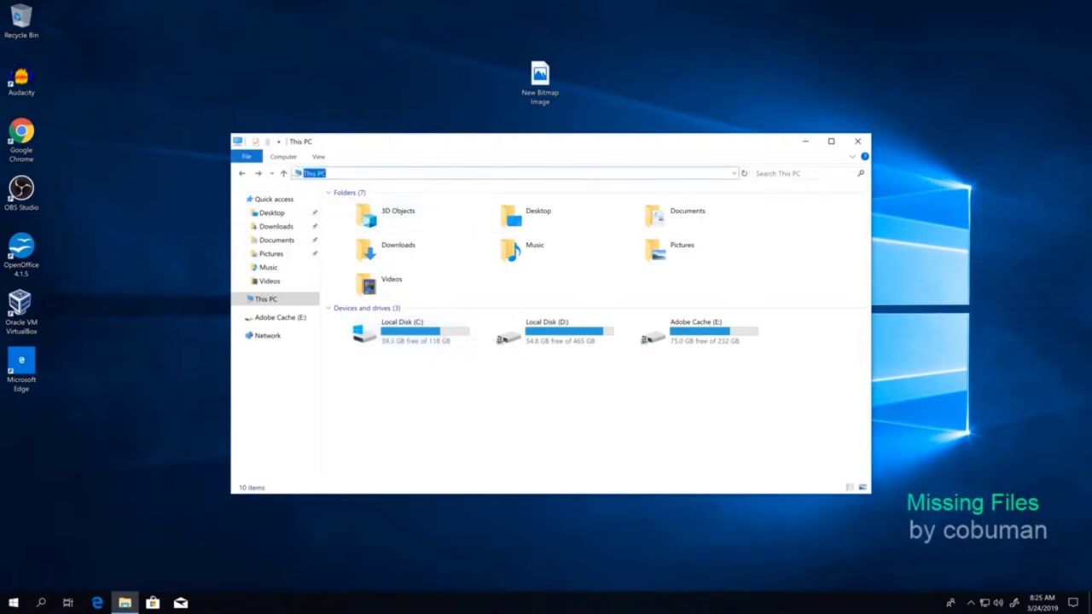
type("\\\\")
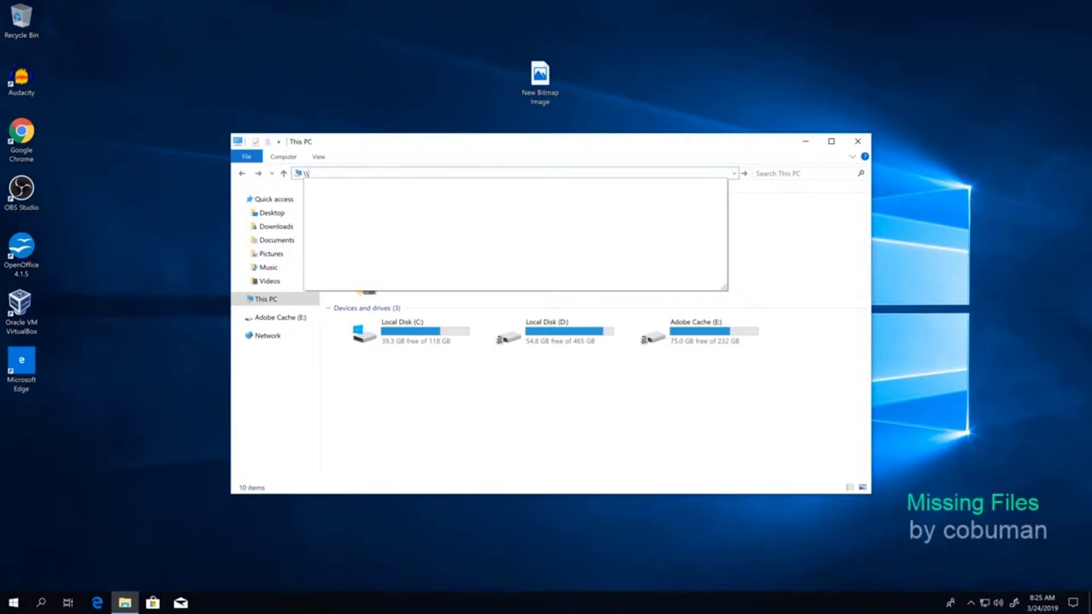
type("nameof")
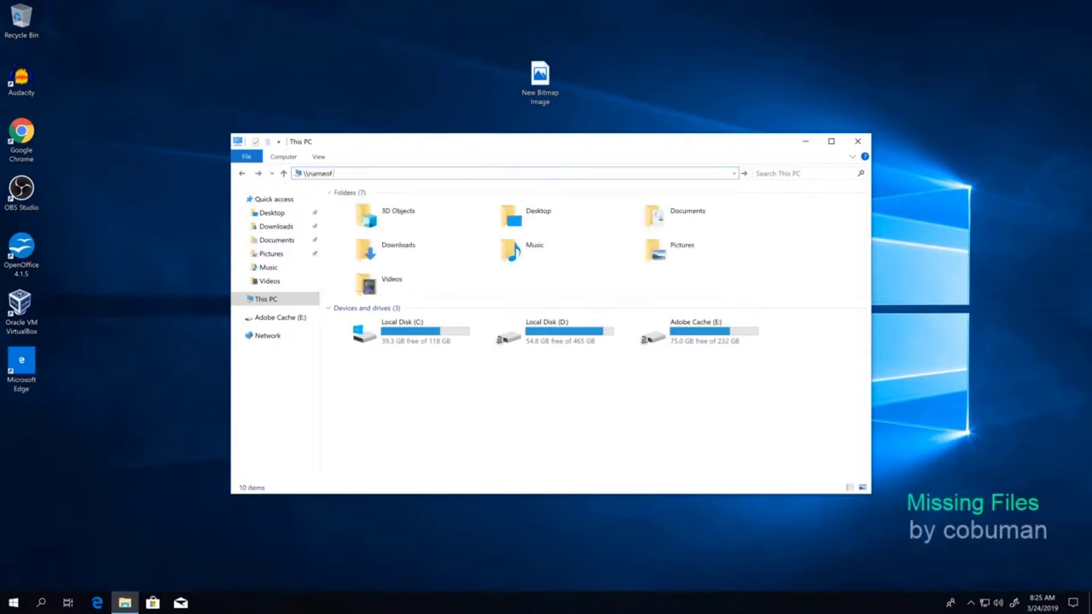
type("thecomputer\\c$")
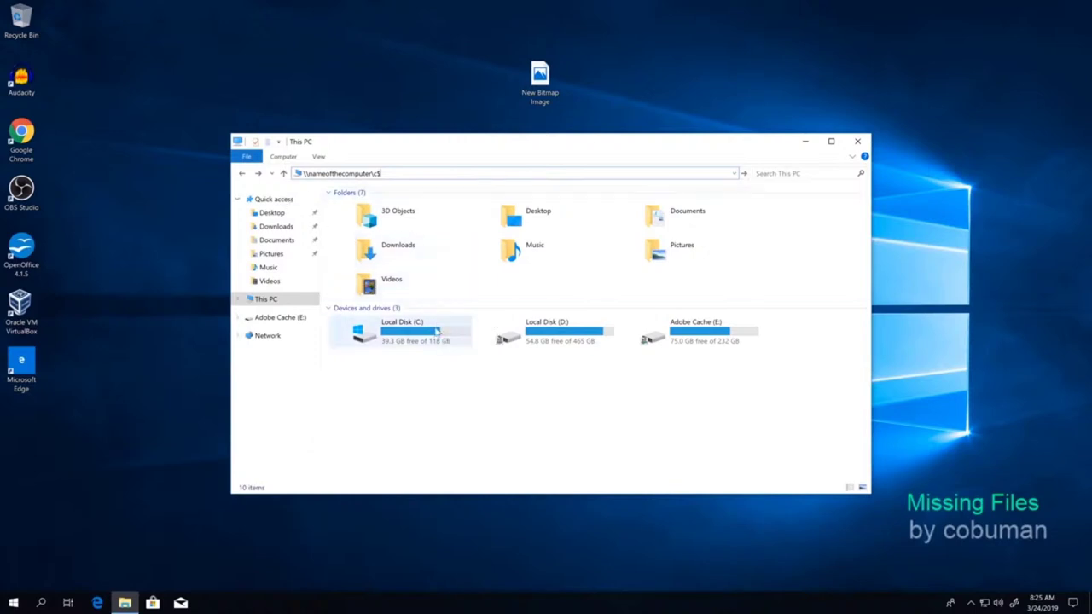
Step: Open C:\Users\YTLogin and copy its Desktop, Documents and Favorites folders
double_click(433, 333)
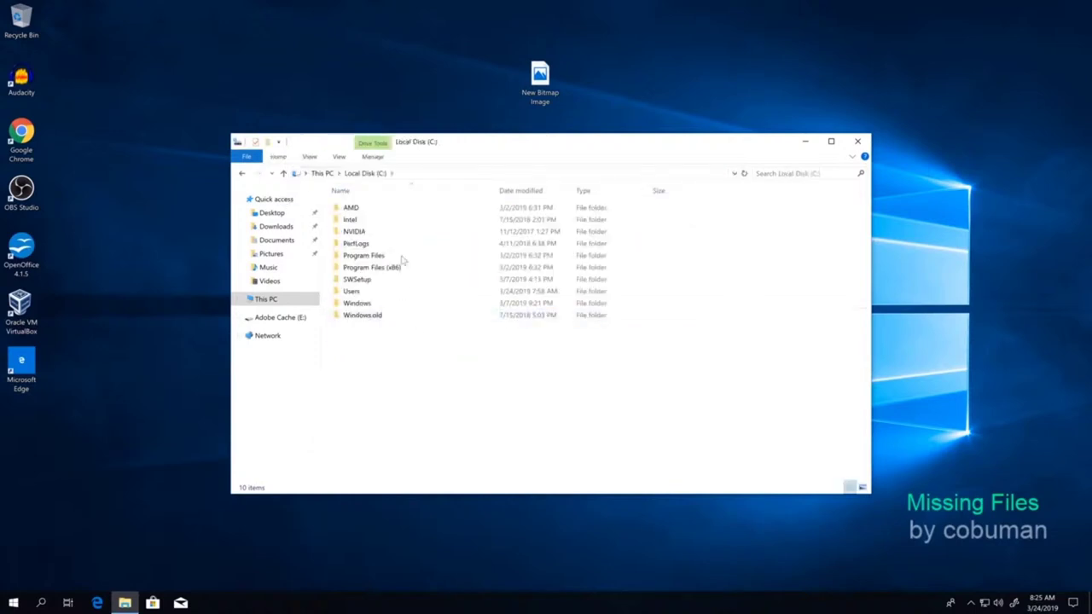
left_click(410, 174)
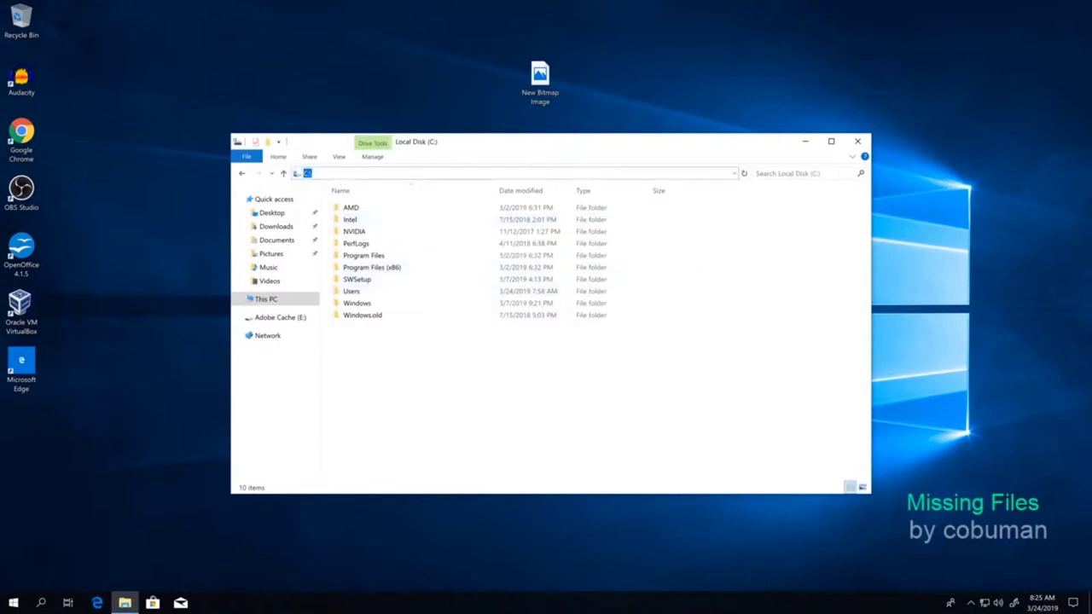
left_click(398, 394)
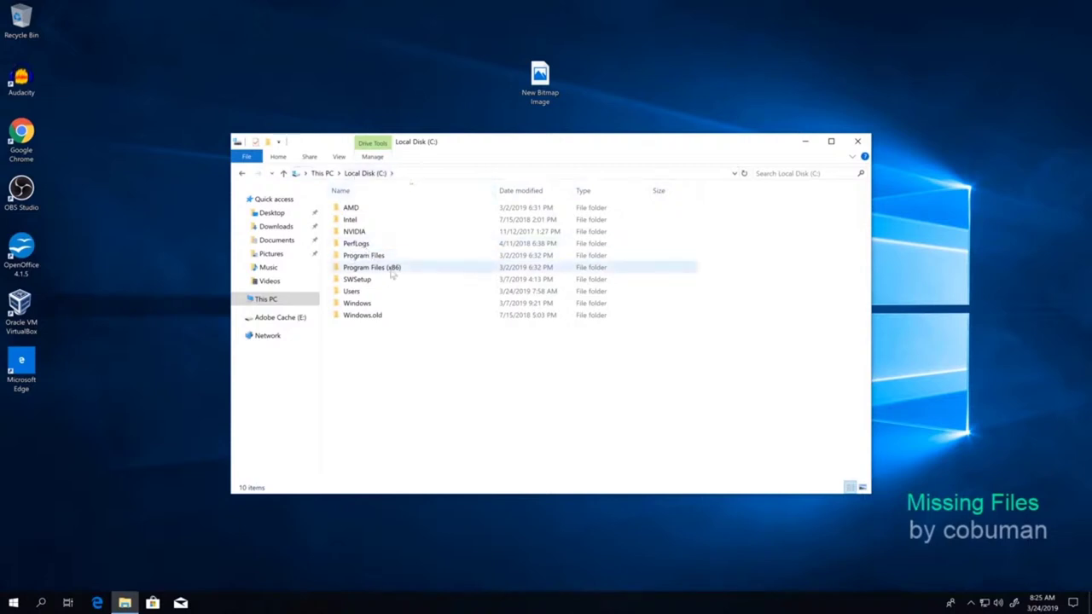
double_click(368, 292)
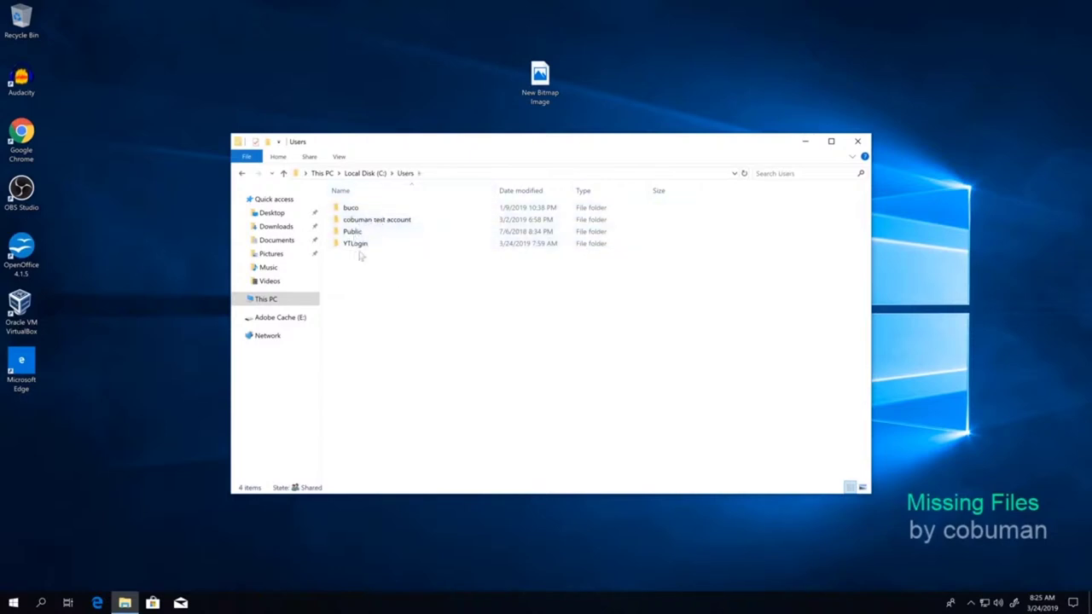
double_click(364, 244)
left_click(380, 233)
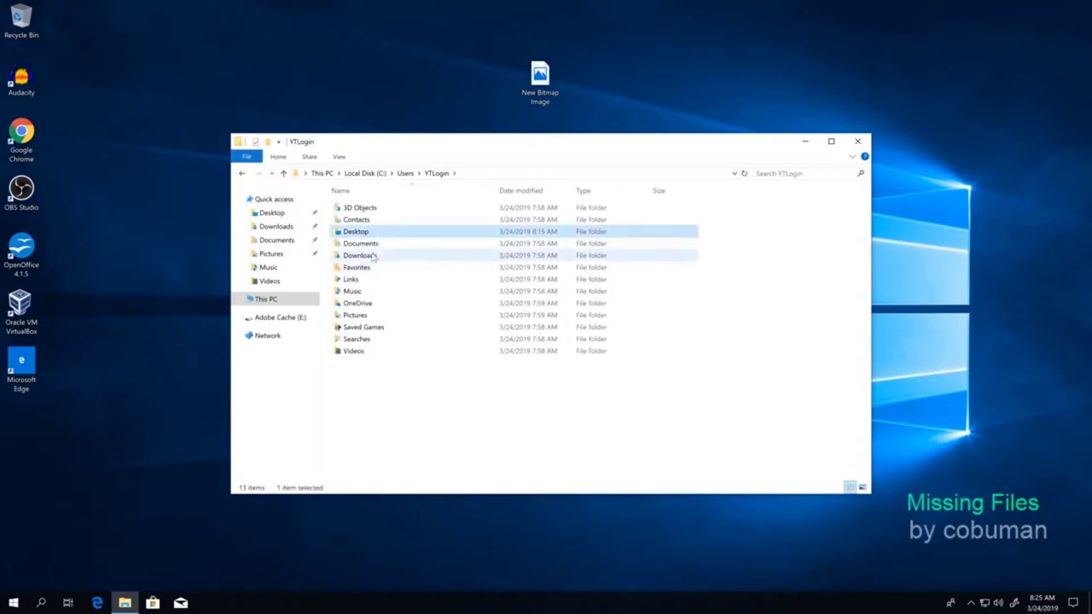
left_click(378, 245, "ctrl")
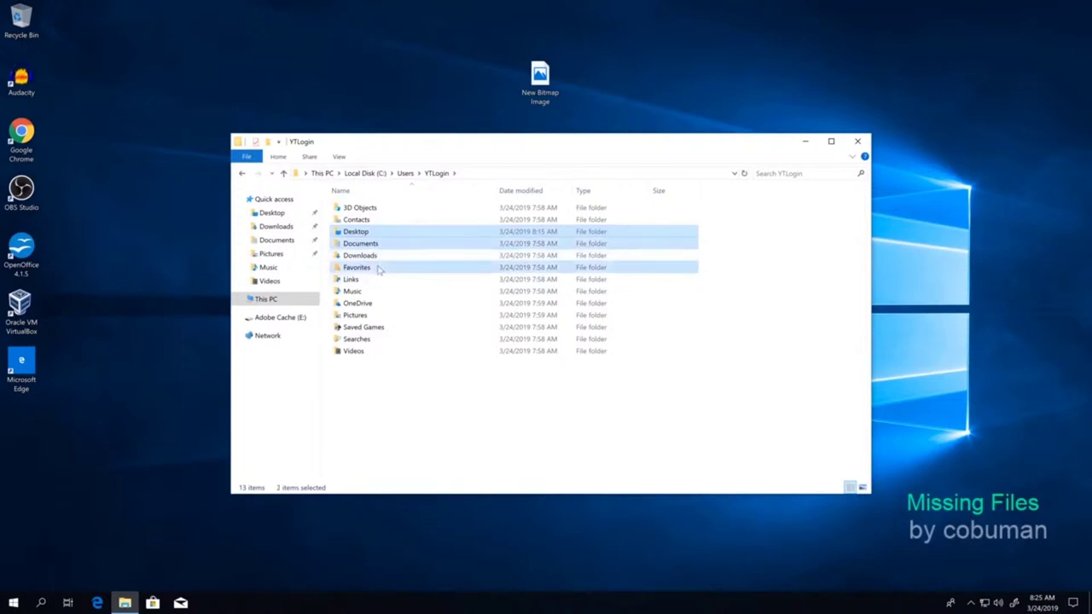
right_click(379, 269, "ctrl")
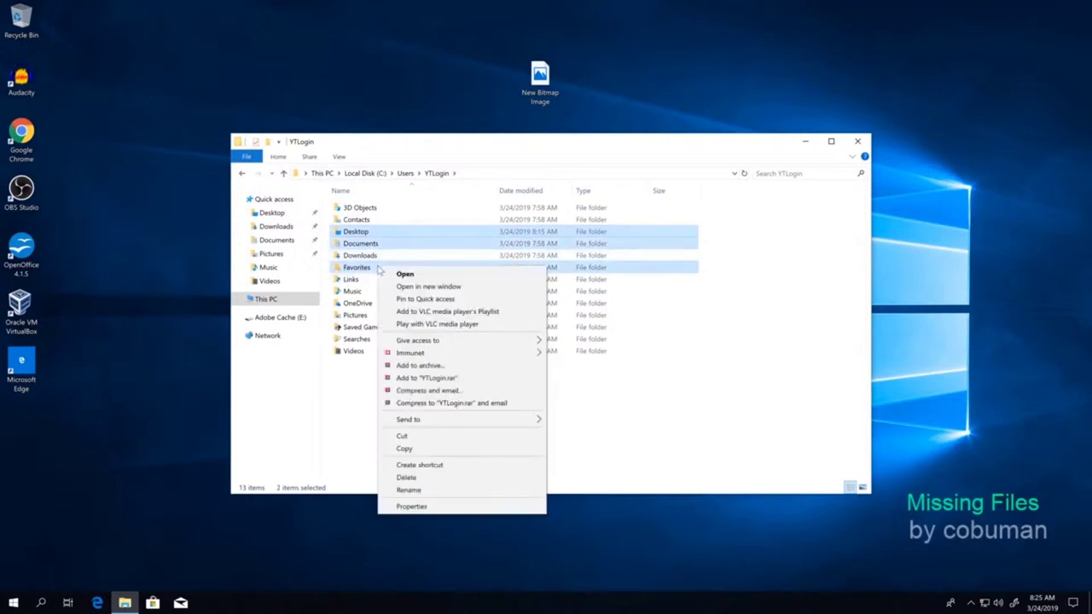
left_click(453, 449)
left_click(396, 431)
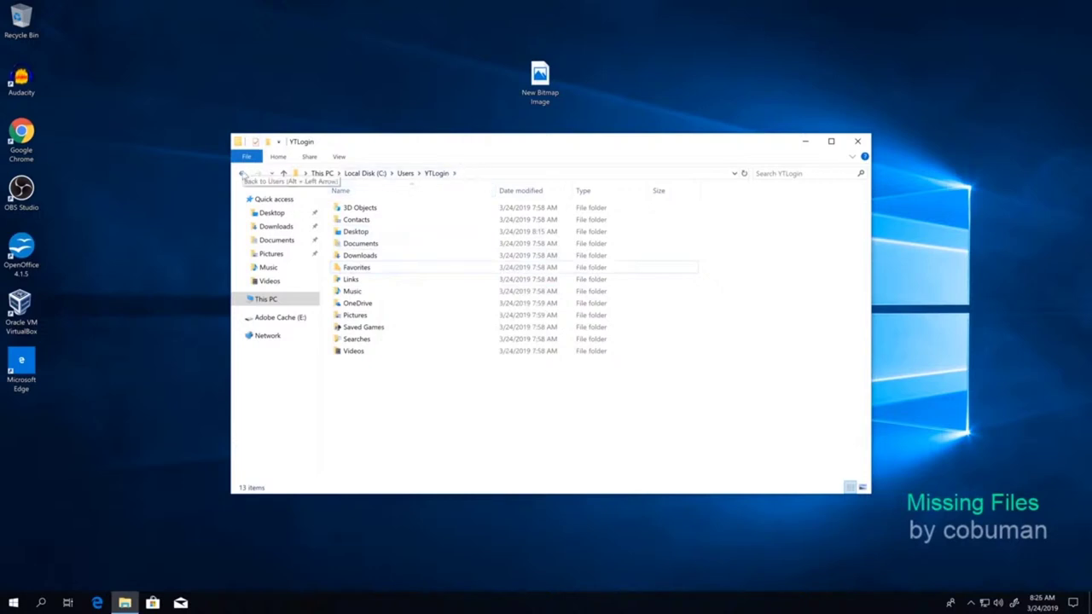
Step: Paste the copied Desktop, Documents and Favorites folders into the reopened YTLogin folder
left_click(243, 174)
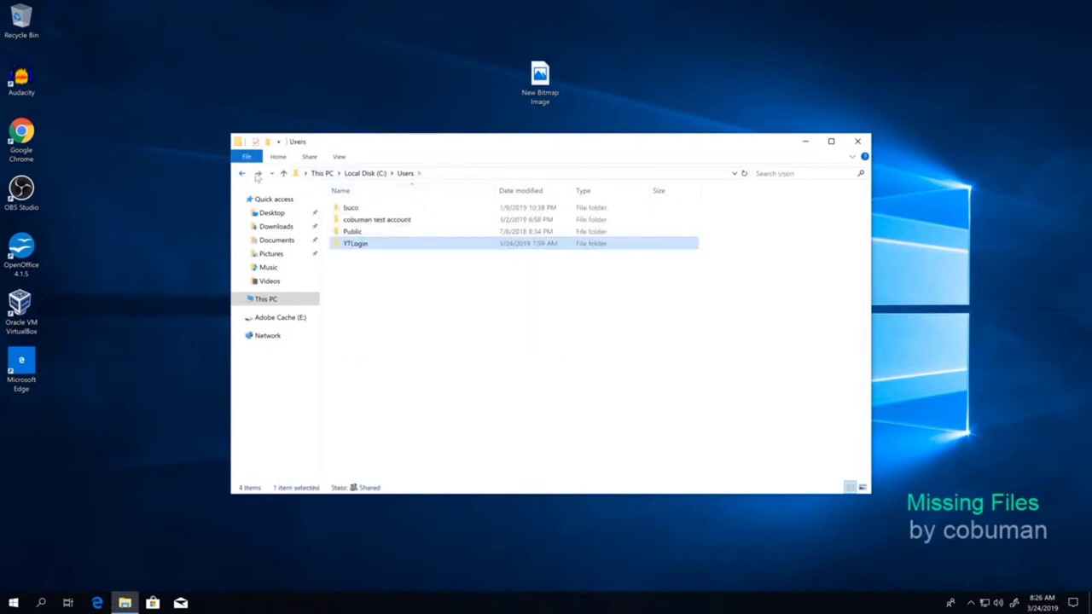
double_click(367, 245)
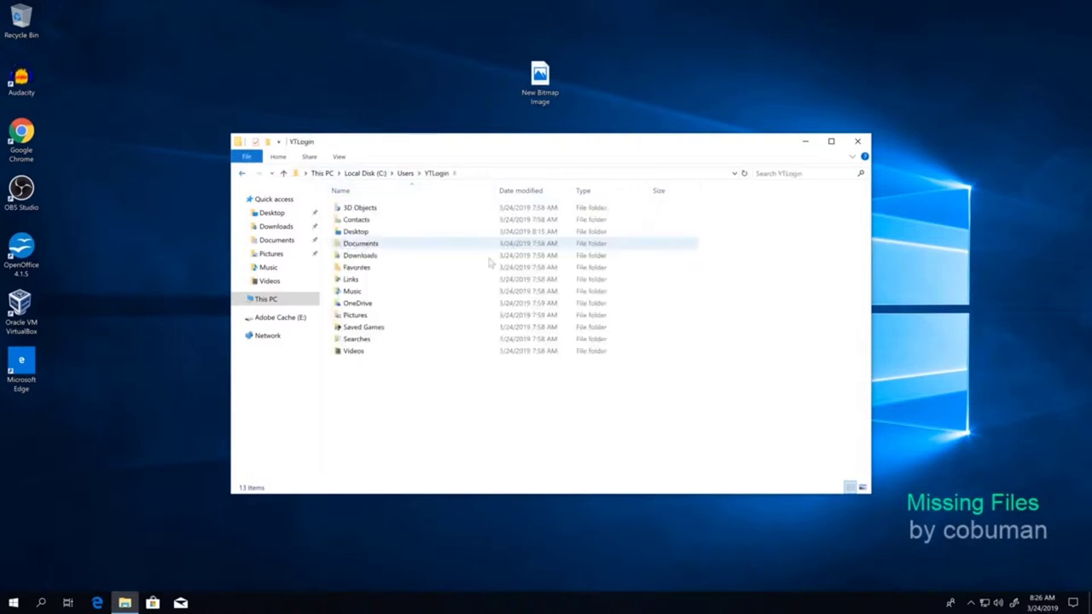
right_click(388, 401)
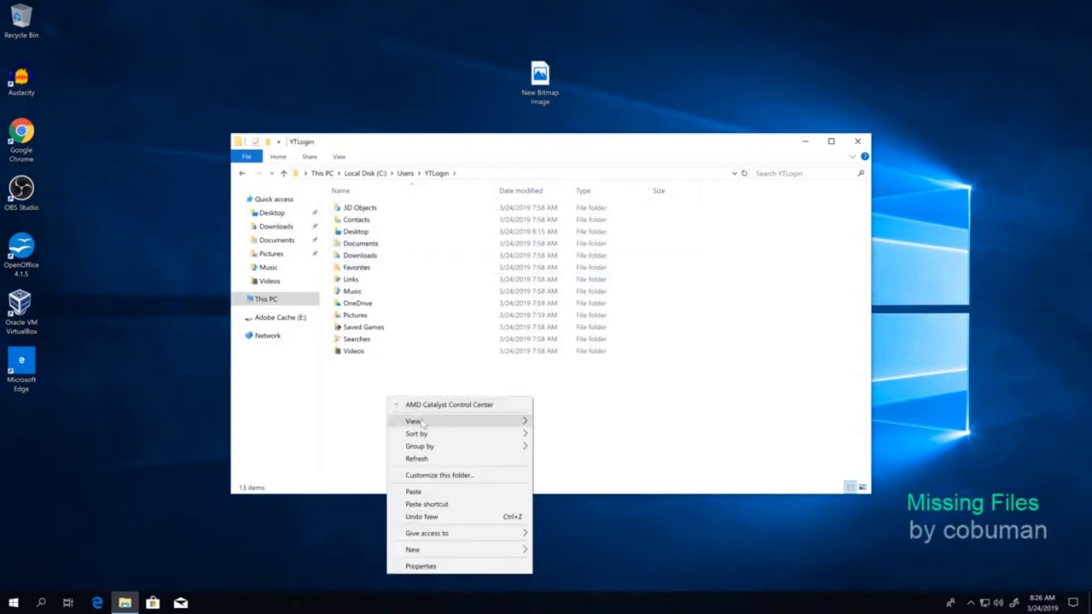
left_click(414, 491)
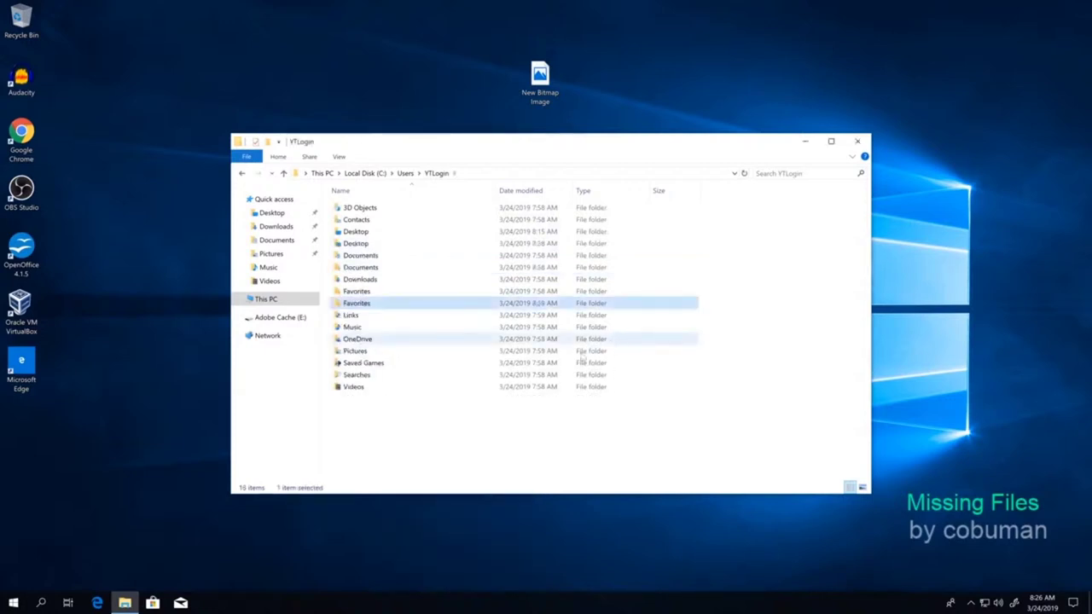
left_click(371, 294)
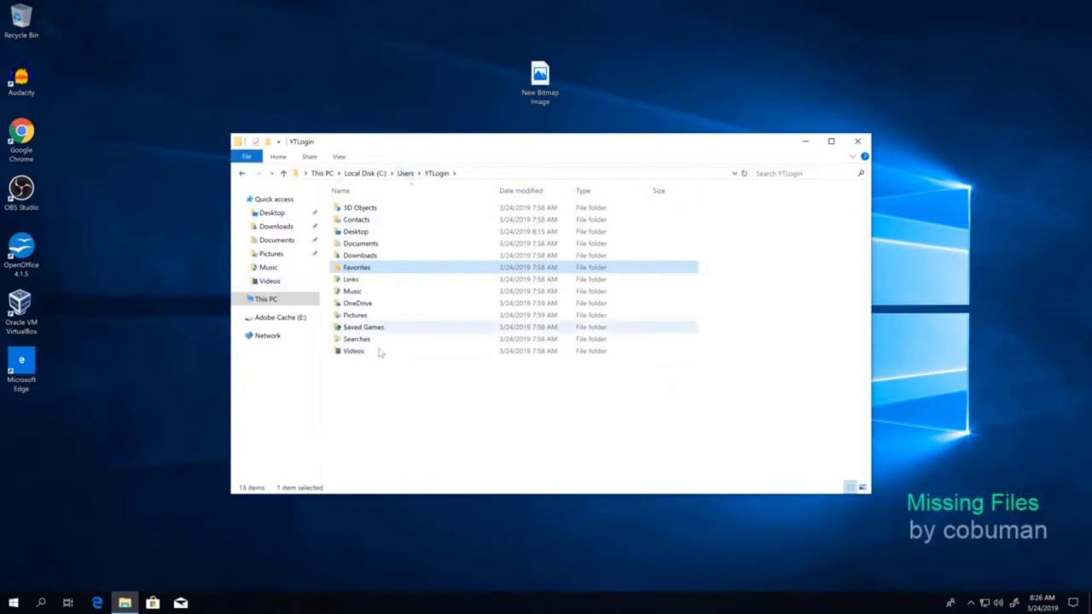
left_click(357, 431)
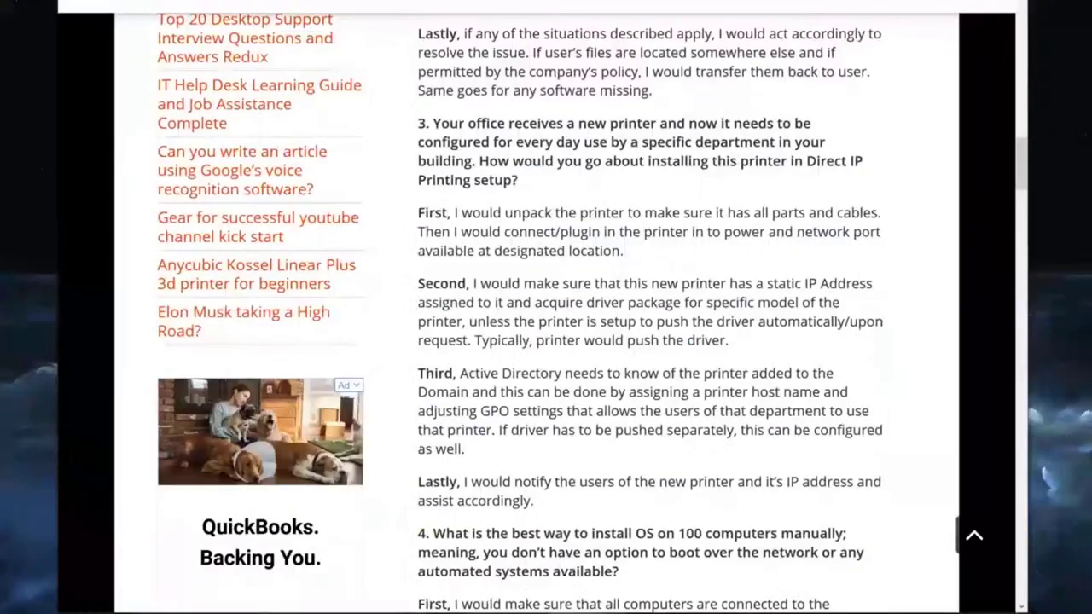
Step: Highlight question 3's heading, its 'Direct IP Printing setup' phrase, and the answer's first step
left_click_drag(418, 123, 475, 161)
left_click_drag(478, 160, 838, 186)
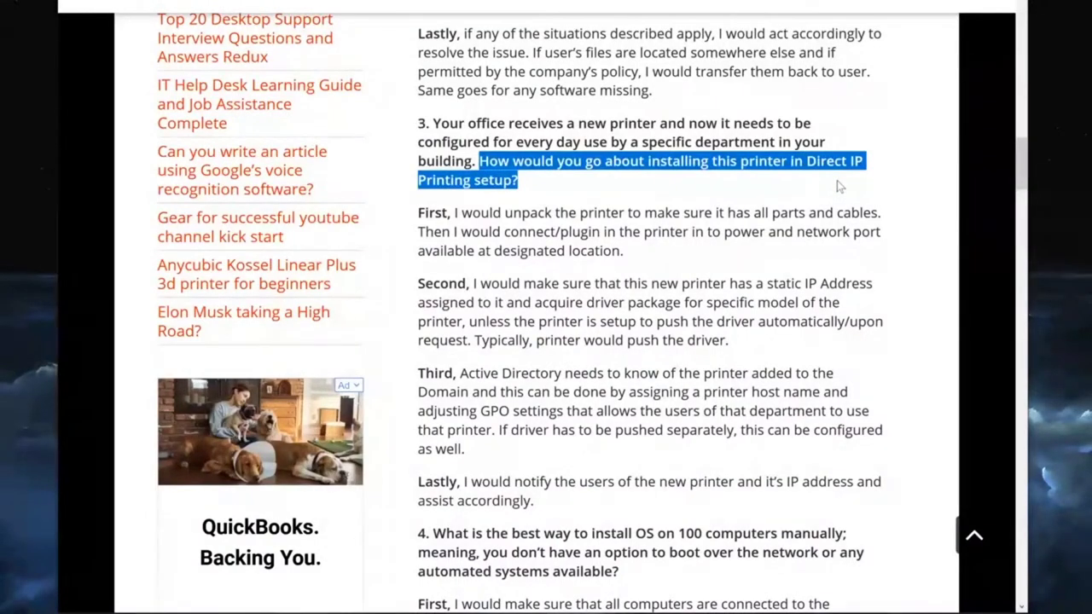
left_click(802, 186)
left_click_drag(807, 162, 617, 194)
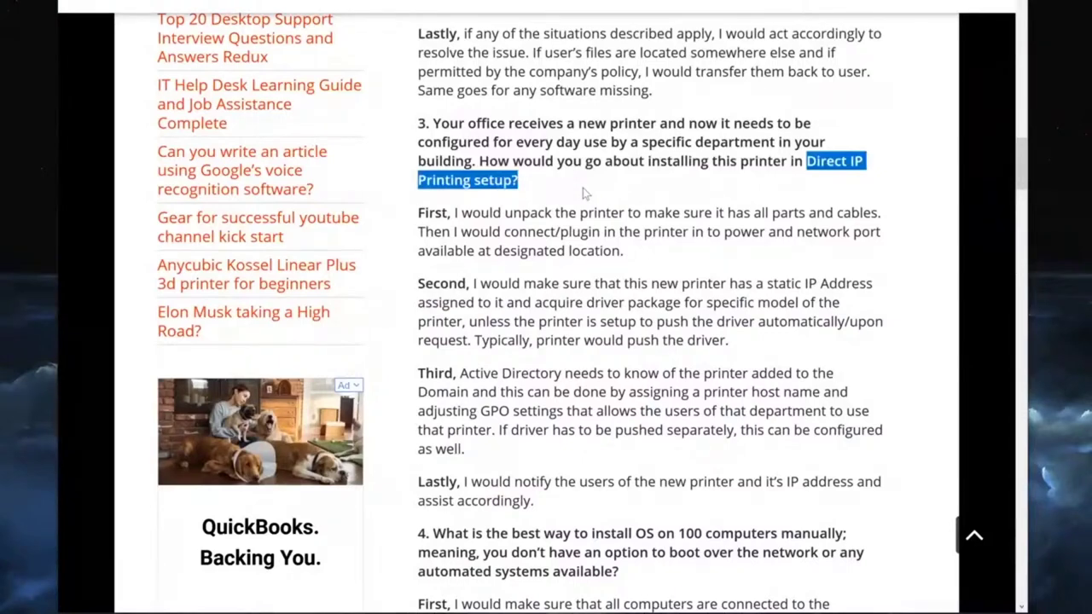
left_click(583, 188)
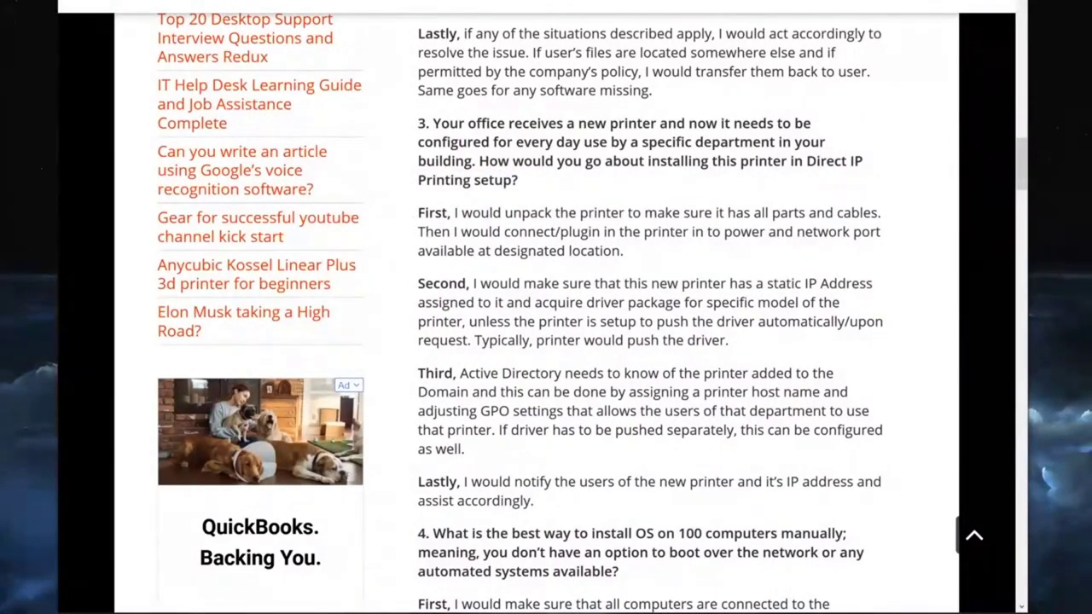
left_click_drag(417, 214, 662, 263)
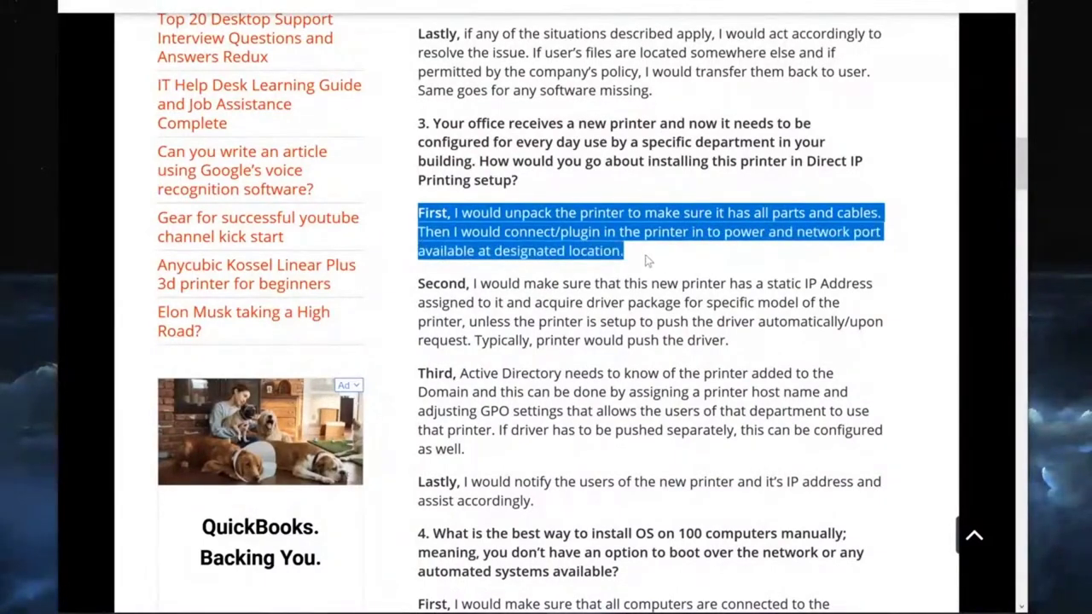
left_click(646, 257)
left_click_drag(494, 251, 641, 258)
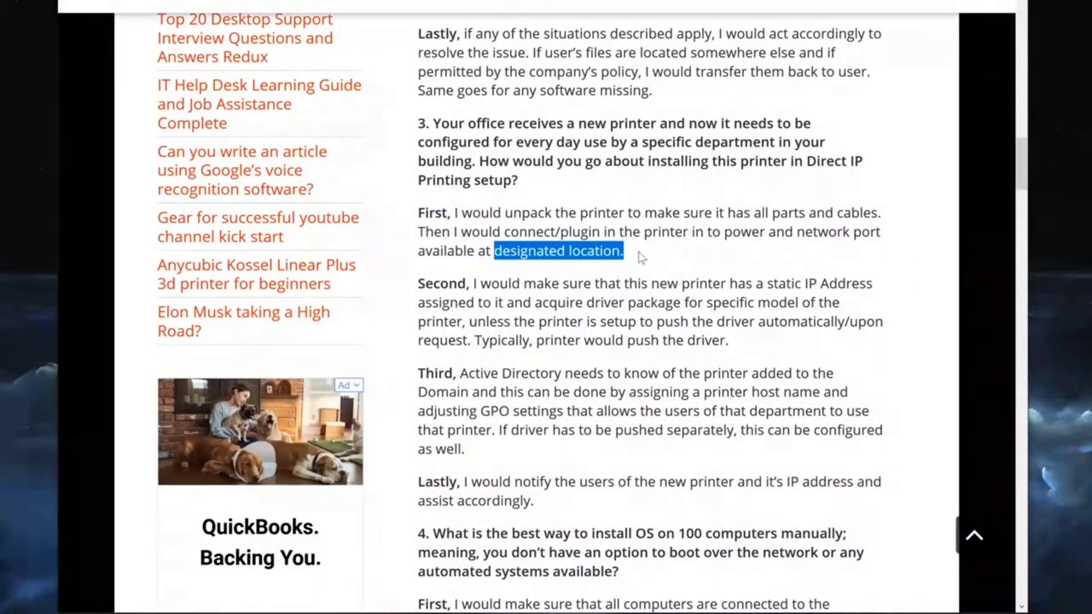
left_click(622, 250)
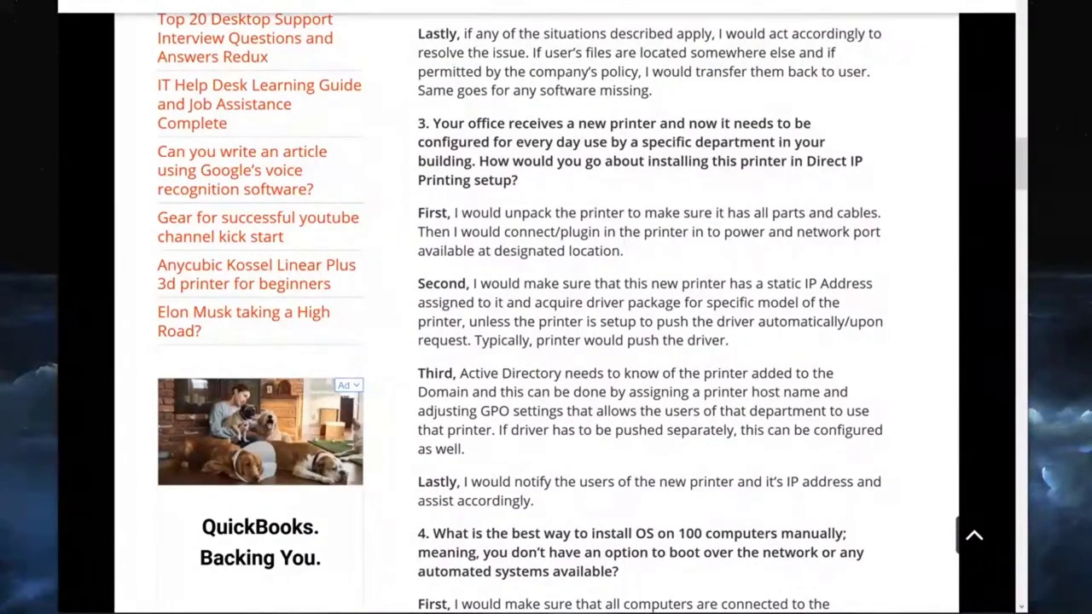
left_click_drag(423, 214, 897, 221)
left_click(895, 222)
left_click_drag(456, 214, 886, 220)
left_click(642, 213)
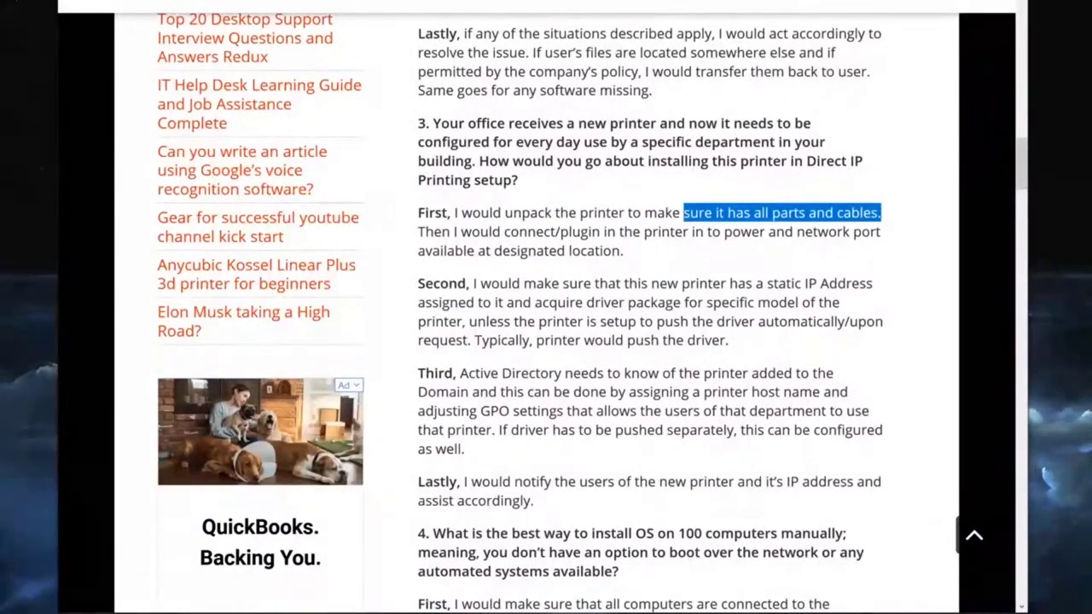
left_click(880, 216)
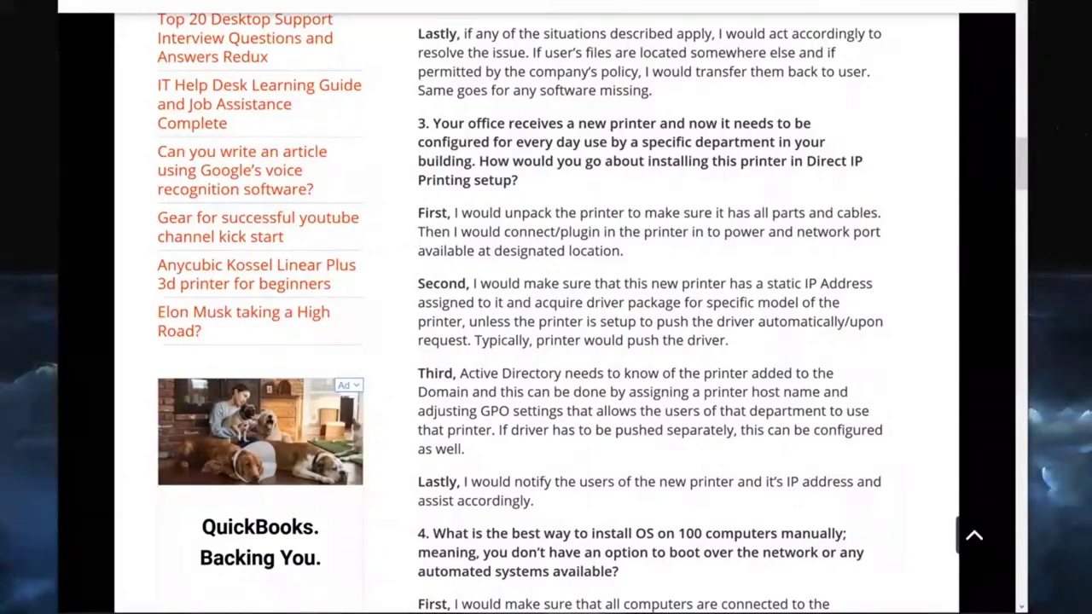
left_click_drag(418, 231, 646, 266)
left_click(646, 266)
left_click_drag(419, 283, 505, 302)
left_click_drag(493, 251, 625, 251)
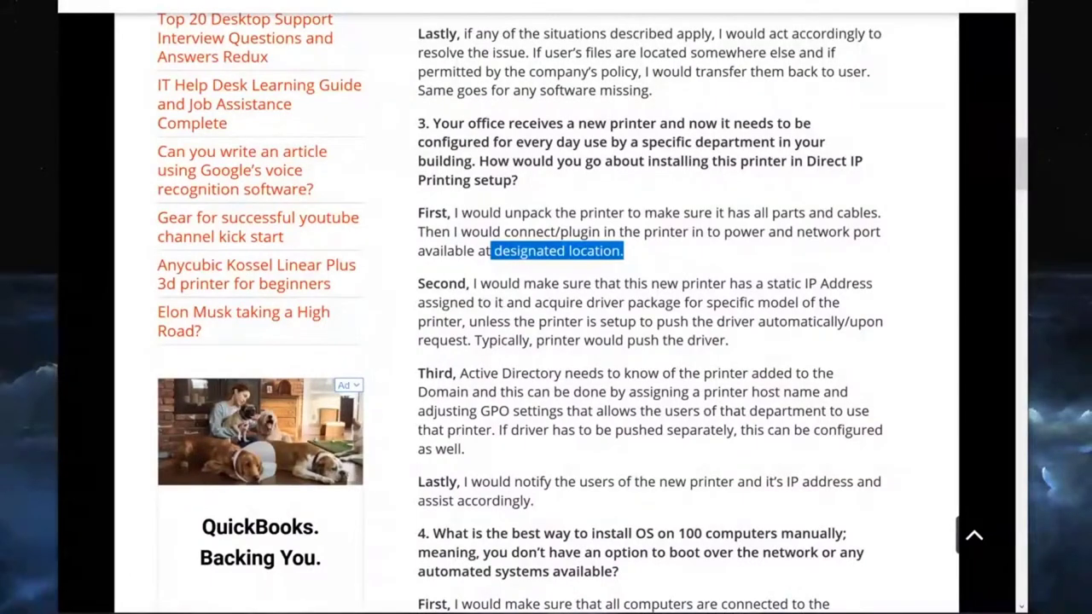
left_click_drag(625, 251, 626, 256)
left_click(628, 252)
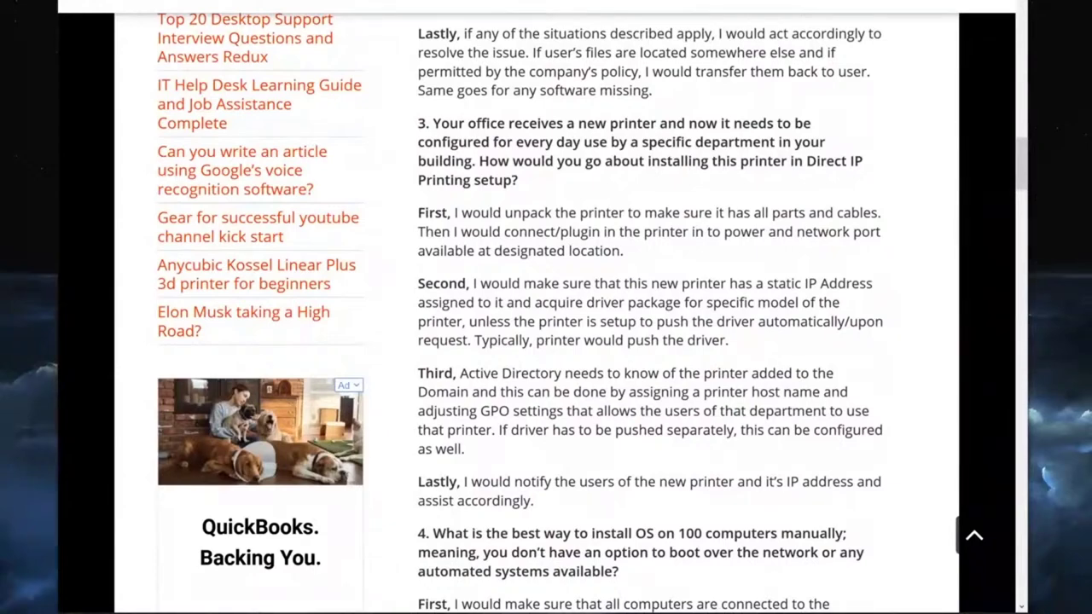
left_click_drag(631, 254, 494, 251)
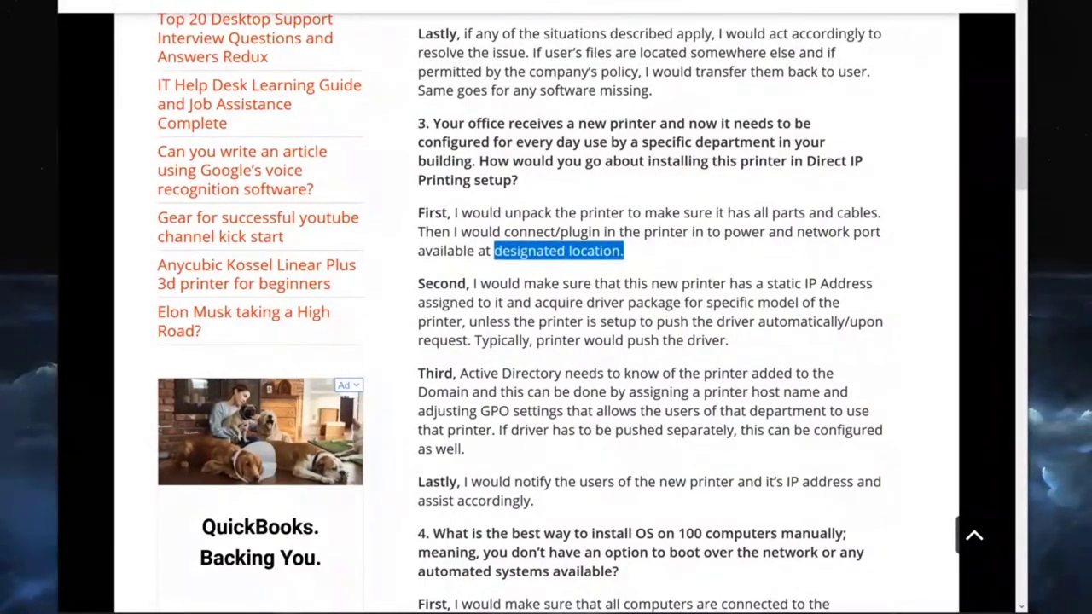
left_click(501, 273)
left_click_drag(418, 284, 506, 303)
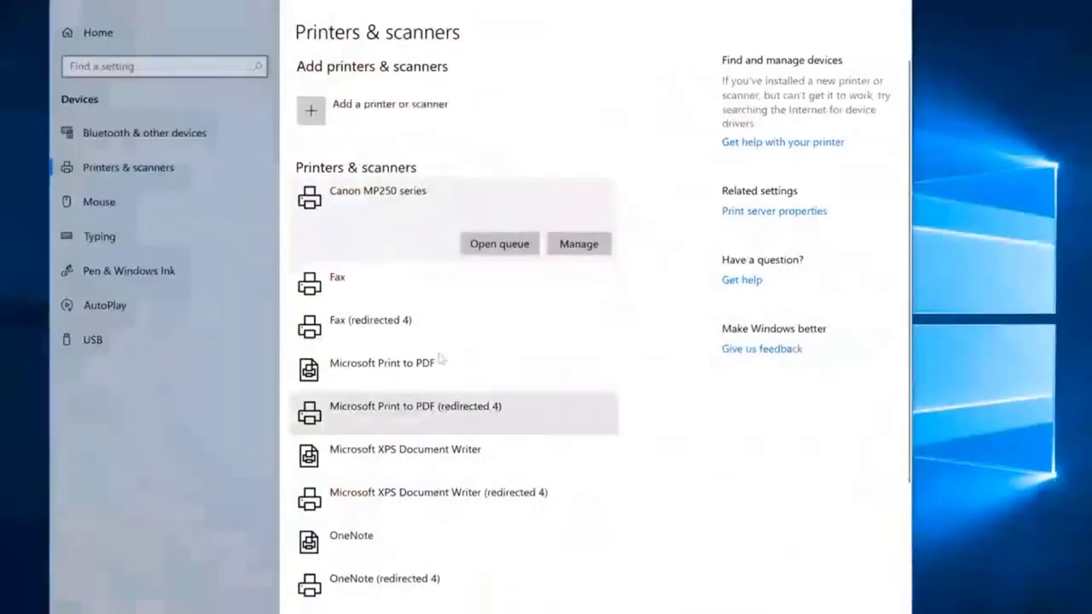
Step: Close Printers & scanners and bring up the Network & Internet Status page
left_click(888, 4)
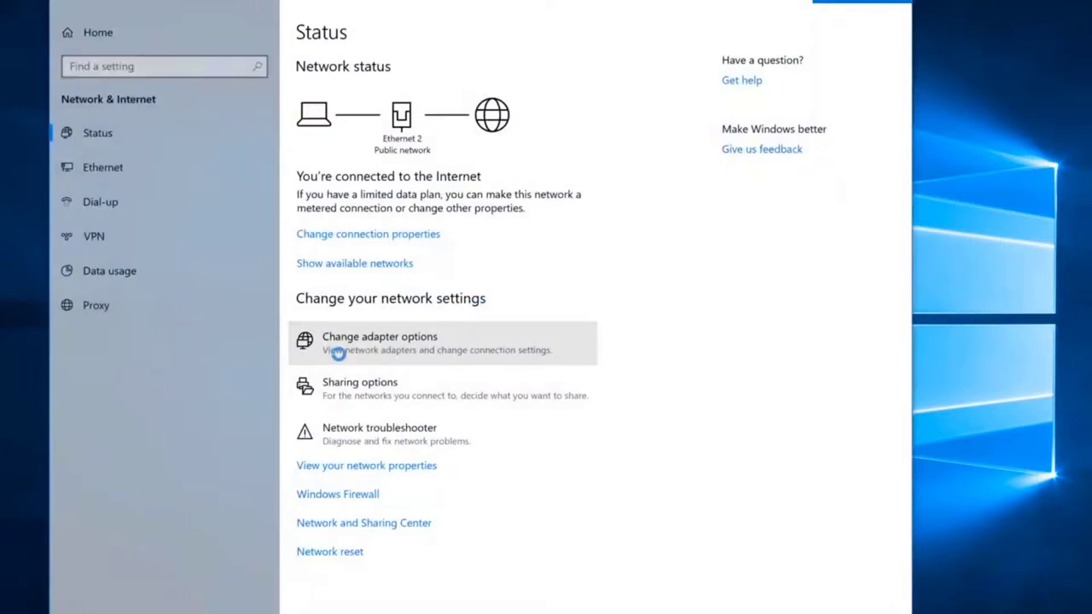
left_click(337, 350)
Step: Open Ethernet 2 Properties with the admin account's password and select Internet Protocol Version 4 (TCP/IPv4)
left_click(244, 172)
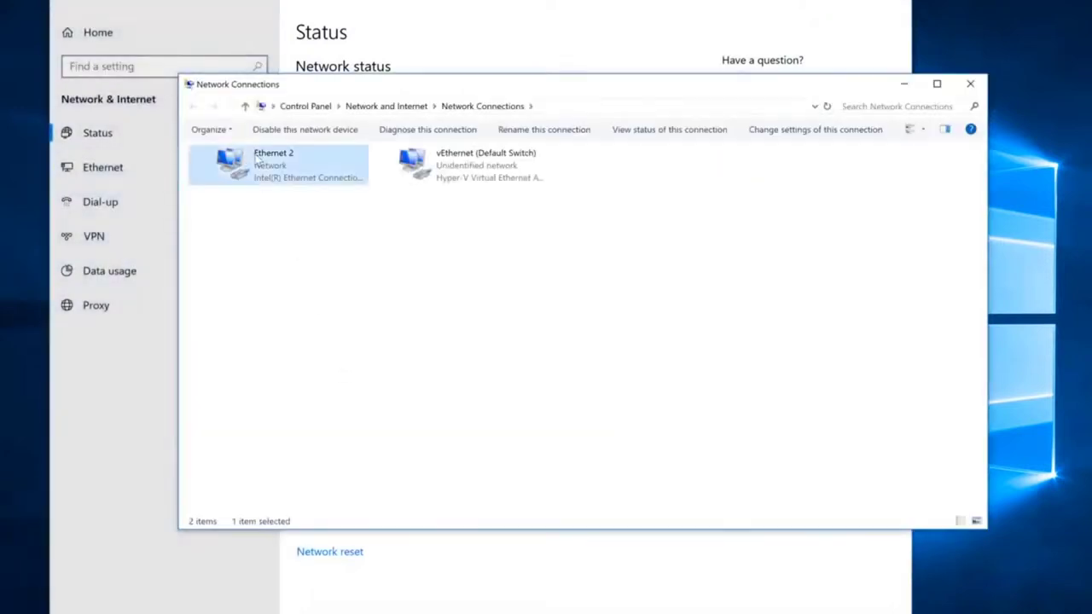
right_click(255, 158)
left_click(332, 291)
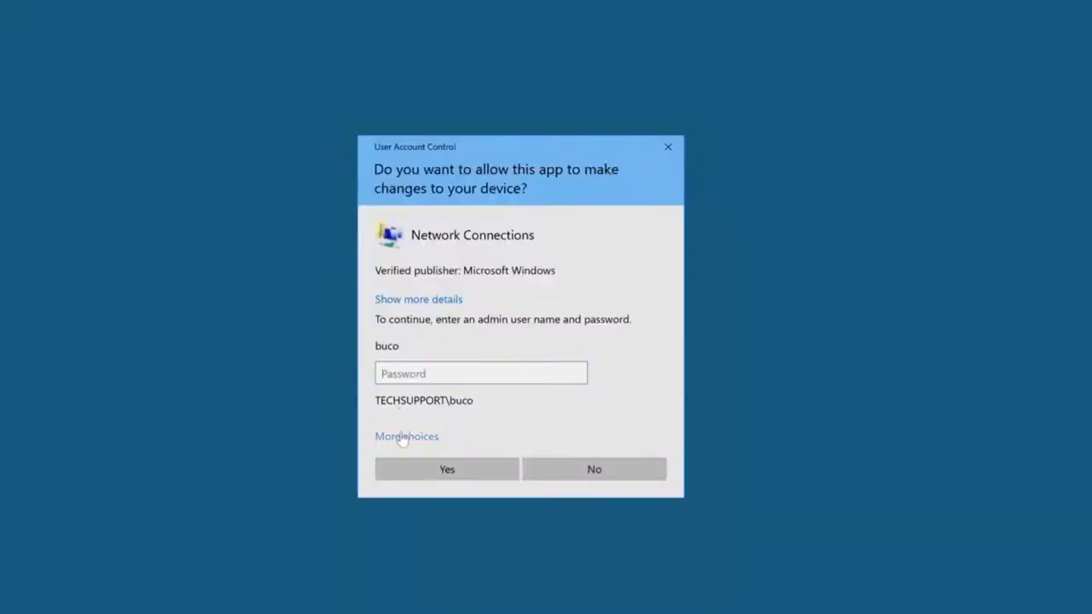
left_click(398, 436)
left_click(483, 503)
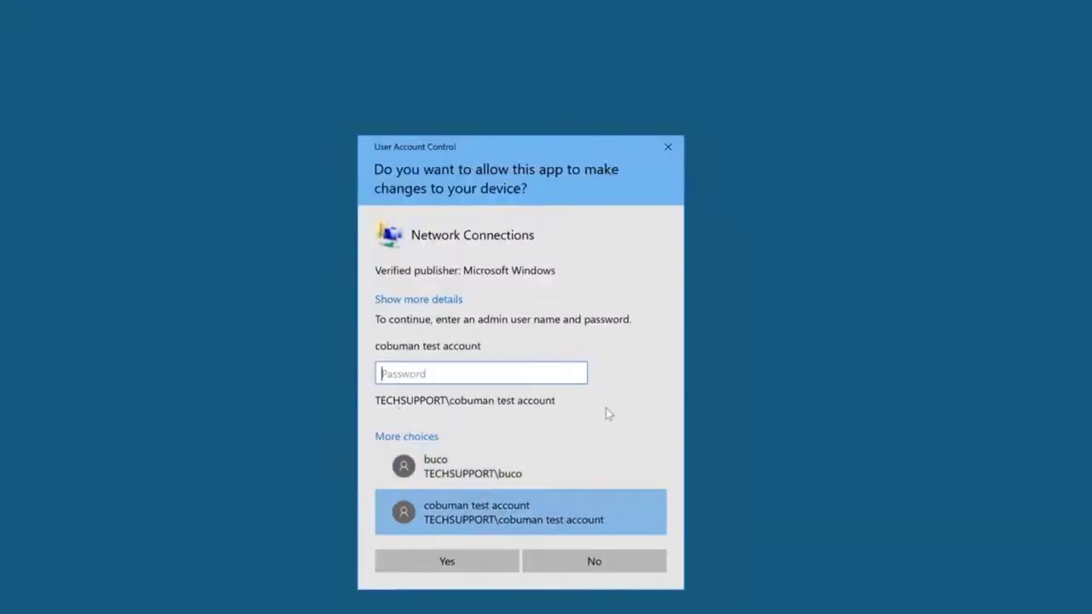
type("password")
key("Return")
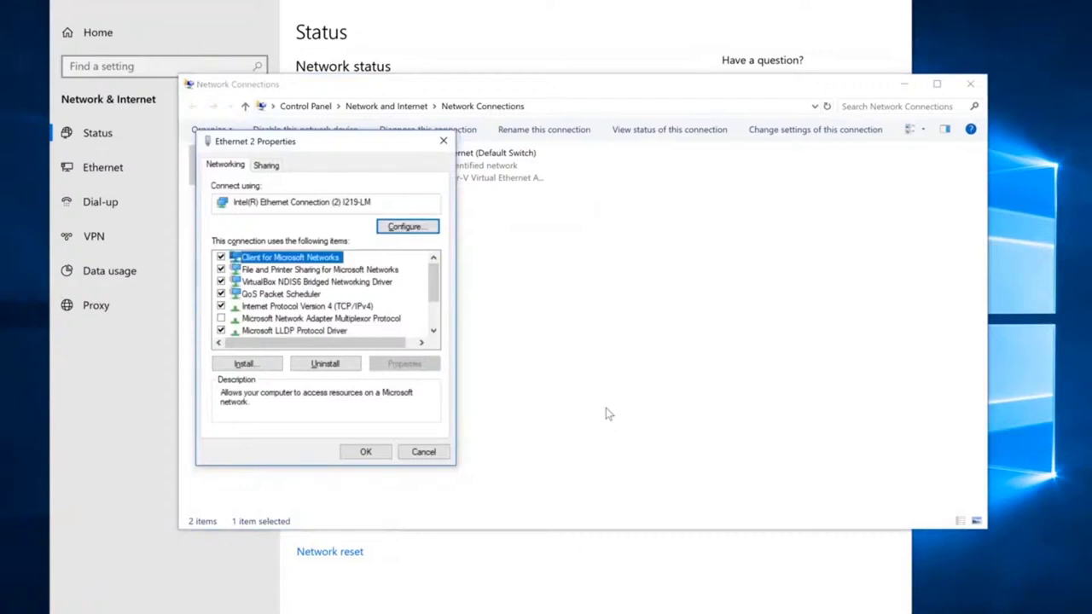
left_click_drag(362, 141, 557, 180)
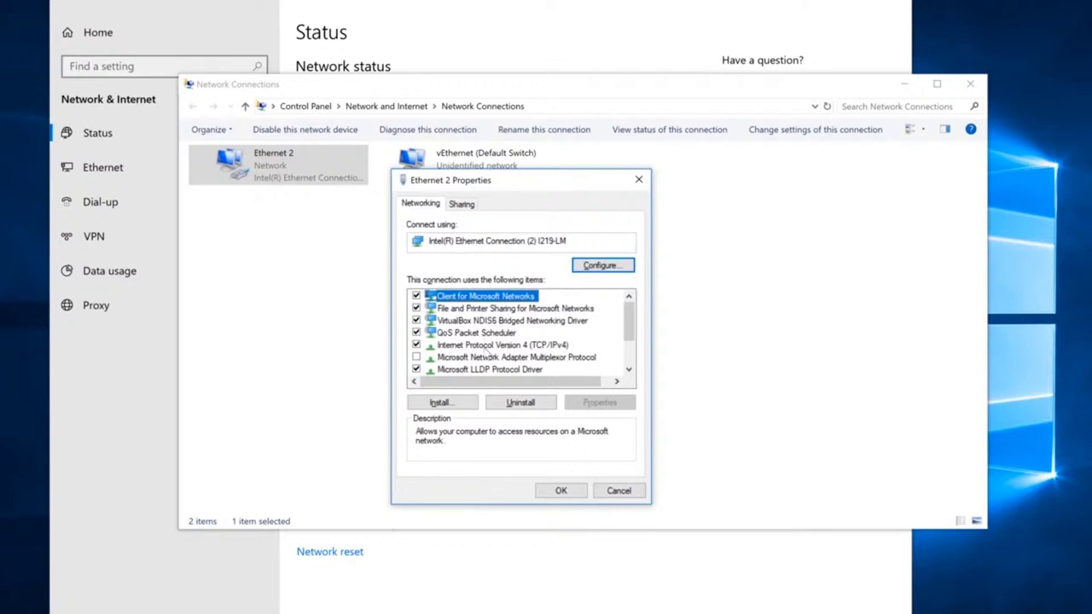
left_click(487, 345)
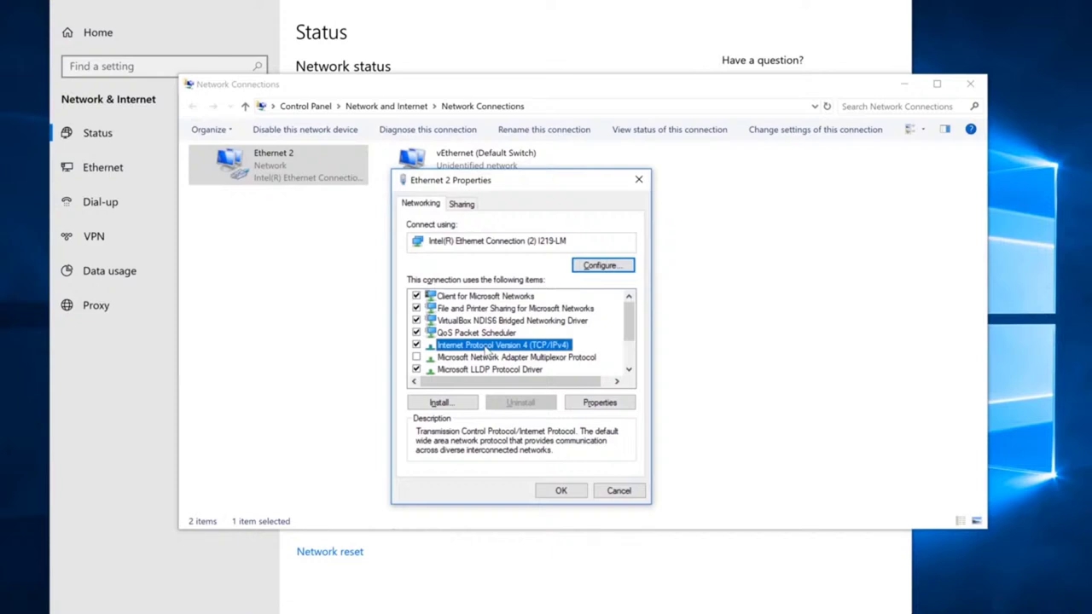
Step: Open Ethernet 2's IPv4 settings, select 'Use the following IP address', then cancel and close both dialogs
double_click(486, 348)
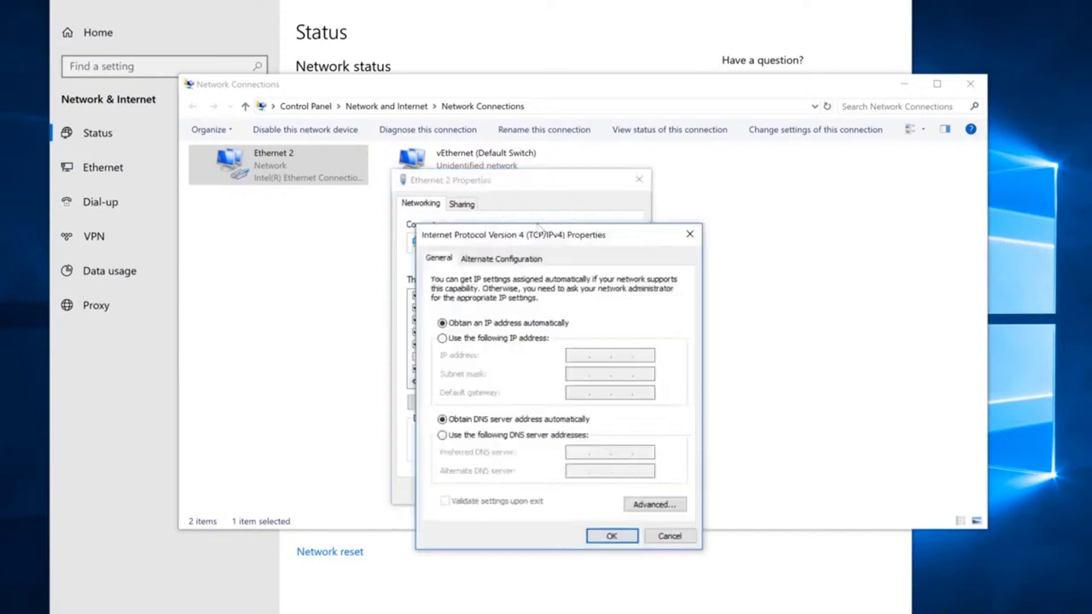
left_click_drag(524, 239, 635, 205)
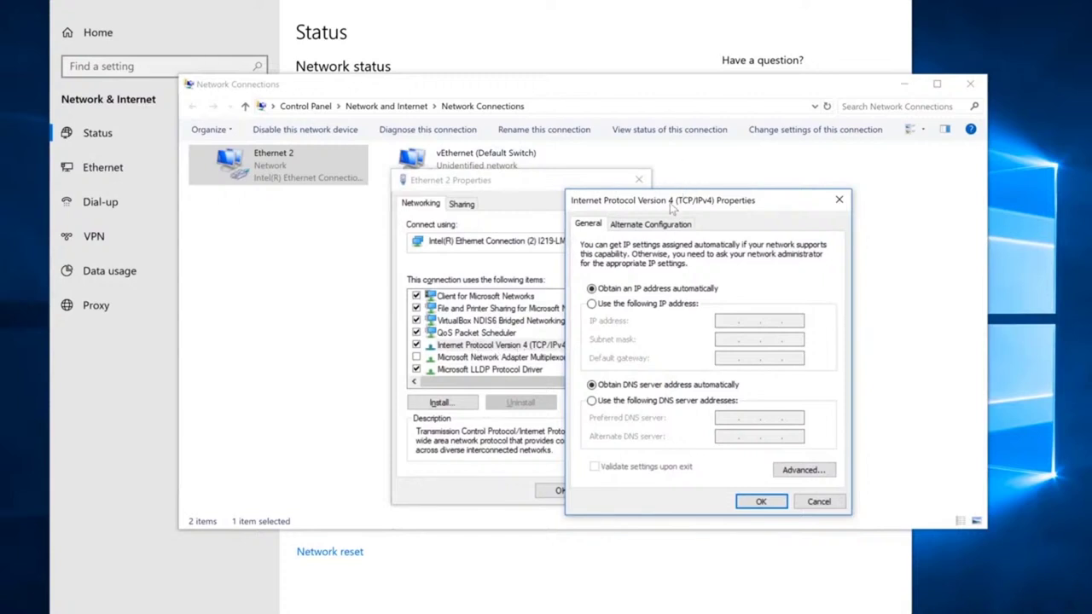
left_click_drag(673, 209, 698, 193)
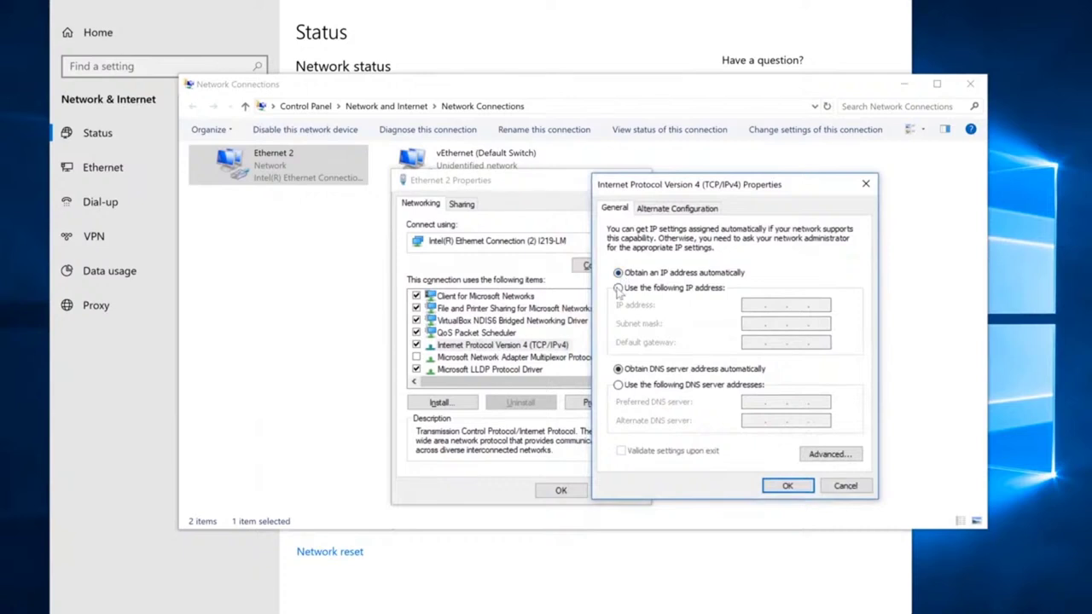
left_click(619, 288)
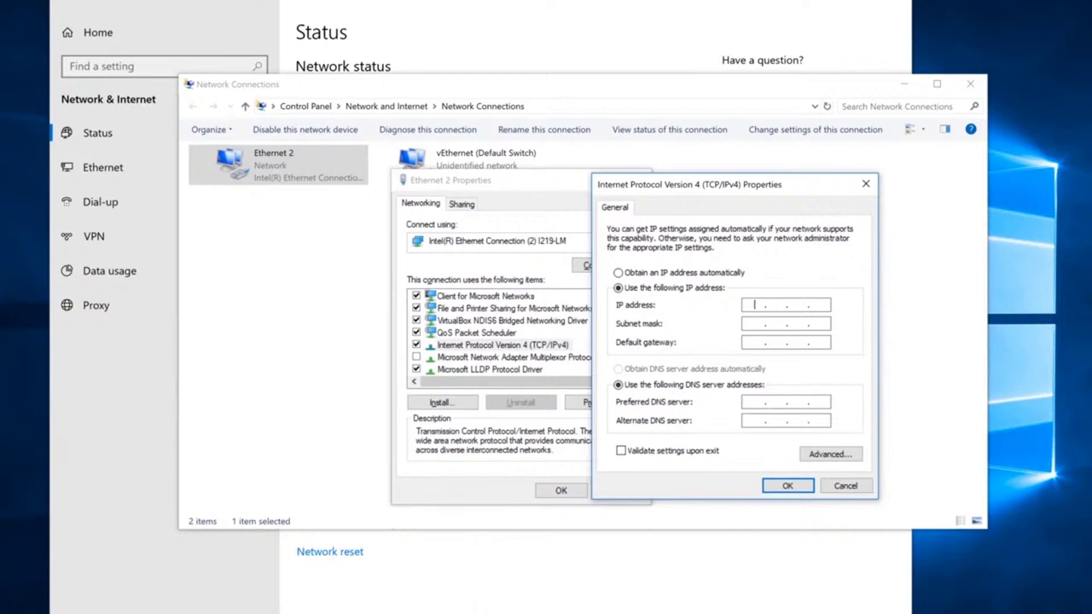
left_click(842, 487)
left_click(842, 487)
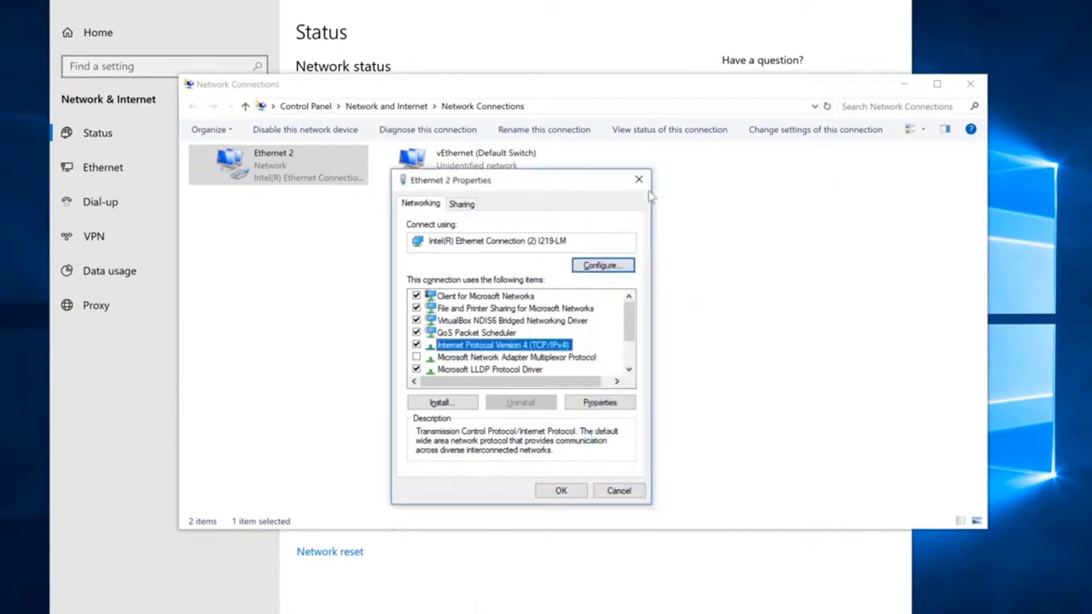
left_click(640, 180)
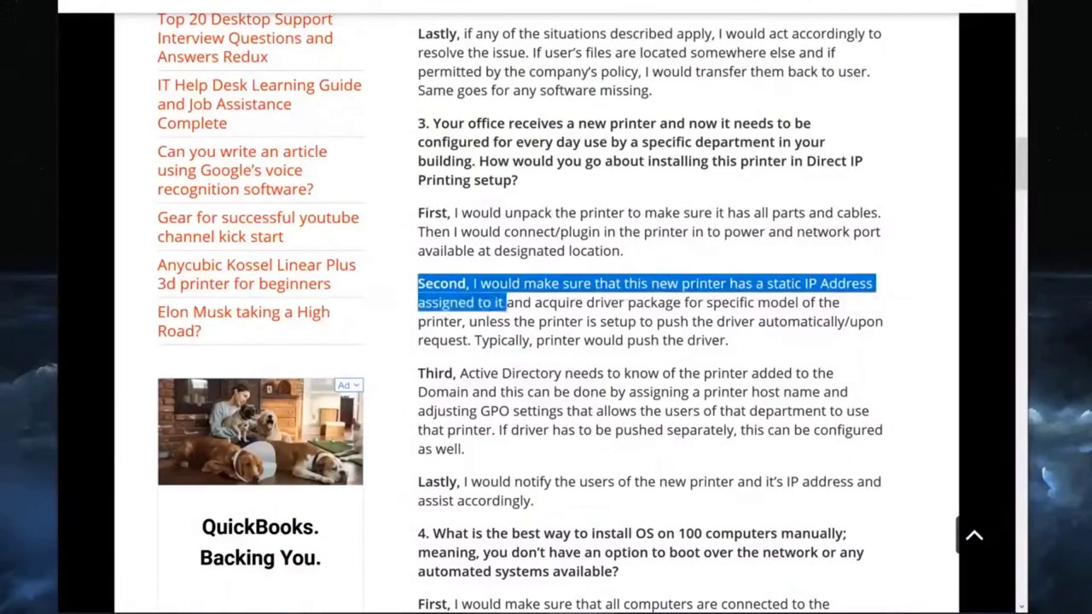
left_click(539, 365)
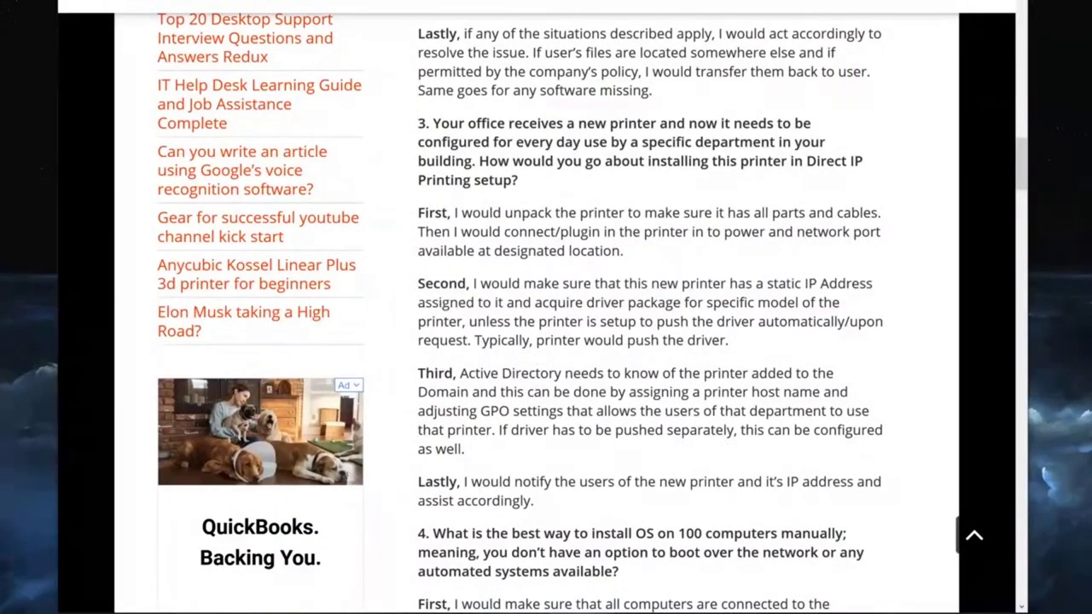
left_click_drag(507, 302, 472, 342)
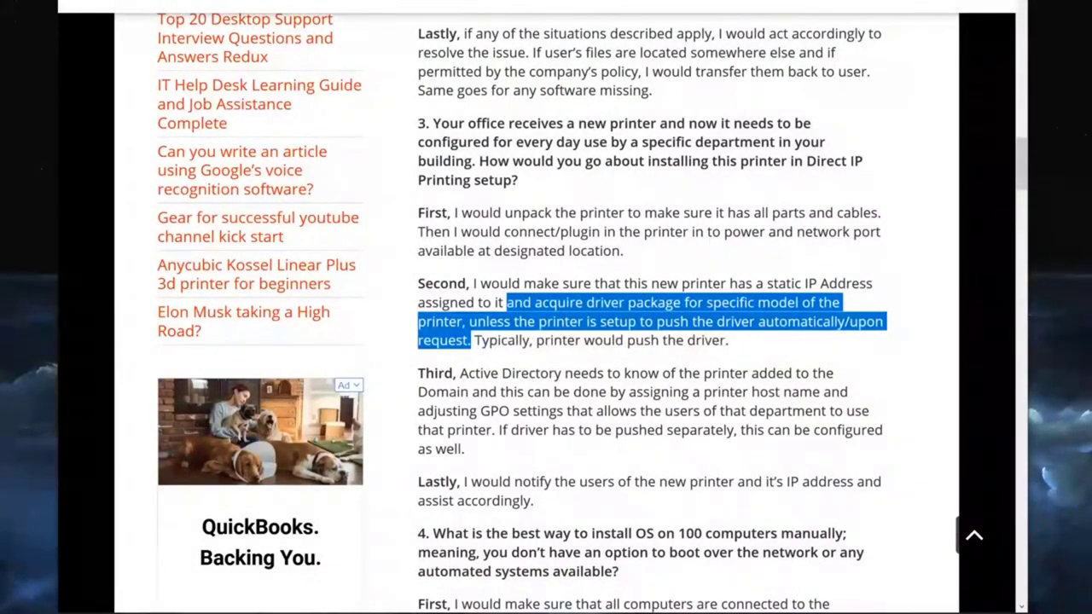
left_click(472, 341)
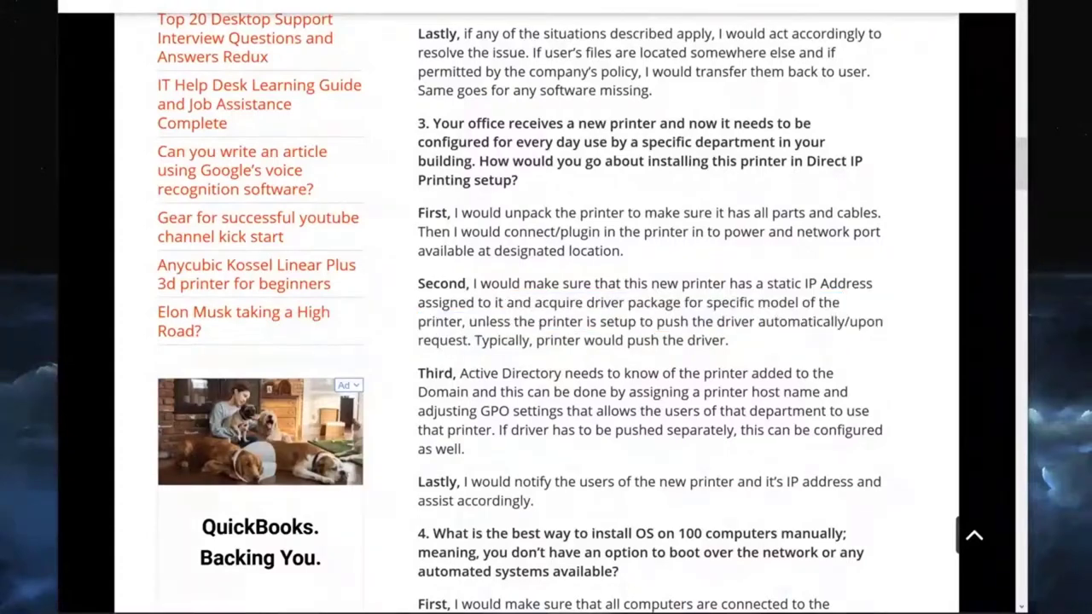
left_click_drag(534, 302, 818, 302)
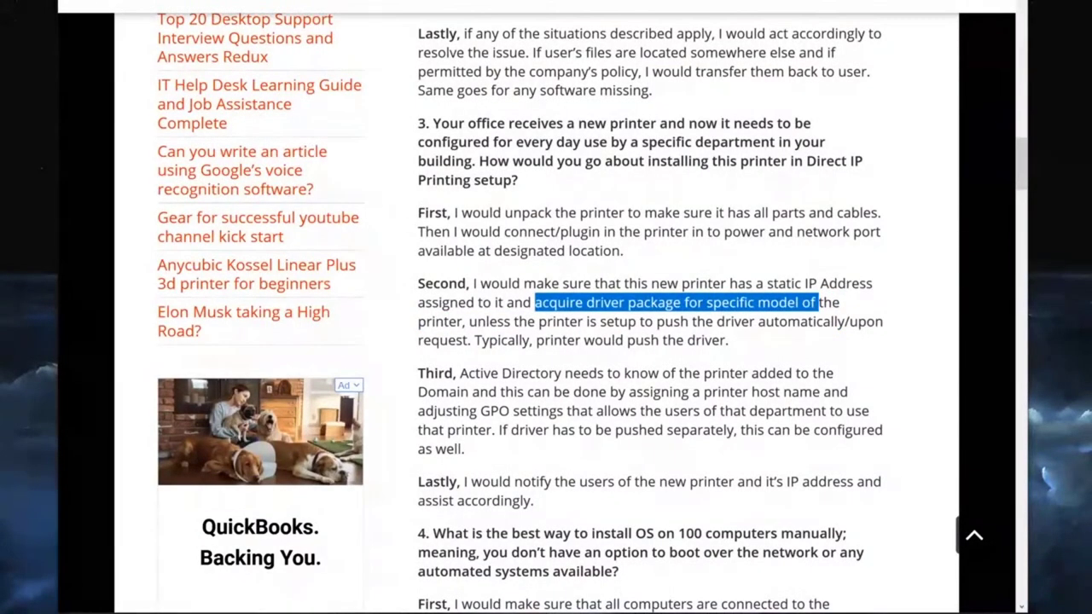
left_click_drag(818, 302, 815, 302)
left_click(534, 302)
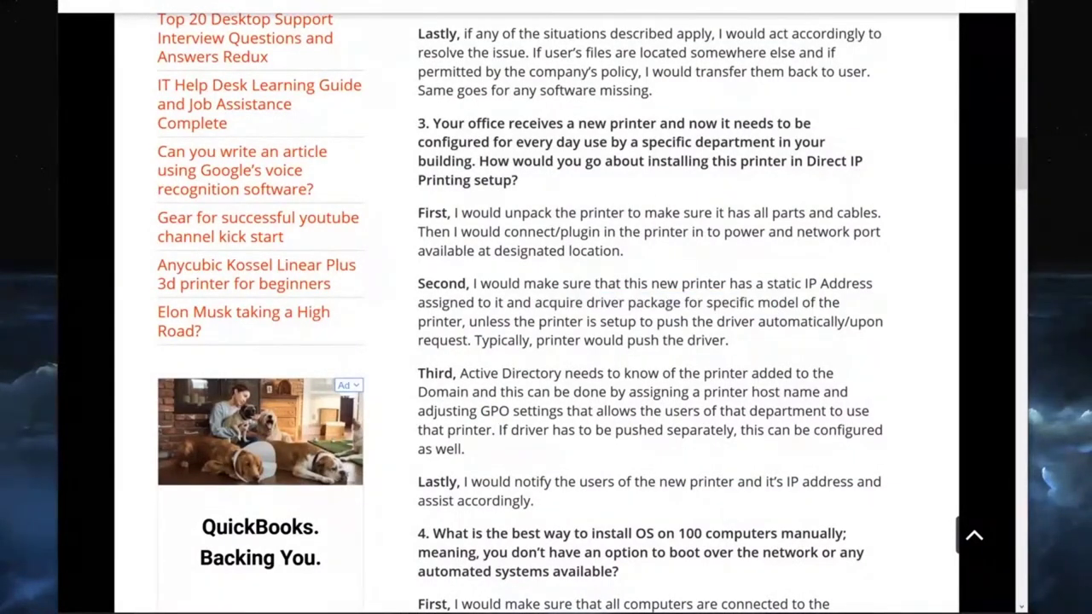
left_click_drag(534, 302, 816, 302)
left_click_drag(473, 340, 756, 349)
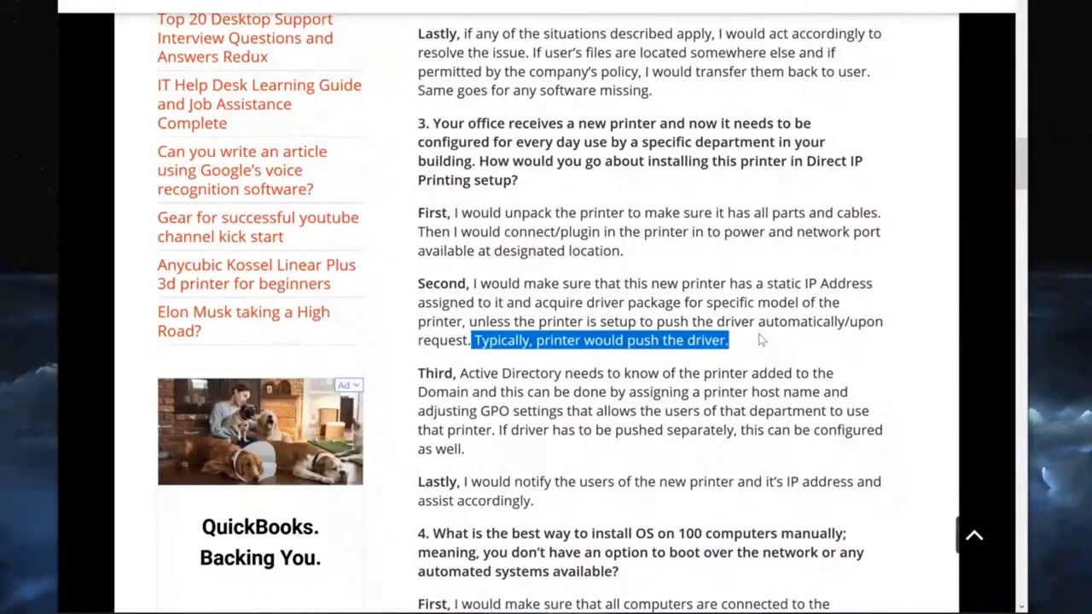
left_click(756, 340)
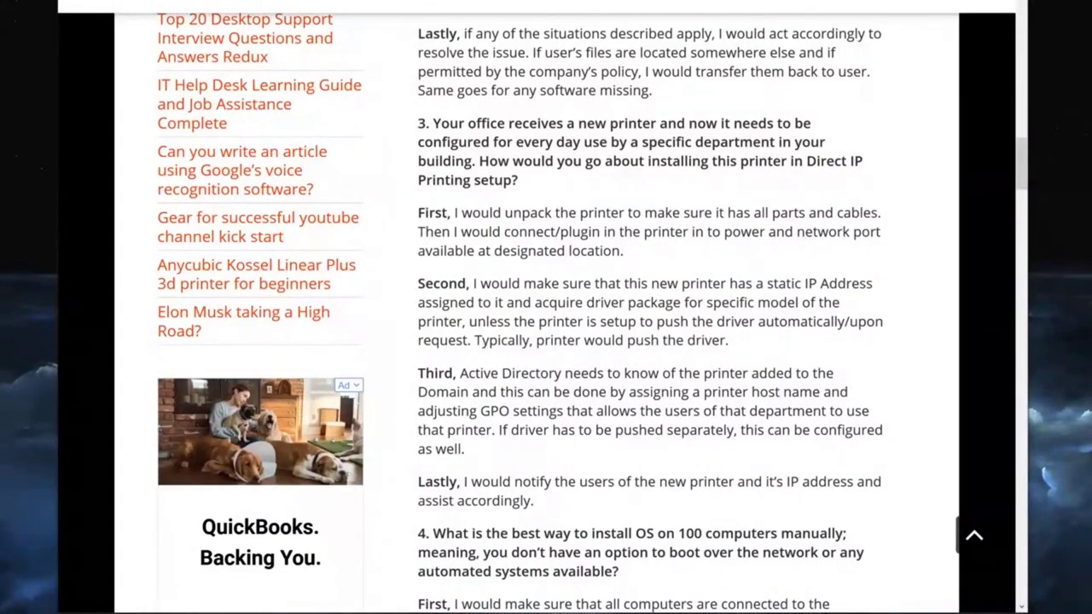
scroll(540, 352, "down", 1)
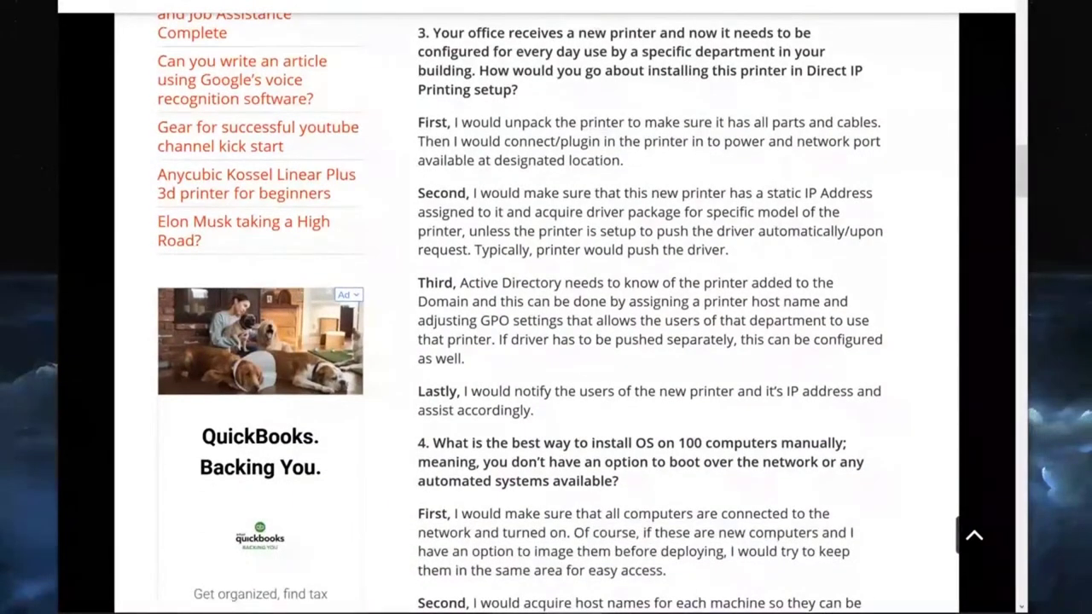
left_click_drag(417, 283, 631, 283)
left_click_drag(700, 282, 471, 301)
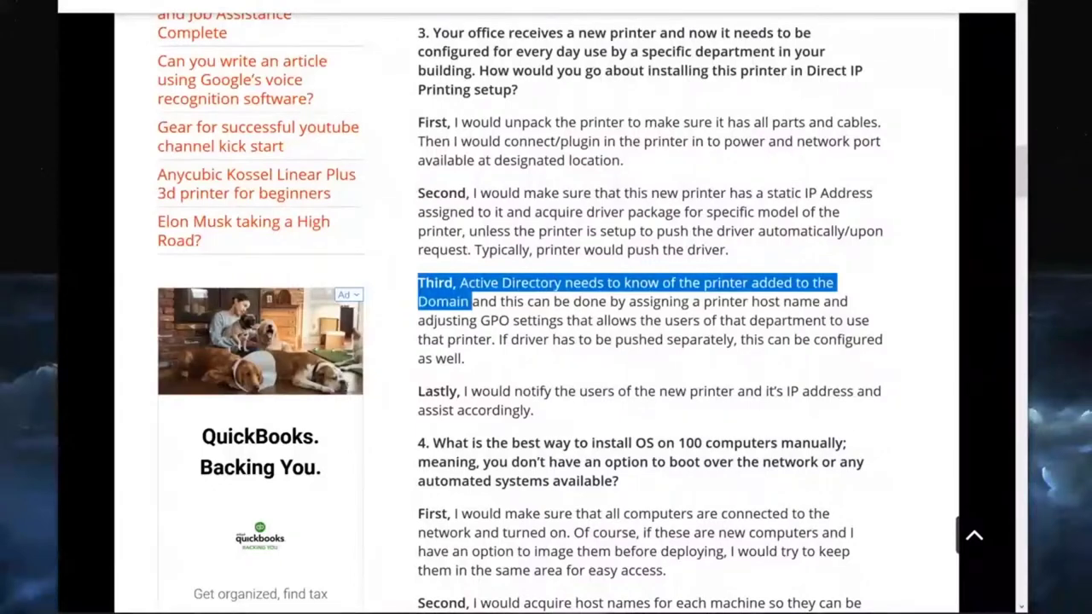
left_click(472, 301)
mouse_move(459, 282)
left_mouse_down()
mouse_move(556, 283)
mouse_move(468, 301)
left_mouse_up()
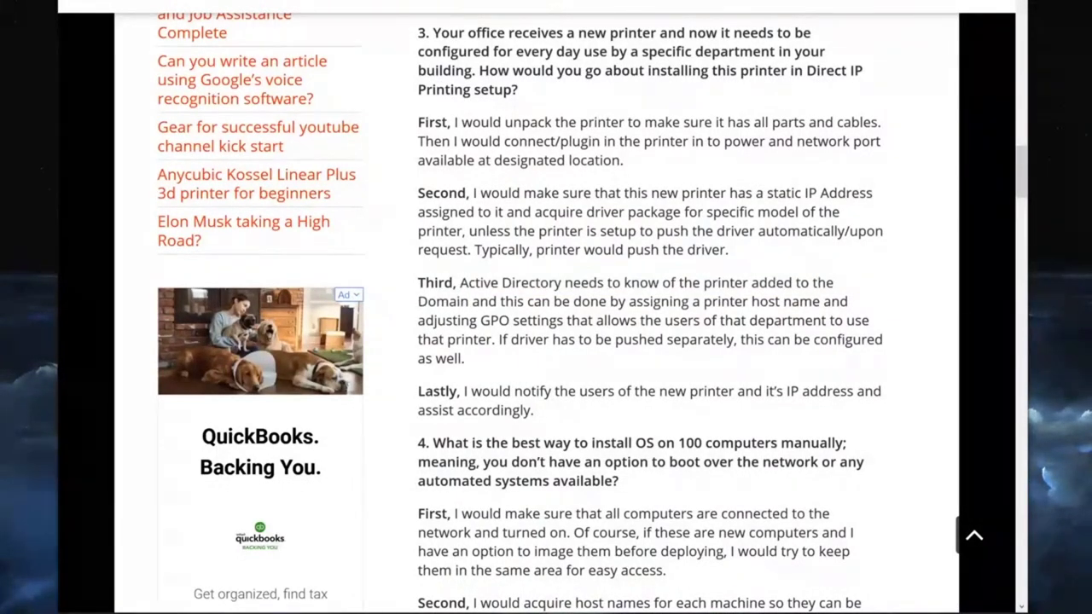
left_click_drag(460, 283, 562, 282)
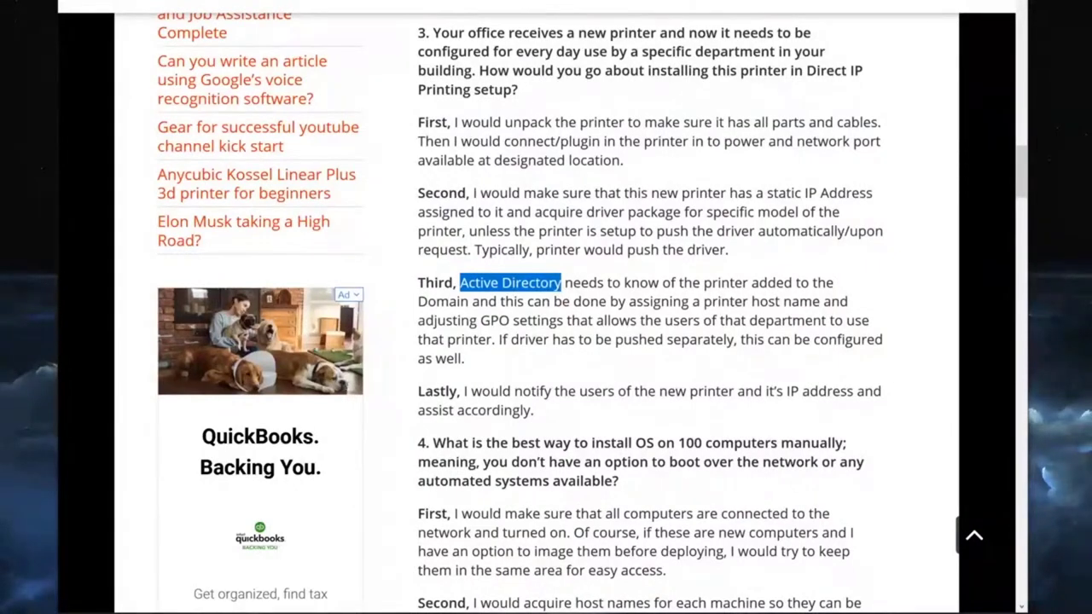
left_click_drag(481, 320, 510, 320)
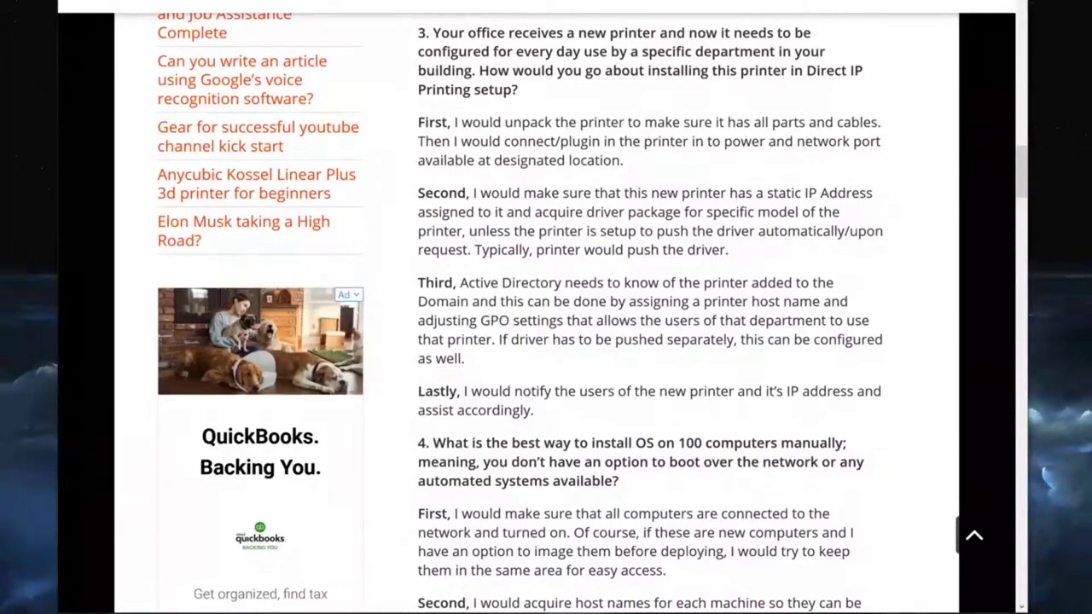
left_click_drag(480, 319, 494, 339)
left_click_drag(460, 283, 537, 320)
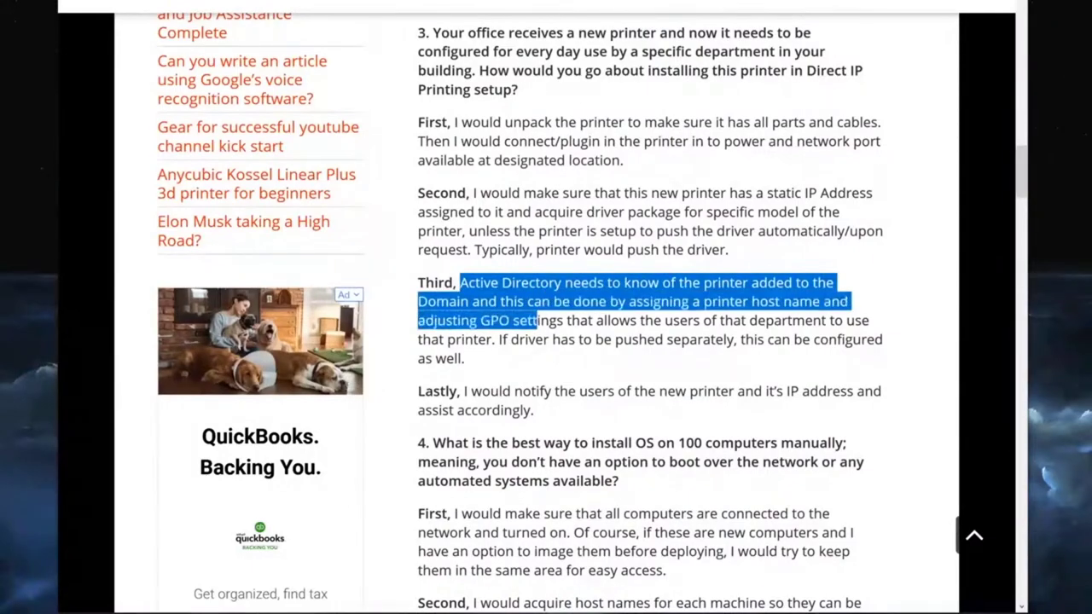
left_click(538, 320)
Step: Highlight the driver-package, Active Directory and printer-pushes-driver sentences in the printer answer
scroll(538, 320, "up", 3)
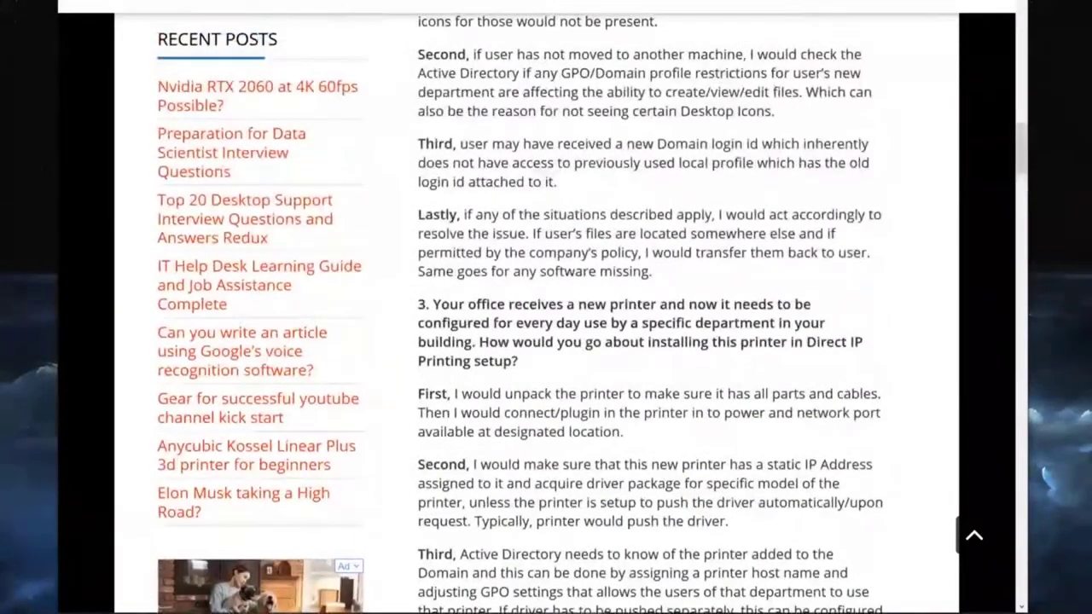
scroll(546, 313, "down", 2)
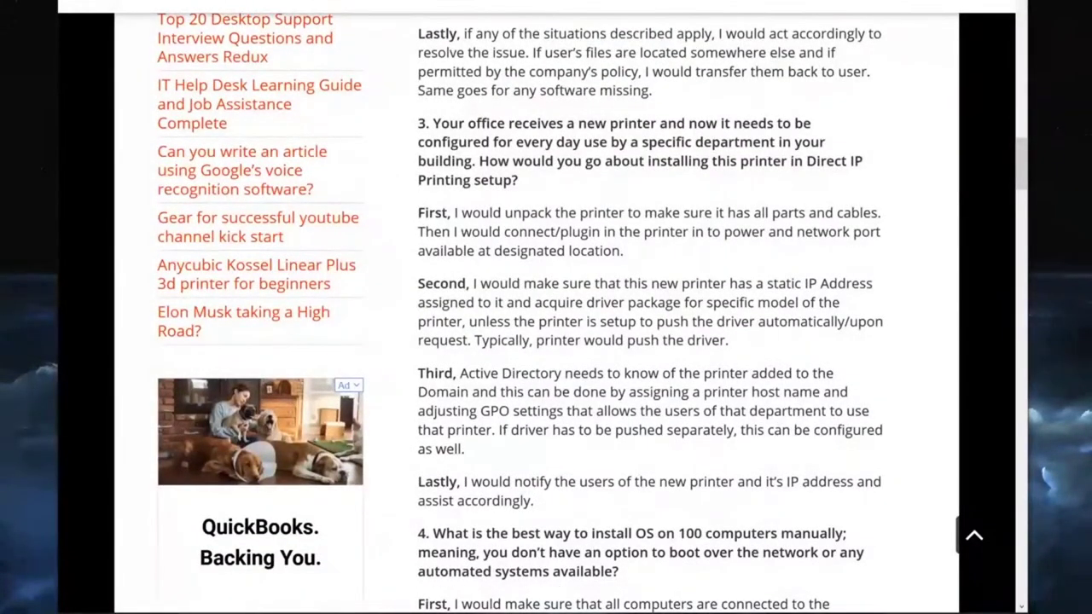
left_click_drag(534, 302, 802, 302)
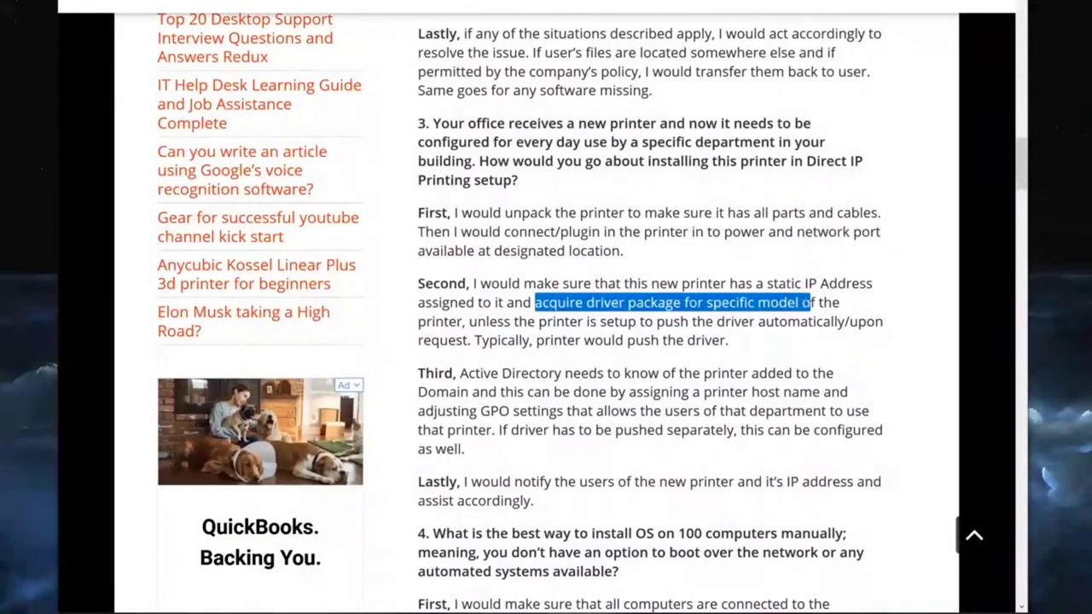
left_click(802, 302)
left_click_drag(460, 373, 561, 372)
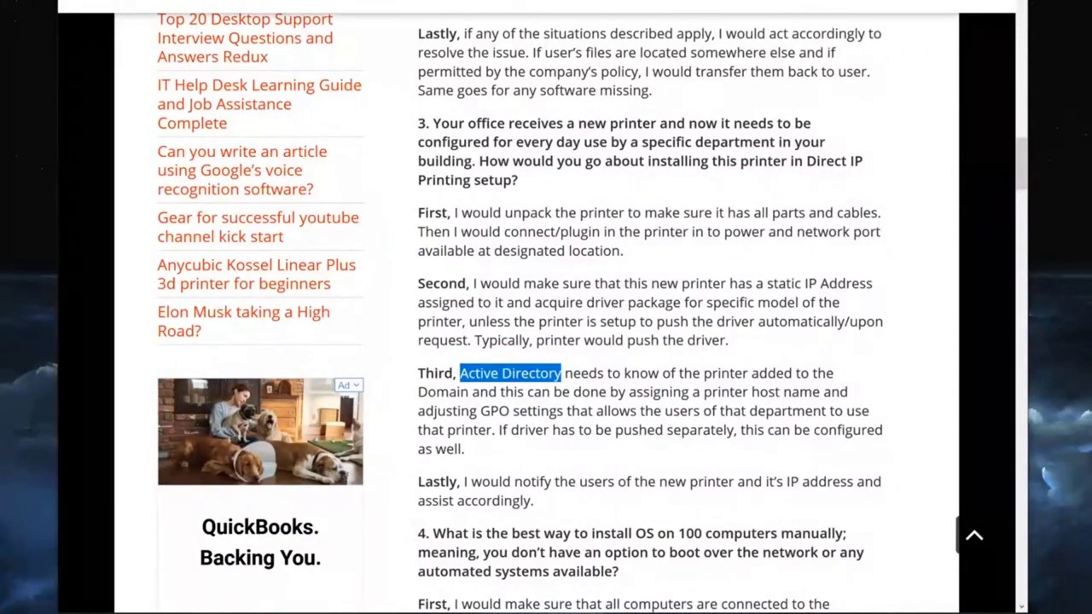
left_click(561, 373)
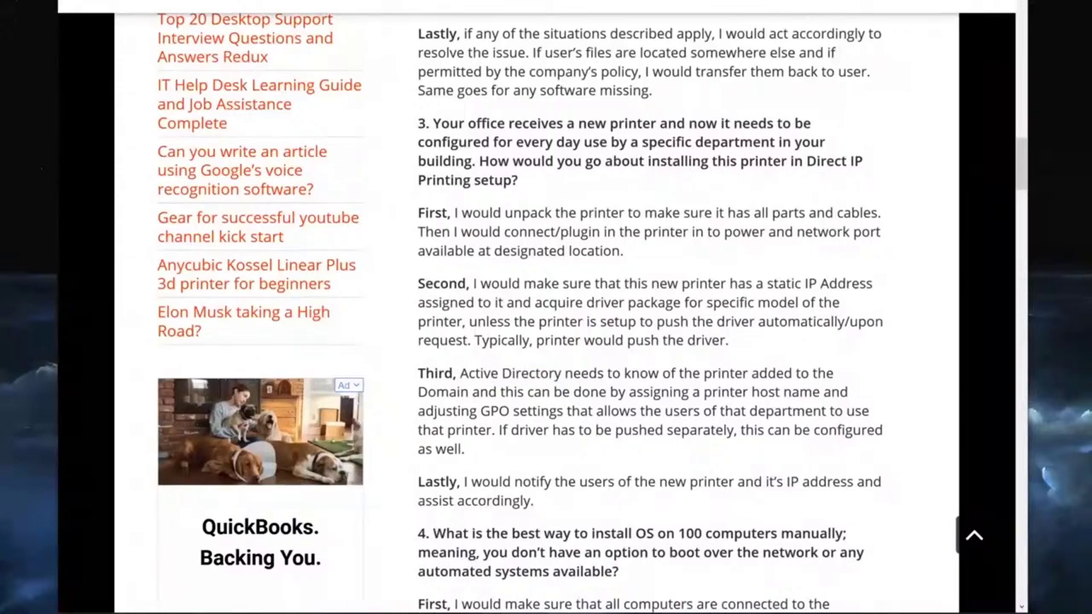
left_click_drag(474, 340, 735, 347)
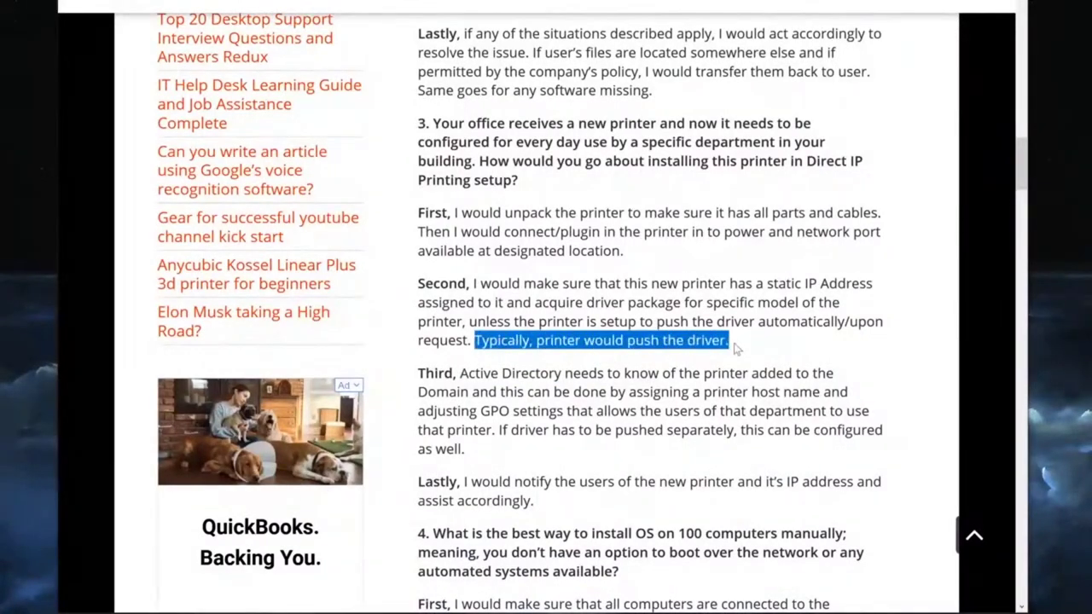
left_click(735, 348)
Step: Scroll down and highlight the sentence on pushing the driver separately and the Lastly paragraph
scroll(666, 375, "down", 2)
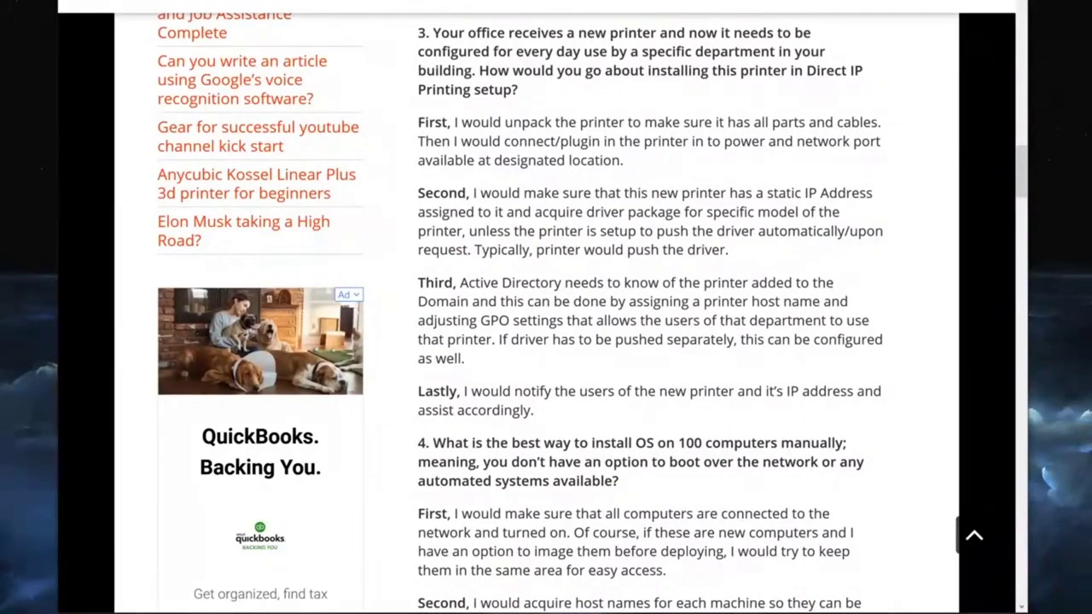
left_click_drag(495, 340, 682, 366)
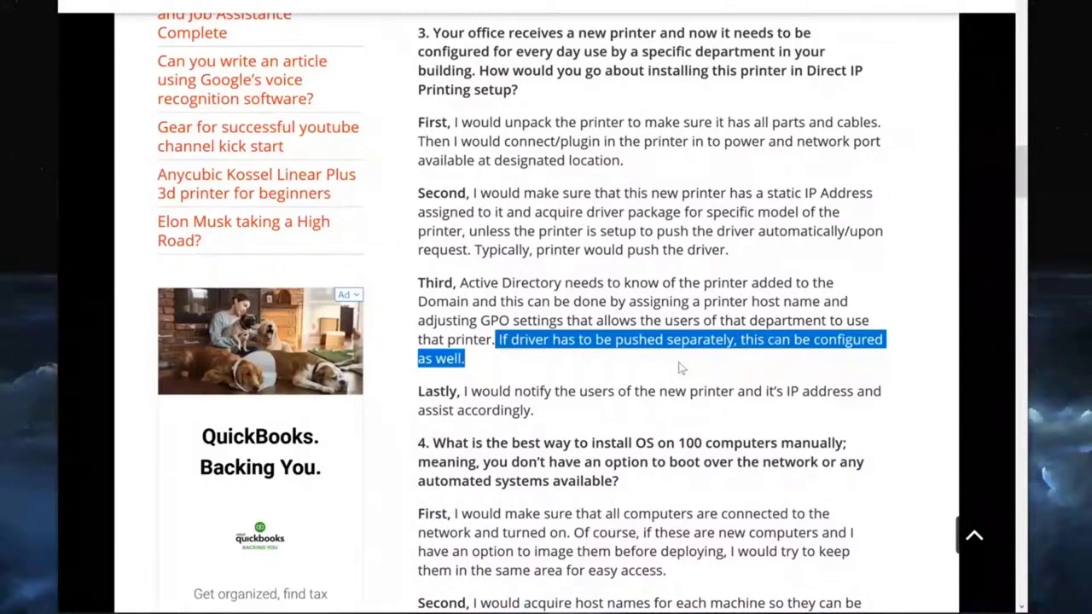
left_click_drag(417, 390, 550, 411)
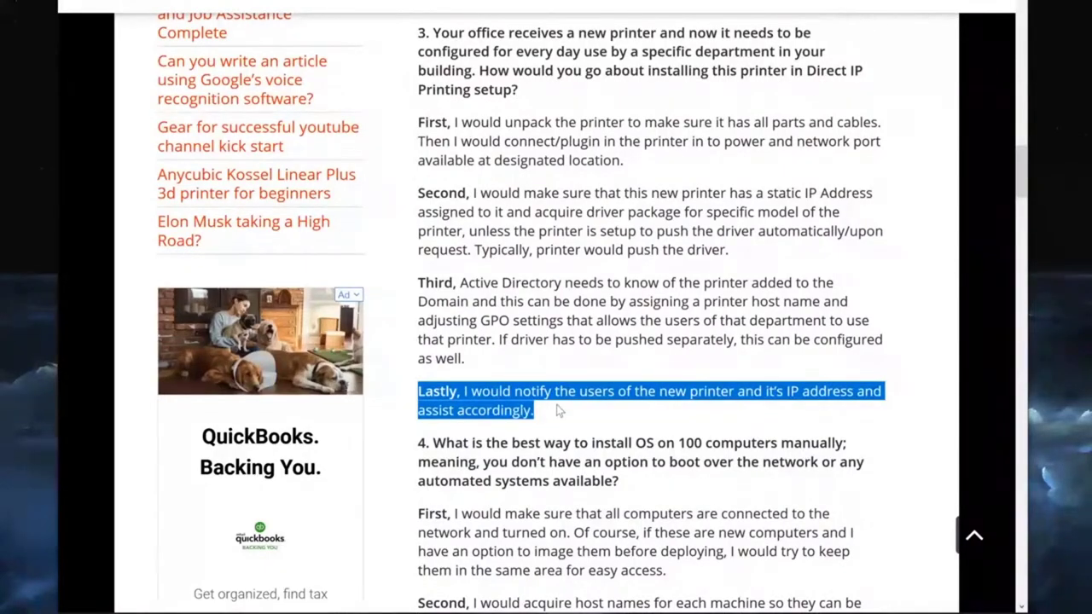
left_click(558, 410)
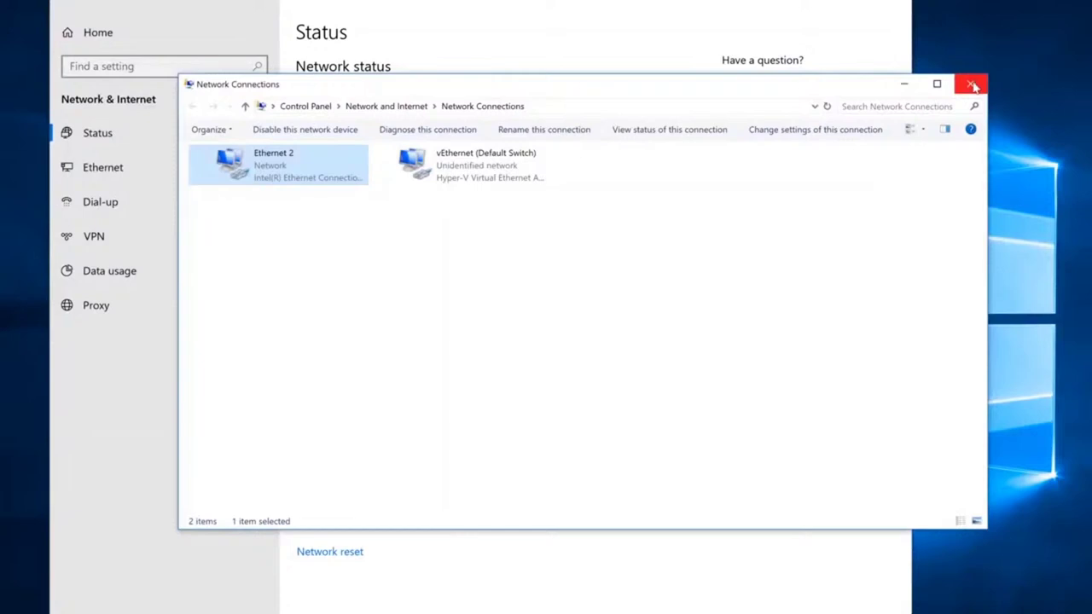
Step: Bring Network Connections fully on-screen, then close it and the network status Settings window
left_click_drag(554, 97, 823, 112)
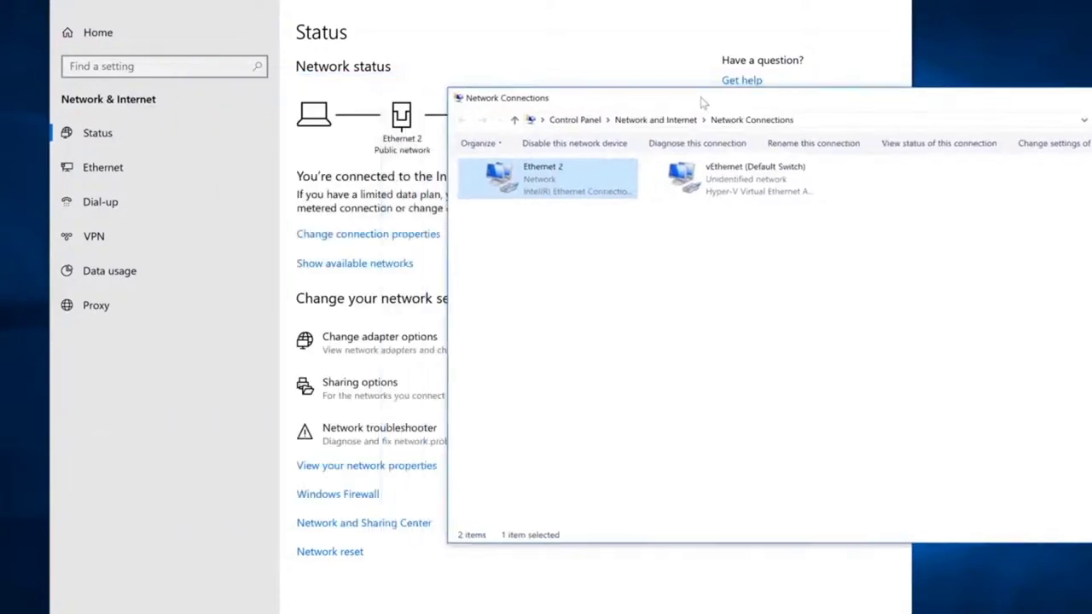
left_click_drag(1072, 103, 831, 134)
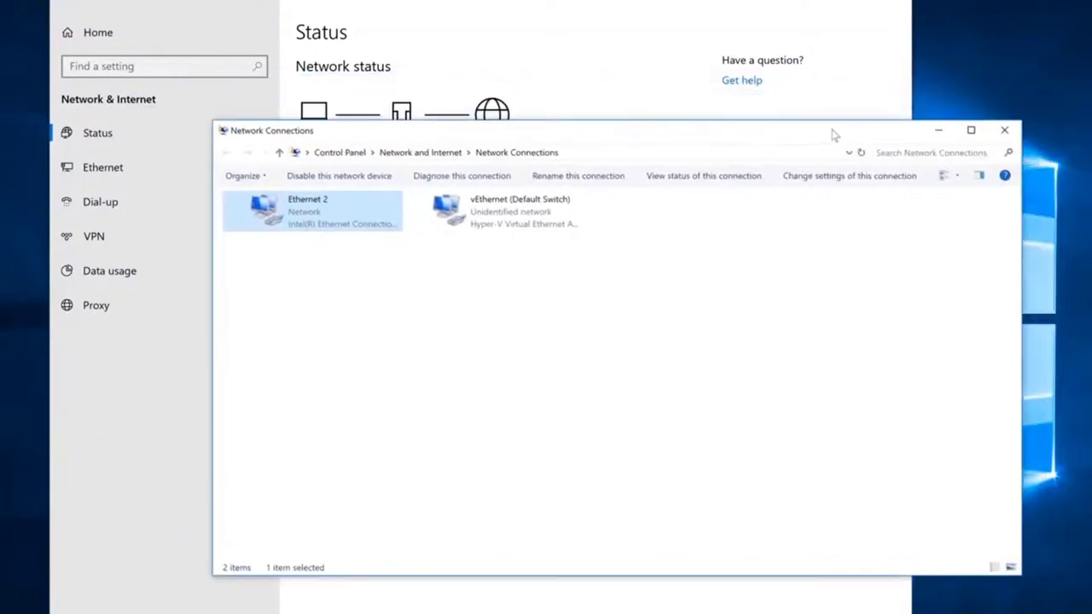
left_click(1000, 131)
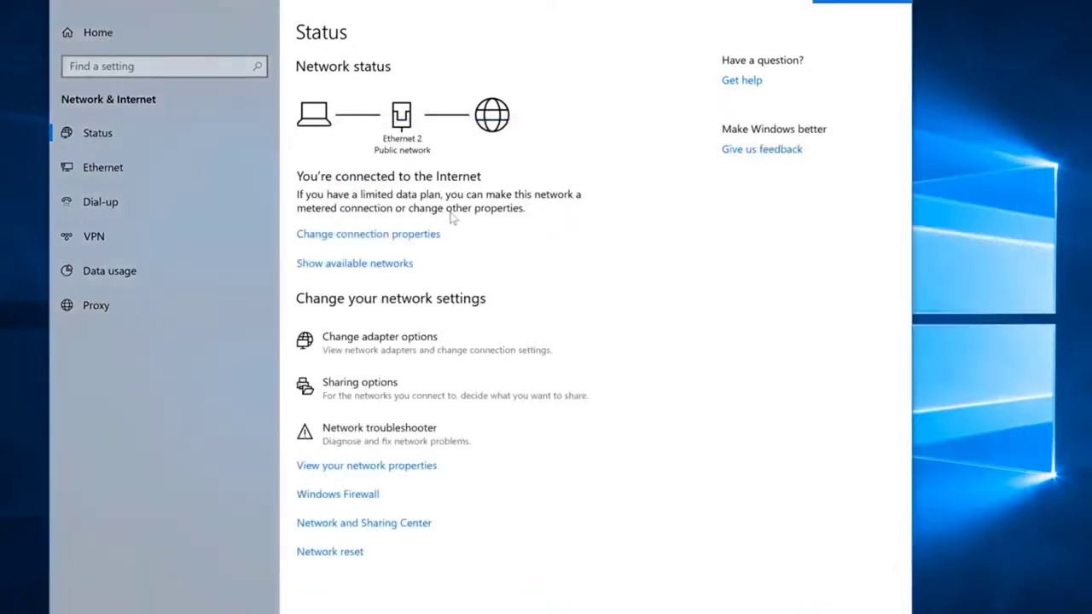
left_click(889, 12)
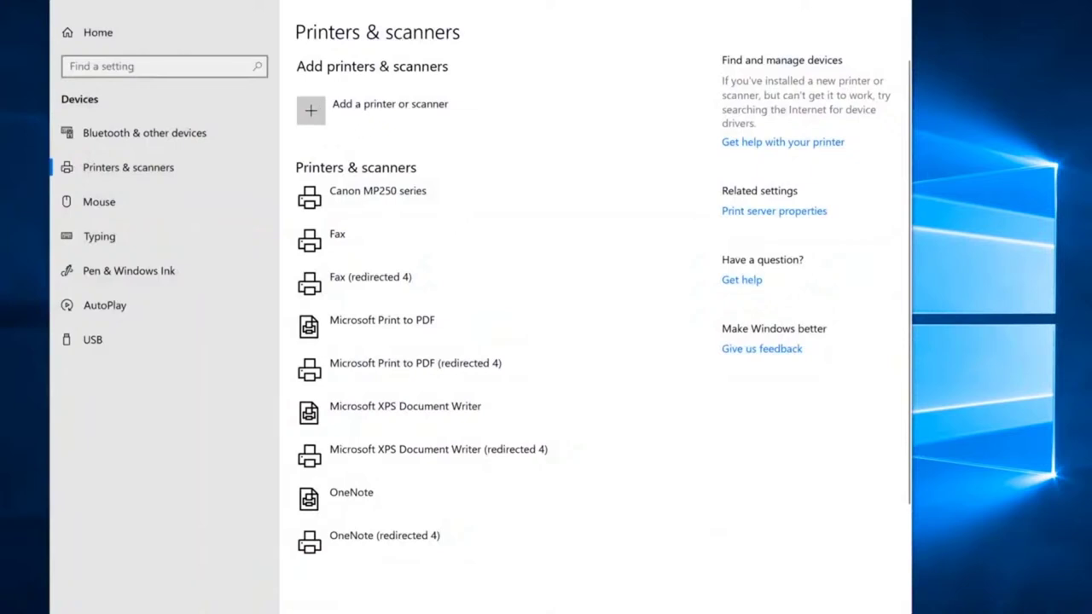
Step: Add a printer or scanner, choosing 'The printer that I want isn't listed' to launch the Add Printer wizard
left_click(435, 1)
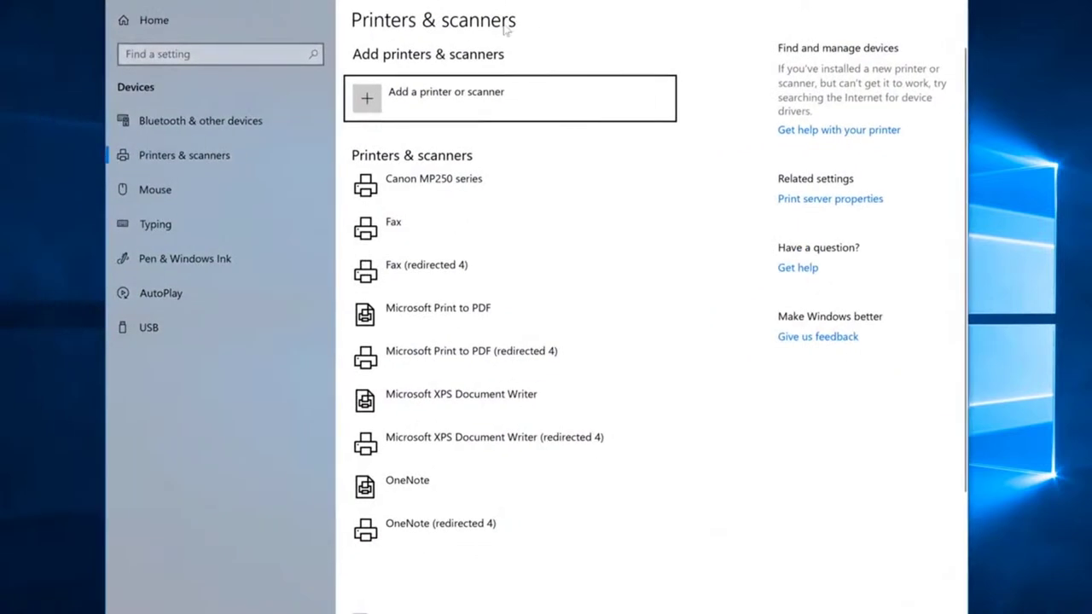
left_click(378, 101)
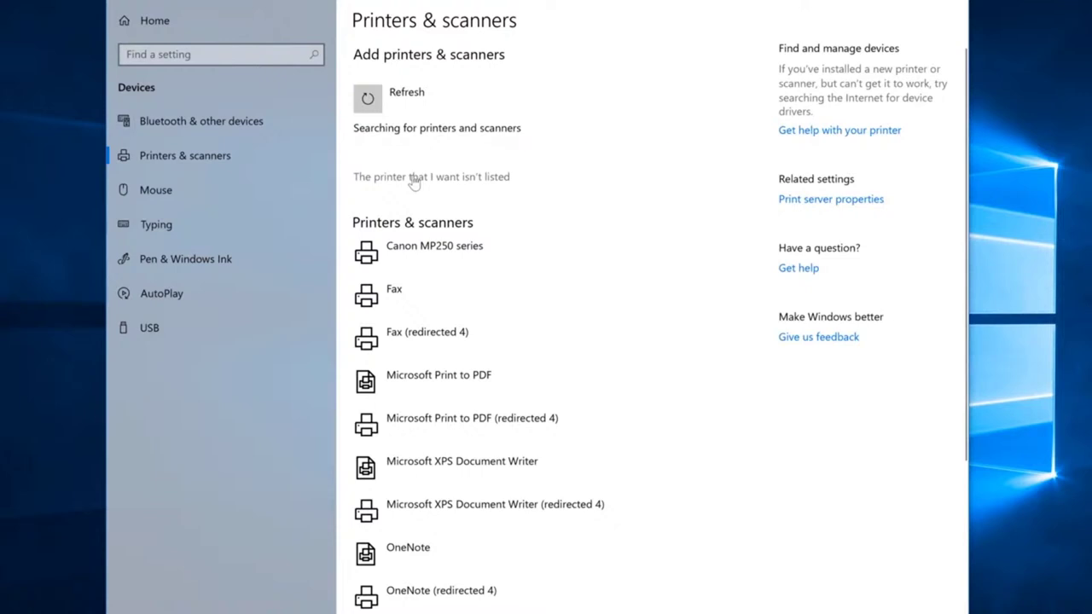
left_click(414, 182)
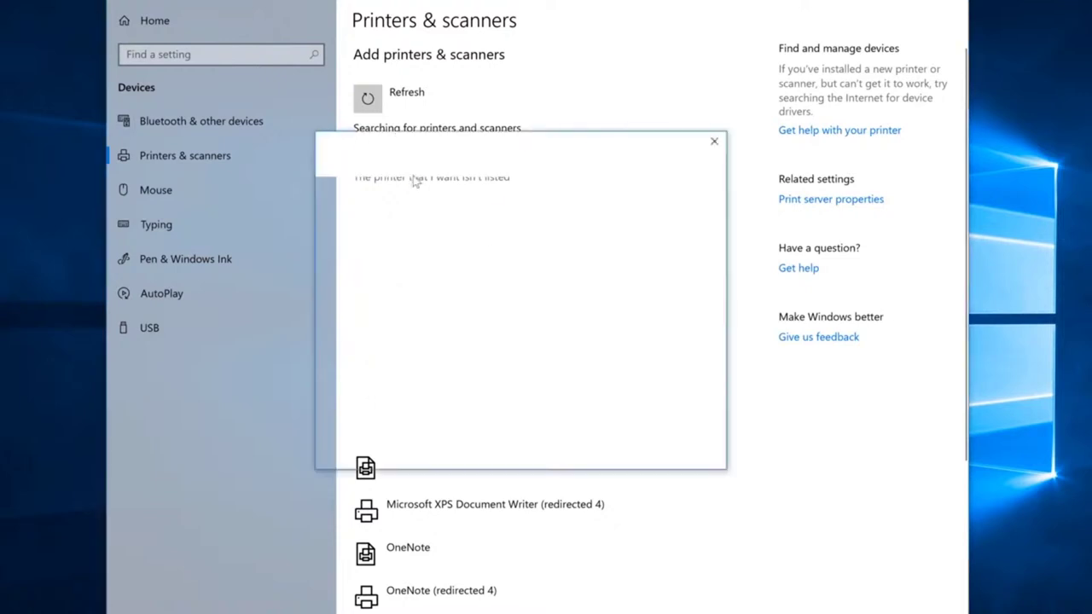
left_click_drag(517, 148, 488, 255)
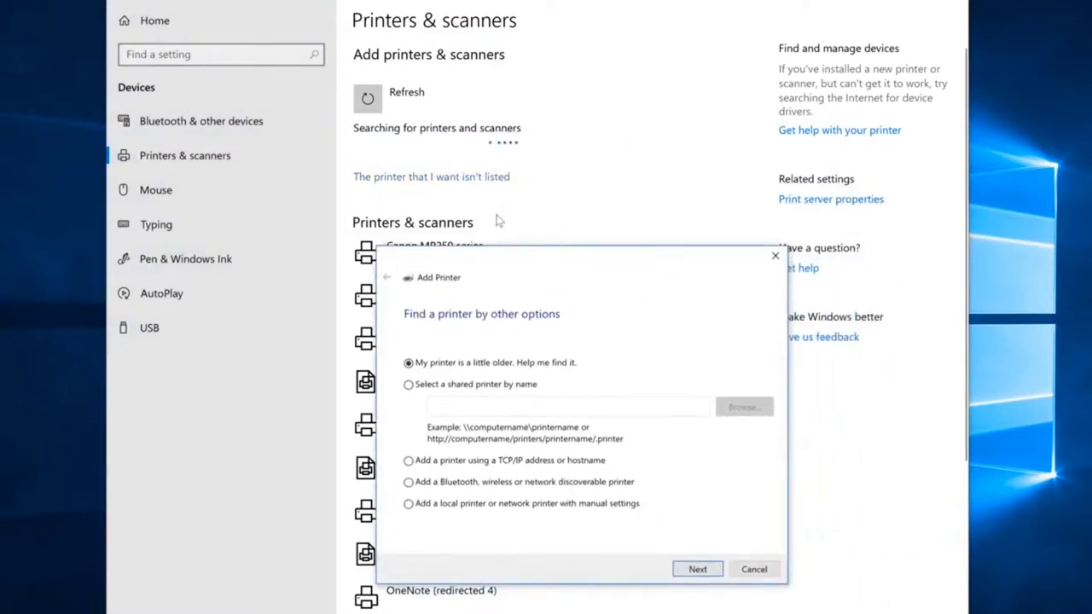
Step: Select 'Add a printer using a TCP/IP address or hostname' and continue to the next page
left_click_drag(568, 266, 517, 97)
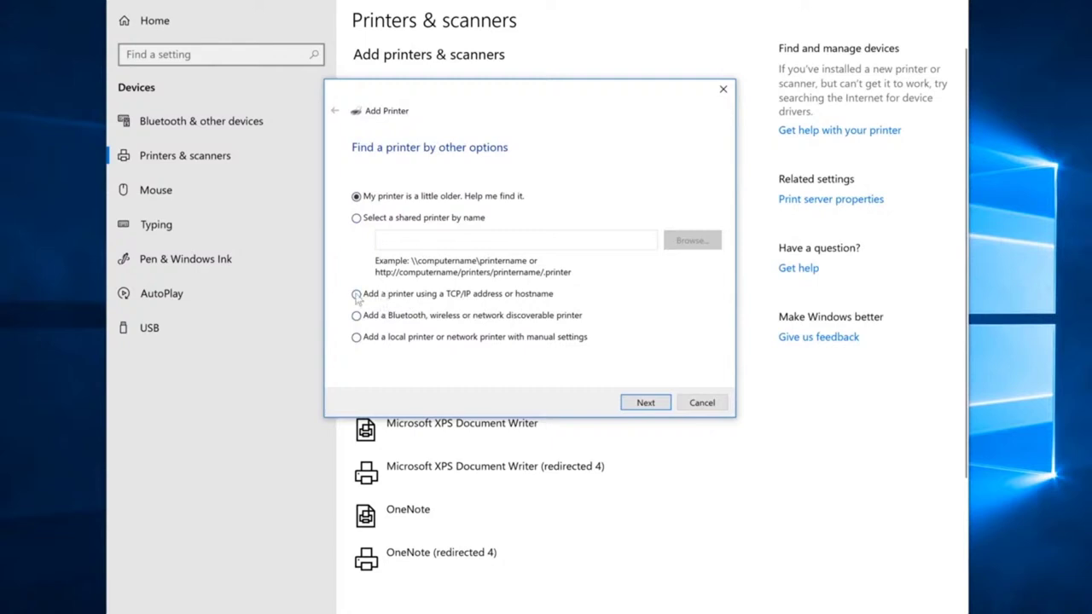
left_click(356, 294)
left_click(652, 404)
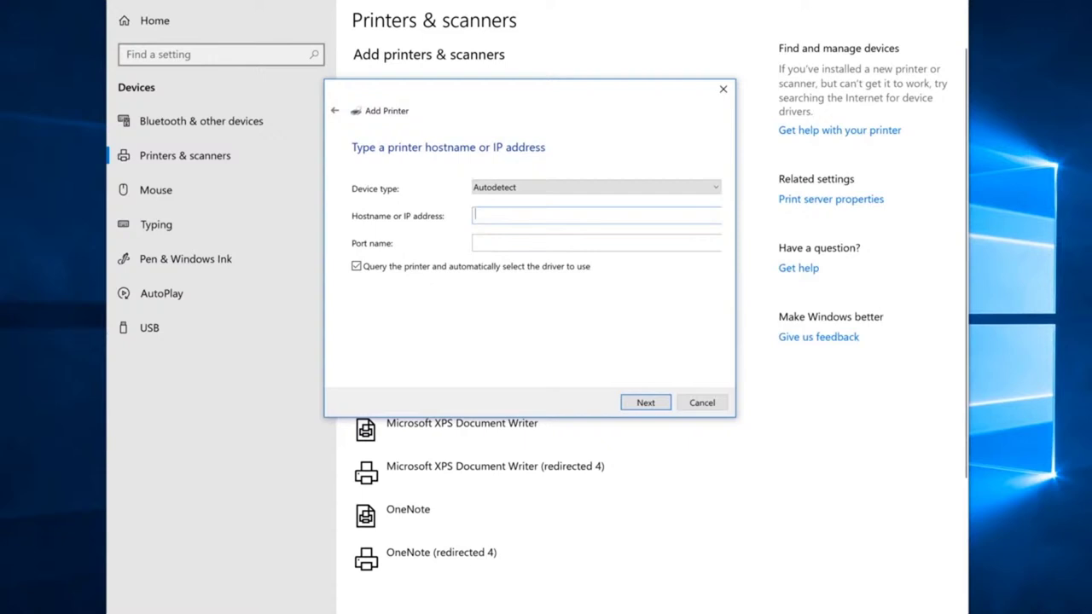
Step: Enter 192.168.100.1 as the printer address, toggle 'Query the printer', proceed, then cancel the wizard
type("192.168.100.1")
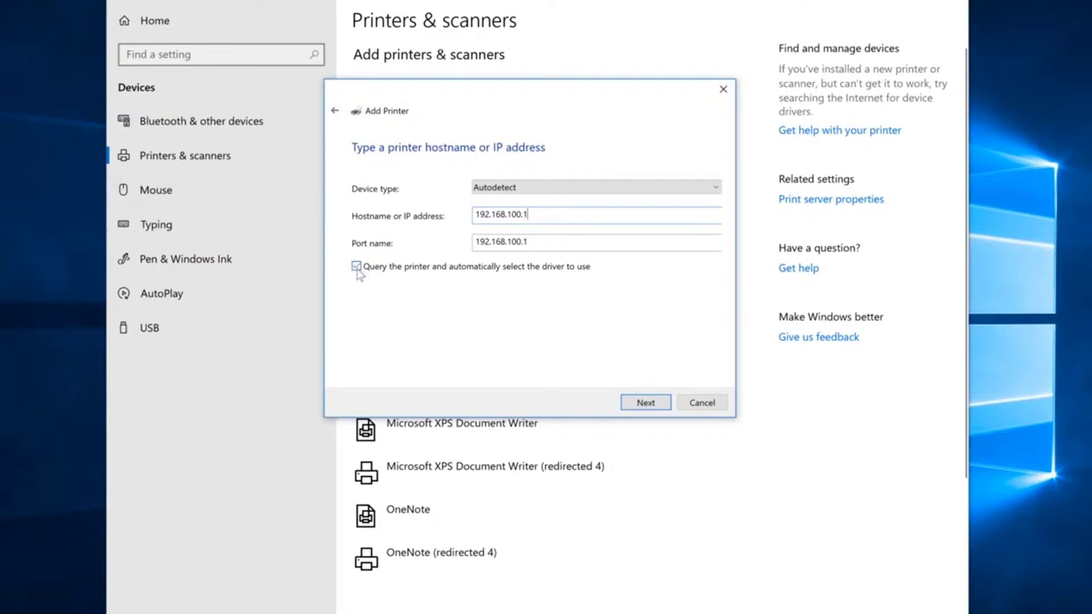
left_click(357, 267)
left_click(356, 267)
left_click(357, 267)
left_click(358, 266)
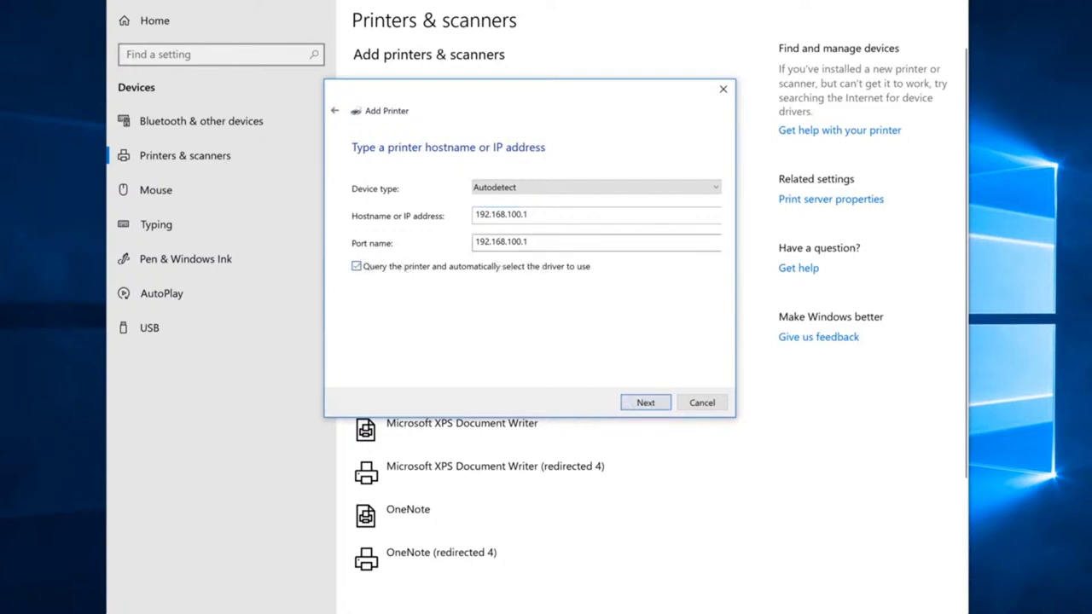
left_click(647, 403)
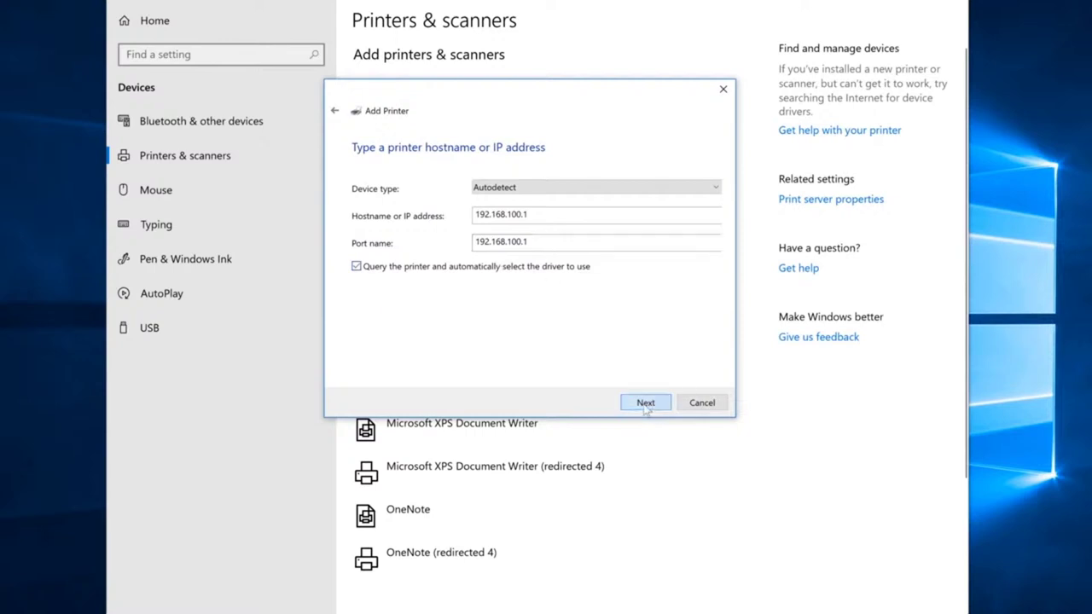
left_click(698, 402)
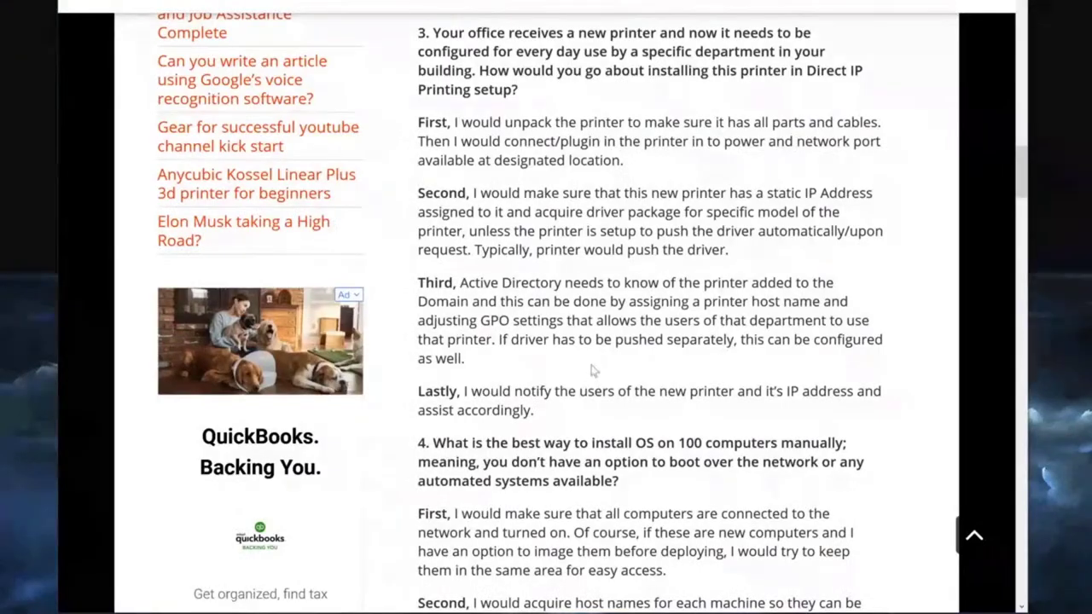
left_click_drag(419, 398, 552, 418)
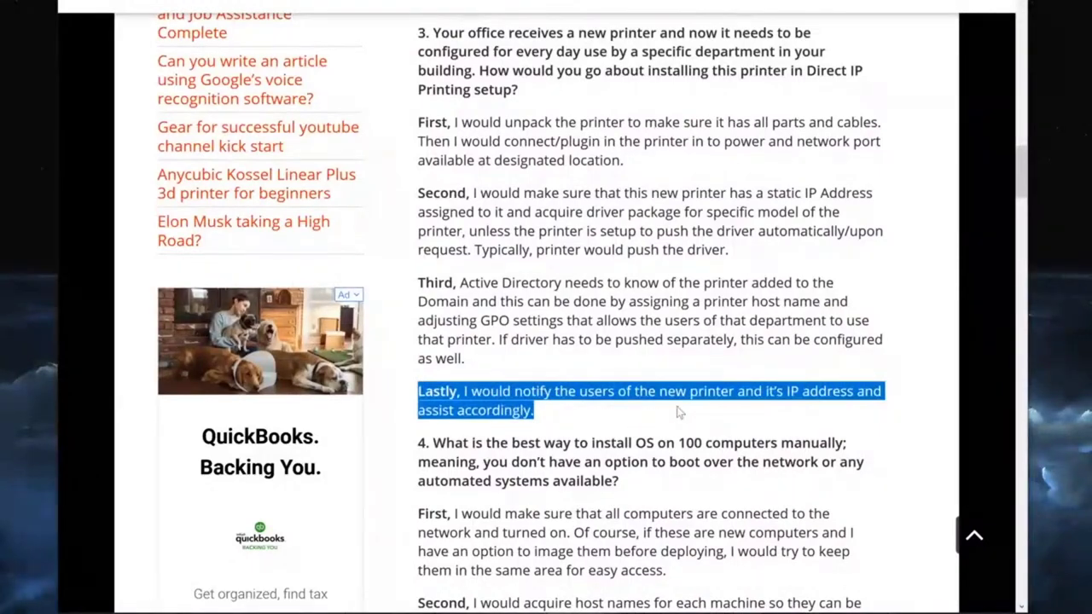
left_click(629, 411)
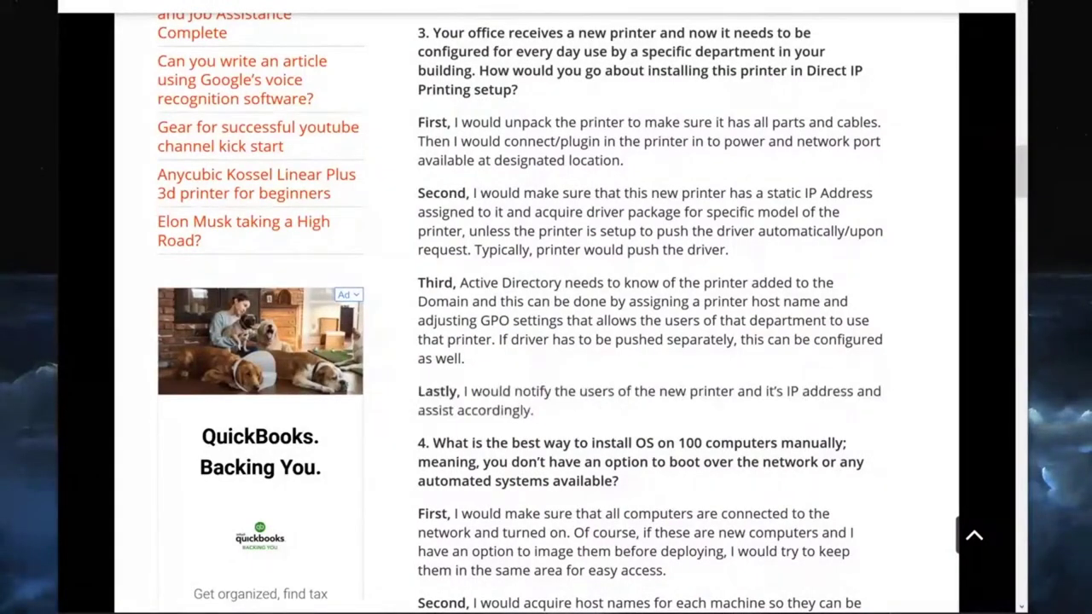
left_click_drag(547, 413, 417, 394)
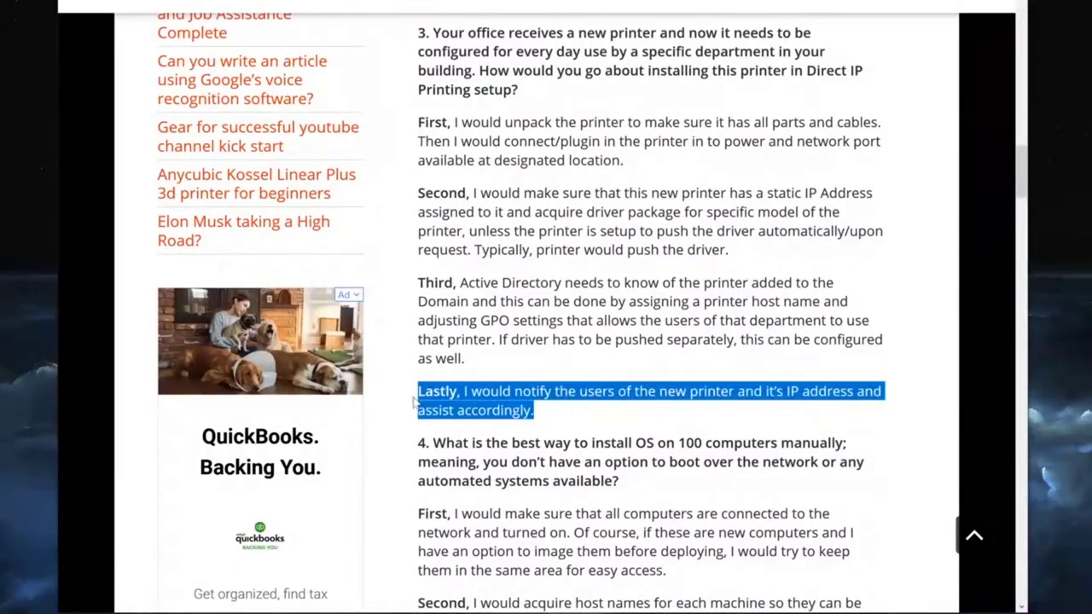
left_click(417, 394)
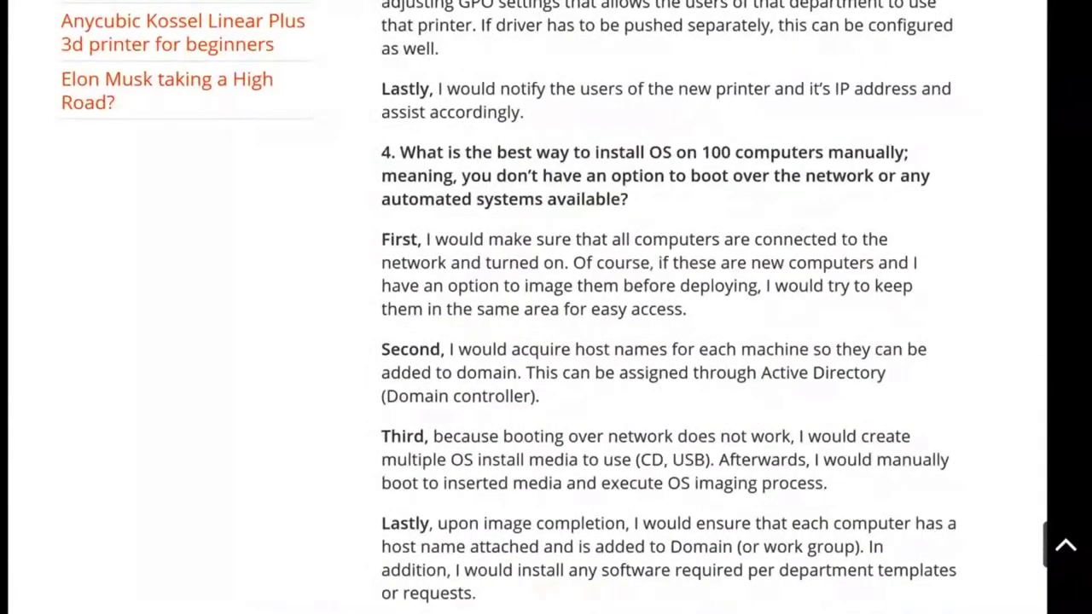
left_click_drag(382, 152, 640, 205)
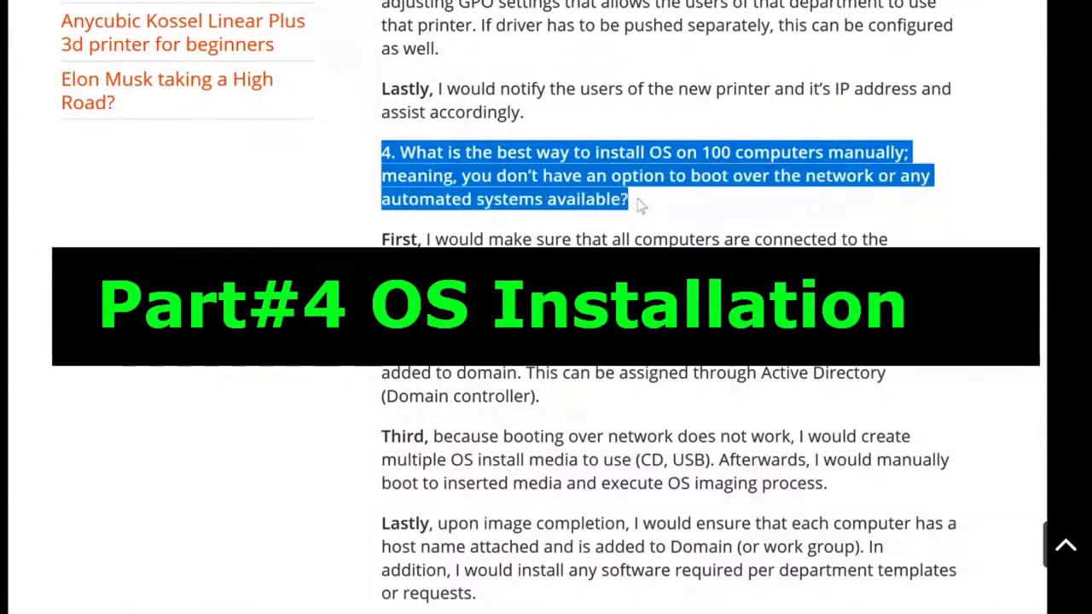
left_click(641, 205)
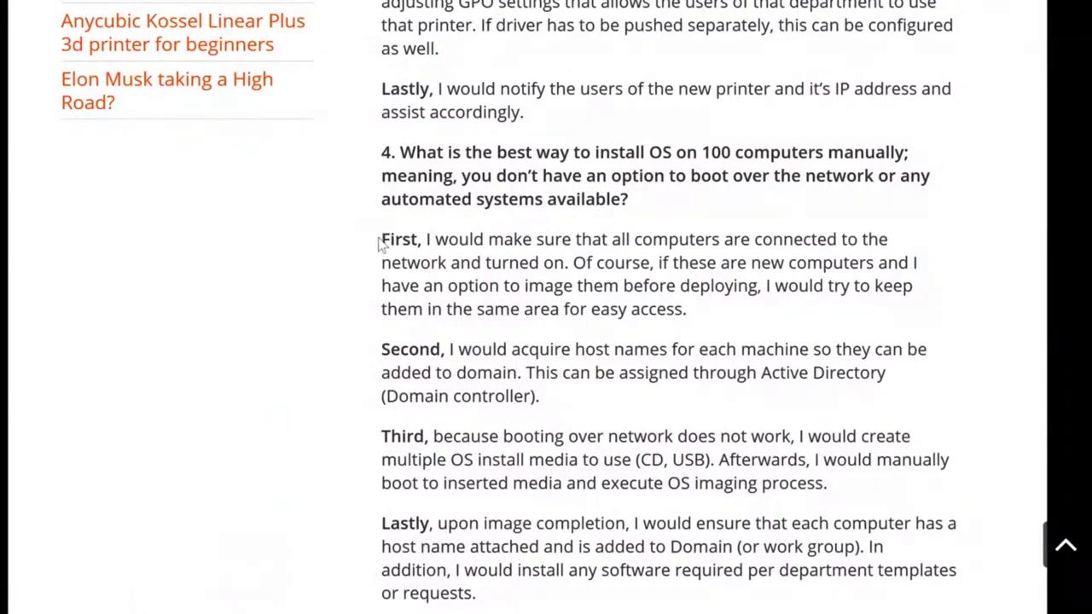
left_click_drag(382, 240, 568, 263)
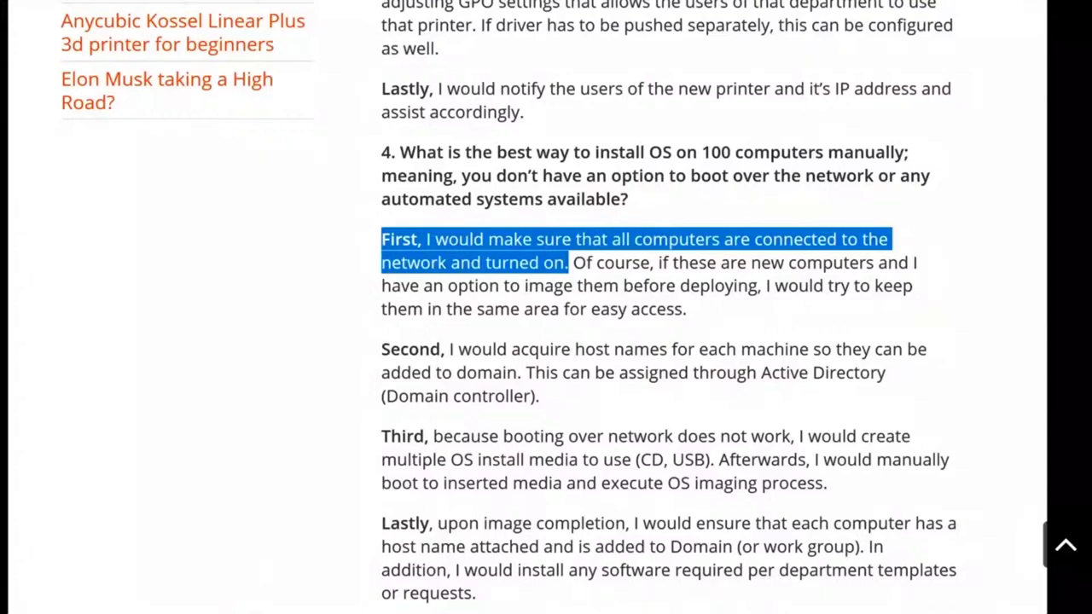
left_click_drag(573, 263, 731, 318)
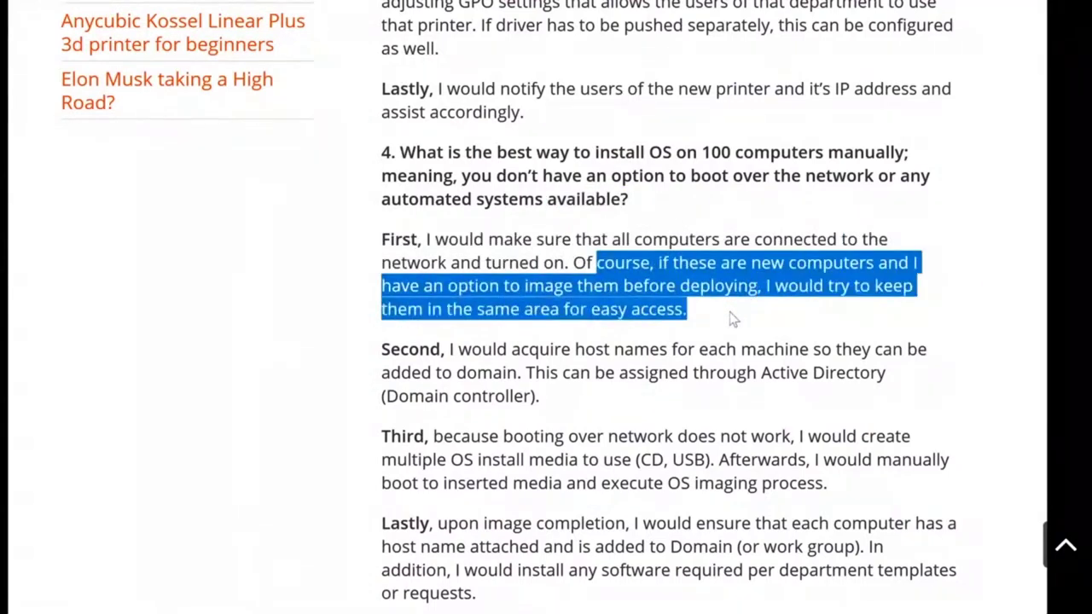
left_click(721, 321)
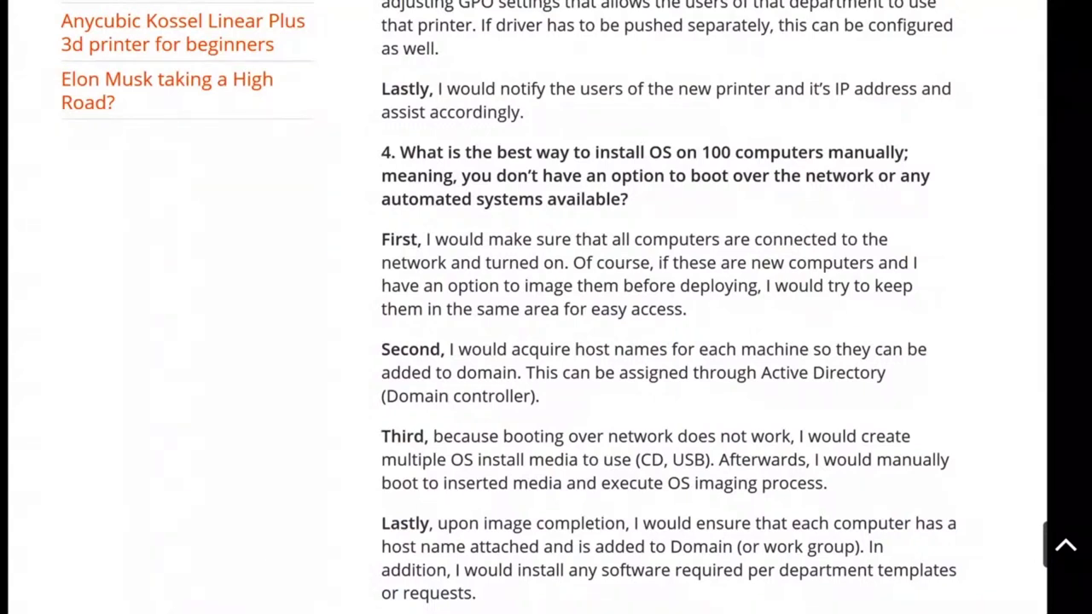
left_click_drag(592, 309, 695, 323)
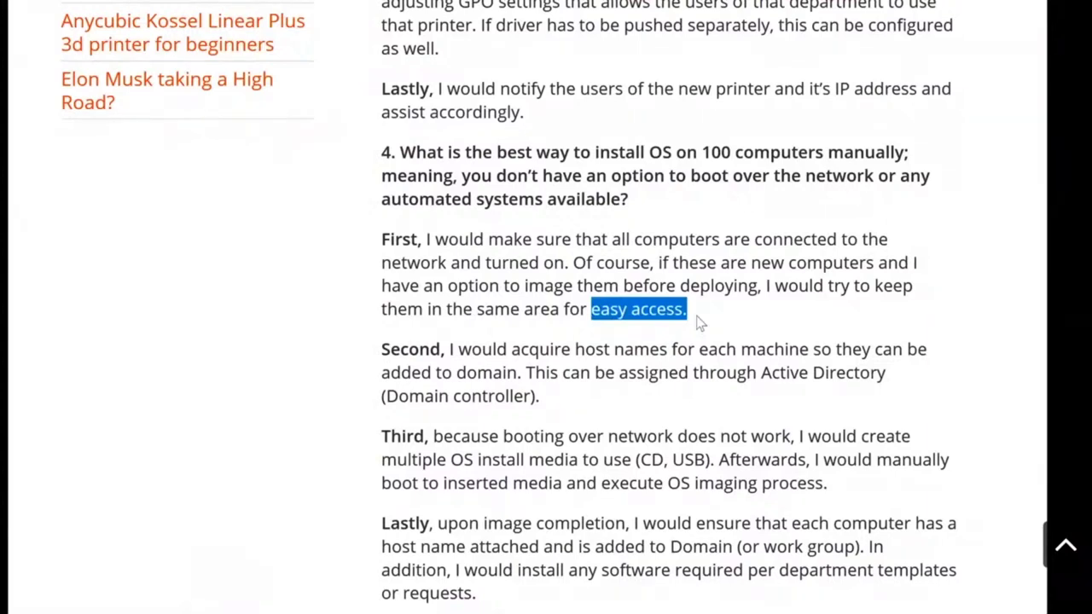
left_click(701, 312)
left_click_drag(382, 349, 525, 373)
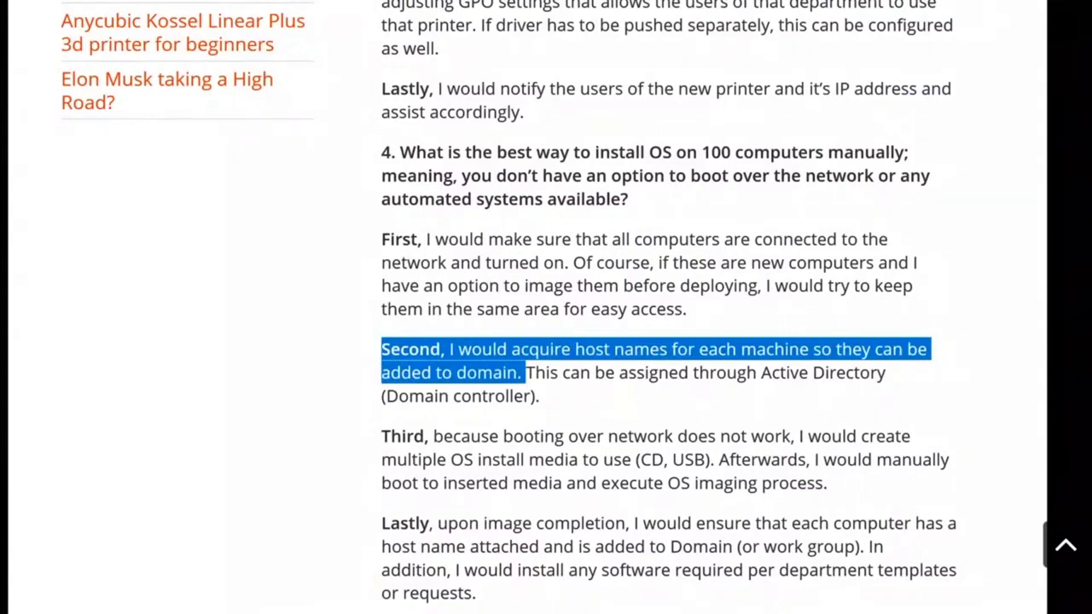
left_click(525, 373)
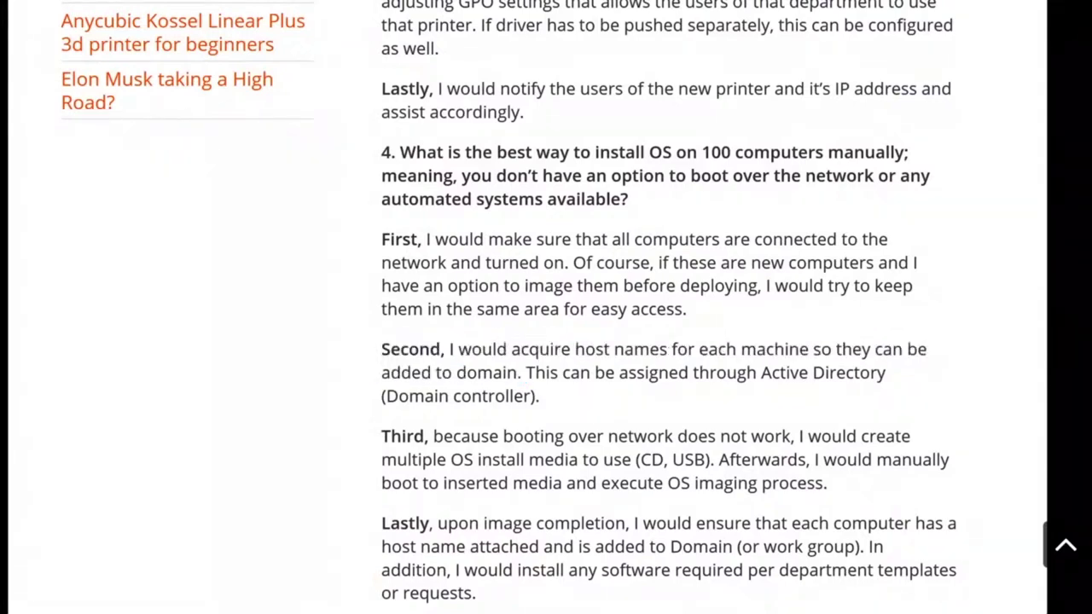
left_click_drag(382, 240, 568, 263)
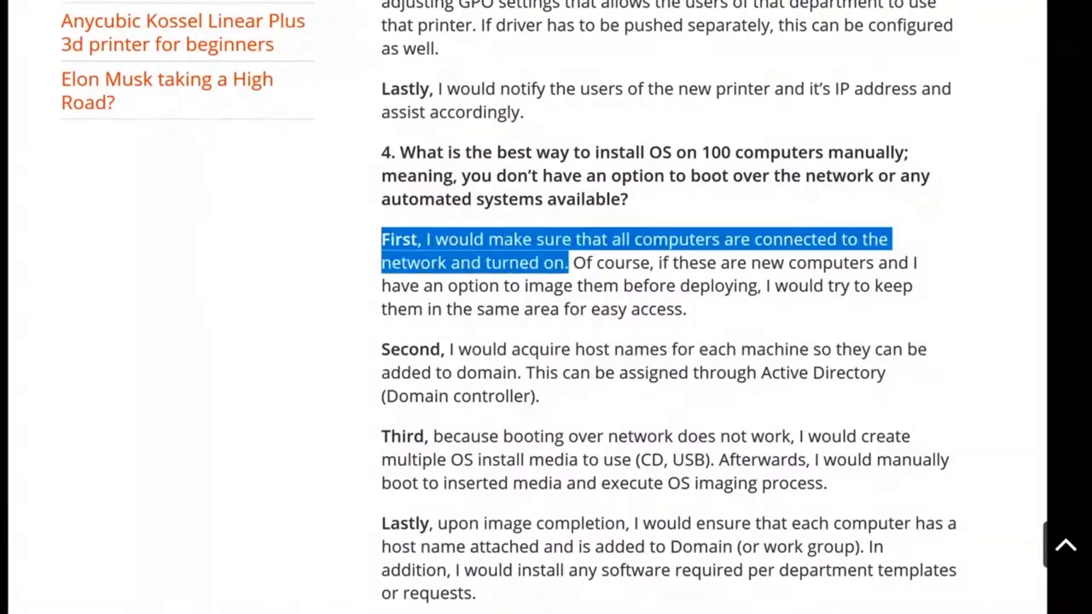
left_click_drag(451, 349, 524, 372)
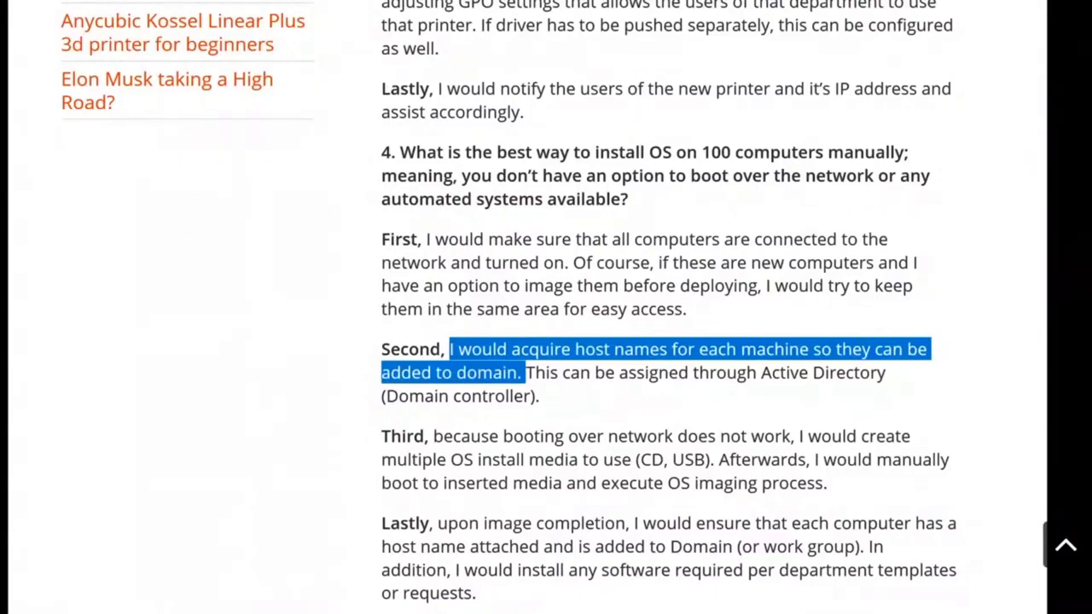
left_click_drag(567, 262, 371, 267)
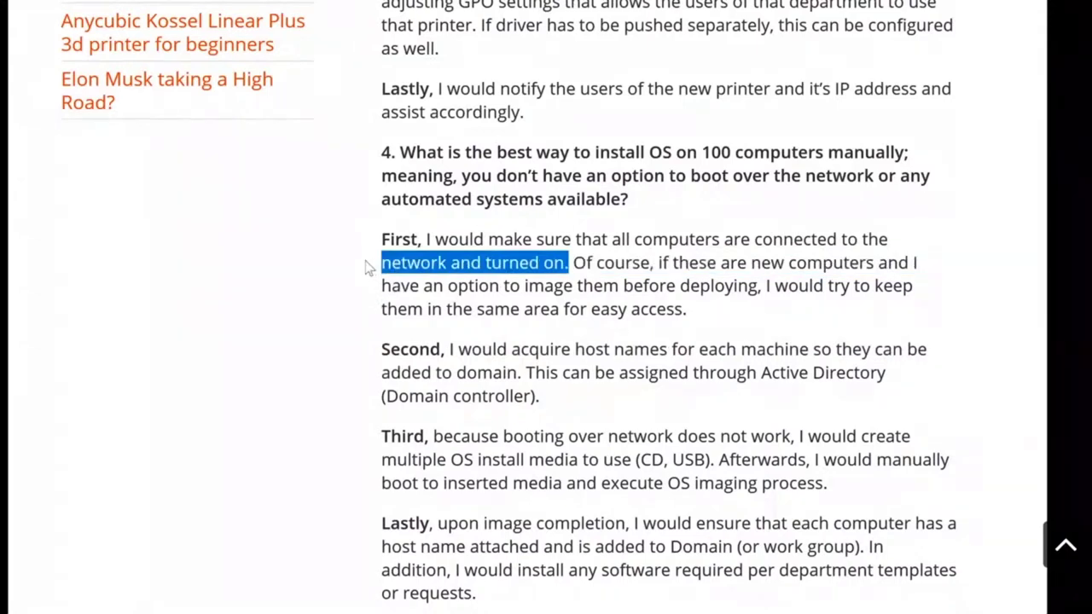
left_click(368, 267)
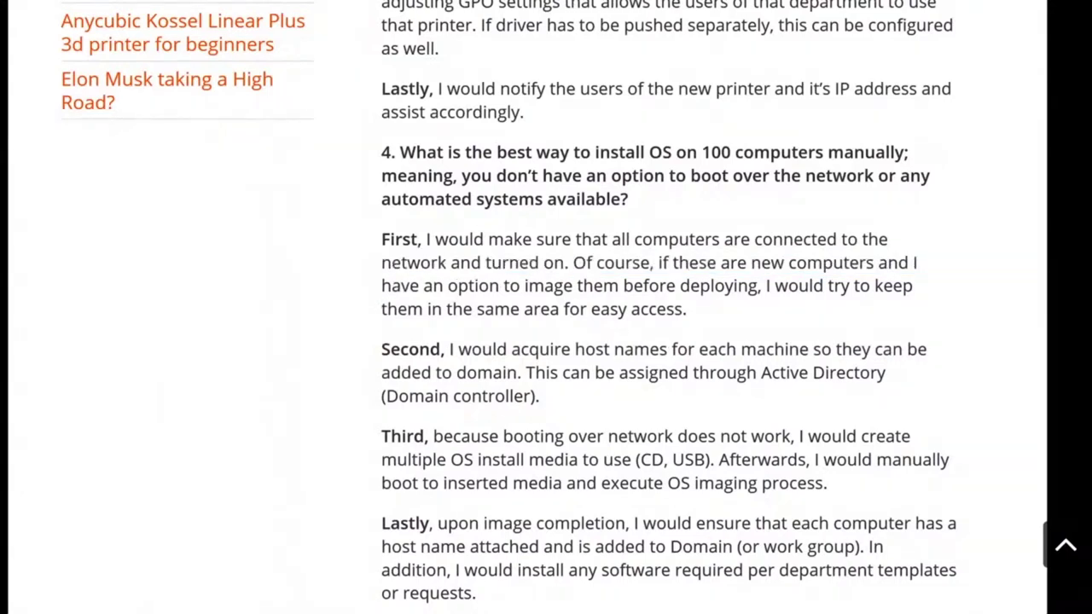
left_click_drag(523, 372, 896, 389)
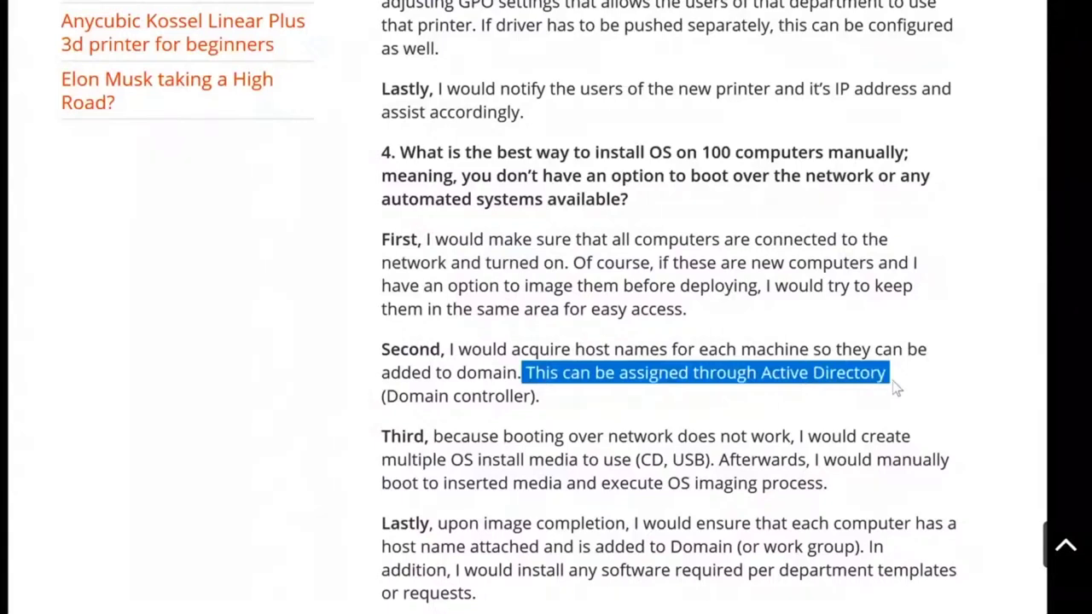
left_click_drag(532, 396, 389, 396)
left_click(574, 395)
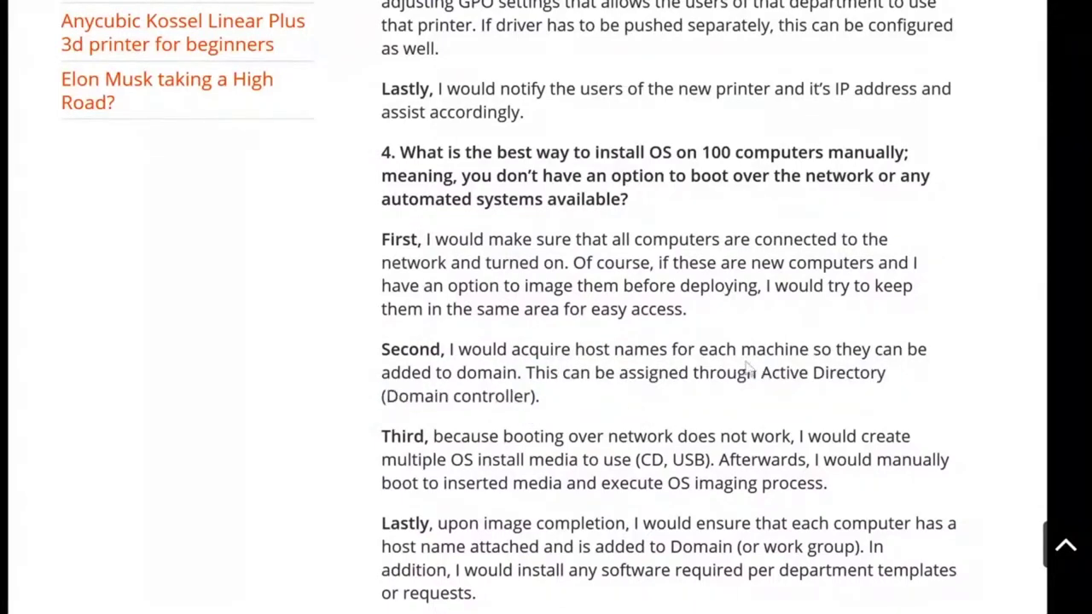
left_click_drag(760, 373, 902, 375)
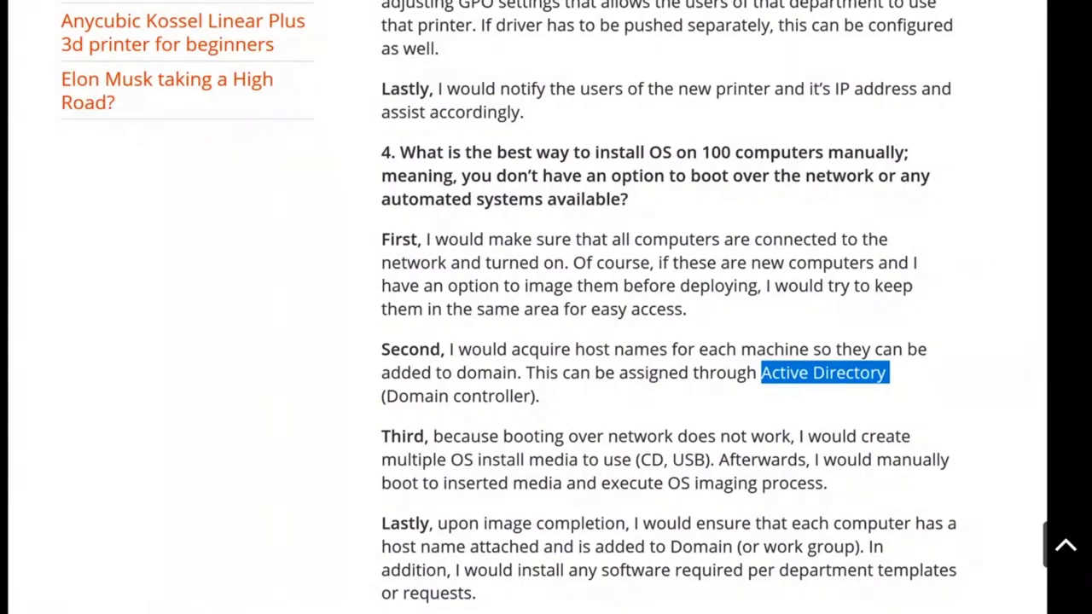
left_click_drag(754, 239, 447, 262)
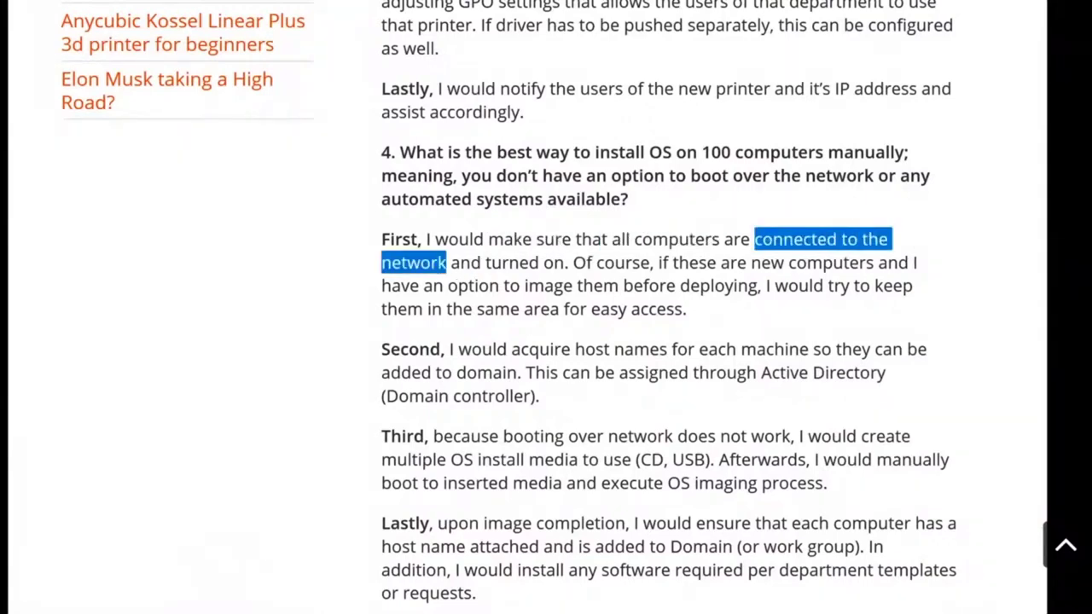
left_click(447, 262)
scroll(447, 263, "down", 3)
left_click_drag(382, 325, 715, 348)
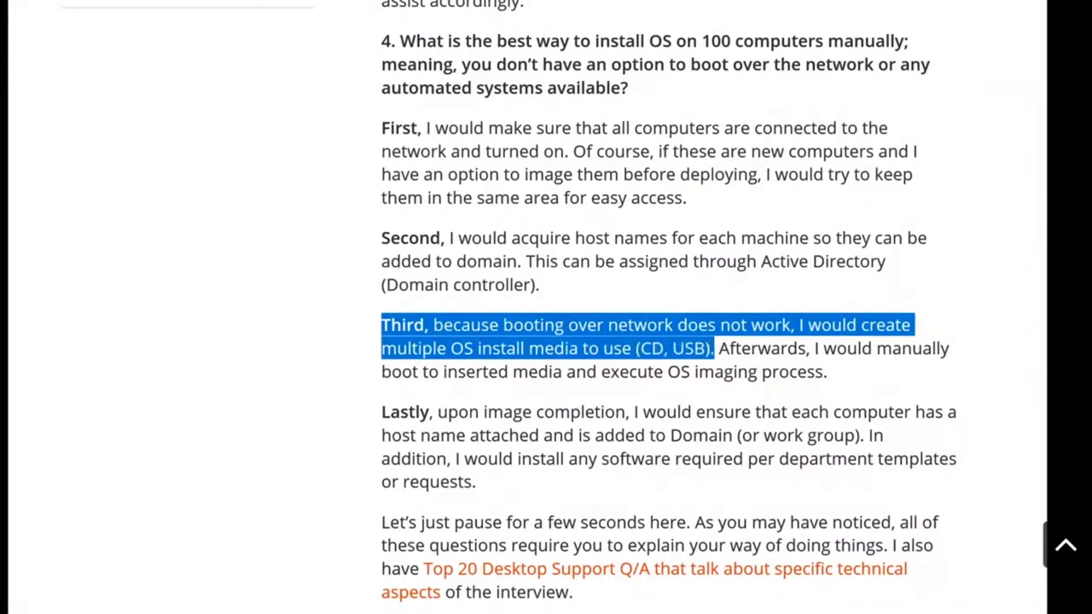
left_click(715, 349)
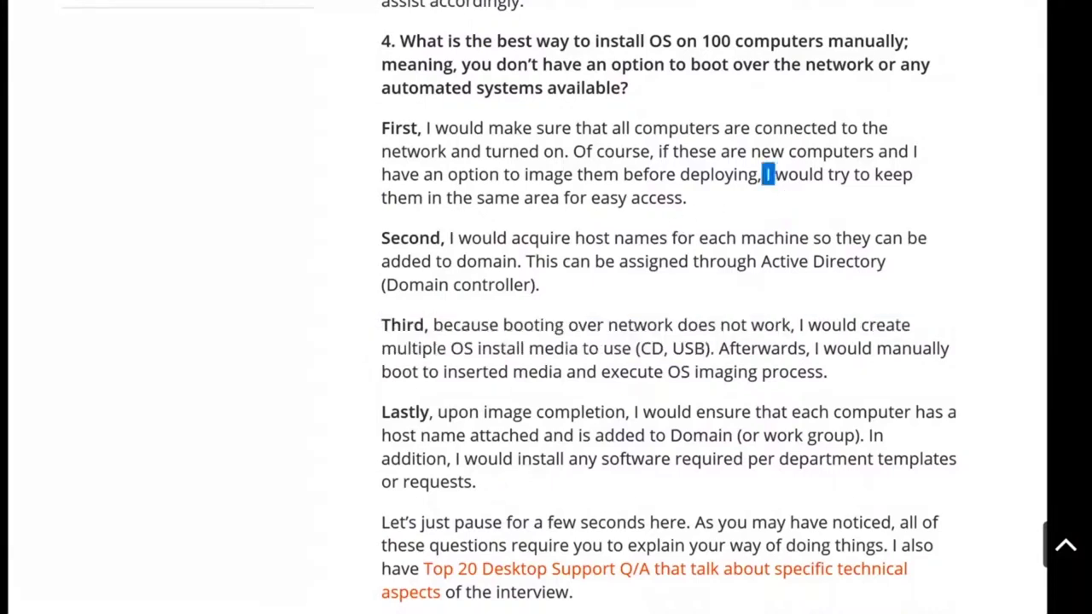
left_click_drag(764, 174, 845, 196)
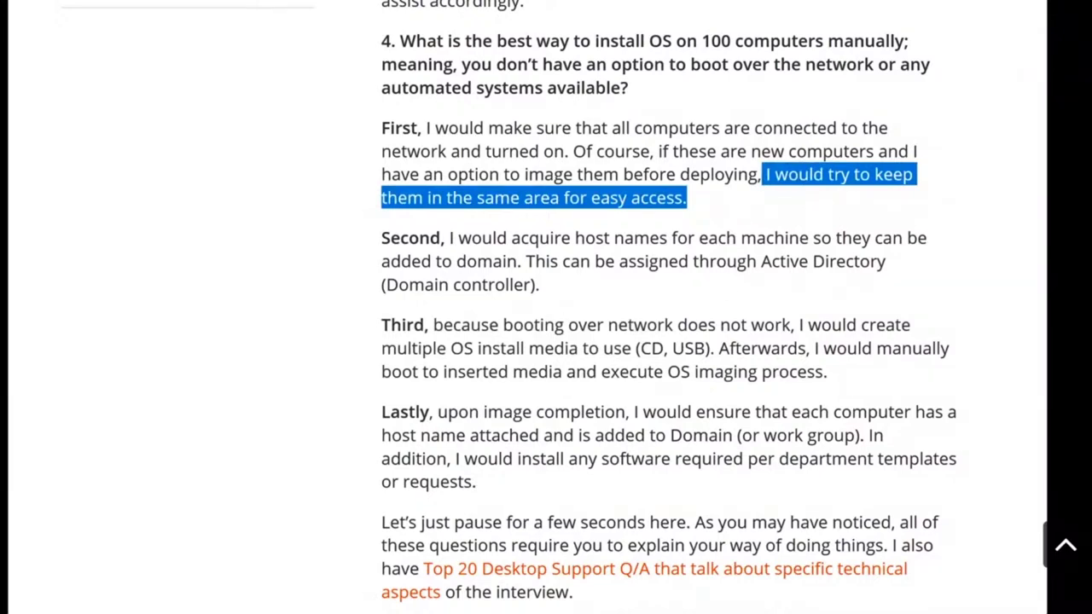
left_click_drag(481, 348, 920, 372)
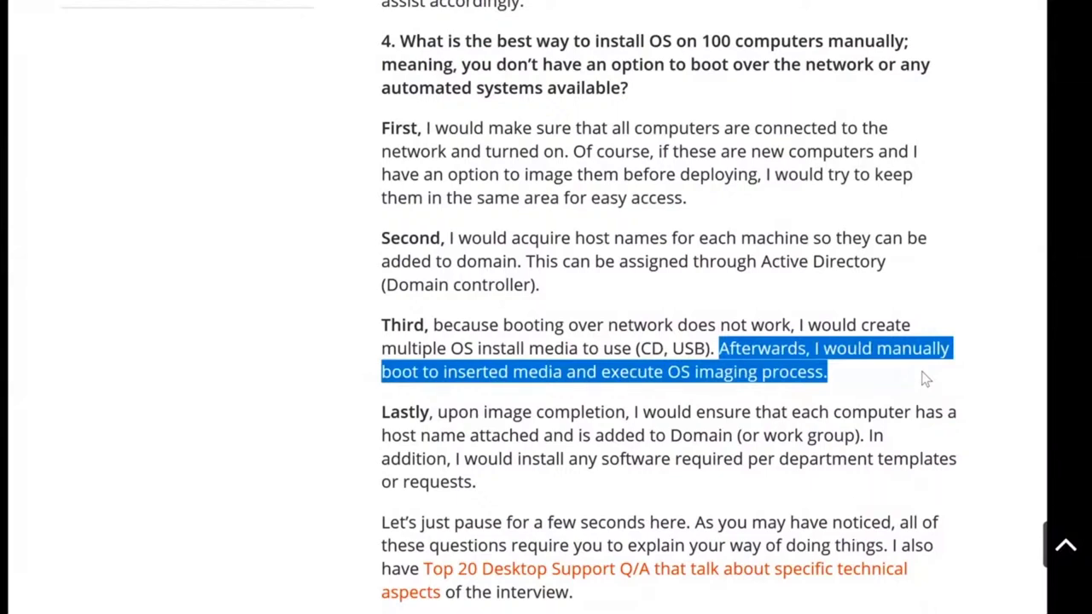
left_click(832, 372)
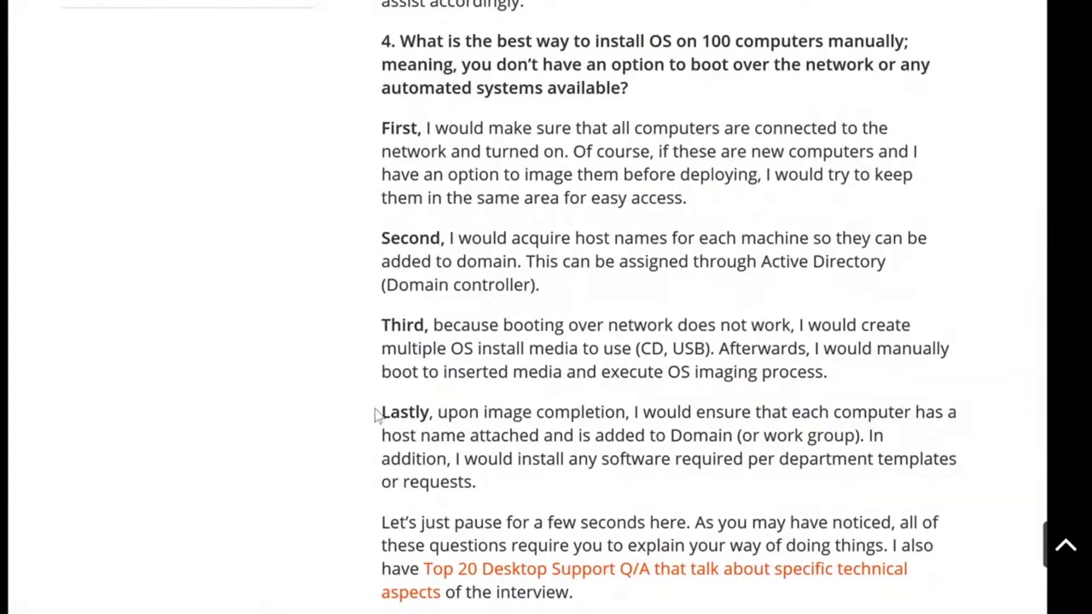
left_click_drag(381, 412, 864, 435)
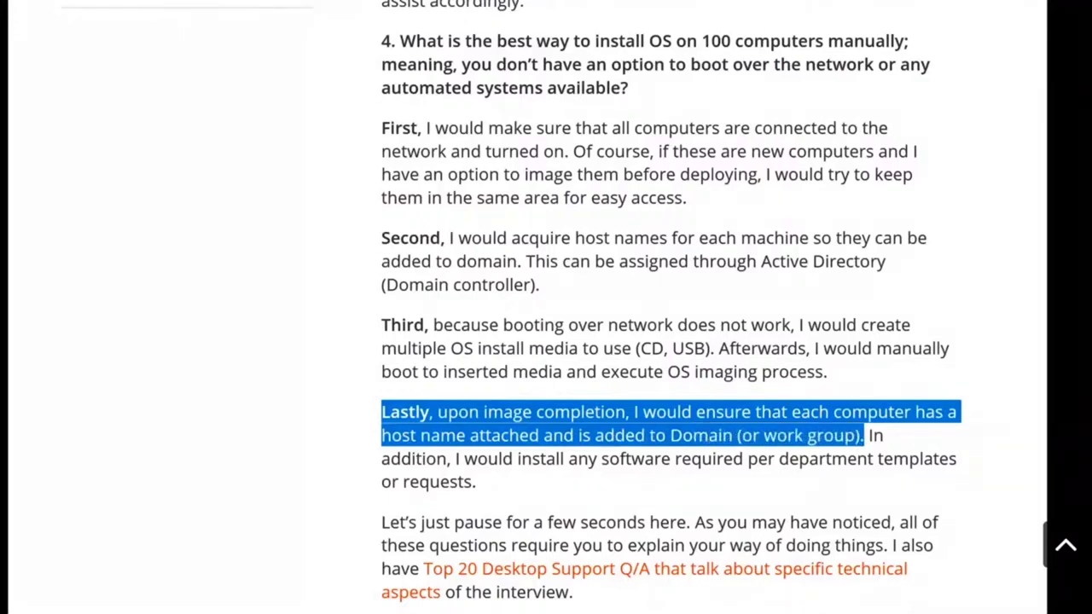
left_click_drag(855, 435, 764, 435)
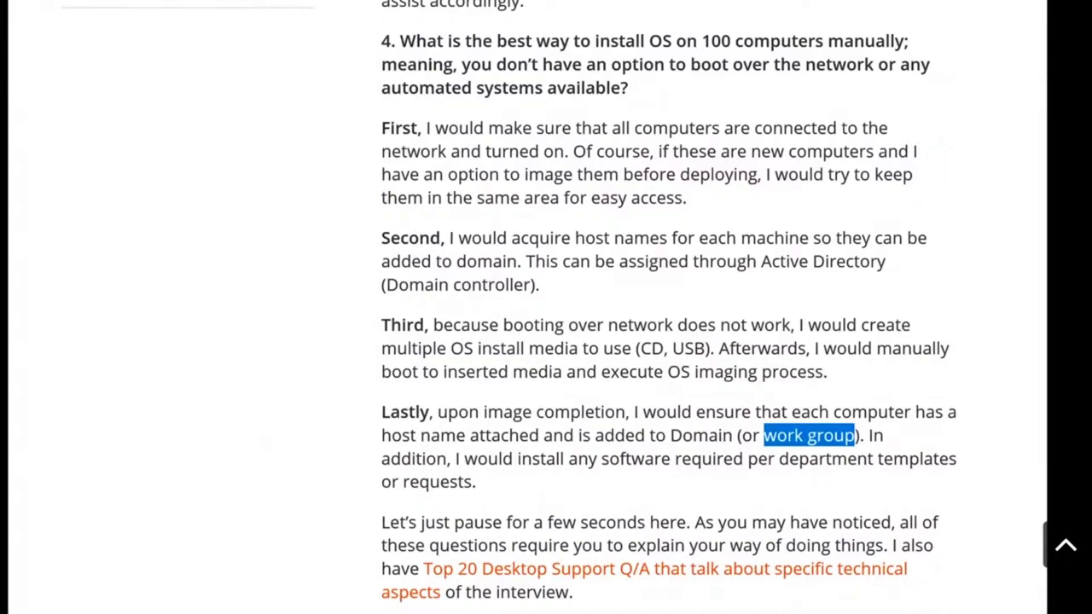
left_click_drag(595, 435, 732, 435)
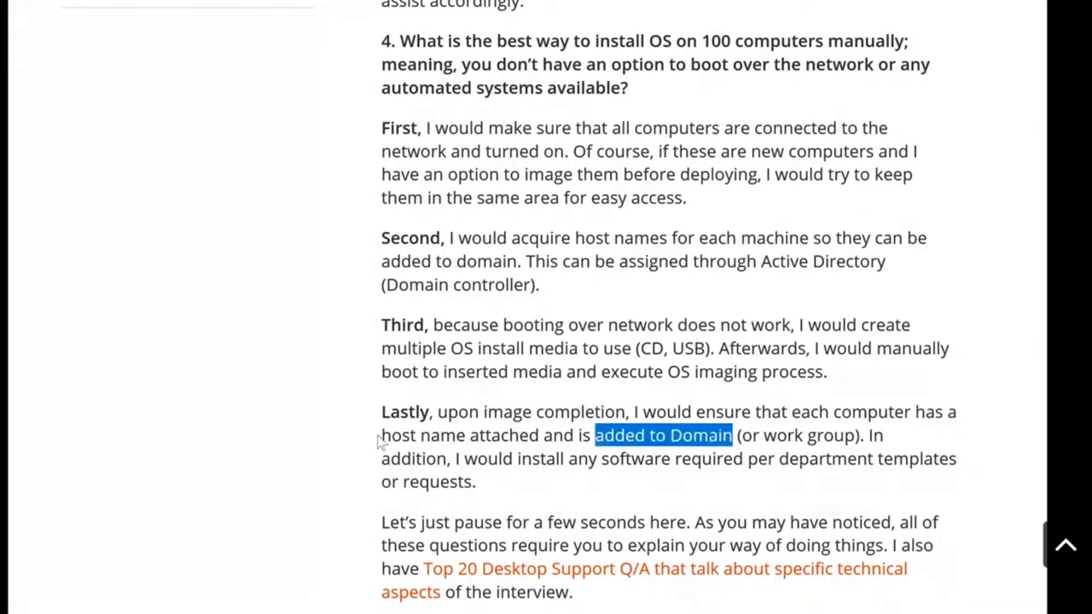
left_click_drag(382, 436, 539, 435)
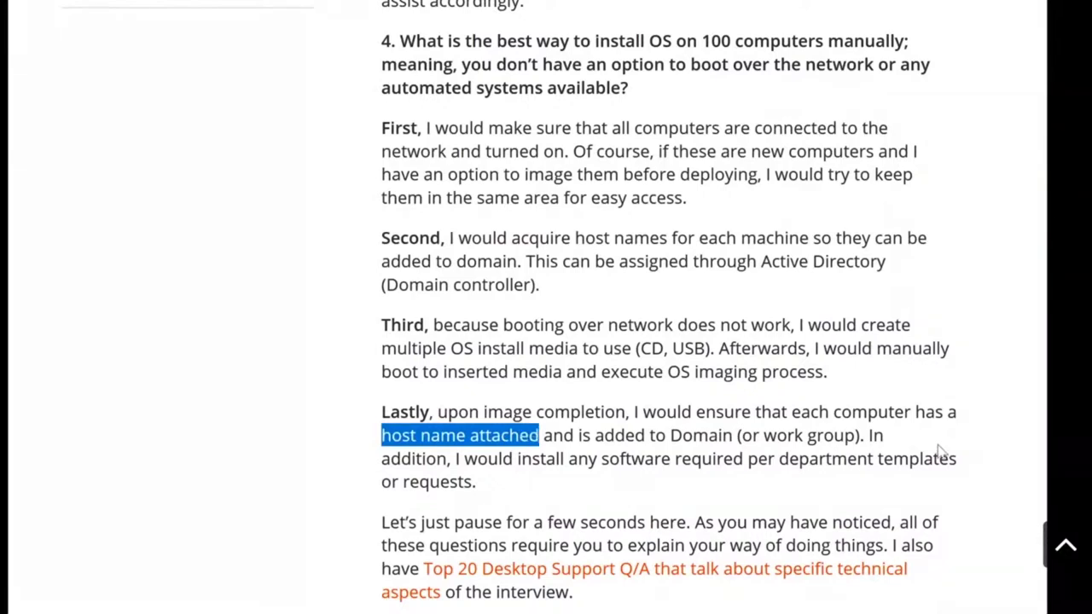
left_click_drag(864, 435, 627, 482)
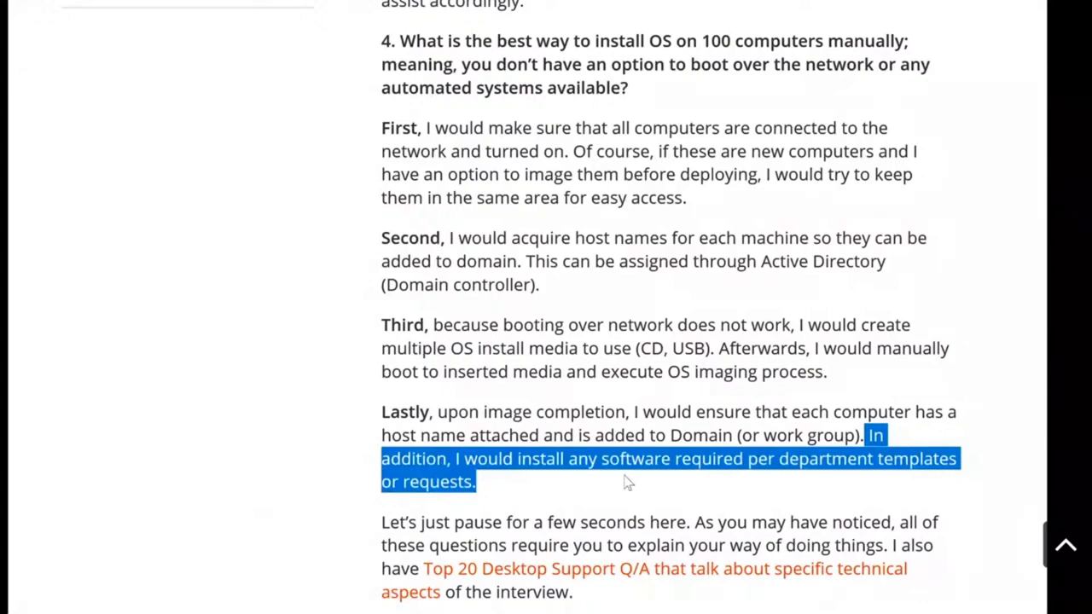
left_click(627, 483)
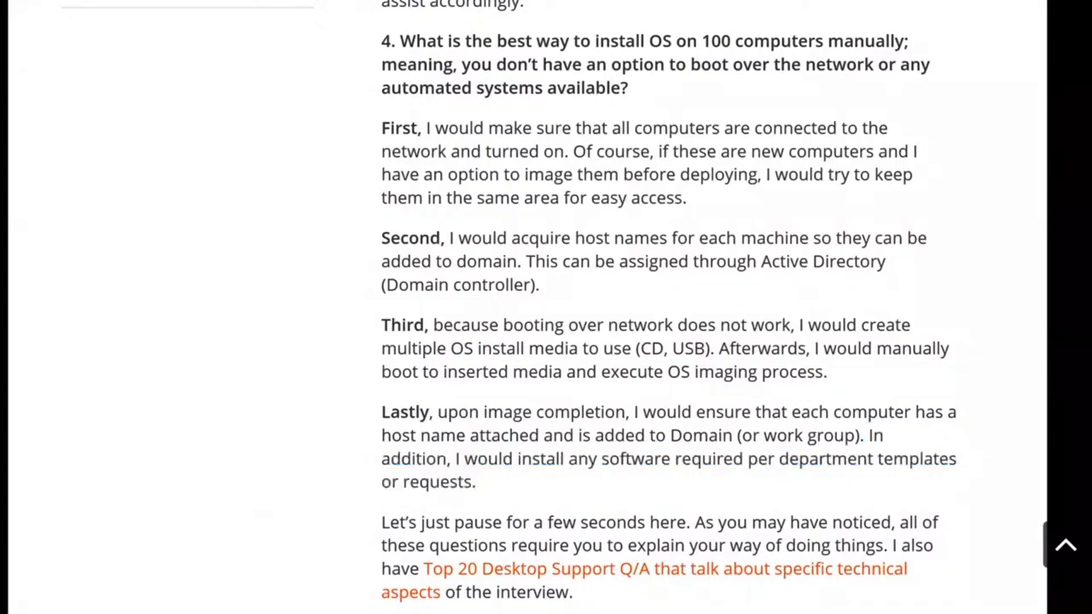
scroll(793, 388, "up", 2)
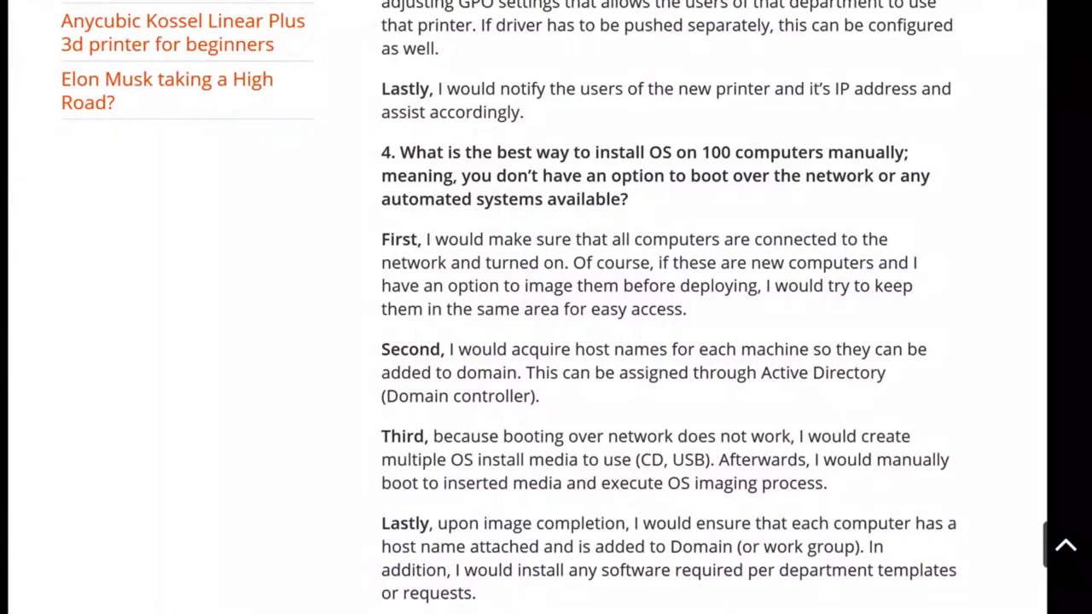
left_click_drag(455, 570, 732, 593)
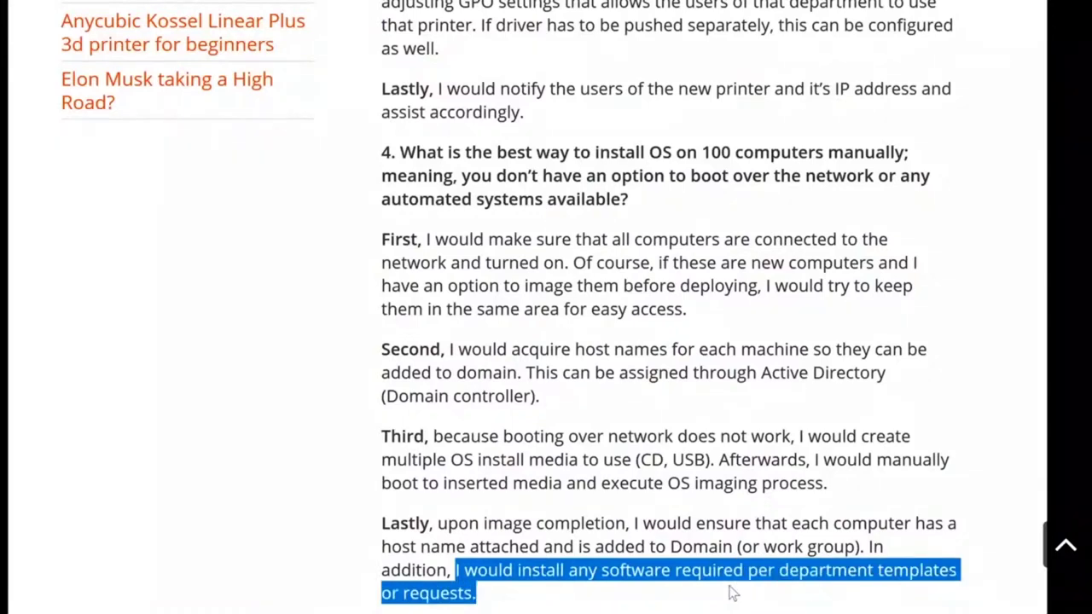
left_click(732, 593)
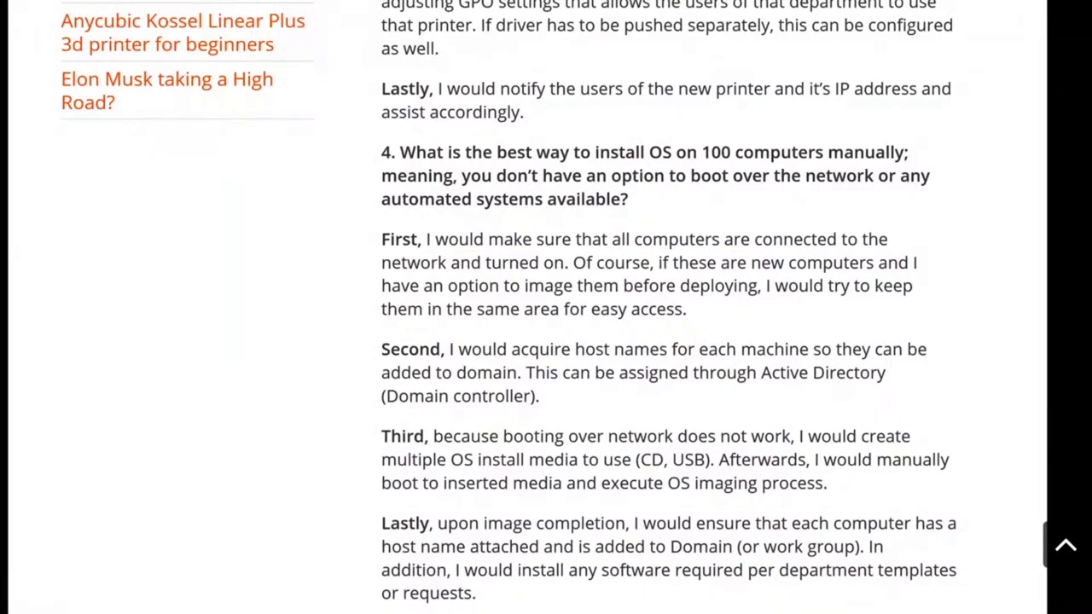
scroll(546, 307, "up", 1)
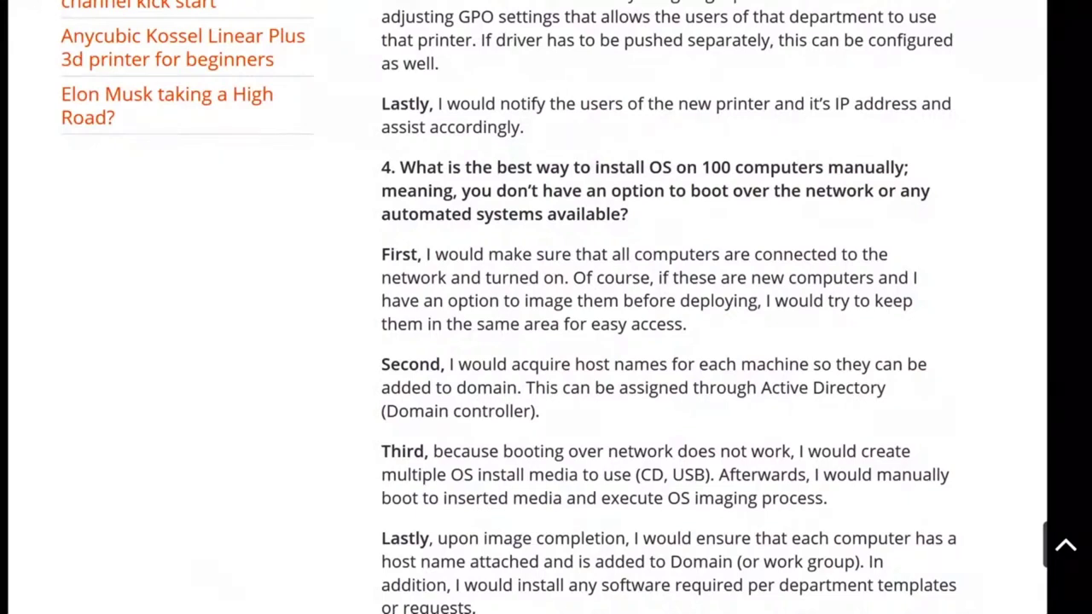
left_click_drag(702, 167, 915, 175)
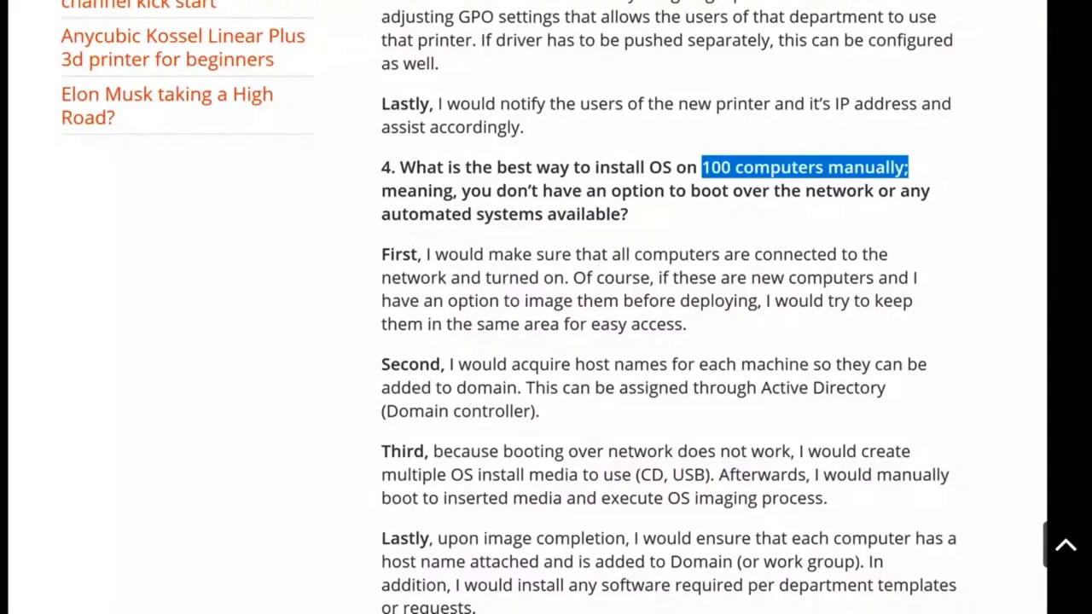
key("Escape")
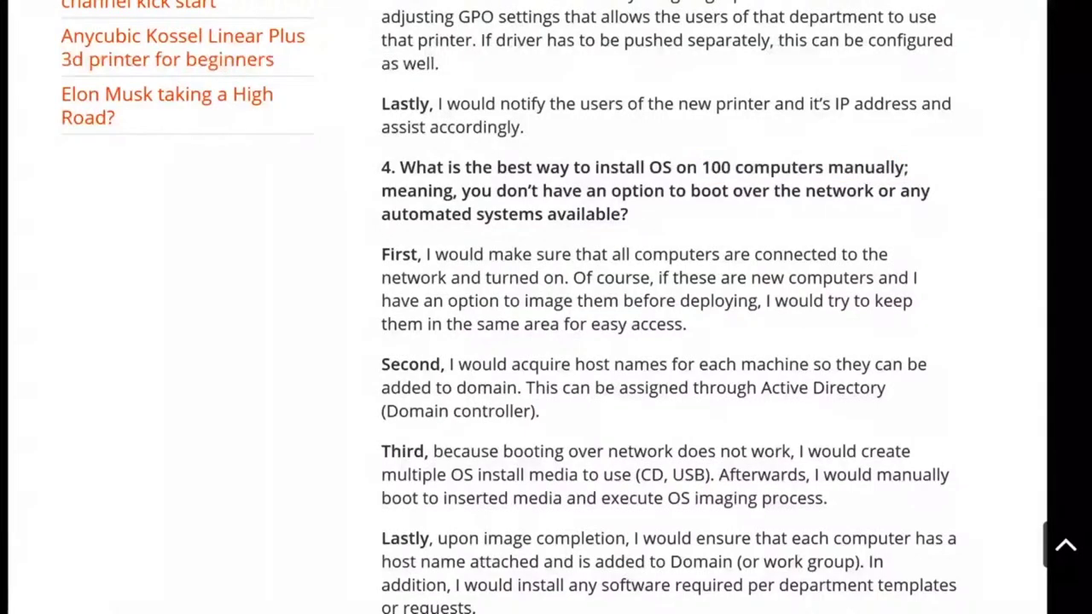
Step: Scroll to question 5 and highlight heading phrases like 'Desktop Support' and '(not Active Directory)'
scroll(546, 307, "down", 7)
left_click_drag(381, 8, 410, 8)
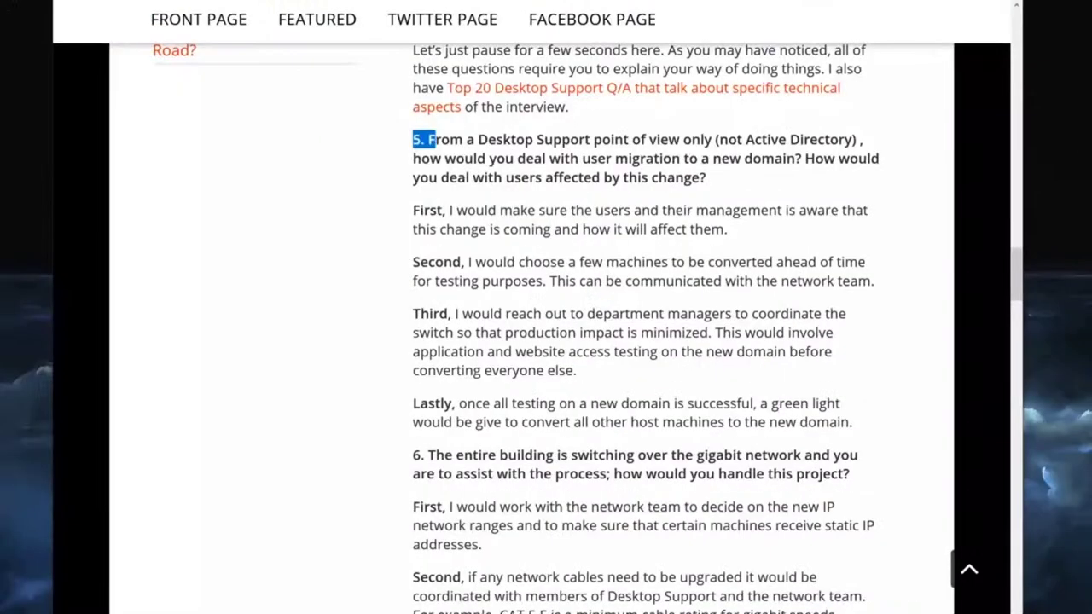
left_click_drag(435, 139, 867, 152)
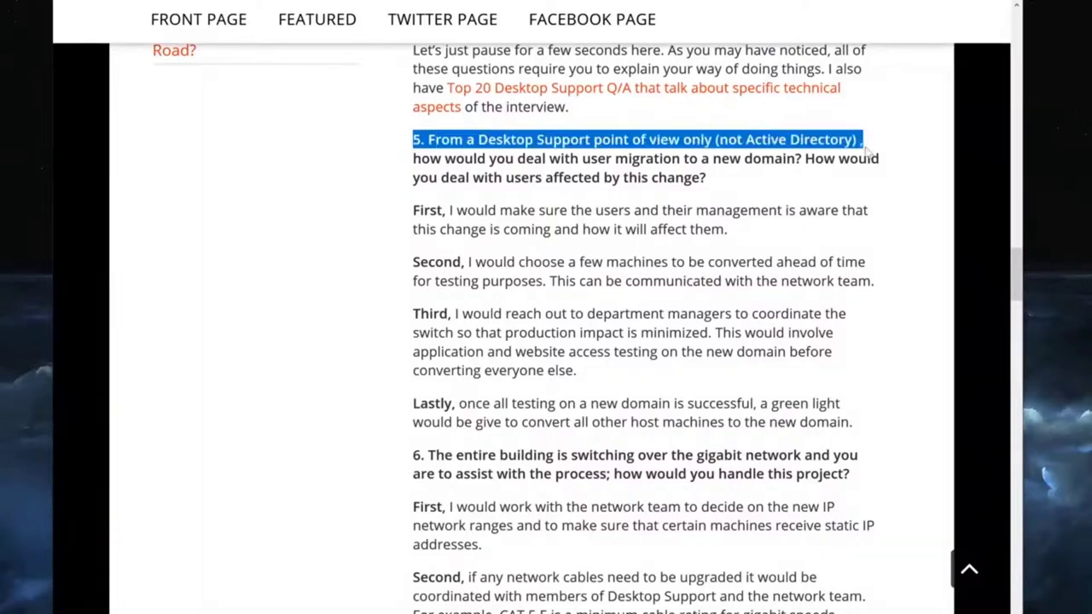
left_click(866, 152)
left_click_drag(413, 158, 864, 179)
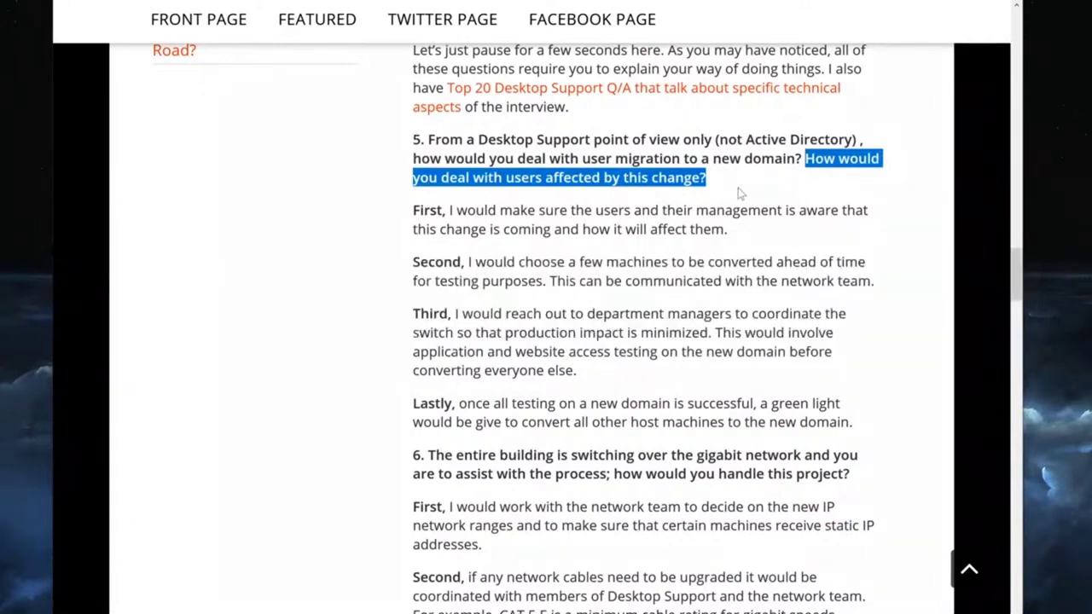
left_click(738, 187)
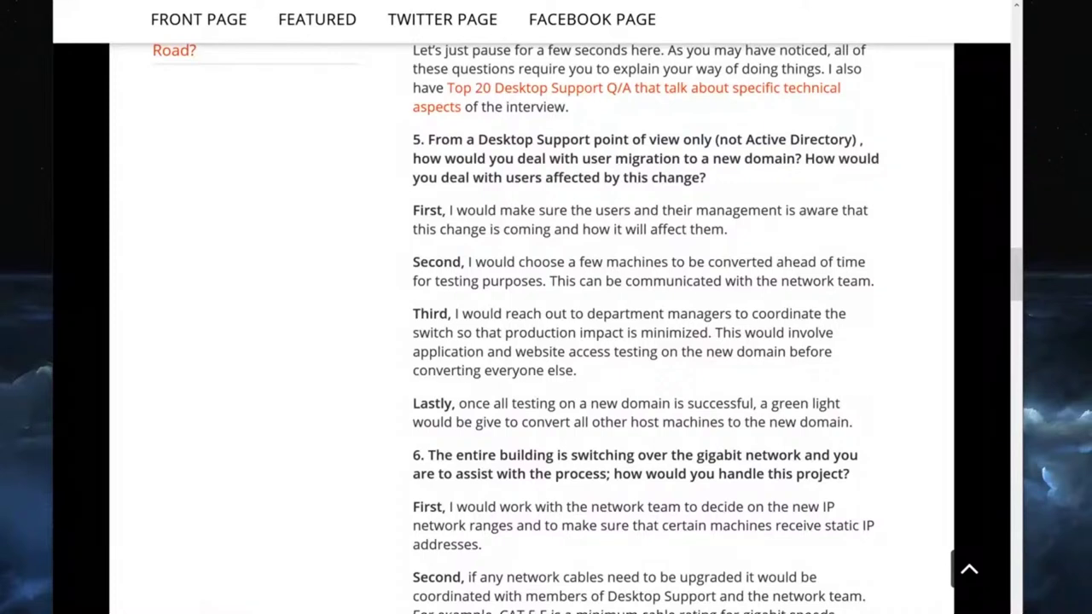
left_click_drag(428, 139, 629, 139)
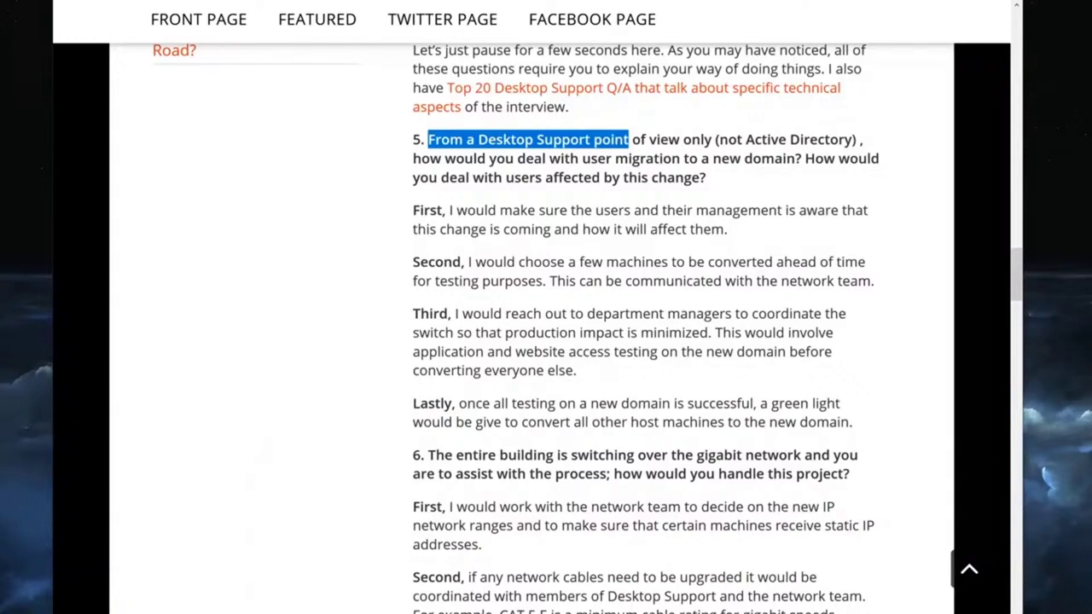
left_click(629, 139)
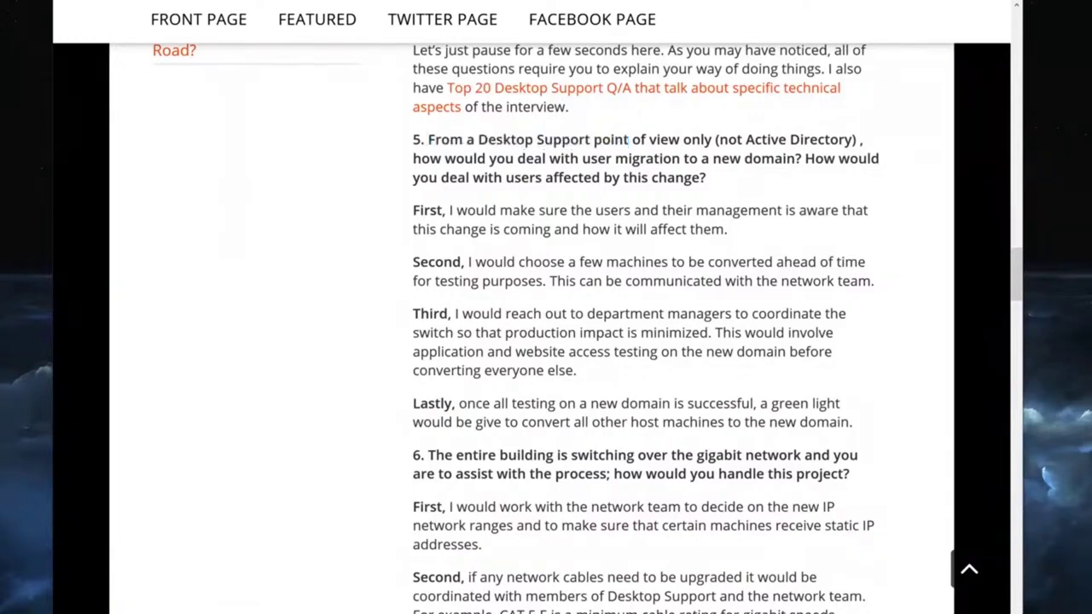
left_click_drag(719, 139, 854, 139)
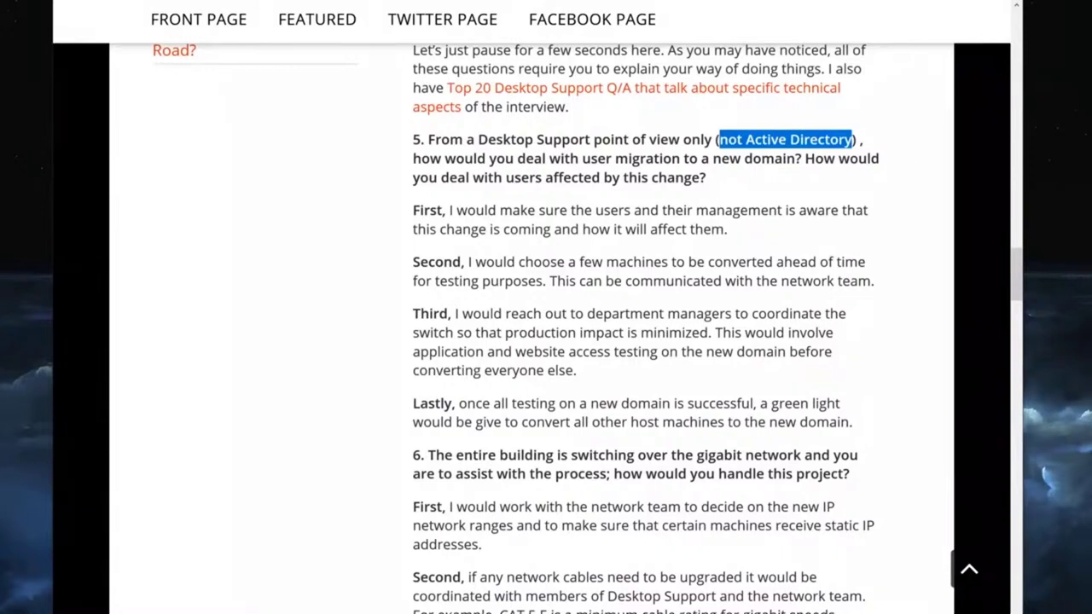
left_click_drag(476, 139, 593, 139)
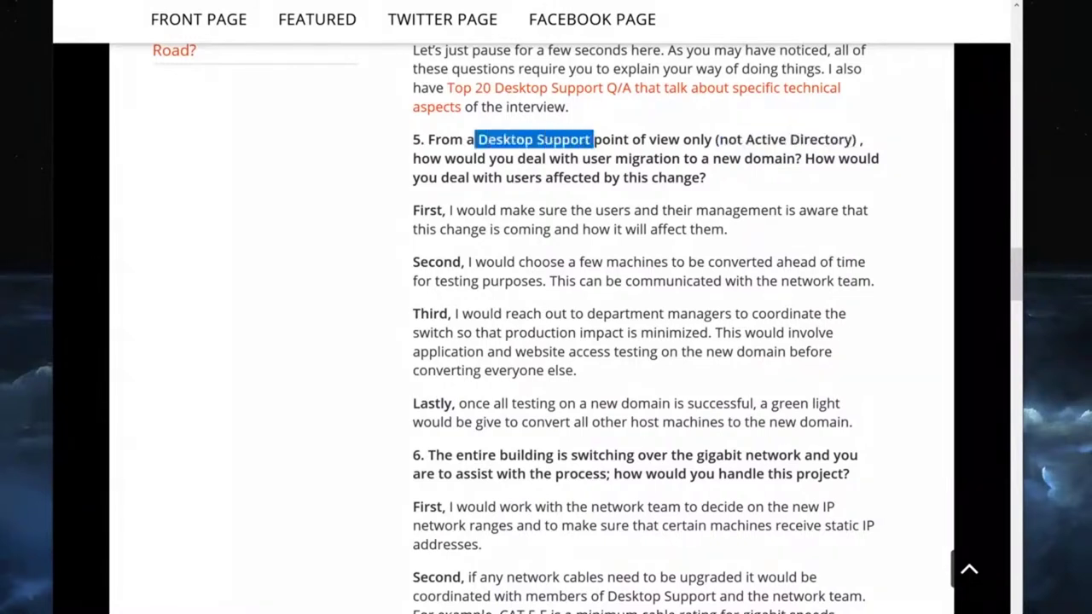
left_click(737, 186)
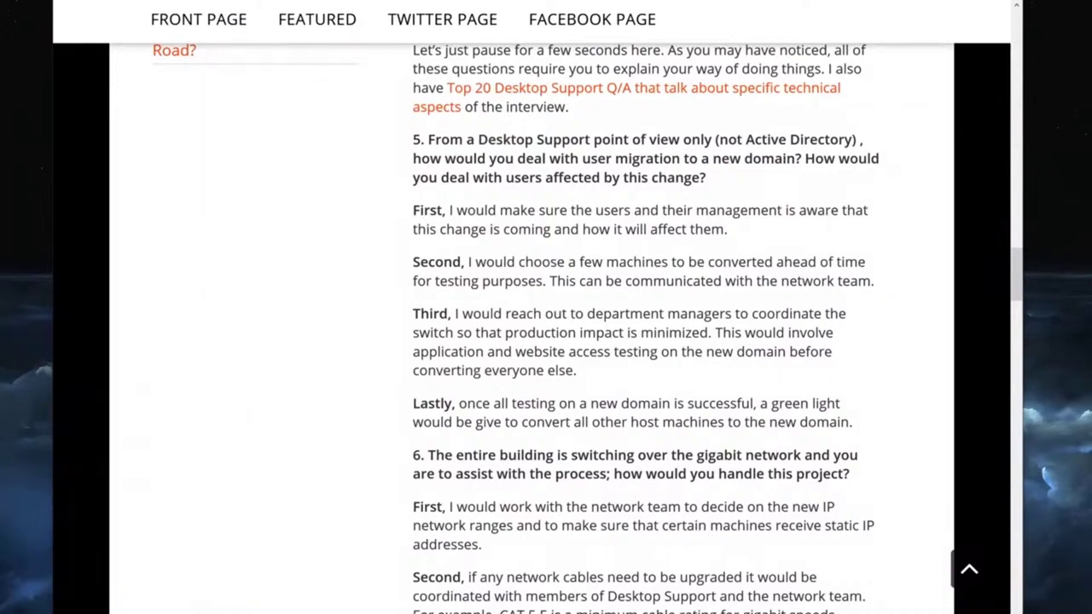
left_click_drag(805, 158, 824, 176)
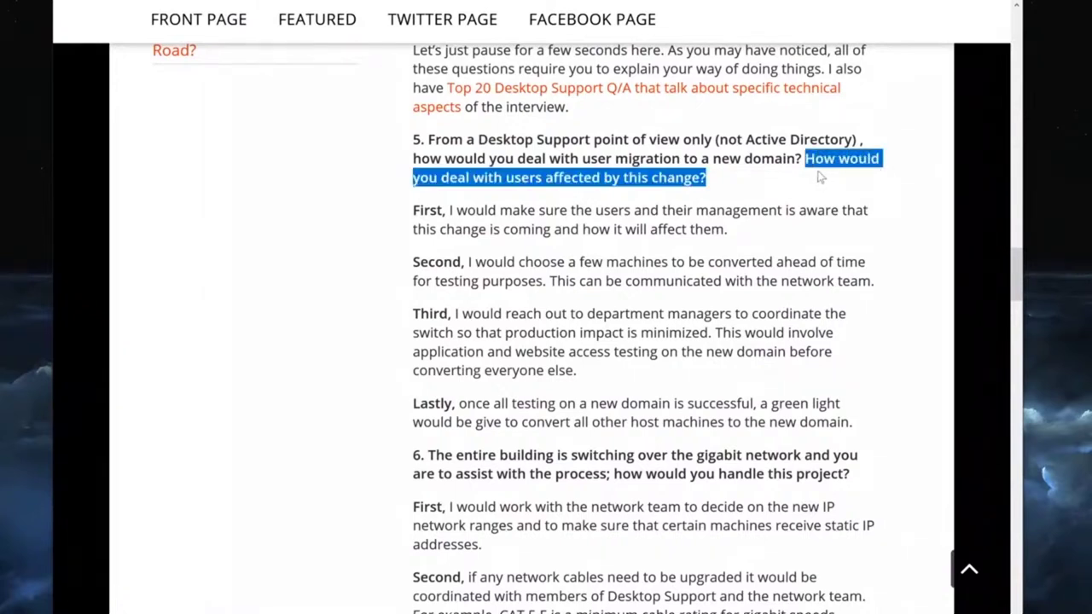
left_click(719, 175)
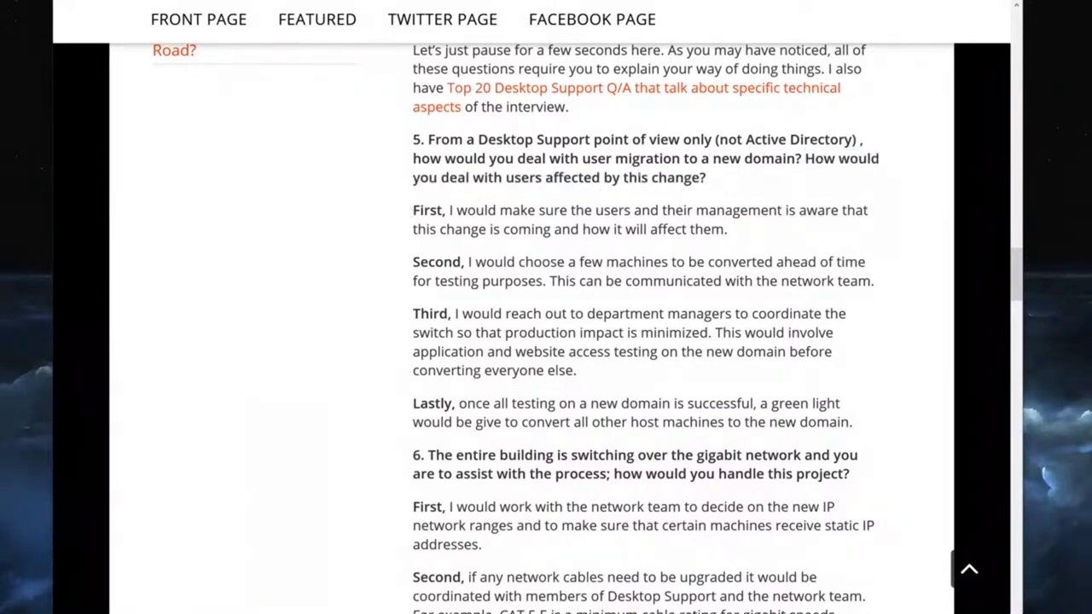
Step: Mark the First, Second, Third and Lastly steps of question 5's answer
left_click_drag(412, 210, 443, 209)
left_click_drag(413, 262, 466, 262)
left_click_drag(413, 313, 462, 313)
left_click_drag(413, 404, 458, 403)
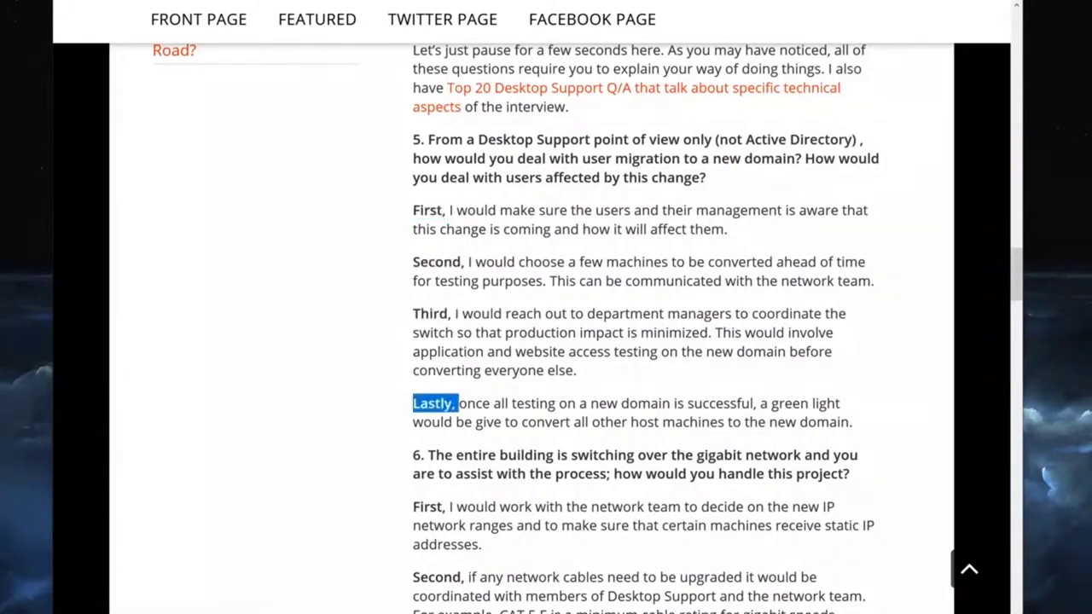
left_click(458, 404)
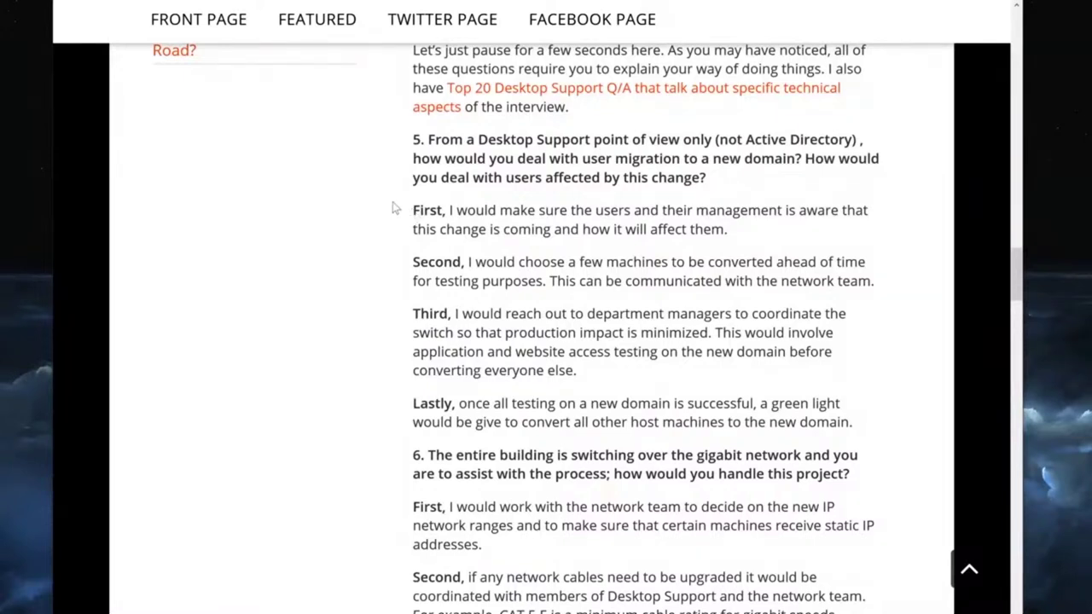
Step: Highlight the First paragraph about informing users and how the change will affect them
left_click_drag(412, 210, 742, 232)
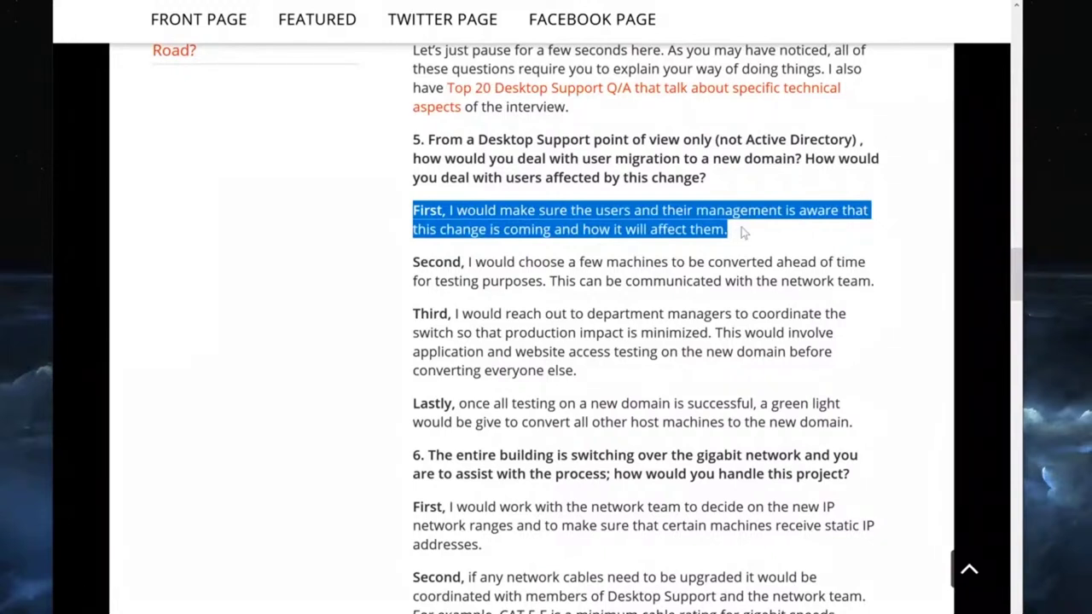
left_click(742, 232)
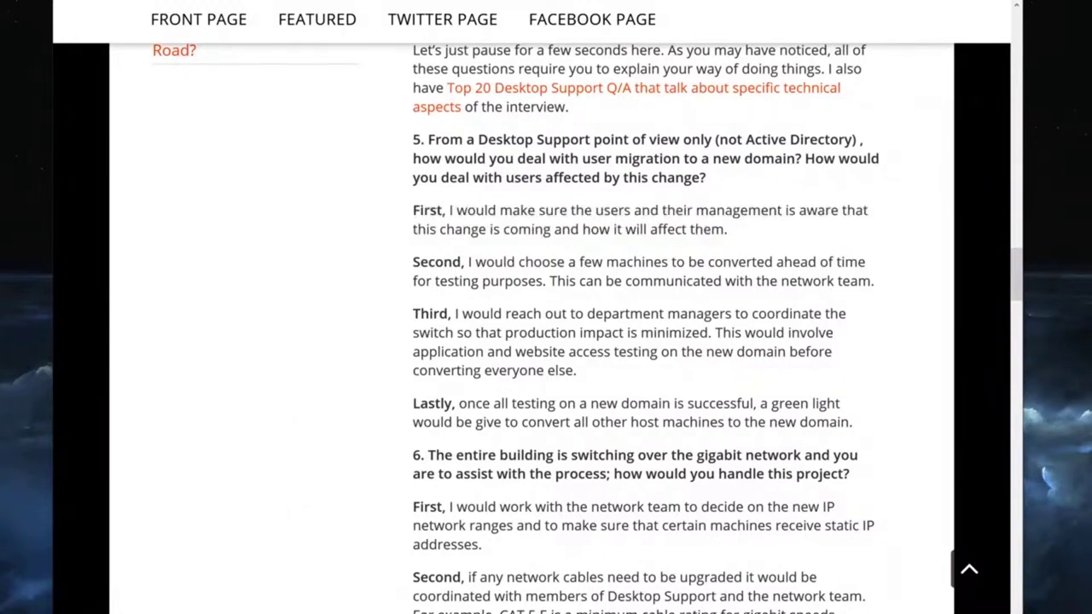
left_click_drag(413, 209, 770, 230)
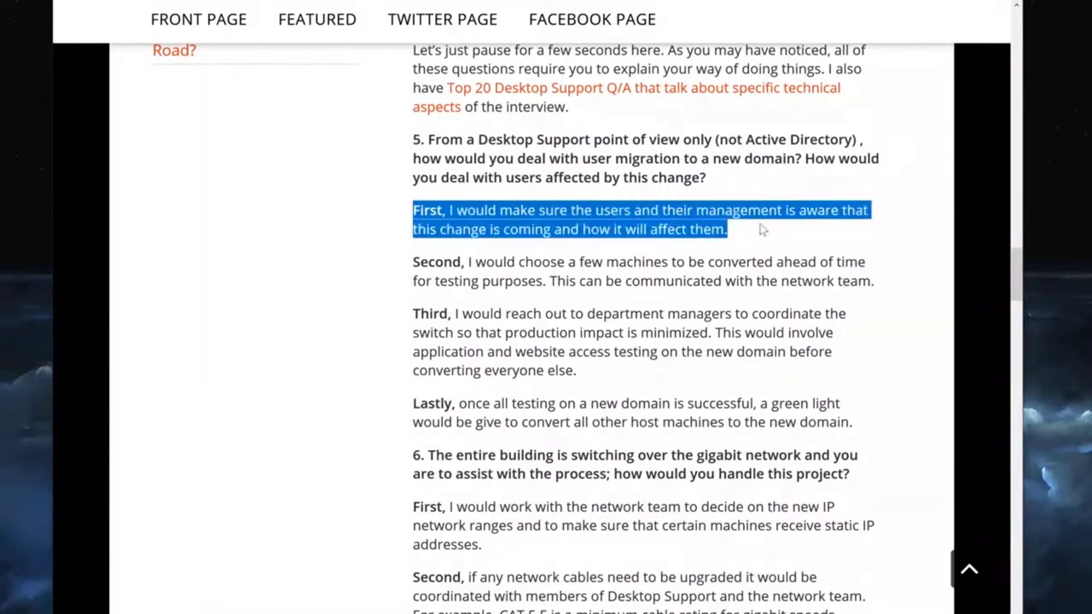
left_click(762, 230)
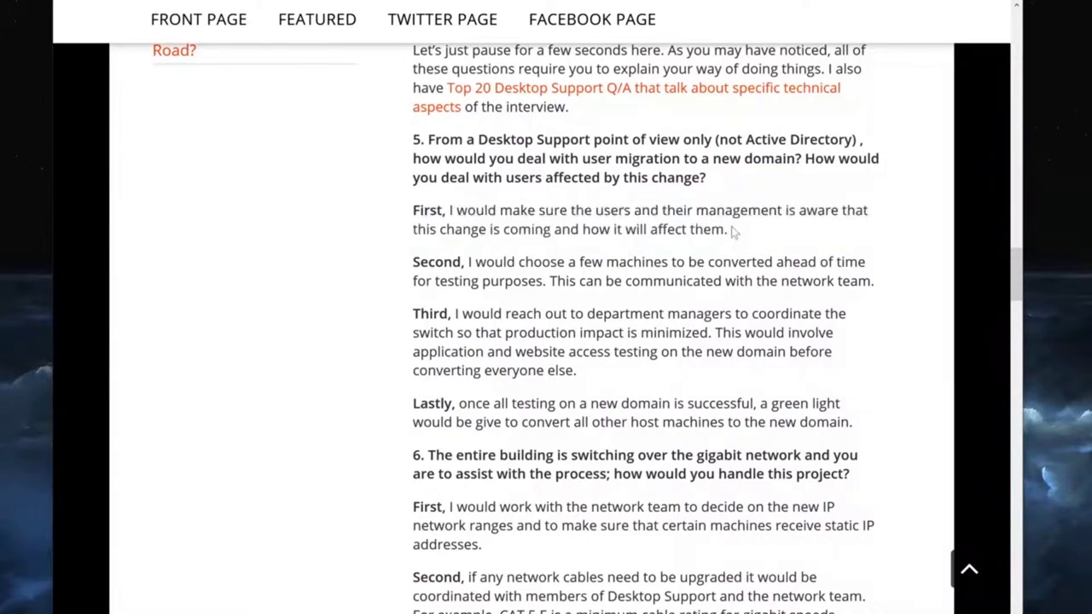
left_click_drag(729, 230, 554, 230)
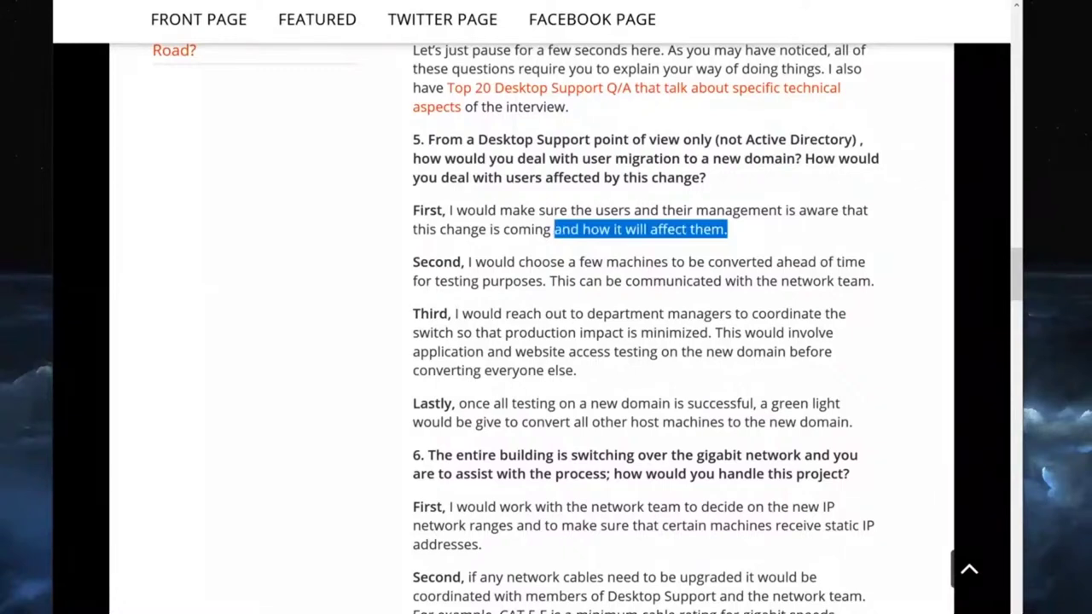
left_click(554, 229)
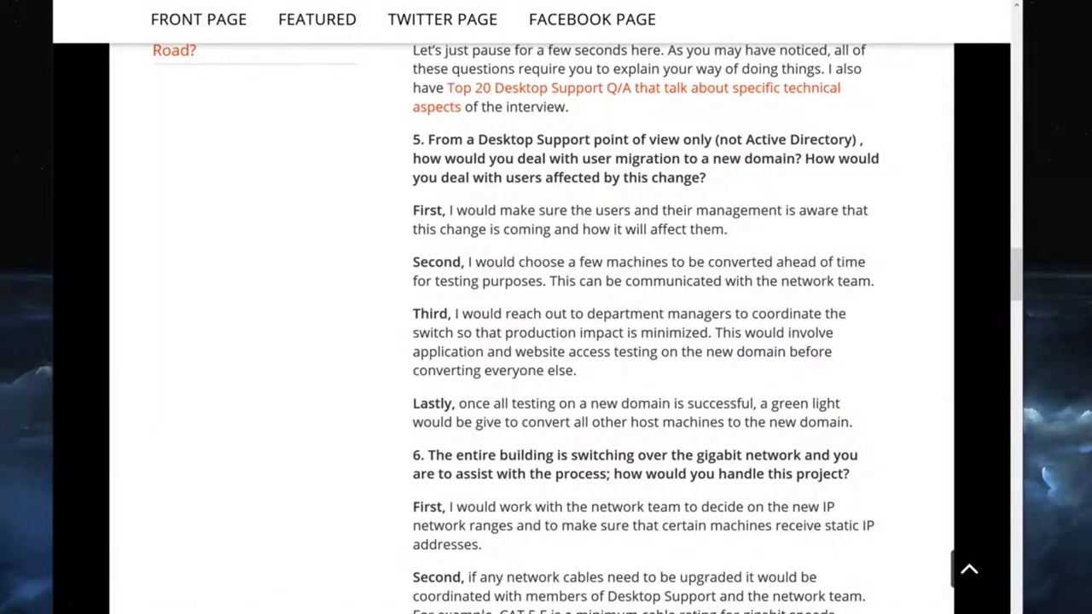
left_click_drag(696, 210, 785, 209)
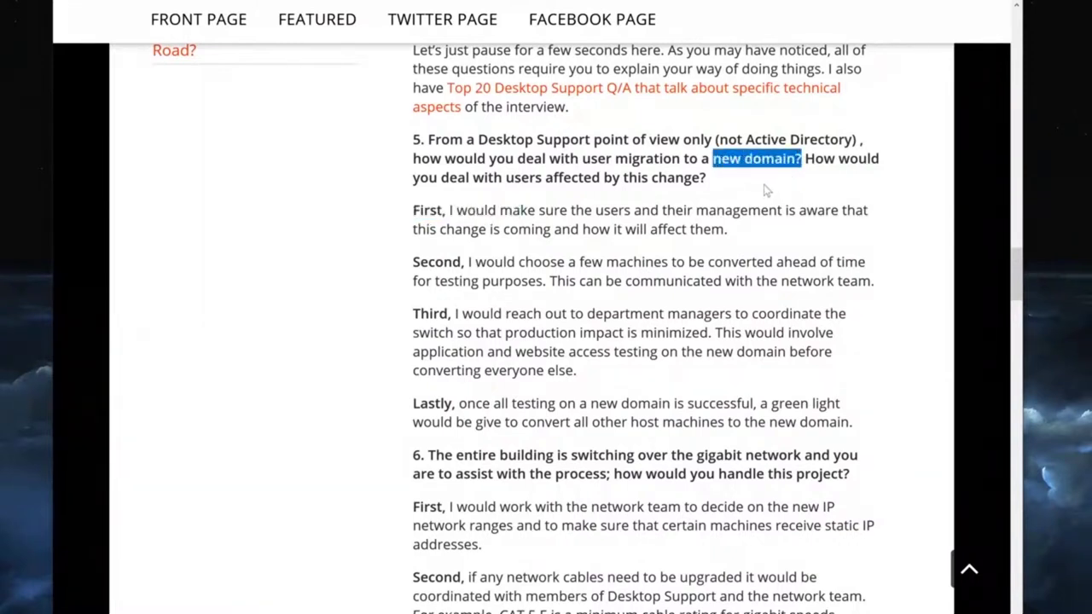
left_click(765, 188)
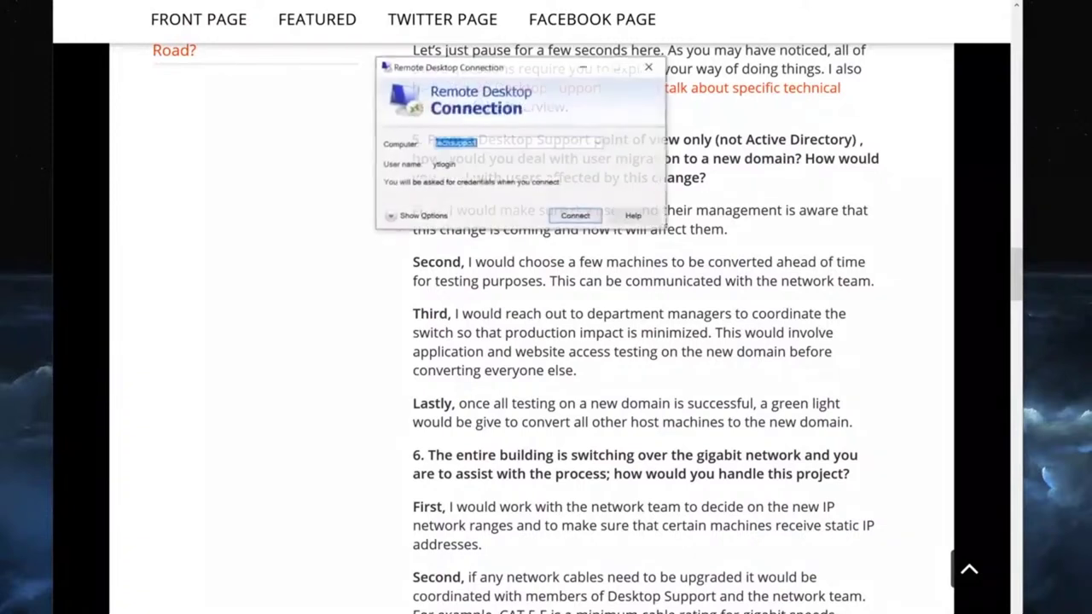
Step: Connect to techsupport after dismissing two can't-find-computer errors, then sign in with the account password
left_click(576, 217)
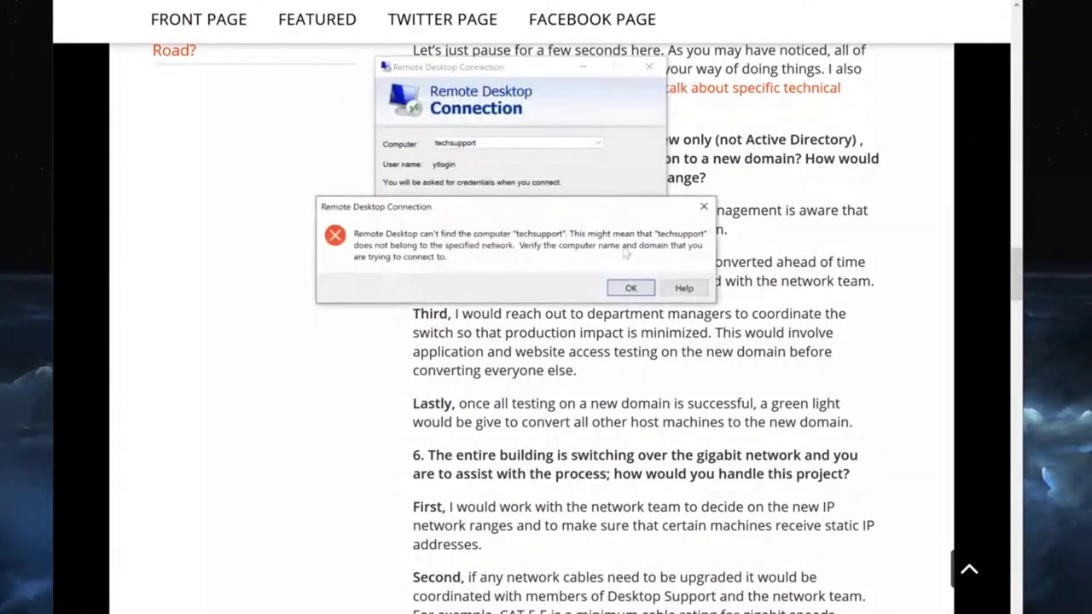
left_click(629, 289)
left_click(566, 216)
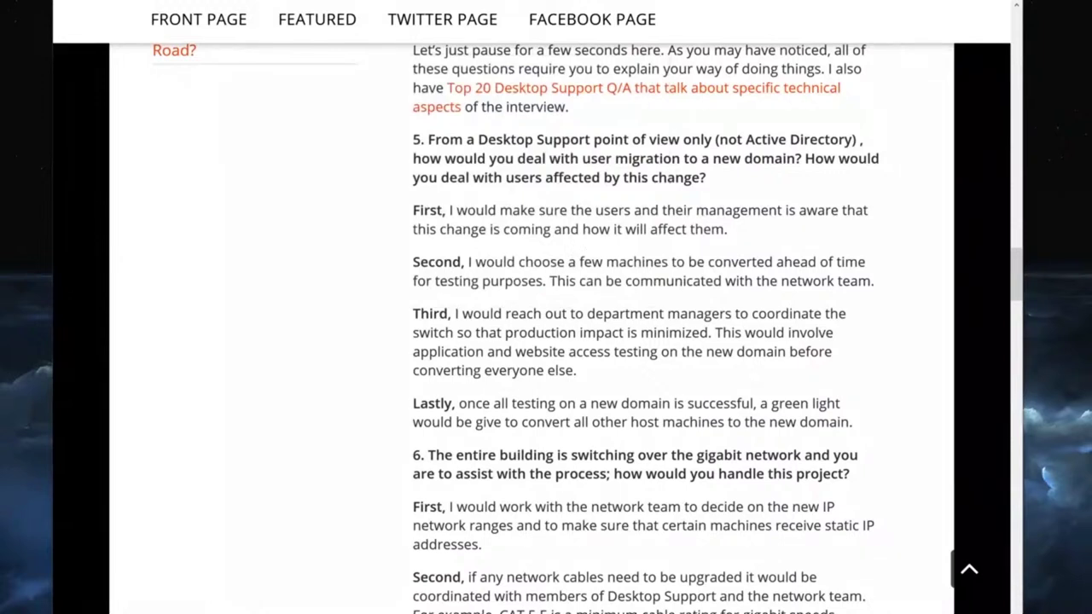
left_click(630, 288)
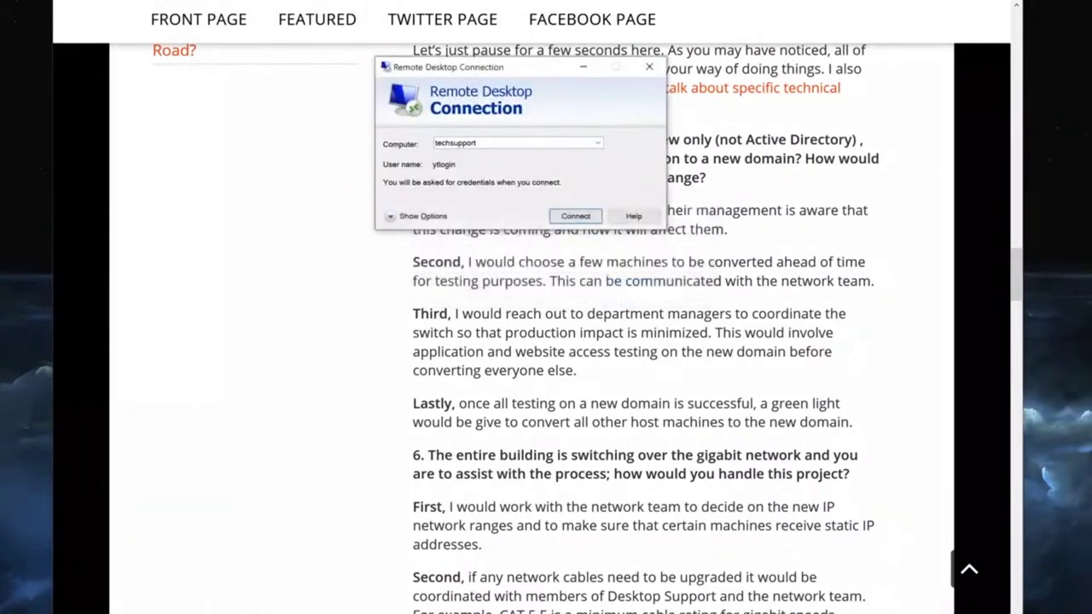
left_click(575, 216)
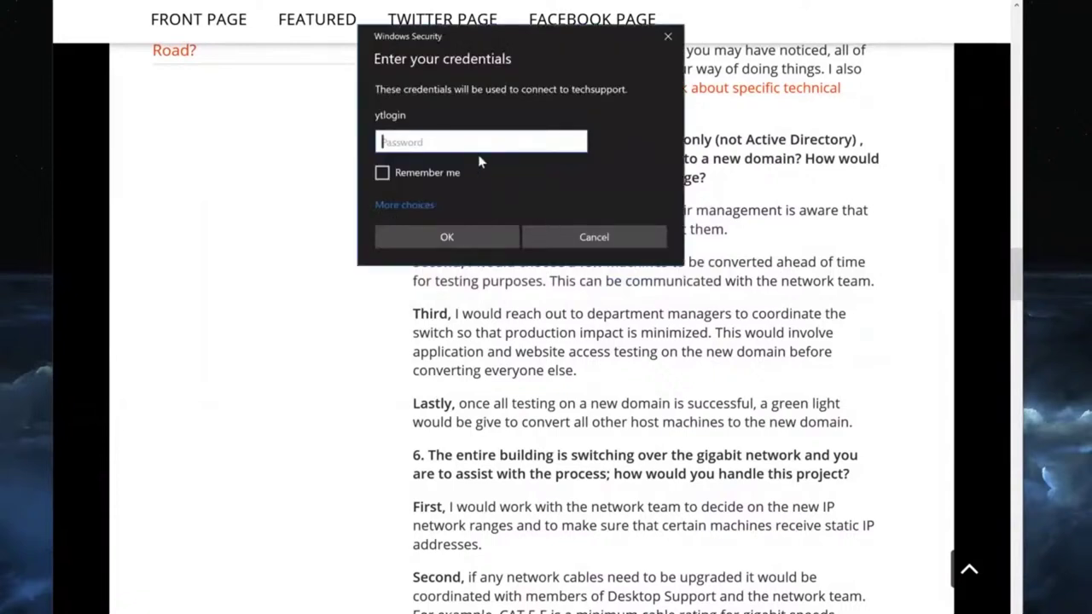
type("•••••••••")
key("Return")
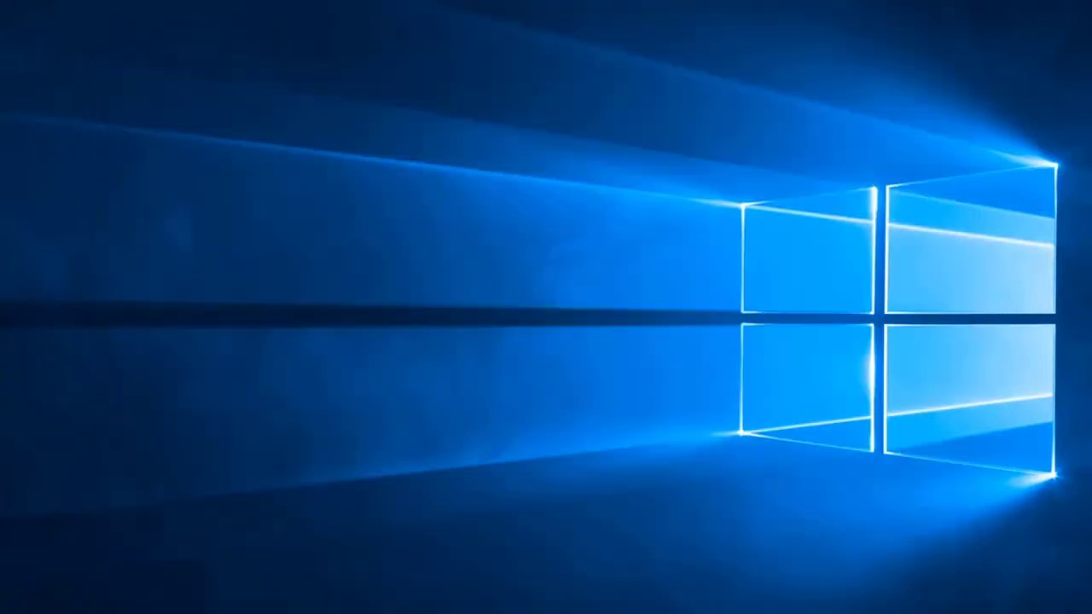
Step: Open File Explorer and browse to C:\Users on the remote machine
key("super+e")
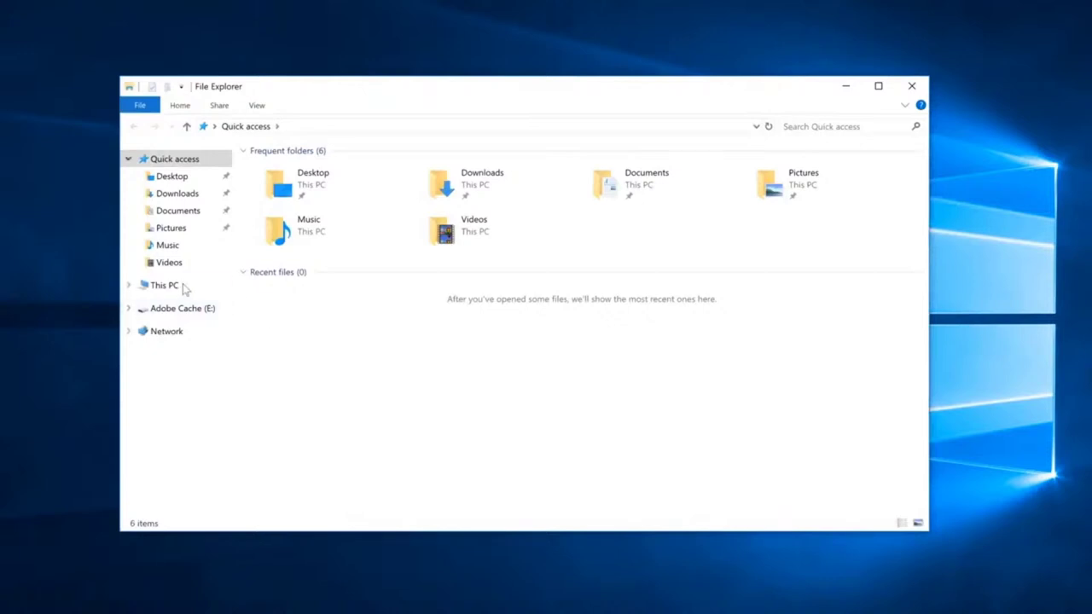
left_click(181, 286)
double_click(373, 330)
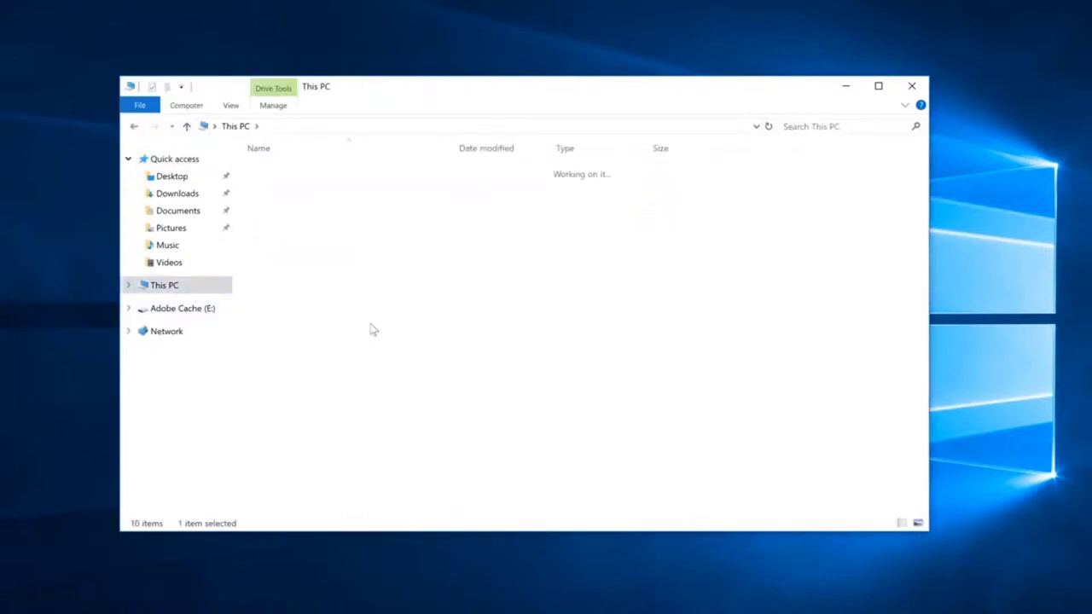
double_click(281, 276)
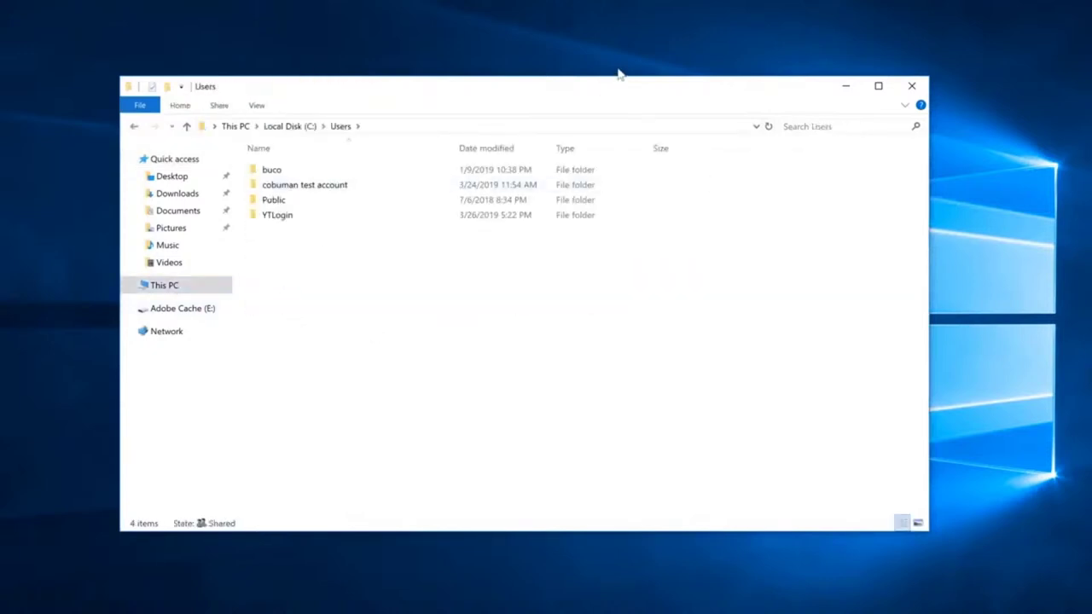
Step: Look inside the YTLogin profile folder, then return to Users
left_click_drag(434, 94, 504, 100)
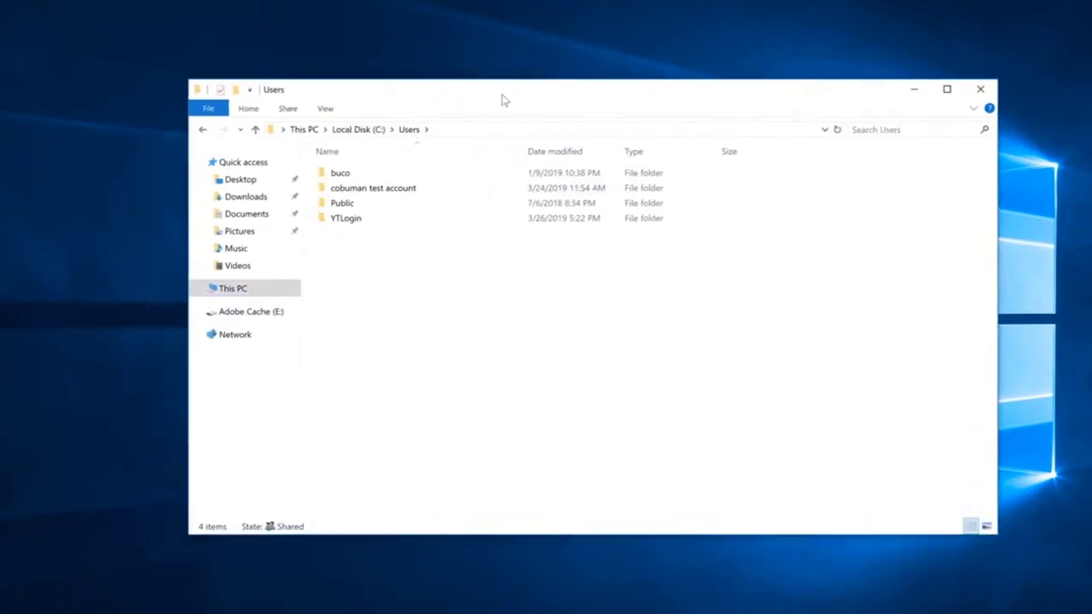
left_click(365, 219)
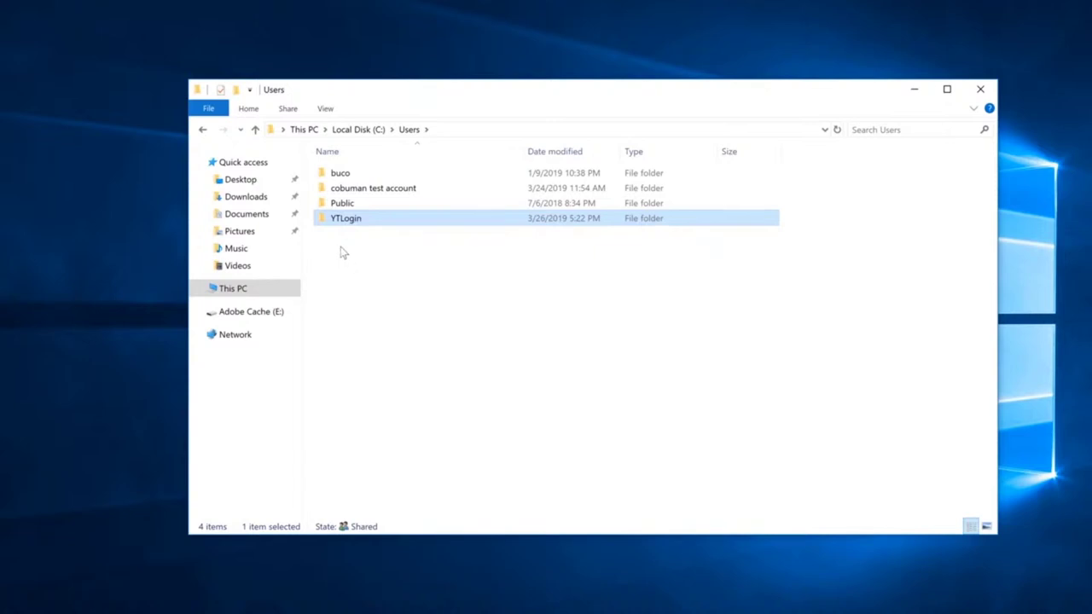
left_click(341, 251)
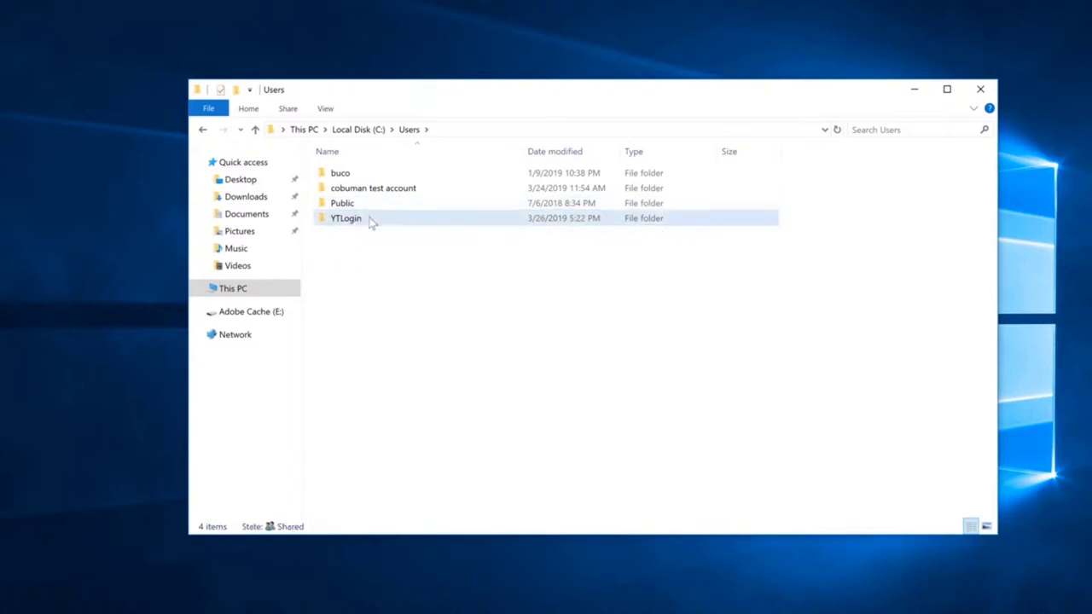
mouse_move(366, 225)
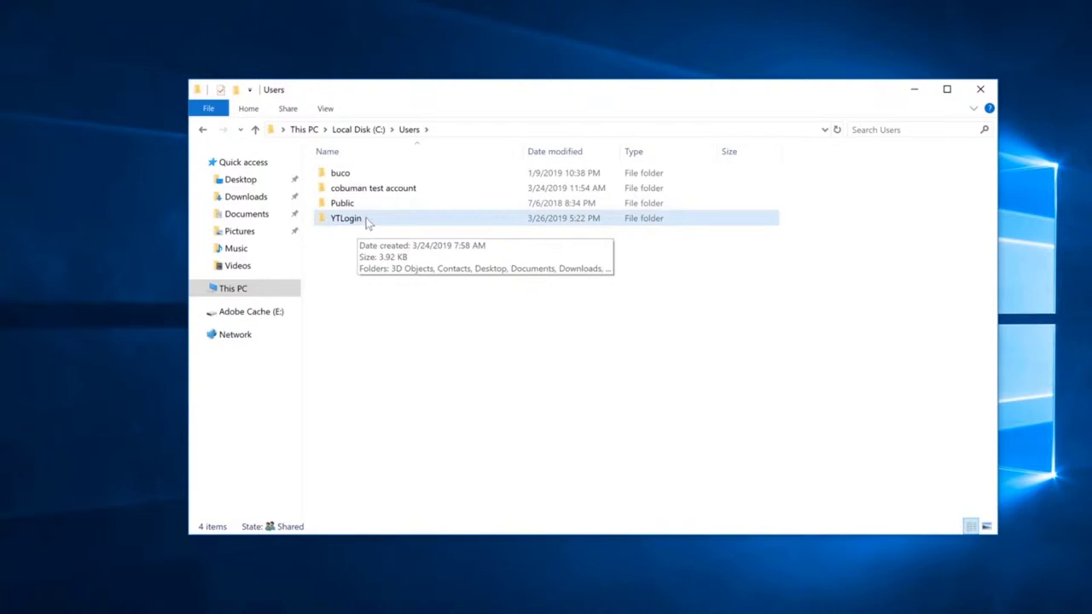
left_click(368, 223)
double_click(368, 223)
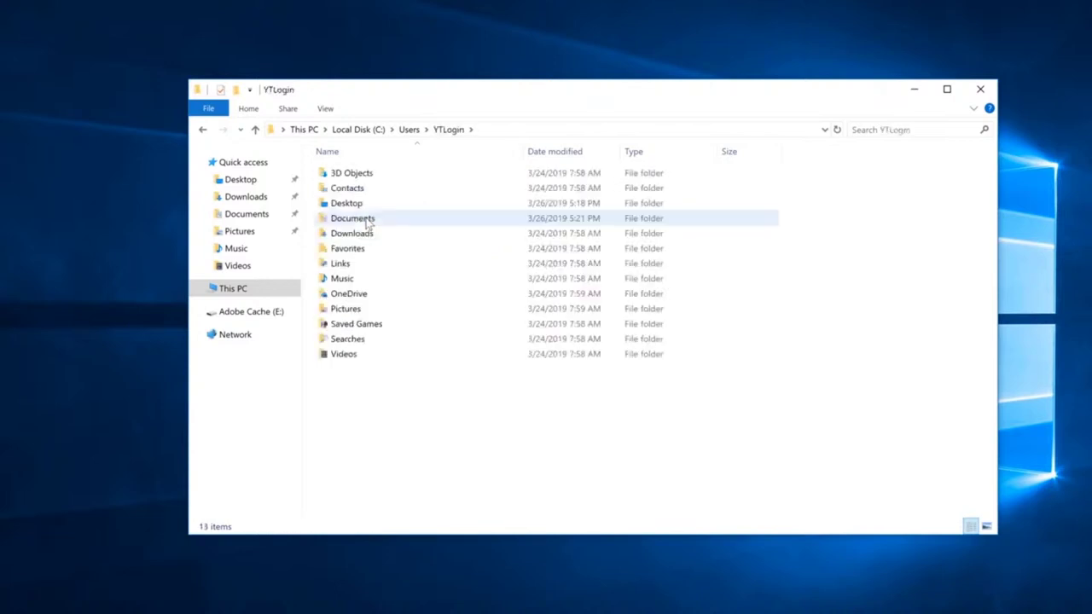
left_click(203, 128)
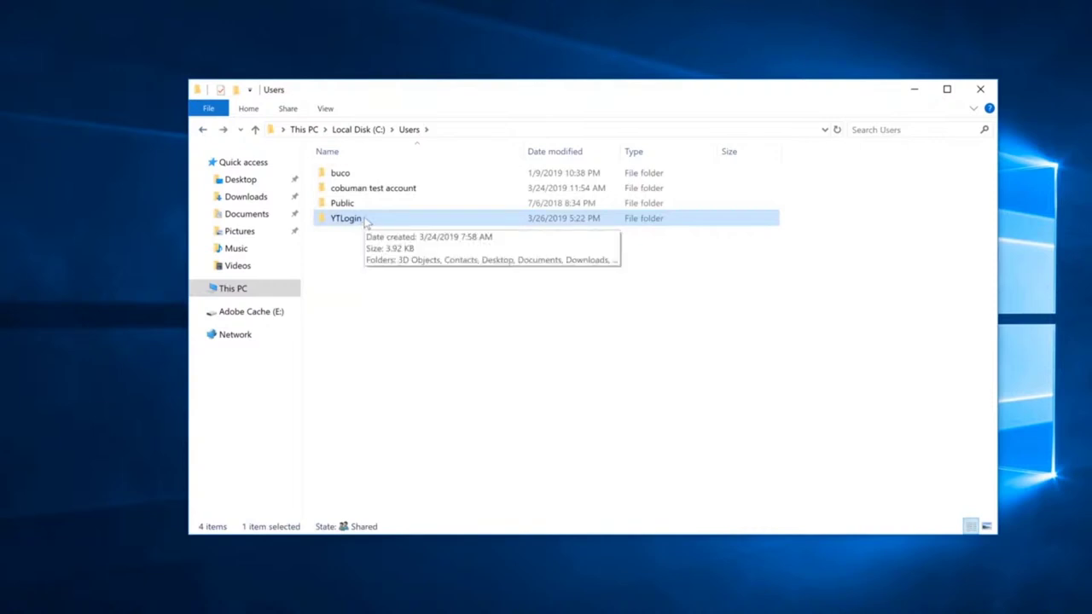
Step: Create a new folder in Users, approving the UAC prompt with the test administrator account
right_click(336, 256)
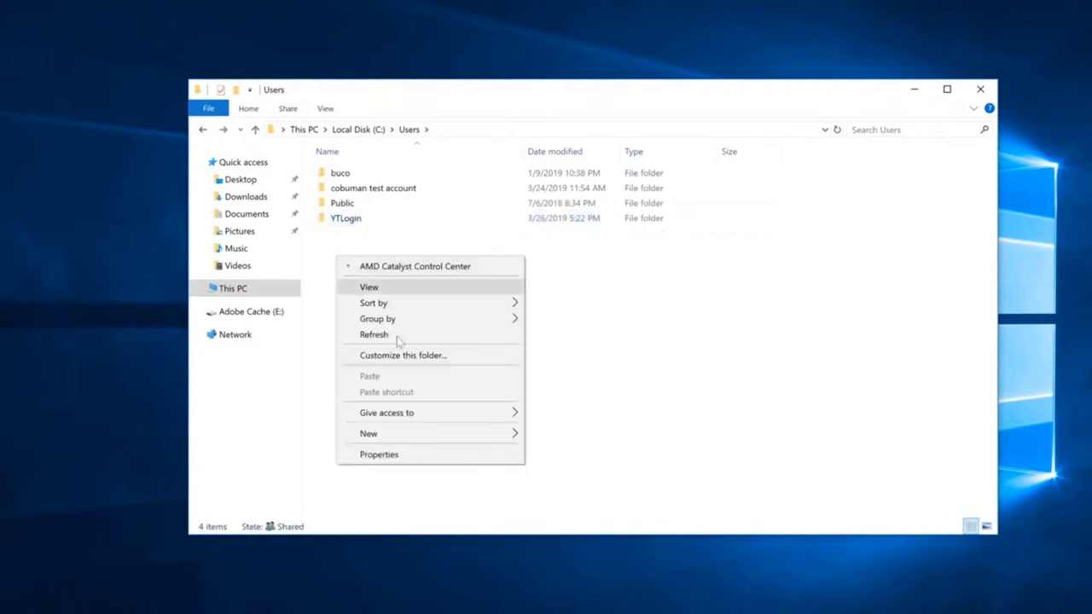
left_click(537, 437)
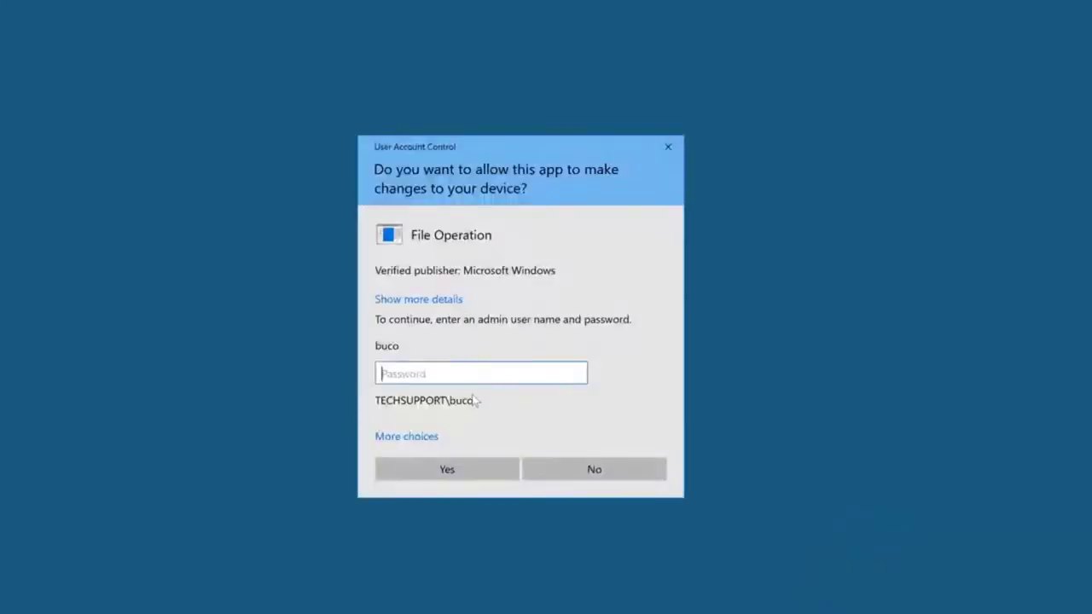
left_click(394, 437)
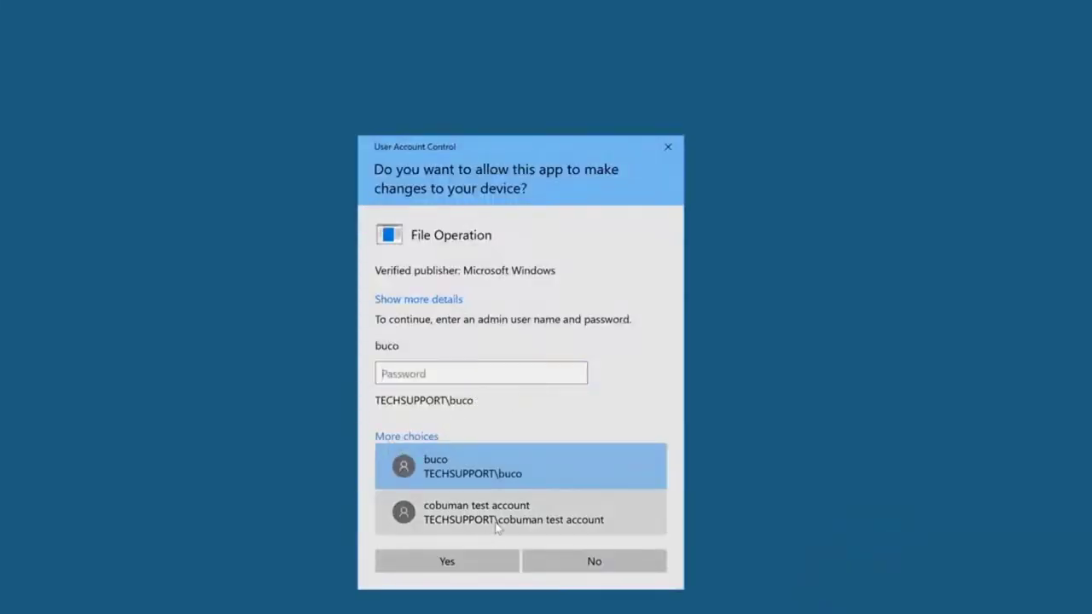
left_click(497, 528)
type("*******")
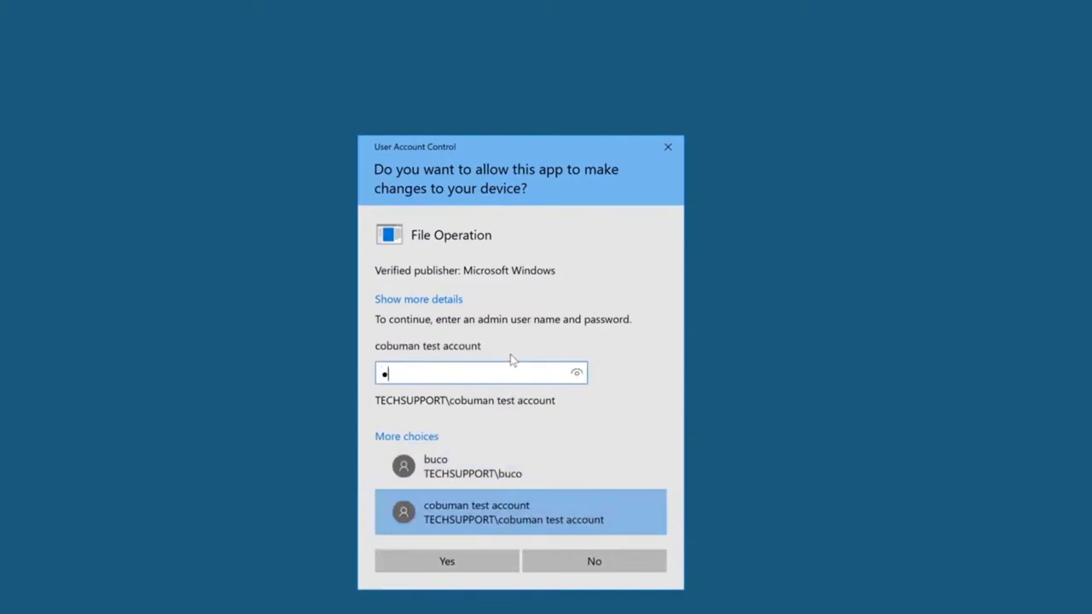
key("Return")
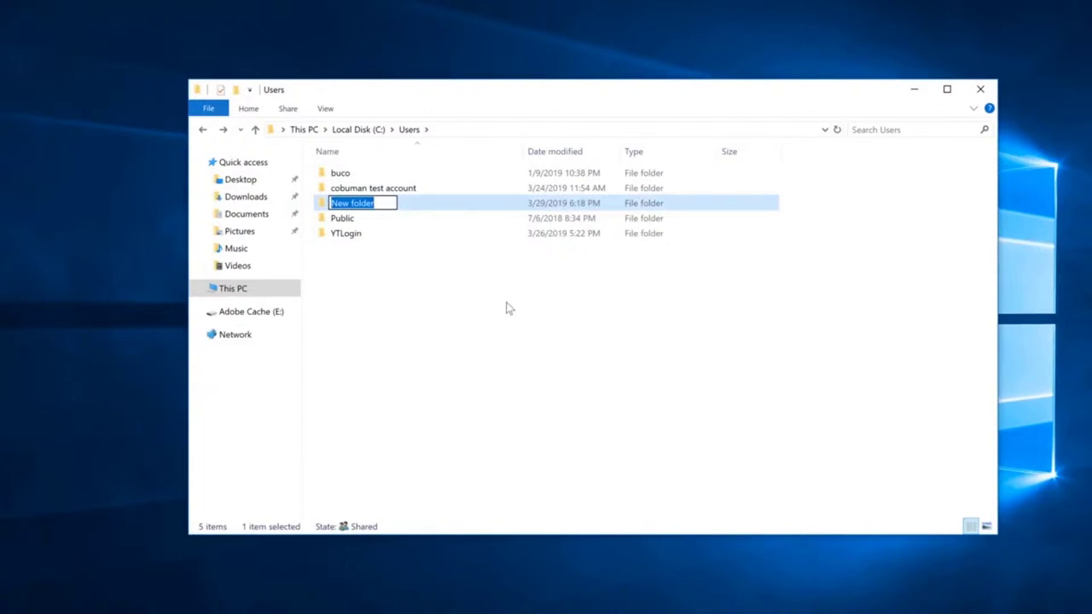
Step: Name the new folder YTLogin.newdomain
type("Yt")
key("BackSpace")
type("TLogin")
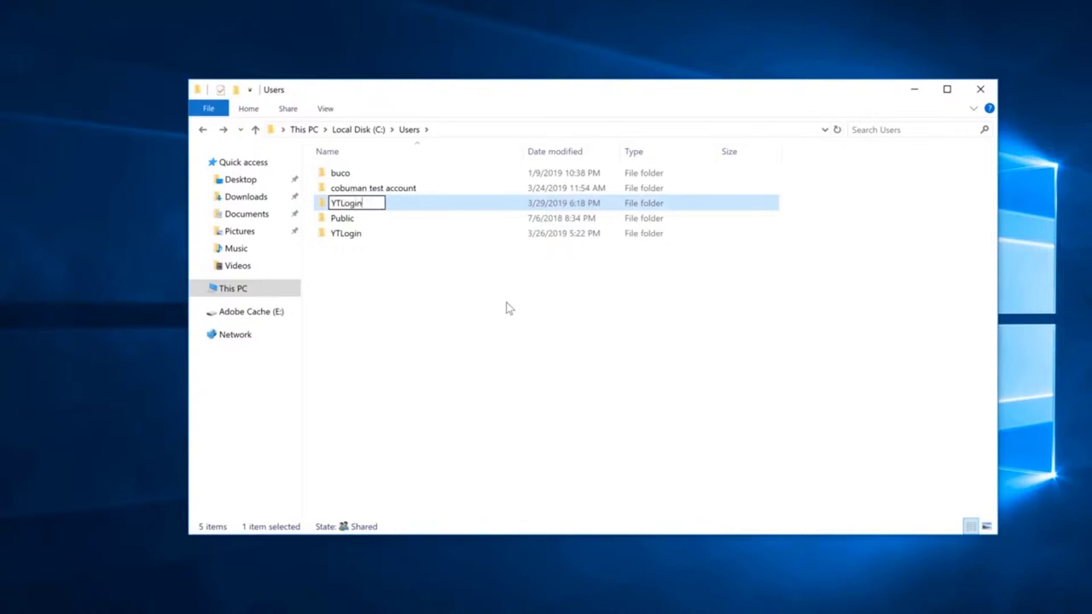
type(".newdomain")
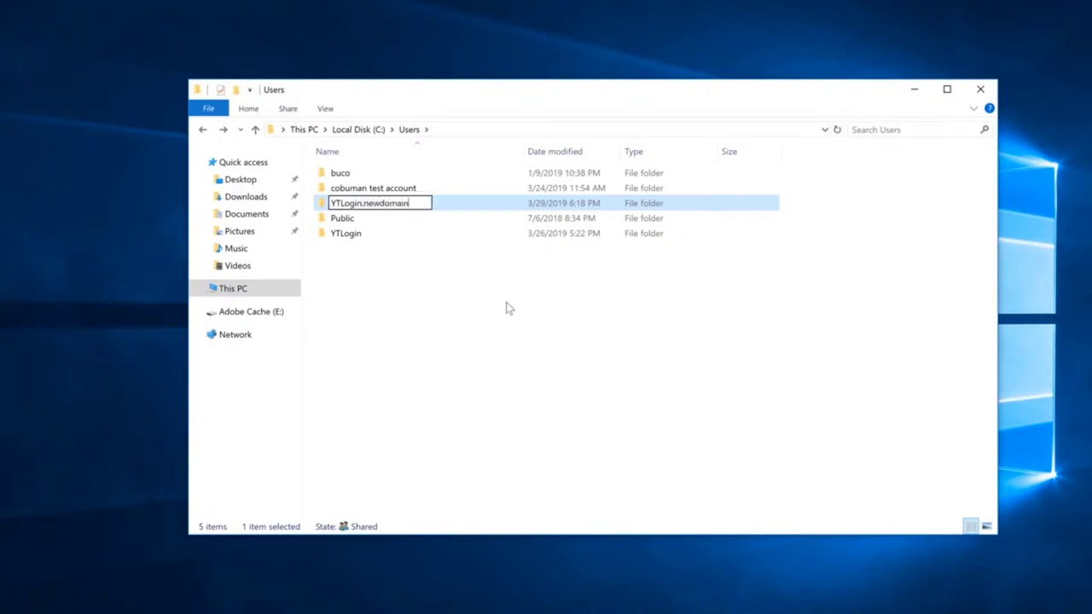
key("Return")
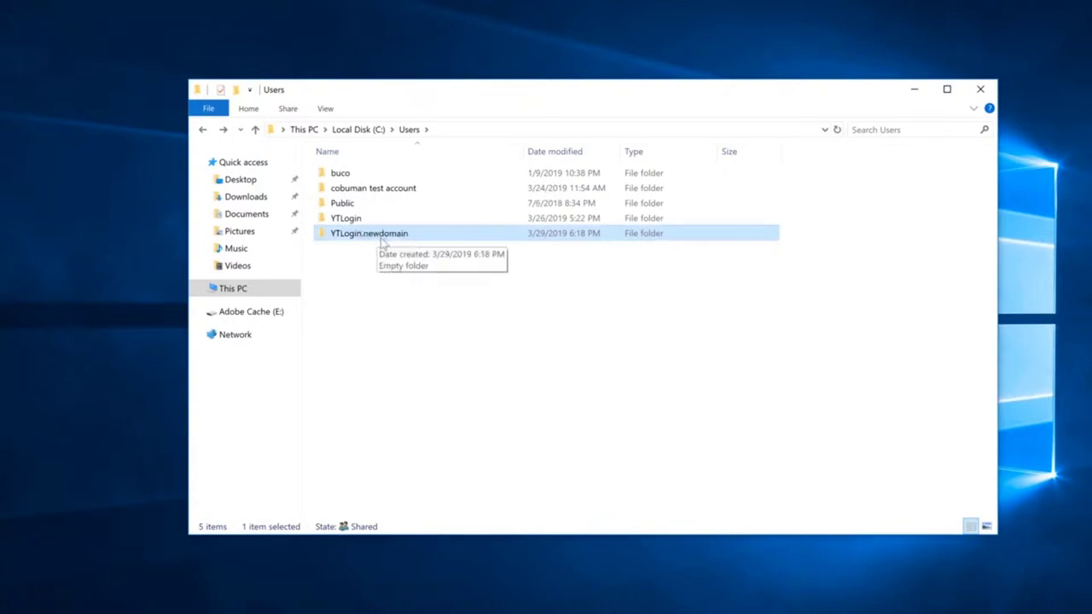
Step: Open YTLogin.newdomain to confirm it is empty, then return to Users
left_click(344, 221)
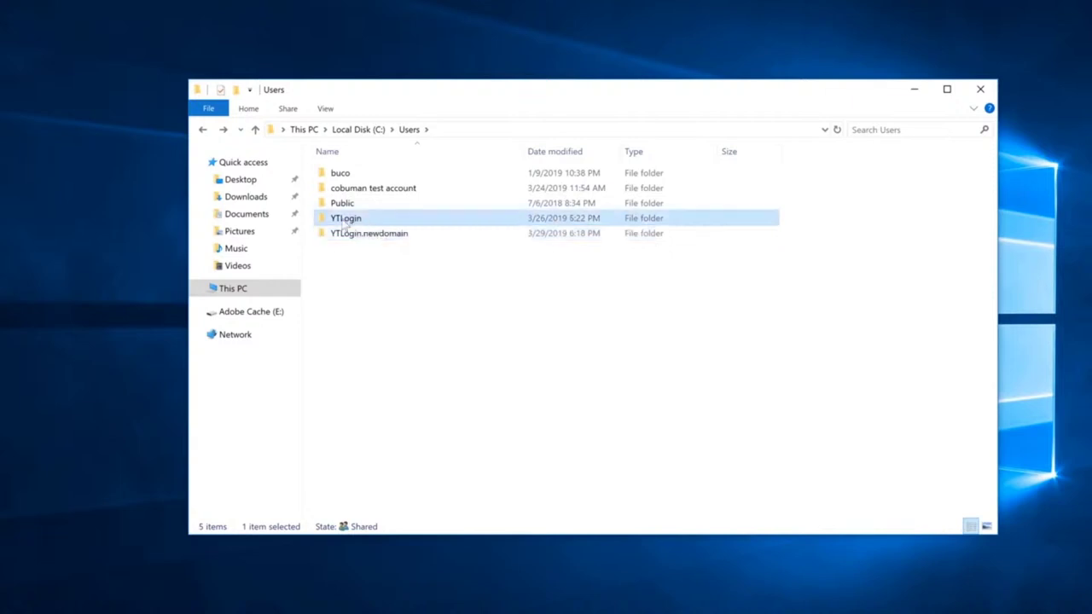
left_click(355, 237)
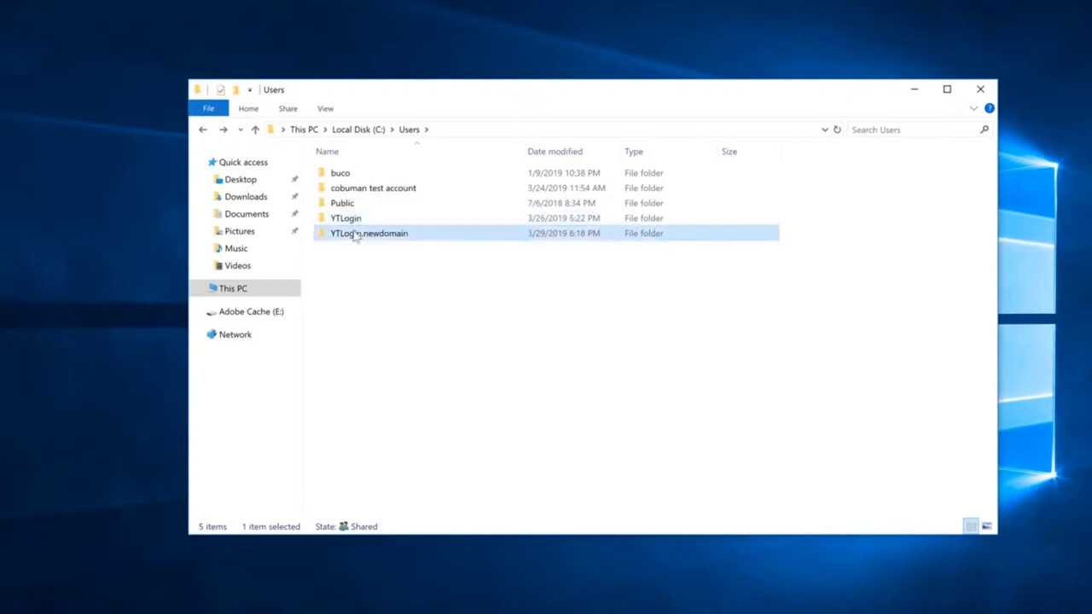
double_click(355, 238)
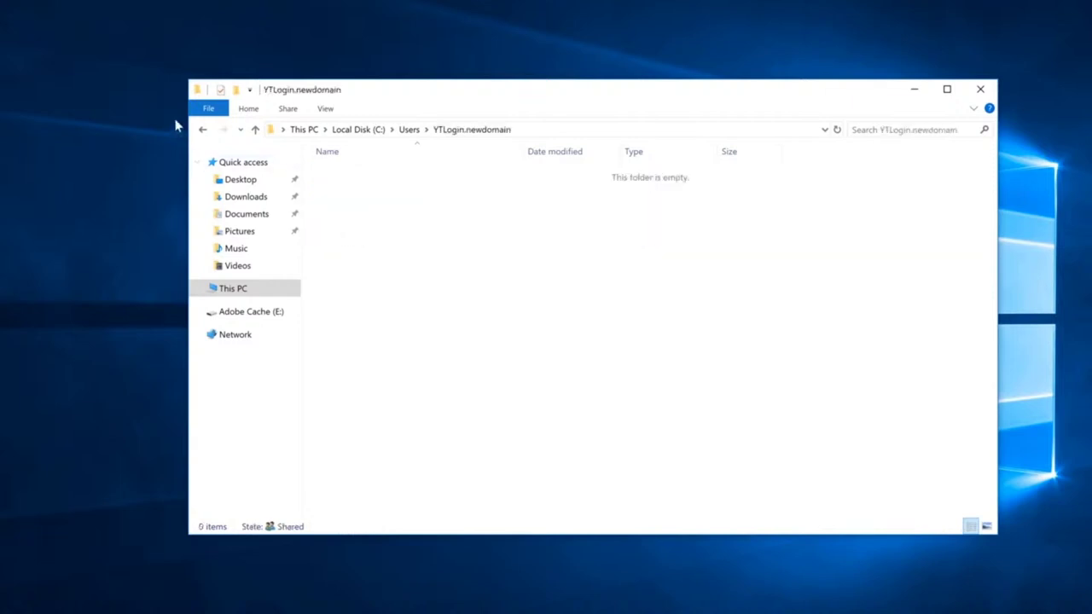
left_click(203, 130)
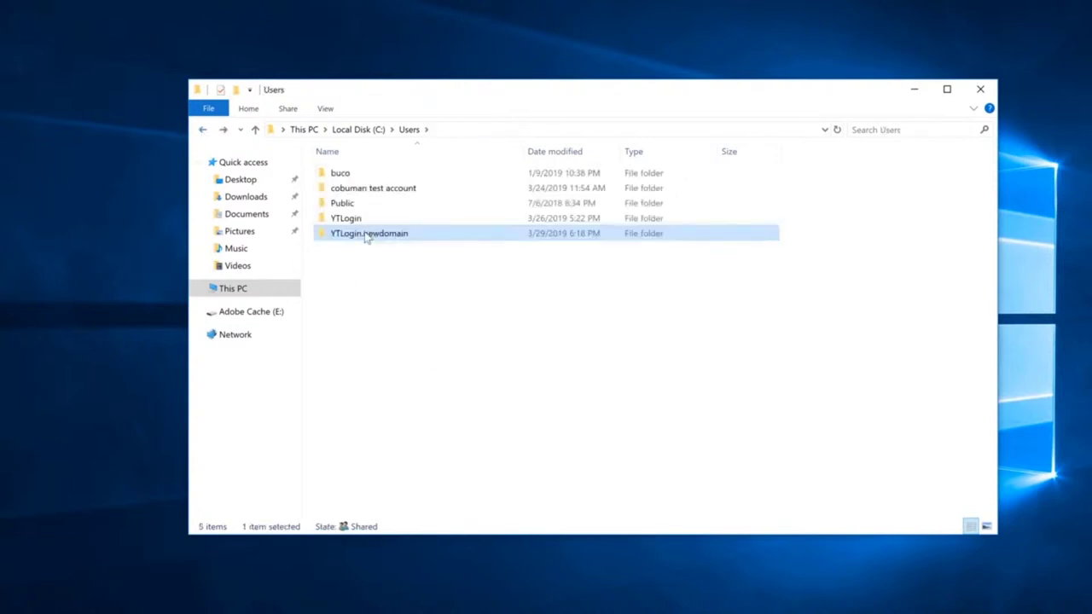
Step: Delete YTLogin.newdomain, approving the UAC prompt with the test administrator account
right_click(367, 239)
left_click(436, 543)
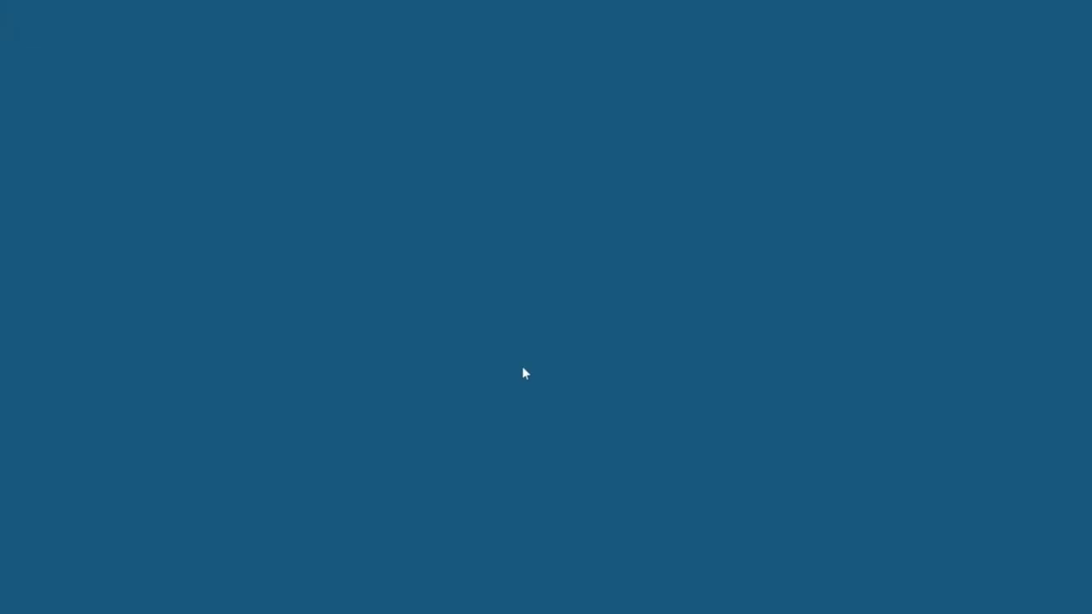
left_click(418, 437)
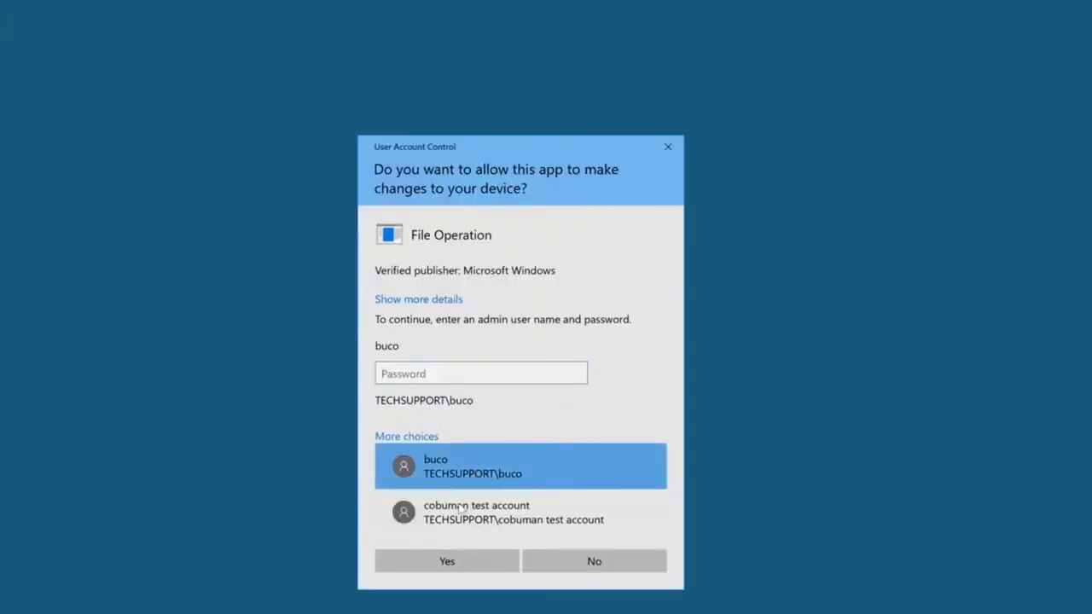
left_click(459, 508)
type("********")
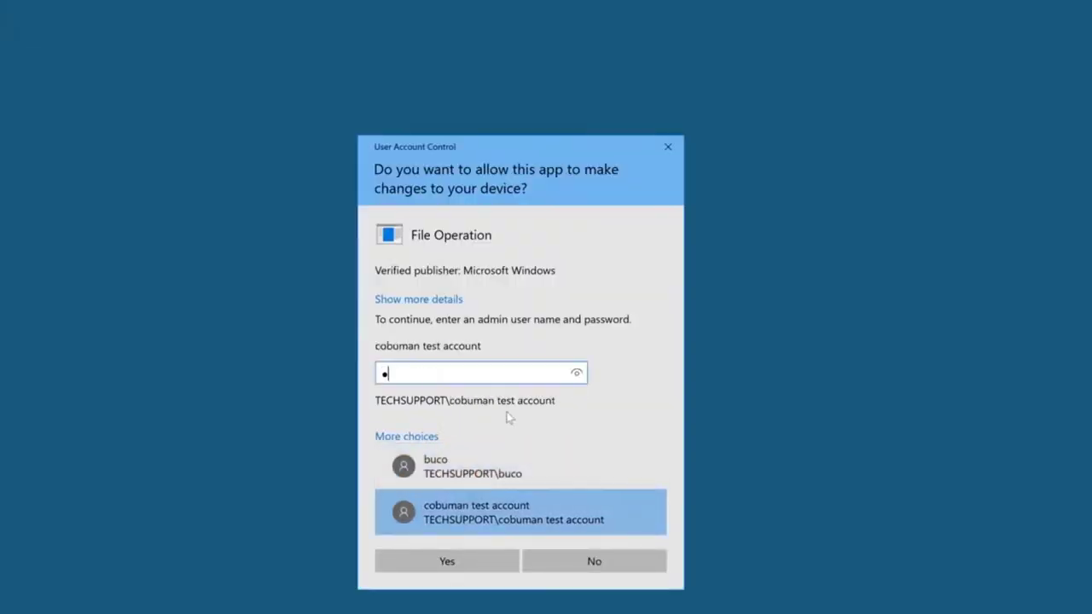
key("Return")
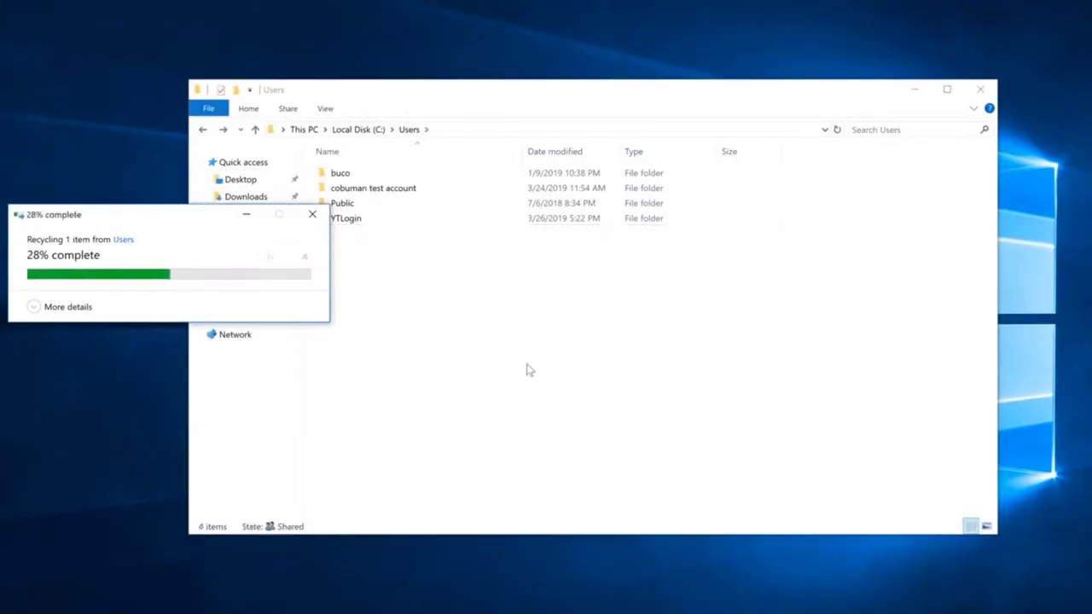
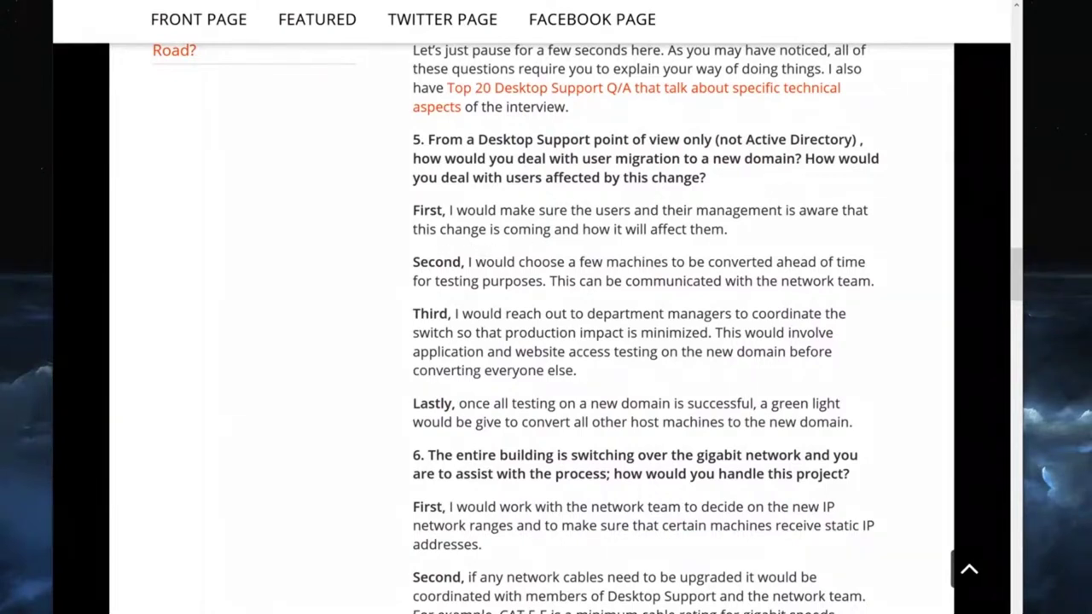
Step: Highlight the Second answer's sentence about test-converting a few machines
left_click_drag(413, 262, 546, 281)
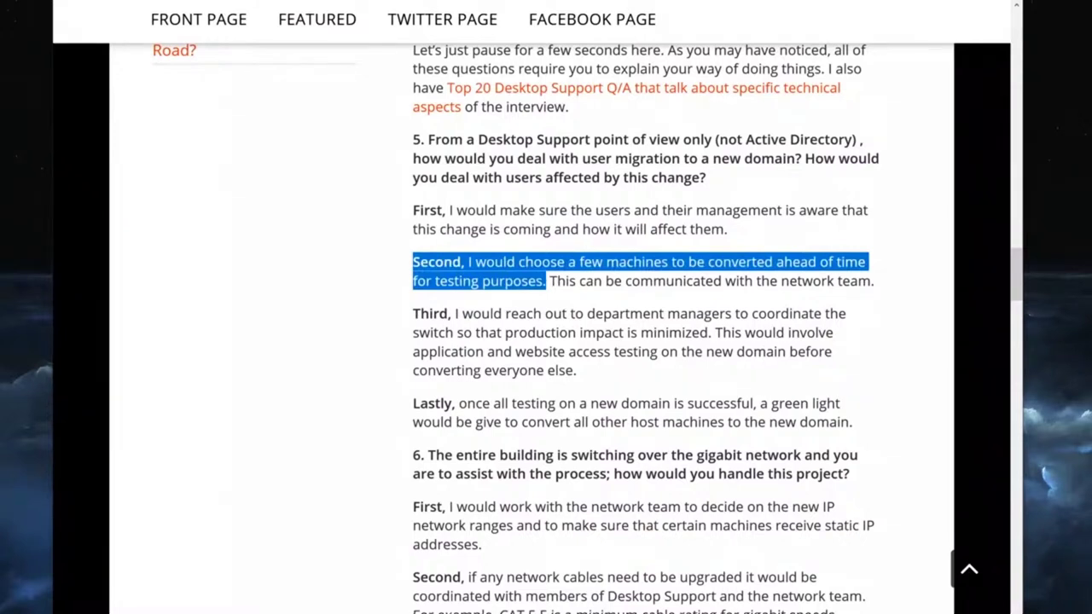
left_click(439, 256)
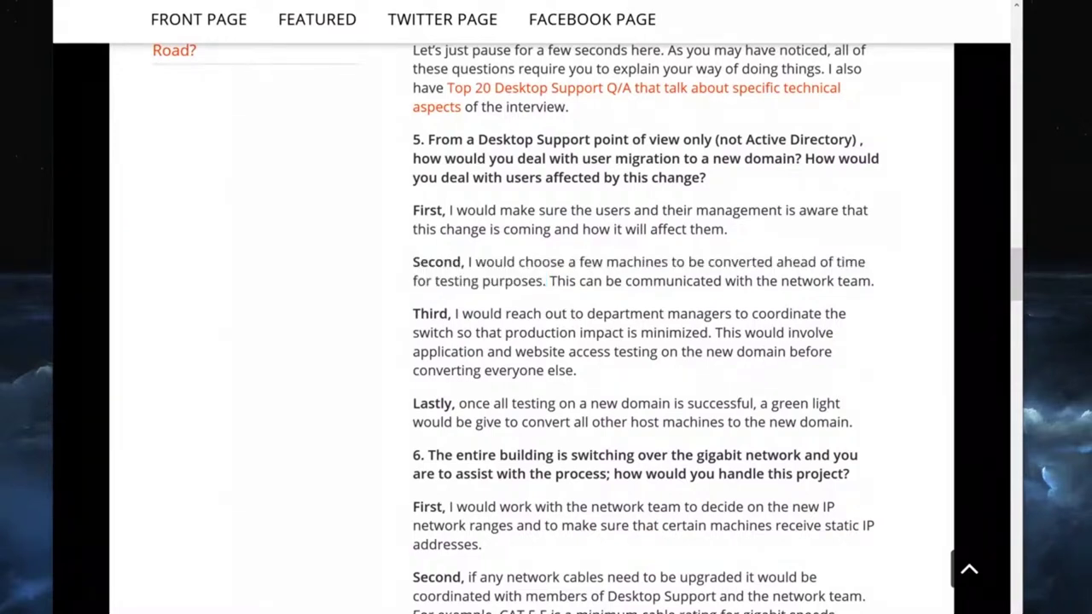
left_click_drag(413, 262, 546, 280)
left_click_drag(578, 262, 546, 281)
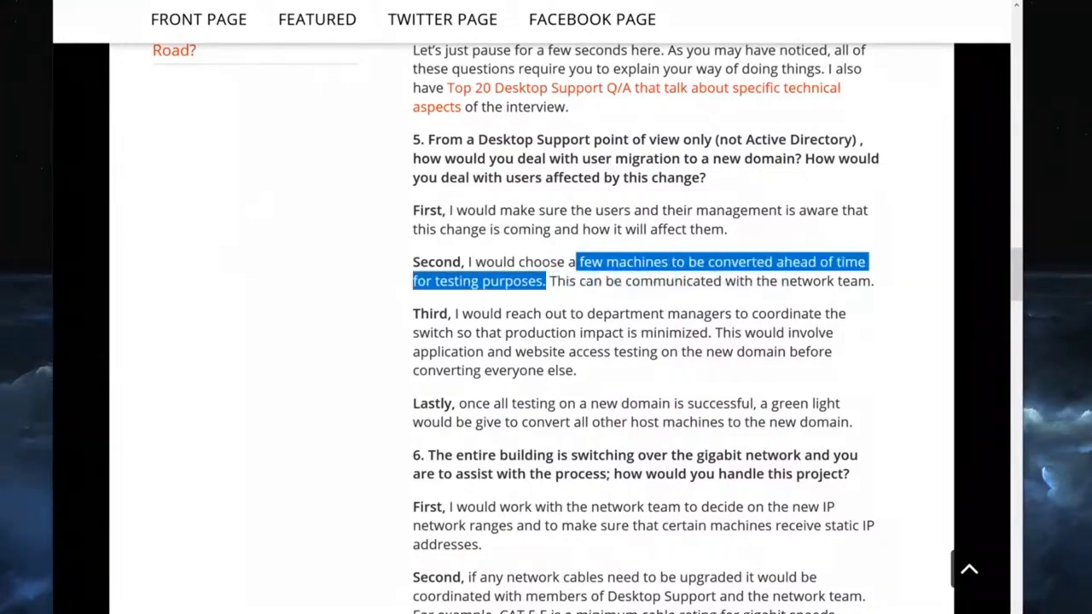
left_click(547, 280)
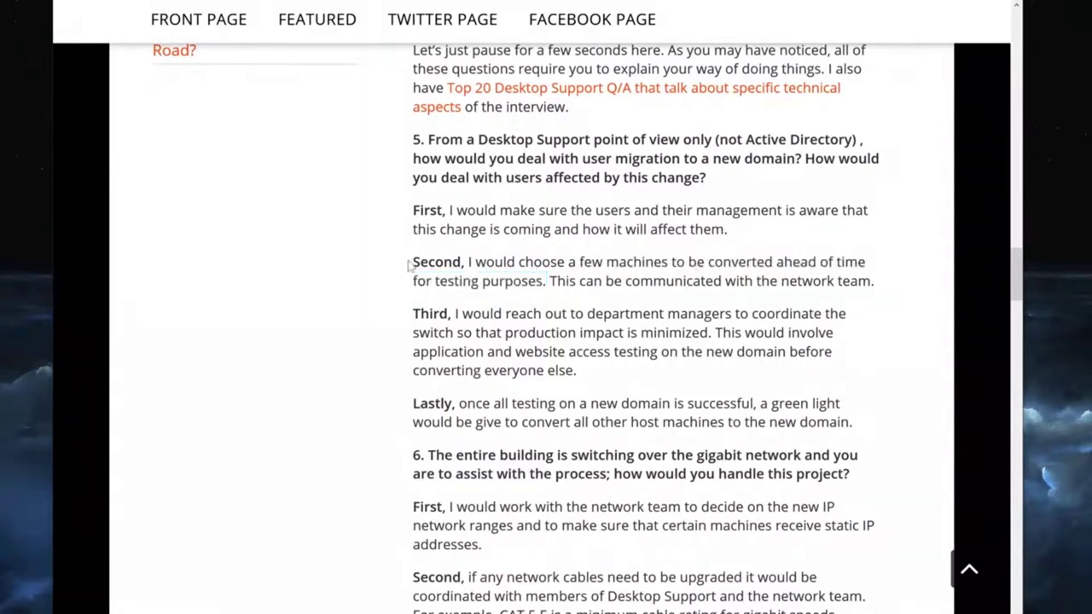
left_click_drag(420, 262, 515, 262)
left_click_drag(413, 262, 551, 281)
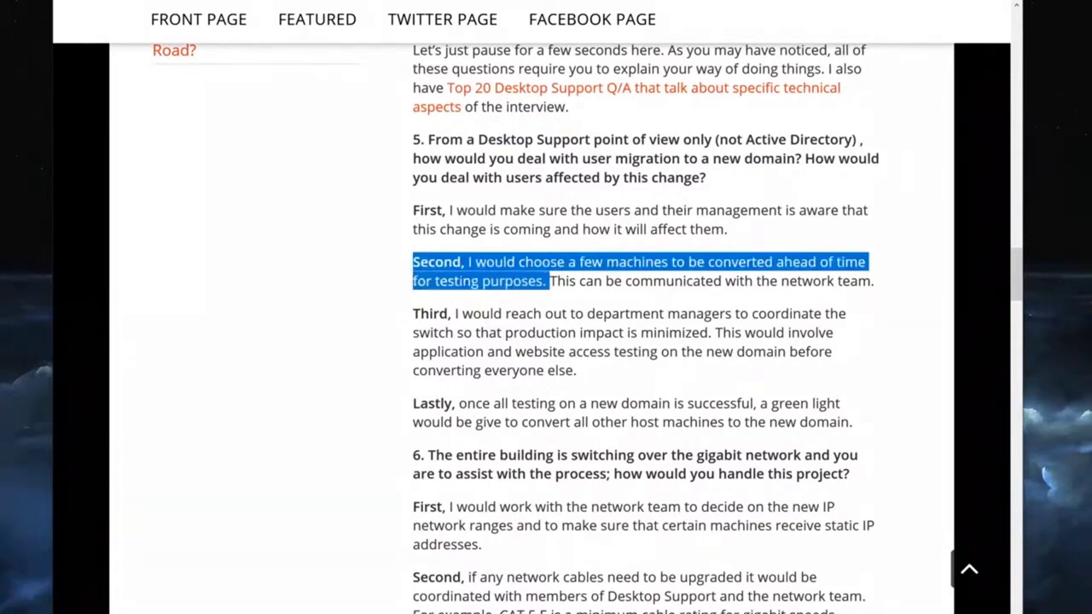
left_click(550, 281)
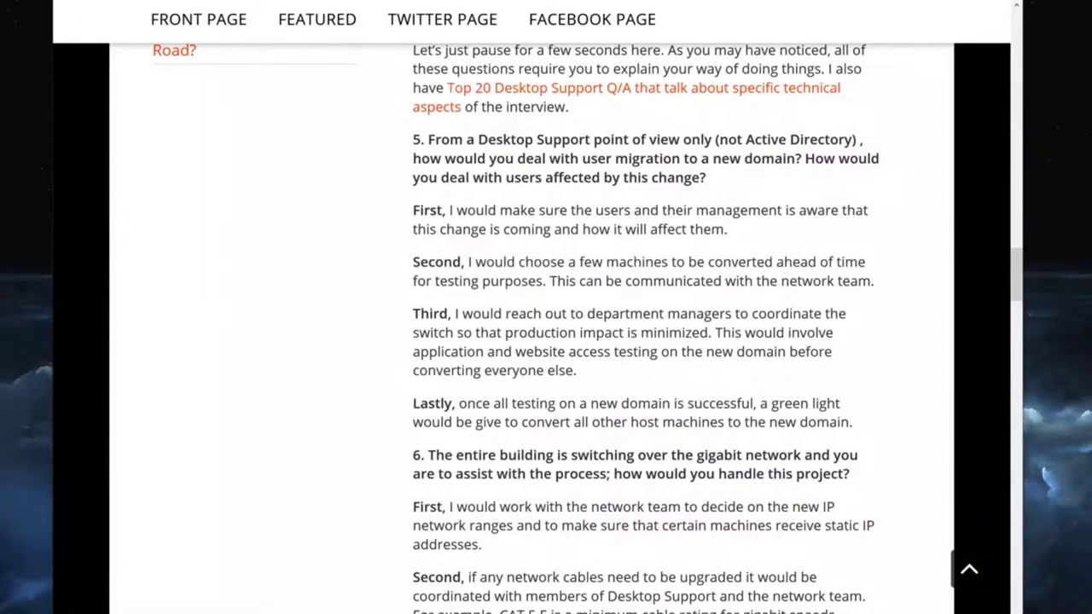
left_click_drag(548, 281, 407, 258)
Step: Highlight the network team sentence and question 5's 'From a Desktop Support point of view only' clause
left_click_drag(549, 281, 413, 262)
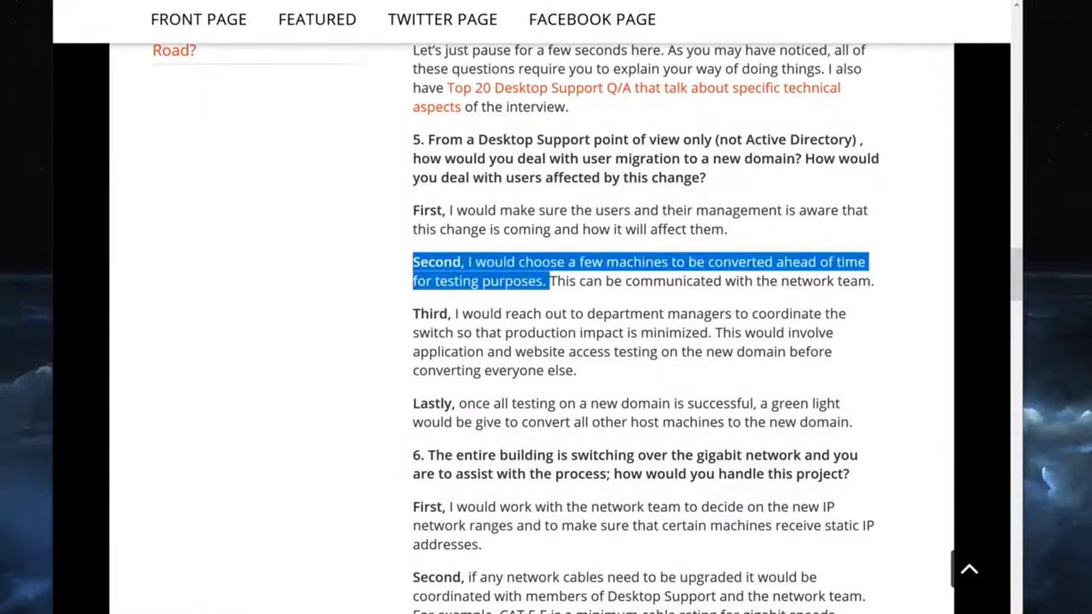
left_click_drag(549, 281, 884, 292)
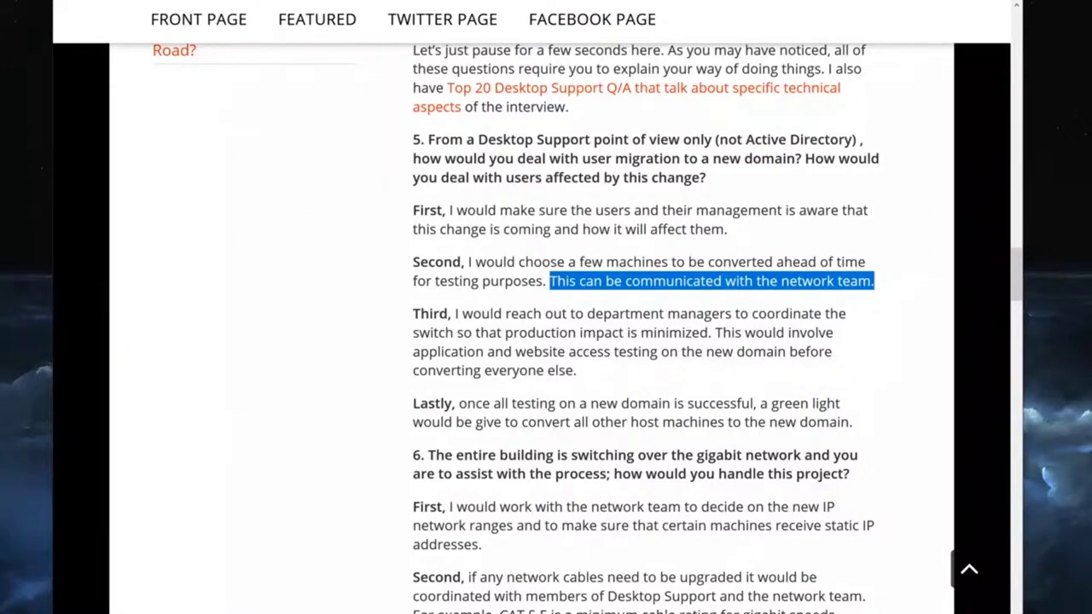
left_click_drag(427, 139, 869, 148)
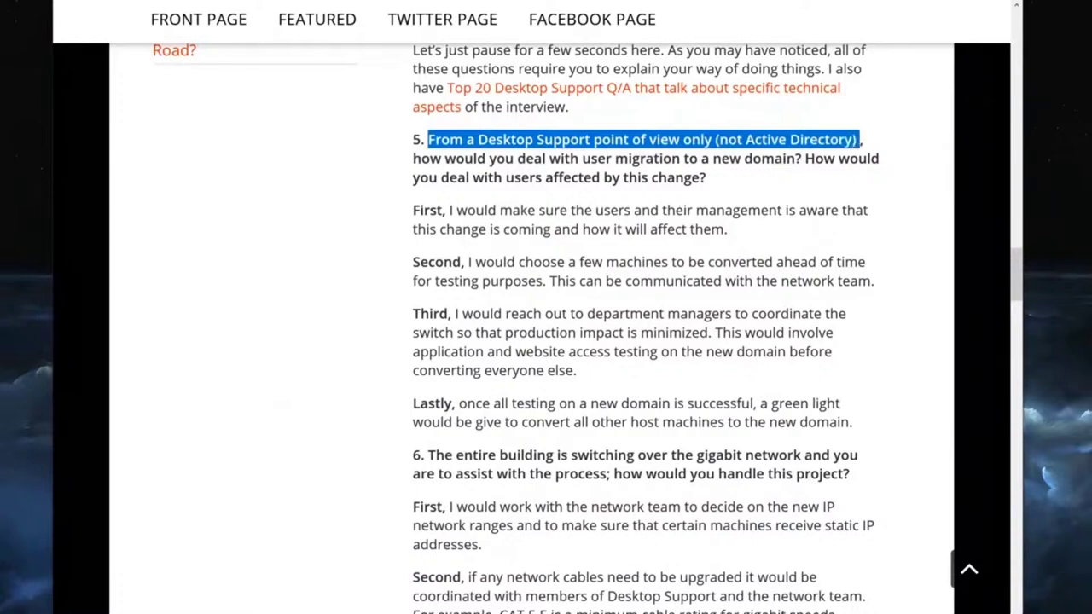
Step: Highlight 'network team' and 'Active Directory', then the Third answer's sentence about department managers
left_click(869, 149)
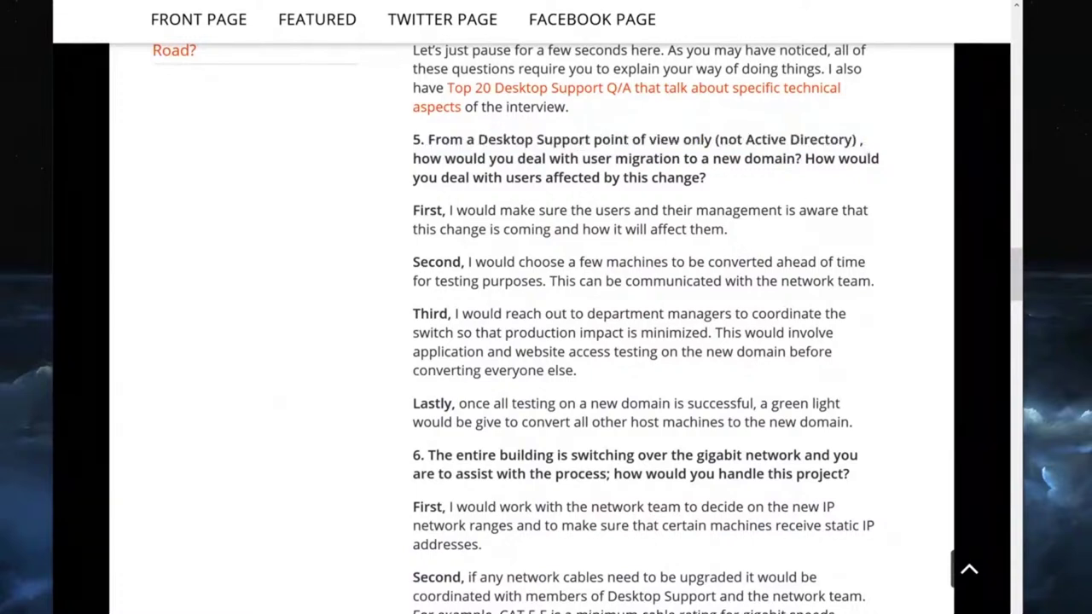
left_click_drag(550, 281, 859, 281)
left_click_drag(782, 280, 876, 282)
left_click_drag(745, 139, 860, 139)
left_click_drag(875, 282, 549, 281)
left_click_drag(413, 313, 710, 333)
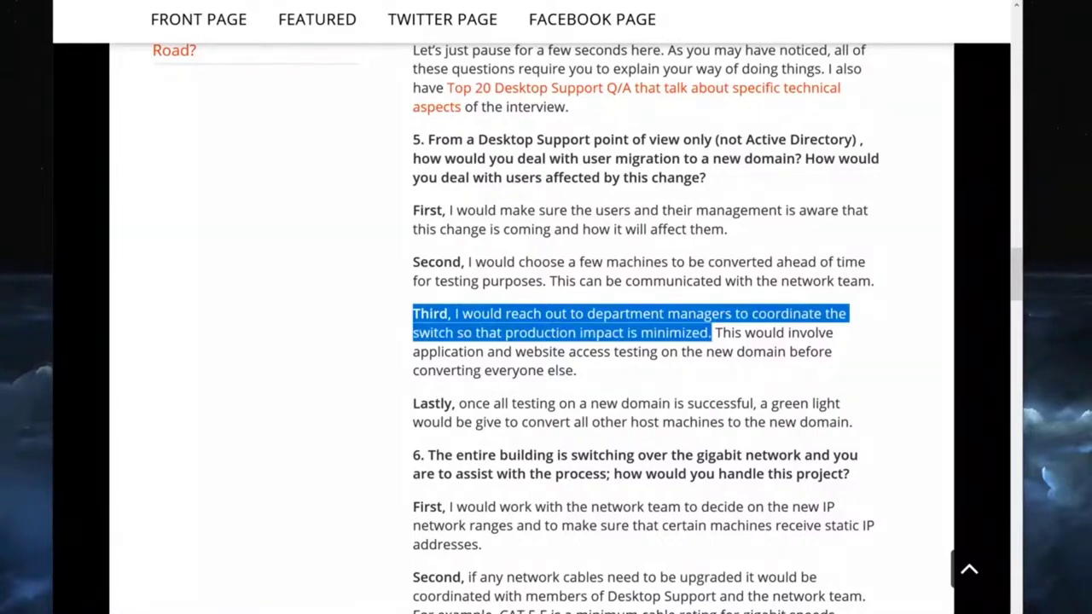
Step: Highlight 'department managers', 'few machines' and 'managers', then begin the Third answer's testing sentence
mouse_move(595, 314)
left_mouse_down()
mouse_move(711, 314)
mouse_move(587, 314)
left_mouse_up()
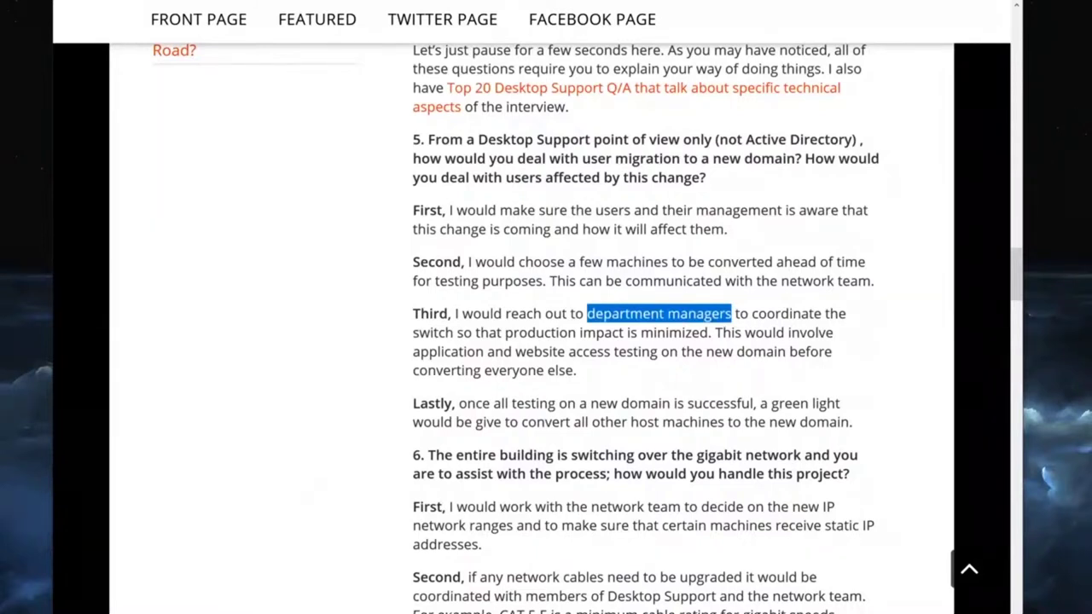
left_click(592, 328)
left_click_drag(577, 333, 711, 333)
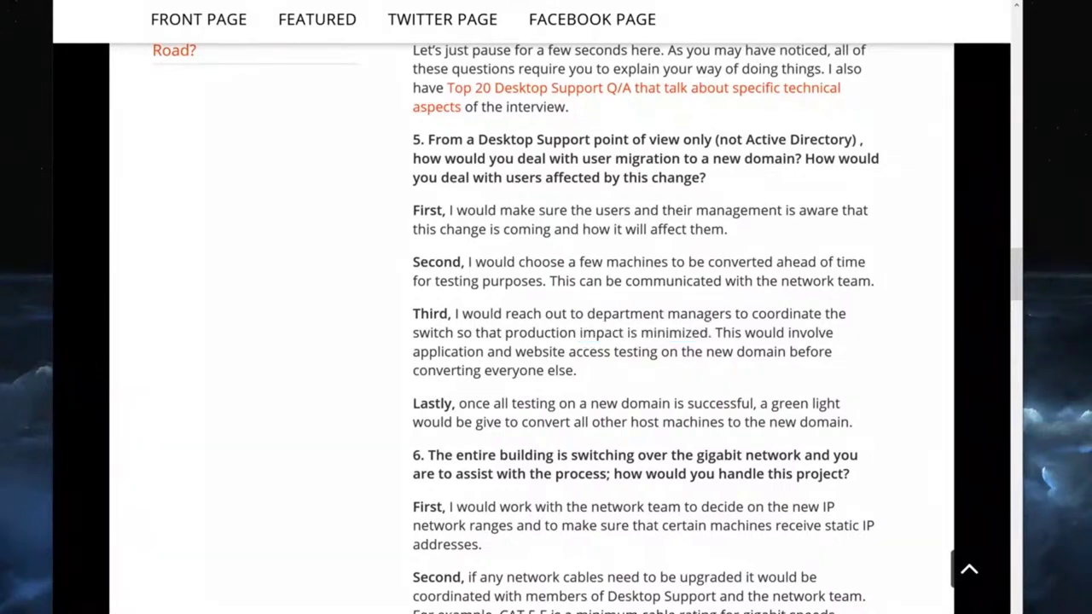
left_click_drag(580, 262, 668, 262)
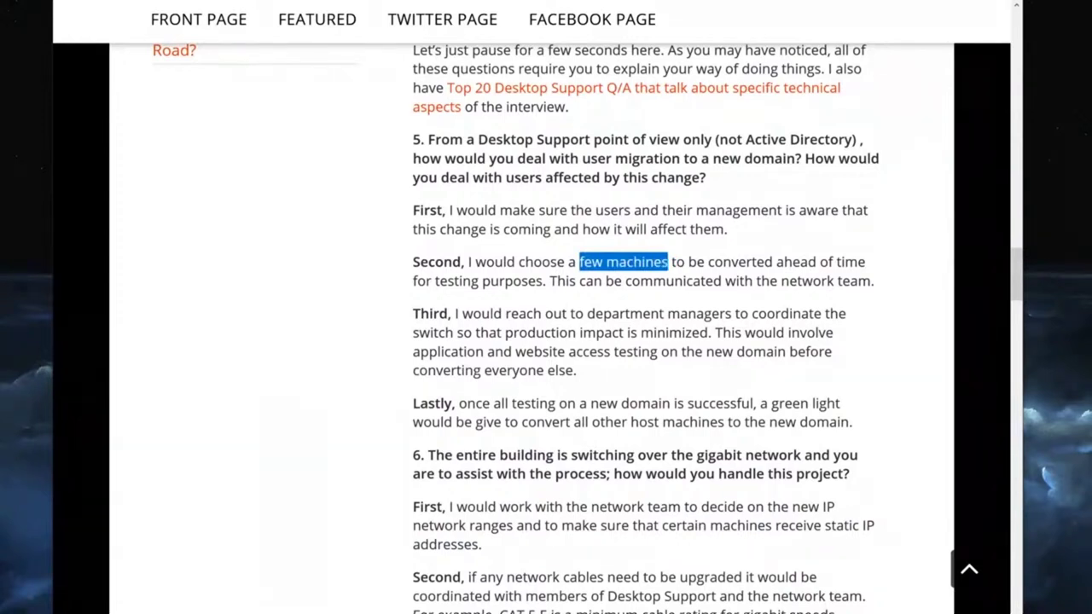
left_click_drag(579, 262, 662, 262)
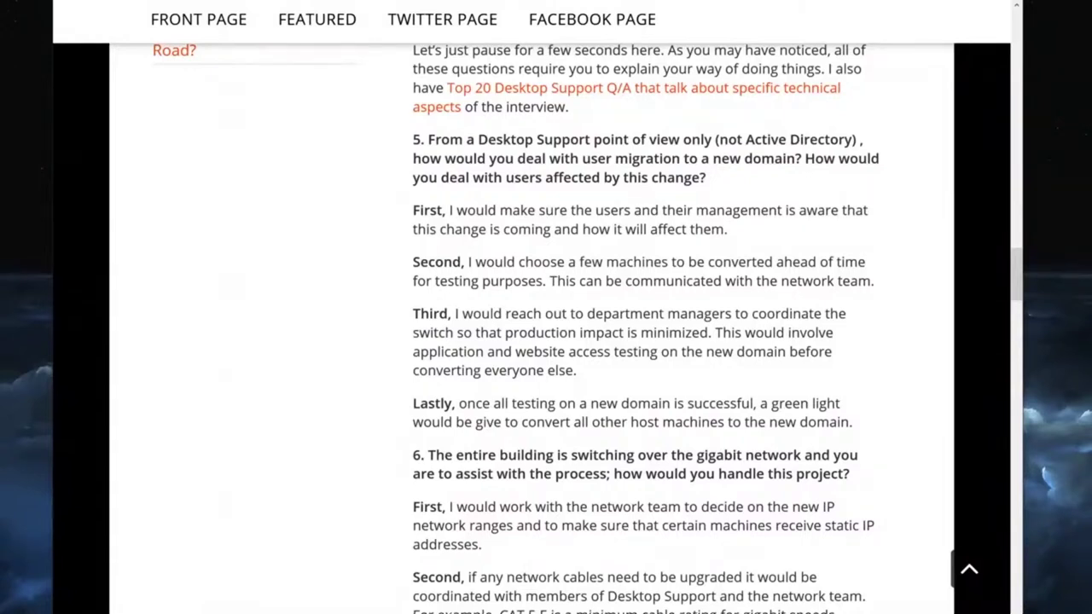
left_click_drag(667, 313, 731, 313)
left_click_drag(715, 333, 833, 333)
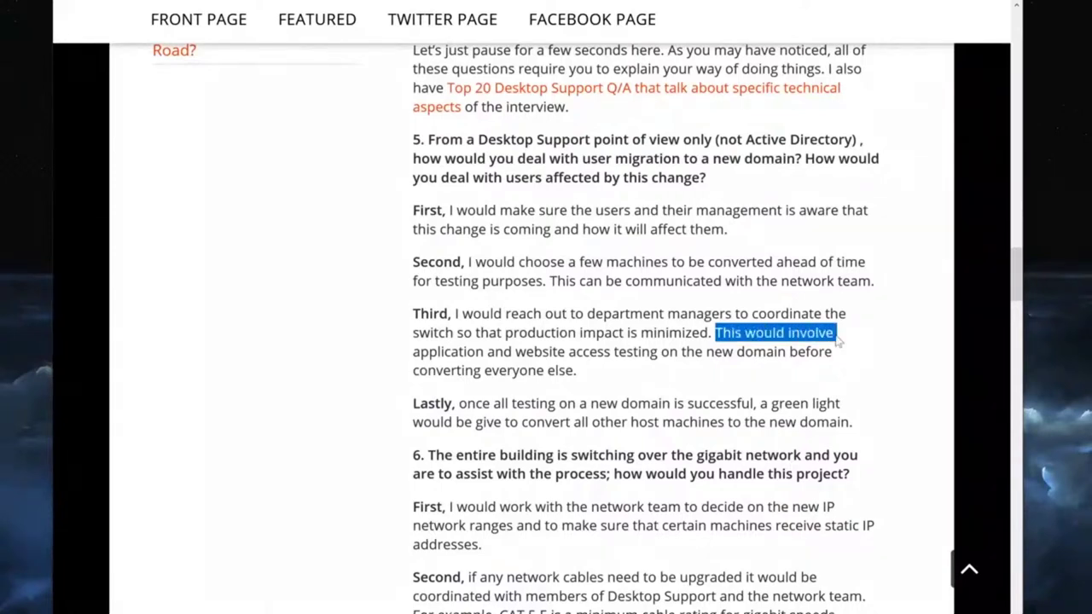
Step: Highlight the Third answer's sentence beginning 'This would involve'
left_click_drag(715, 333, 687, 375)
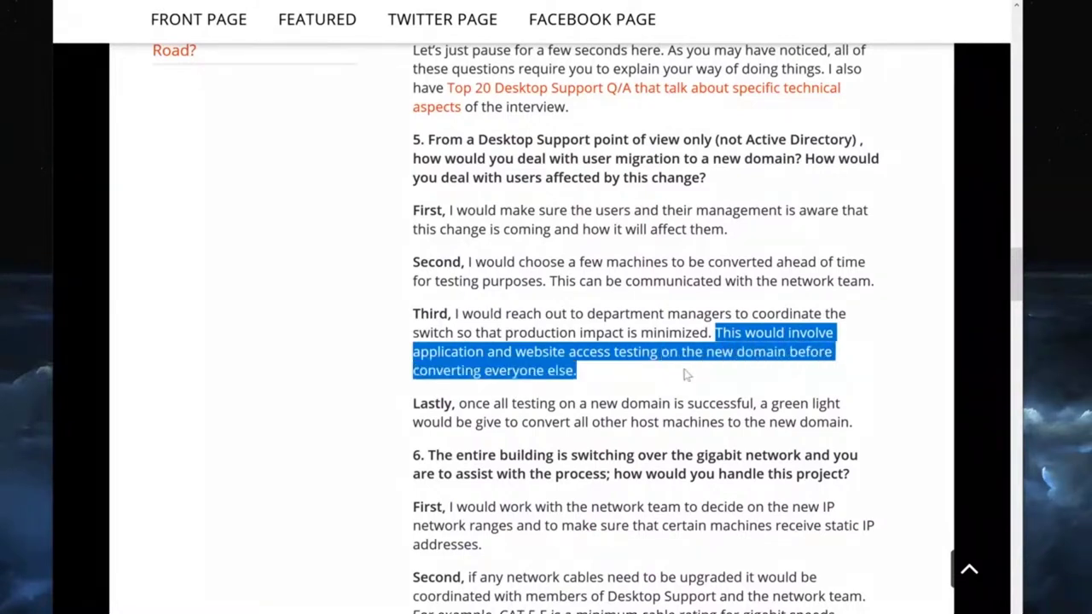
left_click(693, 372)
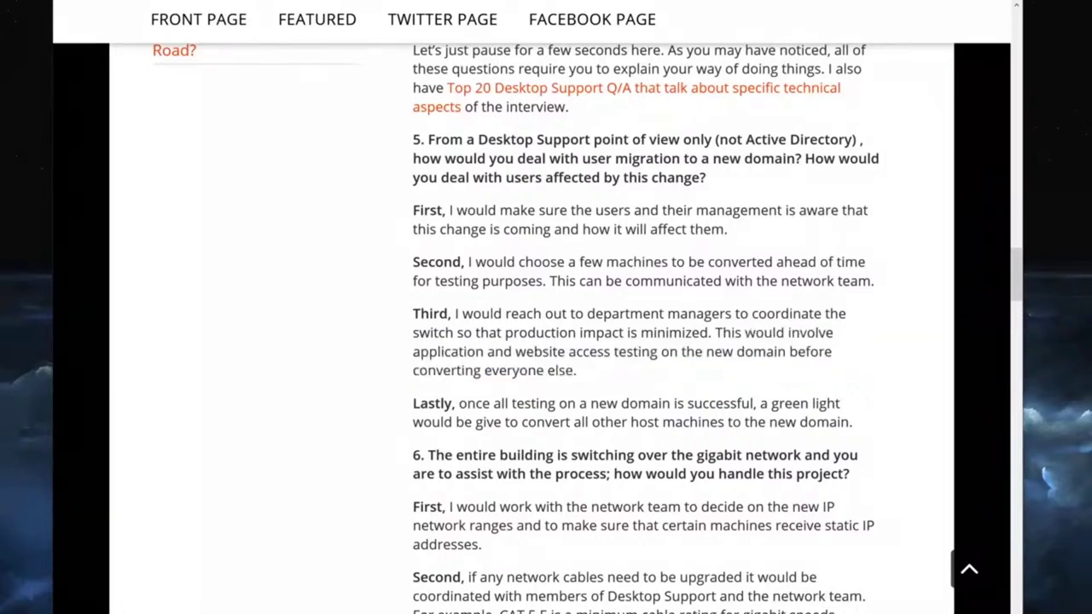
left_click_drag(787, 333, 611, 351)
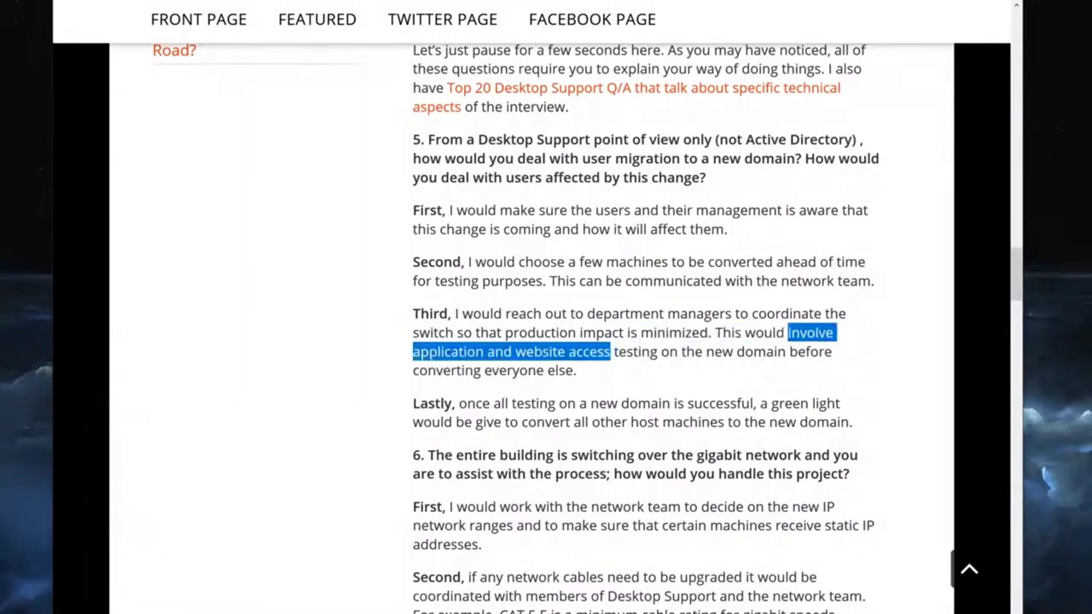
double_click(728, 333)
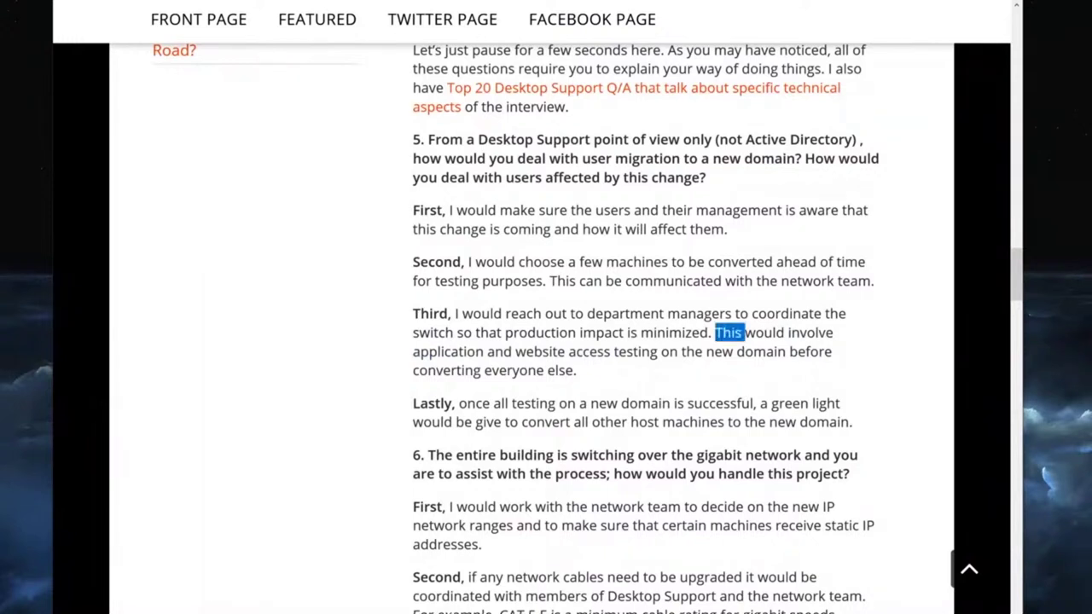
left_click(728, 332)
Step: Reselect 'involve application and website access', then highlight the Lastly answer's successful-testing condition
left_click_drag(787, 333, 611, 351)
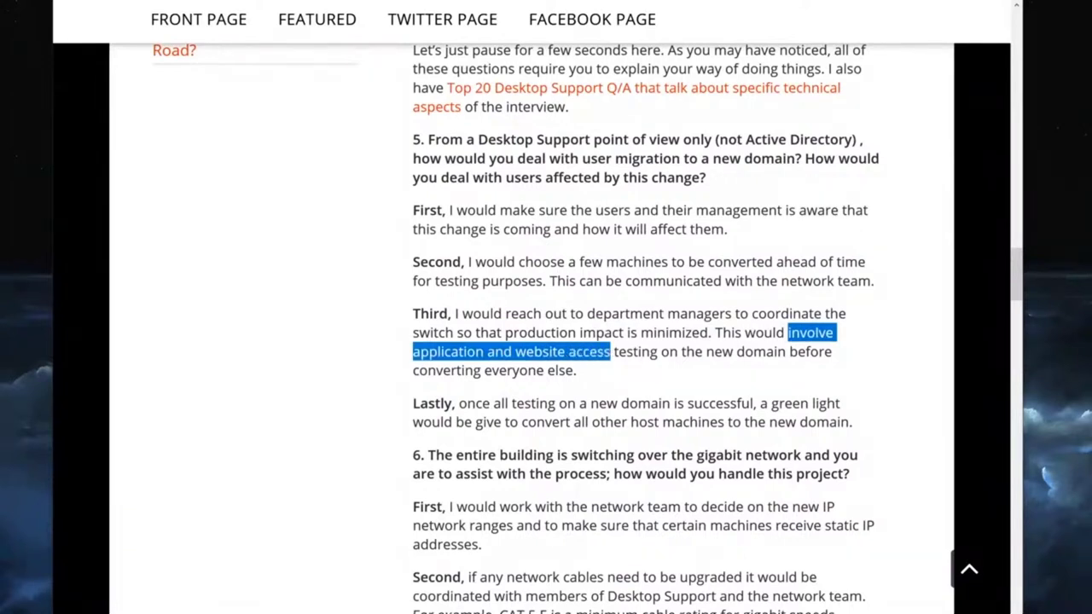
left_click(611, 352)
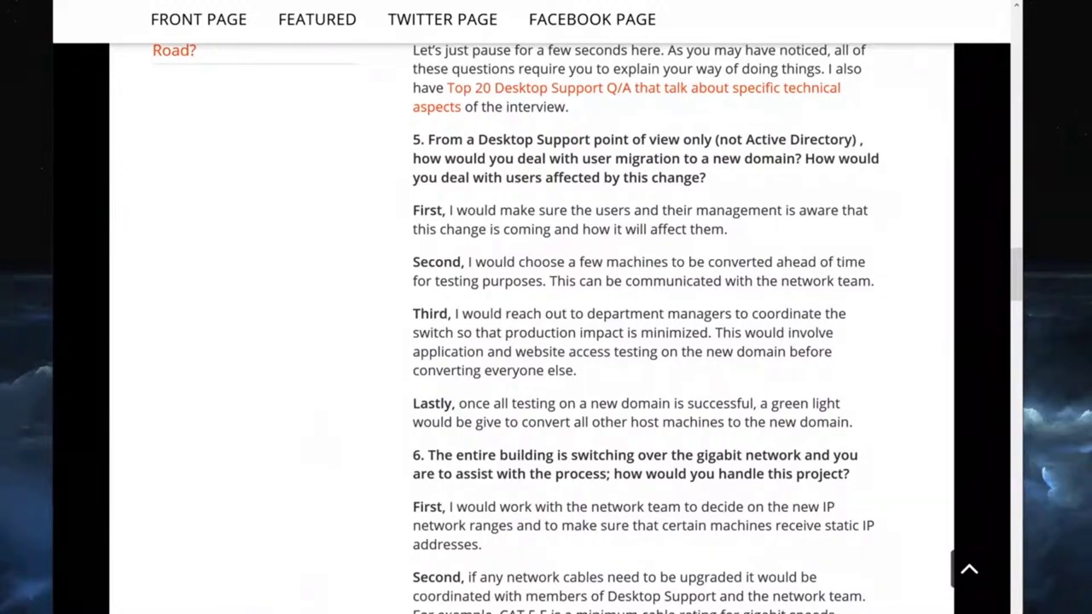
left_click_drag(787, 333, 610, 351)
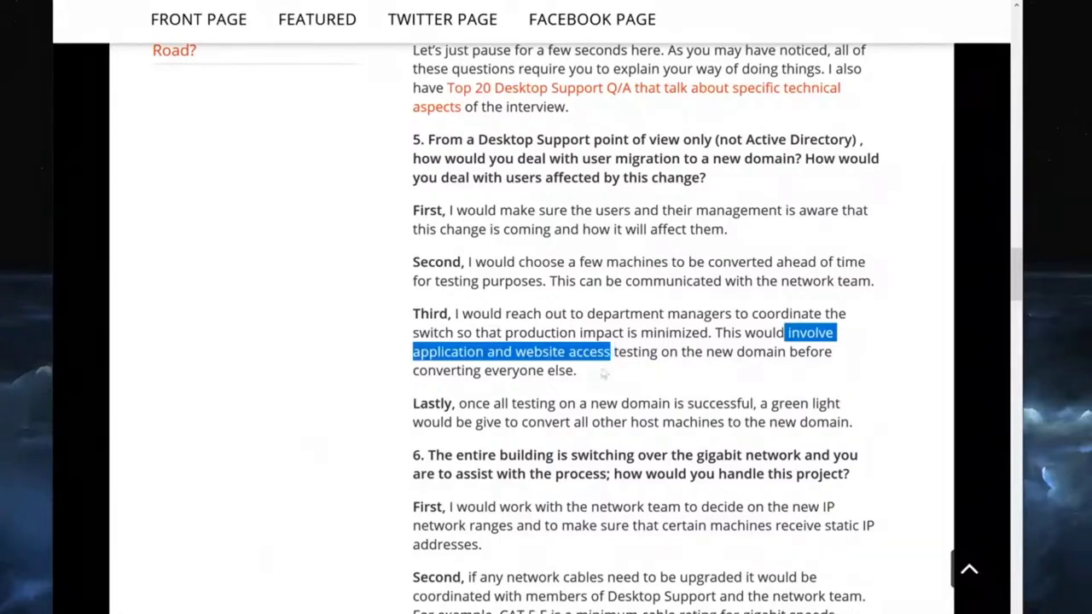
left_click(610, 352)
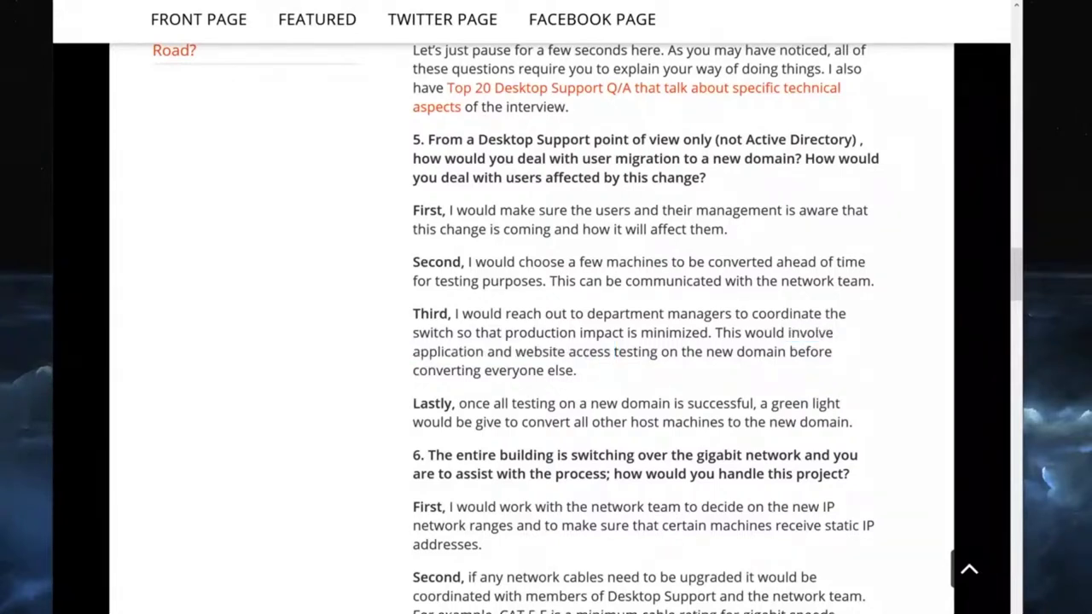
left_click_drag(413, 352, 627, 351)
left_click(627, 352)
left_click_drag(420, 403, 864, 430)
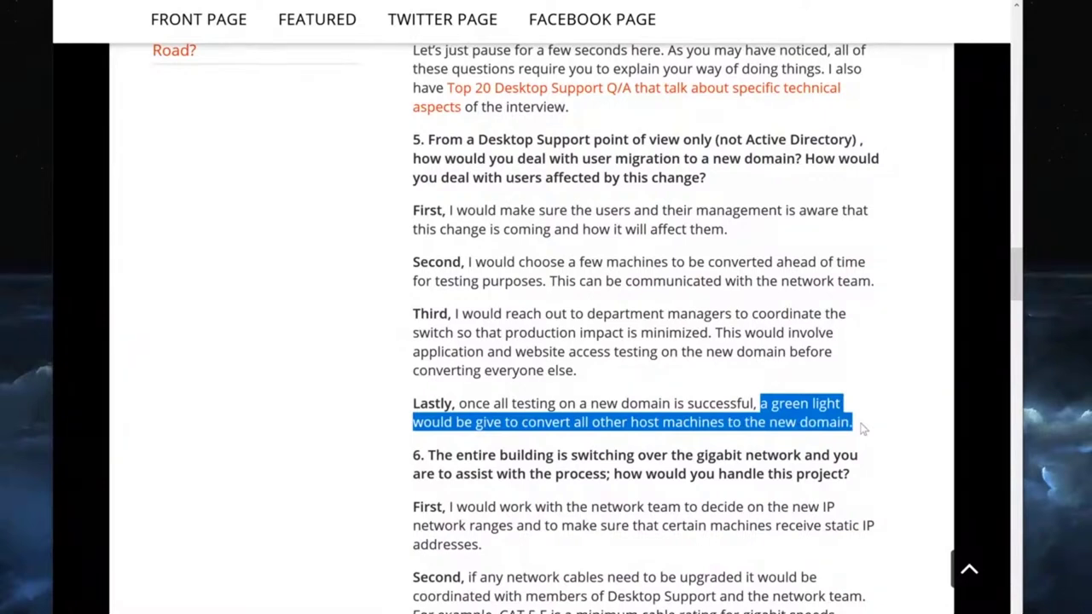
Step: Deselect the Lastly answer's highlighted text
left_click(864, 419)
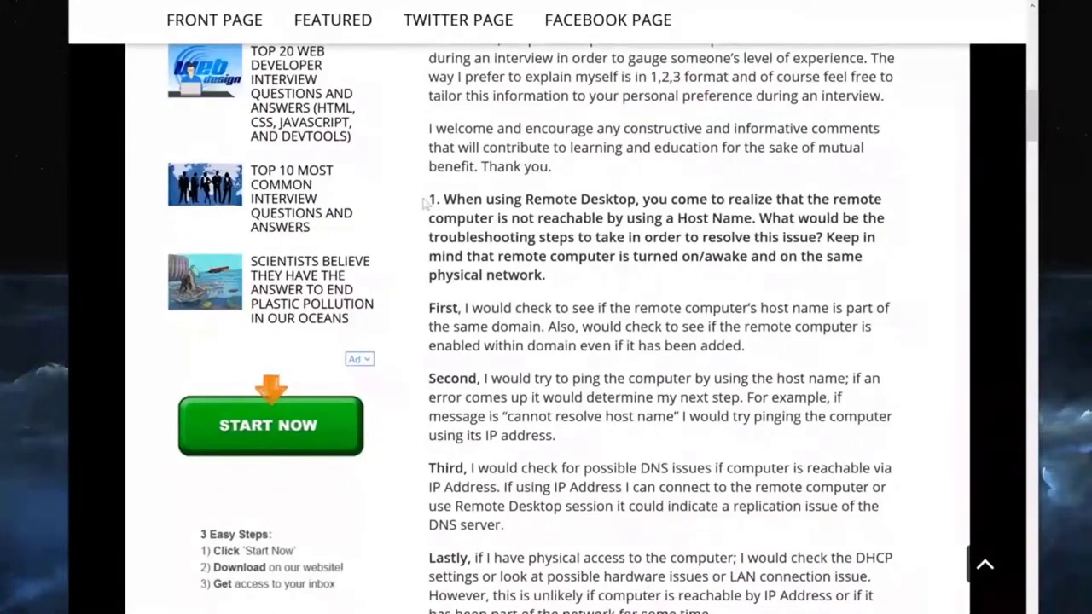
Step: Highlight question 1's 'When using Remote Desktop … Host Name' scenario, then clear the selection
left_click_drag(435, 199, 756, 217)
left_click(755, 218)
left_click_drag(435, 199, 750, 217)
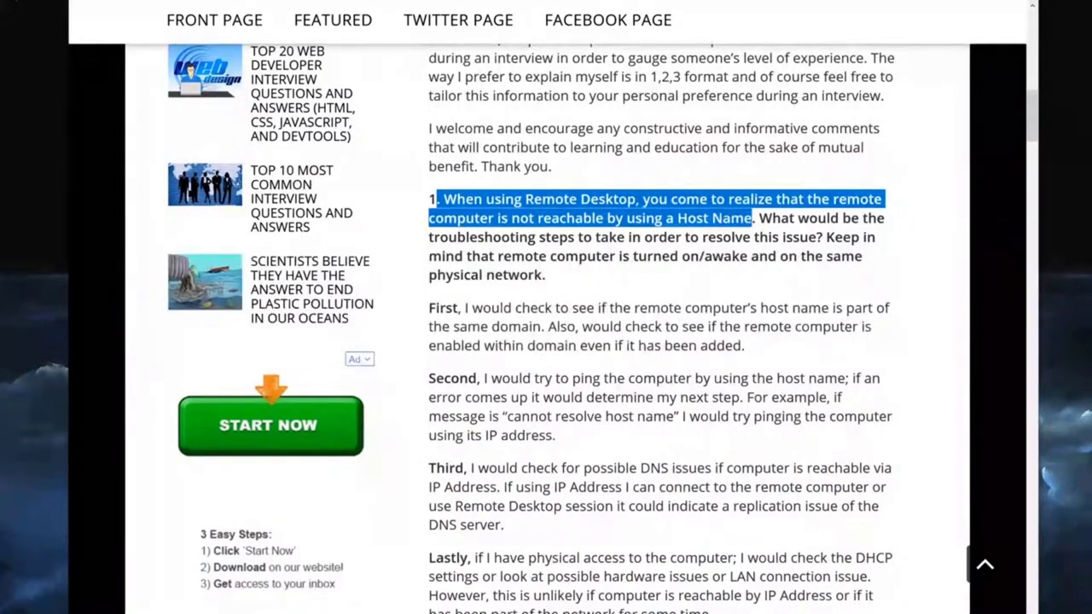
left_click(751, 217)
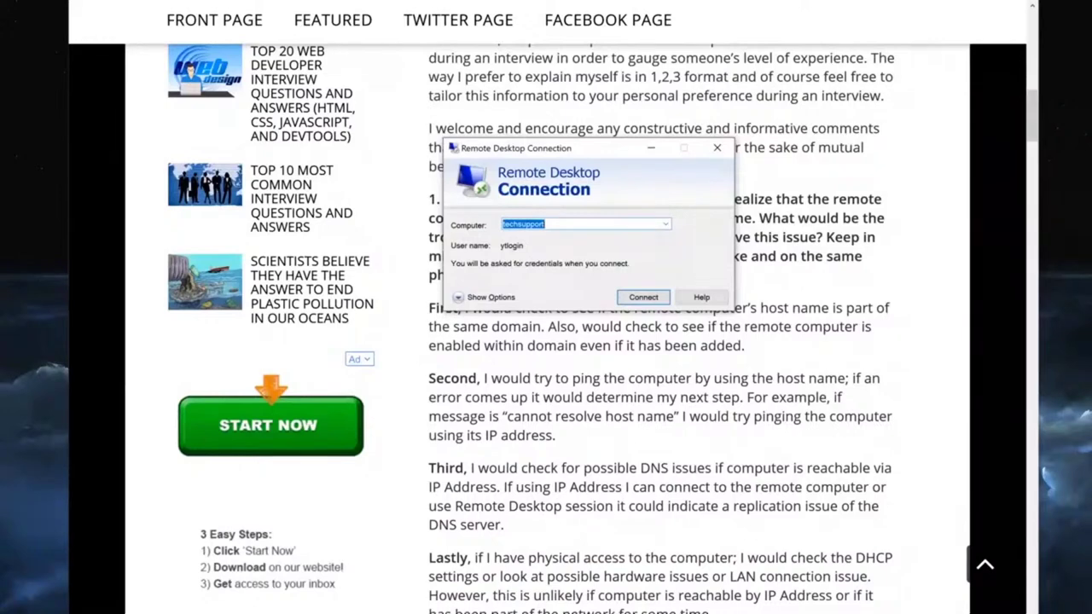
Step: Open Command Prompt via cmd and arrange it beside the Remote Desktop Connection dialog
key("super")
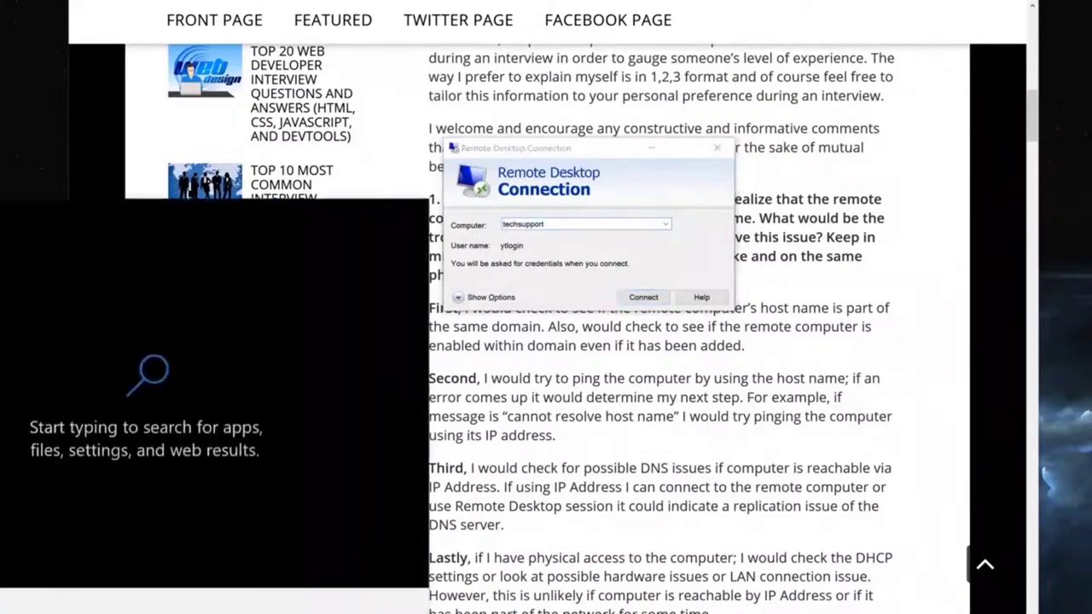
type("cmd")
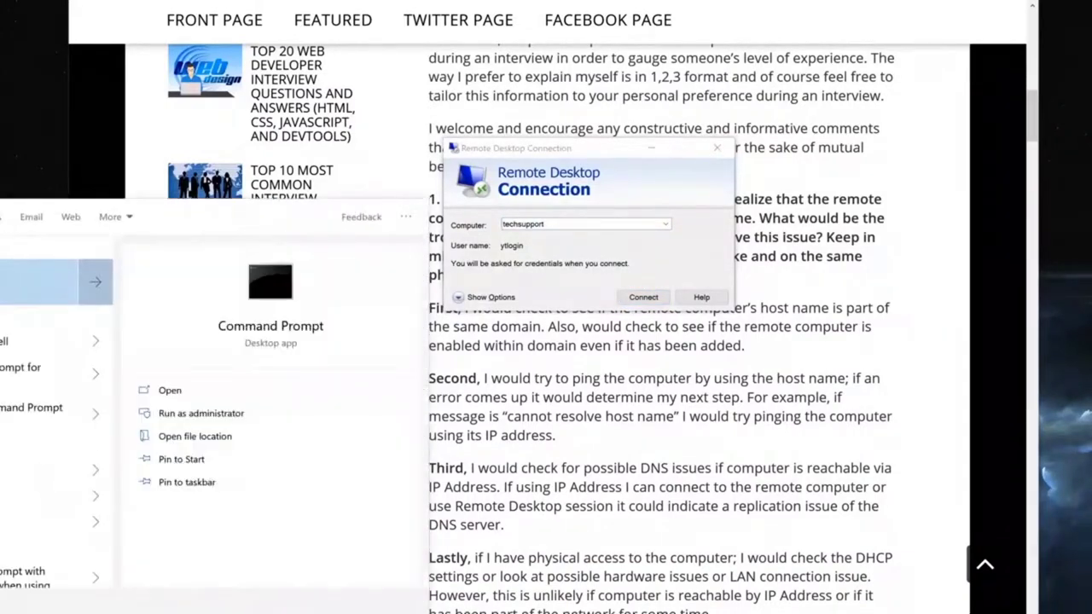
key("Return")
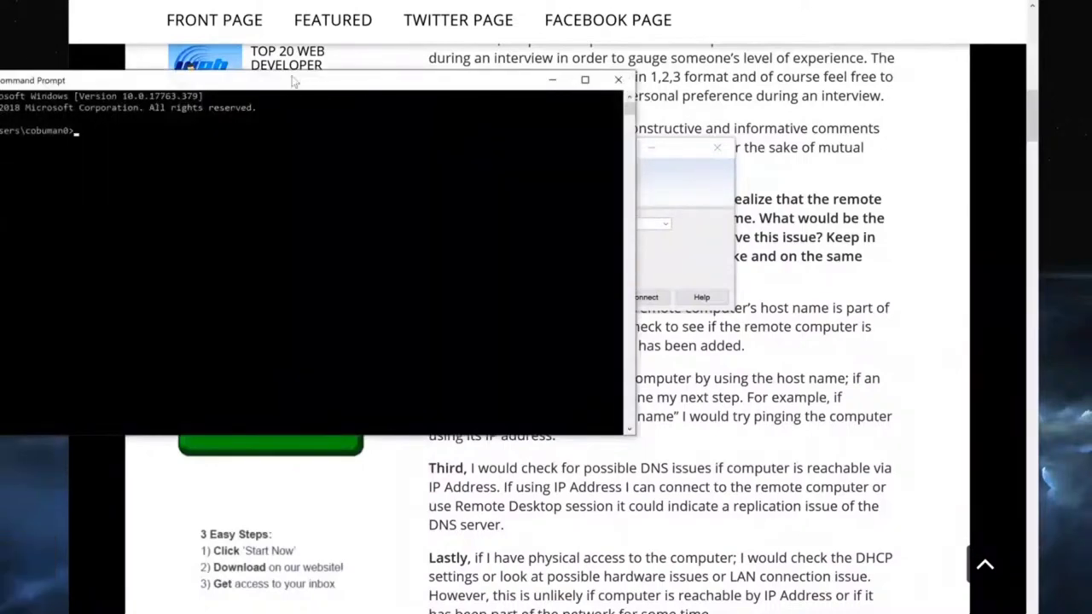
left_click_drag(292, 86, 609, 191)
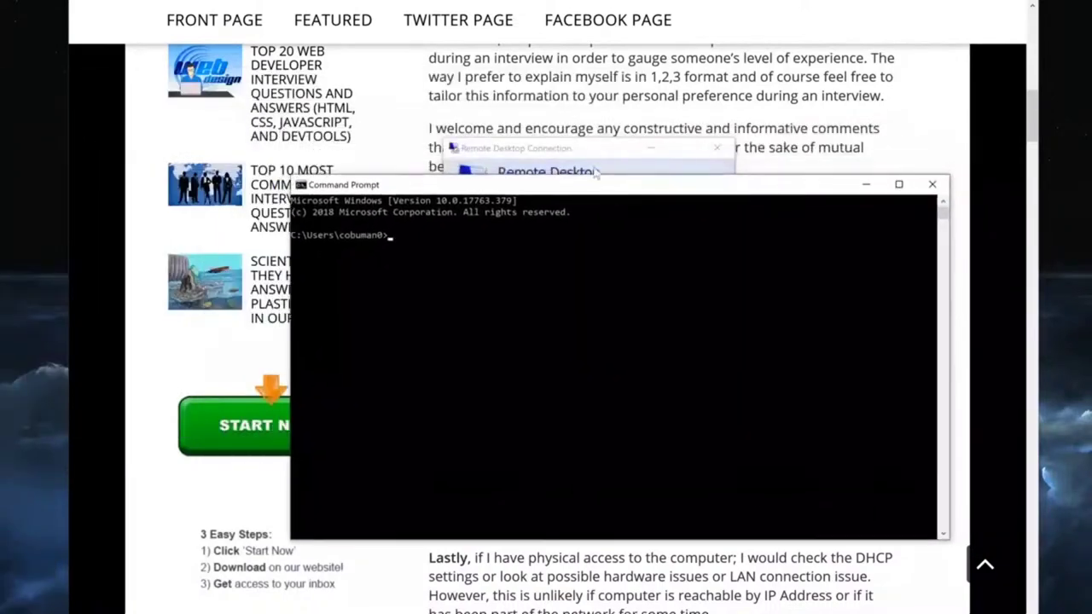
left_click(570, 151)
left_click_drag(591, 147, 440, 10)
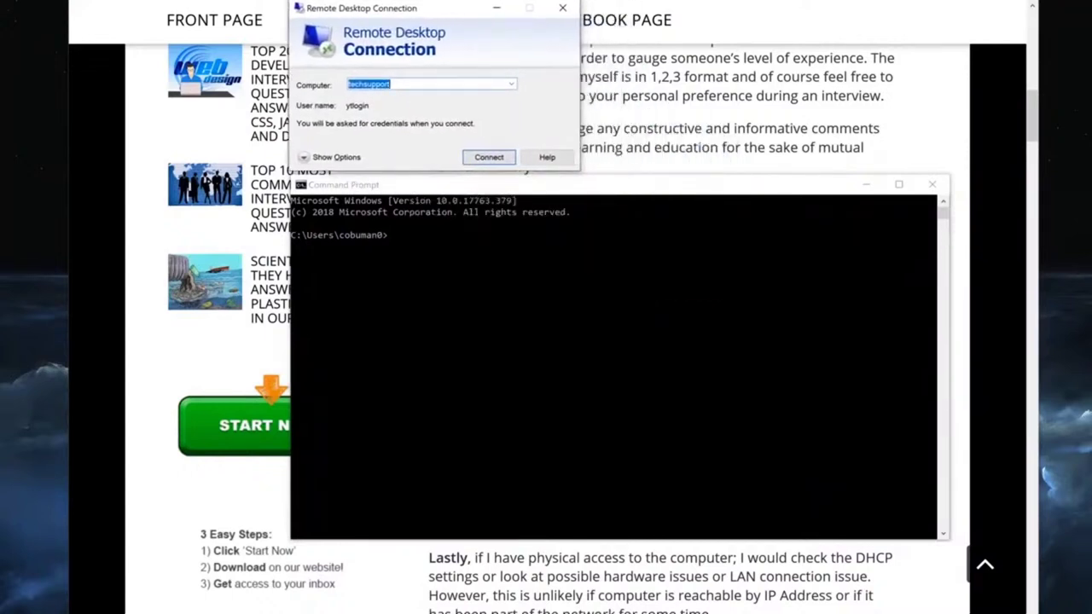
left_click(475, 262)
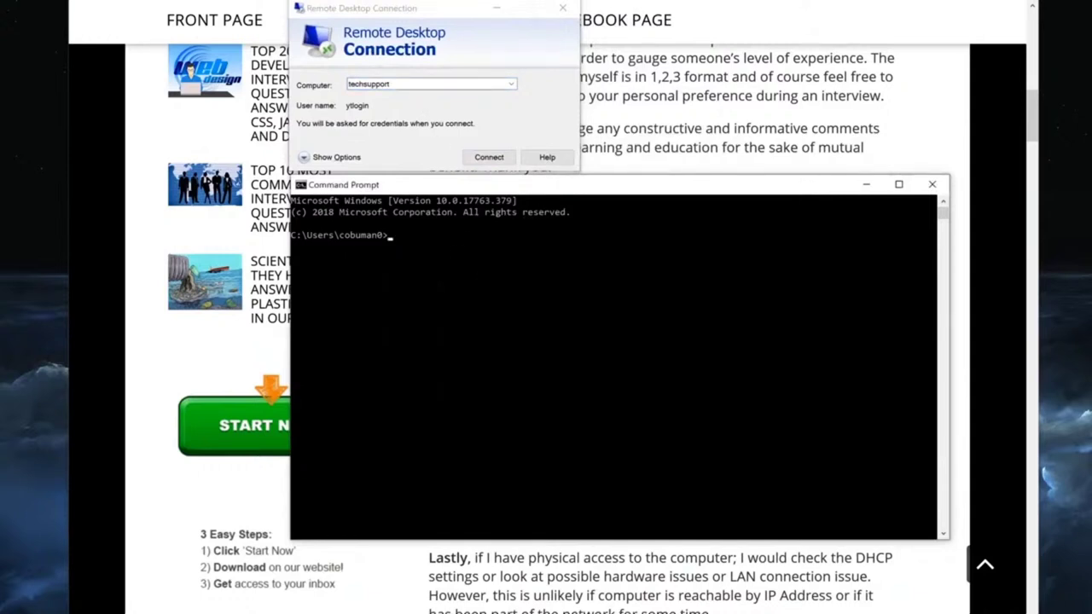
left_click_drag(423, 16, 428, 13)
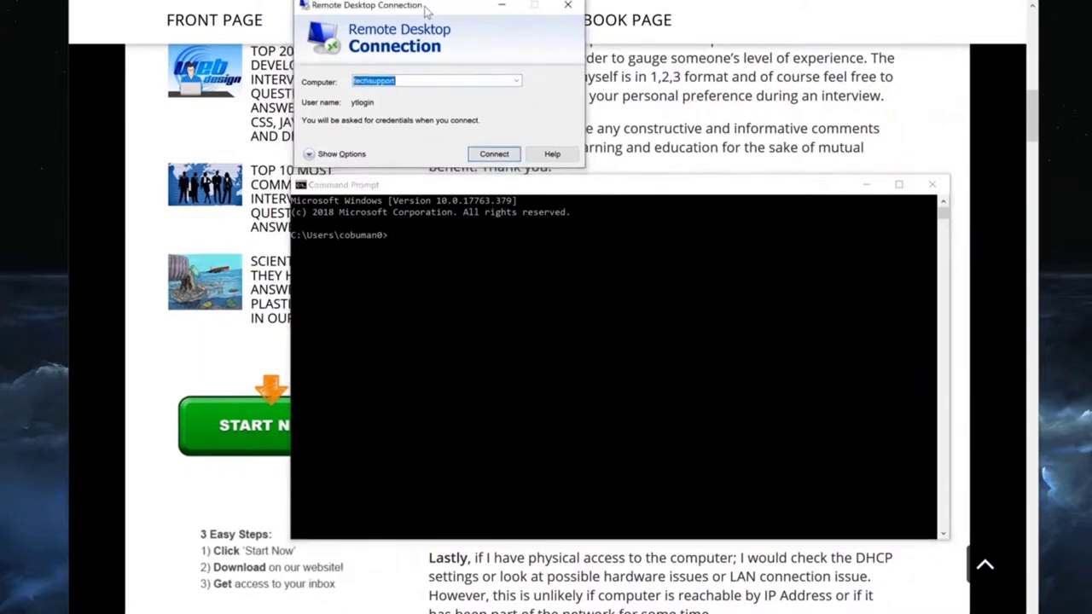
Step: Ping techsupport from the console, getting four replies with 0% loss
left_click(399, 237)
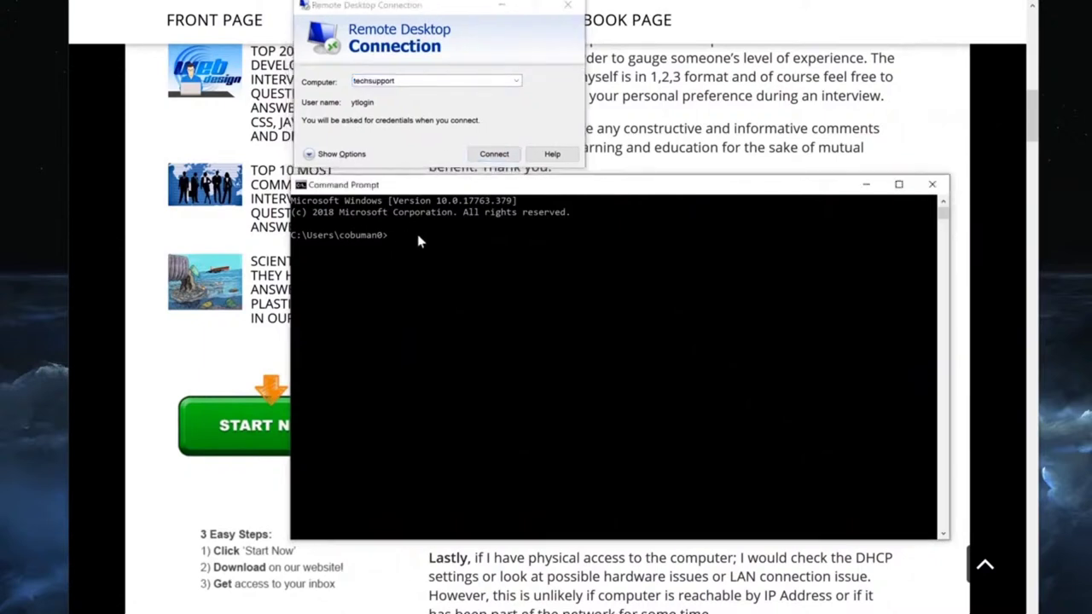
type("ping techsupport")
key("Return")
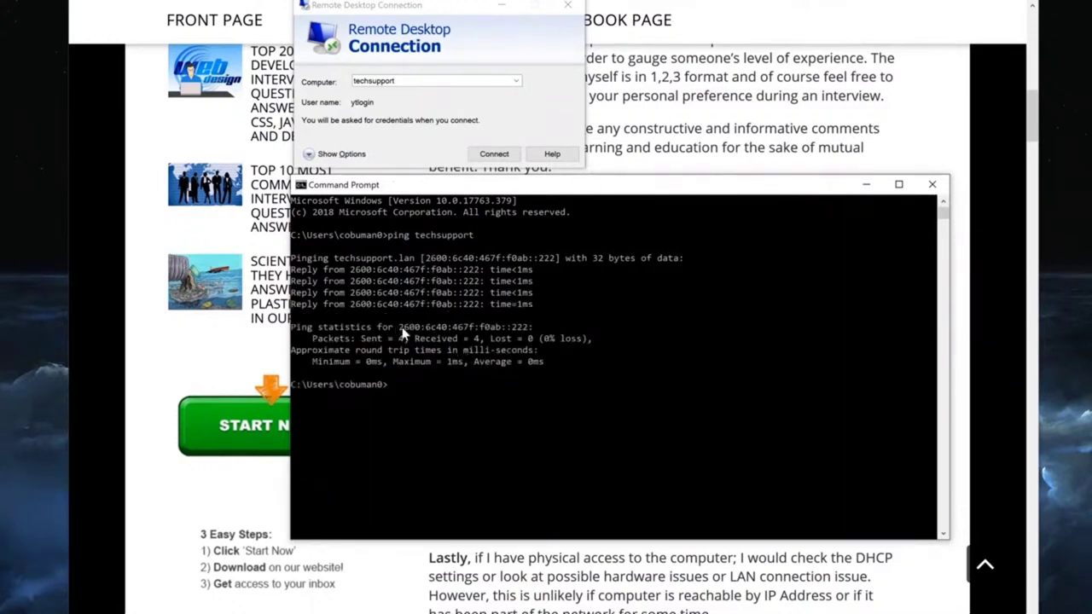
Step: Mark techsupport's IPv6 address, minimise the console, and connect to techsupport from Remote Desktop Connection
left_click_drag(399, 329, 527, 336)
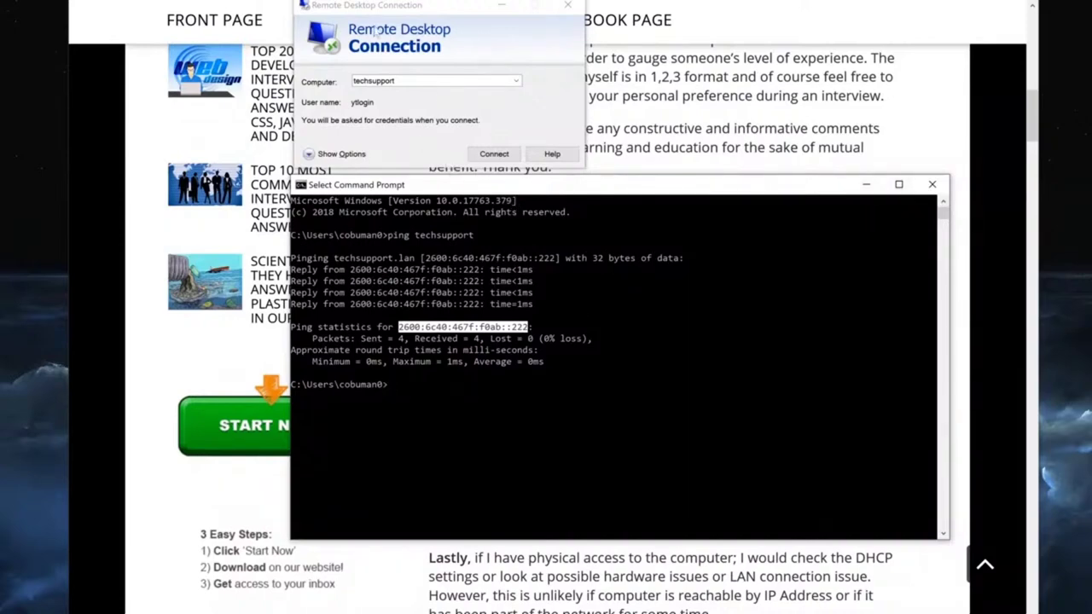
key("alt+Tab")
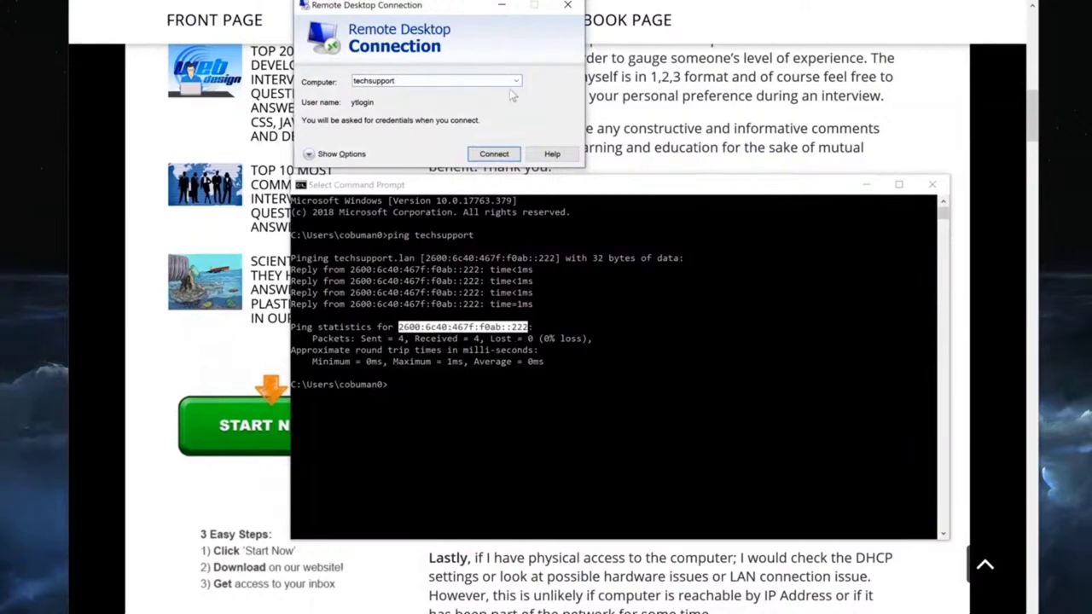
left_click(866, 184)
left_click_drag(438, 5, 589, 222)
left_click(644, 370)
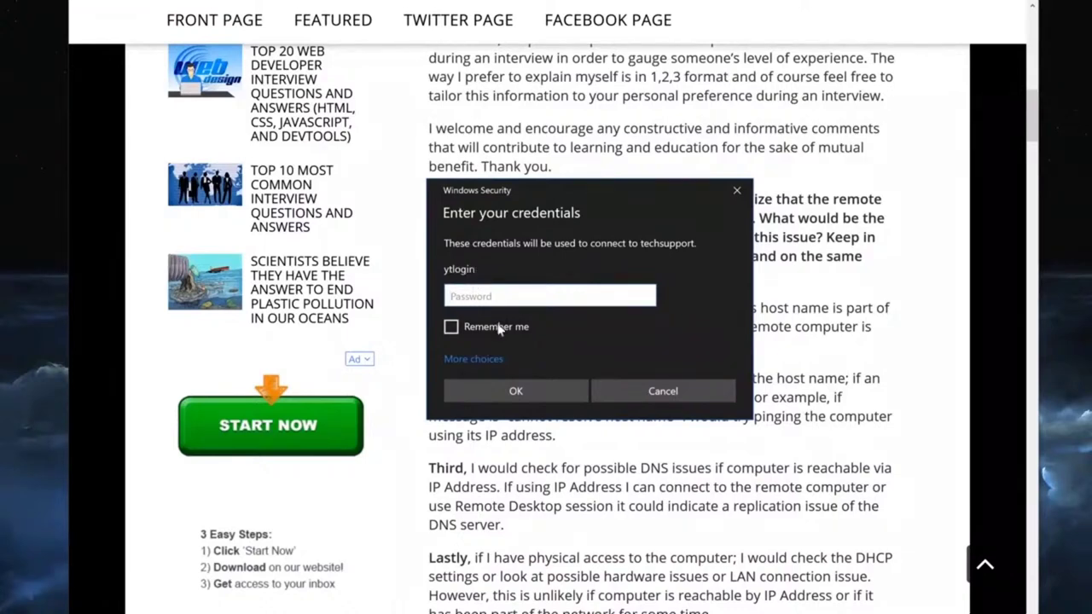
Step: Enter the account password in Windows Security to complete the techsupport connection
type("•••••••")
key("Return")
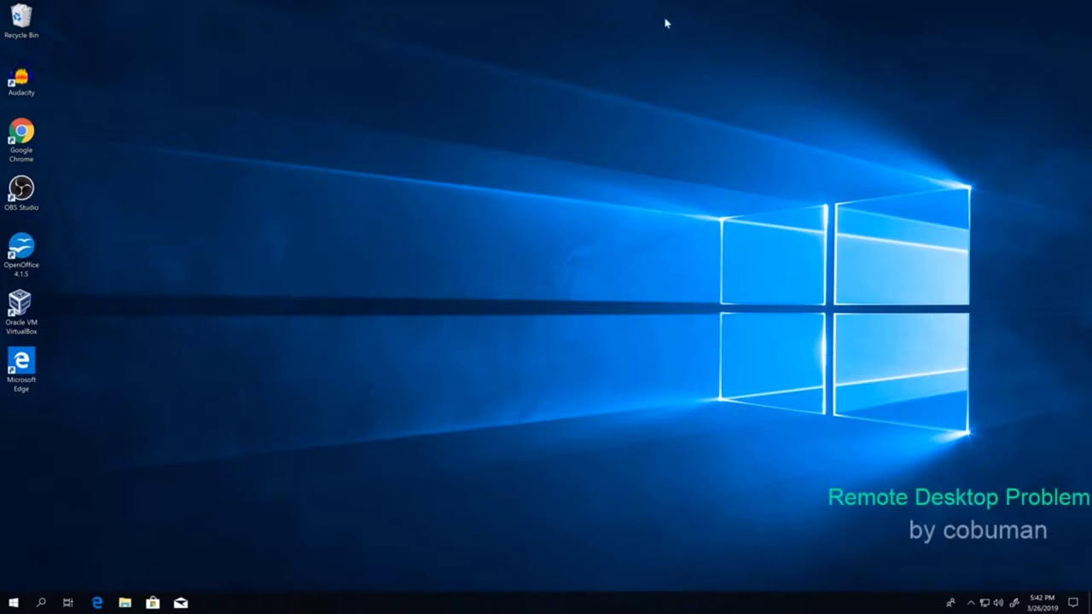
Step: Launch Remote Desktop Connection by searching 'remote' and try connecting to computer 'cobuman'
left_click(40, 603)
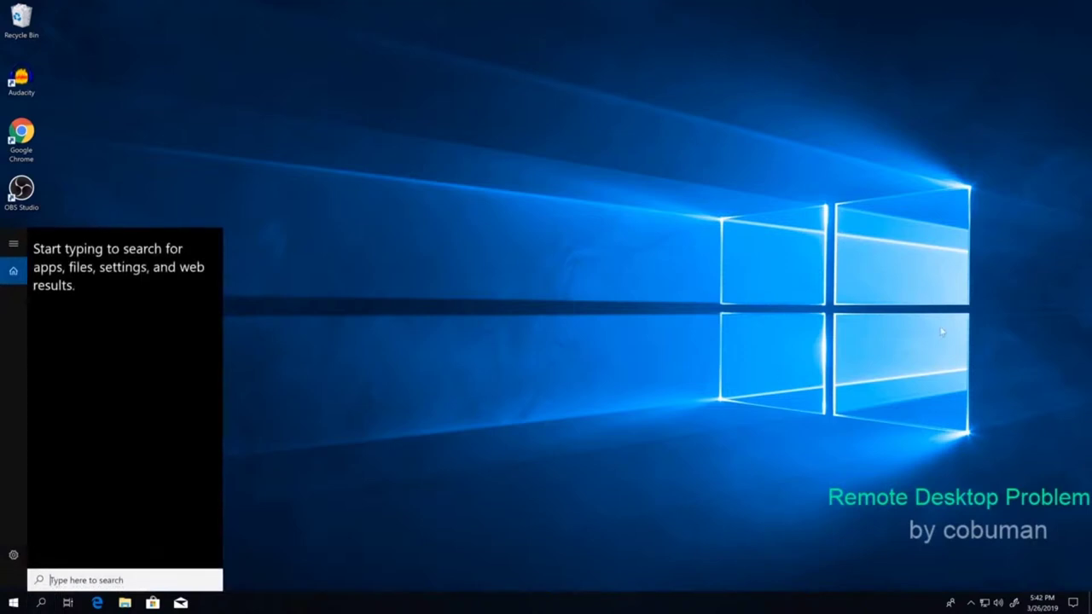
type("remote")
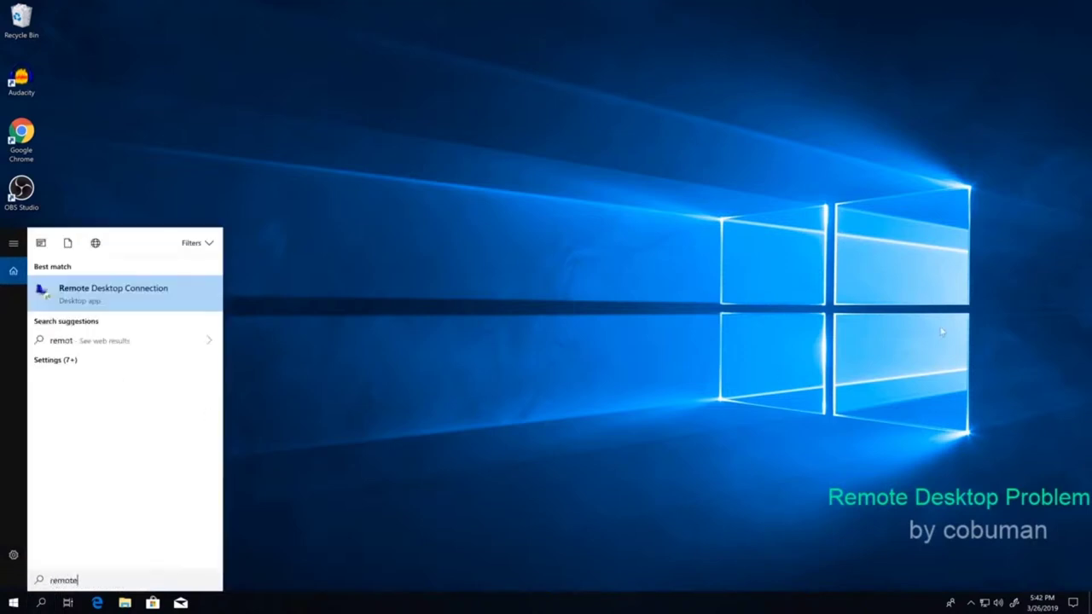
key("Return")
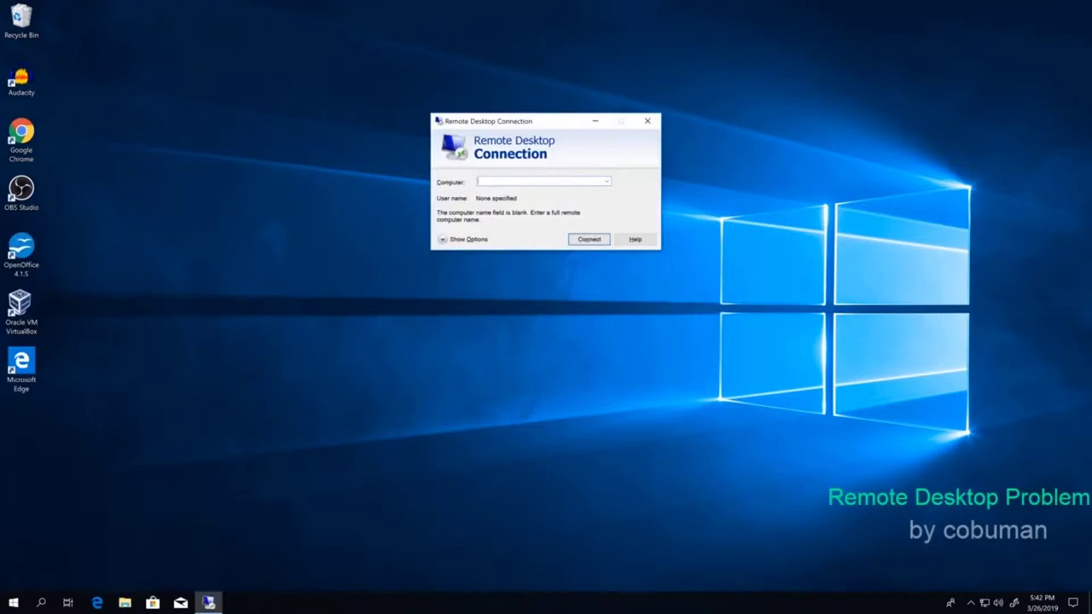
type("cobuman")
key("Return")
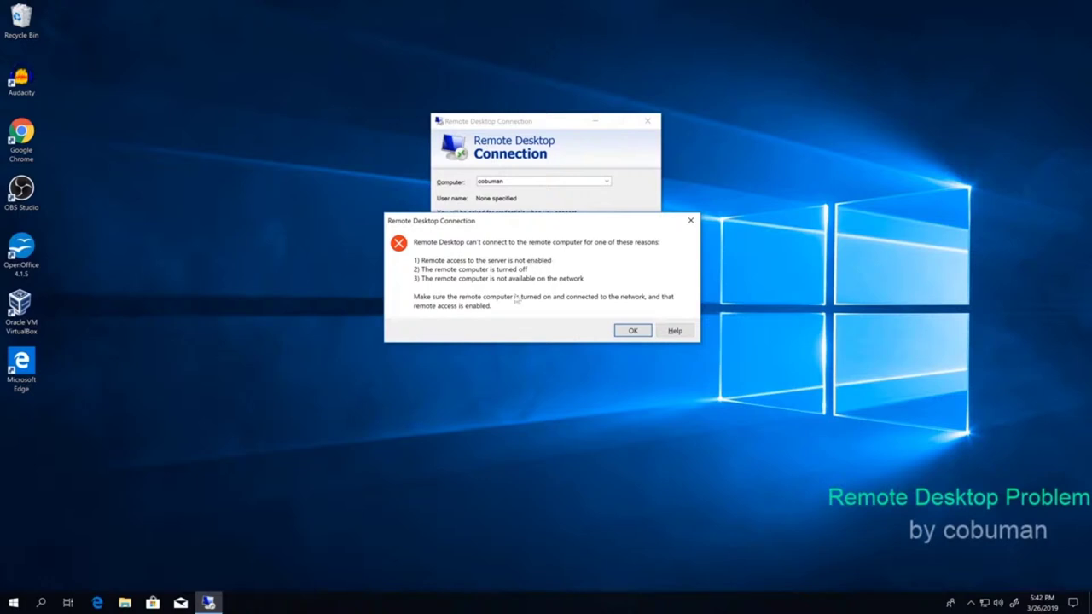
Step: Search 'computer' and open This PC's Properties to show the System page
left_click(41, 603)
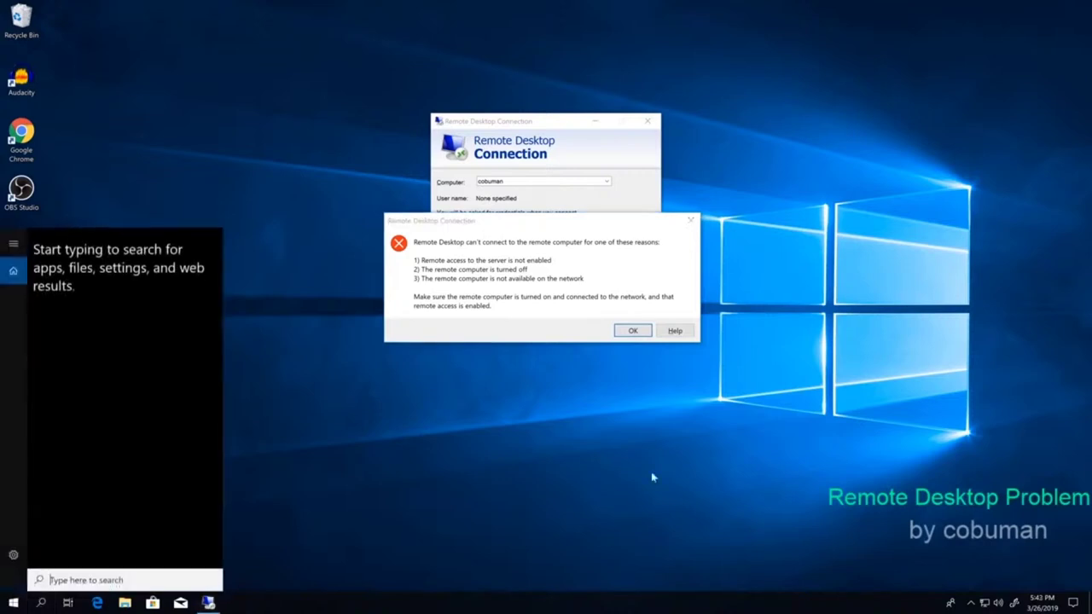
type("computer")
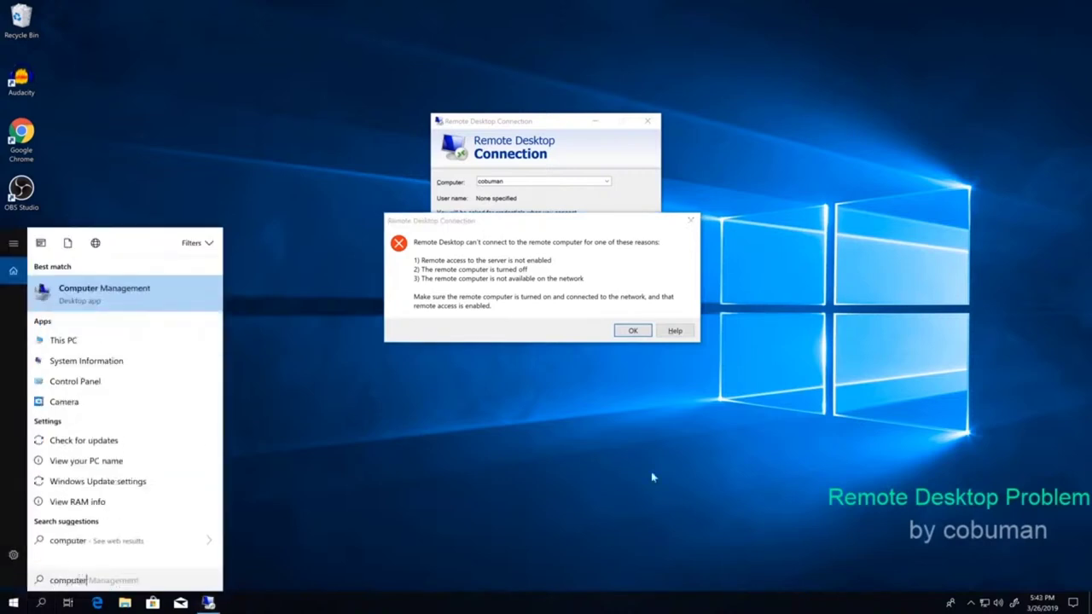
right_click(88, 346)
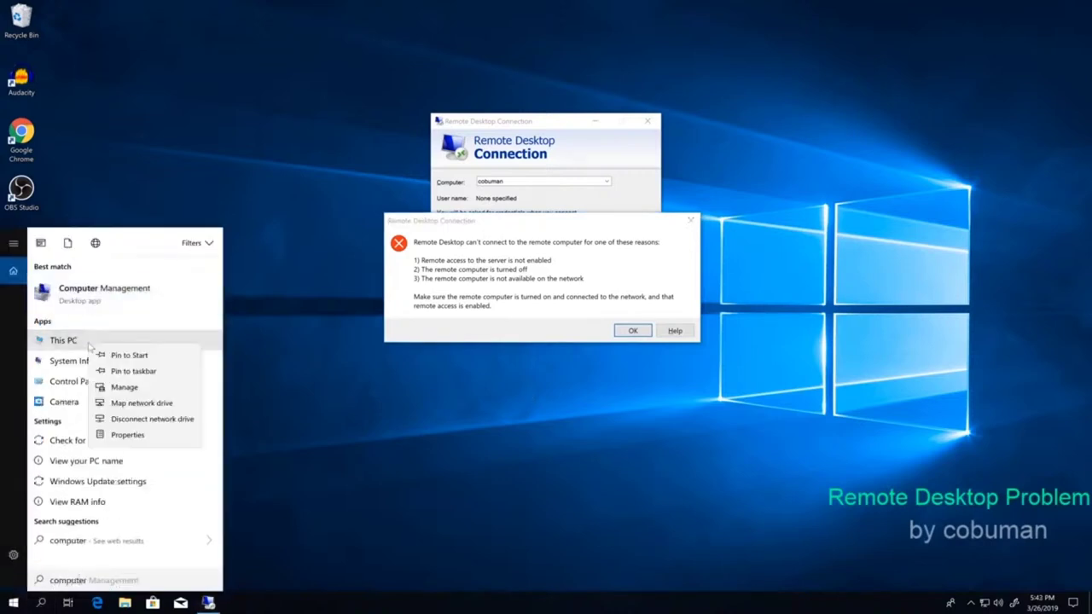
left_click(128, 435)
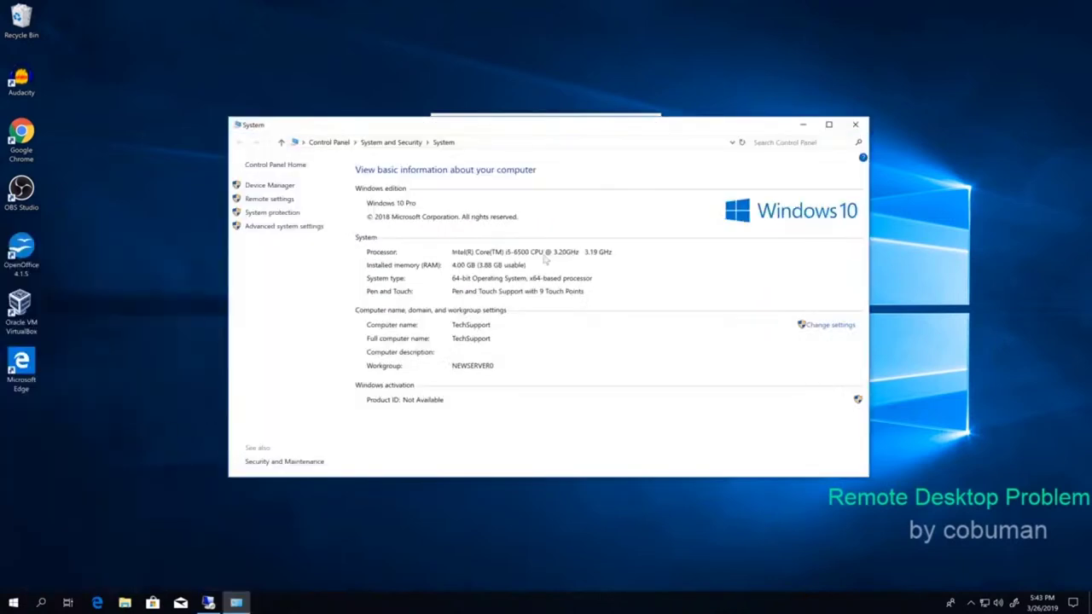
Step: Arrange the System window, the Remote Desktop window and its error dialog at top-right
left_click_drag(605, 132, 442, 85)
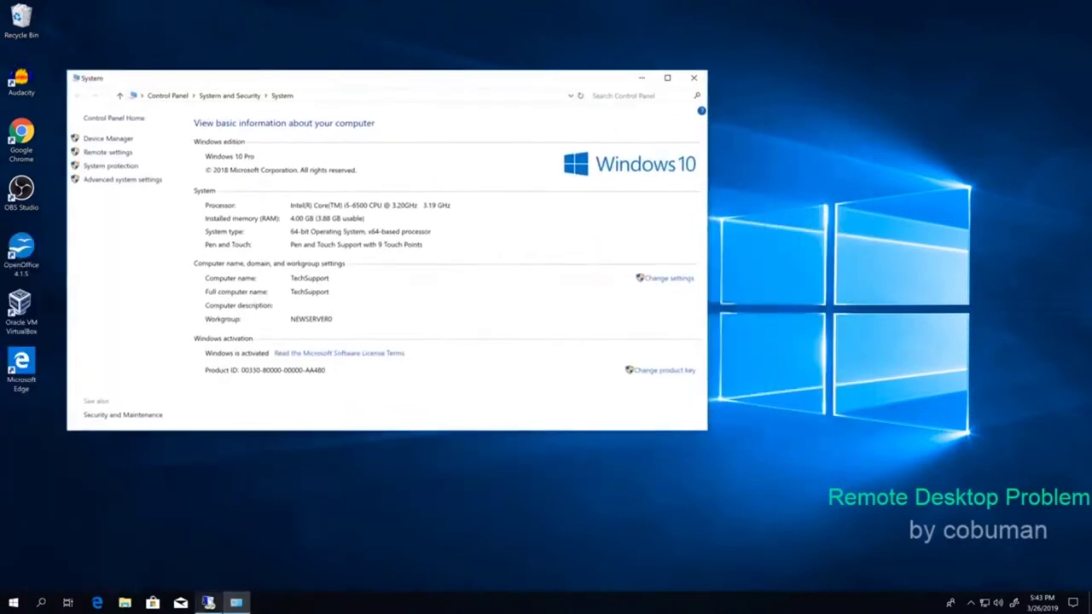
left_click(208, 602)
left_click_drag(534, 222, 871, 97)
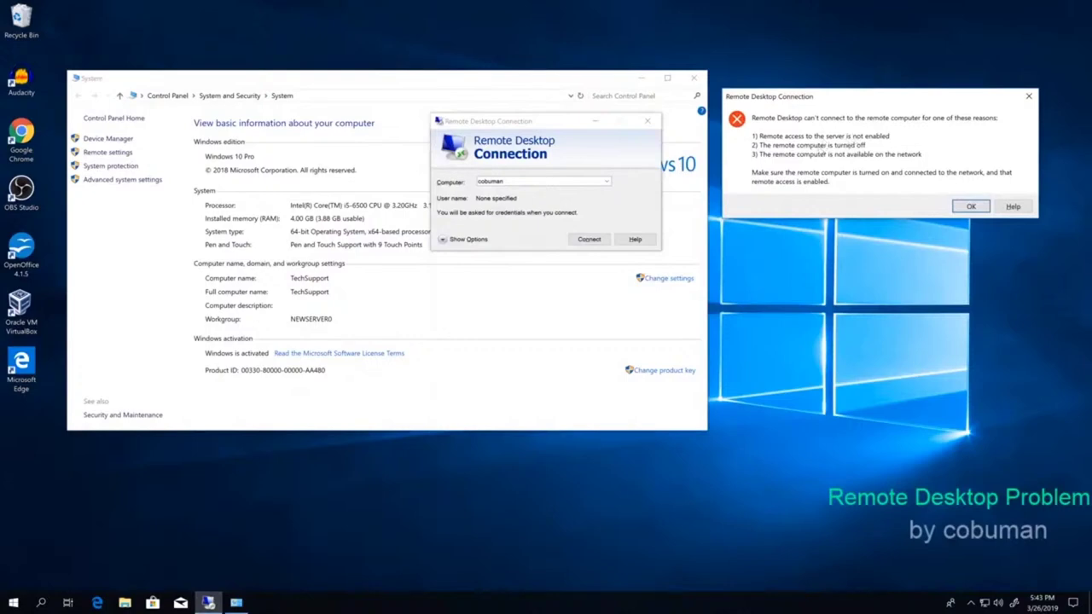
Step: Approve Advanced system settings in UAC with the other administrator account's password
left_click(138, 188)
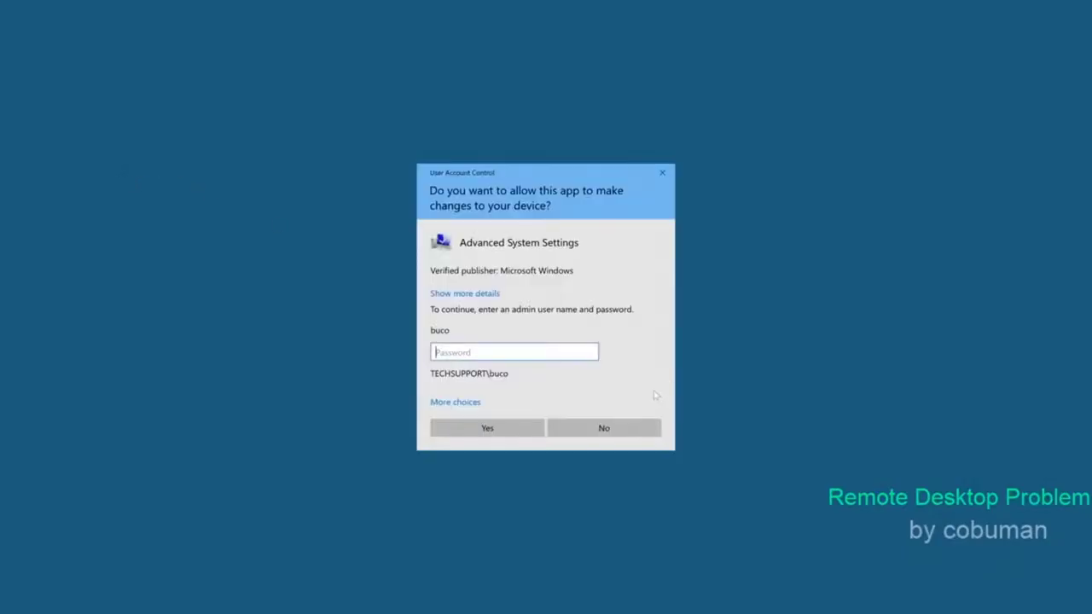
type("*")
key("Return")
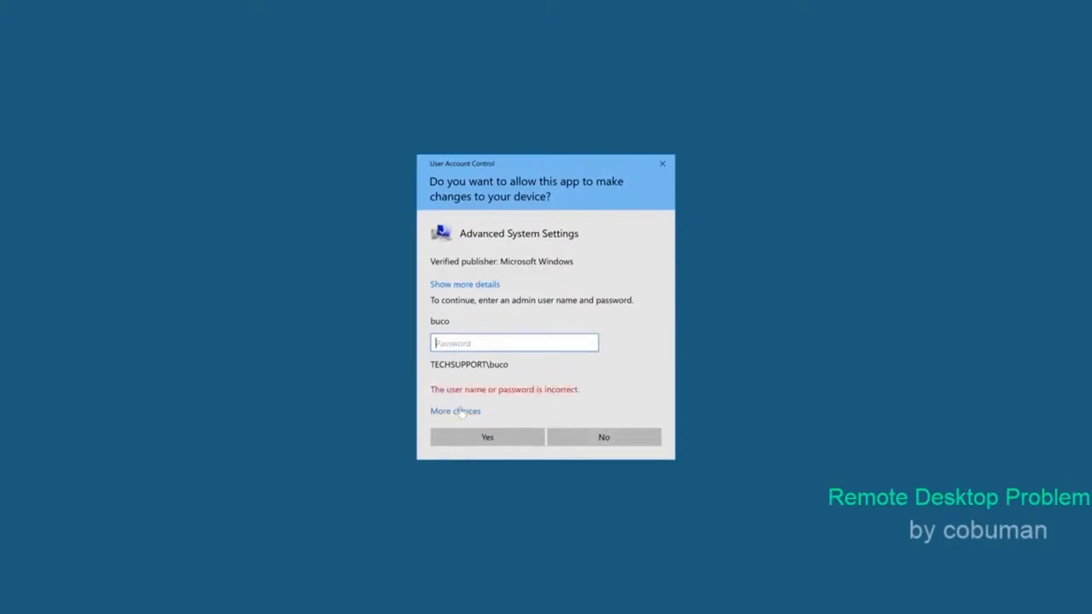
left_click(465, 411)
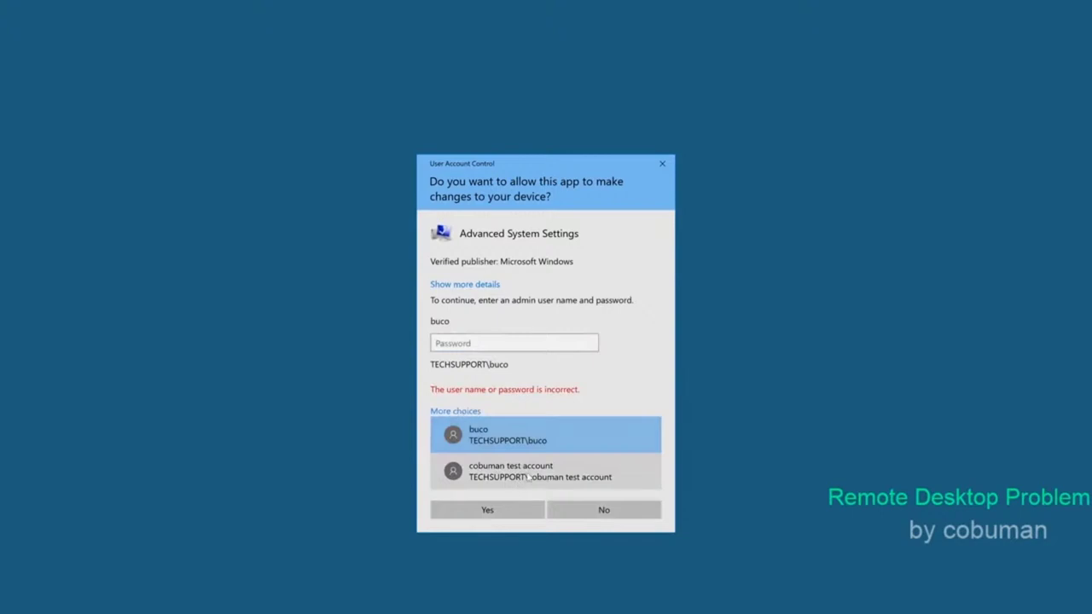
left_click(527, 479)
type("p")
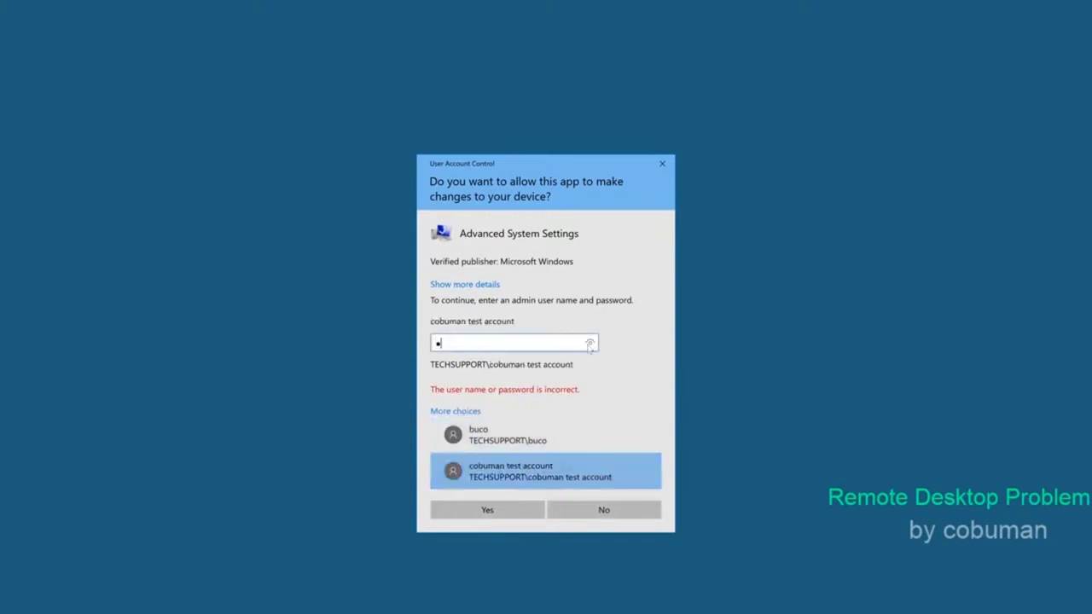
key("Return")
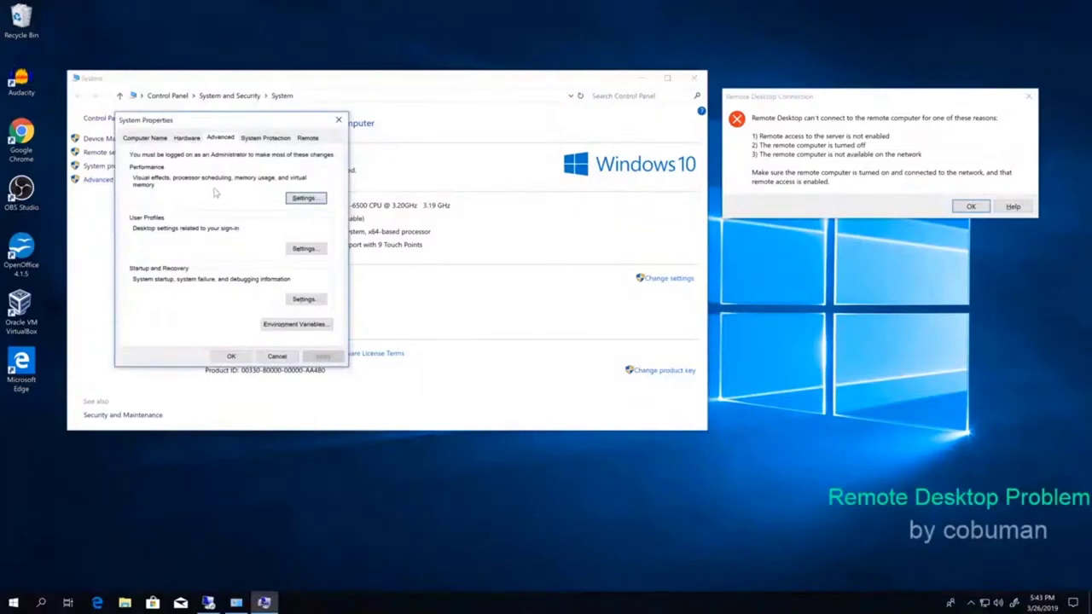
Step: Confirm remote connections are allowed on the Remote tab, then cancel System Properties unchanged
left_click_drag(262, 124, 248, 126)
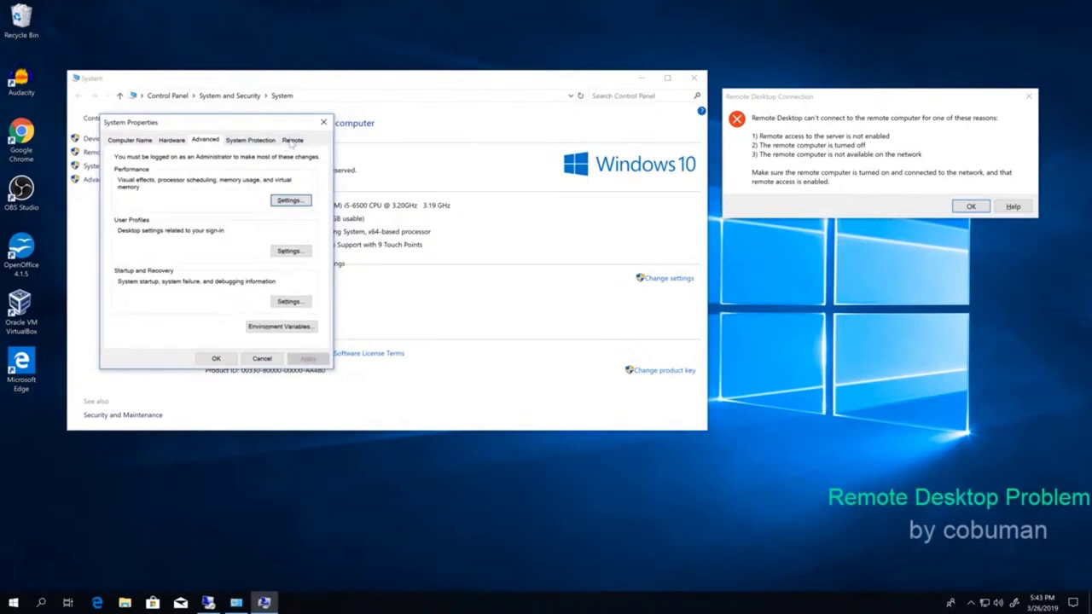
left_click(292, 140)
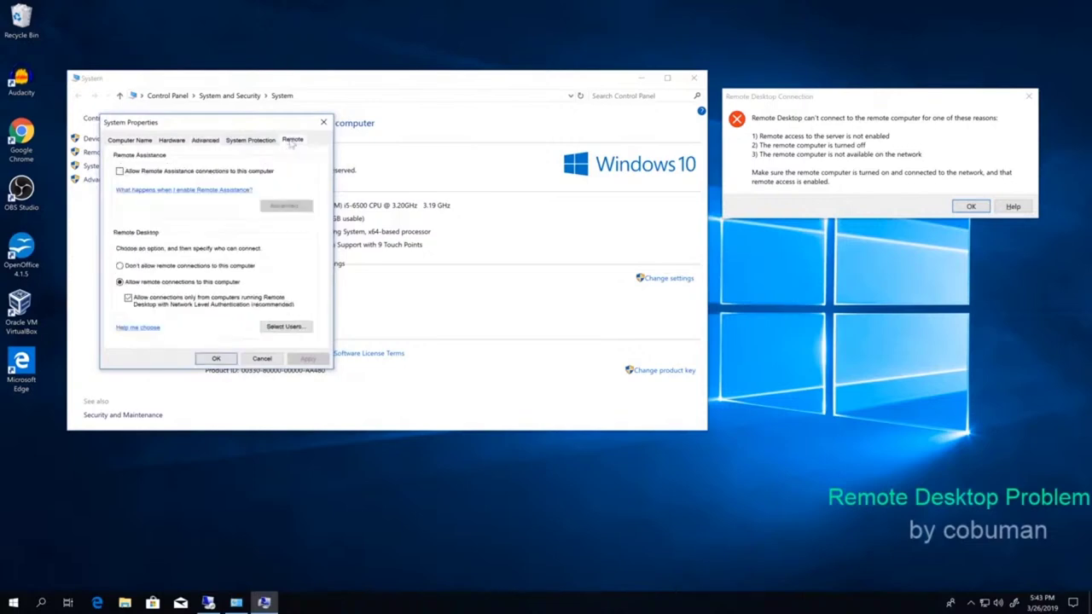
left_click(121, 267)
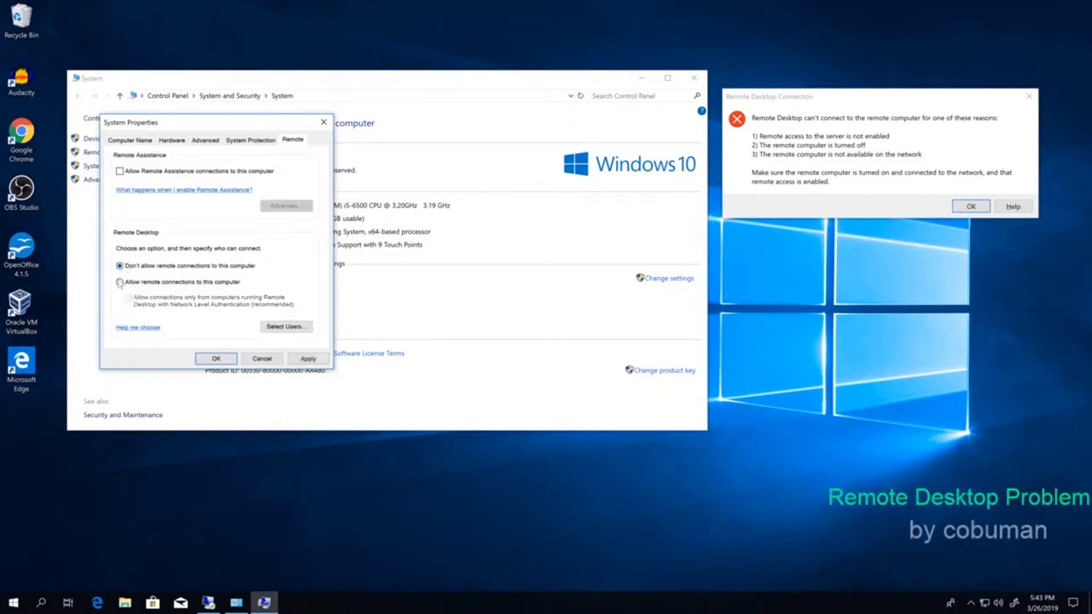
left_click(120, 282)
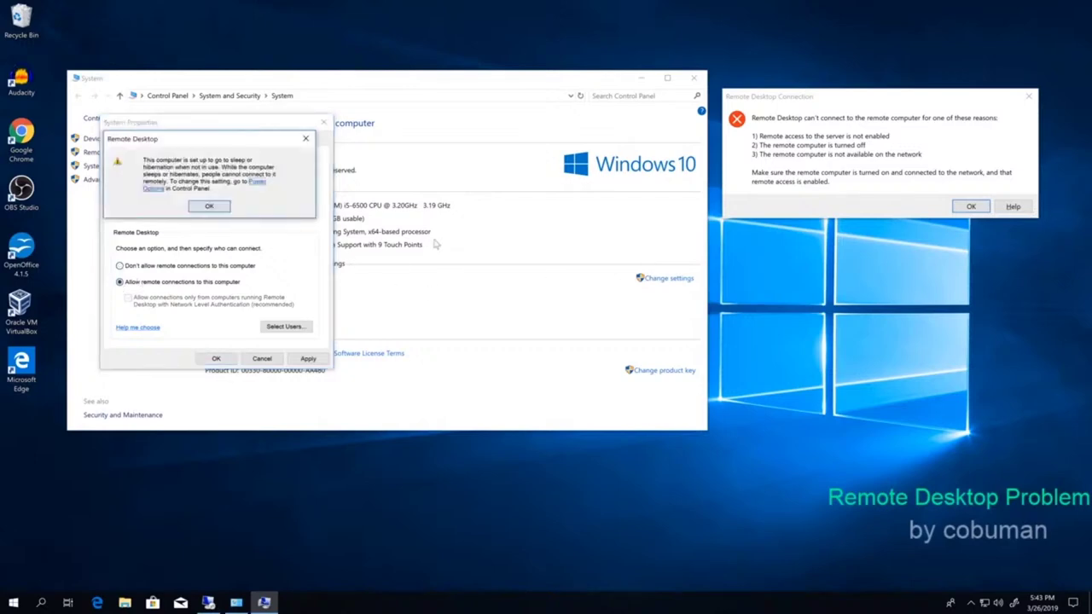
left_click(209, 206)
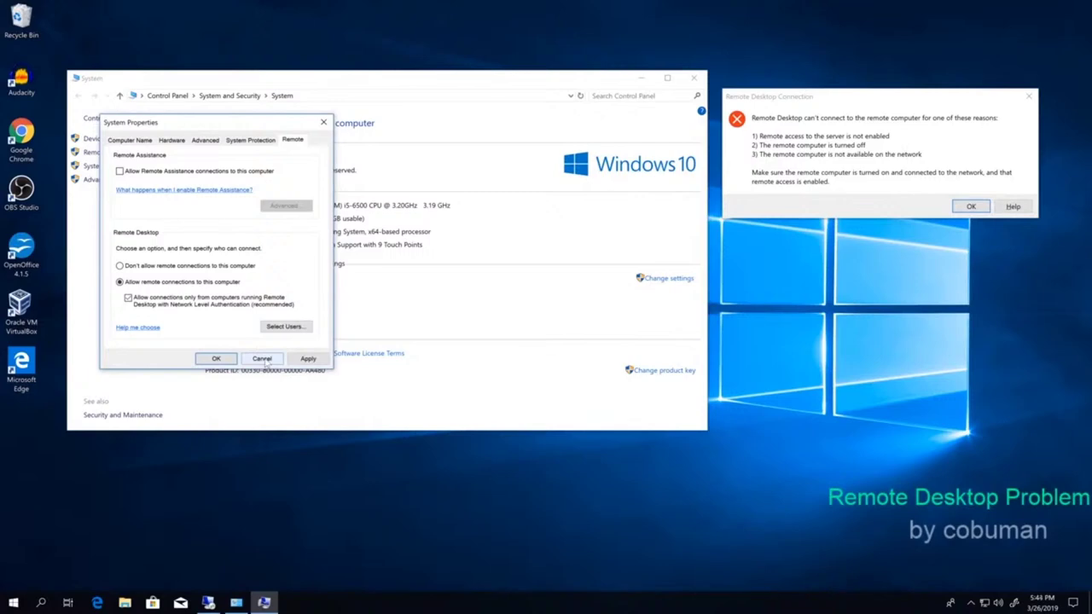
left_click(264, 359)
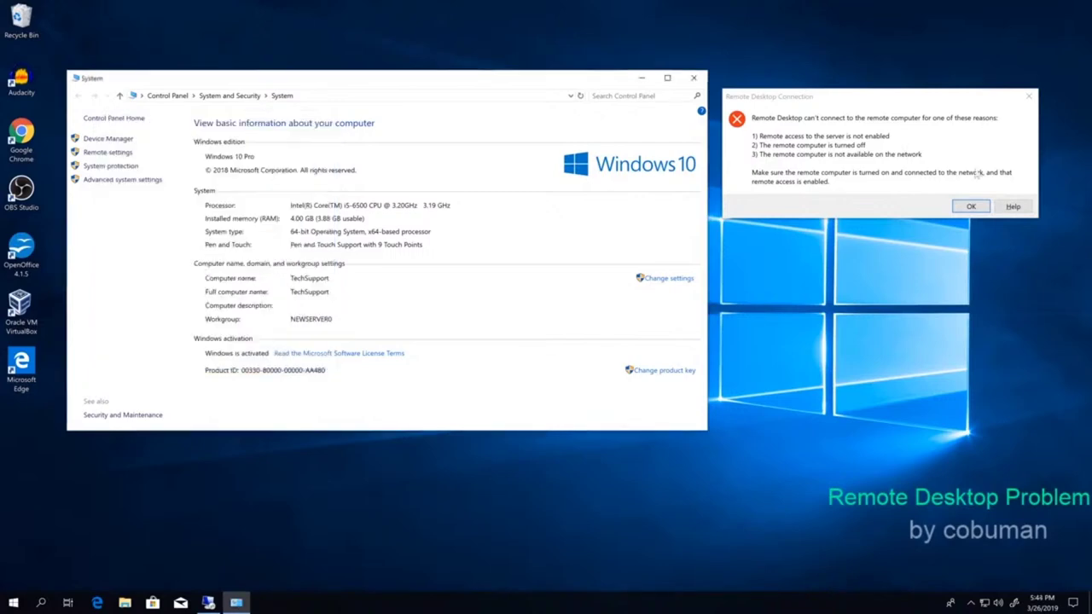
left_click(885, 99)
Step: Scroll the article to question 1 and highlight the word 'First,' in its answer
left_click_drag(858, 112, 852, 117)
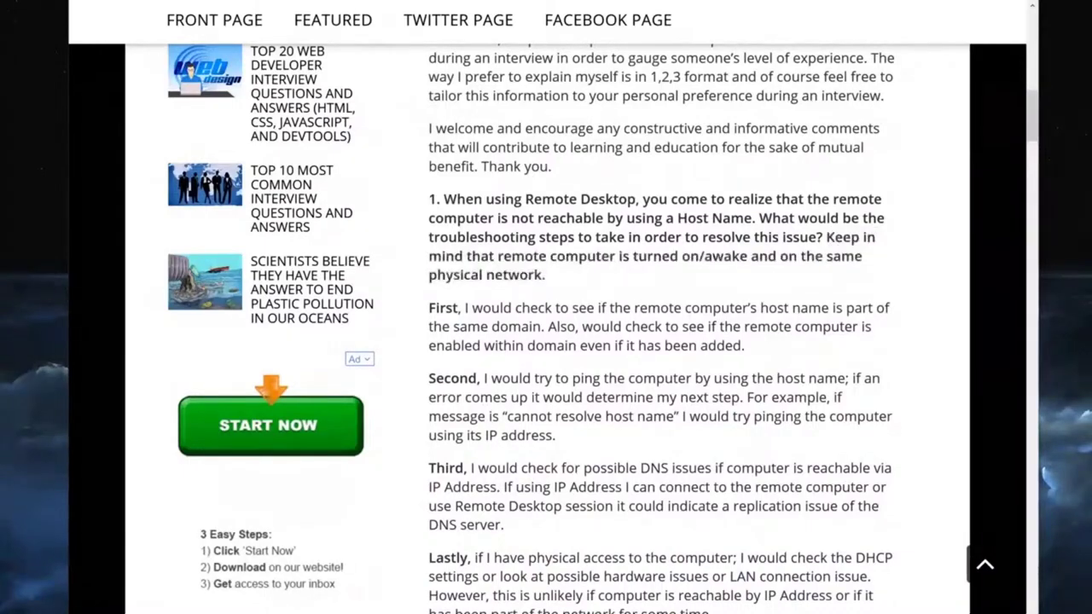
scroll(546, 327, "down", 1)
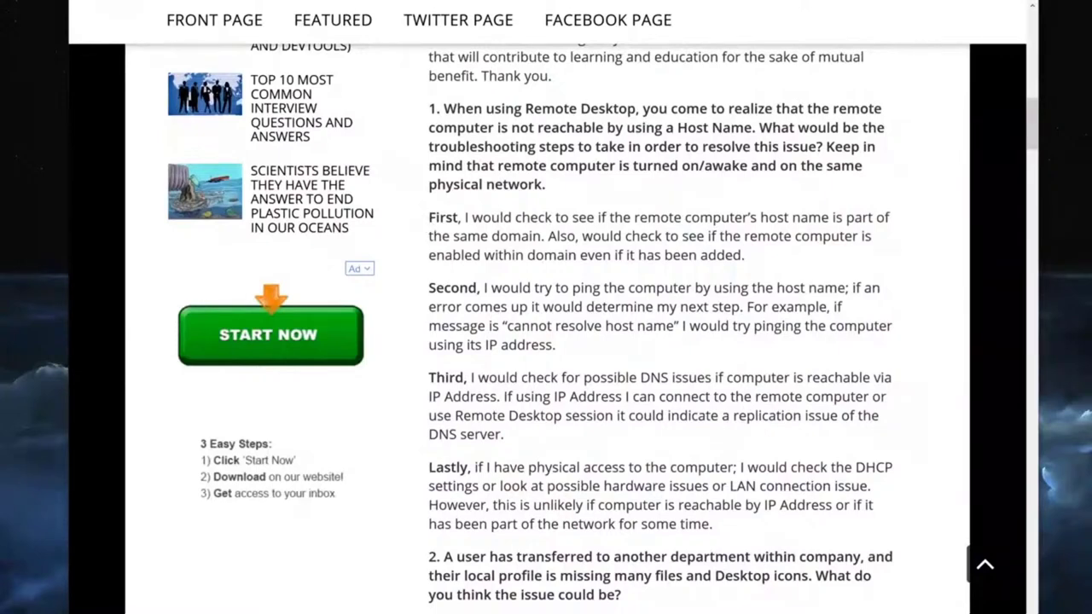
left_click_drag(429, 217, 461, 218)
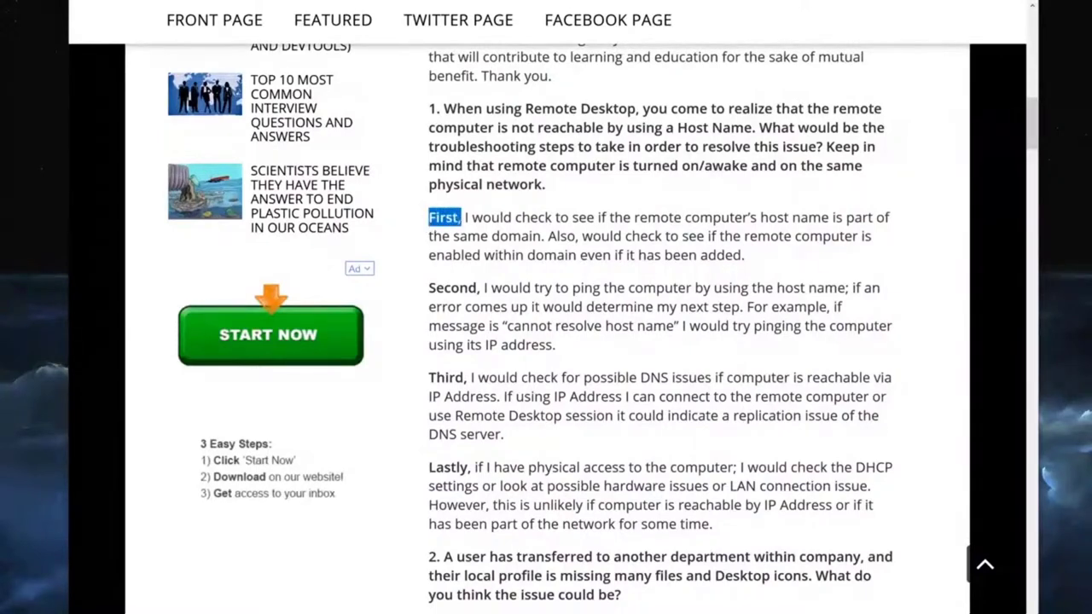
left_click(470, 275)
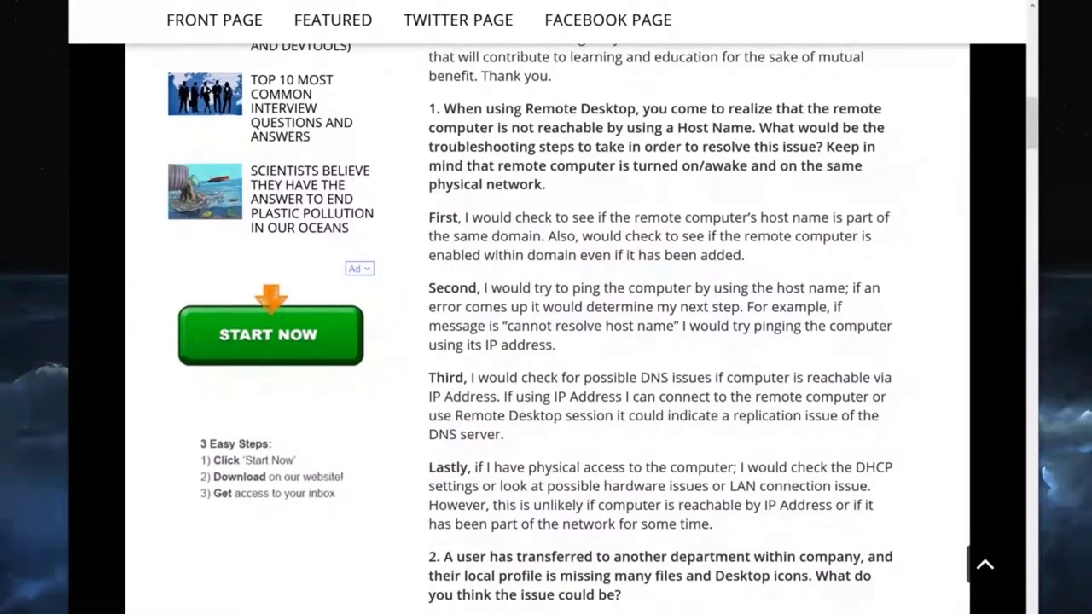
left_click_drag(428, 218, 461, 218)
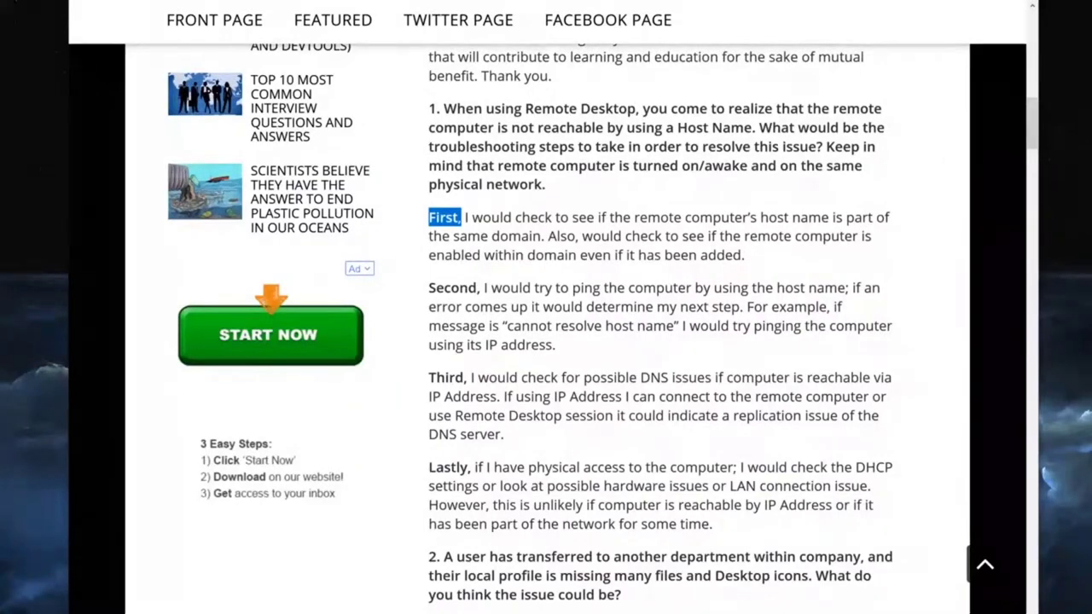
left_click_drag(461, 218, 465, 217)
left_click(466, 217)
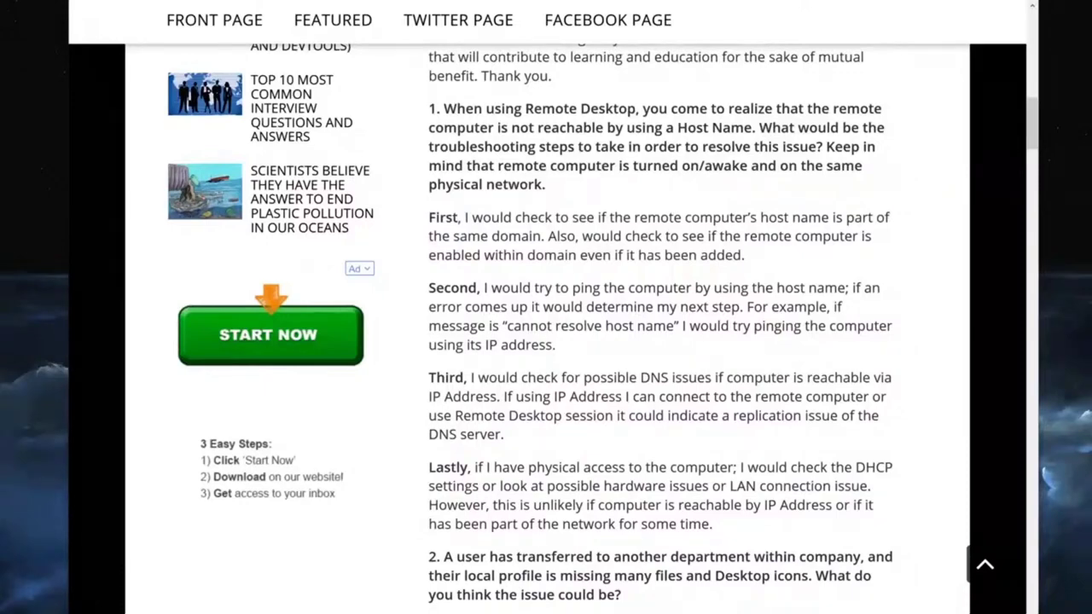
left_click_drag(466, 217, 429, 219)
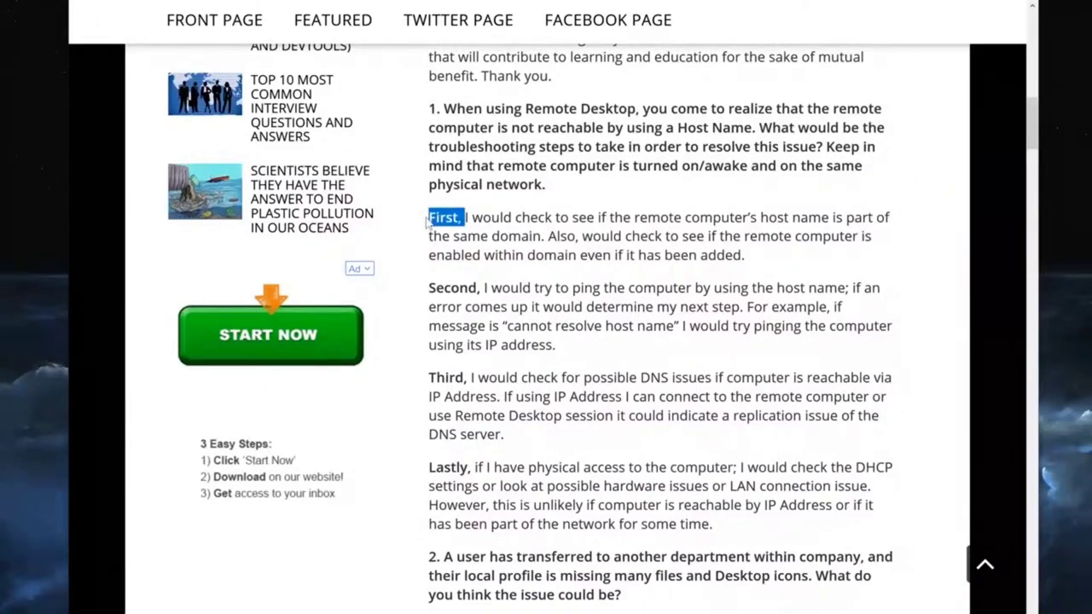
left_click(465, 218)
left_click_drag(466, 217, 428, 220)
left_click(465, 218)
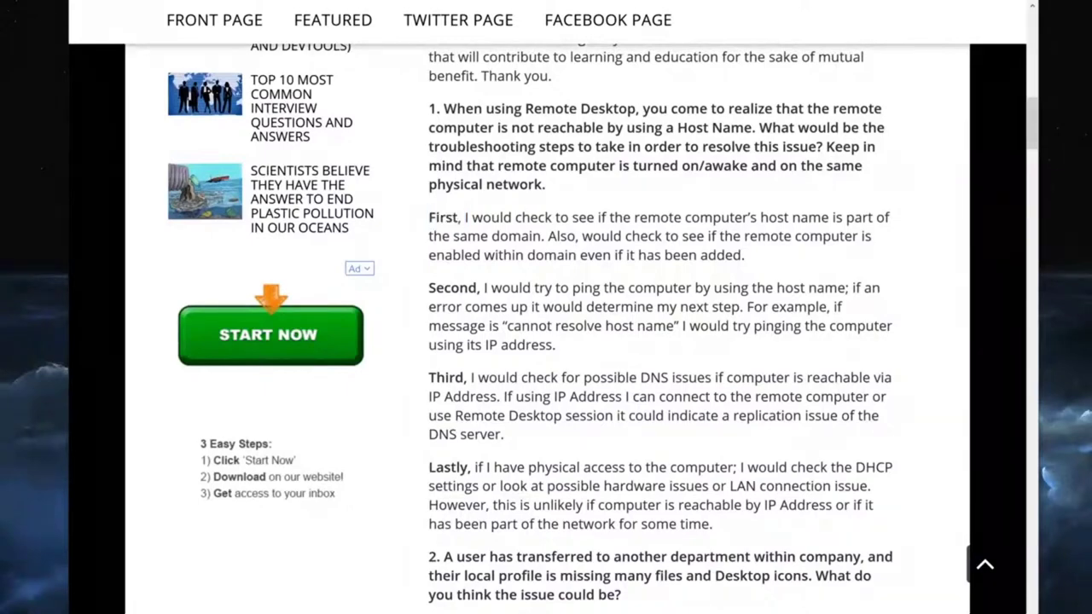
Step: Highlight 'Second,', 'Third,' and 'Lastly,', then the opening text of the First answer
left_click_drag(483, 288, 428, 291)
left_click_drag(472, 377, 410, 389)
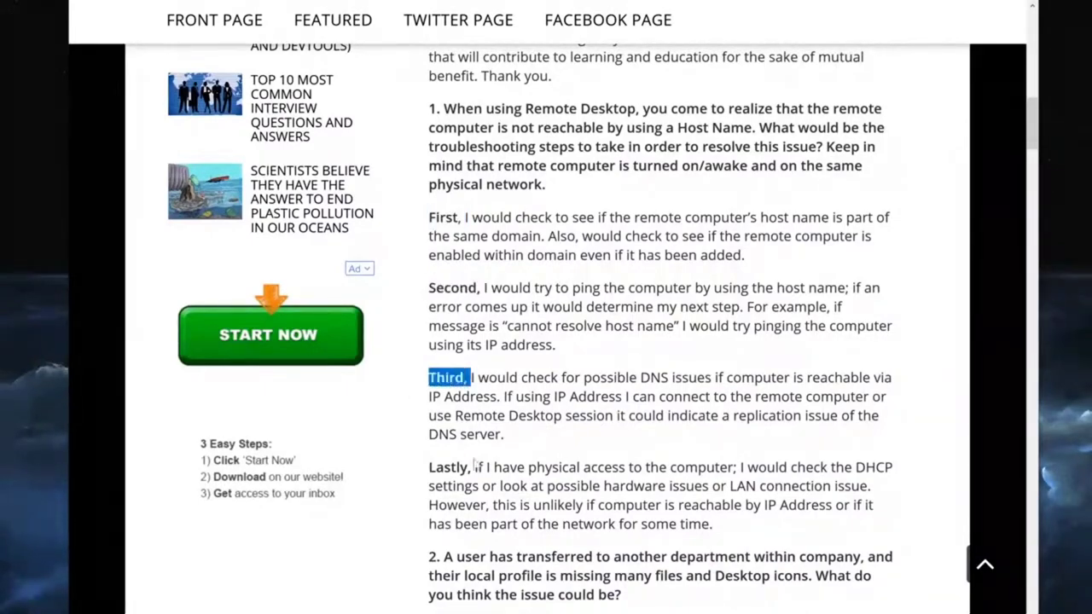
left_click_drag(474, 467, 428, 469)
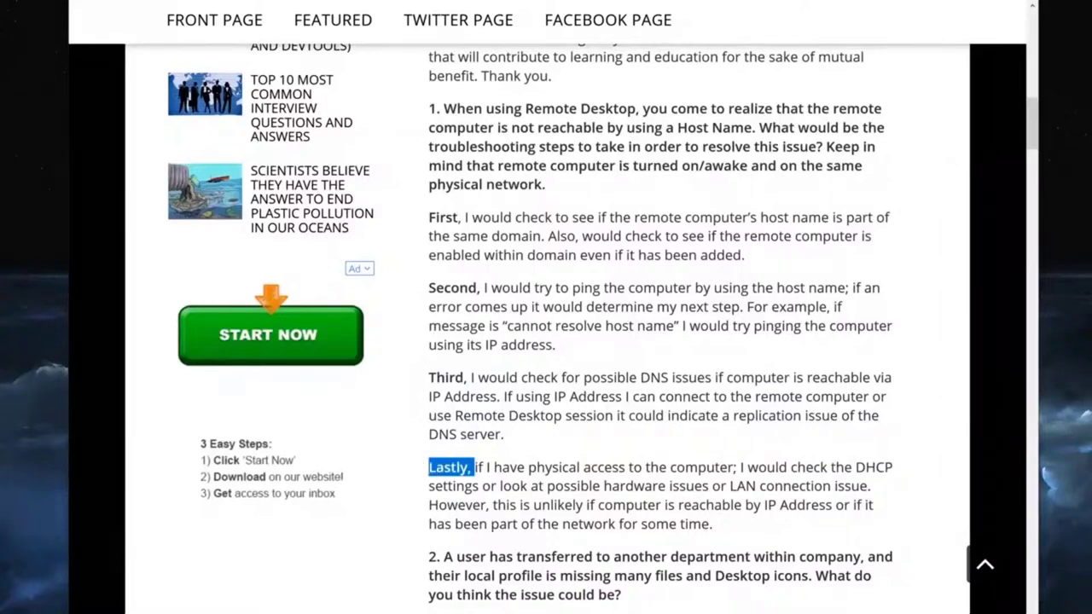
left_click(567, 365)
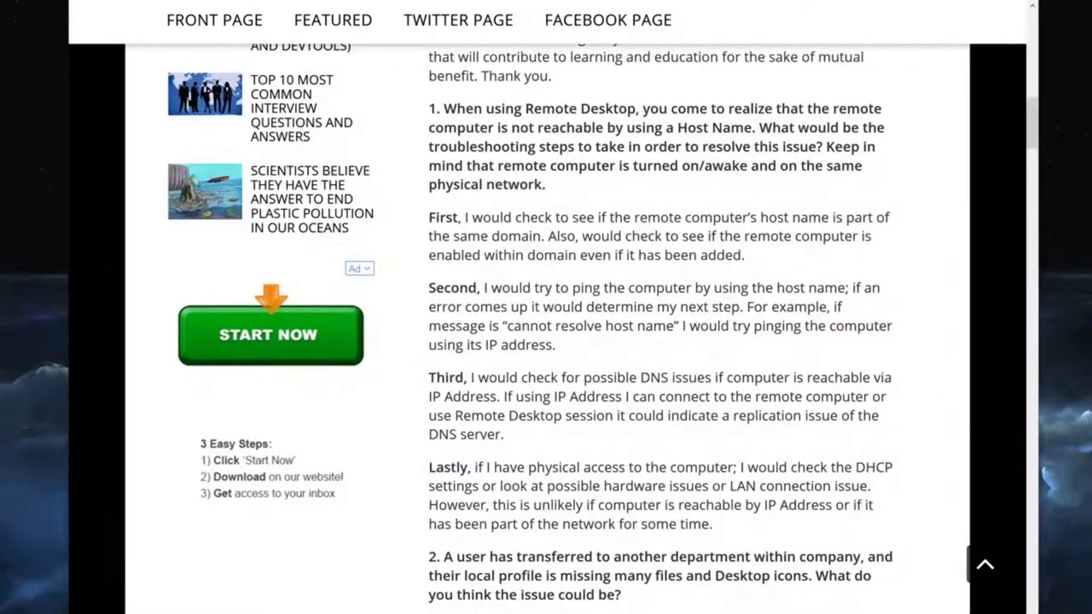
left_click_drag(465, 217, 546, 236)
Step: Dismiss the Remote Desktop connection error dialog from the desktop
mouse_move(797, 613)
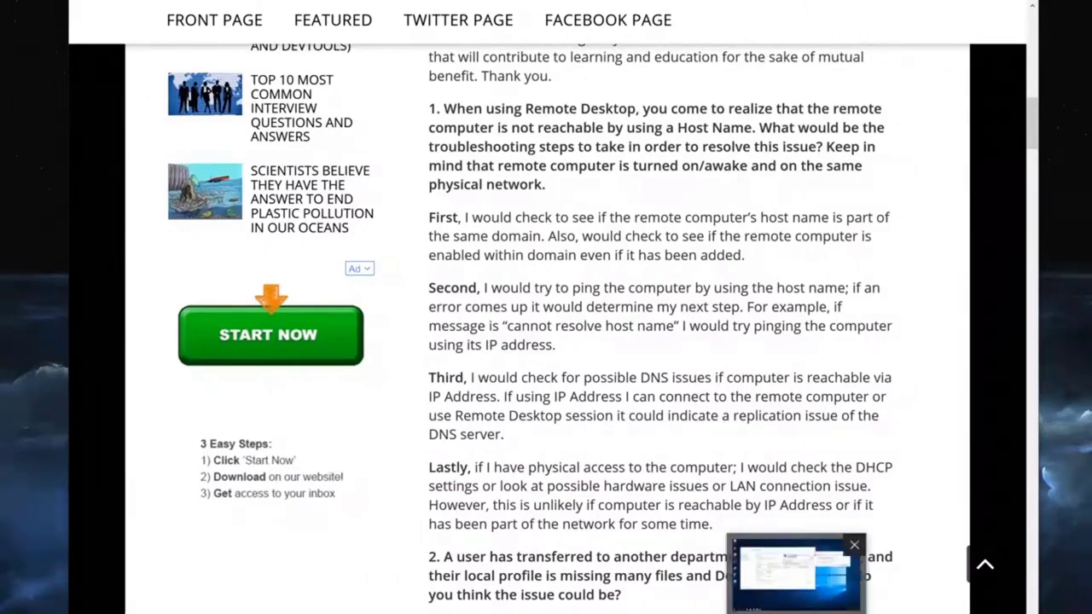
left_click(796, 576)
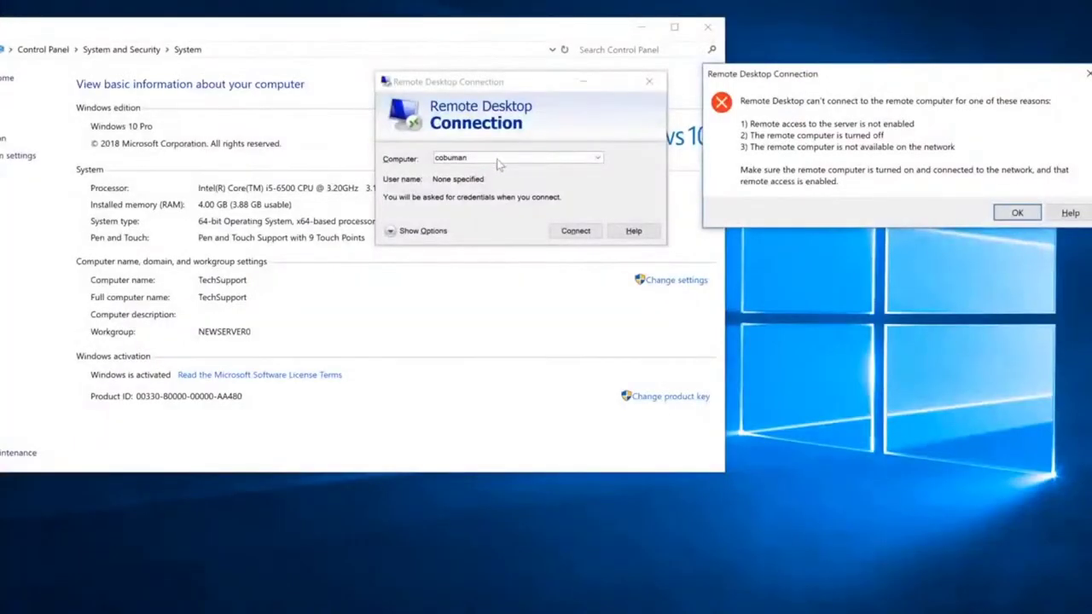
left_click(1018, 214)
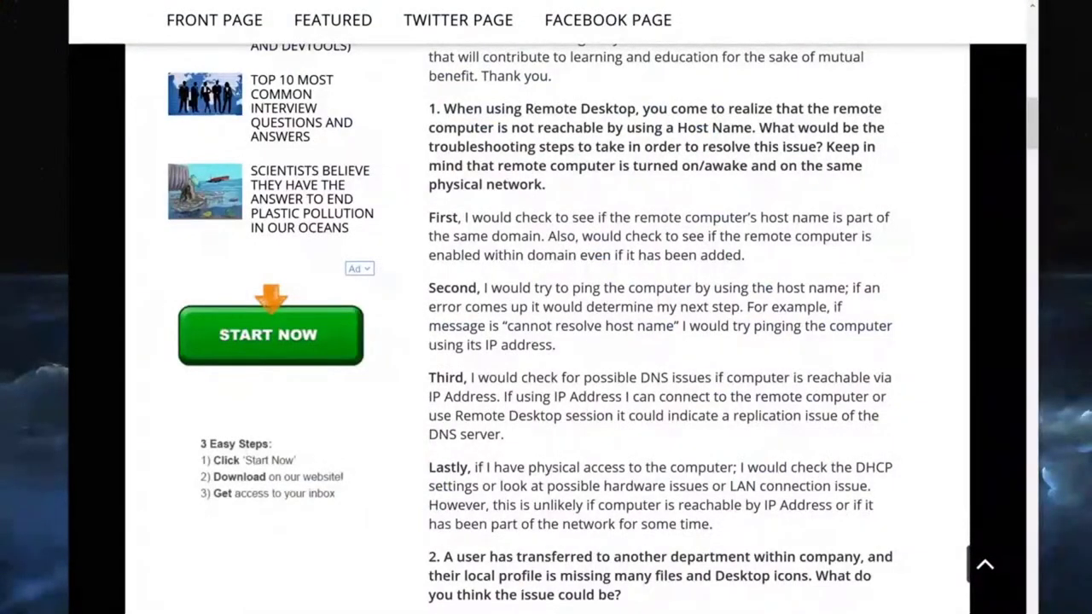
Step: Highlight the 'Also,' sentence, clear it, then highlight the Second answer's opening up to 'next step'
left_click_drag(548, 236, 768, 263)
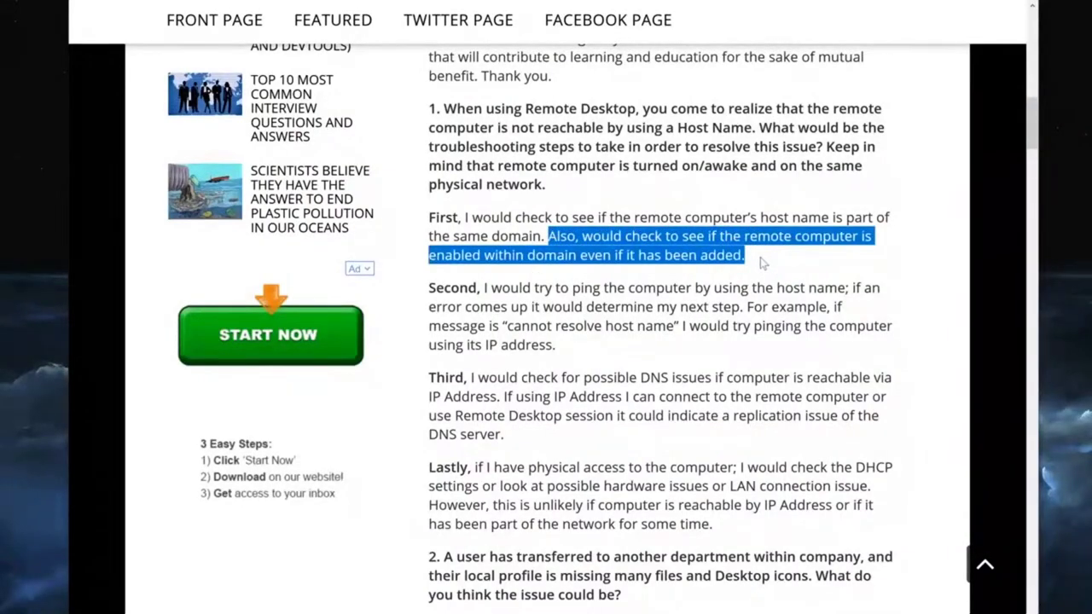
left_click(763, 263)
left_click_drag(548, 236, 754, 257)
left_click(754, 258)
left_click_drag(549, 236, 763, 260)
left_click(755, 259)
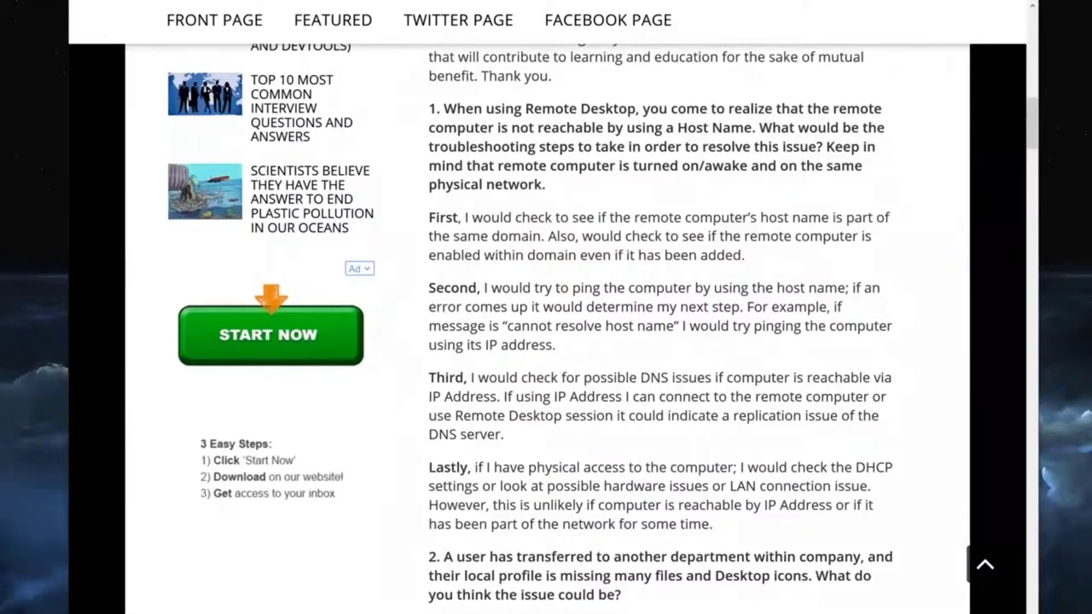
left_click_drag(436, 288, 740, 307)
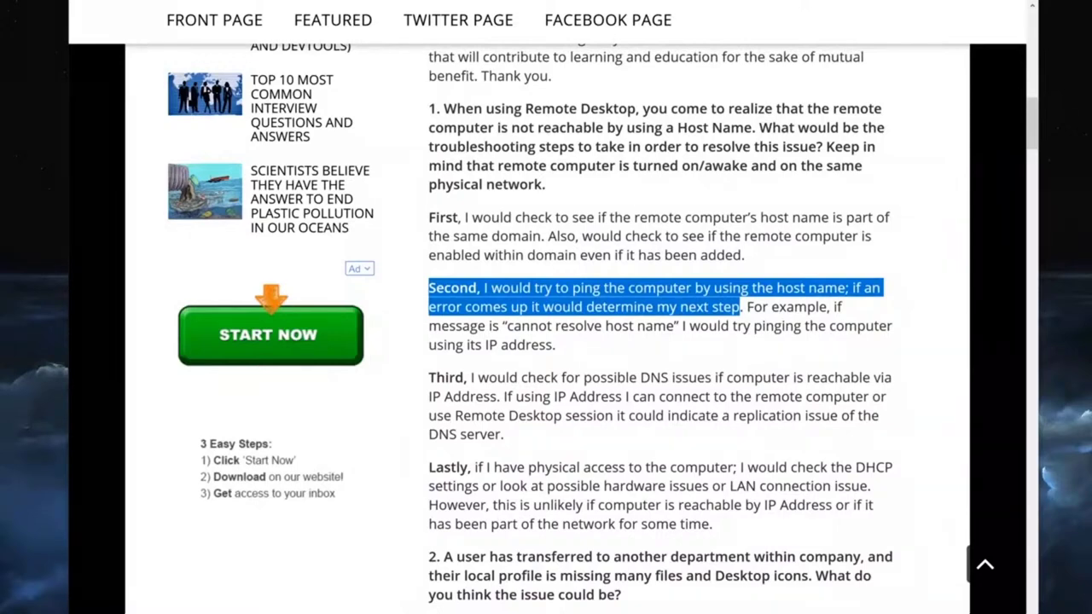
Step: Run 'ping cobuman' in Command Prompt and highlight the 0% loss result
key("alt+Tab")
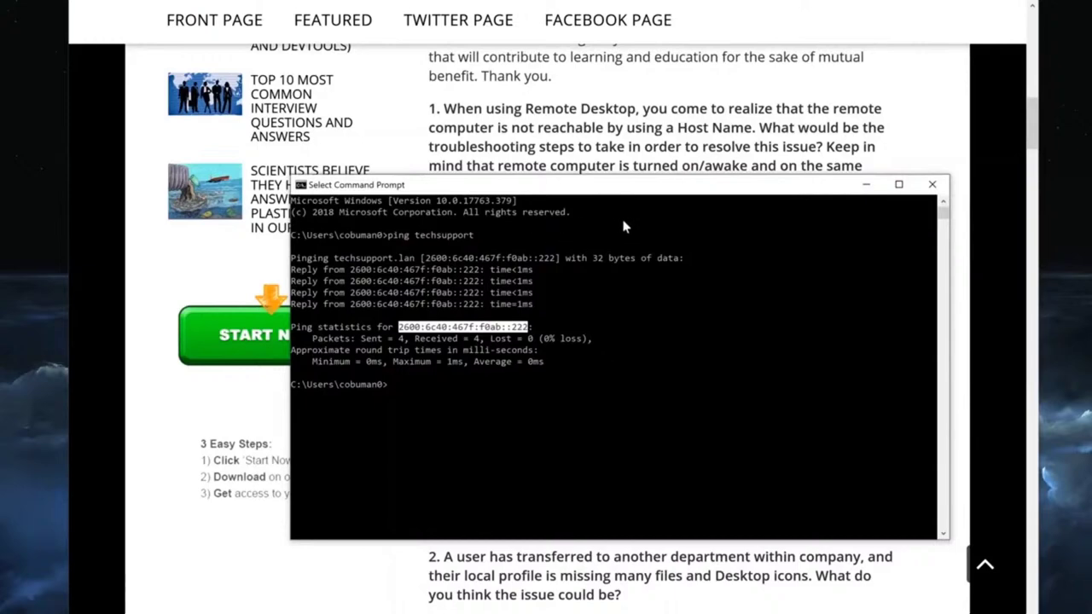
left_click(866, 184)
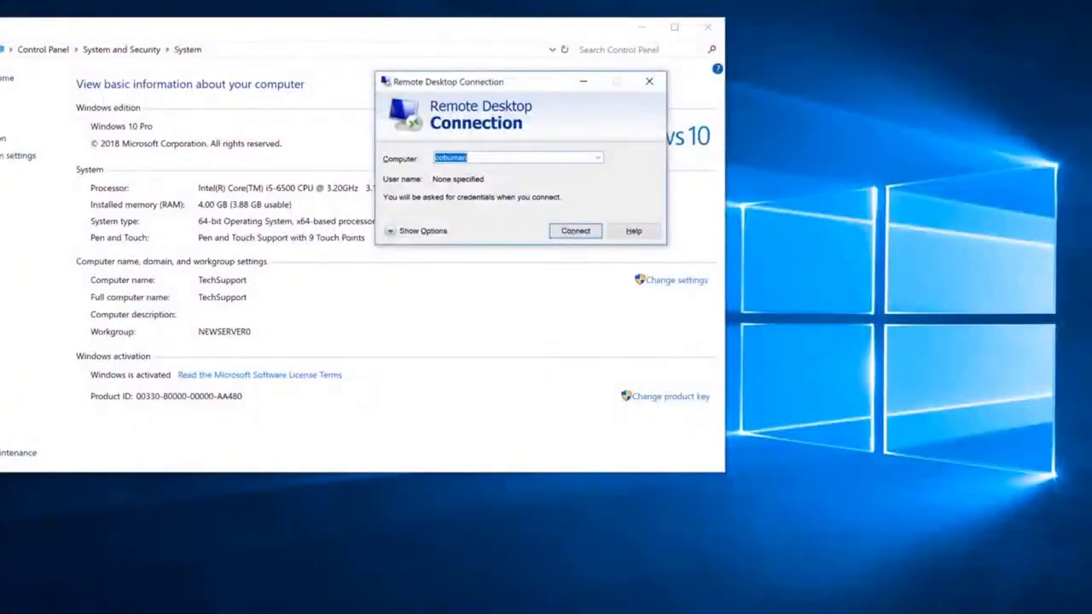
left_click(14, 607)
left_click(14, 607)
type("ping ")
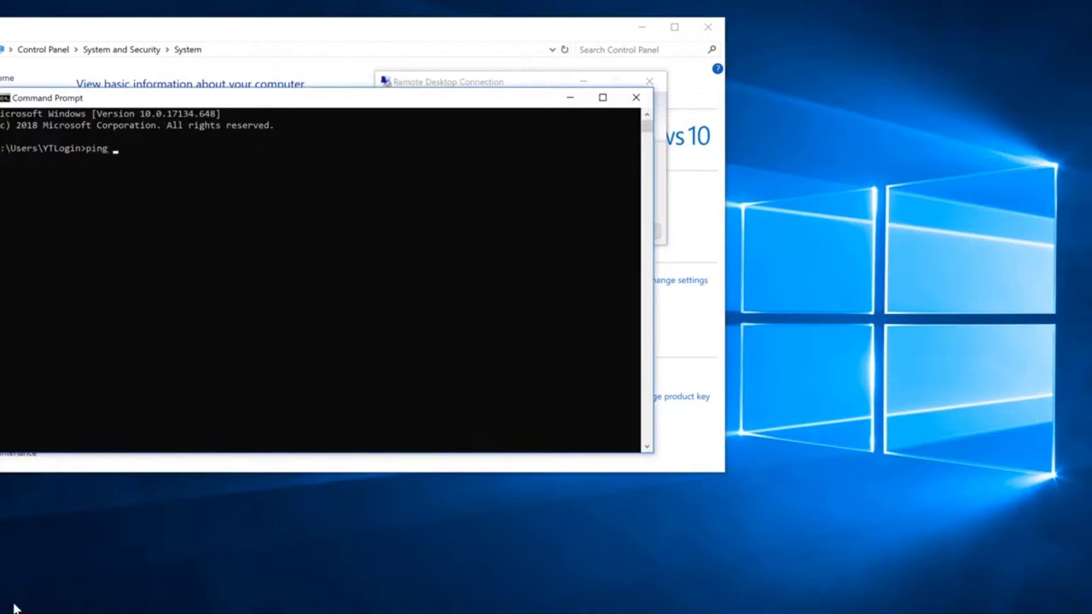
type("cobuman")
key("Return")
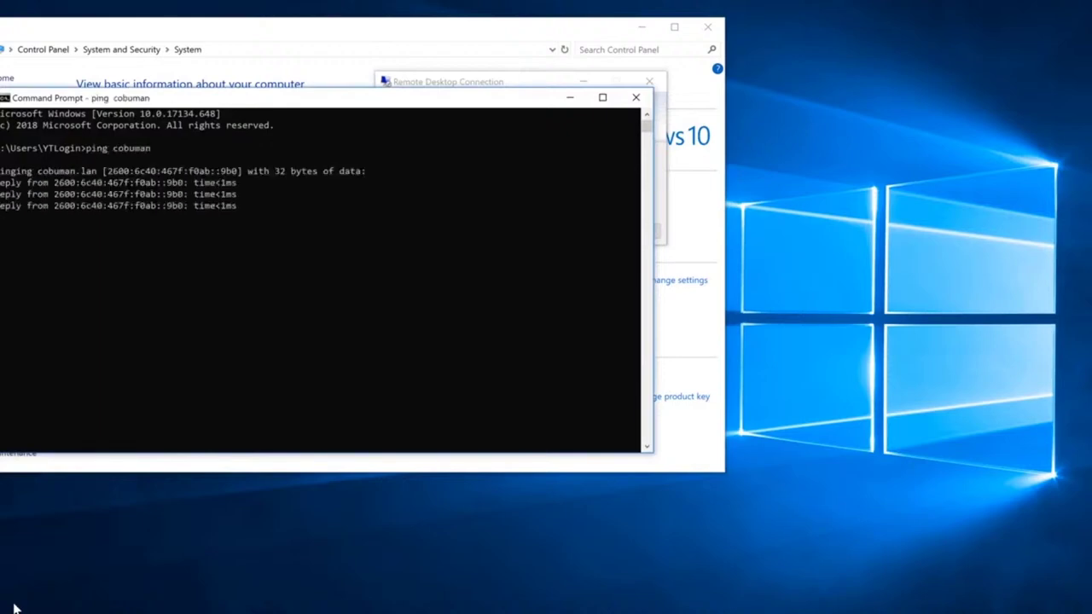
left_click_drag(422, 99, 585, 363)
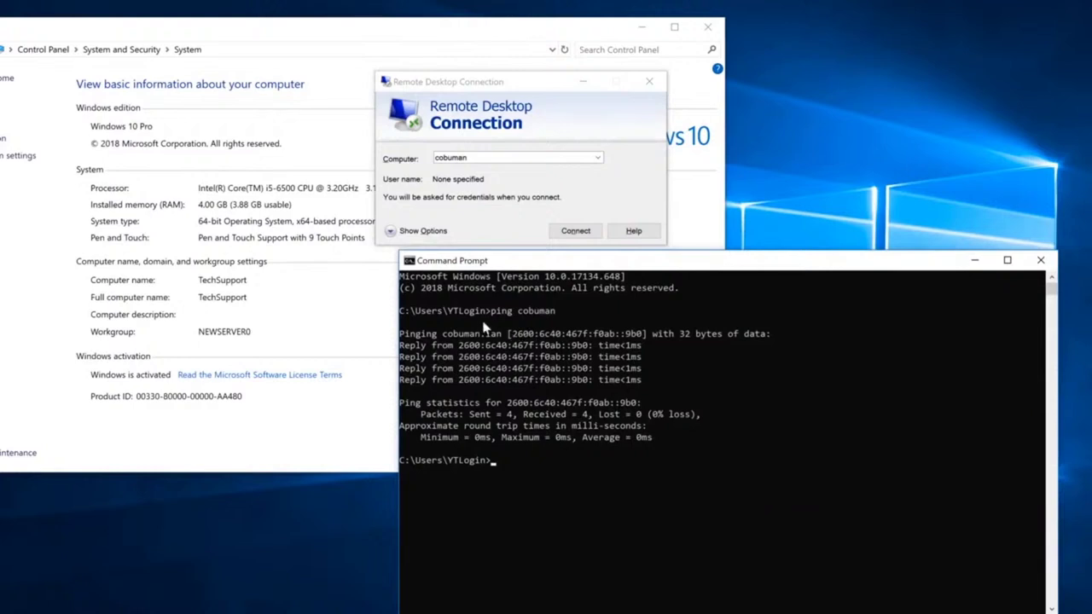
left_click_drag(653, 415, 687, 418)
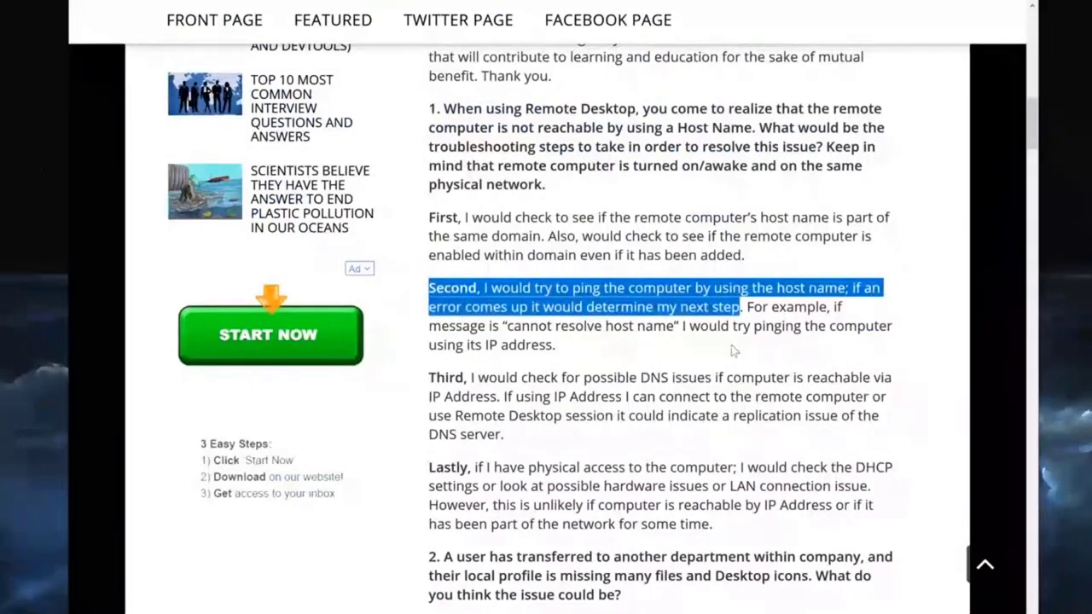
Step: Highlight the article's 'For example, if message is…' sentence about pinging by IP, then deselect it
left_click(734, 346)
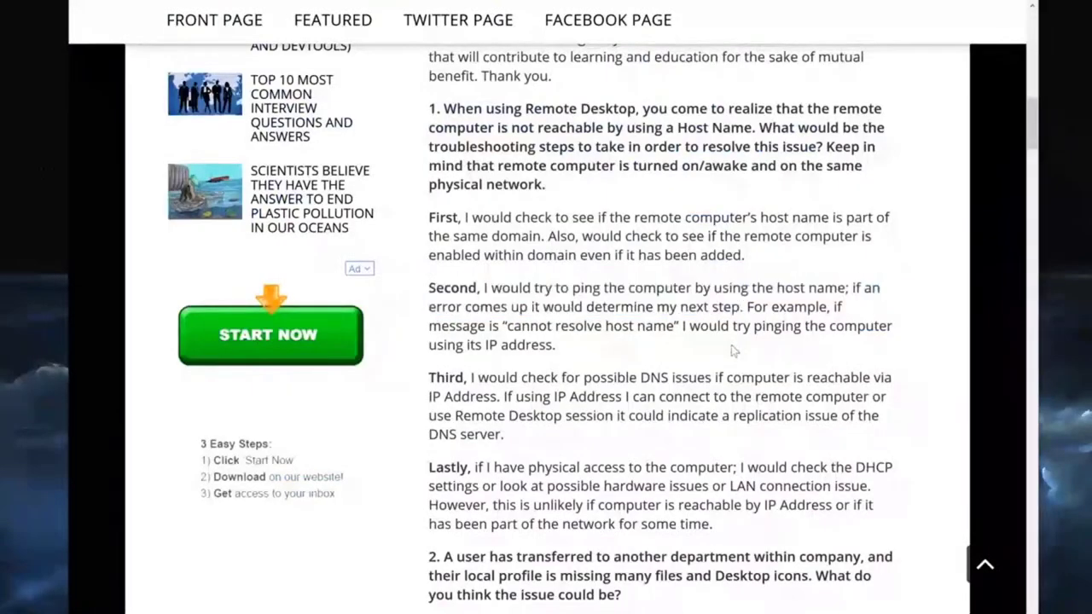
left_click_drag(747, 307, 627, 350)
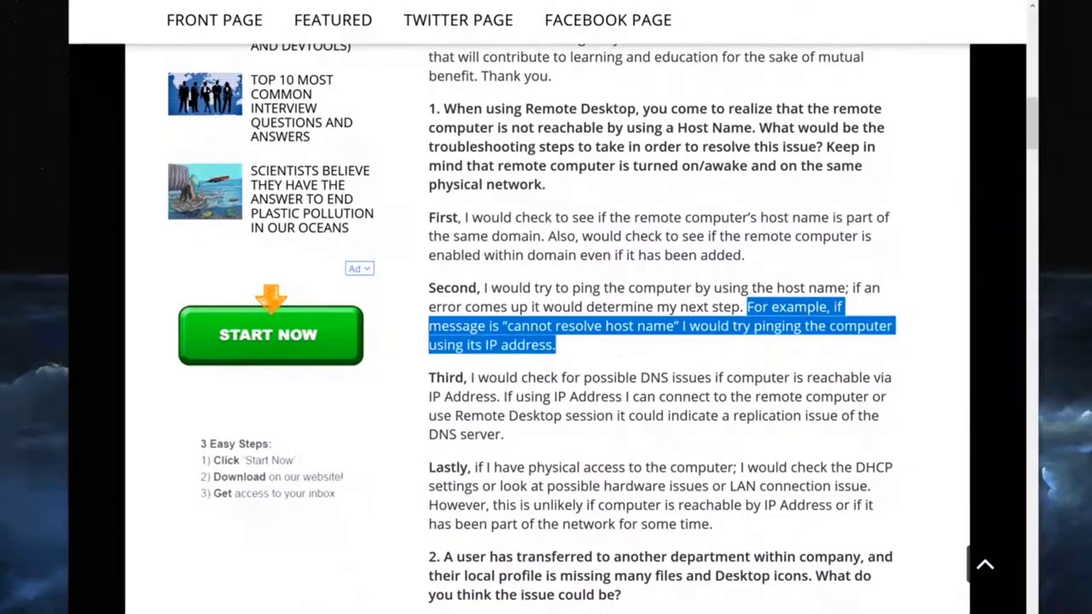
left_click(565, 348)
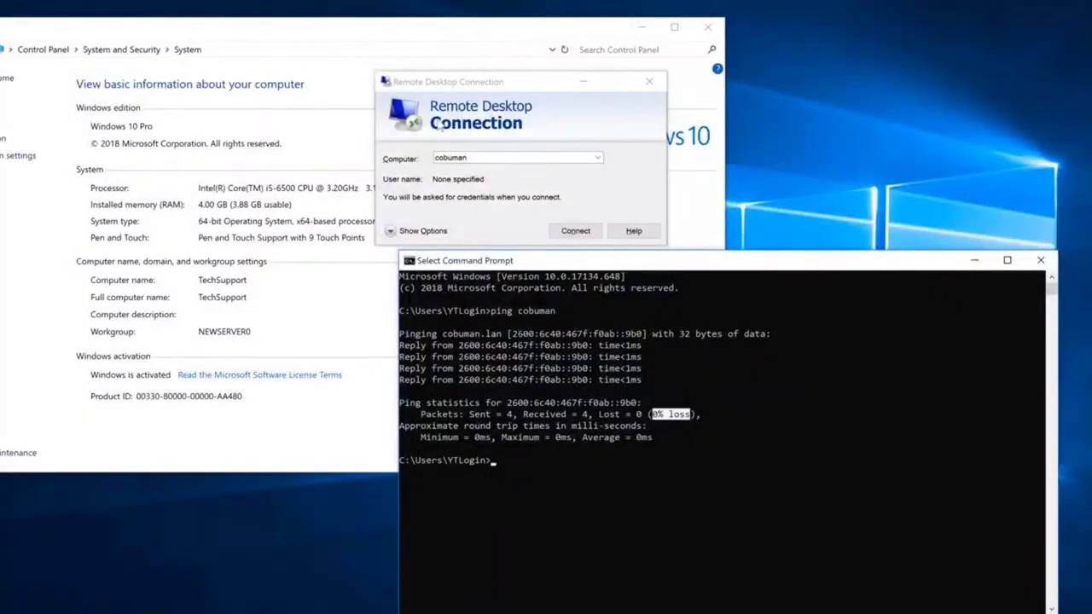
Step: Clear the console highlight and reposition Command Prompt beside Remote Desktop Connection
left_click(718, 382)
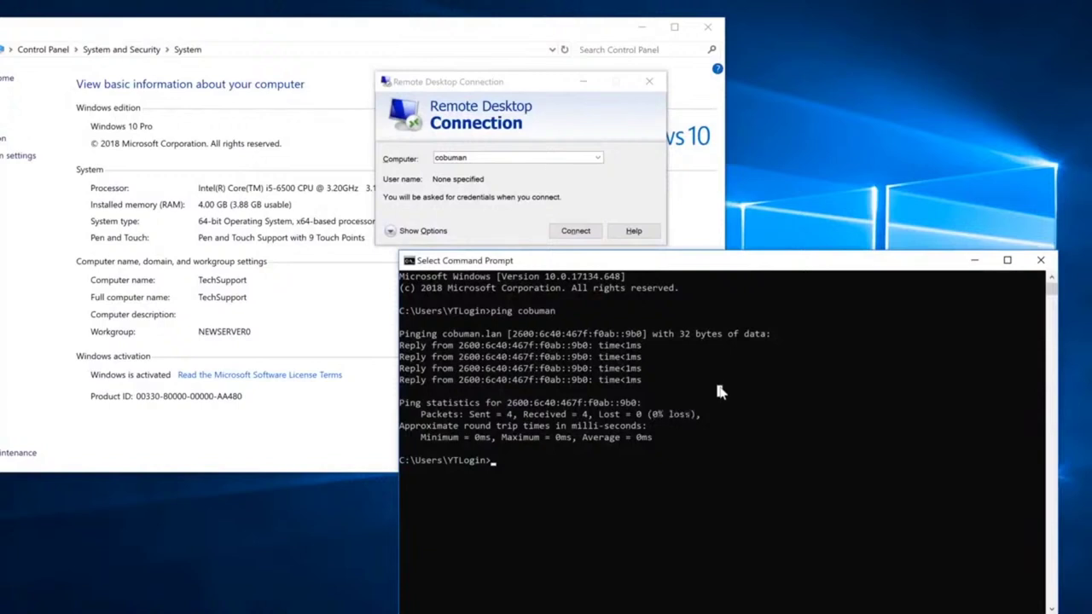
left_click_drag(748, 264, 695, 272)
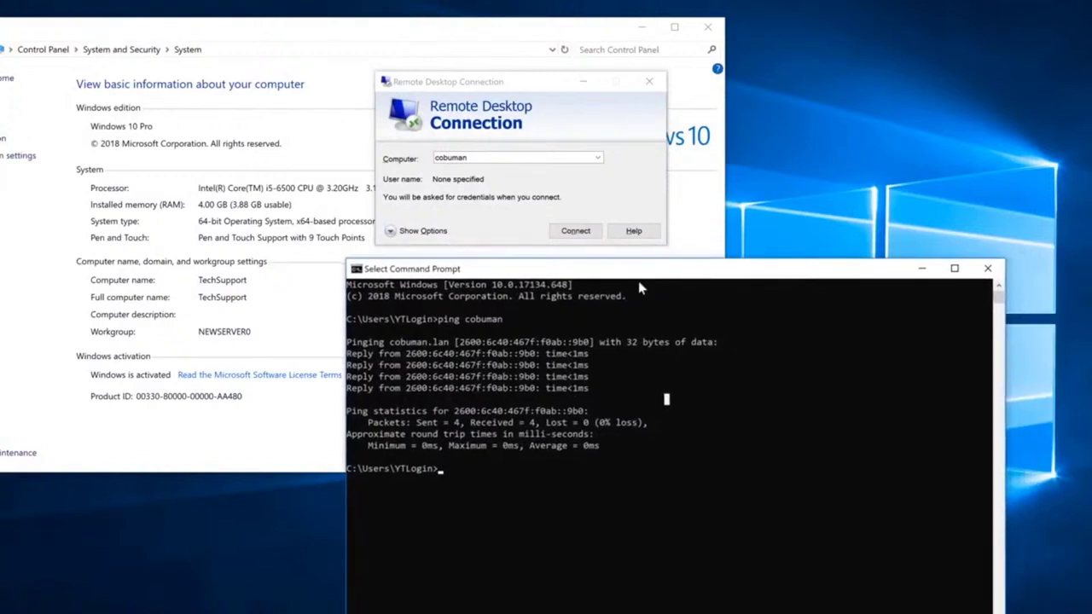
left_click_drag(569, 276, 598, 265)
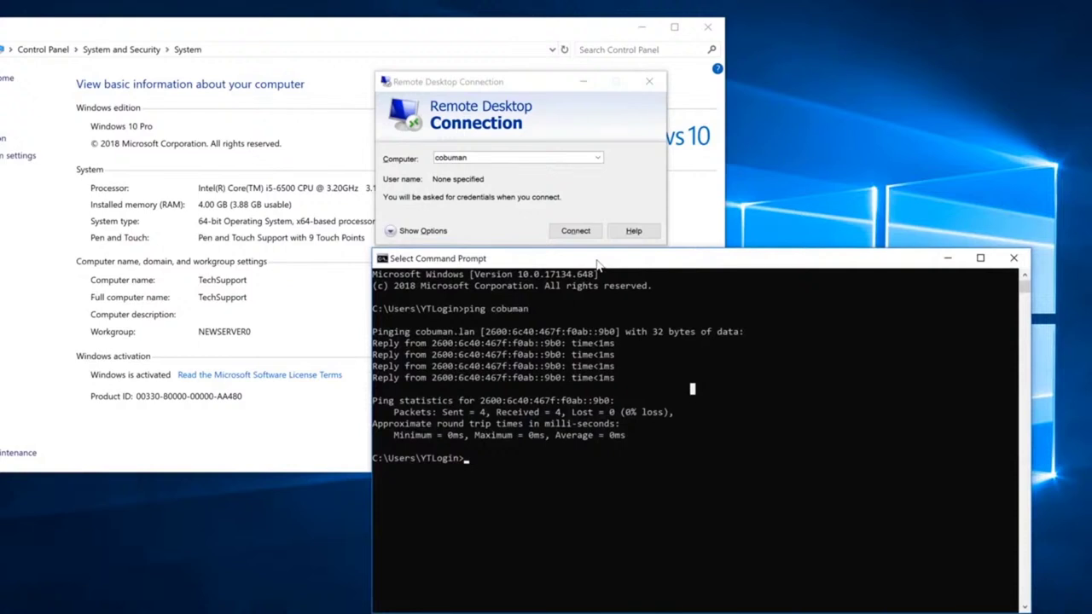
left_click_drag(597, 261, 467, 259)
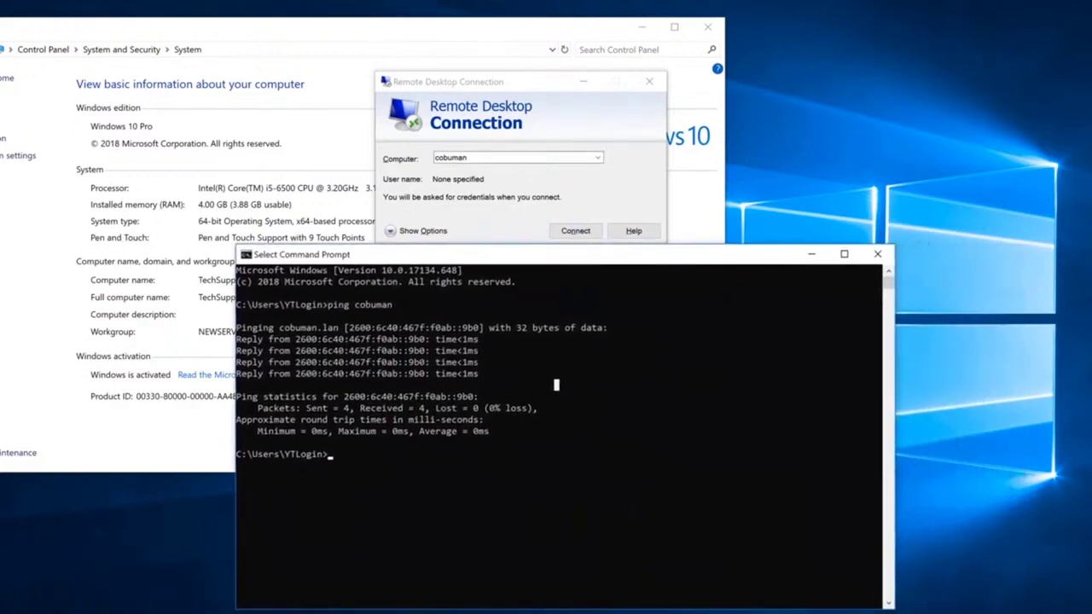
left_click(478, 158)
key("ctrl+a")
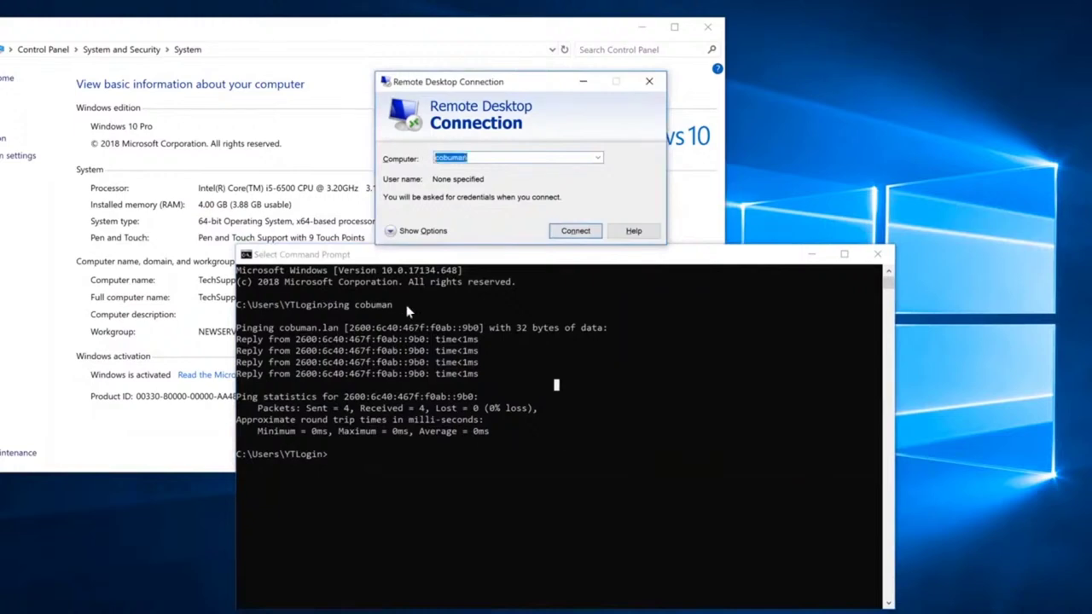
left_click(583, 259)
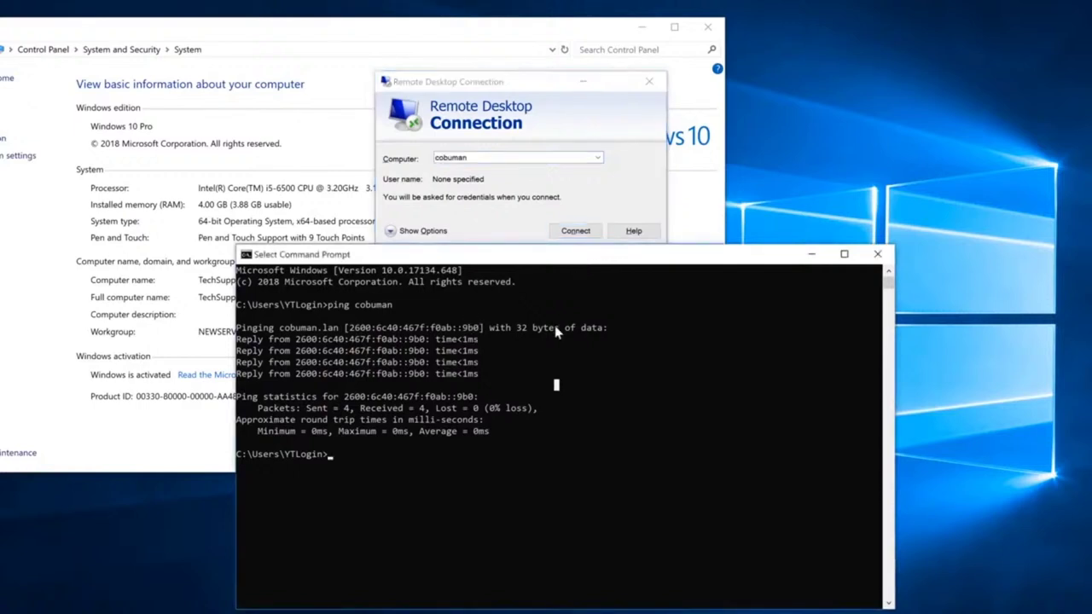
Step: Start a Remote Desktop connection to cobuman, then cancel the attempt
left_click(509, 157)
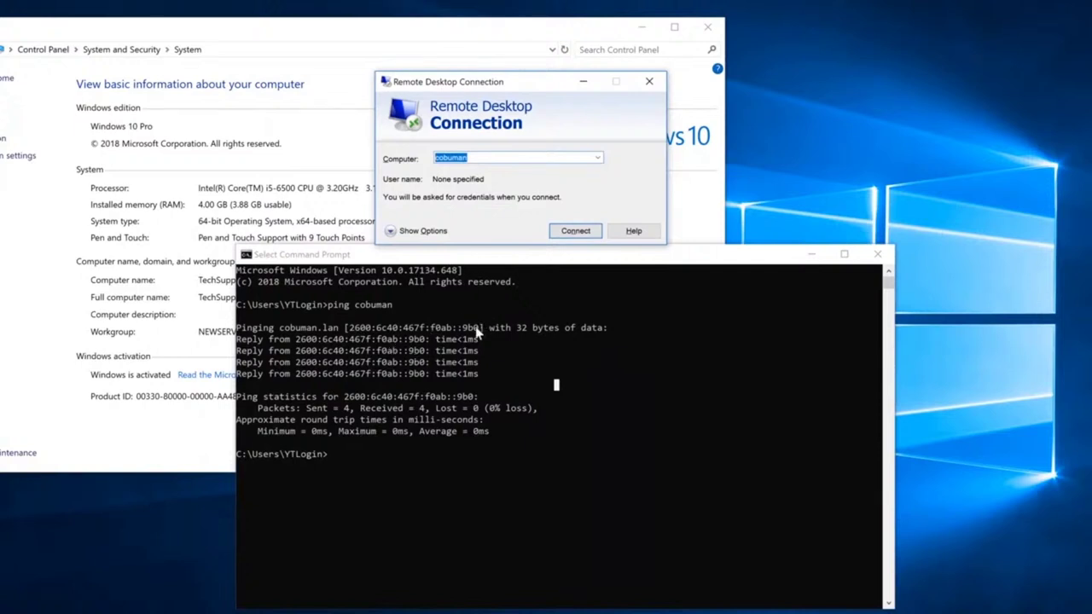
left_click(444, 331)
left_click(490, 175)
left_click(576, 234)
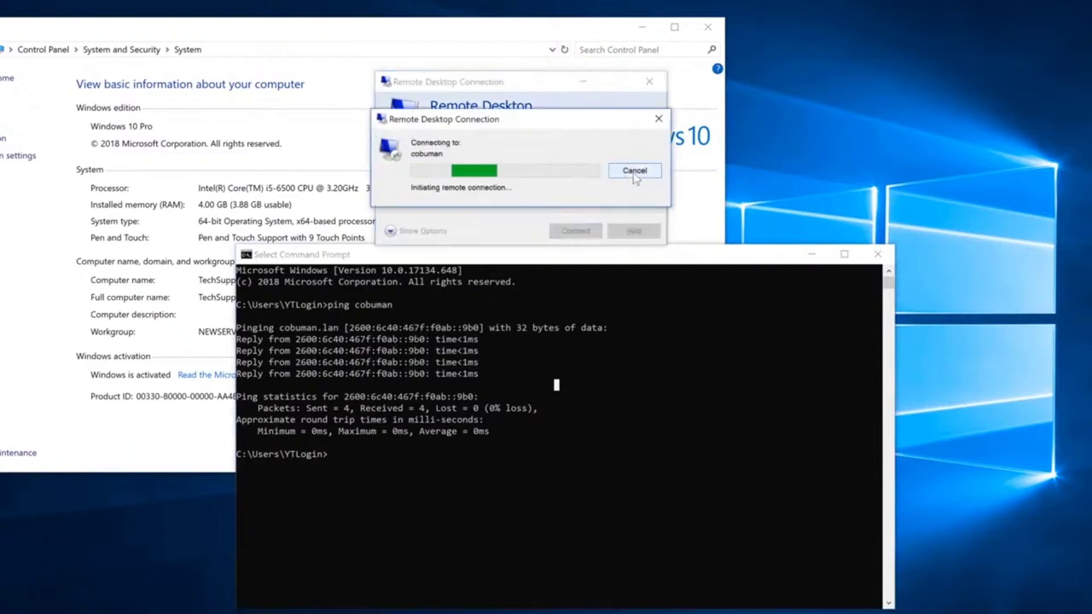
left_click(635, 173)
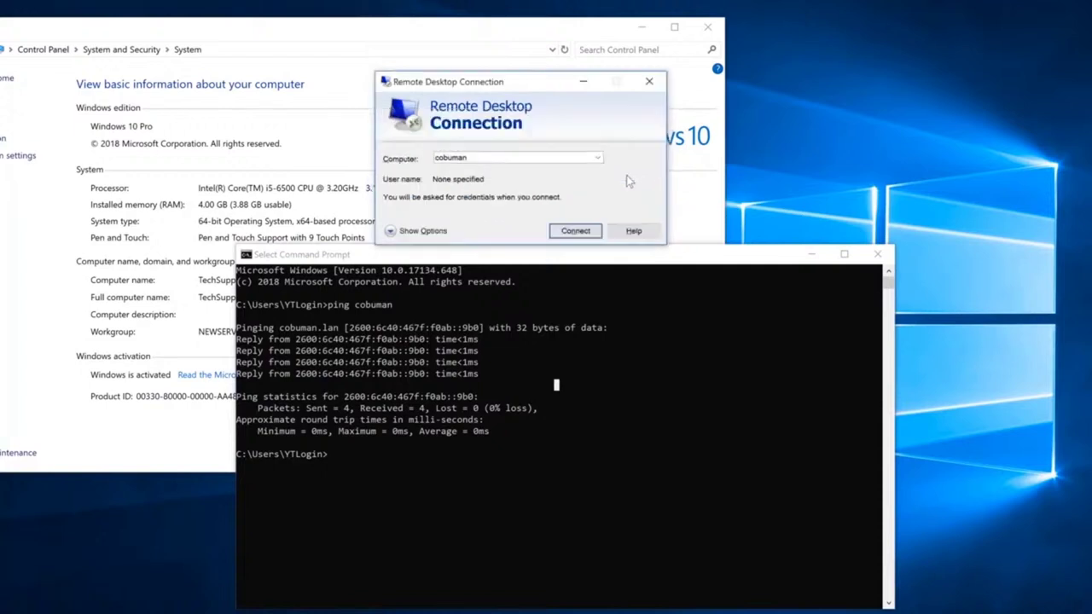
left_click(390, 332)
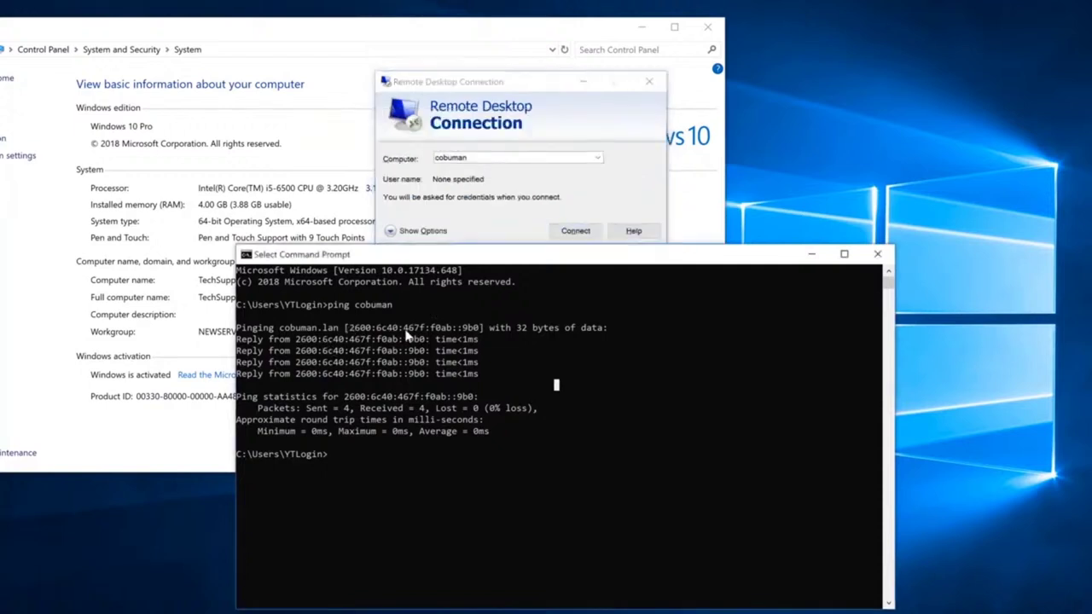
Step: Copy the IPv6 address 2600:6c40:467f:f0ab::9b0 from the ping output
left_click_drag(483, 333, 348, 333)
right_click(367, 333)
left_click_drag(481, 333, 349, 330)
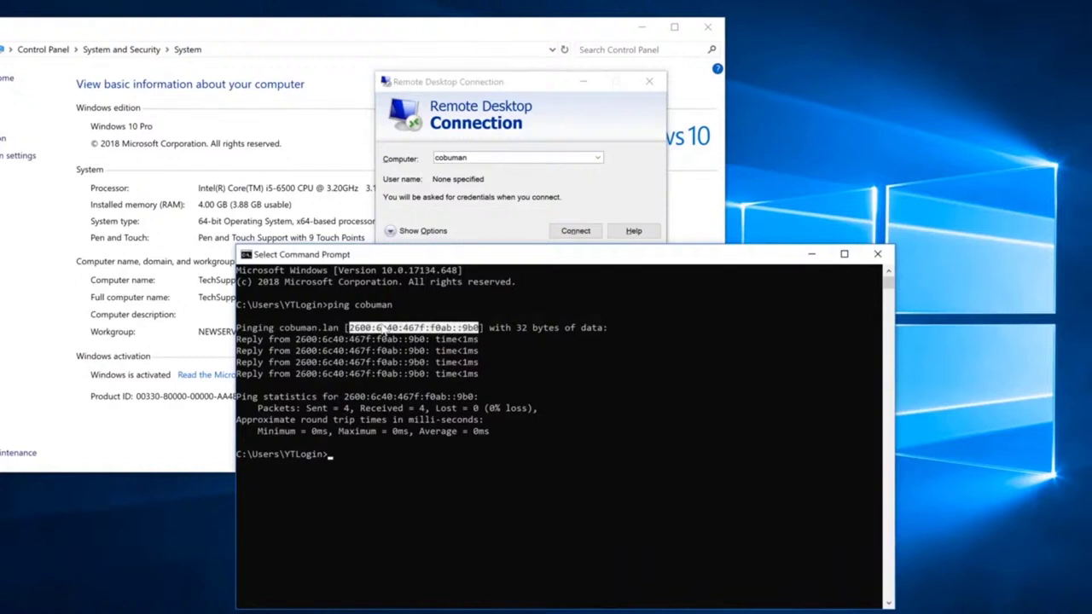
right_click(384, 333)
Step: Paste the IPv6 address over cobuman in the Computer field, try connecting, then cancel
left_click(450, 158)
key("ctrl+v")
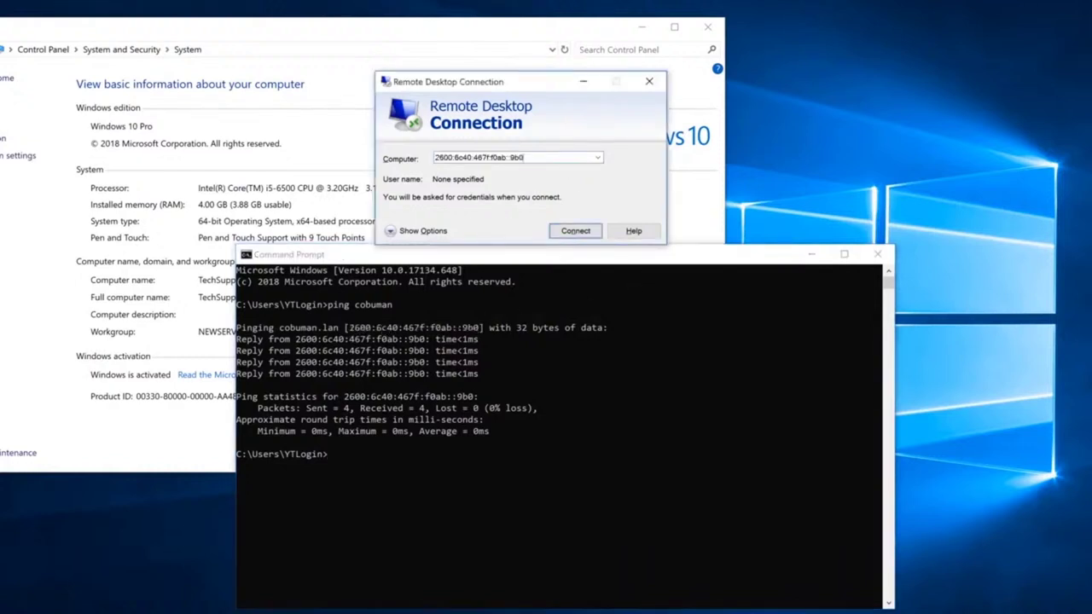
left_click(574, 232)
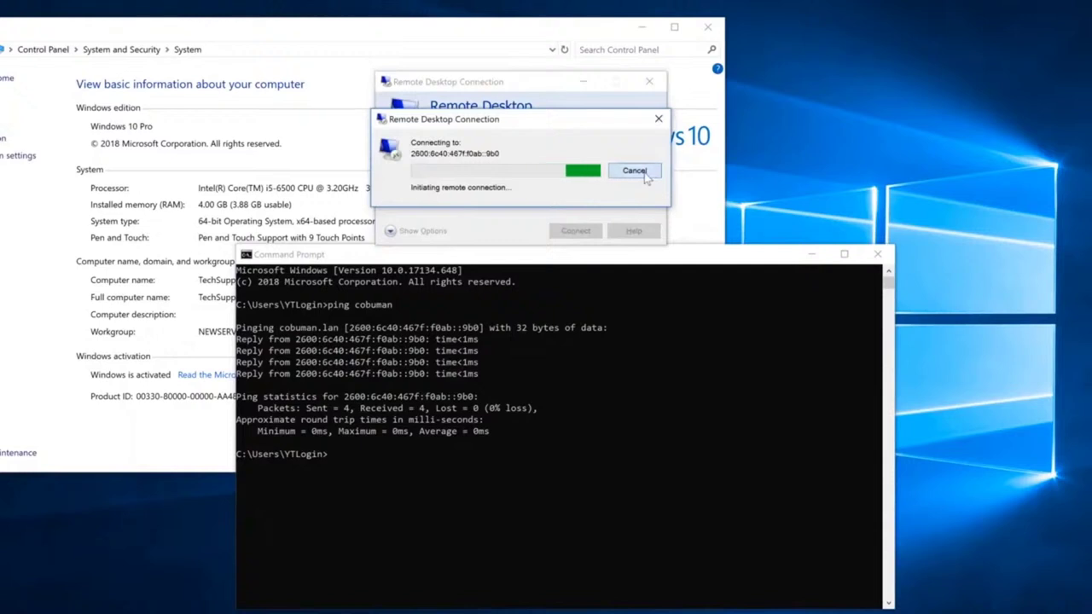
left_click(634, 172)
left_click(490, 263)
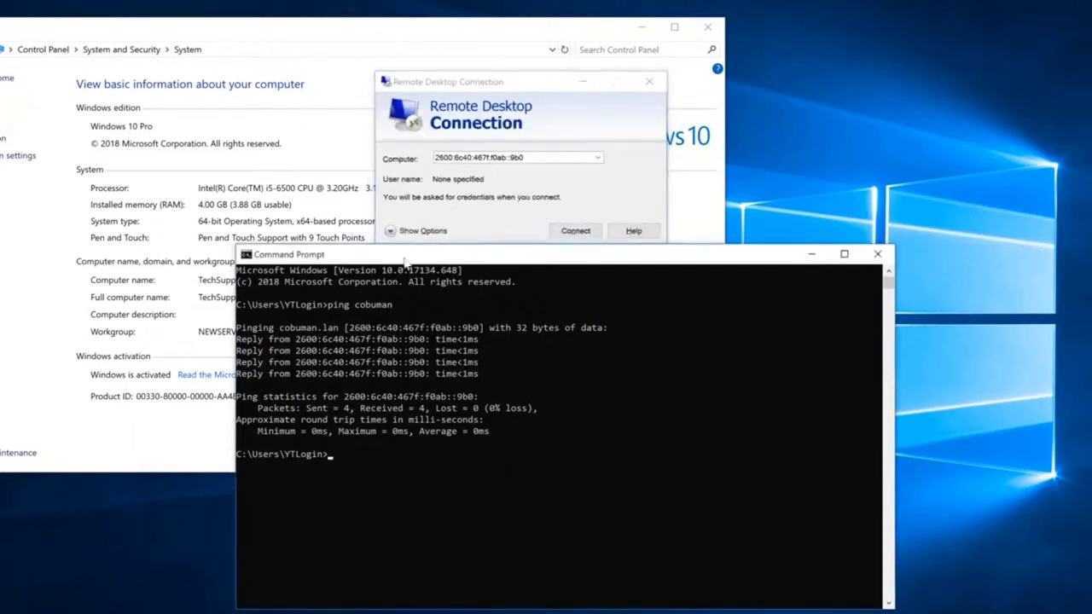
key("alt+Tab")
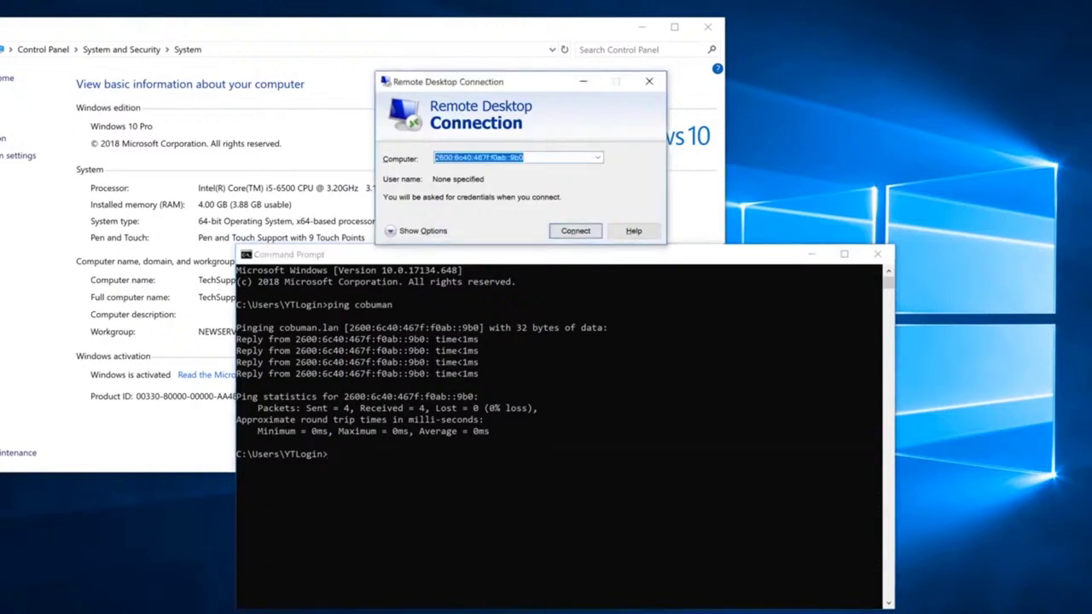
type("co")
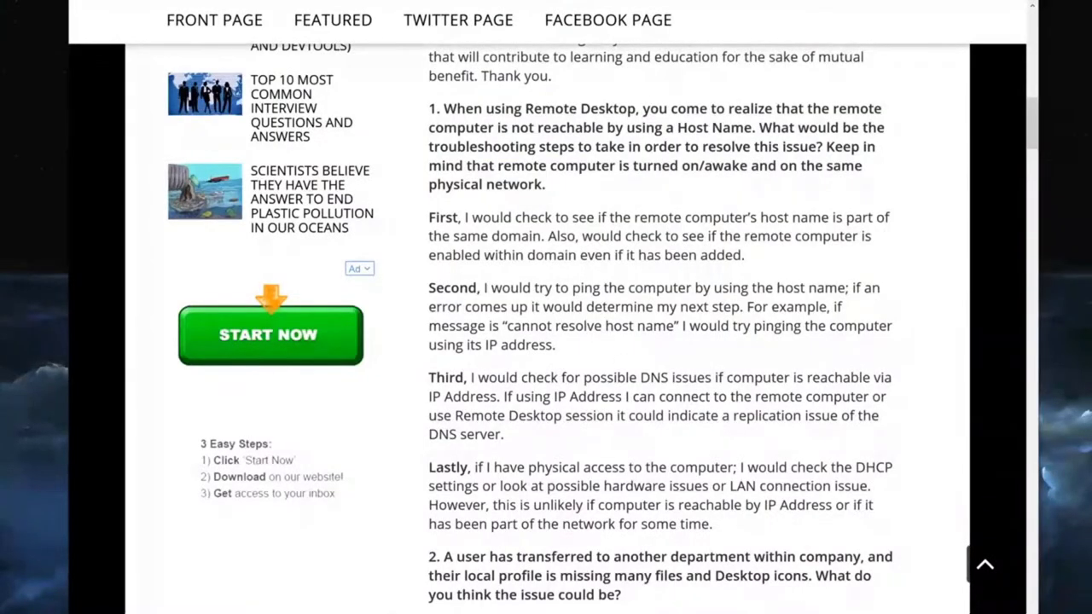
Step: Highlight the sentence that connecting by IP but not by name signals a DNS server replication issue
scroll(546, 341, "down", 1)
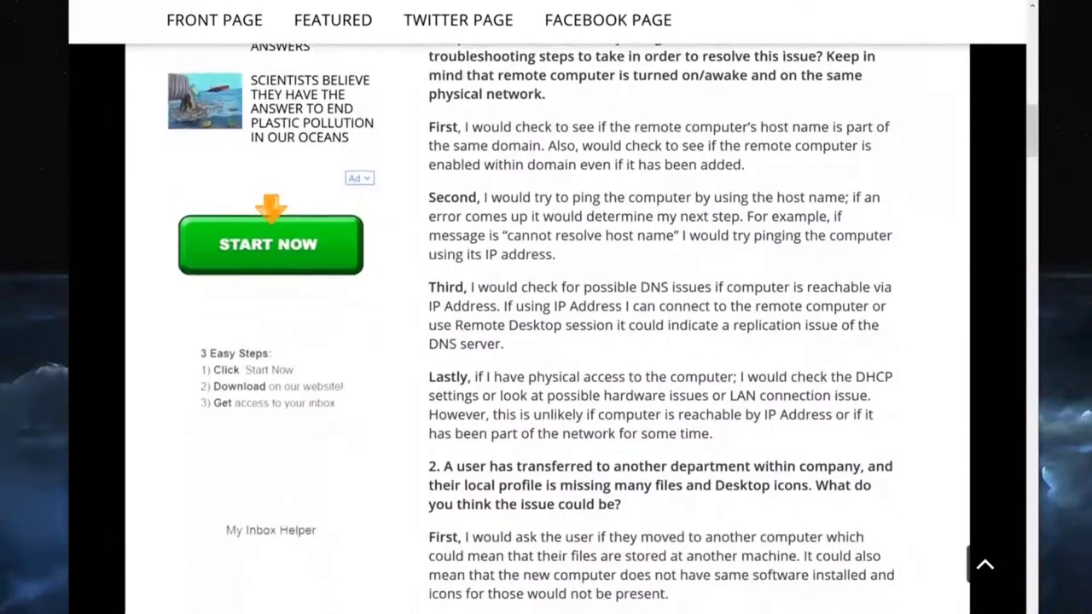
left_click_drag(463, 287, 713, 342)
left_click(504, 305)
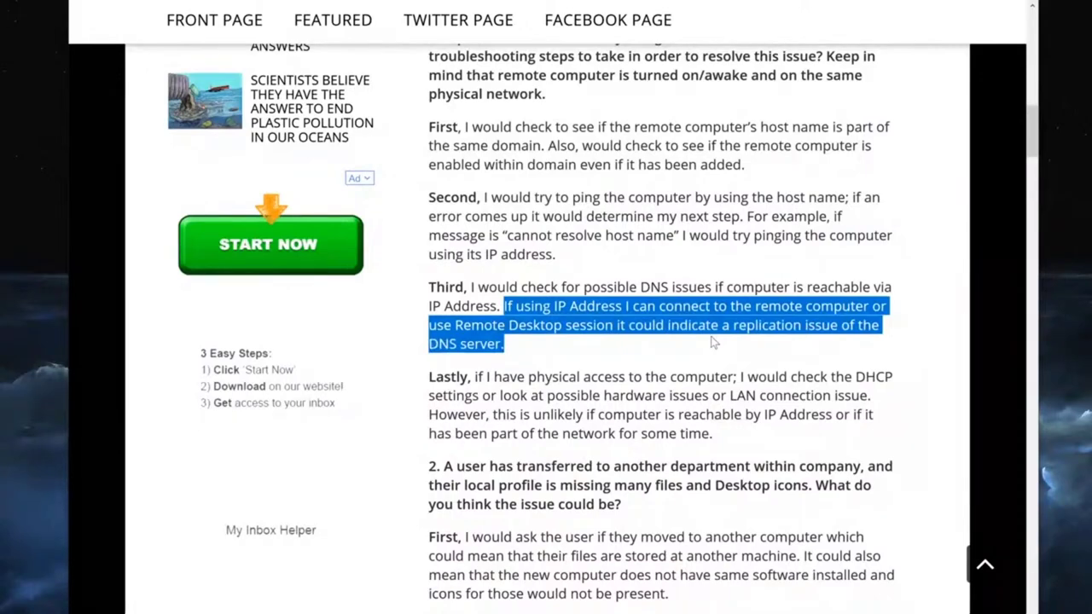
left_click(525, 346)
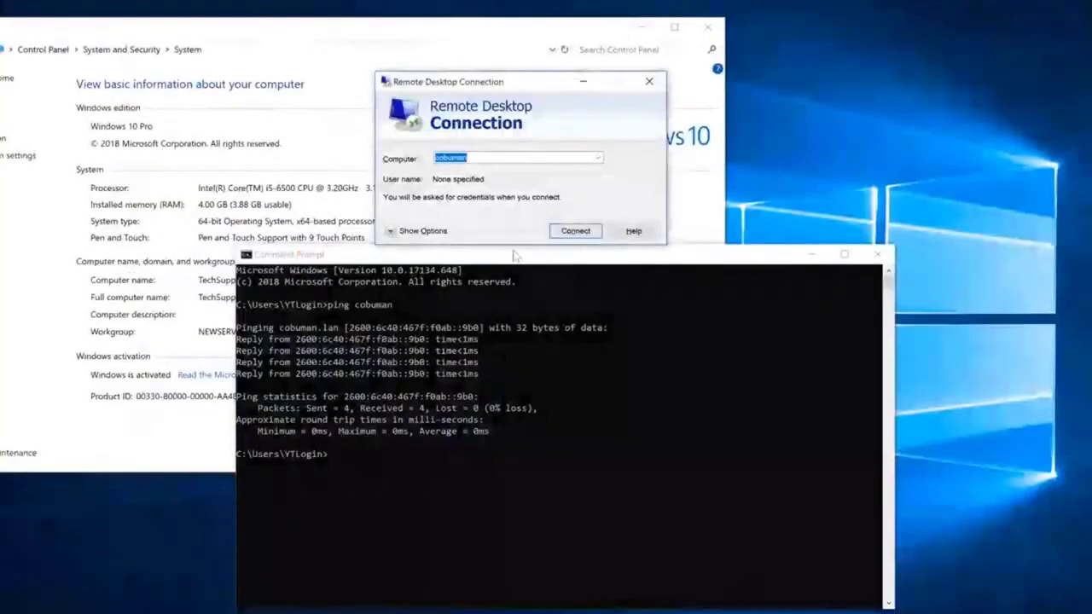
Step: Reposition the Command Prompt and Remote Desktop Connection windows, finishing on Remote Desktop Connection
mouse_move(551, 259)
left_mouse_down()
mouse_move(540, 267)
mouse_move(568, 271)
mouse_move(564, 263)
left_mouse_up()
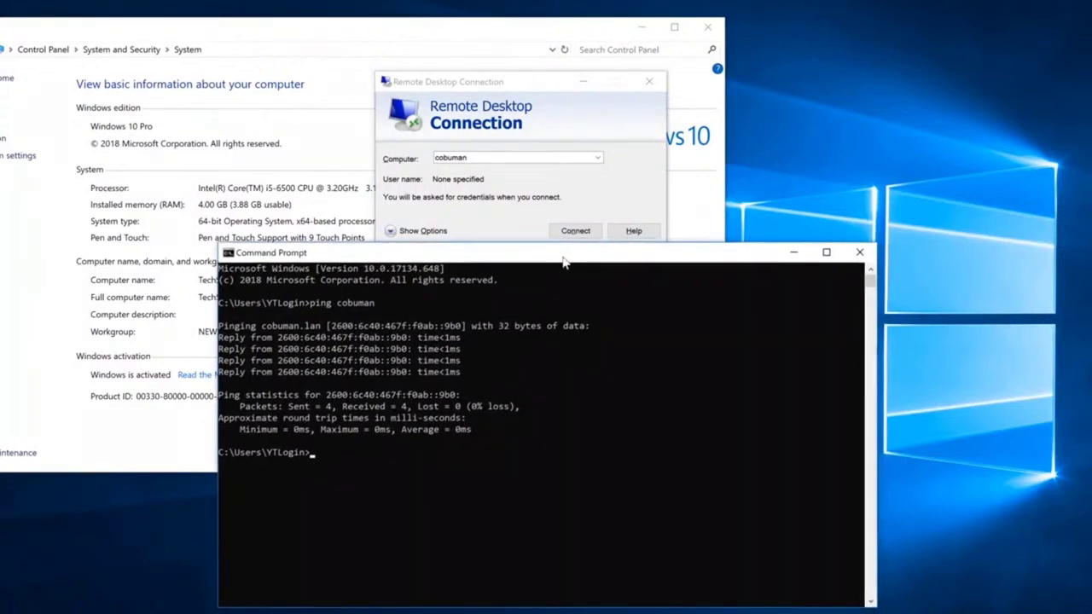
left_click_drag(502, 82, 525, 48)
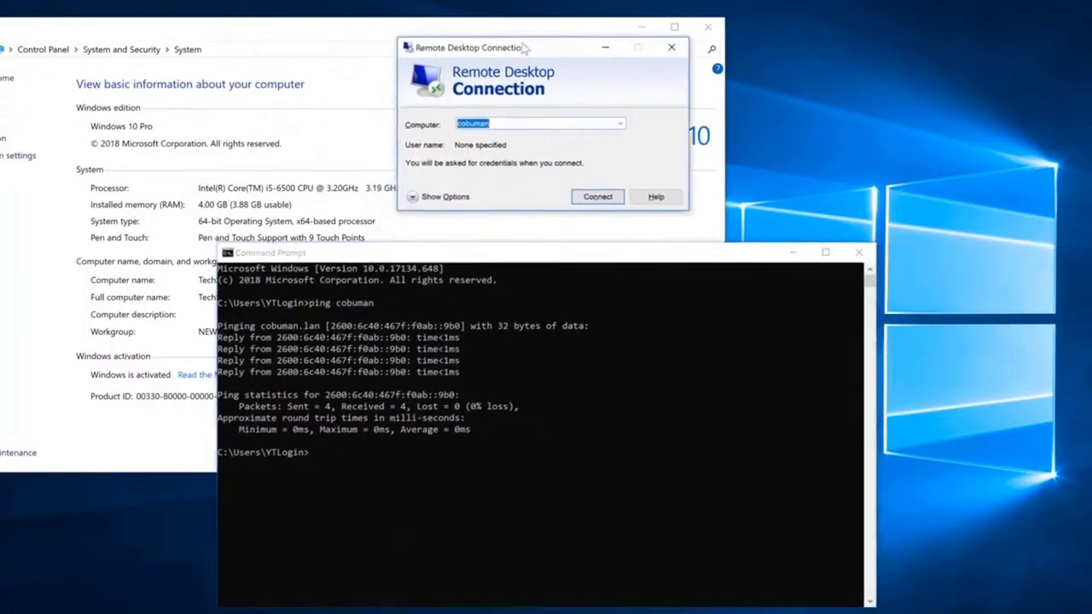
left_click_drag(606, 256, 639, 235)
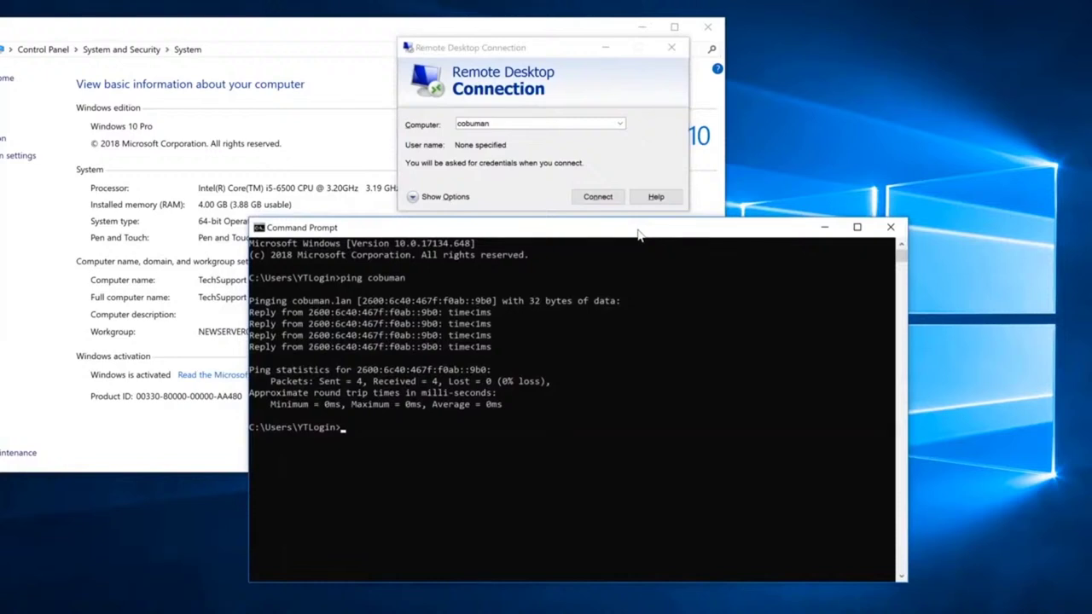
left_click_drag(639, 235, 619, 233)
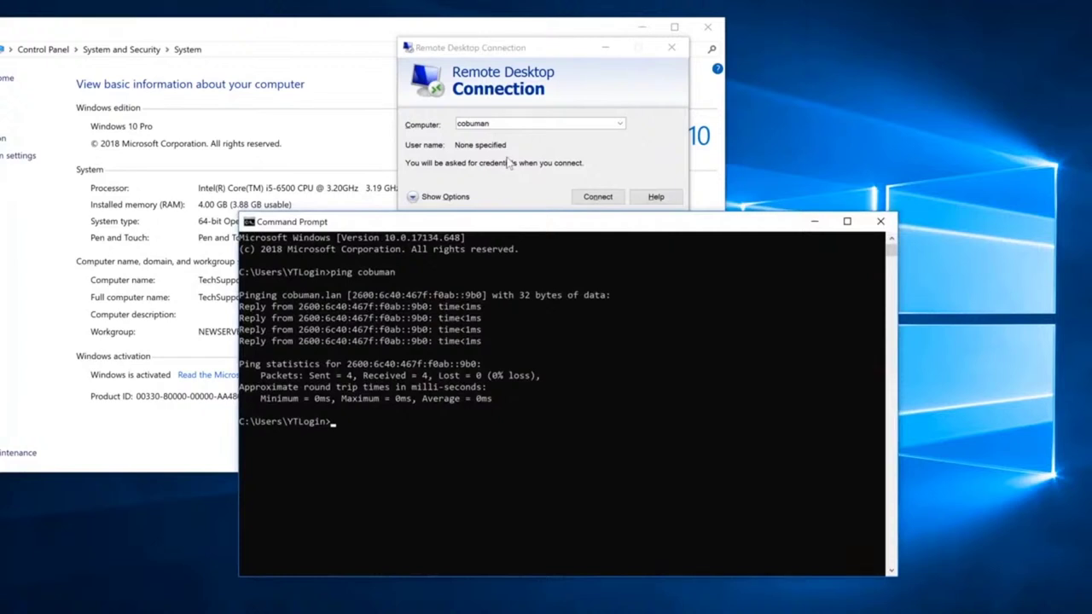
left_click_drag(492, 227, 488, 237)
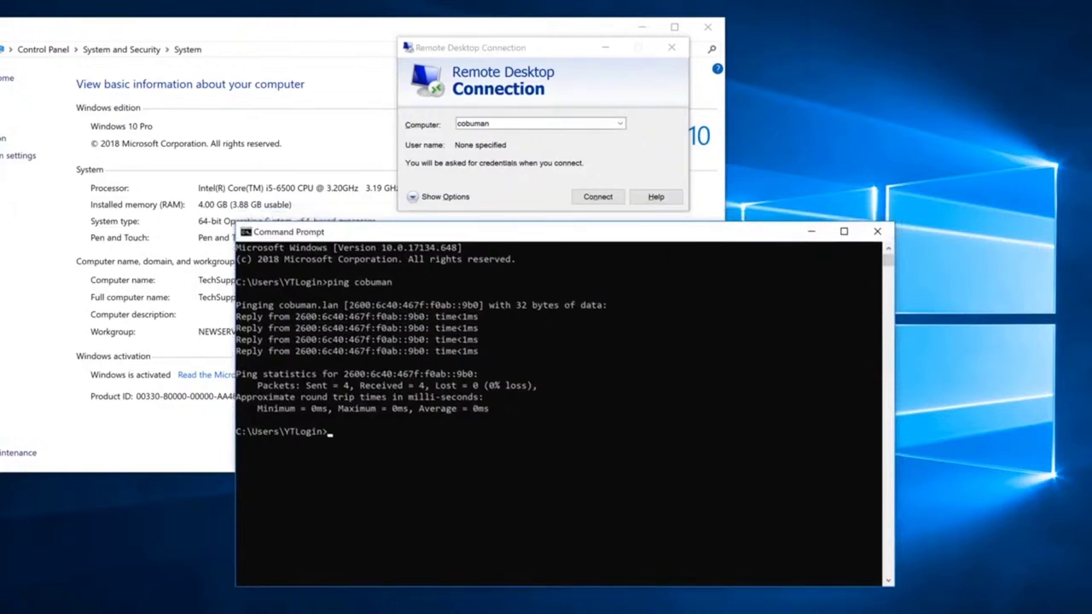
left_click(537, 124)
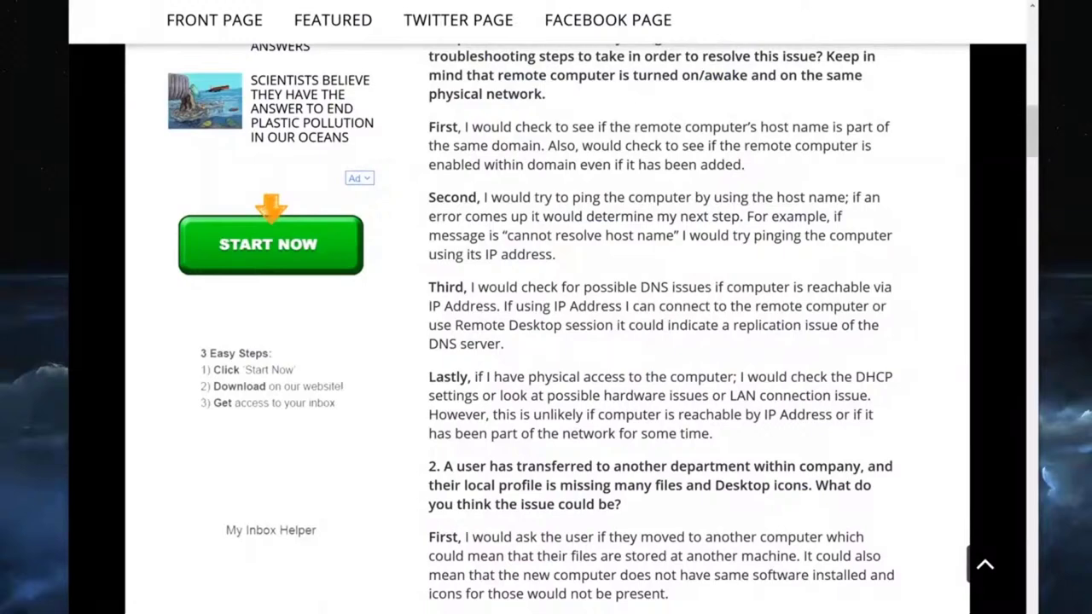
Step: Highlight the Lastly answer's 'I would check the DHCP settings… LAN connection issue' sentence
left_click_drag(430, 380, 872, 399)
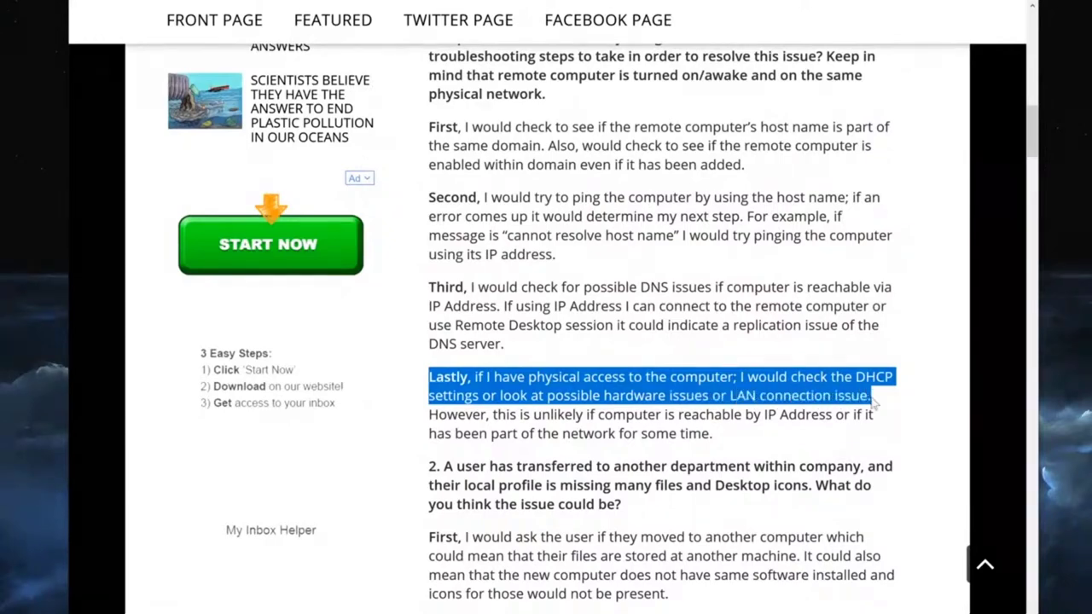
left_click(872, 400)
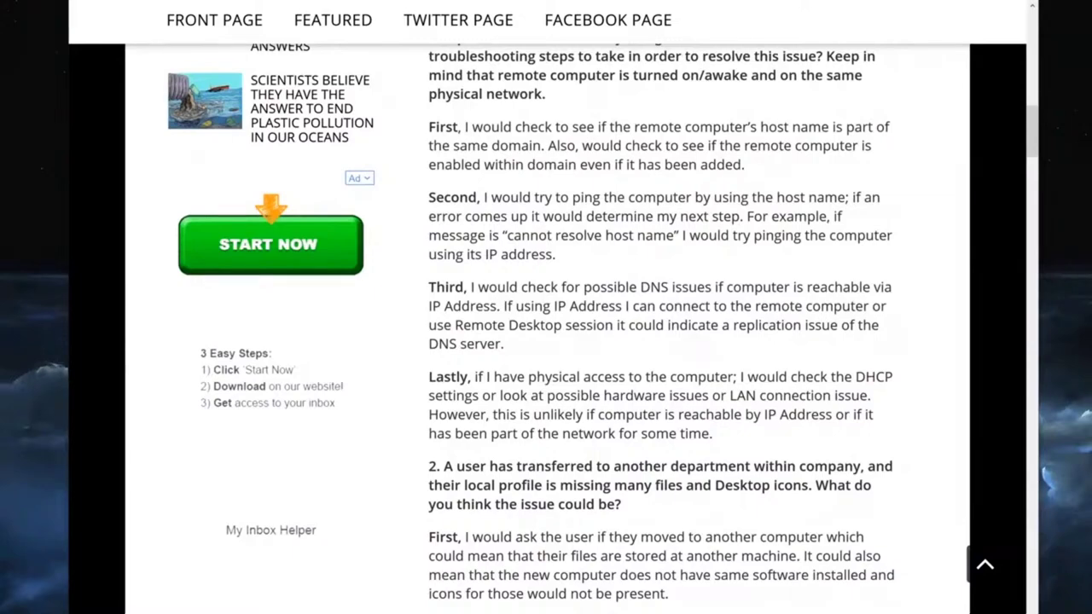
left_click_drag(740, 377, 887, 398)
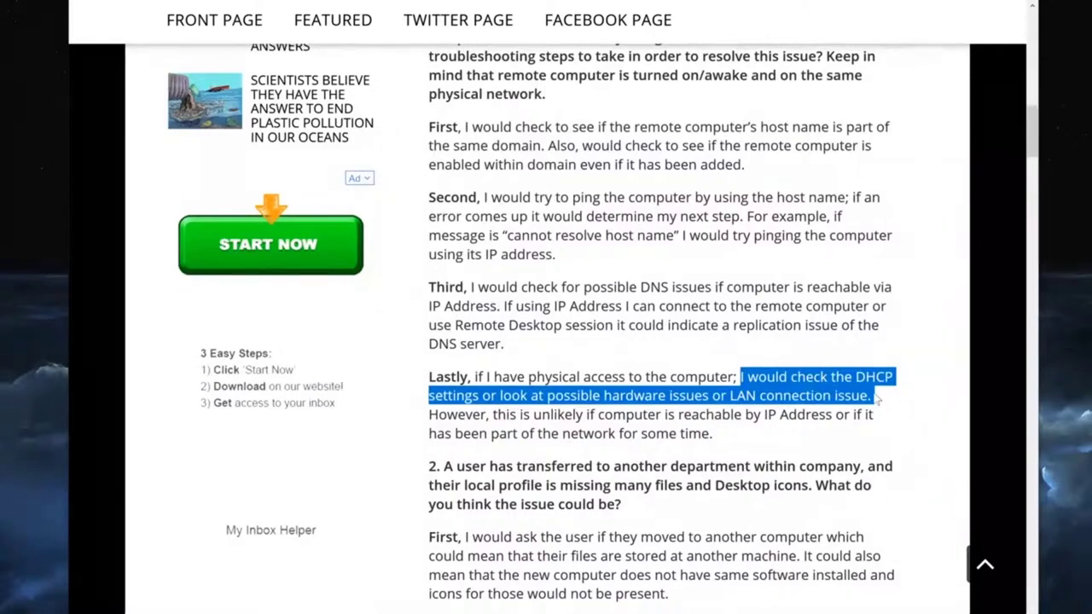
left_click_drag(887, 398, 483, 396)
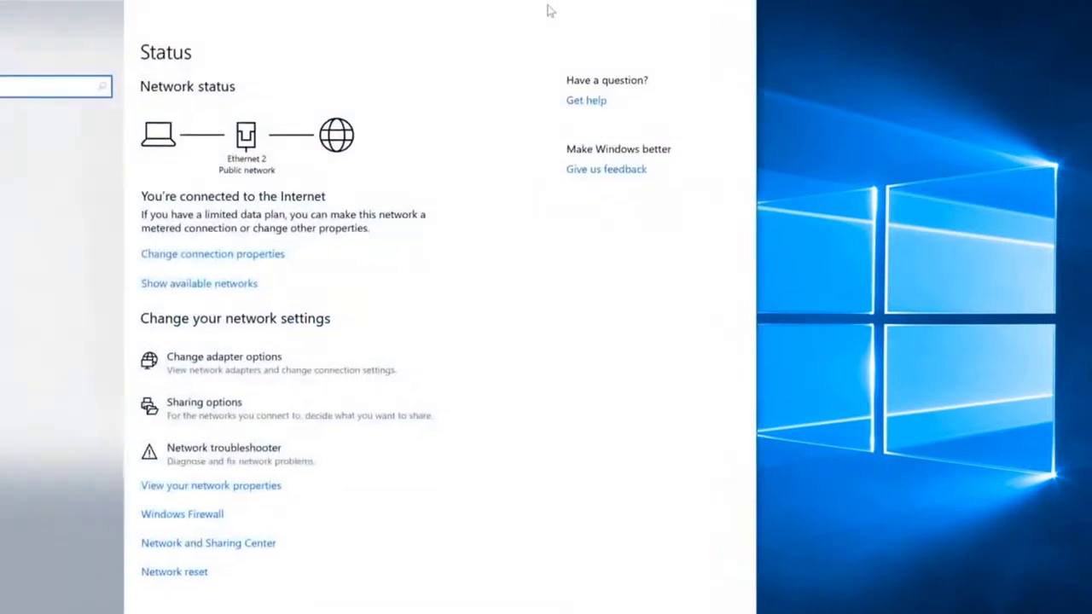
Step: Open Ethernet 2's adapter properties, authenticating with the test administrator account's password
left_click(382, 367)
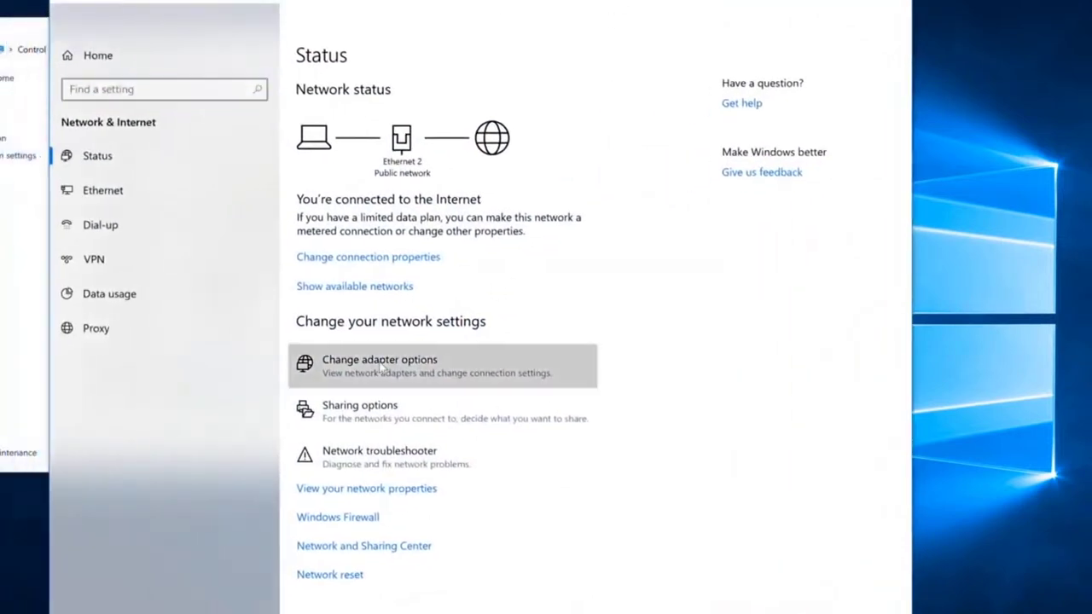
left_click(75, 128)
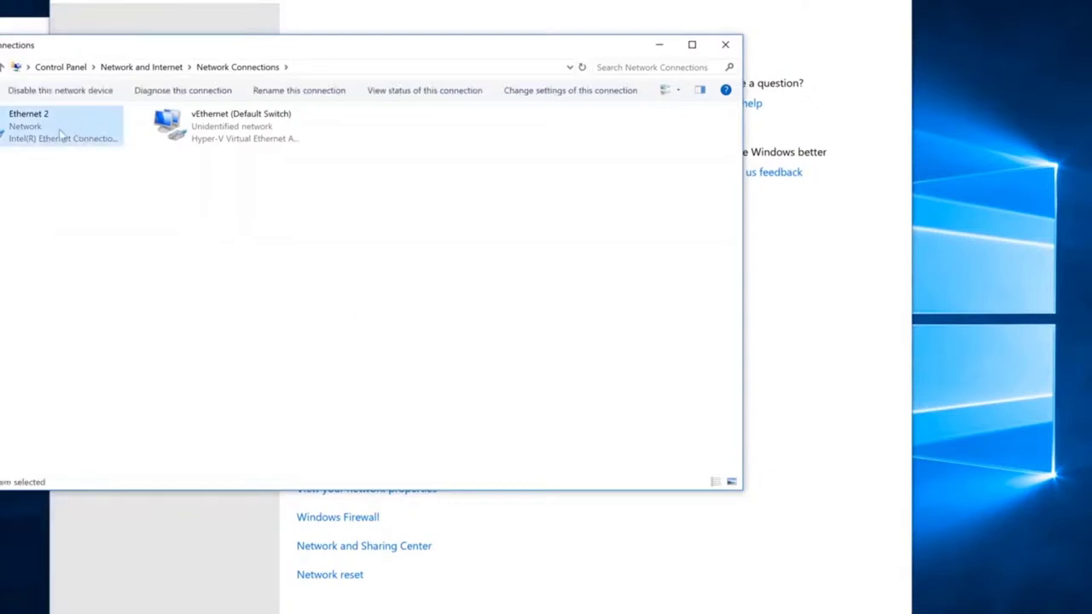
right_click(35, 127)
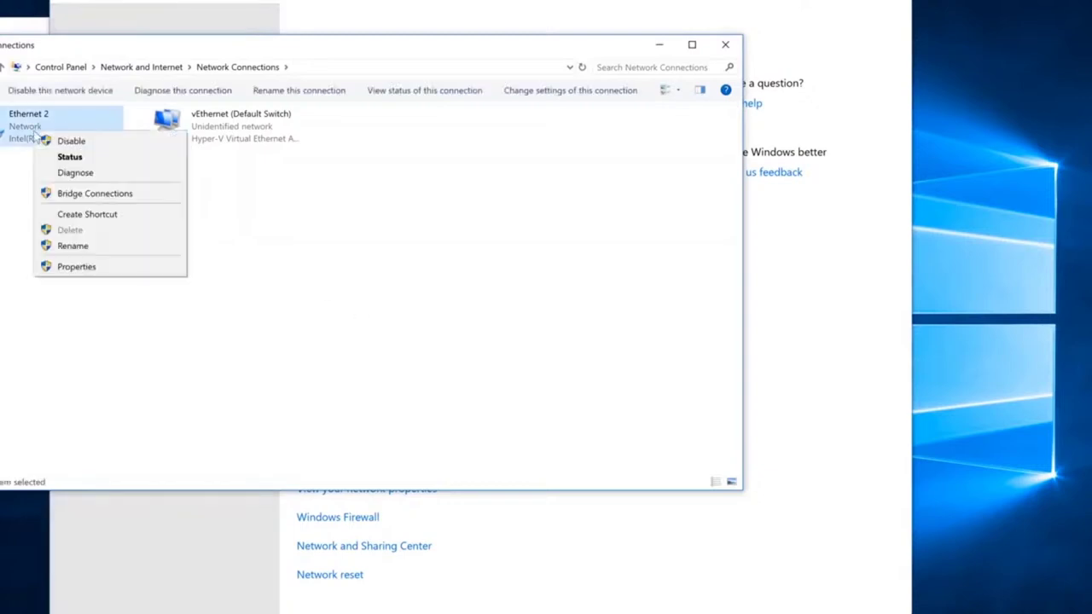
left_click(129, 270)
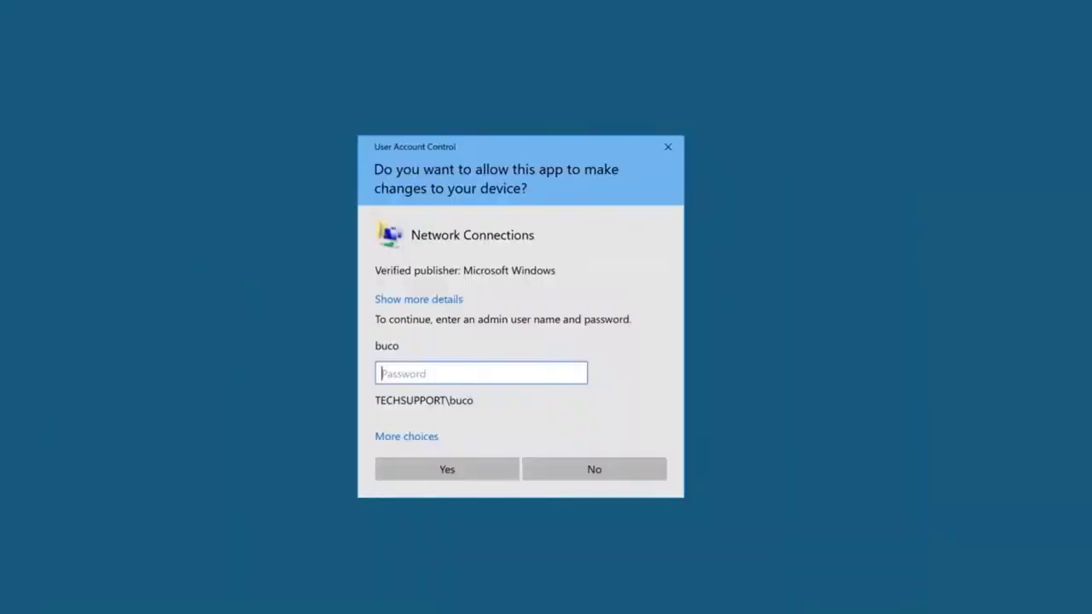
left_click(424, 438)
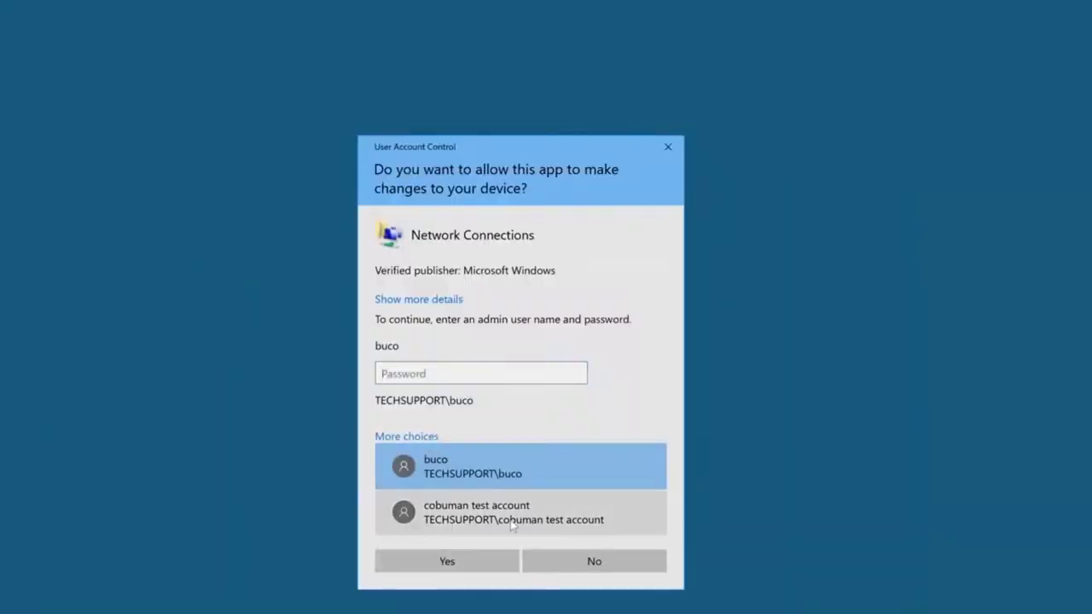
left_click(512, 525)
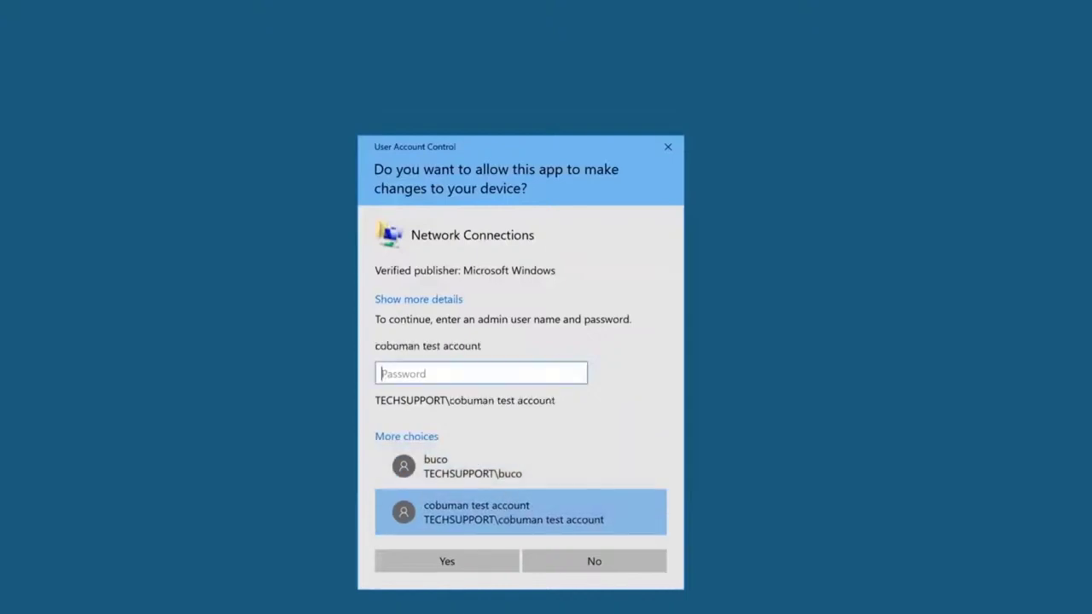
type("•••")
key("BackSpace")
key("BackSpace")
key("BackSpace")
type("•")
type("•••••••")
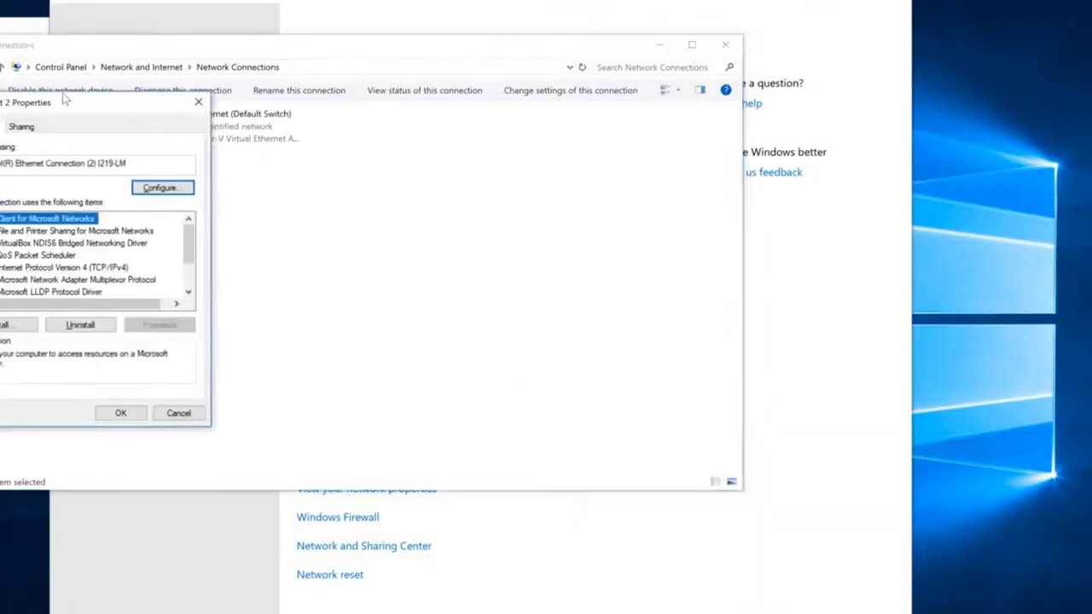
Step: Confirm Ethernet 2's IPv6 DNS is obtained automatically, check the Sharing tab, and close properties
left_click_drag(68, 102, 359, 137)
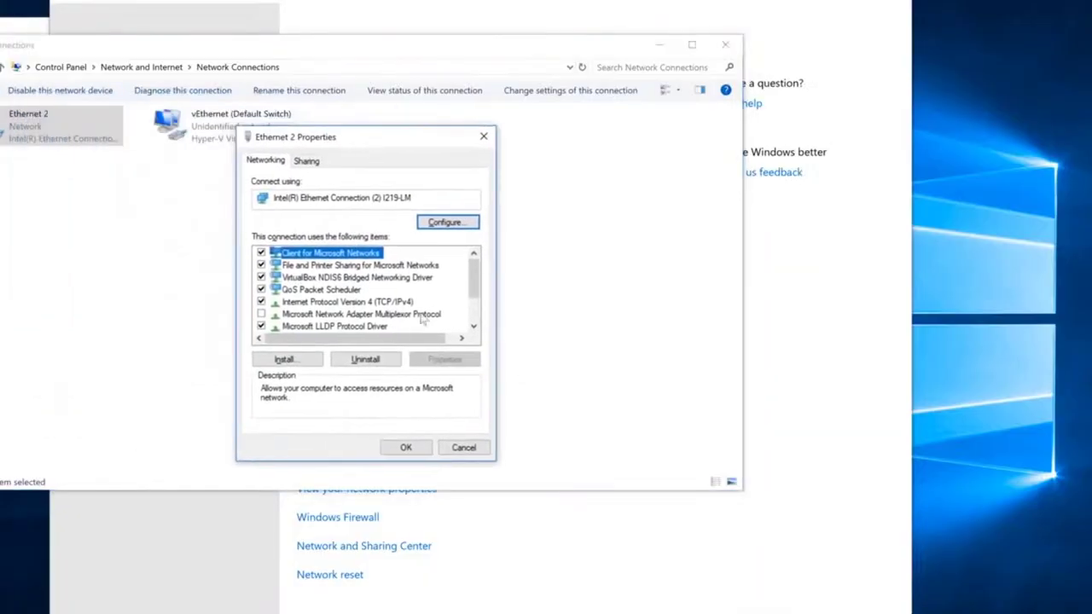
left_click_drag(472, 275, 467, 315)
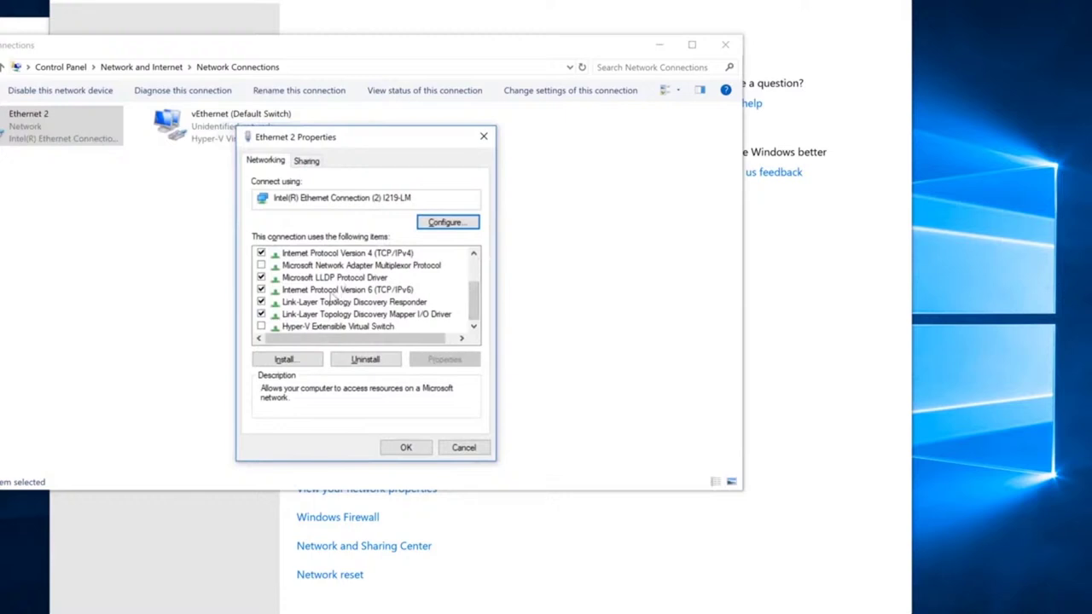
left_click(328, 290)
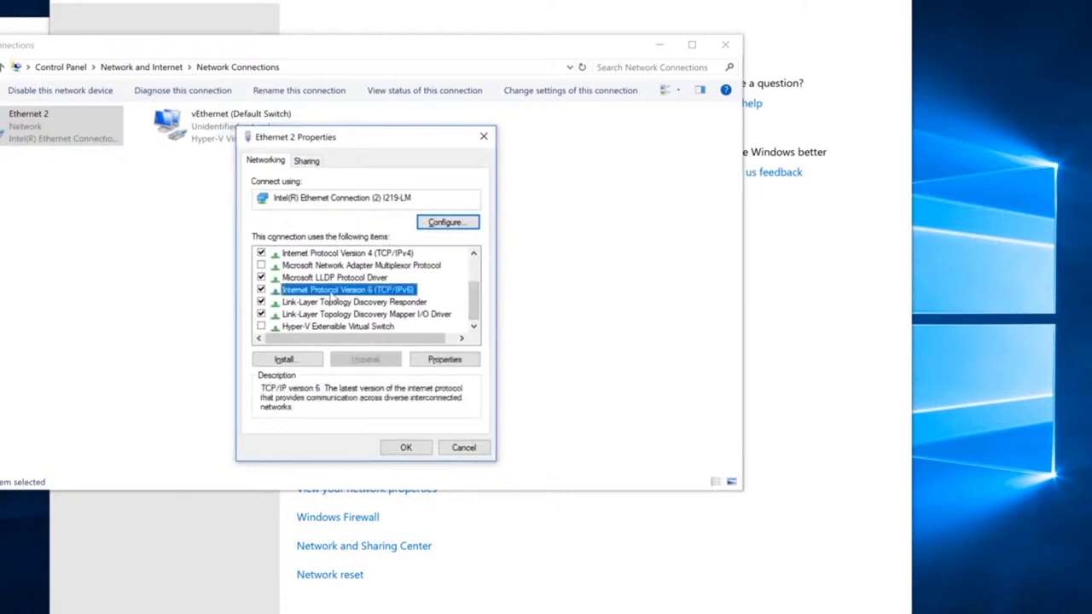
double_click(341, 292)
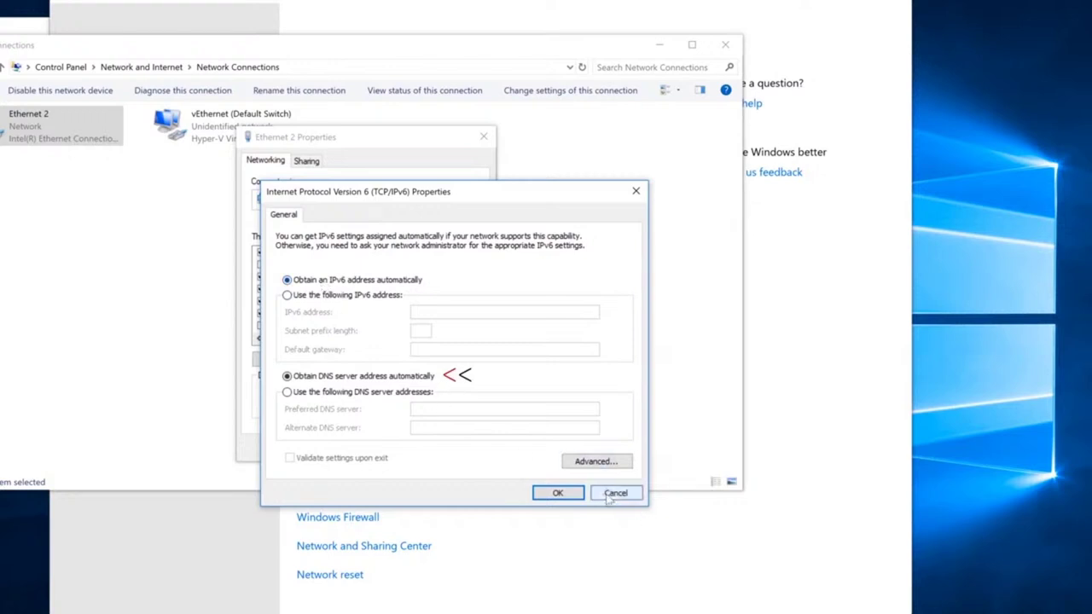
left_click(613, 495)
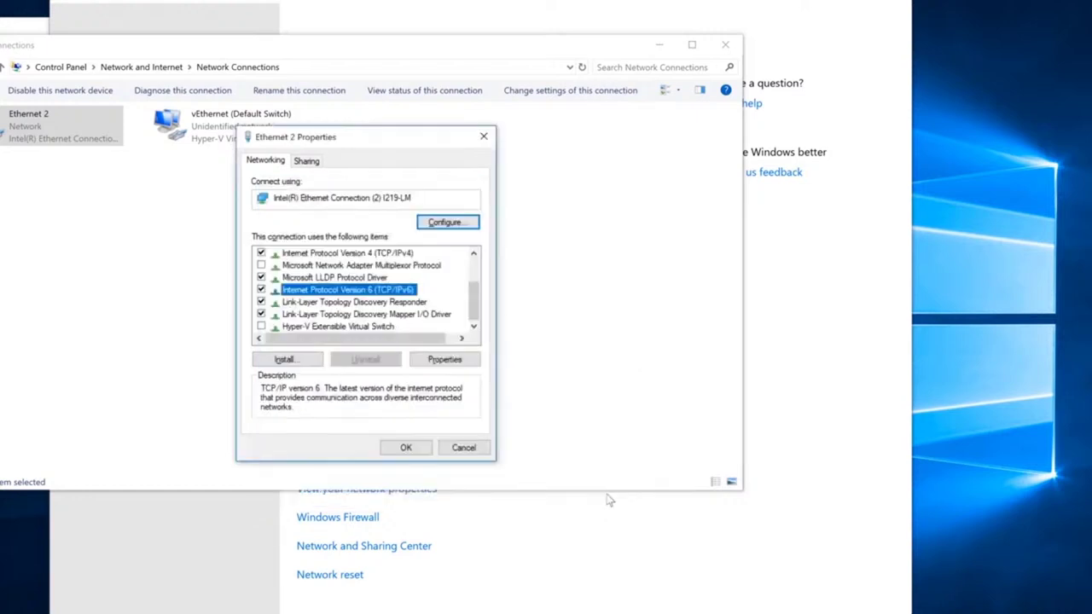
left_click(315, 163)
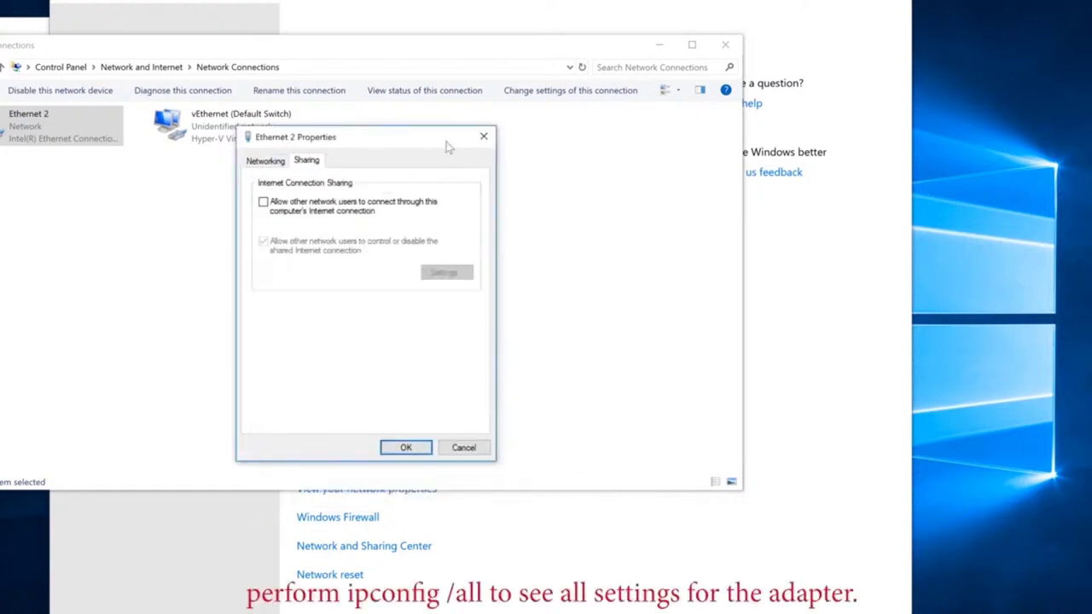
left_click(483, 138)
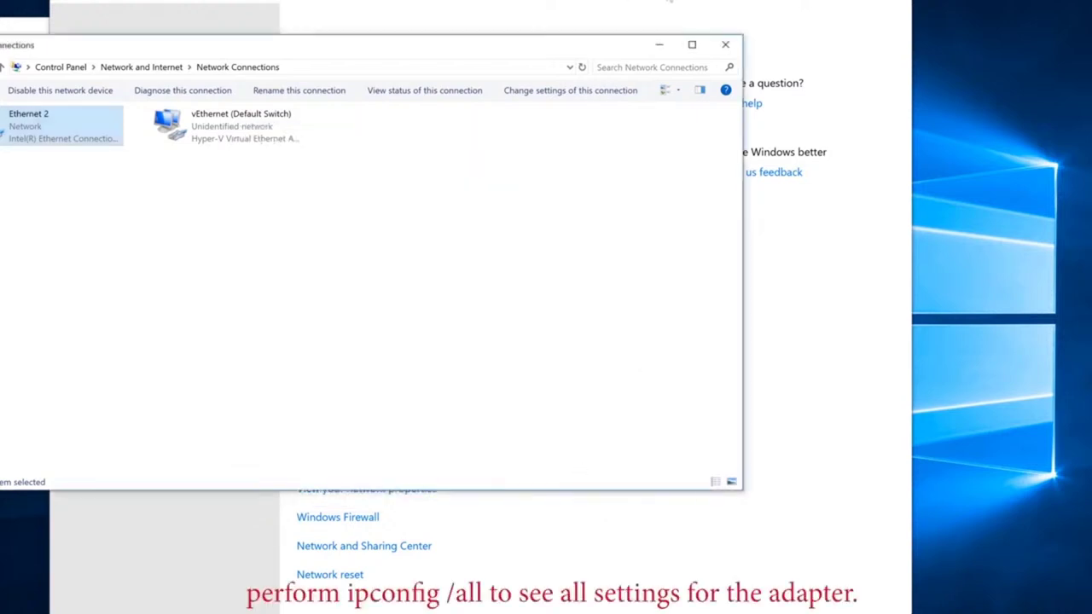
Step: Close Network Connections and highlight the Lastly answer's 'However…' caveat about IP reachability
left_click(725, 46)
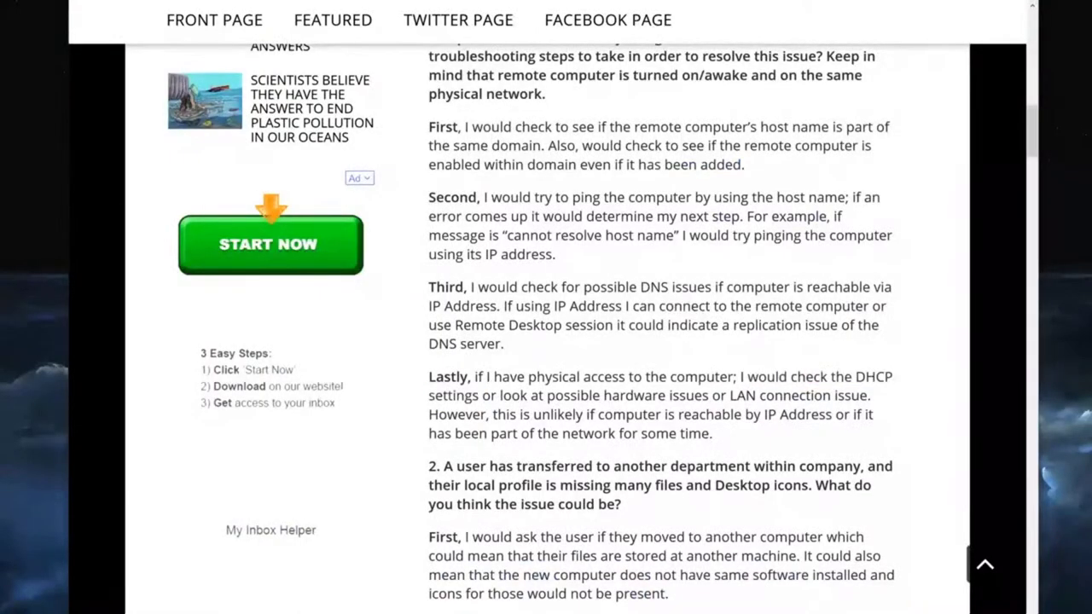
left_click_drag(511, 395, 880, 399)
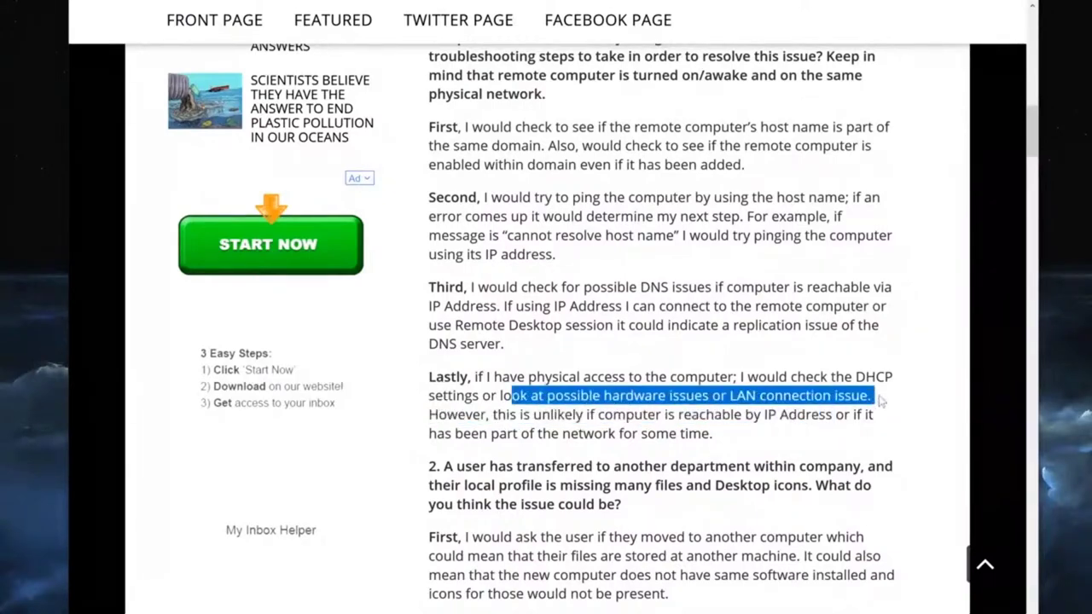
left_click(879, 400)
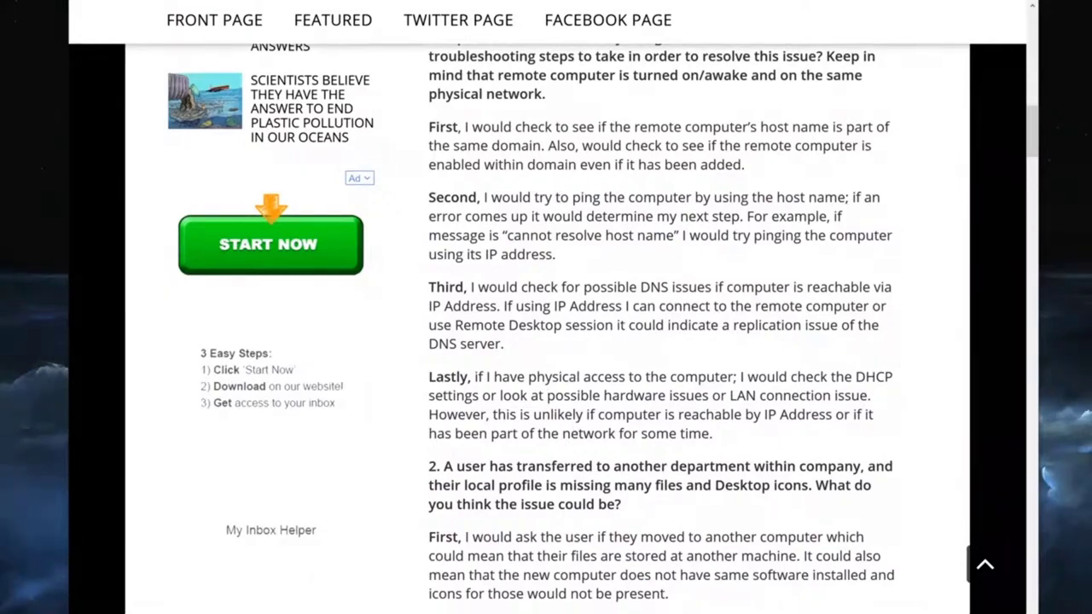
left_click_drag(428, 416, 787, 432)
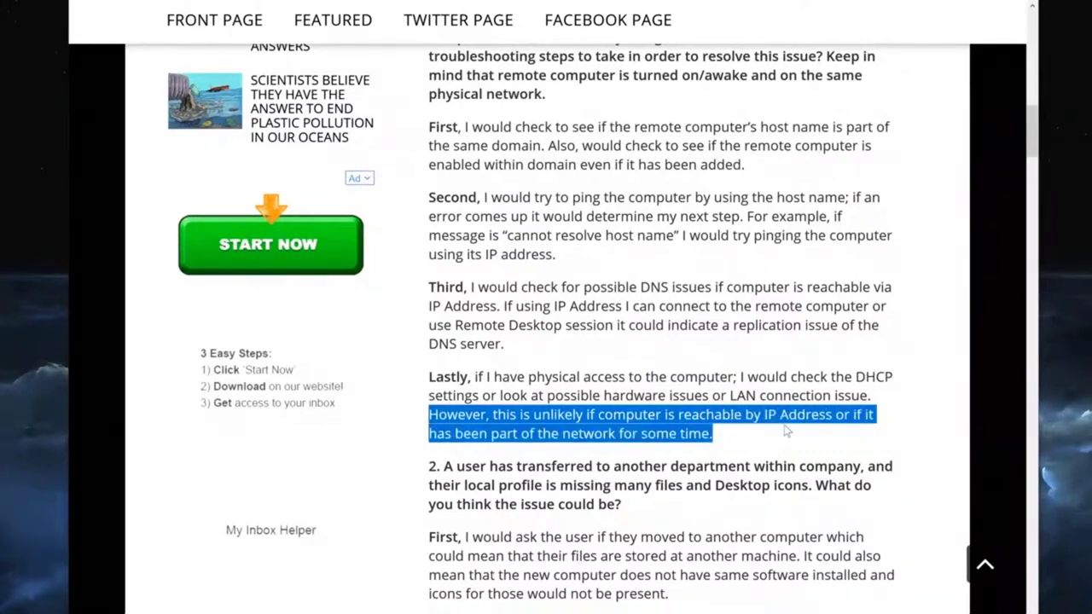
left_click(786, 431)
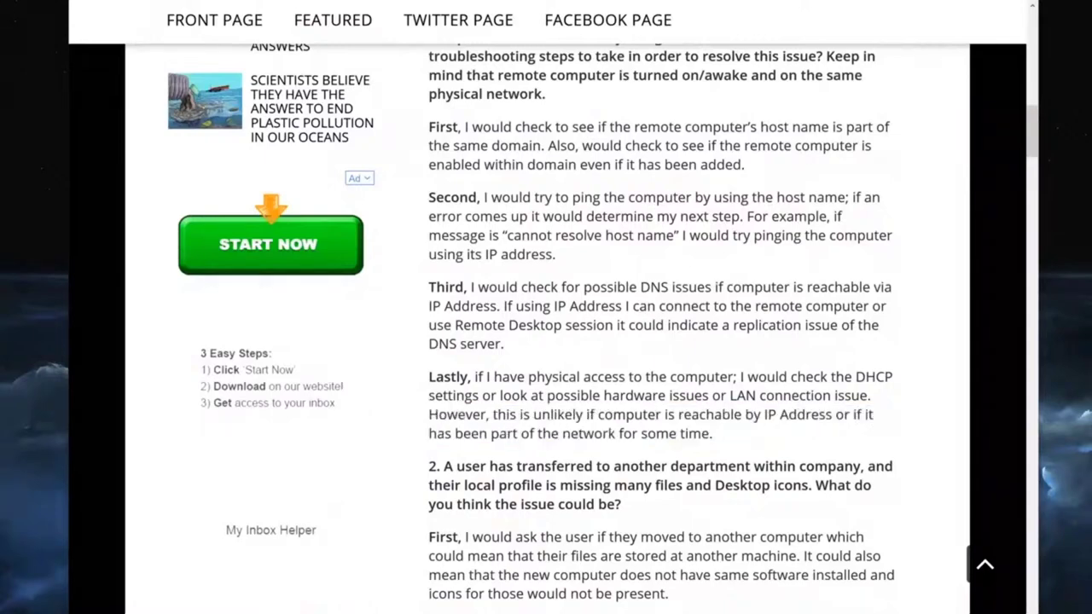
Step: Highlight the phrases 'DNS issues' and 'Host Name' in question 1
scroll(603, 327, "up", 1)
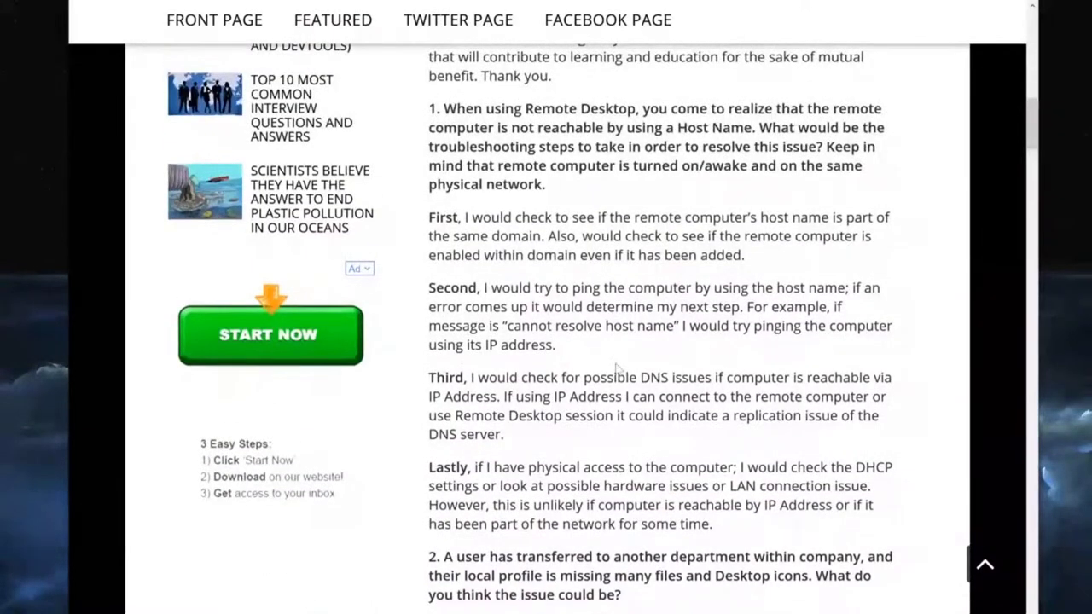
left_click_drag(640, 377, 711, 377)
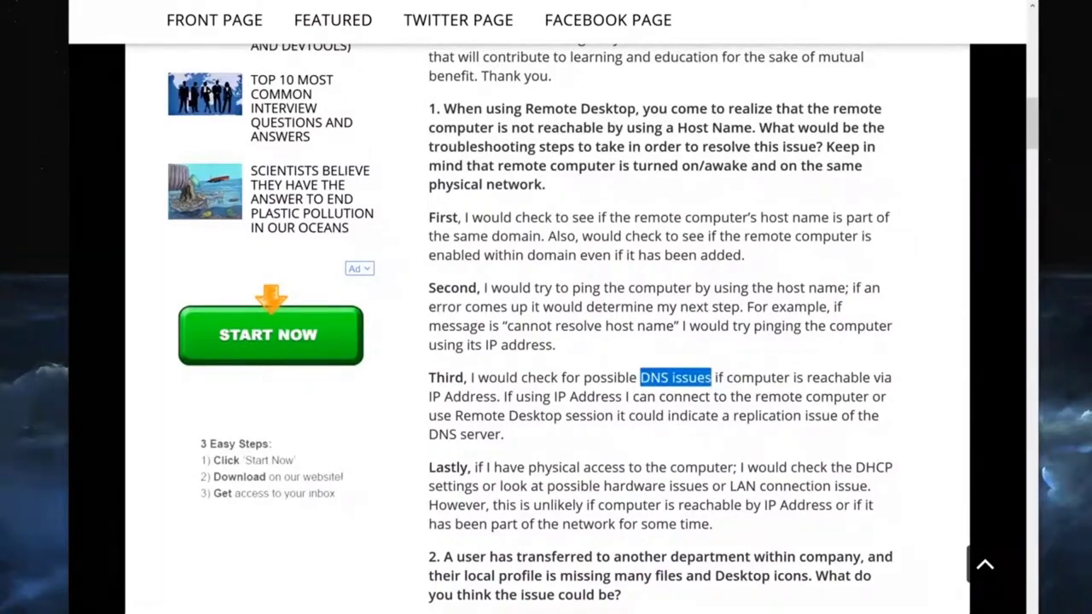
left_click_drag(676, 127, 757, 127)
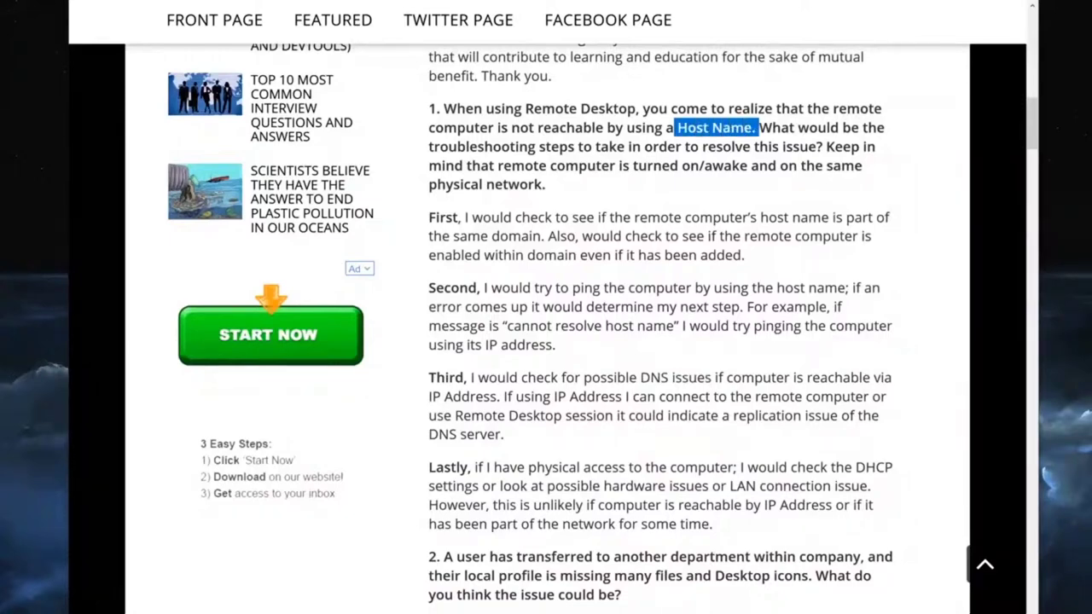
left_click(758, 127)
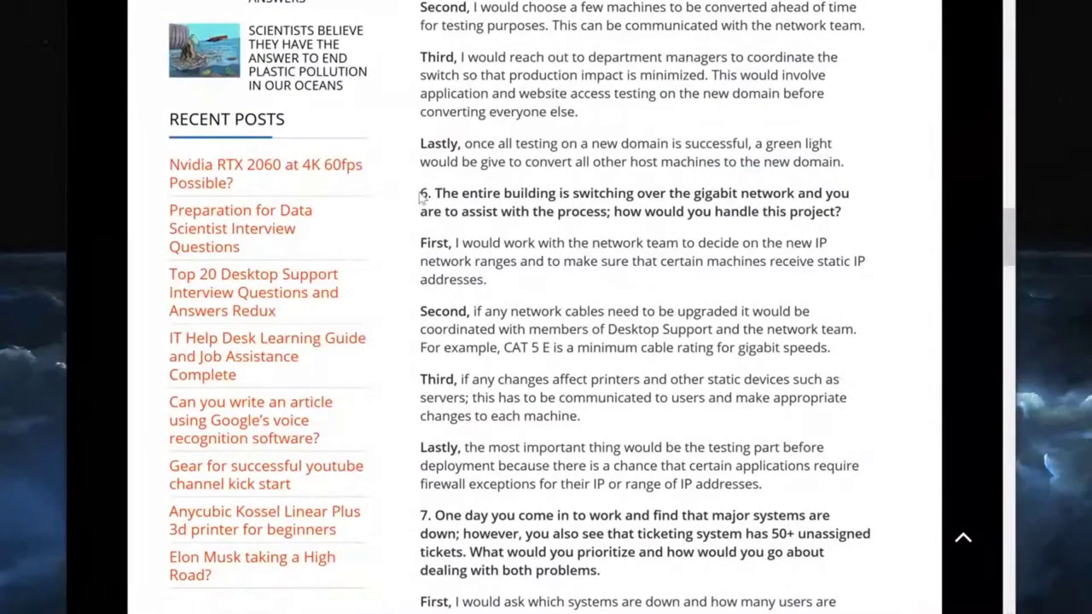
Step: Highlight question 6's heading, stressing switching over the gigabit network and how you'd handle it
left_click_drag(419, 196, 848, 220)
left_click(849, 221)
left_click_drag(573, 193, 608, 211)
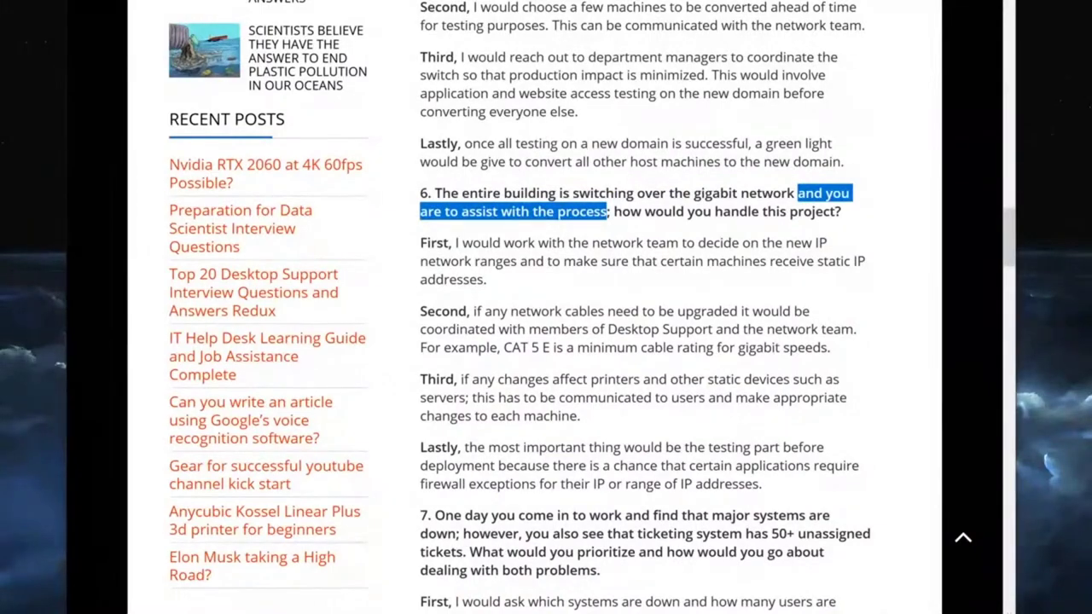
left_click_drag(614, 211, 831, 212)
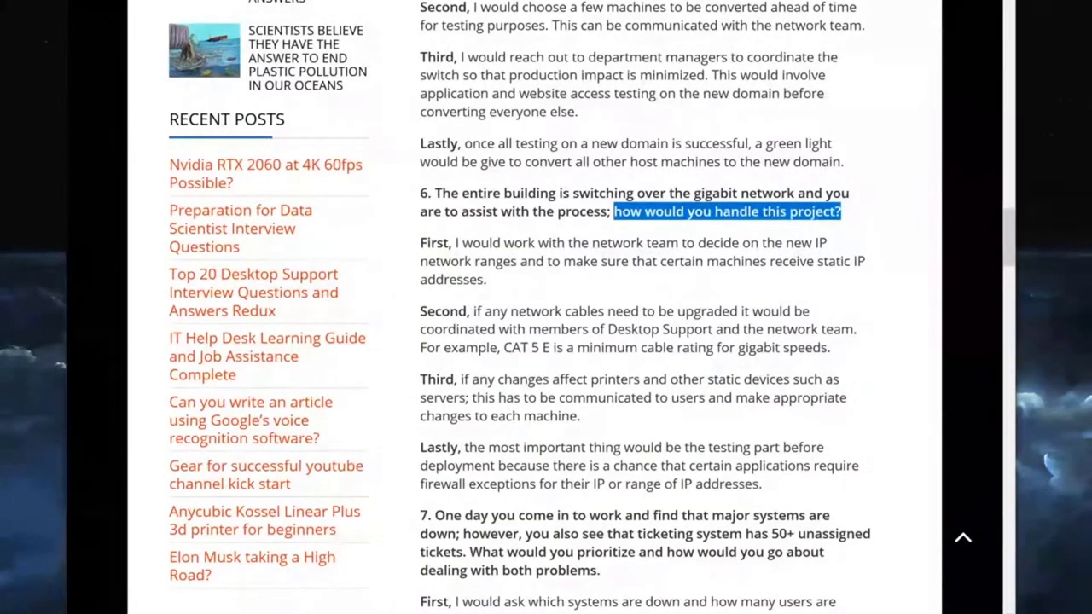
left_click_drag(613, 212, 853, 219)
left_click(845, 214)
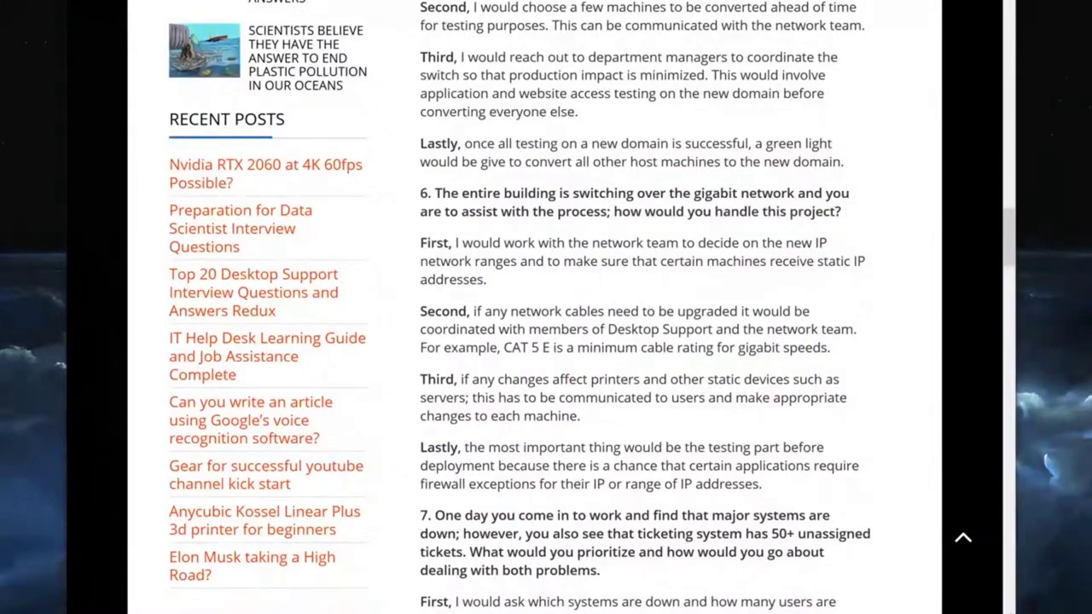
Step: Highlight 'new IP network ranges' and 'static IP addresses' in the First answer
left_click_drag(418, 242, 520, 263)
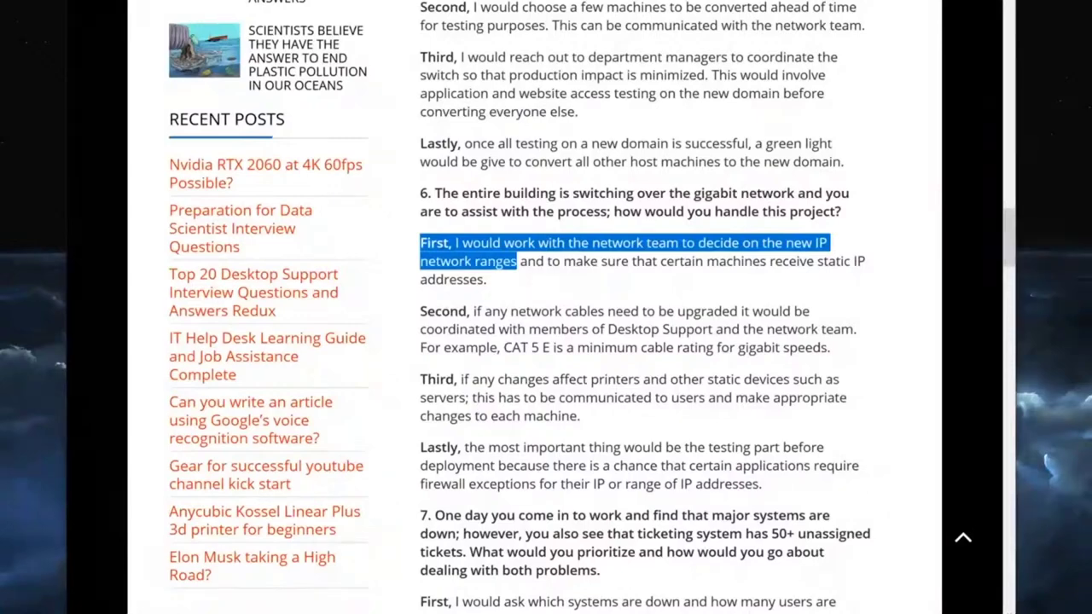
left_click_drag(785, 243, 517, 261)
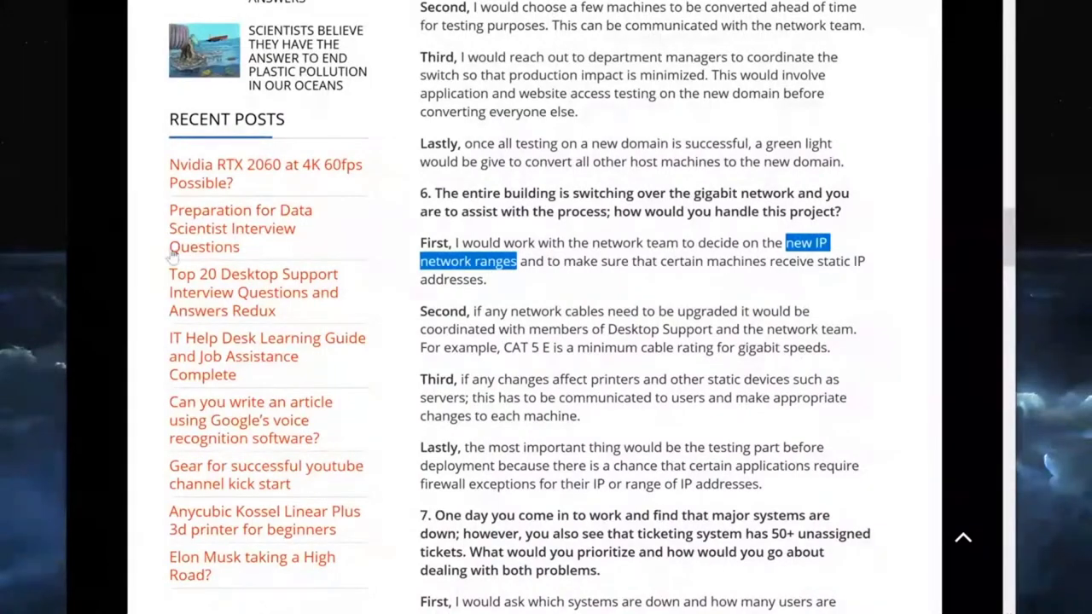
left_click(512, 284)
left_click_drag(518, 261, 785, 243)
left_click_drag(520, 261, 717, 270)
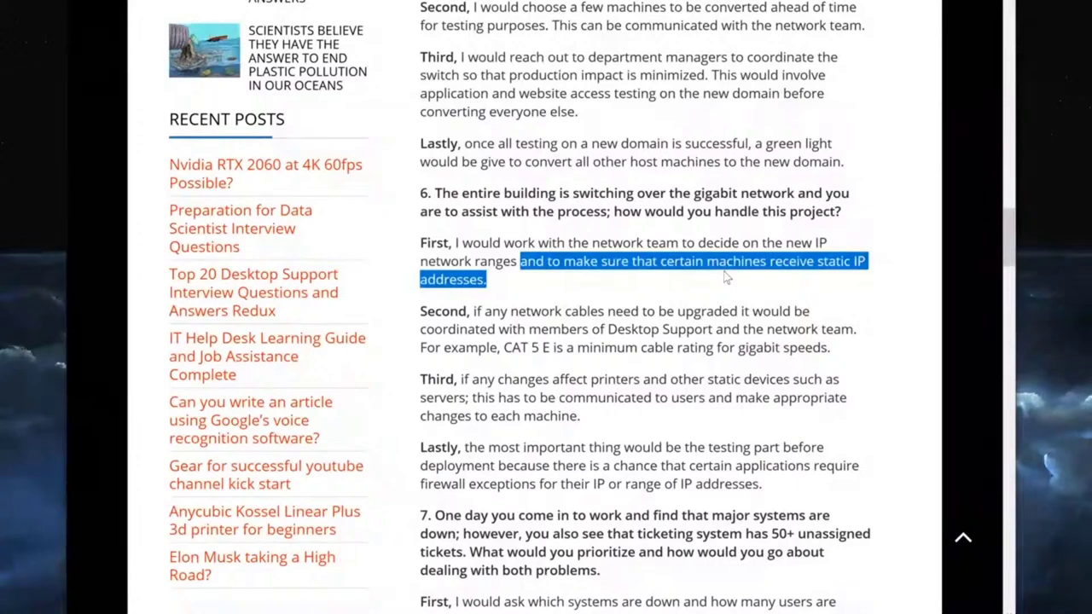
left_click_drag(723, 272, 668, 279)
left_click(618, 278)
left_click_drag(817, 262, 599, 290)
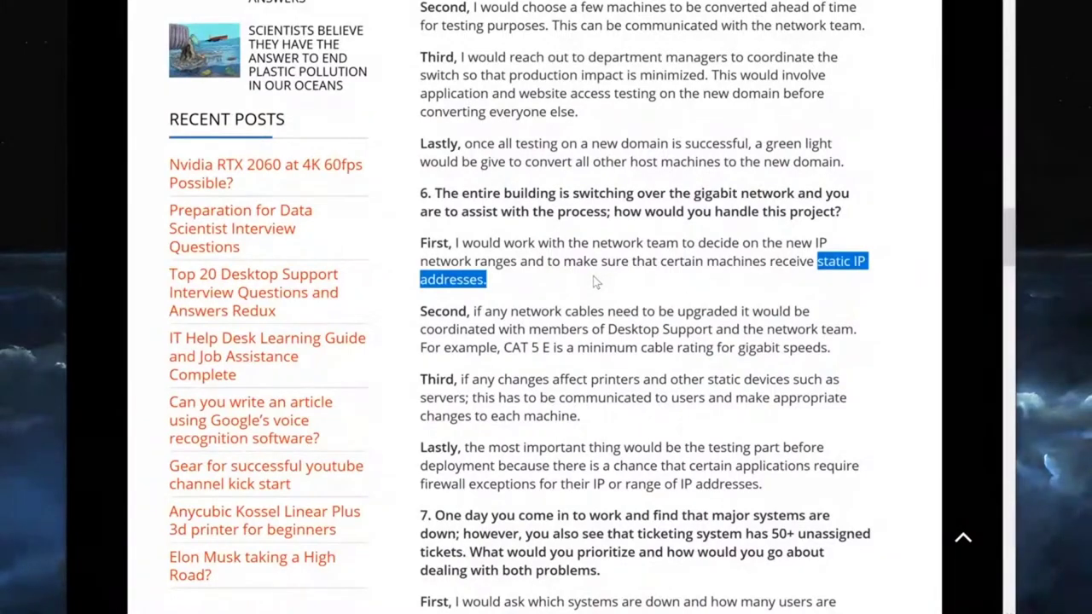
left_click(419, 293)
Step: Highlight the Second answer's opening sentence and the phrase 'CAT 5 E'
left_click_drag(419, 312, 862, 340)
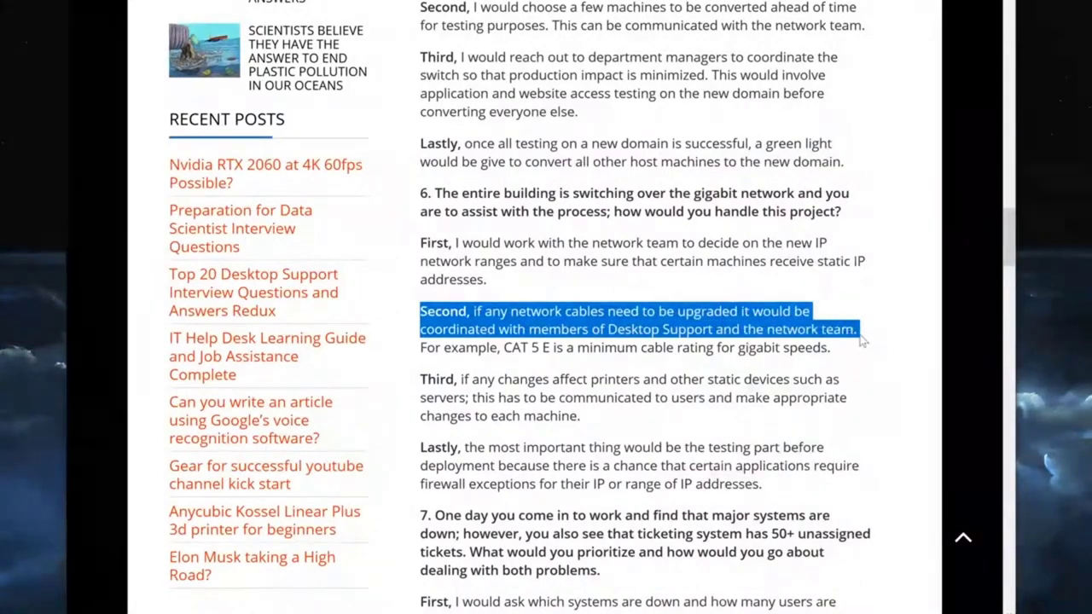
left_click_drag(420, 347, 843, 354)
left_click(843, 354)
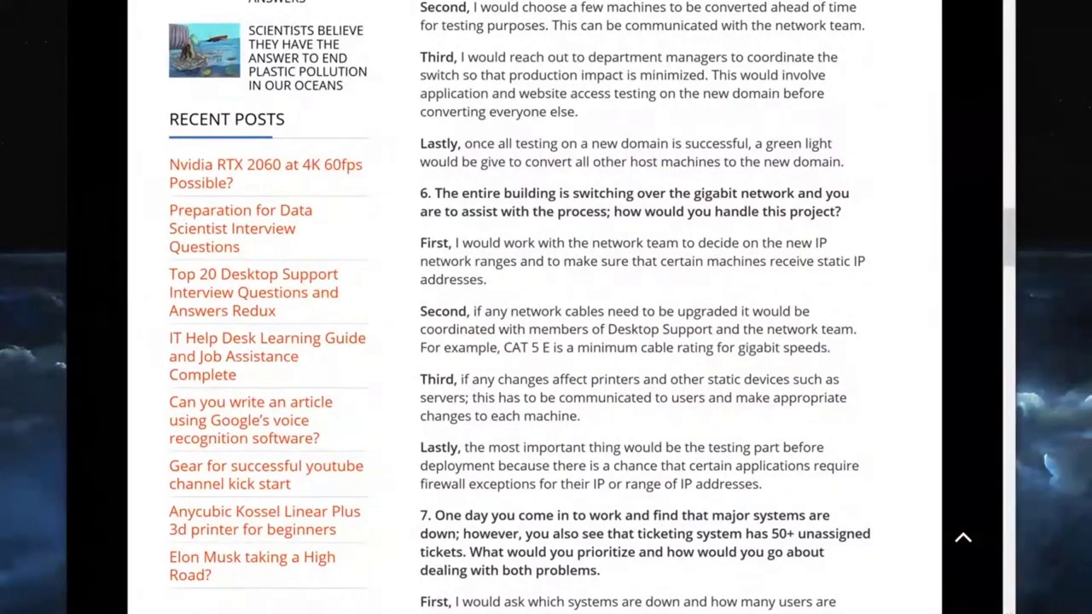
left_click_drag(504, 348, 550, 348)
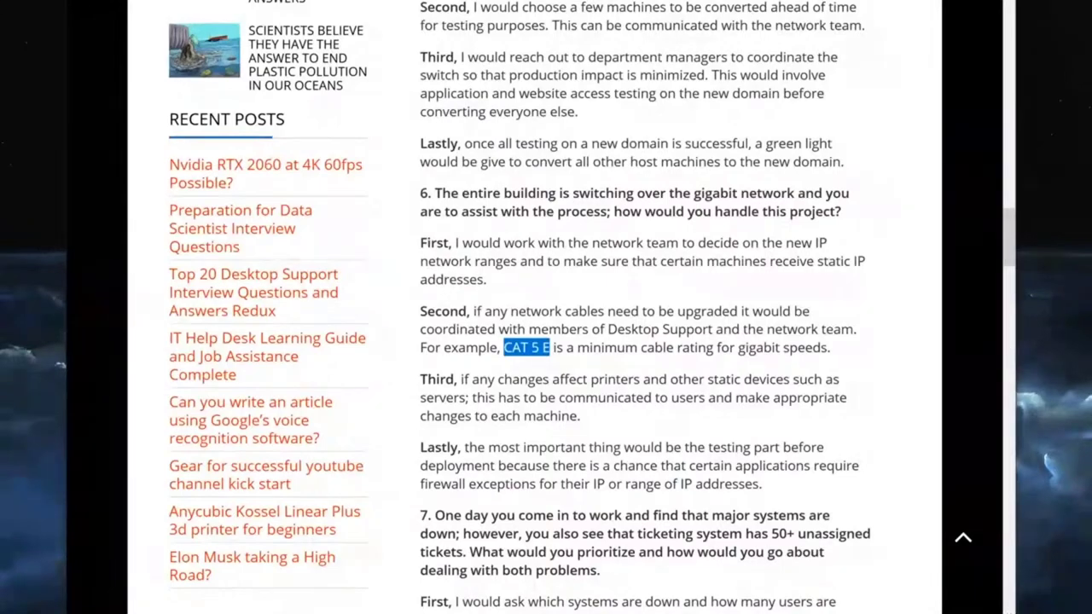
left_click(550, 348)
left_click_drag(503, 348, 551, 348)
left_click(550, 349)
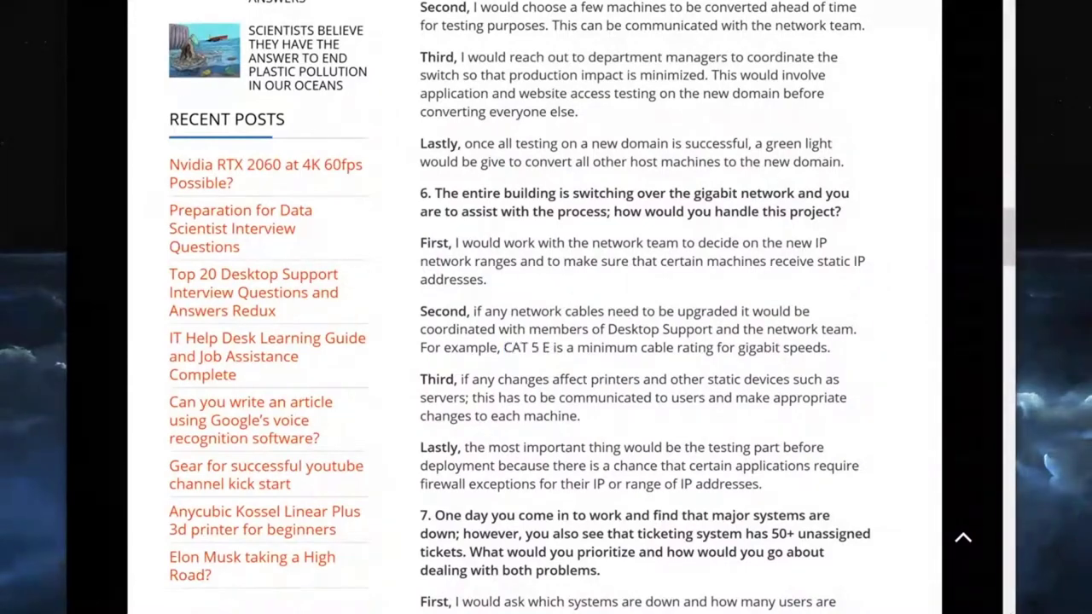
Step: Highlight 'members of Desktop Support' and 'the network team', then the Third answer's opening
left_click_drag(420, 330, 713, 330)
left_click(713, 329)
left_click_drag(713, 329, 529, 329)
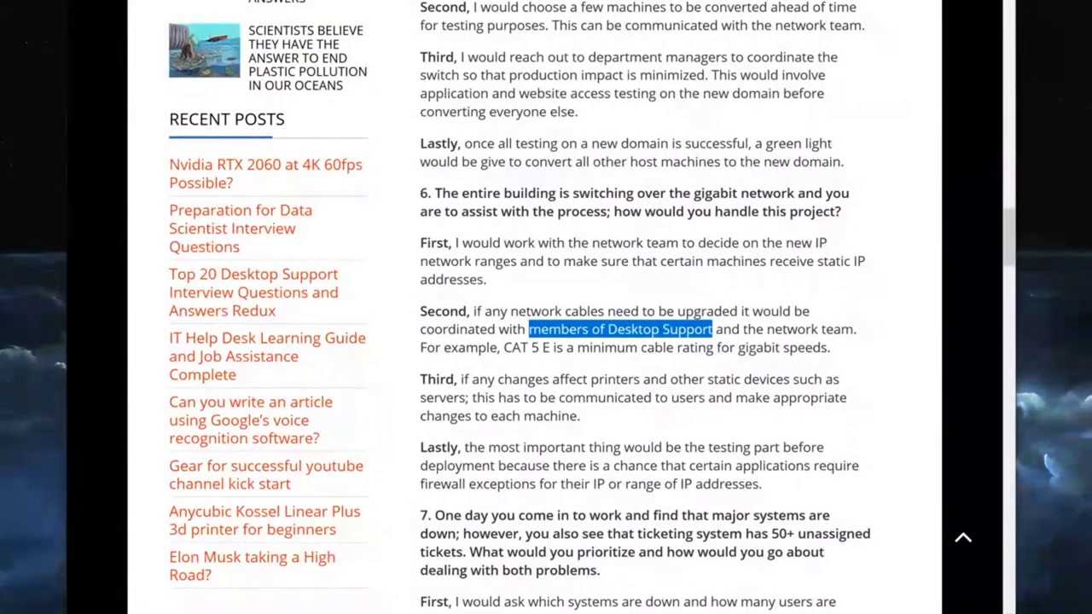
left_click_drag(741, 329, 866, 336)
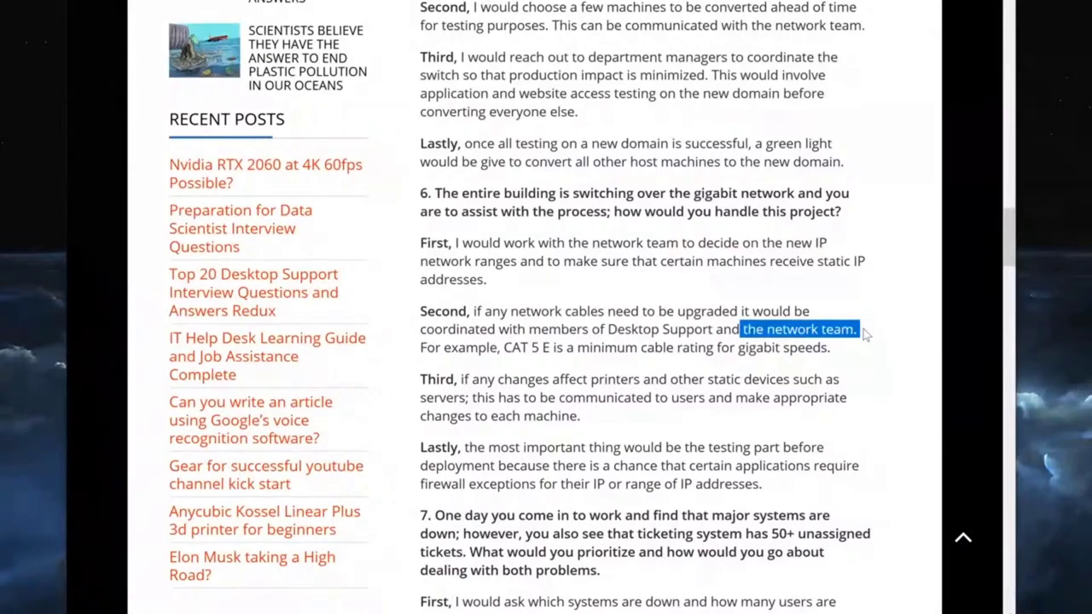
left_click(862, 335)
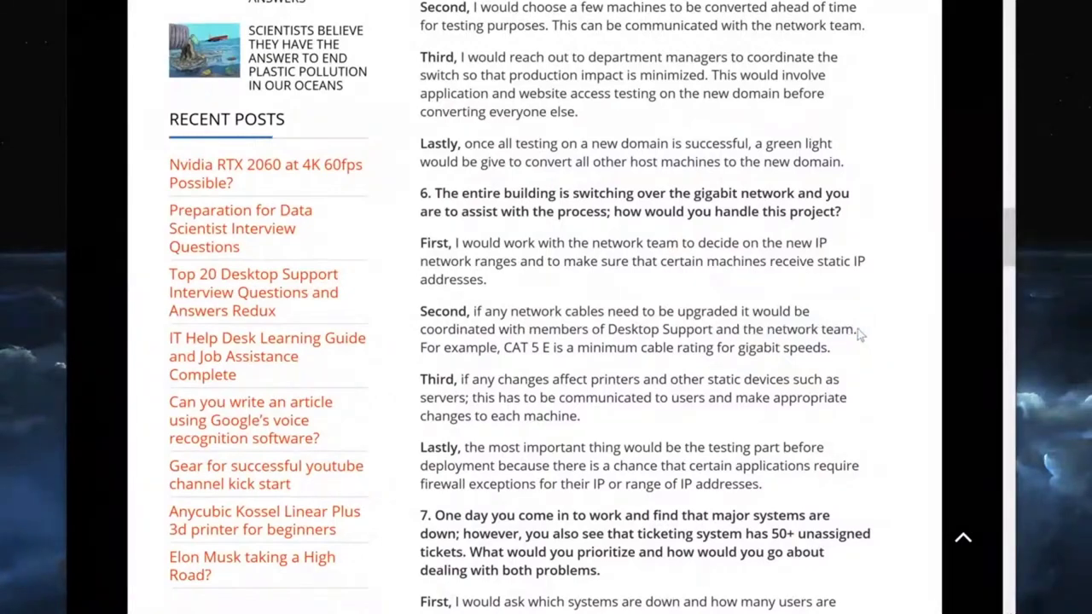
left_click_drag(858, 333, 608, 331)
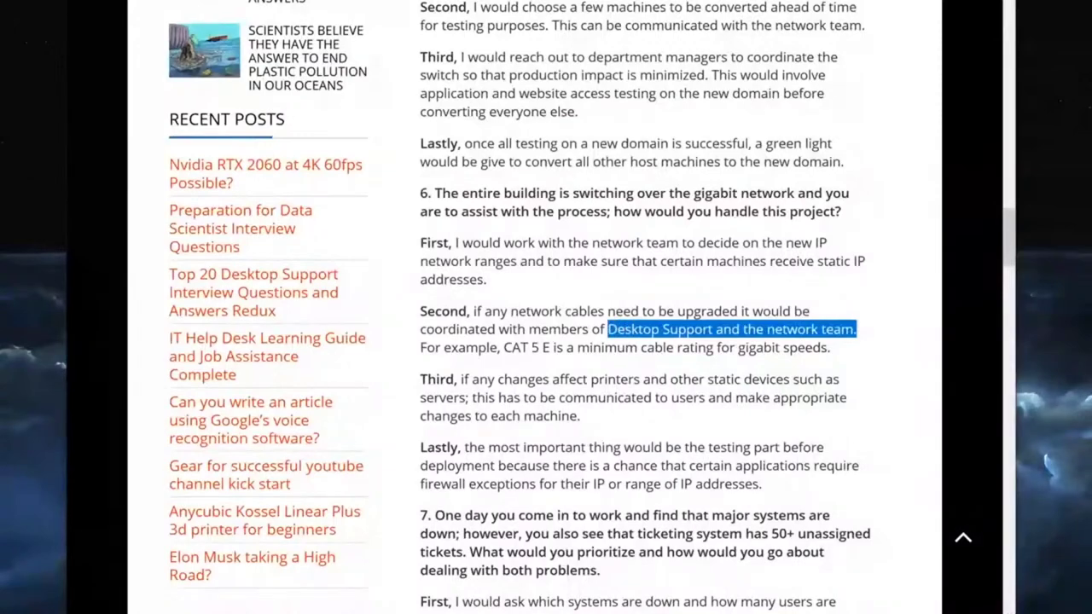
left_click(613, 328)
left_click_drag(419, 385, 753, 424)
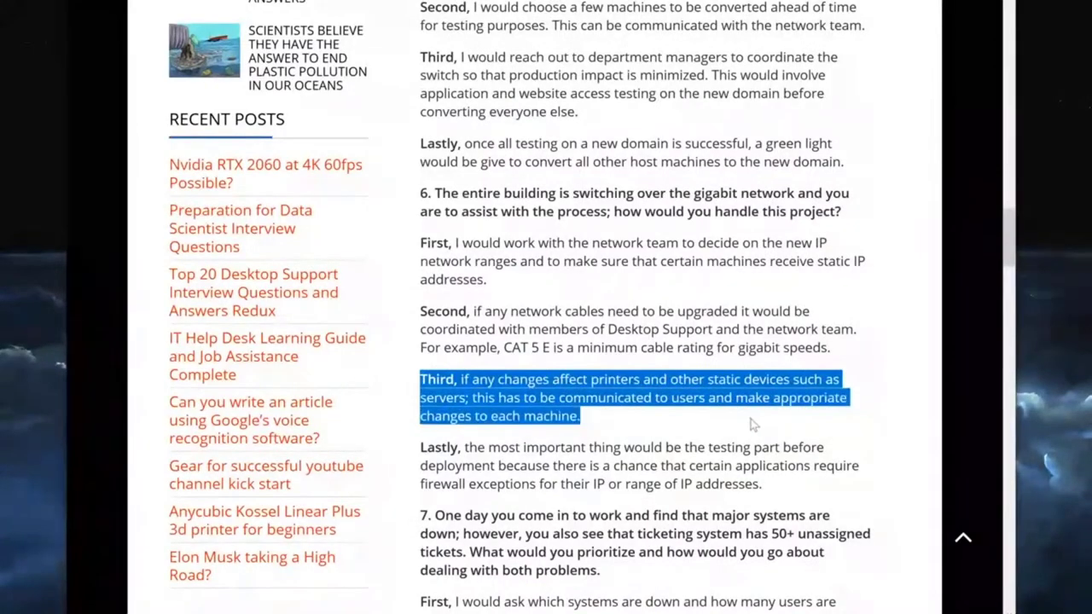
Step: Highlight the Third answer's phrases about printers, communicating to users, and changing each machine
left_click(640, 418)
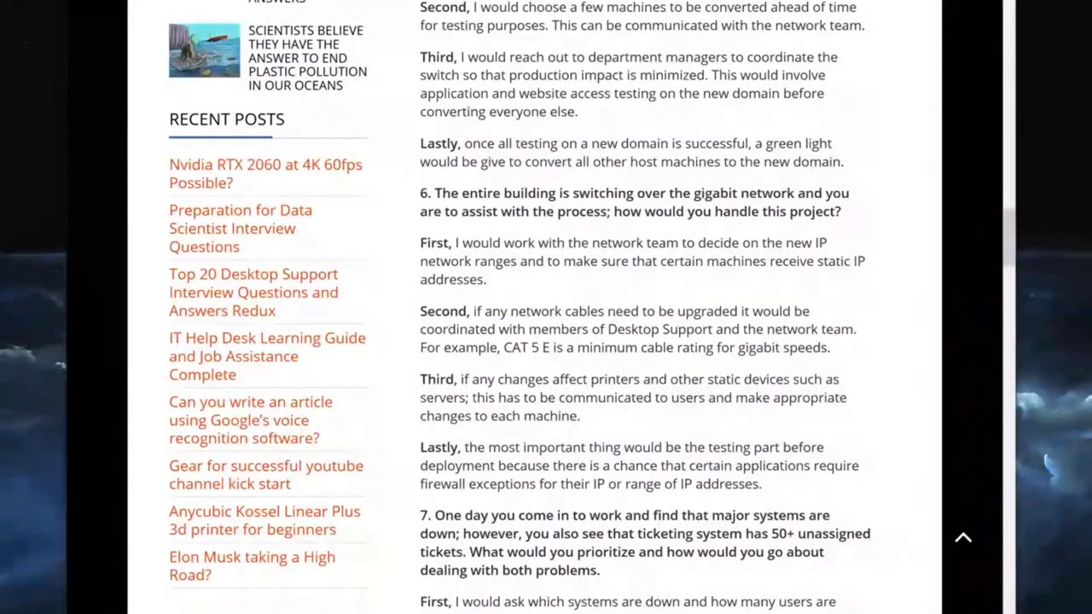
left_click_drag(459, 379, 644, 379)
left_click(644, 379)
left_click_drag(559, 398, 705, 398)
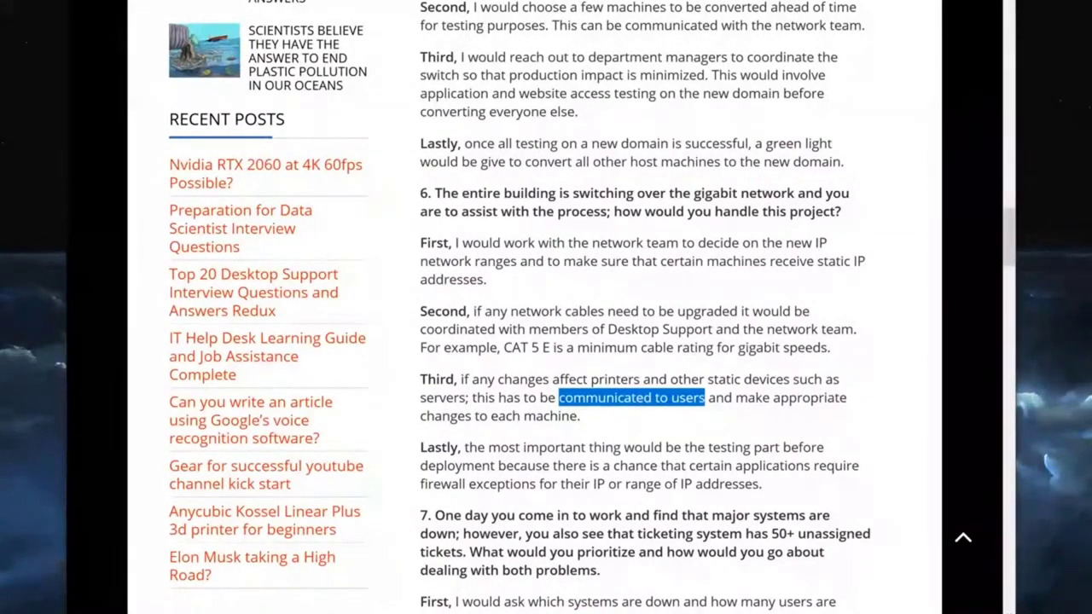
left_click_drag(708, 398, 587, 420)
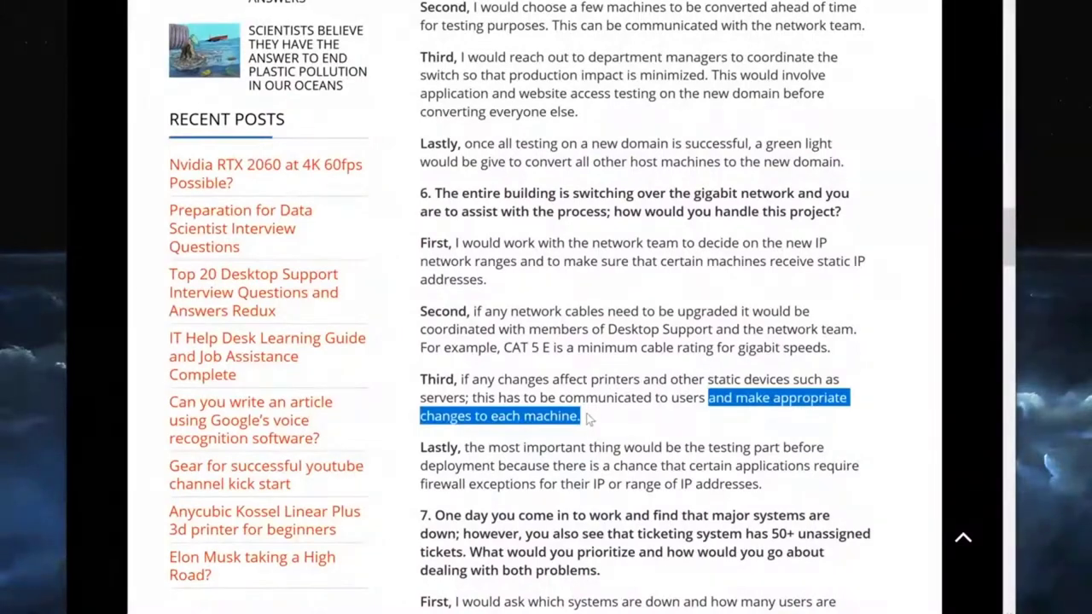
left_click(589, 418)
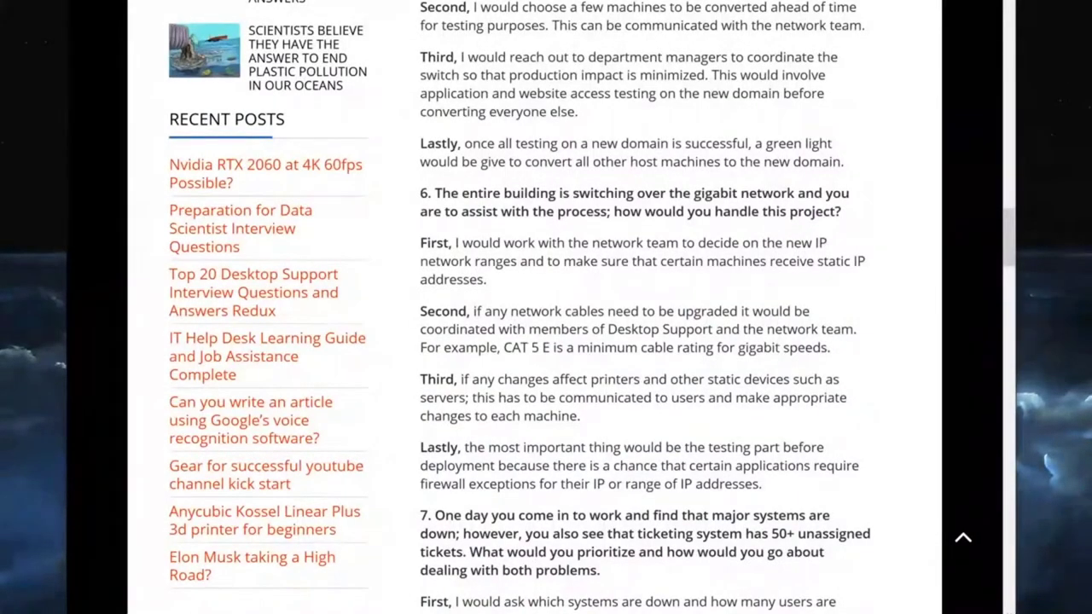
Step: Highlight the Lastly answer's testing, firewall exceptions and IP addresses, then launch Chrome to Google
left_click_drag(420, 447, 787, 500)
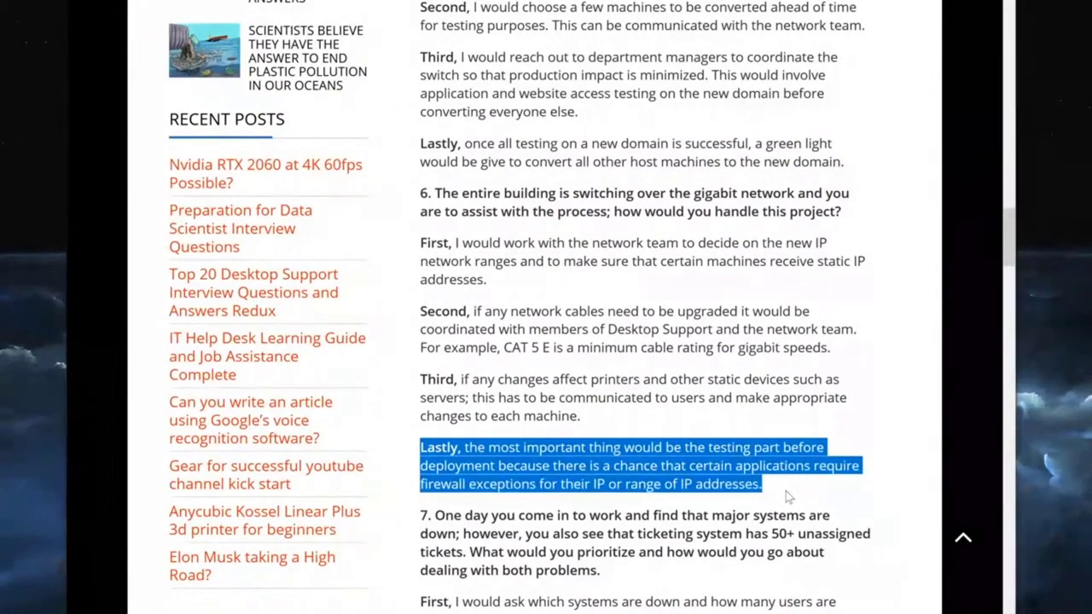
left_click(779, 494)
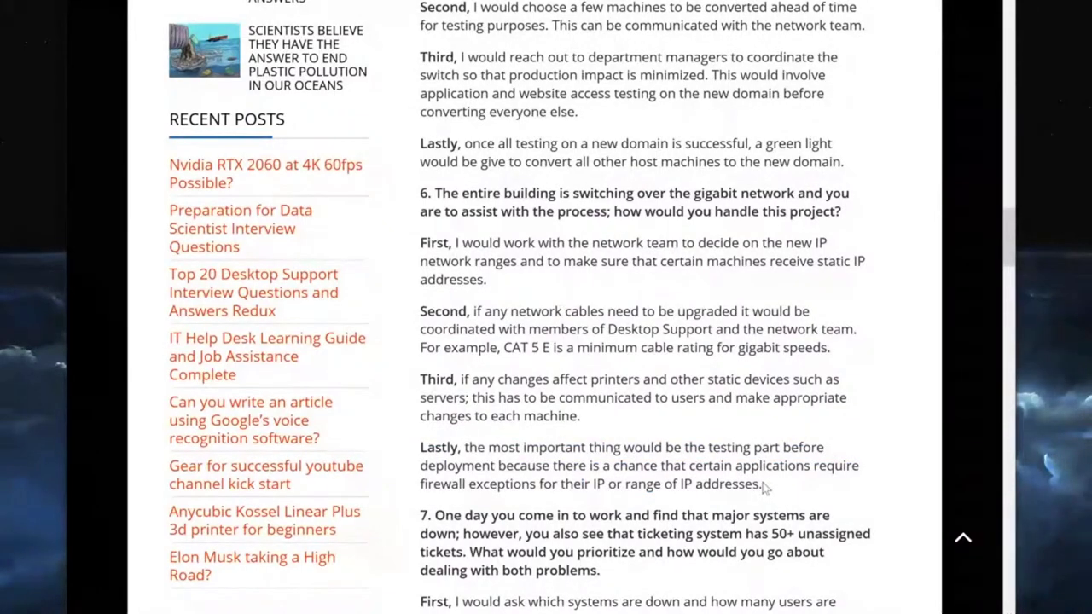
left_click_drag(761, 484, 413, 452)
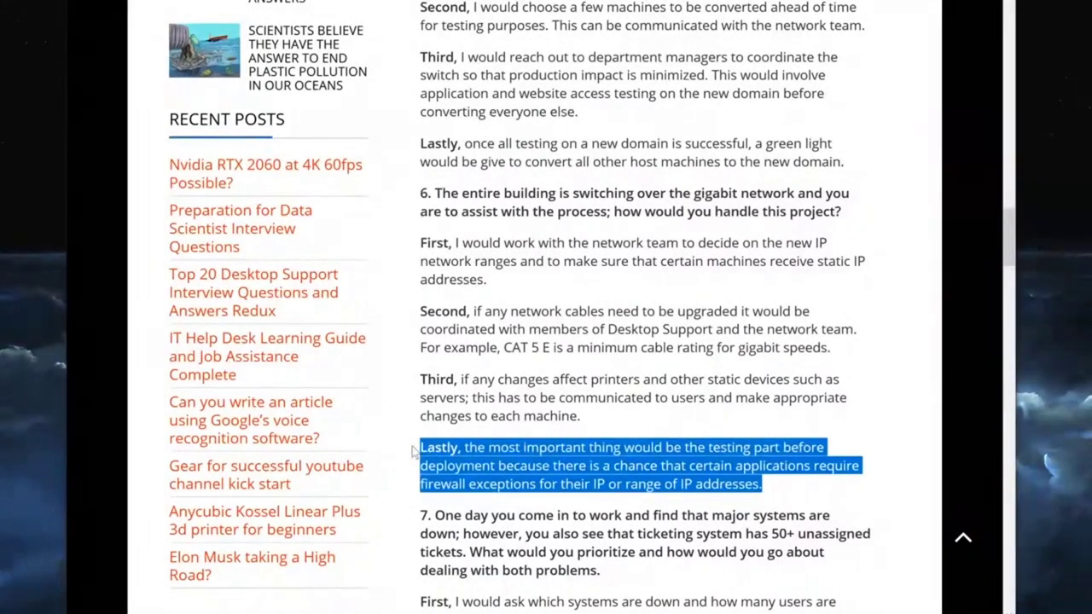
left_click(413, 452)
left_click_drag(414, 448, 768, 486)
left_click(766, 486)
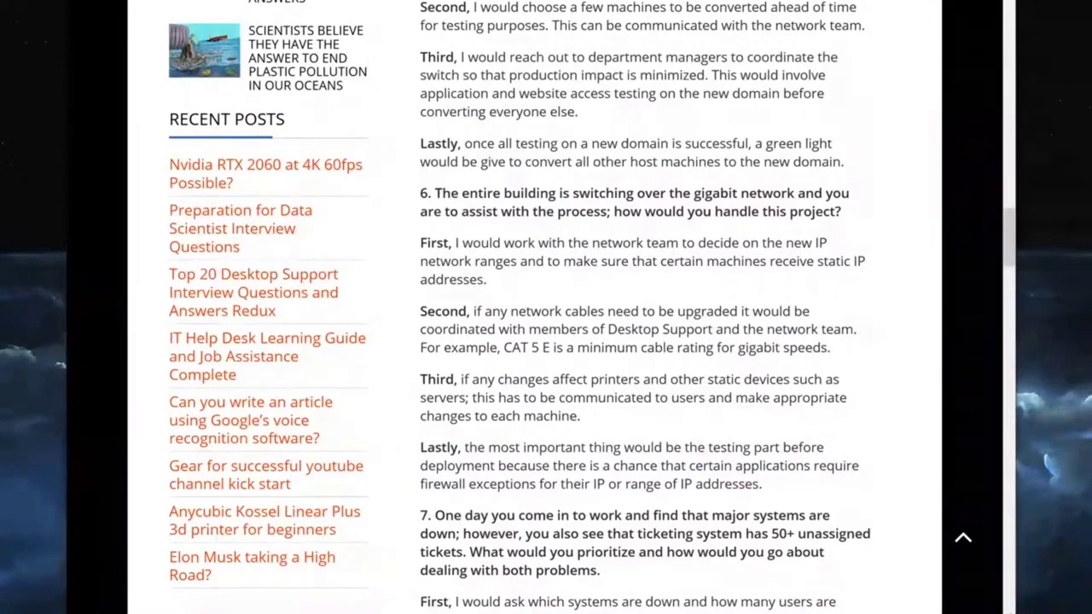
left_click_drag(680, 484, 779, 493)
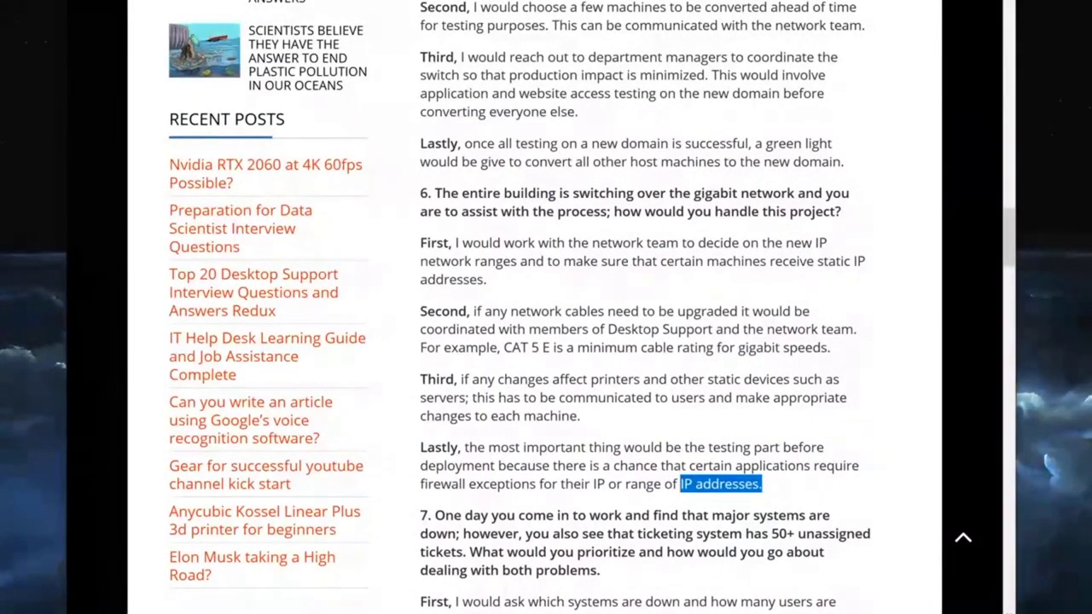
left_click(772, 488)
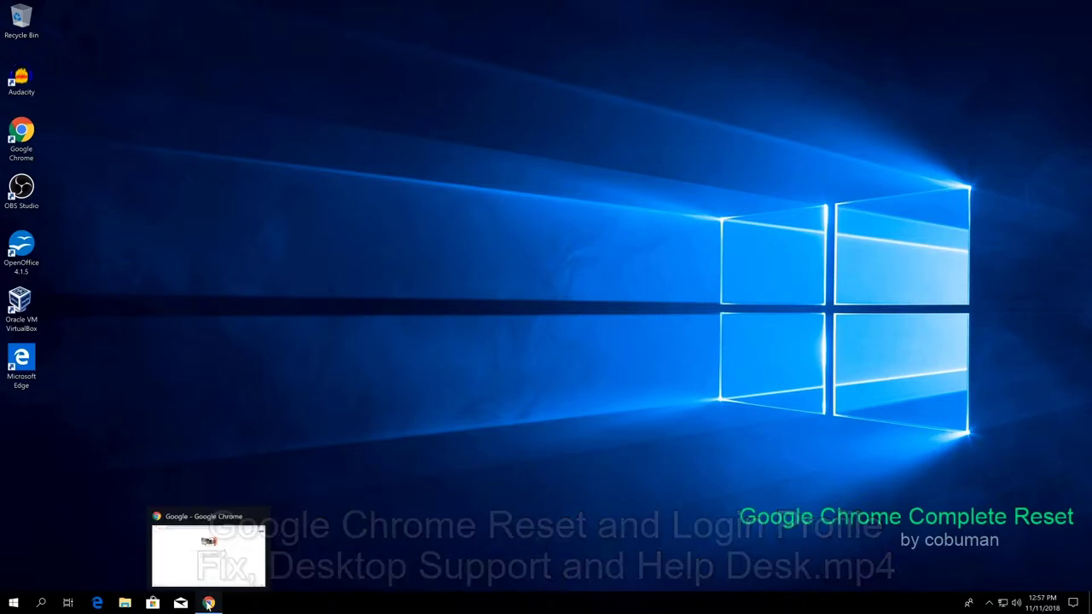
left_click(209, 604)
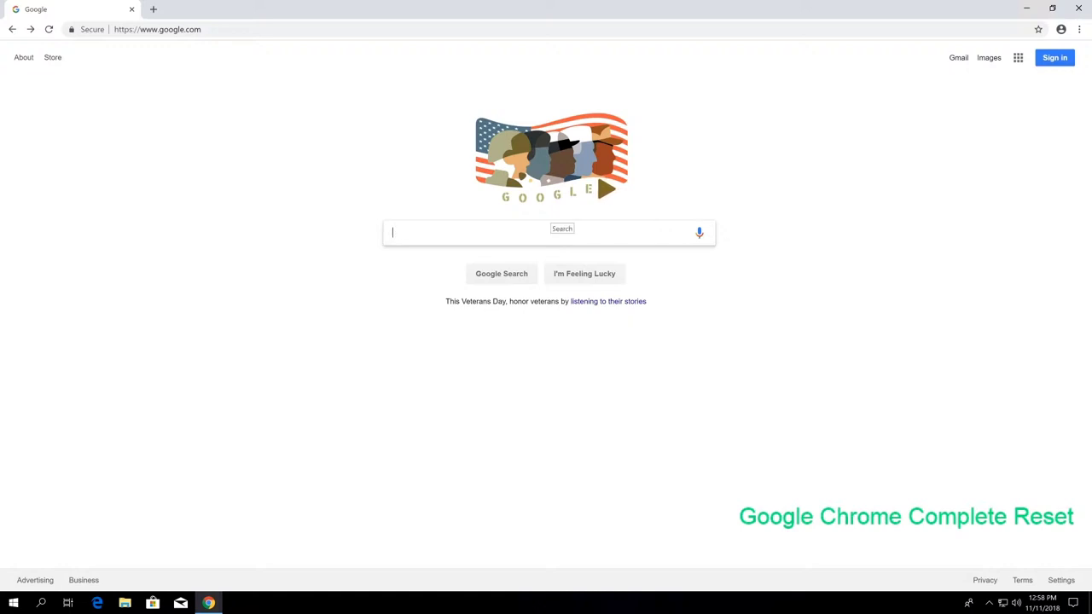
Step: Open and close the Chrome profile menu twice without changing anything
left_click(1061, 31)
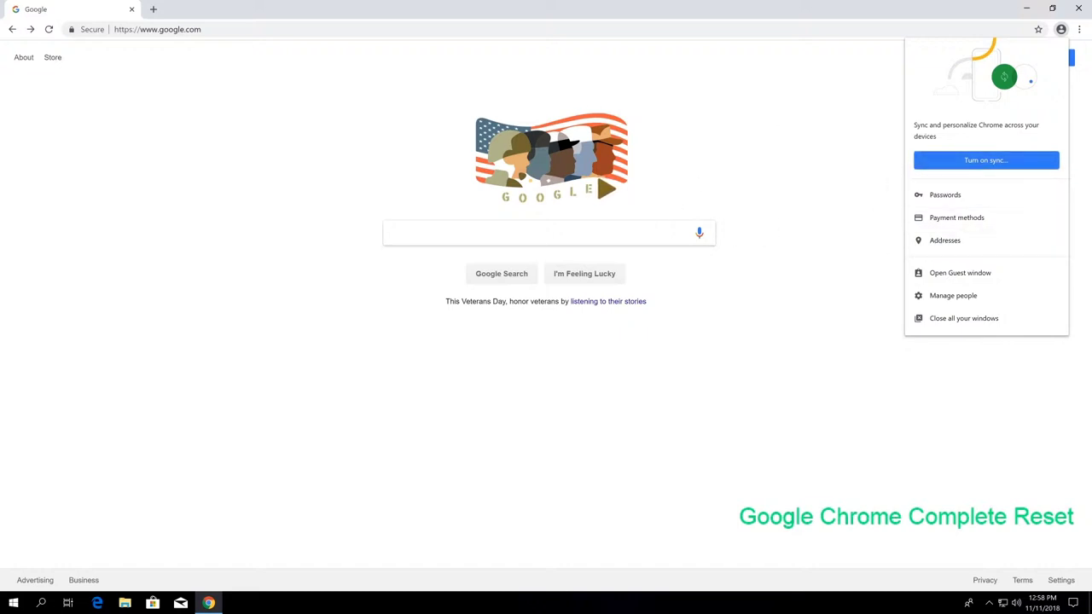
left_click(605, 234)
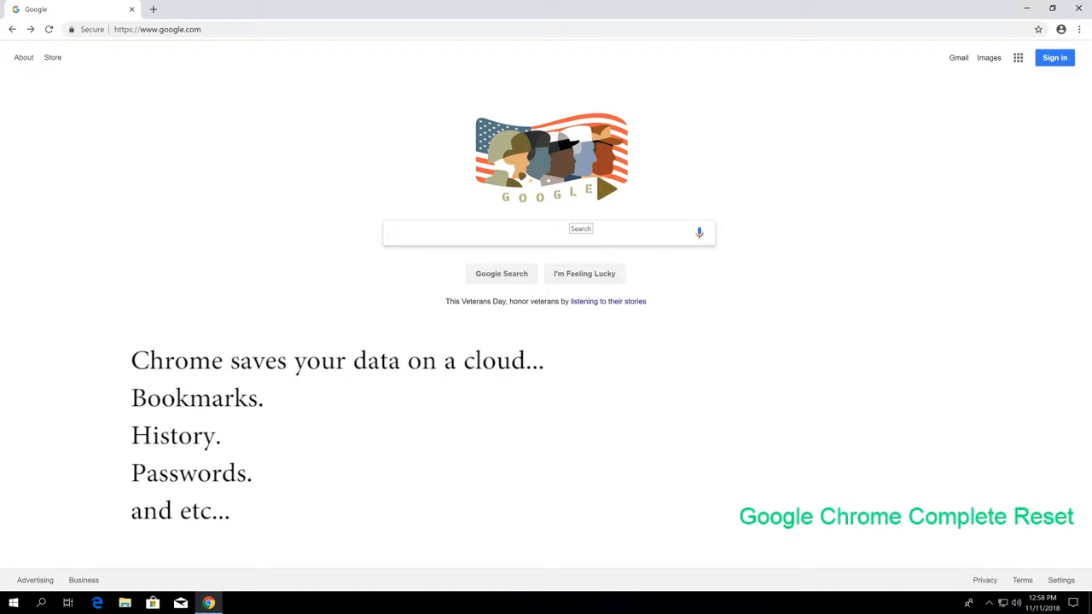
left_click(1062, 29)
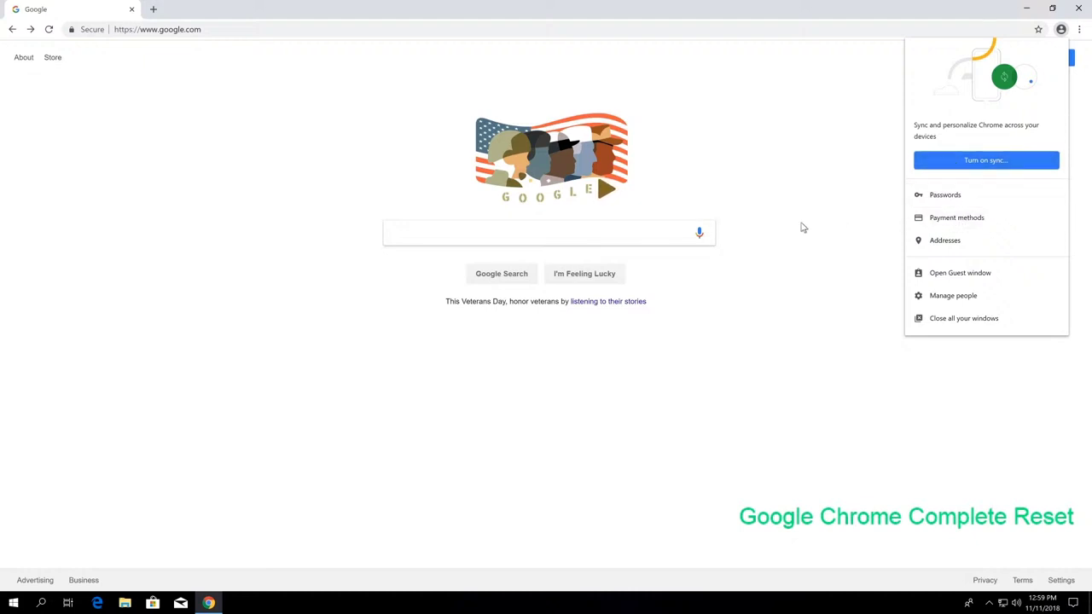
left_click(803, 197)
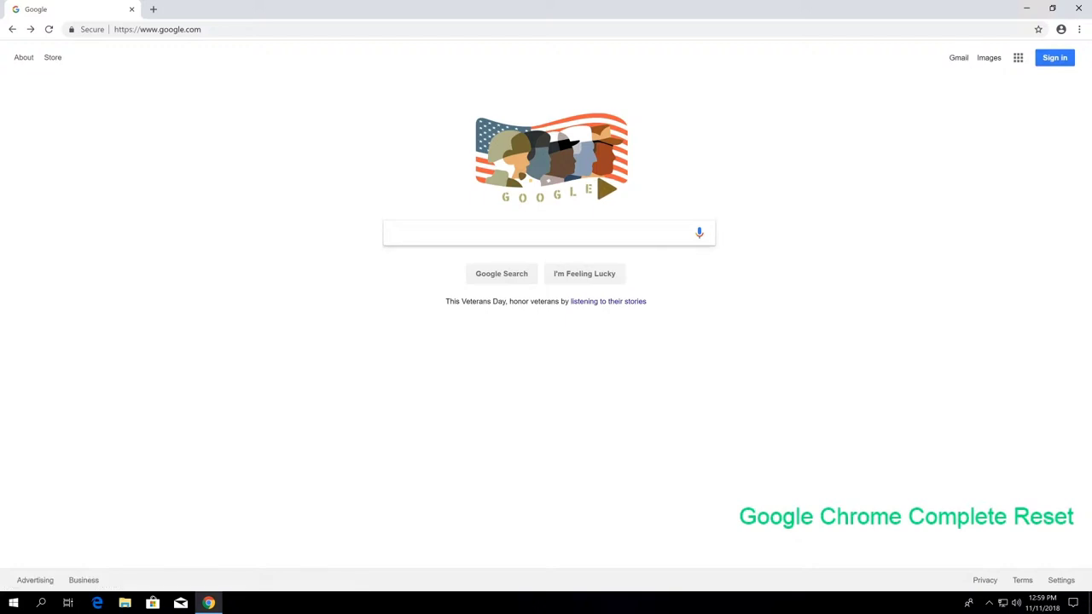
Step: Go to the Gmail page, return to Google, then reach the Gmail sign-in page
left_click(958, 59)
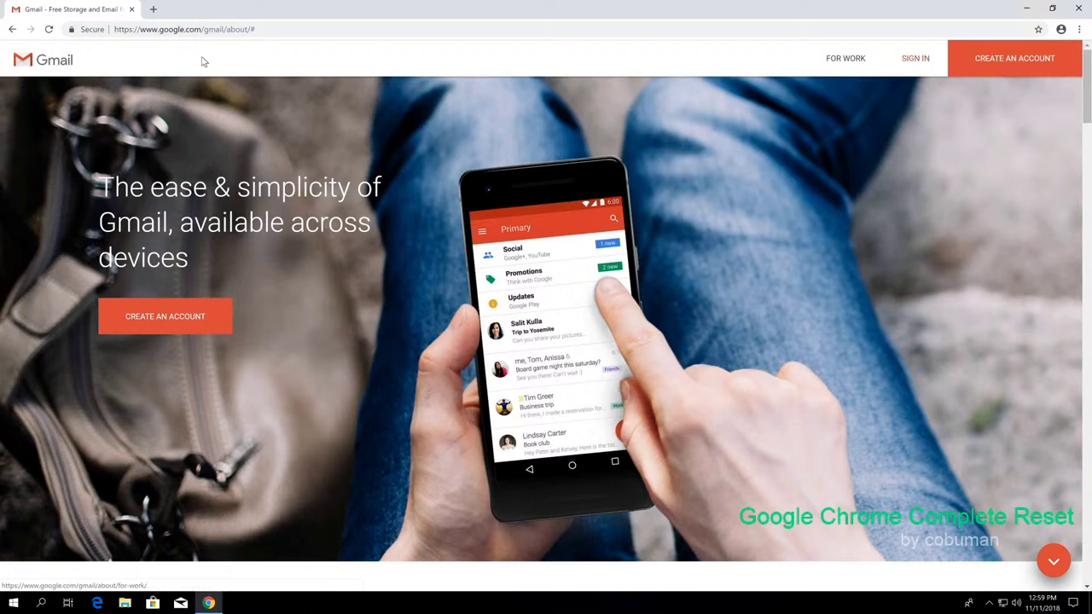
key("ctrl+l")
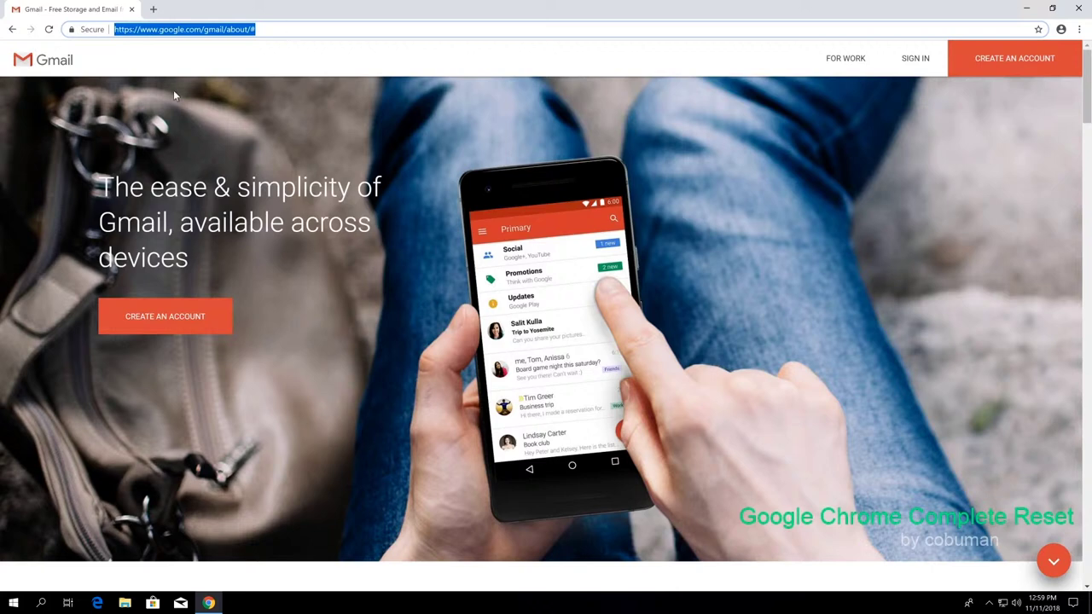
left_click(12, 29)
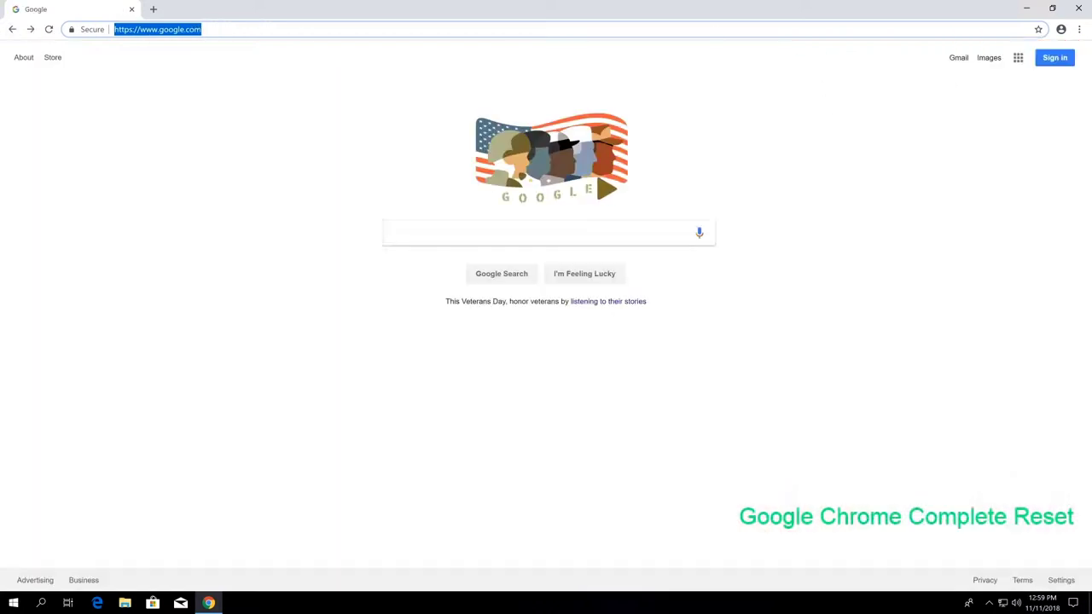
left_click(958, 60)
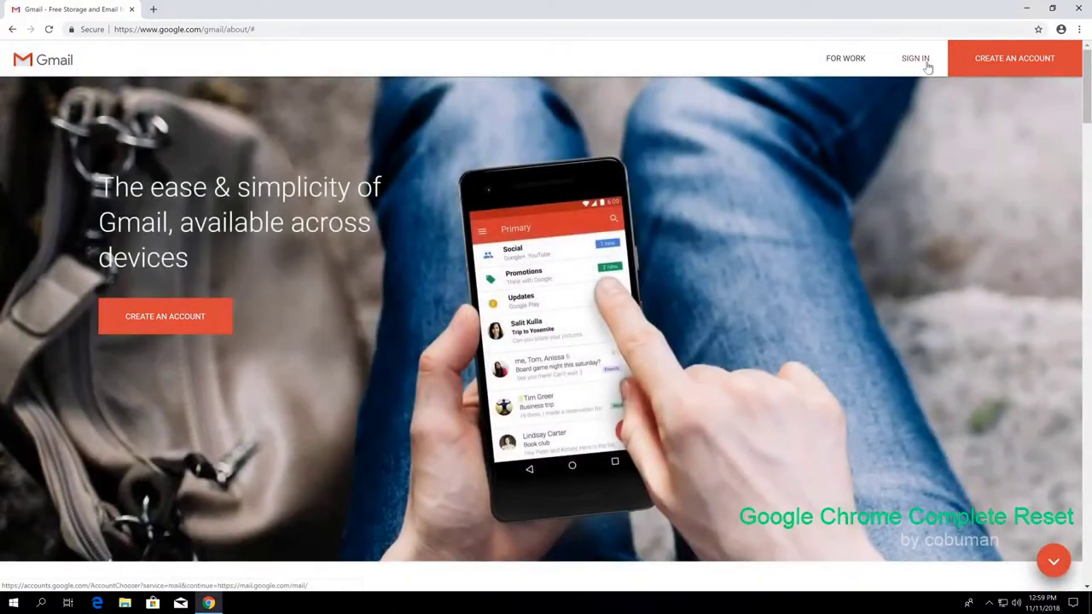
left_click(922, 61)
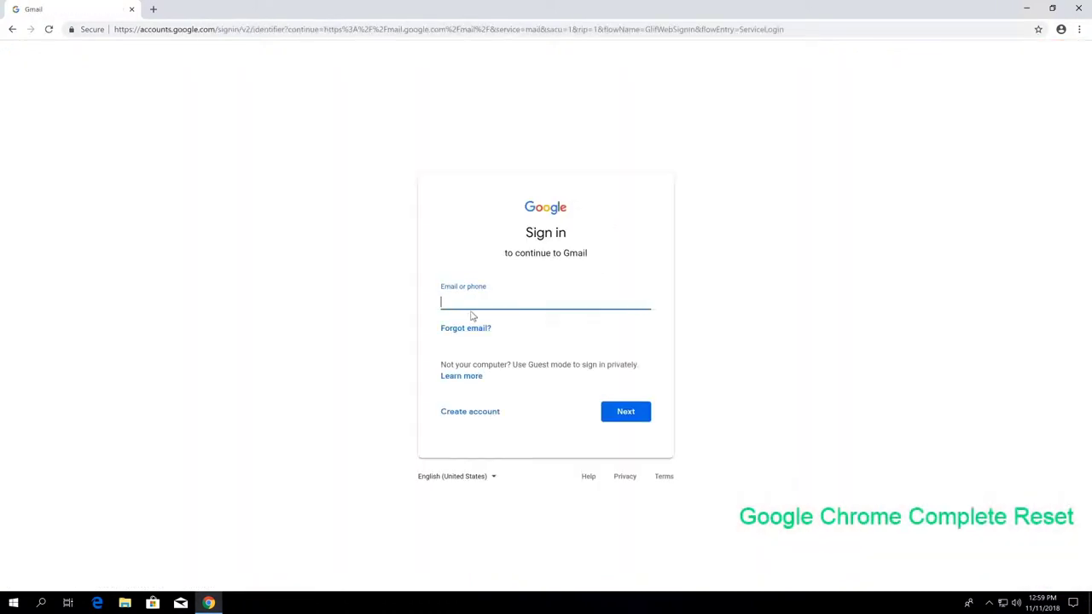
Step: Continue with the existing 'You' Chrome profile and focus the Email or phone field
left_click(1062, 30)
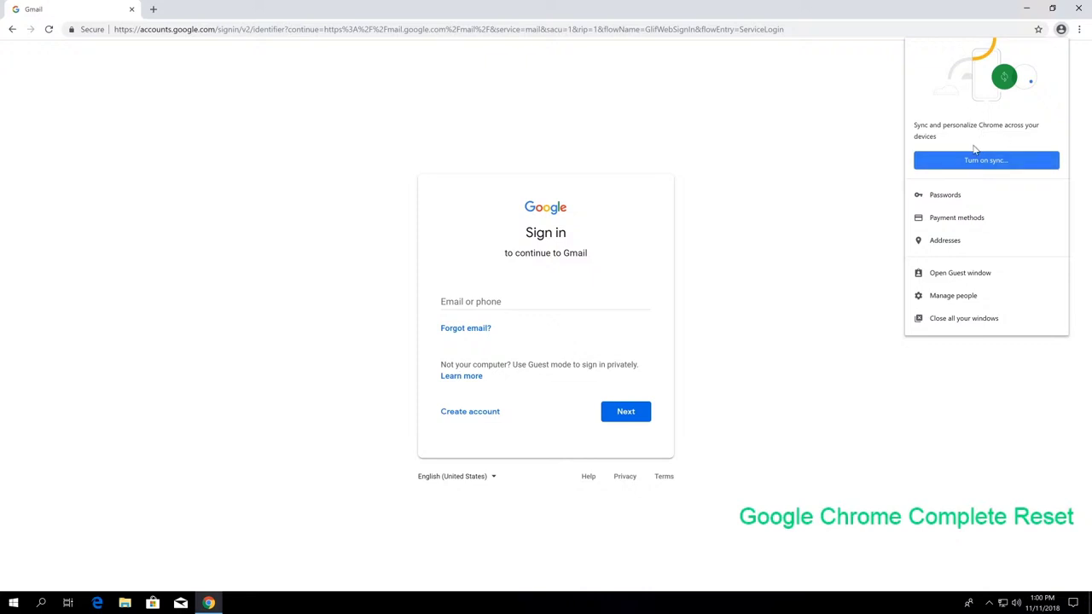
left_click(939, 296)
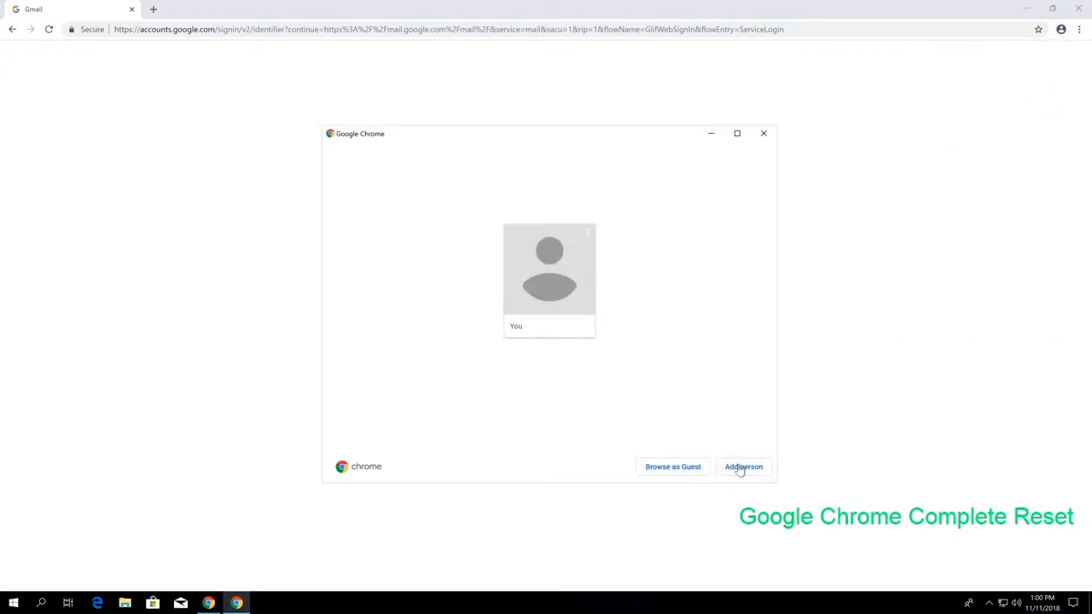
left_click(545, 323)
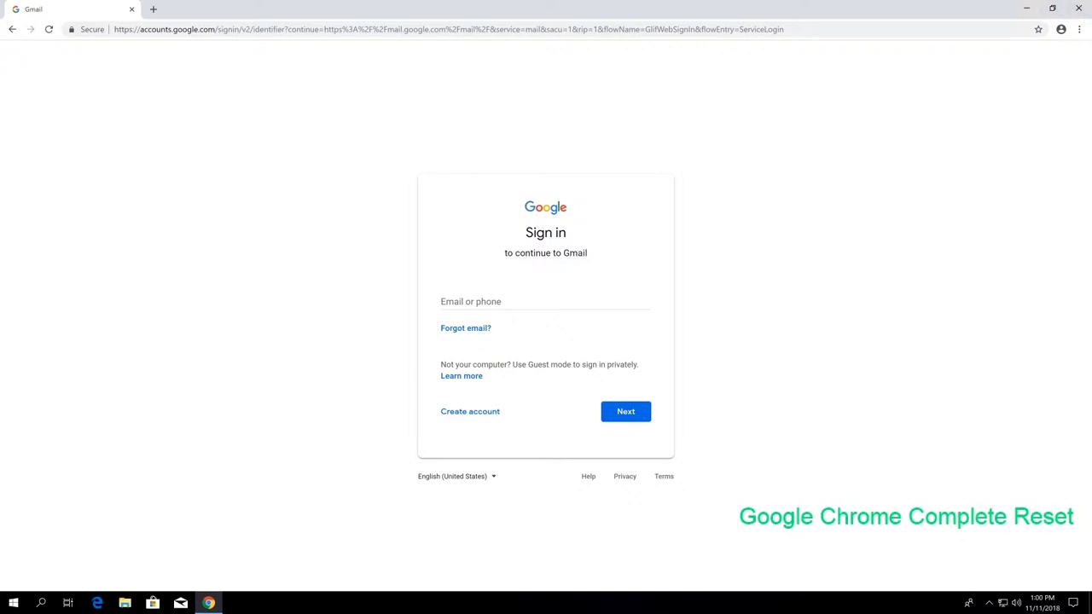
left_click(546, 301)
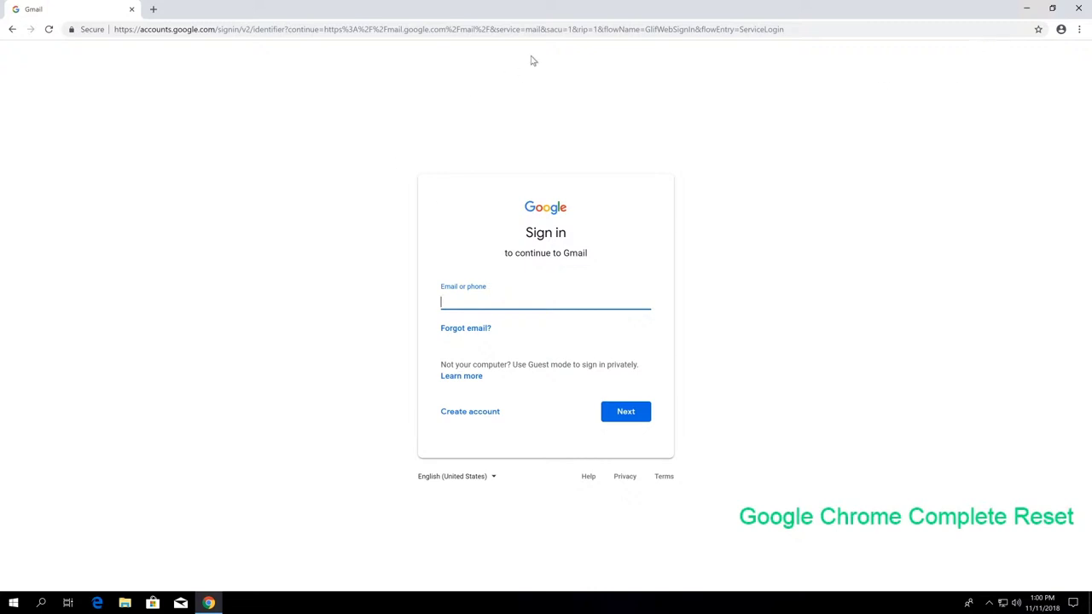
Step: Load google.com and briefly open and close the Google apps panel
left_click(559, 31)
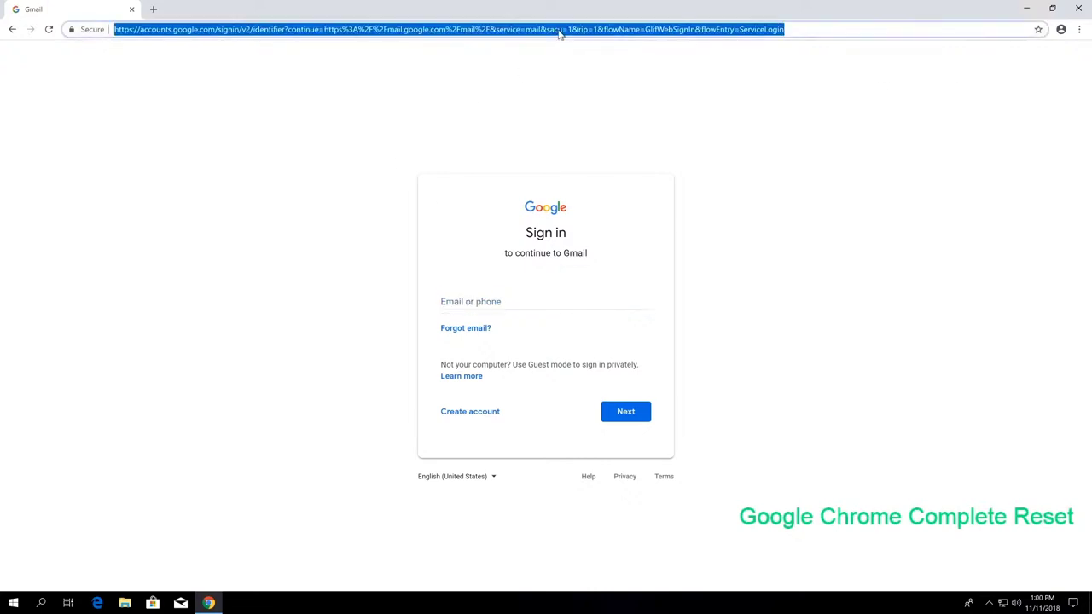
type("google.com")
key("Return")
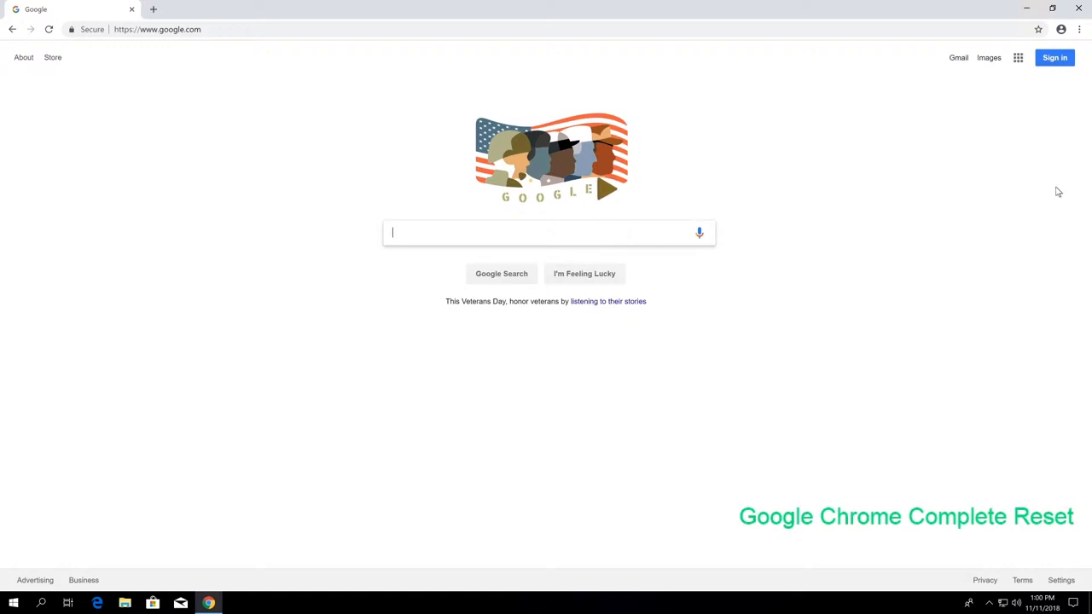
left_click(1018, 58)
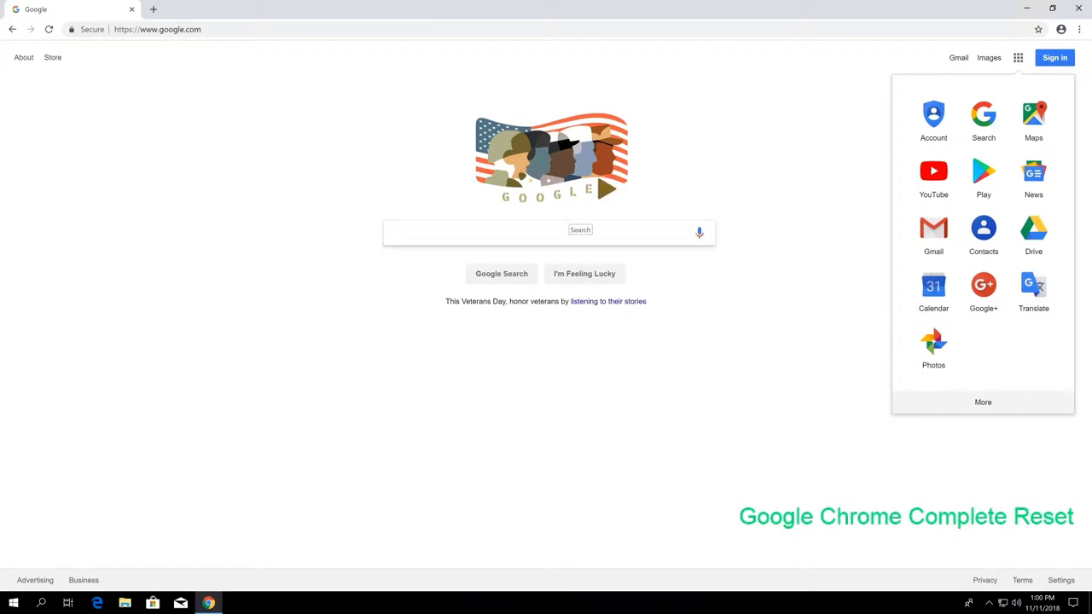
left_click(576, 224)
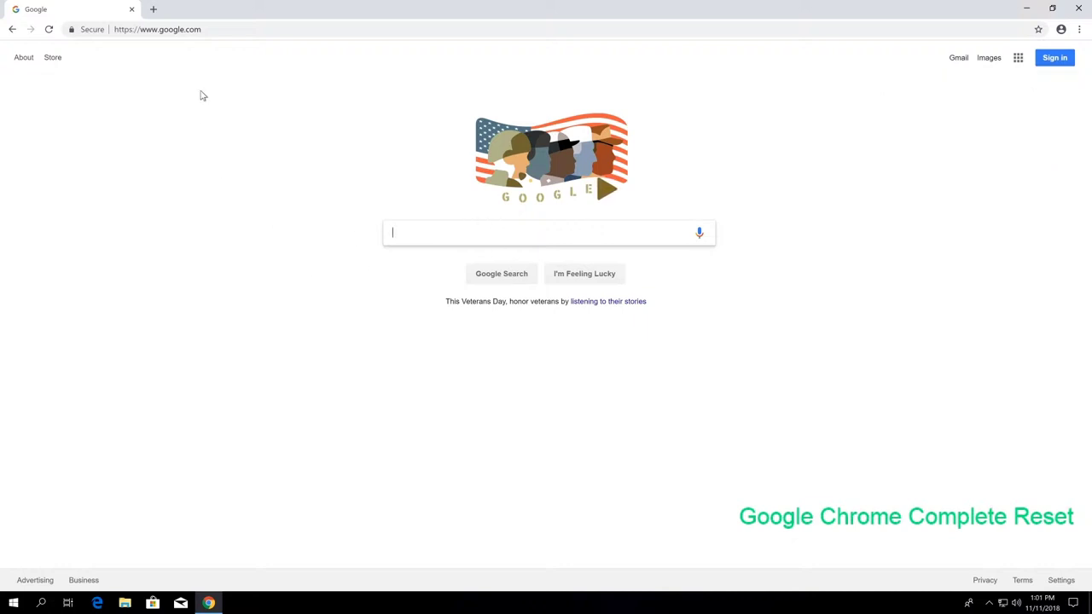
Step: Focus the Google search field, then minimize Chrome to reveal the desktop
left_click(158, 29)
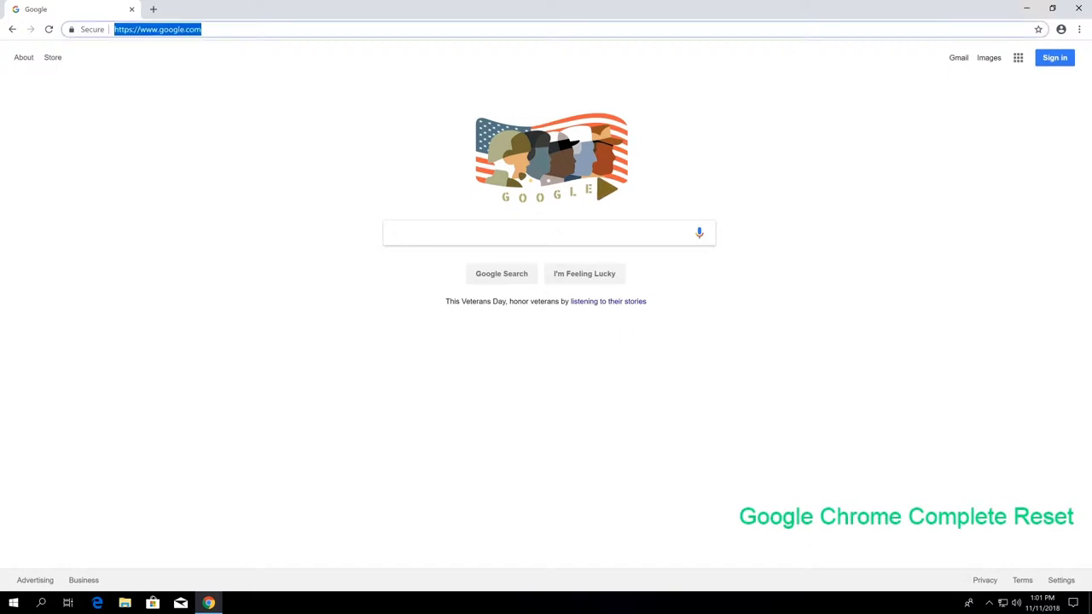
left_click(202, 29)
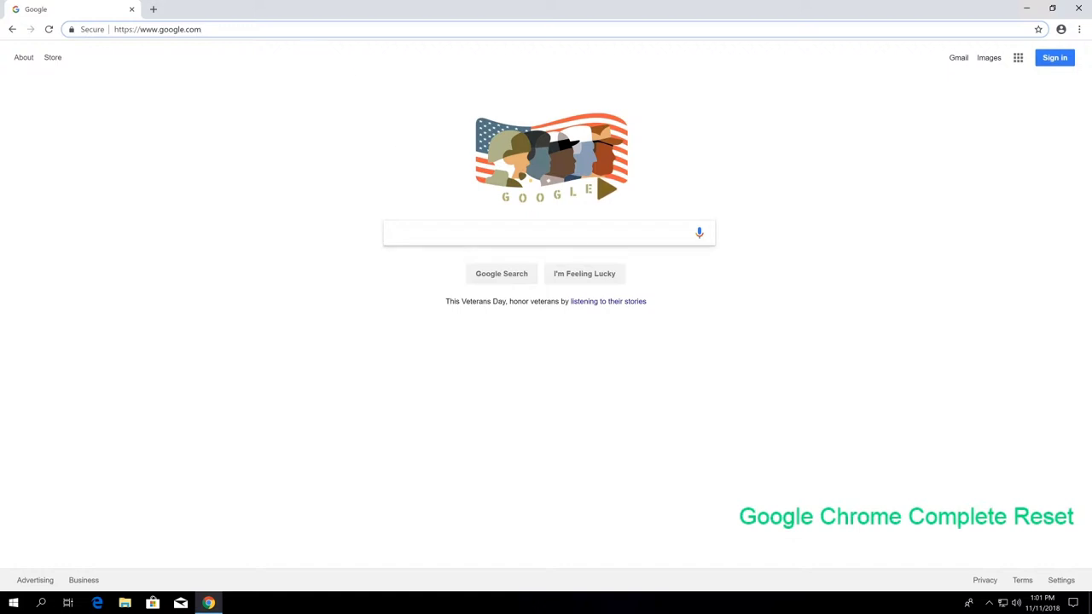
left_click(444, 232)
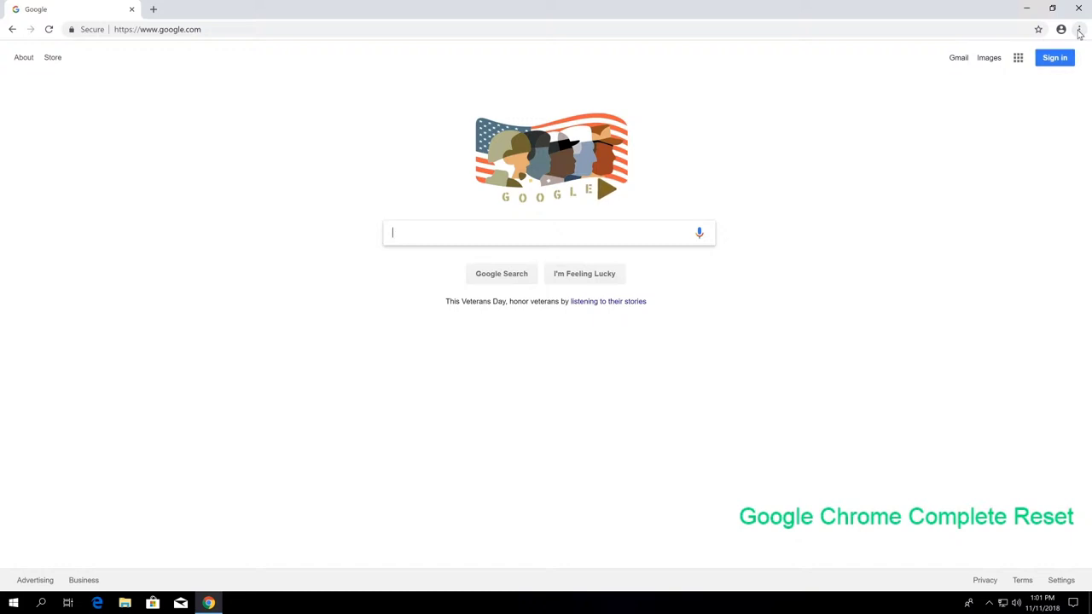
left_click(1026, 9)
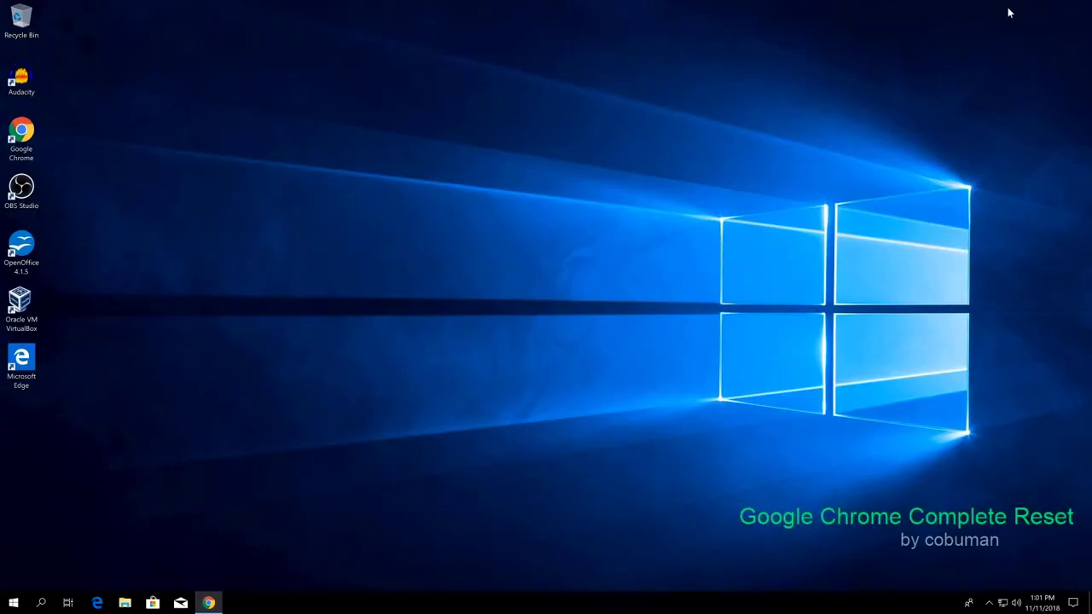
Step: Open 'internet options' and reset all Internet Explorer settings from the Advanced tab, including personal settings
left_click(41, 603)
type("int")
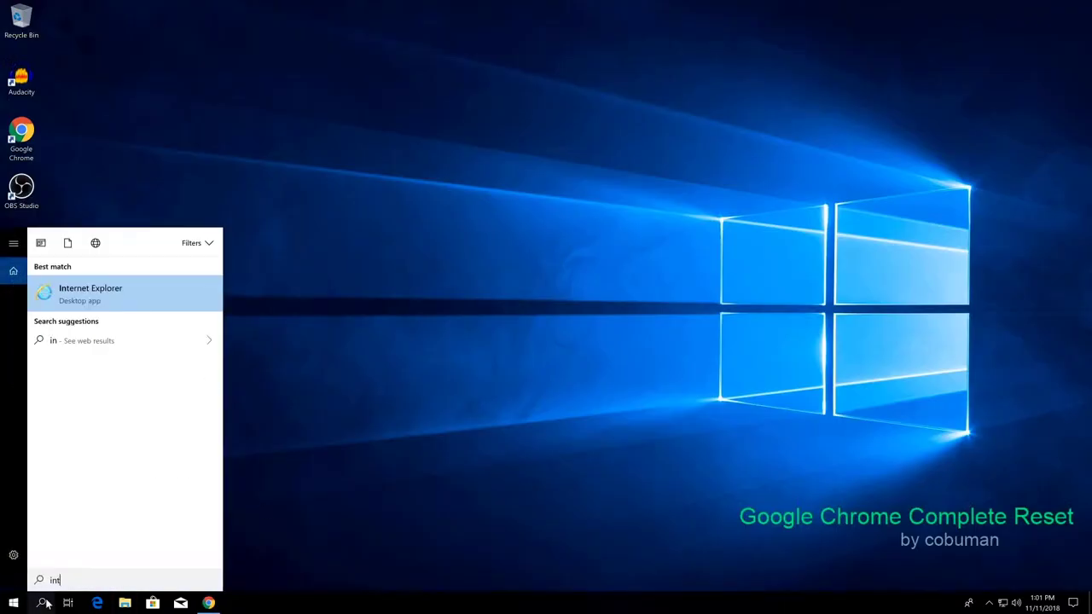
type("er")
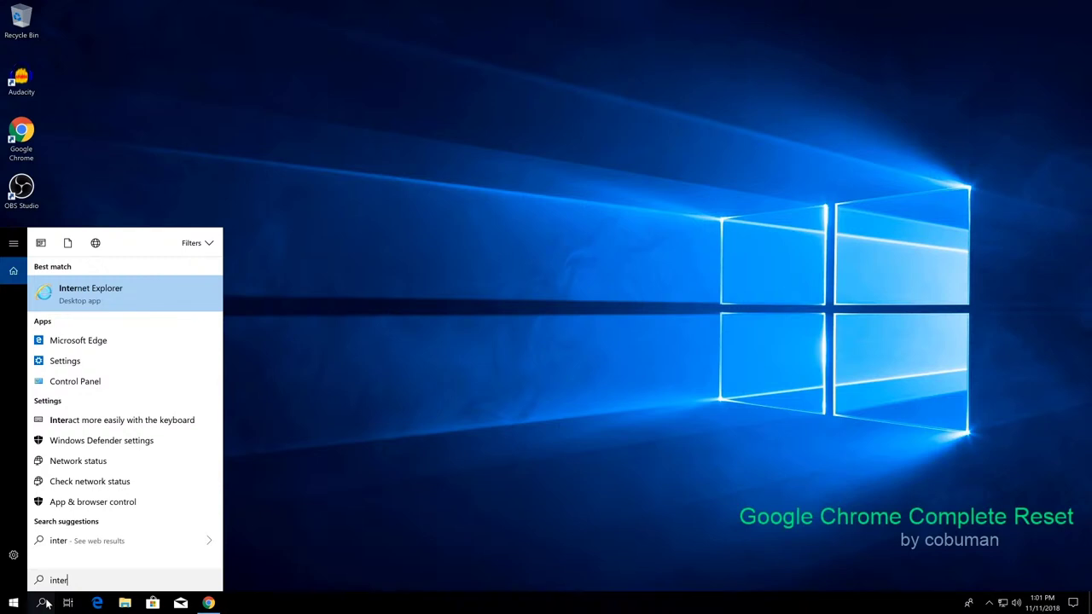
type("net options")
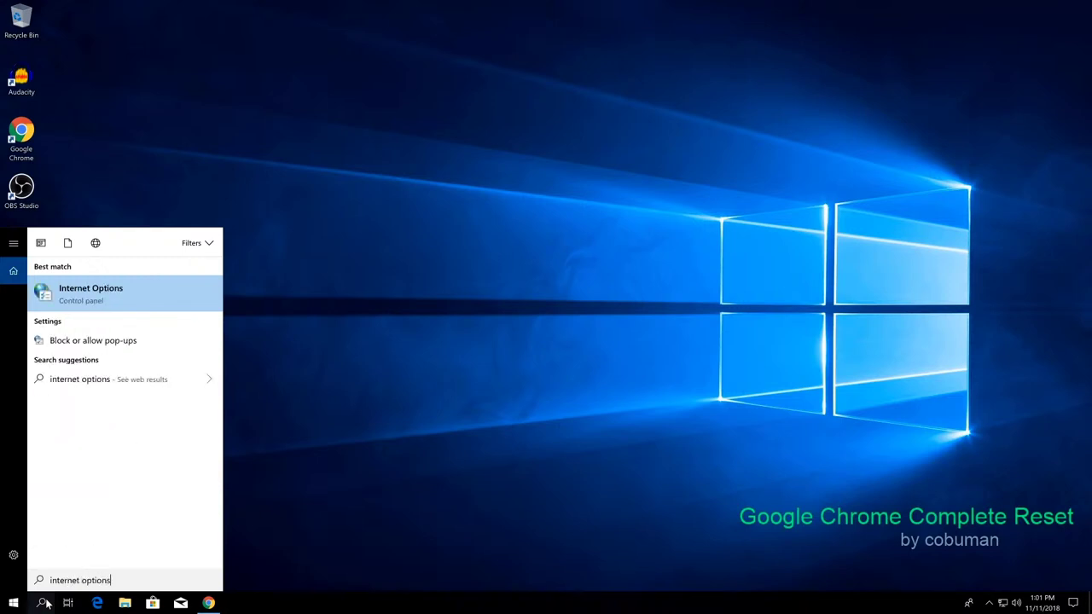
key("Return")
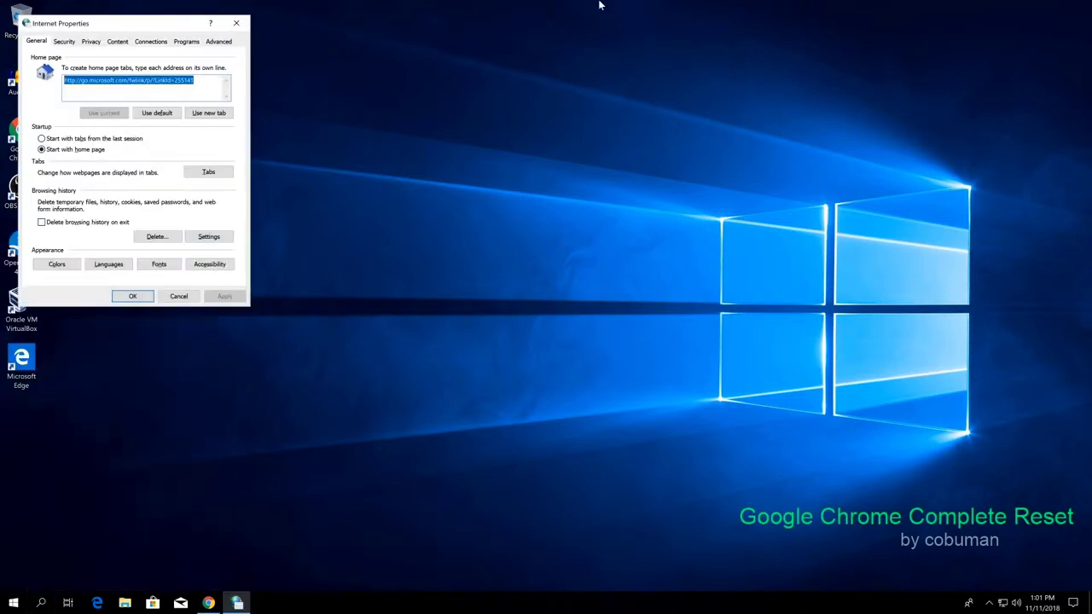
left_click_drag(178, 27, 490, 117)
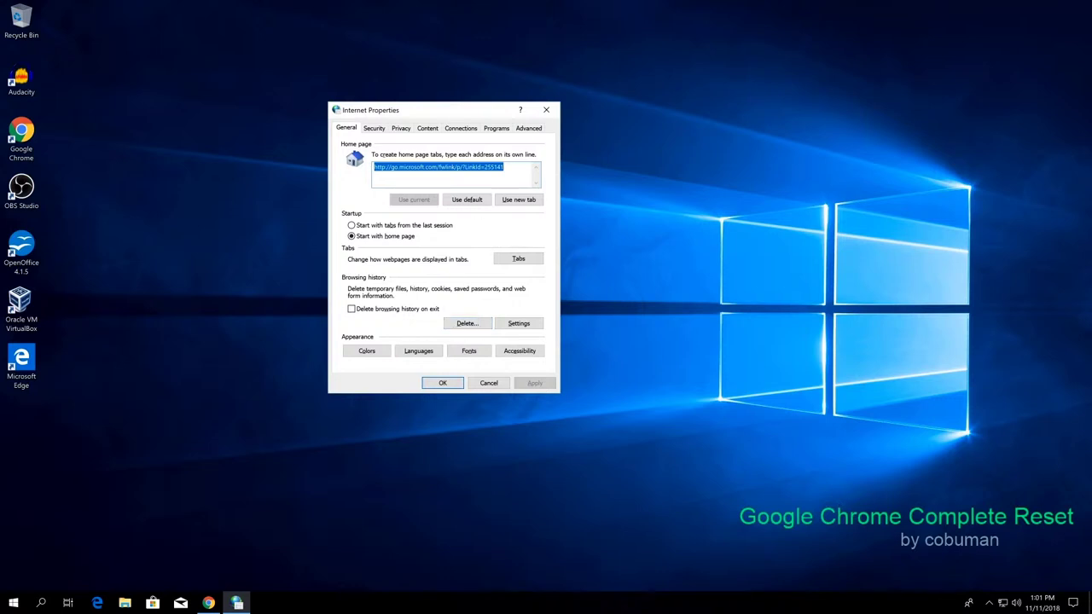
left_click(527, 129)
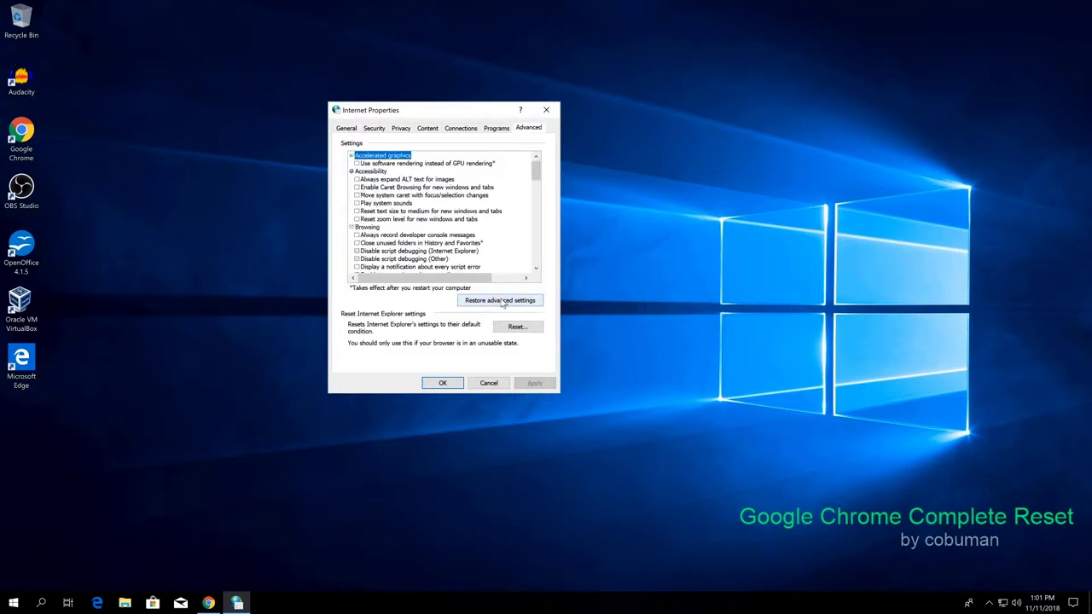
left_click(517, 328)
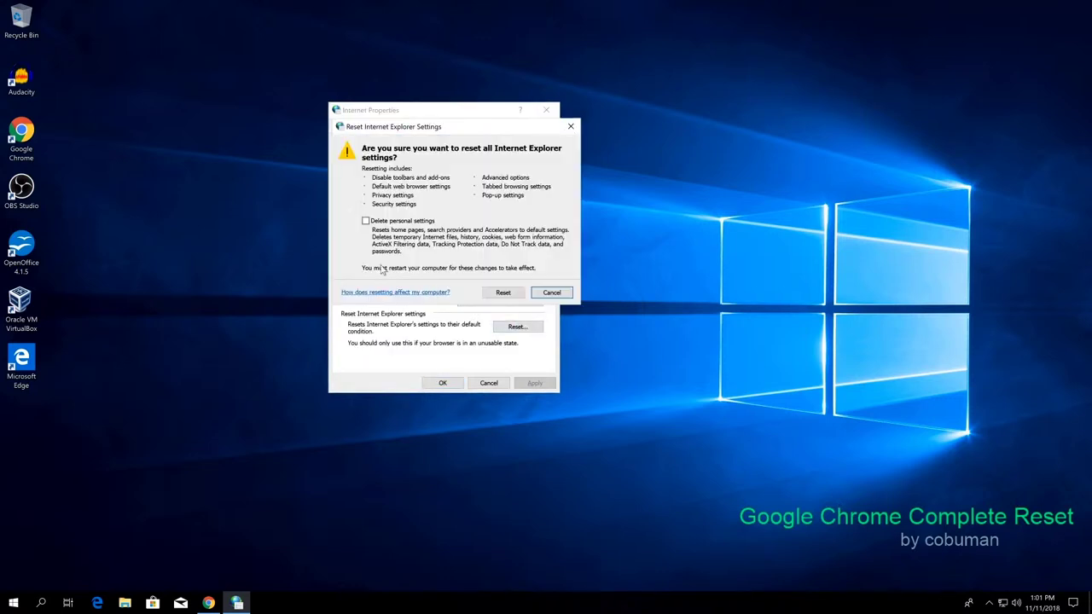
left_click(504, 293)
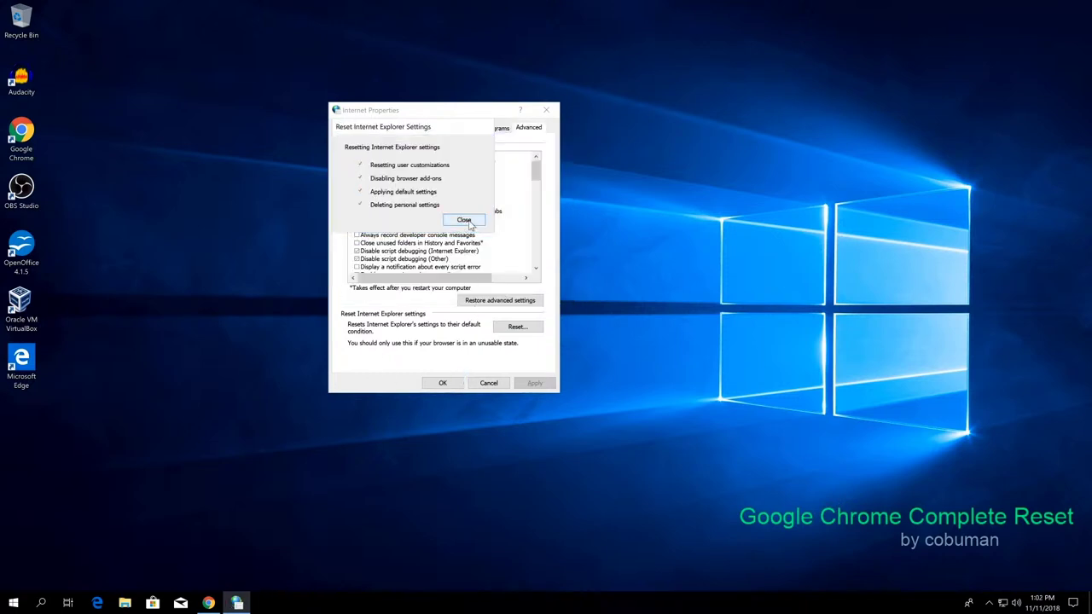
left_click(464, 220)
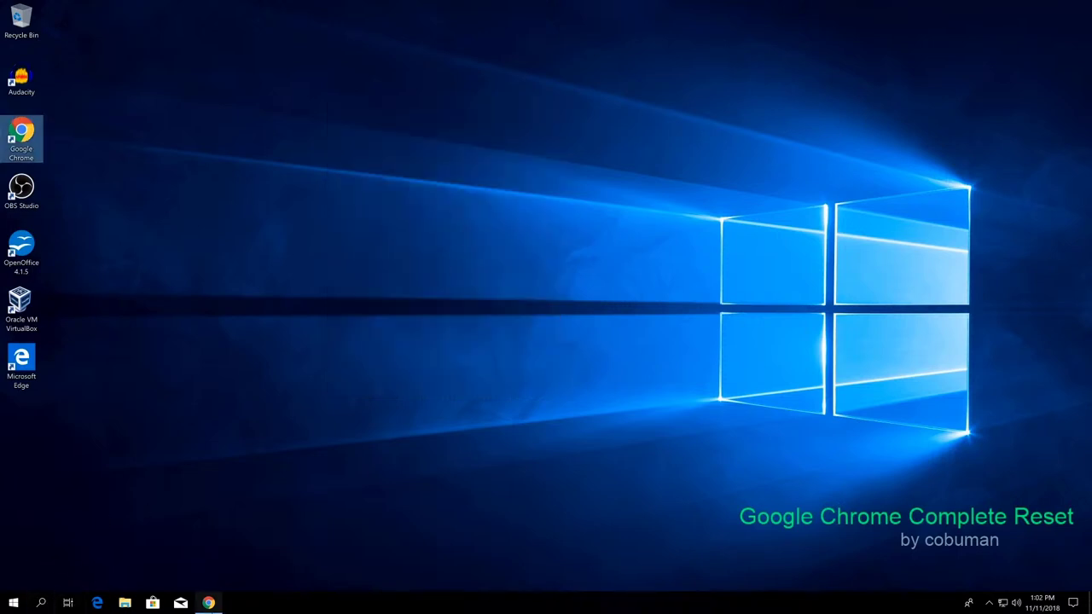
Step: Restore Chrome from the taskbar and open Settings from the three-dot menu in a new tab
mouse_move(213, 604)
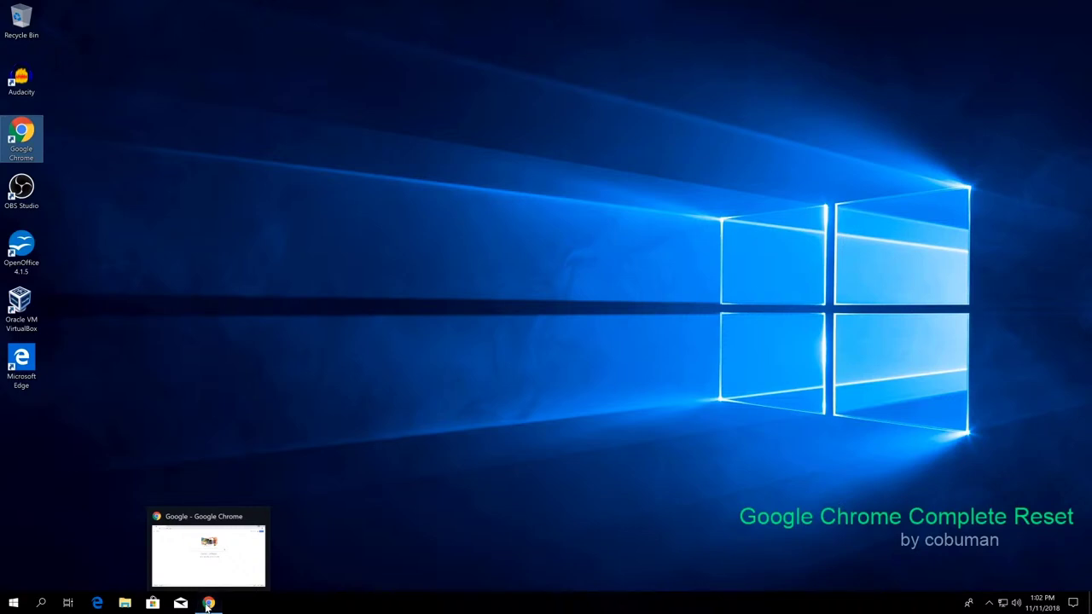
left_click(208, 604)
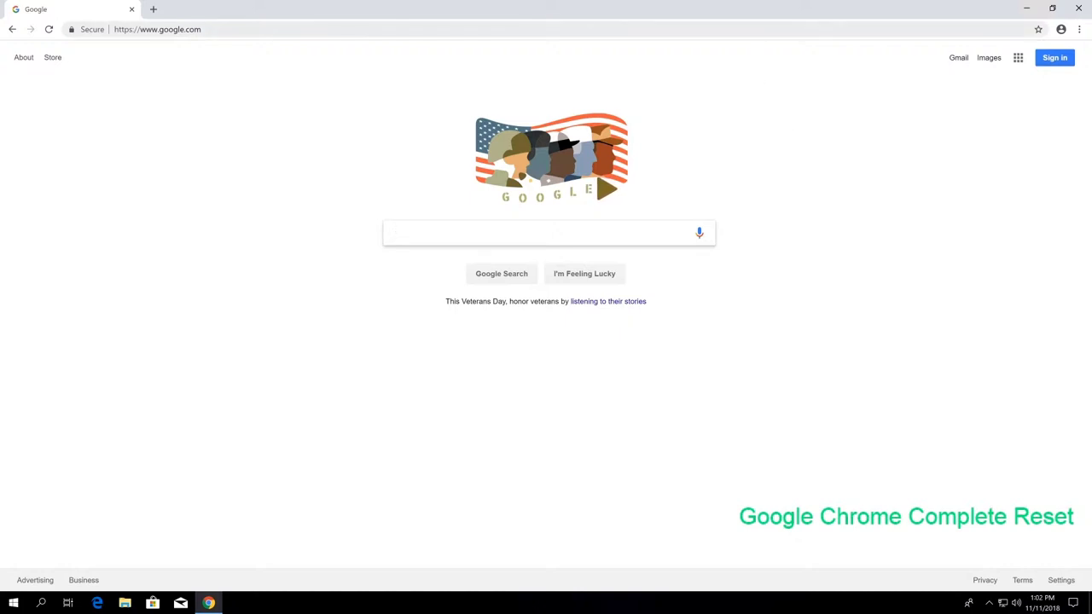
key("ctrl+l")
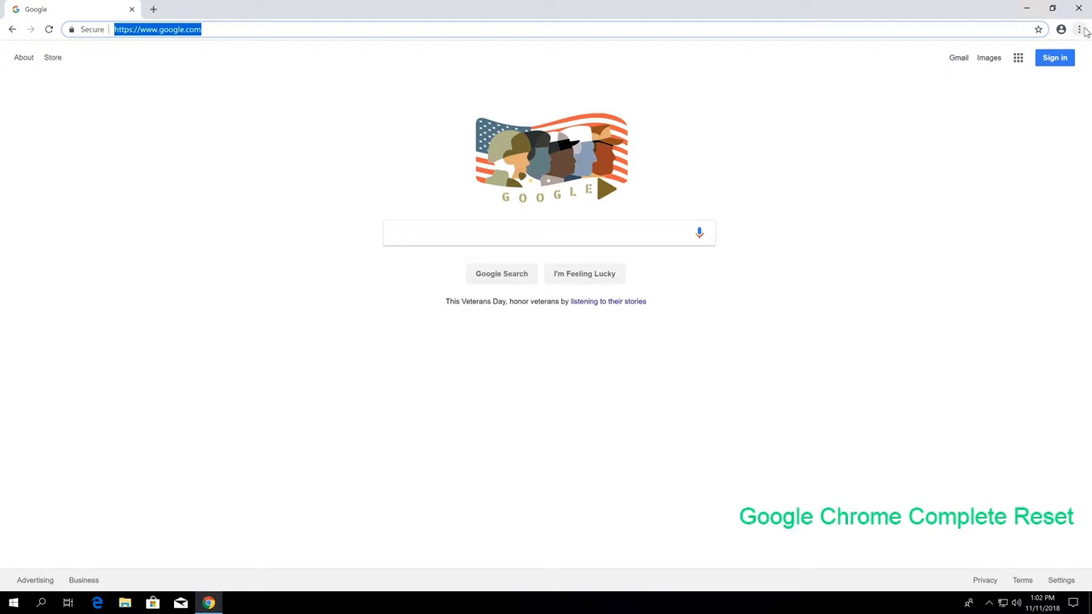
left_click(1080, 30)
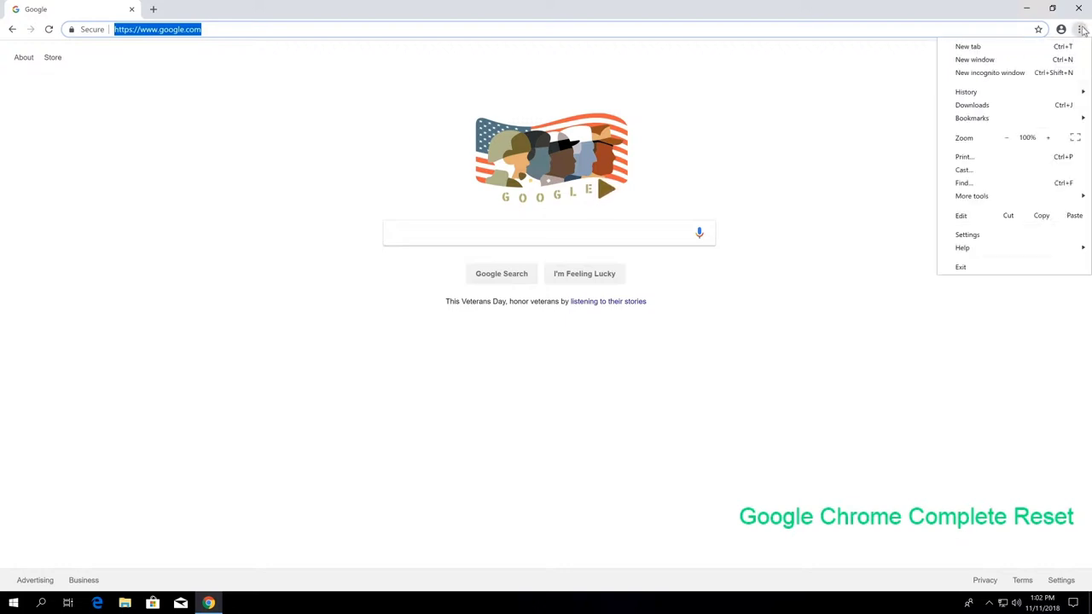
left_click(1081, 31)
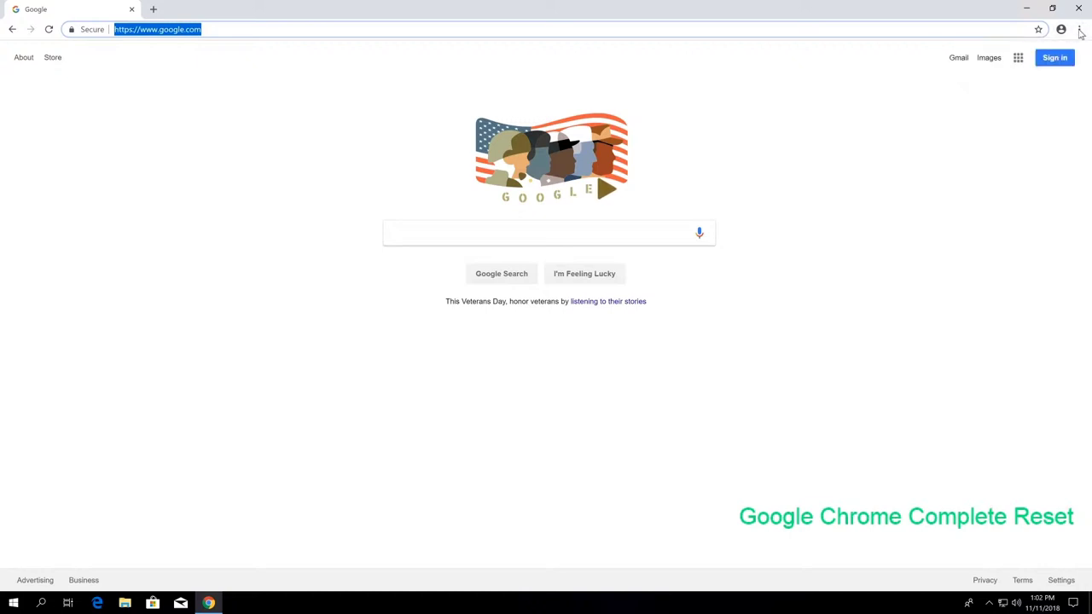
left_click(1080, 31)
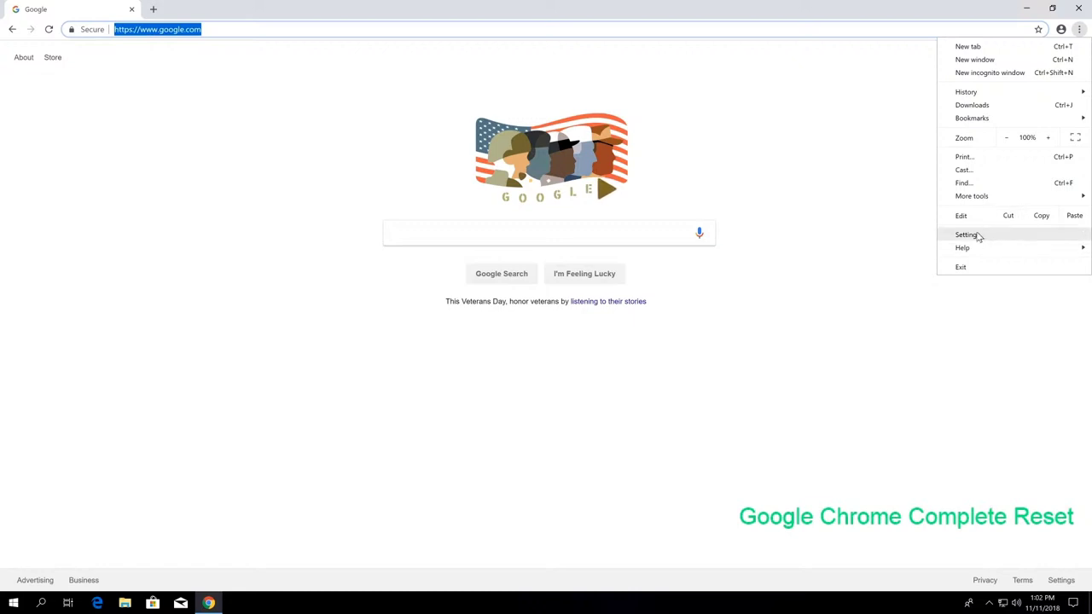
left_click(980, 237)
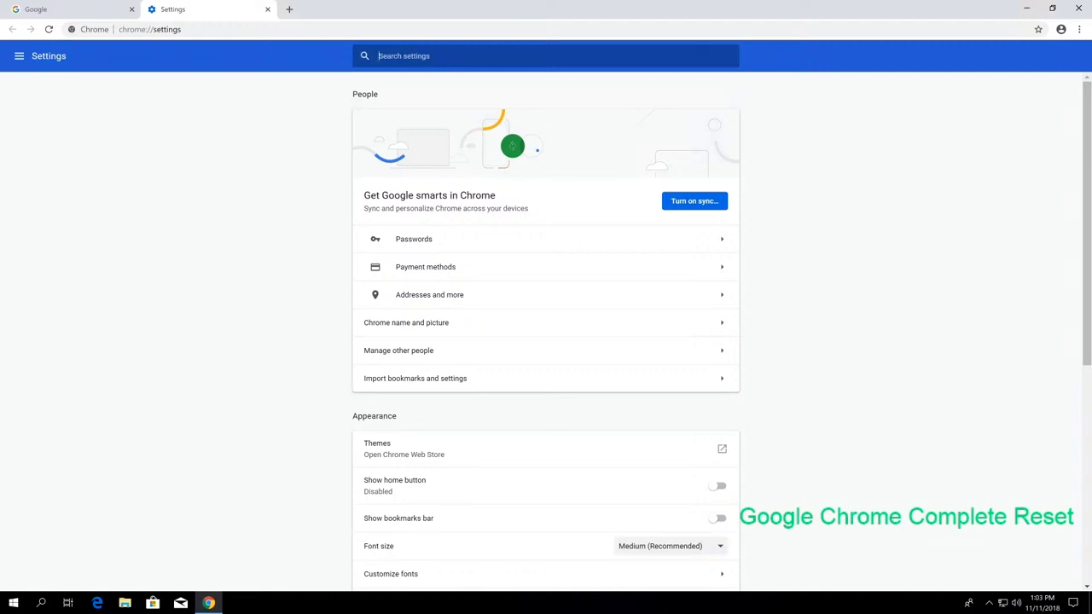
Step: Filter Chrome settings by 'reset' and choose 'Restore settings to their original defaults'
scroll(733, 273, "down", 1)
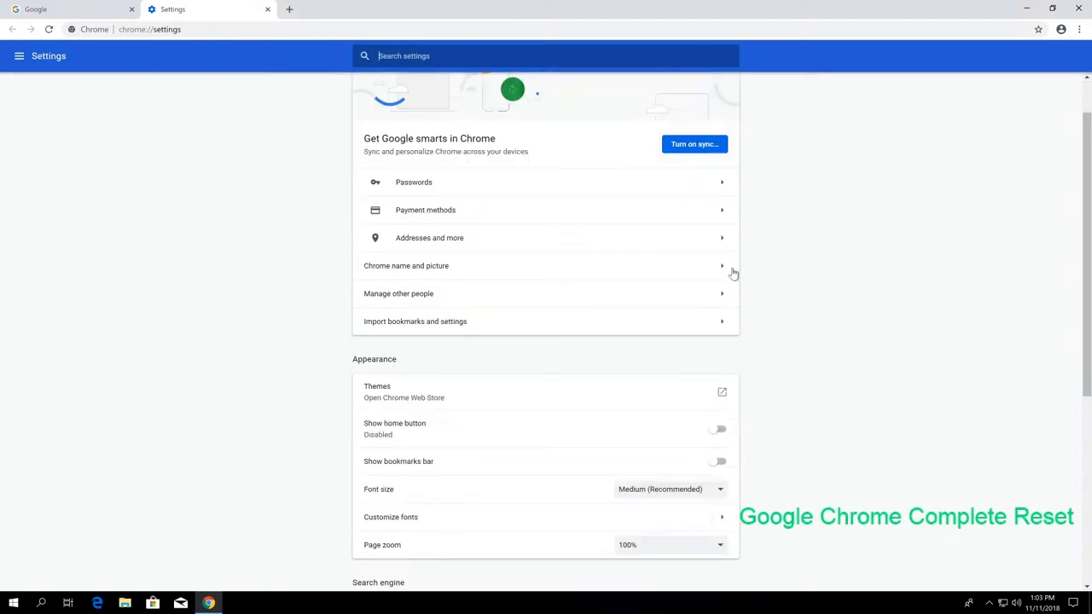
scroll(732, 273, "up", 1)
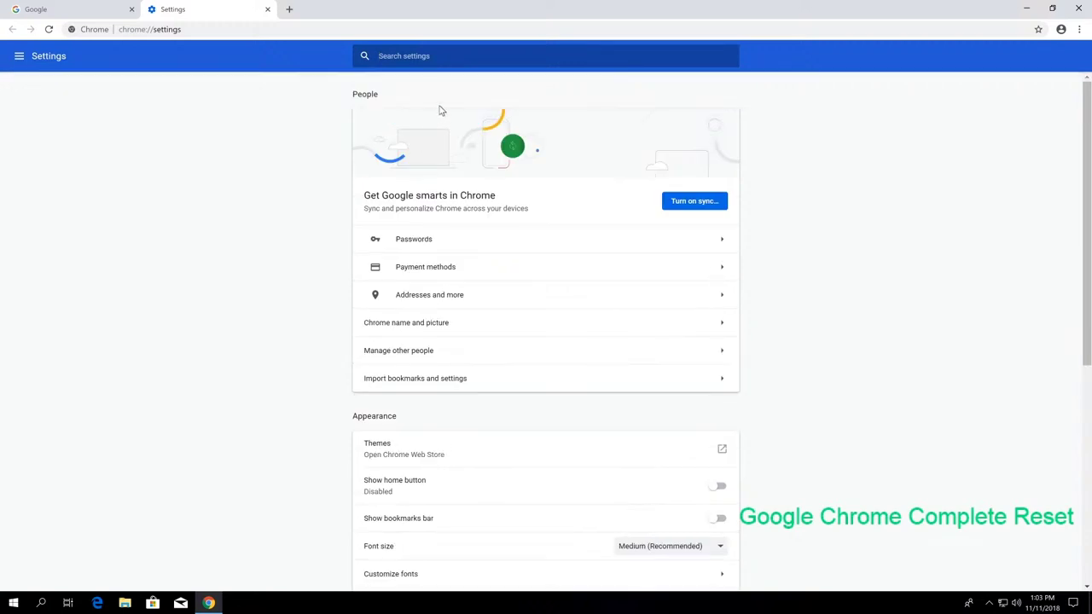
type("reset")
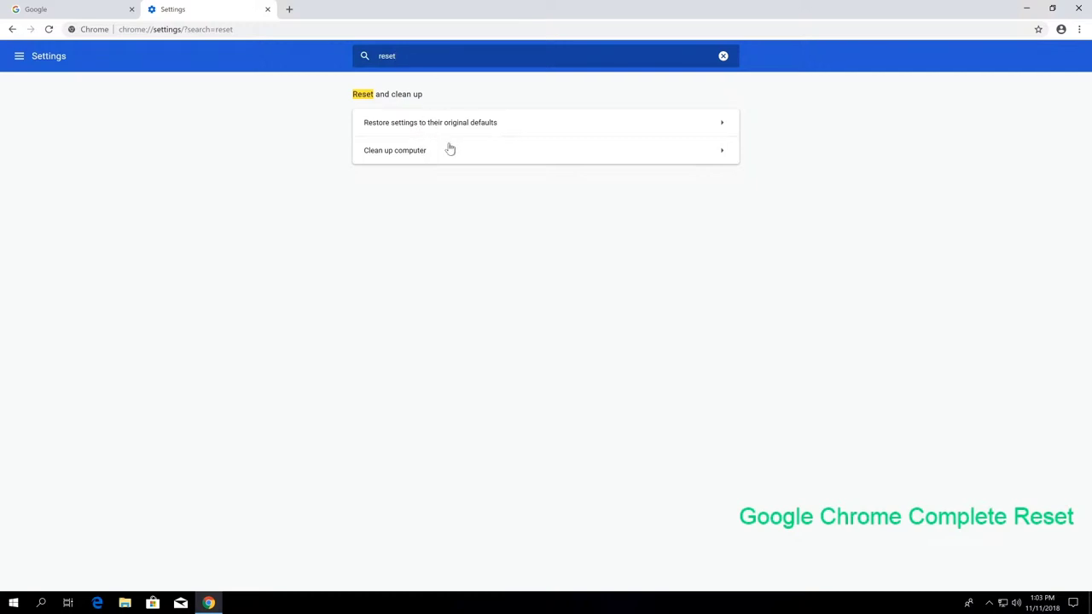
left_click(658, 129)
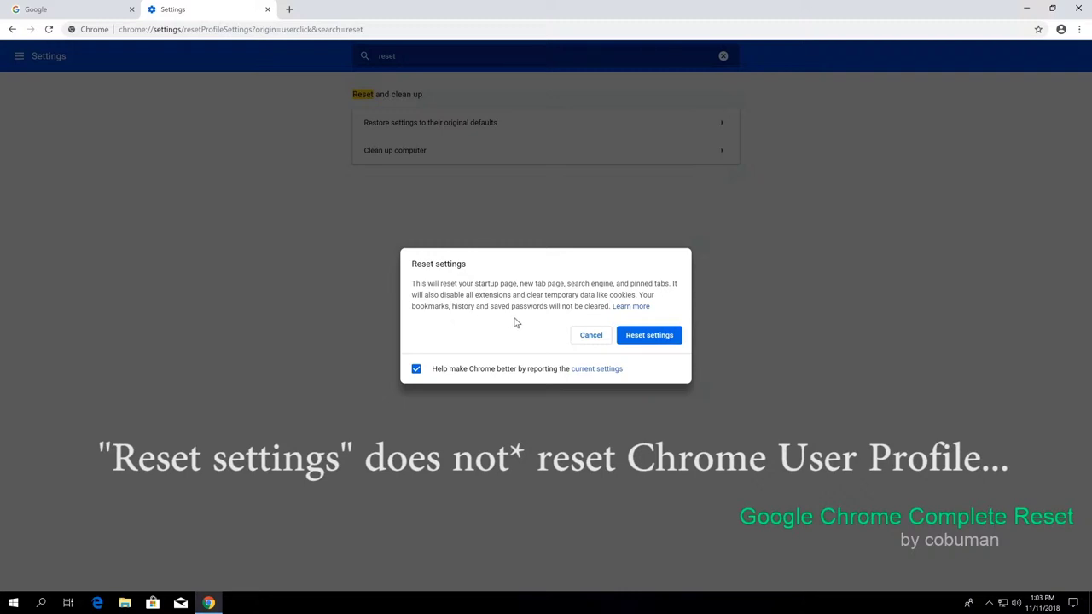
Step: Uncheck reporting of current settings and confirm Reset settings to restore Chrome's defaults
left_click(583, 324)
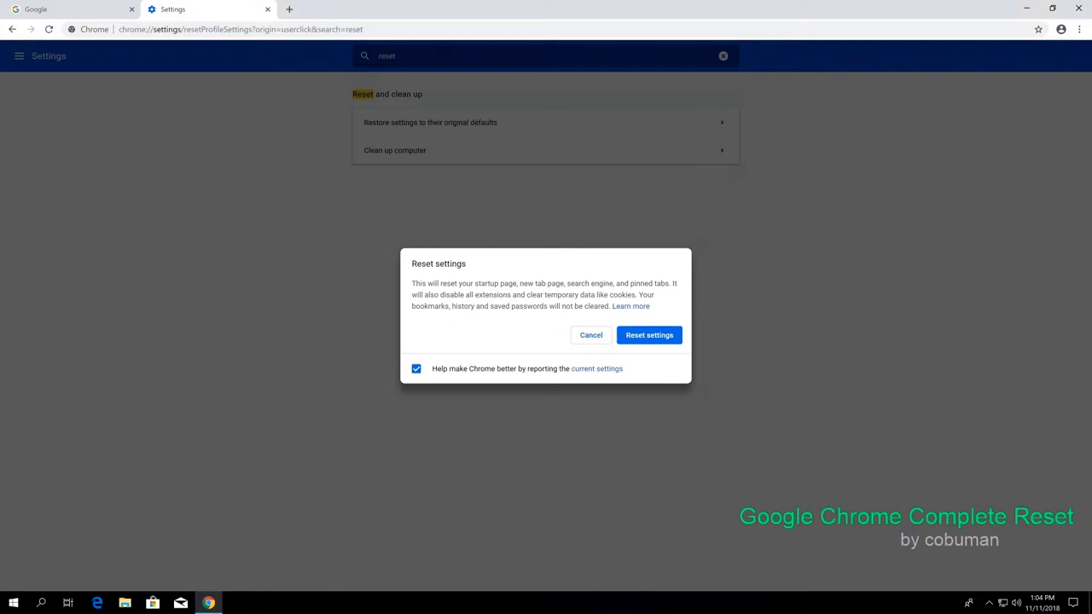
left_click_drag(451, 306, 609, 305)
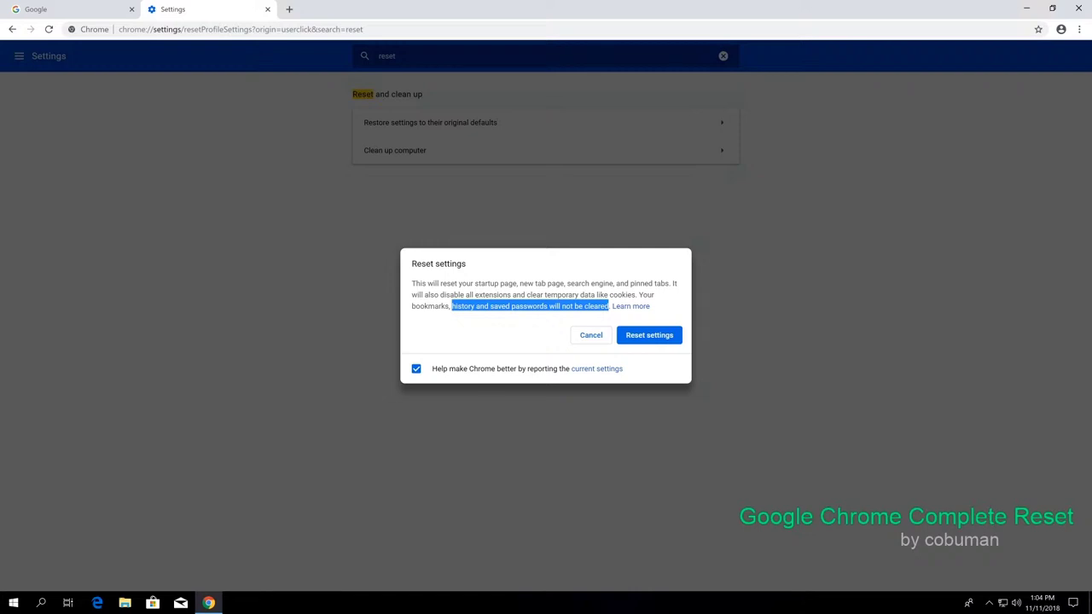
left_click_drag(638, 295, 455, 306)
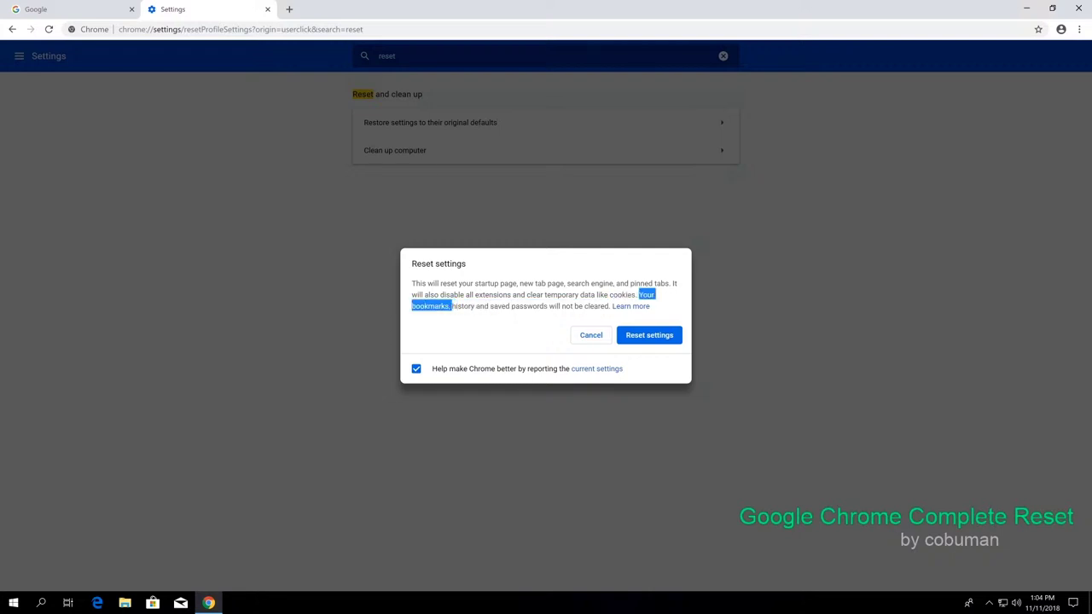
left_click(480, 316)
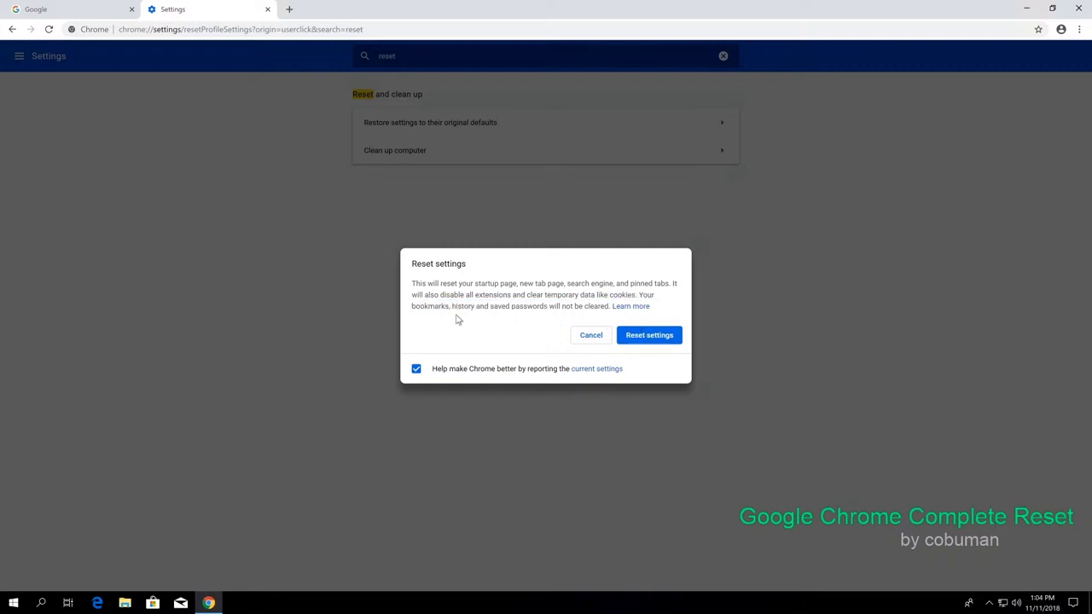
left_click(415, 370)
left_click(660, 337)
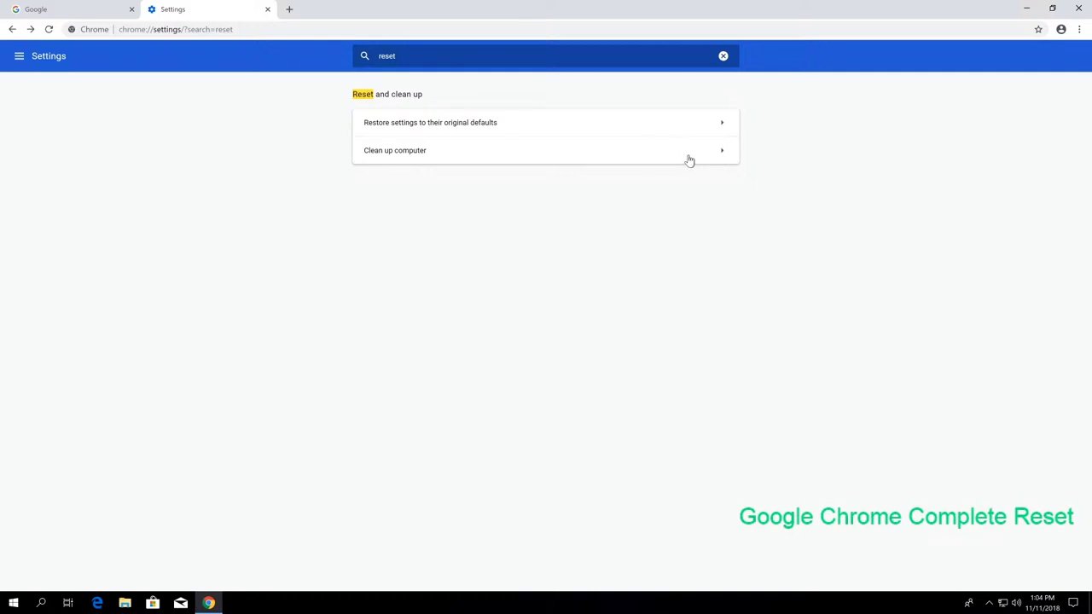
left_click(1061, 30)
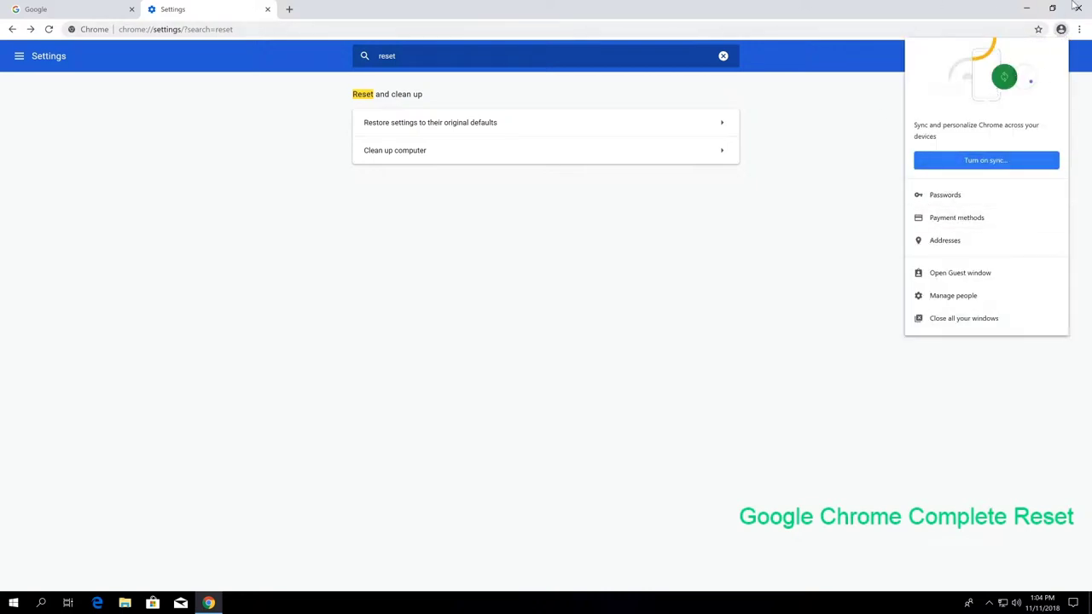
left_click(1061, 30)
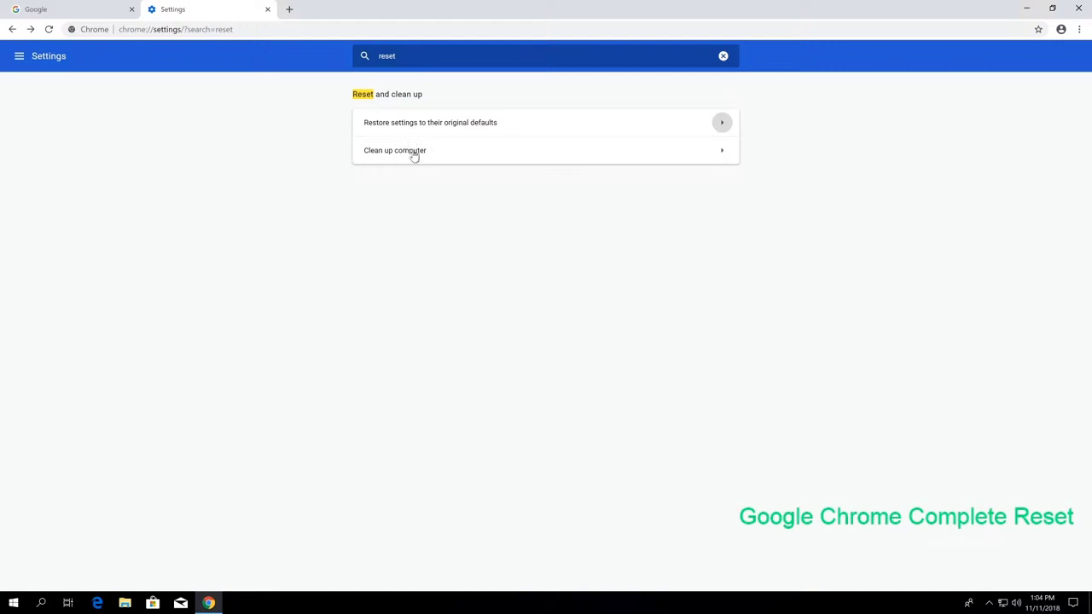
left_click(463, 152)
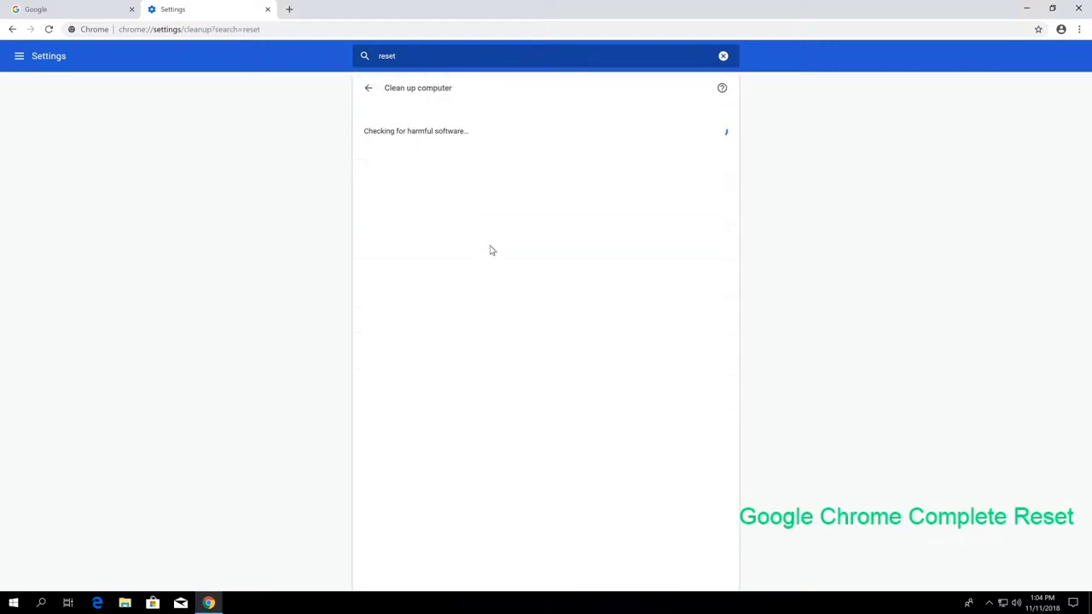
left_click(372, 92)
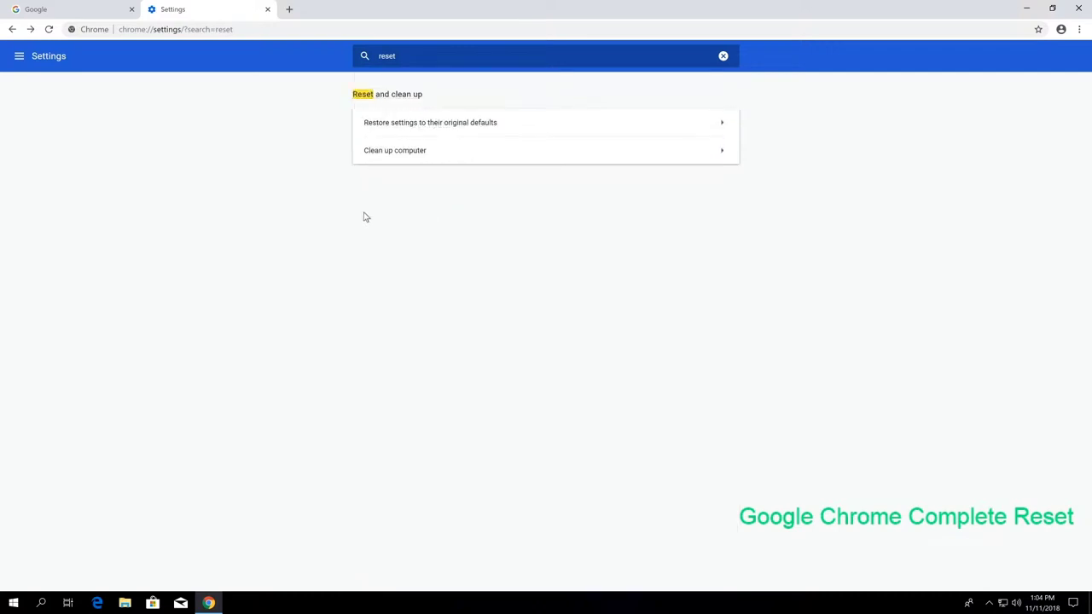
left_click(569, 124)
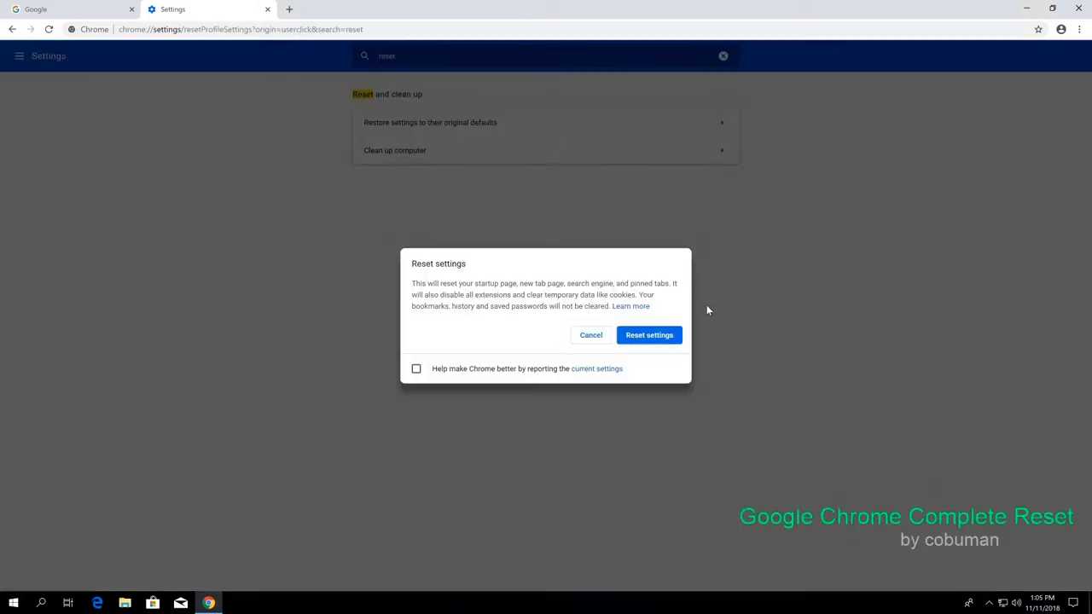
left_click(592, 337)
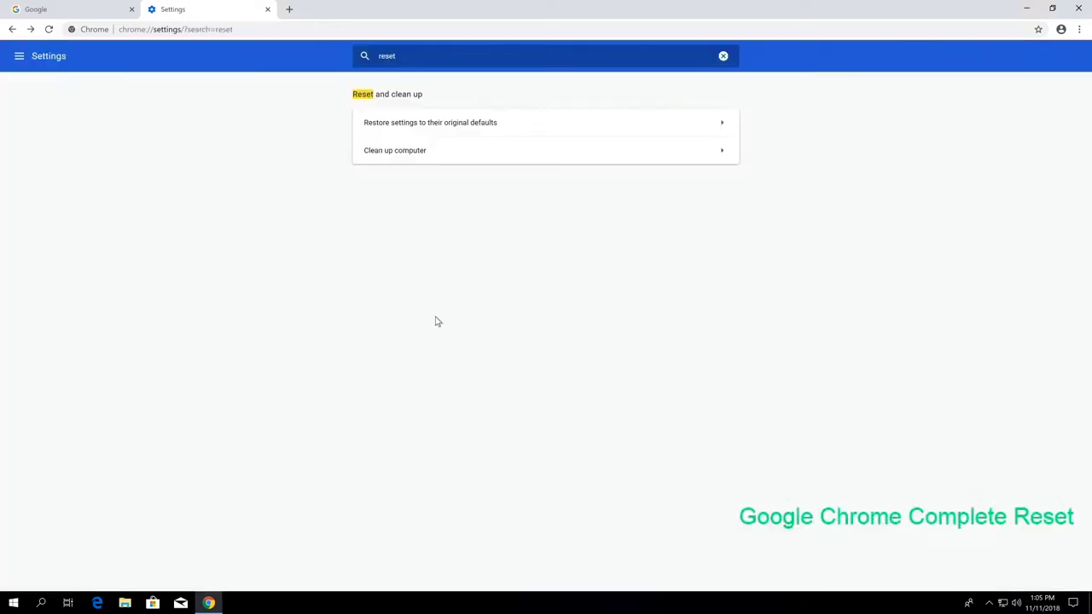
left_click(1062, 30)
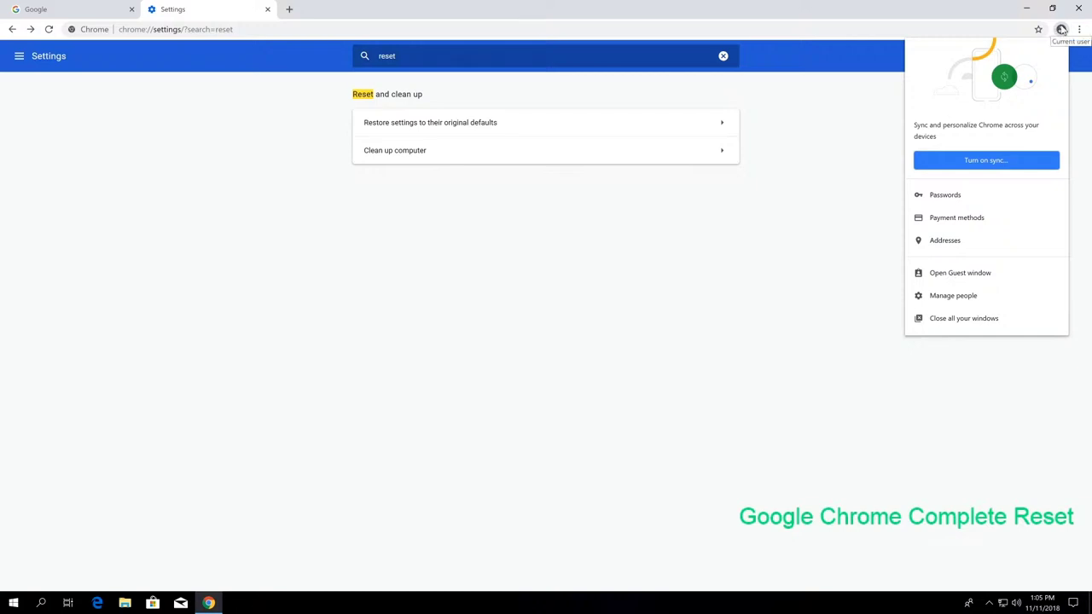
left_click(1061, 29)
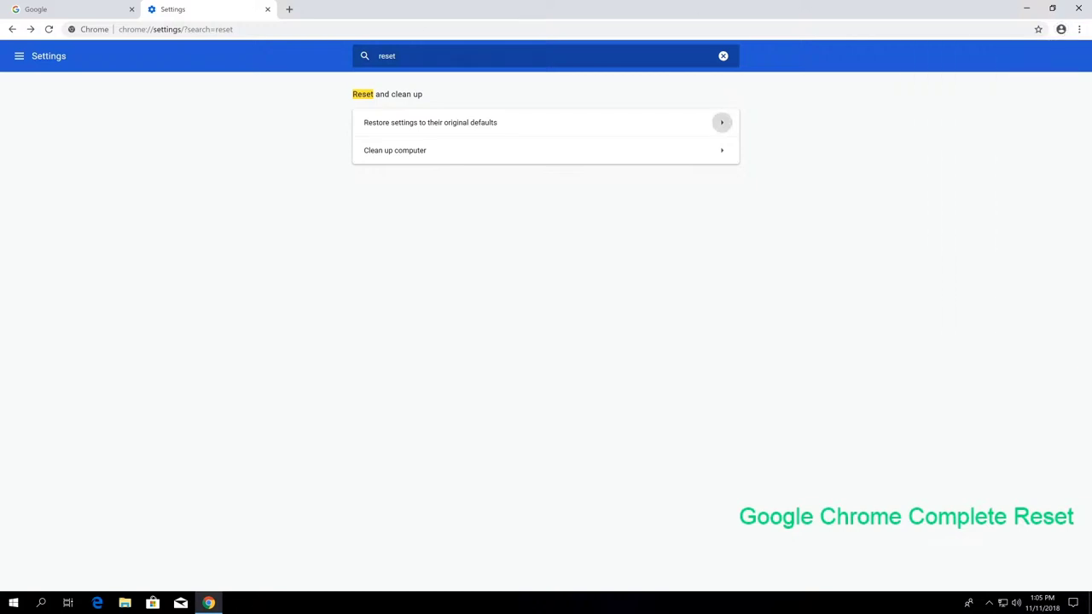
left_click(175, 29)
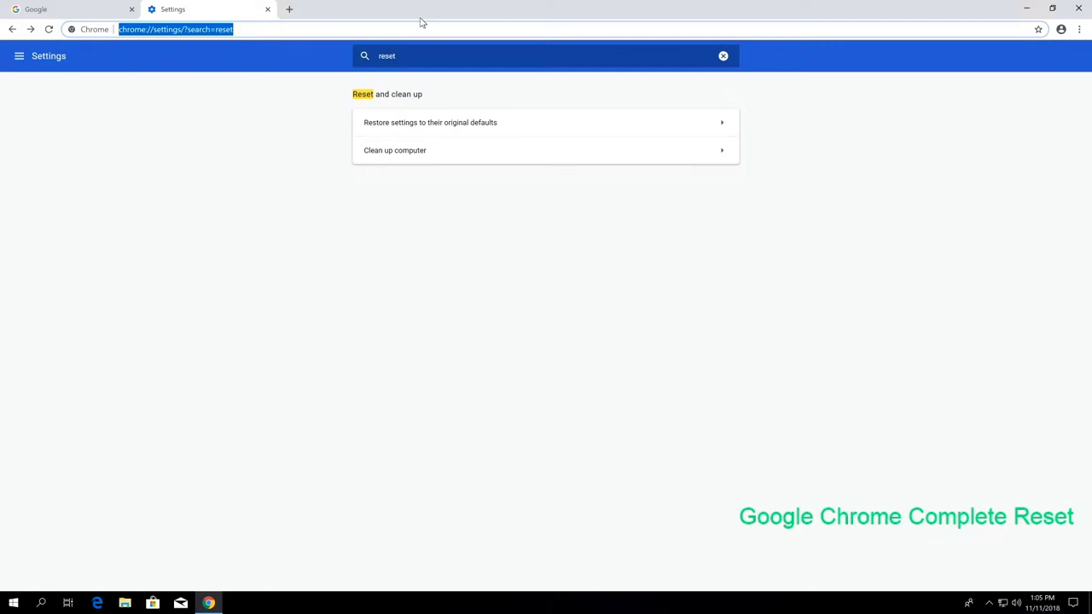
Step: Close the Settings tab, open the people manager, cancel adding a new profile, and close the picker
left_click(267, 9)
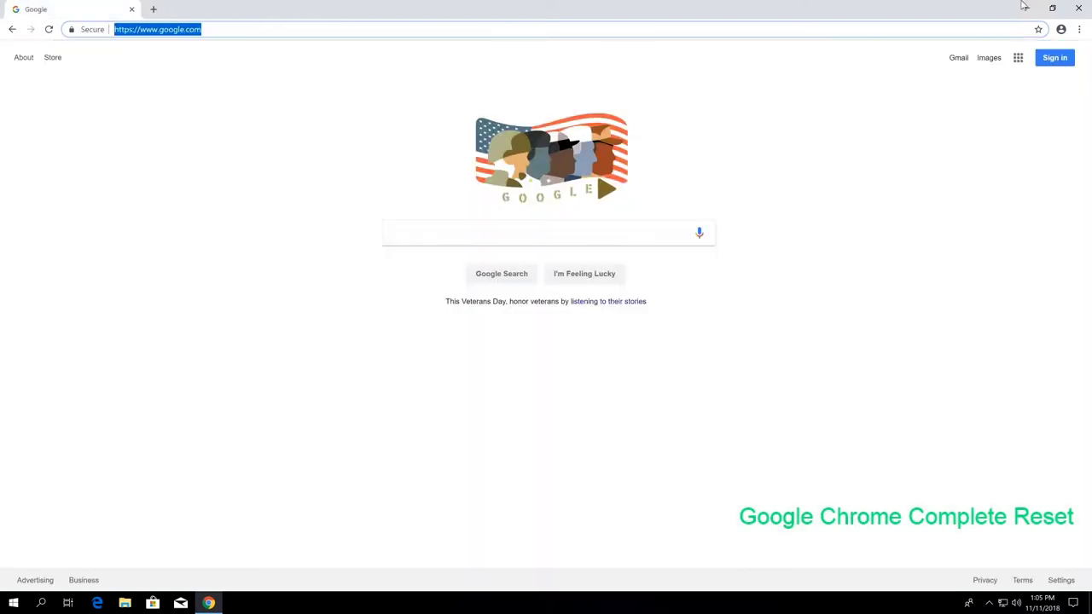
left_click(1061, 30)
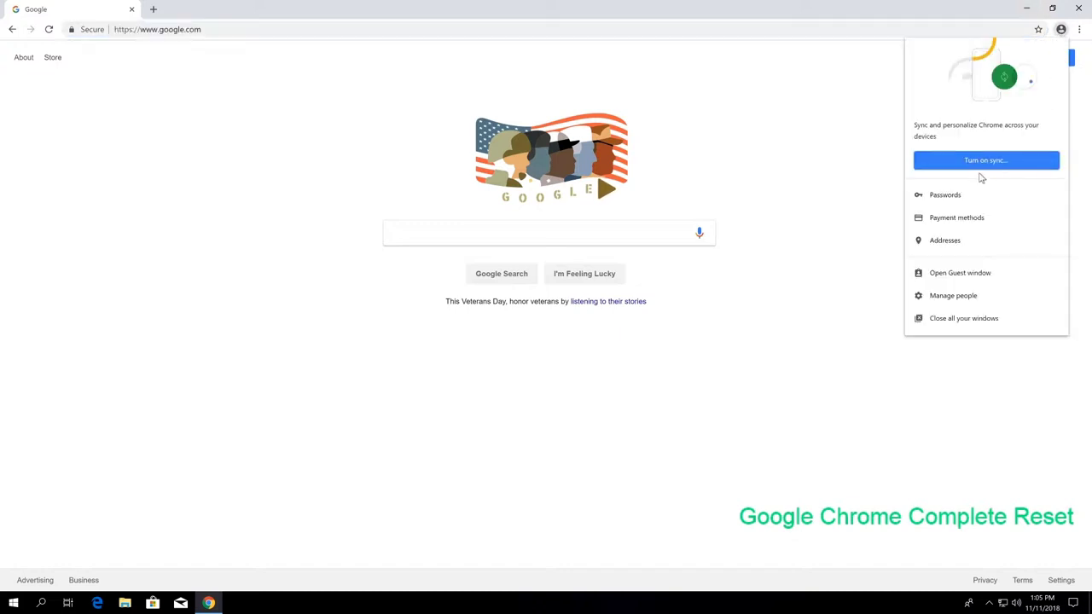
left_click(955, 296)
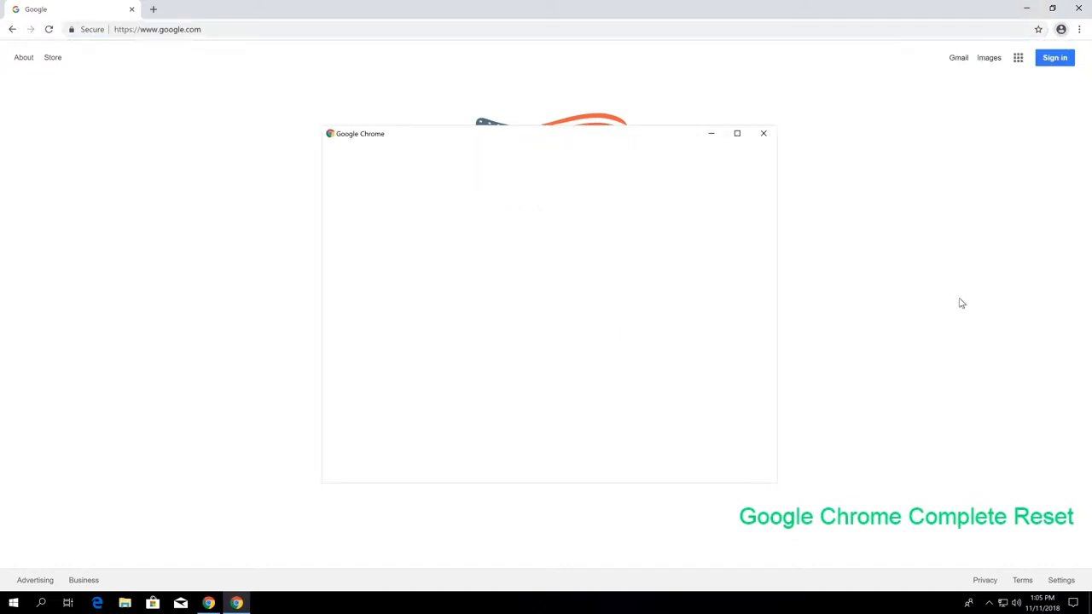
left_click(1062, 30)
left_click(1062, 30)
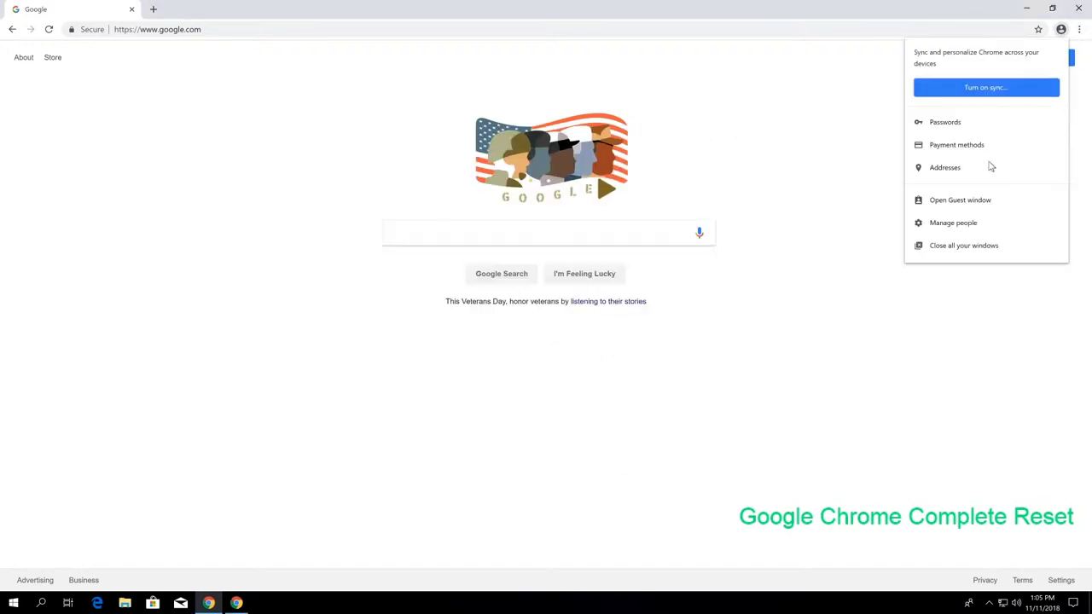
left_click(950, 223)
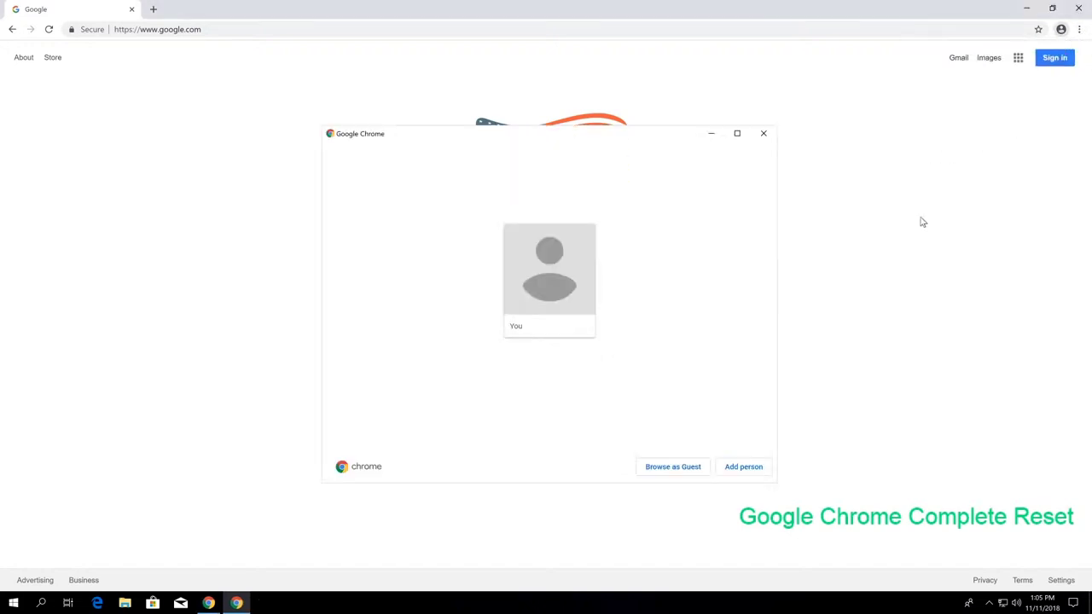
left_click(744, 467)
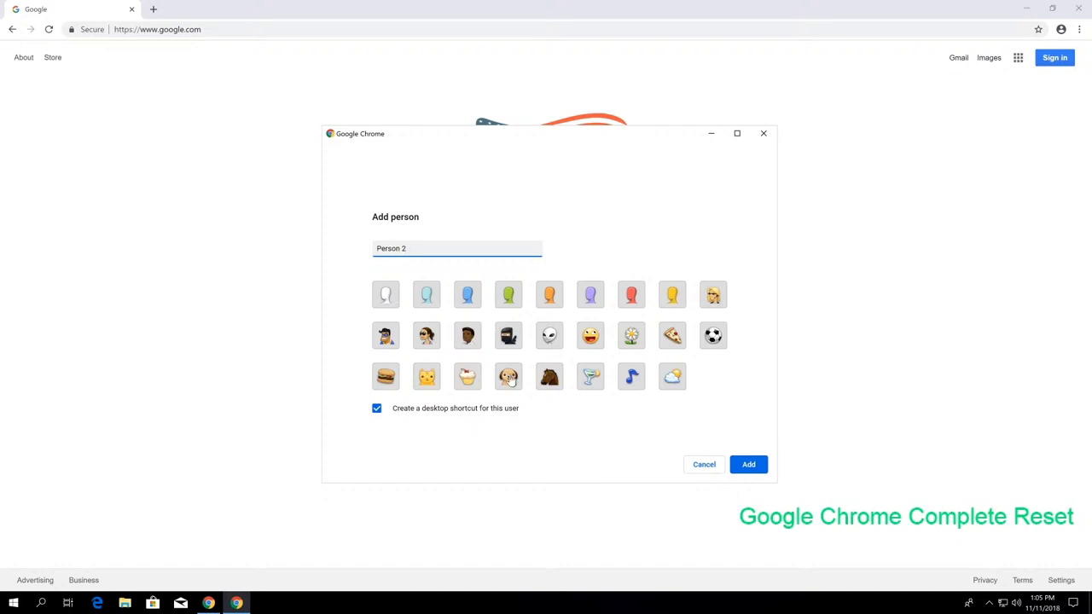
left_click(702, 467)
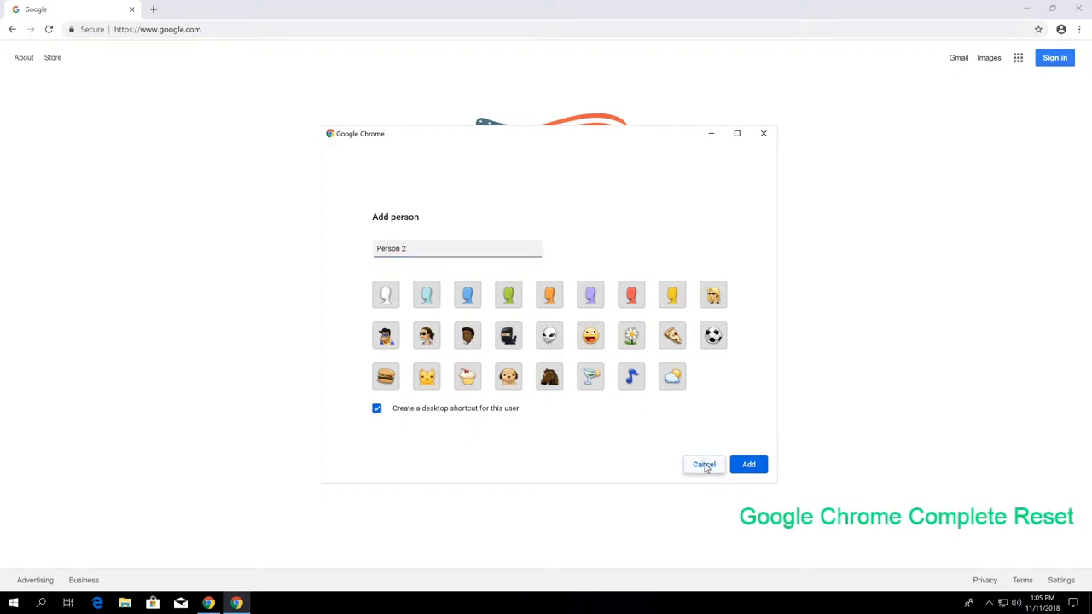
left_click(765, 134)
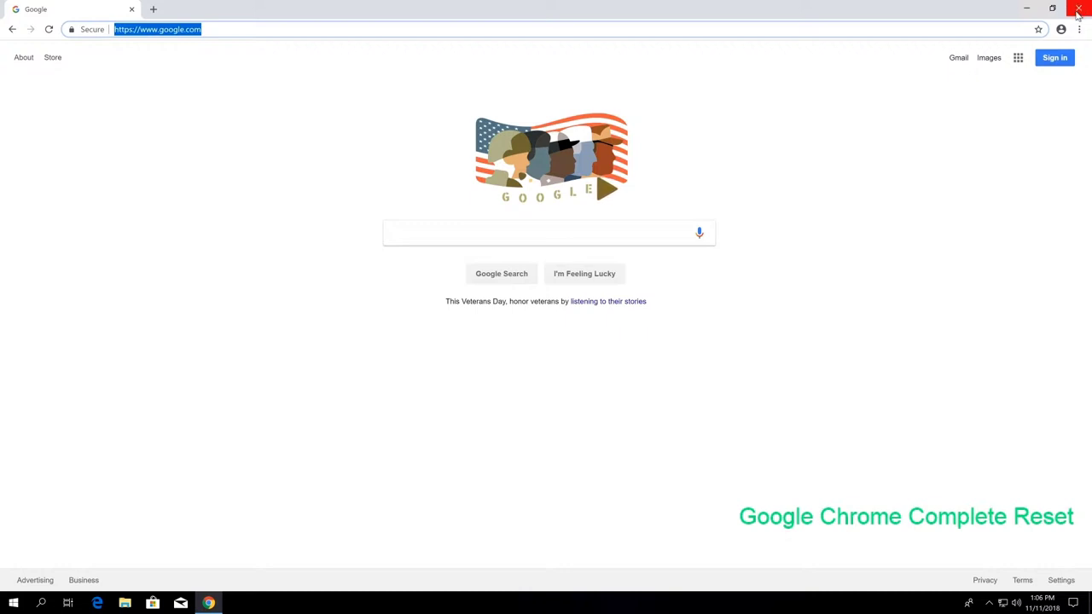
Step: Close Chrome, open Task Manager from the taskbar, expand More details, then close it
left_click(1080, 10)
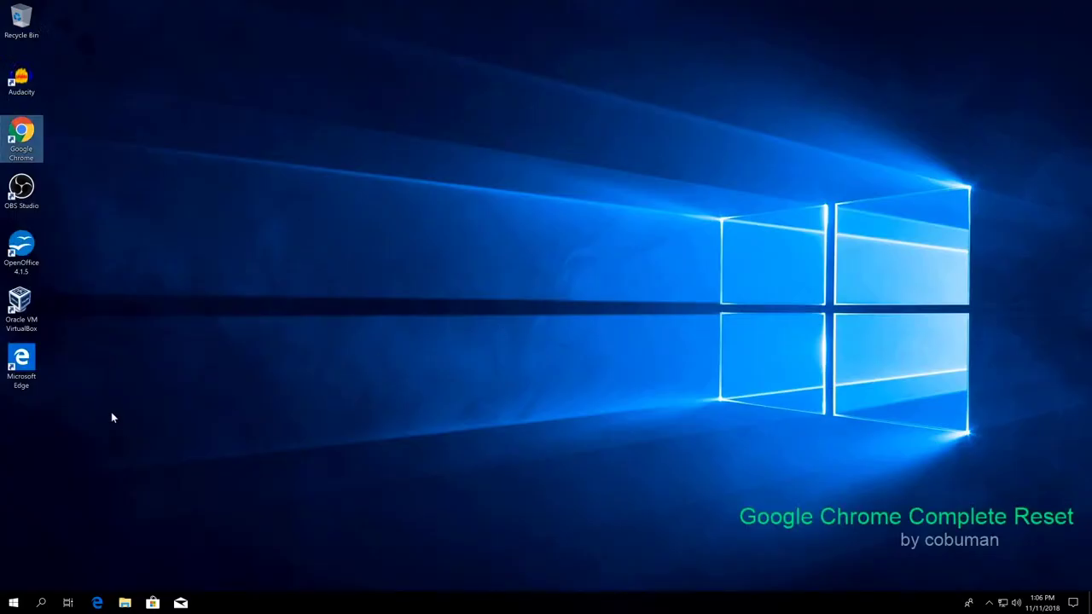
right_click(394, 602)
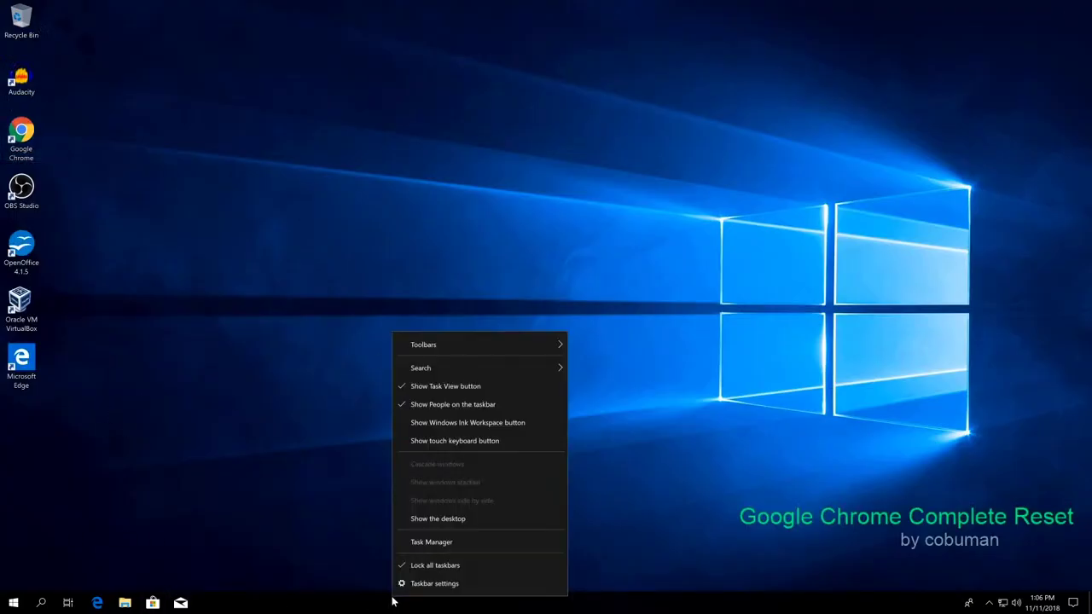
left_click(468, 543)
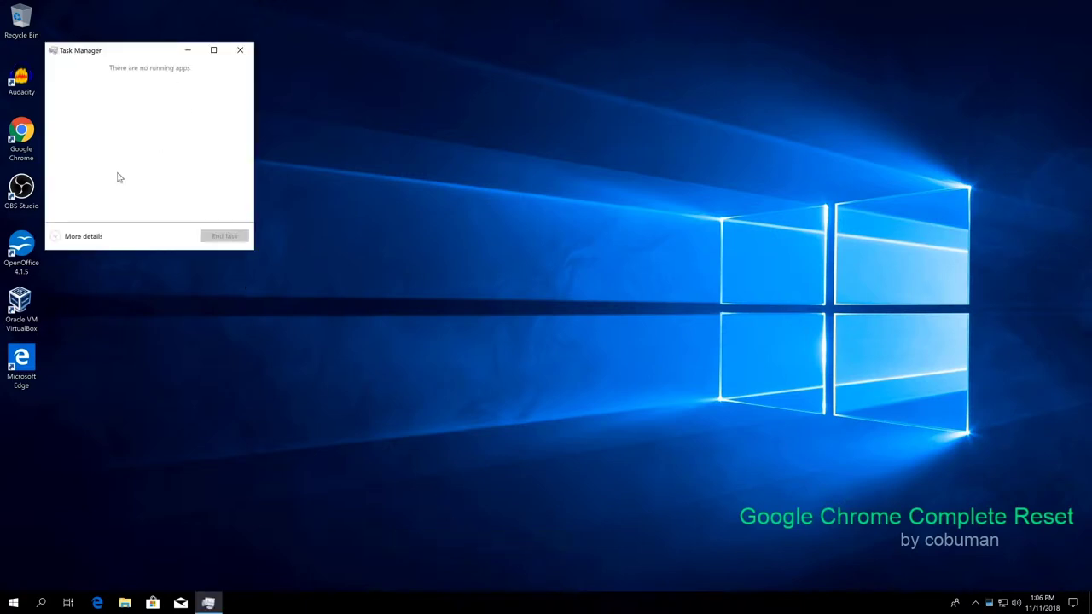
left_click_drag(137, 55, 340, 94)
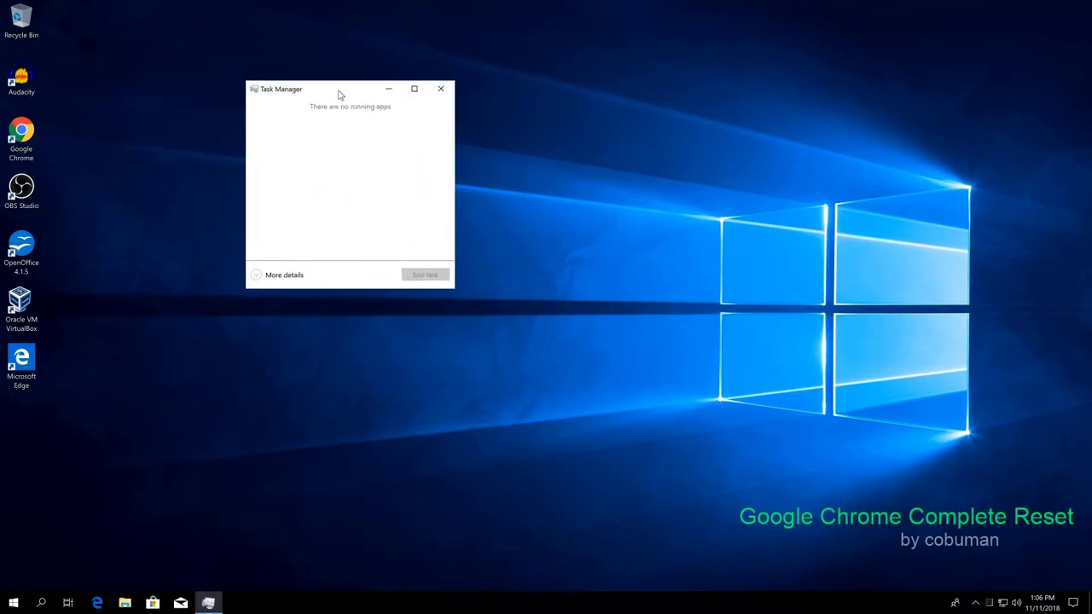
left_click(282, 278)
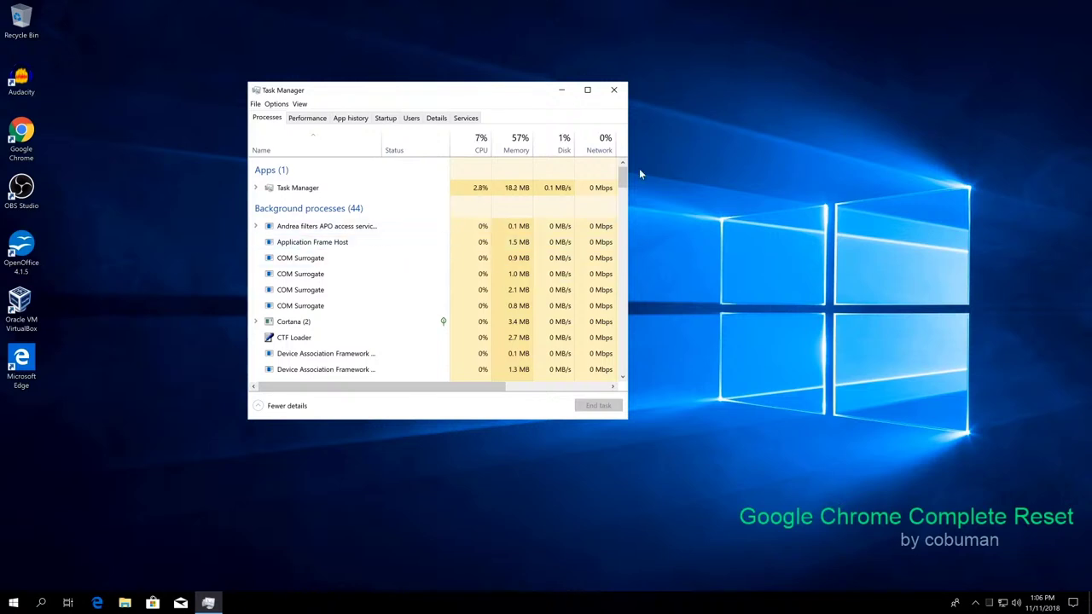
left_click_drag(624, 187, 607, 137)
left_click(614, 90)
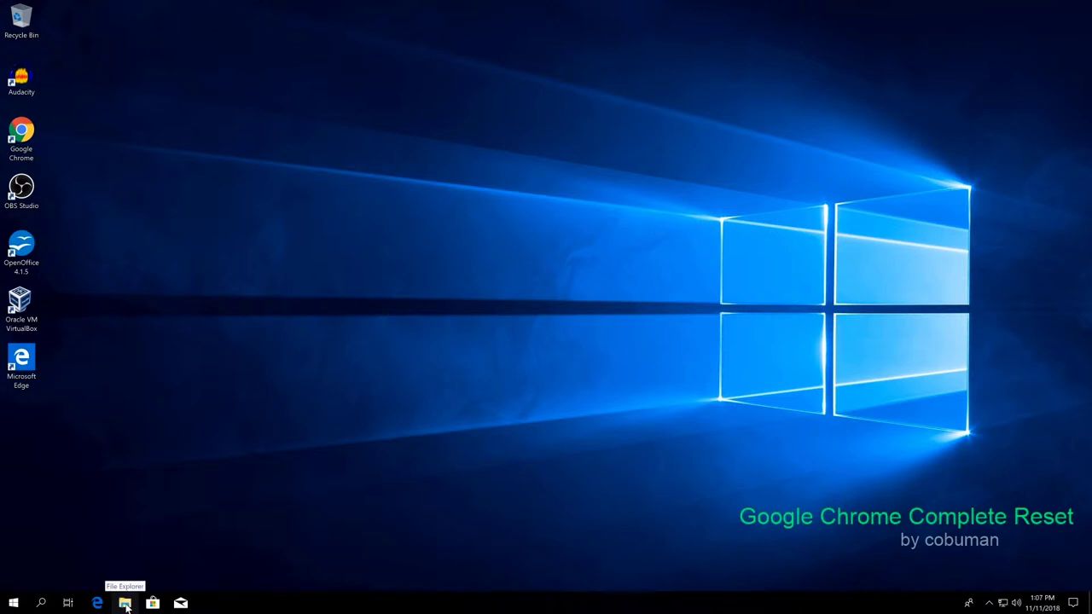
Step: Browse File Explorer through This PC > Local Disk (C:) > Users into the test account's folder
left_click(125, 604)
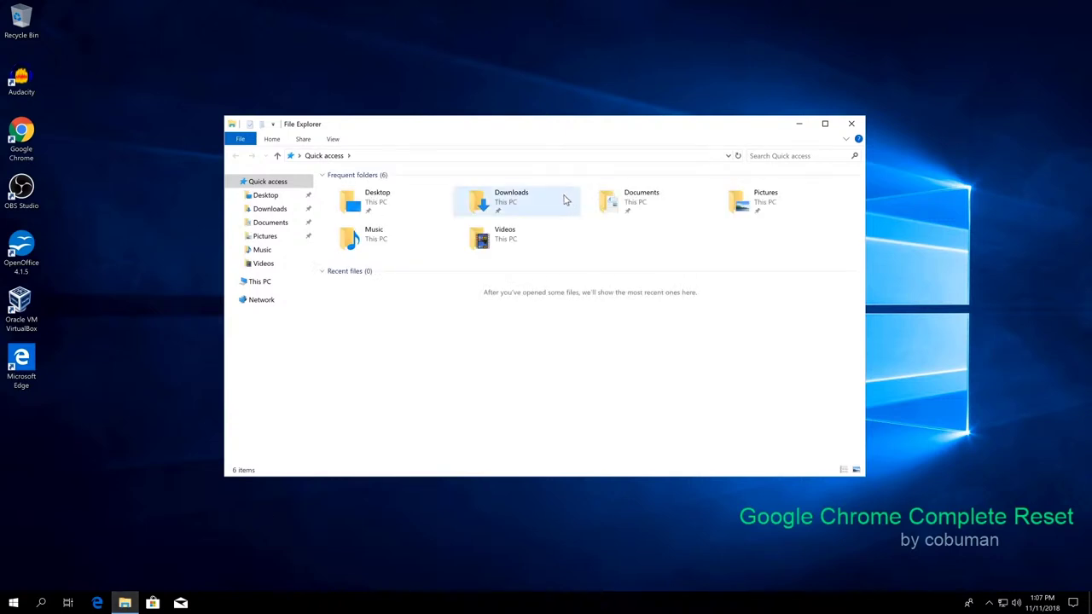
left_click(260, 286)
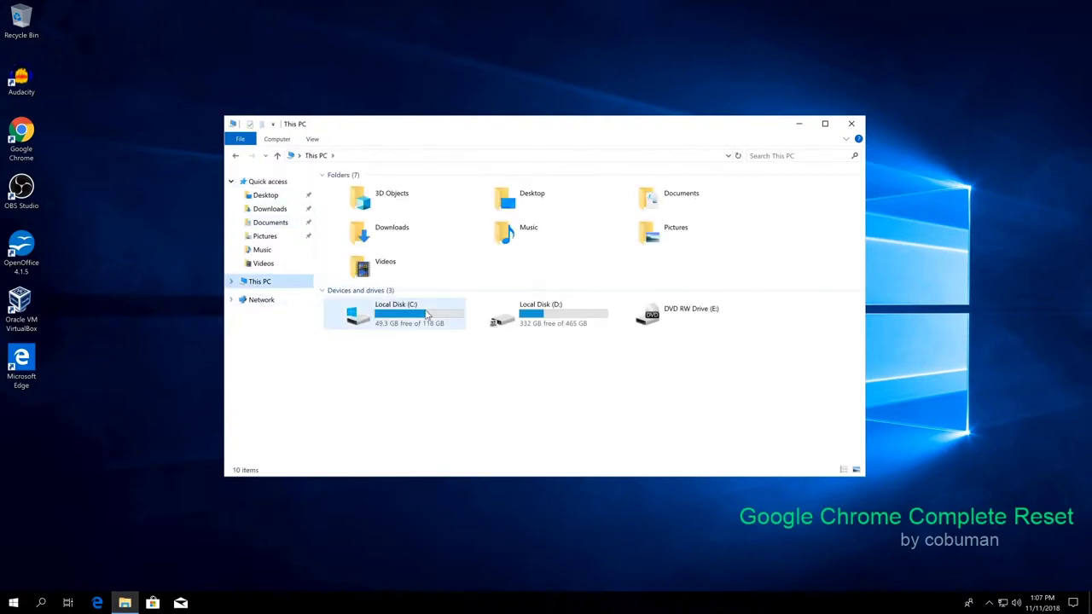
double_click(427, 316)
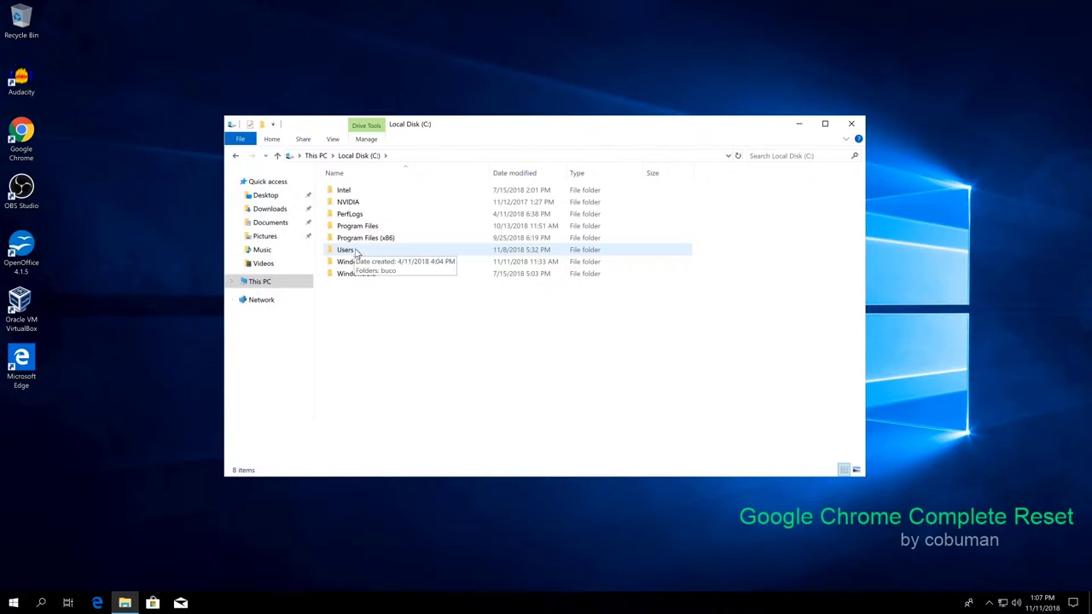
double_click(357, 253)
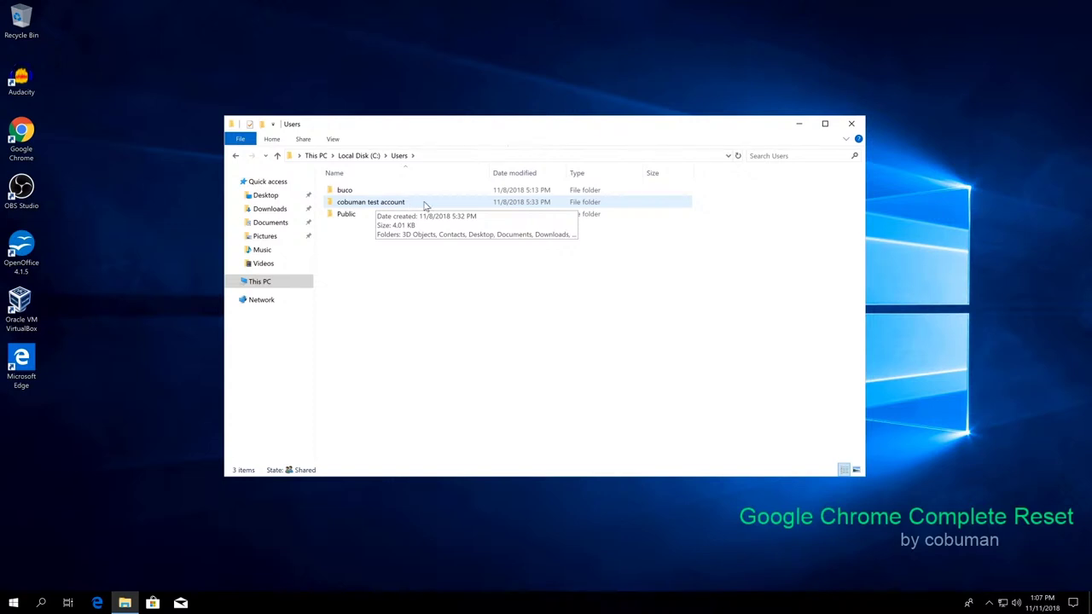
left_click(415, 206)
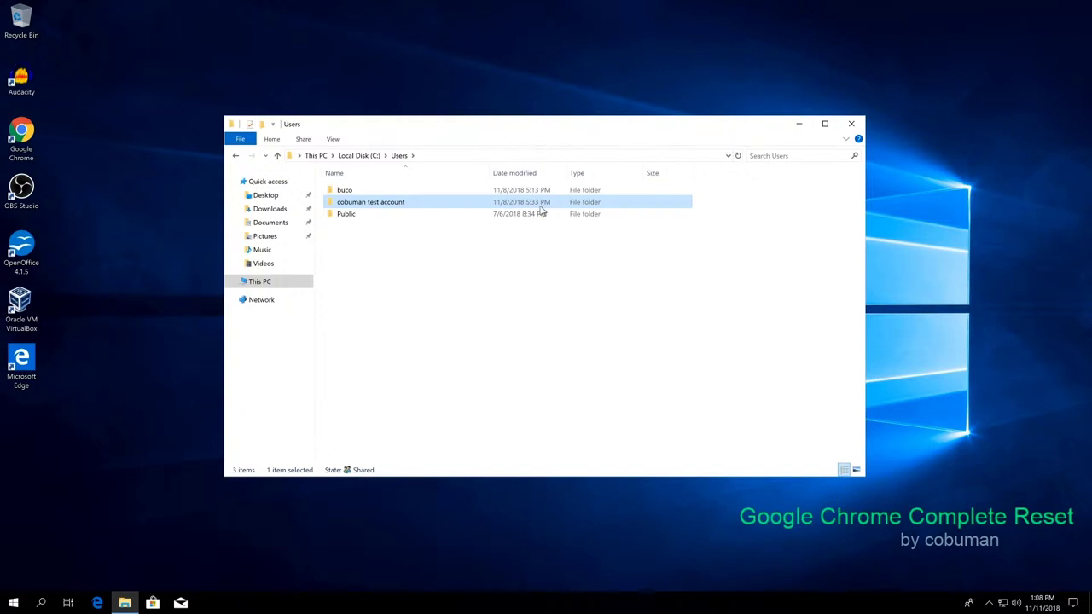
double_click(399, 203)
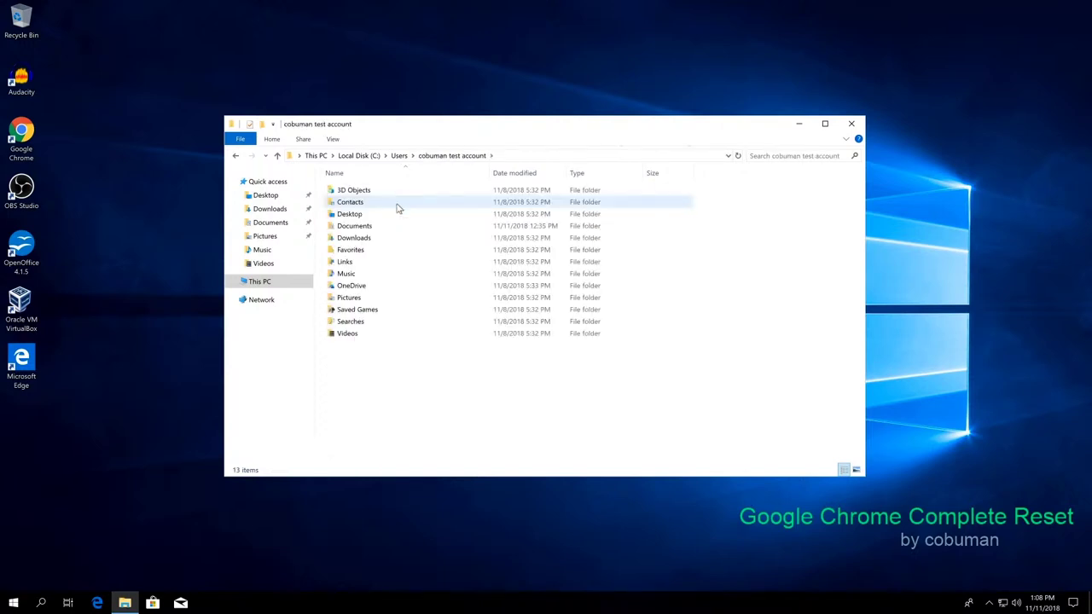
left_click(538, 155)
left_click(539, 156)
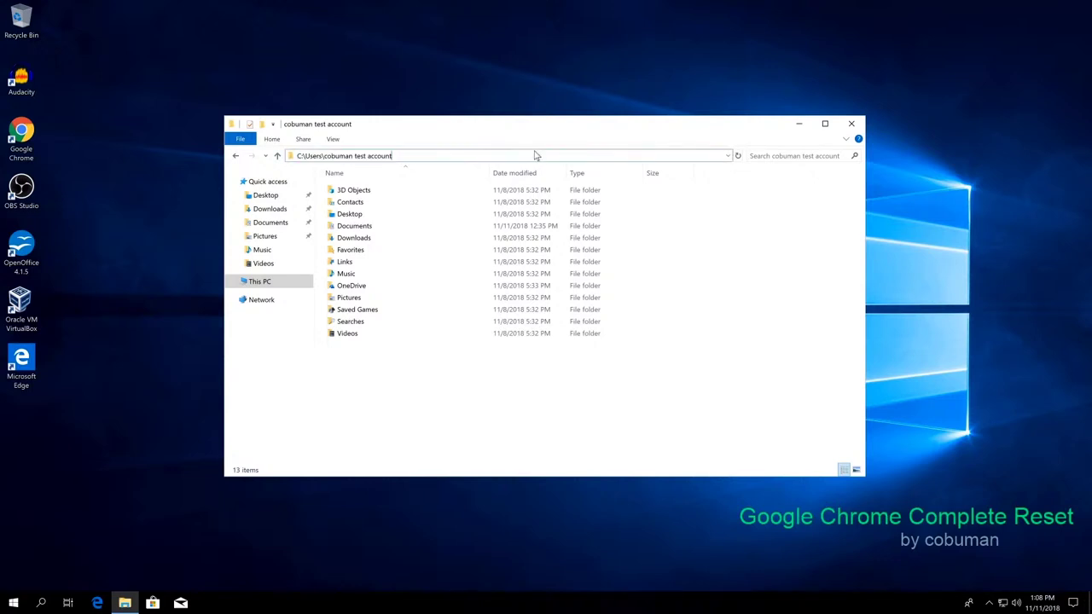
Step: Append \ap to the path, enable View > Hidden items, then open AppData > Local
type("\\")
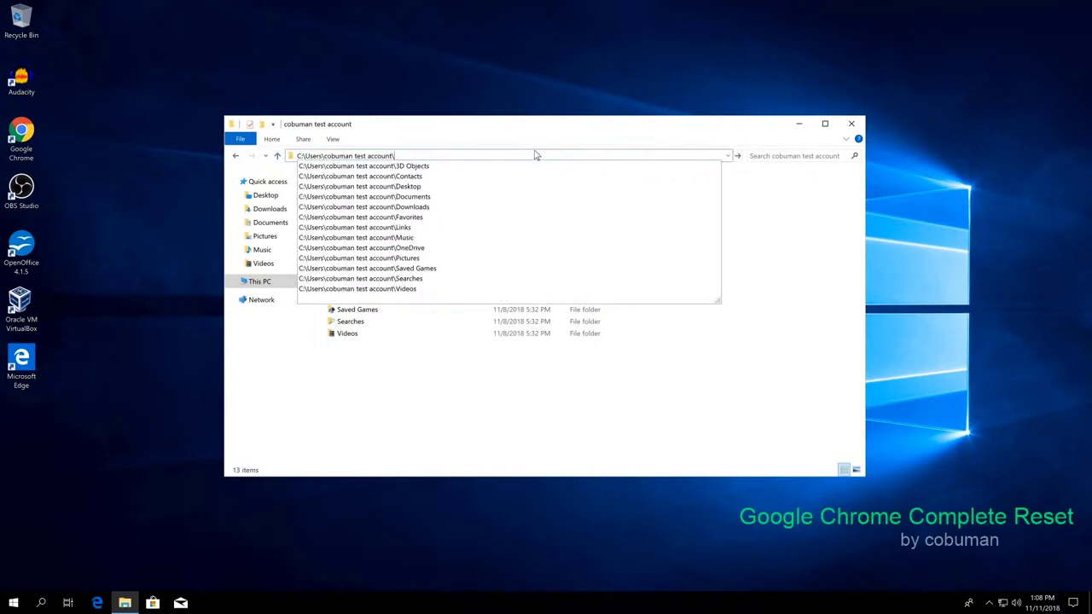
type("appdata")
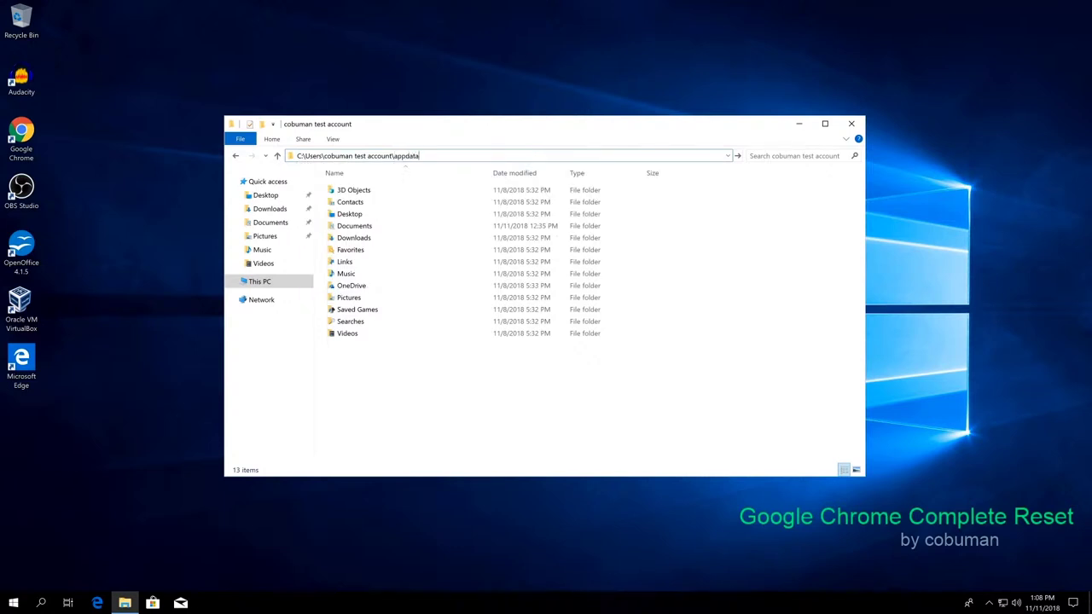
key("Return")
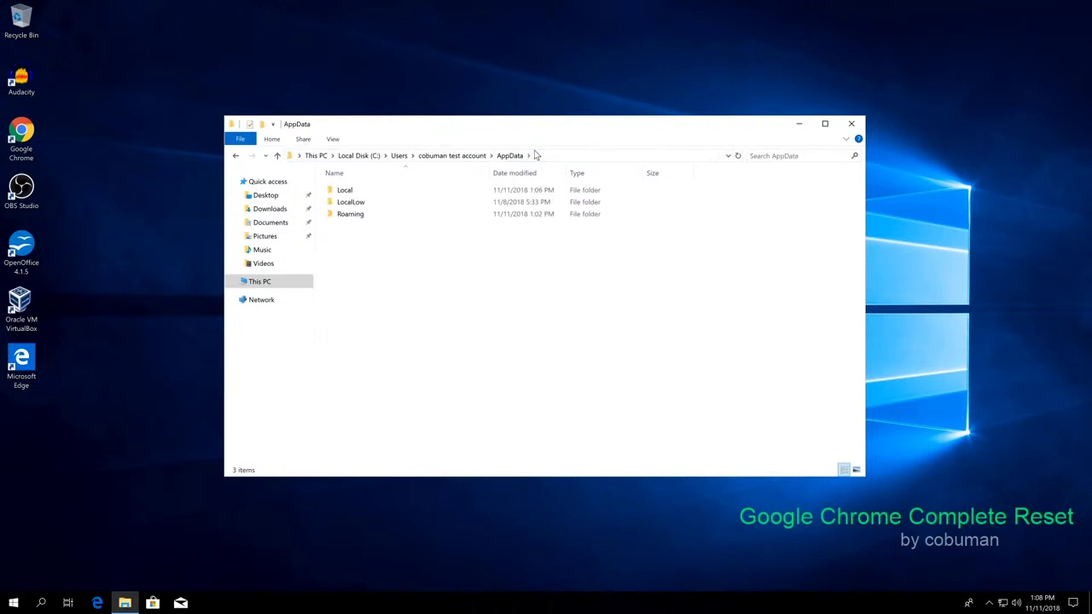
left_click(333, 139)
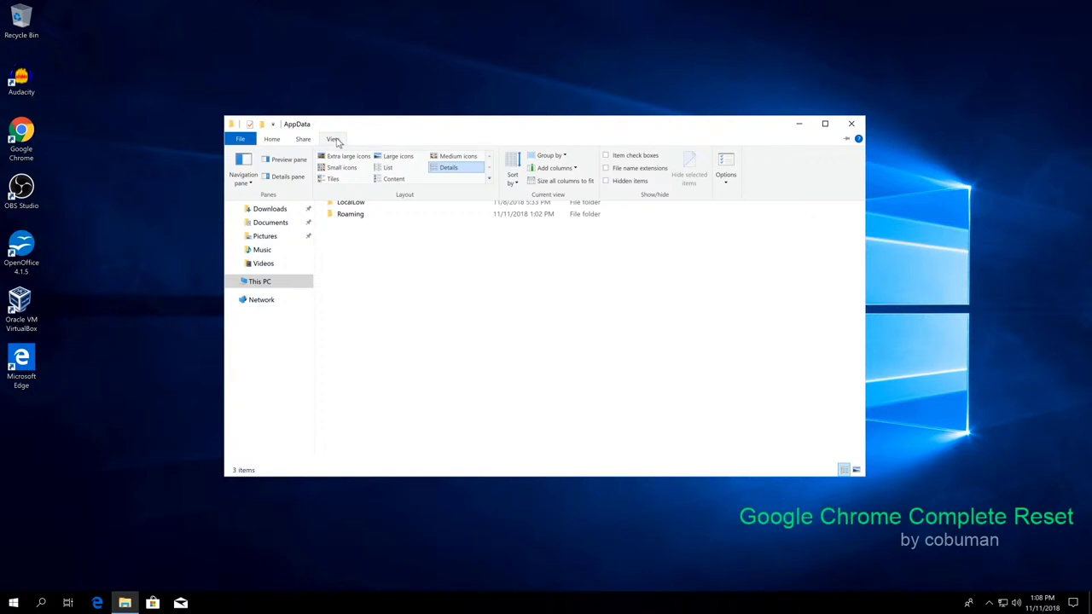
left_click(608, 181)
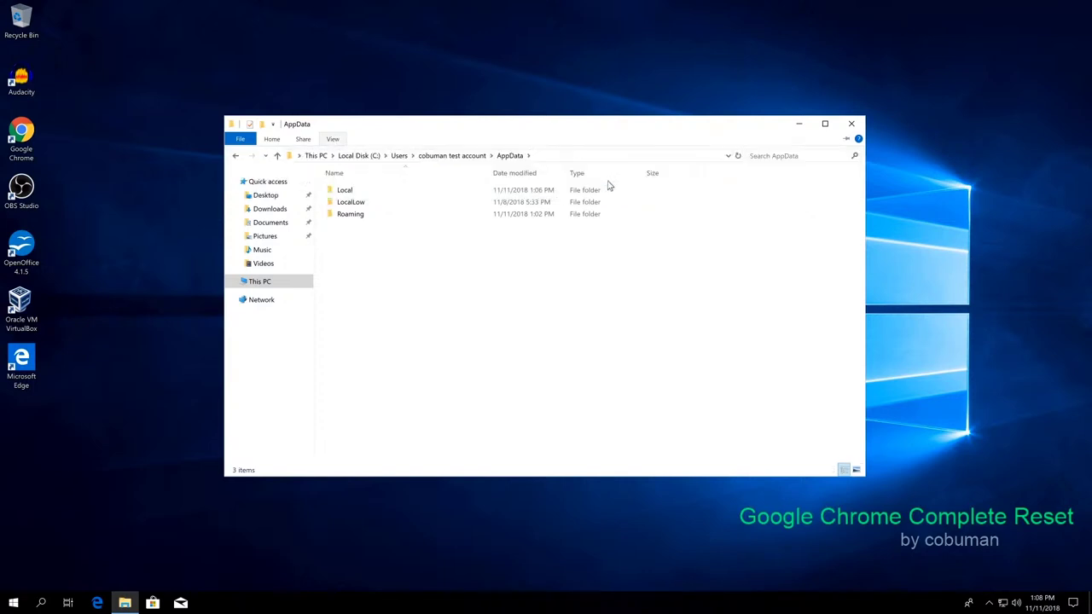
left_click(452, 156)
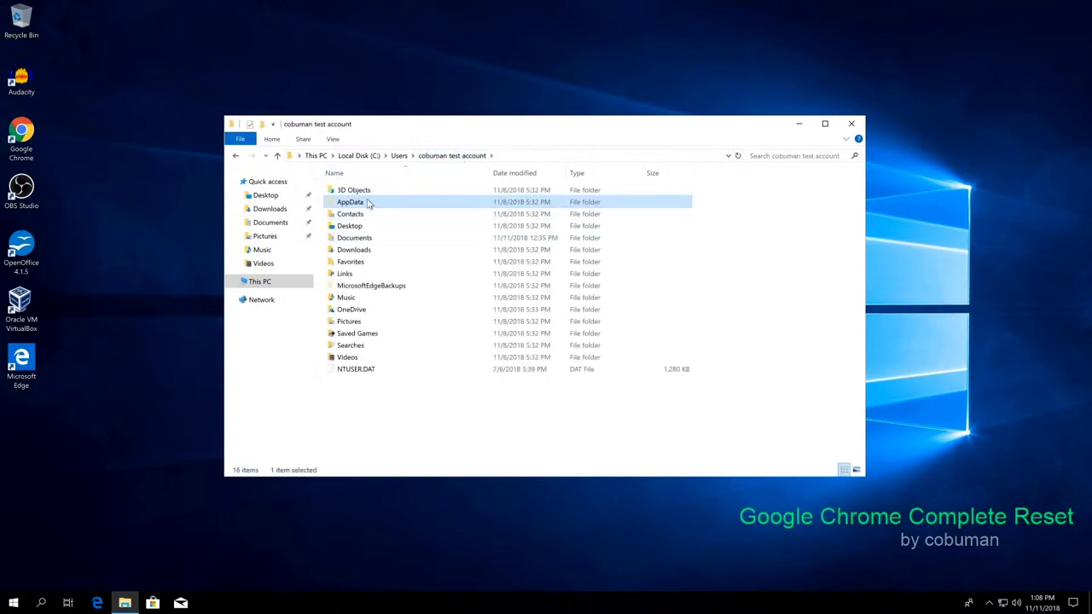
double_click(368, 202)
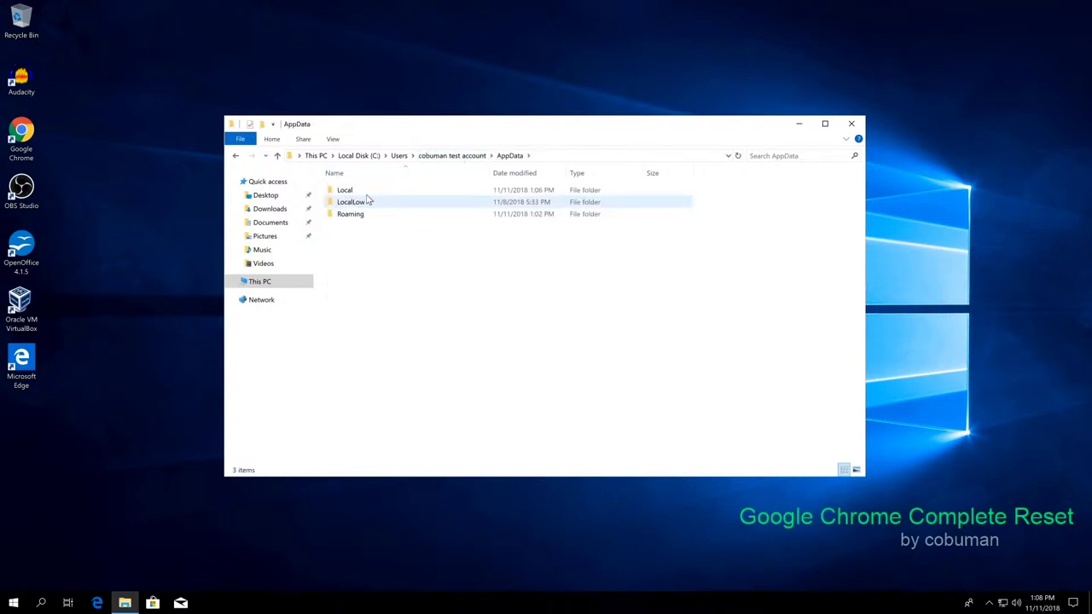
left_click(359, 215)
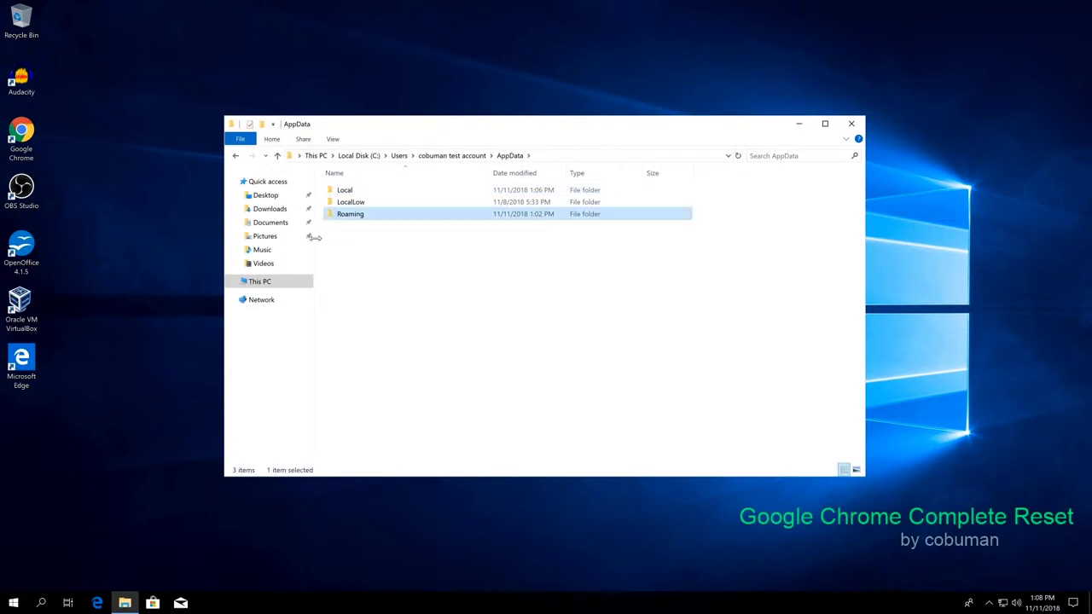
double_click(363, 192)
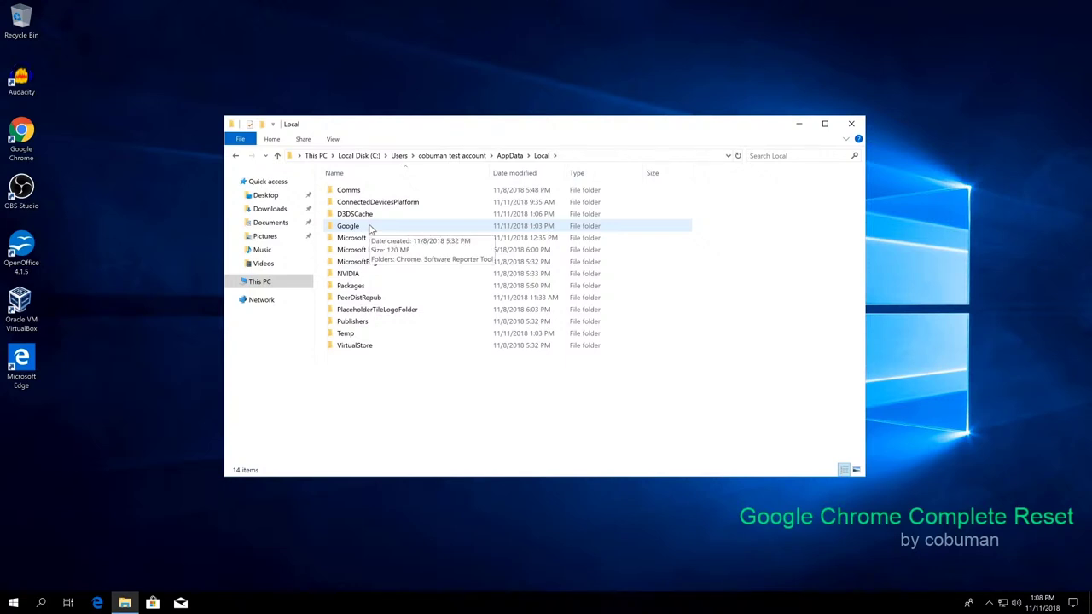
Step: Open Google > Chrome > User Data and browse the Default profile folder's contents
left_click(367, 227)
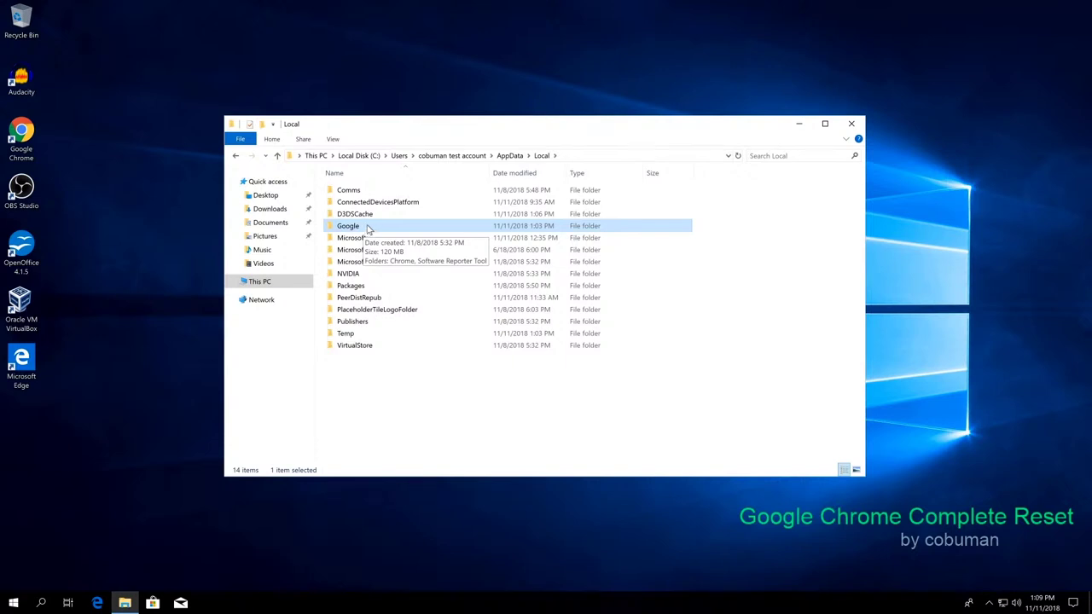
double_click(369, 228)
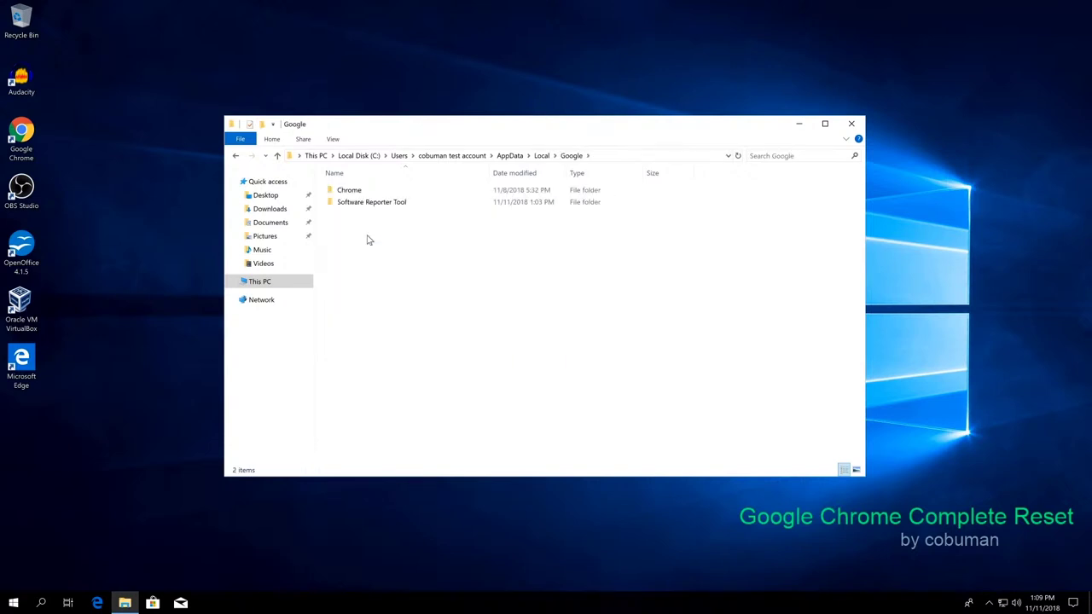
left_click(372, 193)
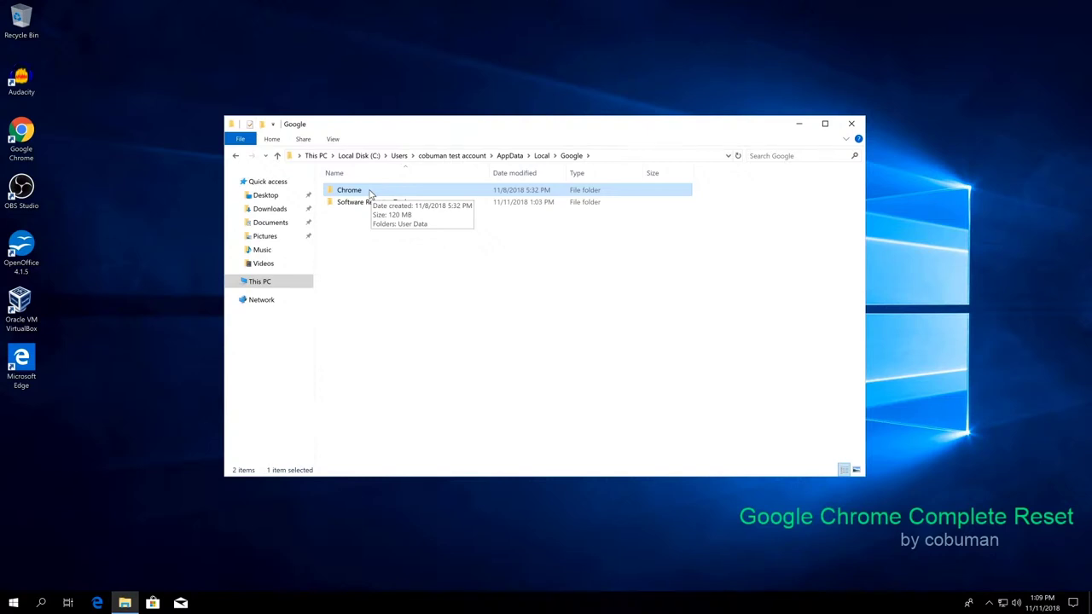
double_click(370, 193)
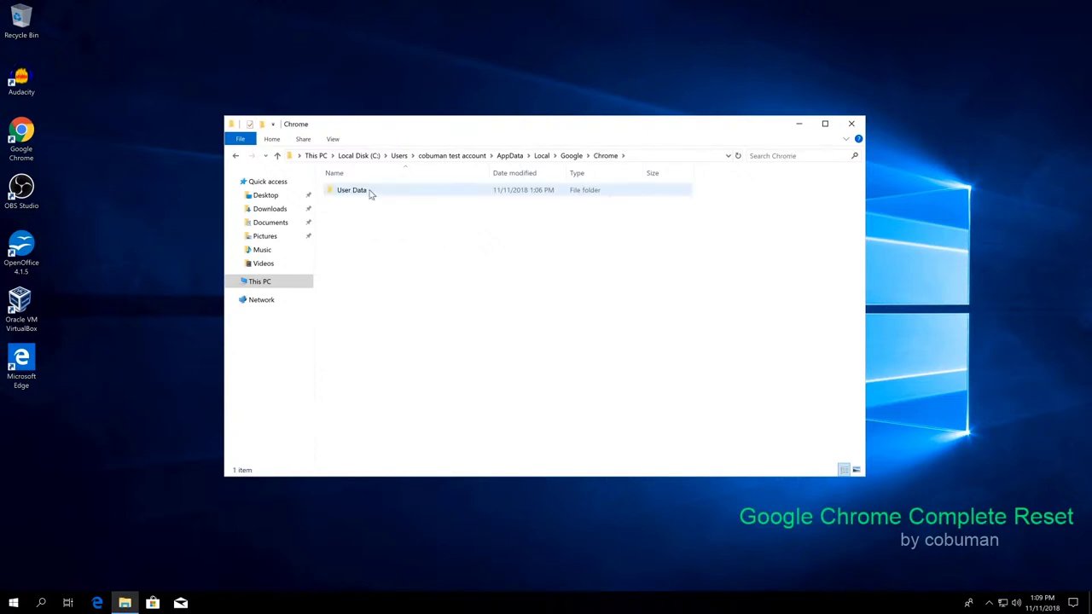
double_click(369, 193)
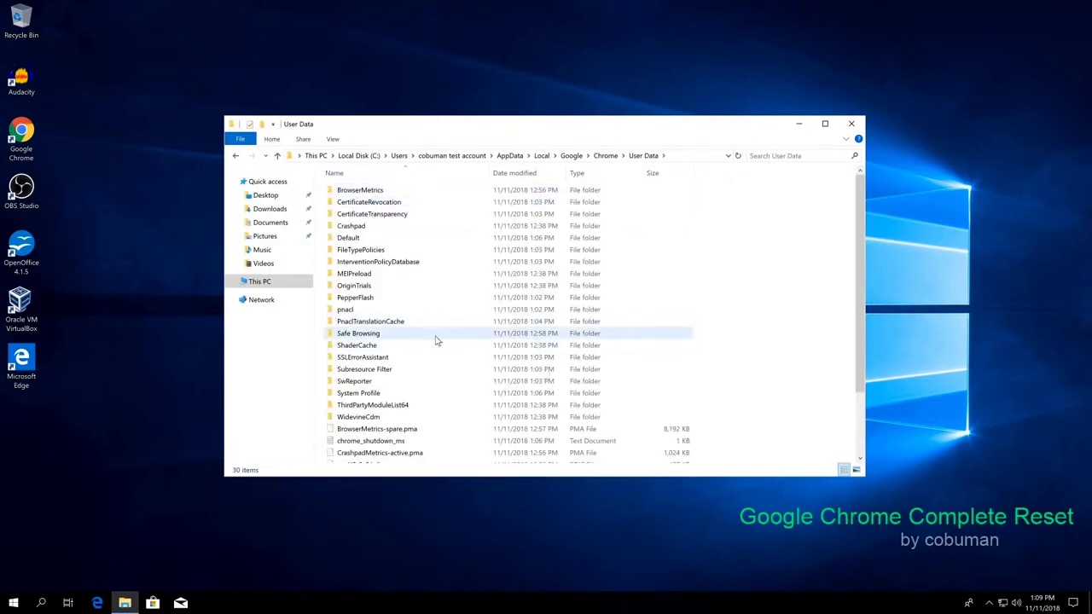
scroll(440, 359, "down", 2)
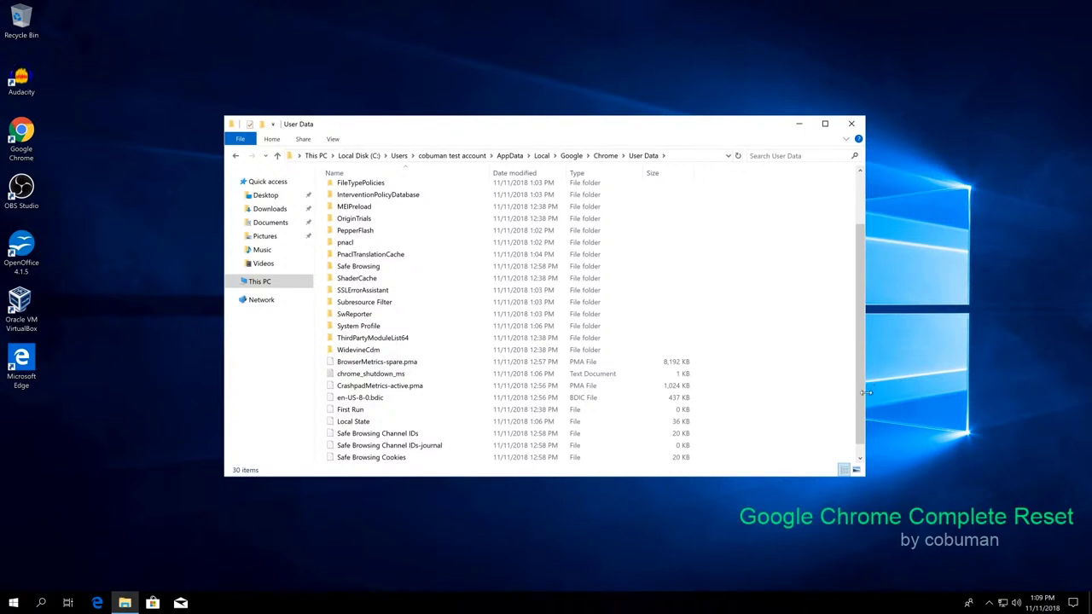
left_click_drag(859, 415, 856, 319)
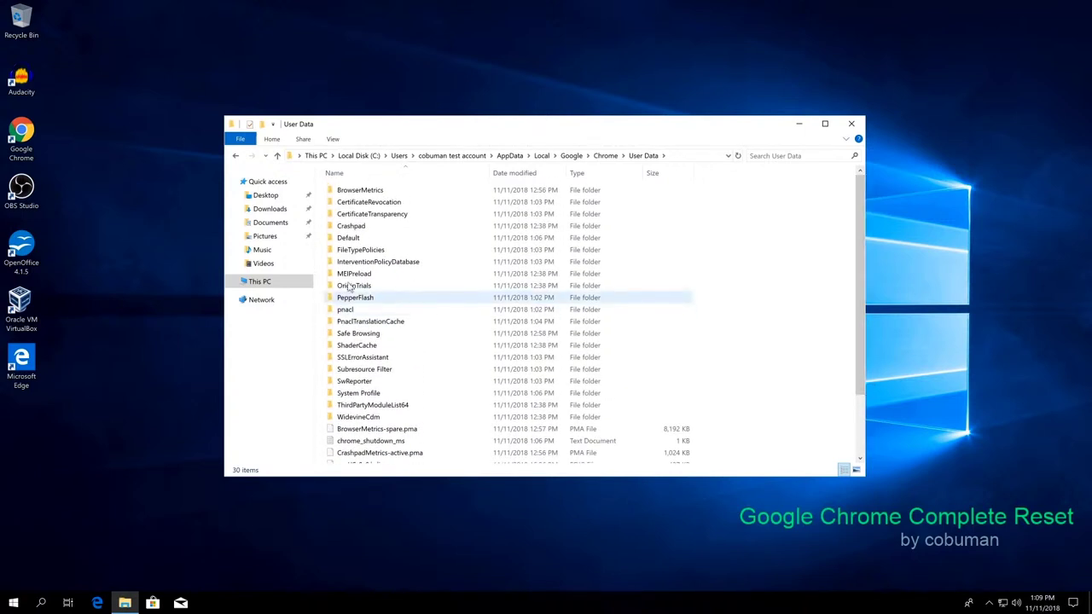
double_click(348, 238)
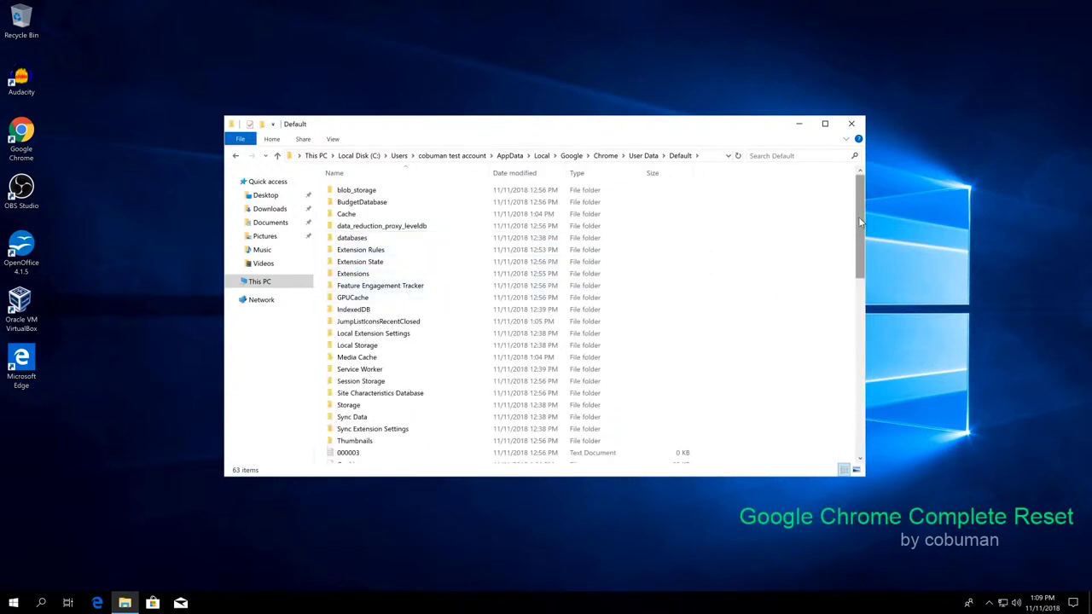
mouse_move(860, 222)
left_mouse_down()
mouse_move(869, 399)
mouse_move(855, 214)
left_mouse_up()
left_click_drag(861, 228, 865, 247)
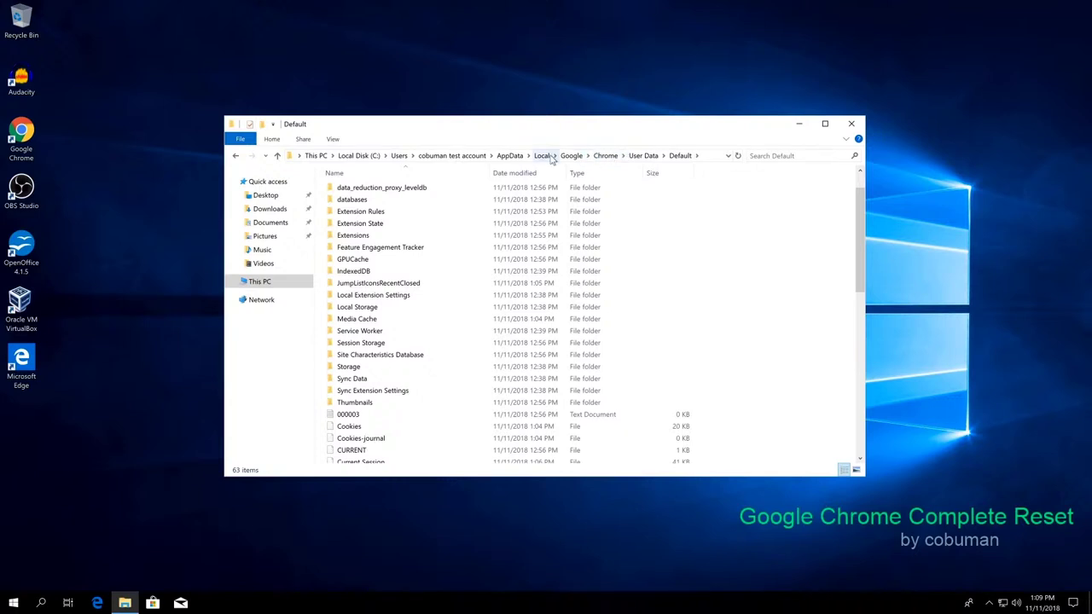
Step: Return to the Google folder and leave the Chrome folder name unchanged
left_click(571, 156)
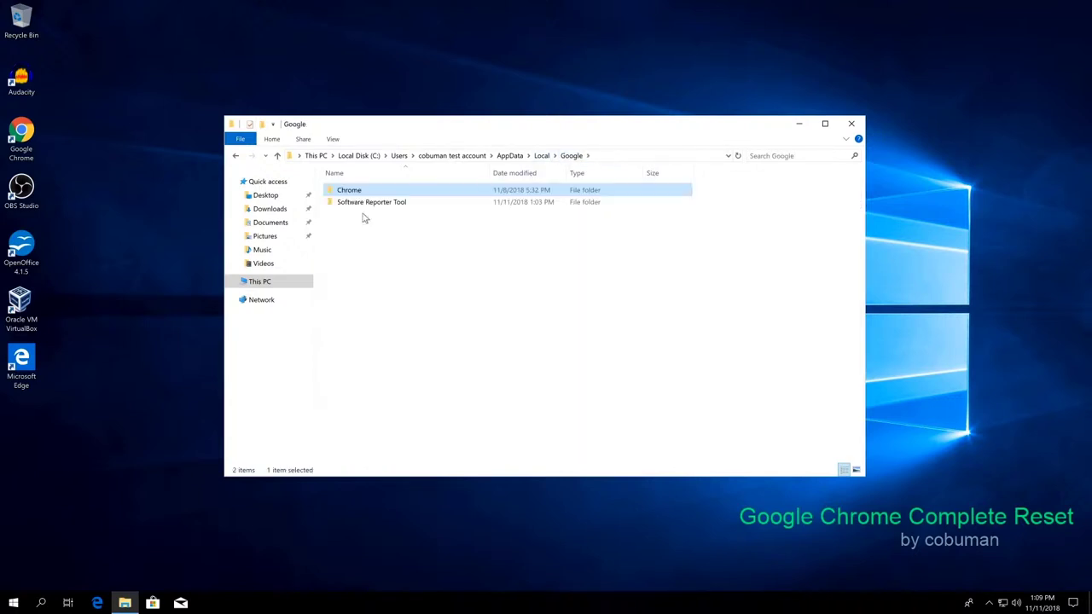
left_click(372, 193)
key("End")
key("Return")
Step: Relaunch Chrome, bookmark the New Tab page to the bookmarks bar, then close the browser
double_click(21, 136)
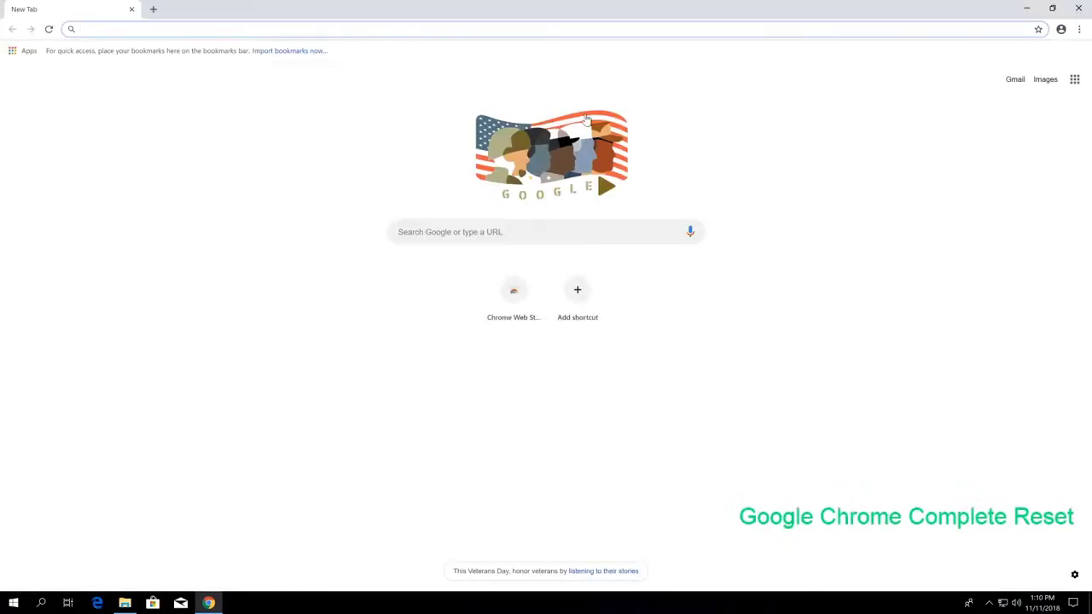
left_click(1038, 29)
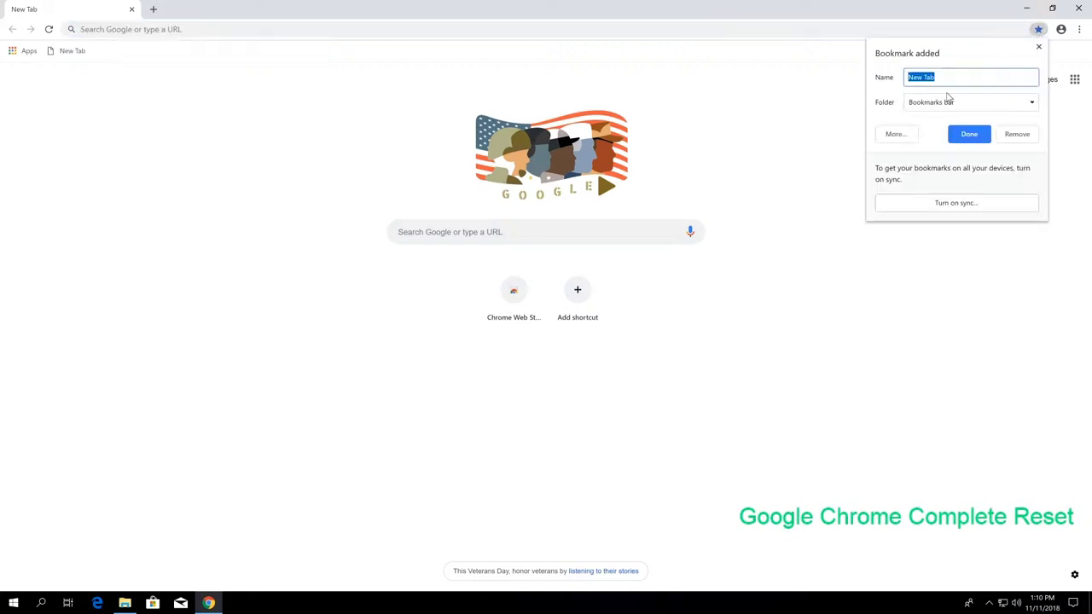
left_click(966, 137)
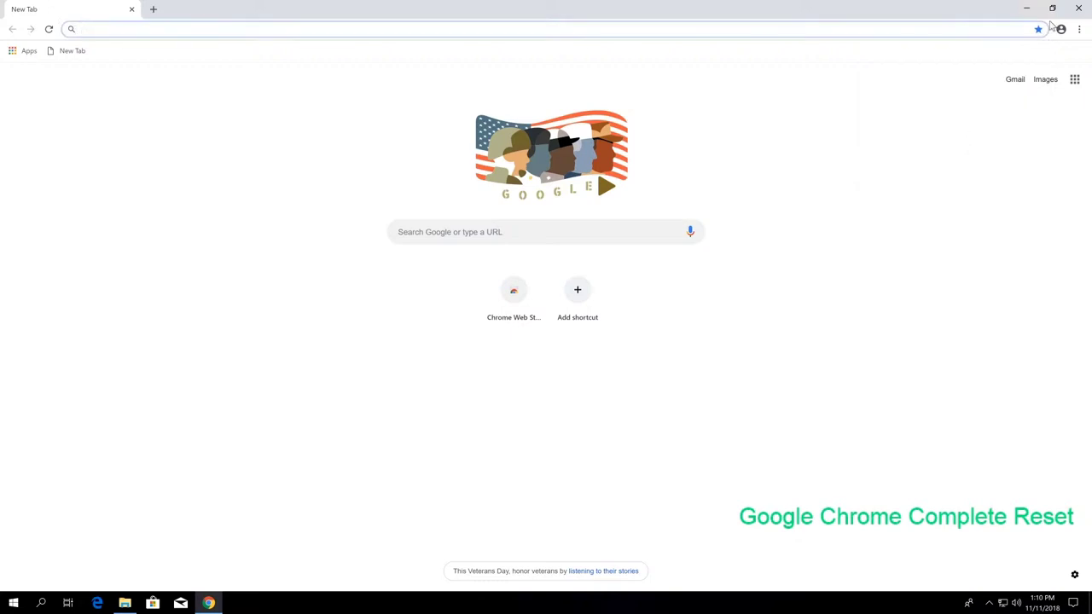
left_click(1079, 7)
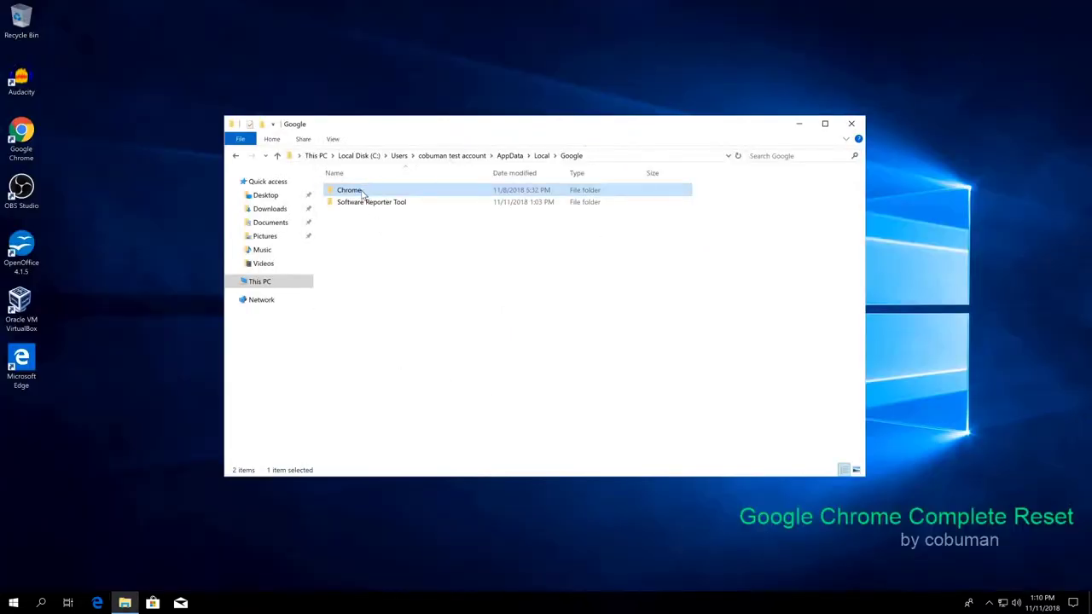
Step: Check the 957-byte Bookmarks file in Chrome\User Data\Default, then return to the Google folder
double_click(361, 193)
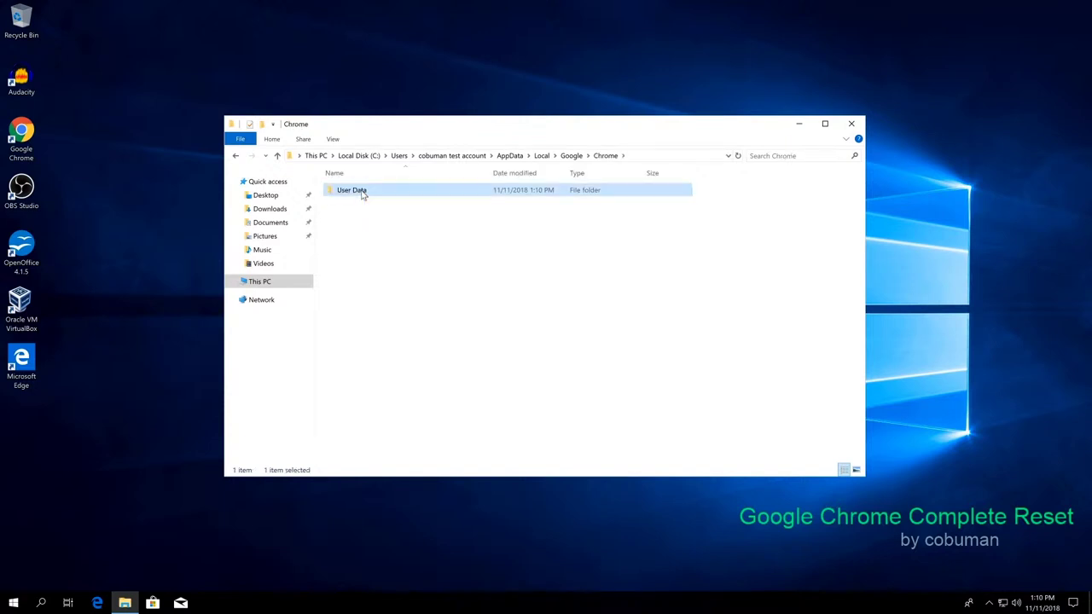
double_click(363, 195)
left_click(363, 241)
double_click(363, 239)
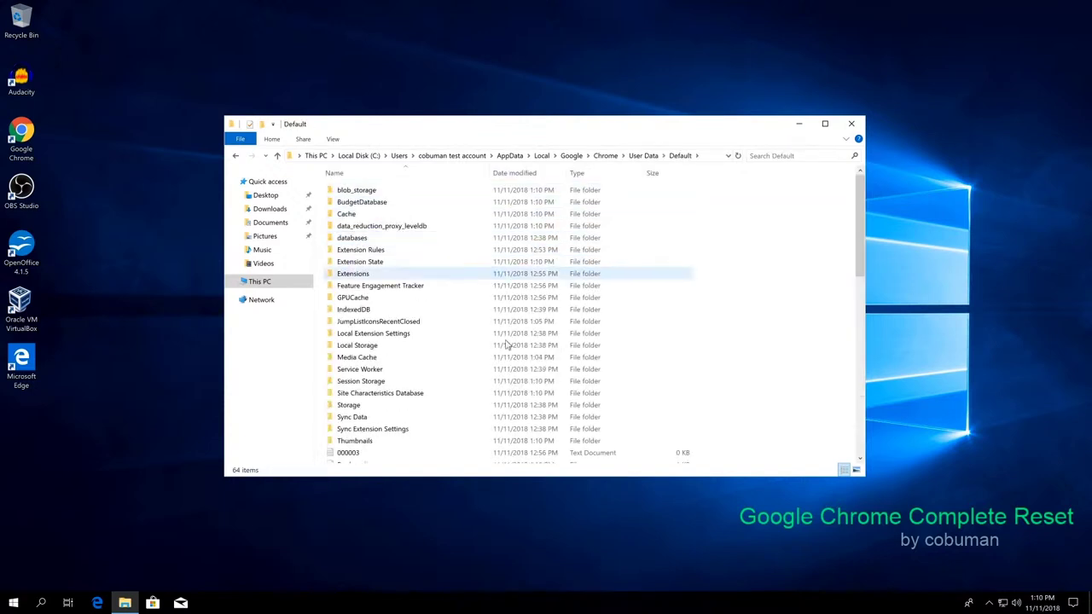
scroll(507, 374, "down", 2)
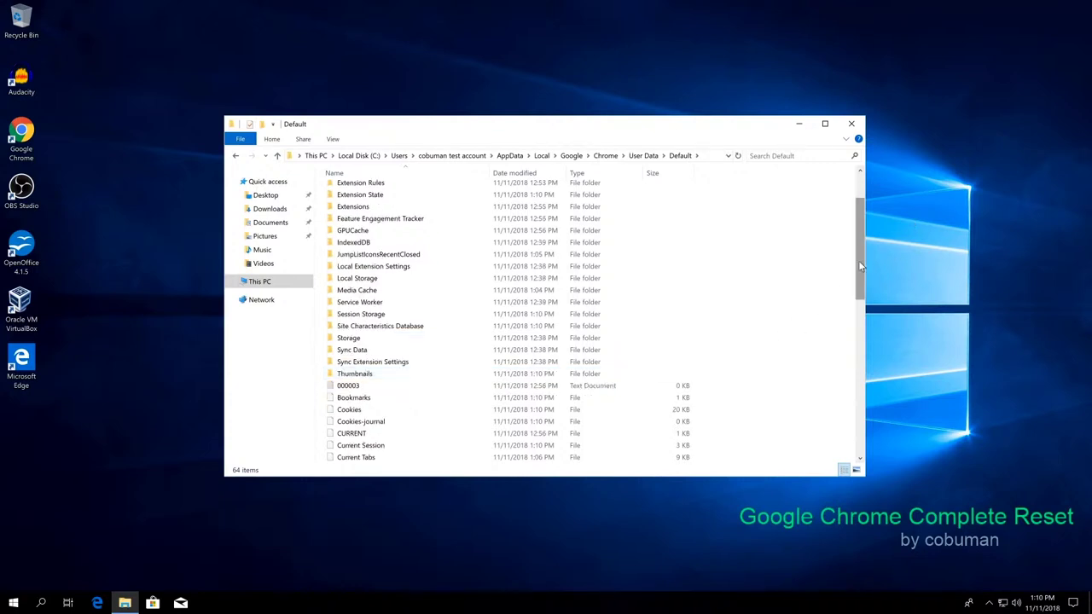
left_click(369, 401)
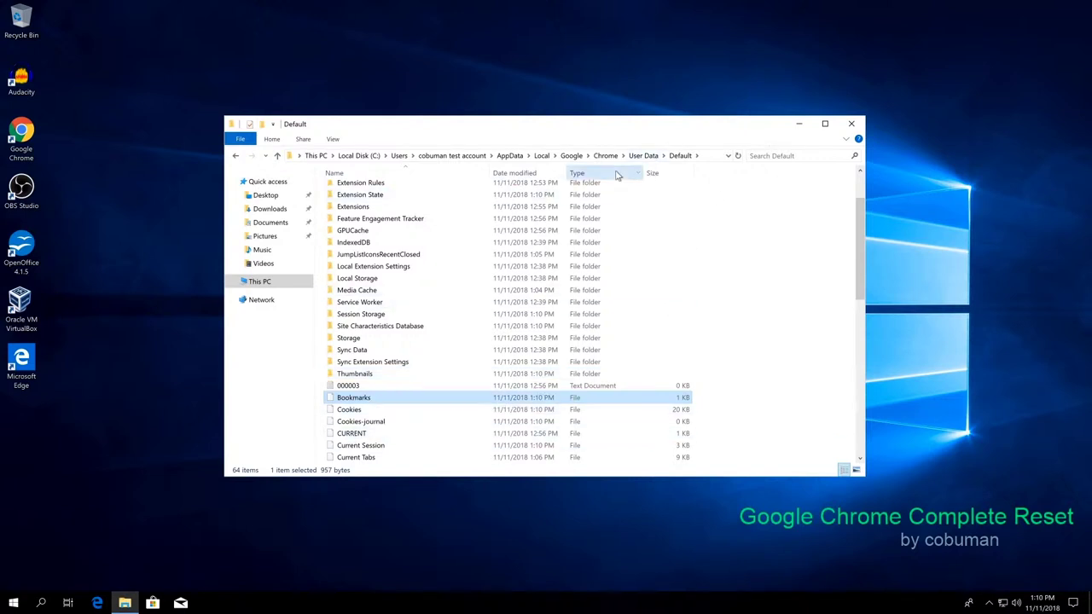
left_click(574, 156)
Step: Rename the Chrome folder to Chromeold
key("F2")
key("End")
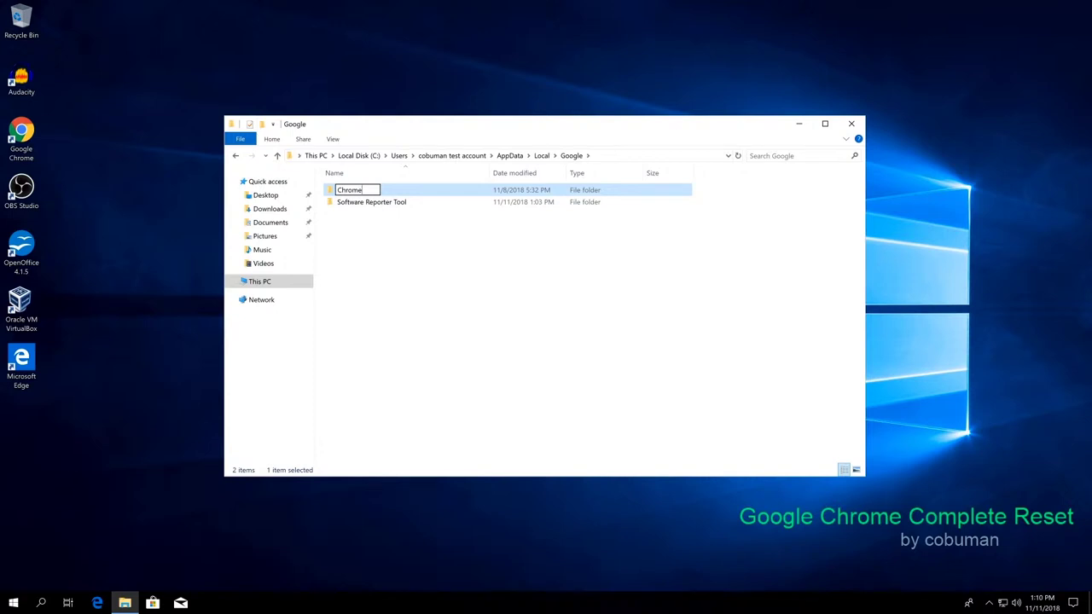
type("old")
key("Return")
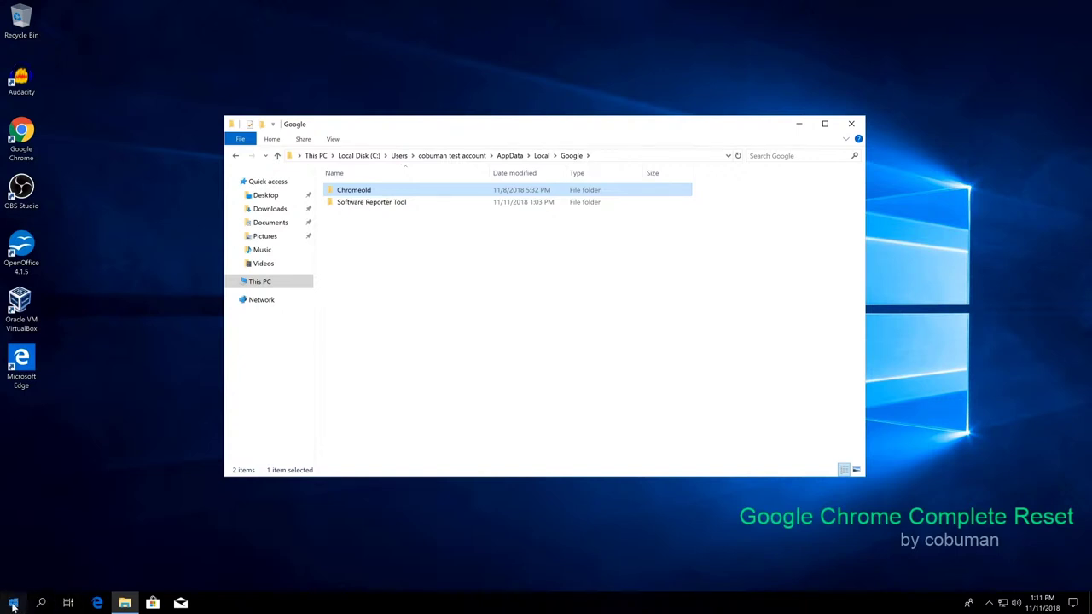
Step: Close the Google folder window and open a new File Explorer window at Quick access
left_click(12, 606)
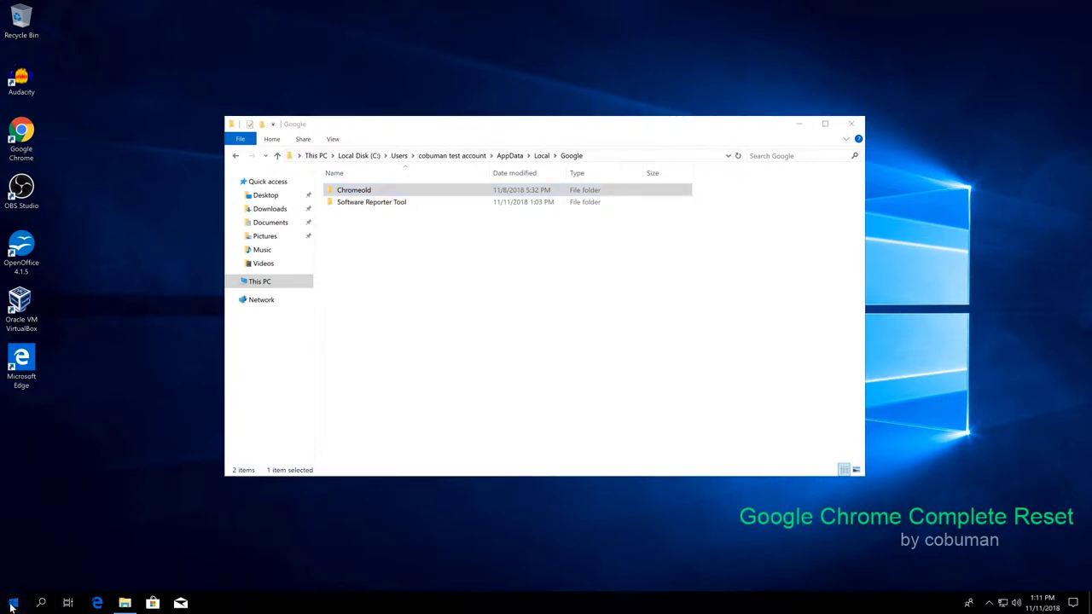
left_click(84, 178)
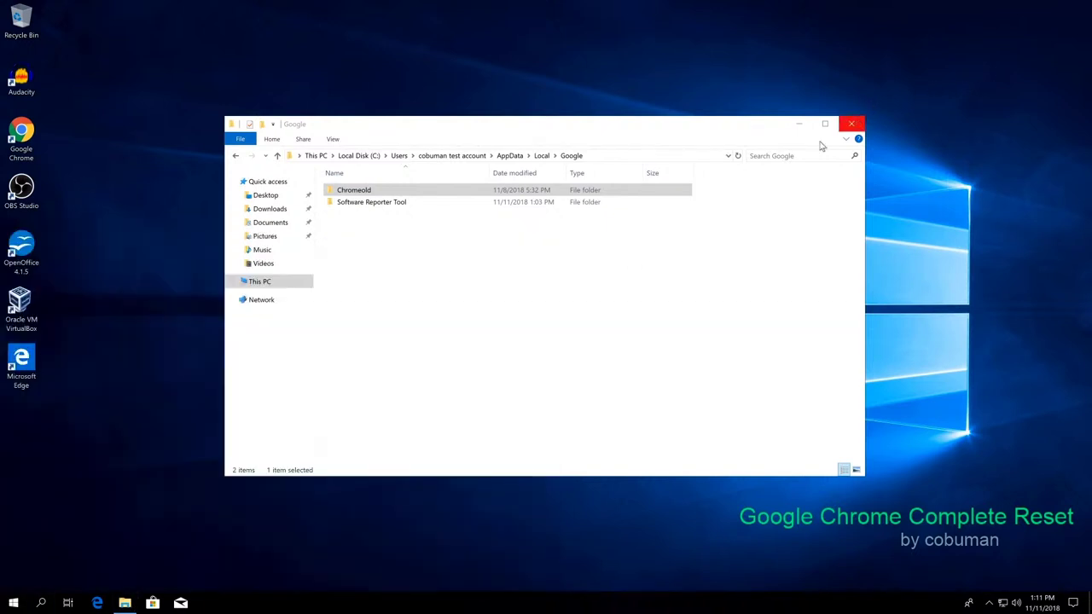
left_click(851, 124)
left_click(125, 603)
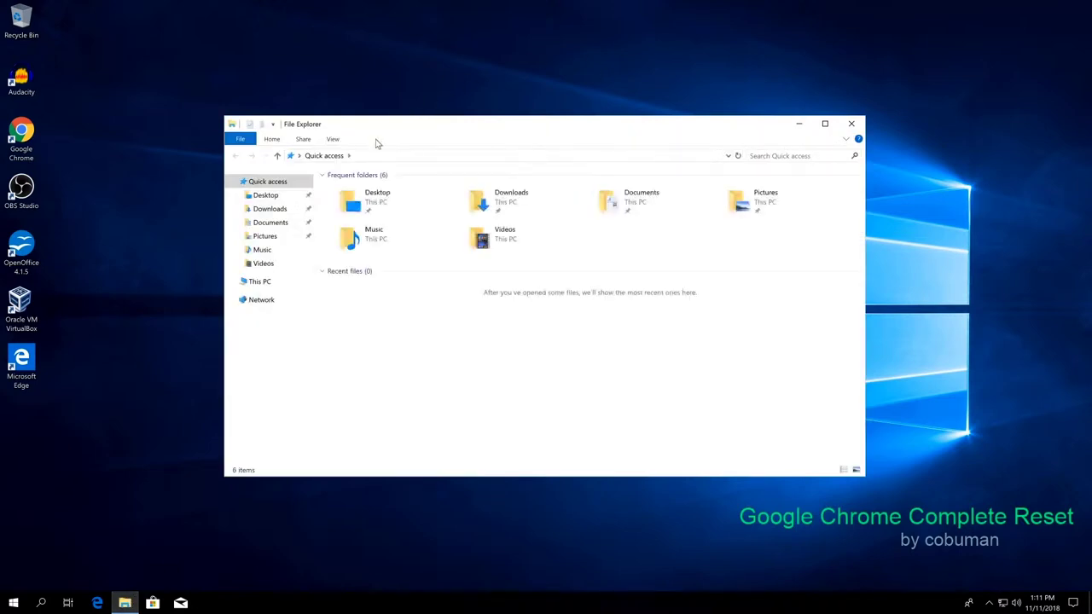
Step: Go to the \\techsupport\c$ network share from the address bar
left_click(421, 156)
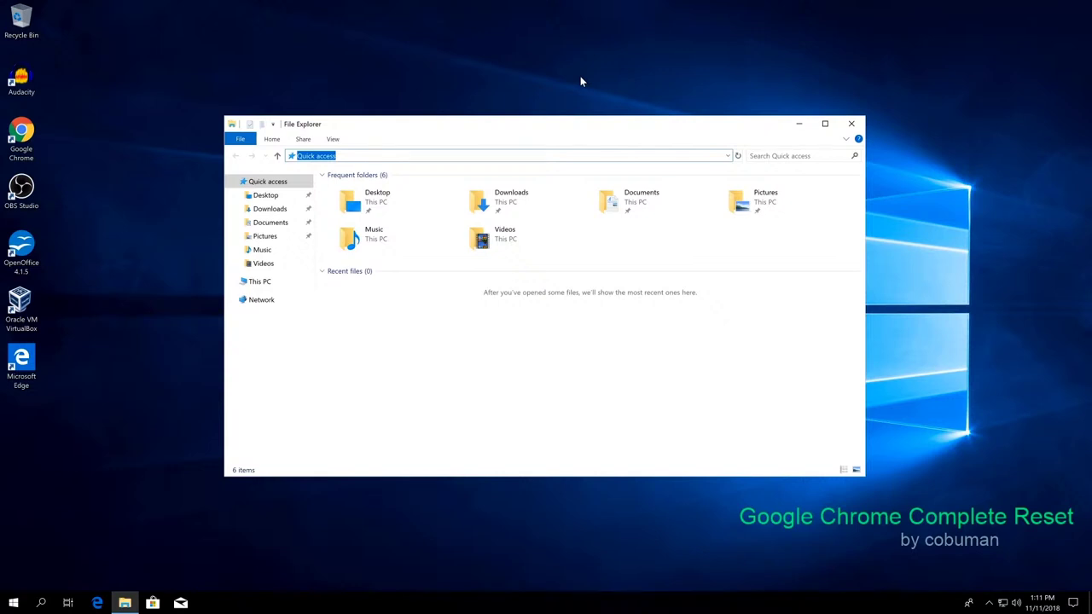
type("%")
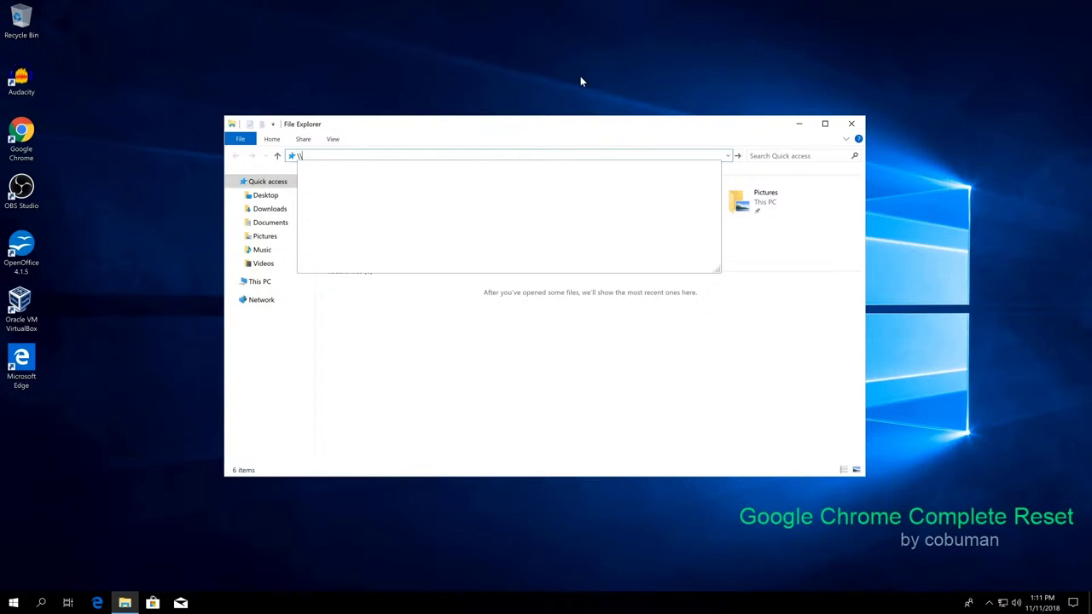
type("ltechsupport\\c$")
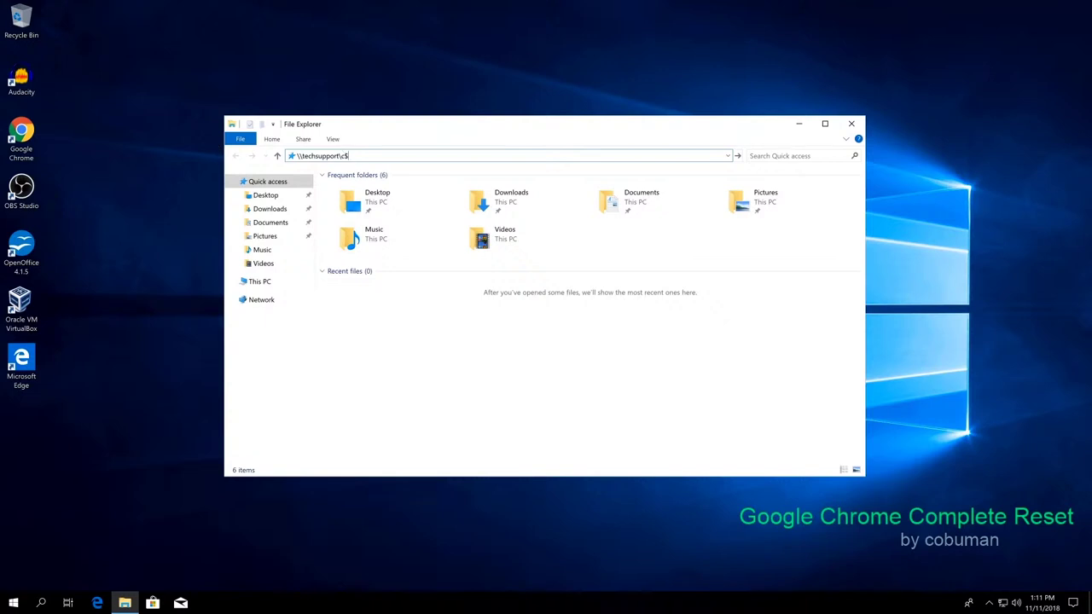
key("shift+Left")
key("shift+Left")
key("shift+Left")
key("shift+Left")
key("shift+Left")
key("shift+Left")
key("shift+Left")
key("shift+Left")
key("shift+Left")
key("shift+Left")
key("shift+Left")
key("shift+Left")
key("End")
key("Return")
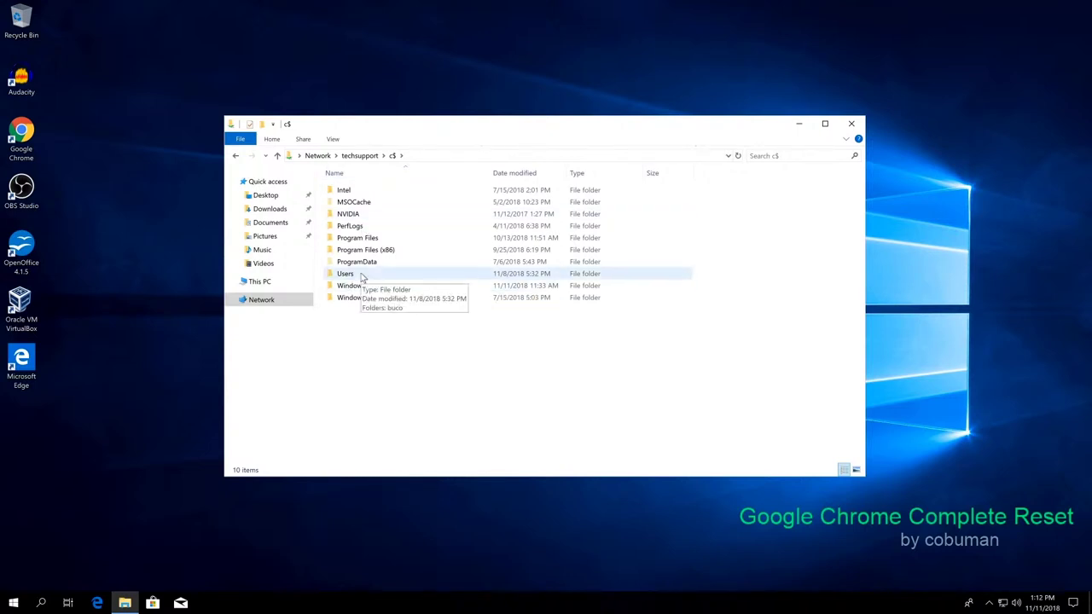
Step: Browse Users > test account > AppData > Local > Google and find the Chromeold folder
double_click(362, 275)
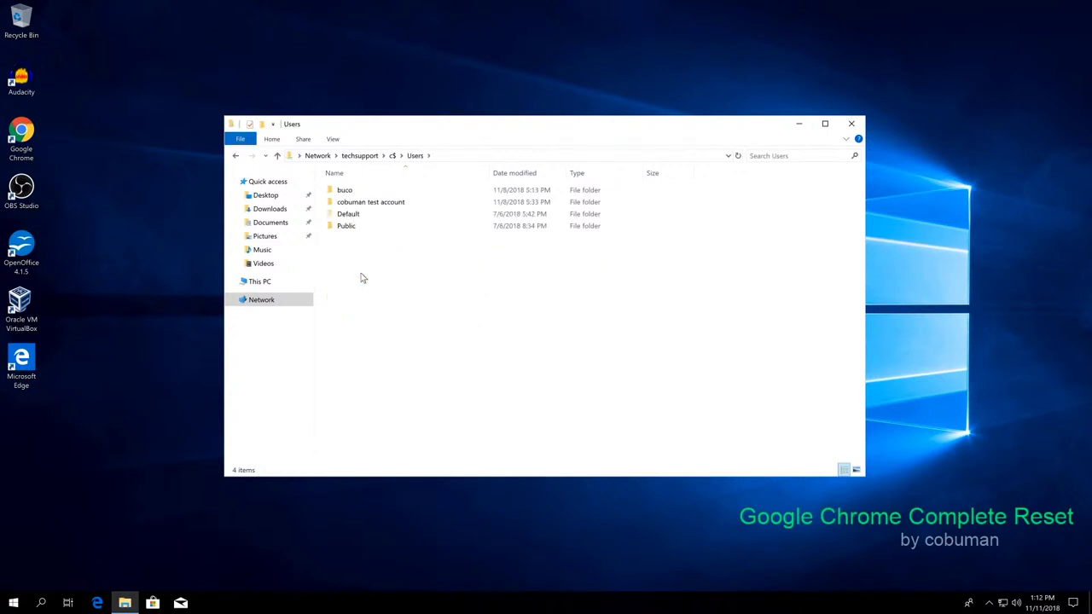
double_click(372, 205)
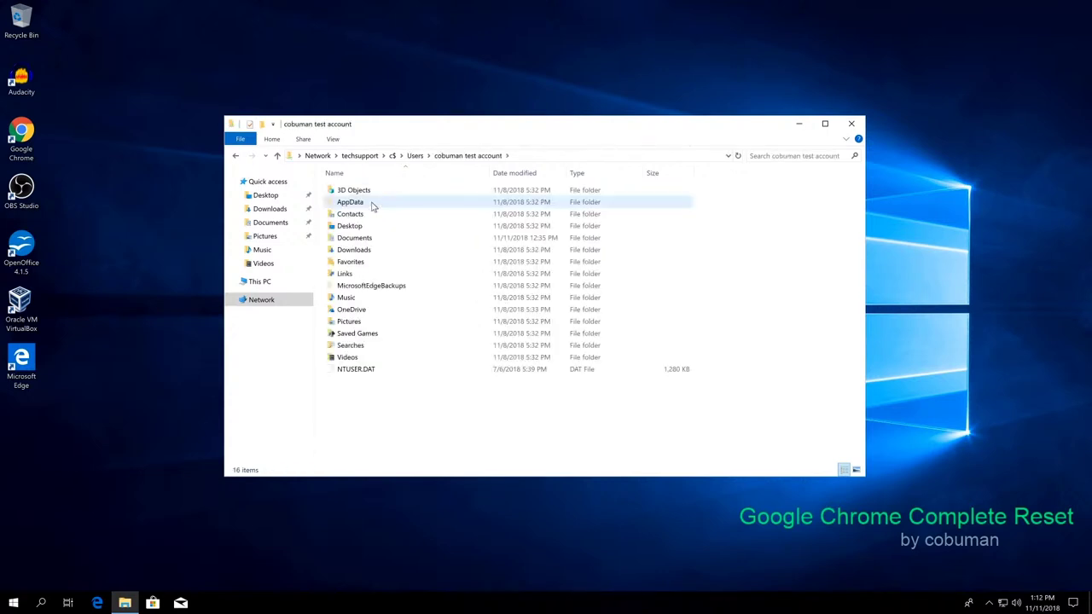
left_click(371, 205)
double_click(371, 207)
double_click(378, 192)
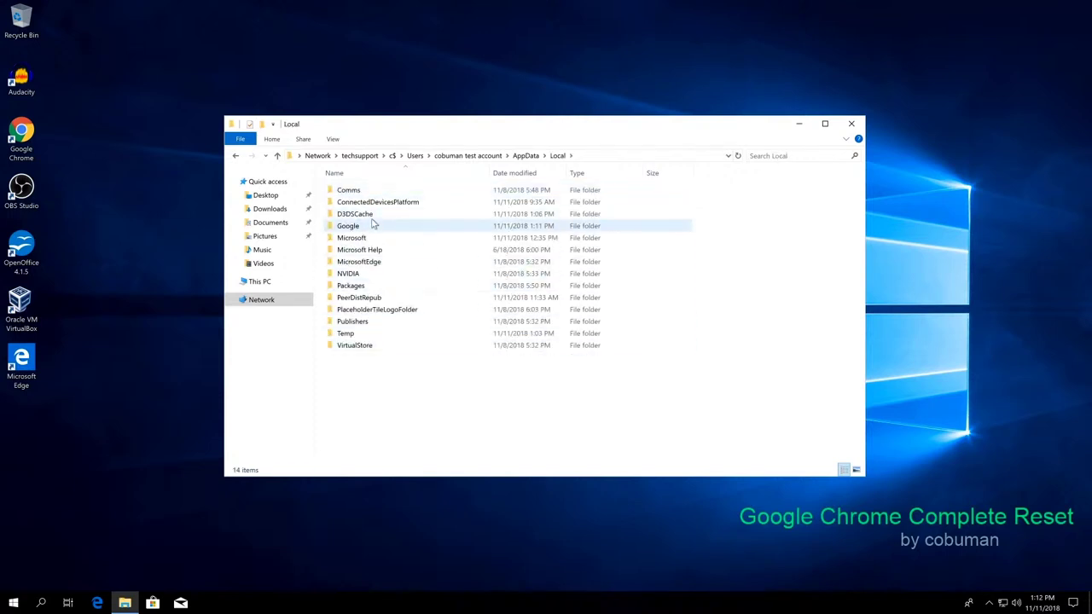
left_click(372, 228)
double_click(371, 228)
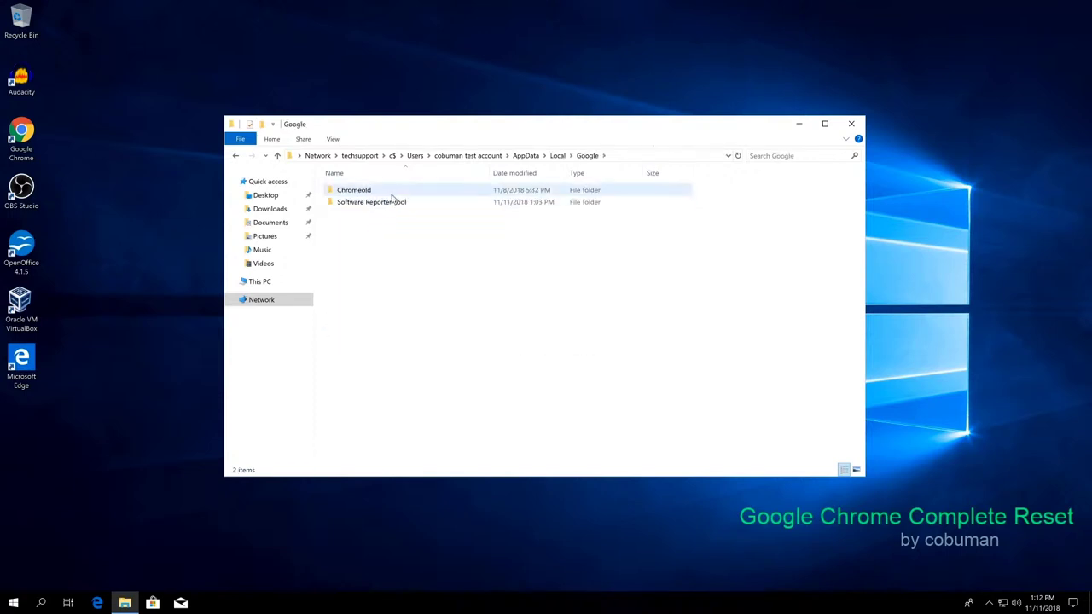
left_click(380, 194)
left_click(383, 249)
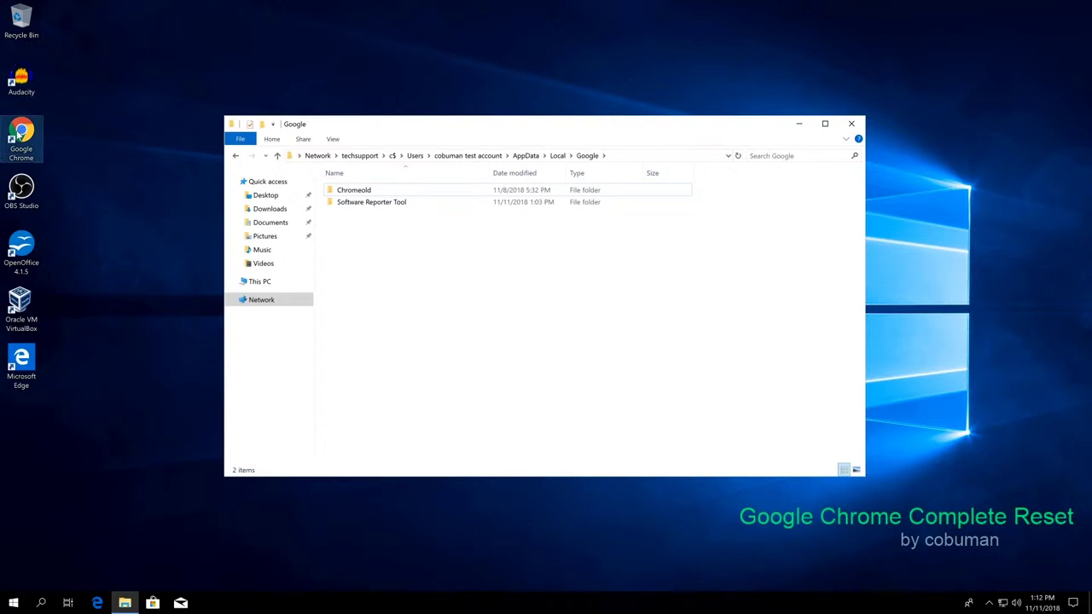
Step: Launch Chrome and maximize its welcome page window
double_click(22, 136)
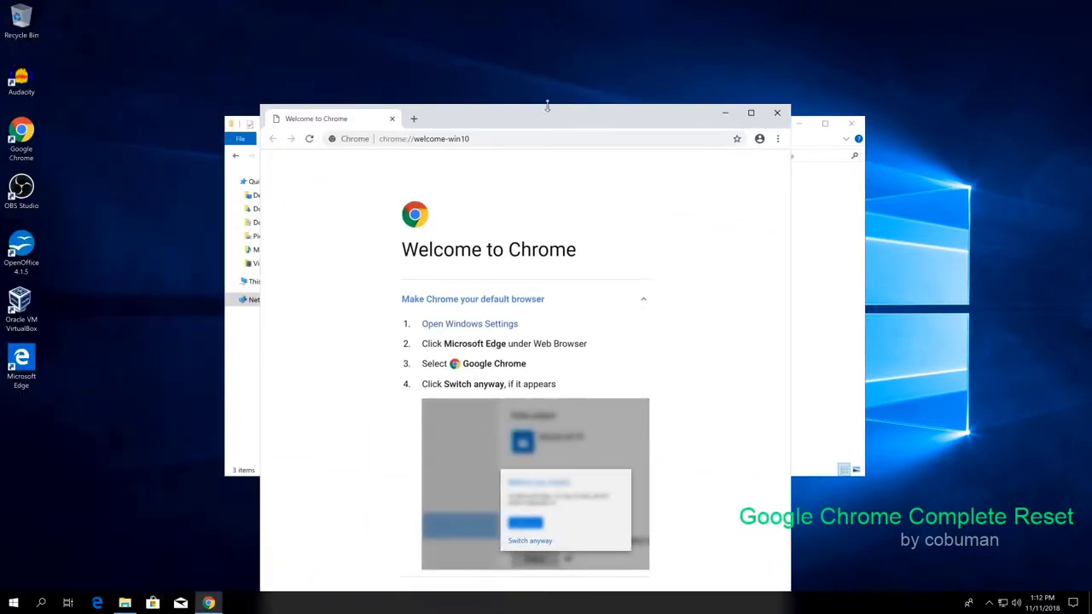
left_click_drag(547, 106, 803, 75)
left_click(372, 190)
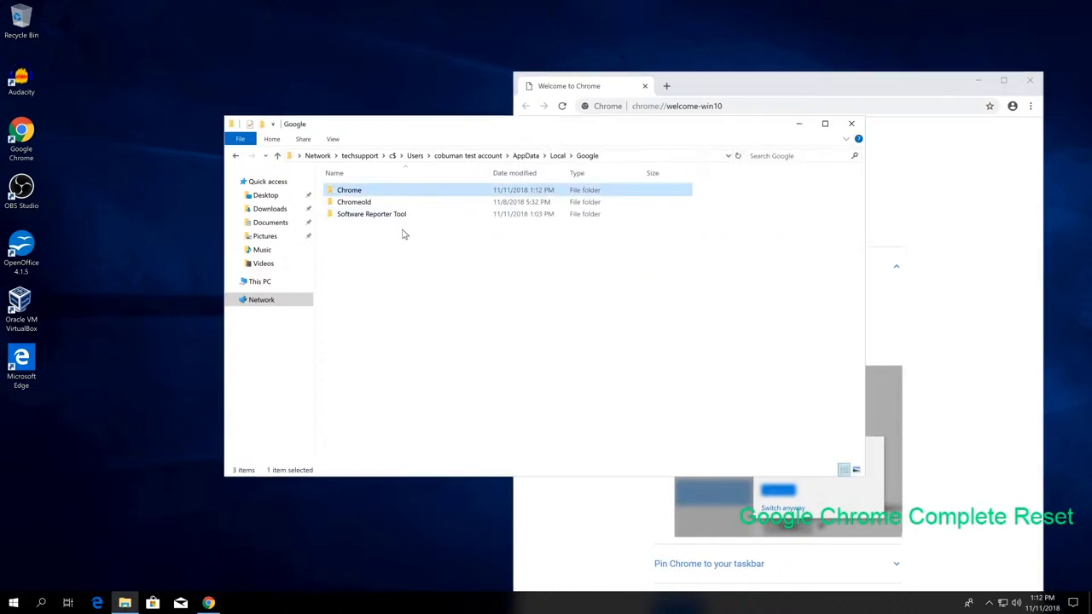
left_click(950, 83)
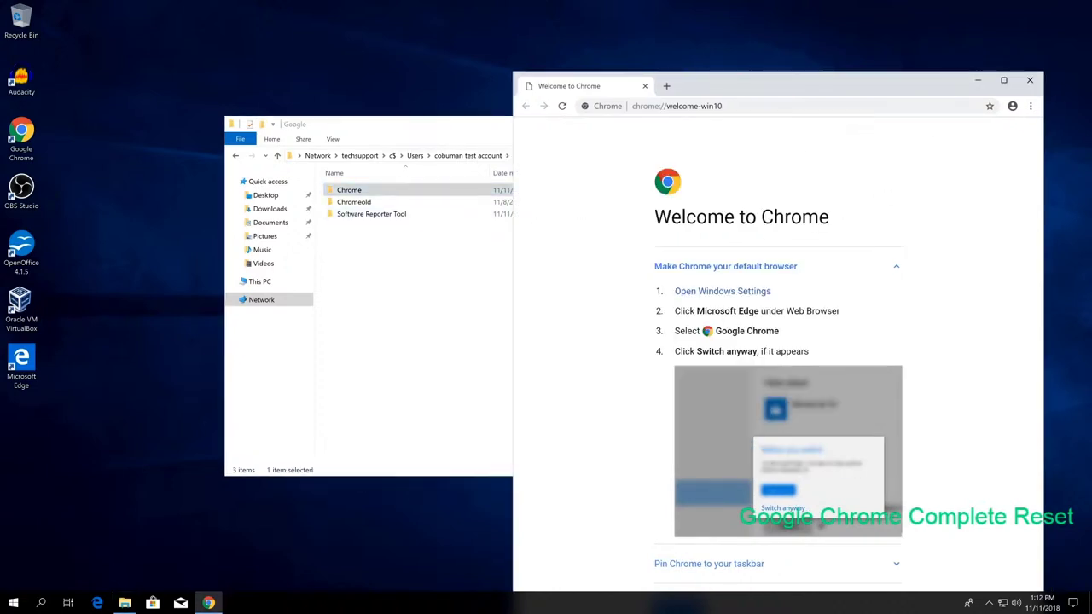
left_click(1005, 80)
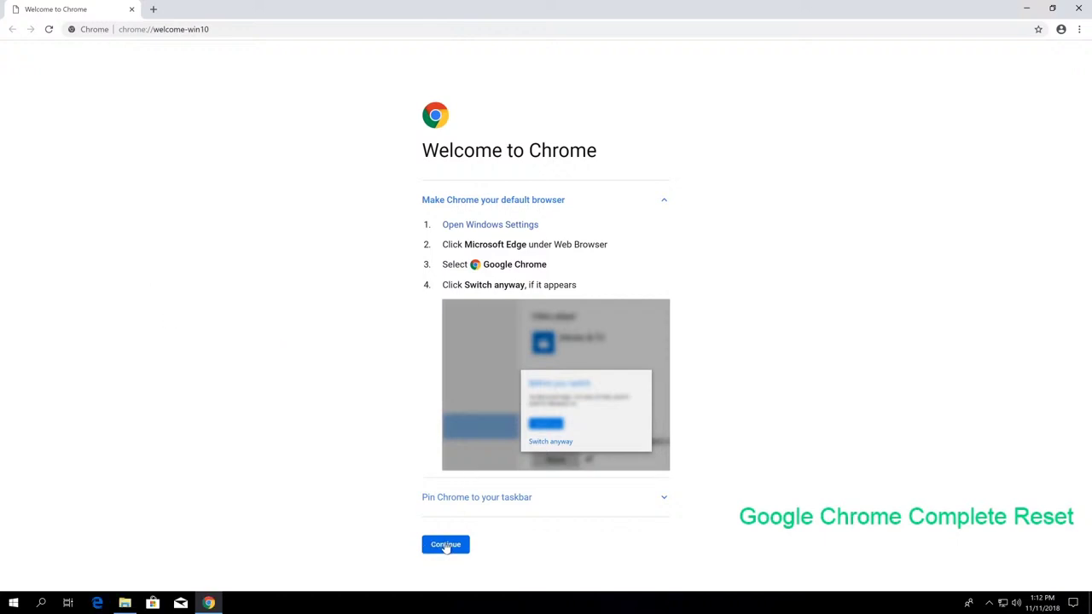
Step: Dismiss the welcome page, check the profile's sign-in options, and close Chrome
left_click(458, 548)
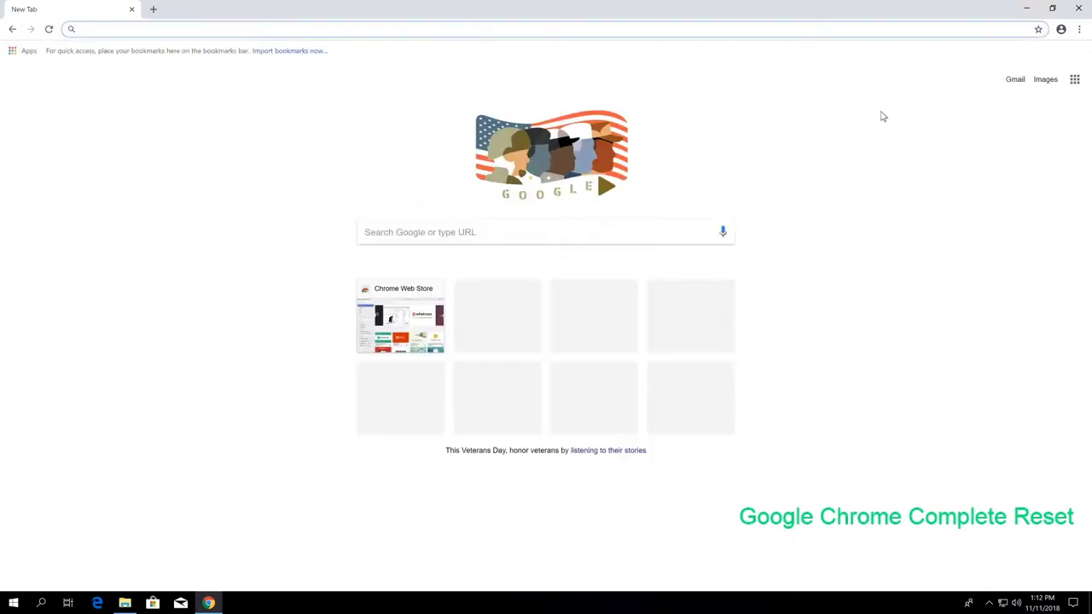
left_click(1061, 29)
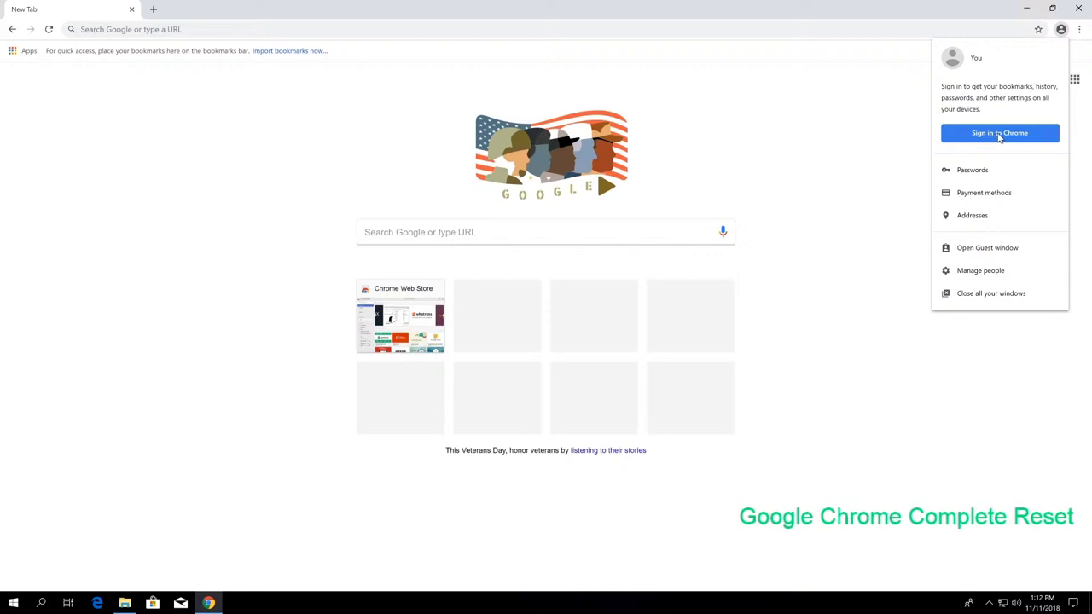
left_click(546, 232)
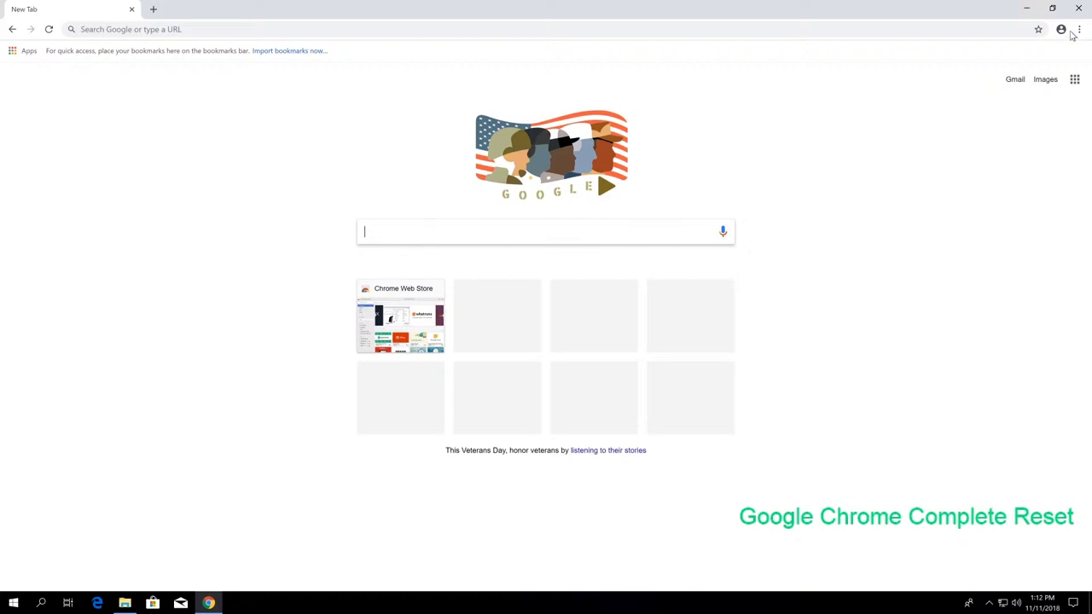
left_click(1078, 10)
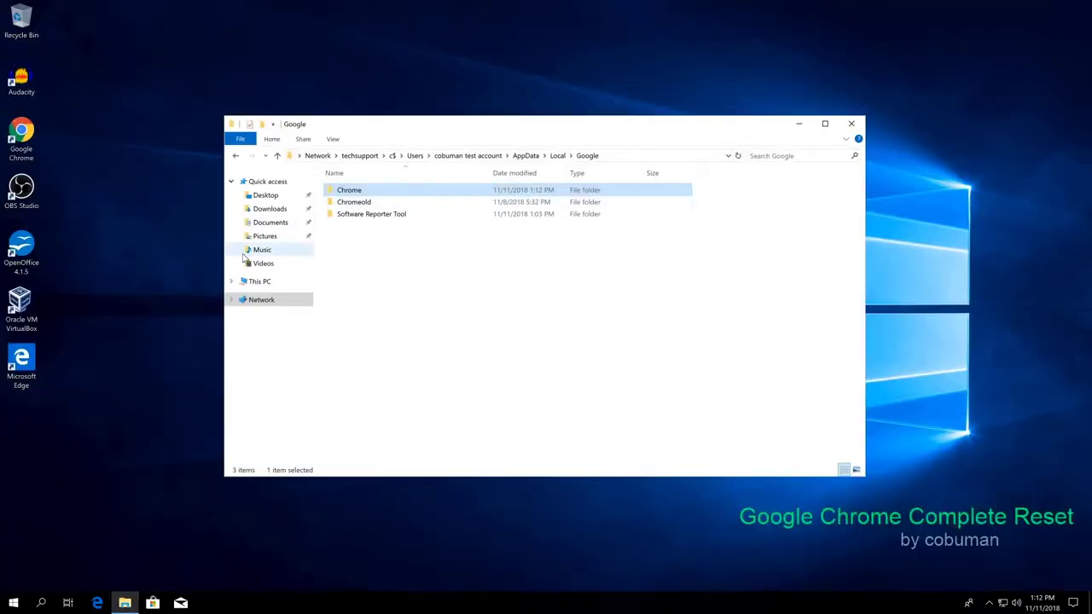
Step: Copy the Bookmarks file from Chromeold\User Data\Default
double_click(367, 203)
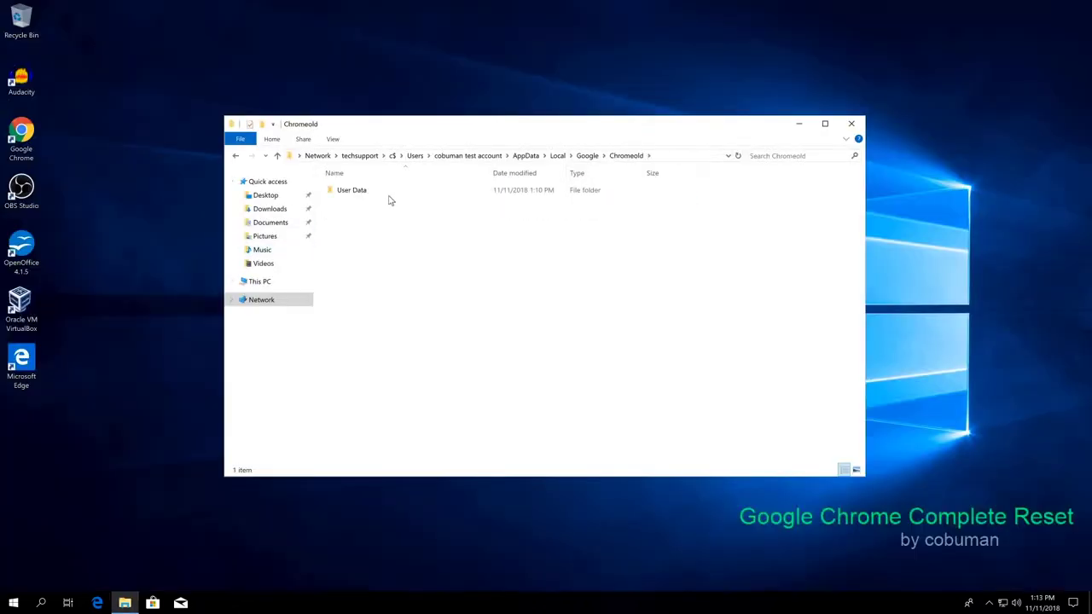
left_click(587, 156)
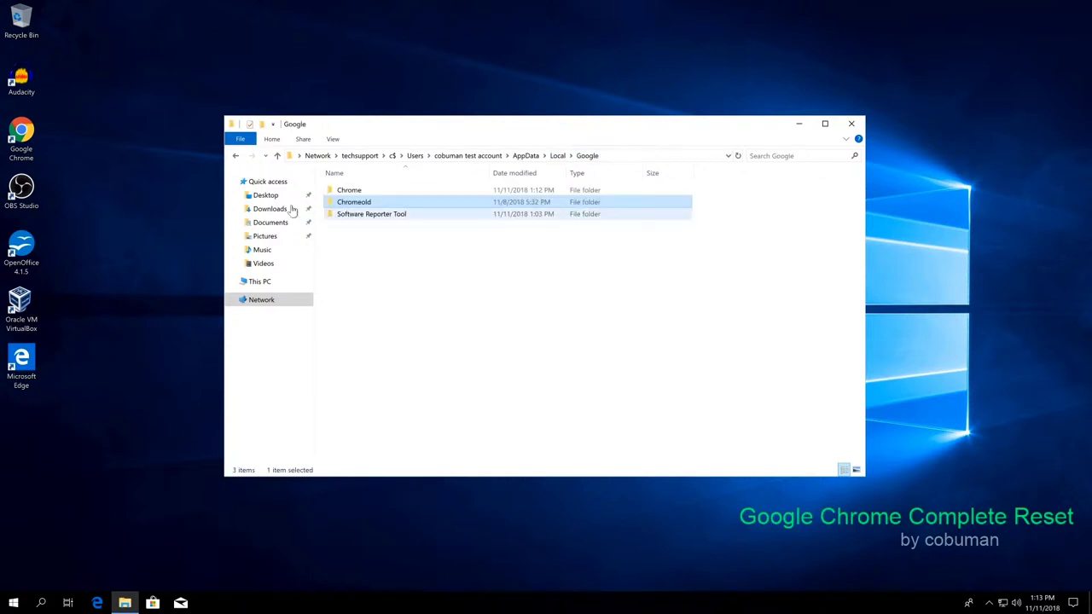
double_click(365, 205)
double_click(360, 191)
double_click(349, 238)
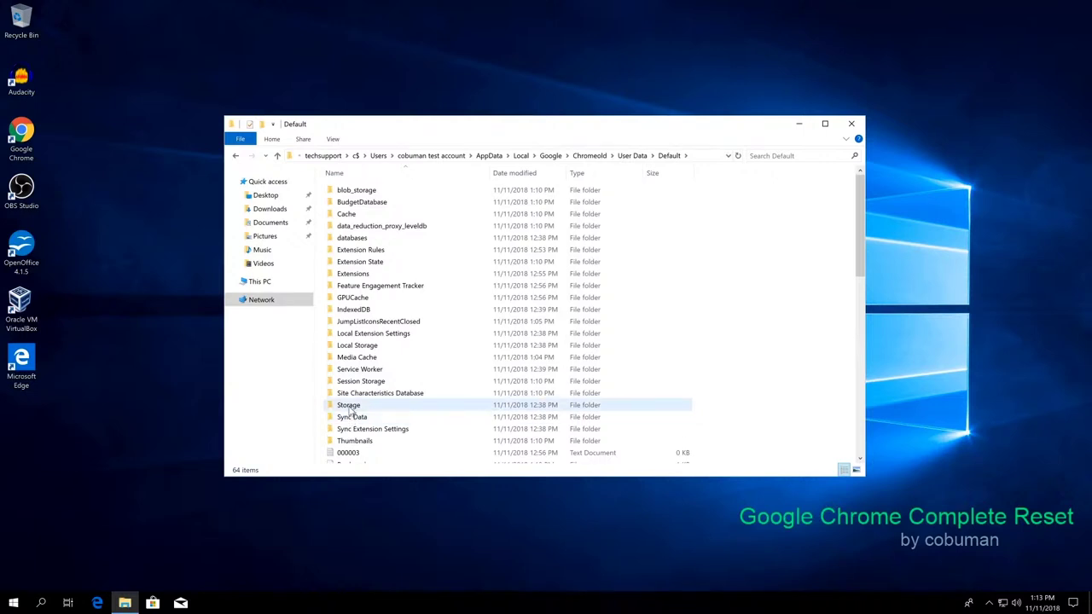
scroll(373, 439, "down", 3)
left_click(367, 362)
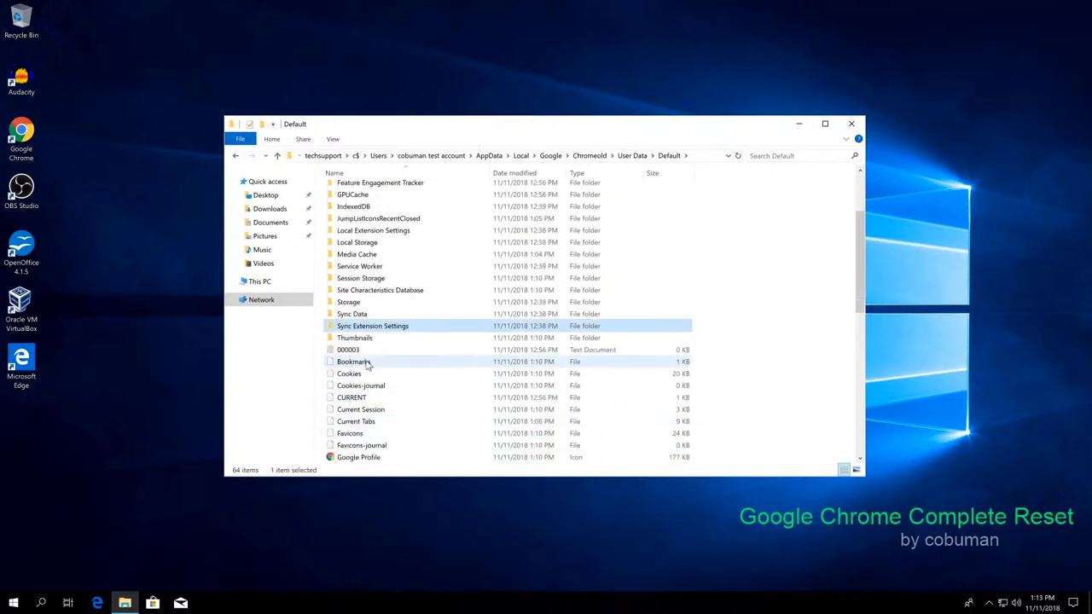
right_click(367, 364)
left_click(413, 471)
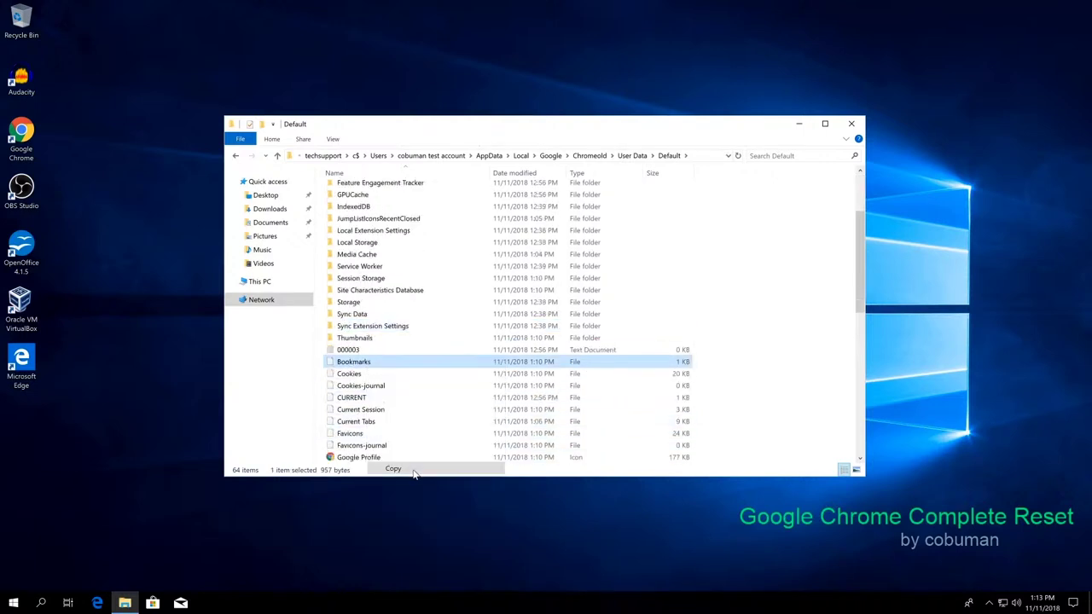
Step: Paste Bookmarks into the new Chrome\User Data\Default folder and close File Explorer
left_click(550, 155)
double_click(378, 190)
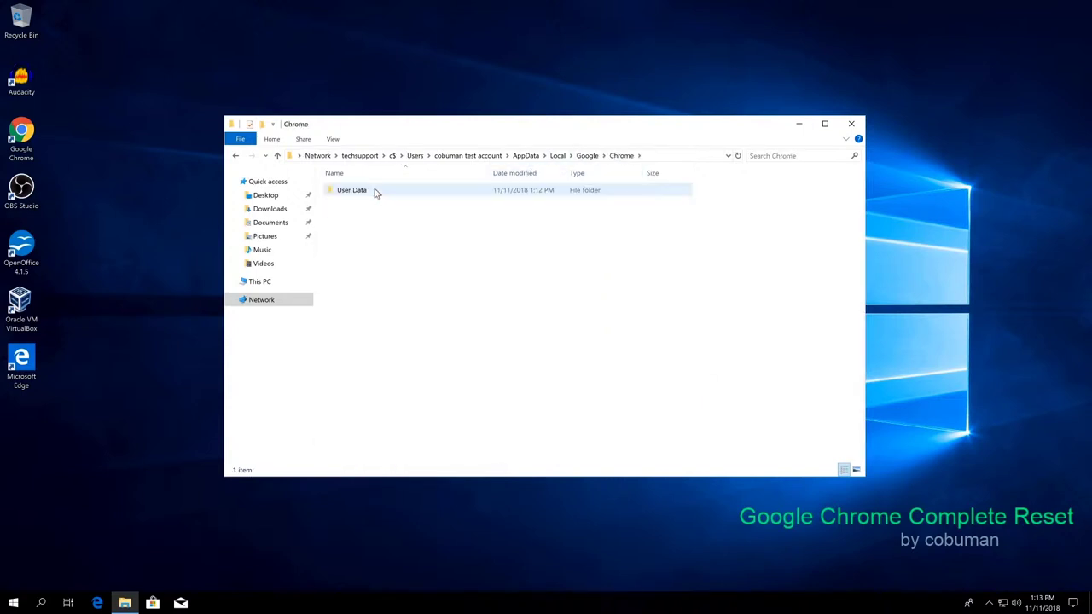
double_click(373, 191)
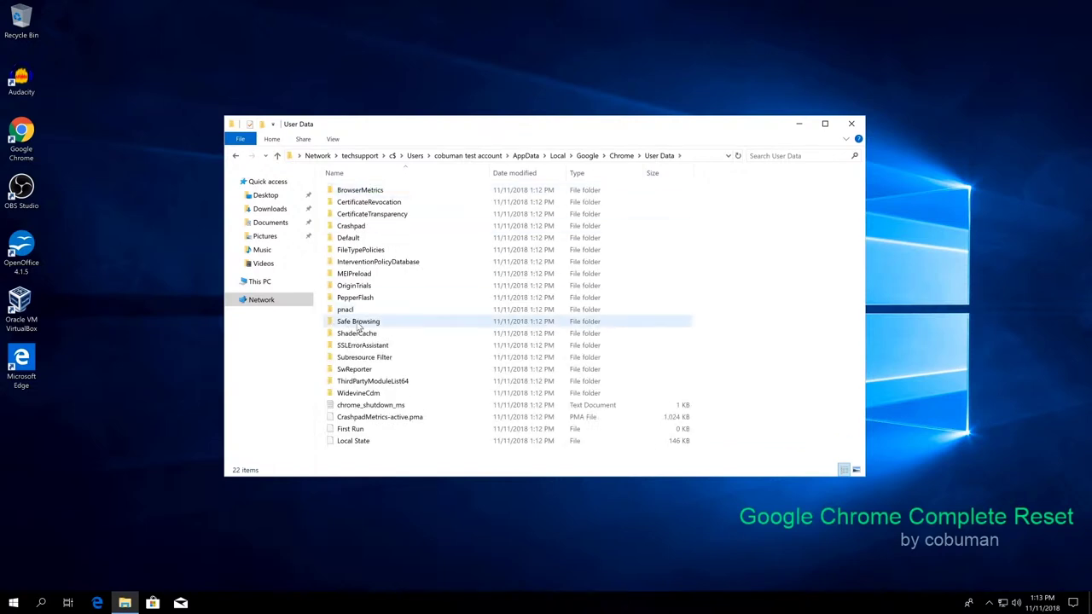
double_click(348, 237)
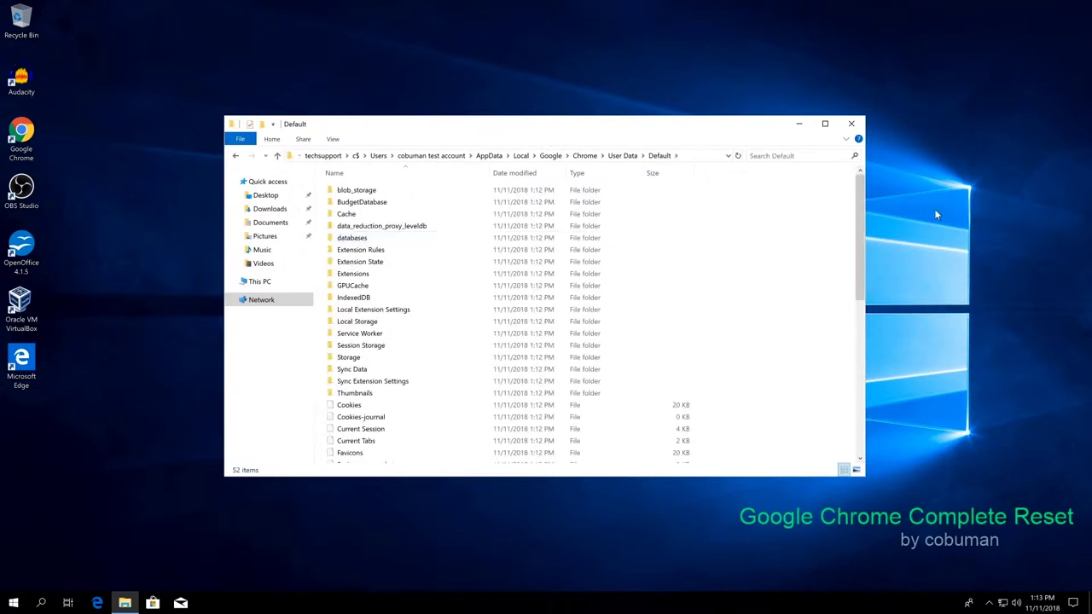
key("ctrl+v")
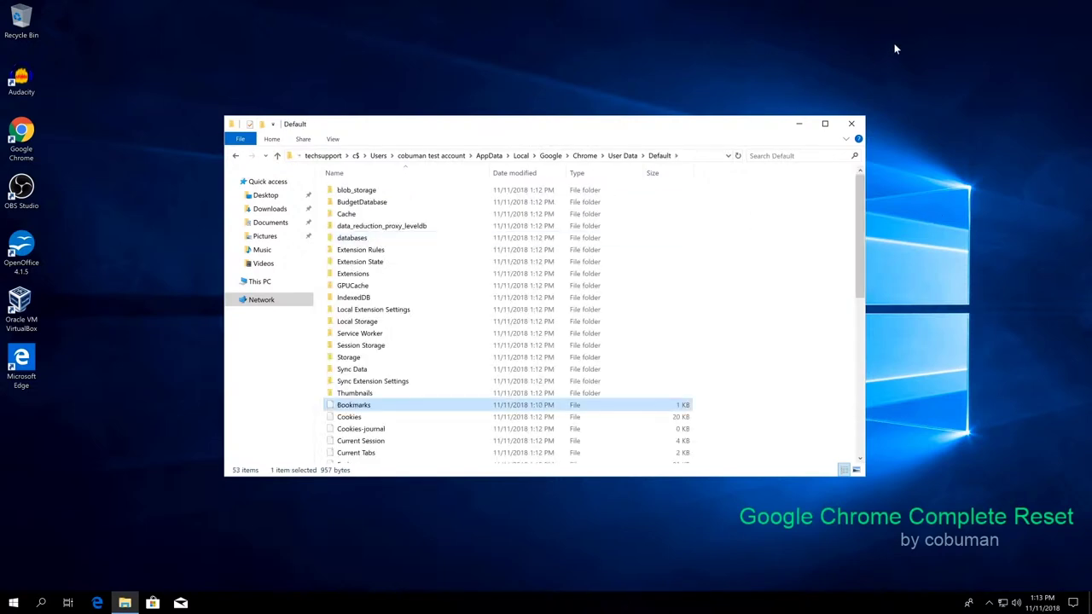
left_click(851, 123)
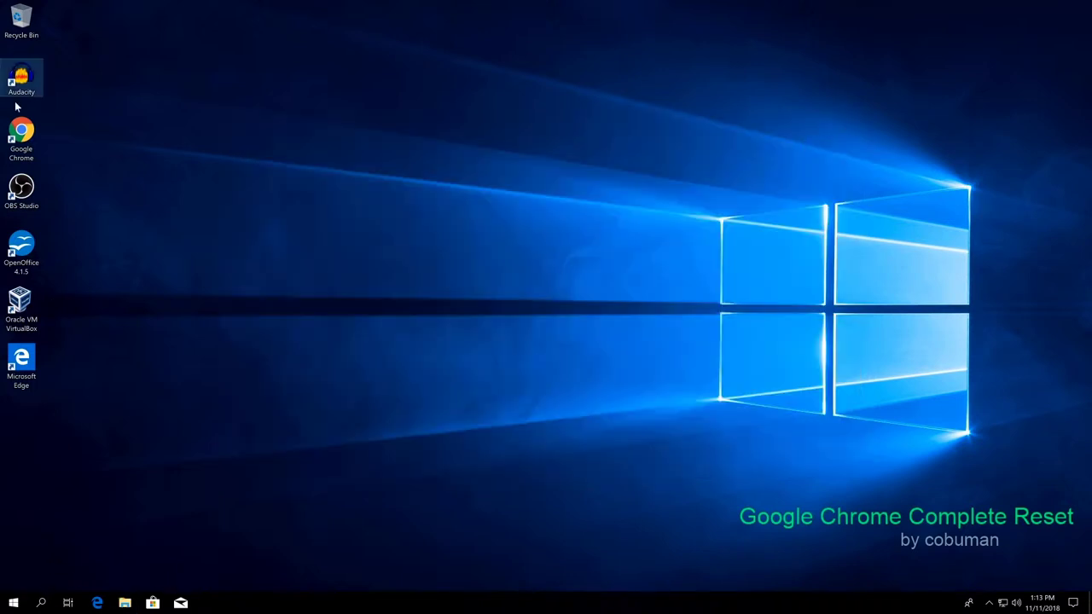
Step: Relaunch Chrome and turn on the bookmarks bar
double_click(22, 135)
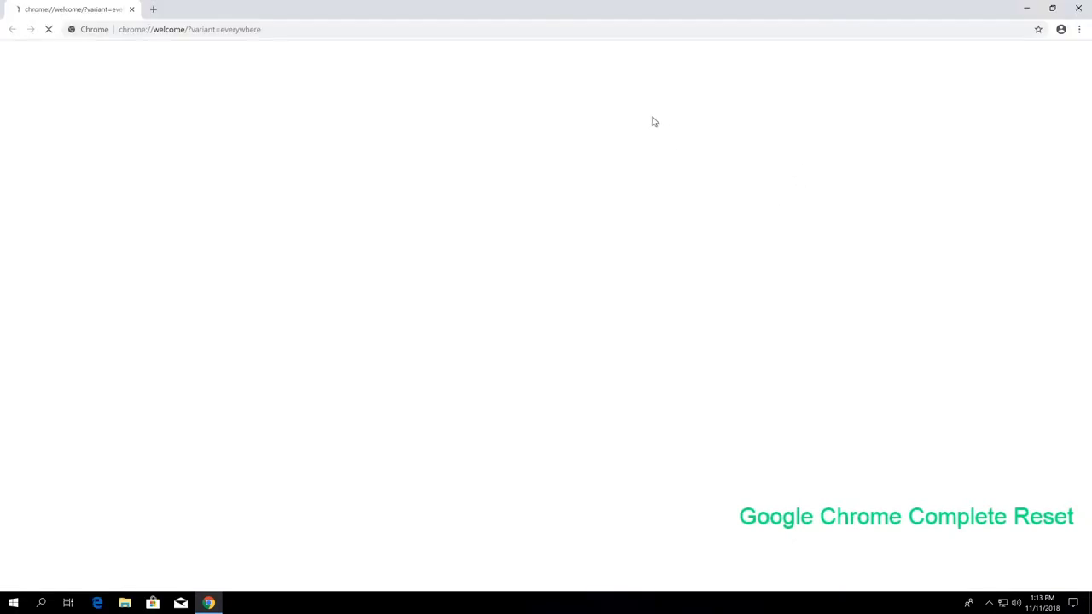
left_click(1079, 29)
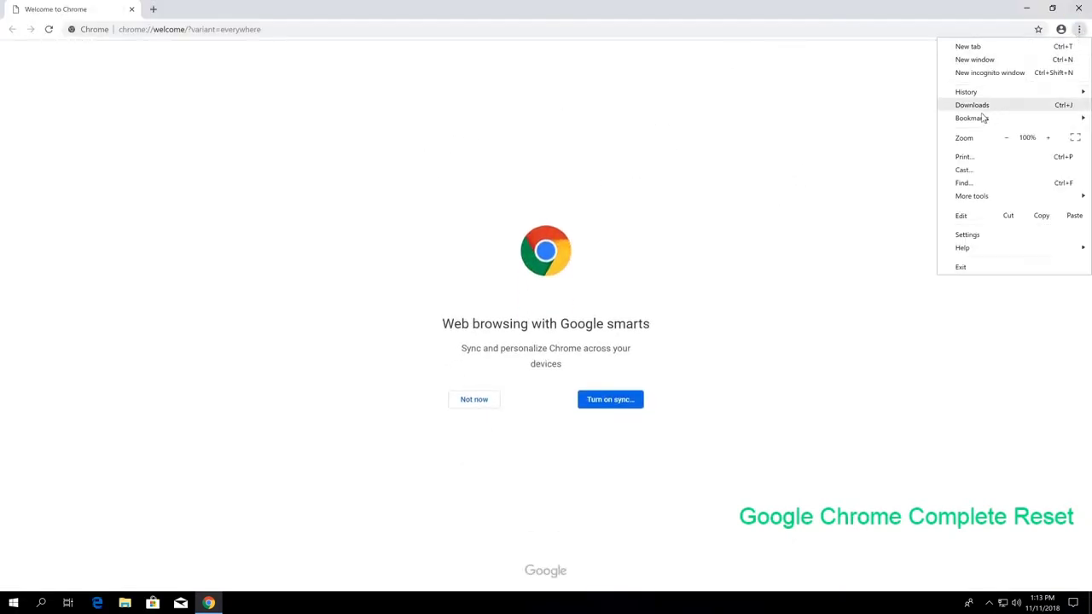
mouse_move(982, 118)
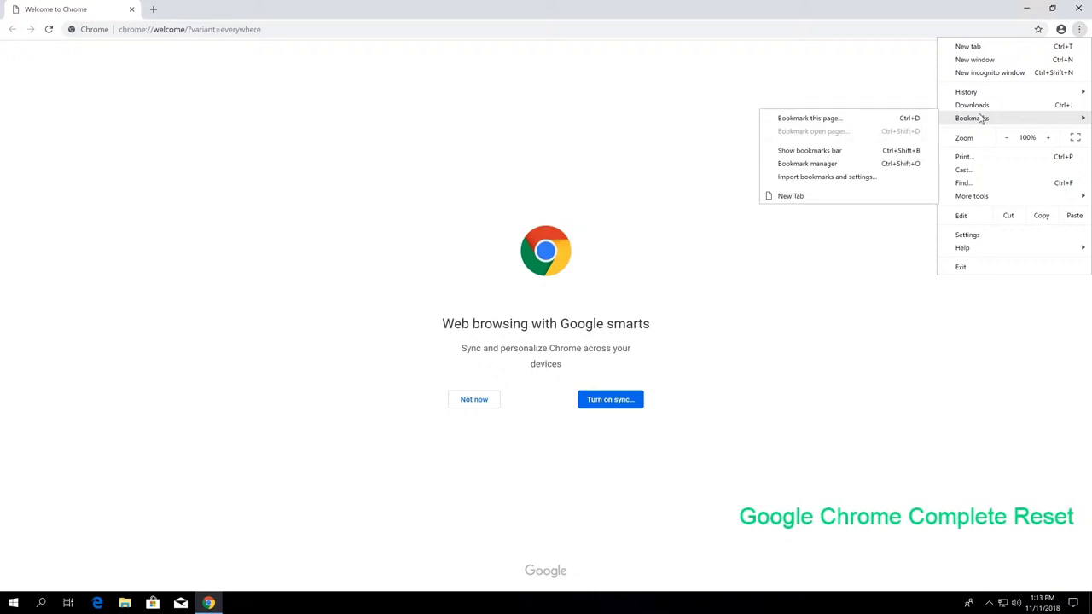
left_click(829, 150)
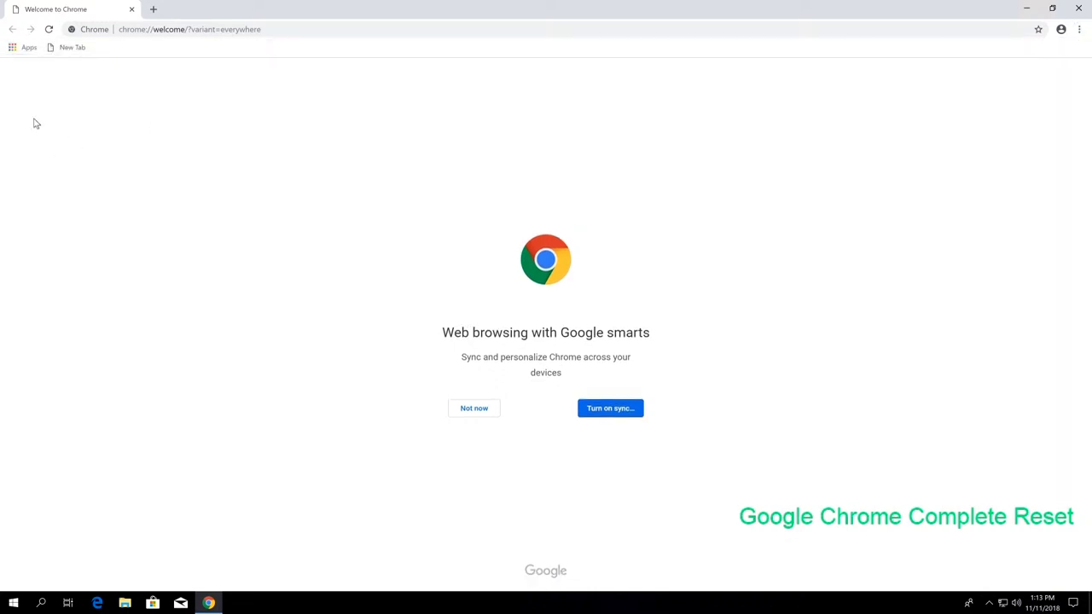
Step: Open the restored New Tab bookmark, then open the Bookmark manager
left_click(72, 47)
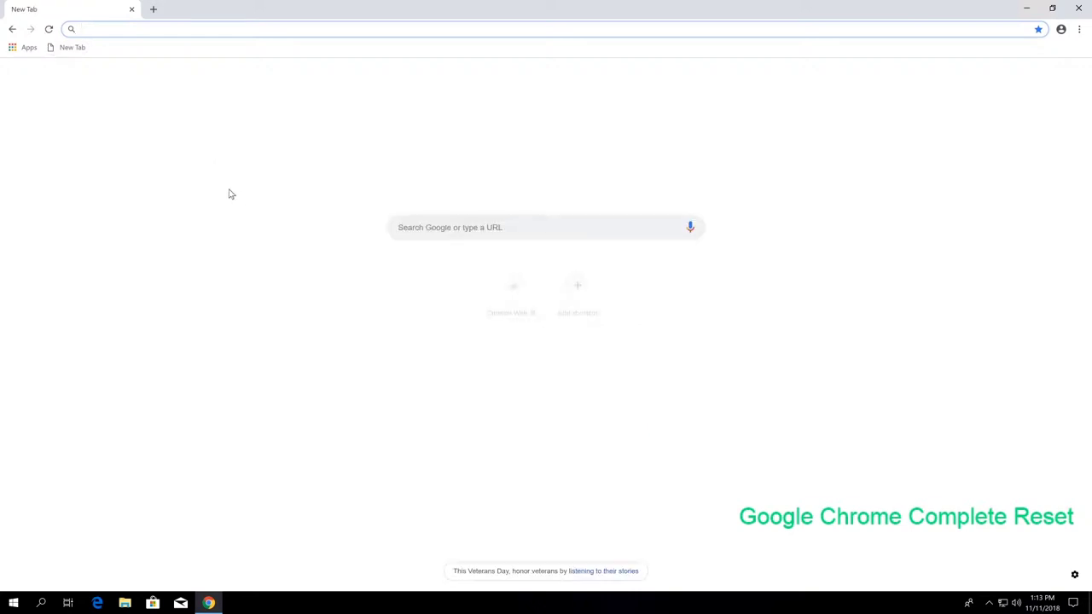
left_click(69, 47)
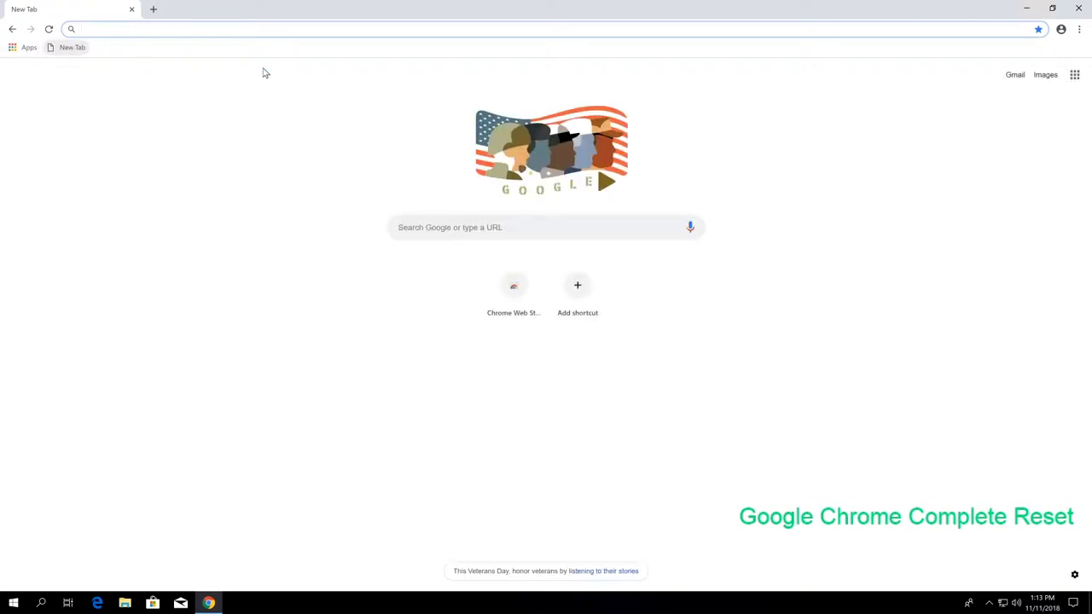
left_click(1080, 29)
mouse_move(972, 118)
left_click(860, 164)
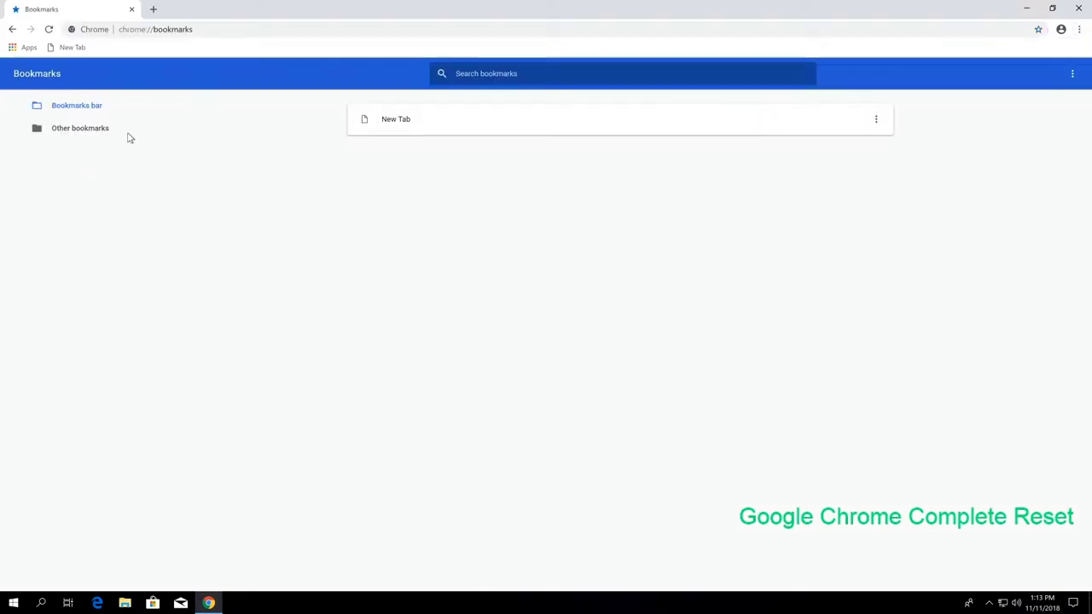
Step: Inspect the New Tab bookmark's address and action menu in Bookmark manager, then close Chrome
left_click(441, 122)
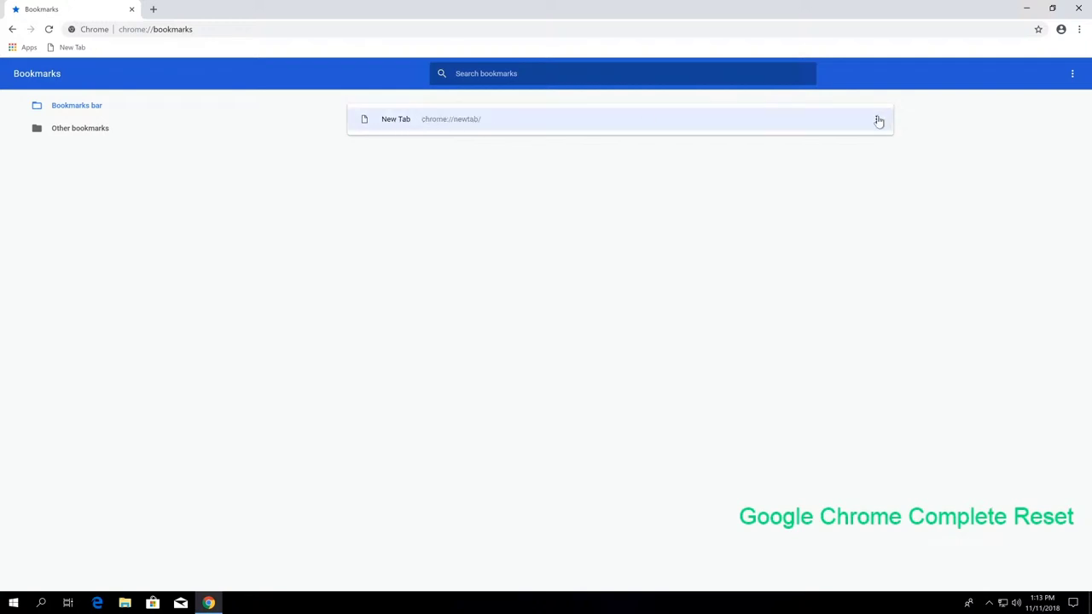
left_click(874, 120)
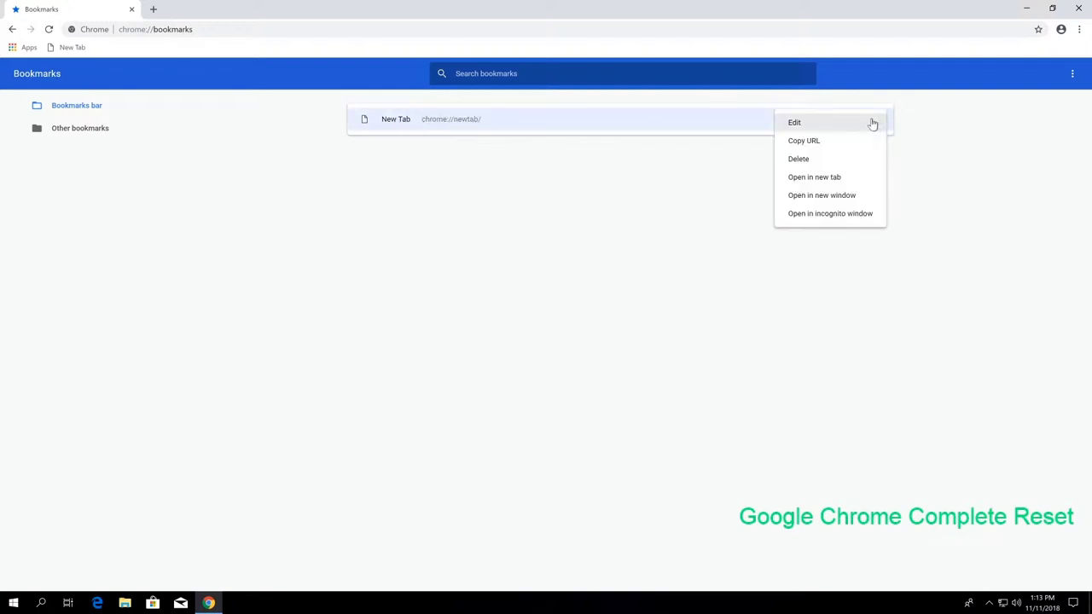
left_click(538, 224)
left_click(1078, 8)
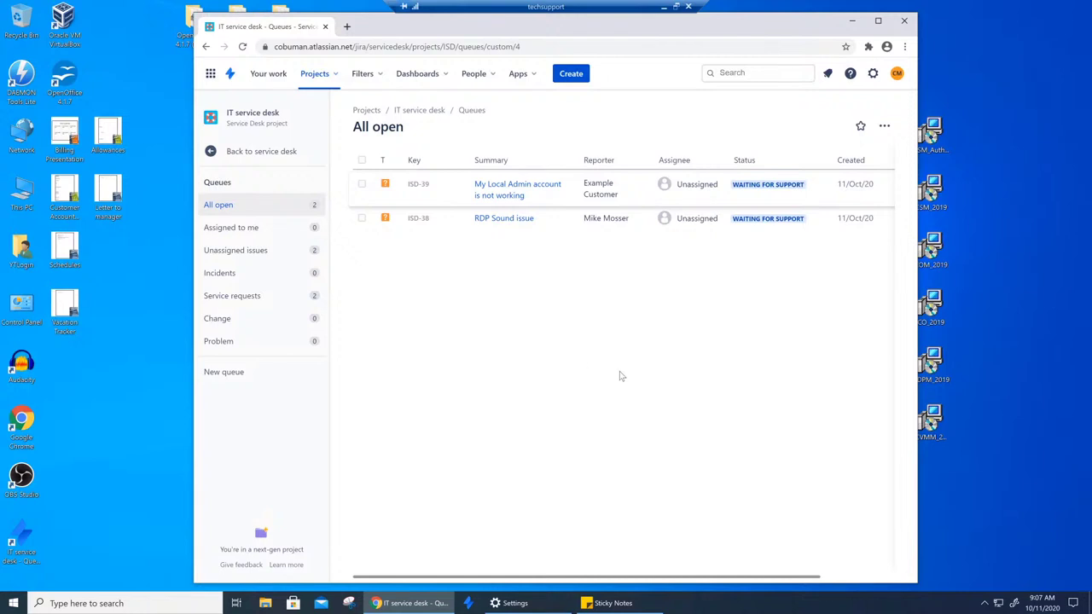
Step: Bring the Sticky Notes note to the front over the Jira All open queue
left_click(630, 600)
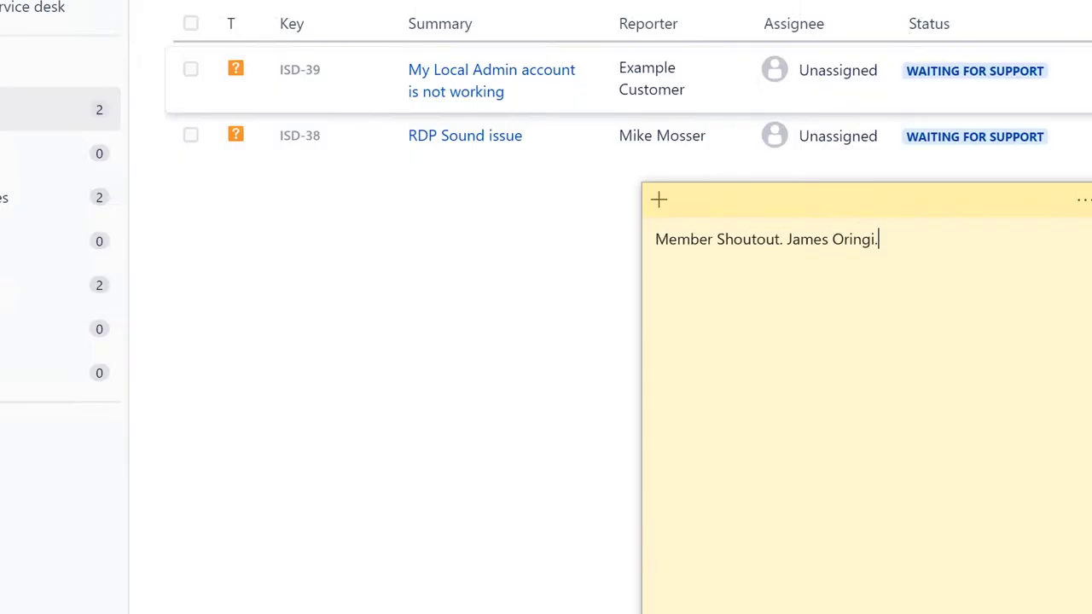
Step: Select and deselect the 'Member Shoutout' text and member's name, then close the sticky note
key("shift+Left")
key("shift+Left")
key("shift+Left")
key("shift+Left")
key("shift+Left")
key("shift+Left")
key("shift+Left")
key("shift+Left")
key("shift+Left")
key("shift+Left")
key("shift+Left")
key("shift+Left")
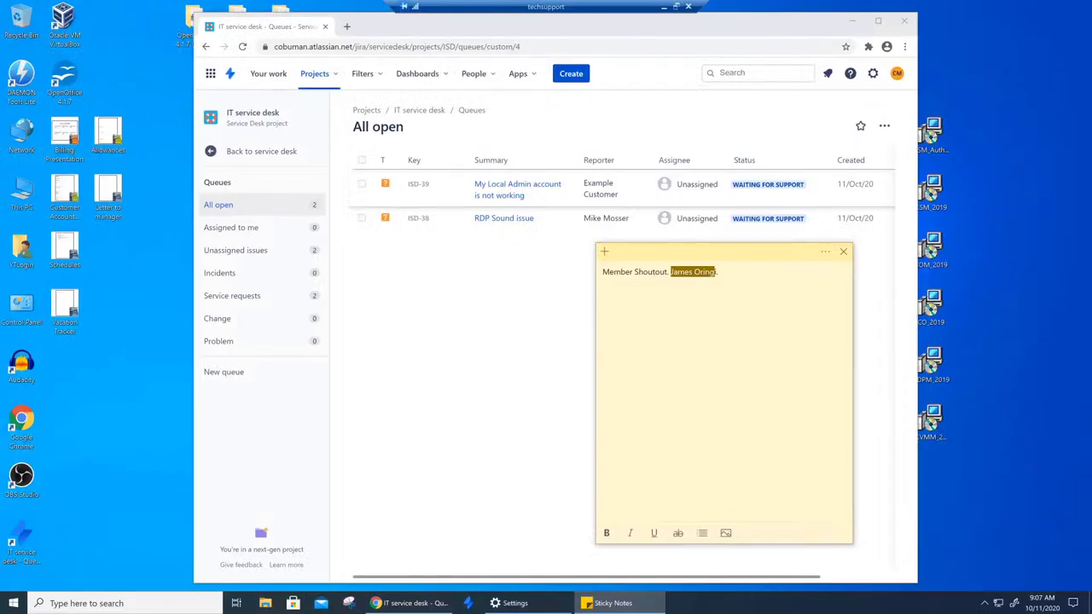
key("ctrl+a")
left_click(648, 272)
left_click_drag(648, 271, 602, 271)
left_click(620, 271)
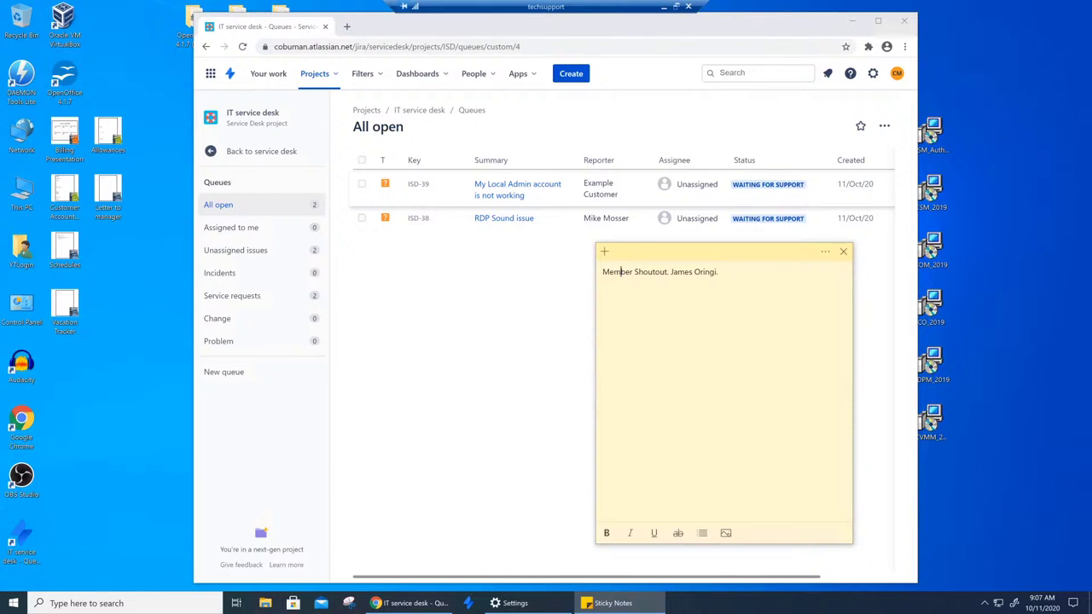
left_click_drag(603, 271, 718, 271)
left_click(719, 271)
left_click_drag(669, 272, 730, 274)
left_click(718, 271)
left_click(845, 270)
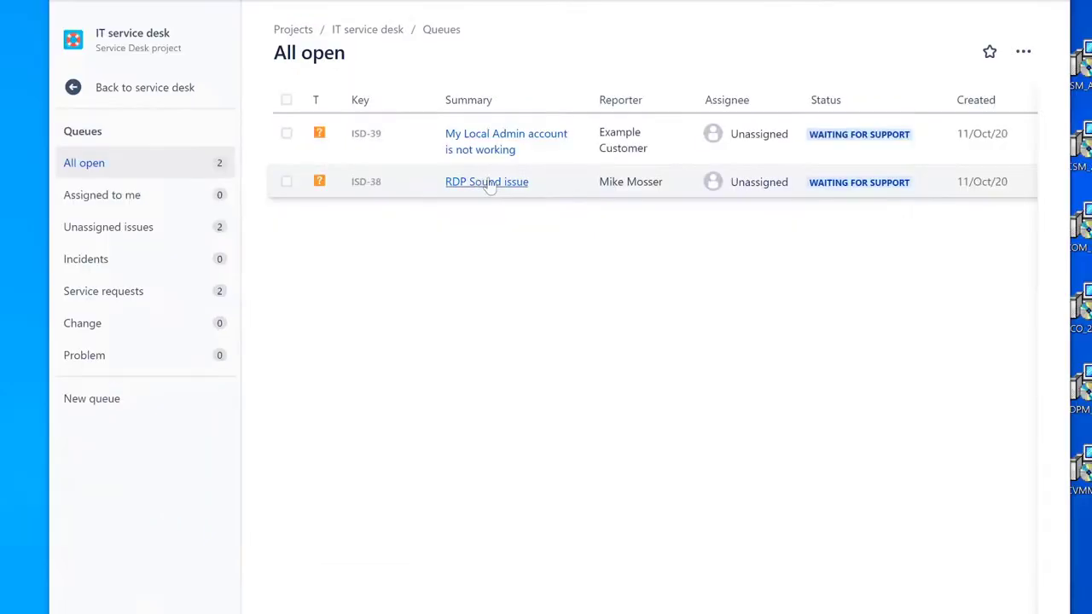
Step: Open ticket ISD-38, 'RDP Sound issue', from the All open queue
left_click(487, 182)
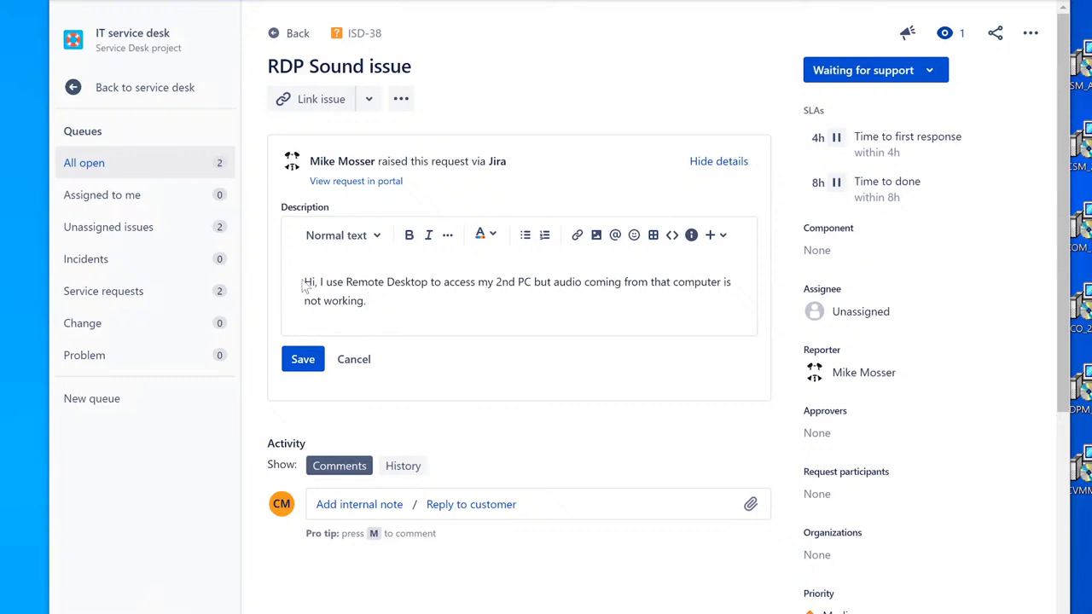
triple_click(362, 298)
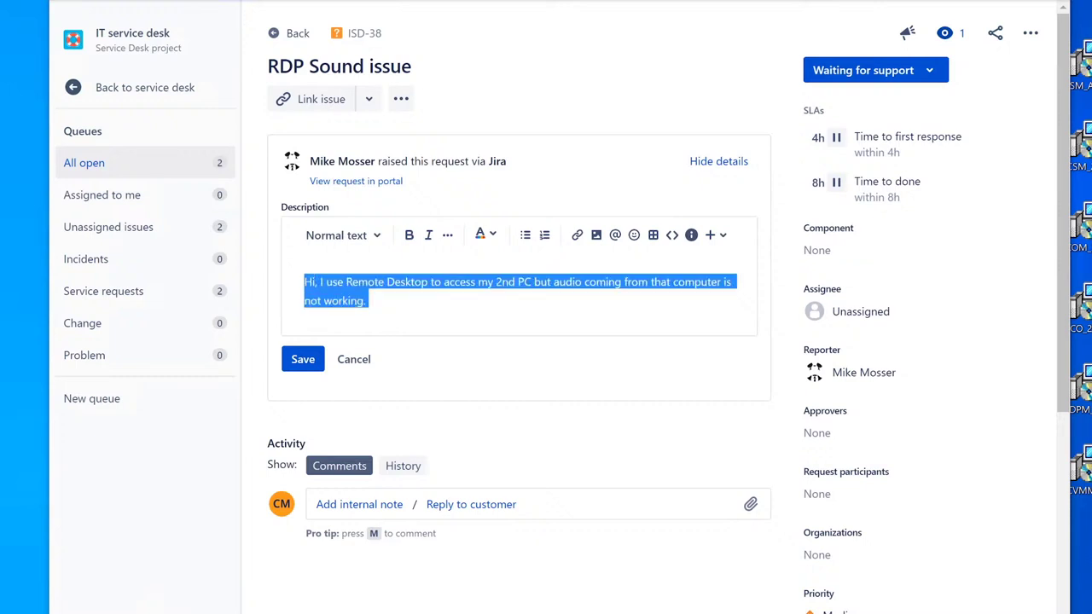
left_click(416, 282)
left_click_drag(387, 282, 256, 297)
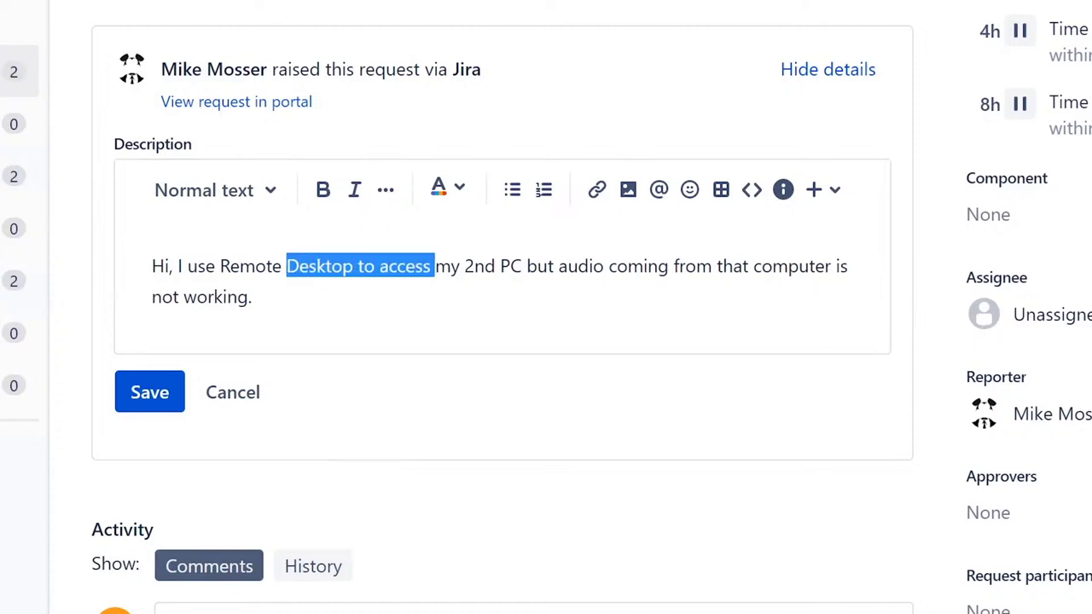
left_click(537, 267)
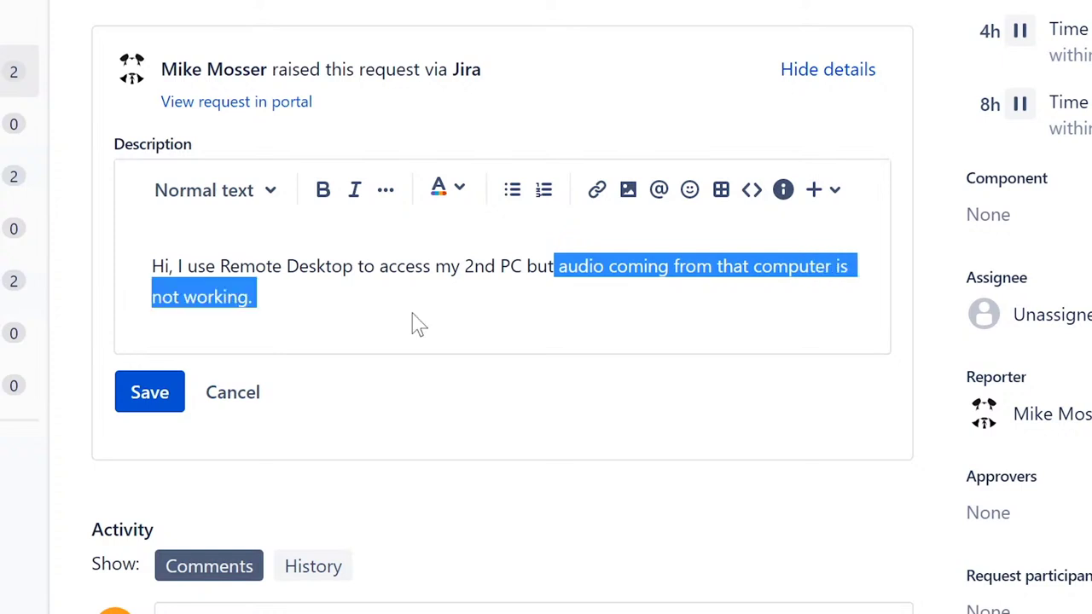
left_click(256, 297)
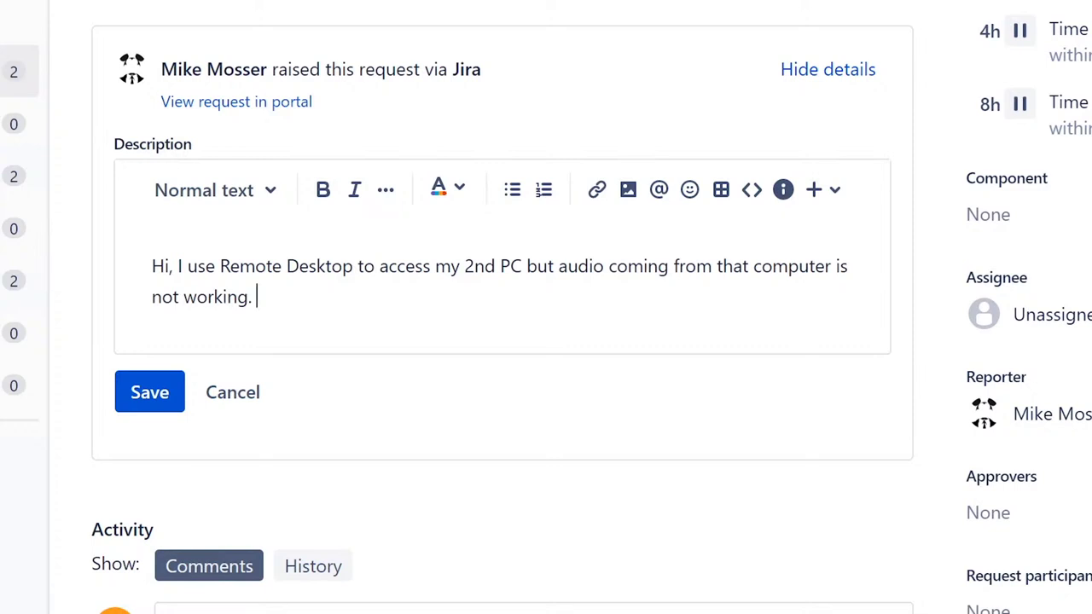
left_click_drag(221, 267, 352, 266)
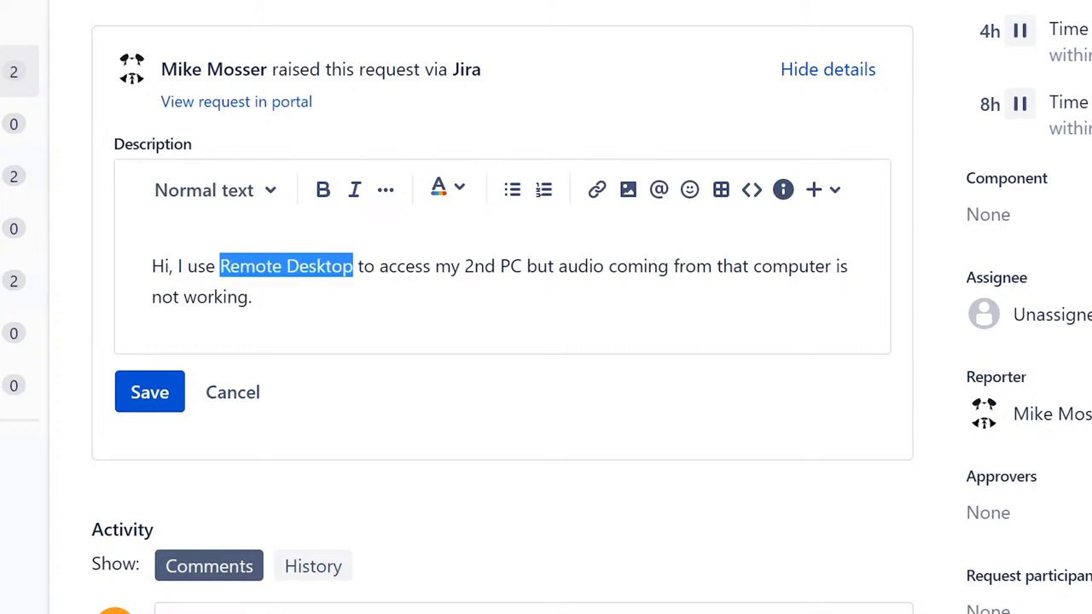
left_click(464, 266)
left_click_drag(464, 266, 521, 266)
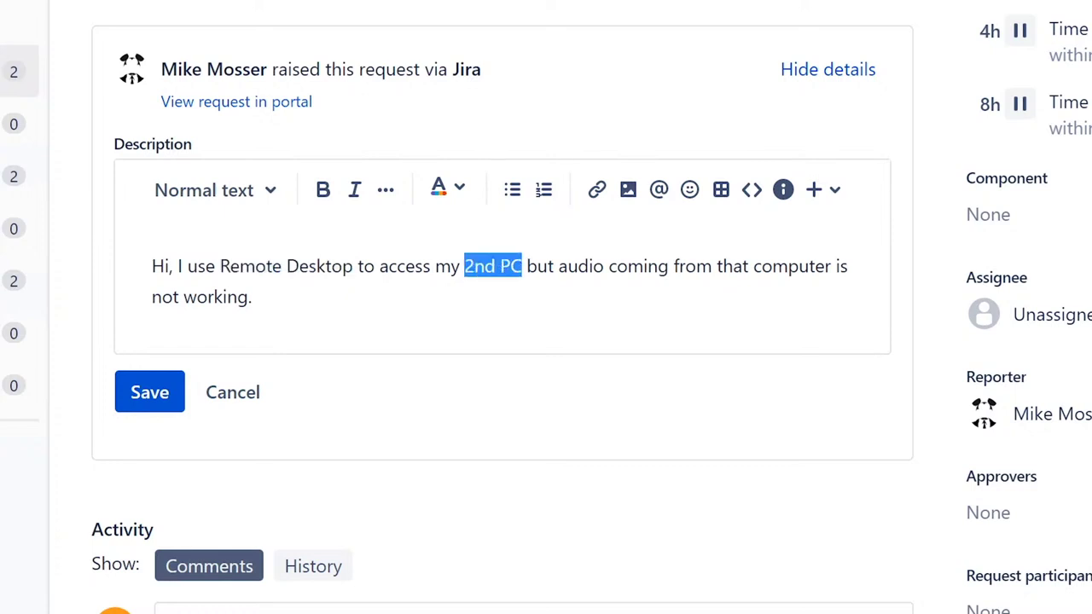
left_click(256, 296)
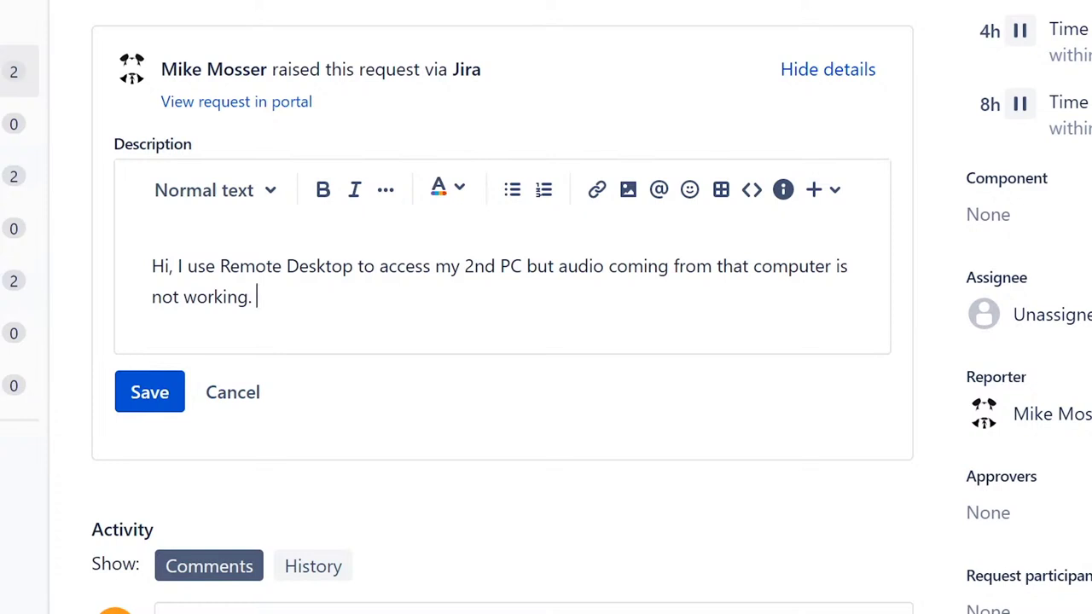
left_click(219, 266)
left_click_drag(219, 266, 353, 267)
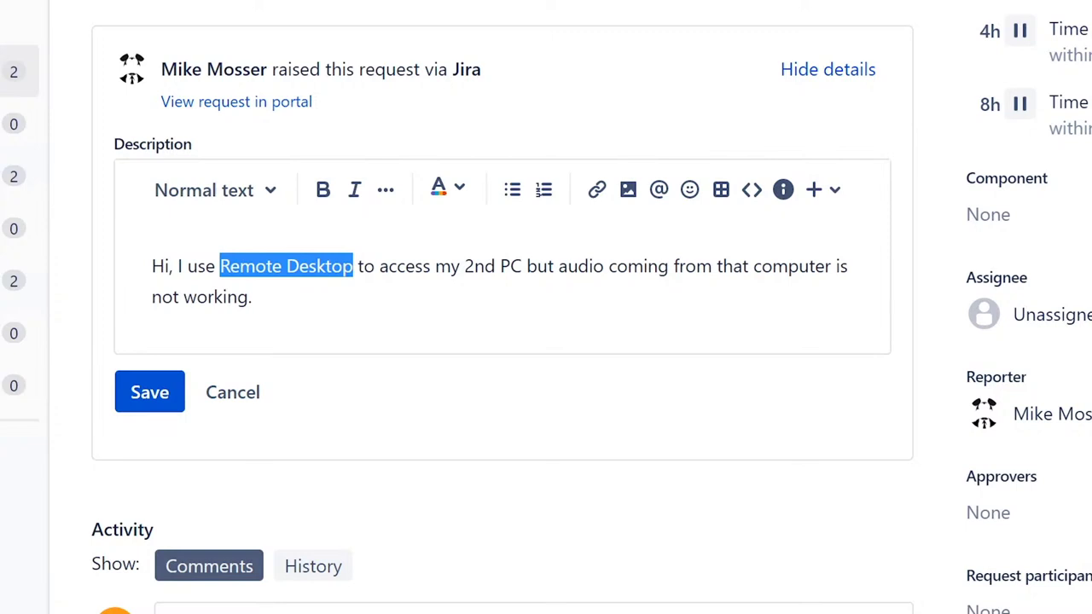
left_click(312, 325)
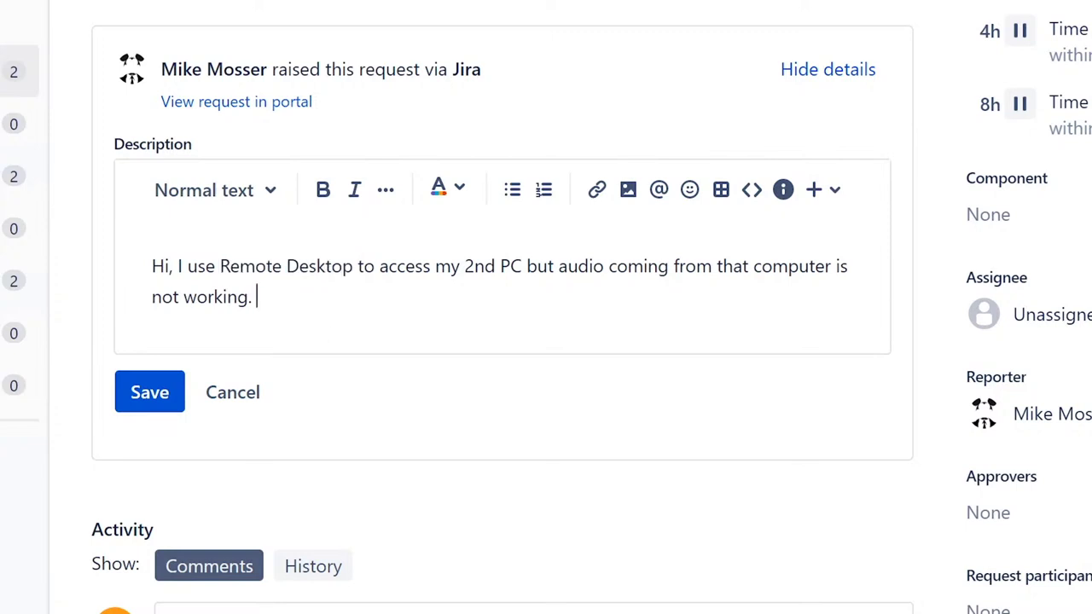
left_click_drag(522, 266, 464, 266)
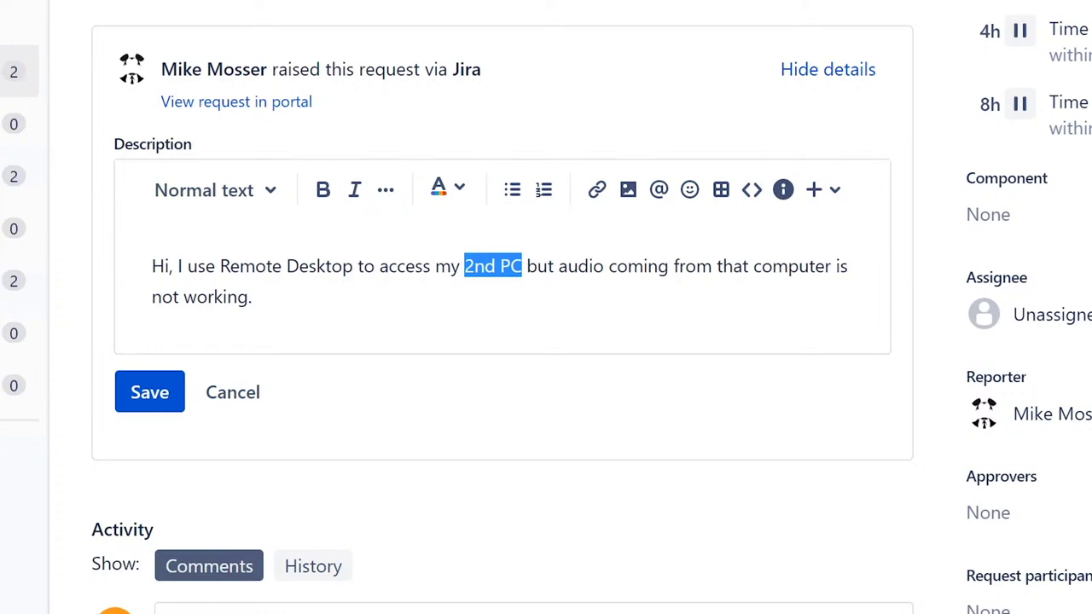
key("Right")
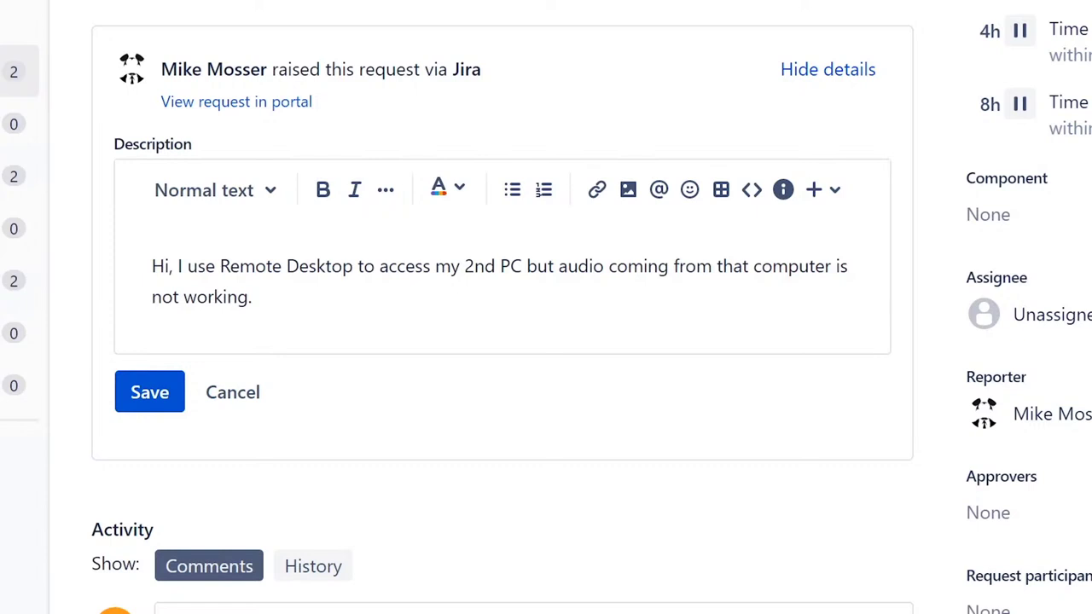
left_click_drag(220, 266, 353, 266)
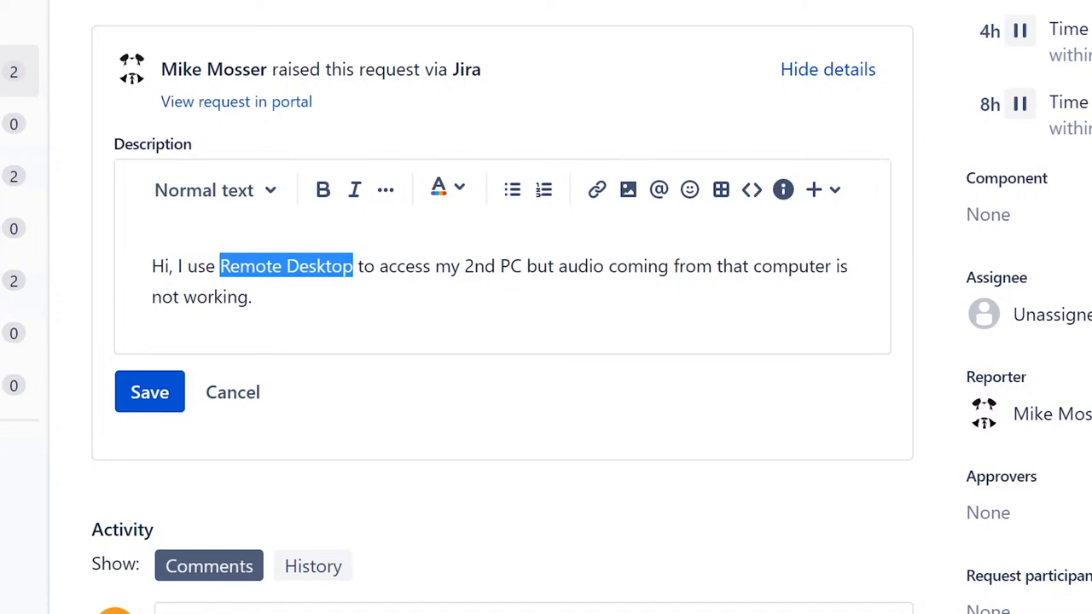
left_click_drag(461, 267, 831, 267)
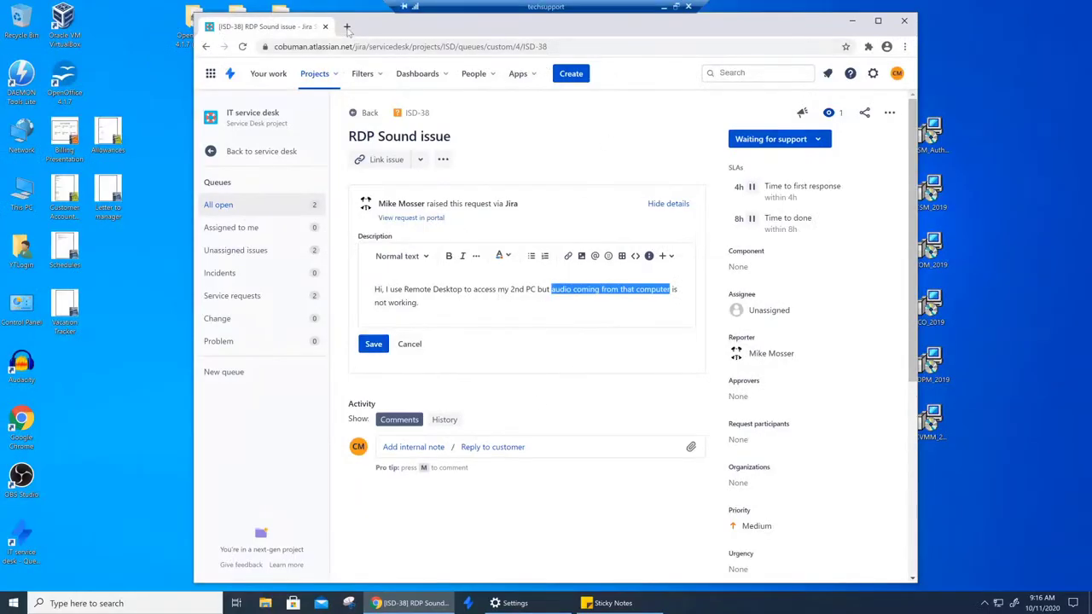
Step: Highlight the audio complaint in ISD-38's description, then launch Remote Desktop Connection via a 'remote' search
left_click(612, 289)
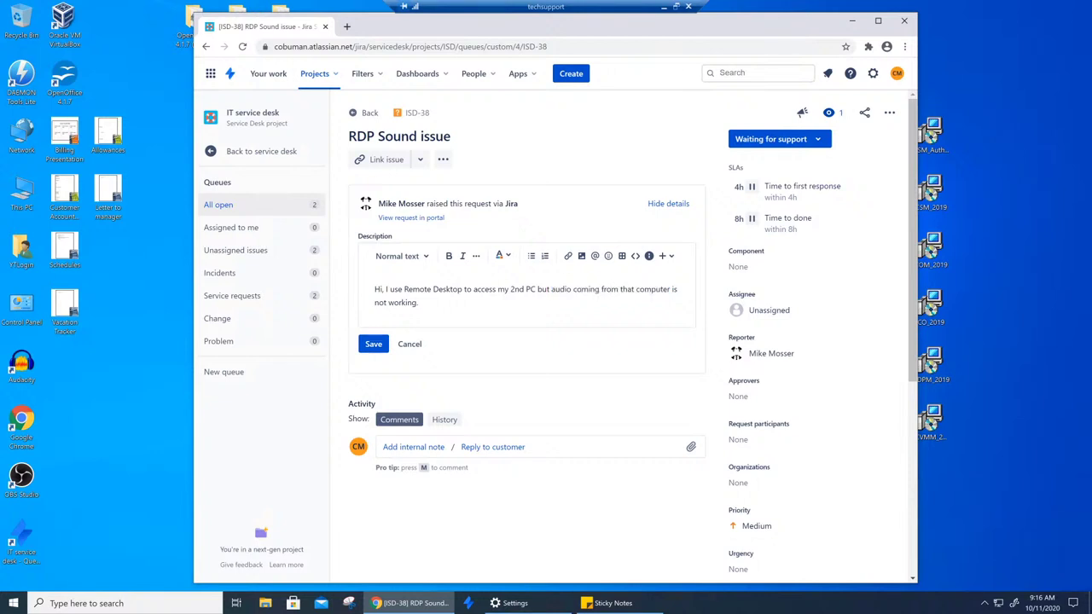
left_click_drag(551, 289, 420, 303)
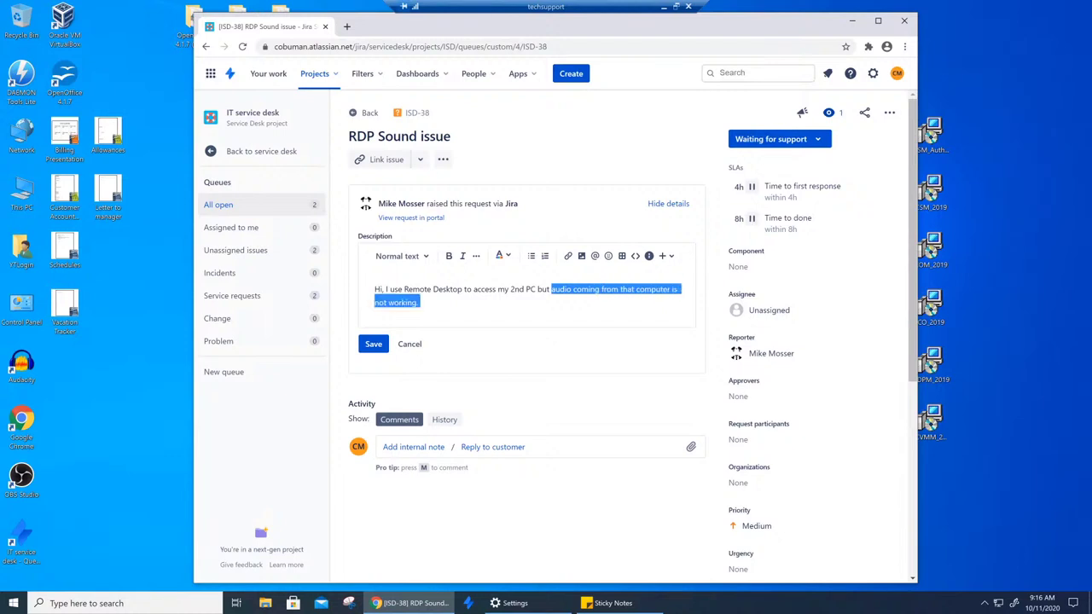
left_click(174, 594)
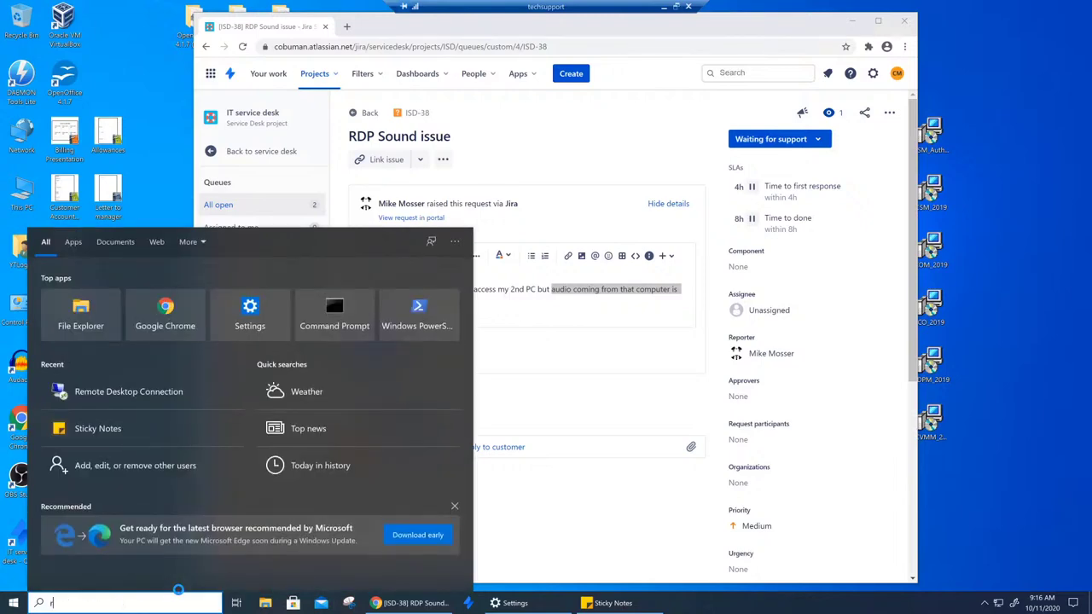
type("remote")
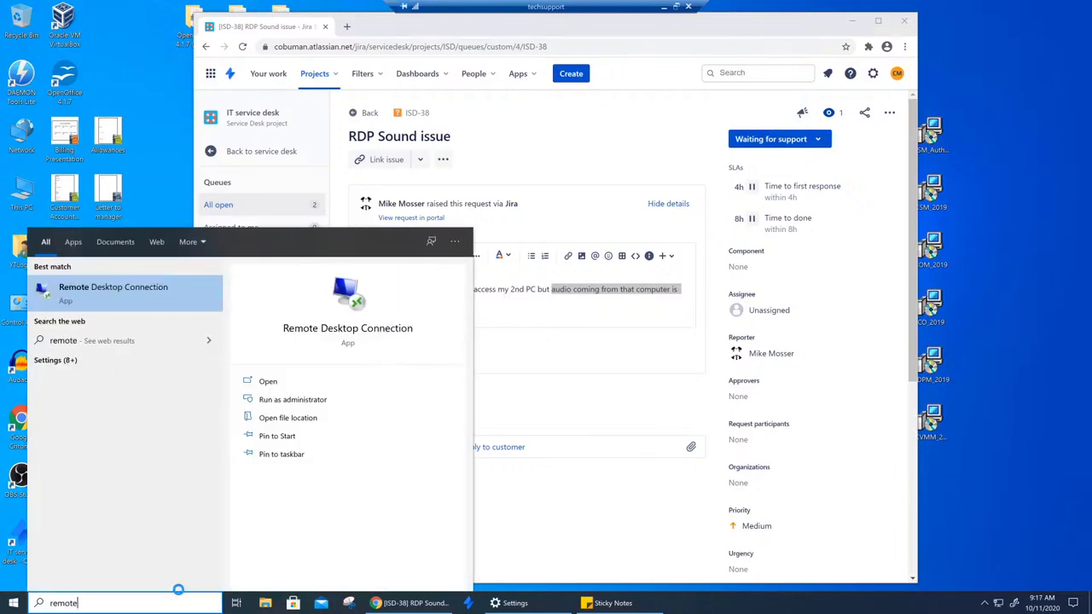
key("Return")
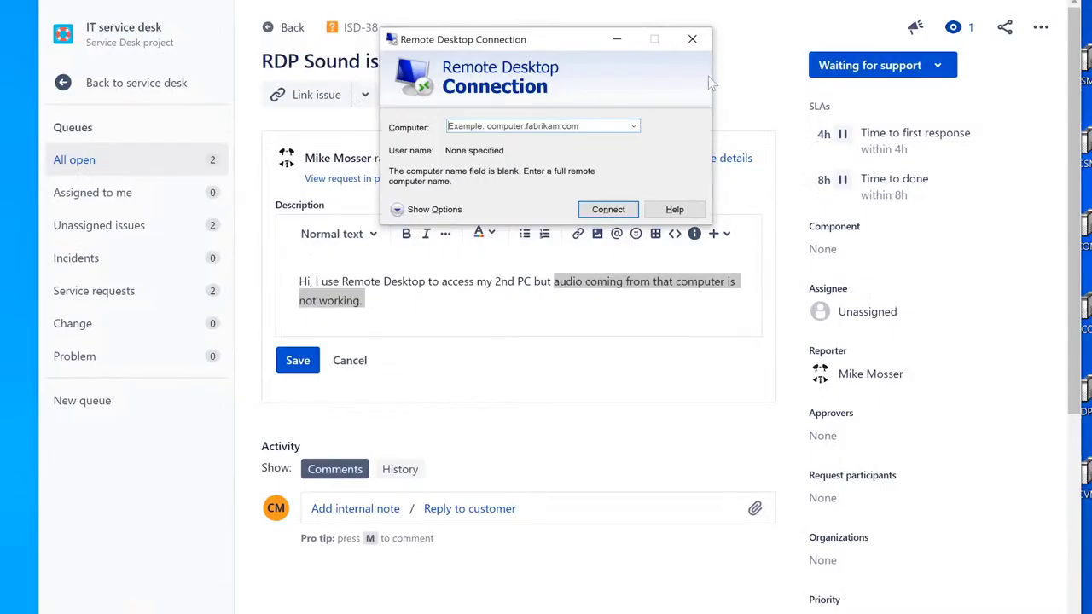
Step: Check the Local Resources remote audio settings, cancel without changes, and minimize Remote Desktop Connection
left_click_drag(566, 39, 565, 208)
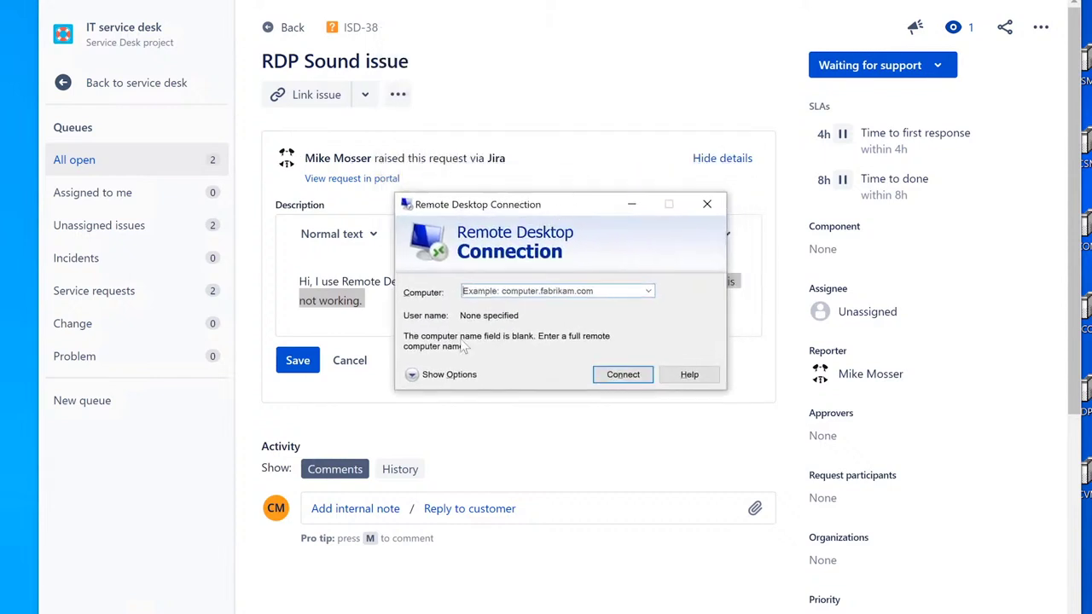
left_click(436, 377)
left_click_drag(569, 206, 559, 138)
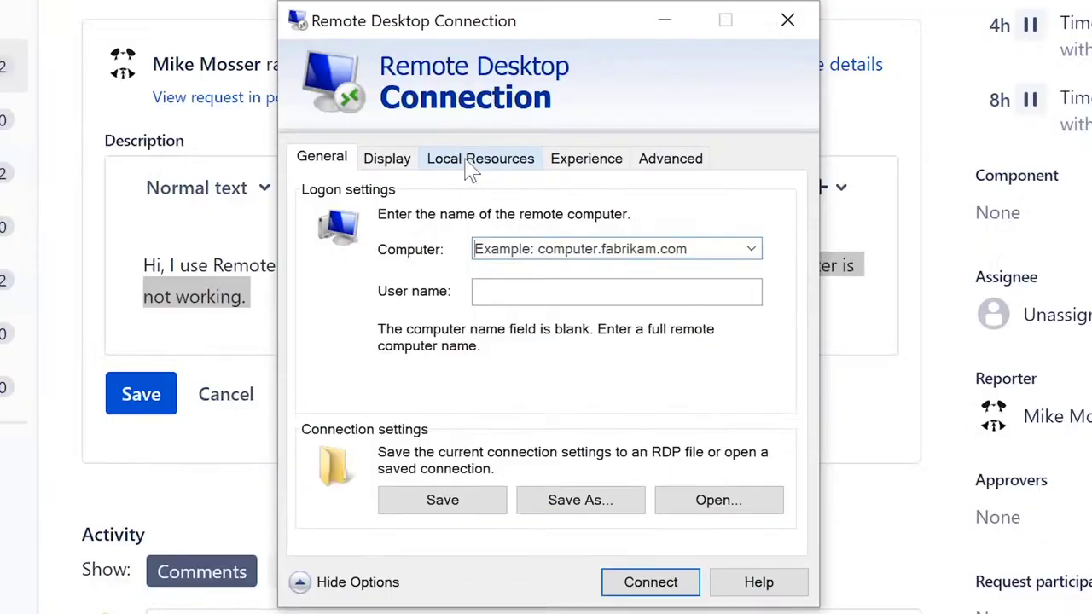
left_click(471, 166)
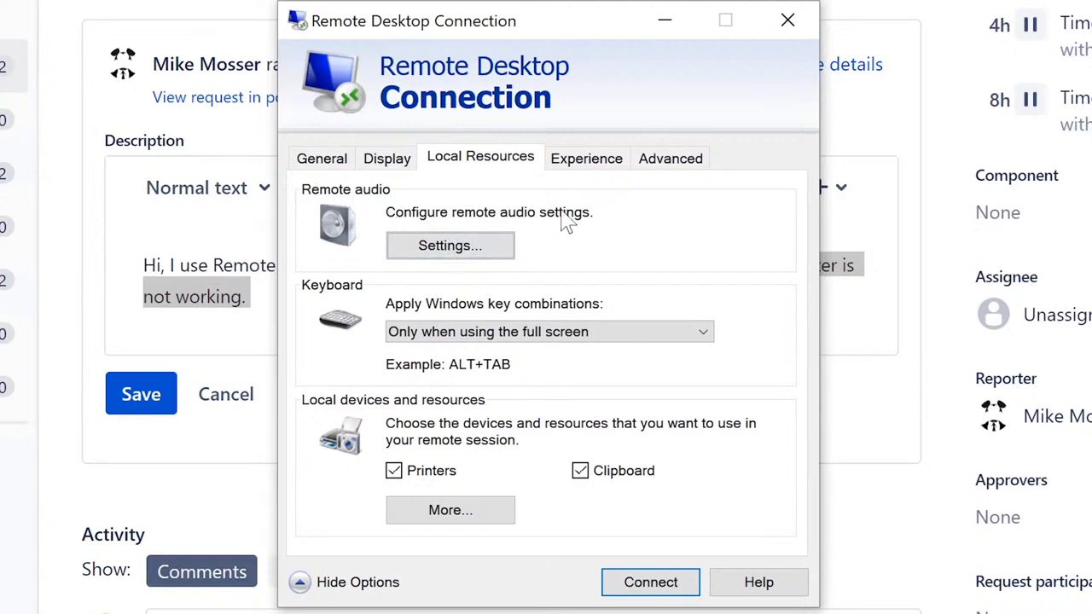
left_click(445, 256)
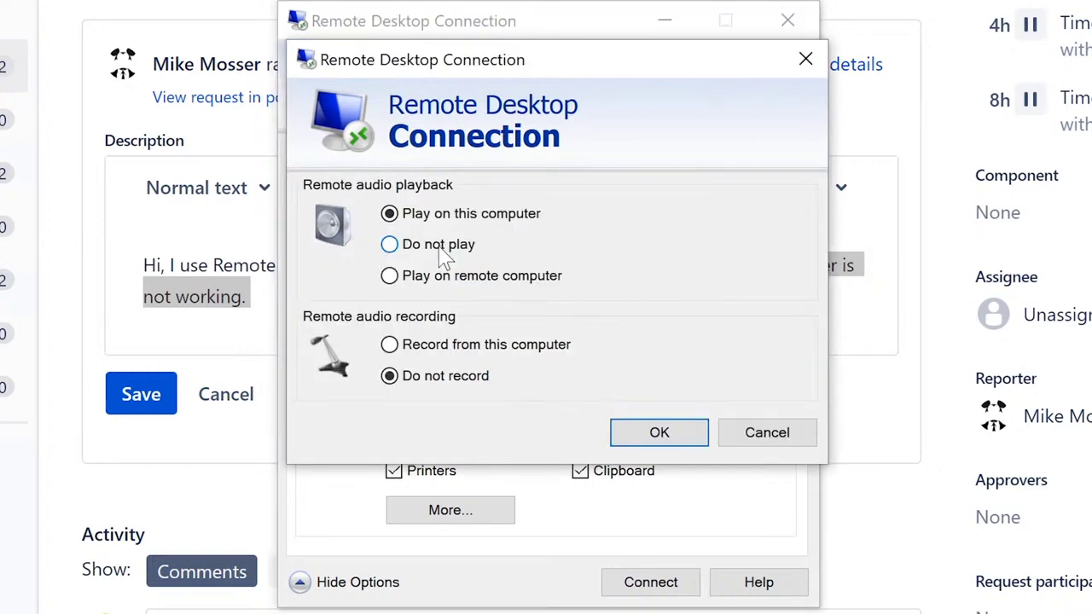
left_click_drag(536, 60, 520, 178)
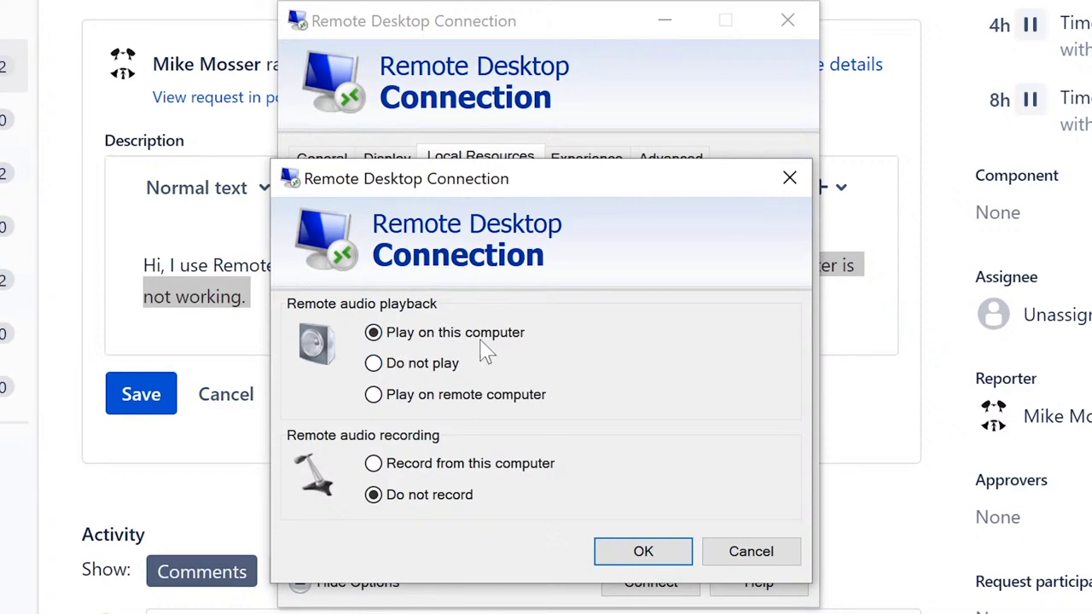
left_click(766, 563)
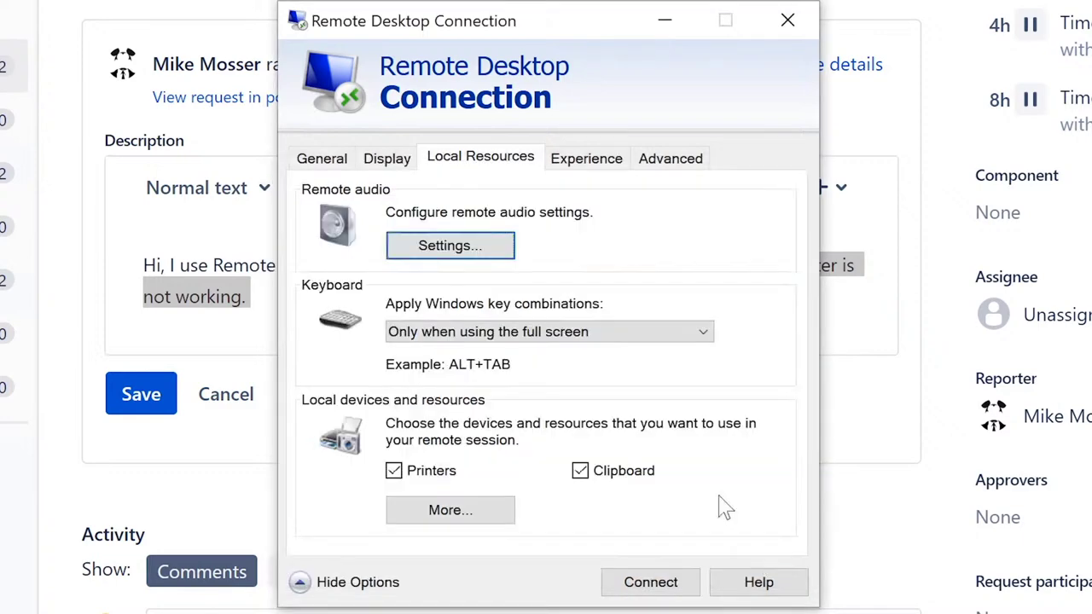
left_click(662, 22)
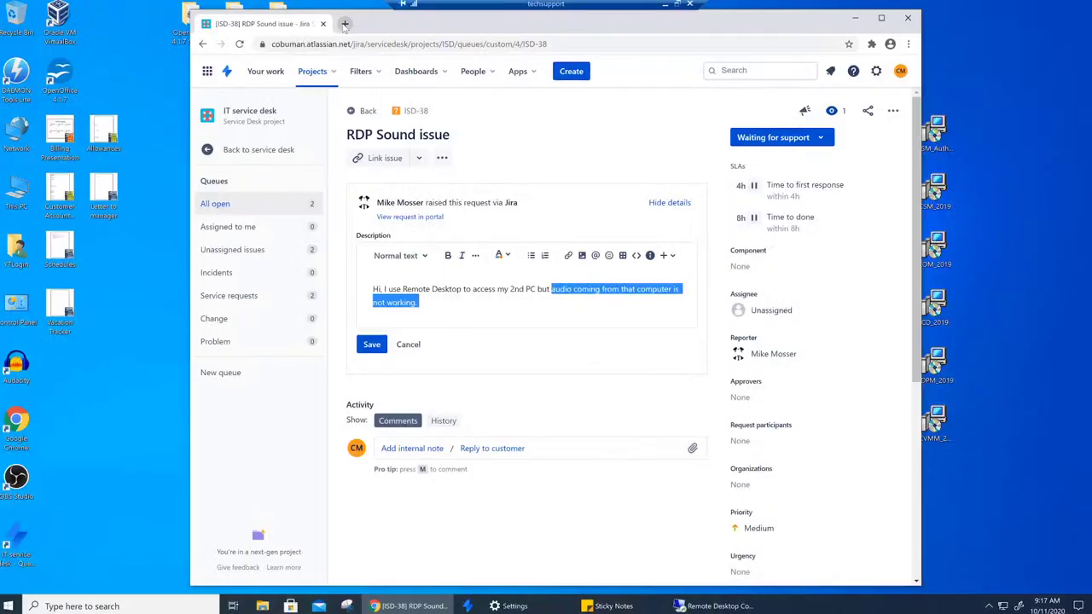
Step: Load the YouTube channel page in a new tab and skip the featured video to 1:44
key("ctrl+t")
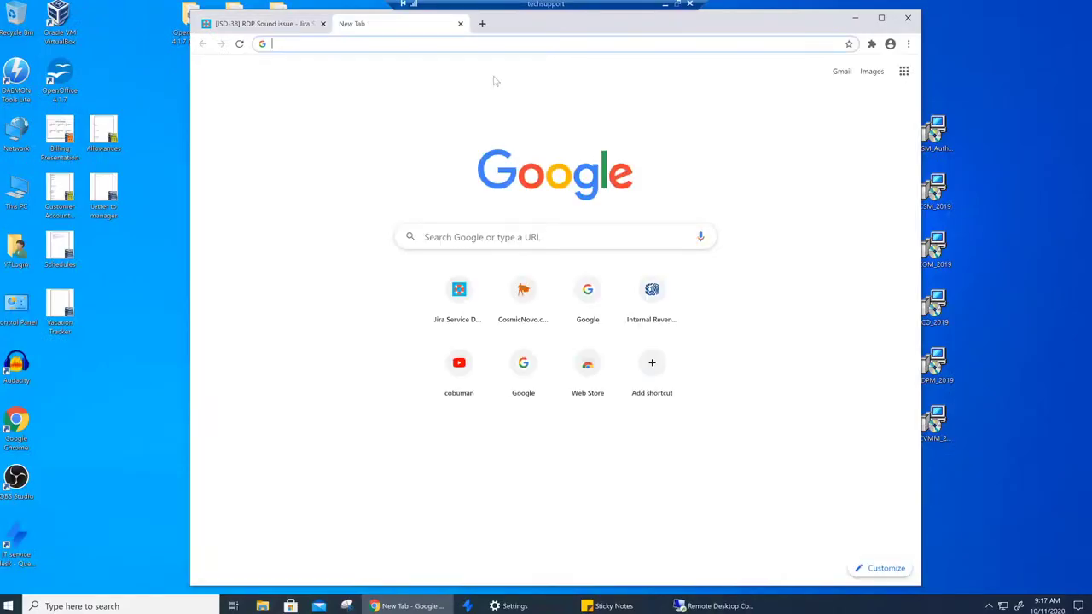
type("youtube")
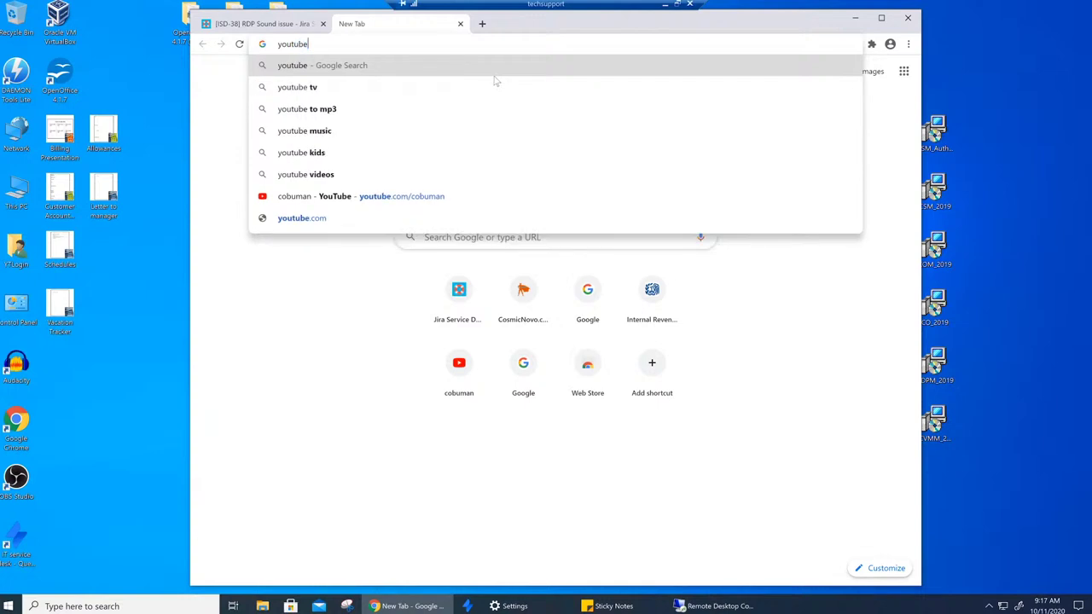
type(".com")
key("Down")
key("Down")
key("Down")
key("Down")
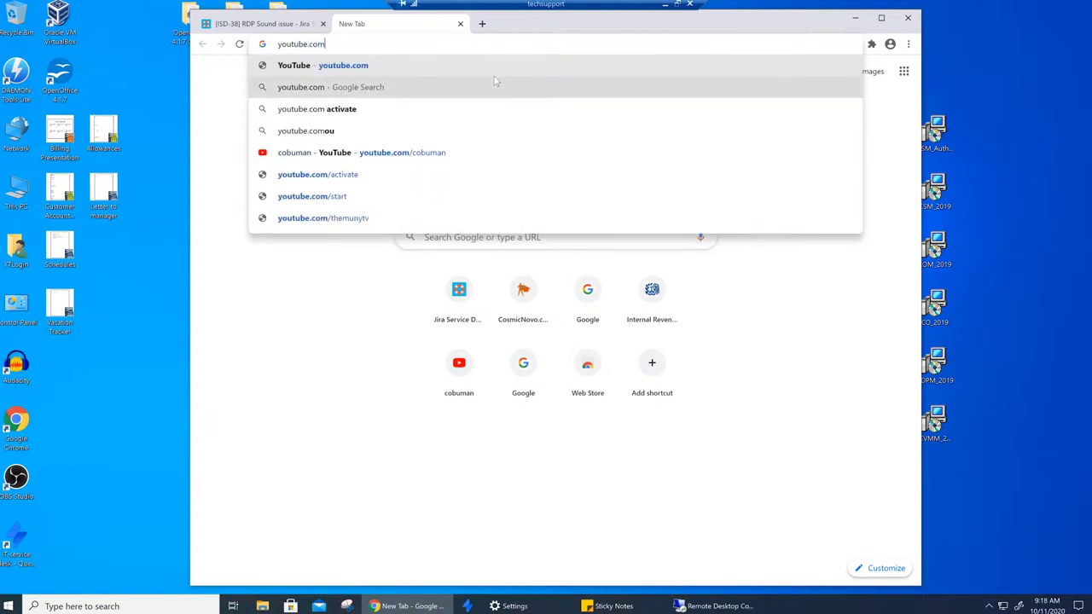
key("Return")
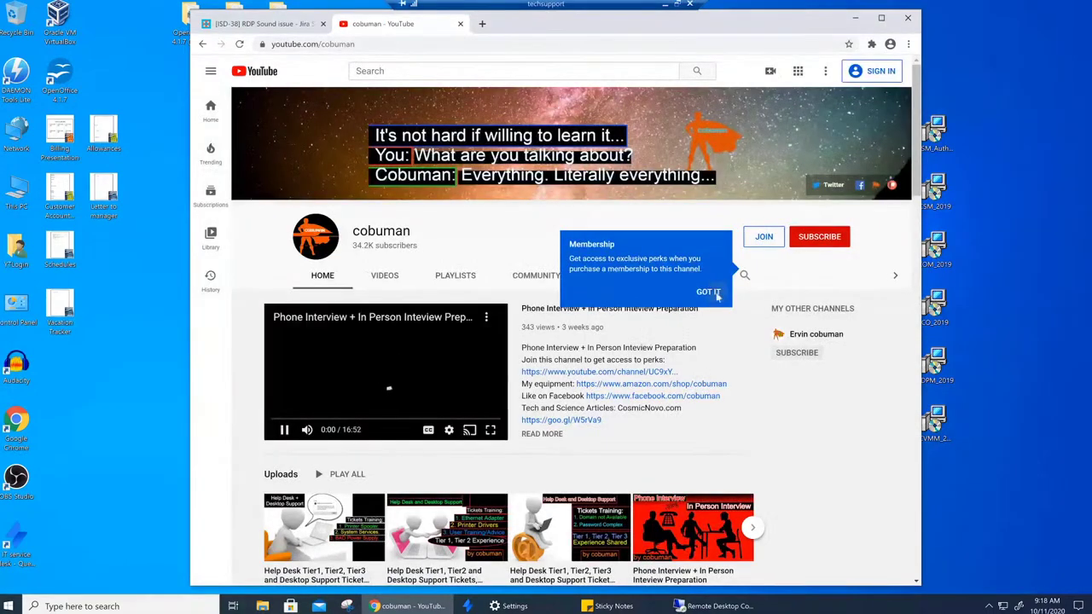
left_click(708, 292)
scroll(480, 359, "down", 1)
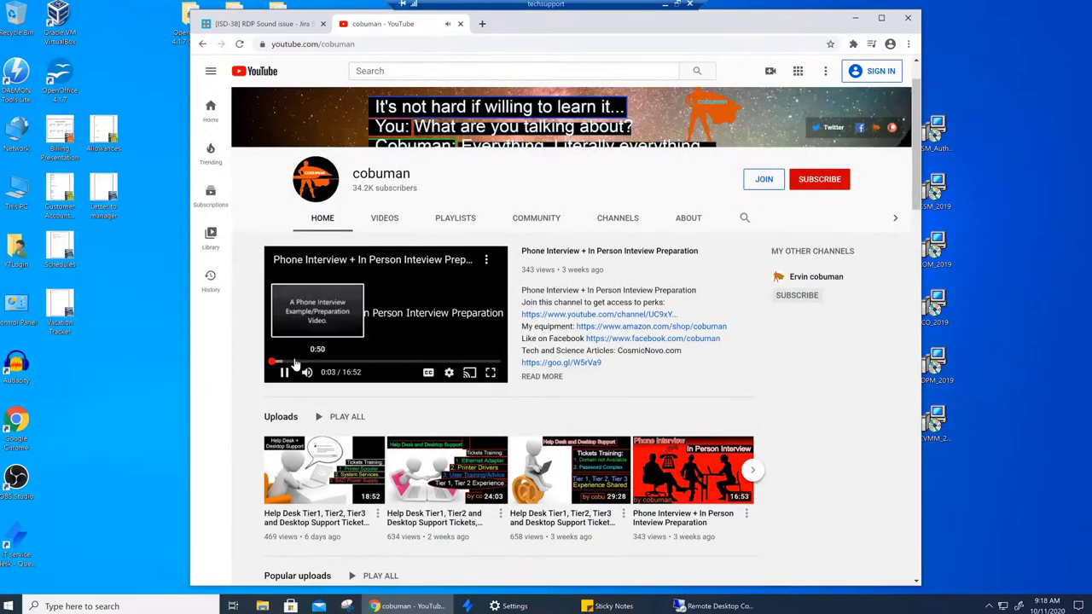
left_click(295, 363)
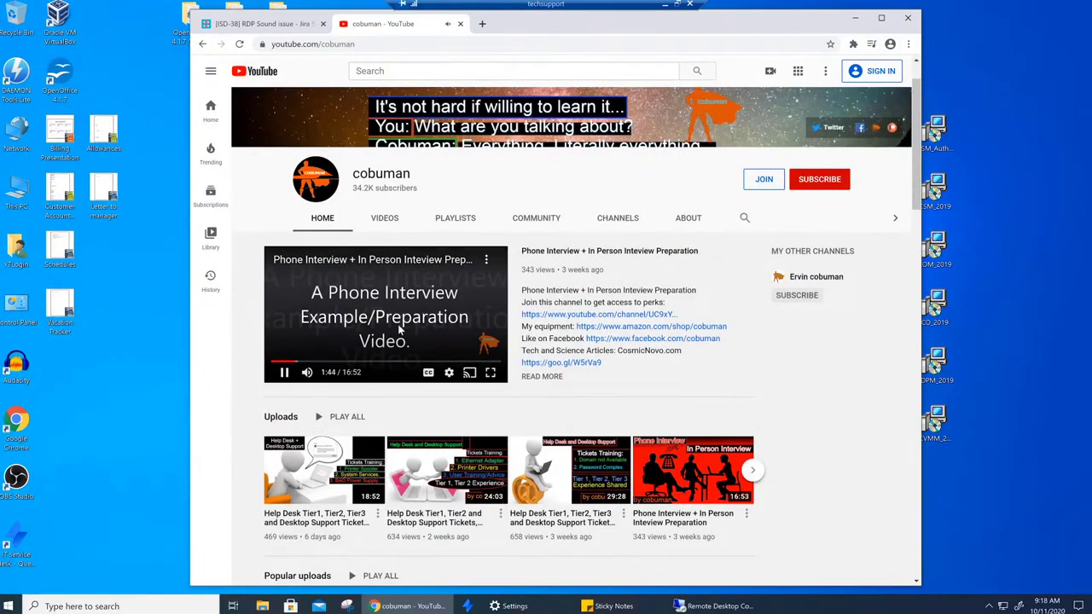
Step: Raise the system volume twice and pause the interview video at 1:54
key("XF86AudioRaiseVolume")
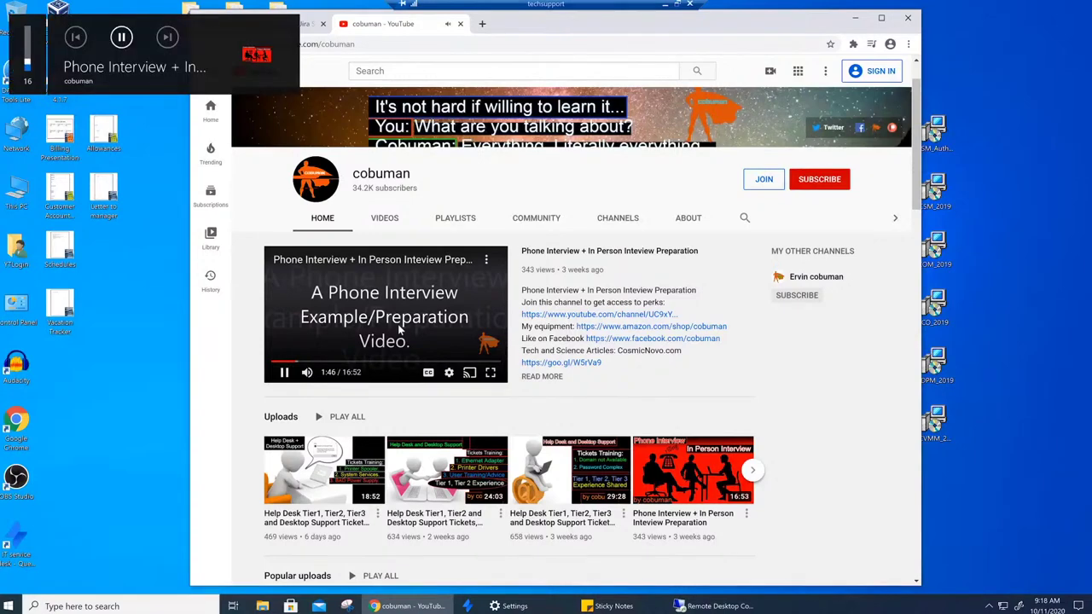
key("XF86AudioRaiseVolume")
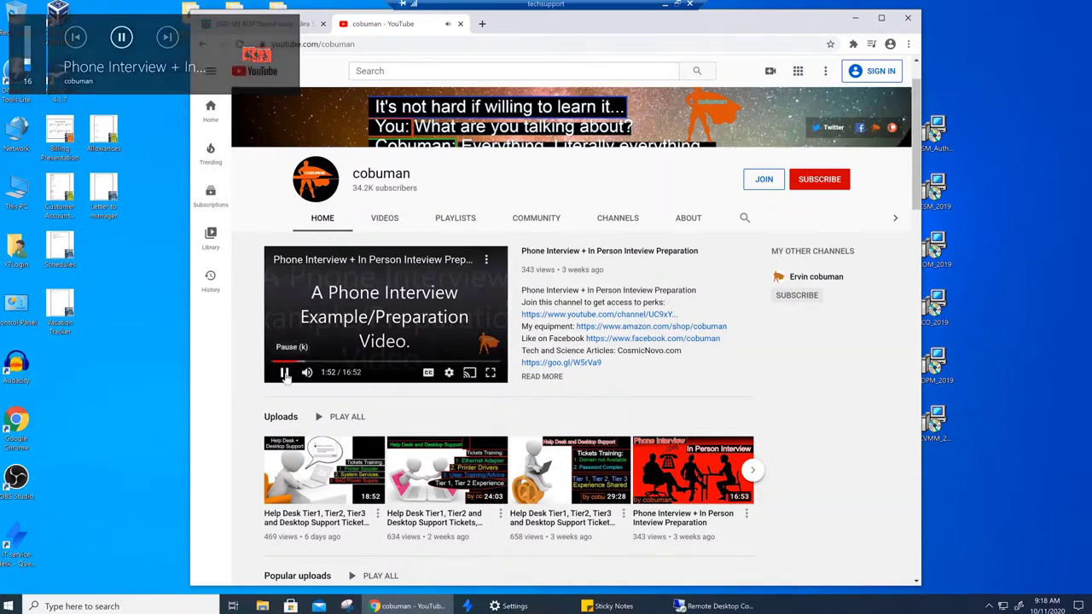
left_click(284, 374)
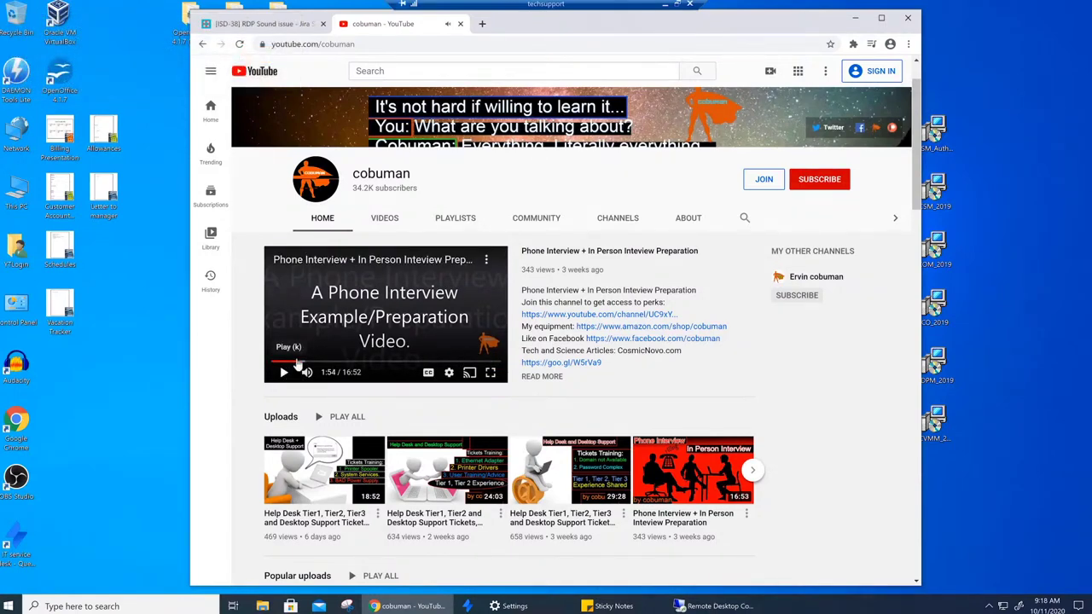
Step: Review Remote Desktop Connection's remote audio settings unchanged, close the window, and start a Windows search
left_click(725, 607)
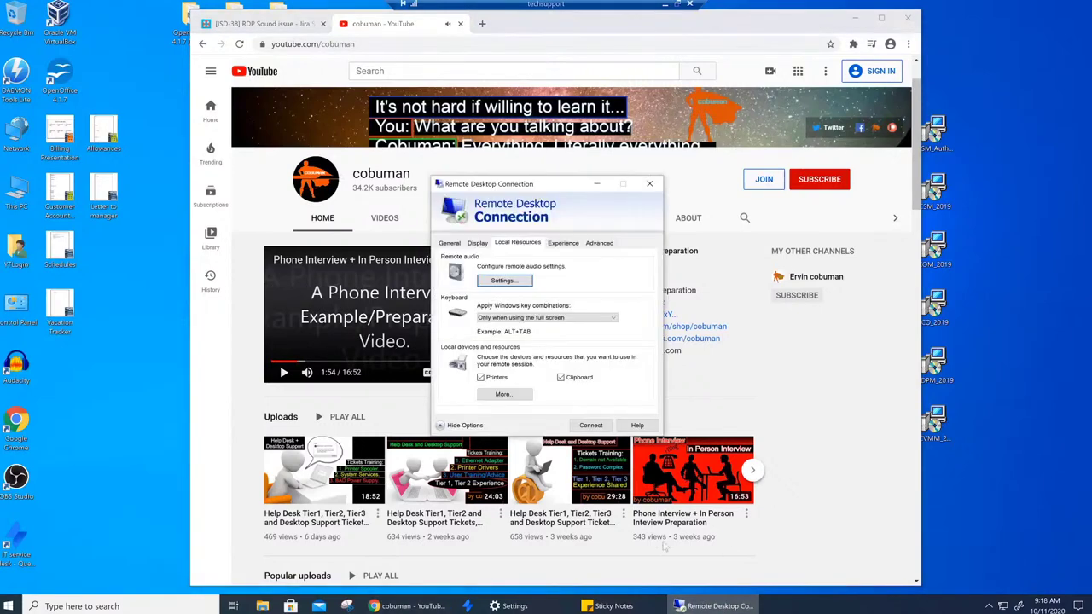
left_click(502, 282)
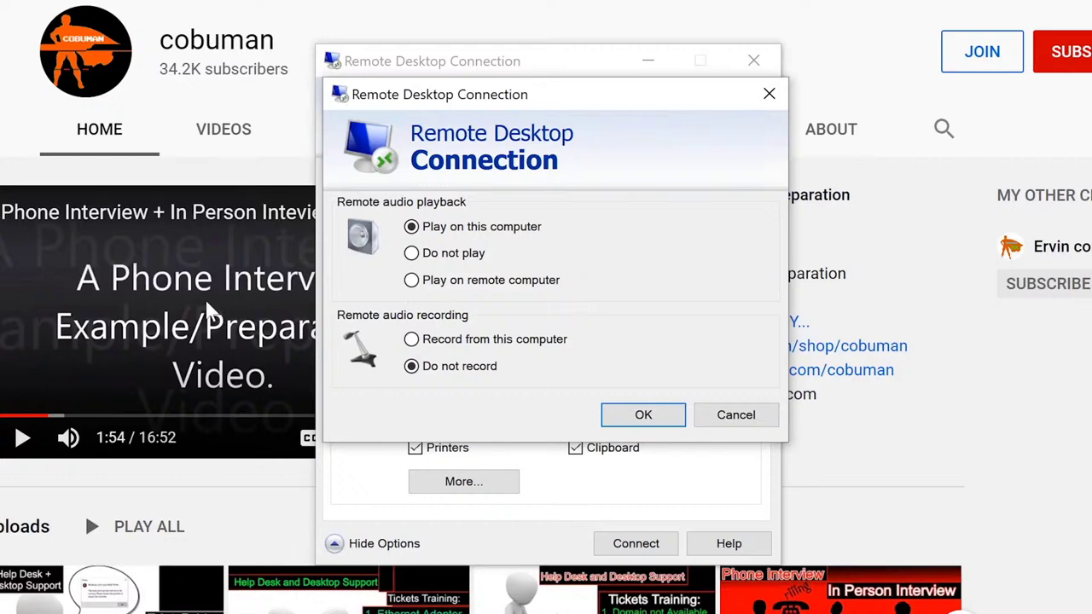
left_click(735, 415)
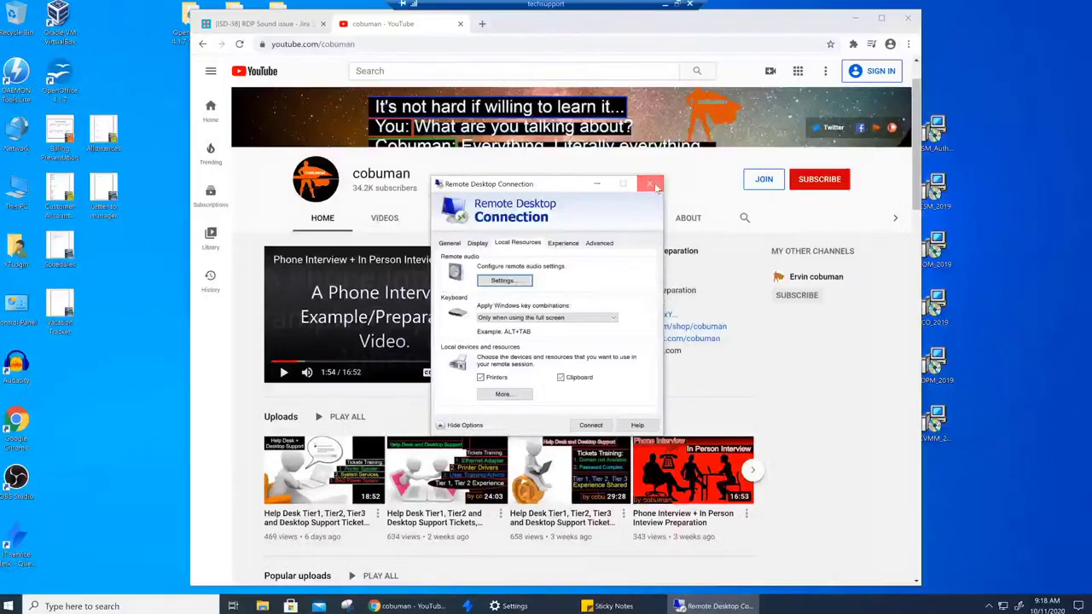
left_click(651, 184)
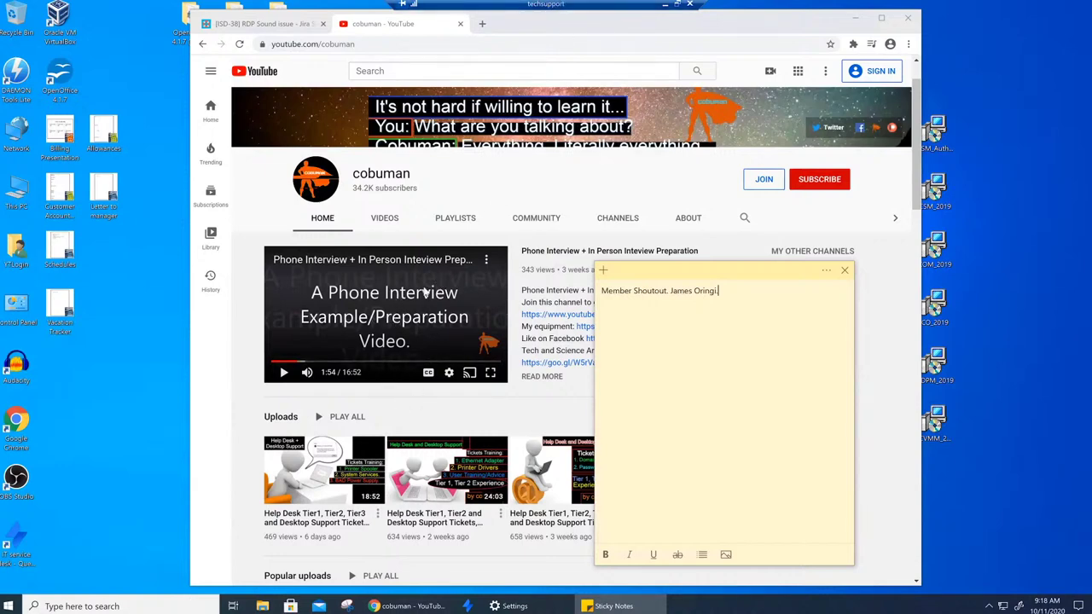
key("super+s")
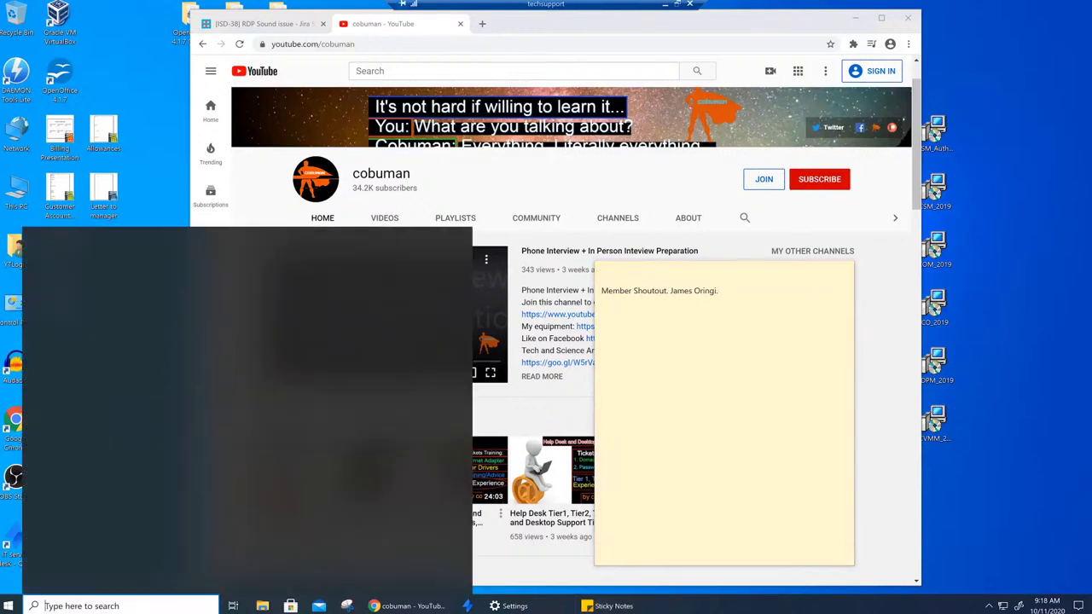
Step: Launch Remote Desktop Connection and set remote audio to 'Play on this computer' under Local Resources
type("remote")
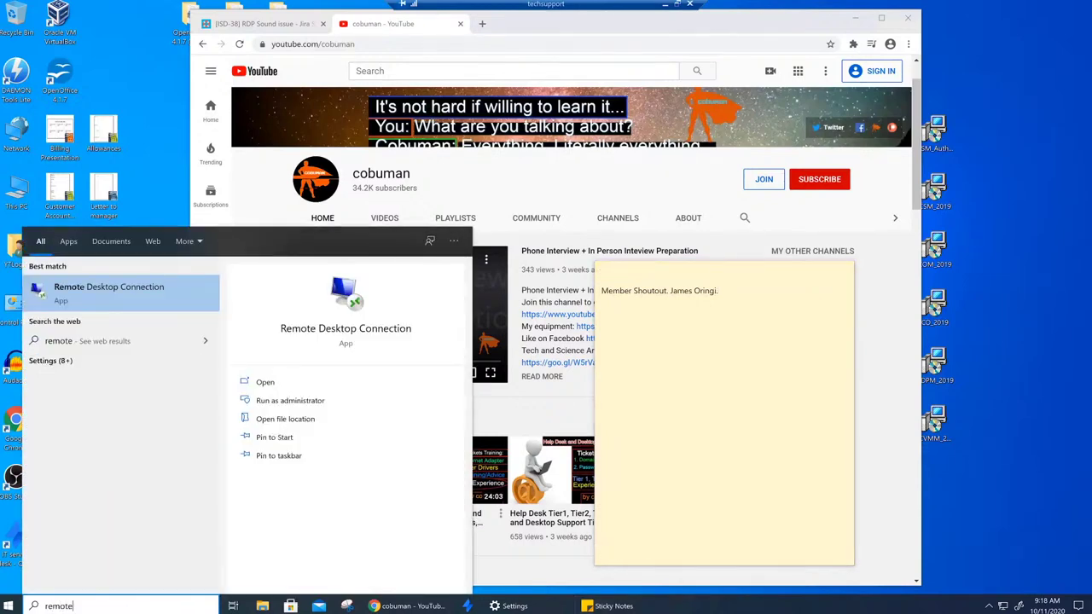
key("Return")
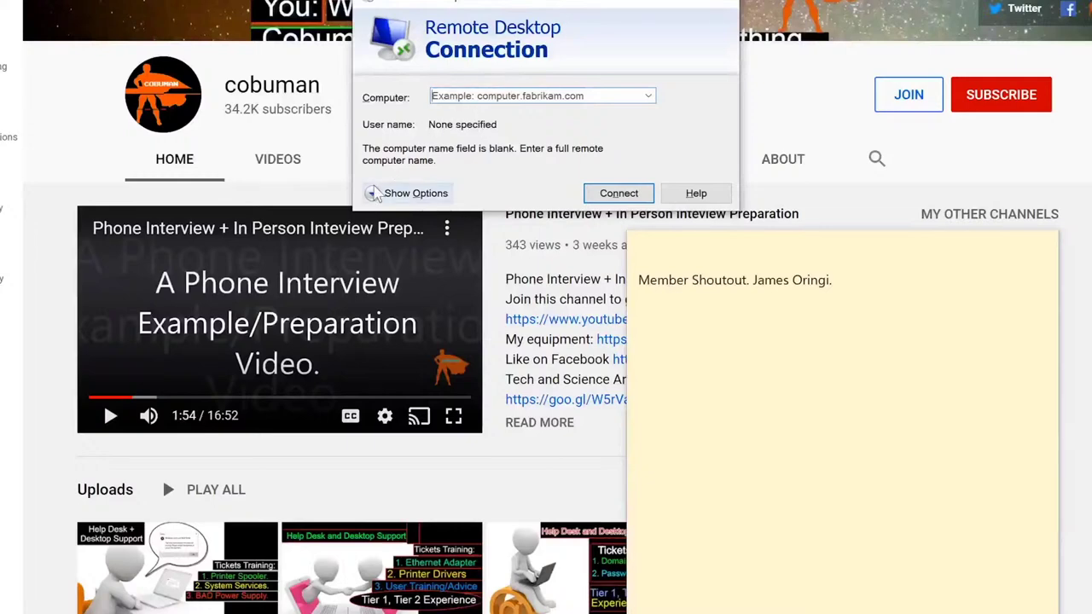
left_click(376, 193)
left_click(494, 93)
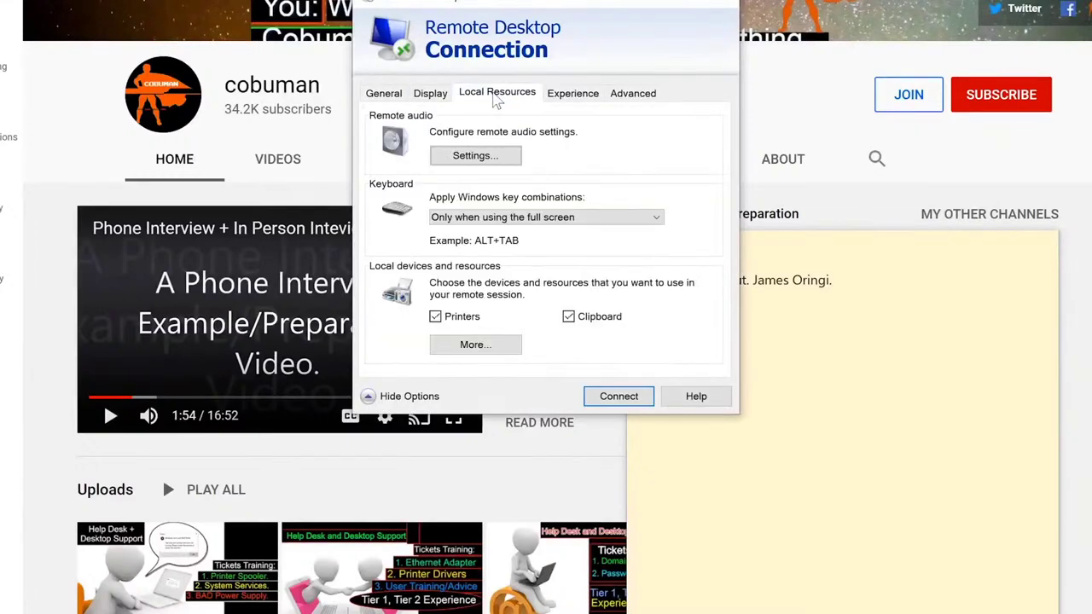
left_click(476, 155)
left_click(483, 179)
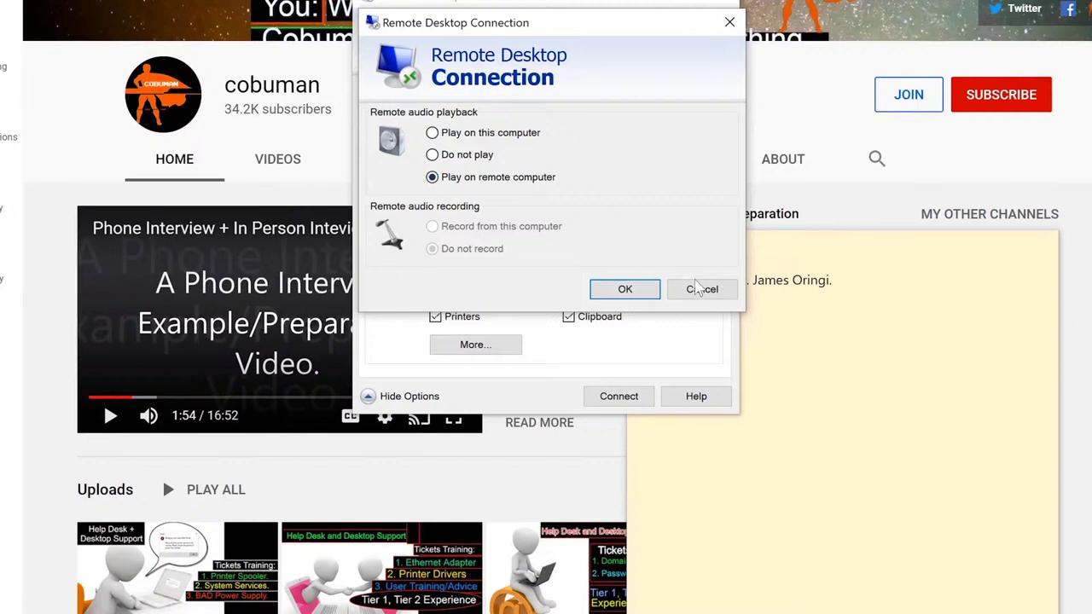
left_click(460, 140)
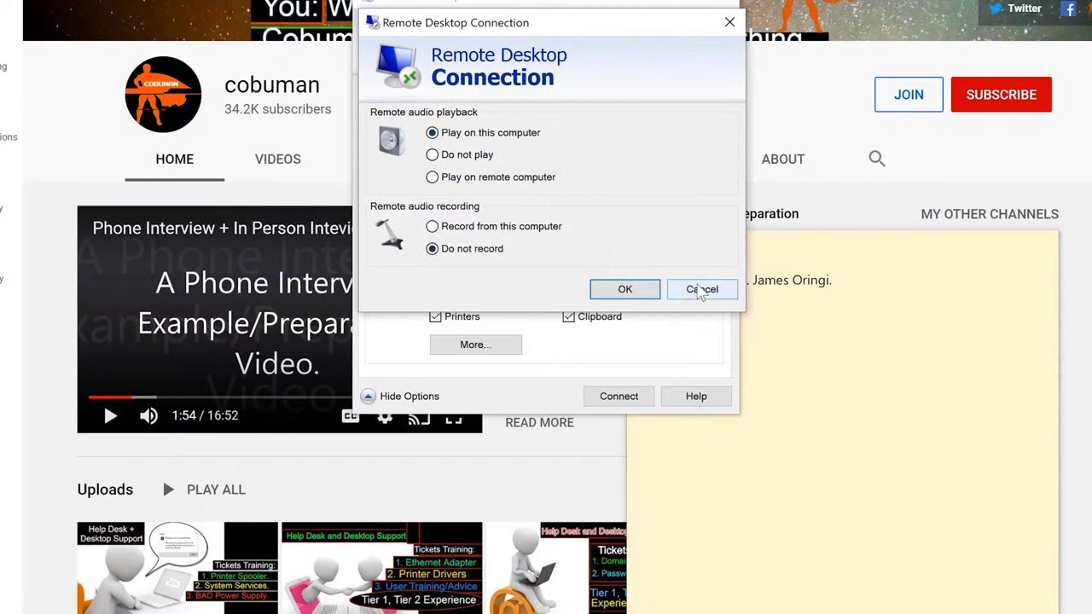
left_click(621, 290)
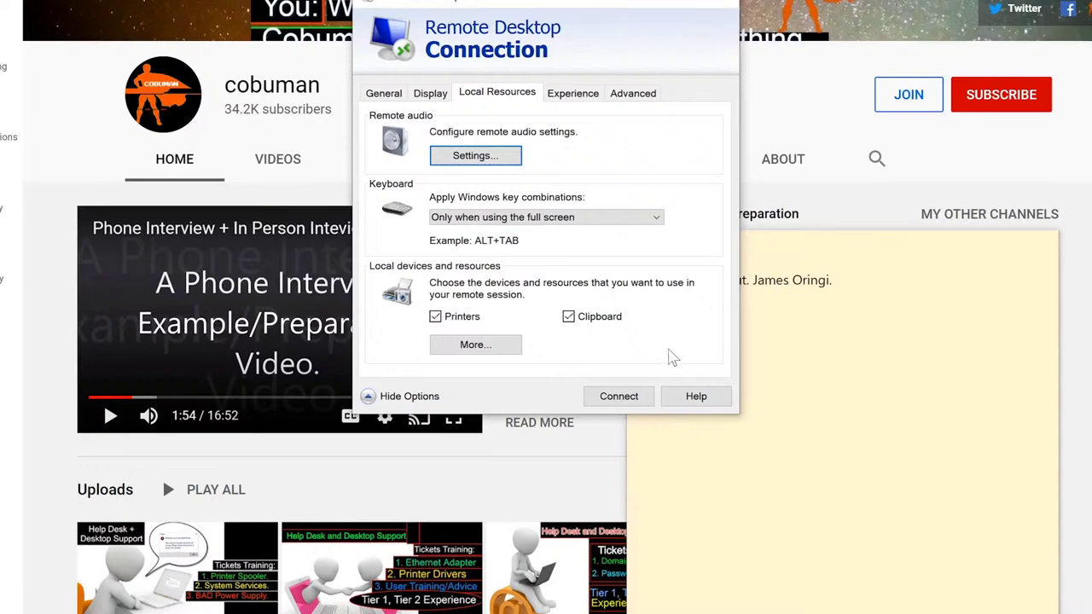
Step: Attempt to connect, dismiss the blank computer name error, recheck audio settings, and close the window
left_click(620, 394)
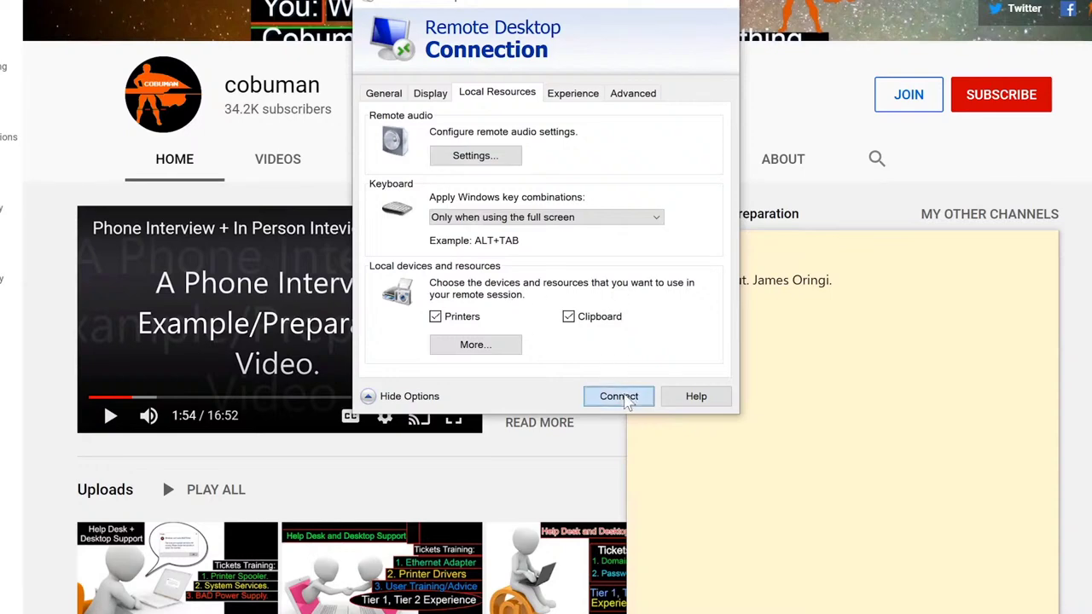
left_click(732, 308)
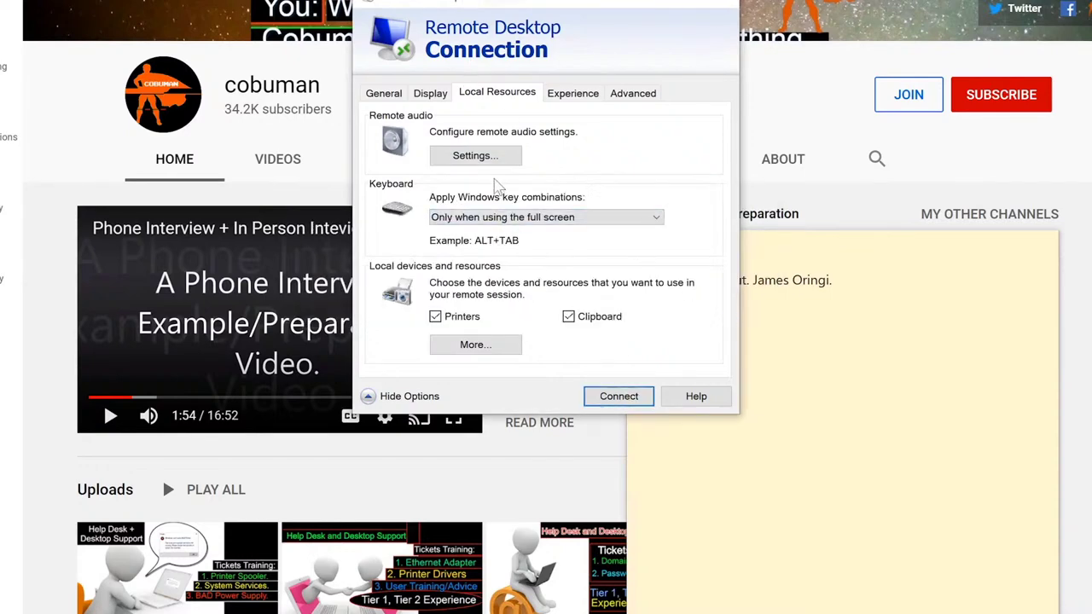
left_click(469, 158)
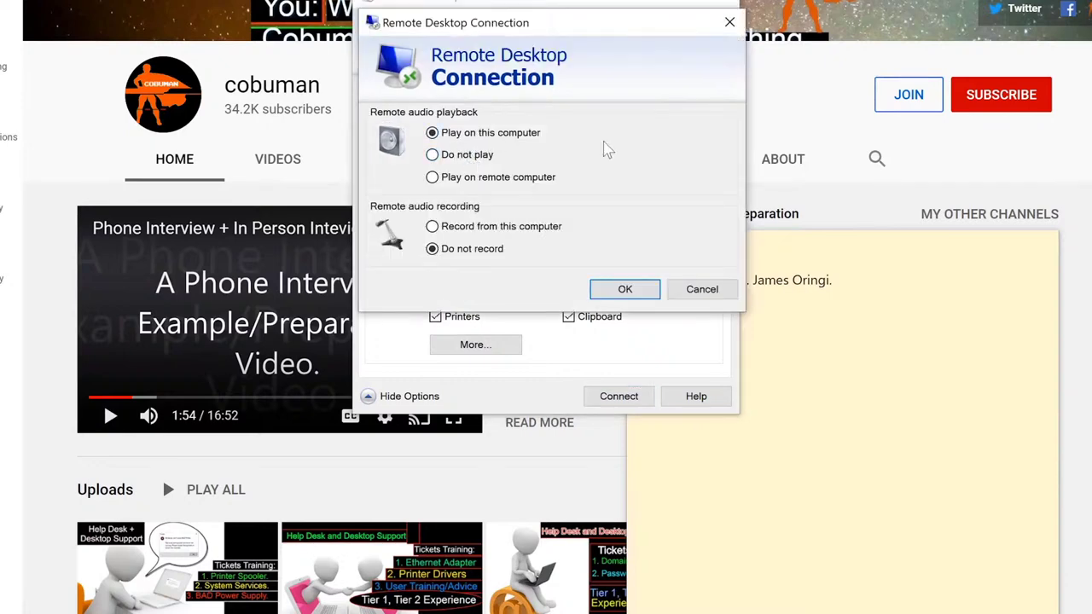
left_click(702, 290)
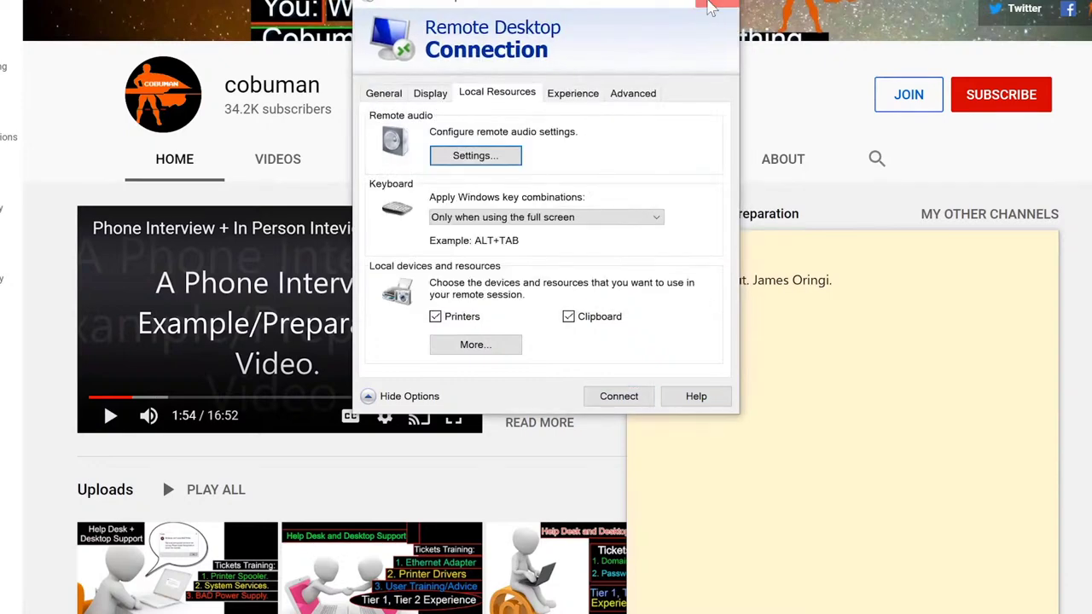
left_click(715, 7)
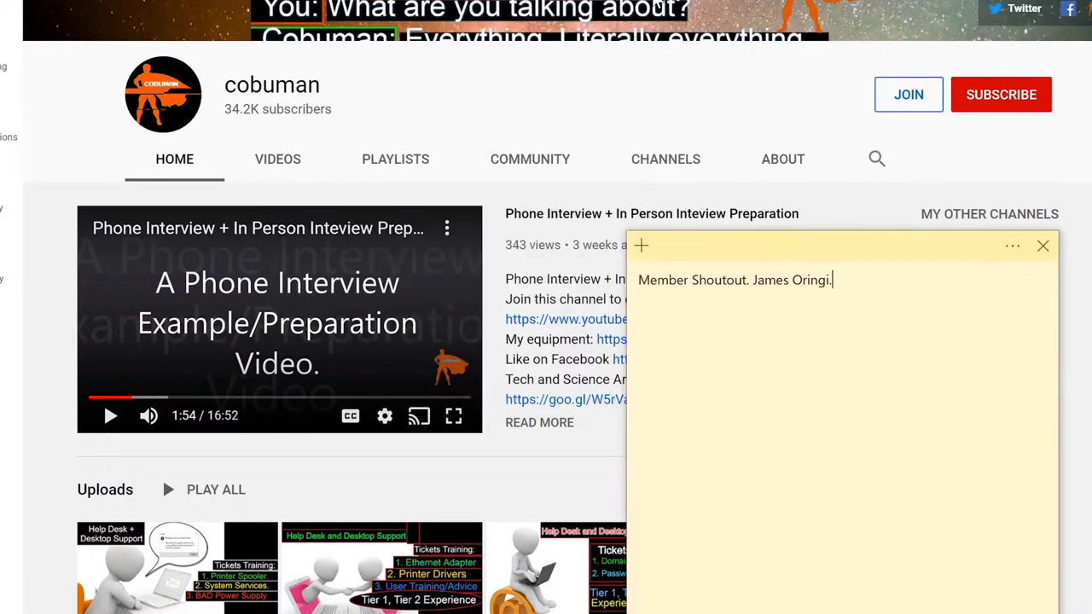
Step: Close the sticky note and discard the pending edit to ISD-38's description
left_click(1043, 246)
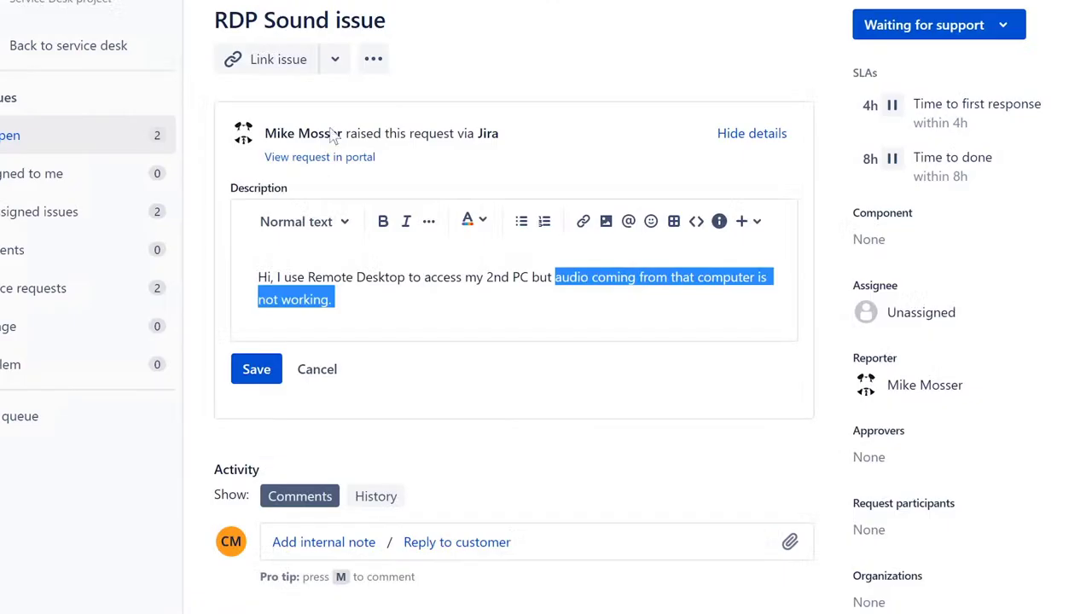
left_click(481, 329)
key("Return")
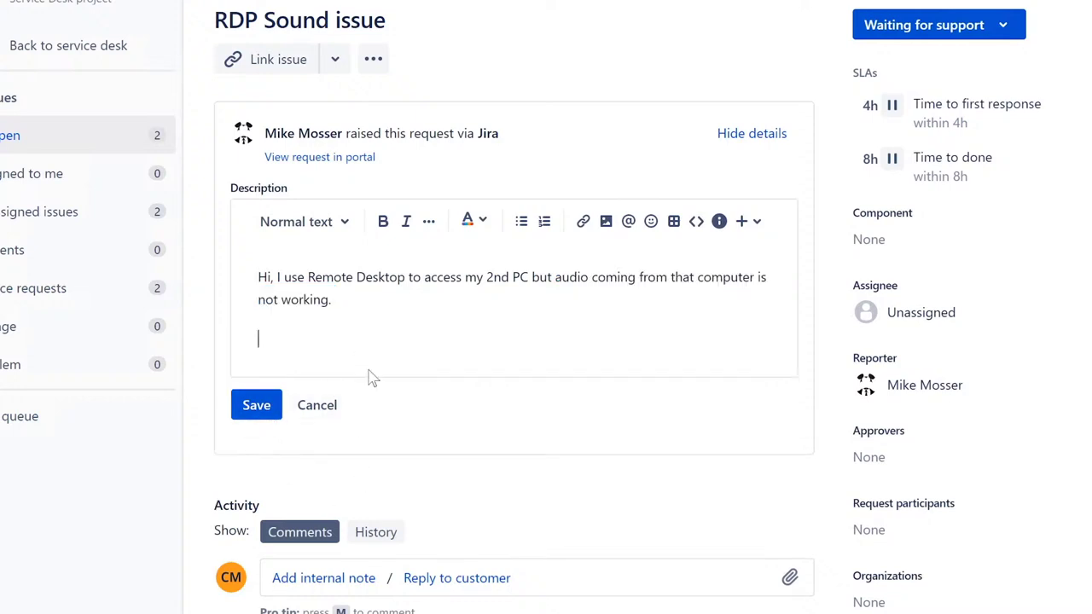
left_click(334, 408)
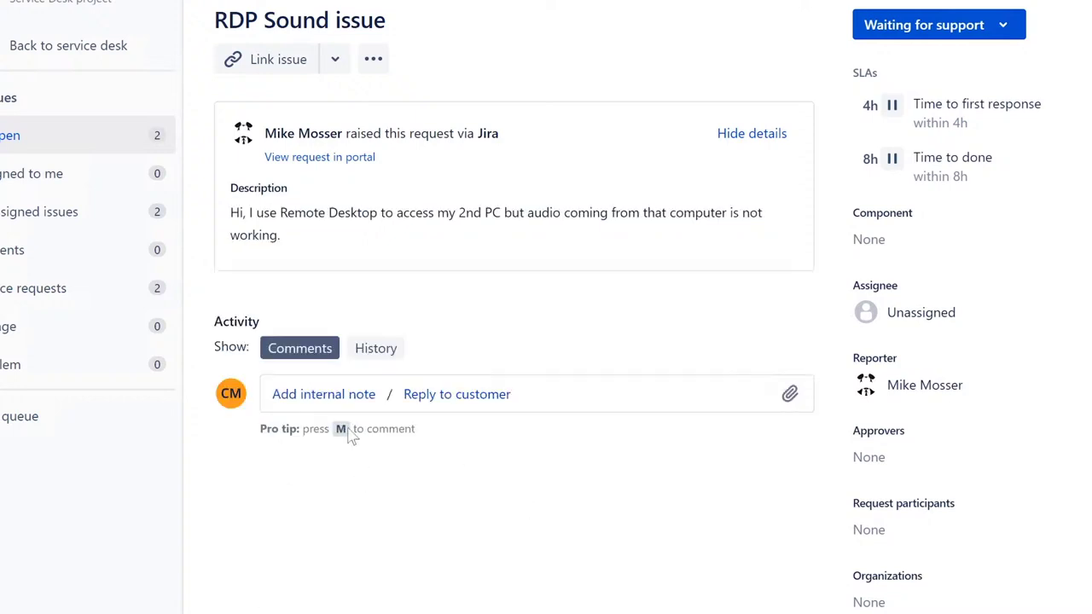
Step: Add and save an internal note beginning 'Changed Remo' about the audio setting change
left_click(318, 394)
type("Chang")
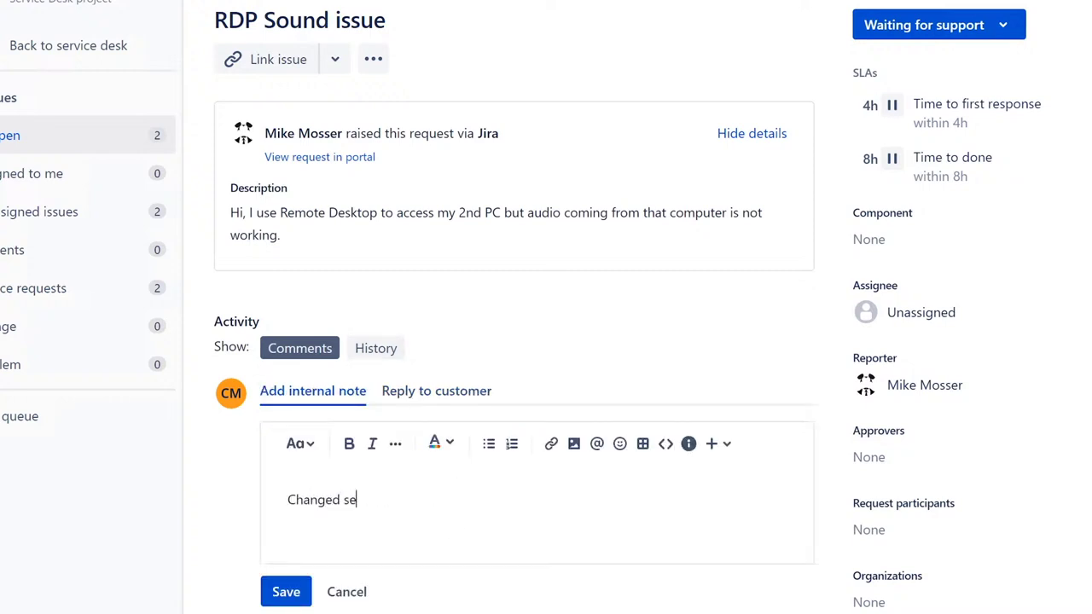
type("ed Remote Desktop Settings to play audio on a local computer.")
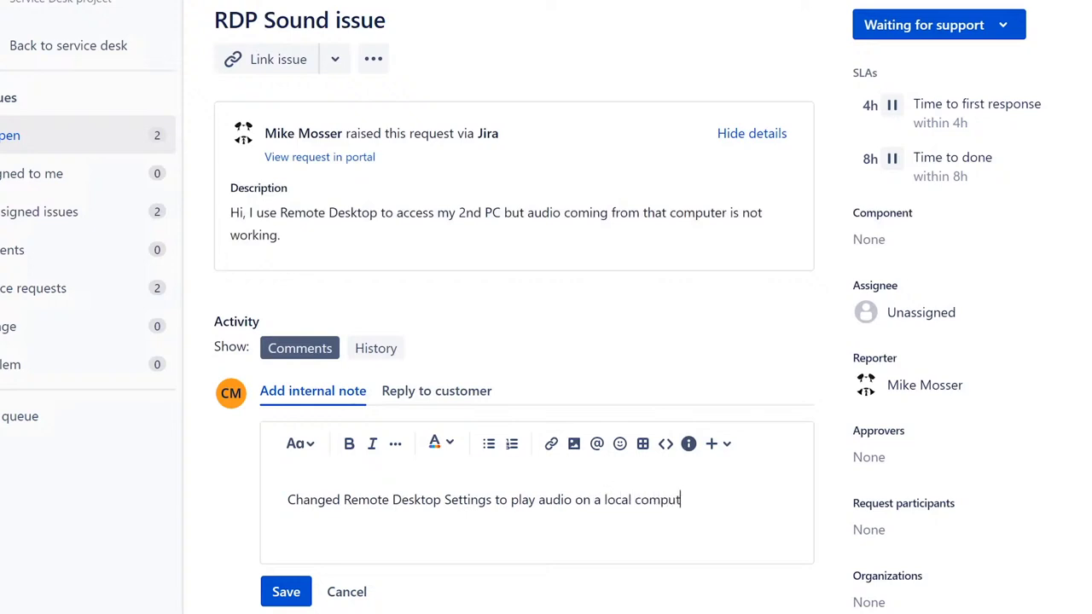
left_click(287, 593)
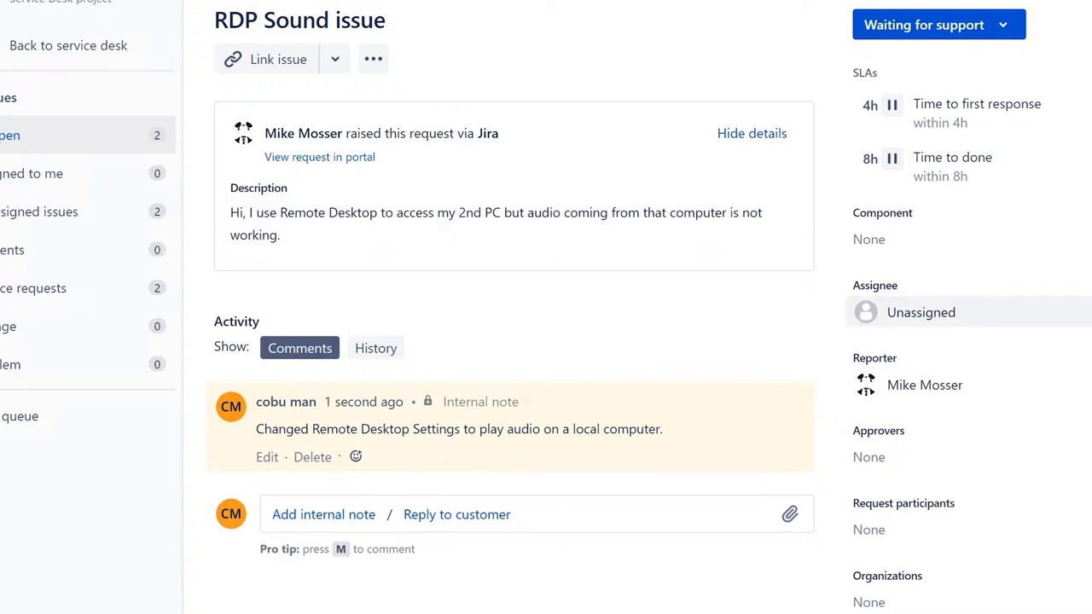
Step: Assign the issue to the support agent and mark it Completed
left_click(926, 313)
left_click(925, 362)
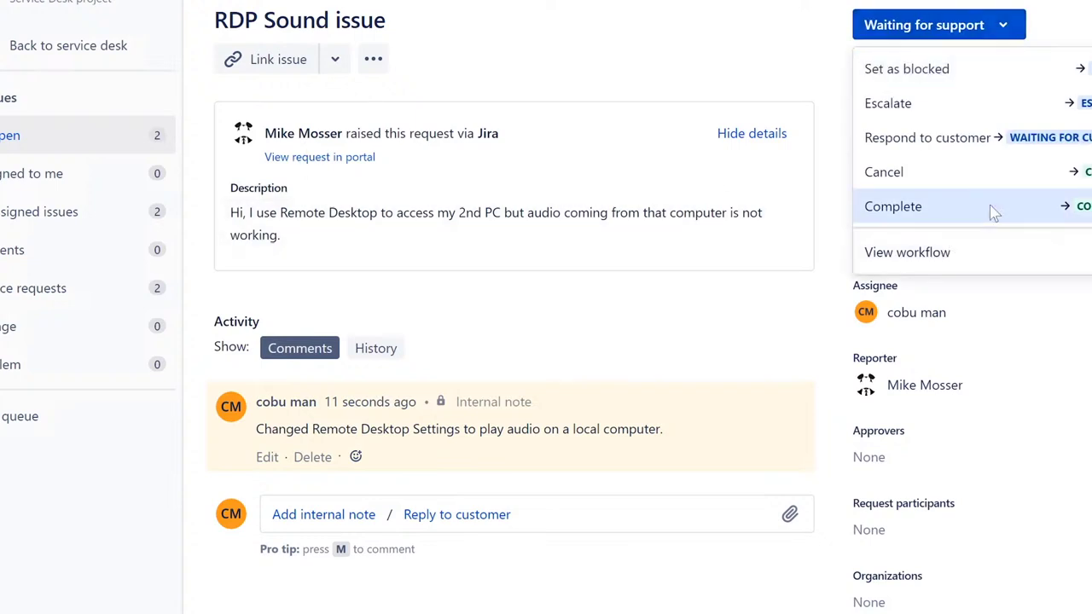
left_click(926, 210)
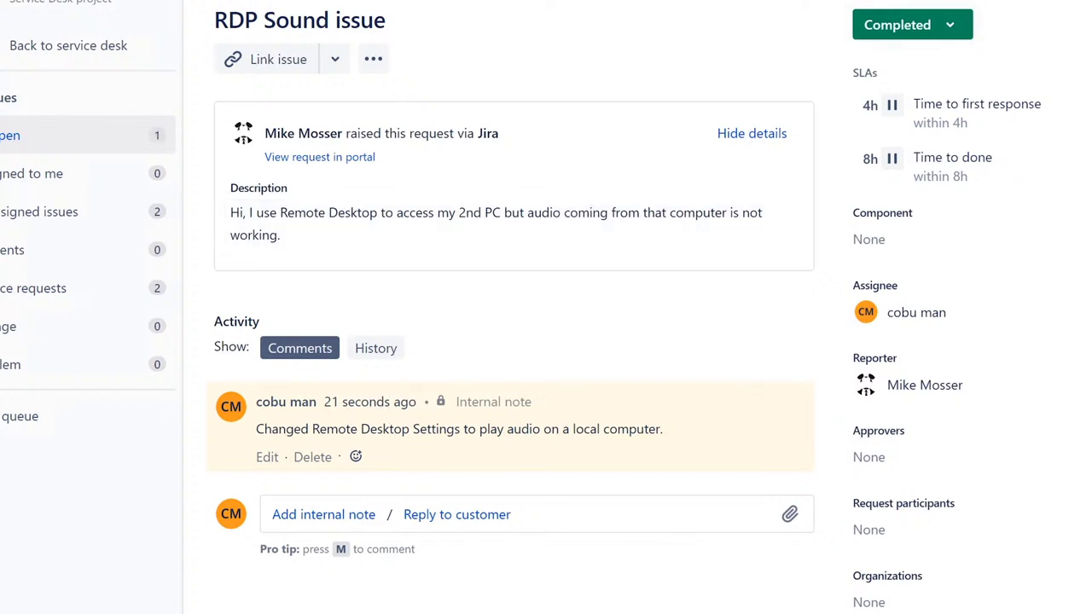
key("super")
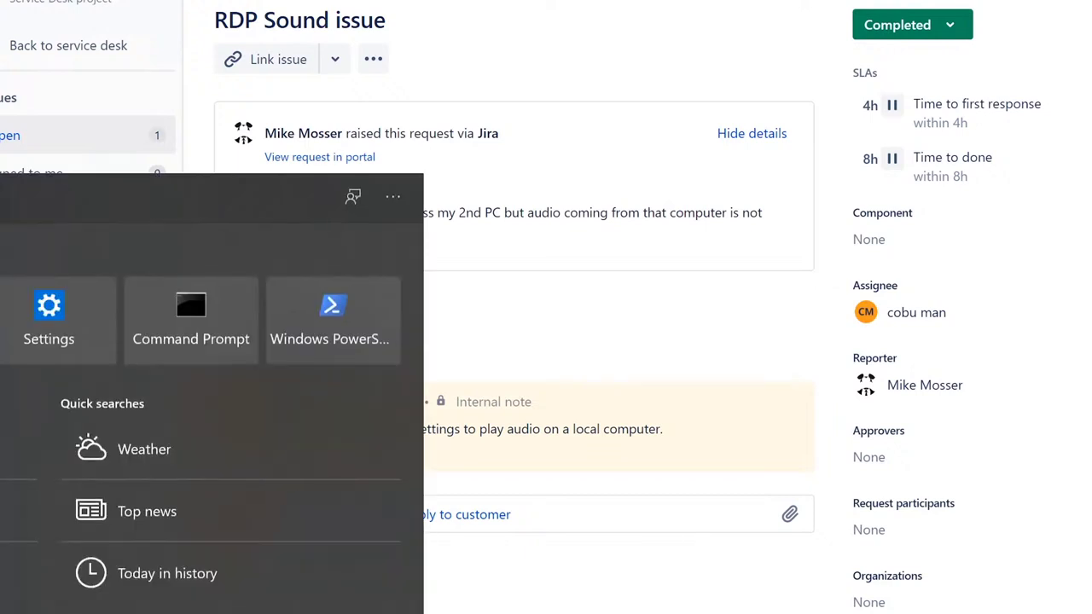
Step: Relaunch Remote Desktop Connection through a 'remote' search and reposition its dialog
type("remote")
key("Return")
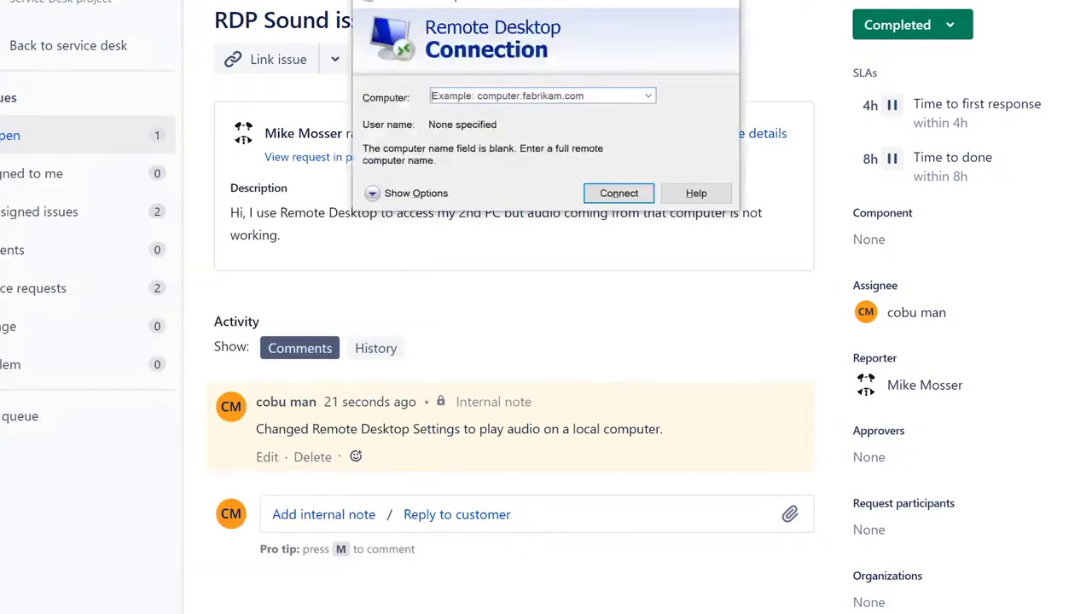
left_click(408, 200)
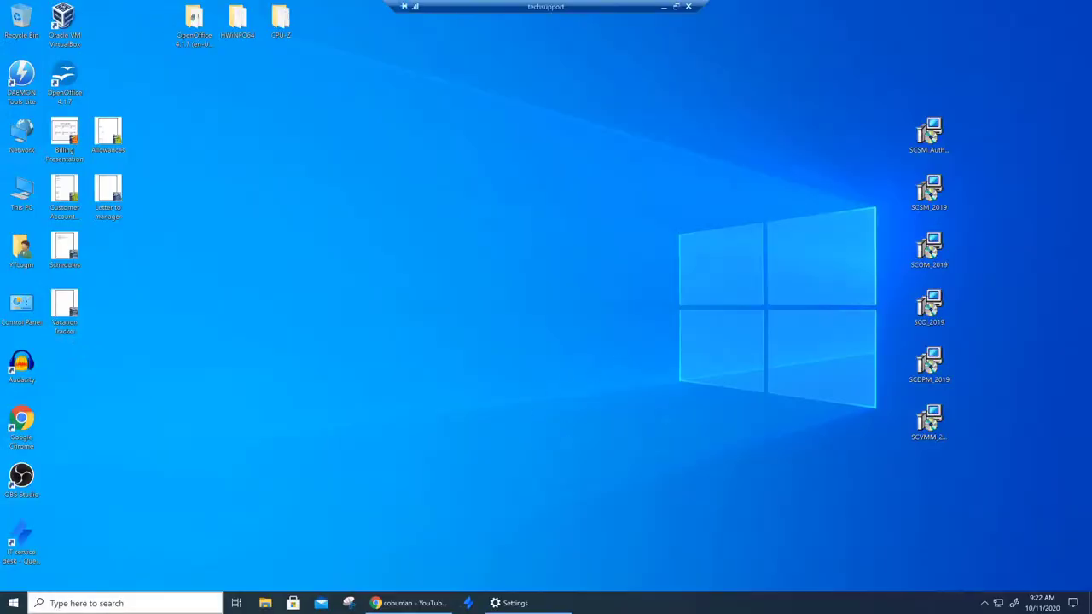
left_click(85, 604)
type("remote")
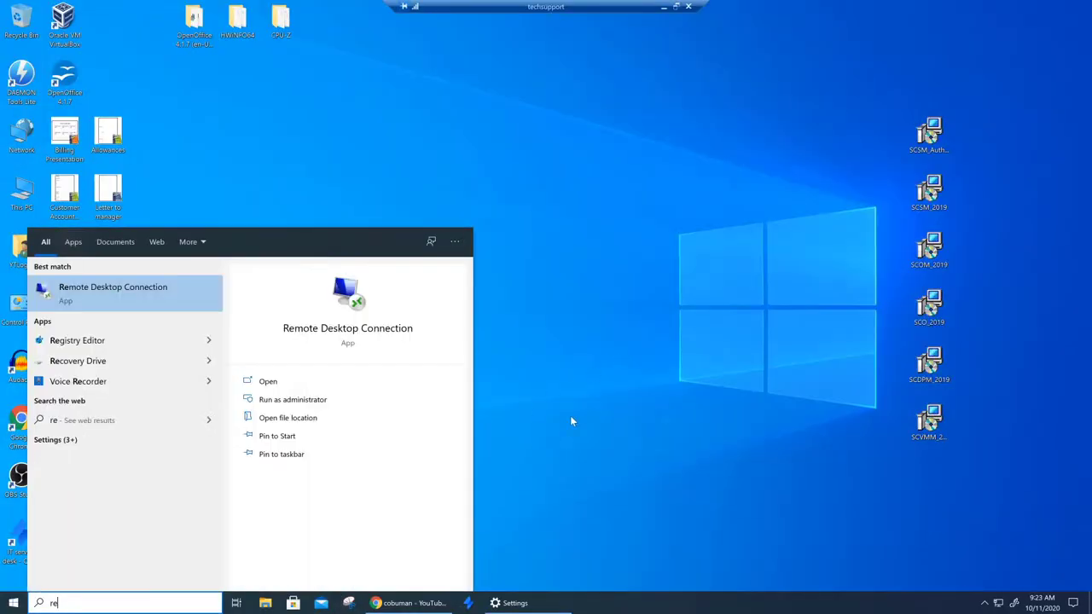
key("Return")
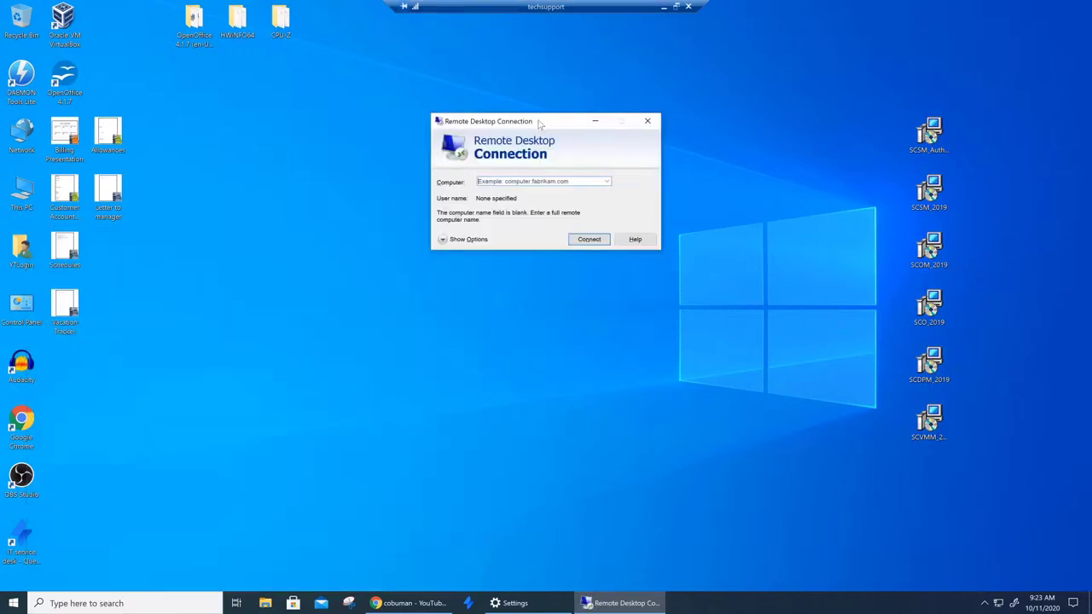
left_click_drag(547, 121, 555, 138)
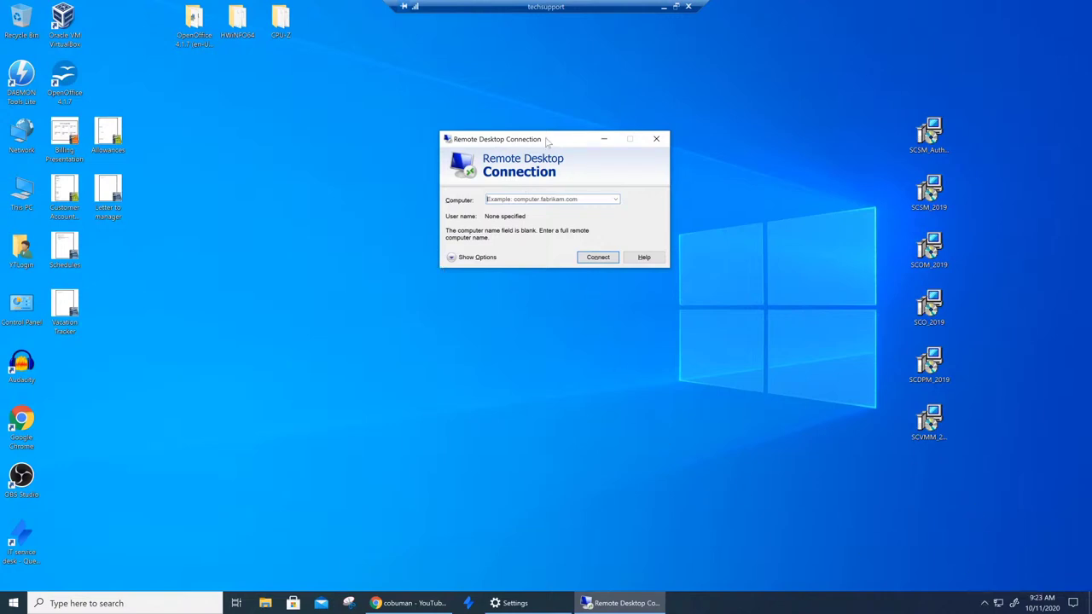
left_click_drag(547, 139, 540, 153)
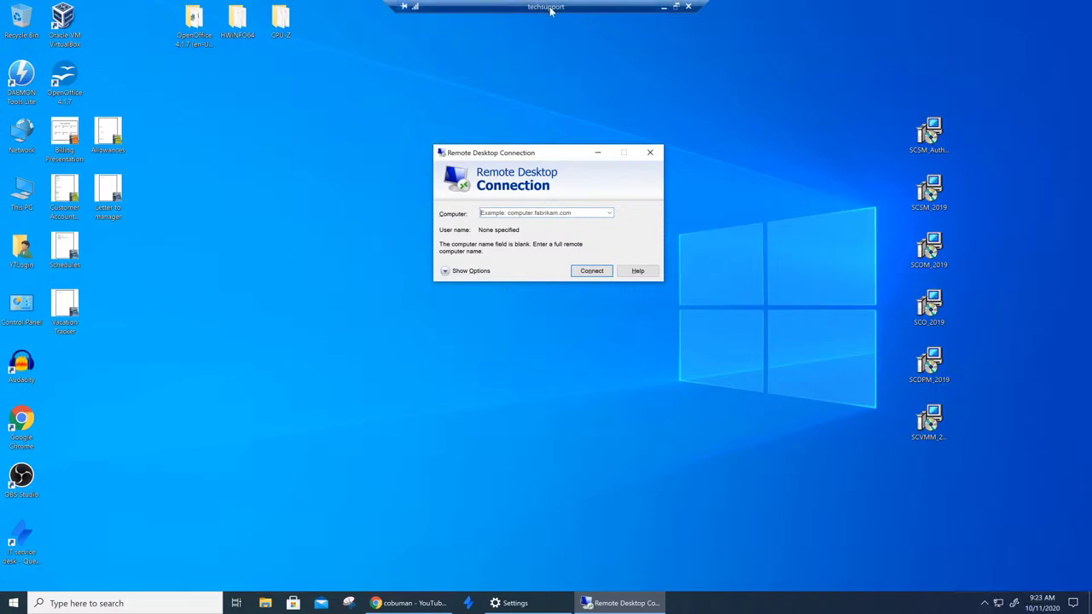
Step: Confirm via the tray and Sound settings that output is Remote Audio at volume 100, then expand the connection options
left_click(984, 603)
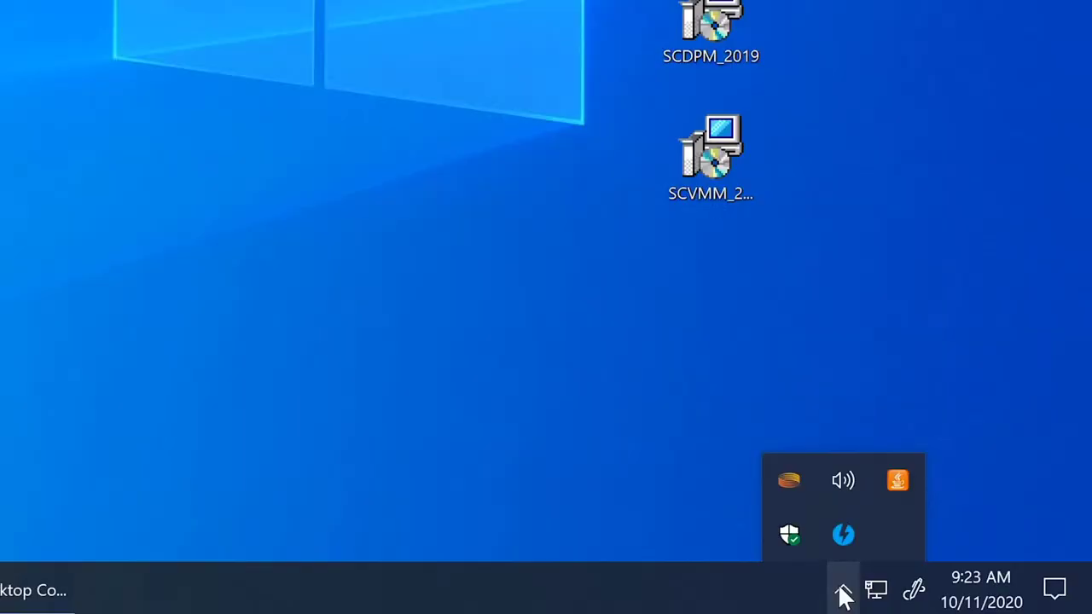
left_click(852, 480)
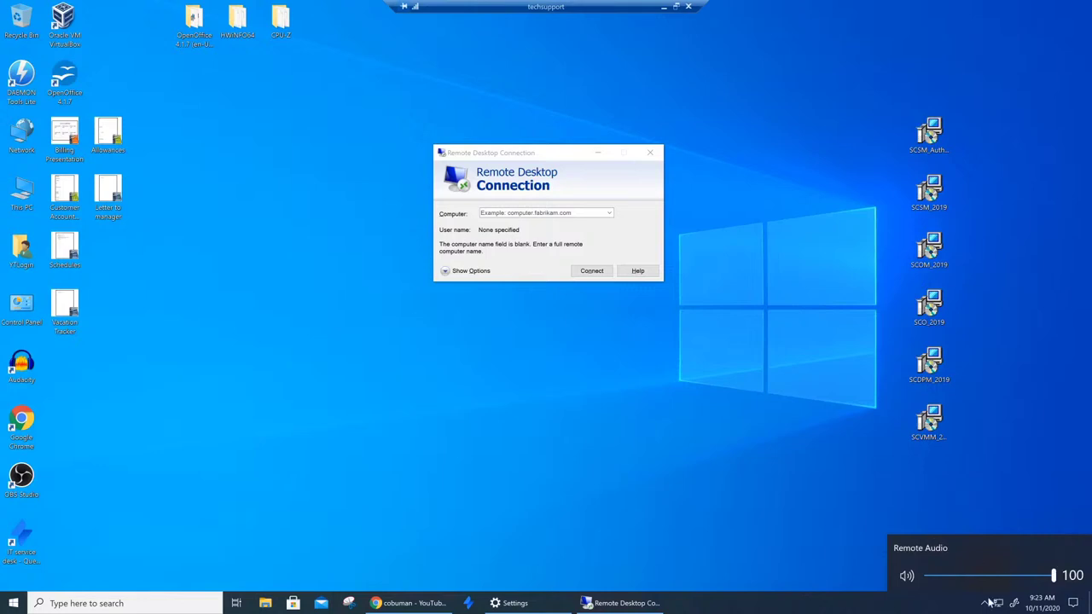
left_click(985, 602)
left_click(985, 602)
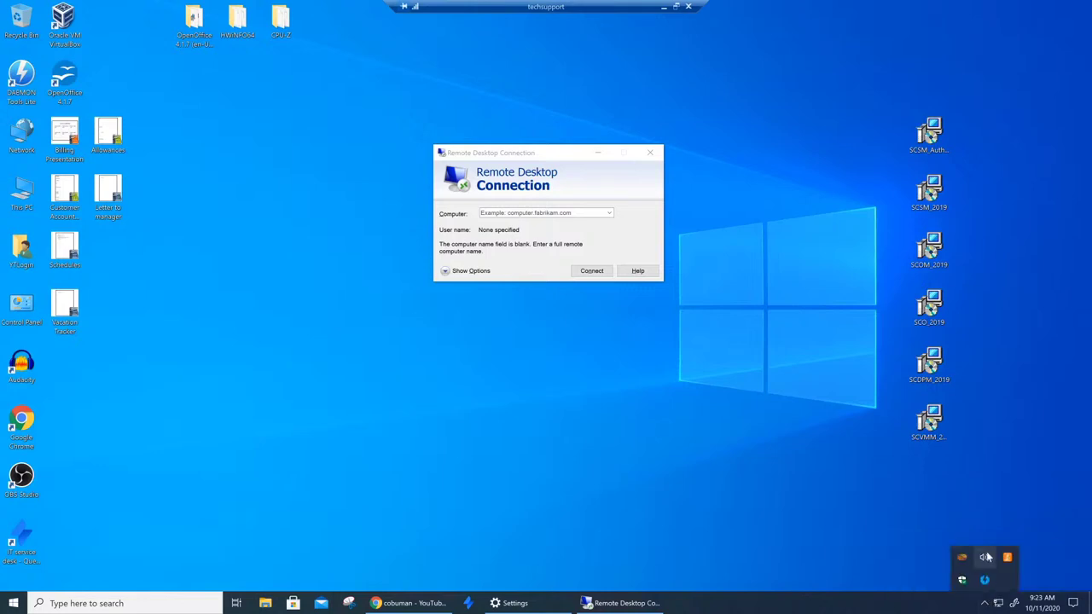
right_click(985, 558)
left_click(1002, 492)
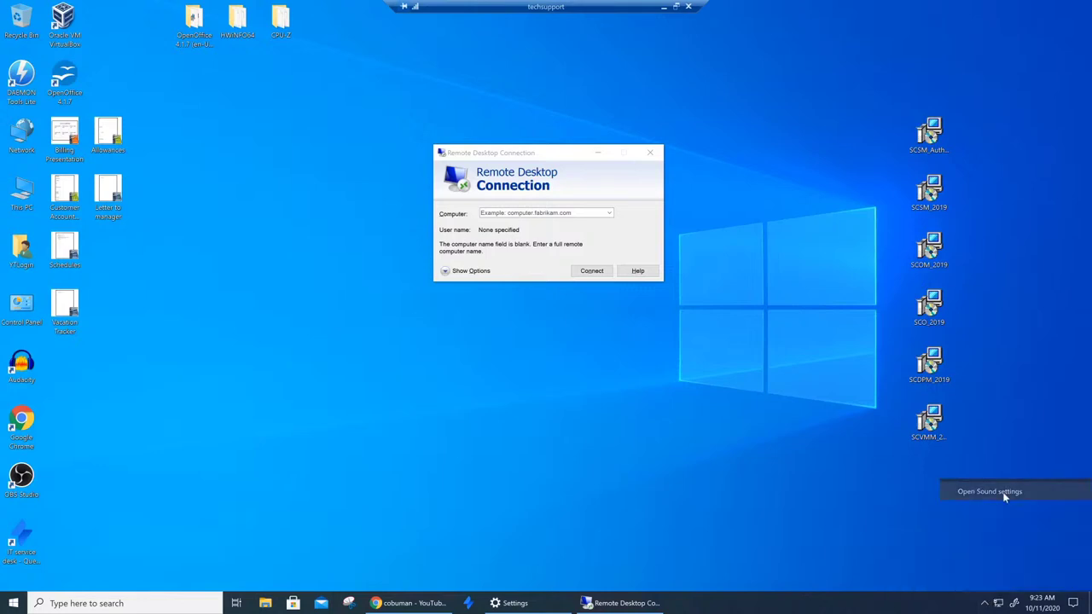
left_click_drag(260, 12, 402, 71)
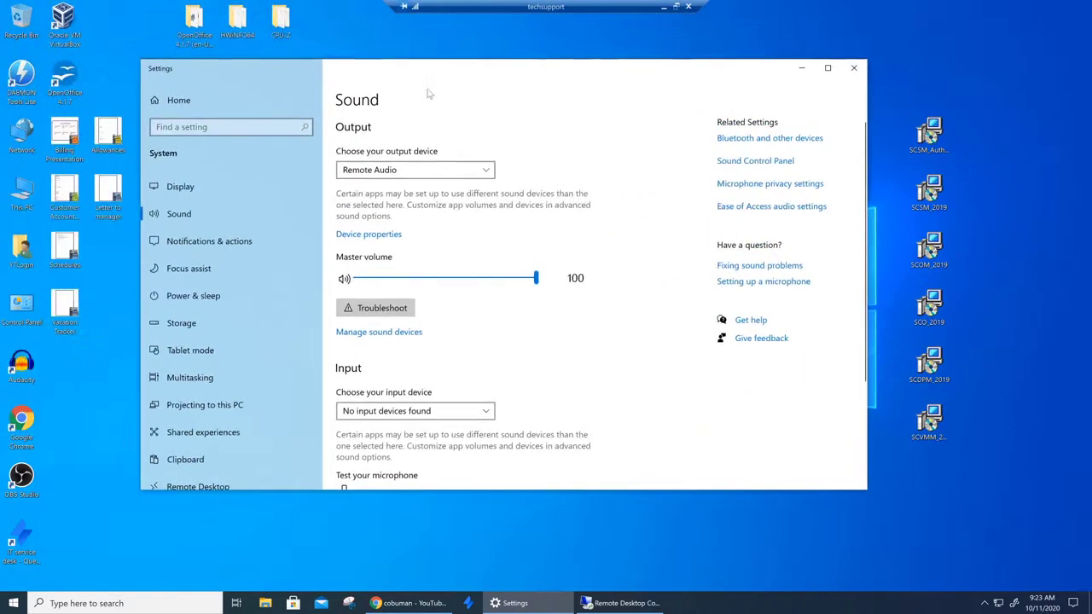
left_click(478, 171)
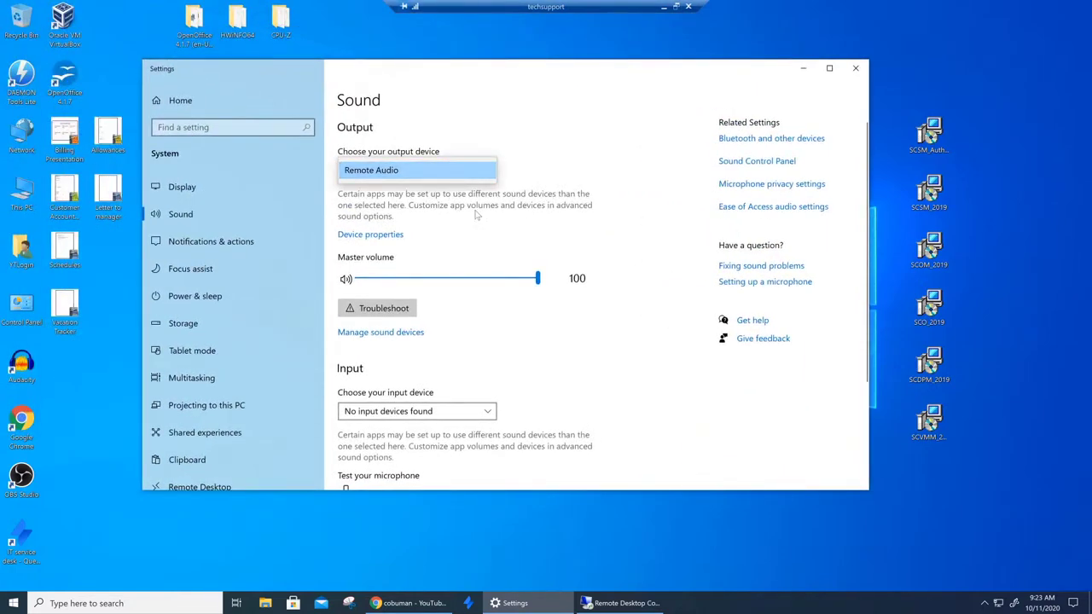
left_click(536, 208)
left_click_drag(593, 69, 633, 78)
left_click(894, 80)
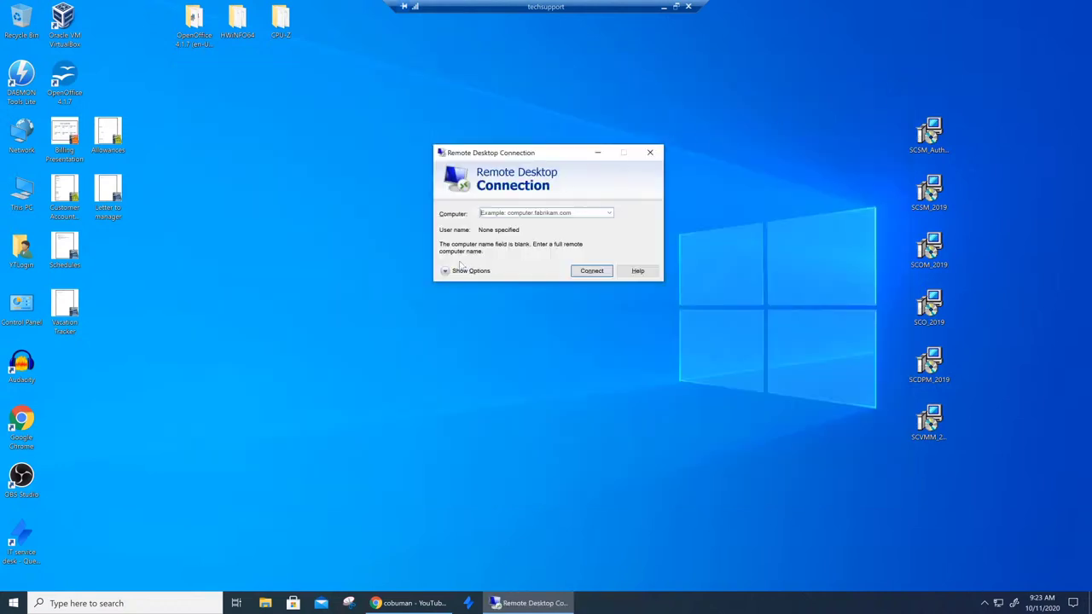
left_click(450, 272)
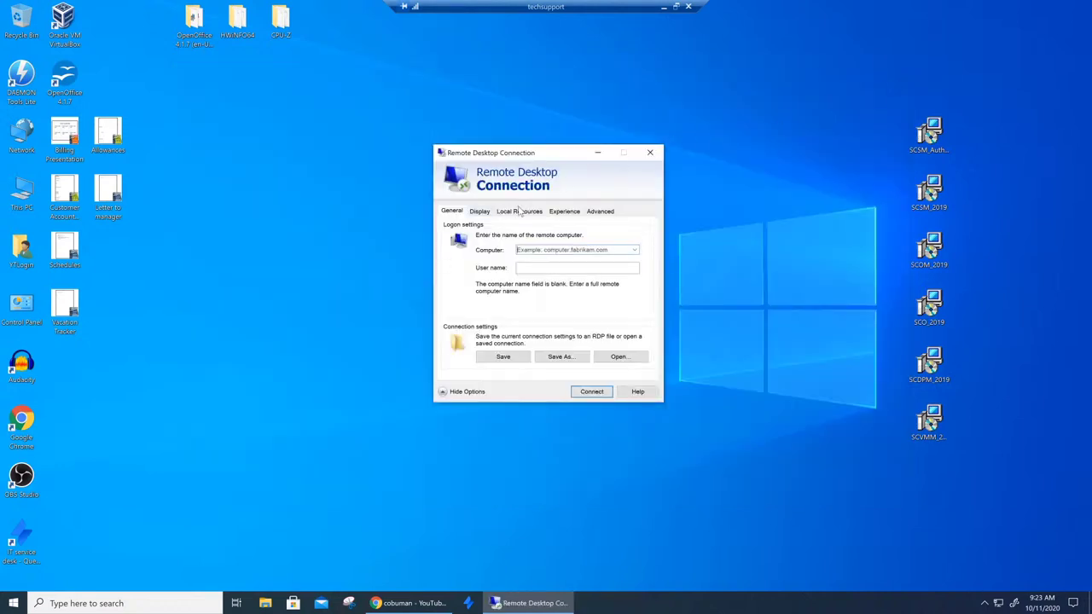
Step: Set remote audio to play on the remote computer and connect to 'userscomputername'
left_click(517, 214)
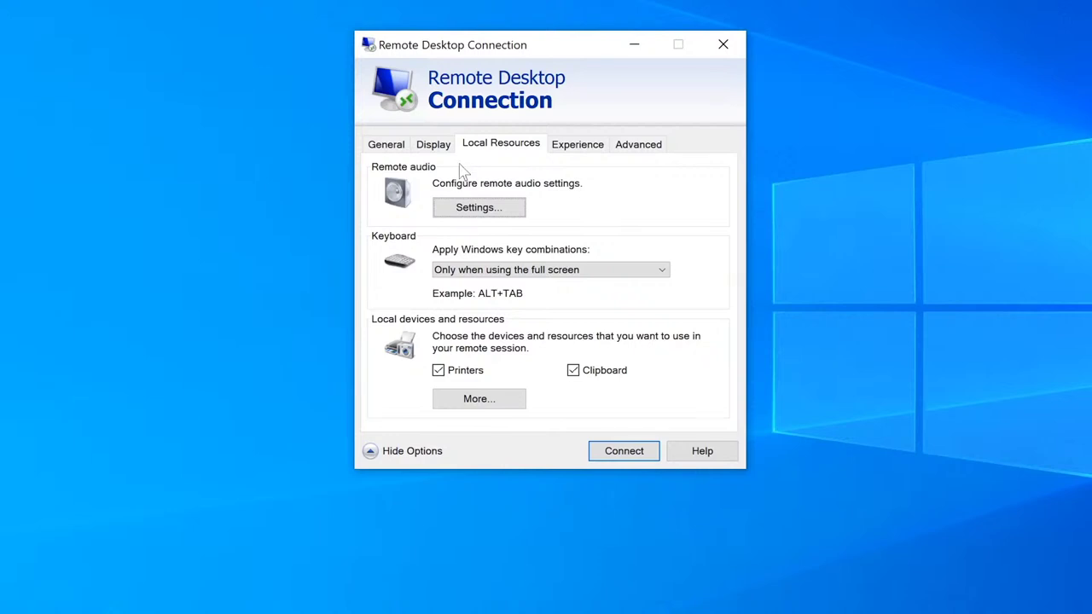
left_click(483, 211)
left_click(466, 236)
left_click(629, 343)
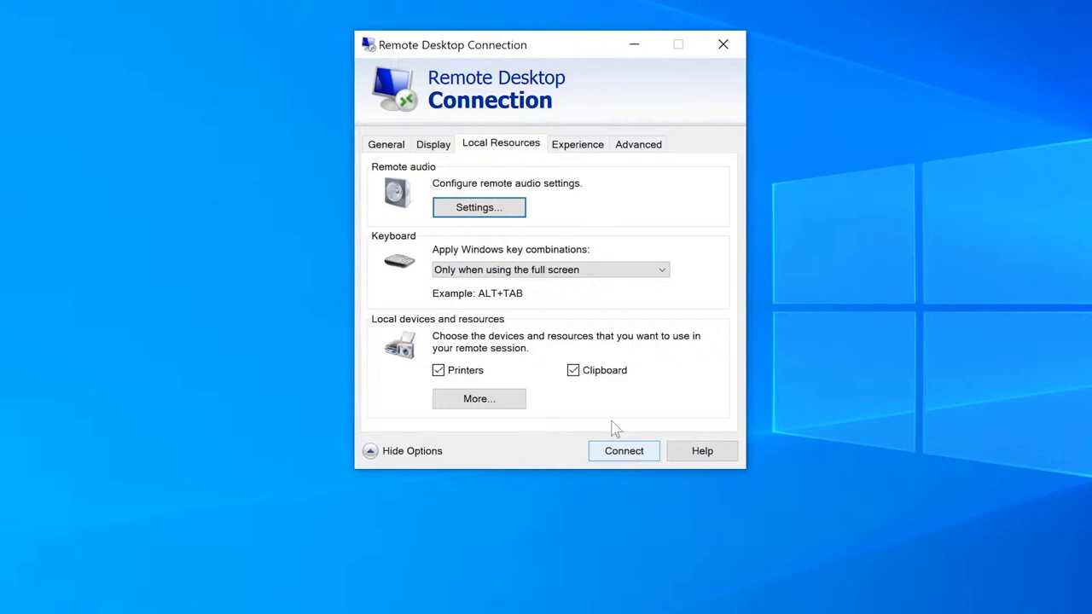
left_click(383, 145)
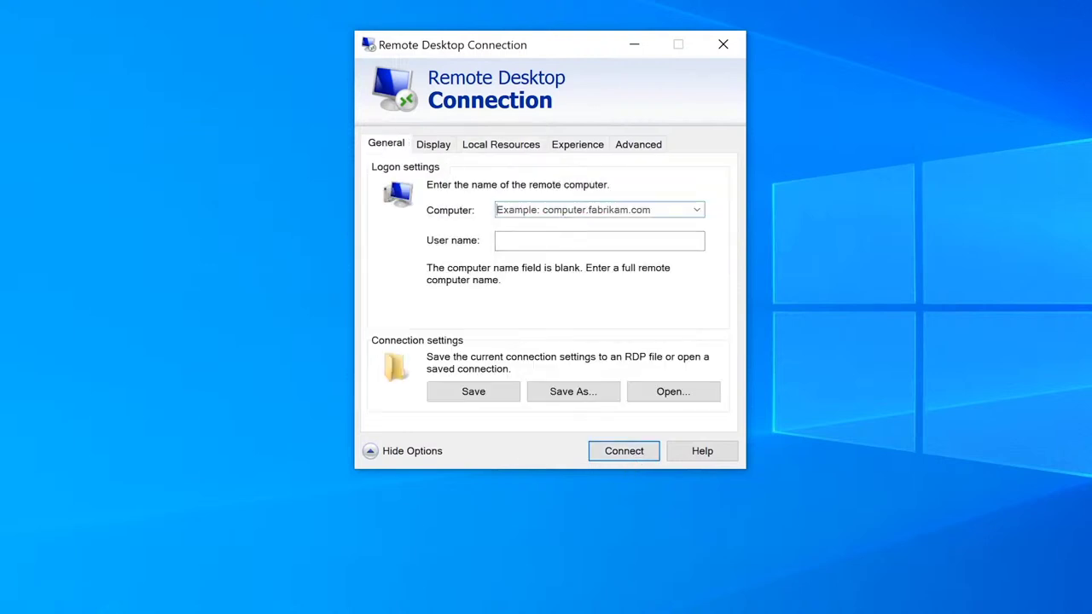
type("userscomputername")
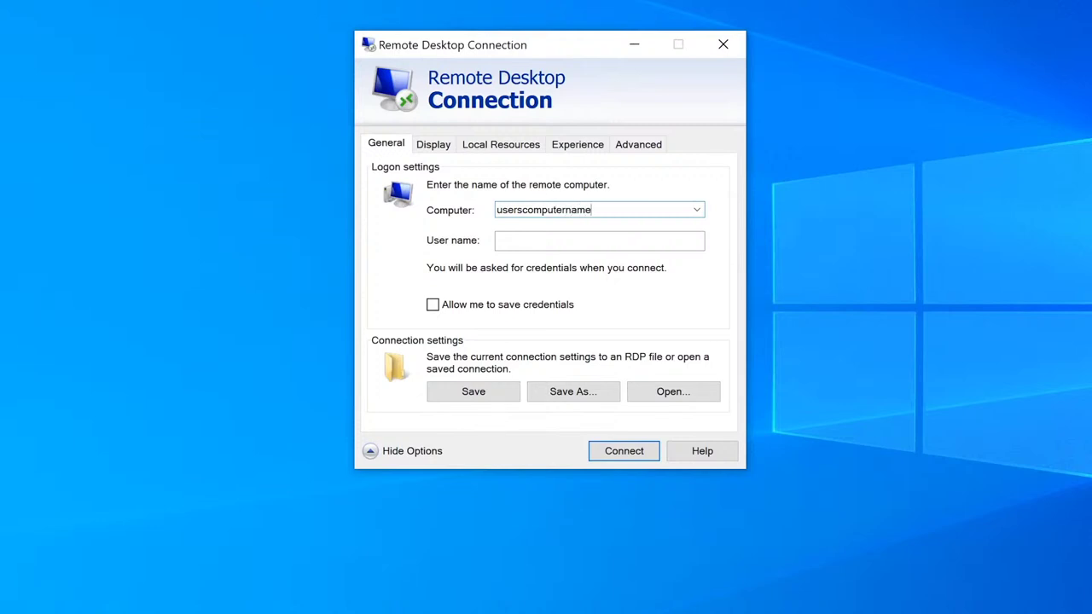
left_click(622, 450)
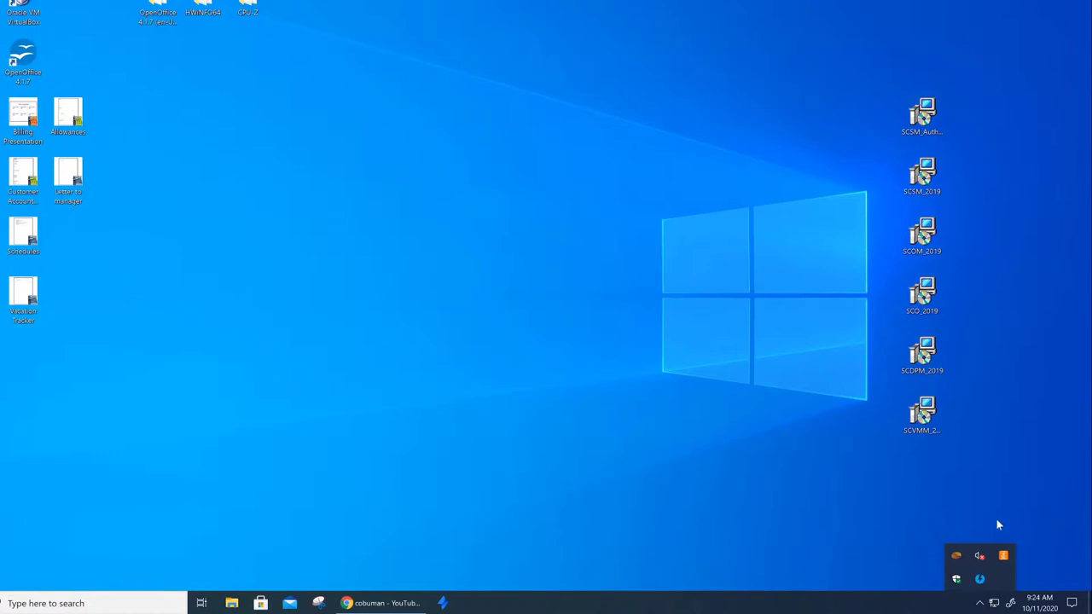
Step: Start and then cancel the audio playback troubleshooter, and check the tray speaker volume
left_click(981, 555)
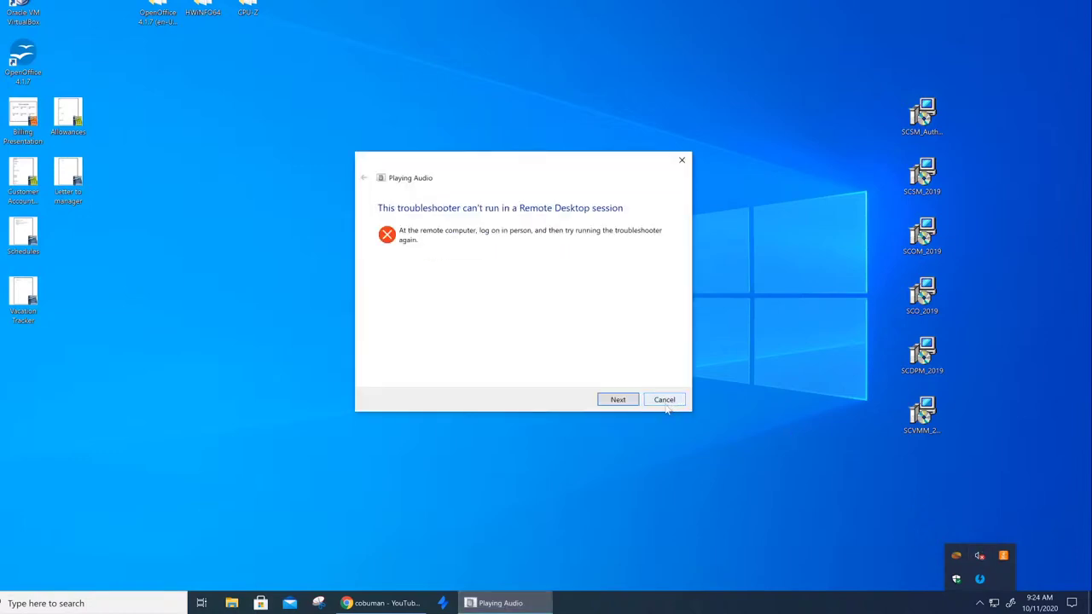
left_click(625, 402)
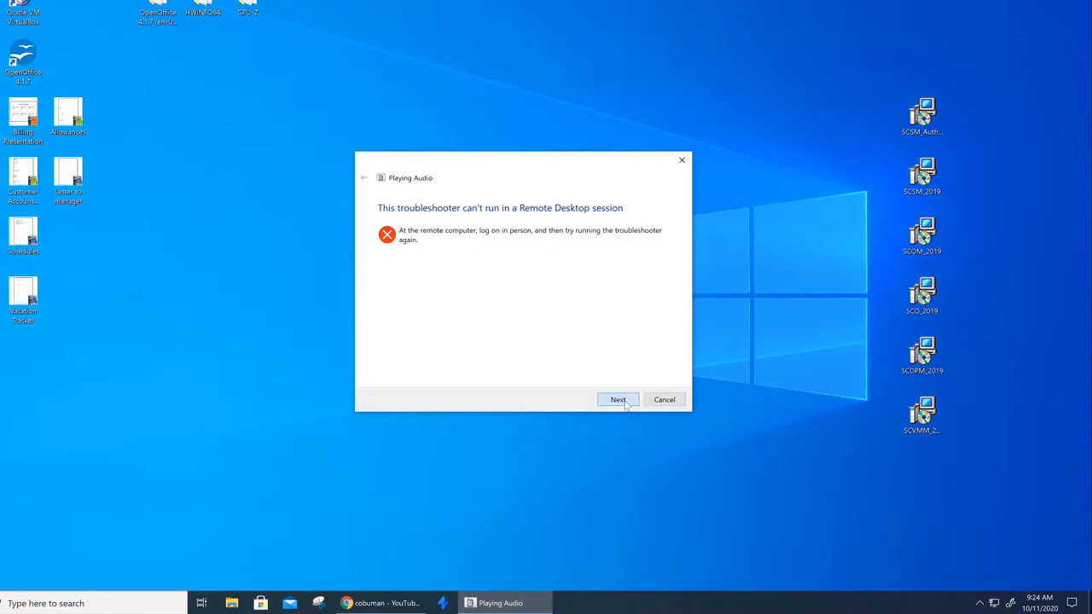
left_click(661, 401)
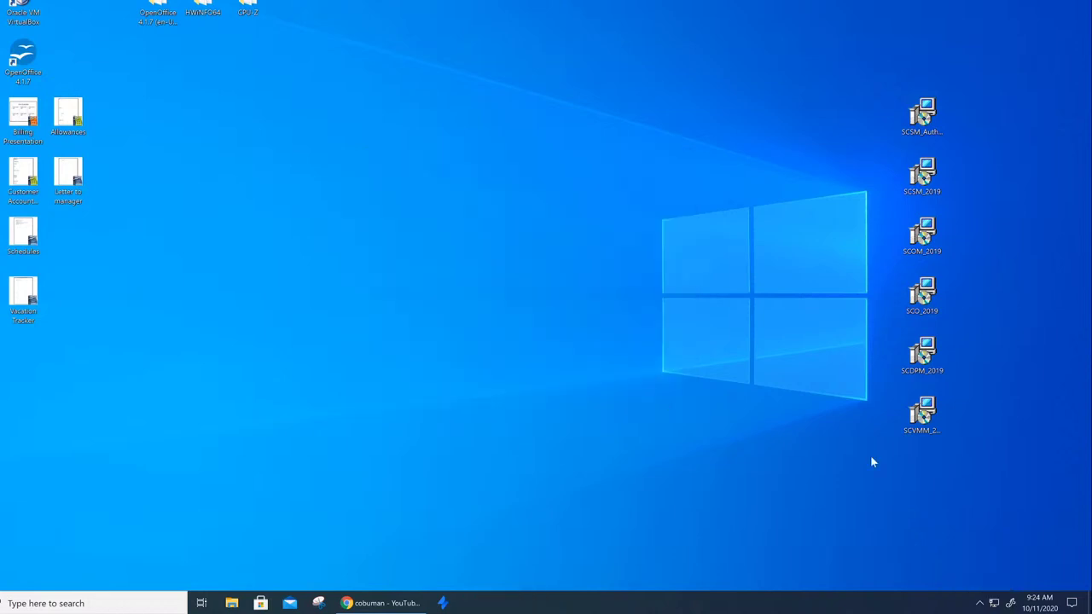
left_click(979, 602)
left_click(977, 554)
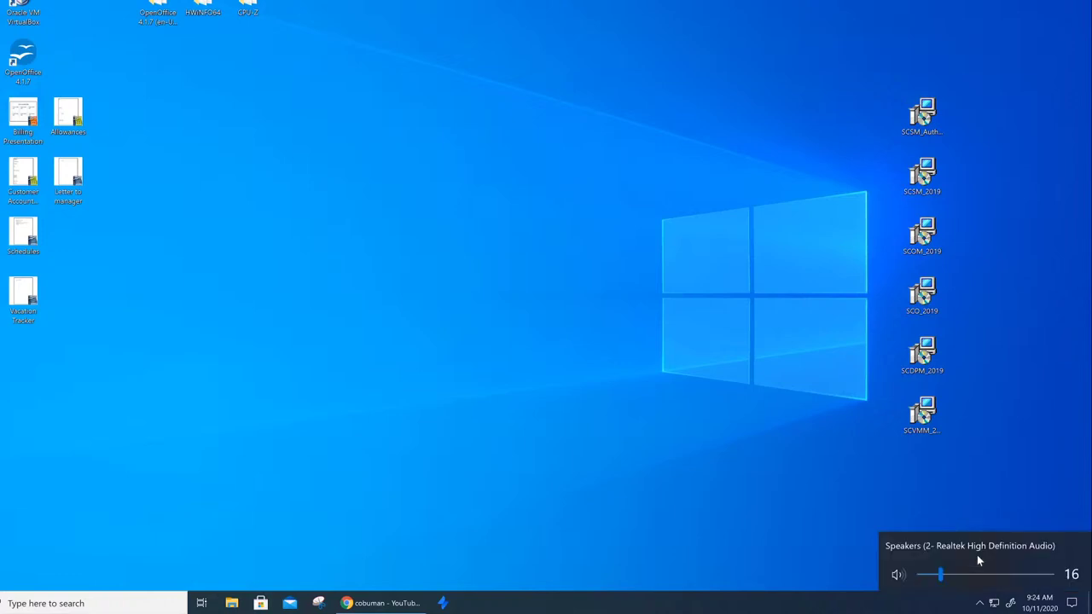
left_click(992, 596)
Step: Open Sound settings and confirm Speakers (2- Realtek High Definition Audio) is the only output, at volume 16
left_click(980, 602)
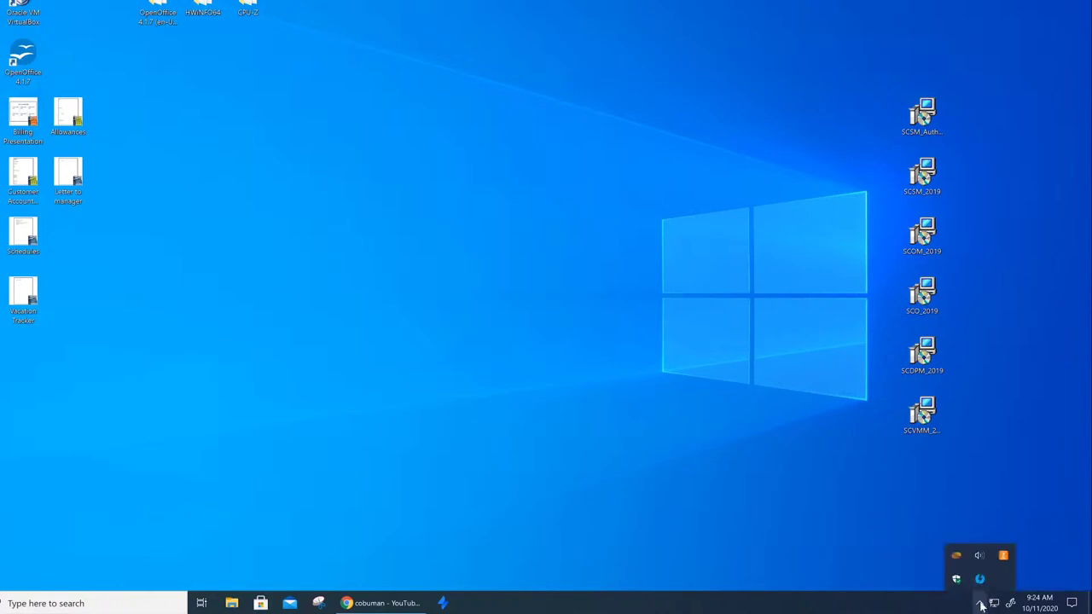
right_click(979, 556)
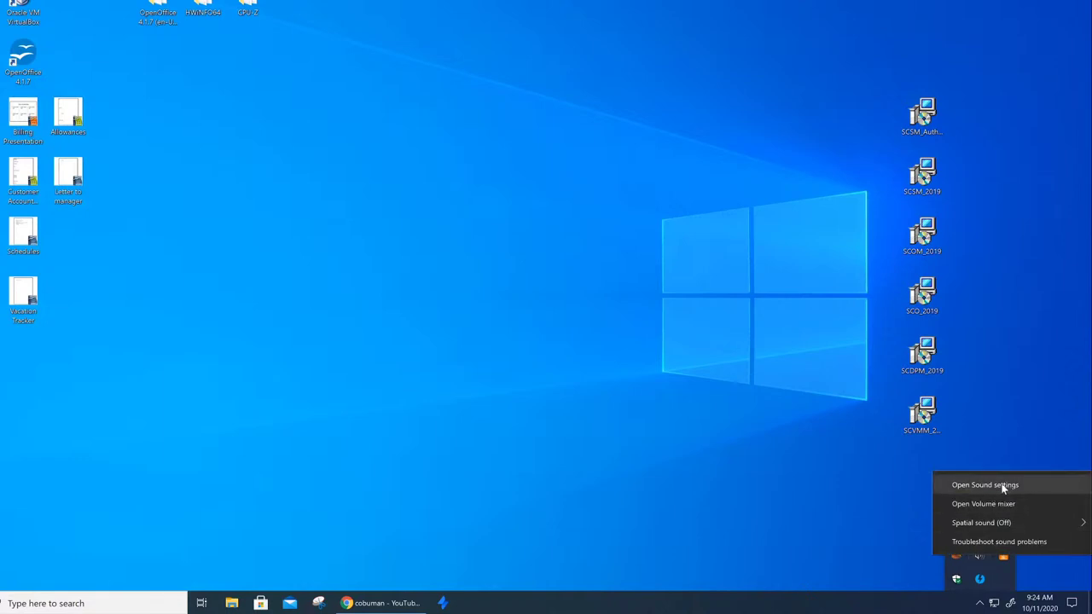
left_click(1003, 486)
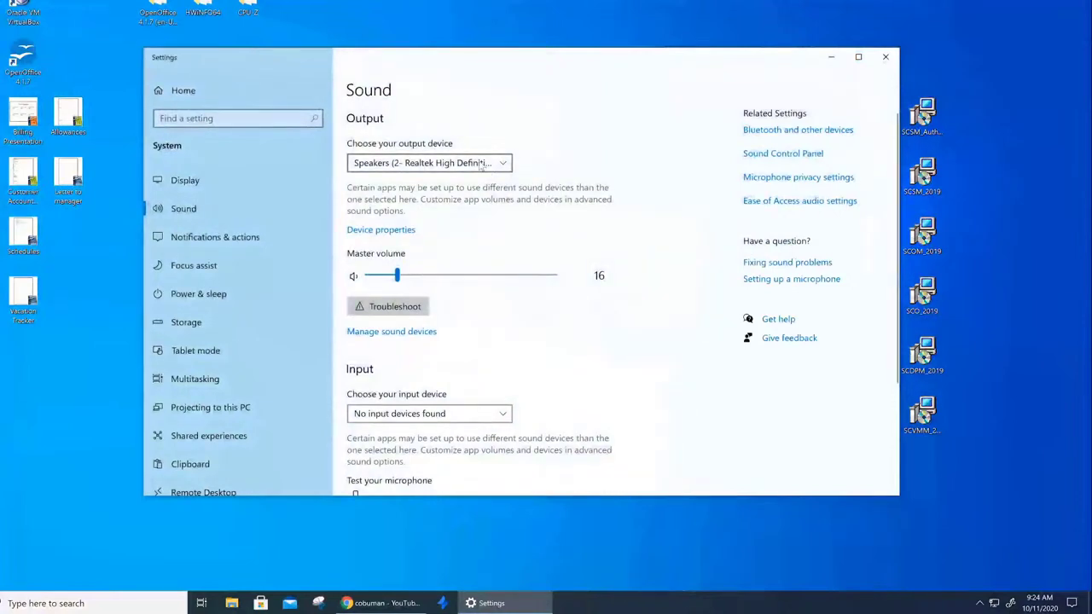
left_click(481, 165)
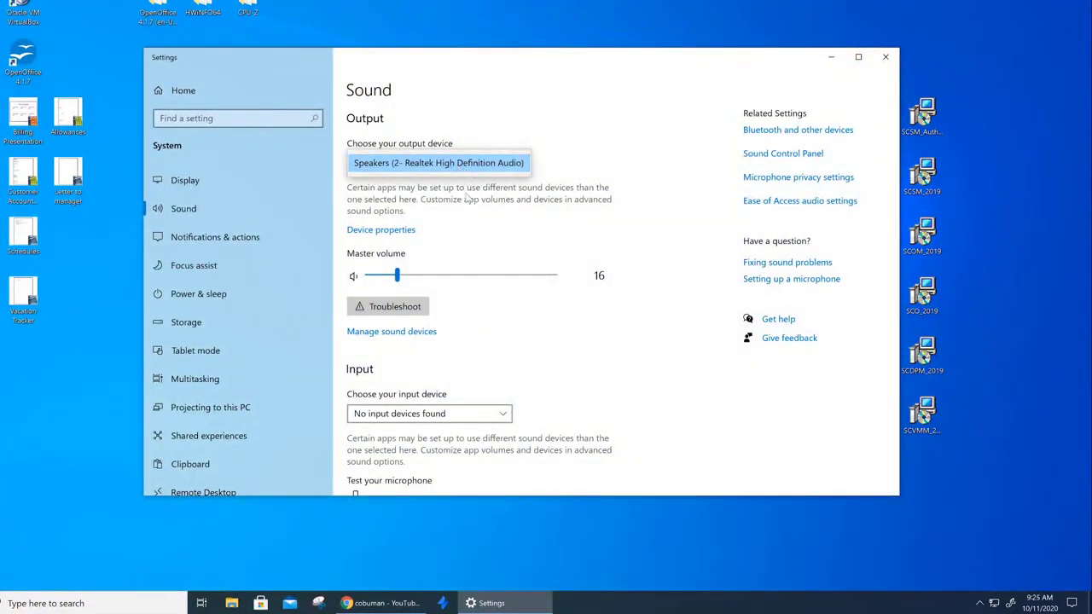
left_click(466, 198)
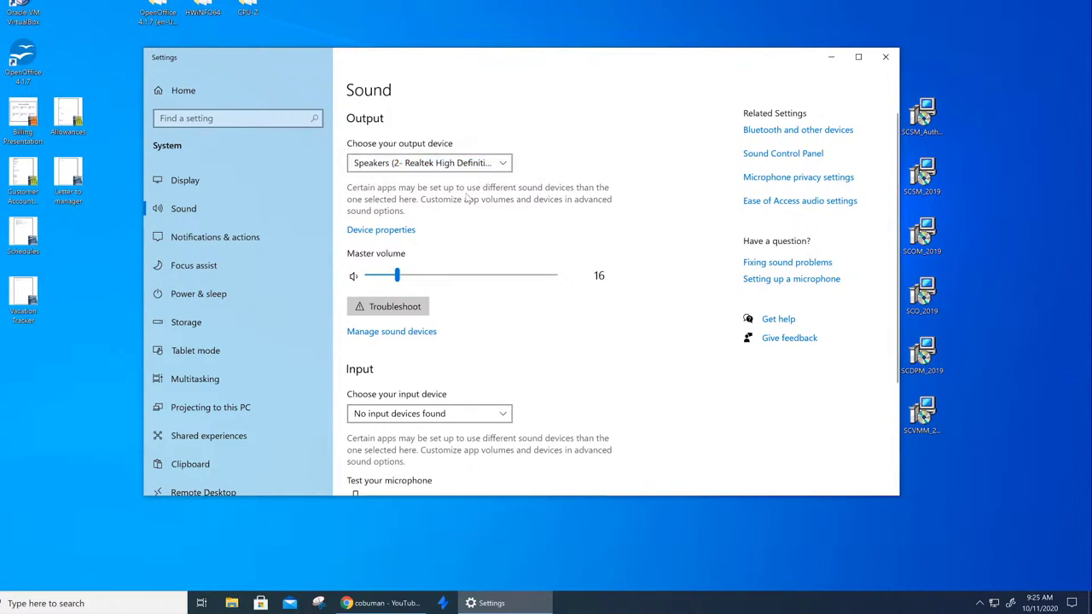
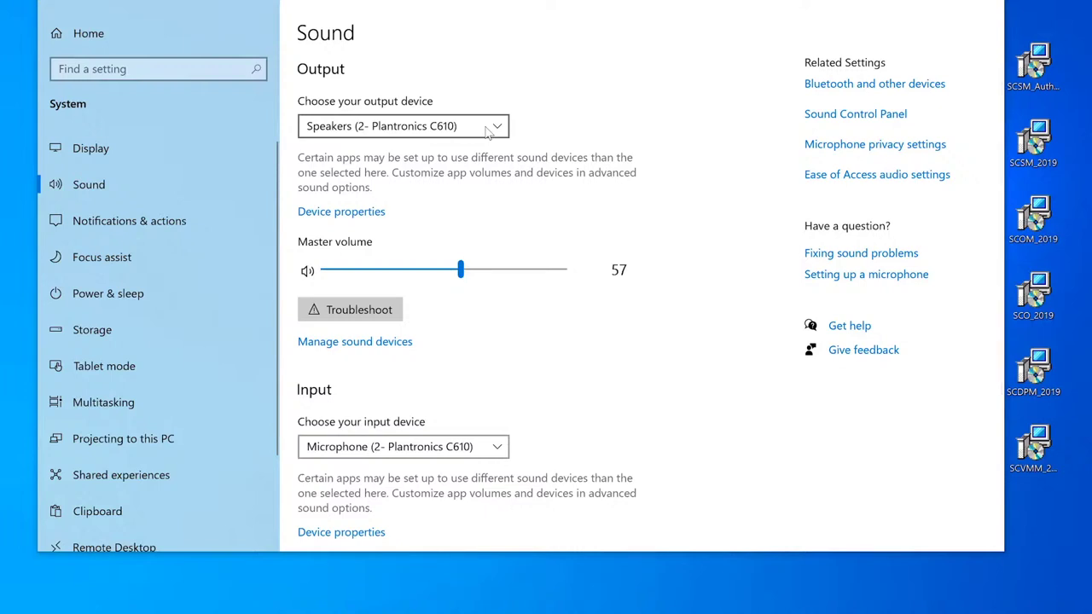
Step: Keep Speakers (Plantronics C610) as the sound output and search Windows for 'remote'
left_click(489, 128)
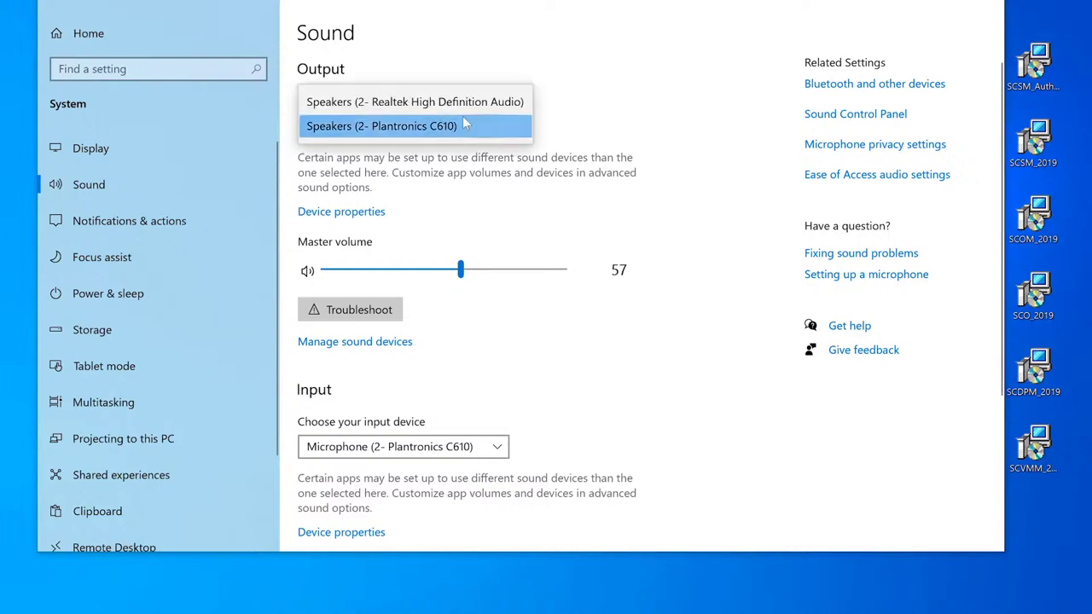
left_click(514, 200)
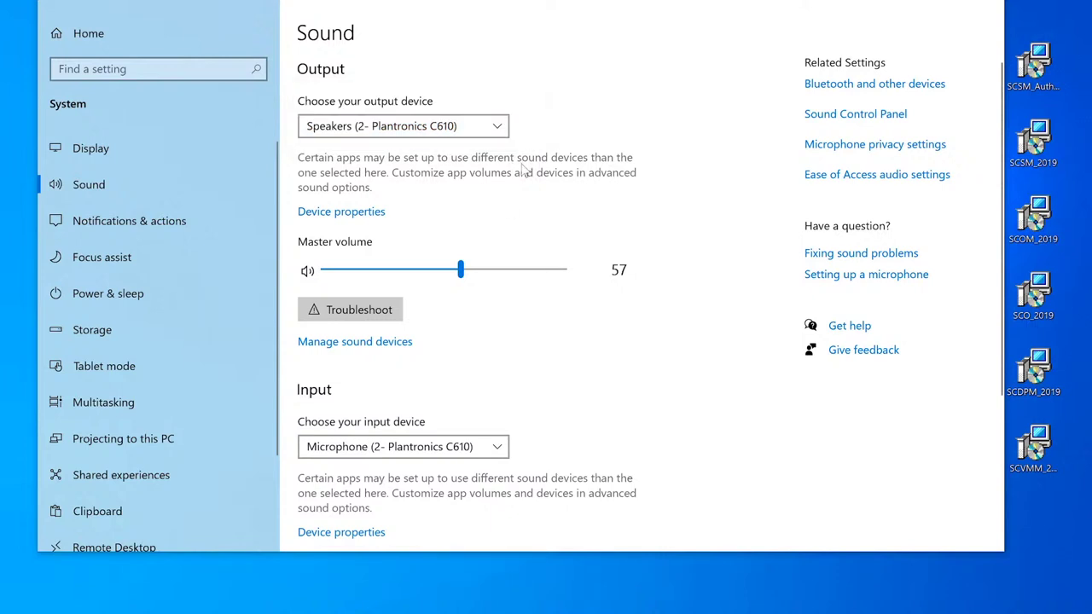
key("super")
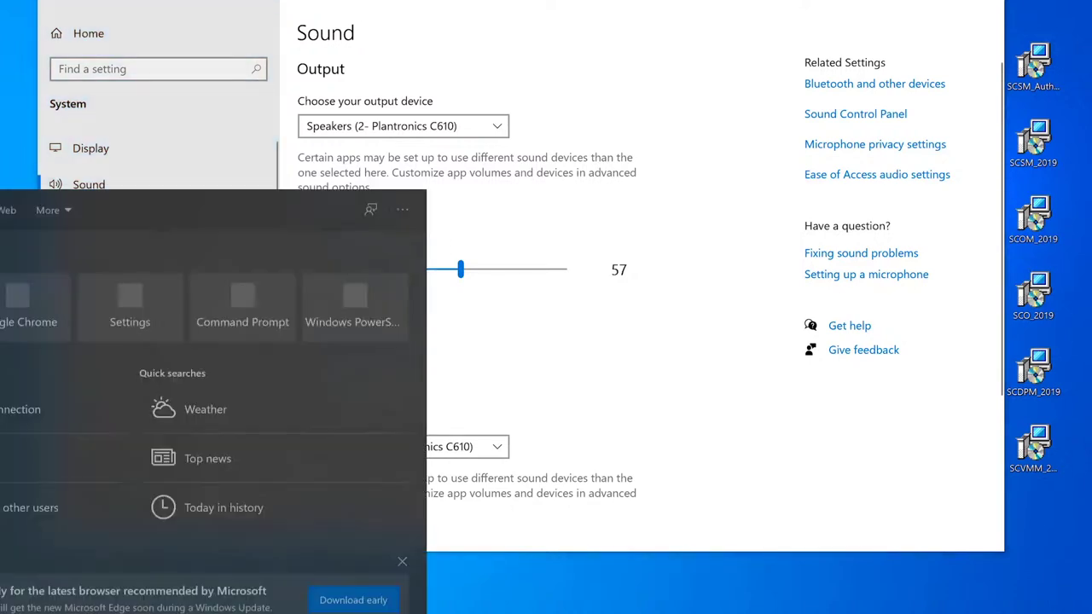
type("remote")
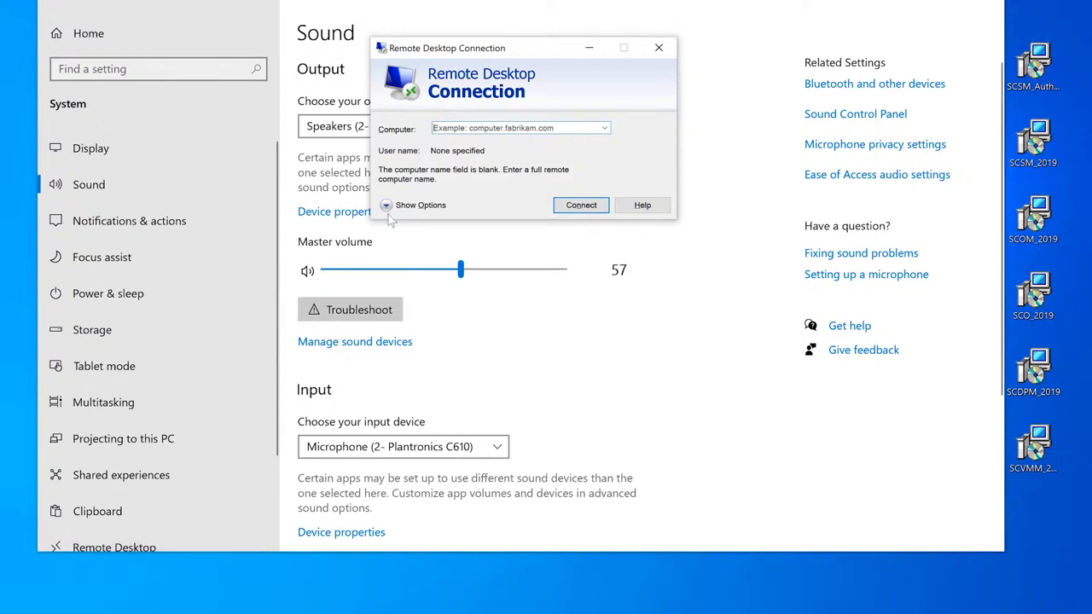
Step: Review the Remote audio playback setting under Local Resources and cancel without saving
left_click(387, 205)
left_click(484, 127)
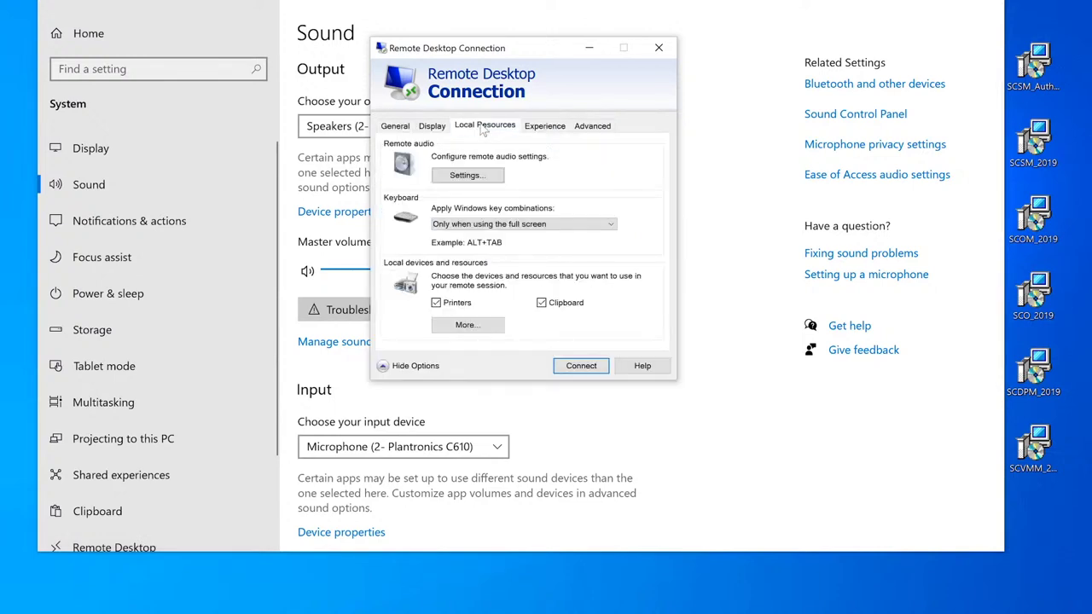
left_click(472, 175)
left_click(466, 195)
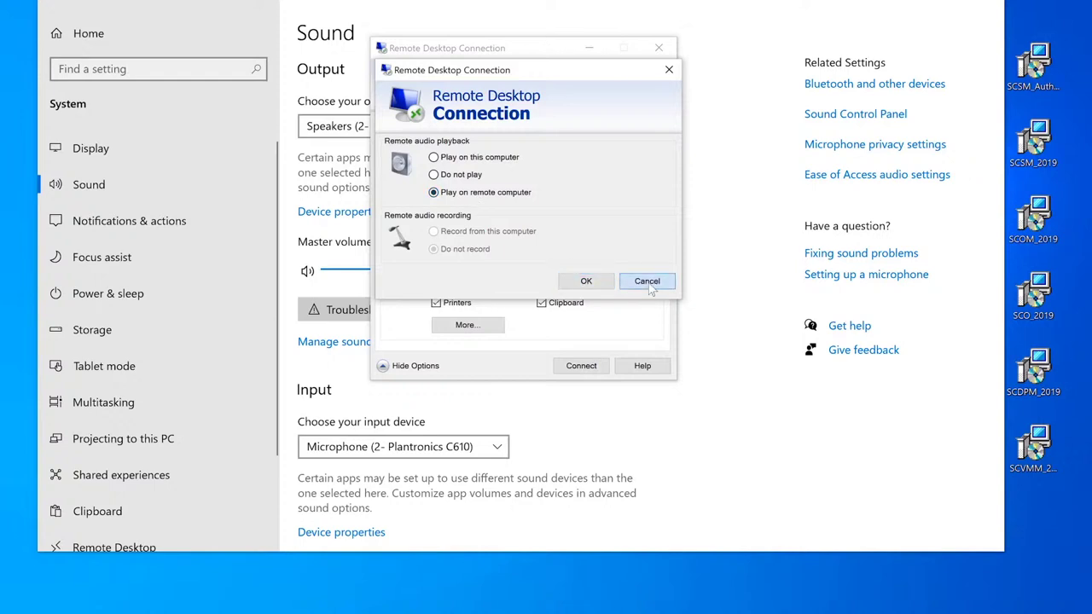
left_click(649, 283)
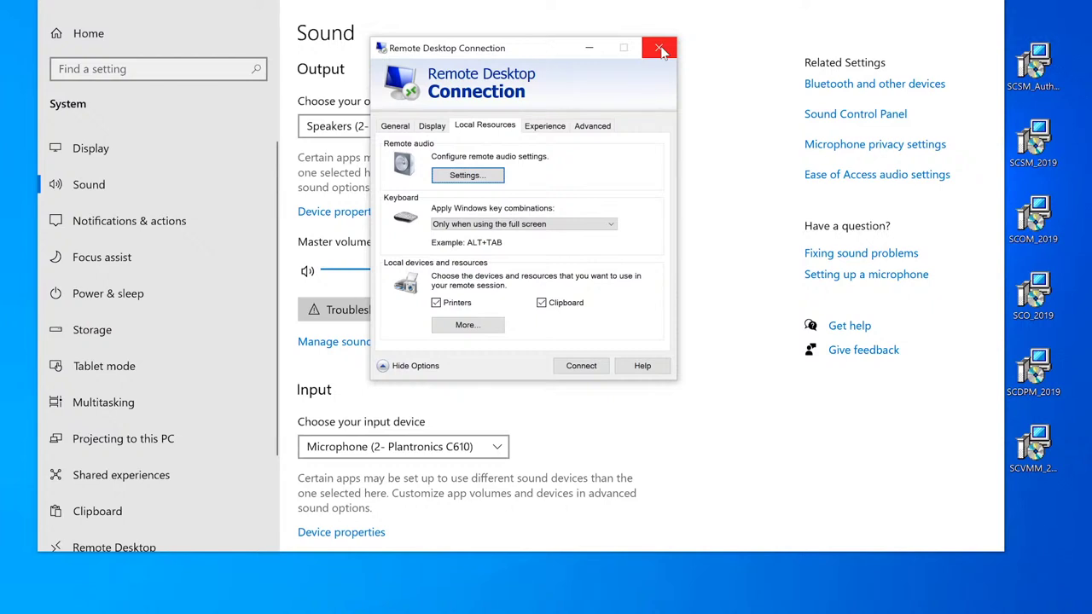
Step: Close Remote Desktop Connection and the Sound settings window
left_click_drag(537, 58, 531, 91)
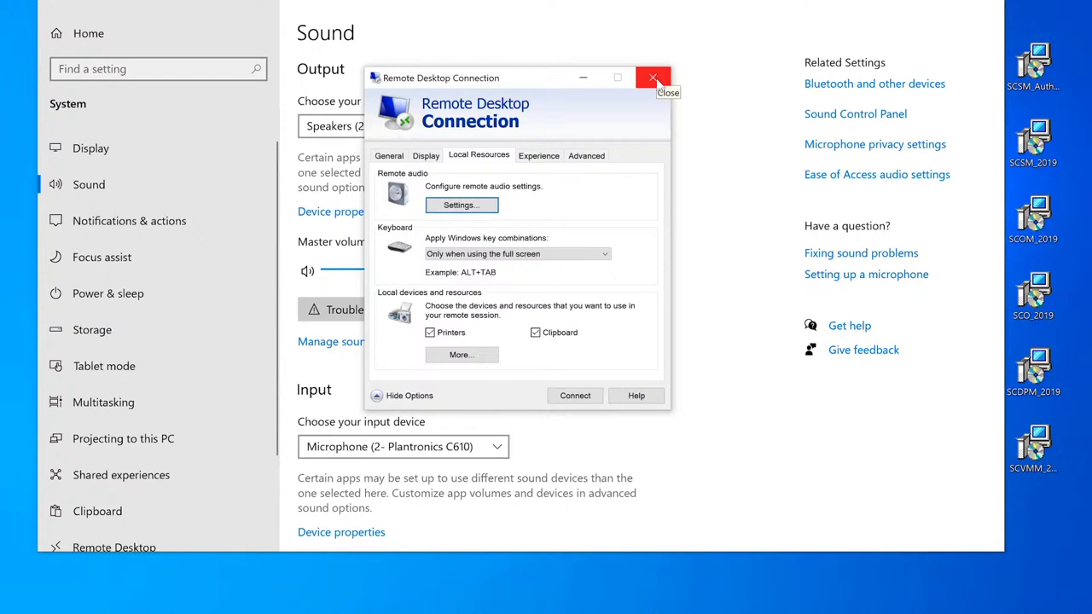
left_click(655, 80)
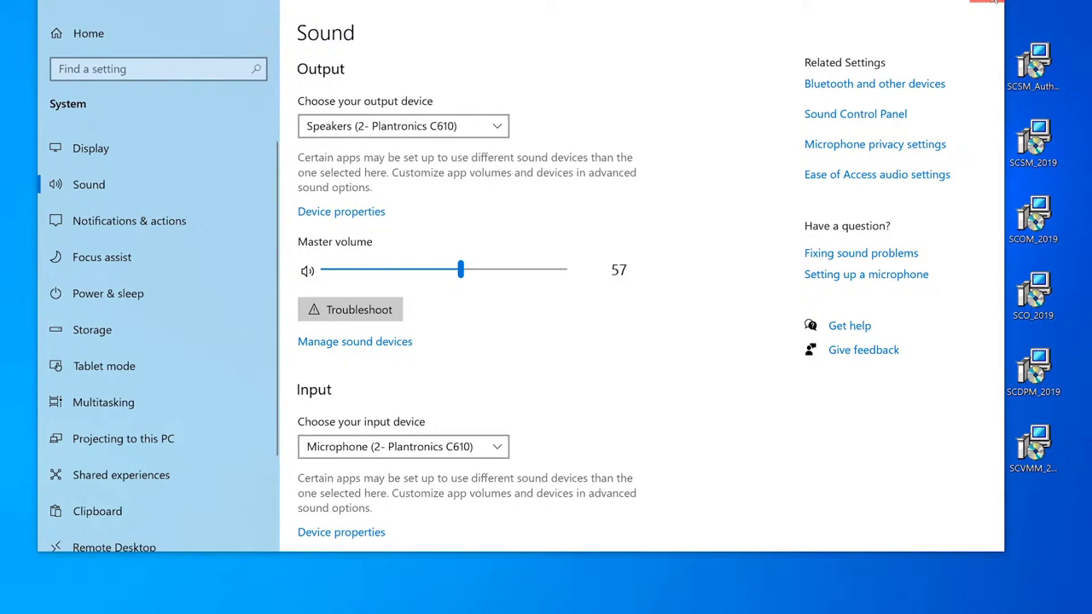
left_click(994, 3)
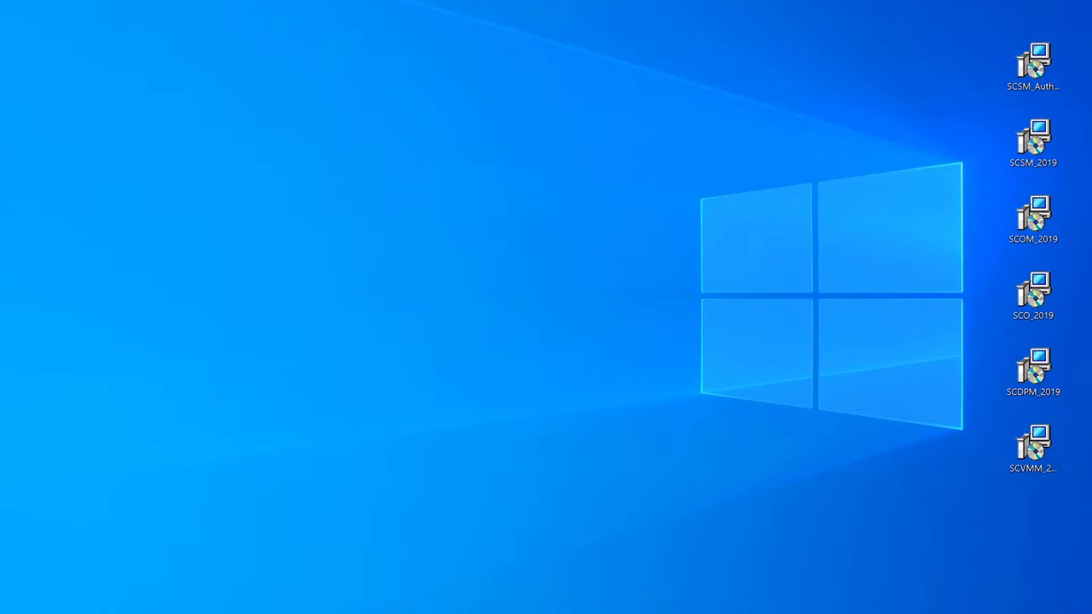
Step: Restore Chrome and open request ISD-39 from the All open queue
mouse_move(341, 613)
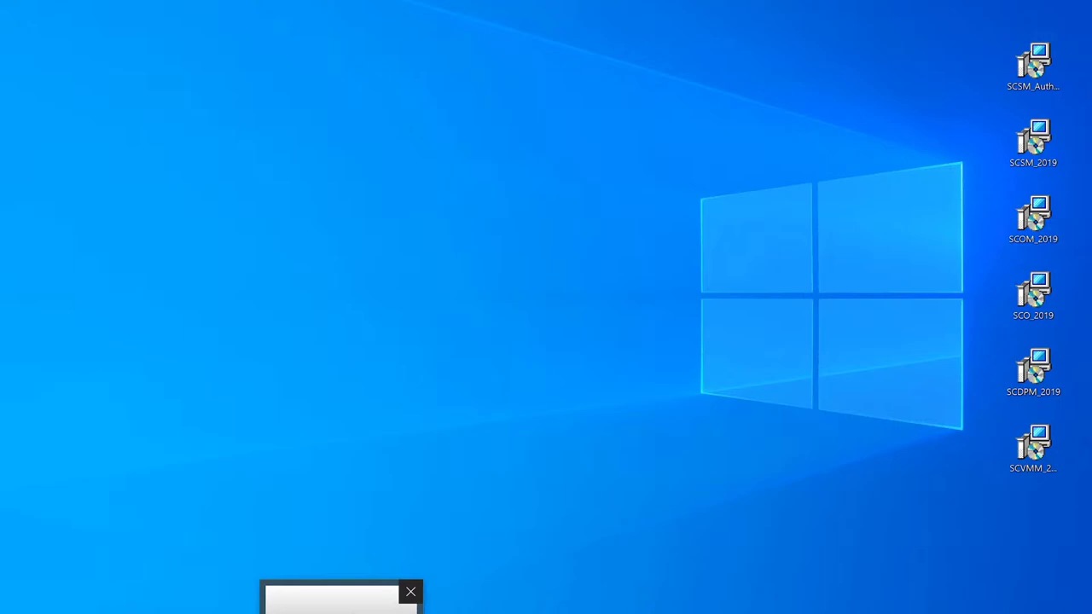
left_click(339, 601)
left_click_drag(266, 0, 523, 85)
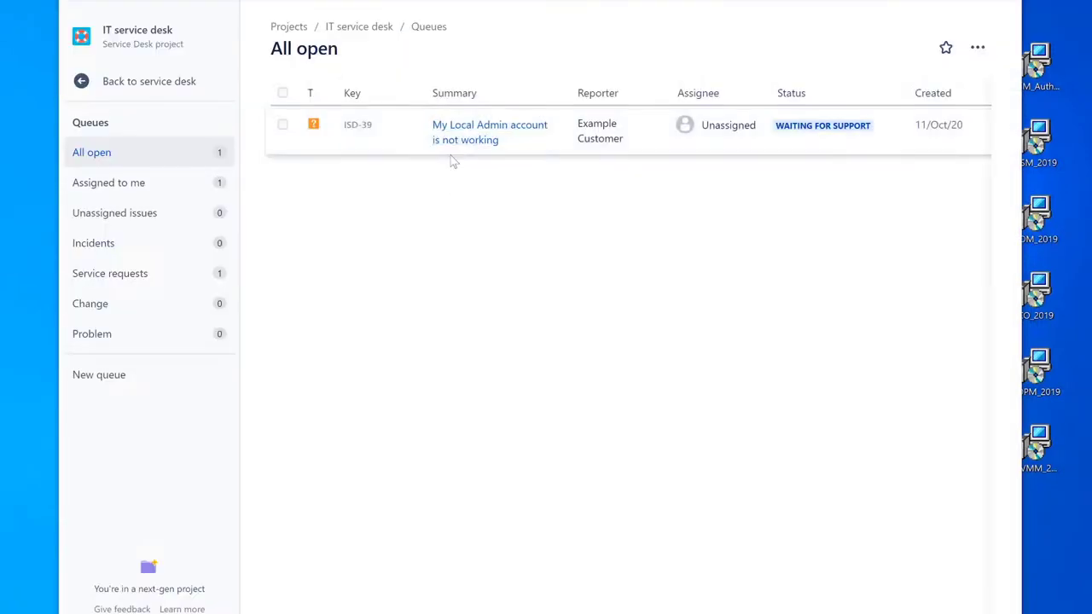
left_click(475, 130)
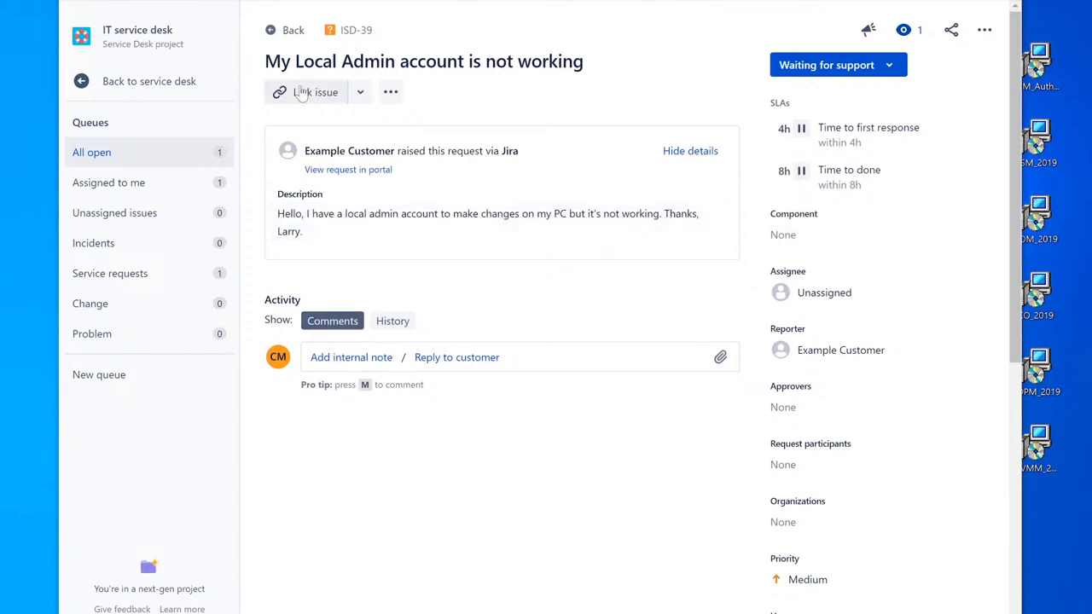
Step: Read the ISD-39 title and the customer's description, then bring up the assignee list
left_click_drag(266, 61, 416, 139)
left_click_drag(278, 213, 560, 214)
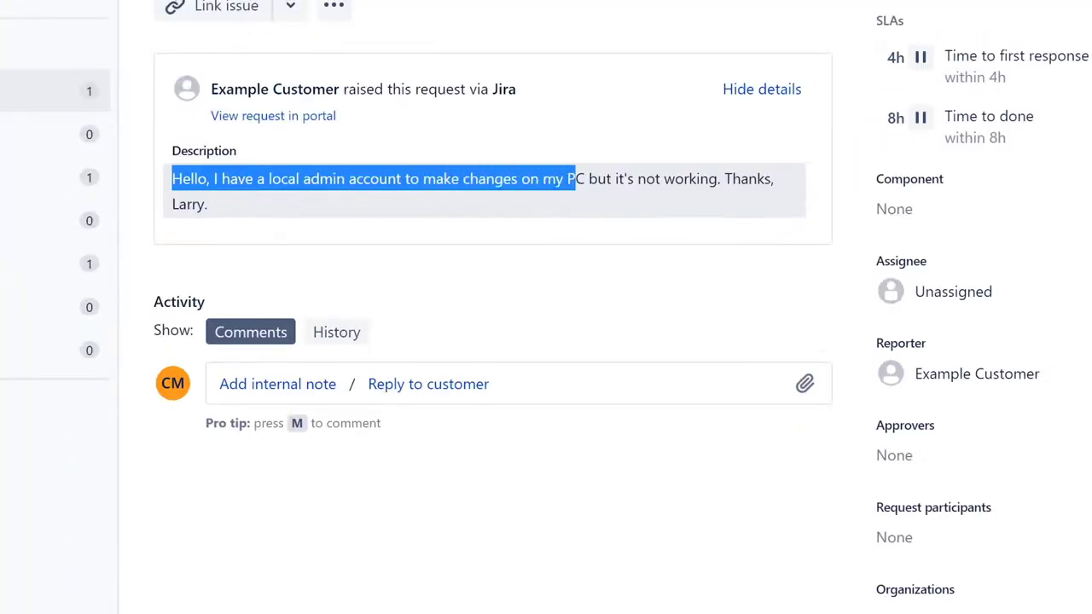
left_click_drag(576, 178, 718, 178)
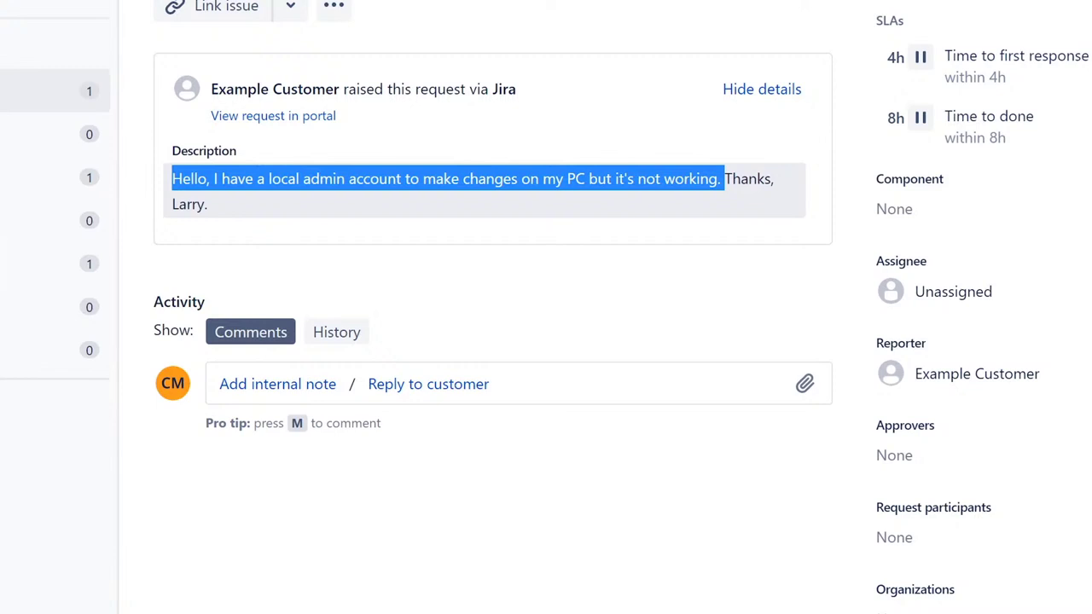
left_click_drag(721, 179, 213, 180)
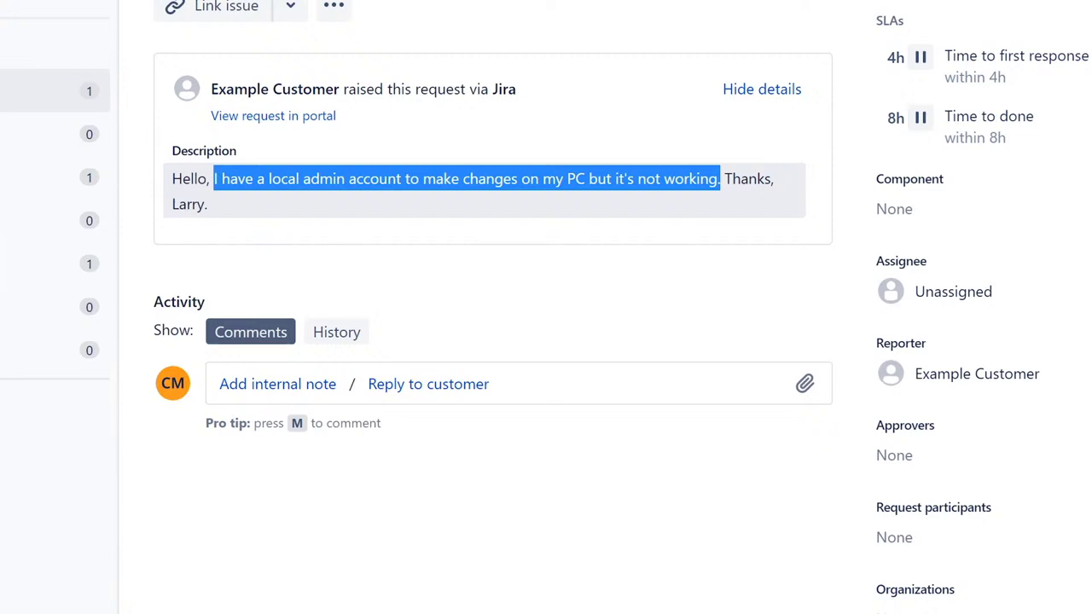
left_click(273, 186)
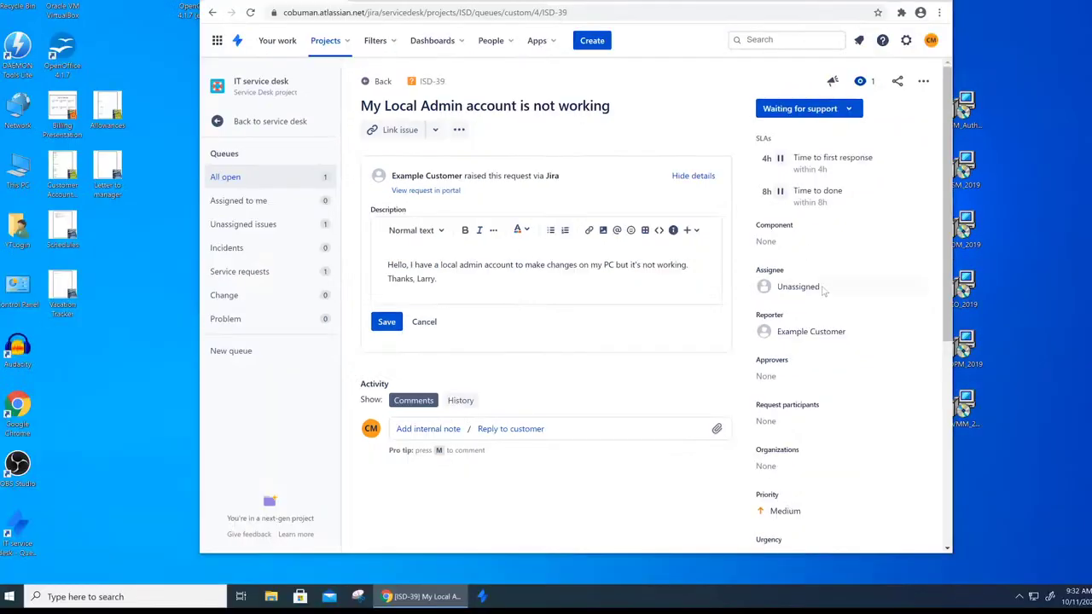
left_click(822, 288)
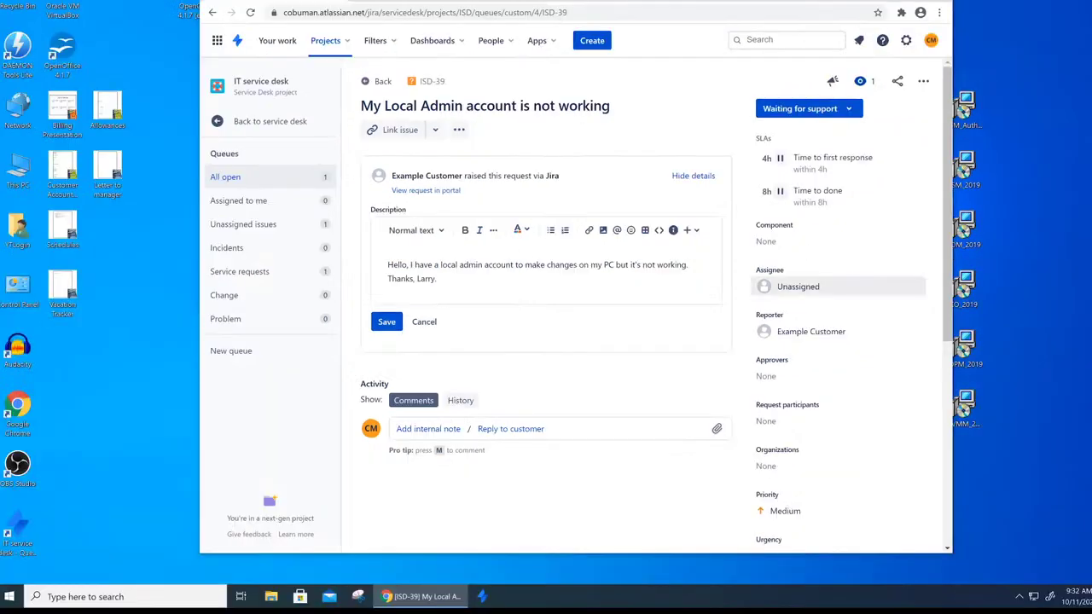
Step: Assign ISD-39 to yourself and bring up Windows search
left_click(812, 321)
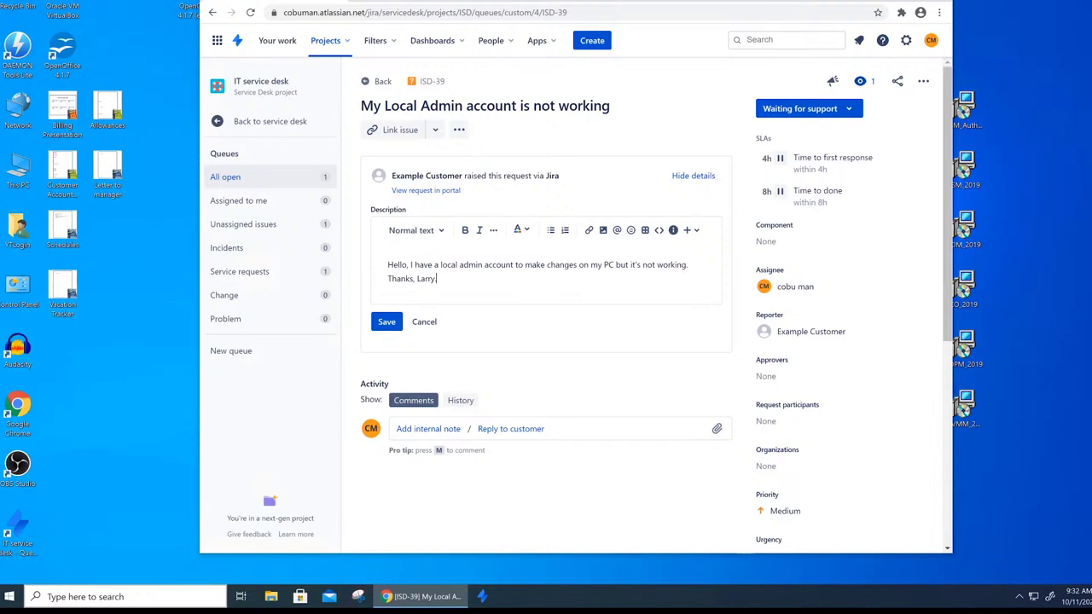
key("super+s")
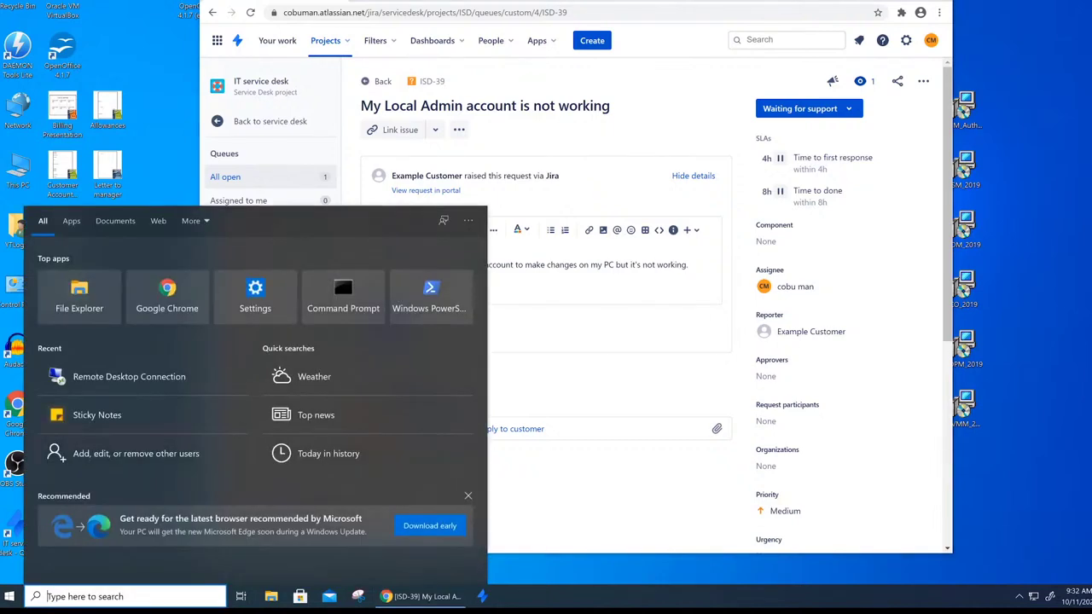
Step: Search 'users' and review both local administrator accounts in Family & other users
type("users")
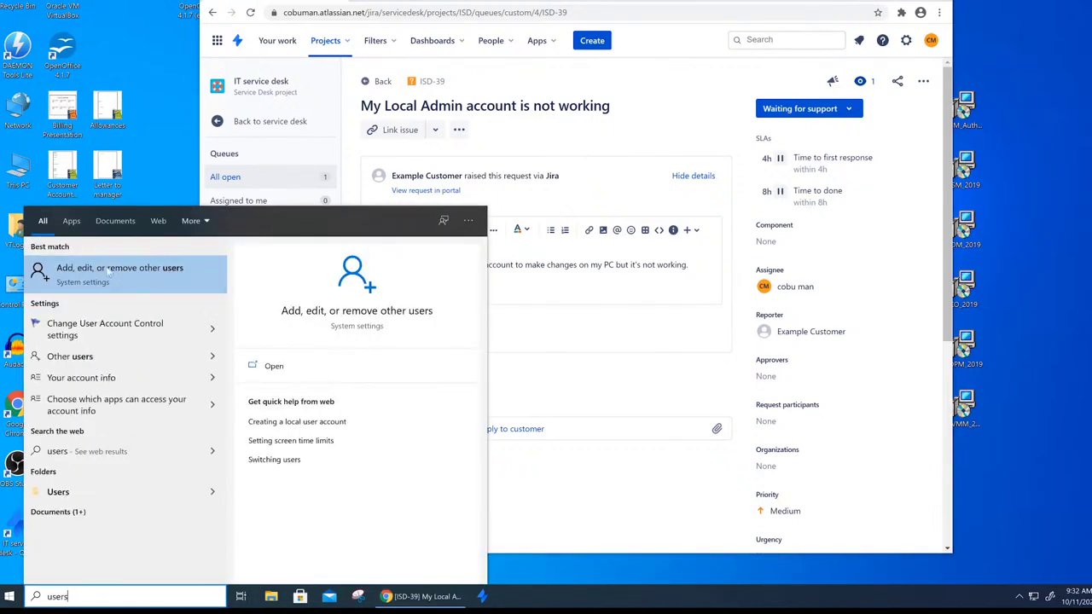
left_click(99, 275)
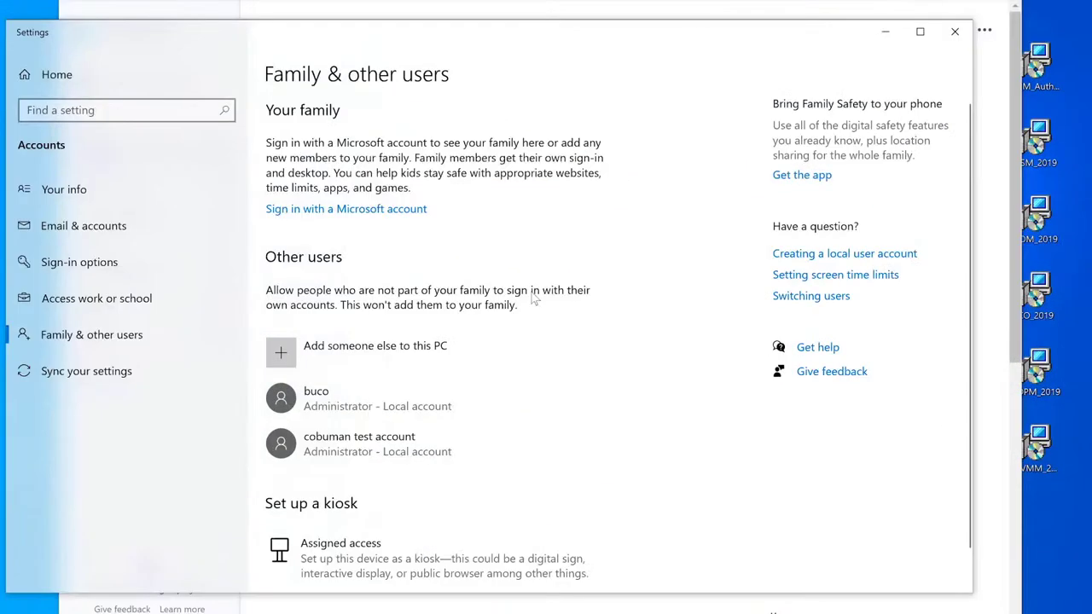
scroll(570, 292, "down", 1)
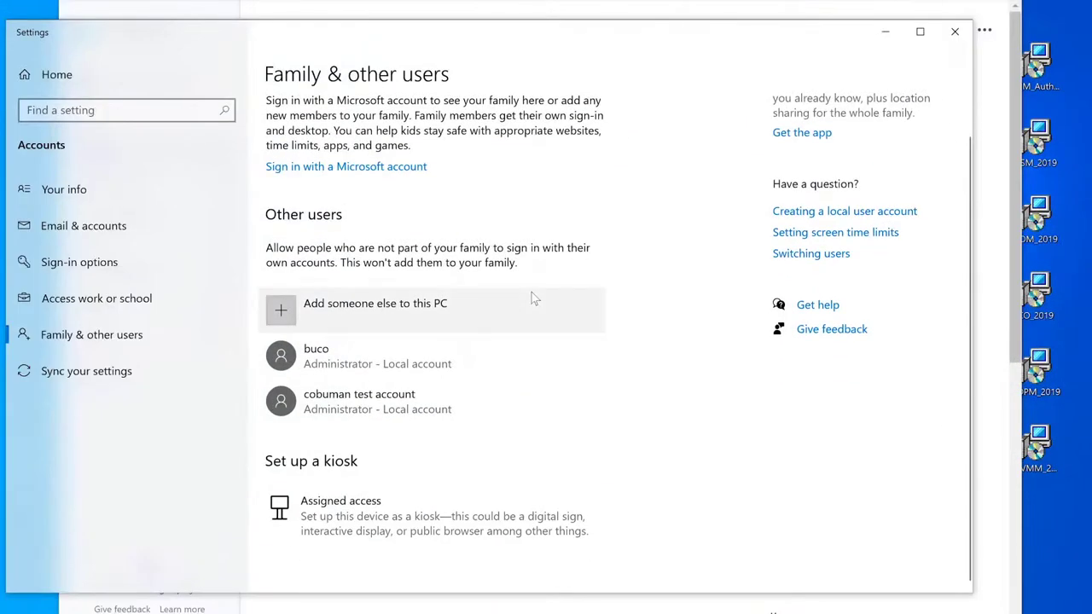
left_click(464, 373)
left_click(453, 457)
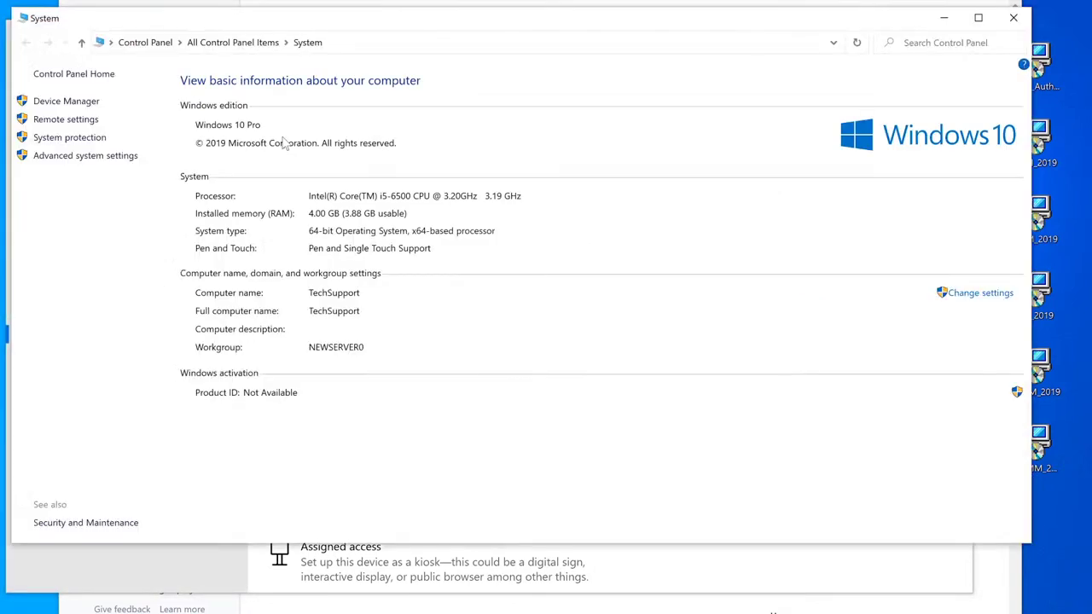
Step: From Advanced system settings, bring up the User Profiles dialog listing the stored profiles
left_click(70, 161)
left_click(1013, 17)
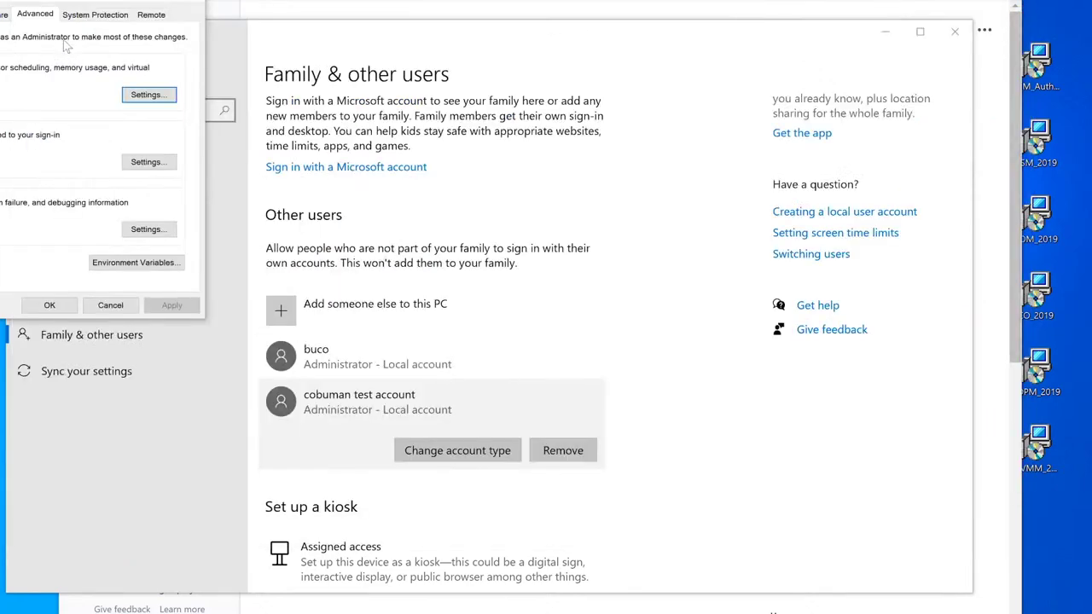
left_click_drag(100, 1, 250, 90)
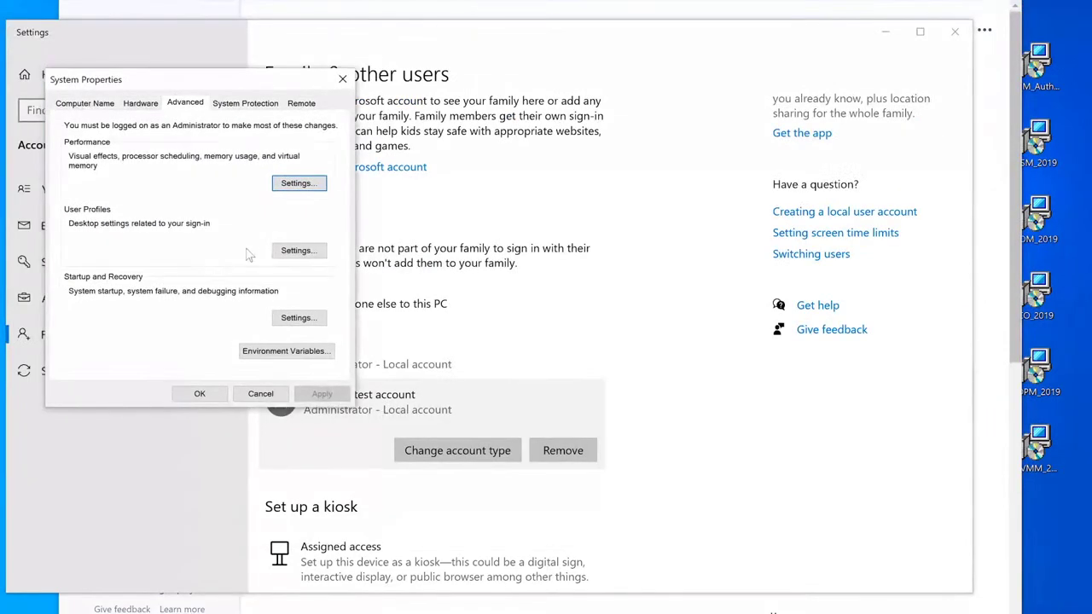
left_click(298, 250)
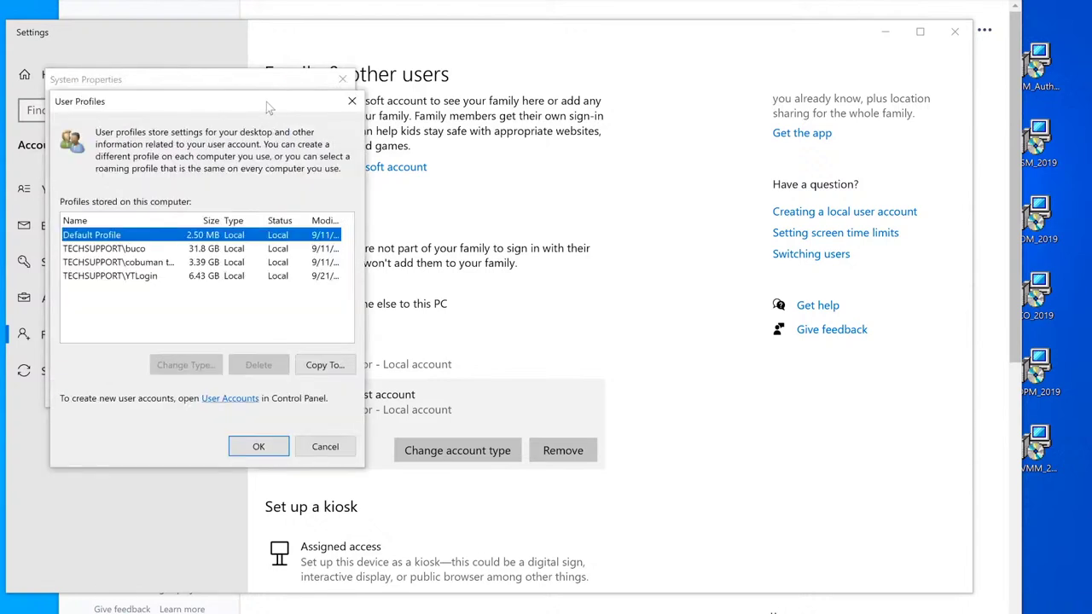
left_click_drag(232, 106, 185, 103)
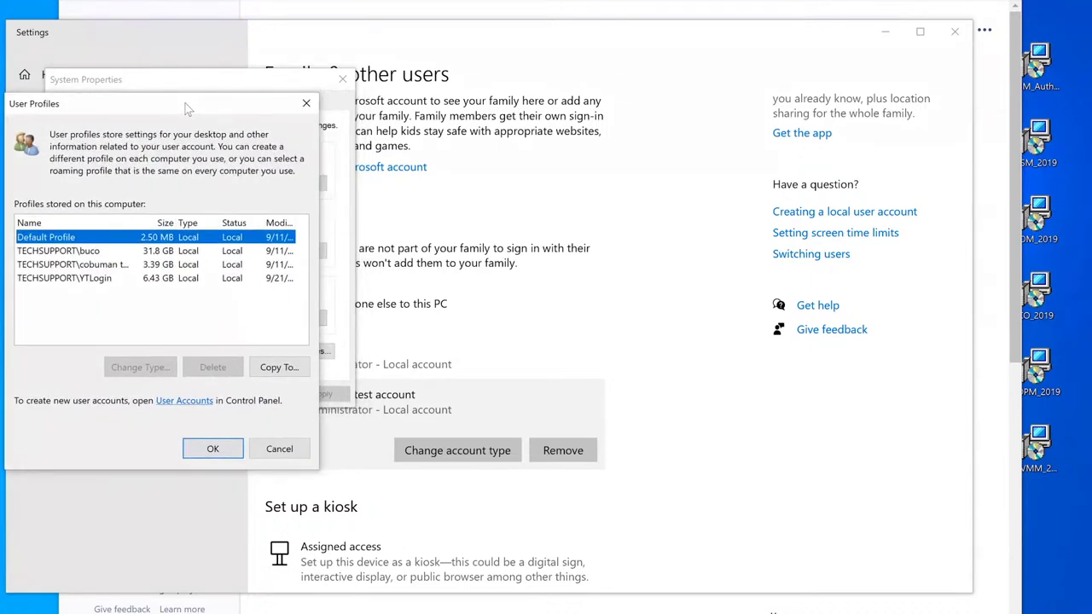
left_click_drag(536, 33, 691, 26)
left_click(110, 110)
left_click_drag(110, 110, 230, 218)
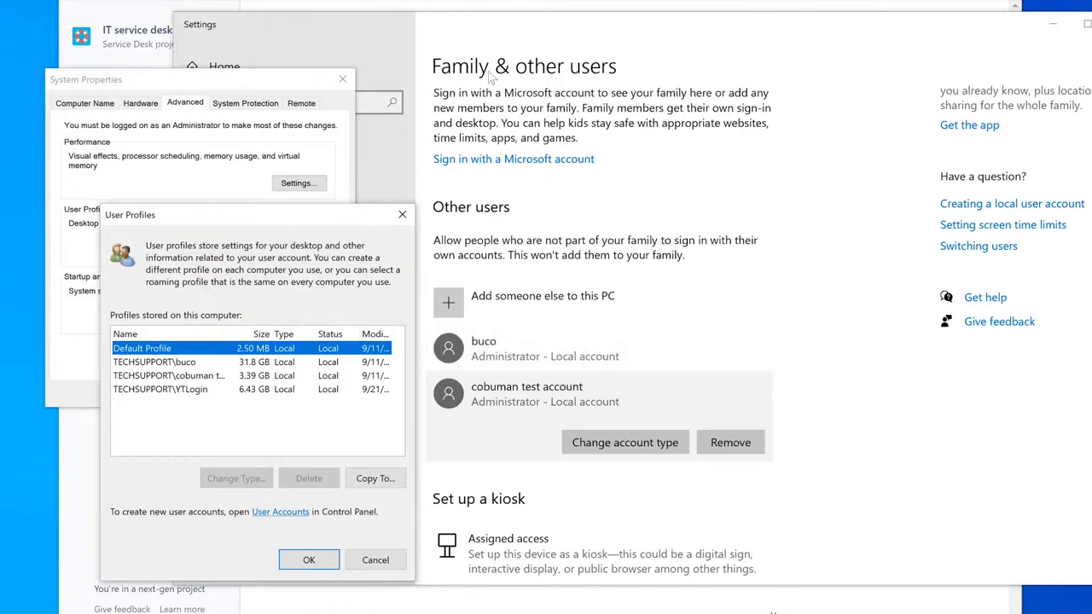
Step: Compare the two local administrator accounts, including cobuman, in Family & other users
left_click(380, 99)
left_click_drag(420, 24, 354, 22)
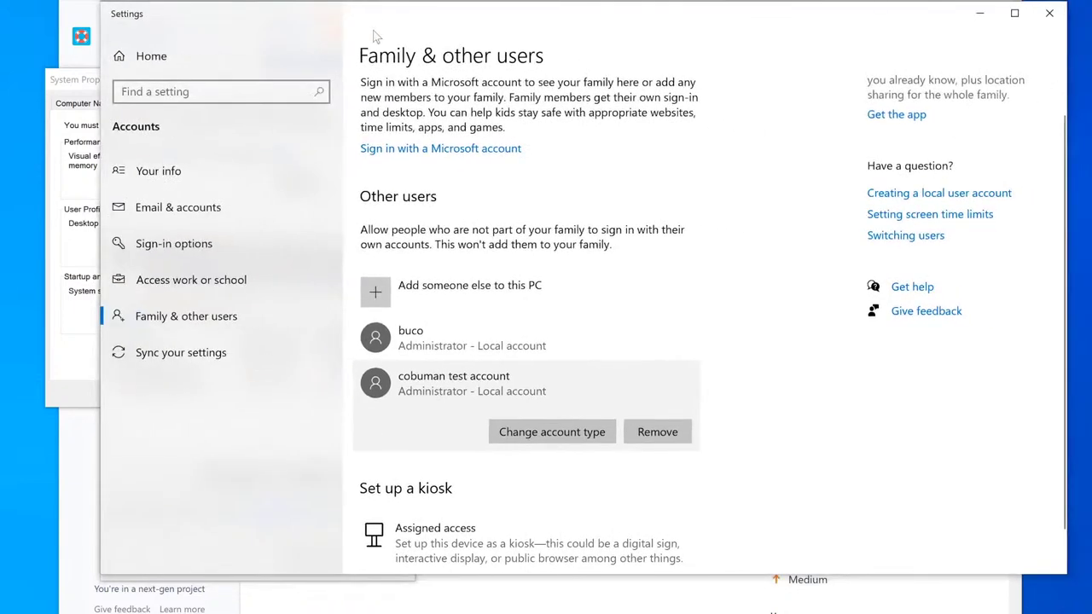
left_click(491, 345)
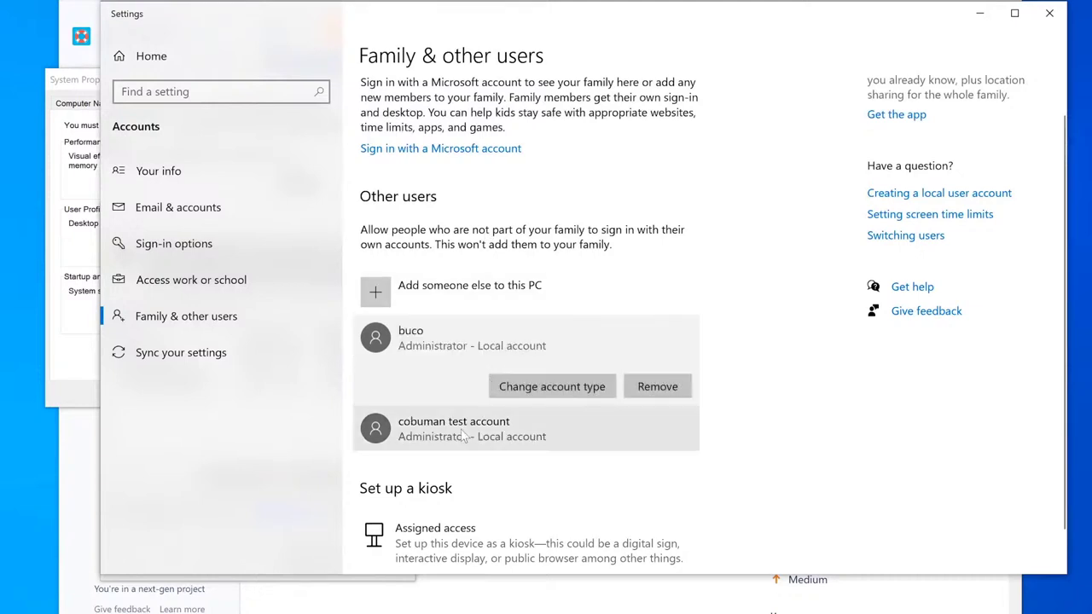
left_click(465, 431)
left_click(481, 350)
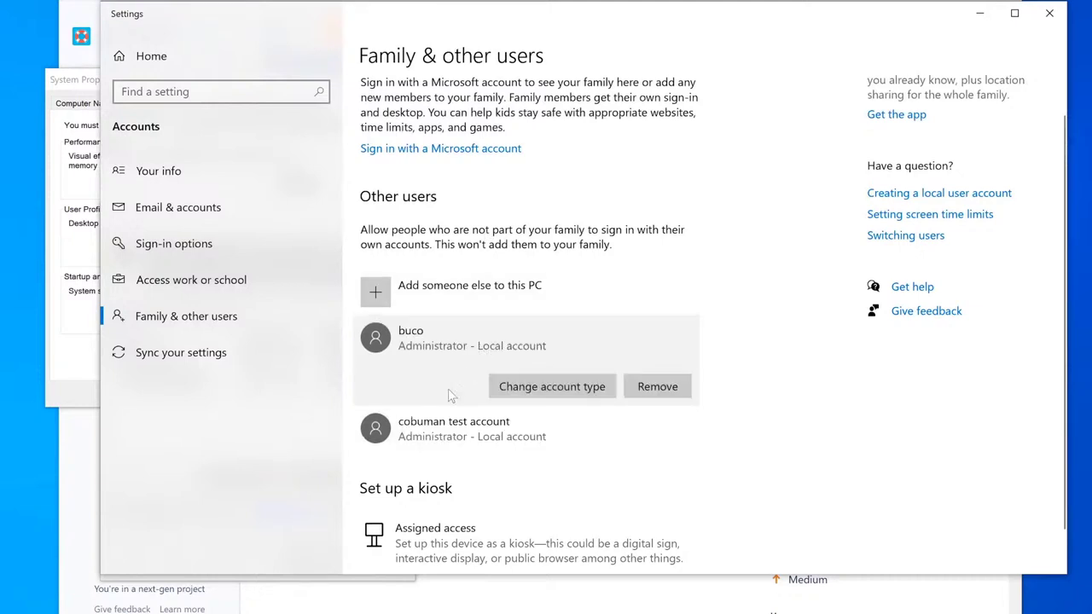
left_click(458, 429)
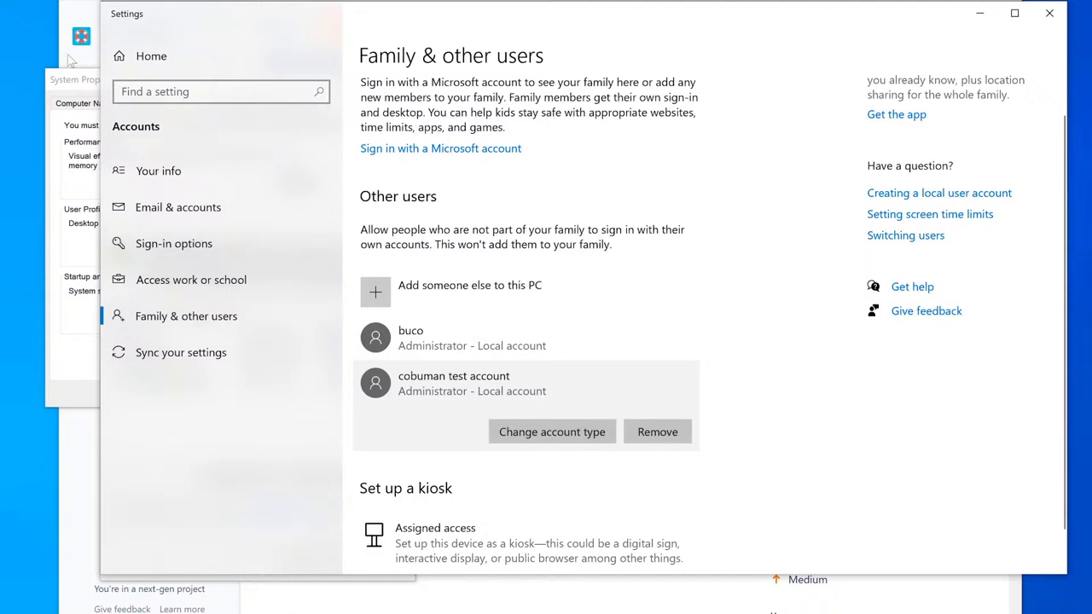
Step: Click through the buco, cobuman and YTLogin rows in the User Profiles list
left_click(70, 83)
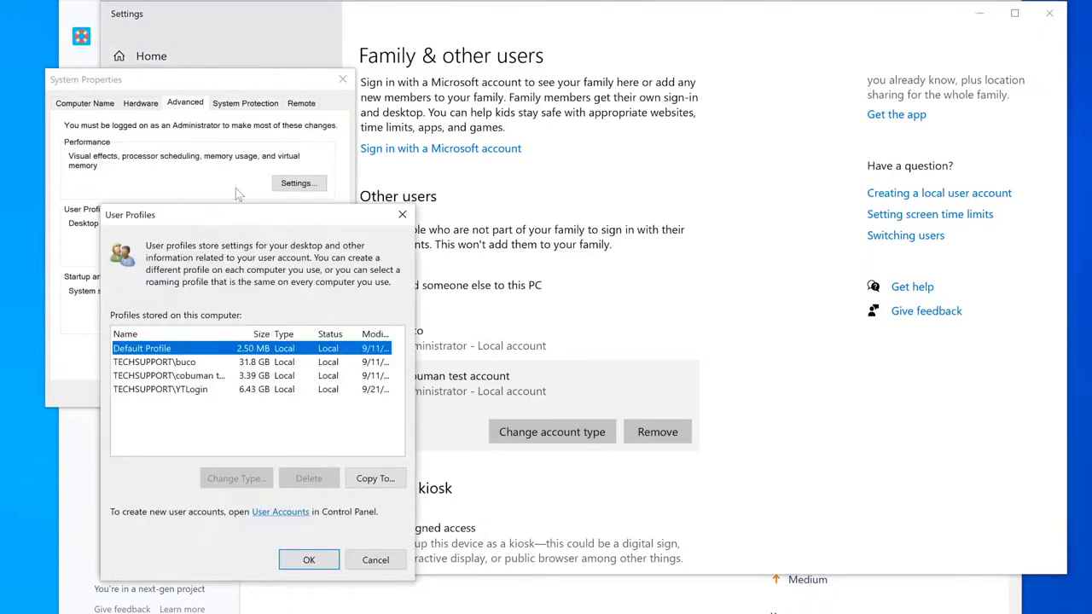
left_click(199, 376)
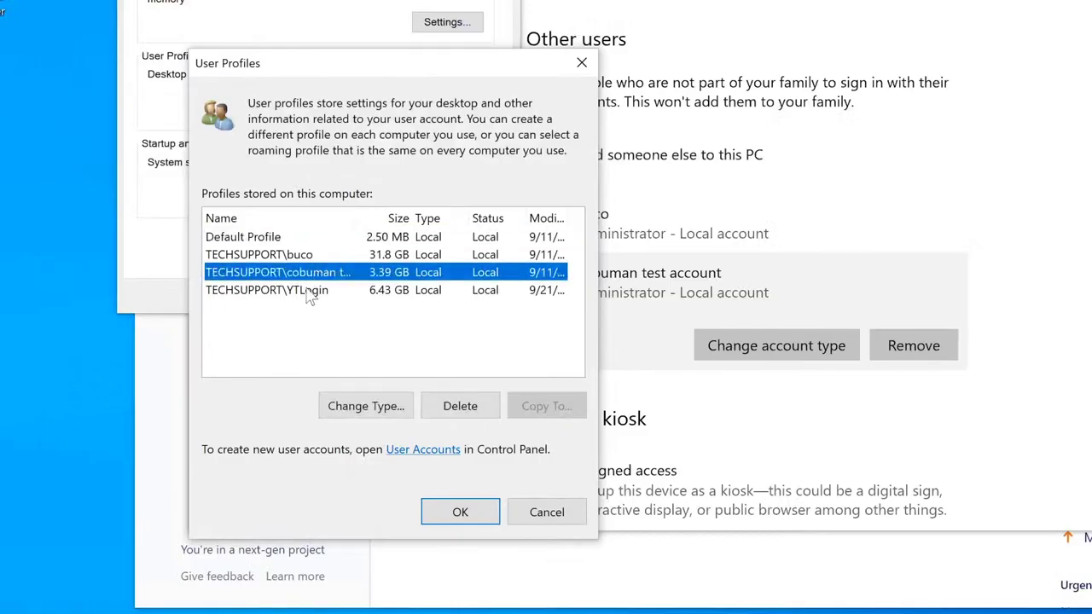
left_click(193, 390)
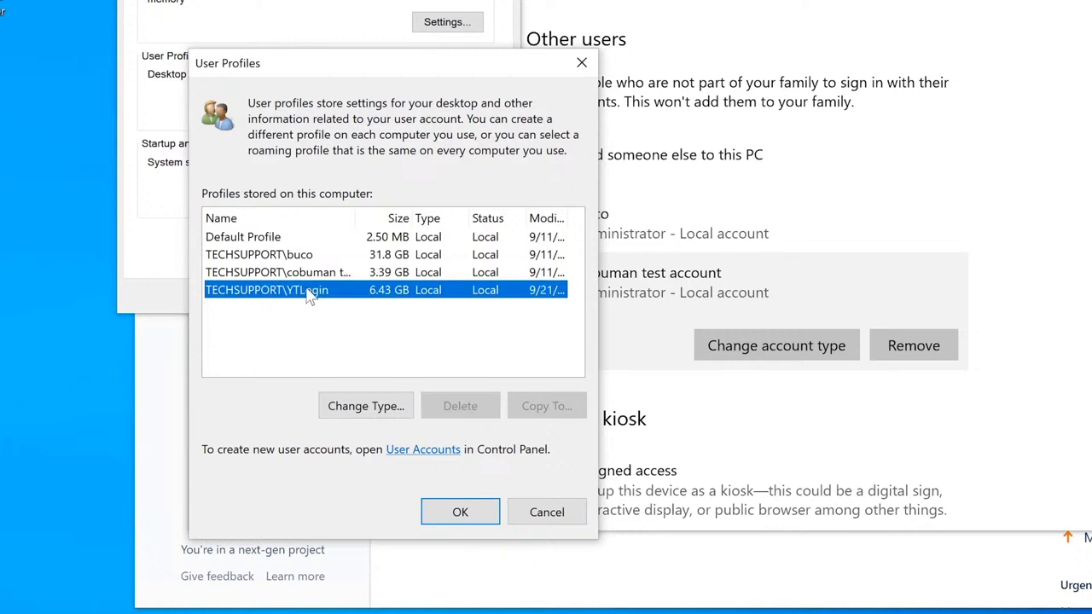
left_click(345, 278)
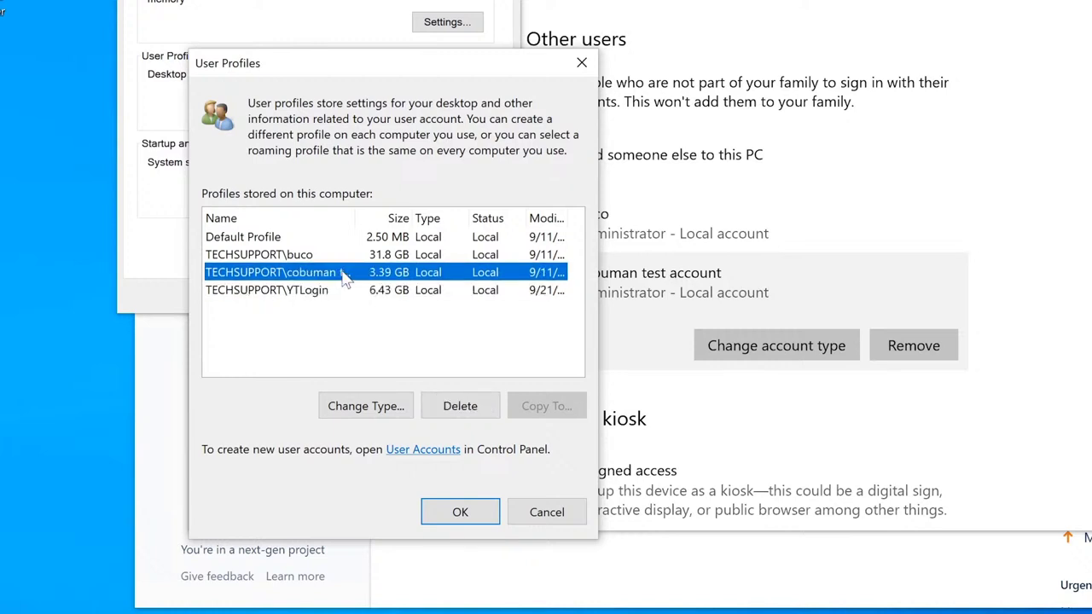
left_click(347, 256)
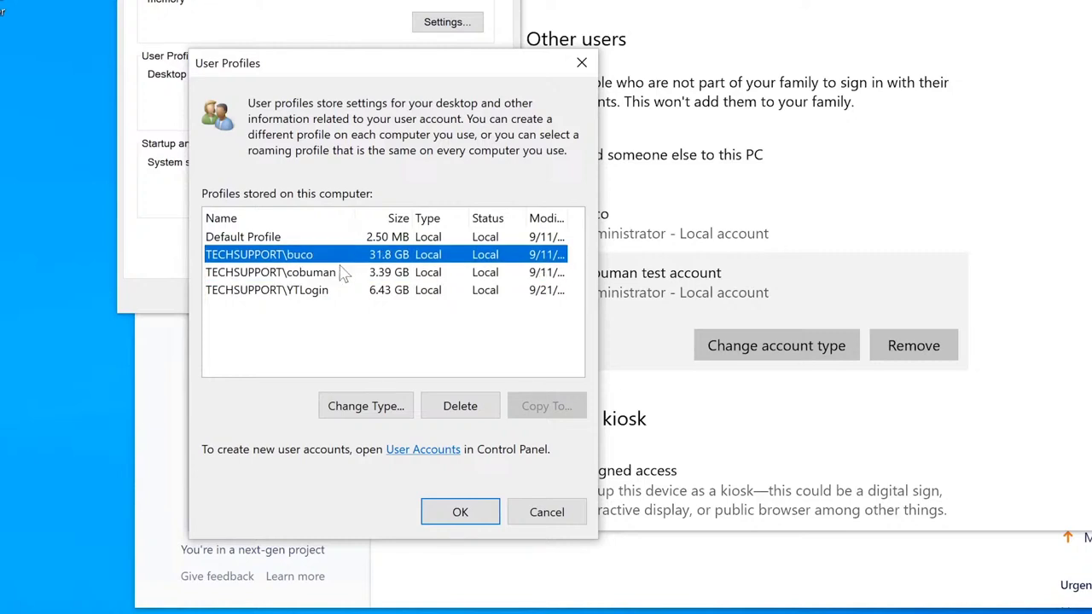
left_click(335, 278)
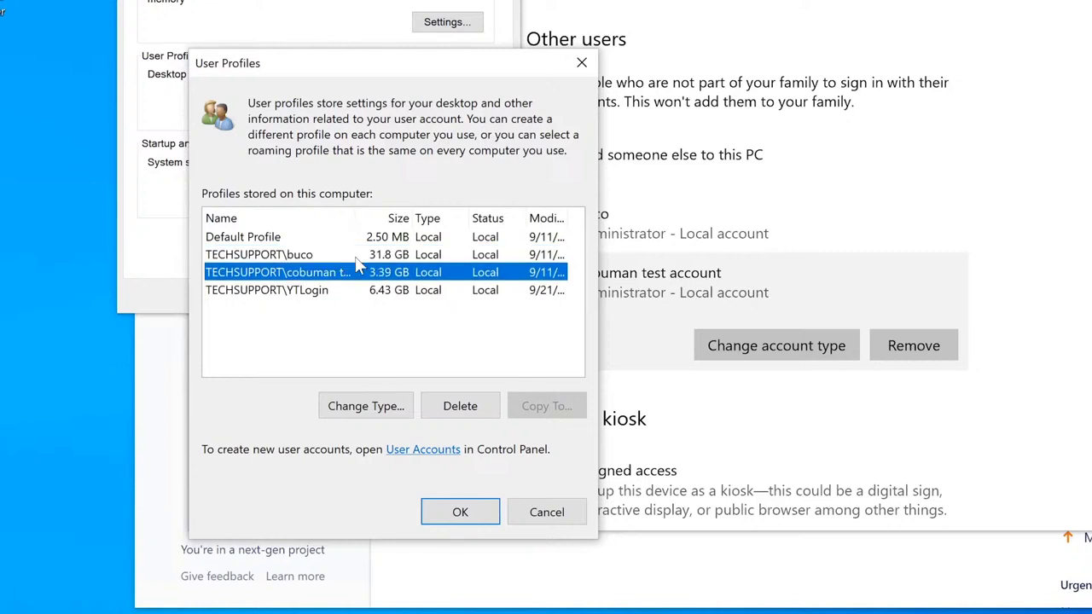
left_click(356, 256)
left_click(357, 275)
left_click(343, 292)
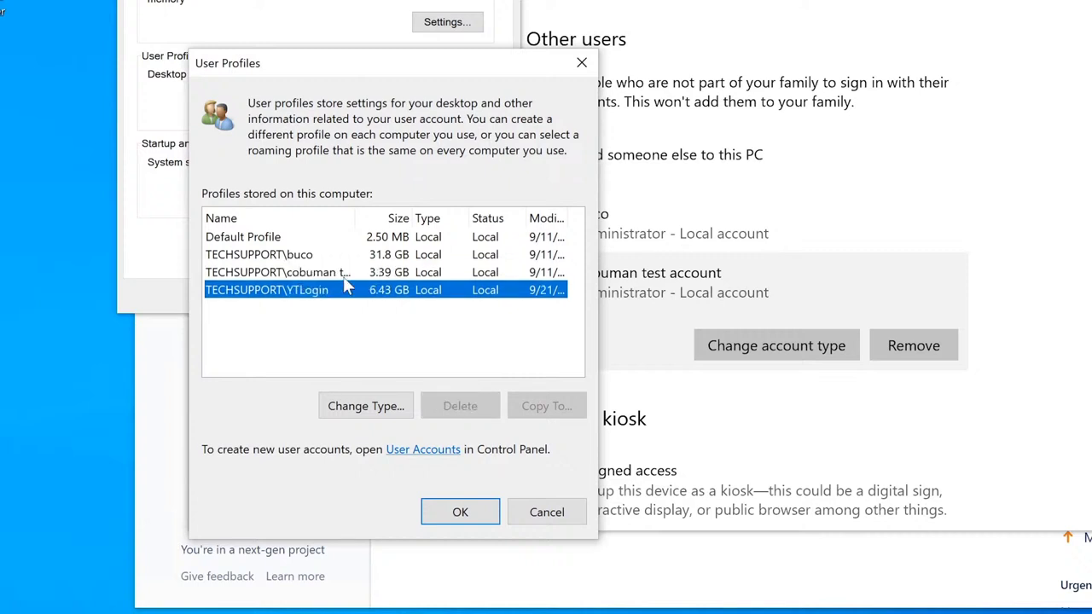
left_click(362, 256)
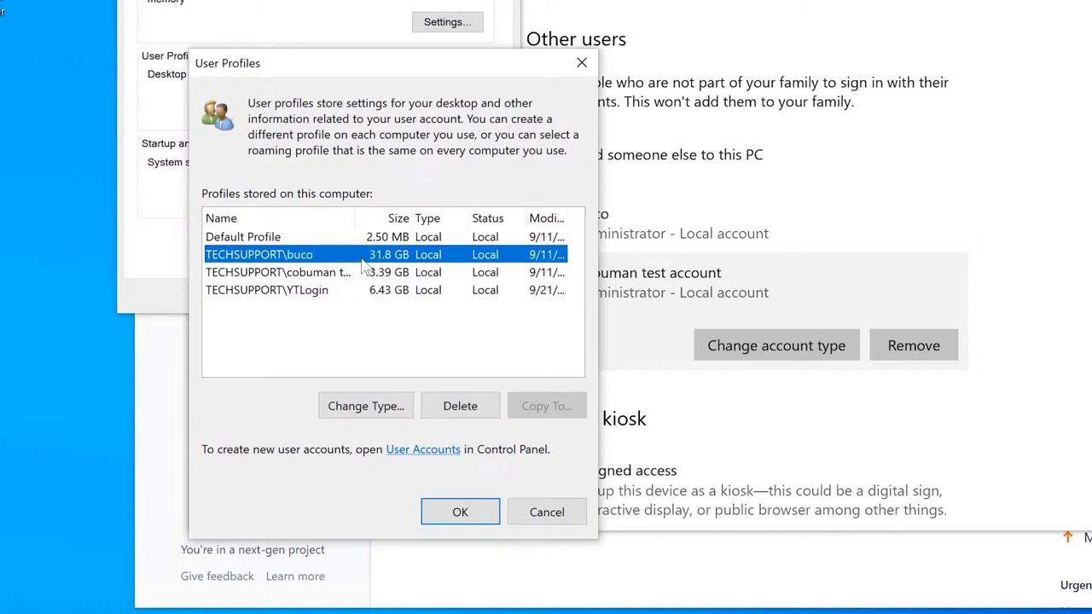
left_click(348, 273)
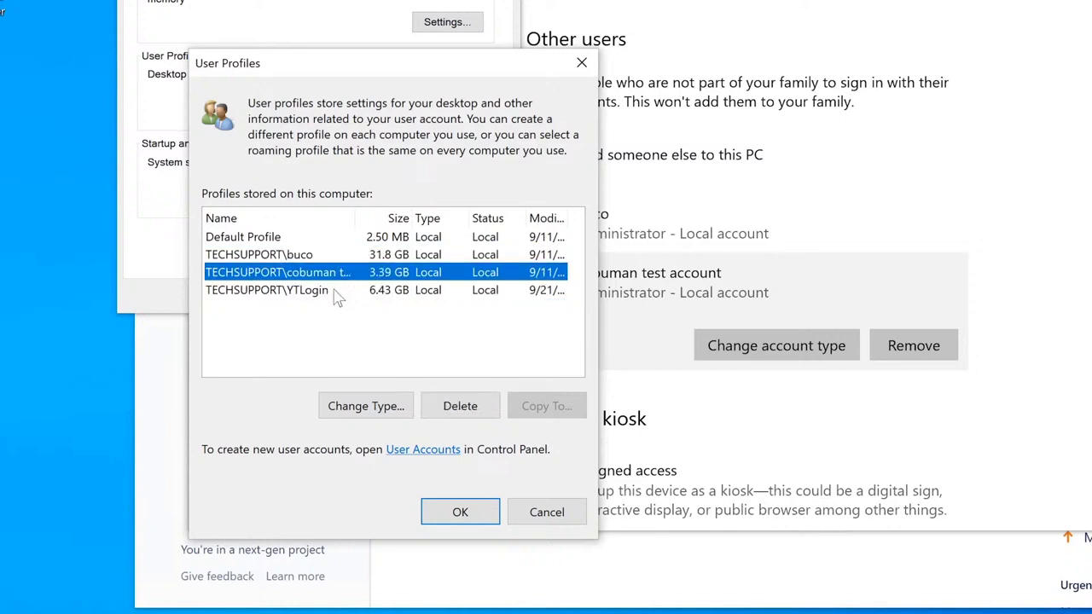
Step: Select the buco profile and attempt to delete it
left_click_drag(452, 68, 353, 37)
left_click(275, 223)
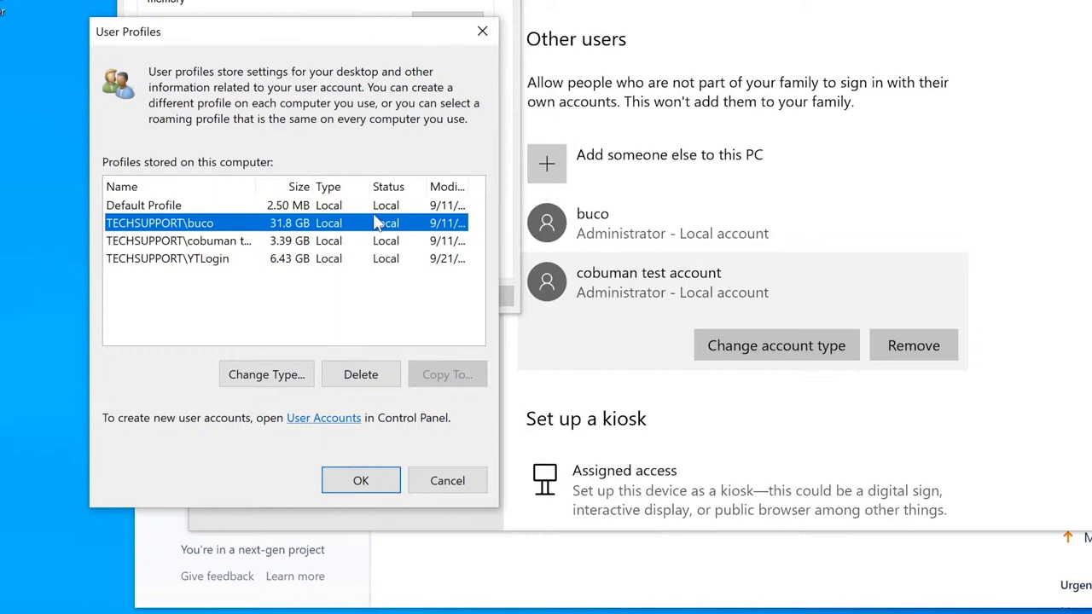
left_click(341, 369)
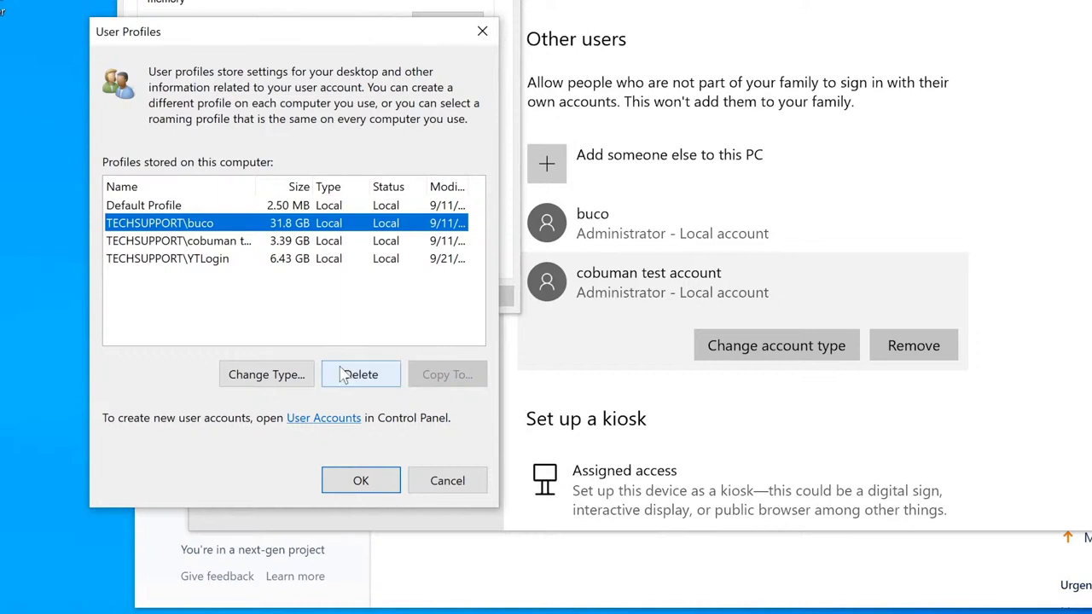
left_click(316, 242)
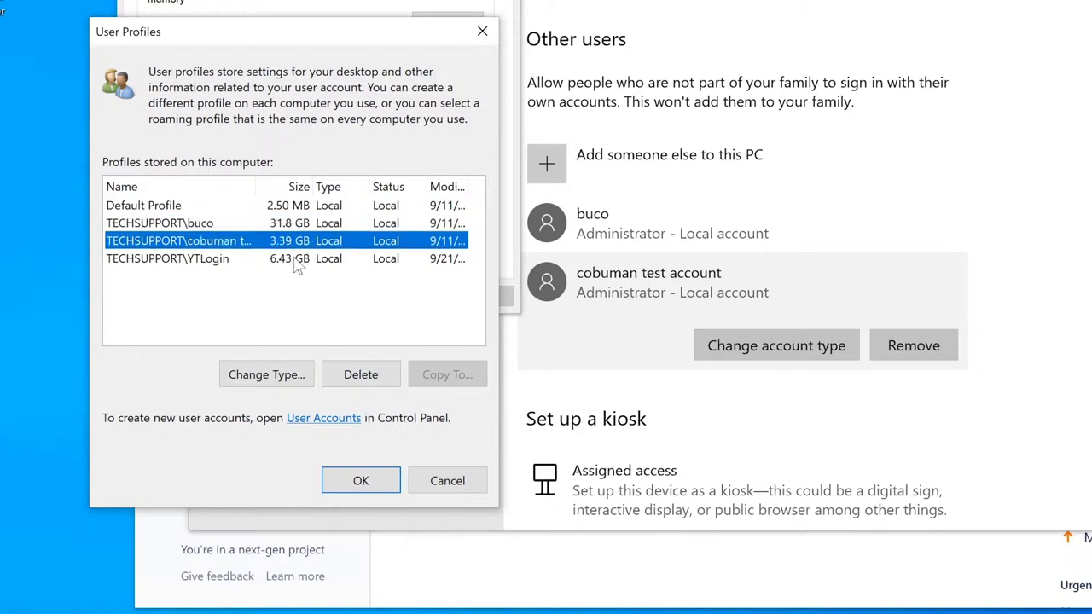
left_click(314, 224)
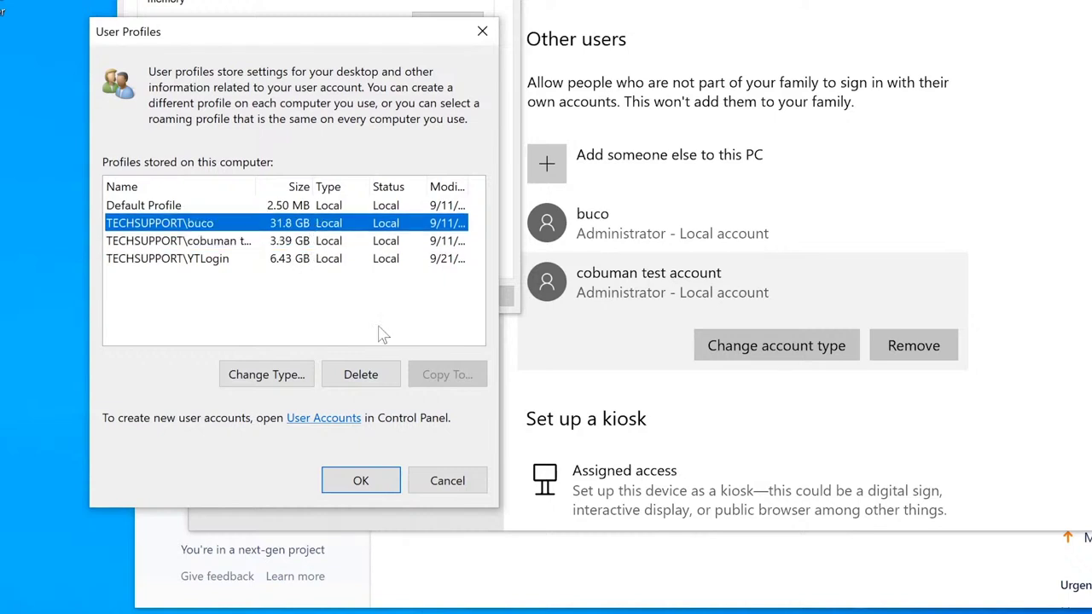
key("super+e")
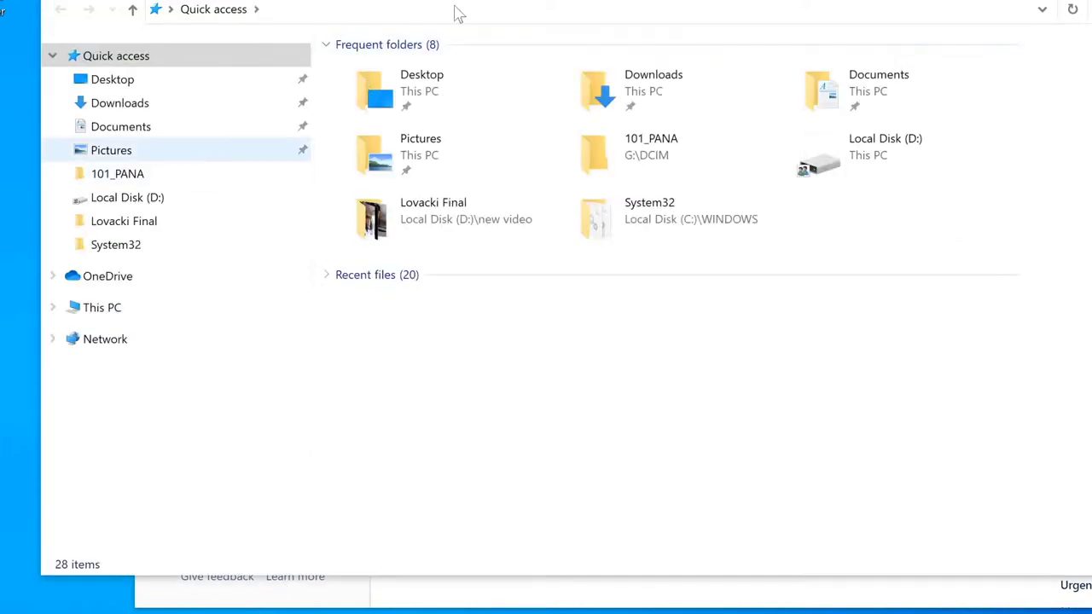
Step: Browse to C:\Users and select the buco and cobuman folders
left_click(128, 310)
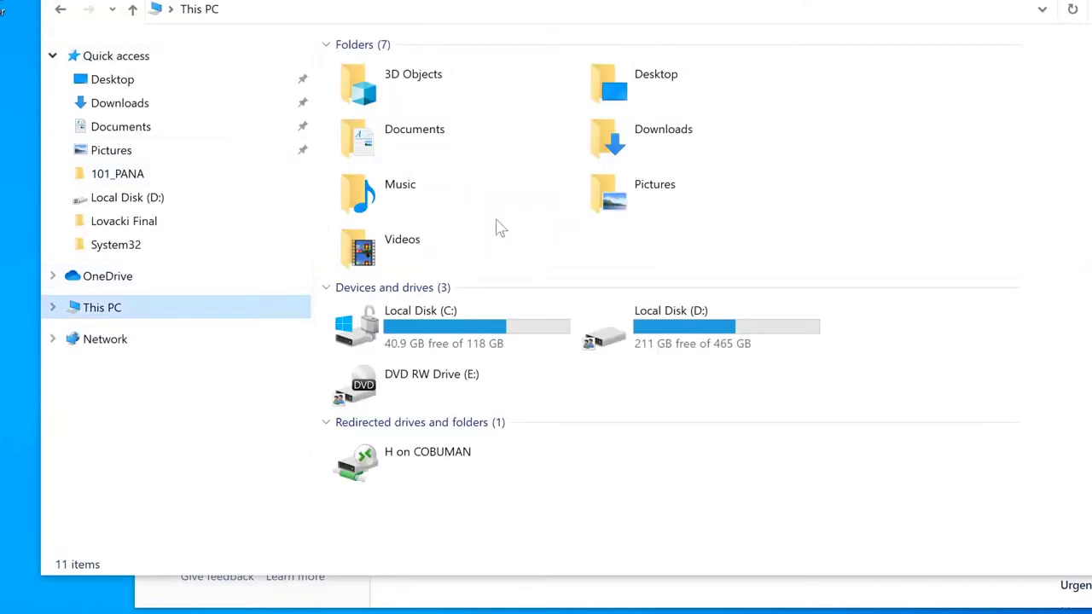
double_click(448, 321)
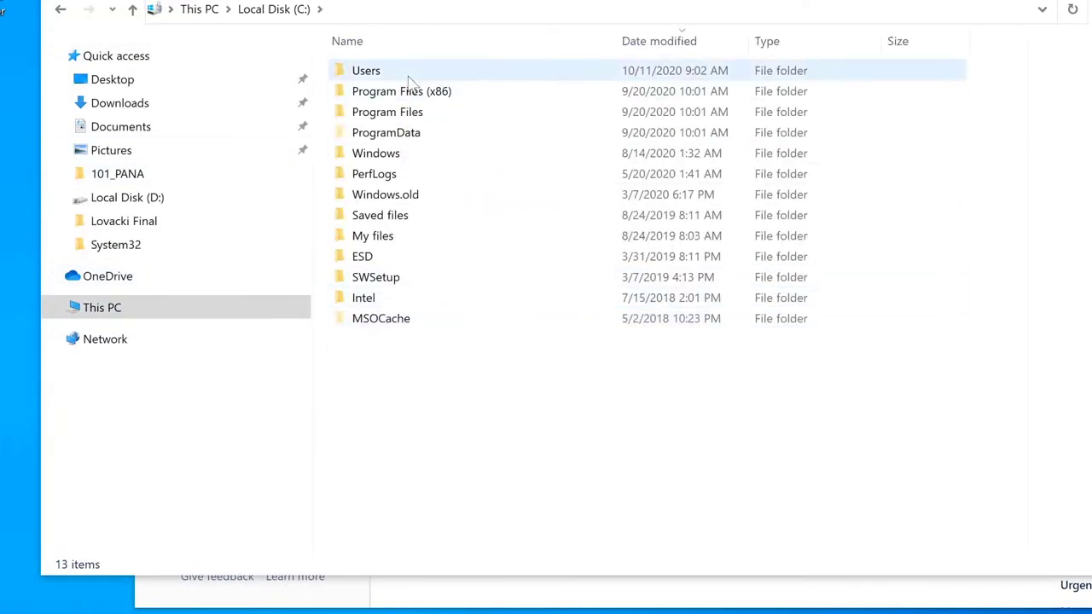
double_click(367, 70)
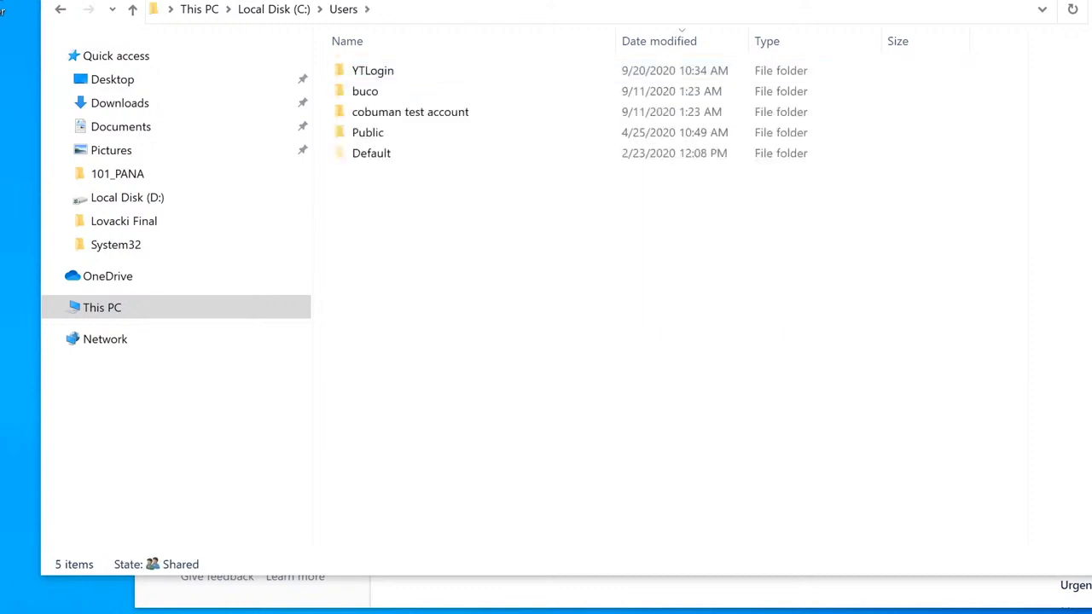
left_click_drag(79, 65, 419, 143)
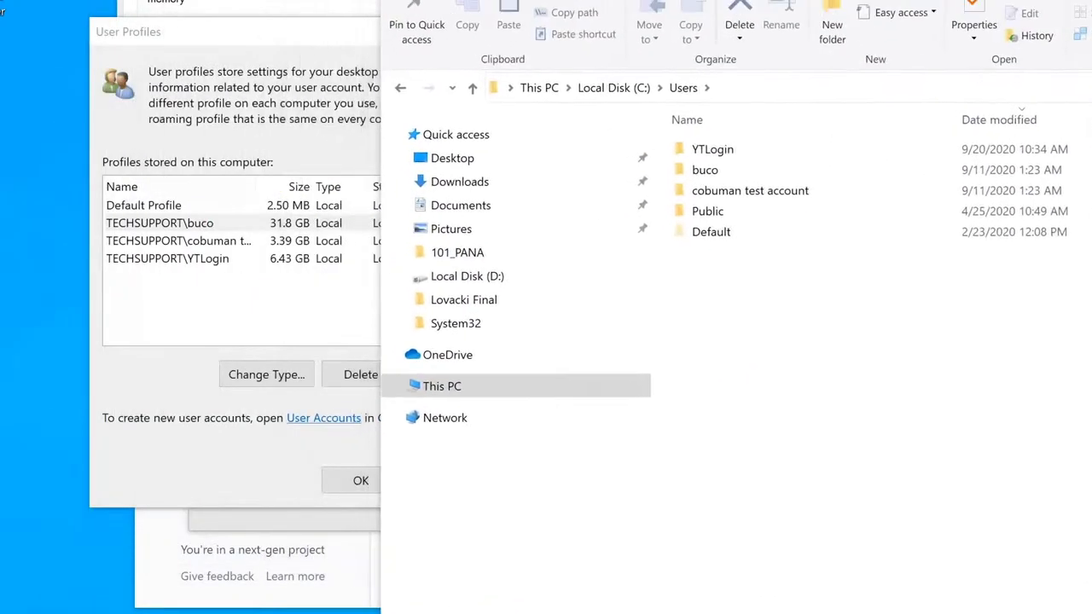
left_click(718, 171)
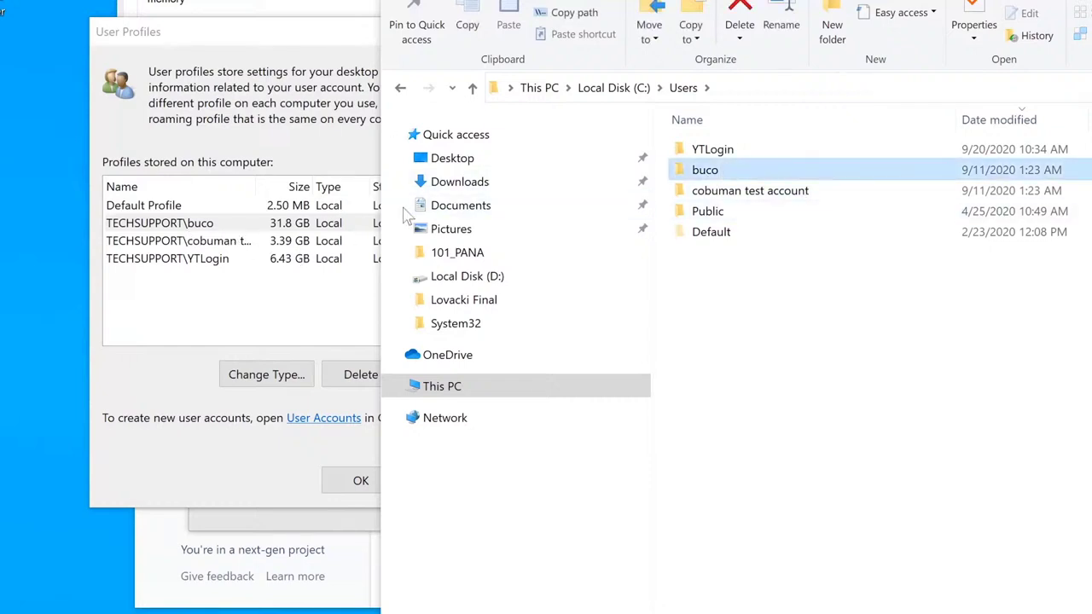
left_click(744, 195)
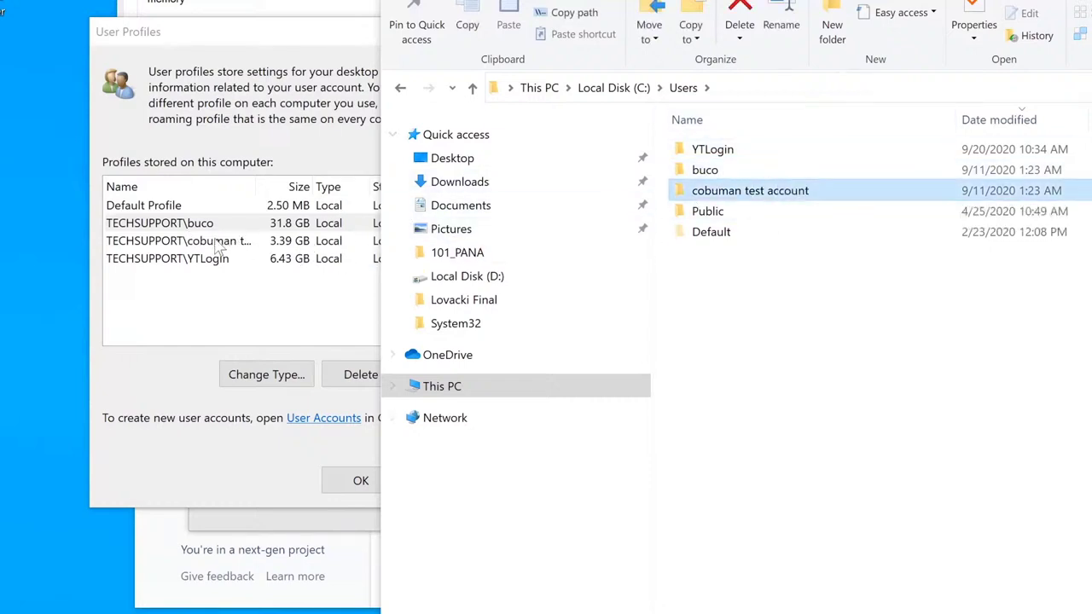
Step: Match the cobuman and YTLogin folders against their entries in the User Profiles list
left_click(220, 245)
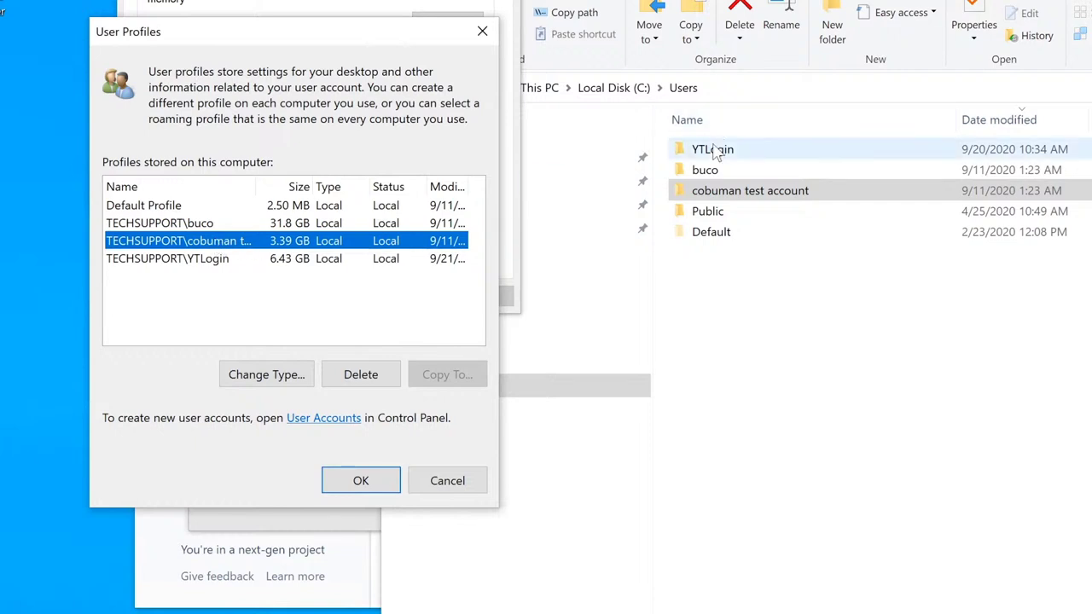
left_click(723, 151)
left_click(196, 259)
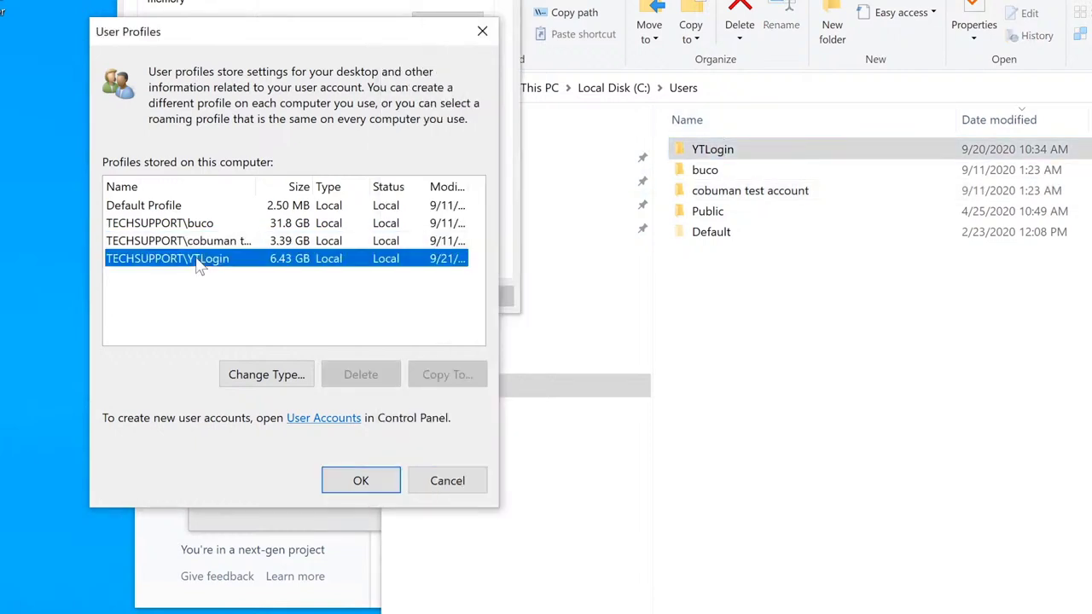
left_click(388, 248)
left_click(390, 267)
left_click(353, 242)
left_click(328, 262)
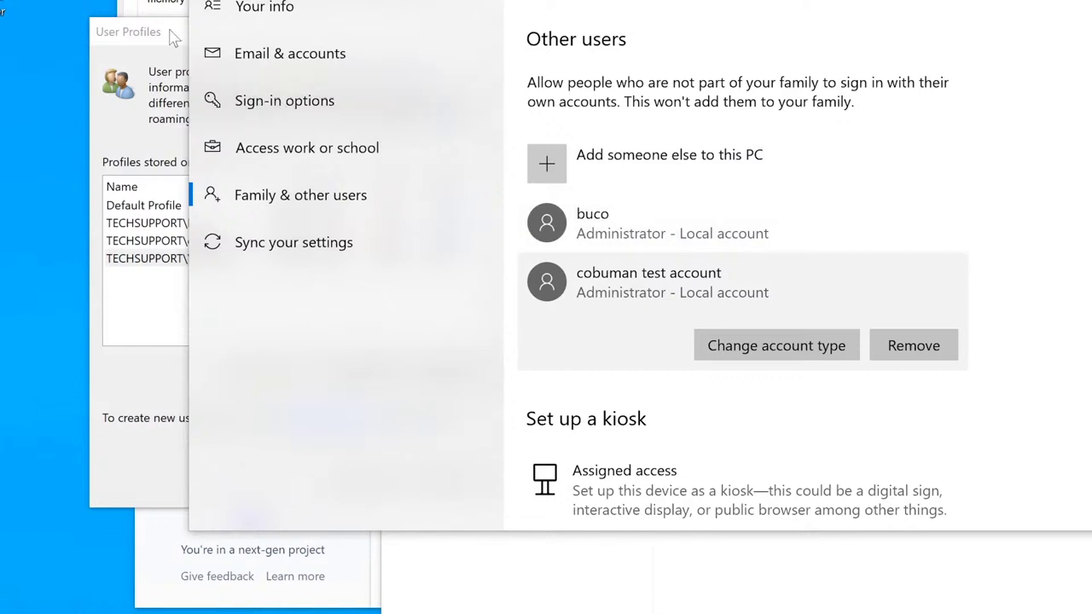
left_click_drag(168, 37, 140, 26)
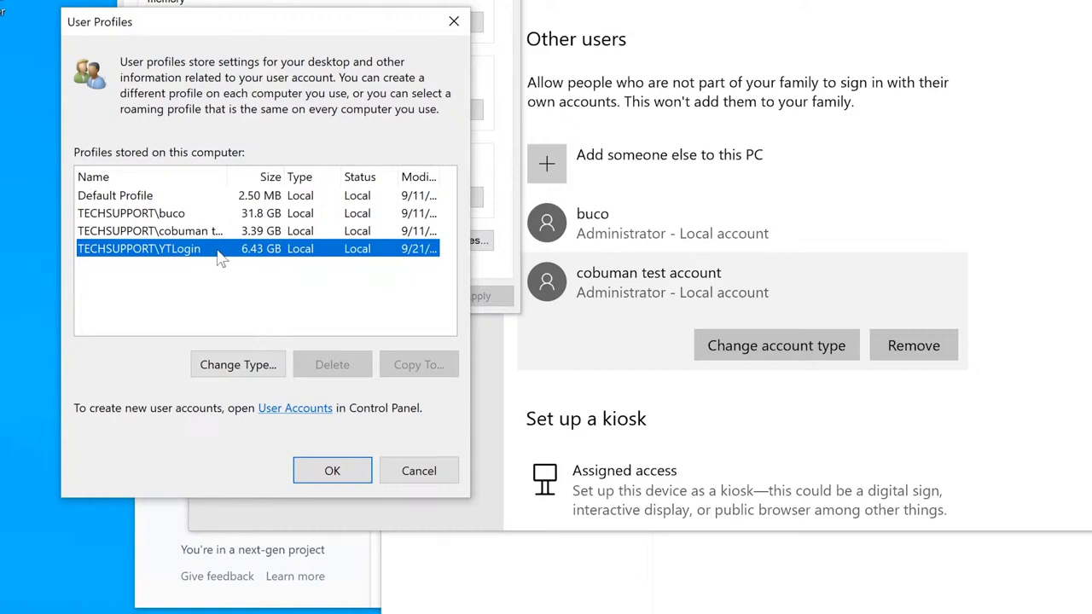
Step: Match buco across both lists, open C:\Users\buco, and cancel the User Profiles dialog
key("alt+Tab")
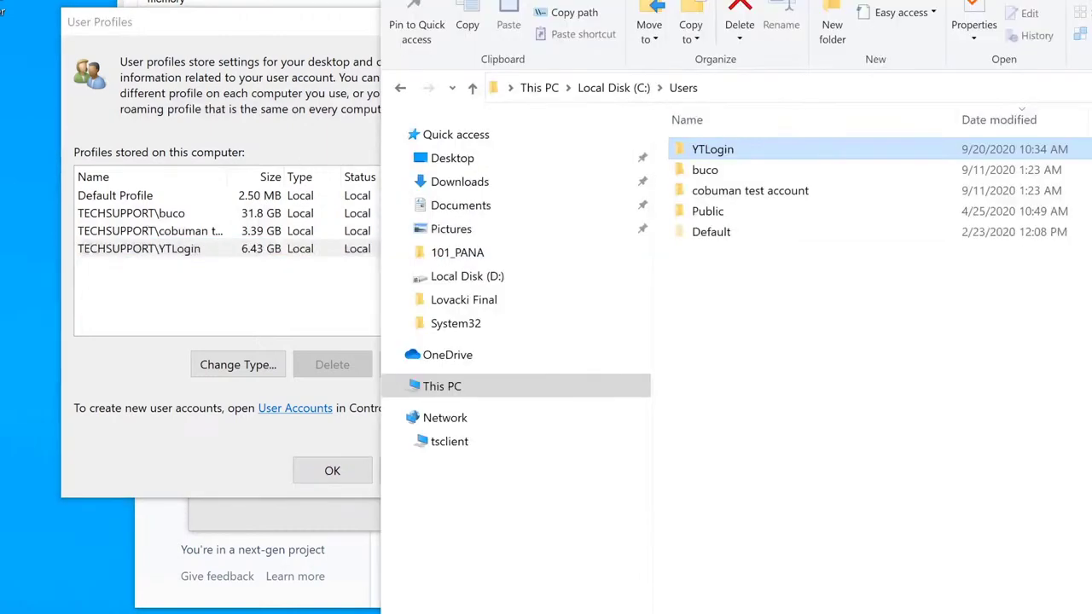
left_click_drag(290, 31, 449, 10)
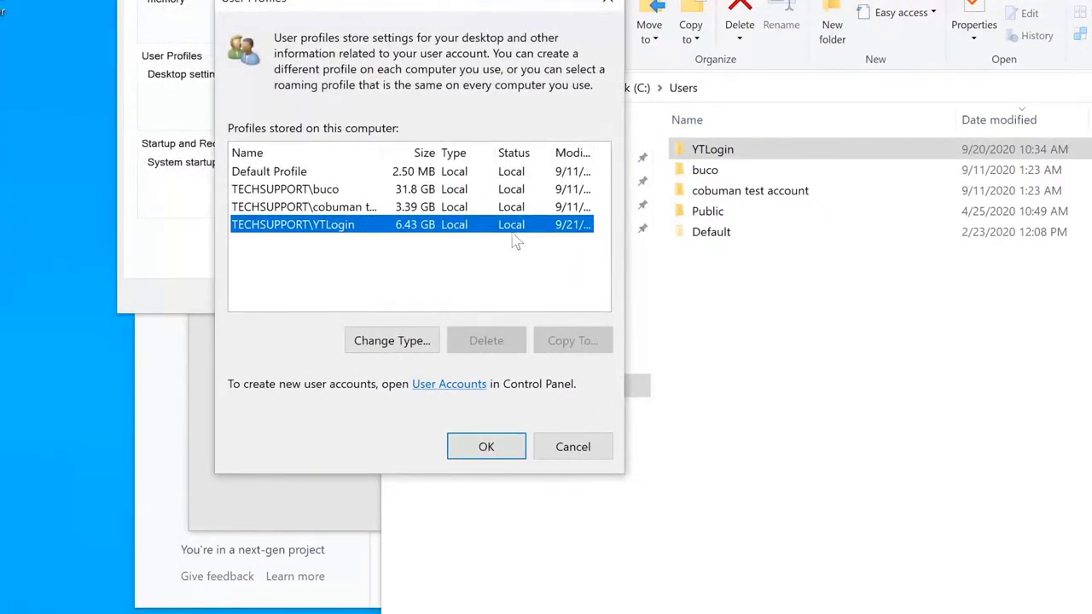
left_click(457, 190)
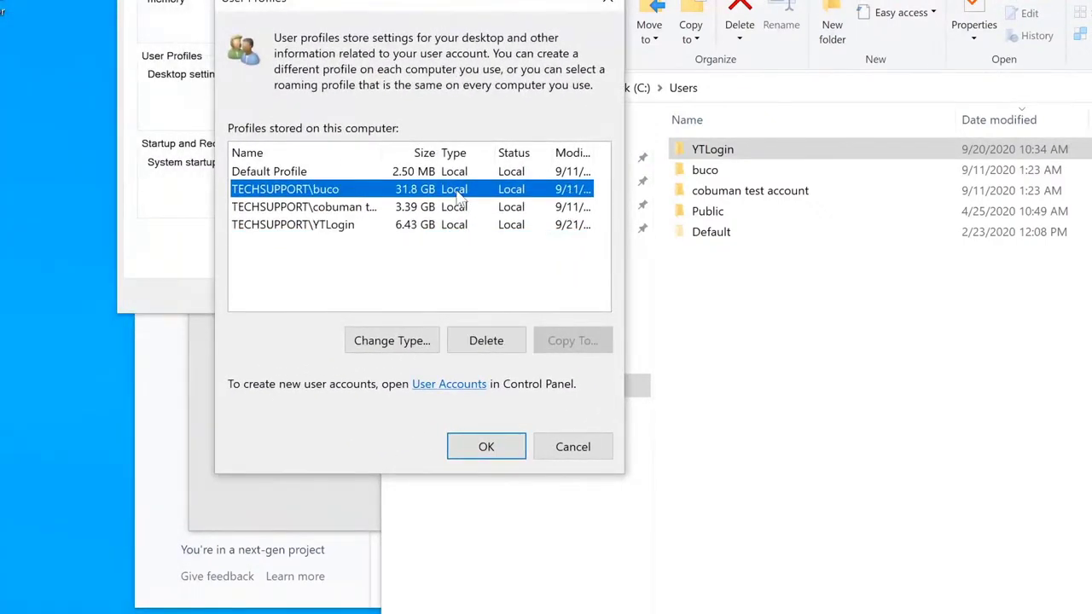
left_click(695, 169)
left_click(335, 192)
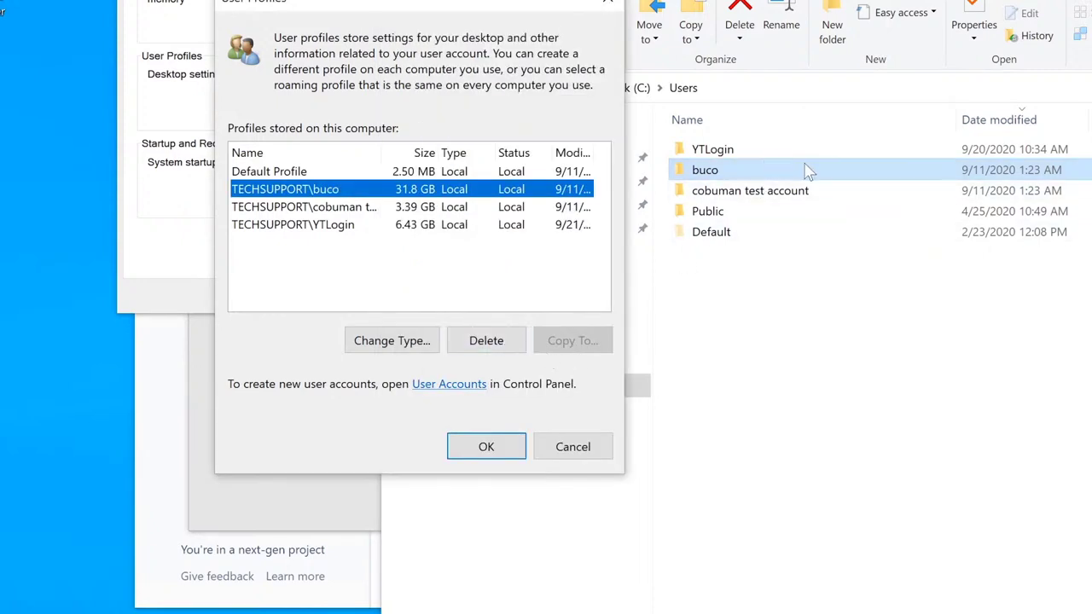
double_click(727, 175)
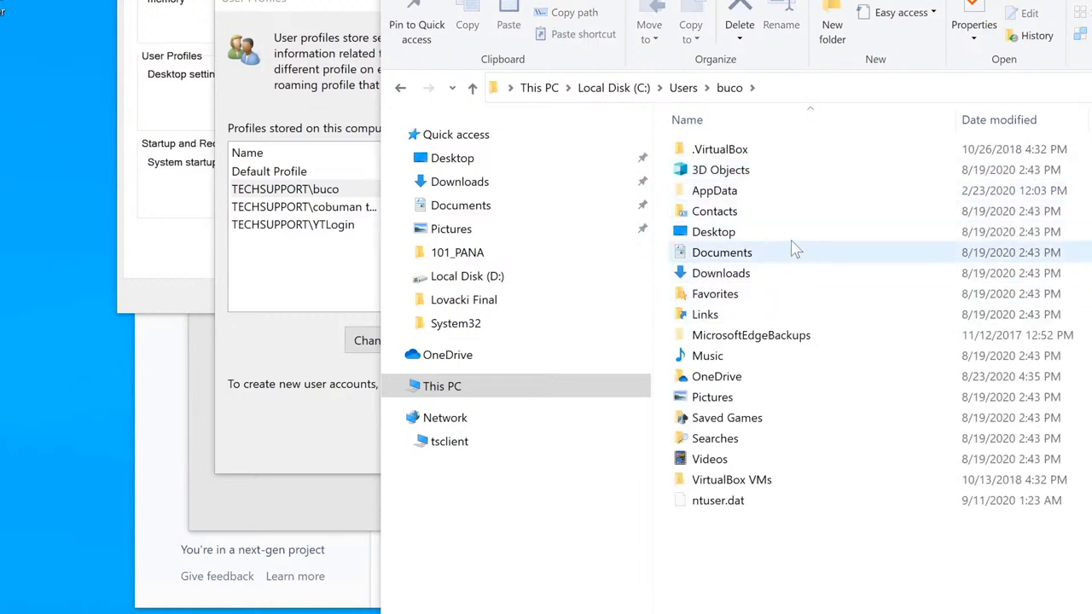
left_click_drag(340, 12, 253, 3)
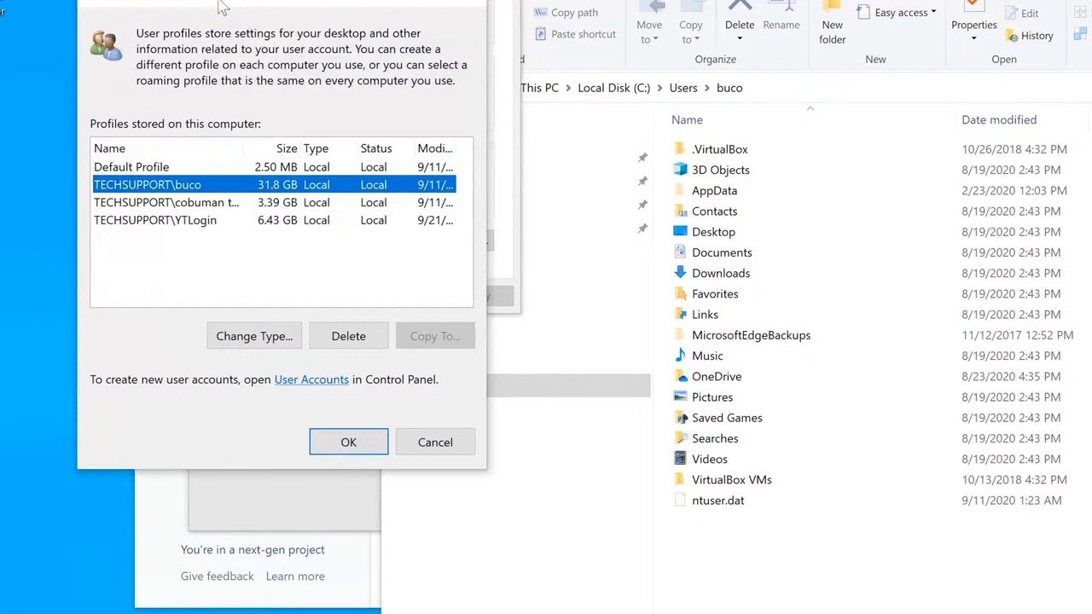
left_click(431, 448)
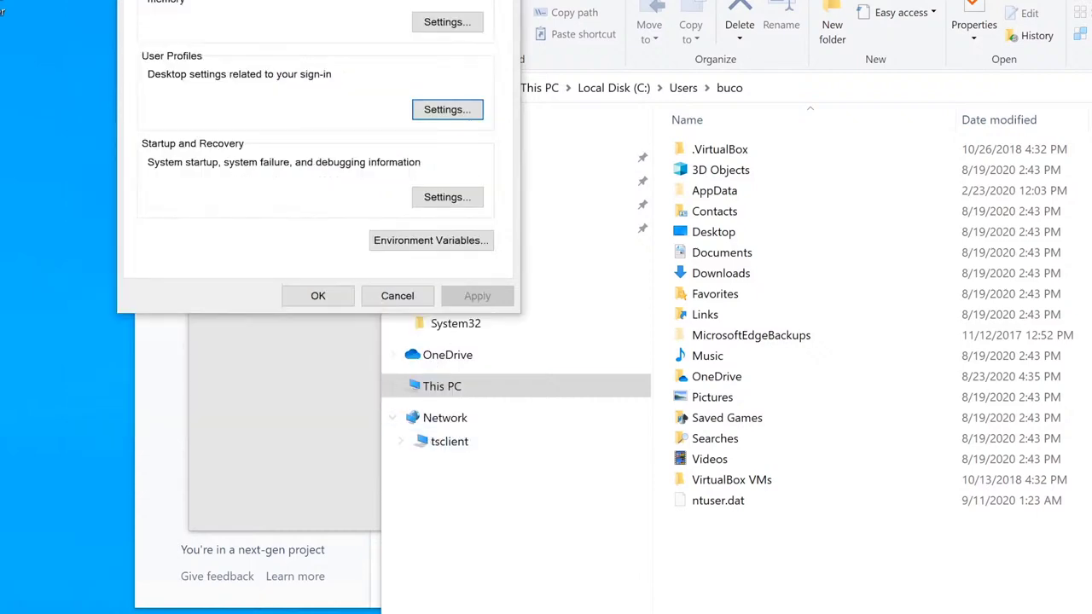
Step: In Family & other users, start adding someone else to this PC
key("alt+Tab")
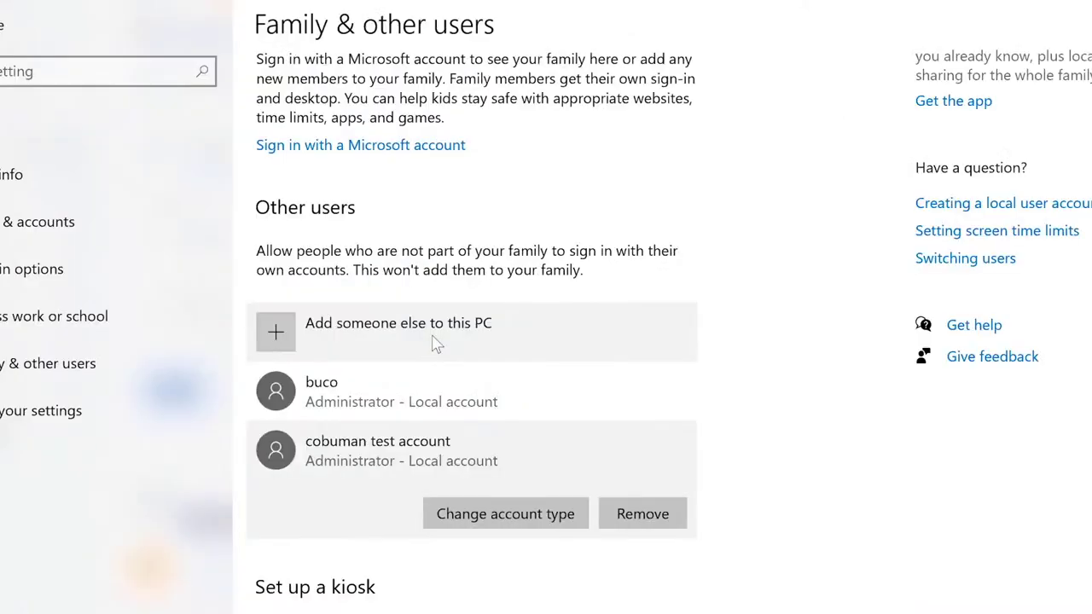
left_click(433, 337)
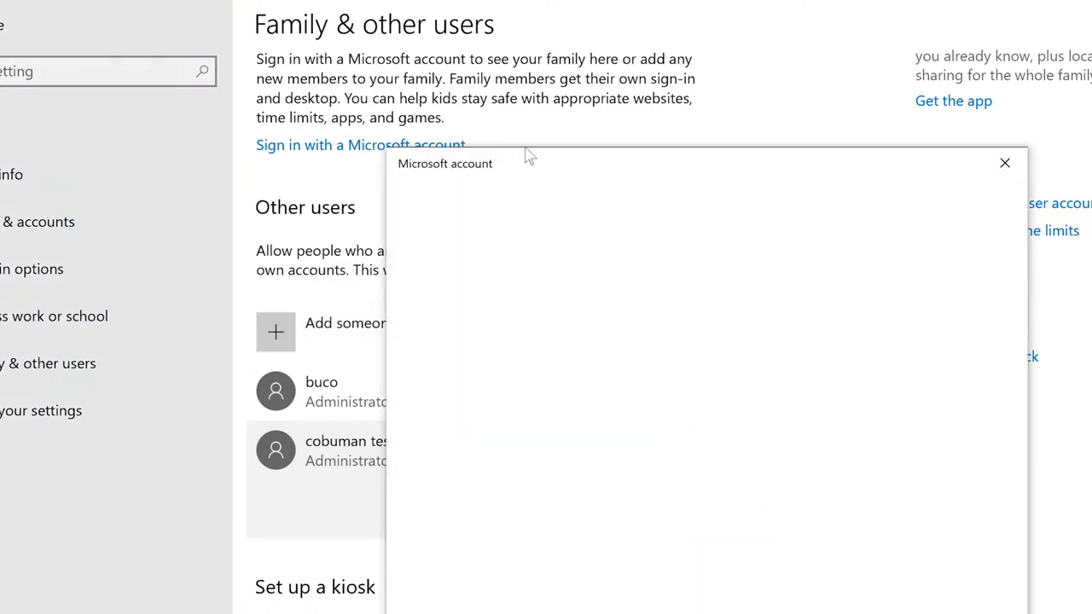
left_click_drag(529, 156, 310, 39)
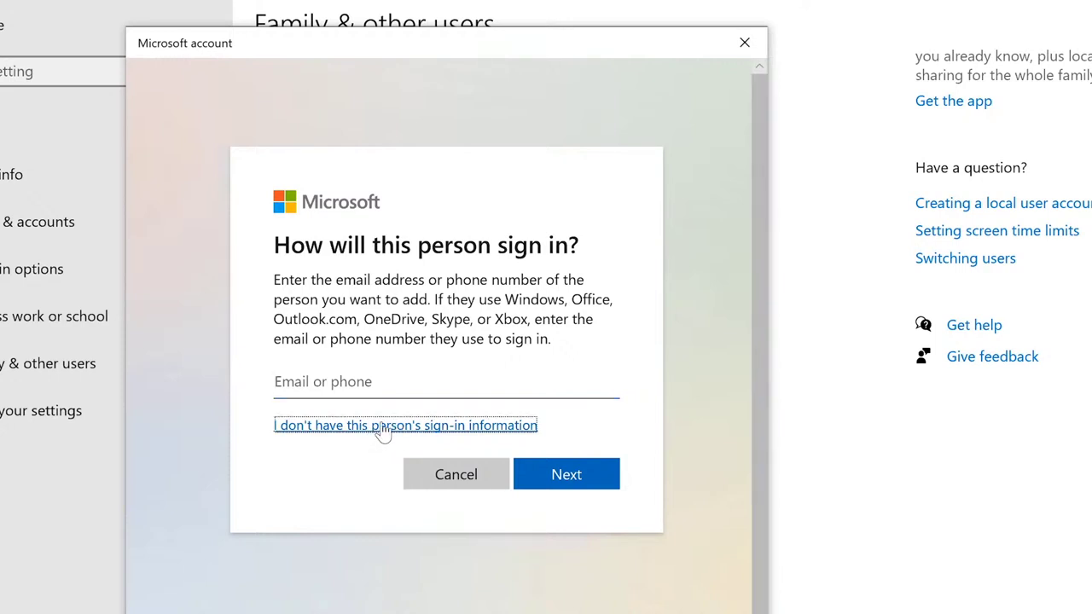
Step: Start a local account named LocalAdmin without a Microsoft account and enter its password twice
left_click(377, 428)
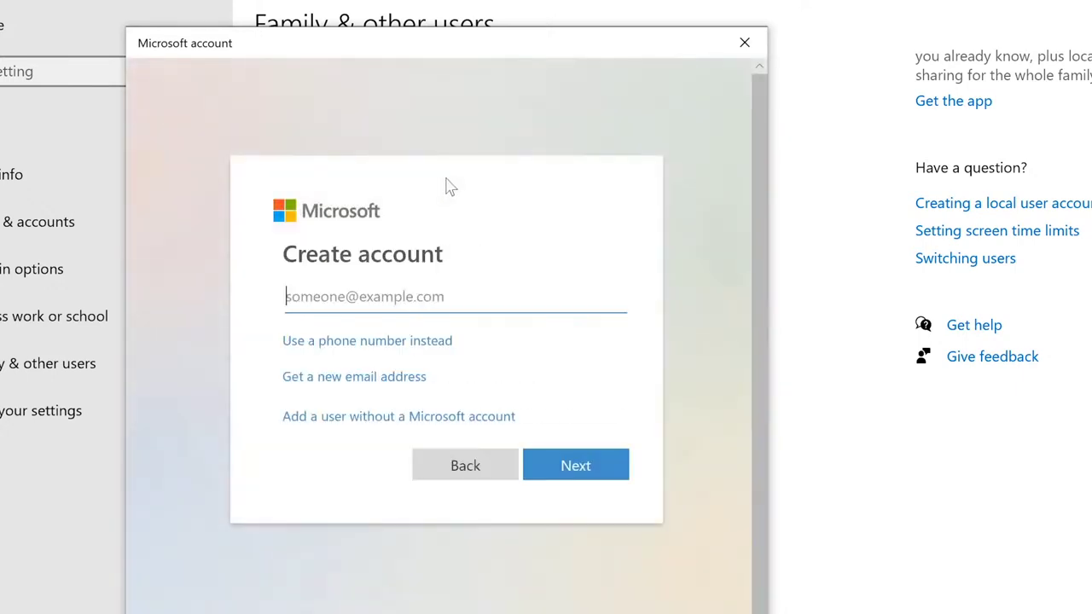
left_click(339, 418)
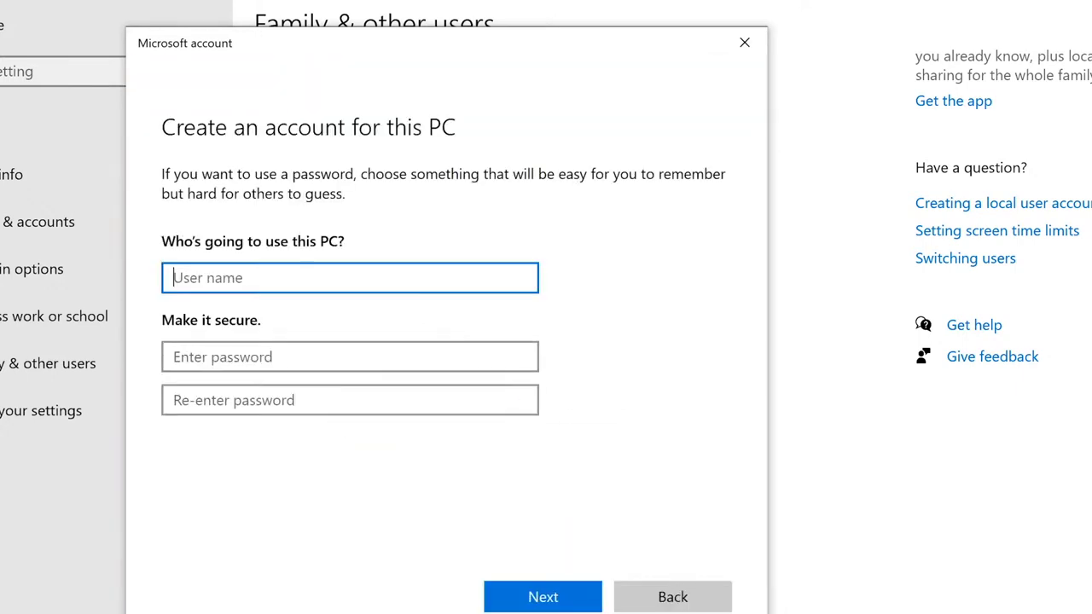
type("LocalAdmin")
key("Tab")
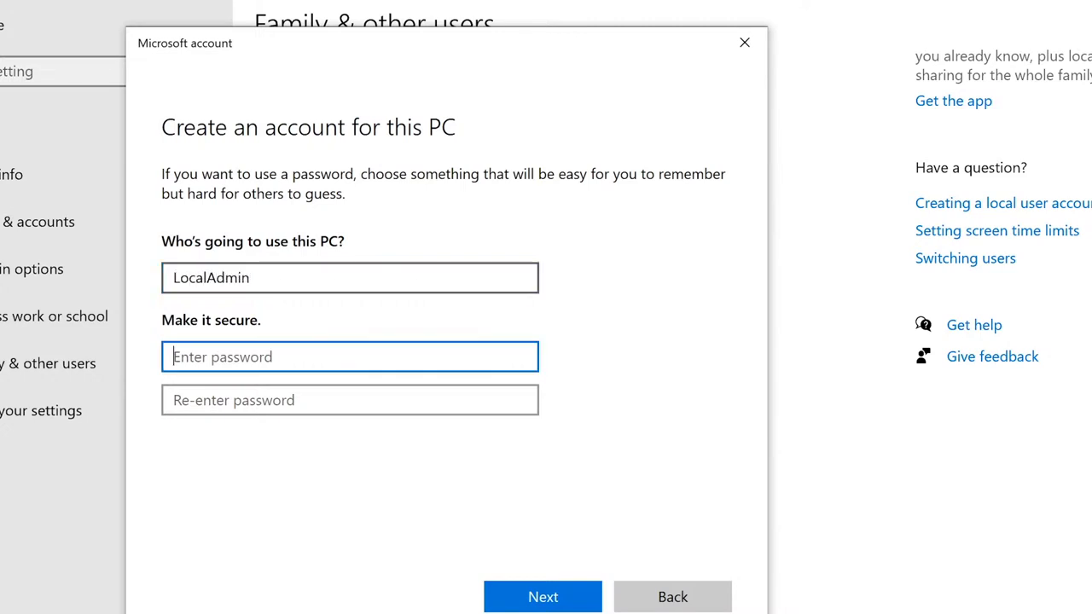
type("Password")
key("Tab")
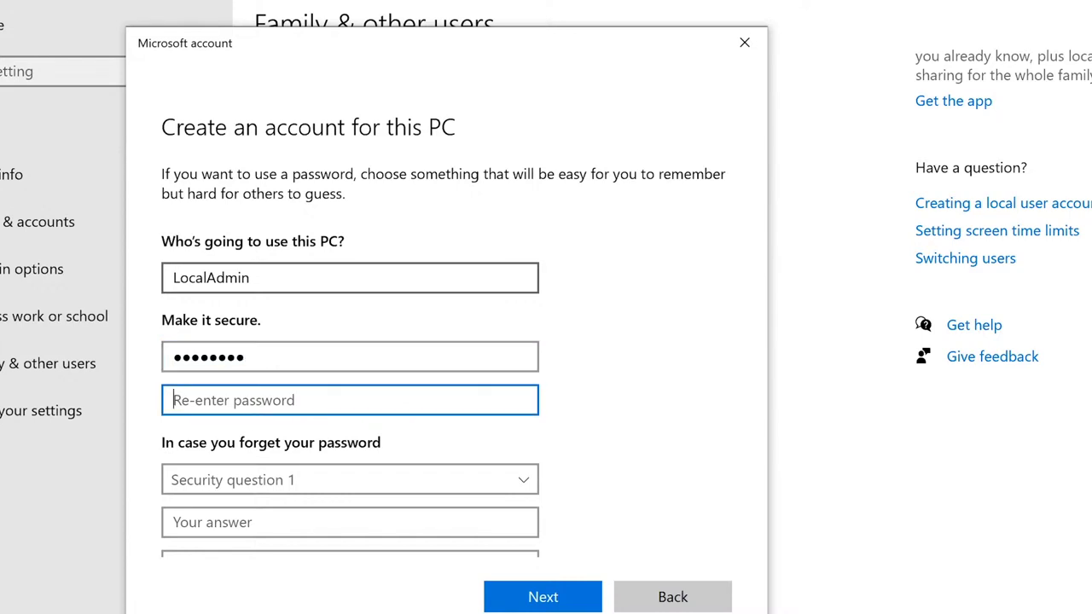
type("Password")
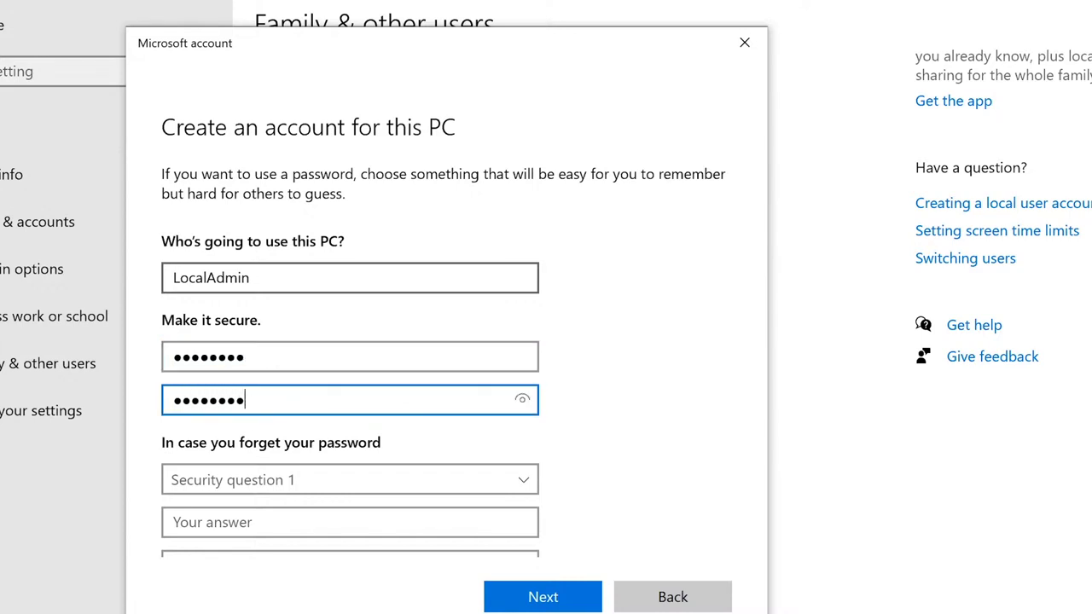
Step: Answer the first pet's name, birth city and childhood nickname security questions, then create the account
scroll(614, 367, "down", 3)
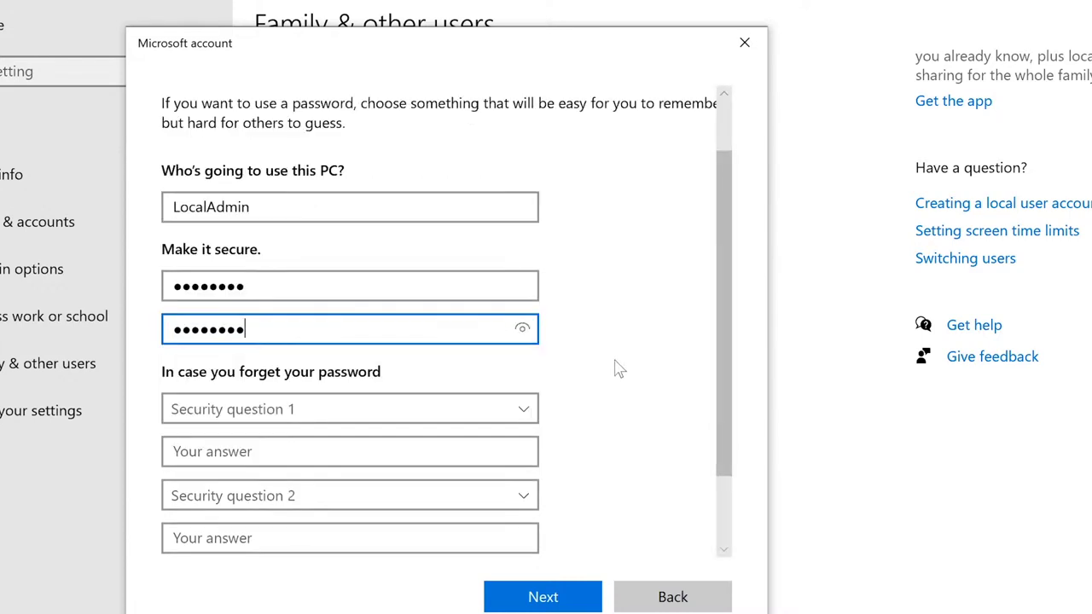
left_click(495, 313)
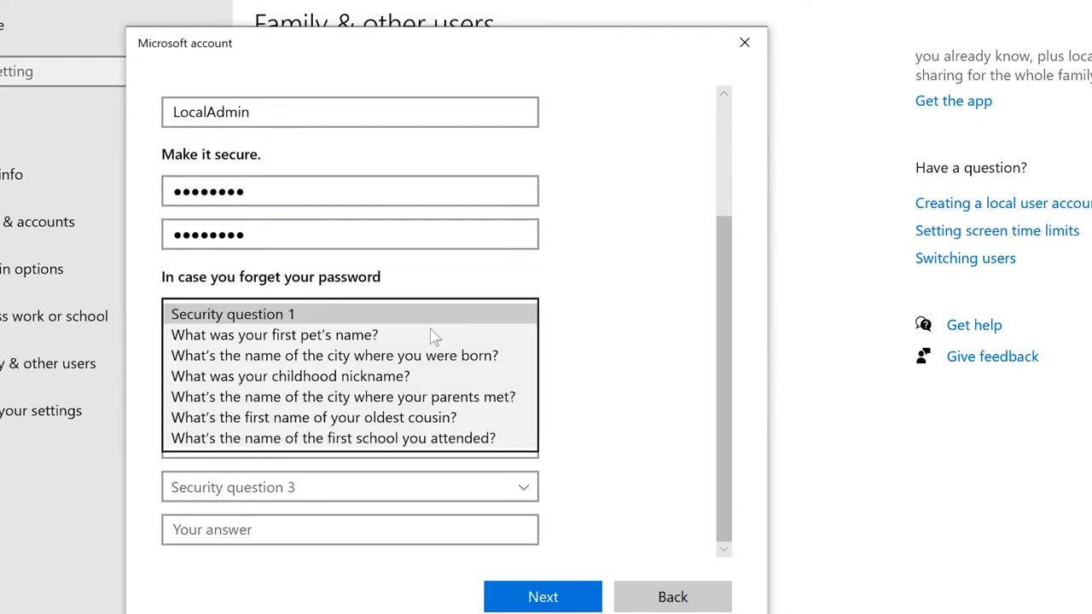
left_click(407, 336)
left_click(352, 356)
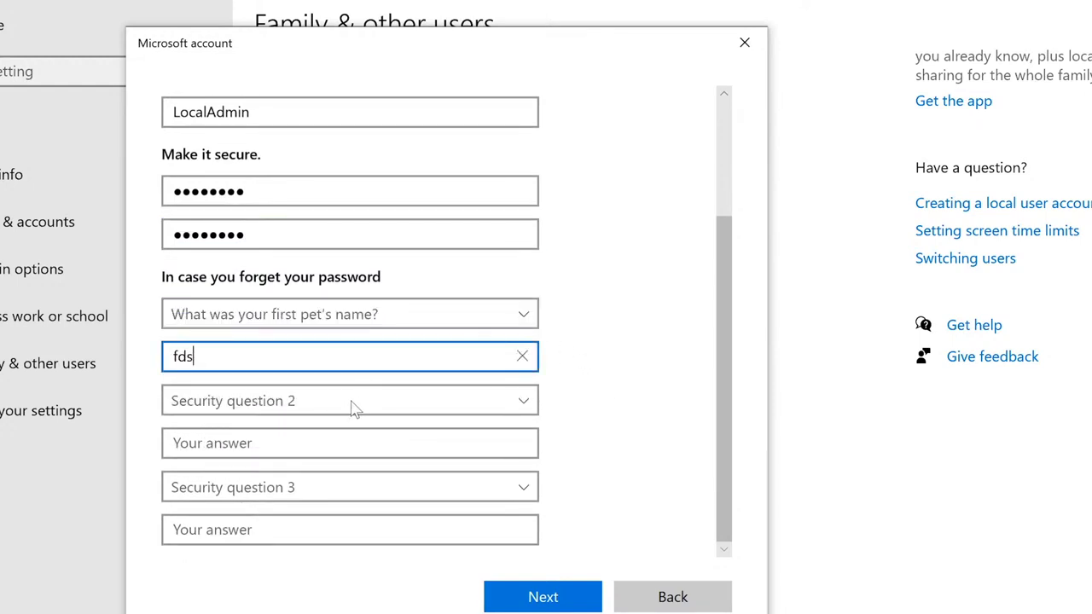
left_click(353, 401)
left_click(356, 442)
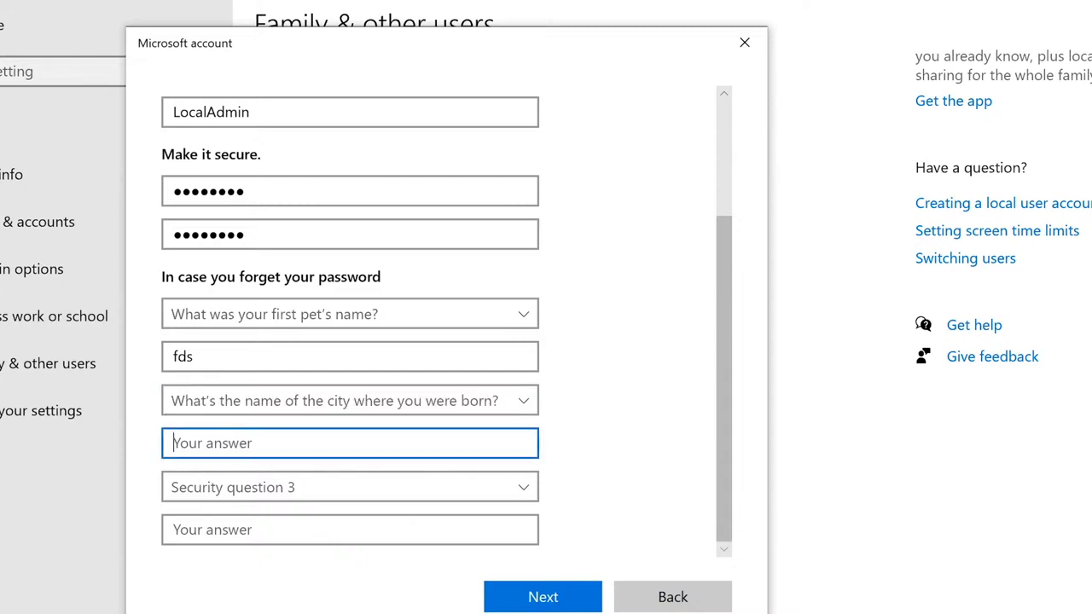
left_click(450, 495)
left_click(350, 443)
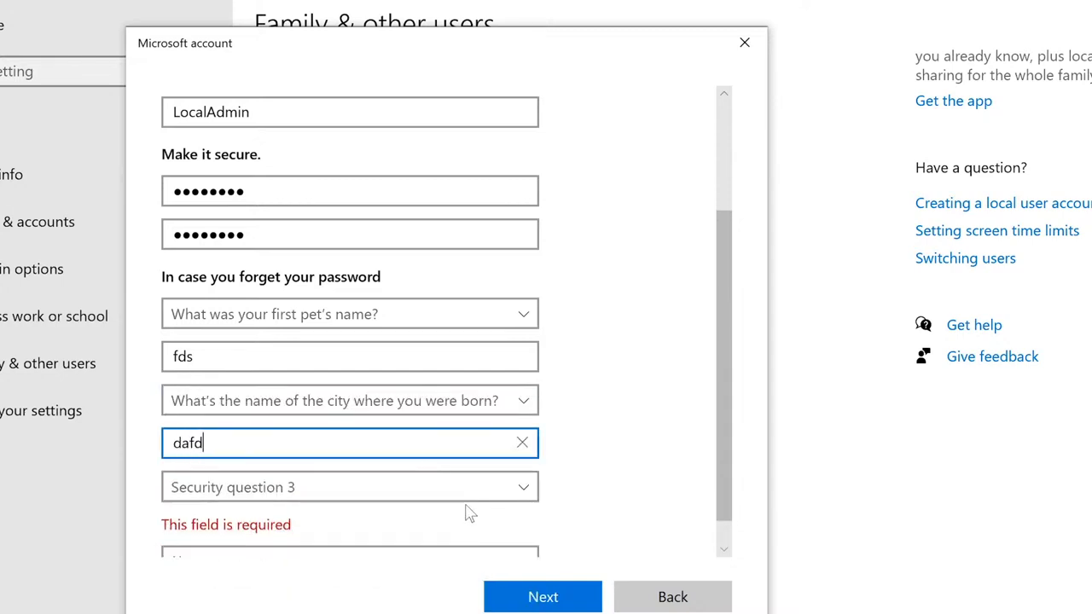
left_click(482, 499)
left_click(386, 546)
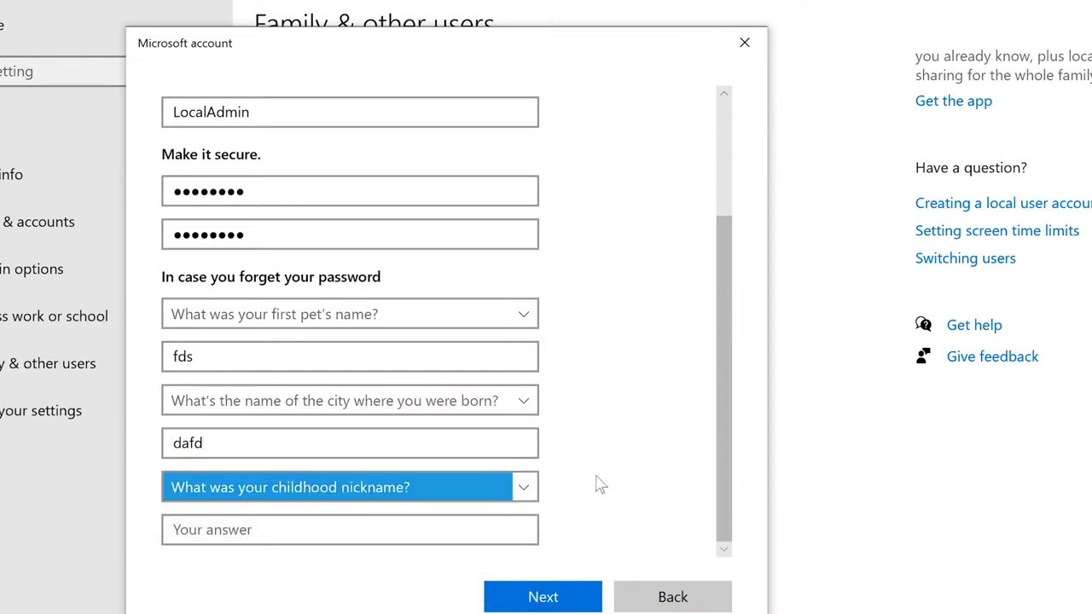
key("Tab")
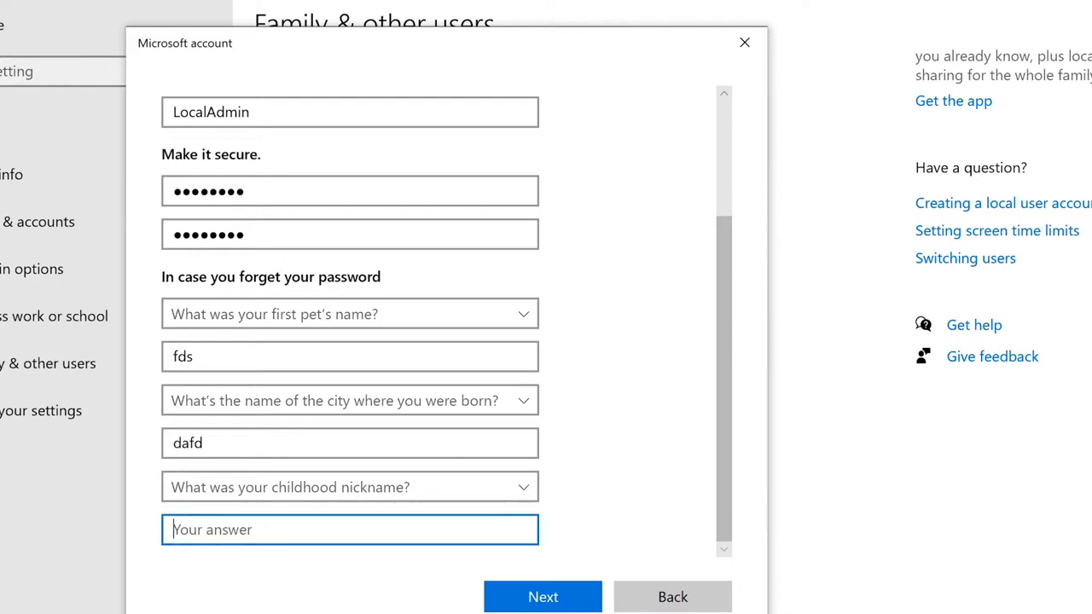
left_click(551, 596)
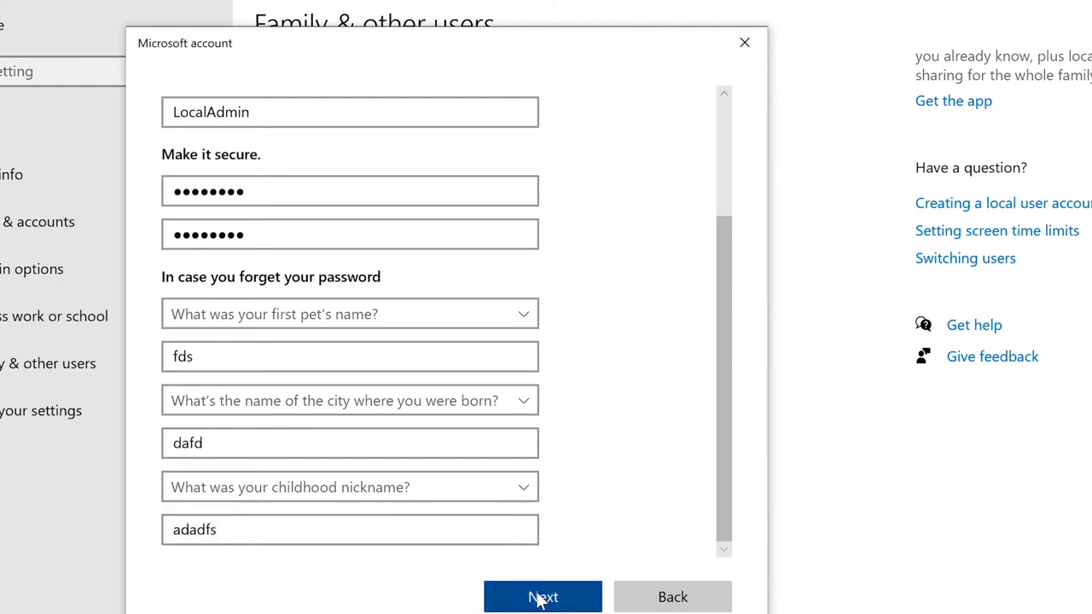
Step: Change LocalAdmin's account type to Administrator
left_click(367, 401)
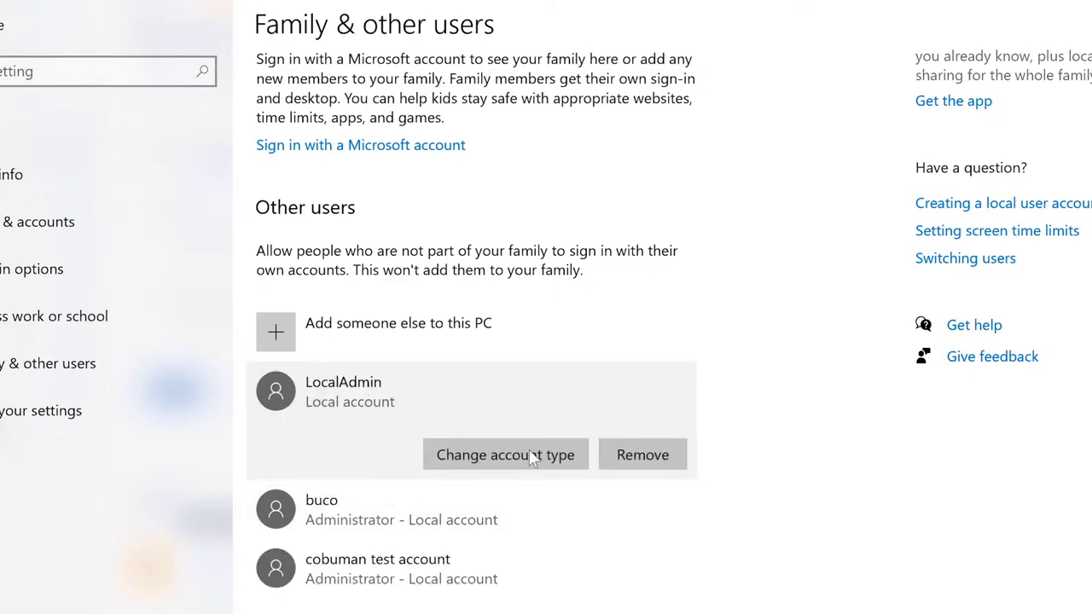
left_click(516, 456)
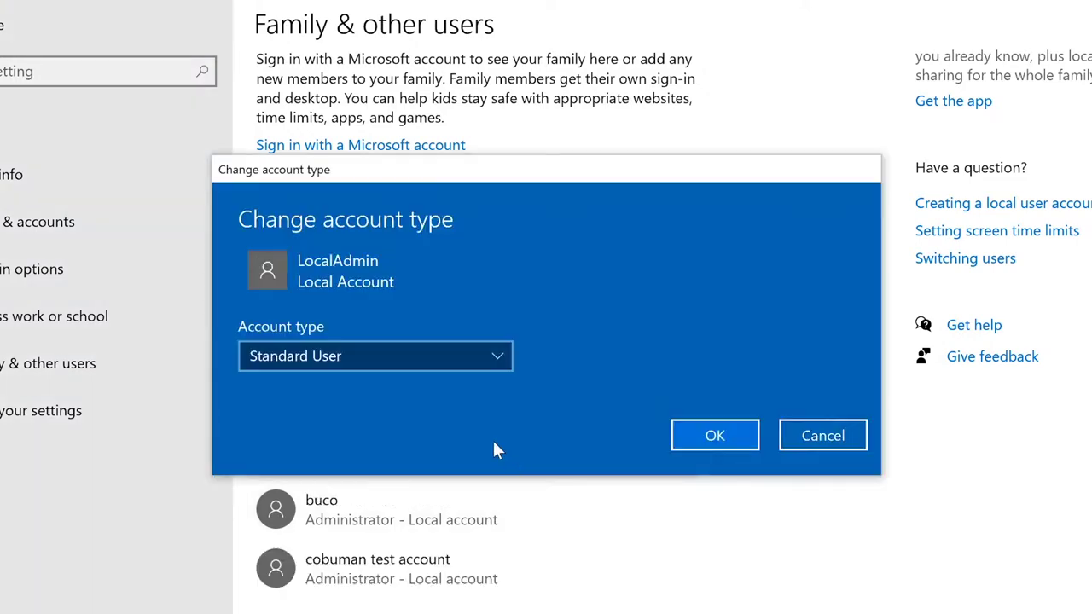
left_click(405, 356)
left_click(358, 327)
left_click(714, 435)
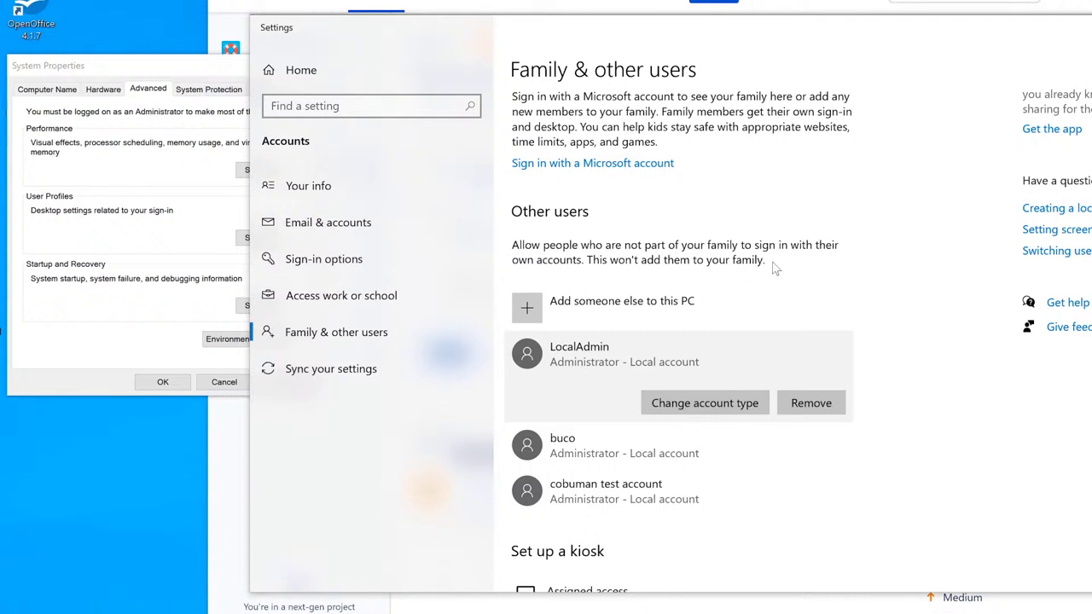
Step: Open User Profiles from System Properties and review the buco and cobuman test profiles
left_click(137, 177)
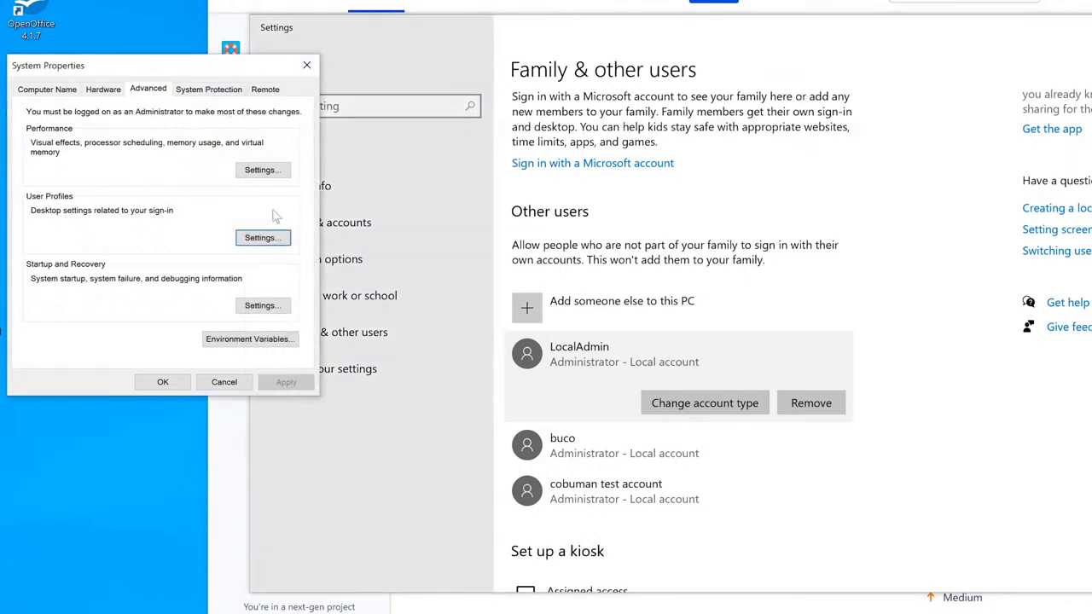
left_click(261, 238)
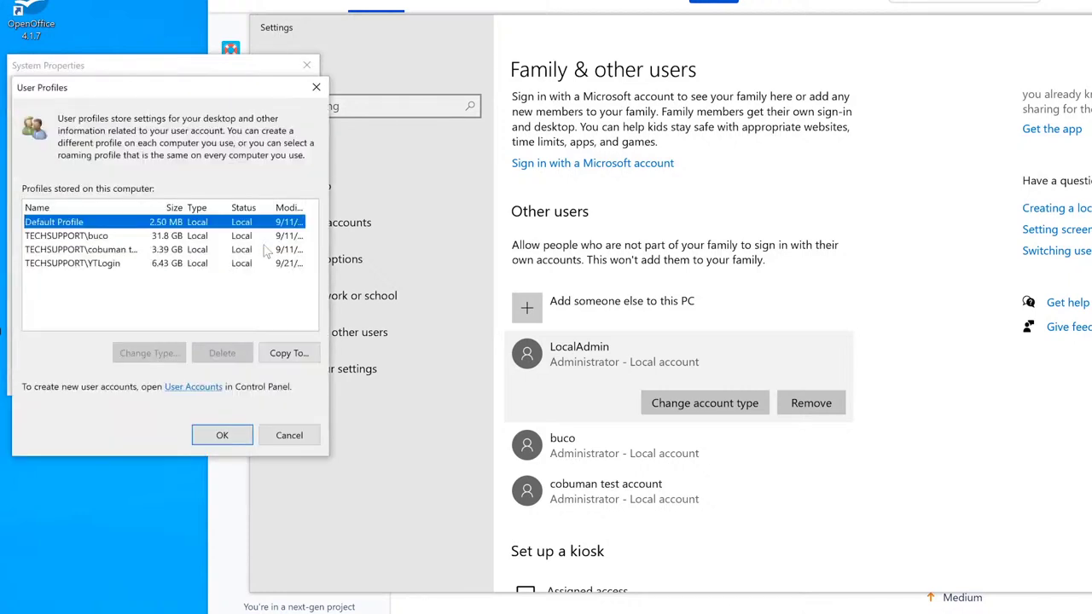
left_click(109, 238)
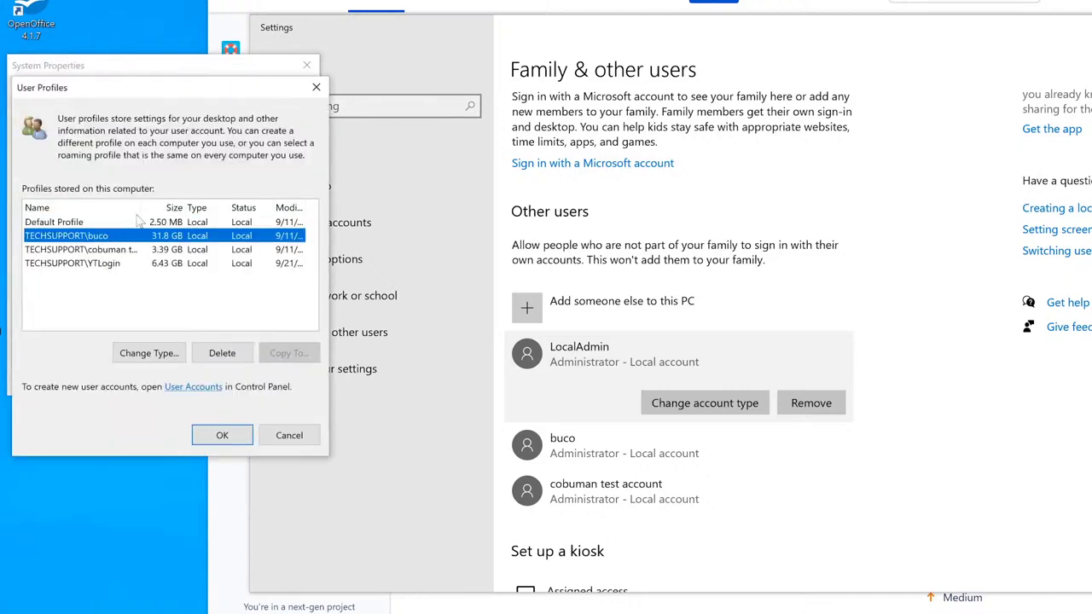
left_click(147, 249)
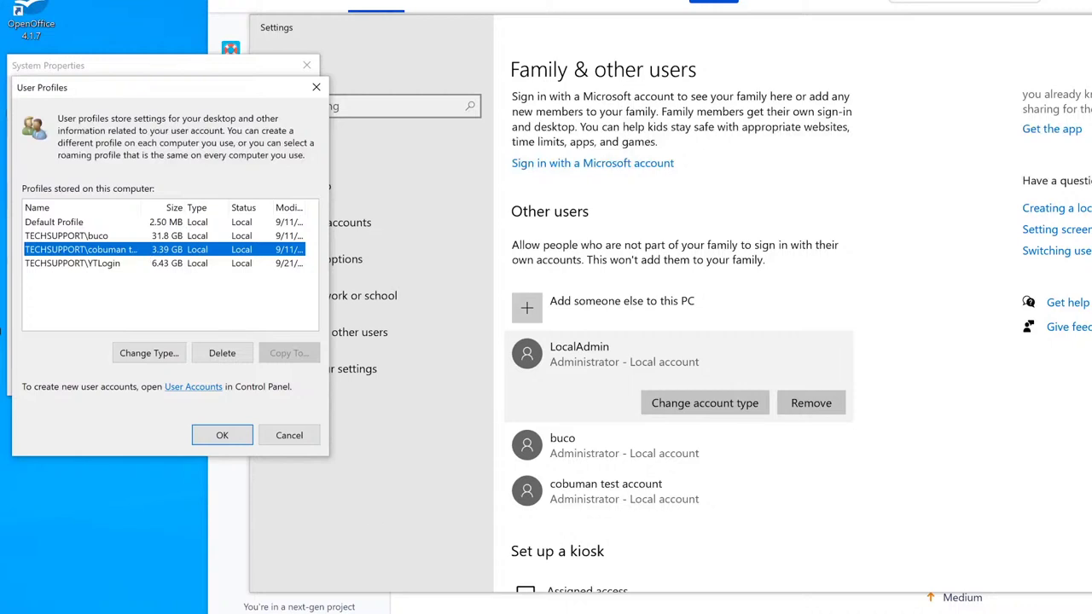
Step: Open C:\Users in File Explorer via This PC and Local Disk (C:)
key("super+e")
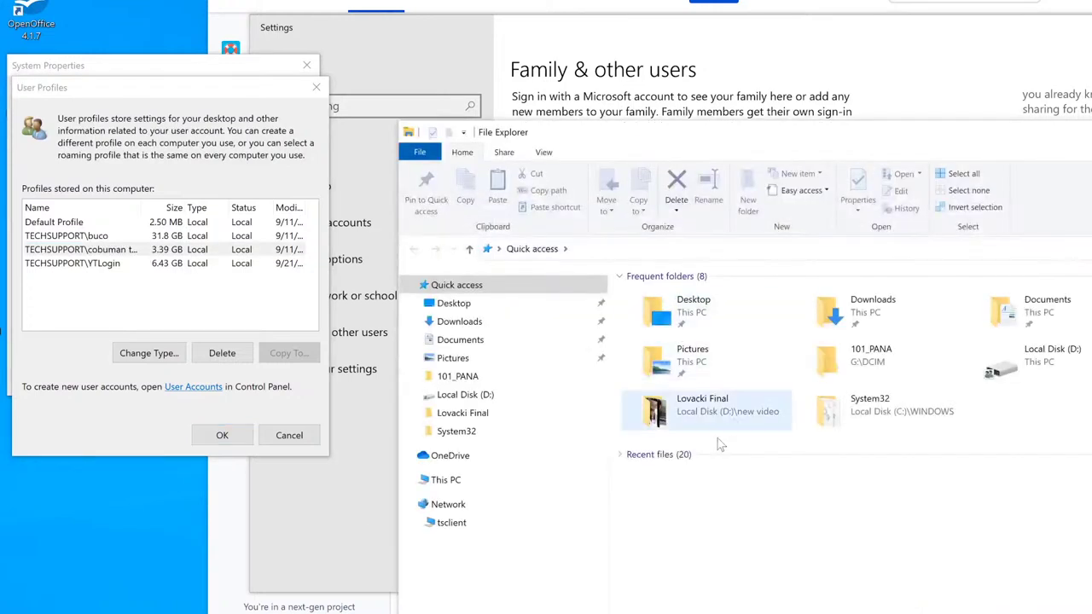
left_click(450, 482)
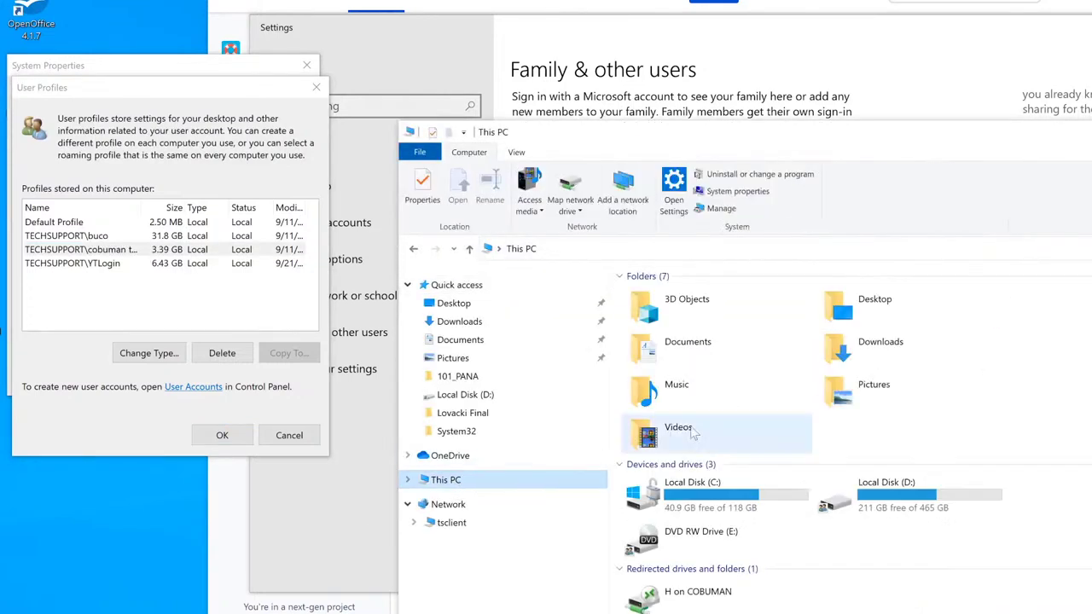
left_click(726, 506)
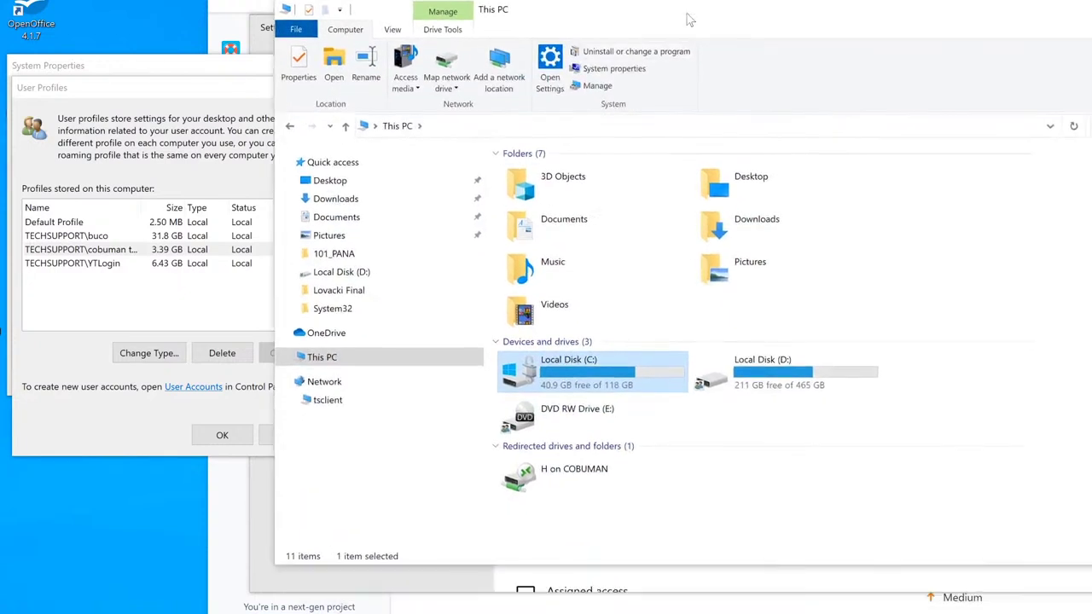
double_click(597, 371)
left_click(563, 174)
double_click(563, 175)
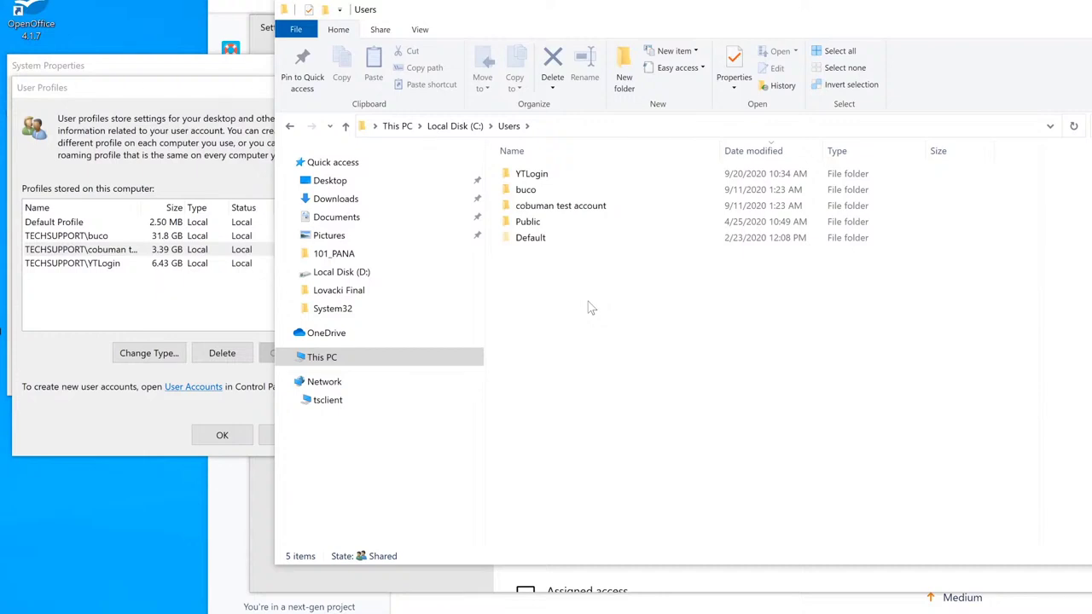
Step: Rearrange the open windows and close the User Profiles dialog
left_click(443, 585)
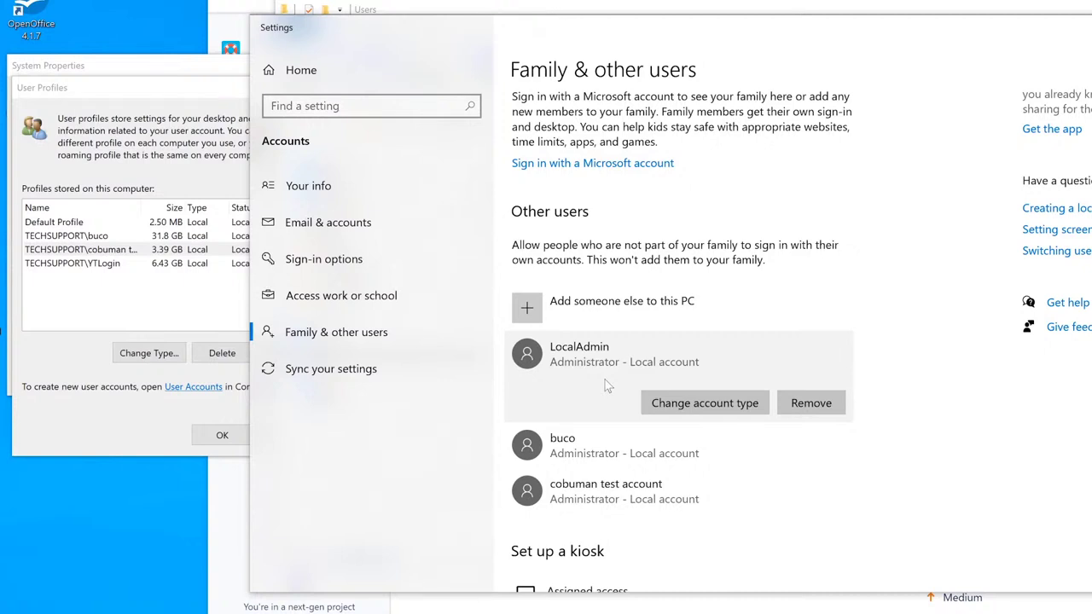
left_click(743, 13)
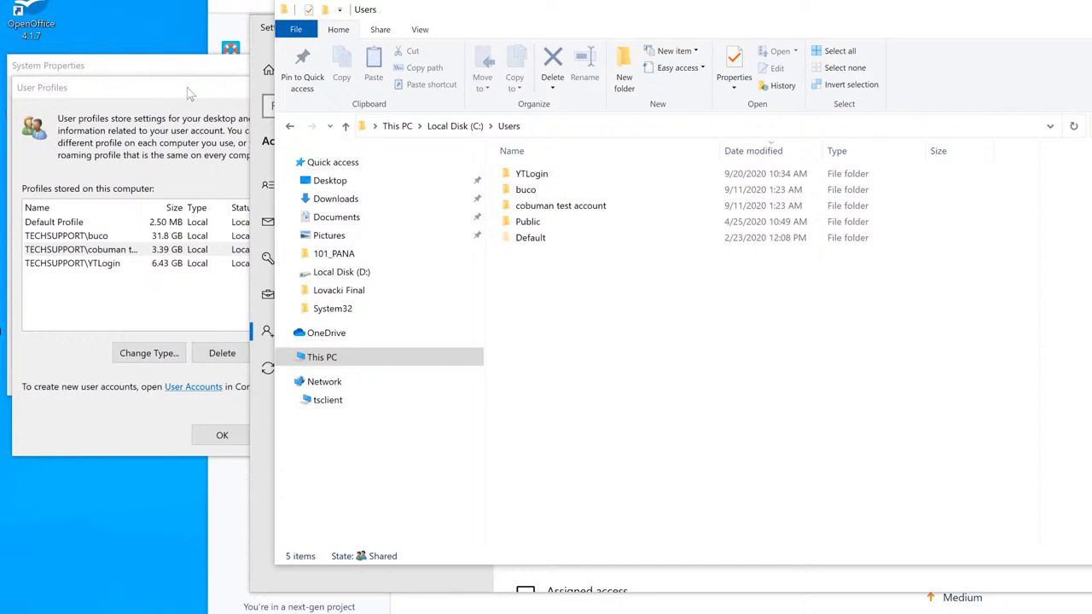
left_click(178, 98)
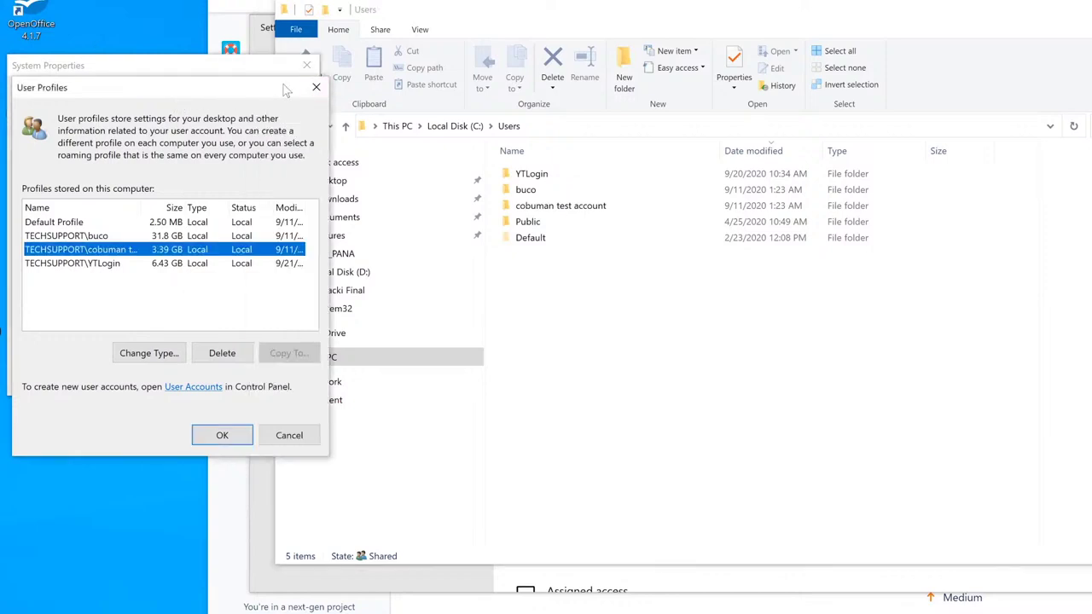
left_click_drag(287, 90, 363, 64)
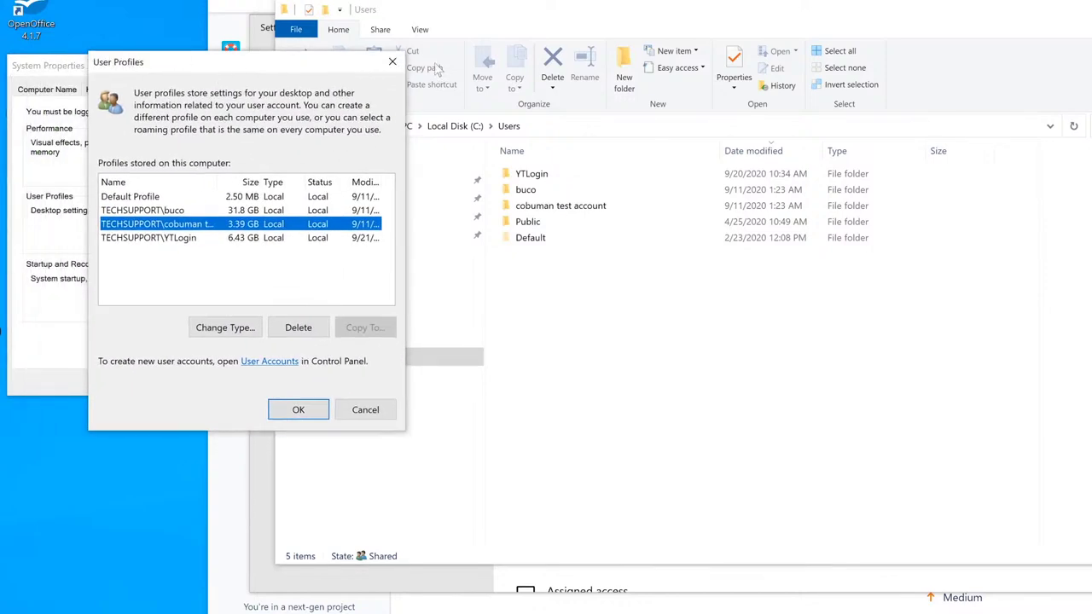
left_click(392, 61)
left_click_drag(107, 69, 212, 43)
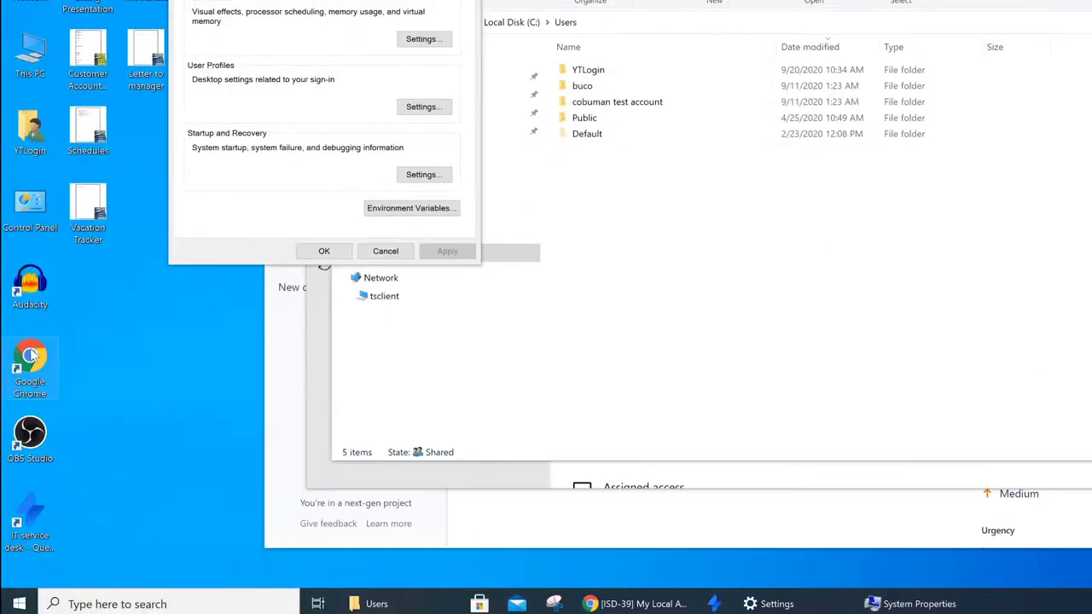
Step: Launch Google Chrome from its desktop shortcut using Run as different user
right_click(31, 356)
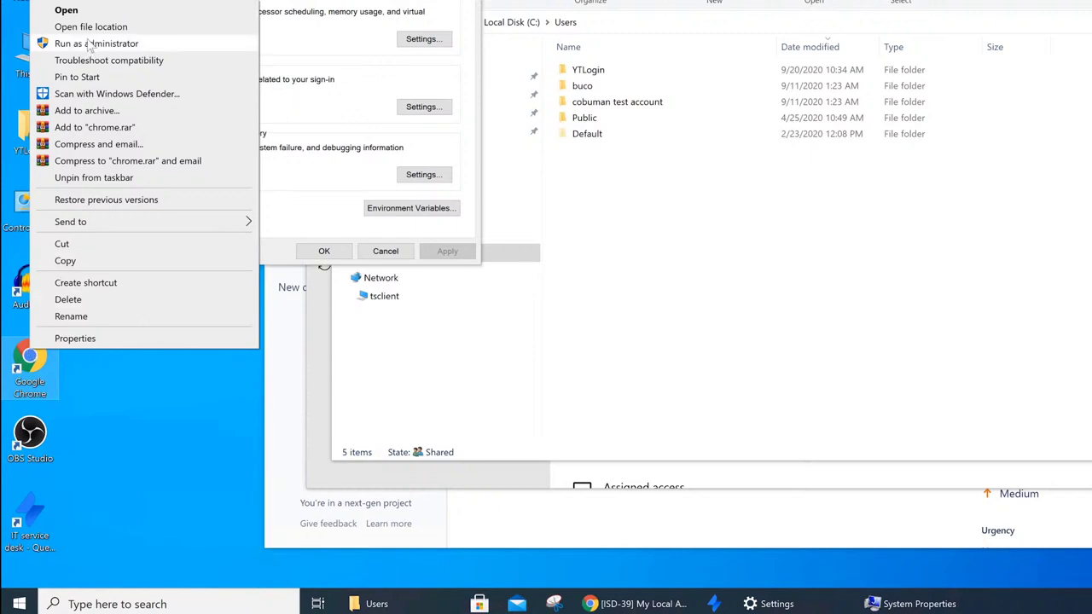
left_click(26, 372)
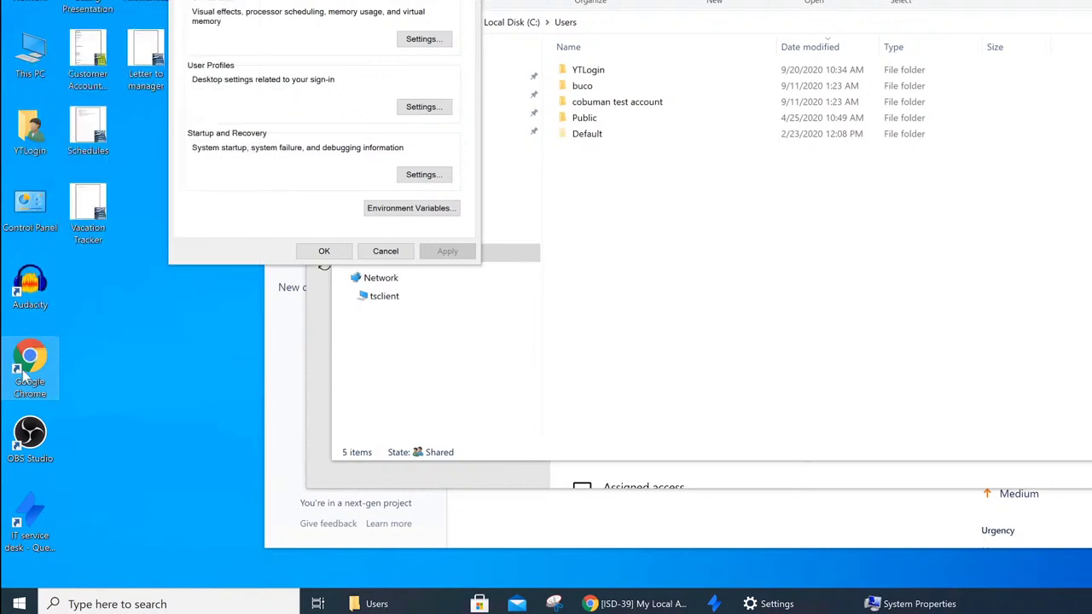
right_click(25, 372)
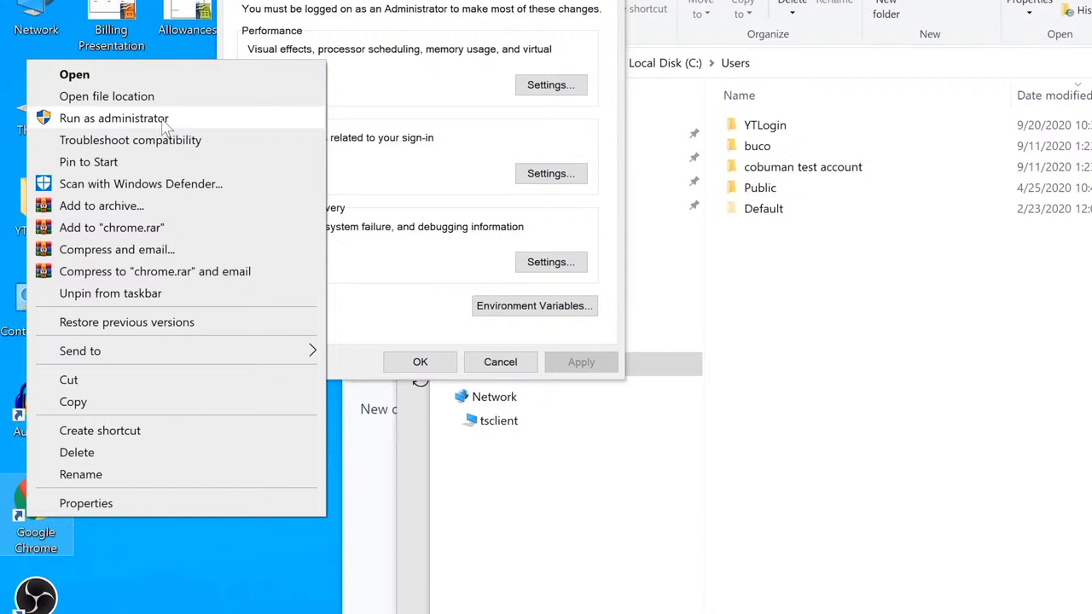
left_click(111, 559)
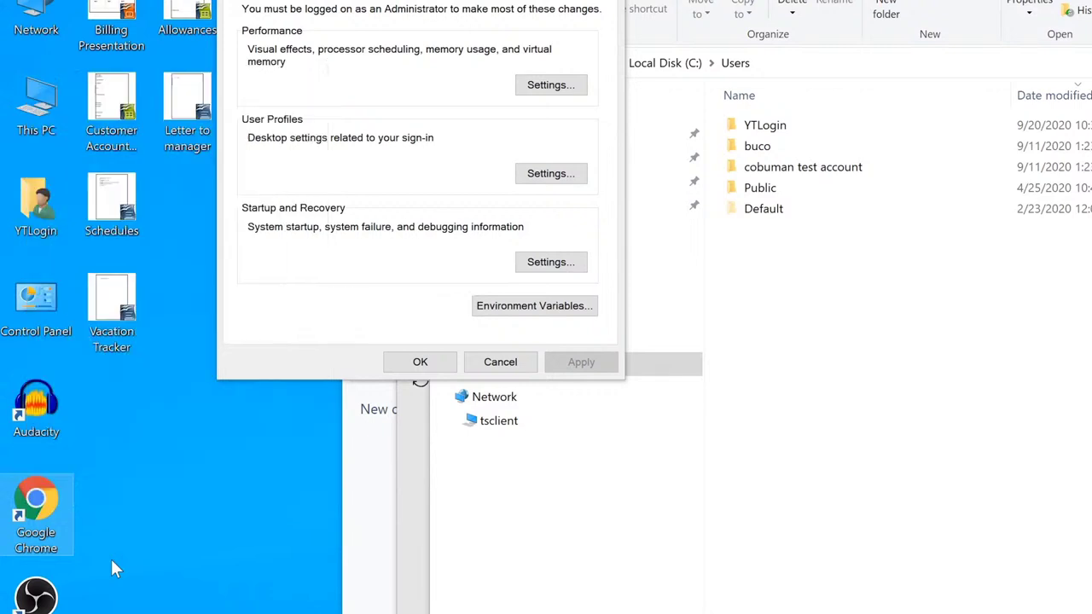
right_click(30, 515)
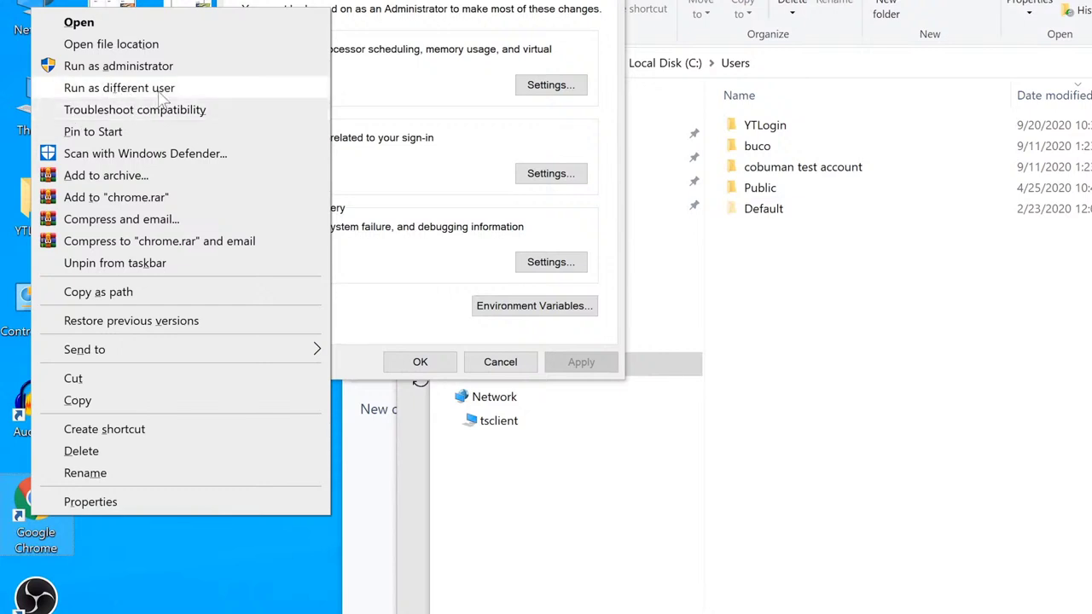
left_click(30, 508)
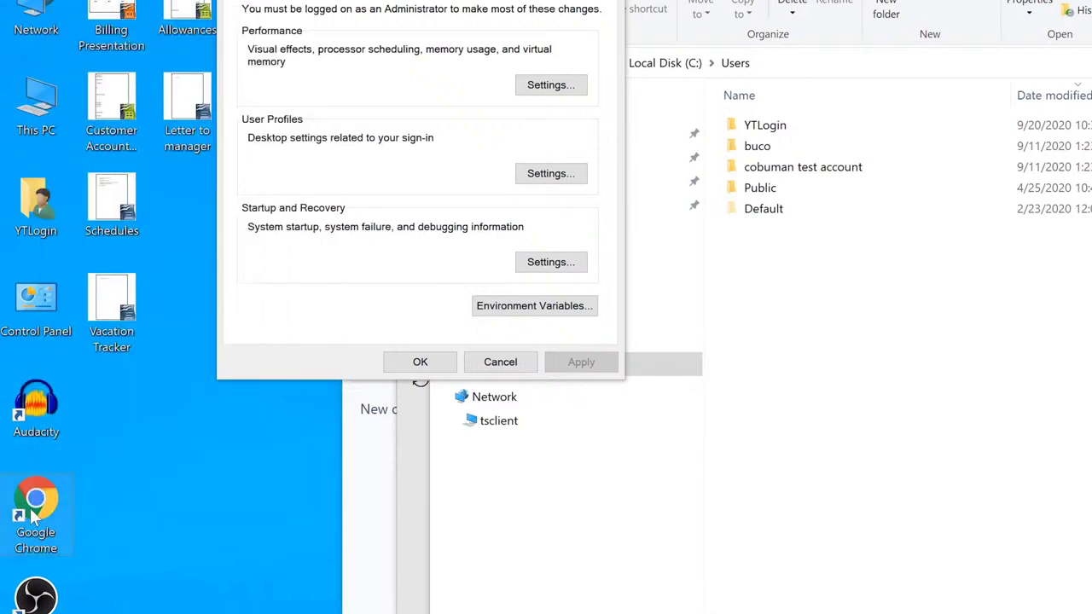
right_click(30, 508)
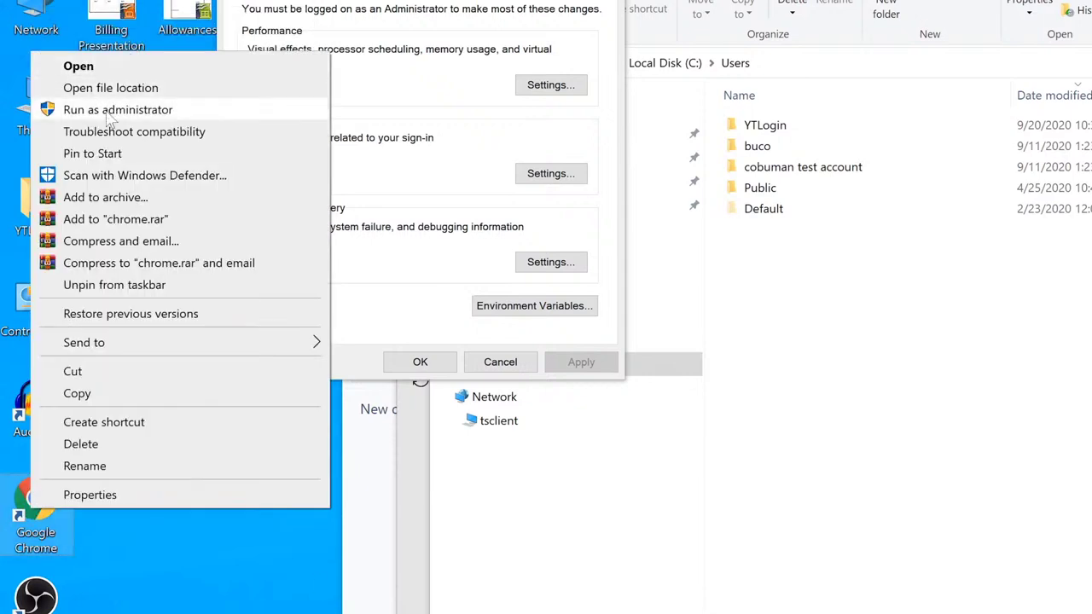
left_click(27, 517)
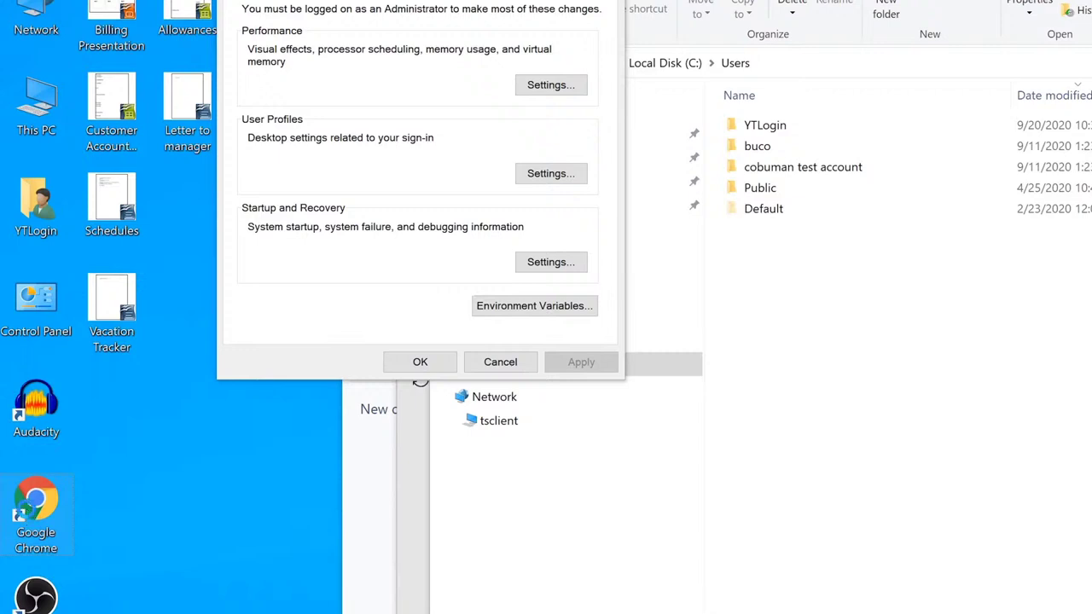
right_click(28, 514)
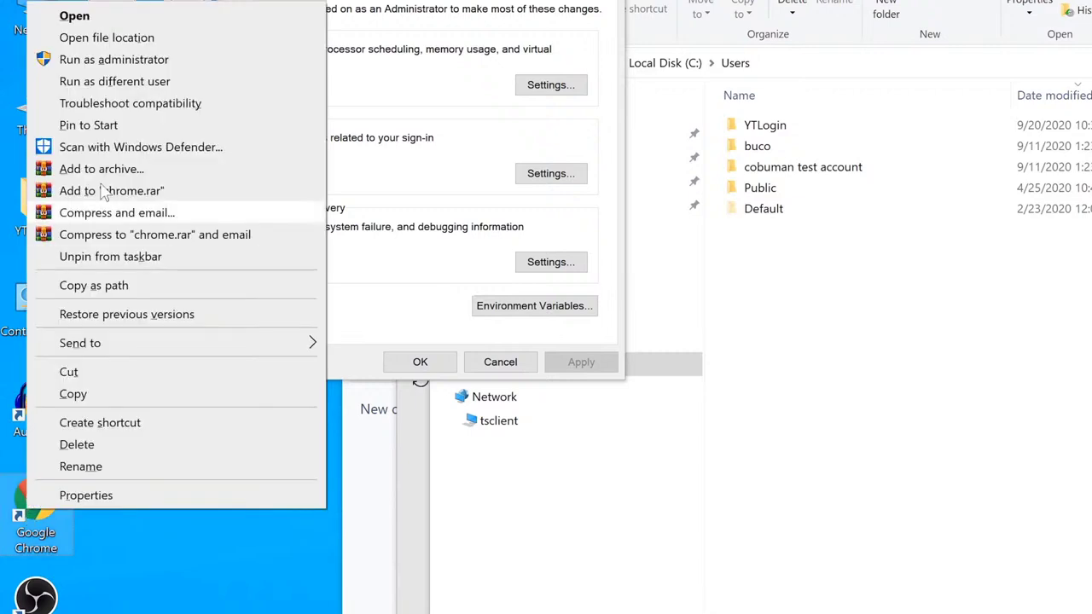
left_click(139, 82)
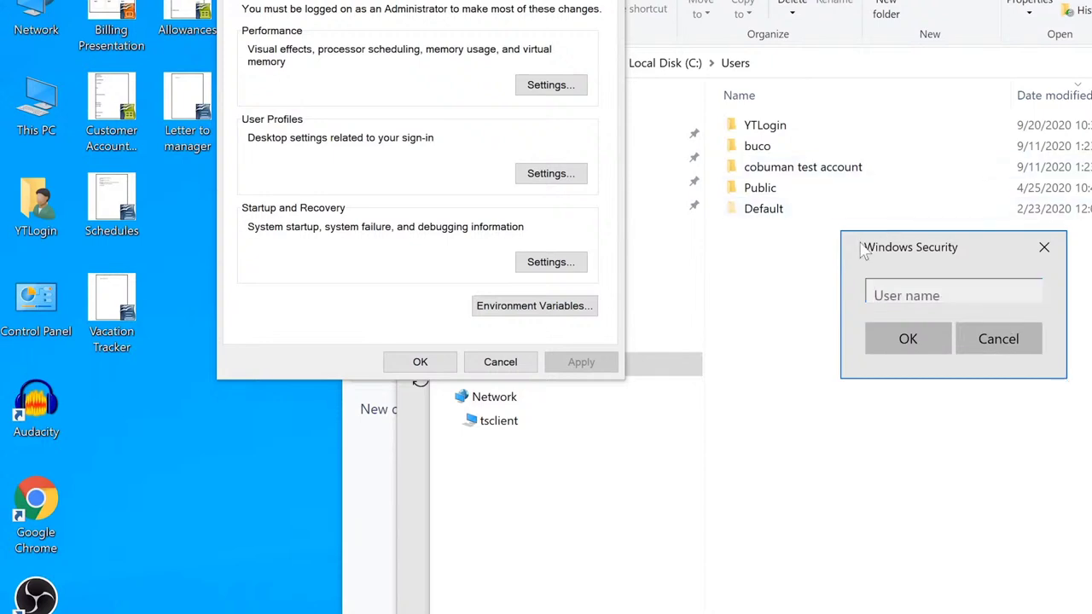
Step: Enter LocalAdmin as the user name in the Windows Security prompt and confirm the sign-in
left_click_drag(868, 241, 819, 202)
left_click(964, 295)
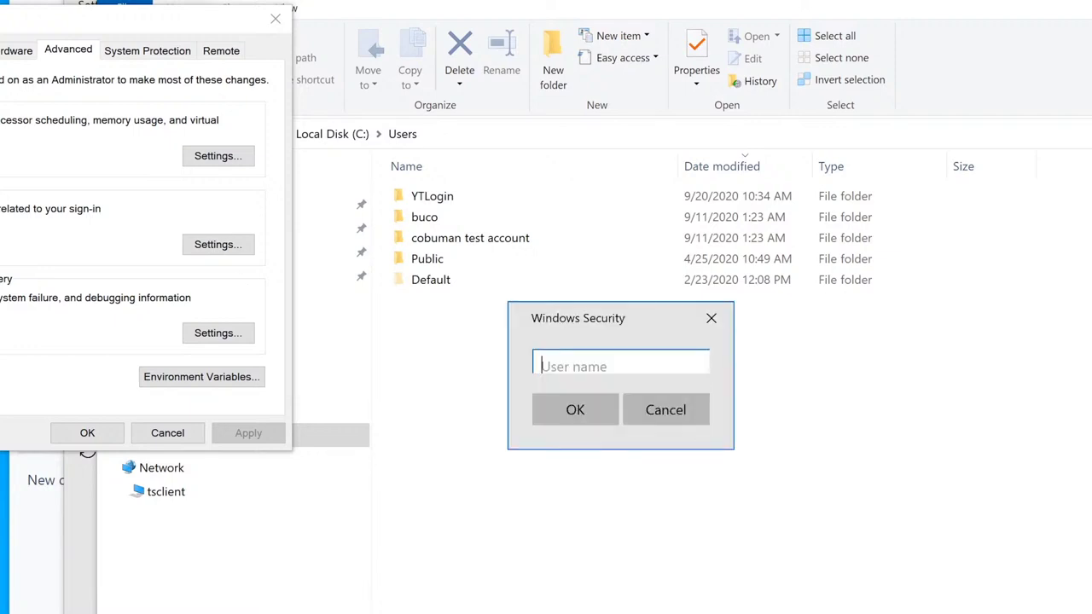
left_click_drag(629, 315, 576, 292)
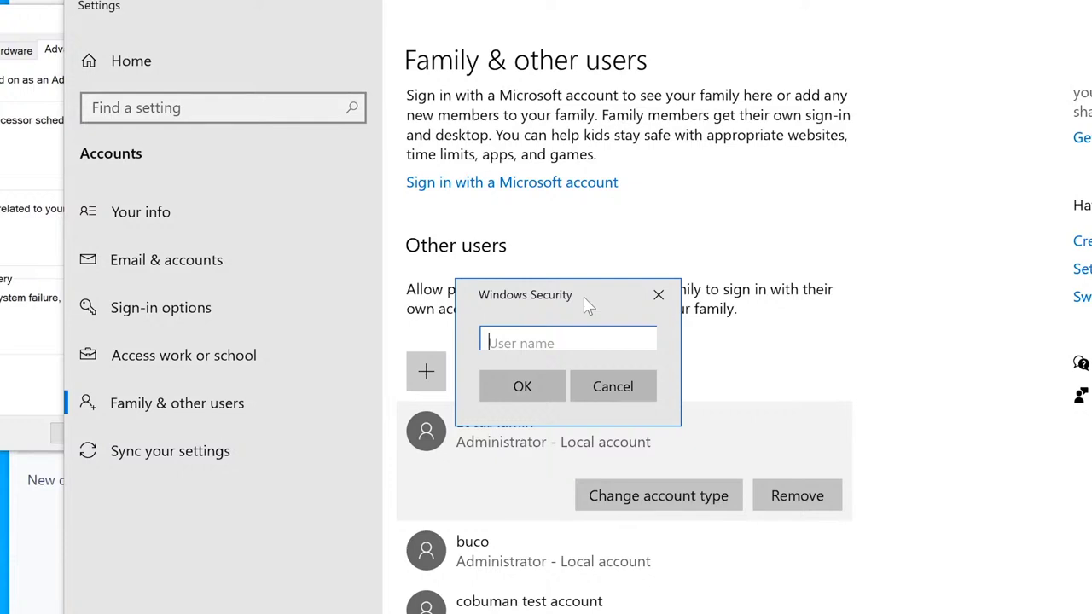
type("L")
left_click_drag(587, 305, 587, 211)
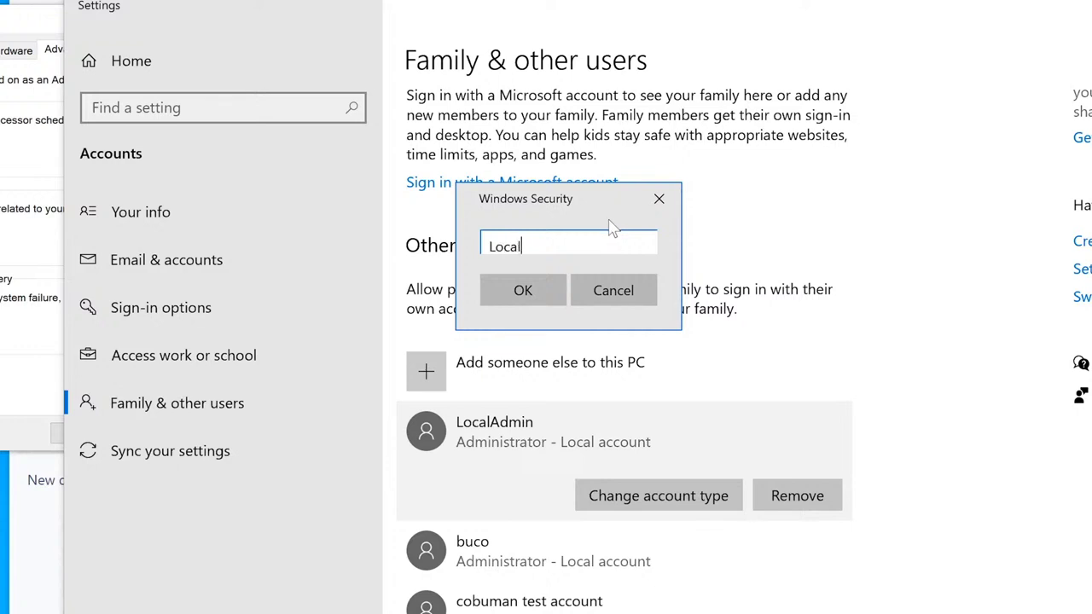
type("n")
key("Return")
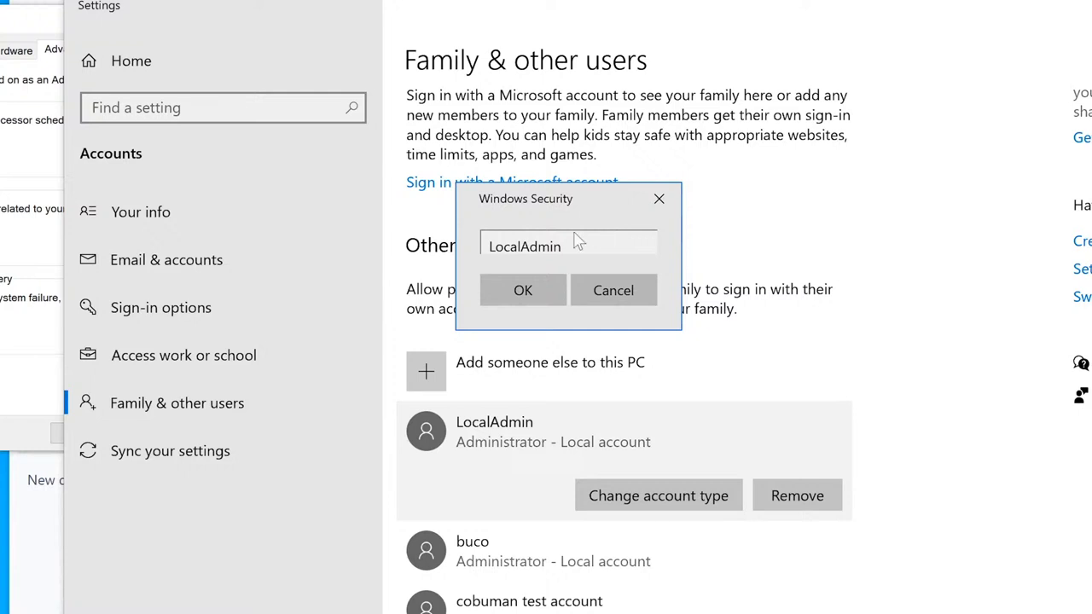
left_click(531, 294)
left_click(540, 291)
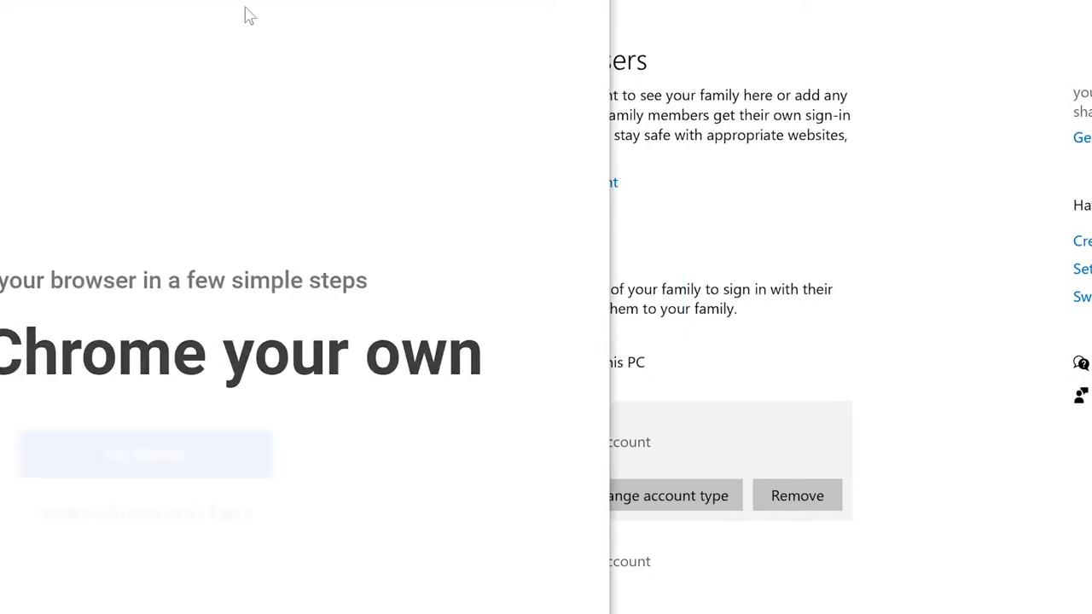
Step: Move the Chrome welcome window aside, switch to Jira and back, then restore the C:\Users window
left_click_drag(401, 21, 1090, 117)
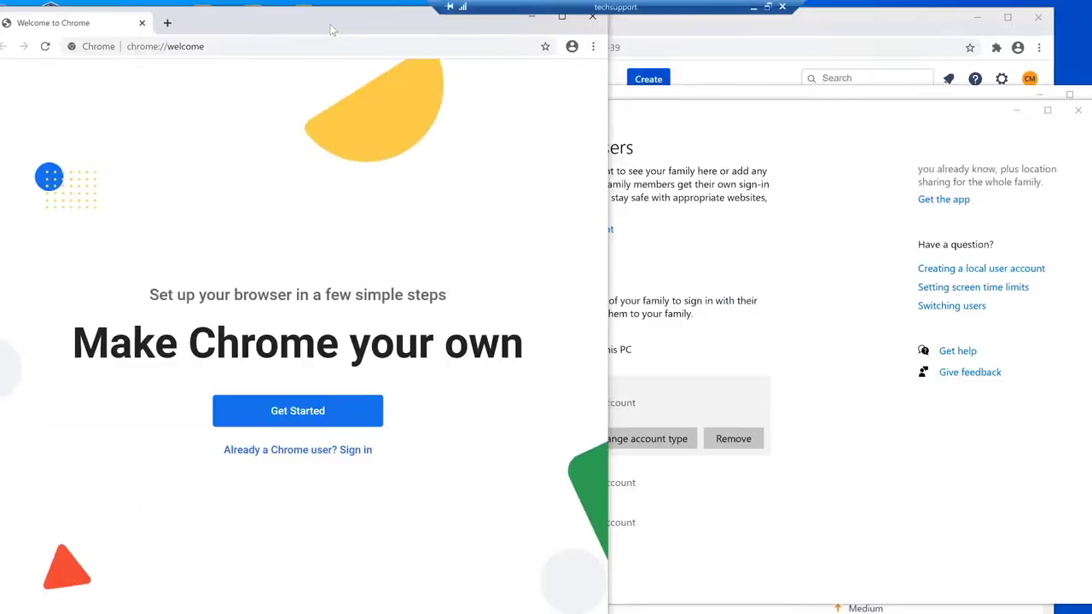
left_click_drag(1008, 96, 630, 33)
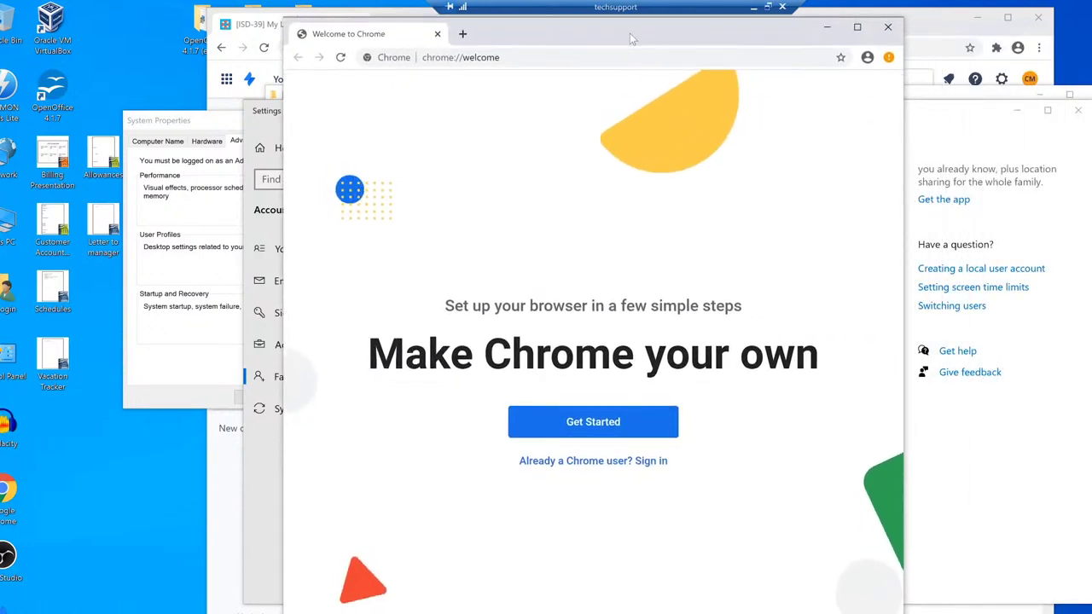
left_click_drag(629, 33, 472, 48)
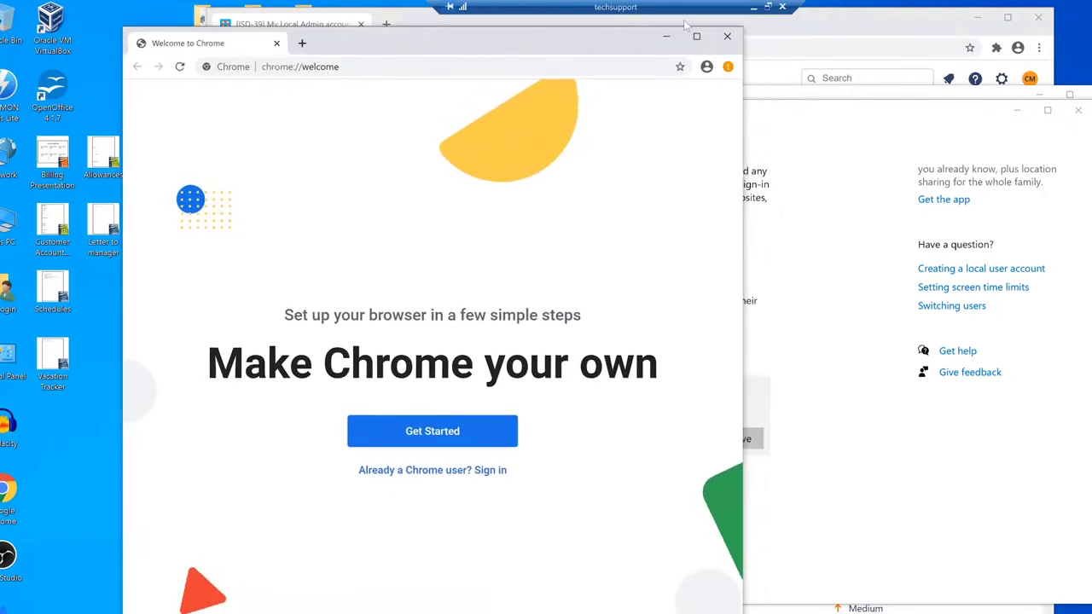
left_click(827, 25)
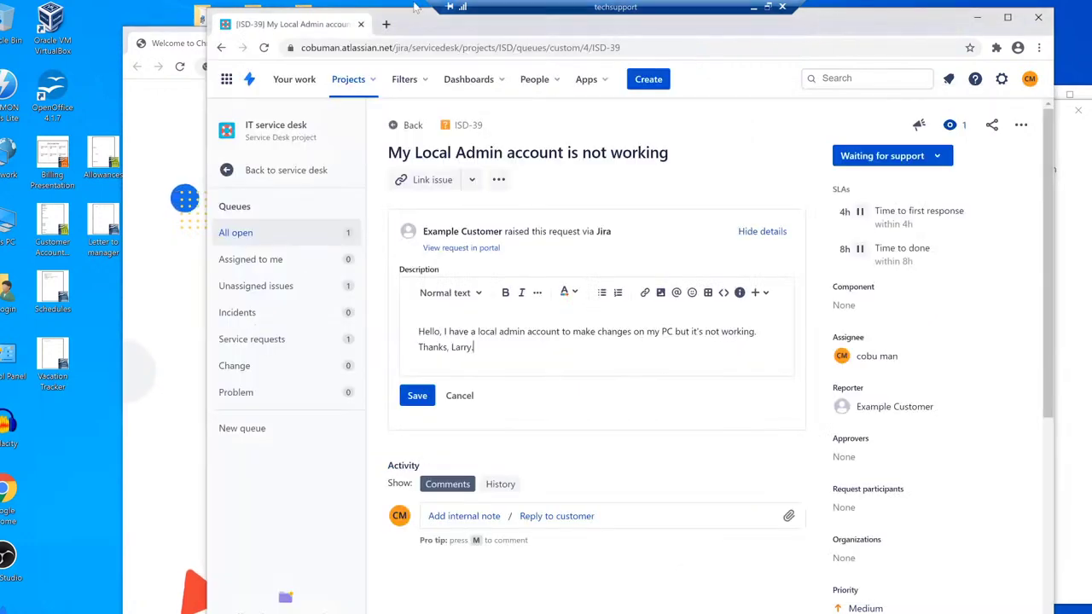
left_click(159, 41)
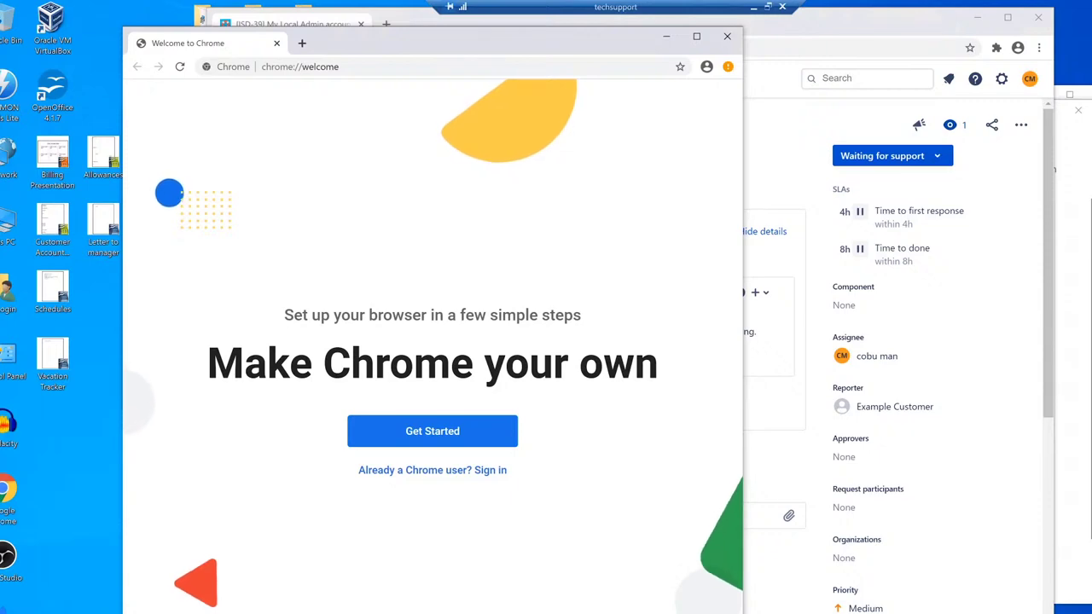
left_click(568, 608)
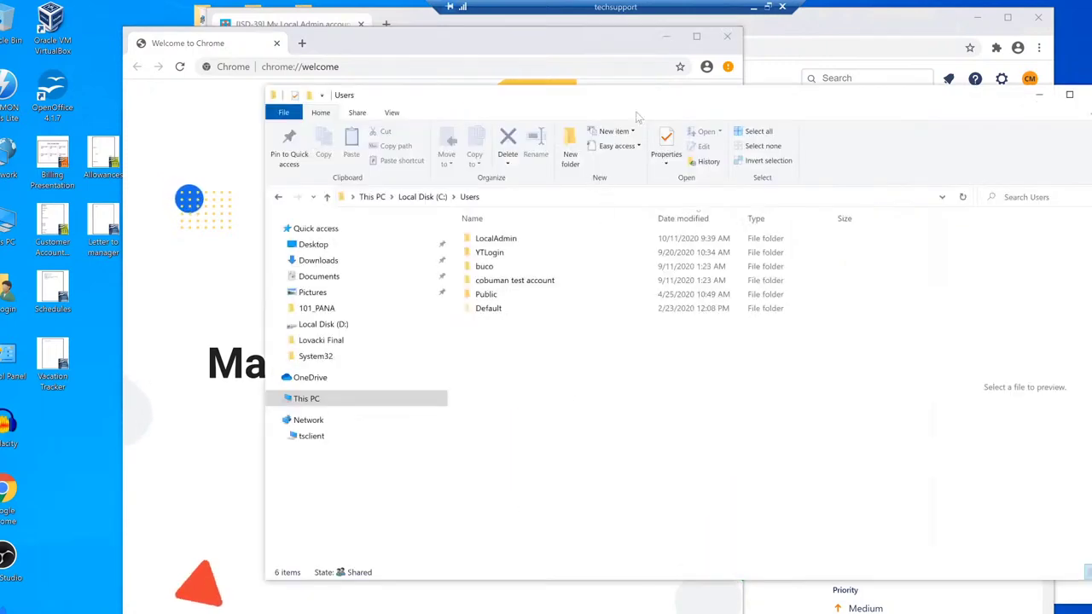
Step: Select the new LocalAdmin folder in C:\Users, try opening it, dismiss the permission prompt, and reopen User Profiles
left_click_drag(655, 104, 714, 122)
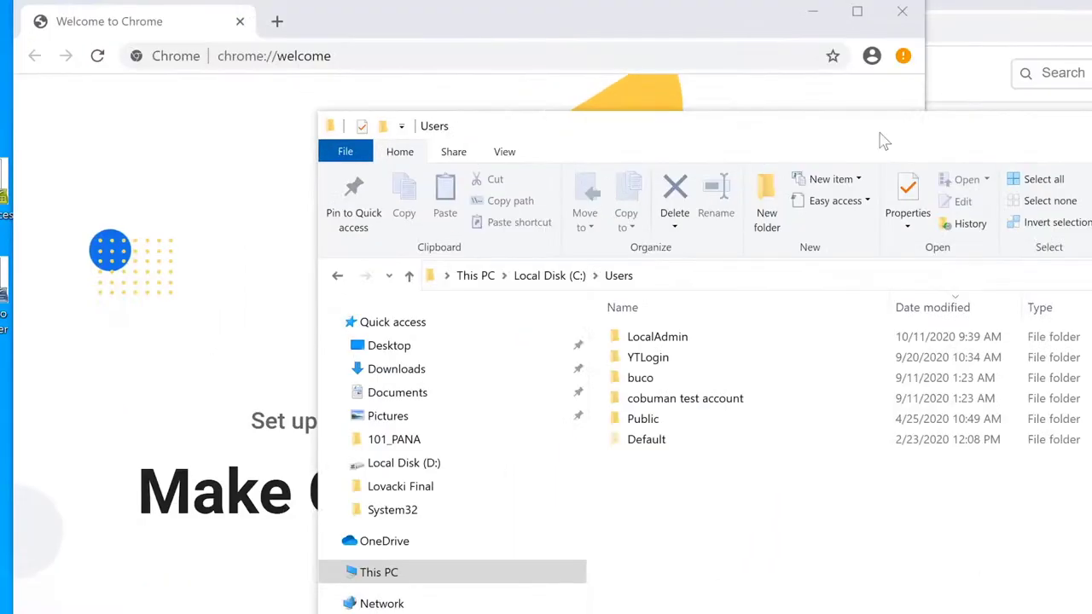
left_click(668, 344)
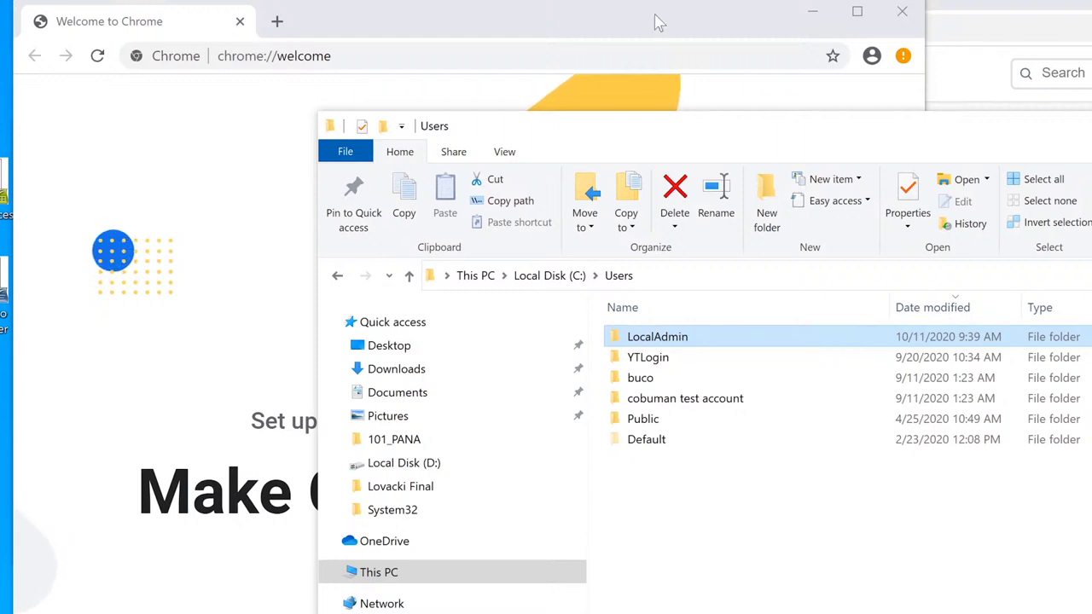
left_click_drag(650, 26, 568, 32)
left_click(964, 132)
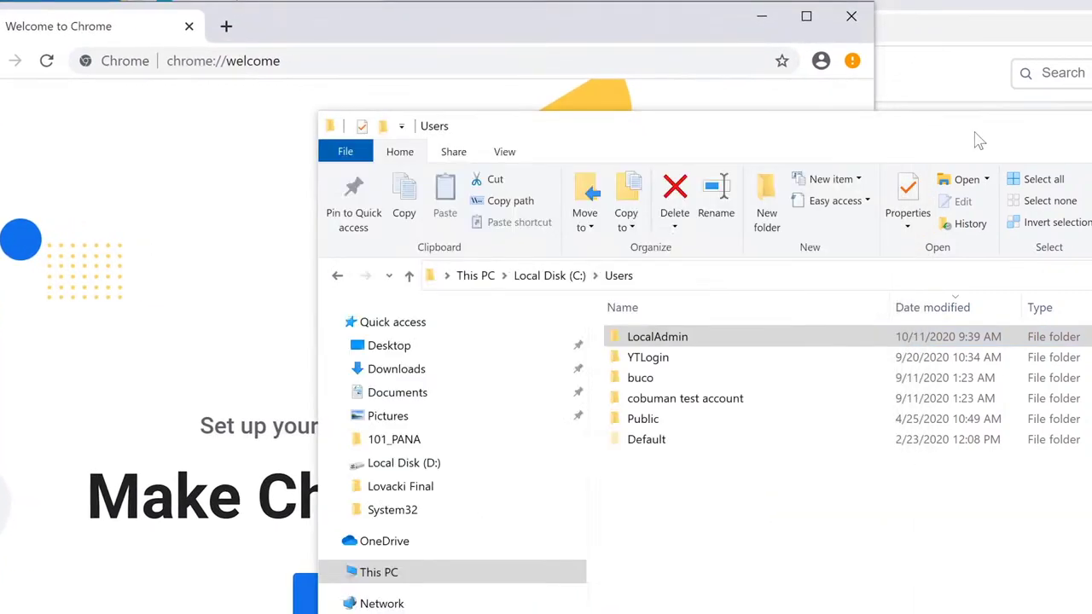
double_click(674, 339)
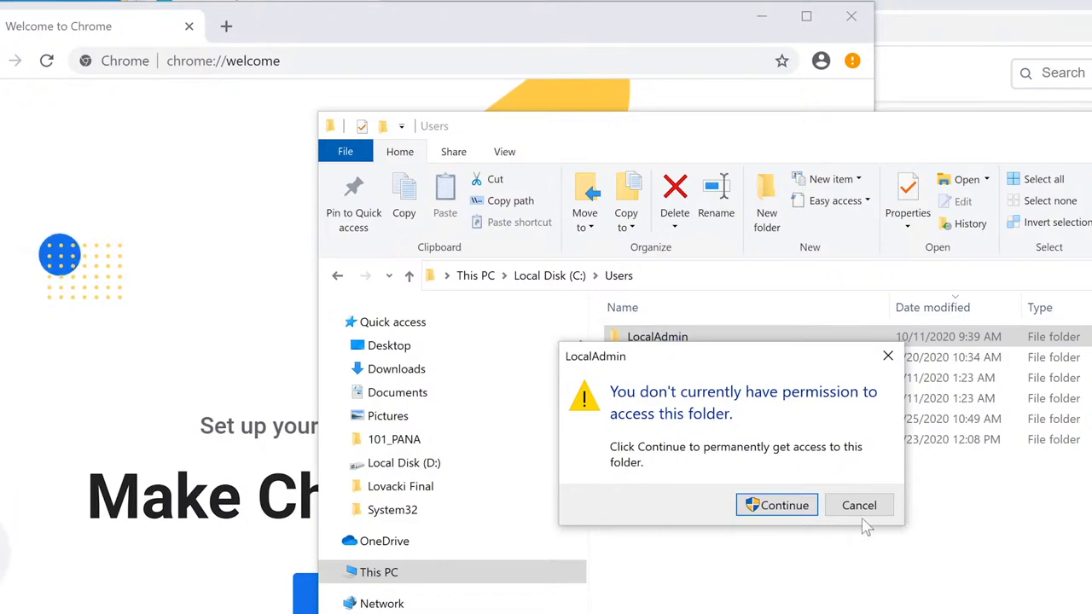
left_click(784, 507)
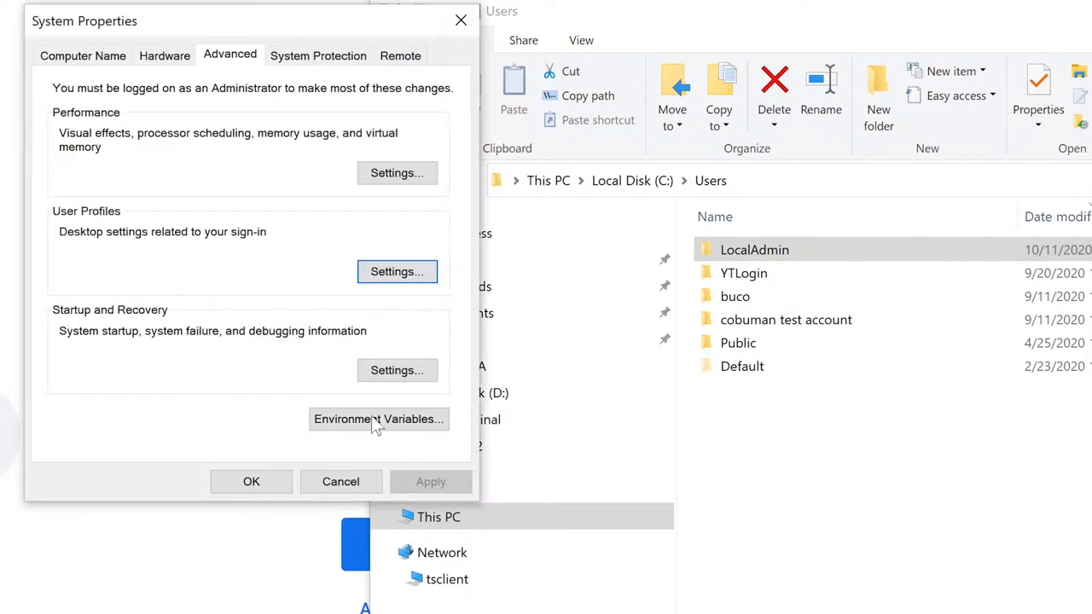
left_click(395, 271)
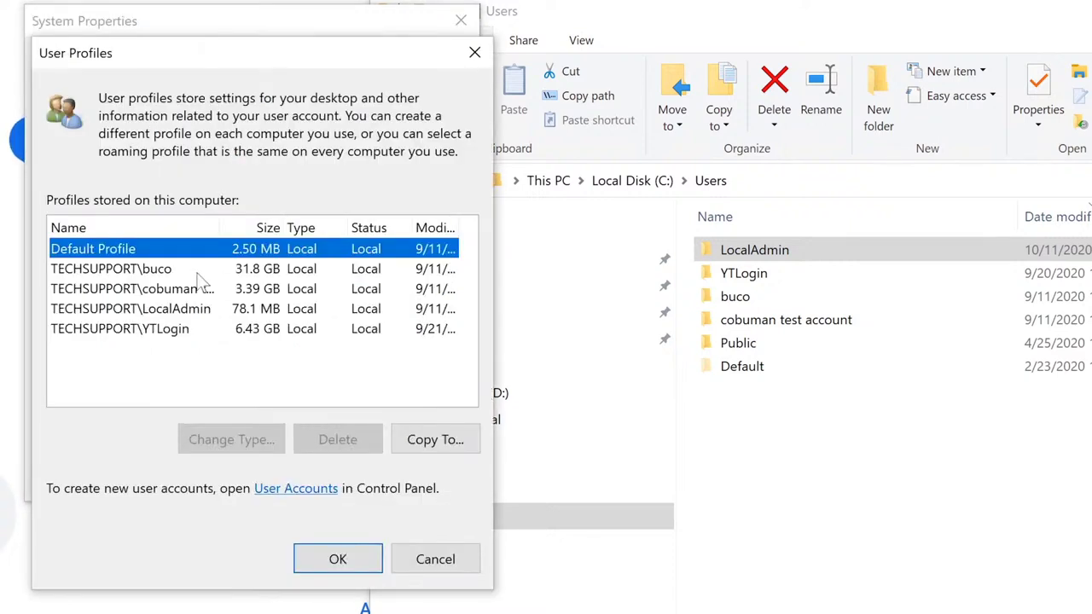
Step: Select the TECHSUPPORT\LocalAdmin profile, listed at 78.1 MB, in User Profiles
left_click(239, 310)
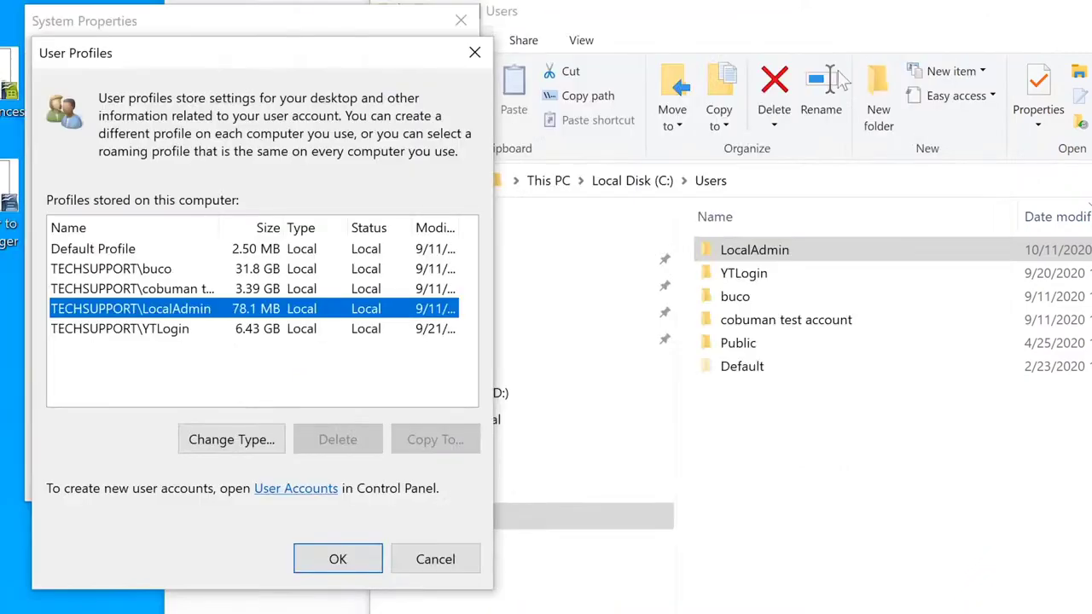
Step: Open the LocalAdmin folder, granting permanent access, and browse into AppData\Local
right_click(753, 247)
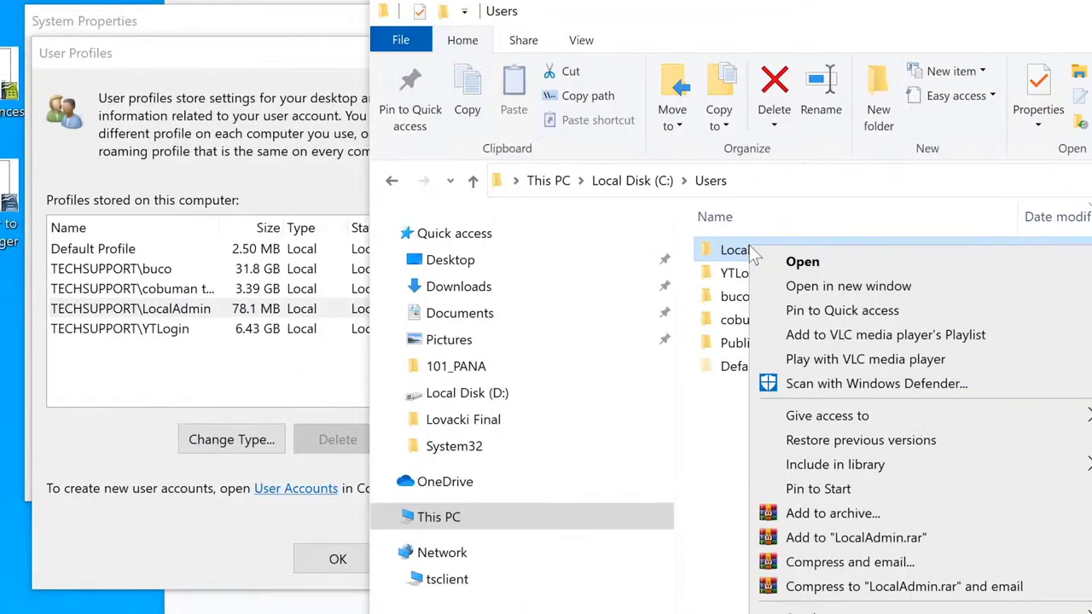
left_click(760, 261)
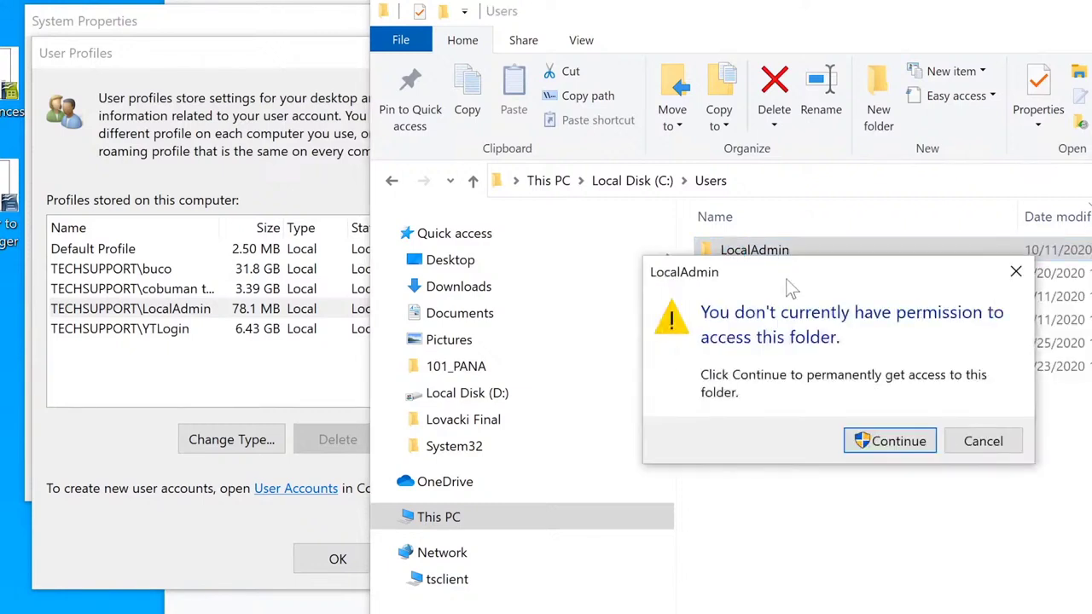
left_click(915, 444)
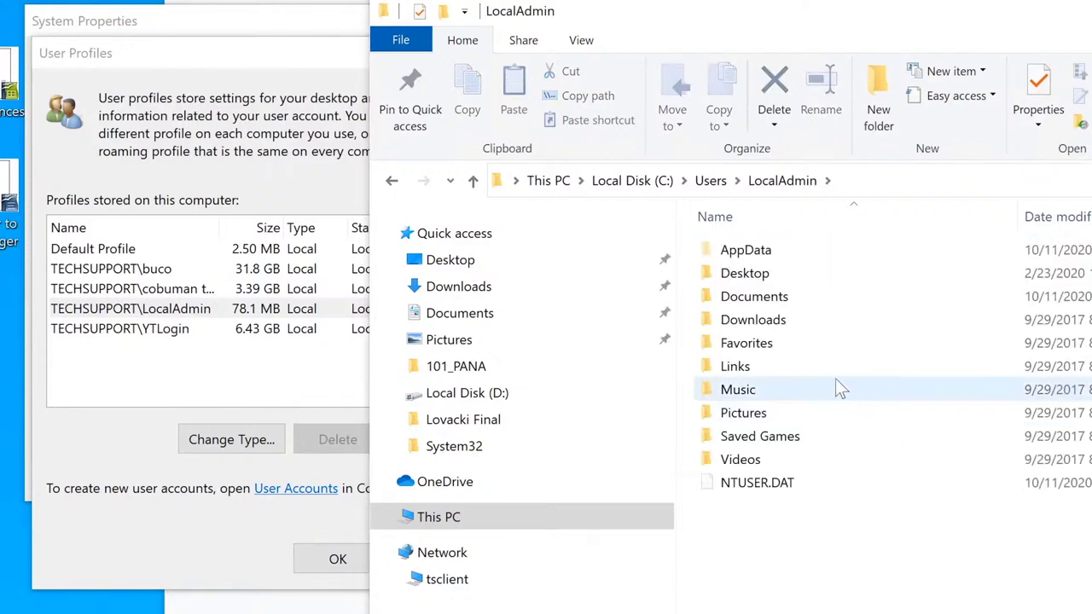
double_click(798, 265)
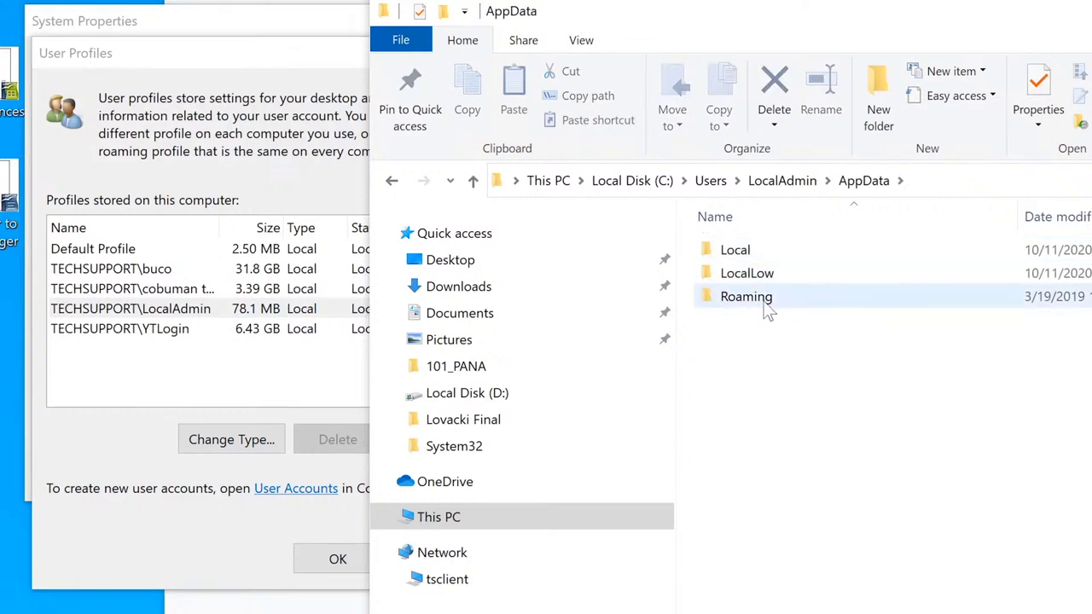
double_click(742, 250)
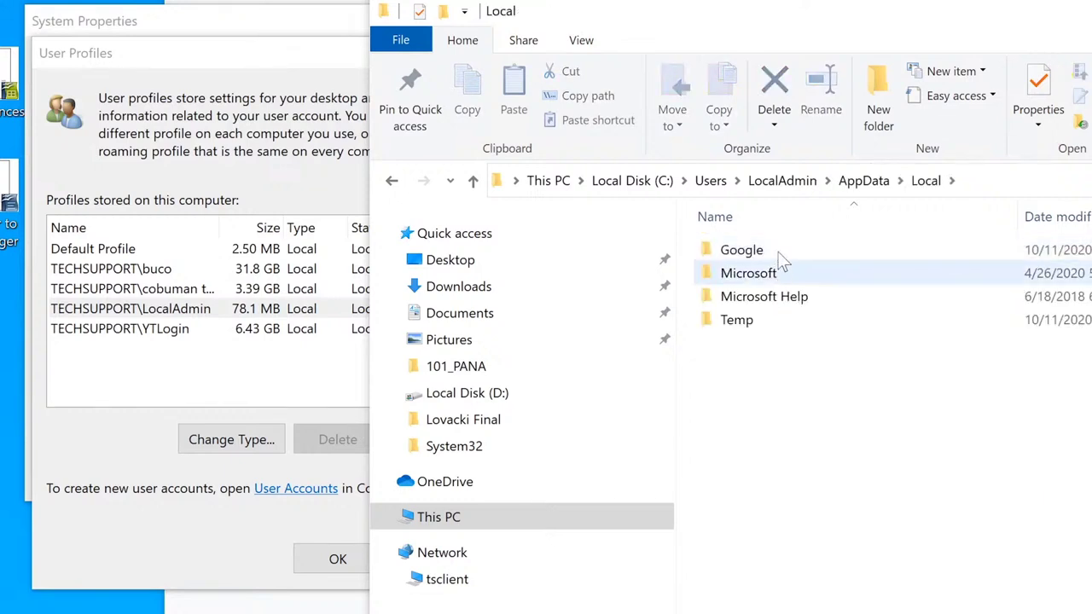
Step: Look over the Google, Microsoft, Microsoft Help and Temp folders in AppData\Local
left_click(781, 247)
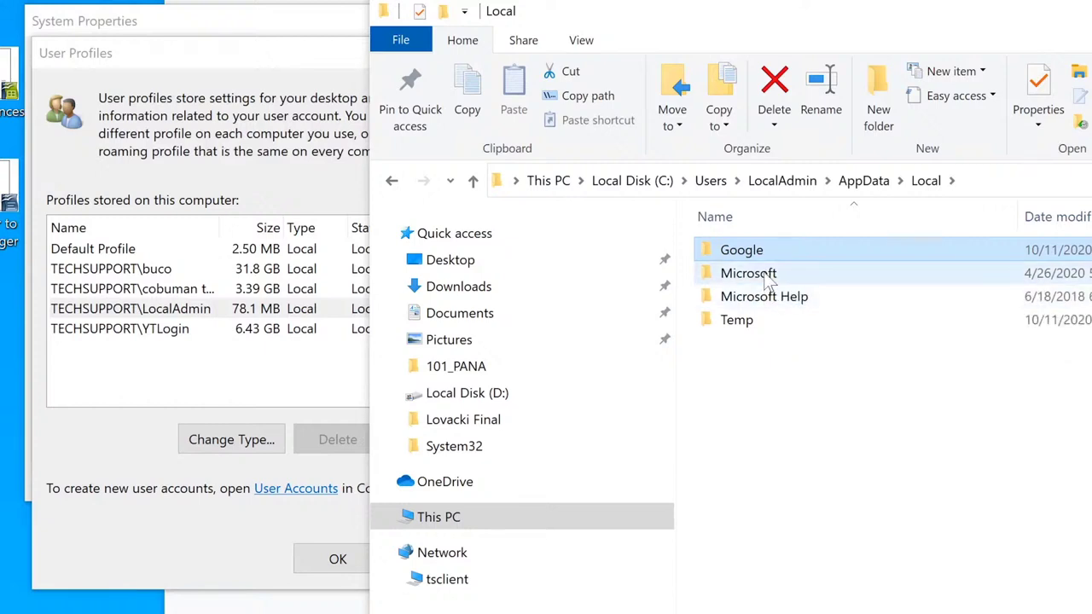
left_click(767, 277)
left_click(768, 296)
left_click(750, 321)
left_click(768, 277)
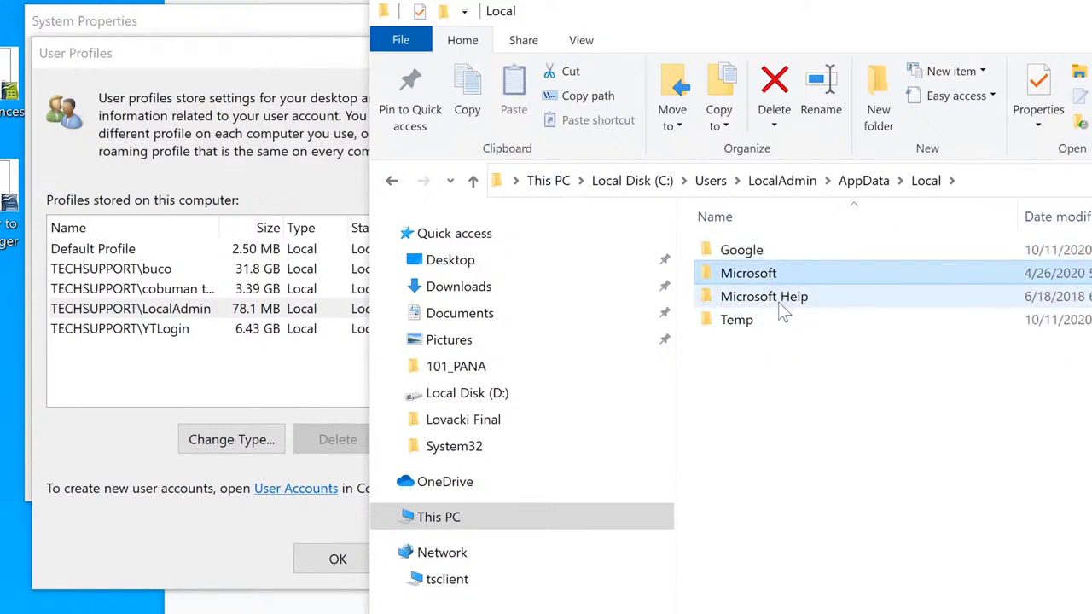
left_click(779, 254)
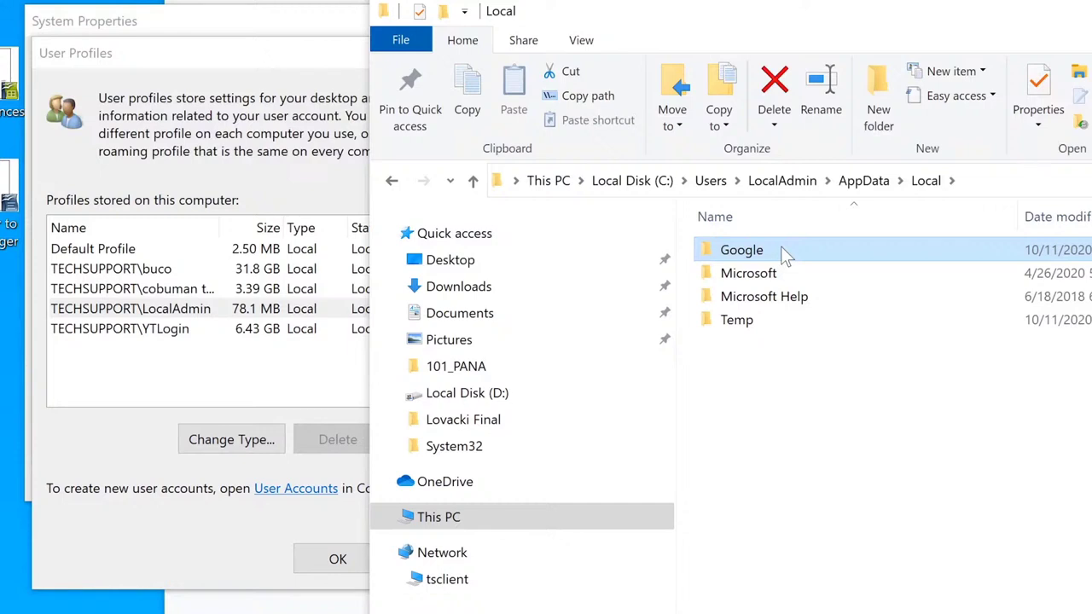
mouse_move(762, 256)
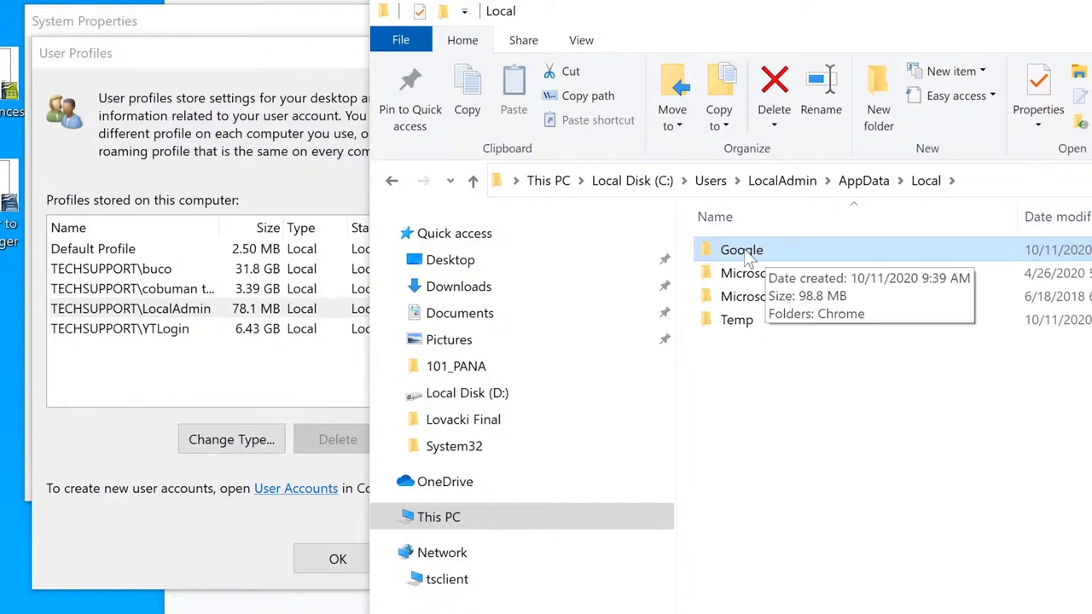
Step: Navigate back through AppData, the LocalAdmin folder and Users to the root of Local Disk (C:)
left_click(392, 181)
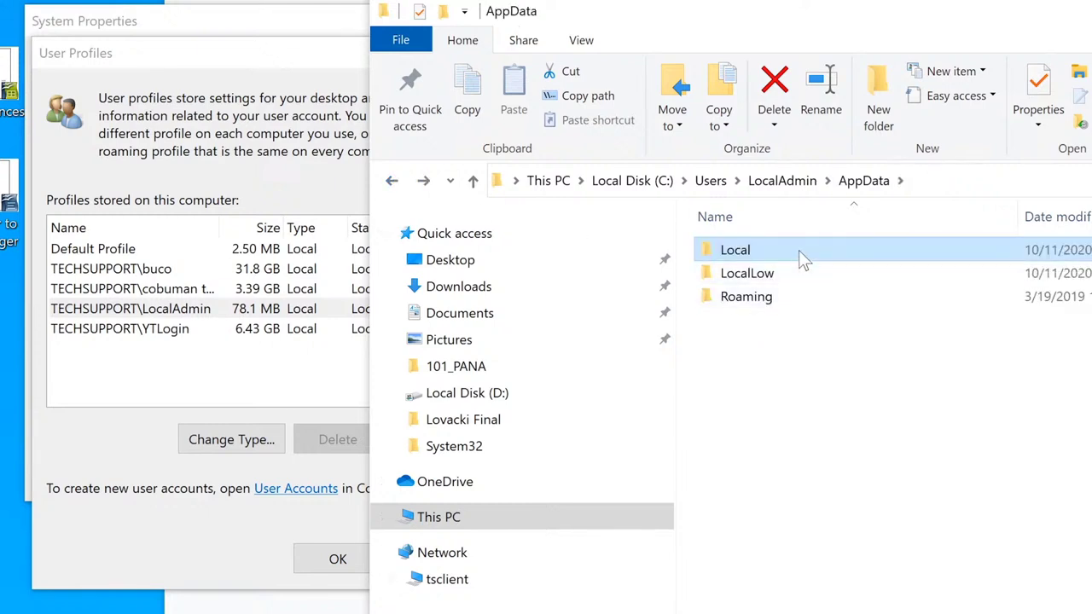
key("F2")
left_click(766, 275)
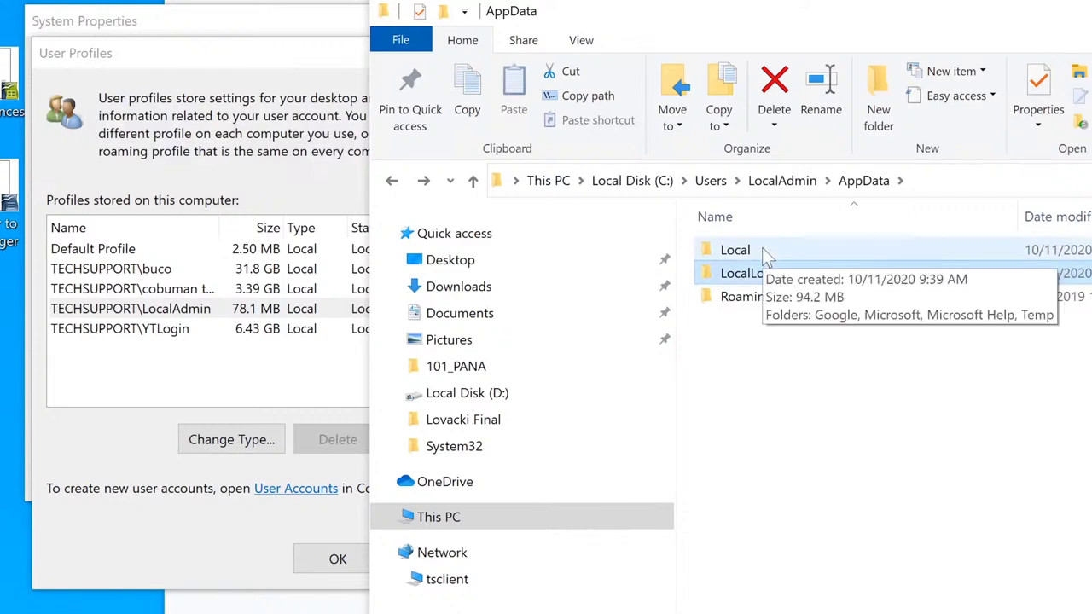
left_click(393, 180)
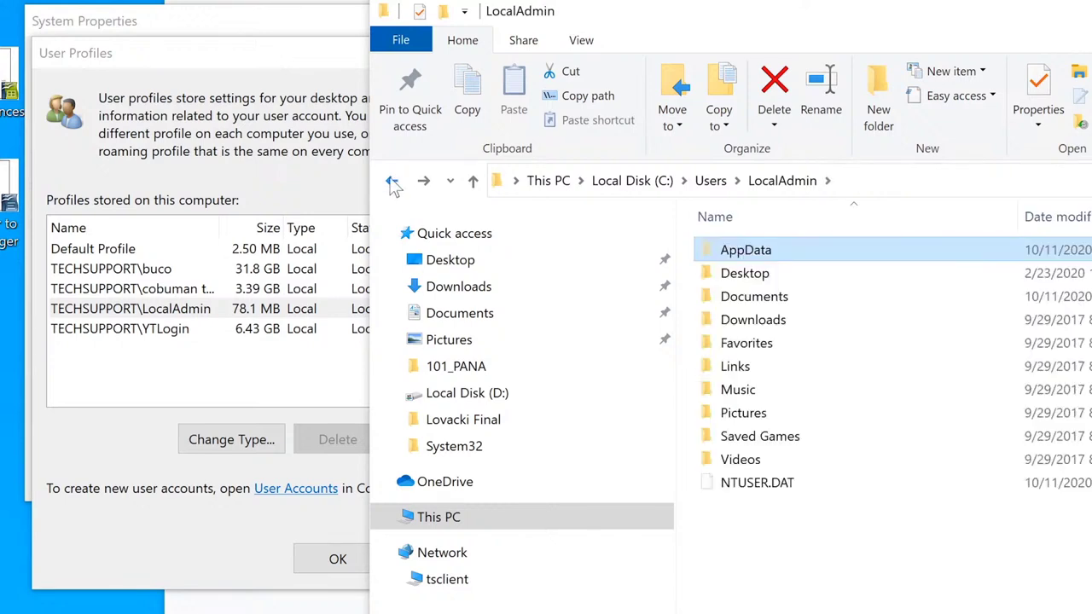
left_click(393, 182)
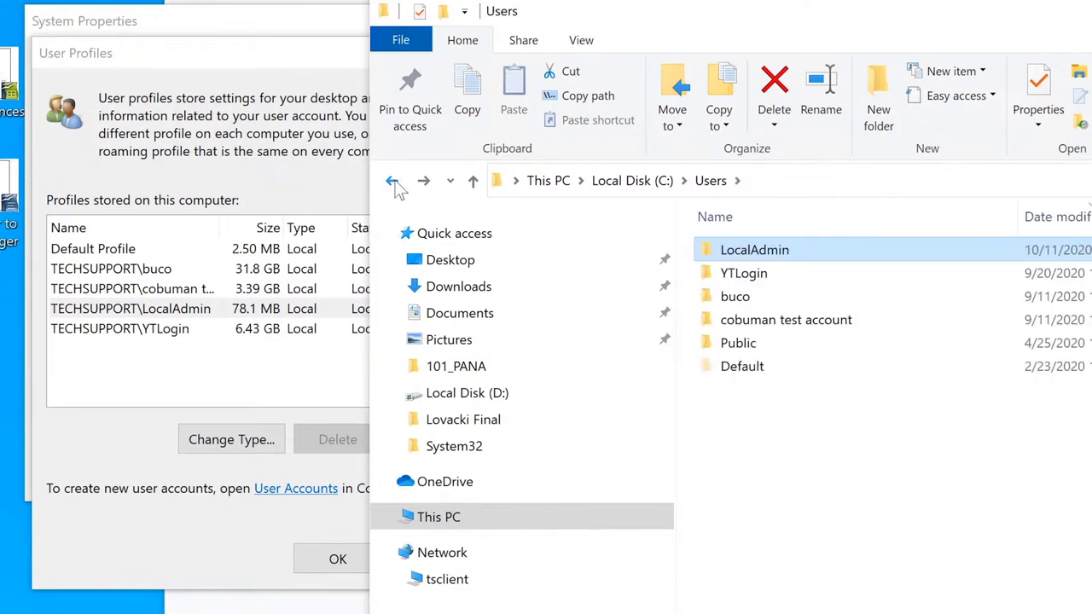
left_click(393, 181)
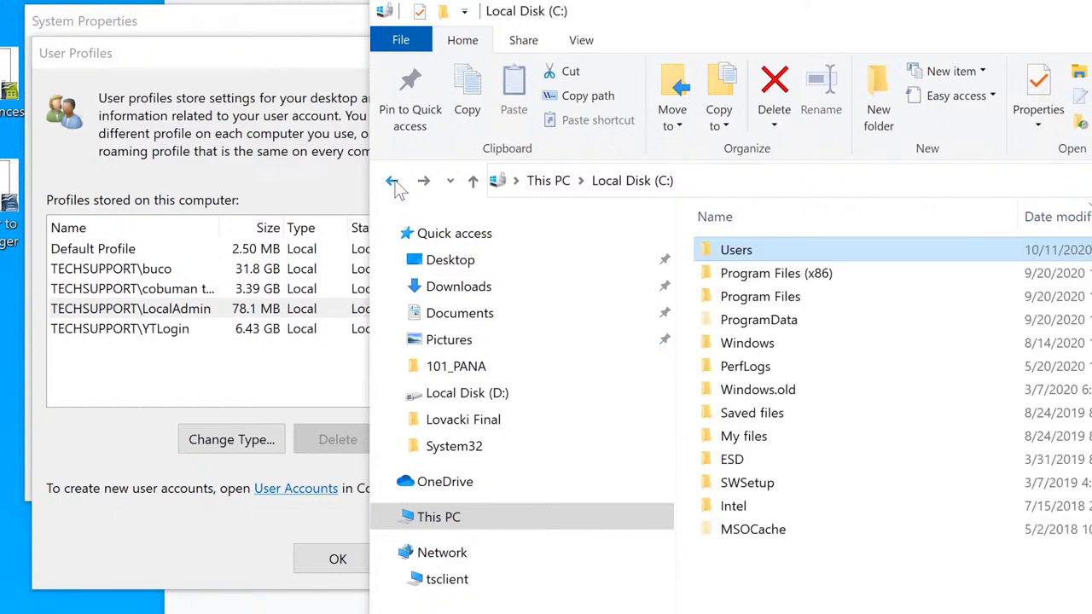
Step: Open C:\Users, compare the LocalAdmin folder with its profile, then close User Profiles and System Properties
double_click(759, 256)
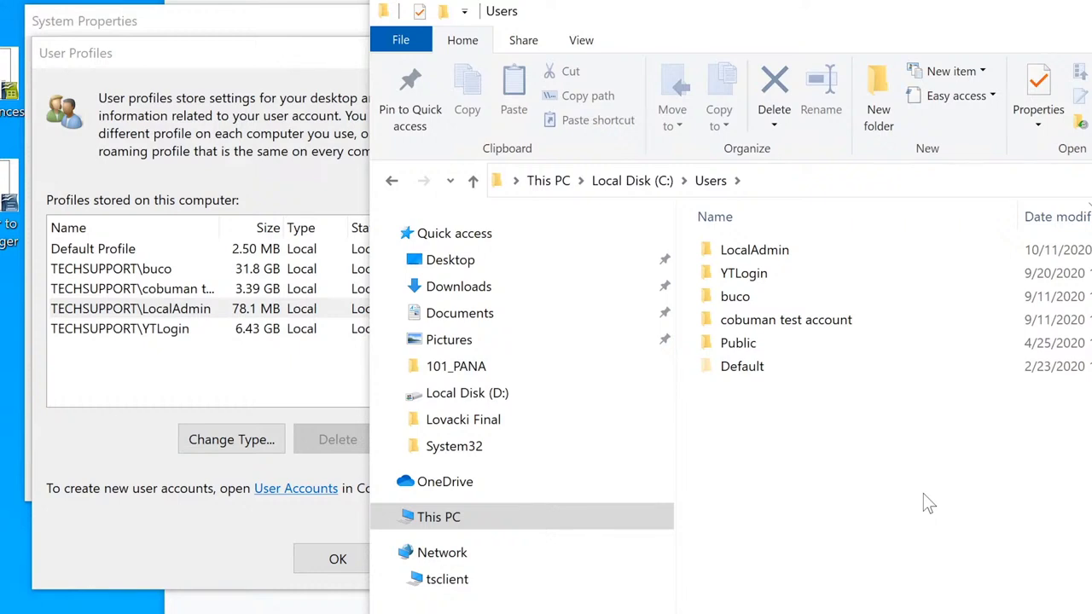
left_click(824, 247)
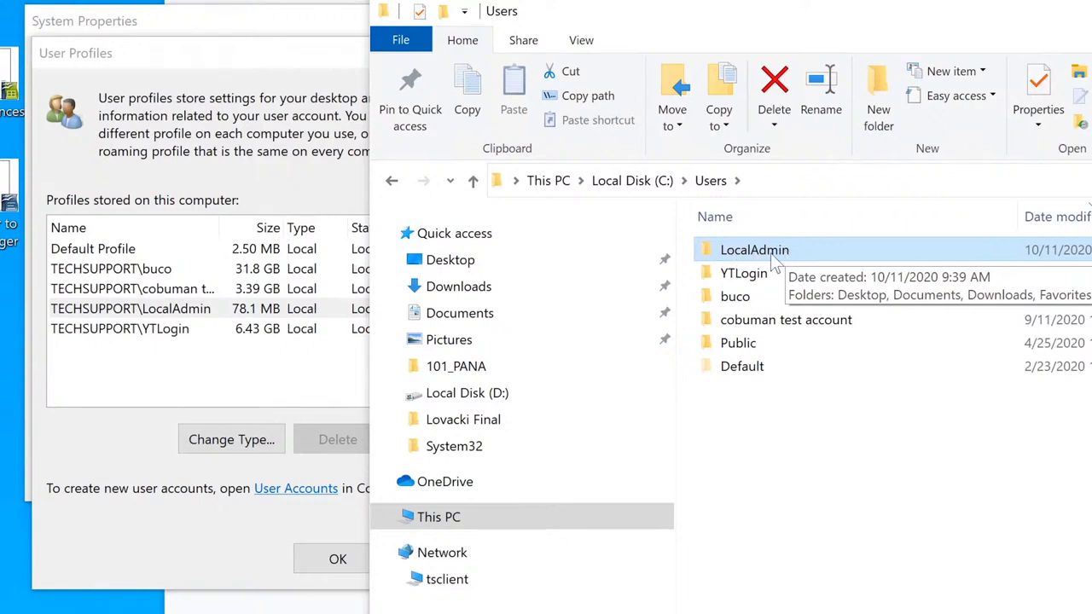
left_click_drag(295, 64, 246, 52)
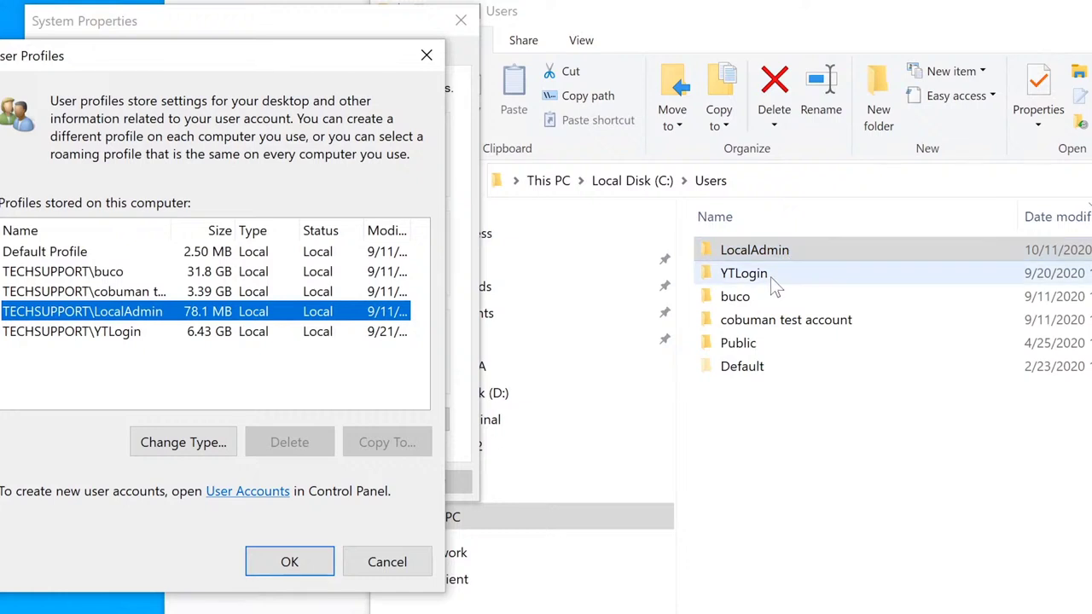
left_click(774, 280)
left_click(225, 323)
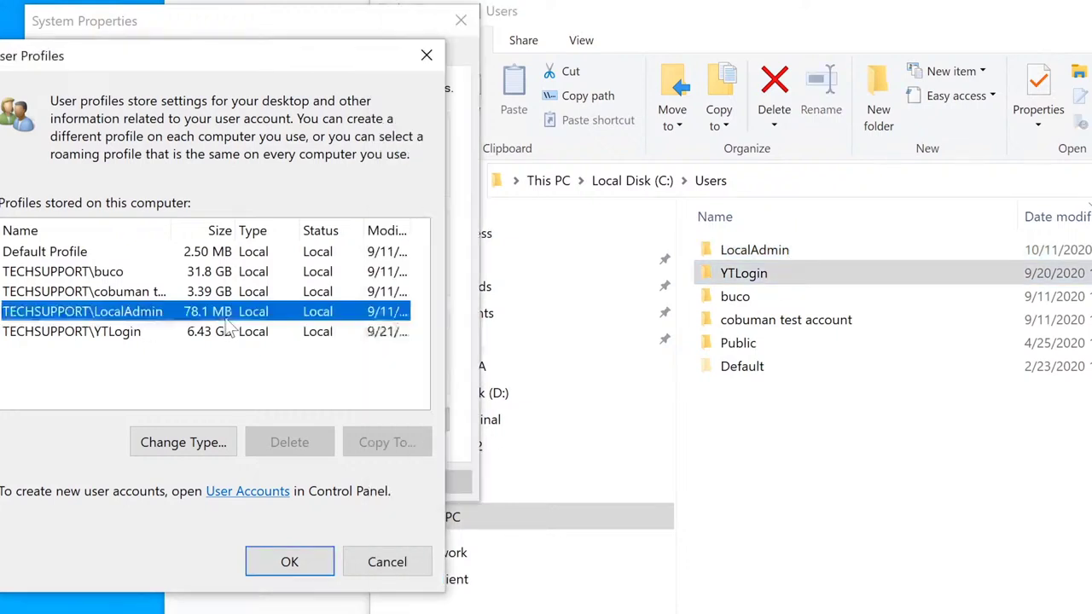
left_click(808, 249)
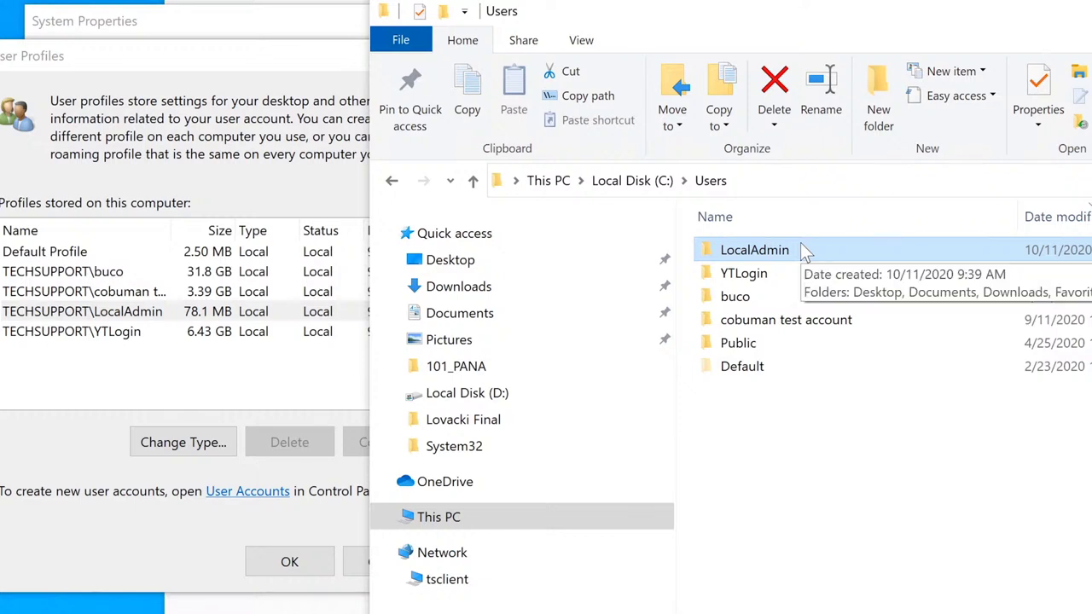
left_click_drag(297, 51, 287, 54)
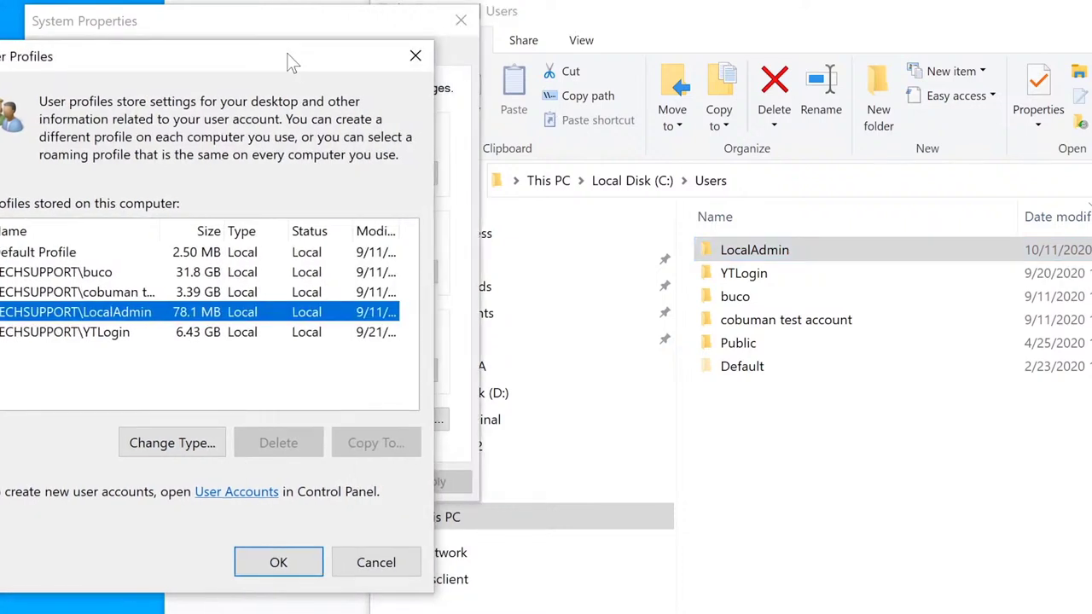
left_click(413, 61)
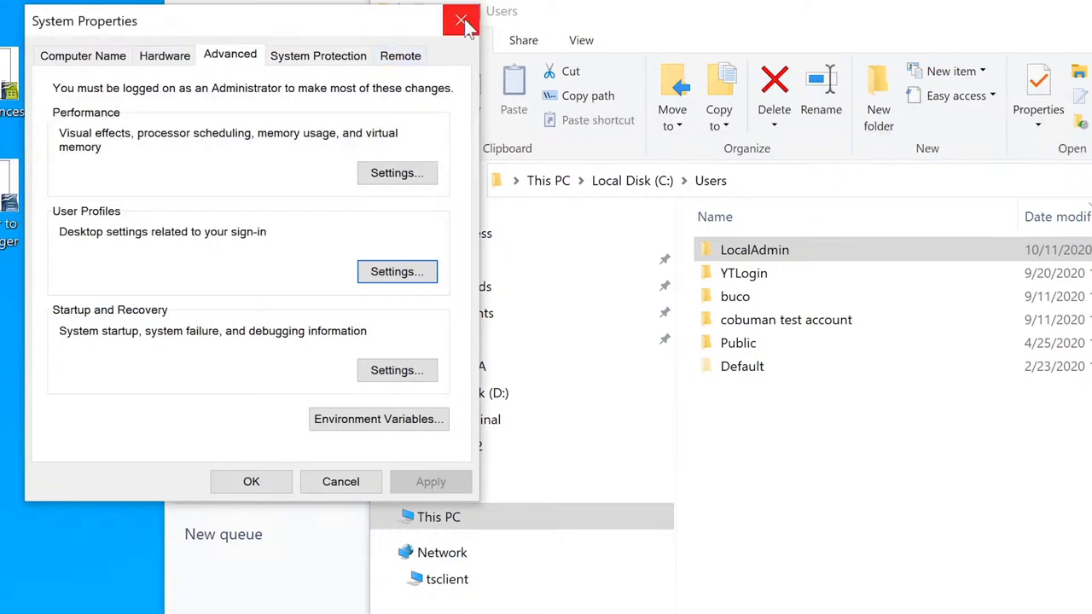
left_click(463, 25)
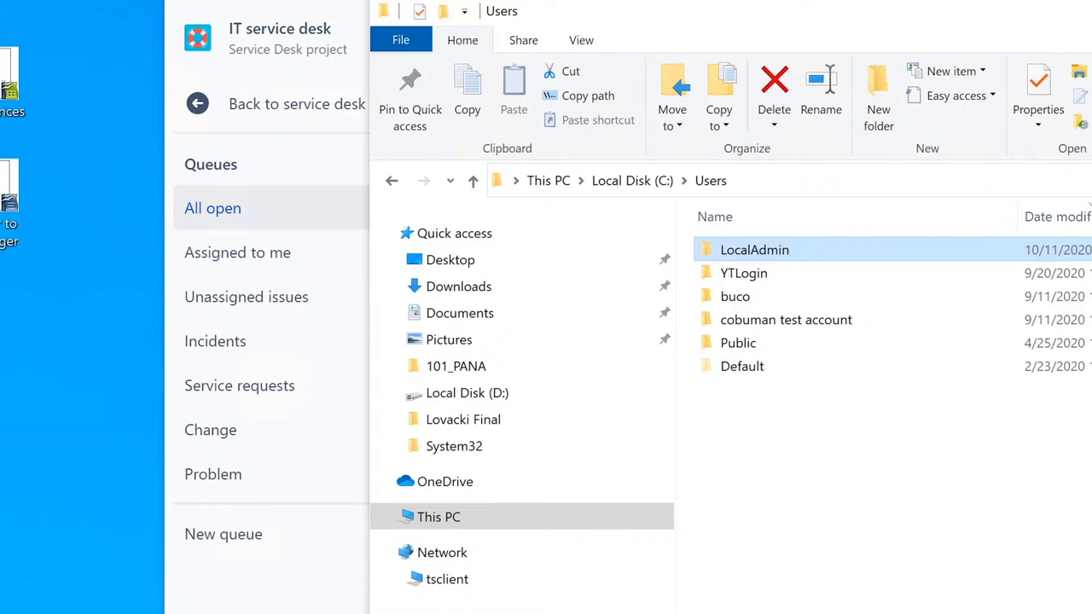
Step: Reply to the customer on ISD-39 that local admin profile LocalAdmin was created, including its password
key("alt+Tab")
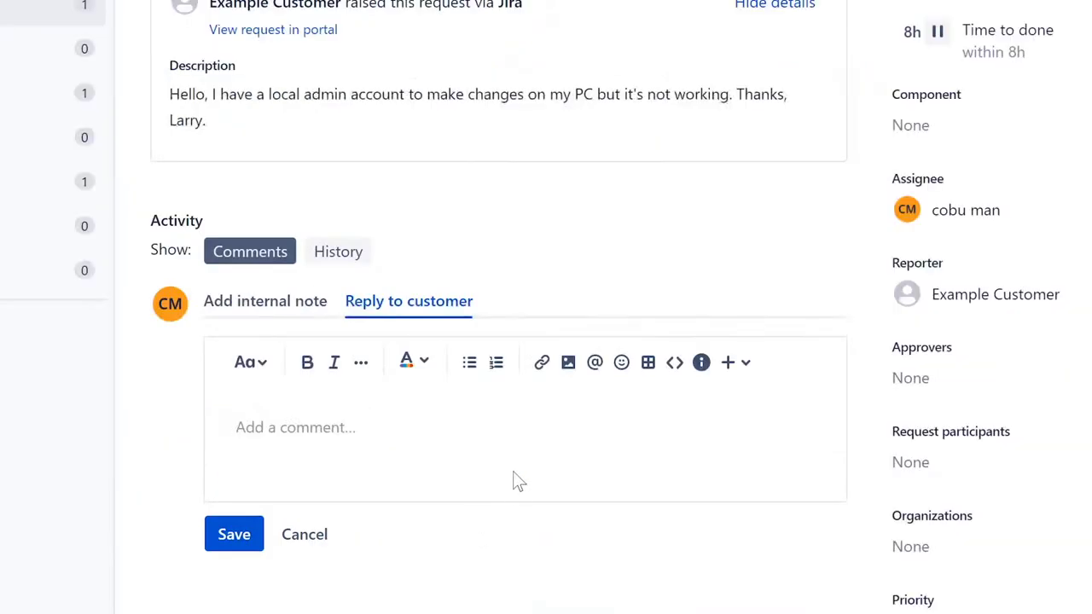
type("Hello")
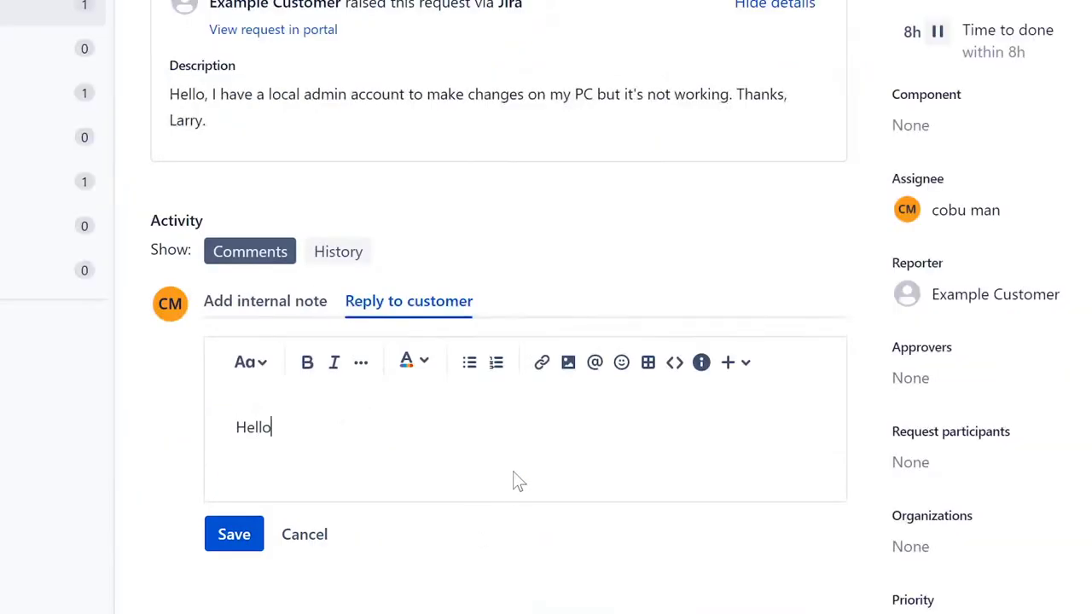
type(" Larry, I've created aloc")
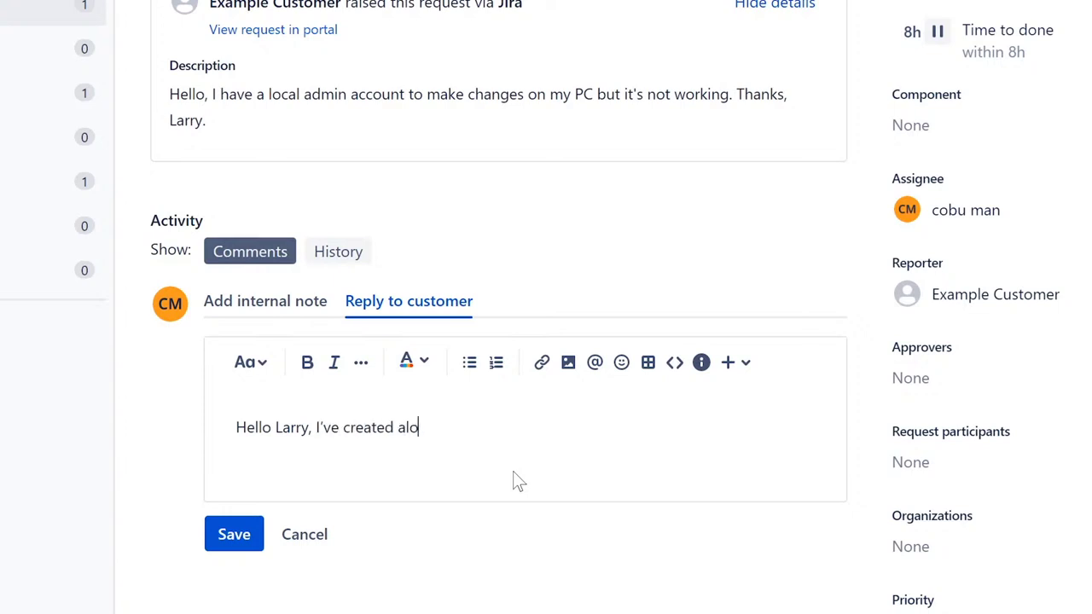
key("BackSpace")
key("BackSpace")
key("BackSpace")
type("local admin pr")
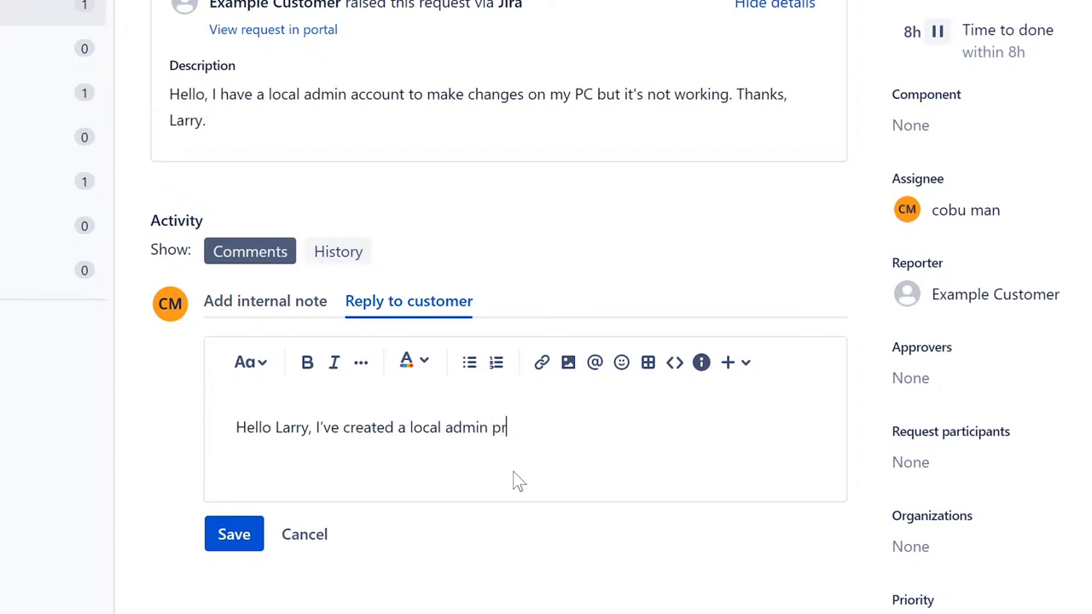
type("ofile named Lo")
type("cal")
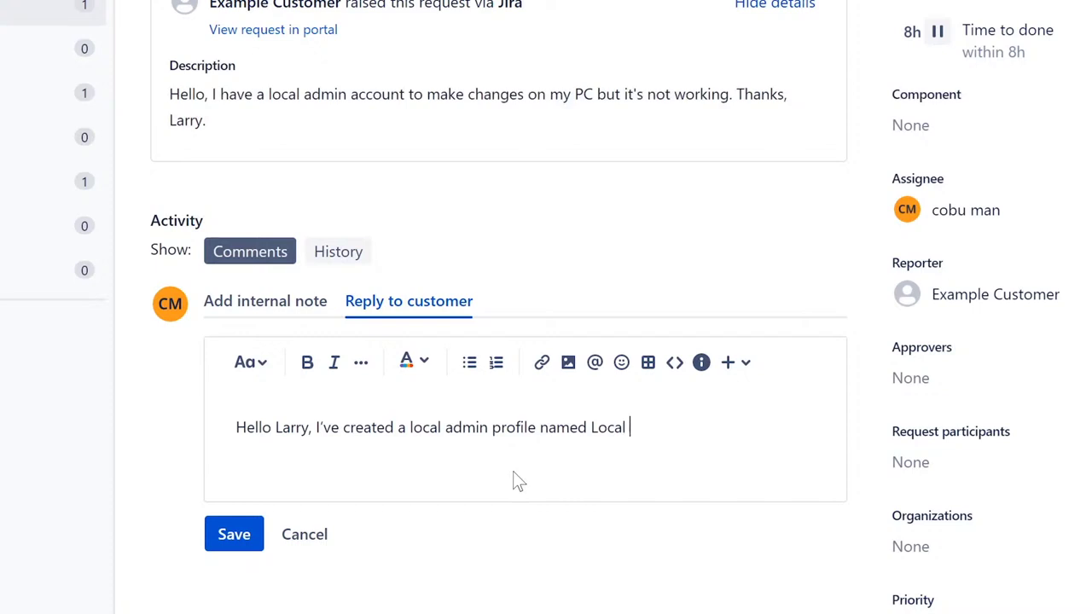
type("Admin")
type(" a")
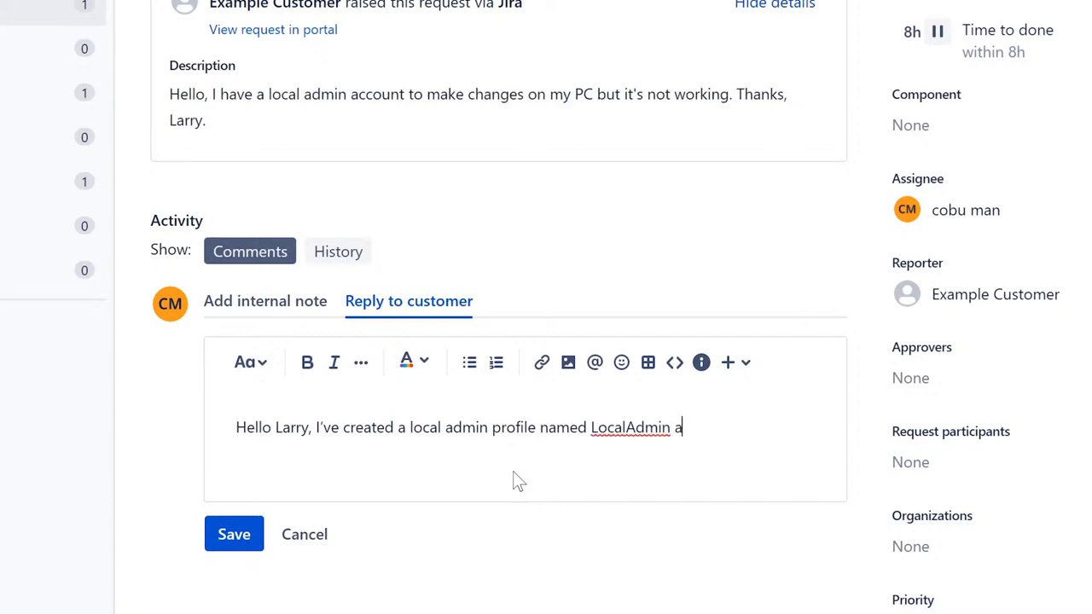
type("nd the password ")
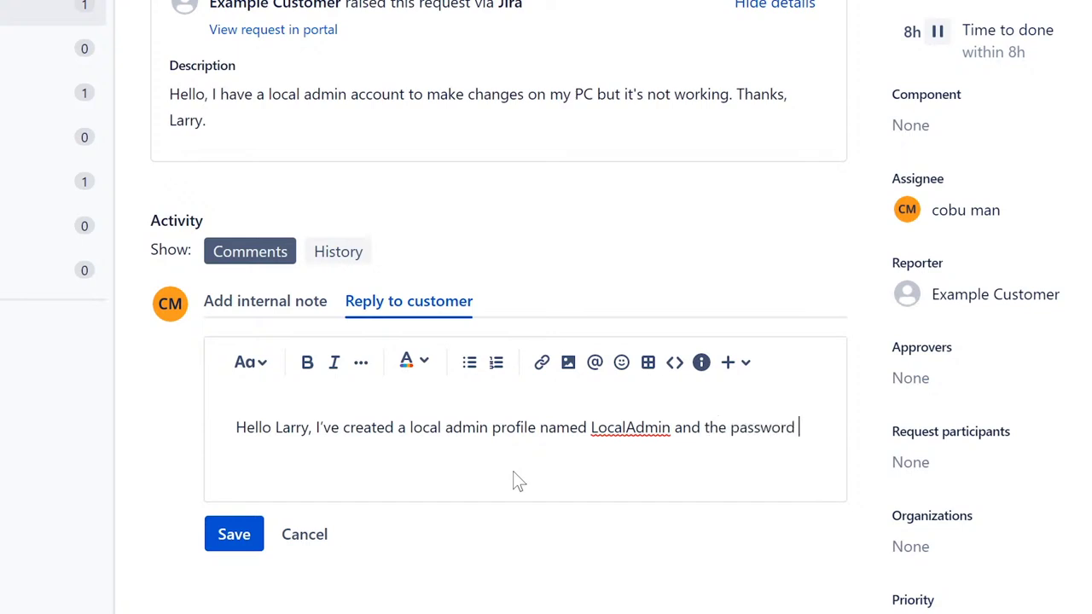
type("is XXXXXX. Ervin")
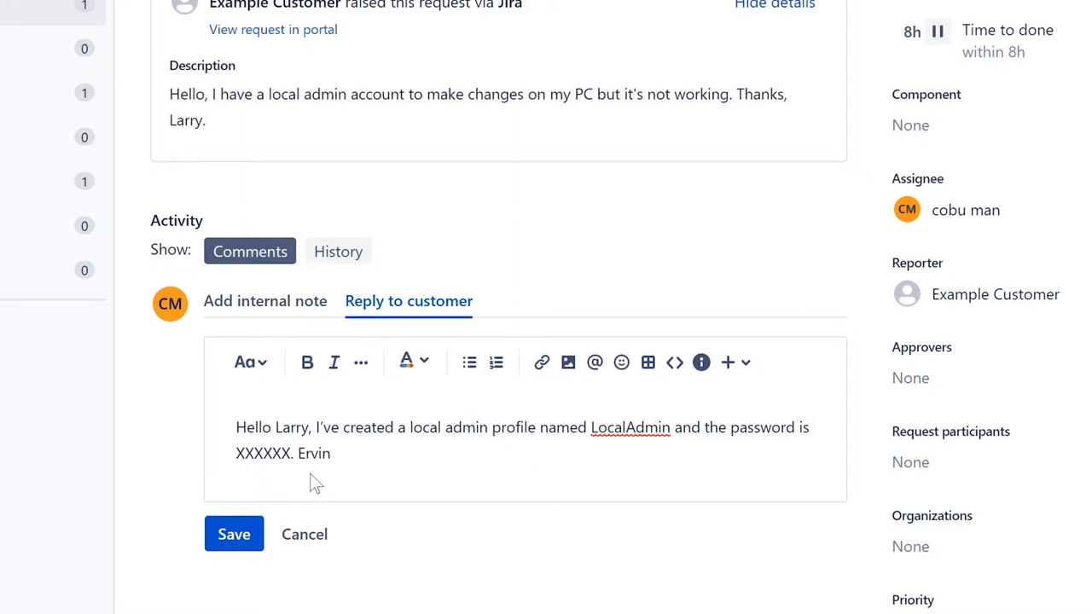
left_click(589, 428)
key("shift+Right")
key("shift+Right")
key("shift+Right")
key("shift+Right")
key("shift+Right")
key("shift+Right")
key("shift+Right")
key("shift+Right")
key("shift+Right")
key("shift+Right")
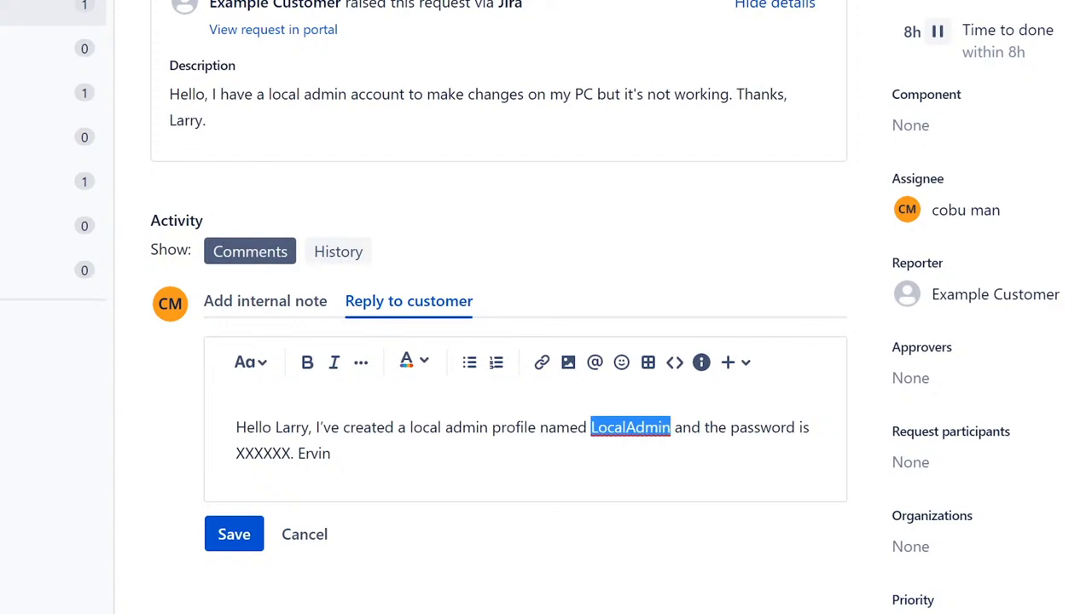
left_click(462, 427)
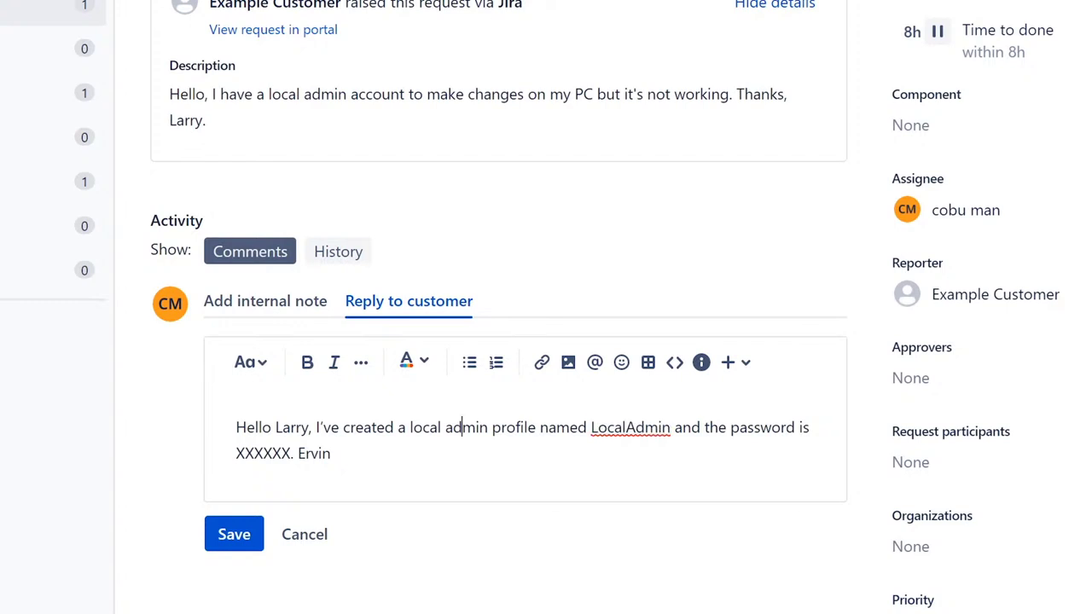
left_click(230, 538)
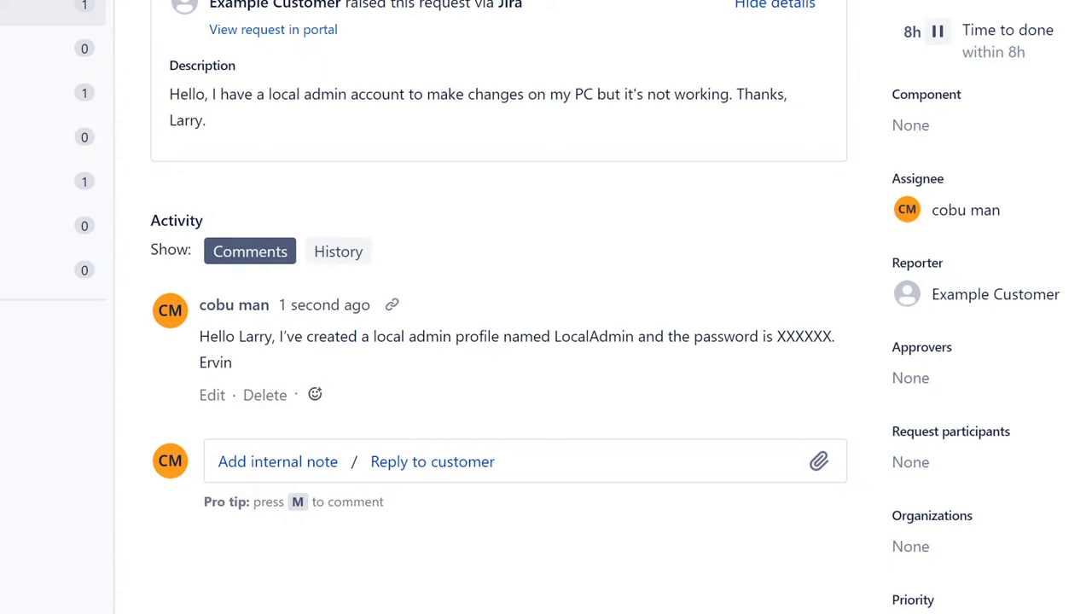
Step: Change request ISD-39's status from Waiting for support to Completed
double_click(559, 336)
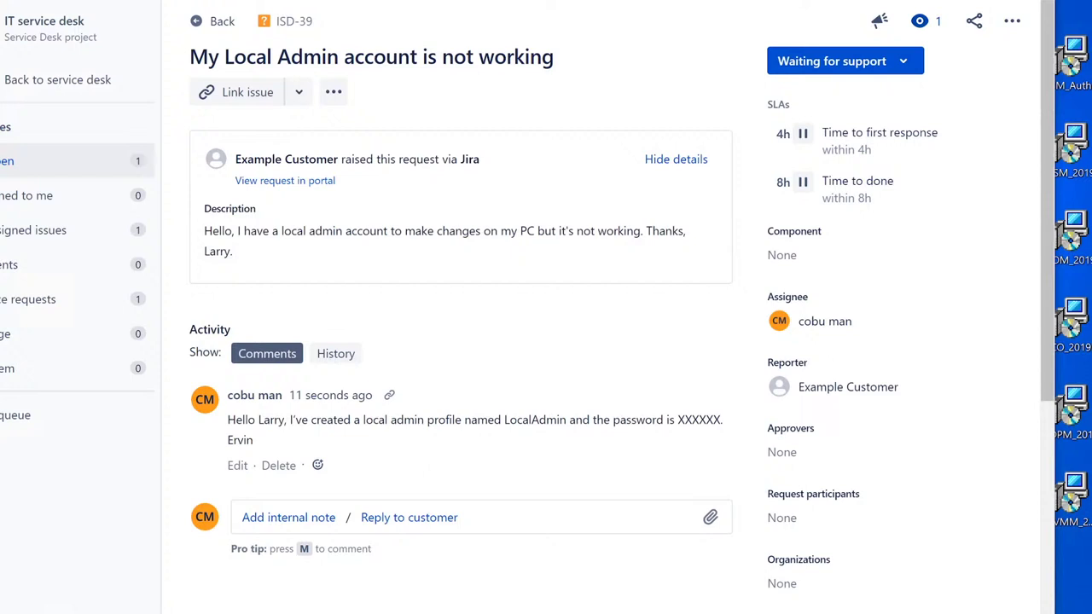
left_click(892, 63)
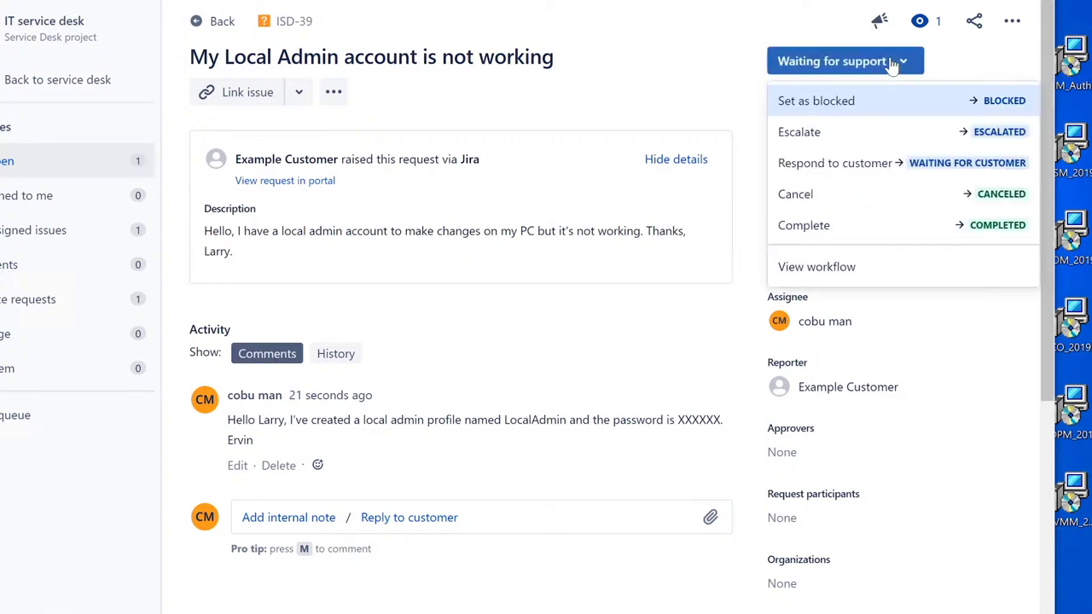
left_click(904, 230)
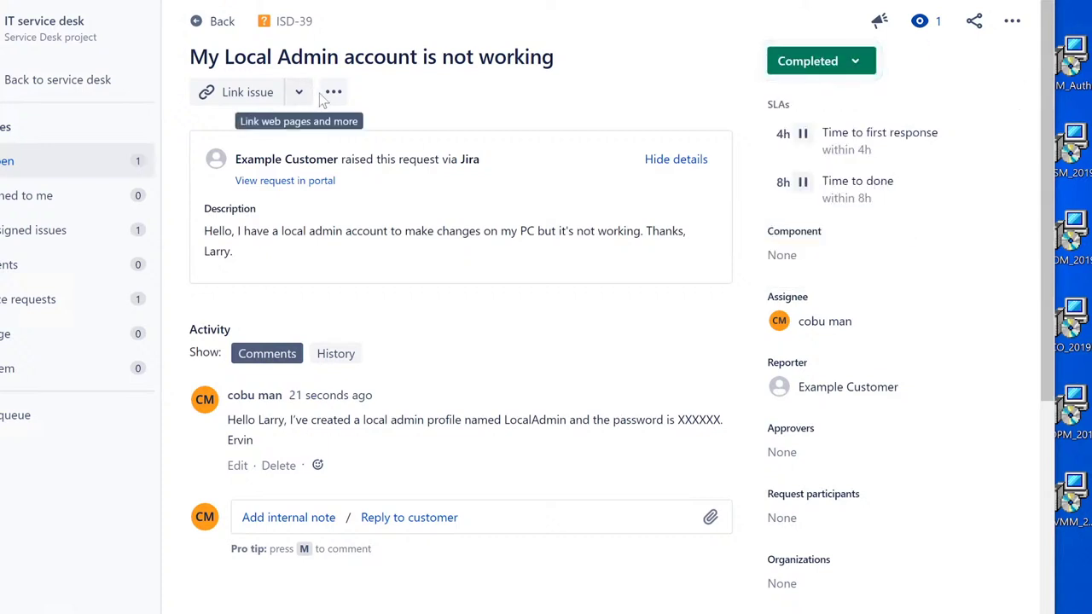
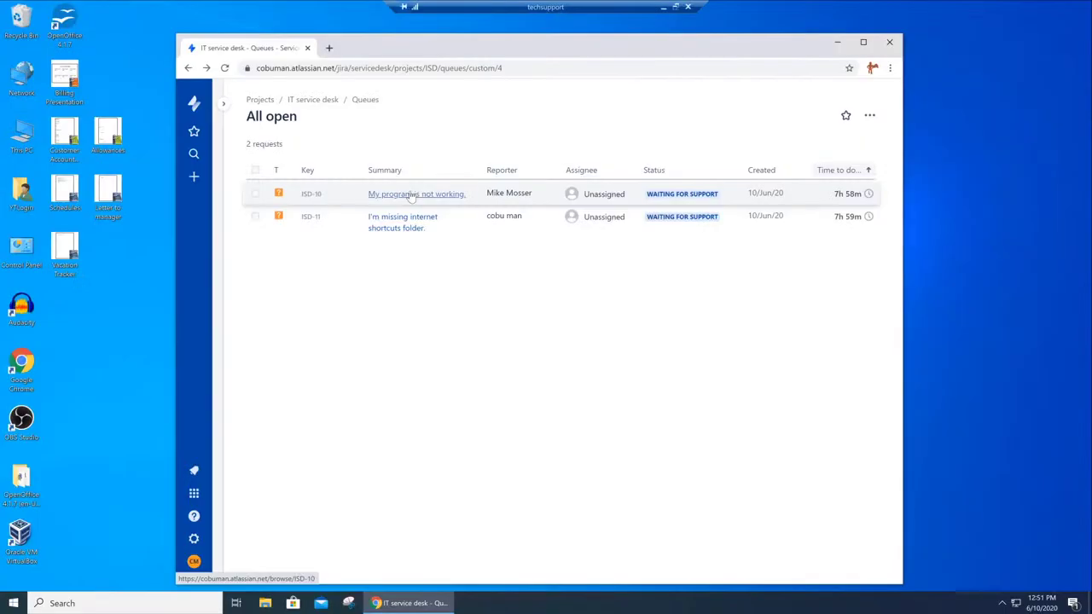
Step: Open ISD-10 'My program is not working.' and read its title and description
left_click(359, 182)
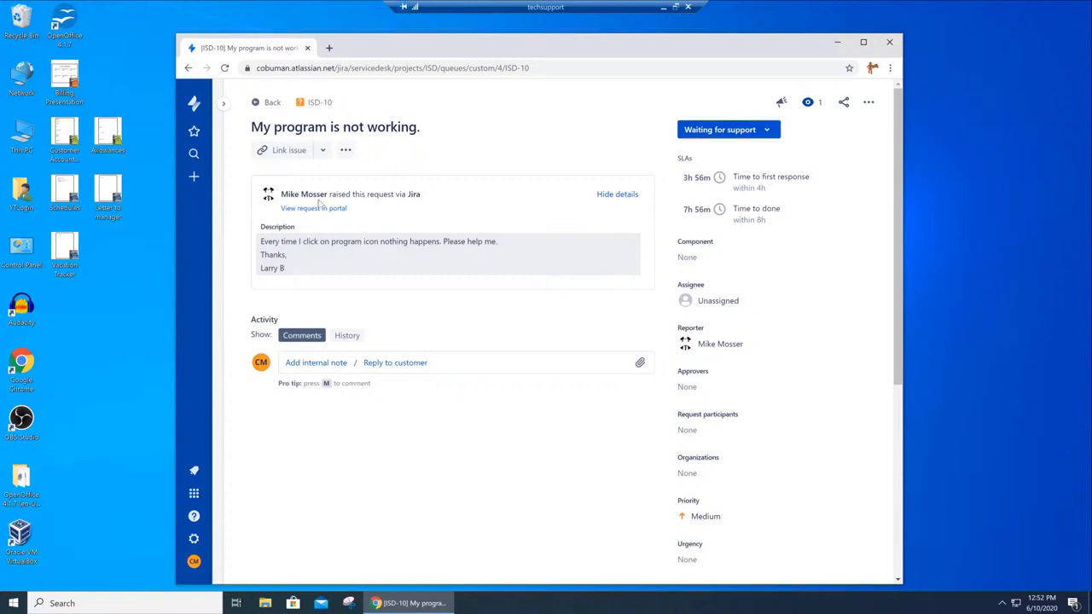
left_click_drag(250, 126, 433, 126)
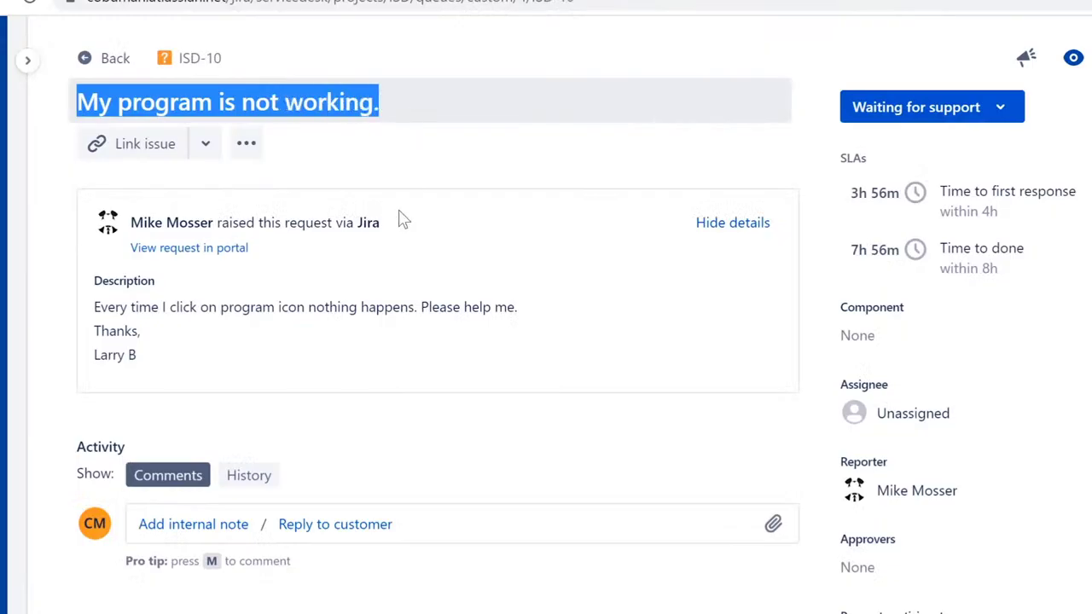
left_click(90, 300)
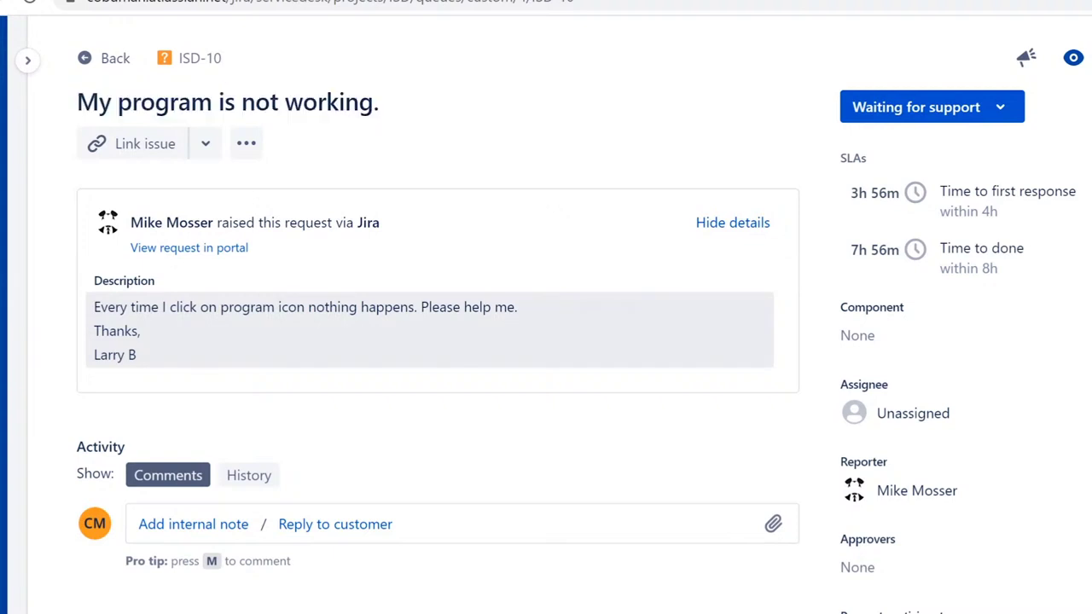
left_click_drag(92, 307, 517, 309)
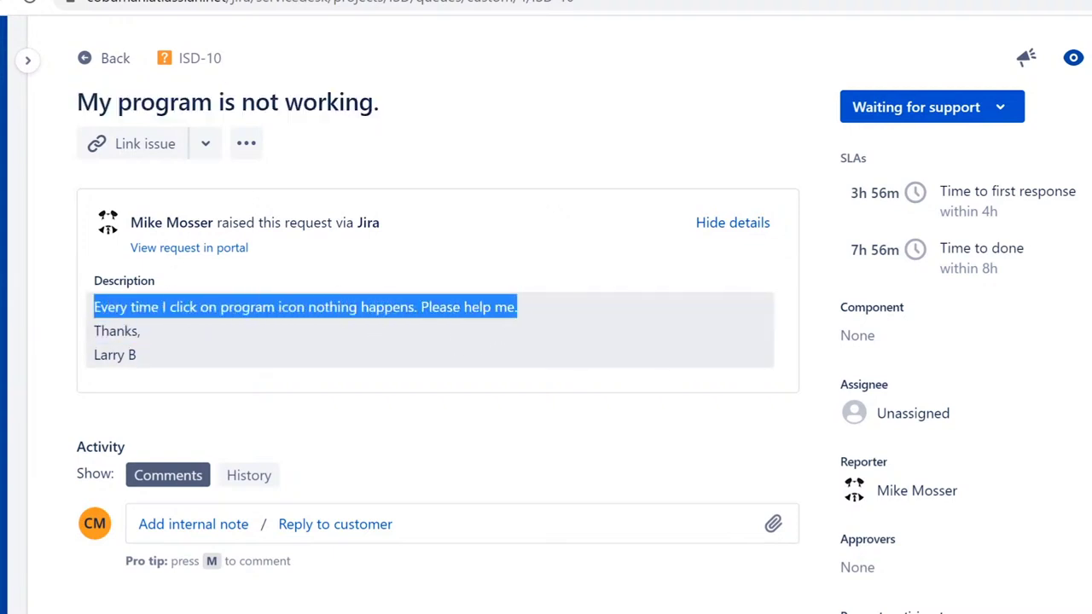
left_click(152, 335)
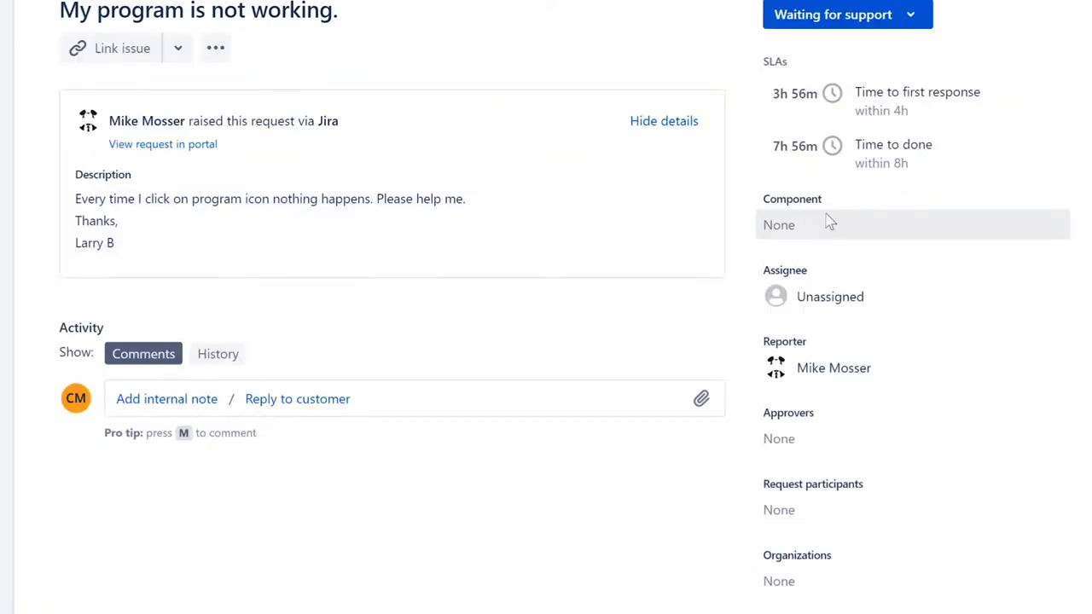
Step: Assign ISD-10 to yourself and send the customer a reply asking for their PC name
left_click(845, 297)
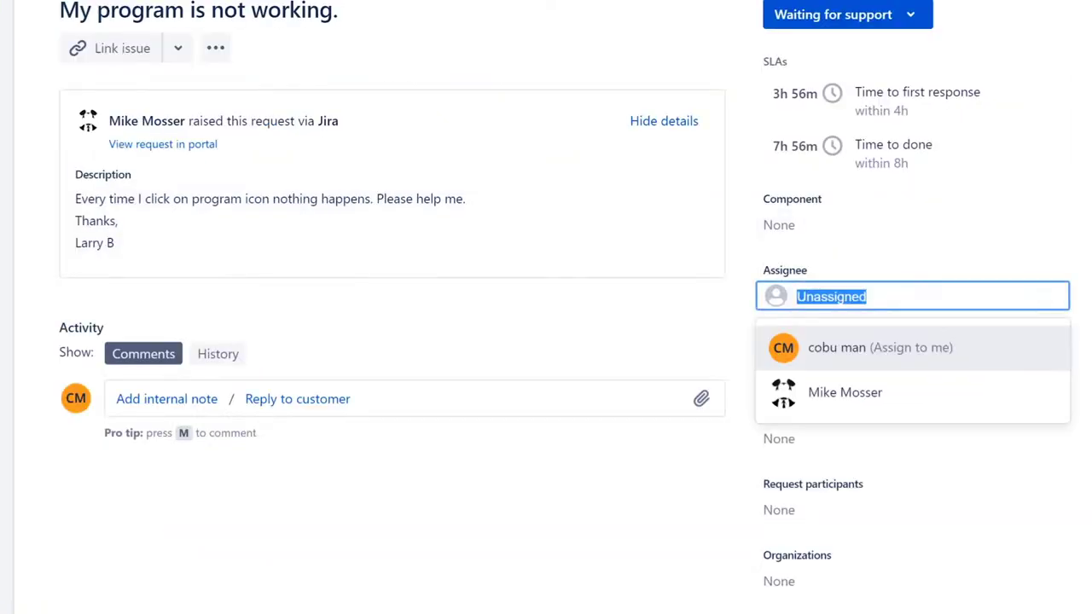
left_click(862, 351)
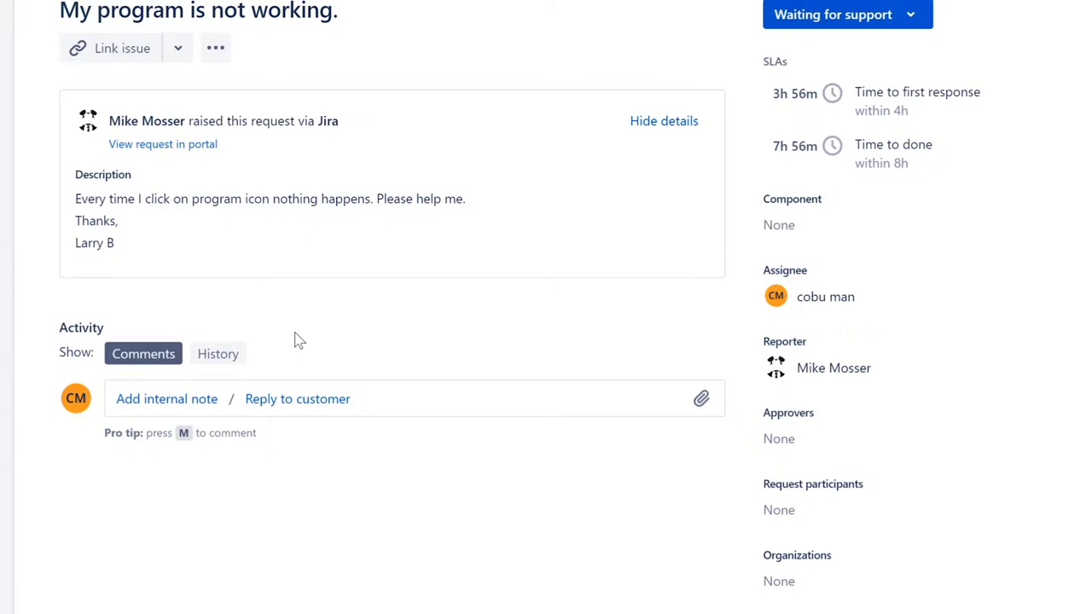
left_click(291, 401)
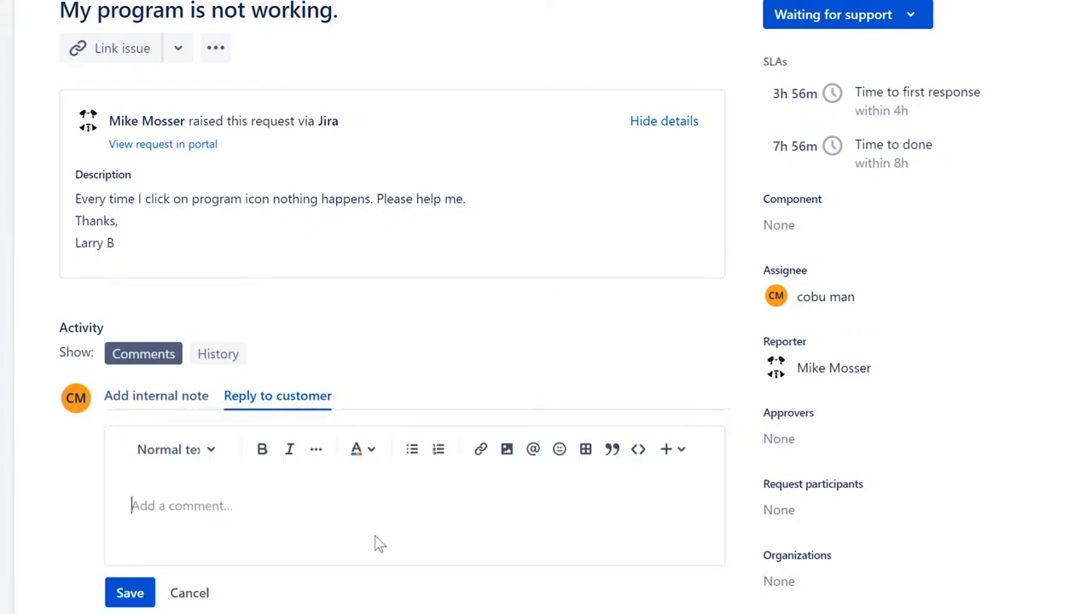
type("Hell")
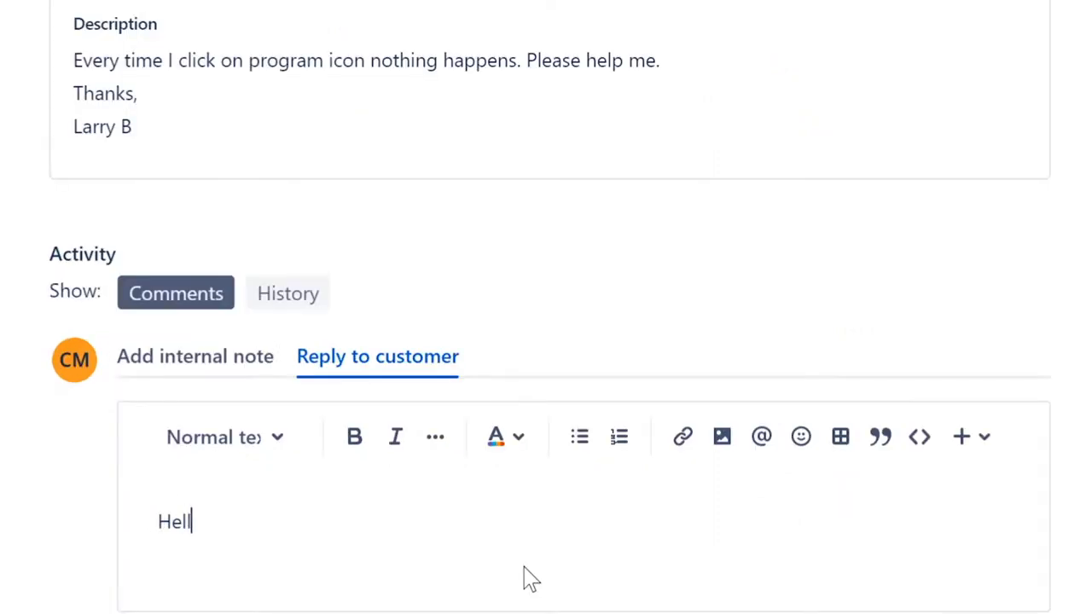
type("o, this i s")
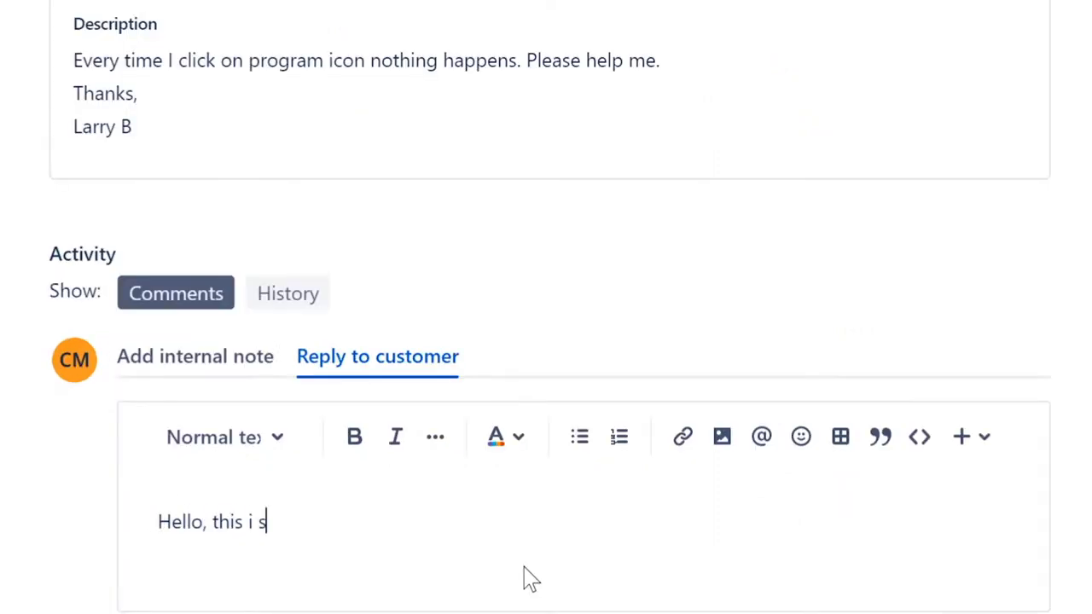
type("t")
key("BackSpace")
key("BackSpace")
key("BackSpace")
type("s Ervin wi")
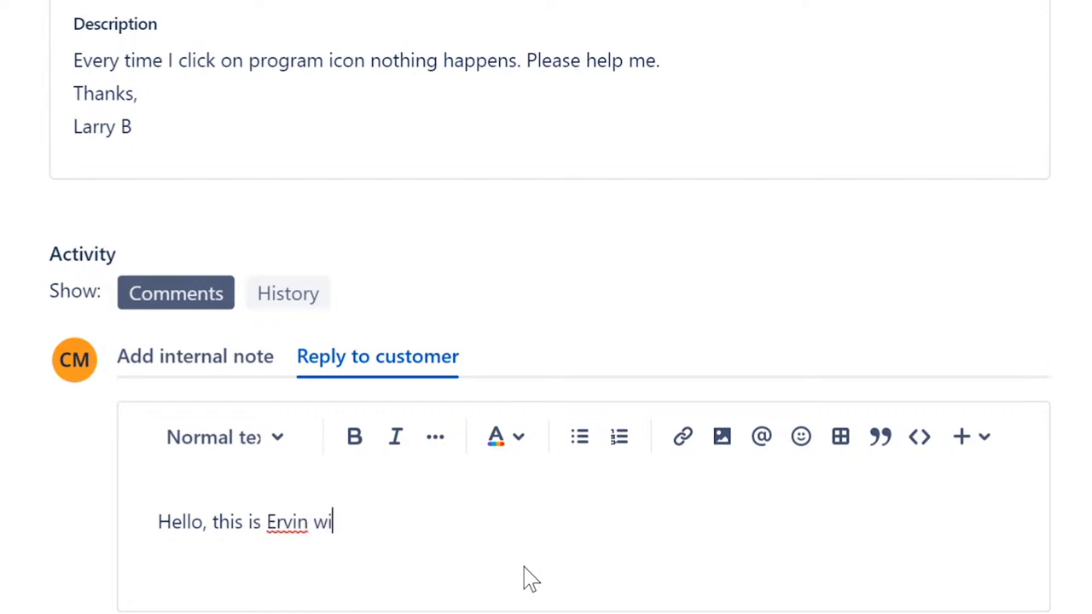
type("th EUS")
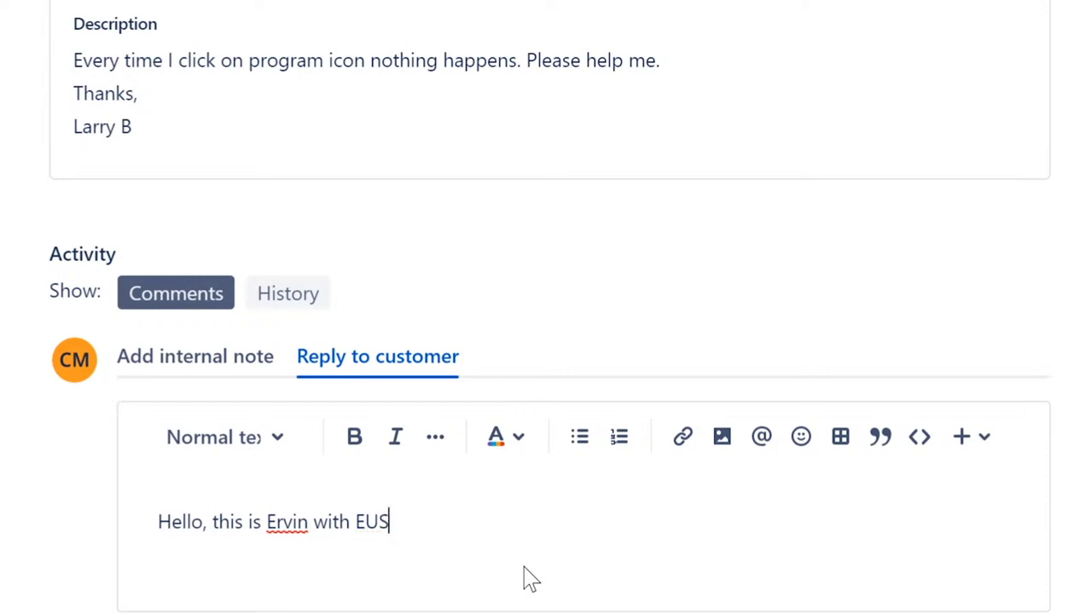
type(". Can yp")
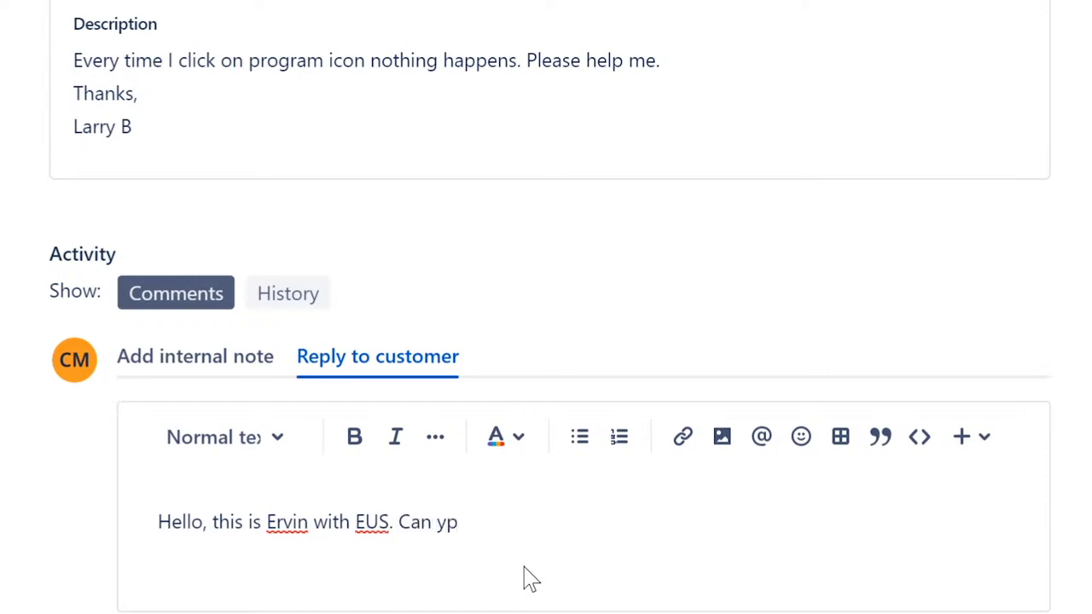
key("BackSpace")
type("ou please te")
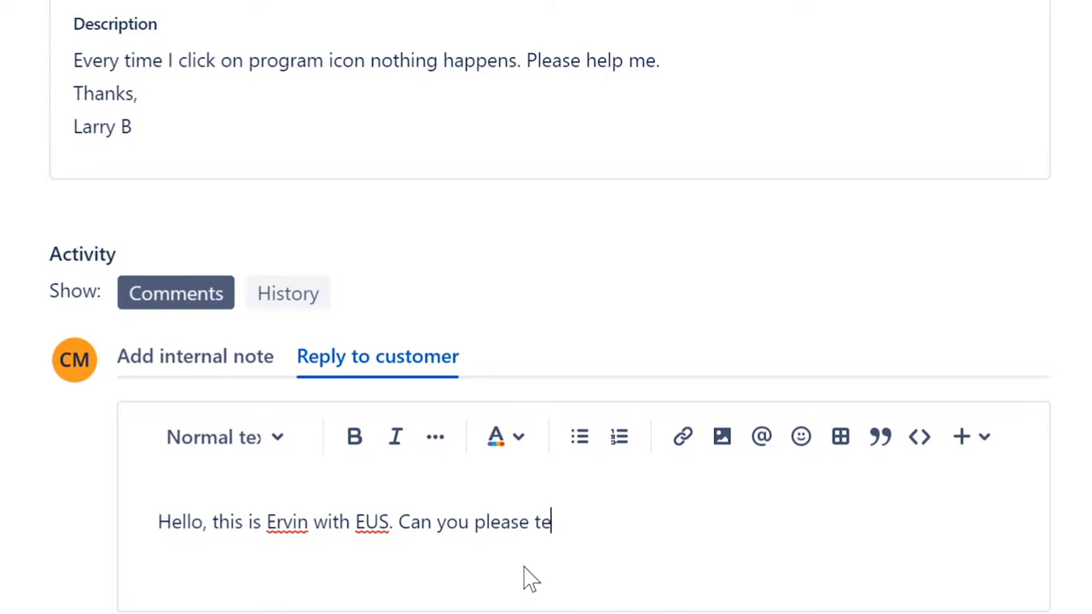
type("ll me what you")
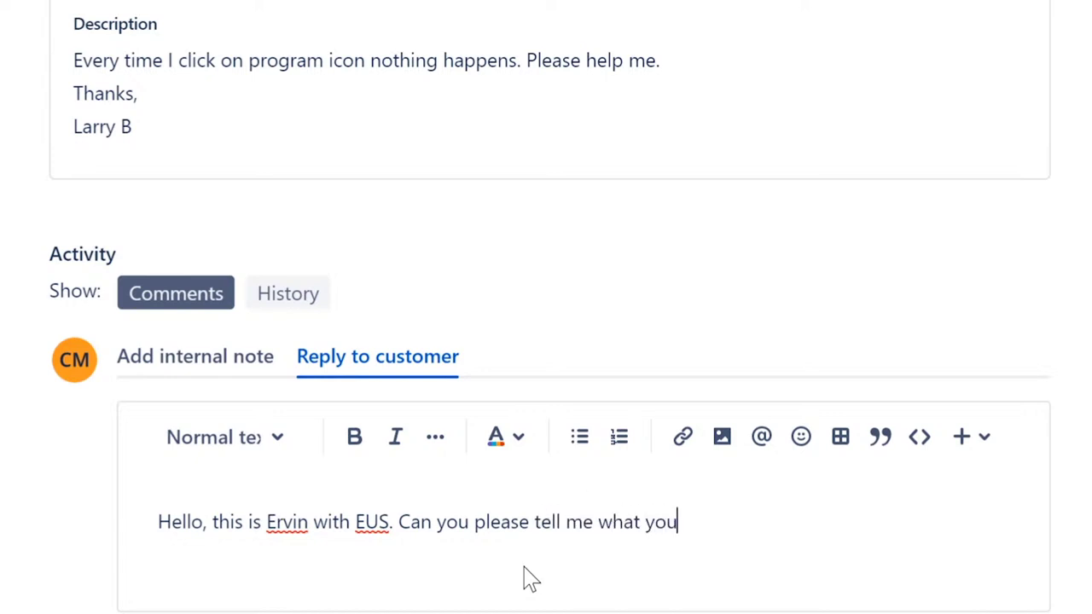
type("r pc name is")
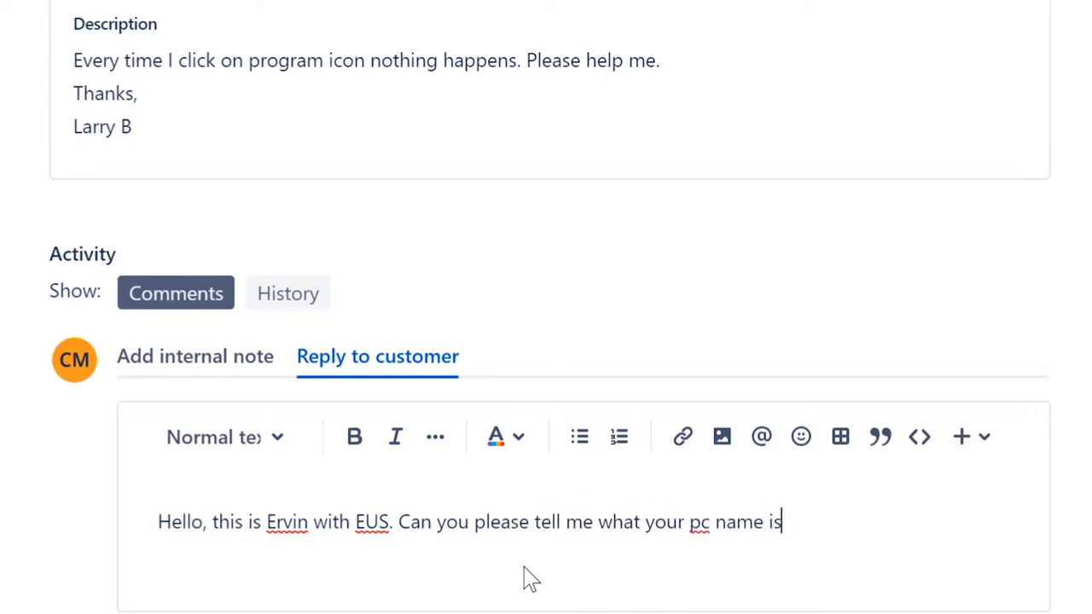
type("?")
key("ctrl+Return")
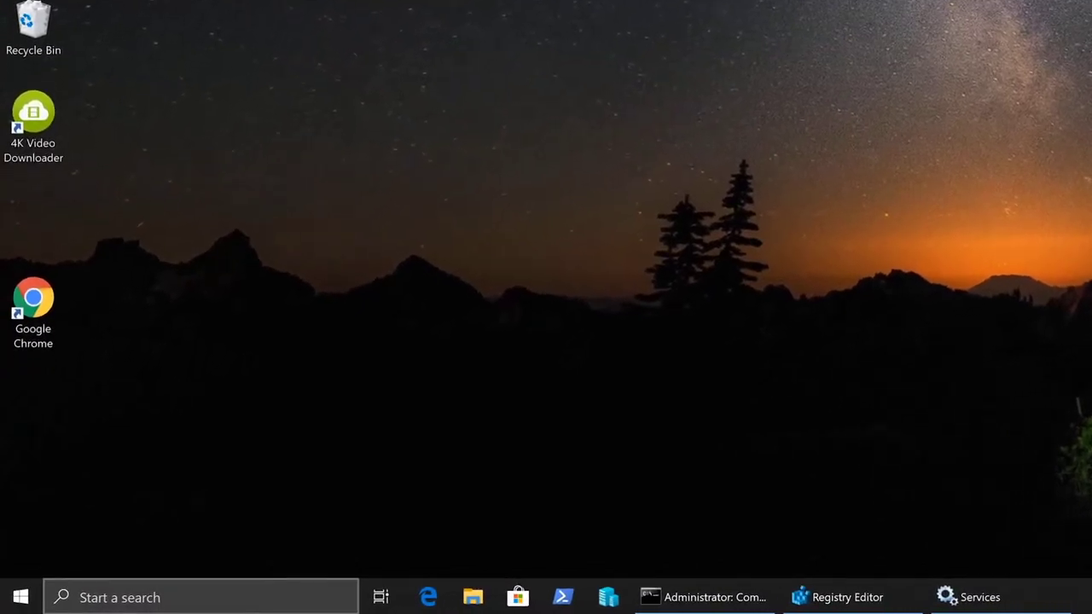
Step: Launch System Information from the taskbar search and select the System Name entry
left_click(141, 604)
type("syst")
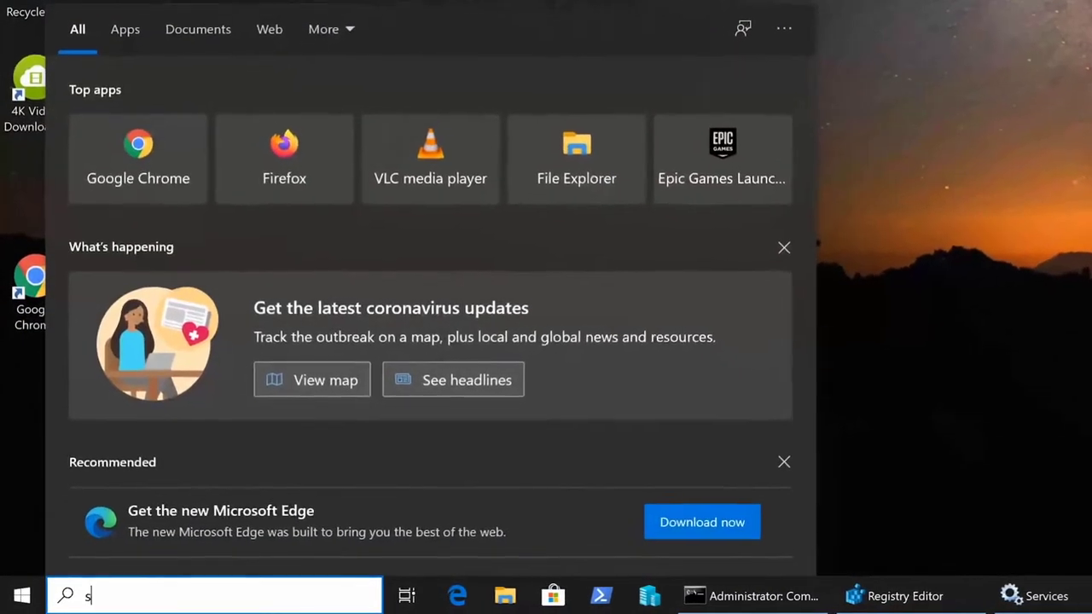
type("em")
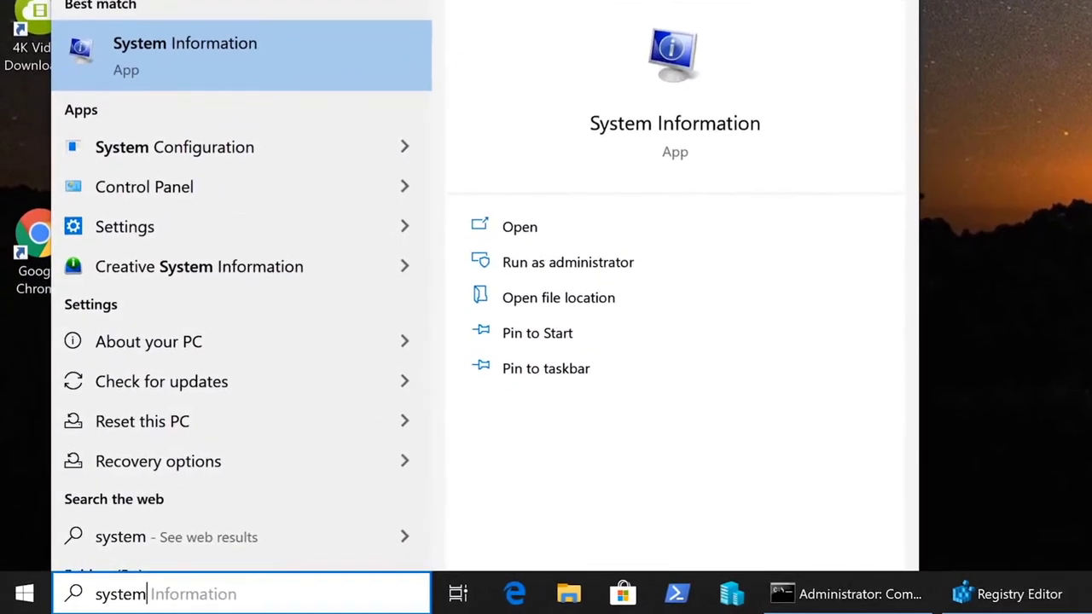
key("Return")
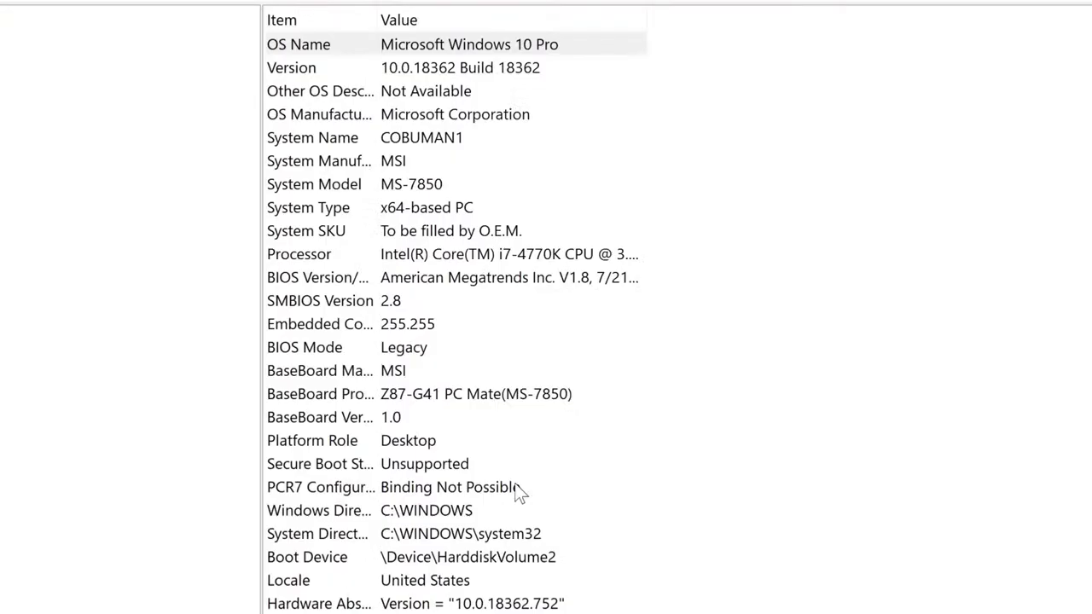
left_click(458, 138)
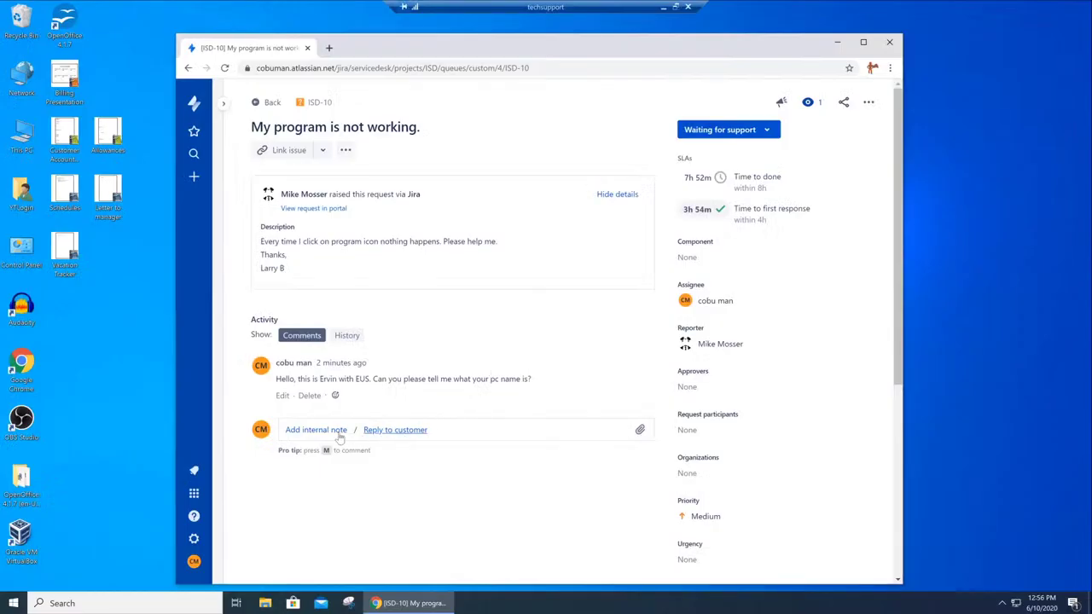
Step: Save an internal note on ISD-10 reading 'PC name is cobuman1', then show the desktop
left_click(326, 431)
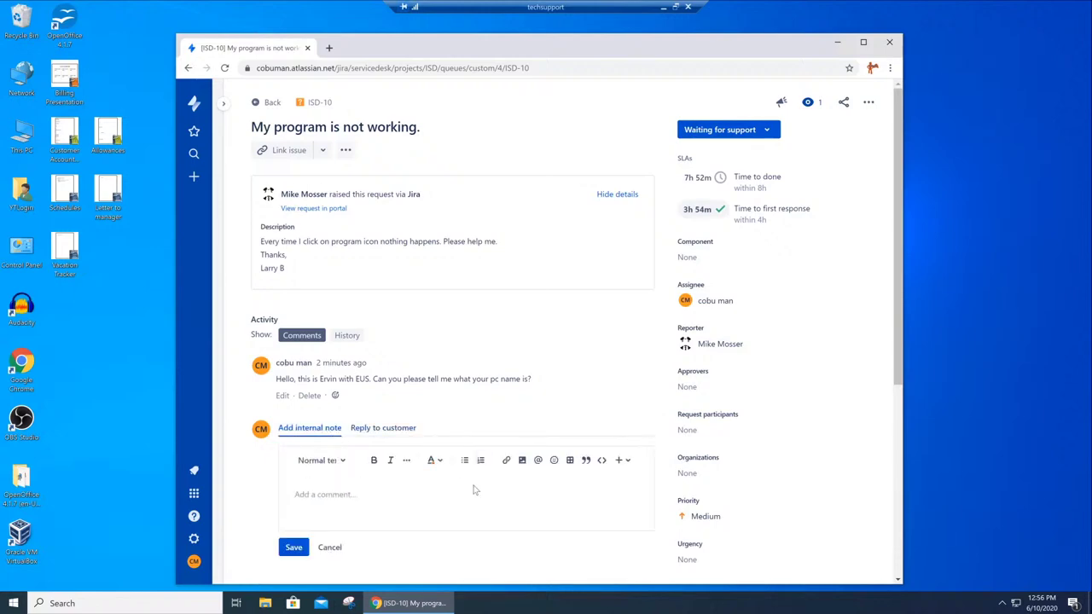
type("Pc")
key("BackSpace")
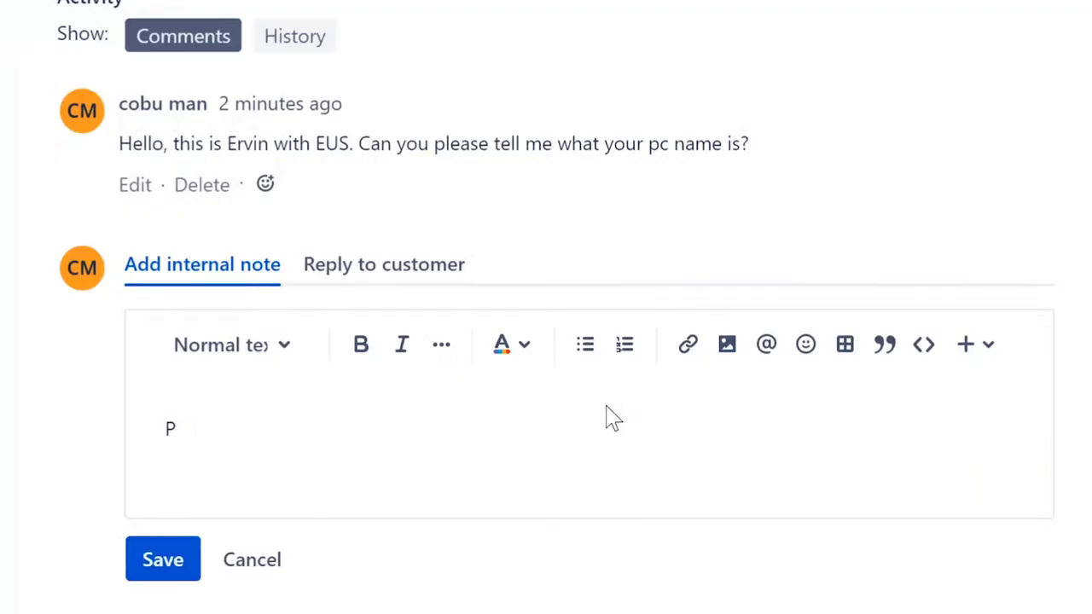
type("C name is C")
key("BackSpace")
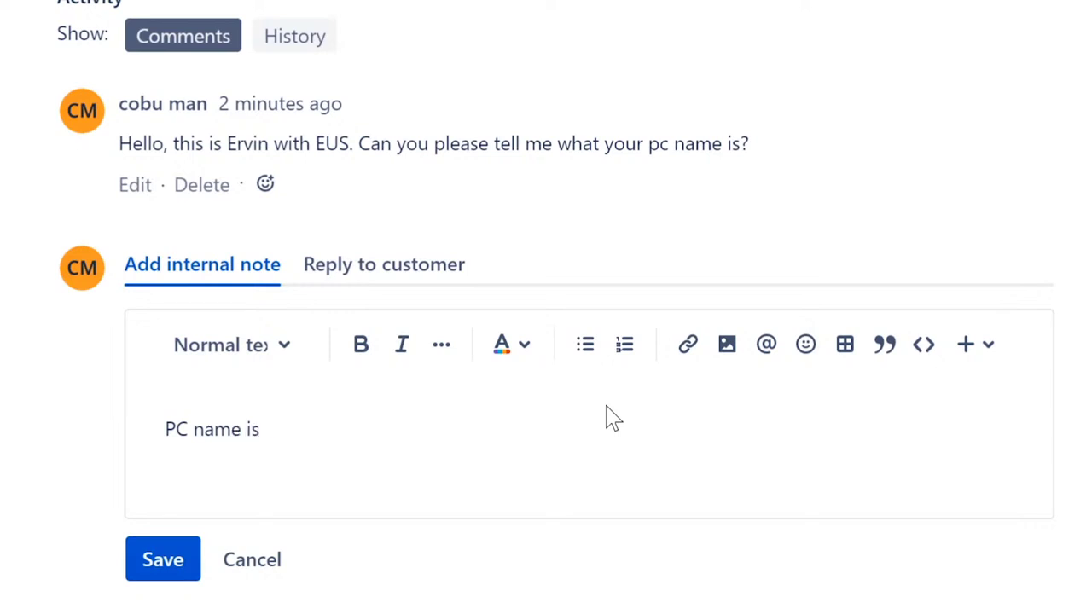
type("cobuman1")
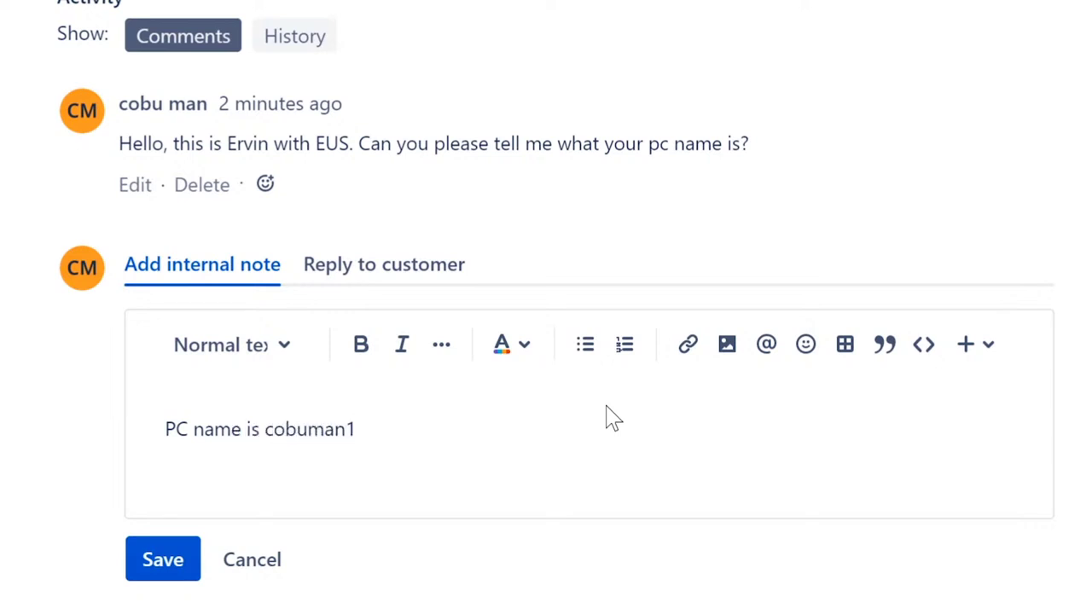
left_click(159, 563)
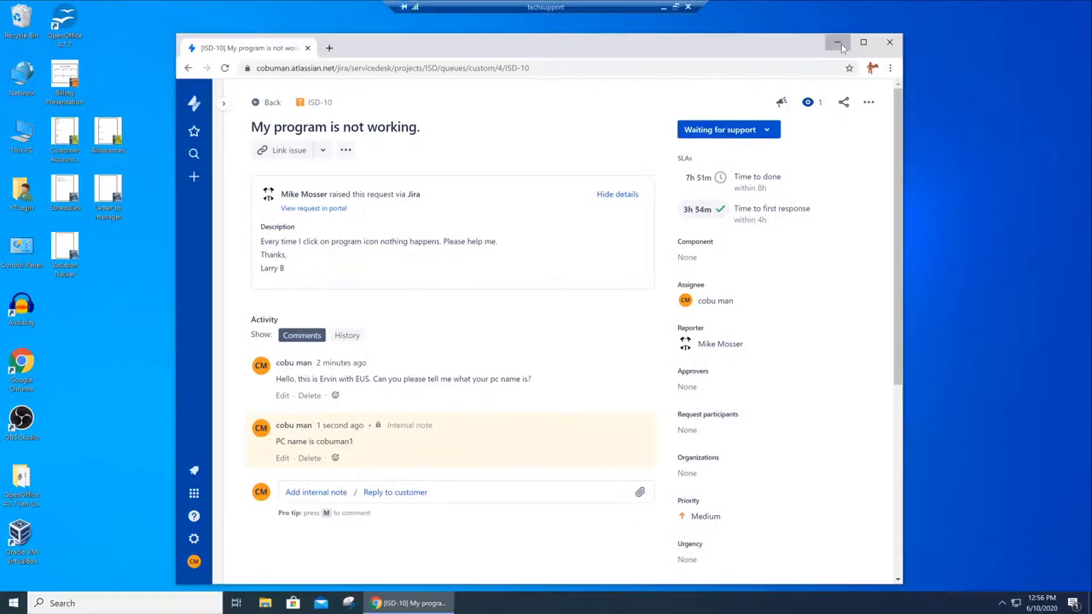
key("super+d")
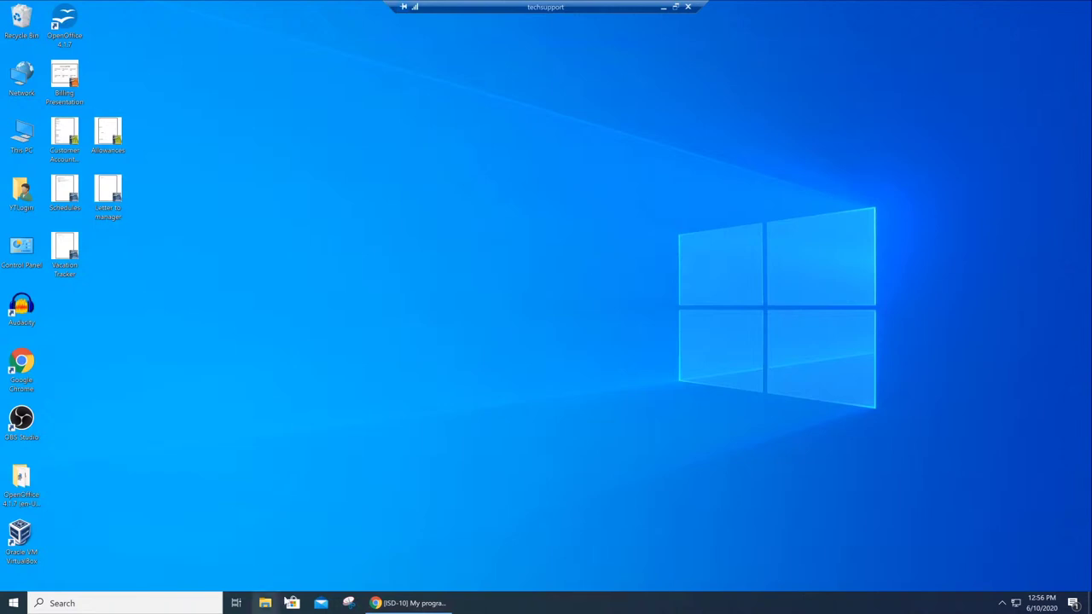
Step: Open File Explorer and browse to \\cobuman1\c$ to list the remote C drive
left_click(266, 603)
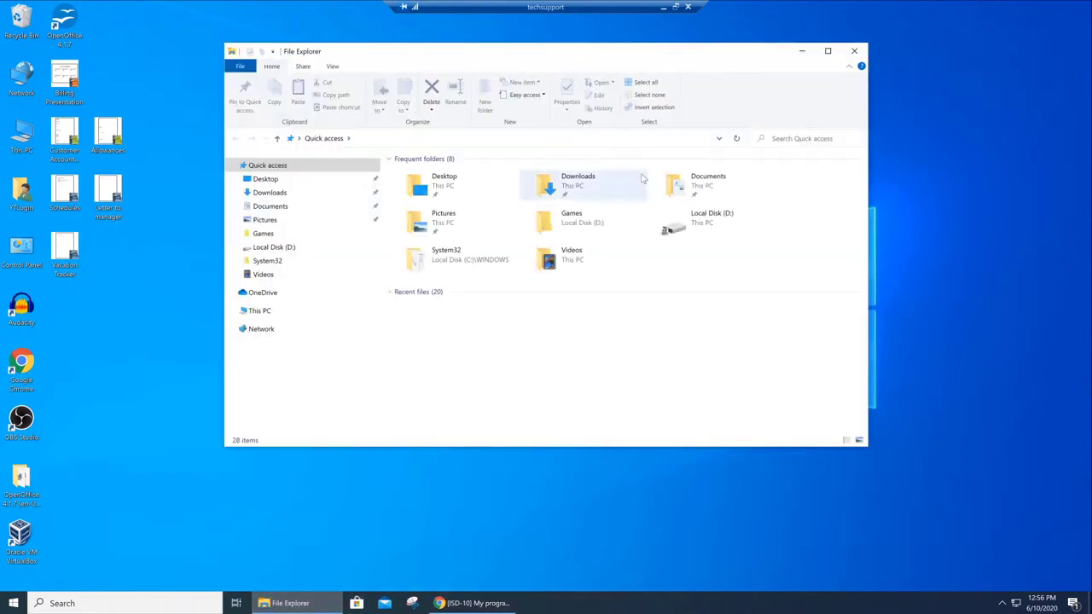
left_click_drag(646, 67, 651, 135)
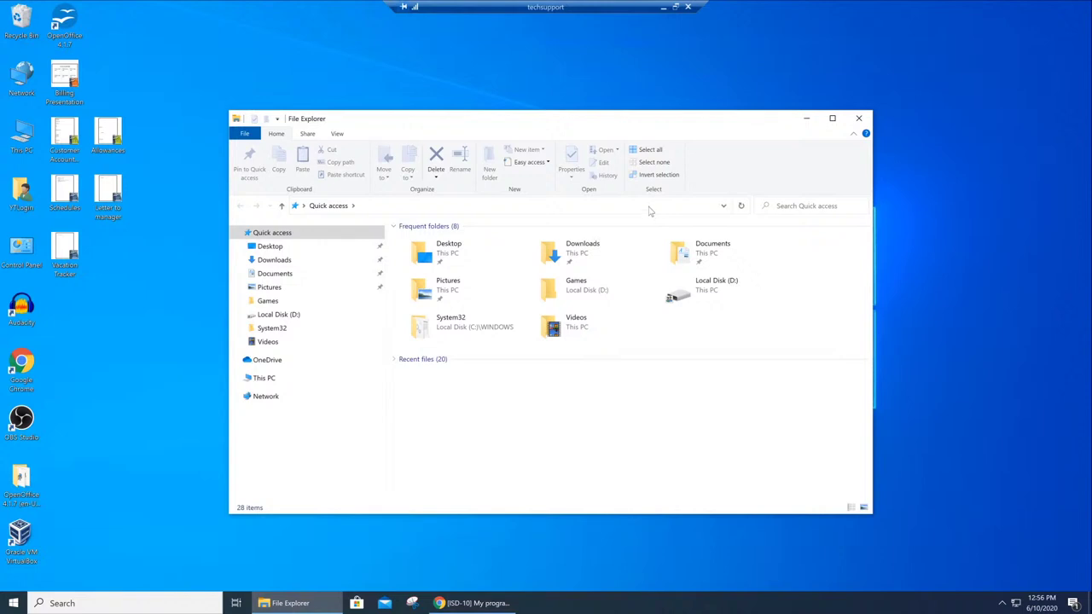
left_click(648, 209)
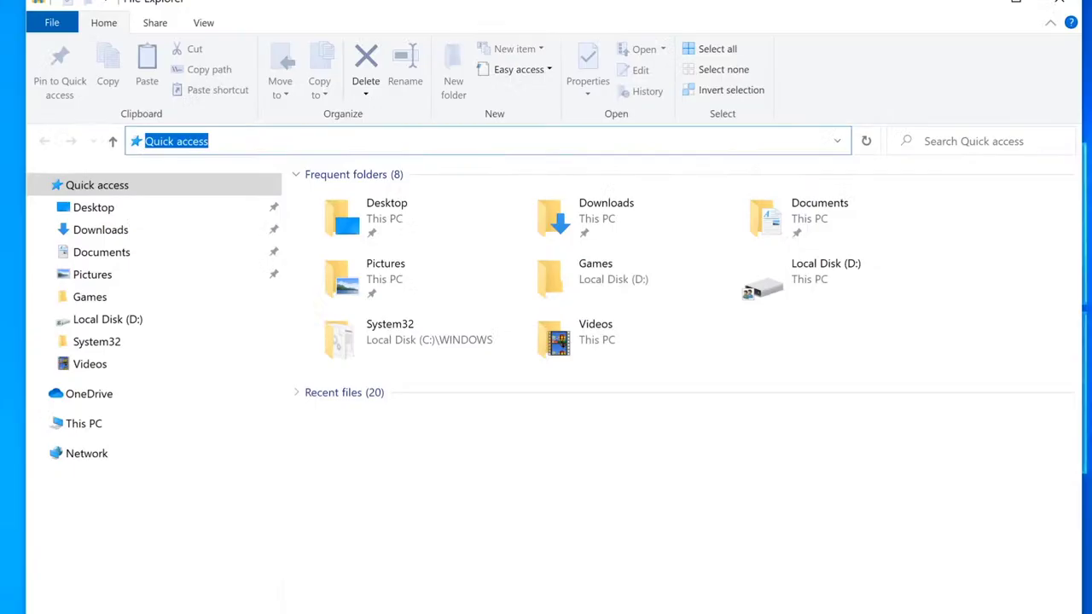
type("\\\\")
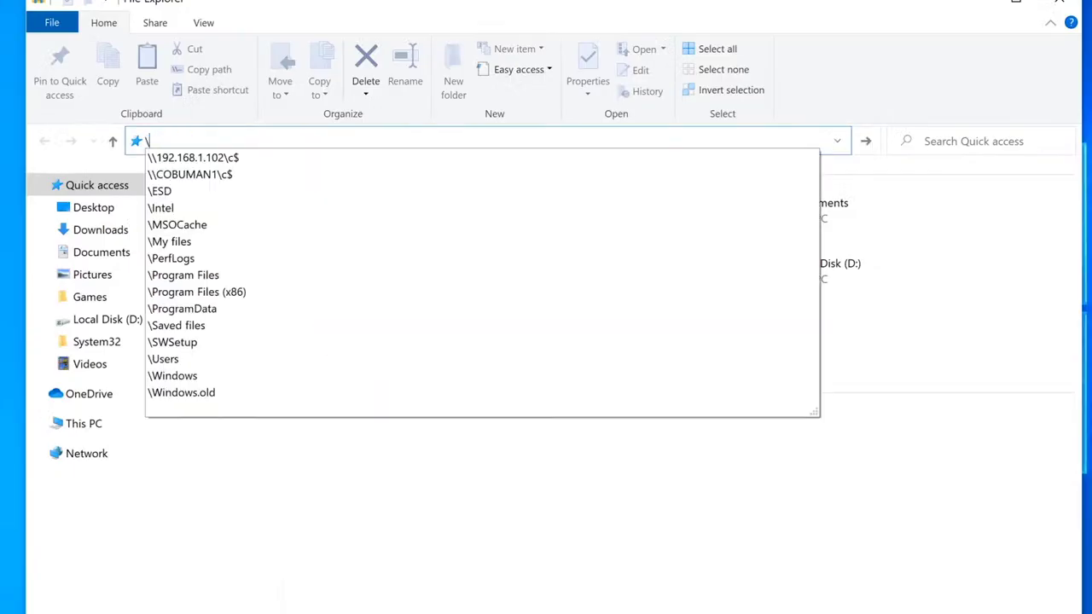
type("cobuman1")
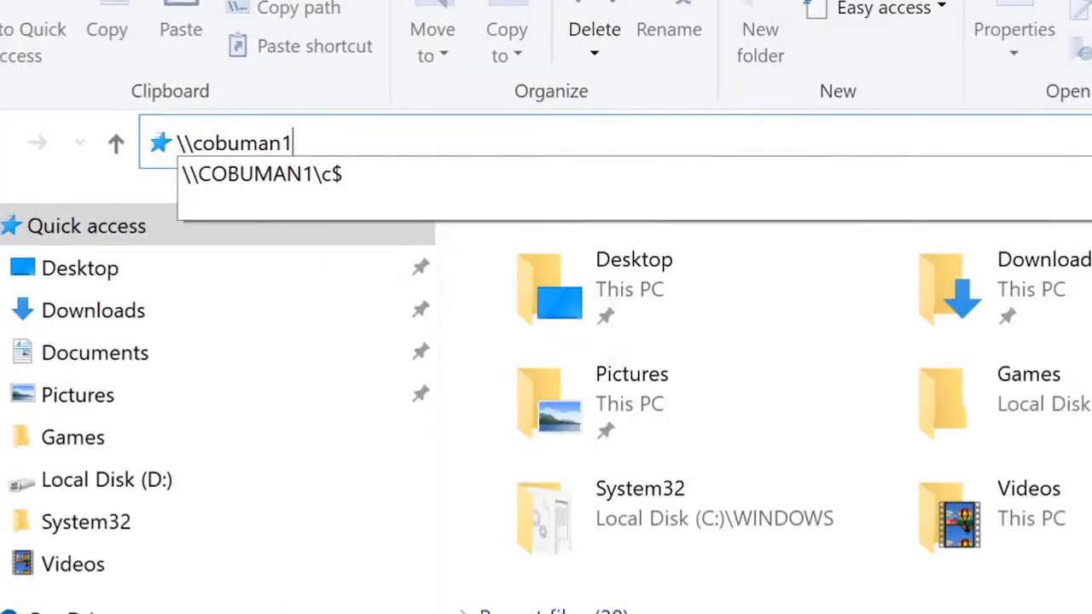
type("\\")
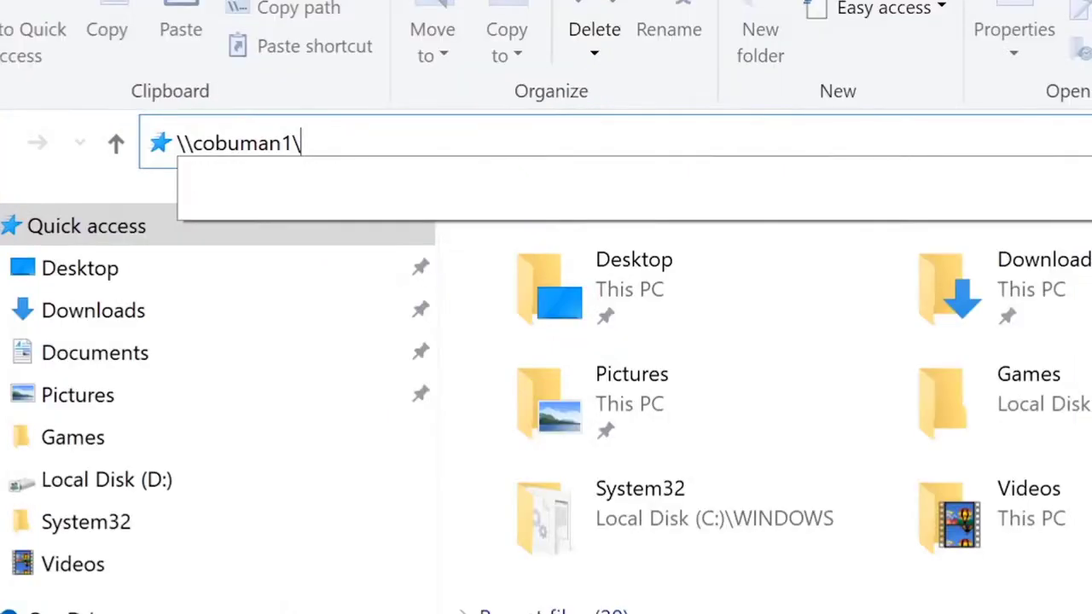
type("c")
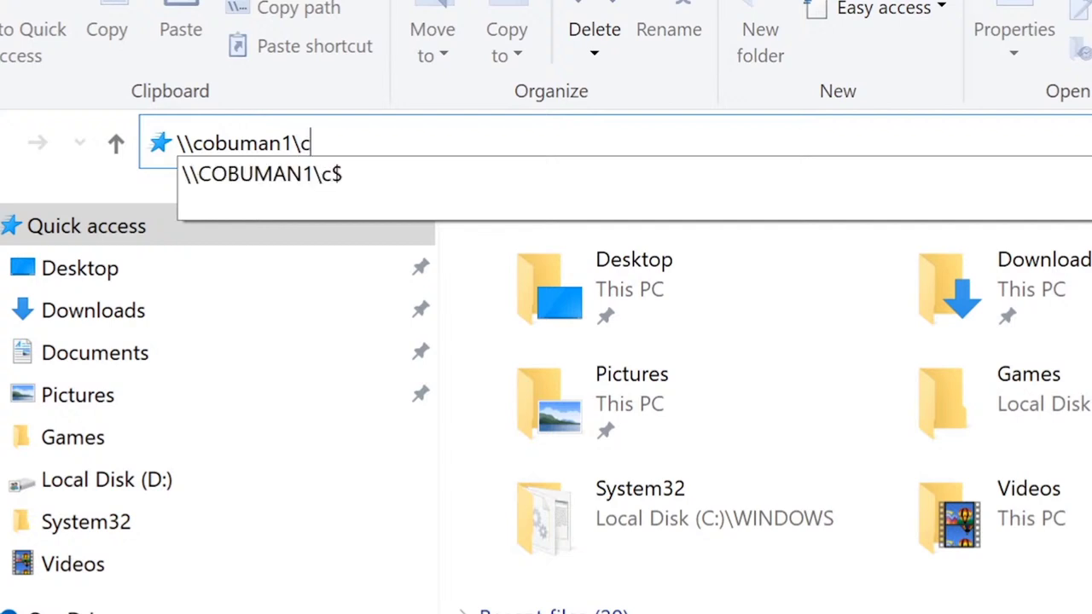
type("$")
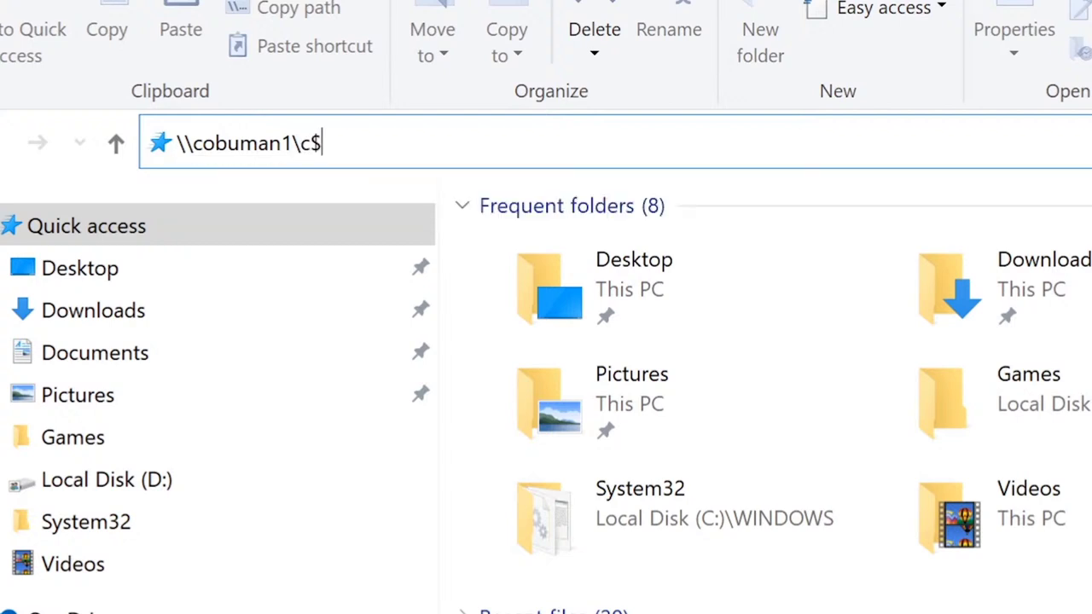
key("Return")
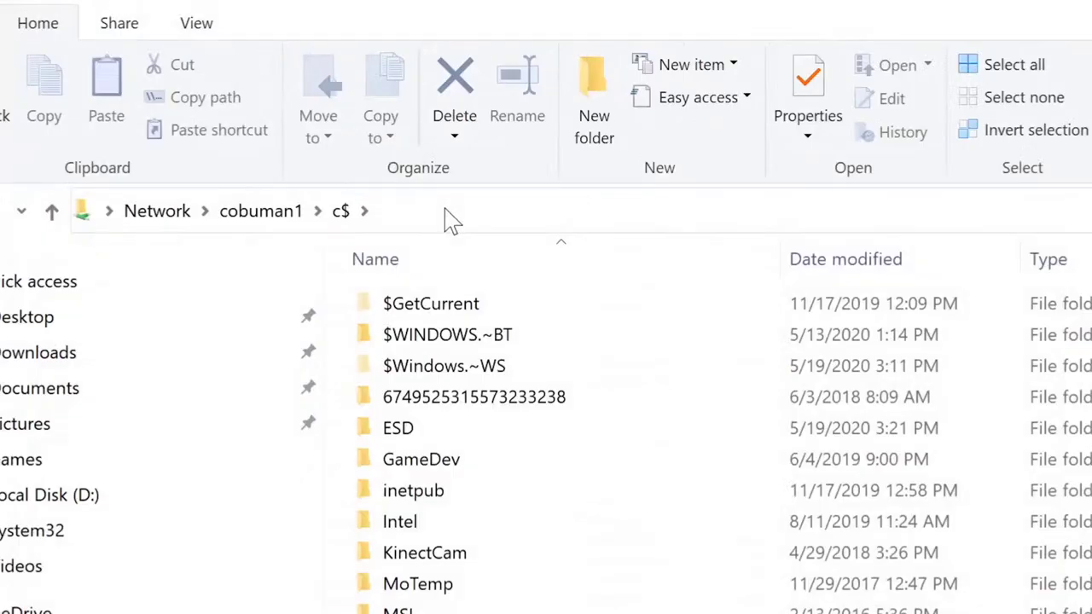
left_click(441, 219)
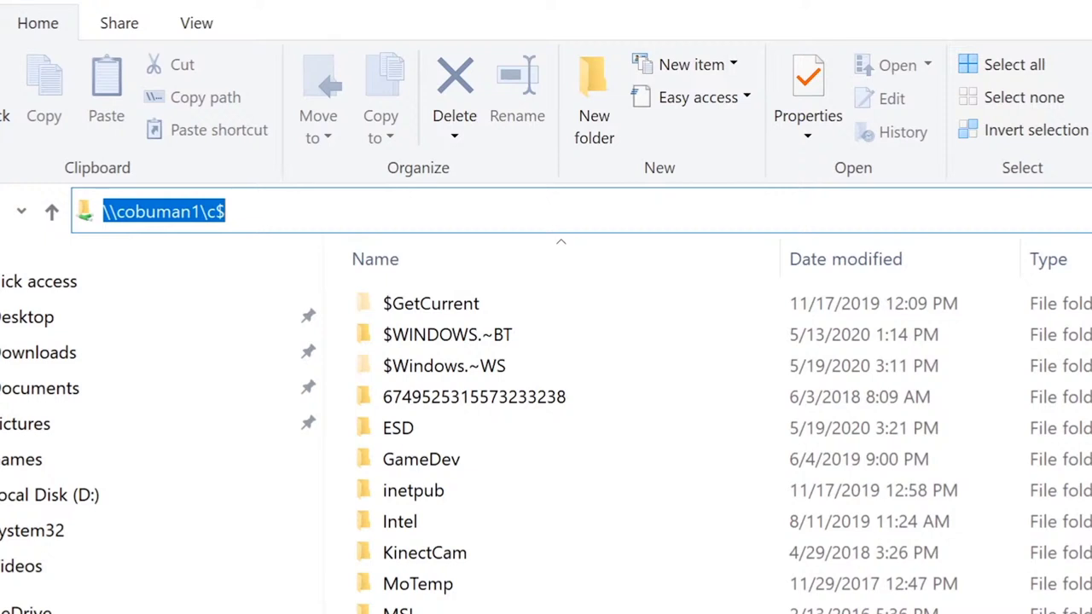
key("Home")
key("shift+Right")
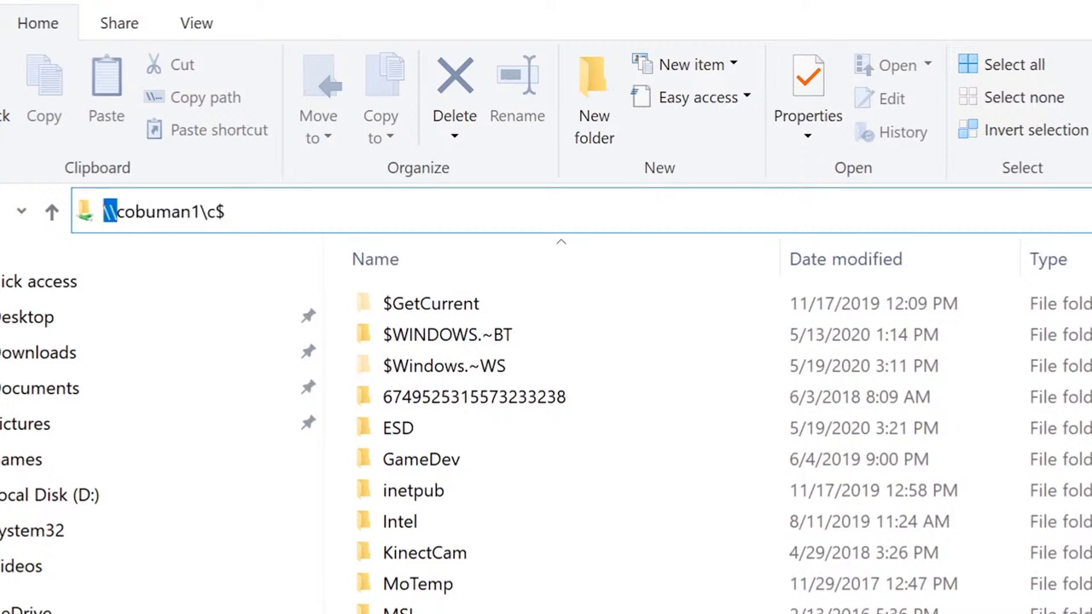
key("Right")
key("Right")
key("shift+Right")
key("shift+Right")
key("shift+Right")
key("shift+Right")
key("shift+Right")
key("shift+Right")
key("shift+Right")
key("shift+Right")
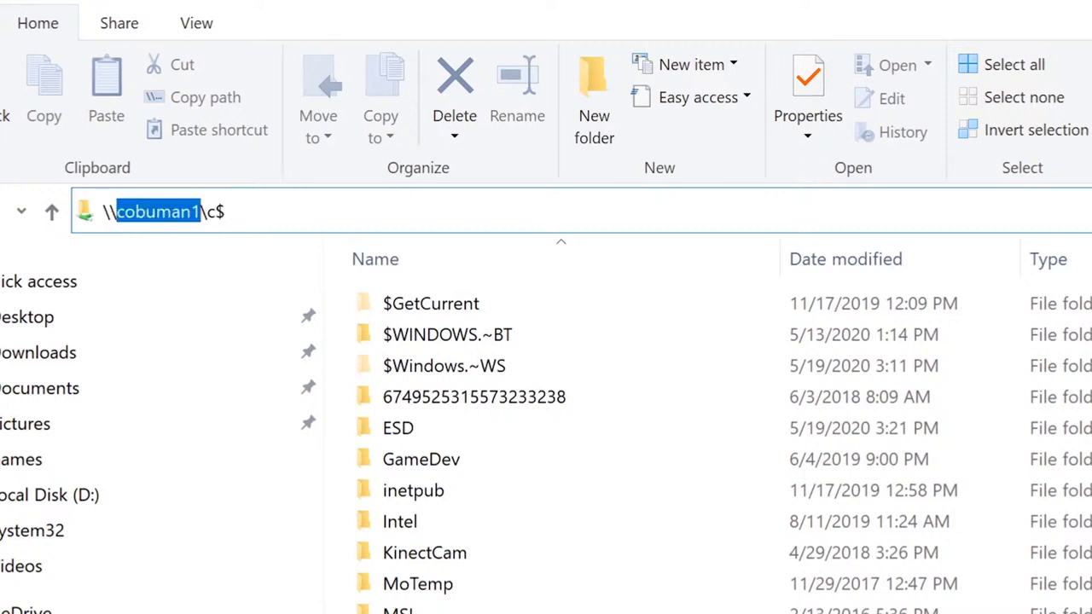
key("End")
key("shift+Left")
key("shift+Left")
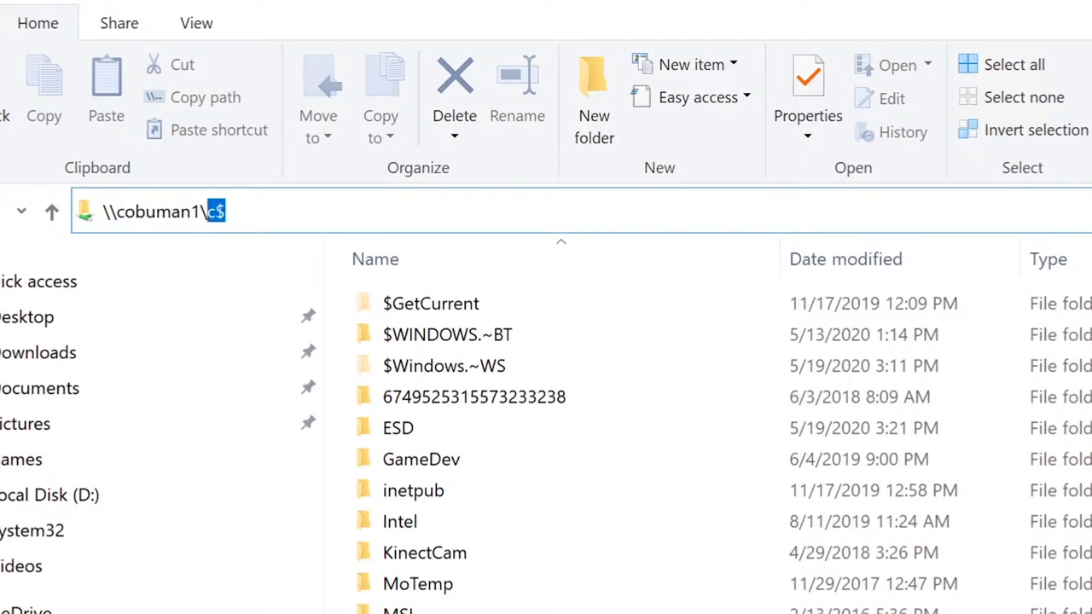
key("End")
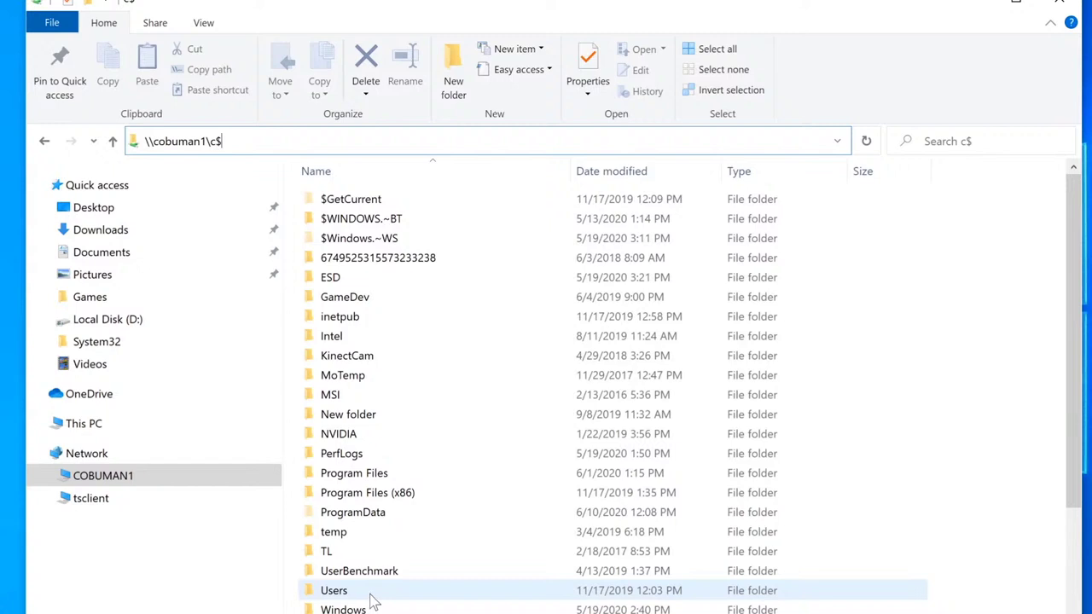
left_click(488, 411)
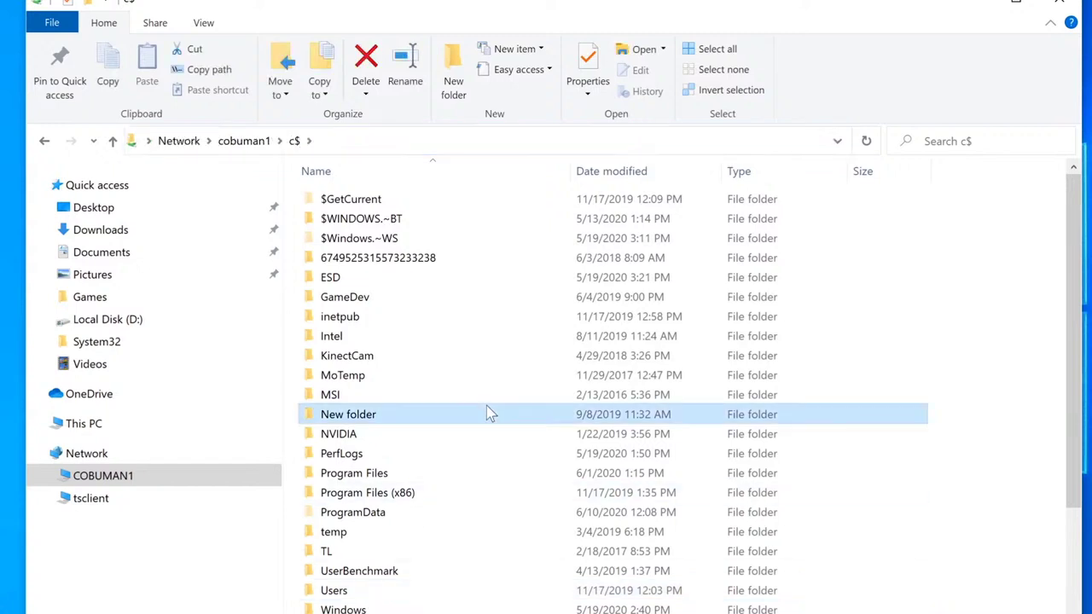
scroll(487, 404, "down", 1)
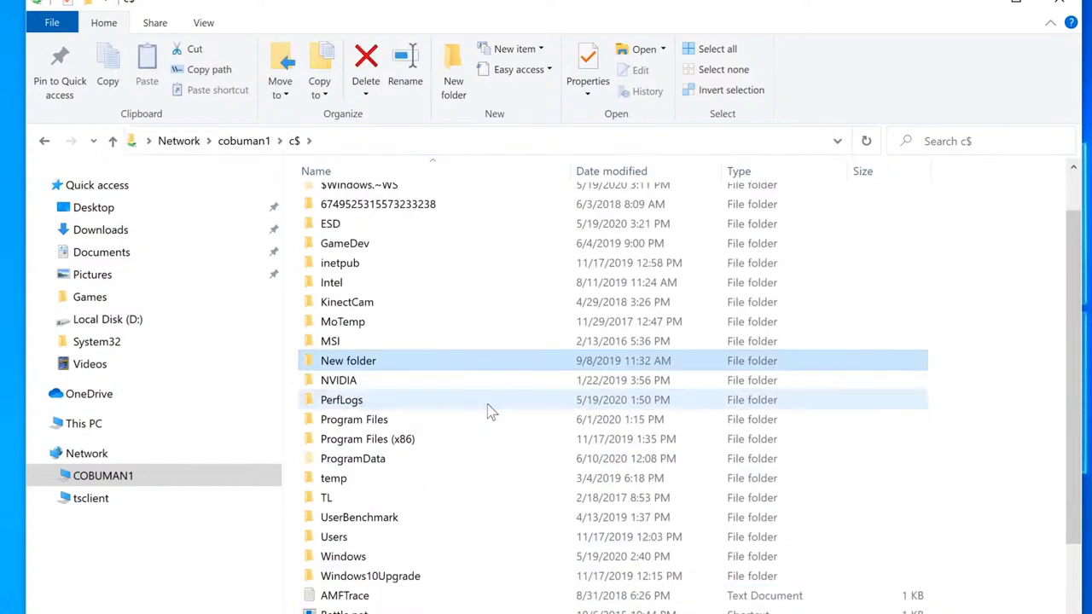
left_click(362, 539)
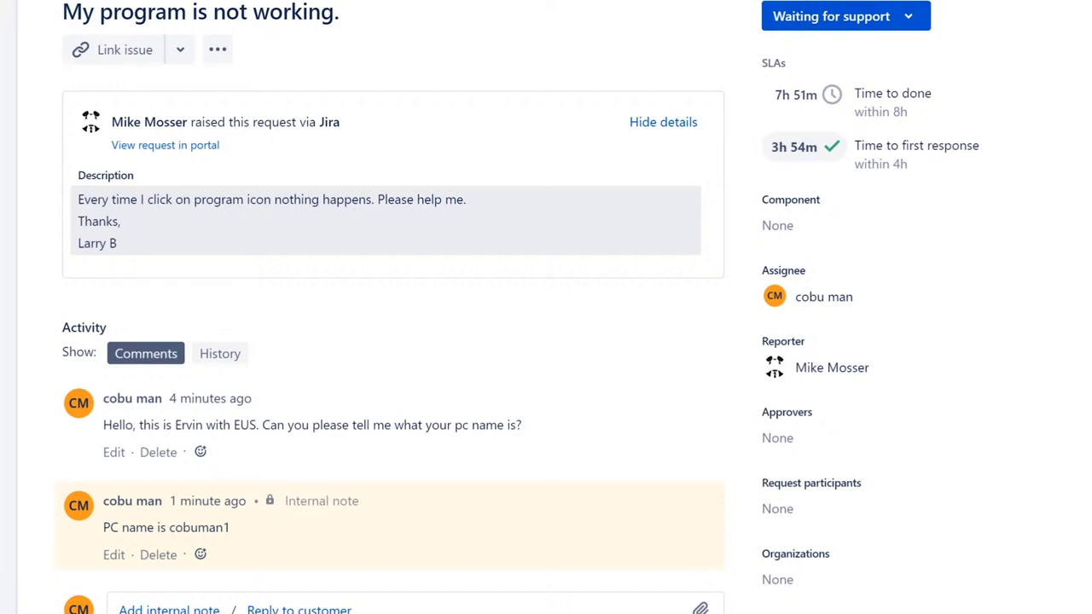
left_click_drag(375, 200, 183, 200)
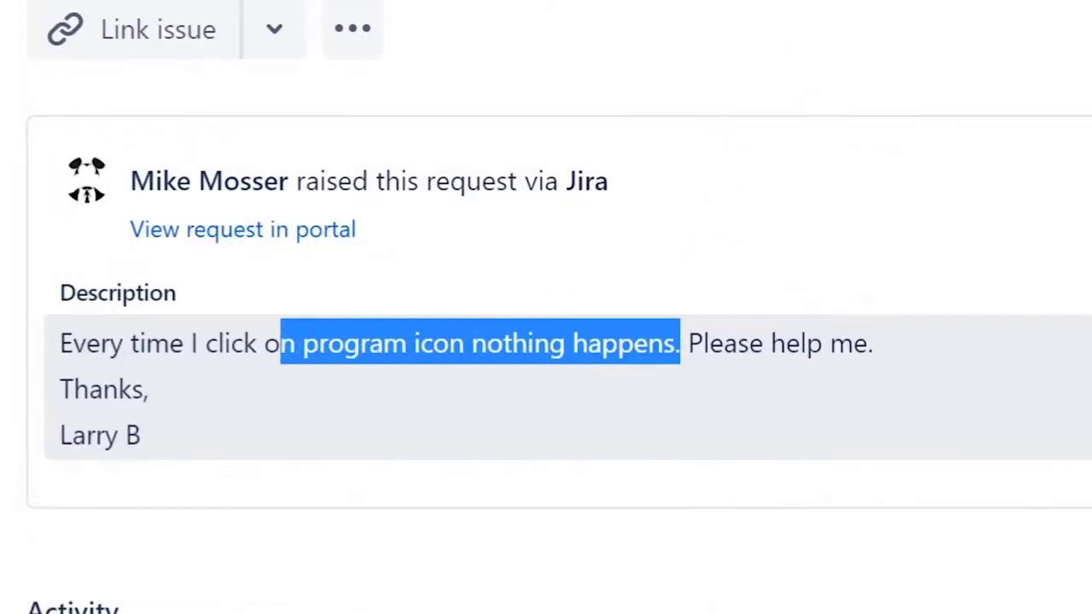
left_click_drag(282, 343, 244, 343)
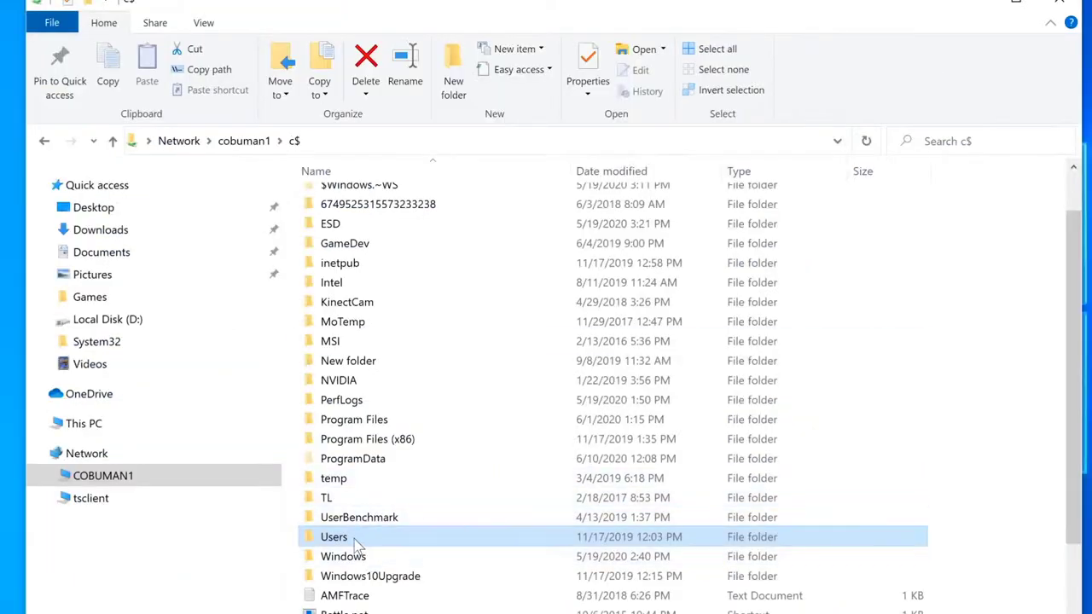
mouse_move(355, 544)
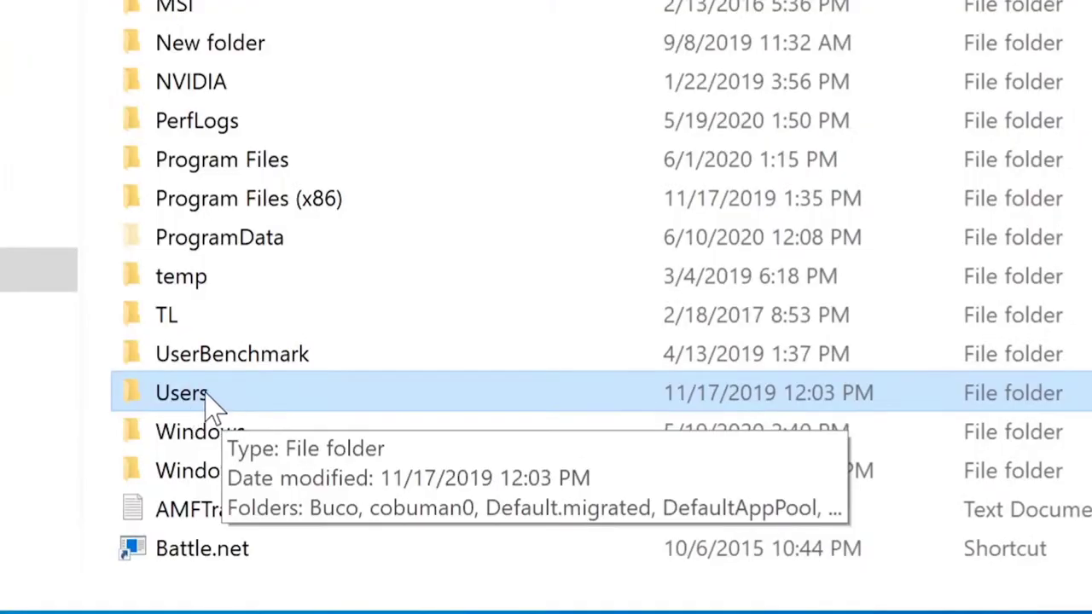
Step: Navigate Users > the customer's profile > AppData > Local on cobuman1 and select the Adobe folder
double_click(209, 397)
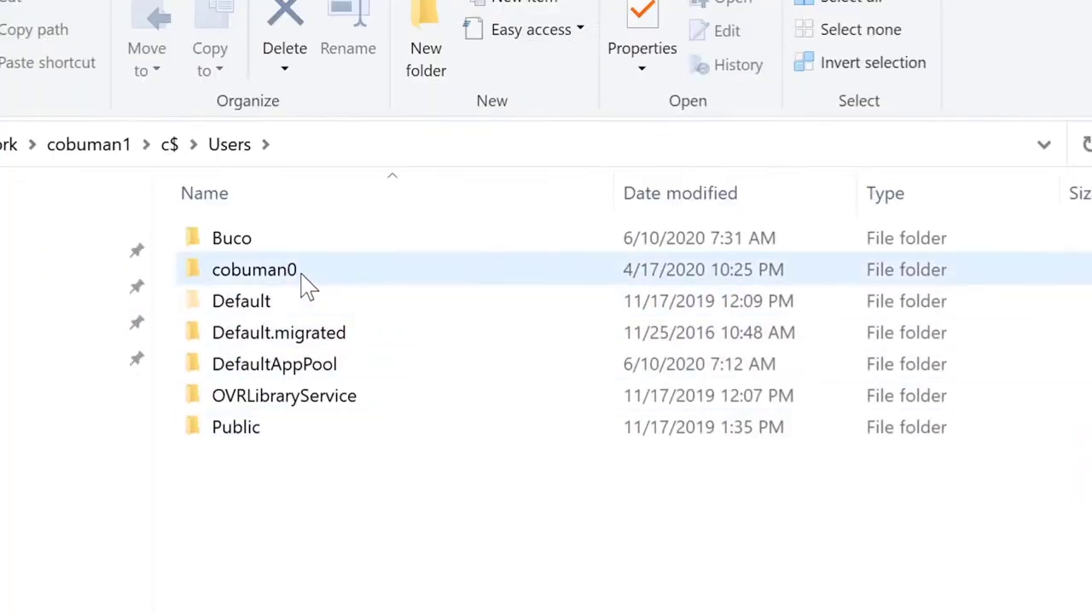
mouse_move(296, 273)
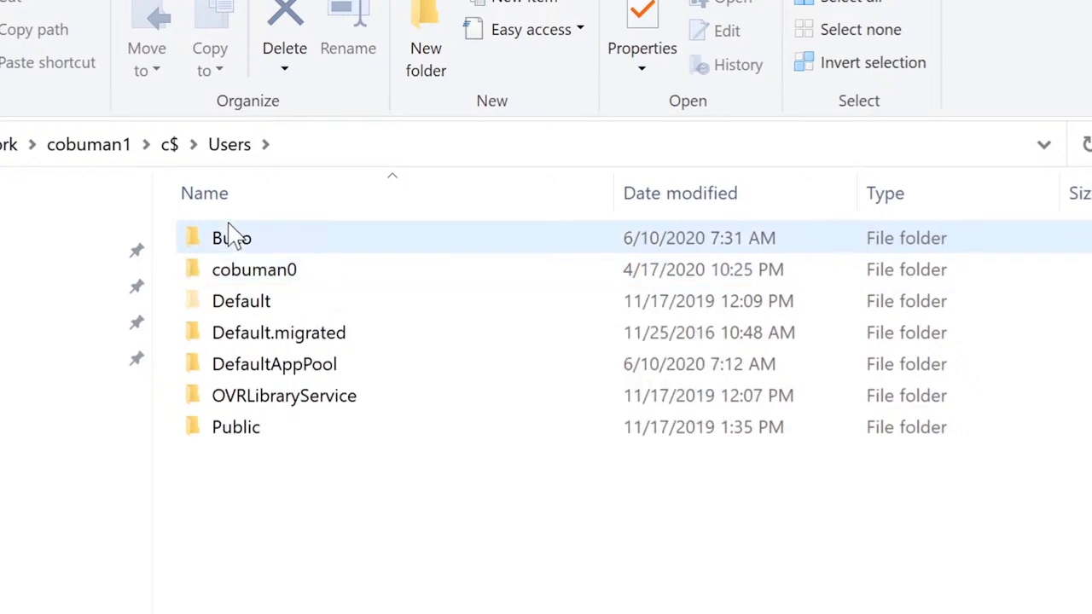
mouse_move(298, 247)
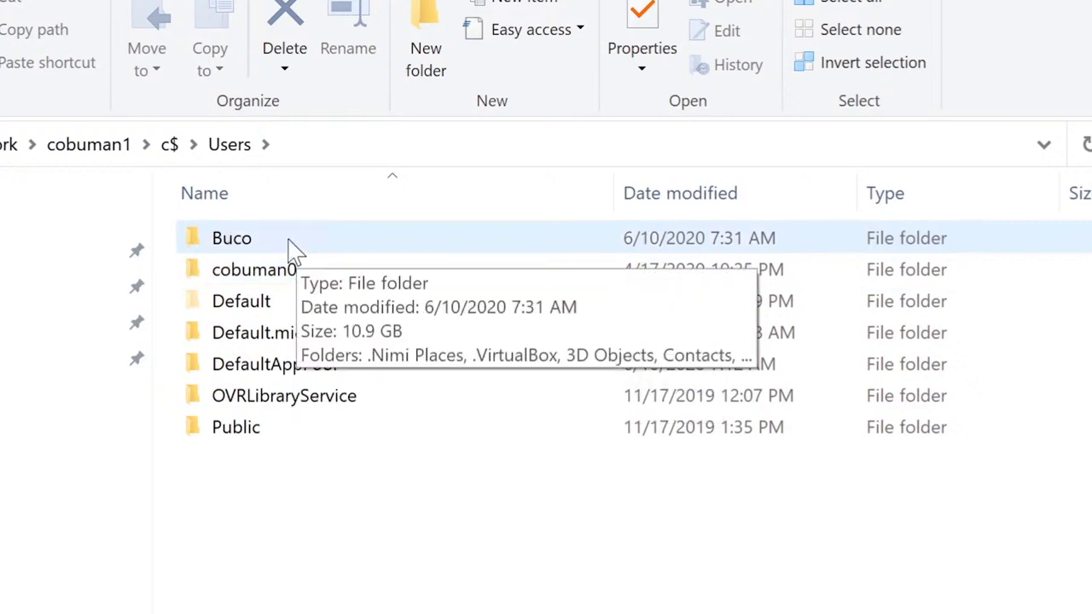
double_click(270, 244)
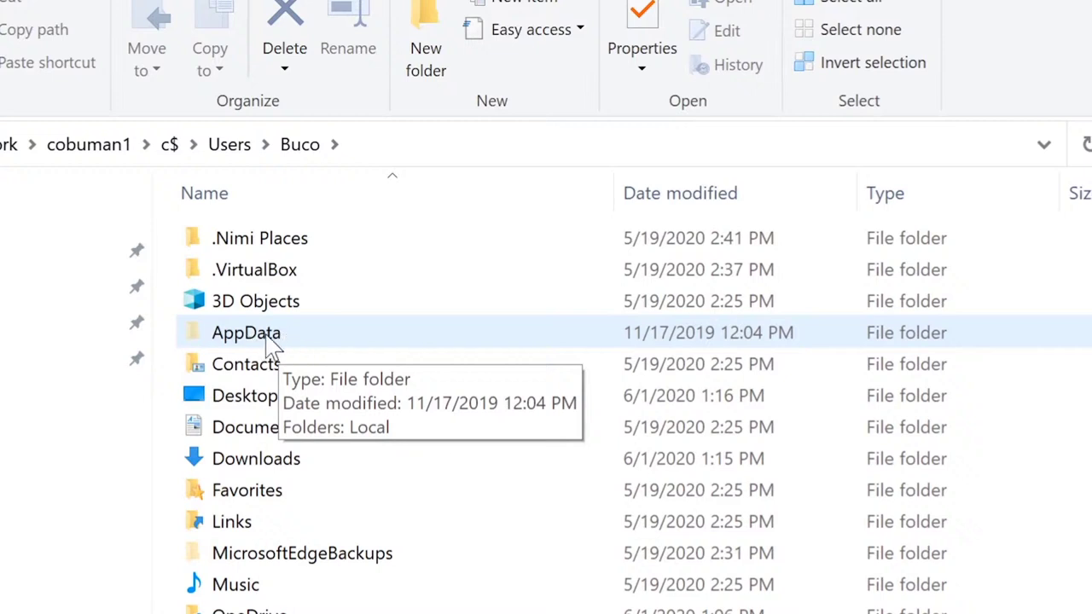
double_click(273, 337)
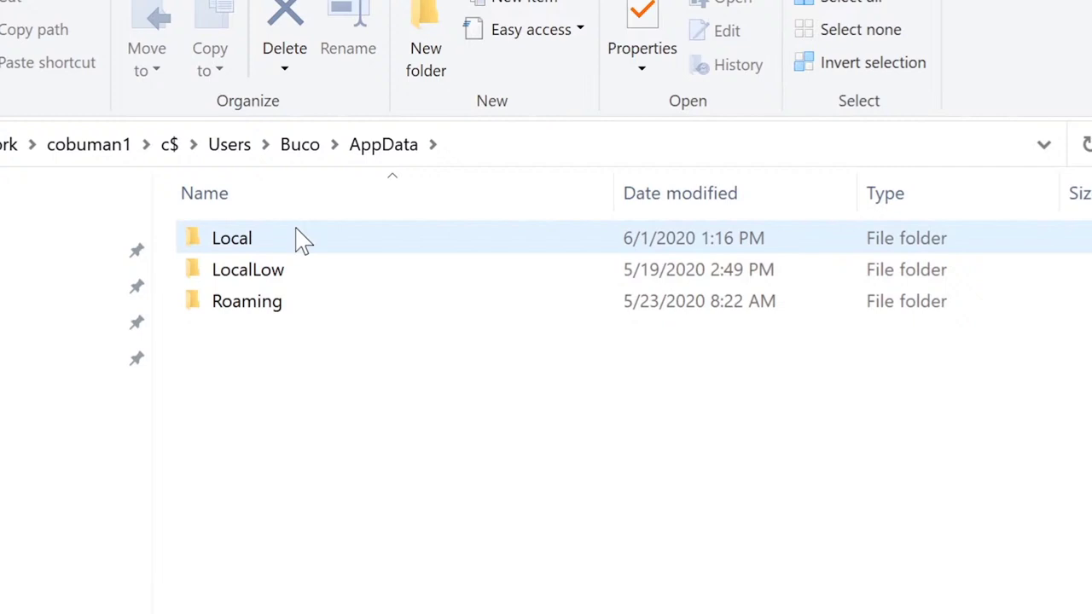
left_click(272, 245)
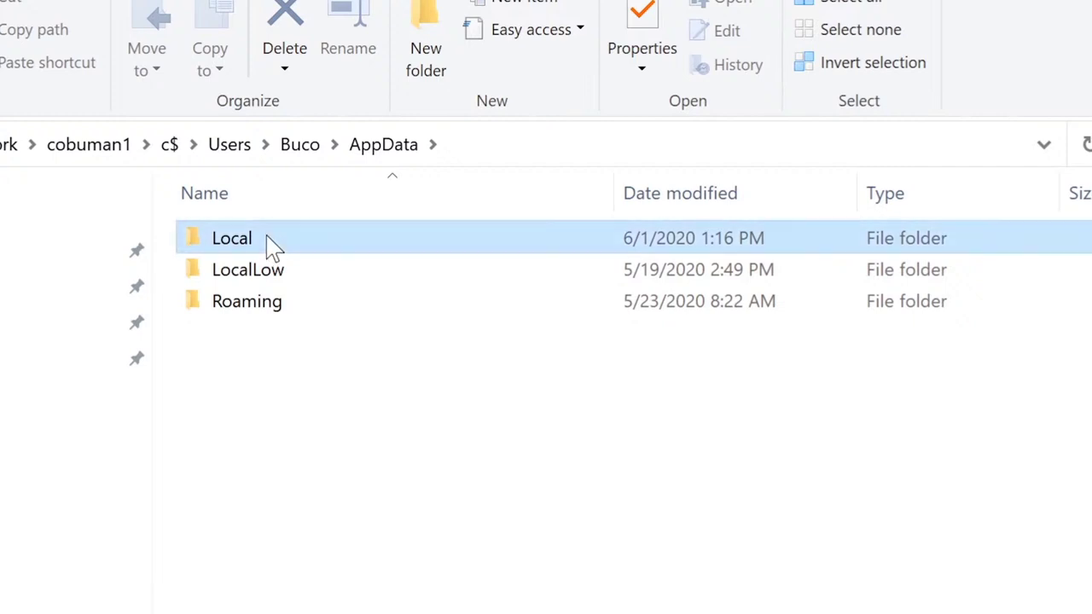
left_click(280, 309)
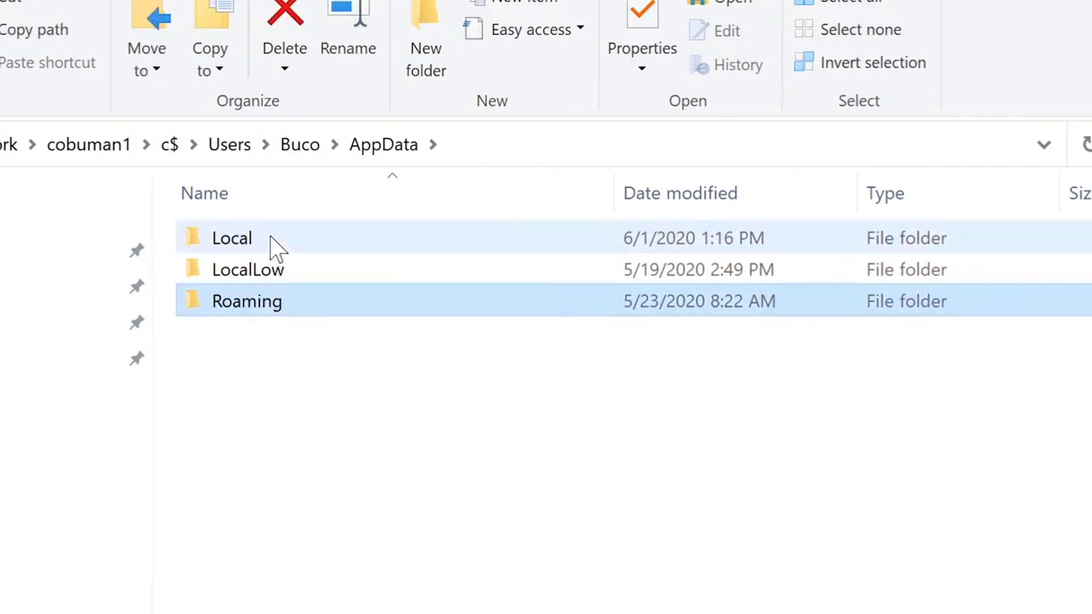
left_click(277, 247)
double_click(277, 246)
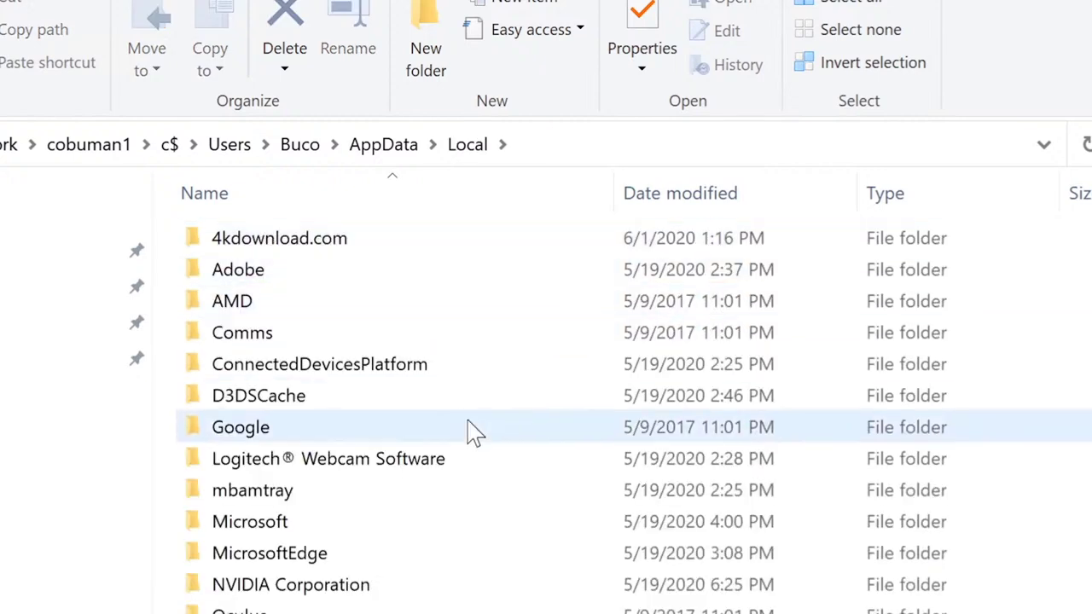
left_click(277, 272)
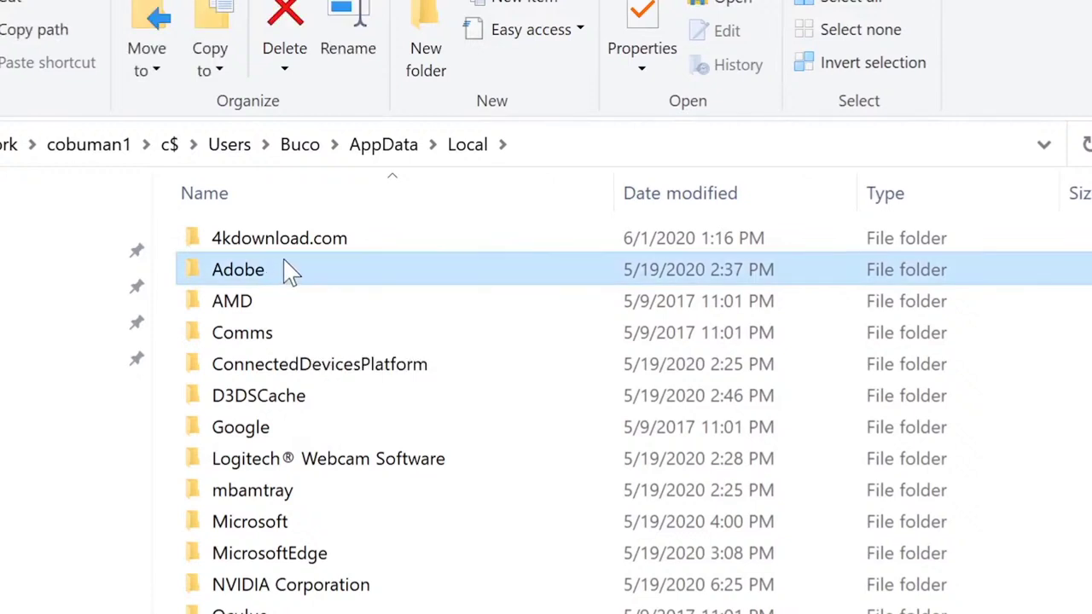
Step: Rename the Adobe folder to Adobeold
key("F2")
key("End")
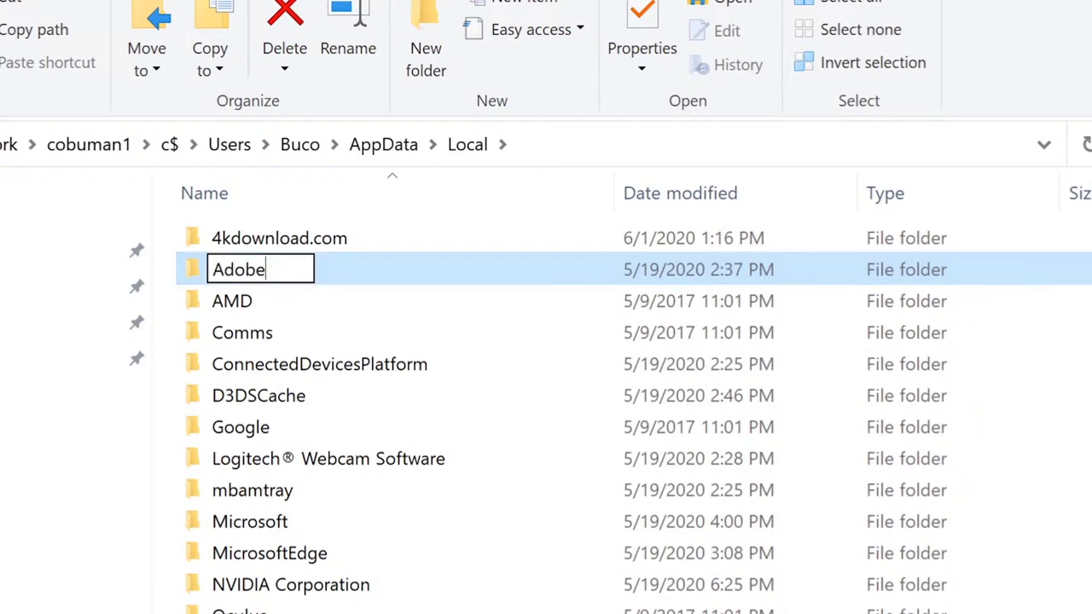
type("old")
key("Return")
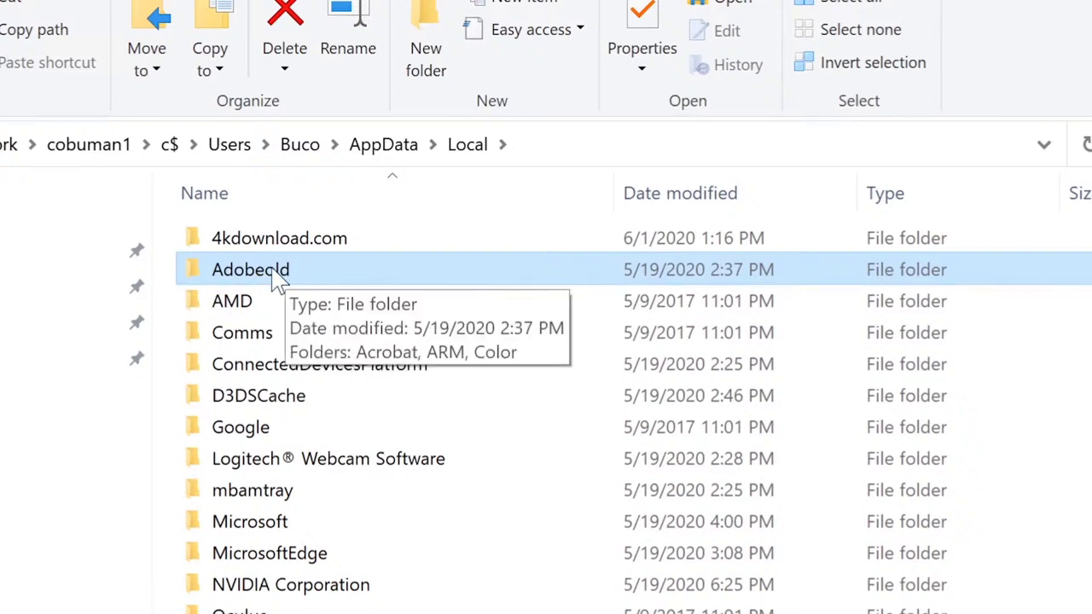
Step: Inspect Adobeold's Acrobat\DC, ARM\Reader_20.009.20065 and Color folders, returning to Adobeold each time
double_click(275, 276)
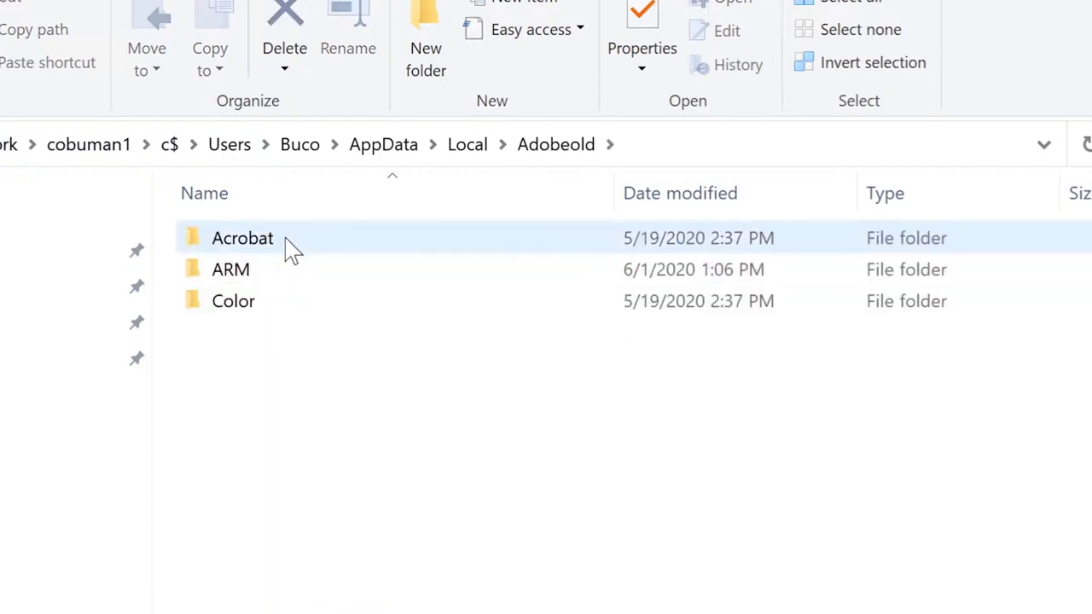
double_click(282, 247)
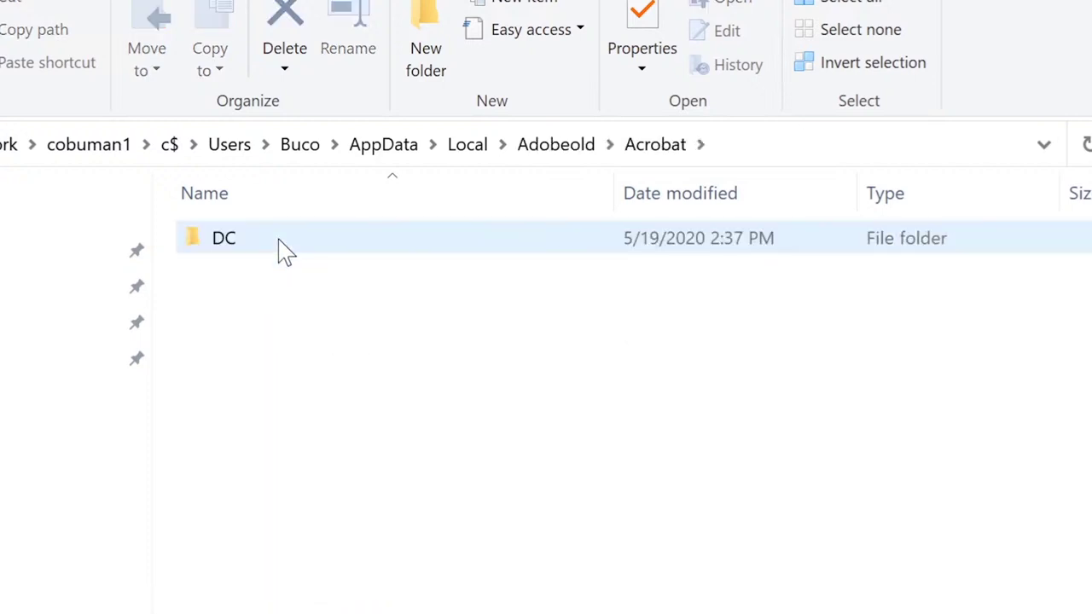
double_click(282, 249)
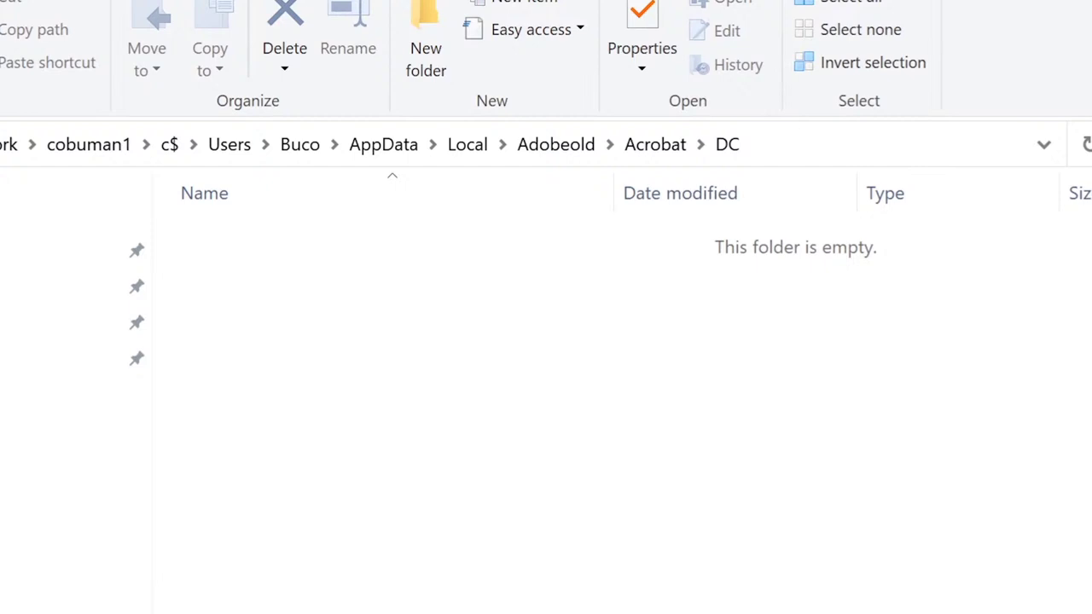
key("alt+Left")
key("alt+Left")
double_click(261, 270)
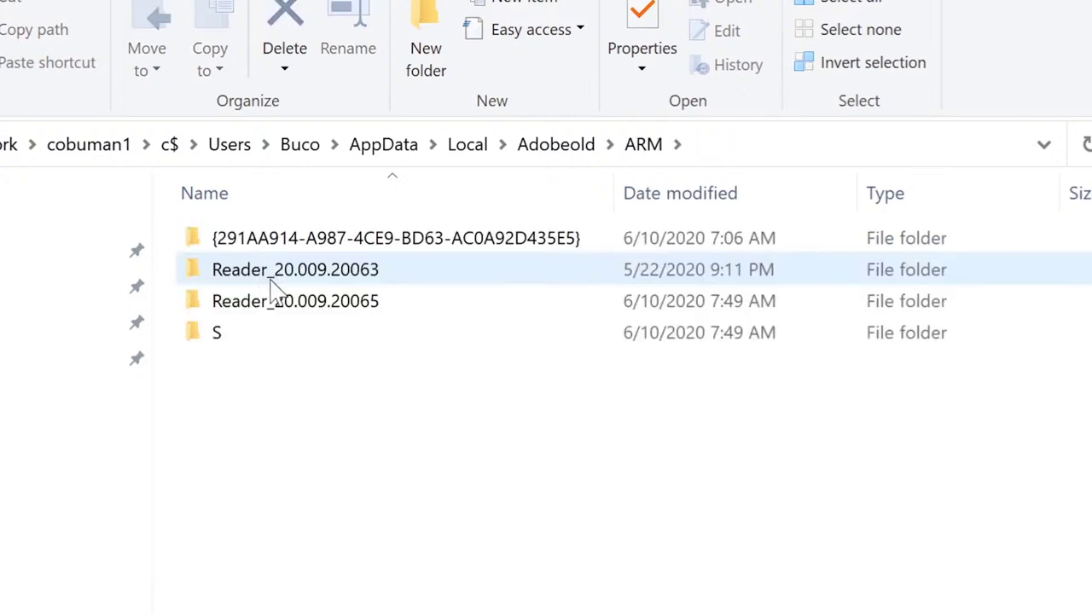
double_click(281, 298)
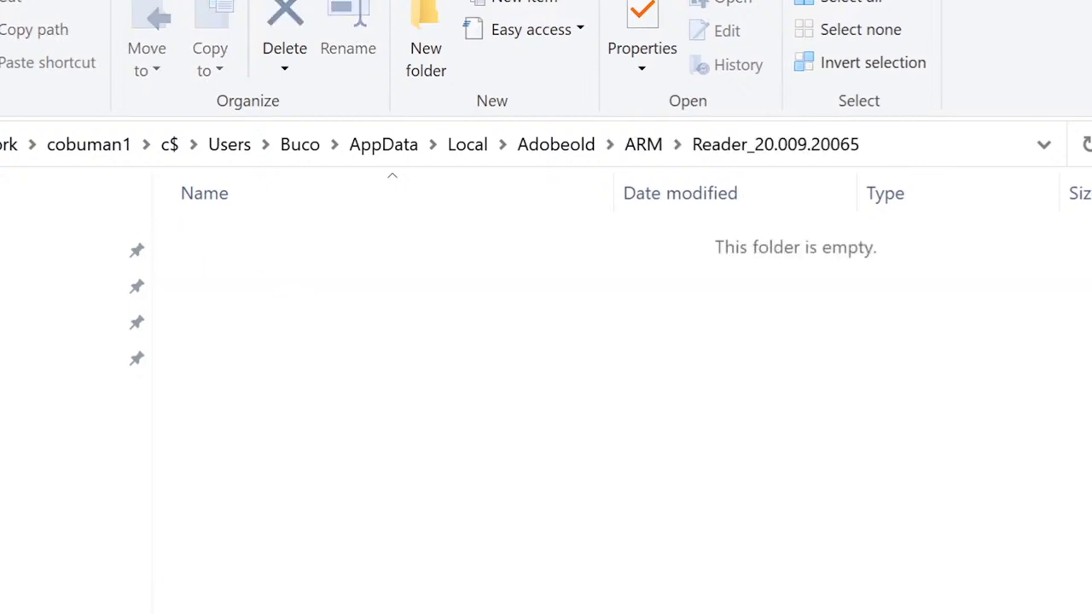
key("alt+Left")
key("alt+Left")
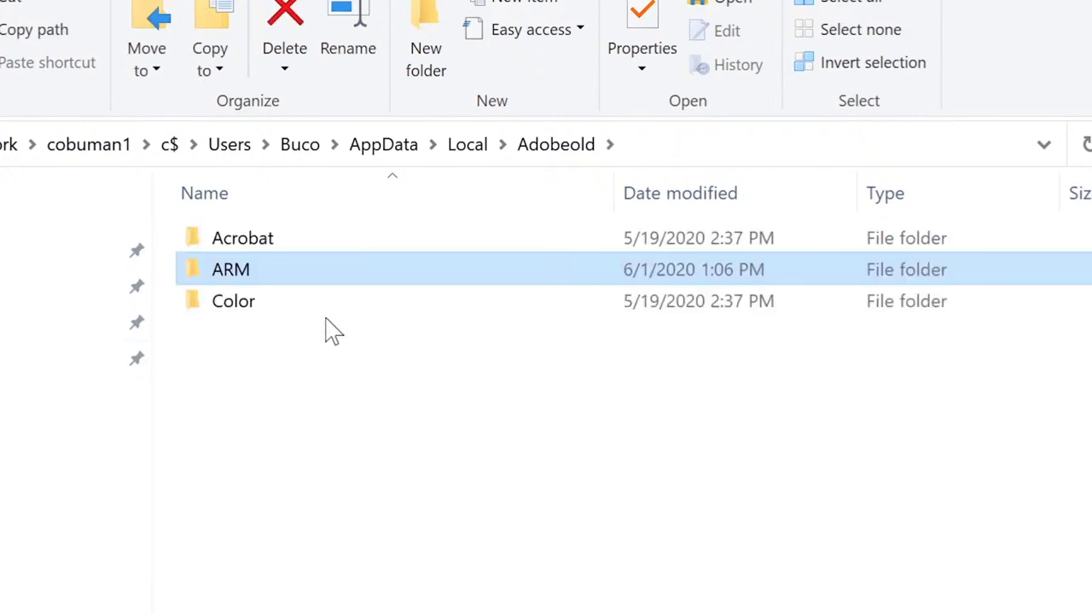
double_click(341, 312)
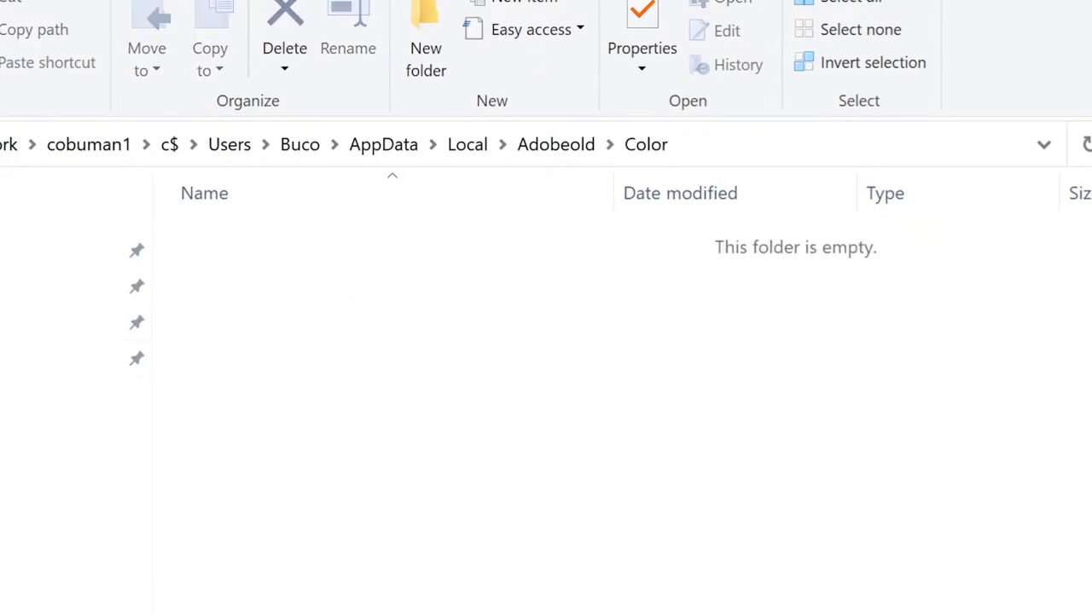
key("alt+Left")
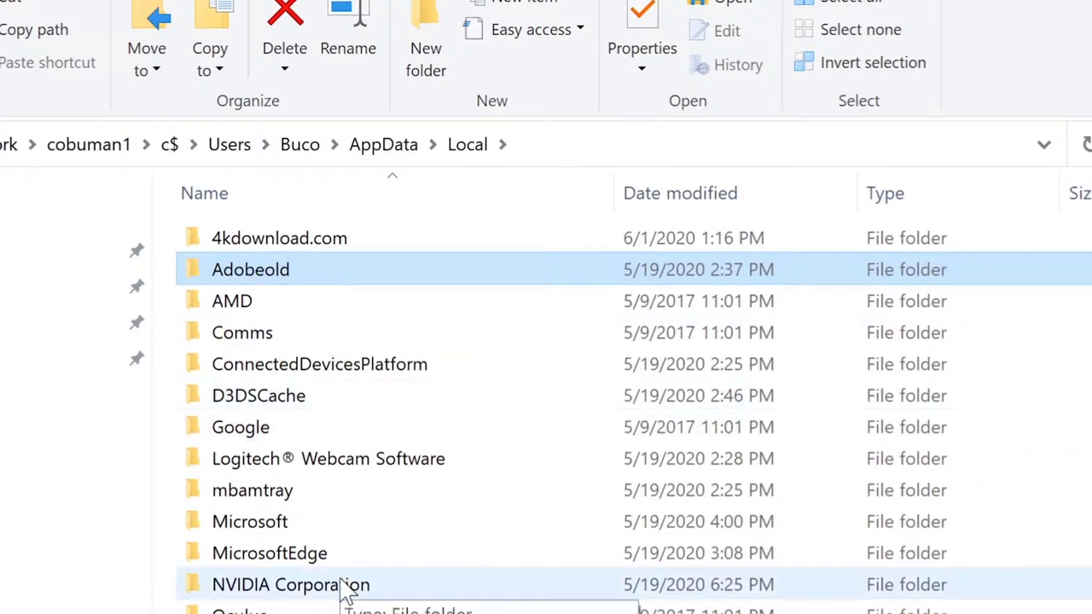
Step: Open the Google\Chrome\User Data\Default folder
left_click(293, 433)
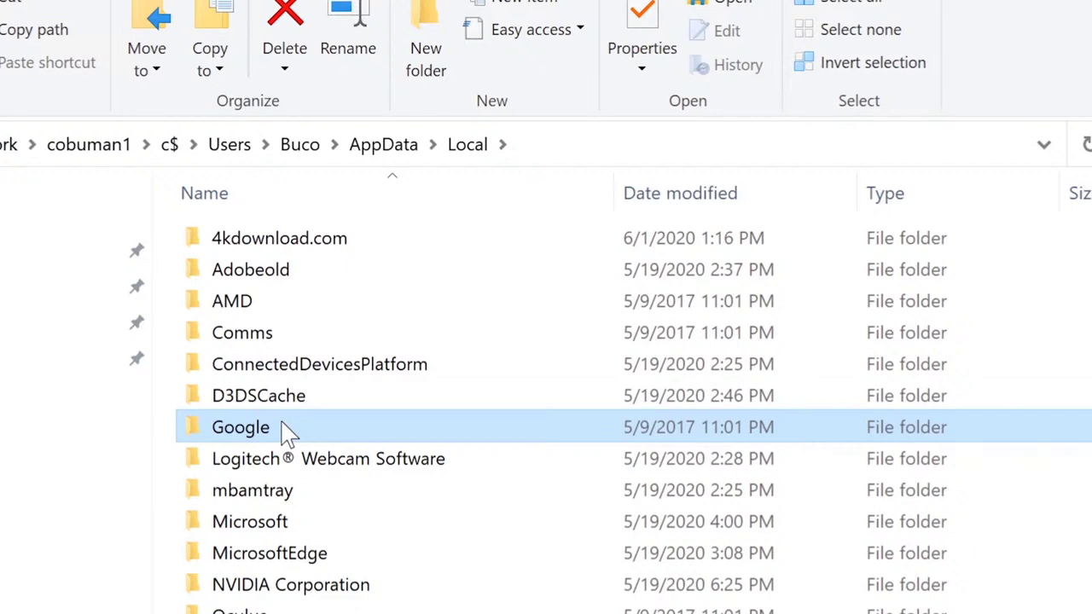
double_click(289, 433)
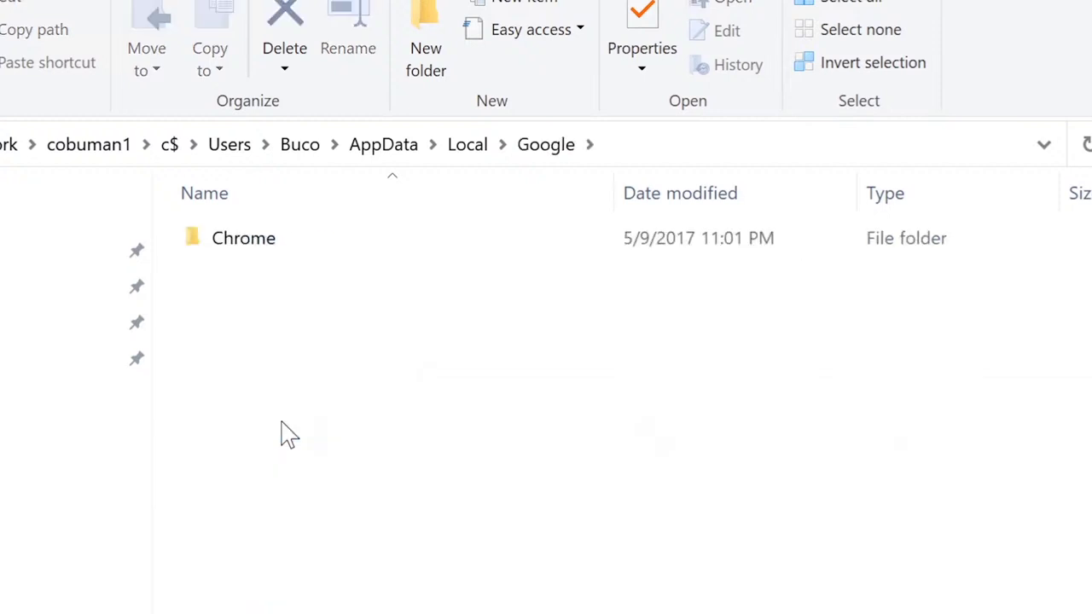
left_click(296, 238)
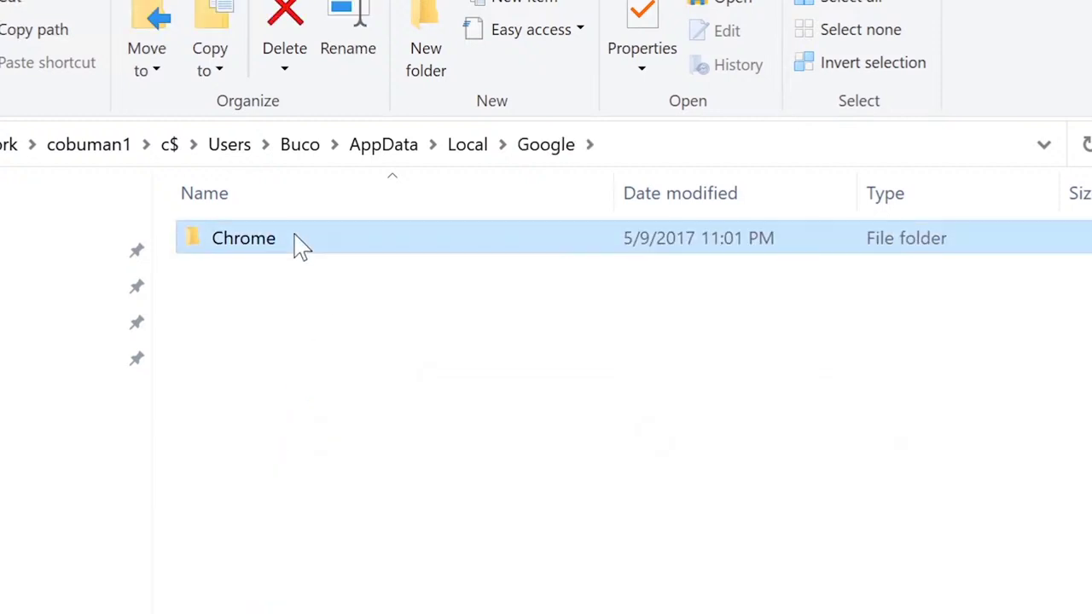
double_click(298, 242)
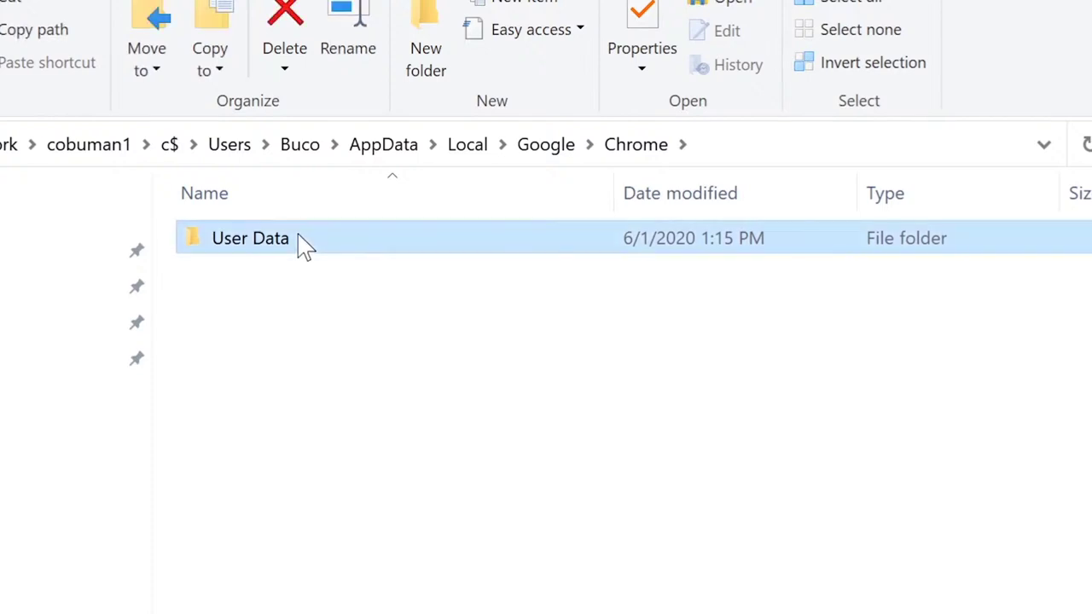
double_click(256, 239)
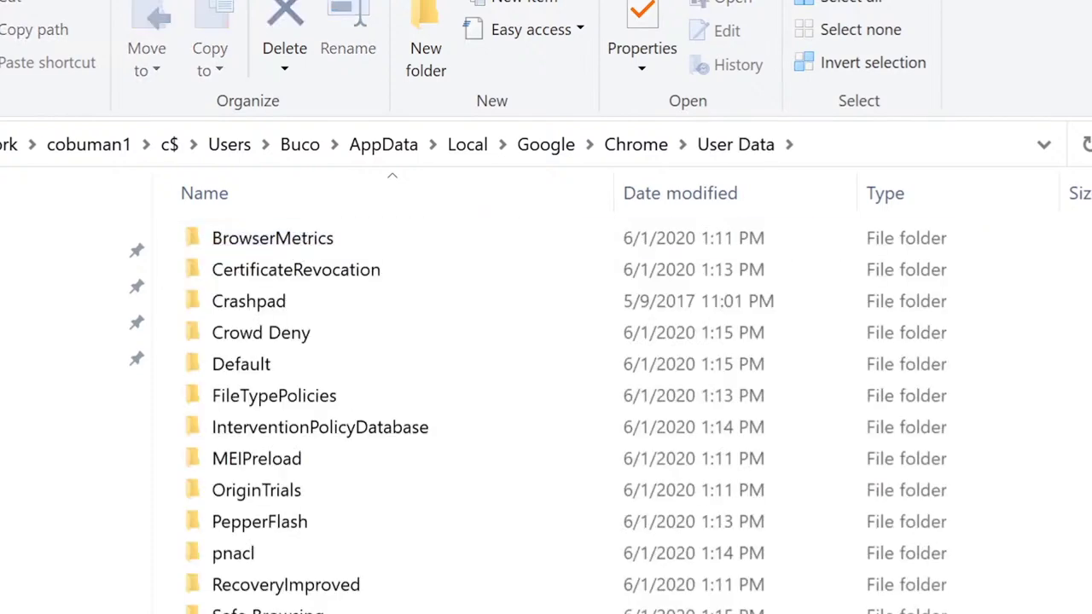
double_click(339, 369)
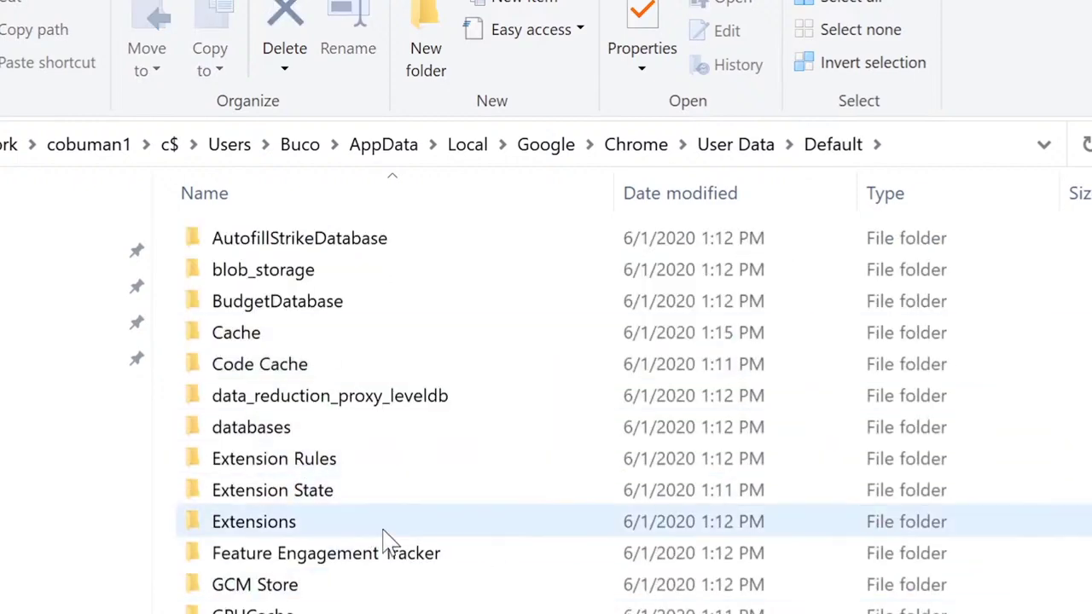
Step: Look through the Default folder's contents, then return to AppData\Local and select Adobeold
scroll(384, 537, "down", 6)
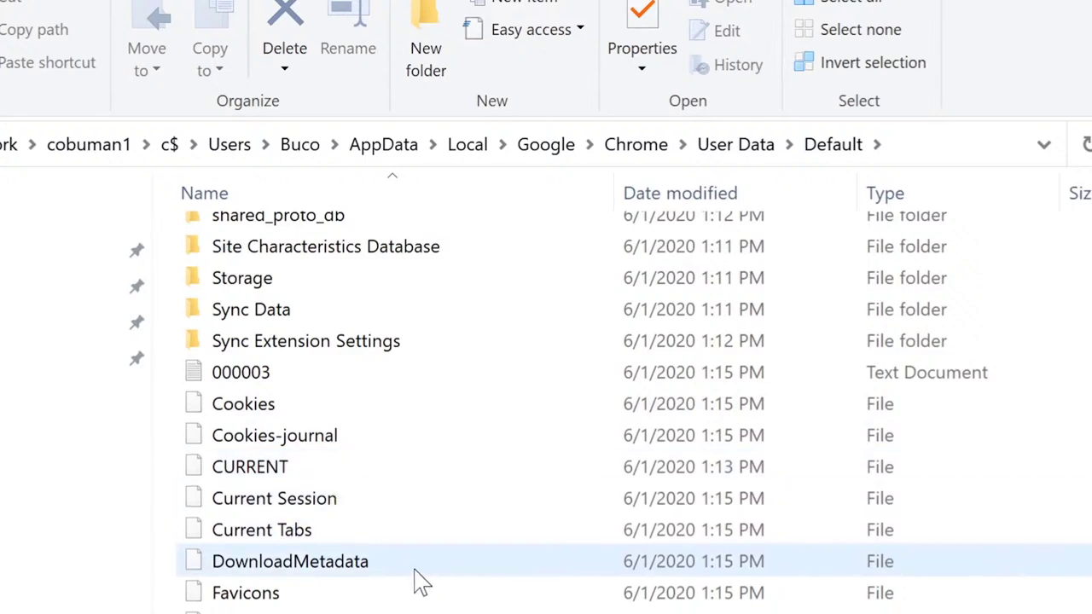
scroll(349, 490, "down", 2)
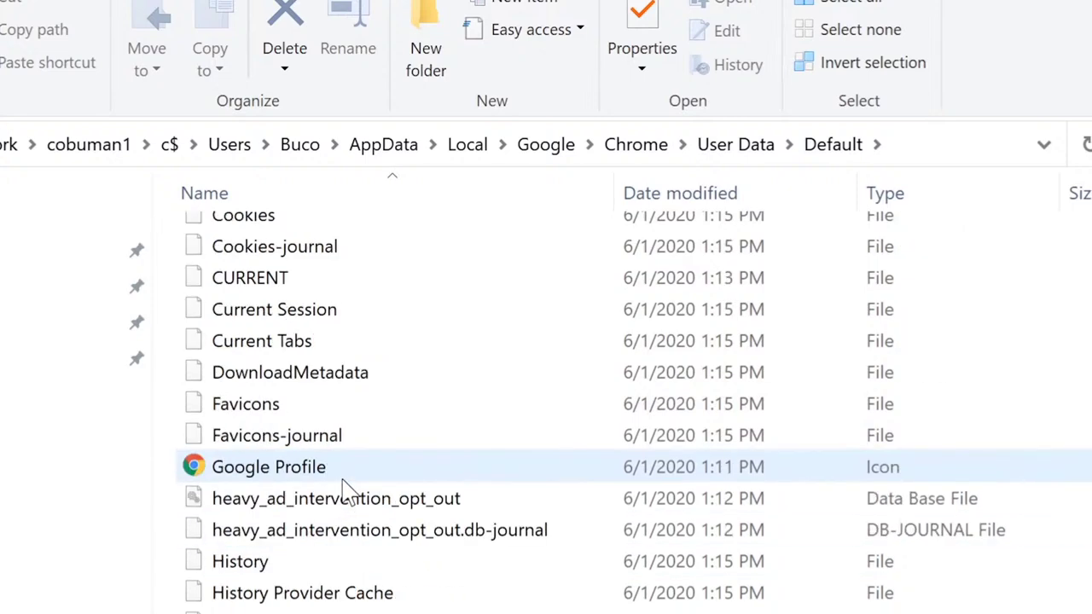
scroll(349, 490, "down", 3)
scroll(349, 490, "up", 4)
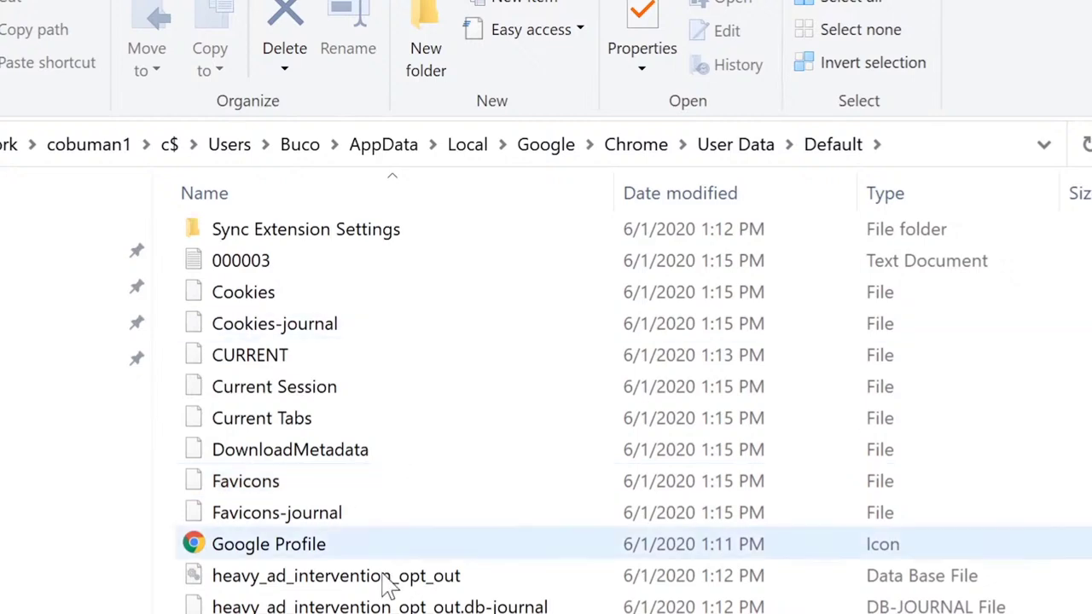
scroll(380, 595, "up", 3)
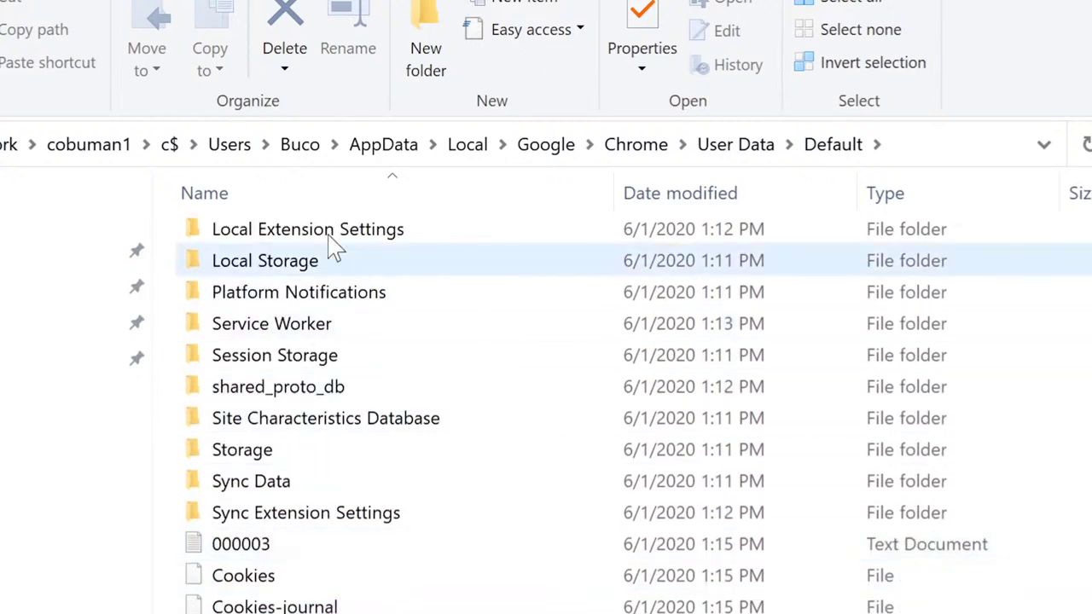
left_click(462, 154)
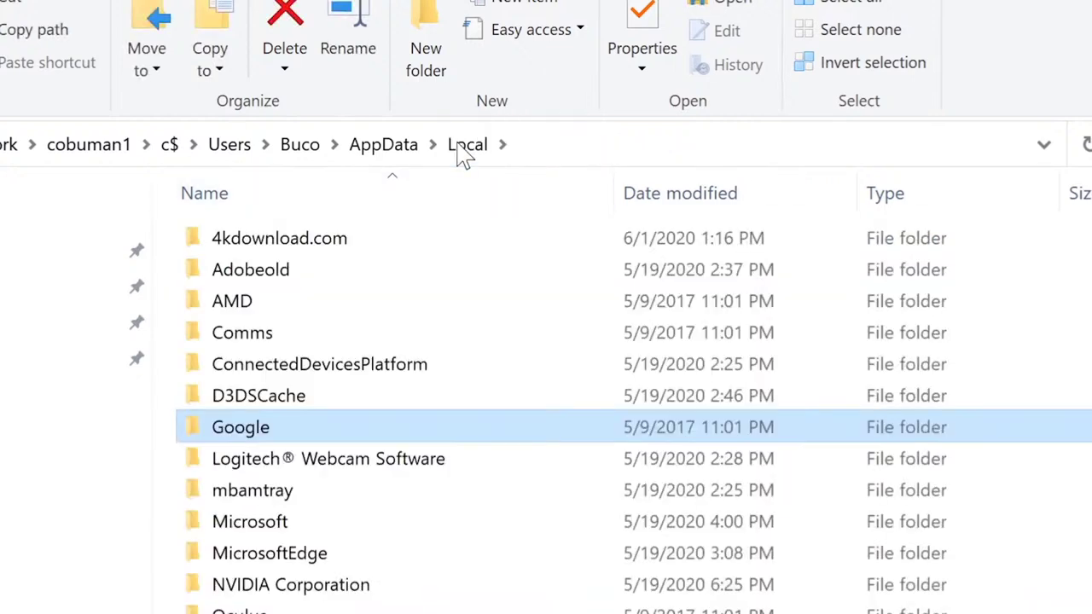
left_click(302, 275)
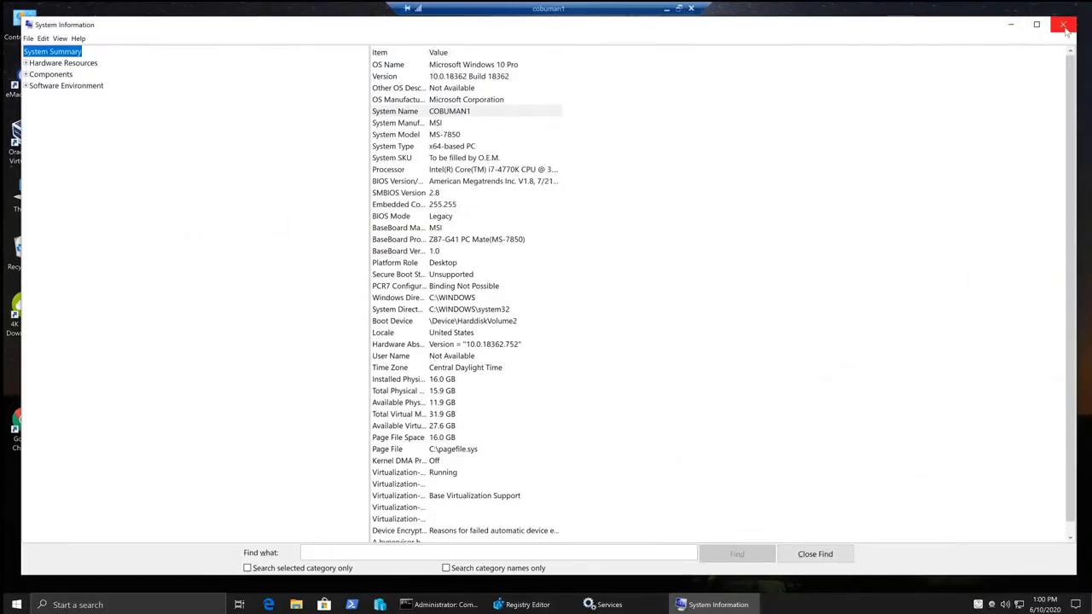
Step: Close System Information, launch Acrobat Reader DC on the remote PC, then minimise the remote session
left_click(1064, 27)
left_click(1066, 26)
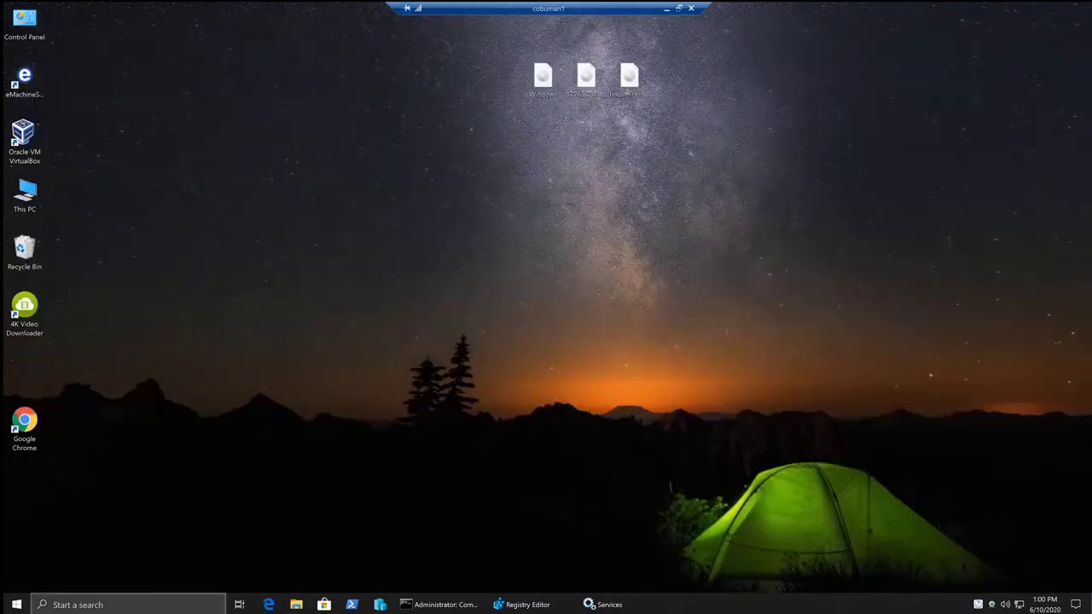
left_click(128, 604)
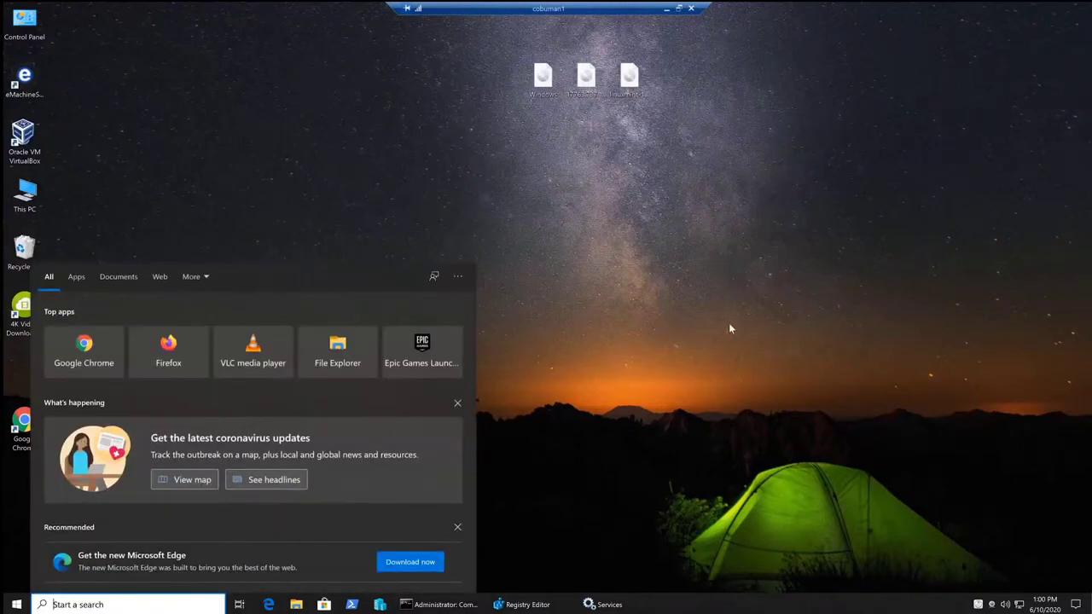
type("adobe")
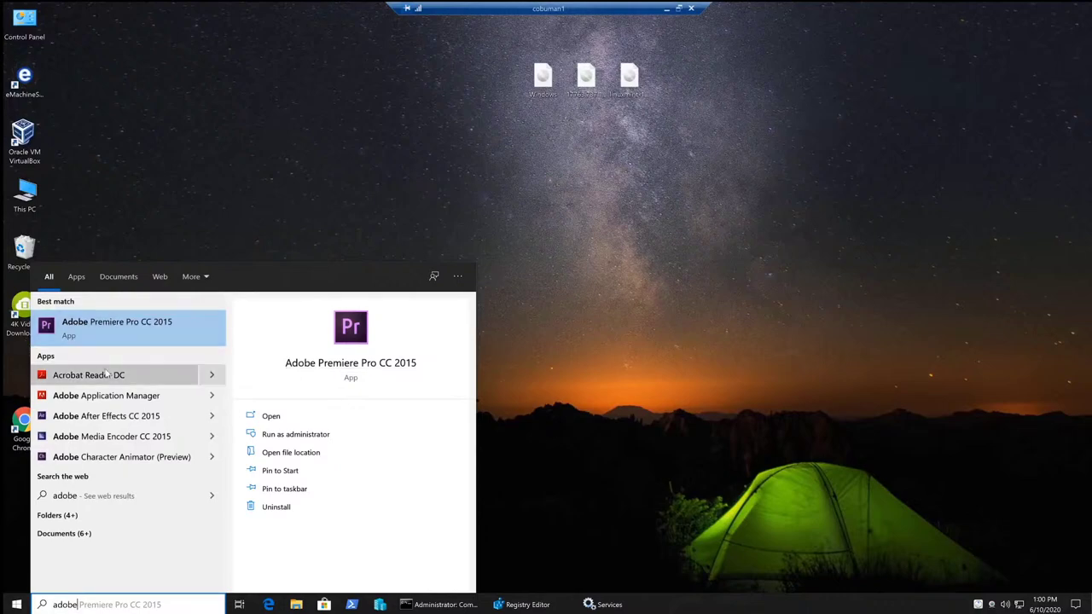
left_click(89, 381)
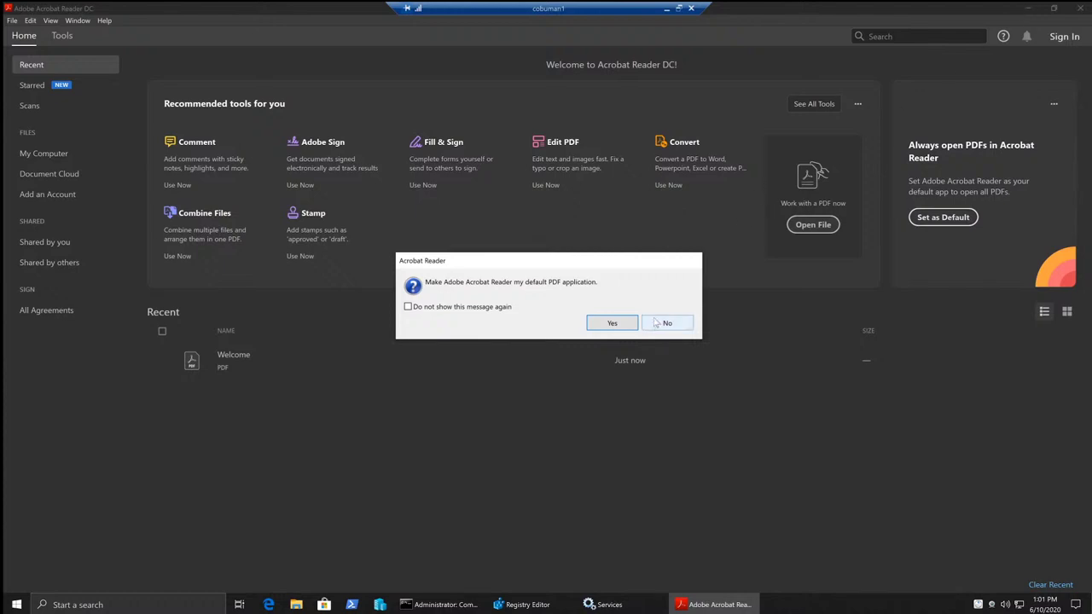
left_click(612, 324)
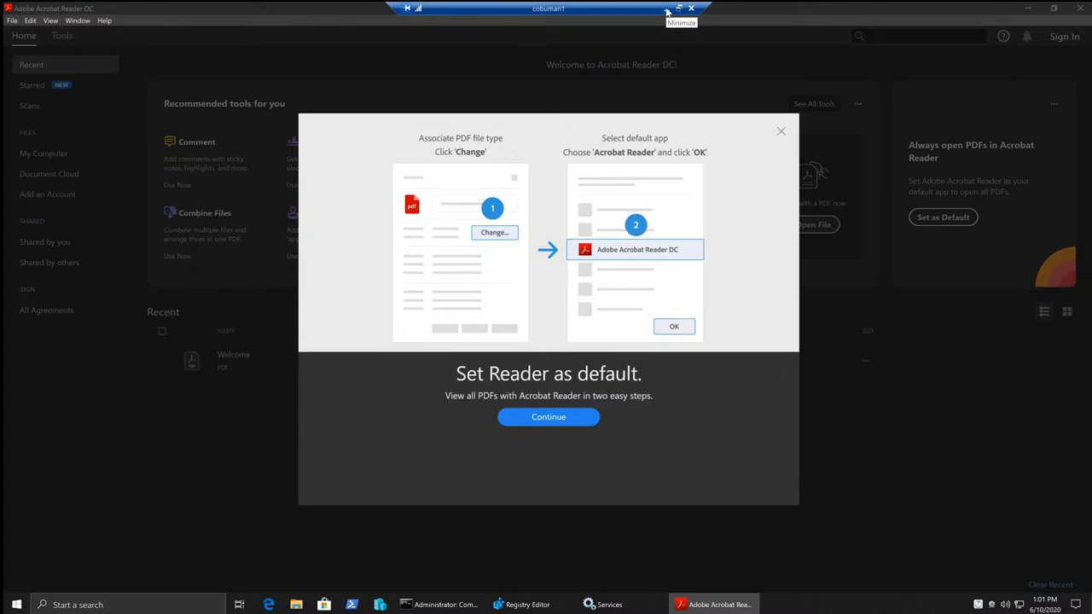
left_click(667, 9)
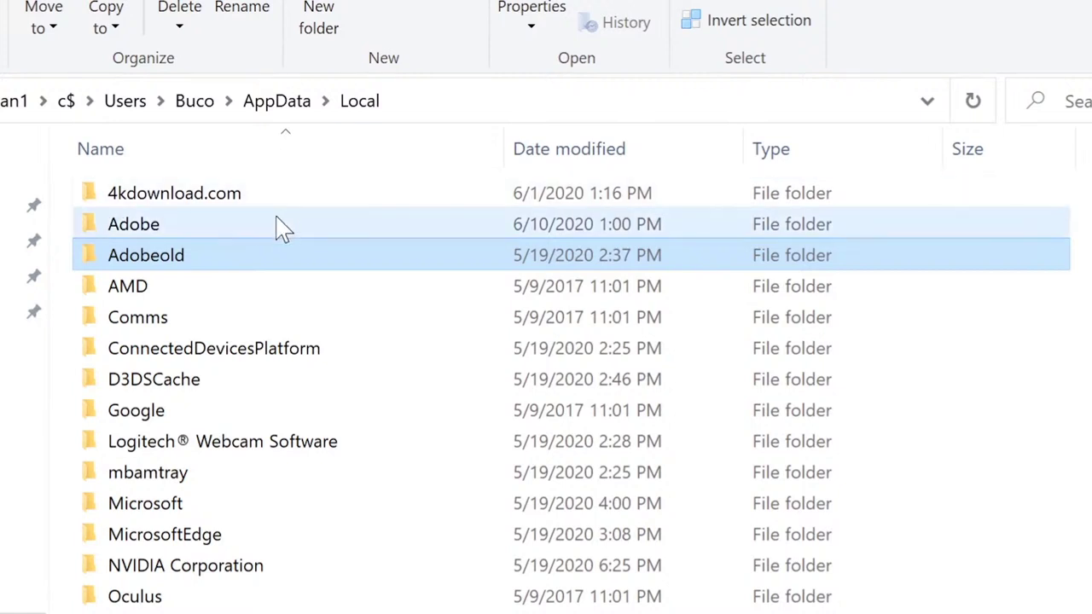
left_click(183, 235)
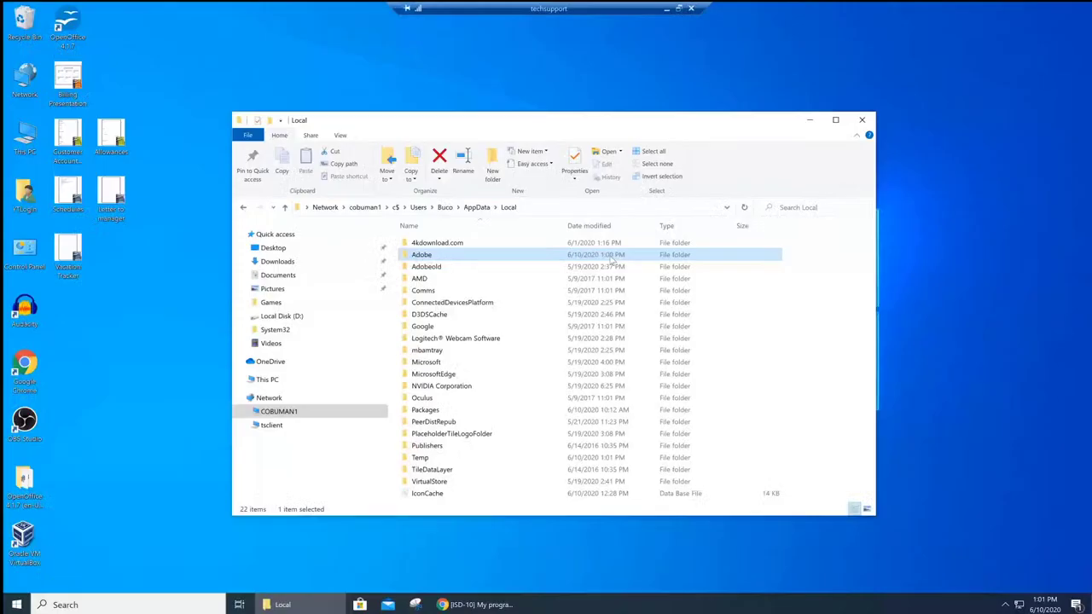
mouse_move(1043, 601)
left_click(593, 267)
left_click(589, 254)
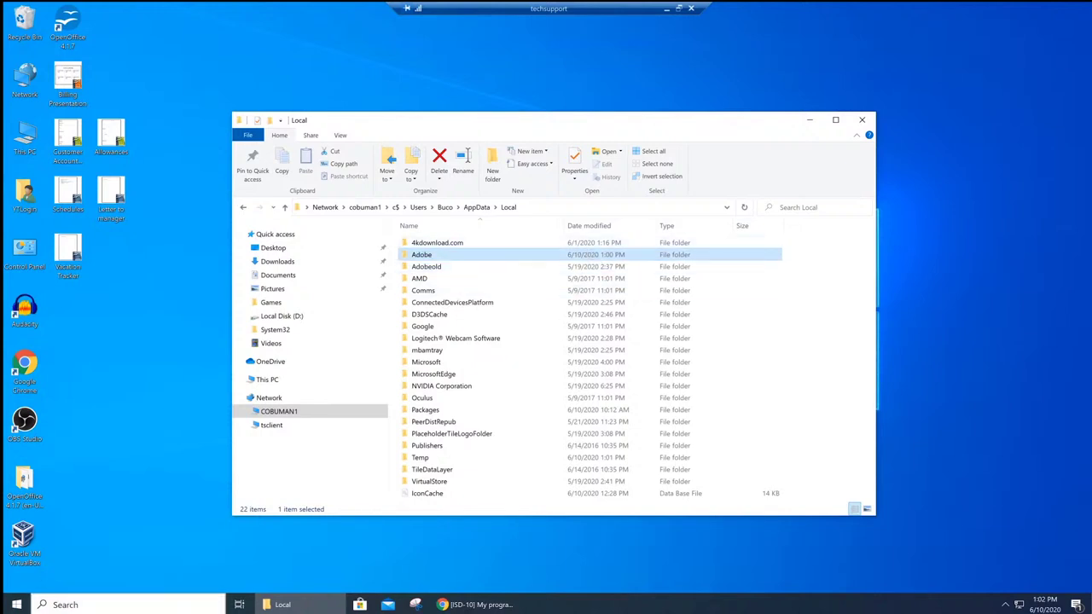
Step: Launch Registry Editor via search, approve the UAC prompt, and resize it beside File Explorer
key("super+s")
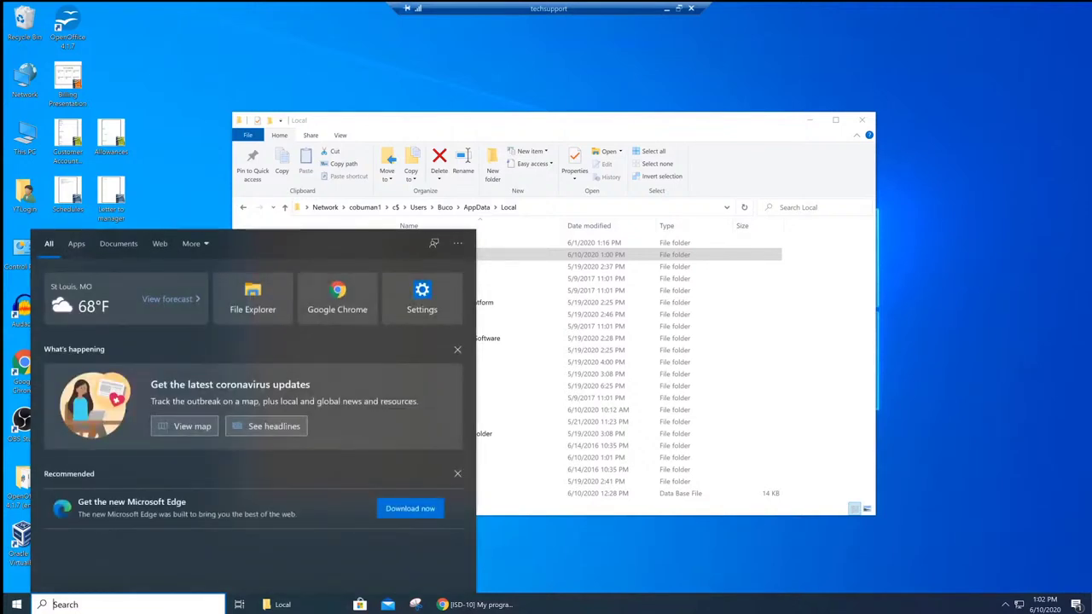
type("reged")
key("BackSpace")
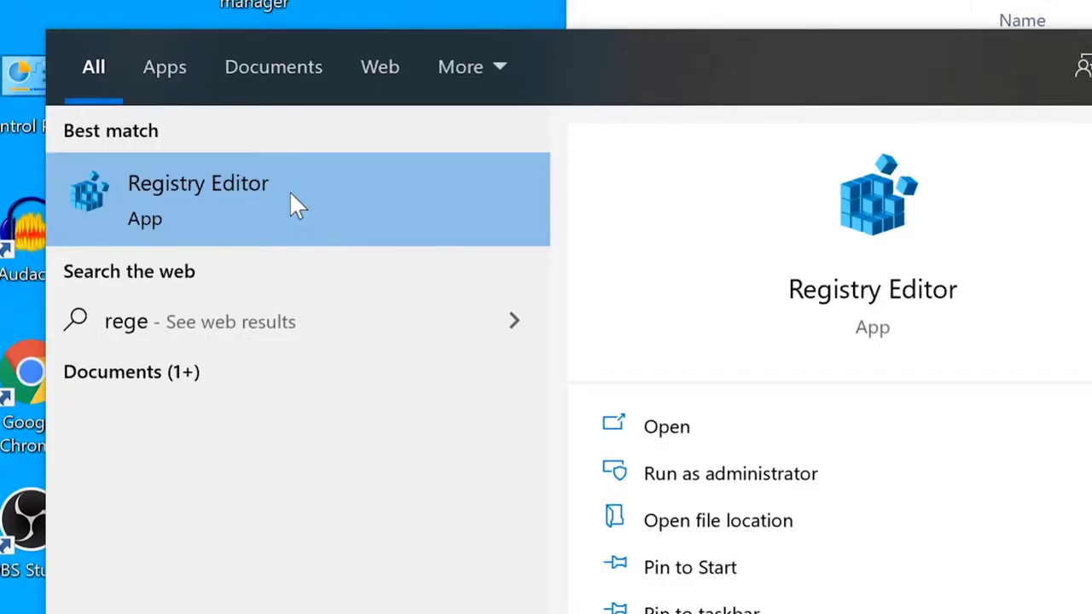
left_click(290, 192)
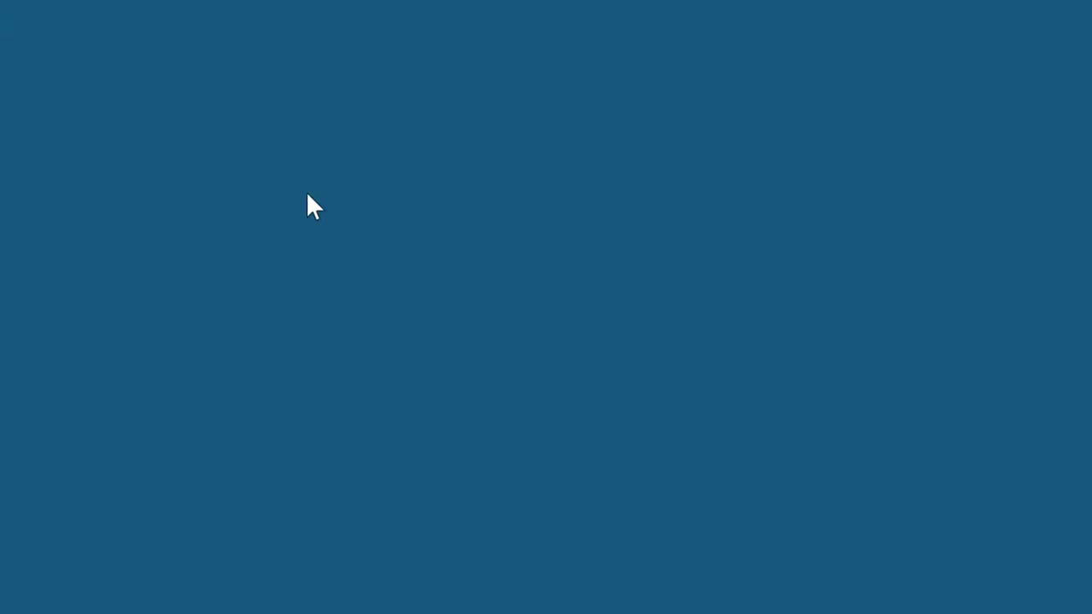
left_click(492, 373)
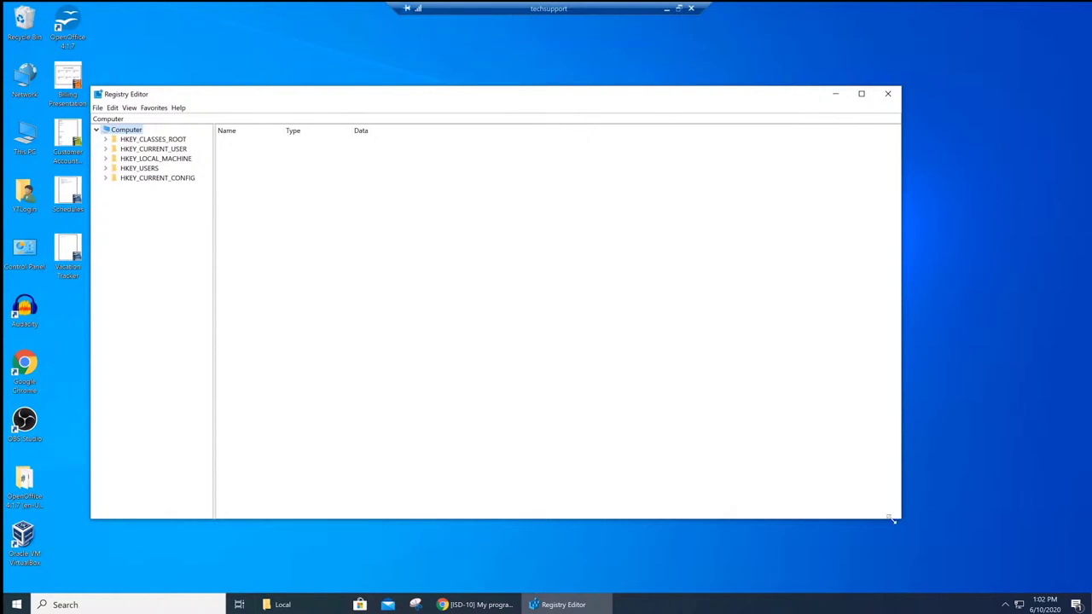
left_click_drag(901, 517, 552, 423)
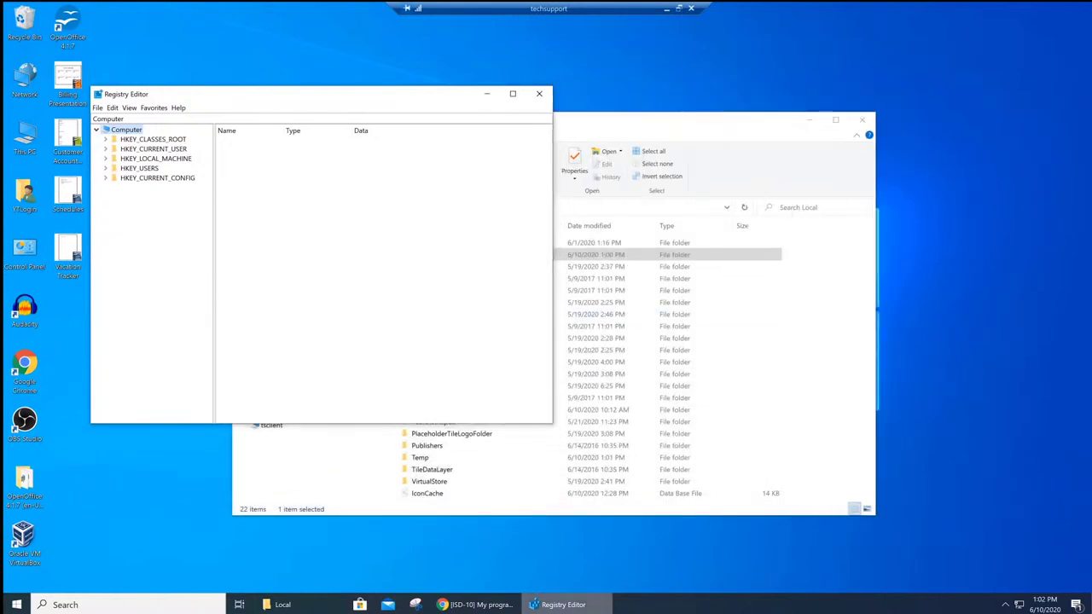
Step: Copy the PC name cobuman1 from ISD-10's internal note and go back to Registry Editor
left_click(502, 609)
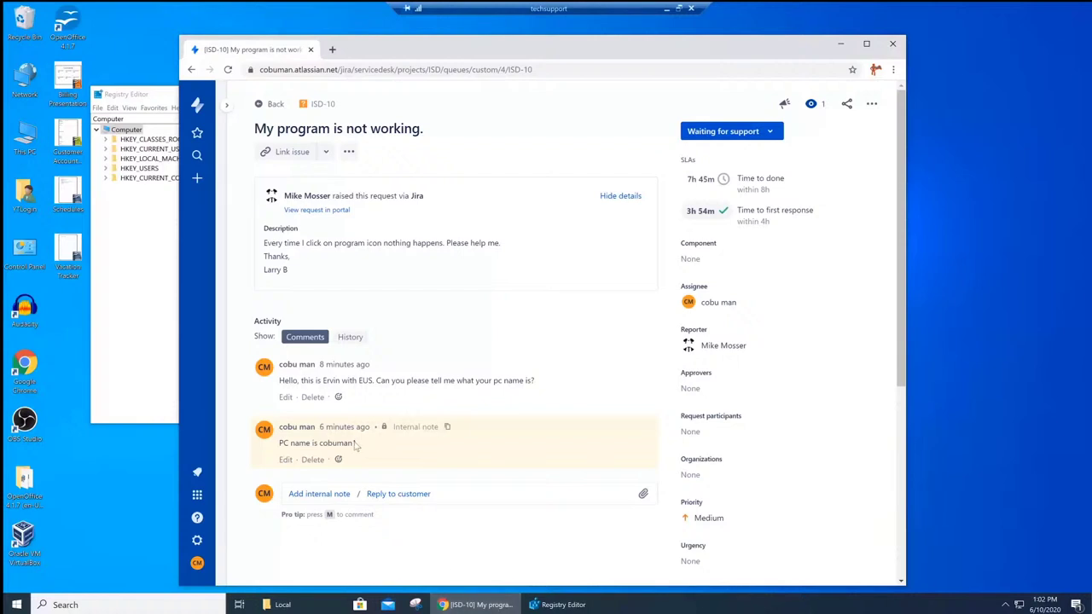
left_click_drag(357, 443, 319, 444)
left_click(130, 100)
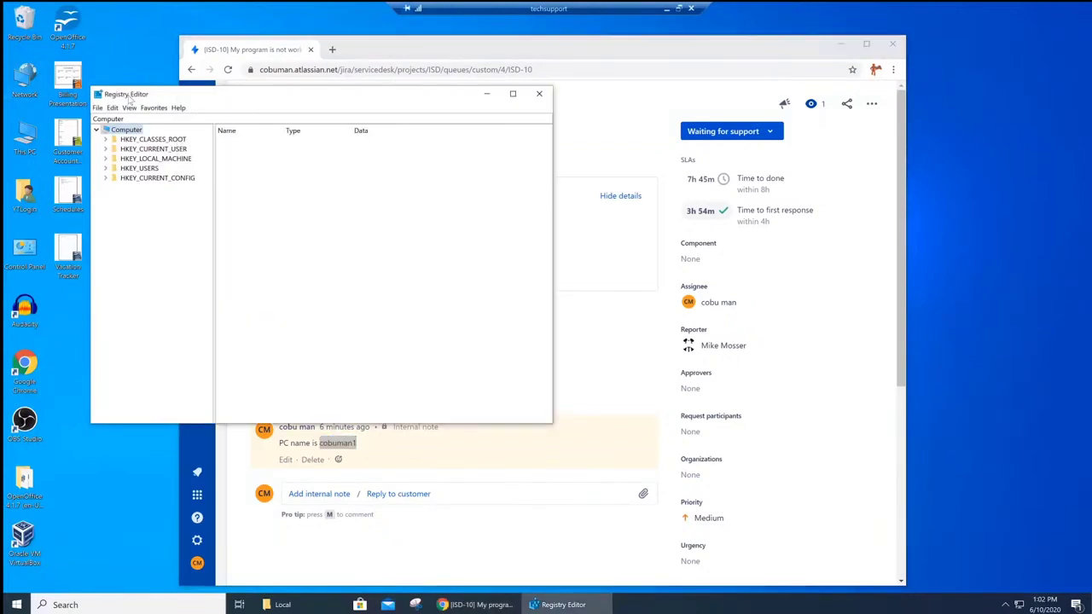
left_click_drag(398, 96, 429, 109)
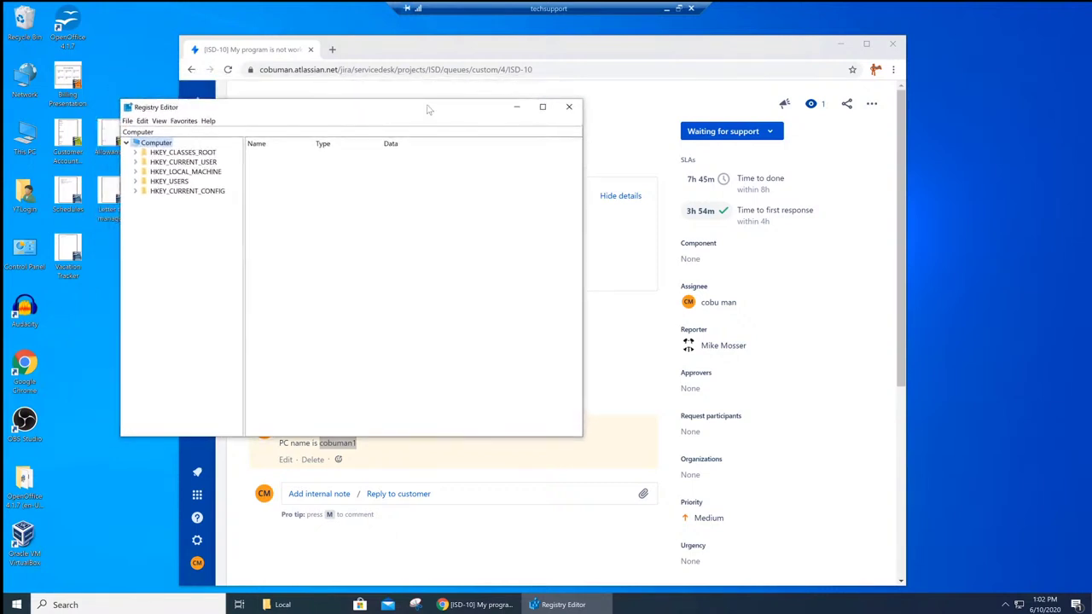
right_click(346, 443)
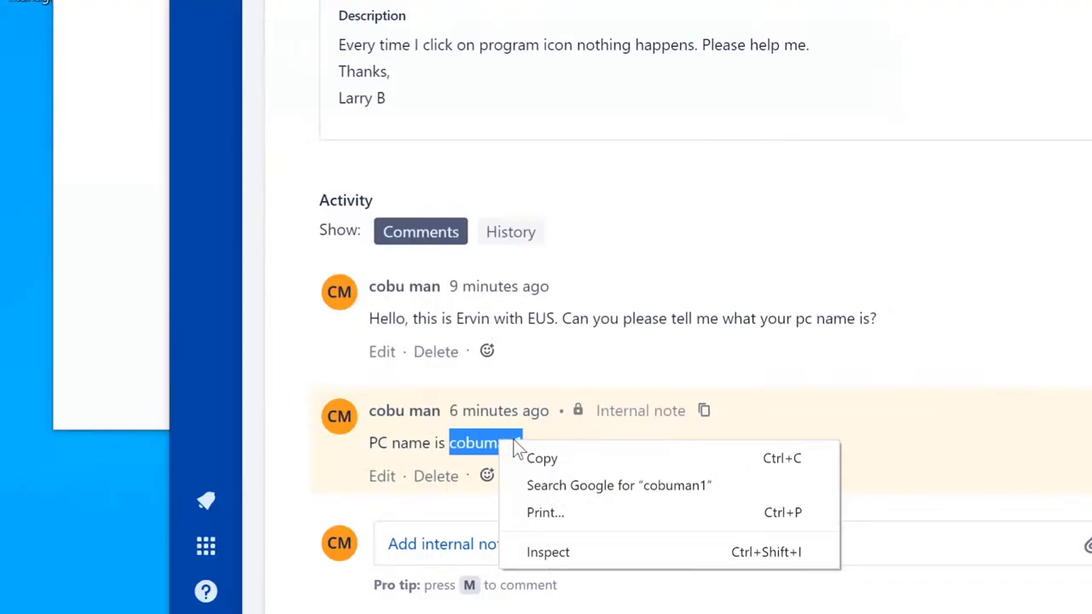
left_click(372, 452)
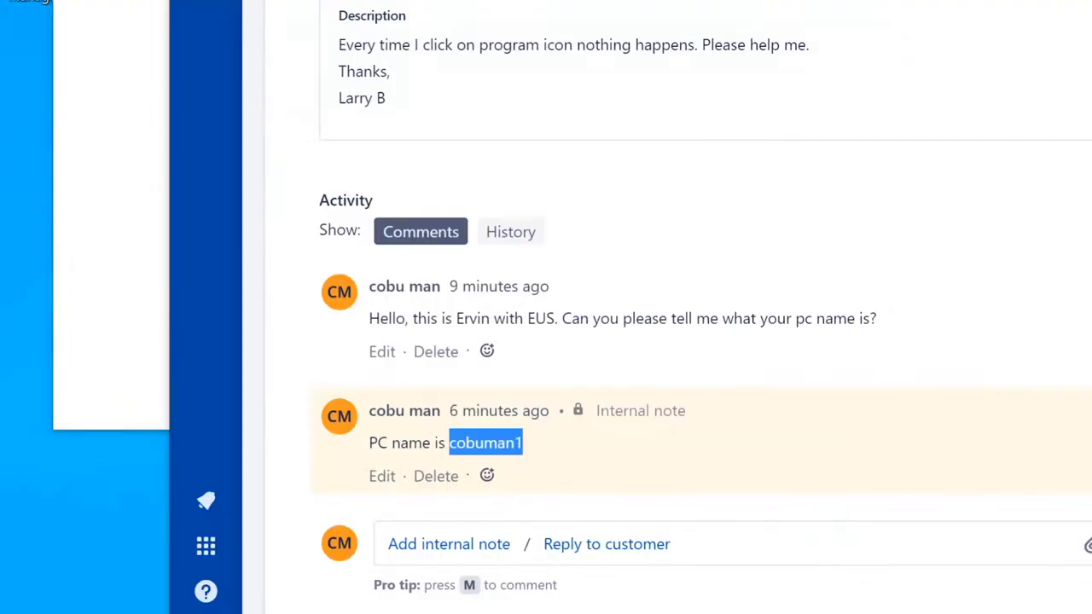
key("alt+Tab")
left_click(121, 49)
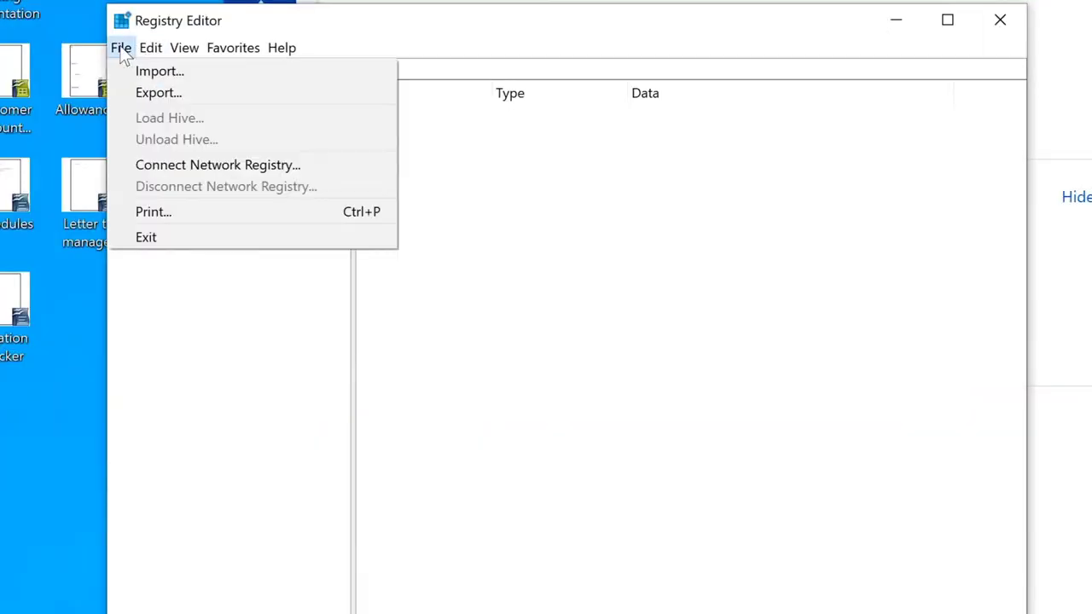
Step: Connect Registry Editor to the network registry of remote computer cobuman1, verifying the name first
left_click(214, 170)
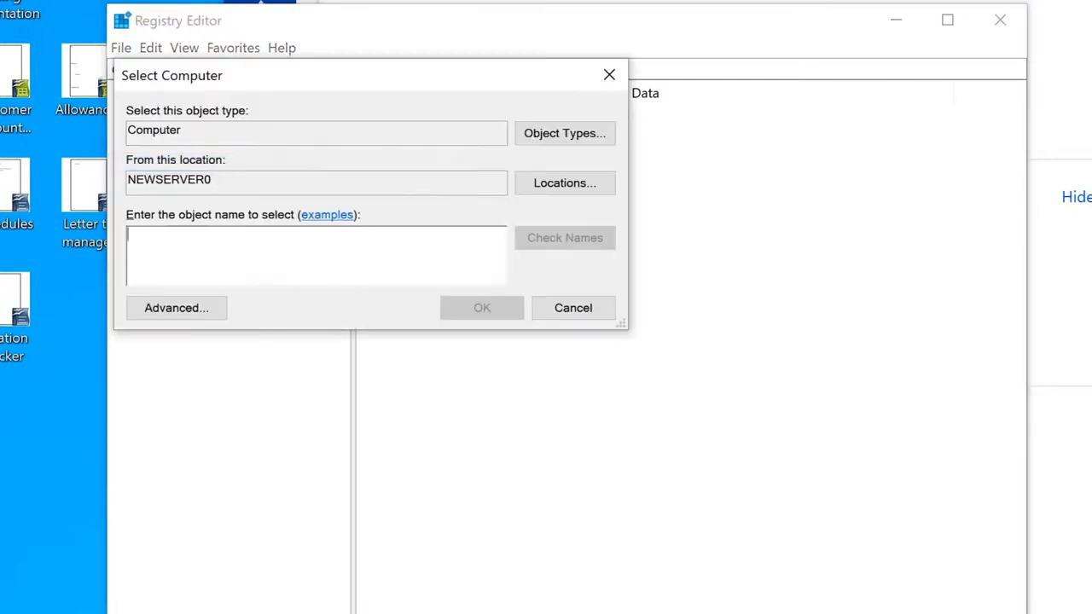
type("cobuman1")
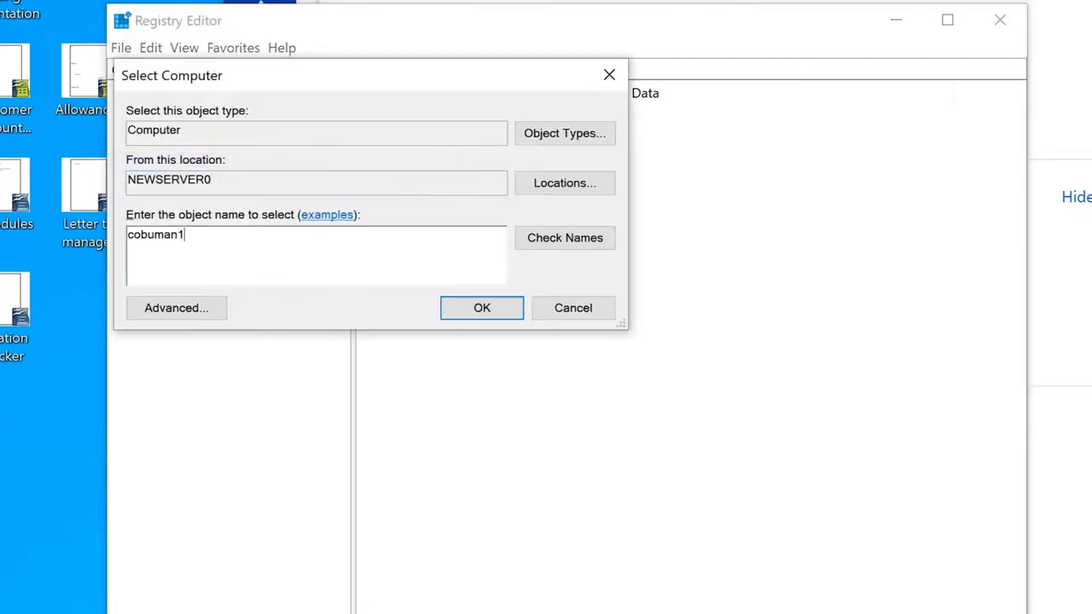
left_click(578, 228)
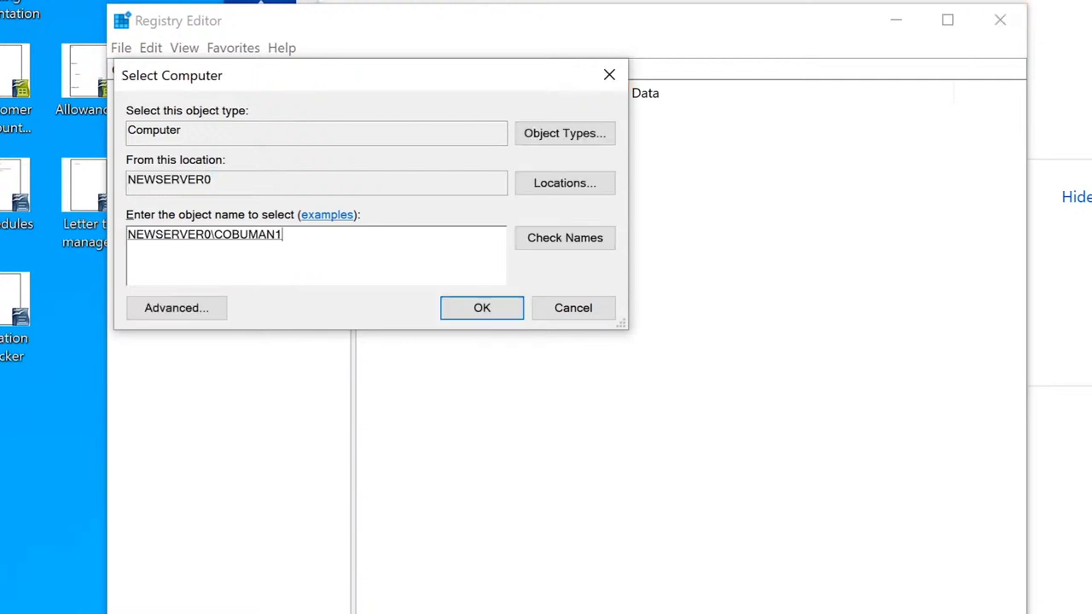
key("ctrl+a")
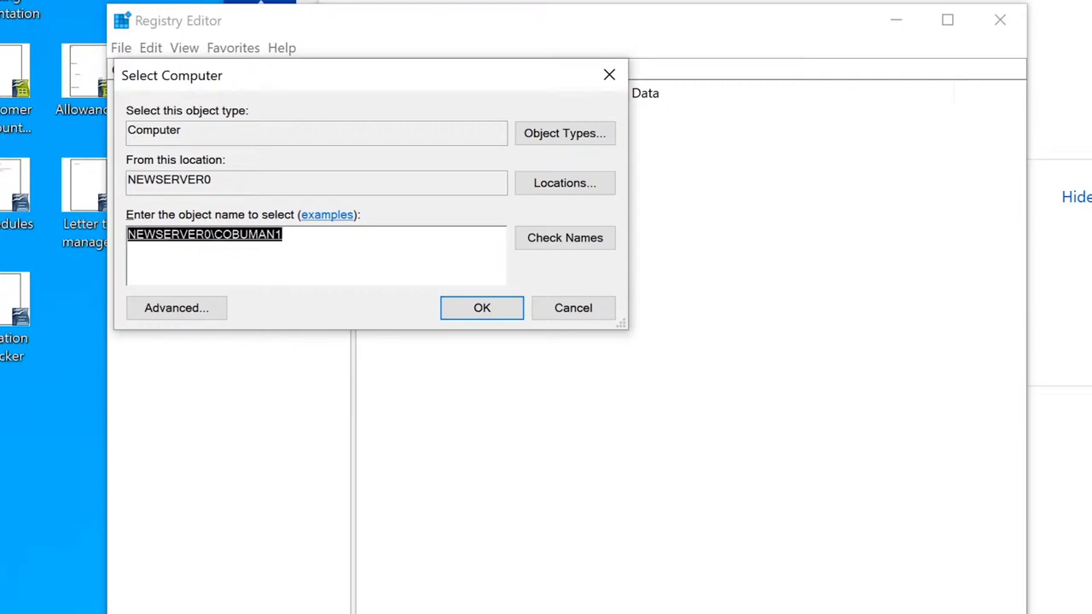
key("Home")
key("ctrl+a")
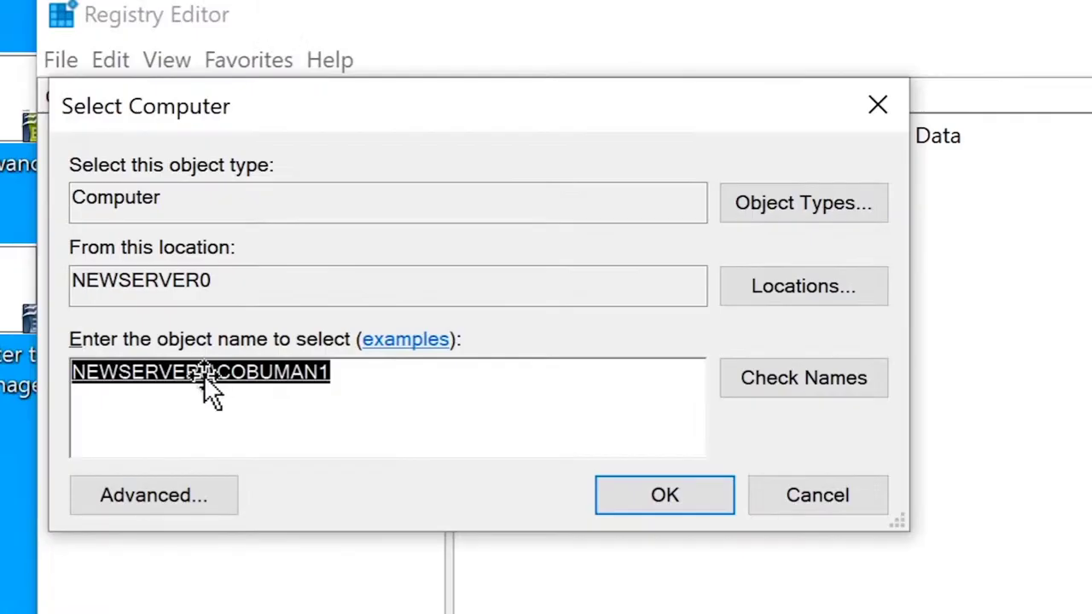
key("End")
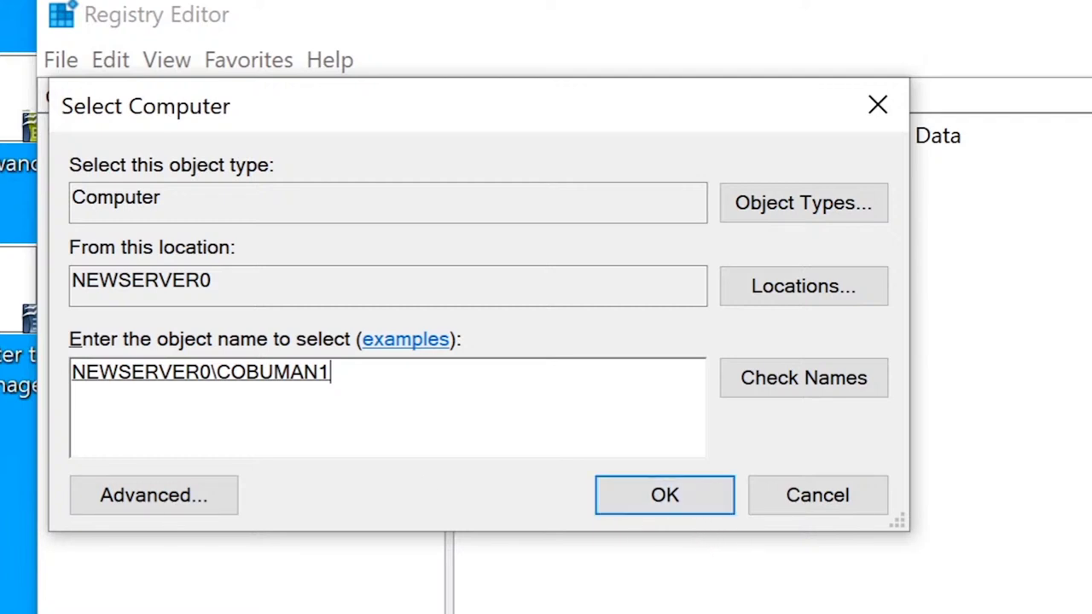
left_click(658, 500)
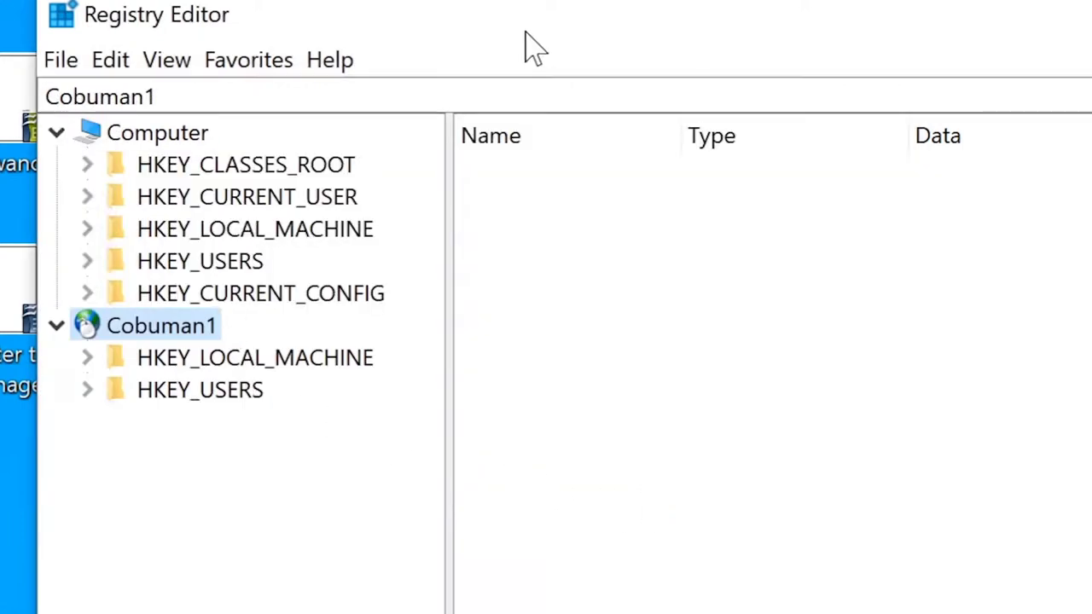
Step: Expand Cobuman1's HKEY_LOCAL_MACHINE\SOFTWARE, briefly open Adobe, and scroll down toward WOW6432Node
left_click_drag(524, 32, 1091, 62)
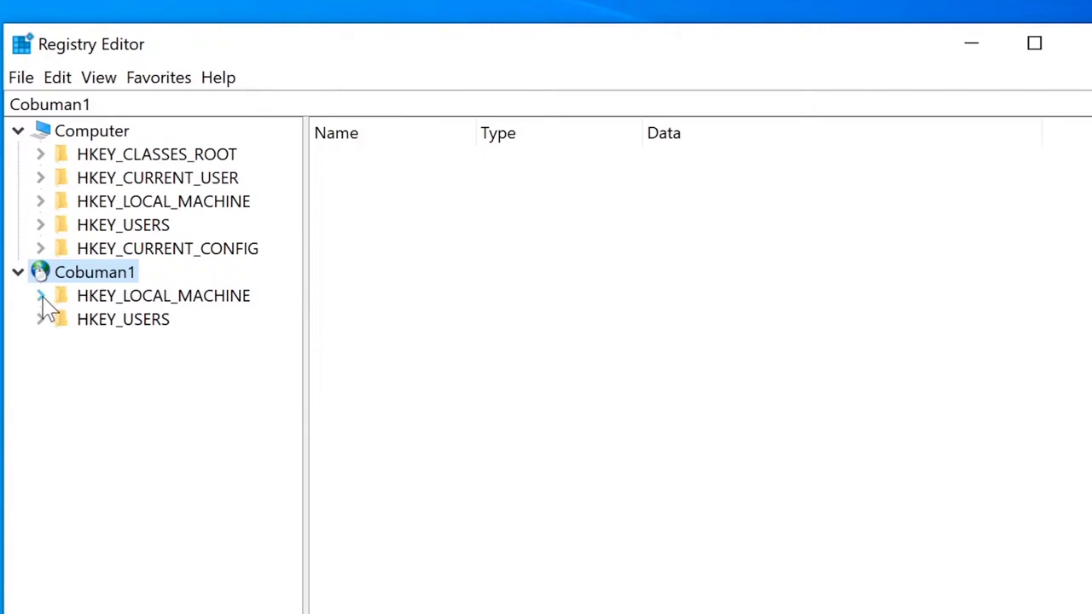
left_click(40, 296)
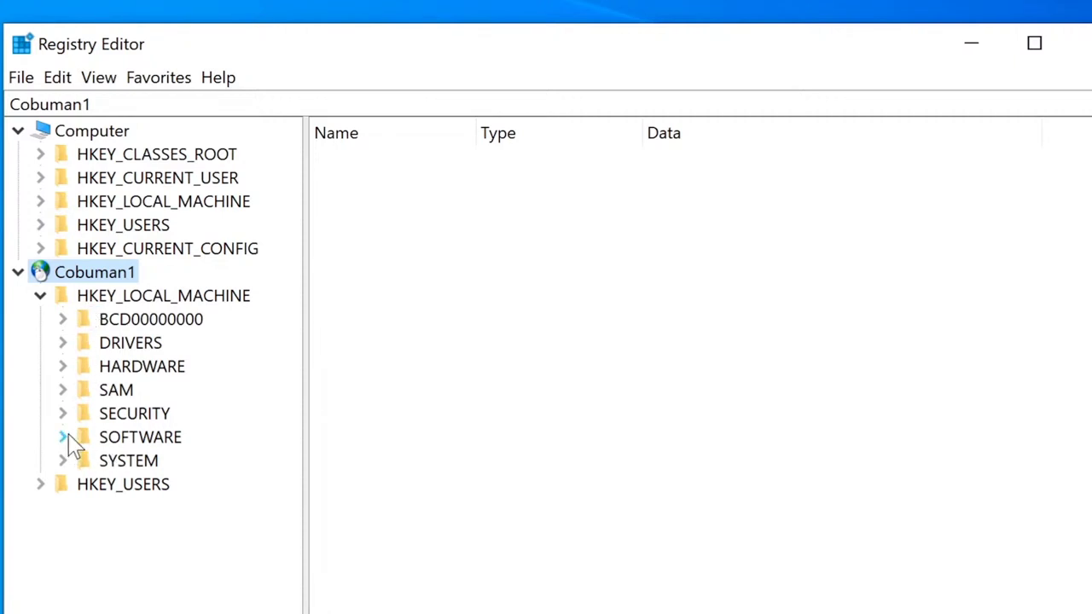
left_click(121, 444)
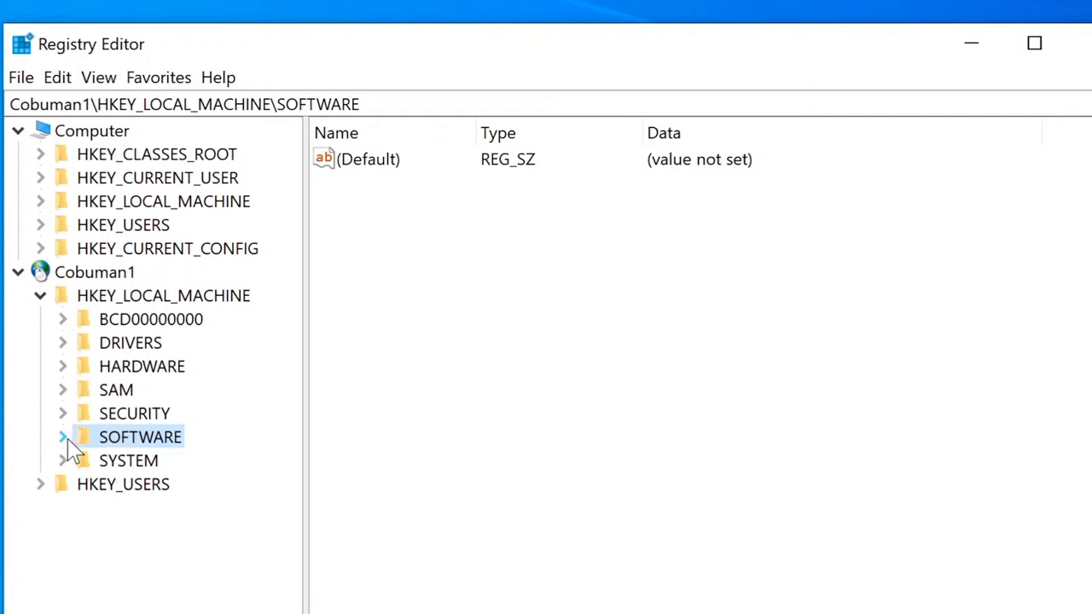
left_click(65, 437)
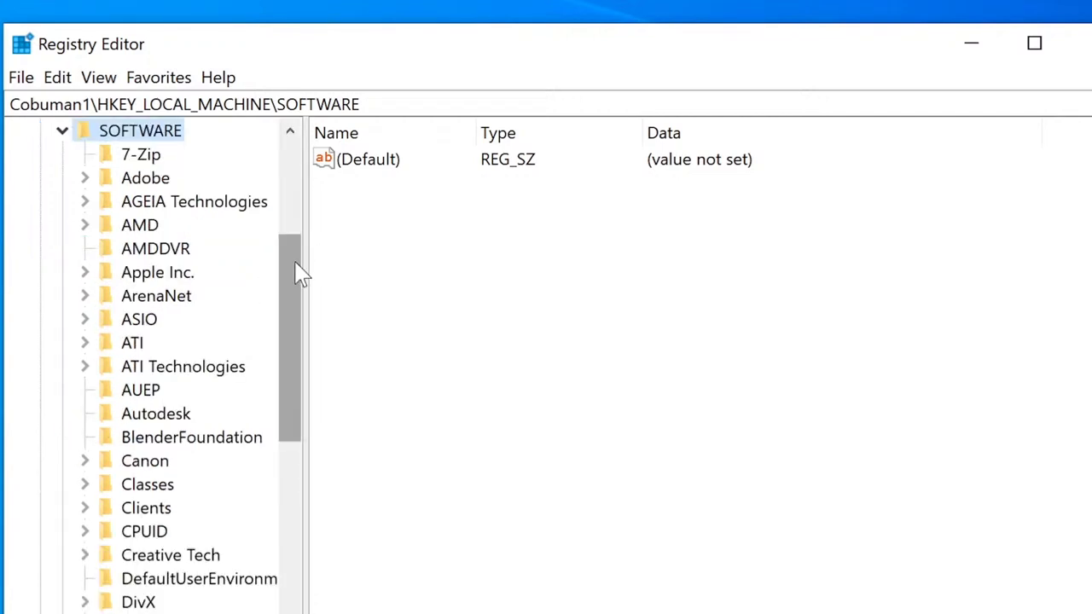
left_click_drag(300, 273, 304, 239)
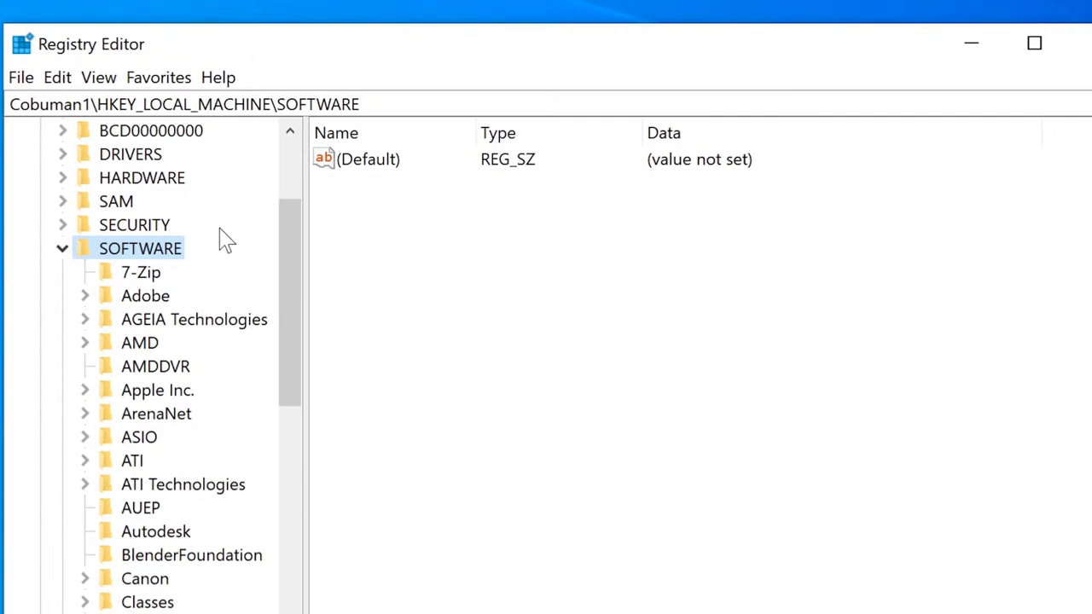
left_click(132, 294)
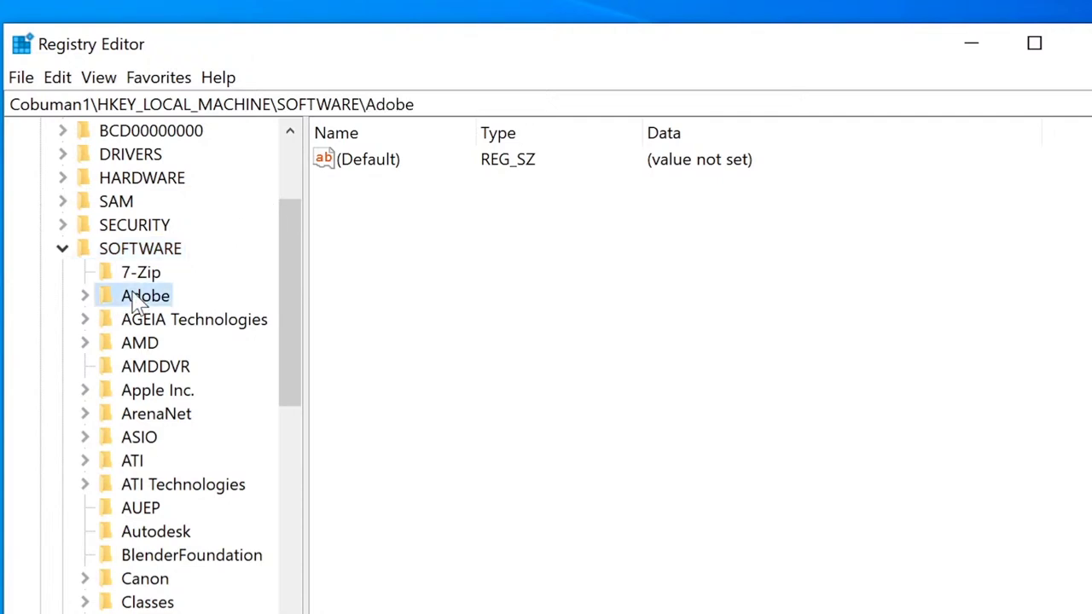
left_click(85, 296)
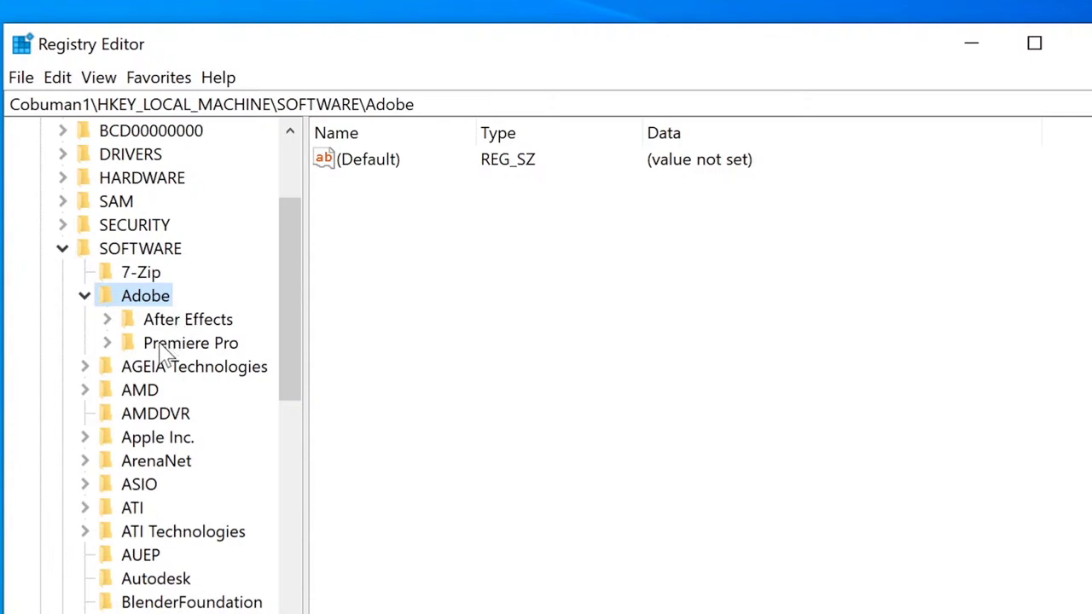
left_click(84, 296)
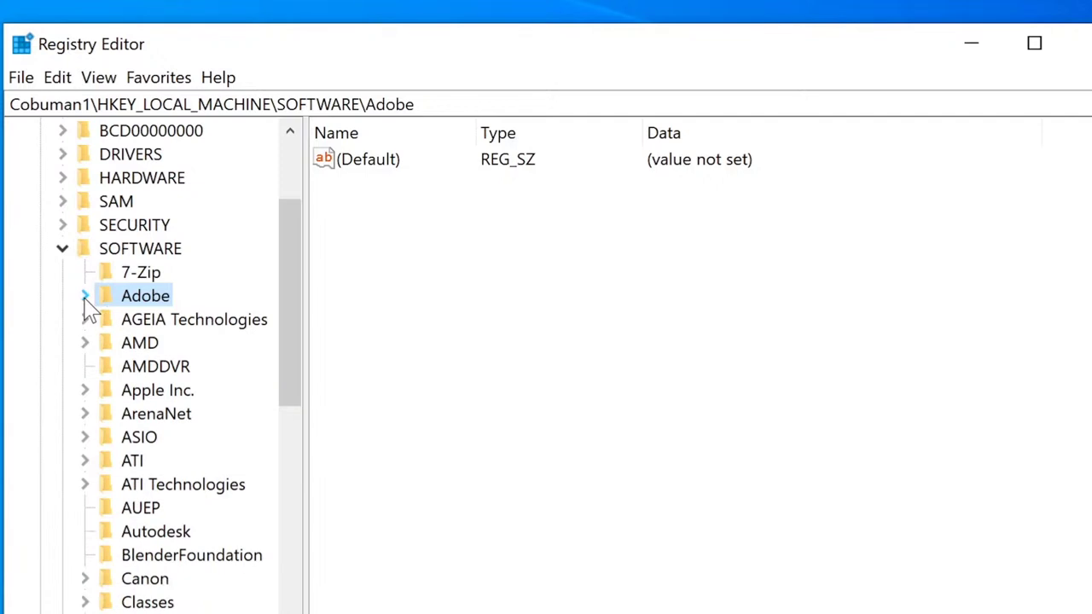
left_click_drag(288, 266, 269, 613)
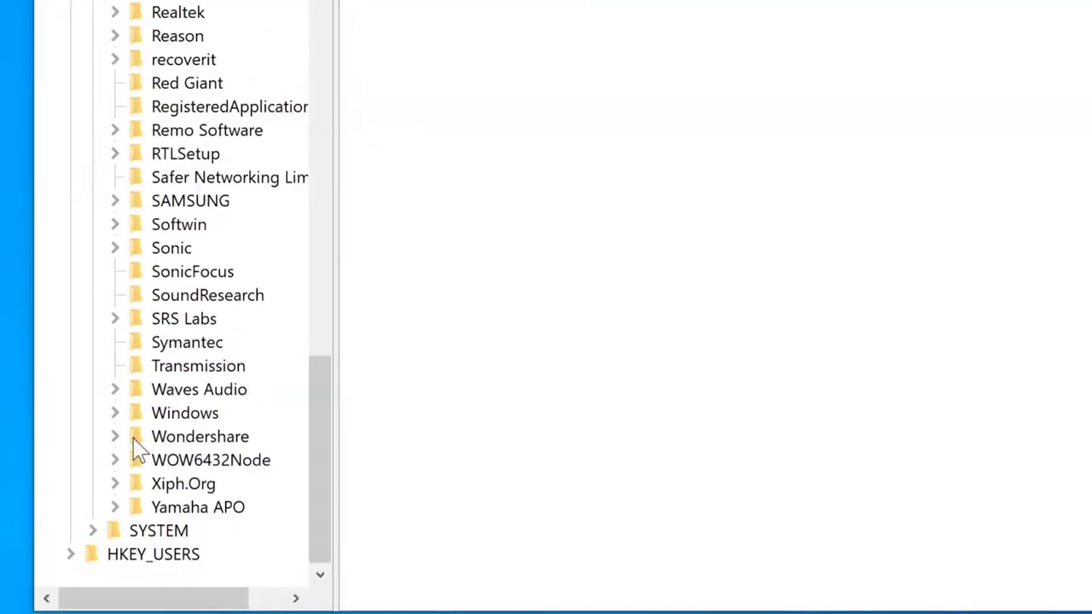
Step: Expand the remote WOW6432Node\Adobe\Acrobat Reader\DC keys, widening the key tree to read names
left_click(188, 466)
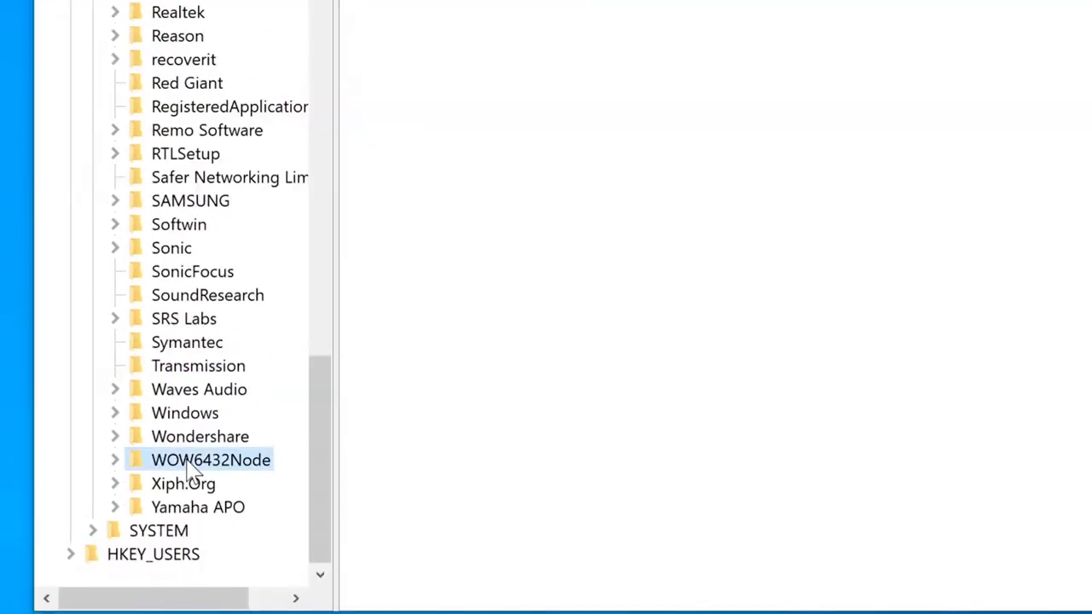
left_click(116, 461)
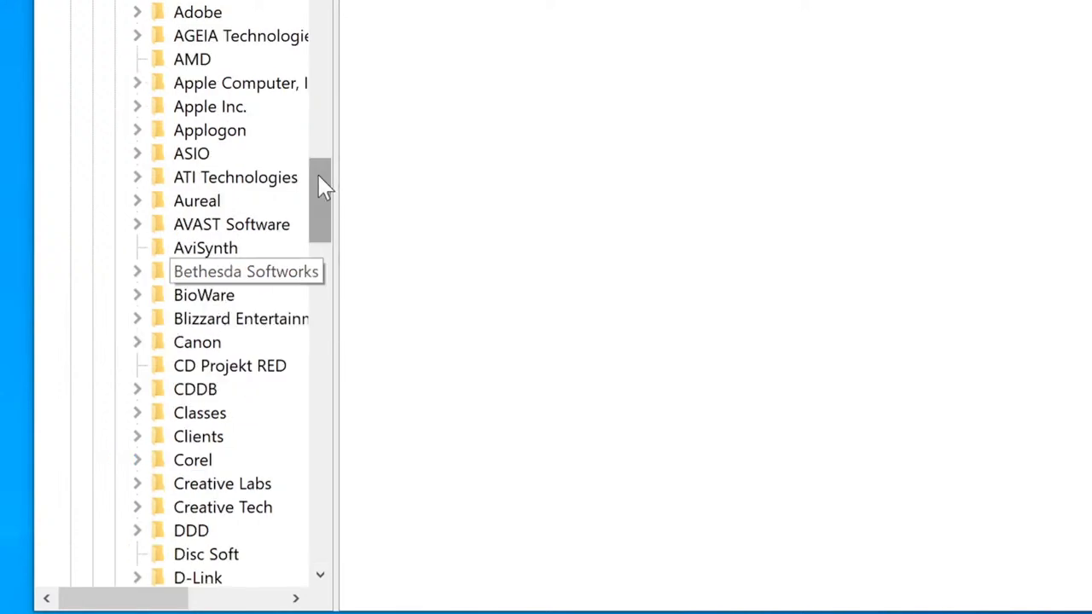
left_click(161, 14)
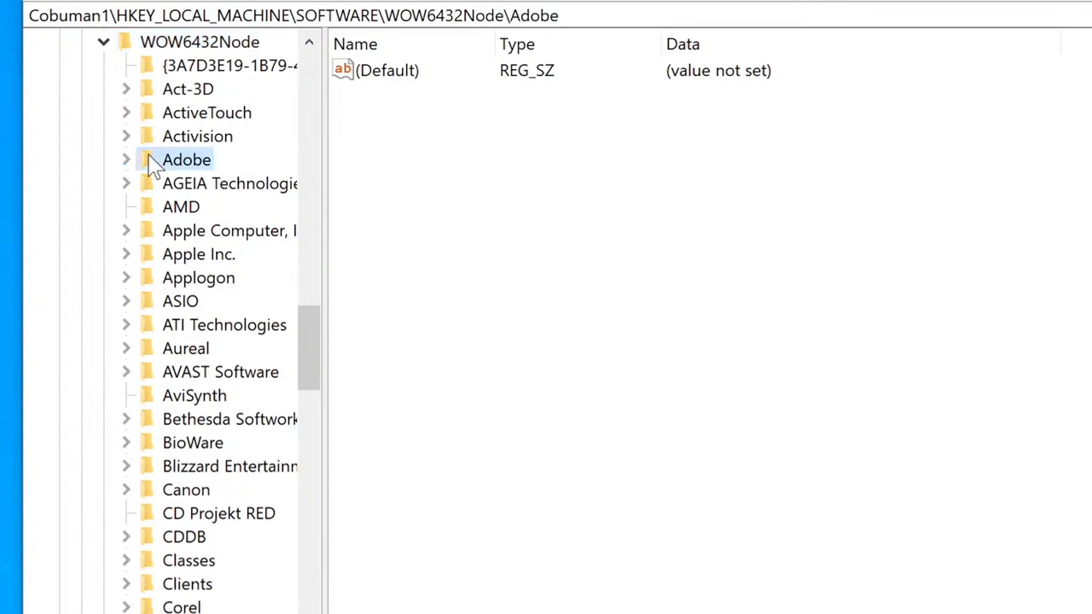
left_click(127, 160)
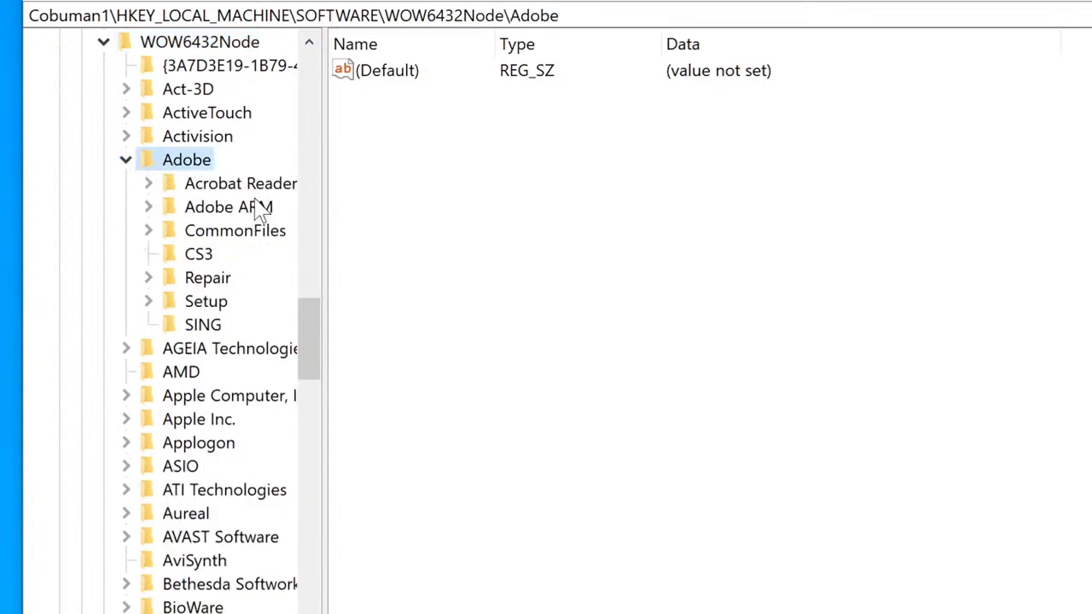
left_click_drag(319, 207, 395, 205)
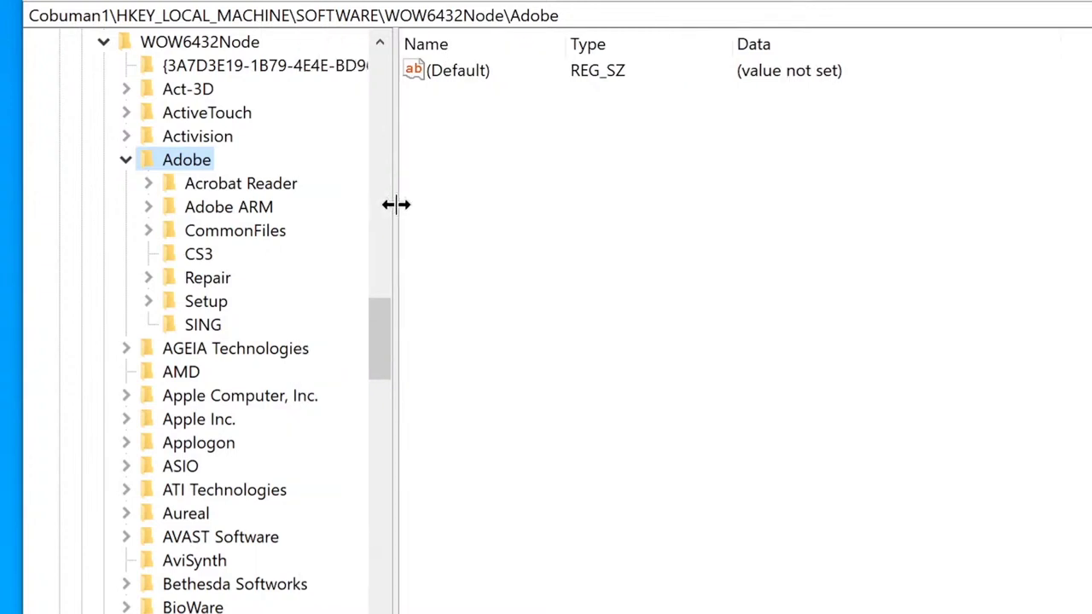
left_click(224, 186)
left_click(149, 184)
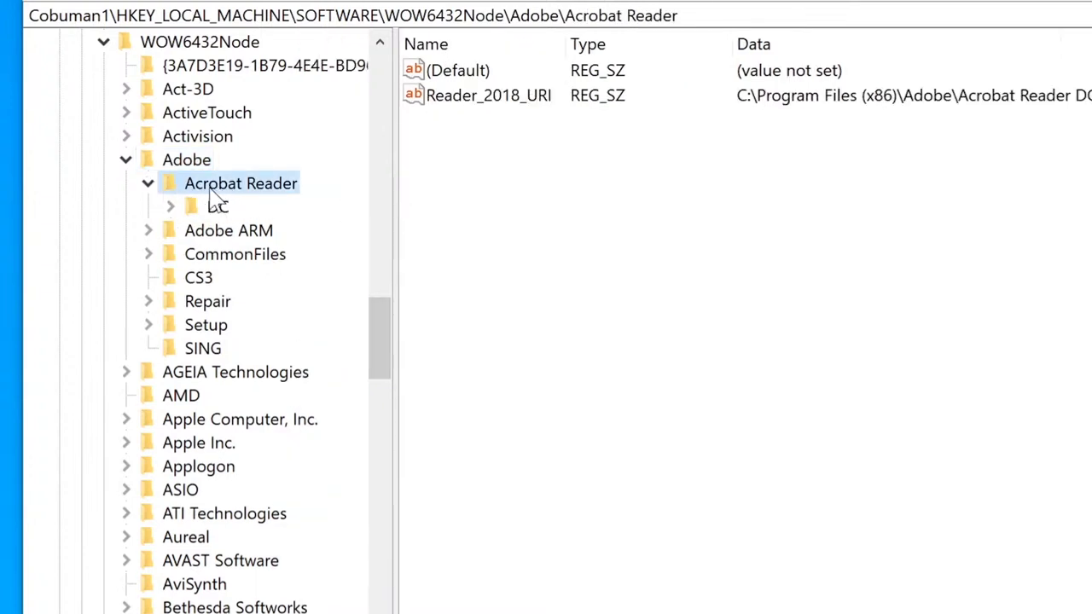
left_click(217, 209)
left_click(171, 207)
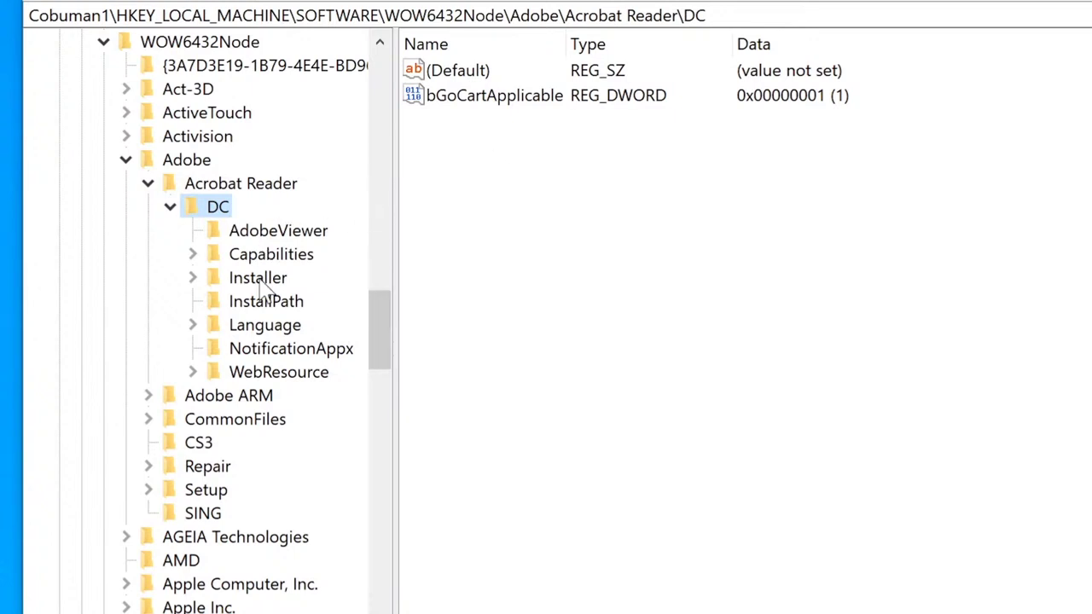
Step: Inspect the DC subkeys AdobeViewer, Capabilities, Installer, InstallPath, Language, NotificationAppx and WebResource
left_click(269, 238)
left_click(266, 256)
left_click(264, 279)
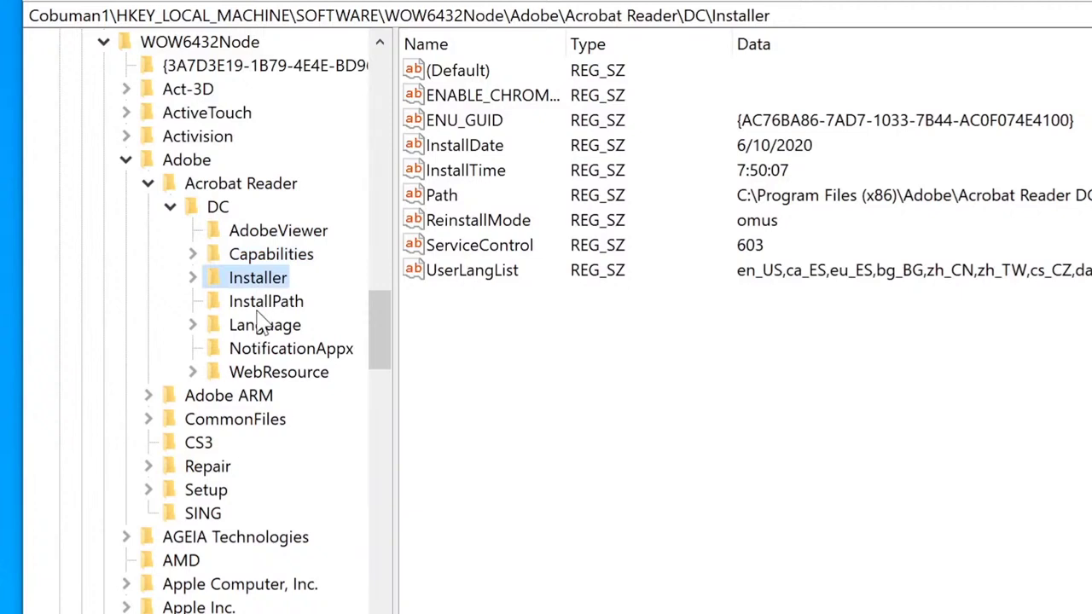
left_click(256, 309)
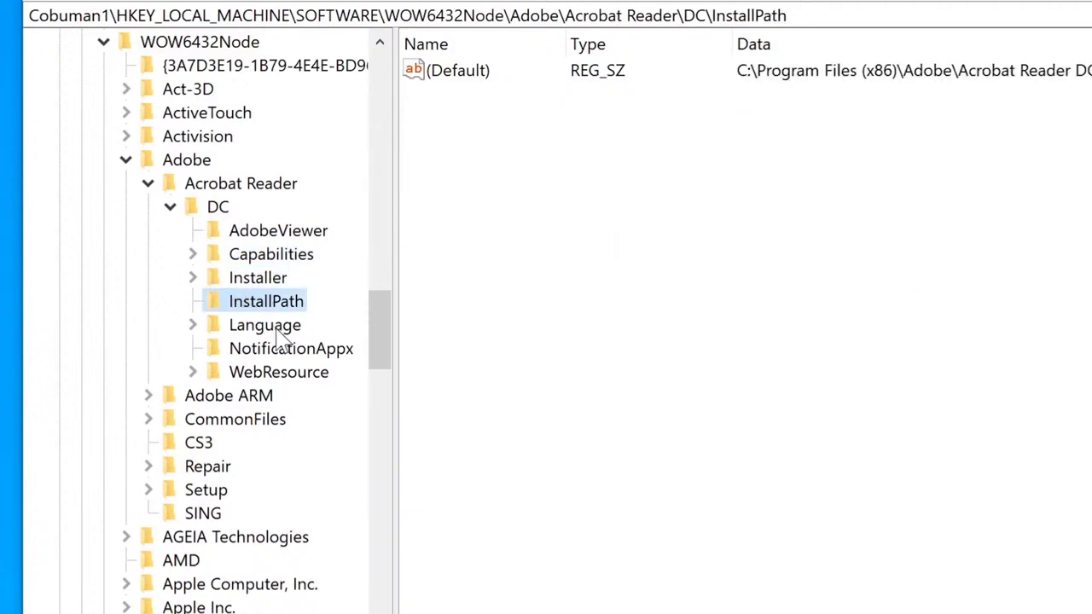
left_click(278, 330)
left_click(278, 349)
left_click(273, 372)
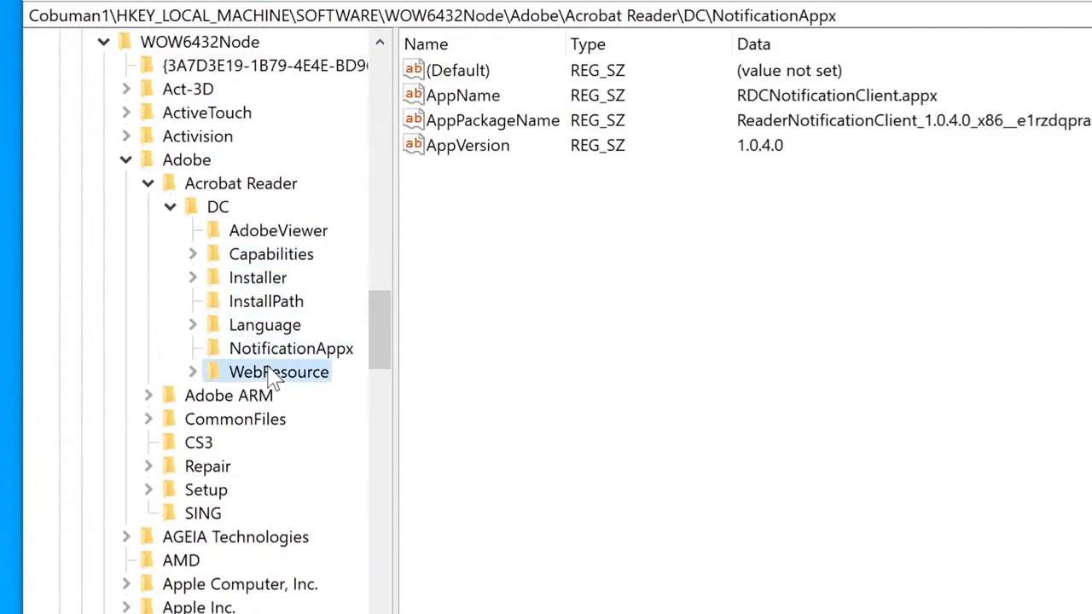
Step: Collapse the DC, Acrobat Reader and Adobe keys in the tree
left_click(173, 209)
left_click(171, 207)
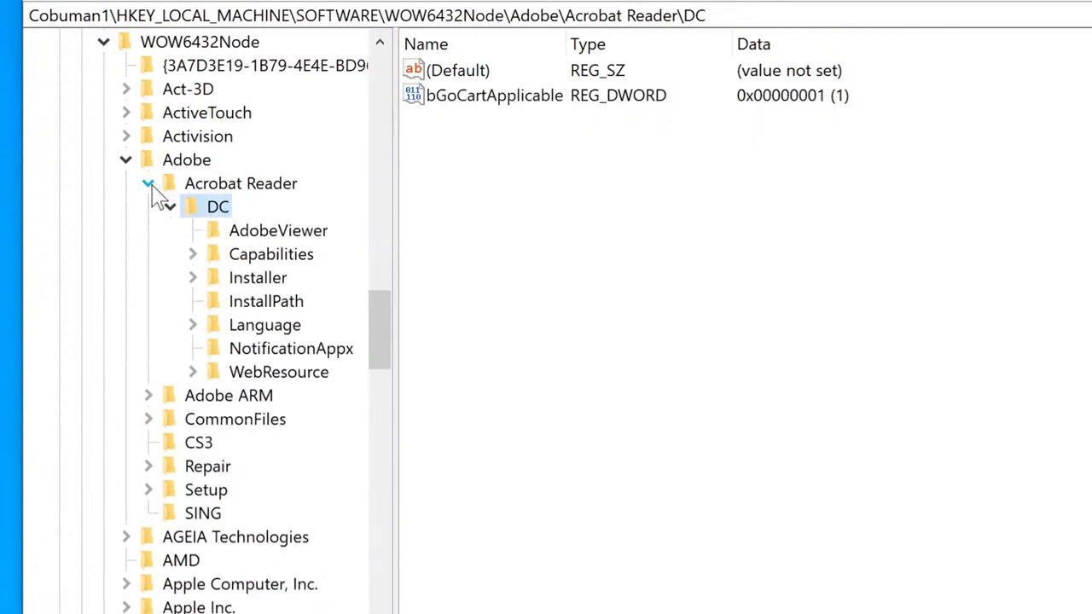
left_click(149, 184)
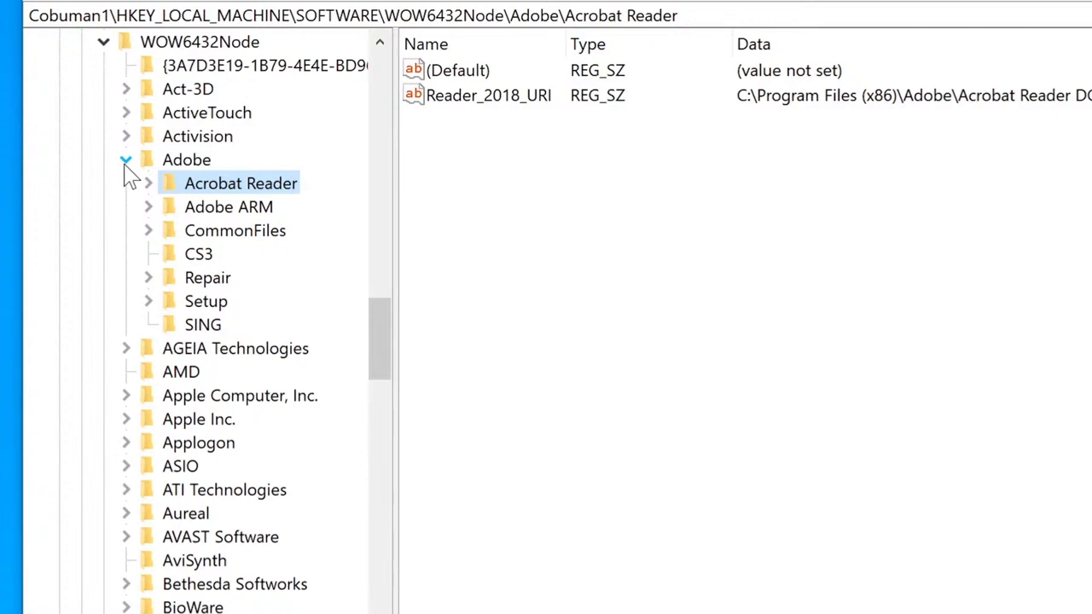
left_click(125, 164)
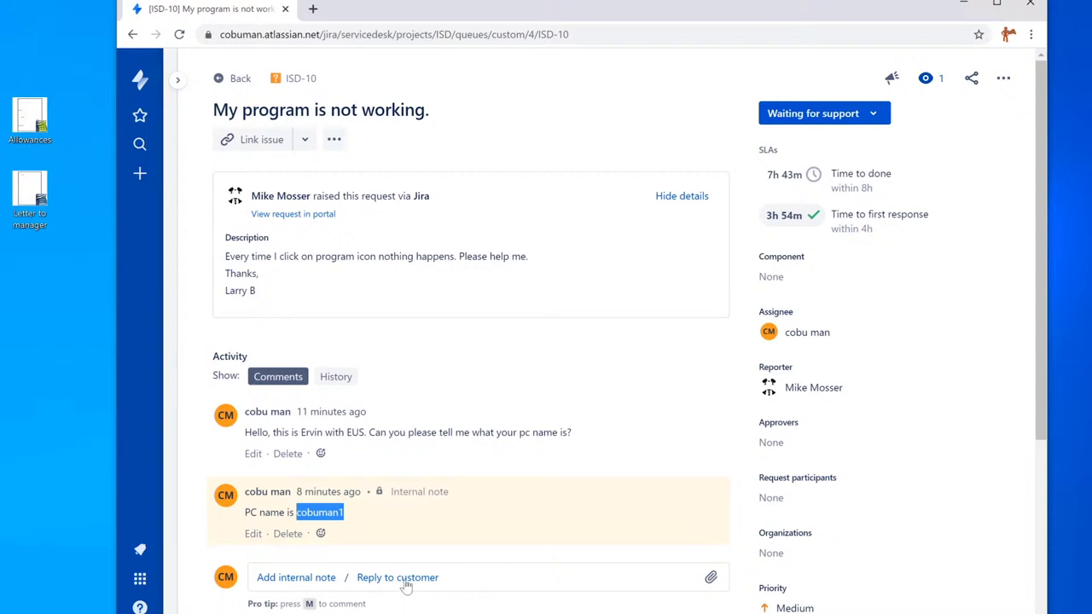
Step: Save the ISD-10 internal note 'Issue resolved by configuration. Reset config folder data.' signed with the agent's name
left_click(306, 578)
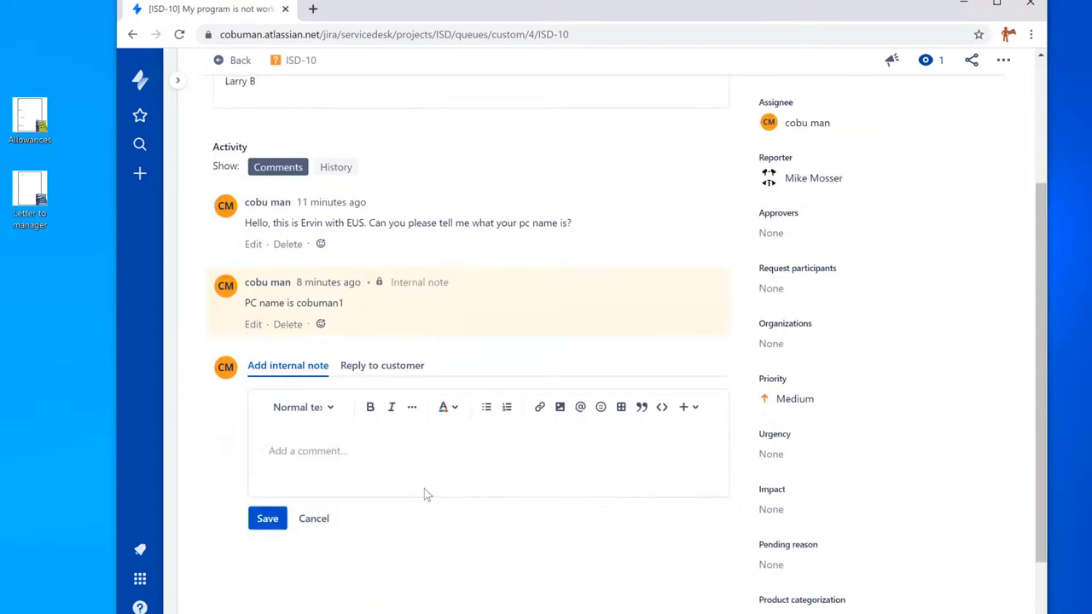
type("i")
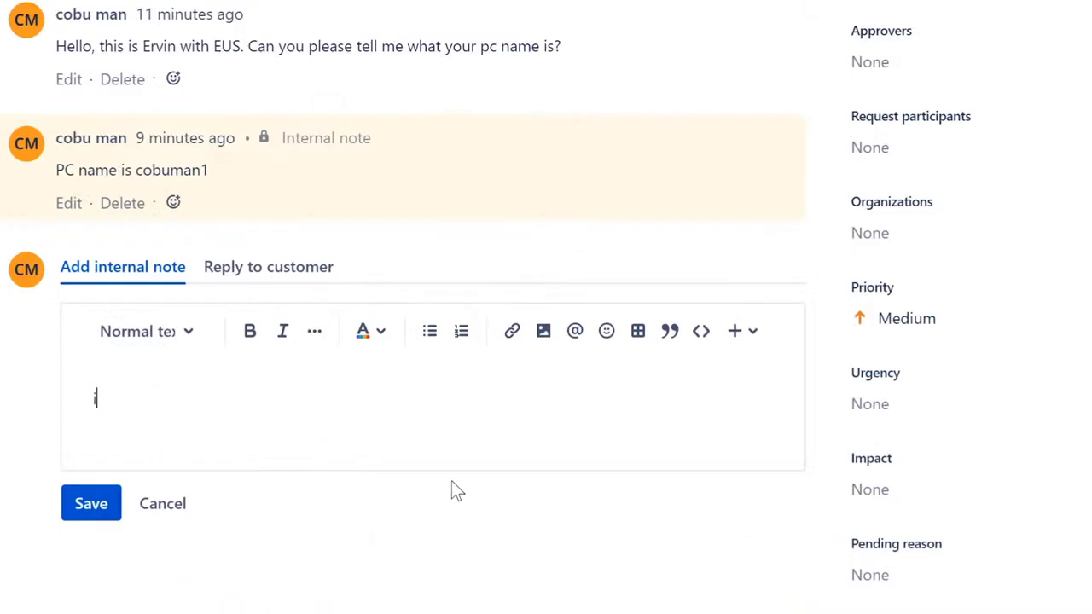
key("BackSpace")
type("Issue resolved by")
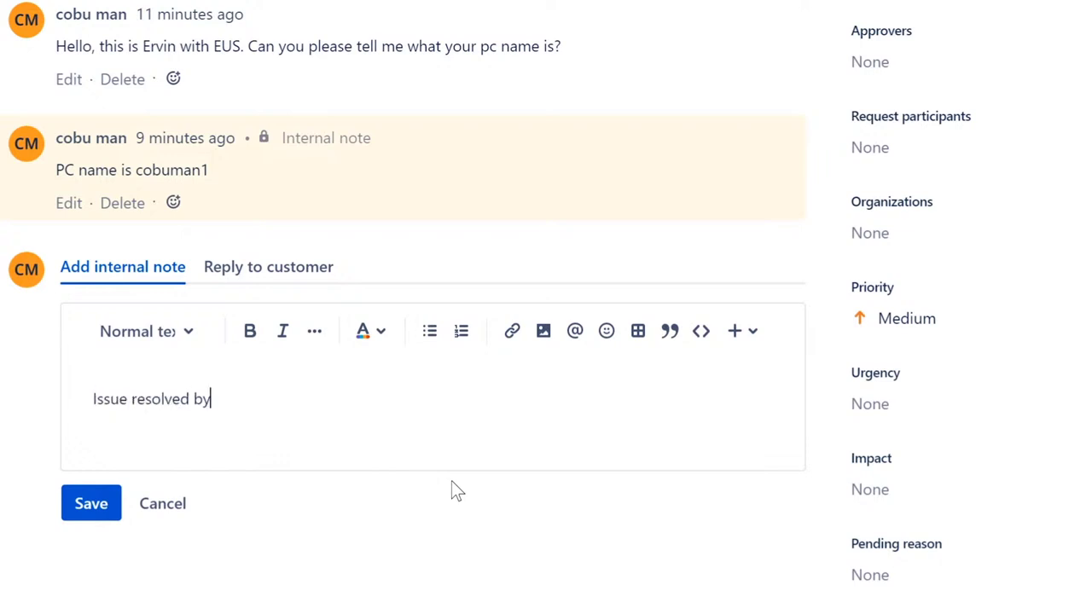
type(" configuration.")
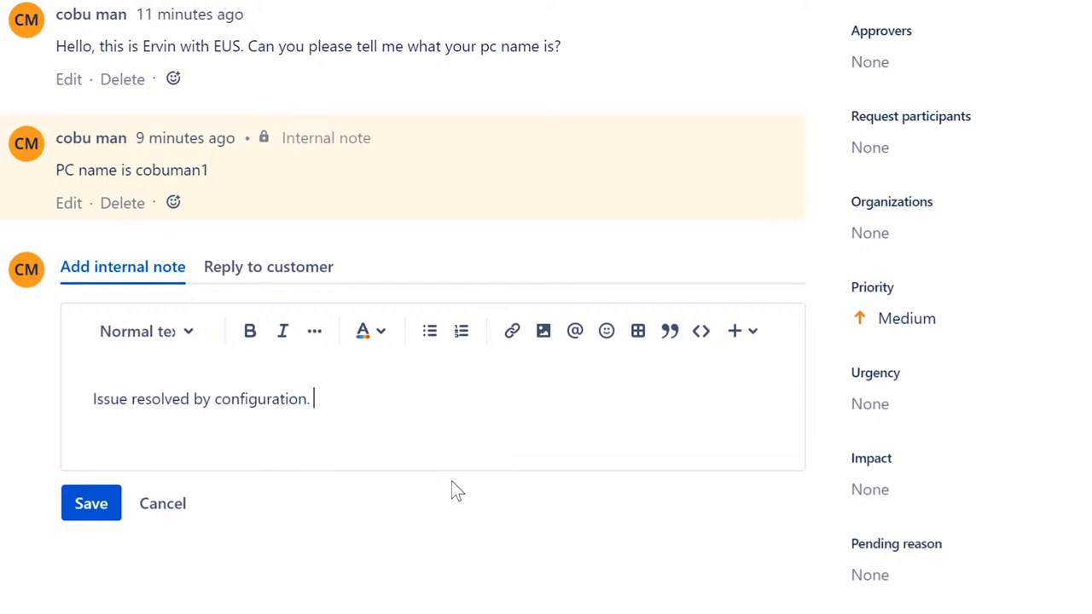
type("Reset config folder d")
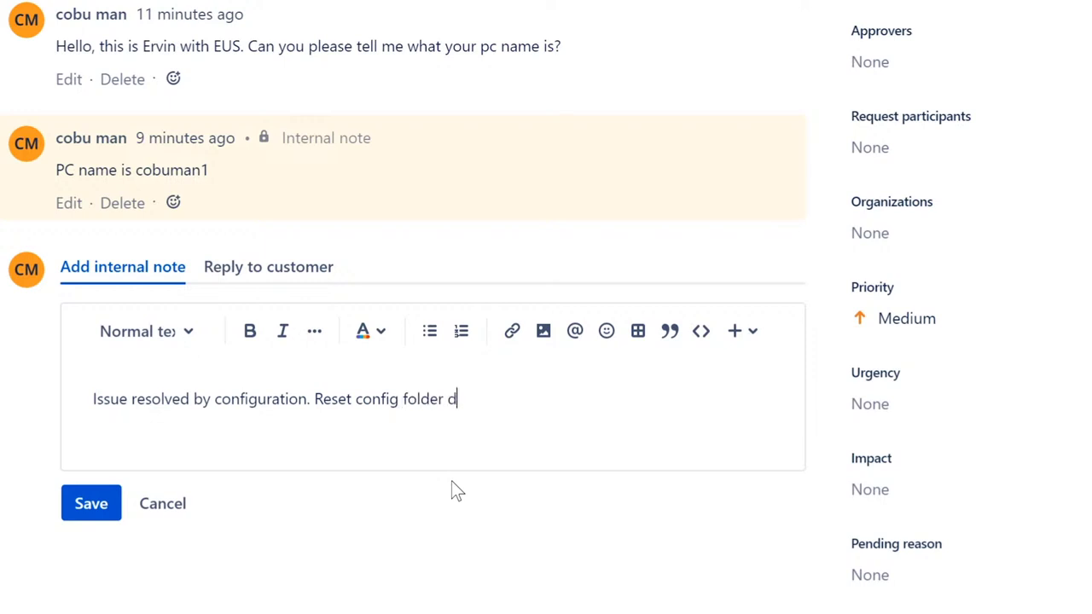
type("ata. Ervin")
left_click(89, 510)
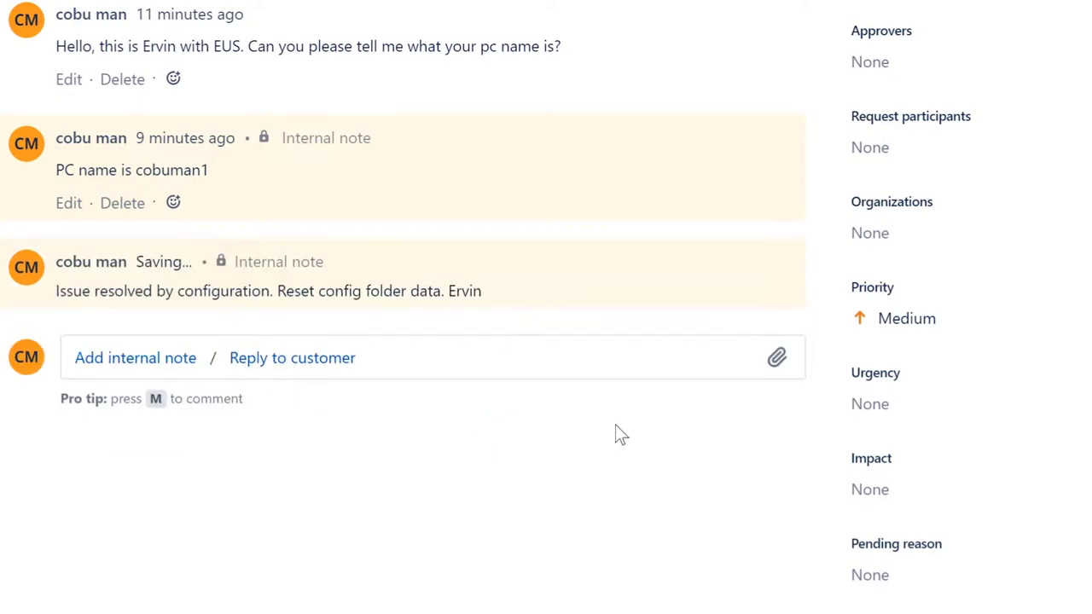
scroll(615, 431, "up", 4)
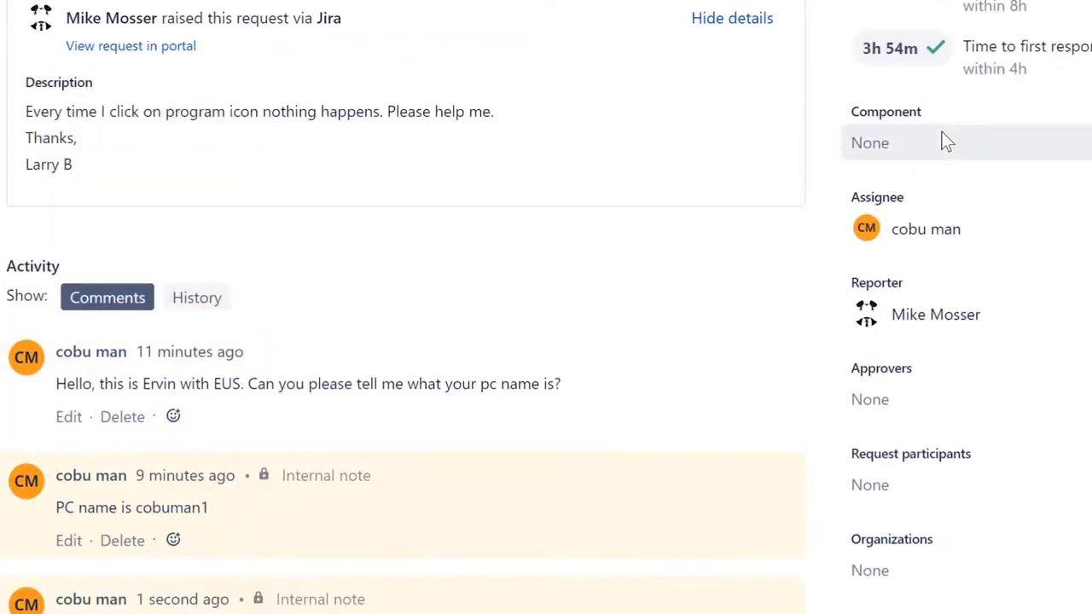
Step: Change the ISD-10 status to Completed
scroll(970, 47, "up", 1)
left_click(1041, 3)
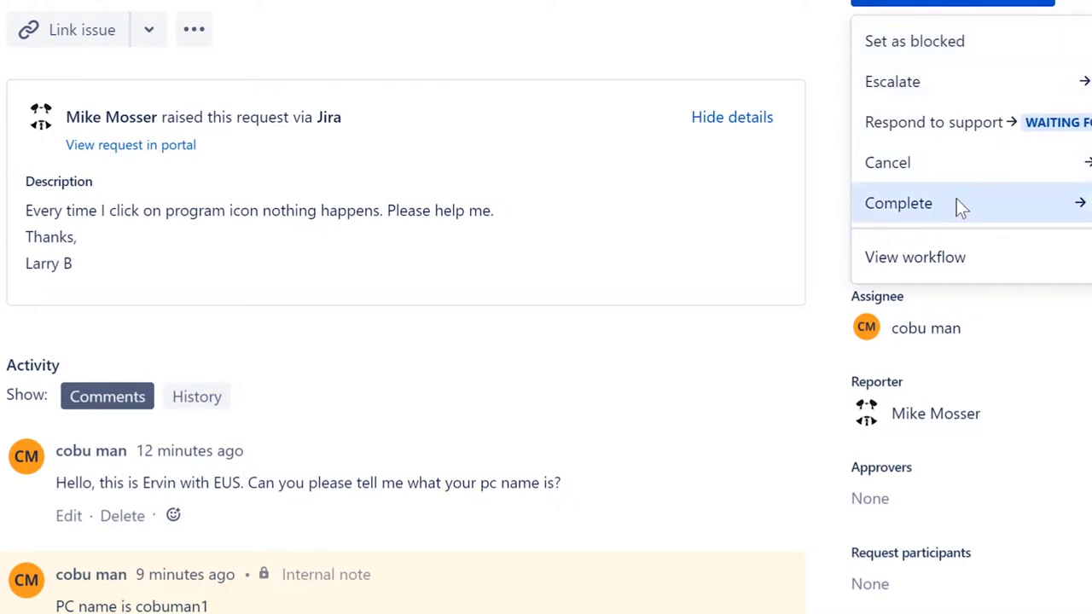
left_click(735, 274)
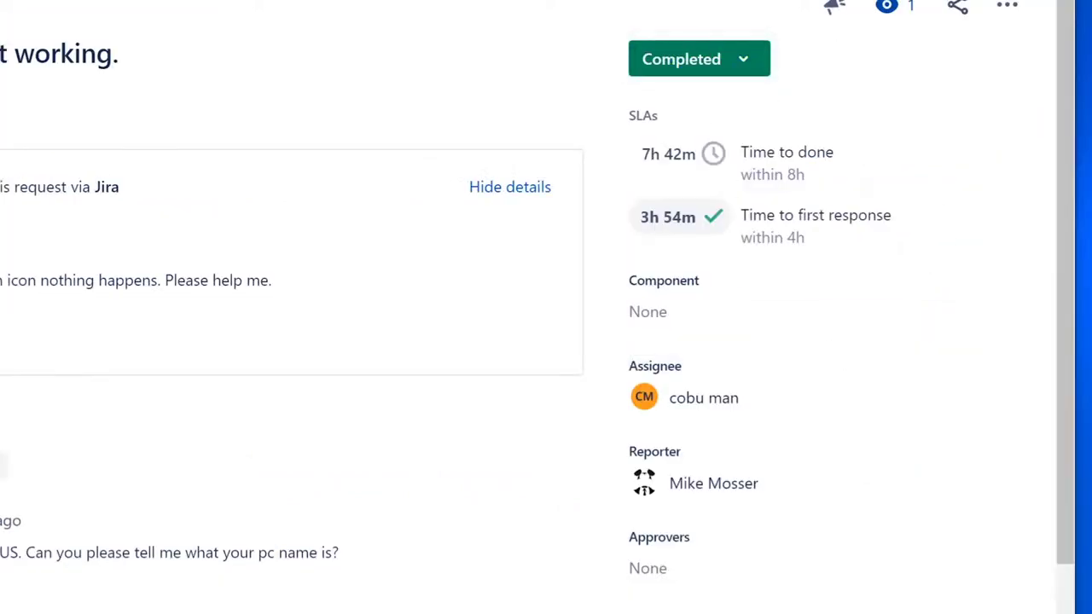
Step: Return to the All open queue and open ticket ISD-11
left_click(97, 97)
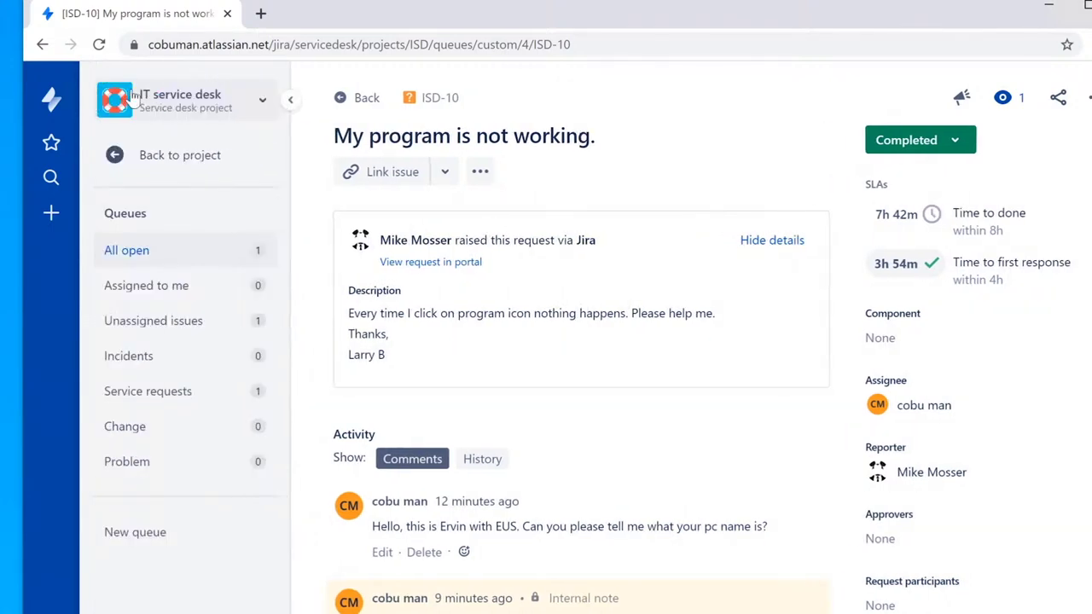
left_click(290, 100)
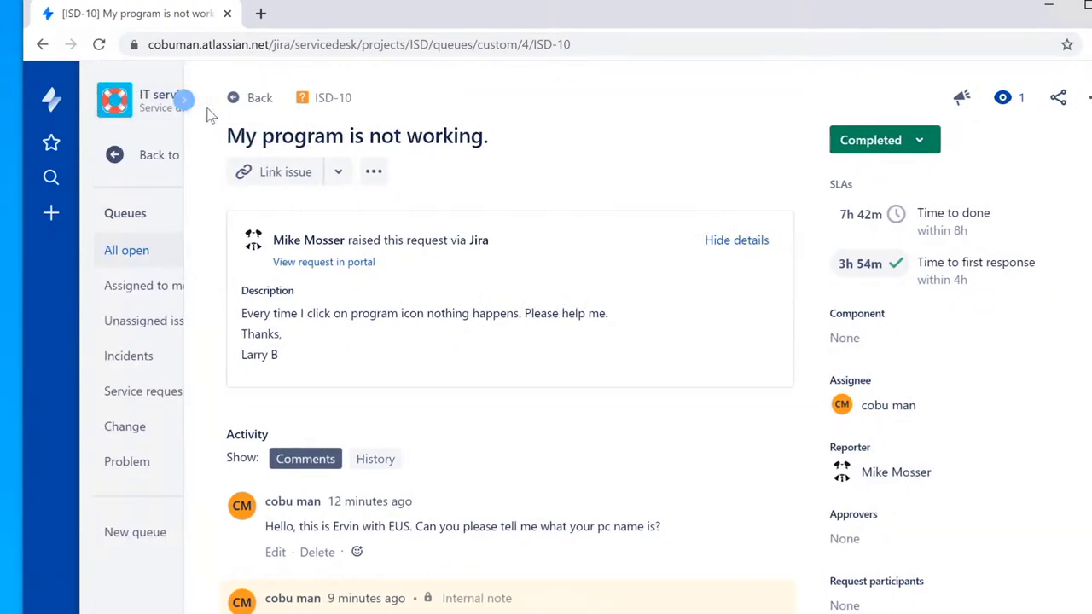
left_click(172, 99)
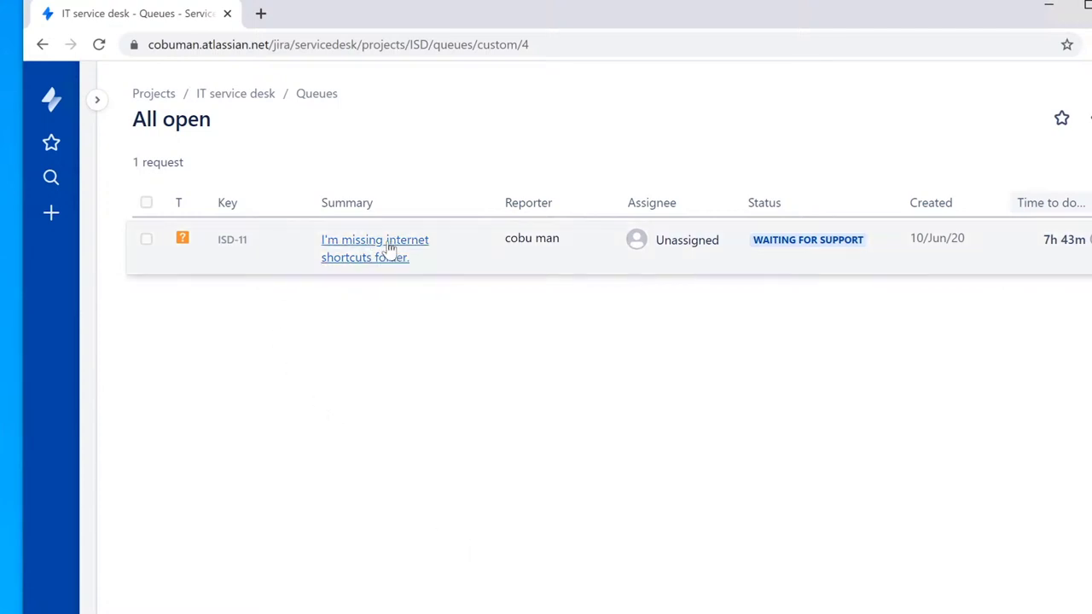
left_click(388, 248)
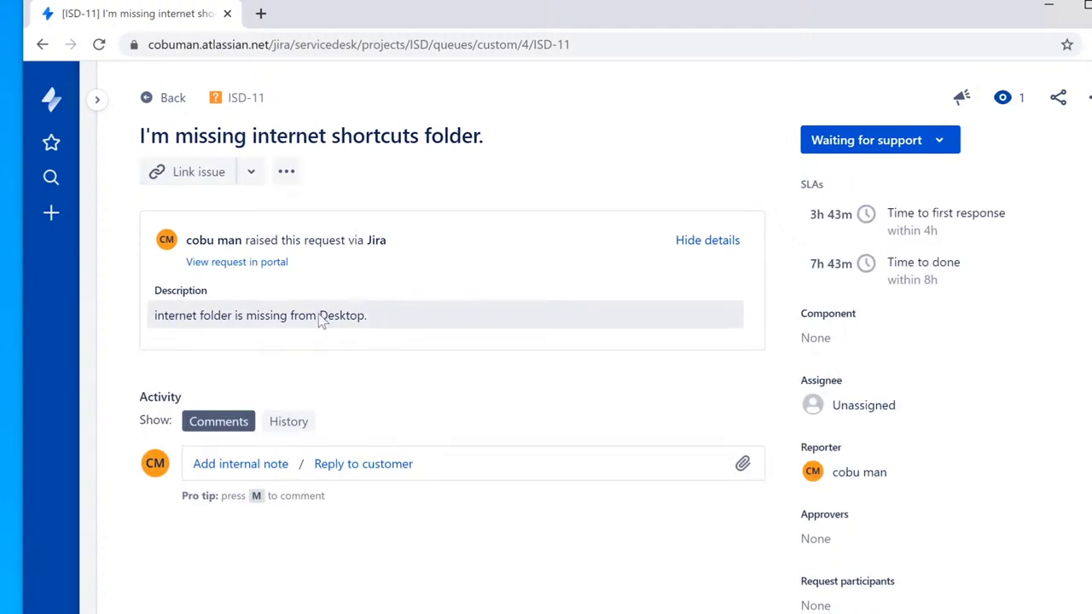
Step: Read ISD-11's title and description about the missing internet shortcuts folder, then start editing the description
left_click_drag(141, 136, 449, 136)
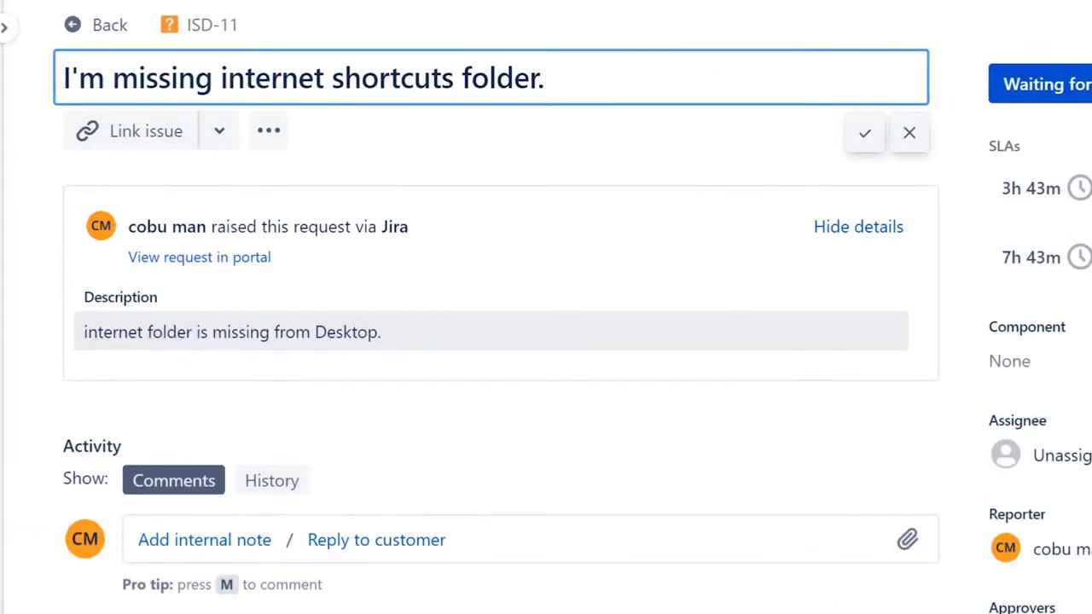
left_click_drag(191, 317, 368, 318)
left_click(300, 310)
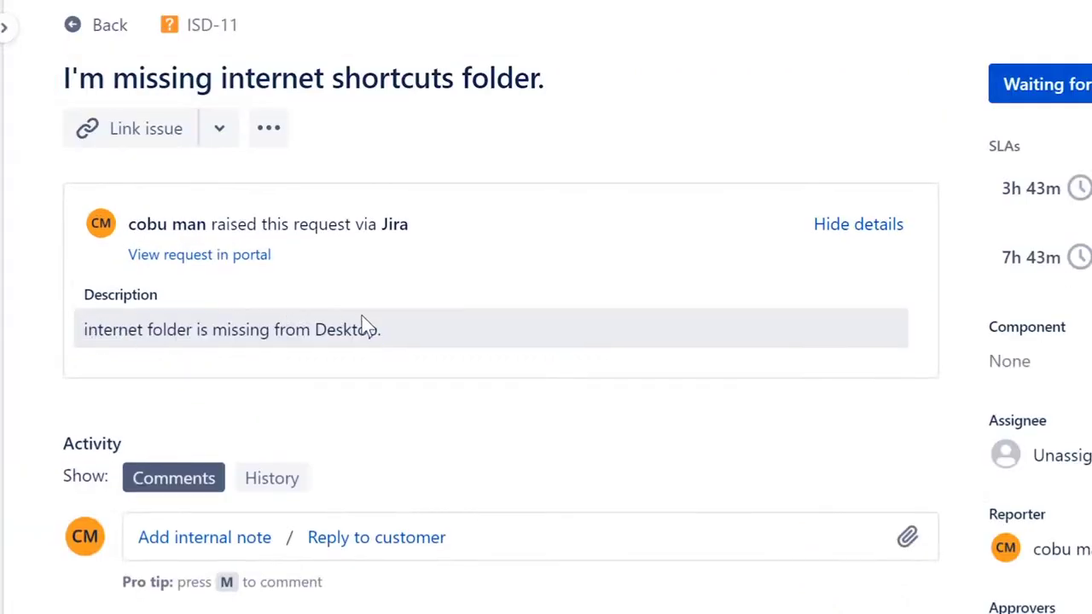
left_click(382, 333)
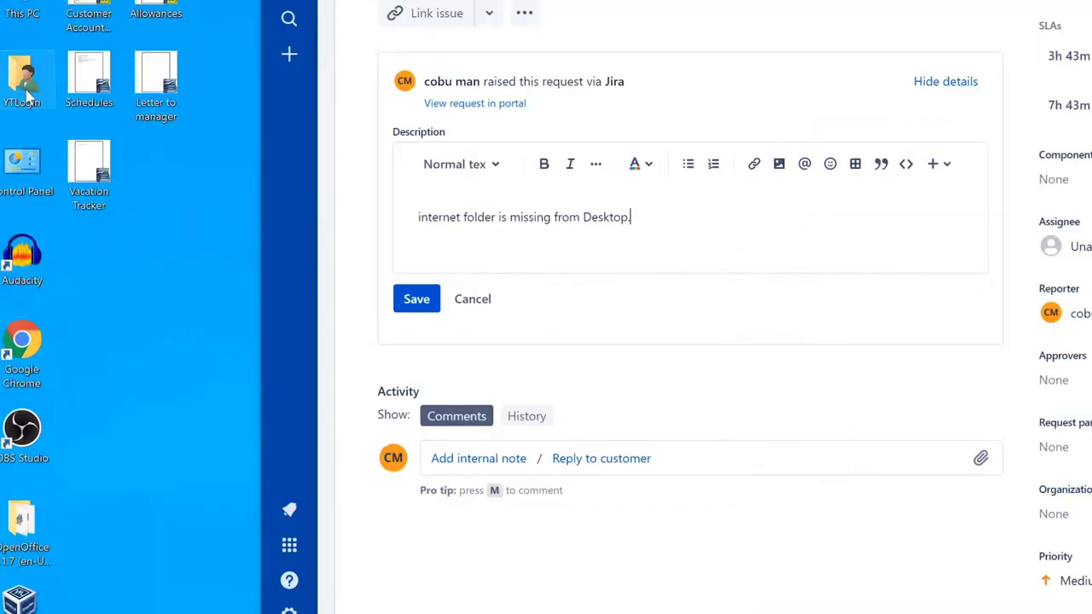
mouse_move(19, 517)
left_mouse_down()
mouse_move(142, 399)
mouse_move(142, 291)
mouse_move(109, 307)
mouse_move(218, 98)
mouse_move(145, 340)
mouse_move(26, 520)
left_mouse_up()
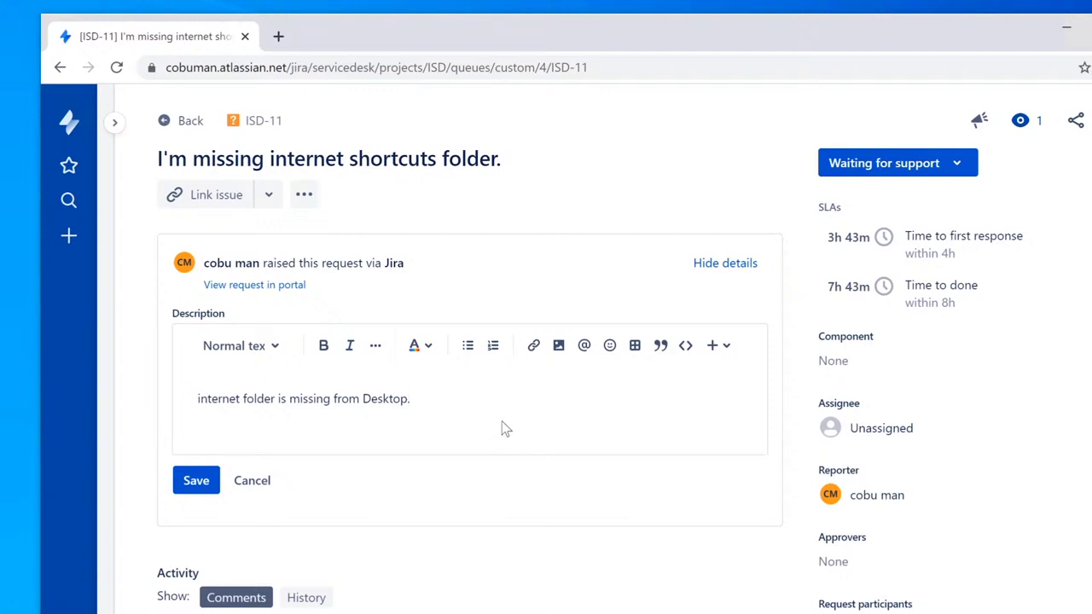
key("Return")
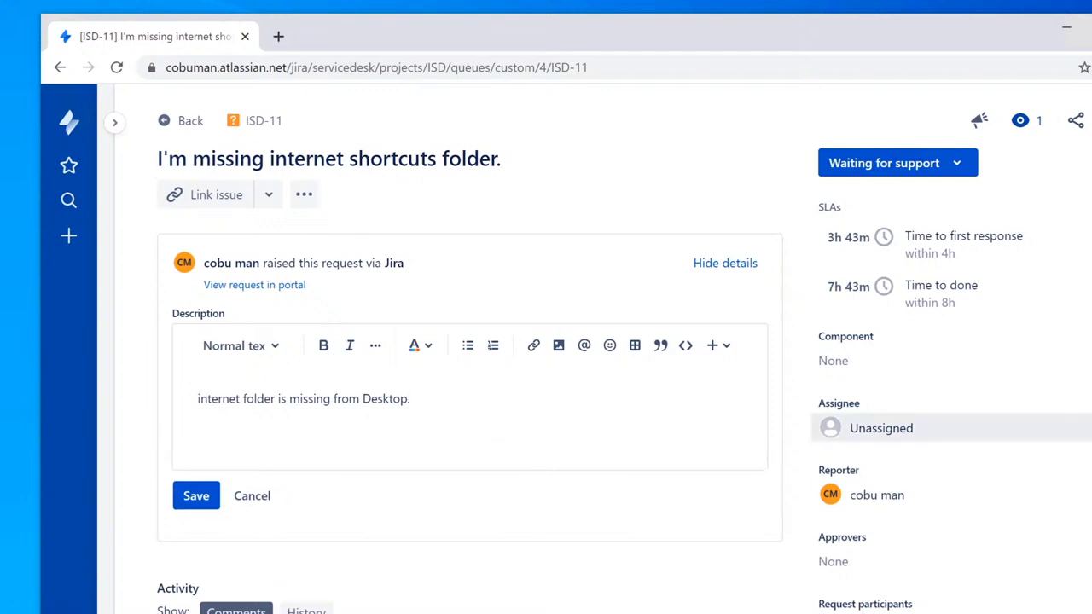
Step: Assign ISD-11 to yourself
left_click(949, 431)
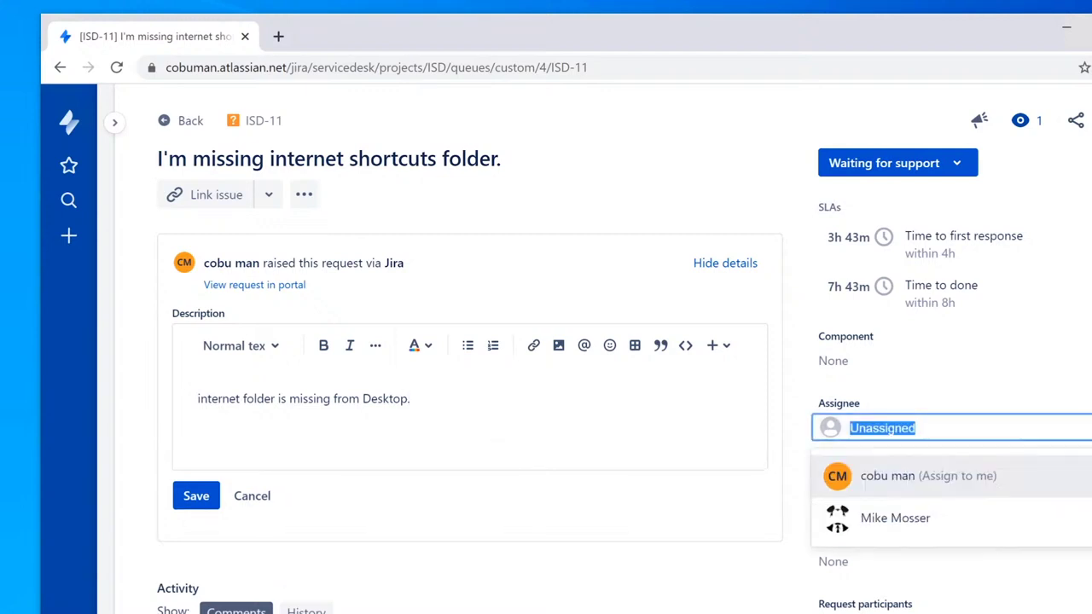
left_click(926, 480)
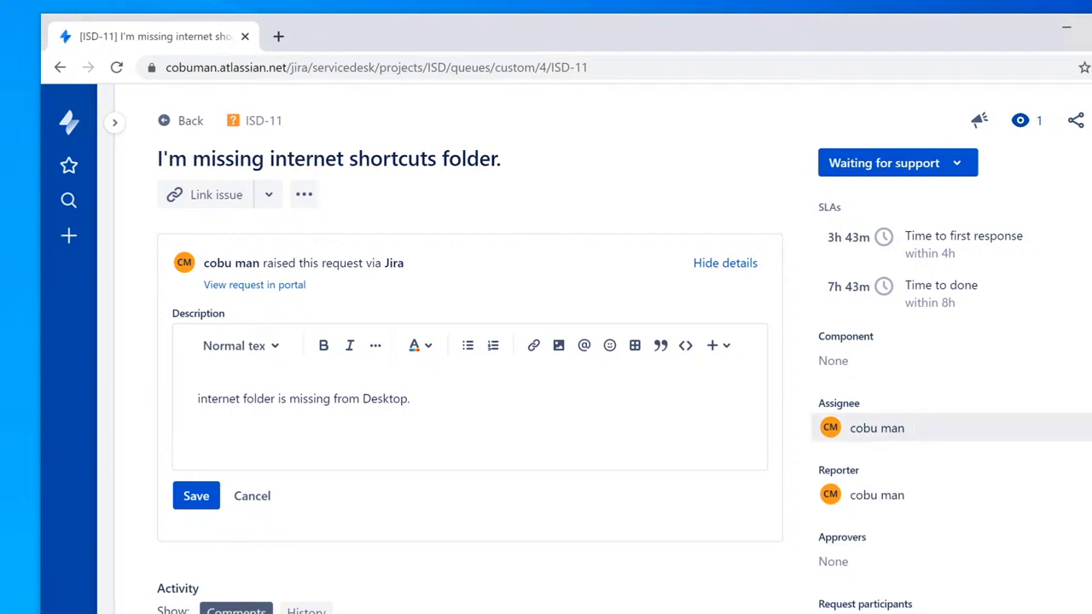
scroll(419, 470, "down", 2)
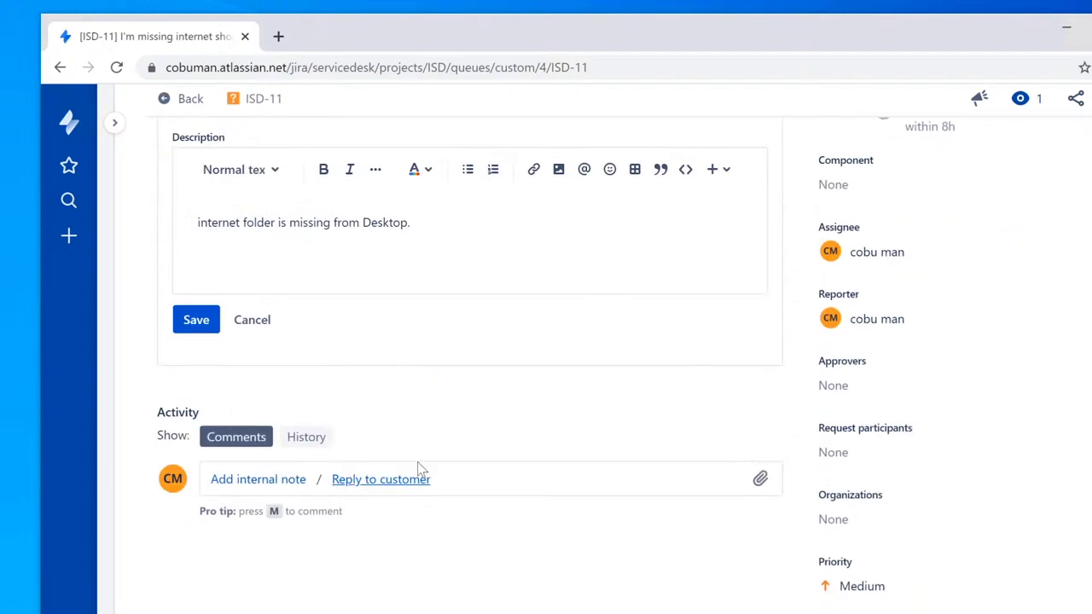
Step: Reply to the customer as Help Desk asking for their PC name to restore the folder, signed with thanks
left_click(392, 479)
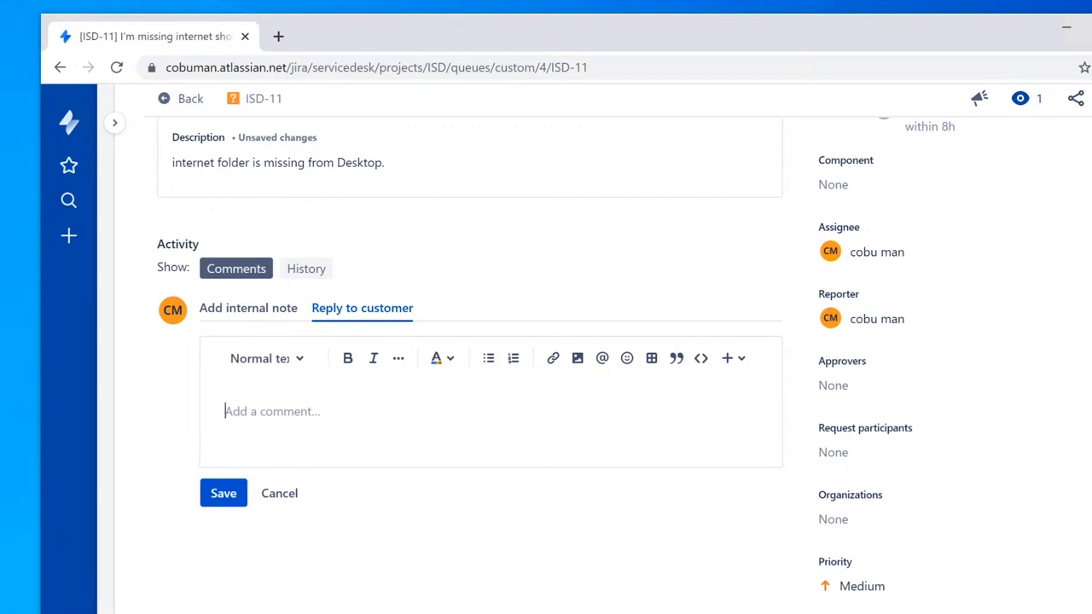
type("Hello, this is Ervin ")
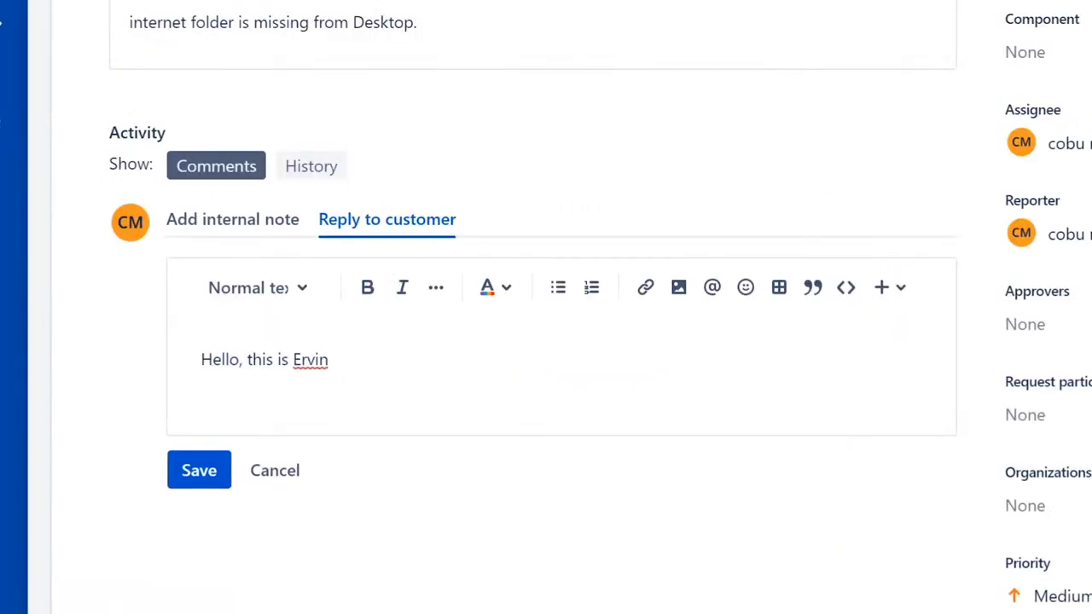
type("with EUS")
key("BackSpace")
key("BackSpace")
key("BackSpace")
key("BackSpace")
type("tech support.")
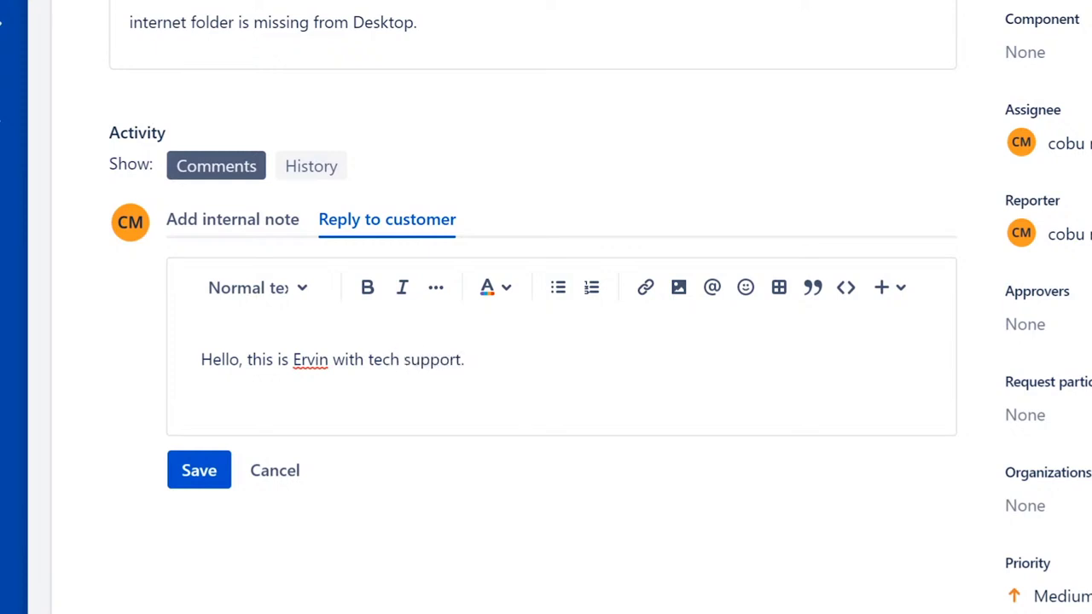
key("BackSpace")
key("BackSpace")
key("BackSpace")
key("BackSpace")
key("BackSpace")
key("BackSpace")
key("BackSpace")
key("BackSpace")
key("BackSpace")
key("BackSpace")
key("BackSpace")
key("BackSpace")
key("BackSpace")
key("BackSpace")
type("Help ")
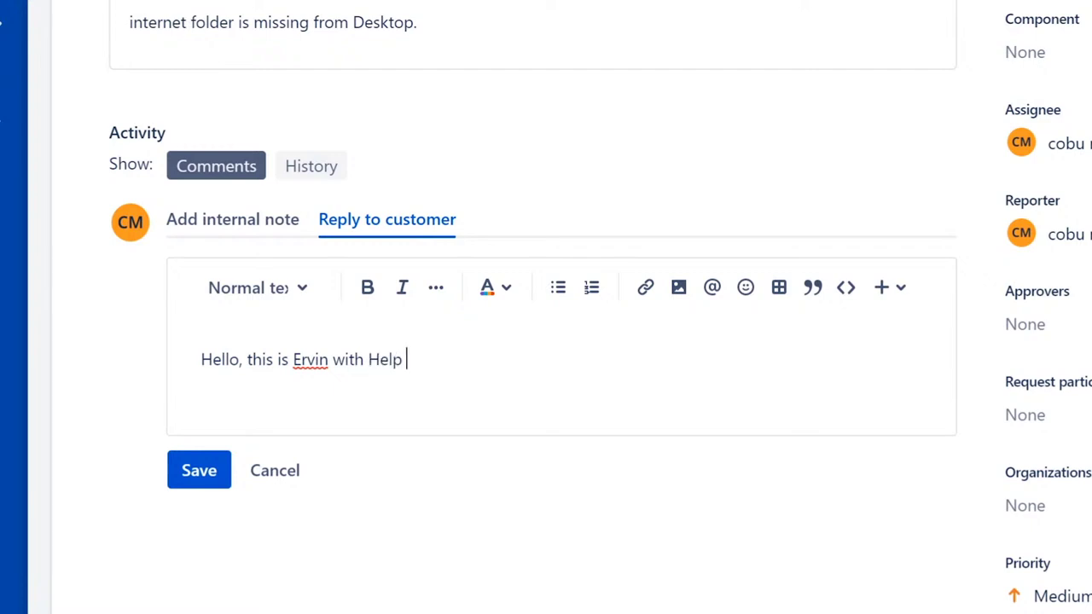
type("Desk. Can you p")
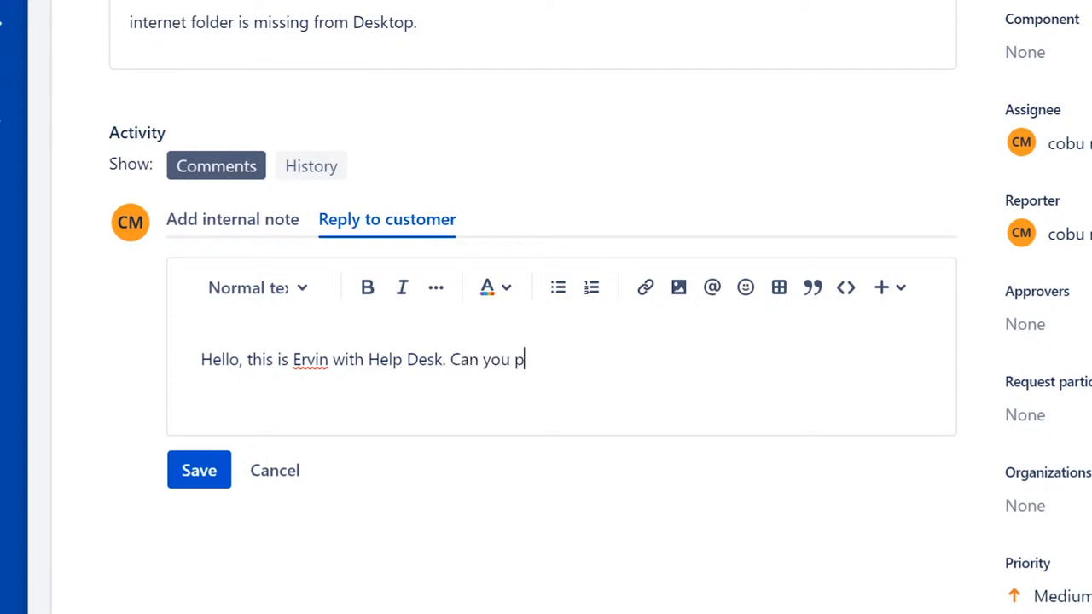
type("lease provide")
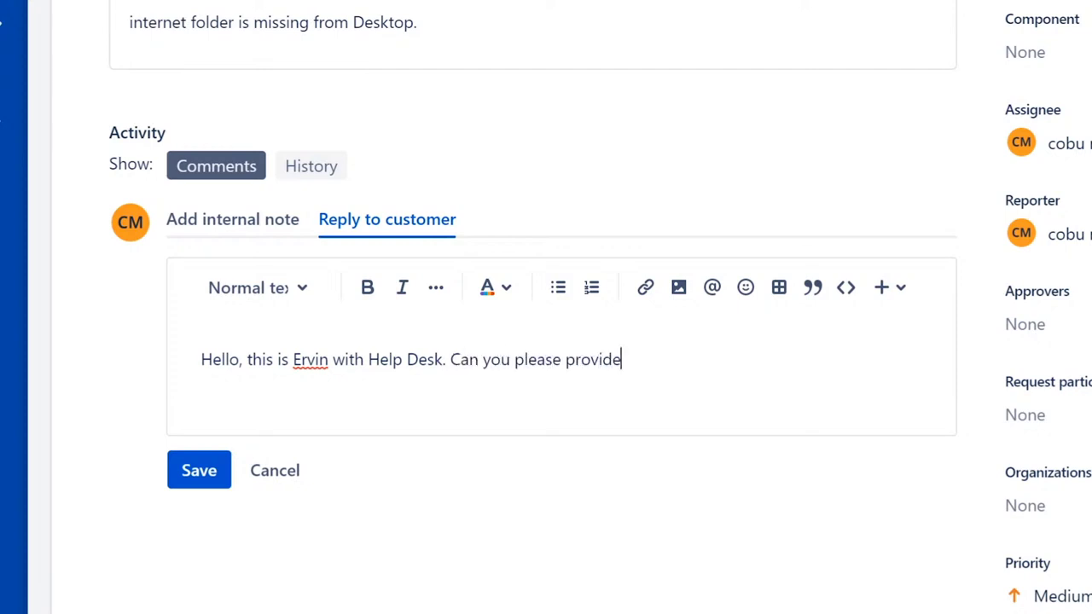
type(" your PC name ")
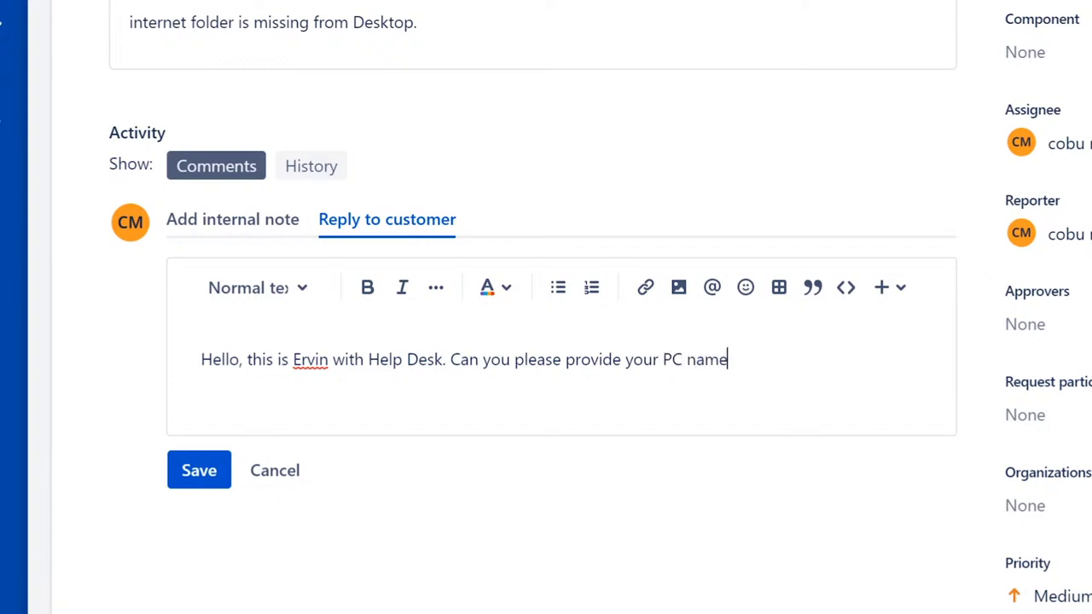
type("so that I can restore you")
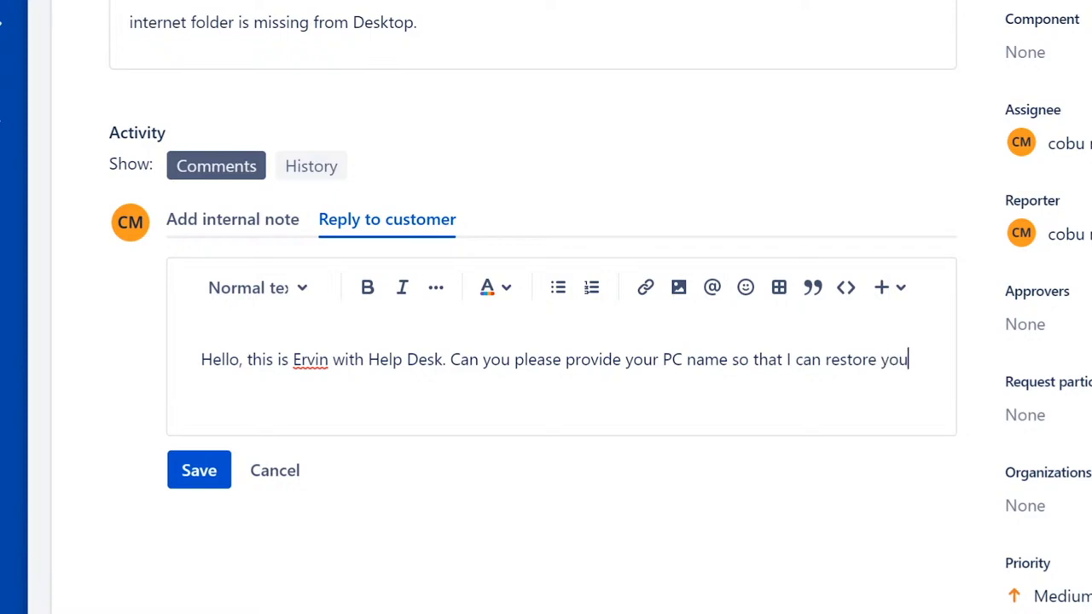
type("r folder? Thanks yo")
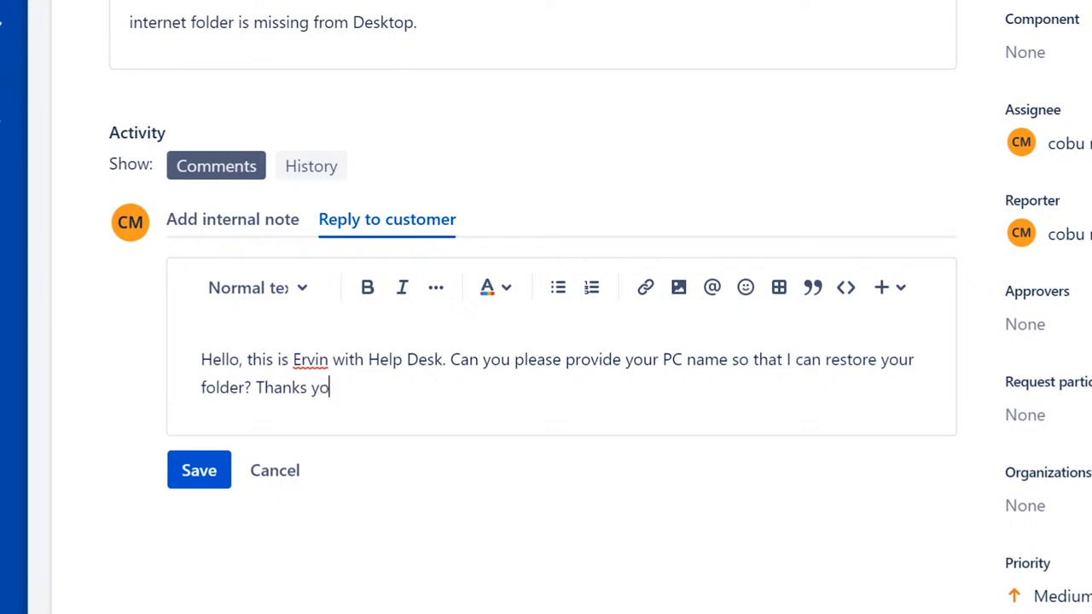
key("BackSpace")
key("BackSpace")
key("BackSpace")
type(", Ervin.")
left_click(195, 468)
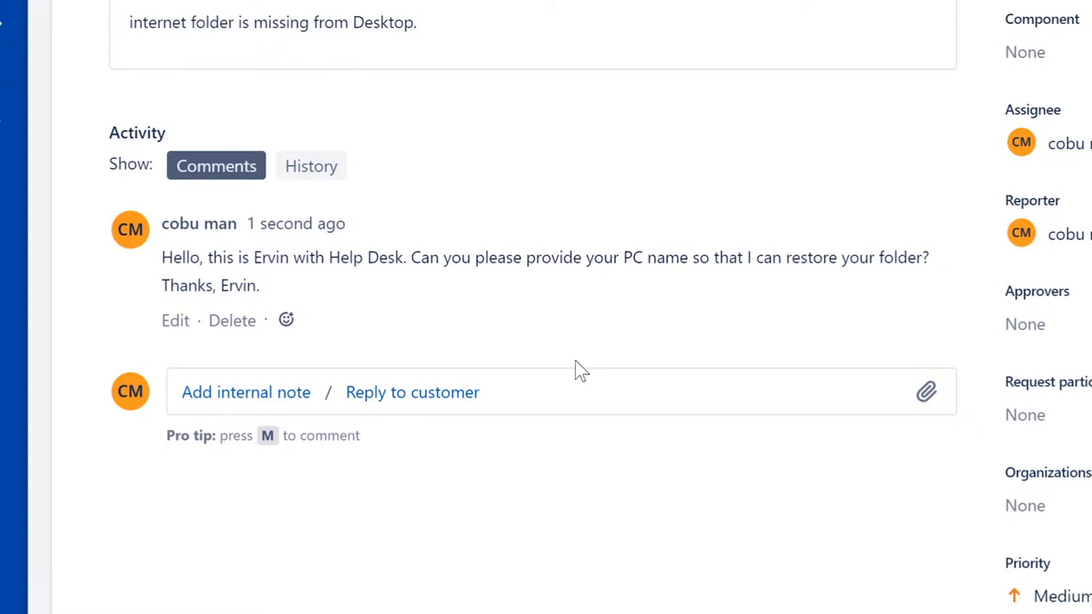
Step: Save the internal note "user's Pc name is cobuman1" on ISD-11
scroll(576, 365, "up", 3)
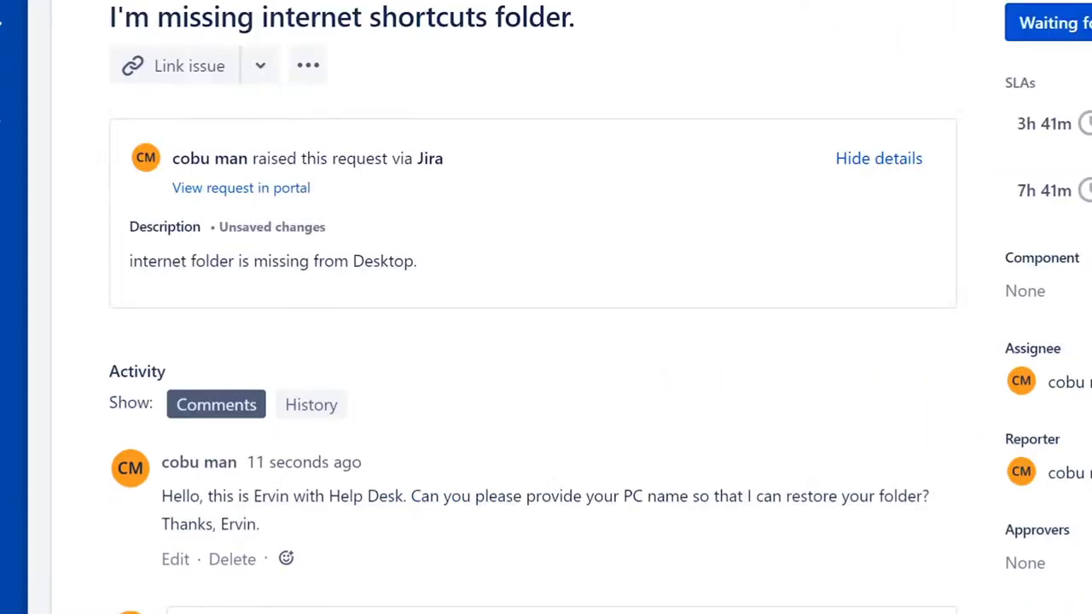
scroll(546, 341, "down", 3)
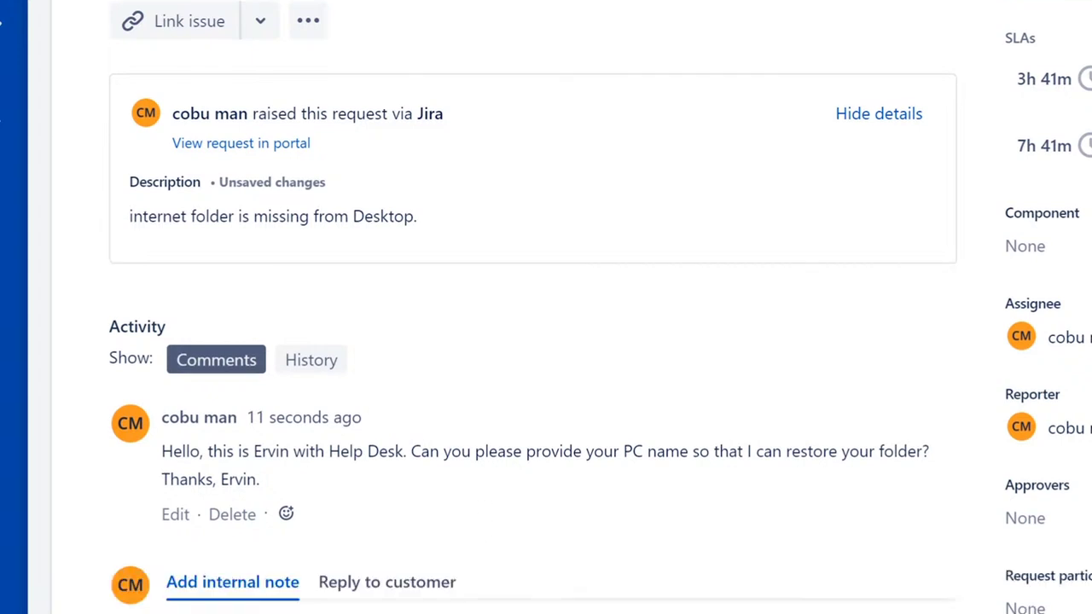
left_click(515, 435)
type("cobu")
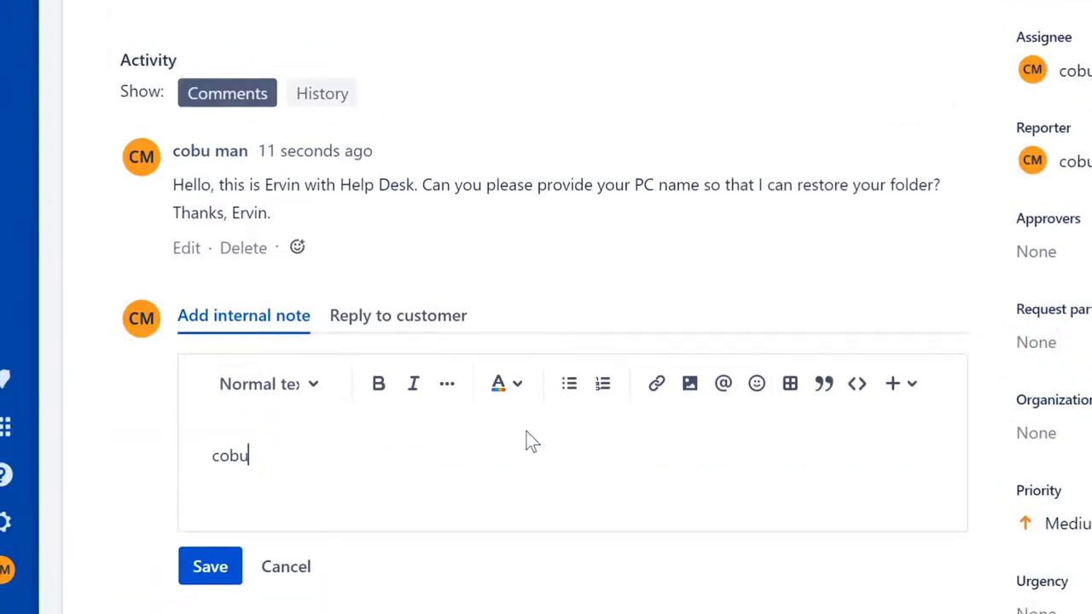
key("BackSpace")
key("BackSpace")
key("BackSpace")
key("BackSpace")
type("the pc")
key("BackSpace")
key("BackSpace")
key("BackSpace")
key("BackSpace")
key("BackSpace")
key("BackSpace")
type("user's Pc na")
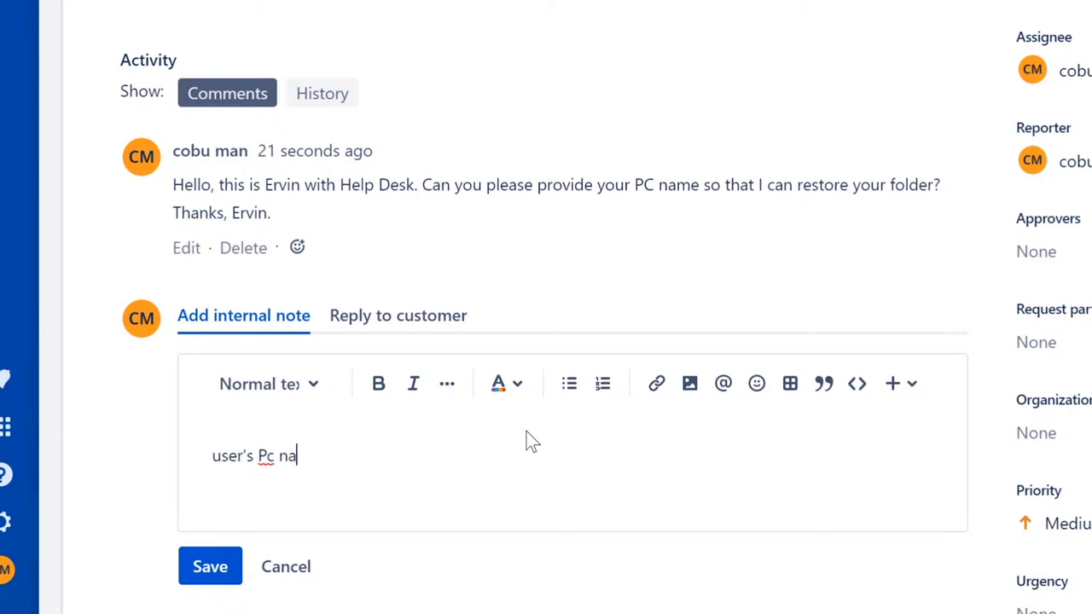
type("me is cobuman1")
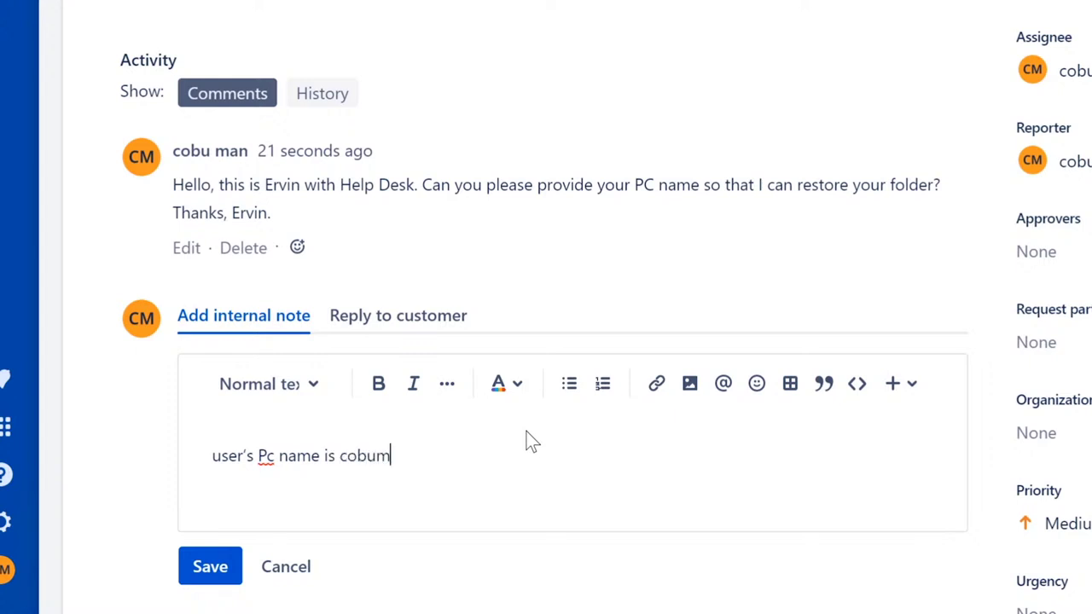
left_click(227, 567)
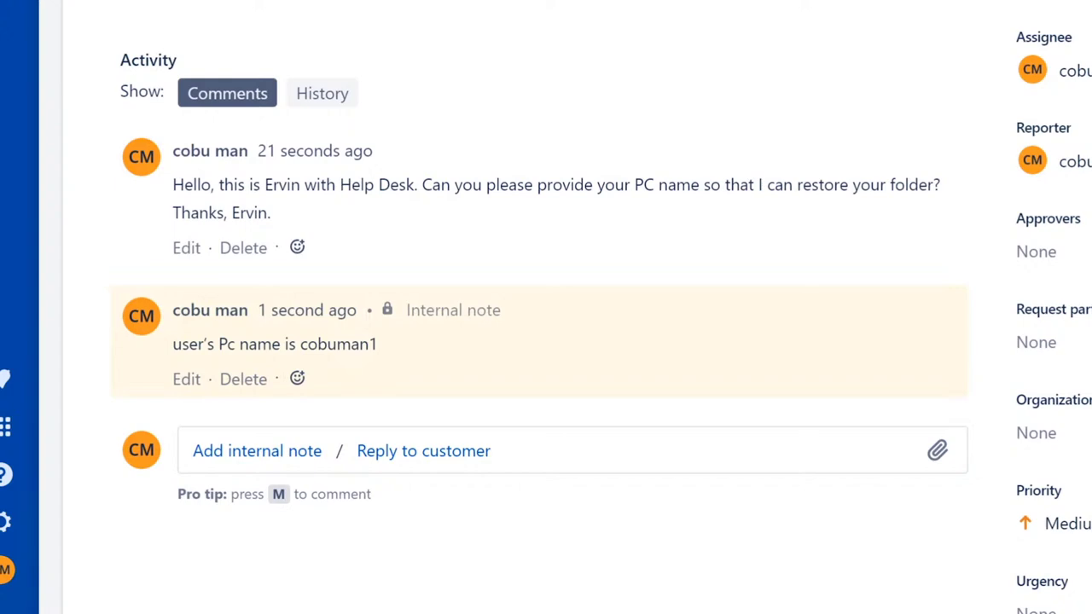
Step: Open the remote user's Desktop folder in File Explorer
mouse_move(193, 613)
left_click(192, 587)
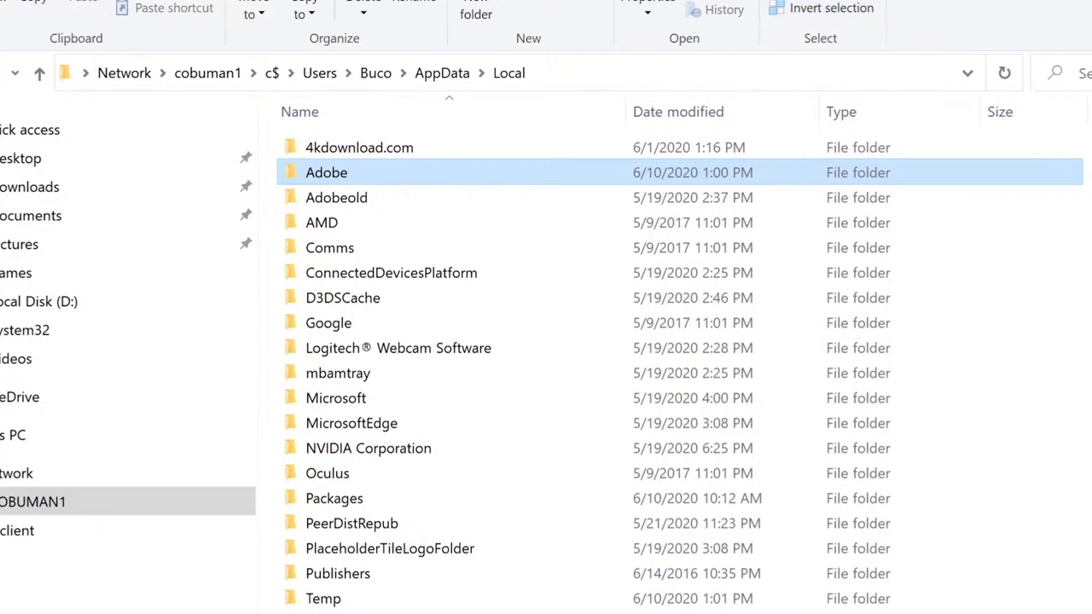
left_click(380, 75)
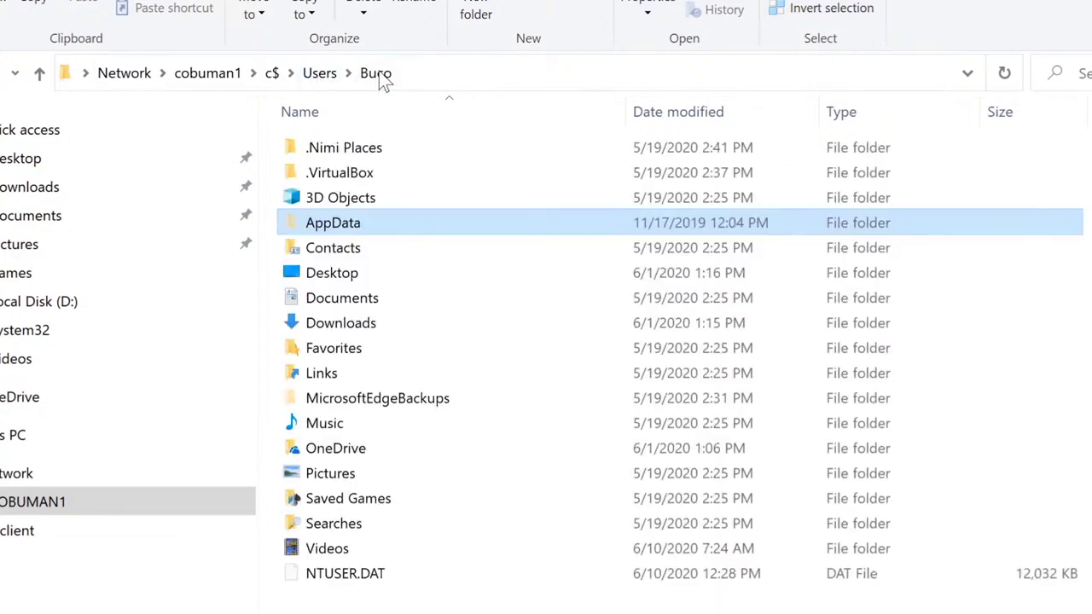
left_click(379, 273)
double_click(379, 273)
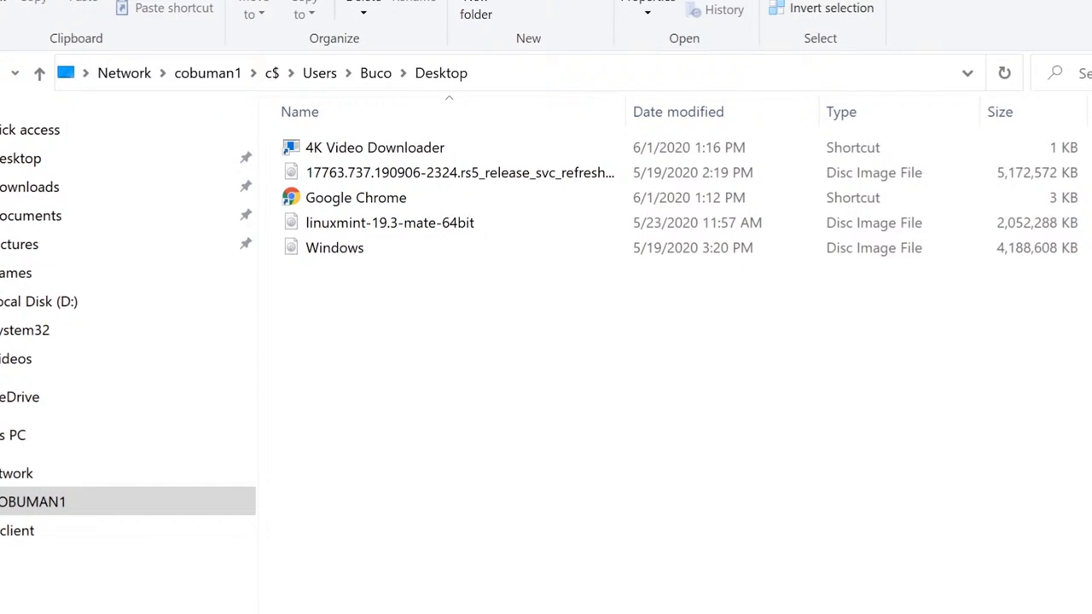
Step: Create a new folder named 'Internet Shortcuts' on the desktop
right_click(25, 336)
mouse_move(171, 556)
left_click(460, 286)
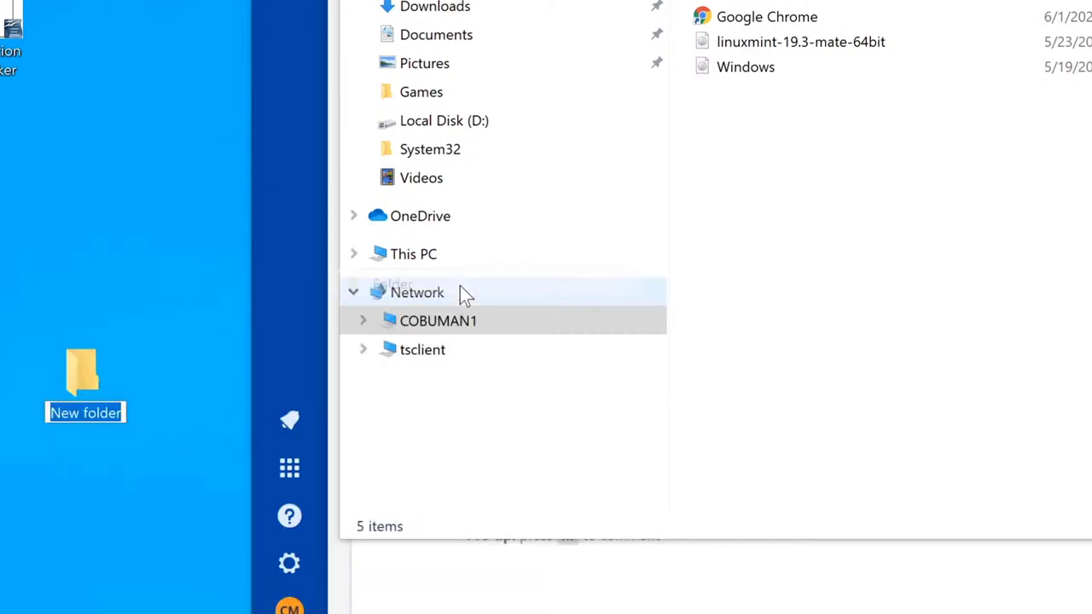
type("Int")
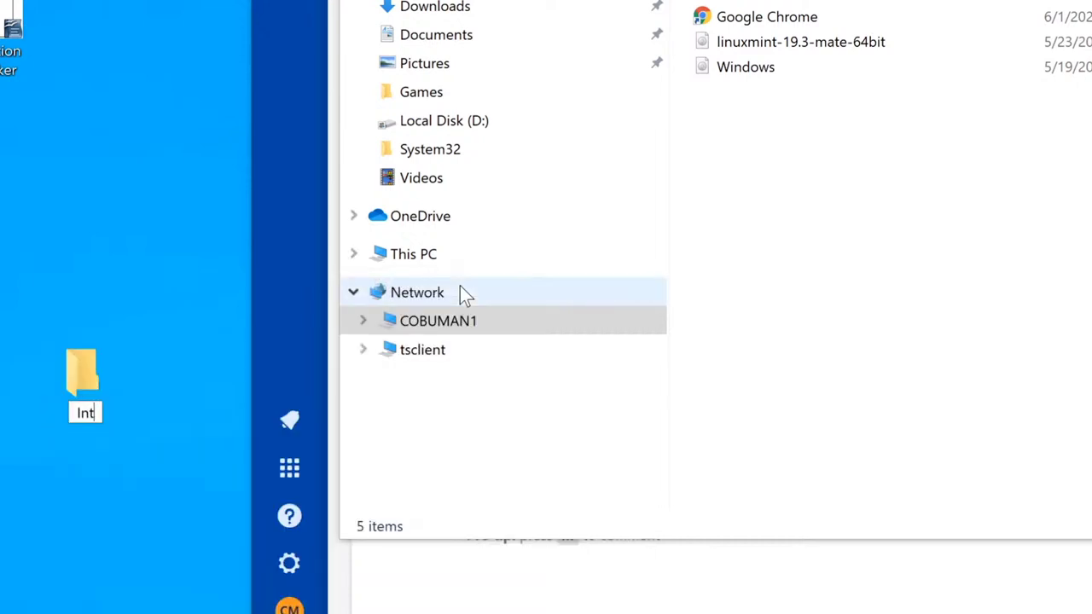
type("ernet Shor")
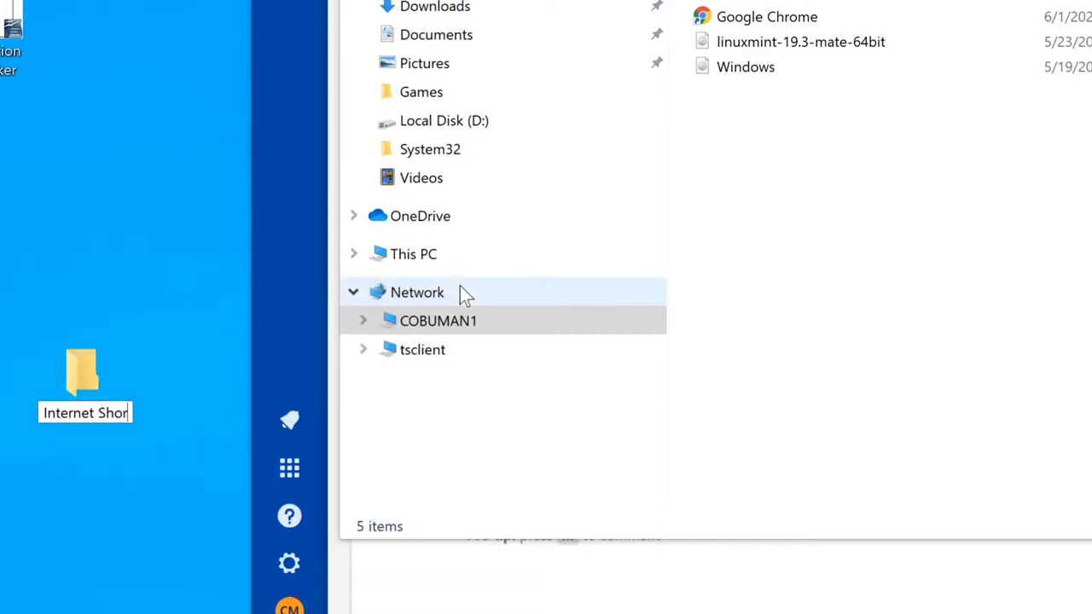
type("tcuts")
key("Return")
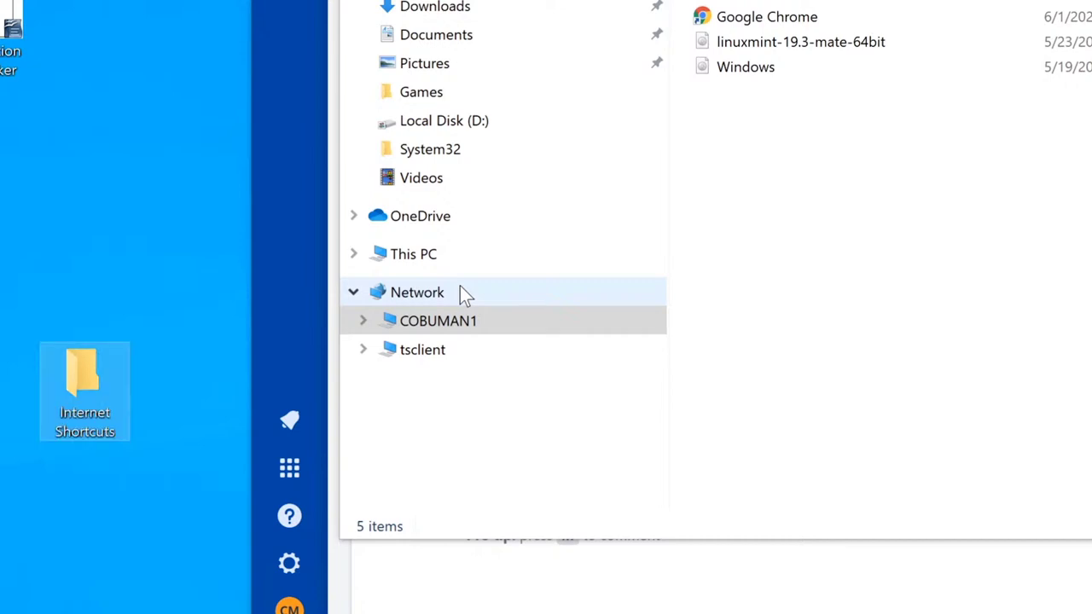
Step: Copy the Internet Shortcuts folder and paste it into the remote Desktop folder
right_click(76, 367)
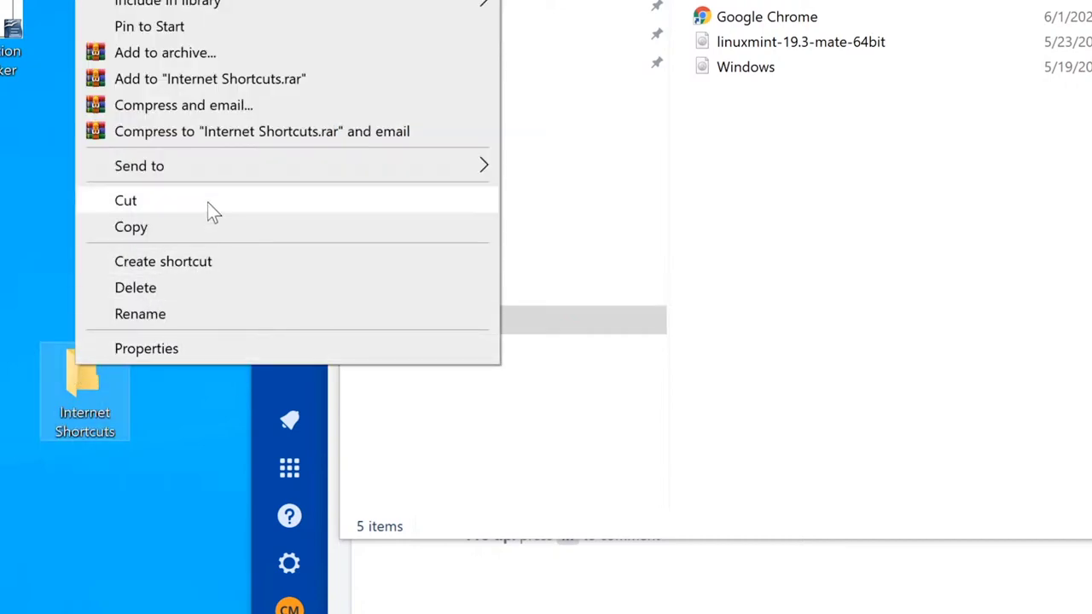
left_click(182, 236)
right_click(899, 230)
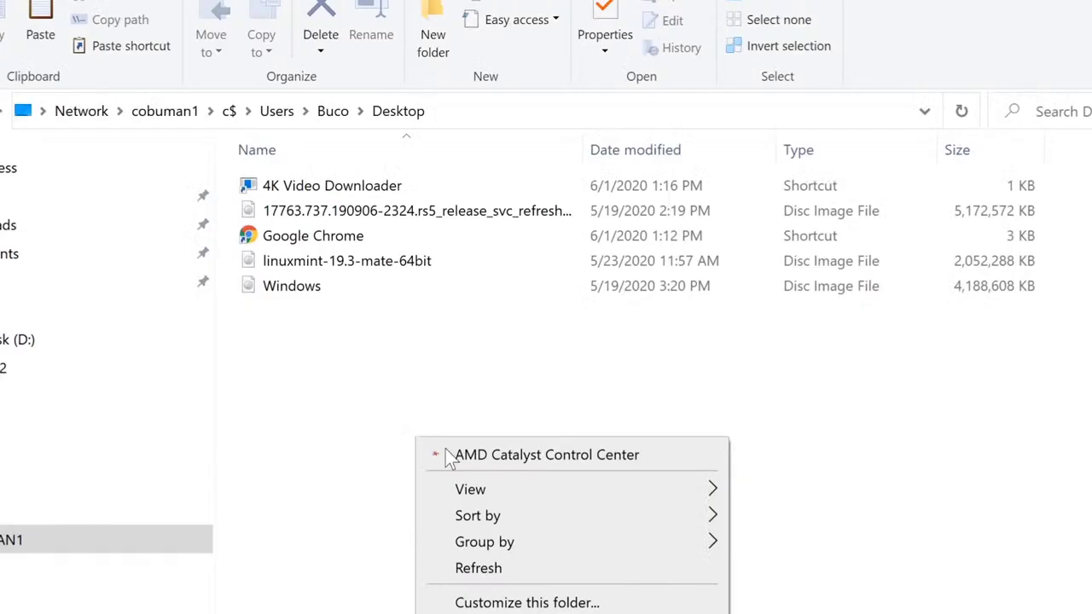
left_click(478, 613)
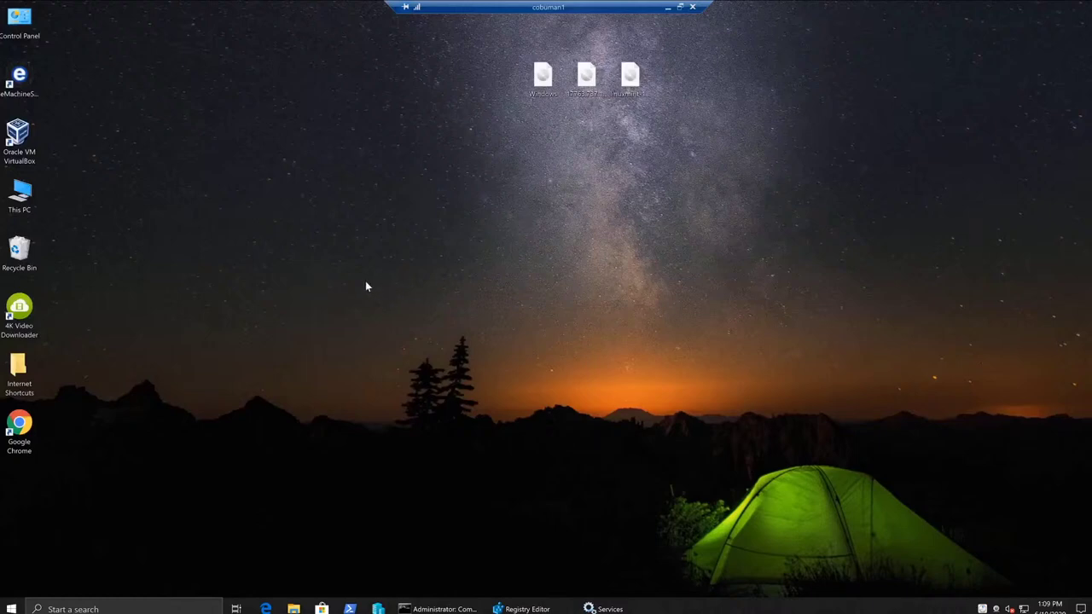
left_click_drag(12, 373, 428, 218)
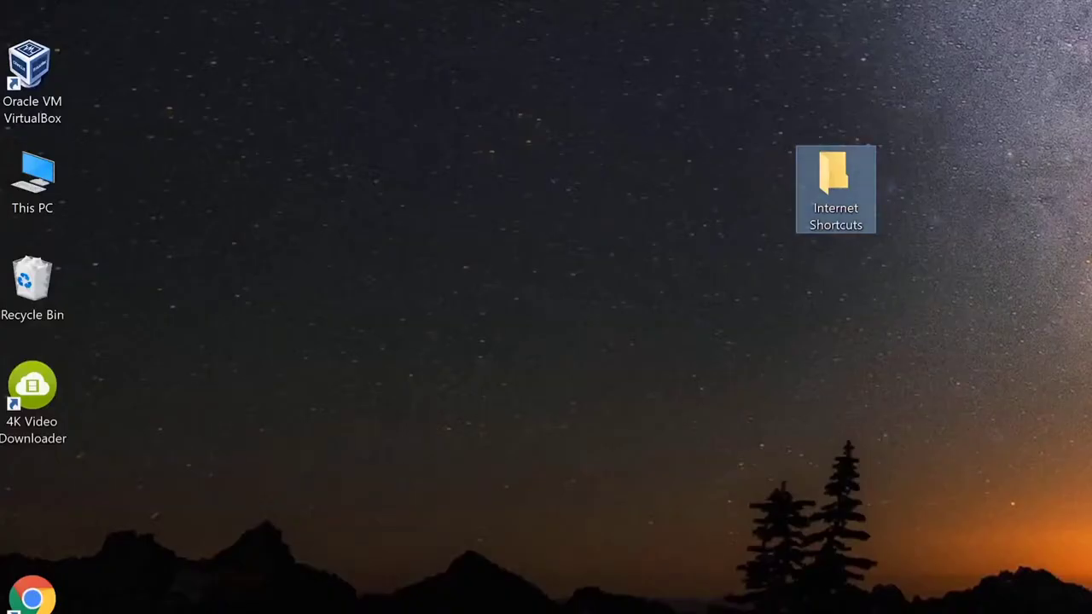
left_click_drag(836, 183, 43, 499)
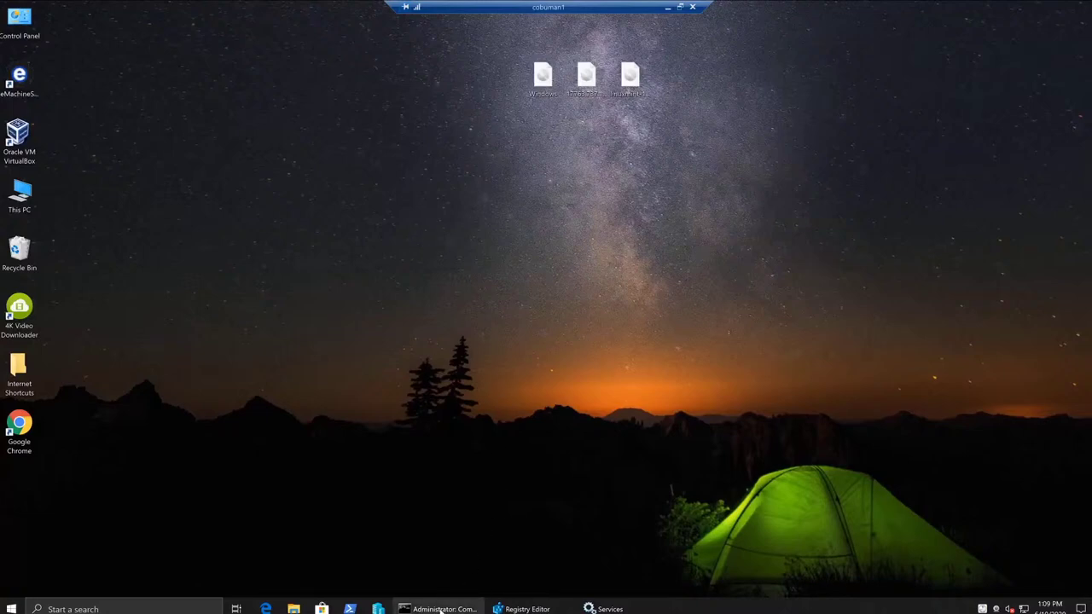
mouse_move(440, 611)
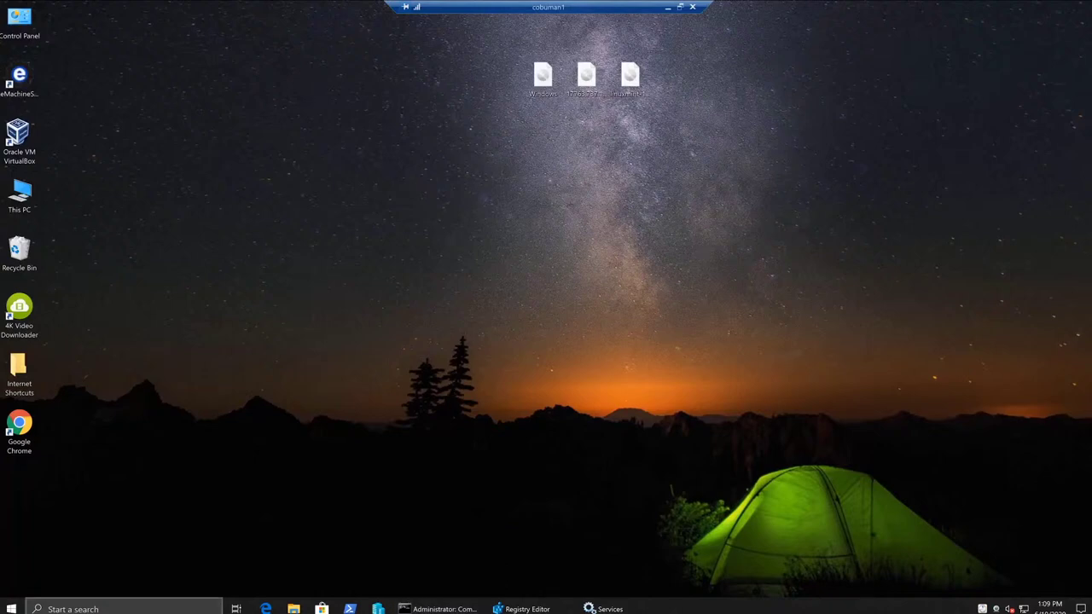
left_click(134, 607)
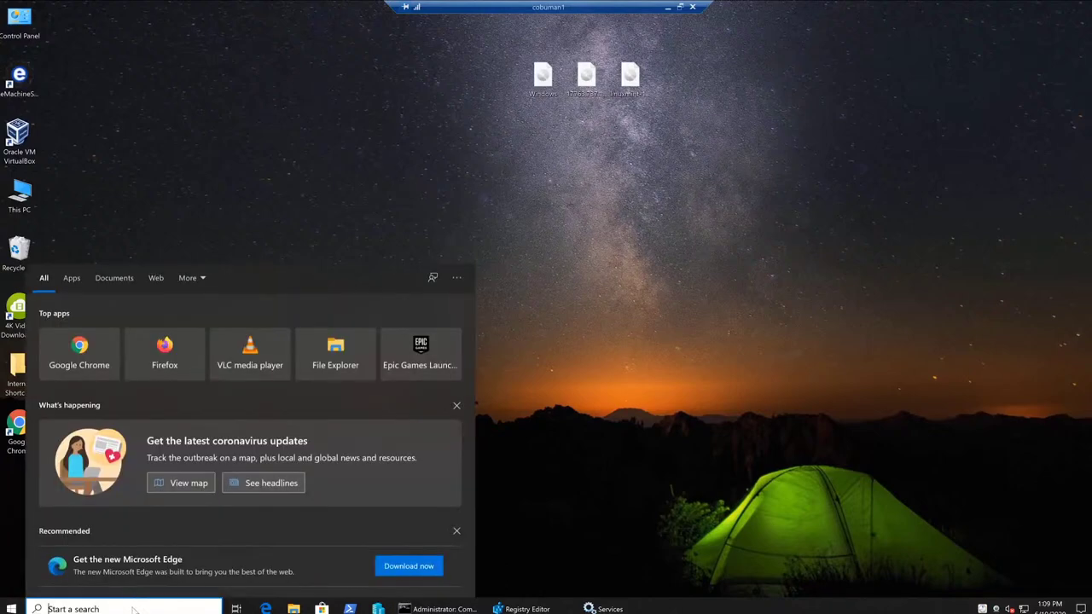
left_click(202, 135)
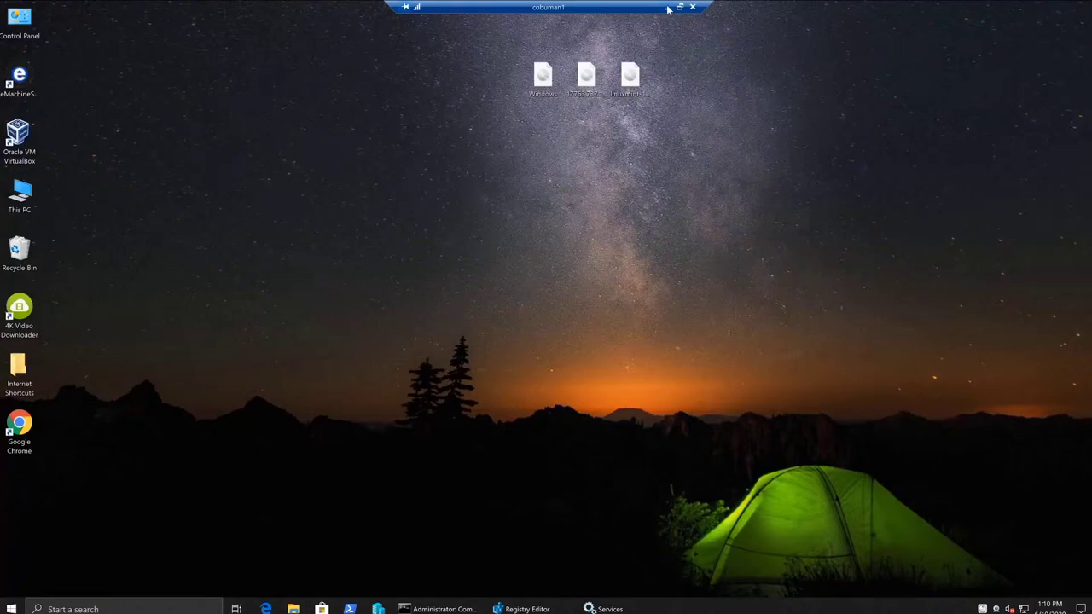
Step: Permanently delete the Internet Shortcuts folder from the remote user's Desktop, confirming with Yes
left_click(668, 9)
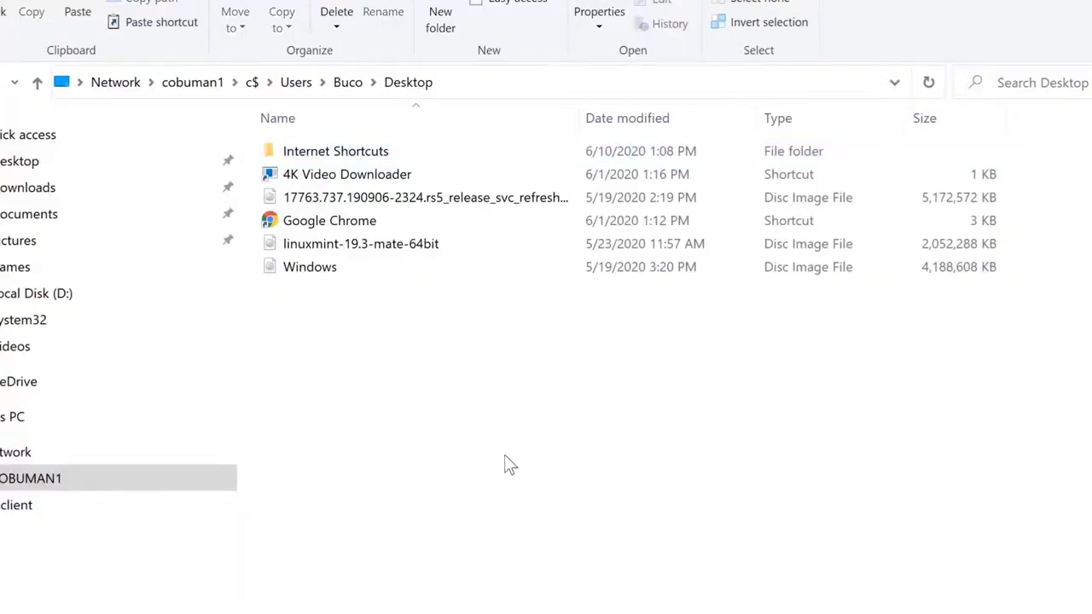
left_click(353, 150)
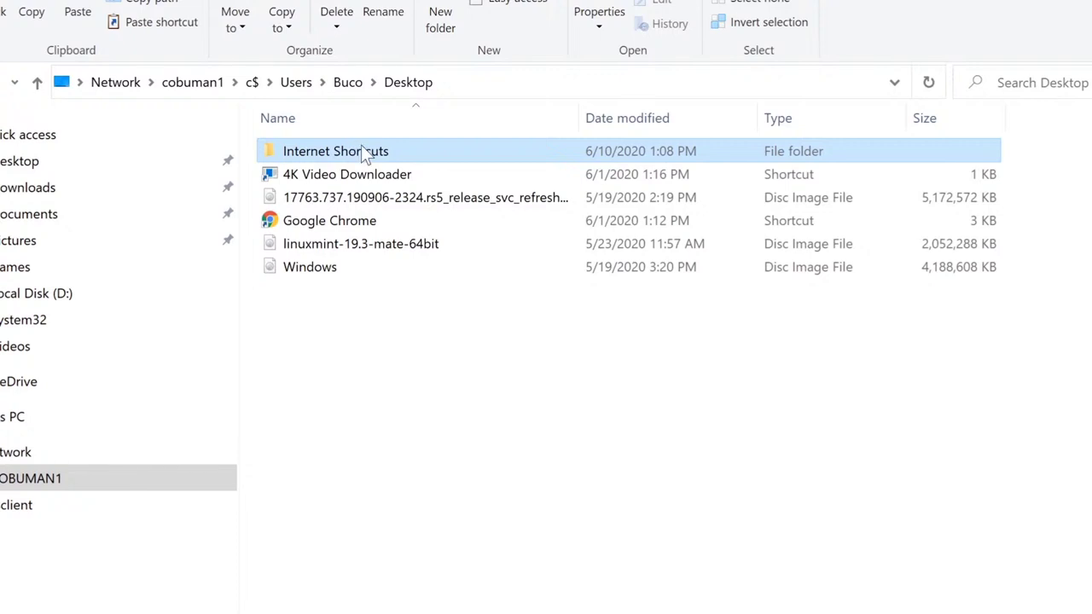
key("shift+Delete")
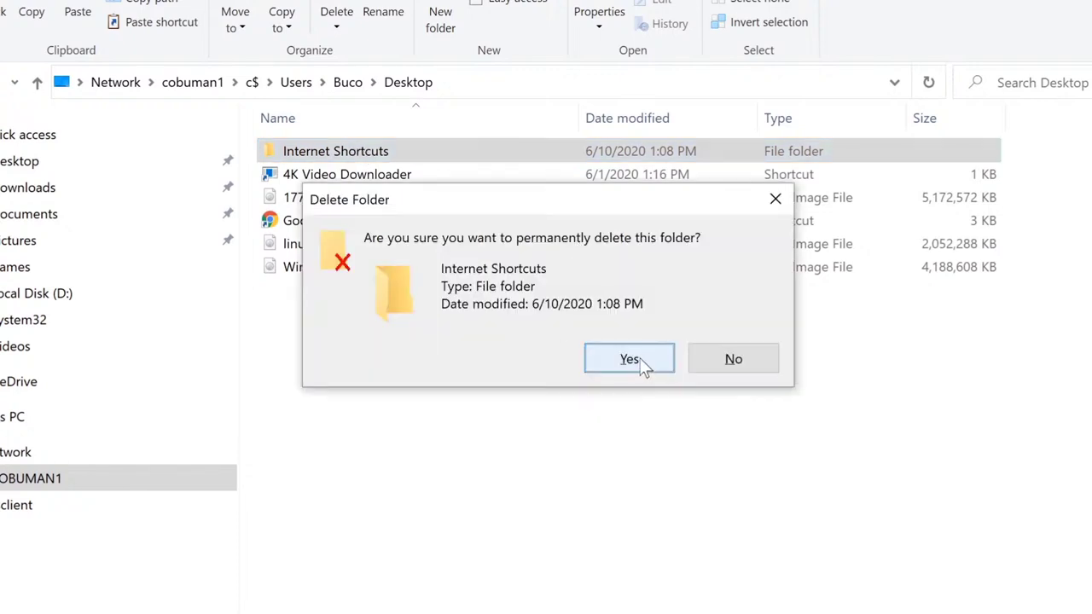
left_click(630, 359)
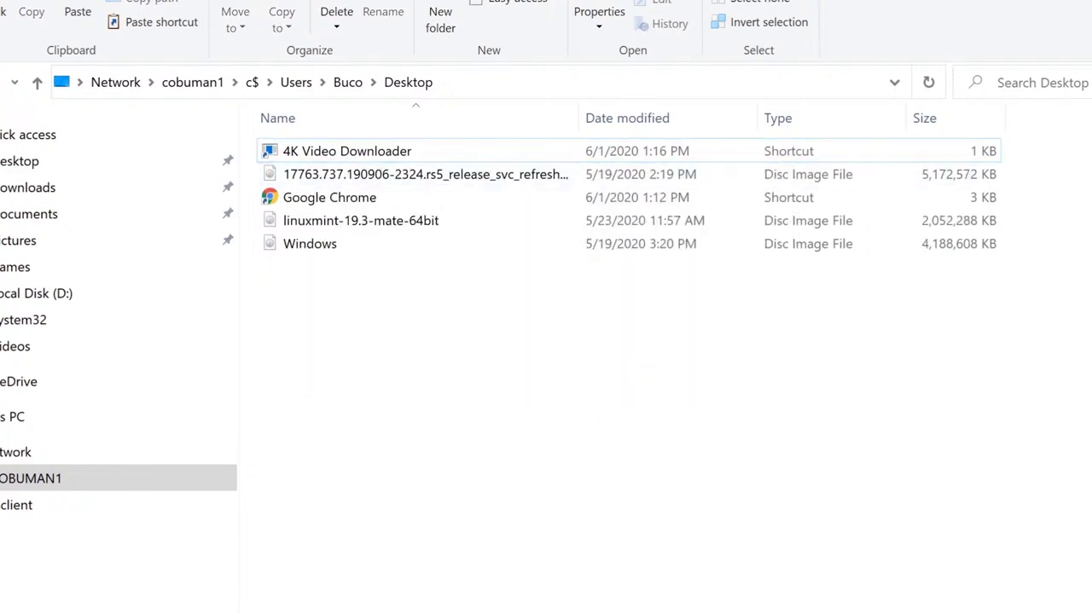
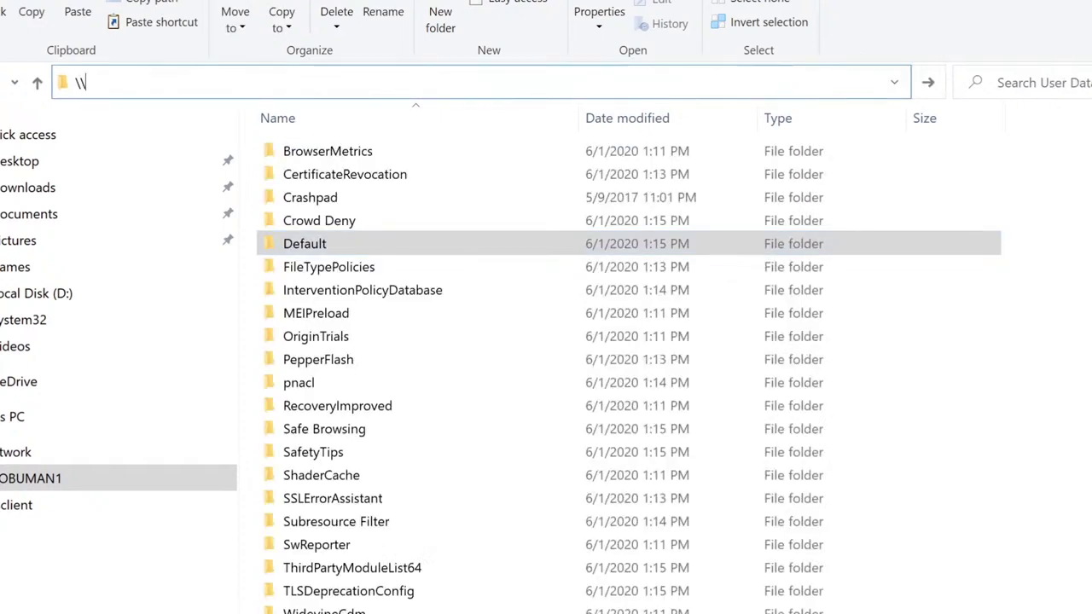
Step: Enter the \\COBUMAN1\c$ network path from the cobuma autocomplete, then bring up Windows Search
type("cobuma")
key("Down")
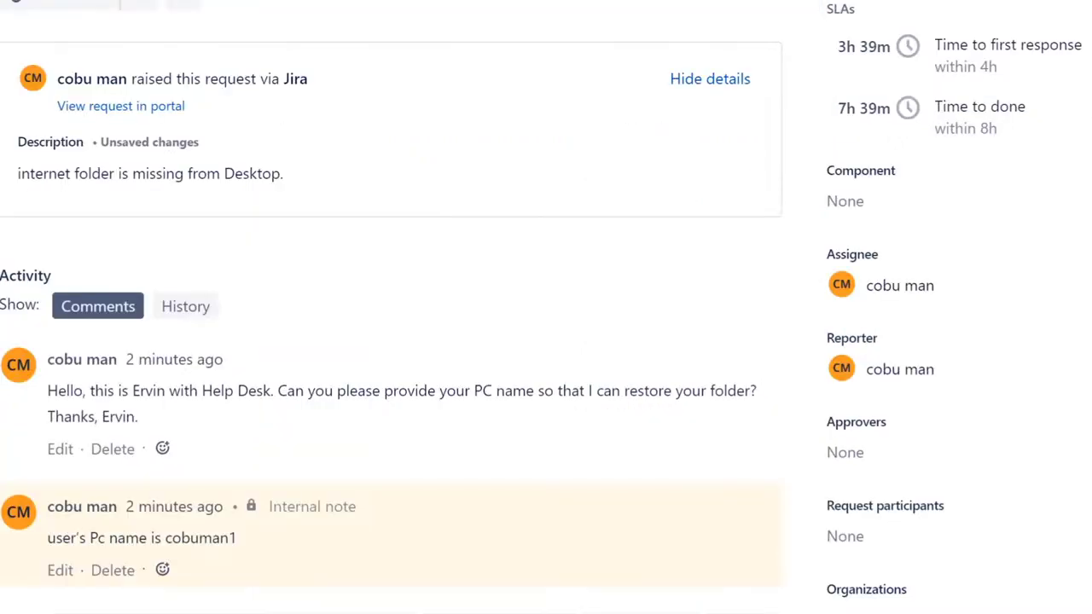
key("super+s")
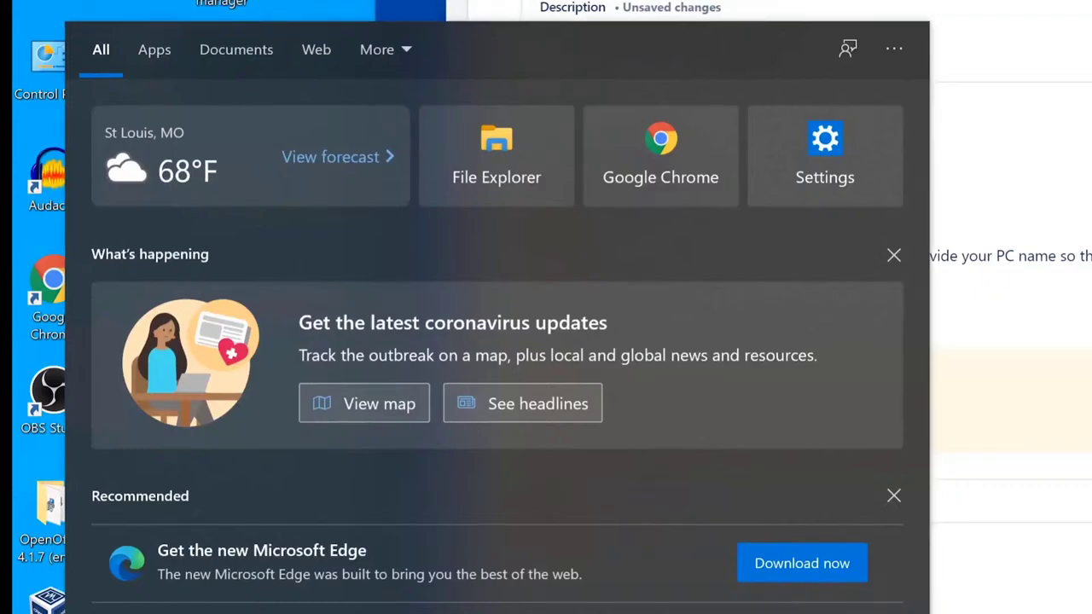
Step: Open Command Prompt and run ping cobuman1
type("cmd")
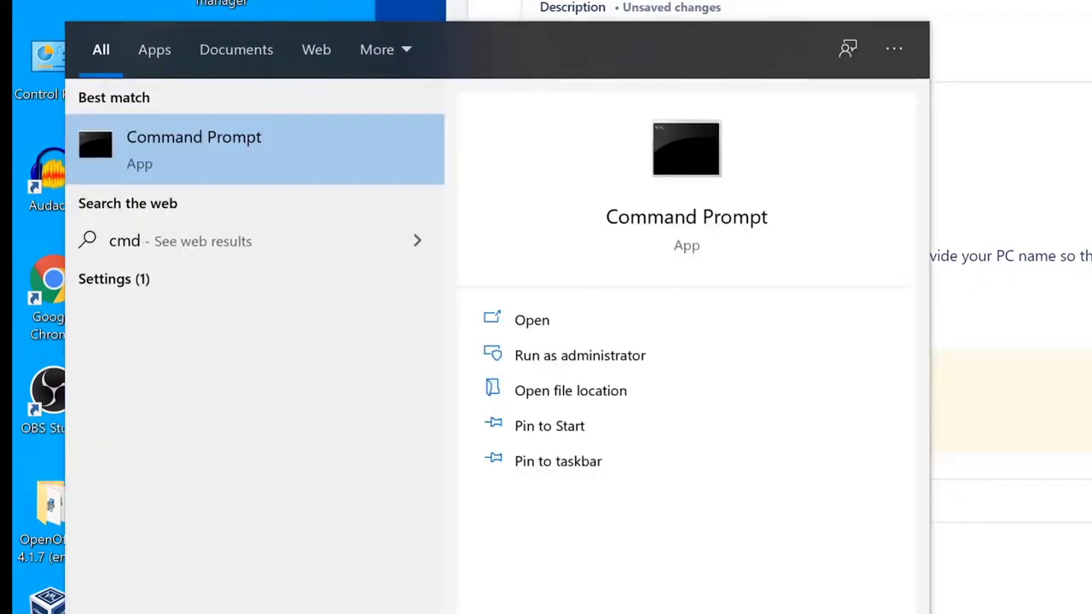
key("Return")
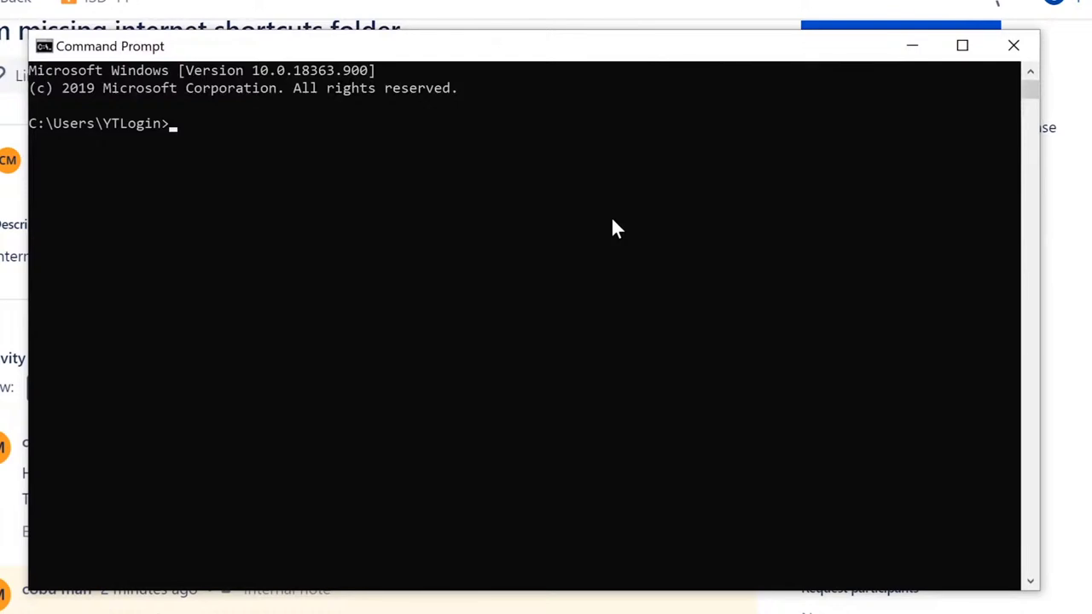
type("ping cobuman")
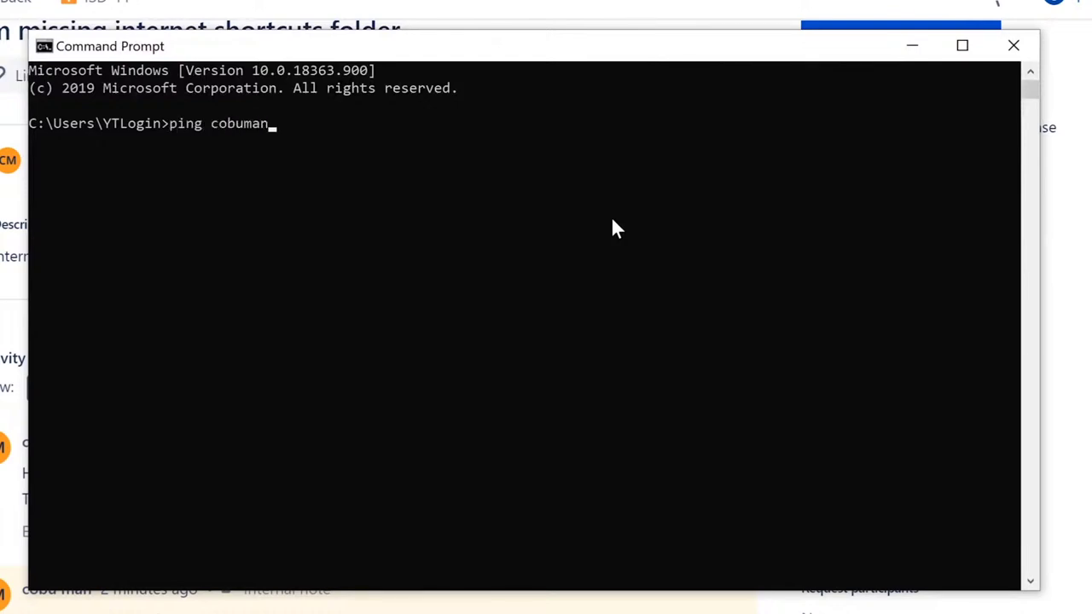
type("1")
key("Return")
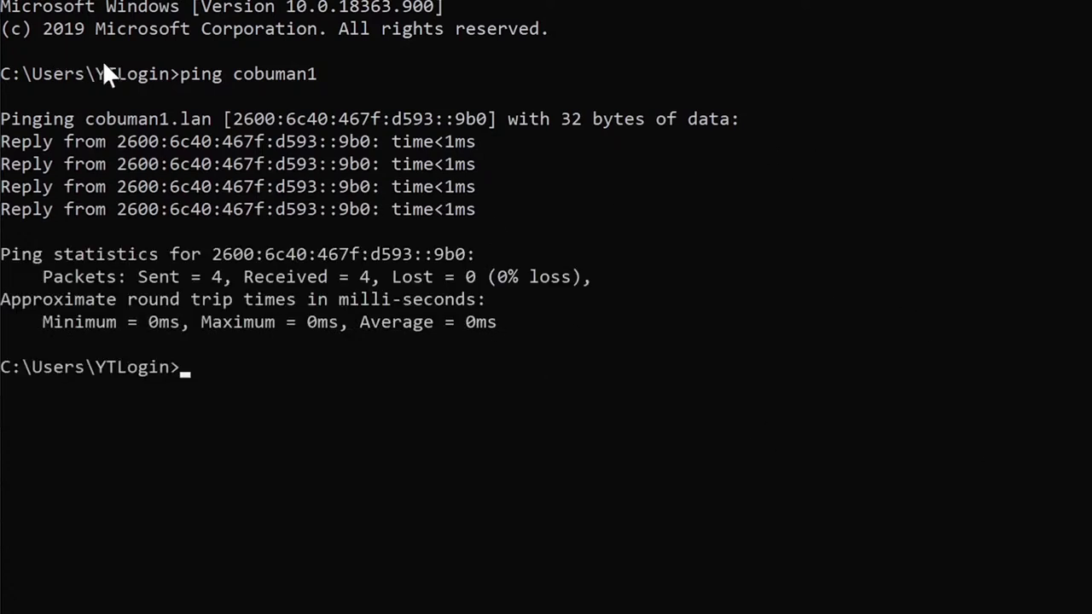
left_click(238, 119)
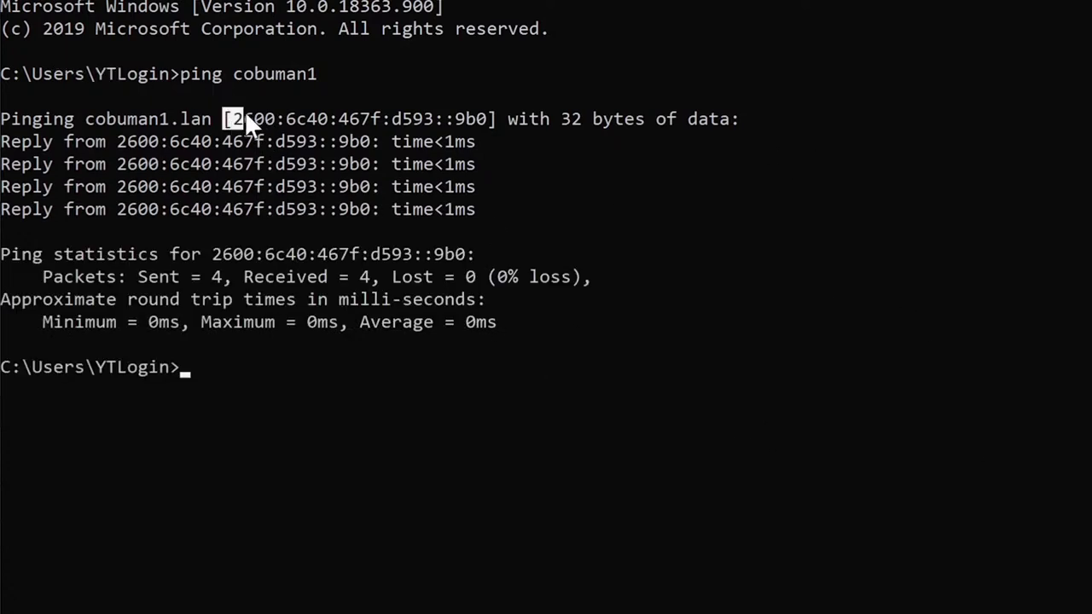
left_click(258, 119)
left_click_drag(484, 119, 240, 120)
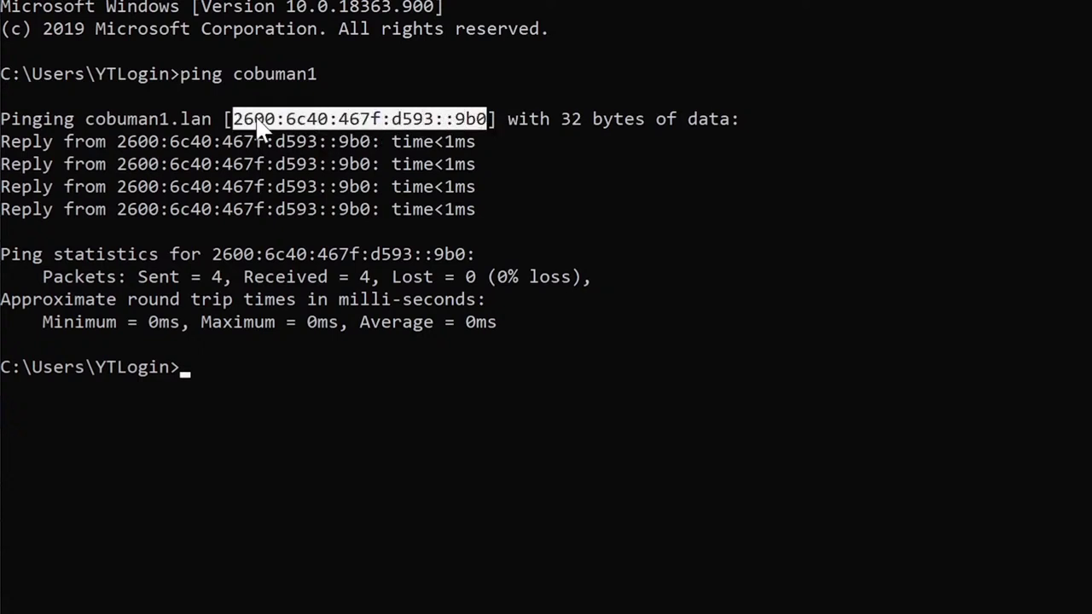
right_click(316, 122)
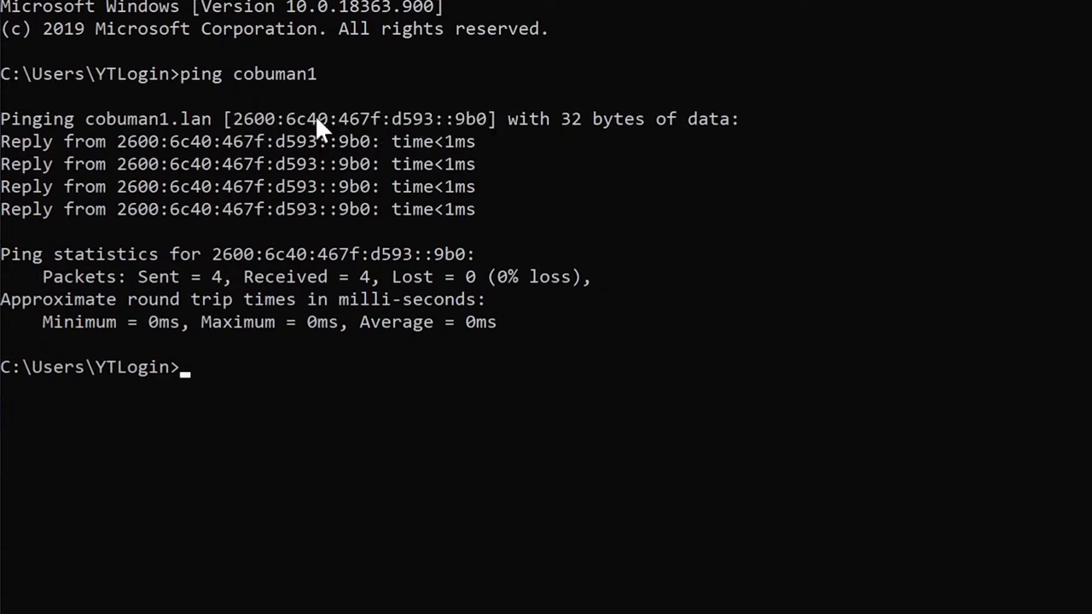
left_click_drag(236, 120, 281, 122)
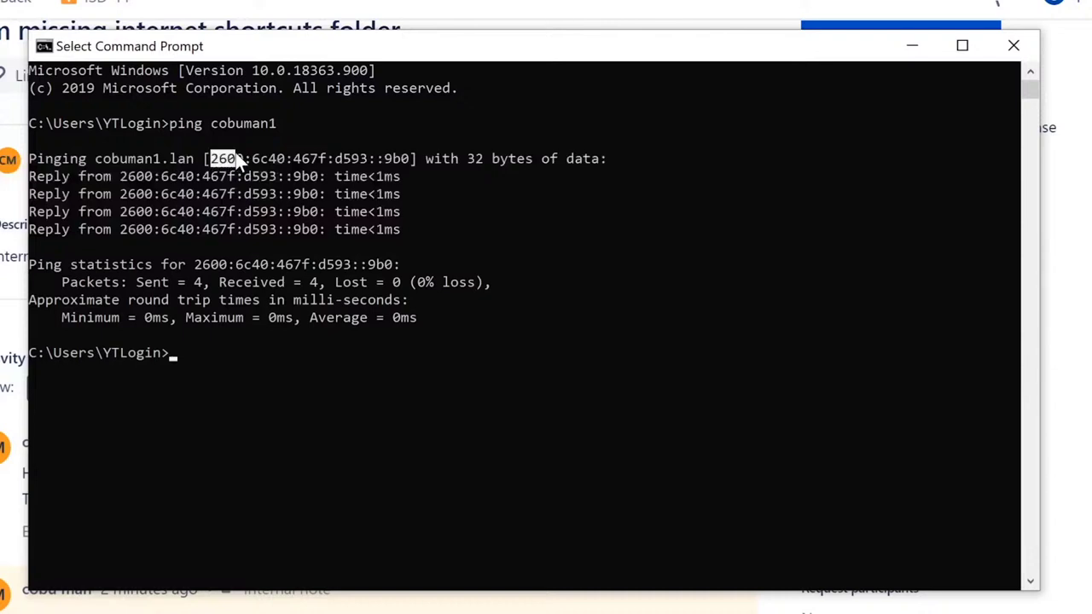
left_click_drag(240, 161, 403, 164)
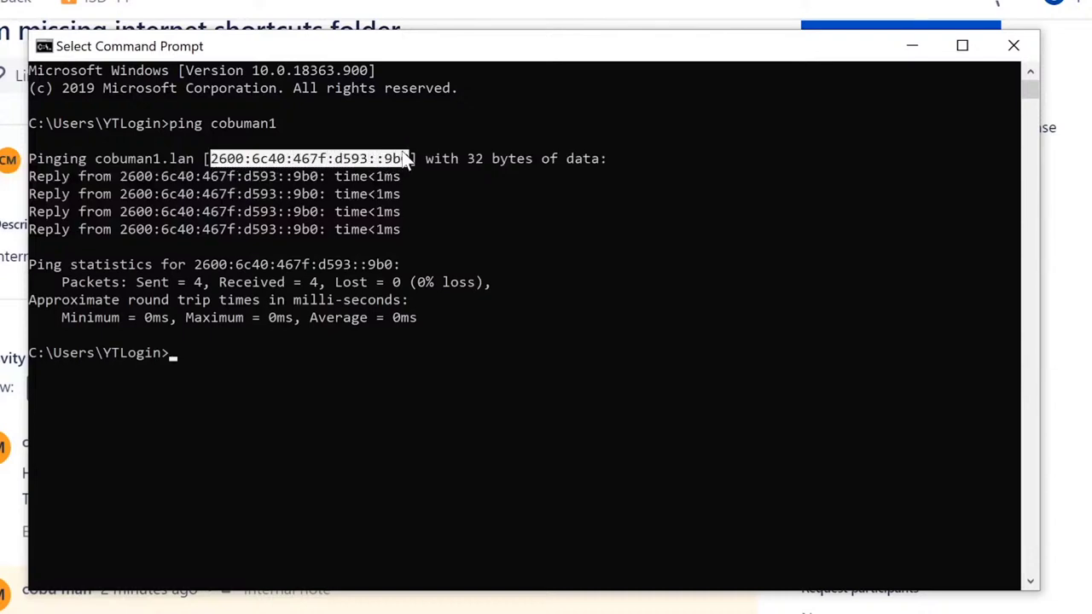
right_click(406, 160)
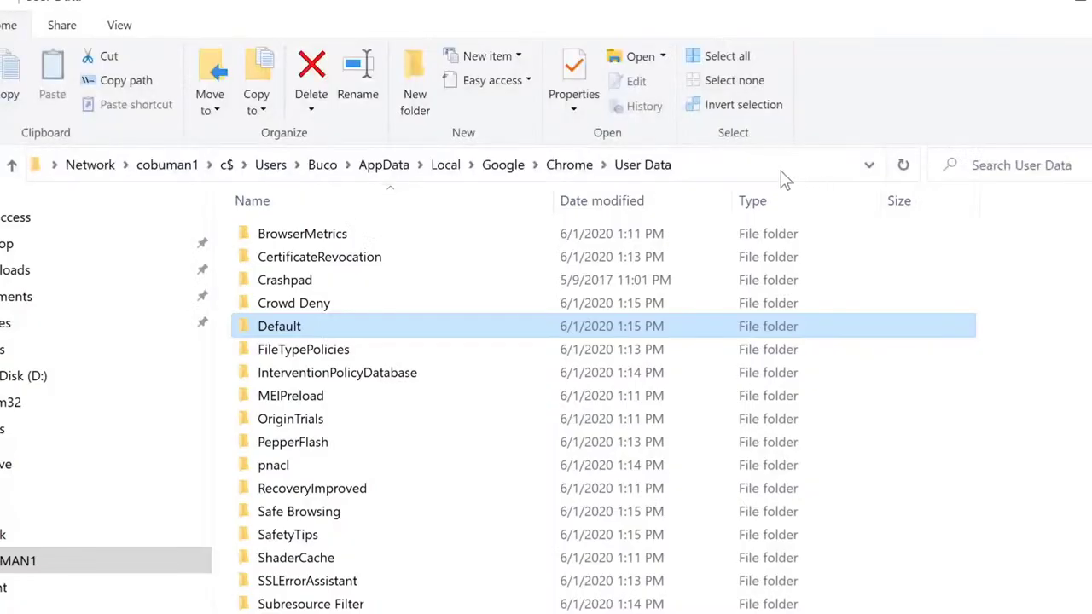
left_click(828, 165)
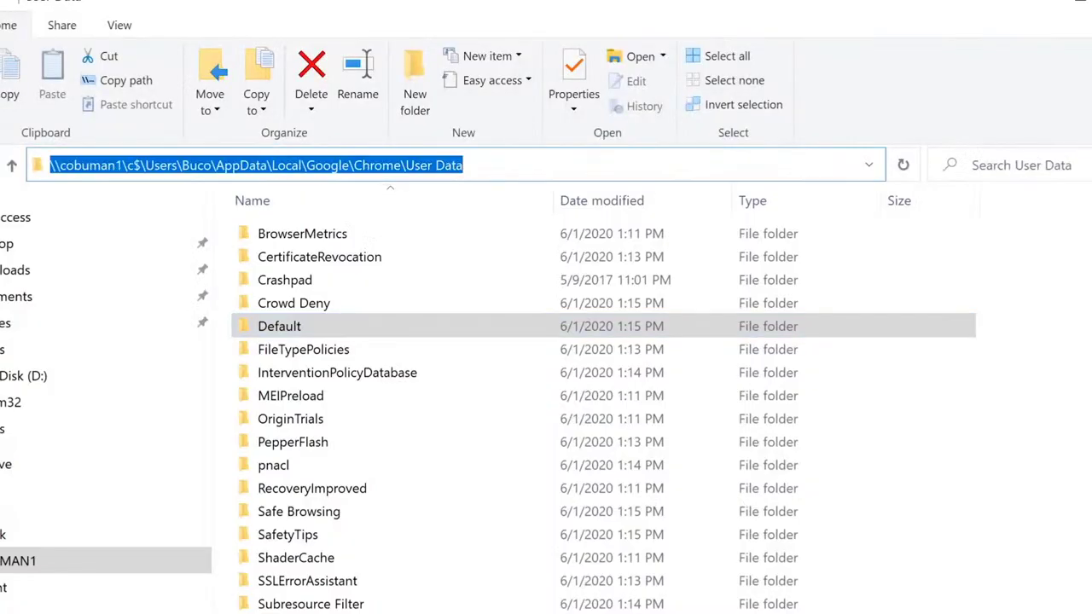
type("\\\\")
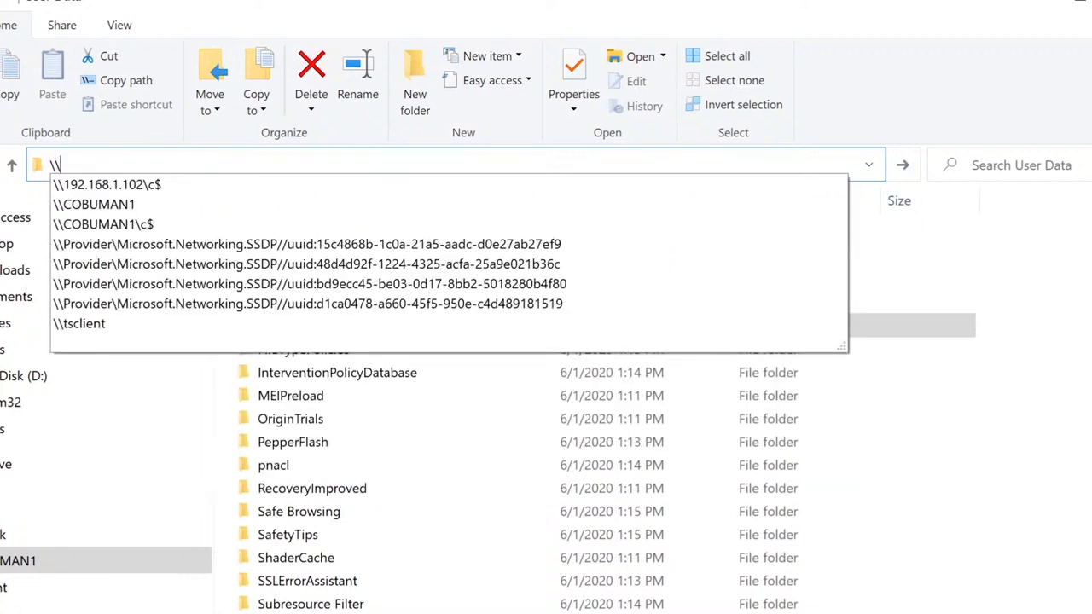
type("2600:6c40:467f:d593::9b0")
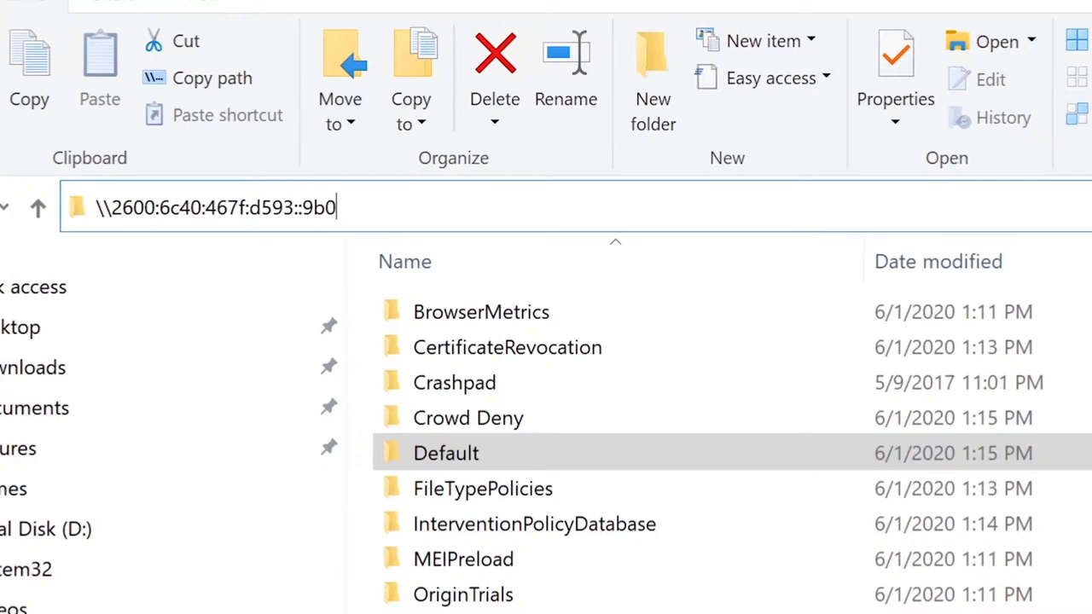
type("\\")
key("BackSpace")
type("\\c$")
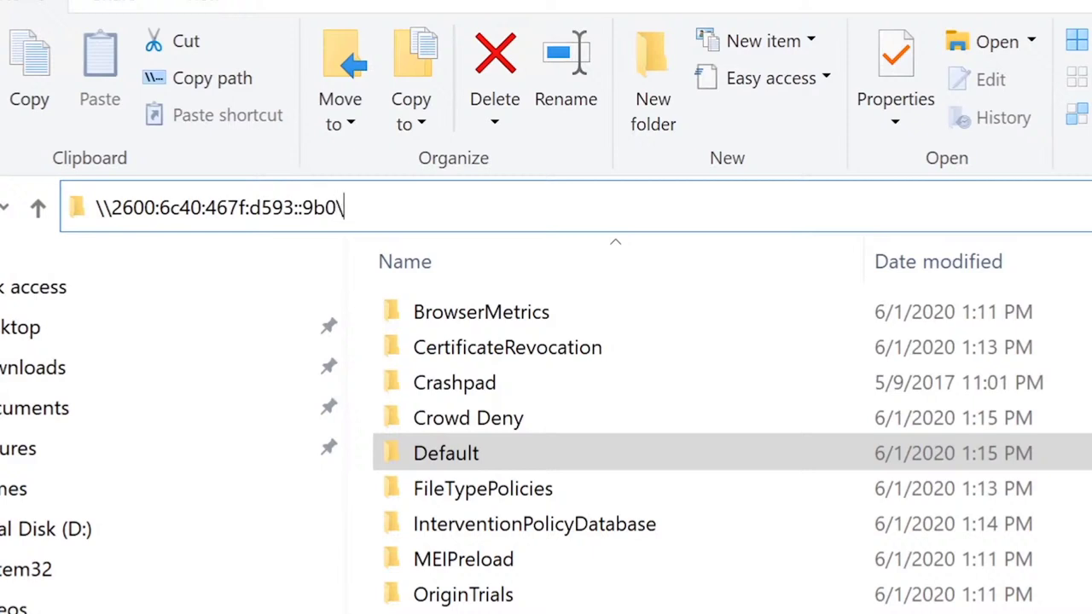
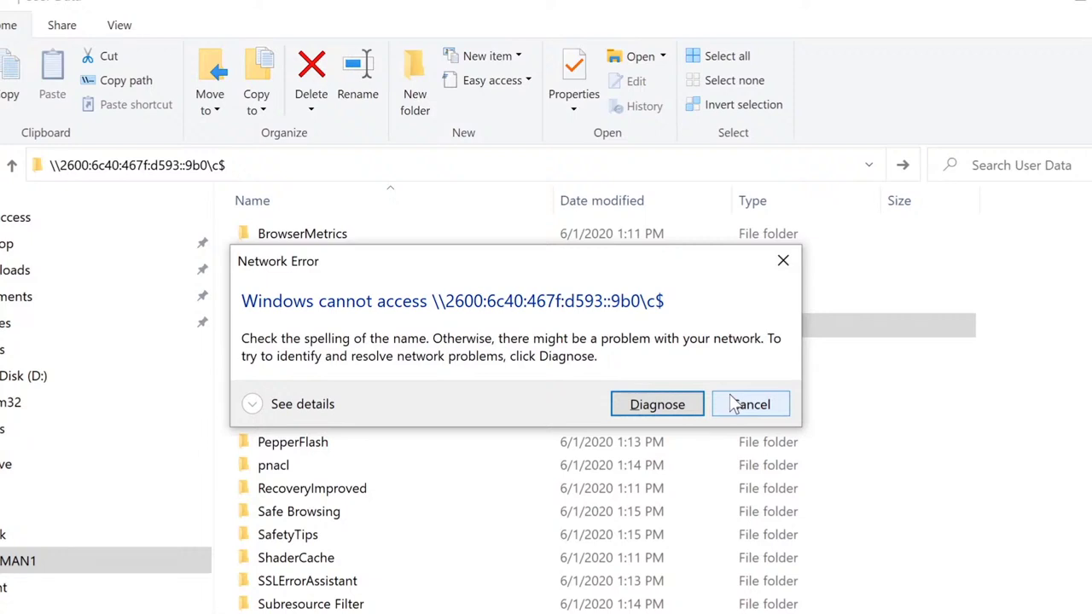
Step: Cancel the Network Error about the unreachable IPv6 c$ path
left_click(735, 404)
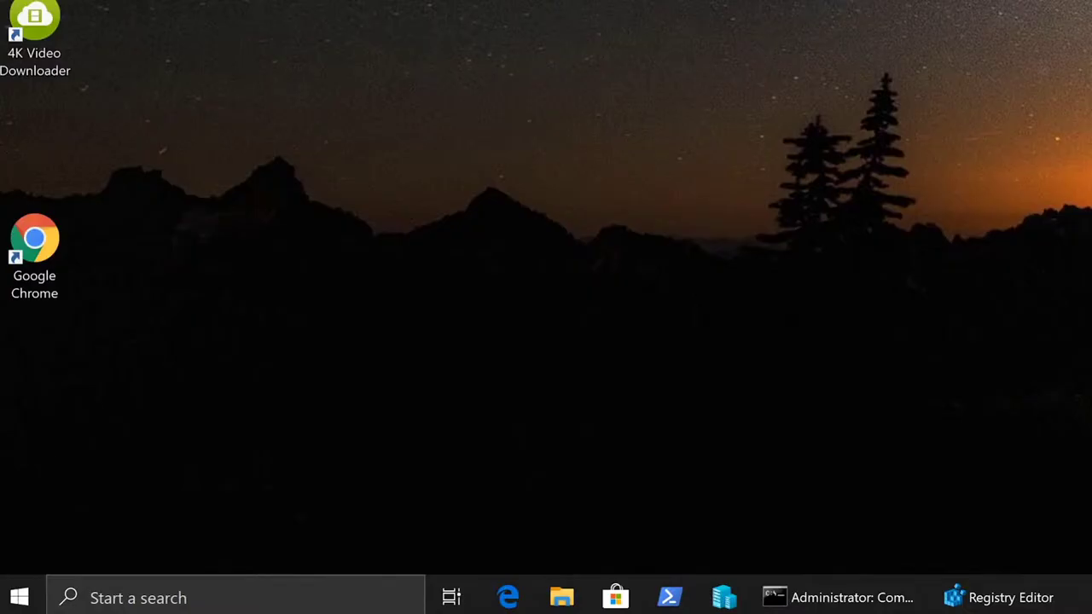
Step: Search Windows for "network" and open the Network status settings page
left_click(143, 599)
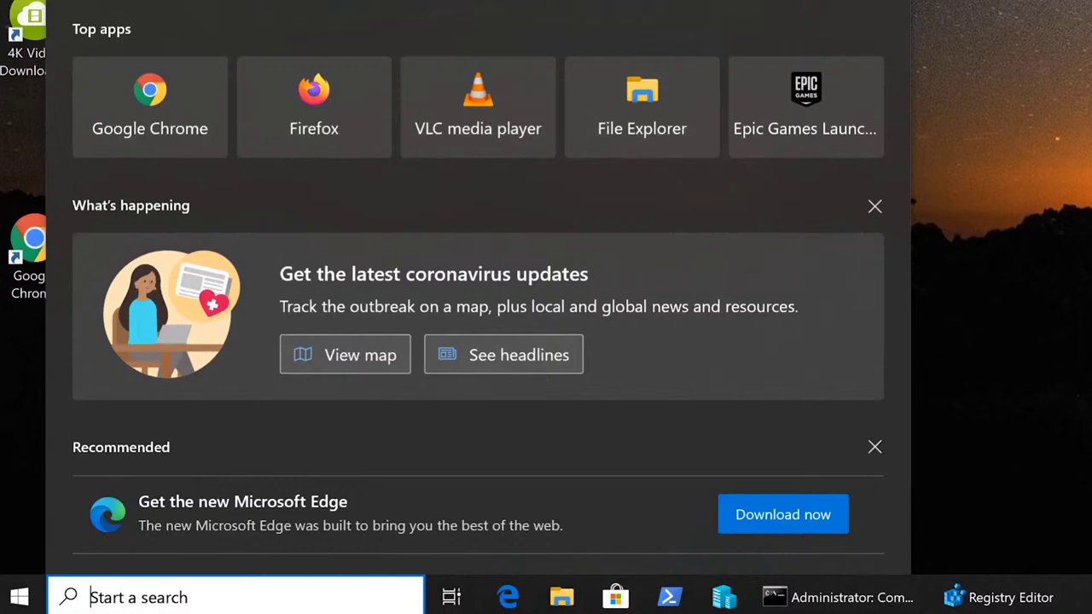
type("networ")
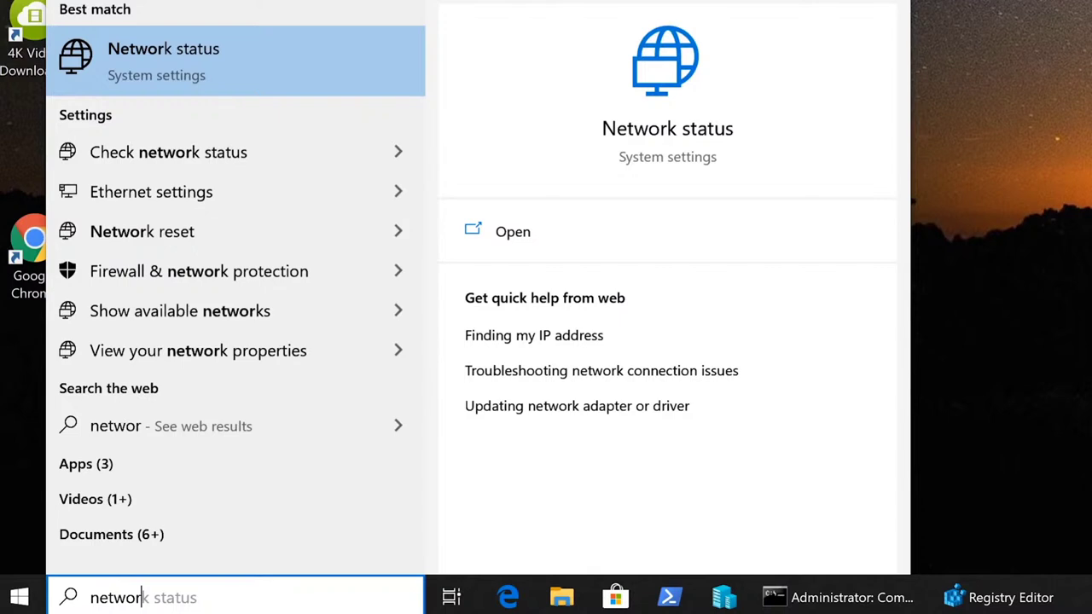
type("k")
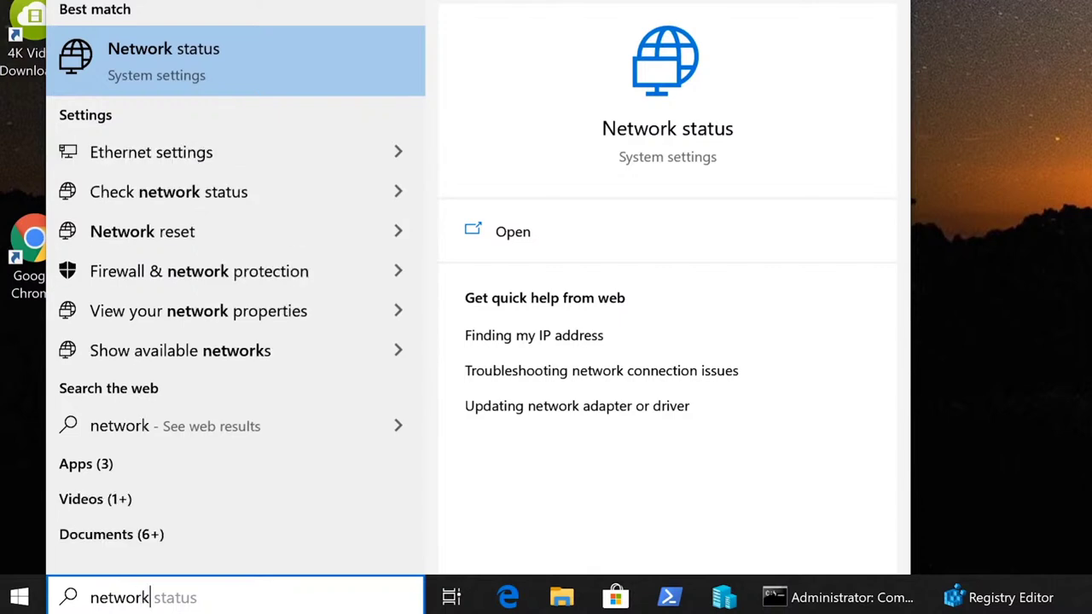
key("Return")
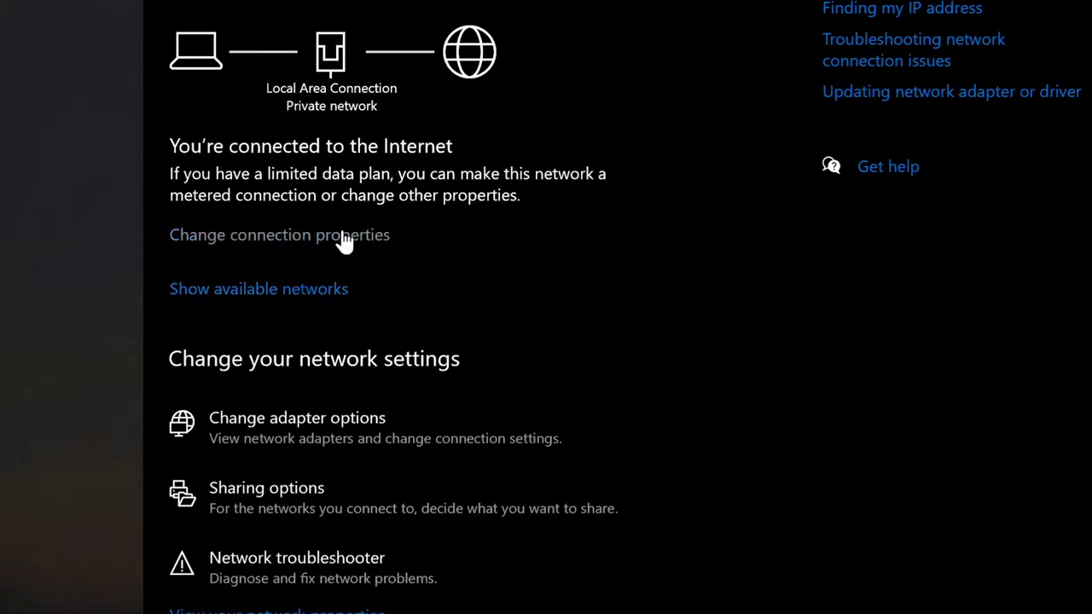
Step: View the connection's properties to find the IPv4 address 192.168.1.102
left_click(288, 239)
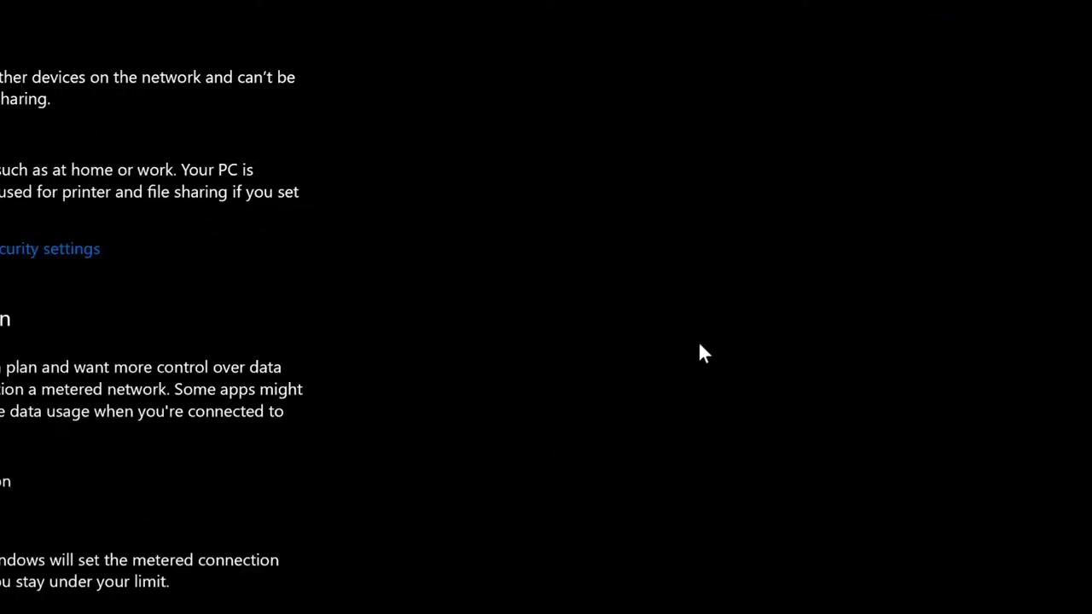
scroll(1027, 80, "down", 5)
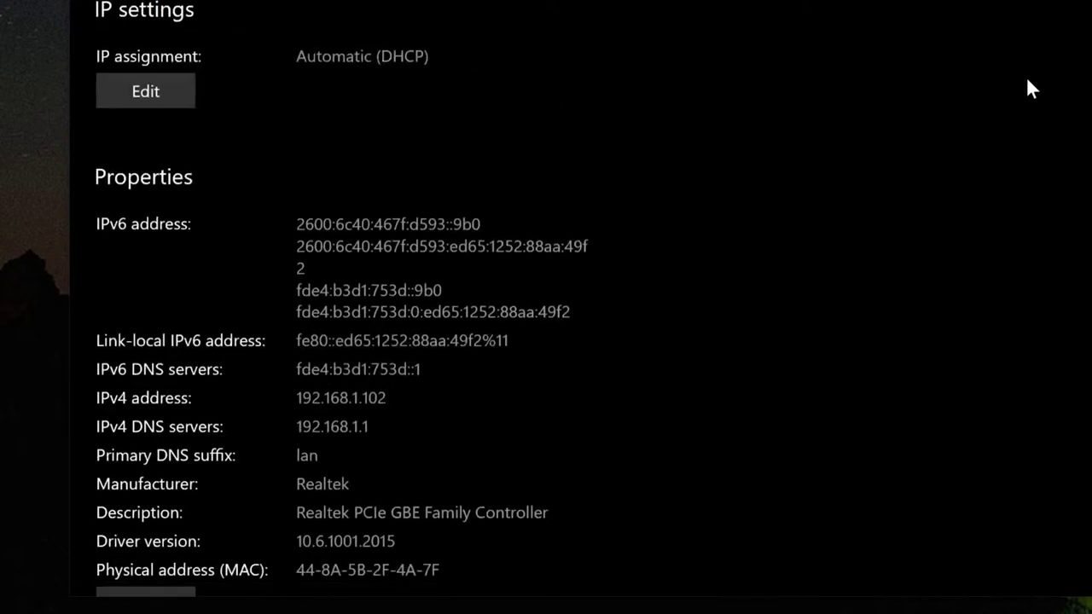
scroll(1028, 82, "down", 1)
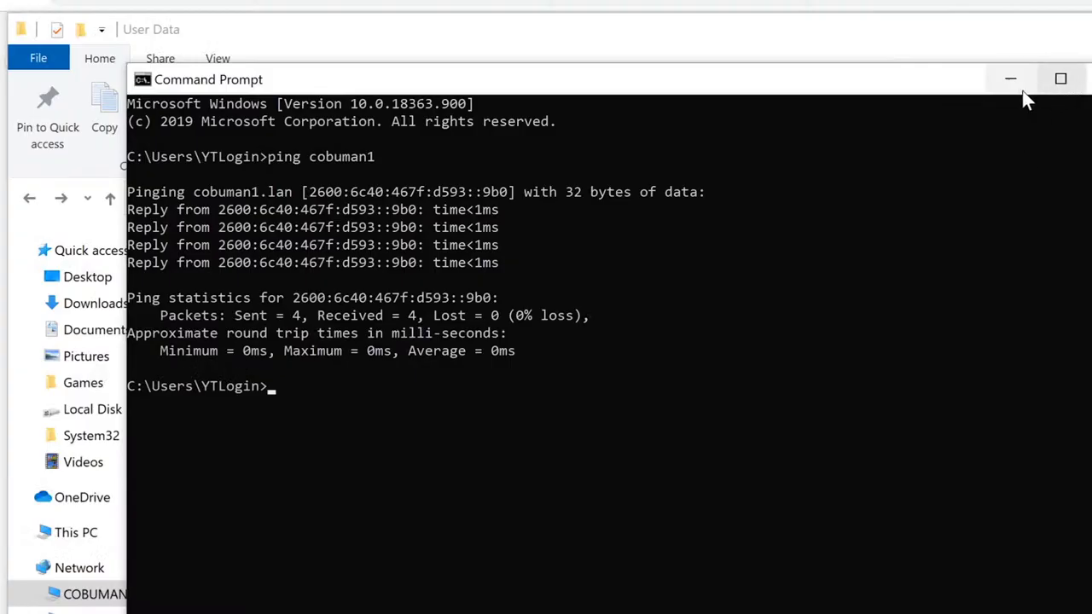
Step: Bring Explorer forward and start entering \\192.168.1.102\c$ in its address bar
left_click(1024, 84)
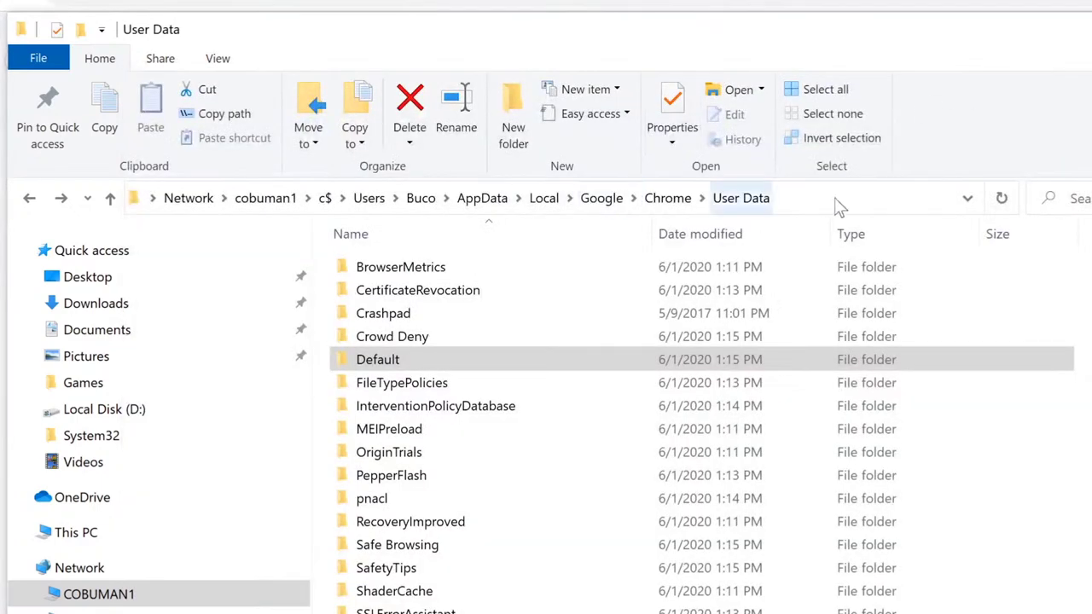
left_click(863, 199)
type("\\\\")
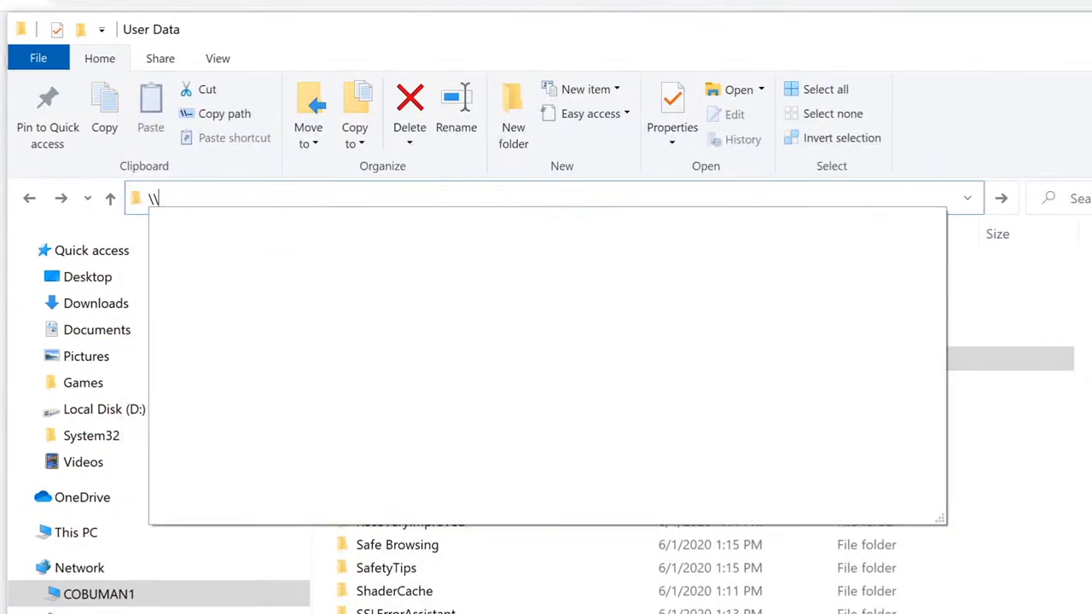
type("192.168.1.102\\c$")
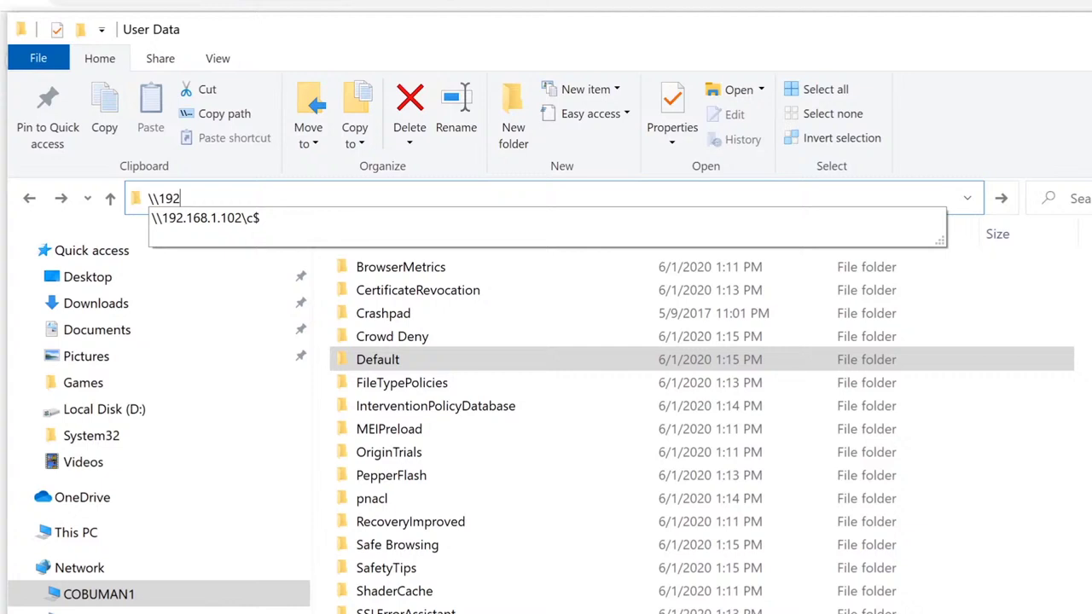
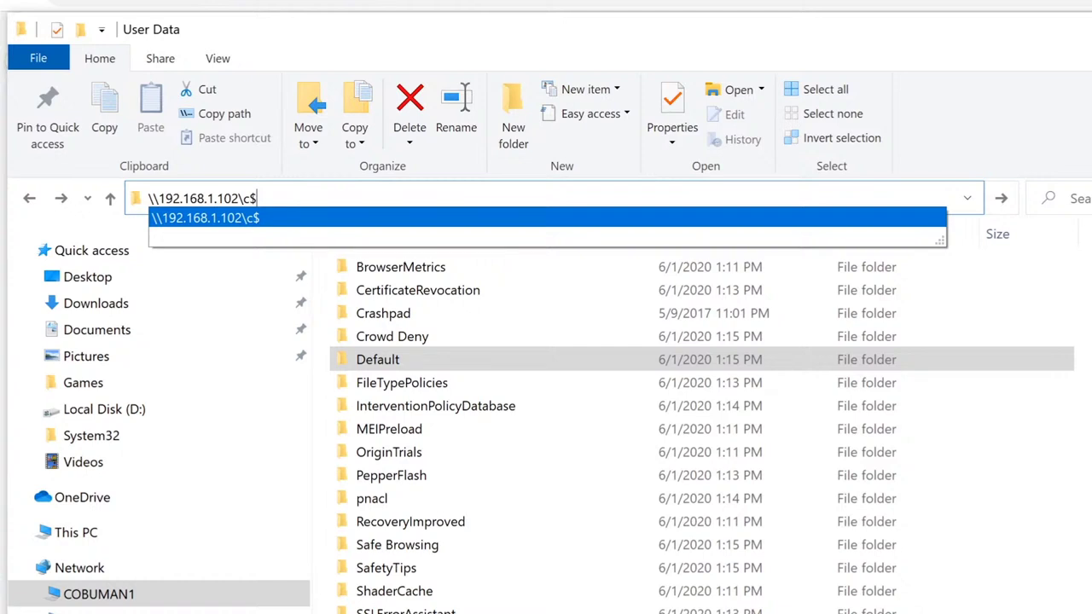
Step: Browse to the user's Desktop folder under Users on the \\192.168.1.102\c$ share
key("Return")
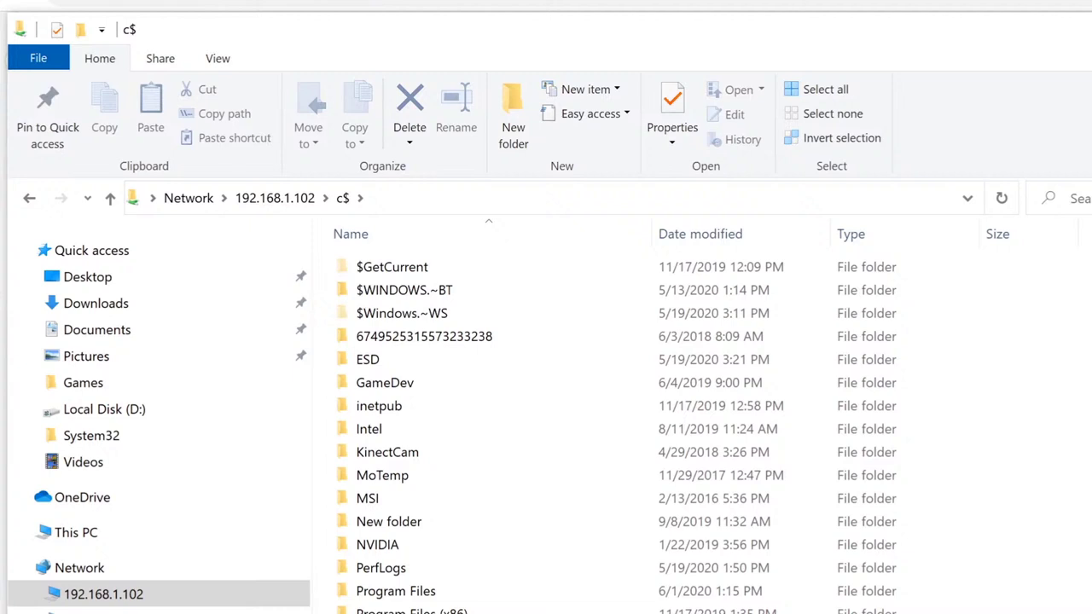
key("Return")
left_click(423, 267)
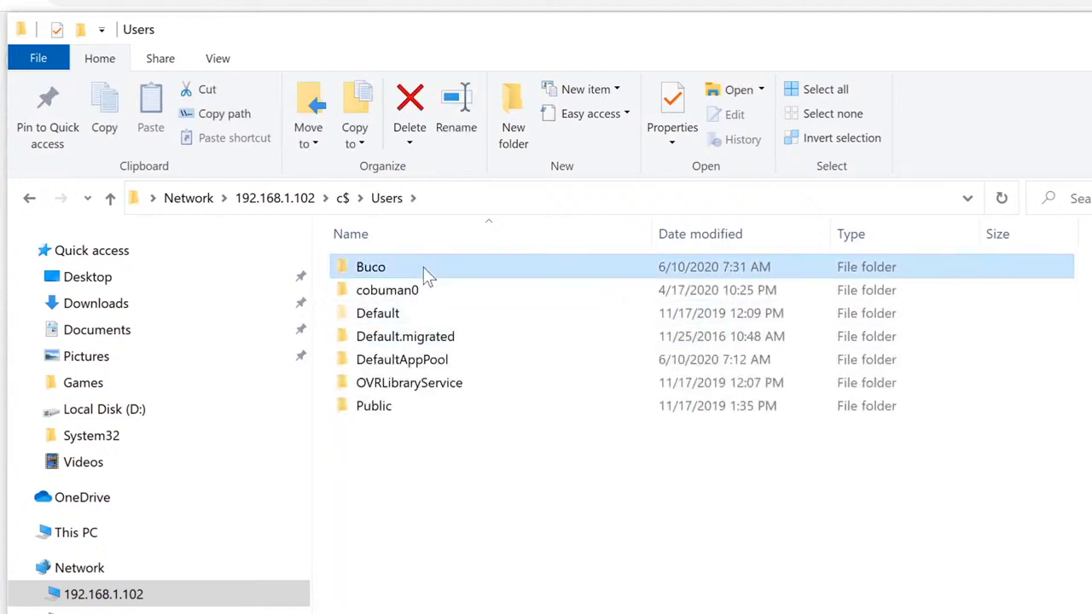
double_click(423, 267)
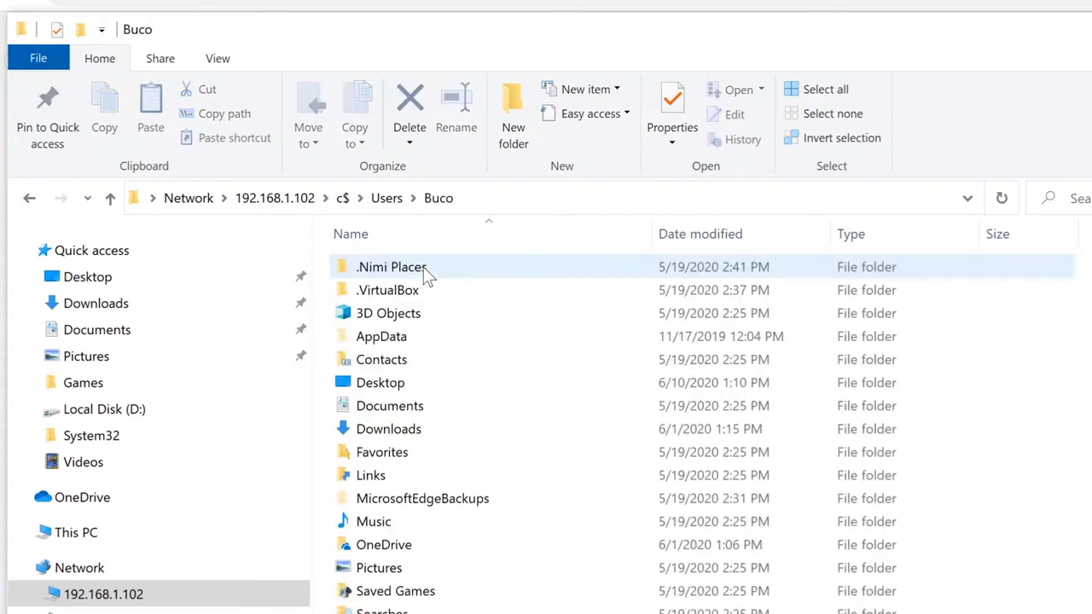
double_click(401, 384)
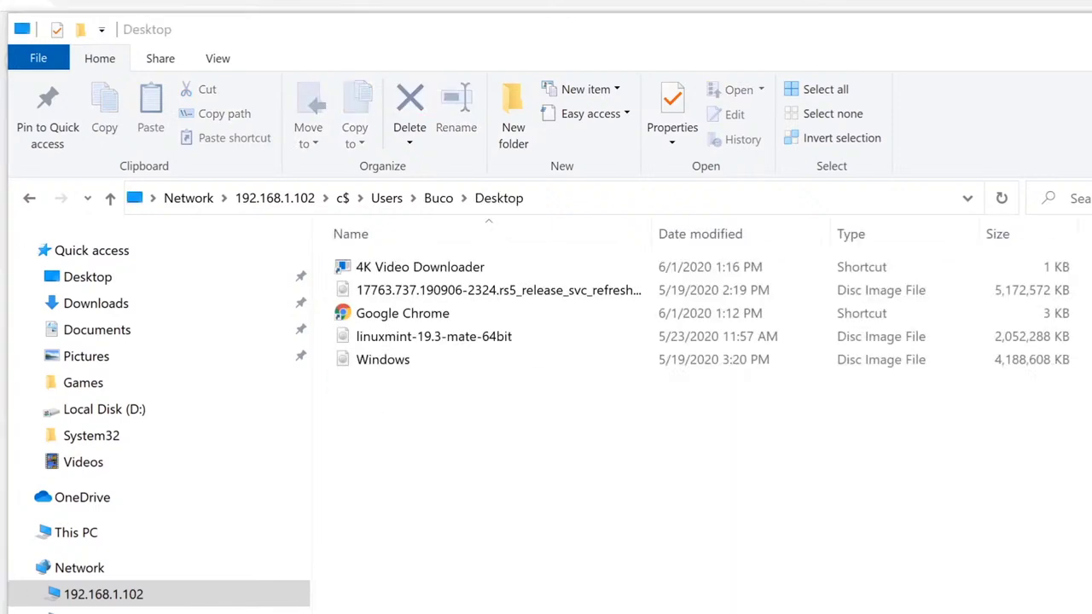
Step: Copy the Internet Shortcuts folder into that remote Desktop folder
key("shift+F10")
right_click(412, 593)
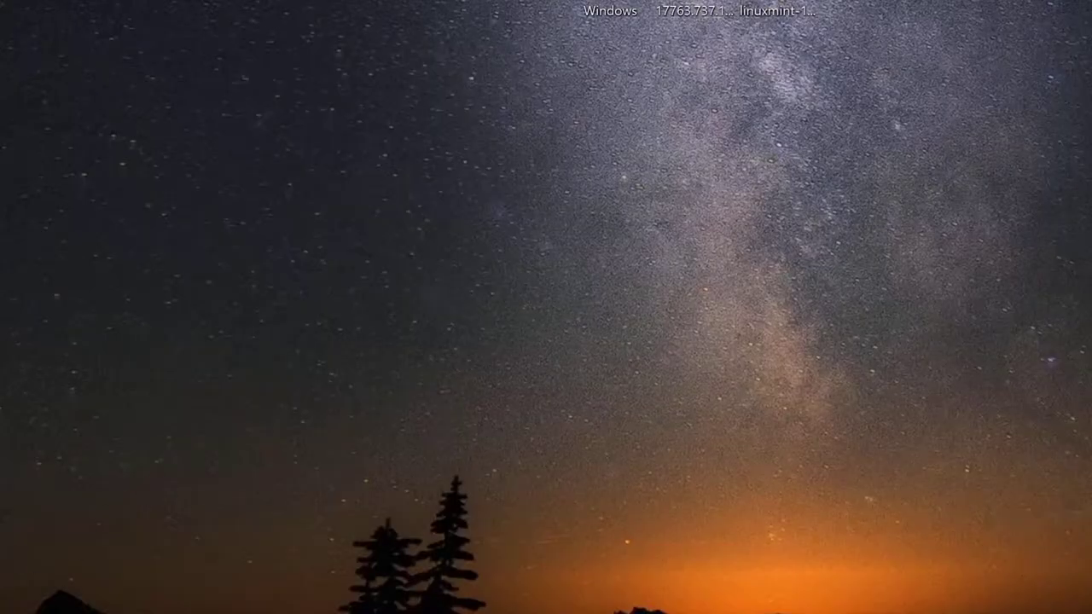
left_click_drag(530, 377, 580, 293)
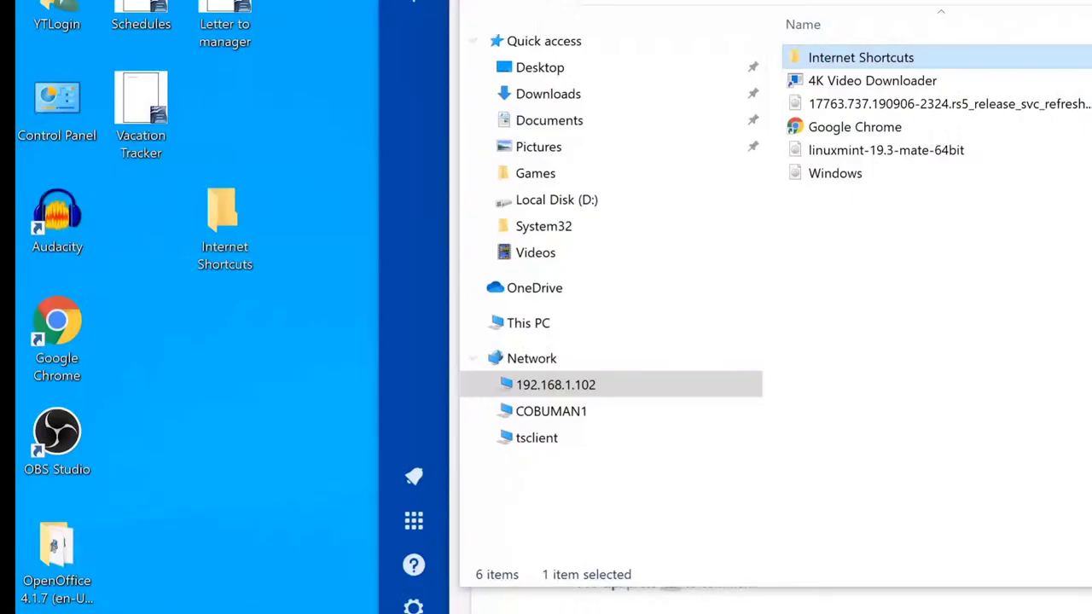
Step: Launch Registry Editor with regedit and approve the UAC prompt
key("super")
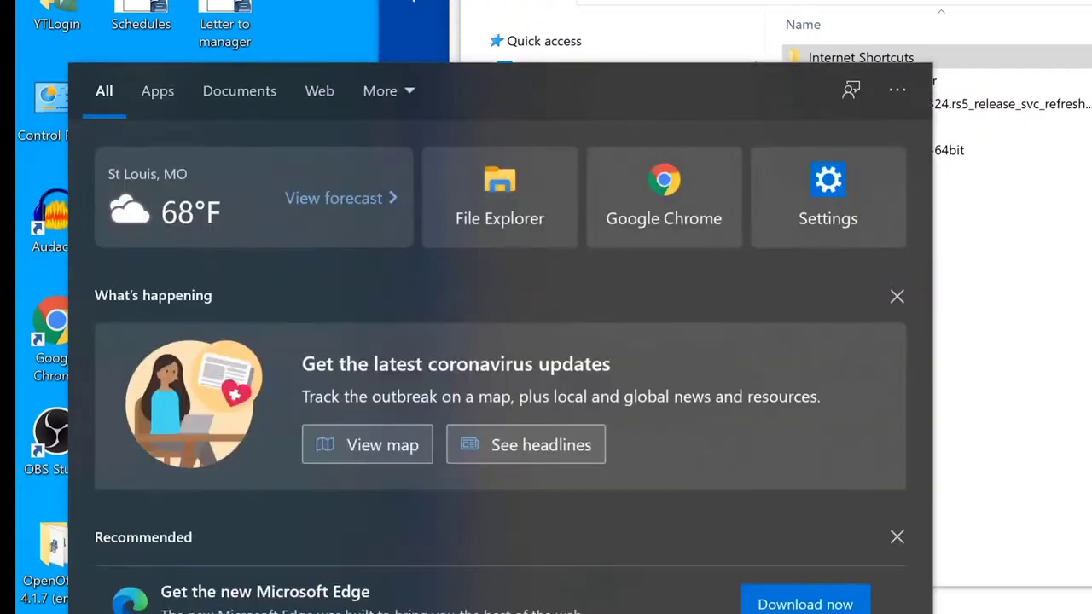
type("regedit")
key("Return")
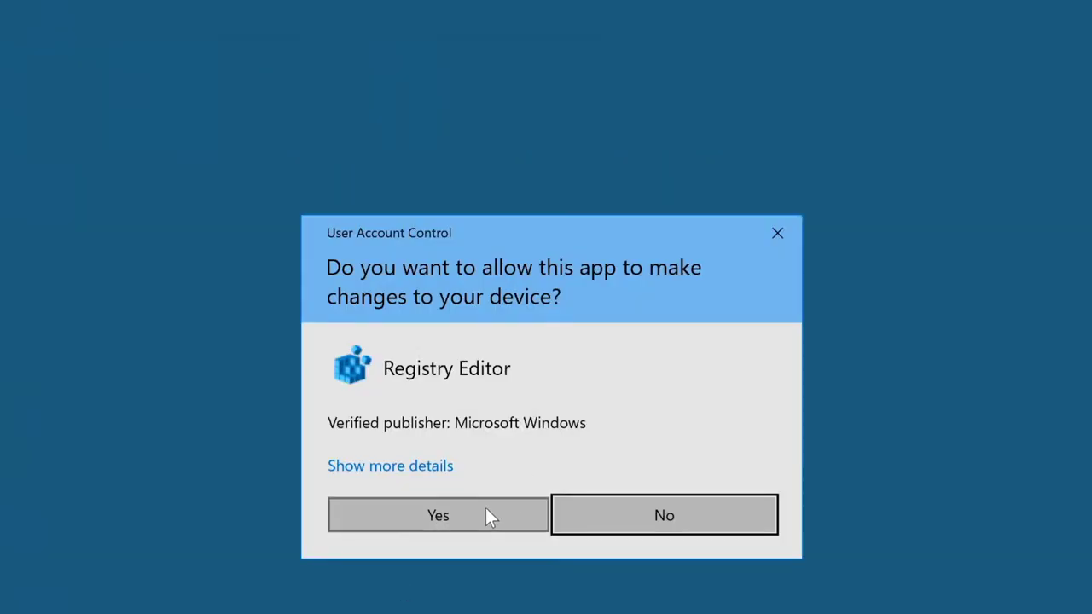
left_click(487, 514)
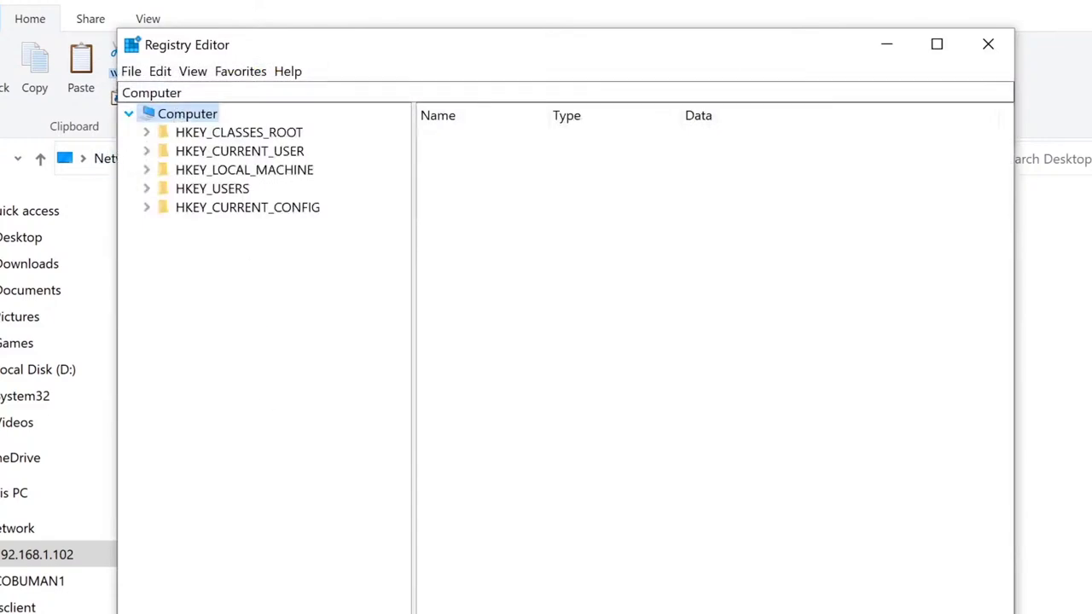
Step: Connect to the network registry of 192.168.1.102 using the network username and password
left_click(132, 71)
left_click(225, 186)
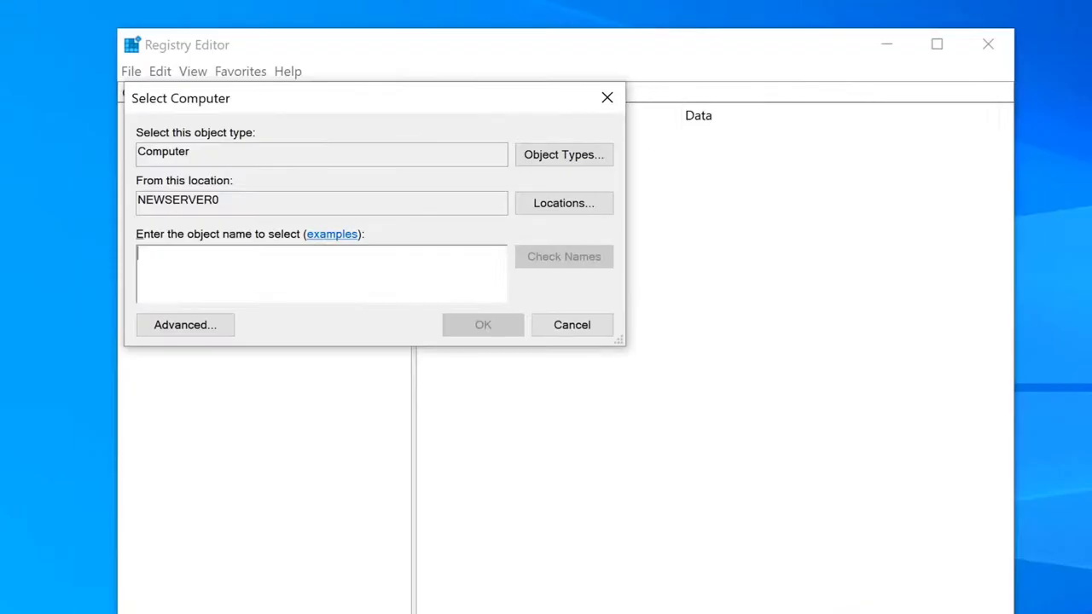
type("192.16")
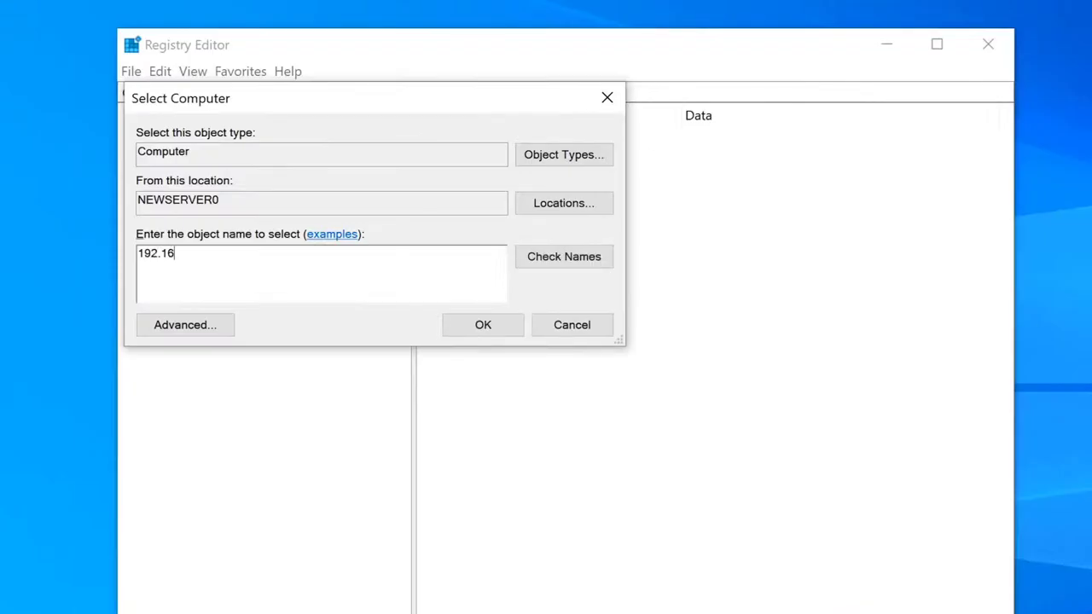
type("8.1.102")
key("Return")
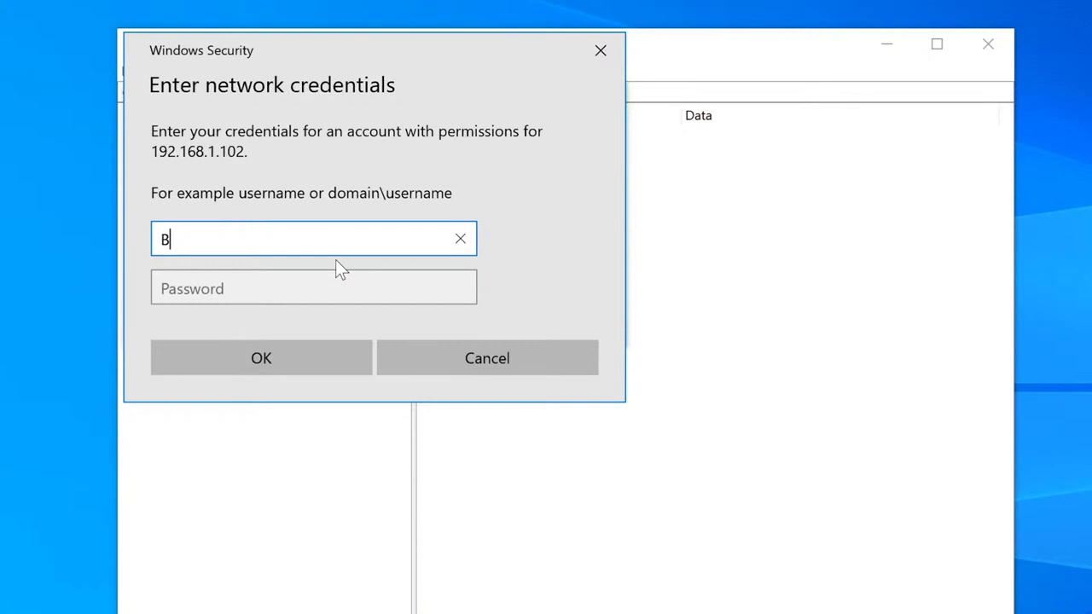
type("uco")
key("Tab")
type("•")
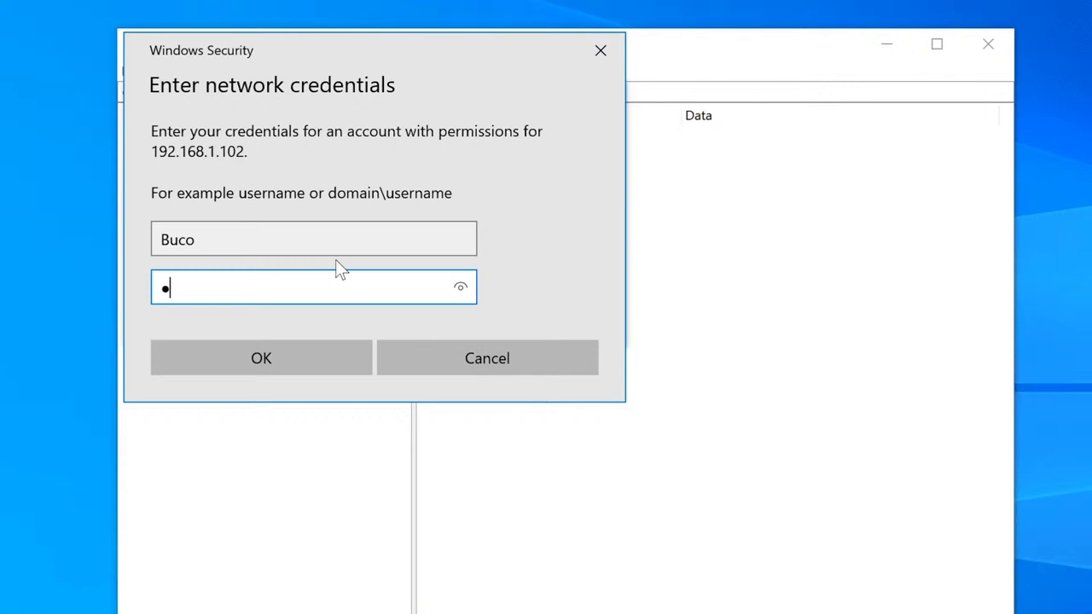
key("BackSpace")
type("••••••")
key("Return")
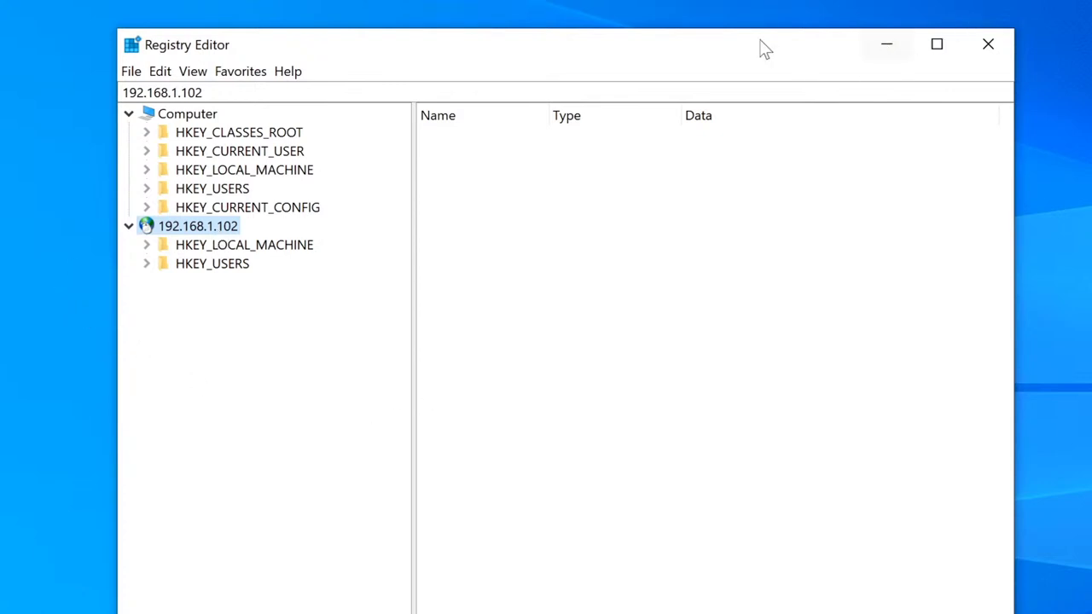
left_click_drag(759, 43, 764, 30)
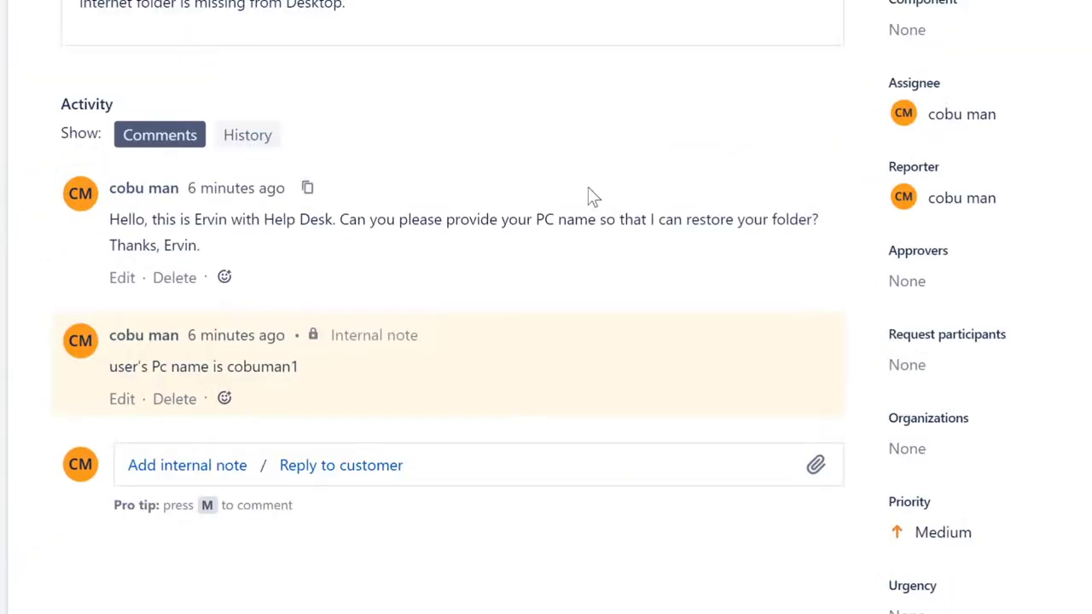
Step: Reply 'made a copy of internet folder to desktop', signed by the agent, and set the request to Complete
scroll(501, 308, "down", 1)
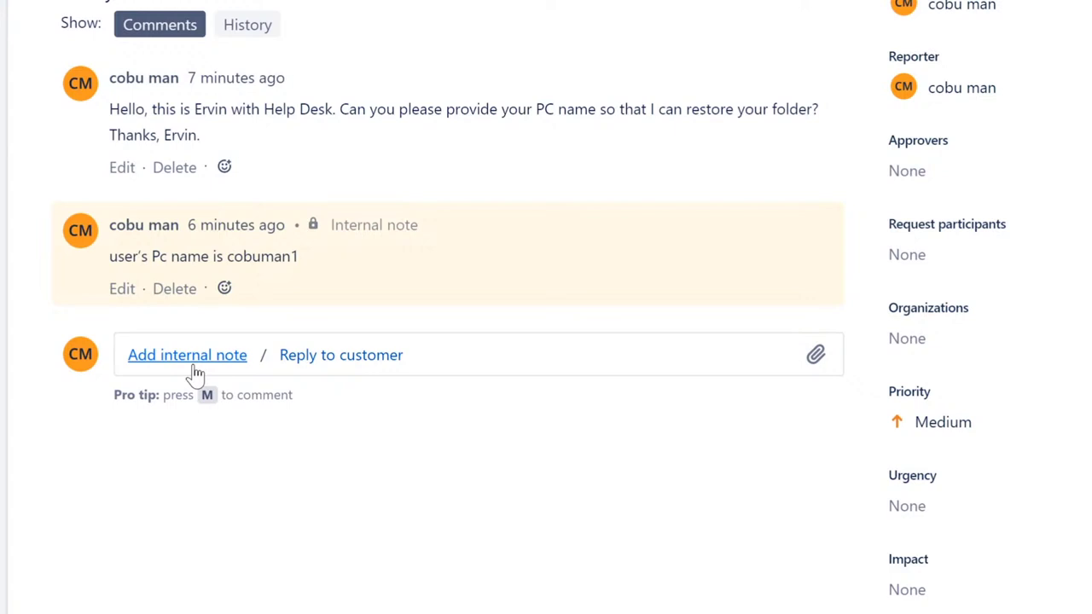
left_click(334, 357)
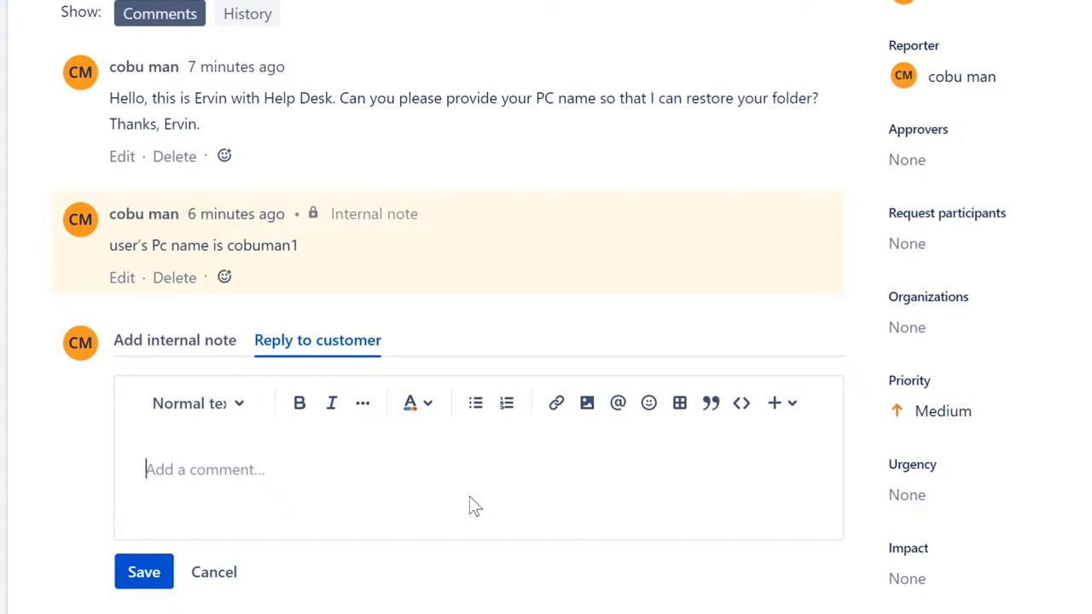
type("made a copy o")
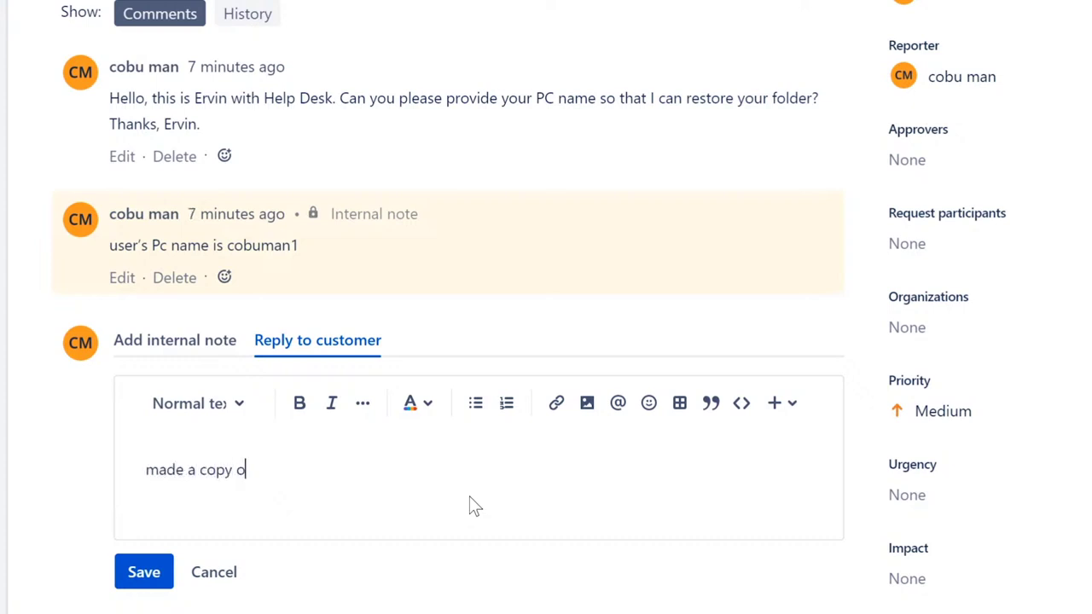
type("f internet fol")
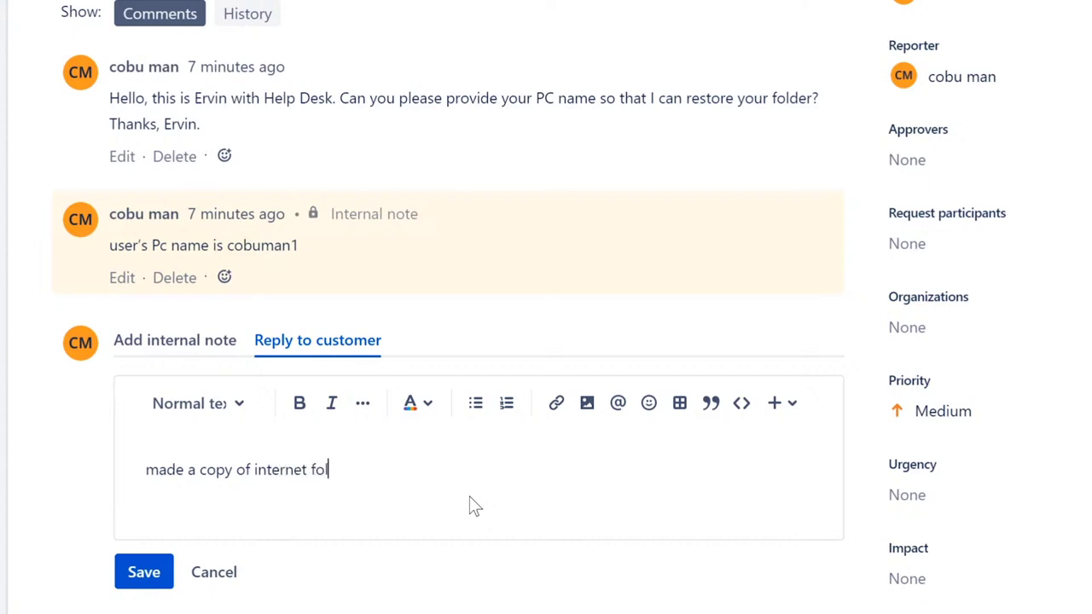
type("der to desktop. Ervin")
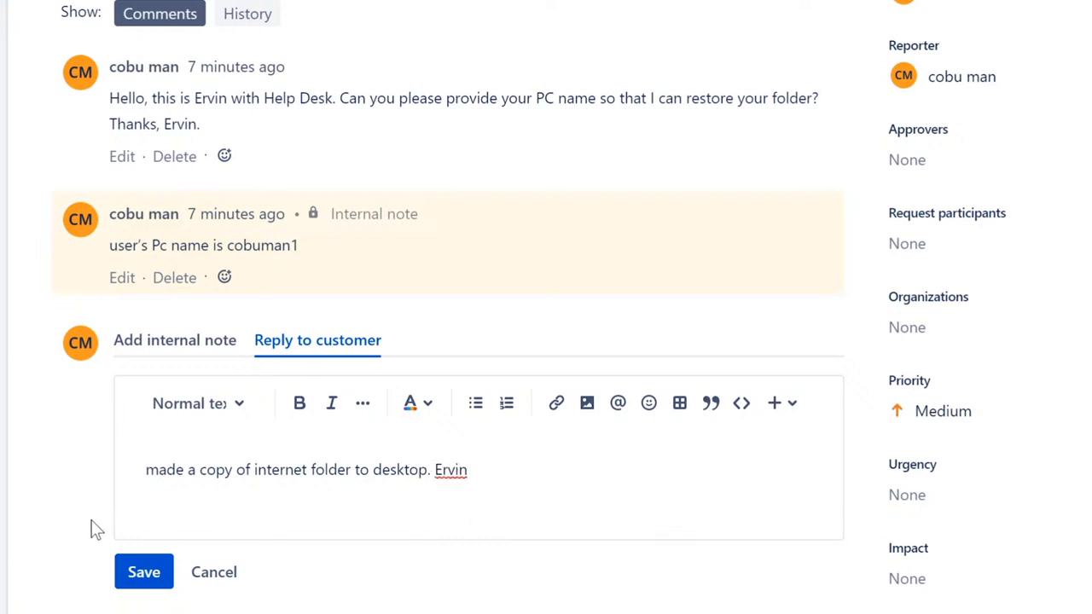
left_click(143, 573)
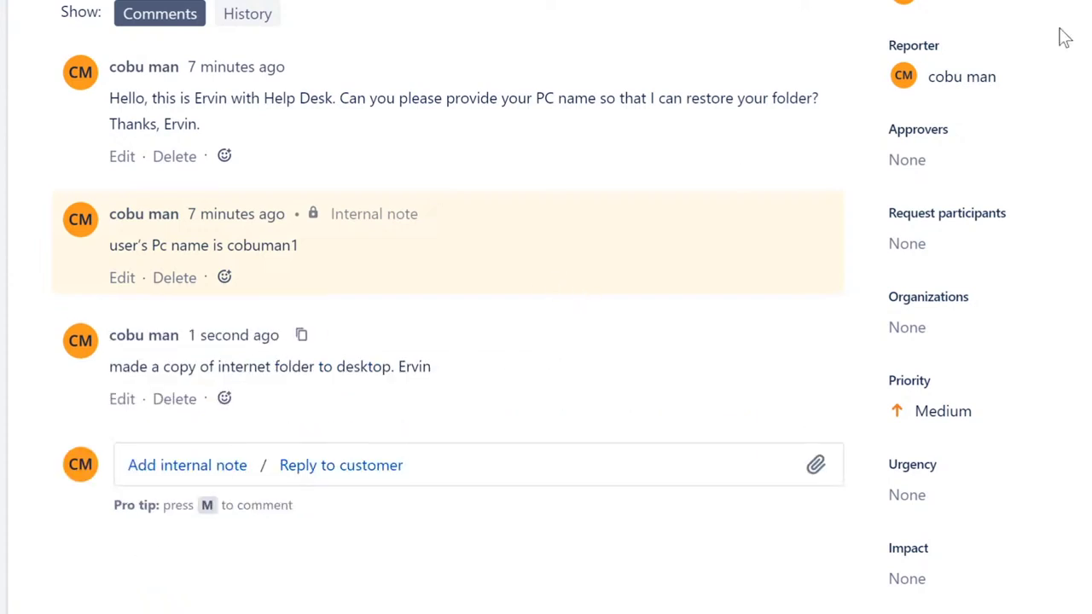
scroll(452, 307, "up", 2)
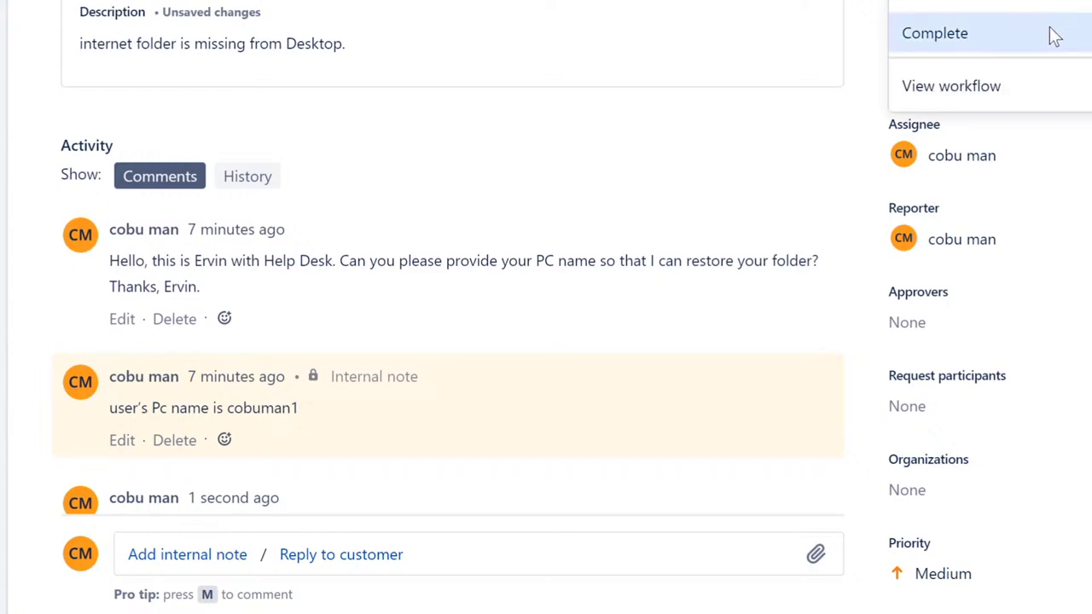
left_click(1053, 34)
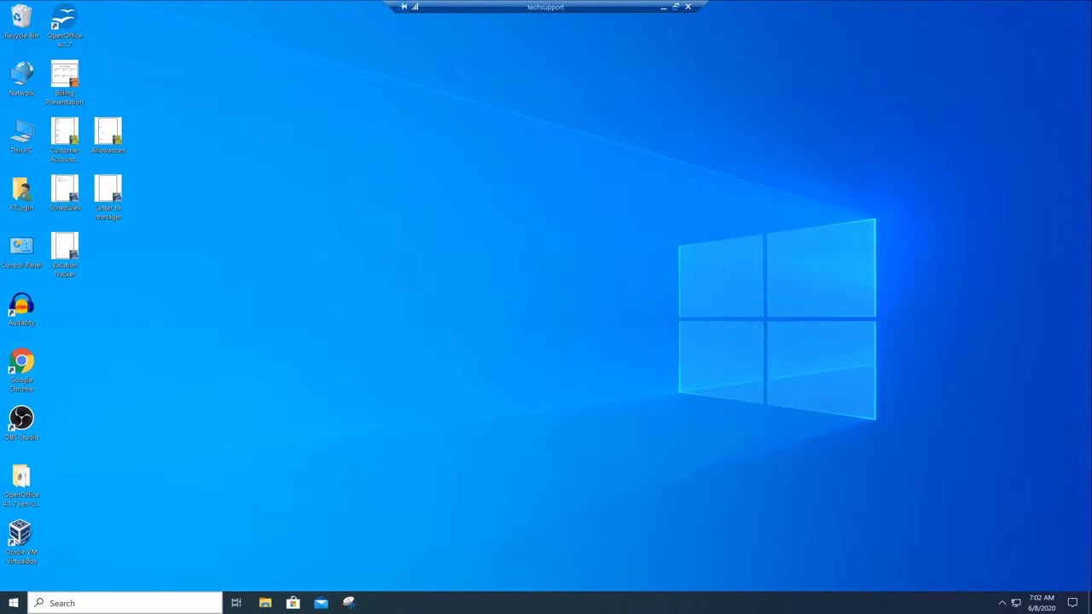
Step: Go to Settings > Update & Security and resume the paused Windows updates
left_click(17, 600)
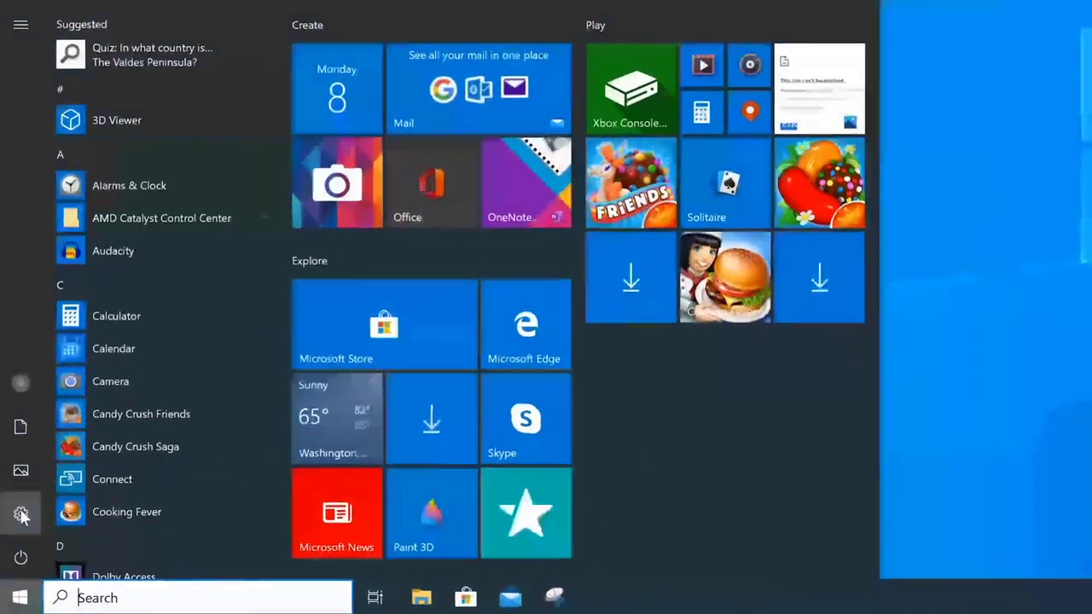
mouse_move(23, 520)
left_click(52, 505)
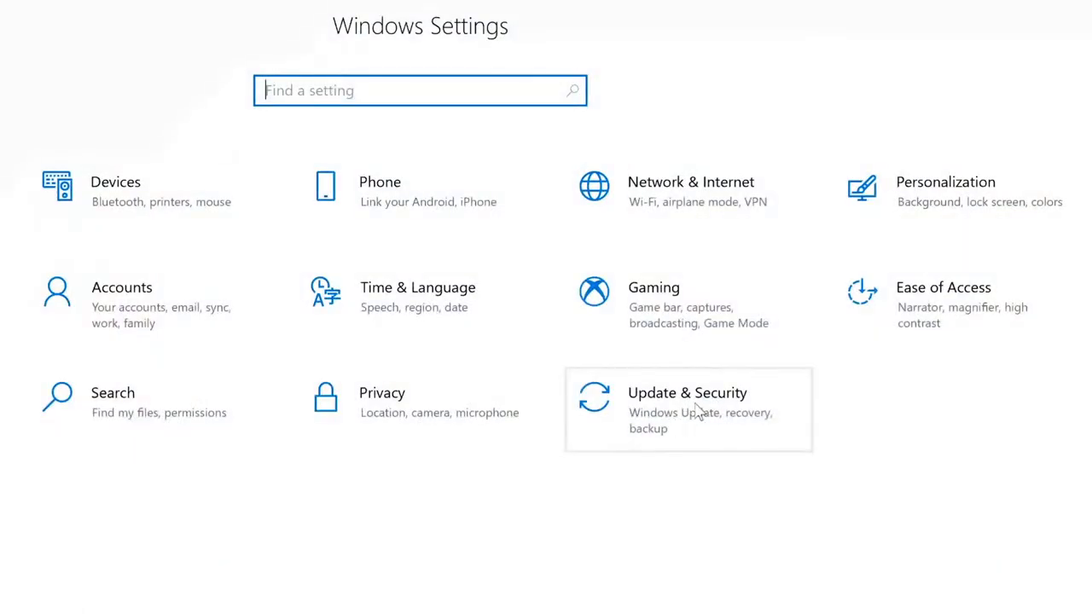
left_click(701, 425)
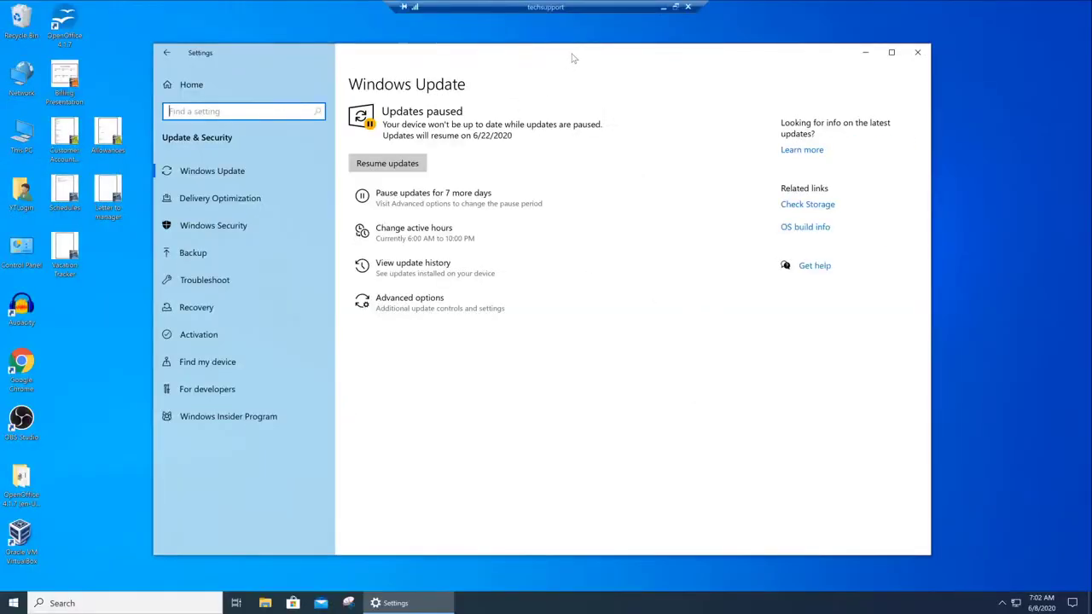
left_click_drag(567, 61, 570, 58)
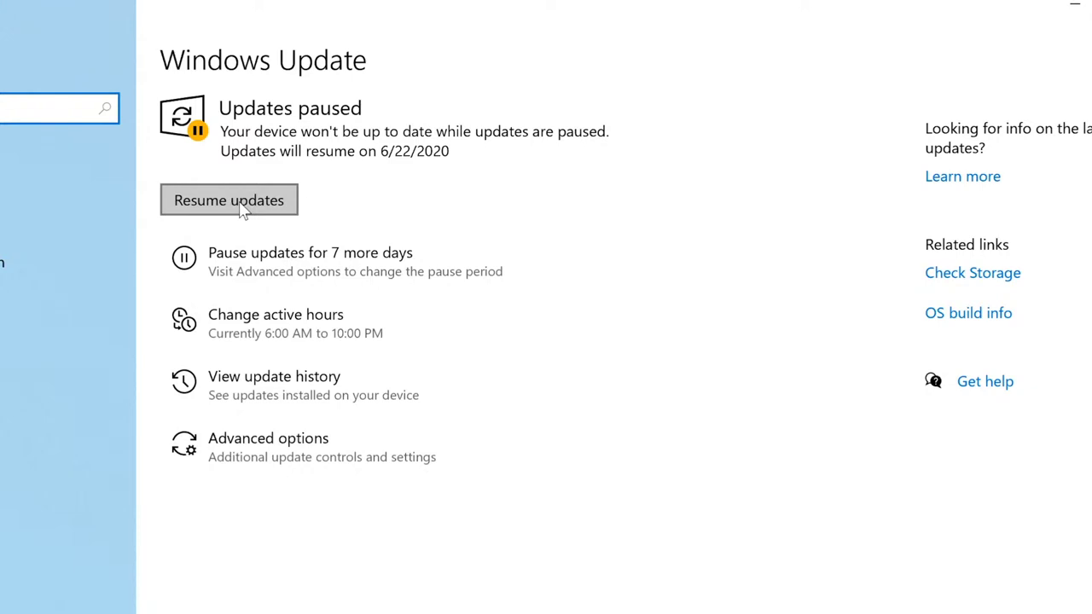
left_click(242, 211)
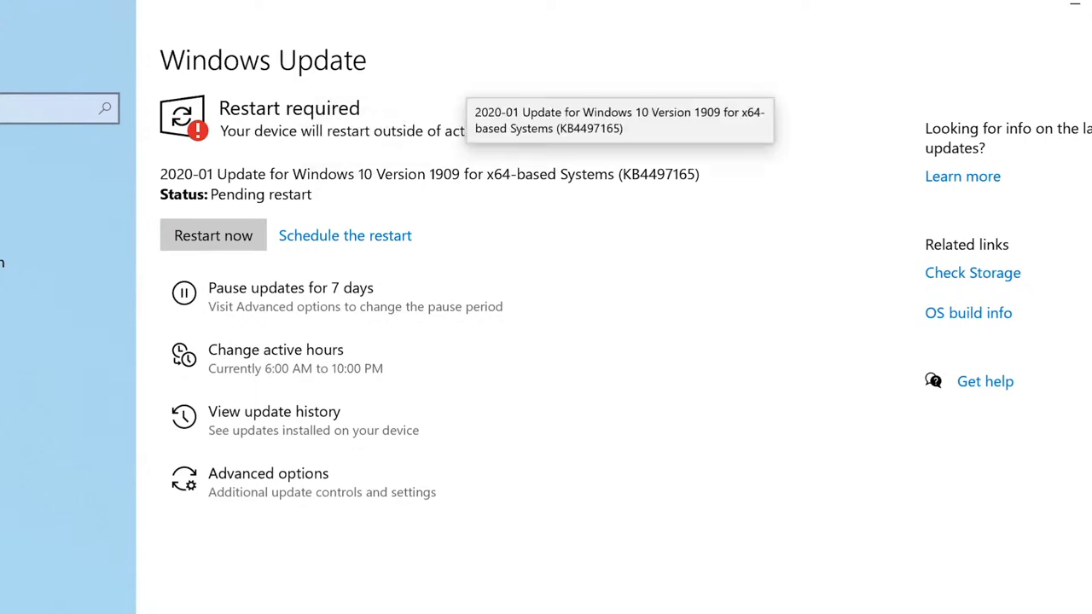
left_click_drag(621, 174, 746, 174)
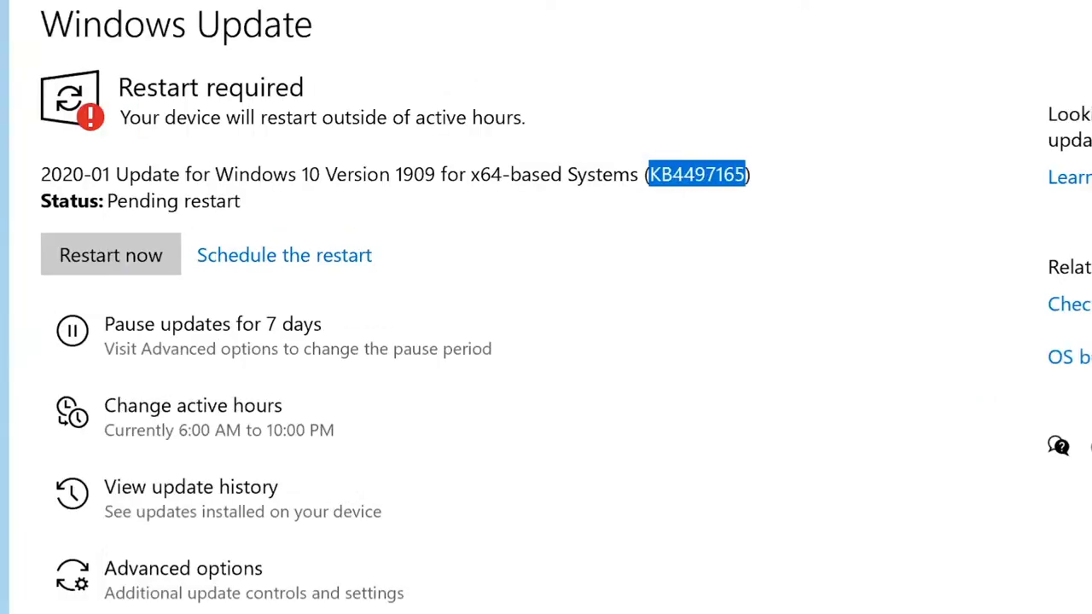
right_click(698, 174)
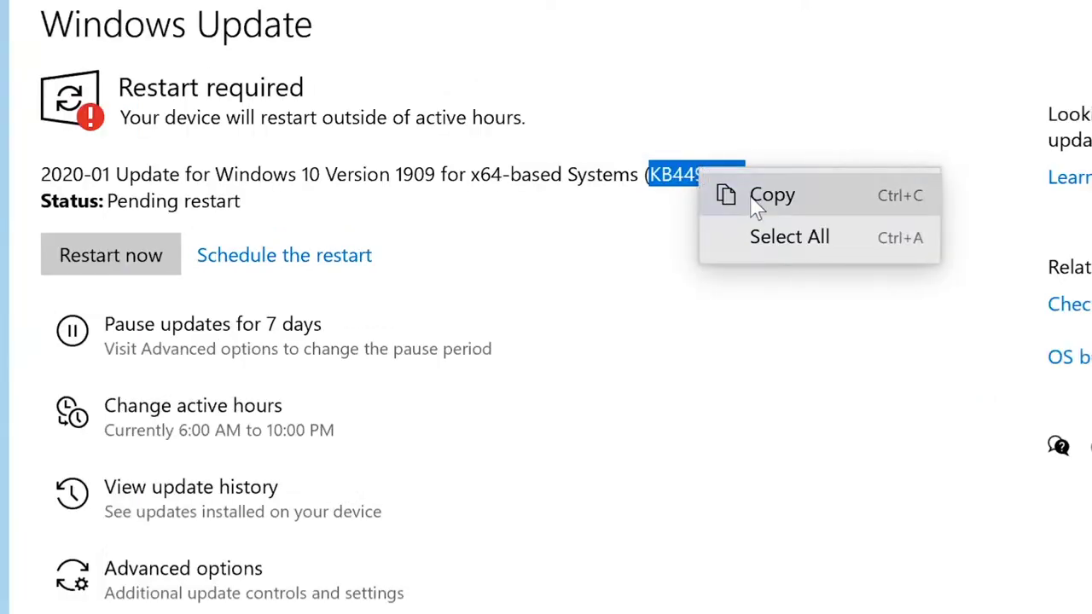
left_click(772, 206)
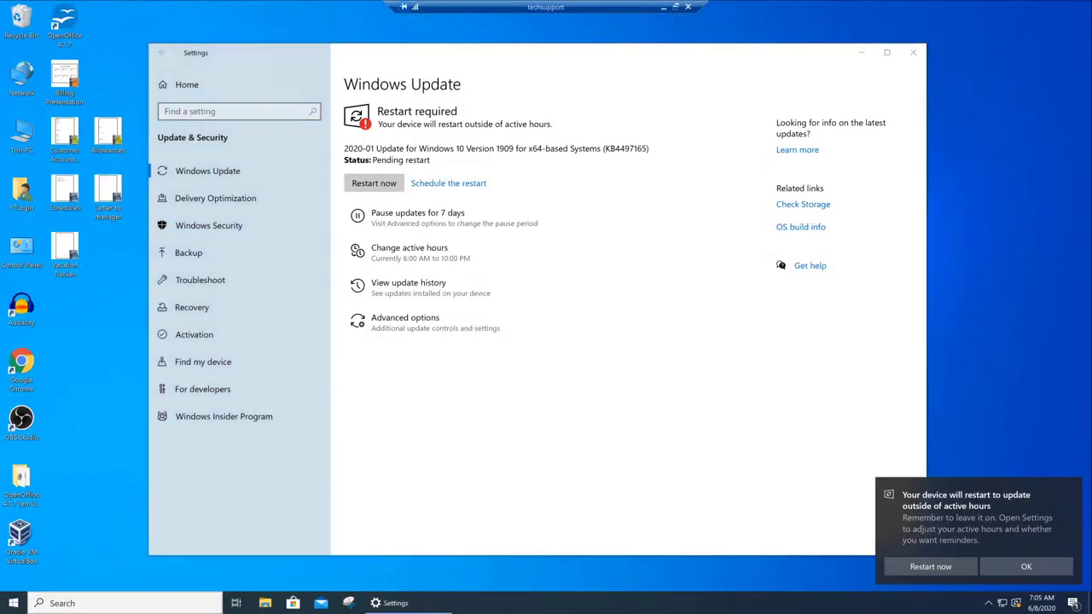
left_click(137, 601)
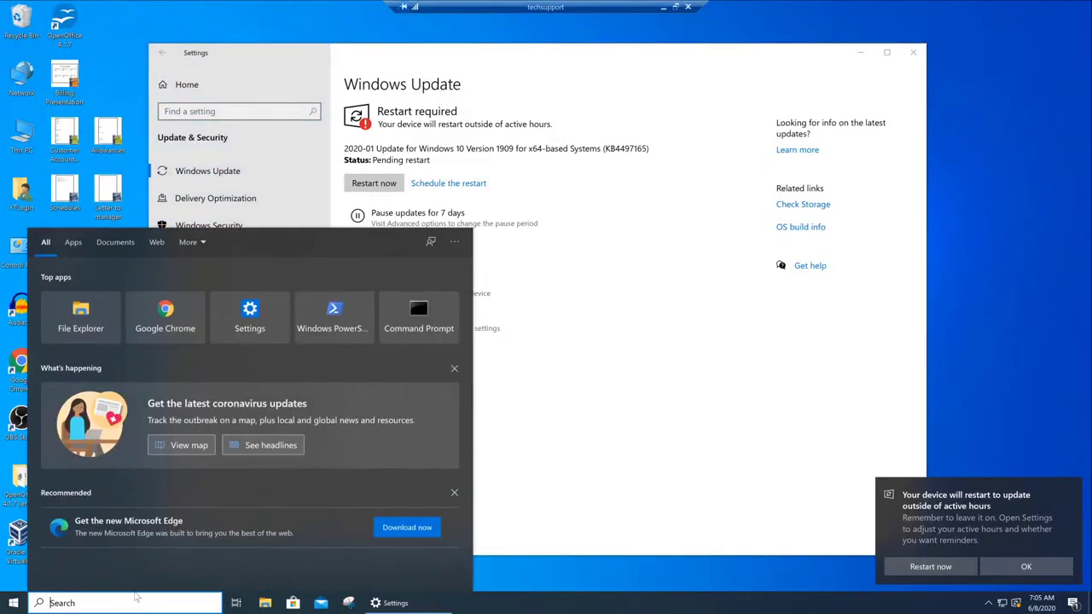
type("wi")
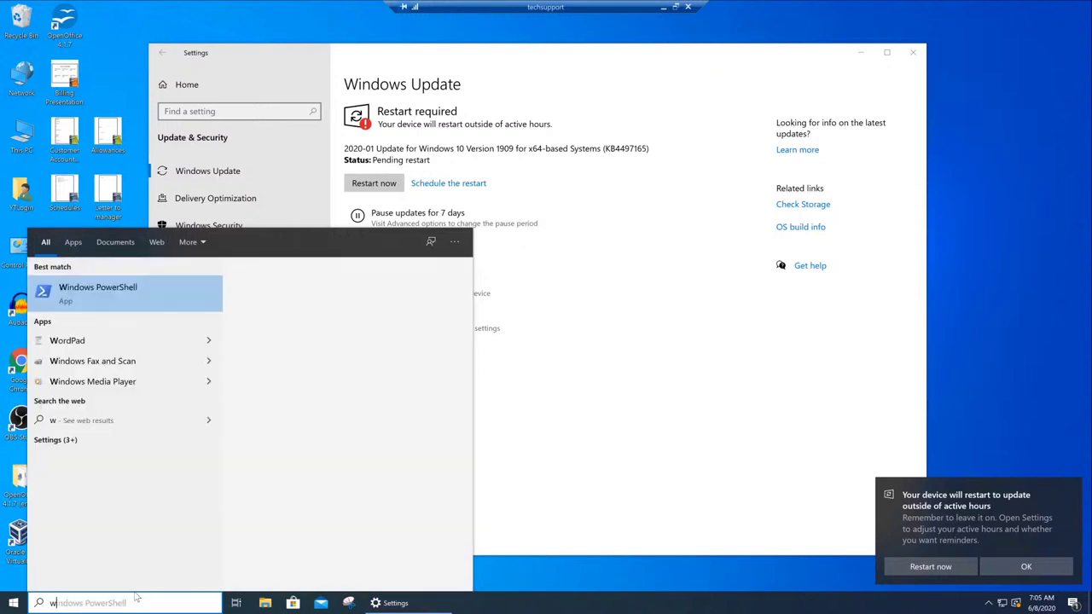
type("nver")
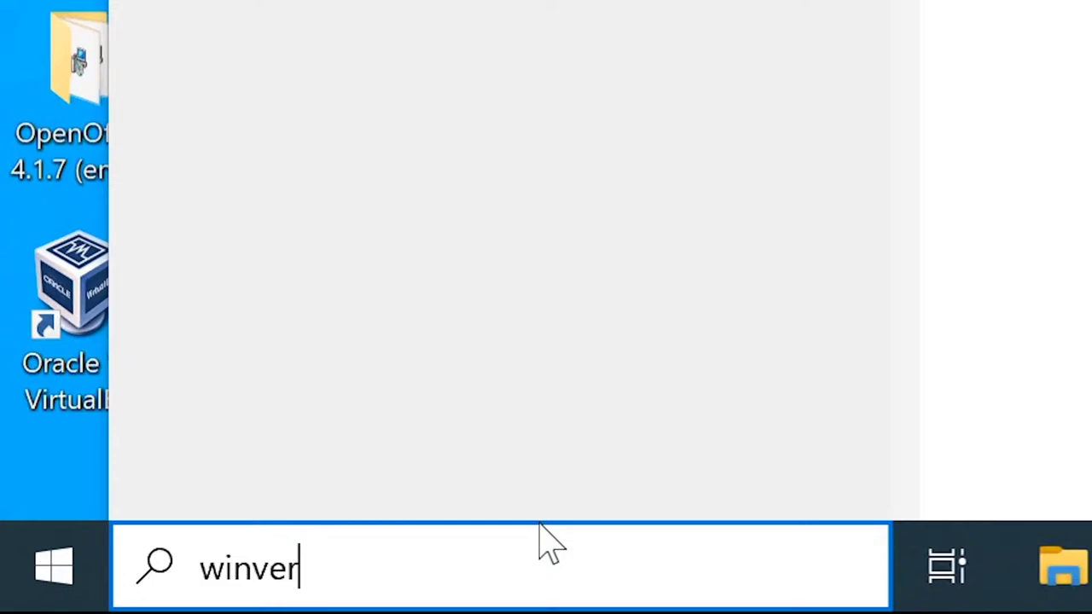
key("Return")
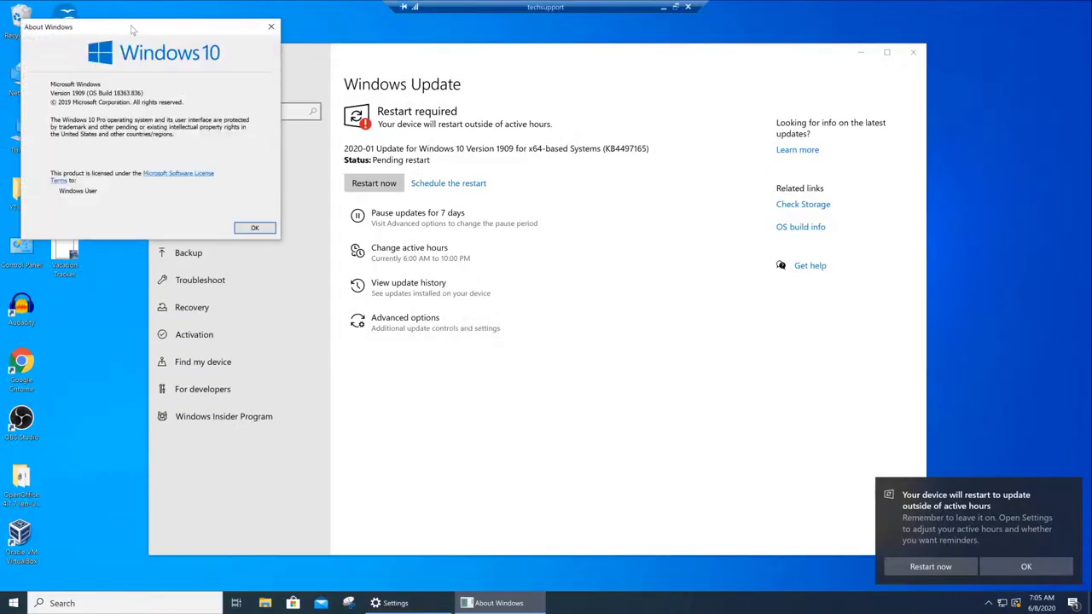
left_click_drag(132, 29, 563, 174)
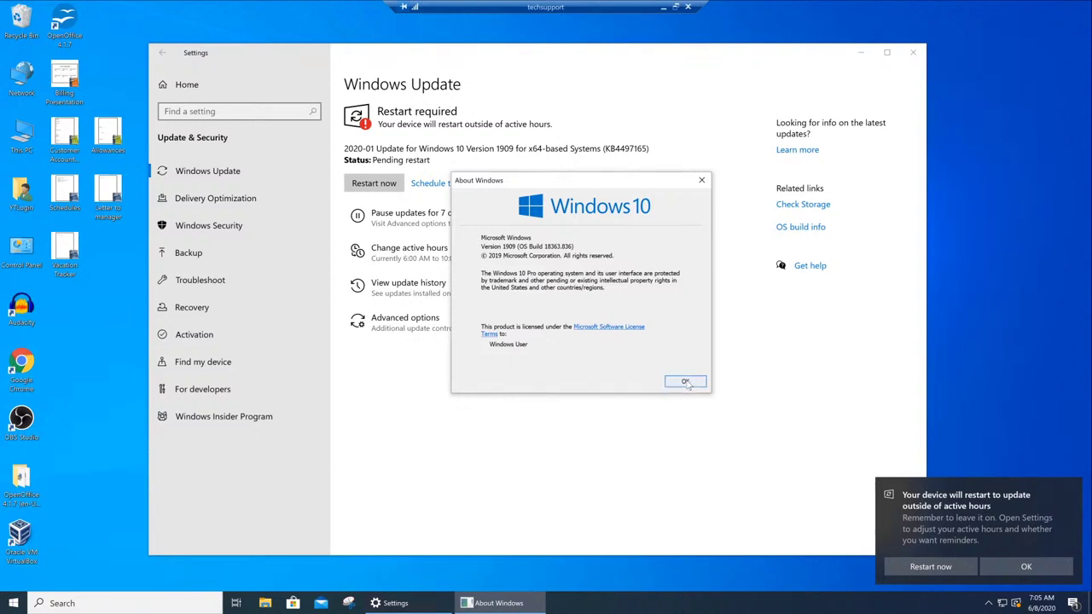
left_click(686, 382)
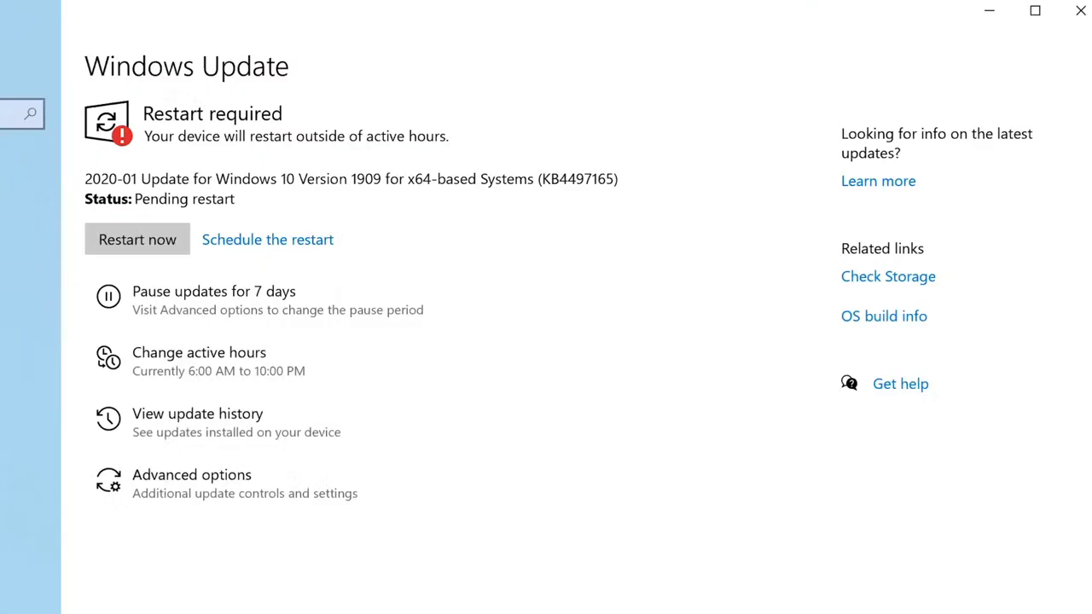
left_click_drag(604, 149, 647, 149)
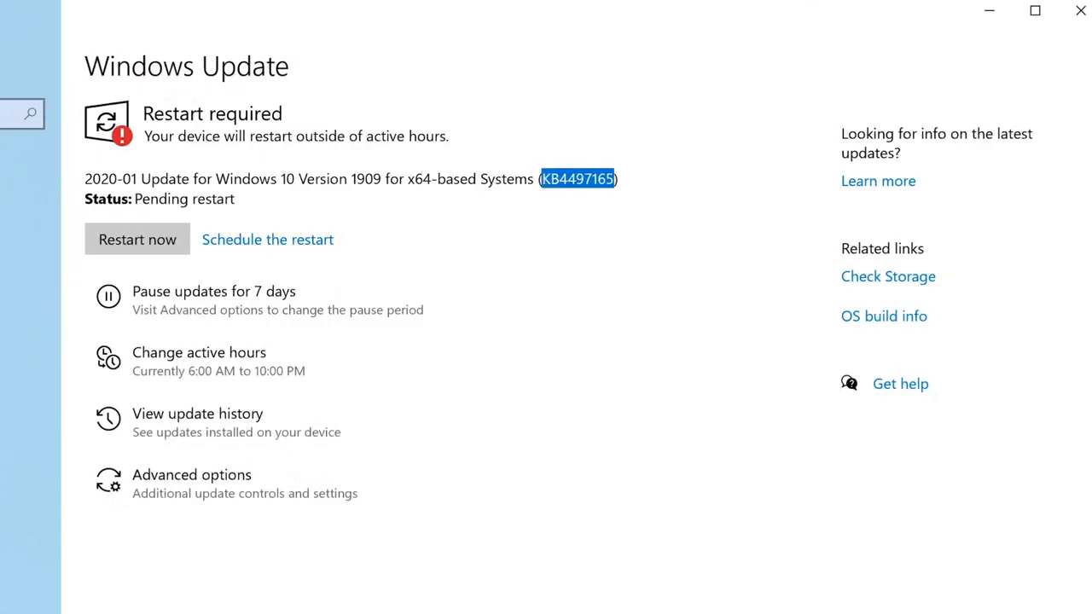
left_click(403, 546)
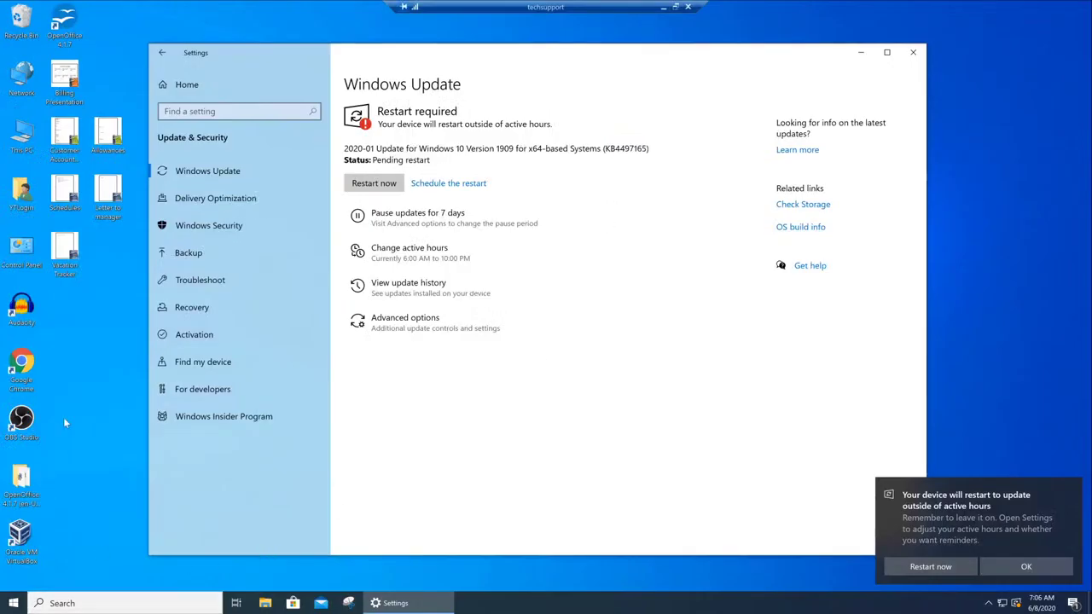
Step: Launch Microsoft Edge from Windows search, then enlarge and reposition its window
double_click(22, 365)
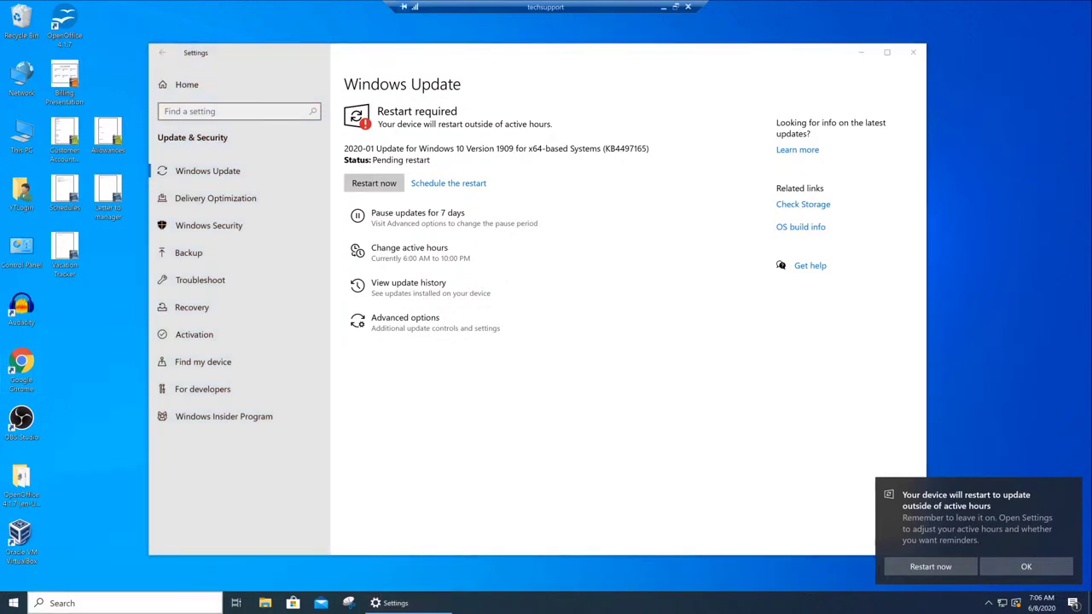
key("super+s")
type("edge")
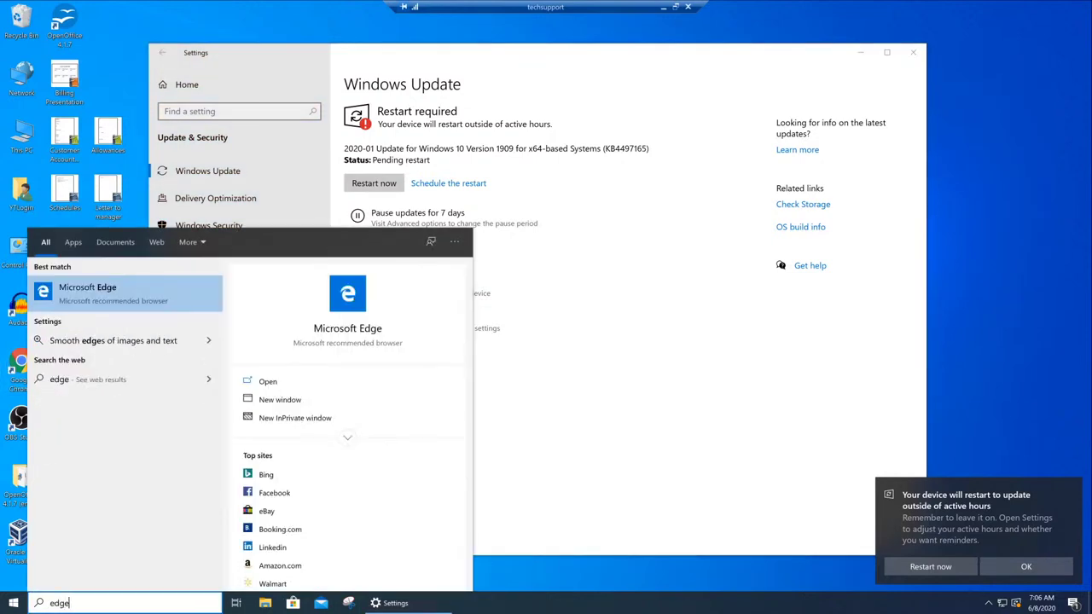
key("Return")
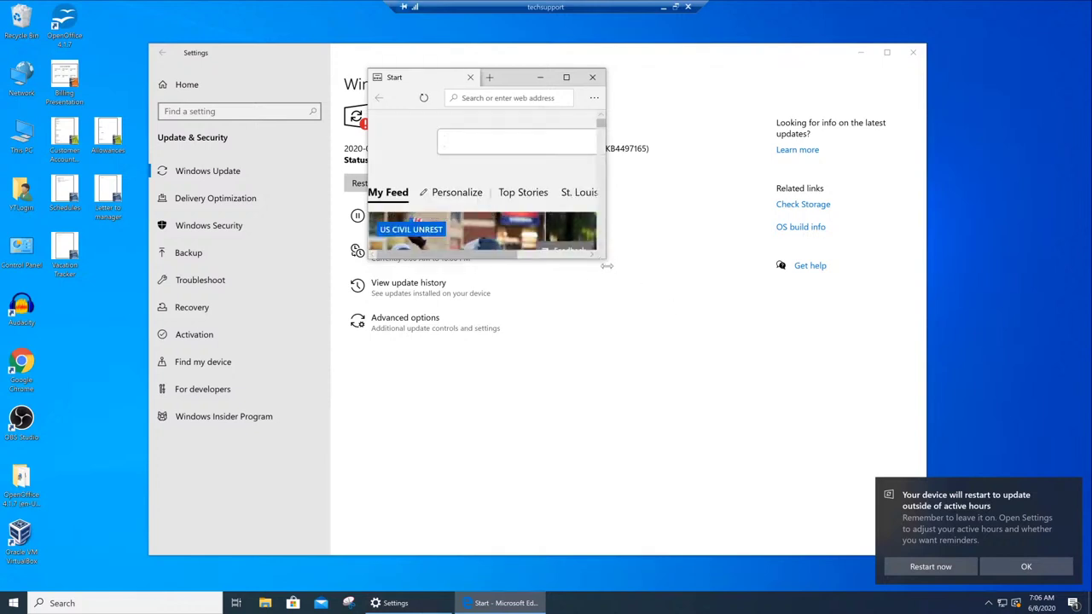
left_click_drag(607, 266, 928, 470)
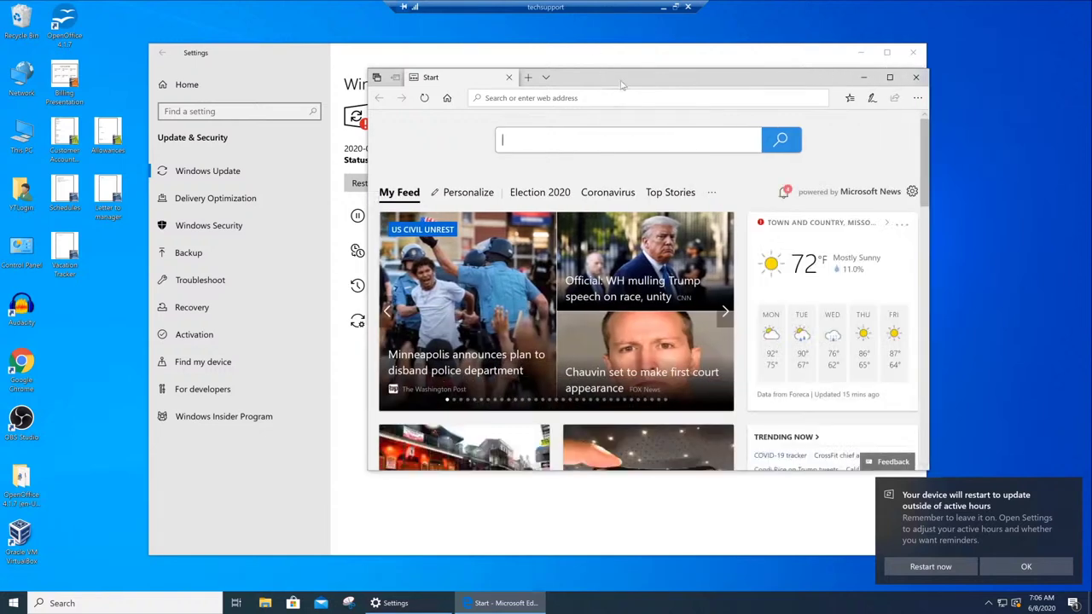
left_click_drag(622, 84, 531, 96)
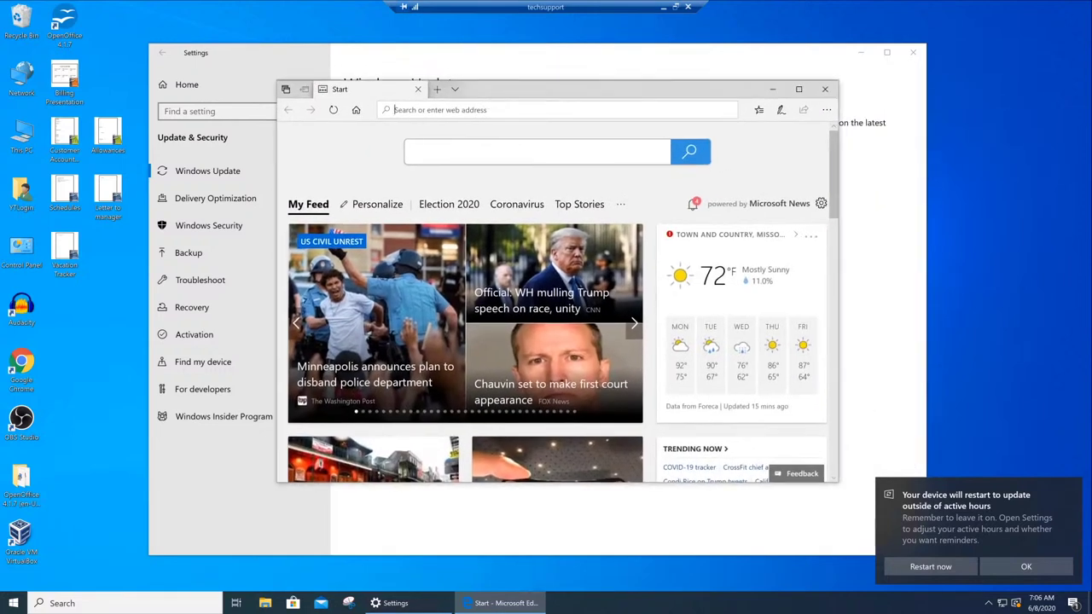
Step: Load google.com, dismiss the default-browser banner, and paste KB4497165 into the search box
type("google.com/")
key("Return")
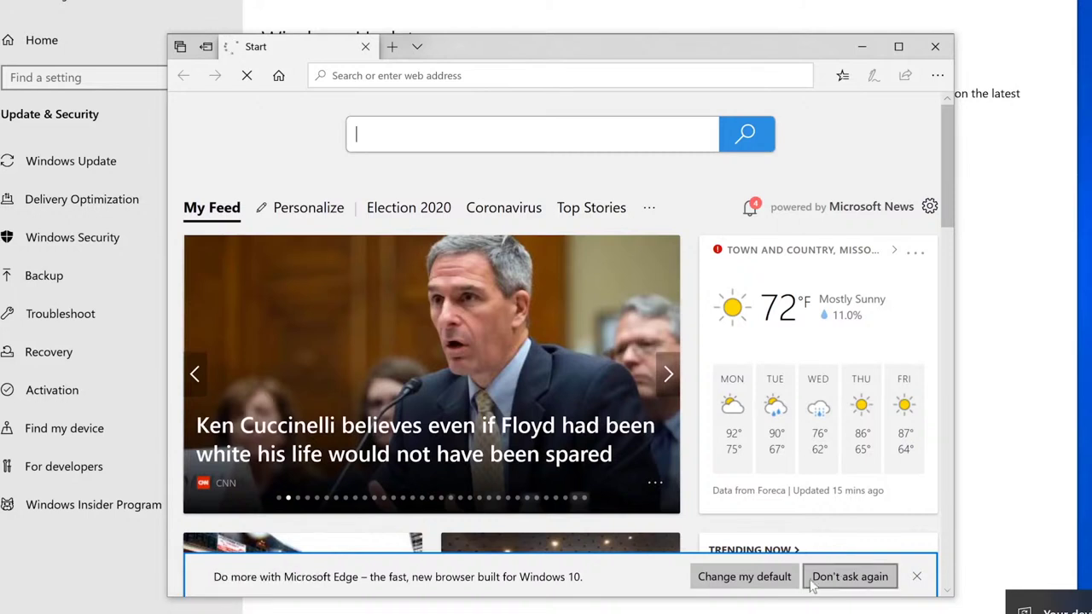
left_click(917, 577)
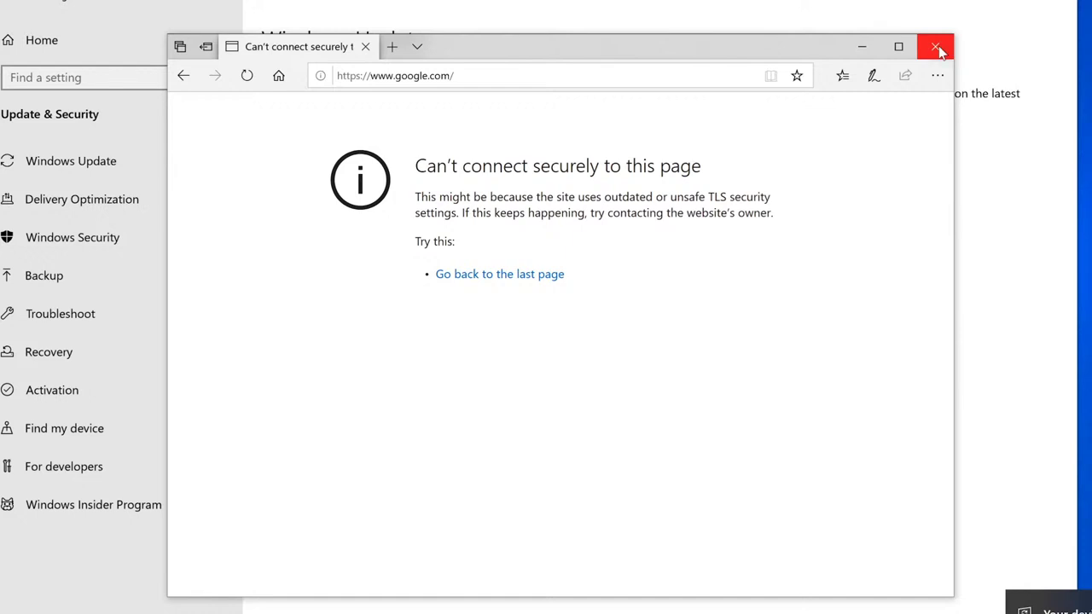
left_click(477, 275)
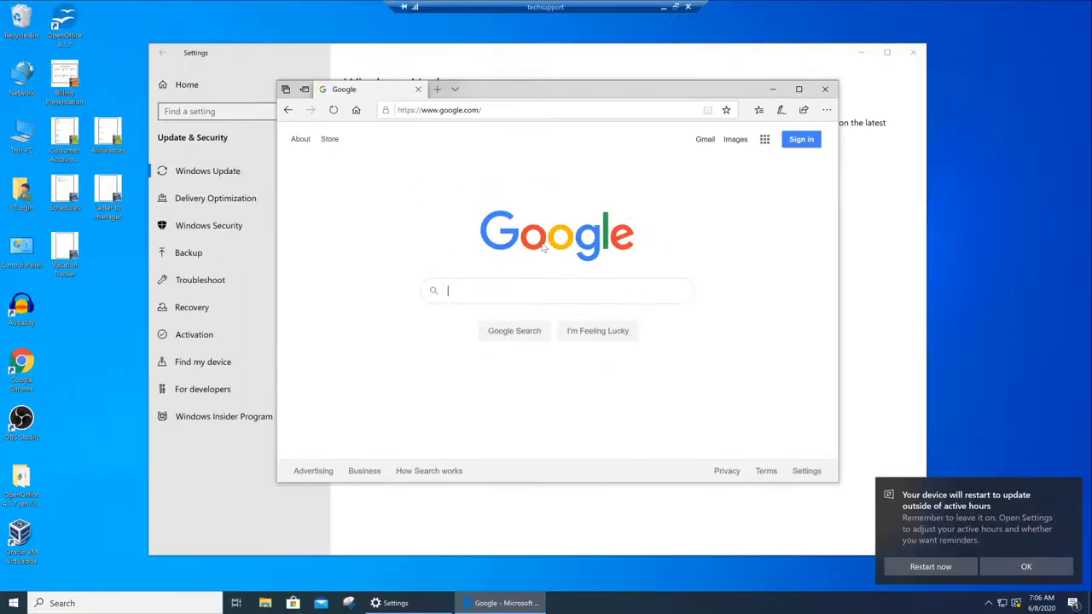
key("ctrl+v")
Step: Search Google for KB4497165, briefly shifting the Edge window to check Windows Update behind it
key("Return")
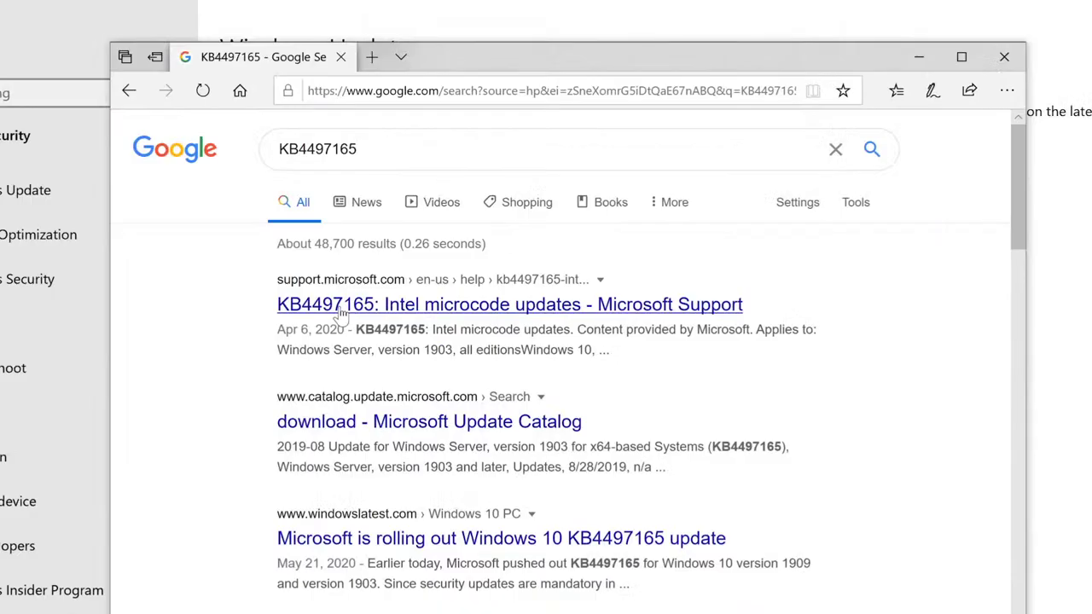
left_click_drag(618, 58, 583, 204)
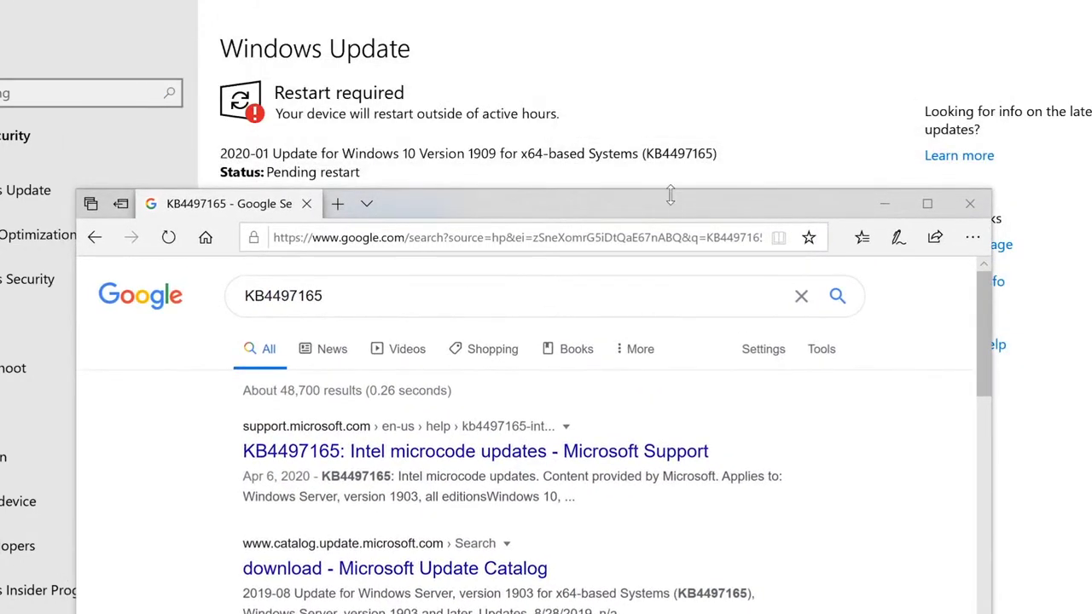
left_click_drag(671, 203, 680, 155)
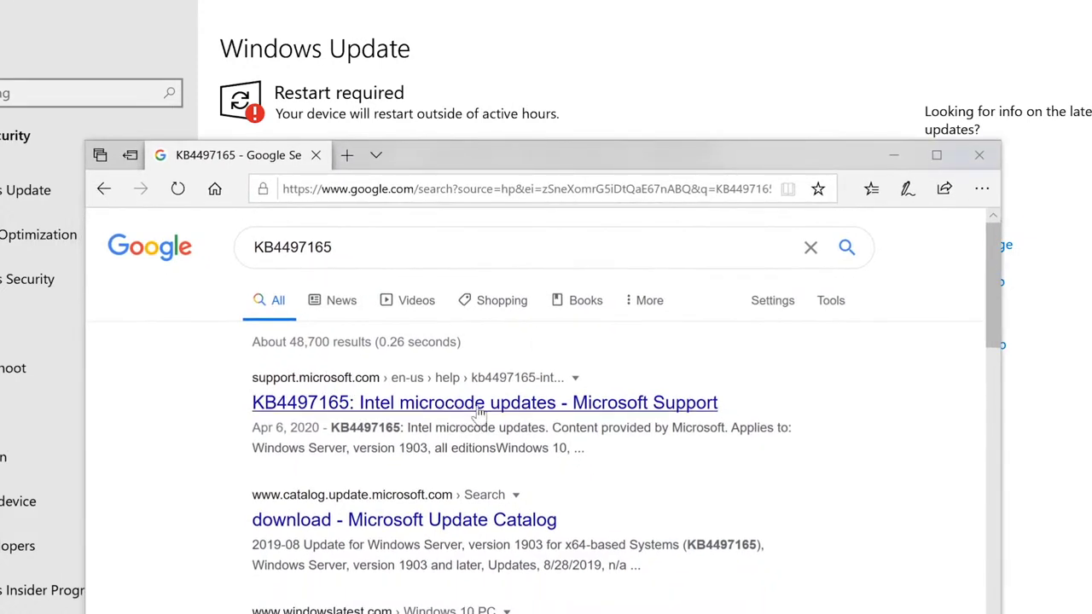
Step: Open the Microsoft Support KB4497165 article and enlarge the Edge window to show more of it
left_click(481, 411)
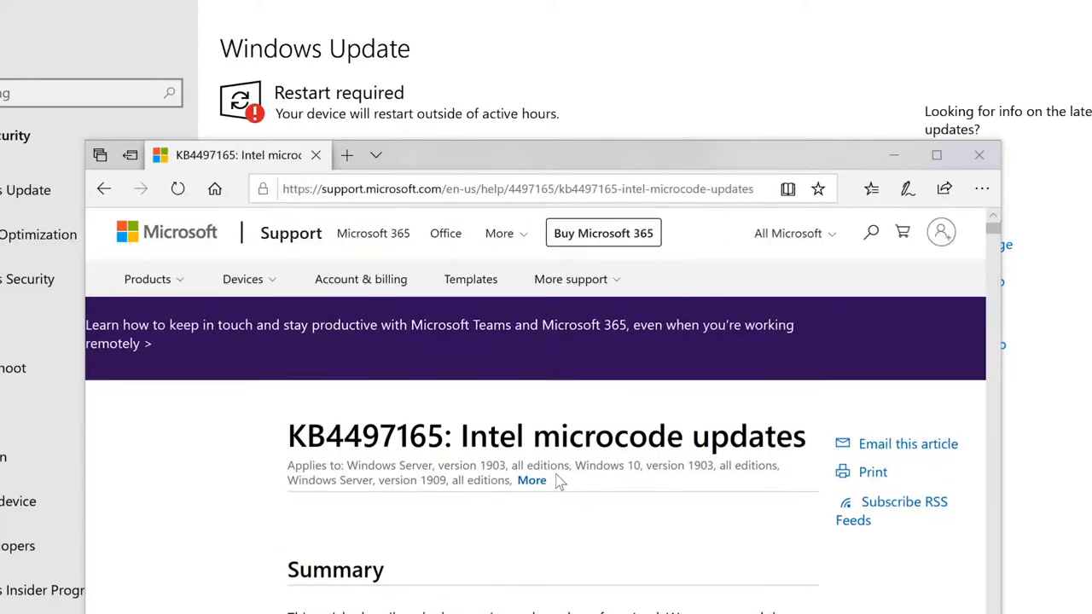
scroll(556, 483, "down", 1)
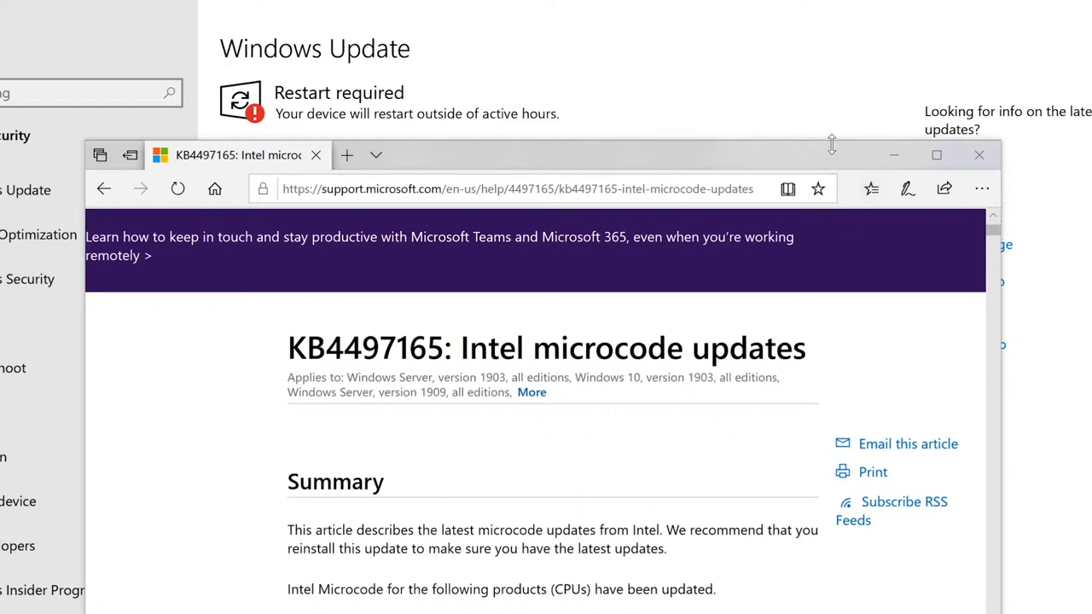
left_click_drag(829, 145, 829, 11)
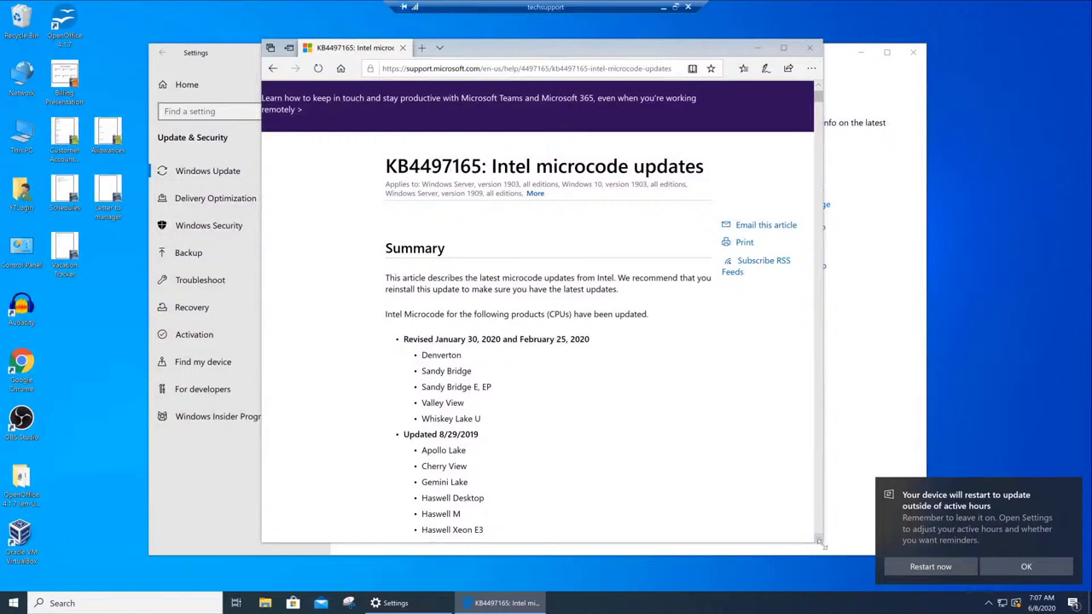
left_click_drag(820, 542, 873, 553)
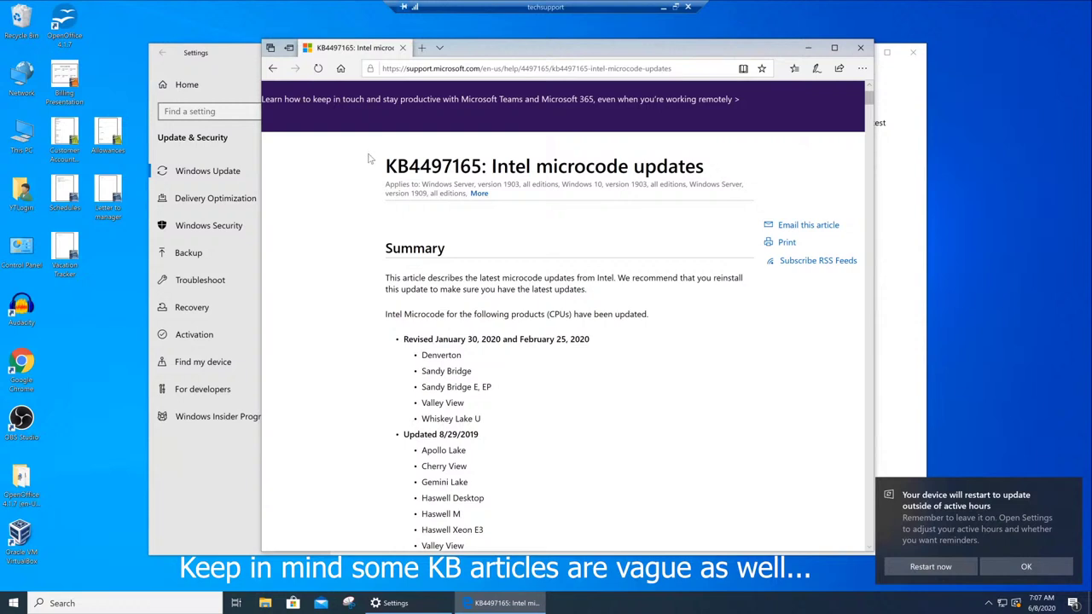
Step: Highlight the KB number and Applies to line, then expand the full list of Windows versions
left_click_drag(386, 166, 705, 170)
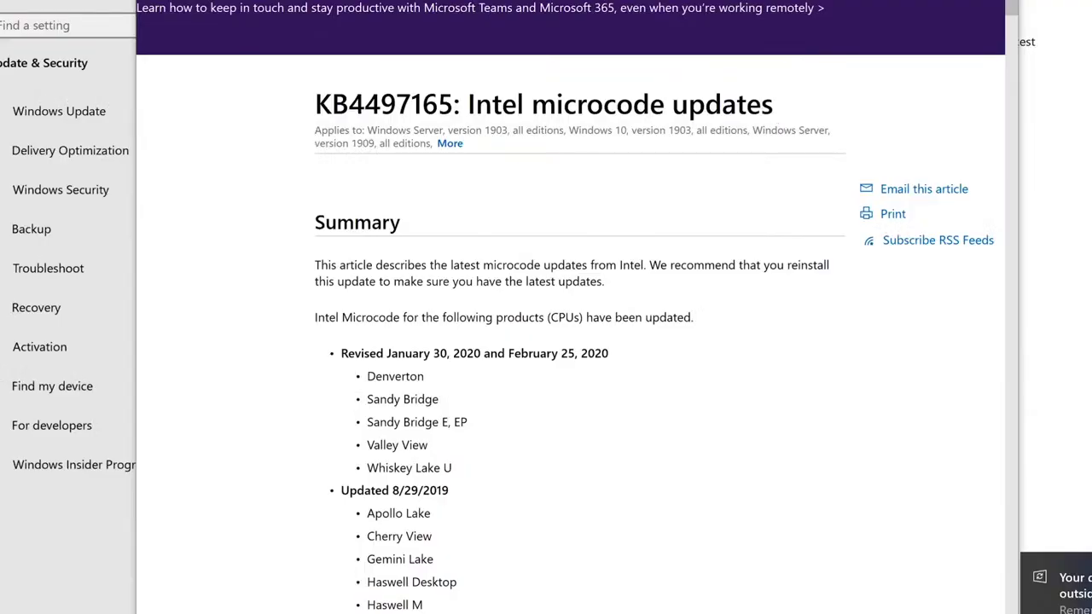
left_click_drag(317, 130, 435, 131)
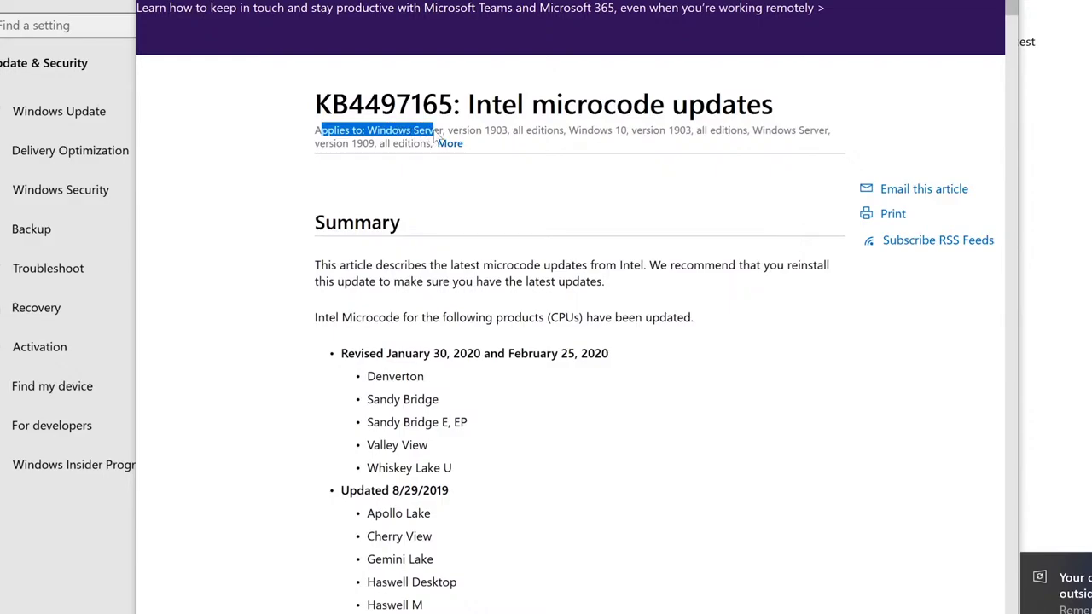
left_click(295, 126)
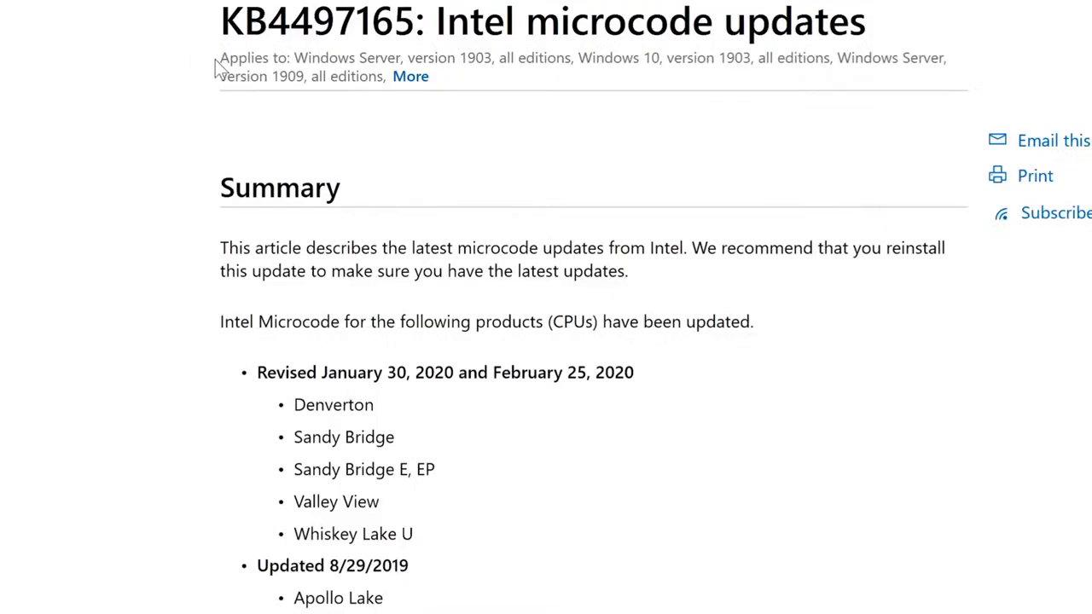
left_click_drag(216, 60, 666, 70)
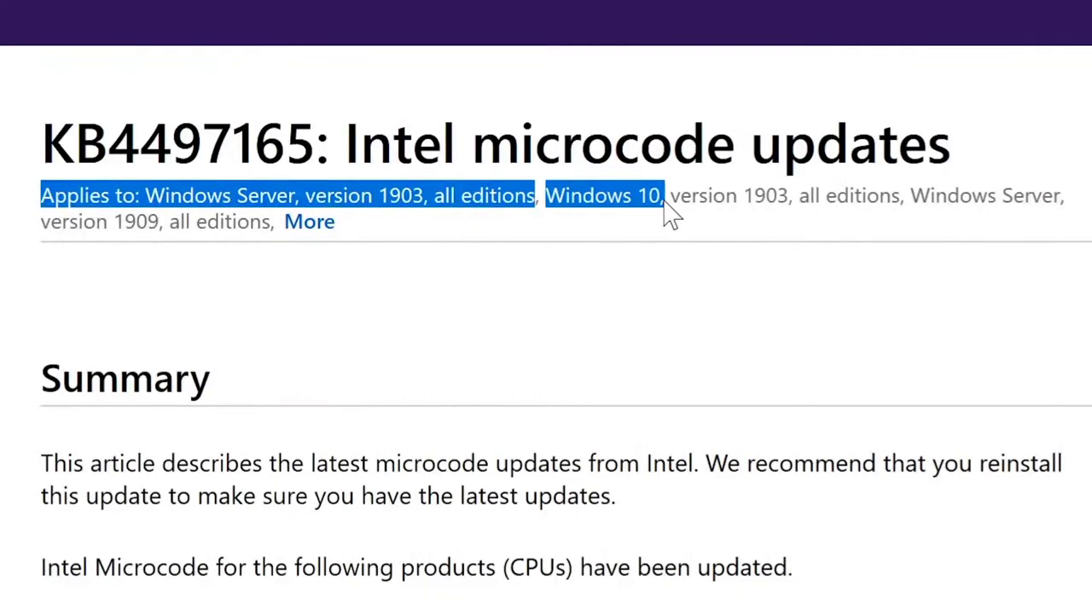
left_click_drag(666, 215, 171, 239)
left_click(171, 239)
left_click(311, 222)
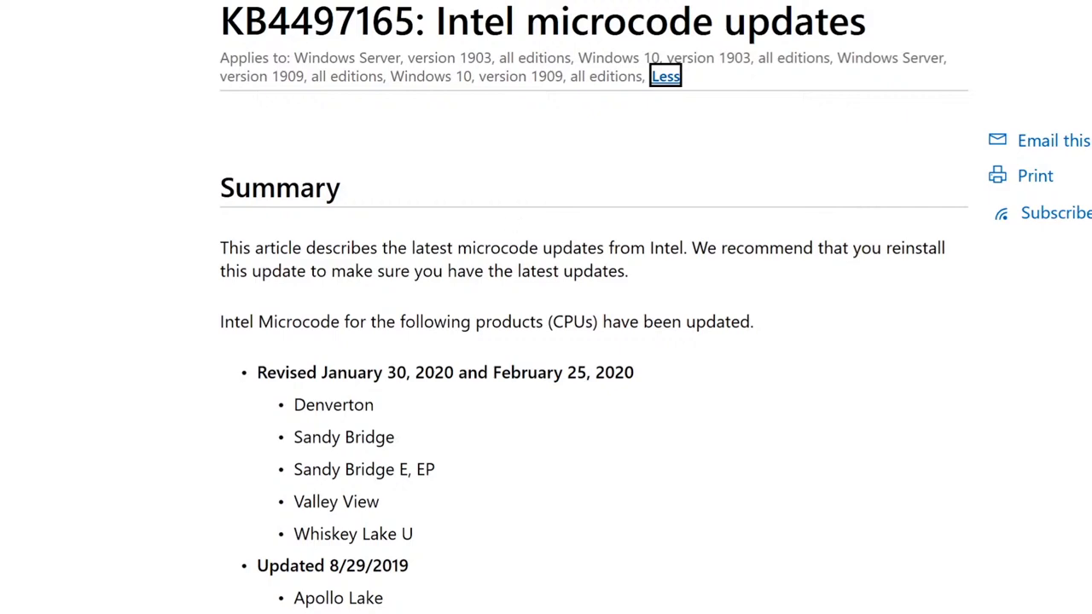
scroll(546, 341, "down", 3)
scroll(546, 341, "up", 2)
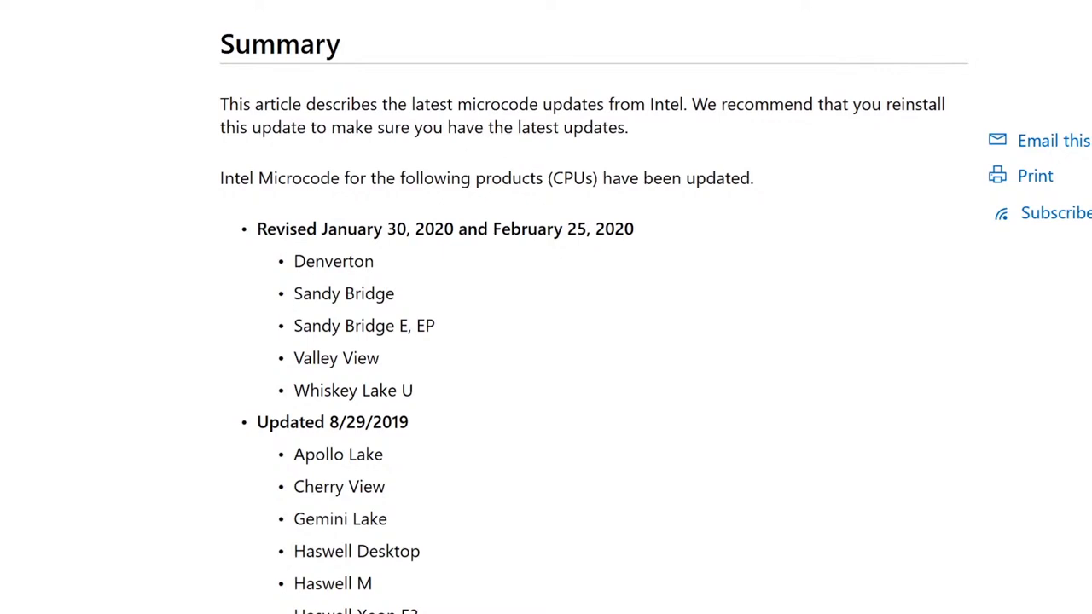
left_click_drag(221, 177, 754, 192)
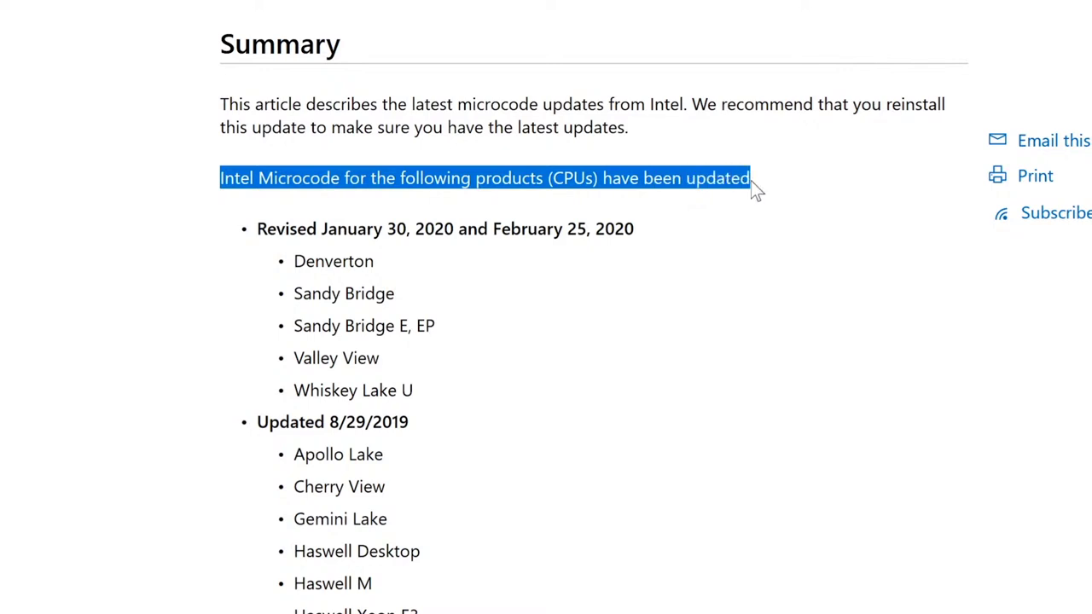
left_click(758, 188)
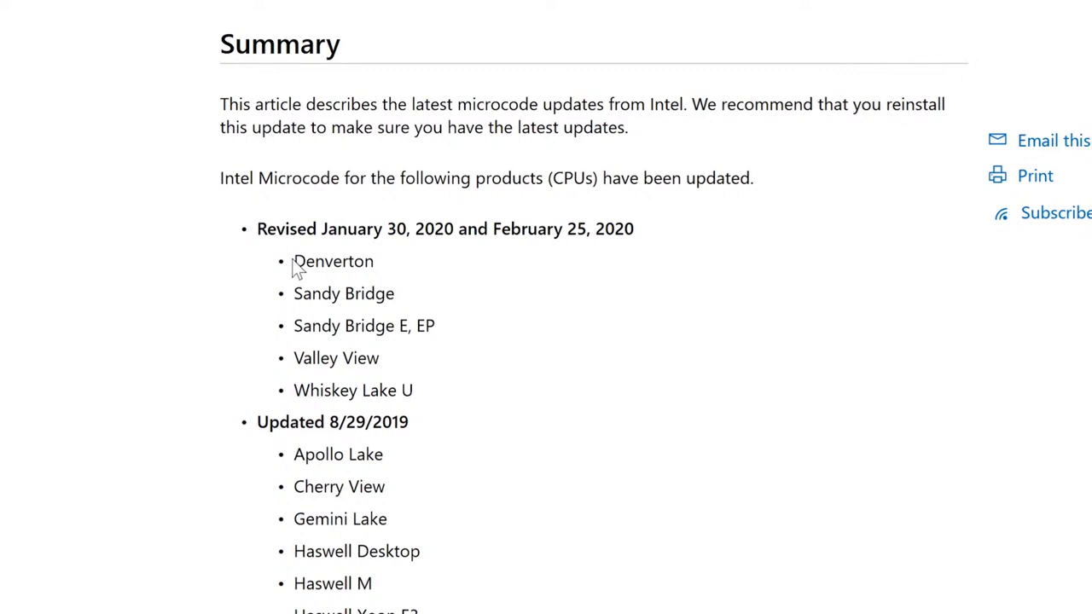
left_click_drag(294, 263, 419, 390)
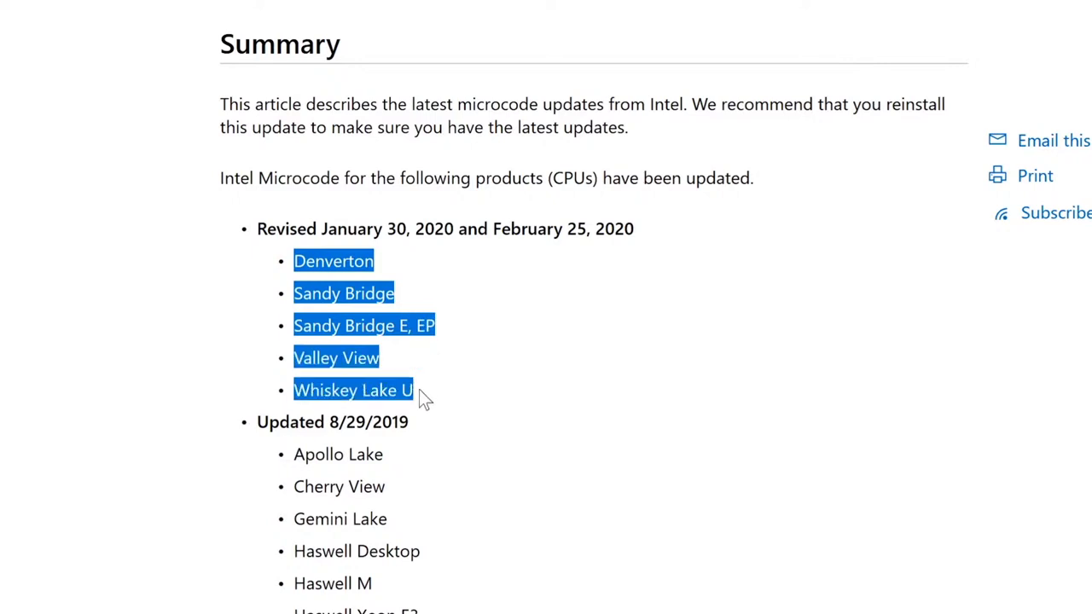
left_click(419, 369)
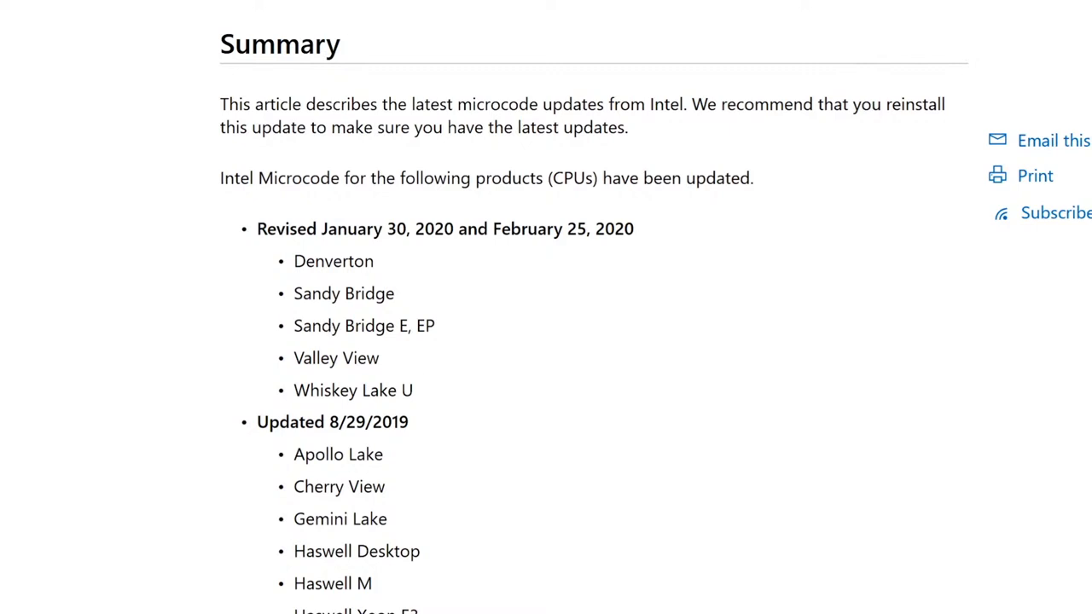
scroll(433, 399, "down", 2)
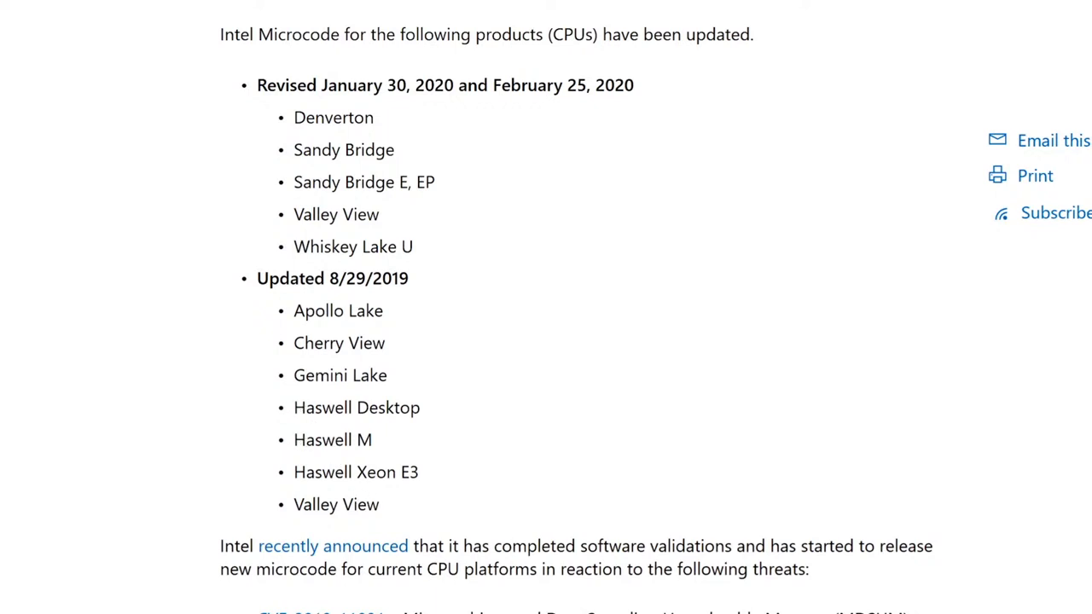
scroll(336, 419, "down", 2)
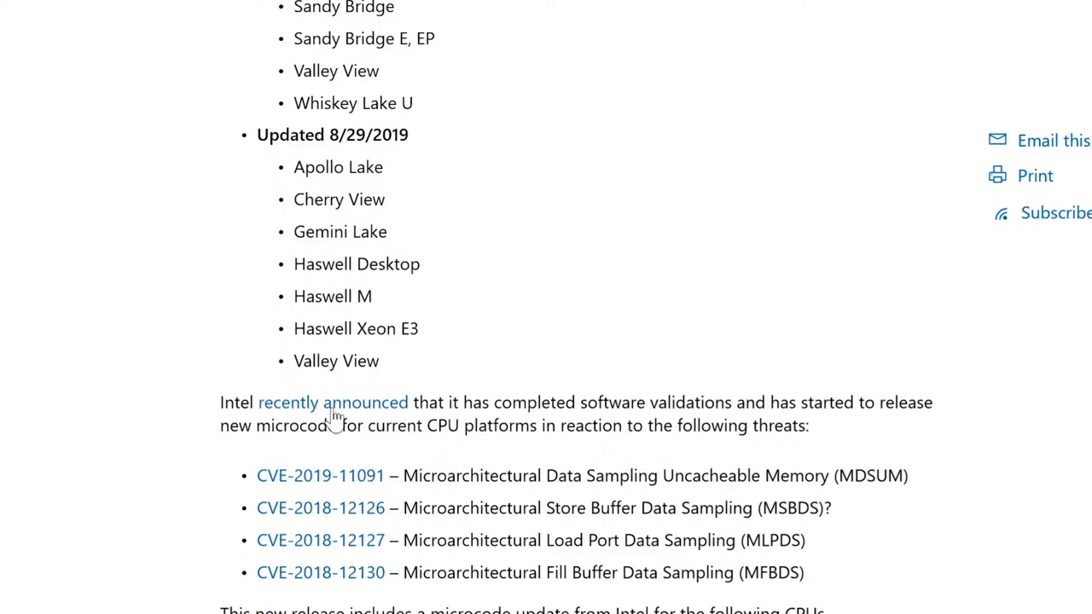
scroll(333, 402, "down", 8)
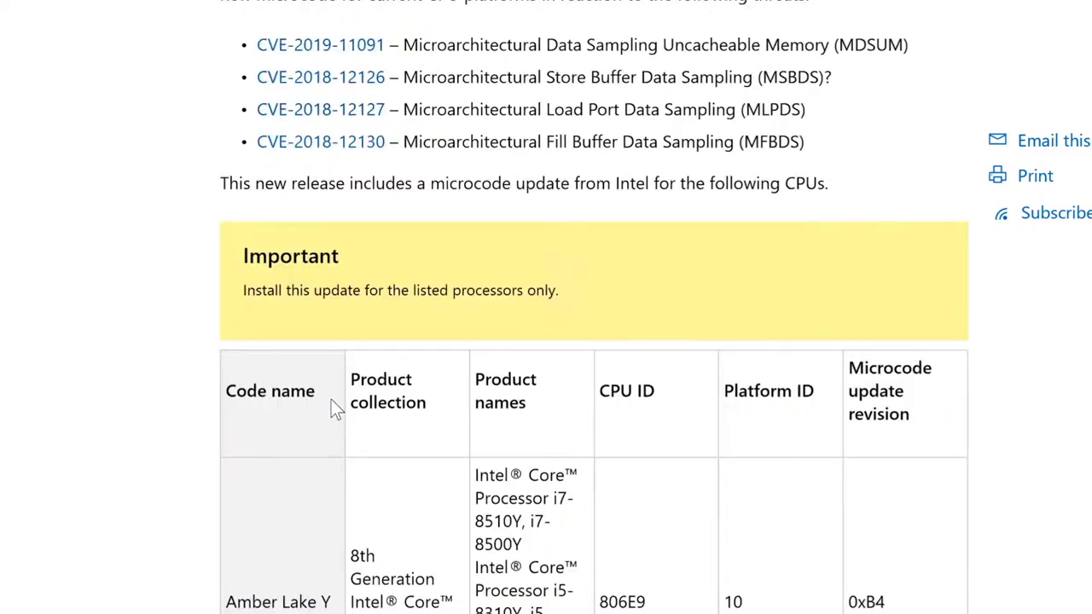
scroll(461, 327, "up", 4)
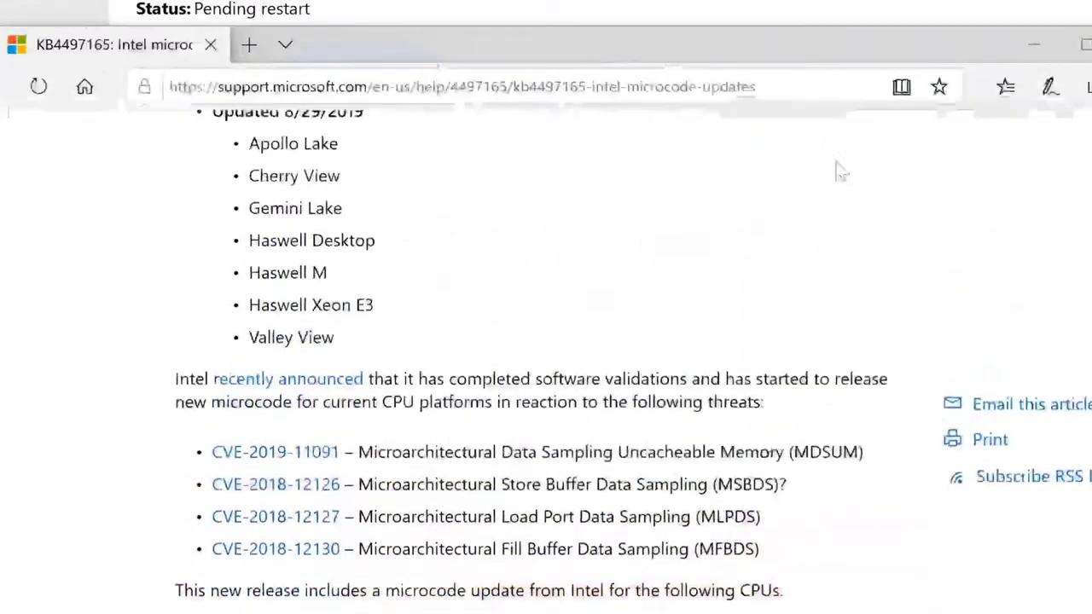
left_click_drag(832, 53, 828, 231)
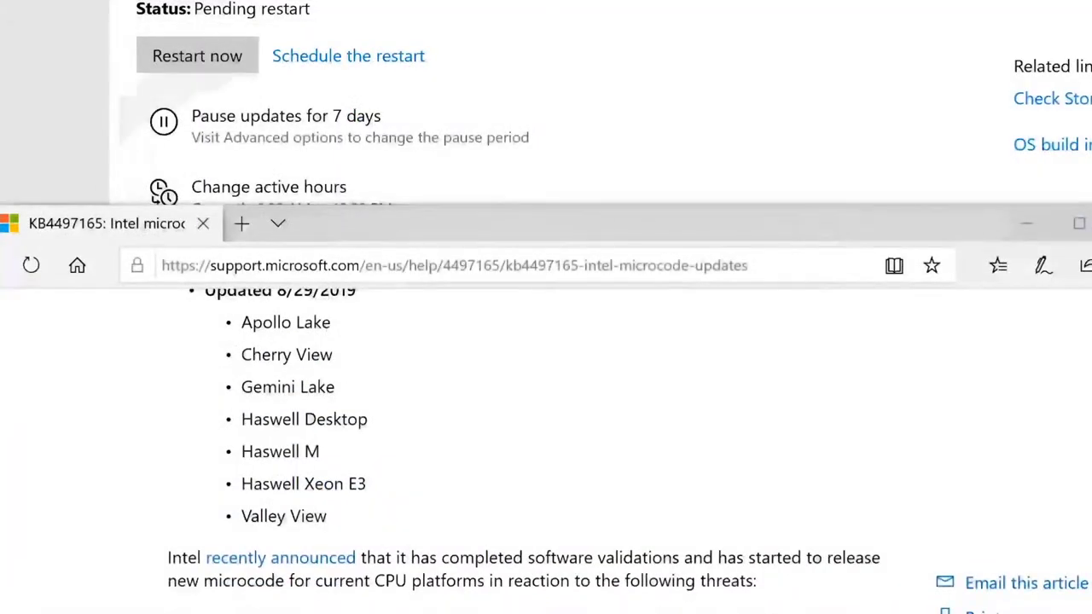
left_click_drag(619, 223, 607, 37)
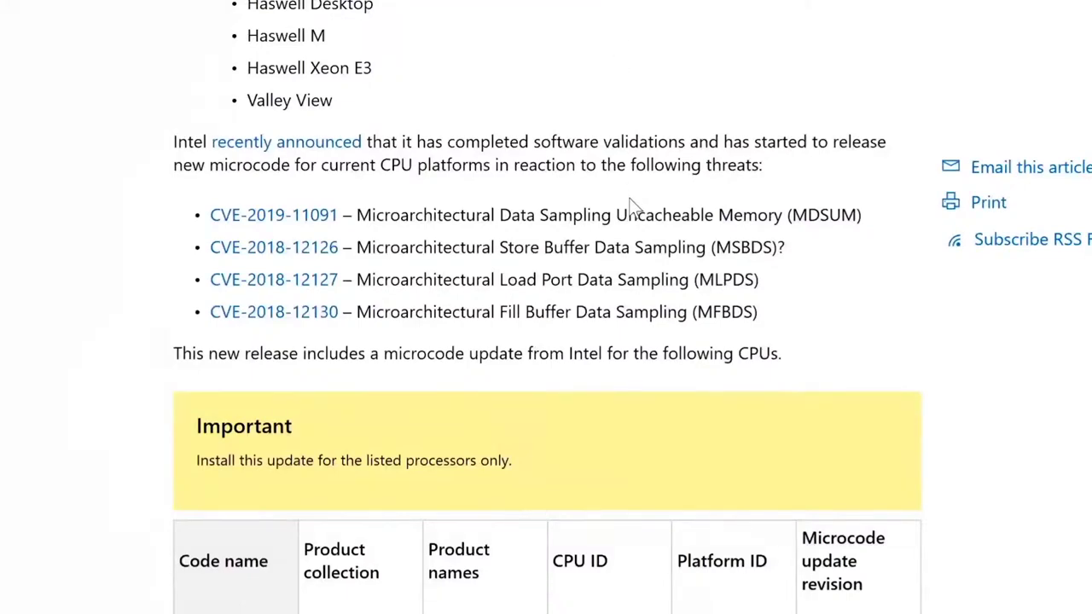
scroll(623, 208, "down", 3)
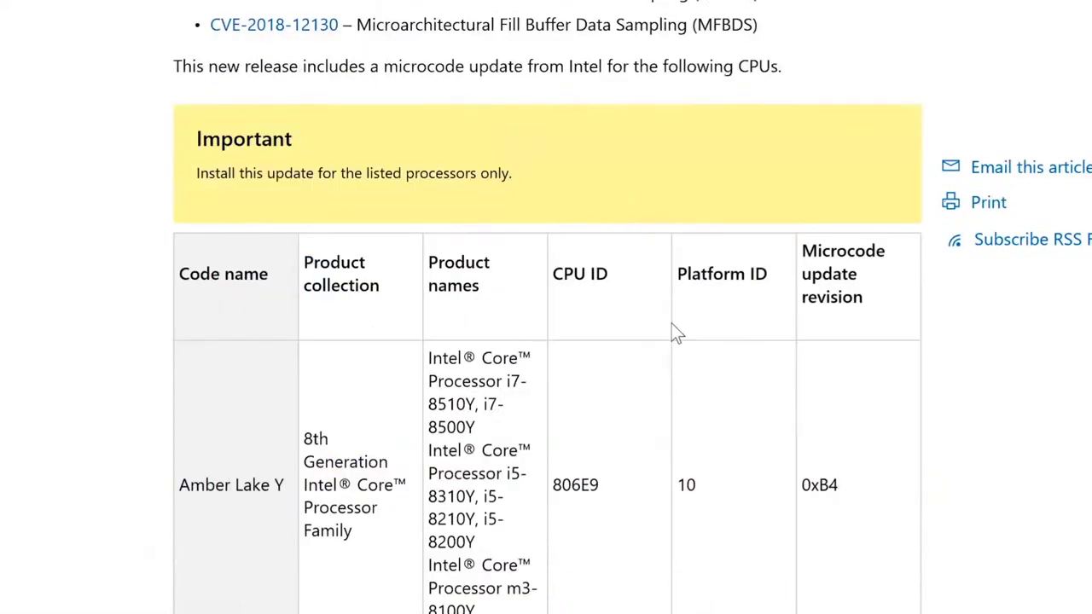
scroll(673, 332, "down", 2)
scroll(666, 329, "down", 9)
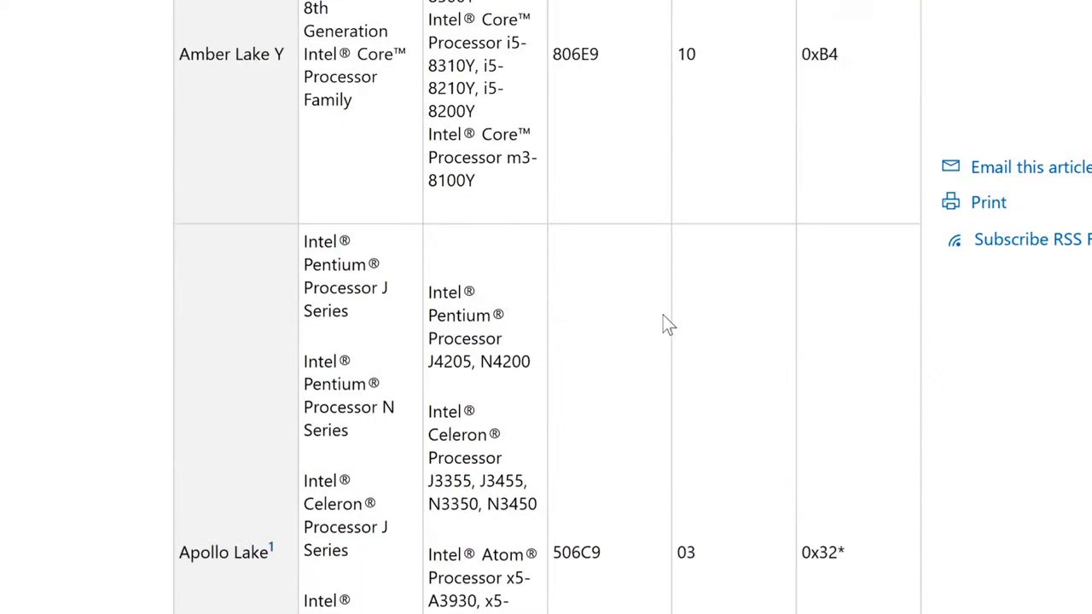
scroll(639, 283, "down", 12)
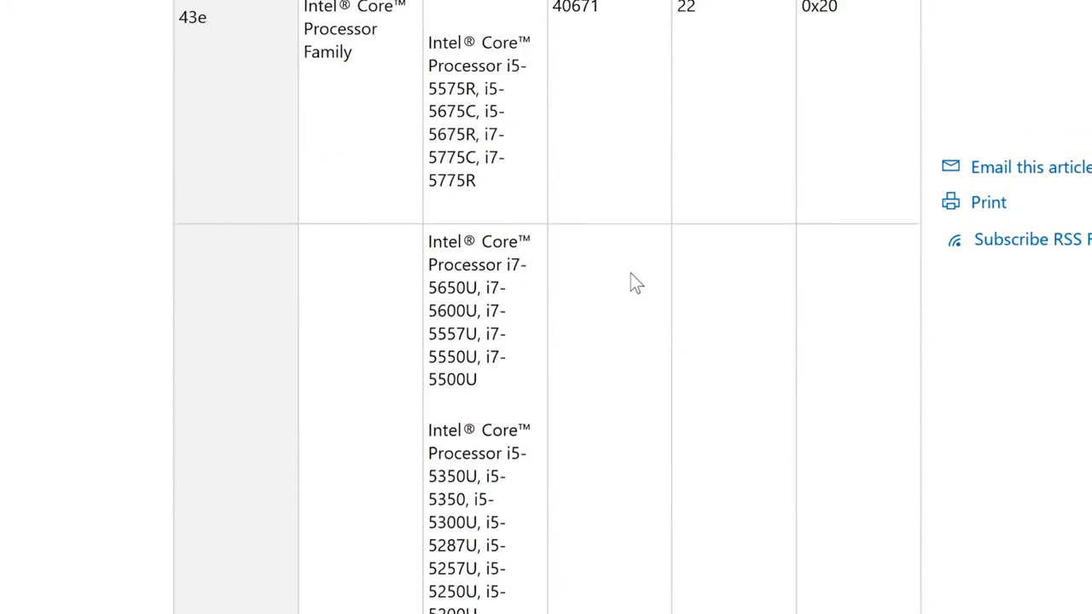
scroll(626, 272, "down", 6)
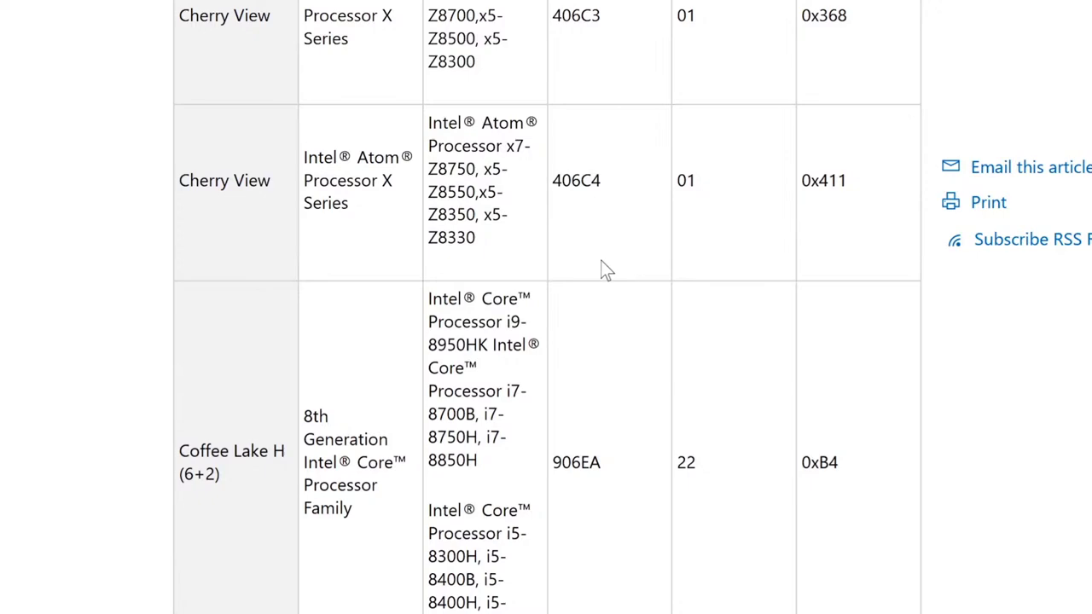
scroll(600, 261, "down", 20)
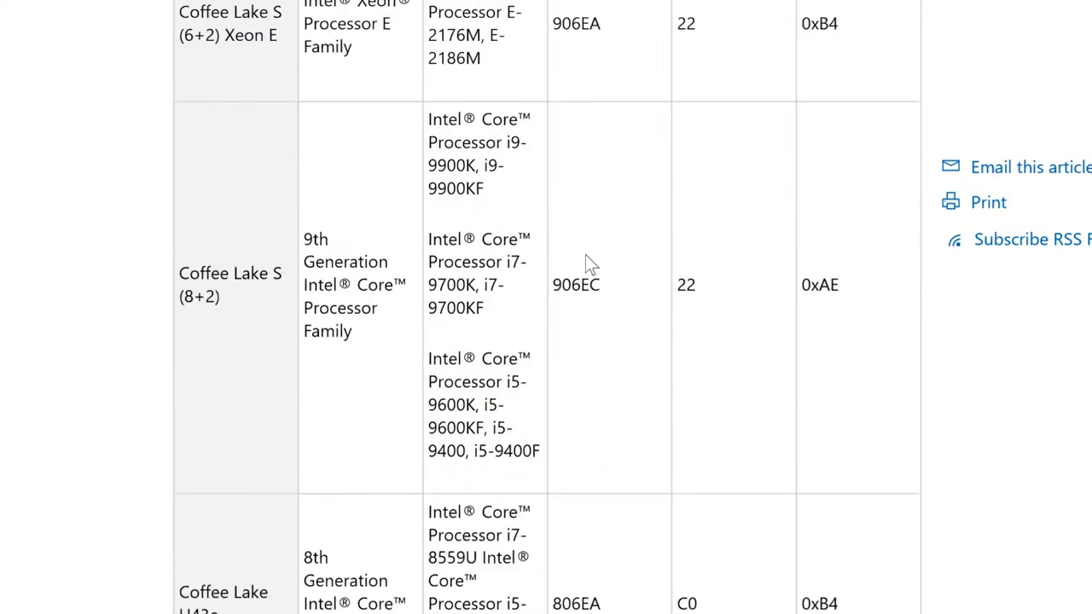
scroll(629, 256, "down", 15)
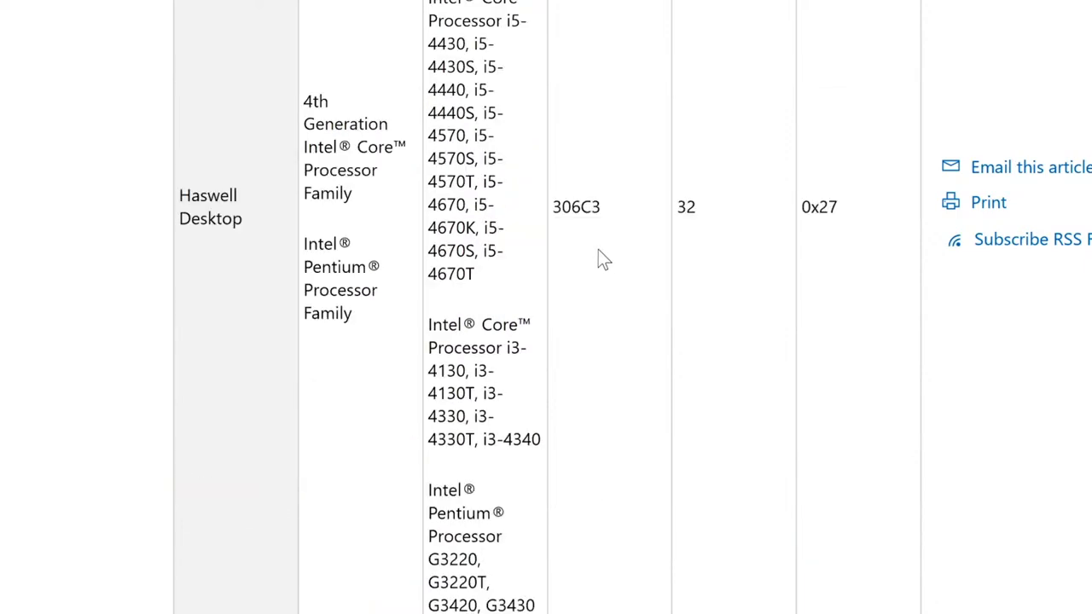
scroll(520, 200, "down", 10)
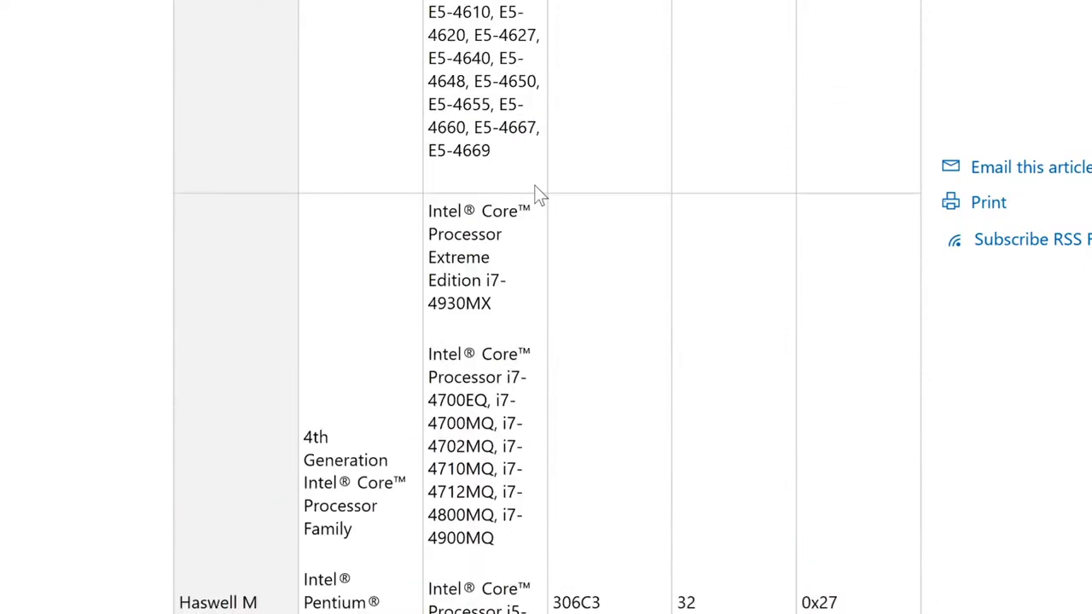
scroll(536, 196, "down", 6)
scroll(535, 196, "down", 15)
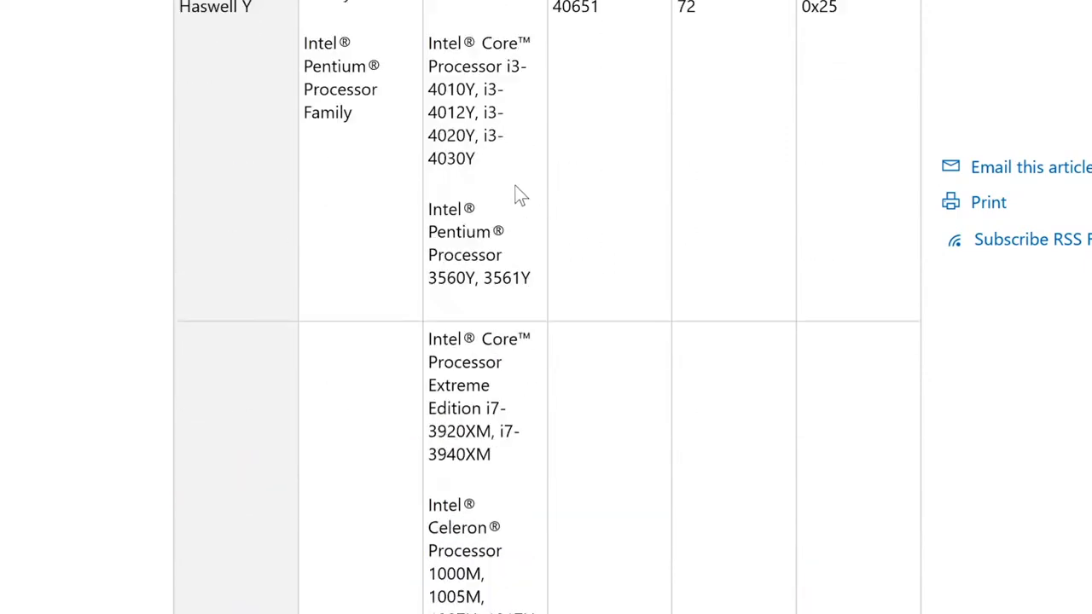
scroll(529, 196, "down", 3)
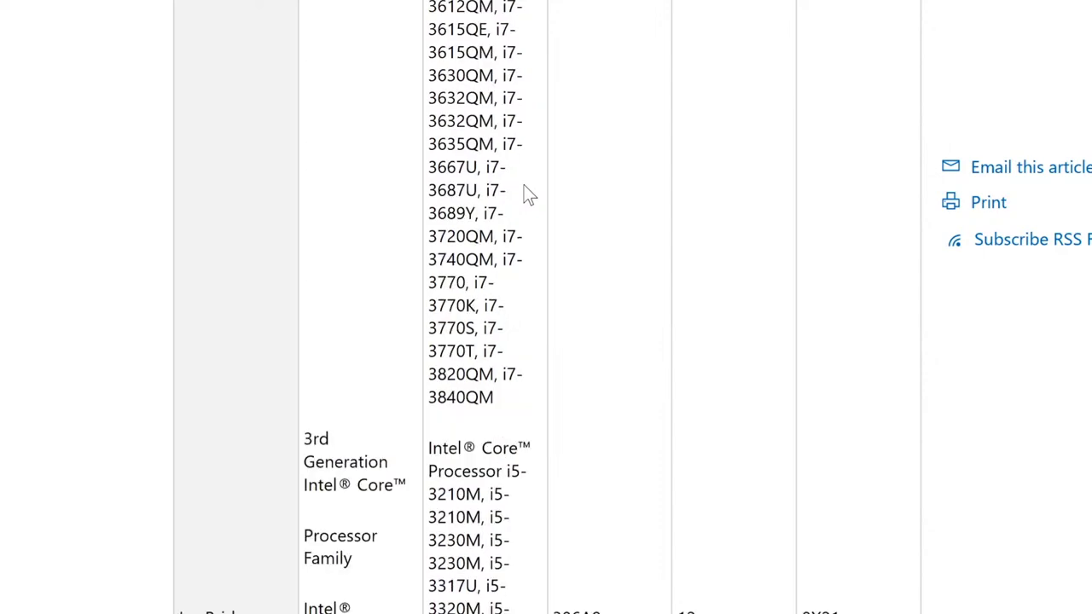
scroll(529, 196, "down", 20)
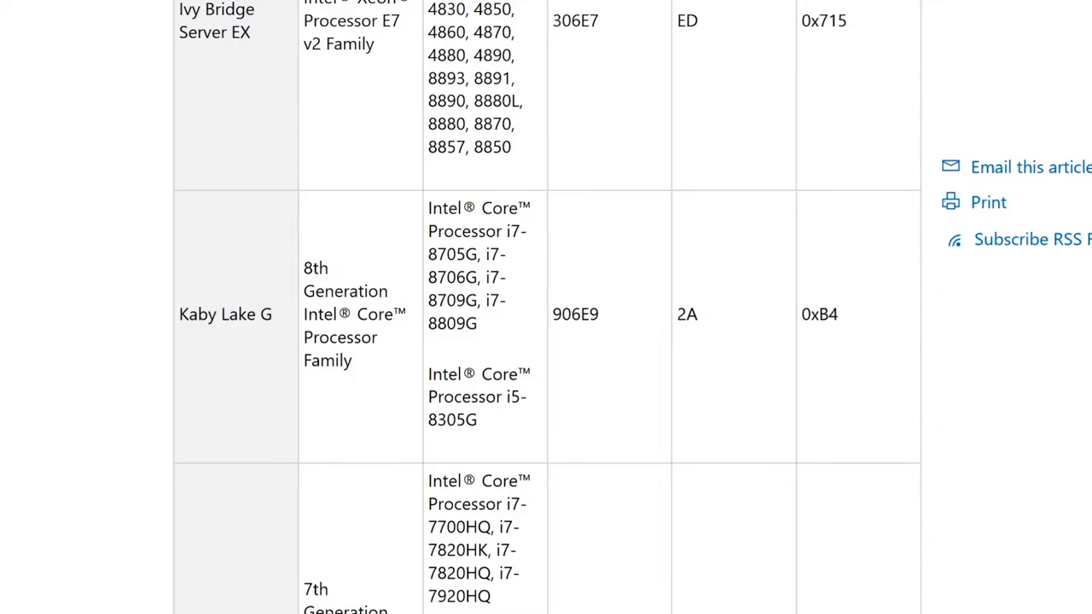
scroll(547, 308, "down", 20)
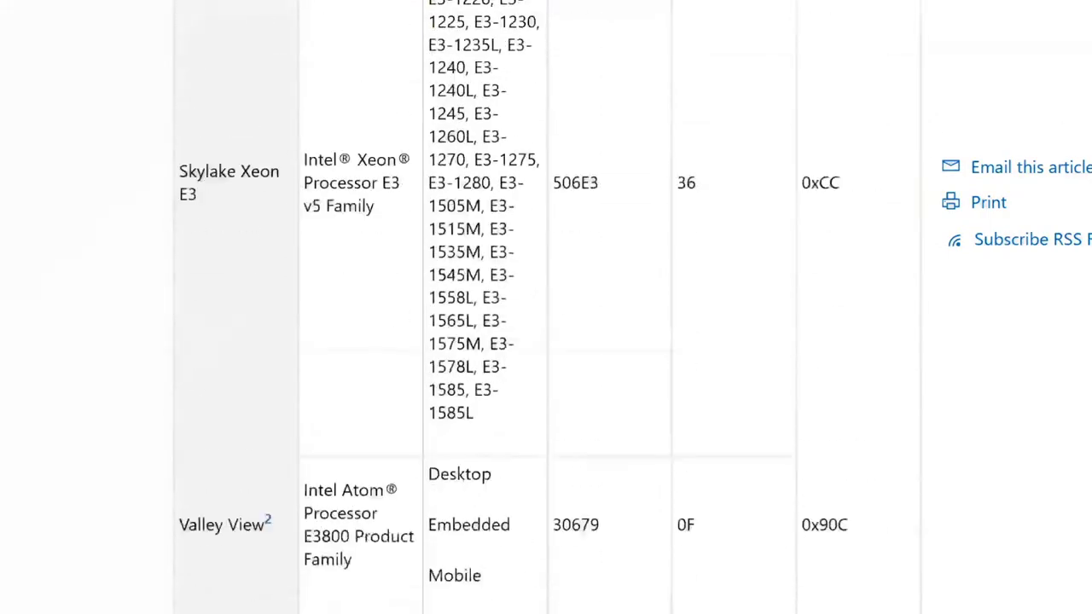
scroll(546, 307, "down", 10)
scroll(836, 406, "down", 5)
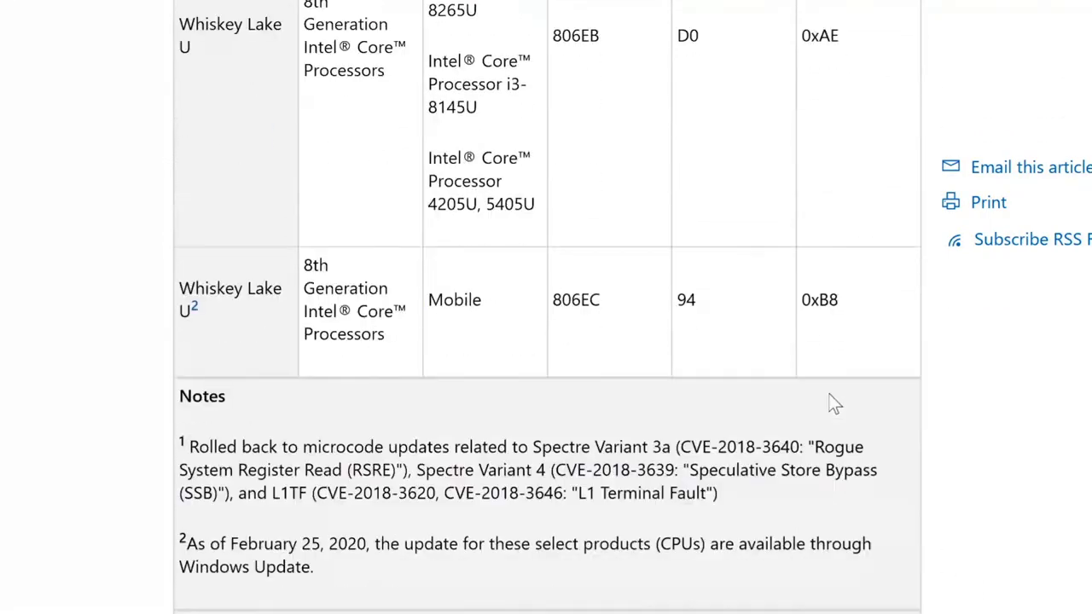
scroll(835, 405, "down", 8)
scroll(793, 341, "up", 3)
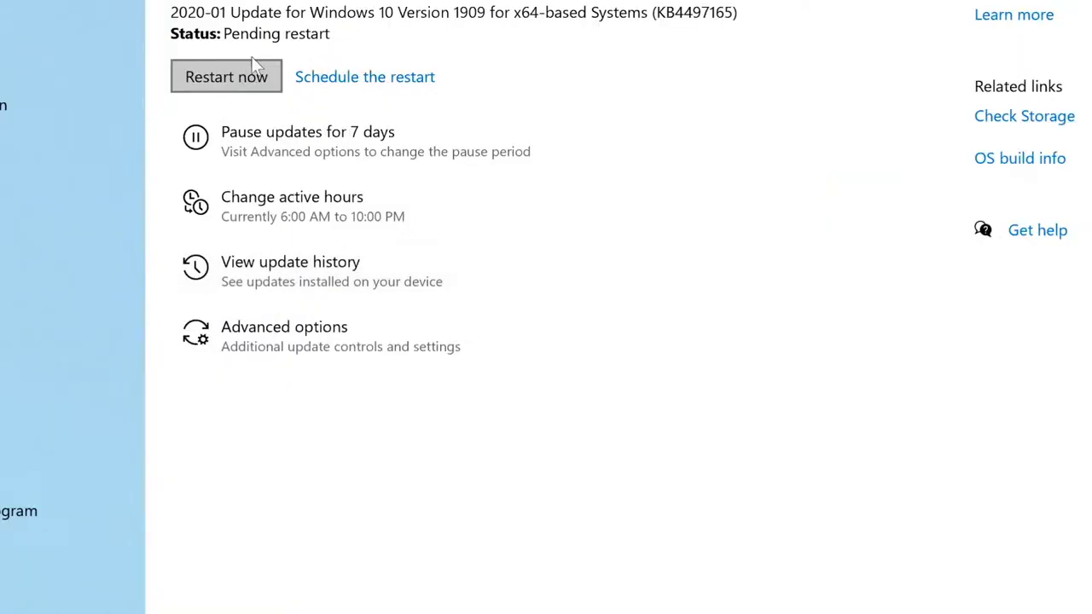
Step: Restart now to finish installing the pending KB4497165 update
left_click(251, 70)
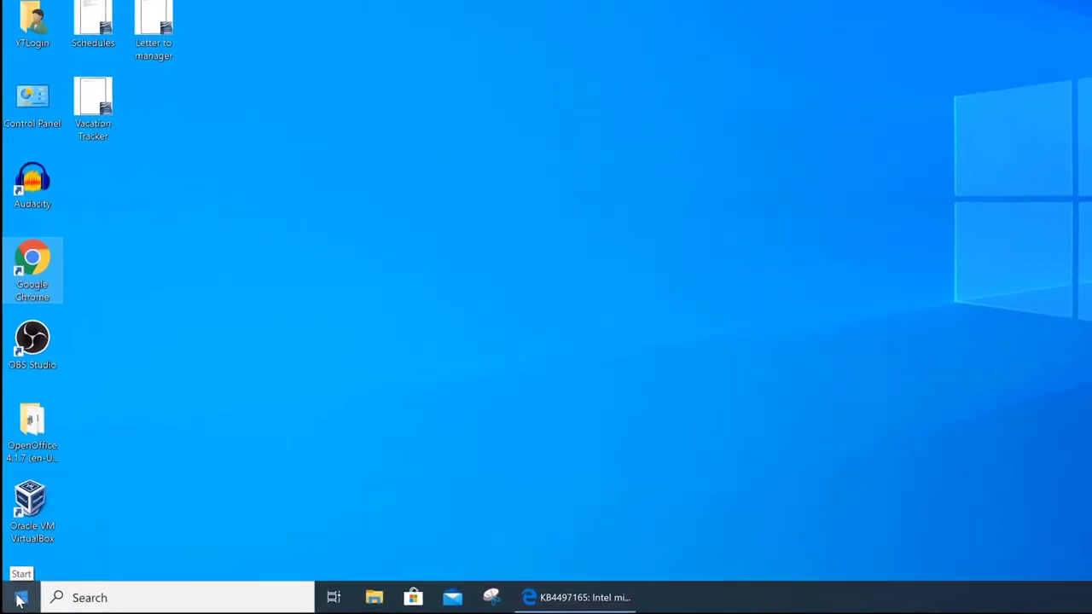
Step: Open Apps & features from the Start button's Win+X menu
right_click(17, 599)
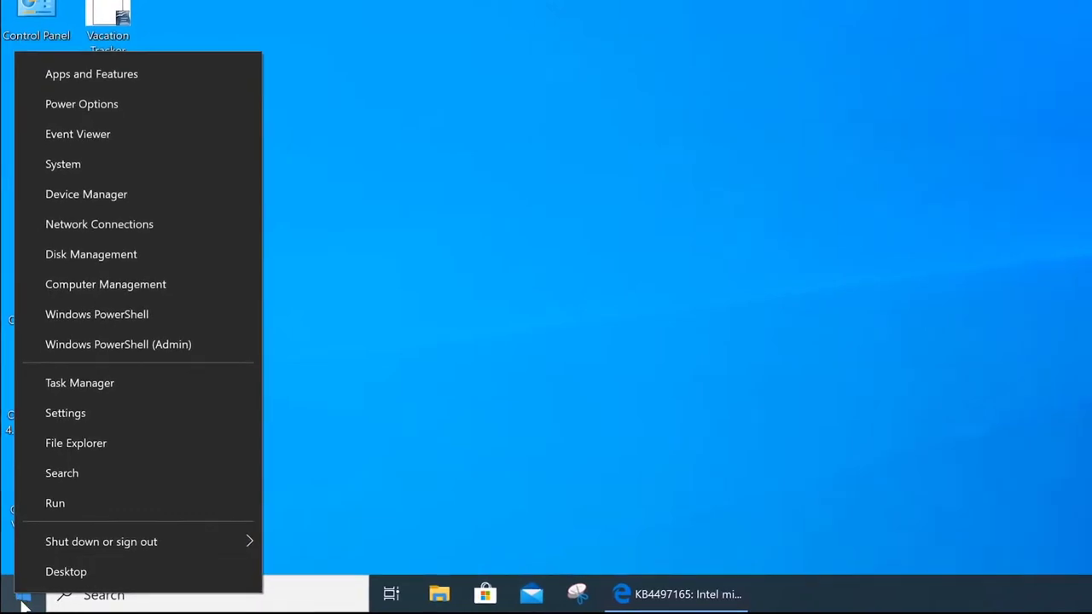
left_click(160, 60)
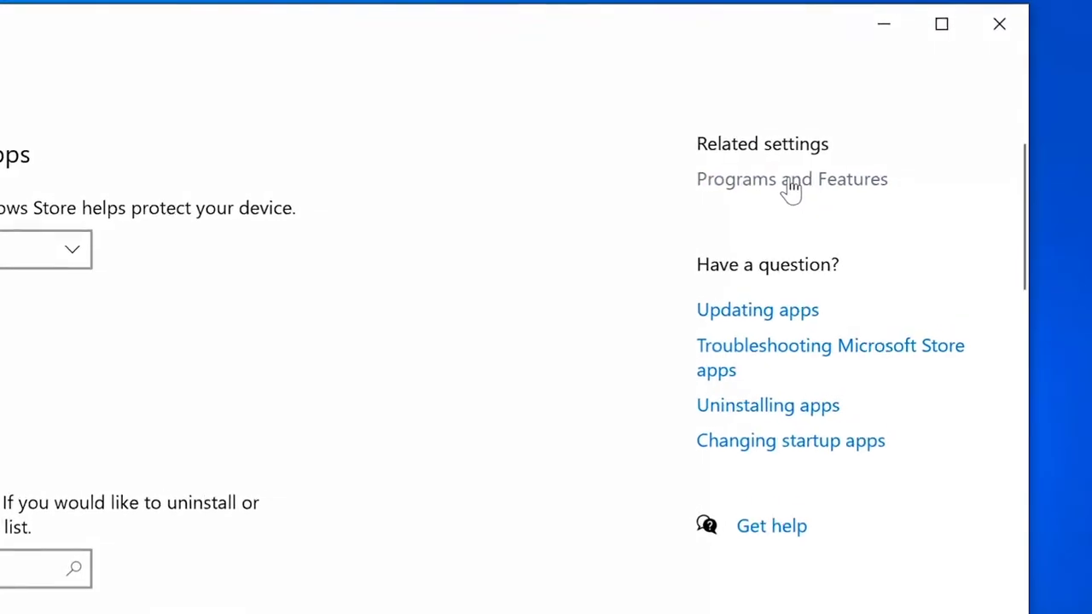
Step: Open Programs and Features and browse the 45 programs, selecting Visual C++ 2017 (x64) and Intel Graphics Driver
left_click(767, 204)
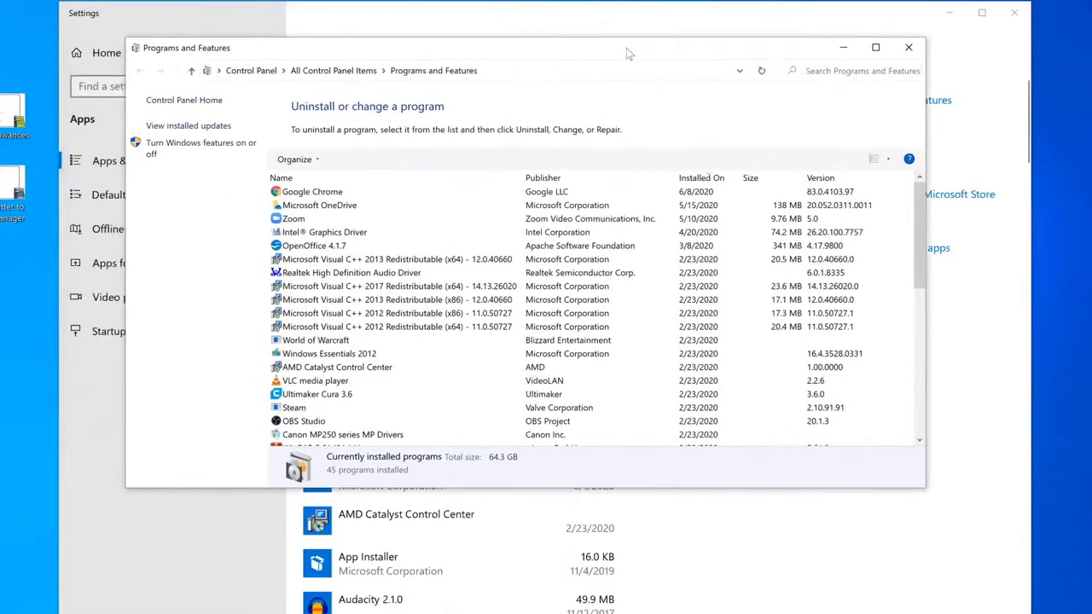
left_click_drag(627, 49, 631, 48)
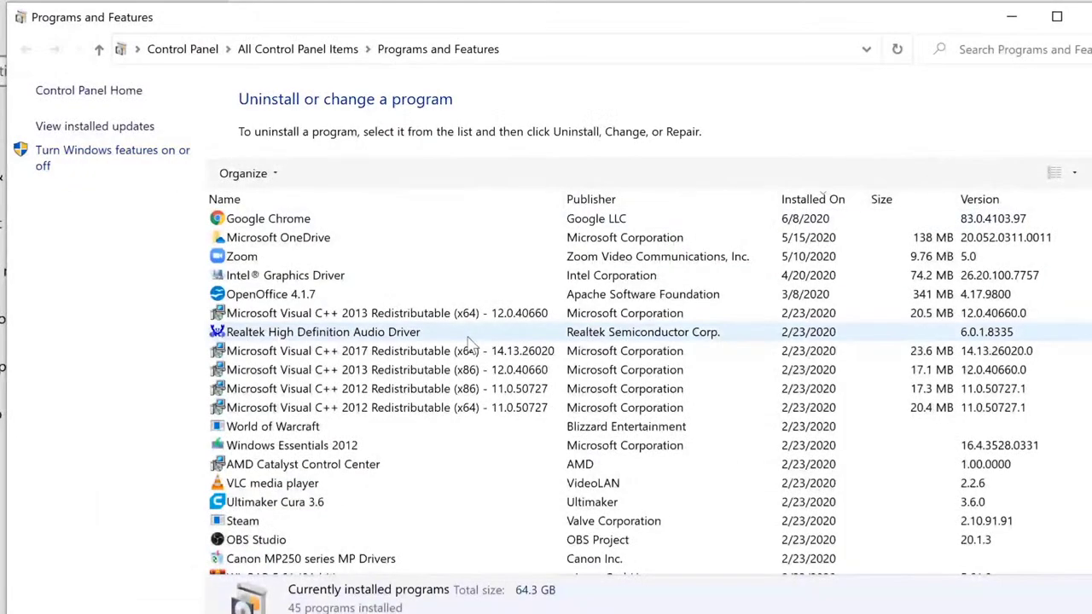
scroll(653, 299, "down", 4)
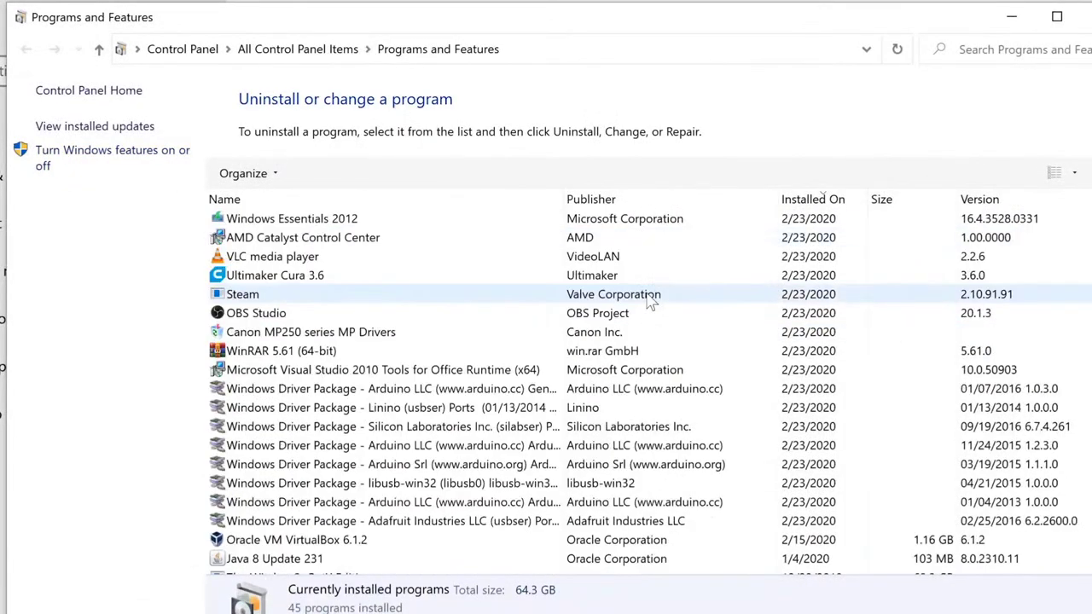
scroll(644, 300, "up", 1)
scroll(644, 301, "up", 3)
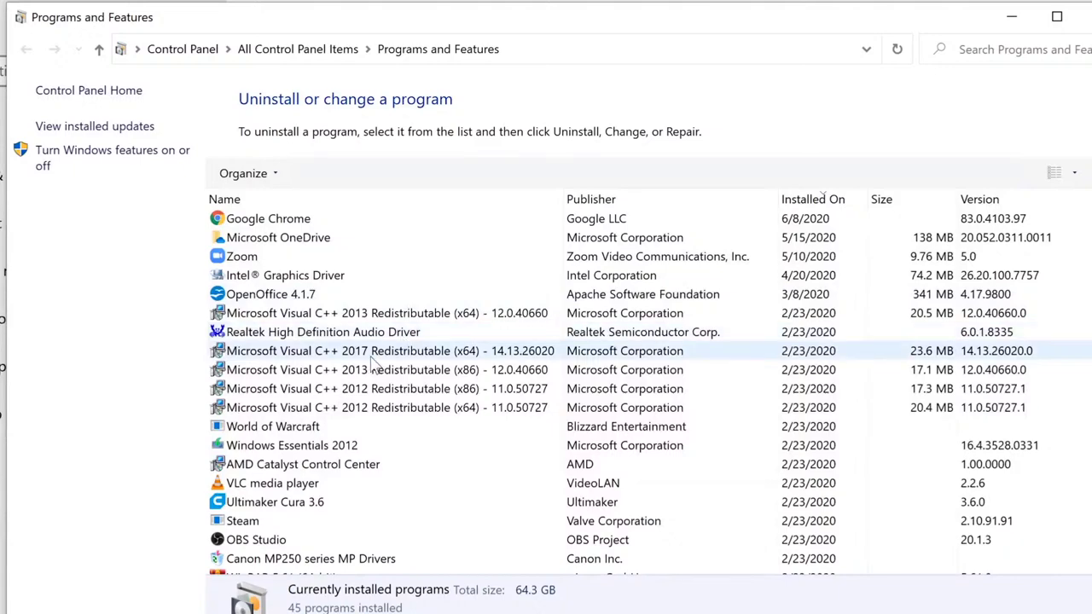
scroll(373, 363, "down", 9)
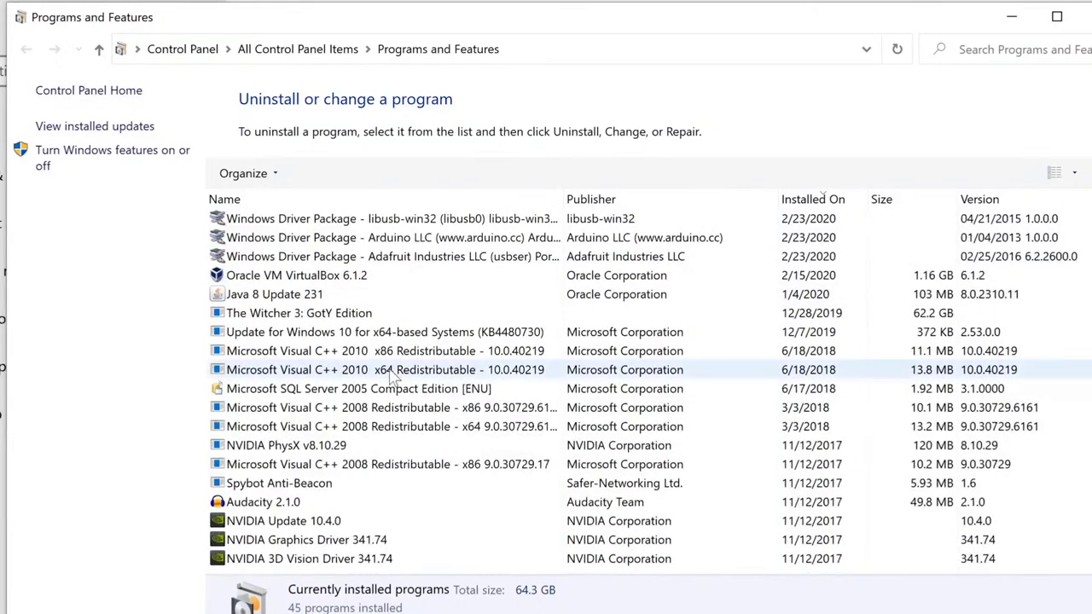
scroll(392, 377, "up", 6)
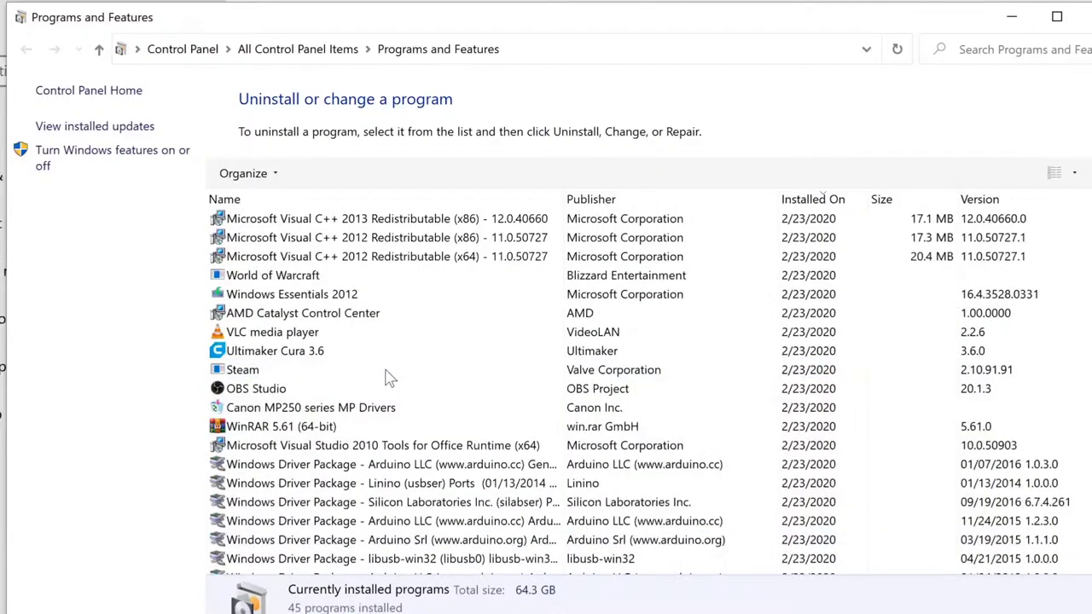
scroll(393, 377, "up", 3)
left_click(373, 358)
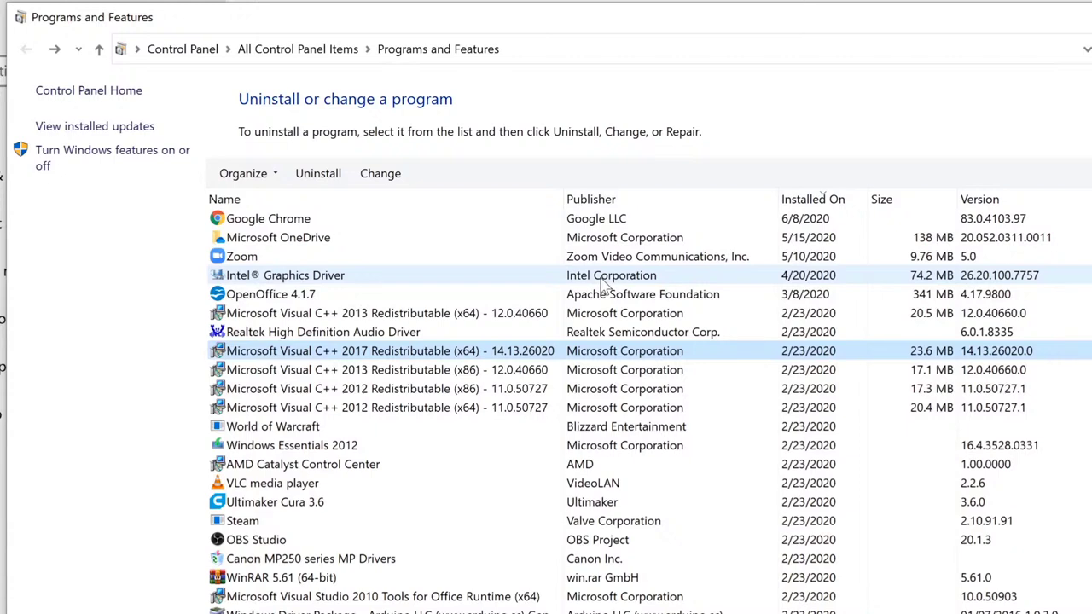
left_click(602, 282)
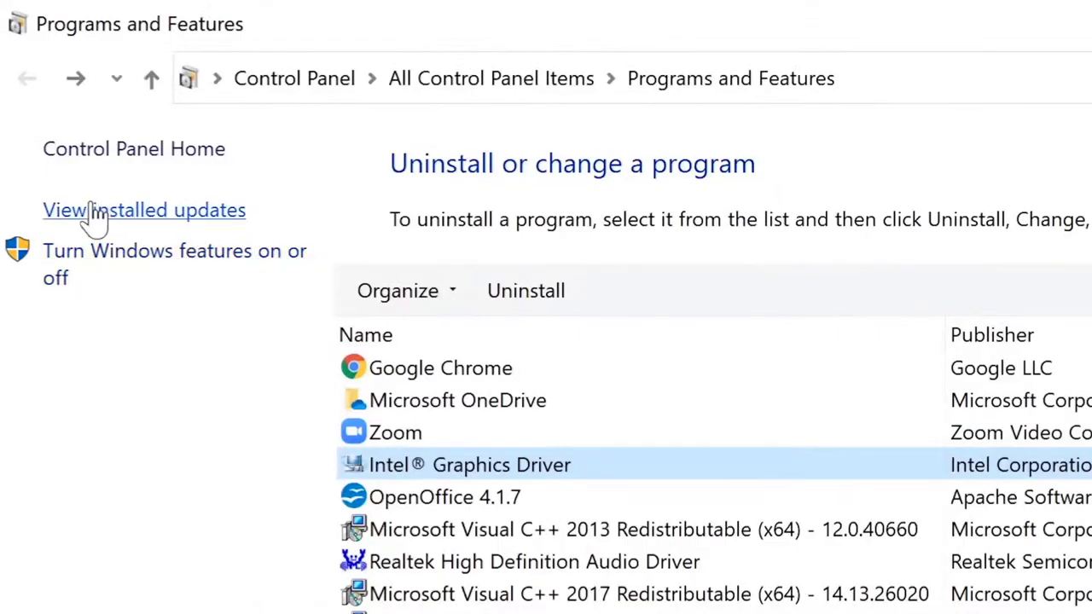
Step: Show the installed updates with install dates, selecting KB4497165 and then the x64 KB2565063 update
left_click(140, 211)
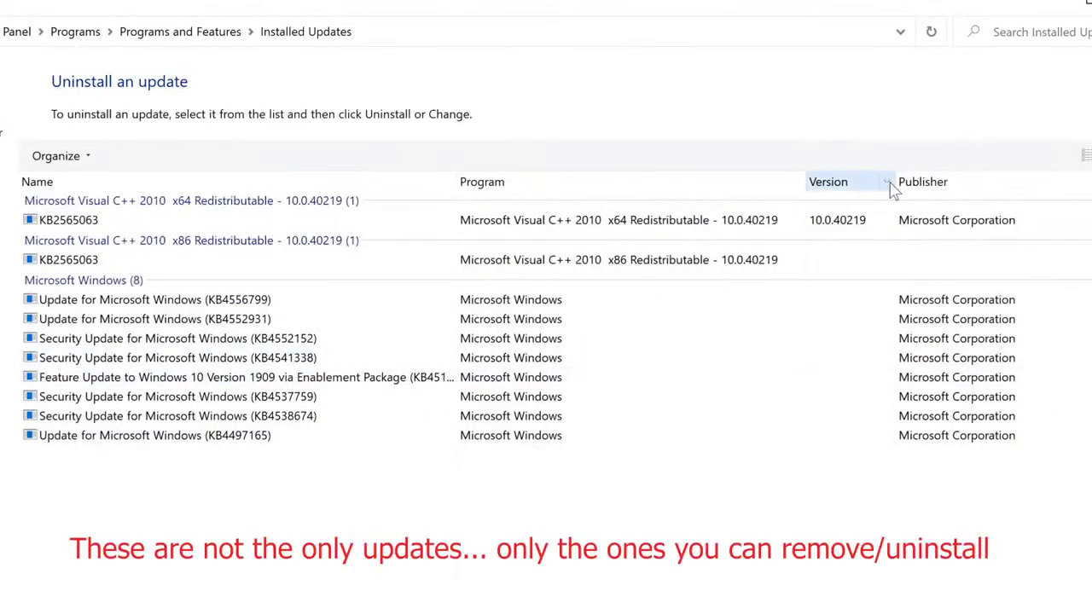
left_click_drag(808, 181, 690, 173)
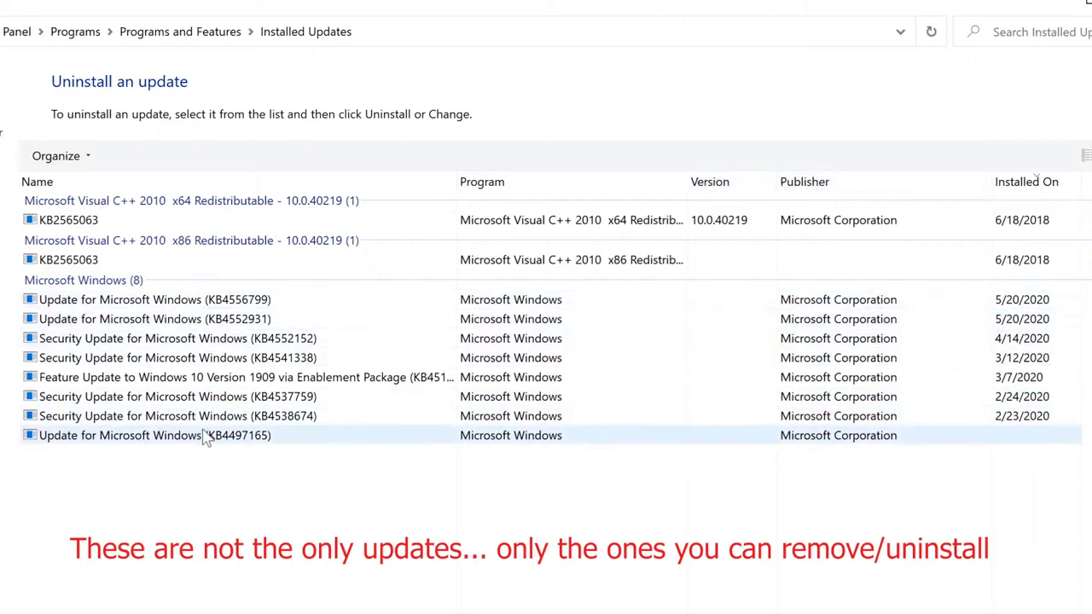
left_click(255, 444)
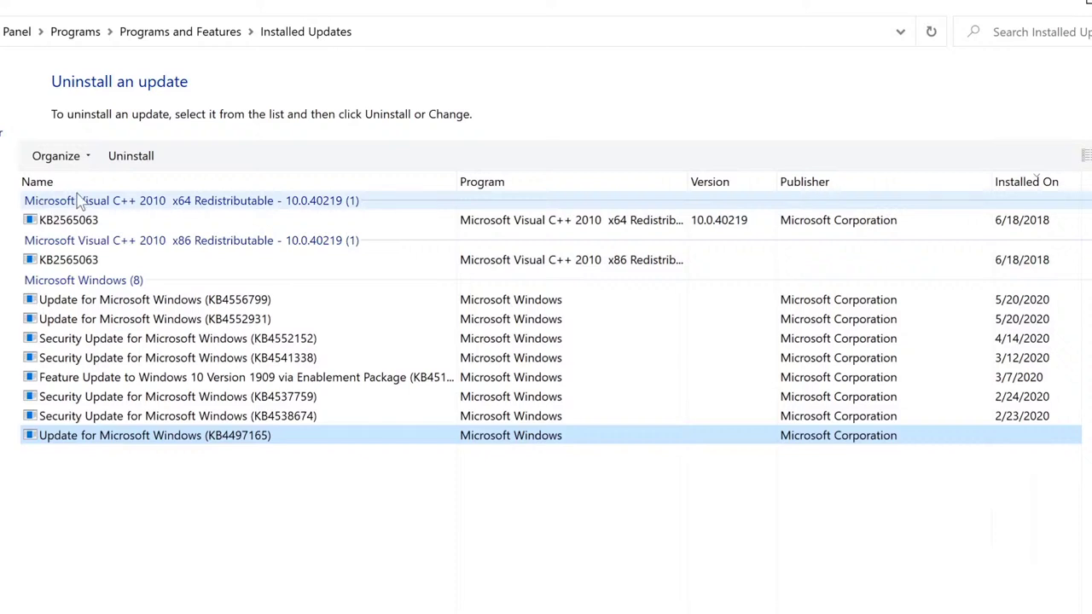
left_click(1011, 232)
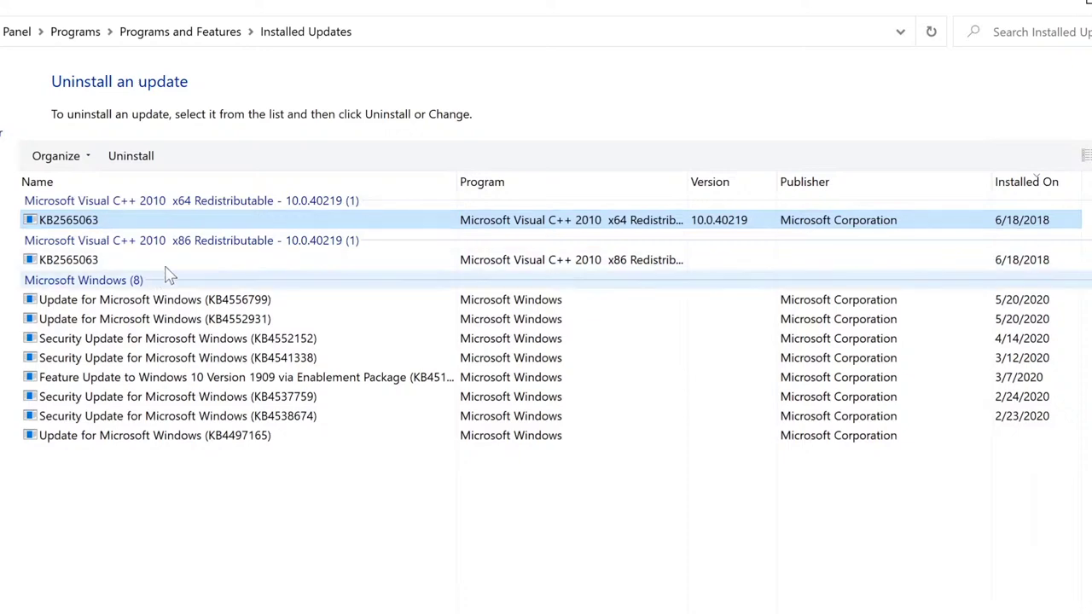
Step: Search Google for KB2565063, then select the KB4556799 update in the installed updates list
key("alt+Tab")
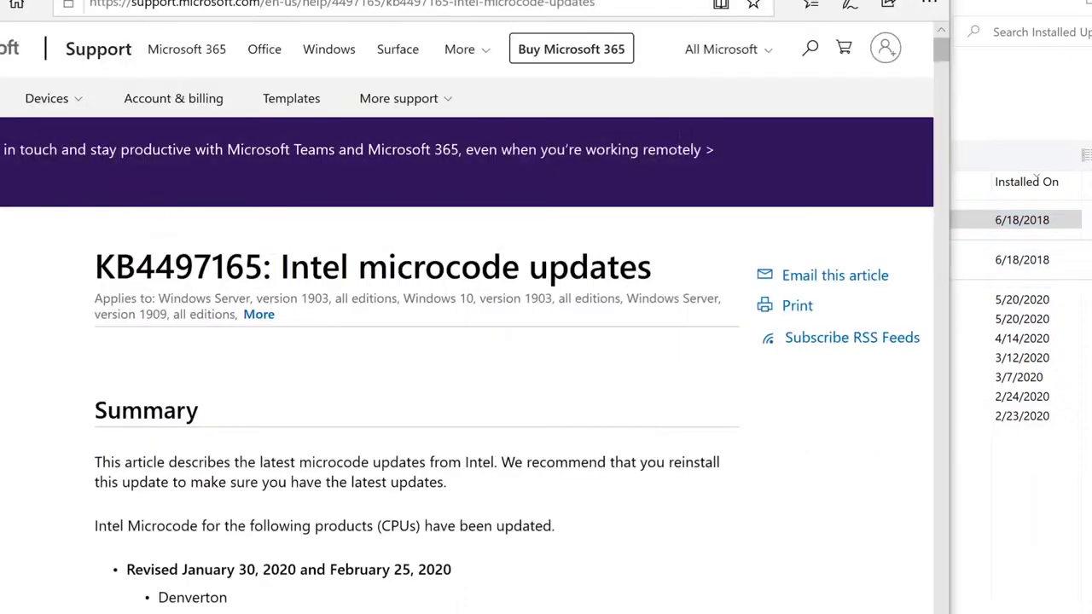
key("alt+Left")
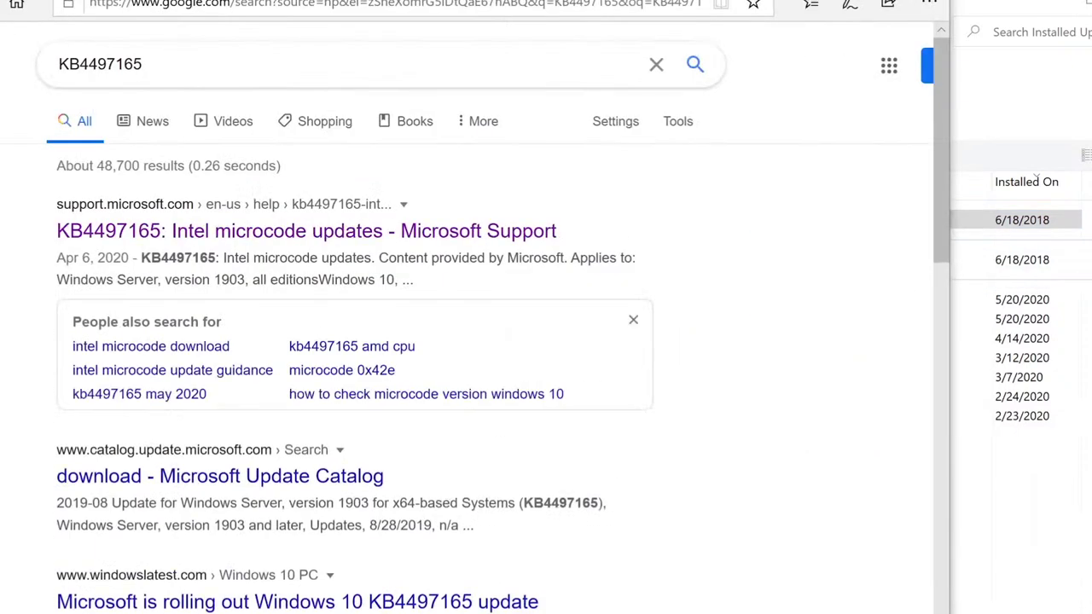
left_click_drag(142, 65, 80, 65)
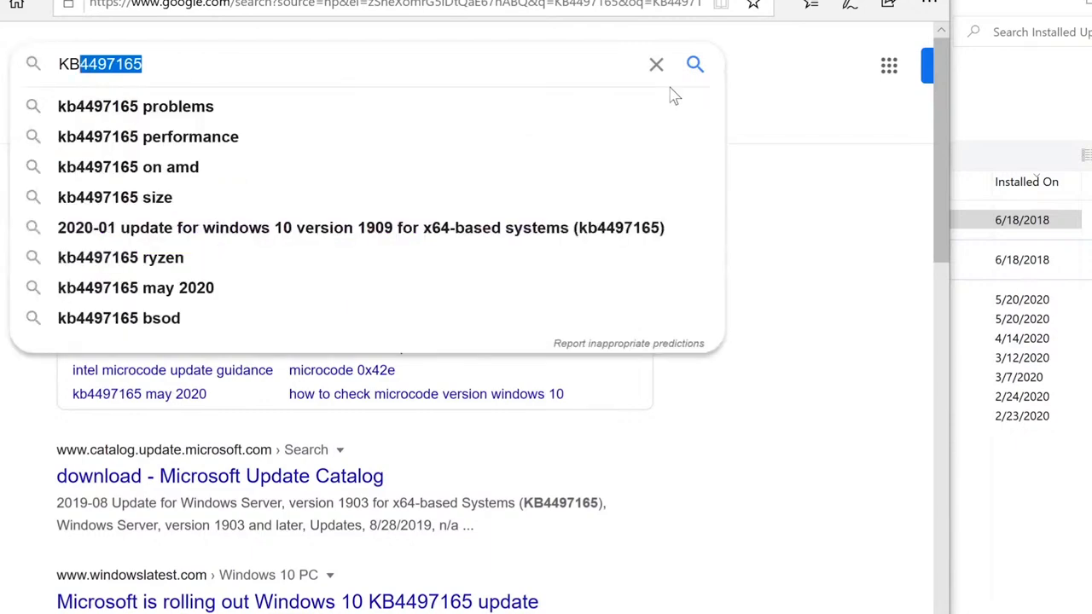
type("256")
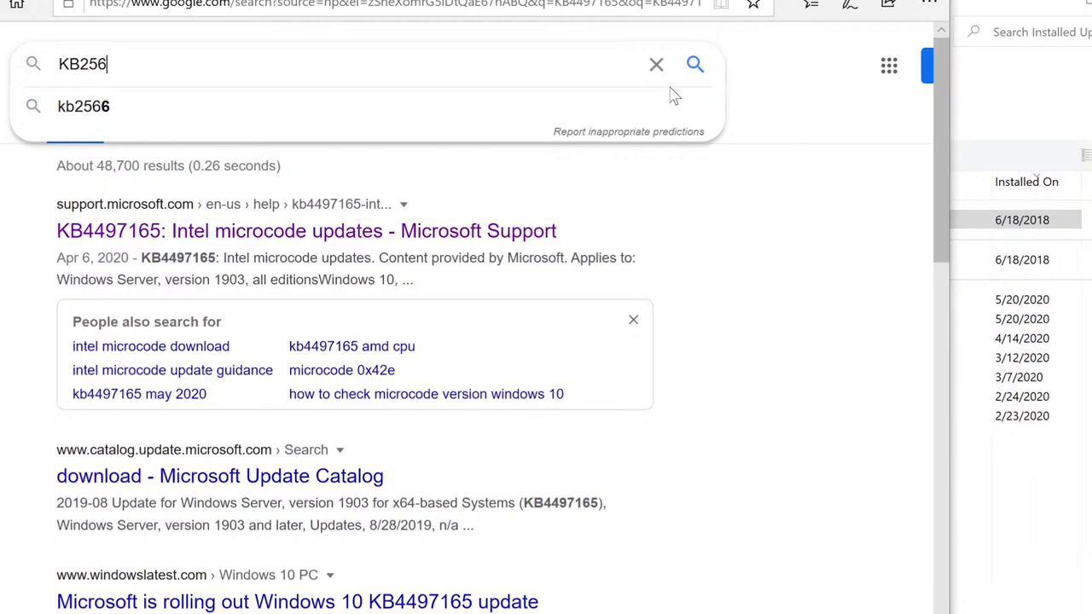
type("063")
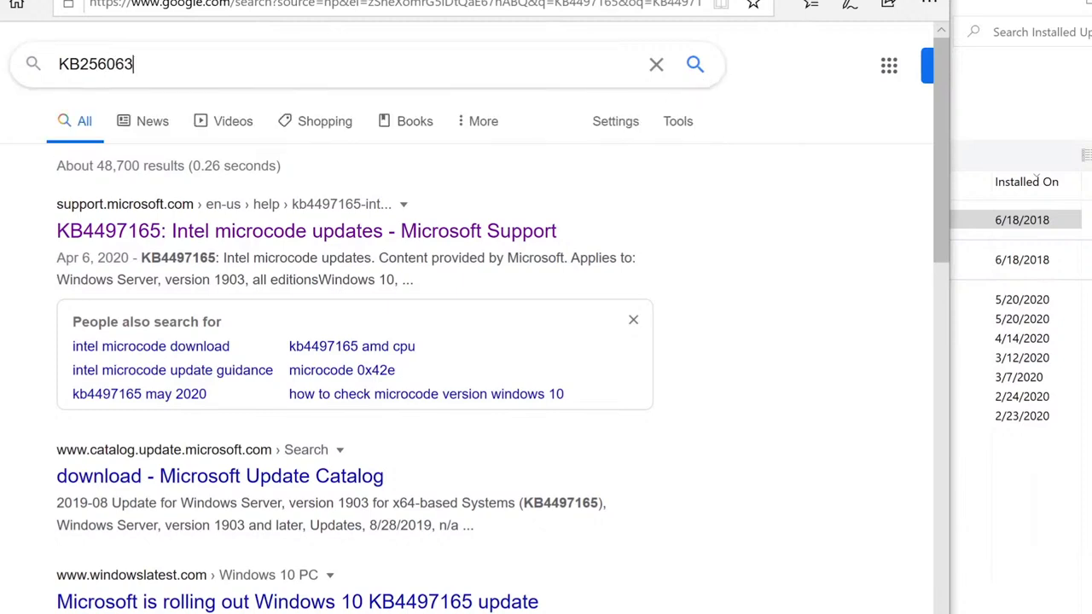
key("alt+Tab")
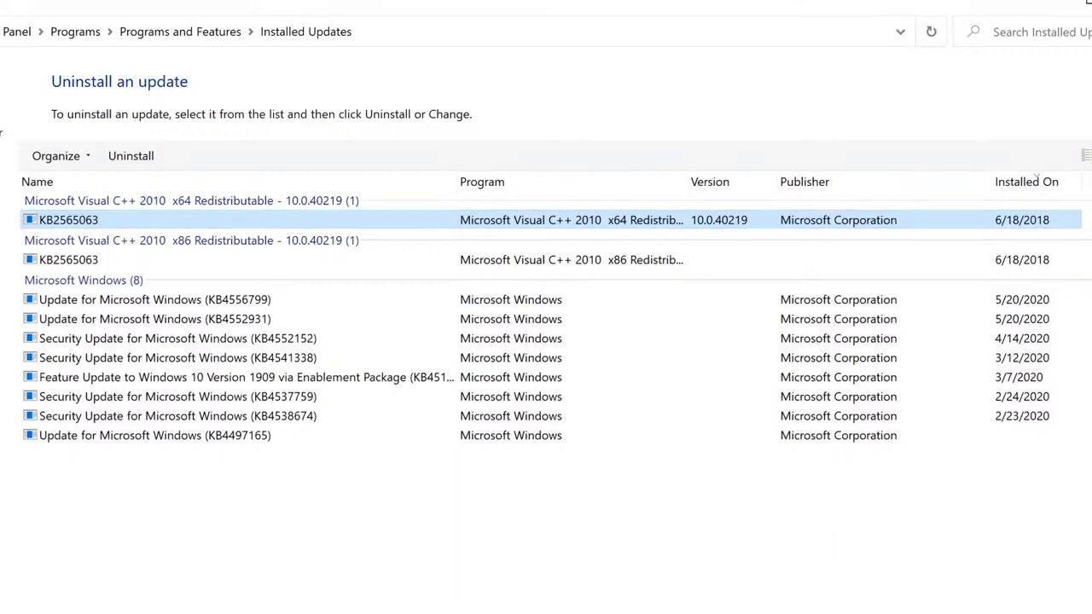
key("alt+Tab")
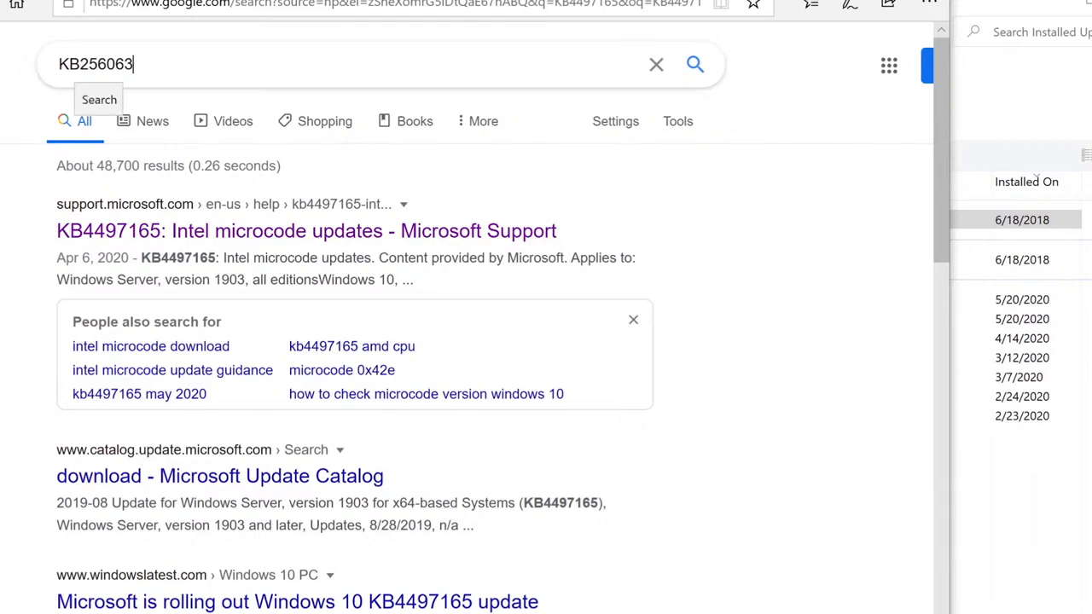
left_click(106, 64)
type("5")
key("Return")
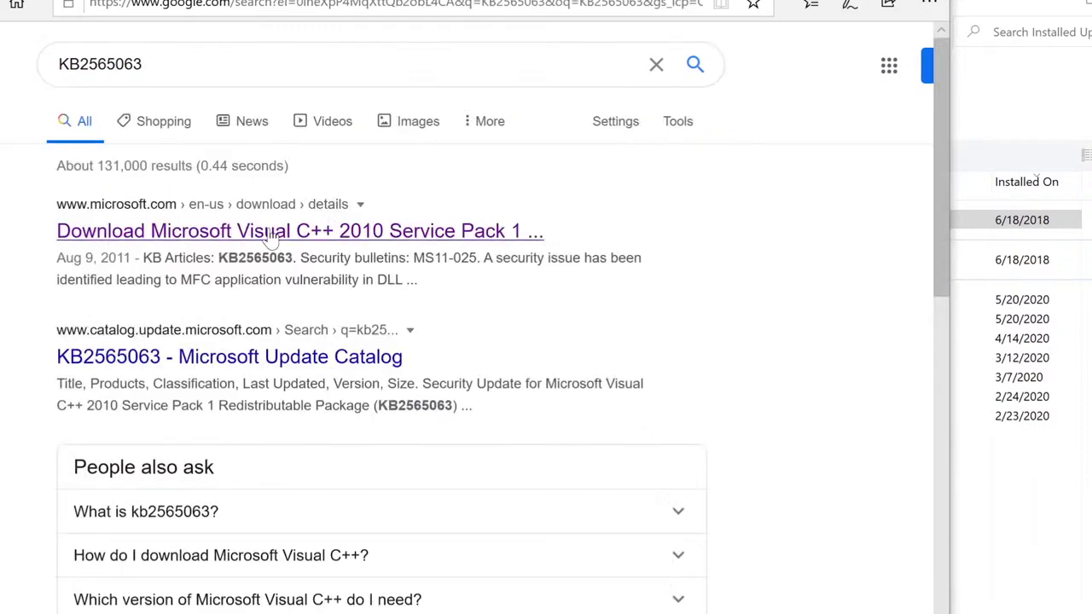
key("alt+Tab")
left_click(231, 303)
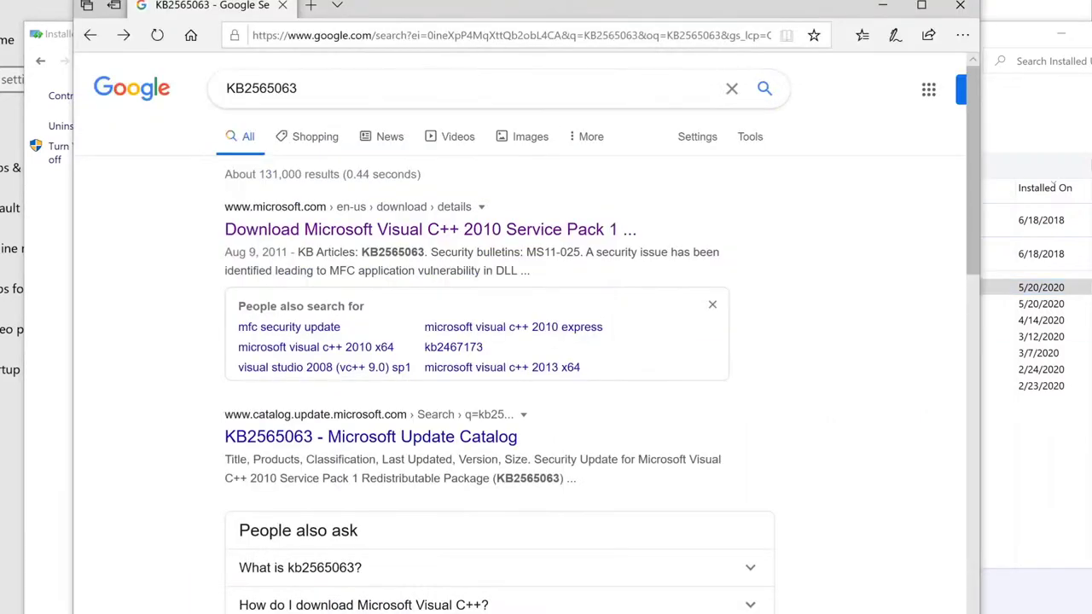
Step: Search Google for KB4556799 and move the Edge window down below the updates list
left_click_drag(297, 89, 253, 92)
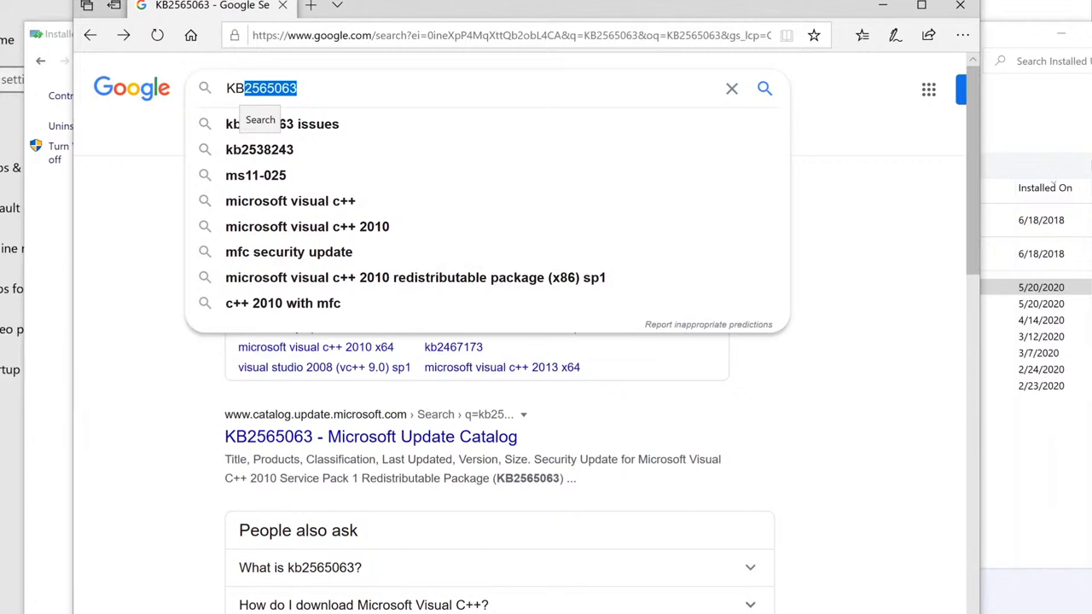
type("4555")
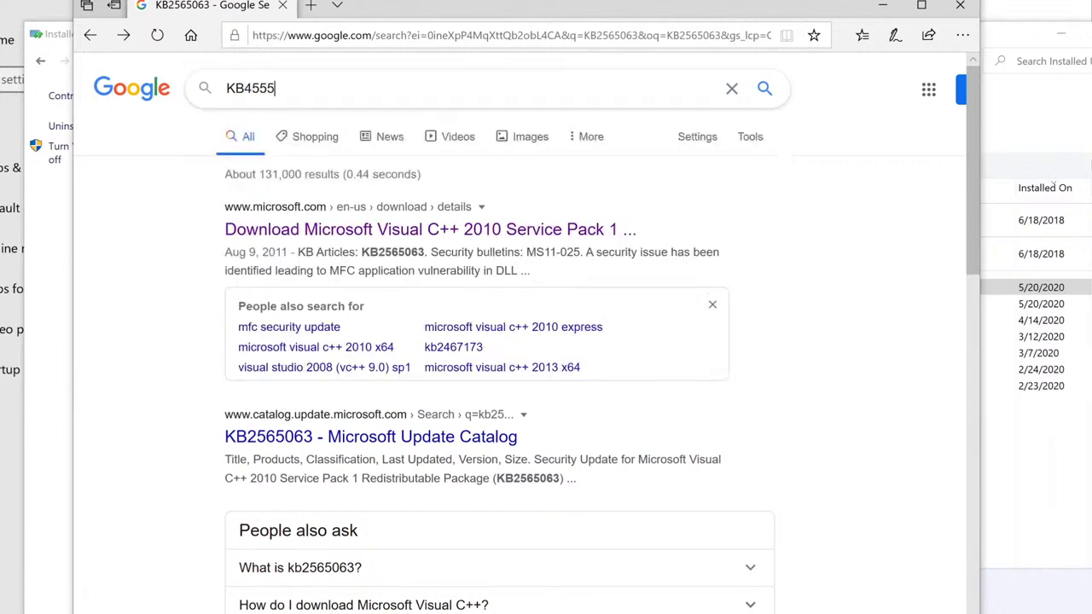
key("BackSpace")
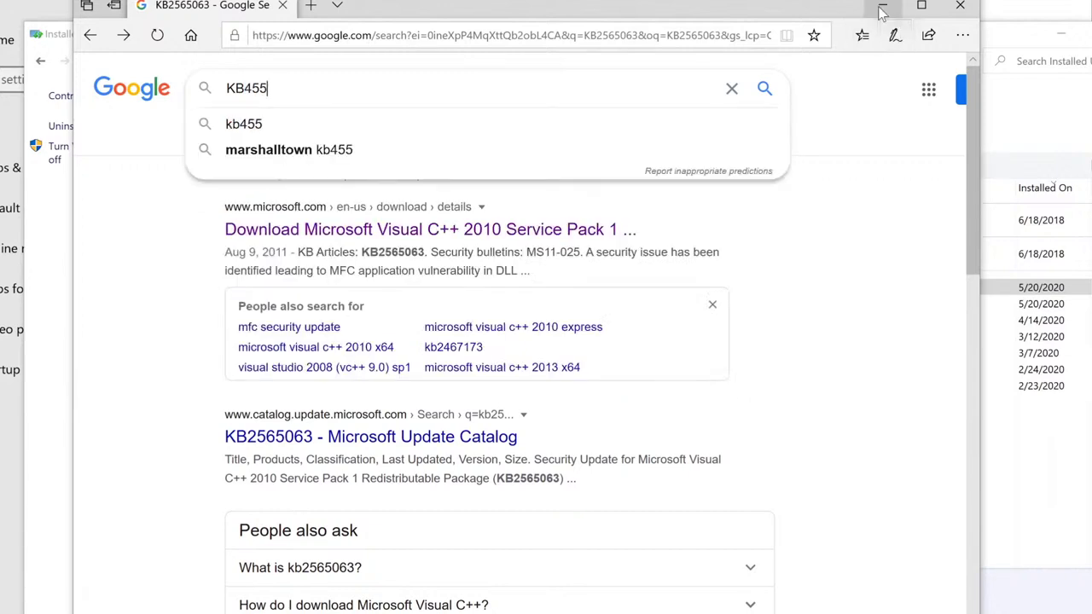
left_click(883, 5)
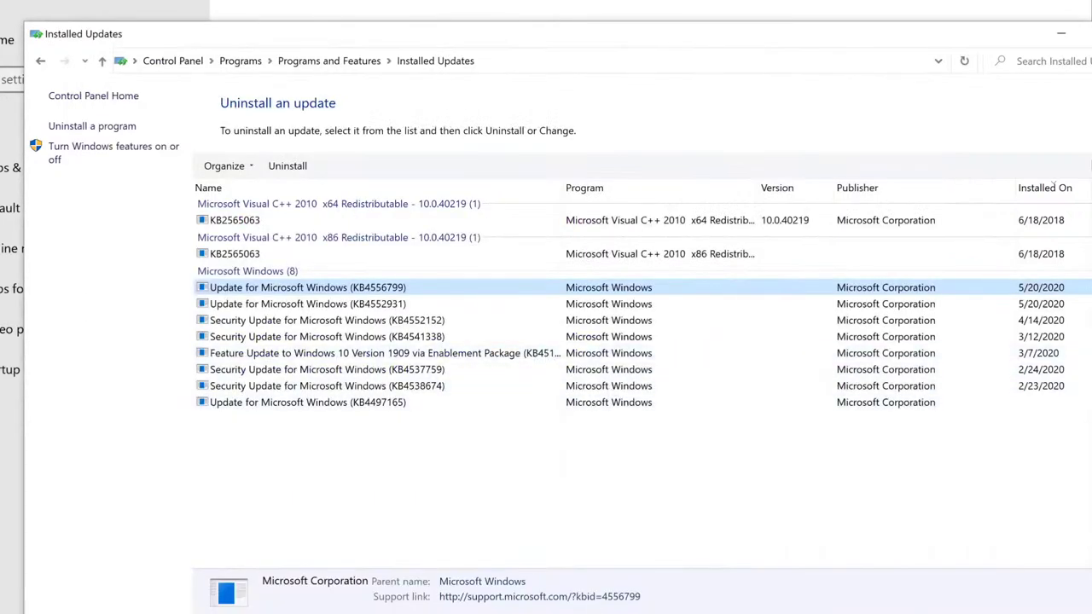
key("alt+Tab")
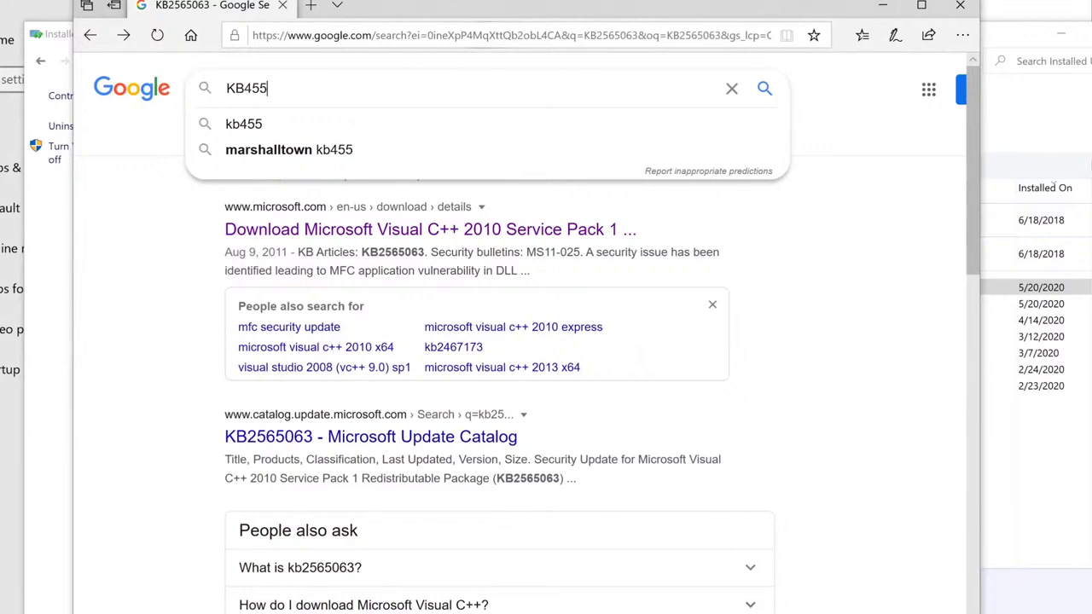
type("799")
key("Return")
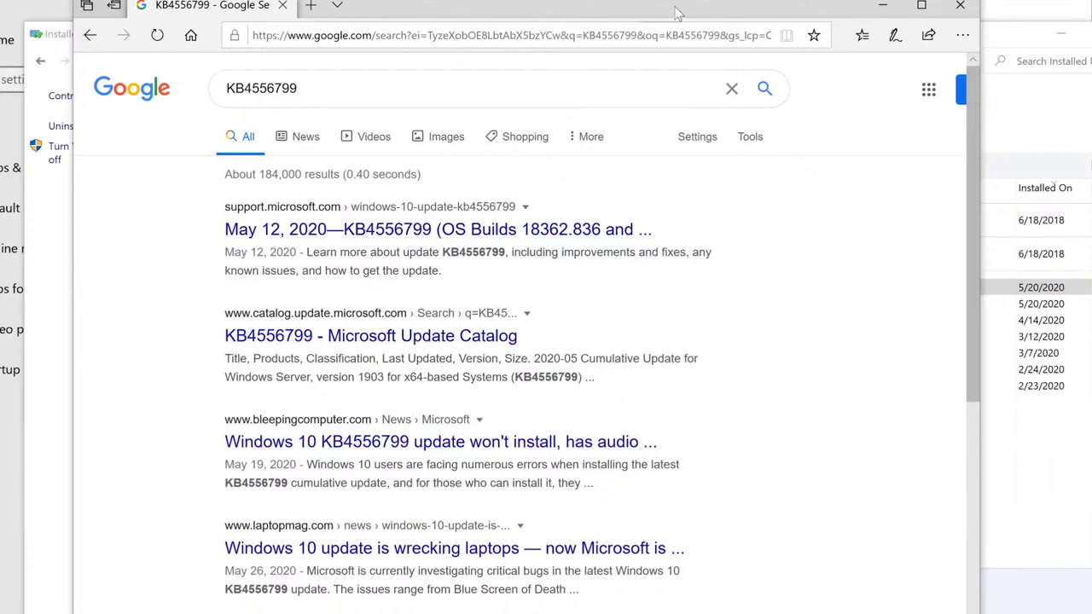
left_click_drag(700, 15, 826, 410)
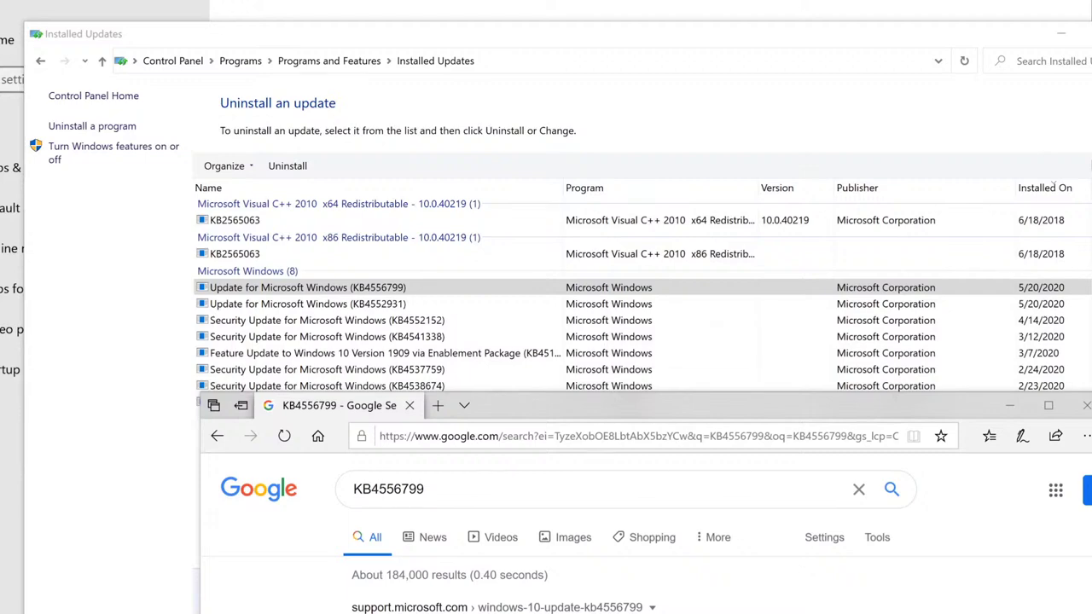
Step: Bring the KB4556799 article back up and check which Windows versions it applies to
left_click_drag(735, 406, 651, 42)
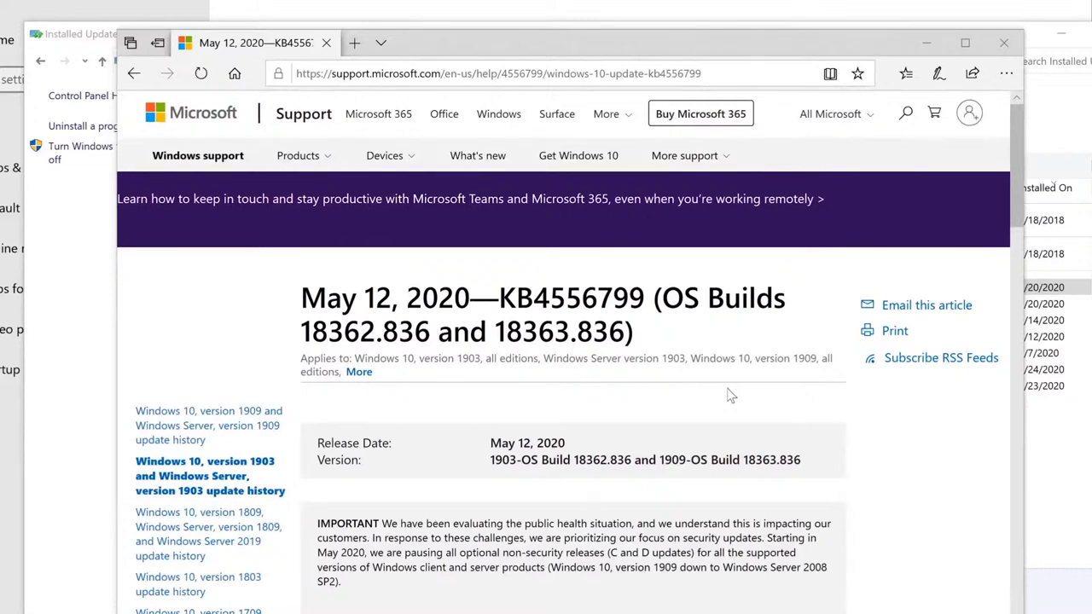
scroll(725, 398, "down", 2)
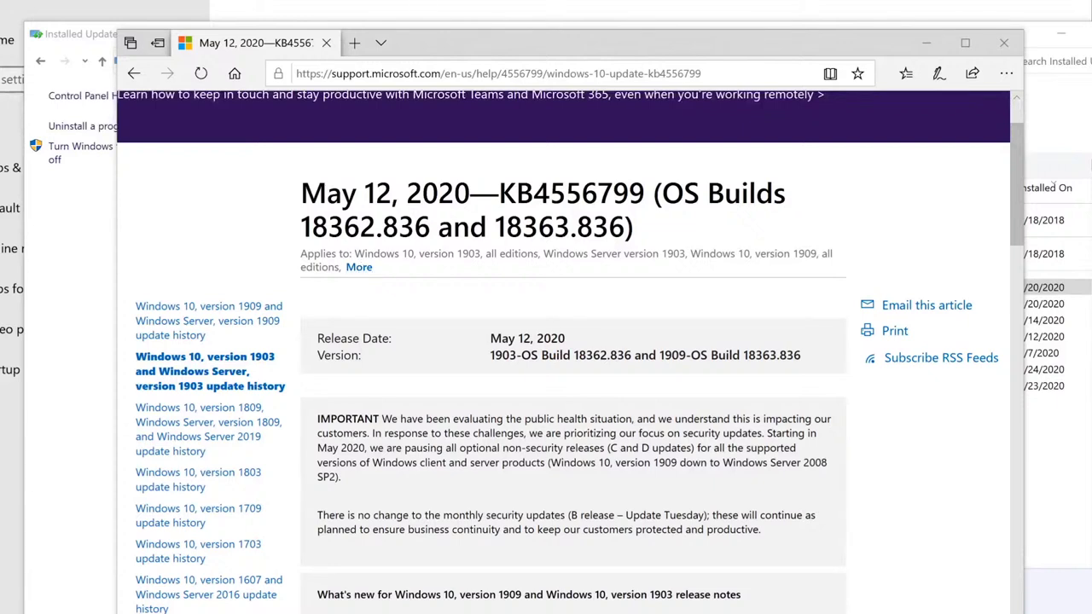
left_click_drag(302, 255, 448, 272)
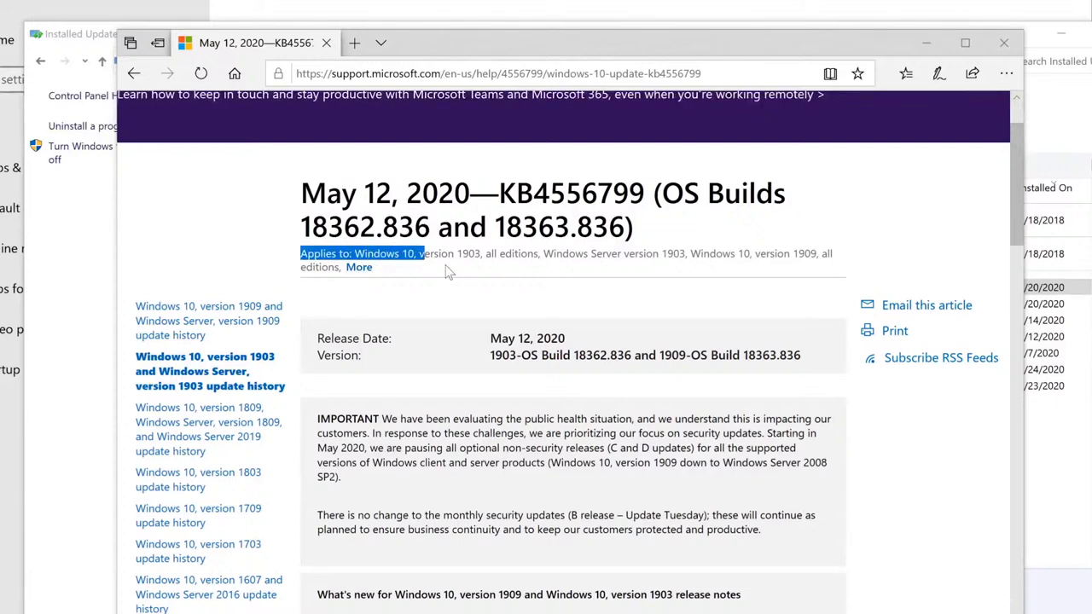
left_click(456, 273)
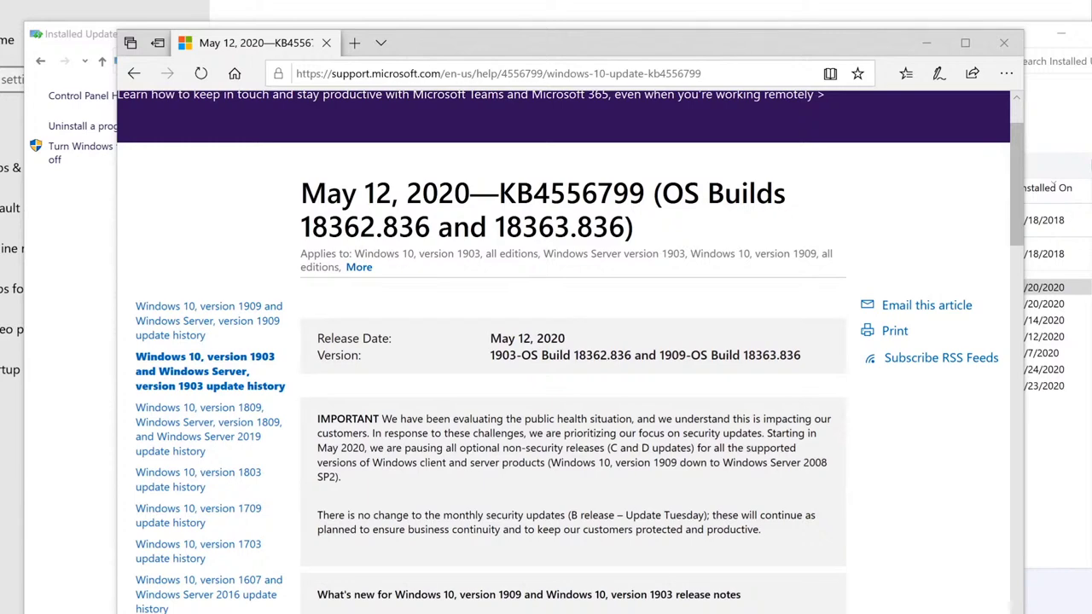
scroll(563, 342, "down", 2)
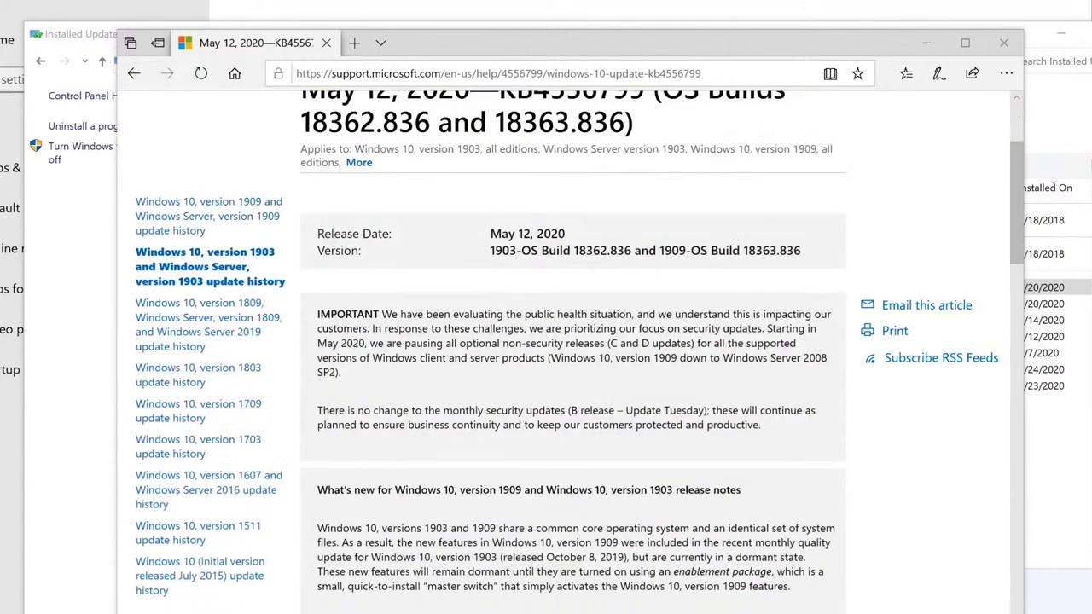
left_click_drag(797, 38, 698, 51)
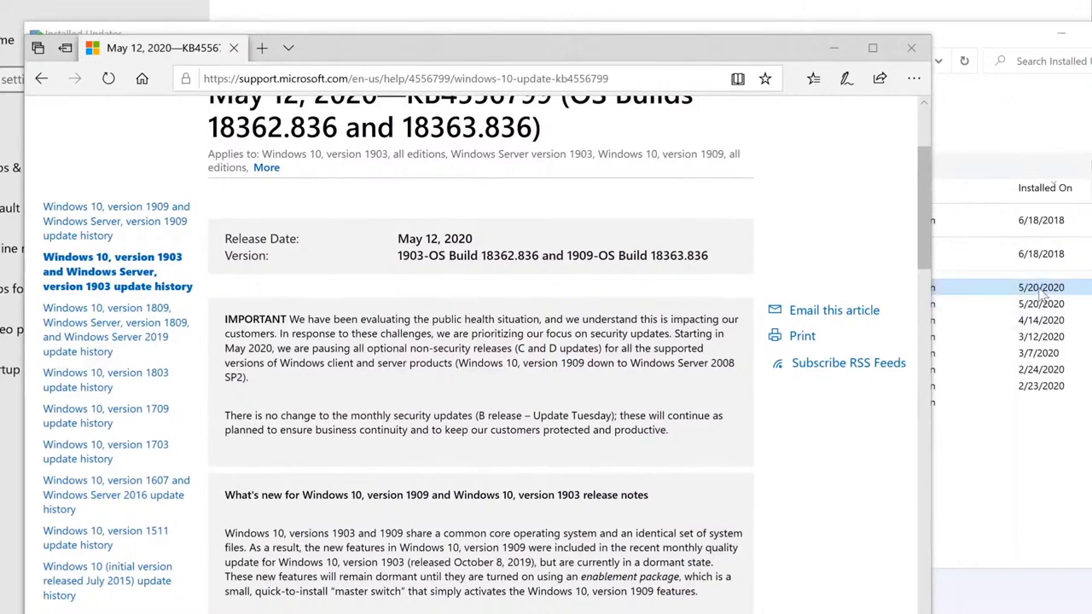
left_click_drag(599, 45, 636, 21)
Step: Scroll to the Highlights section and mark the first security improvement bullet
scroll(512, 256, "down", 20)
scroll(525, 341, "up", 20)
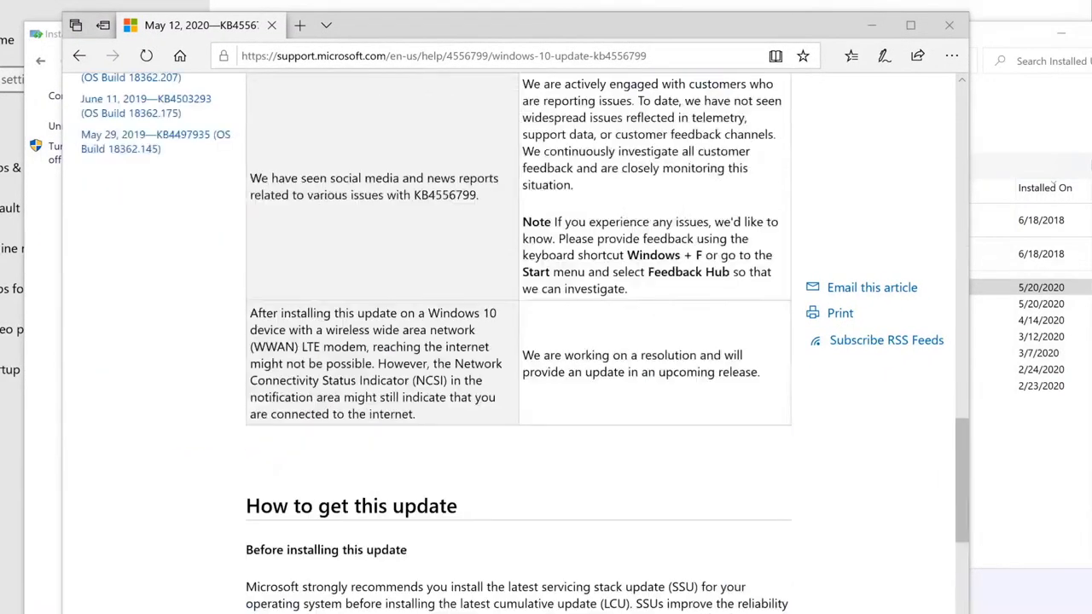
scroll(529, 371, "up", 4)
scroll(529, 371, "down", 10)
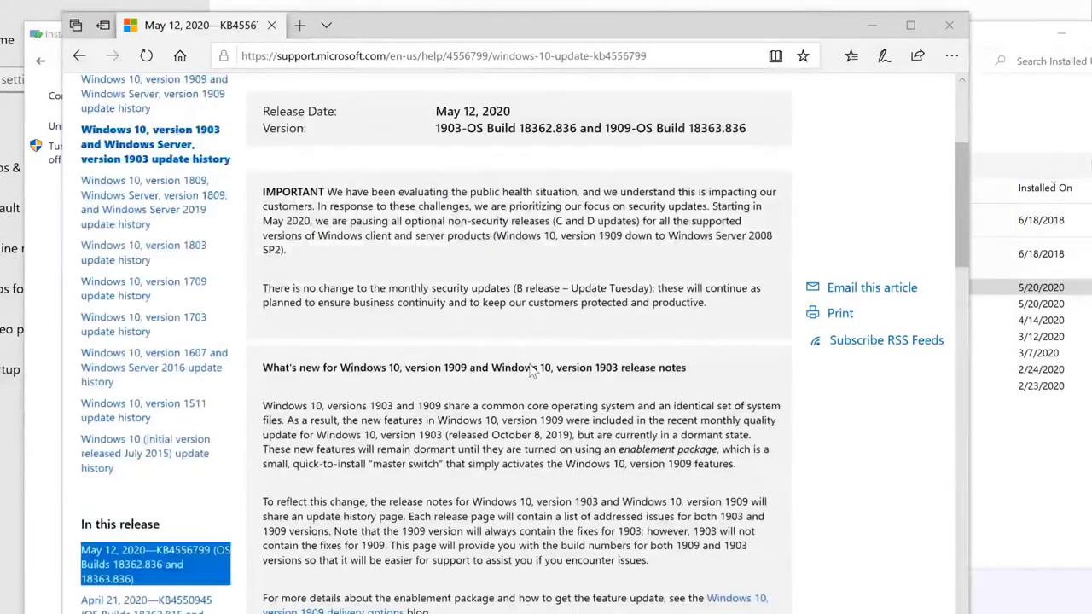
scroll(525, 365, "down", 3)
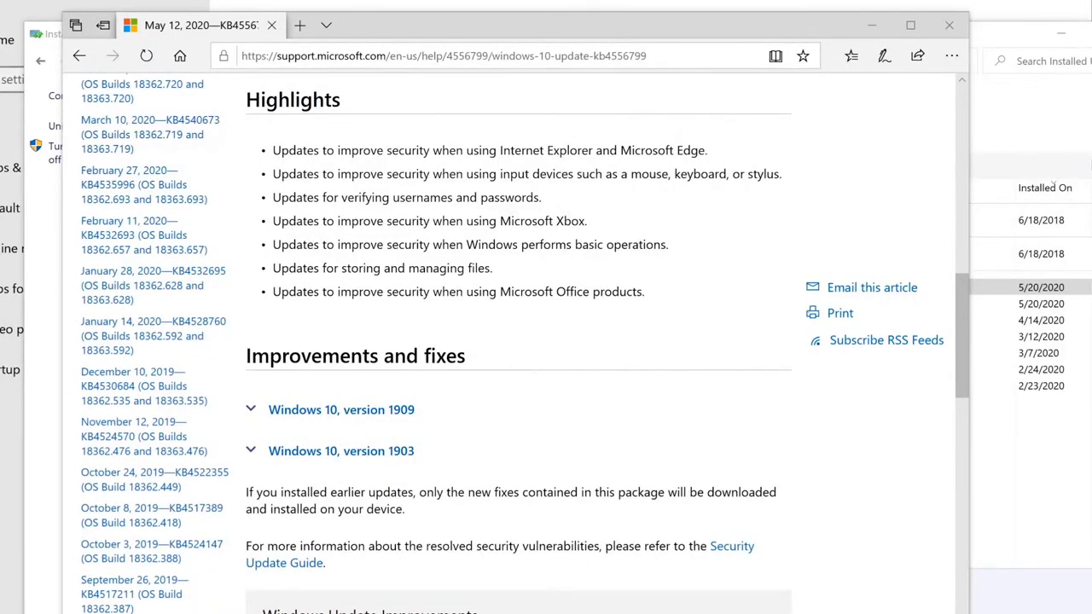
scroll(519, 342, "up", 6)
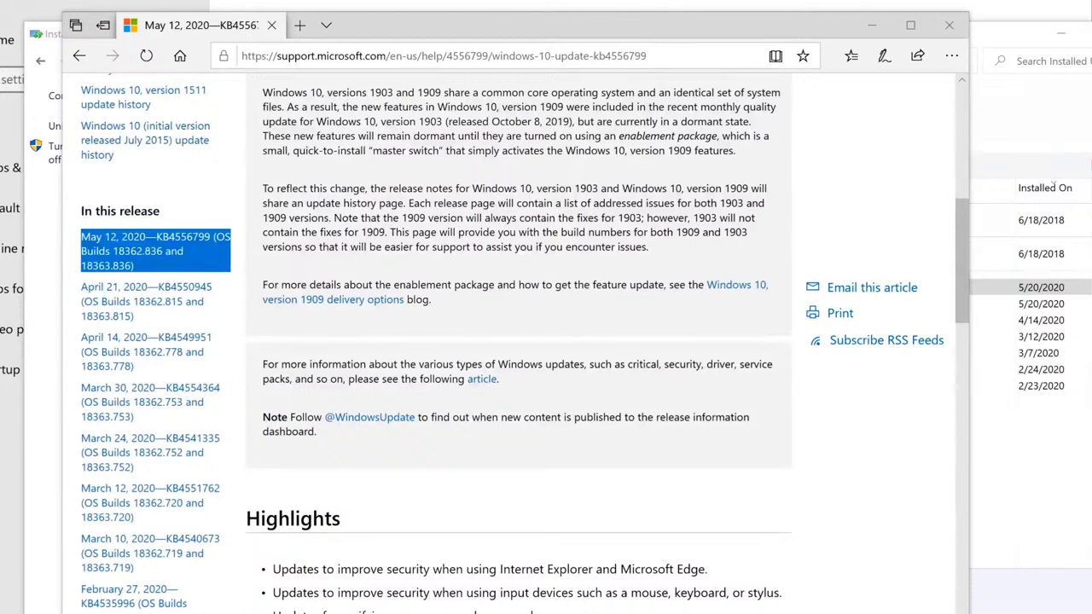
scroll(519, 342, "down", 3)
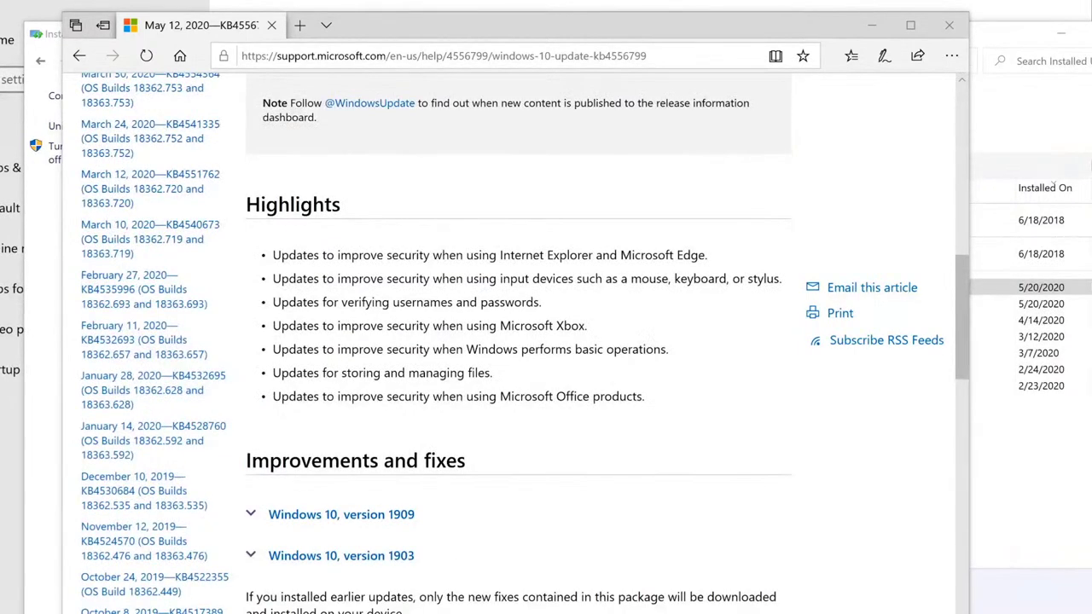
left_click_drag(273, 255, 401, 259)
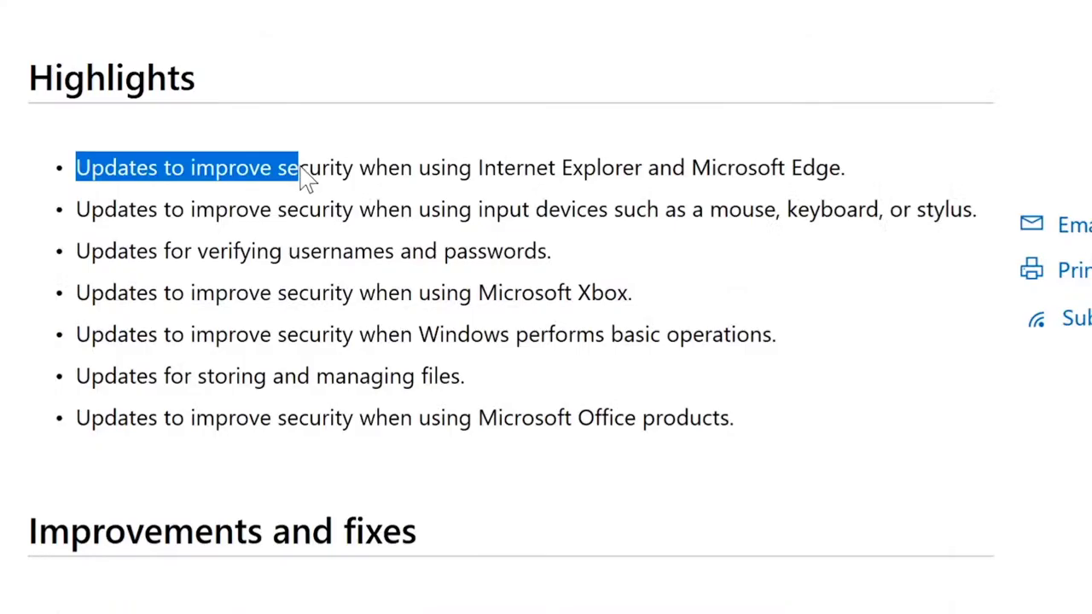
left_click(401, 259)
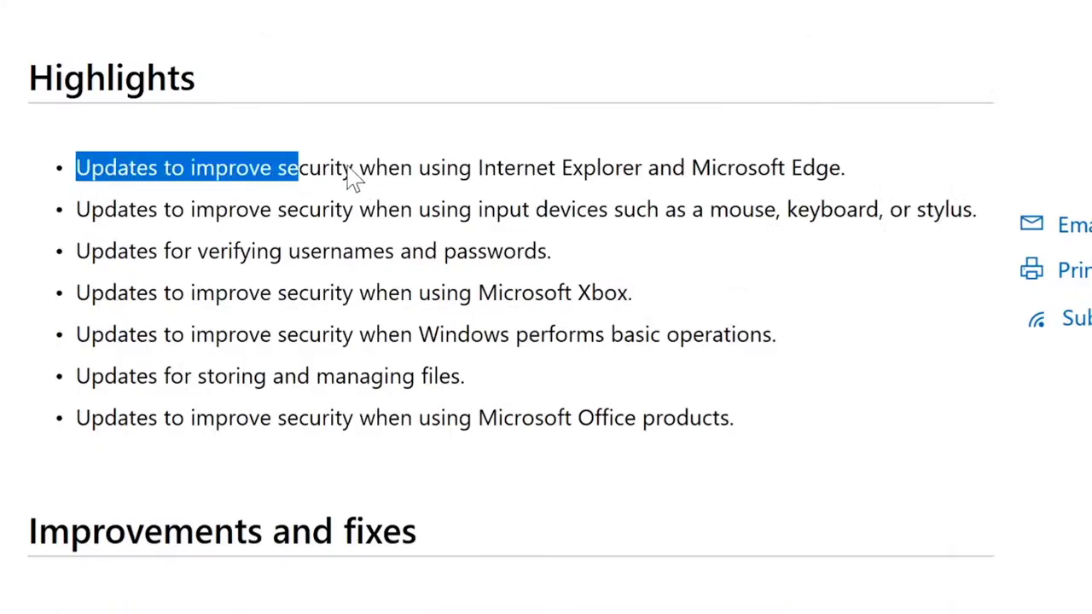
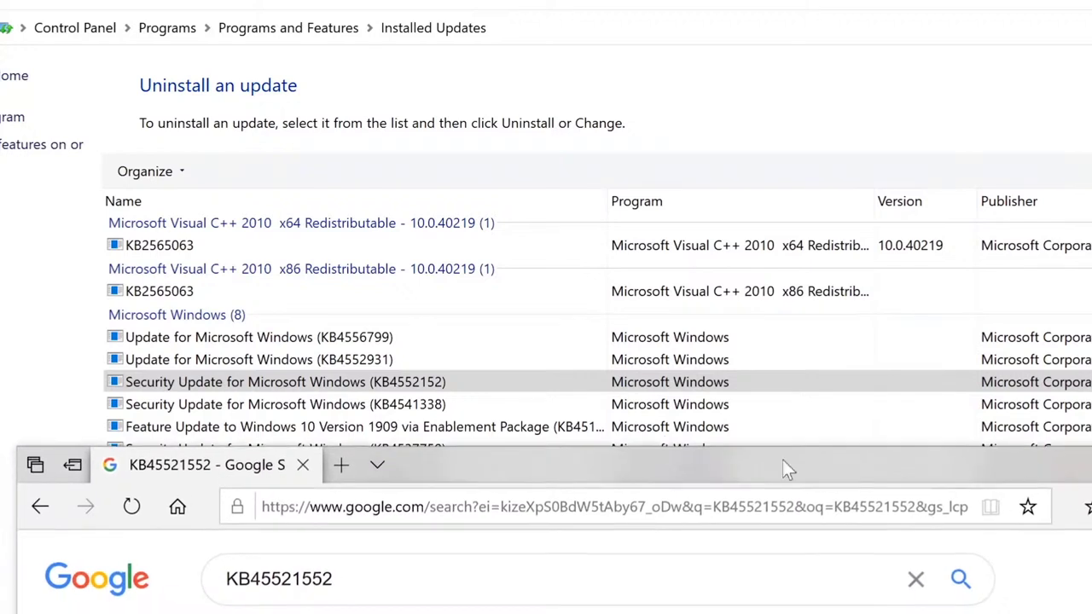
Step: Correct the search to KB4552152 and open Microsoft's support article for that update
left_click_drag(333, 578, 302, 578)
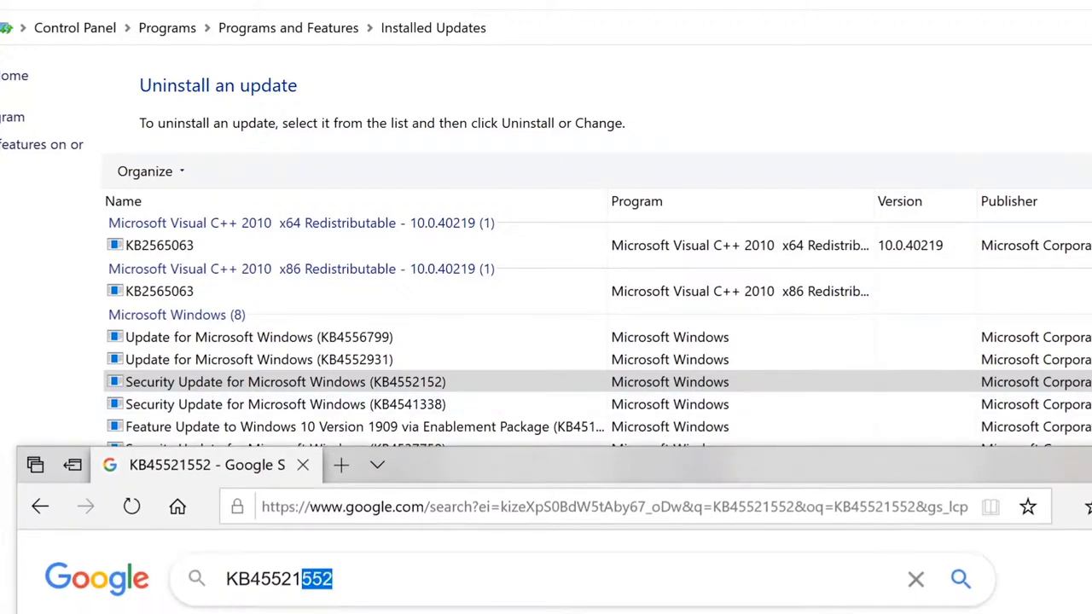
type("52")
key("Return")
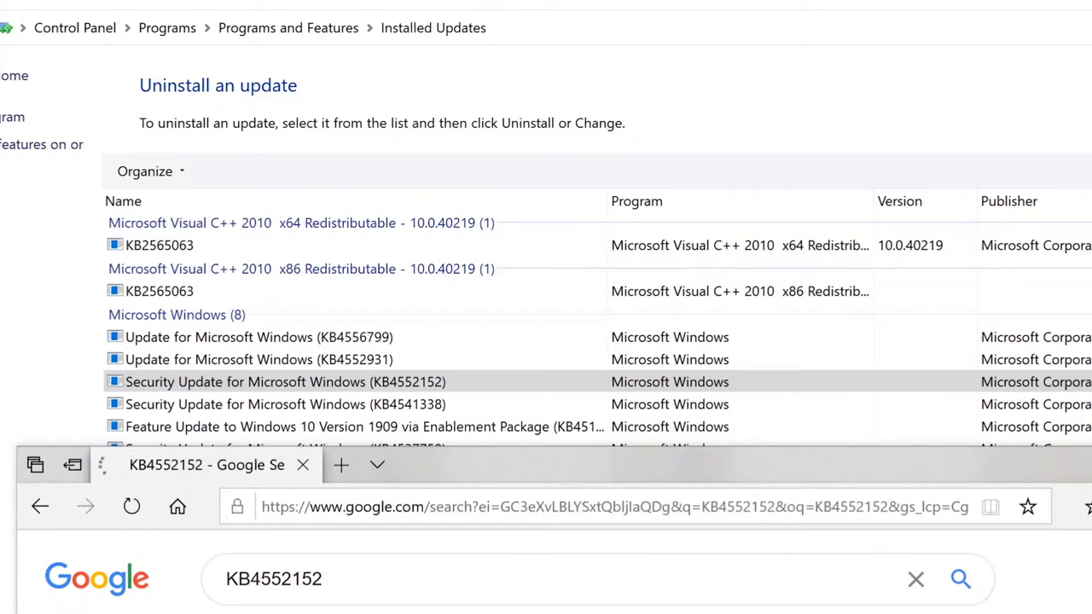
left_click_drag(839, 460, 785, 1)
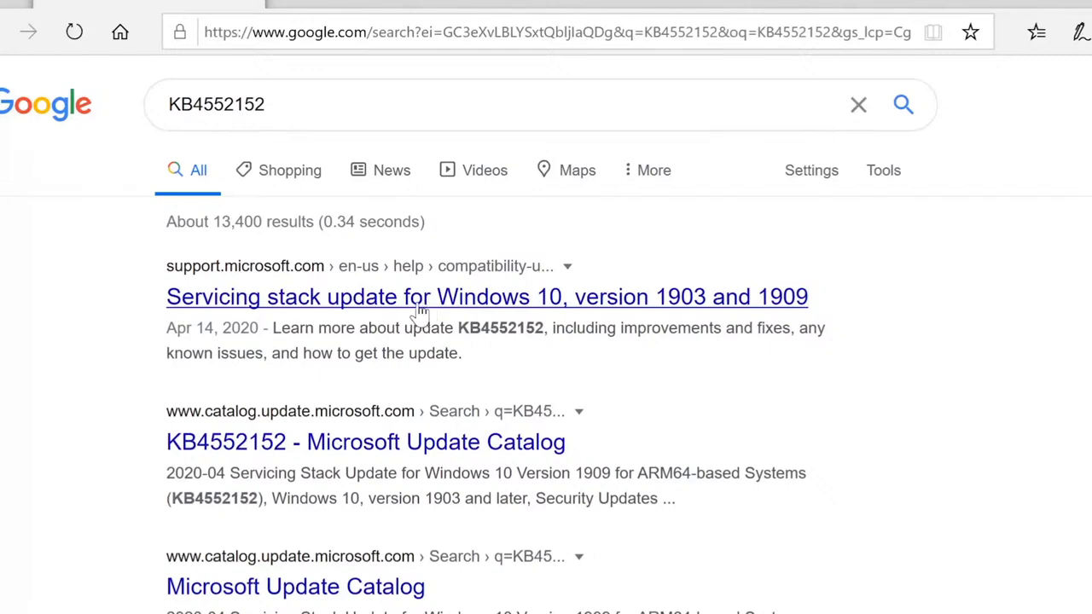
left_click(443, 304)
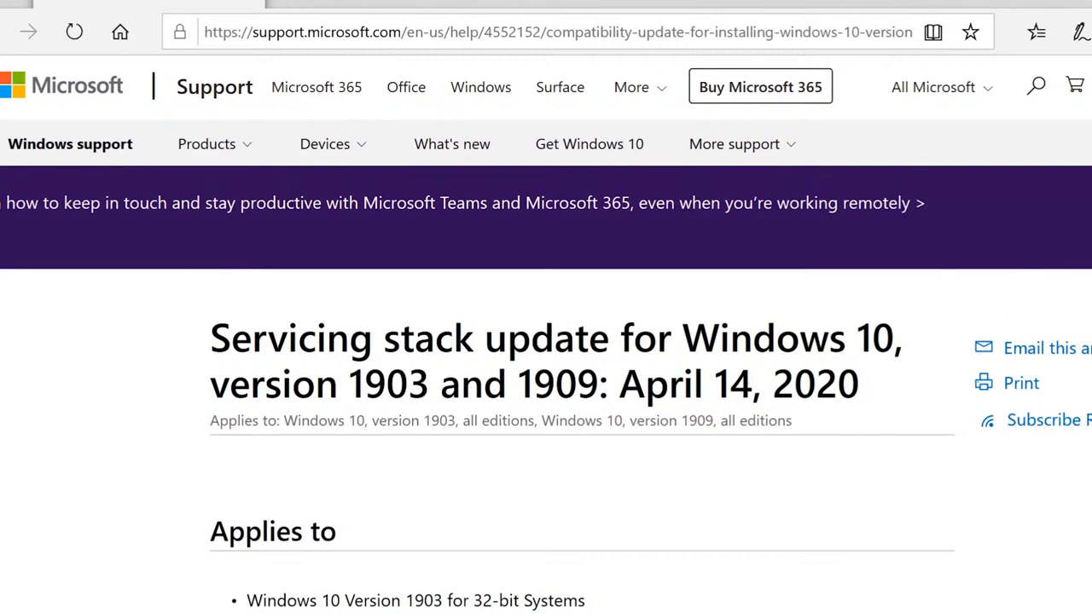
Step: Read the Summary of the April 14, 2020 servicing stack update article
scroll(706, 494, "down", 5)
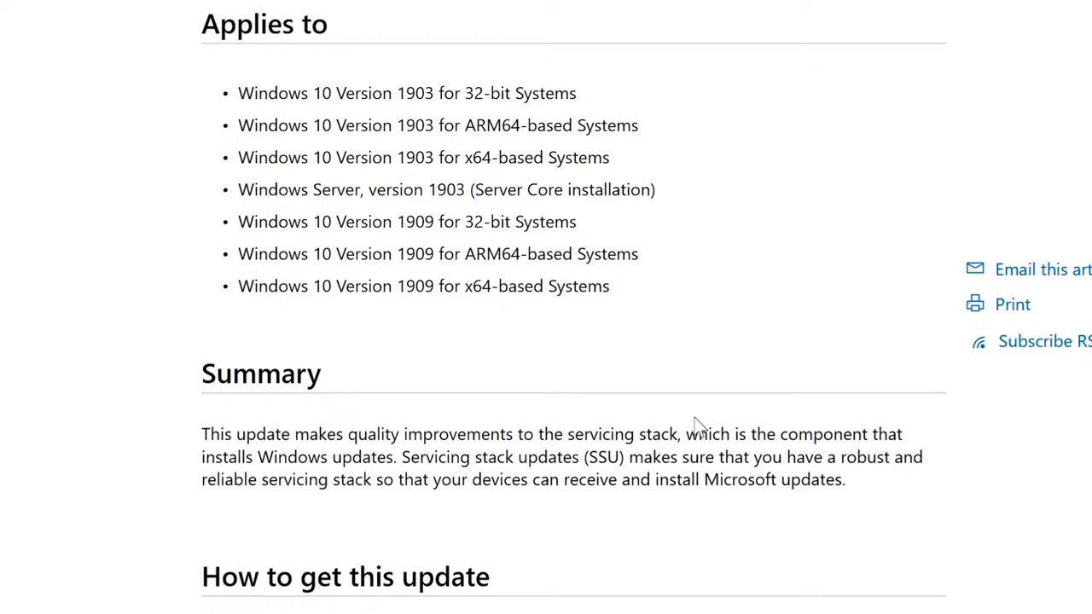
left_click_drag(210, 434, 394, 459)
left_click(670, 443)
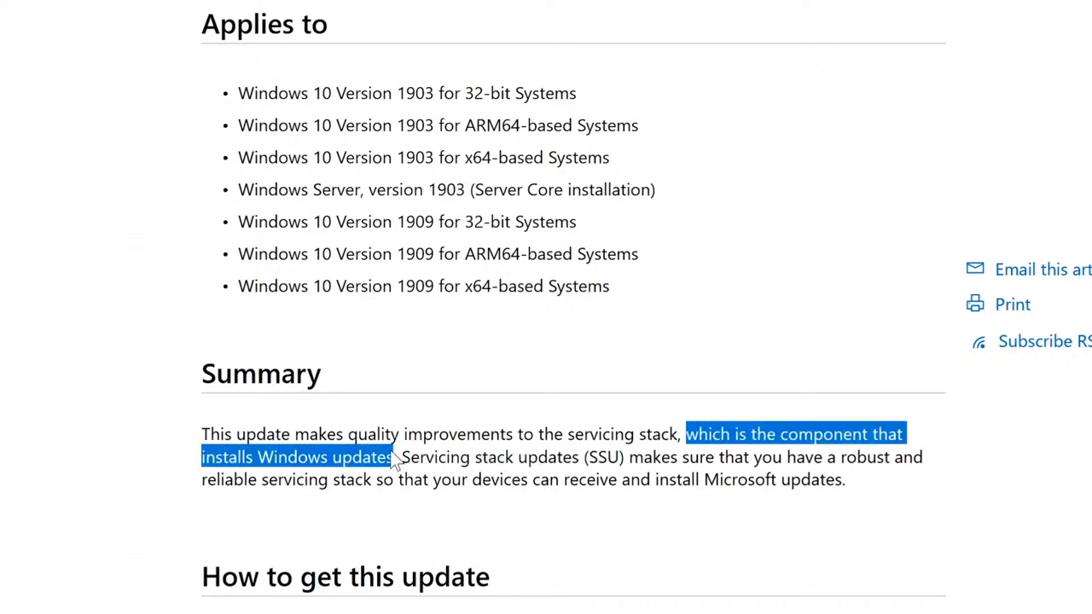
left_click(394, 459)
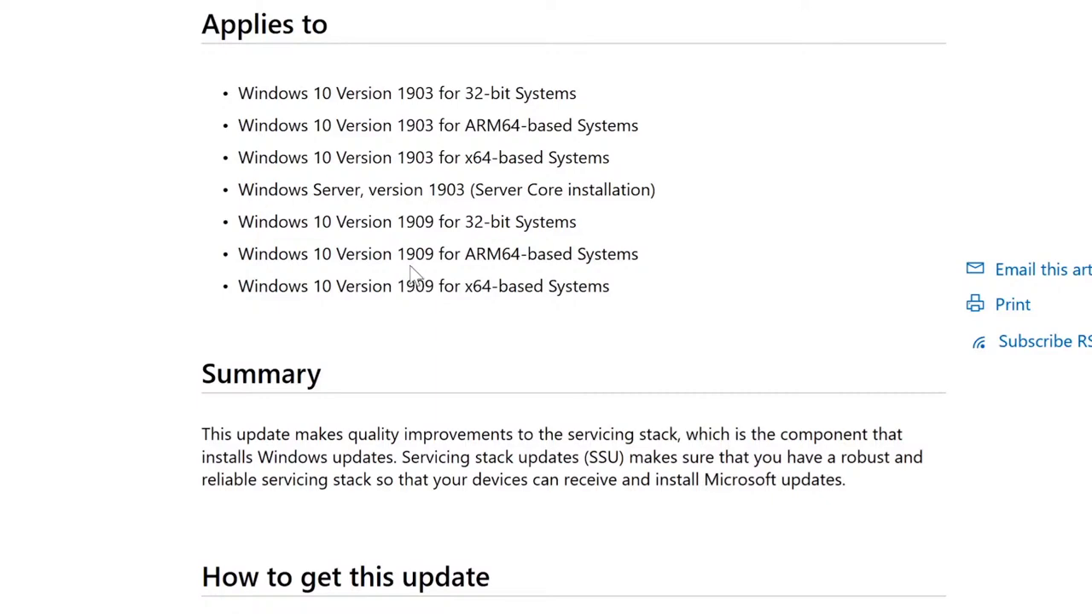
scroll(415, 282, "down", 5)
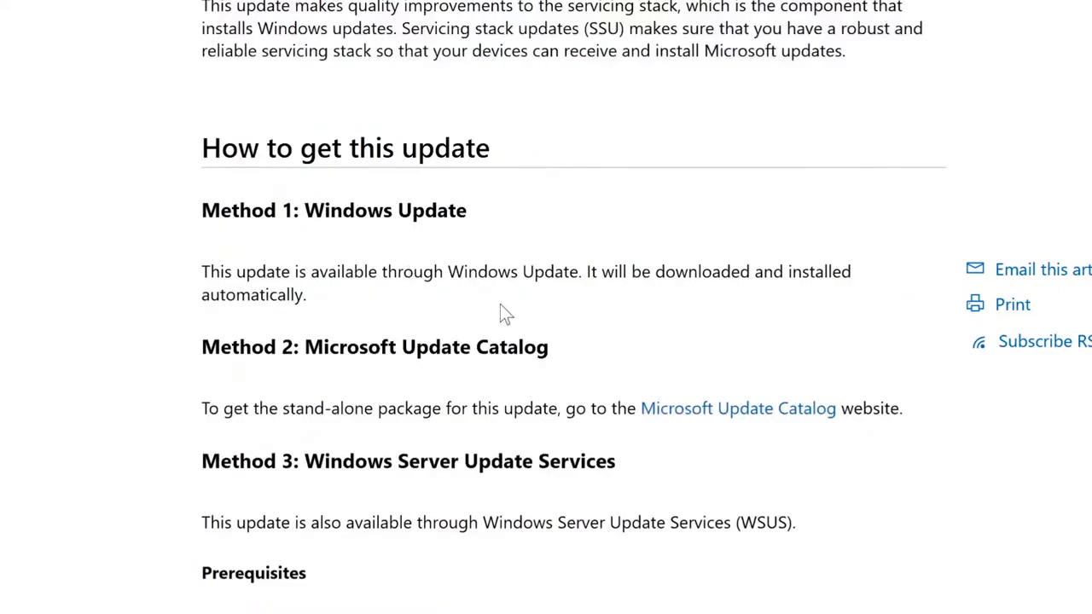
Step: Shrink Edge to show the Installed Updates list, scroll through the article, then return to the list
left_click_drag(717, 0, 657, 25)
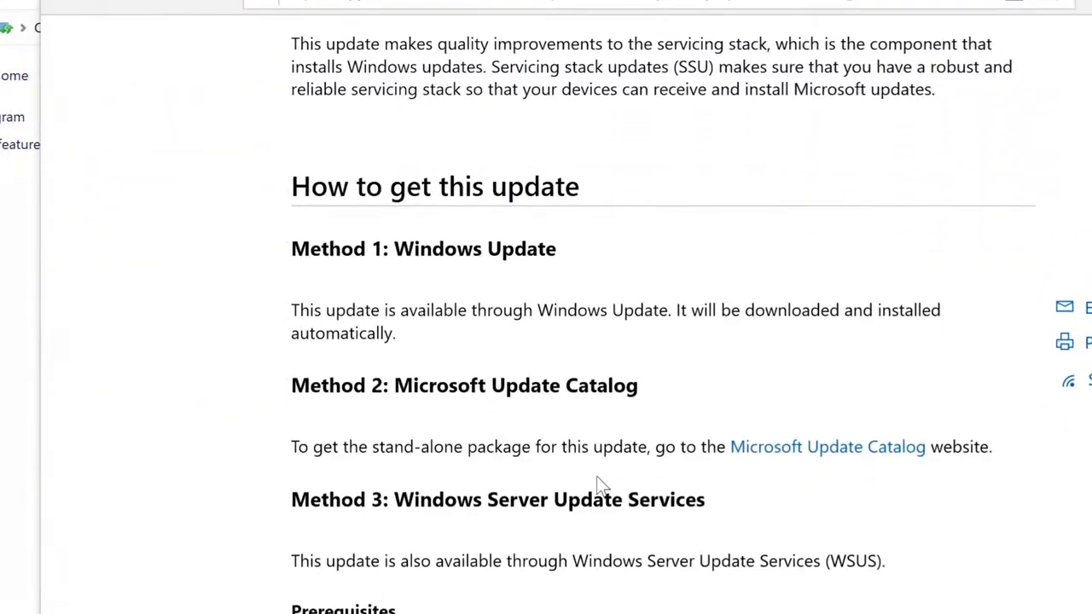
scroll(597, 493, "down", 5)
scroll(600, 487, "down", 5)
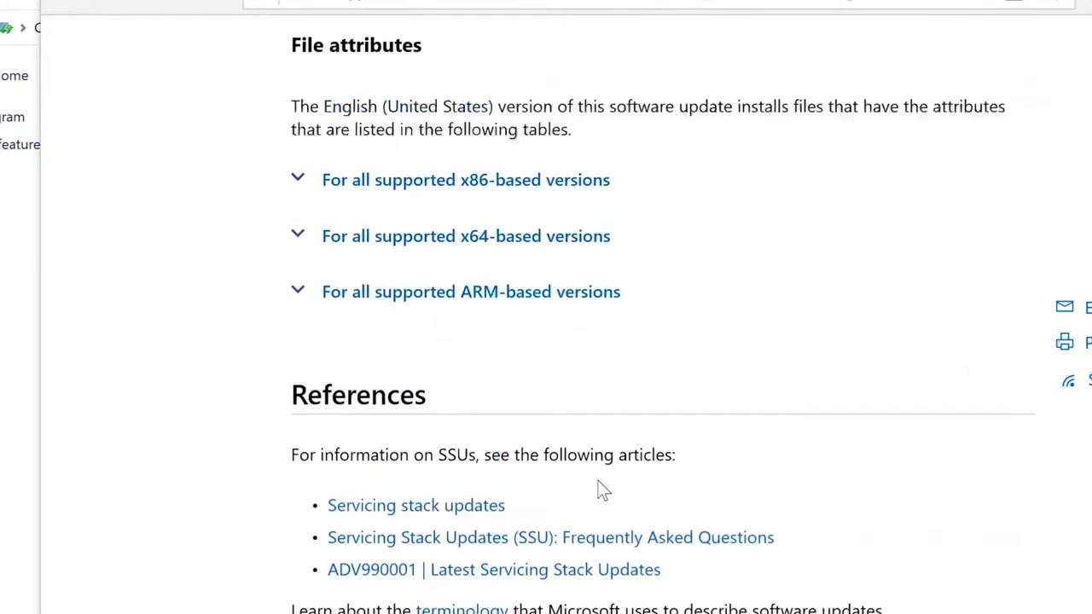
scroll(612, 490, "up", 5)
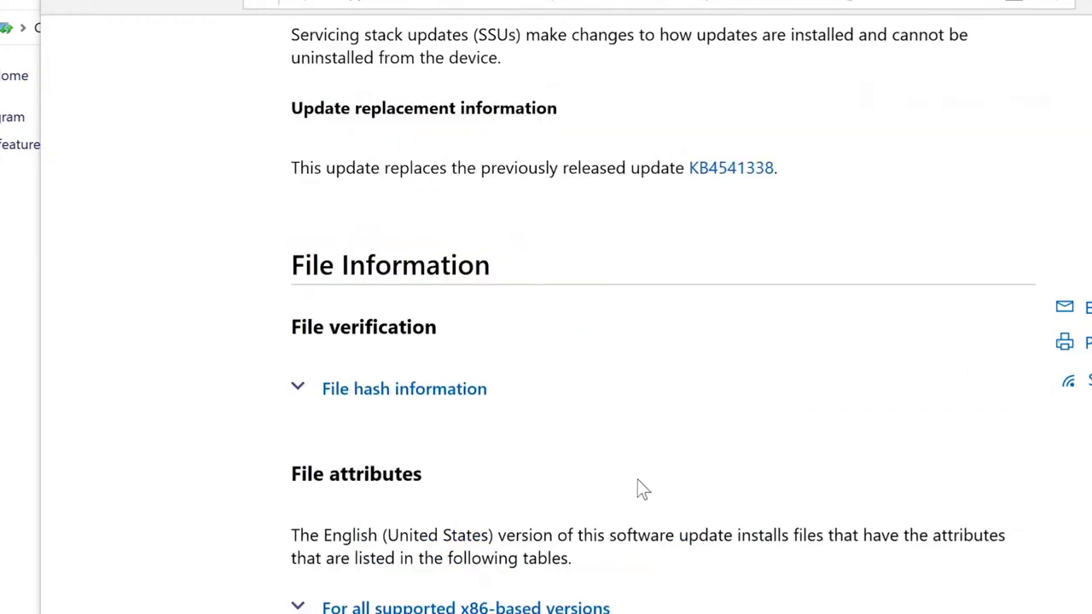
scroll(637, 480, "up", 5)
scroll(638, 480, "up", 2)
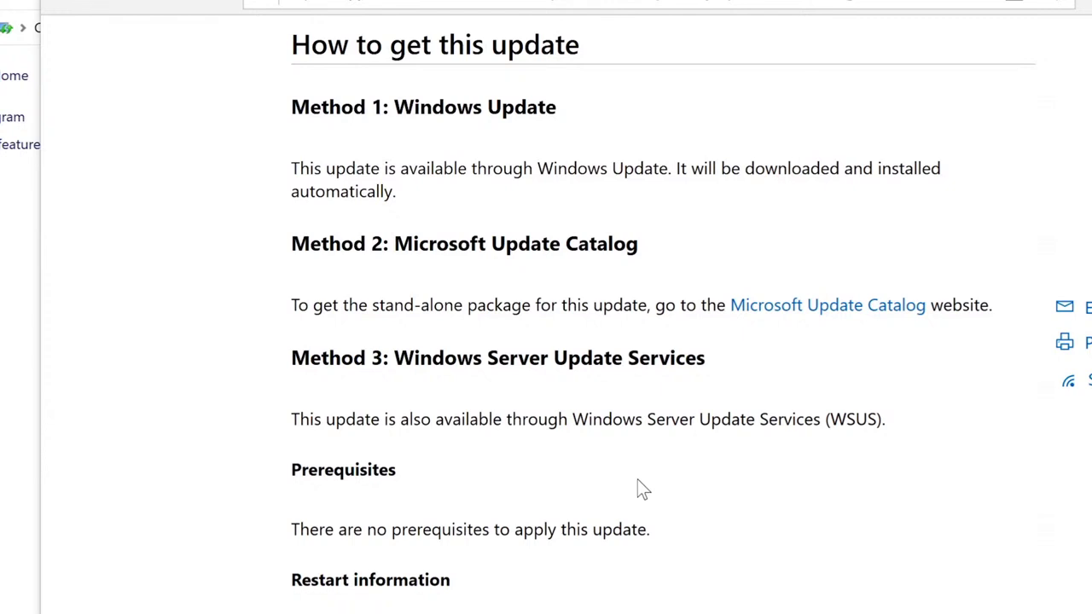
scroll(546, 308, "up", 1)
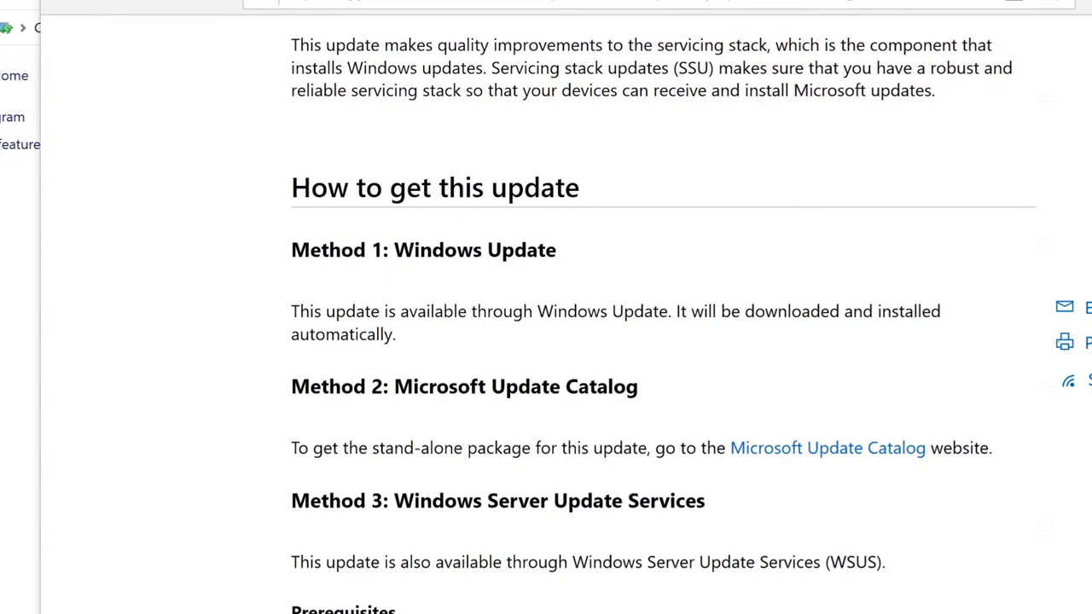
scroll(546, 307, "up", 1)
scroll(772, 607, "up", 3)
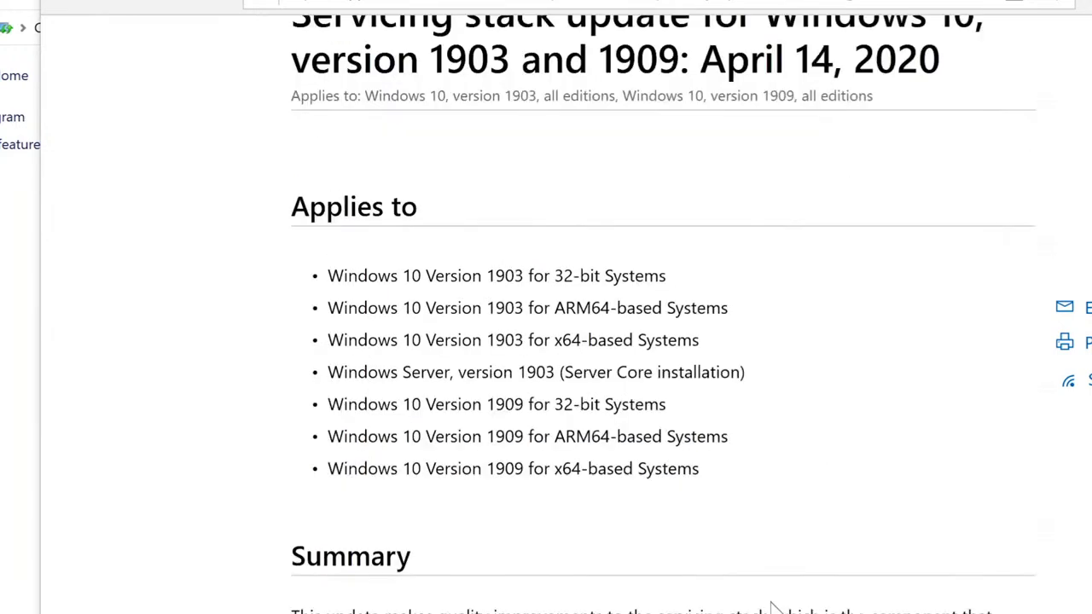
scroll(772, 608, "down", 2)
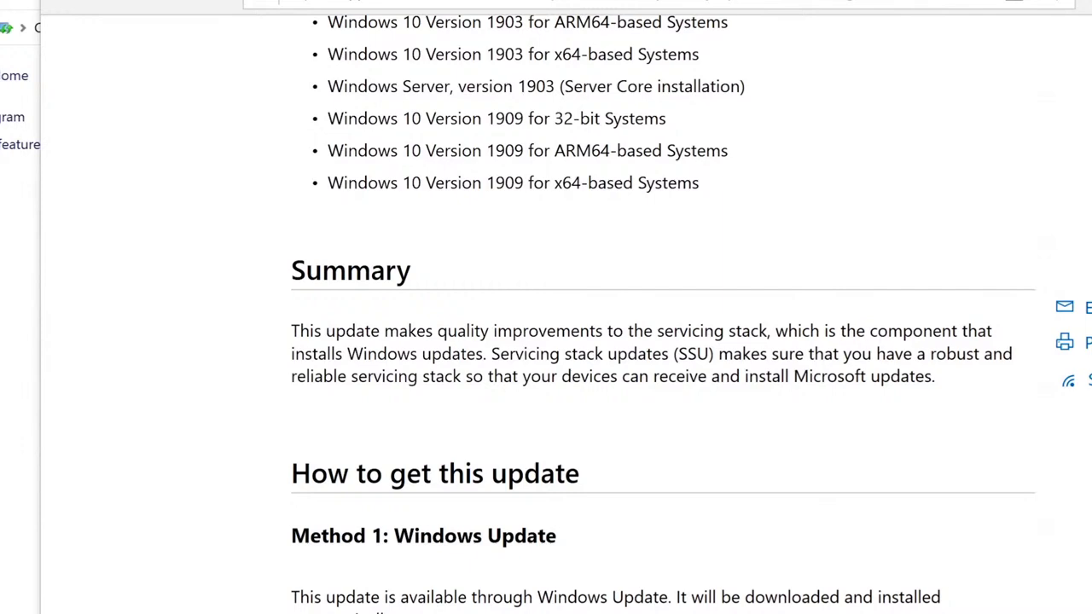
scroll(546, 342, "up", 4)
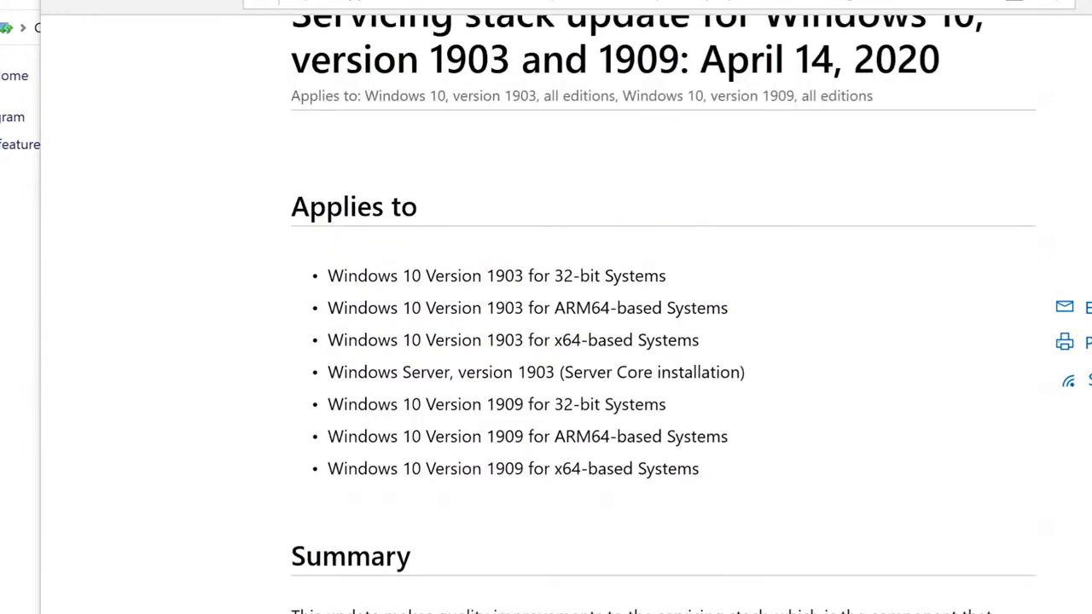
scroll(546, 341, "down", 3)
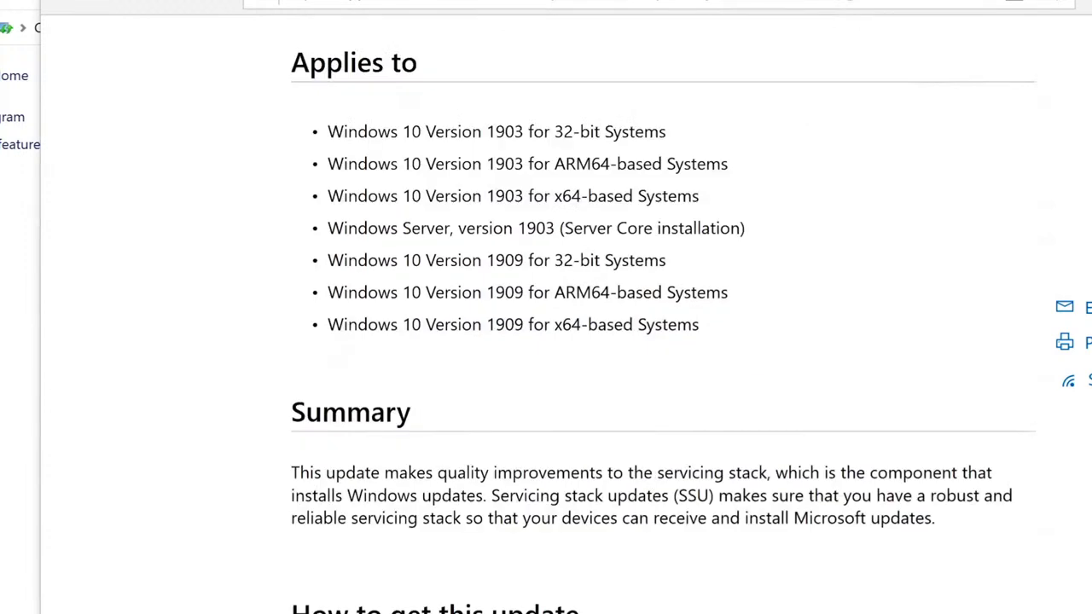
scroll(546, 341, "up", 2)
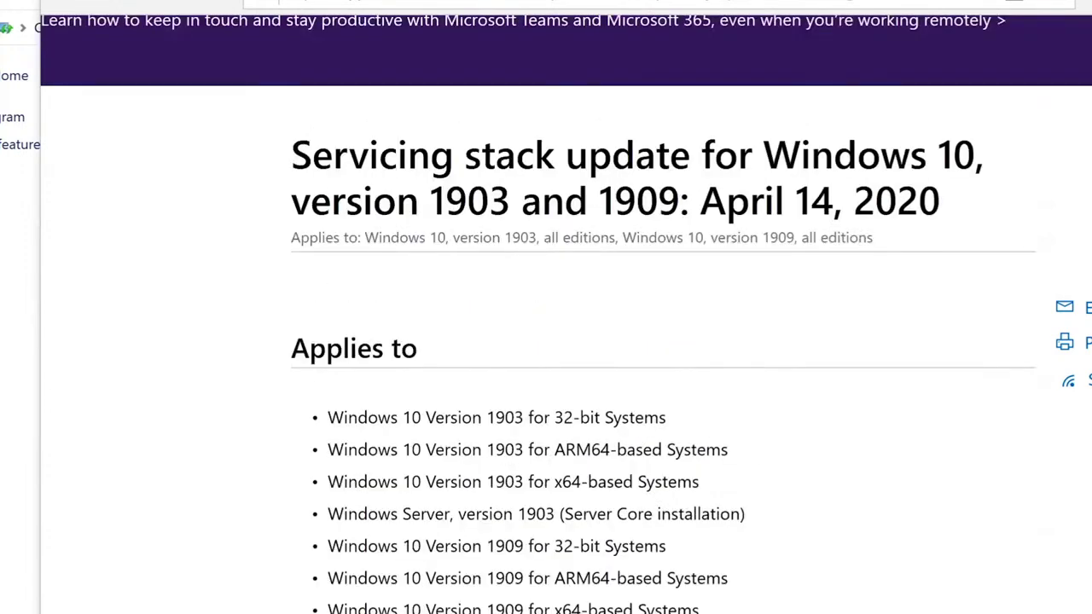
scroll(854, 605, "down", 4)
scroll(860, 605, "down", 3)
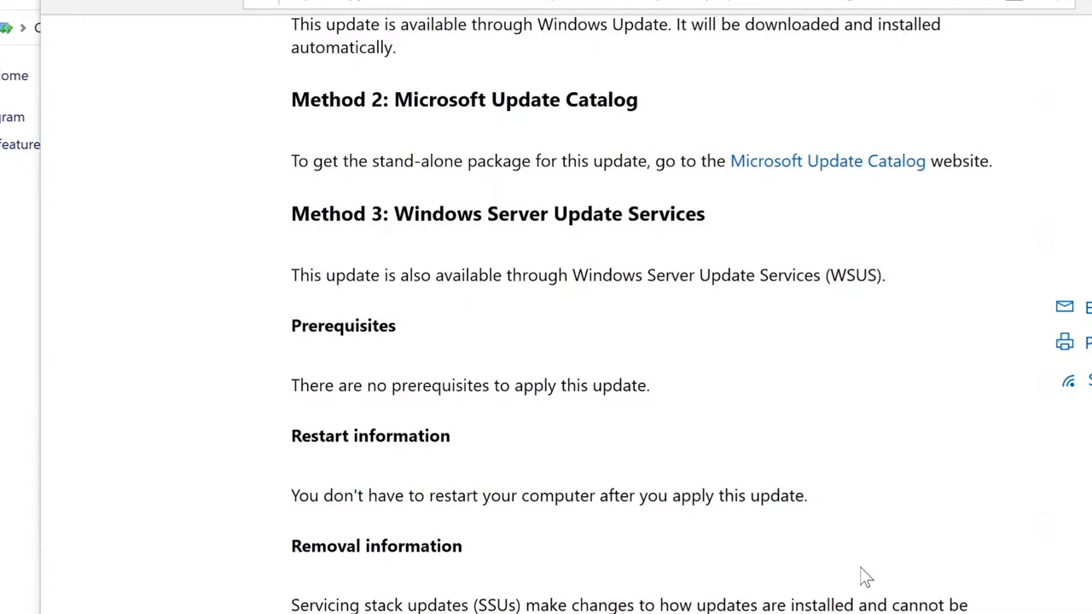
scroll(860, 570, "down", 7)
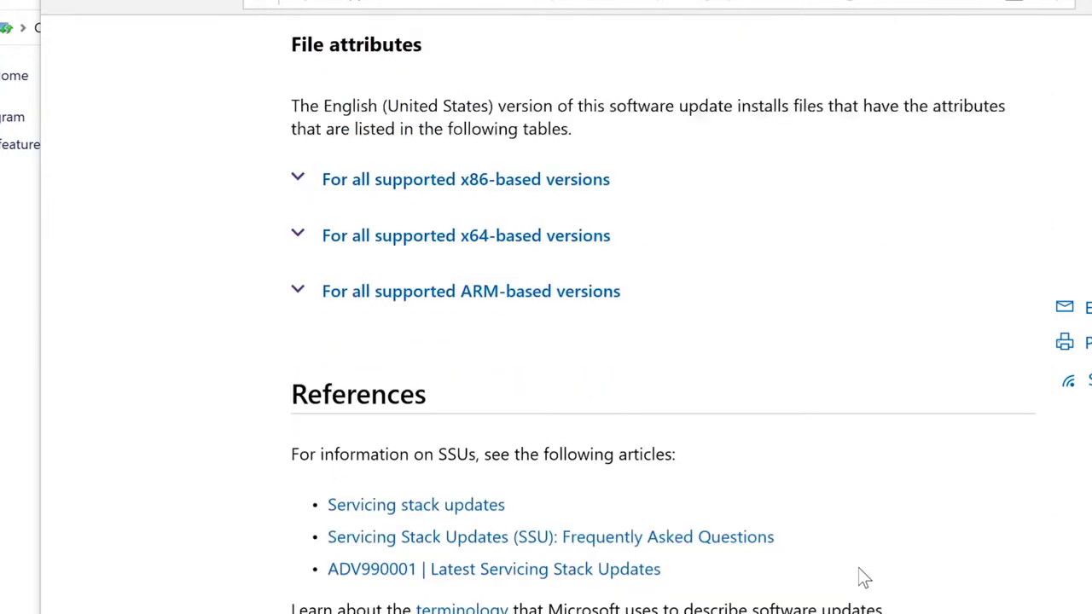
scroll(859, 568, "up", 15)
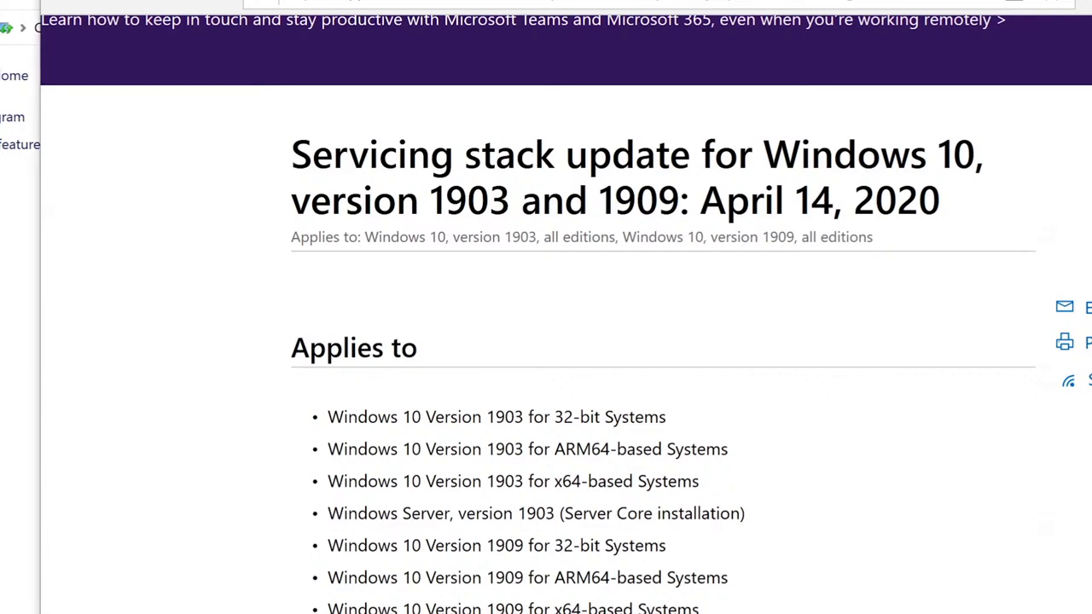
key("alt+Tab")
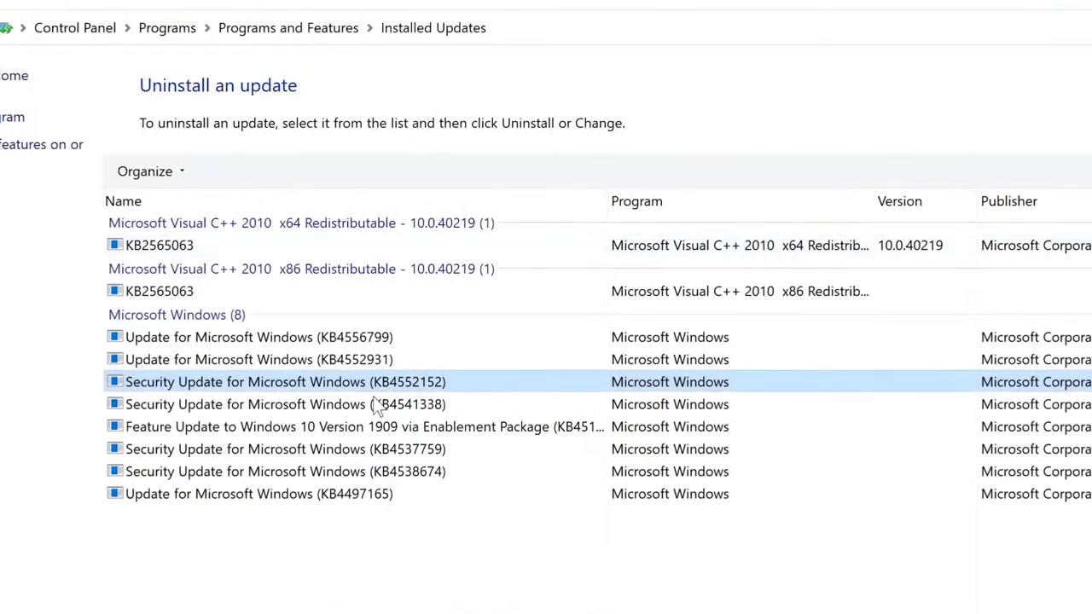
Step: Go through the KB4541338, KB4537759, KB4538674, KB4552931, KB4556799 and KB4552152 update rows
left_click(375, 407)
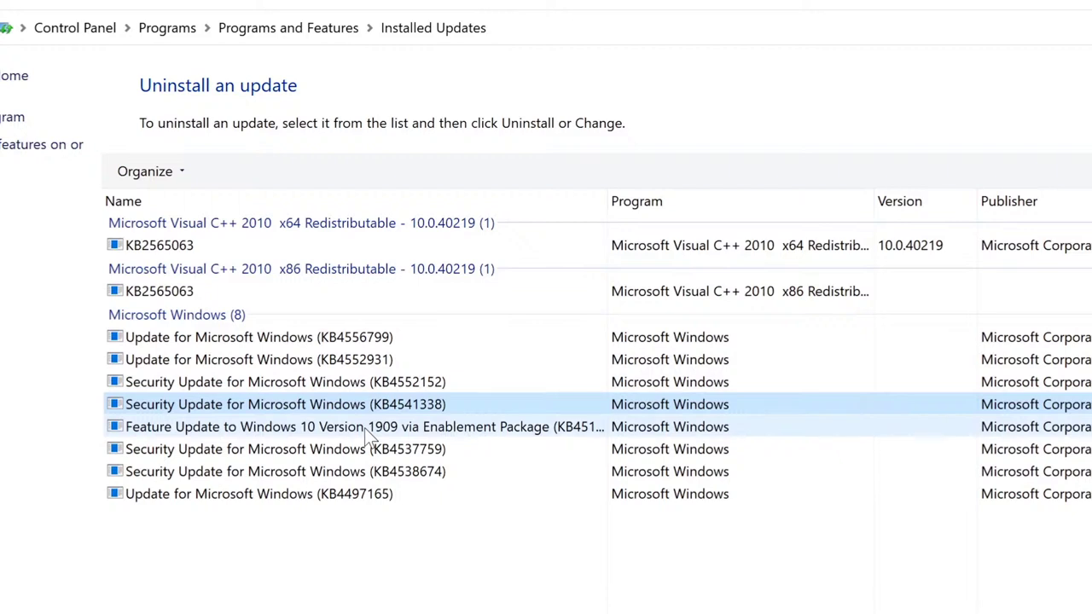
left_click(368, 429)
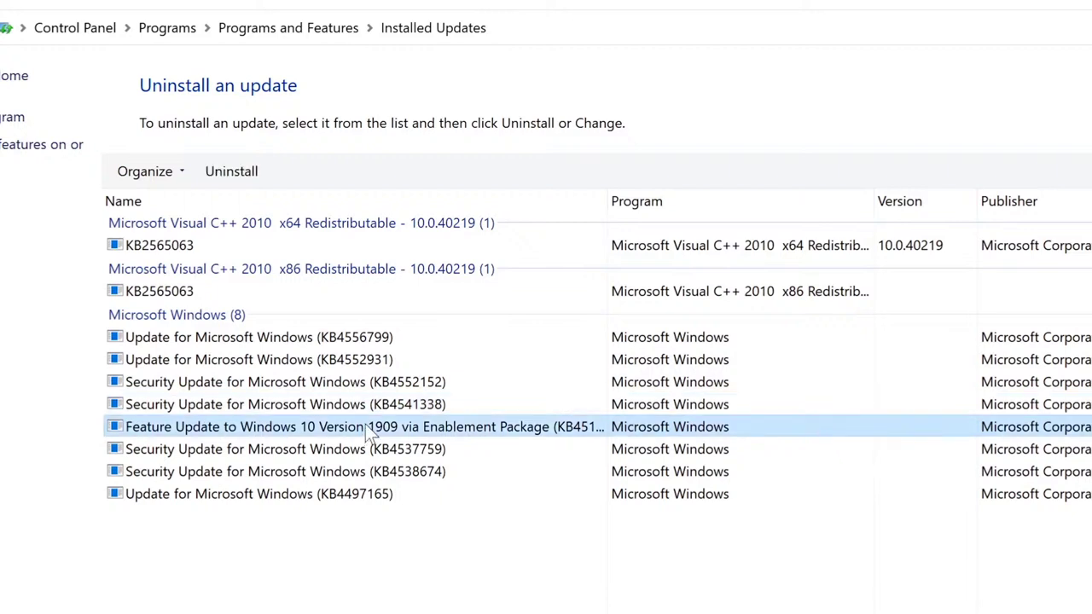
left_click(372, 451)
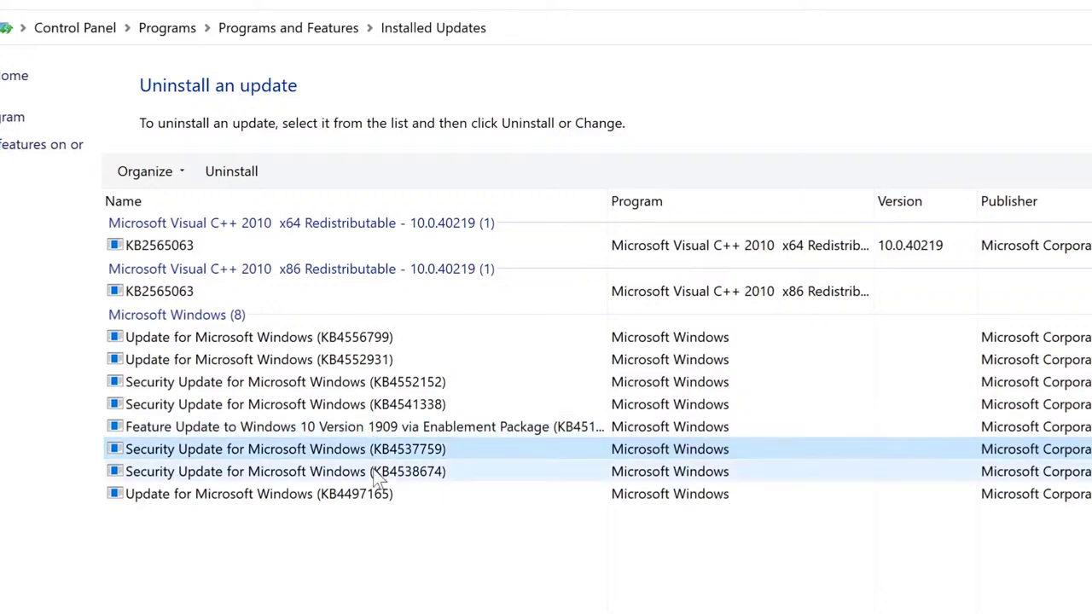
left_click(375, 474)
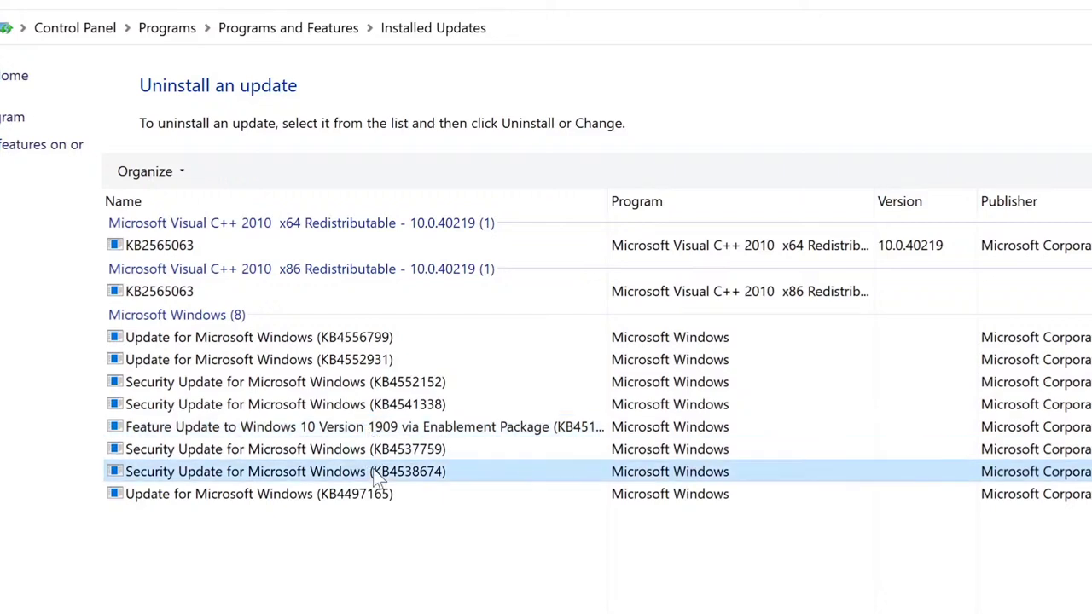
left_click(728, 451)
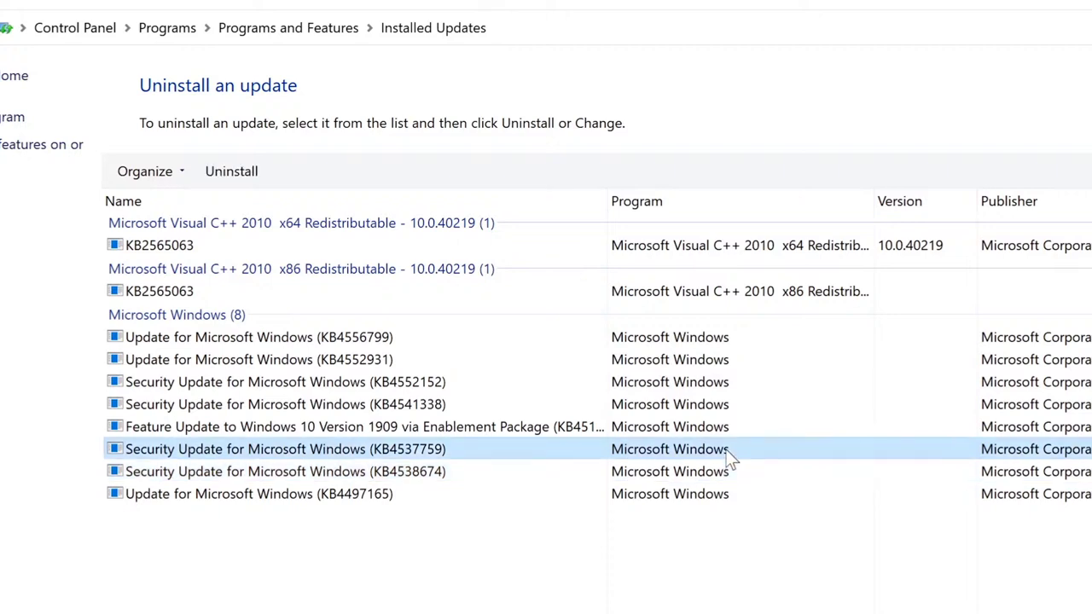
left_click(661, 476)
left_click(660, 450)
left_click(663, 410)
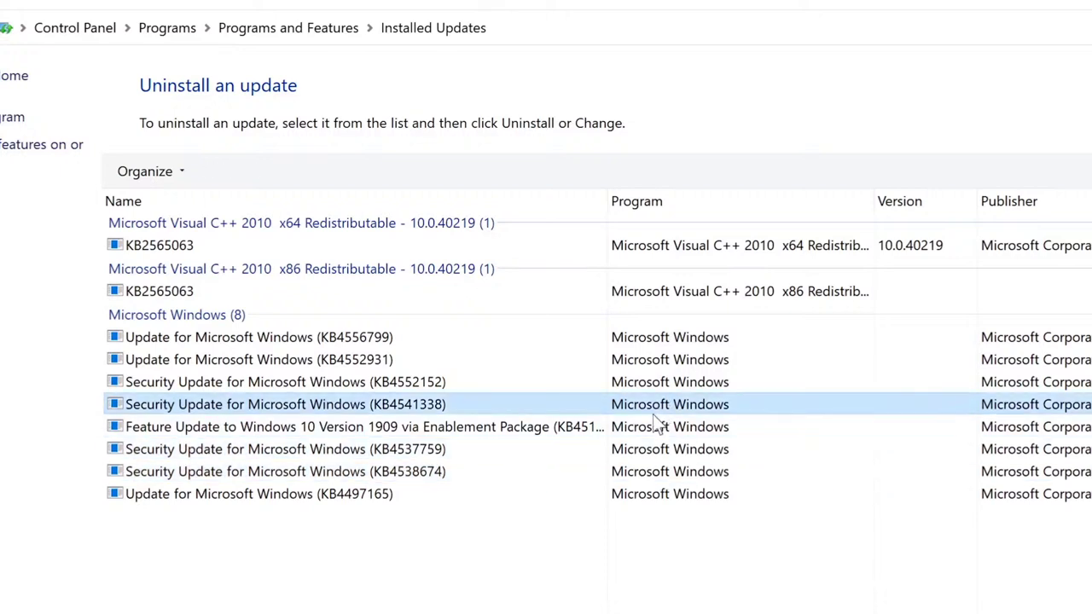
left_click(660, 371)
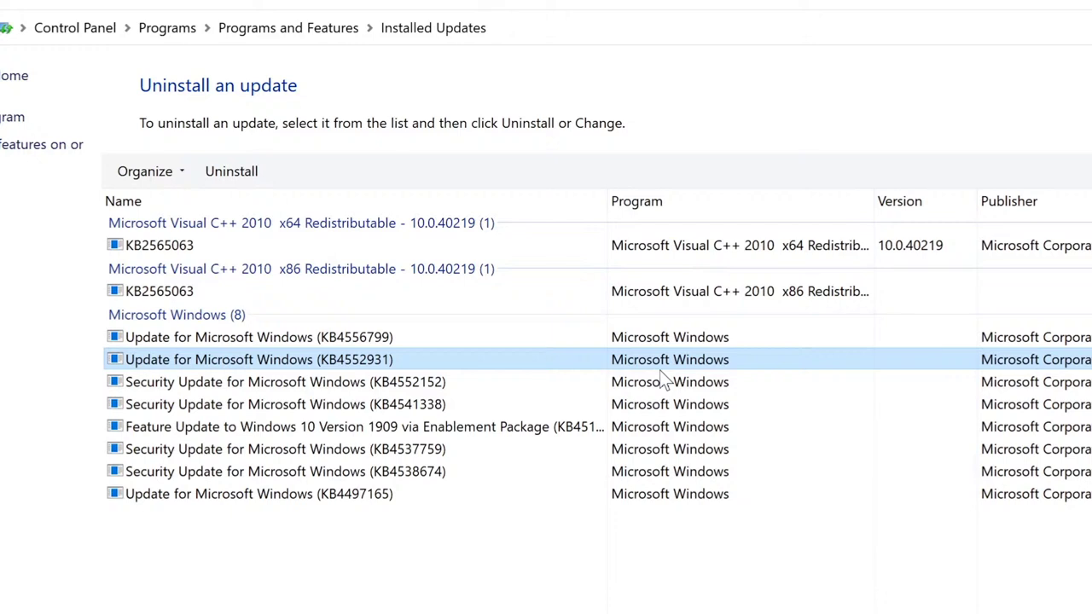
left_click(696, 342)
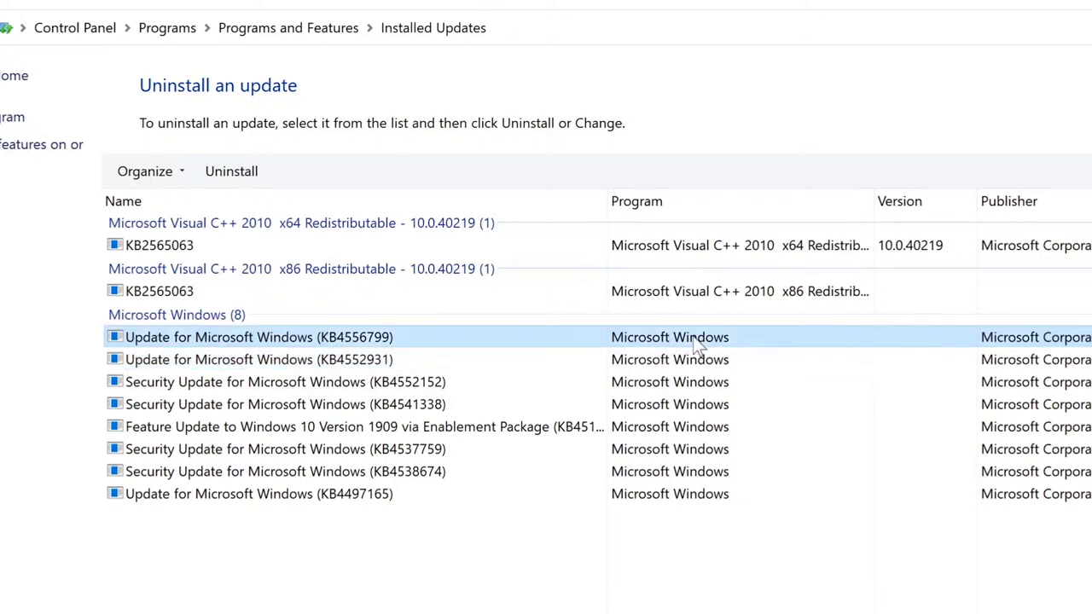
left_click(658, 385)
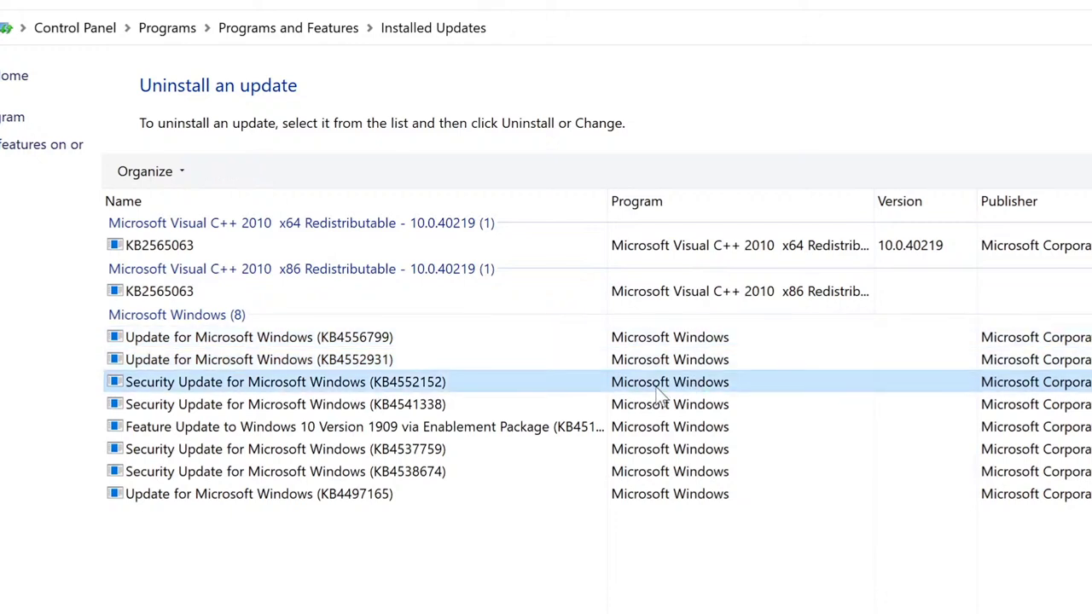
left_click(665, 406)
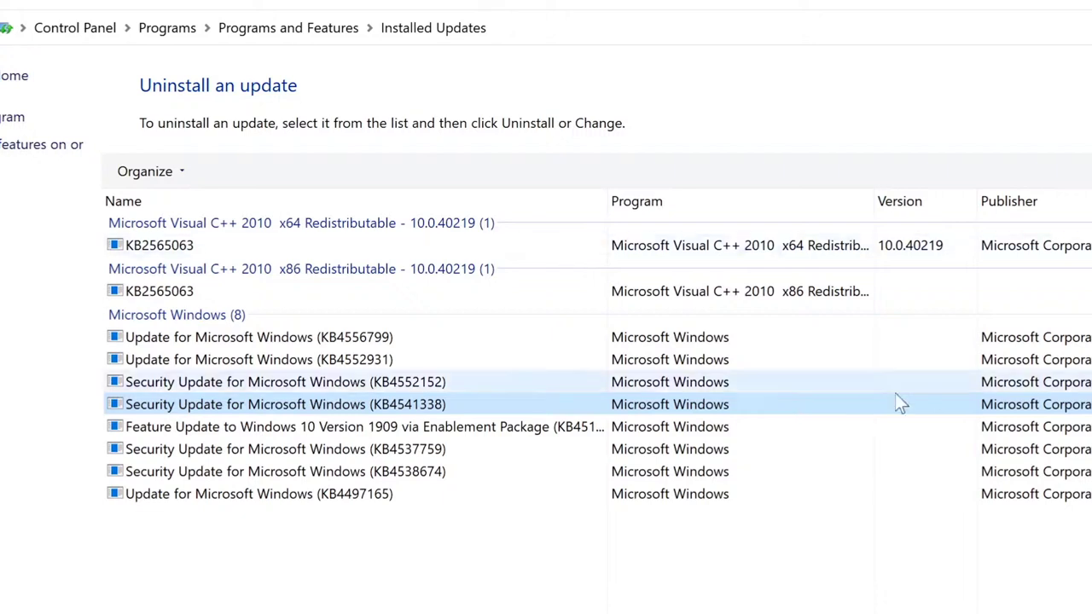
Step: Recheck the Windows 10 Version 1909 feature update and the KB4556799 to KB4541338 rows
left_click(705, 432)
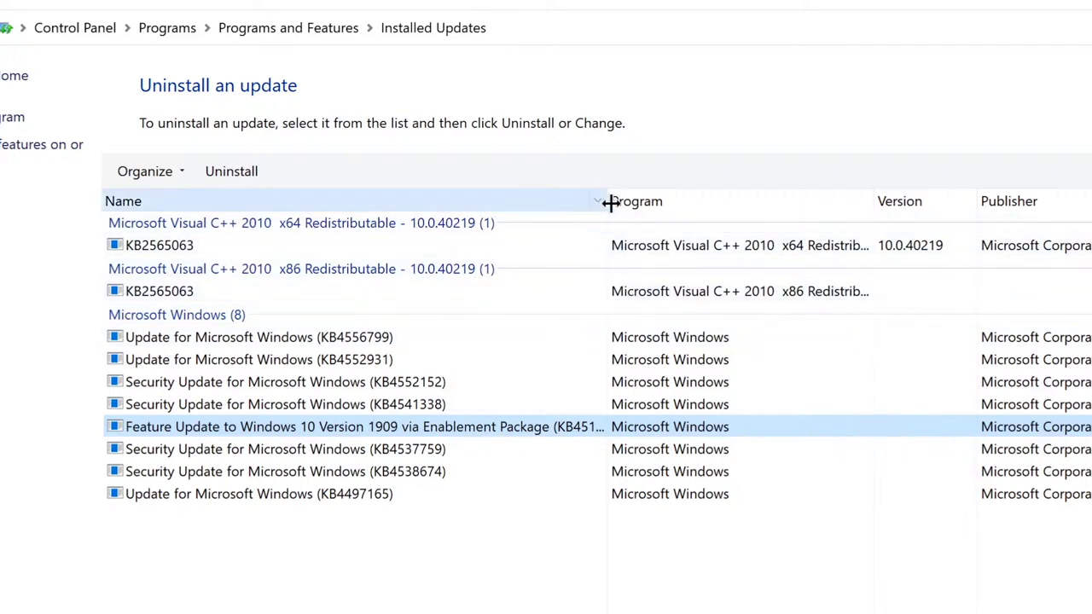
left_click(351, 338)
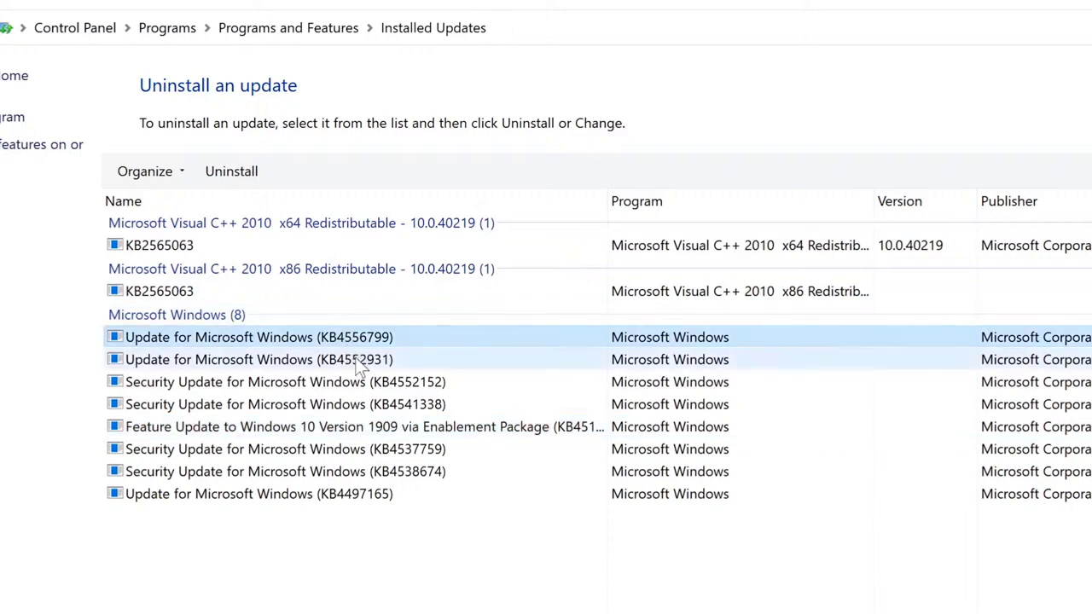
left_click(360, 363)
left_click(403, 384)
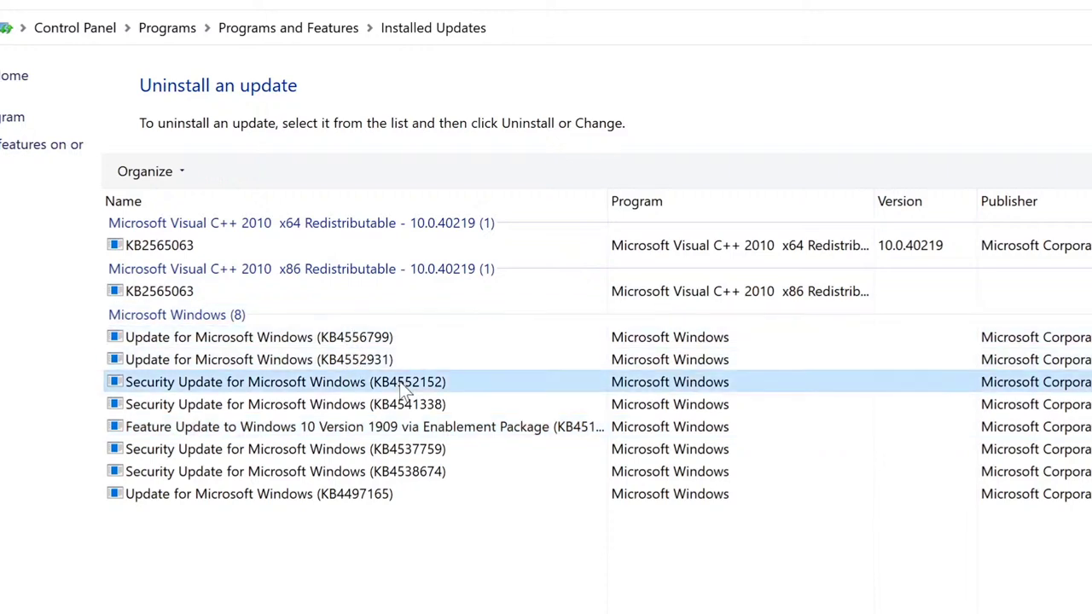
left_click(426, 402)
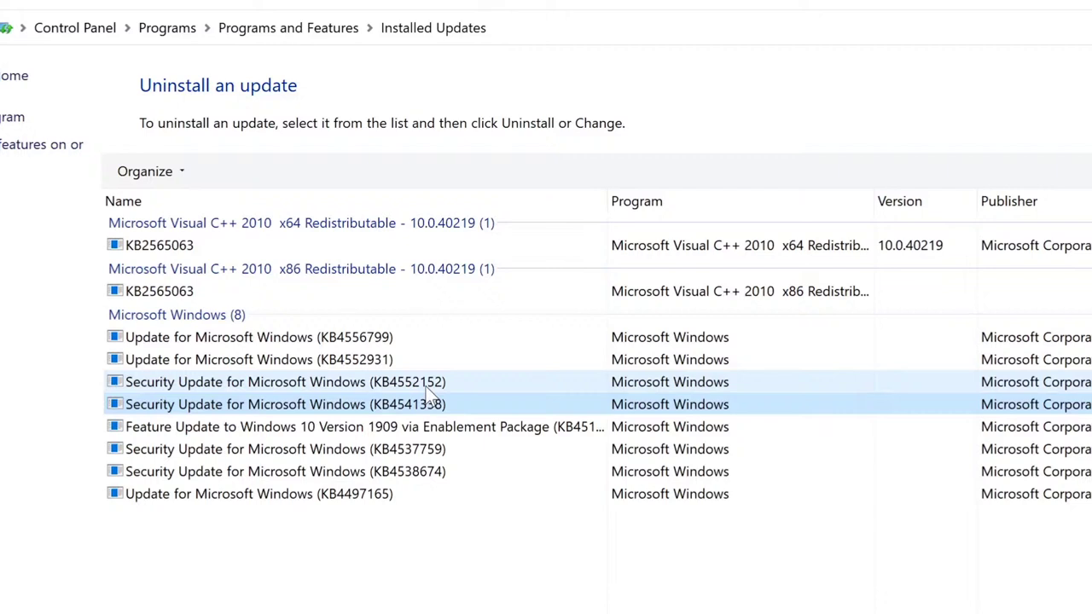
left_click(456, 432)
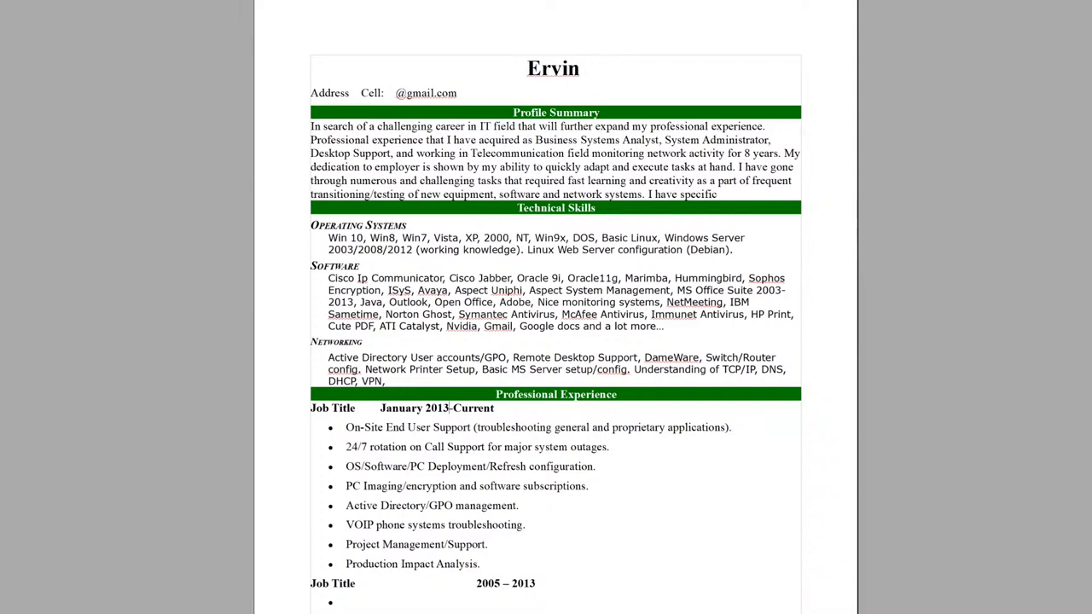
Step: Look over the résumé's January 2013 date, Profile Summary and Technical Skills blocks
left_click_drag(450, 408, 380, 408)
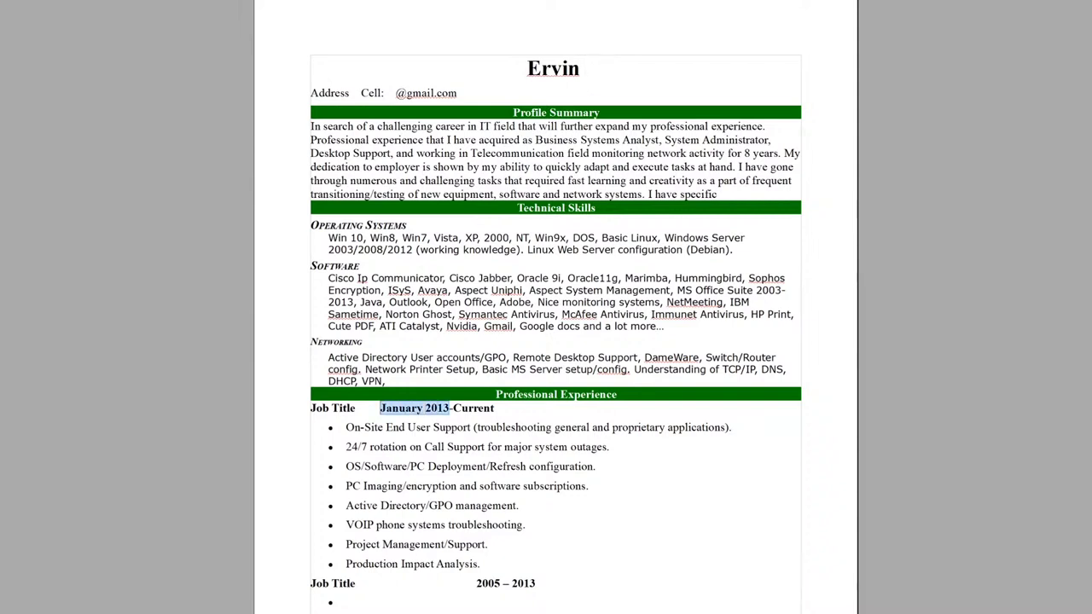
left_click(362, 342)
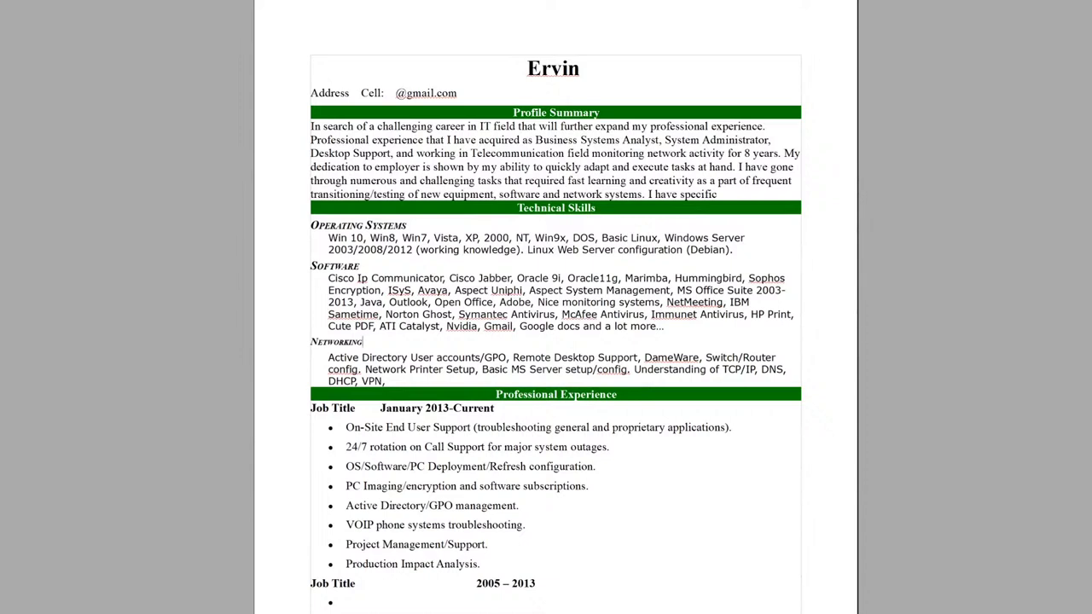
scroll(555, 342, "down", 2)
scroll(555, 341, "down", 1)
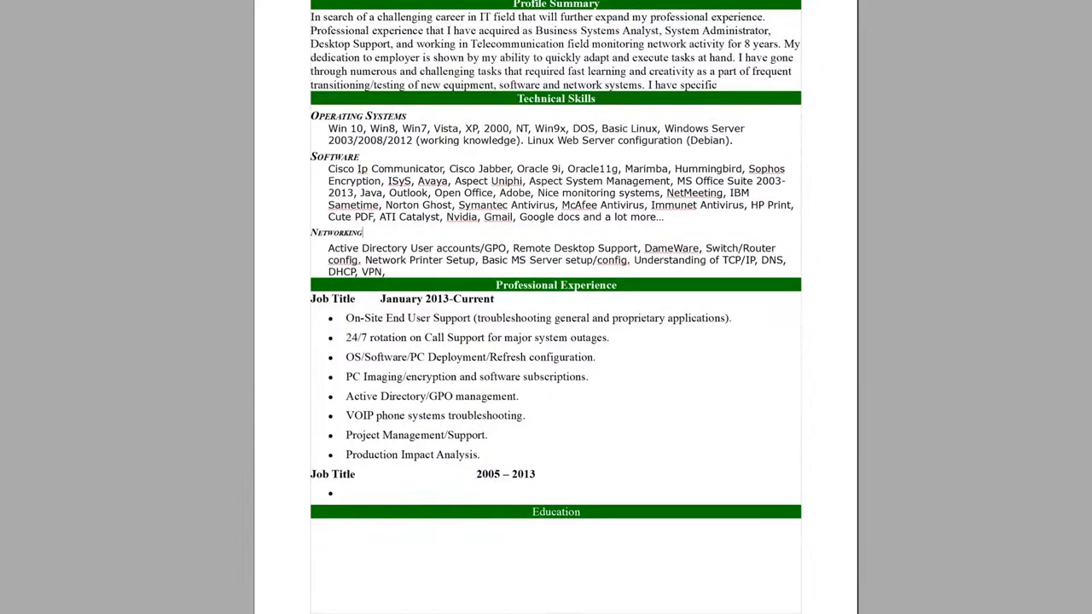
scroll(556, 341, "up", 3)
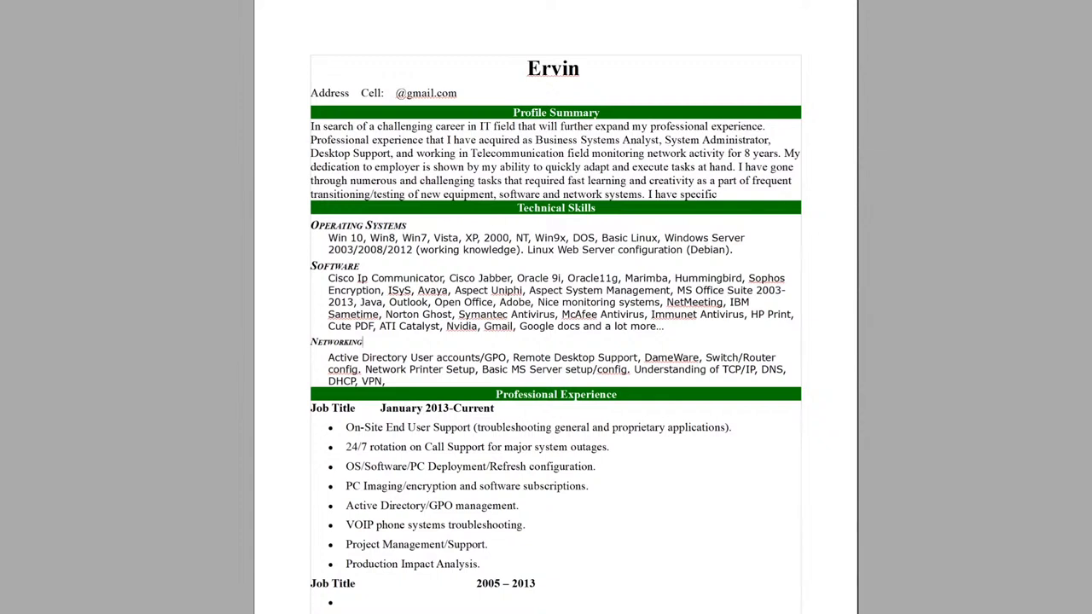
left_click(585, 69)
left_click_drag(310, 127, 722, 195)
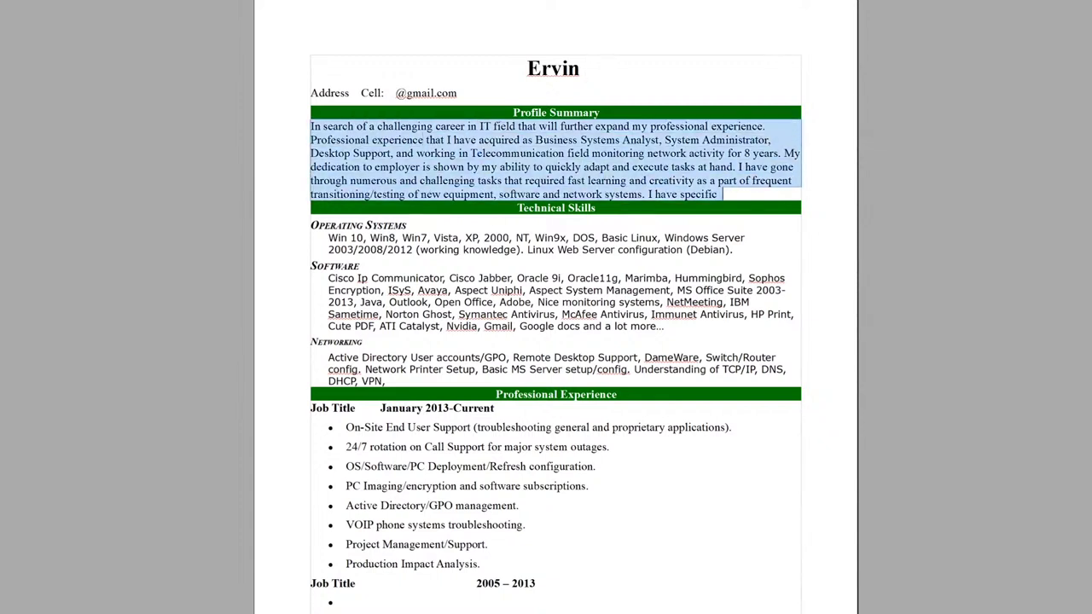
left_click(569, 238)
left_click_drag(310, 224, 386, 381)
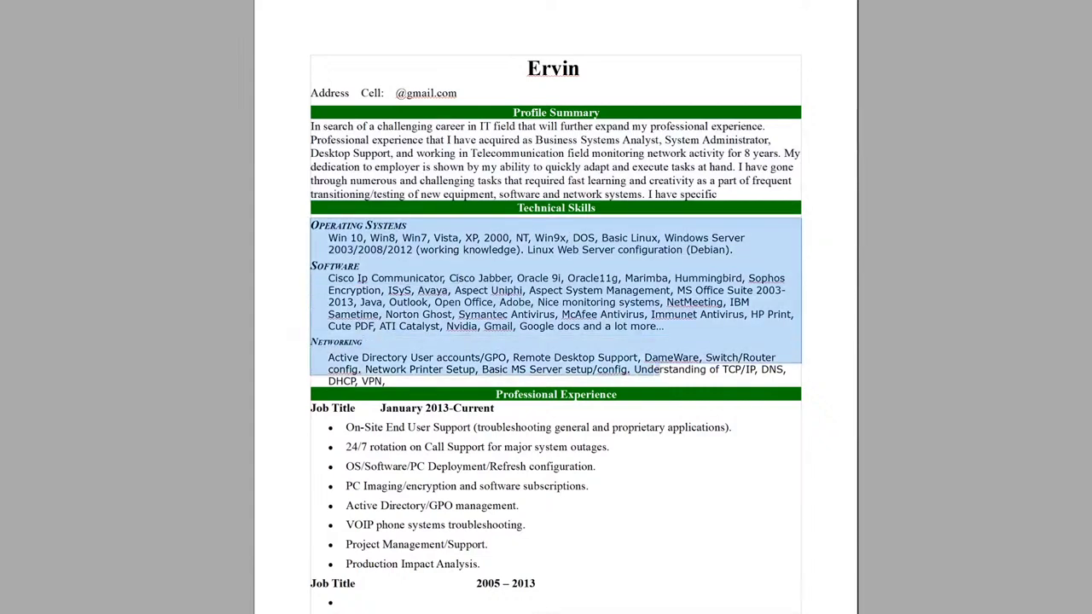
left_click(614, 447)
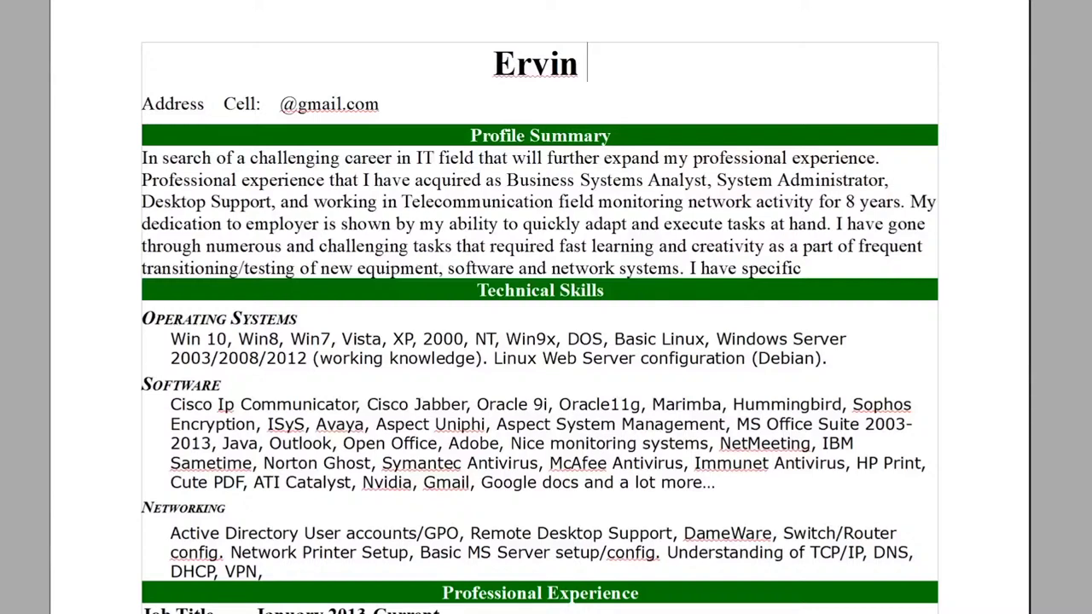
Step: Add the surname initial 'D' to the name heading and reduce the heading's font size
type("D")
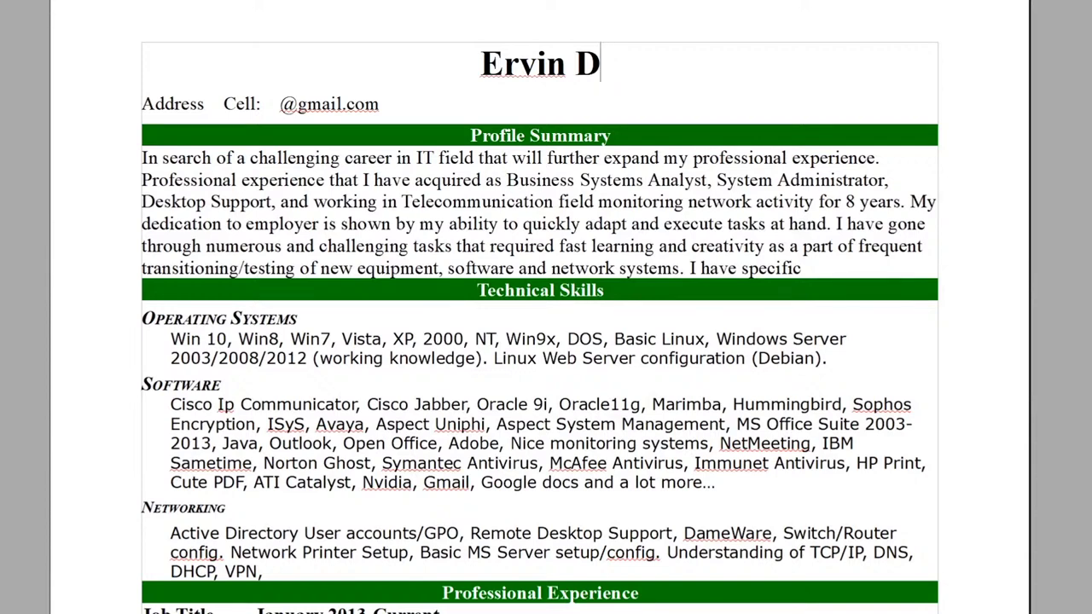
key("ctrl+shift+Left")
key("ctrl+shift+Left")
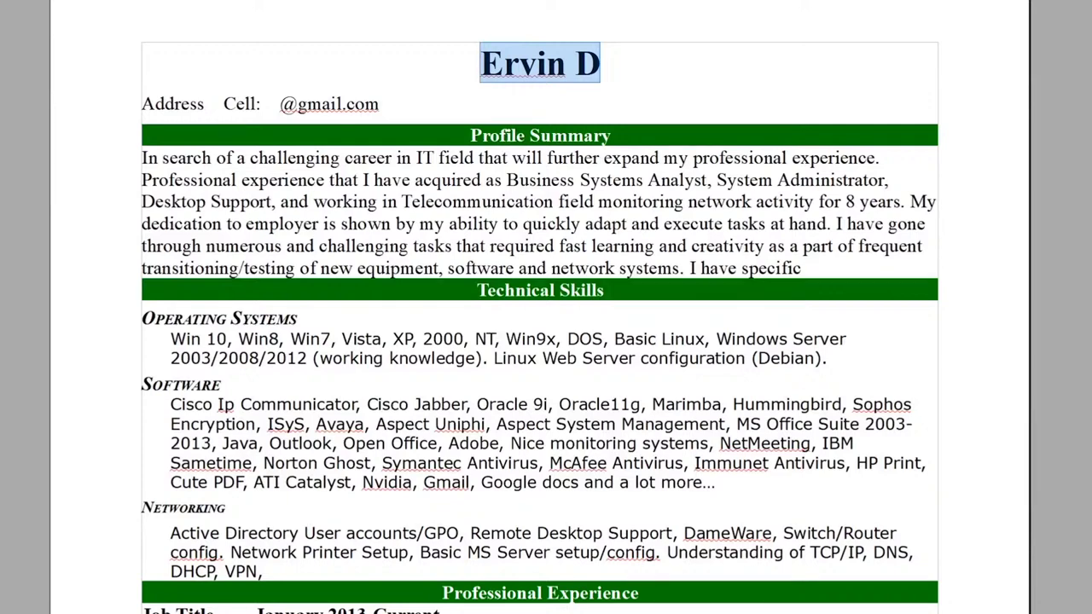
key("ctrl+shift+comma")
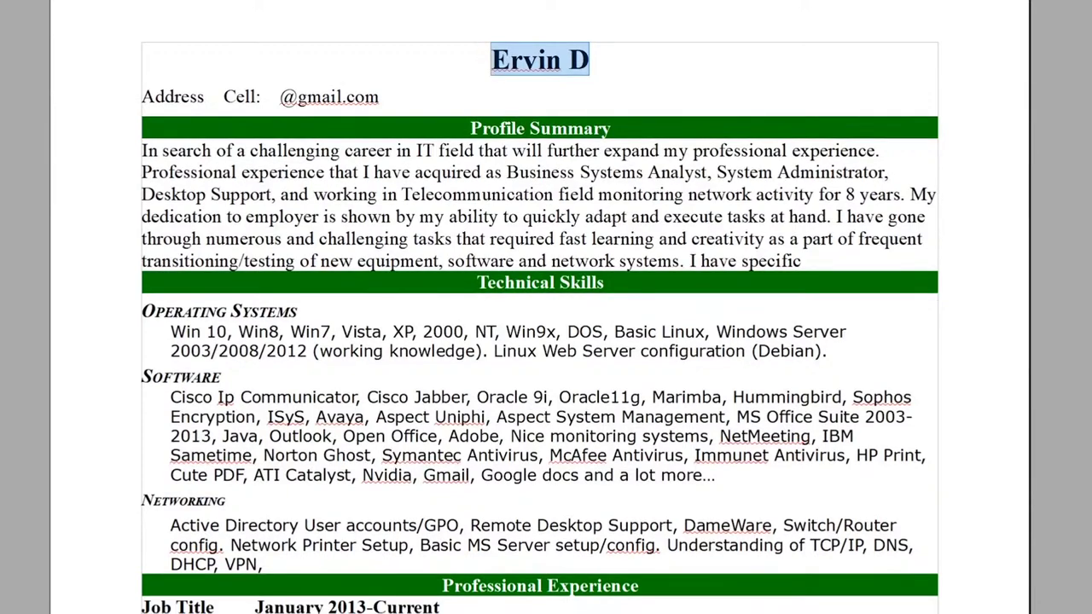
left_click(380, 96)
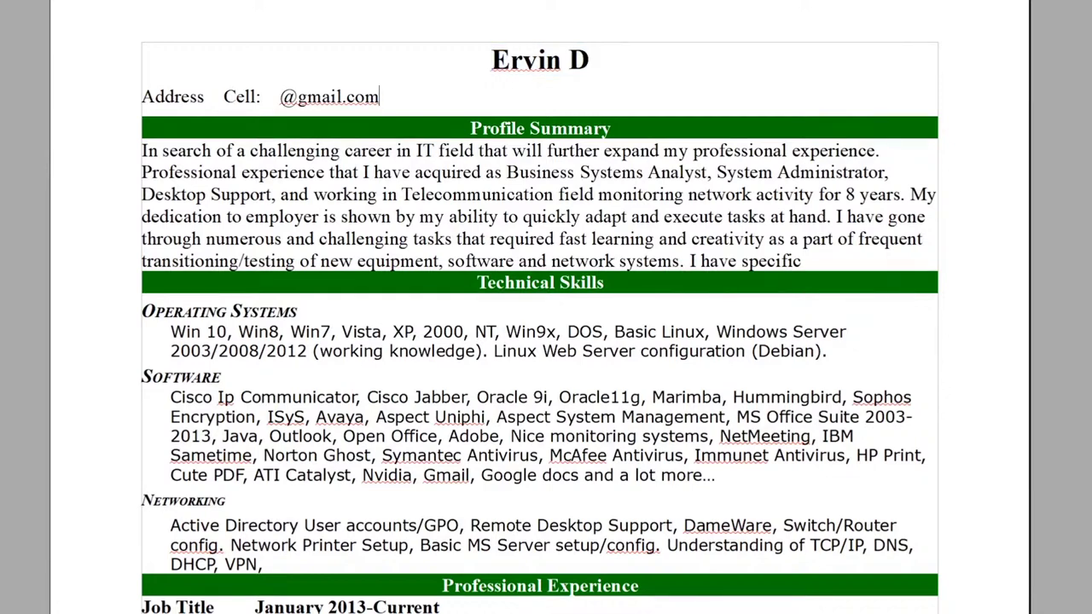
left_click(569, 59)
key("End")
Step: Replace the Address placeholder with the full street address, city, state and ZIP code
mouse_move(154, 96)
left_mouse_down()
mouse_move(205, 97)
mouse_move(141, 97)
left_mouse_up()
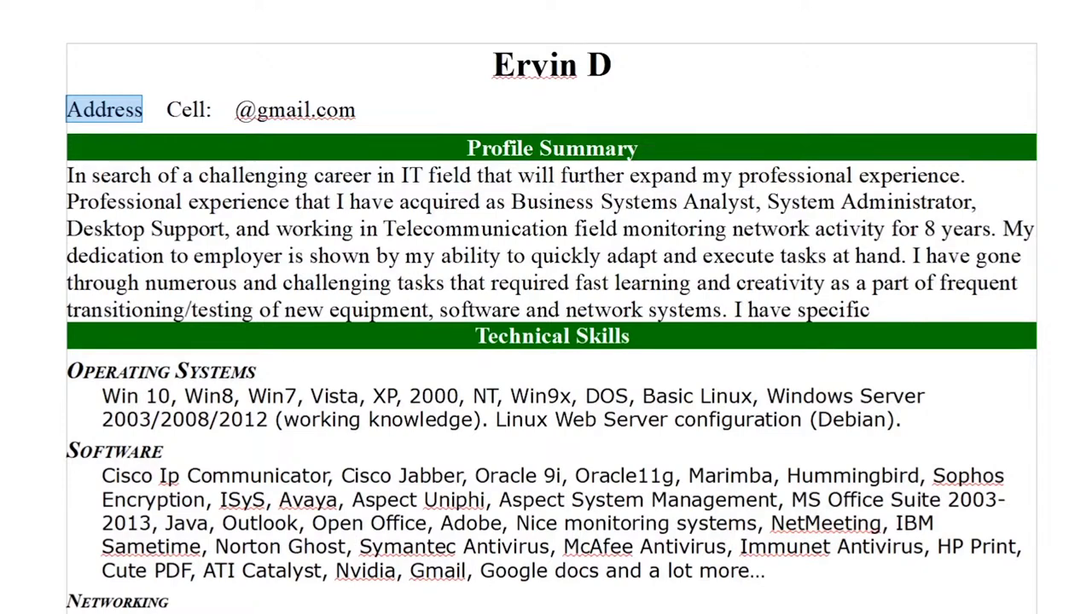
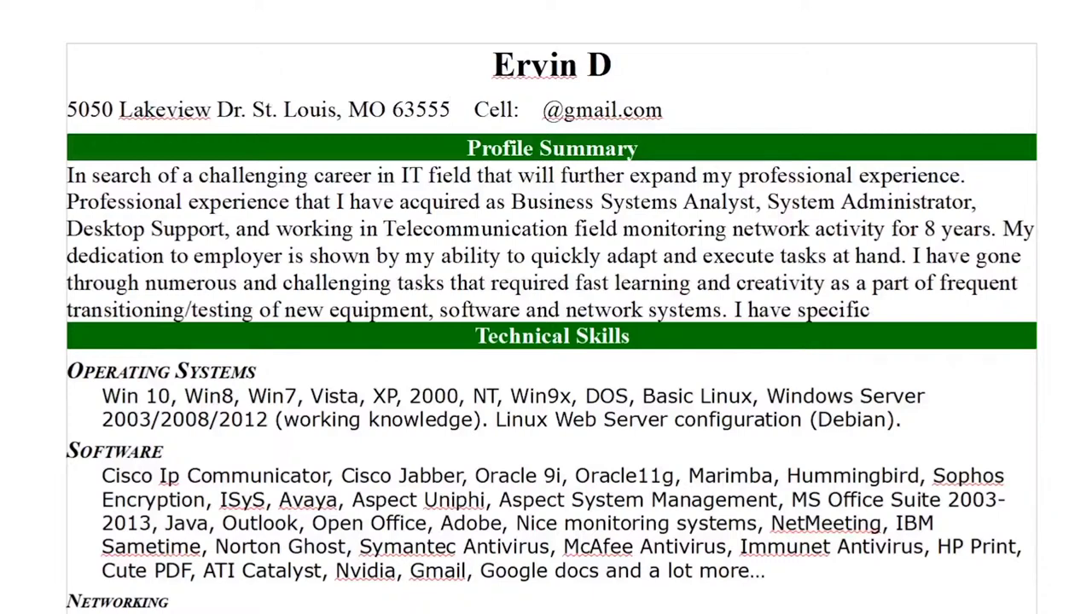
left_click(525, 109)
key("shift+Left")
key("shift+Left")
key("shift+Left")
key("shift+Left")
key("shift+Left")
key("Right")
key("shift+Left")
key("shift+Left")
key("shift+Left")
key("shift+Left")
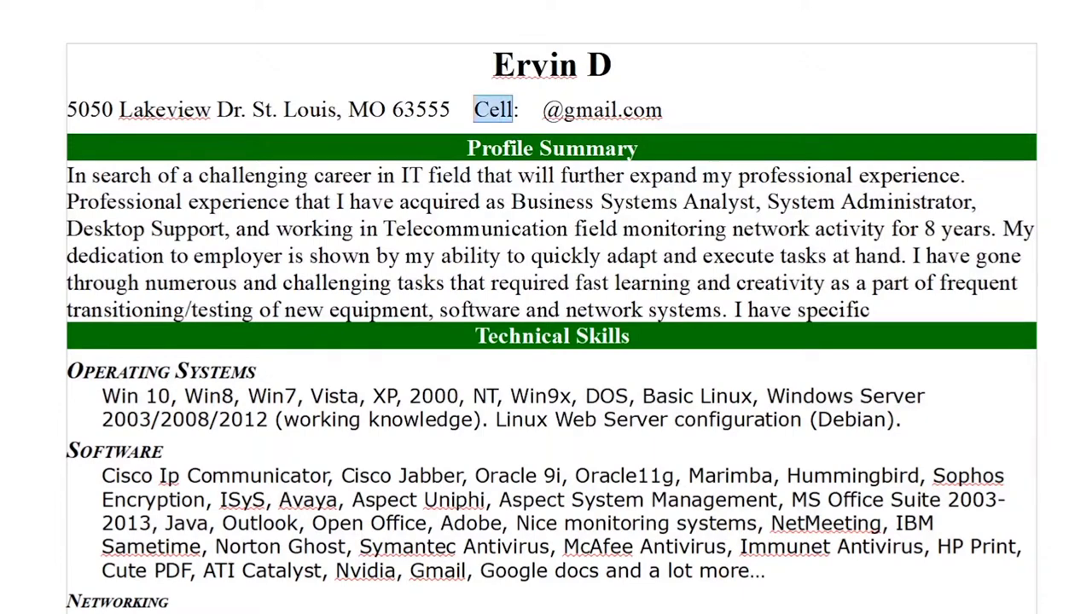
key("Right")
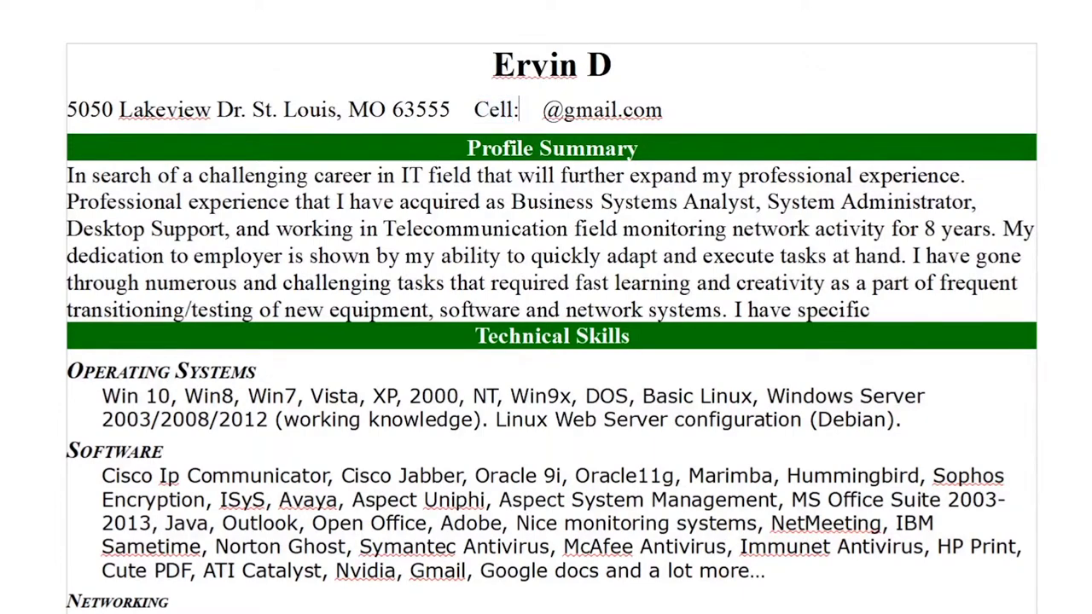
type("555-")
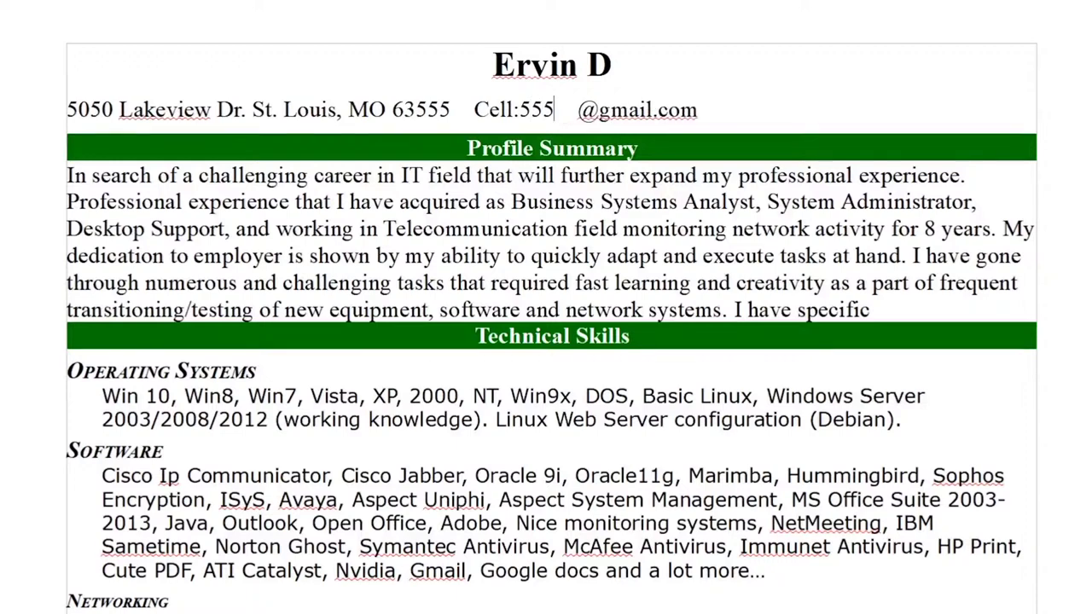
type("555-5555")
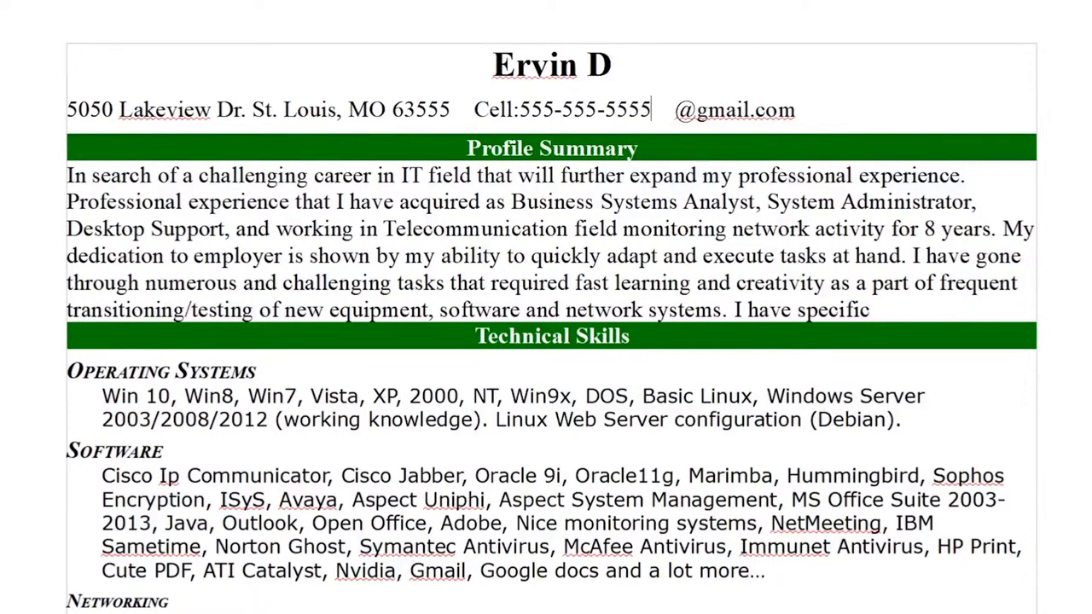
left_click(675, 109)
type("ervind")
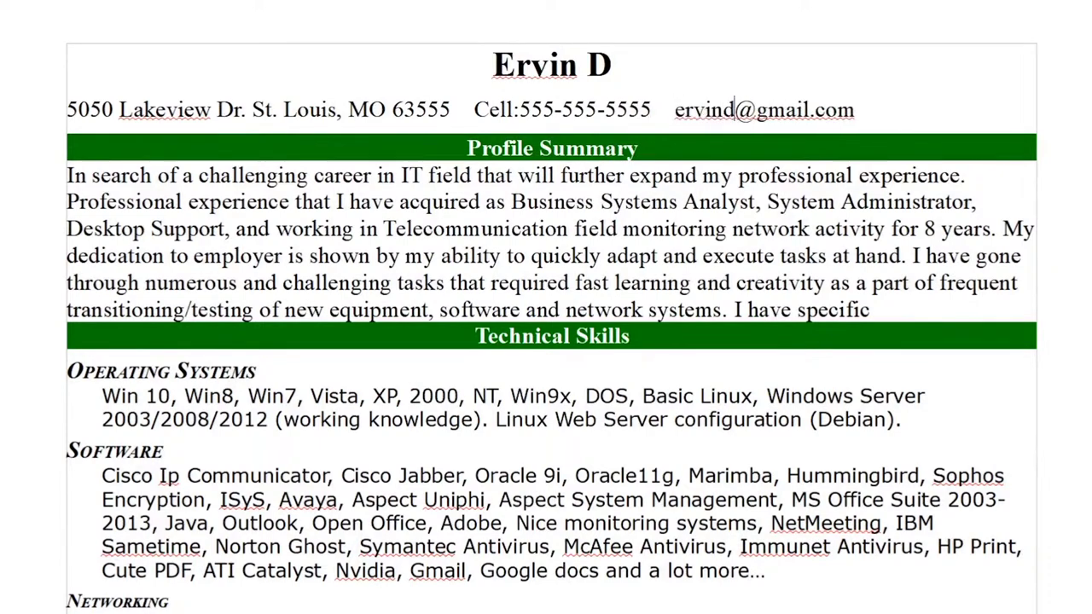
left_click_drag(855, 109, 67, 109)
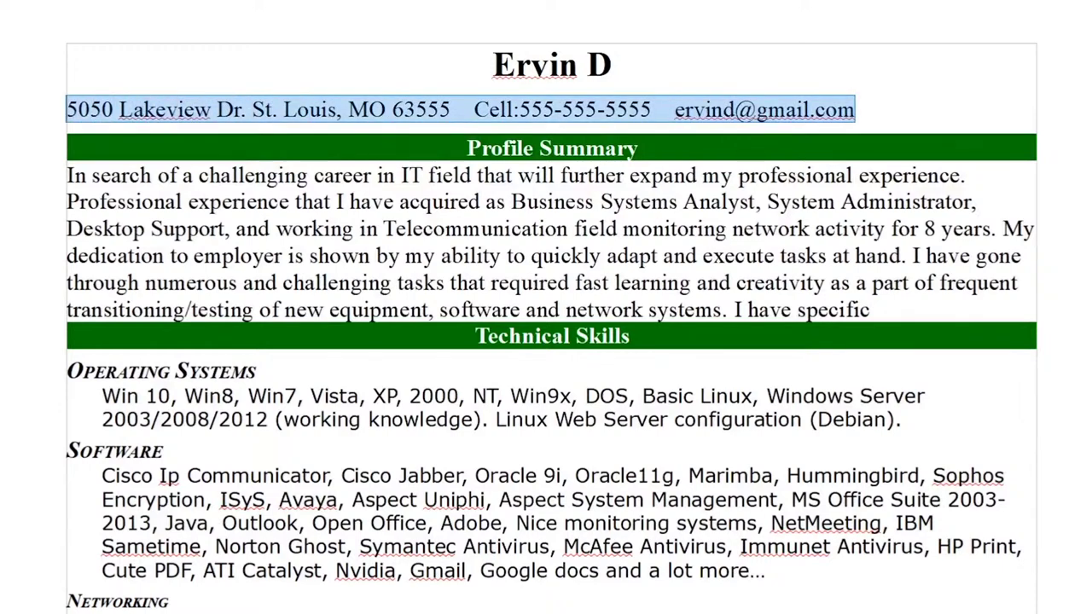
left_click(279, 175)
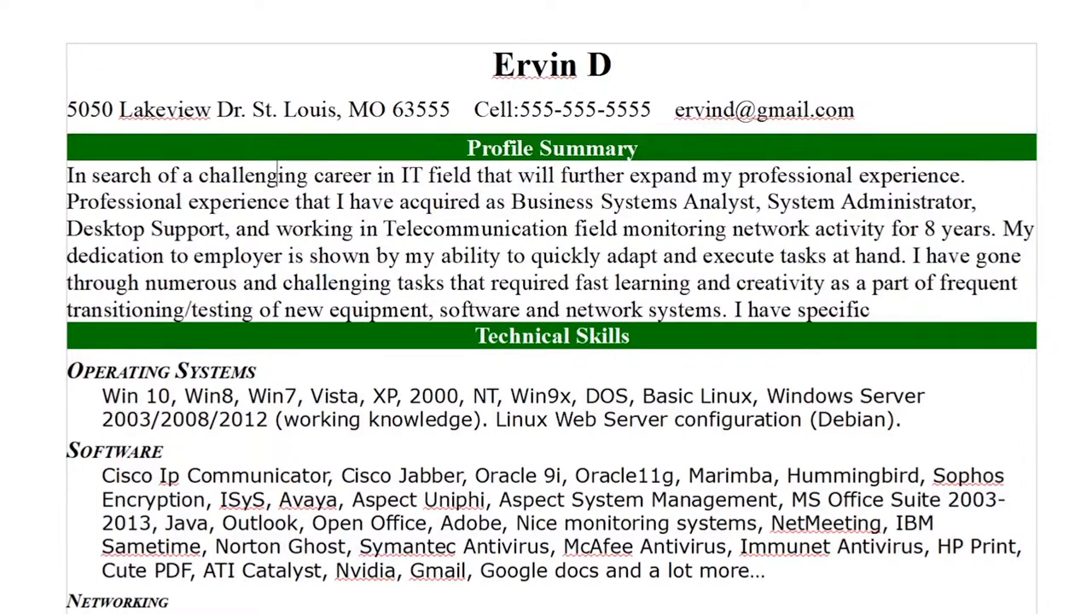
left_click_drag(578, 64, 492, 64)
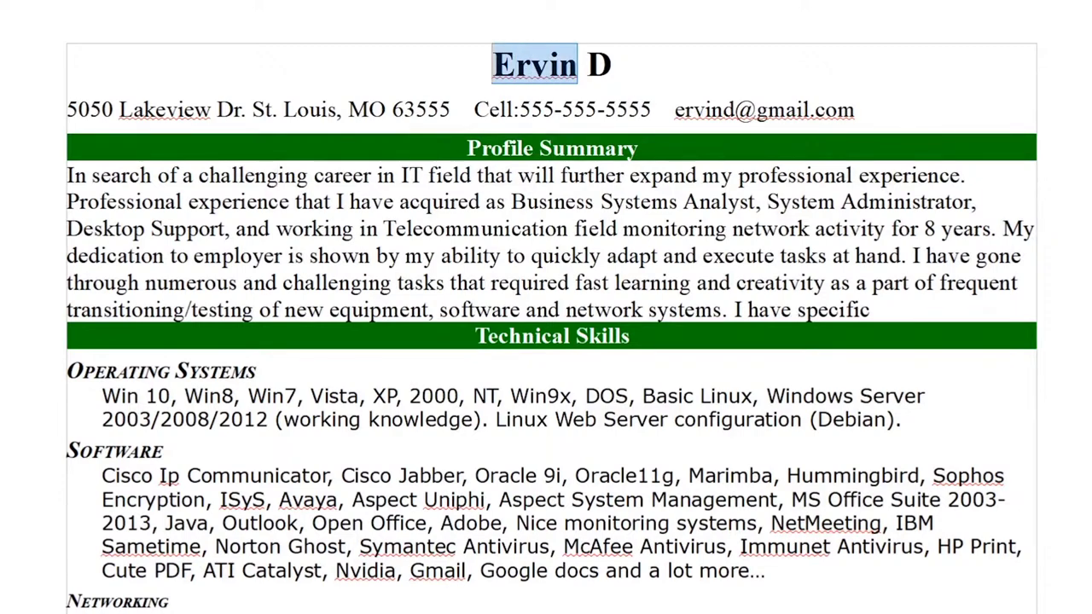
left_click(612, 64)
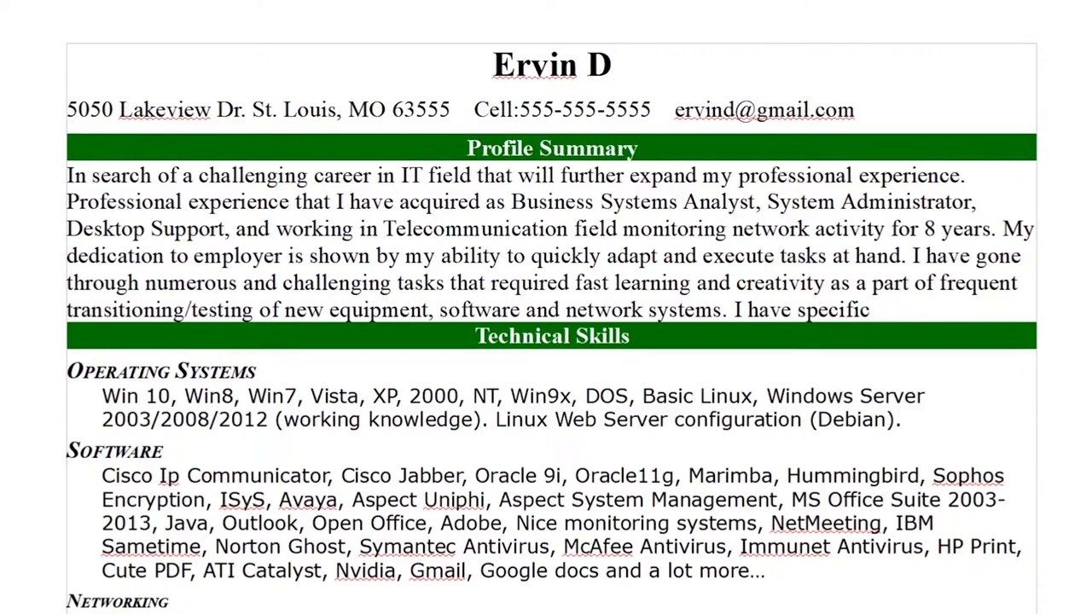
left_click_drag(612, 64, 492, 63)
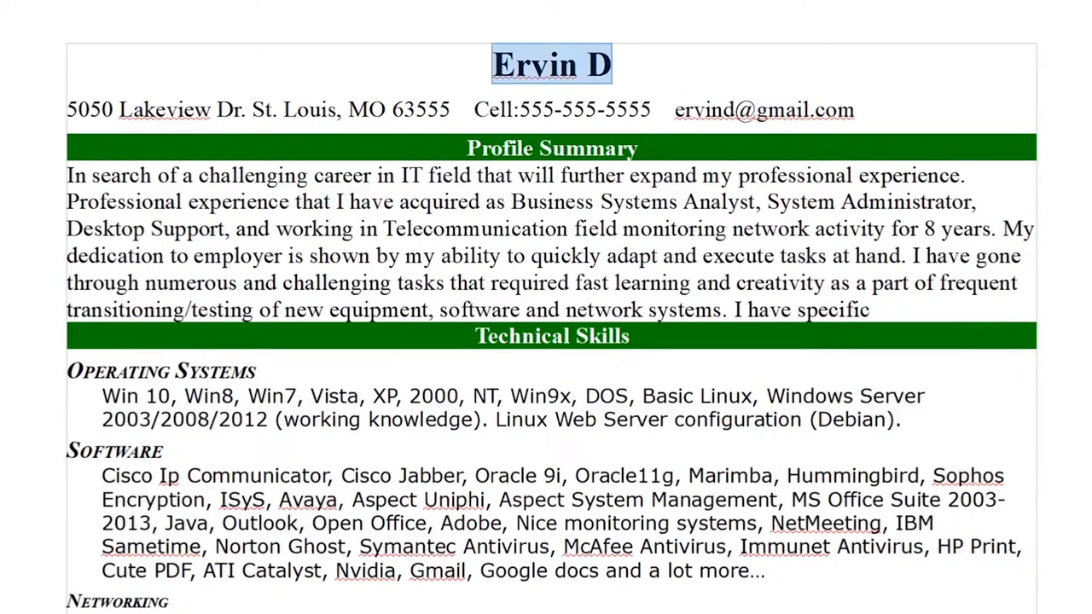
left_click_drag(579, 64, 492, 64)
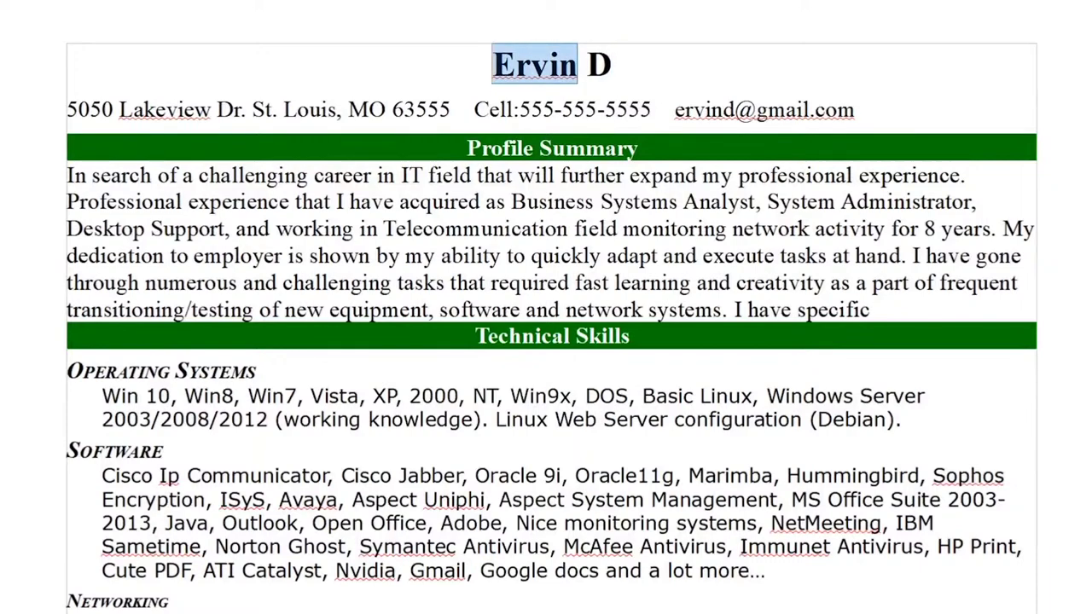
left_click(612, 64)
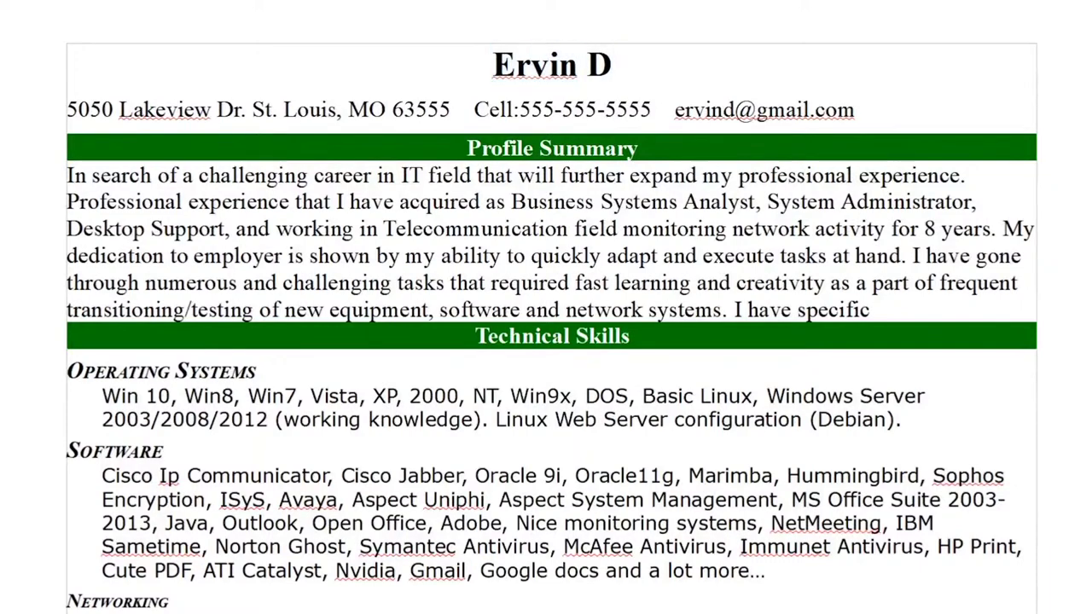
left_click_drag(612, 64, 492, 64)
left_click_drag(474, 109, 638, 148)
left_click(855, 110)
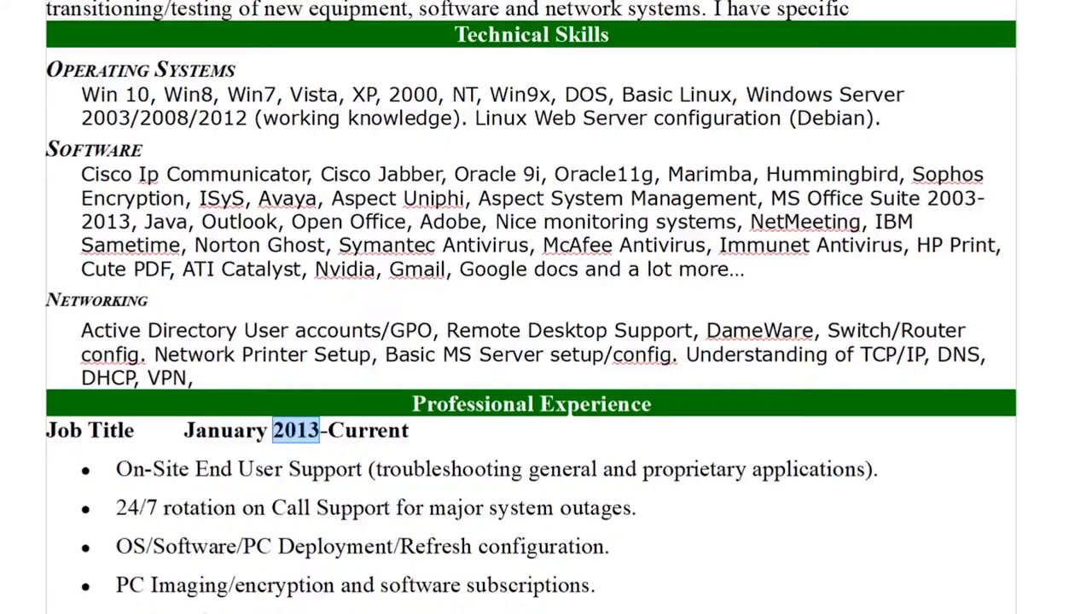
left_click(580, 546)
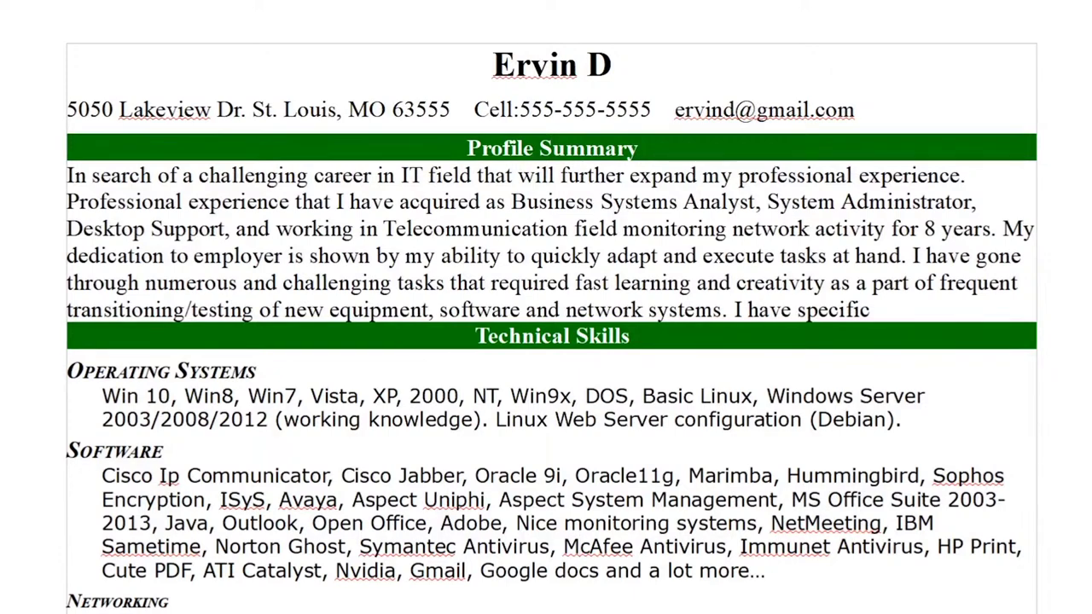
key("shift+Left")
key("ctrl+shift+Left")
key("ctrl+shift+Left")
key("shift+Left")
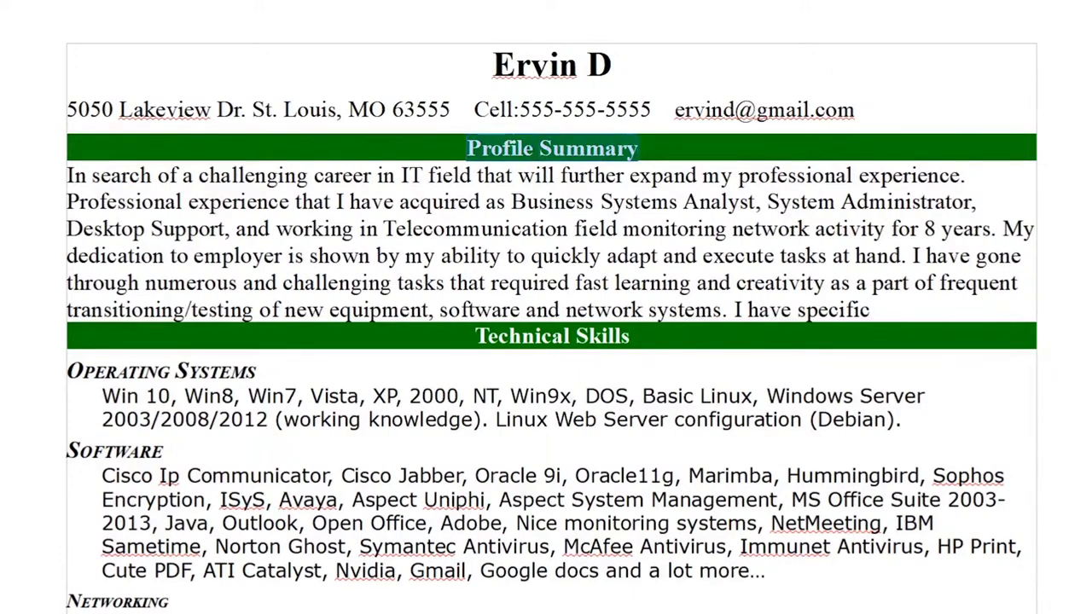
key("Left")
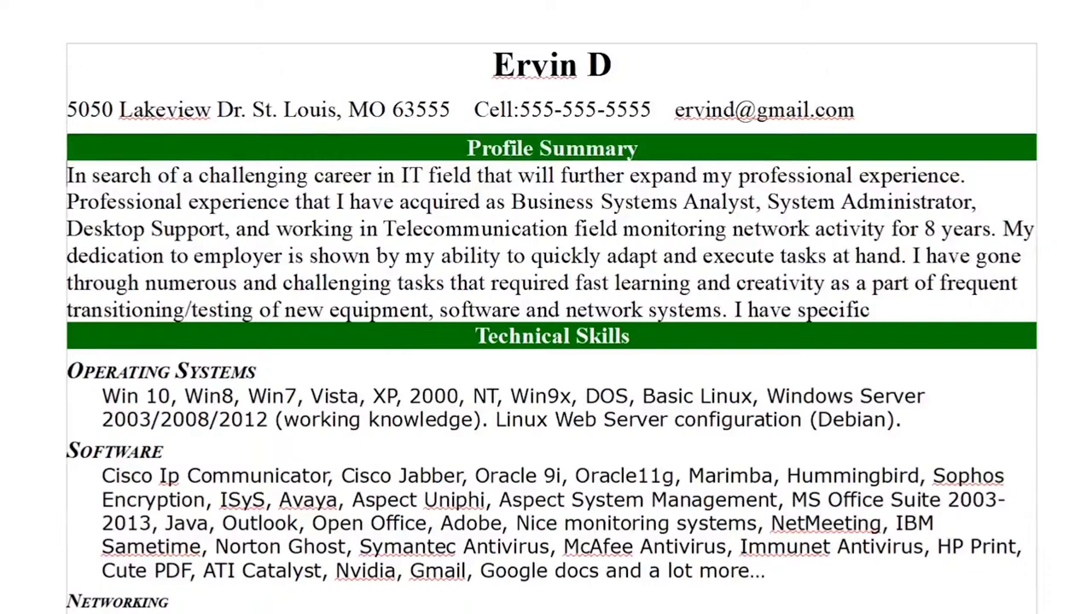
key("ctrl+shift+Right")
key("ctrl+shift+Right")
key("ctrl+shift+Right")
key("ctrl+shift+Right")
key("ctrl+shift+Right")
key("ctrl+shift+Right")
key("ctrl+shift+Right")
key("ctrl+shift+Right")
key("ctrl+shift+Right")
key("ctrl+shift+Right")
key("ctrl+shift+Right")
key("ctrl+shift+Right")
key("ctrl+shift+Right")
key("ctrl+shift+Right")
key("ctrl+shift+Right")
key("ctrl+shift+Right")
key("ctrl+shift+Right")
key("ctrl+shift+Right")
key("ctrl+shift+Right")
key("ctrl+shift+Right")
key("ctrl+shift+Down")
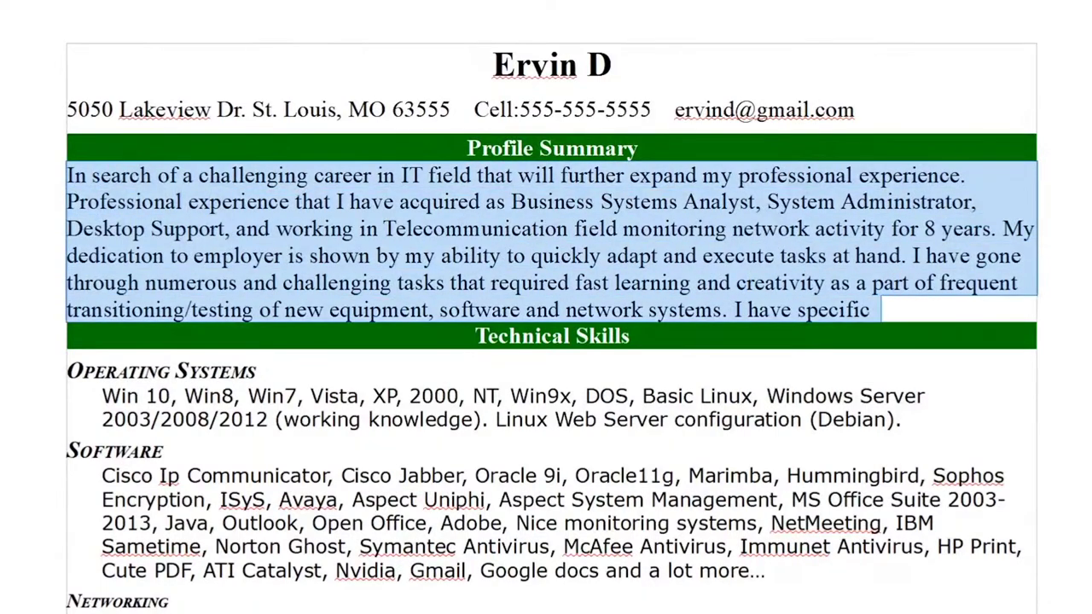
left_click(753, 419)
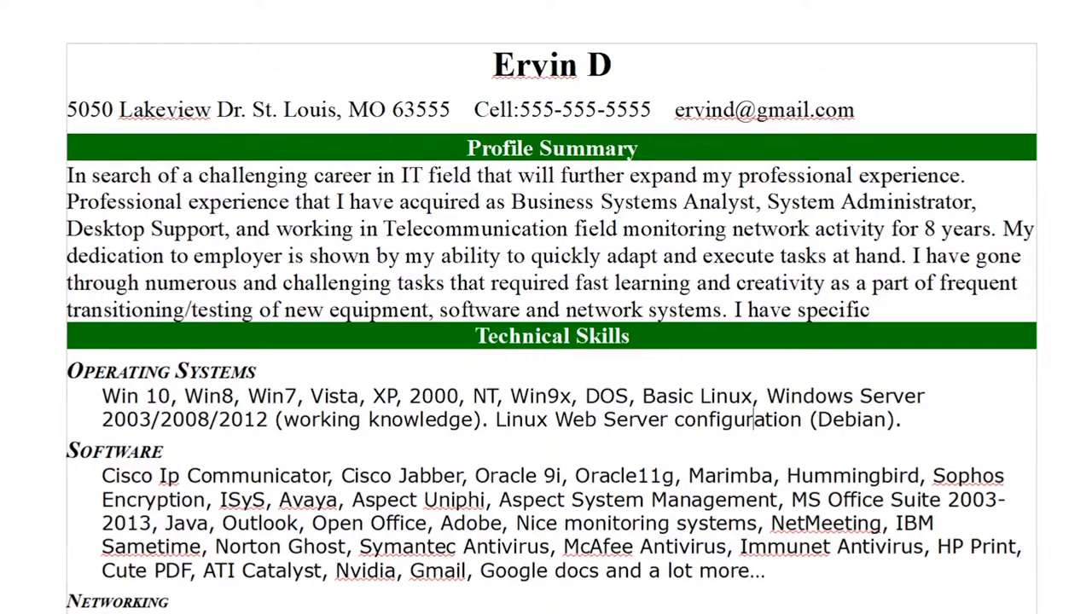
left_click_drag(66, 175, 396, 175)
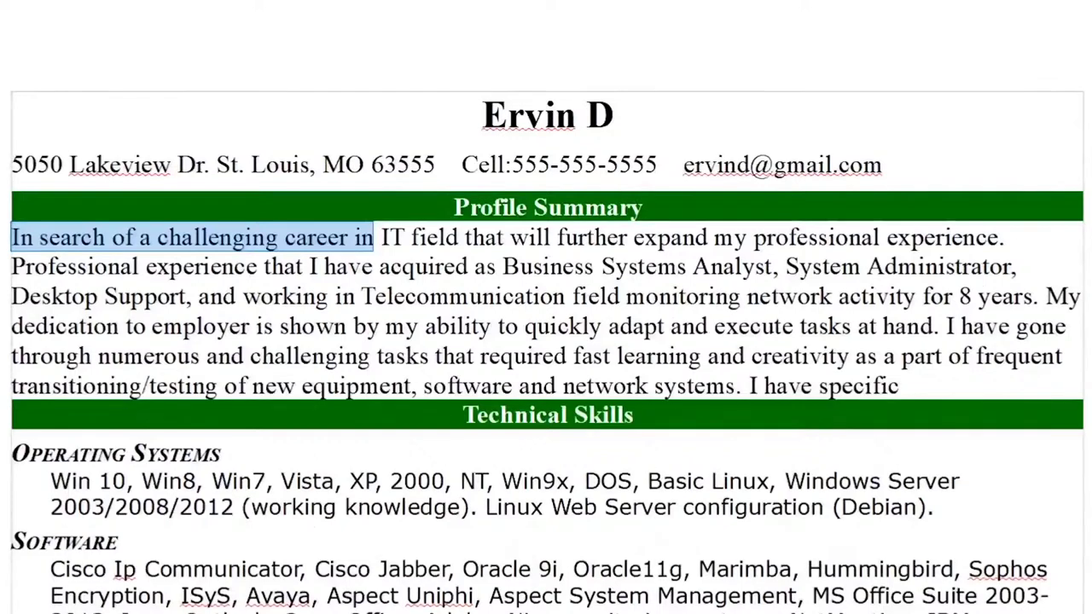
left_click_drag(374, 238, 1005, 238)
left_click(1005, 238)
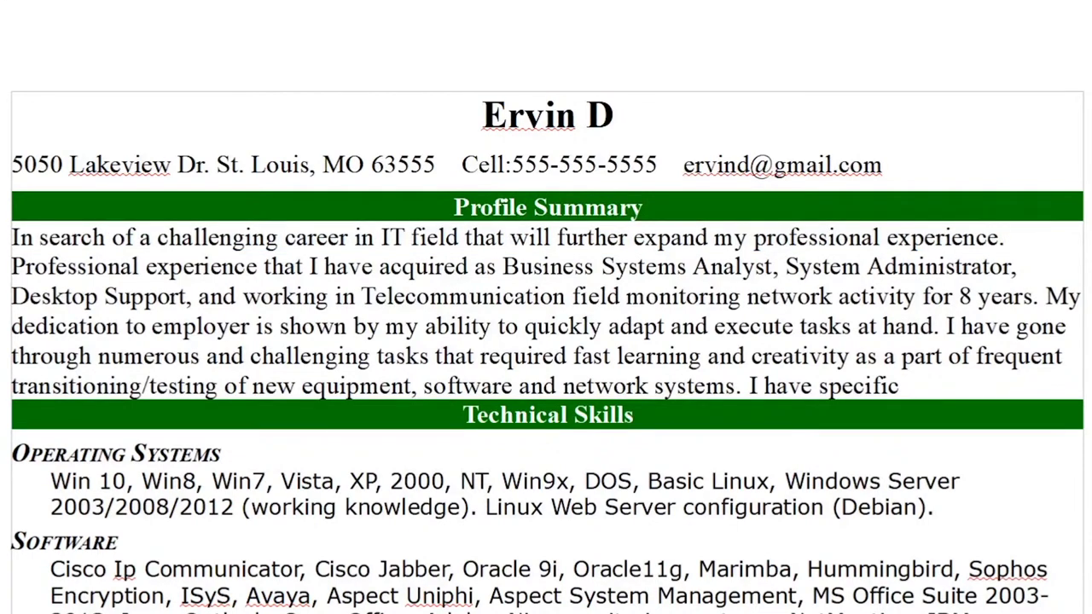
left_click(12, 266)
left_click_drag(12, 266, 1034, 296)
left_click(1032, 296)
left_click_drag(12, 266, 691, 266)
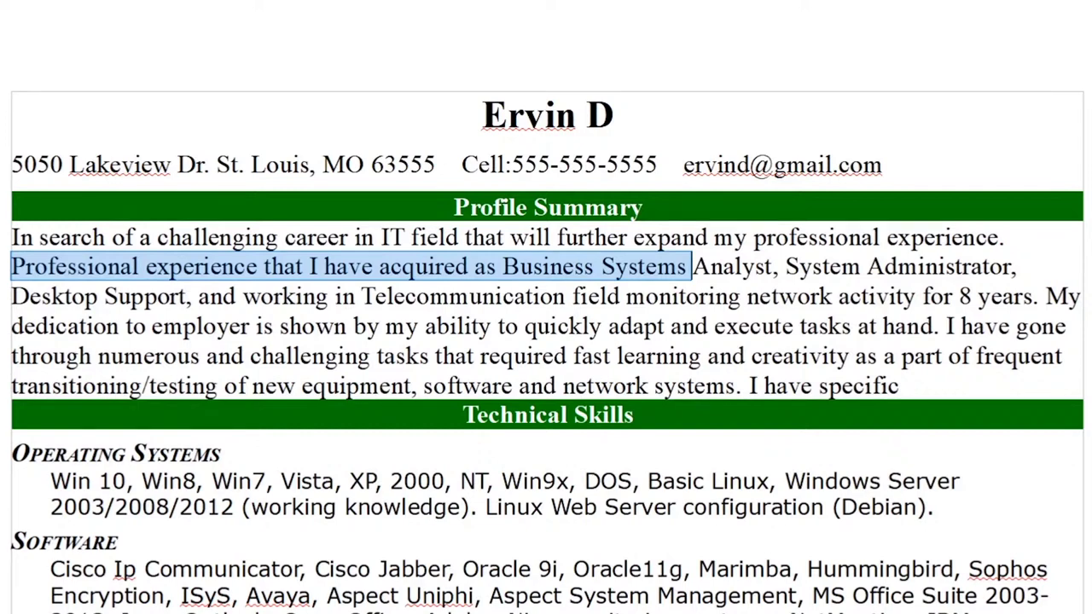
left_click(800, 266)
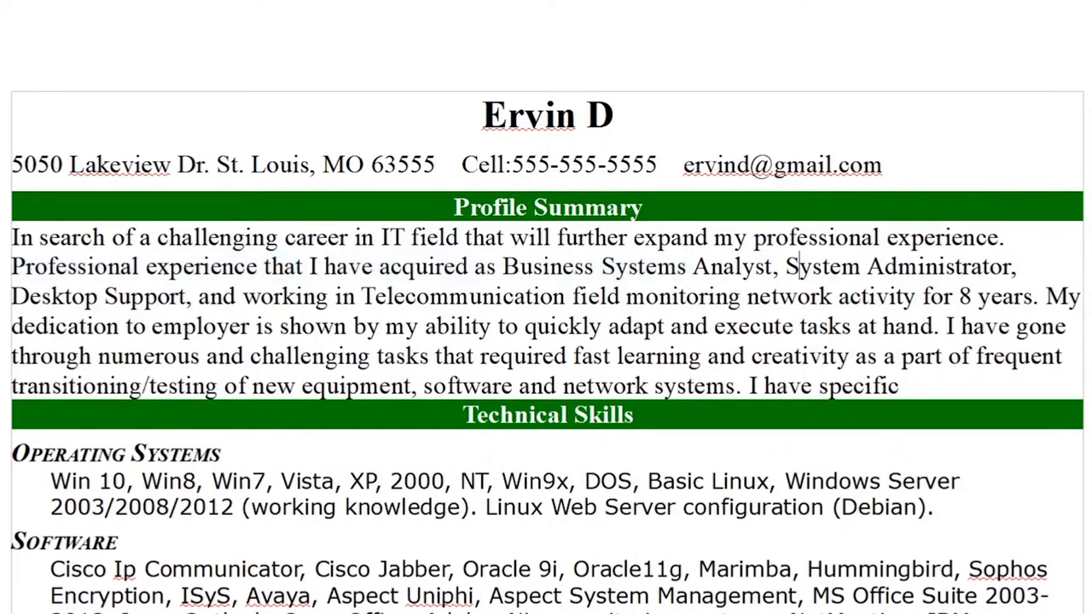
left_click_drag(785, 266, 1015, 296)
left_click(1032, 296)
left_click_drag(222, 296, 1039, 296)
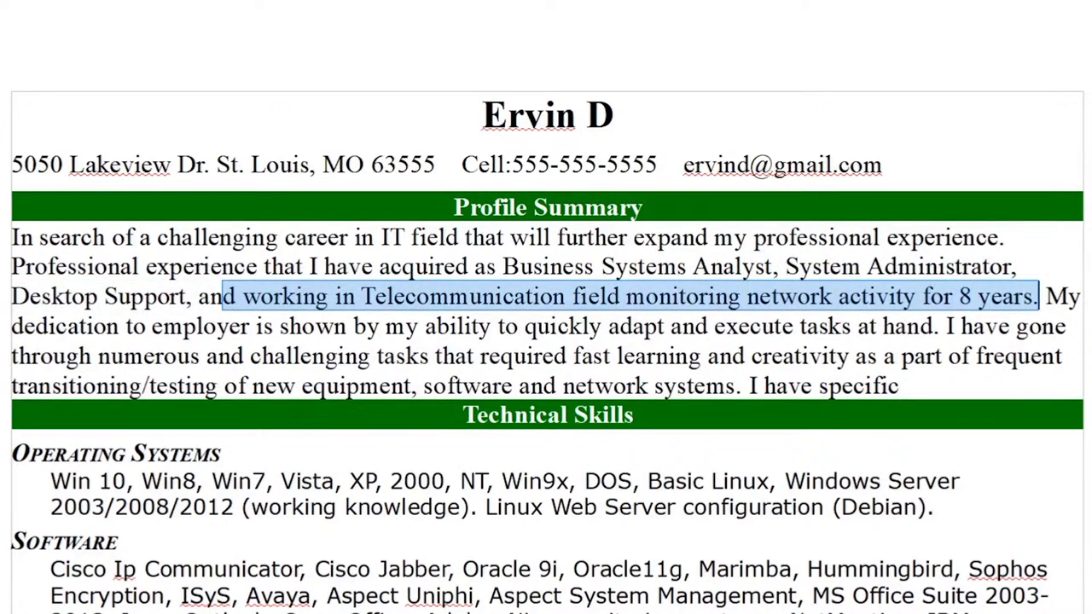
left_click_drag(1039, 296, 1033, 296)
left_click(1039, 296)
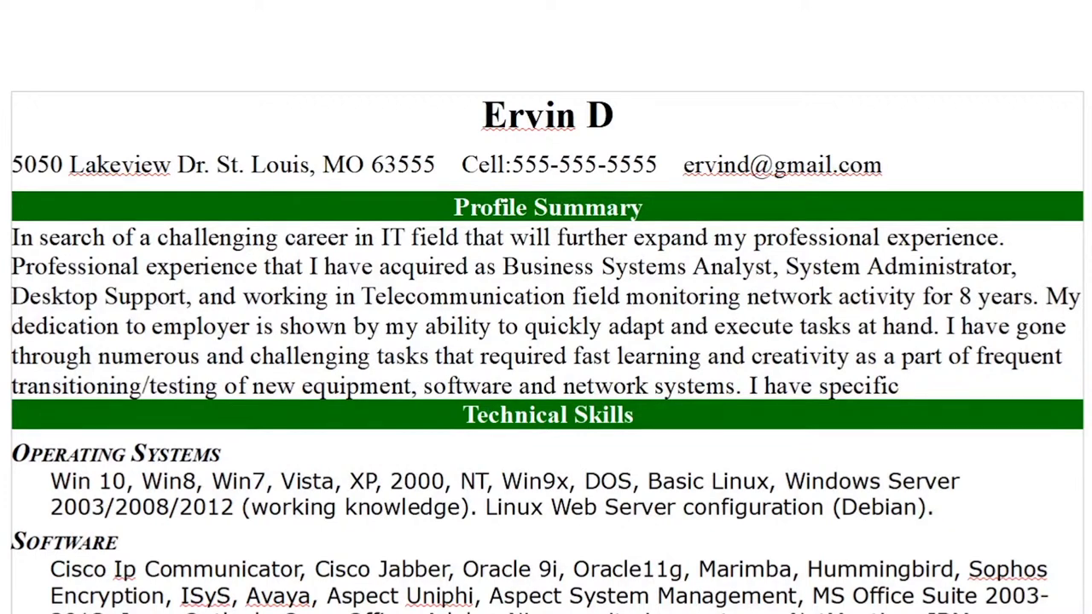
left_click_drag(360, 296, 1032, 296)
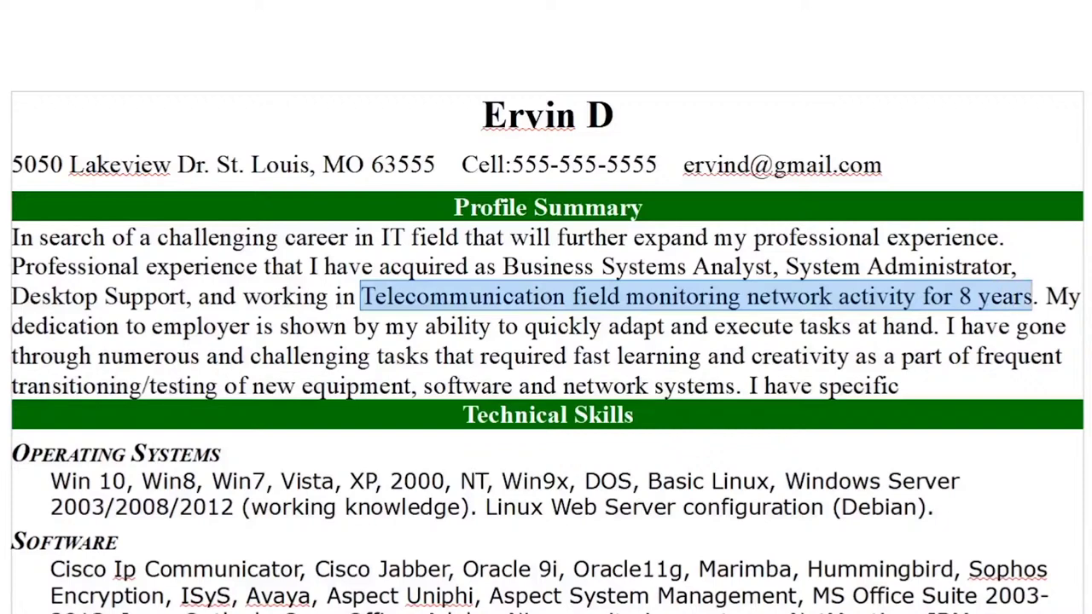
left_click(1038, 296)
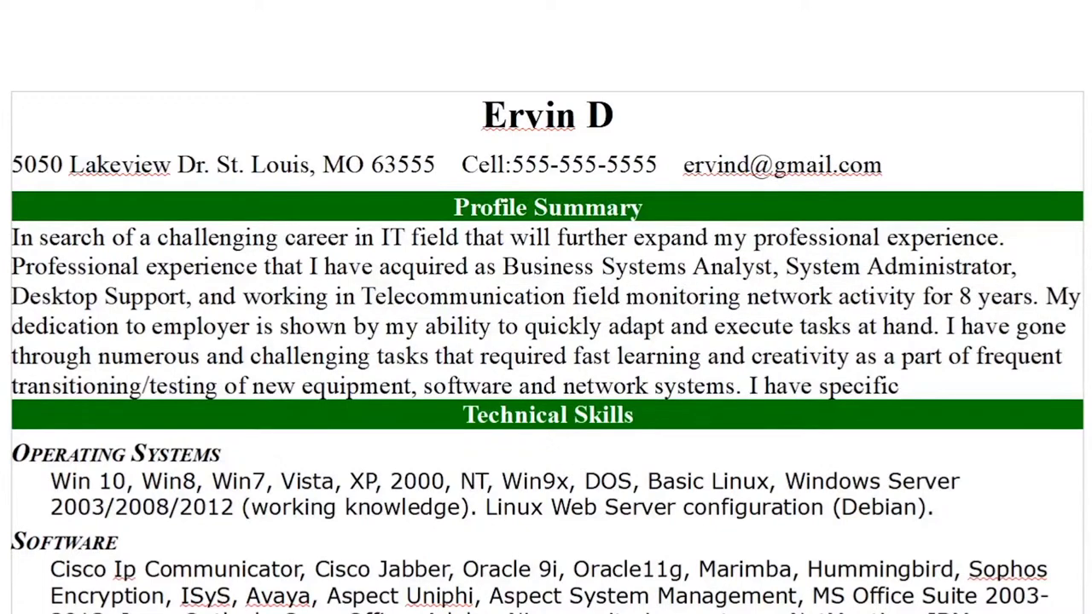
left_click(1046, 296)
left_click_drag(1046, 296, 933, 326)
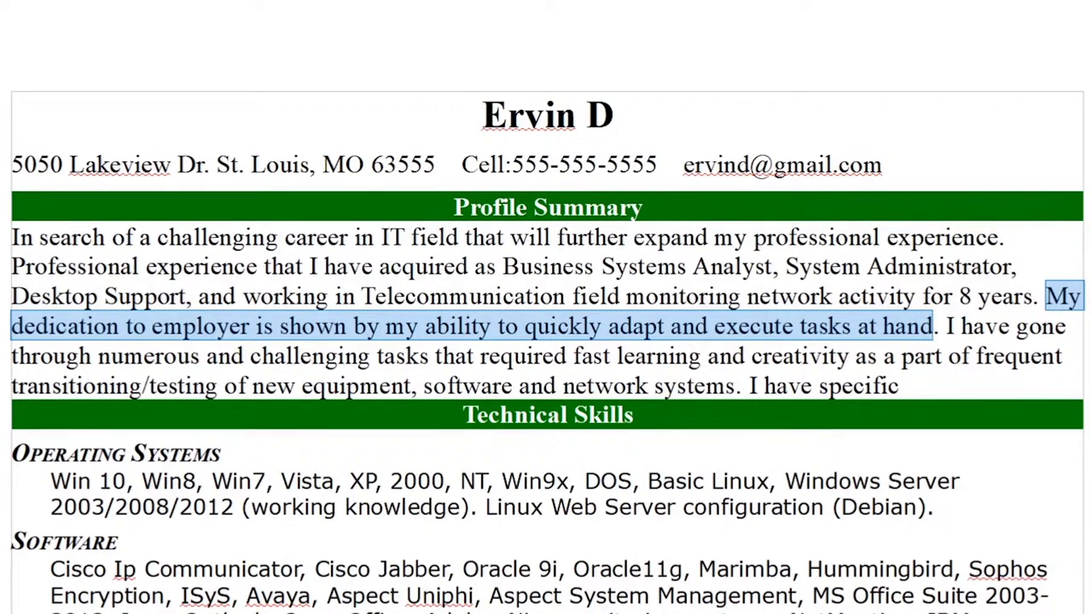
Step: Review the dedication and 'numerous challenging tasks' sentences in the Profile Summary
left_click(644, 326)
left_click_drag(477, 326, 935, 326)
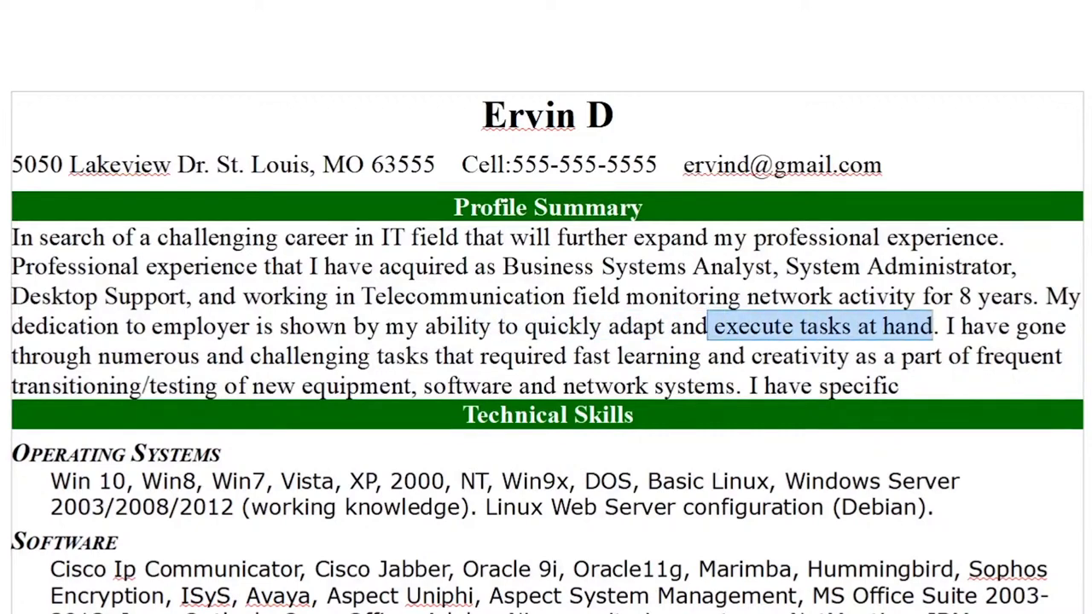
left_click(939, 326)
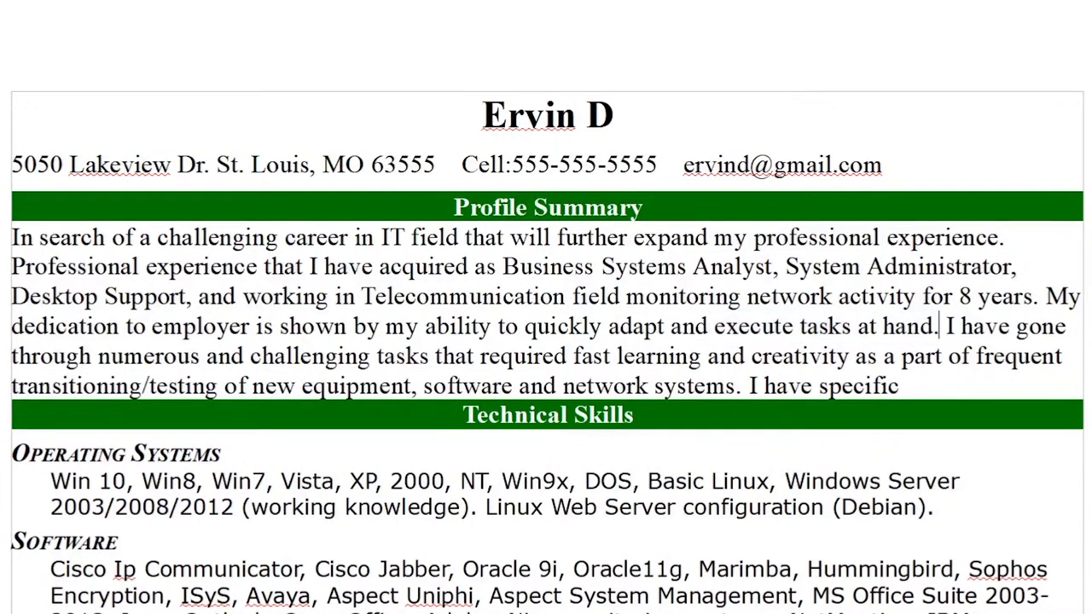
left_click_drag(939, 326, 1046, 296)
left_click(953, 326)
left_click_drag(939, 326, 1046, 297)
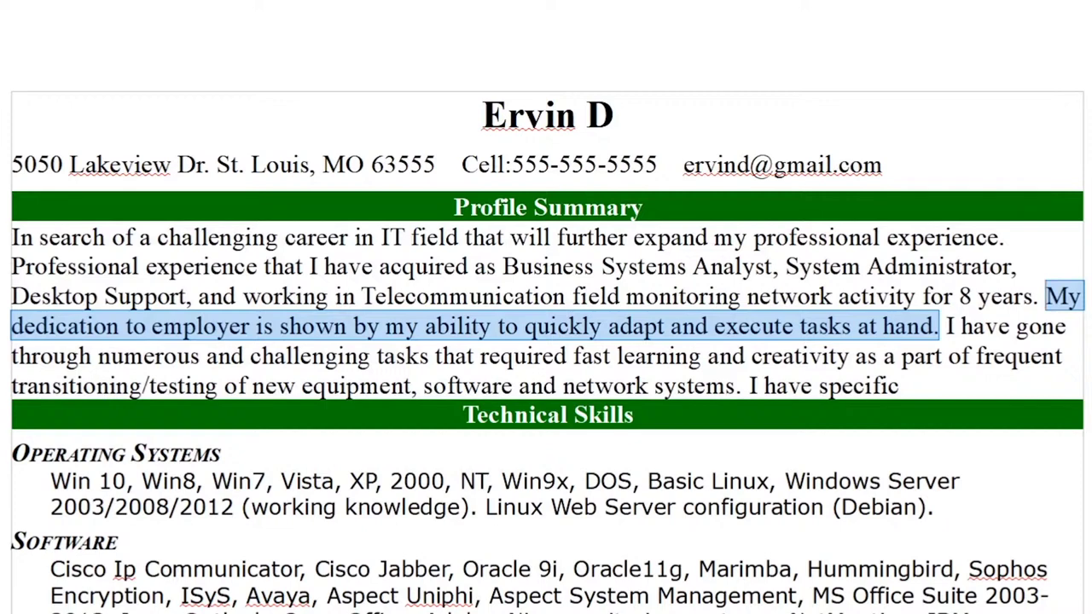
left_click_drag(945, 326, 1066, 326)
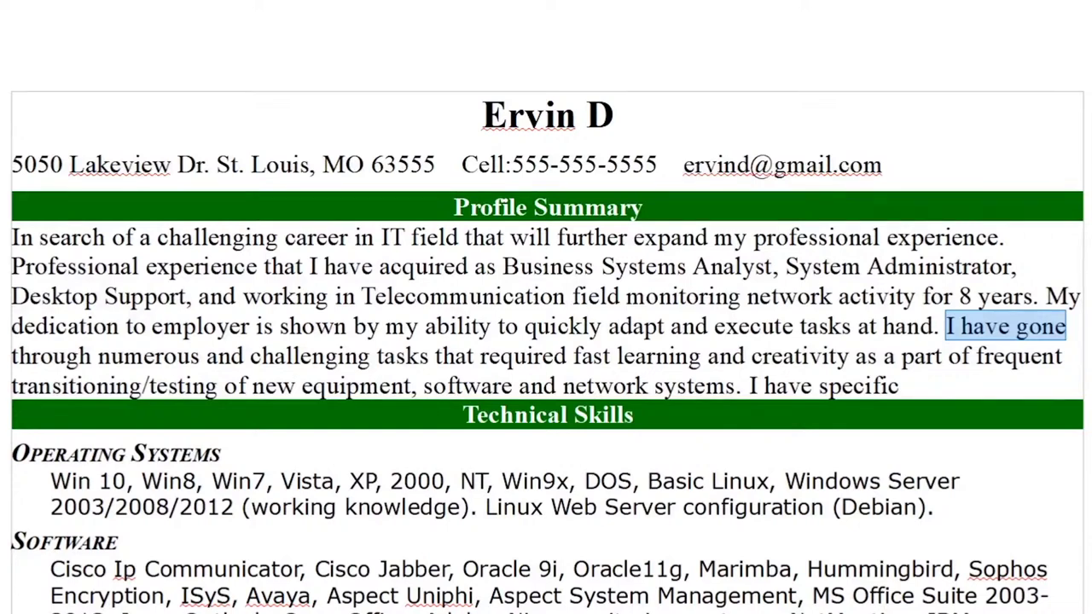
left_click_drag(1067, 326, 933, 326)
left_click(741, 385)
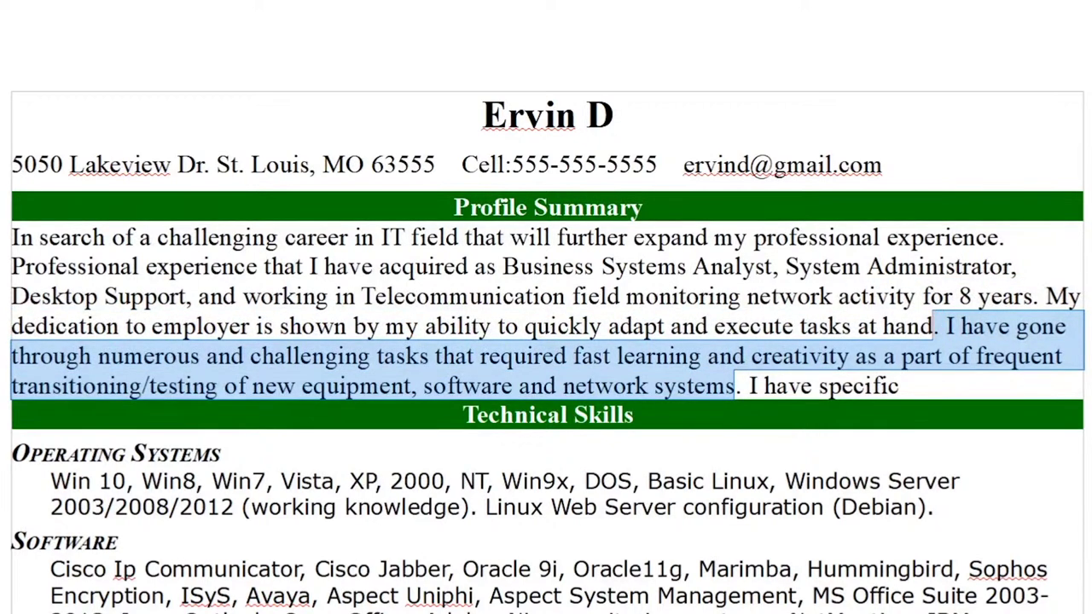
Step: Review the fast-learning phrase and unfinished 'I have specific' sentence, placing the caret after 'specific'
left_click(513, 354)
left_click_drag(479, 355, 740, 386)
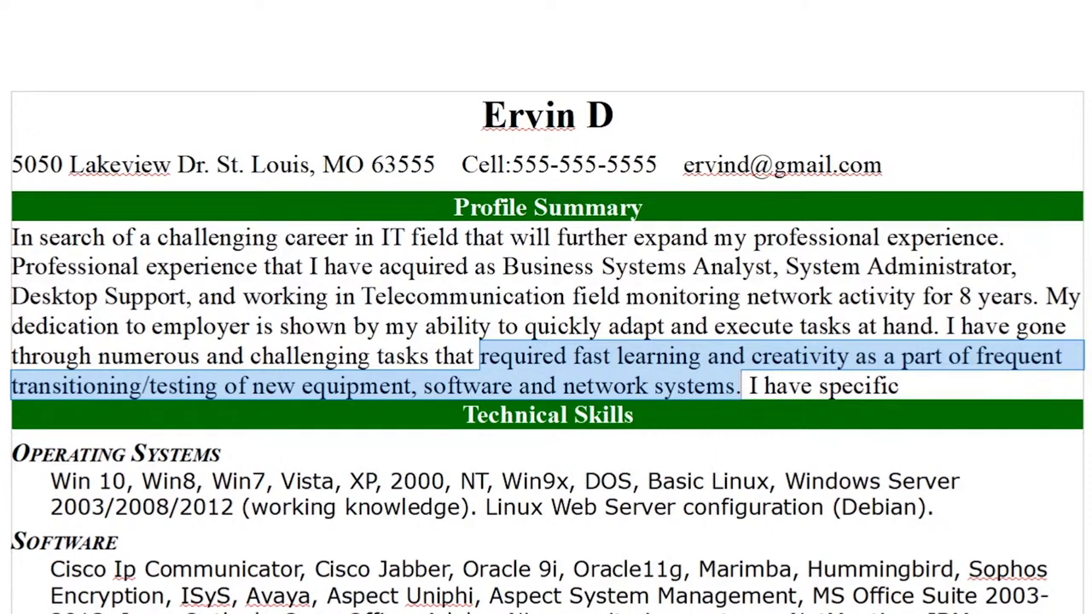
left_click(742, 385)
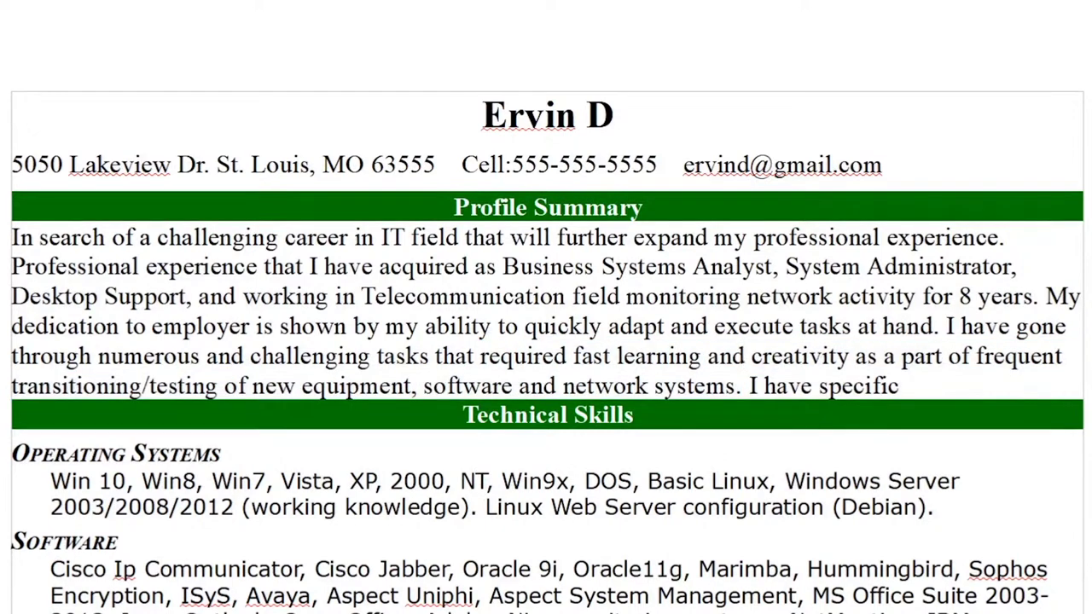
left_click_drag(1041, 295, 1043, 357)
left_click(954, 326)
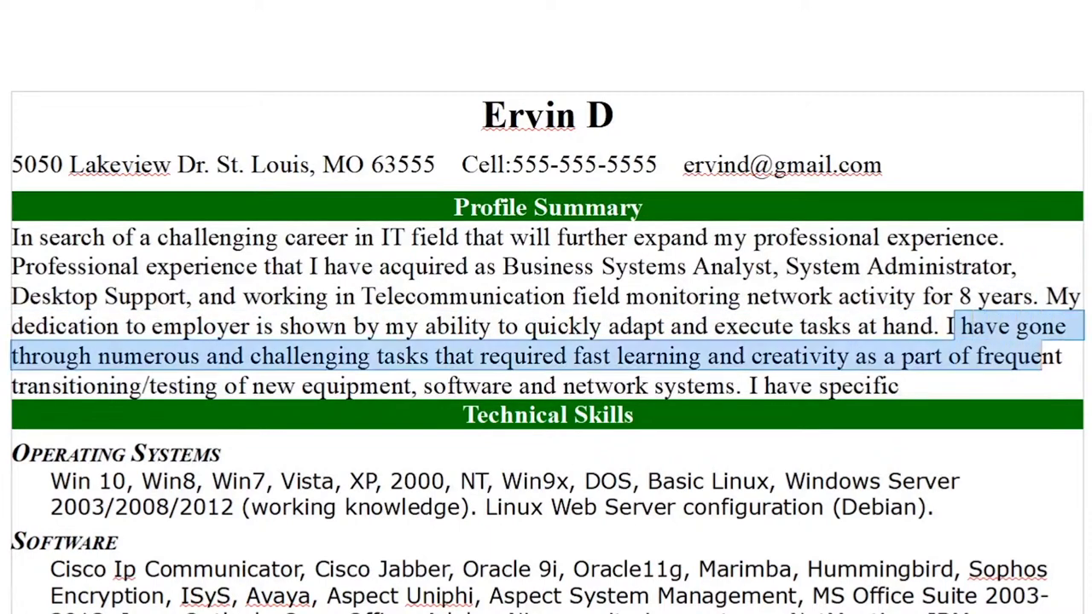
left_click_drag(946, 326, 742, 386)
left_click(740, 385)
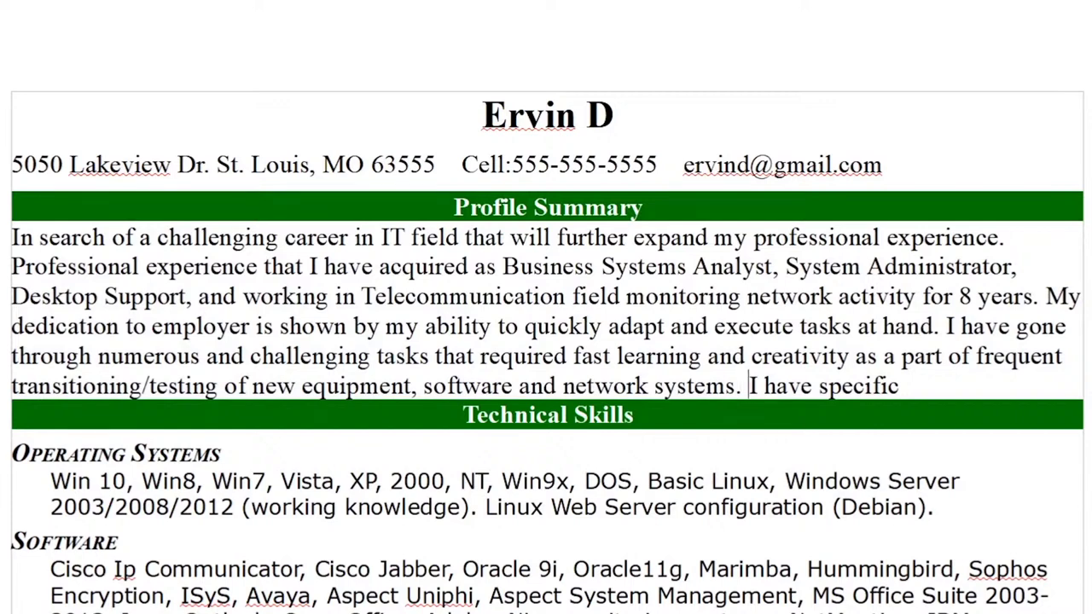
left_click_drag(747, 386, 913, 386)
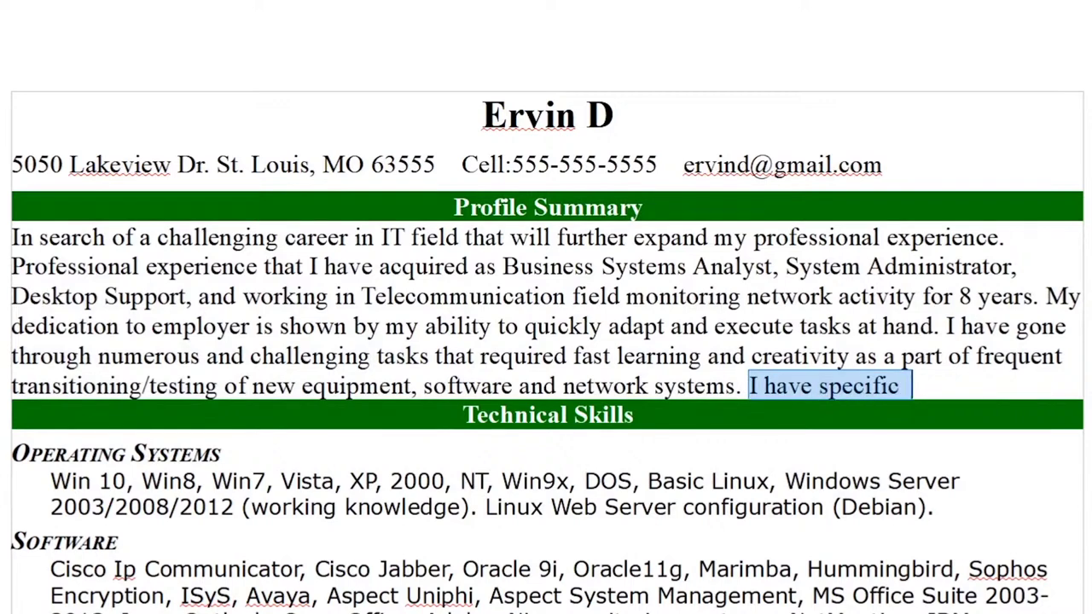
left_click(907, 385)
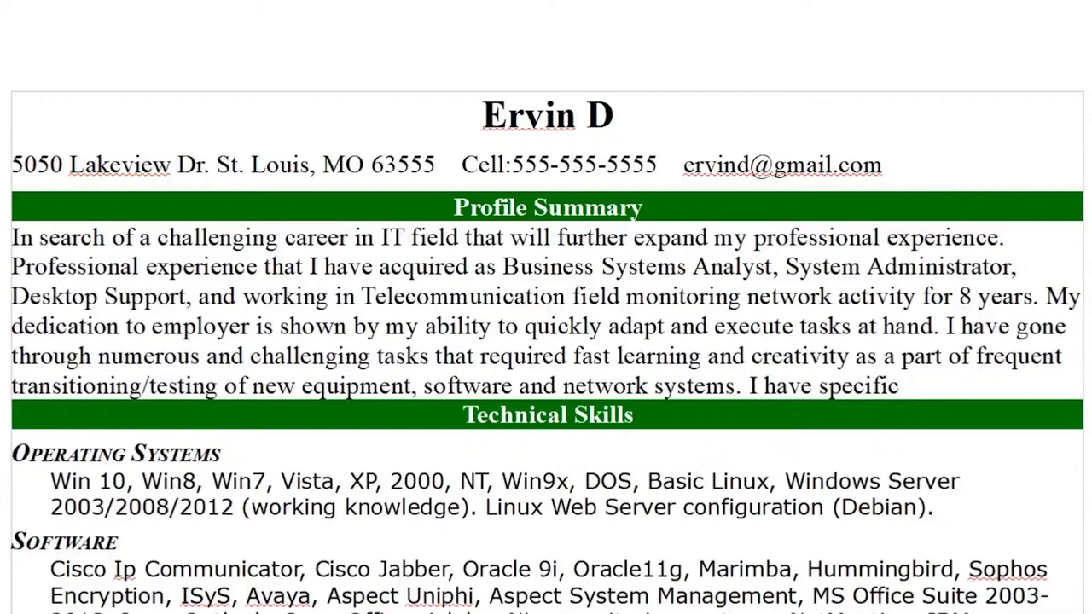
Step: Extend 'I have specific' with 'experience working this job...' to finish the summary's closing sentence
left_click_drag(748, 385, 907, 386)
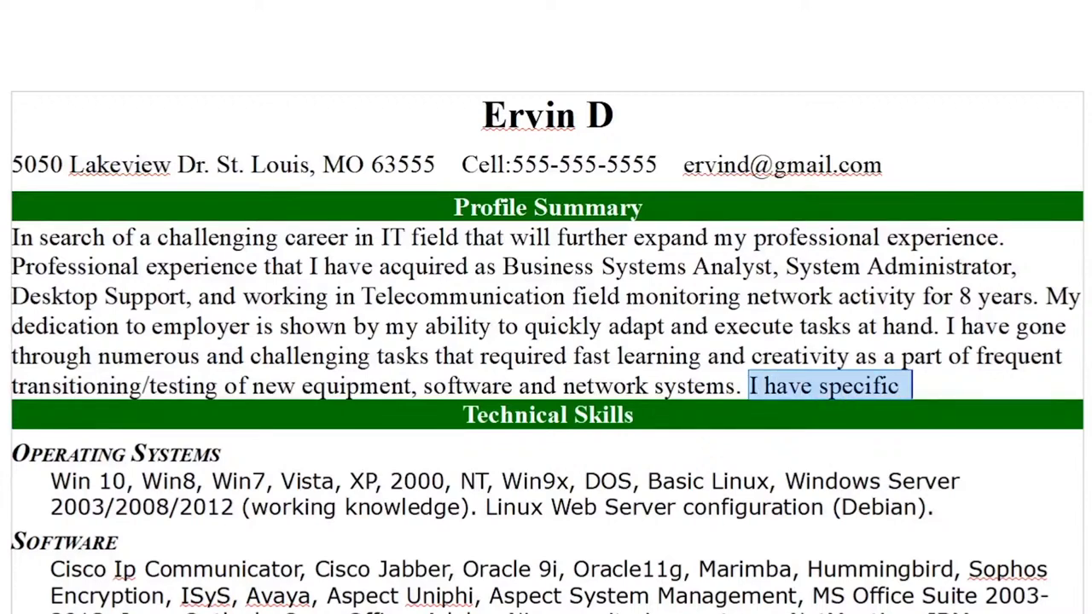
left_click(901, 386)
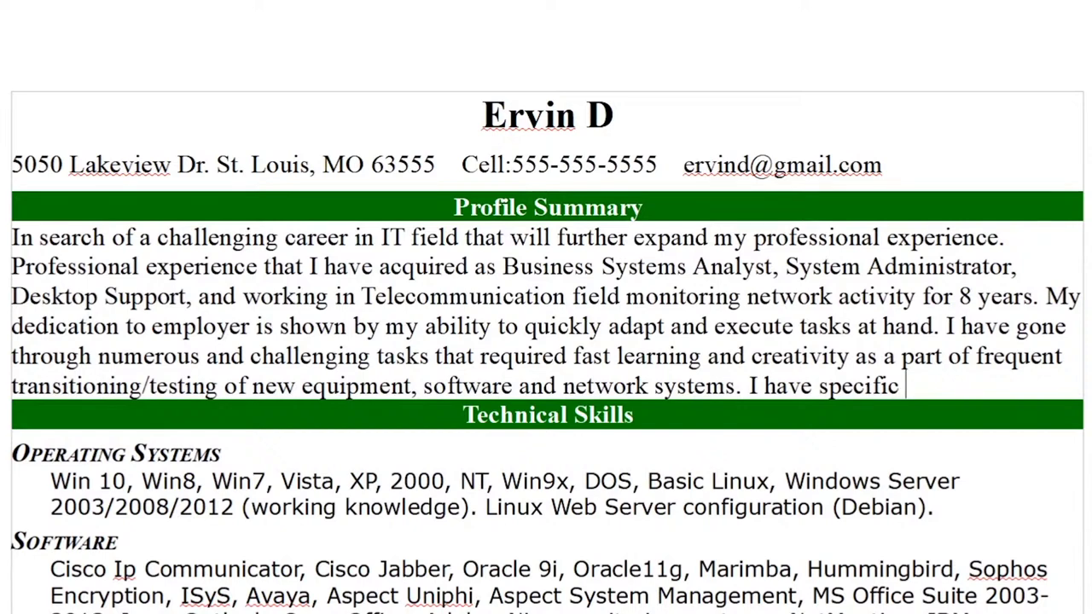
type("expe")
key("Return")
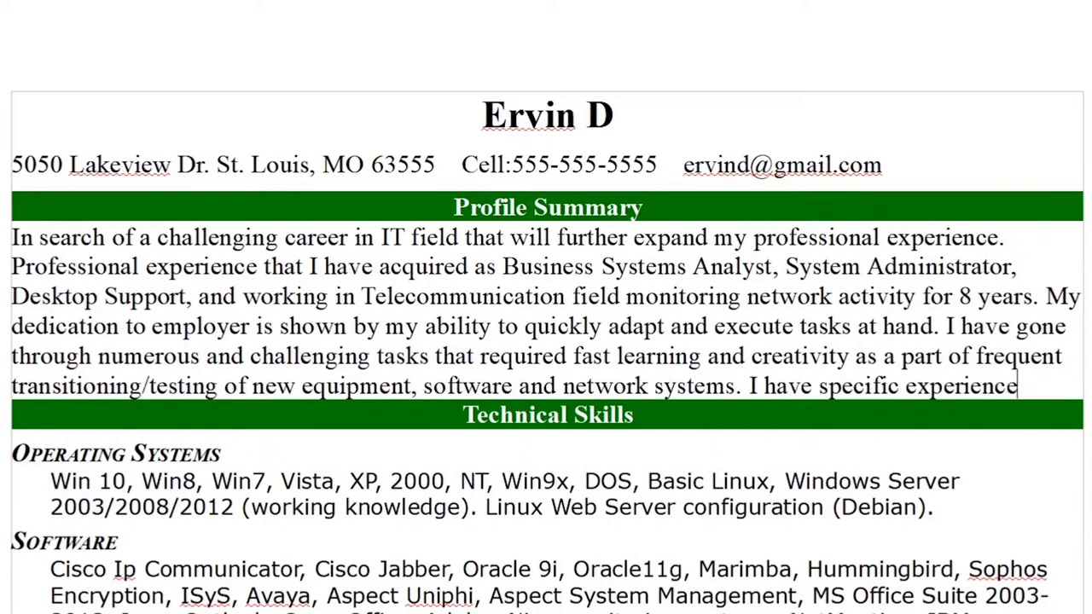
type("working on this system")
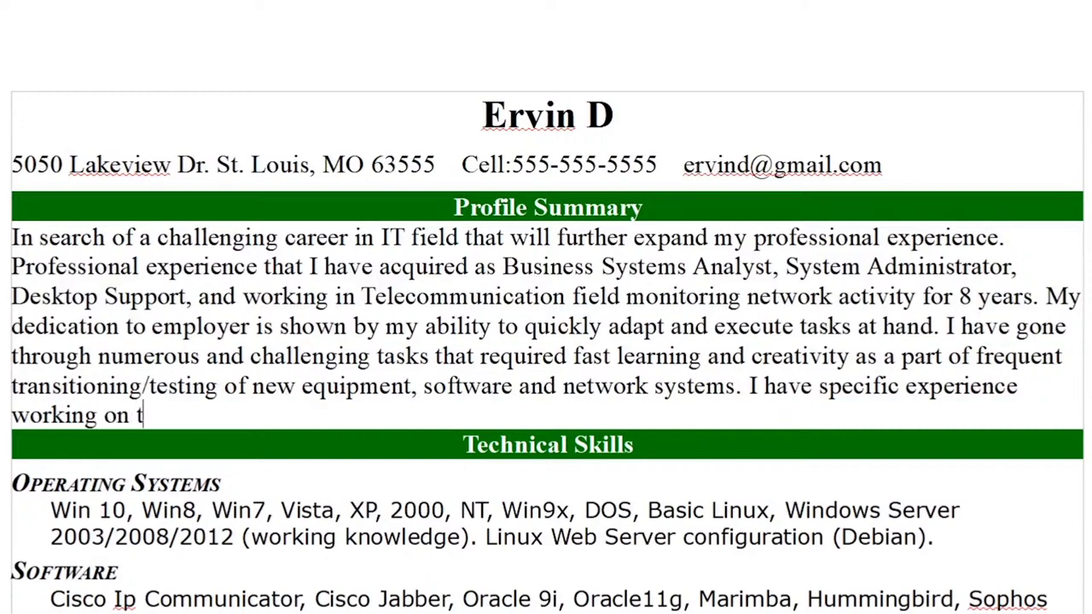
key("BackSpace")
key("BackSpace")
key("BackSpace")
key("BackSpace")
key("BackSpace")
key("BackSpace")
key("BackSpace")
key("BackSpace")
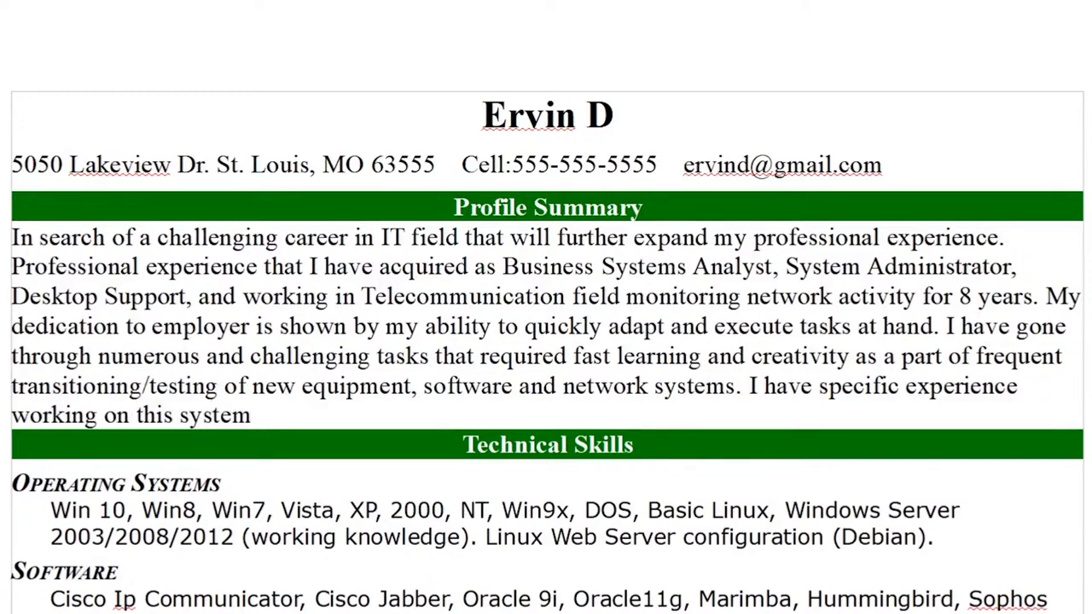
key("BackSpace")
key("BackSpace")
key("BackSpace")
key("BackSpace")
key("BackSpace")
key("BackSpace")
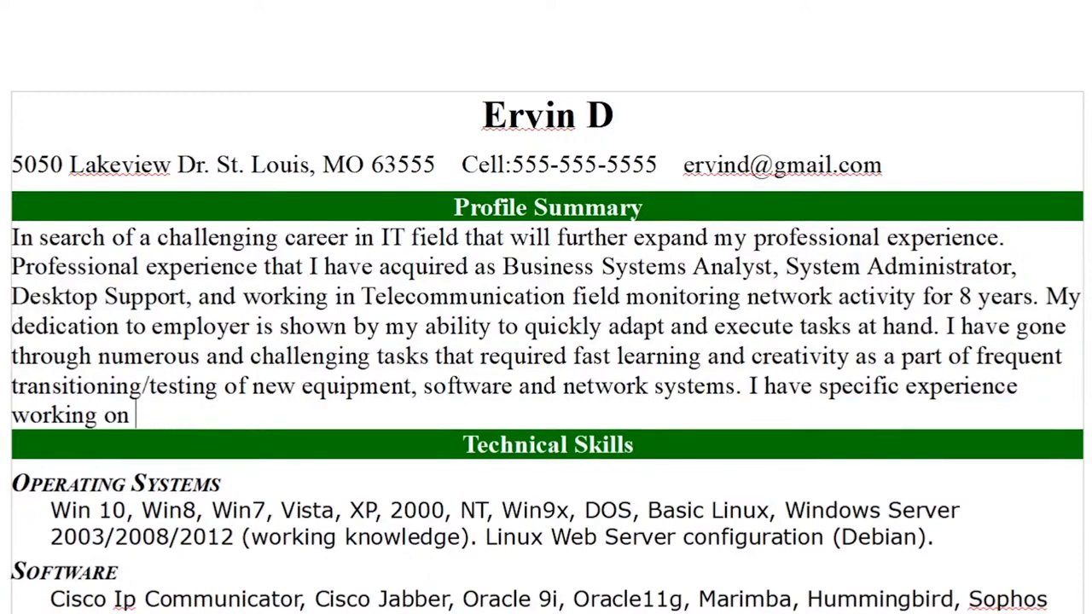
type("this job")
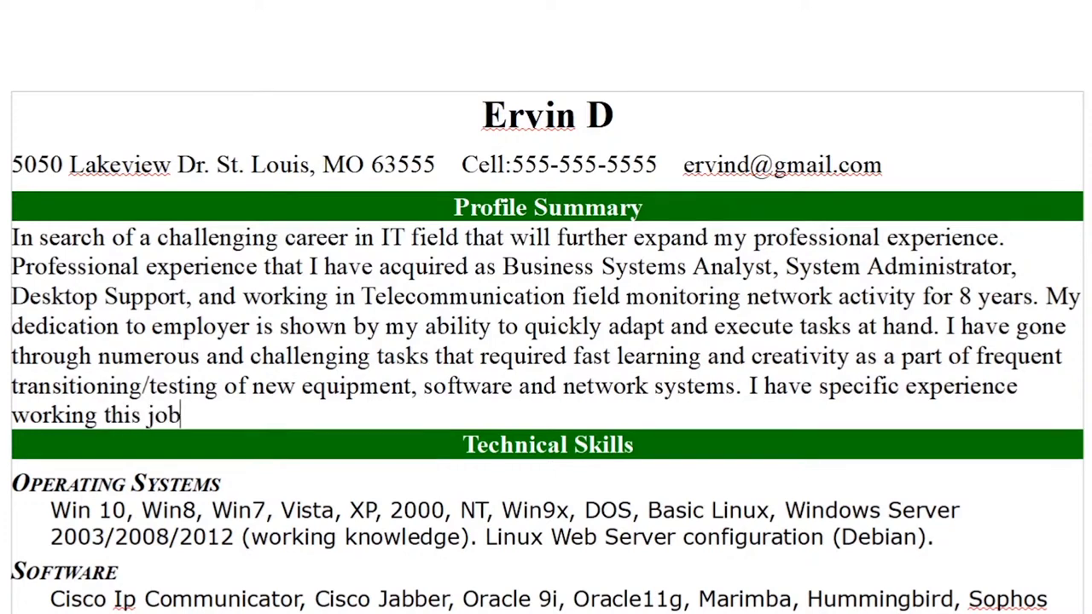
type("...")
left_click_drag(212, 416, 748, 386)
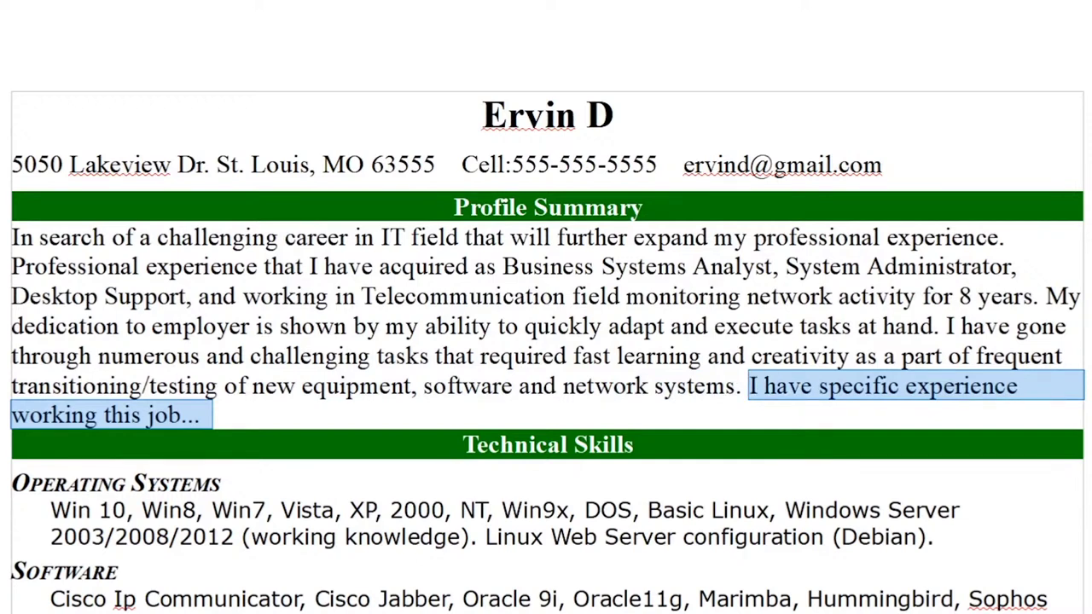
left_click(748, 296)
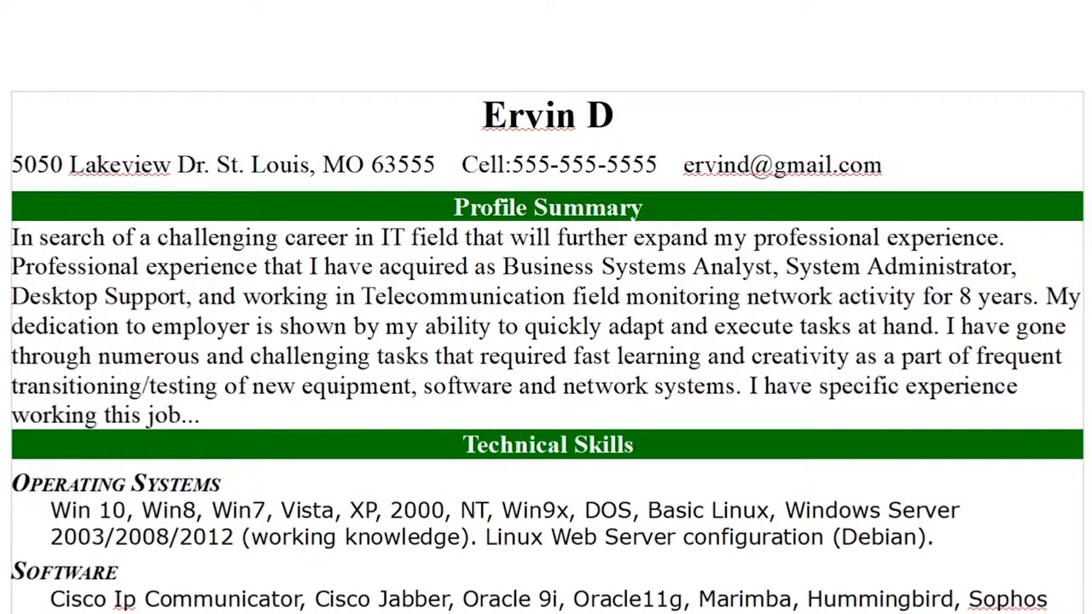
Step: Delete the 'In search of a challenging career' opening sentence and its leading space
left_click(213, 415)
left_click_drag(24, 266, 691, 267)
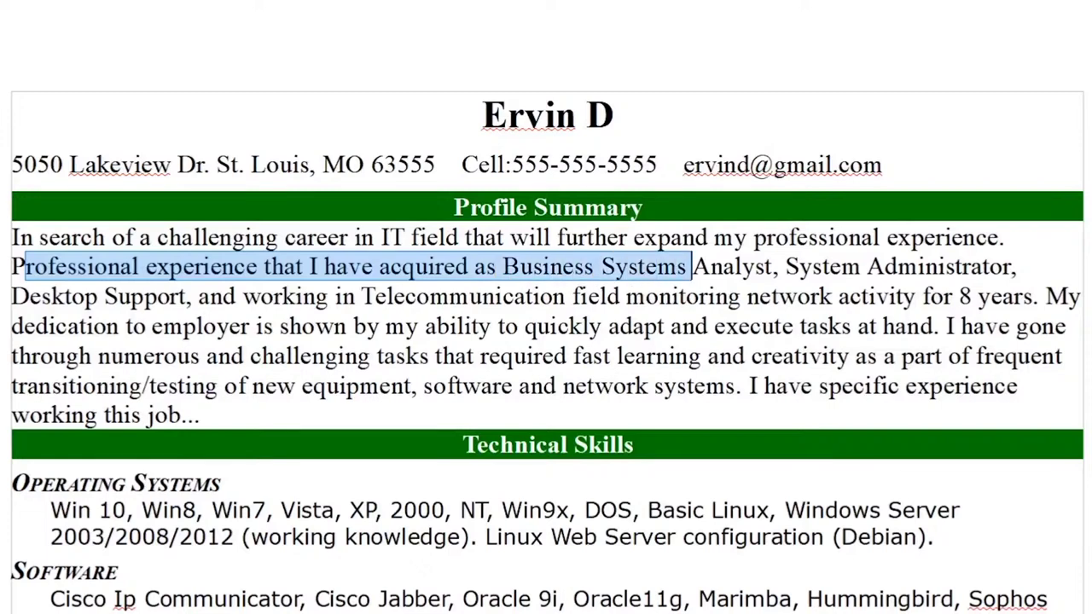
left_click(734, 266)
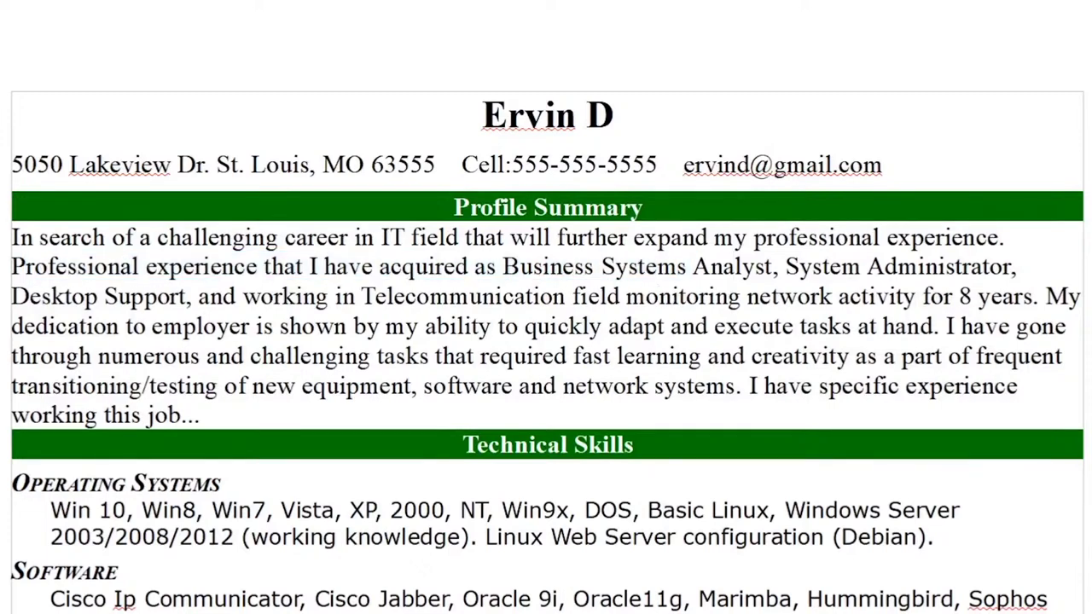
left_click_drag(1005, 238, 11, 238)
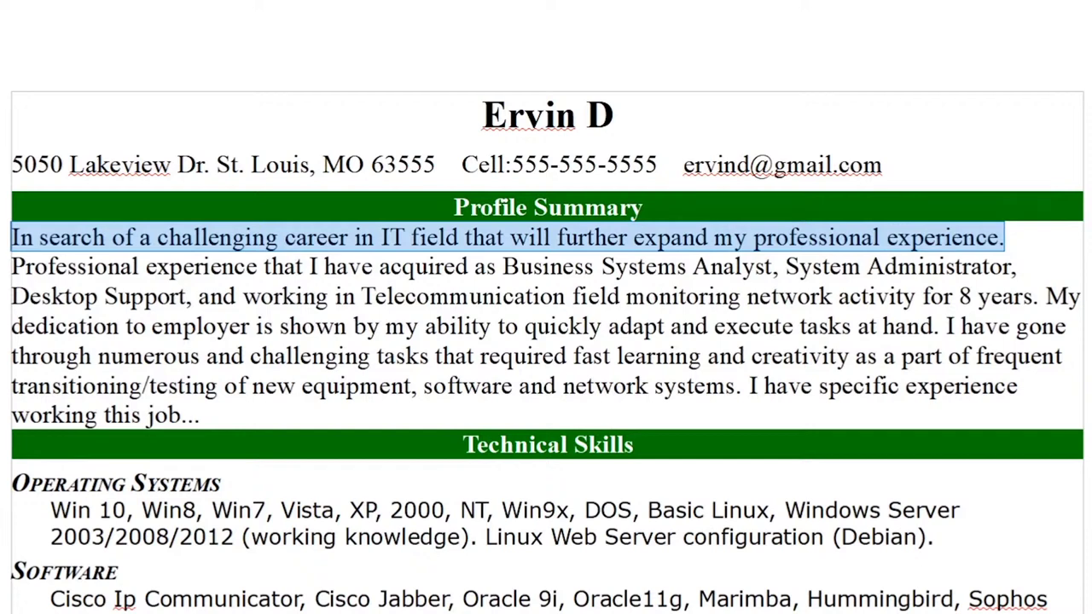
key("Delete")
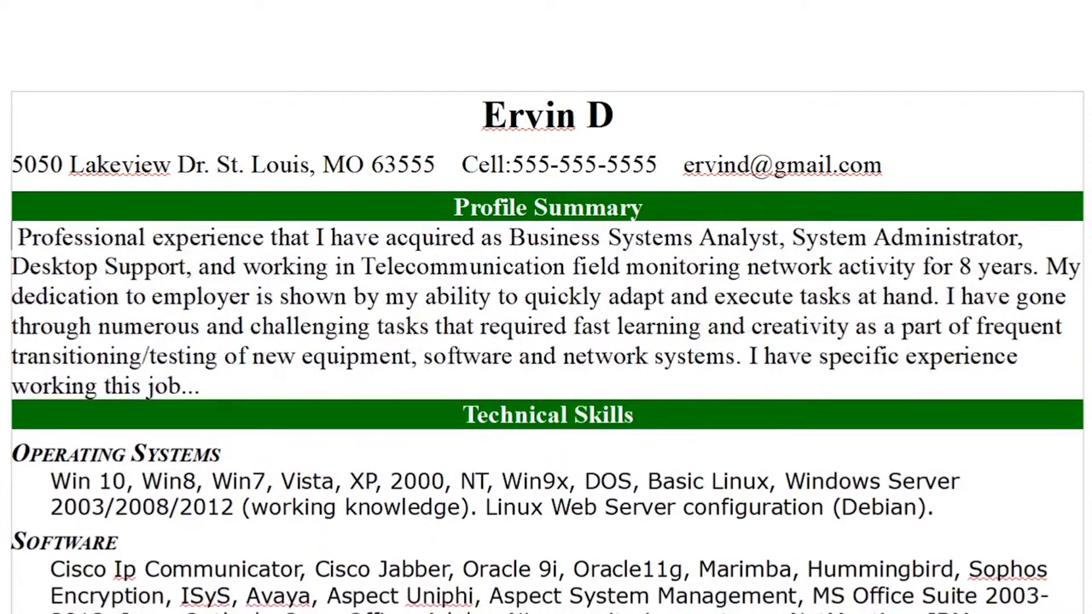
key("BackSpace")
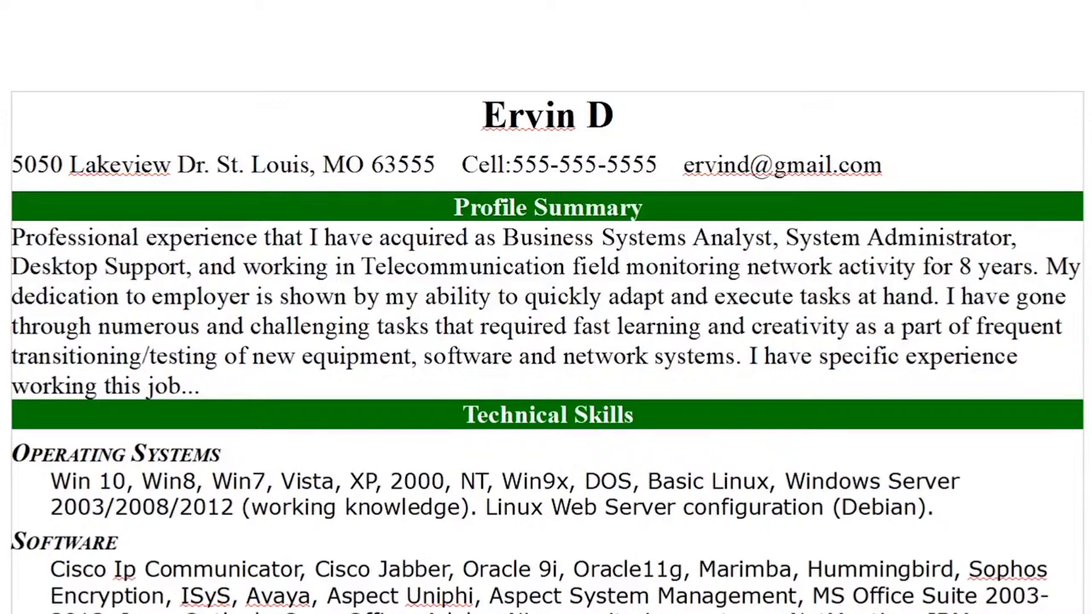
Step: Move 'I have specific experience working this job...' onto its own line atop the Profile Summary
left_click_drag(749, 356, 211, 385)
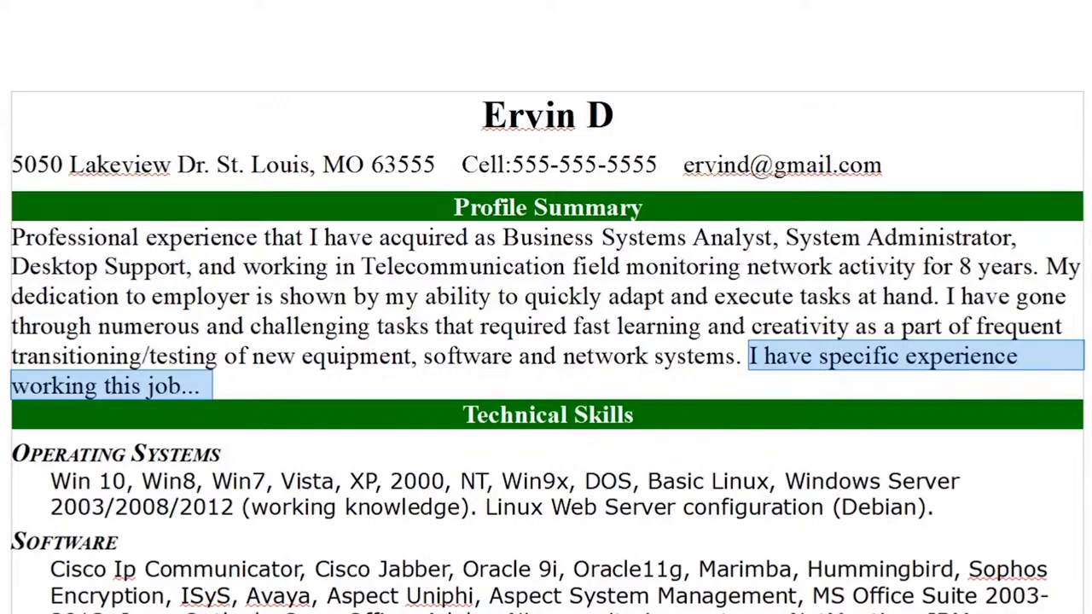
right_click(810, 348)
key("Delete")
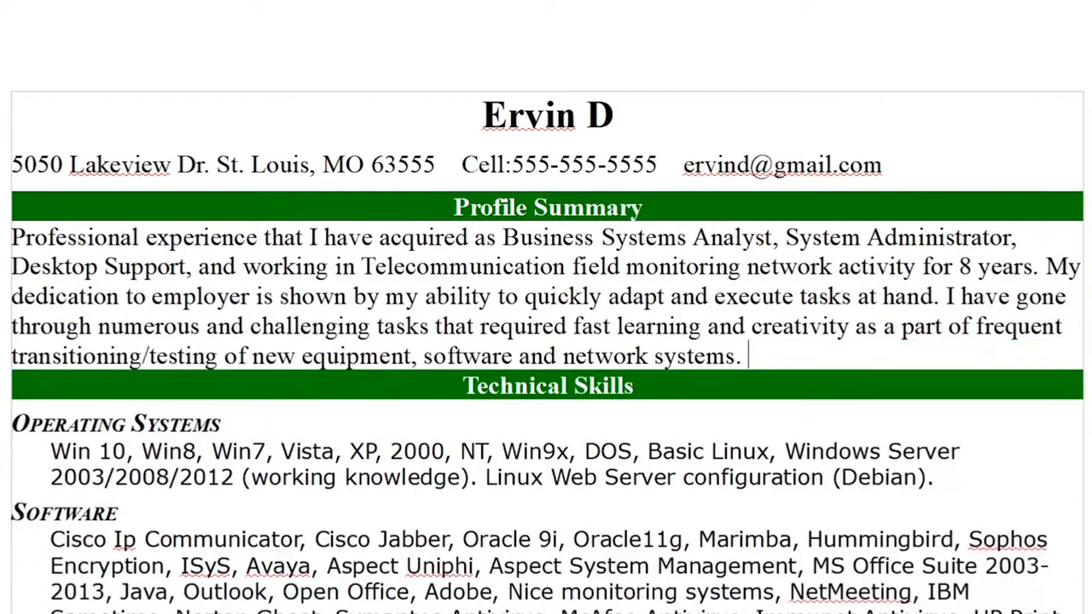
key("ctrl+z")
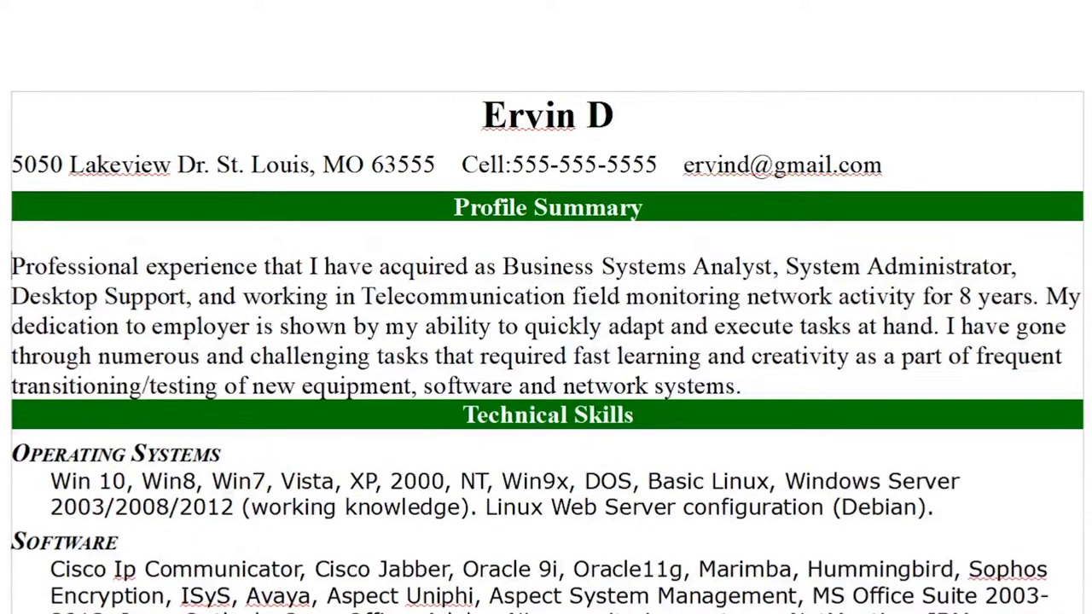
key("ctrl+z")
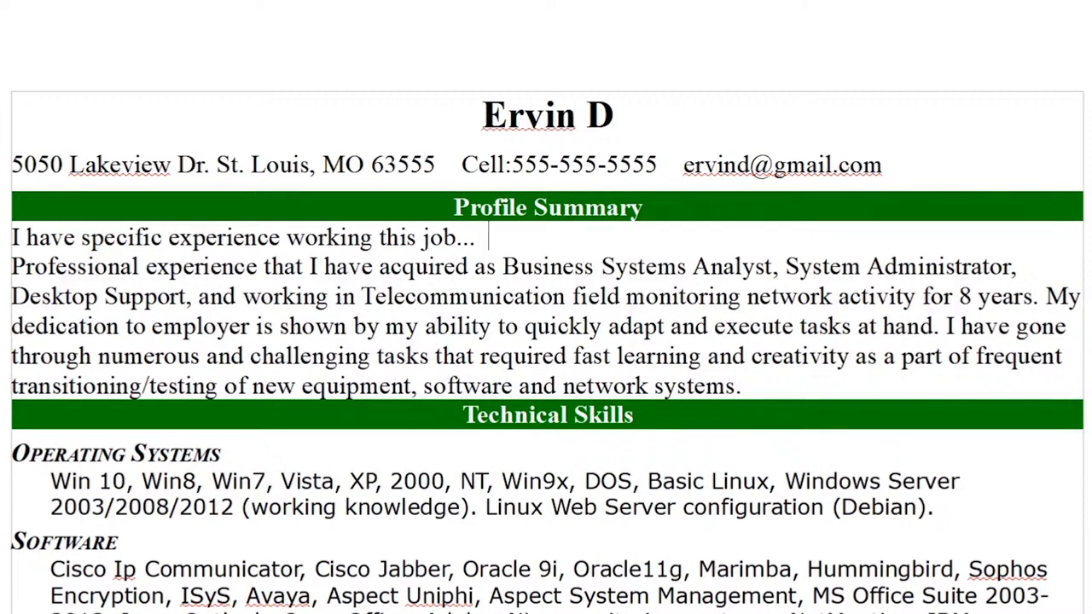
left_click_drag(11, 238, 488, 238)
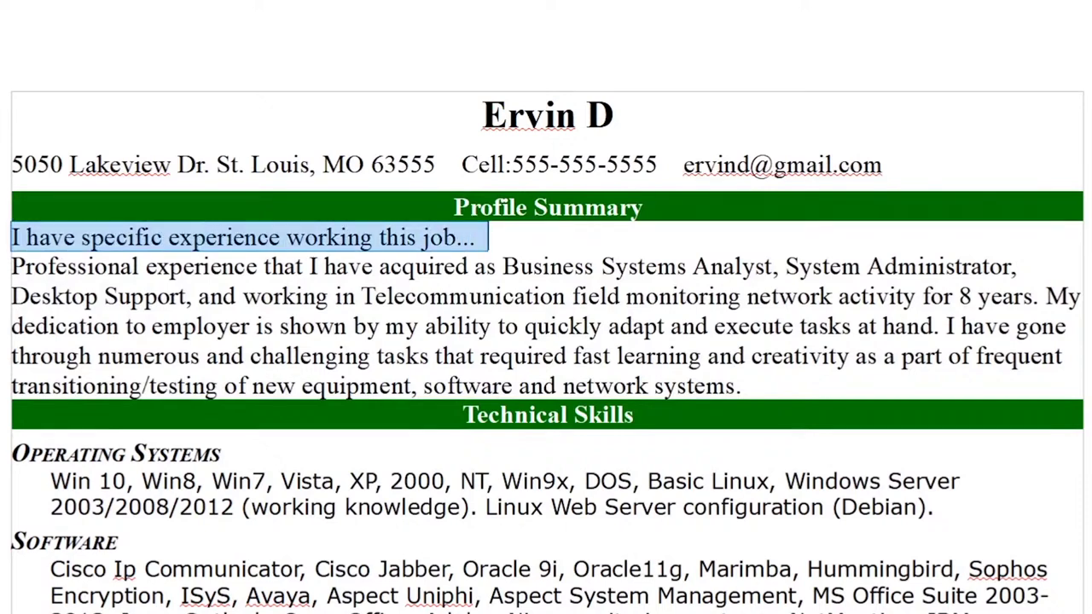
key("Right")
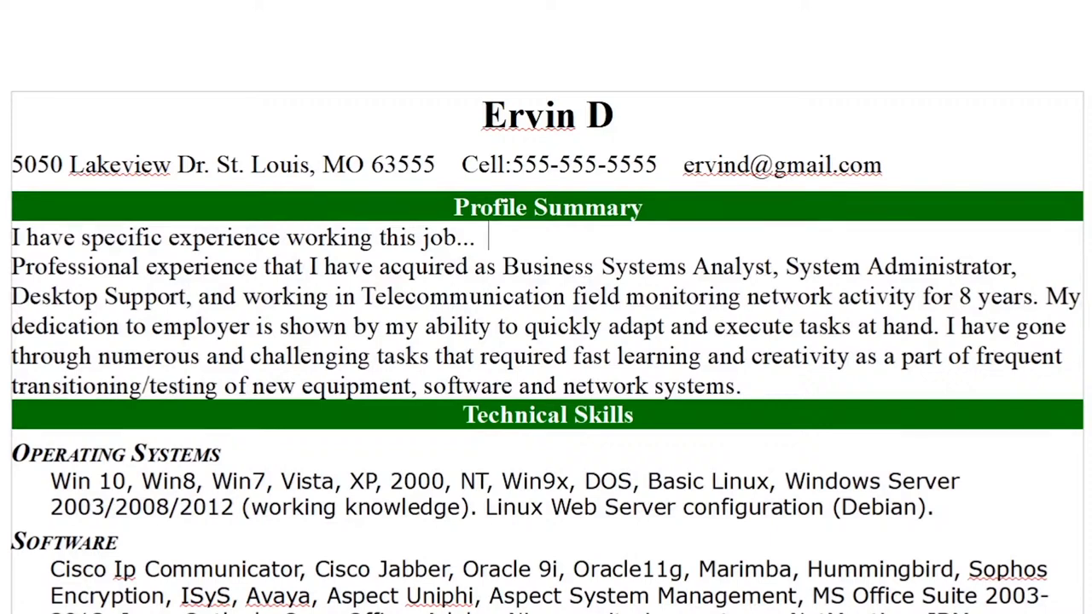
Step: Replace the old job roles with 'Help Desk, Desktop Support, Call Center Rep, Customer Service Rep.'
left_click_drag(11, 266, 577, 267)
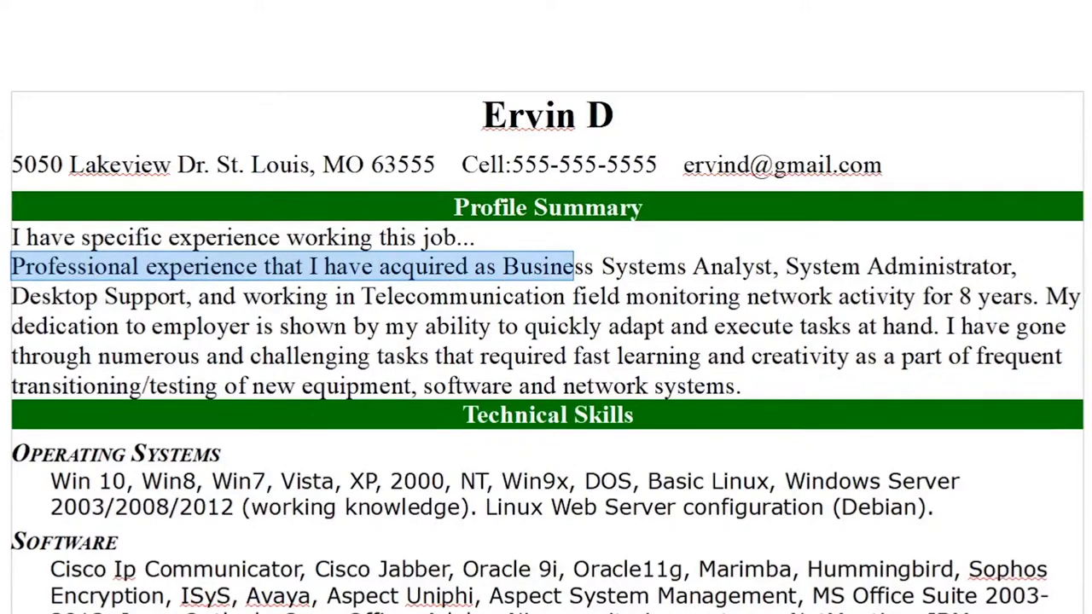
left_click(616, 266)
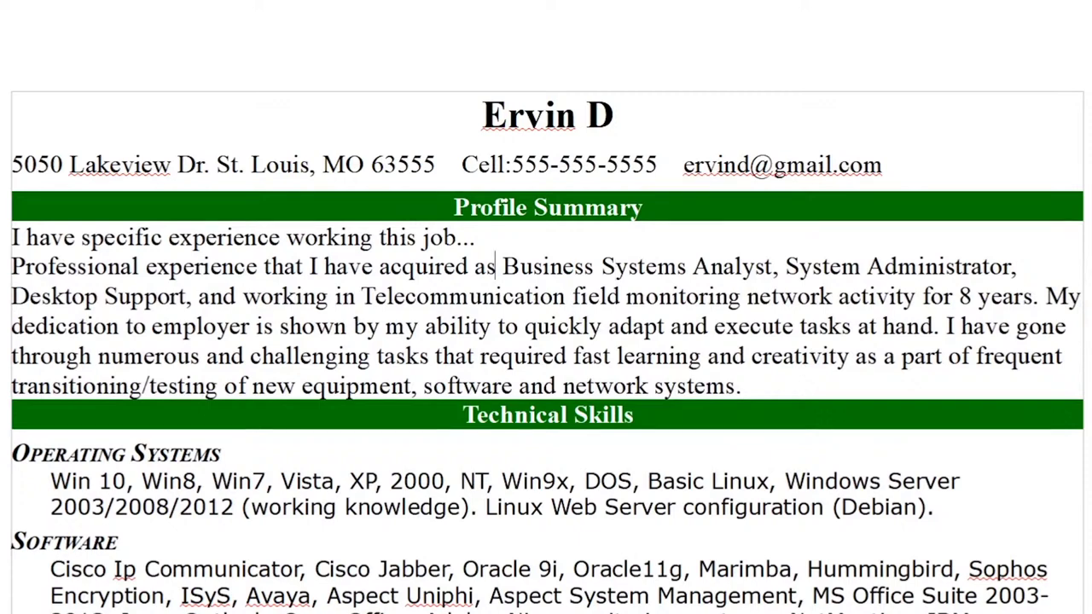
left_click_drag(497, 267, 1037, 296)
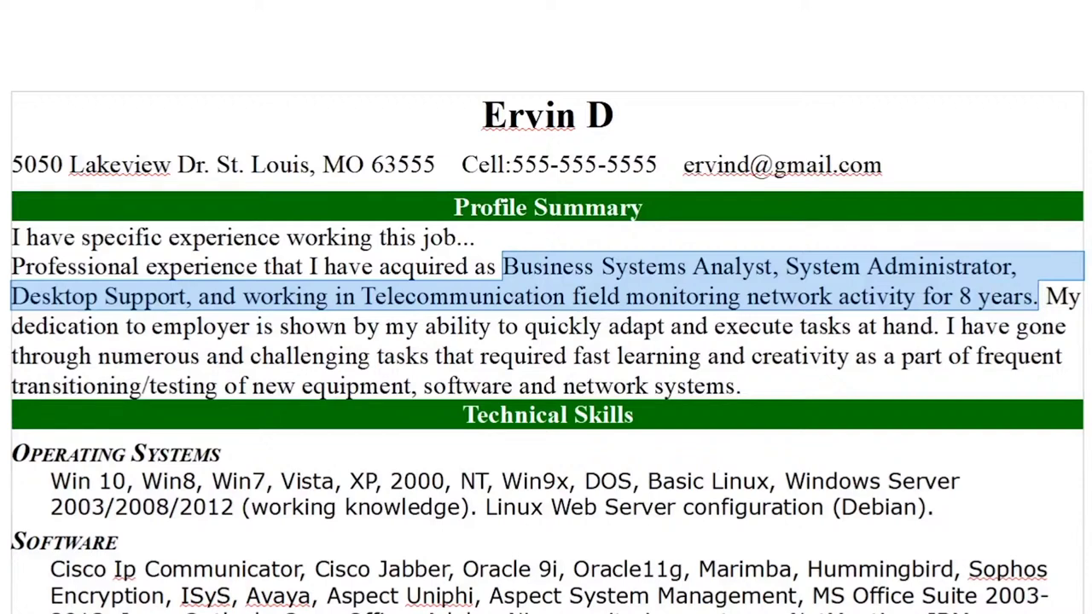
key("Delete")
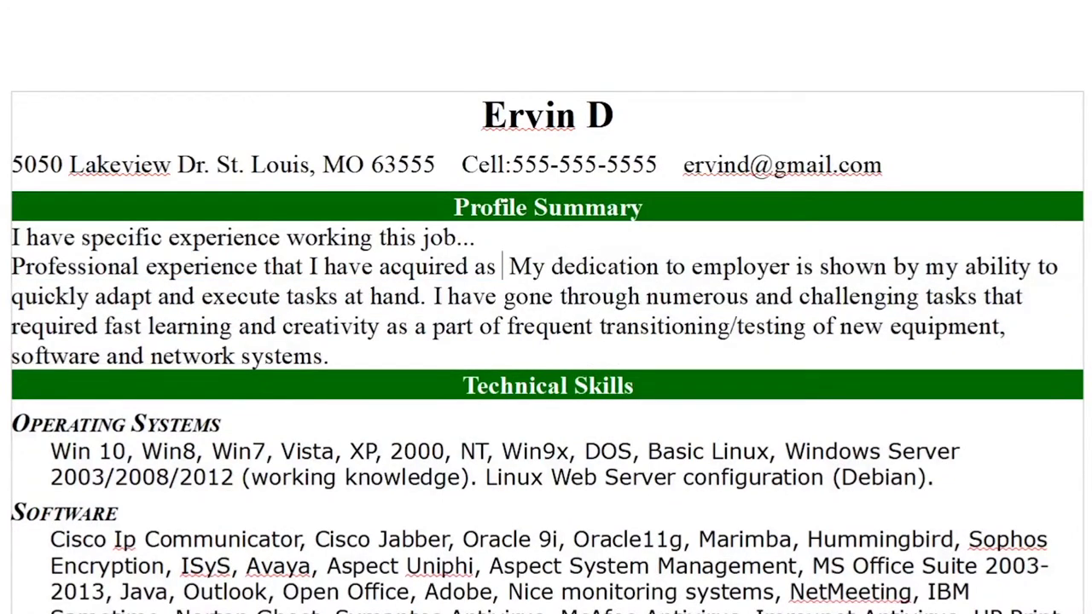
type("Help Des")
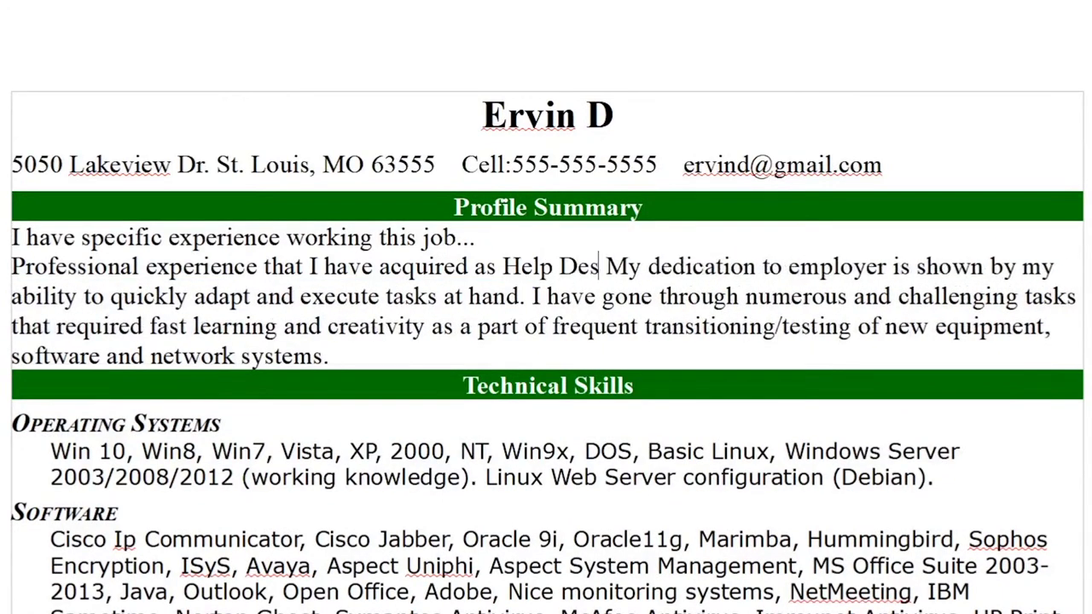
type("k, Deskt")
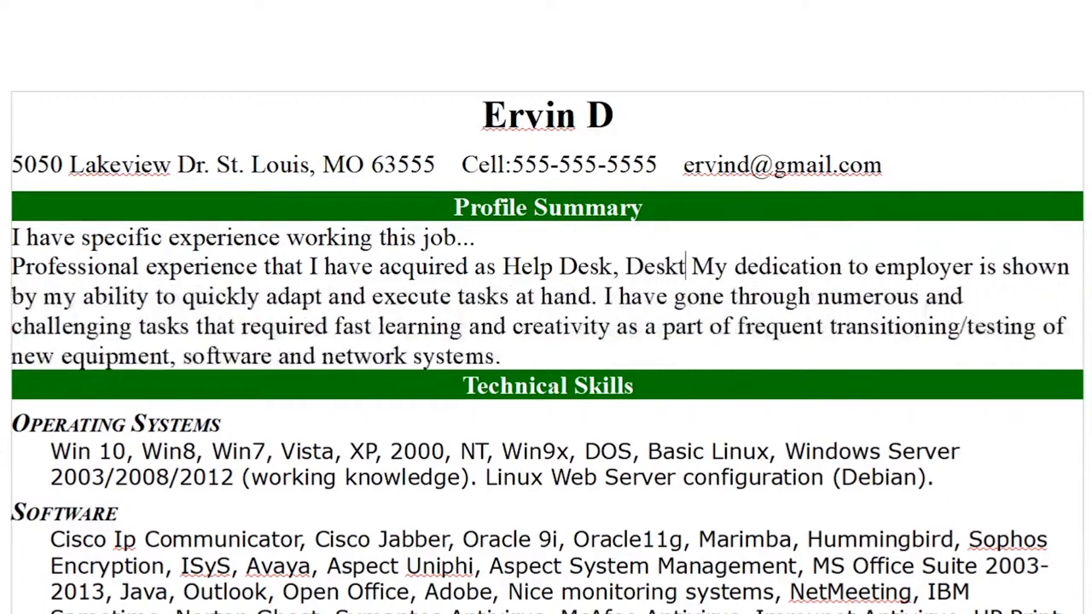
type("op Support")
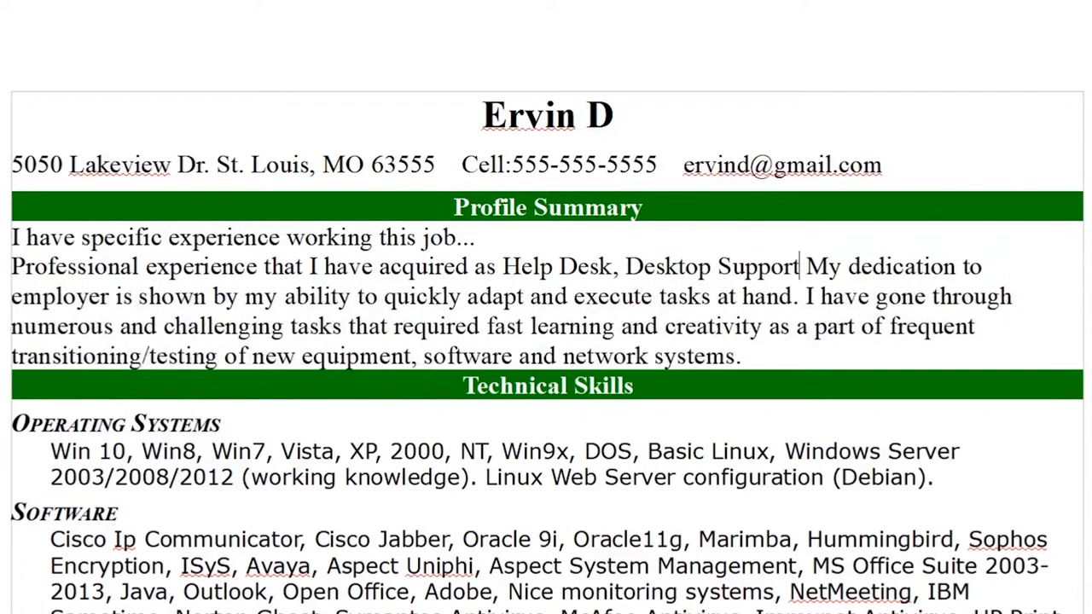
type(", Call Ce")
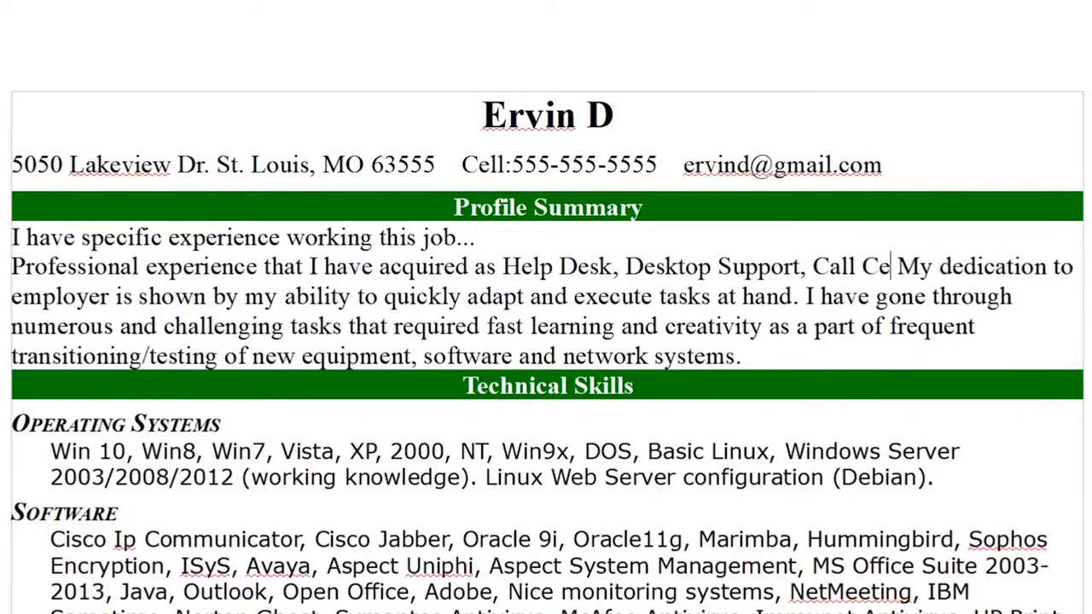
type("nter Rep,")
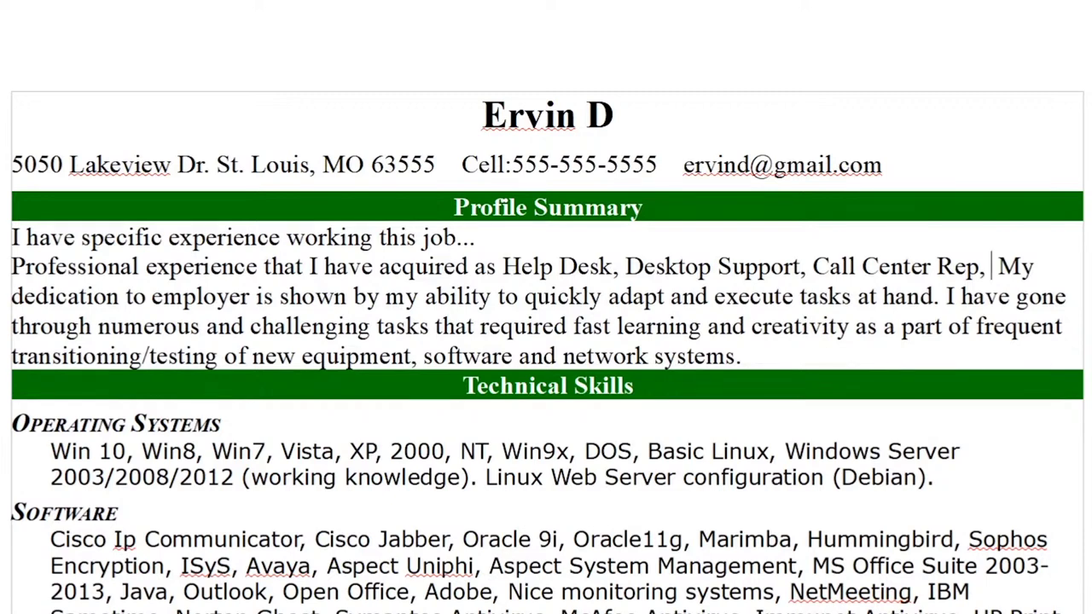
left_click_drag(980, 266, 812, 266)
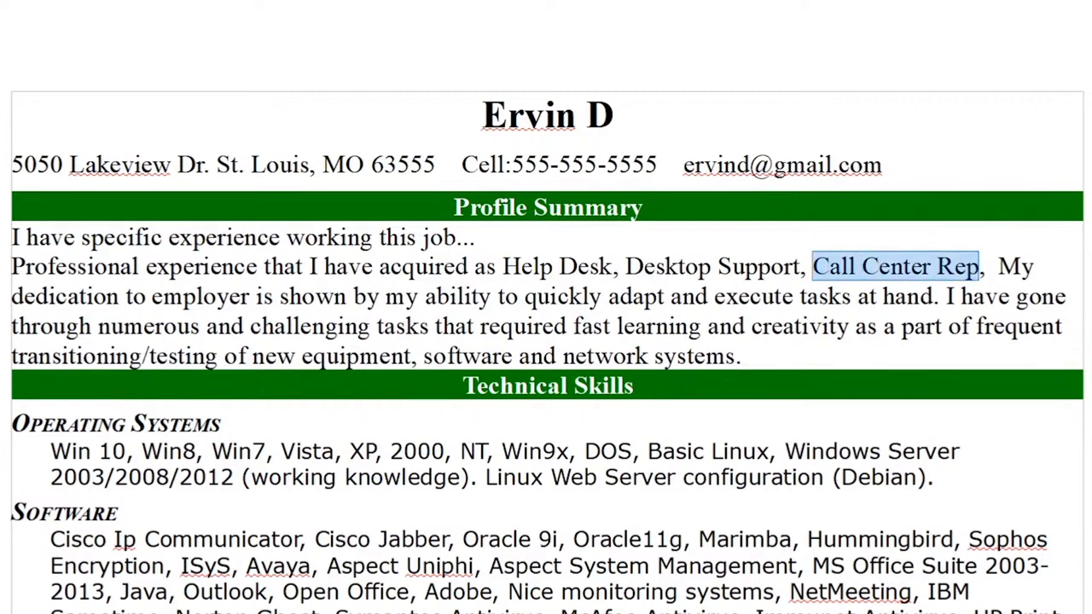
left_click(985, 267)
left_click(992, 266)
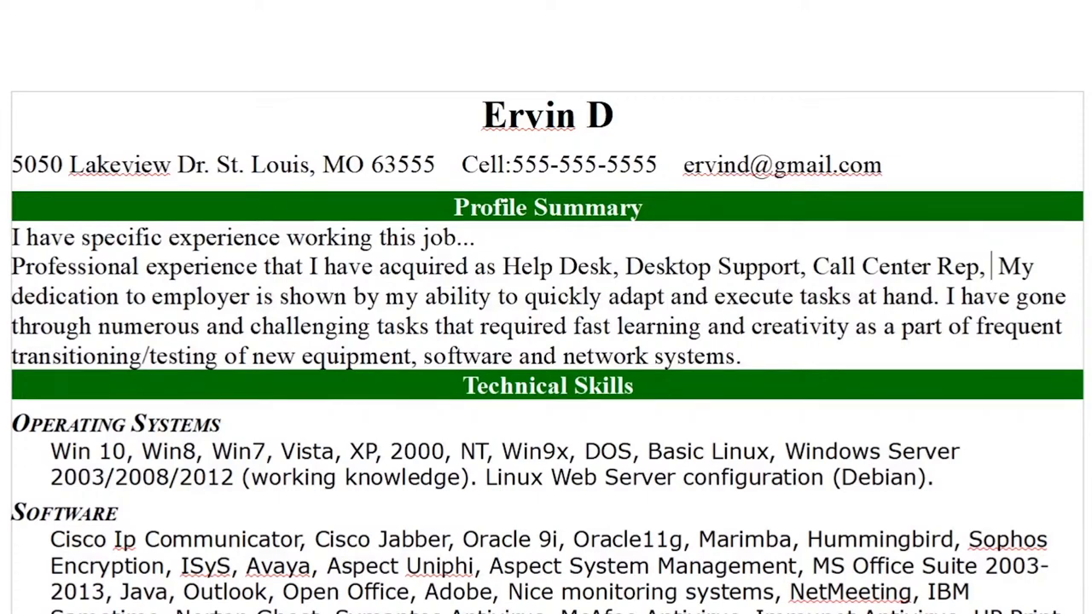
type("Cu ")
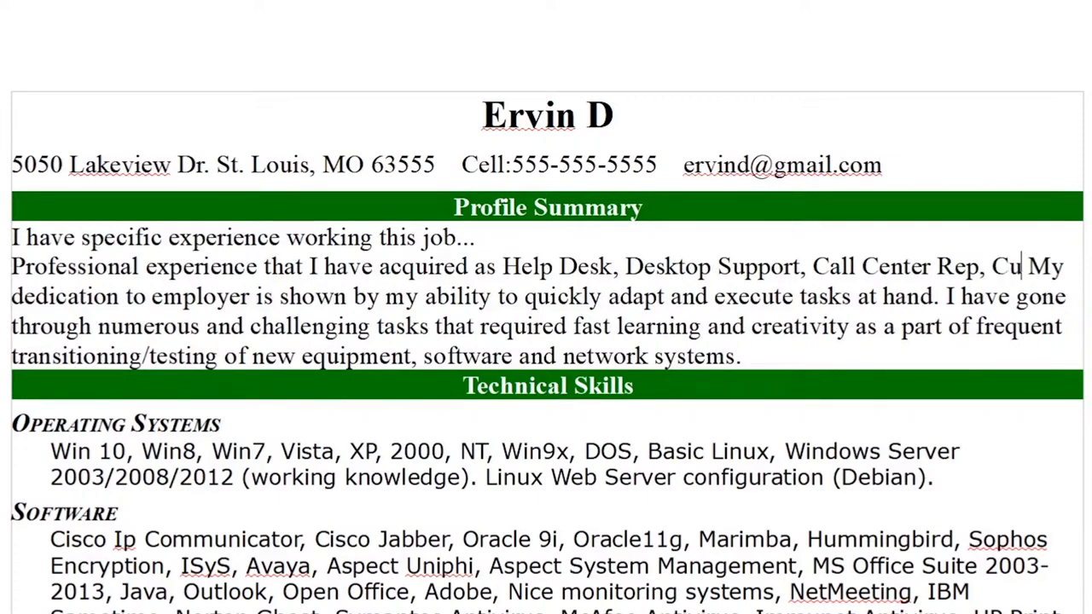
type("stomer Ser")
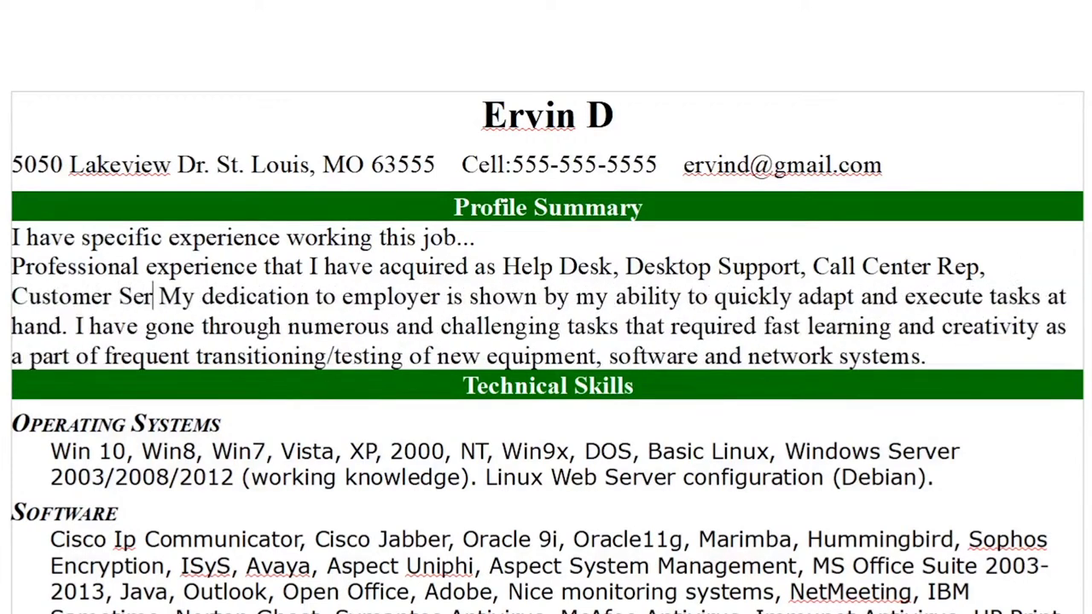
type("vice Rep ")
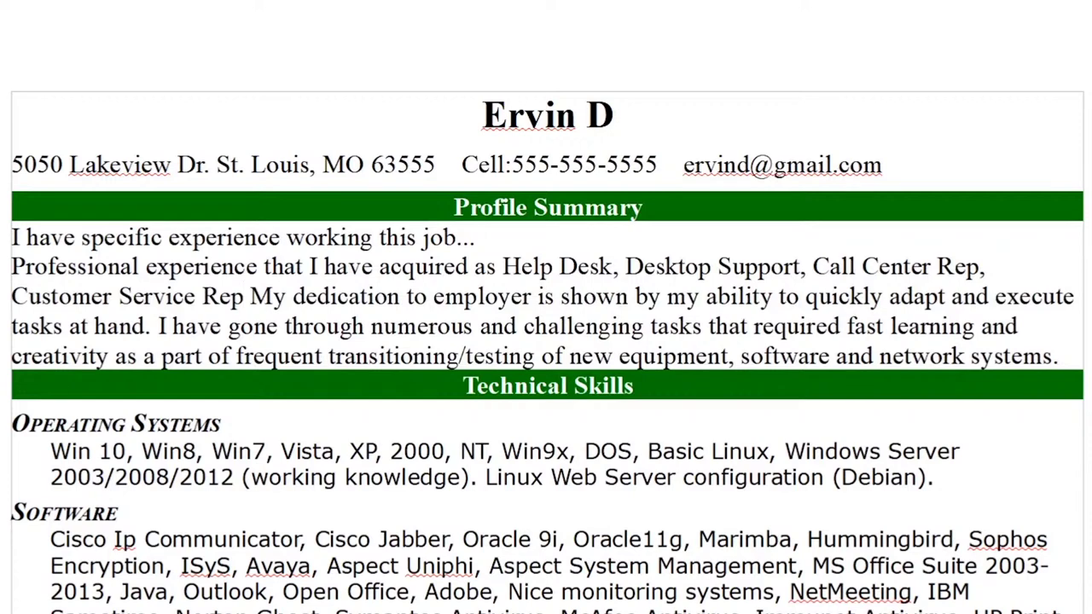
type(".")
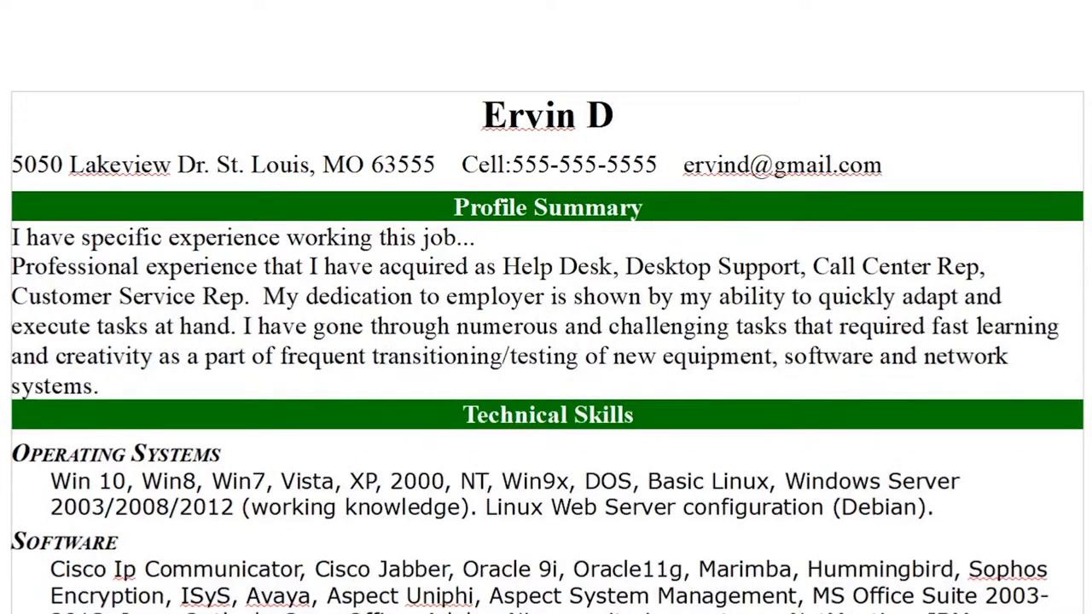
key("BackSpace")
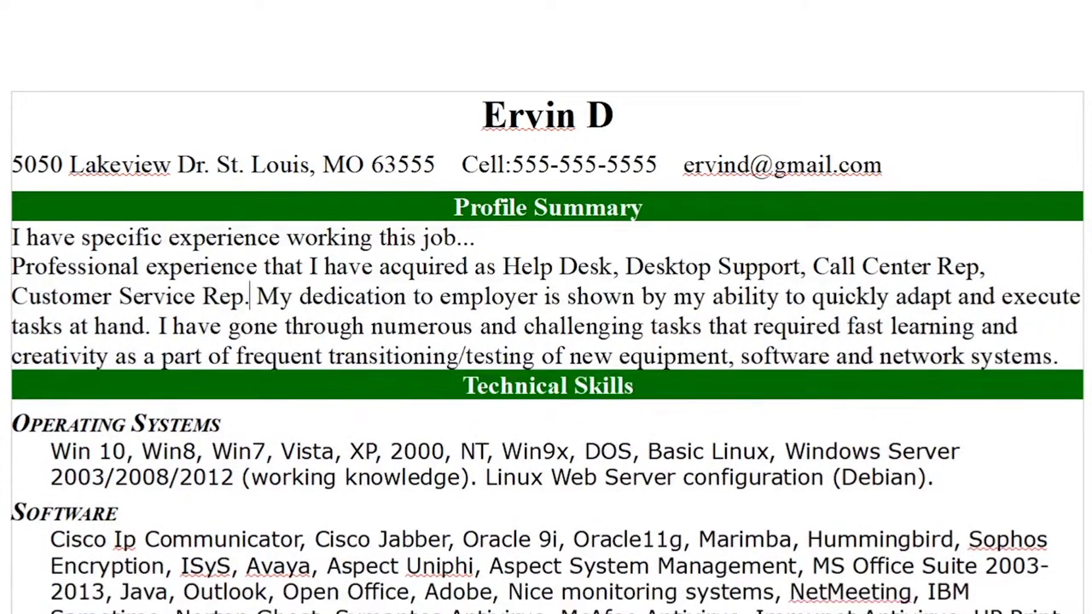
Step: Rewrite the first summary line as 'I have specific working experience for this job acquire from school training...'
left_click_drag(457, 238, 179, 238)
type("worki")
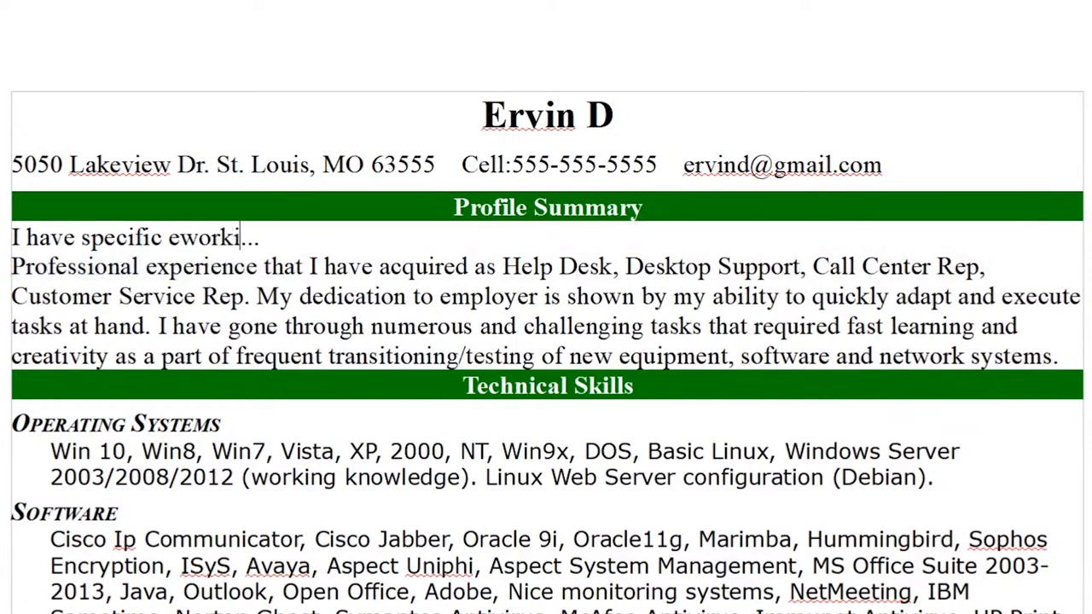
key("BackSpace")
key("BackSpace")
key("BackSpace")
key("BackSpace")
key("BackSpace")
key("BackSpace")
type("working ex")
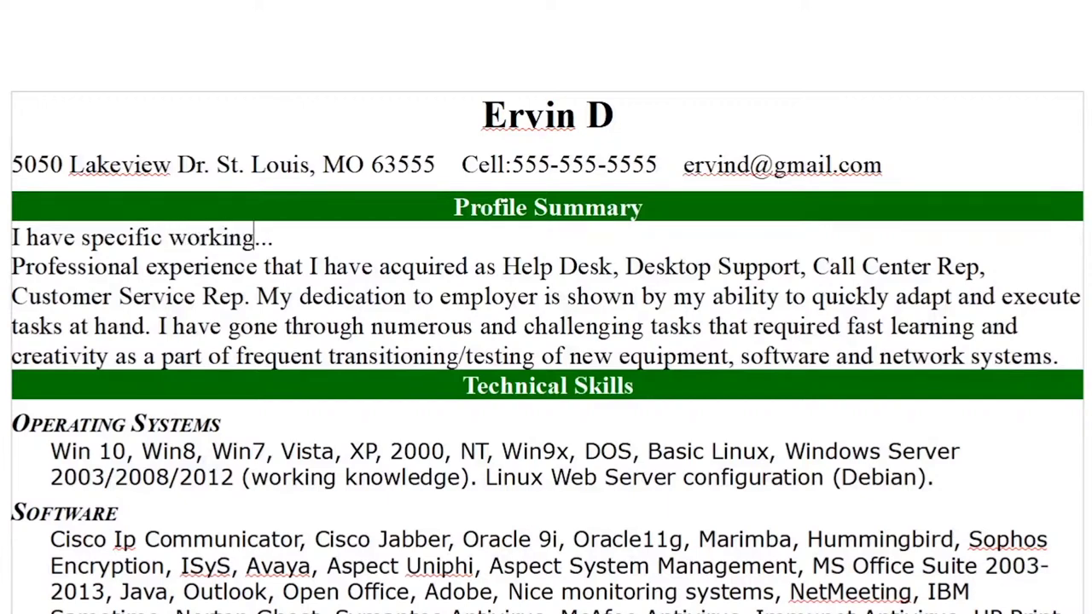
type("perience")
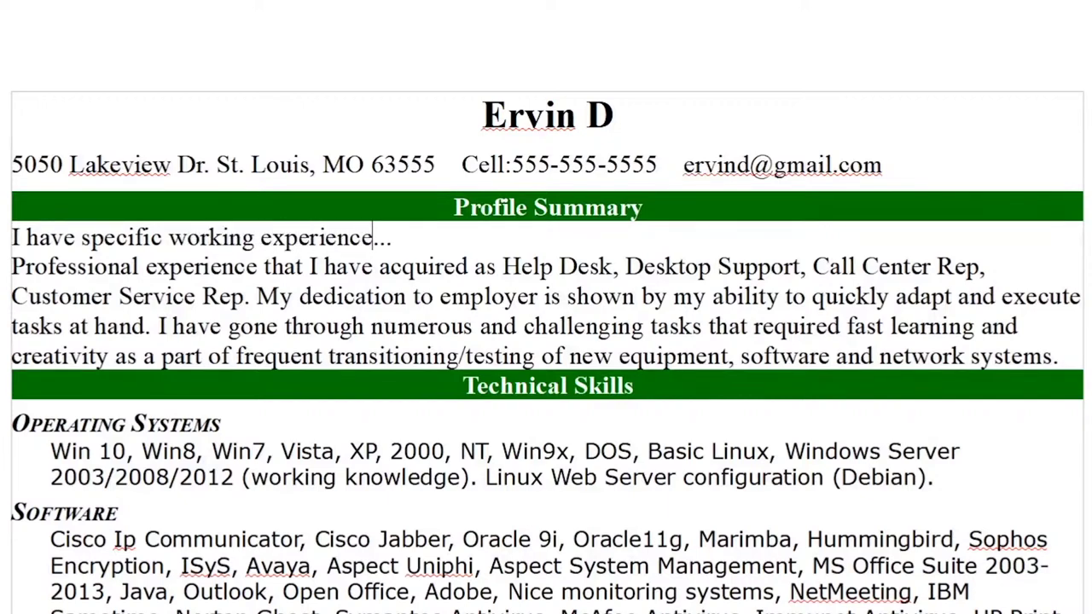
type(" for this j")
type("ob acquire")
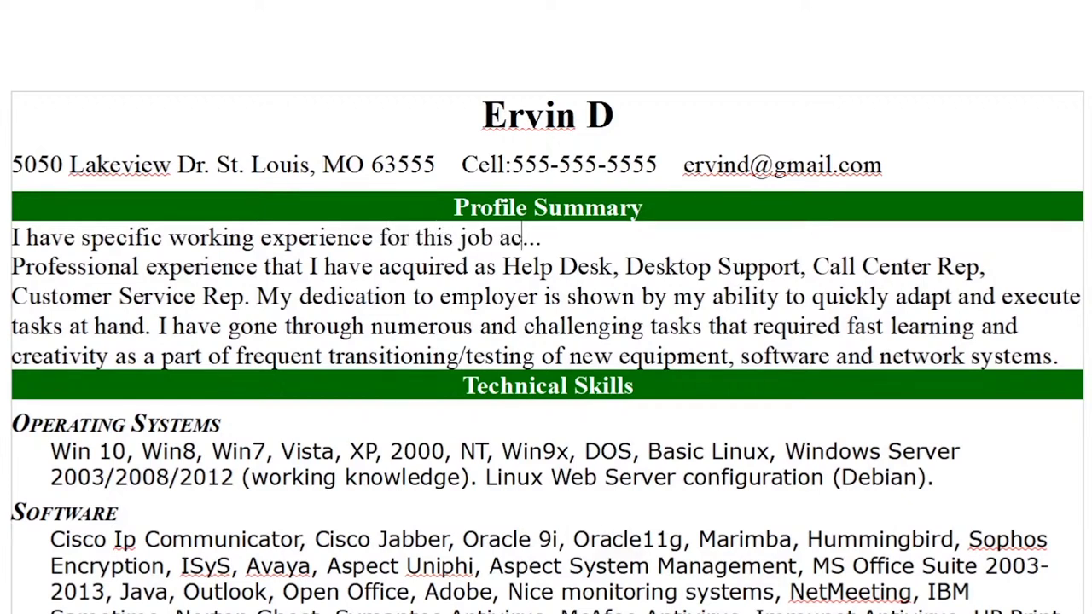
type(" from school t")
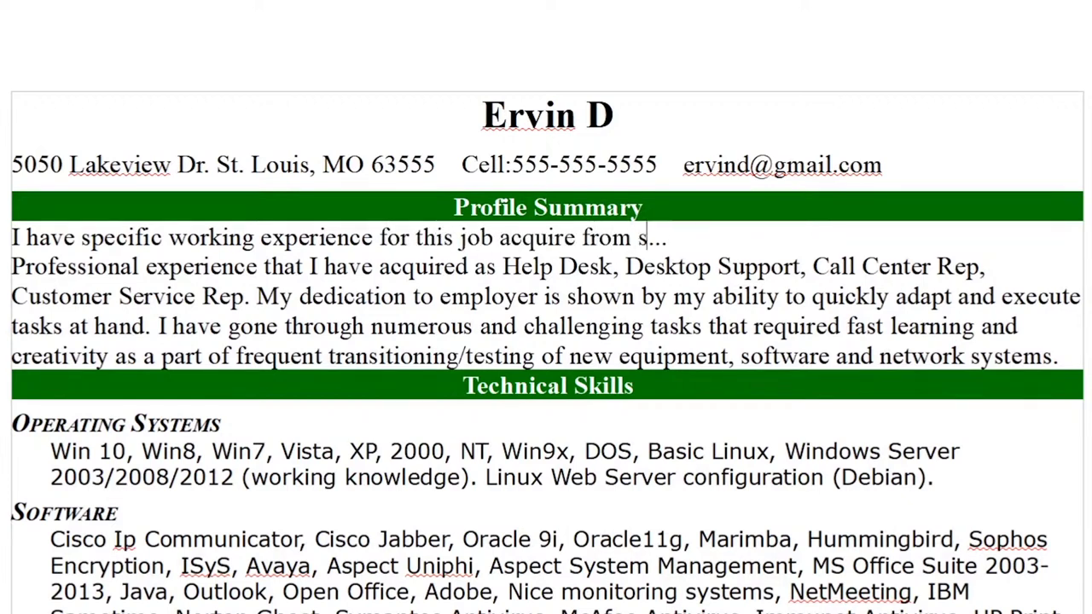
type("raining")
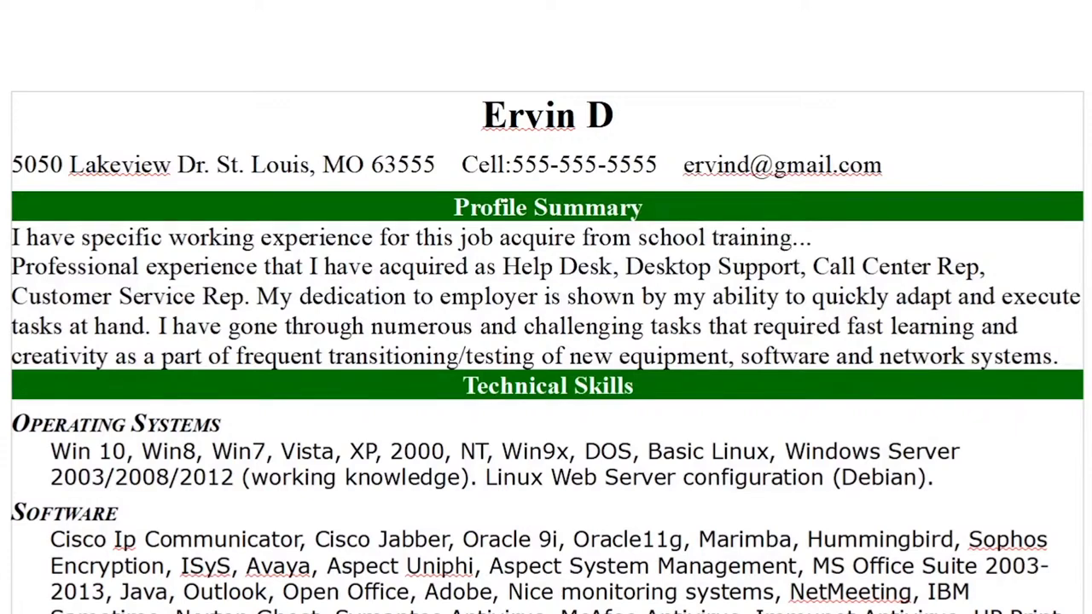
left_click_drag(818, 237, 10, 237)
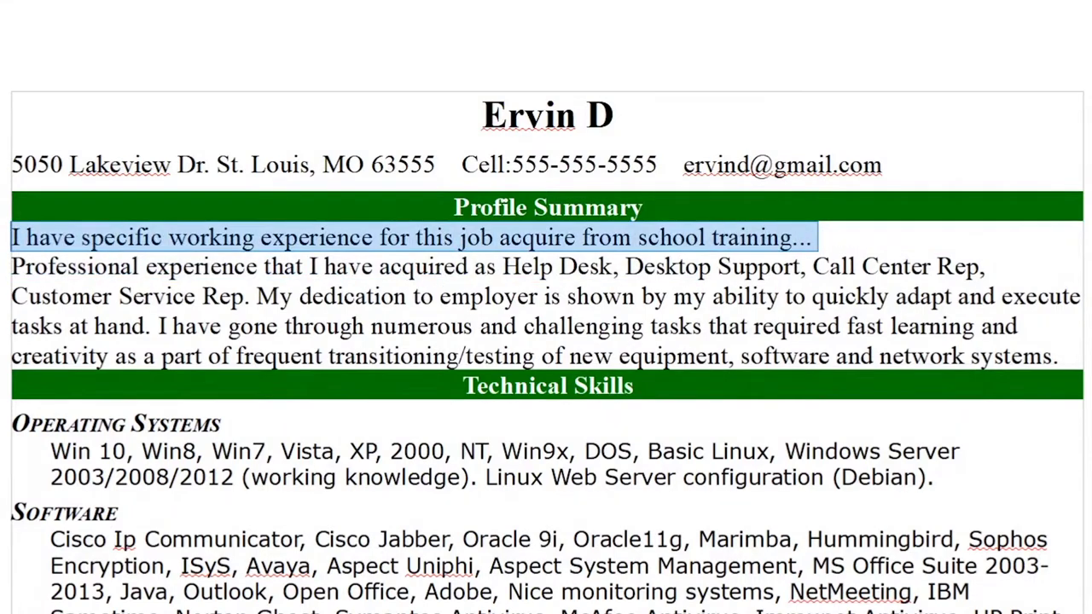
left_click(824, 237)
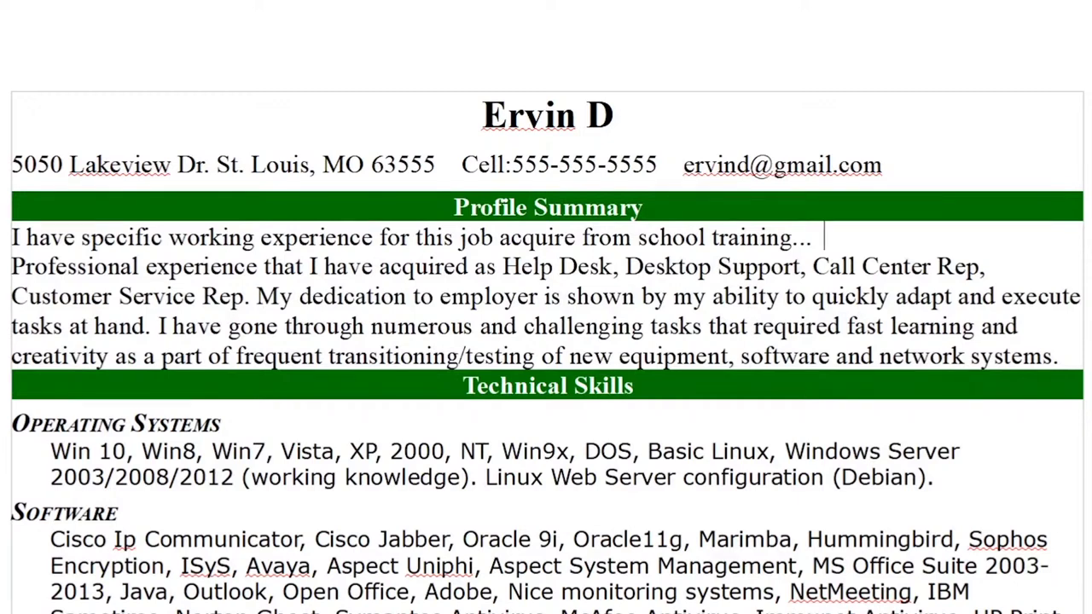
left_click_drag(825, 237, 10, 237)
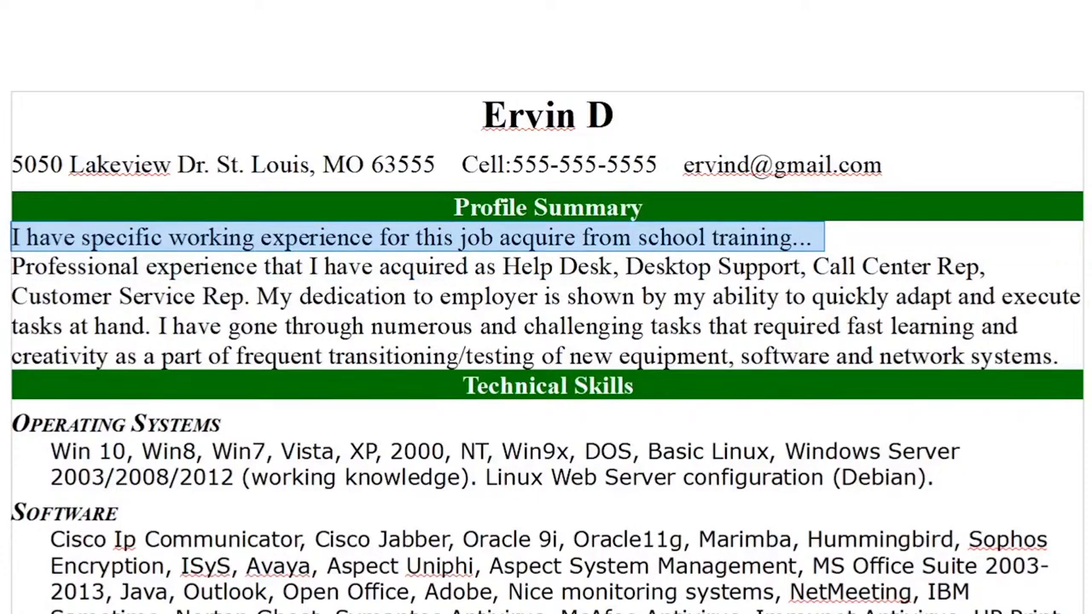
left_click(349, 238)
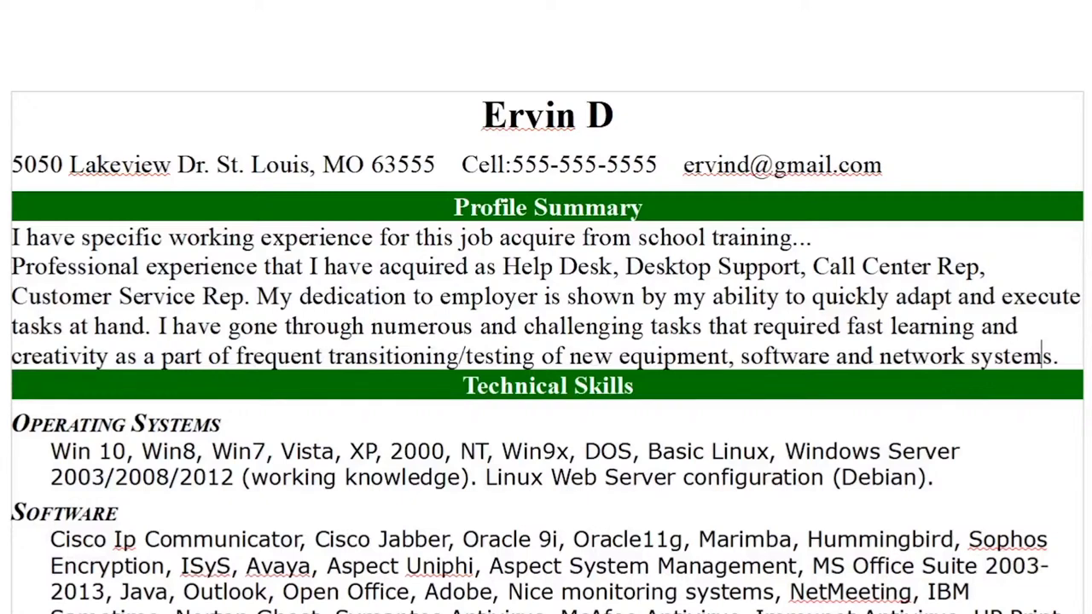
left_click_drag(256, 296, 11, 266)
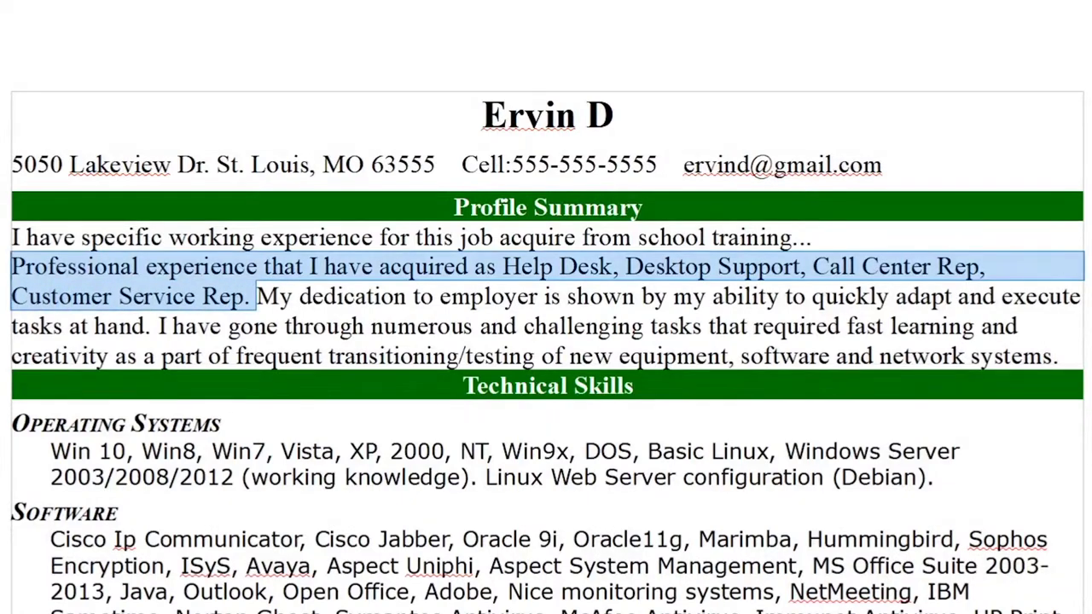
left_click(256, 296)
left_click_drag(256, 296, 11, 266)
left_click(256, 296)
left_click_drag(256, 296, 151, 325)
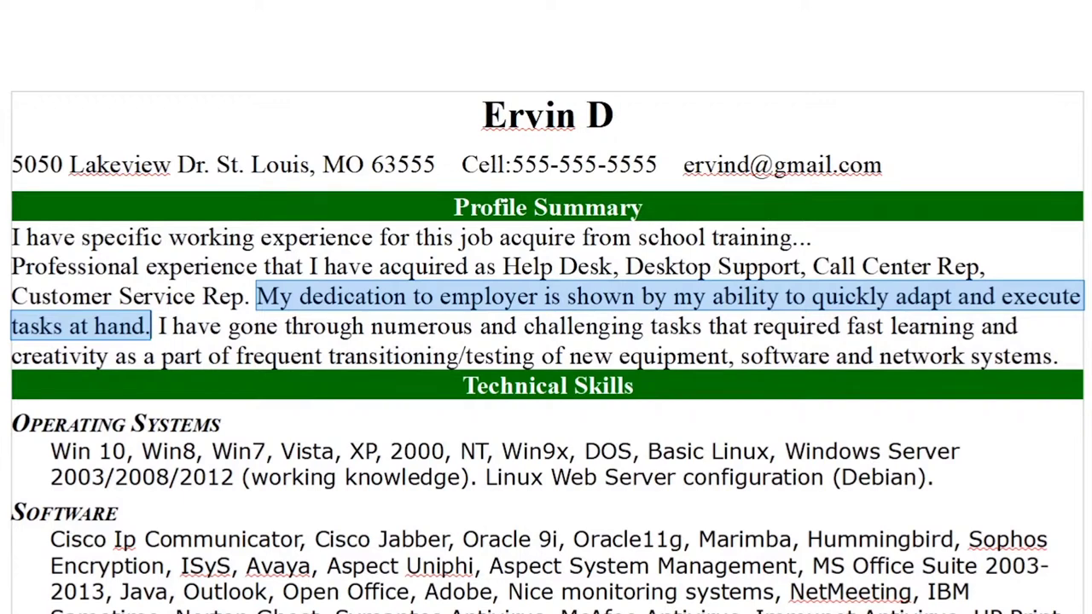
left_click(168, 326)
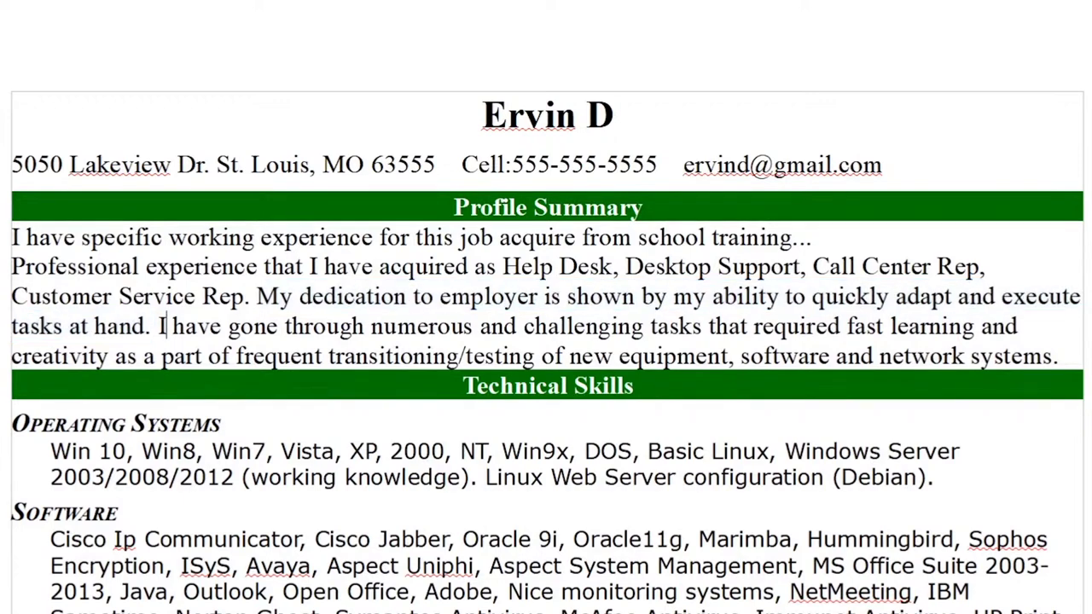
left_click_drag(151, 326, 1058, 359)
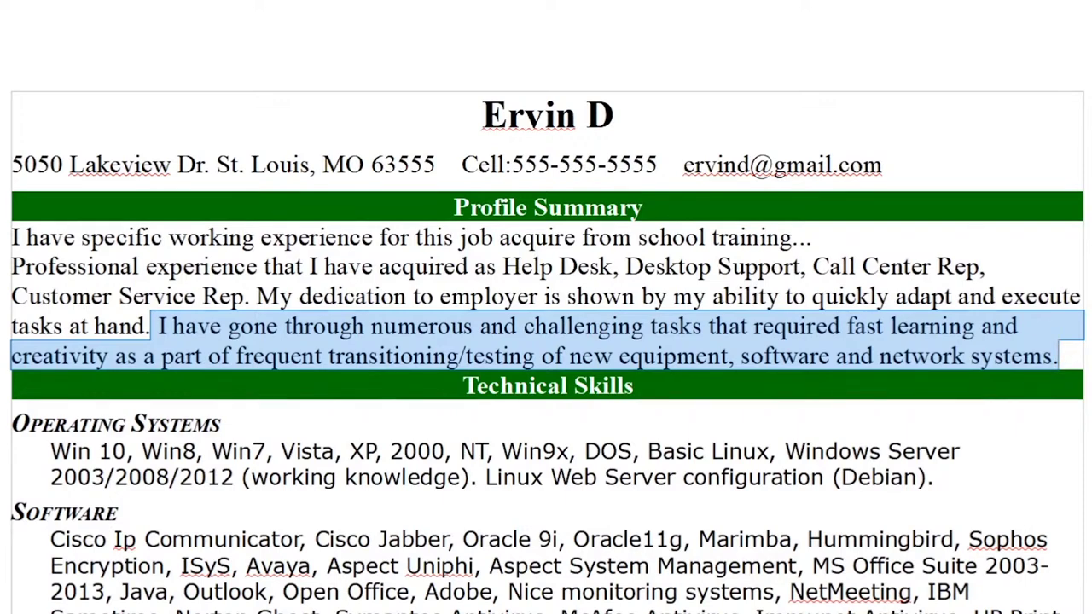
left_click(1058, 356)
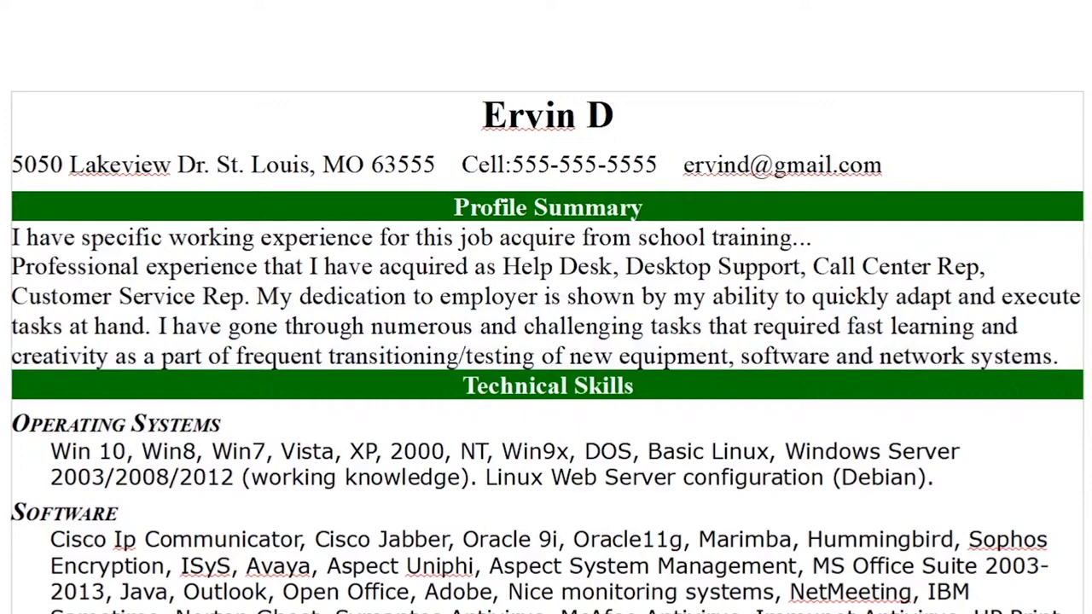
left_click_drag(1058, 356, 886, 325)
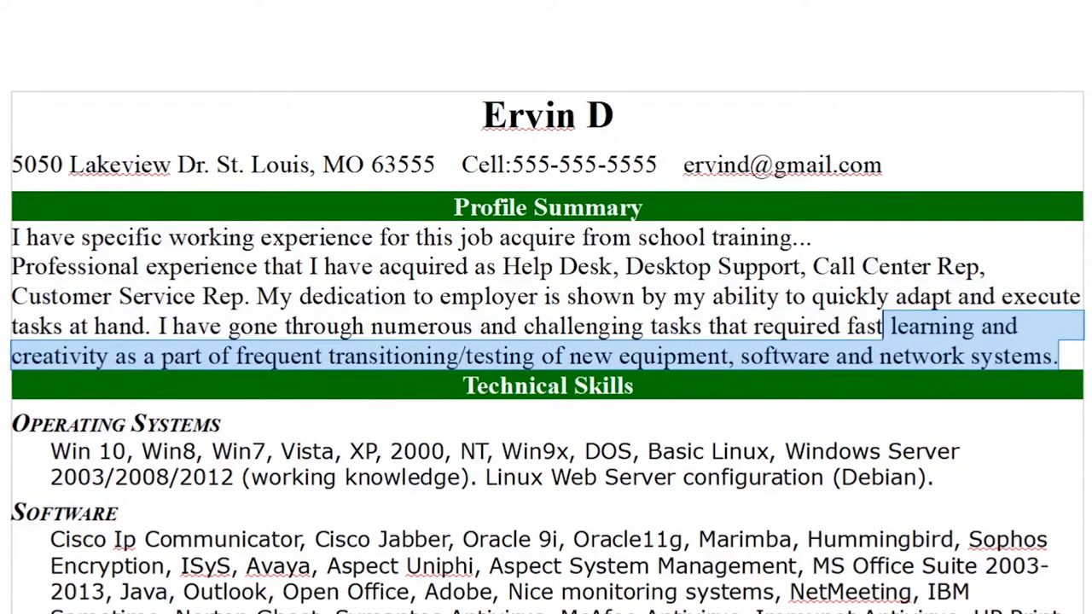
Step: Replace the summary sentence's ending with 'deployment of new OS builds,'
key("BackSpace")
type("deployment")
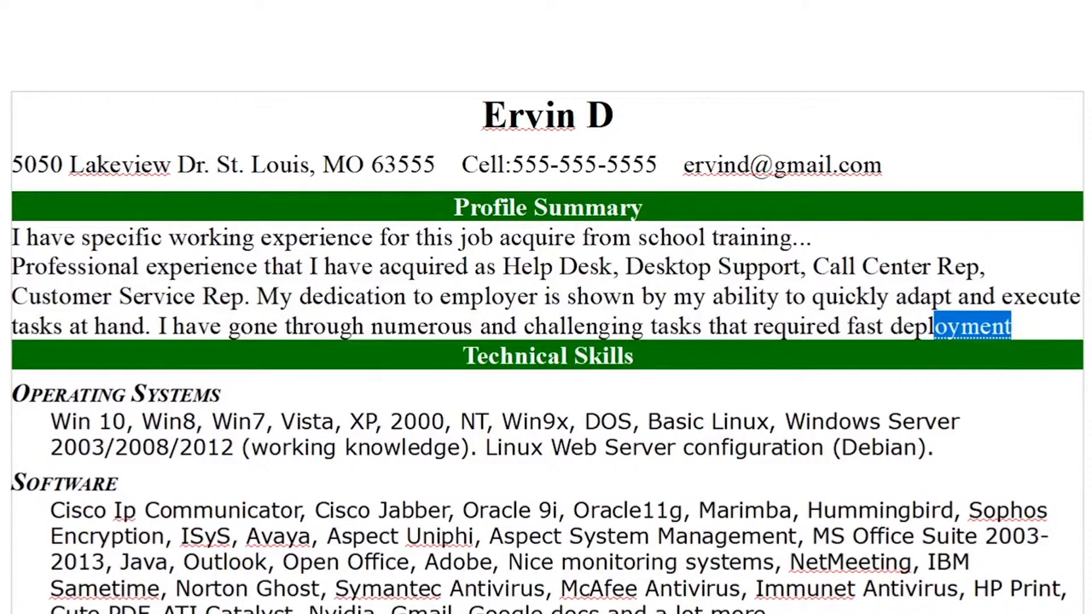
key("Return")
type("of")
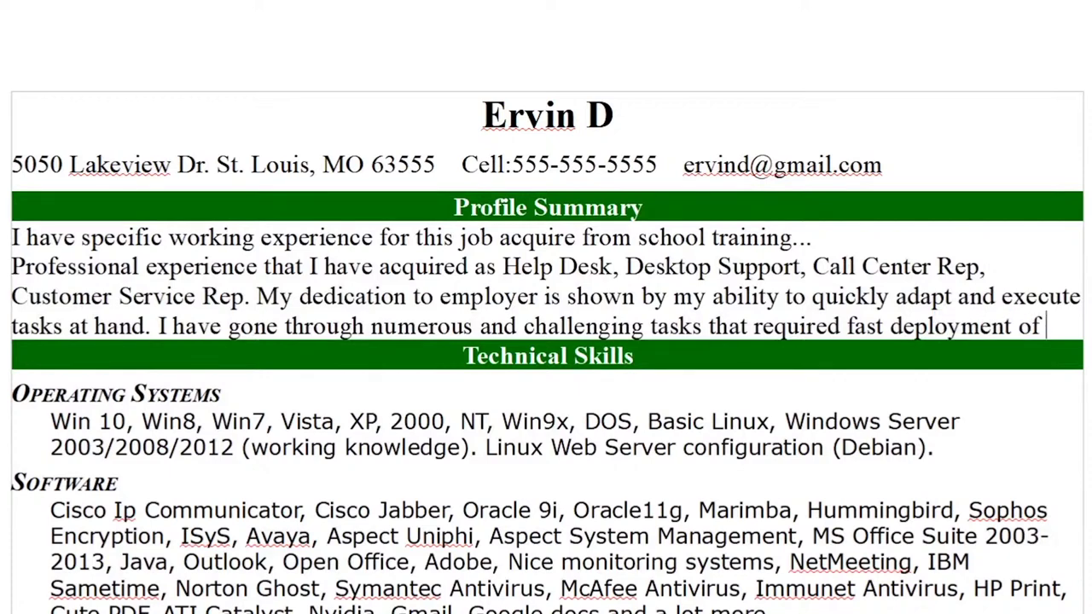
type(" new")
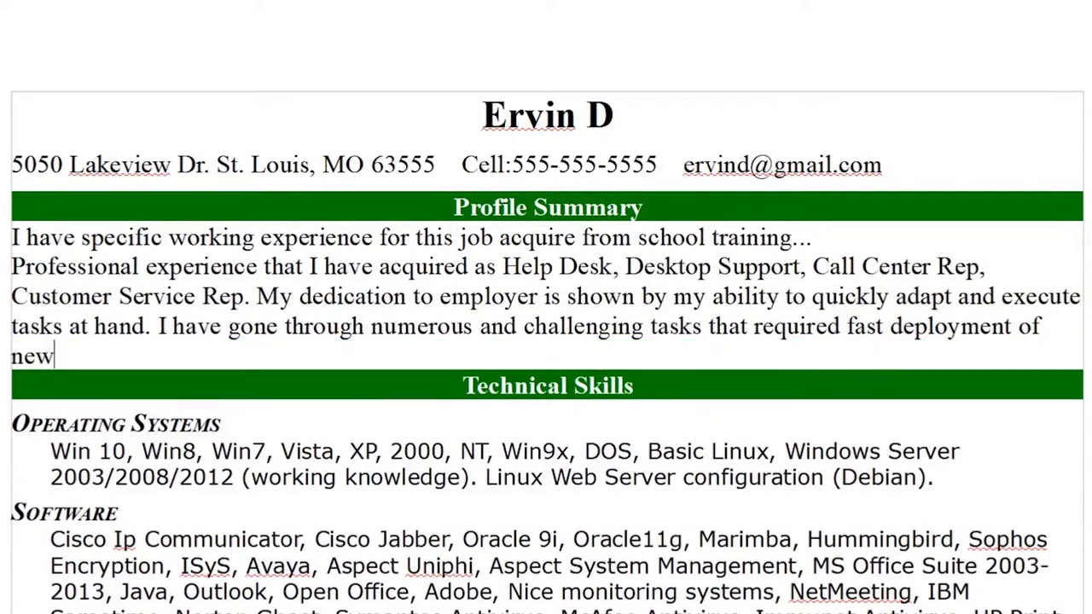
type(" OS builds,")
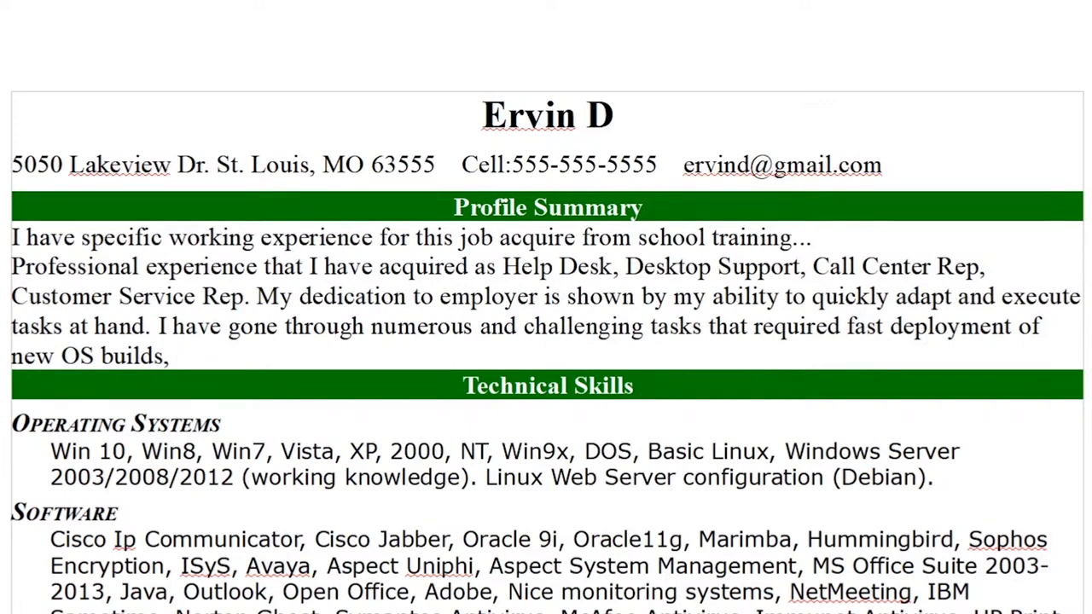
Step: Append 'fast thinking and problem solving.' to the sentence, with a lowercase 'fast'
type("Fast thi")
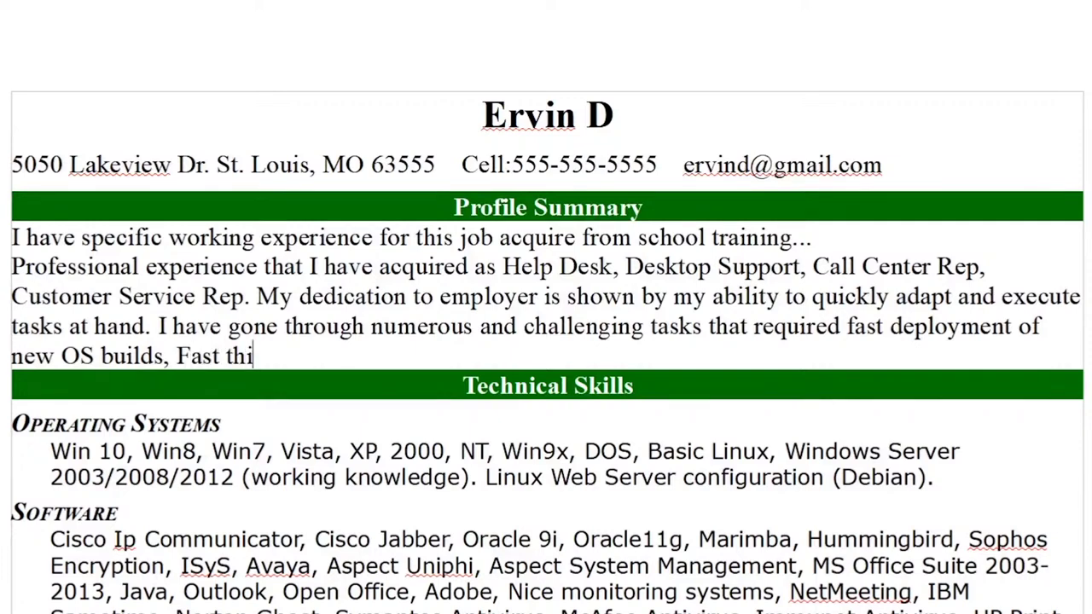
type("nki")
key("Left")
key("Left")
key("Left")
key("Left")
key("Left")
key("Left")
key("Left")
key("Left")
key("Left")
key("Left")
key("Left")
key("Left")
key("Left")
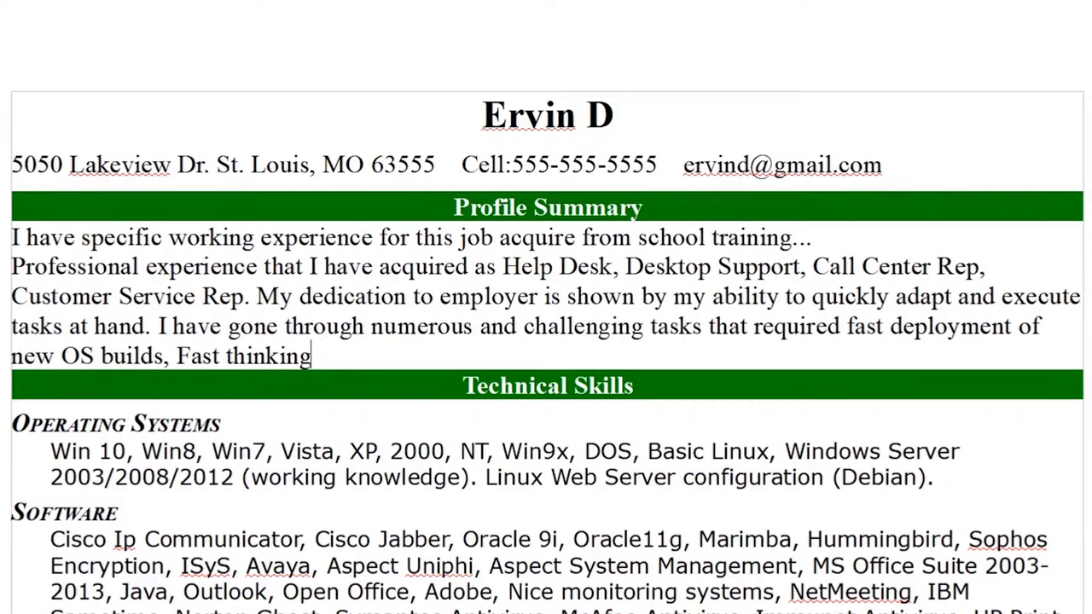
key("BackSpace")
type("f")
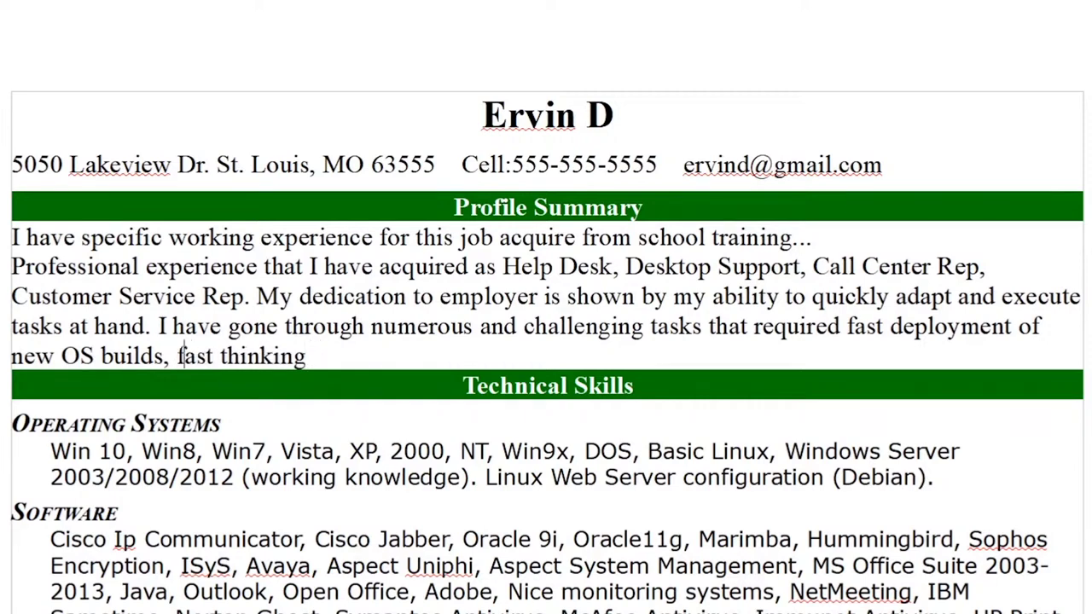
key("Right")
key("Right")
key("Right")
key("Right")
key("Right")
key("Right")
key("Right")
key("Right")
key("Right")
key("Right")
key("Right")
key("Right")
key("Right")
type("and problem s")
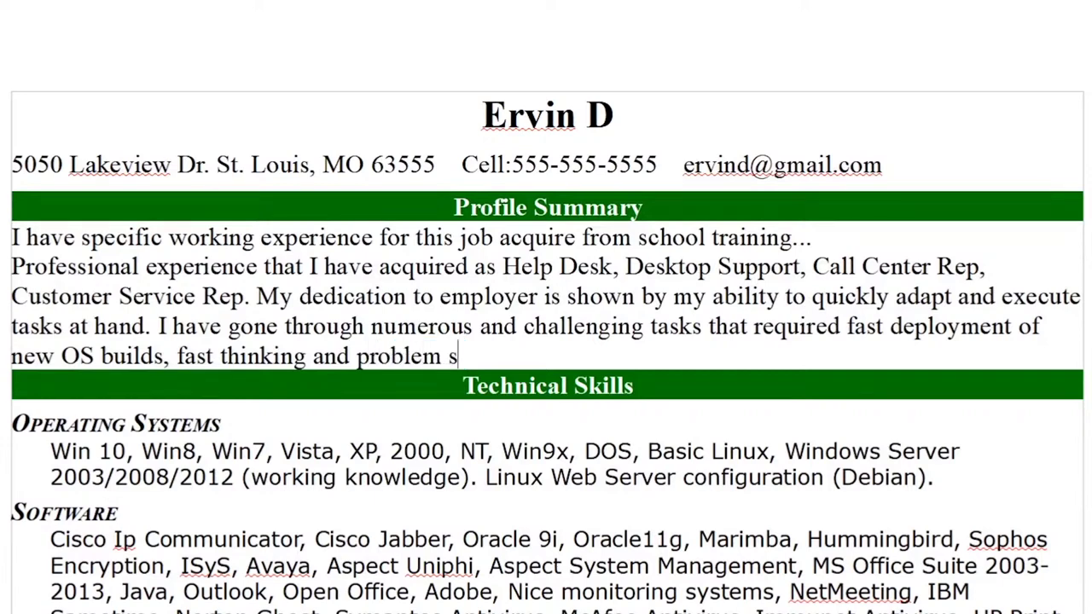
type("olving.")
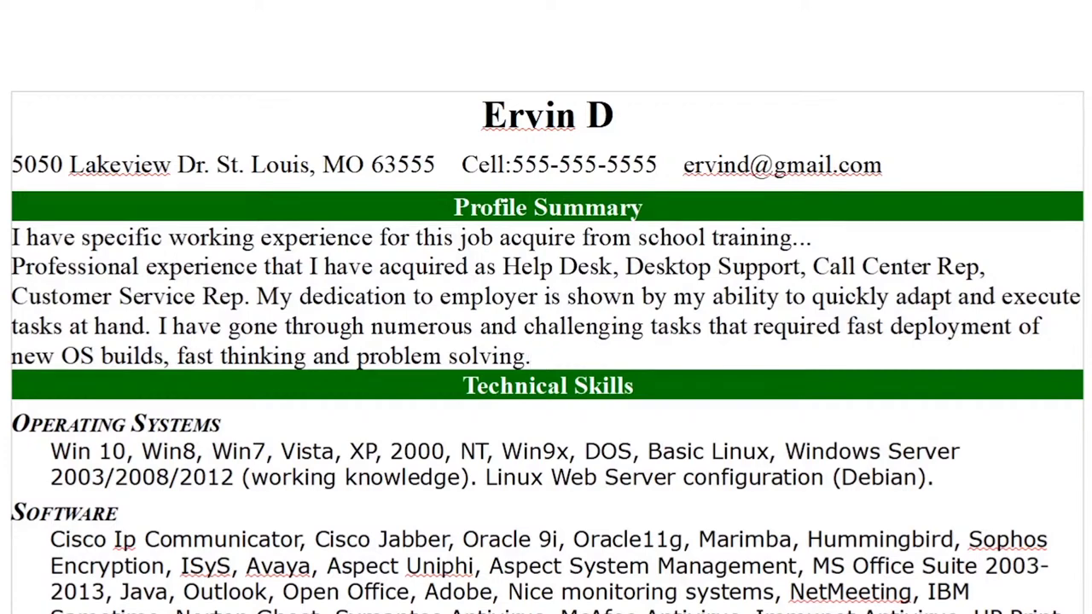
left_click(634, 386)
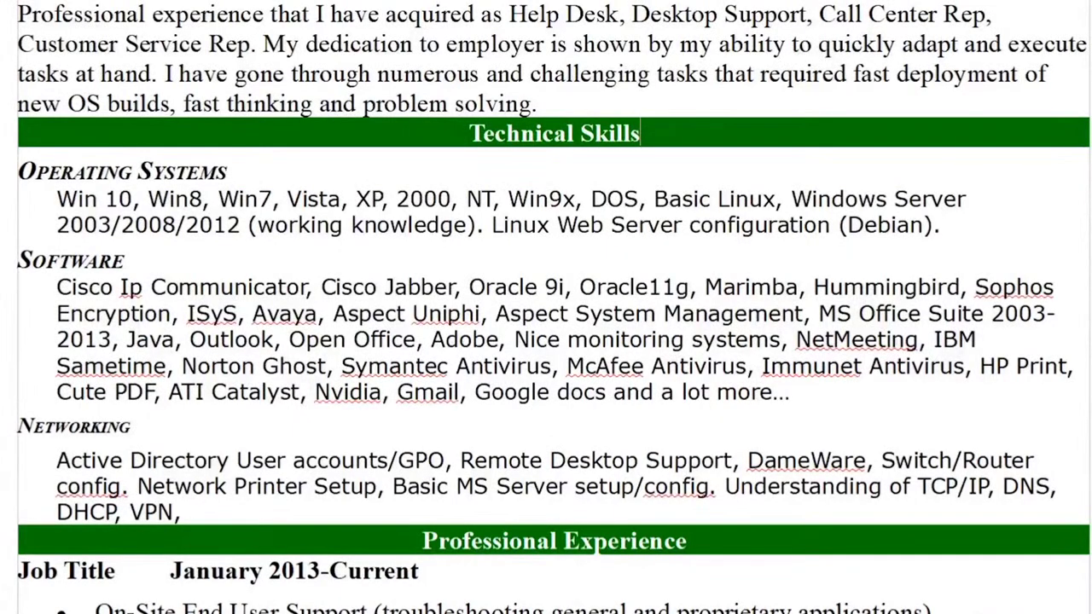
key("ctrl+shift+Left")
key("ctrl+shift+Left")
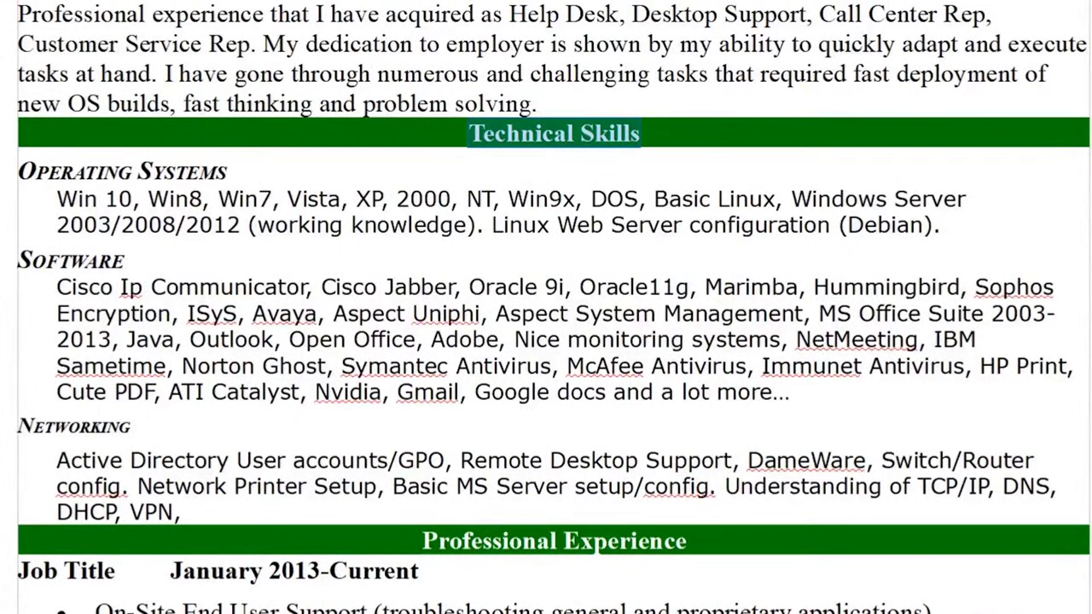
key("Down")
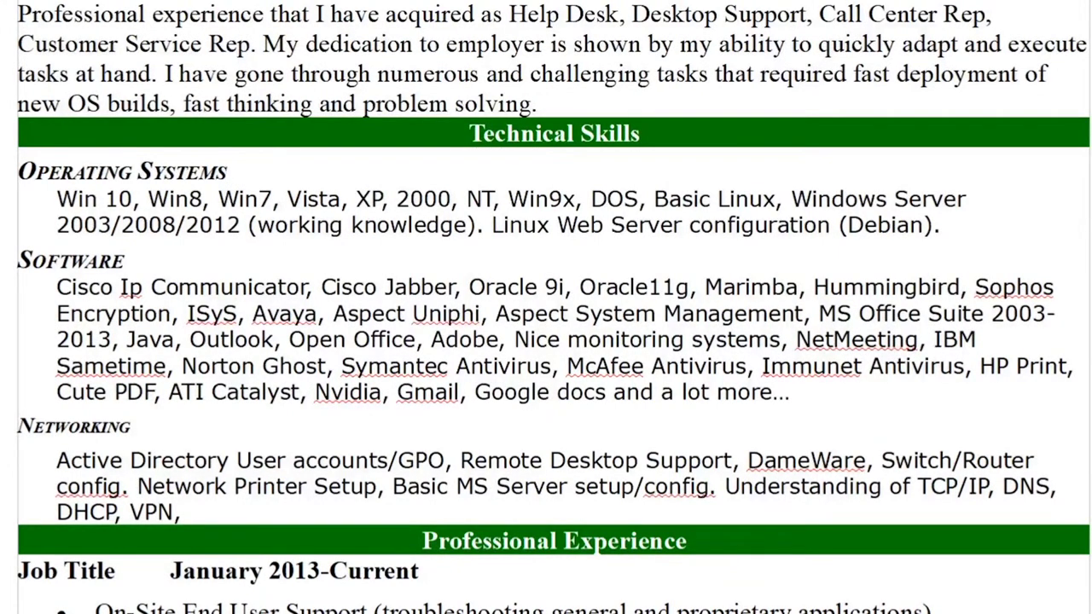
key("shift+Left")
key("shift+Left")
key("shift+Left")
key("shift+Left")
key("shift+Left")
key("shift+Left")
key("shift+Left")
key("shift+Left")
key("shift+Left")
key("shift+Left")
key("shift+Left")
key("shift+Left")
key("shift+Left")
key("shift+Left")
key("shift+Left")
key("shift+Left")
key("shift+Left")
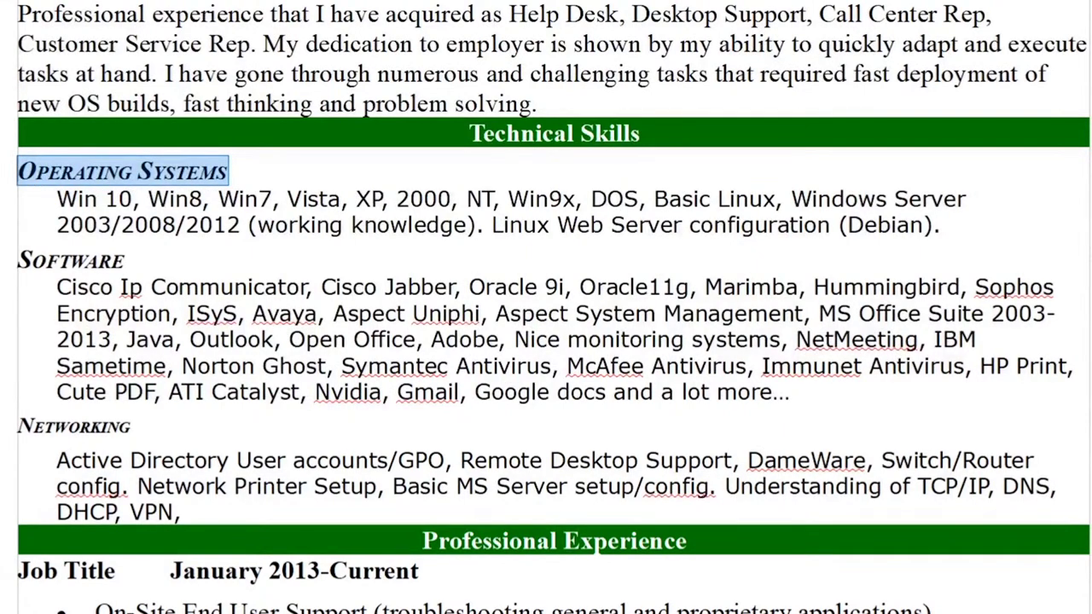
left_click(186, 172)
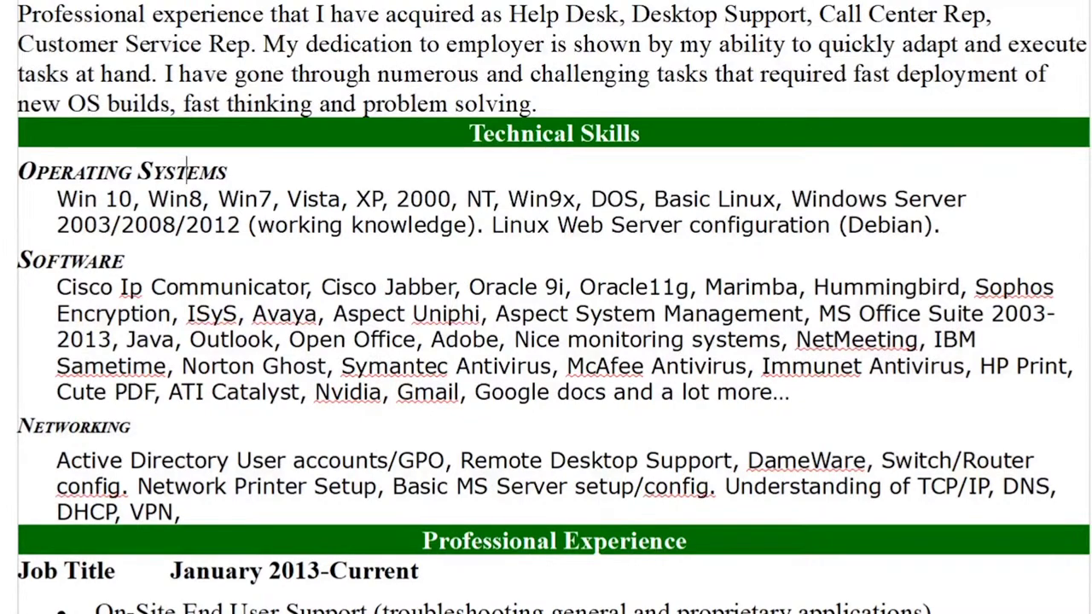
left_click(134, 199)
key("shift+Left")
key("shift+Left")
key("shift+Left")
key("shift+Left")
key("shift+Left")
key("shift+Left")
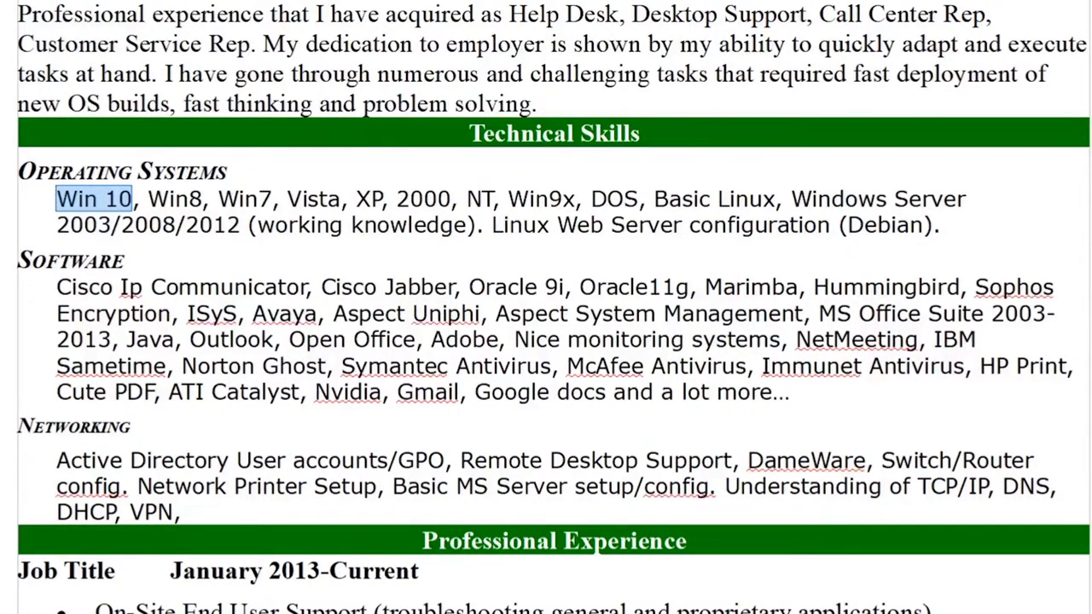
left_click(169, 199)
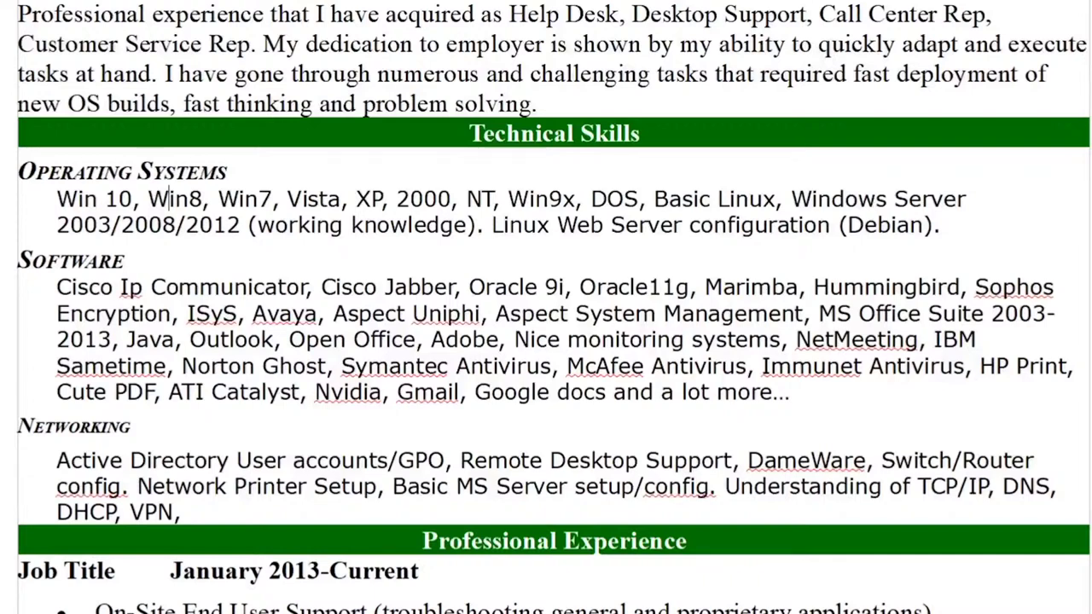
left_click_drag(286, 199, 765, 199)
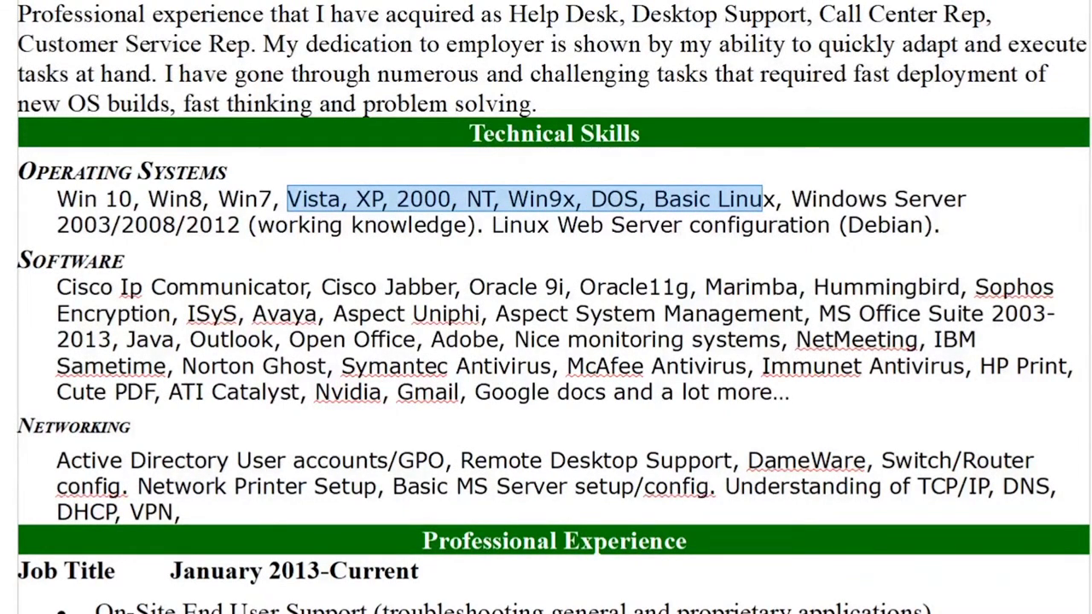
left_click(947, 225)
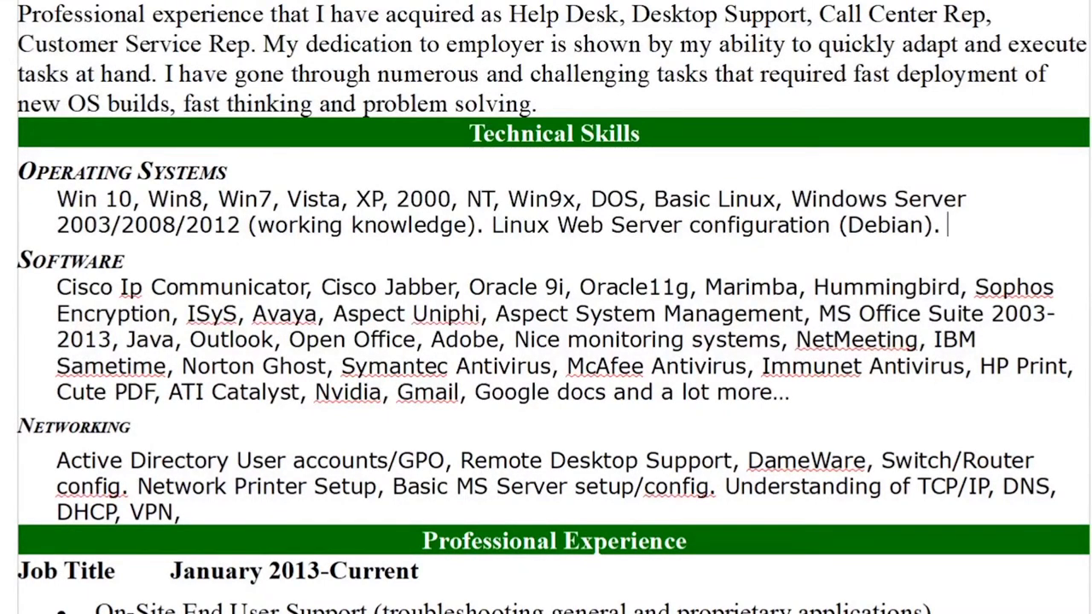
left_click_drag(947, 224, 56, 199)
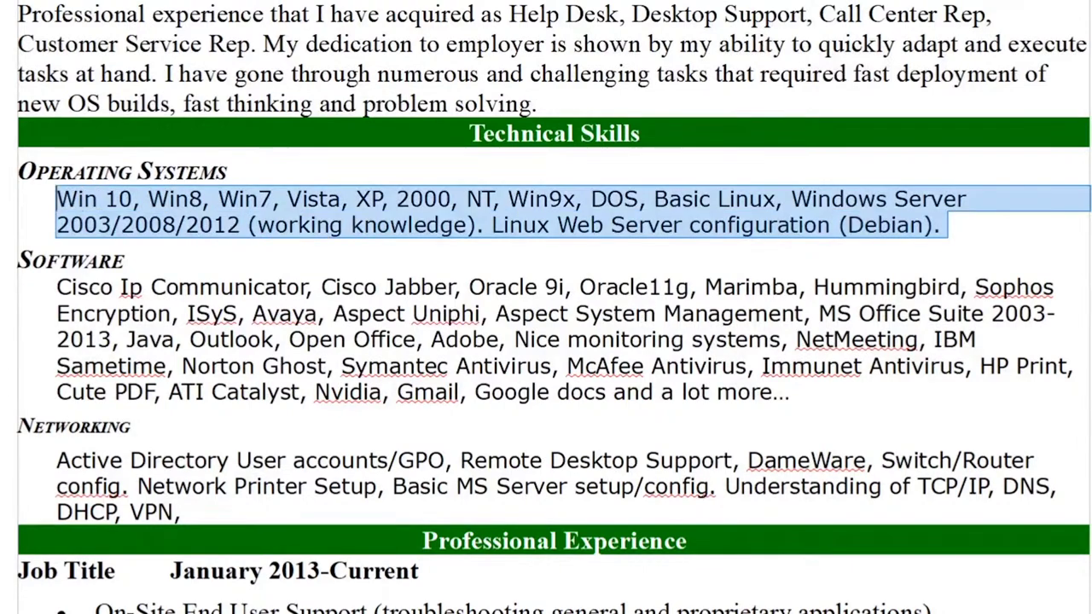
left_click(111, 225)
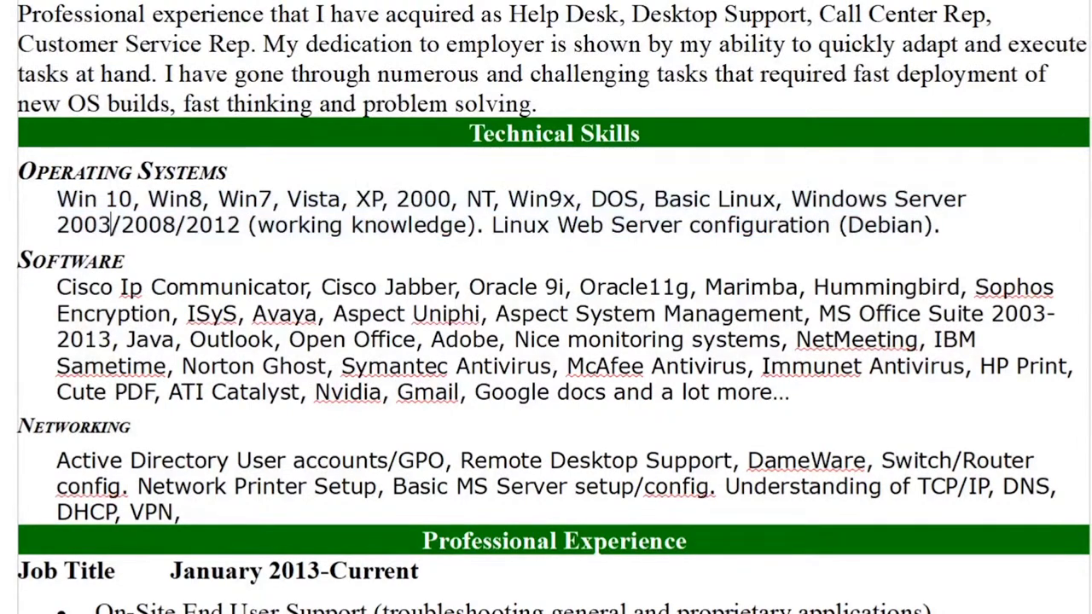
left_click_drag(790, 199, 475, 225)
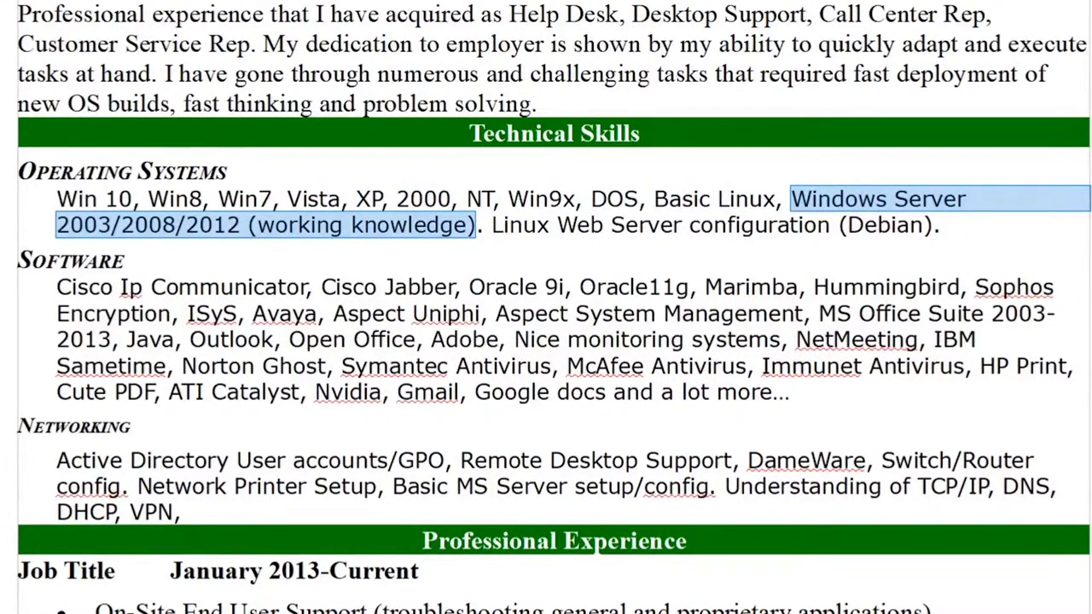
key("shift+Right")
left_click(242, 224)
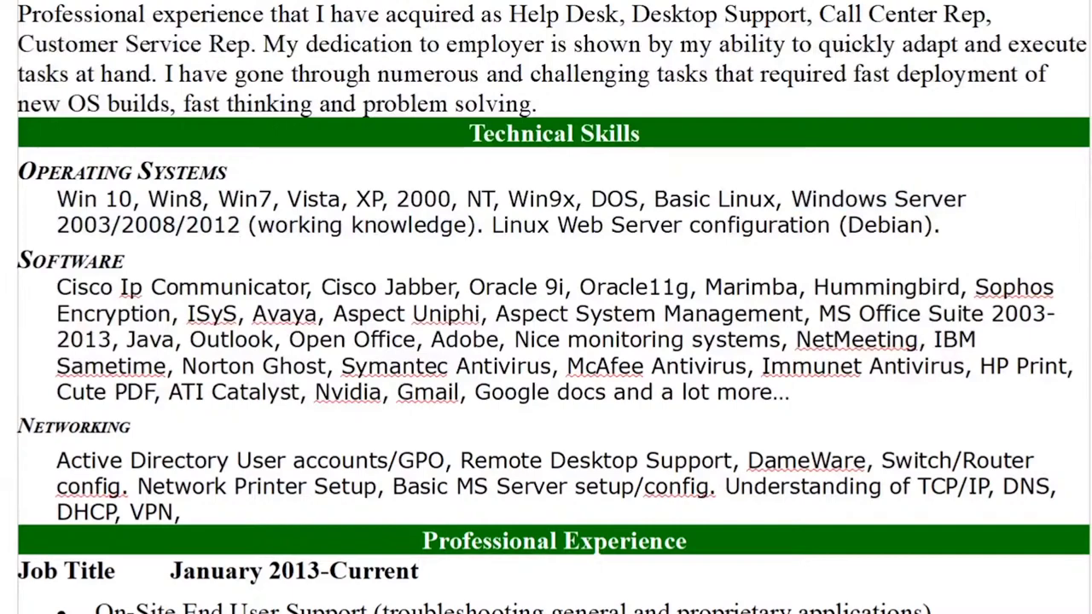
left_click_drag(321, 570, 260, 569)
left_click(279, 312)
key("Up")
key("Up")
key("Up")
key("Up")
key("Up")
key("shift+Down")
key("shift+End")
key("Right")
left_click_drag(790, 199, 484, 225)
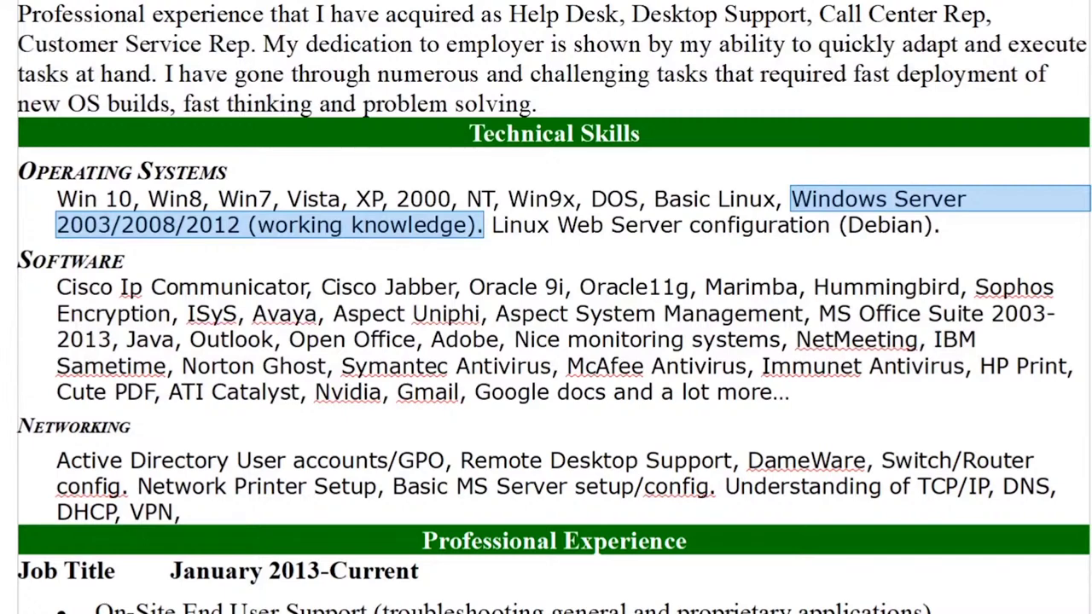
left_click(241, 225)
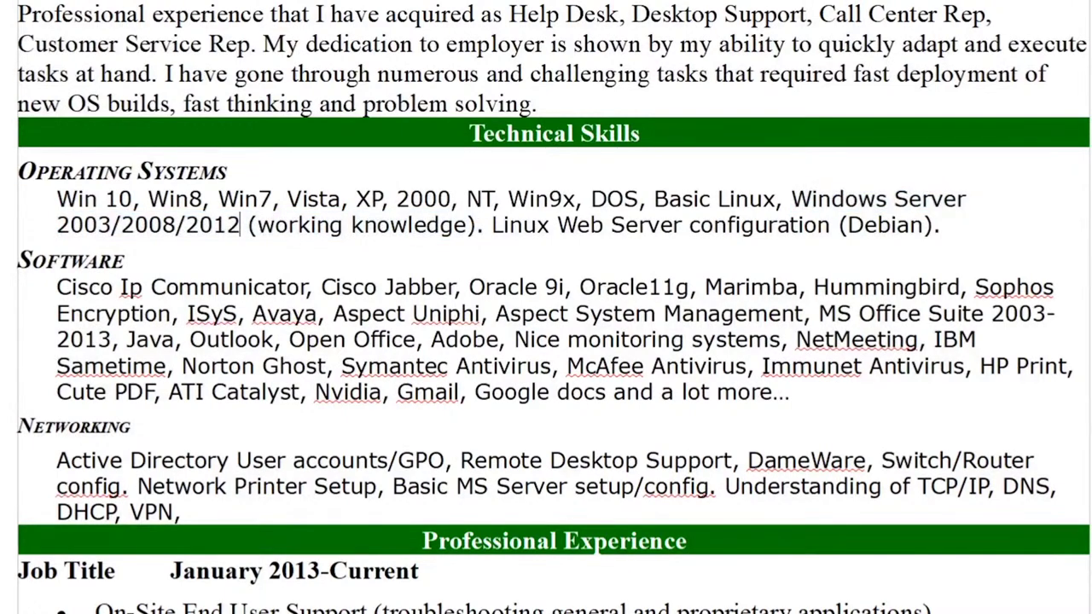
type("/2016")
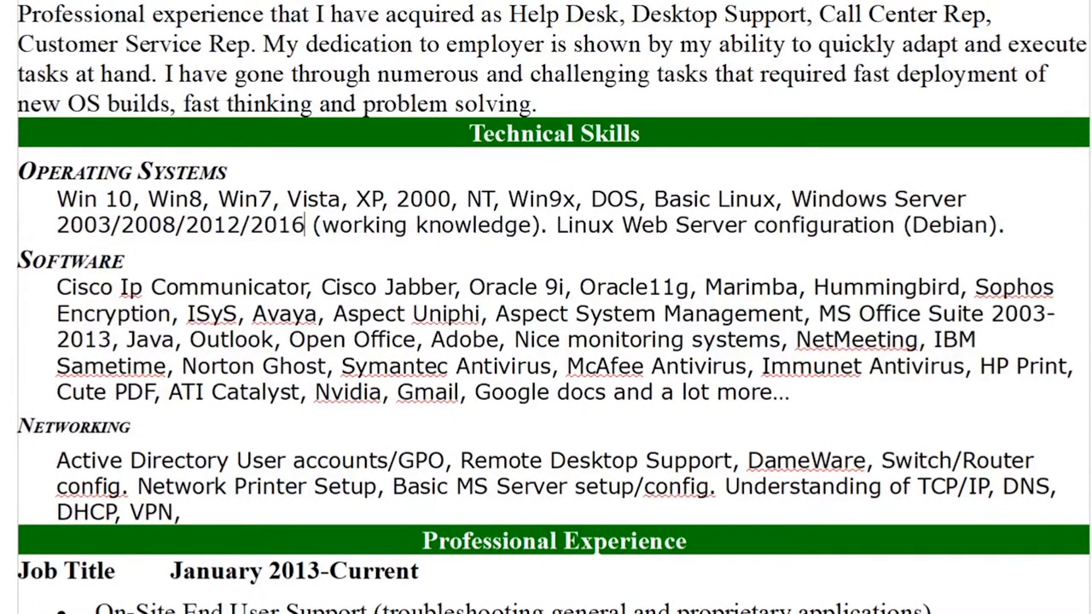
type("/201")
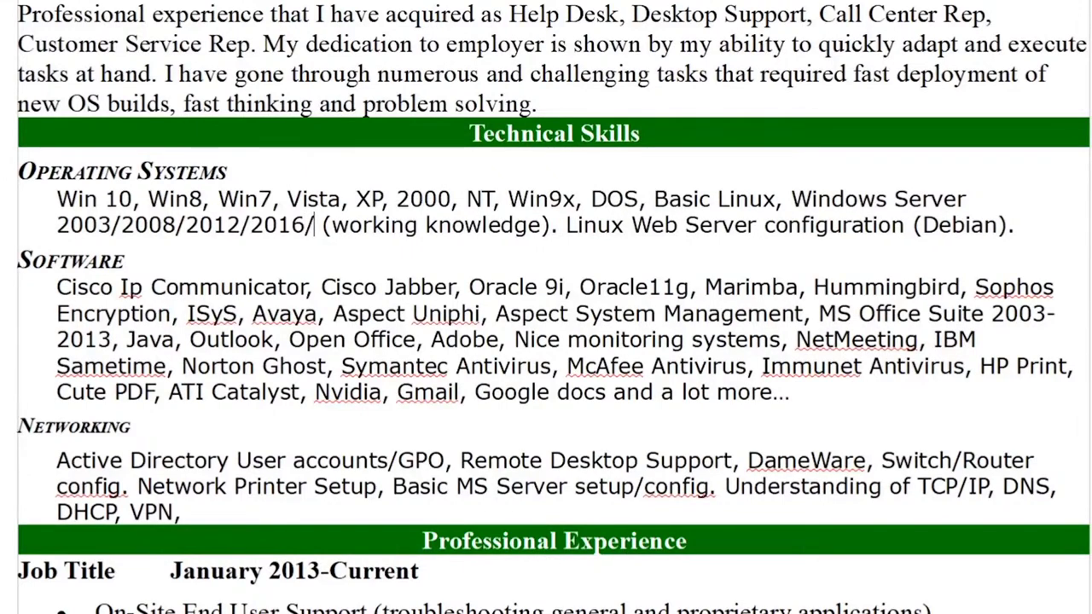
type("9")
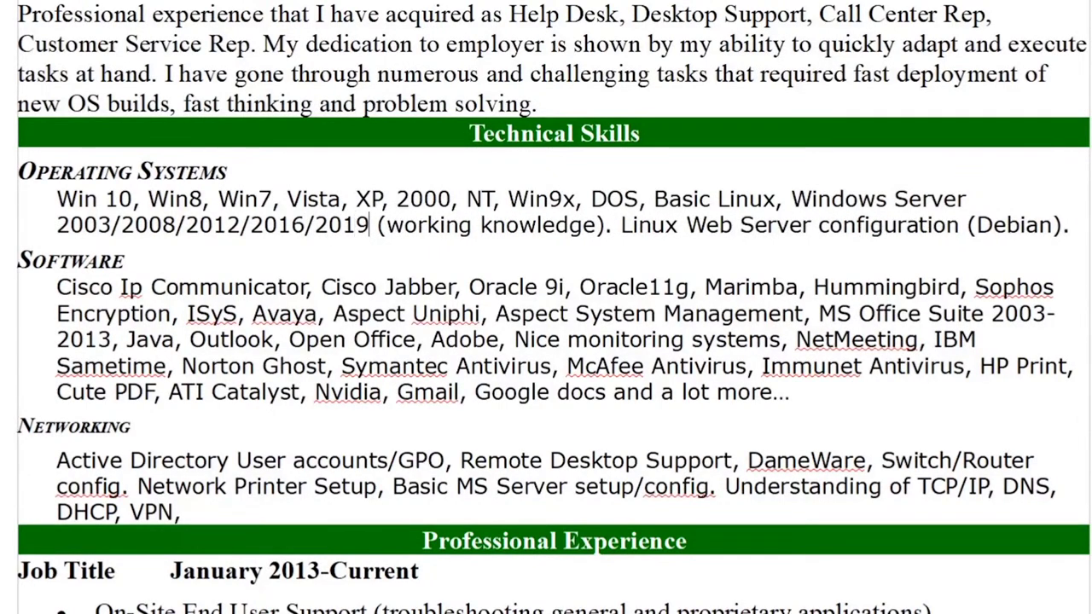
key("Right")
key("Right")
key("Right")
key("Right")
key("Right")
key("Right")
key("Right")
key("Right")
key("Right")
key("Right")
key("Right")
key("Right")
key("Right")
key("Right")
key("Right")
key("Right")
key("Right")
key("Right")
key("Right")
key("Right")
key("BackSpace")
key("BackSpace")
key("BackSpace")
key("BackSpace")
key("BackSpace")
key("BackSpace")
key("BackSpace")
key("BackSpace")
key("BackSpace")
key("BackSpace")
key("BackSpace")
key("BackSpace")
key("BackSpace")
key("BackSpace")
key("BackSpace")
key("BackSpace")
key("BackSpace")
key("BackSpace")
key("BackSpace")
key("BackSpace")
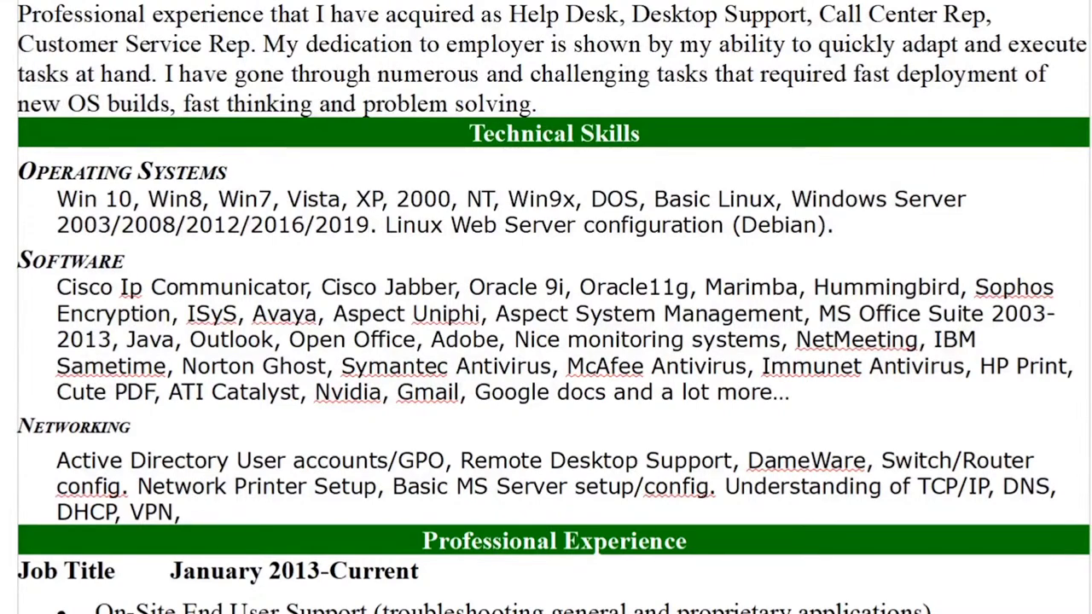
key("shift+Down")
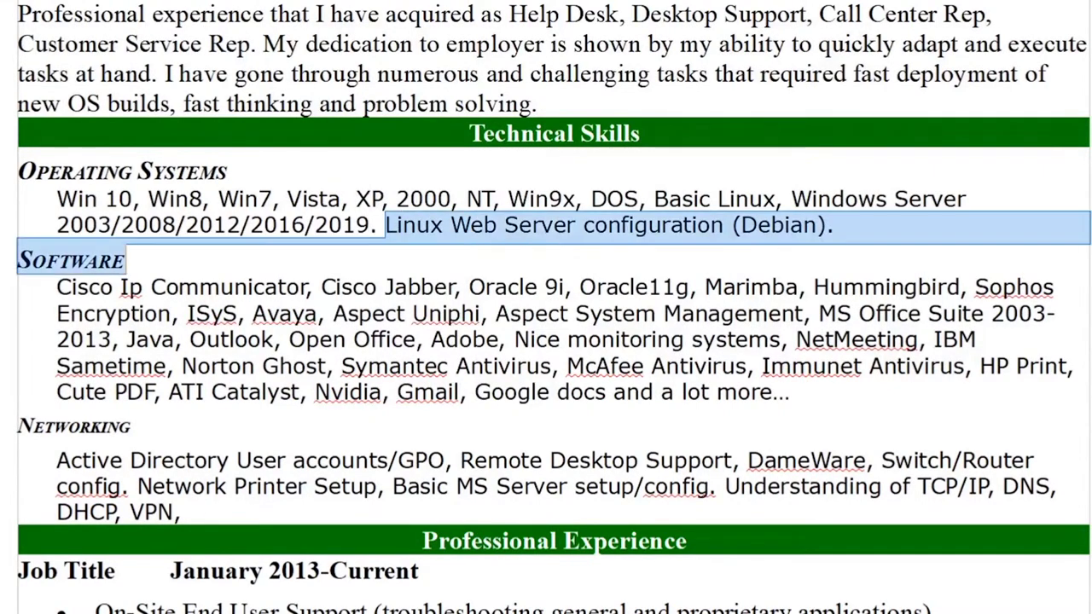
left_click(629, 225)
left_click_drag(841, 225, 576, 224)
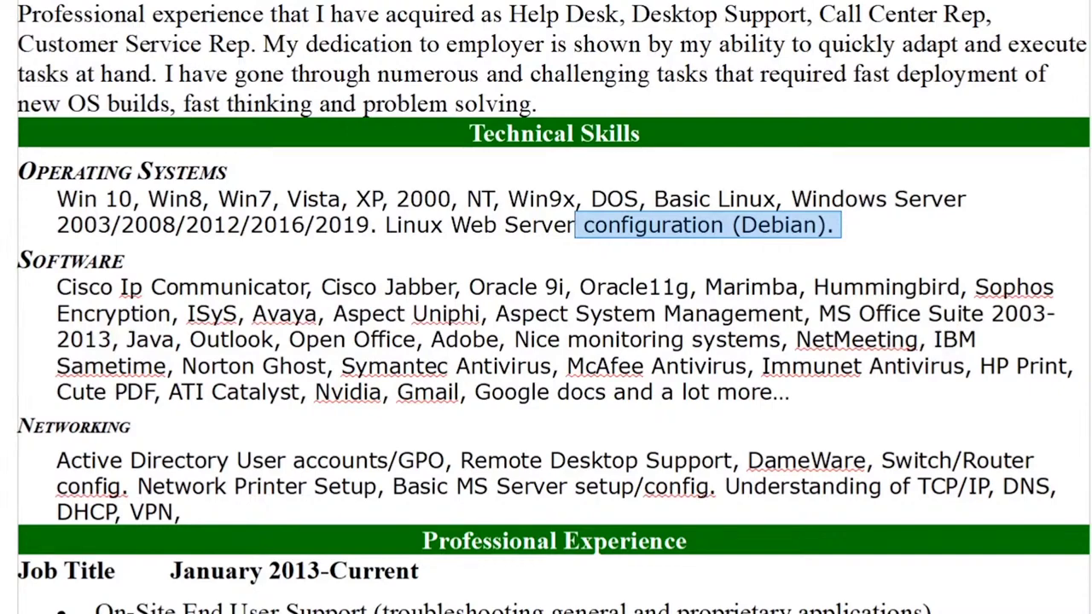
key("BackSpace")
key("BackSpace")
key("BackSpace")
key("BackSpace")
key("BackSpace")
key("BackSpace")
key("BackSpace")
key("BackSpace")
key("BackSpace")
key("BackSpace")
key("BackSpace")
key("BackSpace")
key("BackSpace")
key("BackSpace")
key("BackSpace")
key("BackSpace")
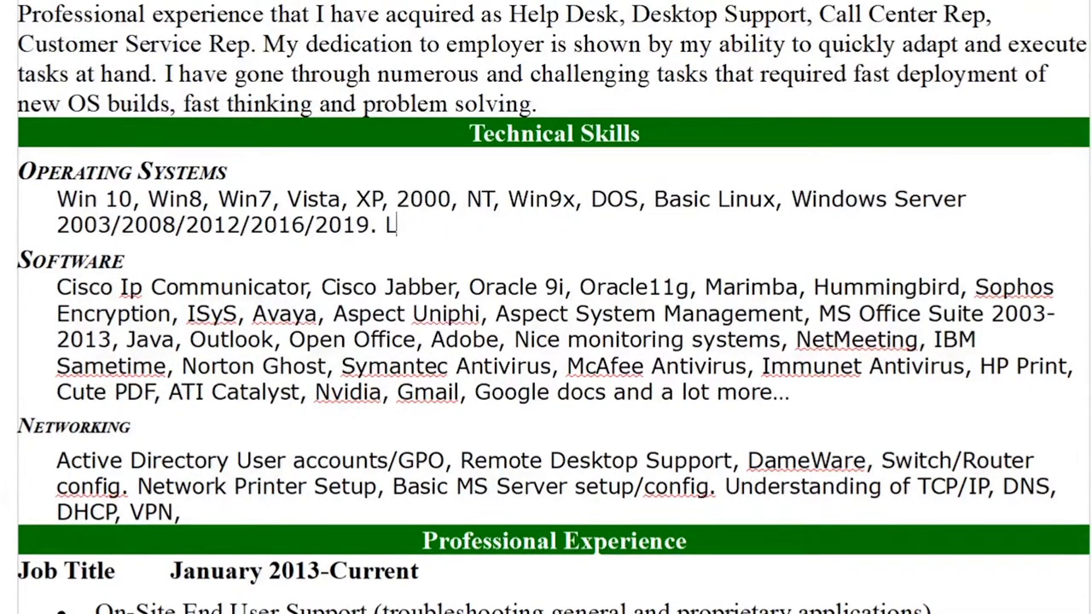
type("AMP Ser")
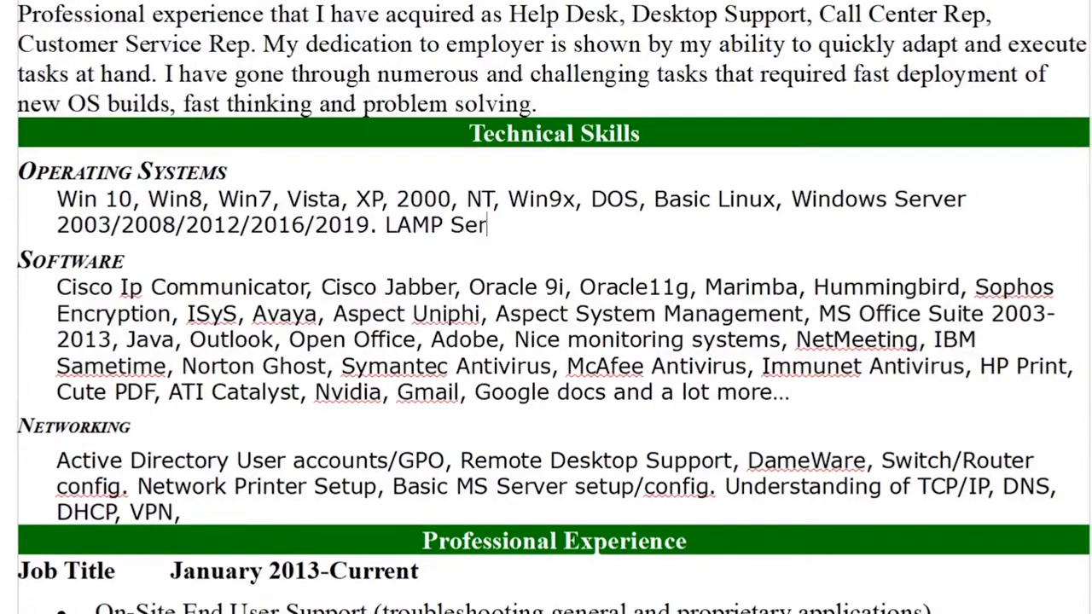
type("ver configuration.")
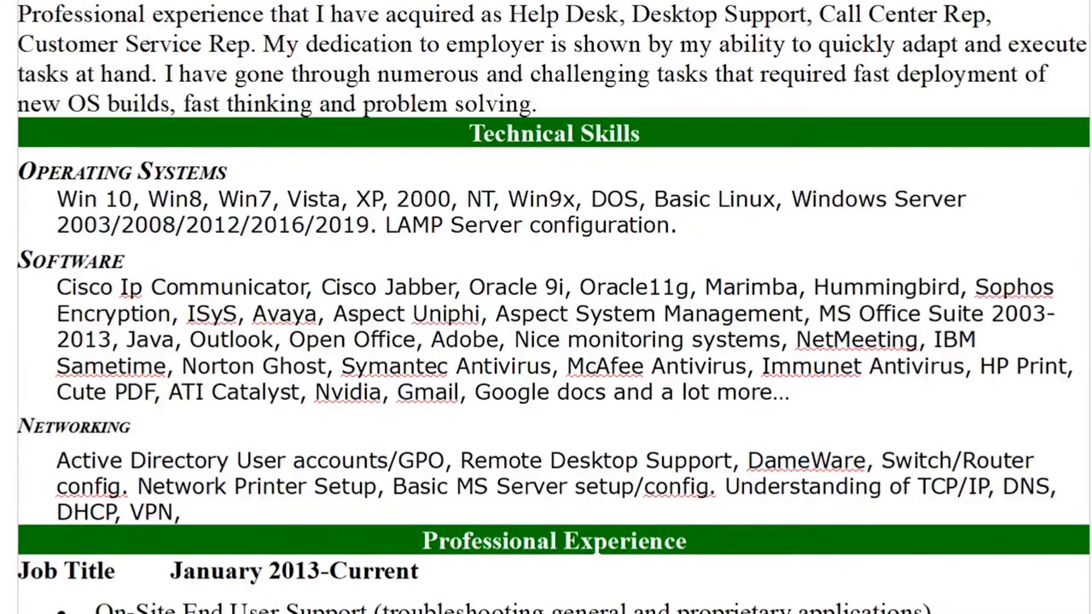
key("ctrl+shift+Up")
key("Right")
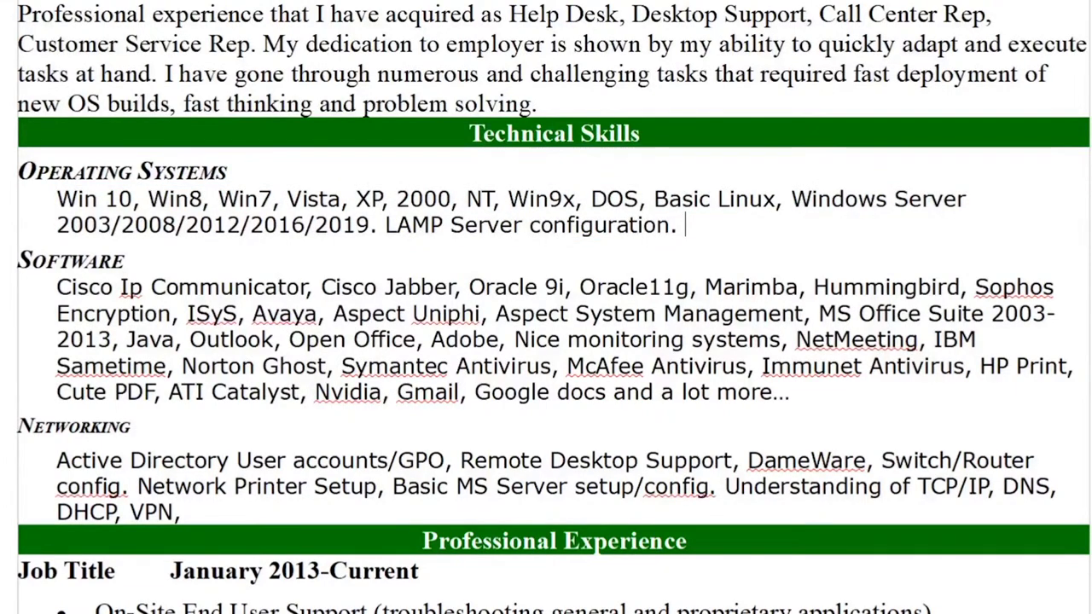
left_click_drag(686, 224, 57, 198)
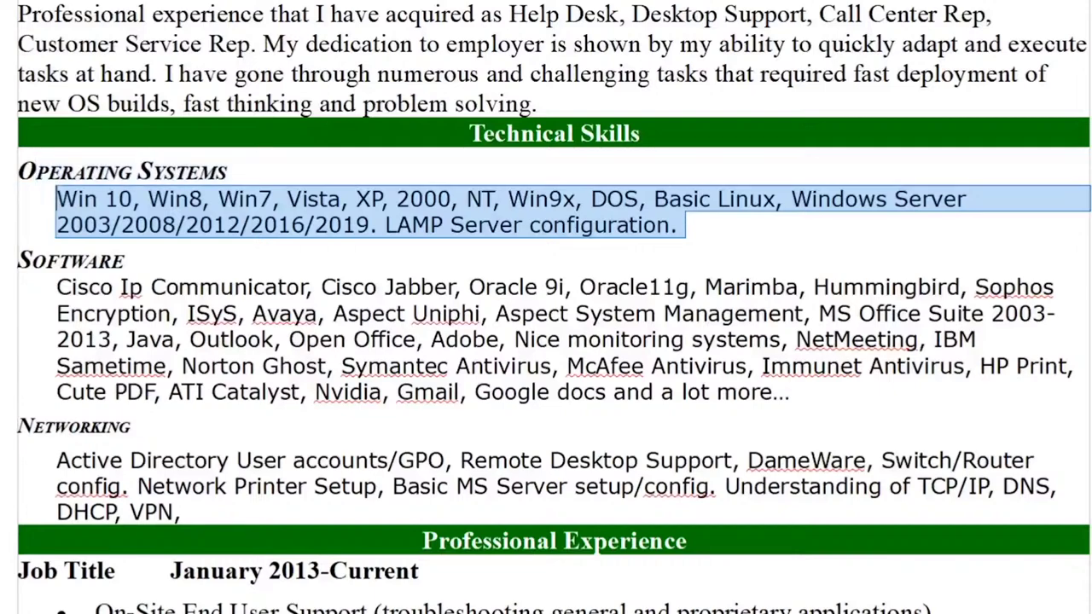
left_click(686, 224)
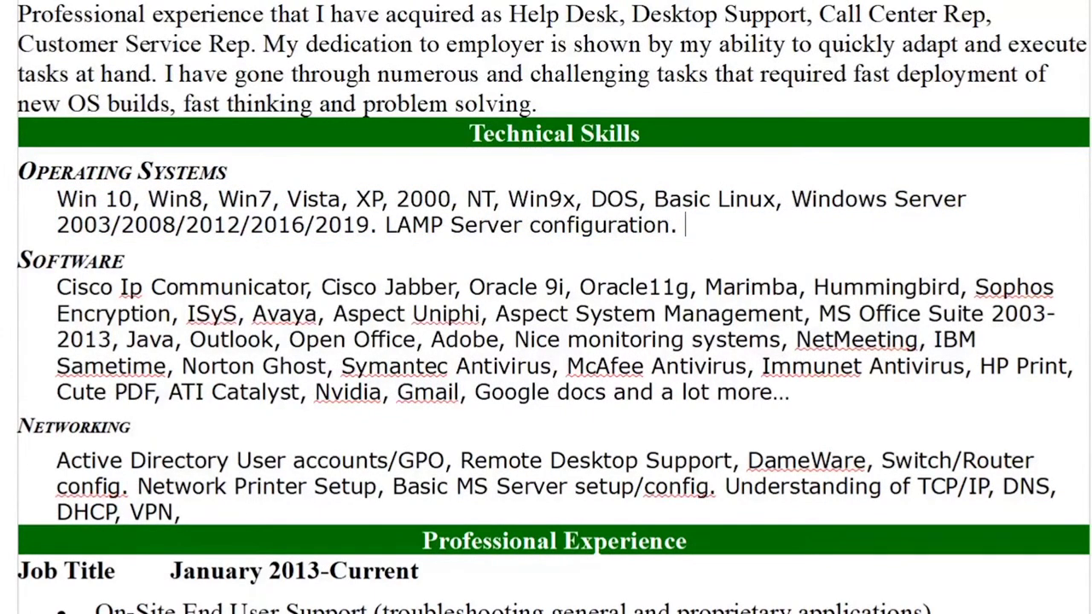
key("ctrl+shift+Up")
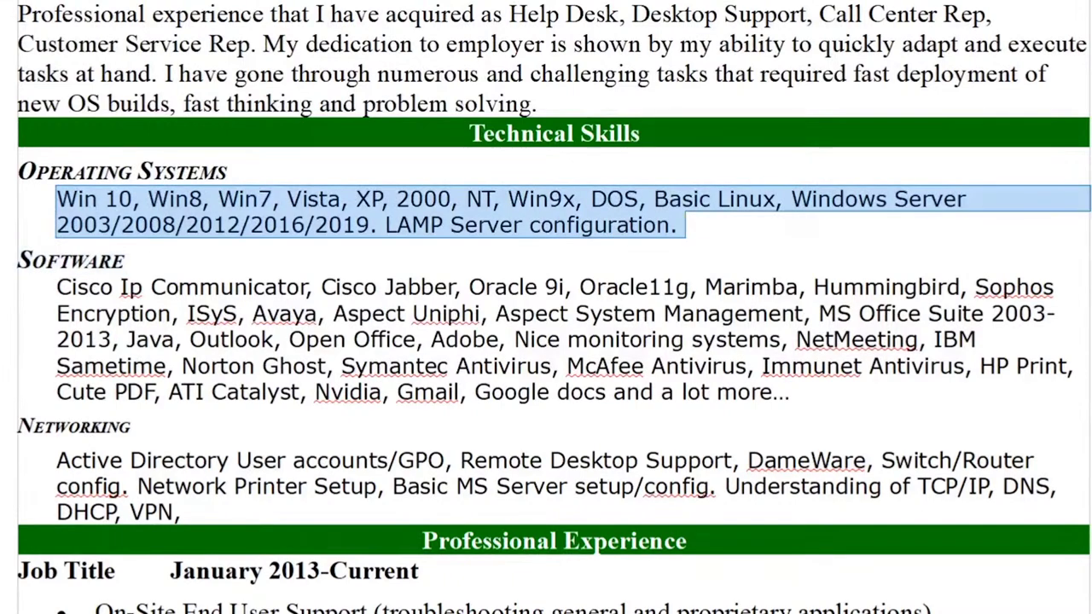
left_click(686, 225)
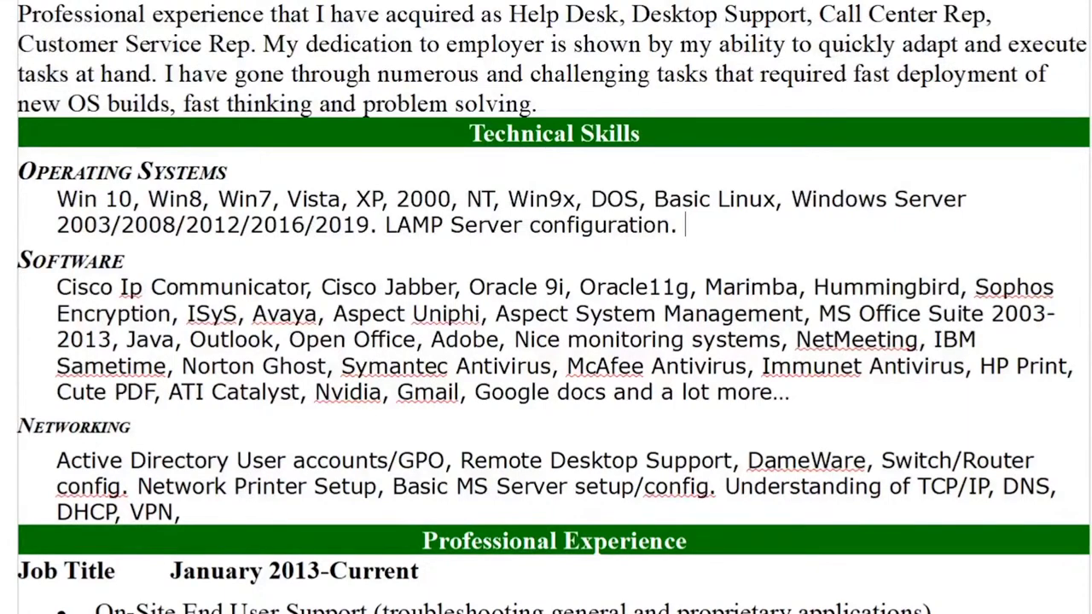
left_click_drag(19, 260, 127, 261)
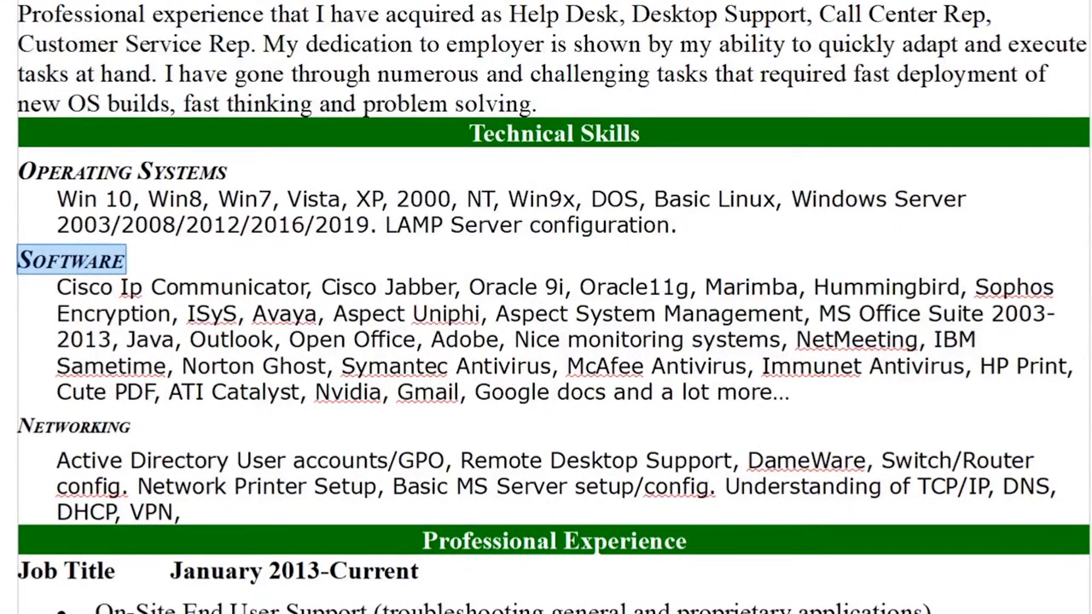
left_click(127, 260)
left_click_drag(56, 287, 791, 393)
left_click(132, 426)
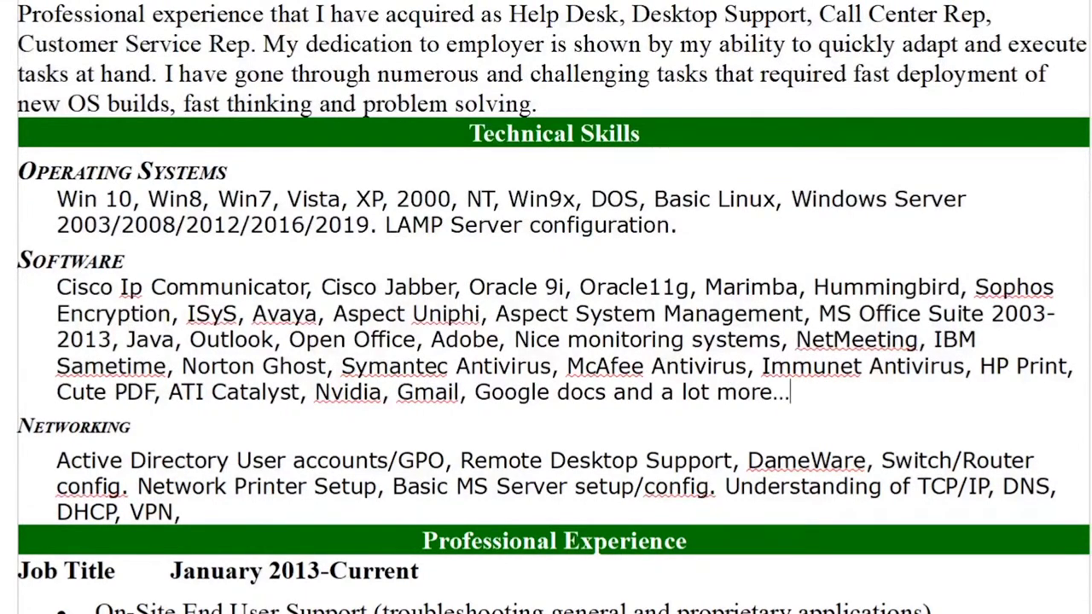
key("ctrl+shift+Left")
key("ctrl+shift+Left")
key("ctrl+shift+Left")
key("ctrl+shift+Left")
key("ctrl+shift+Up")
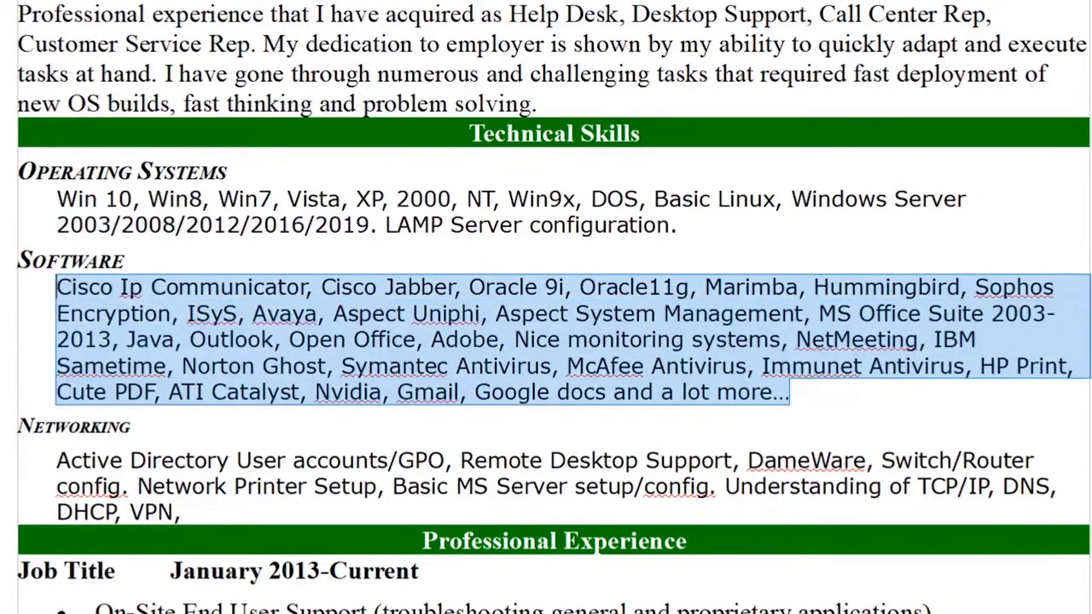
left_click(237, 314)
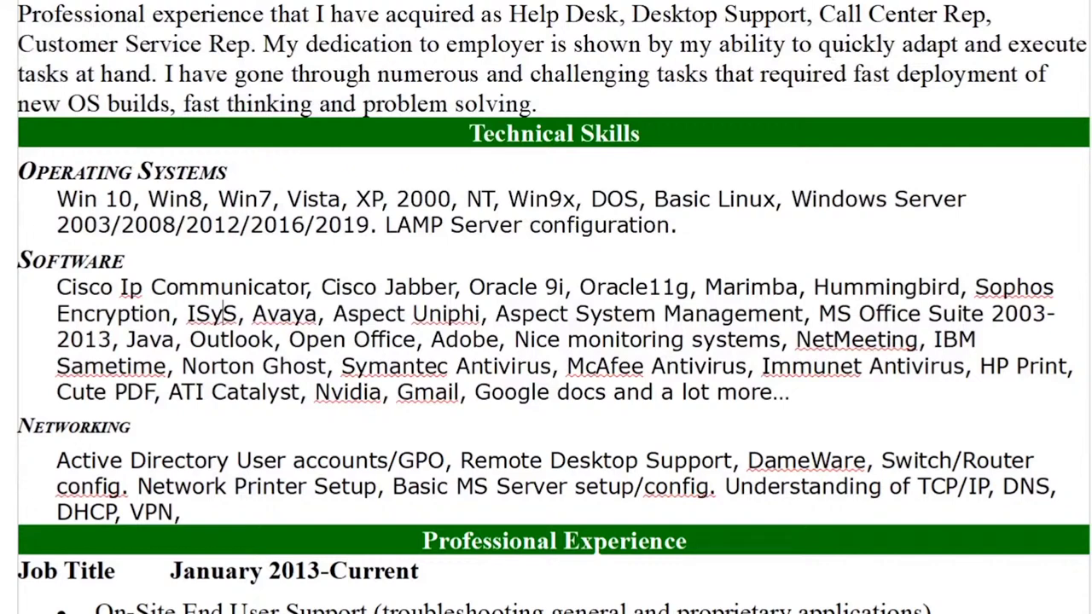
left_click(790, 393)
Step: Replace the period after 'LAMP Server configuration' with ', AWS, Google Cloud, Azure.'
left_click(677, 225)
key("BackSpace")
type(", AWS")
type(", ")
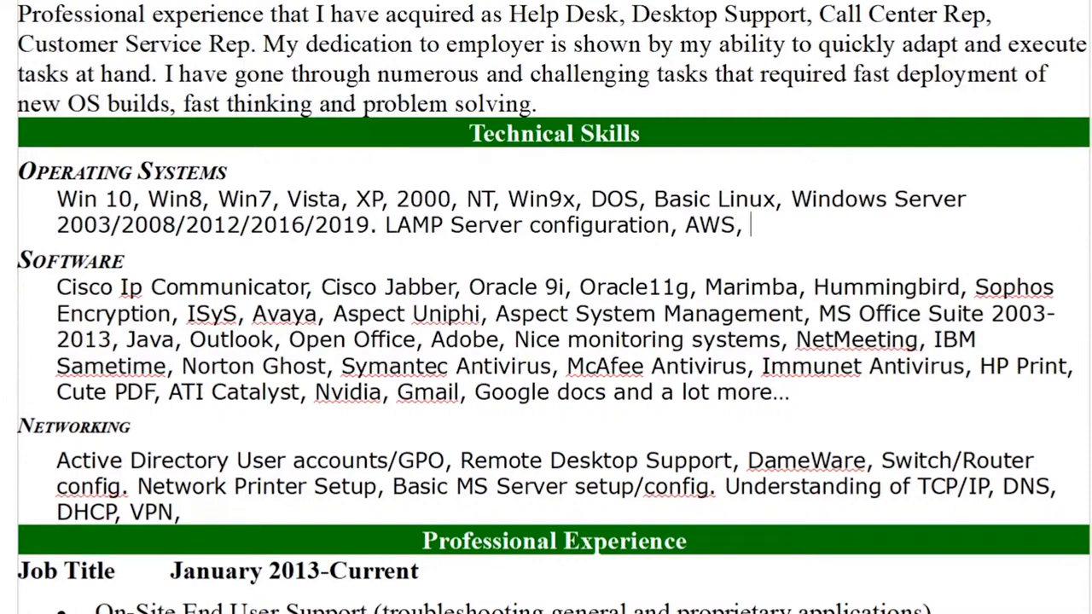
type("GOOG")
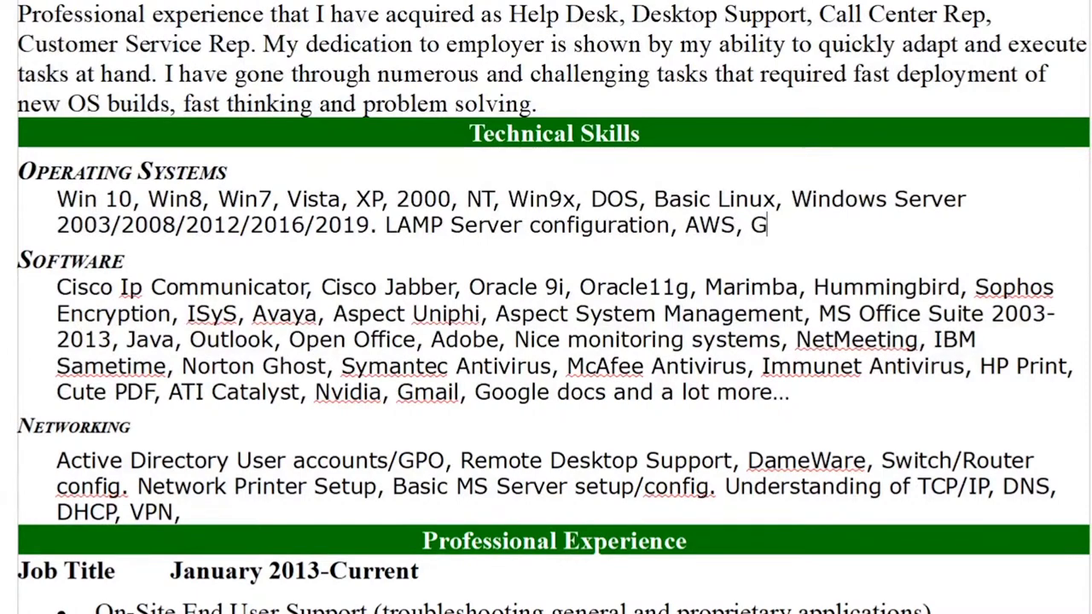
key("BackSpace")
key("BackSpace")
key("BackSpace")
type("ogle")
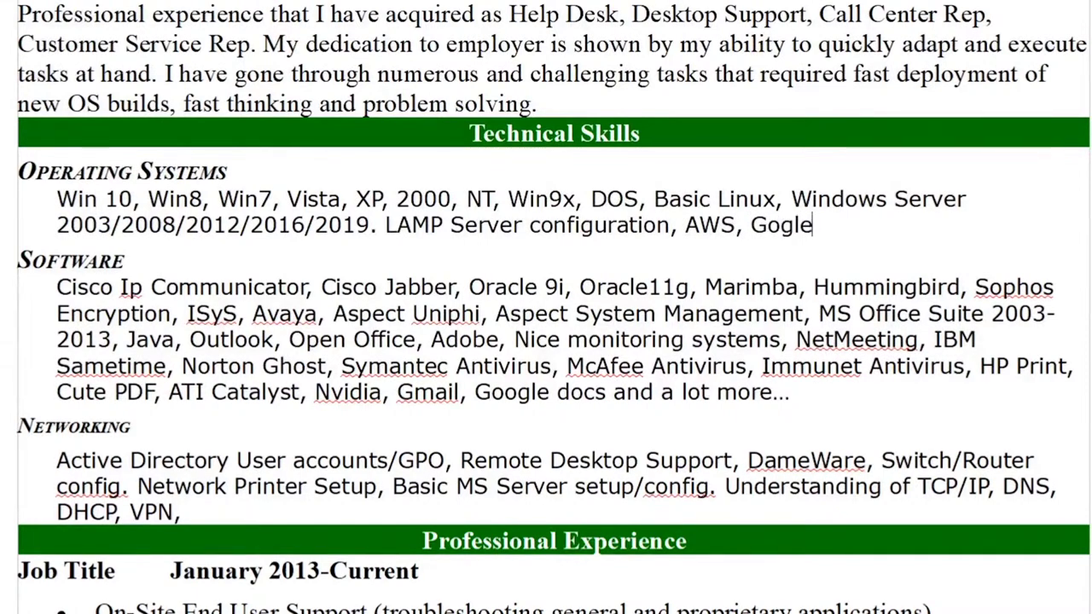
key("BackSpace")
key("BackSpace")
key("BackSpace")
type("ogle Cloud")
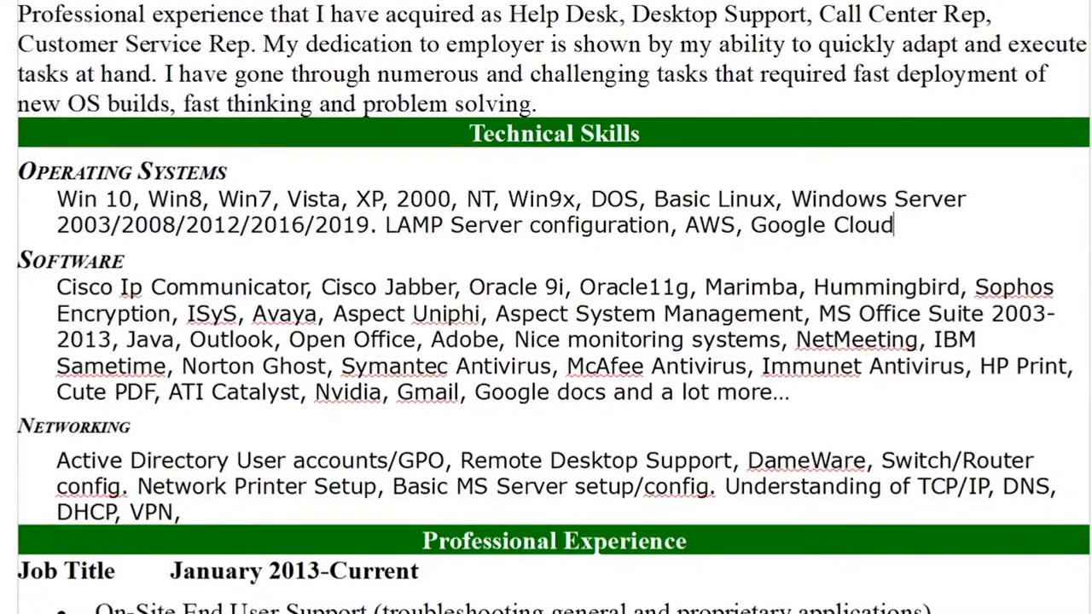
type(", Azure.")
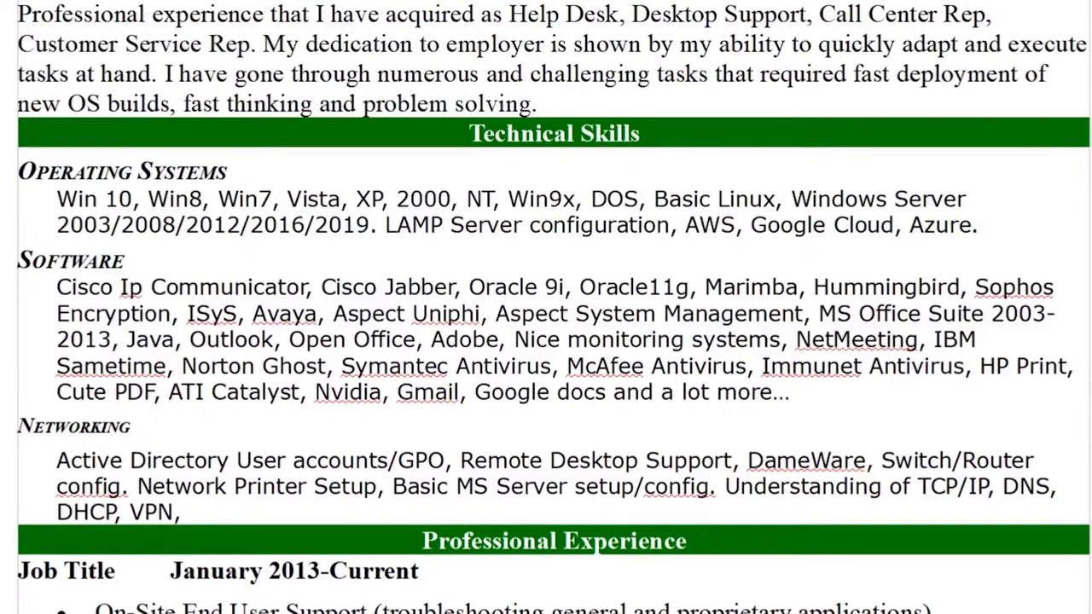
left_click_drag(56, 288, 575, 314)
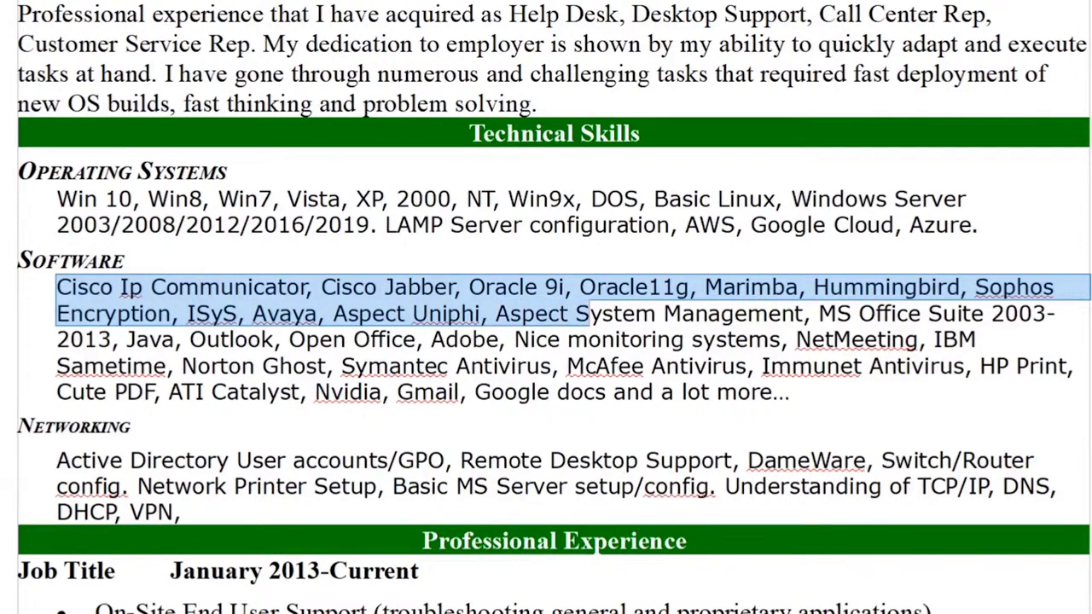
left_click(576, 314)
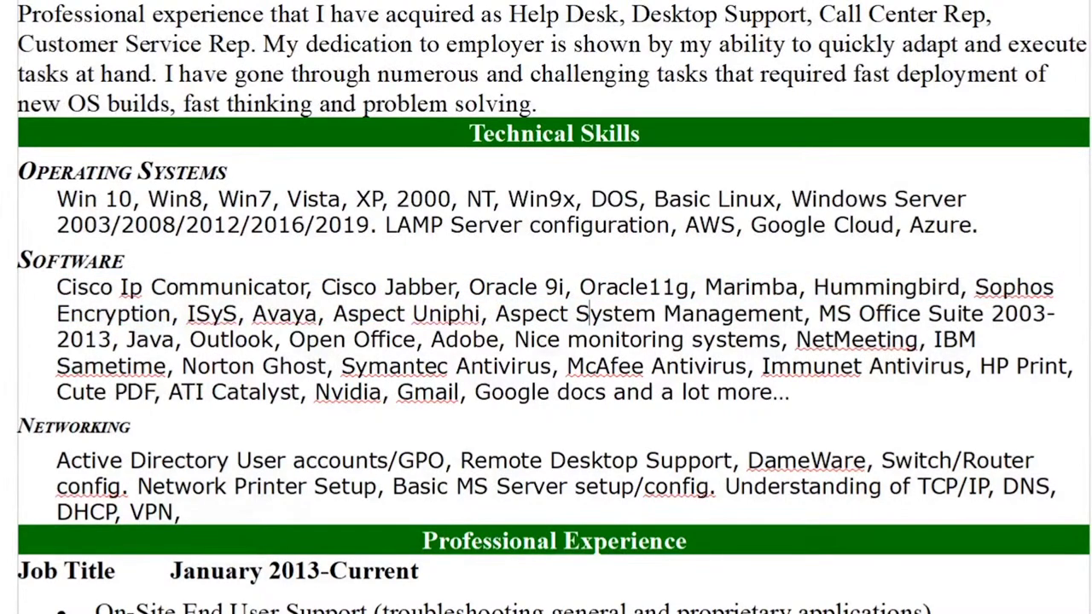
left_click_drag(797, 391, 368, 367)
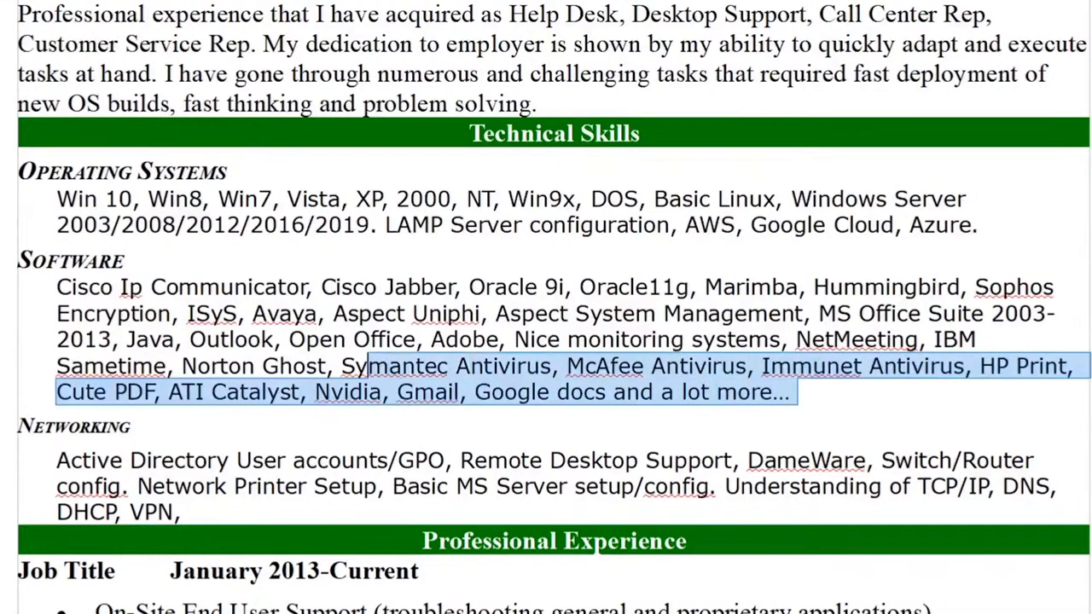
left_click(369, 366)
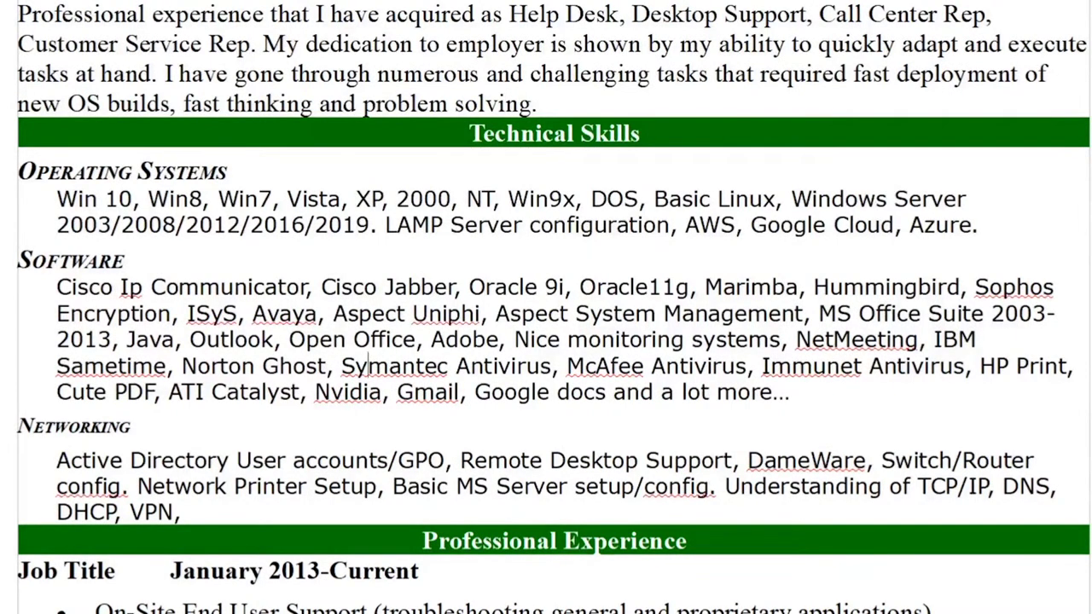
left_click_drag(818, 314, 1045, 314)
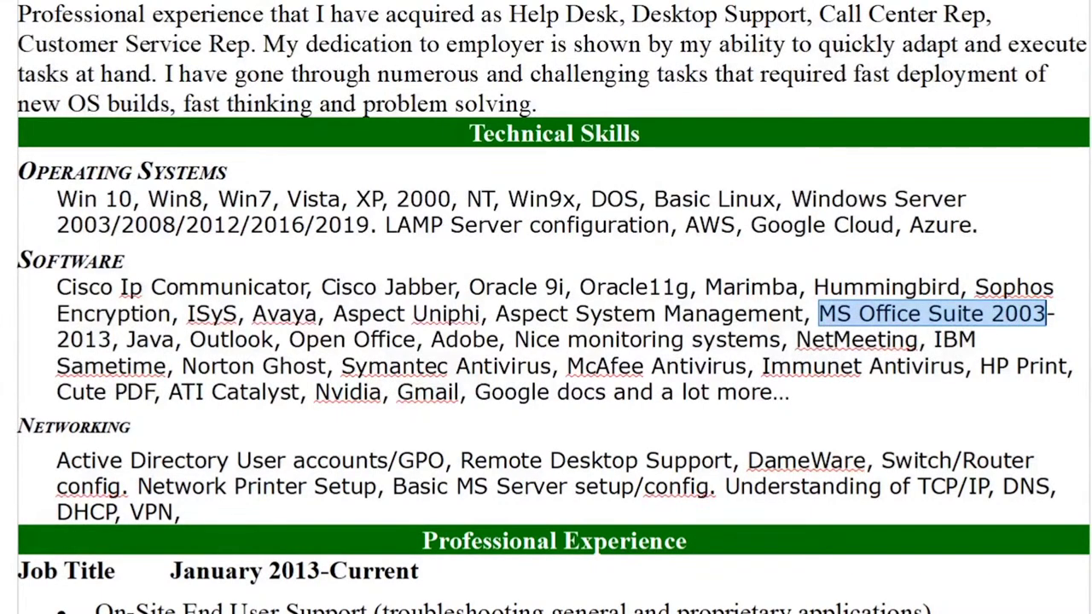
left_click(1046, 314)
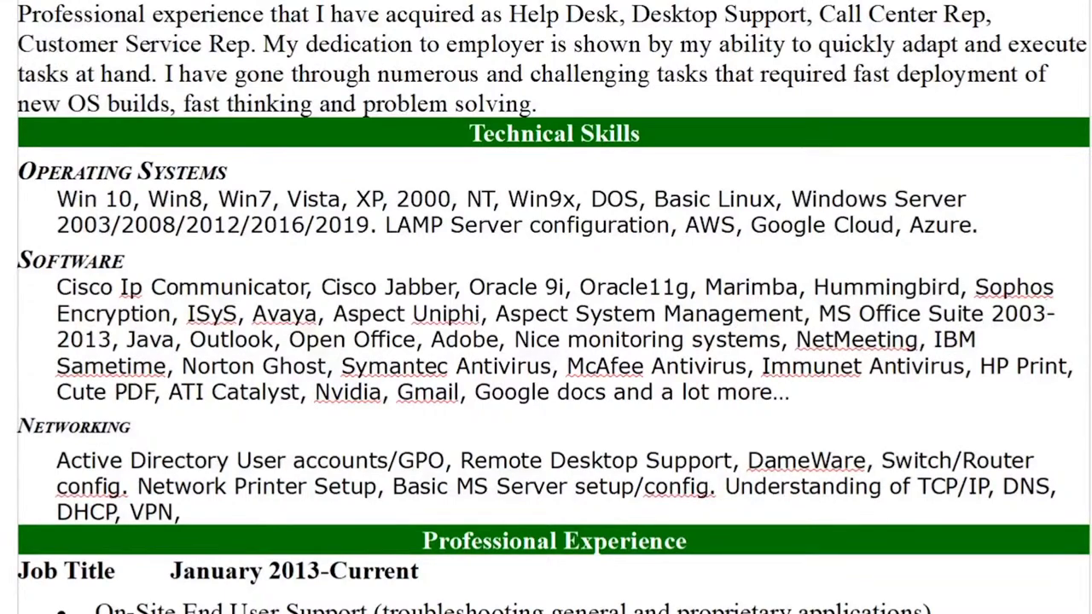
left_click_drag(1046, 314, 1021, 314)
left_click(1046, 314)
scroll(546, 341, "down", 1)
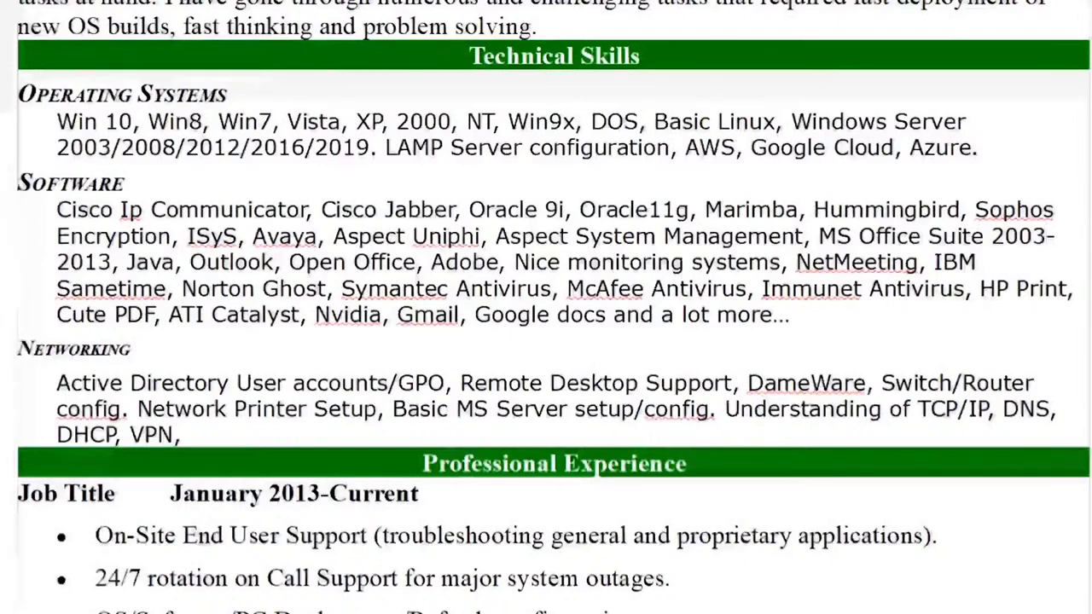
left_click_drag(18, 349, 133, 349)
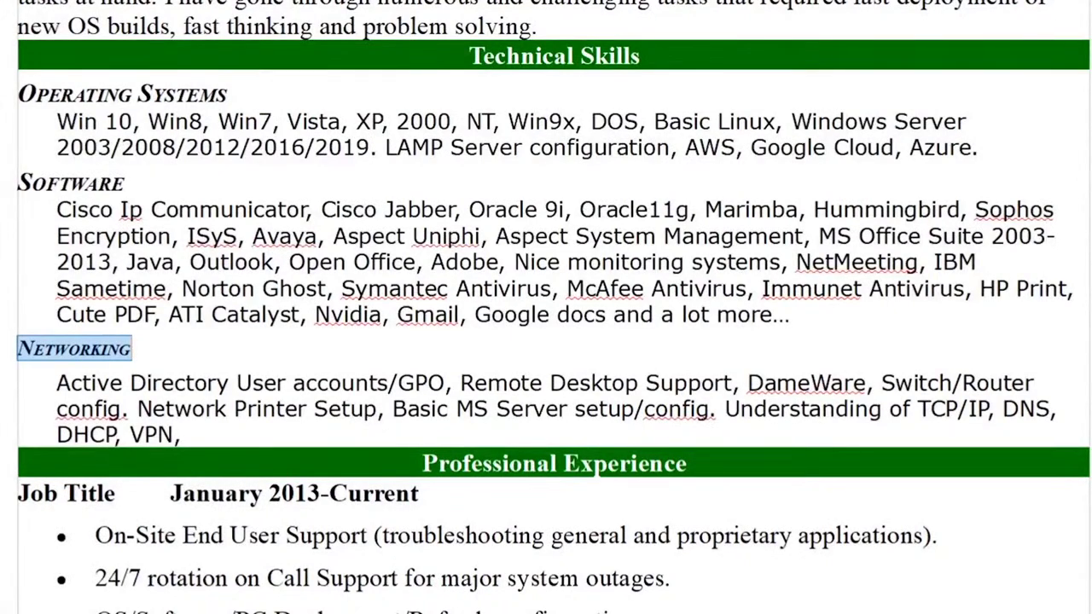
left_click(132, 349)
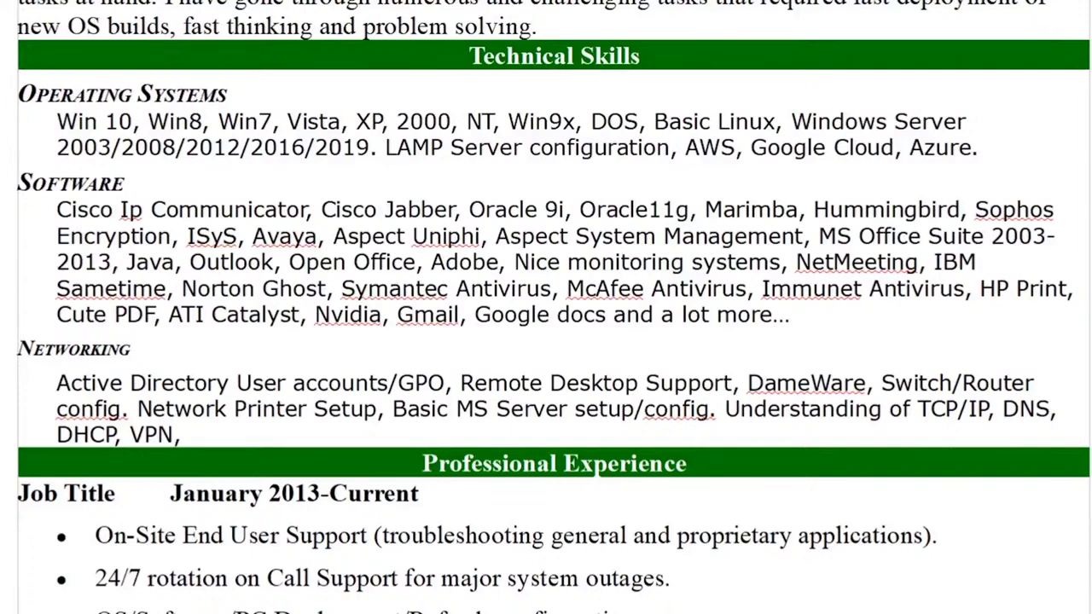
key("shift+Home")
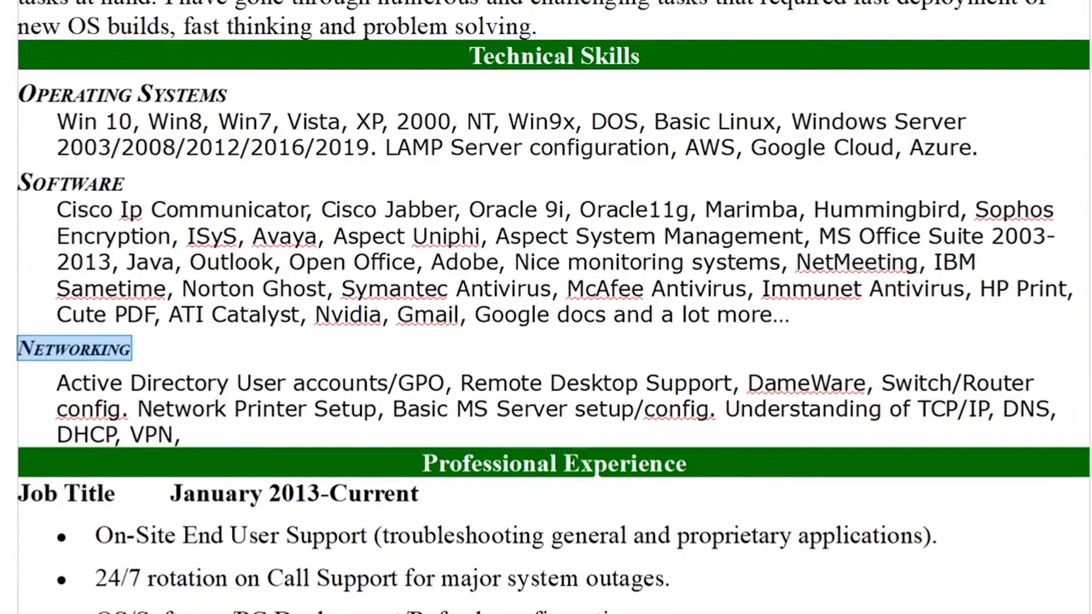
key("End")
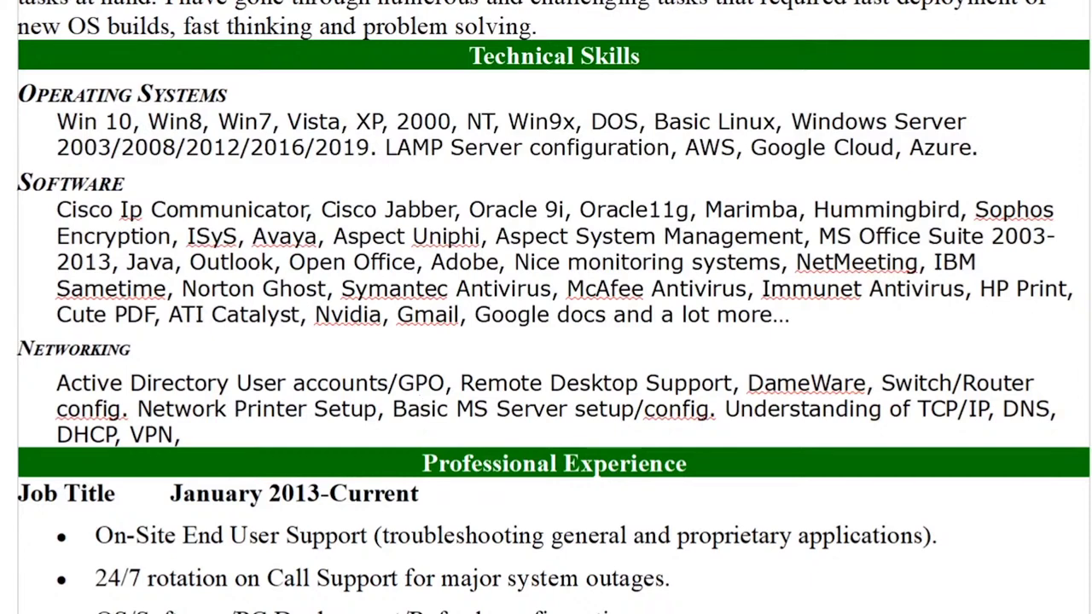
key("Home")
key("shift+Right")
key("shift+Right")
key("shift+Right")
key("shift+Right")
key("shift+Right")
key("shift+Right")
key("shift+Right")
key("shift+Right")
key("shift+Right")
key("End")
key("ctrl+shift+Down")
left_click_drag(56, 383, 180, 435)
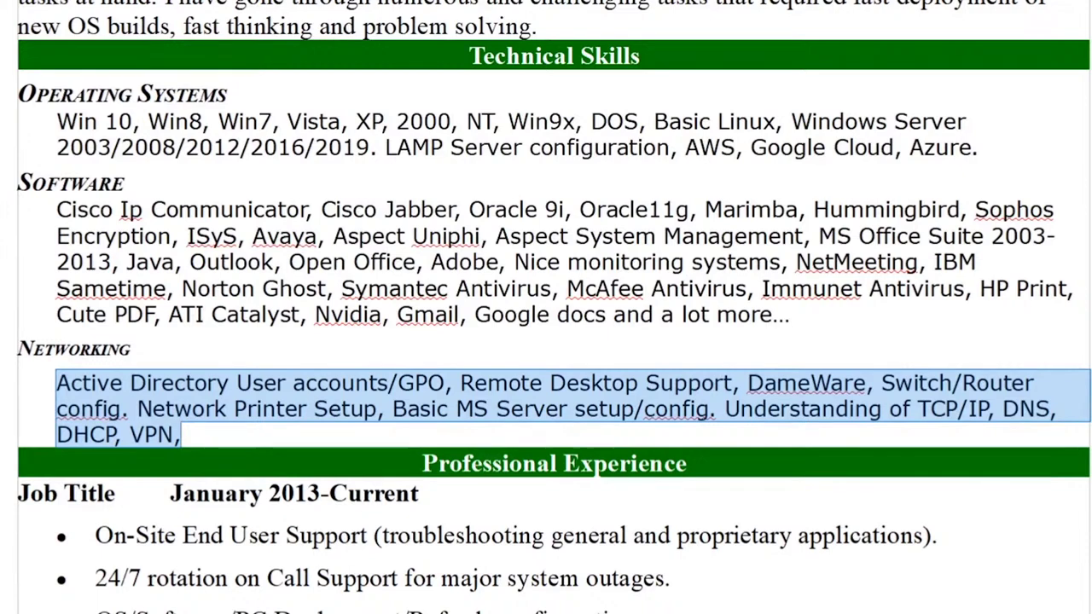
left_click(276, 383)
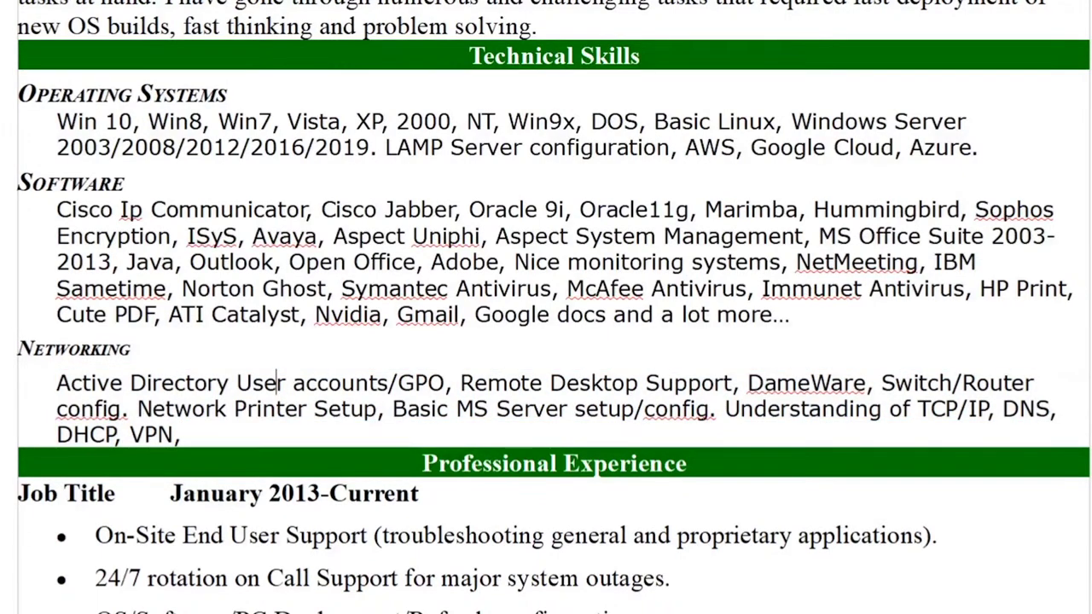
left_click_drag(181, 436, 56, 383)
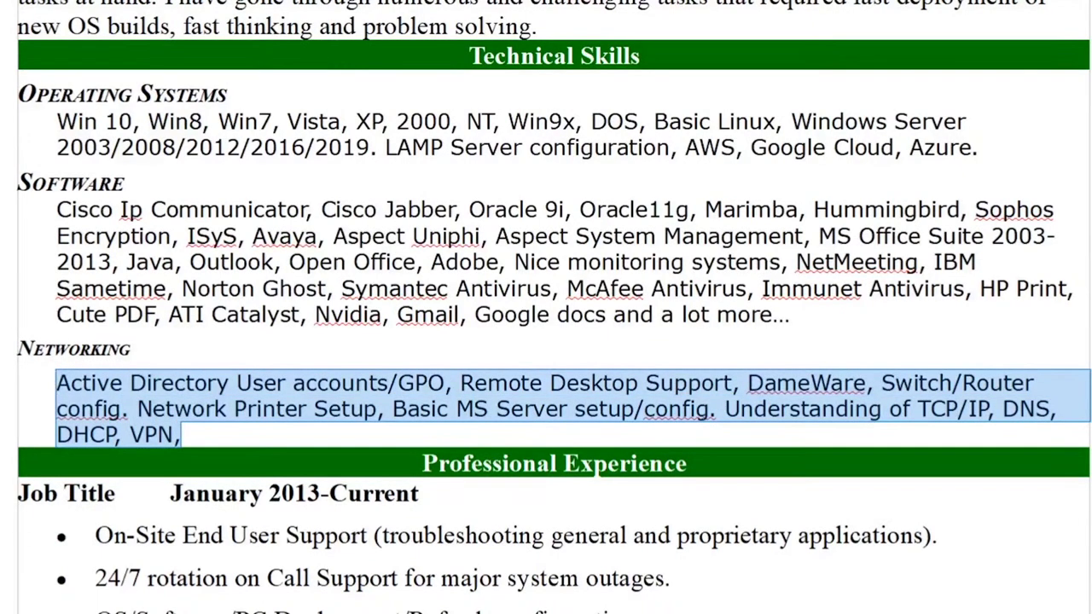
left_click_drag(132, 349, 18, 349)
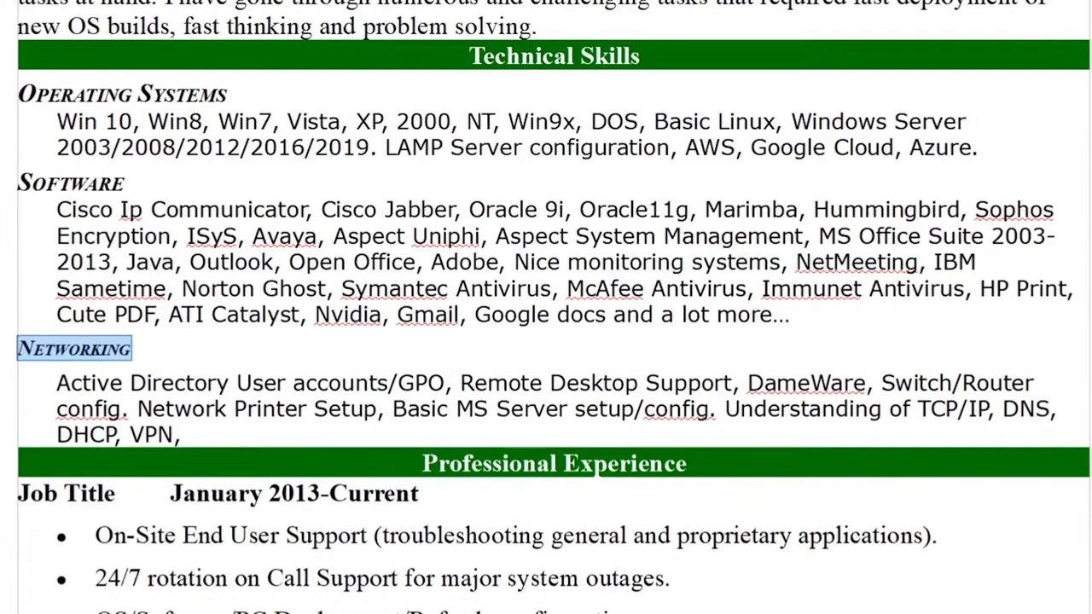
Step: Retitle the Networking entry to 'Help Desk' and add 'Jira ticketing Sytem,' after 'VPN,'
type("Help De")
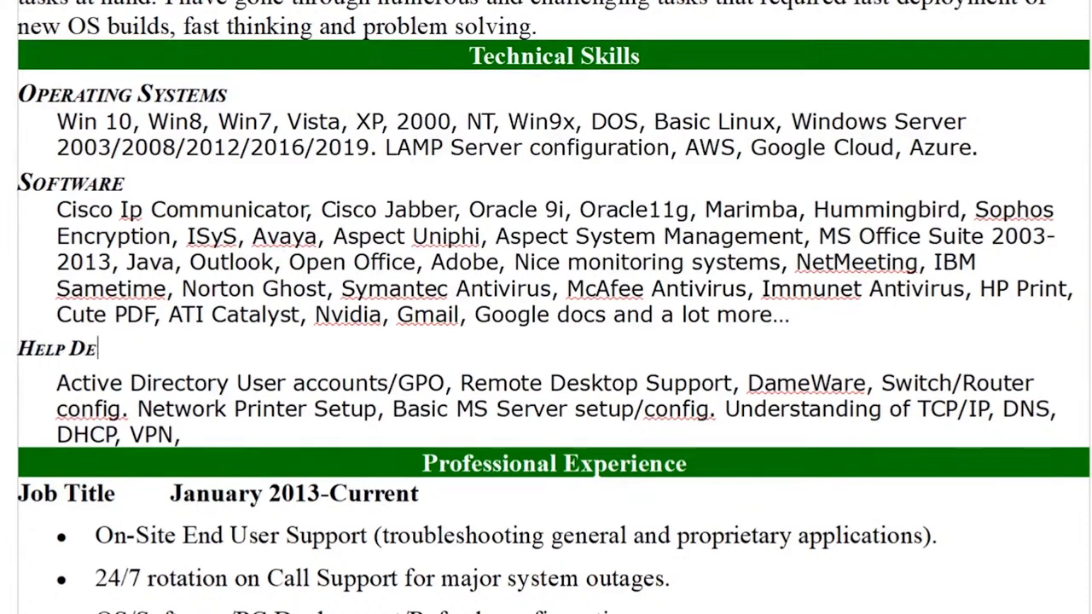
type("sk")
left_click(180, 434)
type("Jira ti")
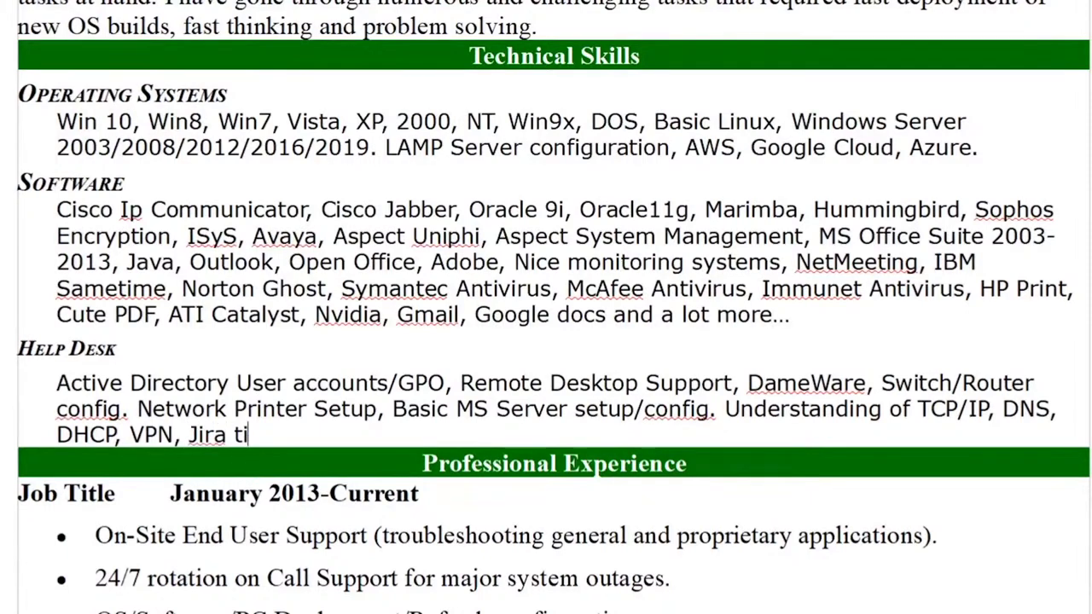
type("cketing S")
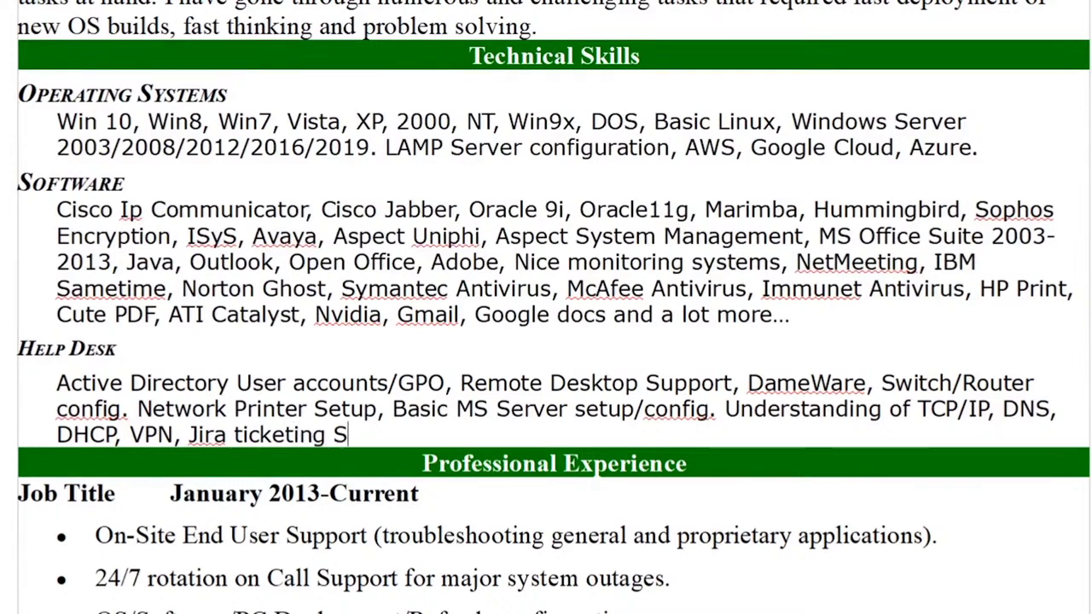
type("ytem, ")
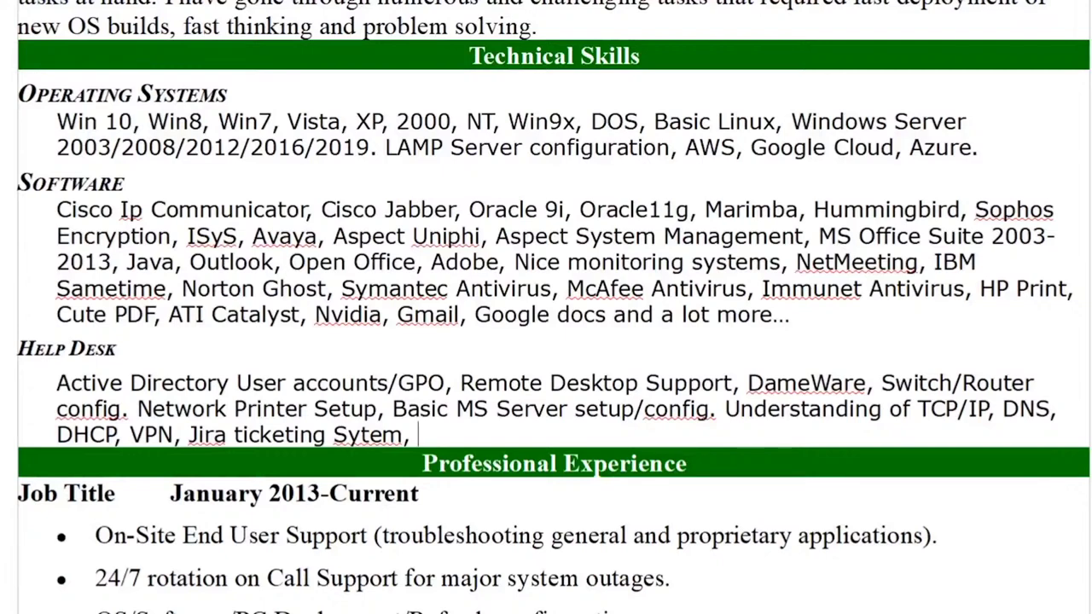
type("A")
key("BackSpace")
Step: Delete the Help Desk items from 'Network Printer Setup' through 'VPN,'
left_click_drag(444, 383, 56, 383)
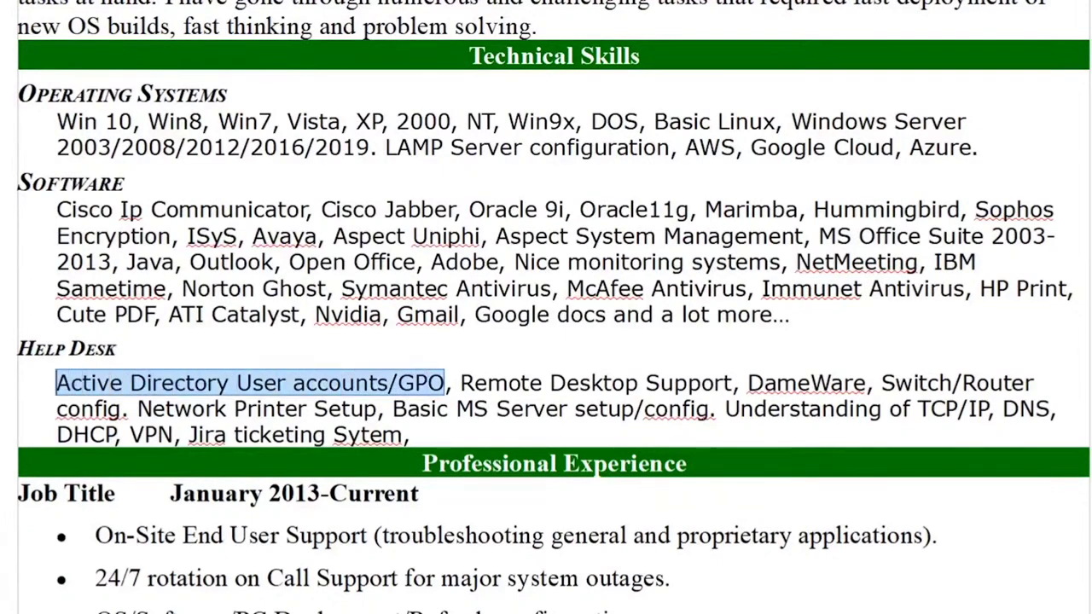
key("Left")
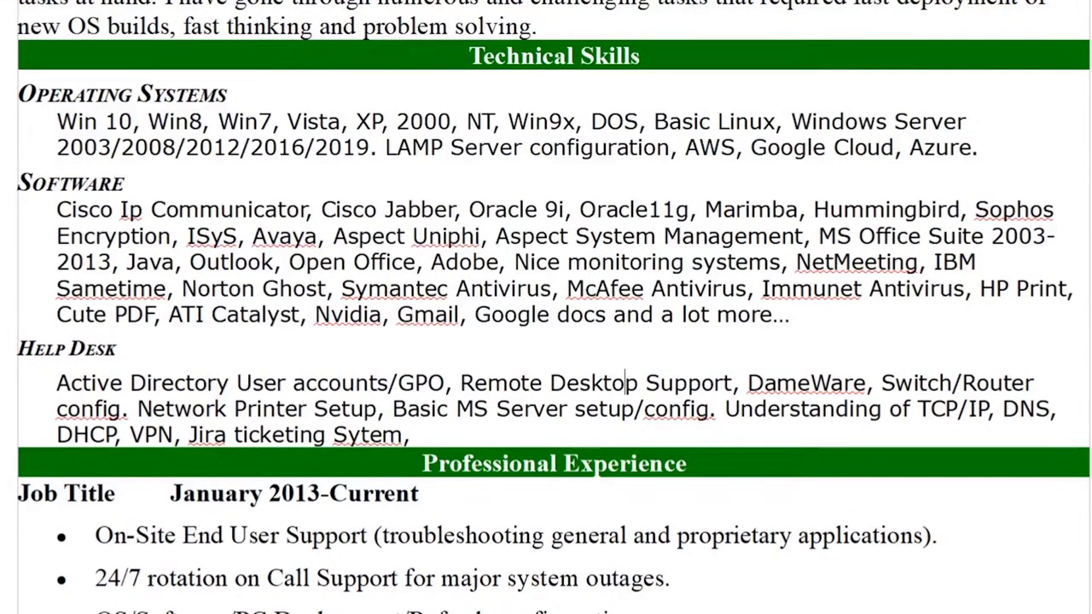
left_click(881, 383)
left_click(136, 409)
key("ctrl+shift+Down")
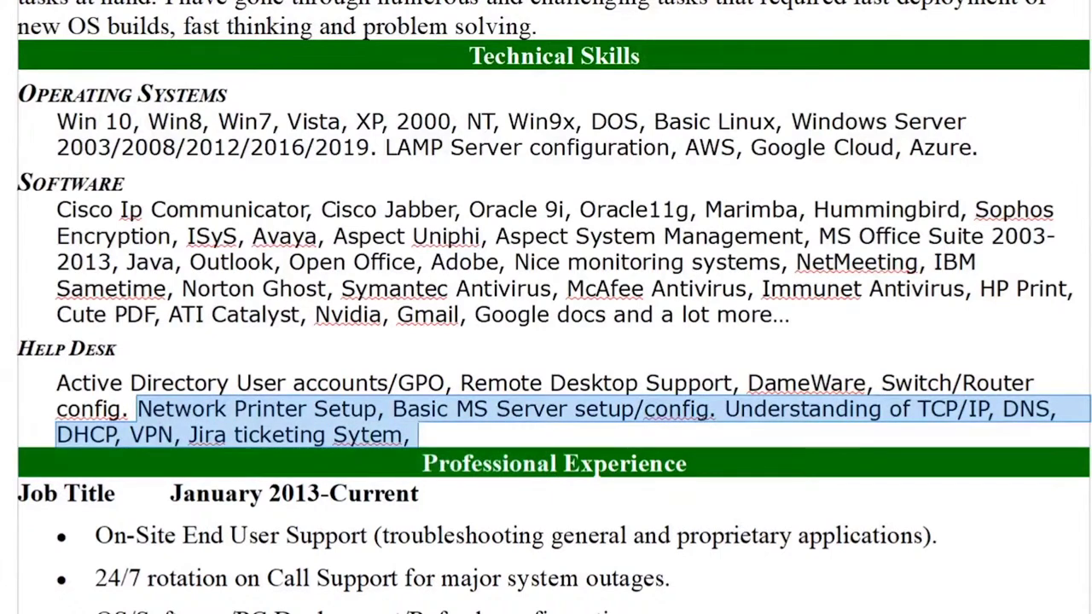
key("ctrl+shift+Left")
key("ctrl+shift+Left")
key("ctrl+shift+Left")
key("ctrl+shift+Left")
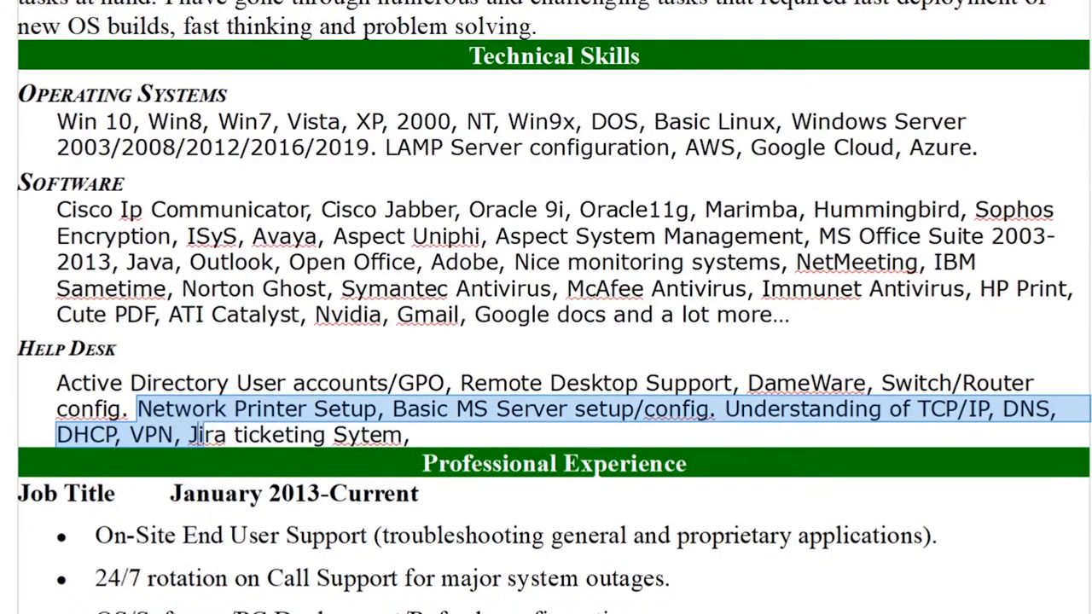
key("BackSpace")
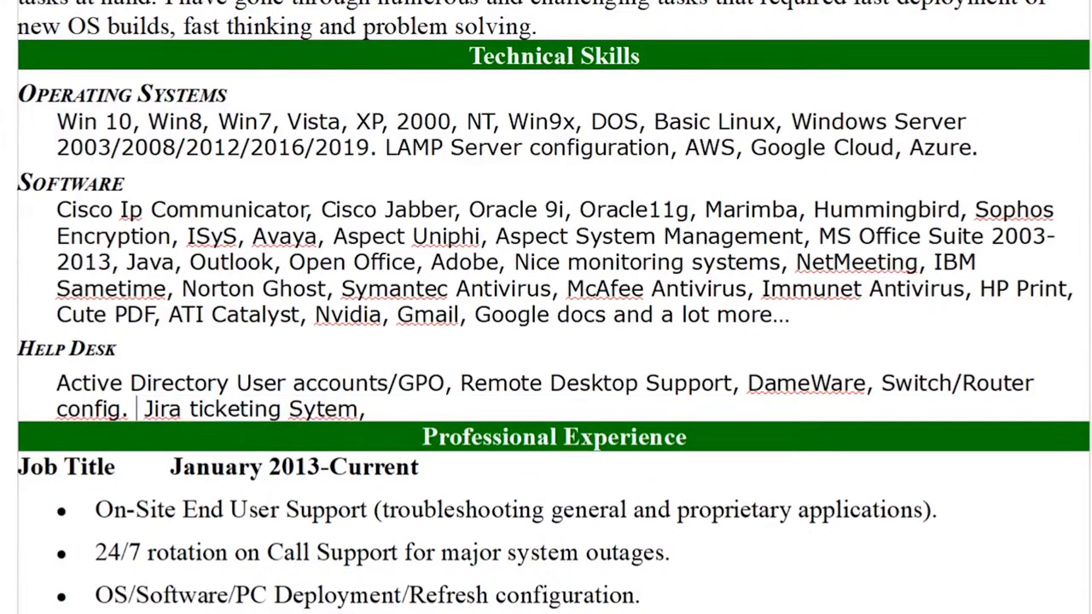
Step: Expand 'config.' to 'configuration,' in the Switch/Router entry
key("BackSpace")
key("BackSpace")
key("BackSpace")
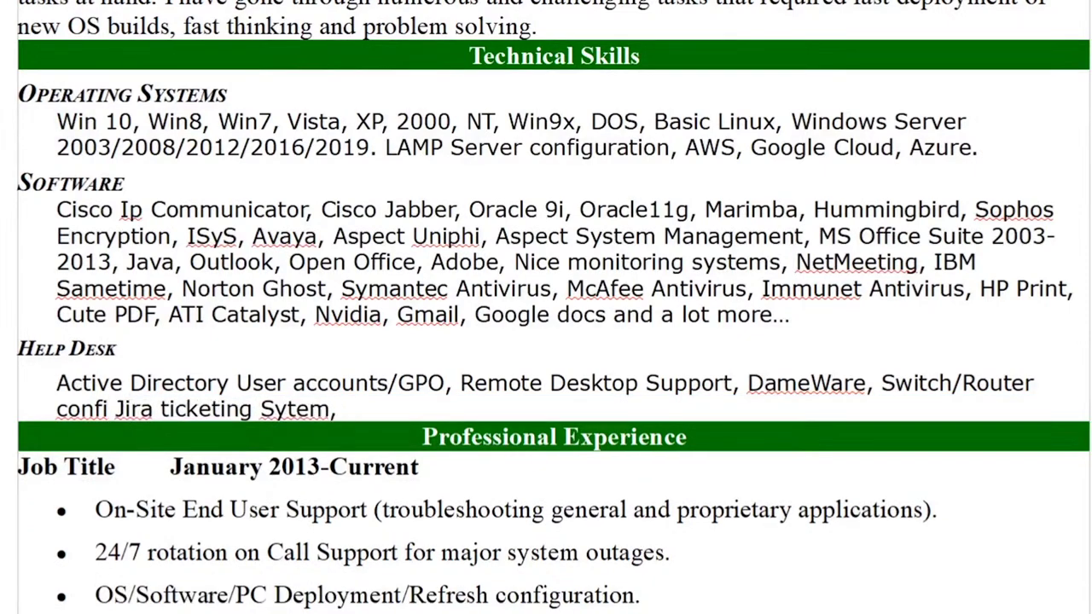
type("g")
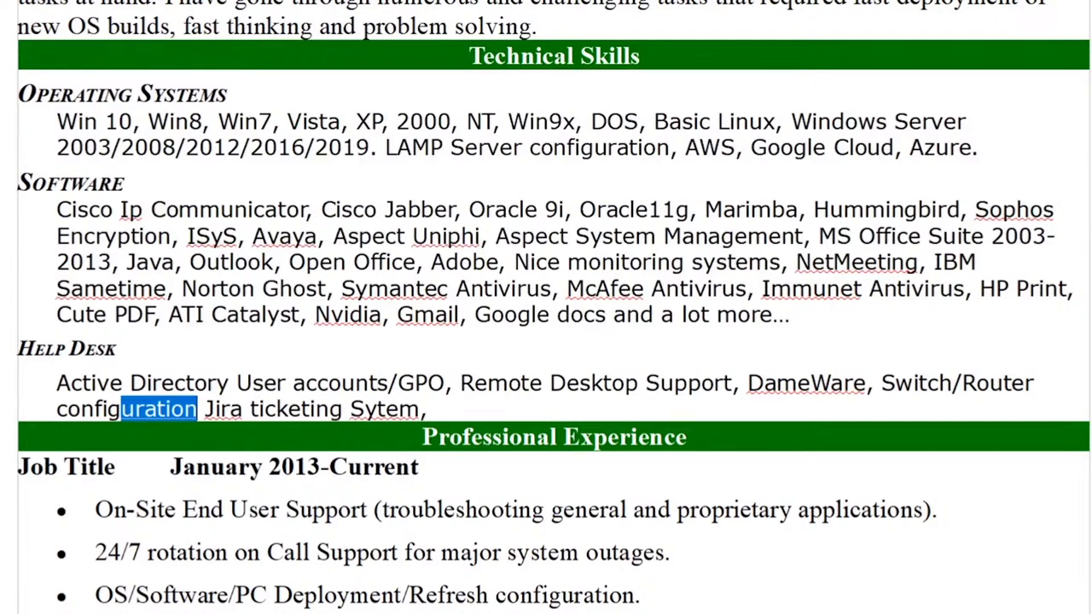
key("Tab")
type(",")
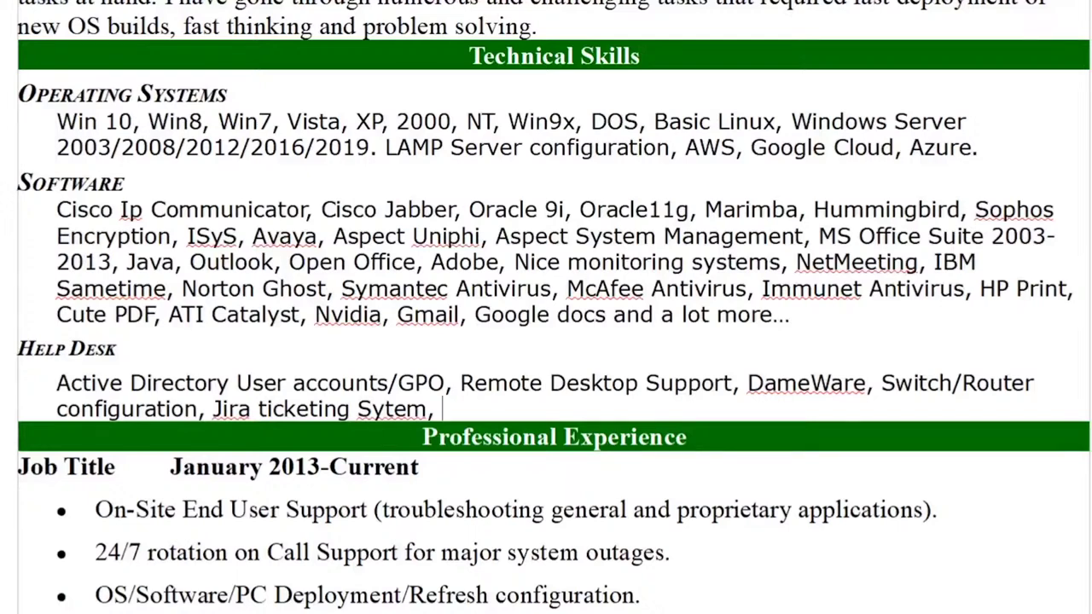
left_click_drag(56, 383, 445, 383)
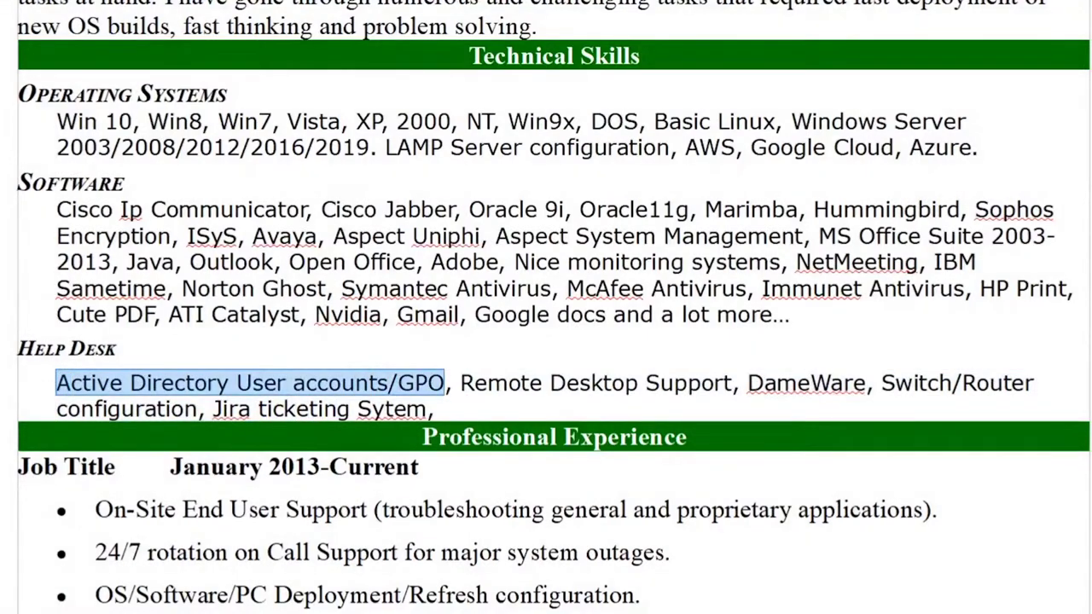
key("Right")
key("Right")
key("Right")
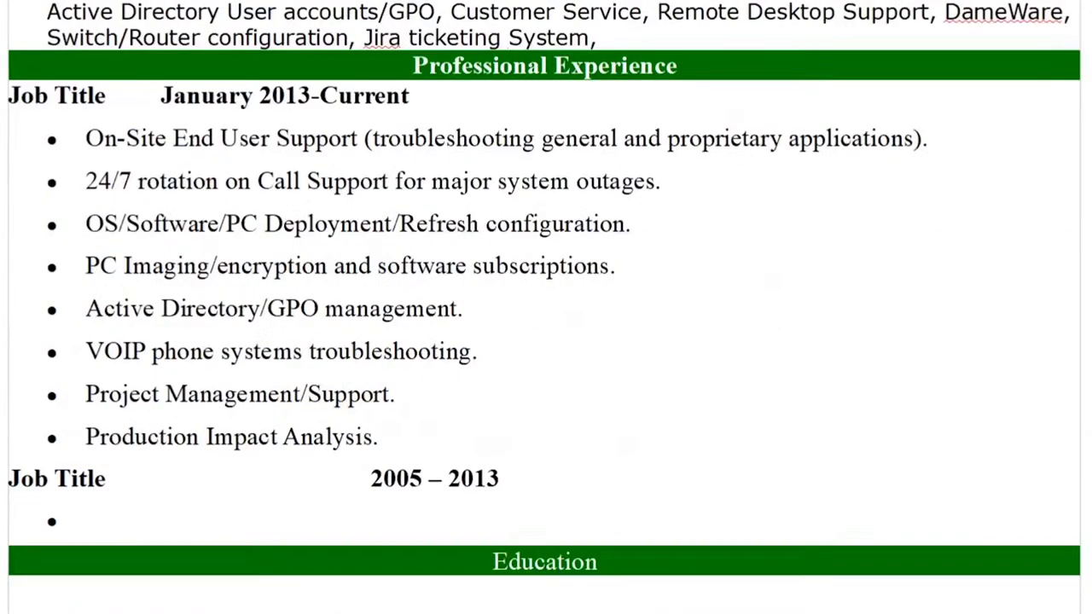
Step: Select and review the 'January 2013-Current' date line under Professional Experience
key("shift+Left")
key("shift+Left")
key("shift+Left")
key("shift+Left")
key("shift+Left")
key("shift+Left")
key("shift+Left")
key("shift+Left")
key("shift+Left")
key("shift+Left")
key("shift+Left")
key("shift+Left")
key("shift+Left")
key("shift+Left")
key("shift+Left")
key("shift+Left")
key("shift+Left")
key("shift+Left")
key("shift+Left")
key("shift+Left")
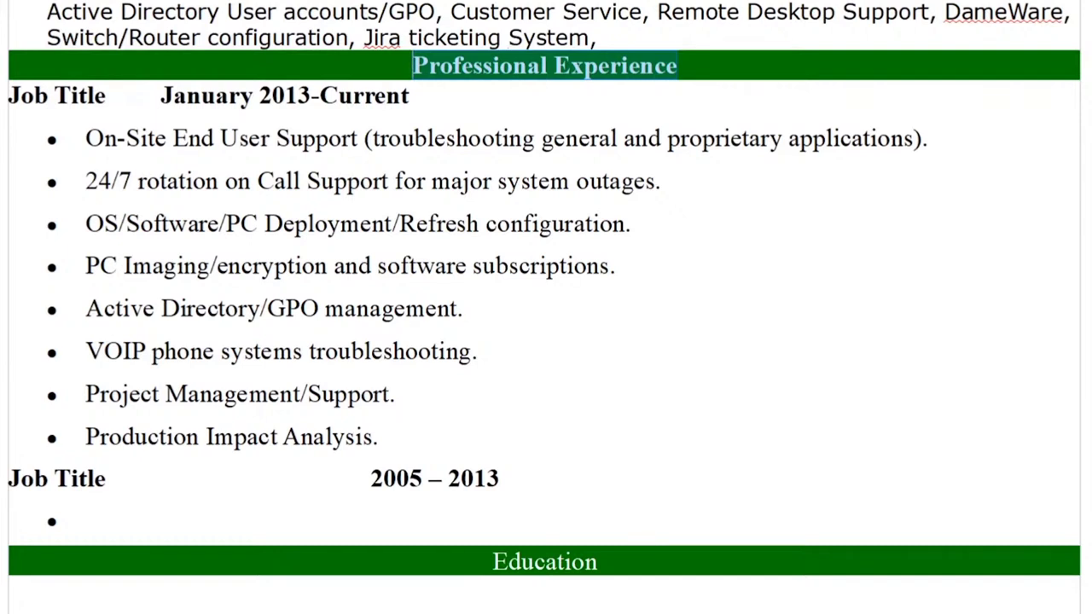
left_click(427, 95)
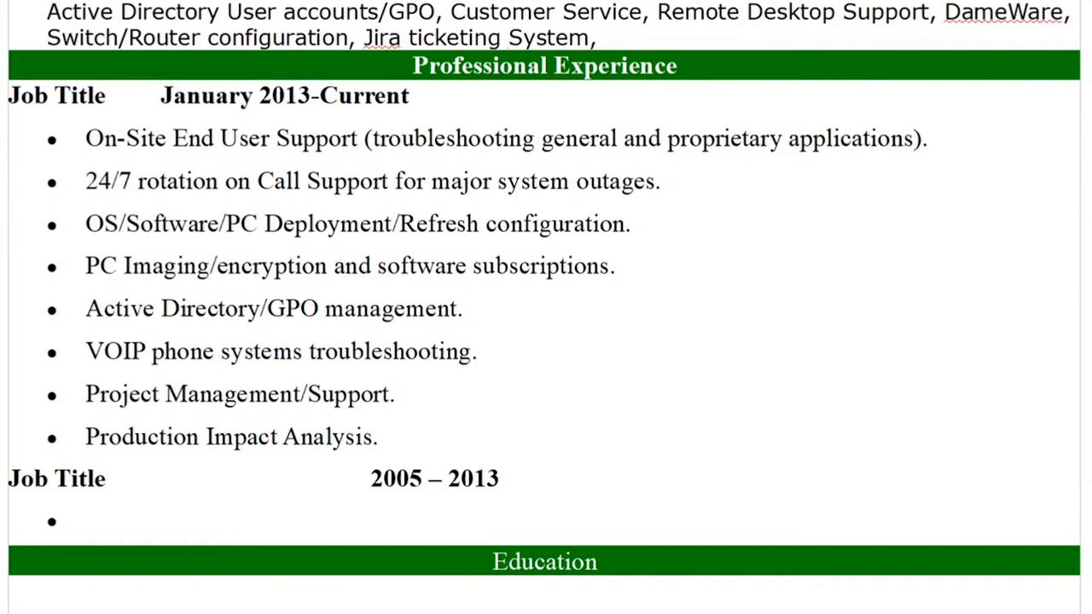
key("Home")
key("shift+Right")
key("shift+Right")
key("shift+Right")
key("shift+Right")
key("shift+Right")
key("shift+Right")
key("shift+Right")
key("shift+Right")
key("shift+Right")
key("shift+Right")
key("shift+Right")
key("shift+Right")
key("shift+Right")
key("shift+Right")
key("shift+Right")
key("shift+Right")
key("shift+Right")
key("shift+Right")
key("shift+Right")
key("shift+Right")
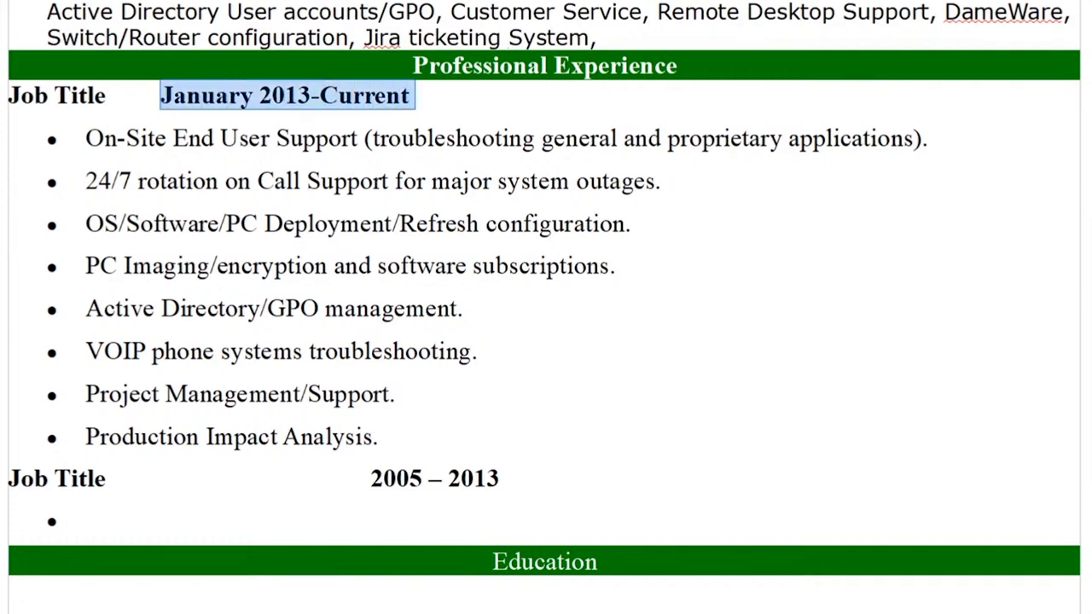
left_click(136, 181)
left_click(159, 96)
key("shift+Right")
key("shift+Right")
key("shift+Right")
key("shift+Right")
key("shift+Right")
key("shift+Right")
key("shift+Right")
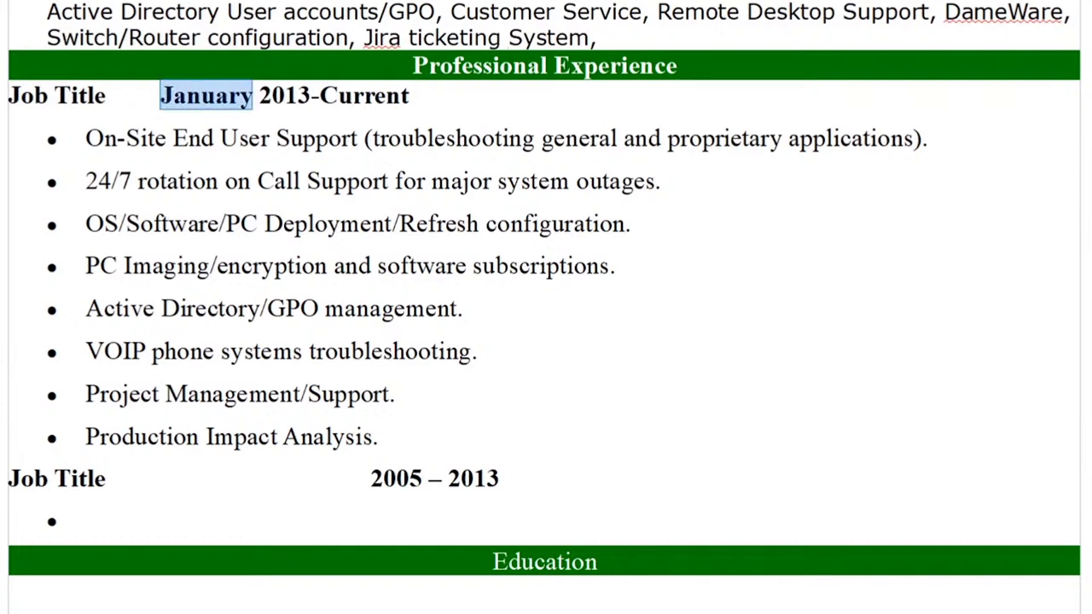
key("shift+Right")
key("shift+Right")
key("shift+Right")
key("shift+Right")
key("shift+Right")
key("shift+Right")
key("shift+Right")
key("shift+Right")
key("shift+Right")
key("shift+Right")
key("shift+Right")
key("shift+Right")
key("shift+Right")
key("Right")
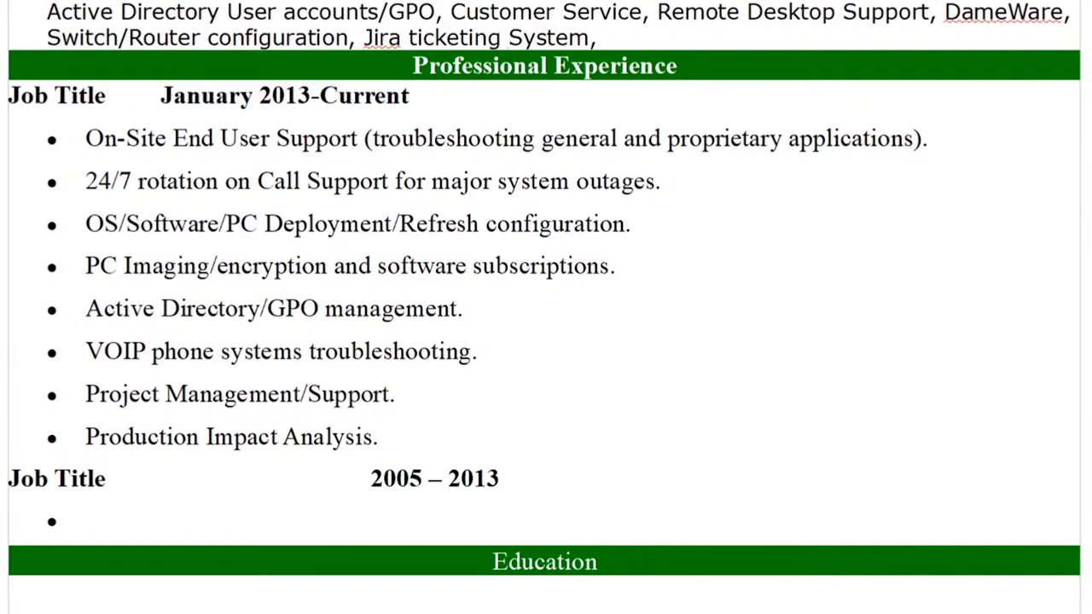
left_click_drag(373, 437, 99, 181)
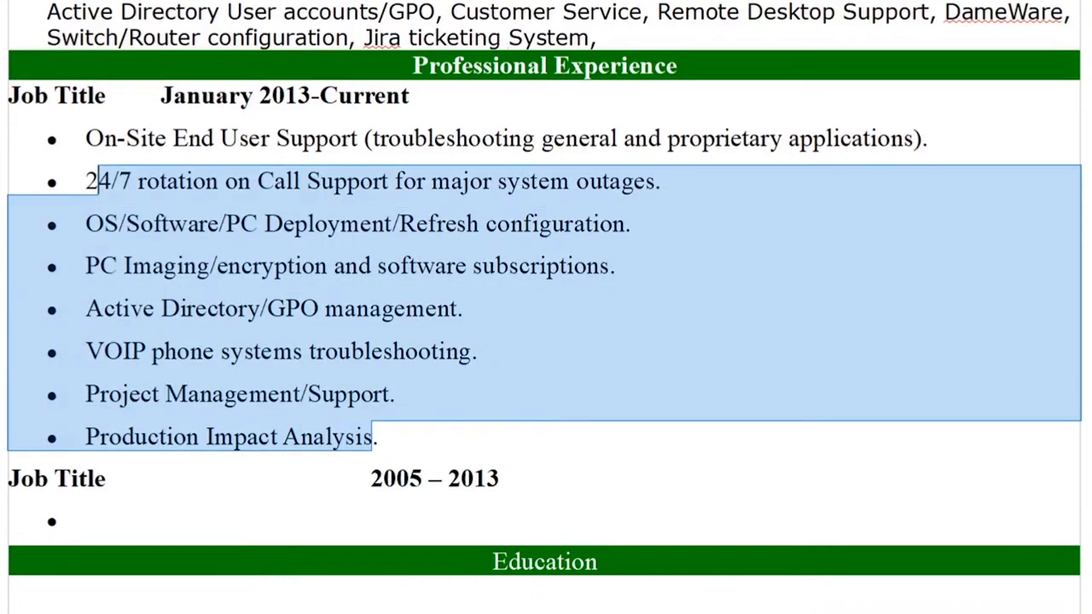
left_click(99, 181)
left_click_drag(86, 138, 928, 138)
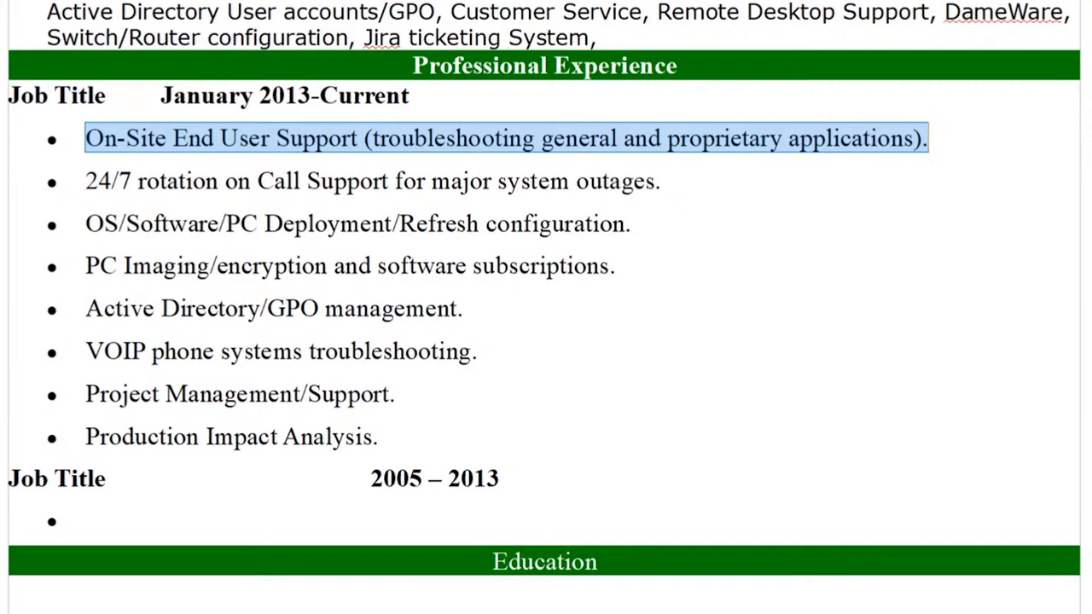
left_click(928, 138)
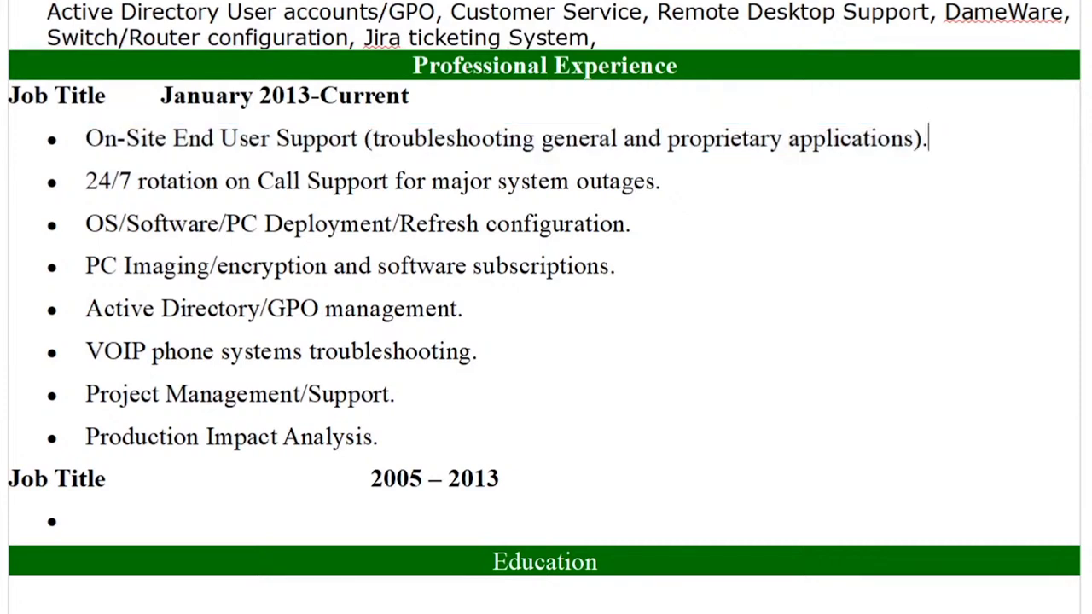
left_click_drag(86, 138, 929, 138)
left_click(928, 139)
left_click_drag(85, 181, 674, 181)
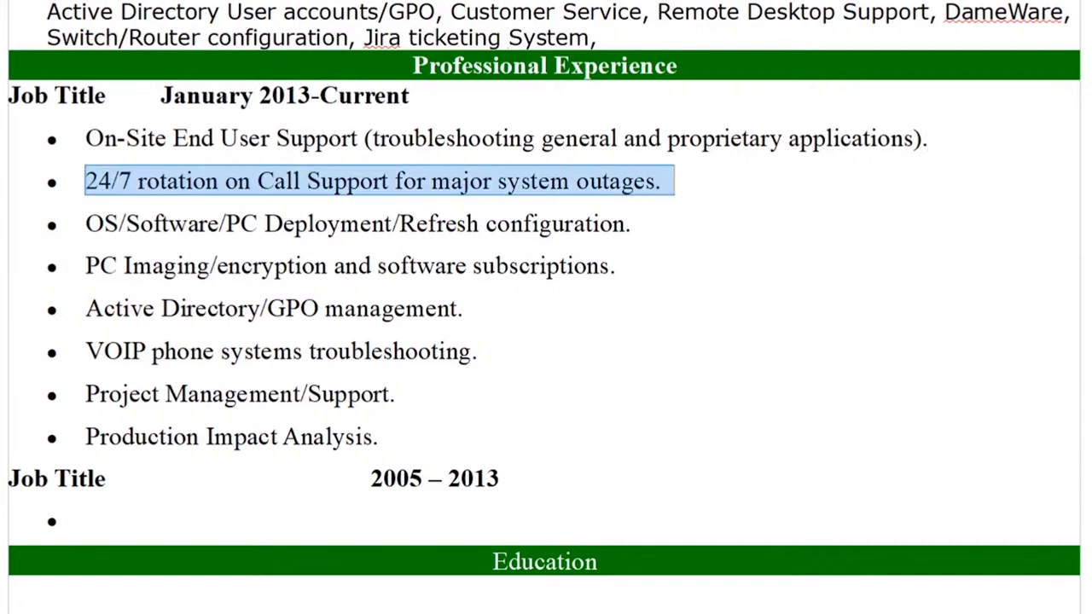
left_click(674, 181)
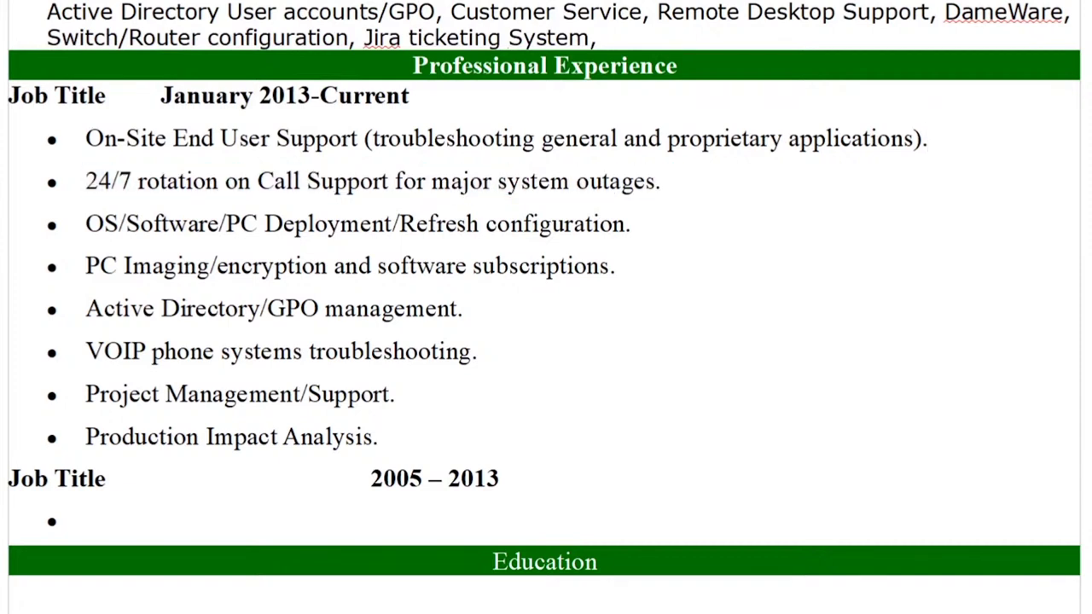
left_click_drag(85, 224, 632, 223)
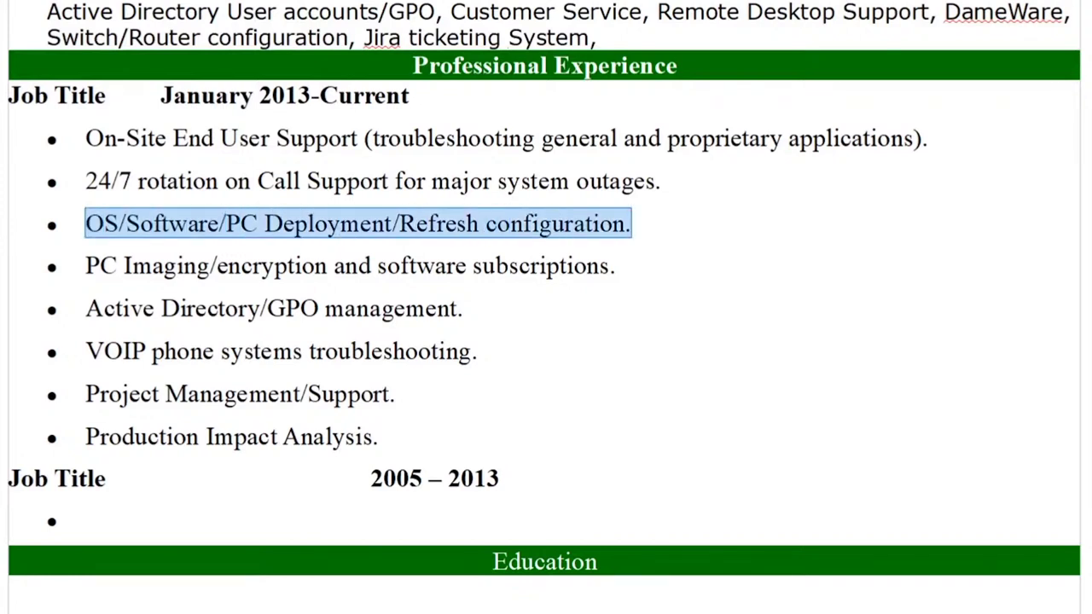
left_click_drag(85, 267, 615, 266)
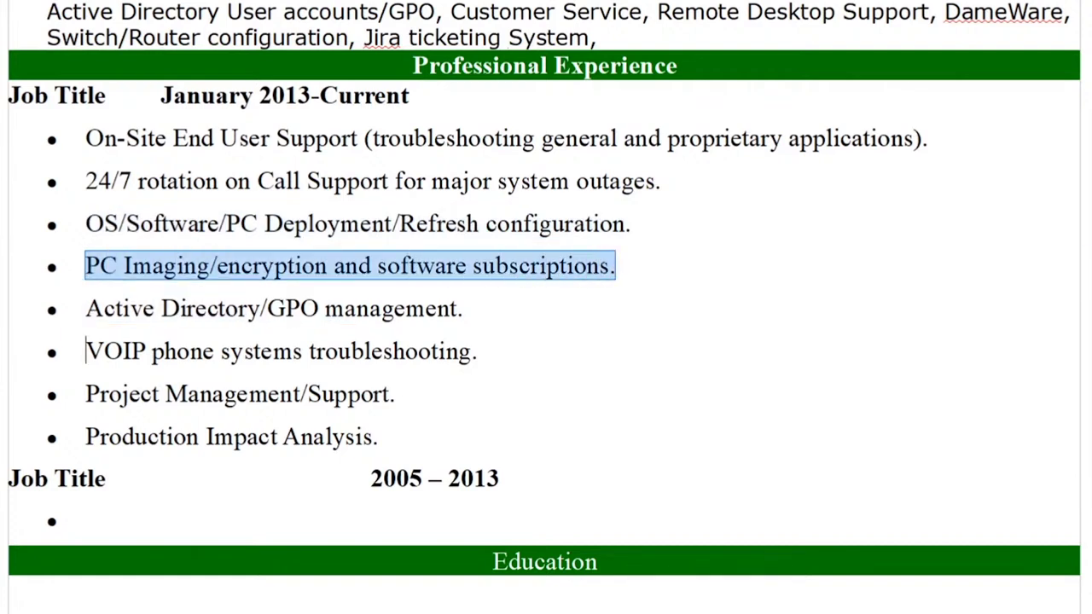
left_click_drag(85, 352, 478, 352)
left_click_drag(395, 394, 85, 394)
left_click_drag(386, 437, 85, 437)
left_click(393, 307)
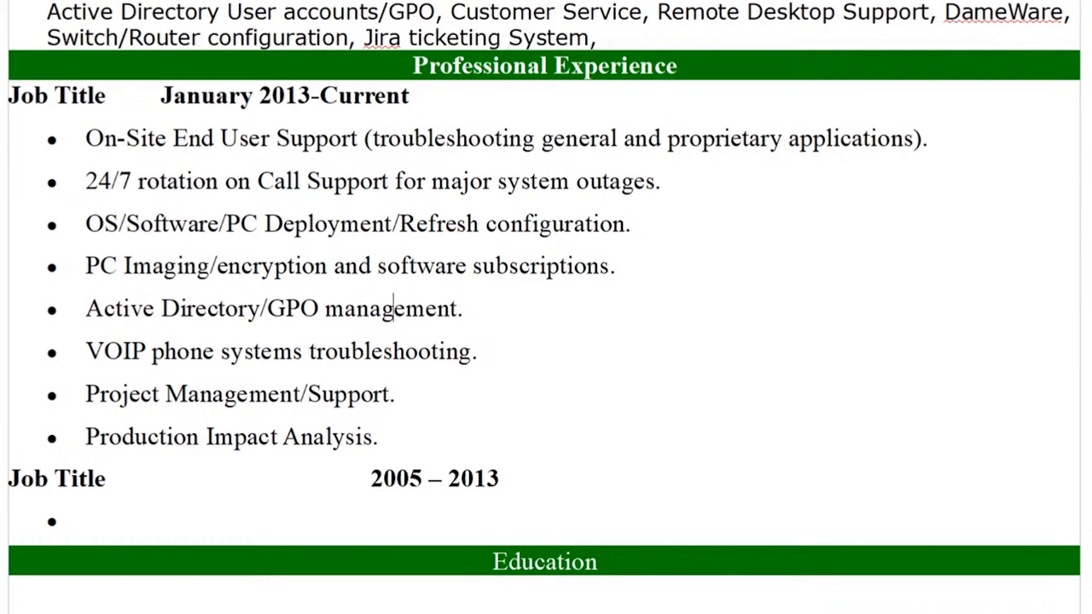
left_click(86, 138)
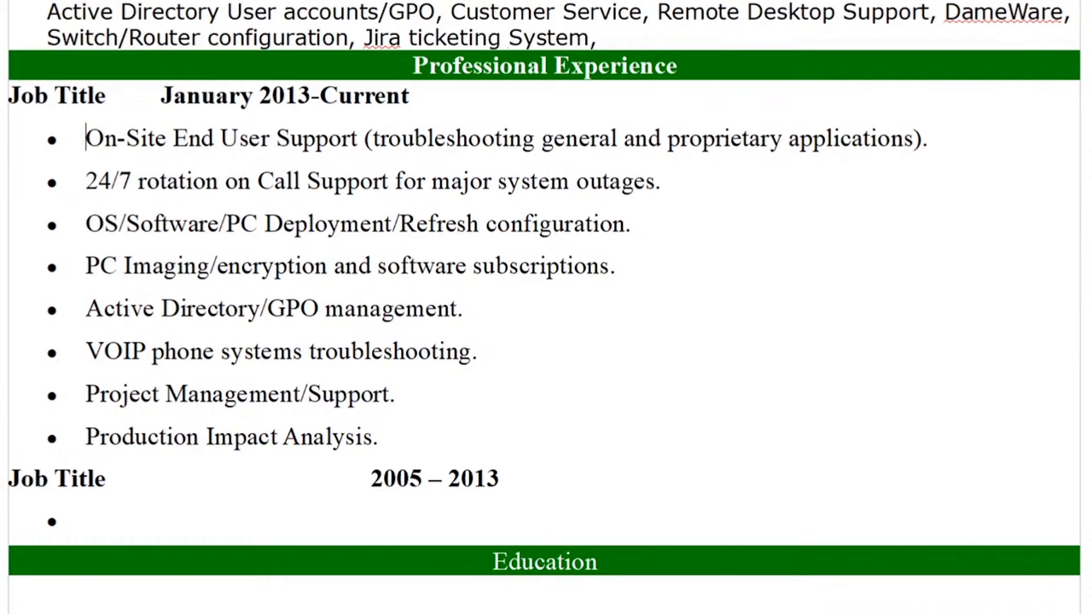
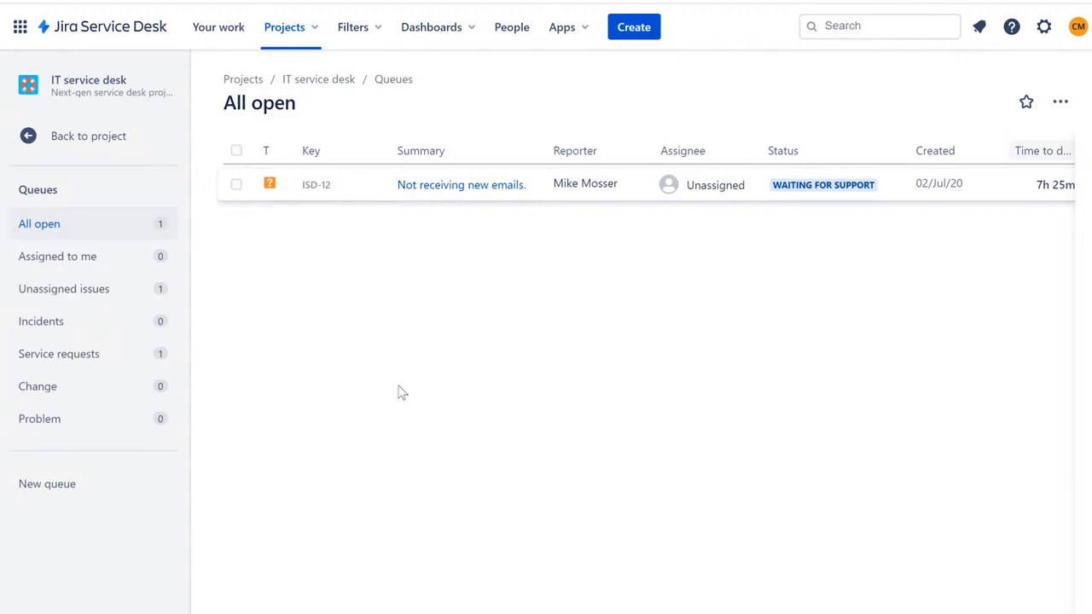
Step: Open ticket ISD-12 'Not receiving new emails.' and read the requester and problem description
left_click(474, 186)
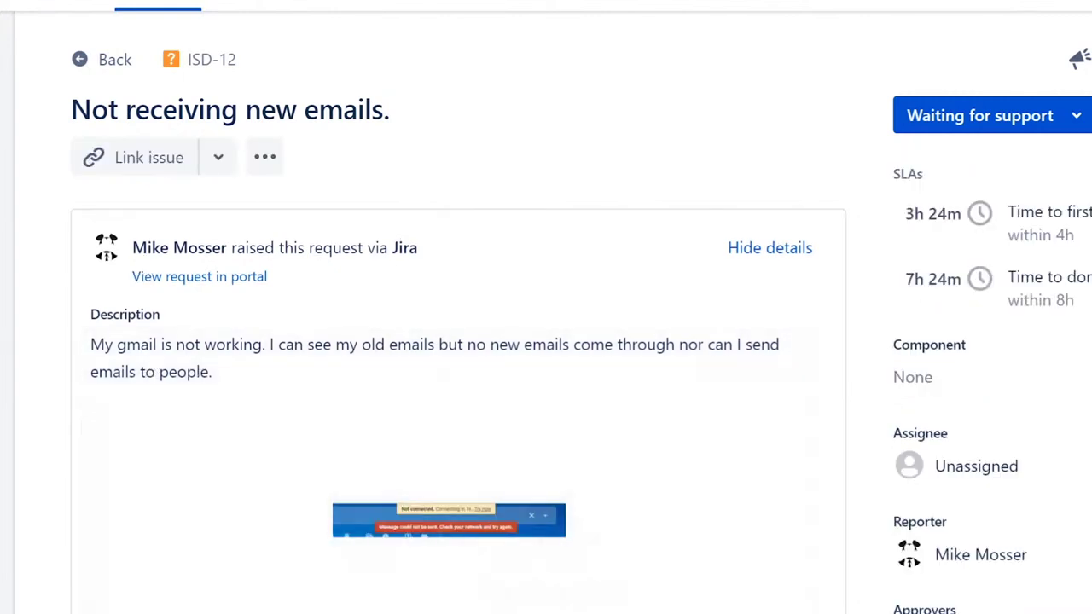
left_click_drag(132, 248, 222, 248)
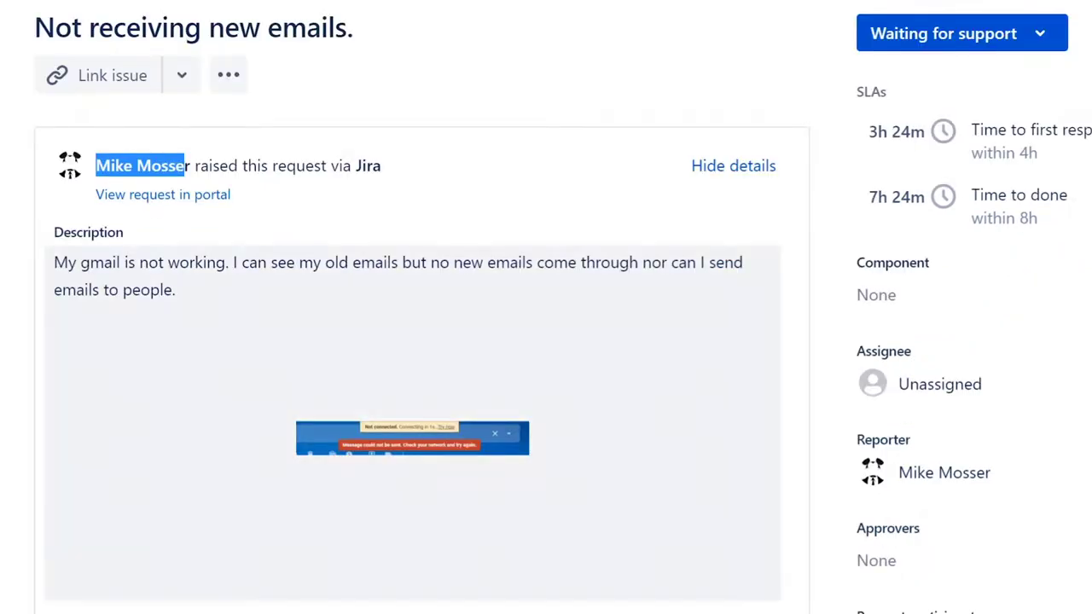
left_click_drag(54, 585, 757, 260)
left_click(171, 263)
left_click_drag(663, 290, 397, 293)
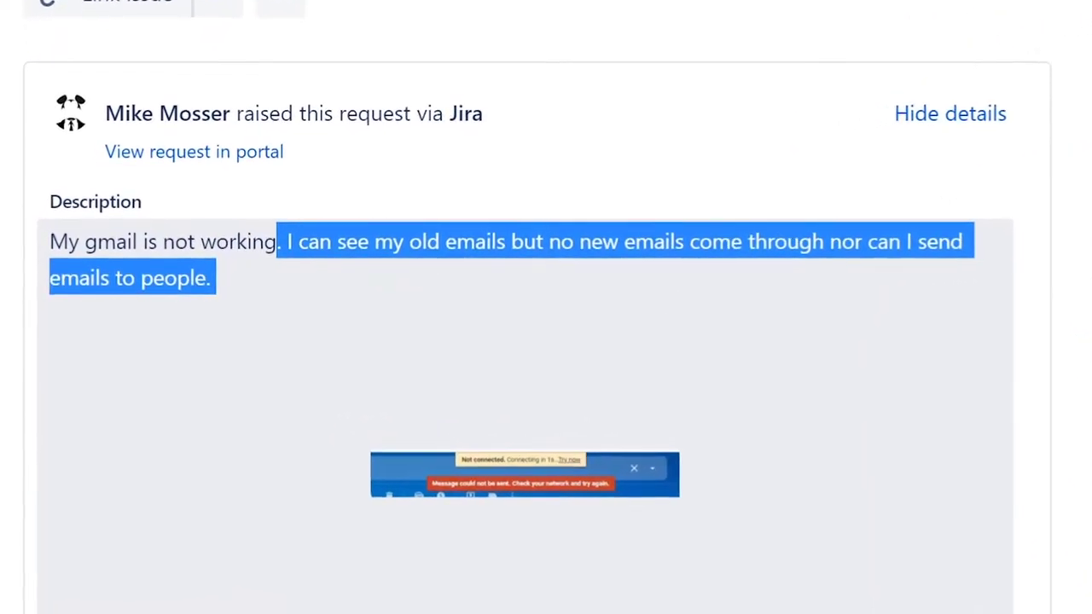
left_click(398, 292)
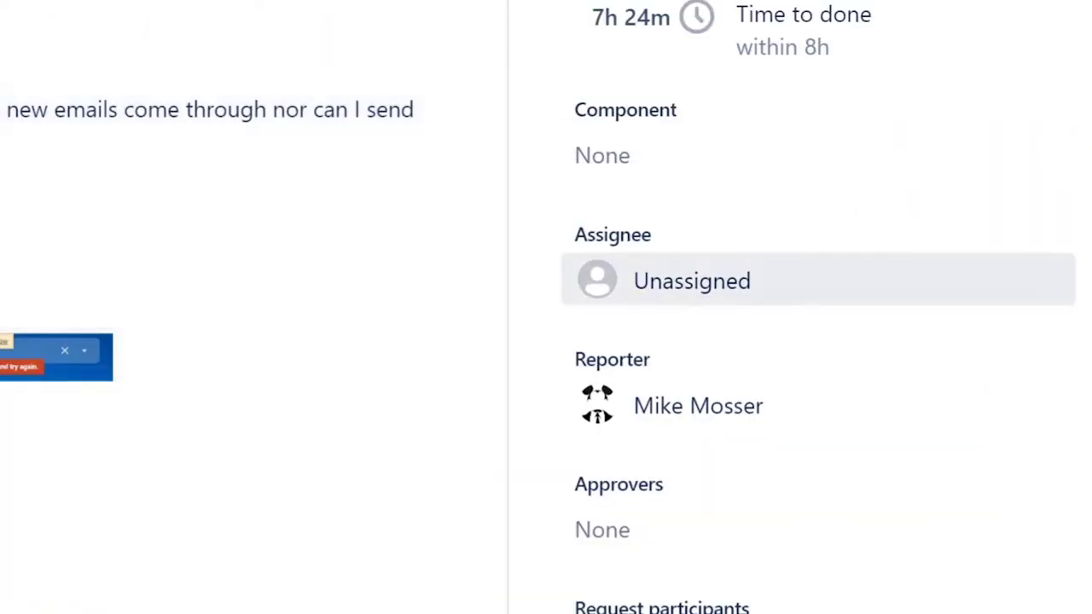
Step: Assign ISD-12 to yourself instead of Unassigned, then click into the description
left_click(576, 264)
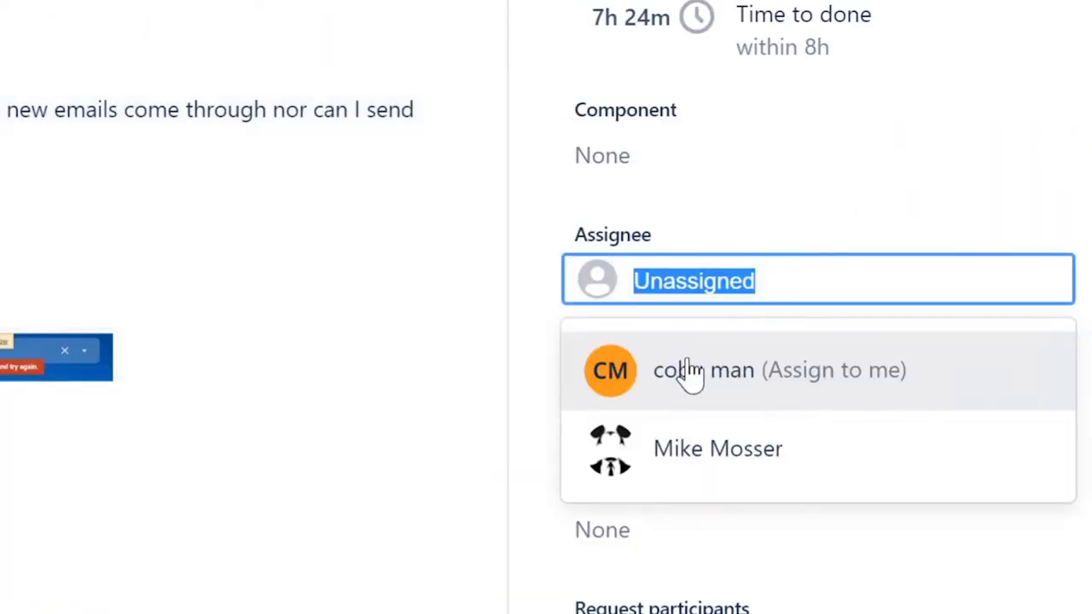
left_click(691, 372)
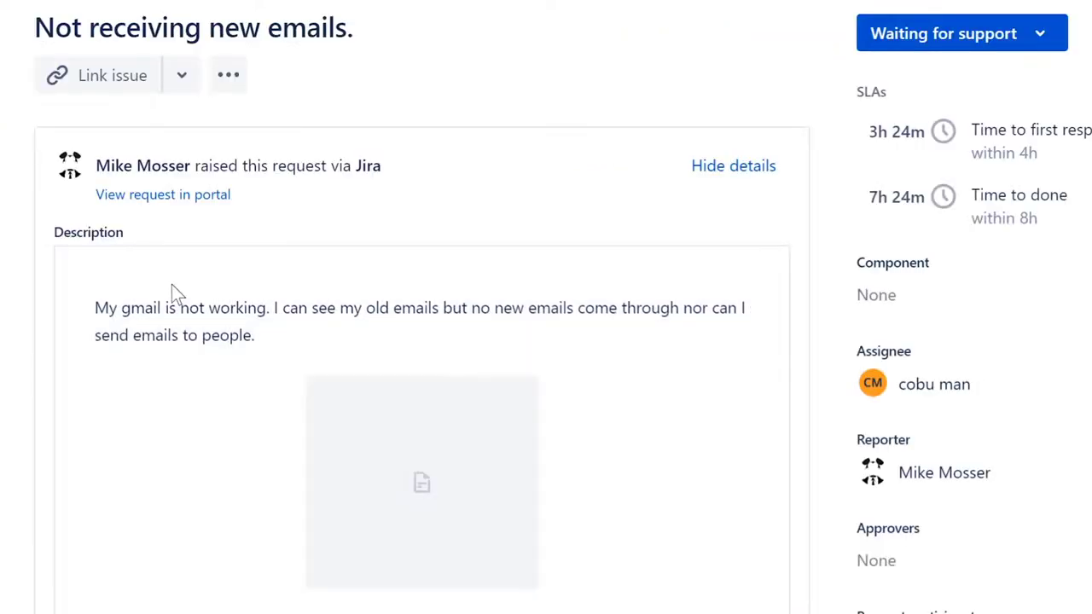
left_click(172, 284)
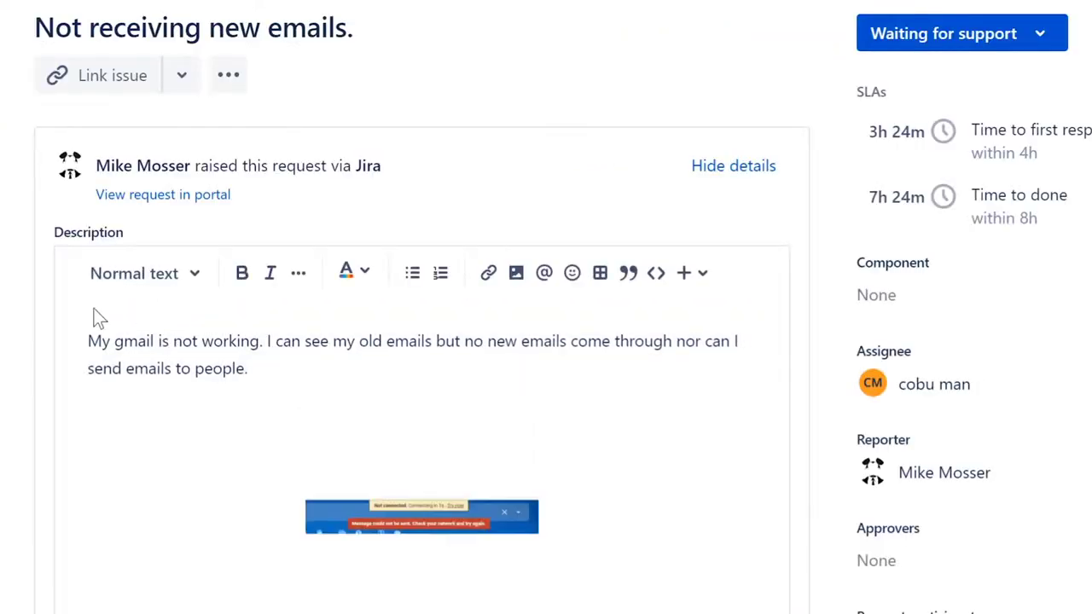
Step: Exit the description editor and enlarge the attached screenshot showing the 'Not connected' error
key("Escape")
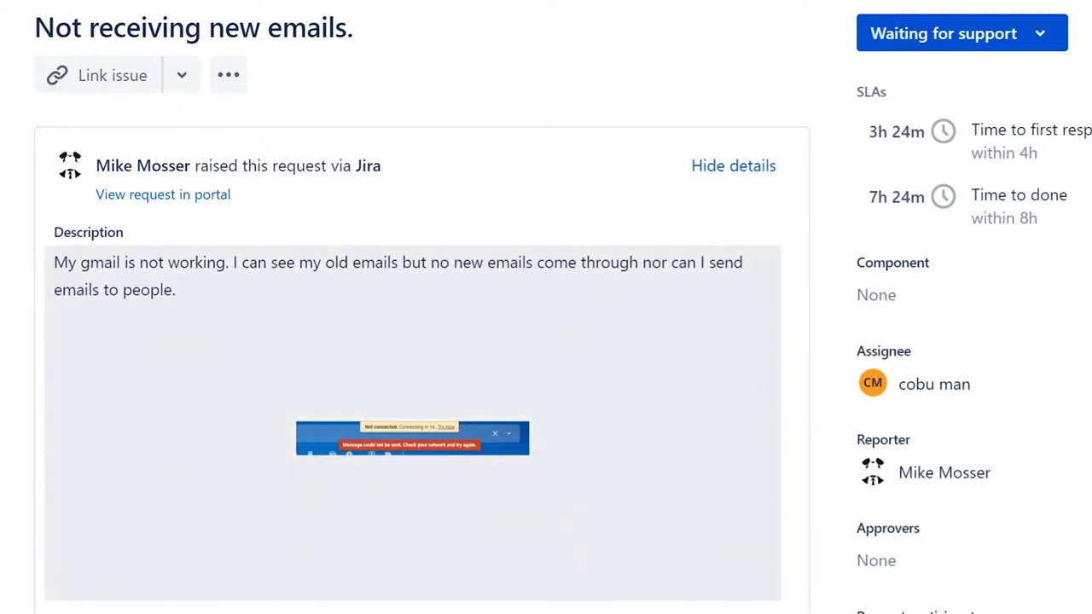
left_click_drag(229, 263, 183, 329)
left_click(182, 329)
left_click(373, 439)
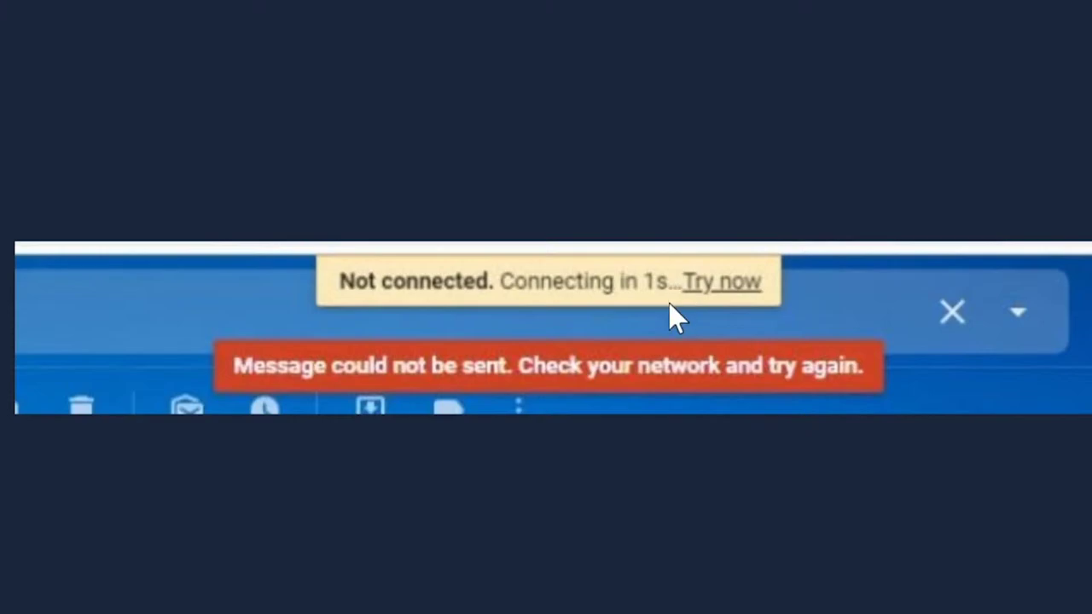
Step: Close the enlarged screenshot and open a new Chrome tab beside ISD-12
key("Escape")
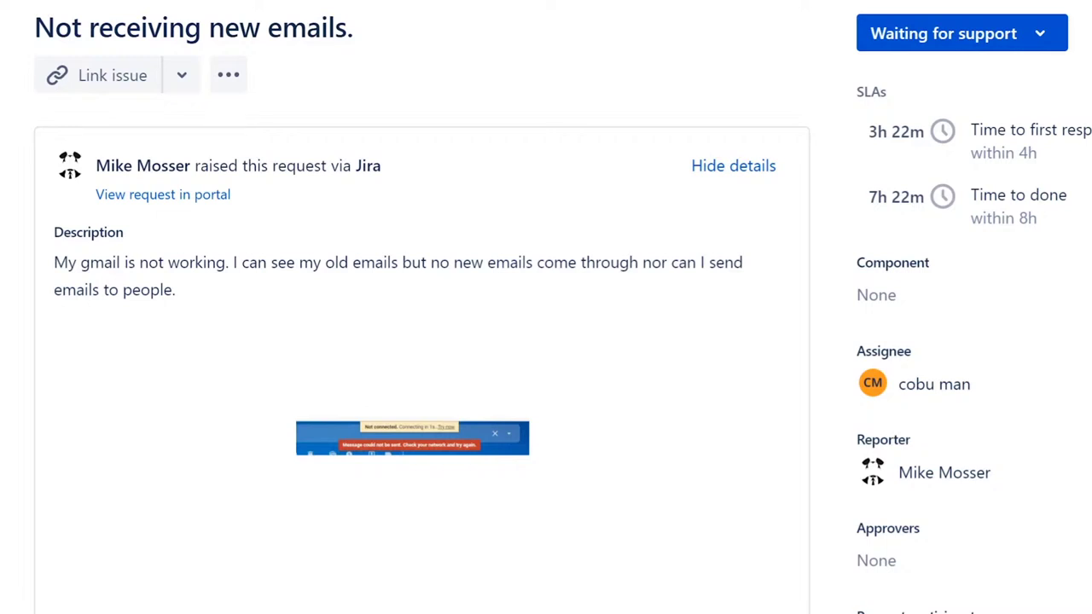
key("ctrl+t")
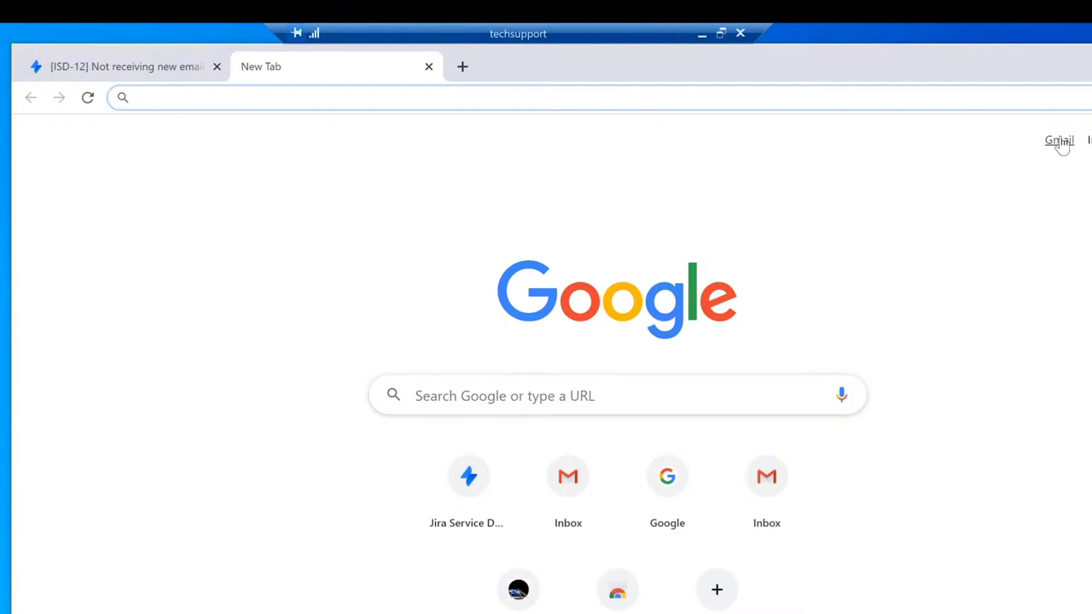
Step: Check the Gmail inbox and its Terms of Service email, then return to the New Tab page
left_click(1059, 140)
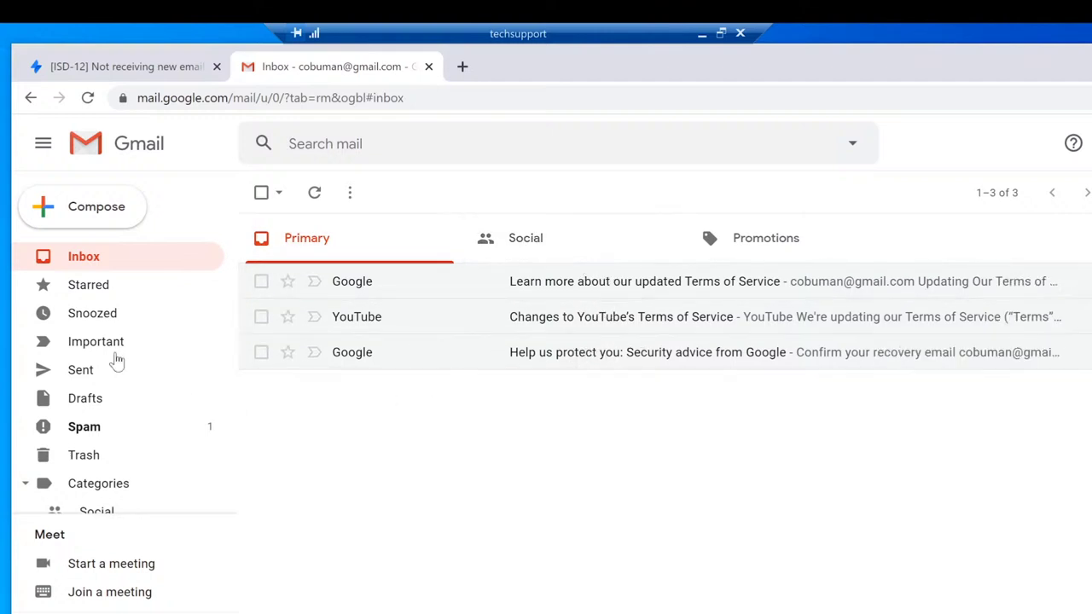
left_click(577, 287)
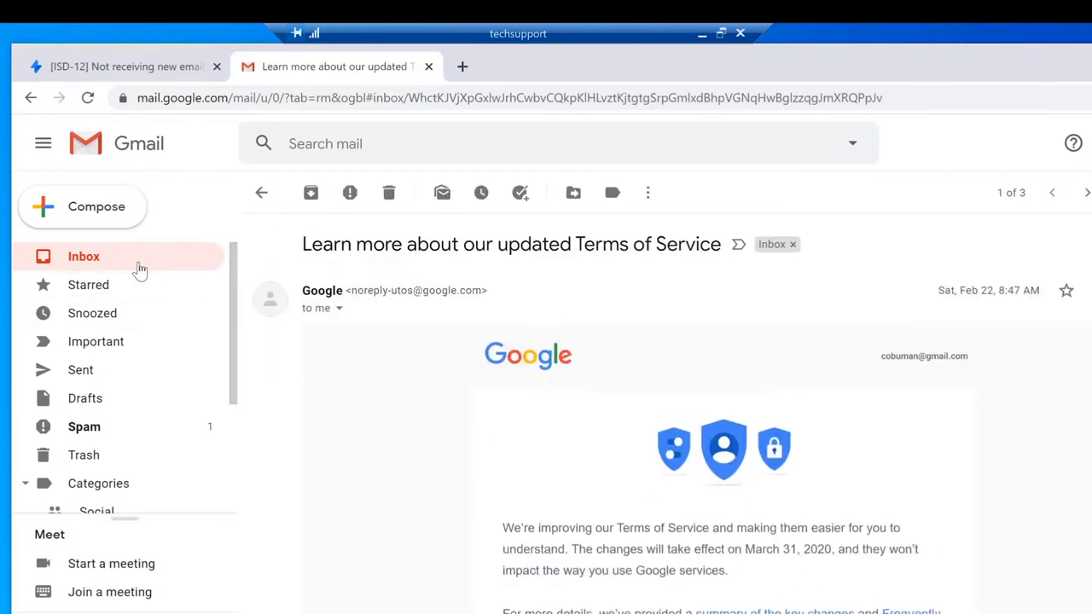
left_click(137, 260)
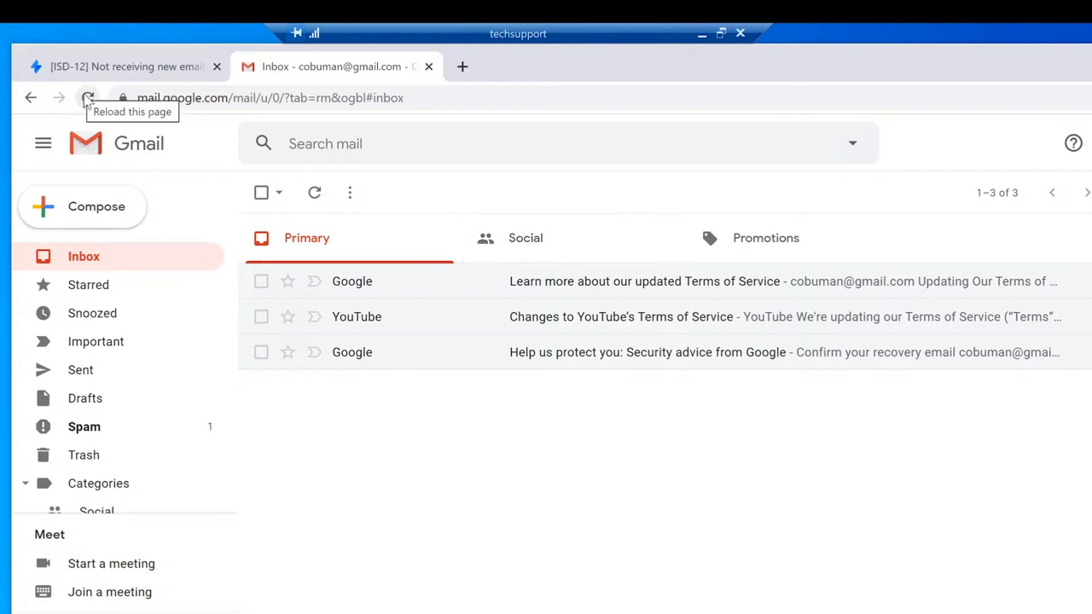
left_click(31, 99)
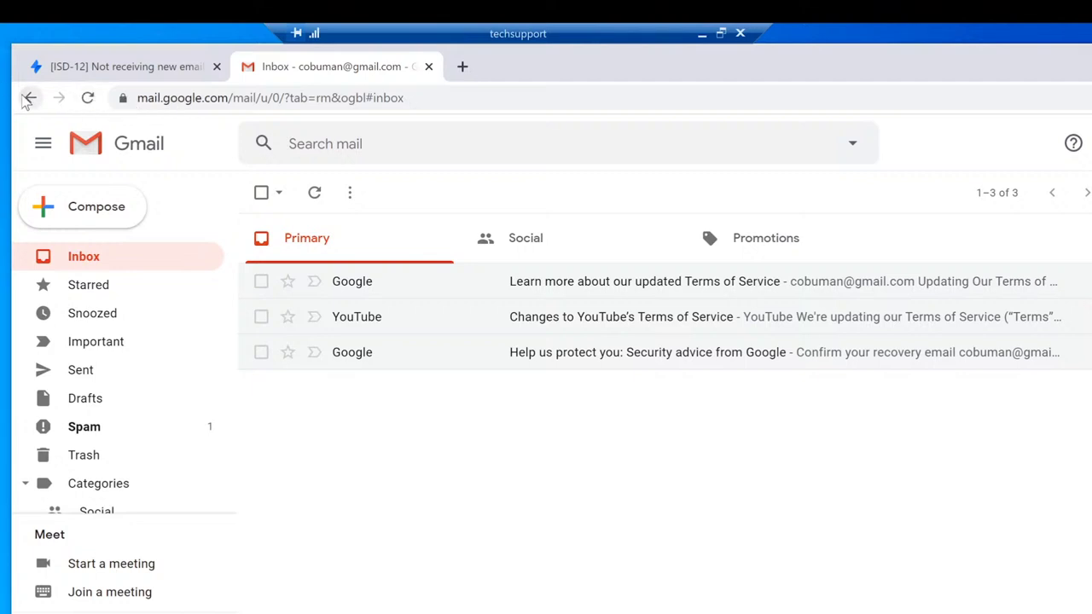
left_click(31, 99)
left_click(30, 99)
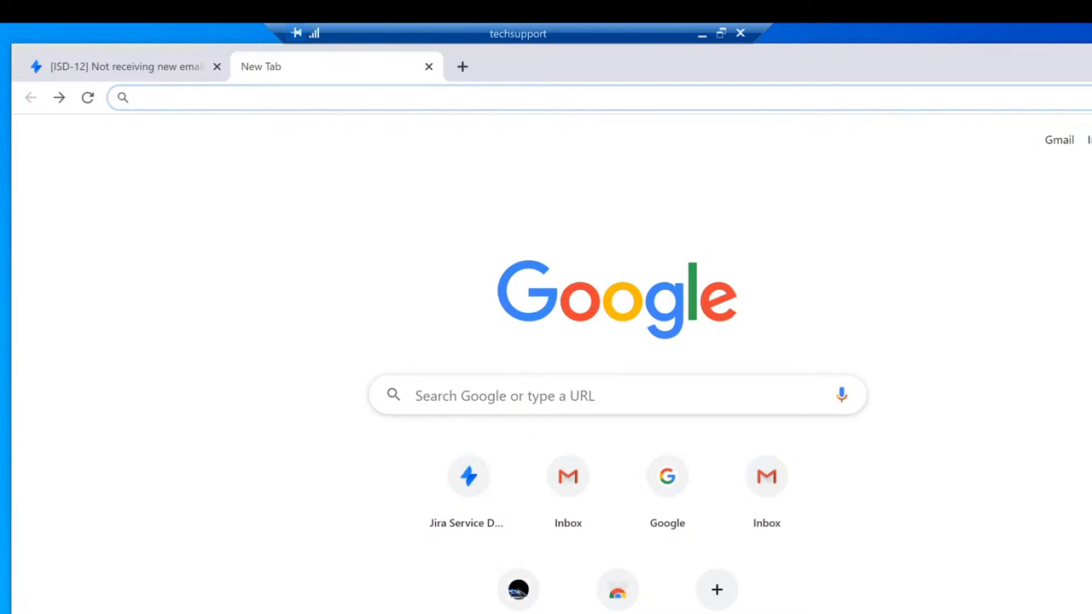
Step: Go to google.com, open Gmail, leave it, and reopen Gmail from the Google page
type("google.com")
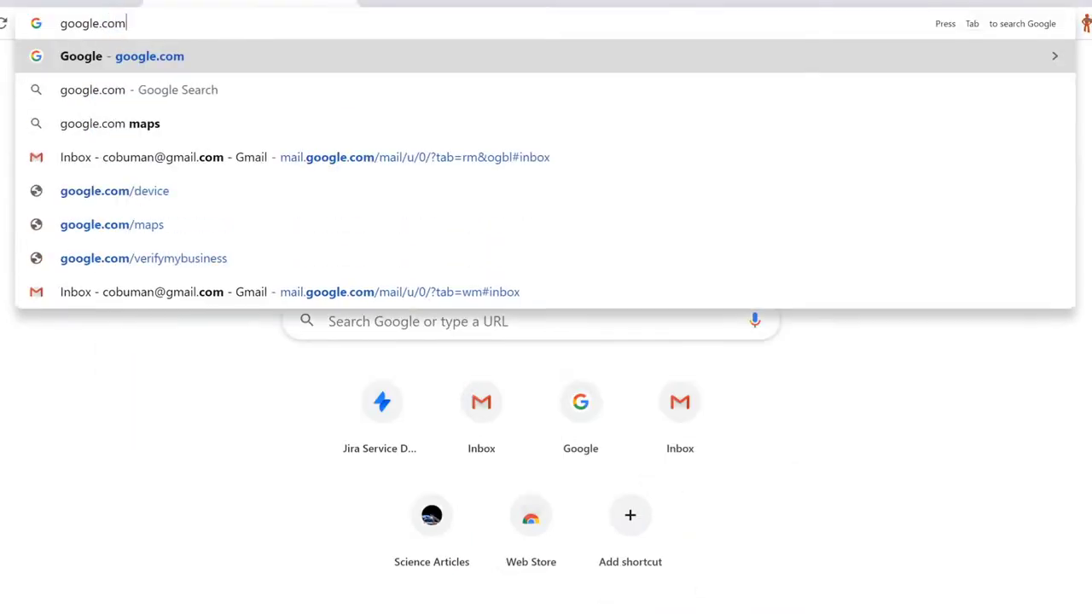
key("Return")
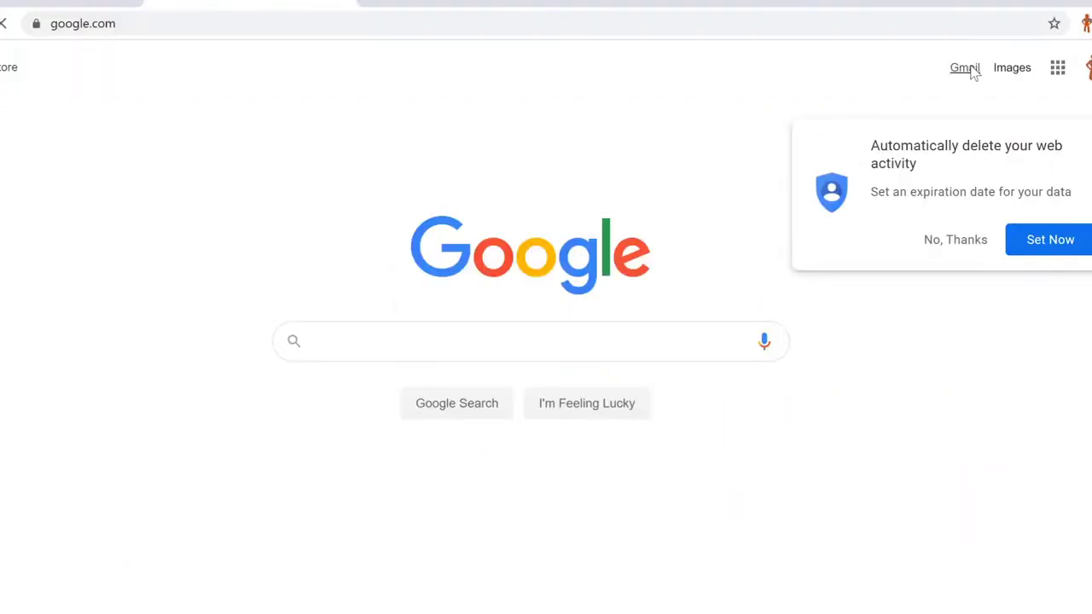
left_click(965, 69)
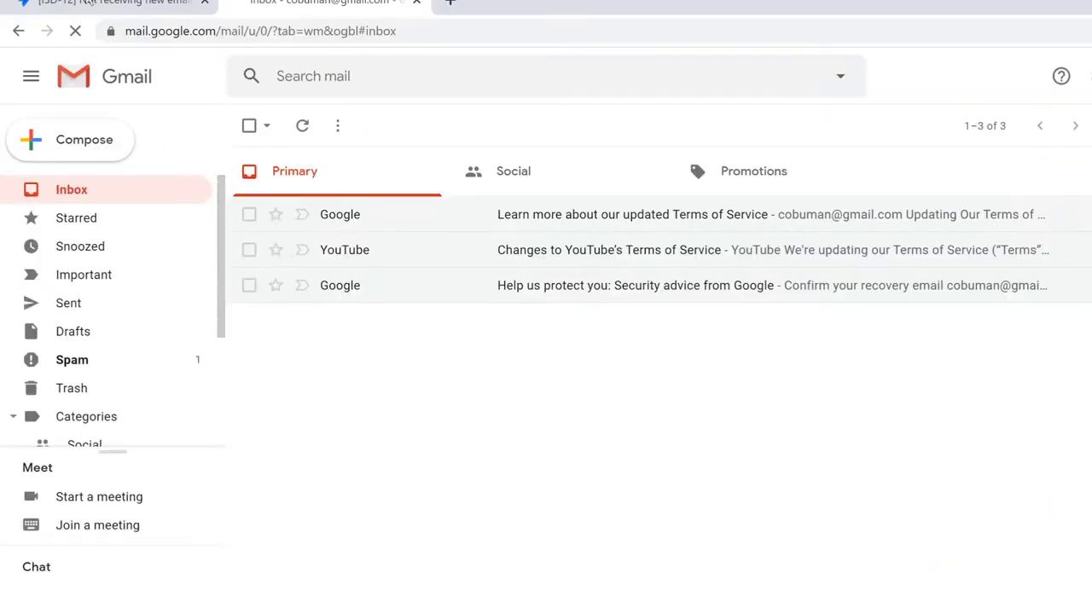
left_click(19, 33)
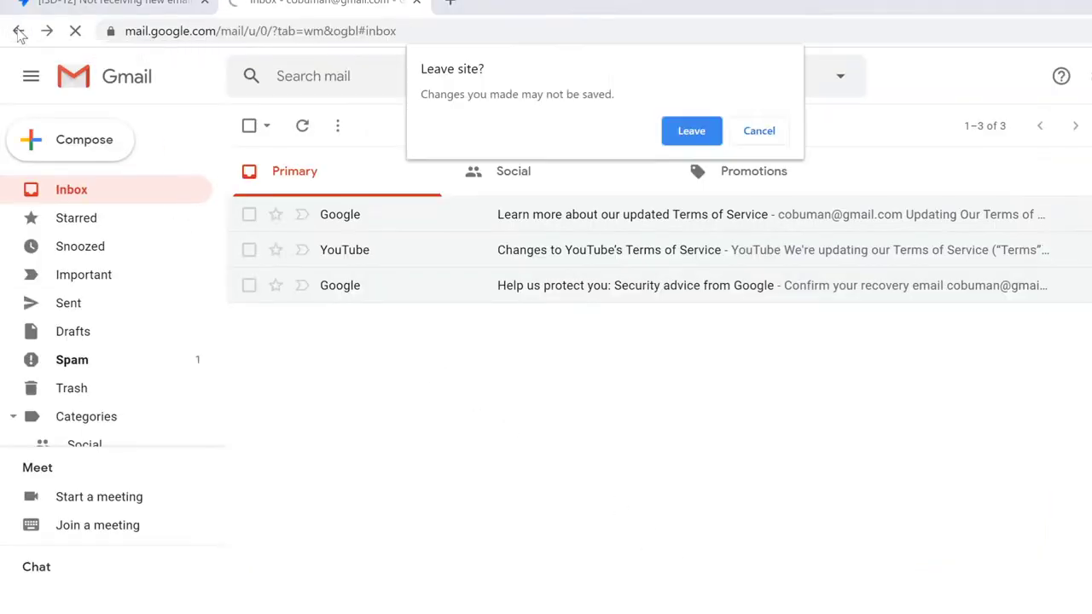
left_click(670, 133)
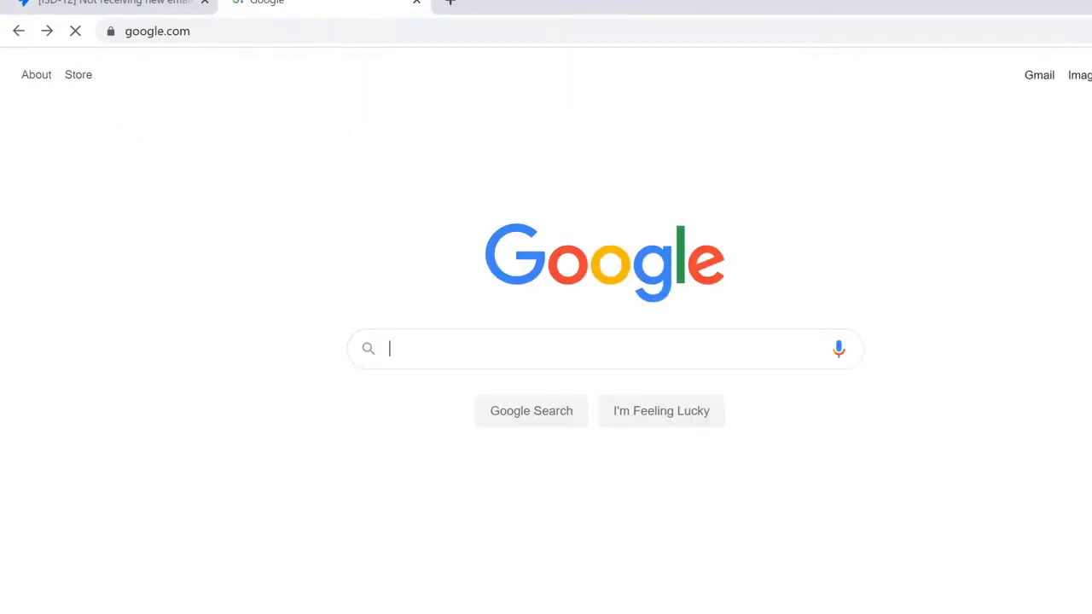
left_click(1041, 77)
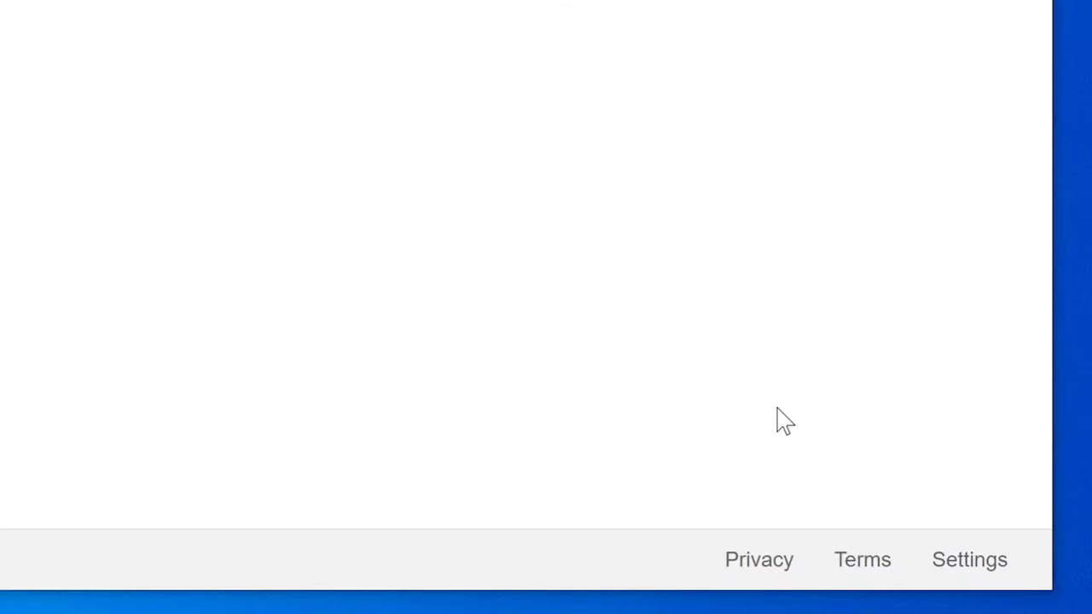
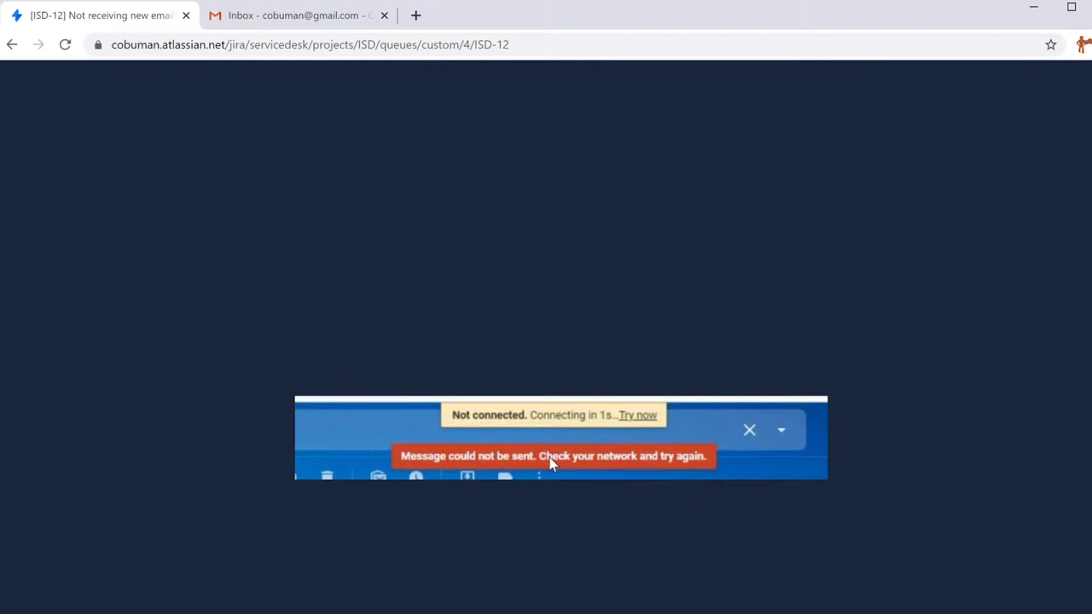
Step: Check the Gmail inbox, then close the Error gmail.JPG preview on ISD-12
left_click(353, 28)
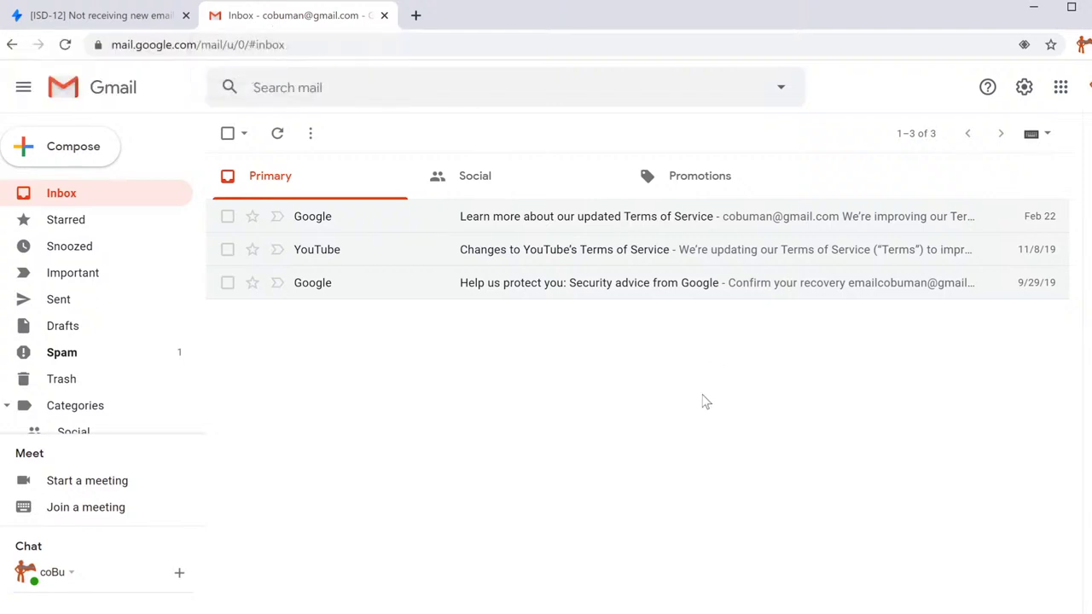
left_click(117, 20)
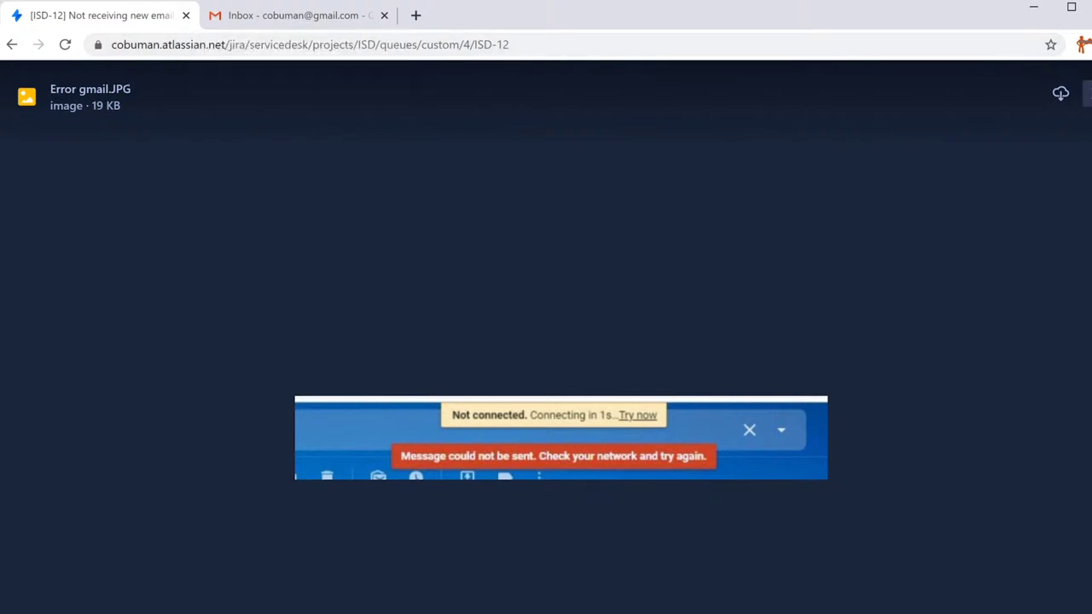
left_click(1087, 96)
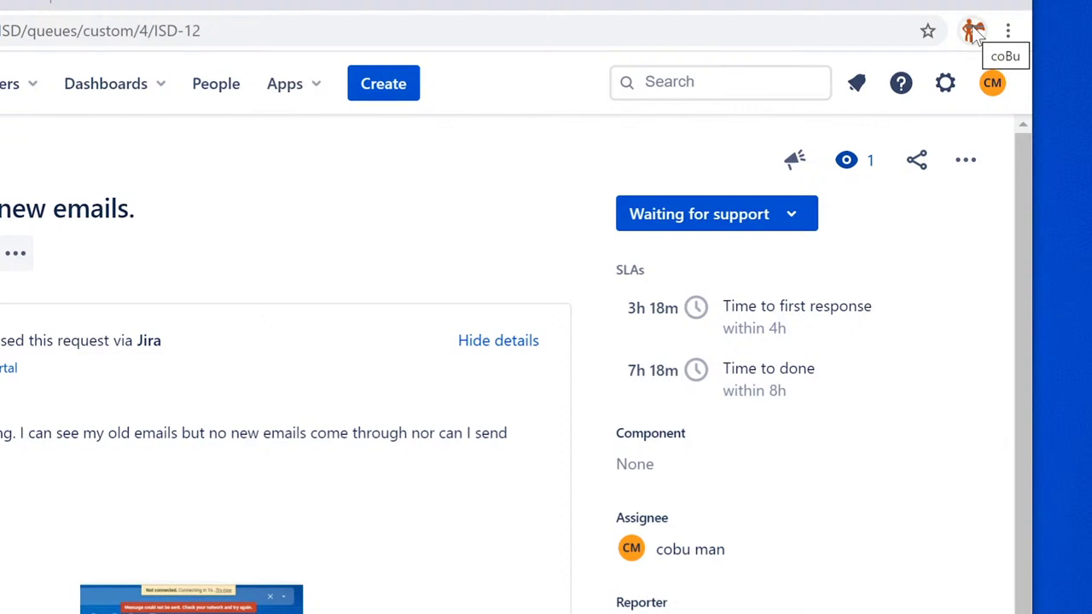
left_click(974, 32)
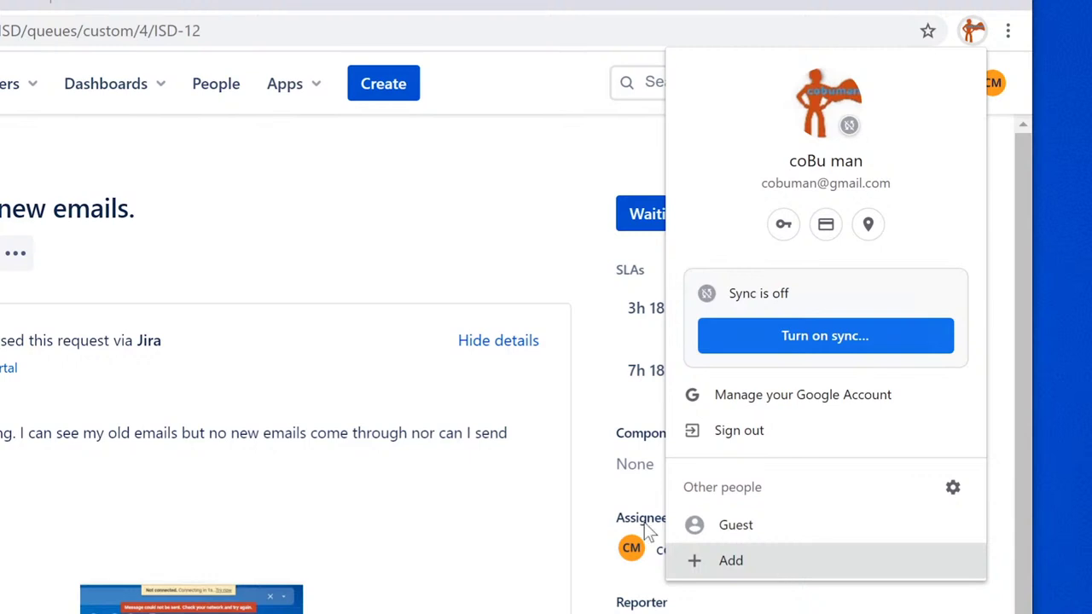
left_click(300, 437)
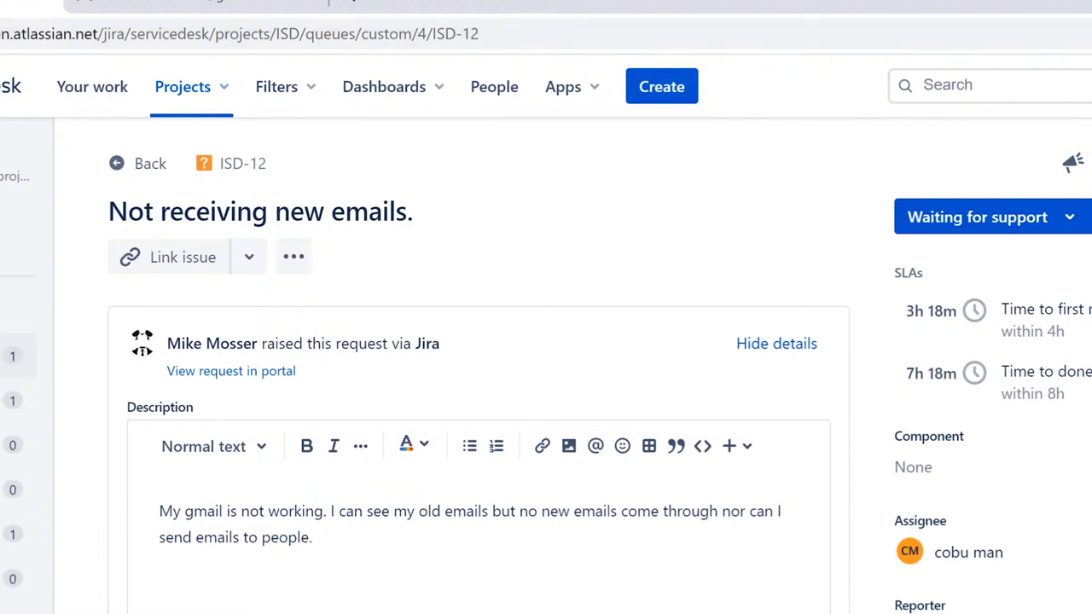
Step: Open File Explorer and browse This PC > Local Disk (C:) > Users > the user's profile folder
key("super+e")
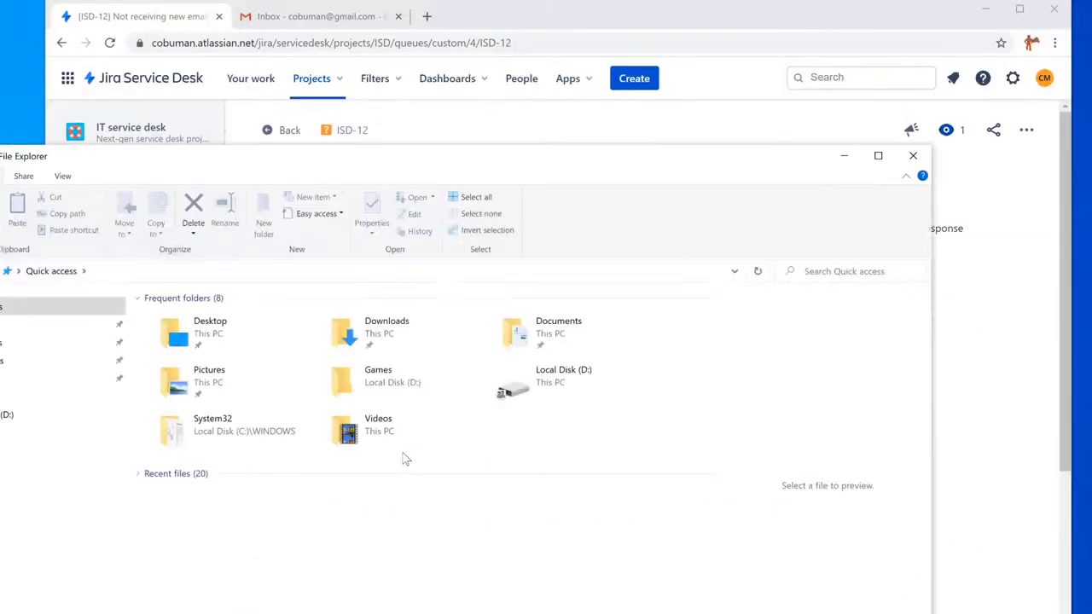
key("alt+Tab")
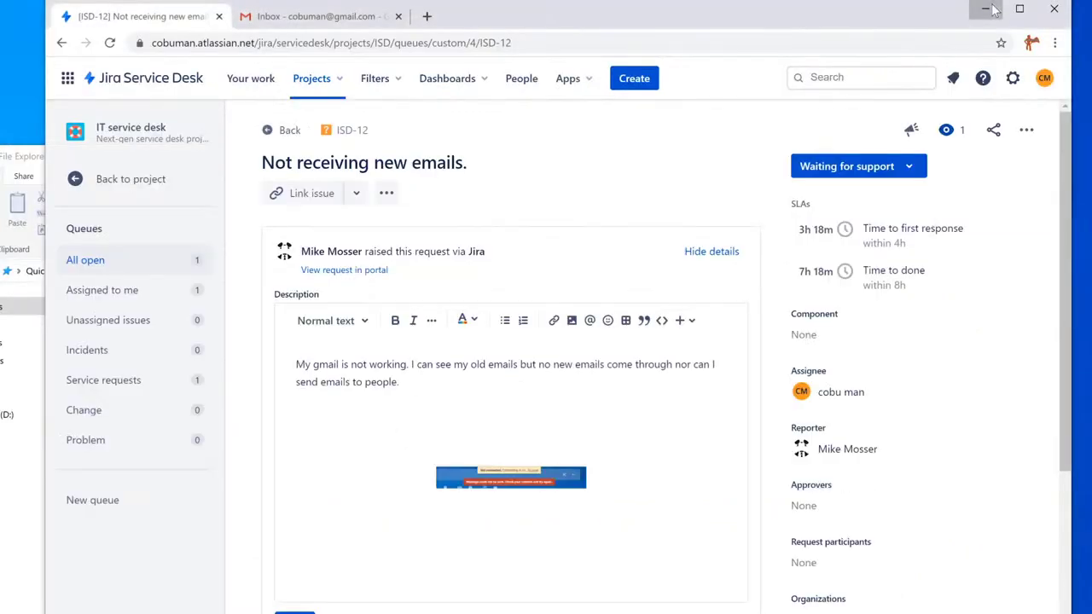
left_click(992, 9)
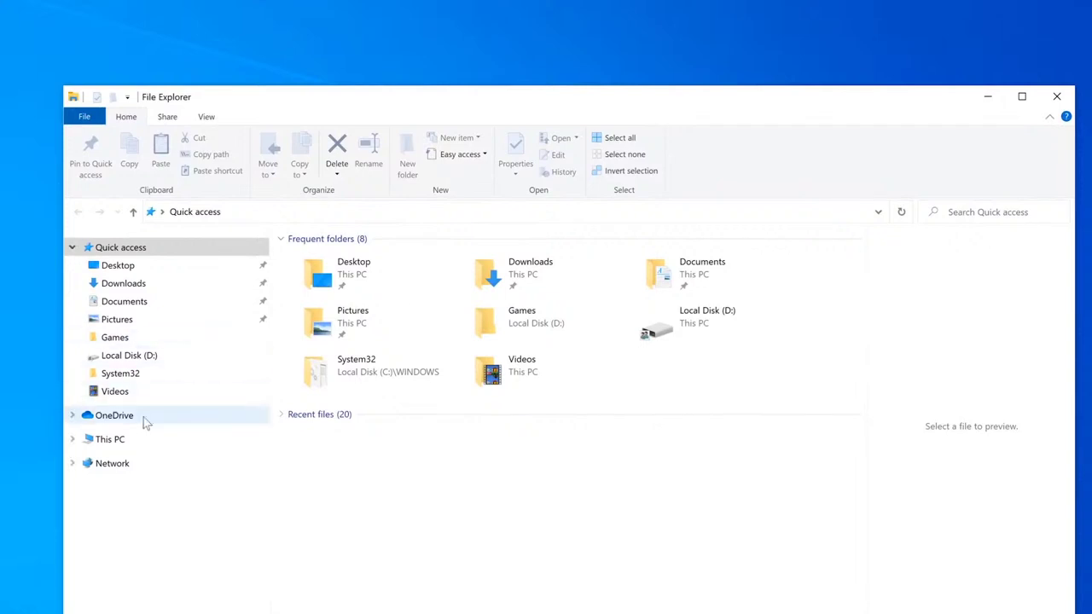
left_click(112, 439)
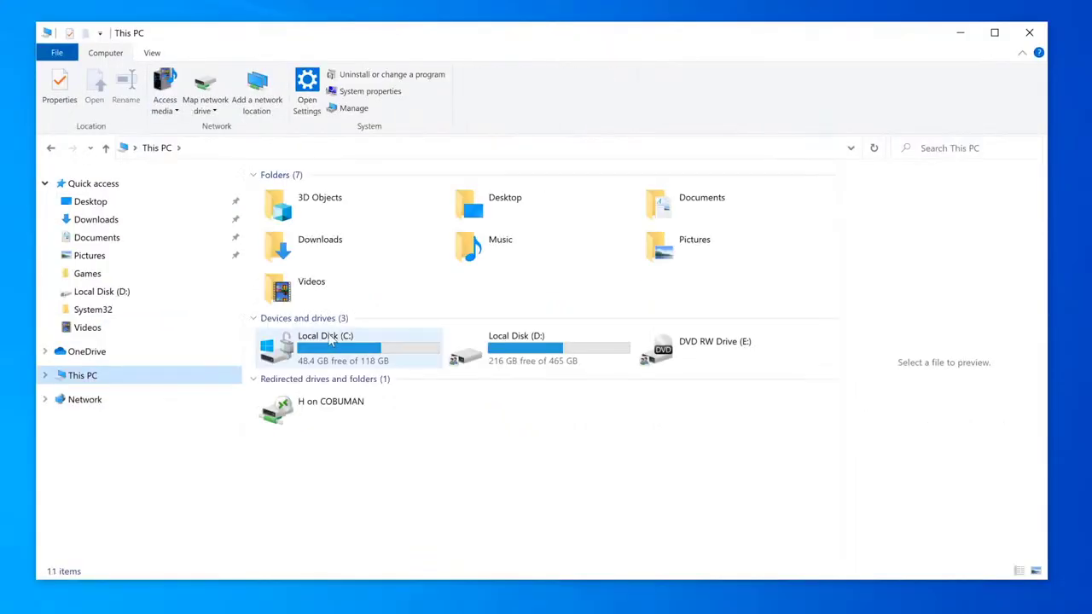
double_click(330, 339)
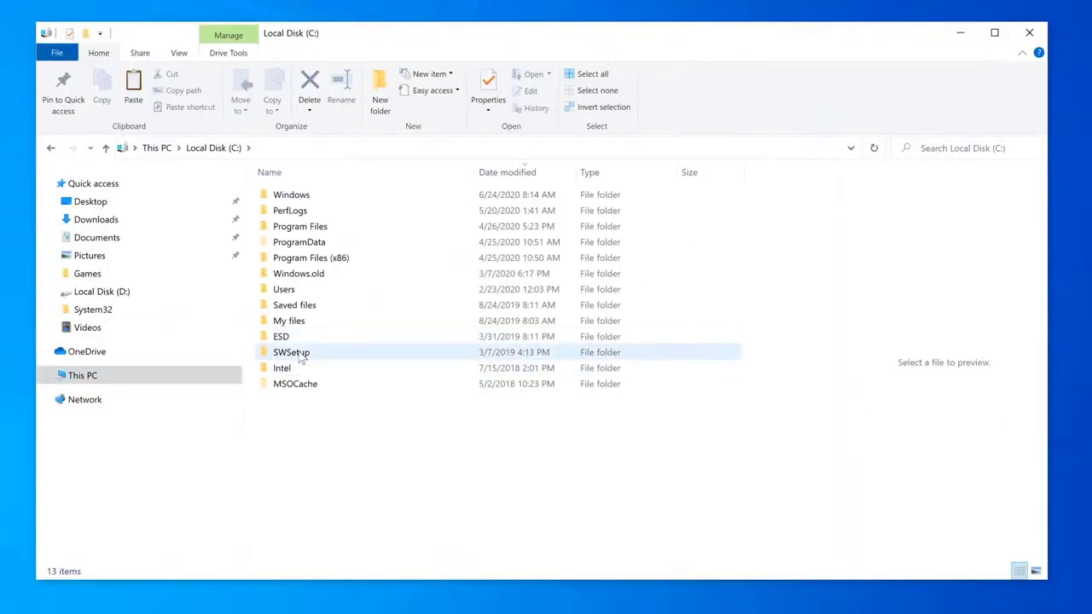
double_click(306, 290)
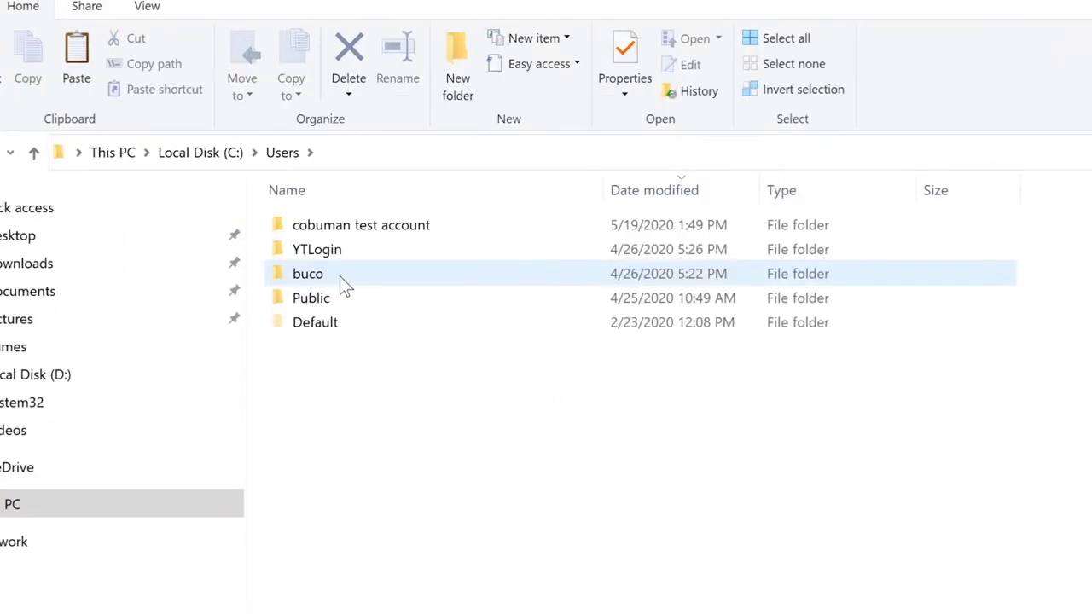
mouse_move(339, 276)
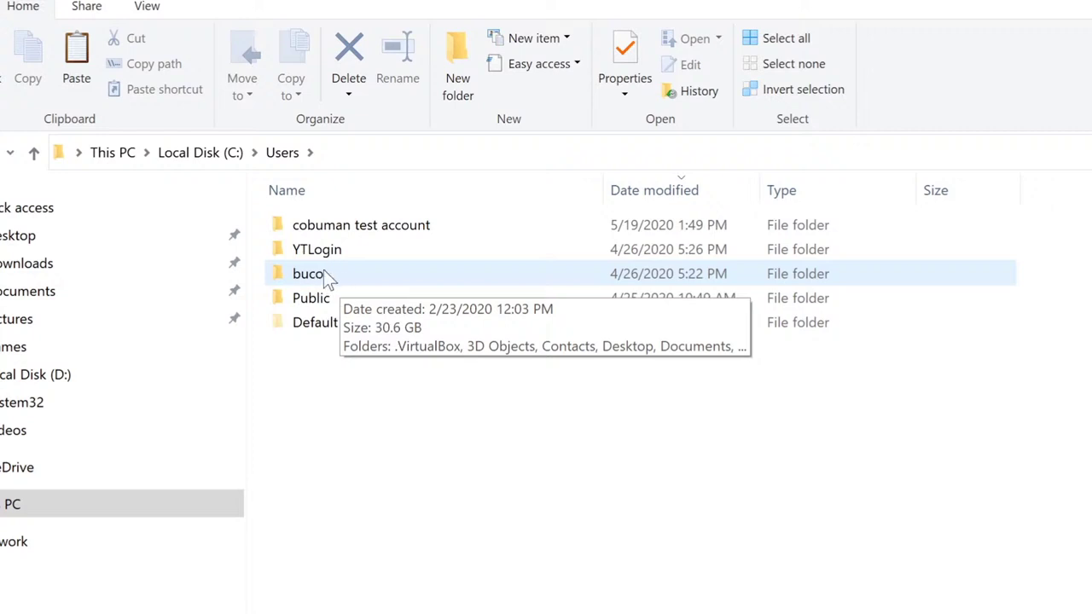
double_click(325, 273)
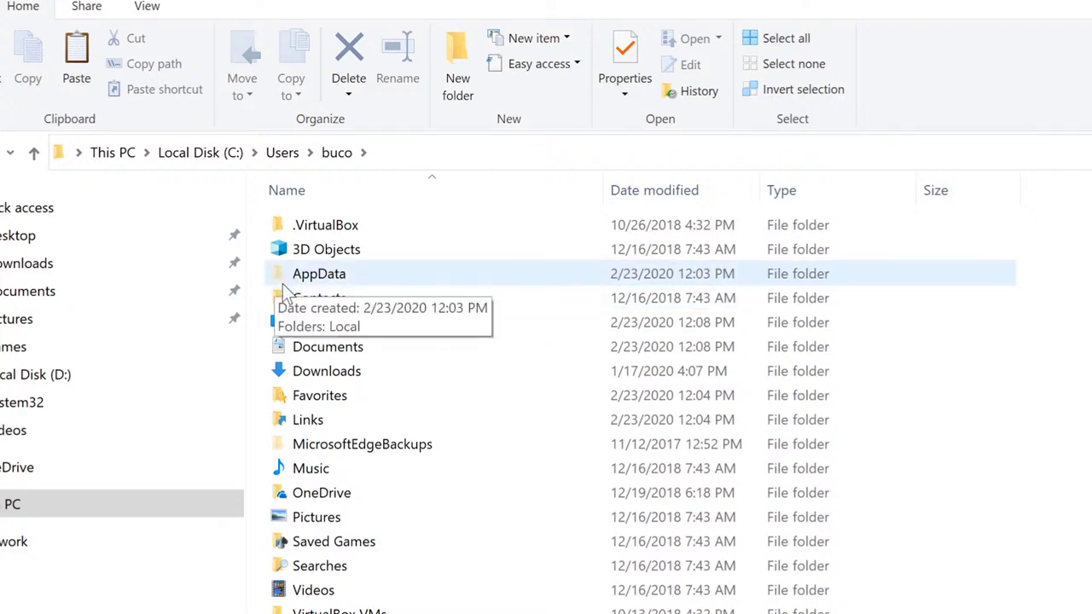
right_click(323, 273)
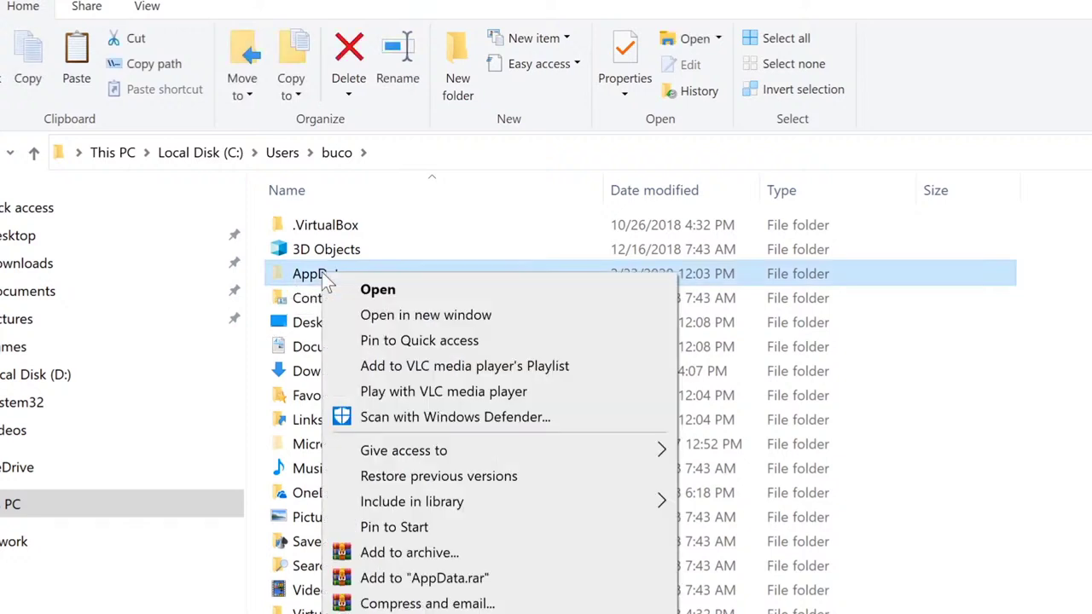
left_click(300, 310)
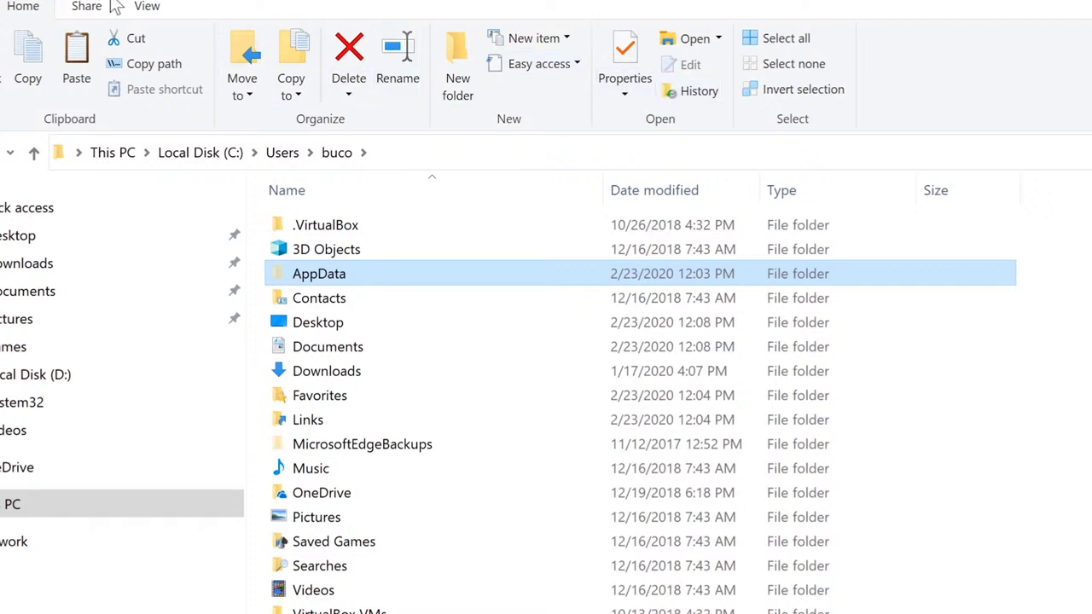
left_click(154, 10)
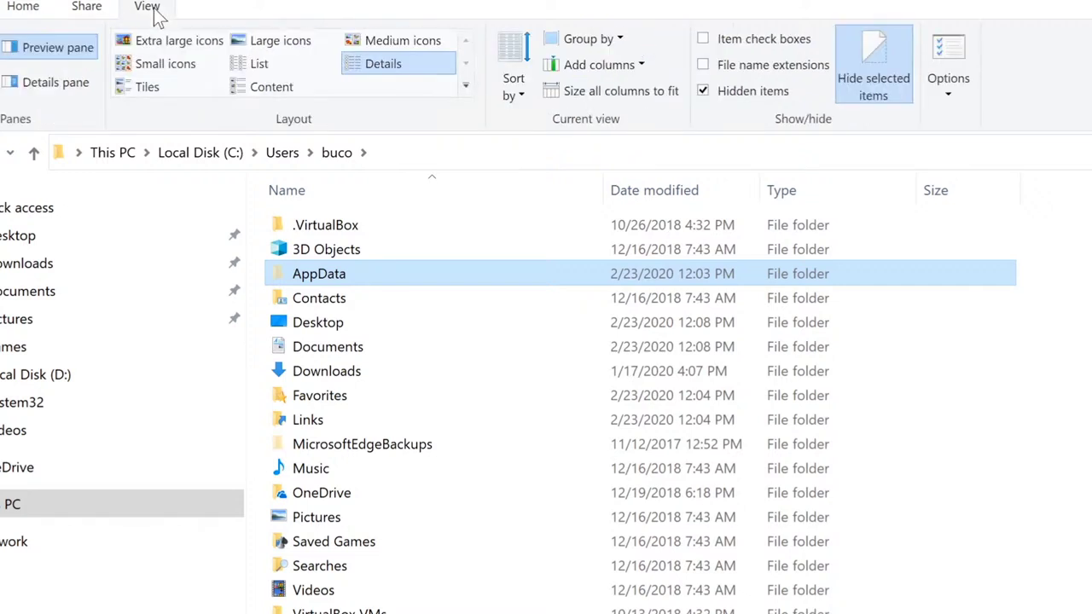
left_click(704, 91)
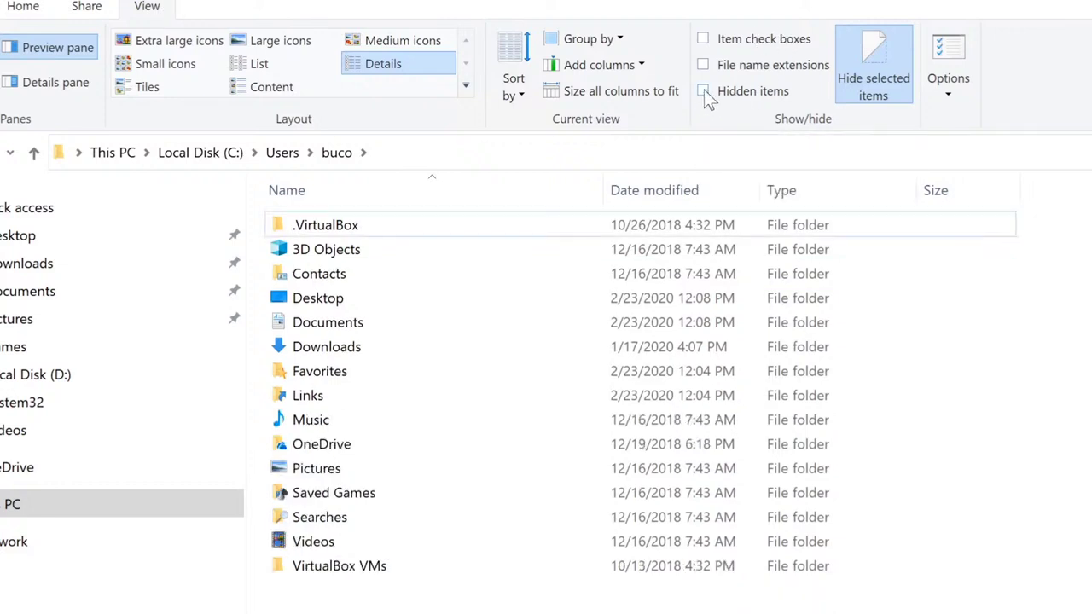
left_click(703, 90)
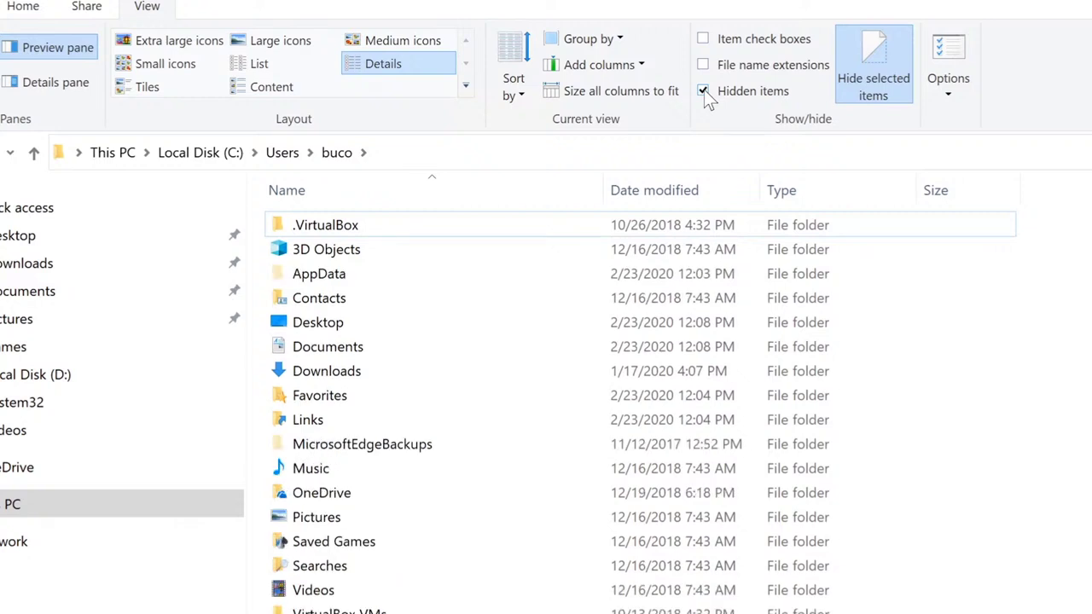
left_click(416, 151)
left_click(416, 151)
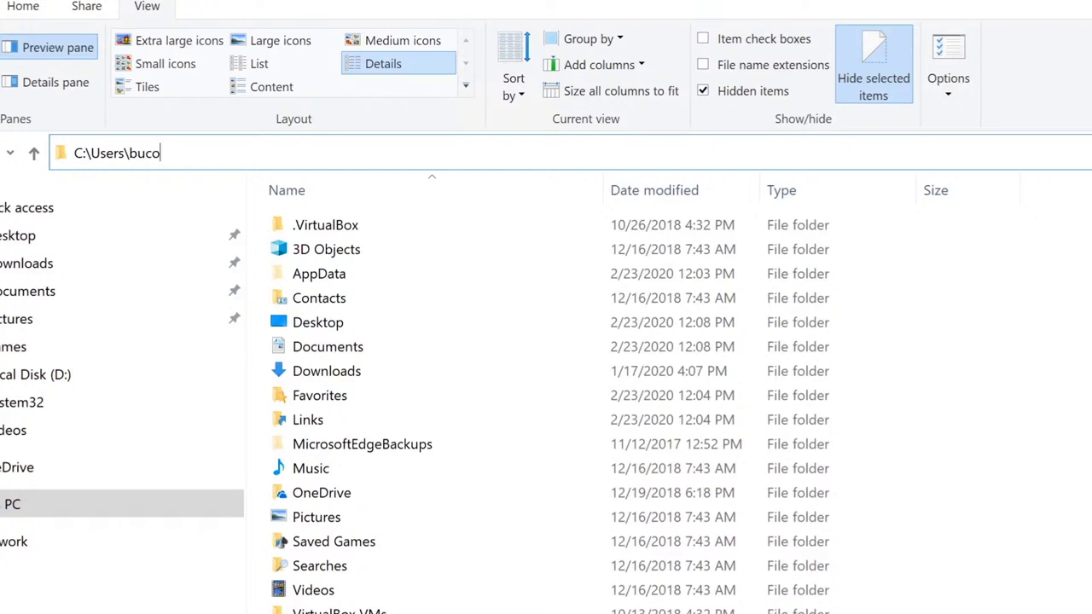
type("\\appdat")
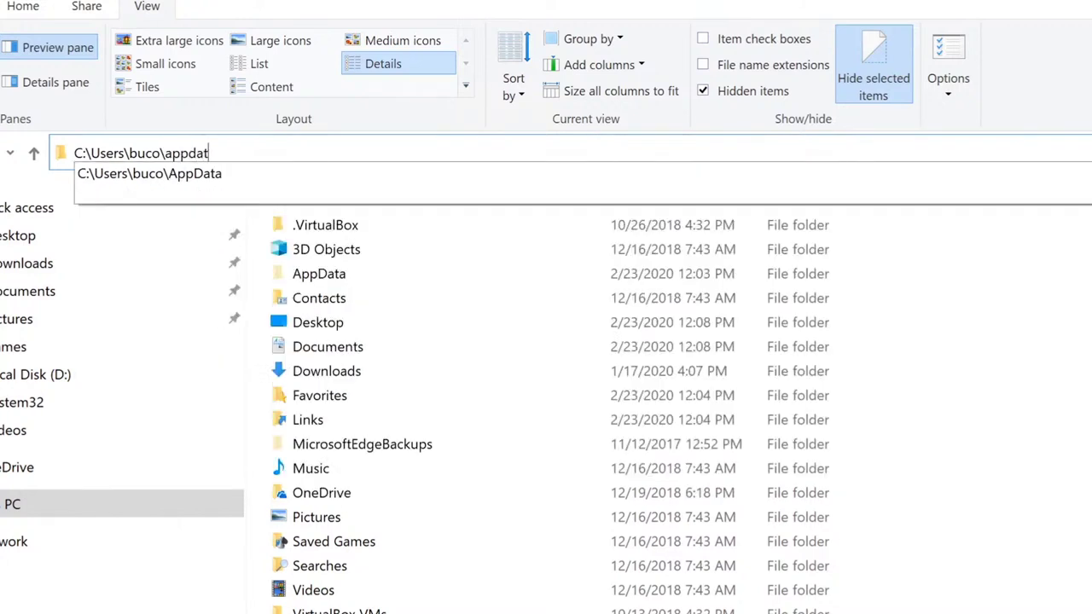
type("a")
key("Return")
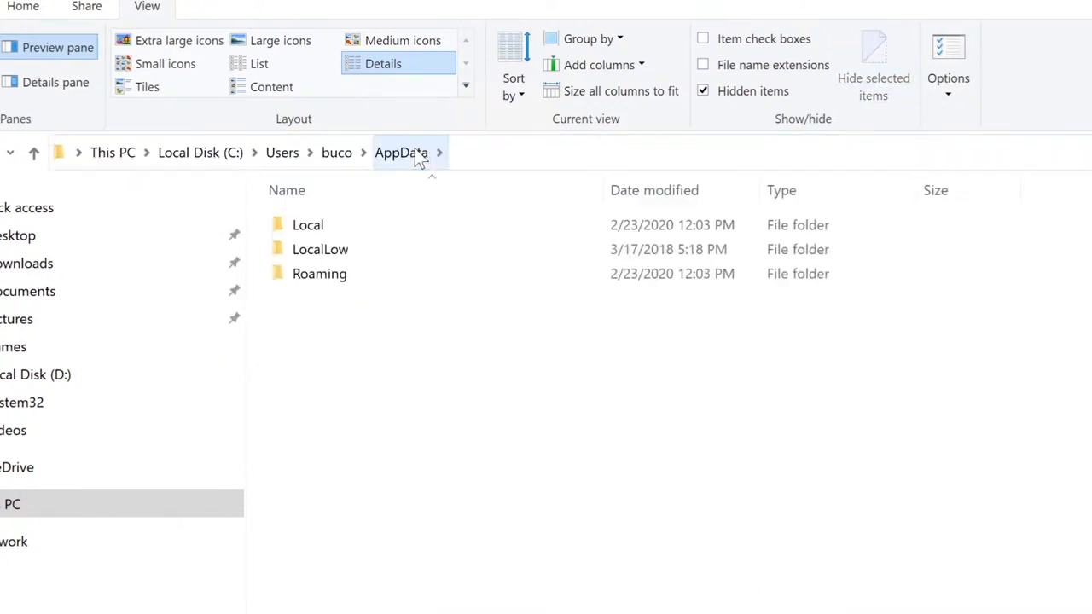
left_click(337, 156)
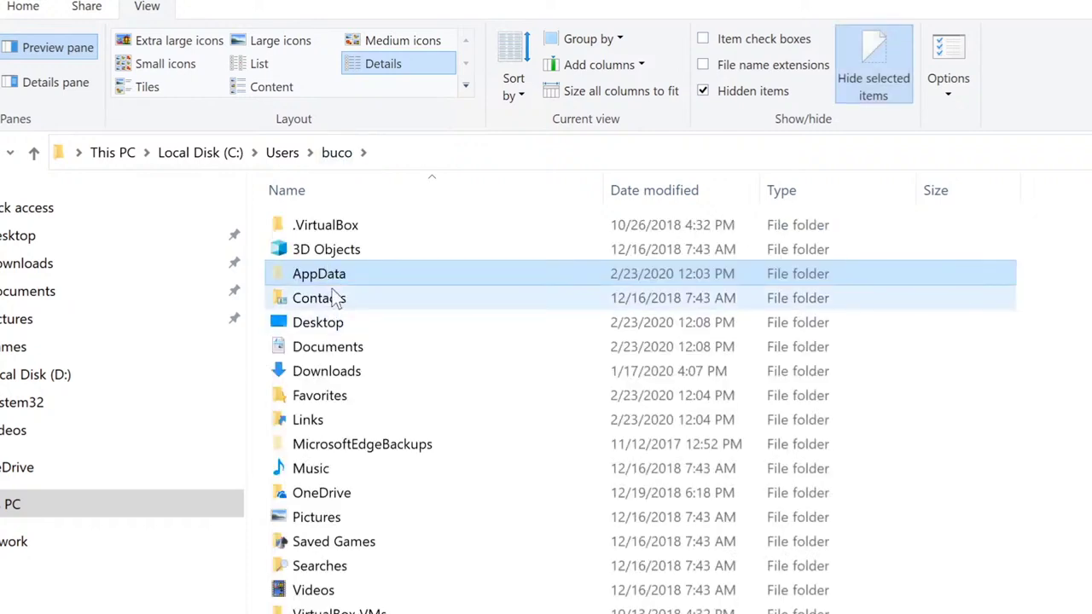
Step: Open AppData > Local > Google in the user's profile
double_click(294, 278)
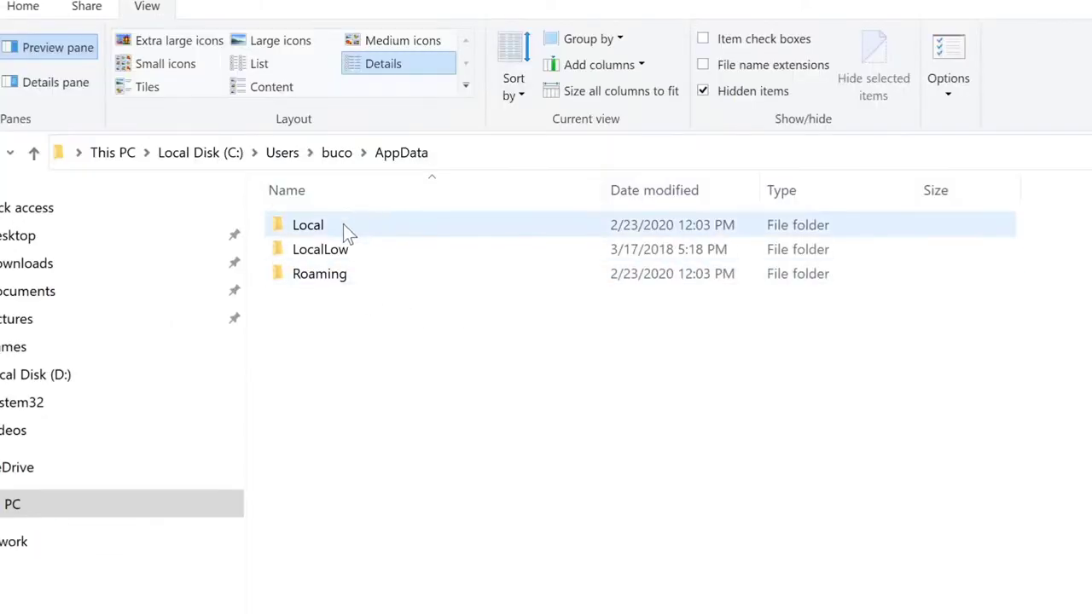
double_click(343, 224)
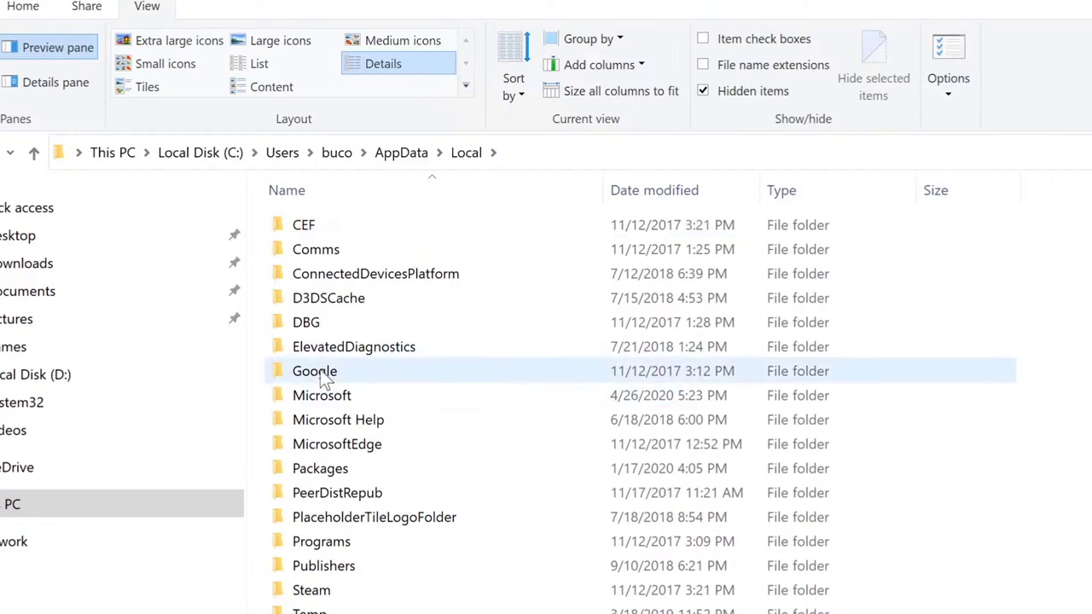
mouse_move(339, 373)
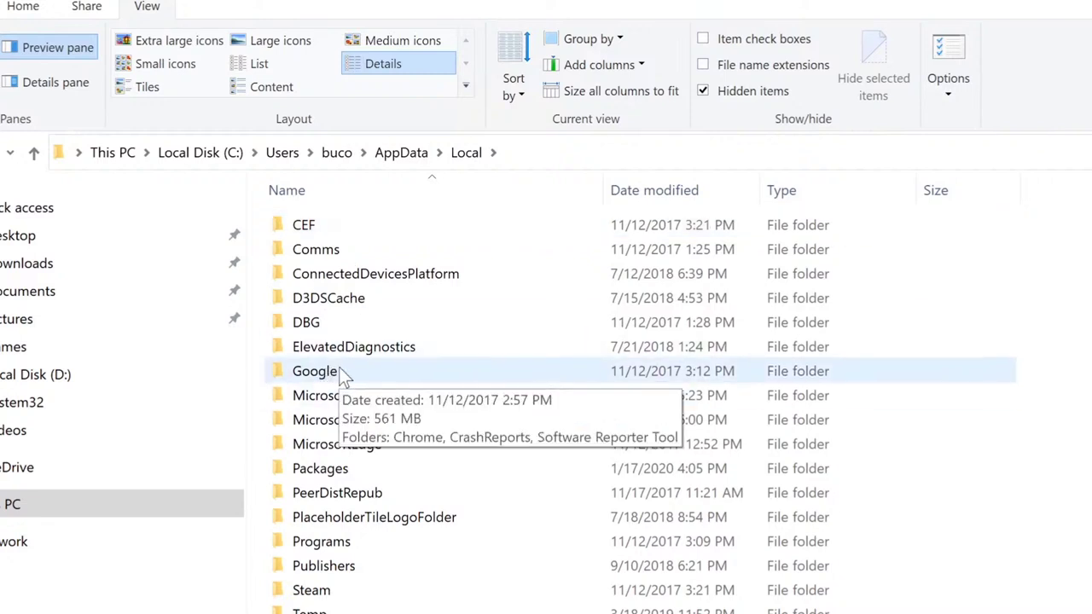
left_click(339, 373)
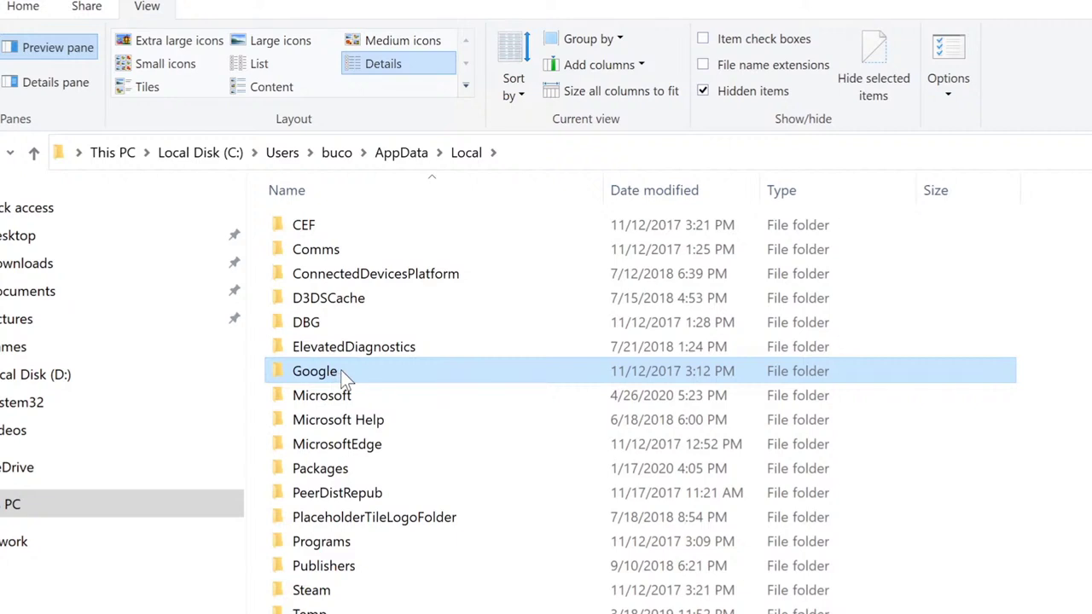
double_click(340, 372)
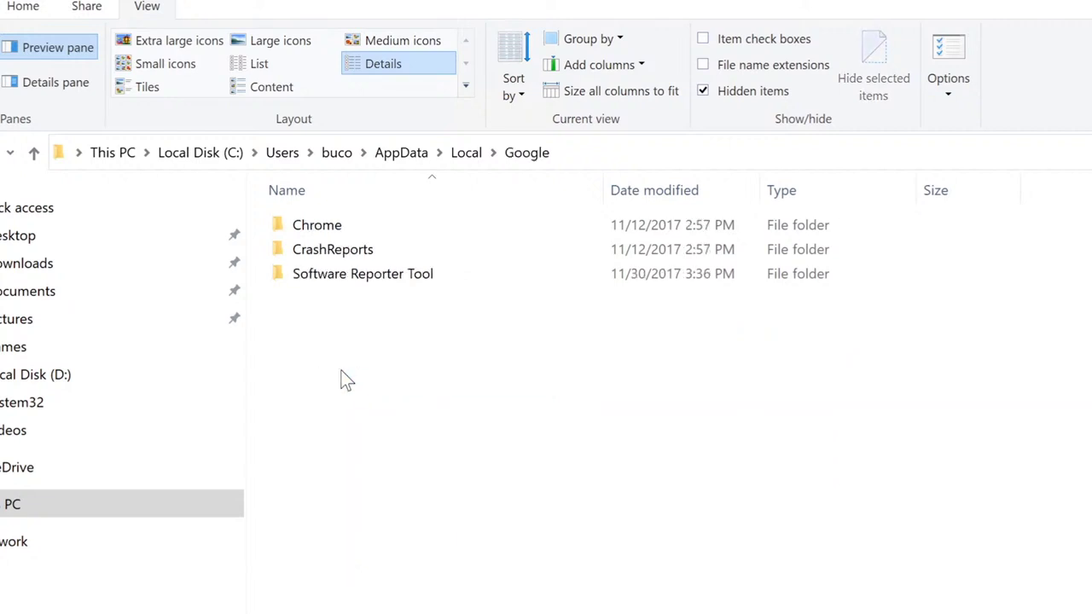
Step: Inspect Chrome > User Data, then return up to the Google folder
left_click(348, 232)
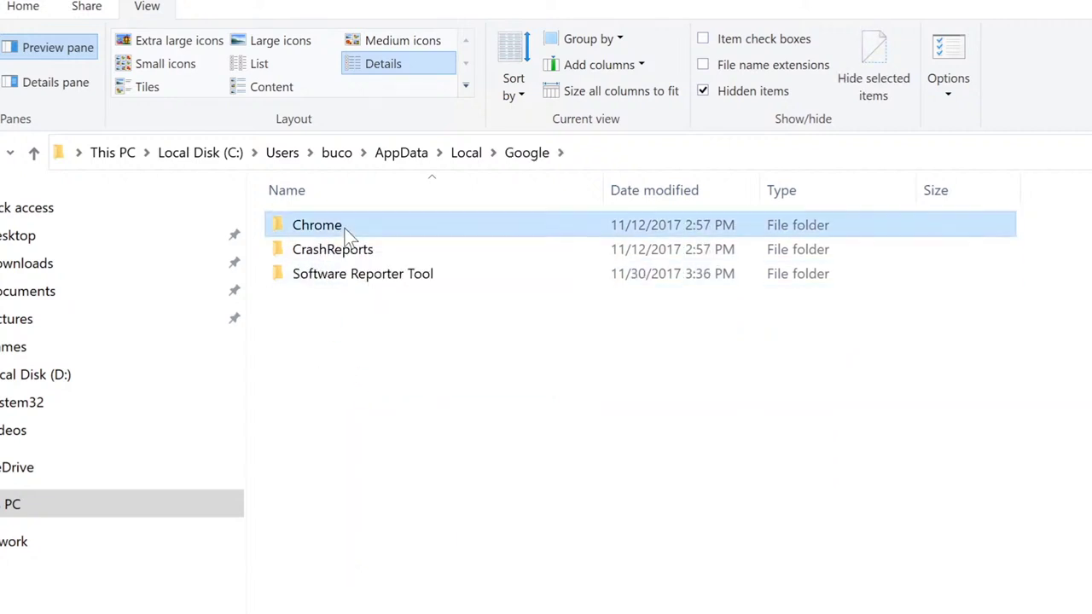
double_click(348, 231)
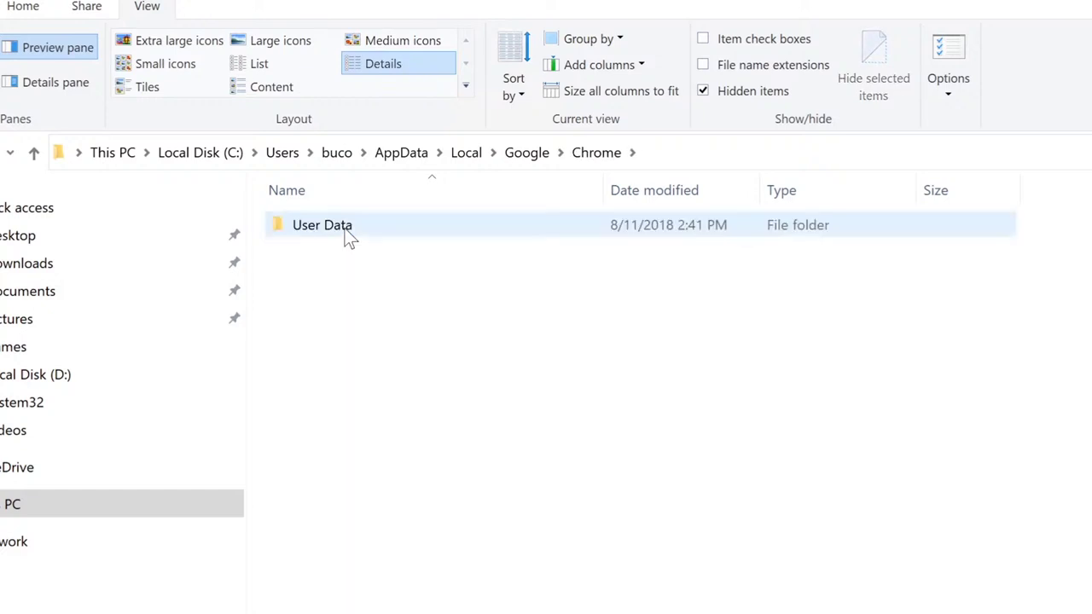
mouse_move(356, 229)
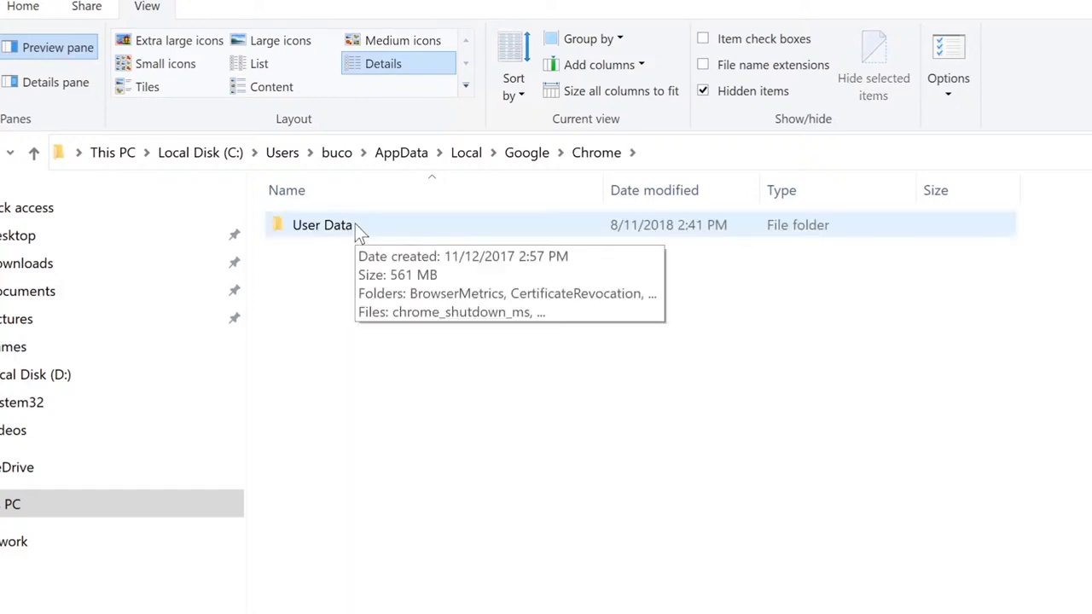
double_click(355, 224)
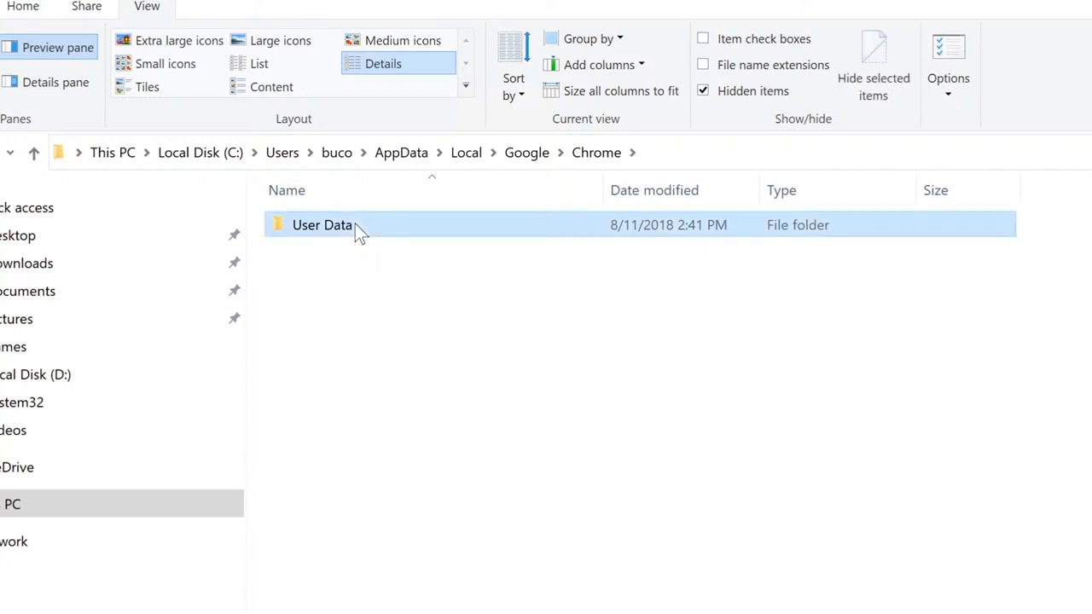
mouse_move(436, 422)
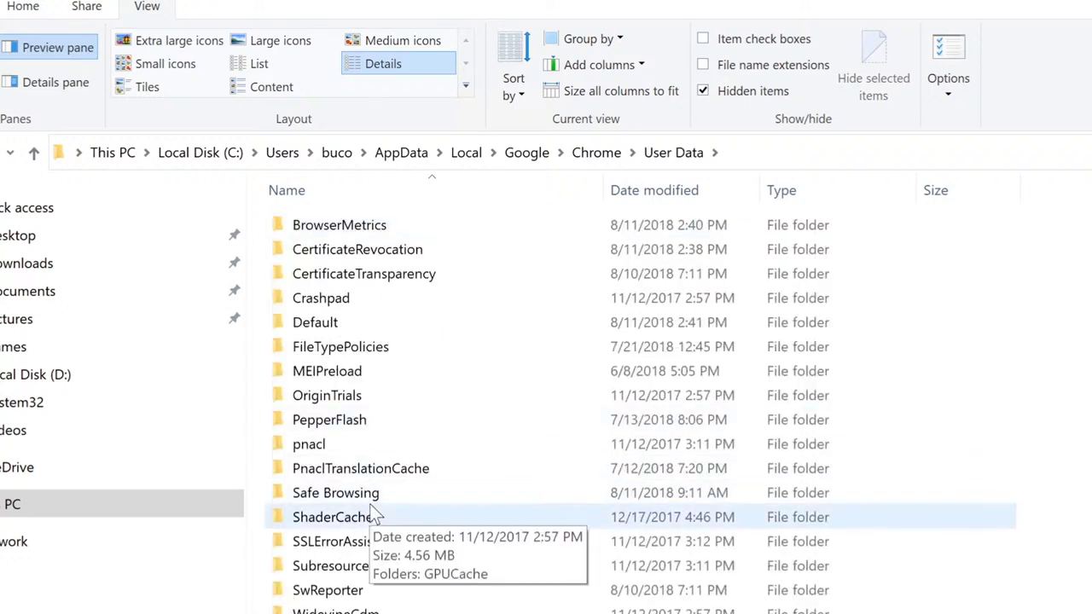
scroll(380, 519, "down", 2)
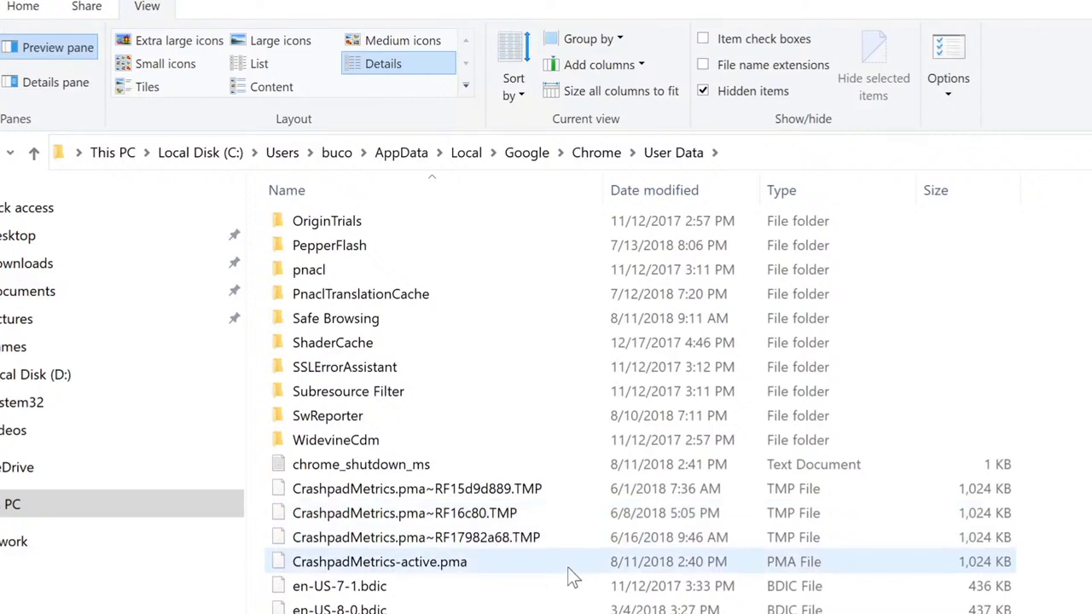
scroll(569, 575, "up", 2)
mouse_move(574, 578)
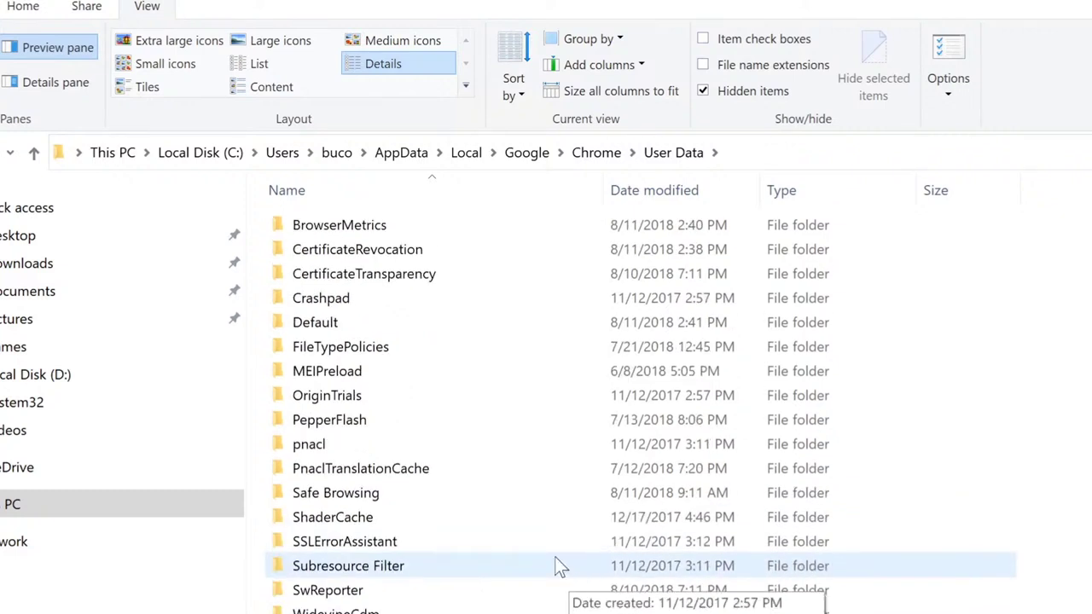
left_click(588, 157)
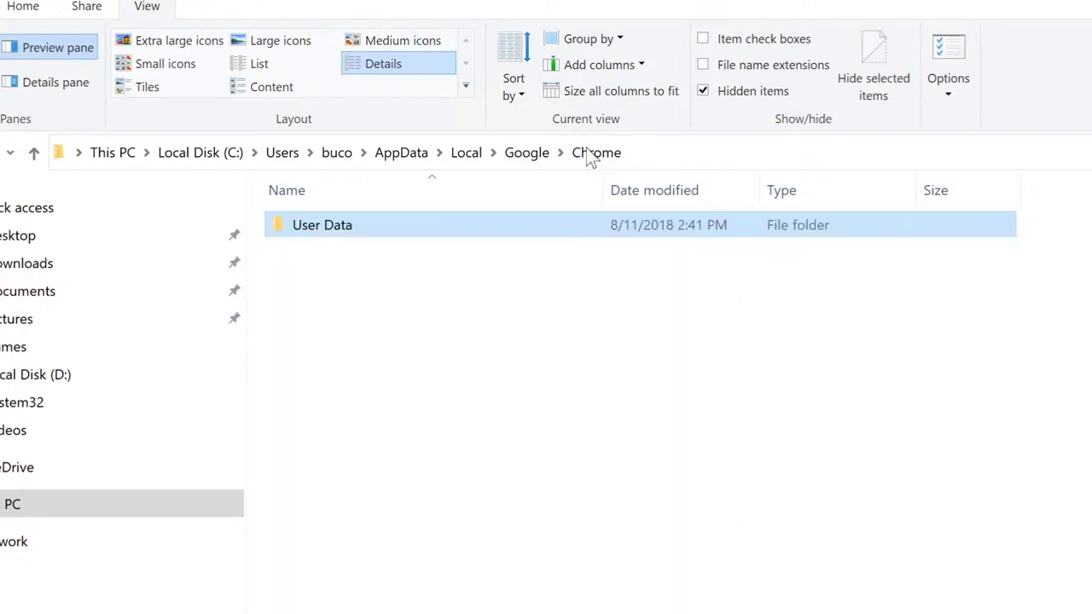
left_click(529, 159)
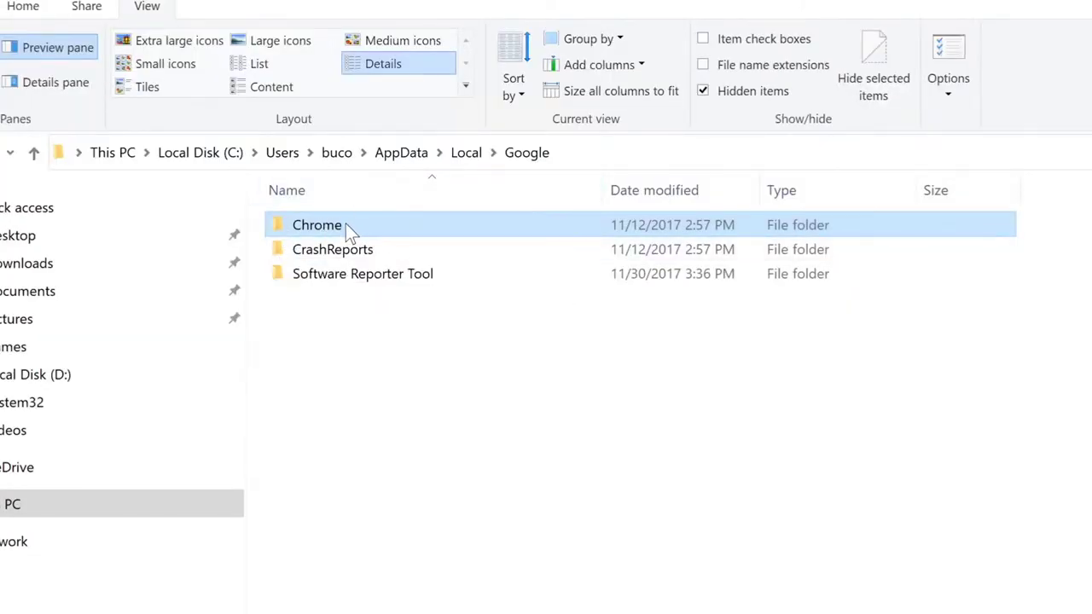
Step: Rename the Chrome folder in Google to 'Chromeold' by appending 'old'
left_click(345, 224)
key("End")
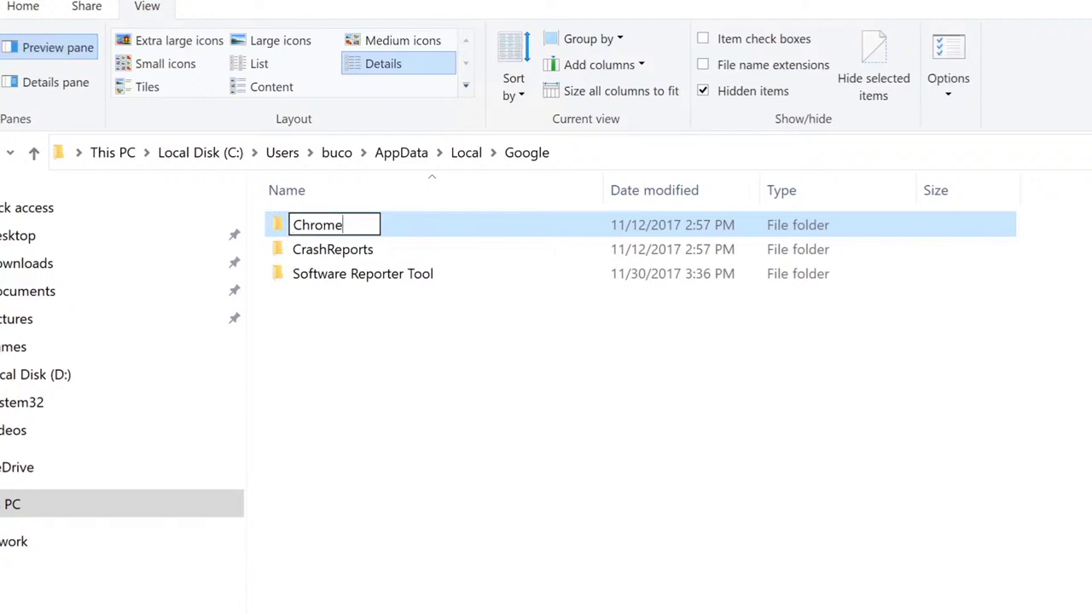
type("old")
key("Return")
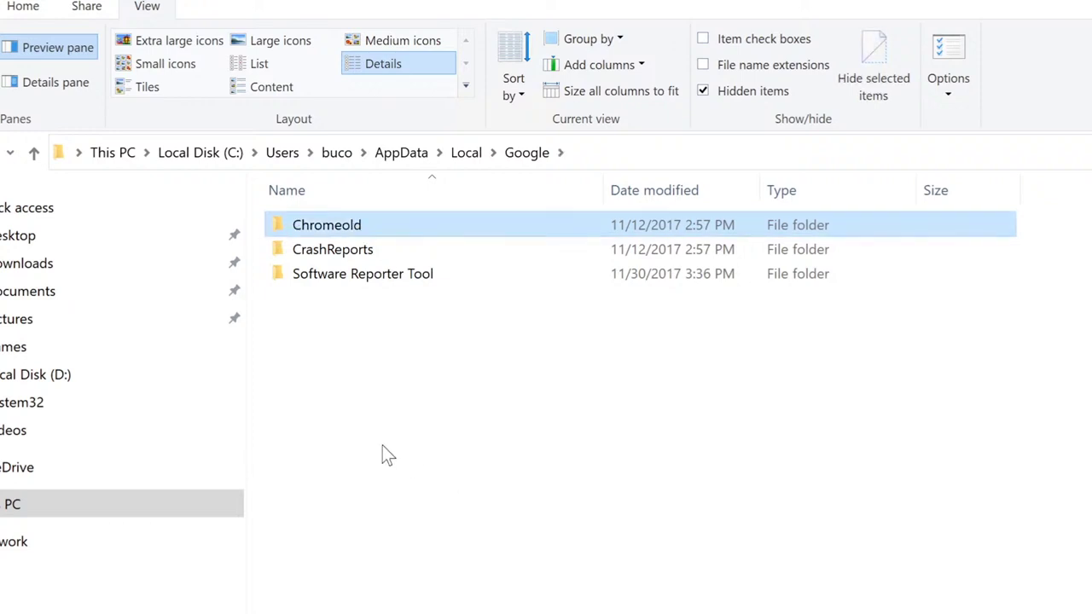
mouse_move(364, 226)
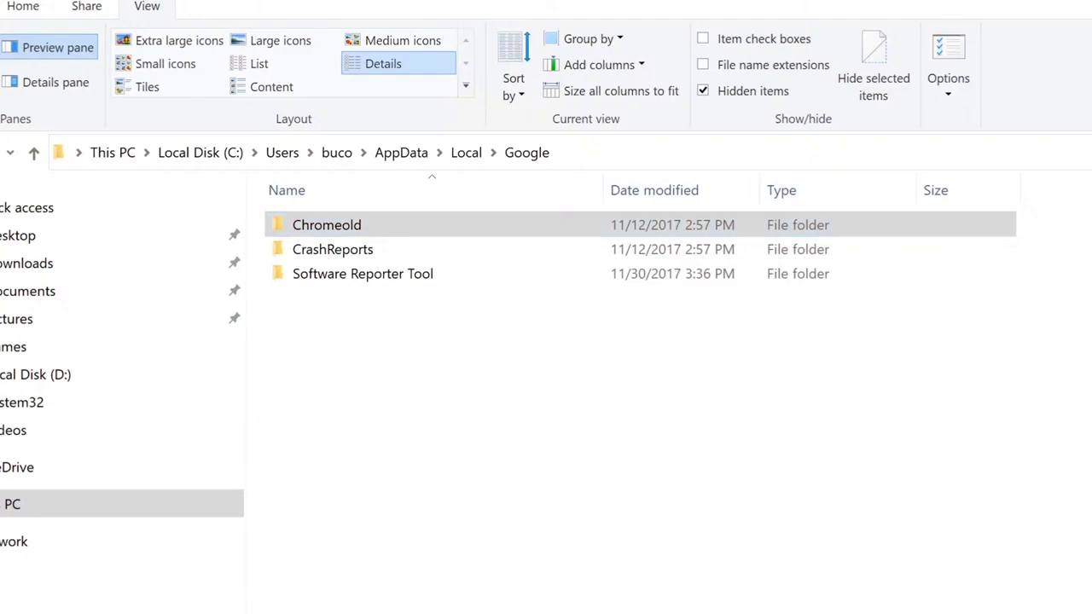
Step: Choose Run as different user for Google Chrome from the taskbar shortcut
right_click(398, 613)
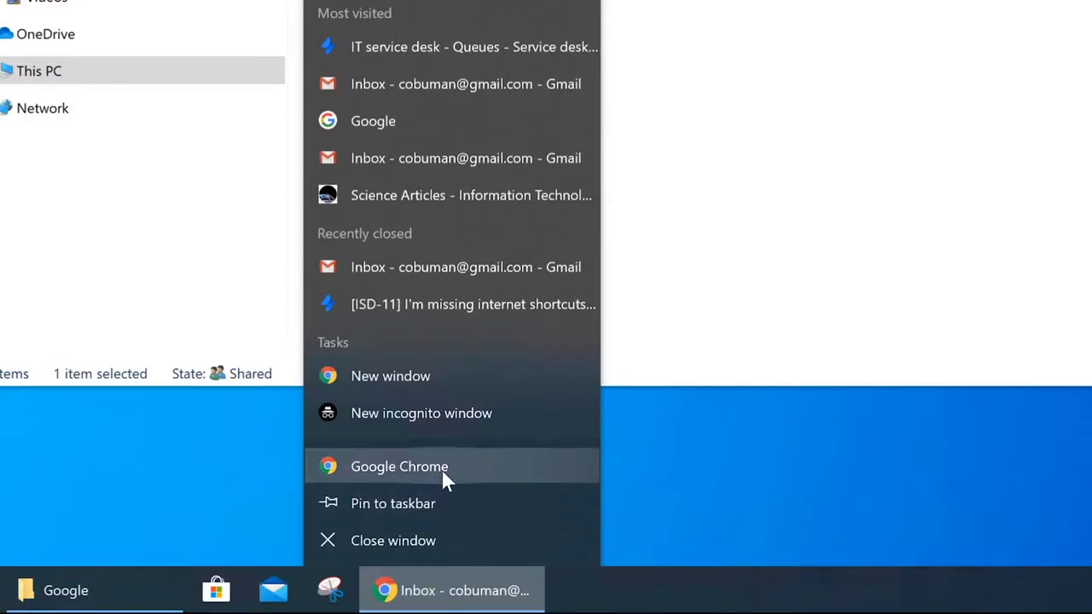
right_click(444, 477)
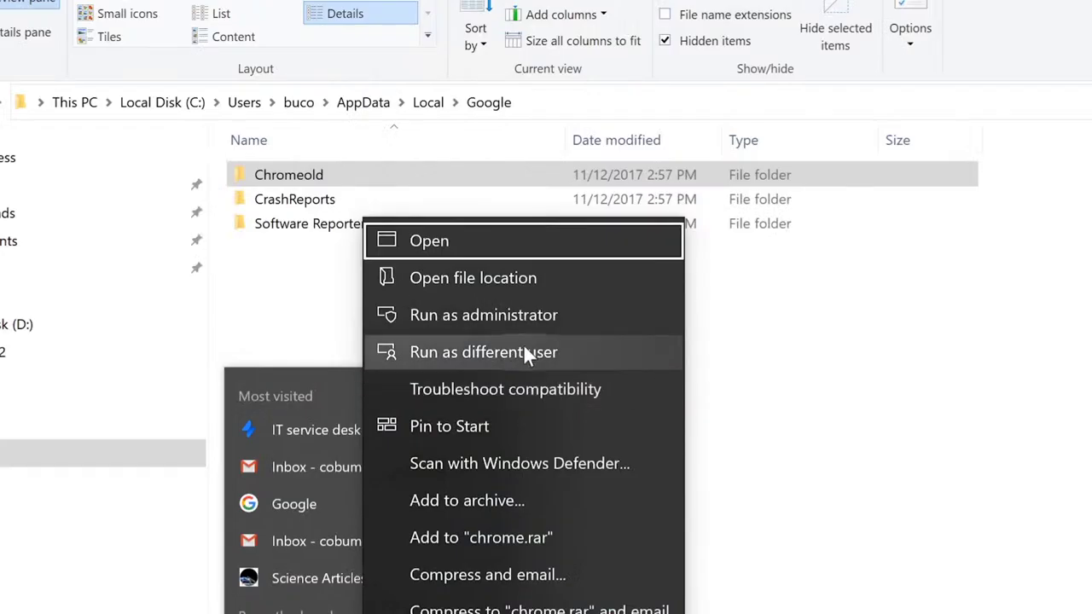
left_click(524, 346)
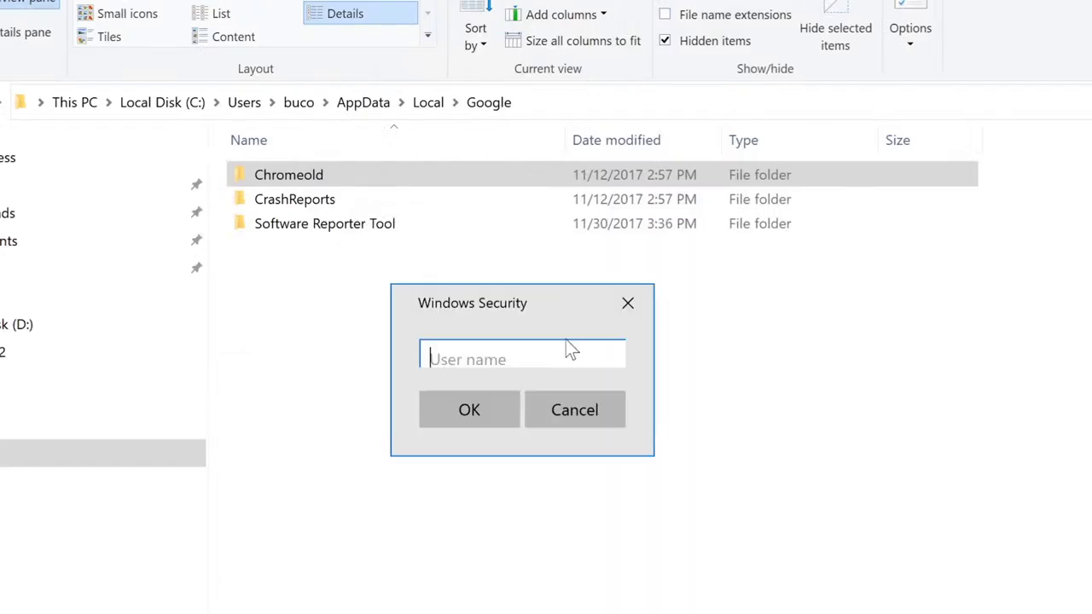
Step: Enter the other account's user name and password to start a fresh Chrome
type("Buco")
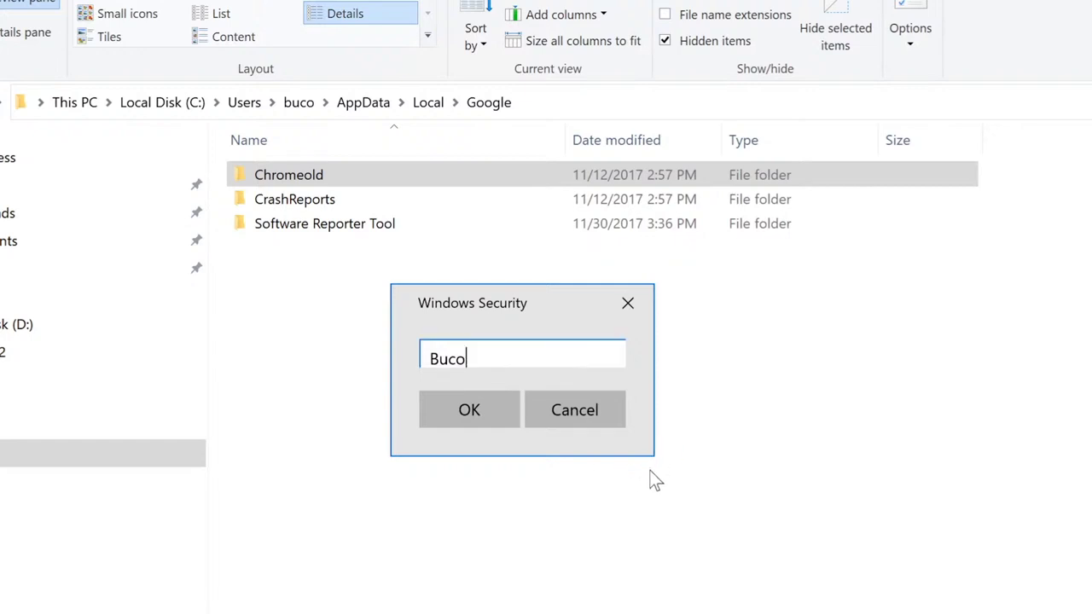
key("Tab")
key("Tab")
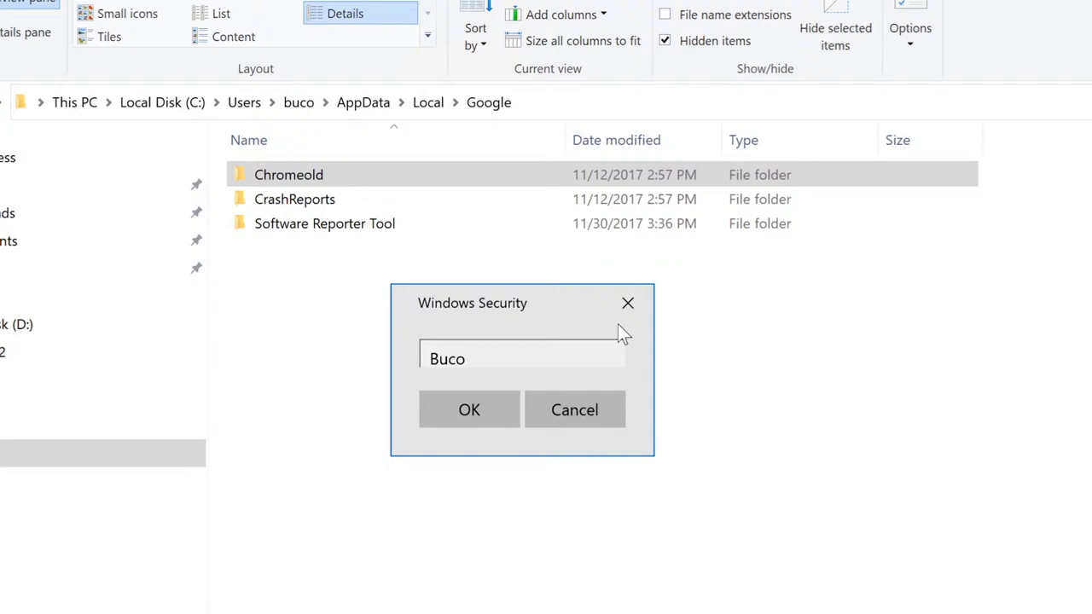
key("Tab")
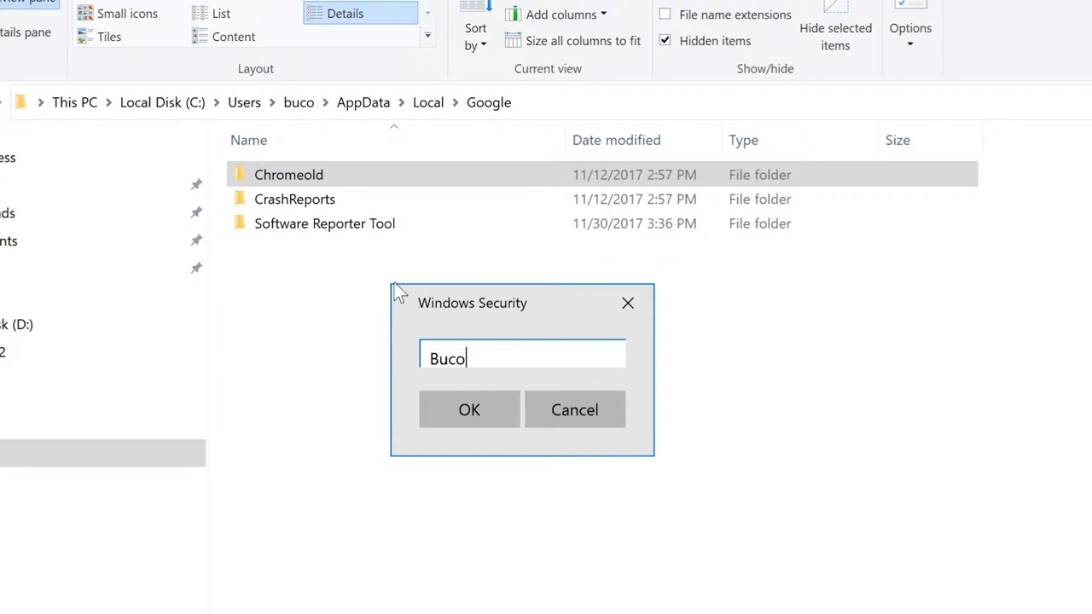
left_click(488, 407)
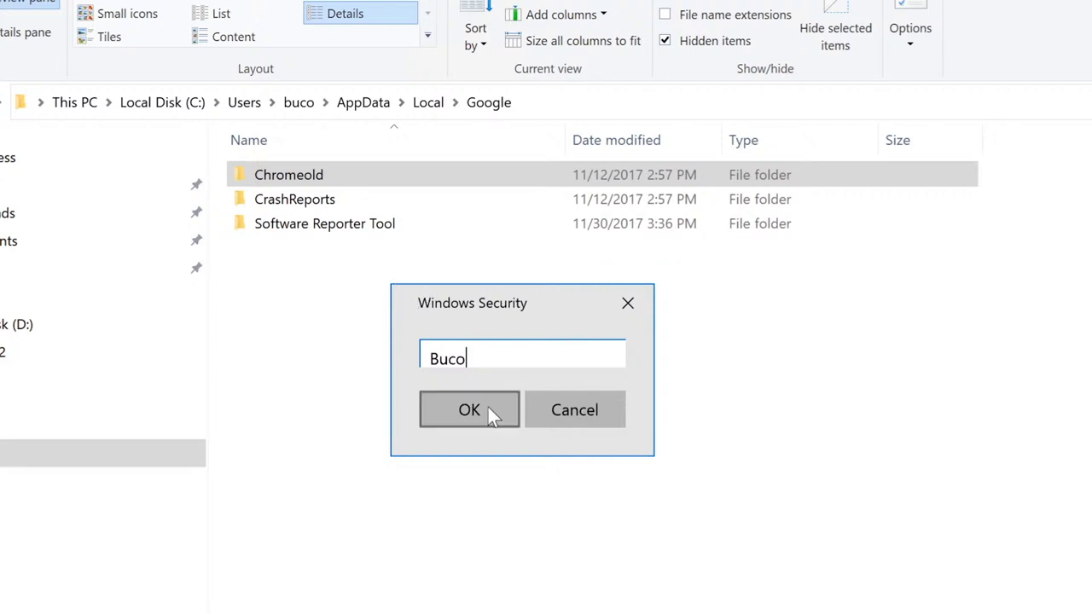
type("cob")
key("BackSpace")
key("BackSpace")
key("BackSpace")
type("Buco")
key("Tab")
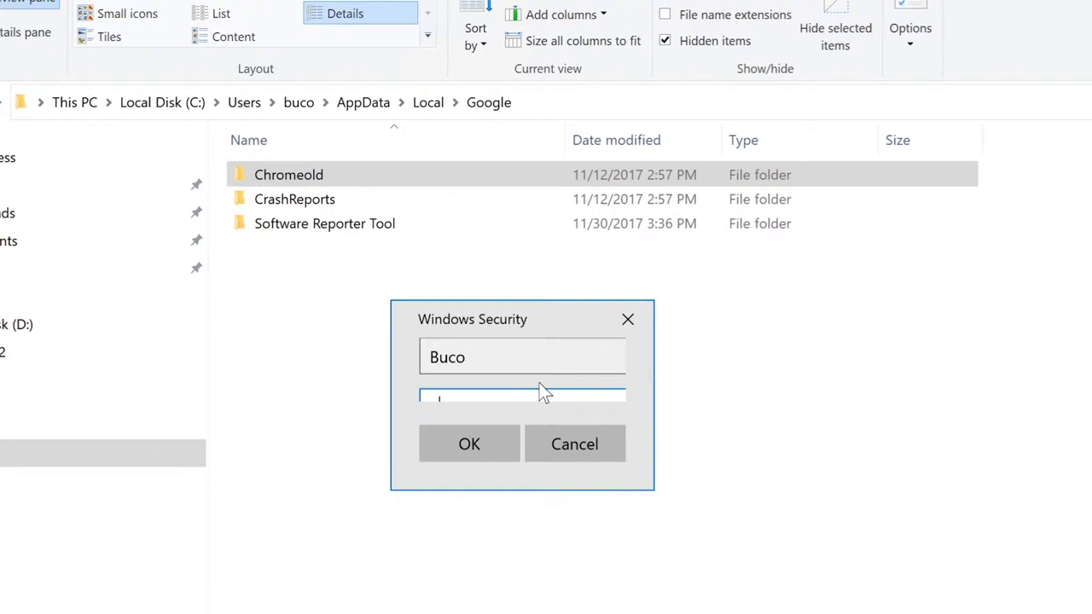
key("Return")
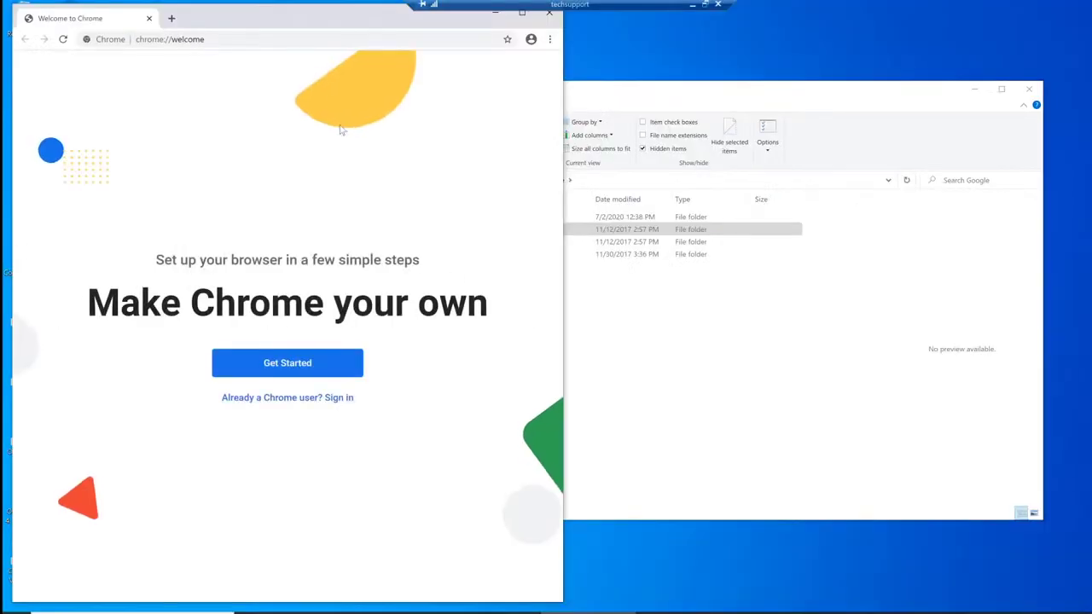
Step: Reposition the Chrome window and confirm the profile menu shows 'Not signed in'
left_click_drag(319, 18, 704, 307)
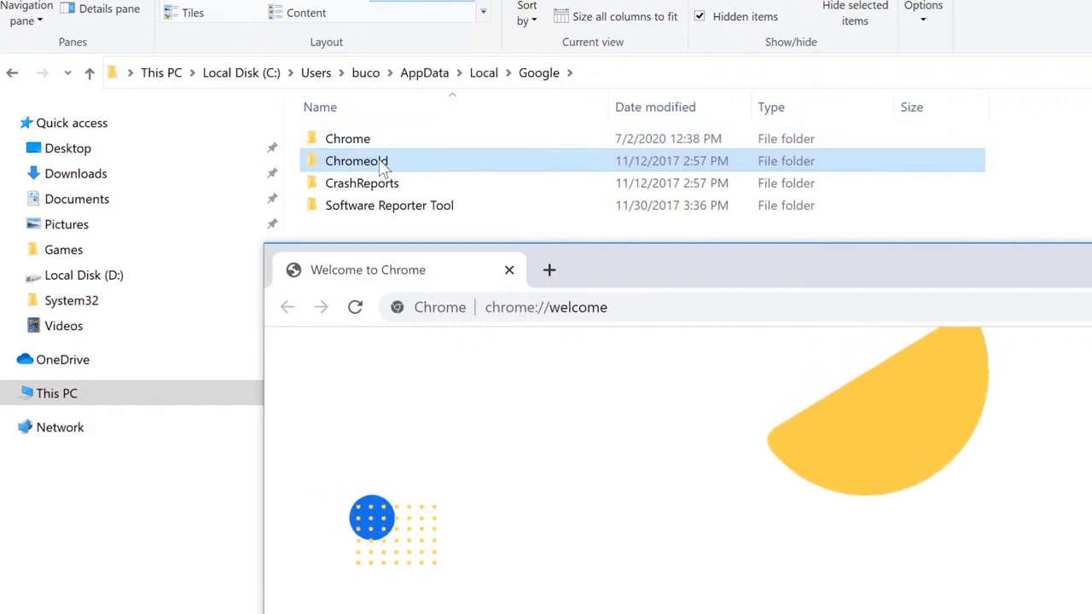
left_click_drag(785, 268, 727, 0)
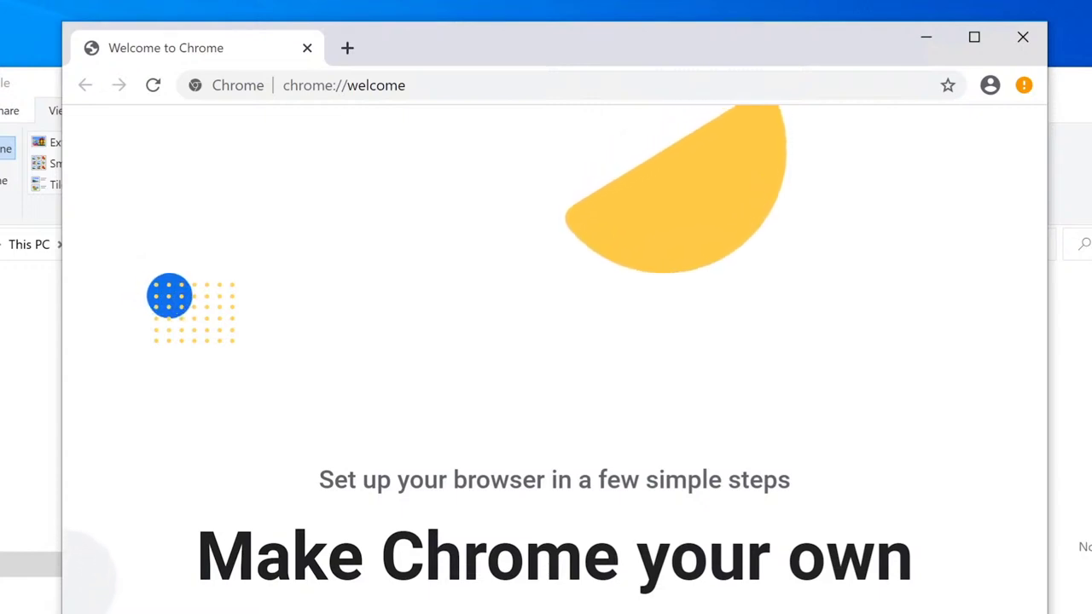
left_click_drag(712, 34, 714, 0)
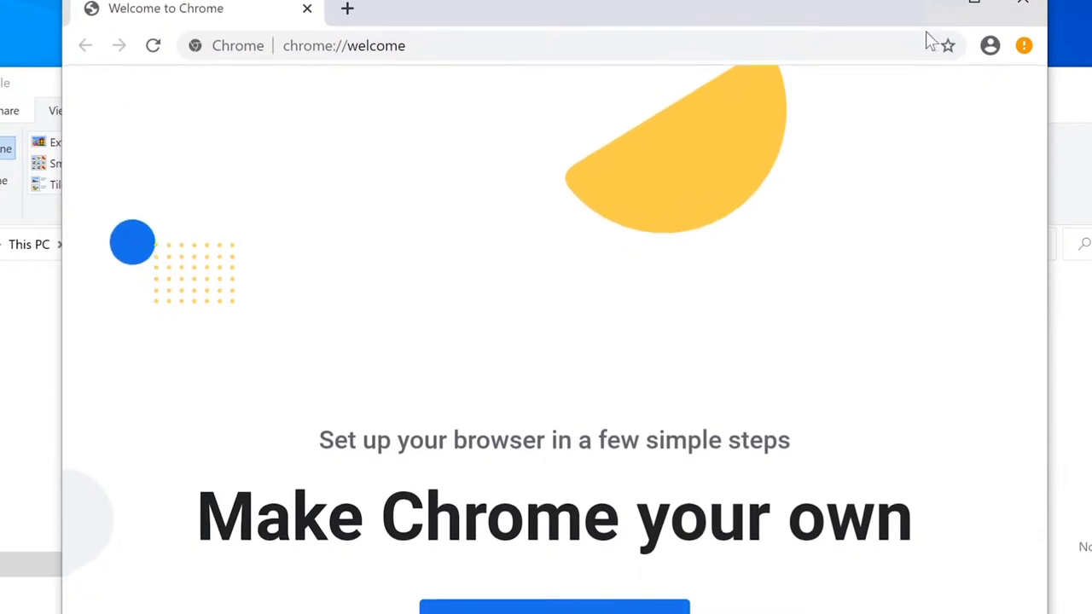
left_click(989, 47)
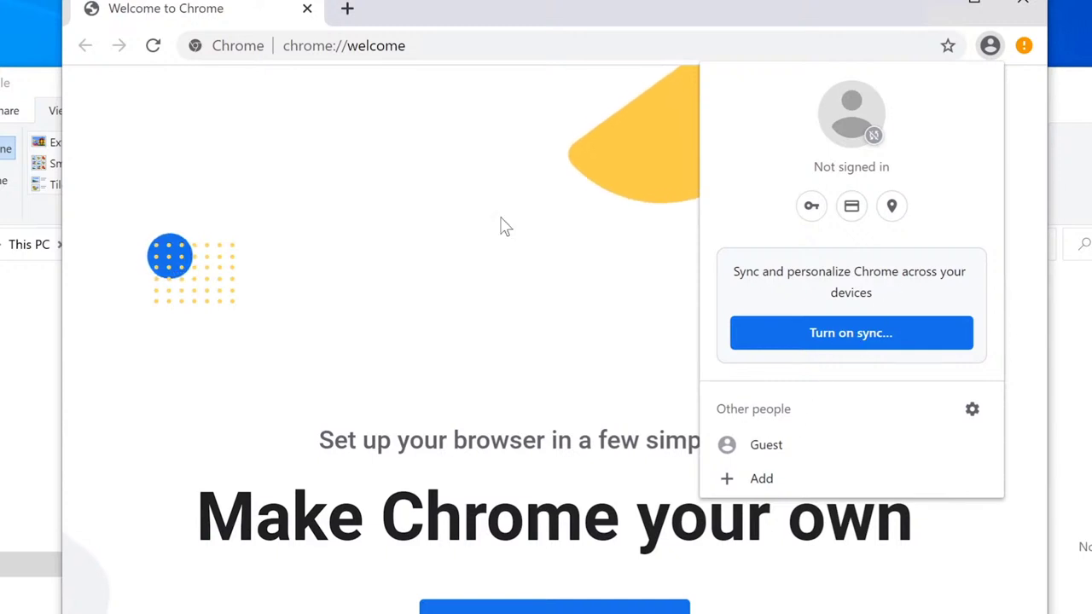
Step: Load google.com, go to the Gmail page, and close the sign-in tab unsigned
left_click(456, 153)
left_click(384, 45)
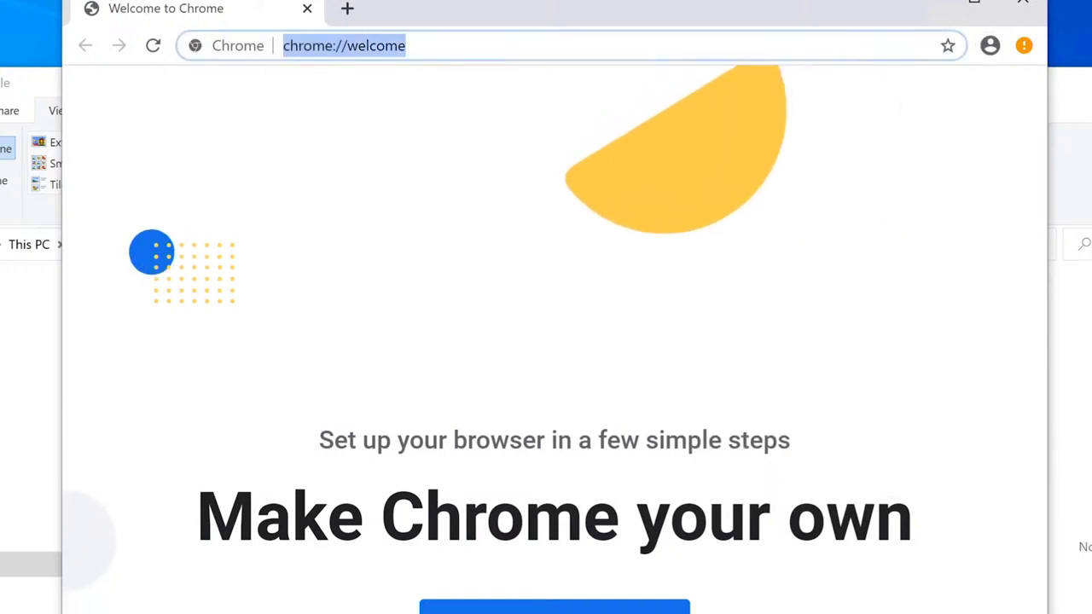
type("google.co")
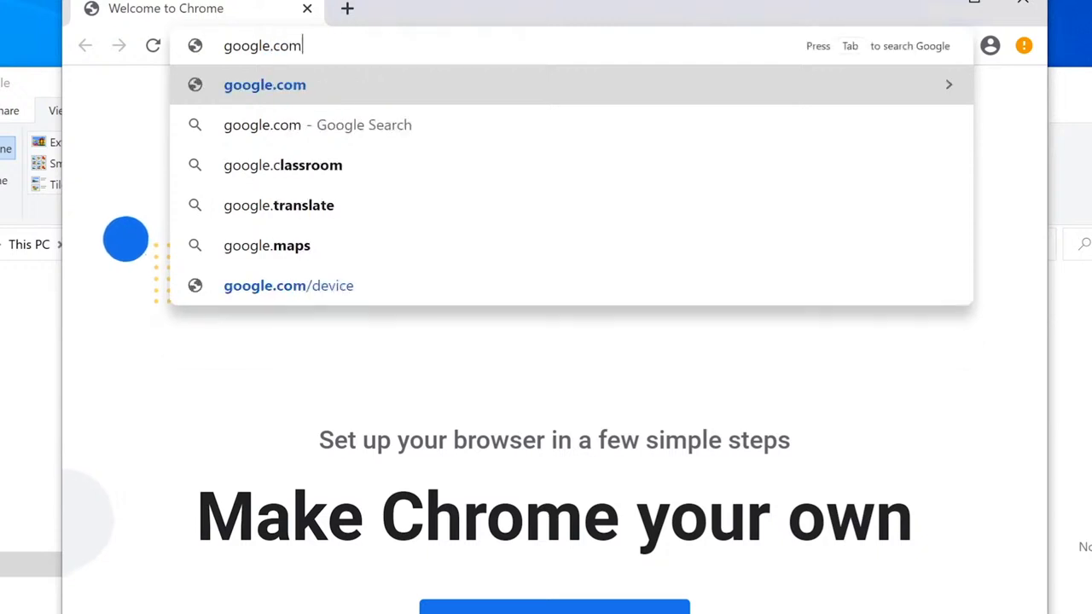
type("m")
key("Return")
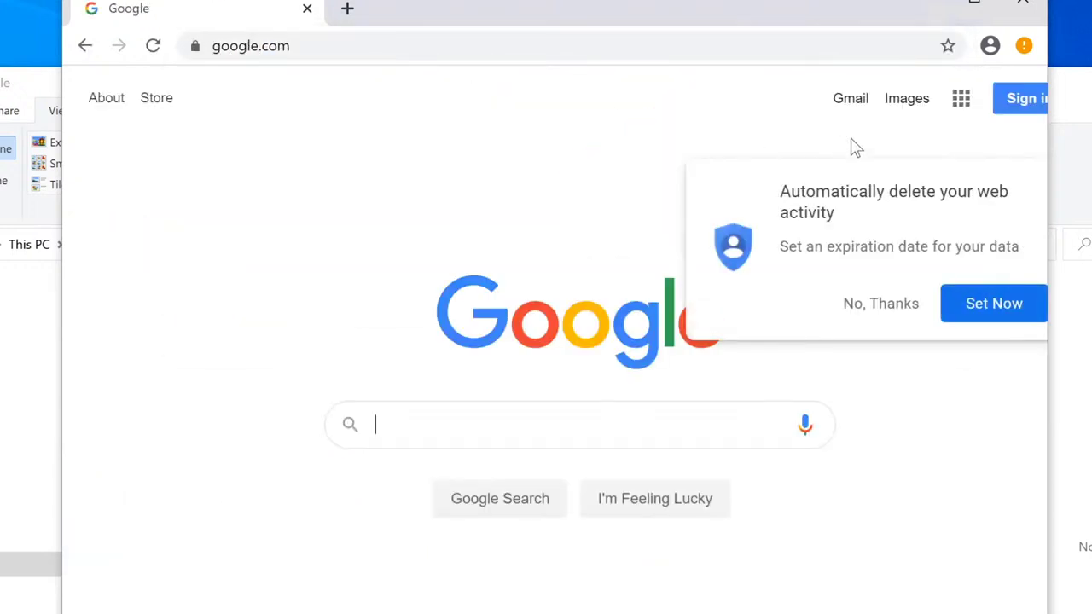
left_click(854, 100)
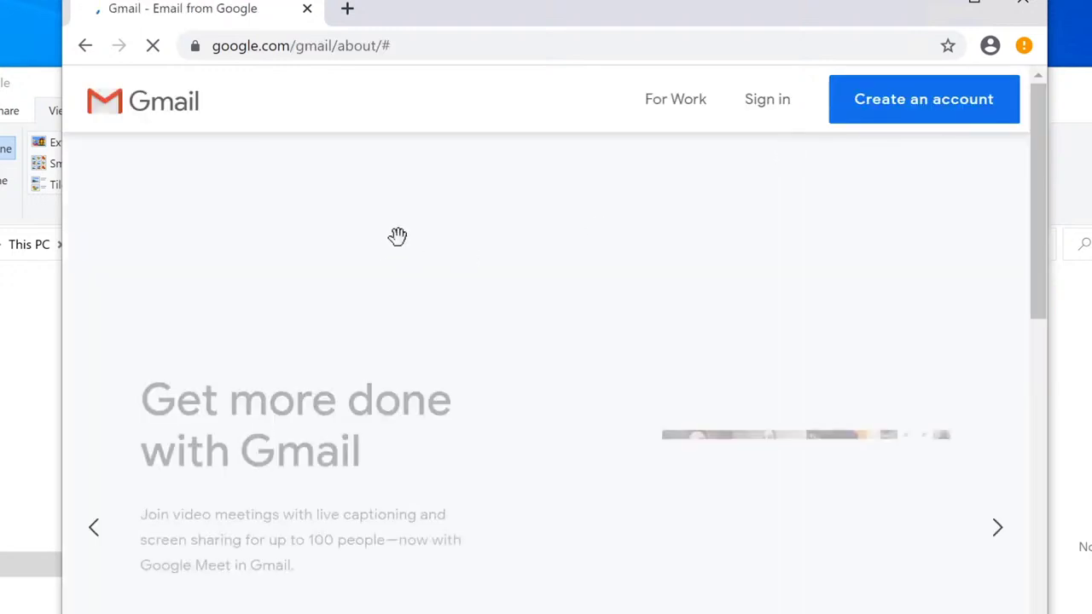
left_click(762, 104)
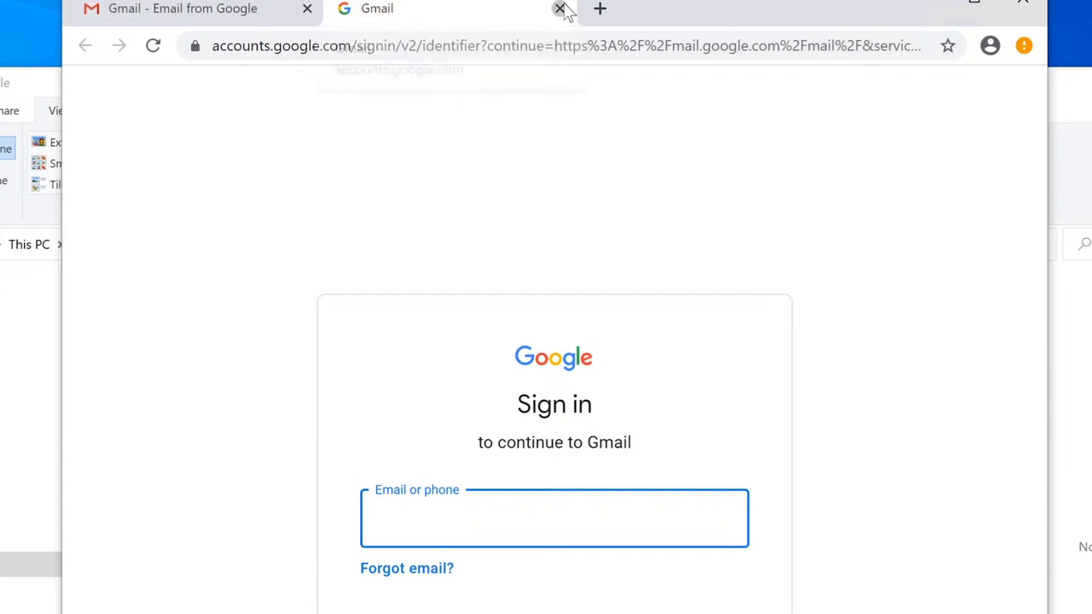
left_click(562, 10)
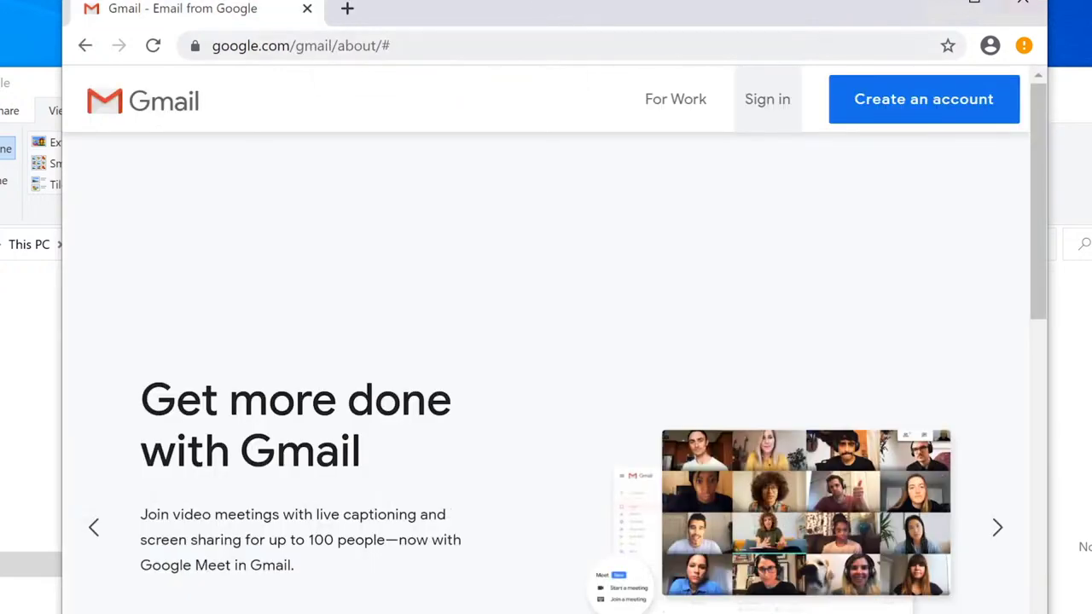
right_click(534, 11)
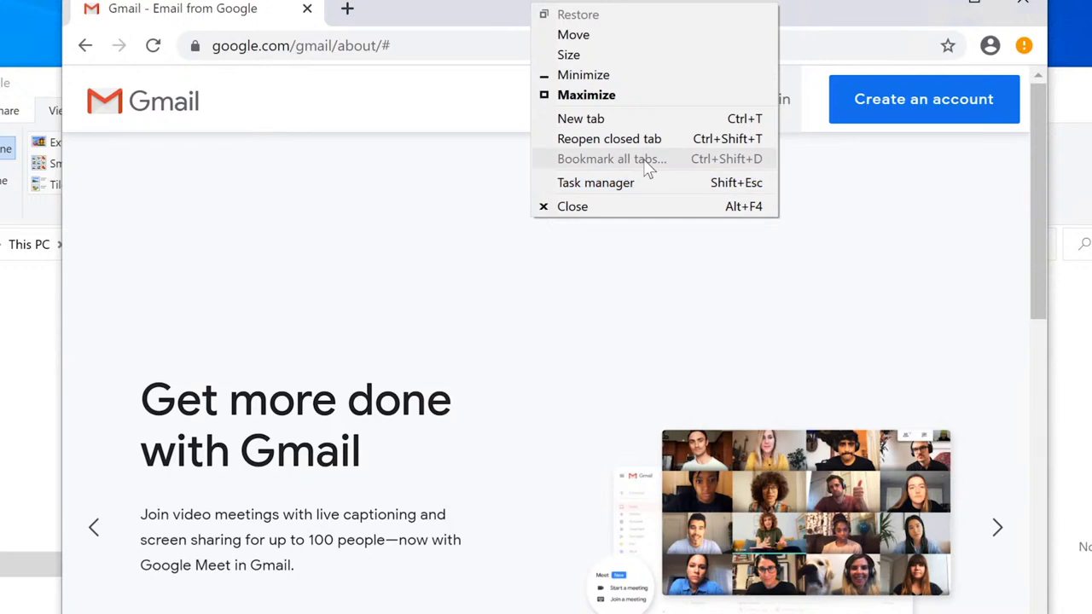
left_click(1026, 5)
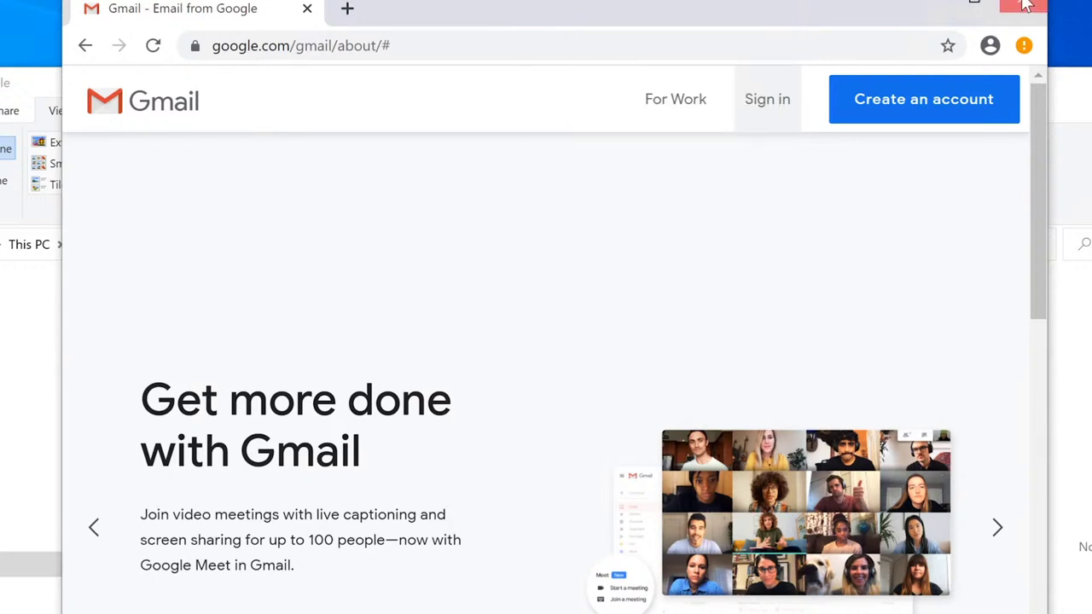
Step: Close Chrome, open Chromeold > User Data > Default, and select Bookmarks.bak and Bookmarks
left_click(1027, 6)
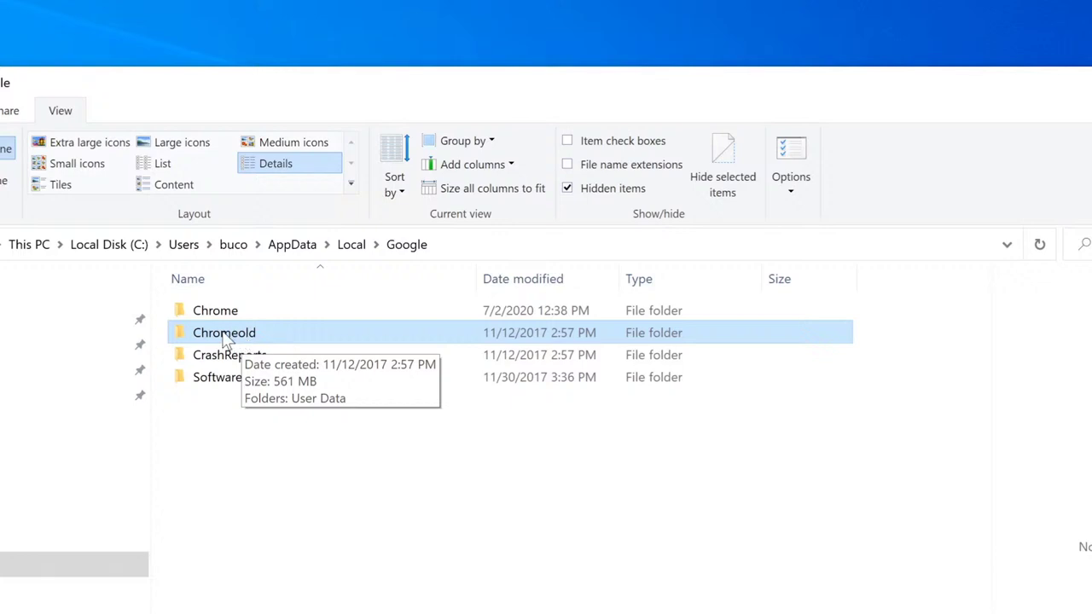
double_click(224, 334)
double_click(241, 324)
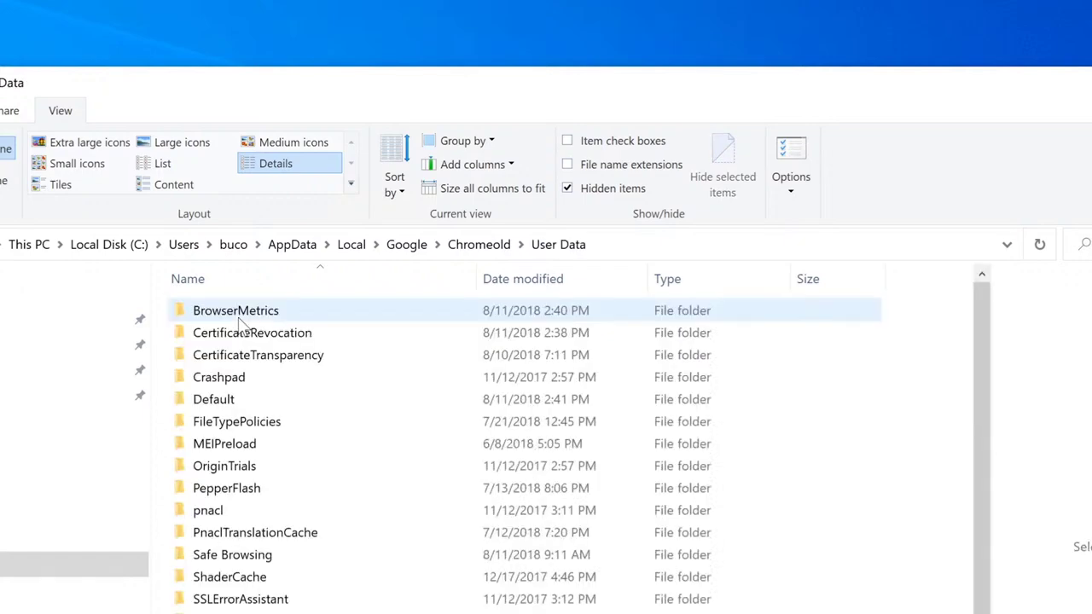
double_click(232, 399)
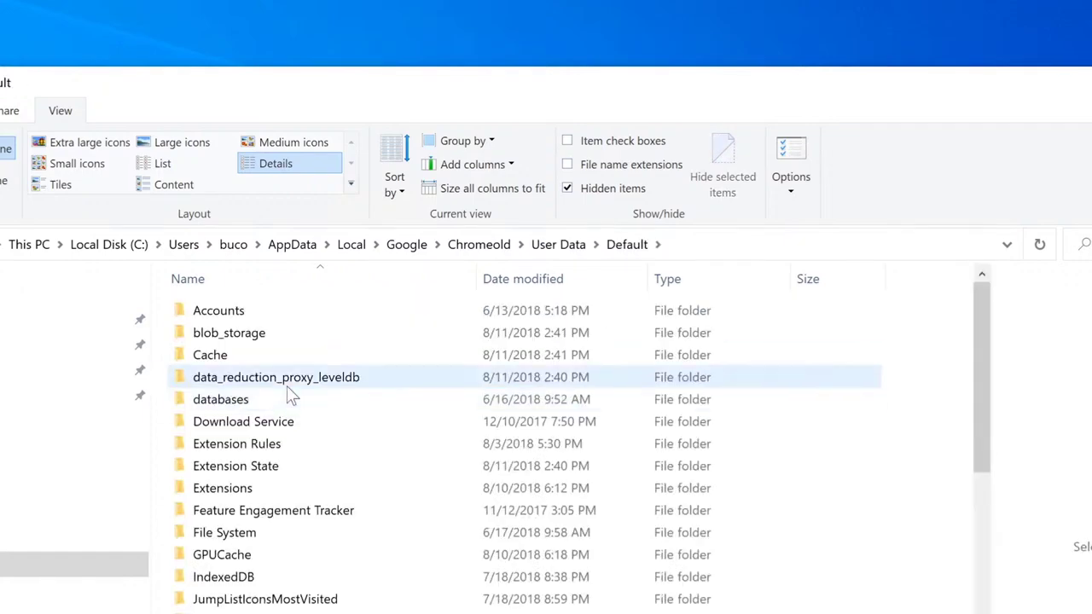
scroll(287, 392, "down", 10)
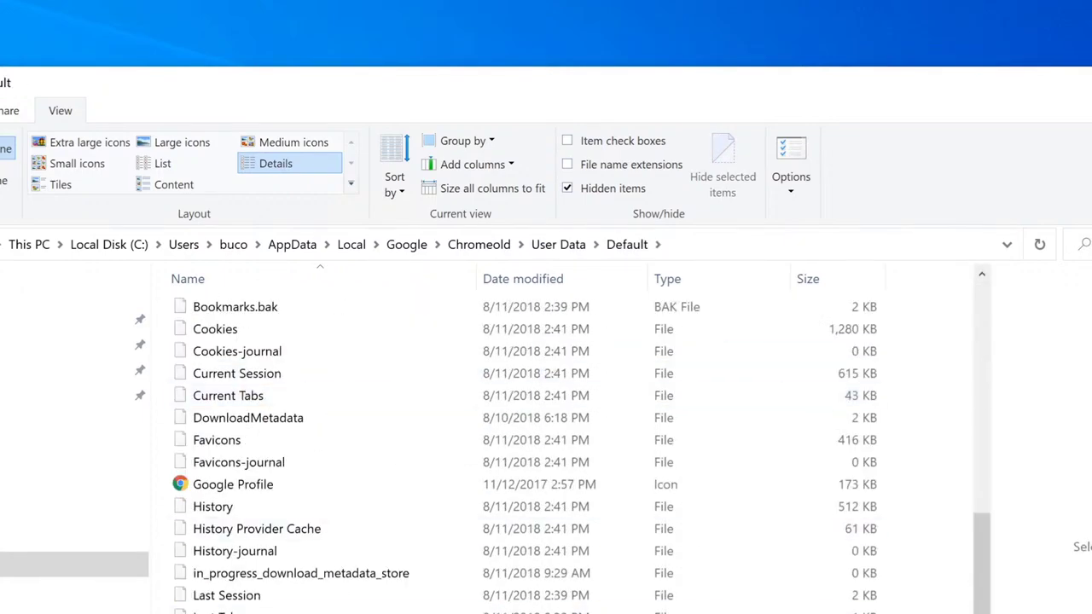
left_click(300, 313)
scroll(290, 358, "up", 1)
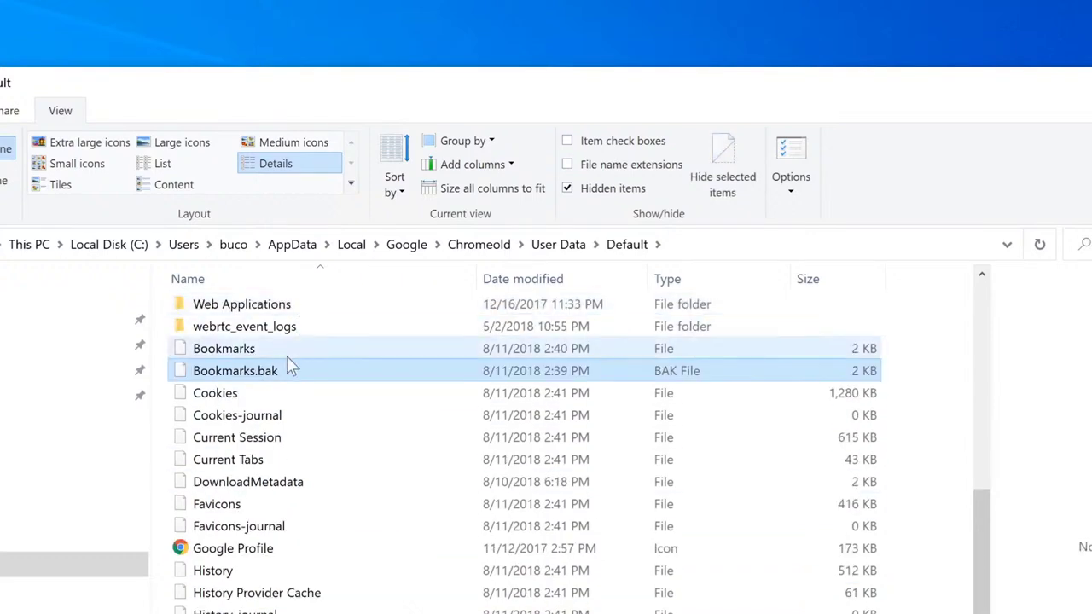
left_click(259, 356)
Step: Copy the old Bookmarks file and paste it into Google\Chrome\User Data\Default
right_click(262, 348)
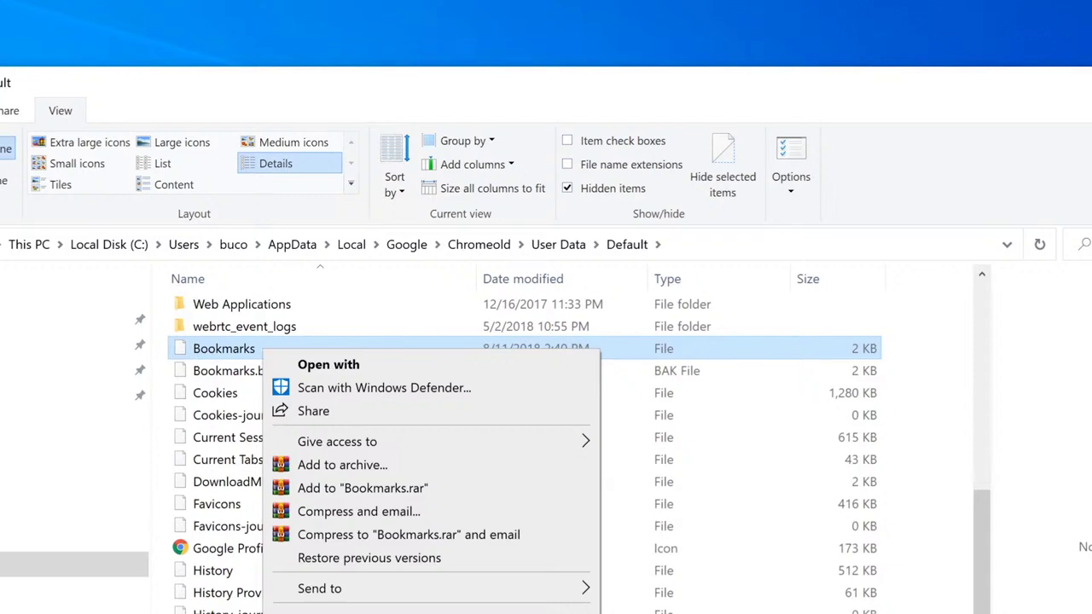
key("Escape")
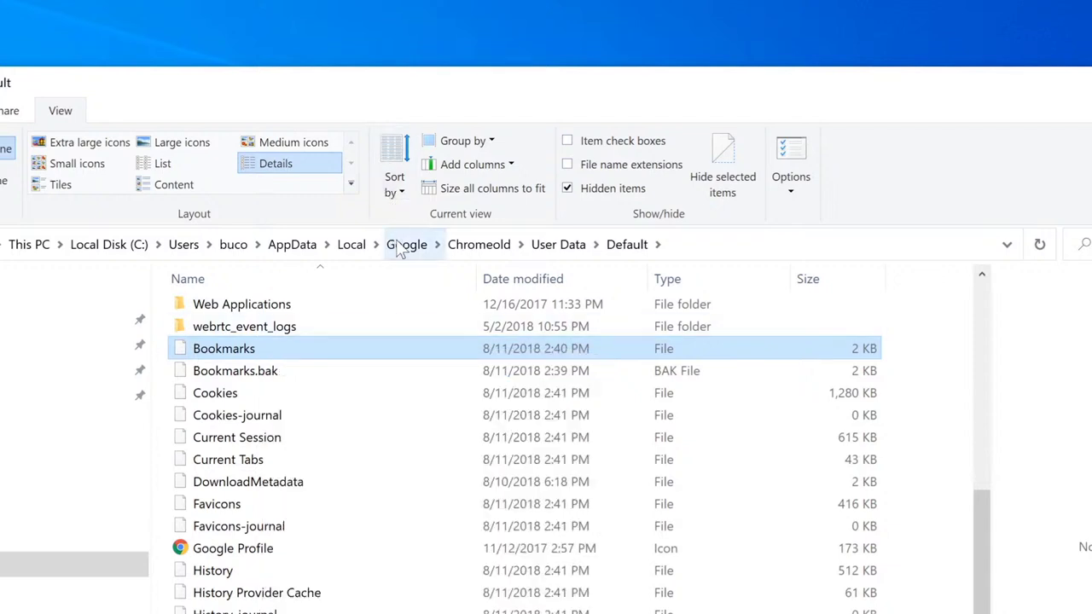
left_click(399, 245)
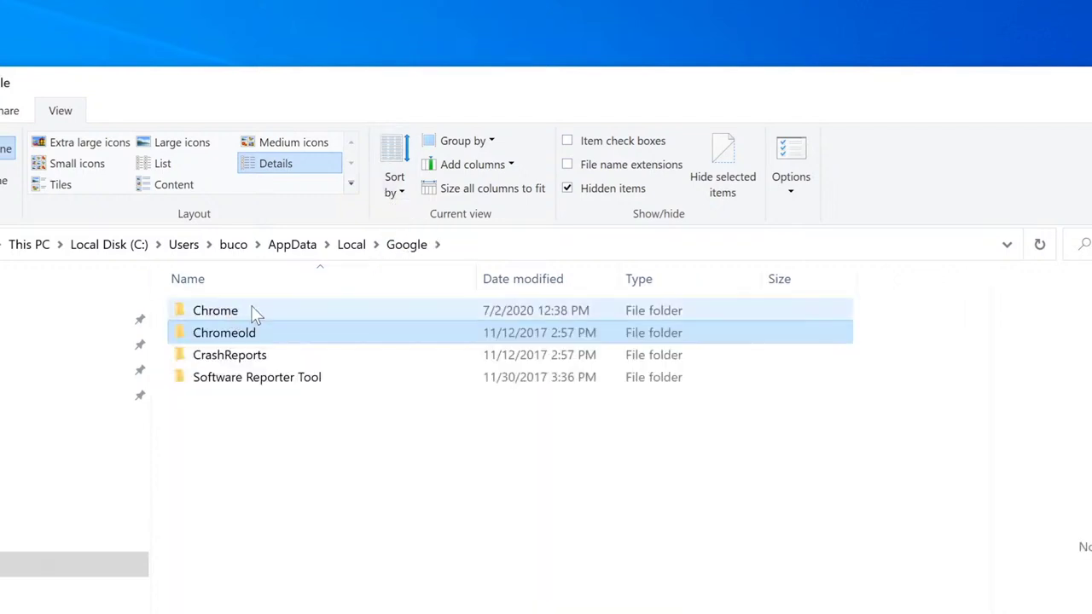
double_click(234, 313)
double_click(234, 313)
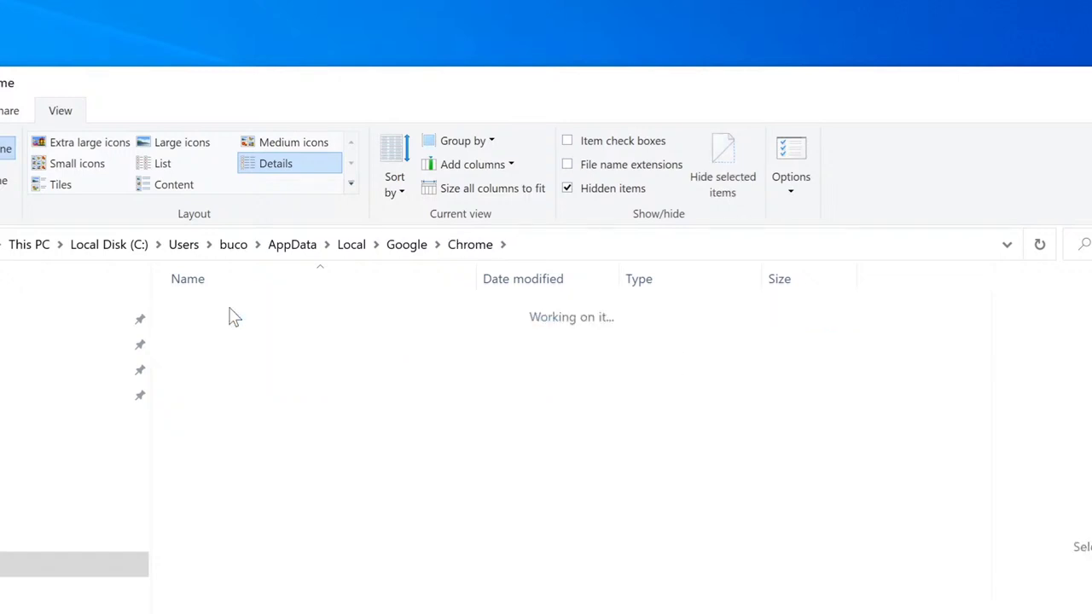
double_click(249, 399)
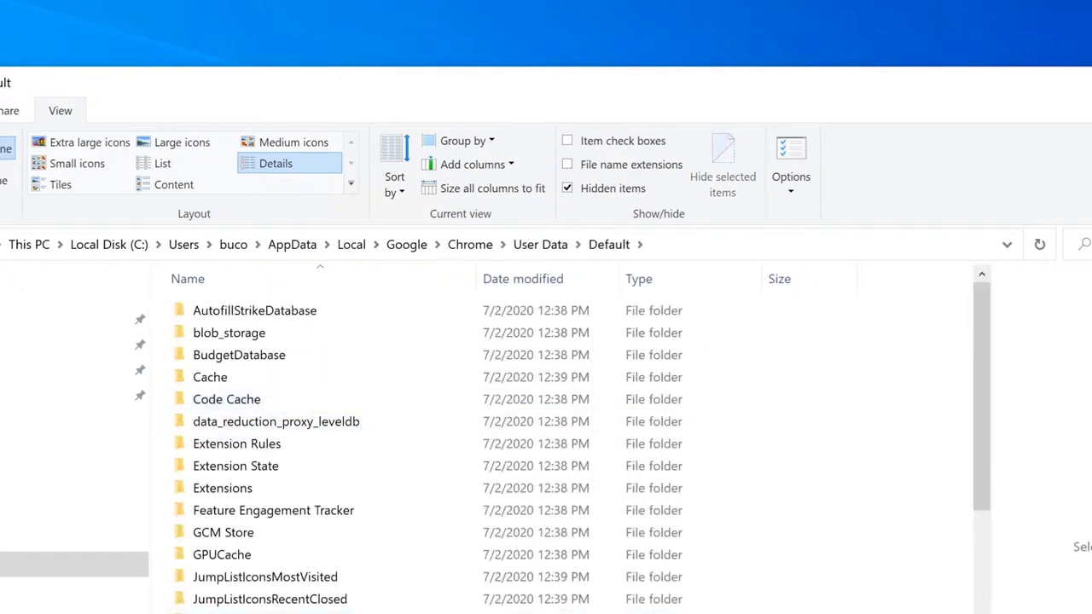
right_click(726, 541)
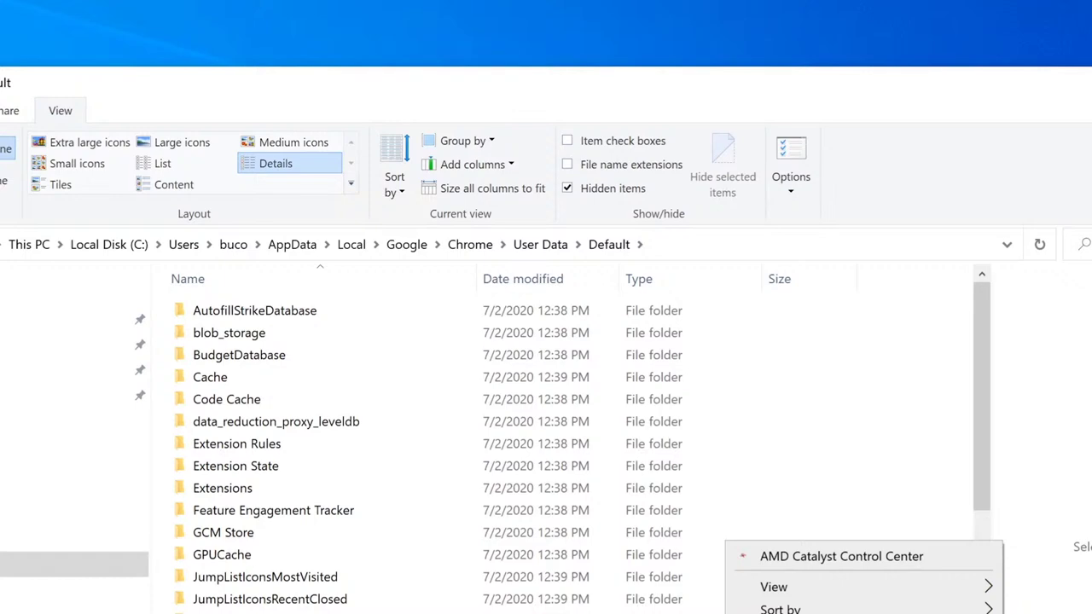
key("Escape")
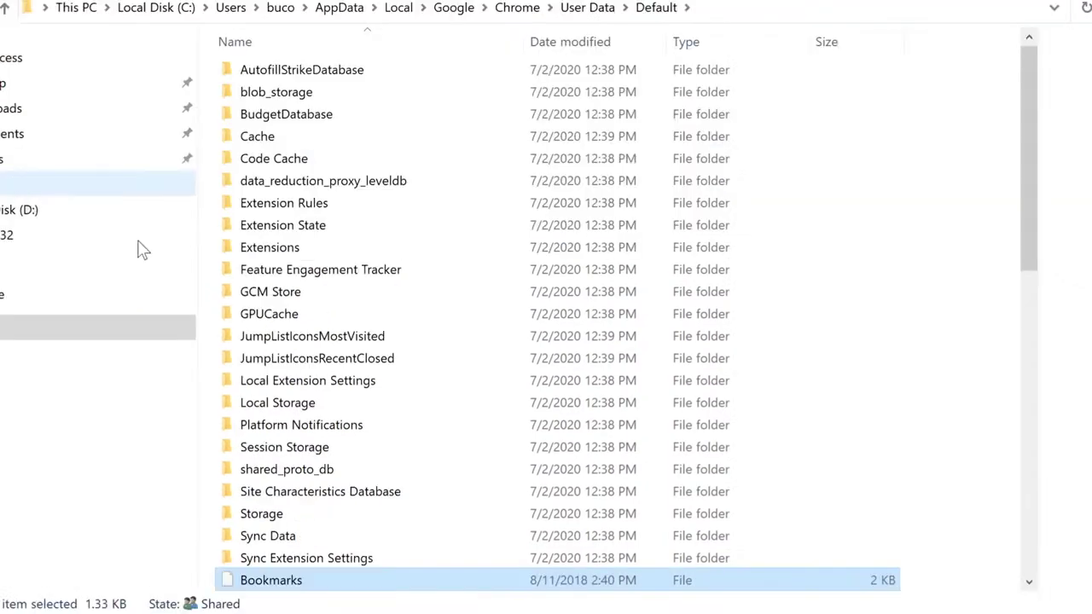
scroll(350, 606, "down", 3)
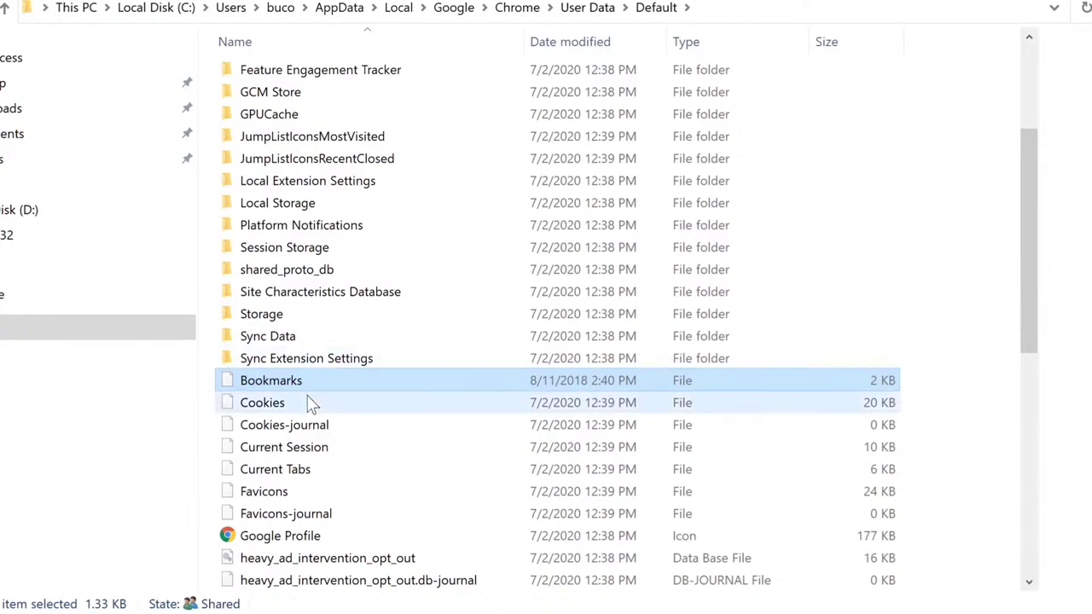
scroll(268, 273, "up", 3)
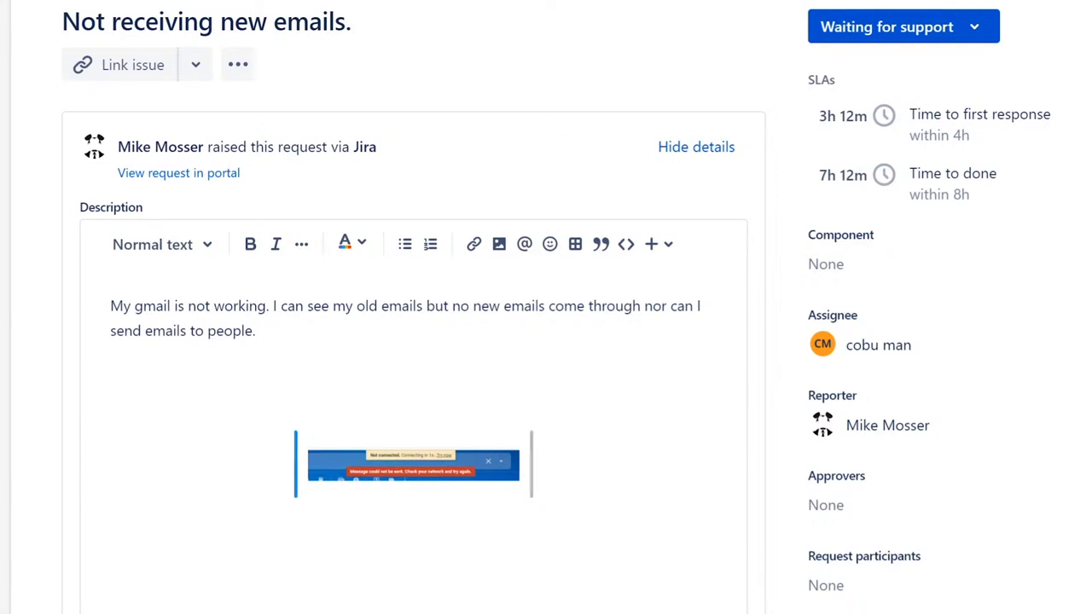
Step: Save the internal note 'Resolved issue by Chrome reset.' with the agent's name on ISD-12
key("Escape")
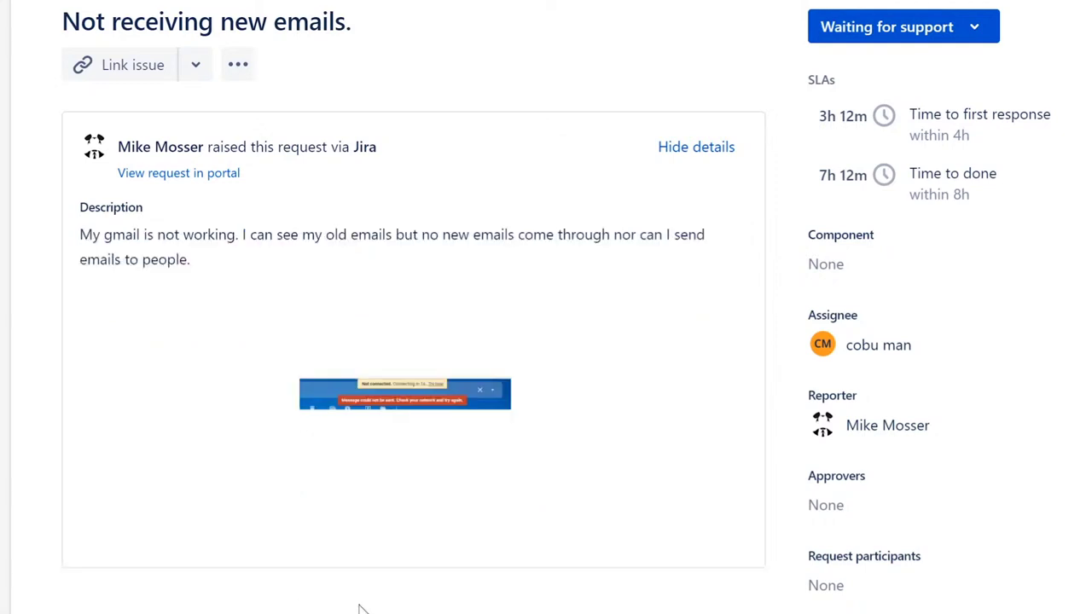
scroll(353, 610, "down", 3)
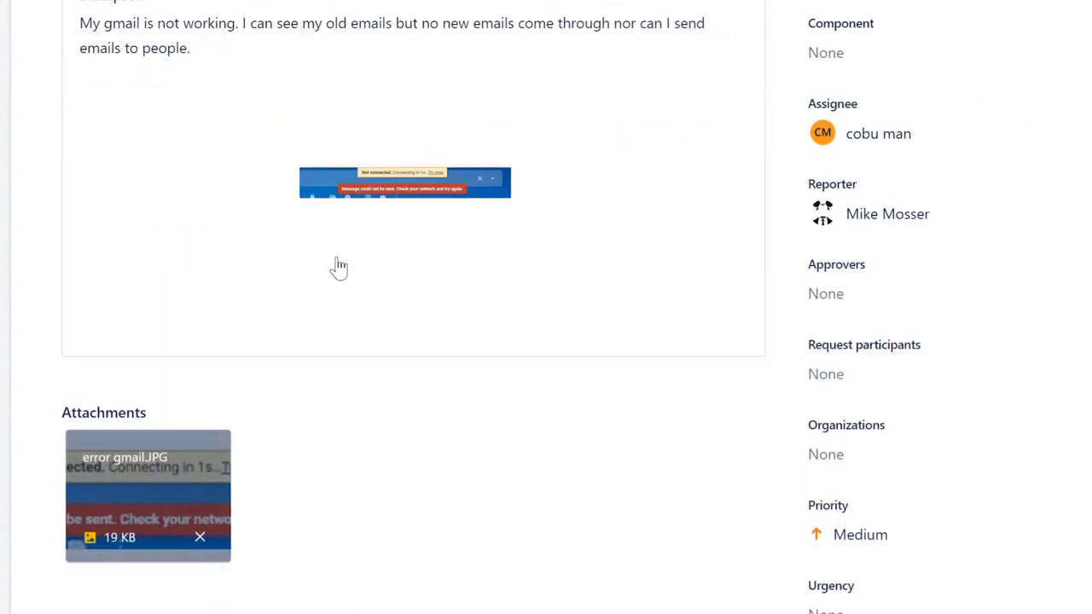
scroll(339, 232, "up", 3)
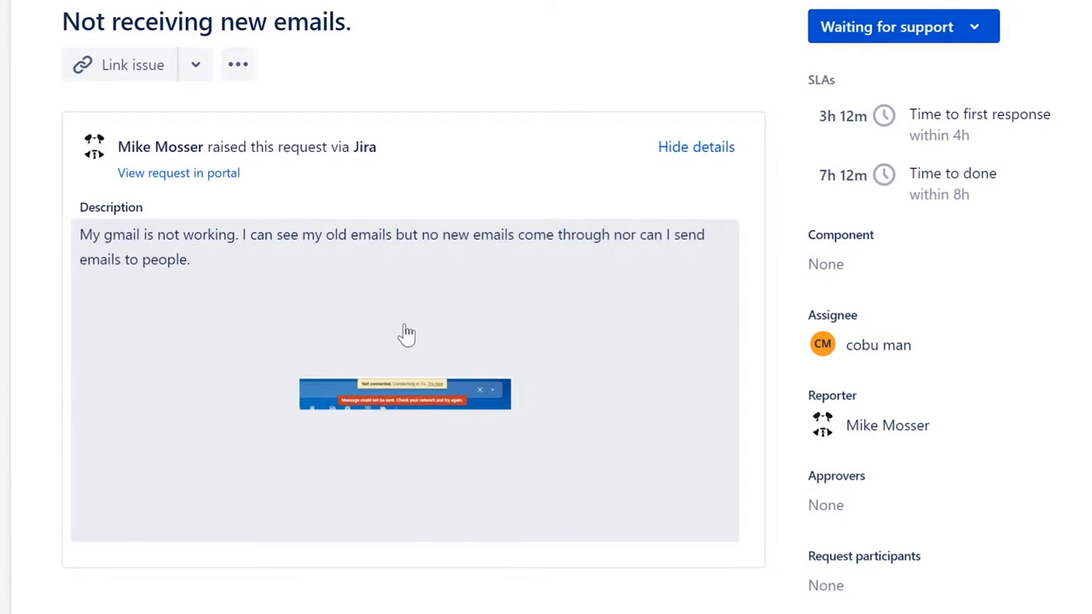
scroll(406, 333, "down", 4)
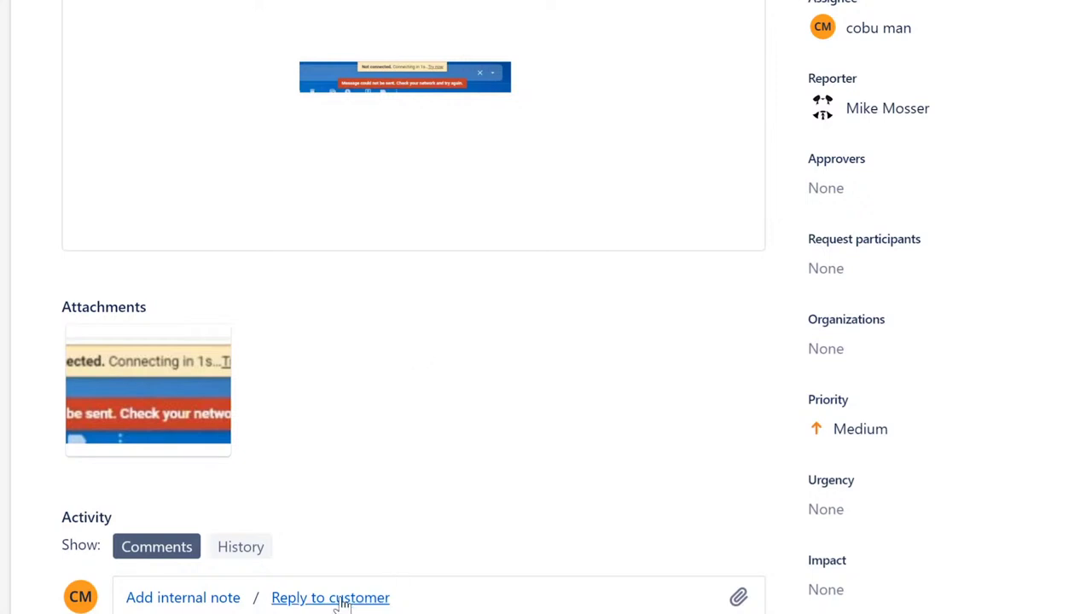
left_click(180, 602)
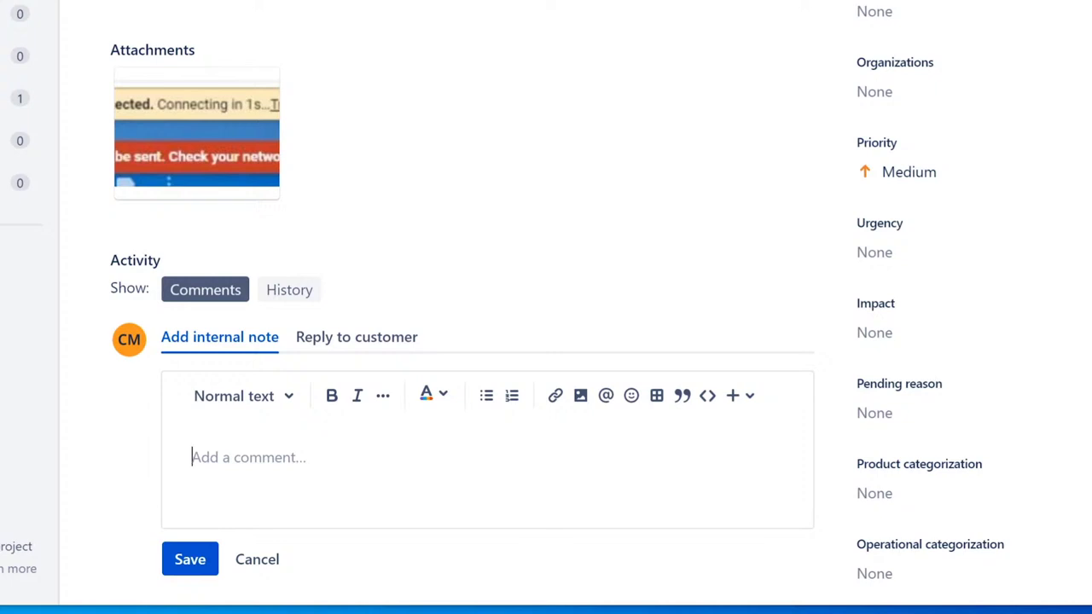
type("Reso")
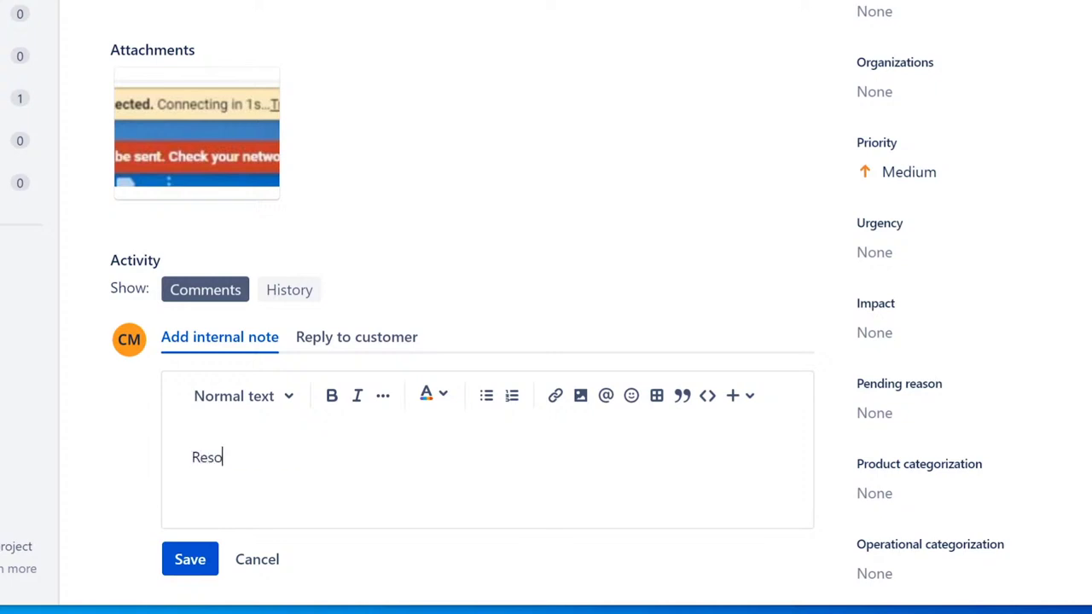
type("lved issue by Chrome rese")
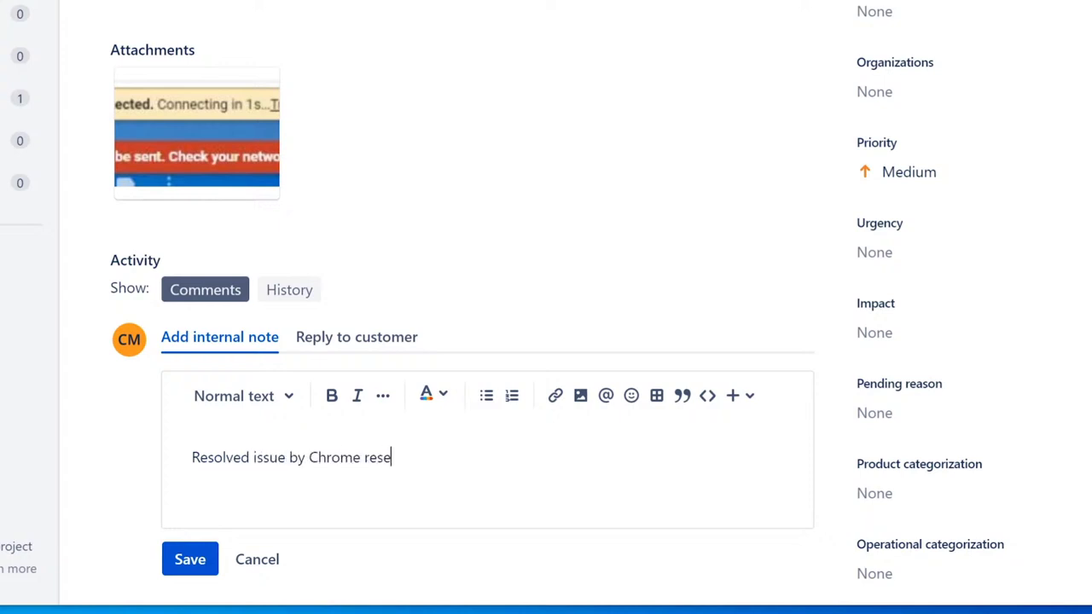
type("t. Ervin")
left_click(203, 560)
scroll(724, 175, "up", 4)
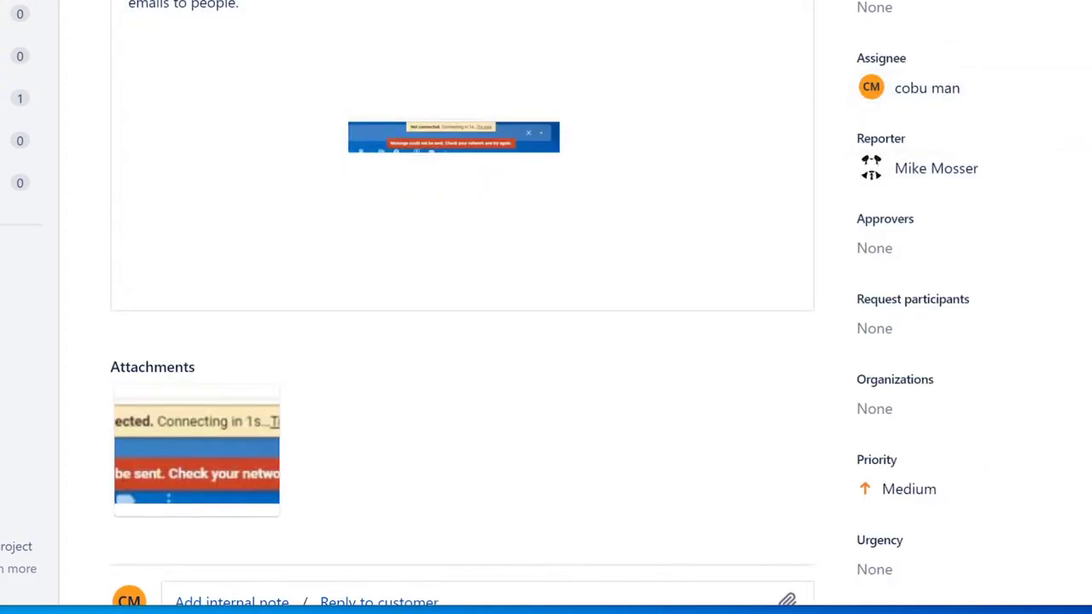
Step: Change ticket ISD-12's status from Waiting for support to Completed
left_click(949, 128)
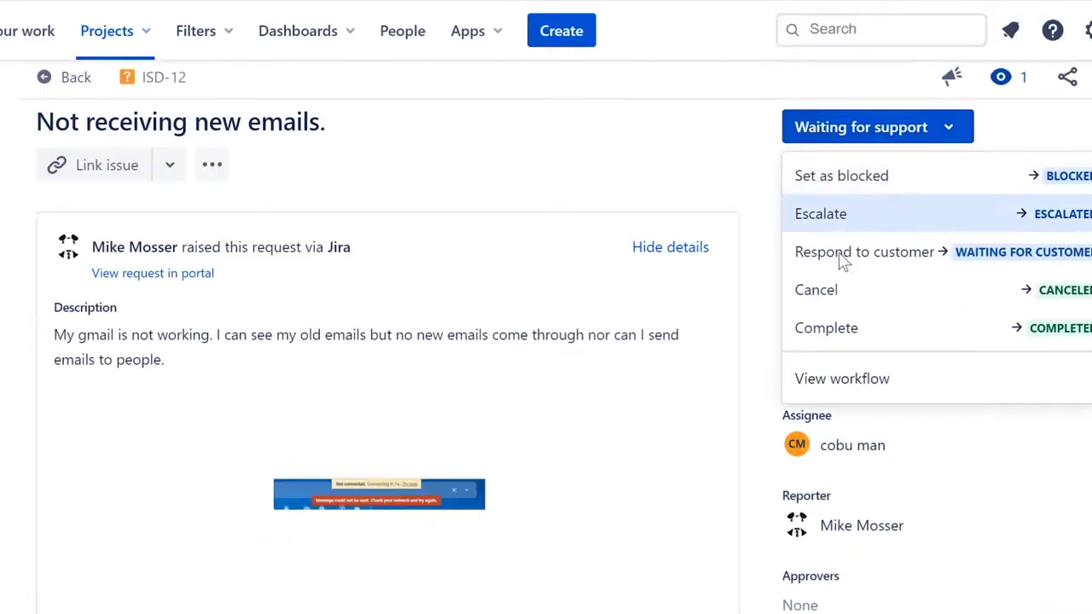
left_click(859, 339)
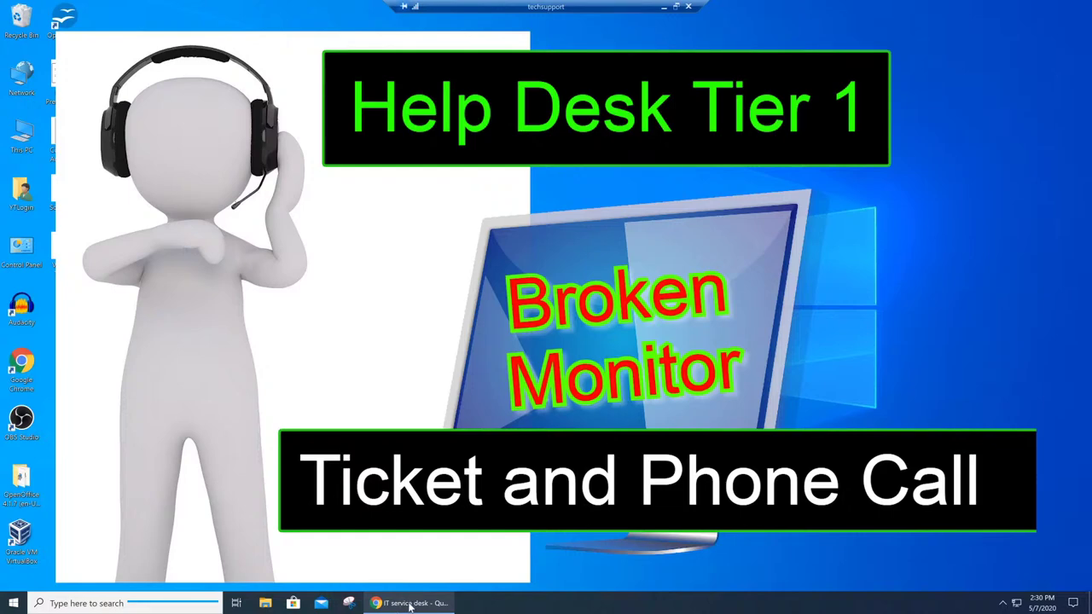
Step: Restore the IT service desk Chrome window and reposition it, showing the All open queue with ISD-9
mouse_move(410, 605)
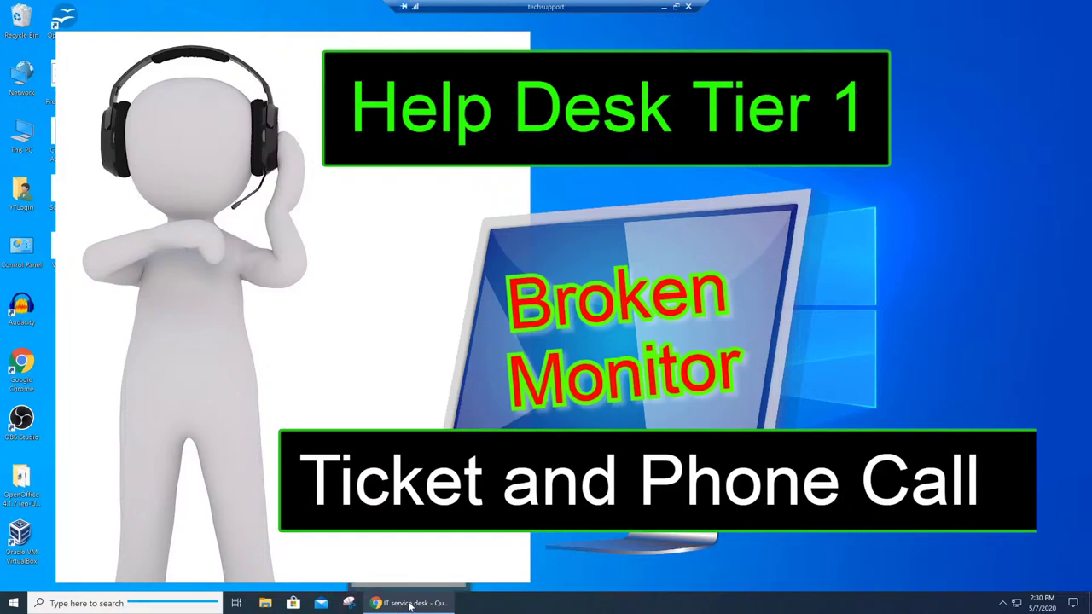
left_click(411, 604)
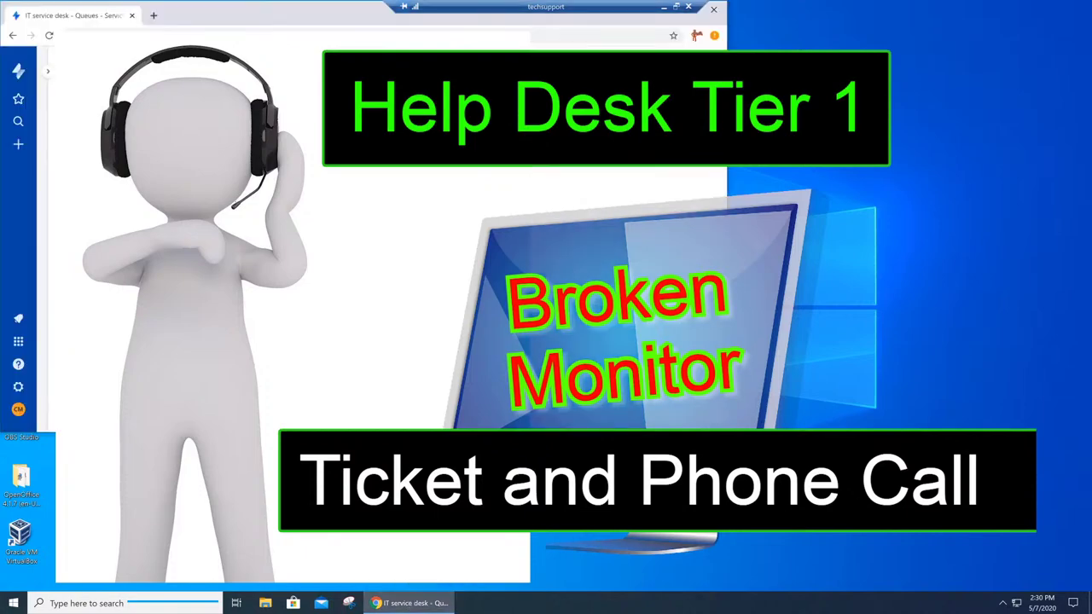
left_click_drag(253, 6, 459, 86)
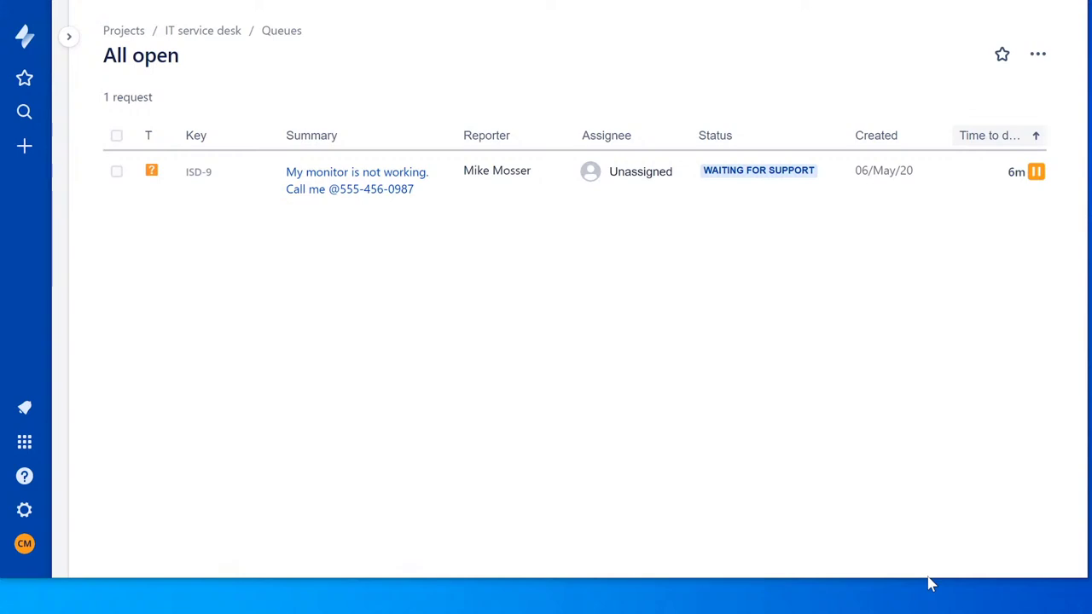
Step: Enlarge the window, open ISD-9 'My monitor is not working', and assign it to yourself
left_click_drag(926, 581, 916, 613)
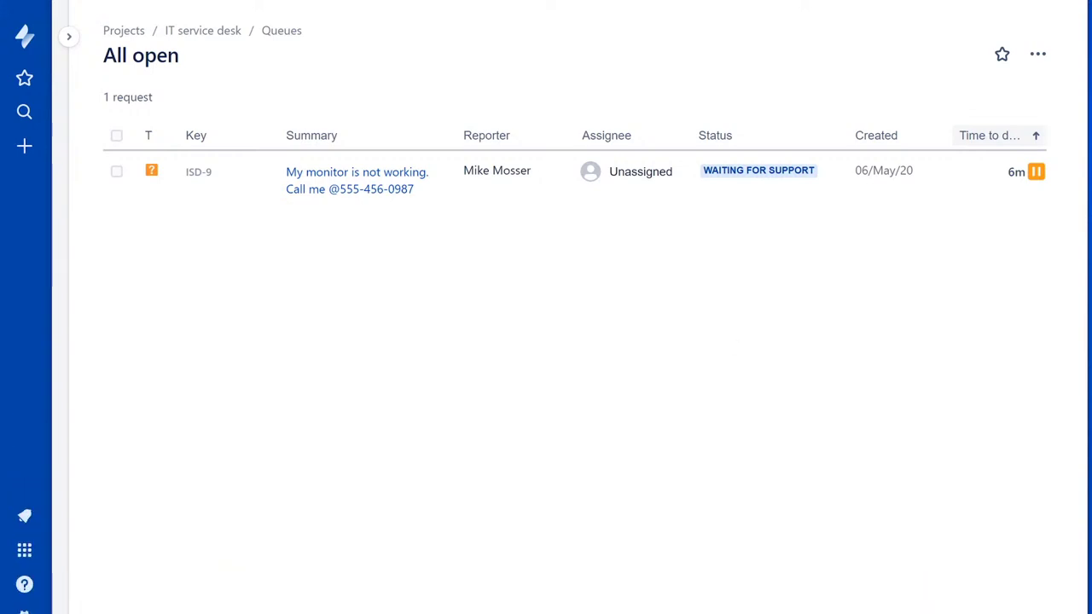
scroll(546, 307, "down", 2)
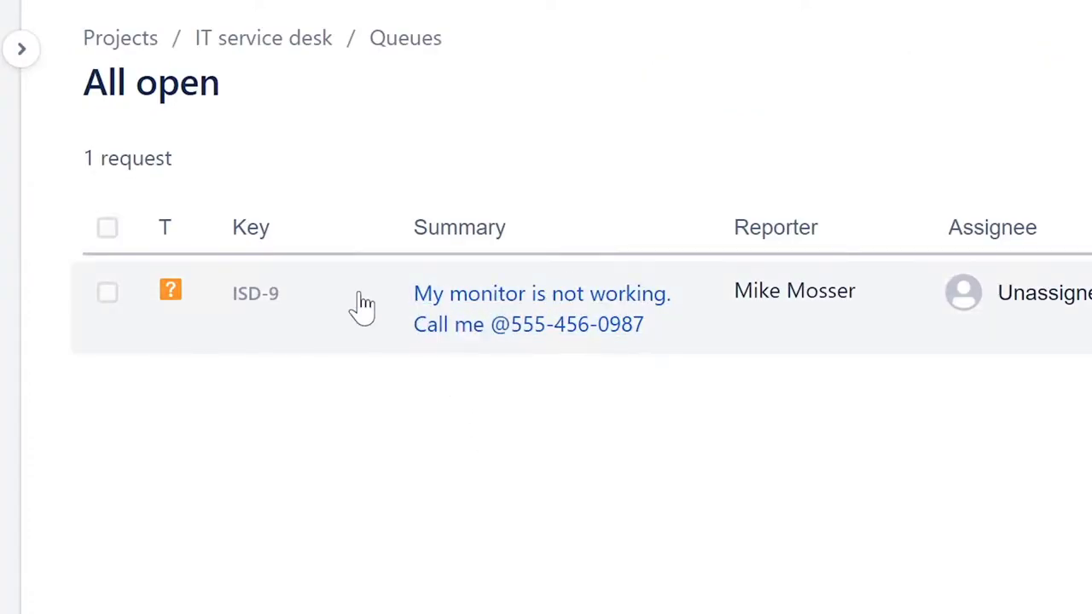
left_click(494, 307)
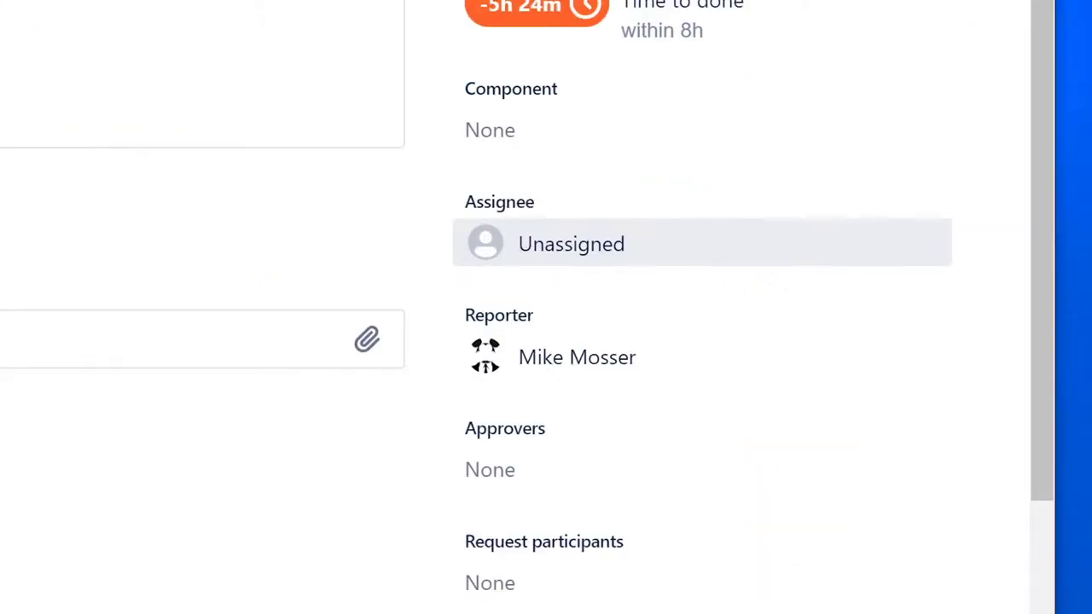
left_click(507, 252)
left_click(614, 341)
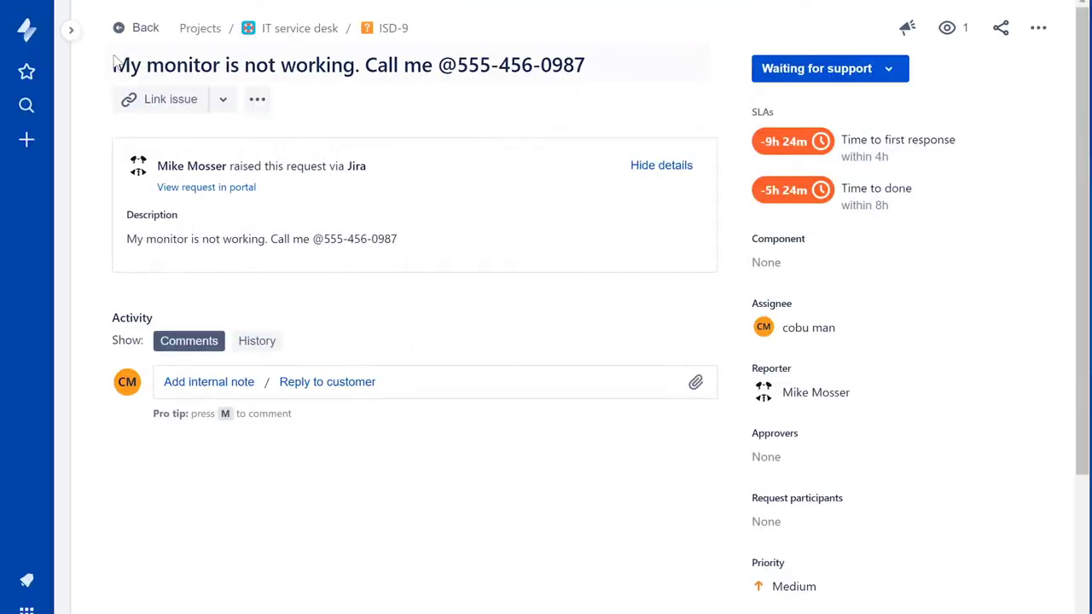
Step: Highlight ISD-9's title and the requester's name to read them
left_click_drag(113, 65, 276, 65)
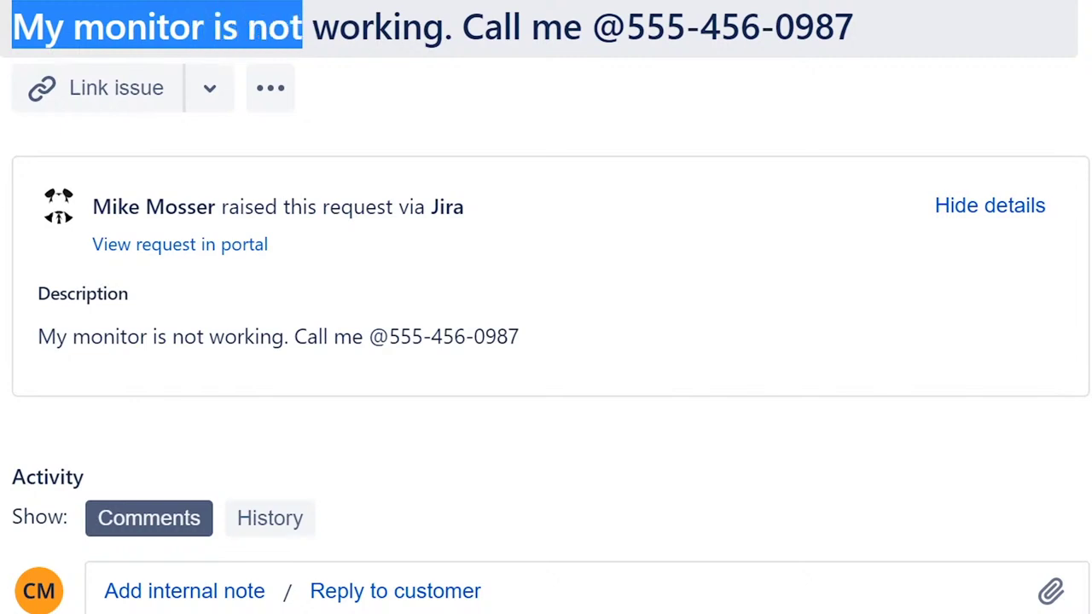
left_click_drag(302, 27, 834, 27)
left_click(226, 215)
left_click_drag(226, 215, 95, 220)
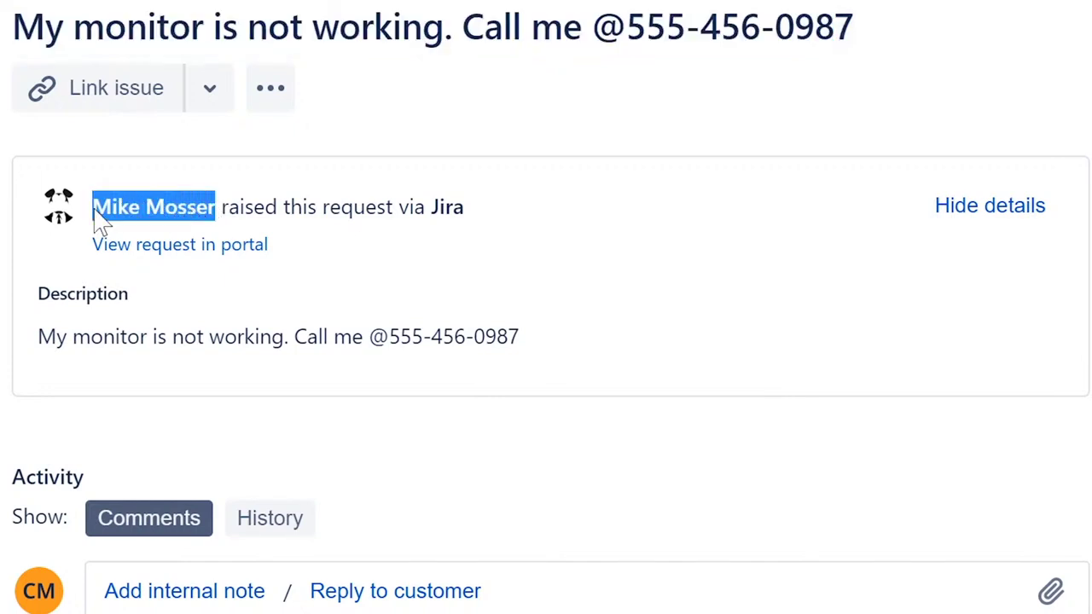
left_click(533, 333)
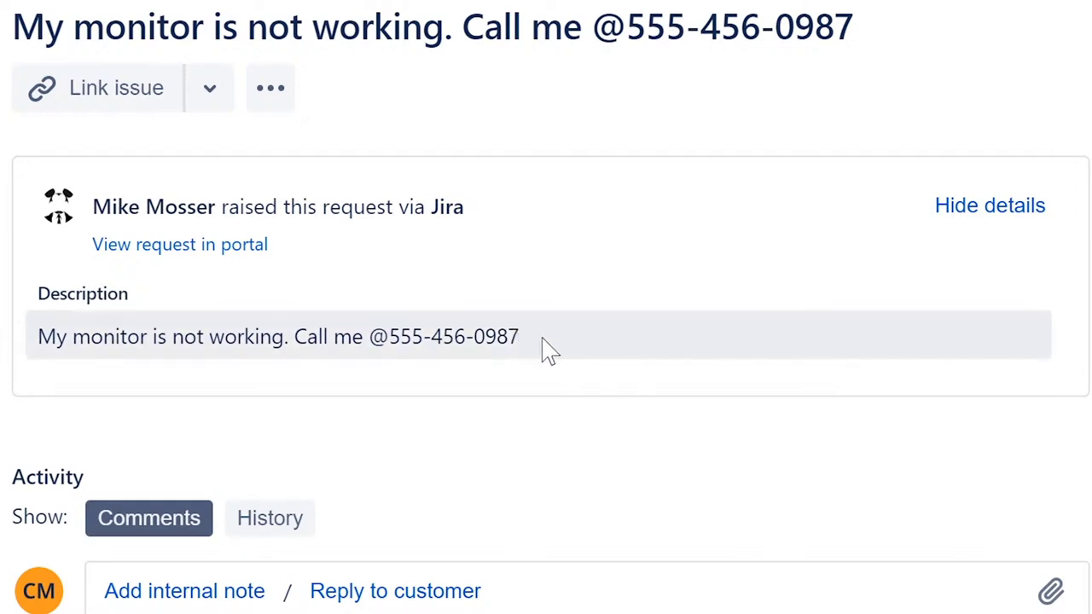
Step: Read the monitor-not-working description, then put the Description field into edit mode
left_click_drag(546, 342, 56, 337)
left_click(56, 337)
triple_click(57, 337)
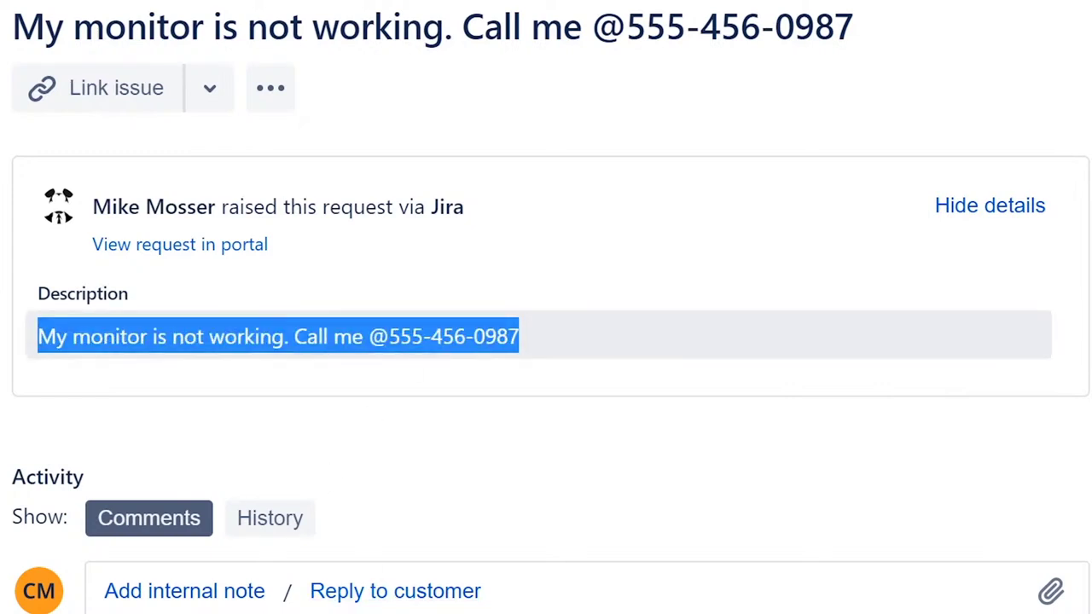
left_click(56, 337)
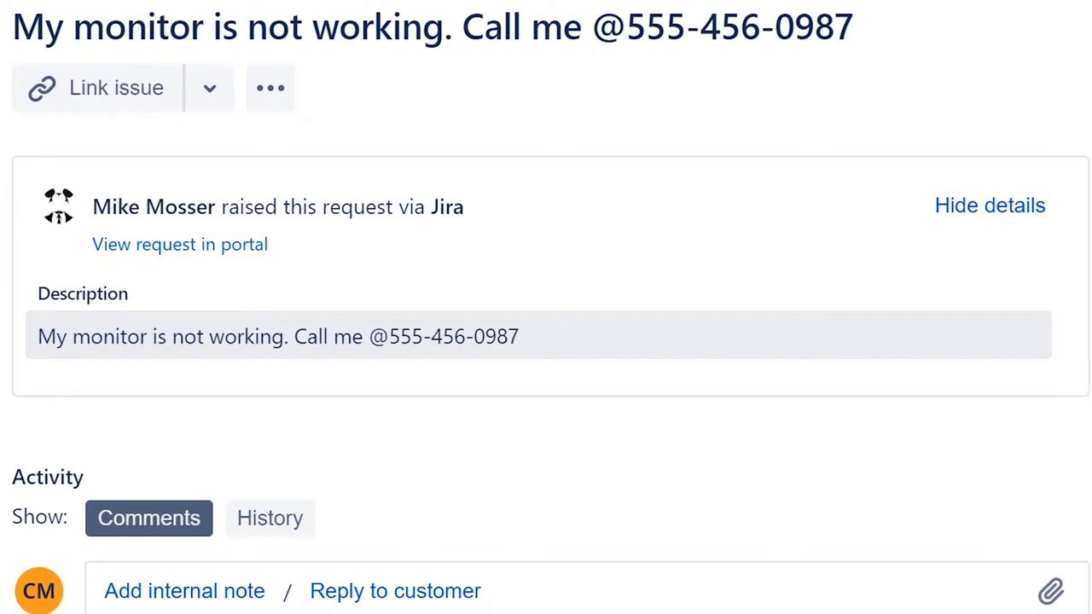
left_click(427, 342)
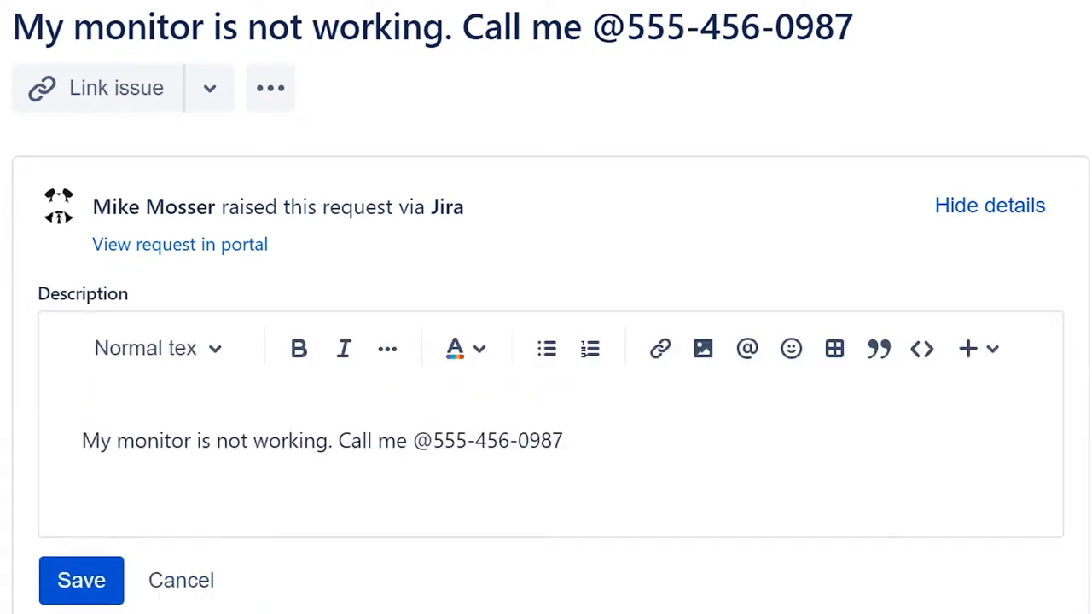
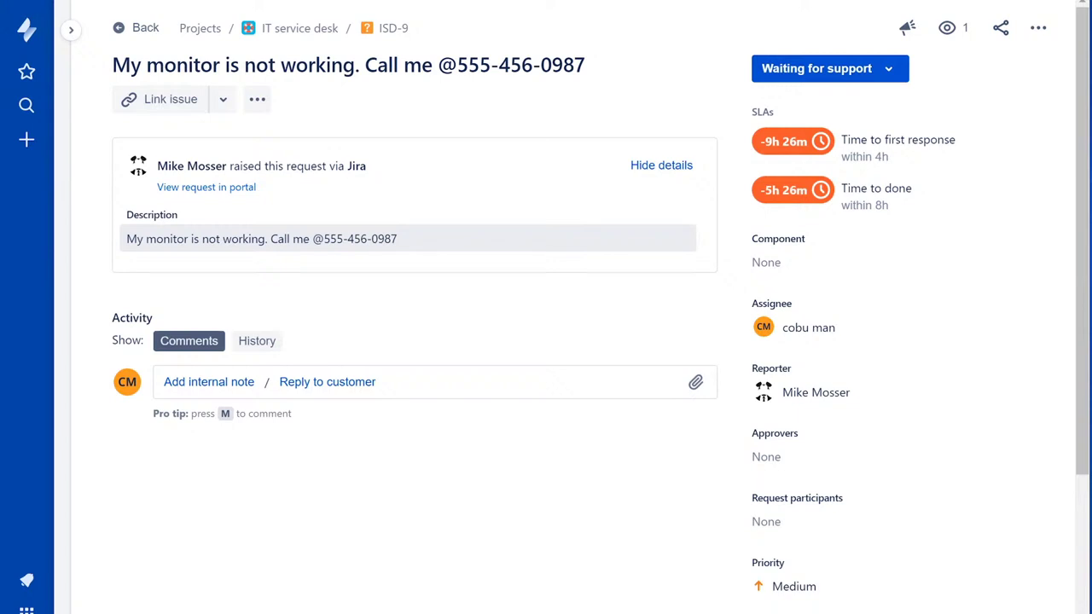
Step: Start an internal note on ISD-9 reading "Customer's main monitor is not working."
left_click(203, 383)
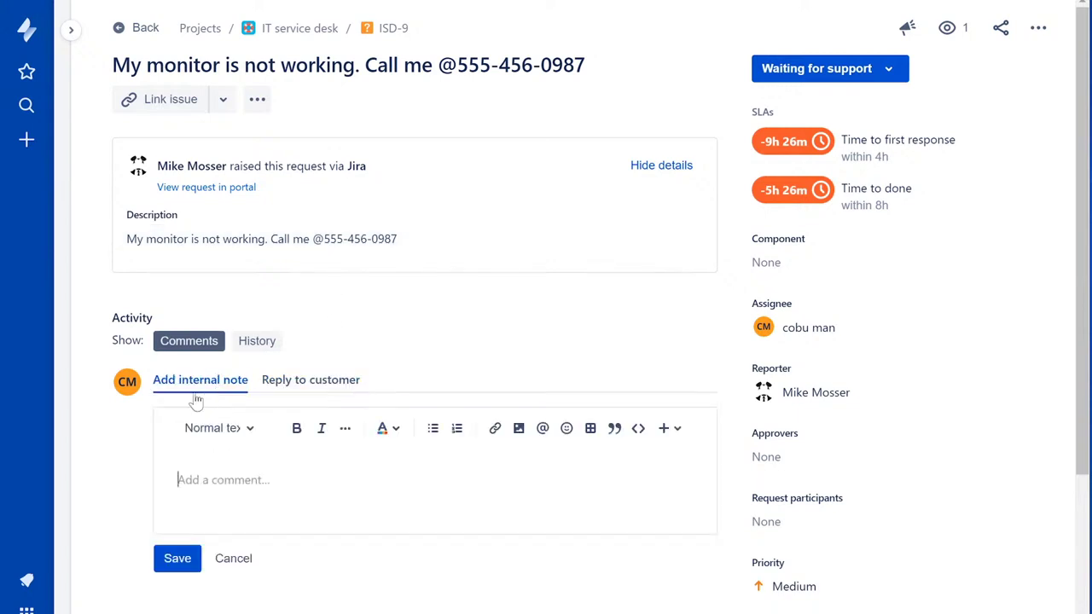
left_click(346, 507)
type("W")
key("BackSpace")
type("C")
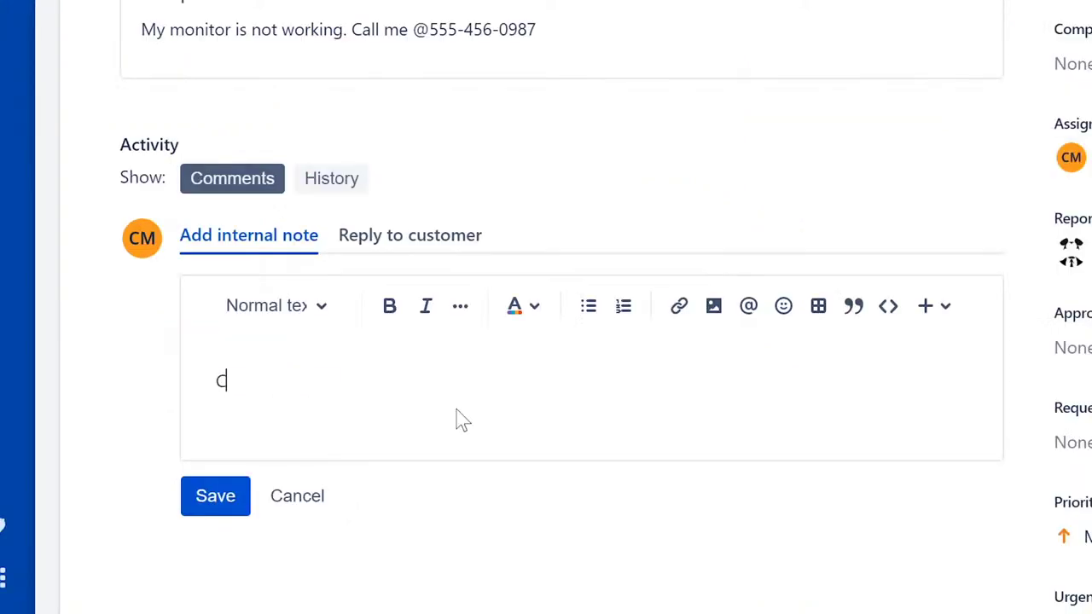
type("ustomers")
key("BackSpace")
type("'s main monitor ")
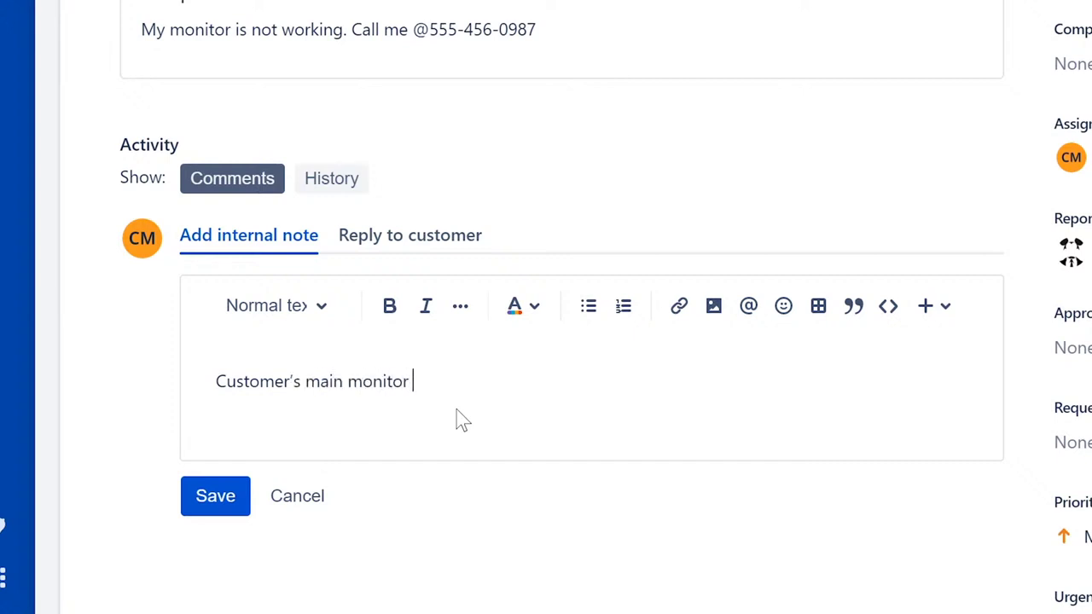
type("is not working")
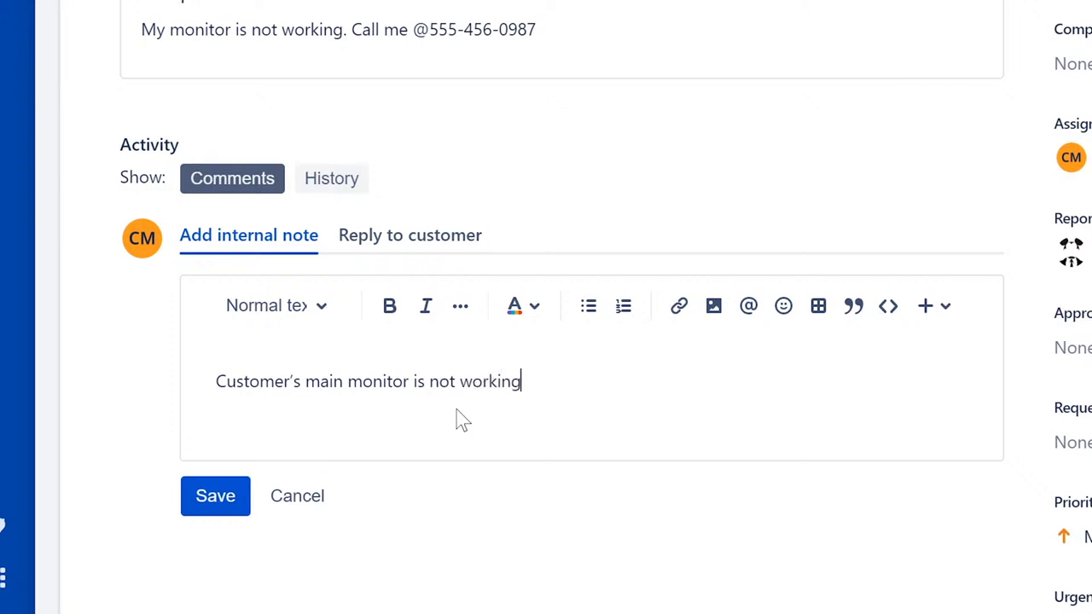
type(".")
Step: Add that the customer was told to unplug the first/broken monitor, confirming it is broken
type("Instructed M")
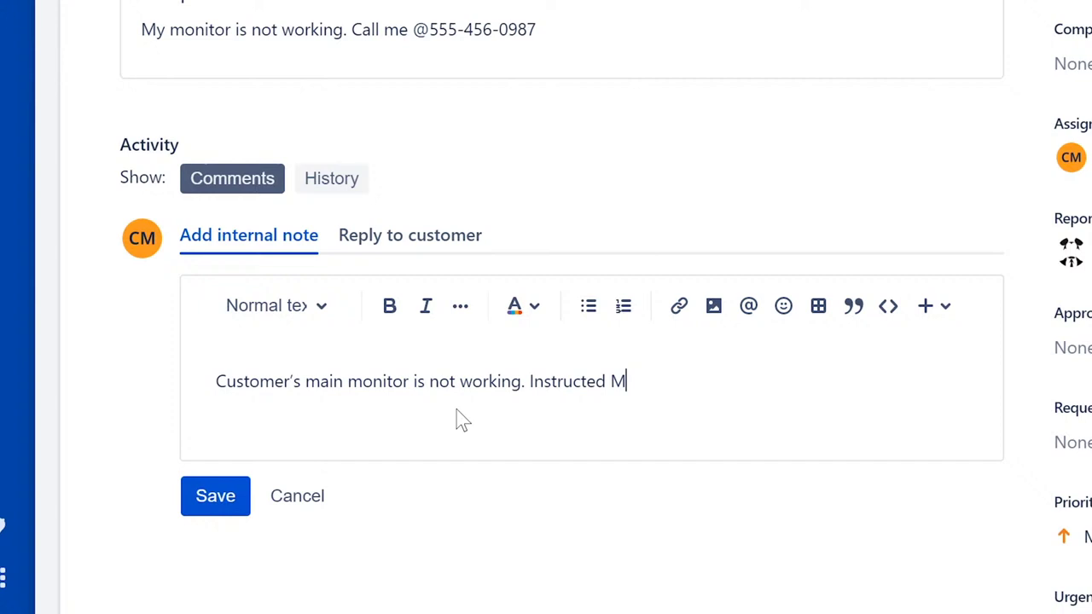
type("ike to up")
key("BackSpace")
type("nplug the fi")
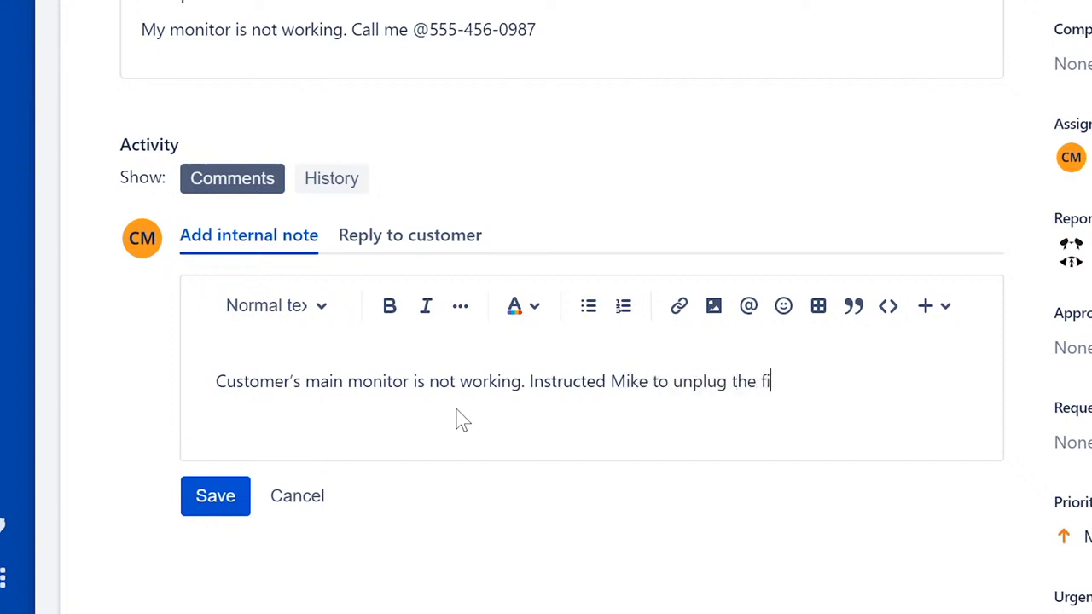
type("rst/")
type("vo")
key("BackSpace")
key("BackSpace")
type("broken monitor. ")
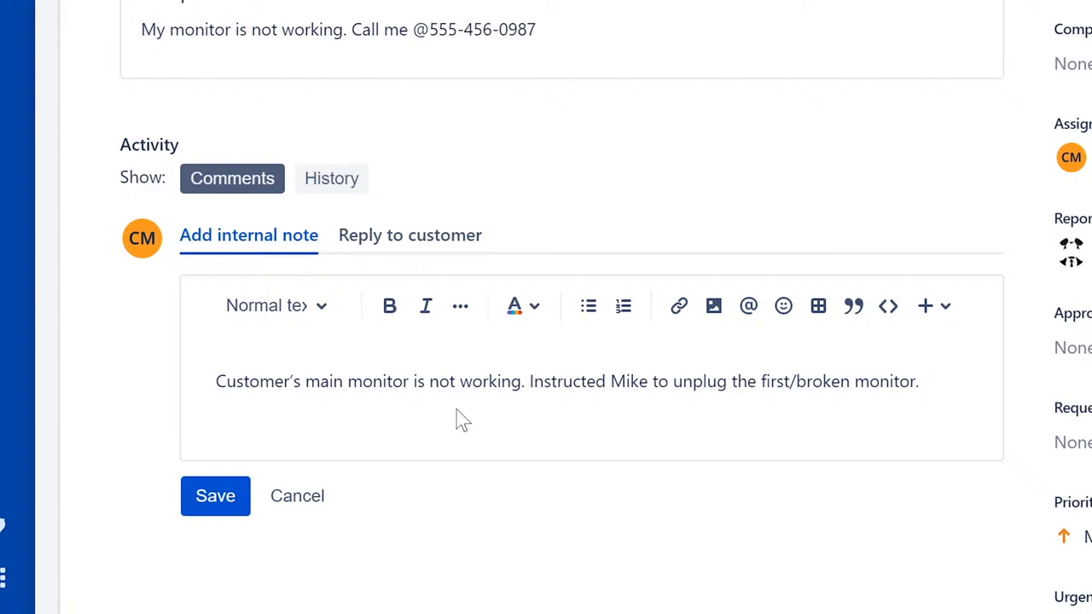
type(".. after doing ")
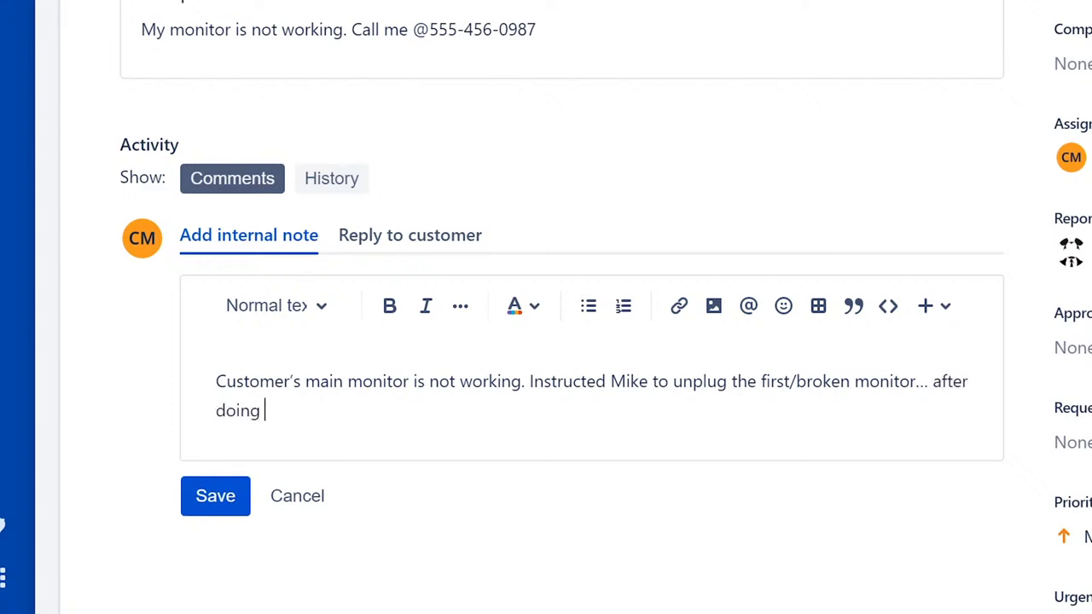
type("so it appears that ")
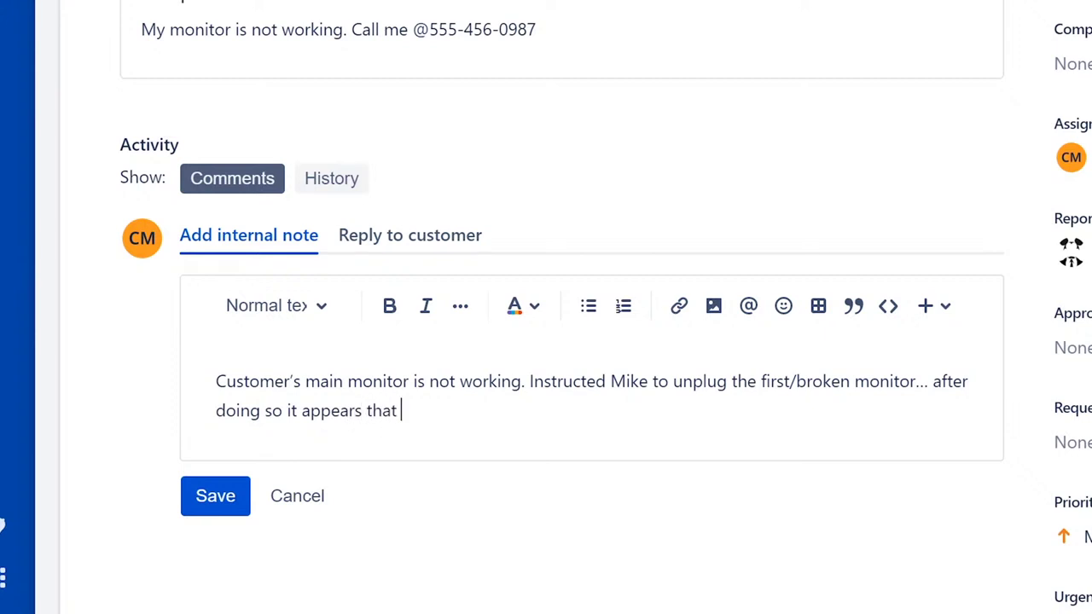
type("the monitor ")
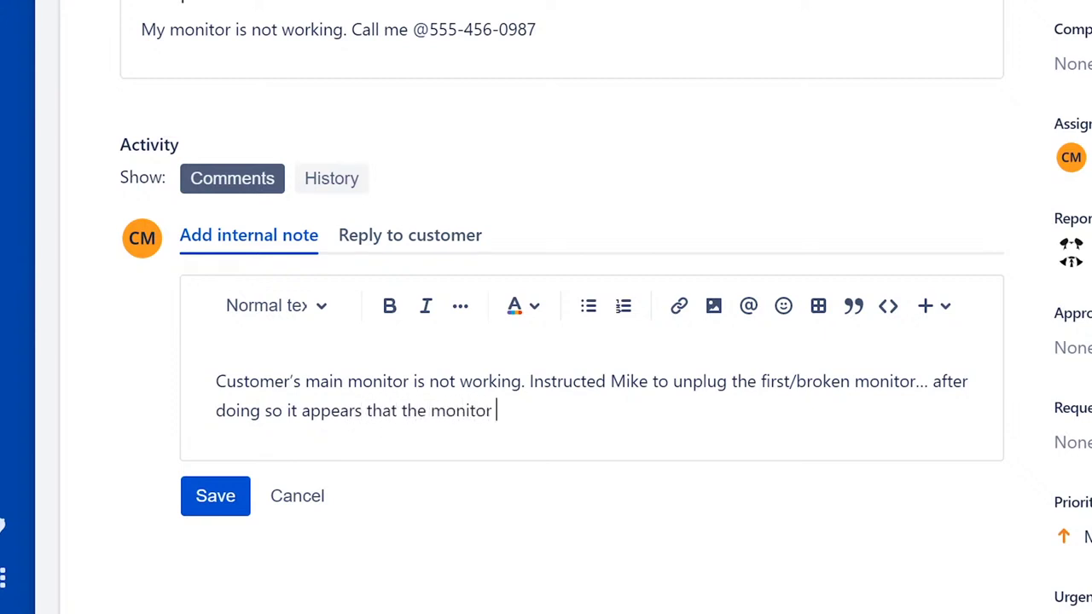
type("is indeed b")
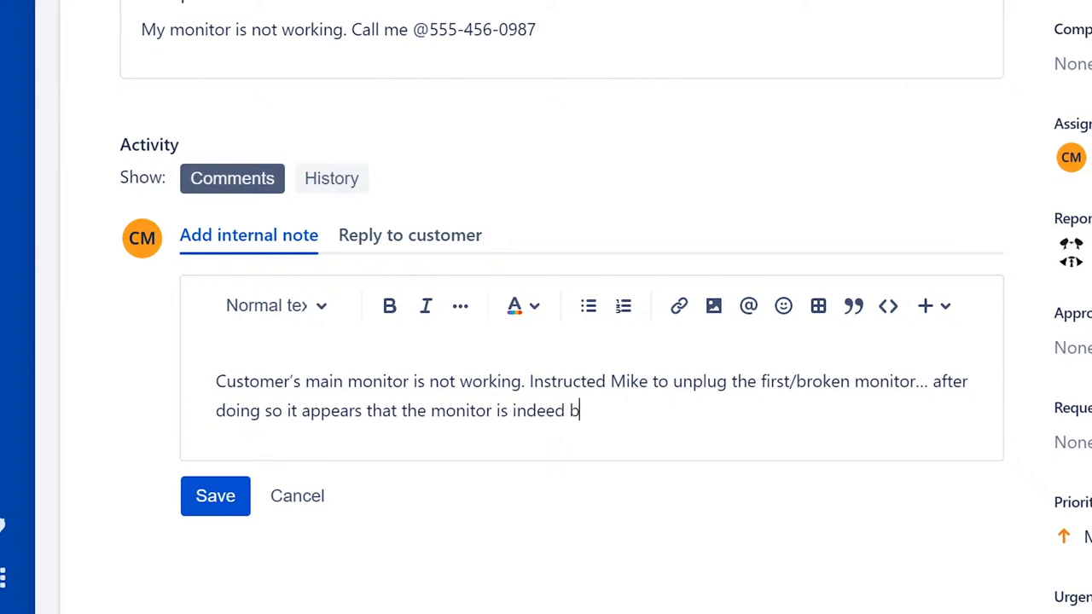
type("roken.")
Step: Add a 'workaround:' paragraph: use his 2nd monitor for the time being, later acquire a new monitor
key("Return")
type("work")
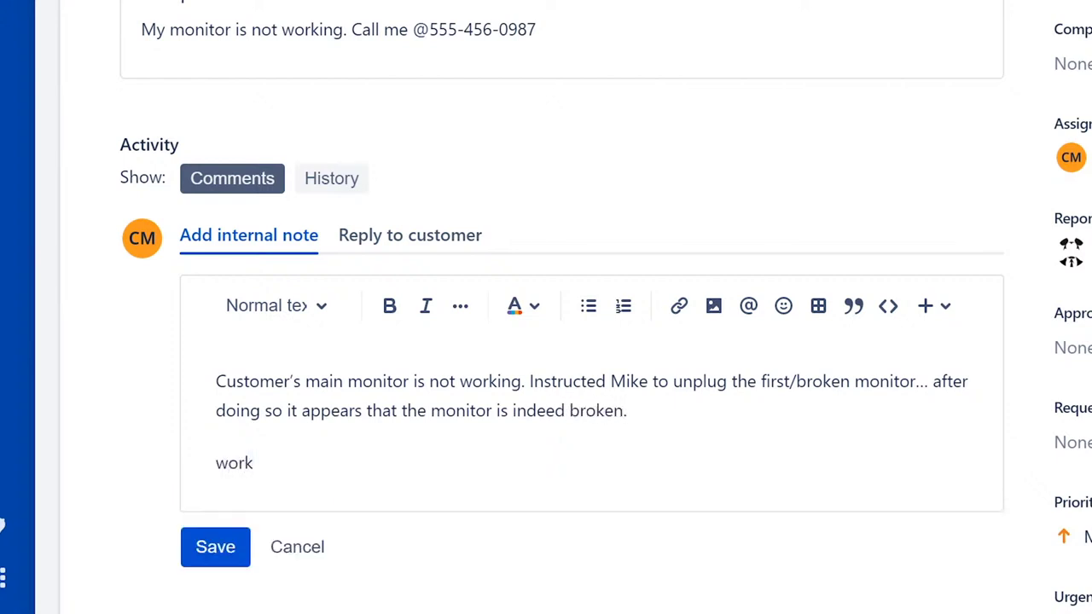
type("around:")
type("he will us")
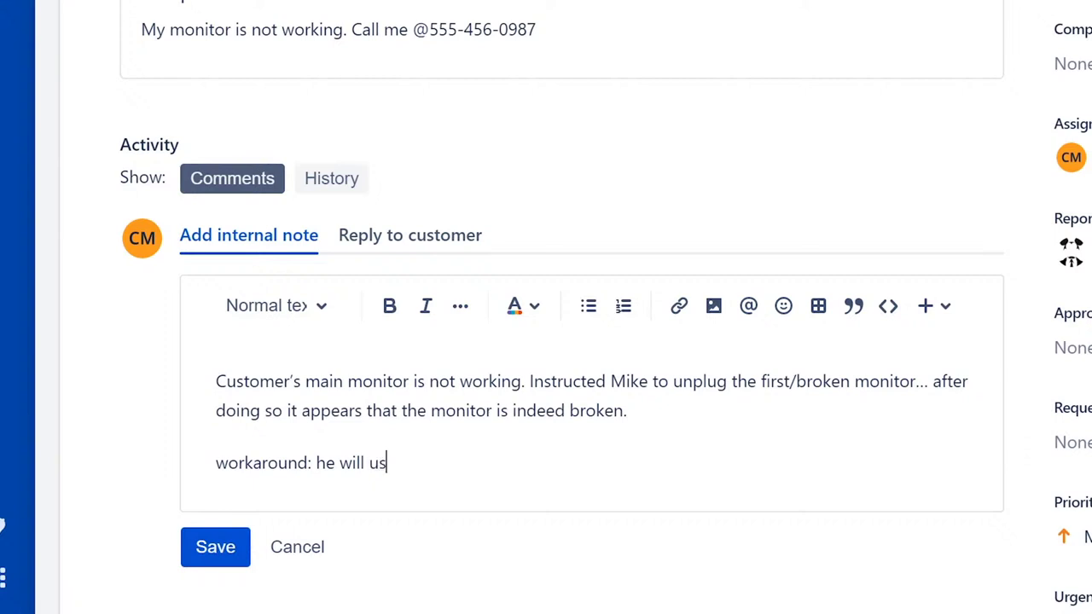
type("e his 2nd monito")
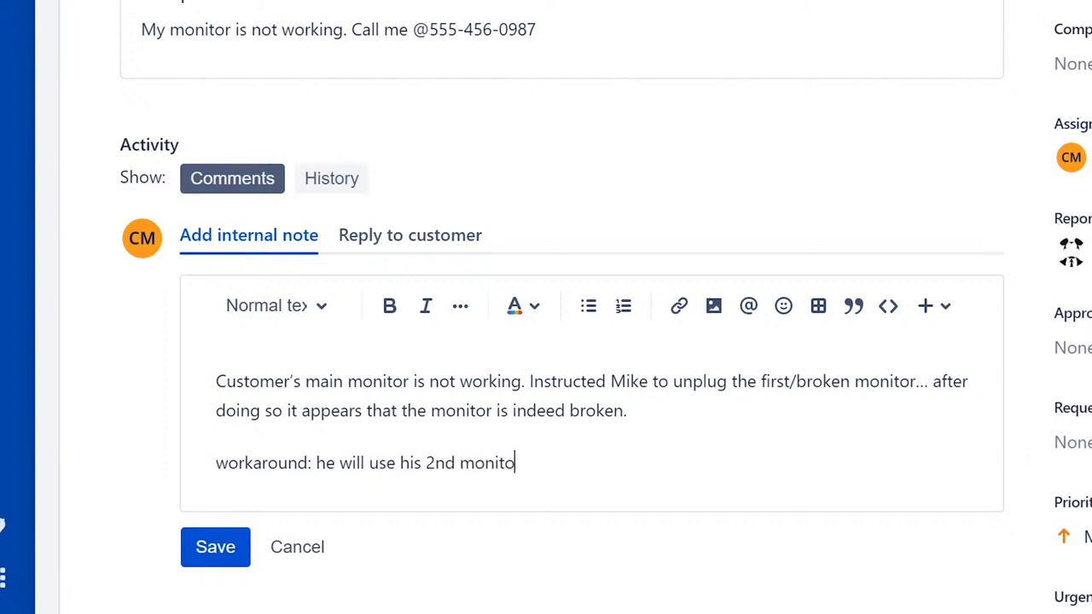
type("r for t")
key("BackSpace")
type("time being. ")
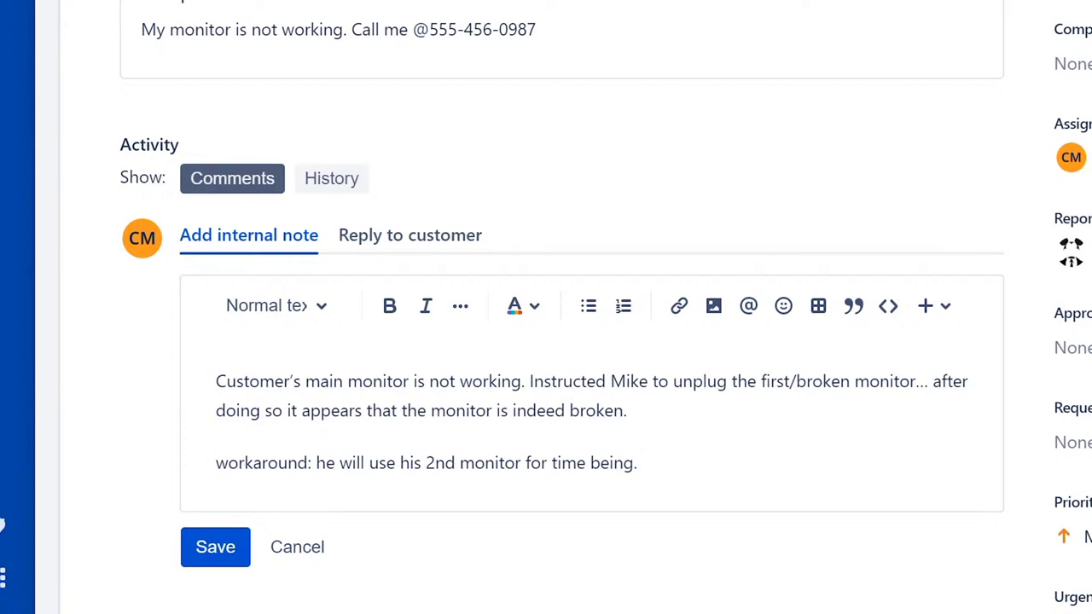
type("Later he will acqu")
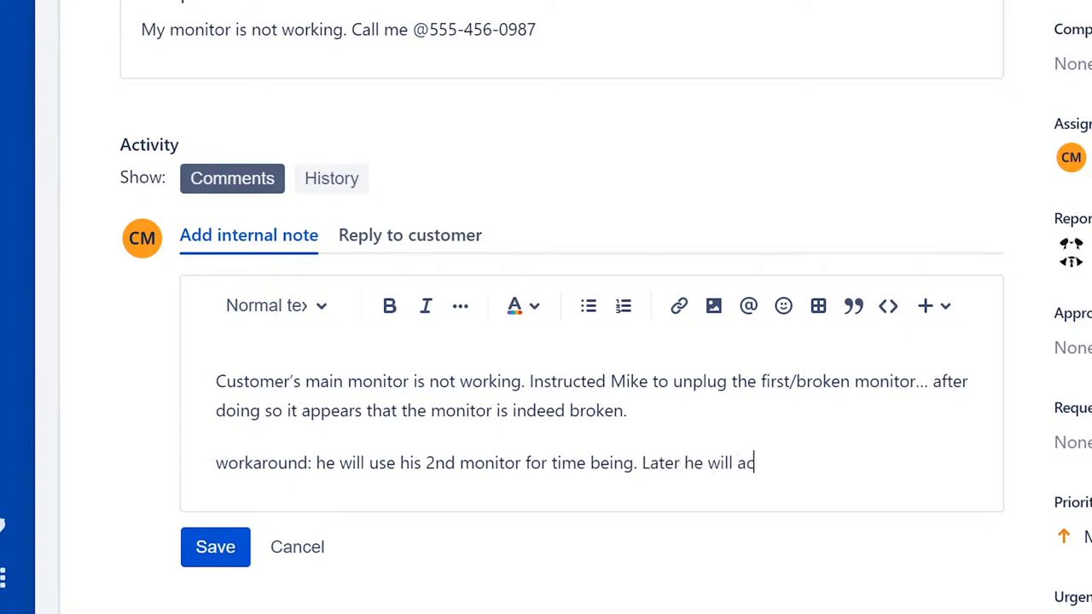
key("BackSpace")
type("quire a new monitor")
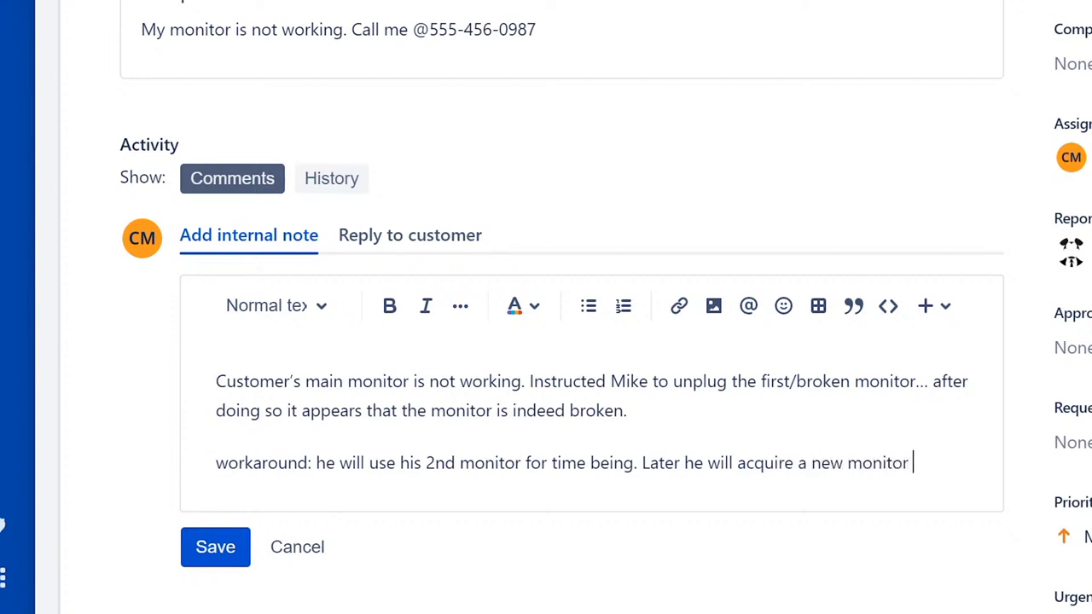
key("BackSpace")
type(".")
left_click(627, 410)
left_click_drag(522, 382, 236, 381)
left_click(551, 382)
left_click_drag(526, 382, 916, 381)
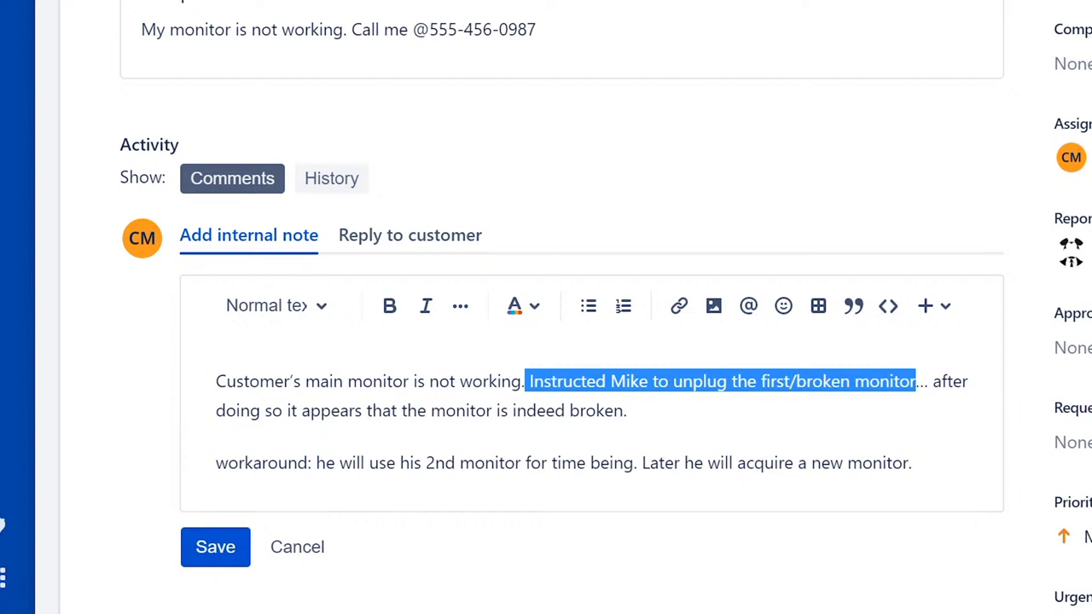
left_click(849, 382)
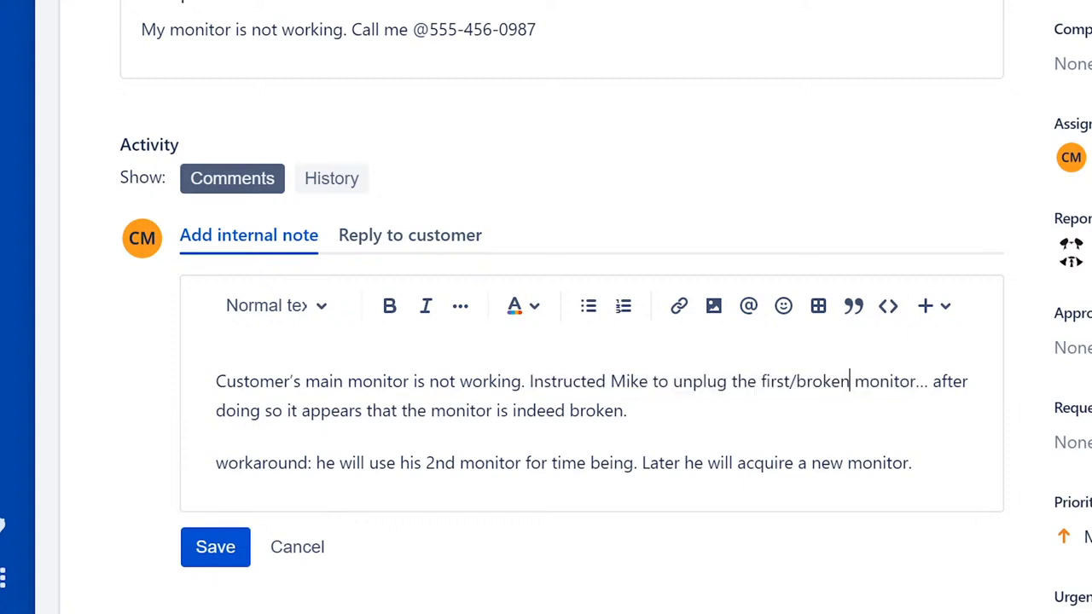
left_click(626, 410)
left_click_drag(529, 381, 915, 381)
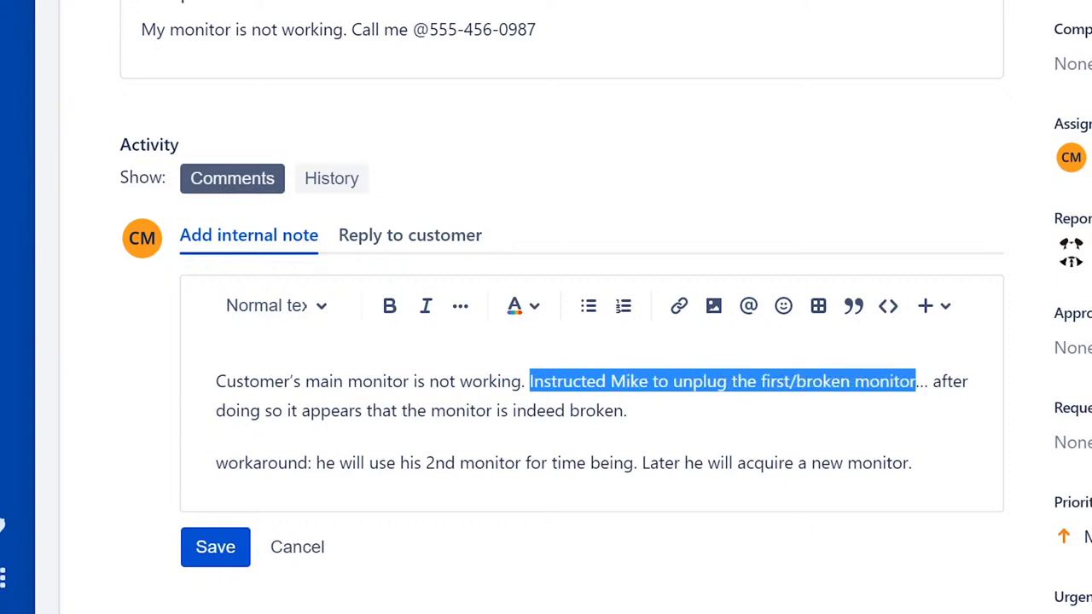
left_click(627, 411)
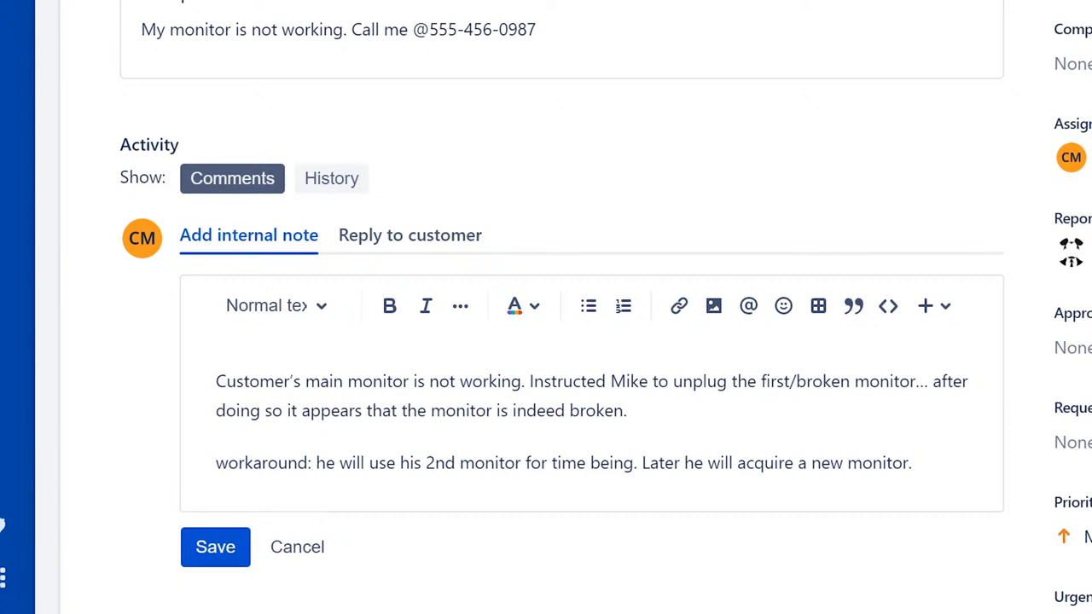
left_click(532, 382)
left_click_drag(532, 381, 917, 382)
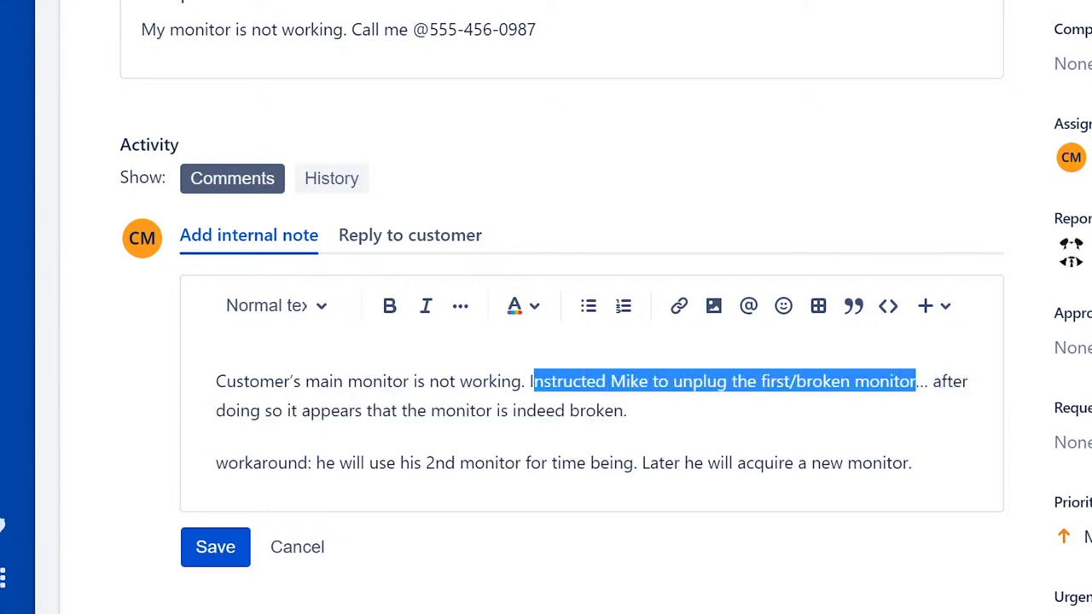
left_click(628, 411)
left_click_drag(216, 410, 628, 411)
left_click(627, 411)
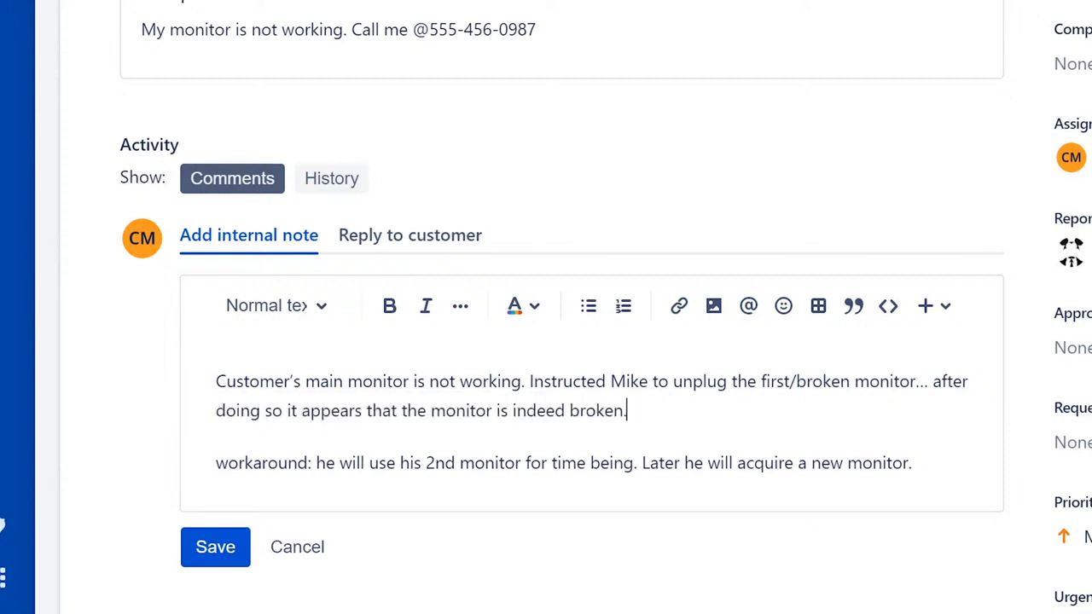
left_click_drag(216, 462, 650, 462)
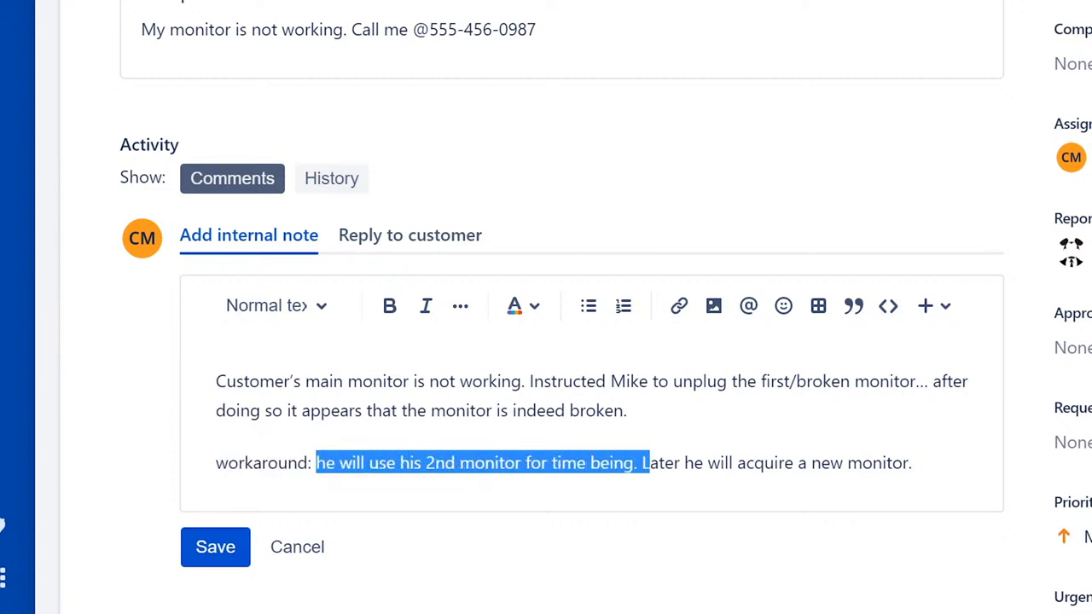
key("End")
Step: Save the monitor note and change ISD-9 from Waiting for support to Completed
left_click(220, 549)
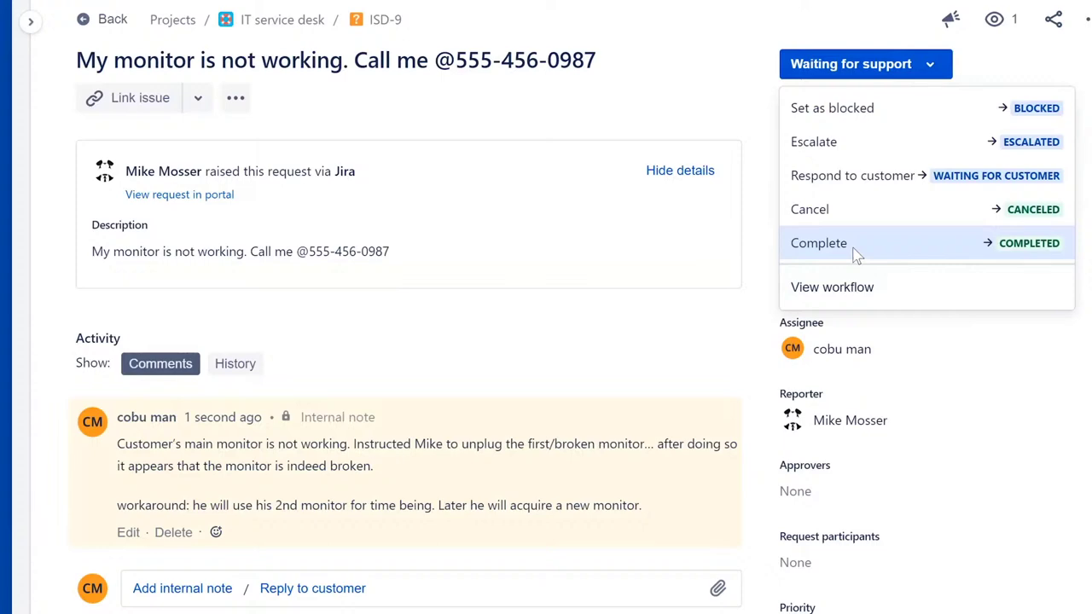
left_click(853, 250)
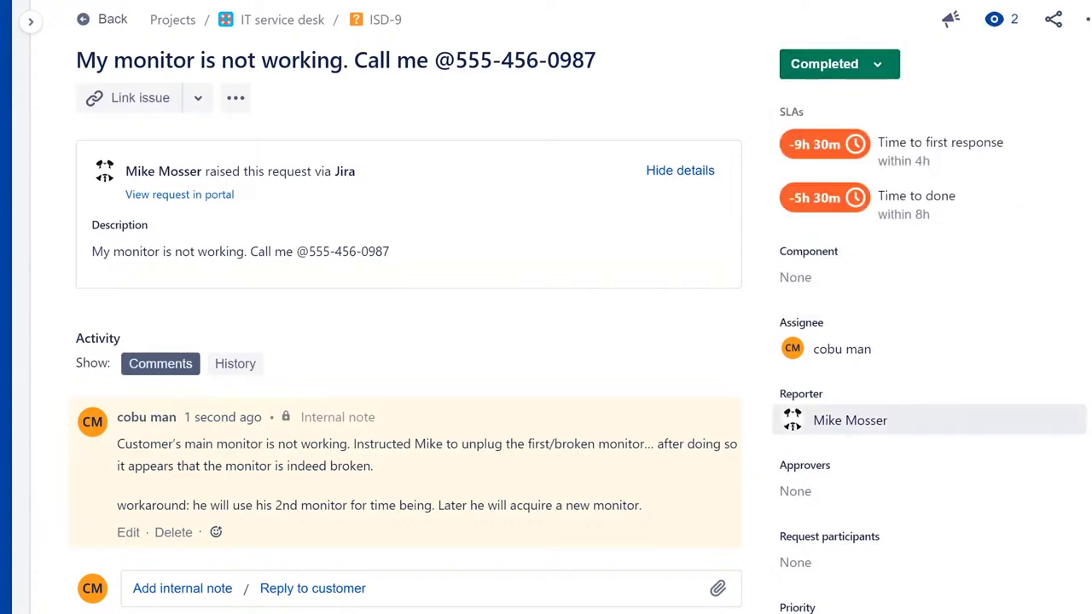
scroll(853, 429, "down", 2)
scroll(853, 429, "up", 2)
scroll(854, 429, "down", 1)
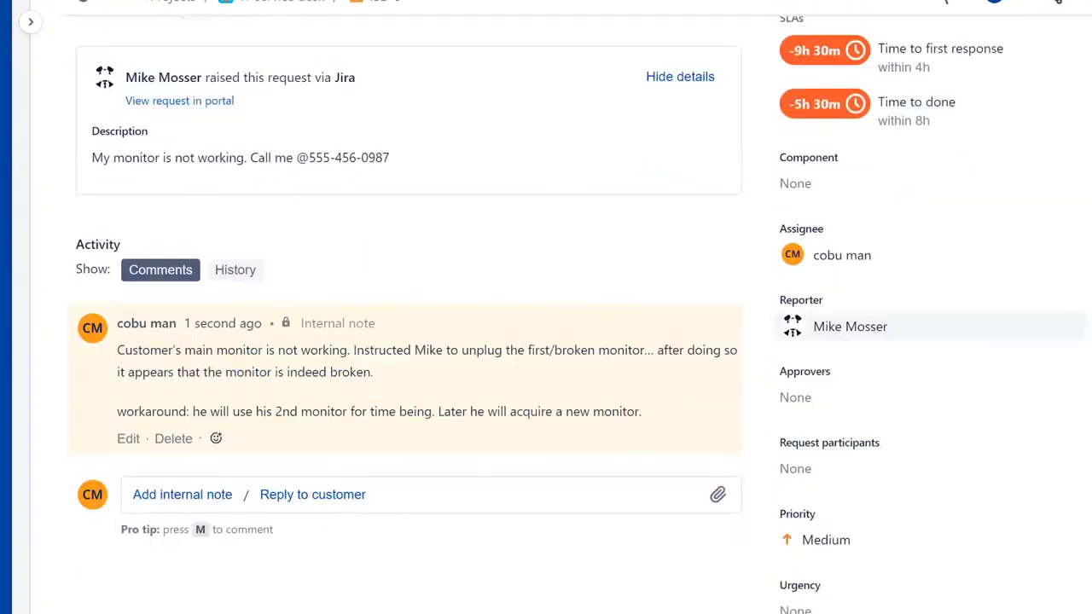
scroll(607, 341, "down", 4)
scroll(608, 341, "up", 5)
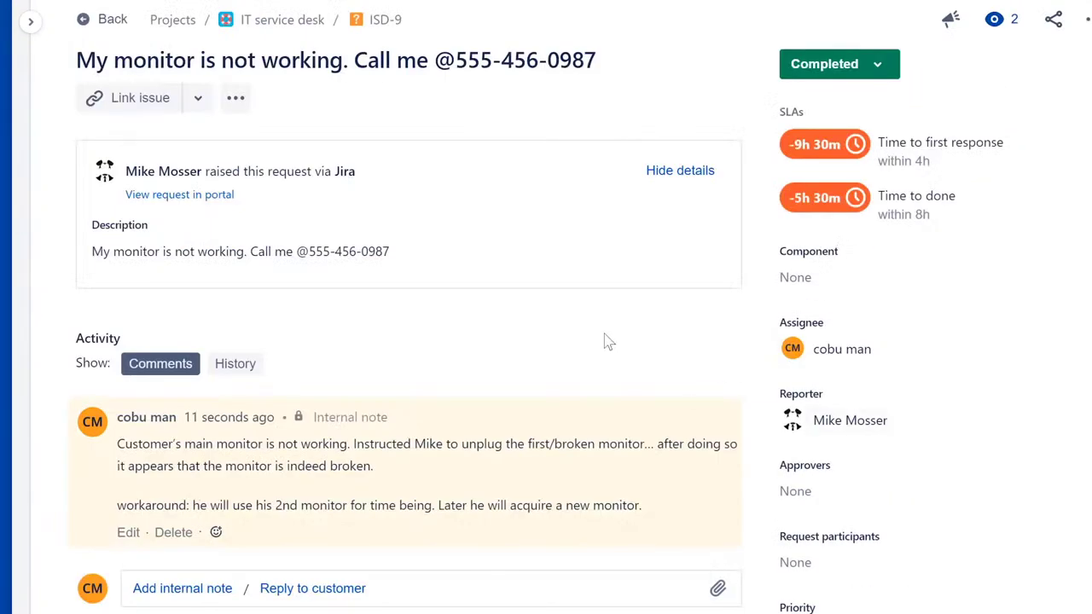
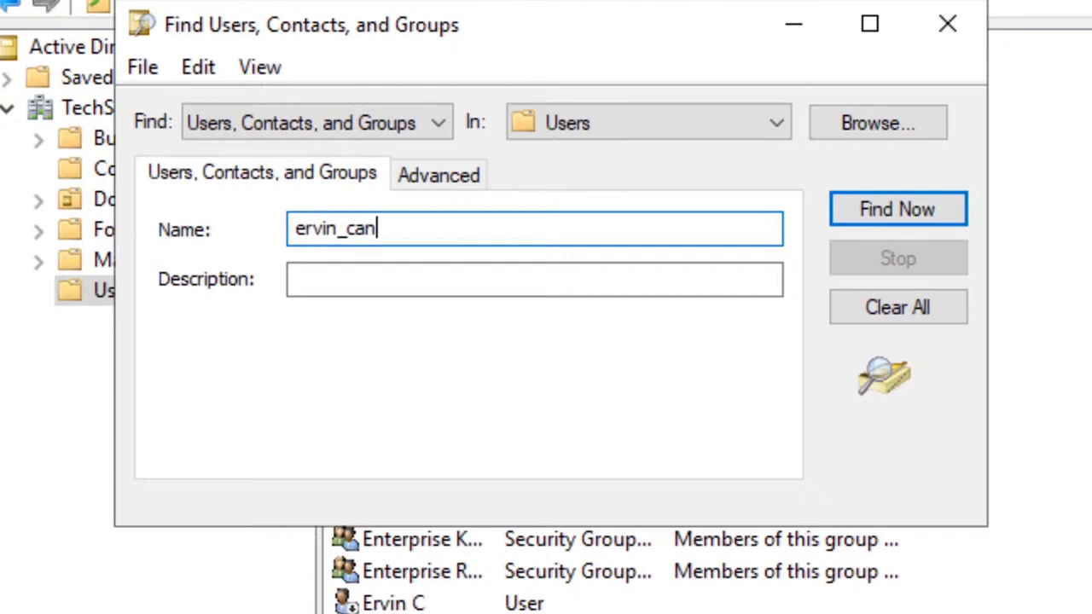
Step: Run the user search and open the single matching account's Properties
left_click(880, 212)
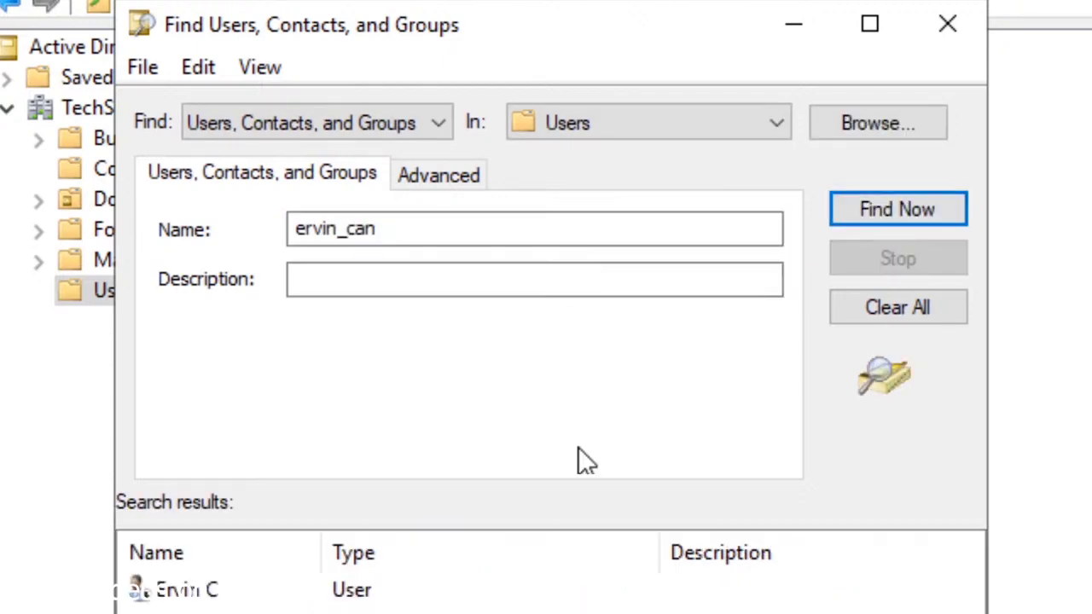
left_click(234, 597)
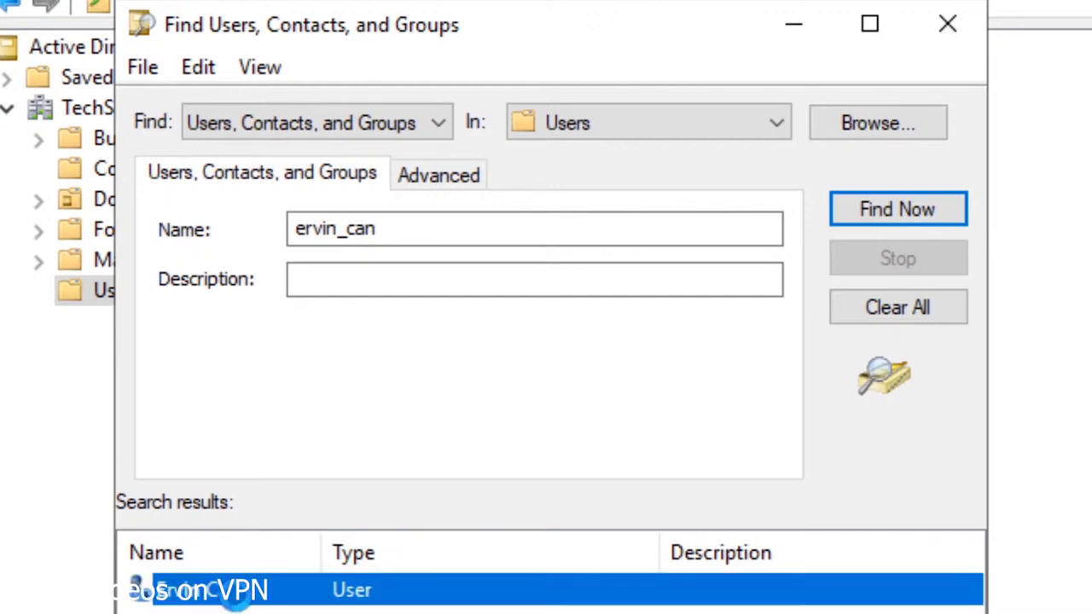
key("Return")
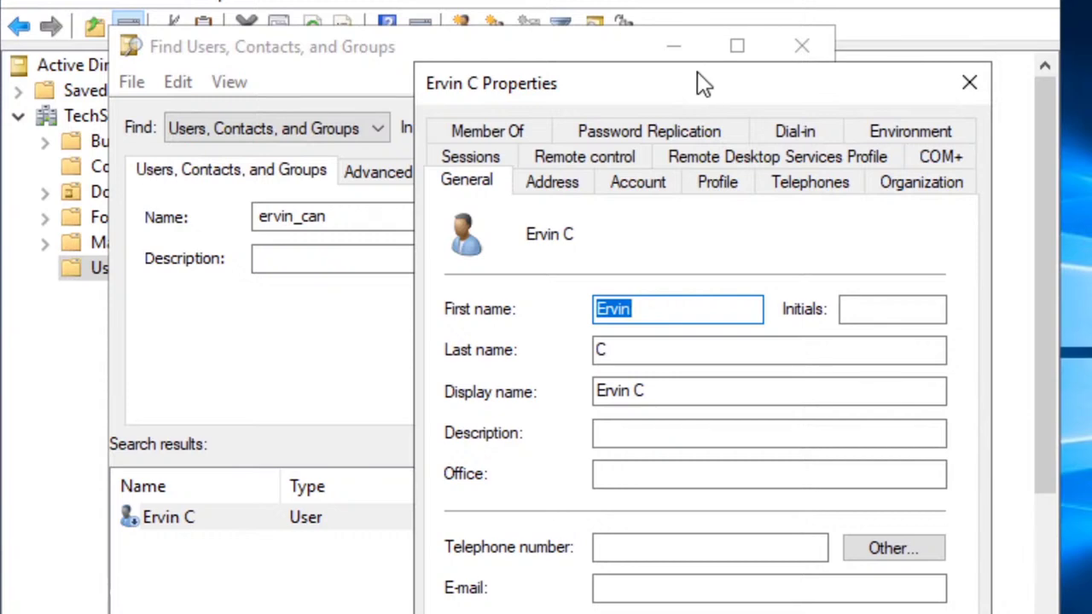
Step: Tick Unlock account on the user's Account tab, apply it, and close Properties
left_click_drag(700, 83, 608, 50)
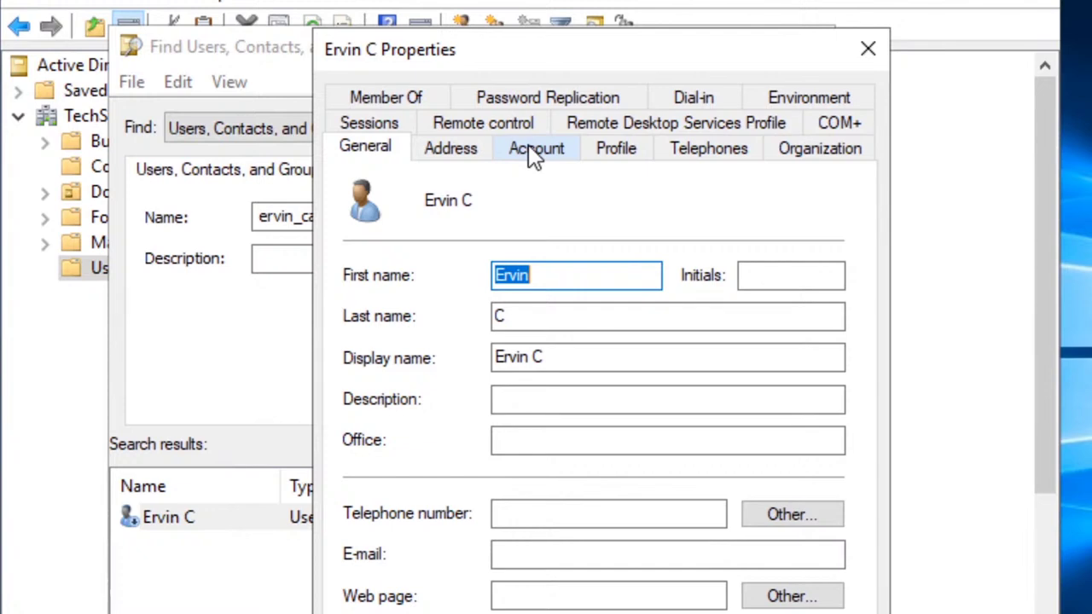
left_click(536, 149)
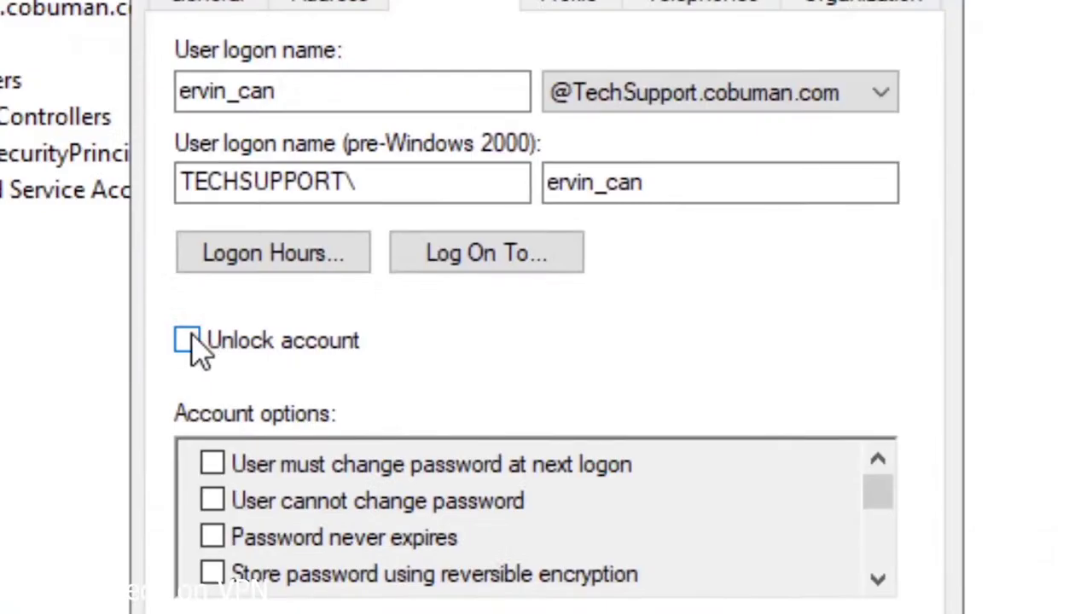
left_click(290, 348)
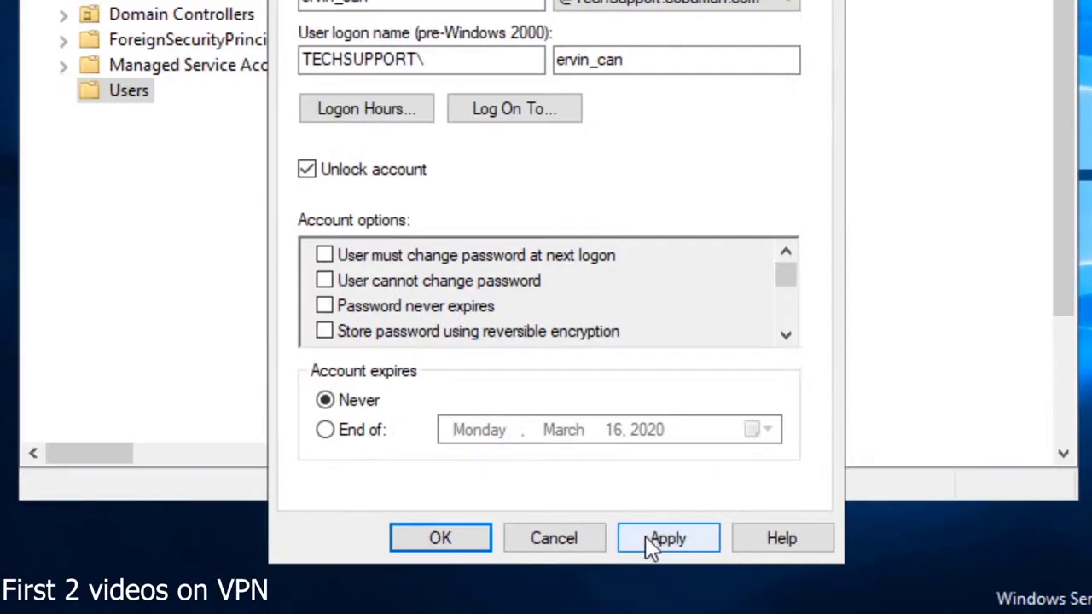
left_click(646, 539)
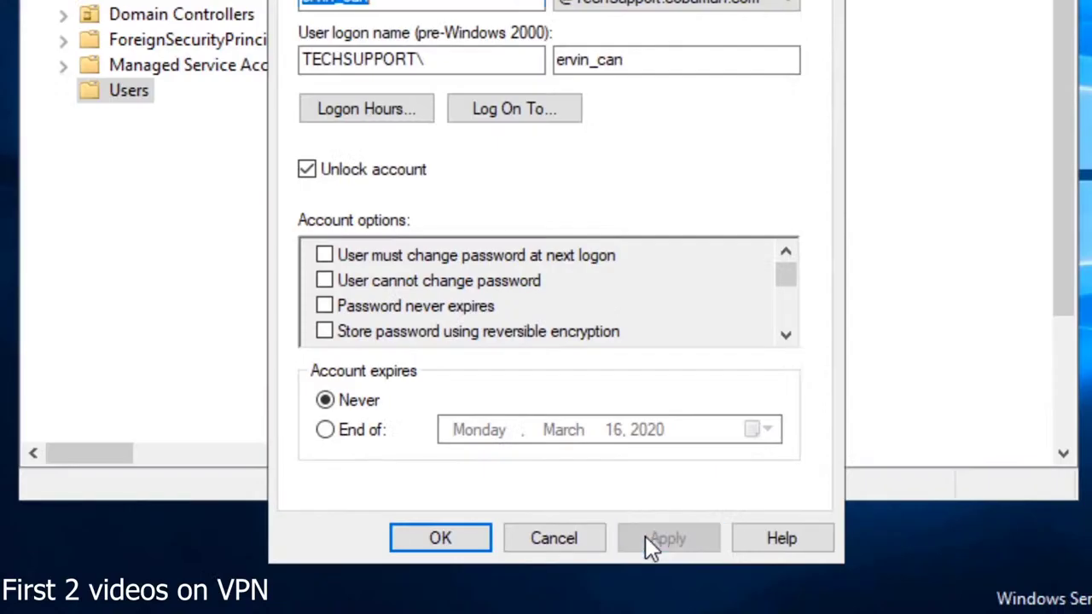
left_click(444, 539)
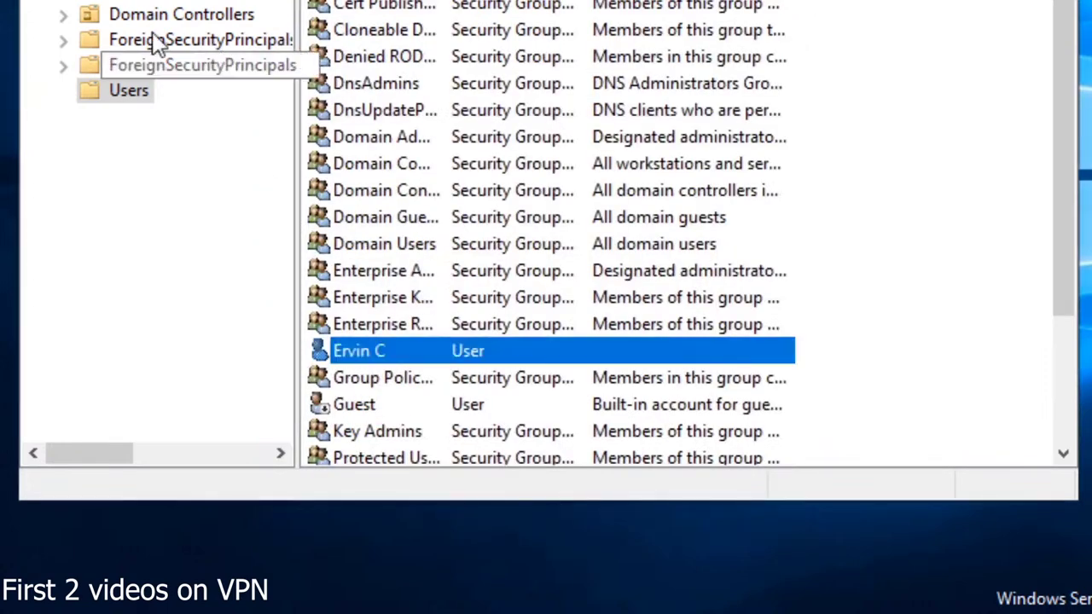
Step: Reopen the user's Properties from the Users container list
right_click(126, 94)
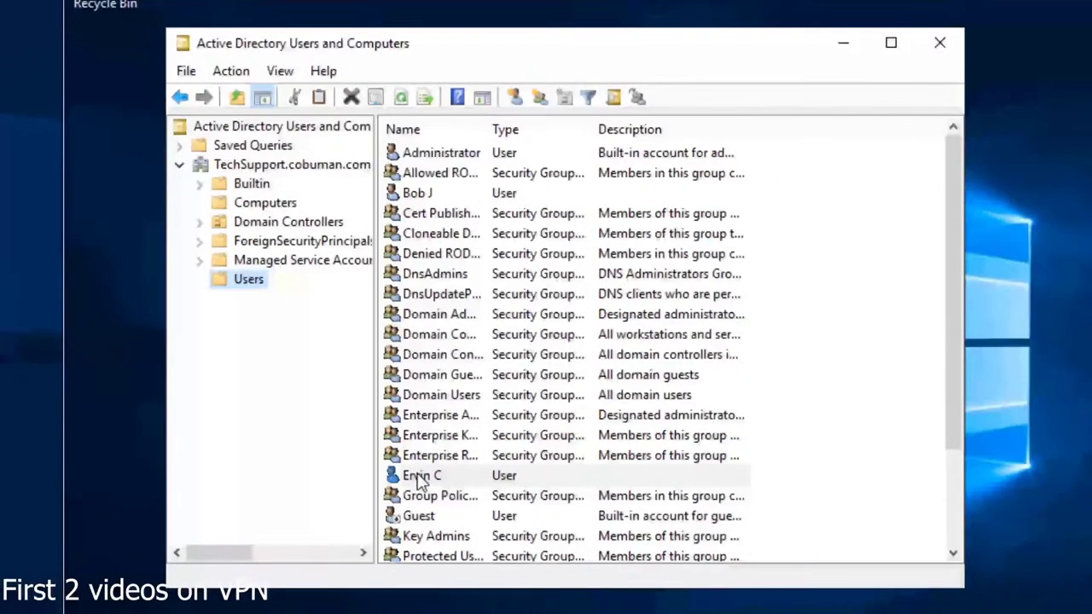
double_click(366, 352)
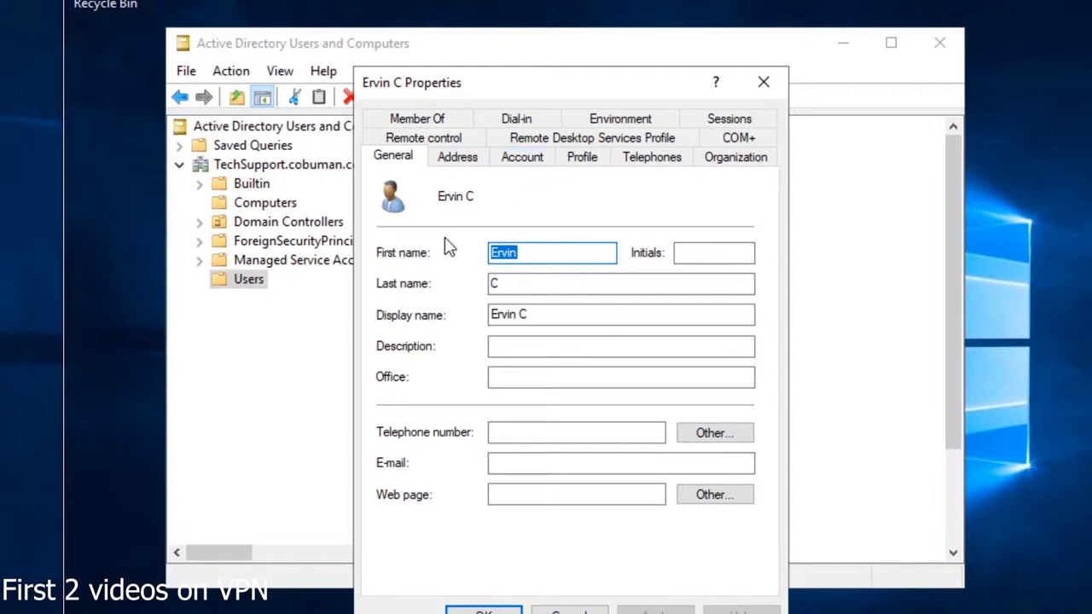
Step: Tick 'User must change password at next logon' on the user's Account tab
left_click(517, 165)
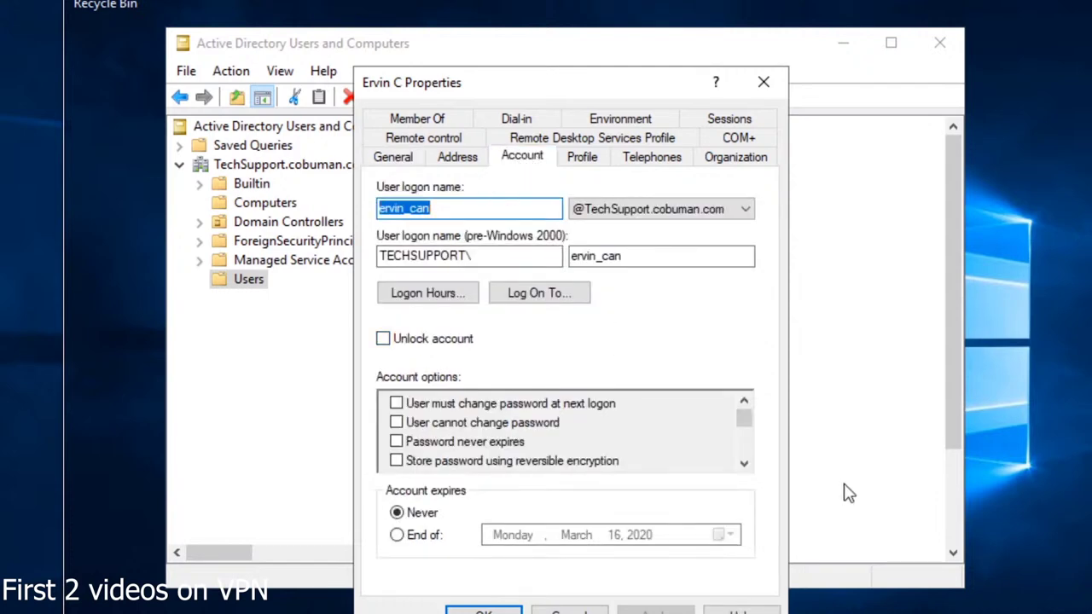
mouse_move(748, 430)
left_mouse_down()
mouse_move(748, 438)
mouse_move(747, 422)
left_mouse_up()
left_click(398, 405)
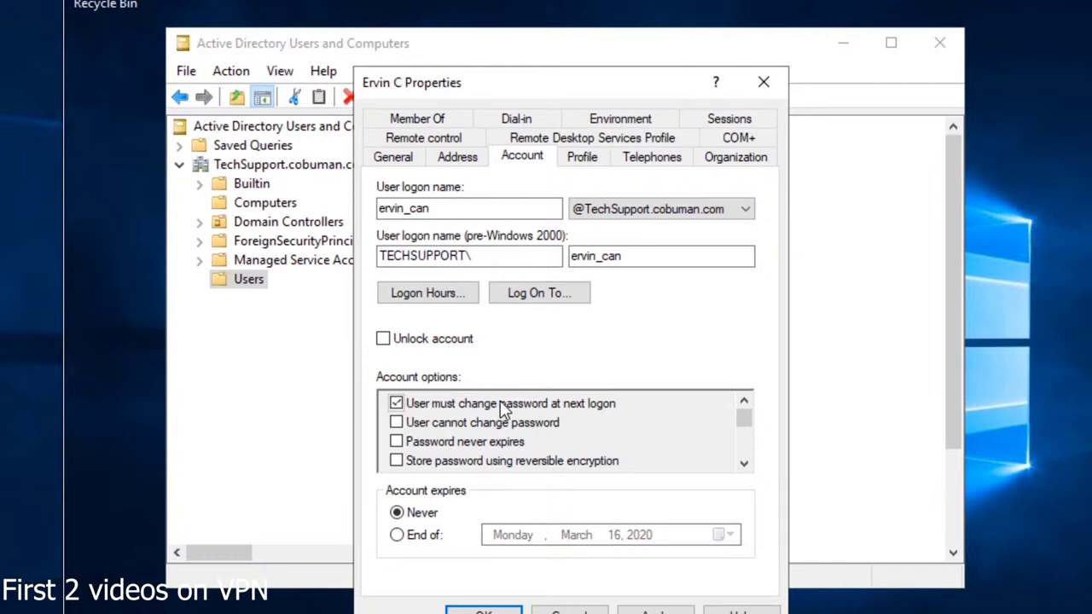
mouse_move(745, 417)
left_mouse_down()
mouse_move(739, 464)
mouse_move(744, 401)
left_mouse_up()
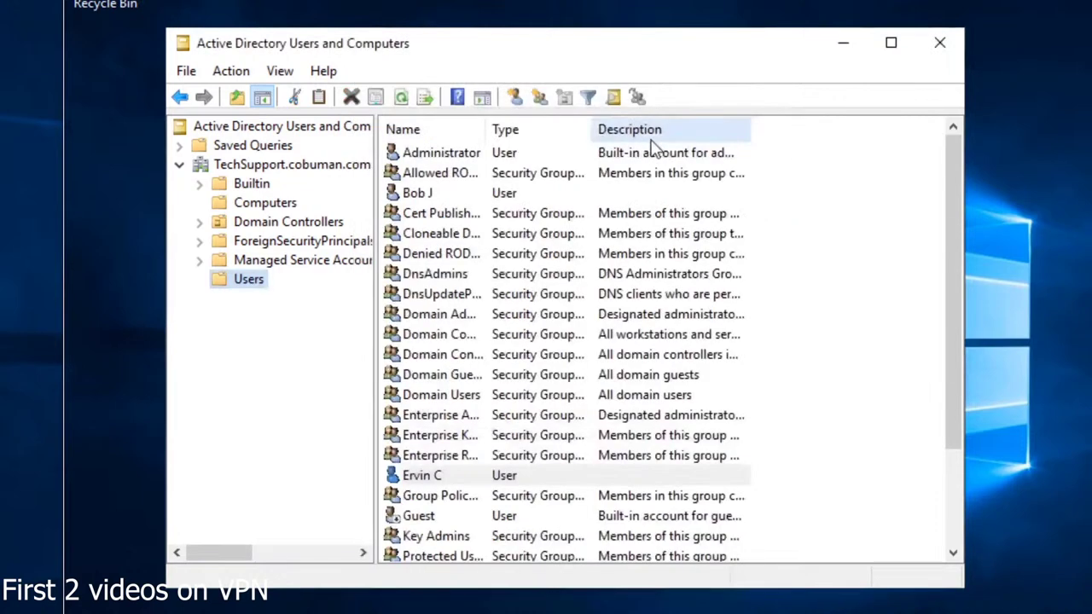
Step: Save the password-change setting, then bring up the Users folder's actions menu
key("Return")
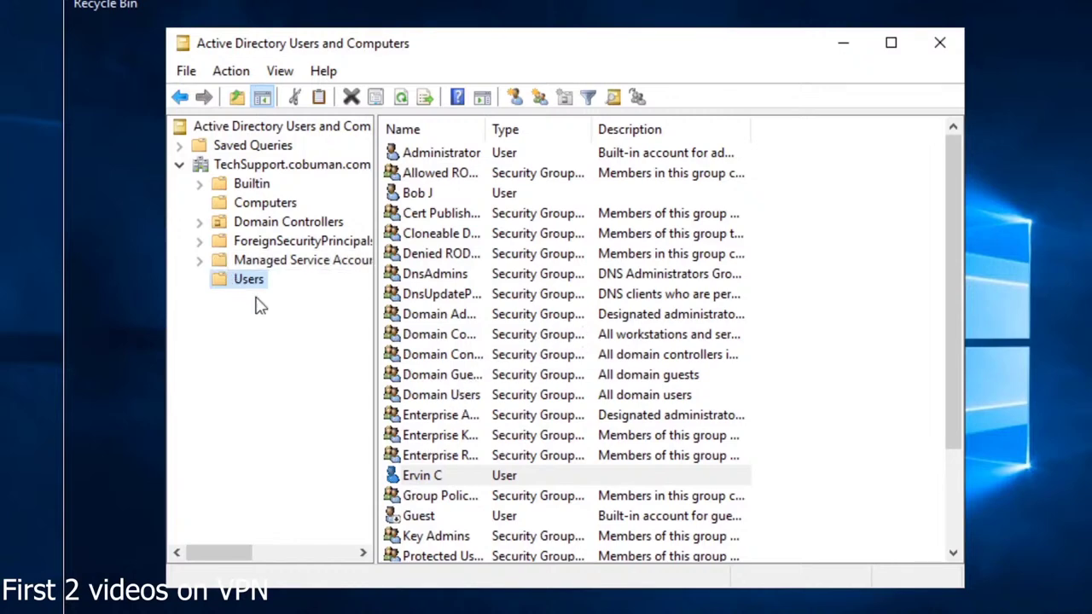
left_click(414, 480)
right_click(414, 481)
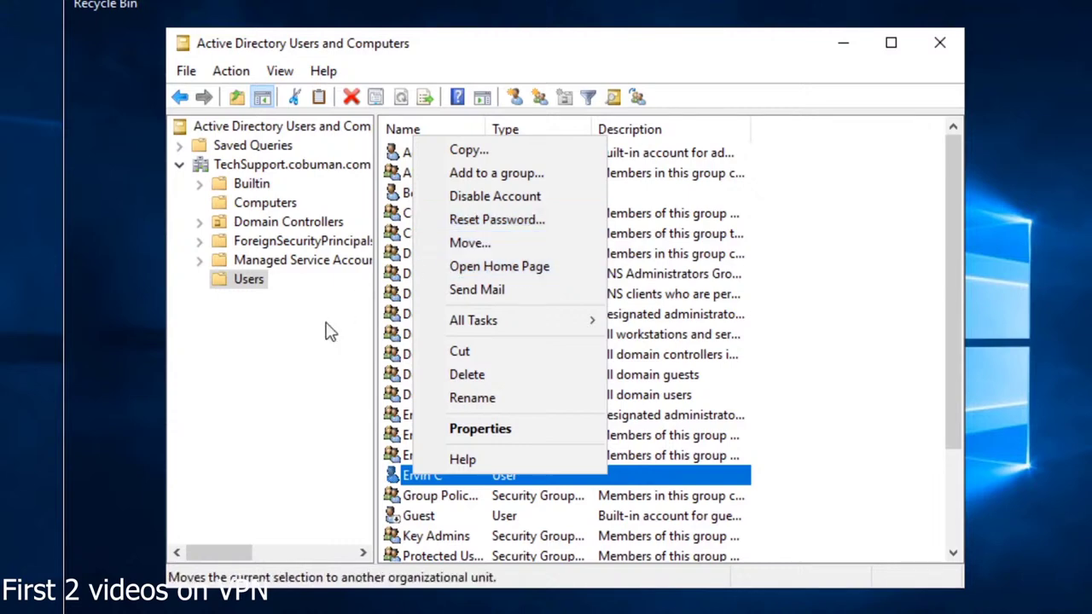
left_click(307, 397)
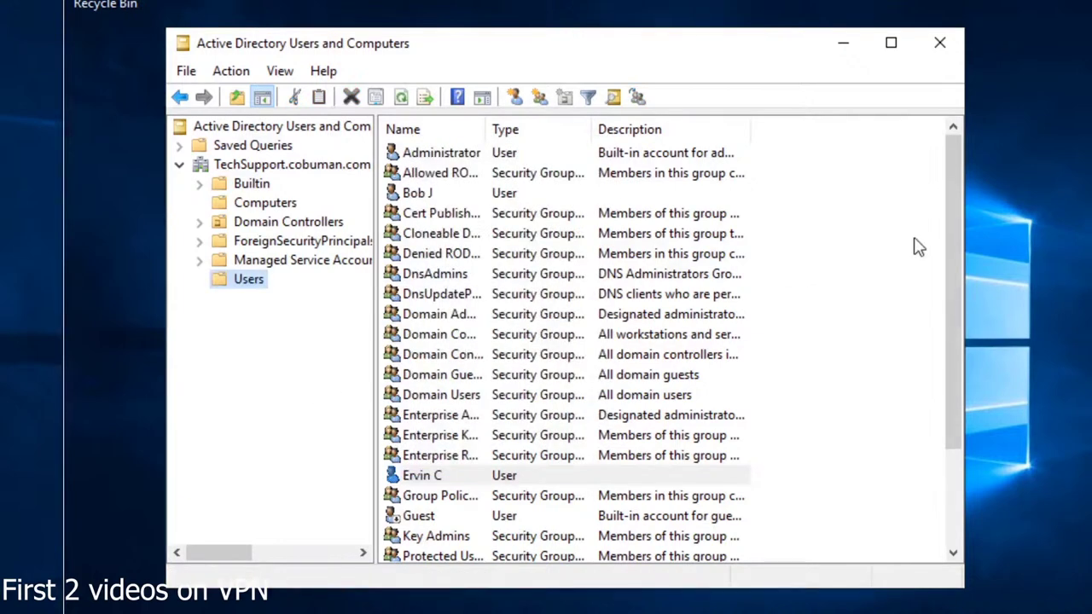
left_click_drag(950, 213, 943, 247)
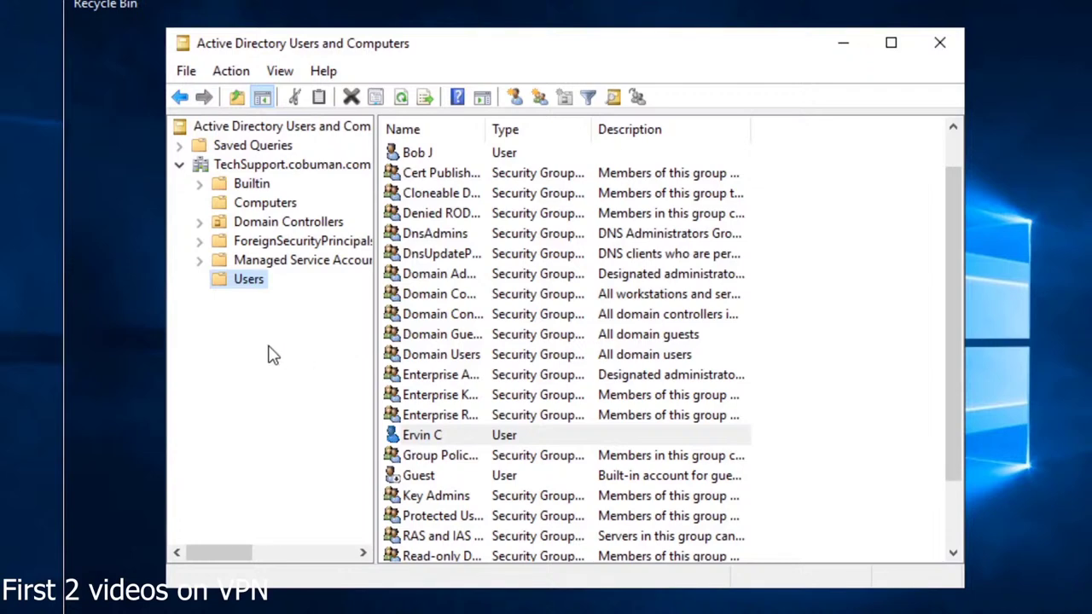
right_click(248, 280)
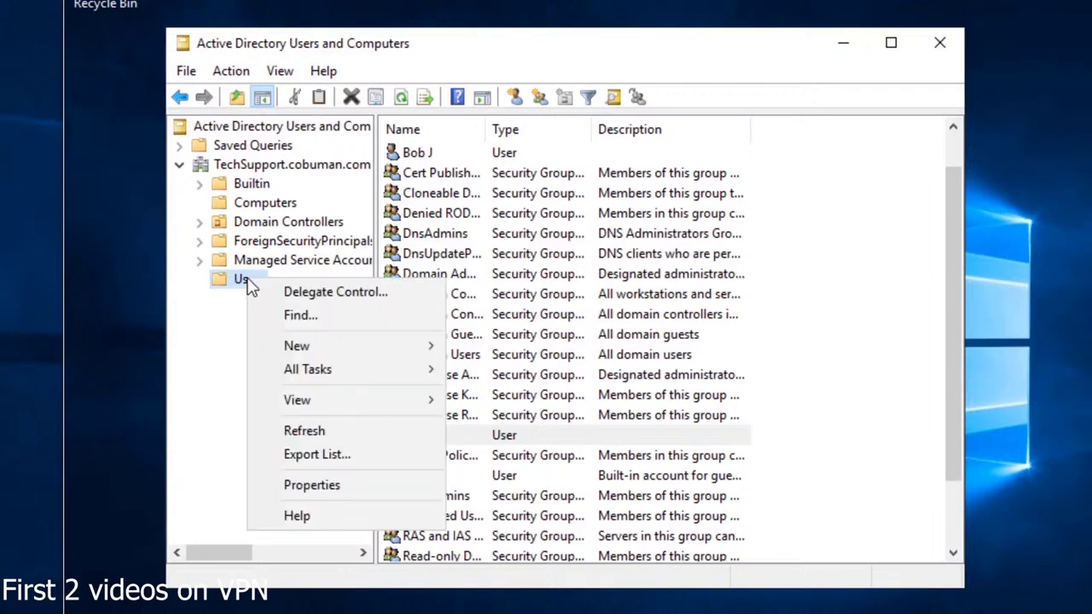
Step: Find the user by their logon name and open the found account's actions menu
left_click(304, 315)
left_click(500, 242)
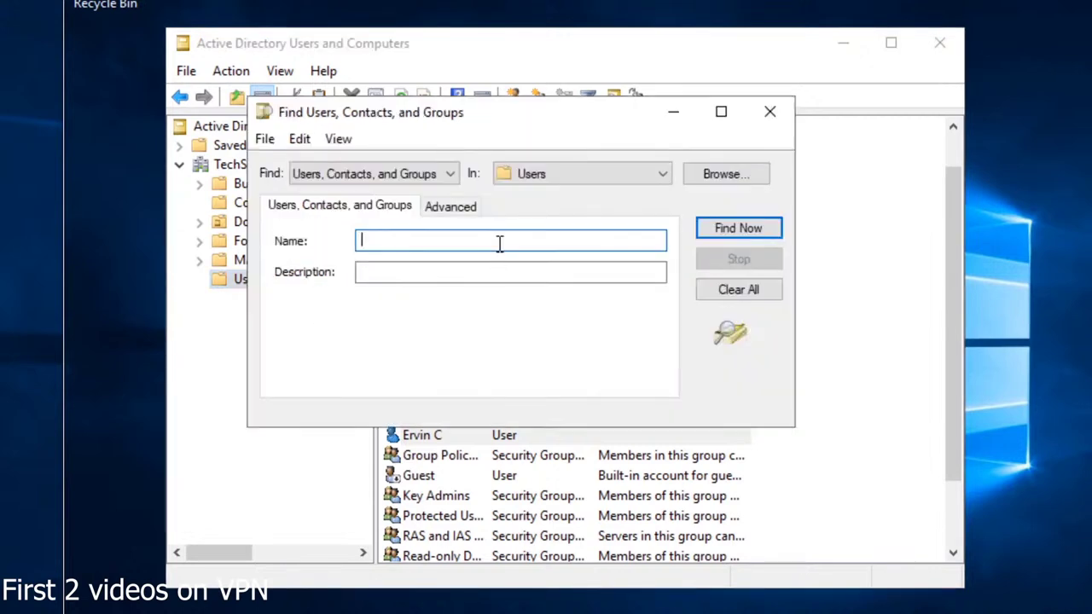
key("Return")
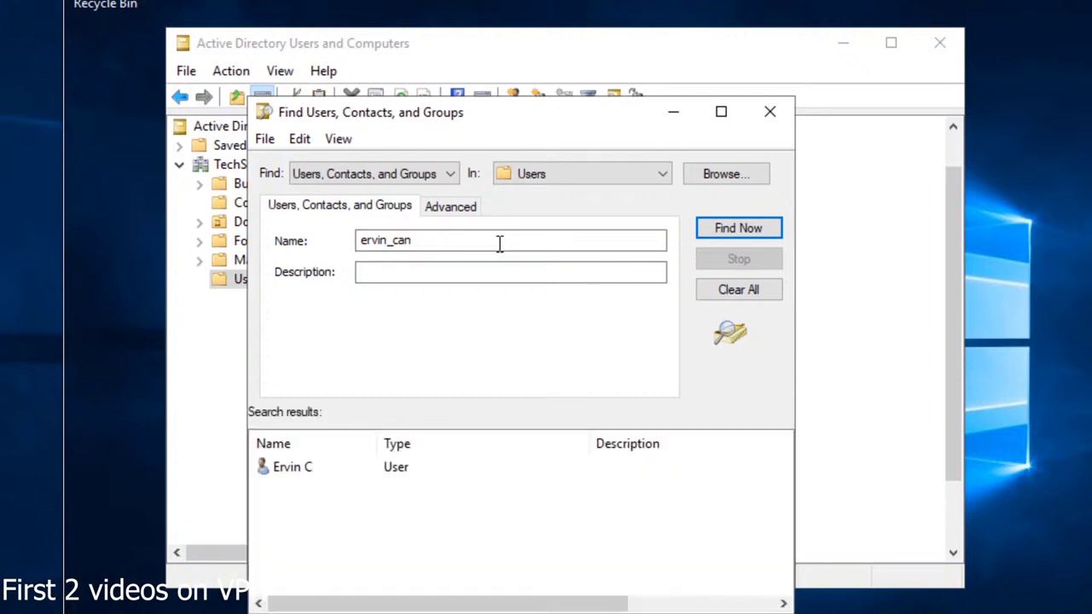
left_click(290, 478)
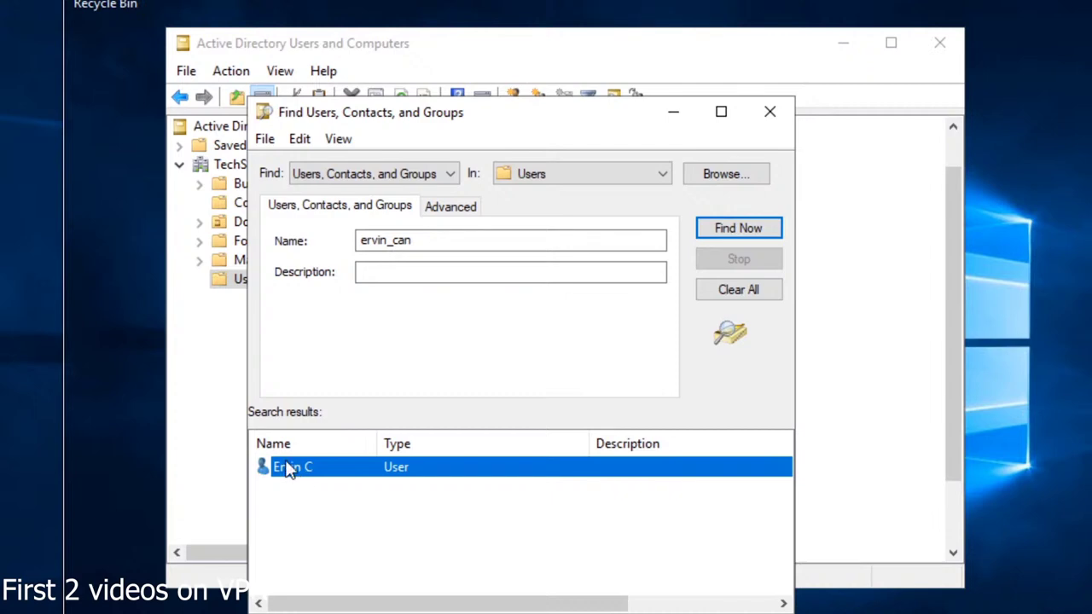
right_click(300, 474)
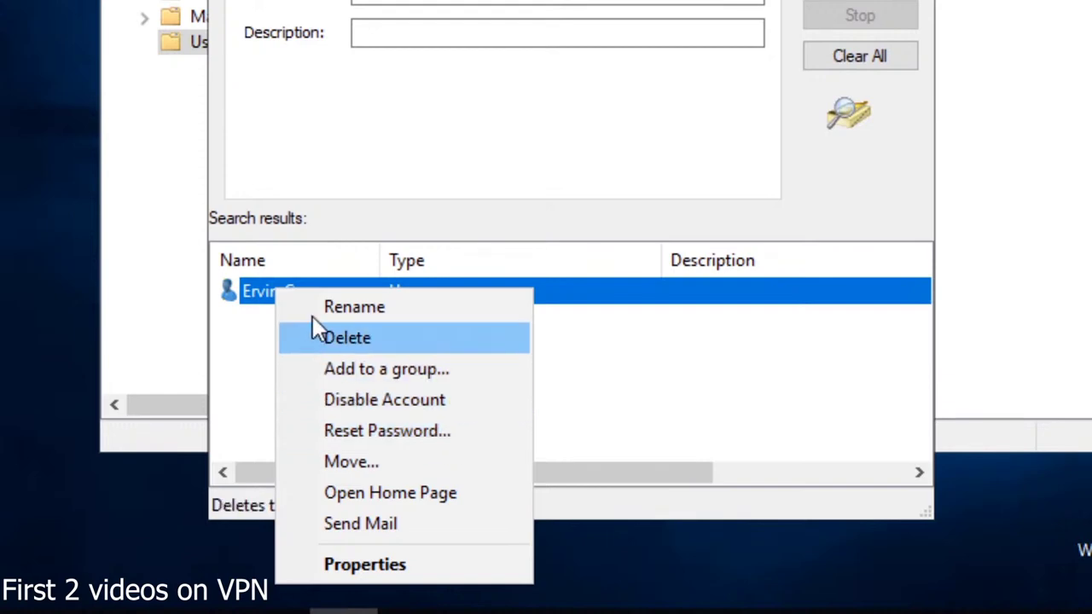
Step: Reset the user's password, confirm it, and unlock the account
left_click(411, 436)
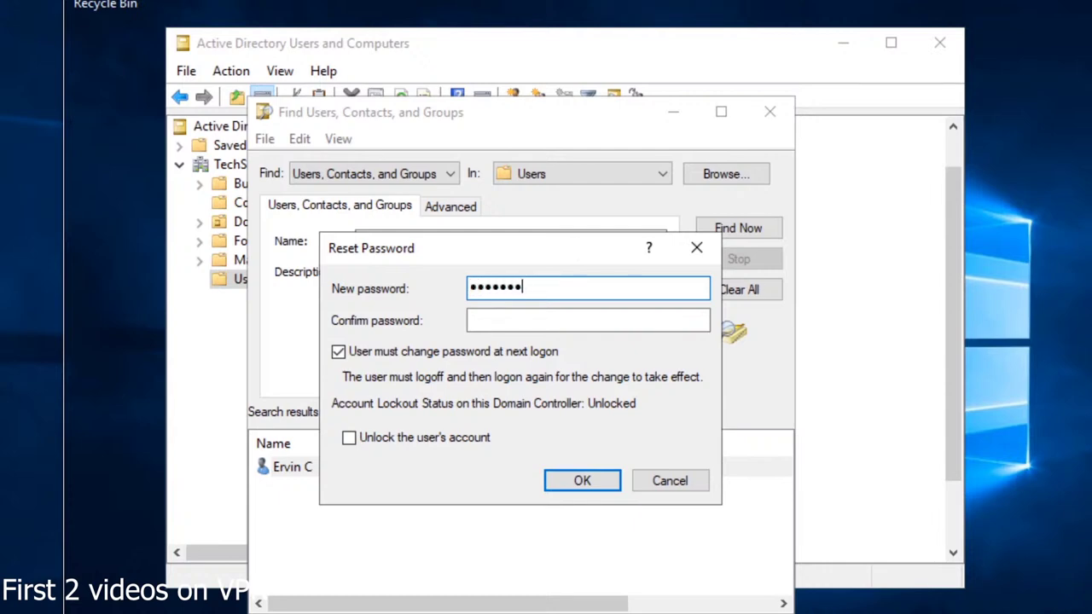
left_click(471, 320)
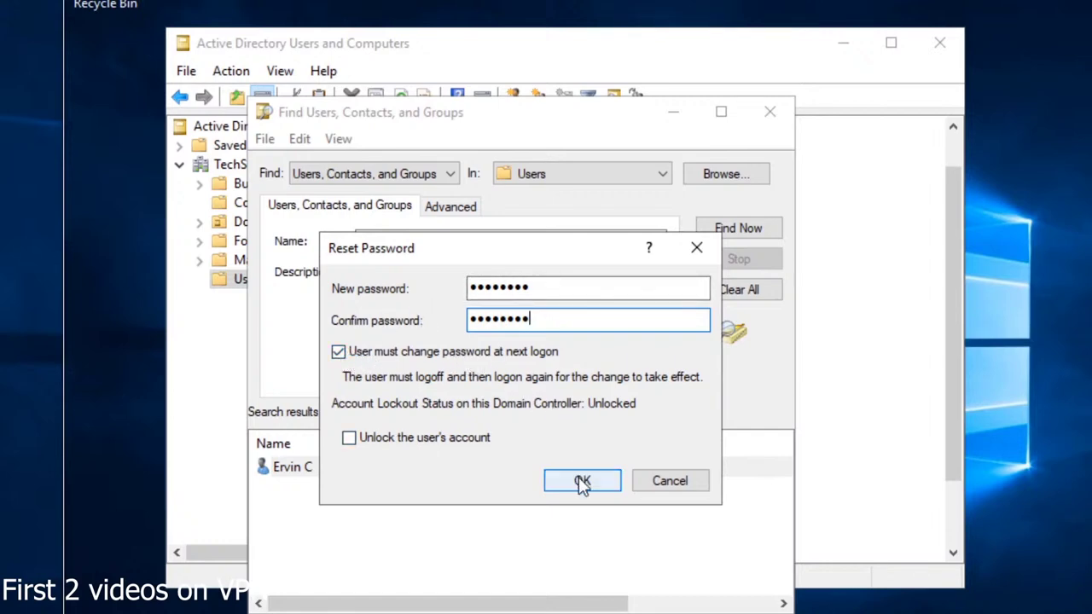
left_click(356, 445)
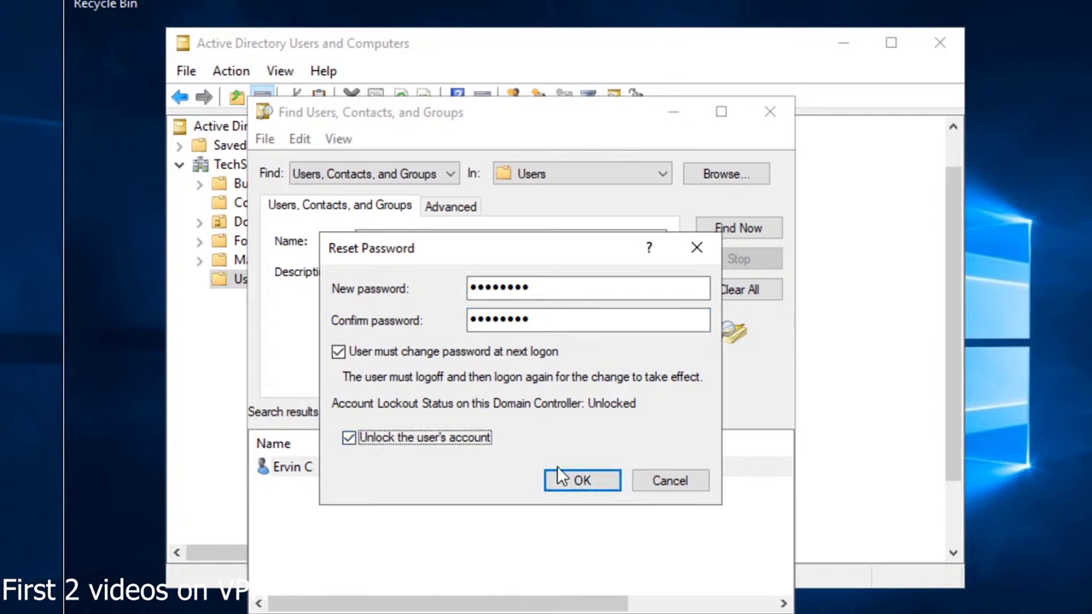
left_click(582, 482)
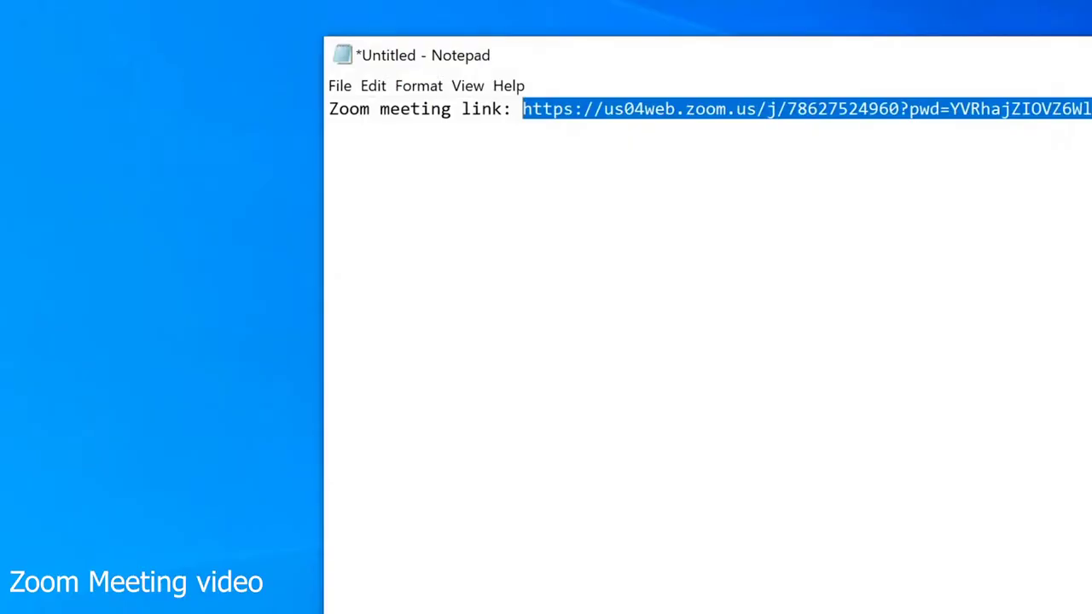
Step: Copy the Zoom meeting URL from the Notepad line
right_click(653, 107)
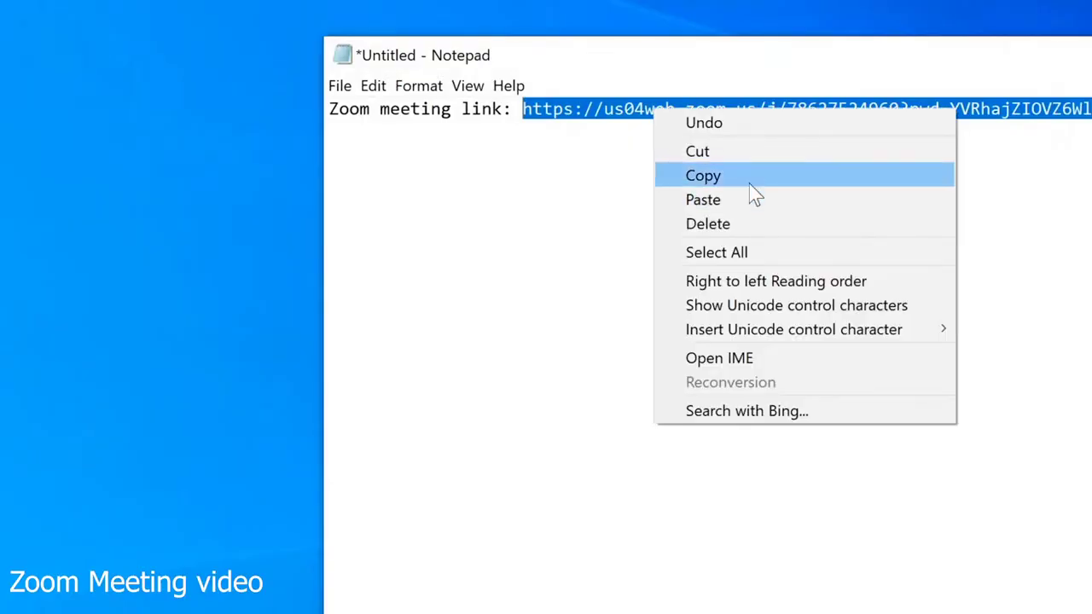
left_click(685, 177)
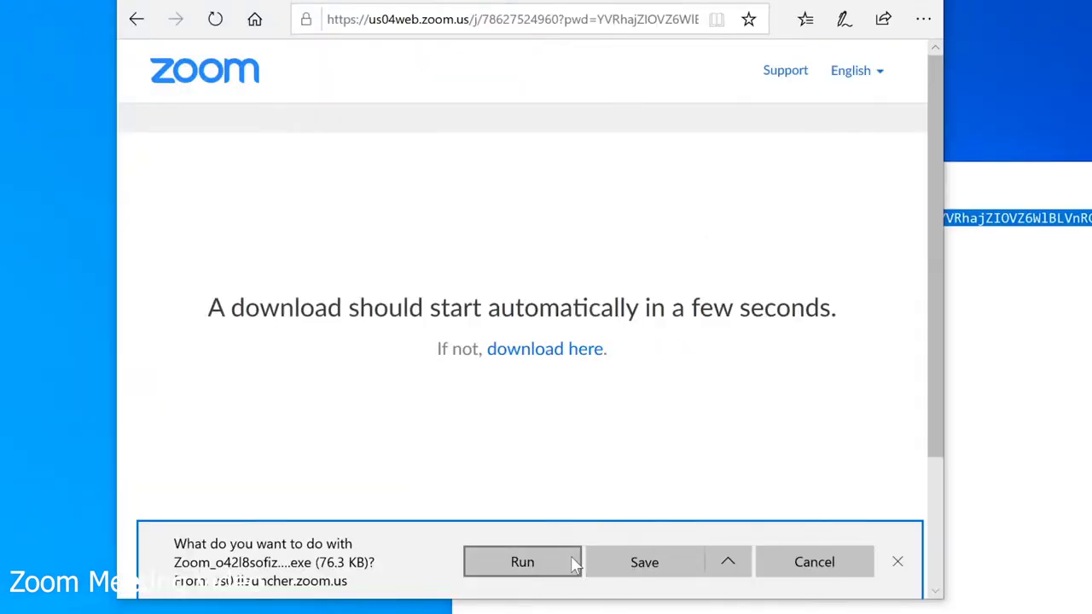
Step: Run the downloaded Zoom launcher and approve its installer at the User Account Control prompt
left_click(525, 565)
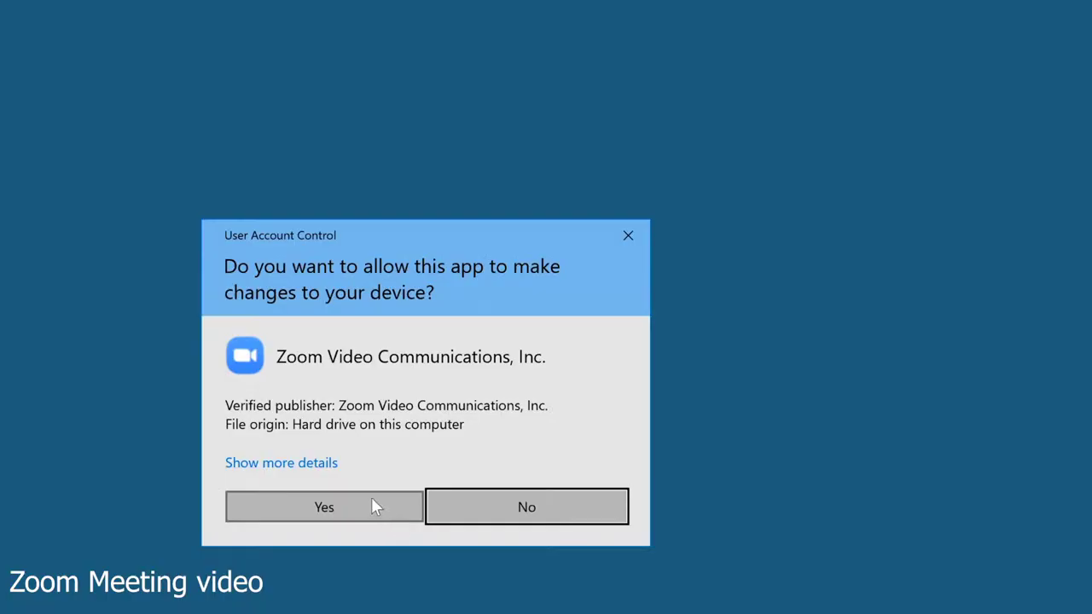
left_click(373, 504)
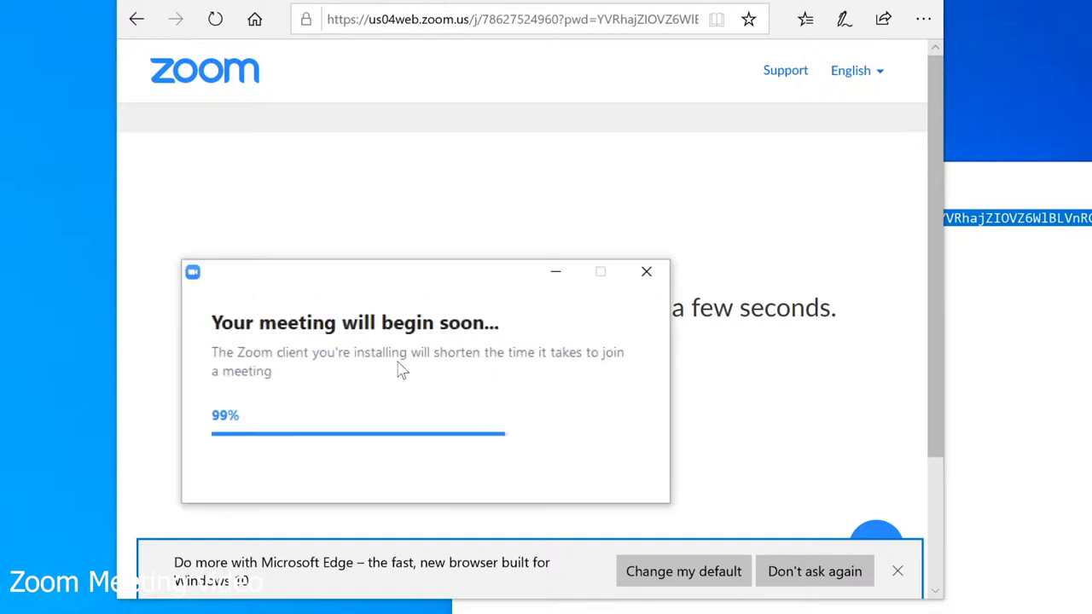
left_click_drag(422, 282, 191, 215)
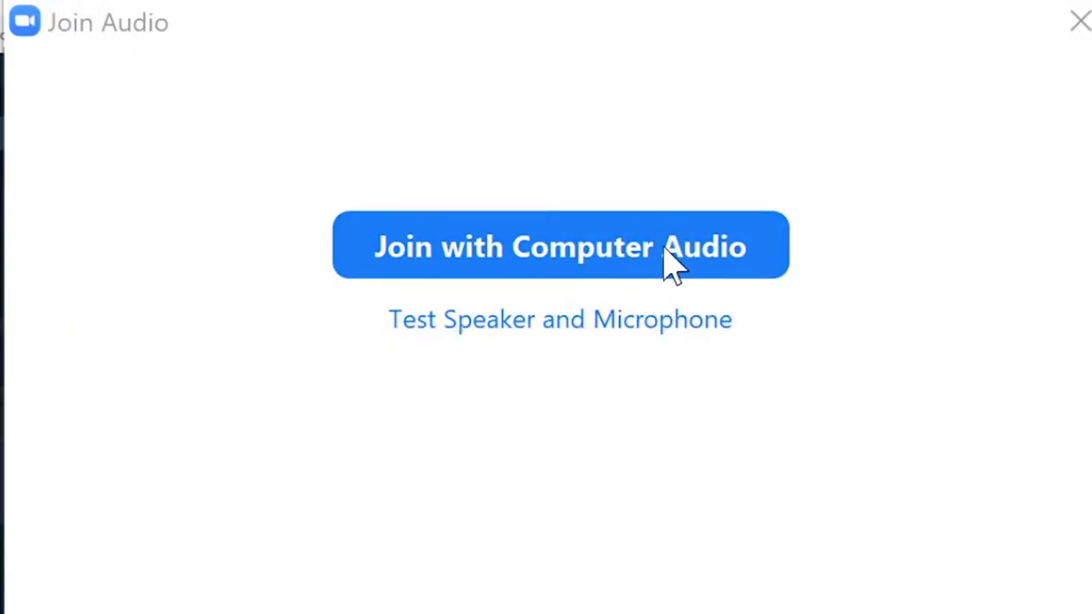
Step: Join the meeting with computer audio and show the microphone and speaker choices
left_click(671, 263)
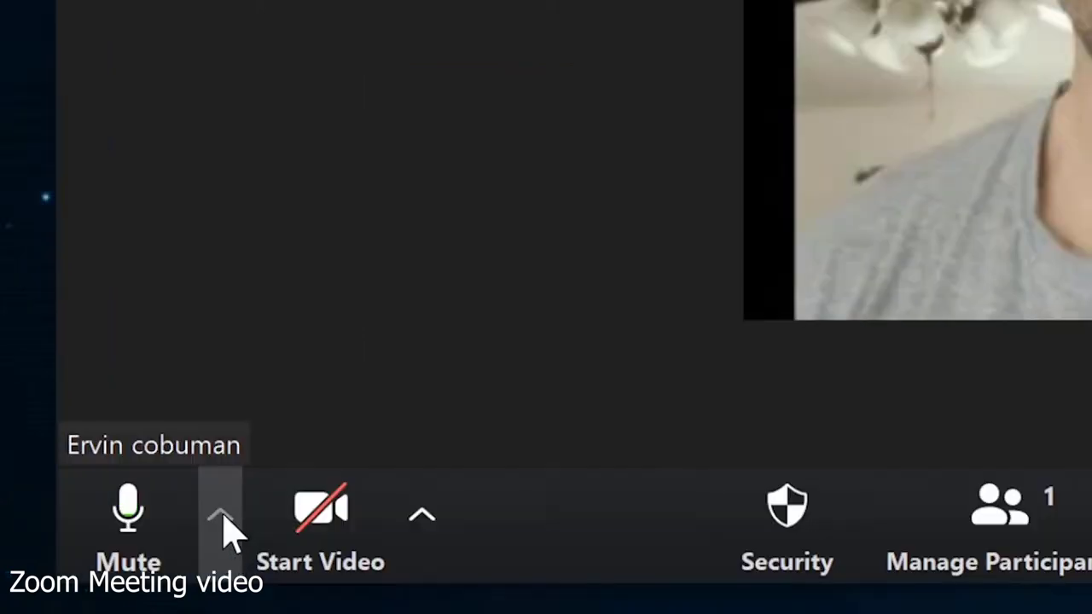
left_click(171, 502)
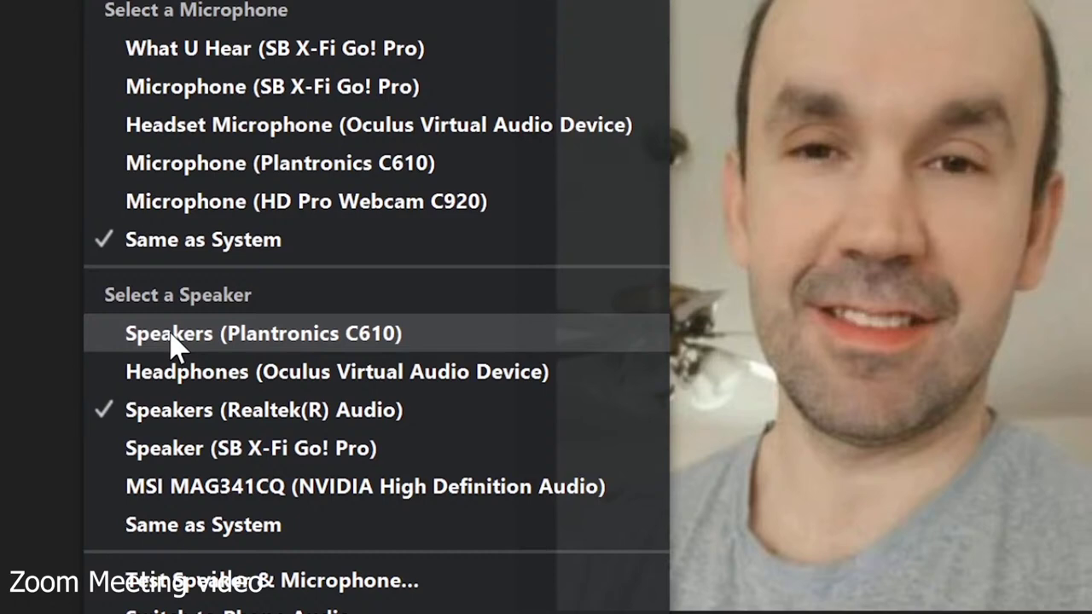
Step: Cycle speaker and microphone choices, ending on HD Pro Webcam C920 mic and Plantronics C610 speakers
left_click(171, 335)
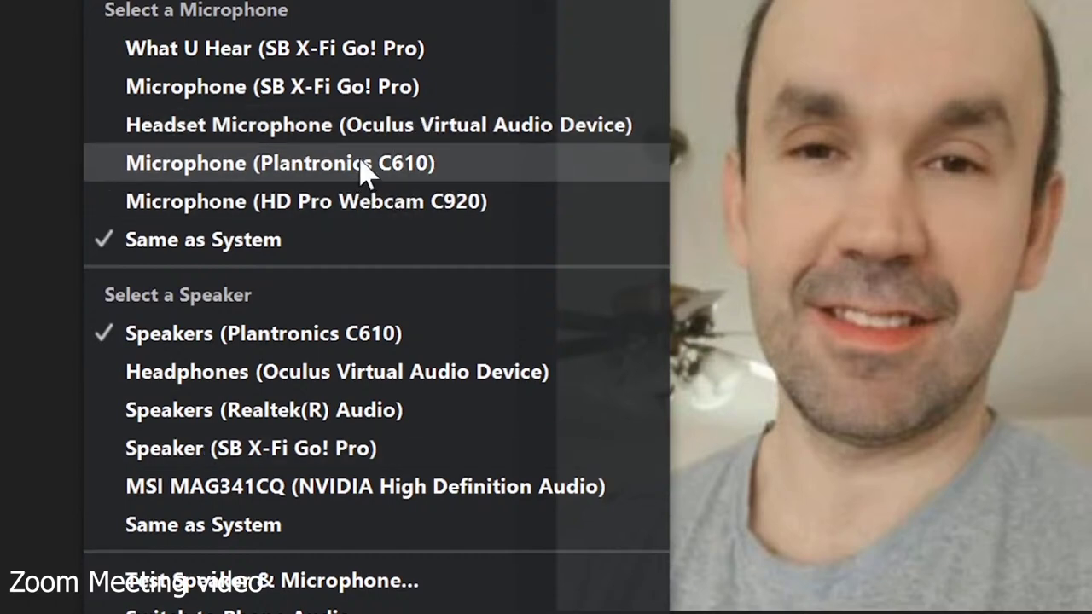
left_click(271, 164)
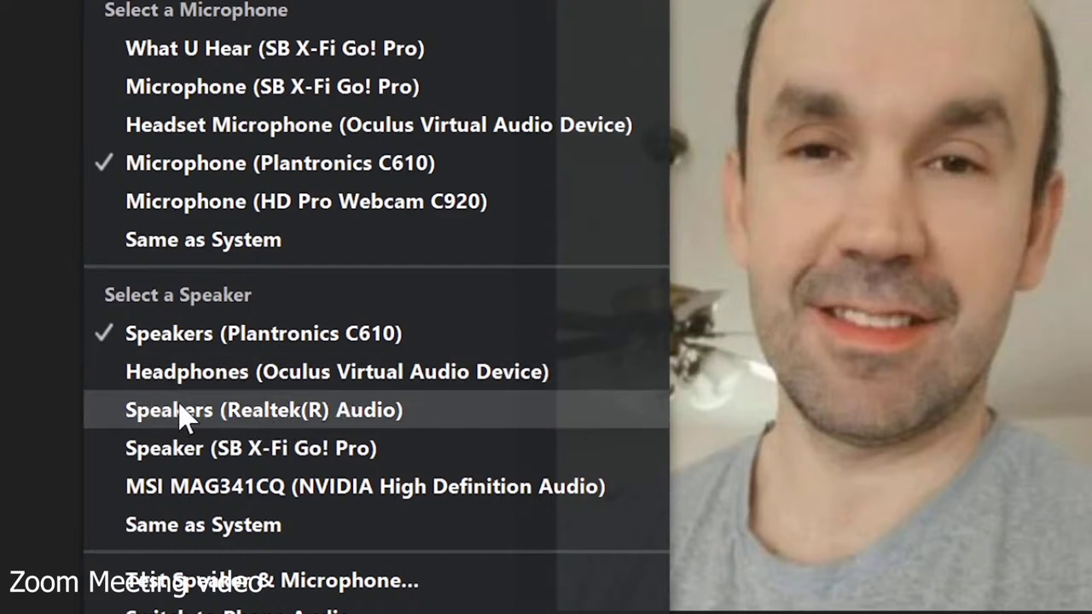
left_click(226, 411)
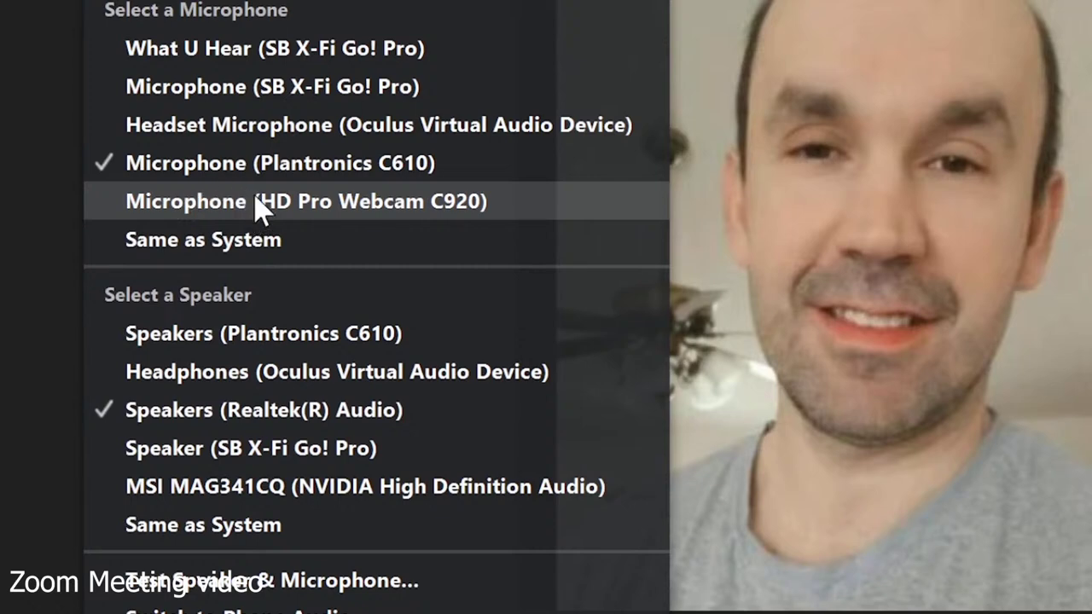
left_click(390, 209)
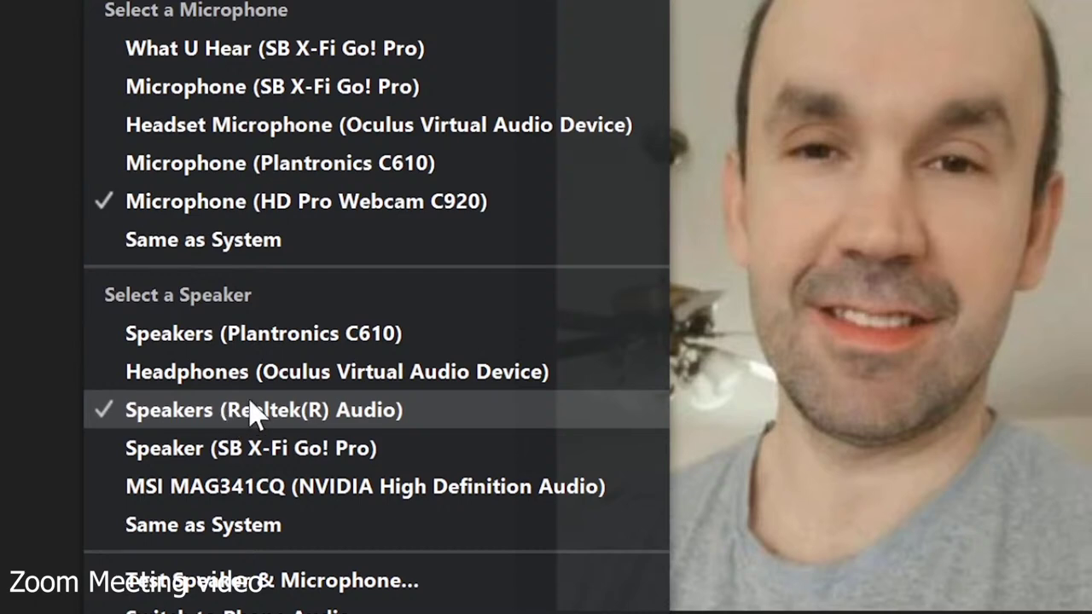
left_click(226, 341)
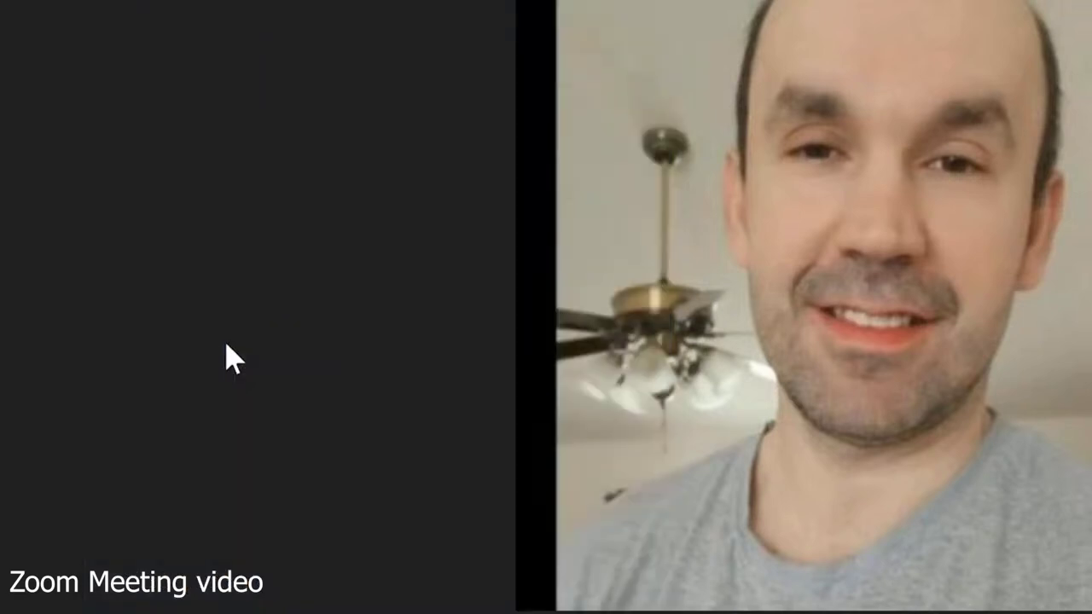
Step: Switch the meeting microphone to the Plantronics C610
left_click(256, 607)
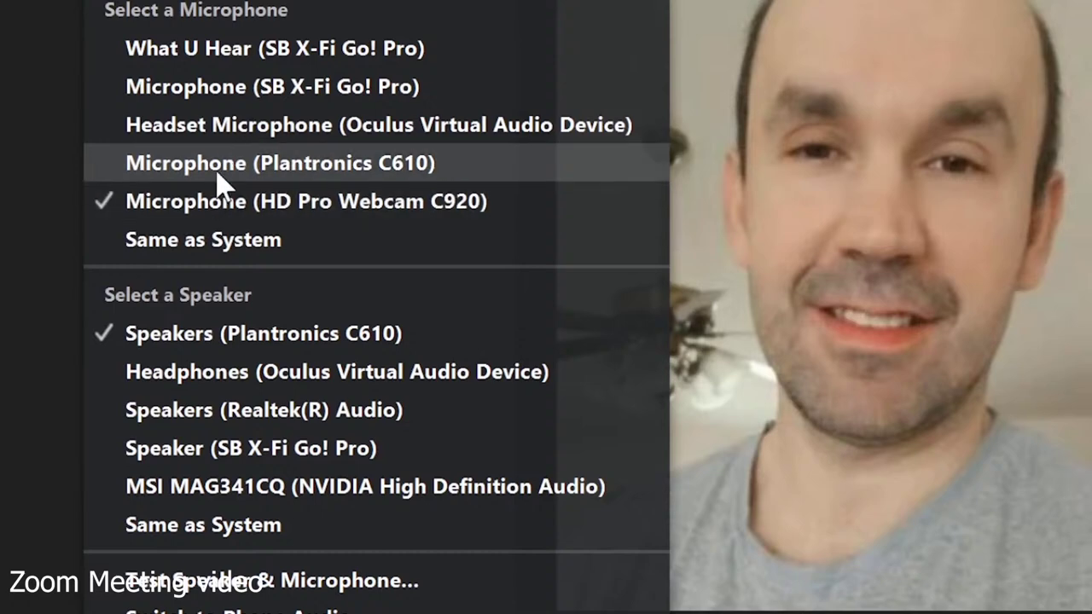
left_click(218, 174)
left_click(256, 607)
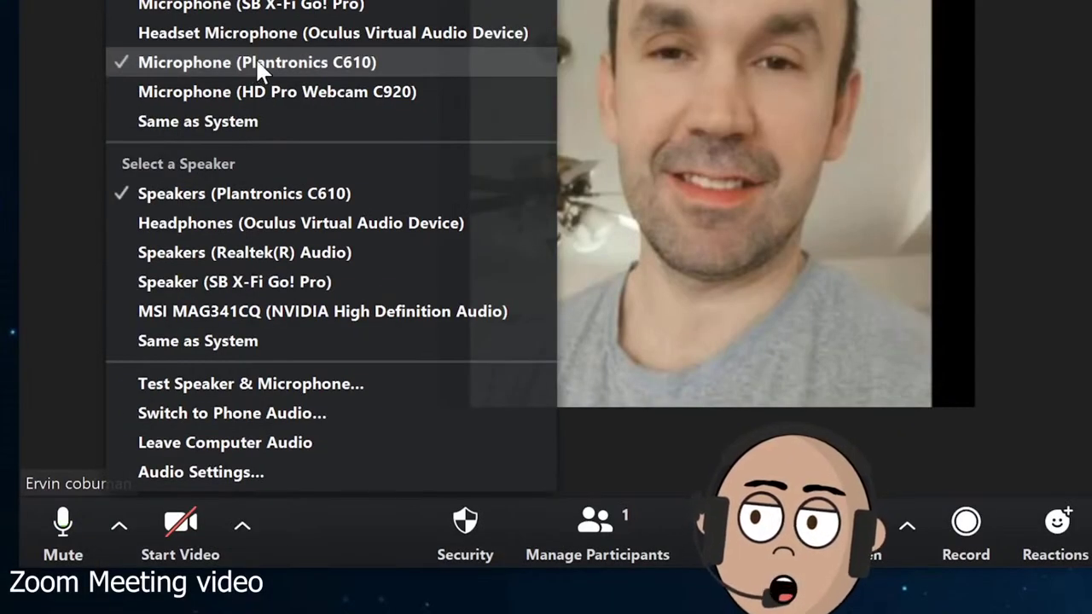
Step: Briefly run the speaker and microphone test, then close it without answering
left_click(111, 538)
left_click(111, 538)
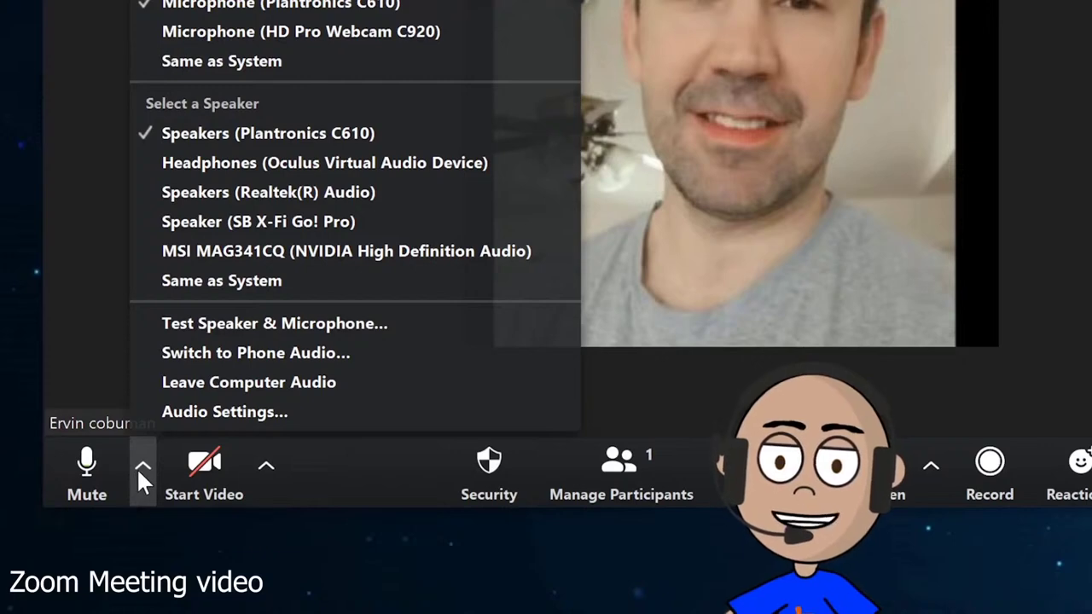
left_click(140, 482)
left_click(139, 479)
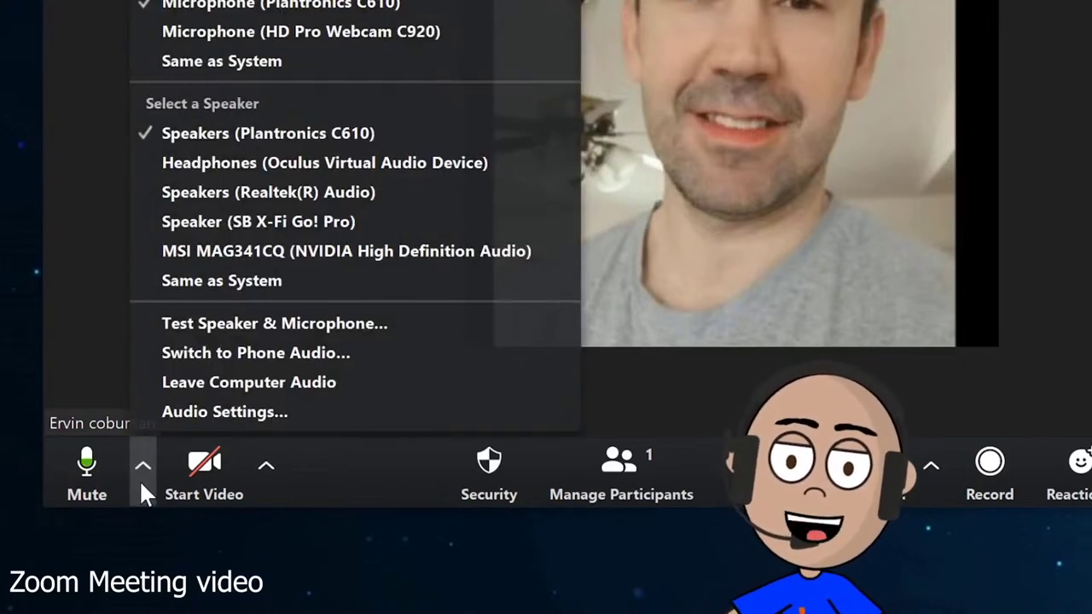
left_click(354, 326)
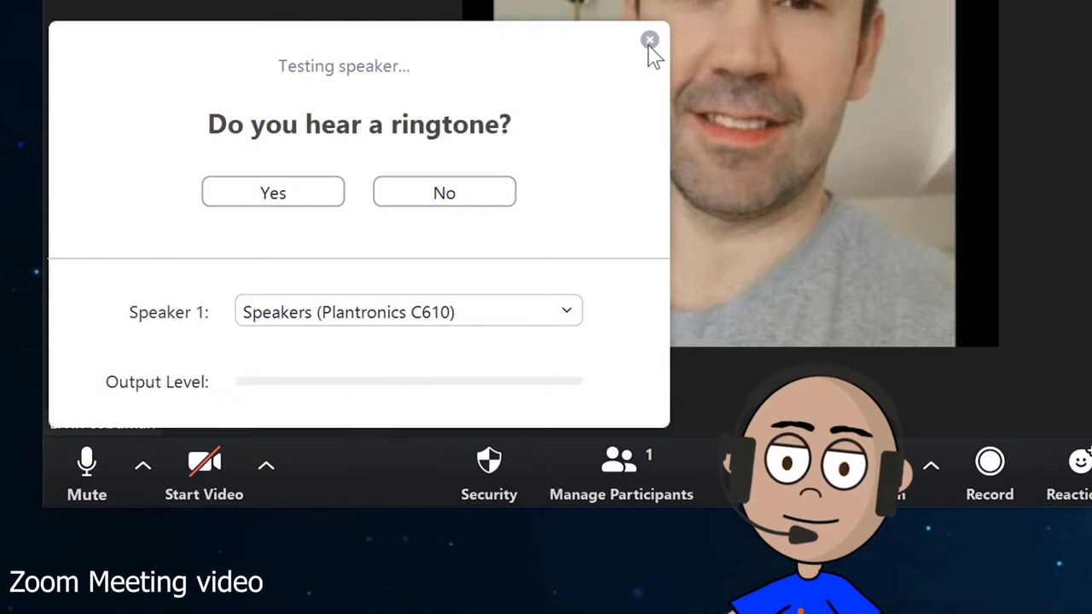
left_click(649, 41)
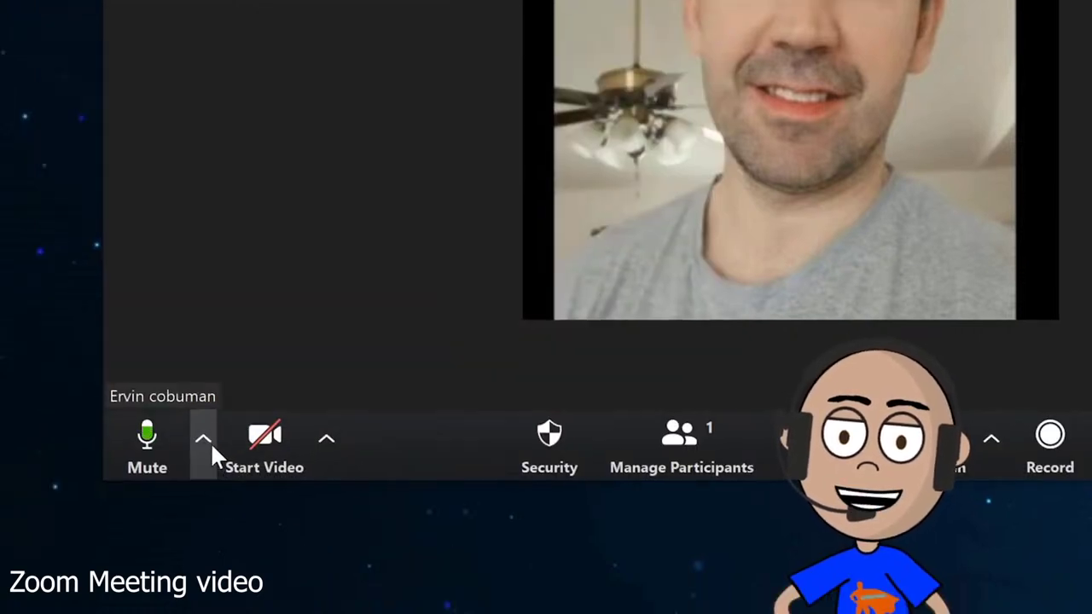
Step: Reopen the audio device menu from the caret beside Mute
left_click(144, 467)
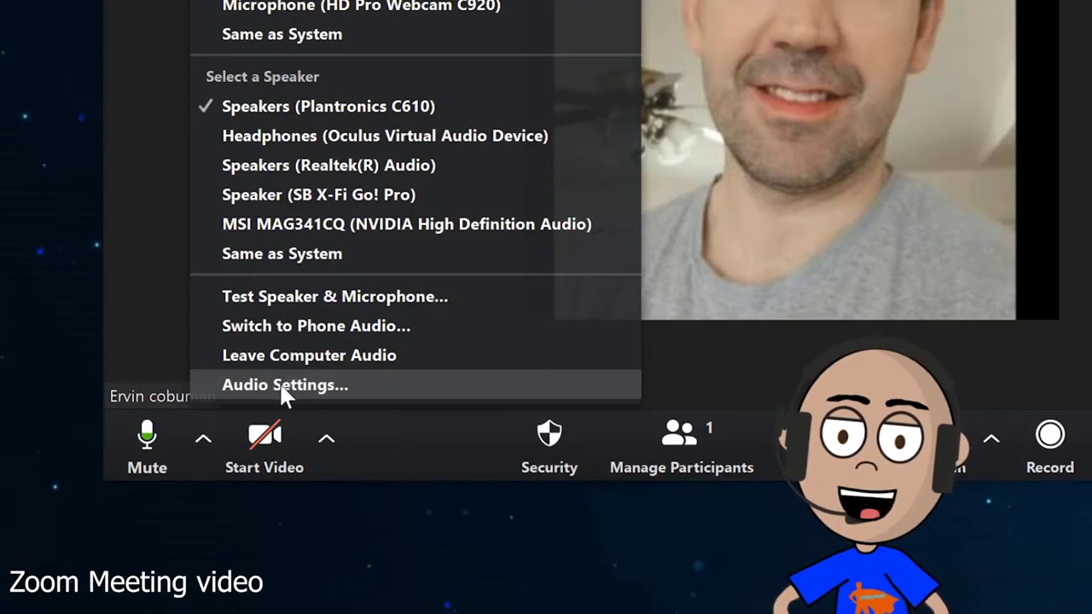
Step: In Audio settings, nudge the speaker volume, try a separate Realtek ringtone device, then disable it
left_click(290, 386)
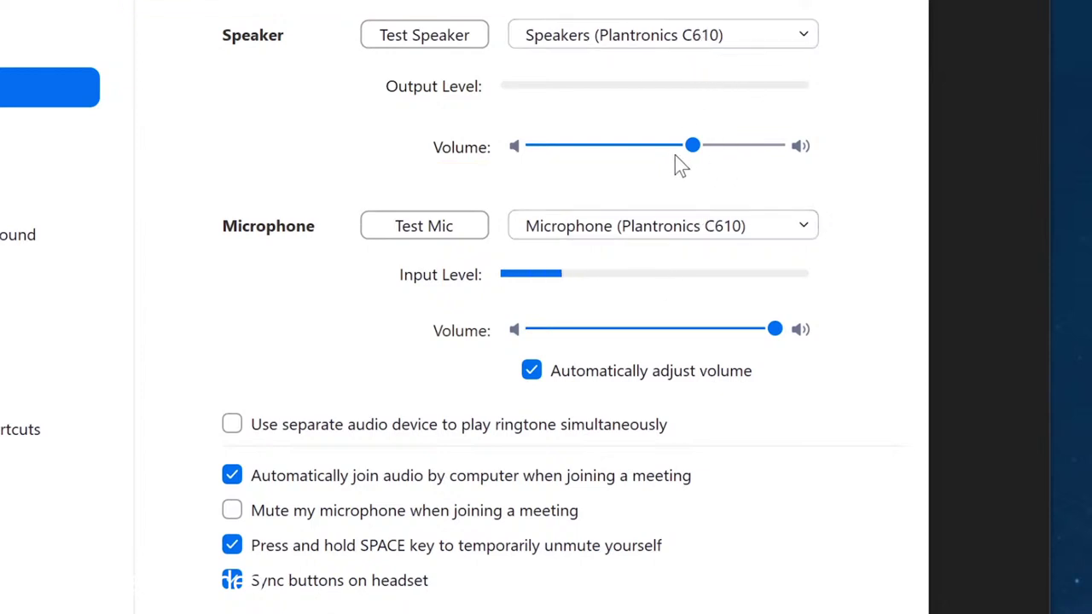
mouse_move(695, 146)
left_mouse_down()
mouse_move(723, 147)
mouse_move(710, 147)
left_mouse_up()
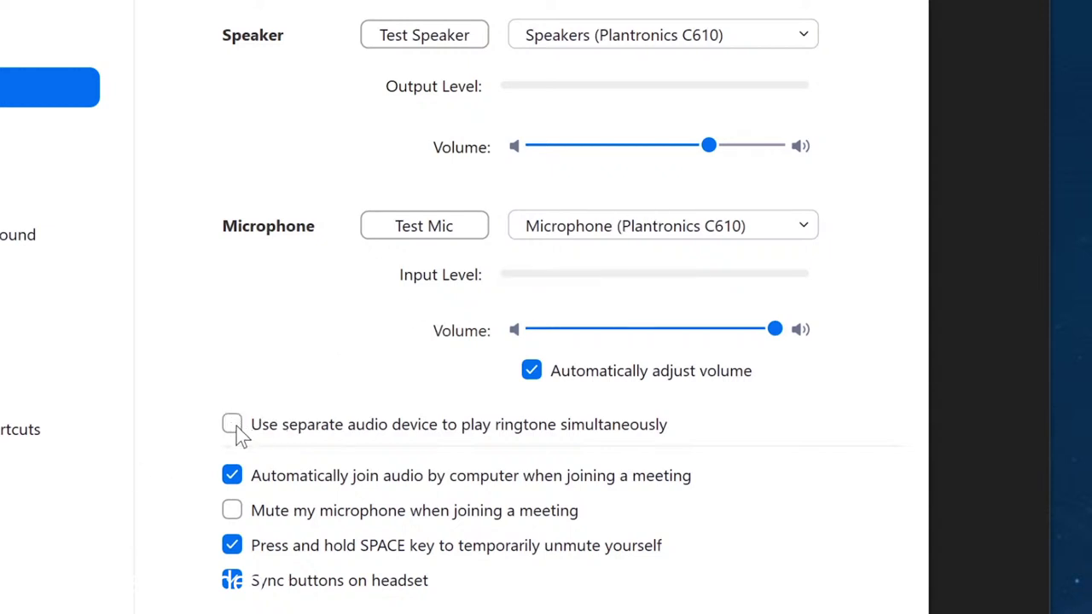
left_click(238, 429)
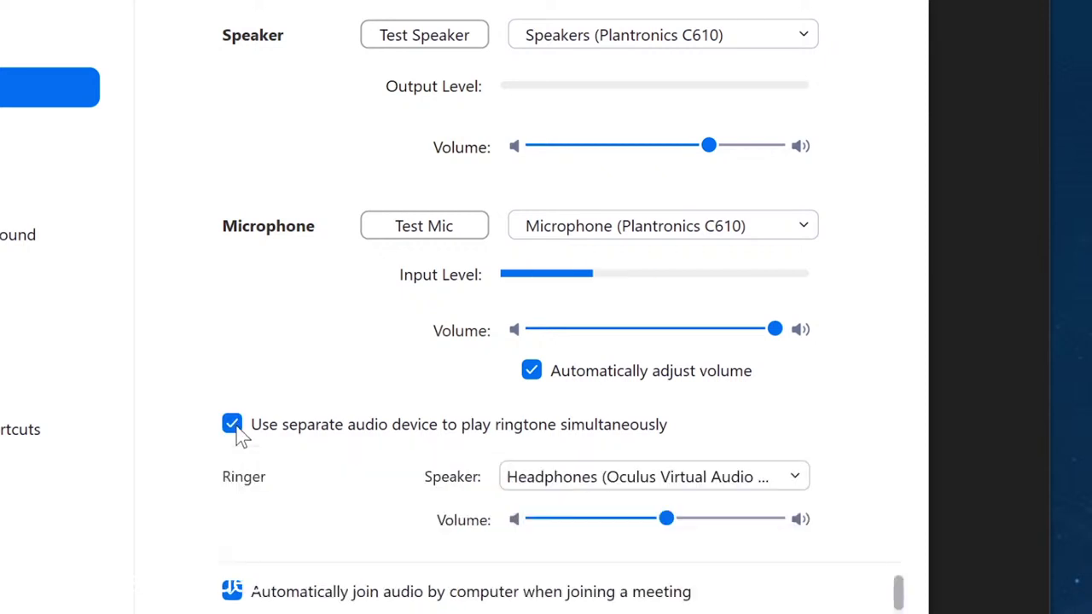
left_click(663, 478)
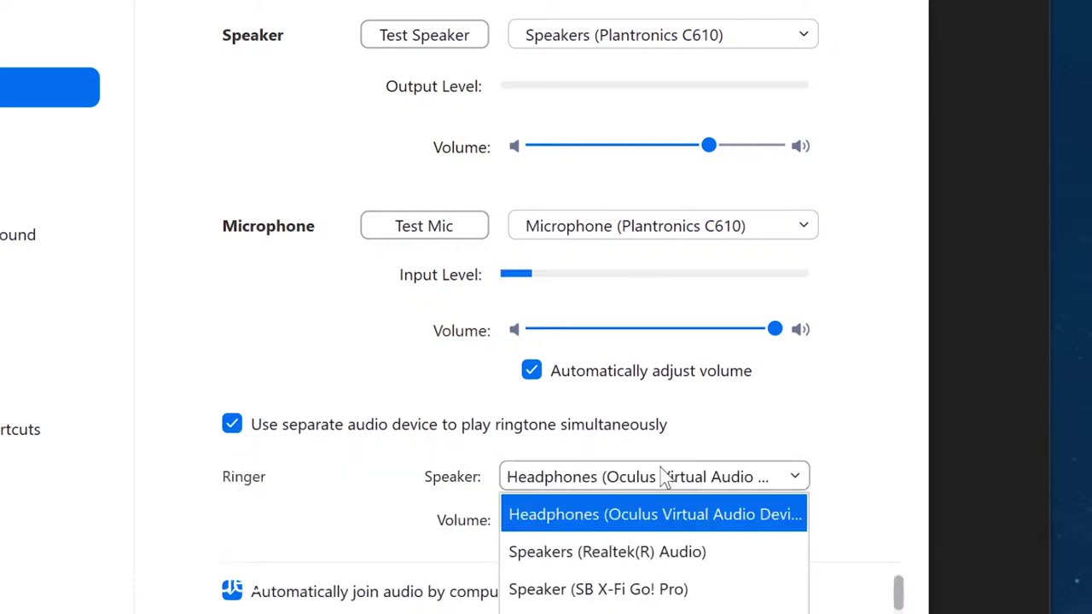
left_click(704, 566)
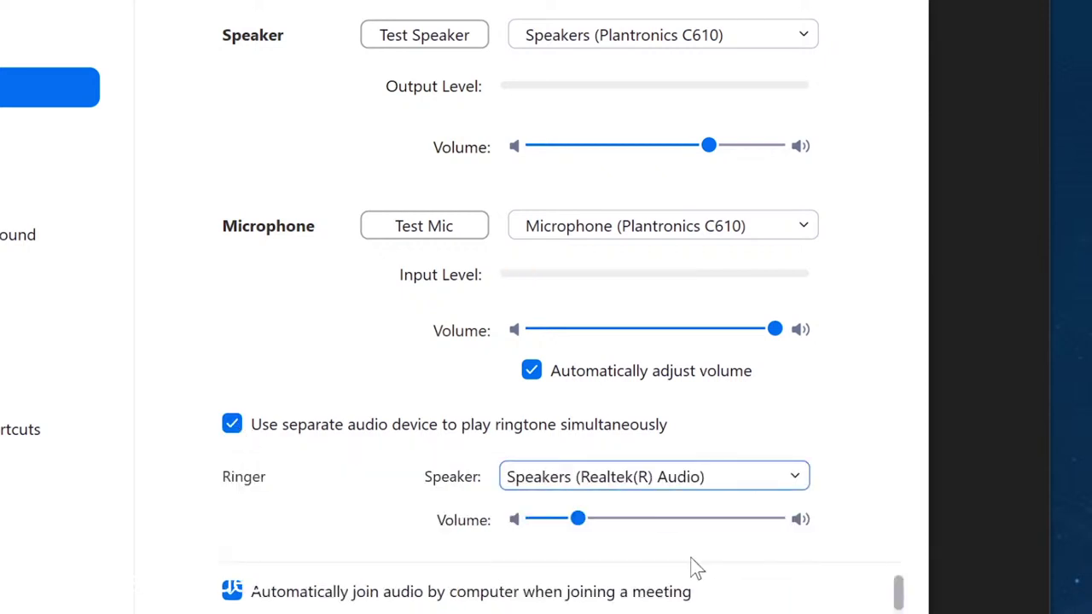
left_click(589, 520)
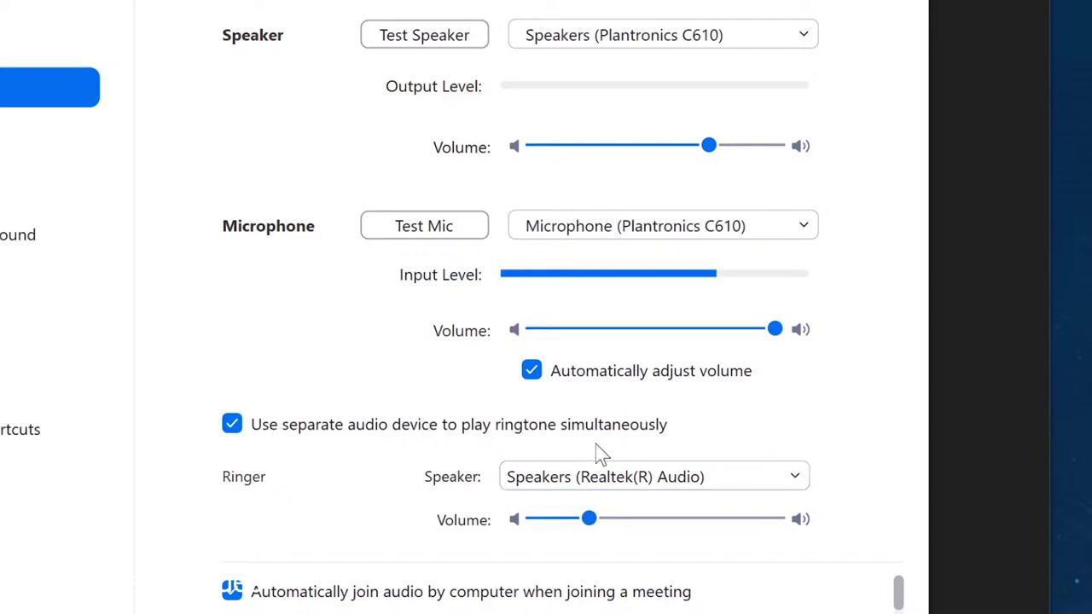
left_click(233, 427)
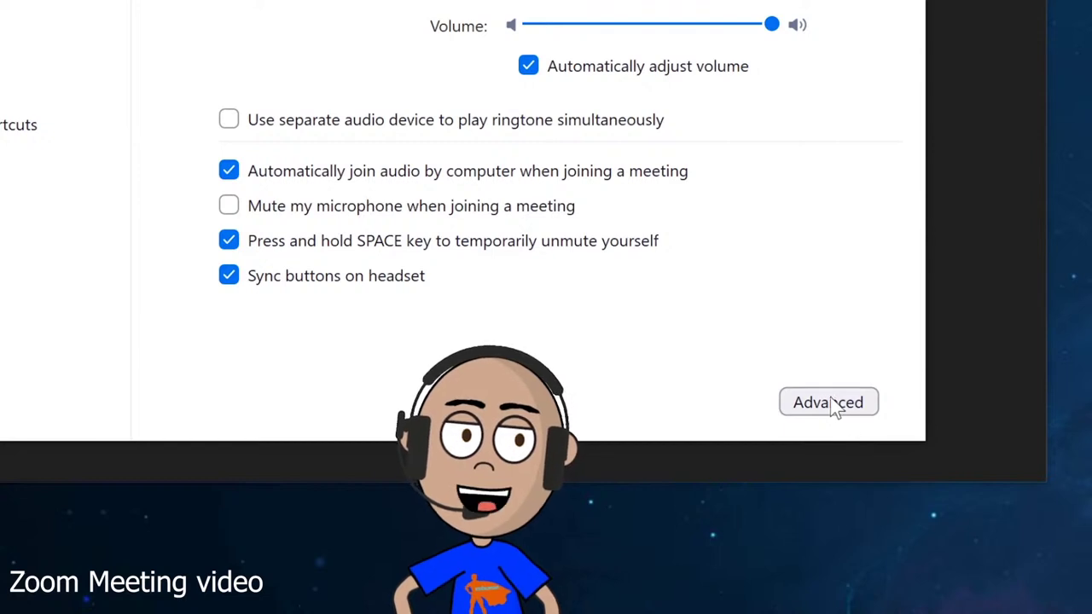
Step: Review the Advanced audio processing options, then go back to the main audio settings
left_click(832, 405)
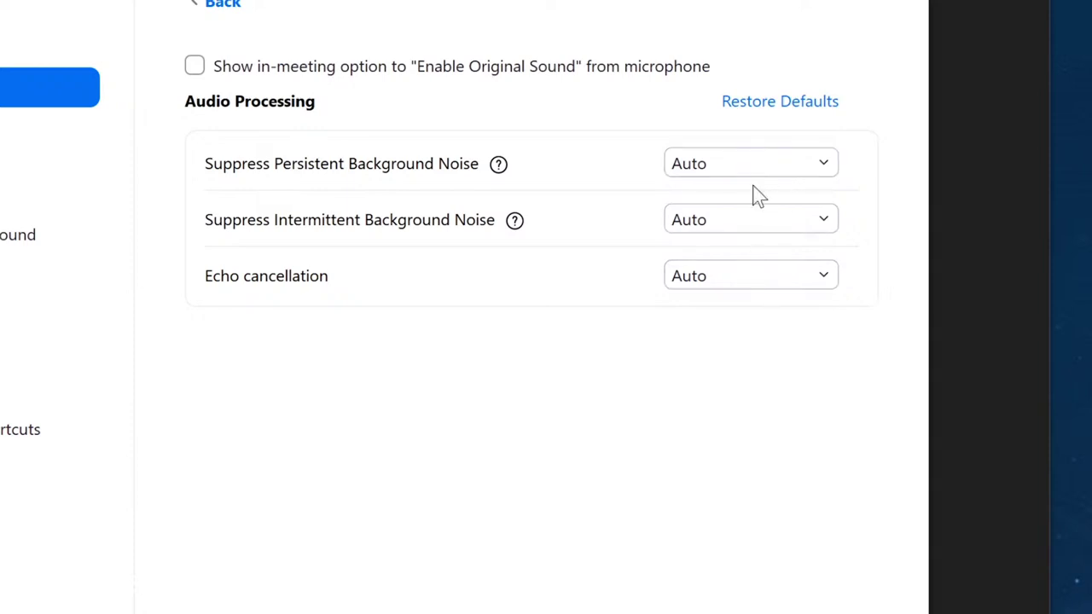
left_click(205, 5)
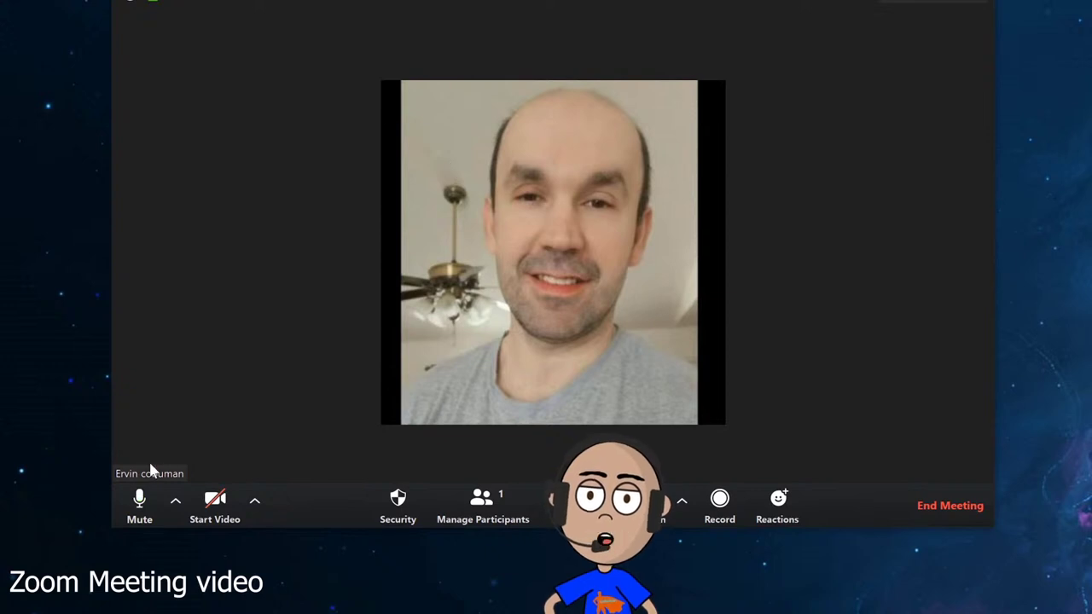
left_click(214, 507)
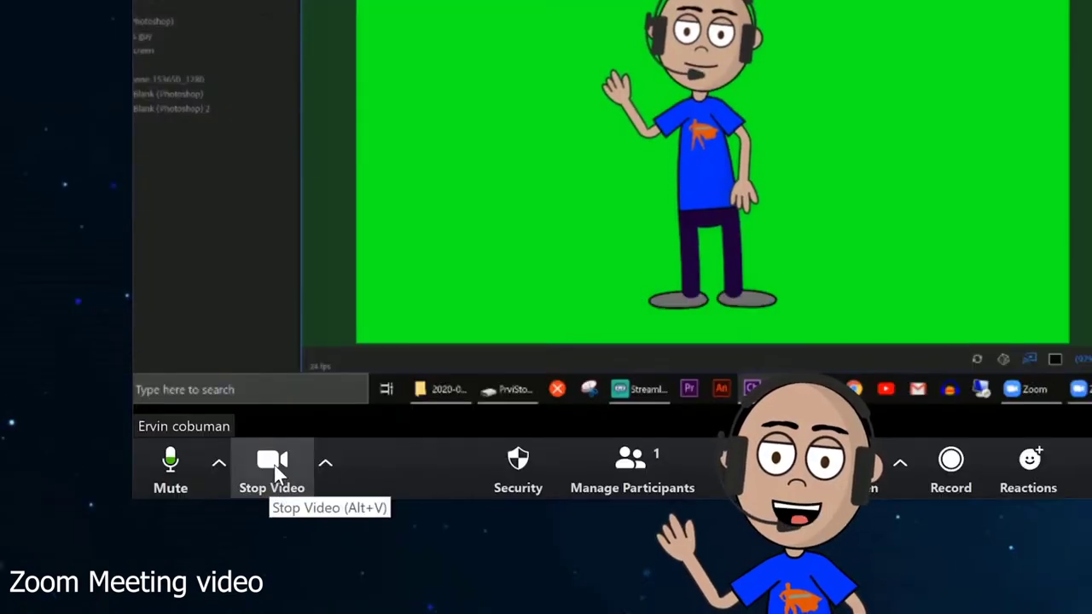
left_click(275, 474)
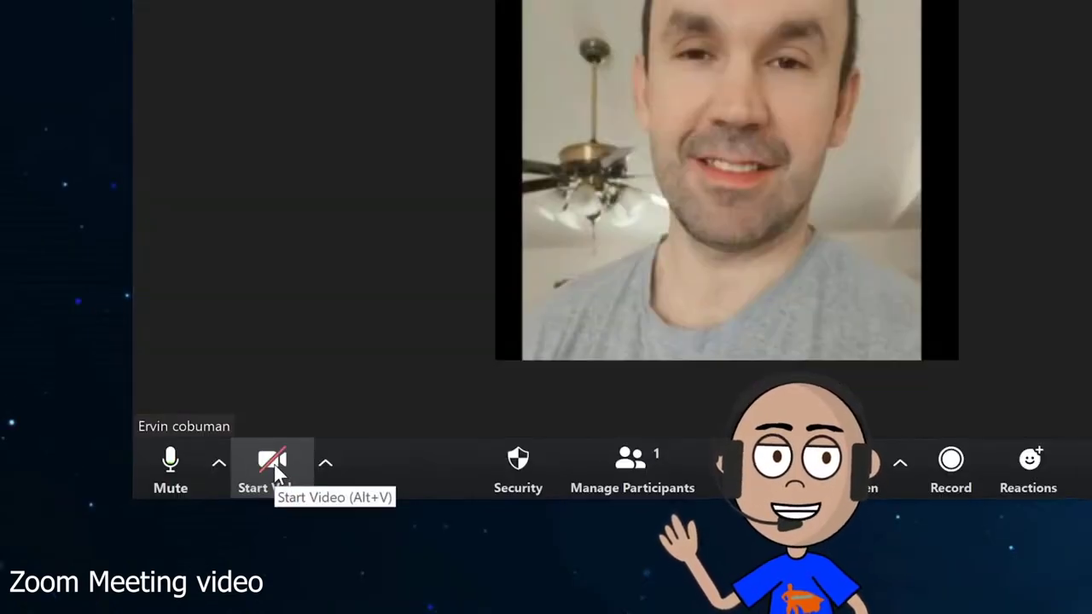
left_click(327, 466)
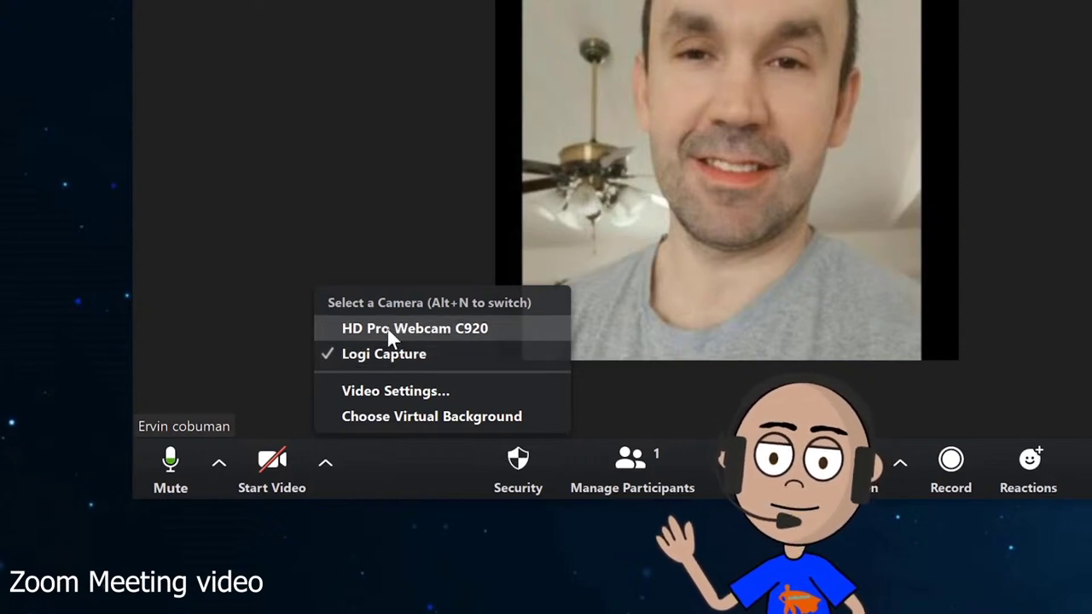
left_click(388, 336)
left_click(325, 465)
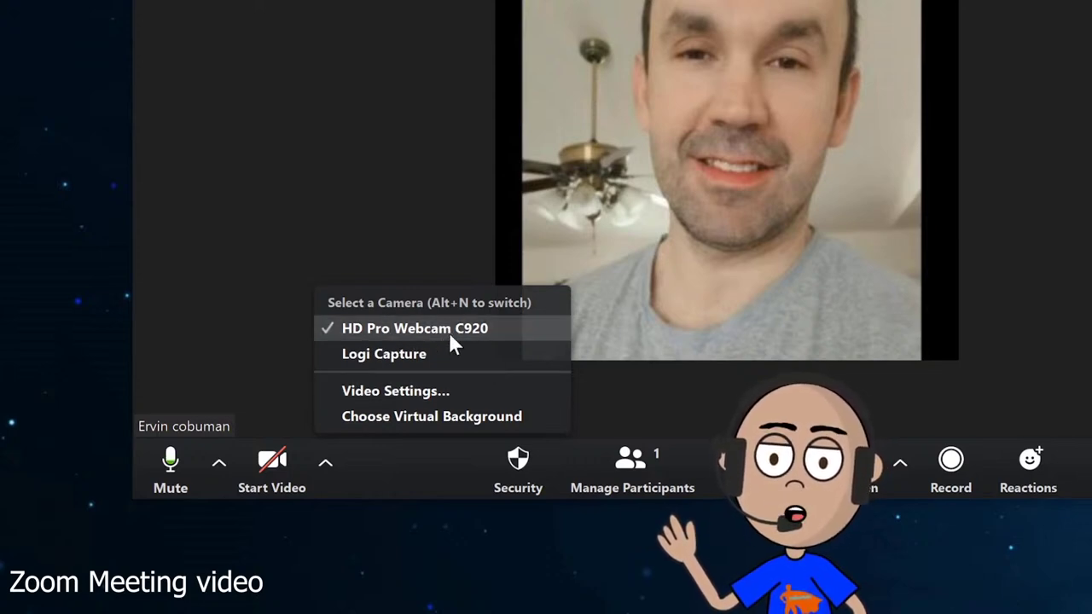
key("Escape")
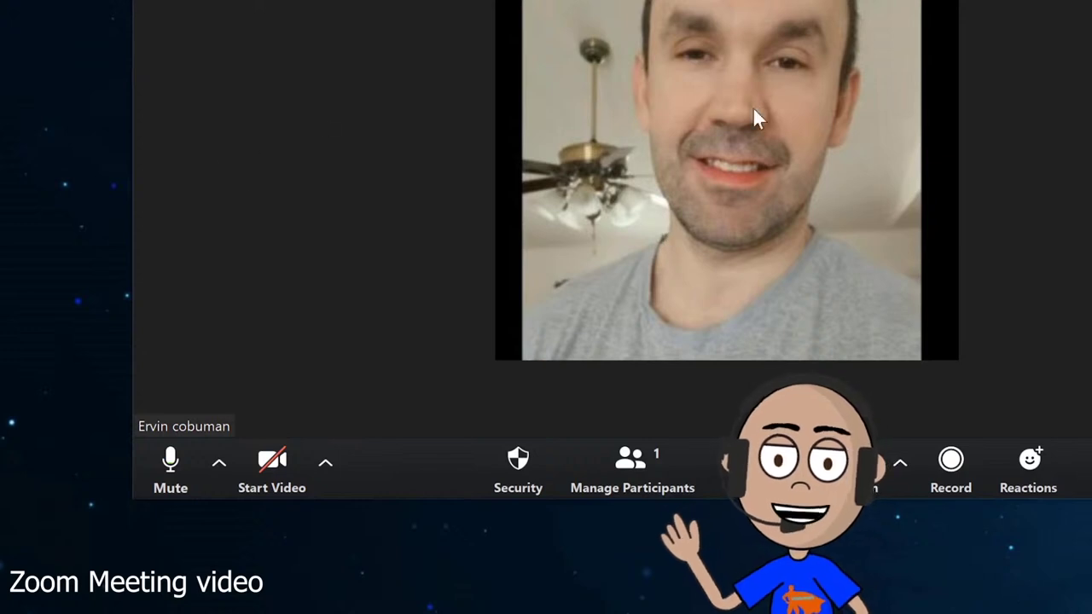
left_click(325, 485)
left_click(392, 356)
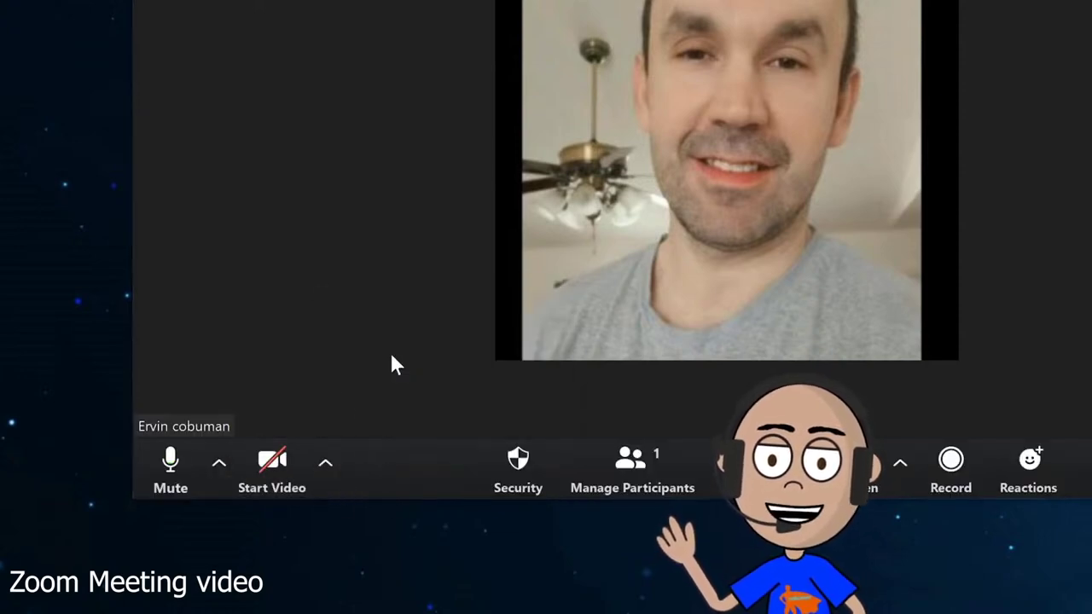
left_click(263, 463)
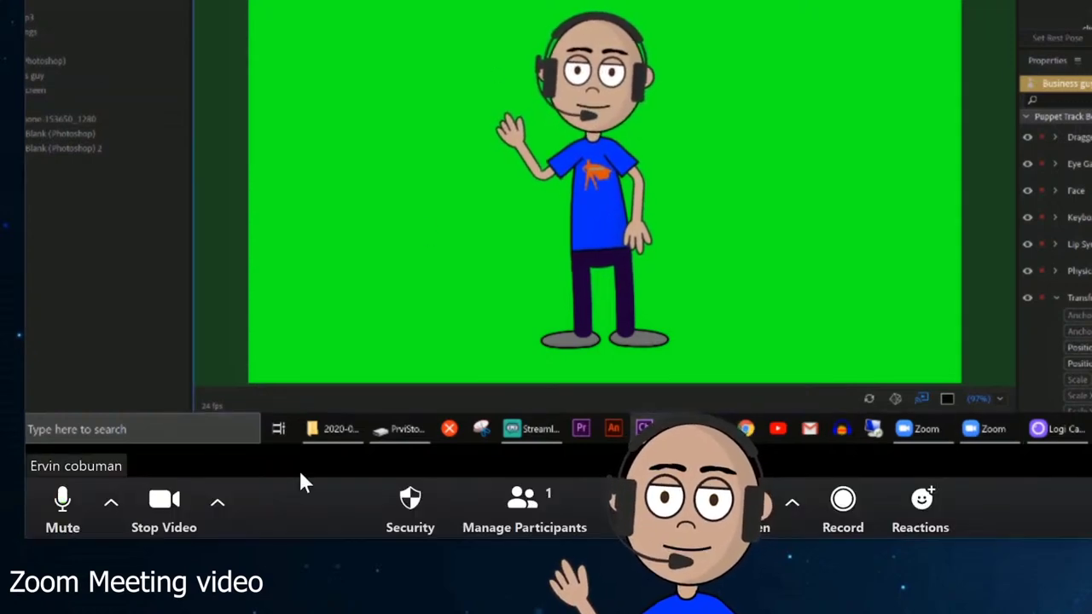
left_click(175, 512)
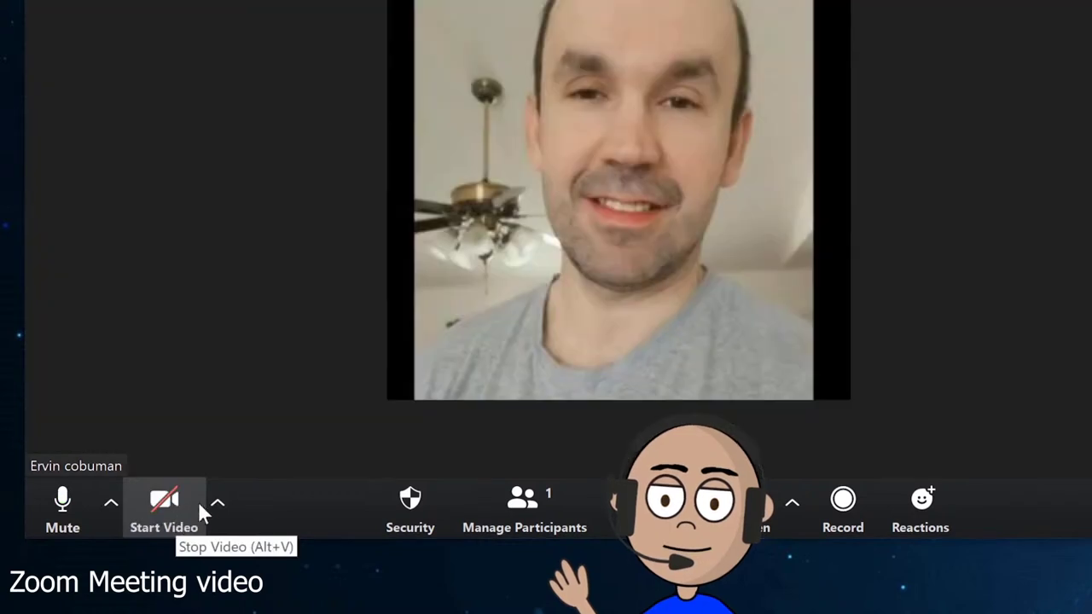
left_click(216, 505)
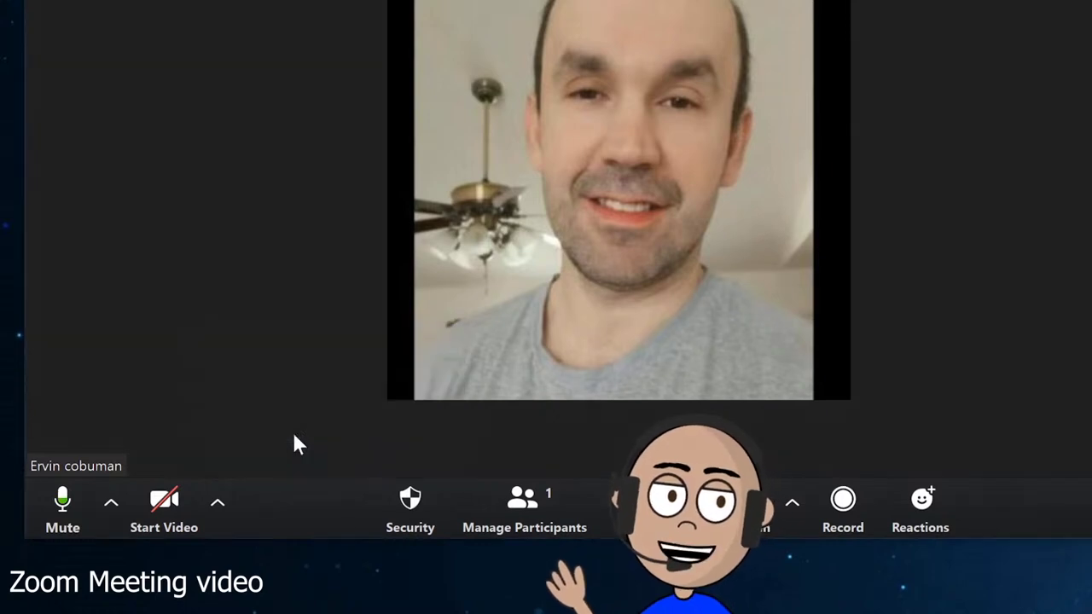
Step: Open Video Settings, keep Logi Capture as the camera, and scroll through the video options
left_click(295, 432)
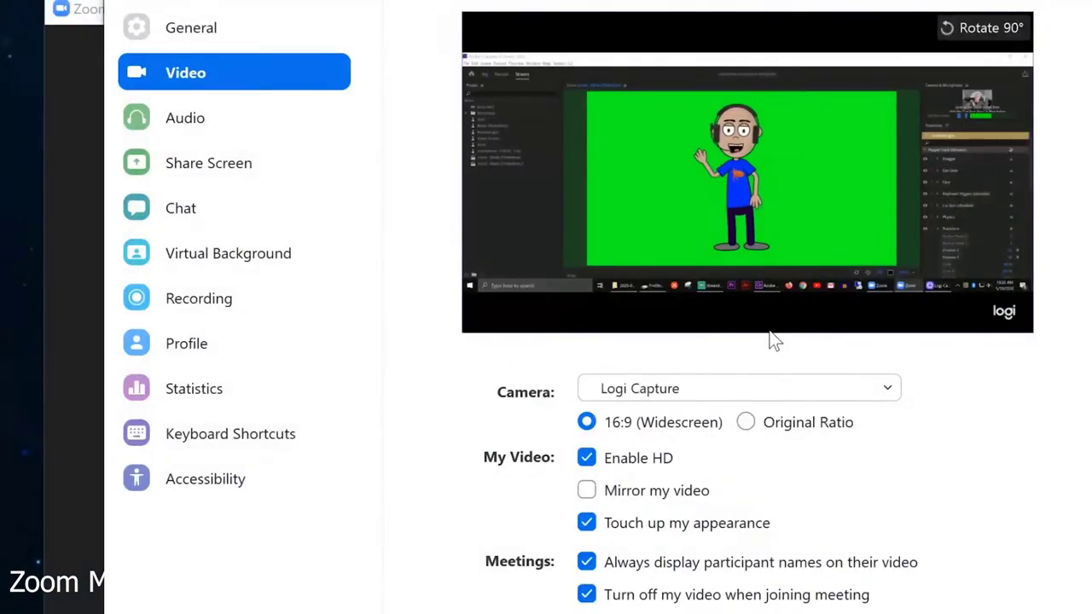
scroll(768, 477, "down", 1)
scroll(768, 477, "up", 1)
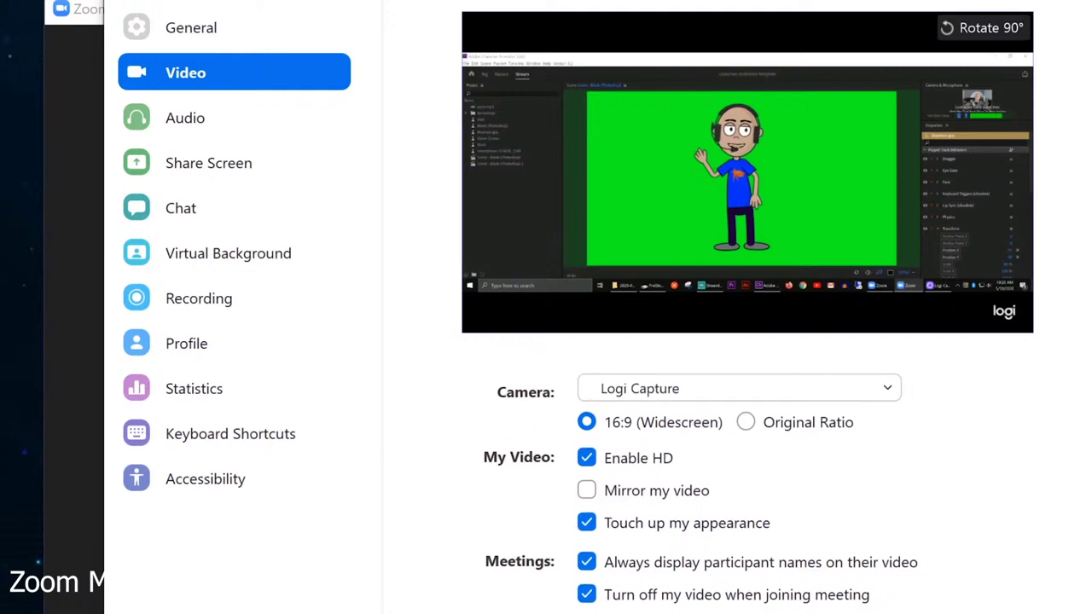
left_click(879, 392)
left_click(877, 389)
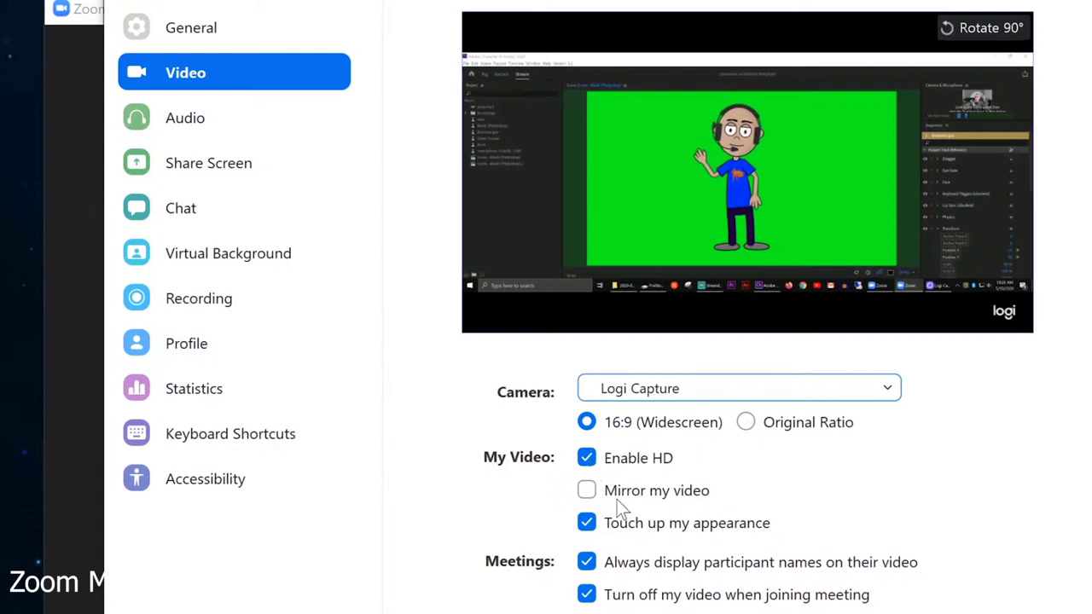
scroll(837, 442, "down", 2)
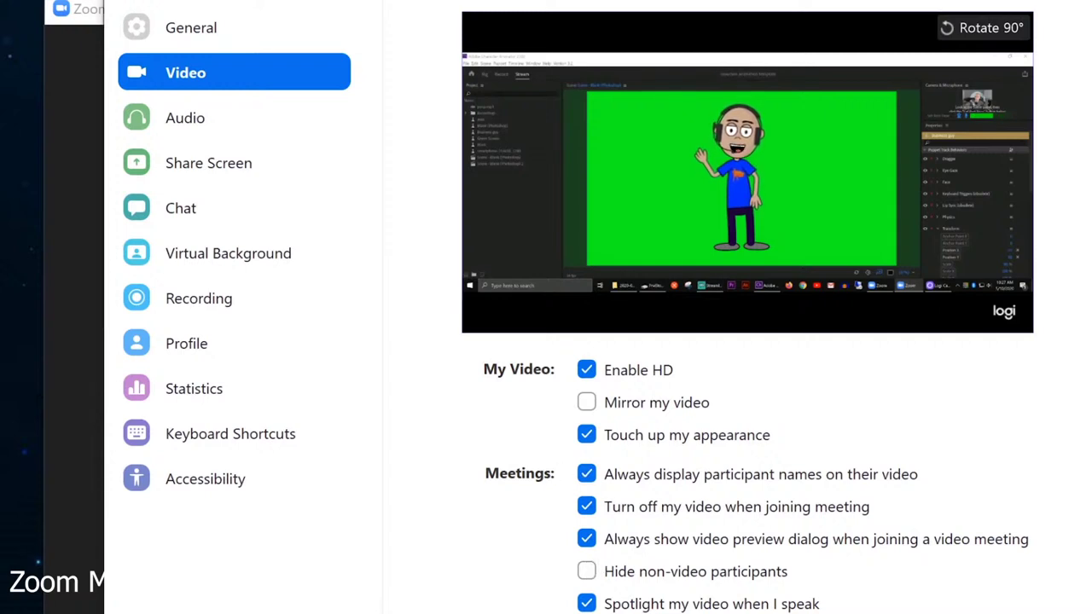
scroll(759, 477, "down", 1)
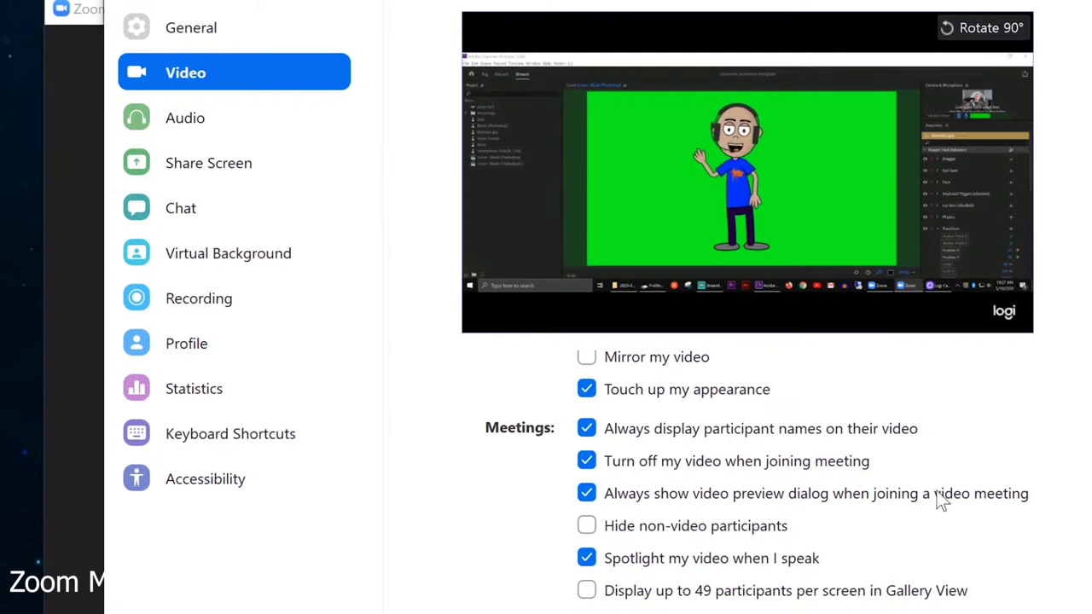
Step: Apply the Earth image as virtual background with 'I have a green screen' checked
left_click(235, 263)
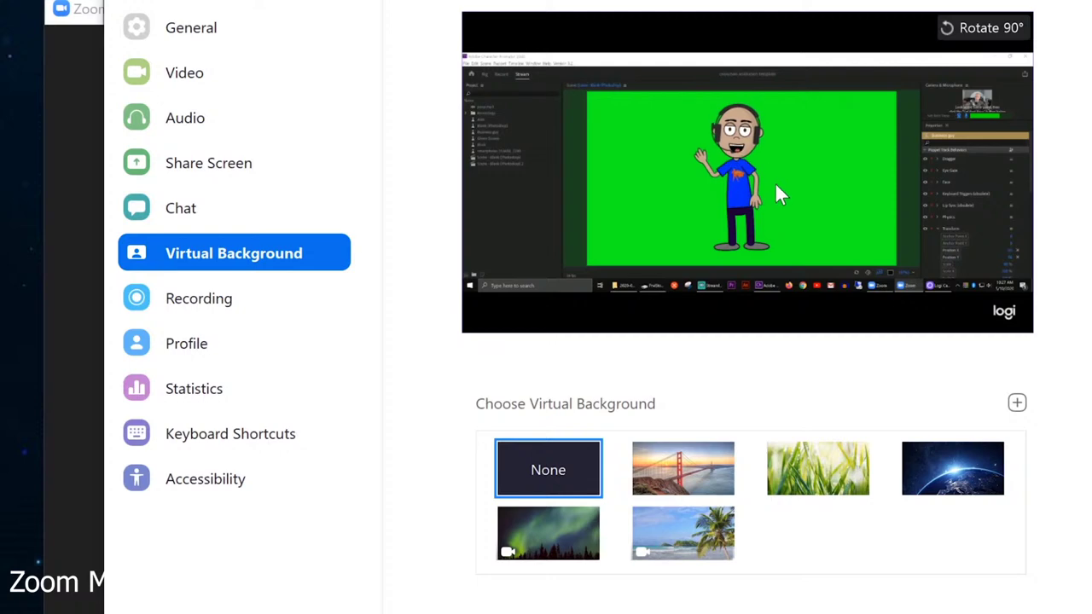
left_click(931, 465)
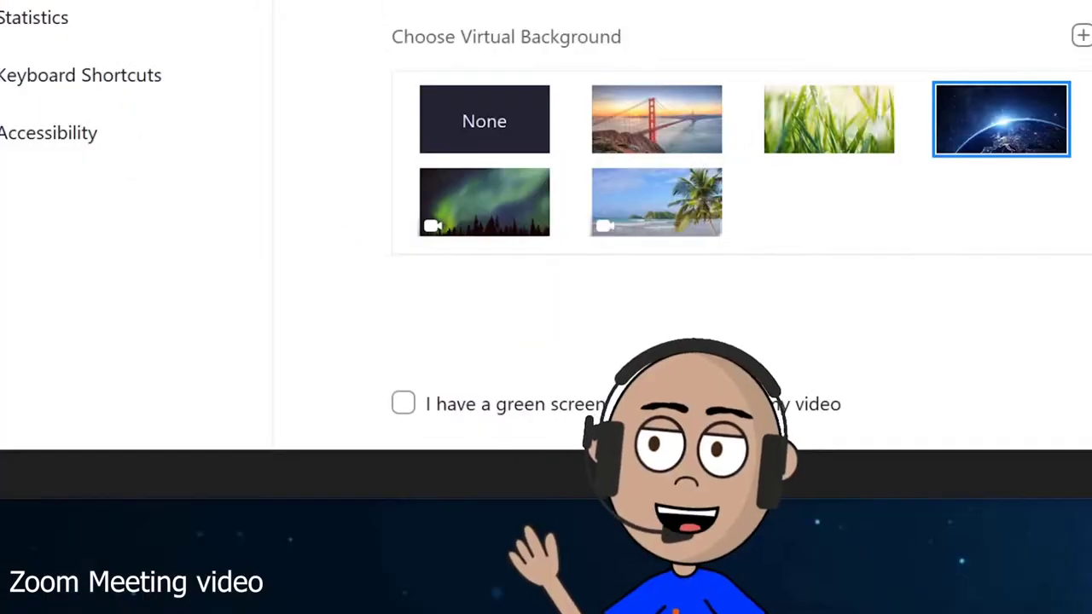
left_click(404, 403)
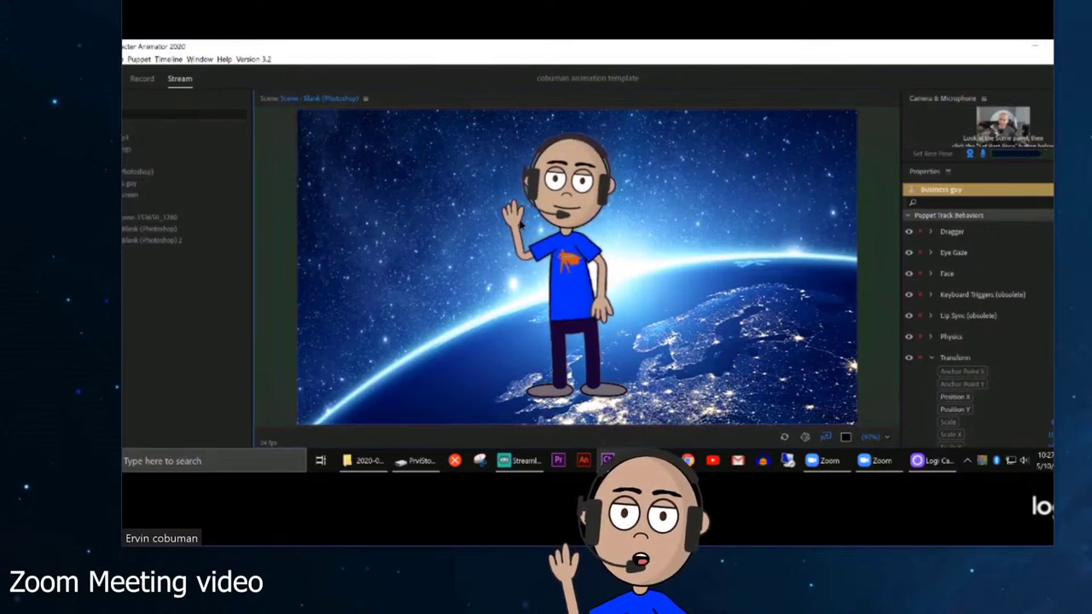
Step: Try the Beach virtual background and return to the meeting
mouse_move(830, 395)
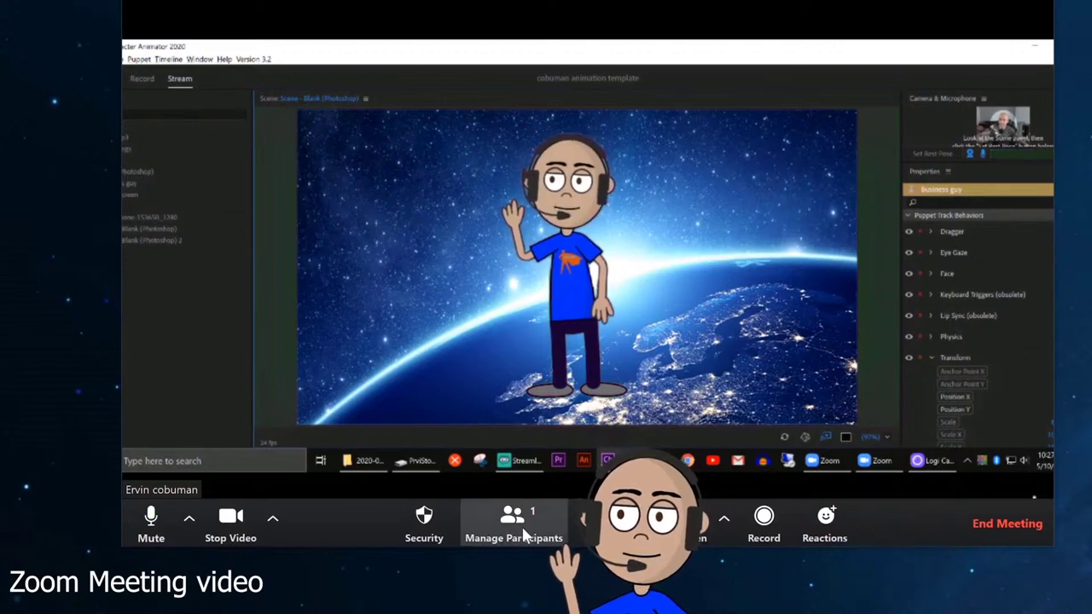
left_click(271, 519)
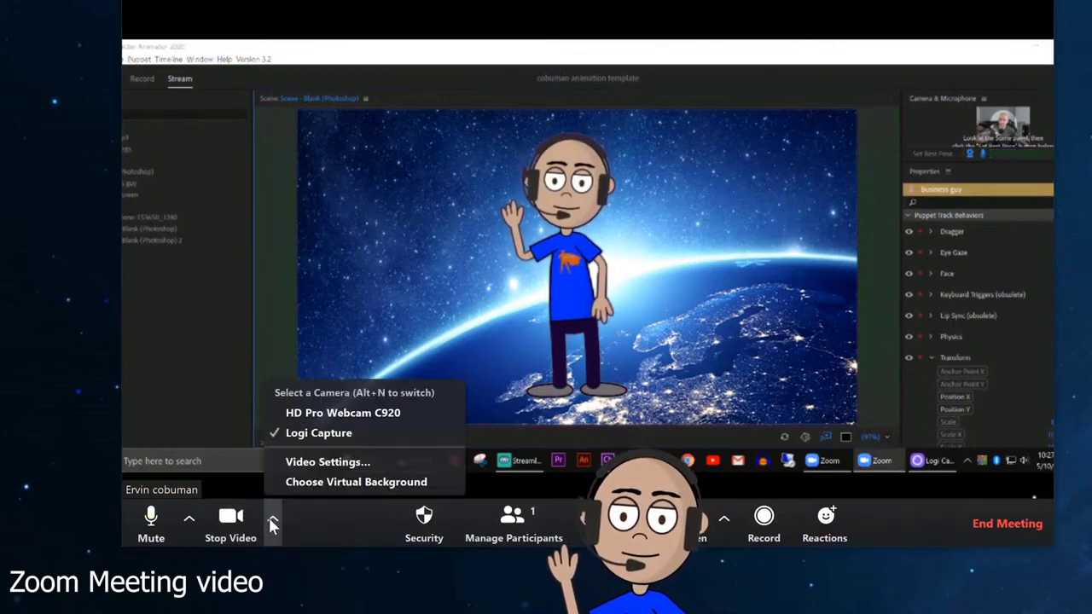
left_click(322, 483)
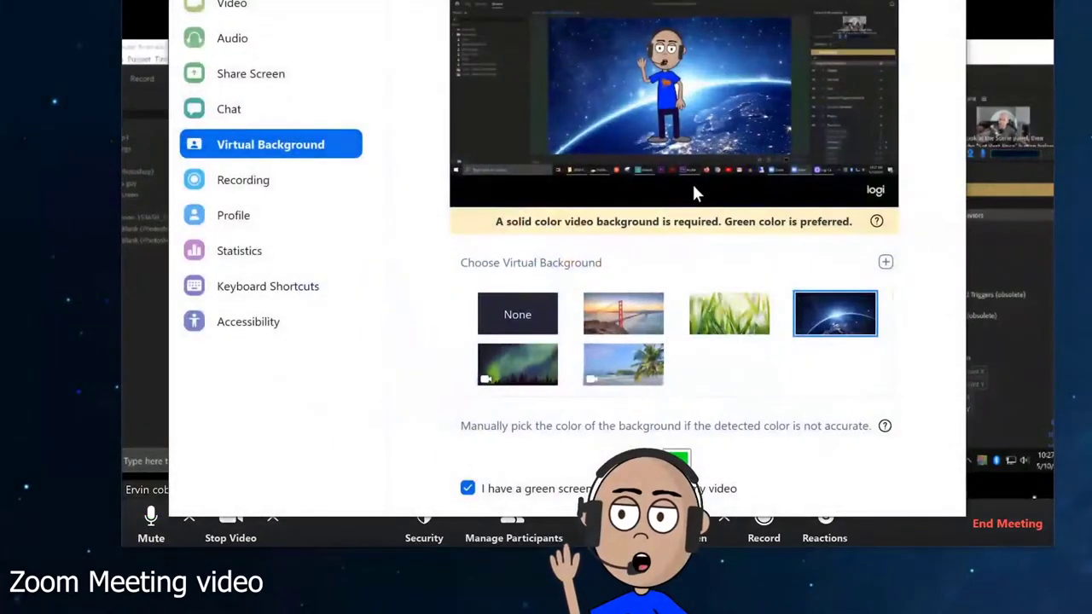
left_click(624, 368)
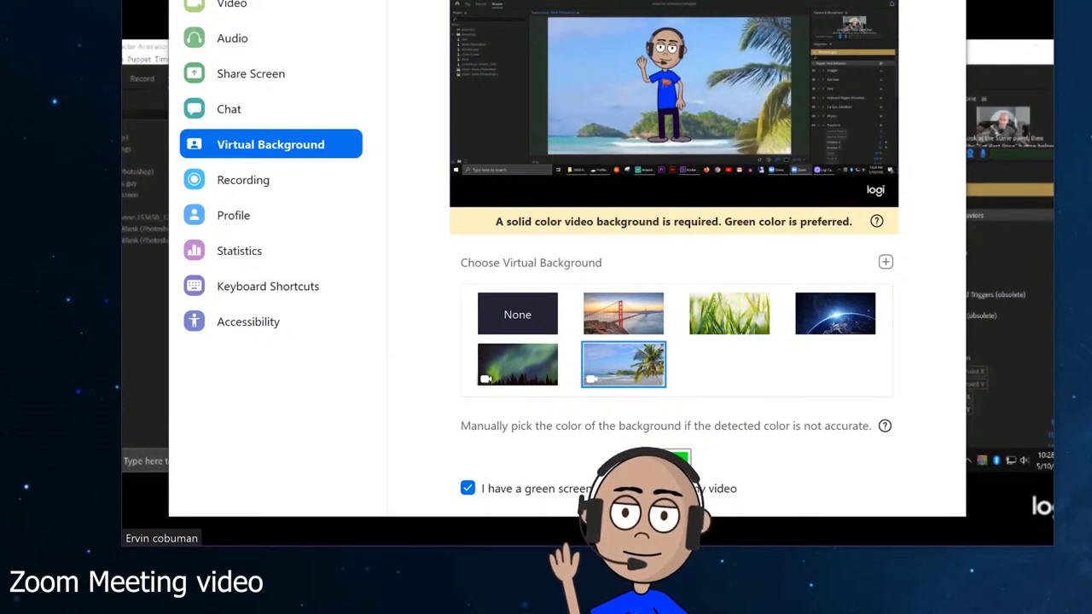
left_click(912, 10)
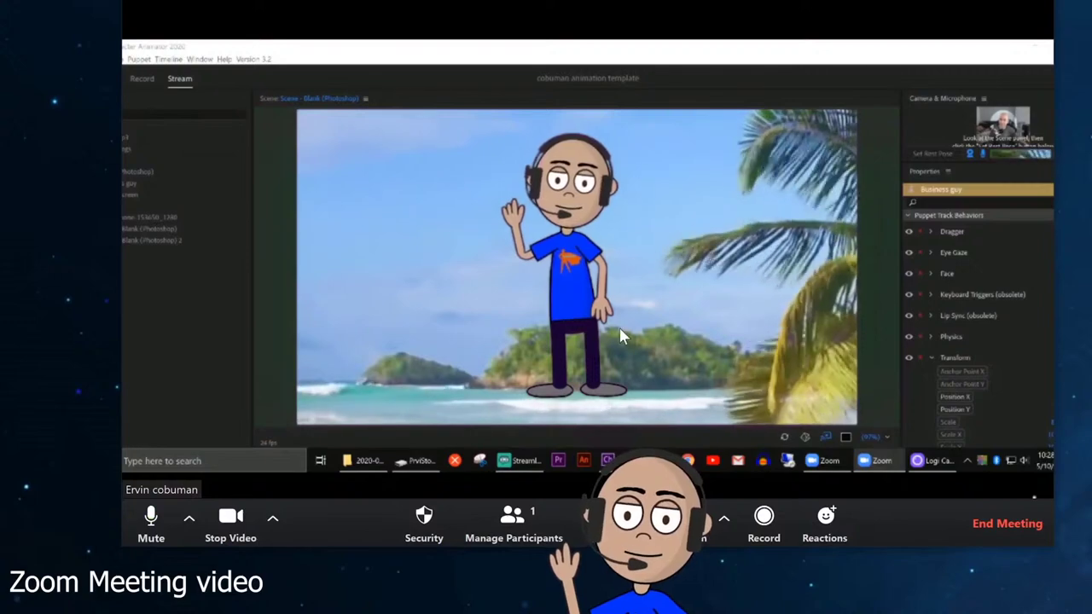
Step: Switch the virtual background to the Northern Lights video
left_click(275, 517)
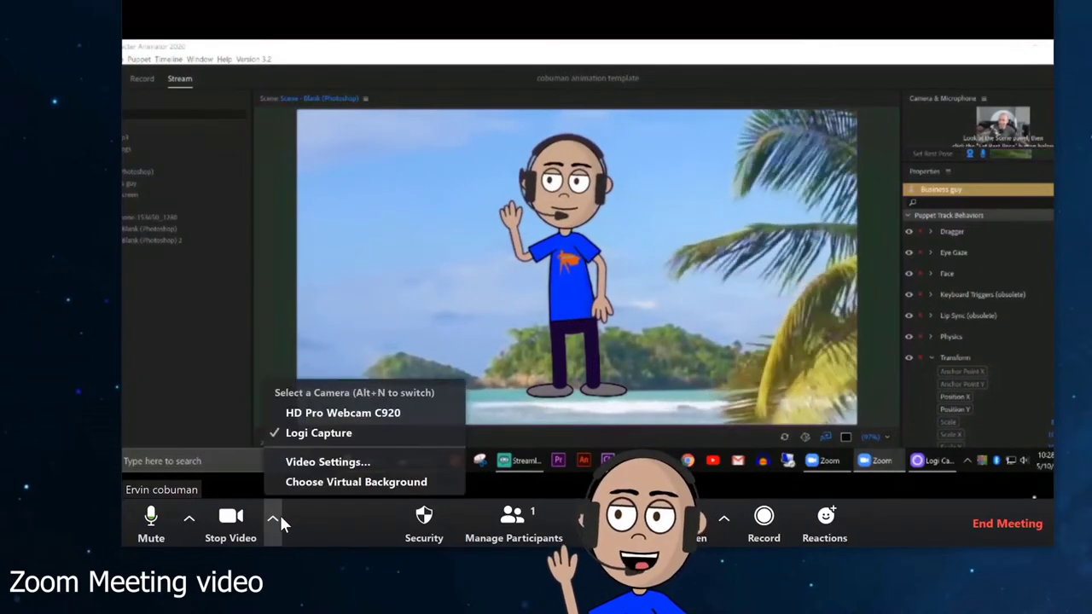
left_click(326, 482)
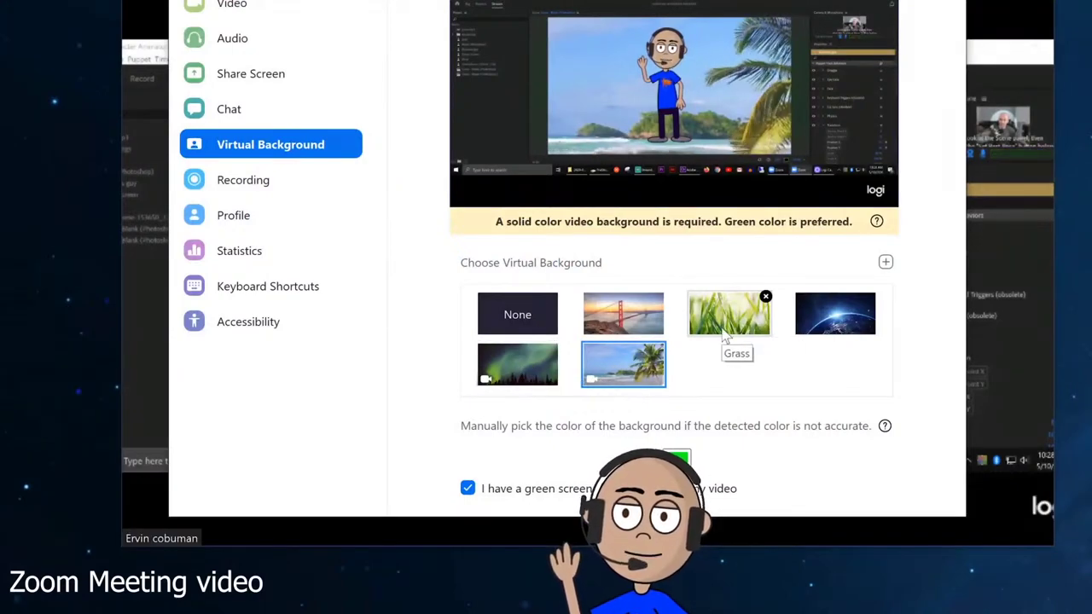
left_click(511, 363)
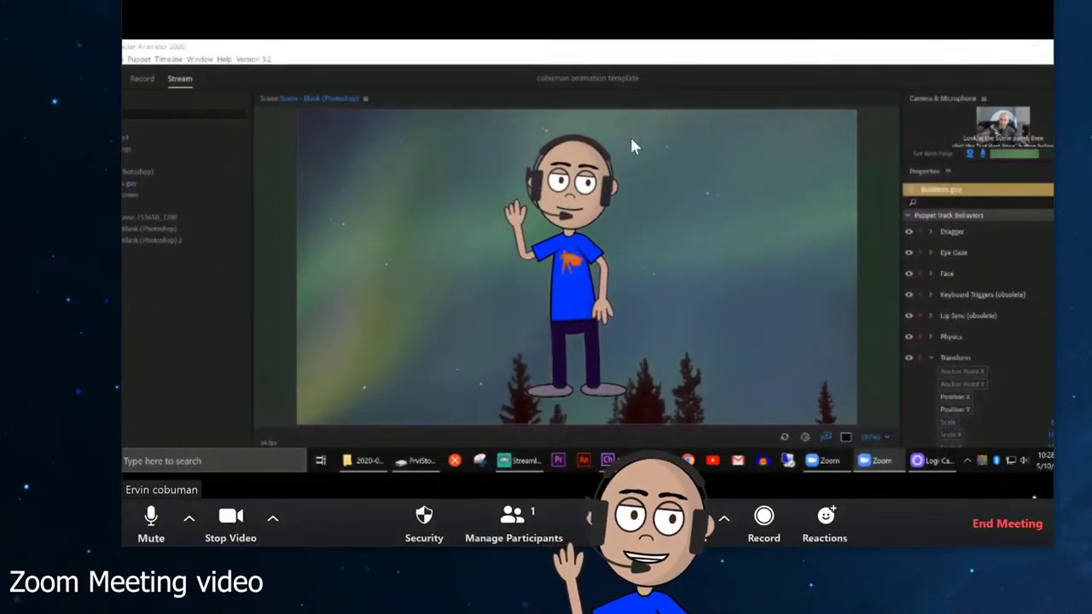
left_click(280, 517)
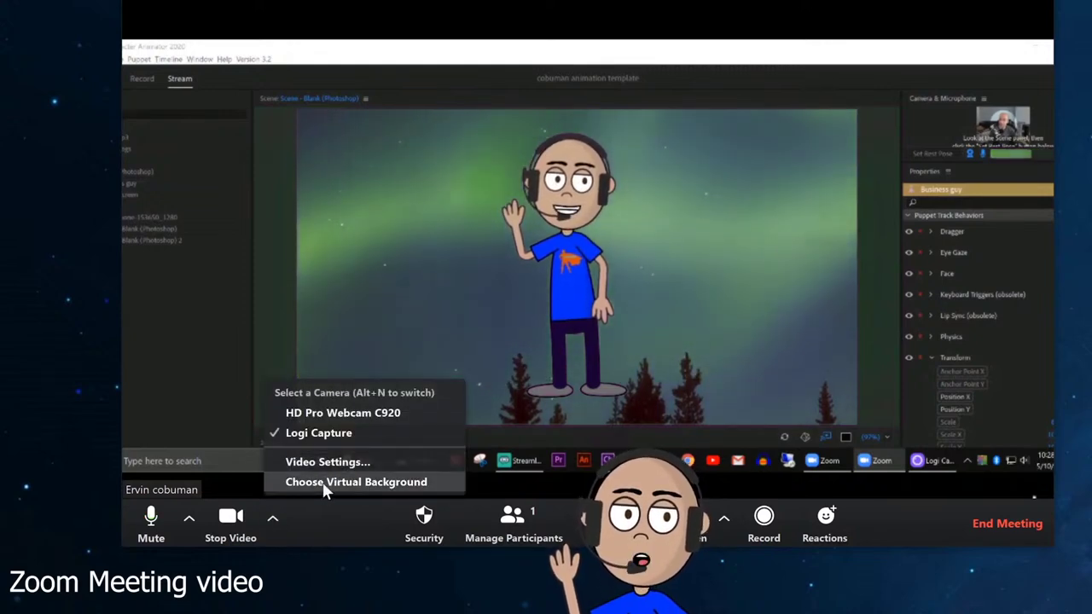
left_click(512, 222)
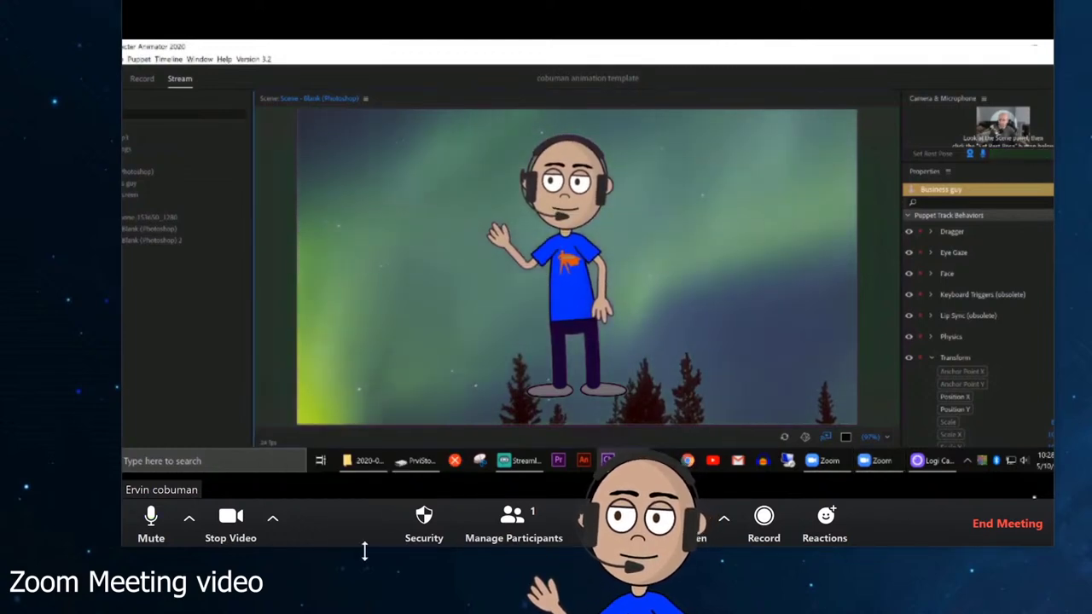
Step: Try the Grass and Earth backgrounds, then set the virtual background to None
left_click(274, 521)
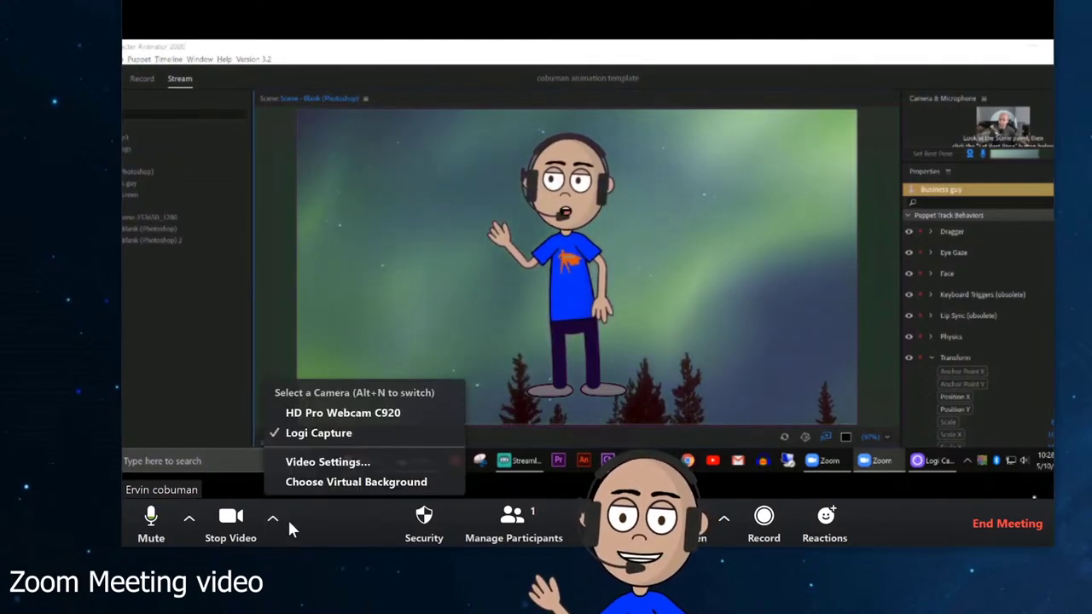
left_click(327, 484)
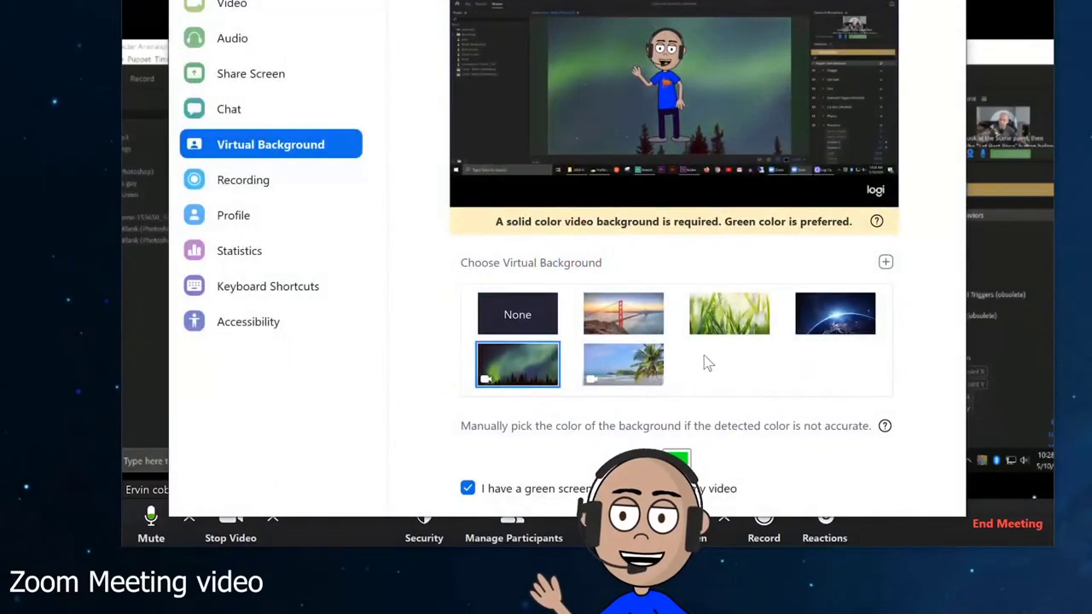
left_click(741, 316)
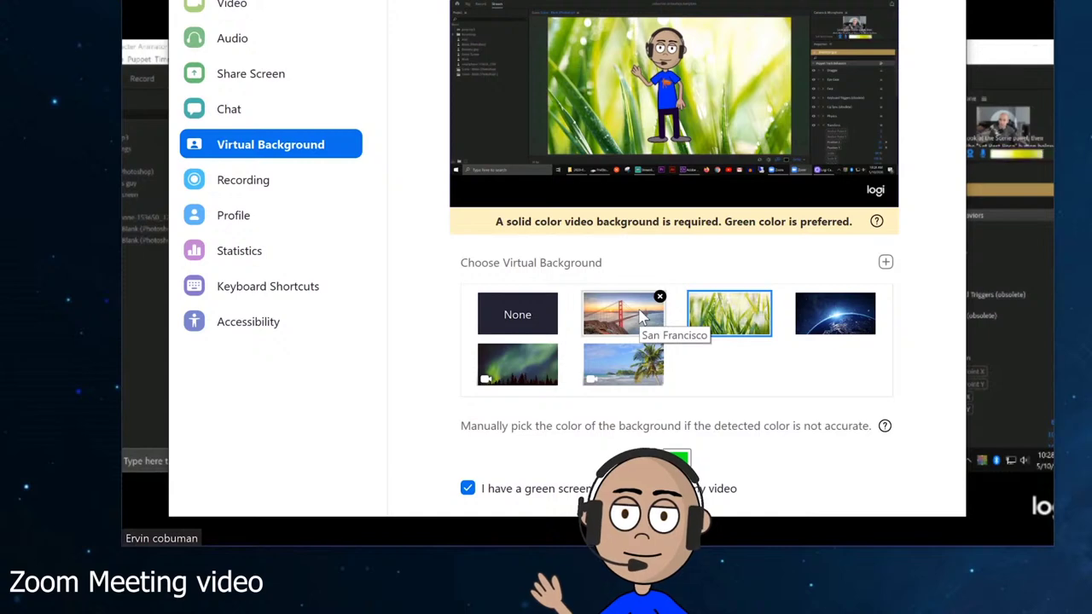
left_click(854, 327)
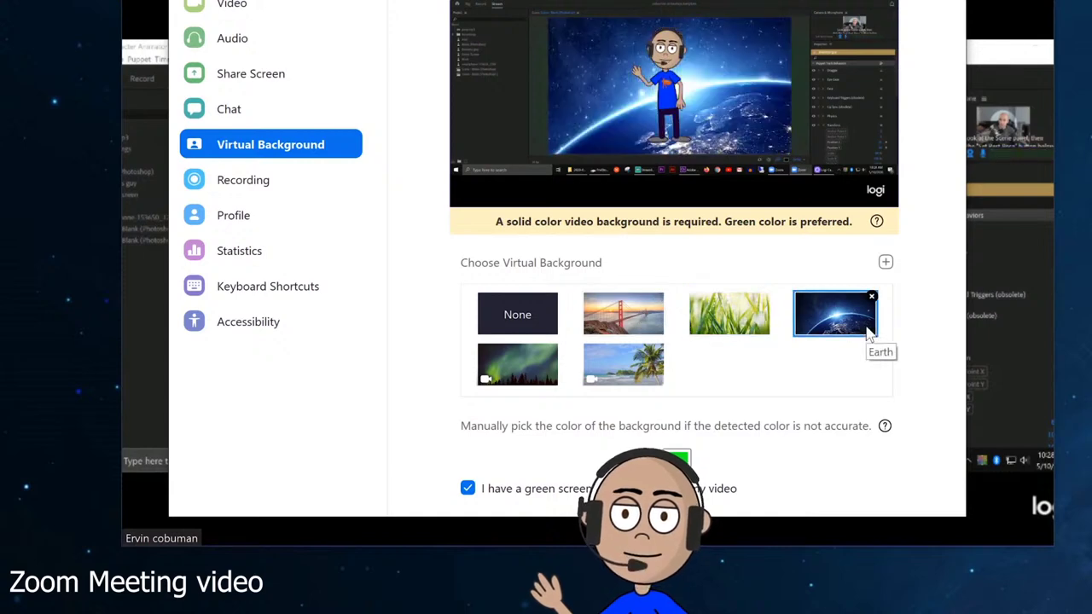
left_click(512, 319)
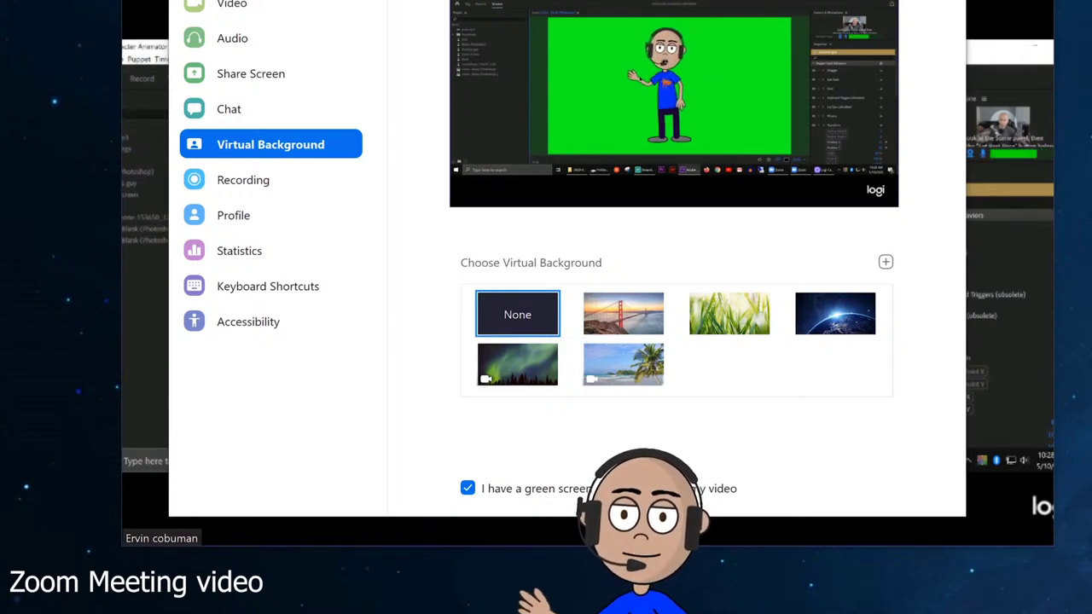
key("Escape")
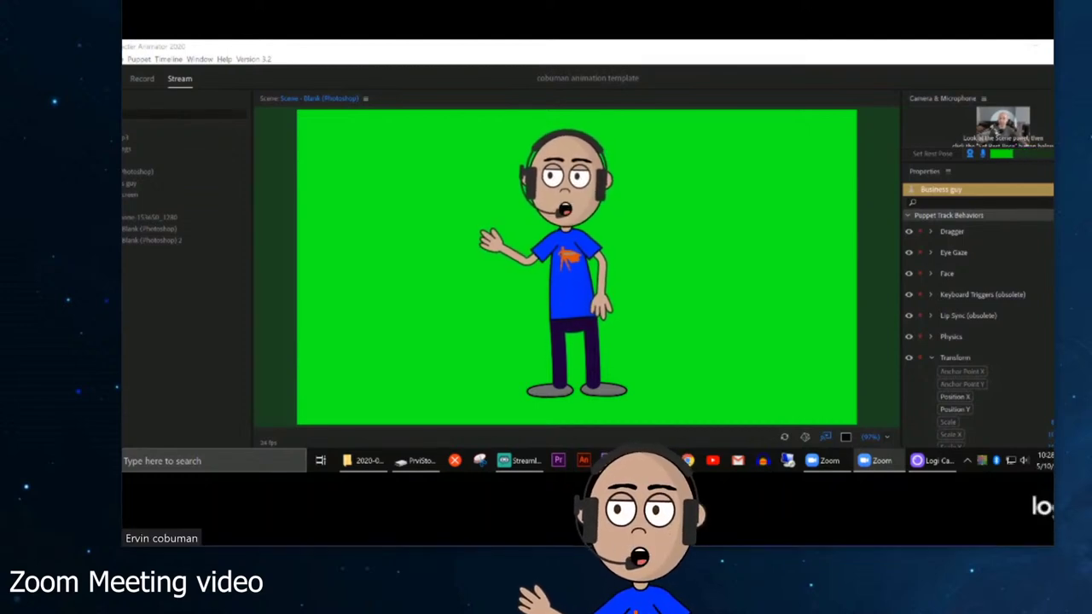
mouse_move(964, 189)
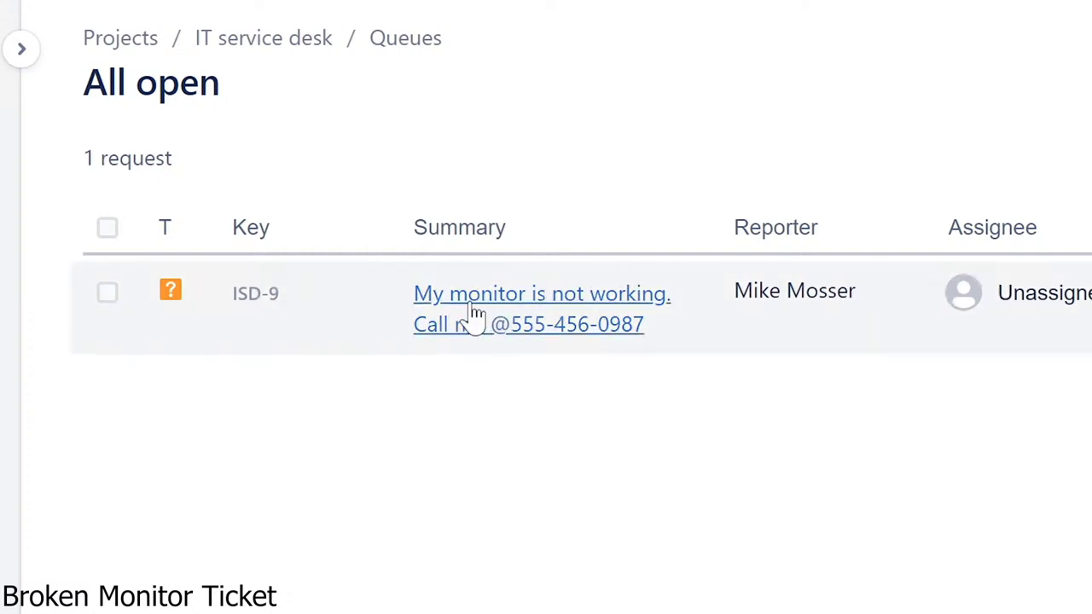
Step: Open the broken-monitor request ISD-9 and assign it to yourself
left_click(494, 309)
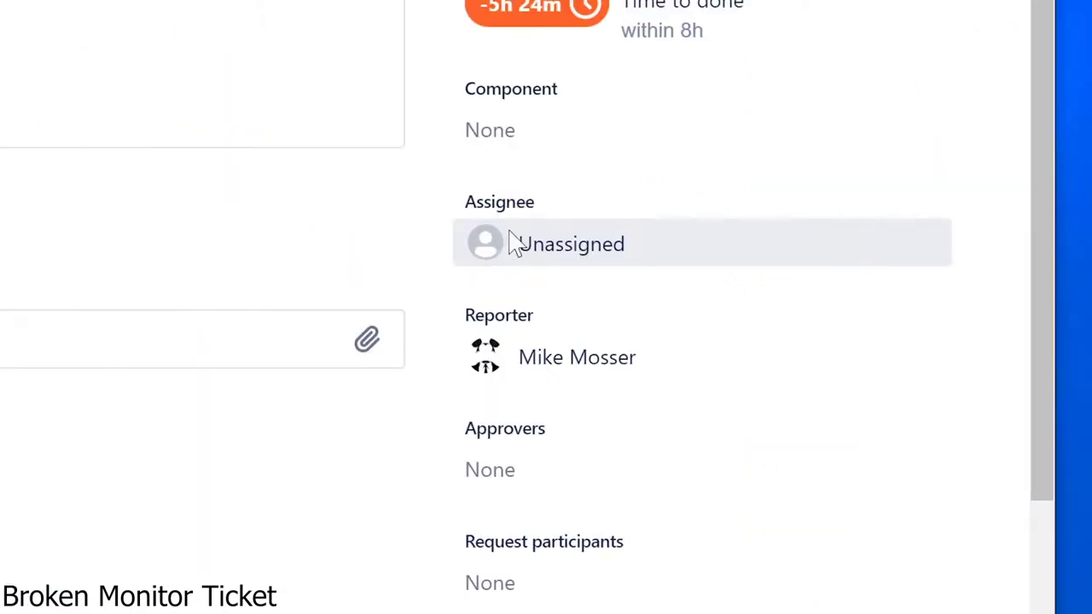
left_click(572, 244)
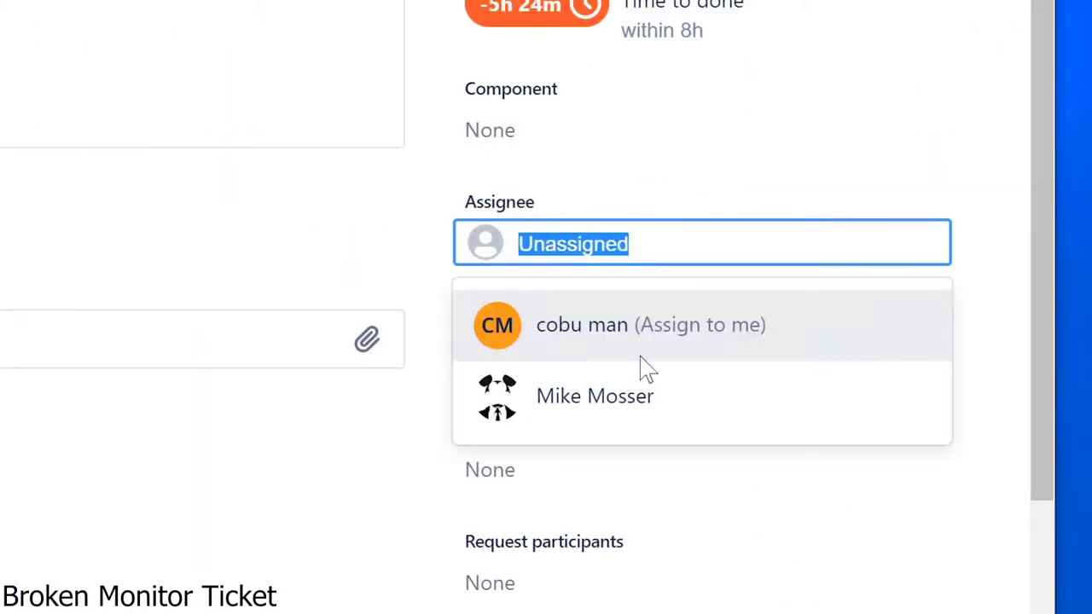
left_click(608, 335)
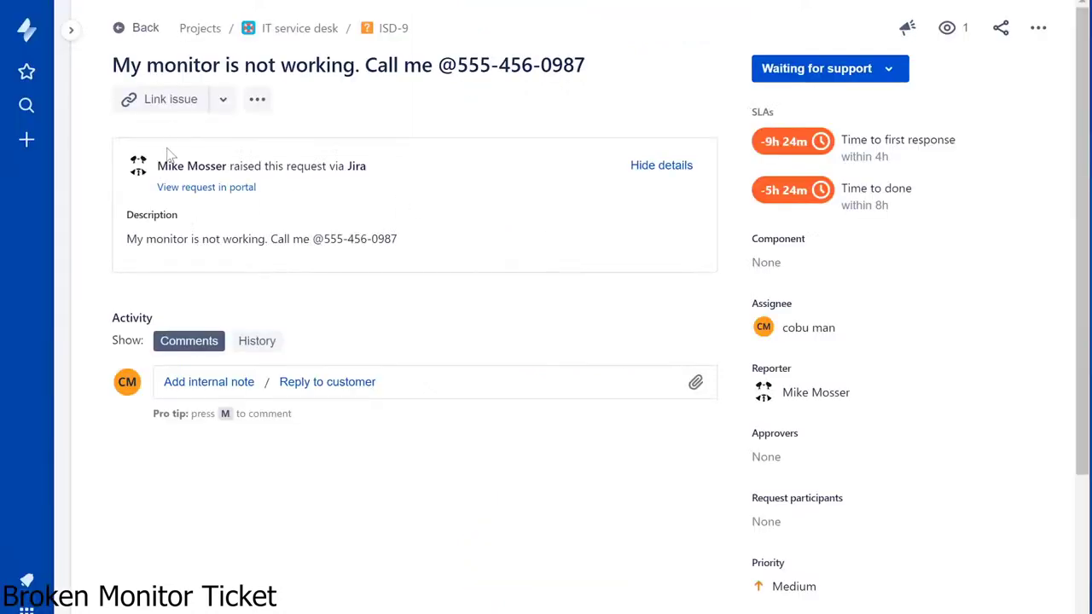
Step: Select text in the request title and the reporter details
left_click(115, 64)
left_click_drag(114, 65, 200, 66)
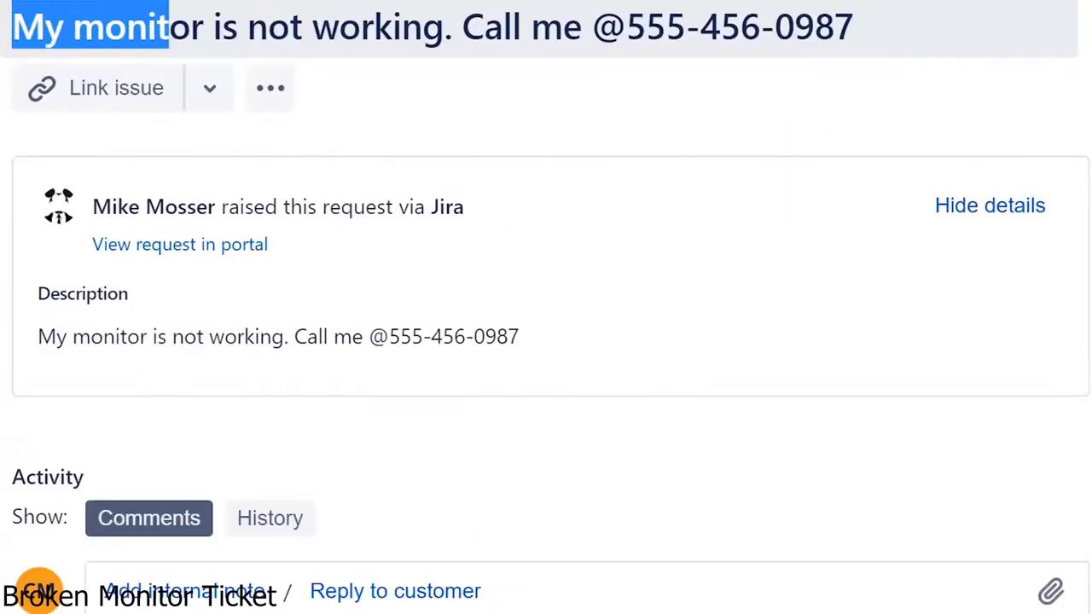
left_click_drag(169, 26, 834, 26)
left_click_drag(219, 211, 95, 213)
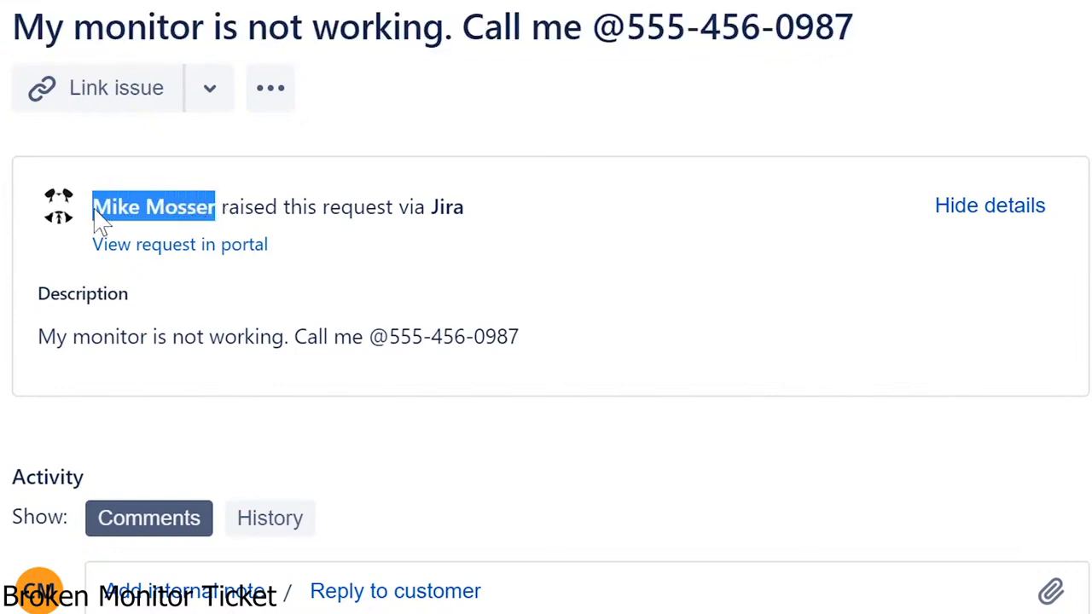
left_click(538, 342)
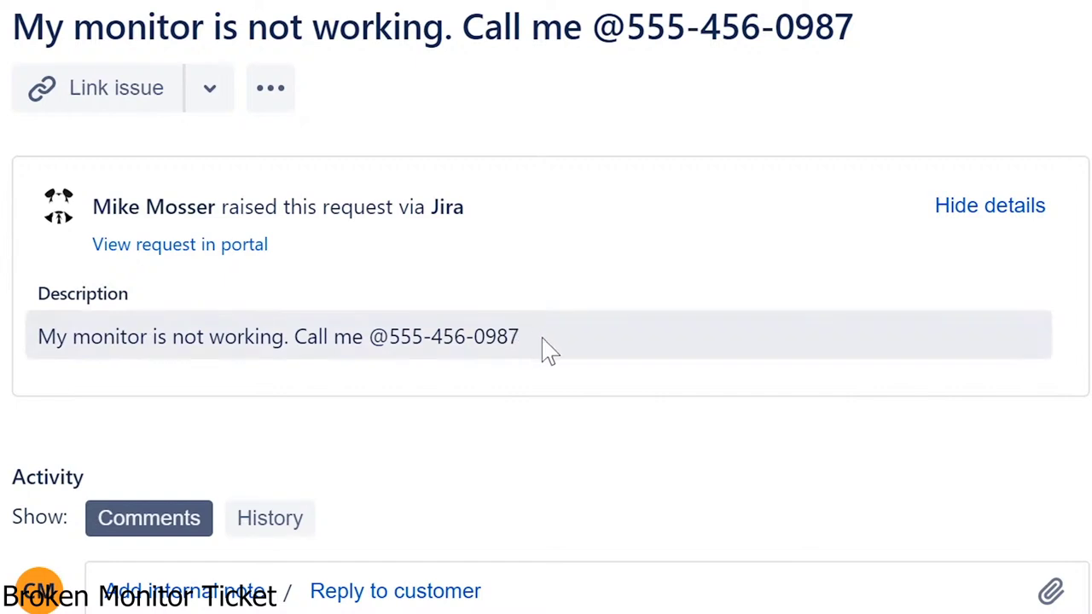
Step: Select the description line, then open the description for editing
left_click_drag(520, 337, 53, 338)
left_click(53, 338)
triple_click(53, 338)
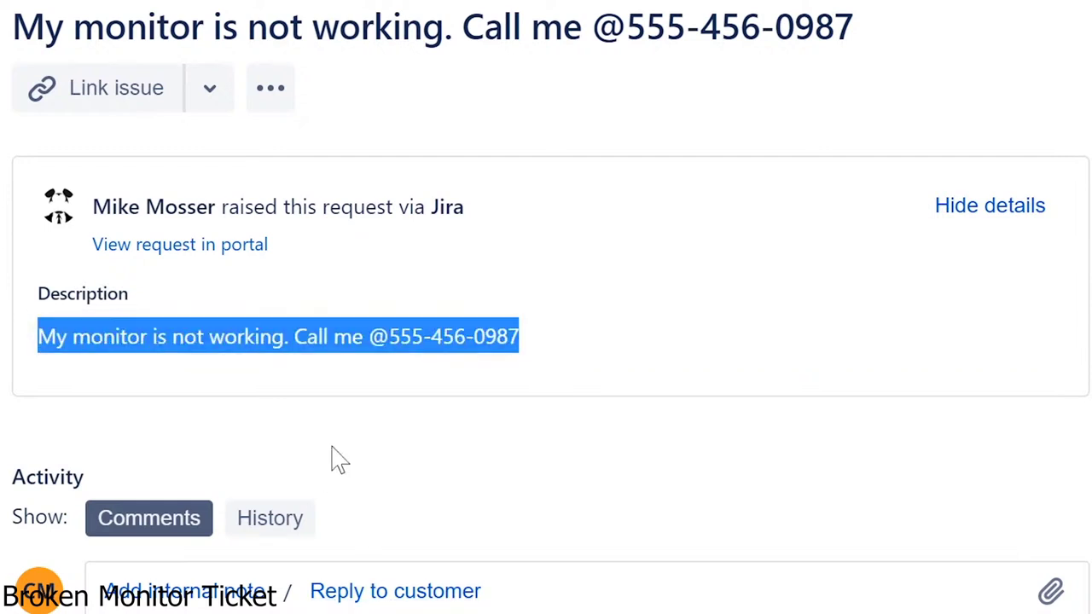
left_click(53, 338)
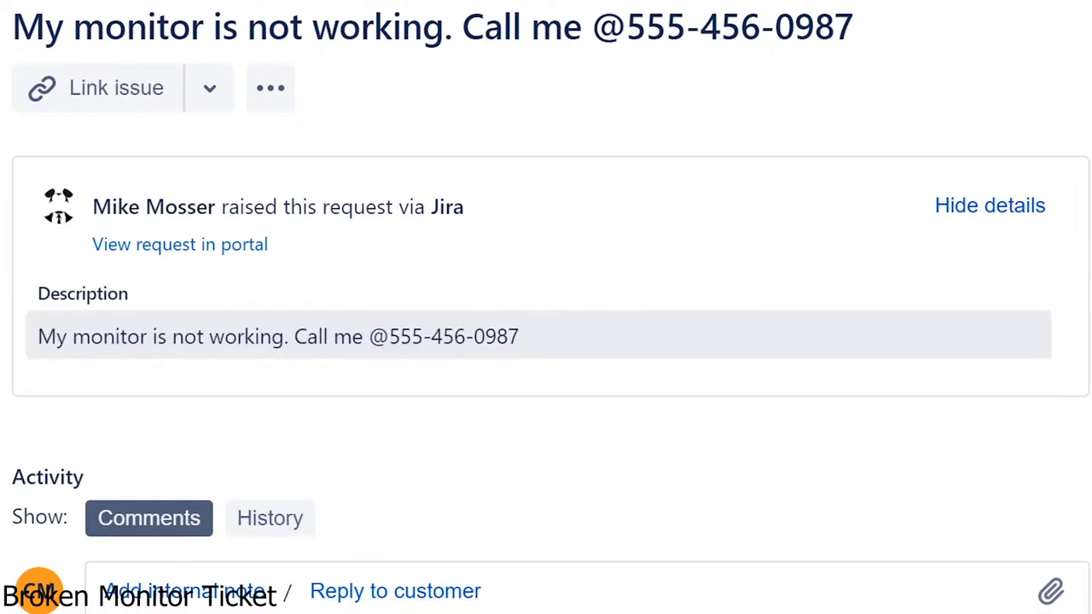
left_click(419, 338)
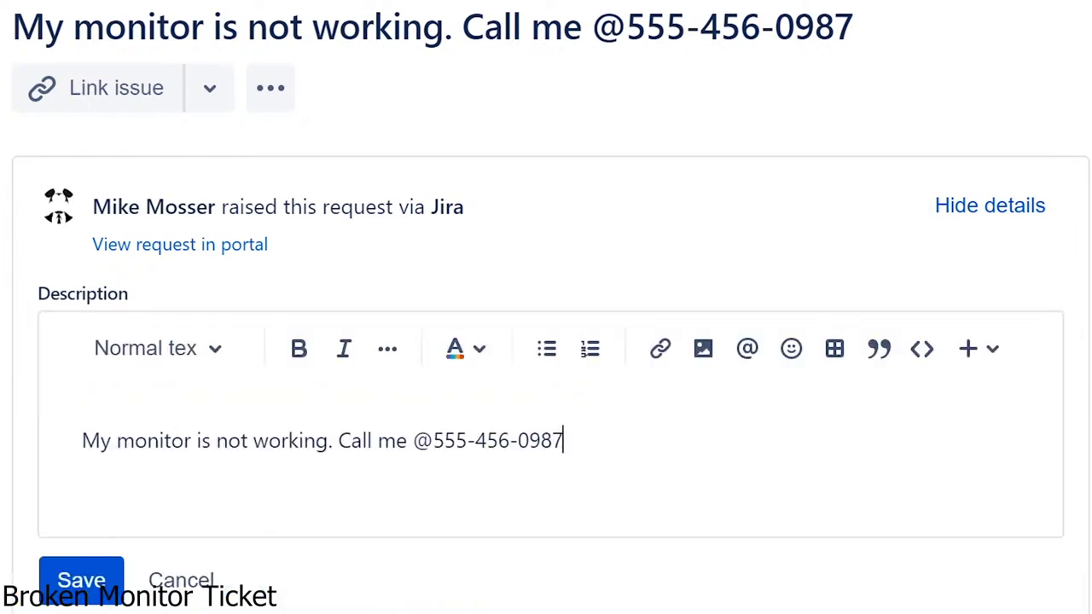
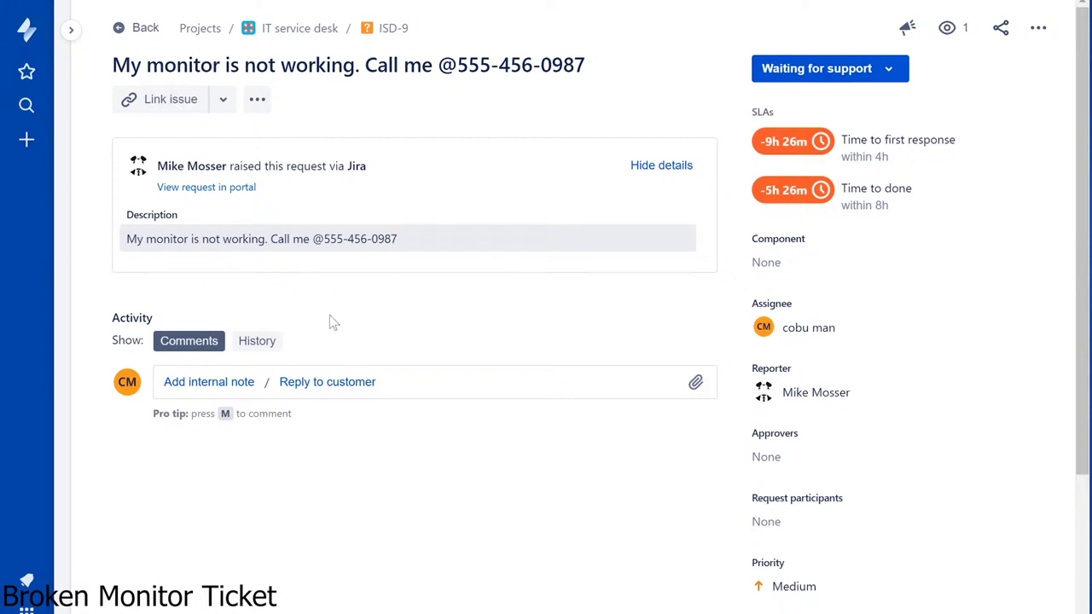
Step: Start an ISD-9 internal note stating the customer's main monitor is not working
left_click(208, 384)
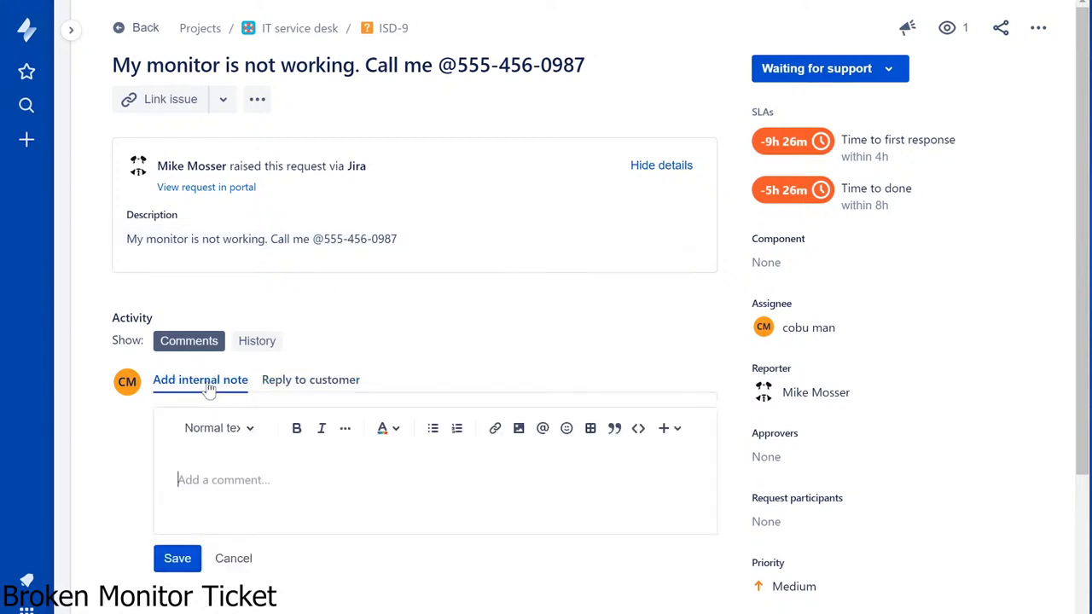
left_click(342, 506)
type("W")
key("BackSpace")
type("Customers")
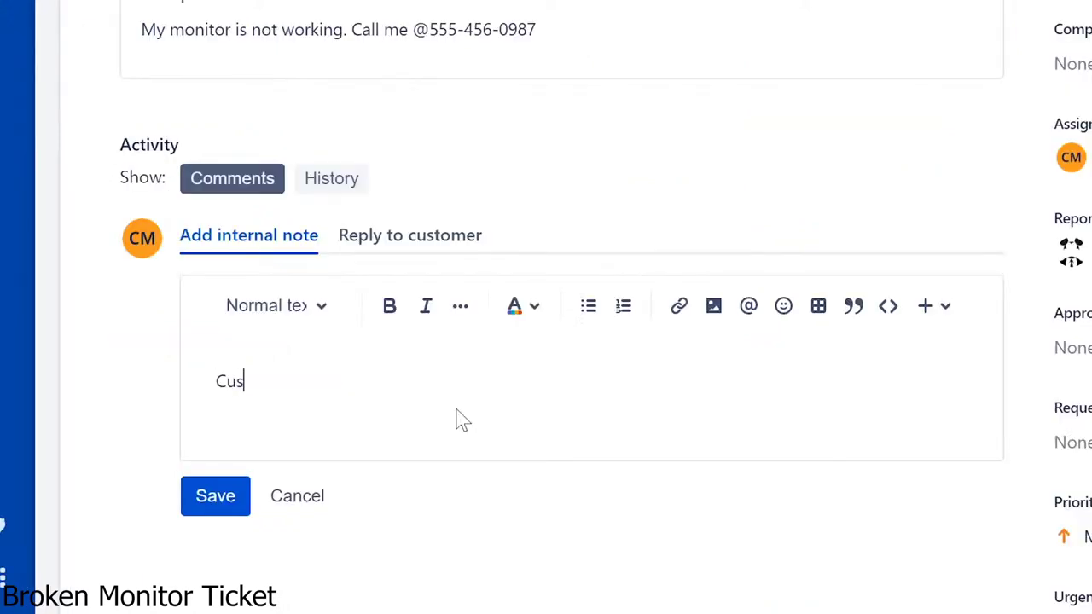
key("BackSpace")
type("'s main monitor is")
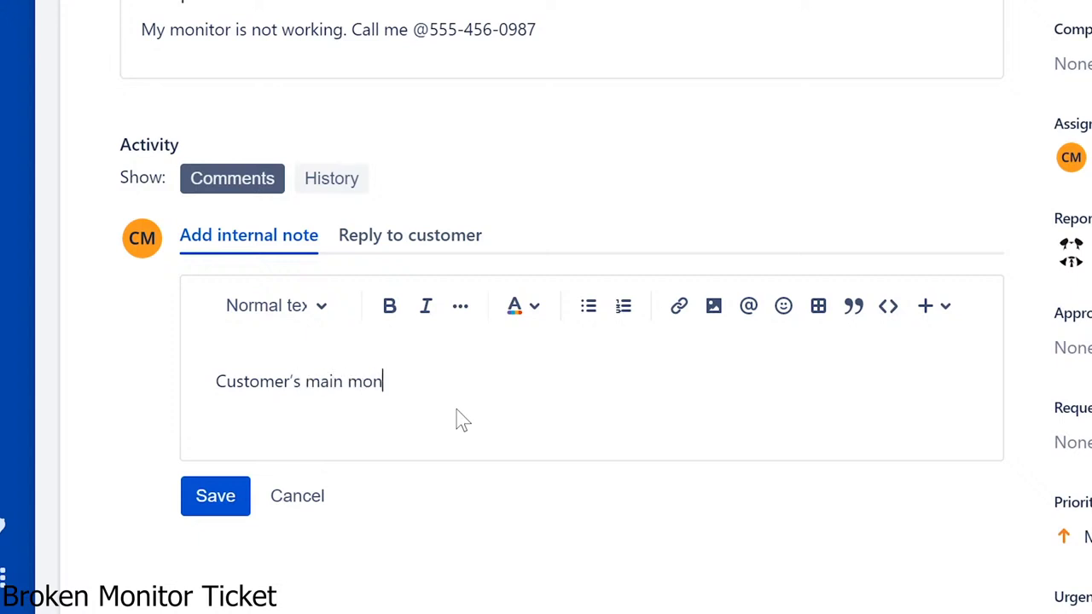
type(" not wo")
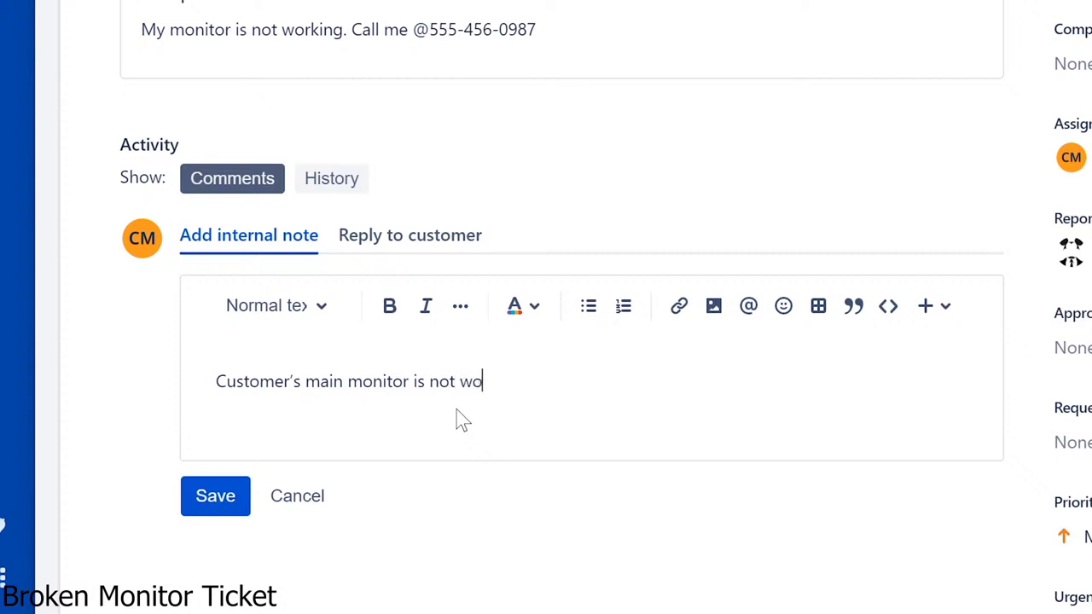
type("rking.")
Step: Add that the customer unplugged the first monitor, confirming it is indeed broken
type("Instructed ")
type("Mike to")
type(" unp")
key("BackSpace")
type("nplug the")
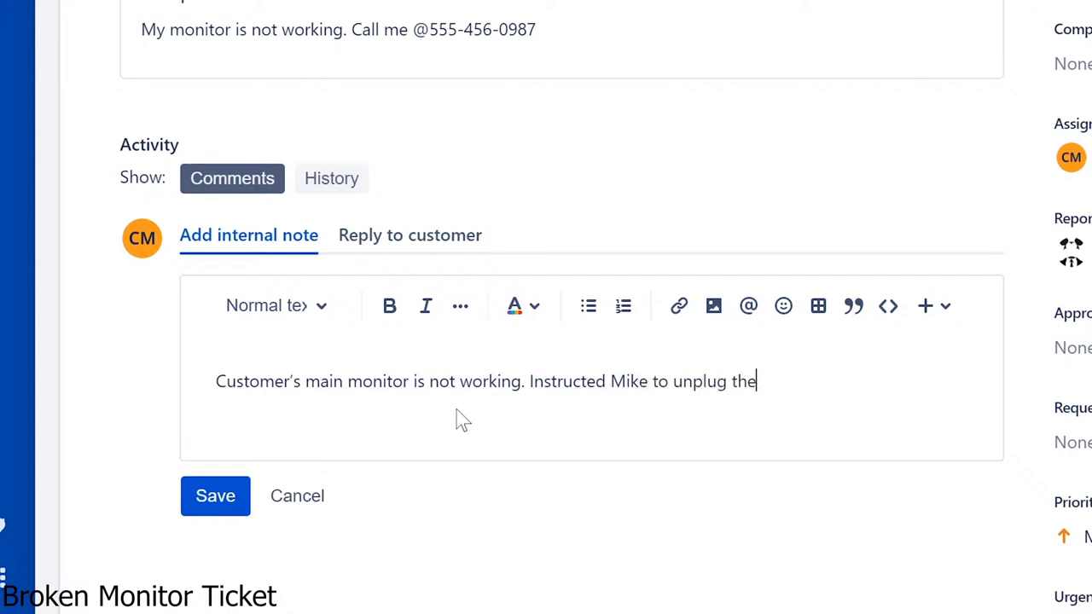
type(" first/broke")
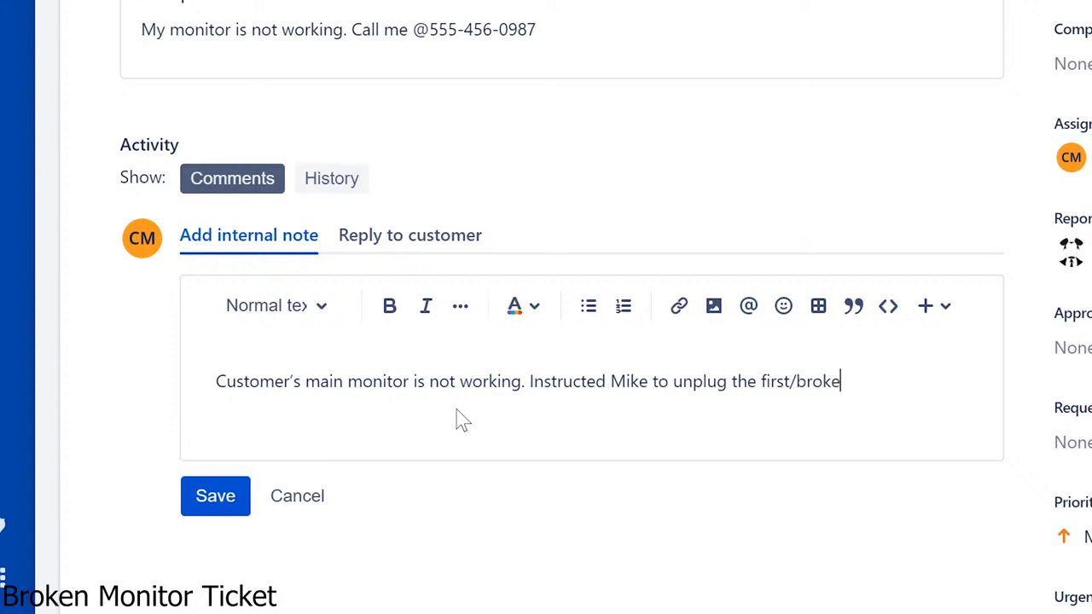
type("n monitor. ")
type(".. after do")
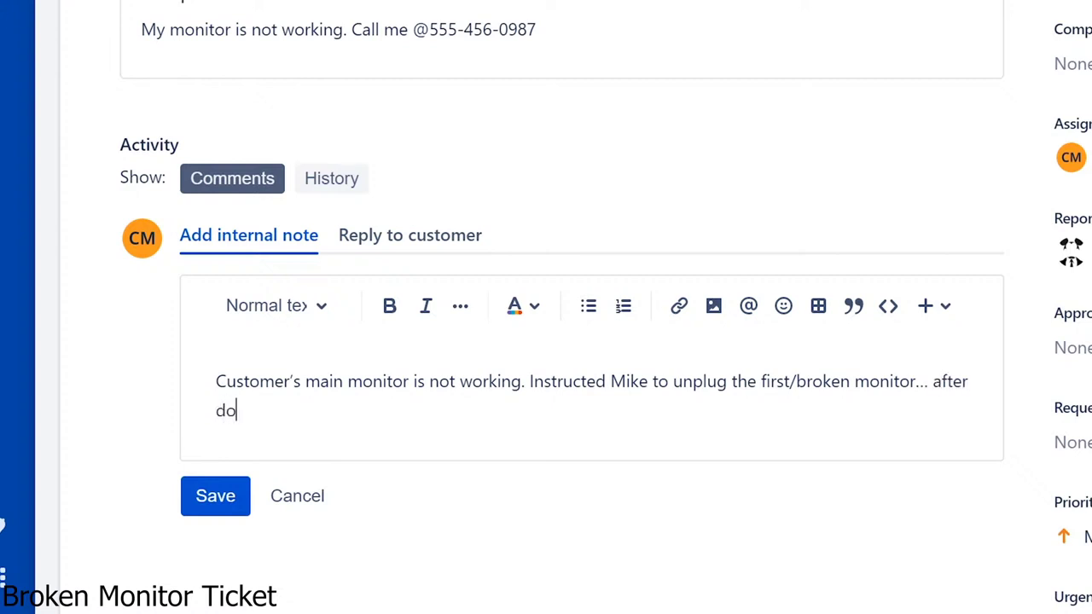
type("ing so it appears tha")
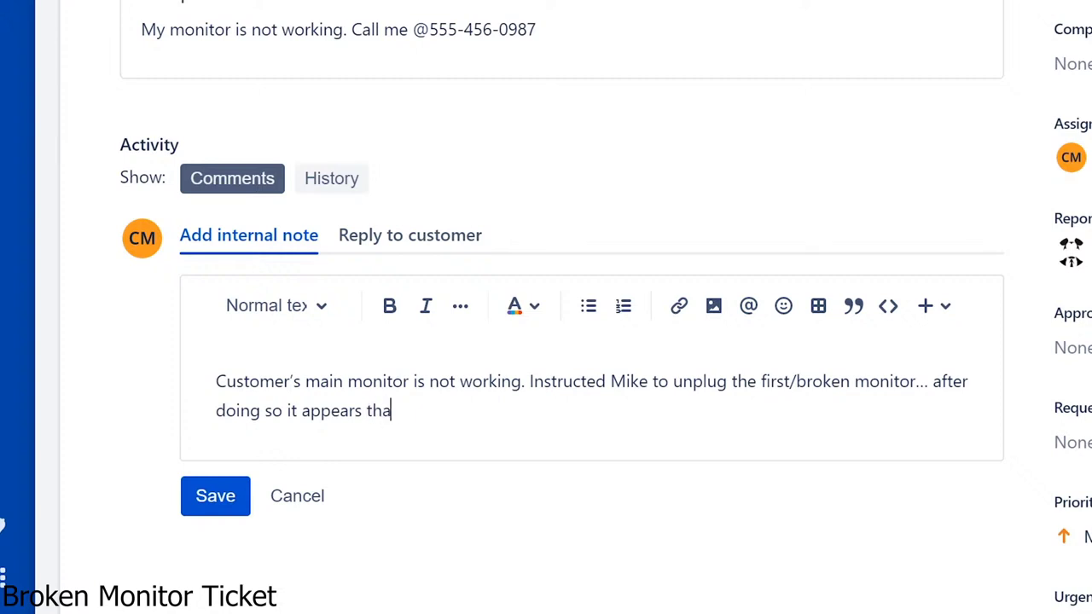
type("t the moni")
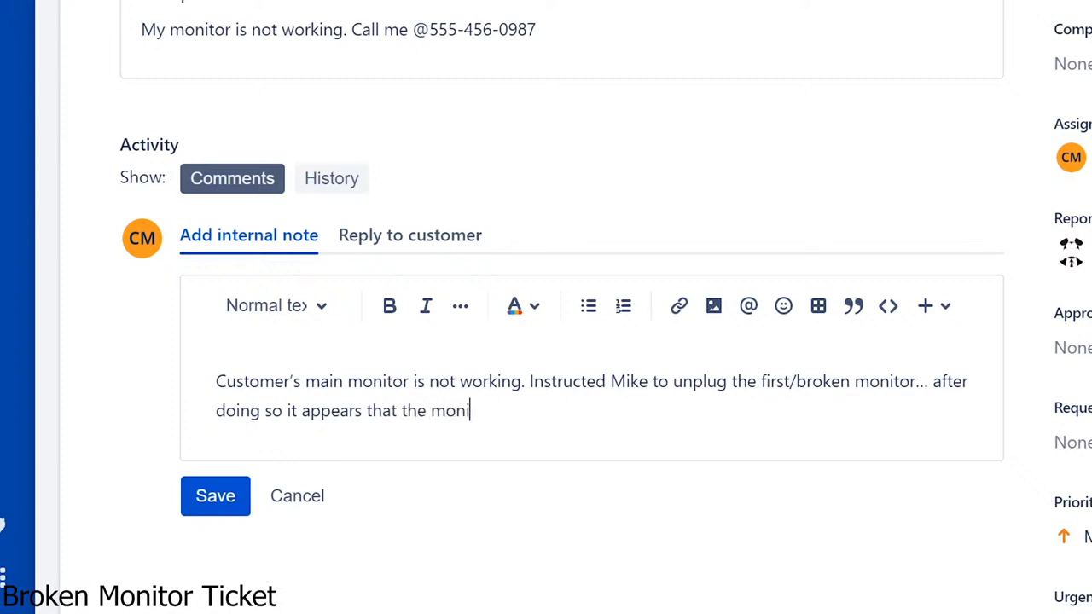
type("tor is indee")
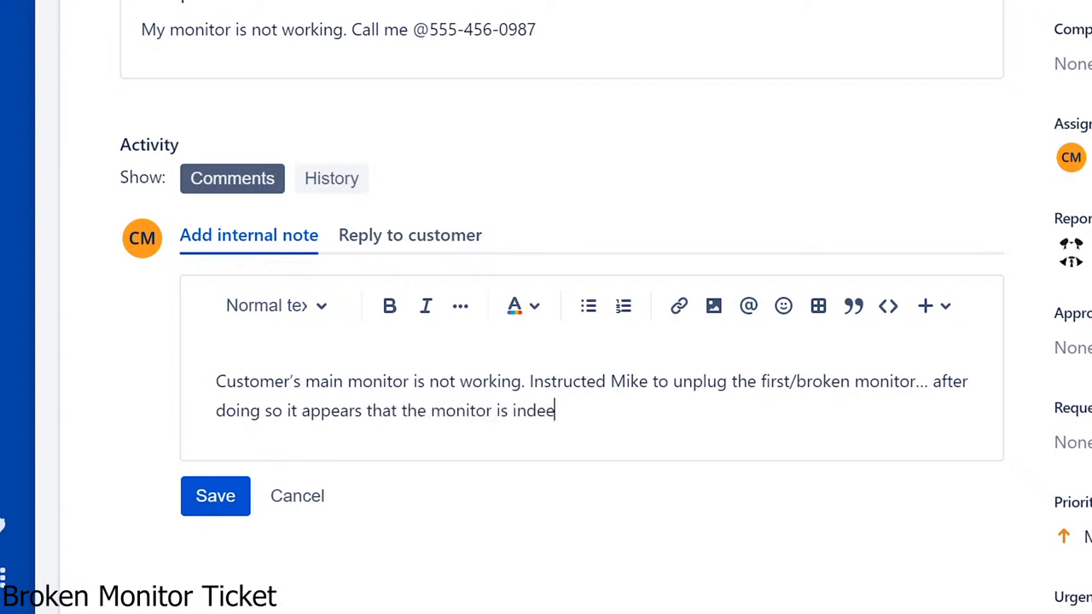
type("d broken.")
Step: Add a 'workaround:' line: he'll use his 2nd monitor until acquiring a new one
key("Return")
type("work")
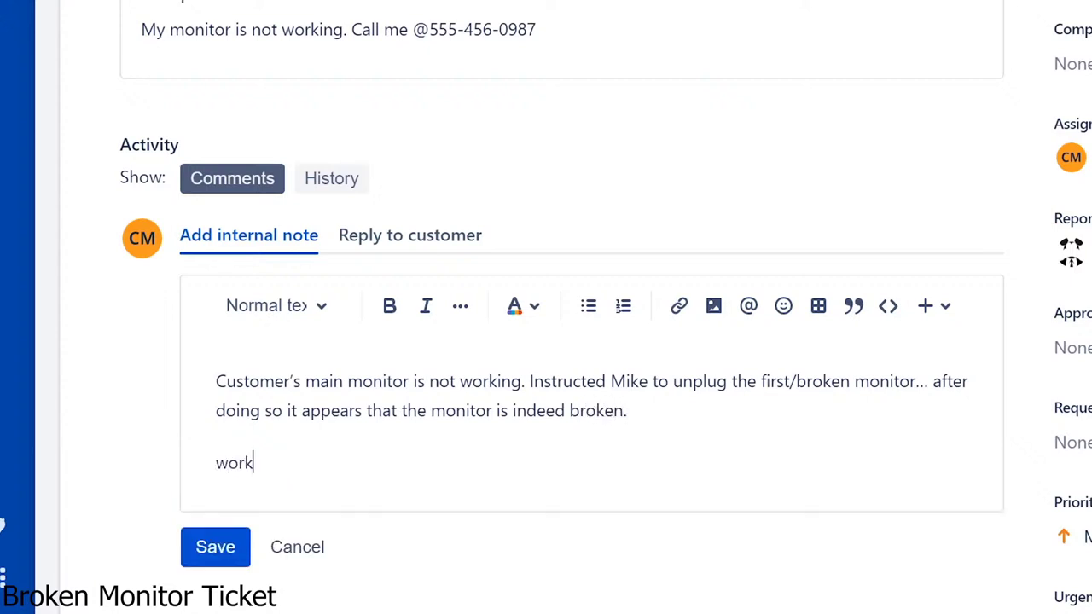
type("around:")
type("he will")
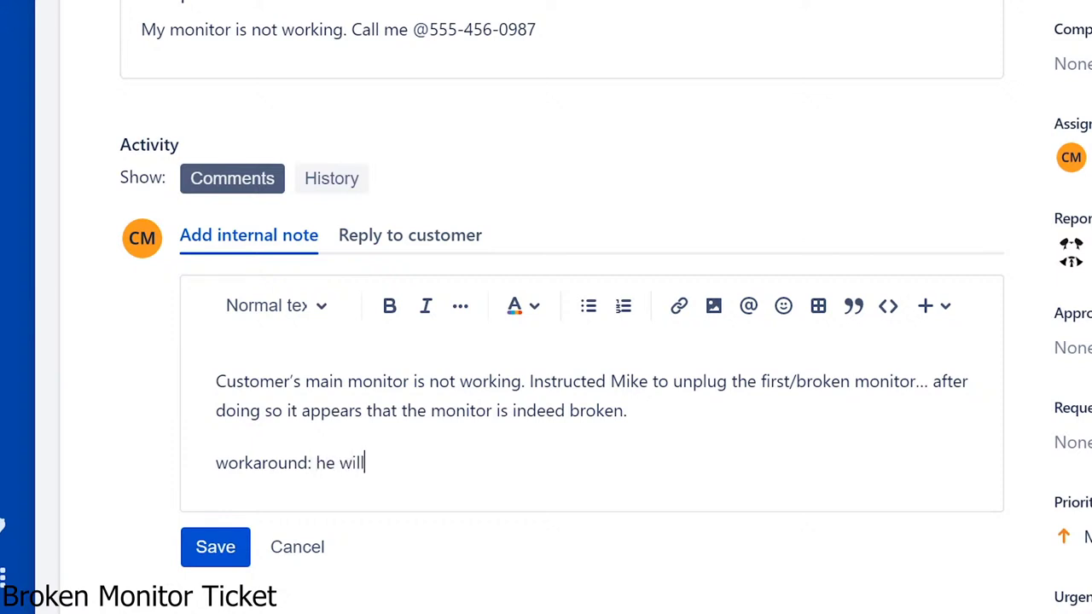
type(" use his 2nd mo")
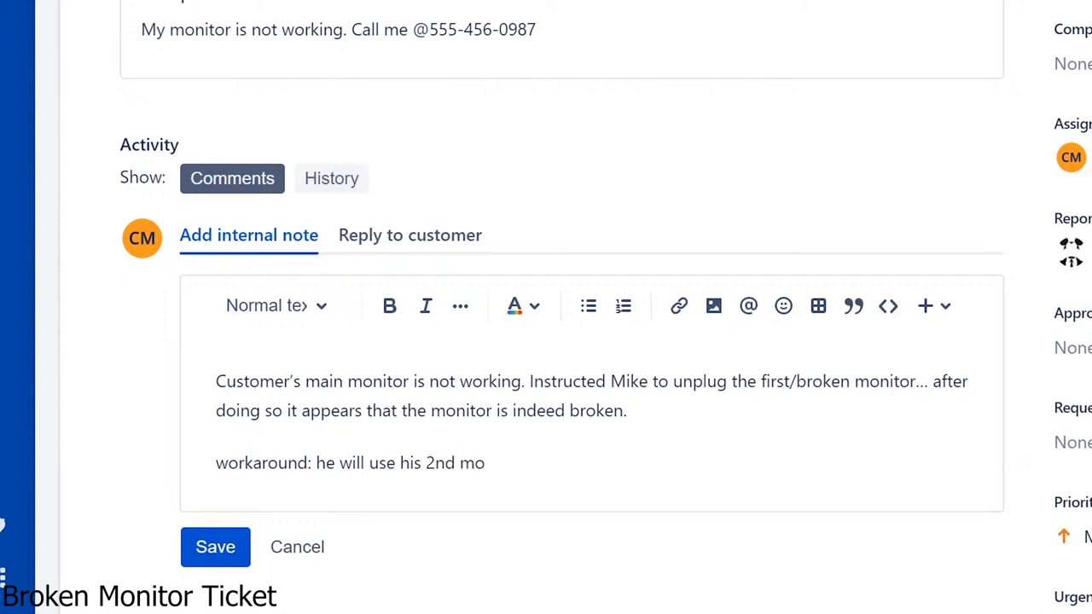
type("nitor for time being. ")
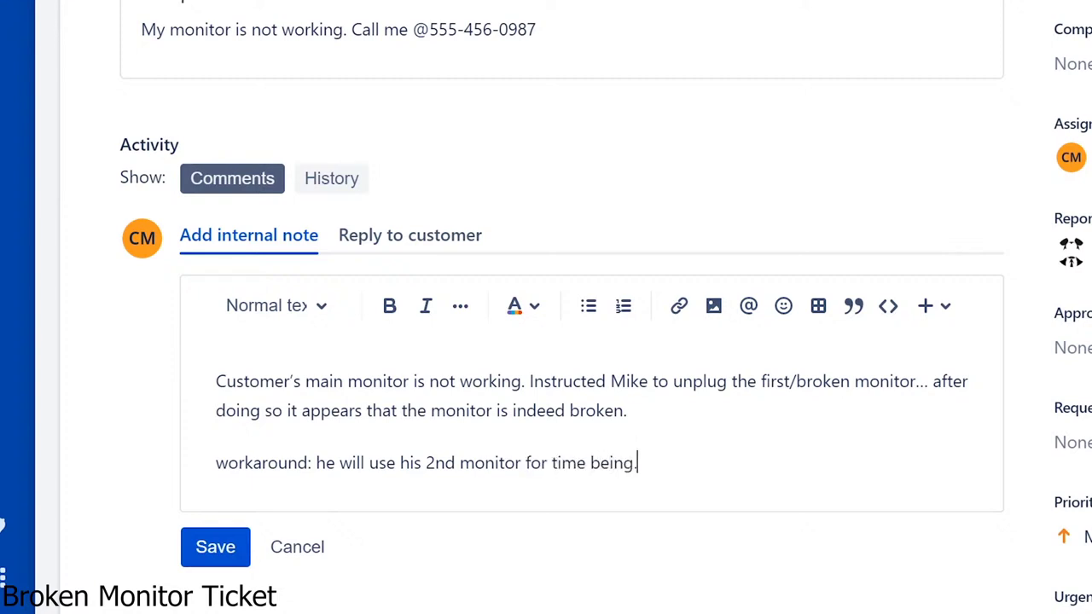
type("Later he will a")
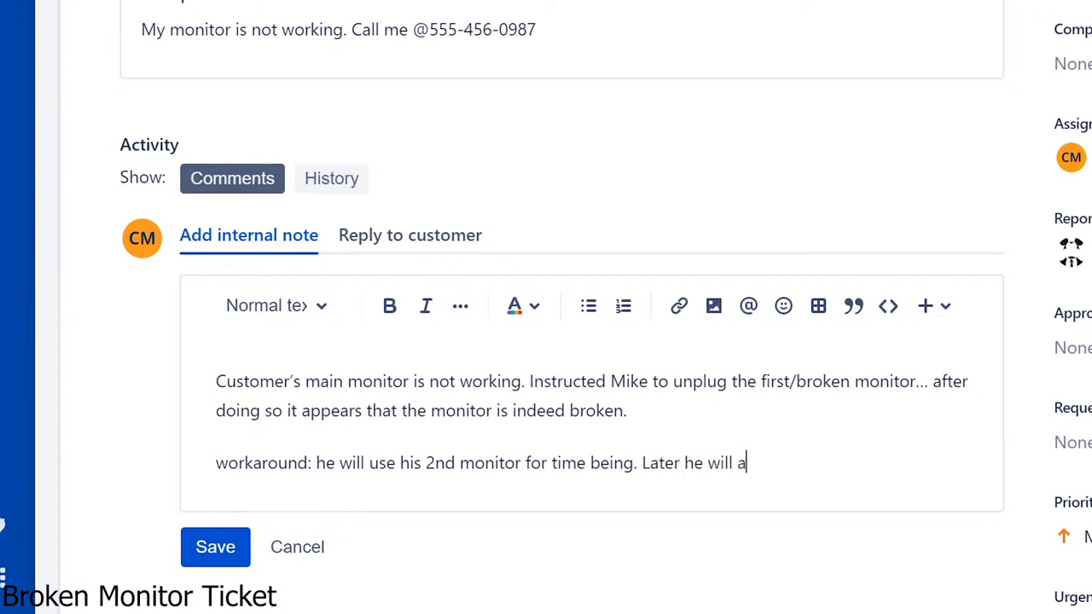
type("cquire a new ")
type("monitor")
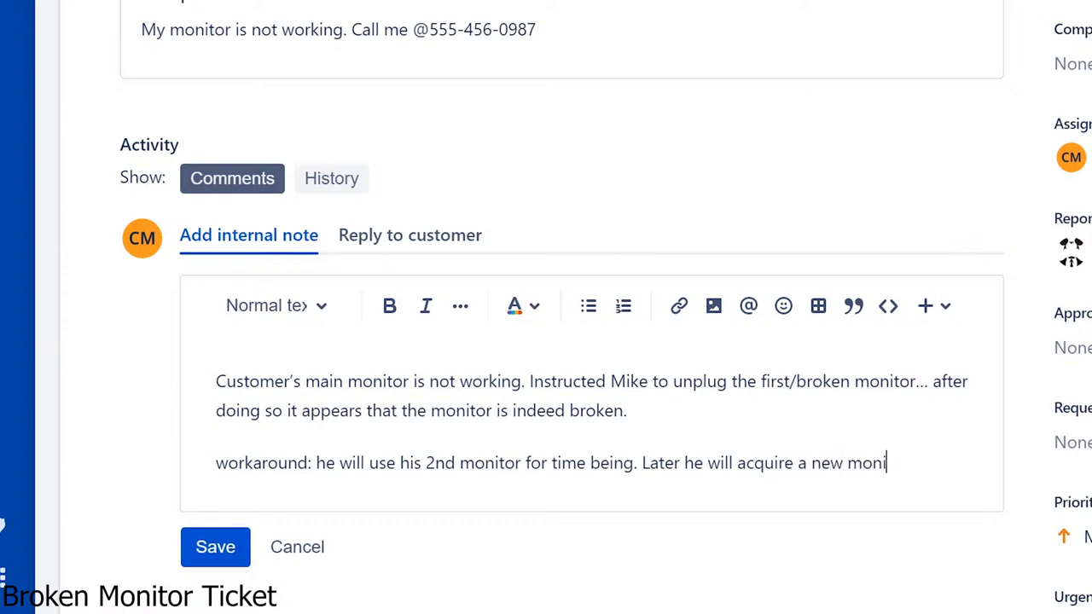
type(".")
Step: Review the internal note by selecting its diagnosis and workaround sentences
left_click(627, 410)
left_click_drag(520, 381, 236, 381)
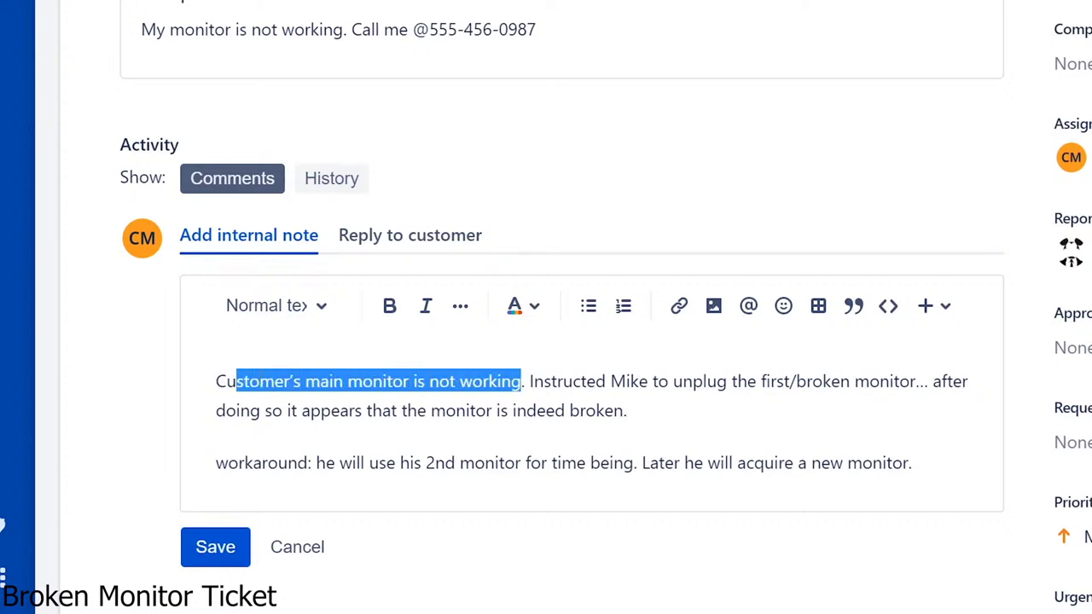
left_click(548, 381)
left_click_drag(524, 382, 915, 382)
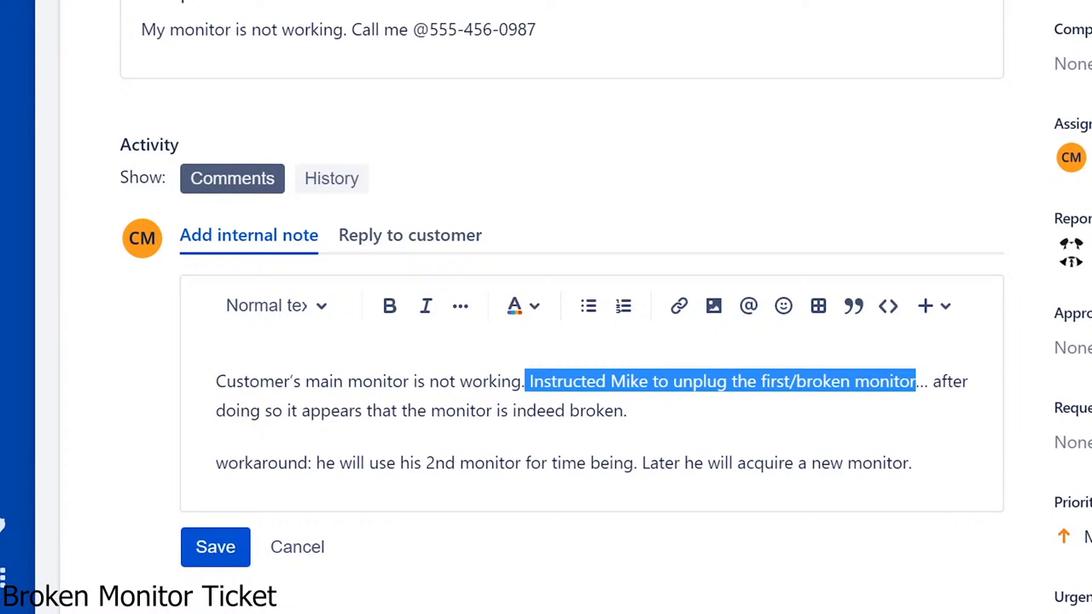
left_click(849, 381)
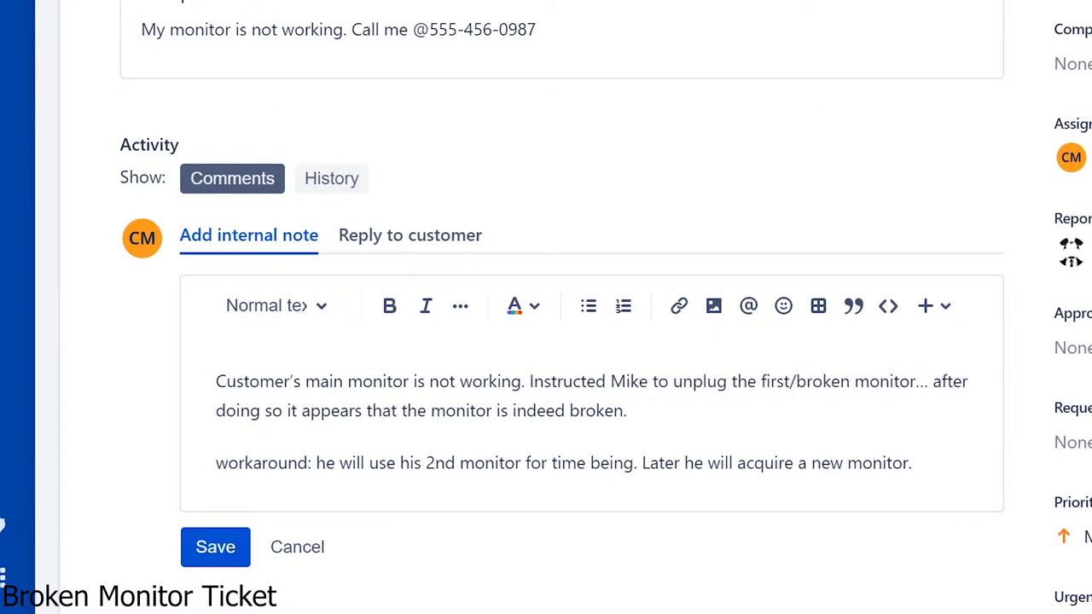
left_click(627, 410)
left_click_drag(529, 381, 916, 381)
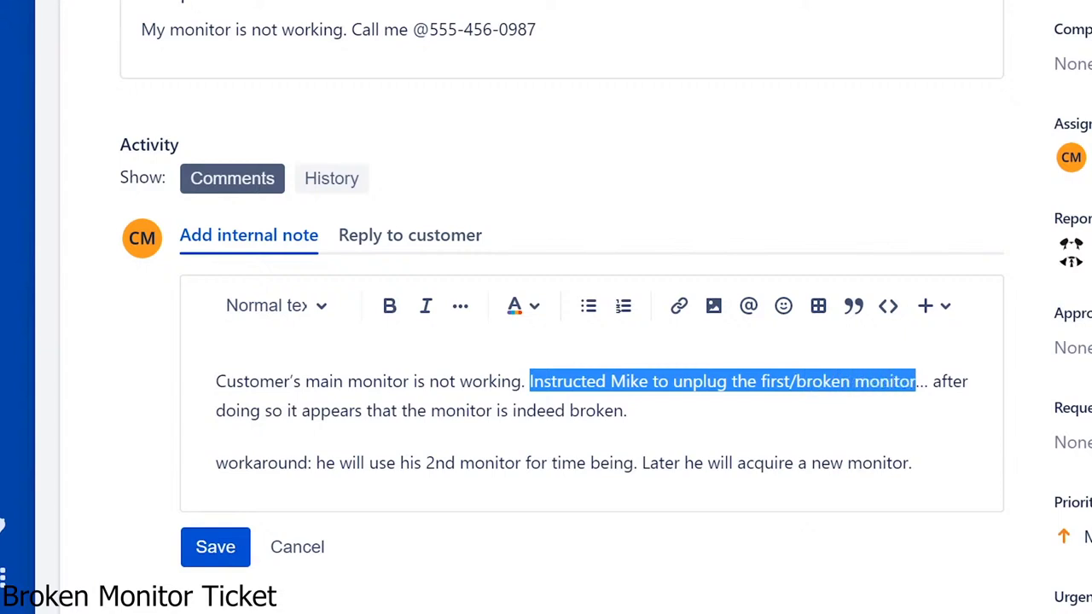
left_click(627, 411)
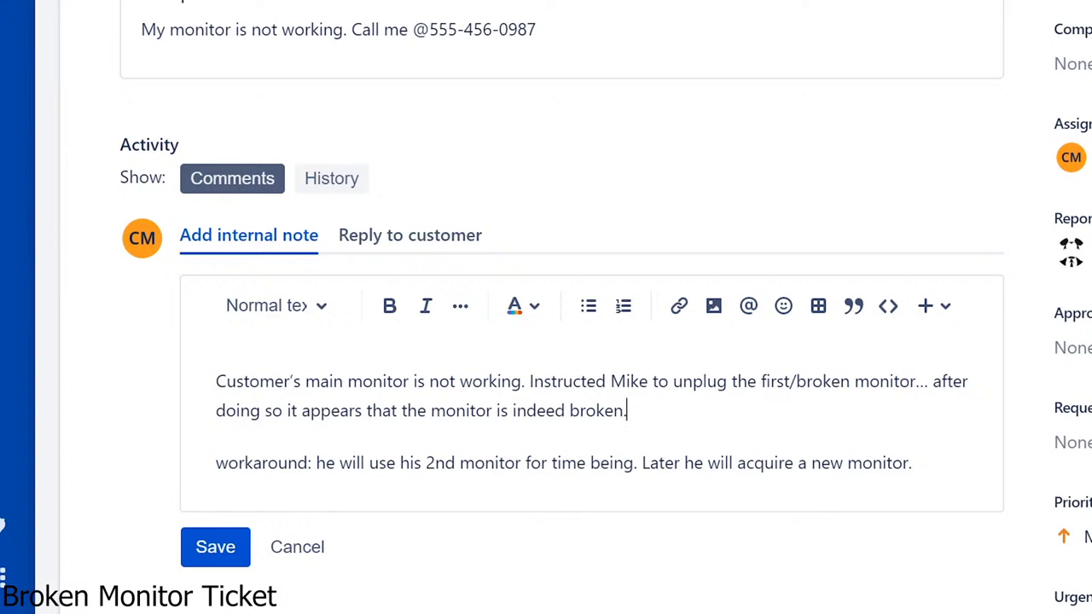
left_click_drag(531, 381, 627, 410)
left_click_drag(532, 381, 915, 381)
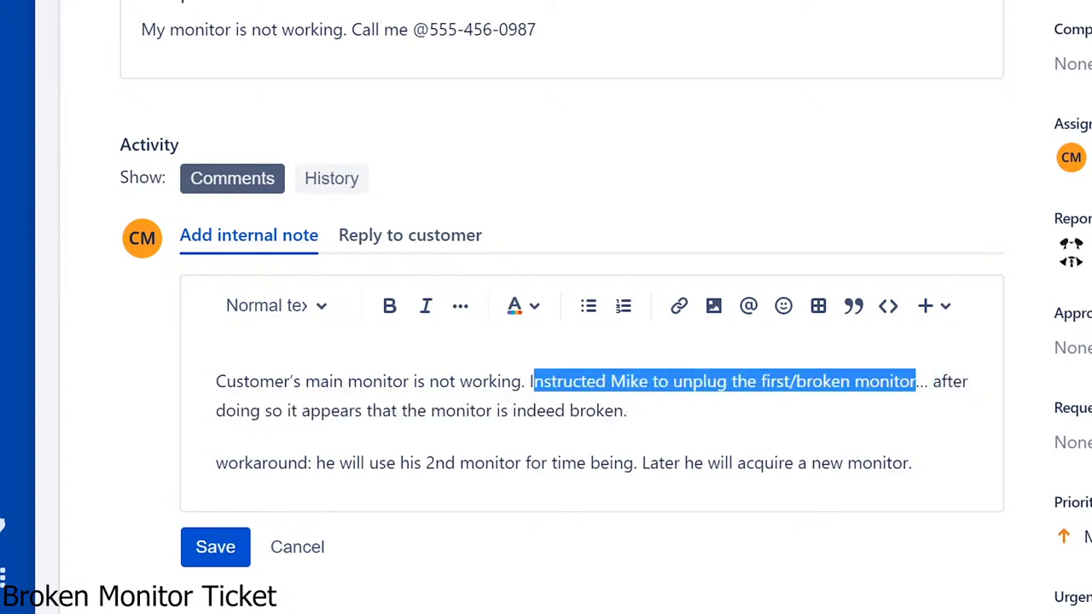
left_click(627, 410)
left_click_drag(216, 410, 627, 410)
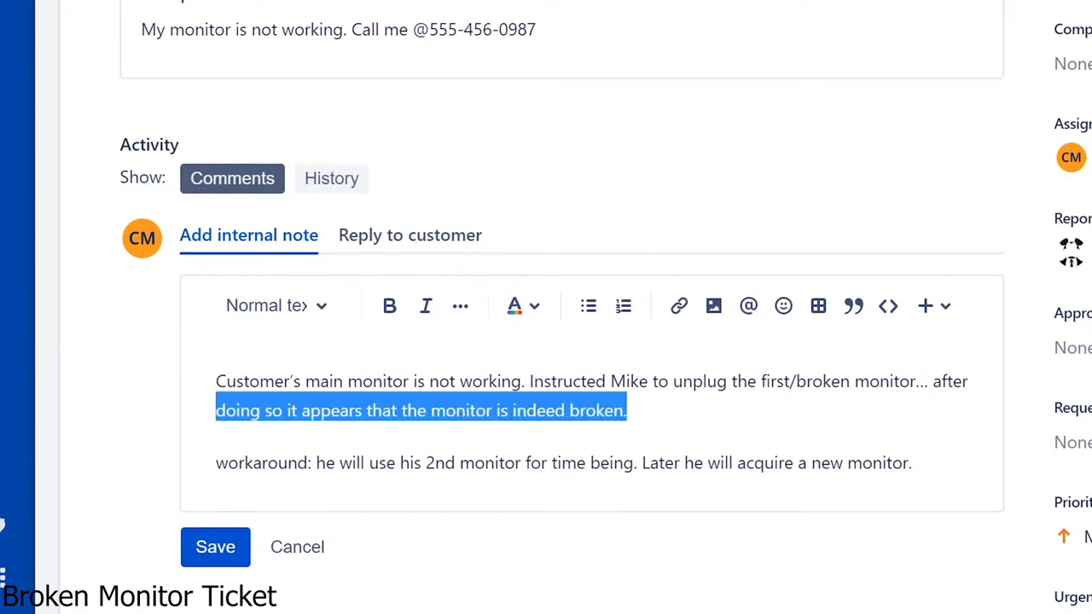
left_click(627, 410)
left_click(215, 462)
left_click_drag(216, 463, 650, 463)
key("End")
Step: Save the internal note and mark ISD-9 as Completed
left_click(217, 547)
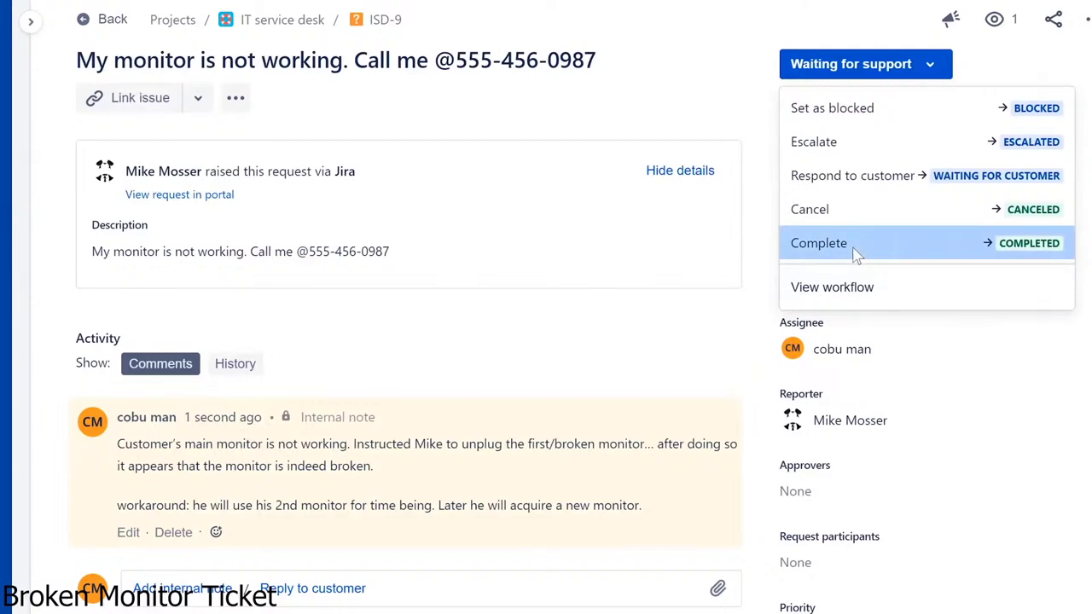
left_click(856, 247)
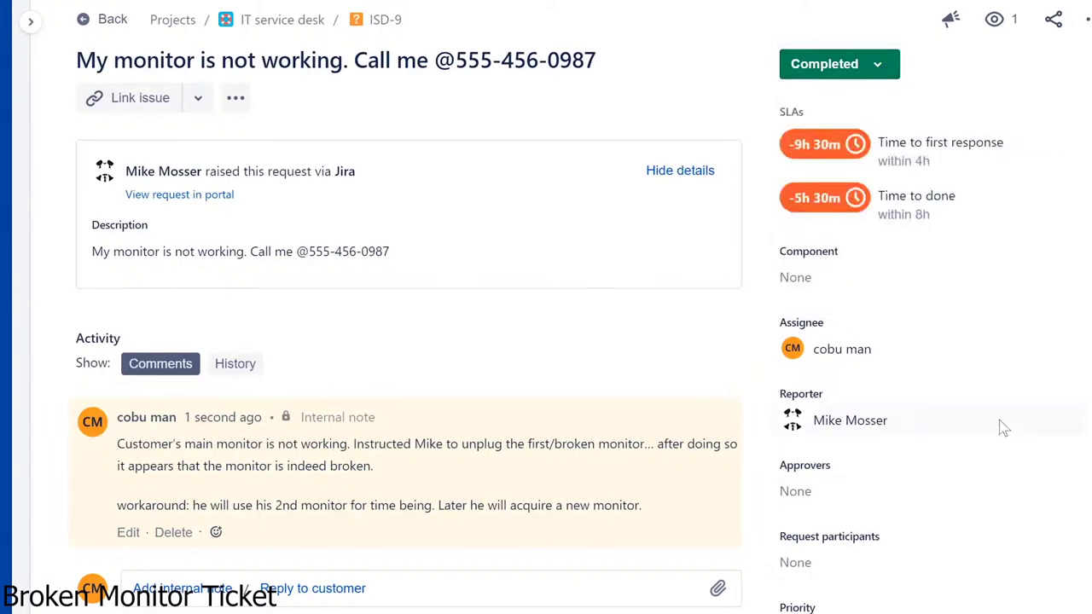
scroll(854, 431, "down", 1)
scroll(853, 431, "down", 5)
Step: Scroll back up to view the All open queue's four remaining requests
scroll(515, 259, "up", 5)
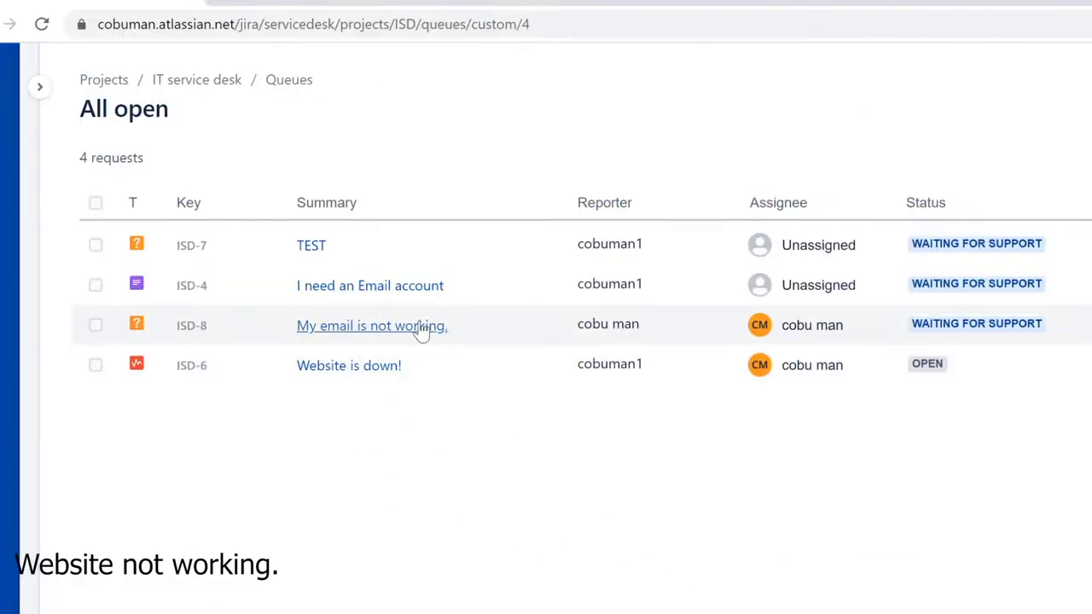
Step: Open ISD-8 and inspect its description link and attached error screenshot
left_click(392, 328)
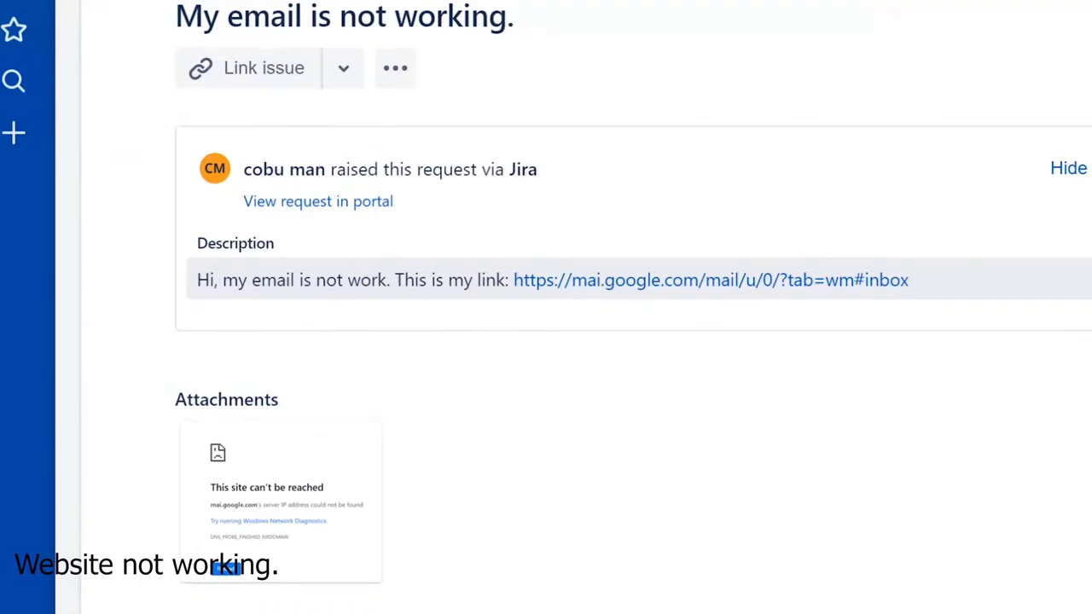
left_click_drag(248, 232, 290, 233)
left_click_drag(291, 280, 910, 280)
left_click(970, 247)
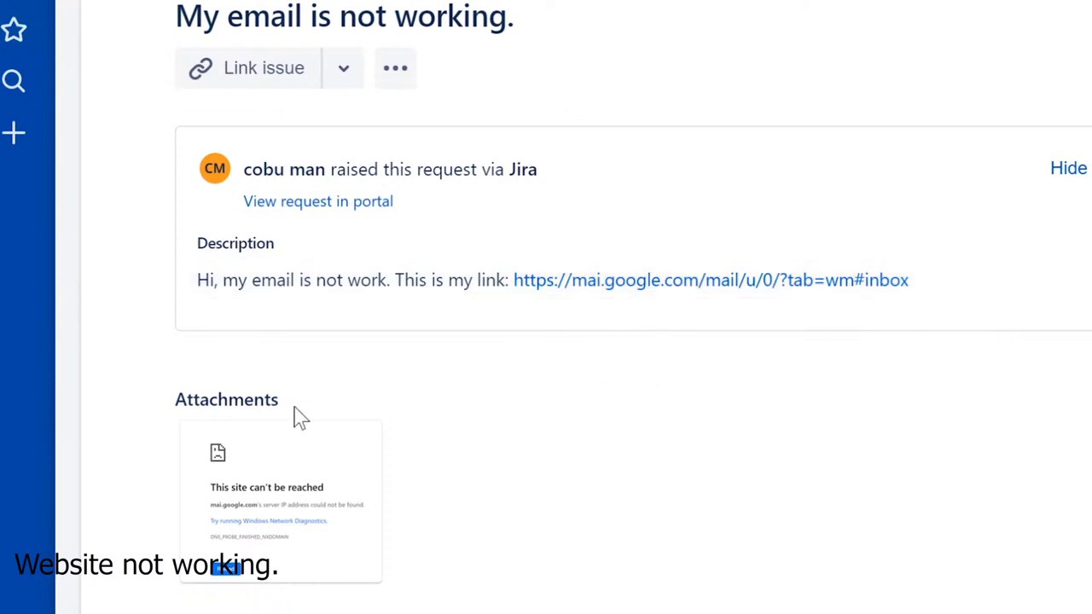
mouse_move(243, 510)
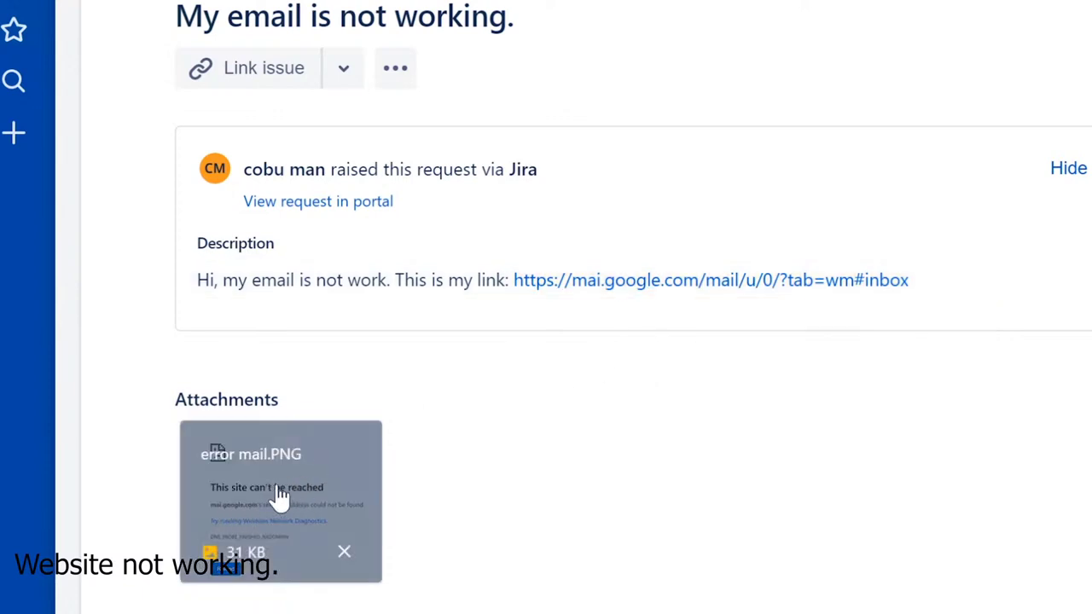
left_click(273, 487)
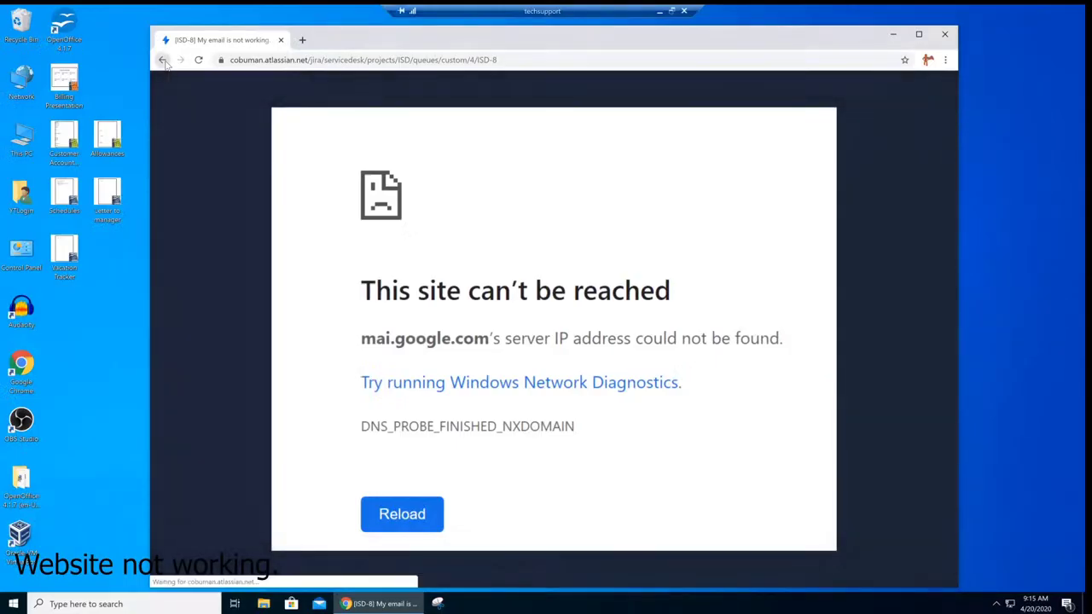
Step: Reopen ISD-8 from the queue and follow the mai.google.com description link
key("alt+Left")
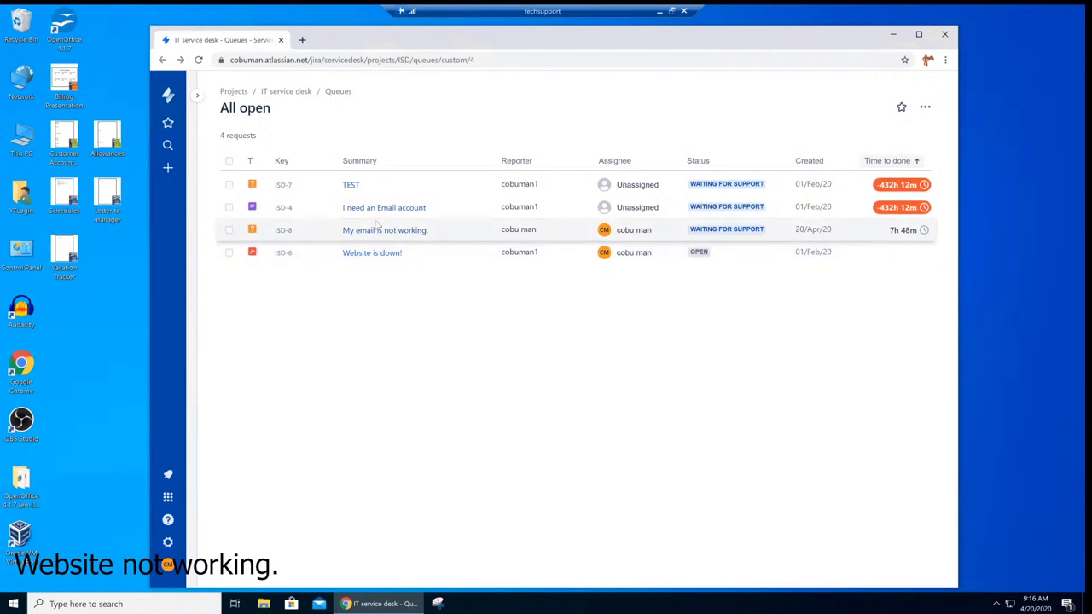
left_click(380, 228)
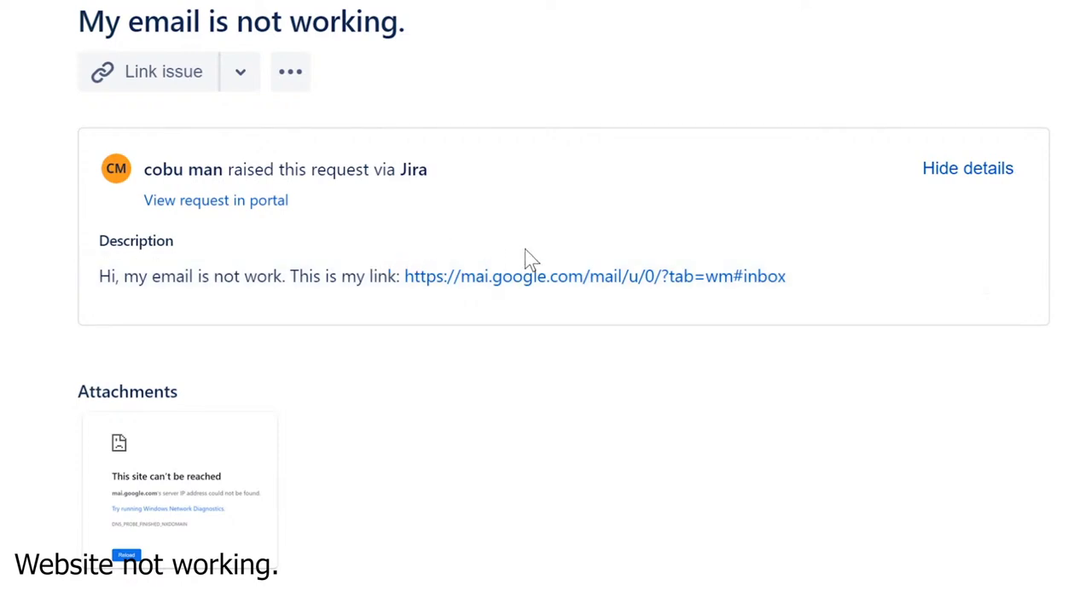
left_click(502, 283)
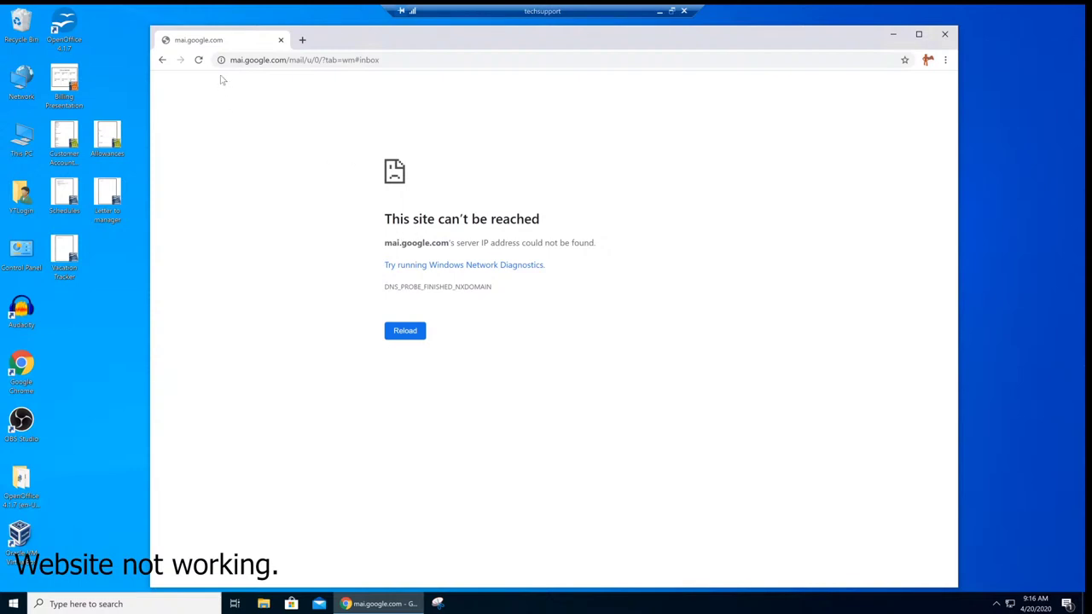
Step: Correct the address to mail.google.com to load Gmail, then go back to ISD-8
left_click(275, 61)
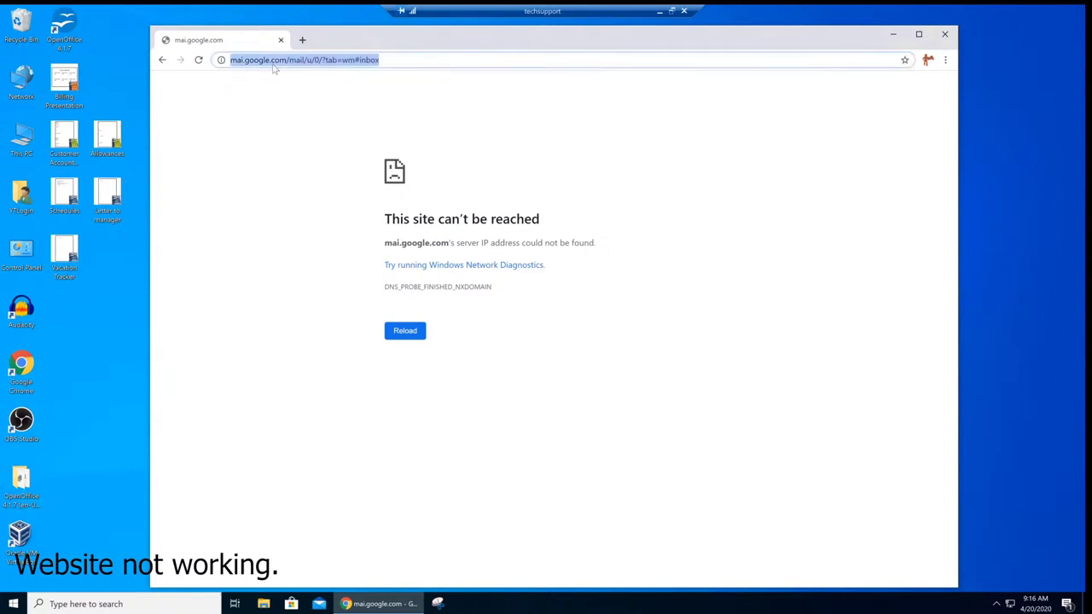
key("End")
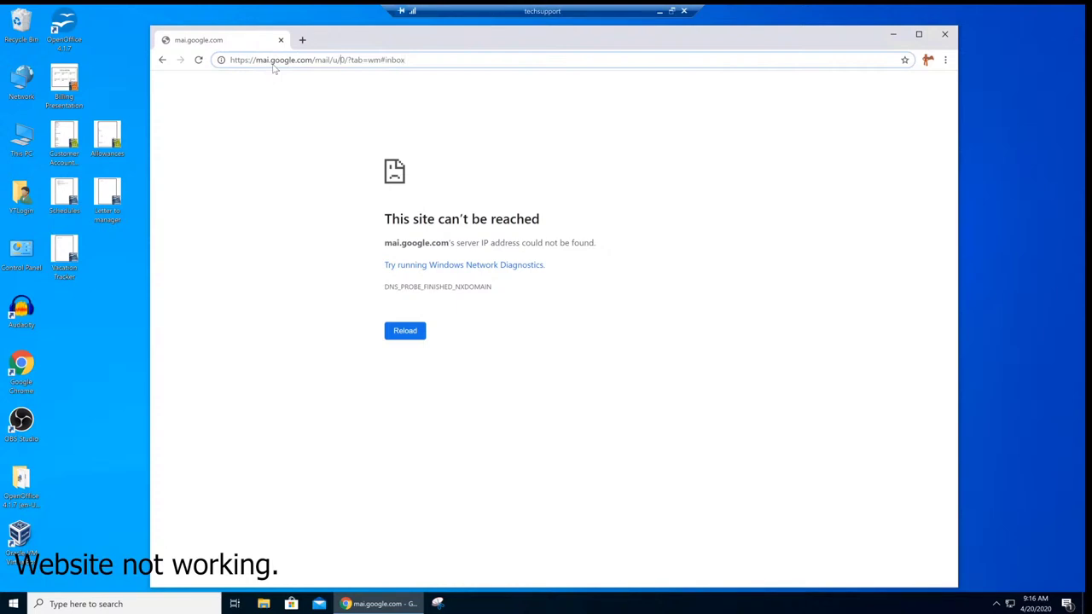
key("Left")
key("Left")
key("Left")
key("Left")
key("Left")
key("Left")
key("Left")
key("Left")
key("Left")
key("Left")
key("Left")
key("Left")
key("Left")
key("Left")
key("Left")
key("Left")
key("Left")
key("Left")
key("Left")
key("Left")
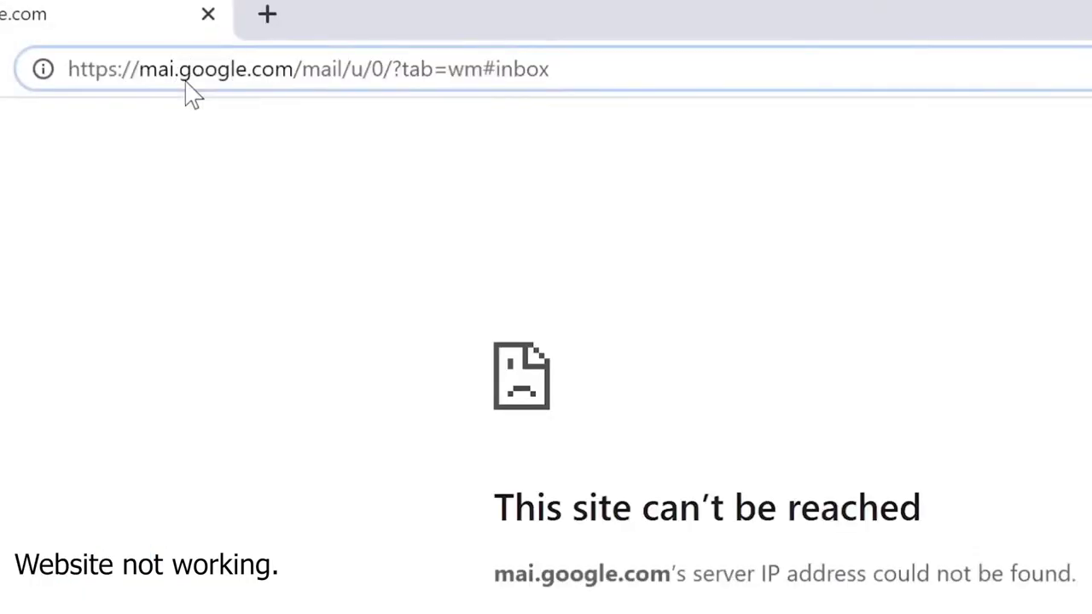
type("l")
key("Return")
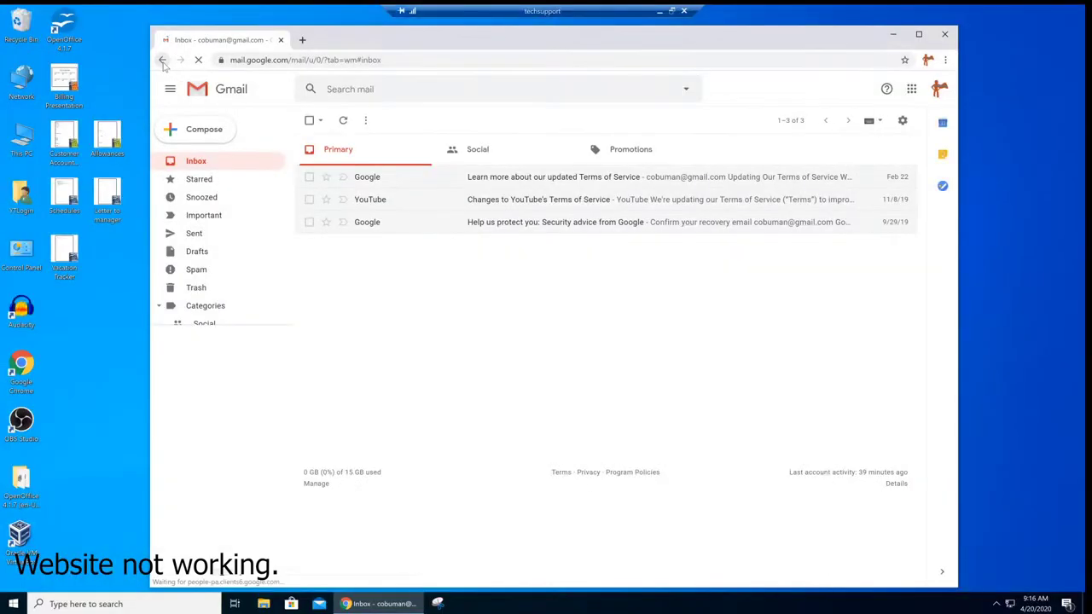
left_click(162, 60)
left_click(162, 60)
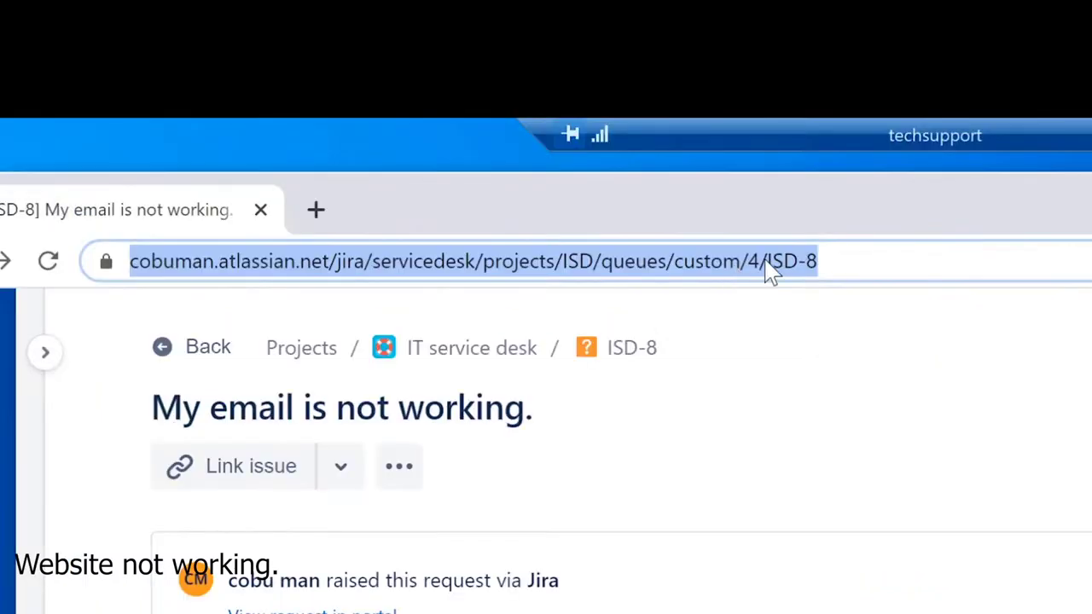
left_click(509, 61)
left_click(884, 262)
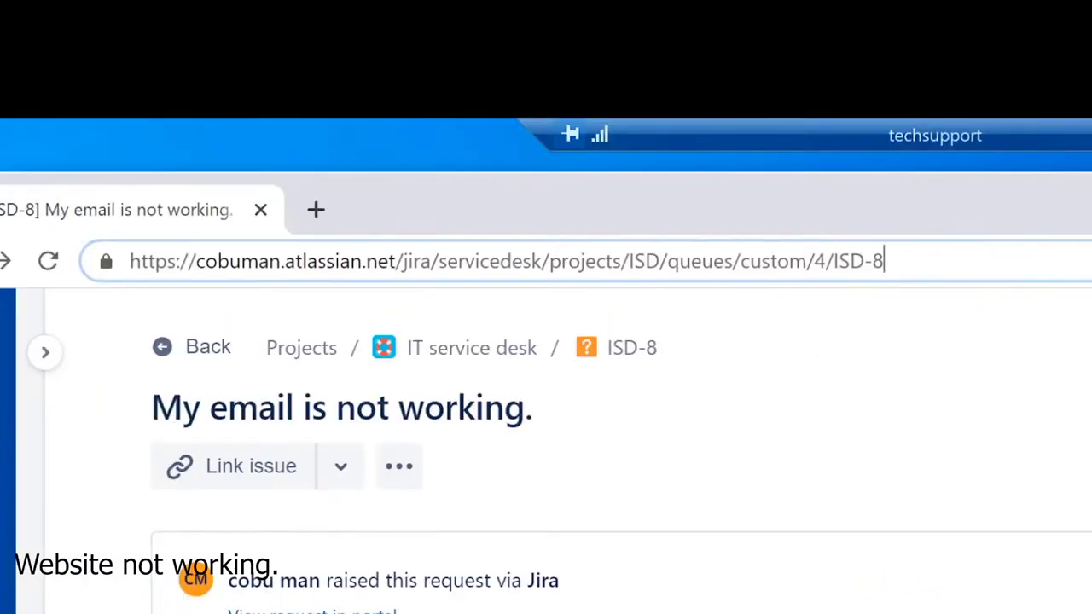
key("BackSpace")
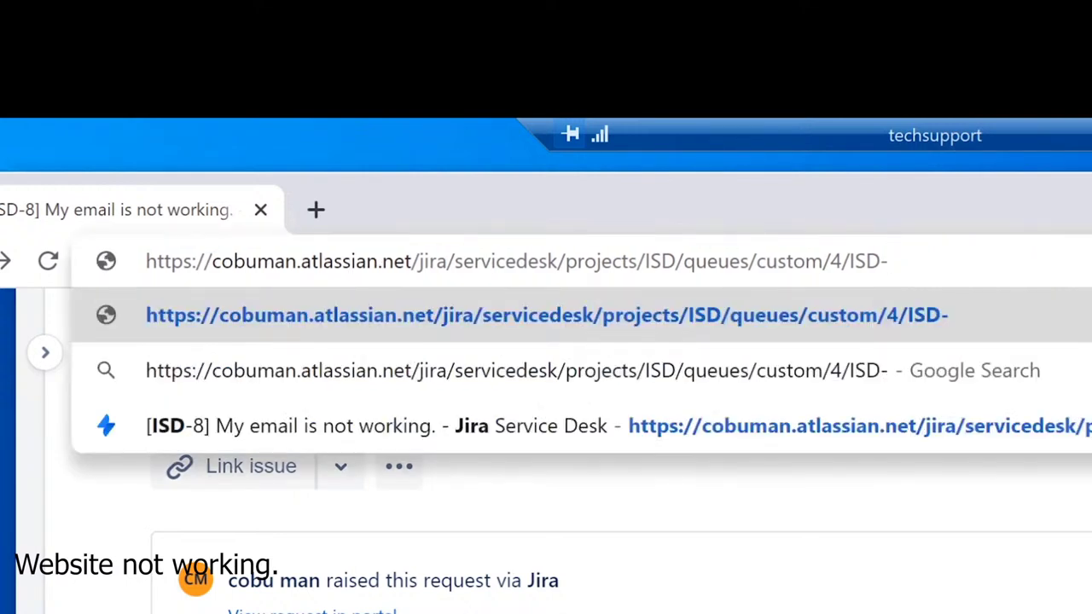
type("*")
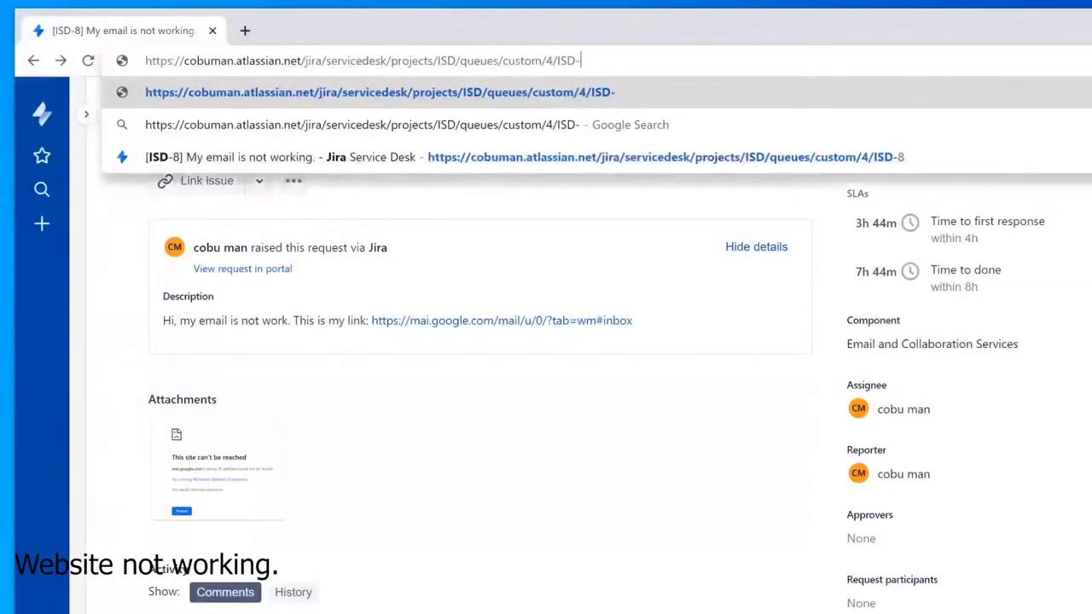
key("BackSpace")
type("8")
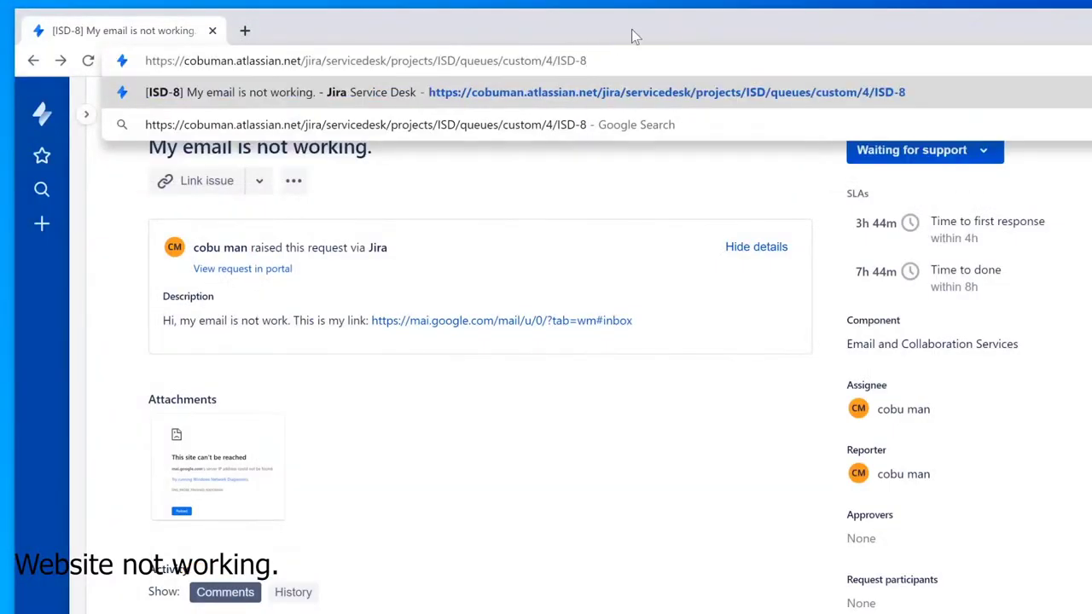
left_click(661, 418)
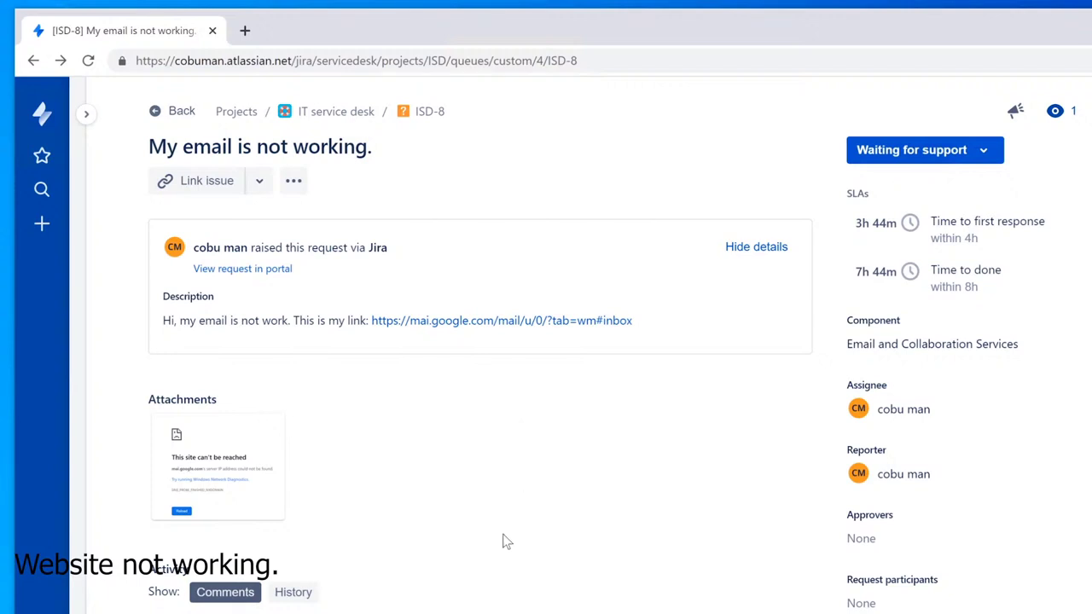
Step: Draft an ISD-8 reply introducing the Help Desk agent and asking if others can access the website
scroll(512, 555, "down", 2)
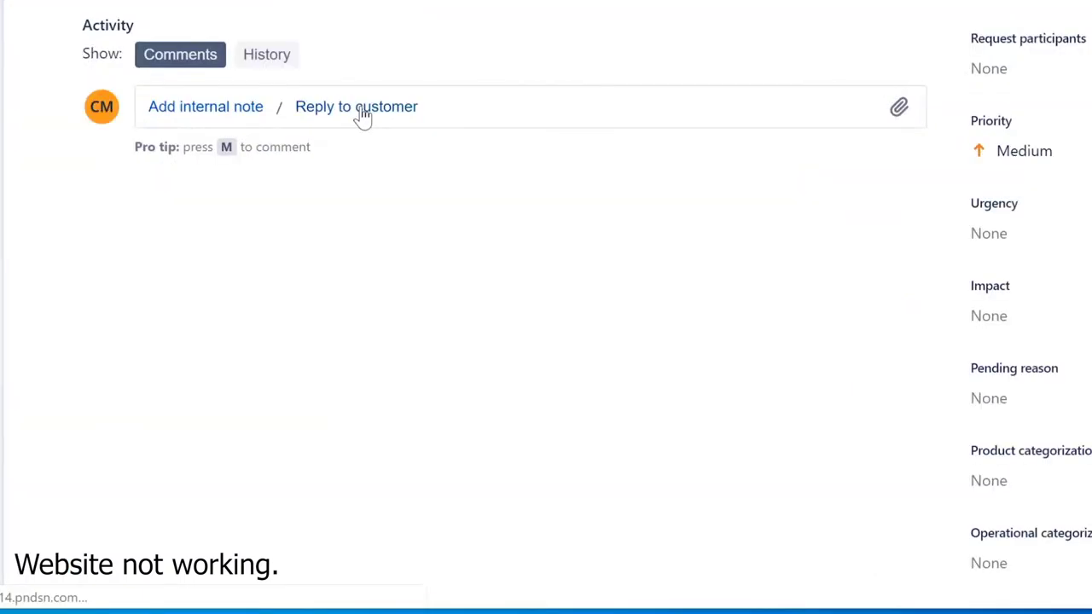
left_click(362, 107)
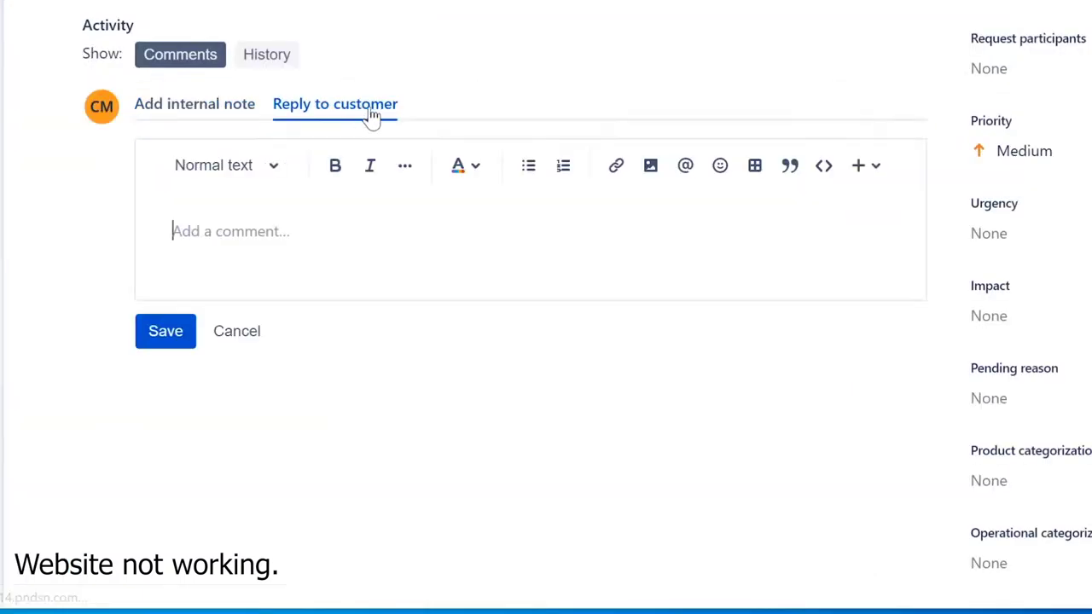
type("Hel")
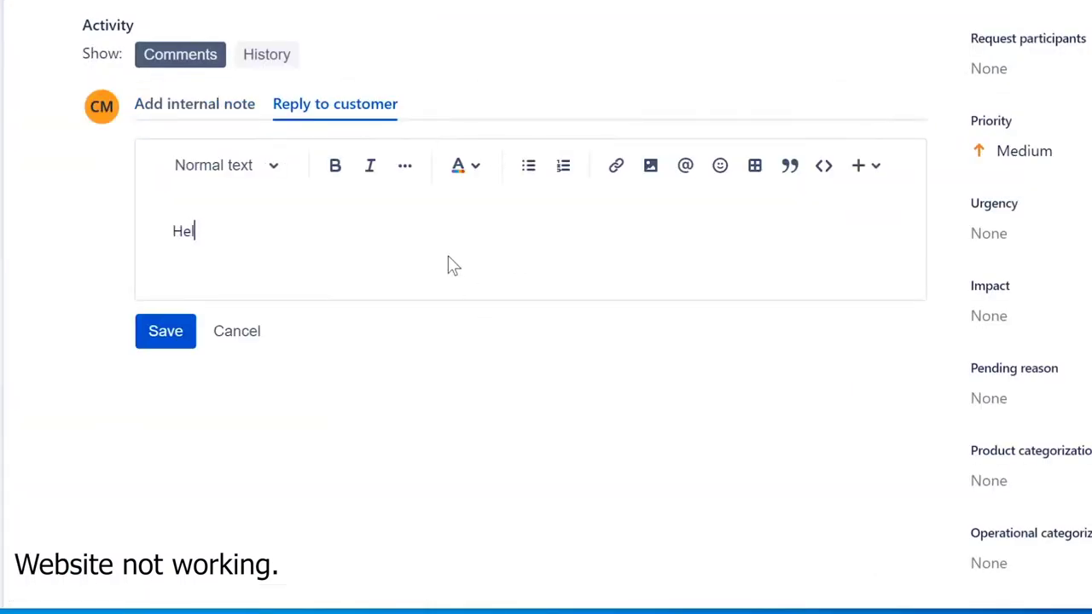
type("lo, my name is Ervin with ")
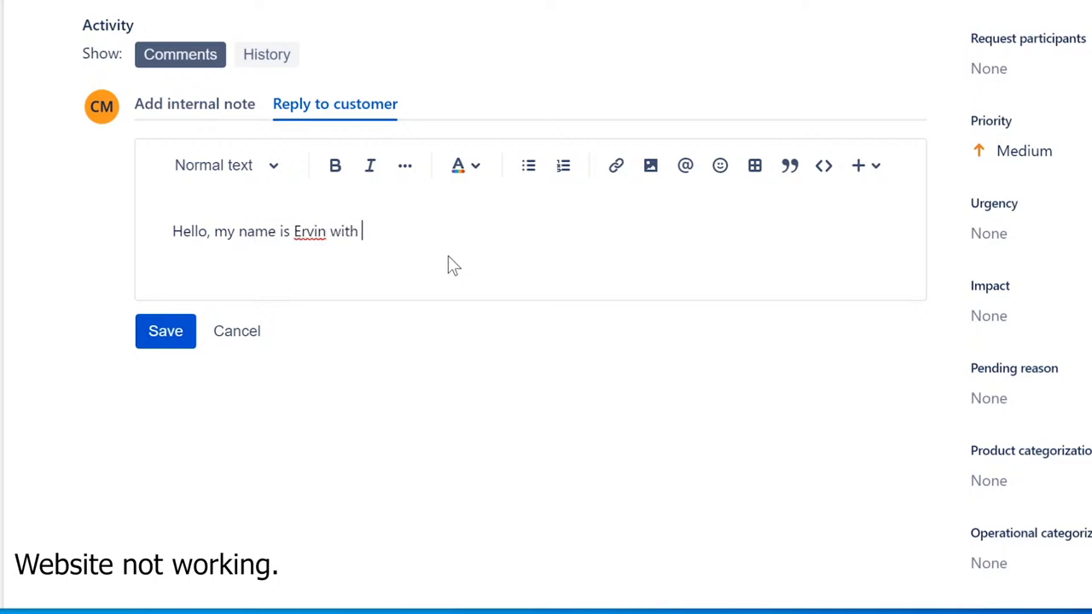
type("Help Desk. I have your")
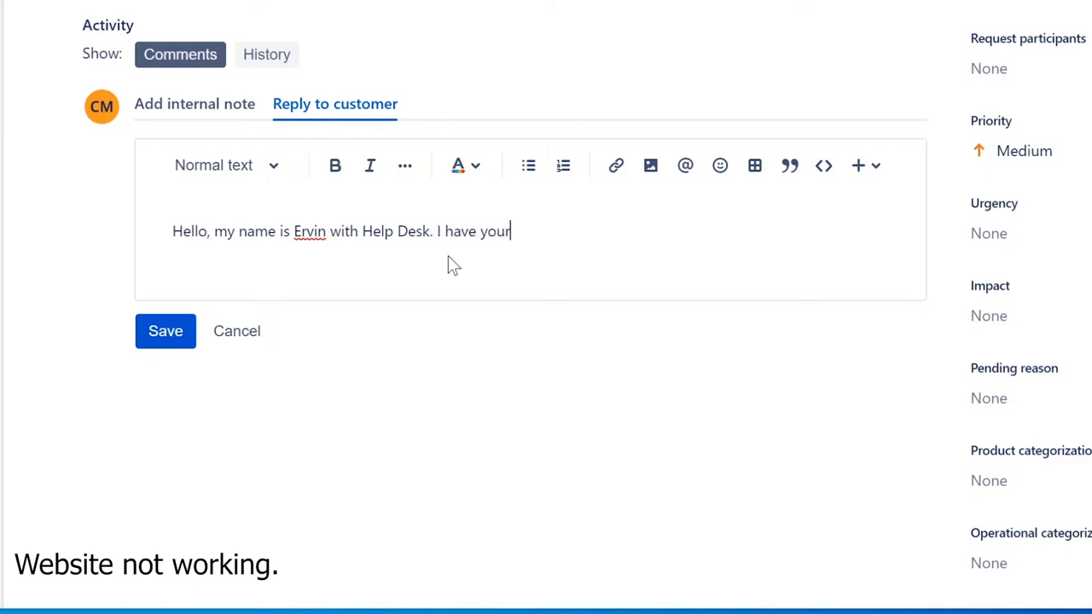
type(" ticket about ")
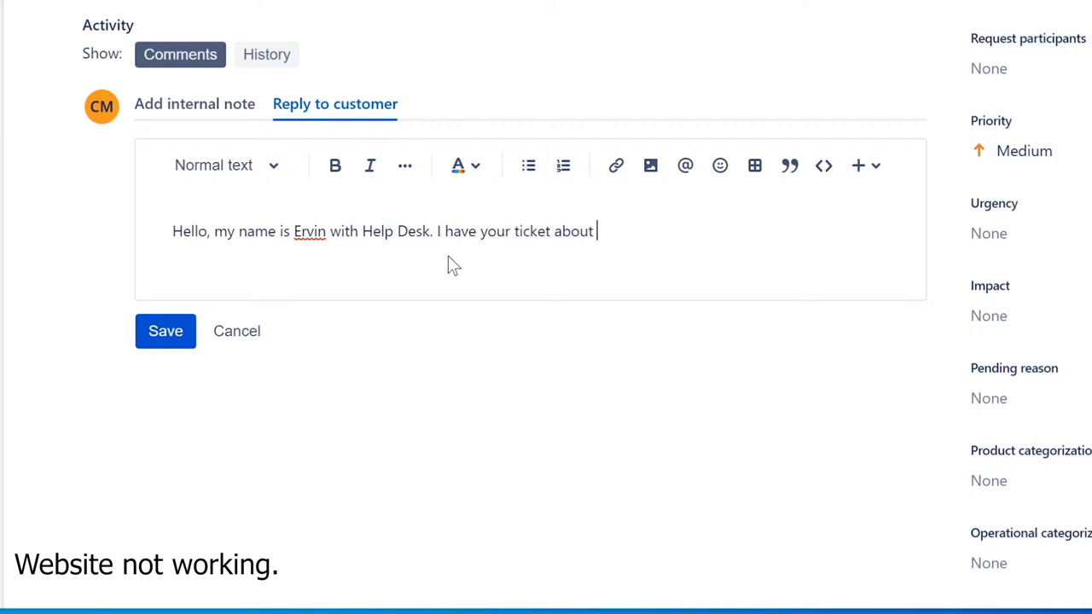
type("broken link.")
key("Return")
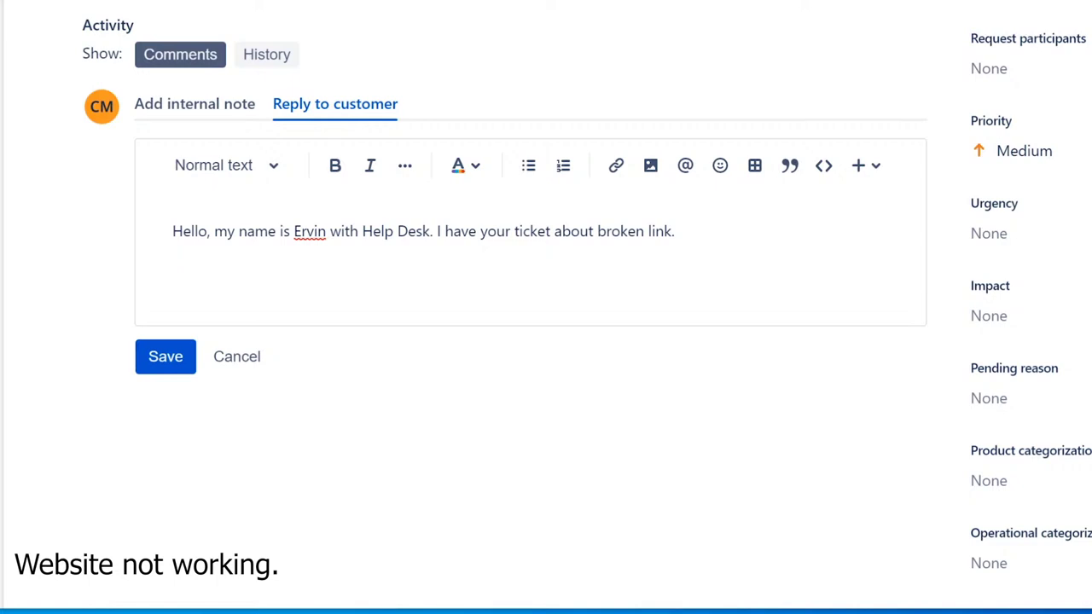
type("Is anybody")
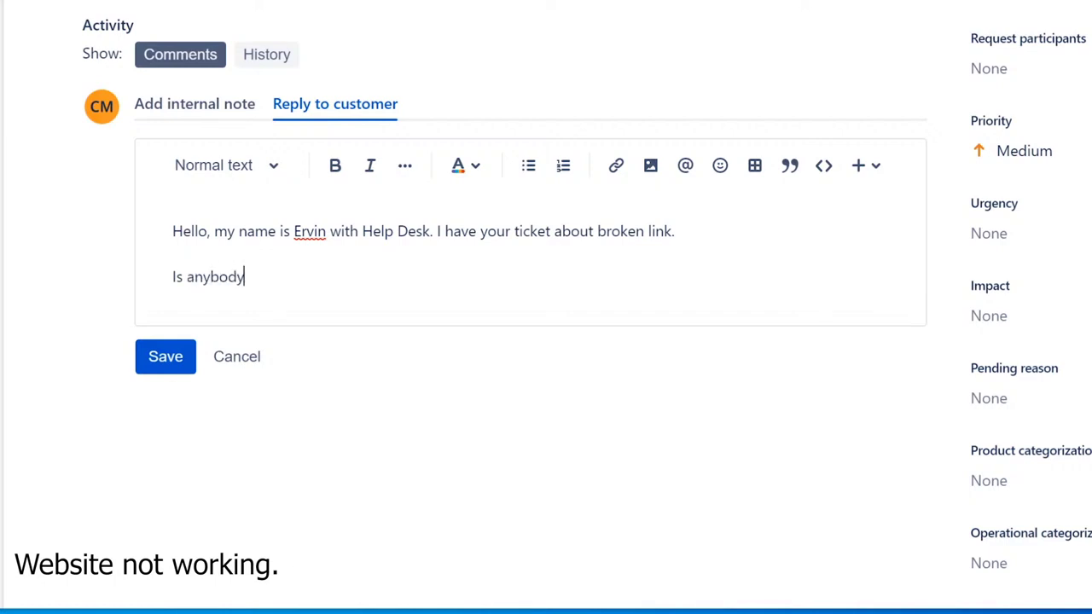
type(" else in your group ")
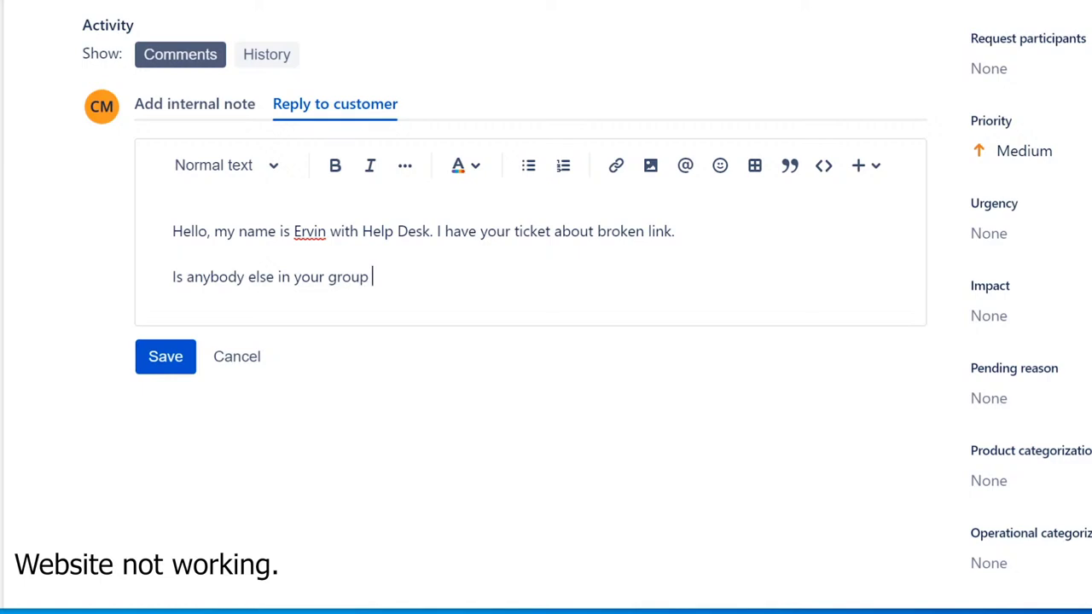
type("having this issue")
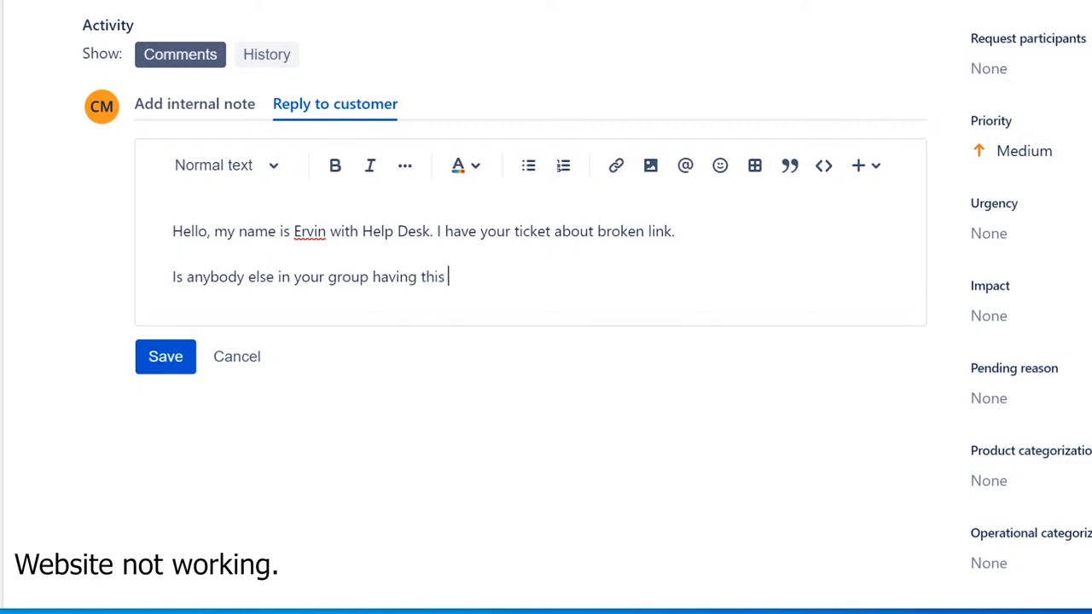
key("BackSpace")
key("BackSpace")
key("BackSpace")
key("BackSpace")
key("BackSpace")
key("BackSpace")
key("BackSpace")
key("BackSpace")
key("BackSpace")
key("BackSpace")
key("BackSpace")
key("BackSpace")
key("BackSpace")
key("BackSpace")
key("BackSpace")
key("BackSpace")
key("BackSpace")
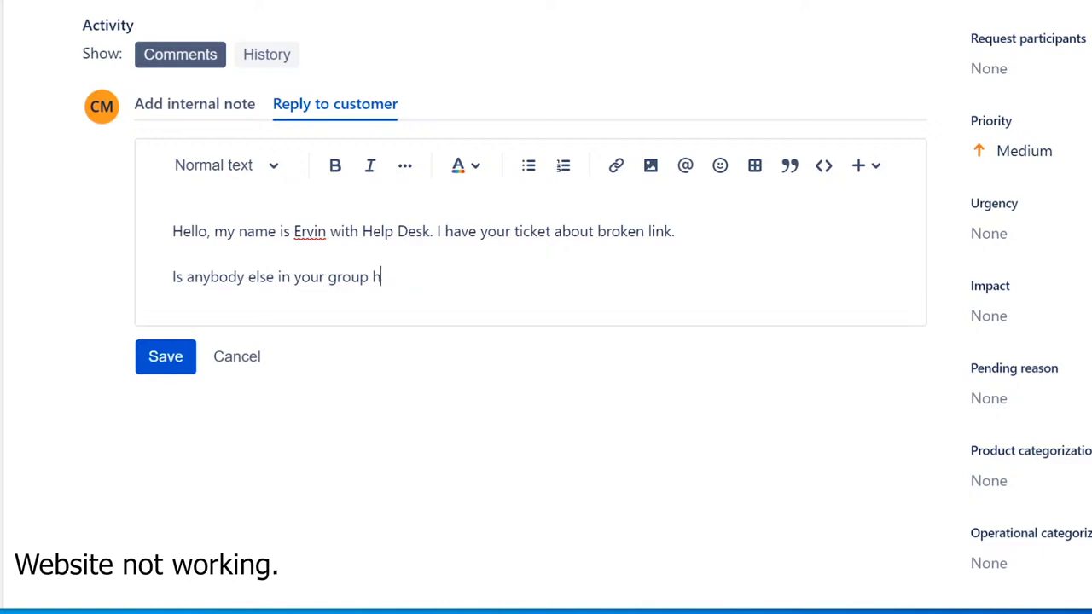
type("able to access this")
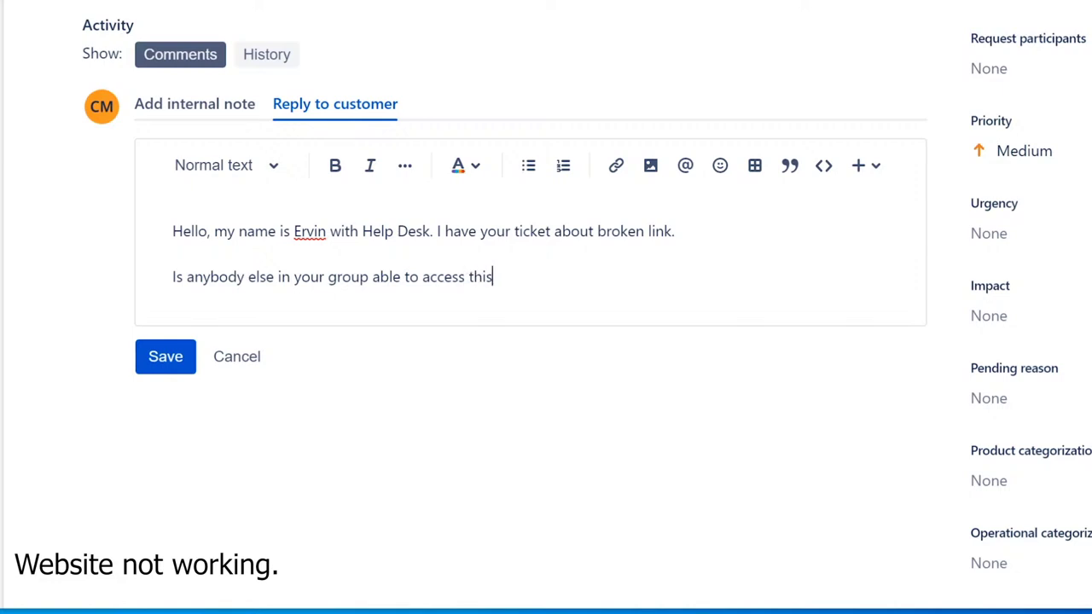
type(" website?")
Step: Post the group-access reply and start a new one: 'Customer: Yes, that is the correct link...'
left_click(160, 359)
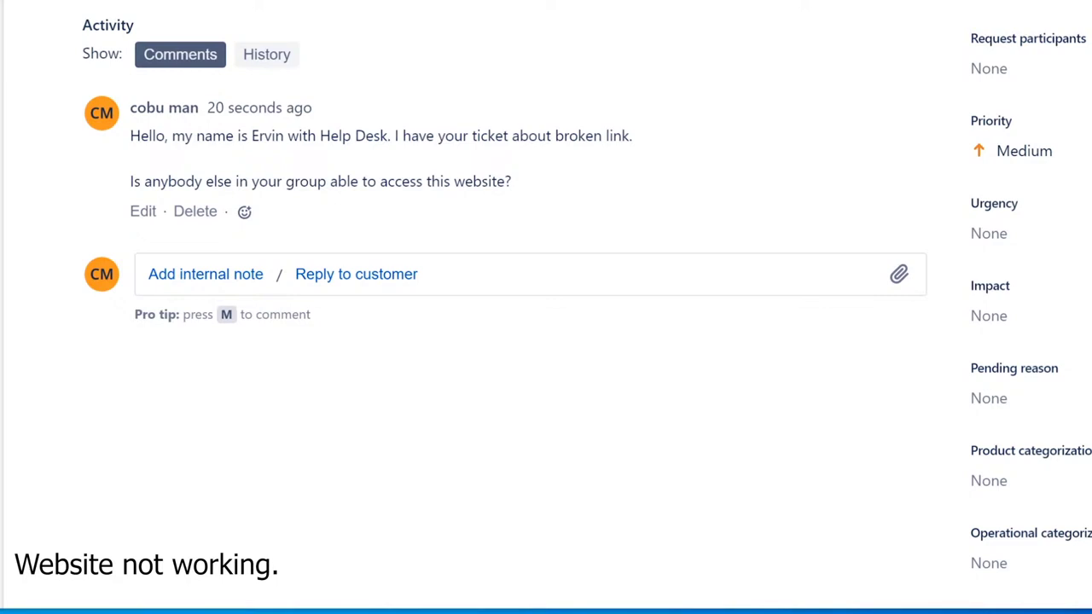
left_click(353, 277)
type("Cus")
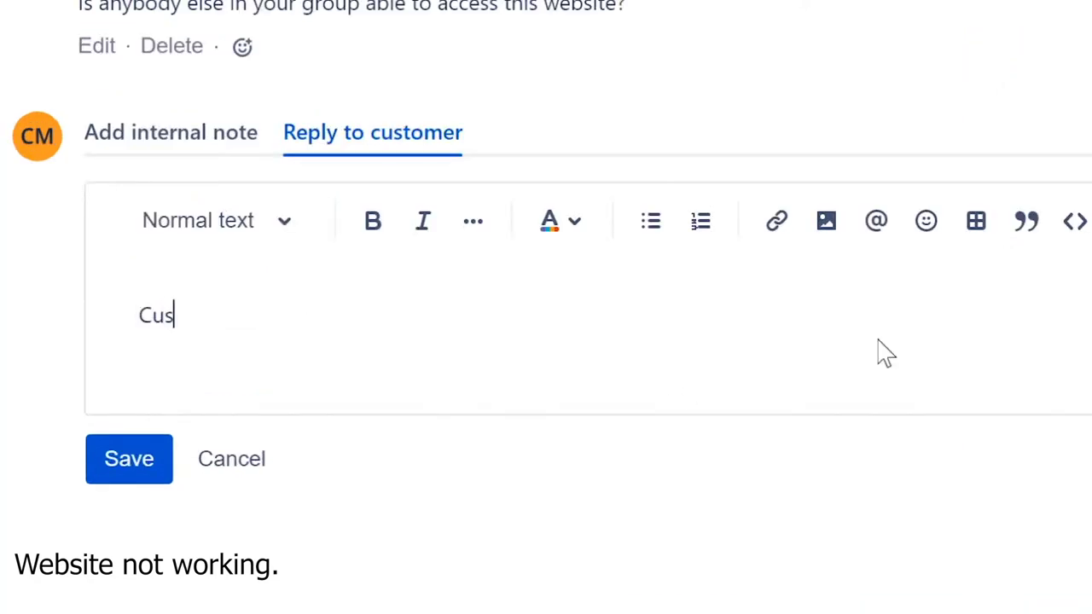
type("tomer: Yes, i")
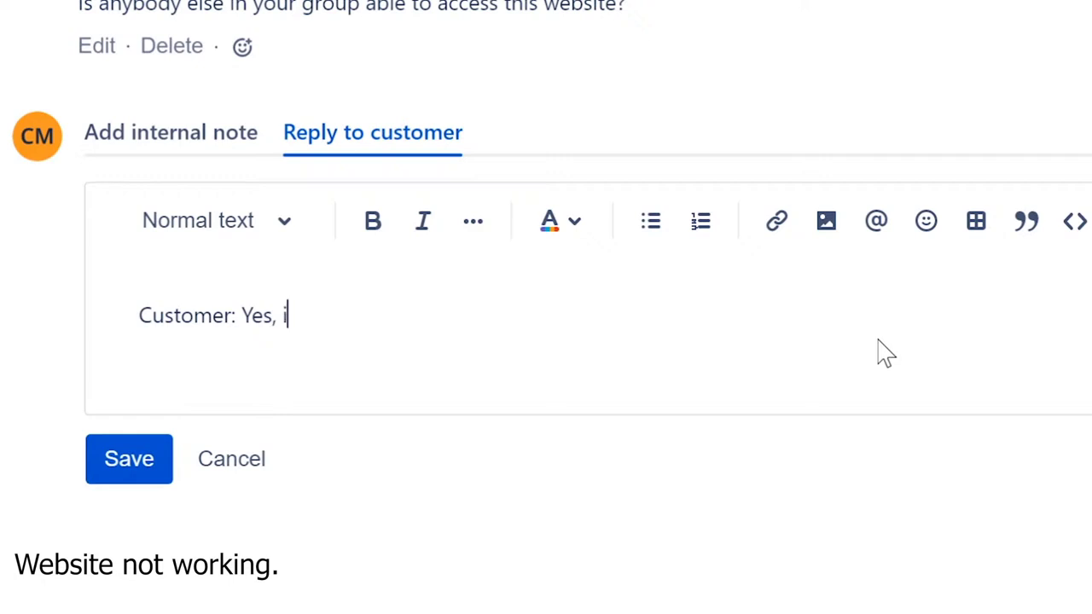
key("BackSpace")
type("that is ")
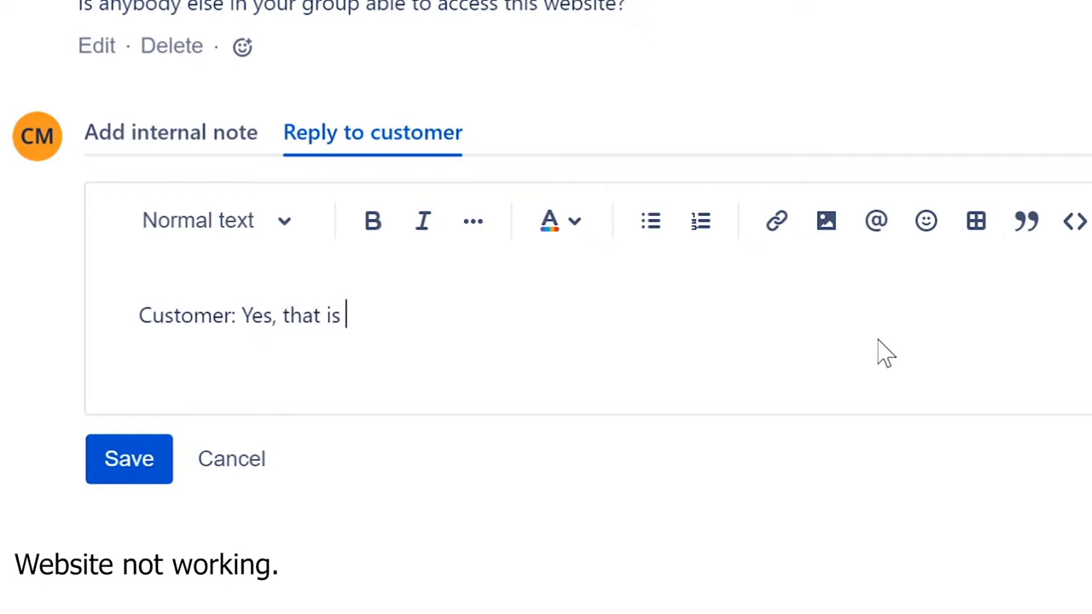
type("the correct link")
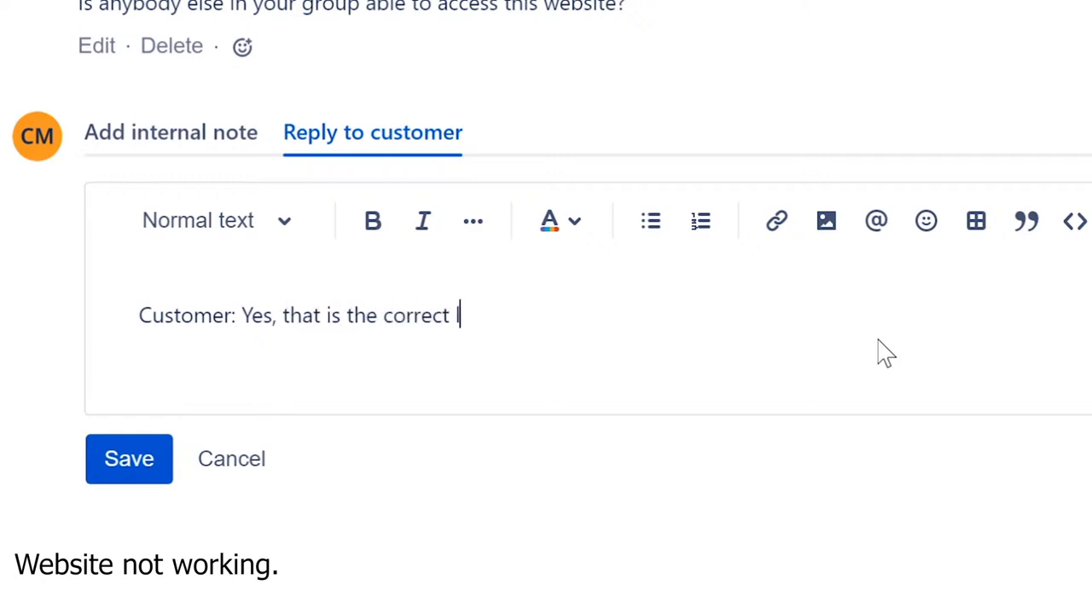
type("...")
Step: Add the agent's line asking the customer to check with one other person
key("Return")
type("Ervin: Can you please ")
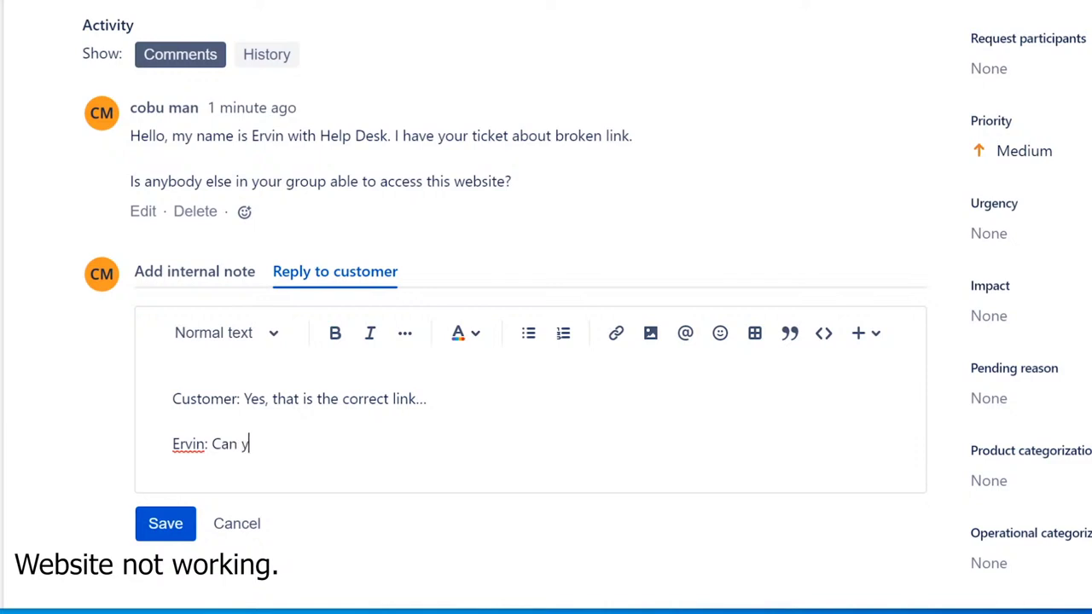
type("che")
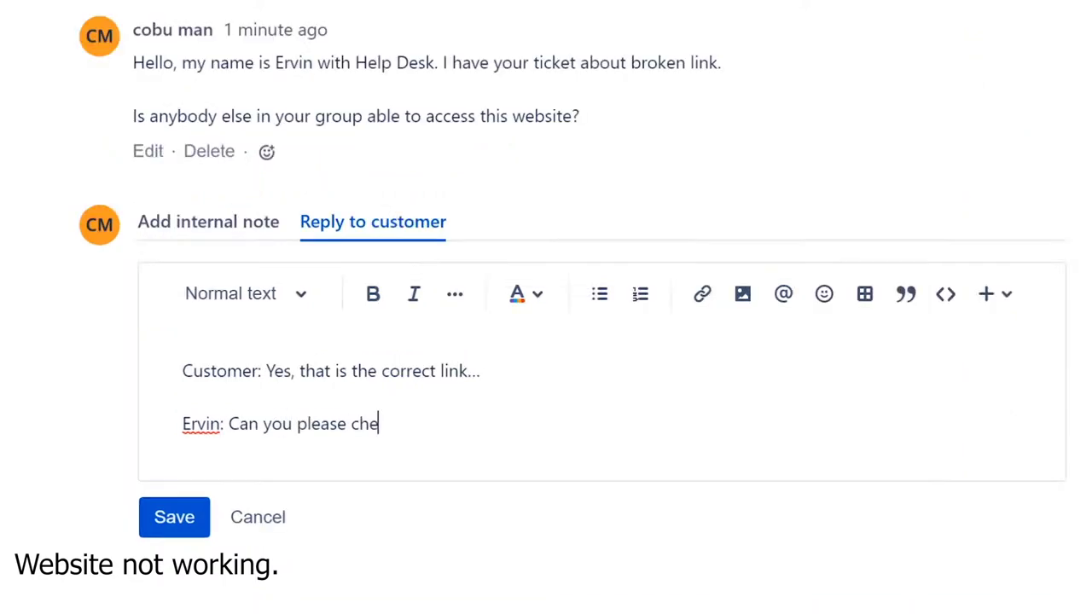
type("ck with one other per")
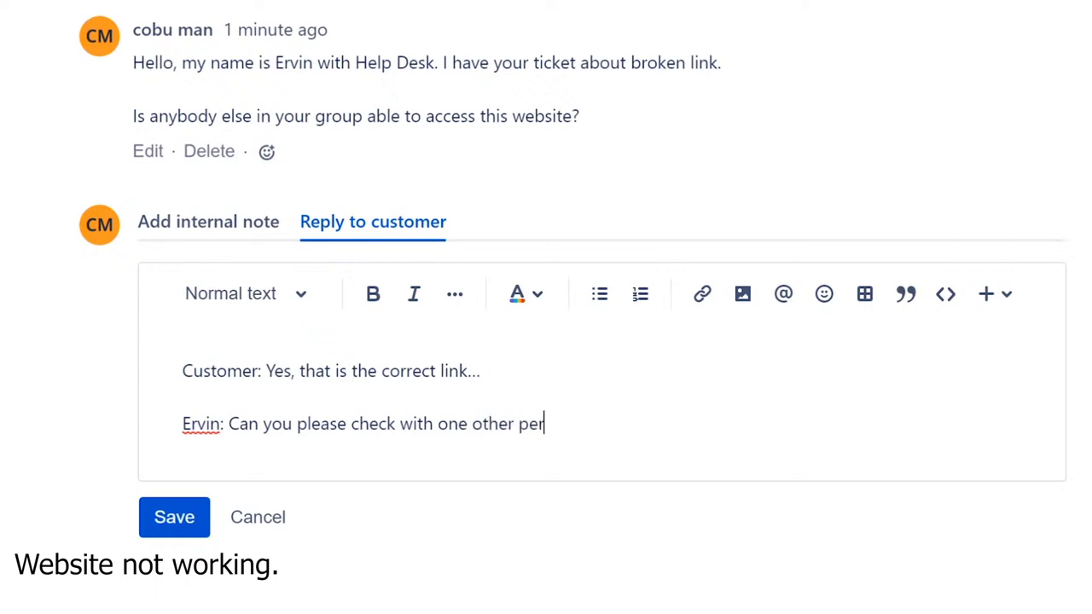
type("son just to be sure?")
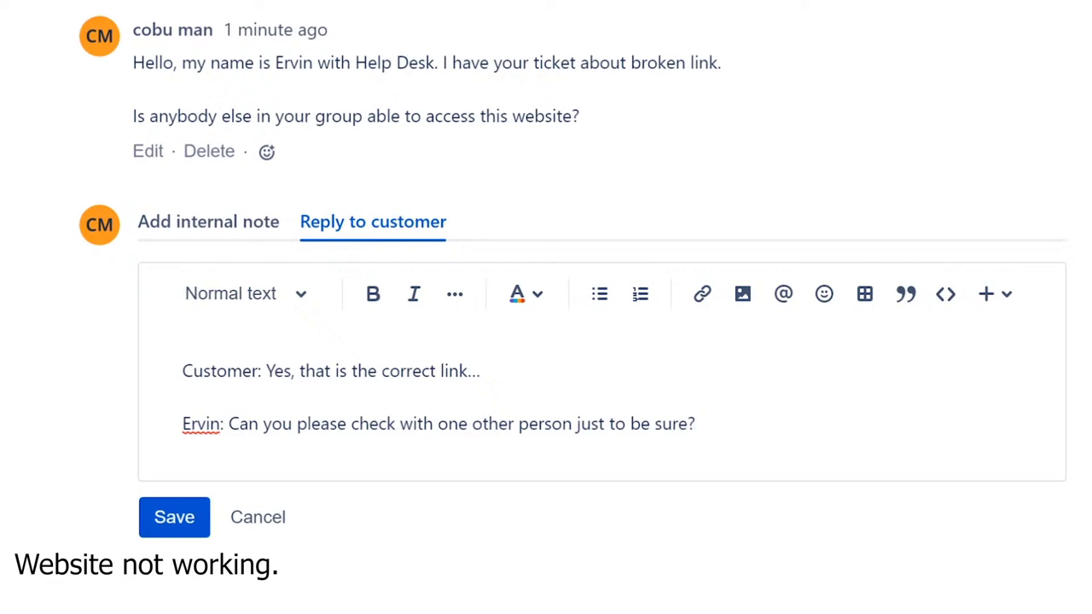
key("Return")
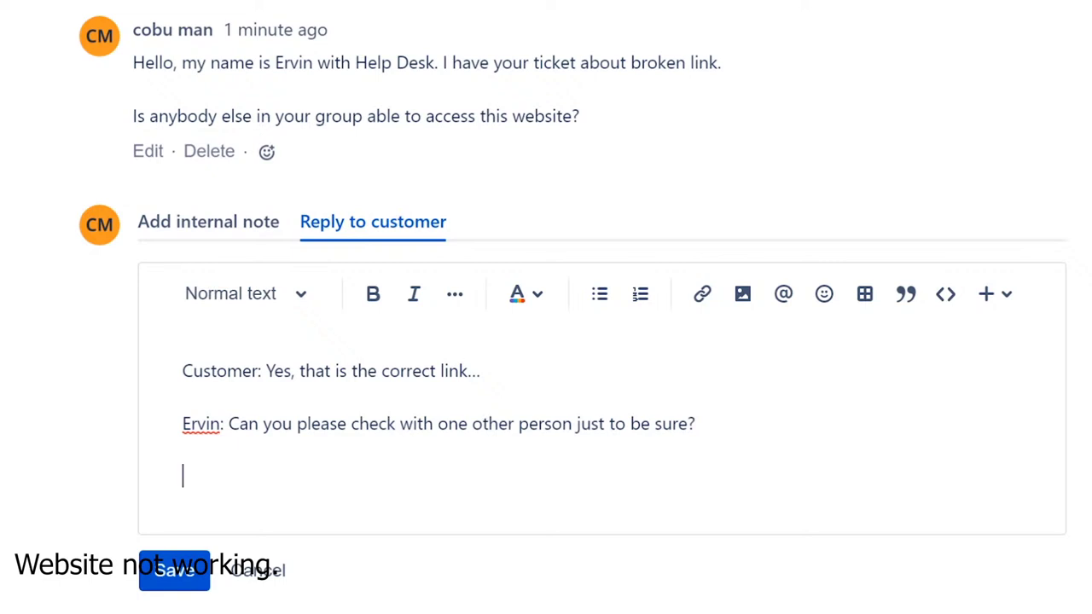
Step: Add the line 'Customer: Yes, it's working for them...' to the reply dialogue
type("Customer: ")
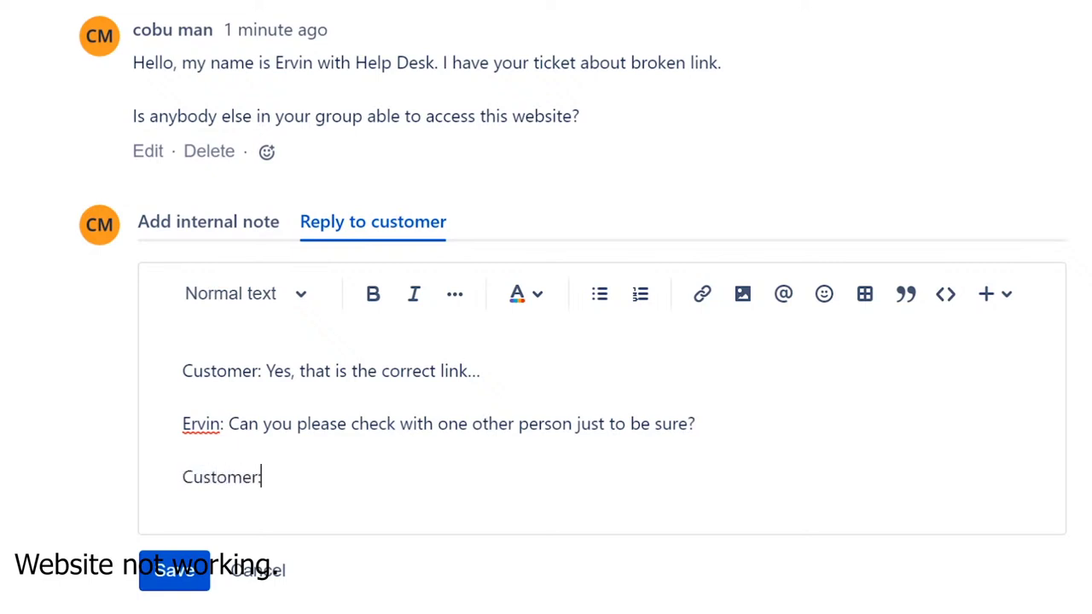
type("Yes, itw")
key("BackSpace")
type("'s working for them...")
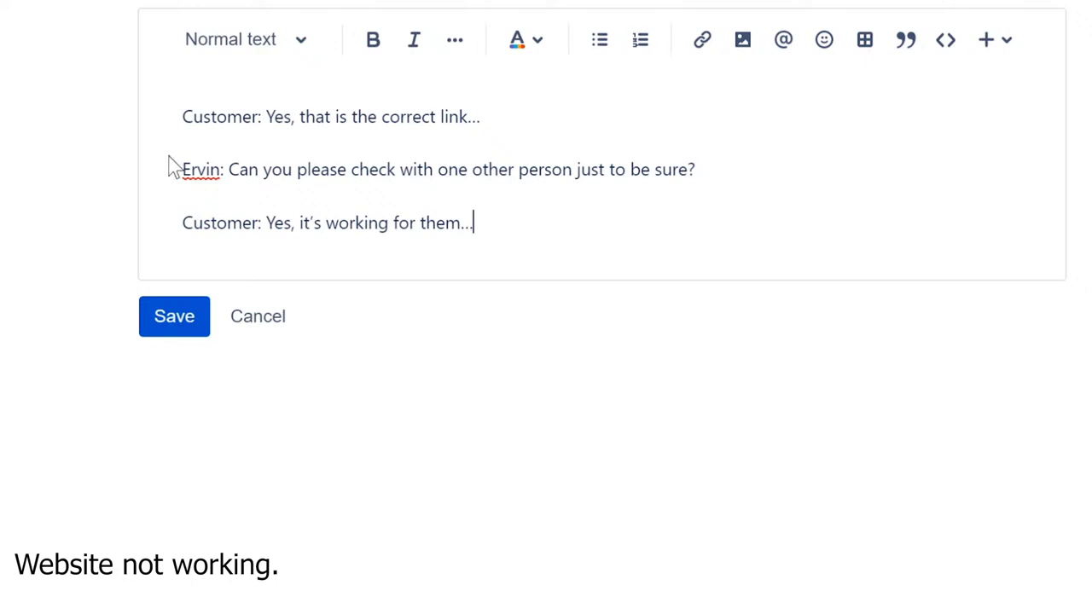
left_click_drag(221, 169, 181, 169)
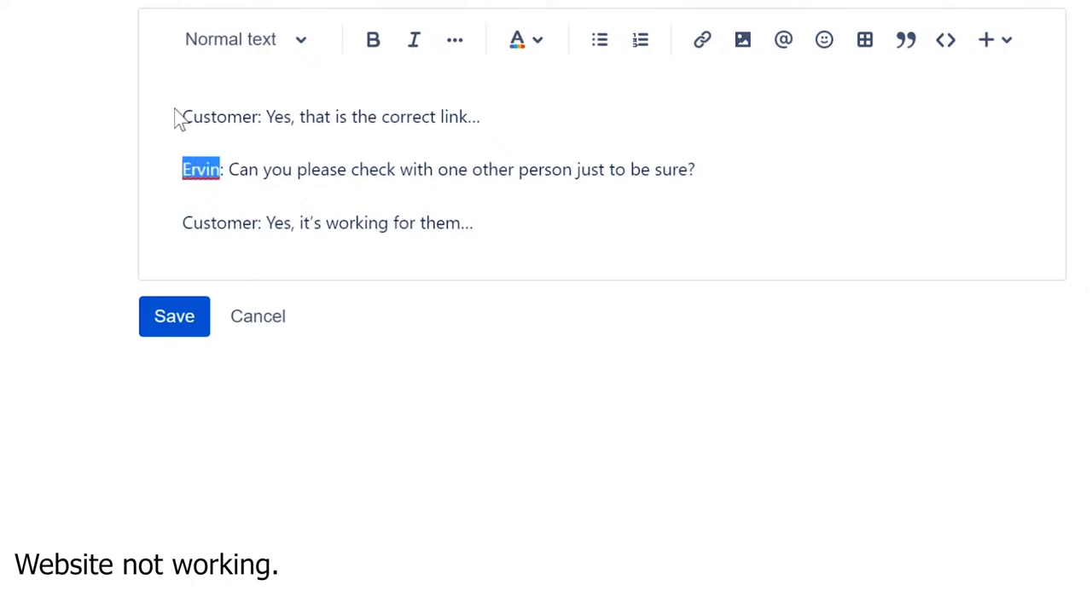
mouse_move(182, 117)
left_mouse_down()
mouse_move(267, 117)
mouse_move(182, 117)
left_mouse_up()
left_click(681, 256)
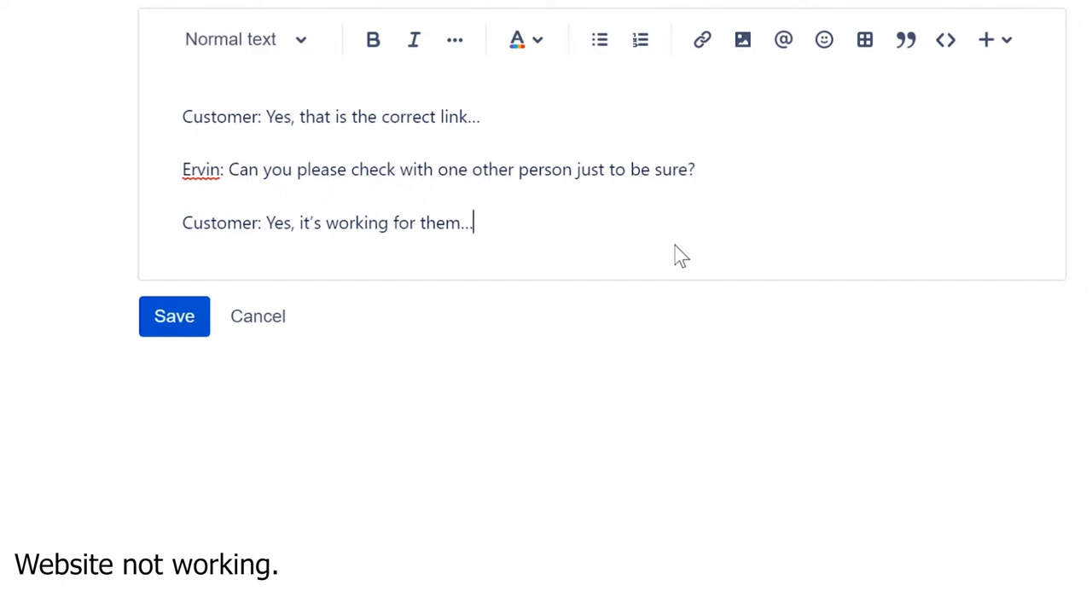
Step: Add the line 'Customer: They are using the same link as me...'
key("Return")
type("Customer: t")
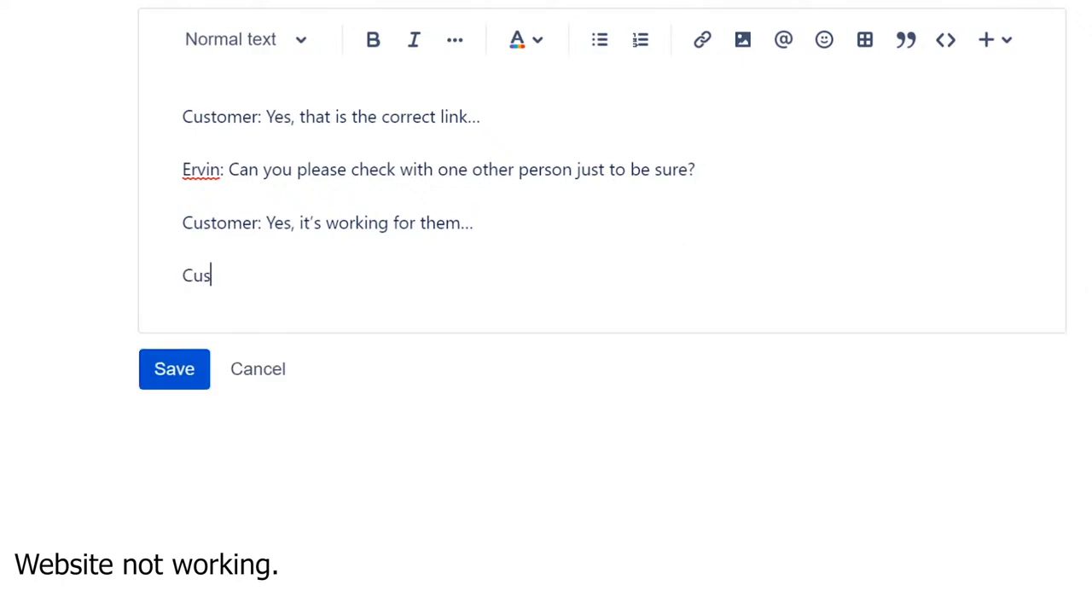
key("BackSpace")
type("They are using the sma")
key("BackSpace")
key("BackSpace")
type("ame link as me")
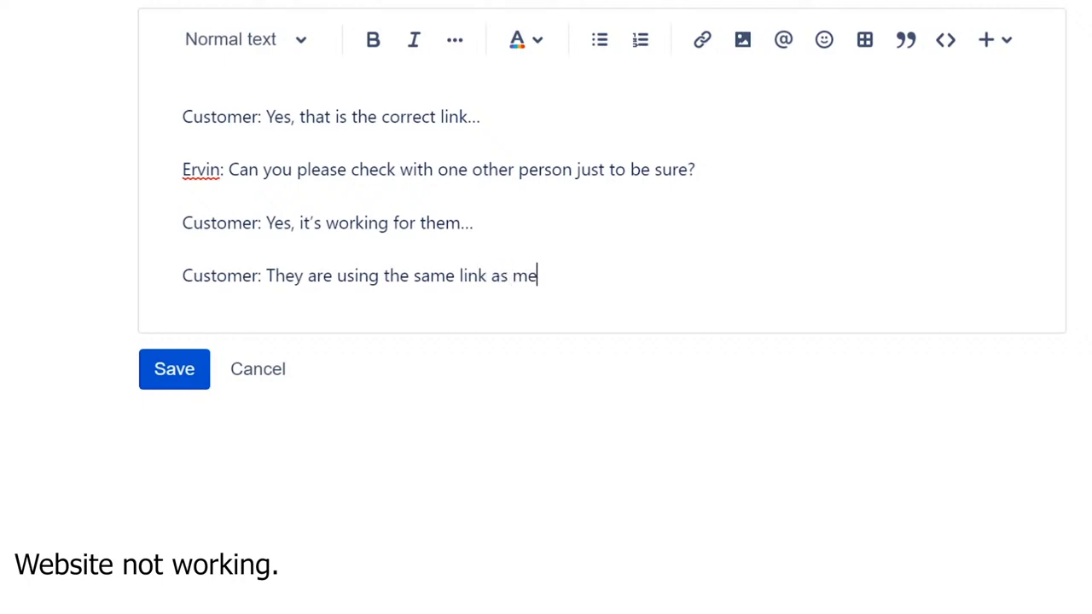
type("...")
Step: Add the agent's question asking for a screenshot of the working website
key("Return")
type("Ervin: Can yop")
key("BackSpace")
type("u please show ")
type("me the s")
type("creenshot ")
type("of working web")
type("stie")
key("BackSpace")
key("BackSpace")
key("BackSpace")
type("ite.")
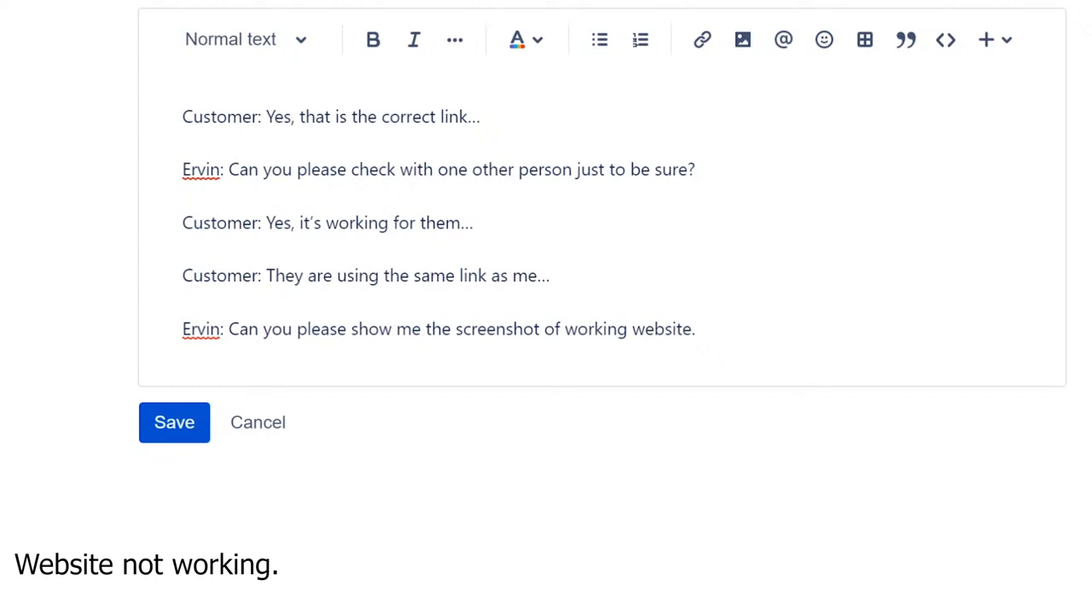
key("BackSpace")
type("?")
Step: Add the line 'Customer: with screenshot' to the reply
key("Return")
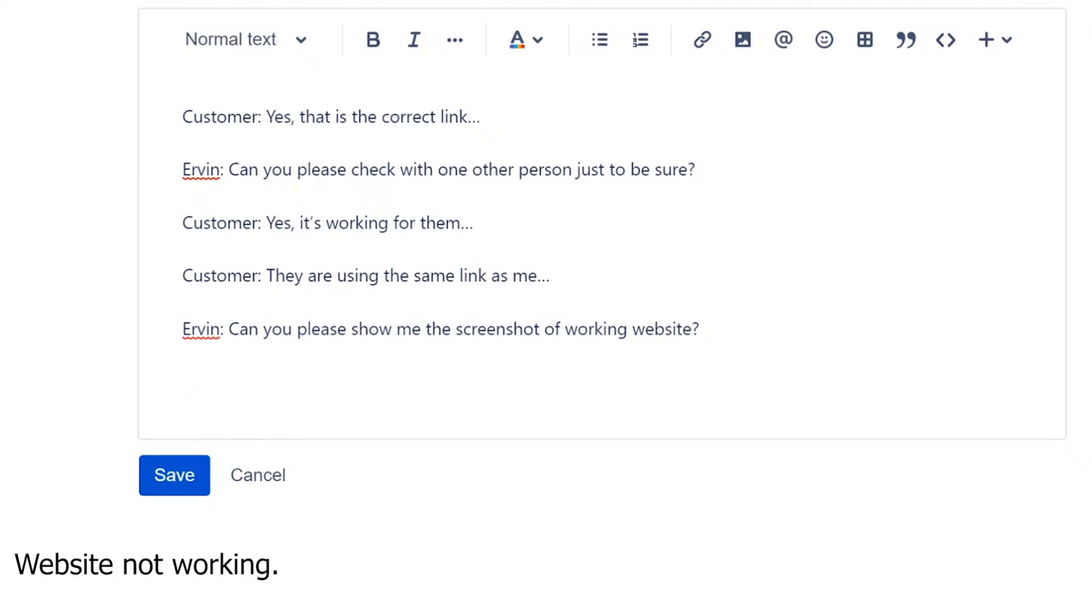
type("Cust")
type("o")
key("BackSpace")
type("tomer: wit")
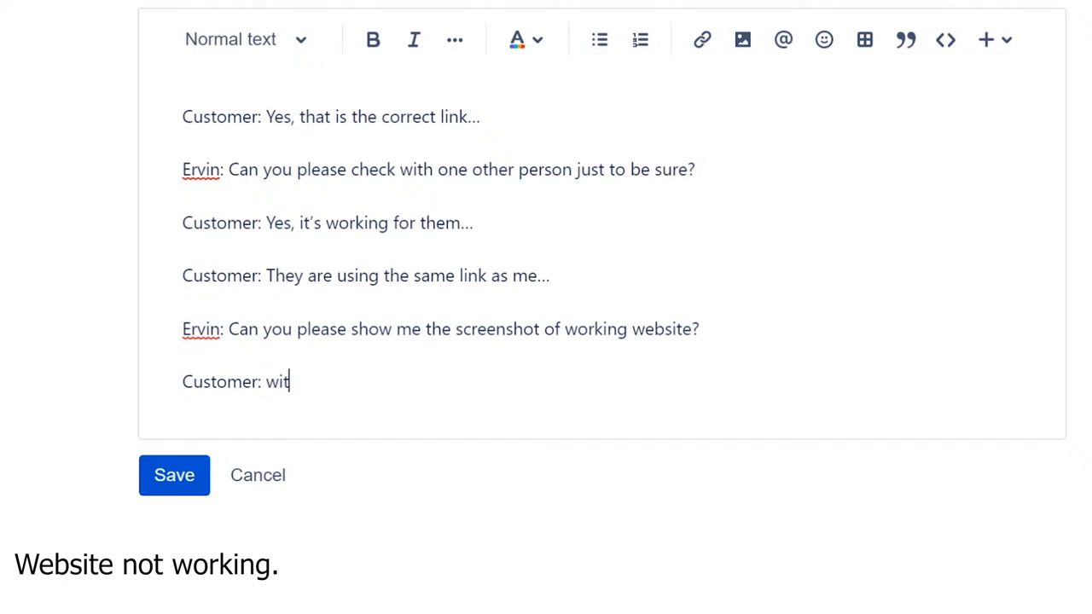
type("h screenshot")
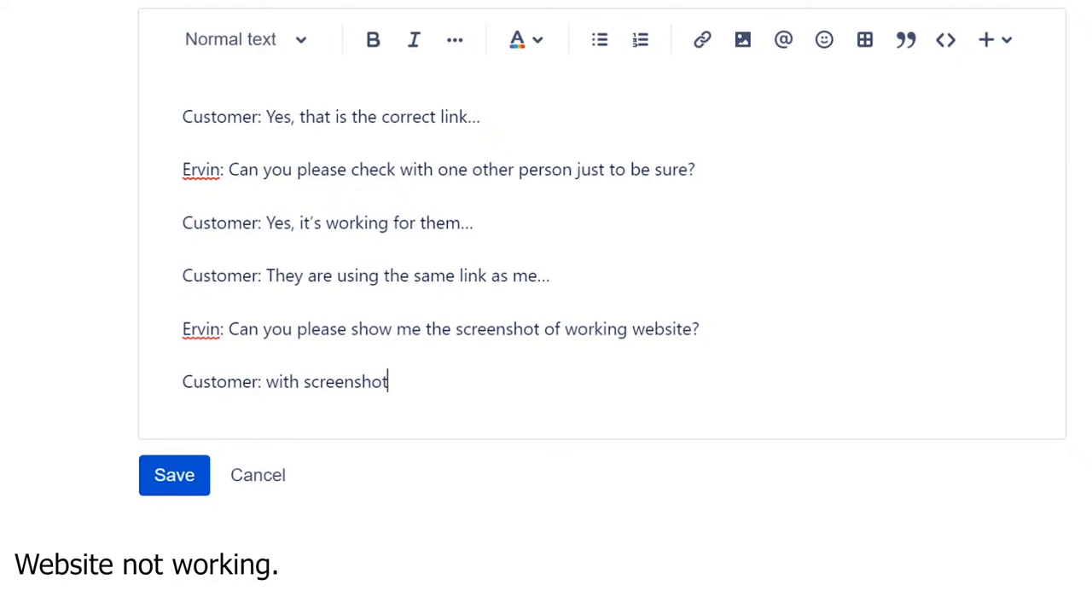
scroll(546, 256, "down", 1)
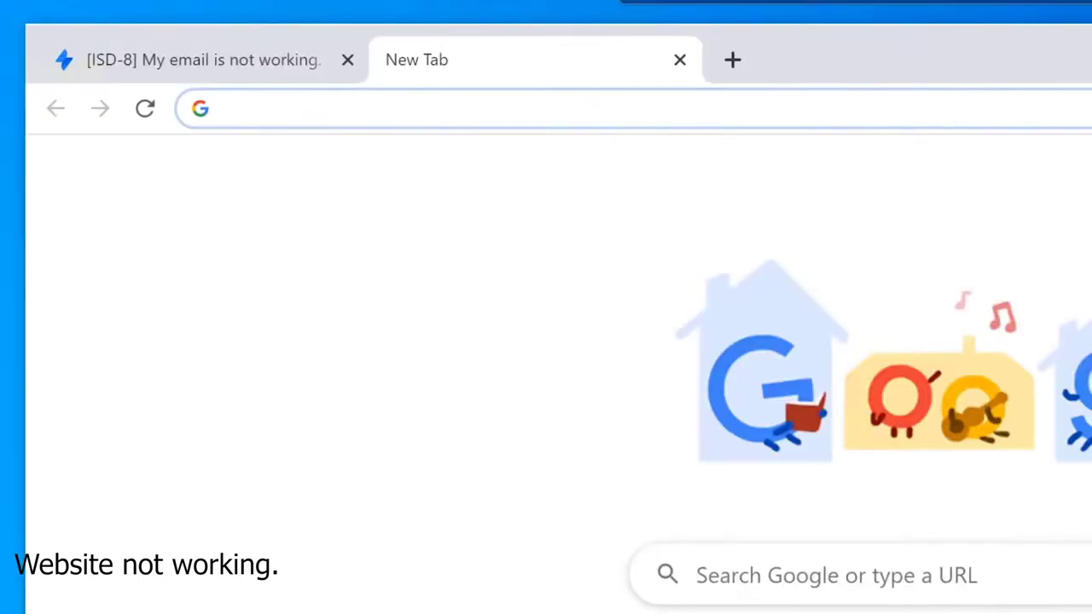
Step: In a new tab, load the mistyped mai.google.com address, then close the error tab
type("https://mail.google.com/mail/u/0/?tab=wm#inbox")
left_click(336, 109)
key("BackSpace")
key("Return")
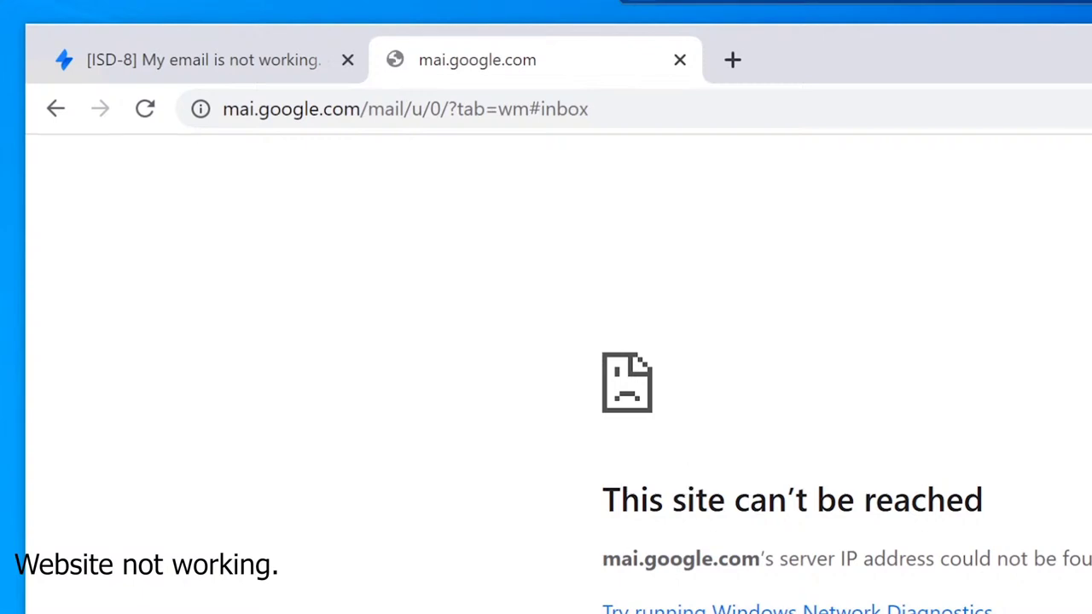
left_click(680, 60)
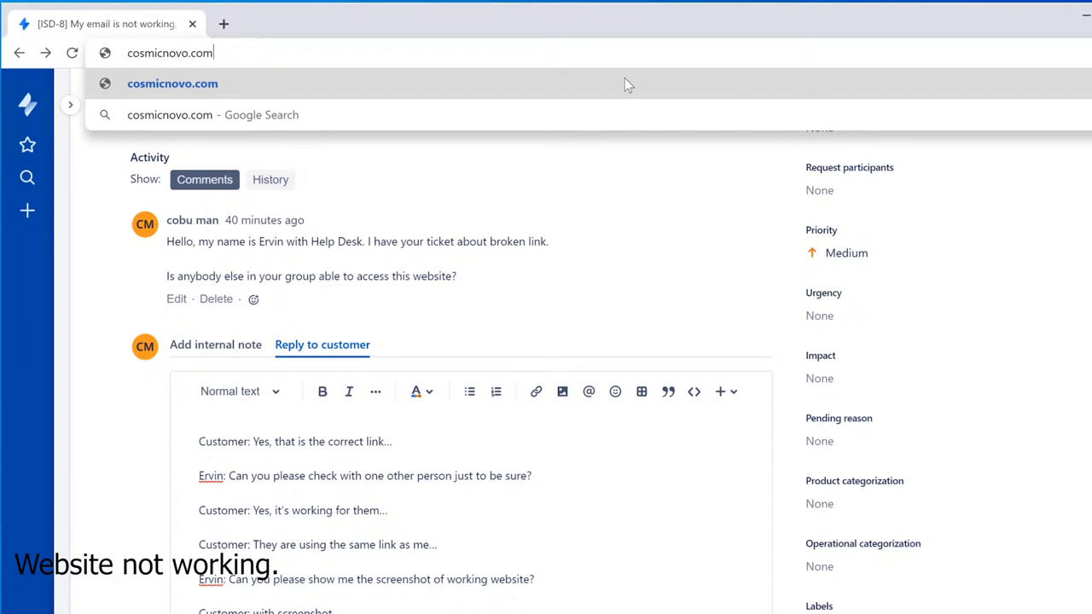
Step: Load cosmicnovo.com and browse its homepage's popular posts, recent posts and Information Technology articles
key("Return")
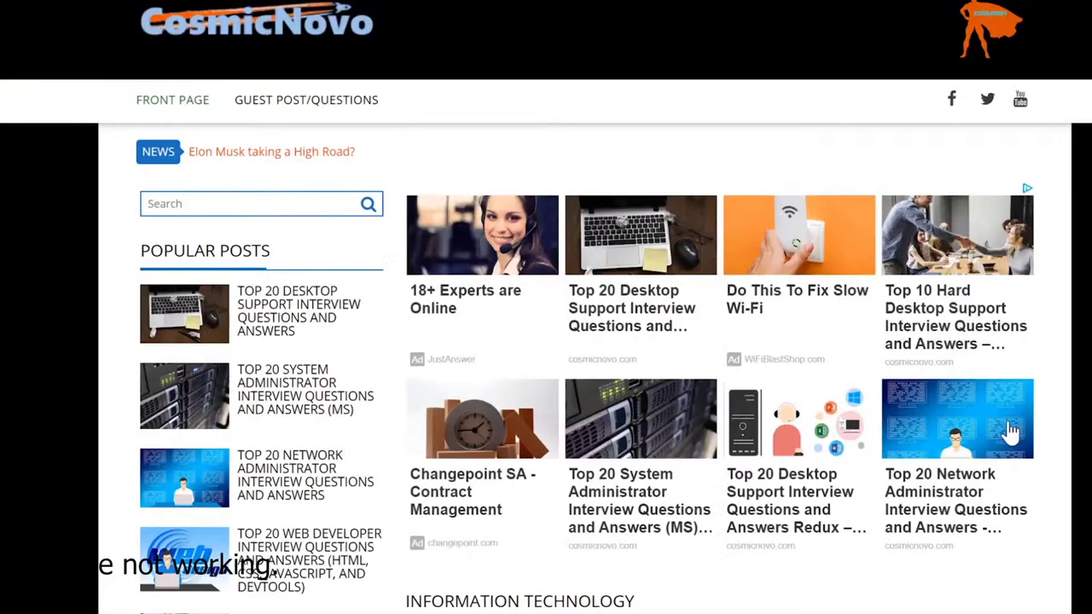
scroll(894, 428, "down", 3)
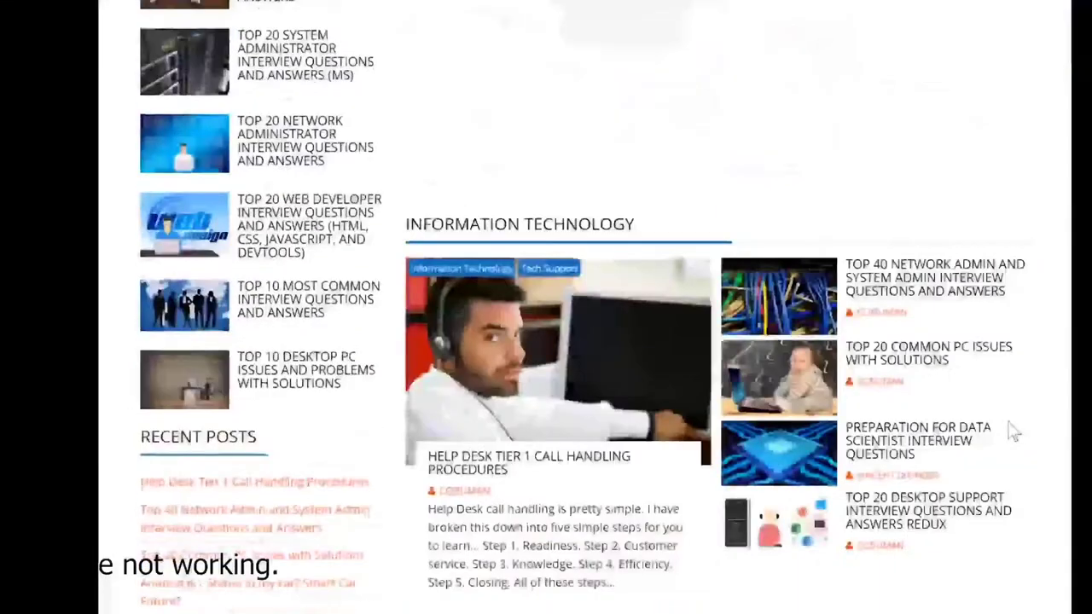
scroll(373, 373, "up", 5)
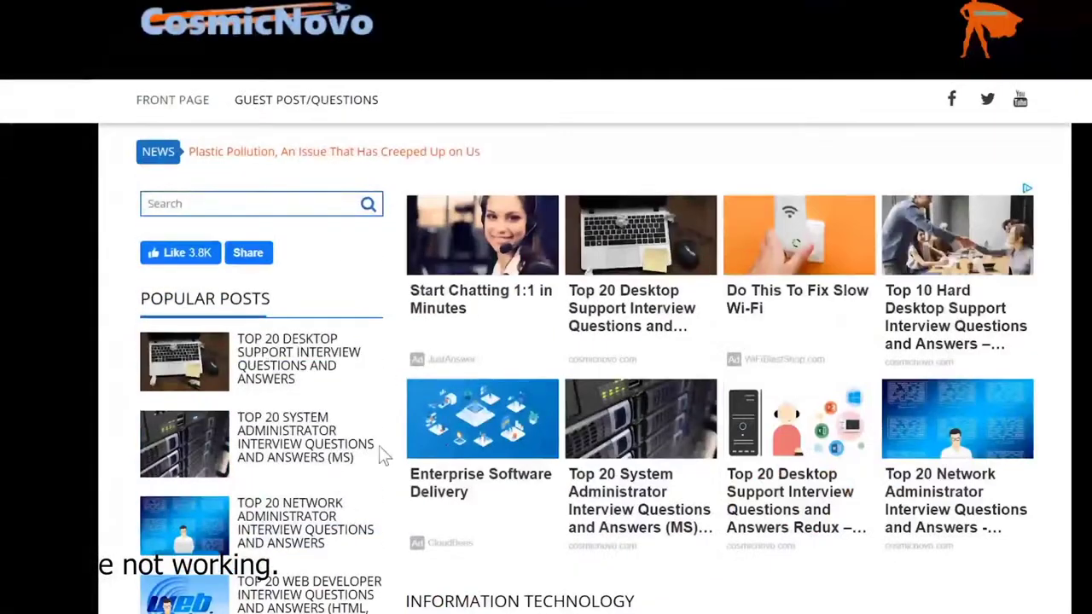
scroll(464, 461, "down", 5)
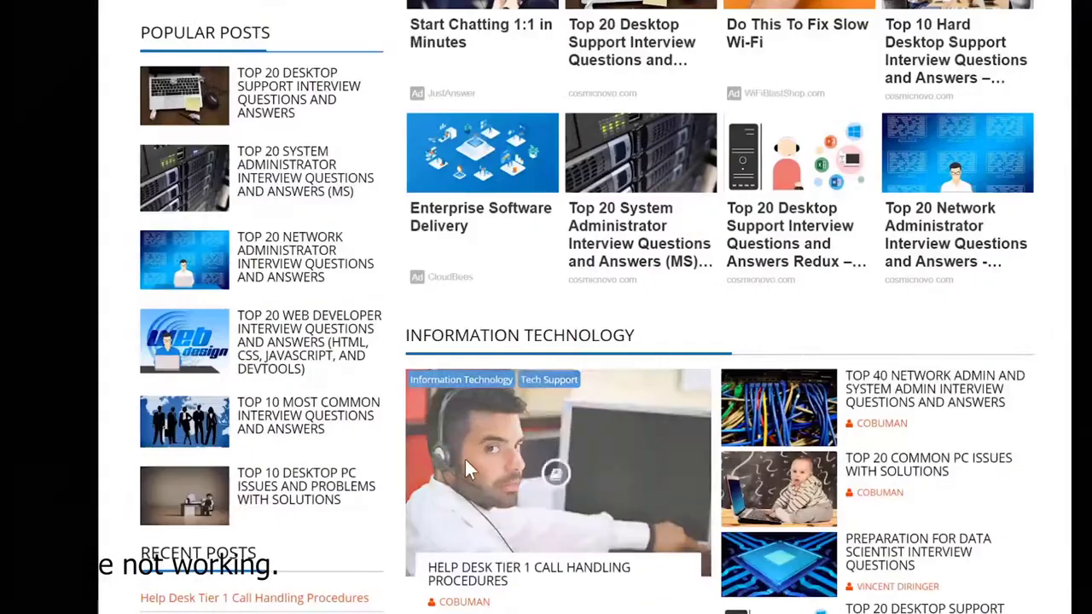
scroll(468, 470, "down", 10)
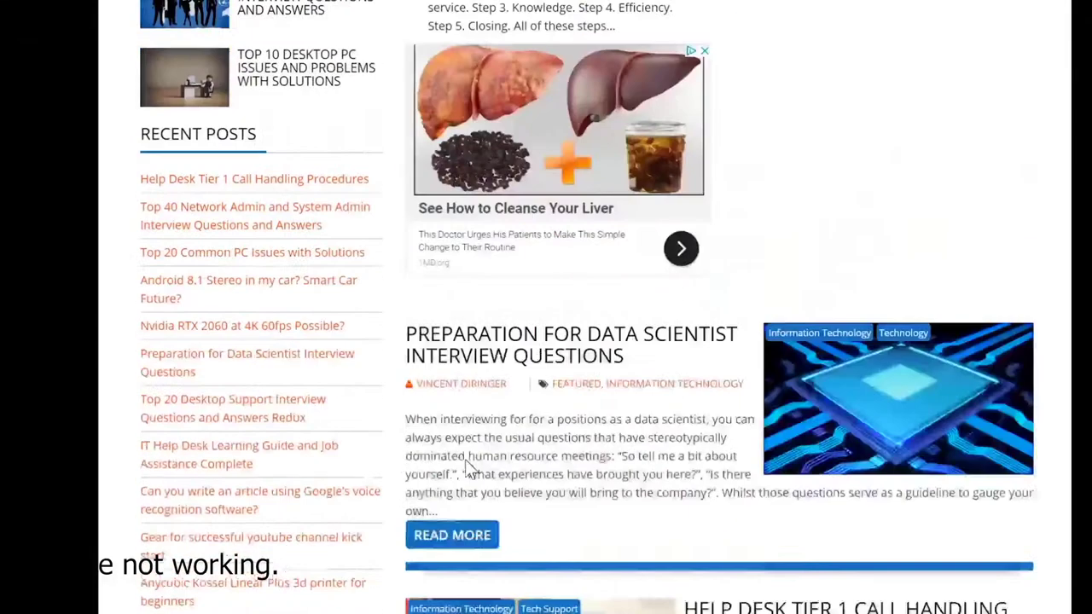
scroll(465, 461, "down", 3)
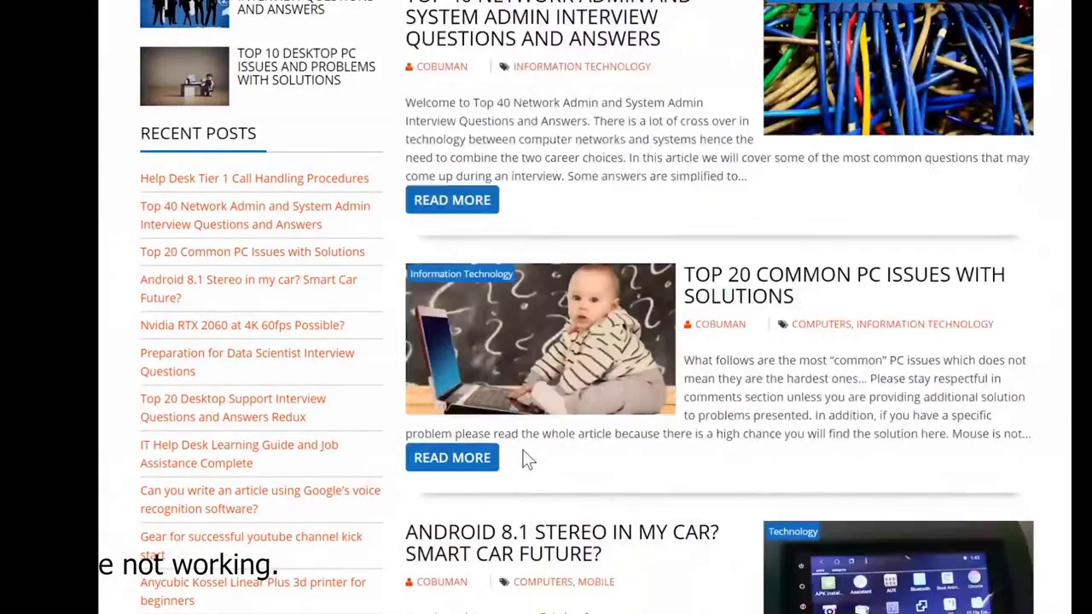
scroll(523, 456, "up", 4)
scroll(516, 457, "down", 2)
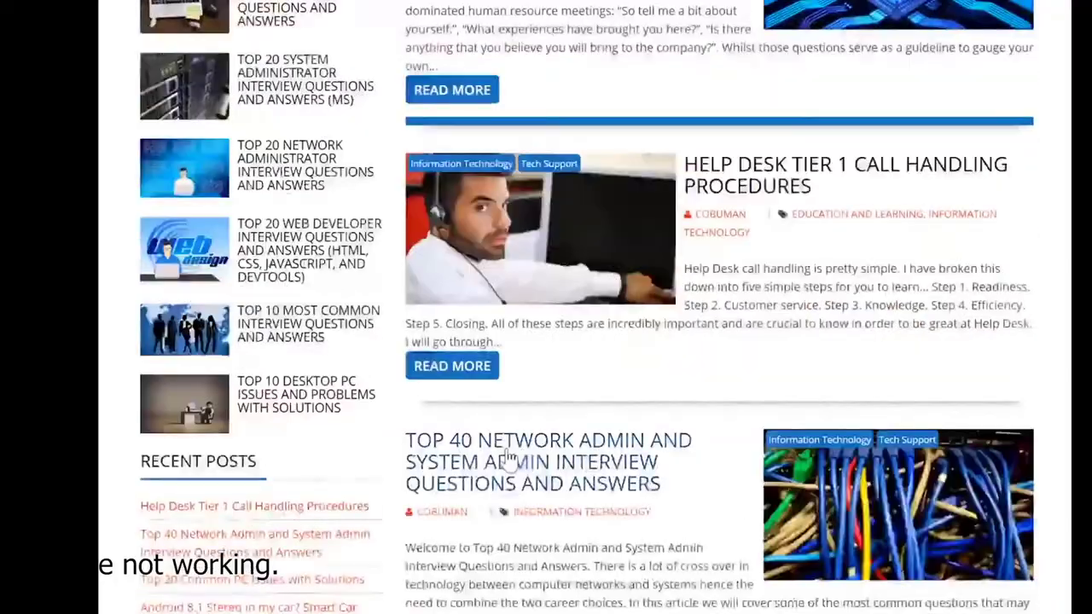
scroll(507, 455, "up", 4)
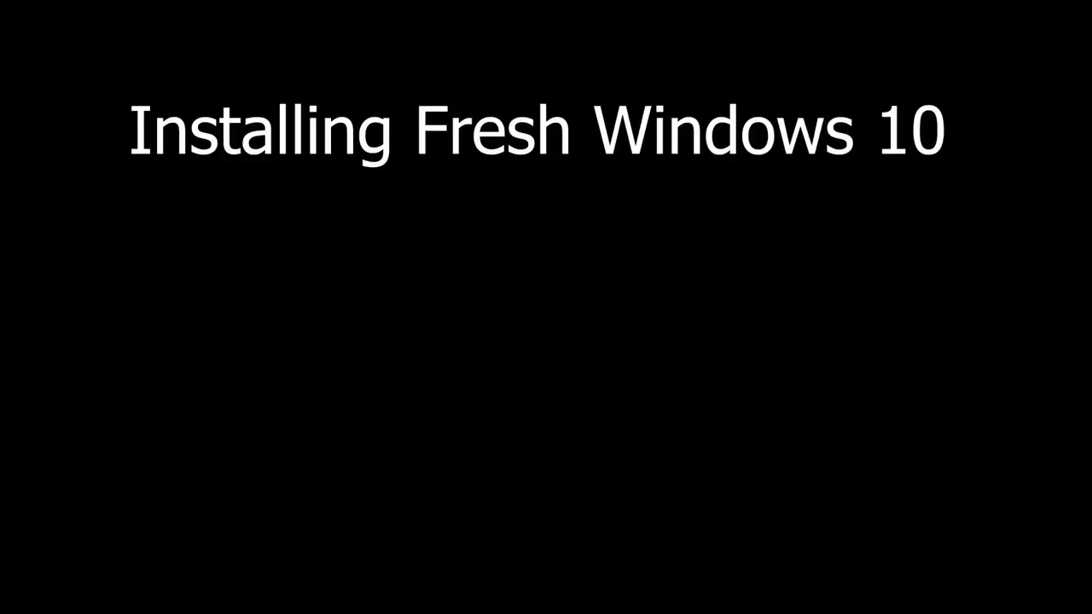
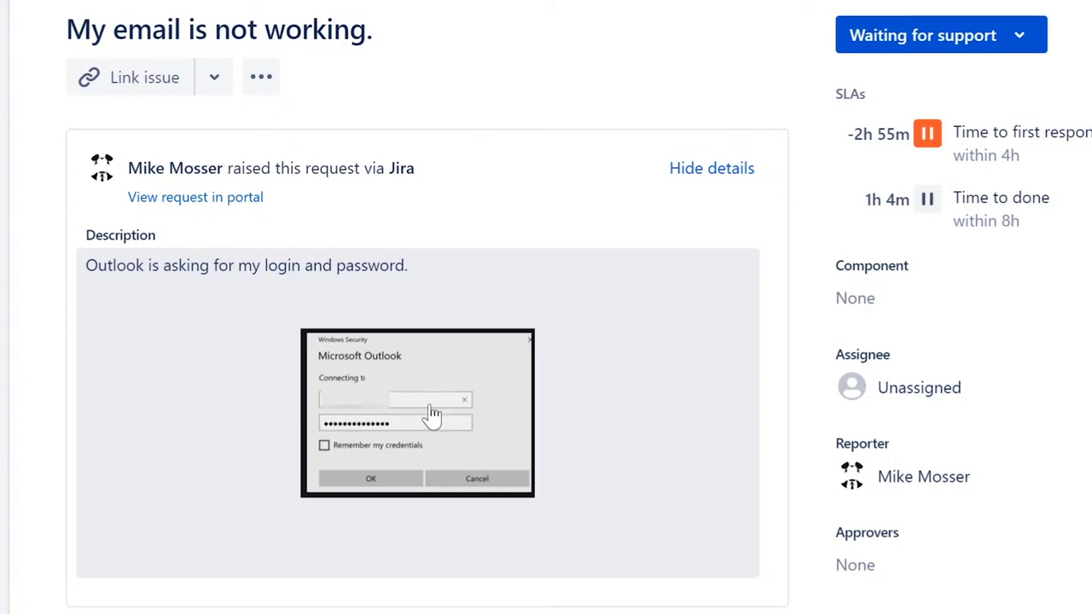
Step: Reopen the 'My email is not working.' request and assign it to yourself
left_click(500, 418)
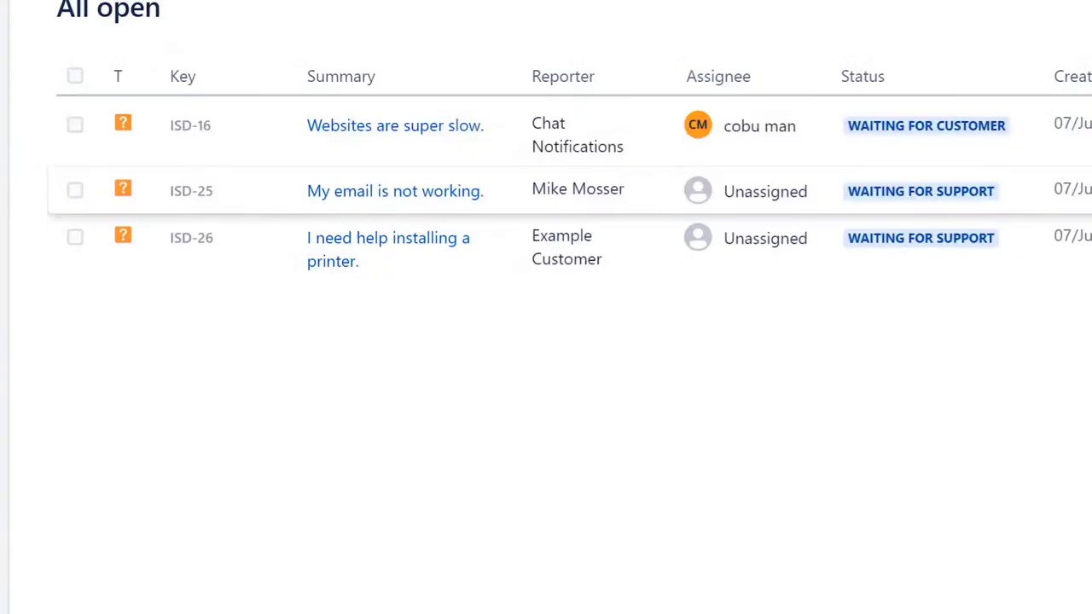
left_click(394, 193)
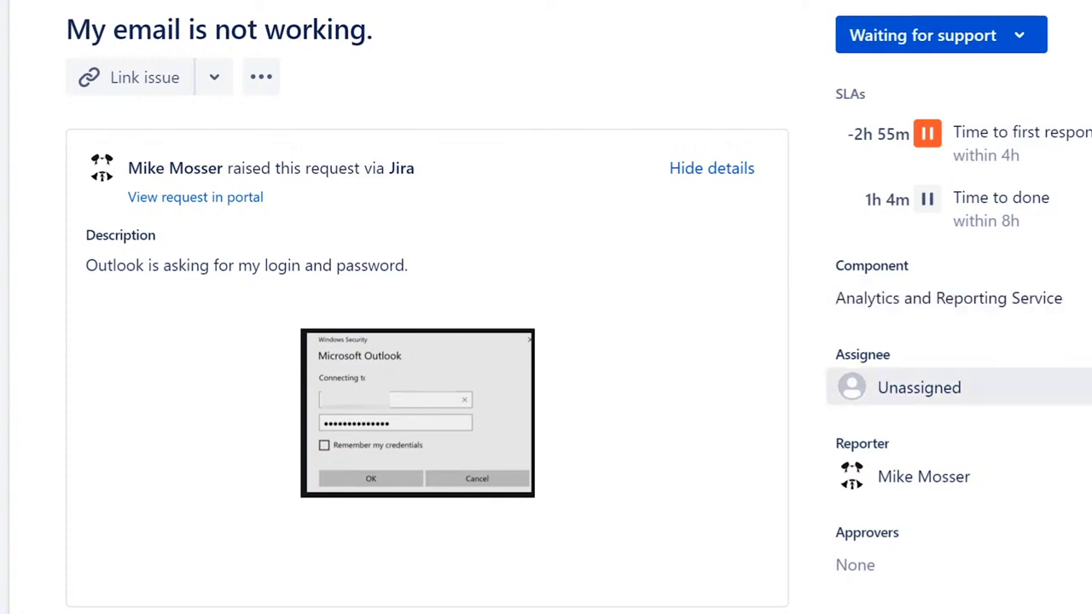
left_click(905, 387)
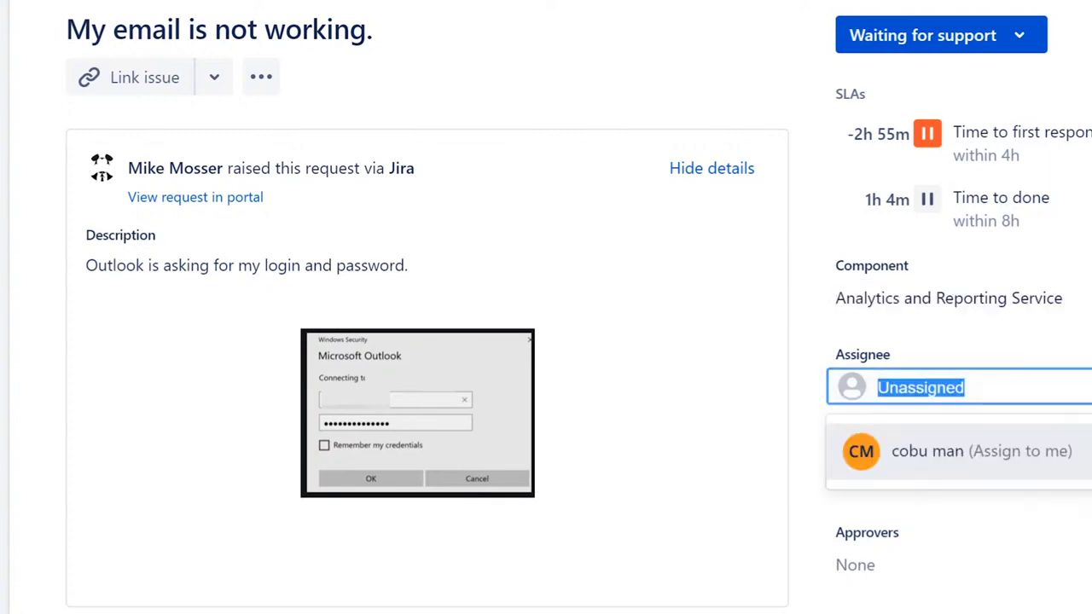
left_click(887, 451)
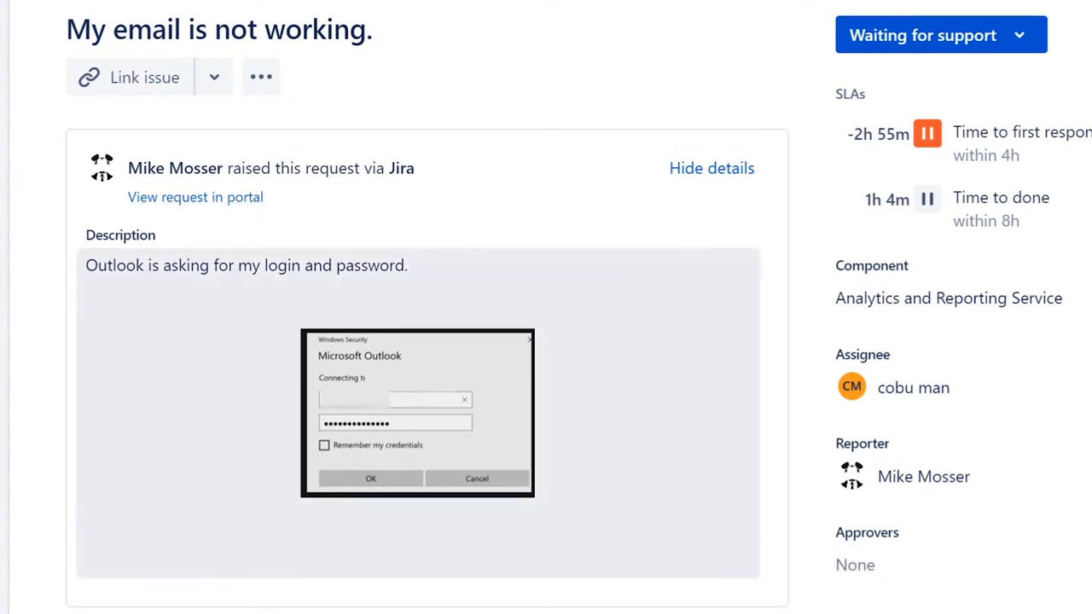
Step: Edit the description, selecting the title, description sentence and Outlook screenshot, then reach Activity
left_click(129, 600)
left_click(369, 29)
left_click_drag(368, 30, 37, 12)
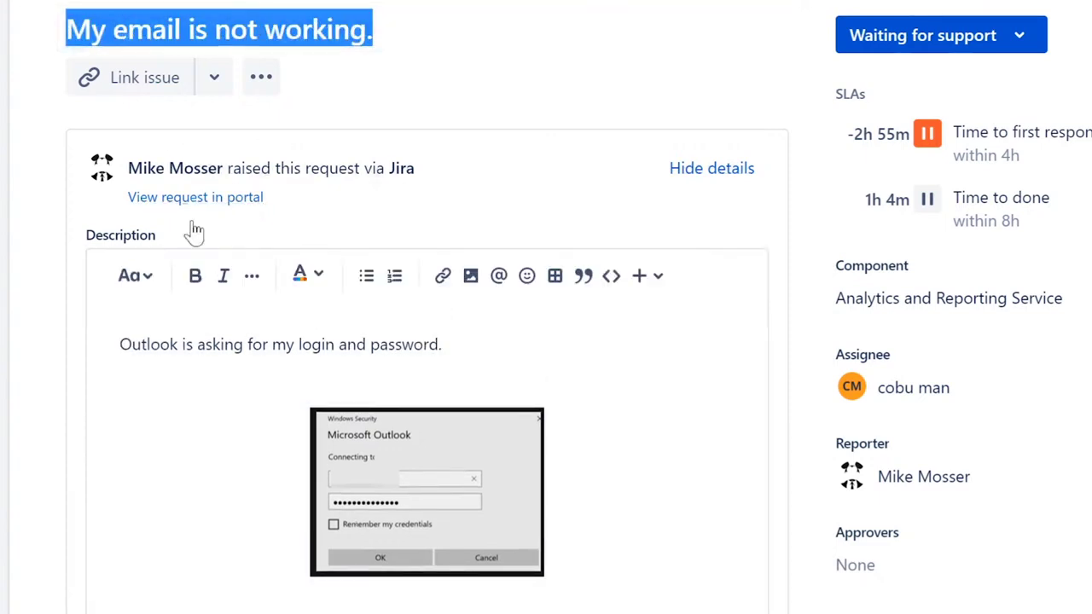
left_click_drag(119, 344, 443, 343)
mouse_move(487, 442)
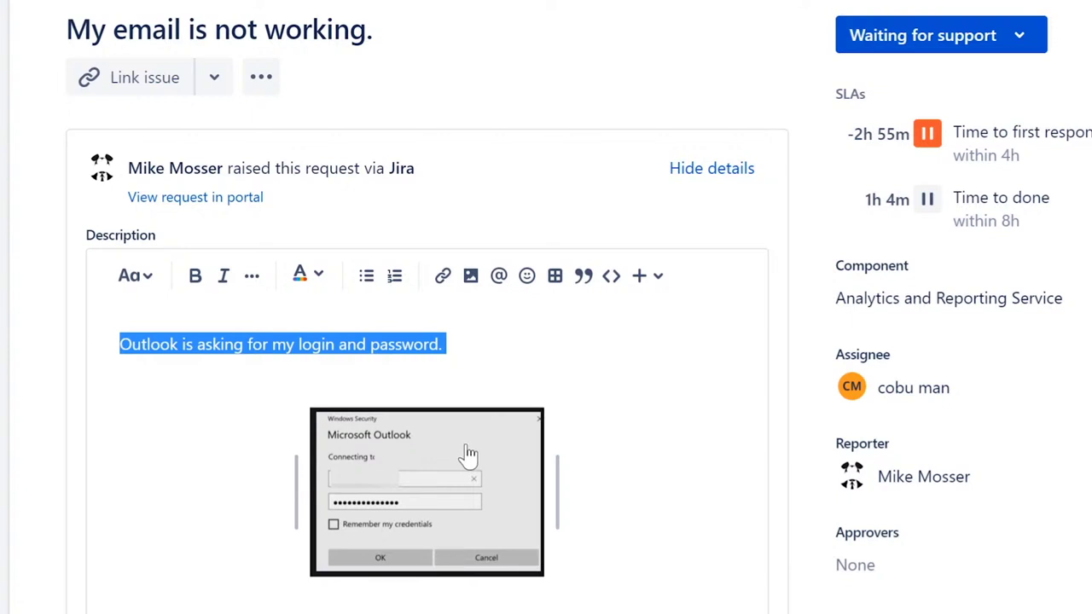
scroll(468, 453, "down", 3)
scroll(468, 341, "down", 3)
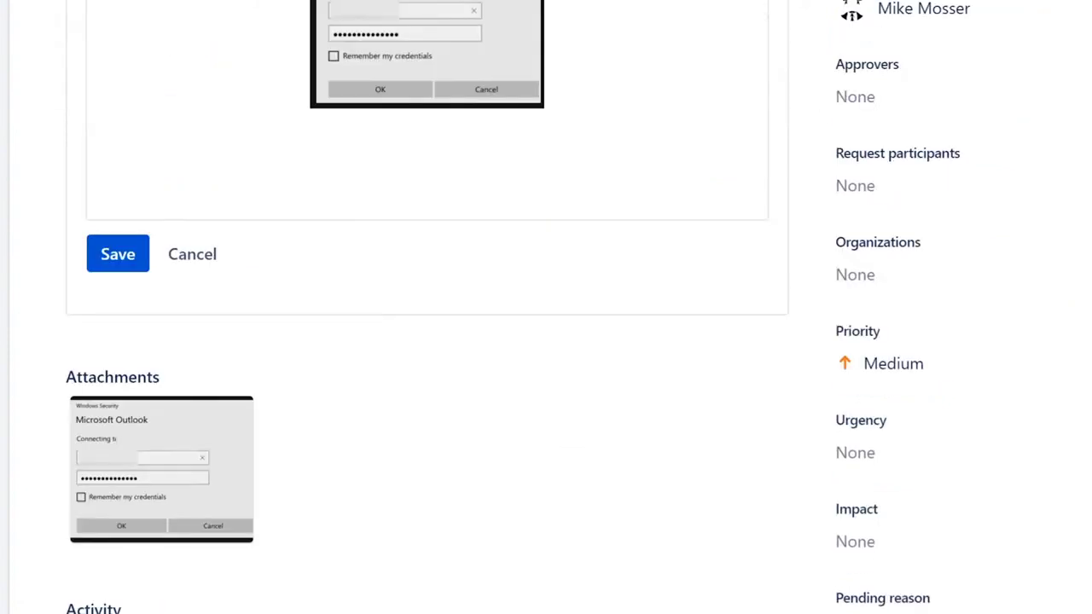
scroll(415, 507, "up", 6)
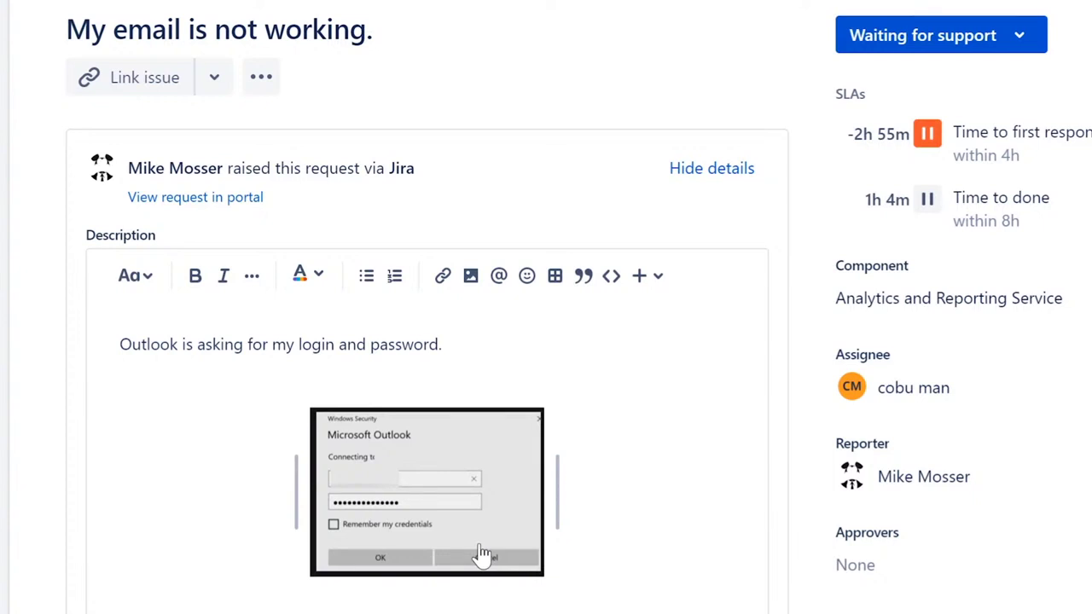
left_click(419, 466)
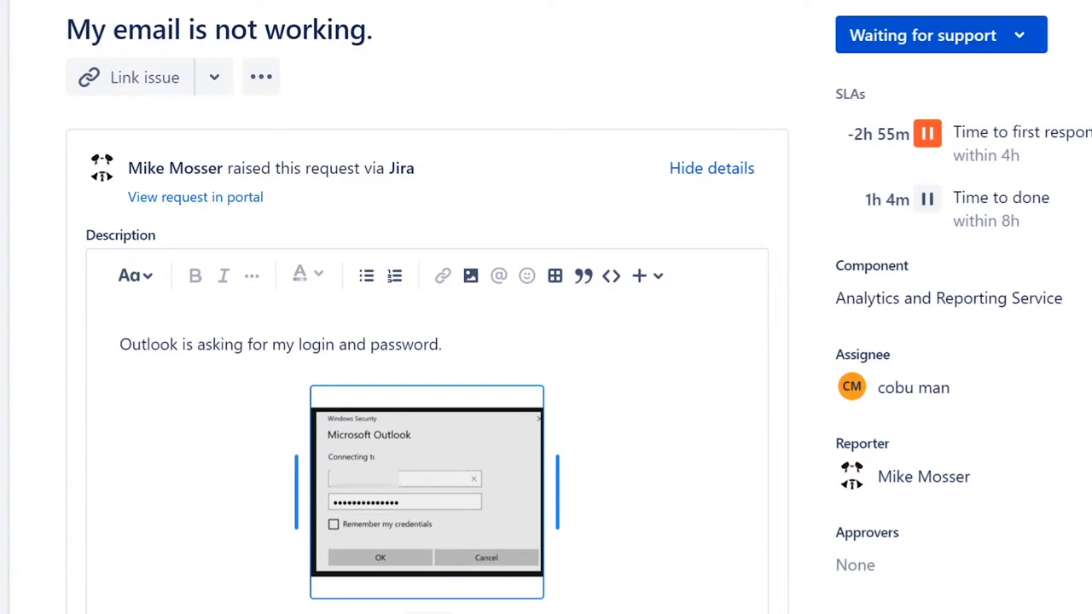
scroll(592, 431, "down", 3)
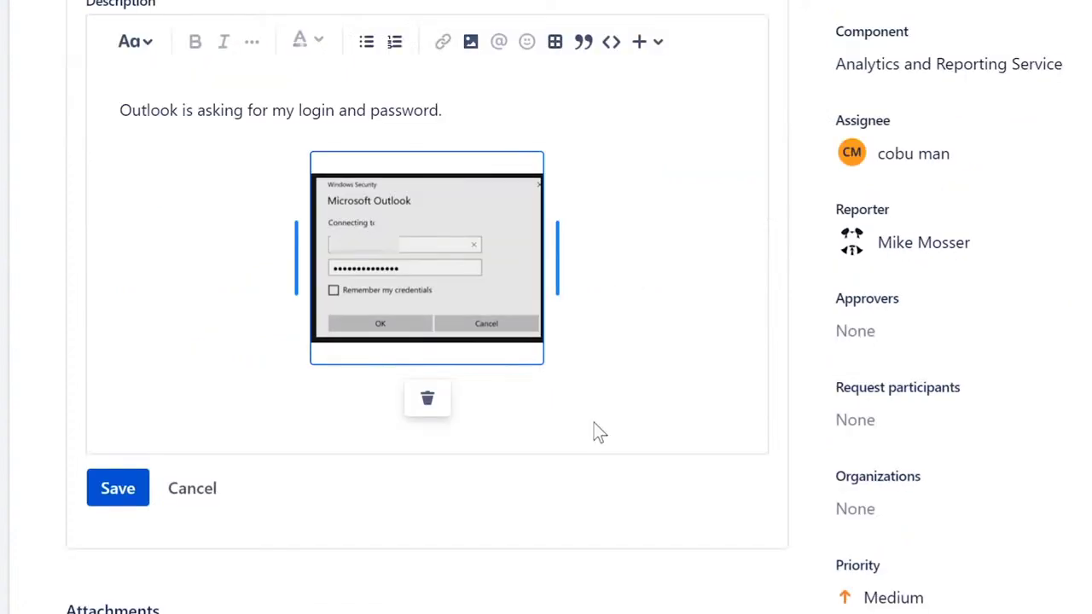
scroll(570, 570, "down", 4)
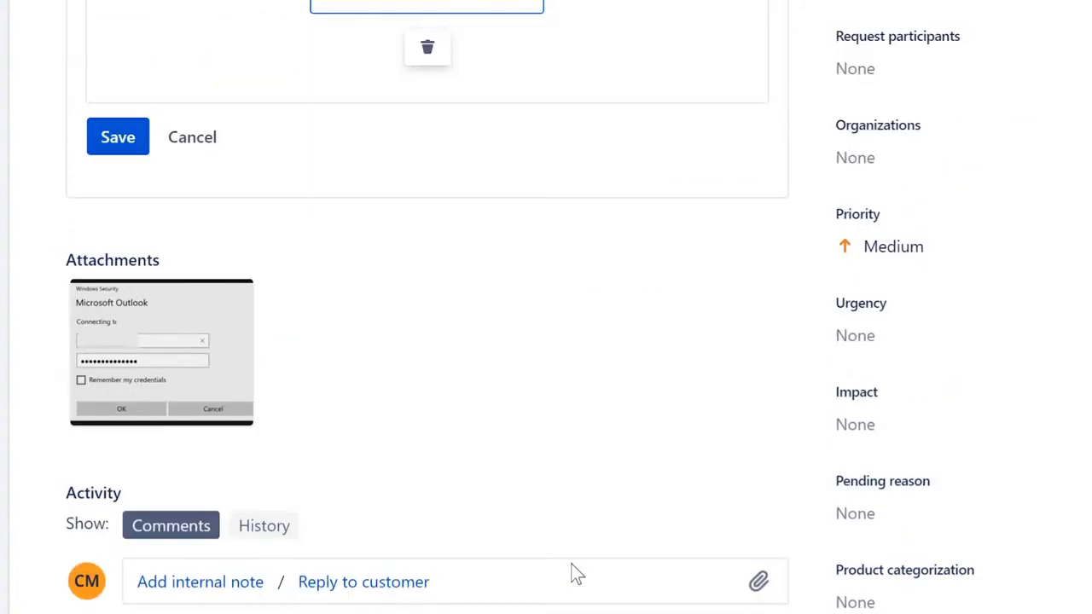
Step: Start a customer reply with a greeting introducing yourself from PC support
left_click(364, 582)
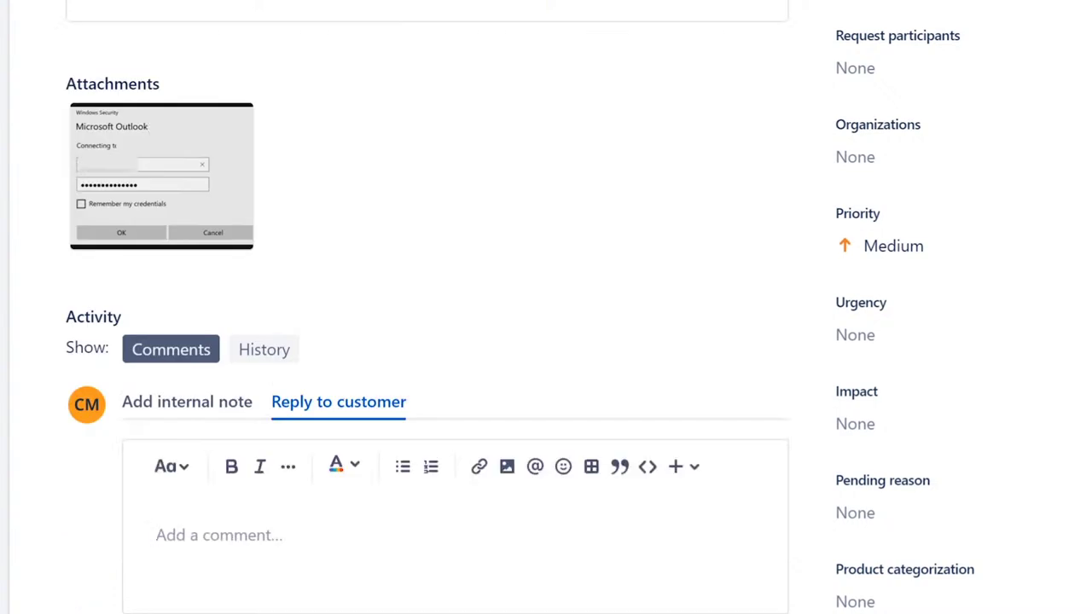
type("Hello, ")
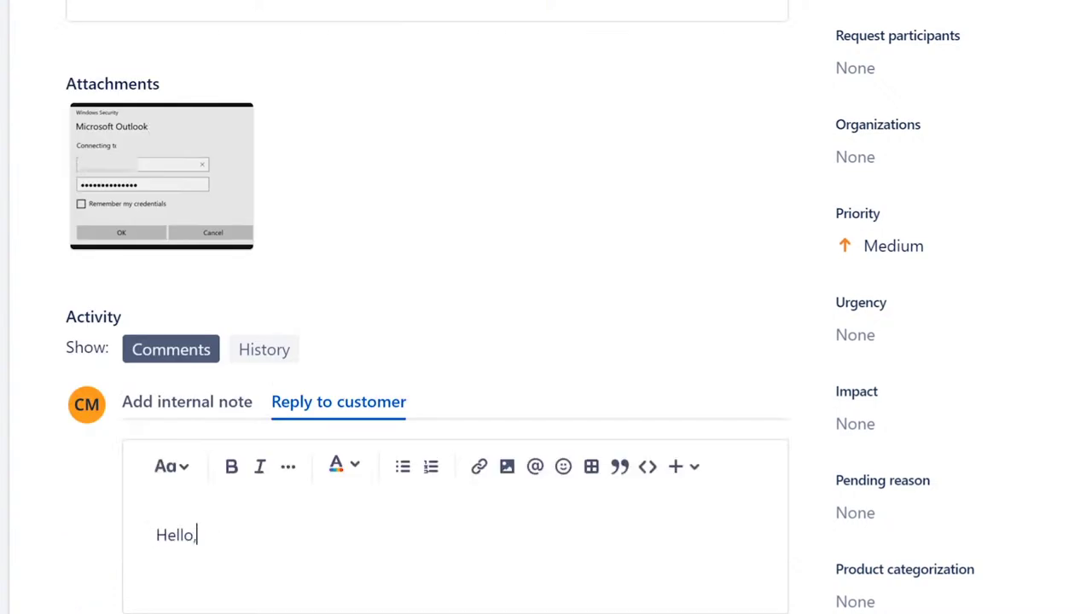
type("my name is Ervin with ")
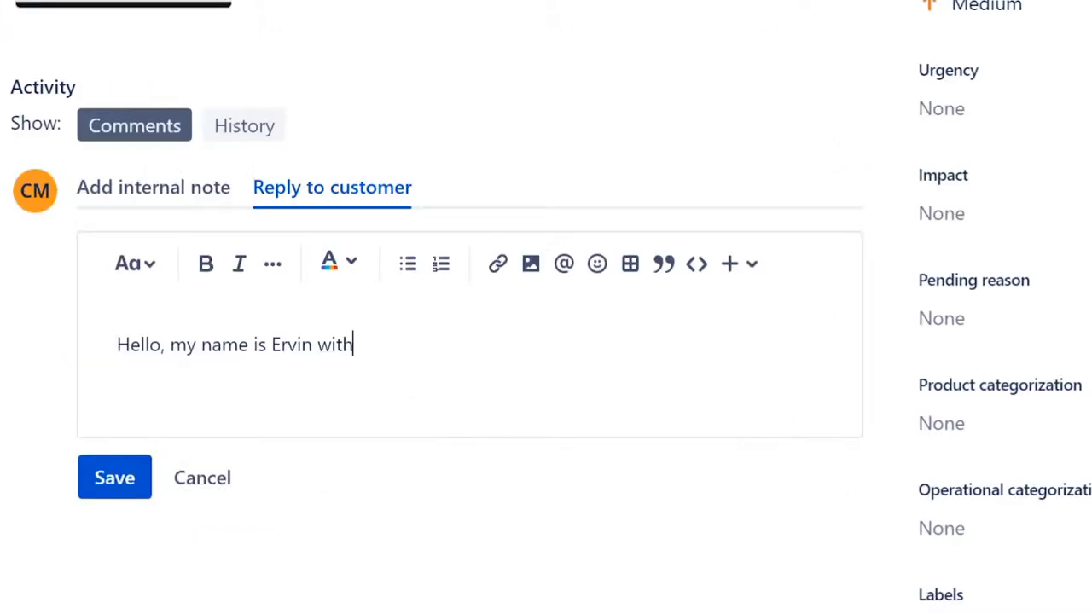
type("Pc support.")
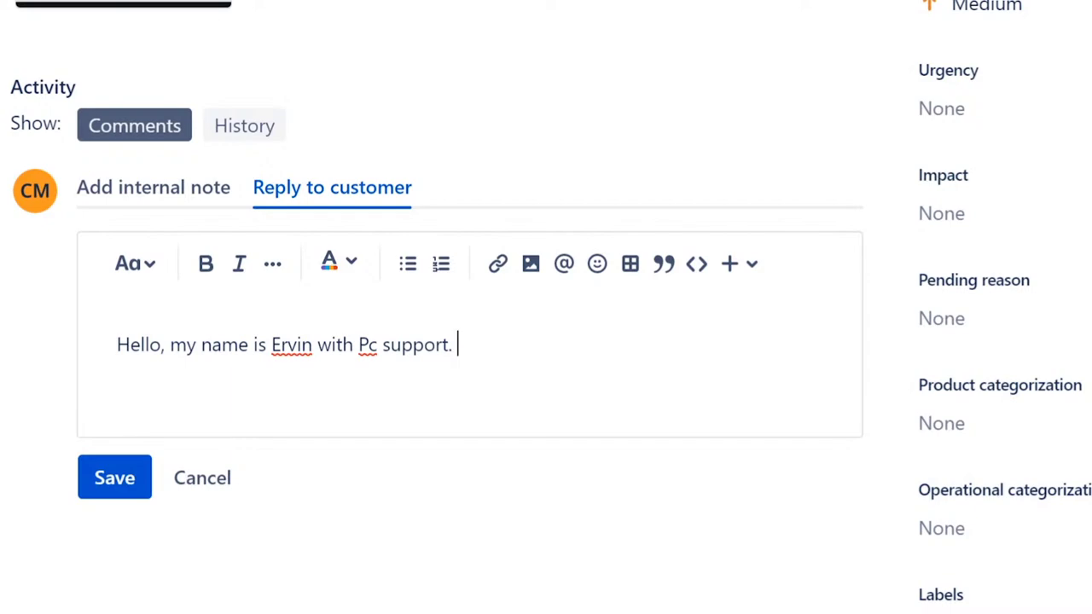
scroll(703, 444, "up", 5)
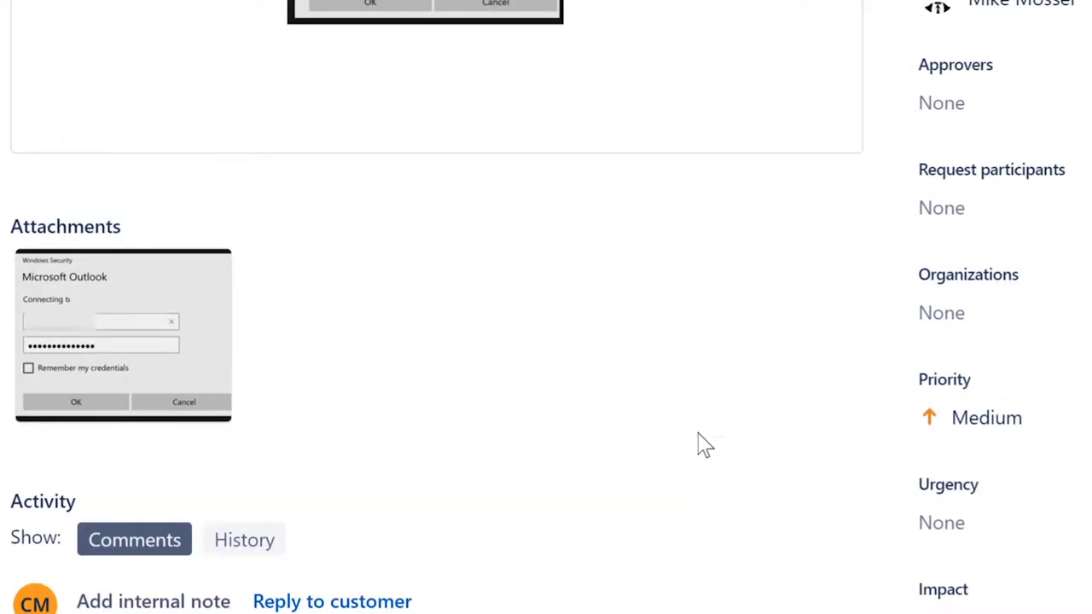
scroll(702, 443, "up", 3)
scroll(703, 444, "down", 8)
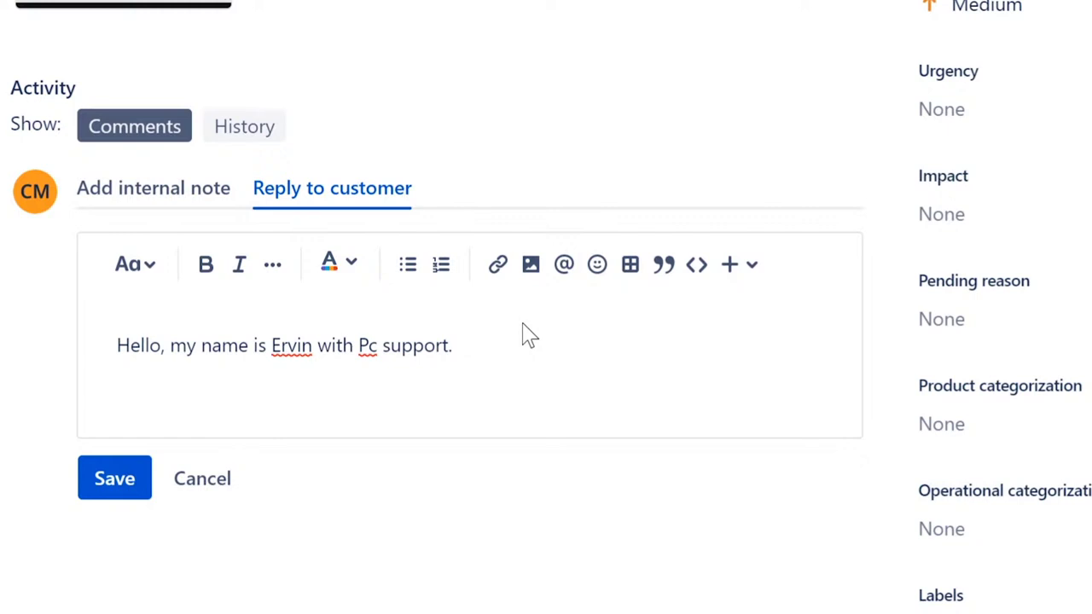
Step: Add 'I have your ticket about email not working.' plus 'Did you by chance change your password recently?', then save
type("I hae ")
type("yo")
key("BackSpace")
key("BackSpace")
key("BackSpace")
key("BackSpace")
type("ve your jtic")
key("BackSpace")
key("BackSpace")
key("BackSpace")
key("BackSpace")
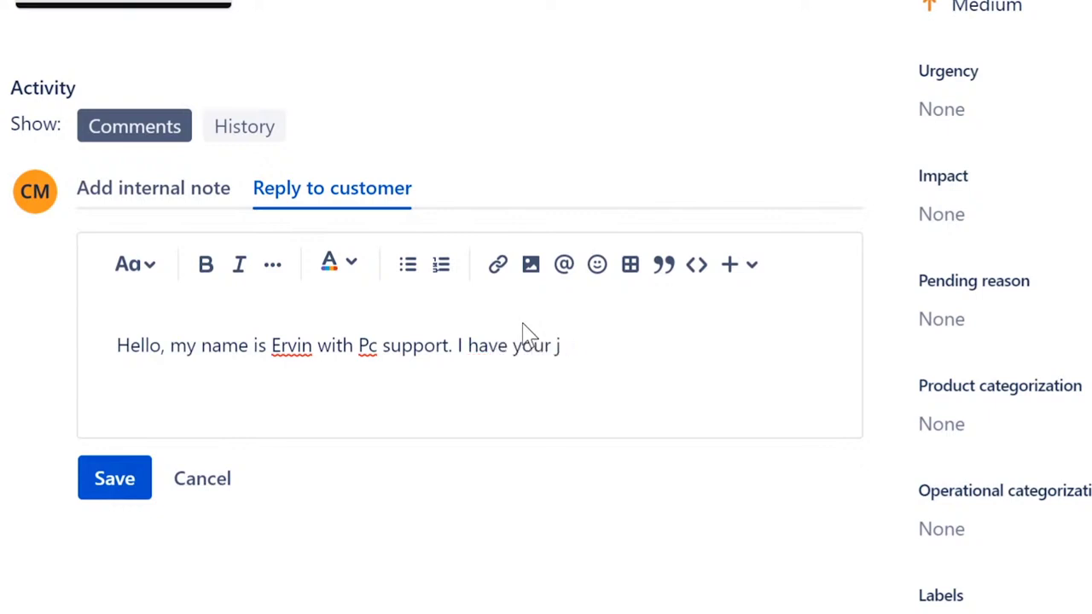
type("ticket about email no")
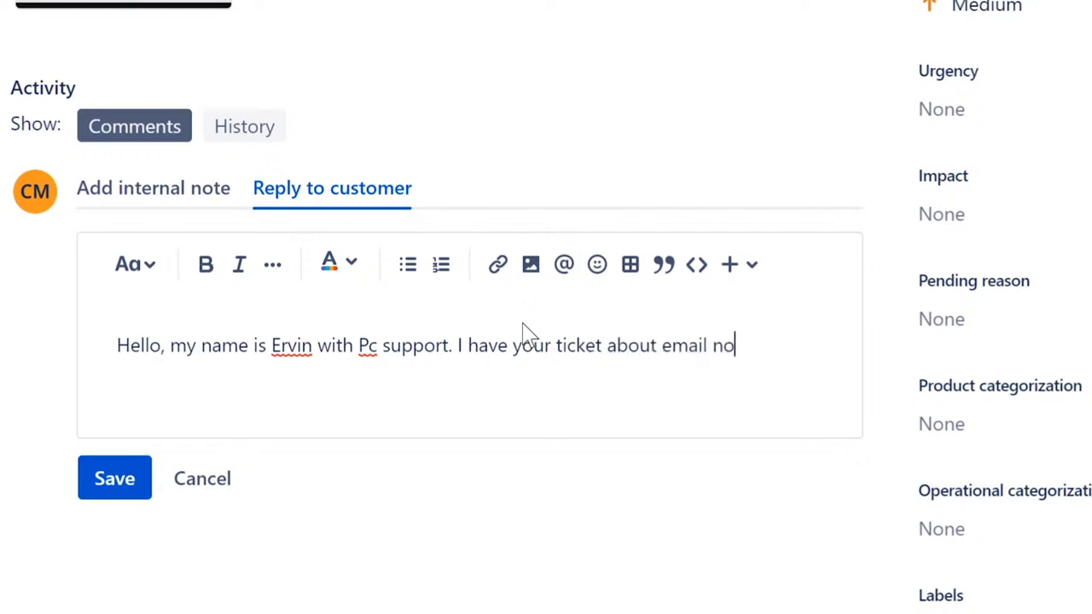
type("t working.")
key("Return")
type("Did you by chanc")
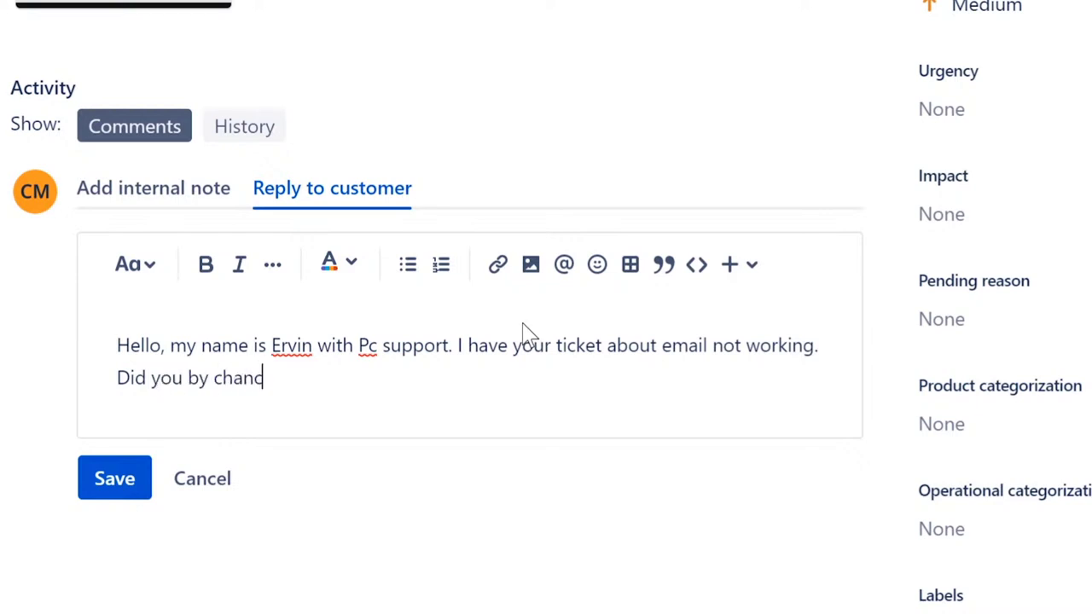
type("e change")
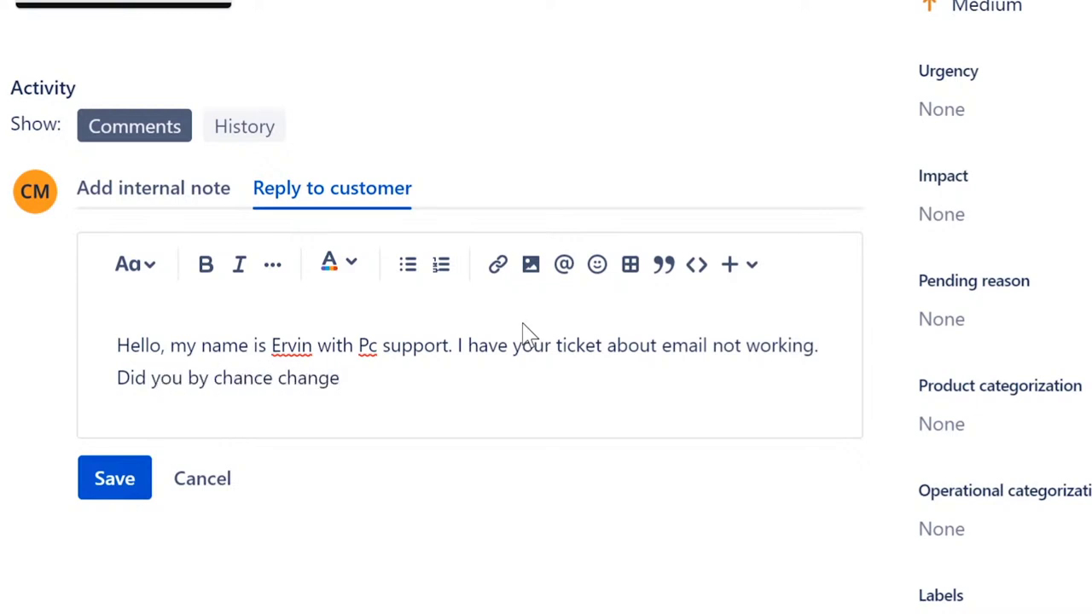
type(" you pass")
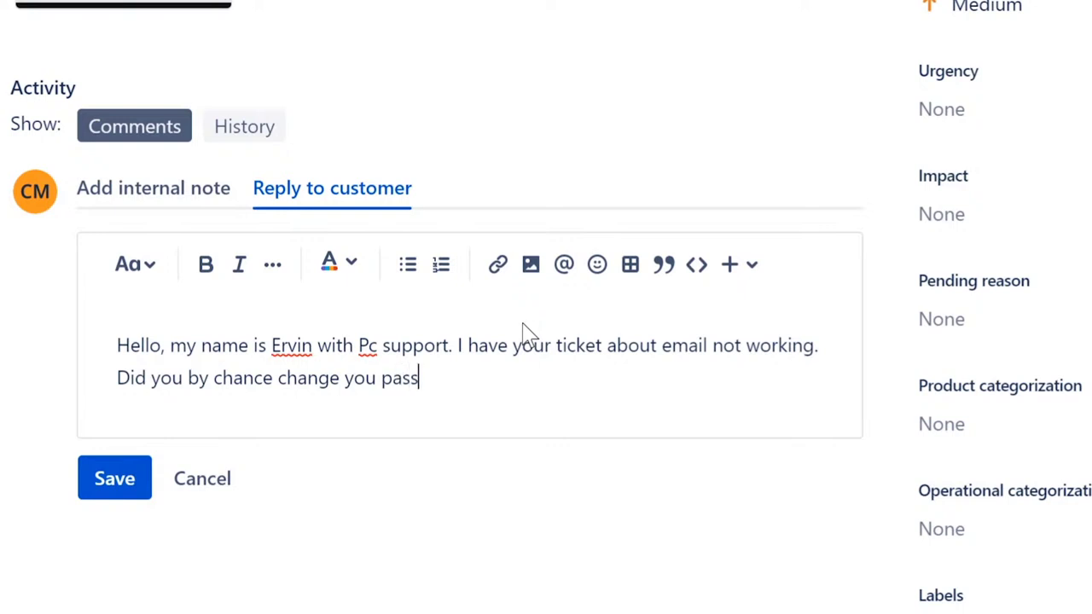
type("word rece")
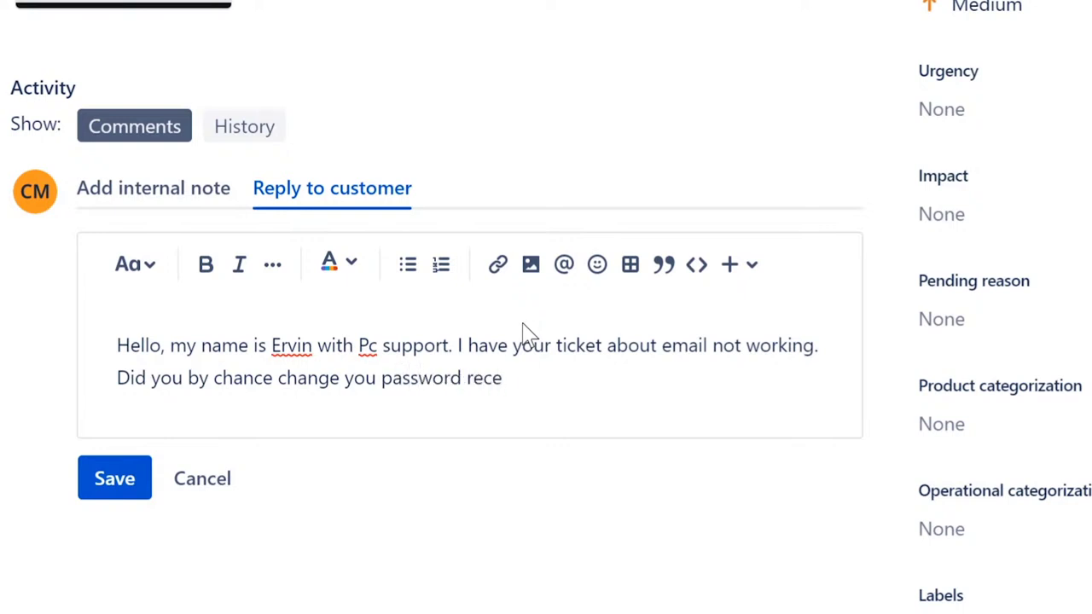
type("ntly?")
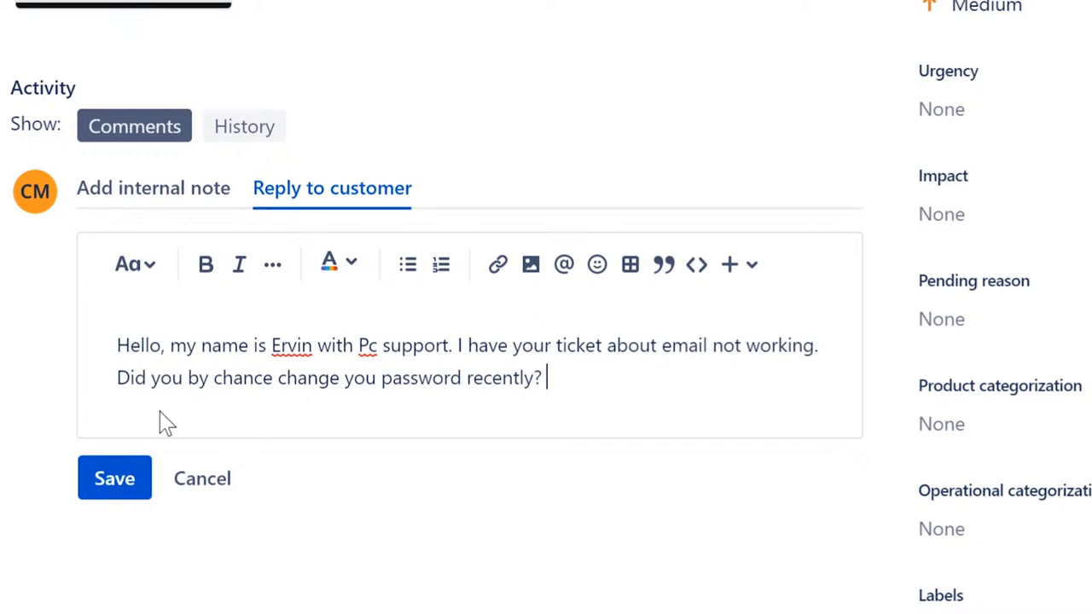
left_click(108, 494)
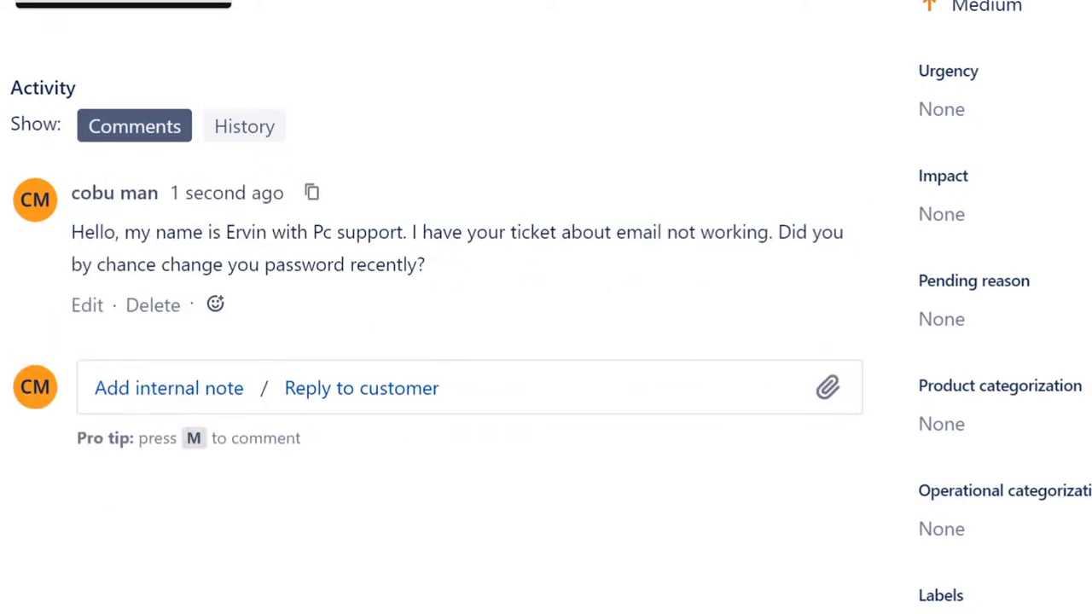
Step: Select the reporter's name on the ticket to copy it
scroll(397, 268, "up", 10)
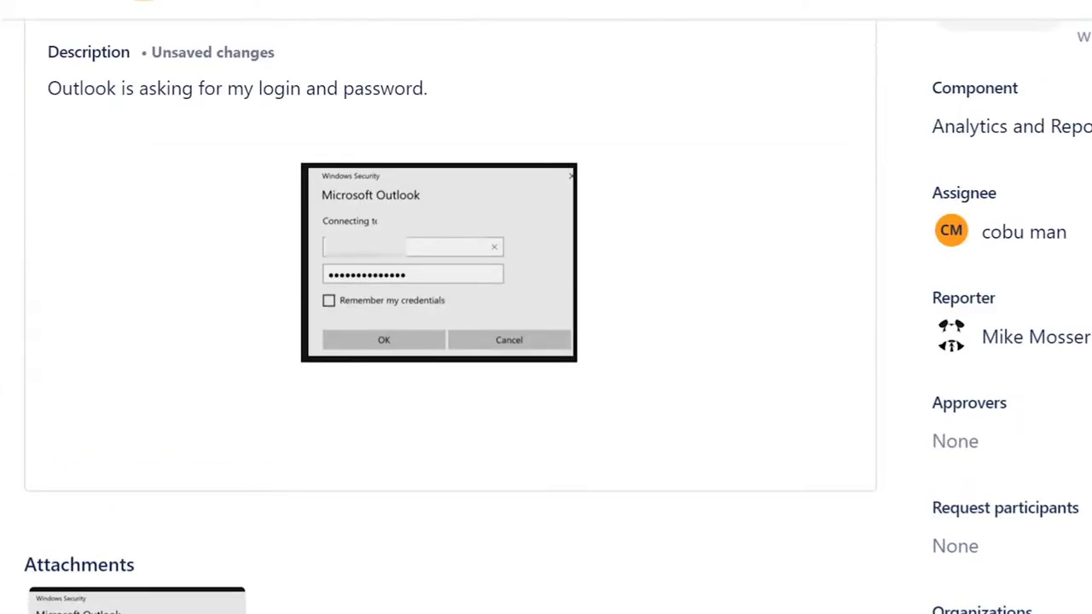
left_click_drag(97, 249, 210, 249)
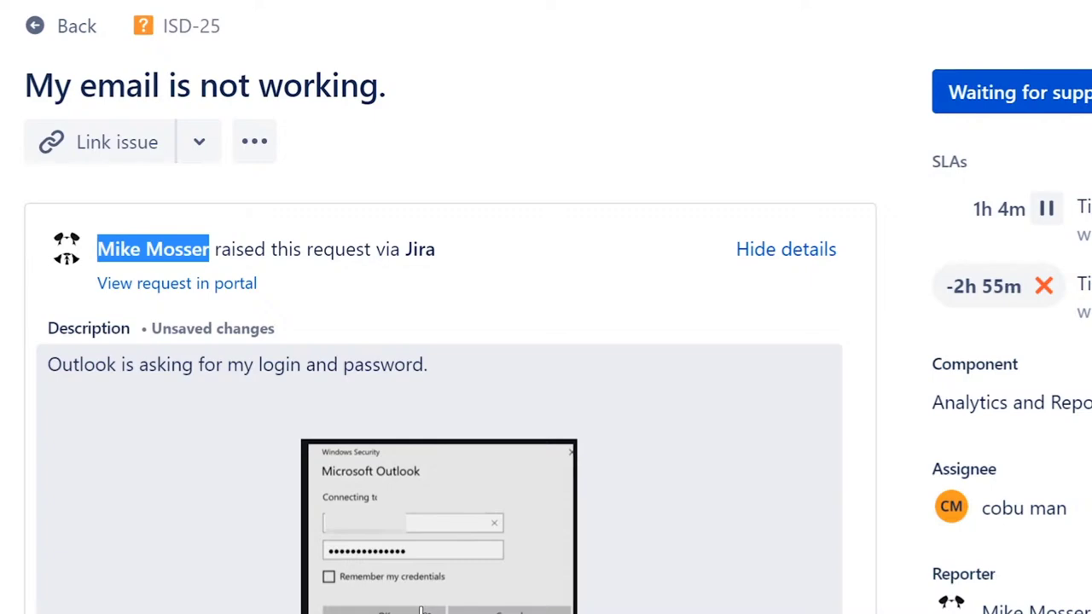
scroll(420, 607, "down", 3)
scroll(450, 341, "down", 12)
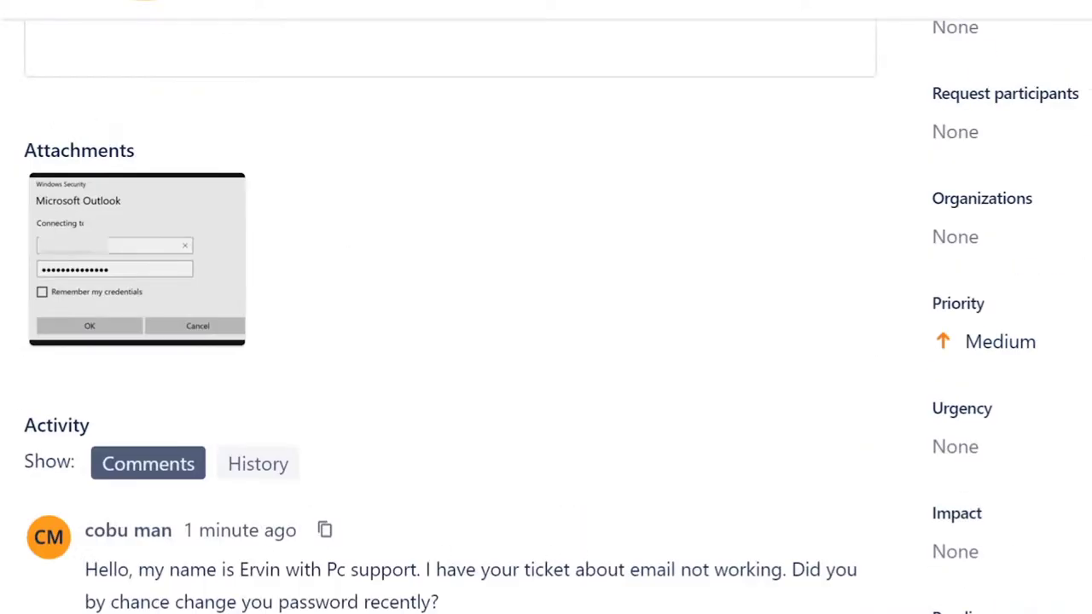
scroll(450, 341, "down", 5)
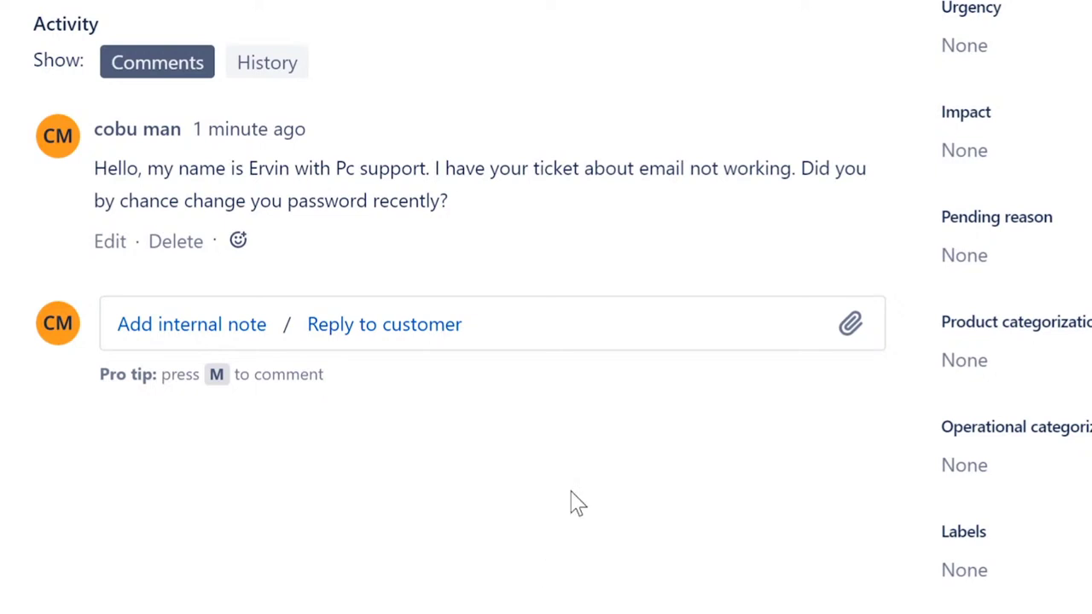
scroll(575, 503, "up", 5)
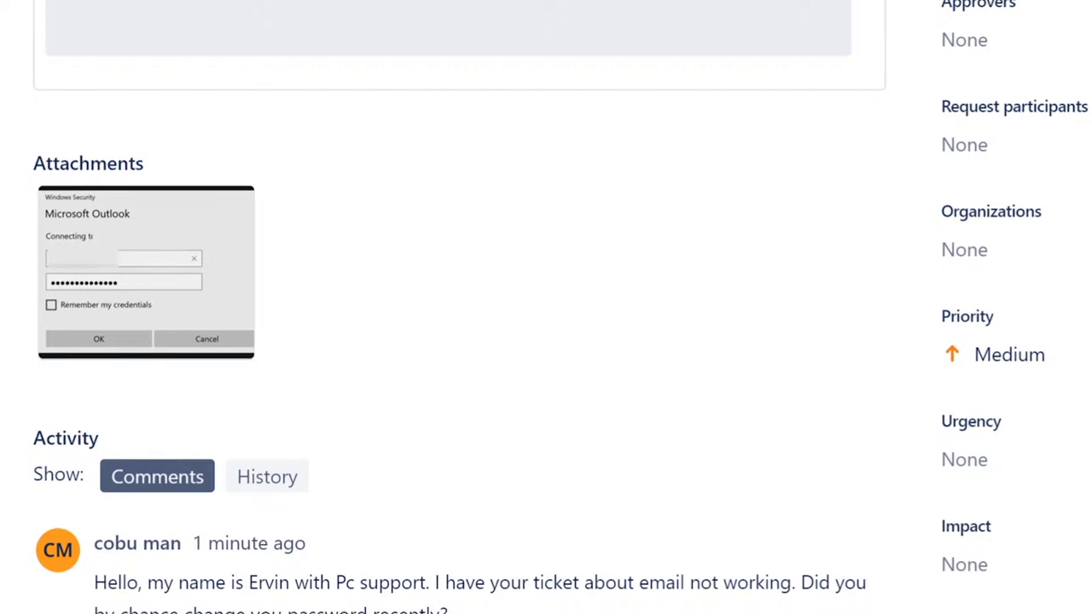
scroll(546, 140, "up", 3)
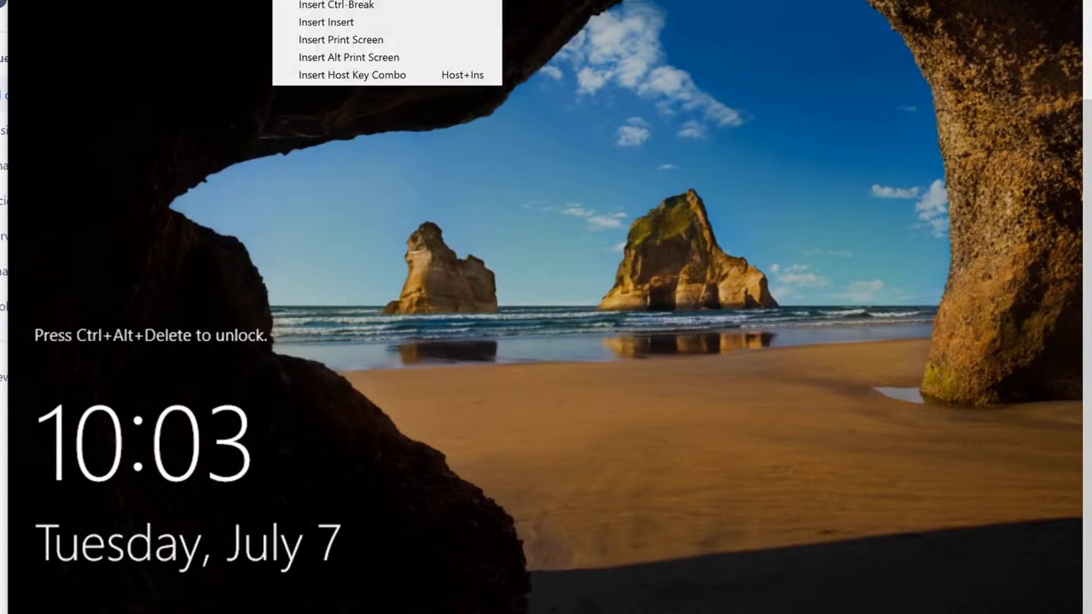
Step: Sign in to the server as Administrator and launch Active Directory Users and Computers
left_click(303, 2)
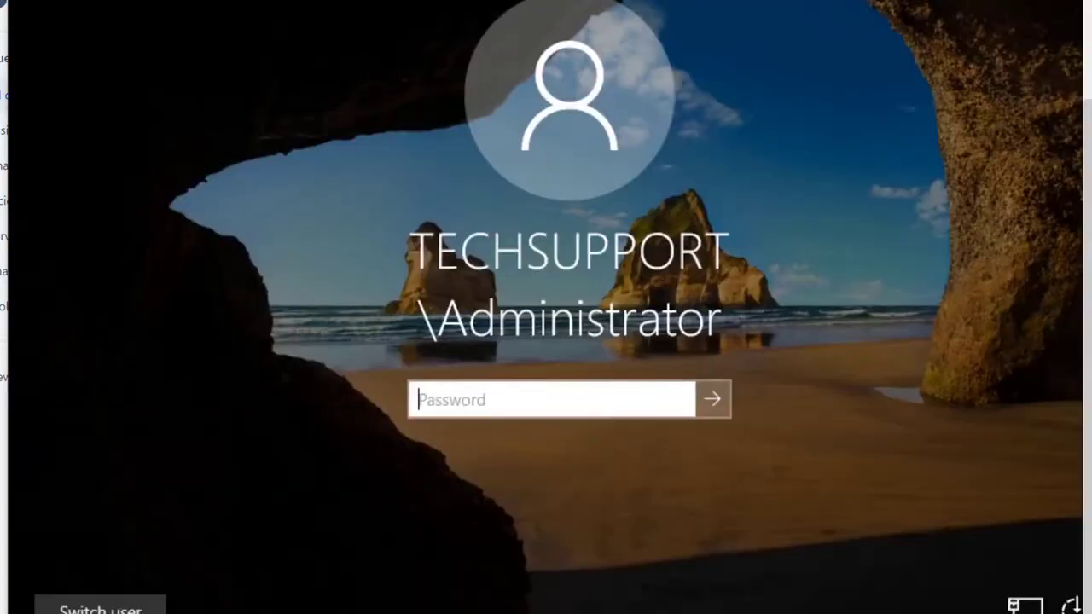
type("•••••")
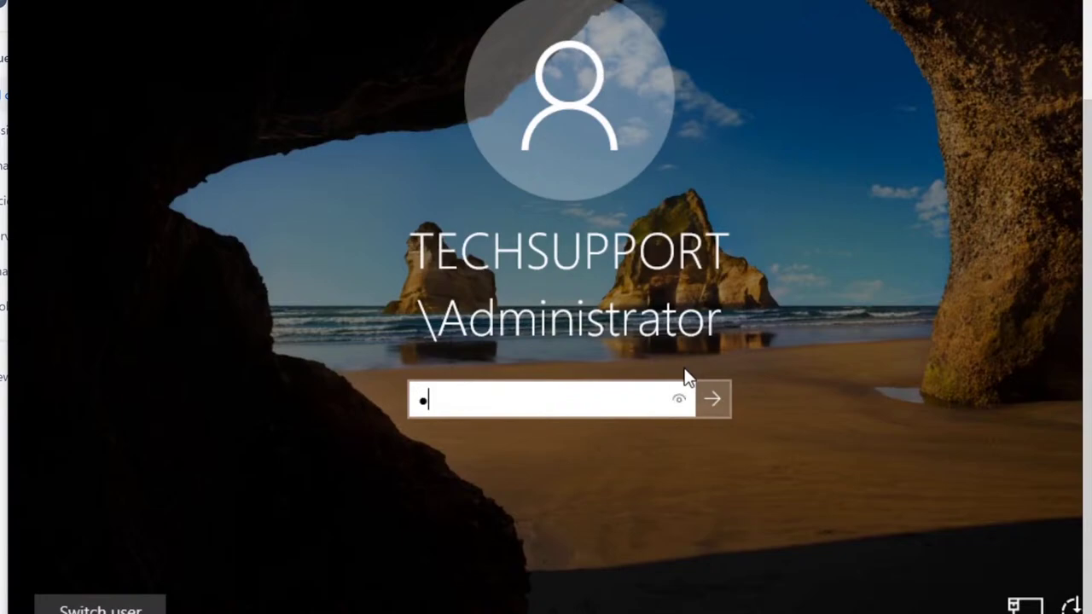
type("•••")
key("Return")
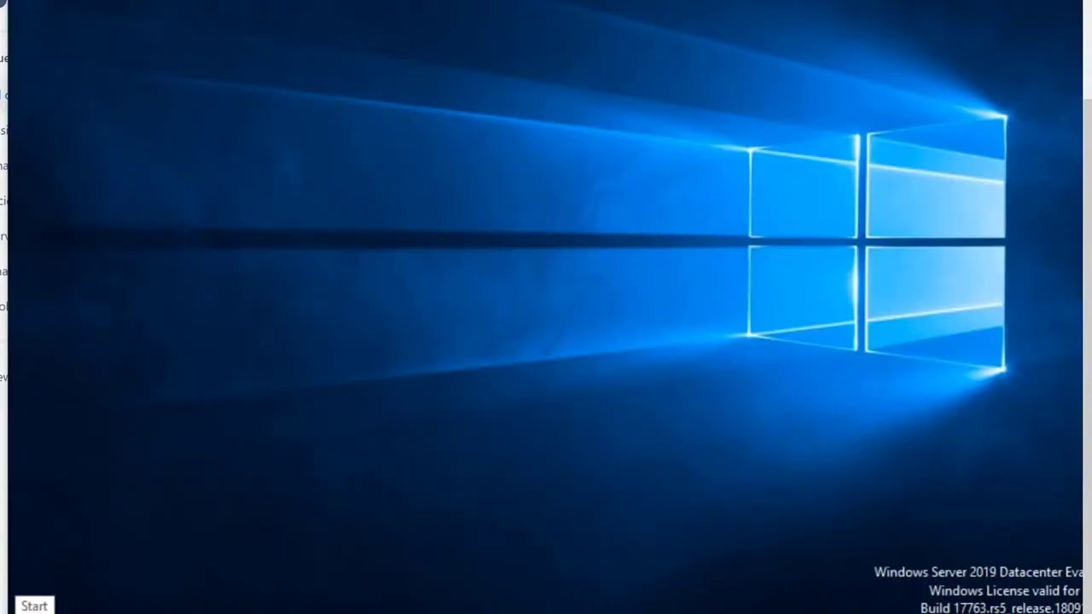
left_click(20, 611)
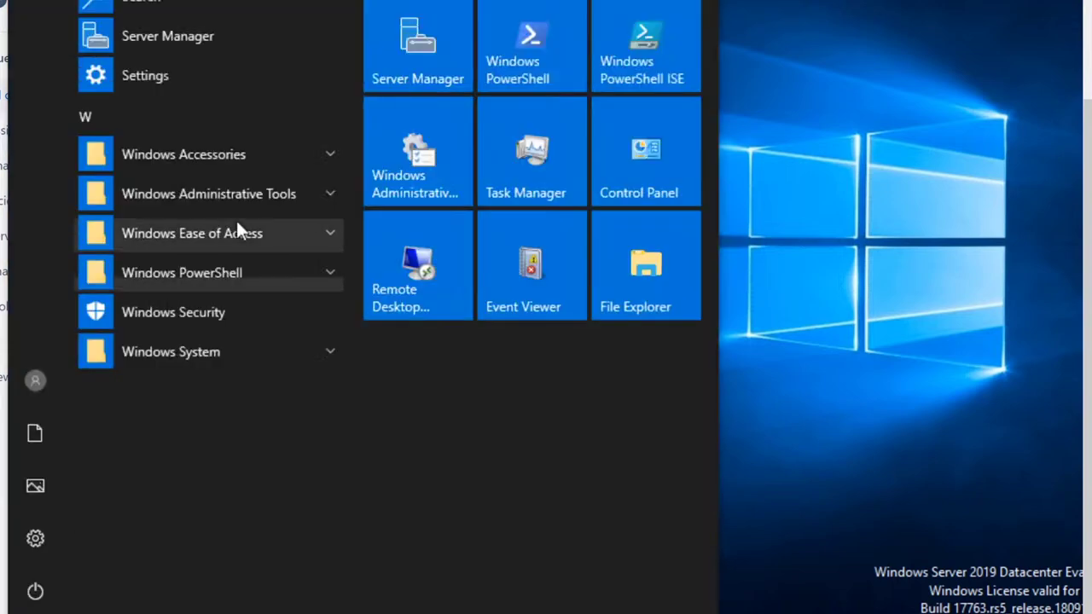
left_click(247, 197)
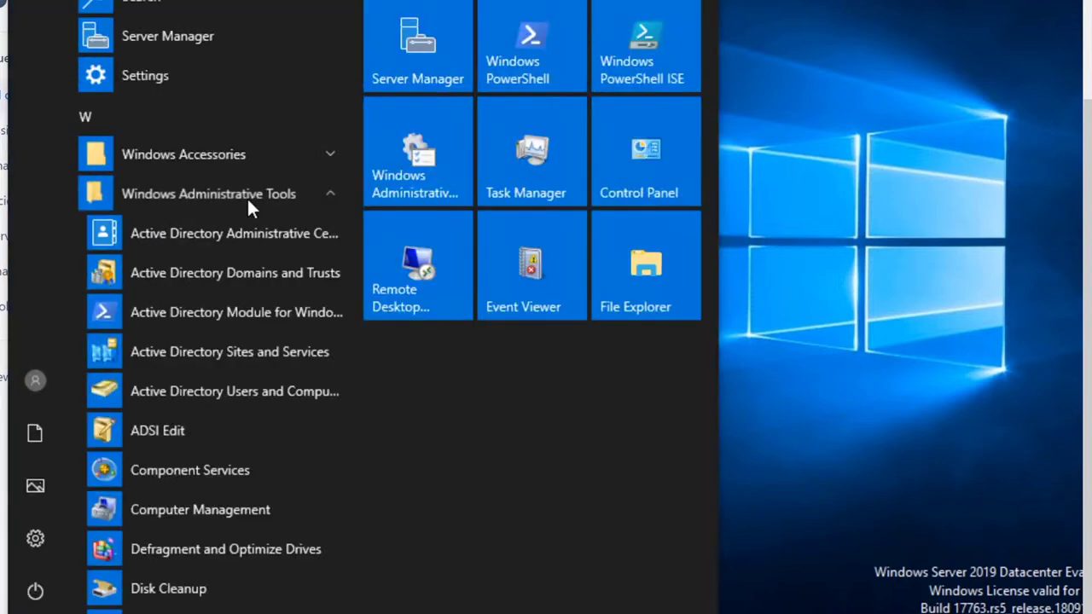
left_click(195, 385)
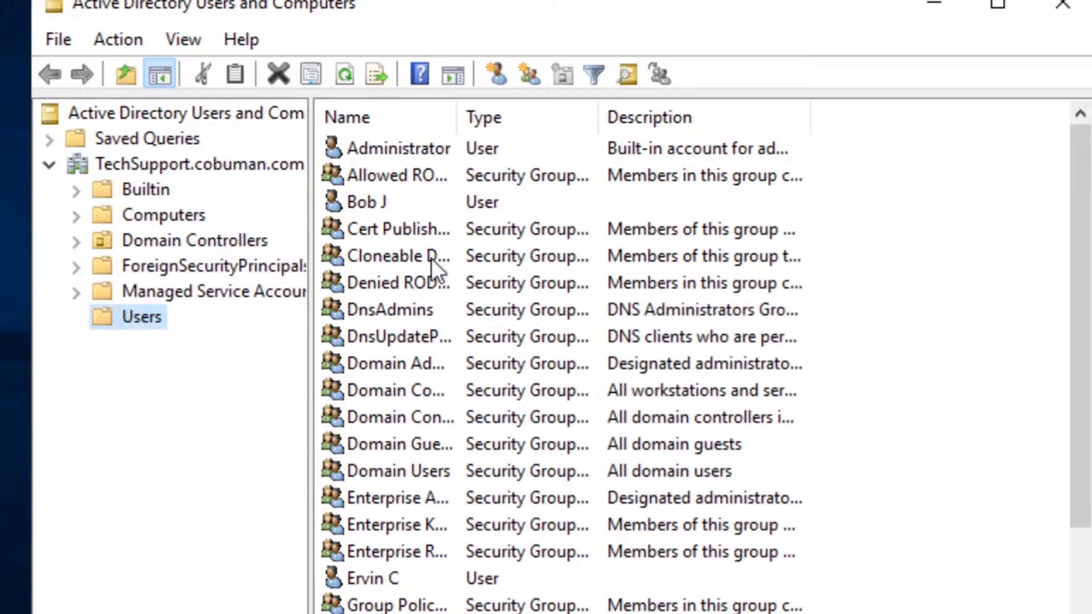
Step: Open the context menu of the domain's Users container
right_click(147, 333)
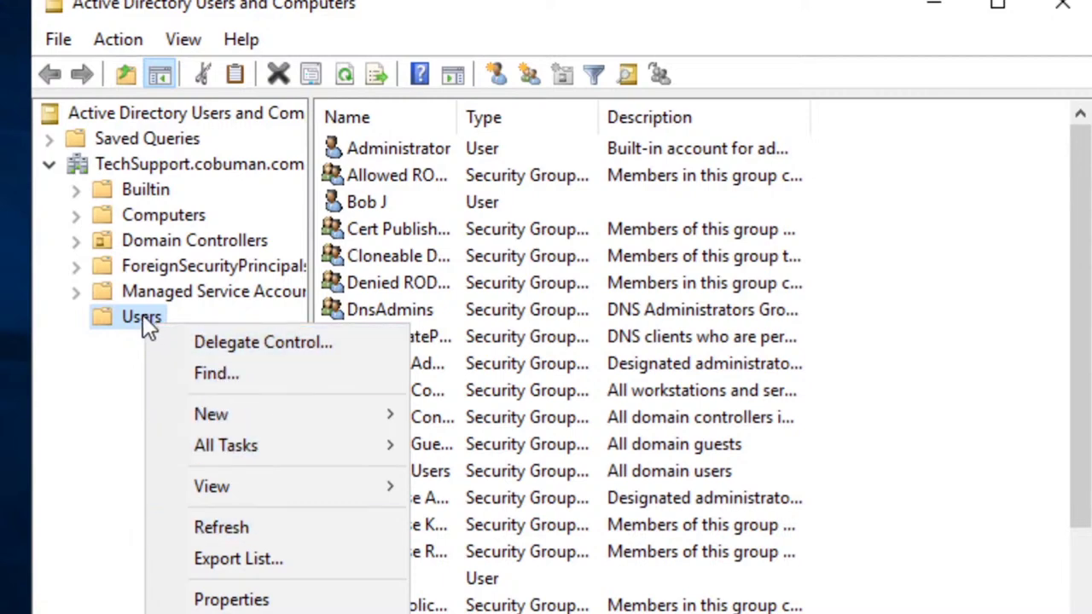
Step: Search the Users container for the reporter's name and select the single matching account
left_click(201, 371)
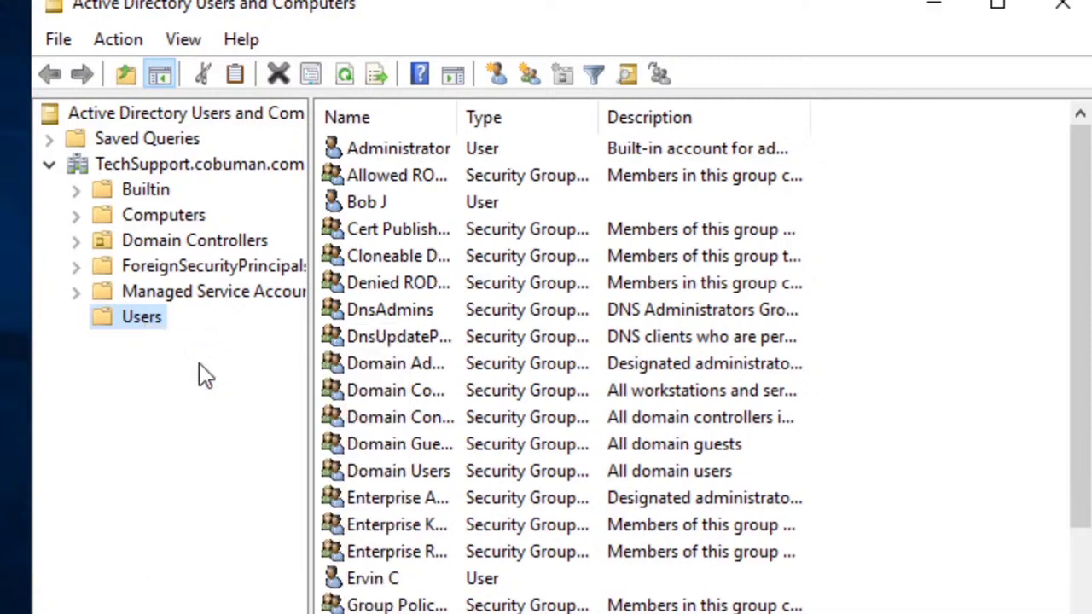
left_click(338, 266)
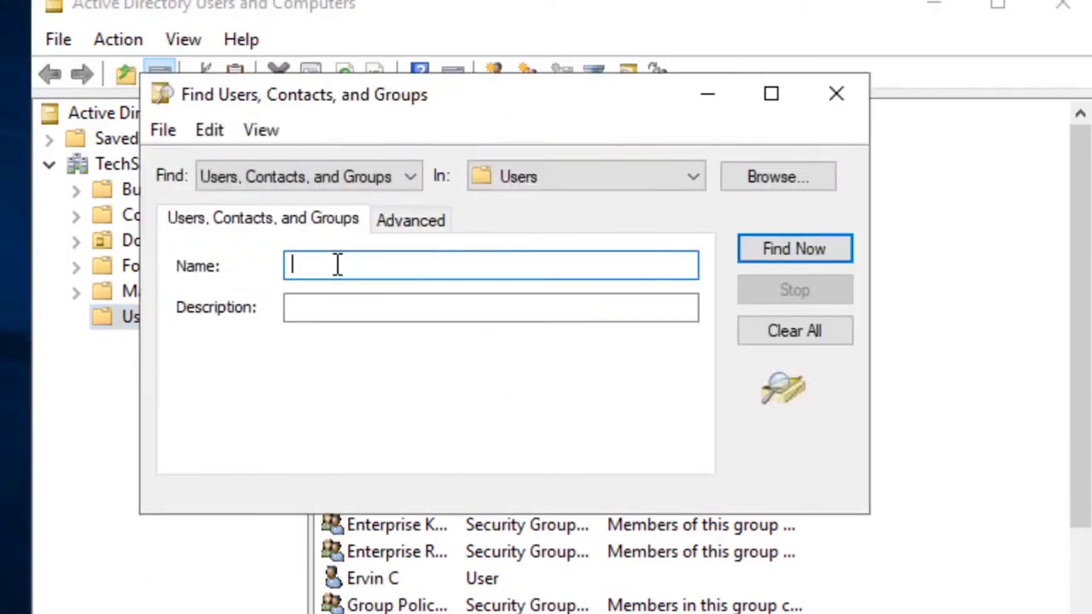
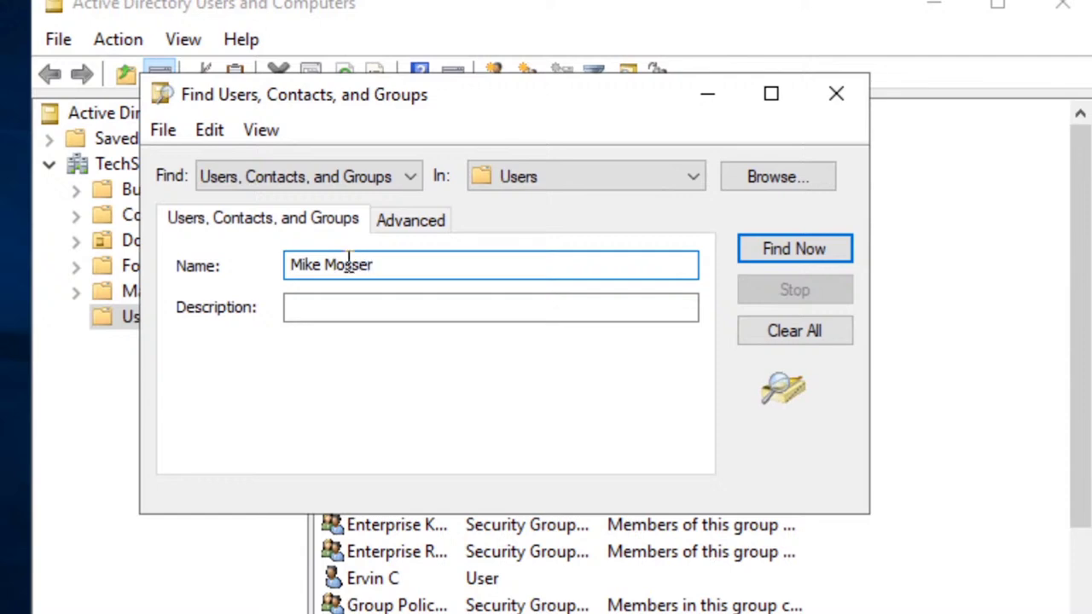
left_click(775, 254)
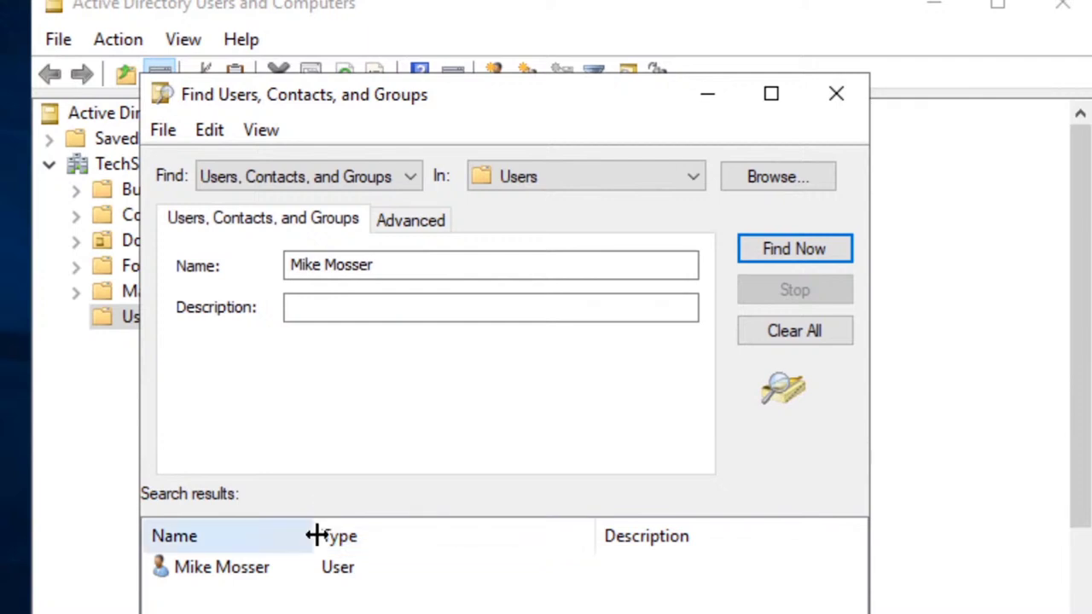
left_click(244, 575)
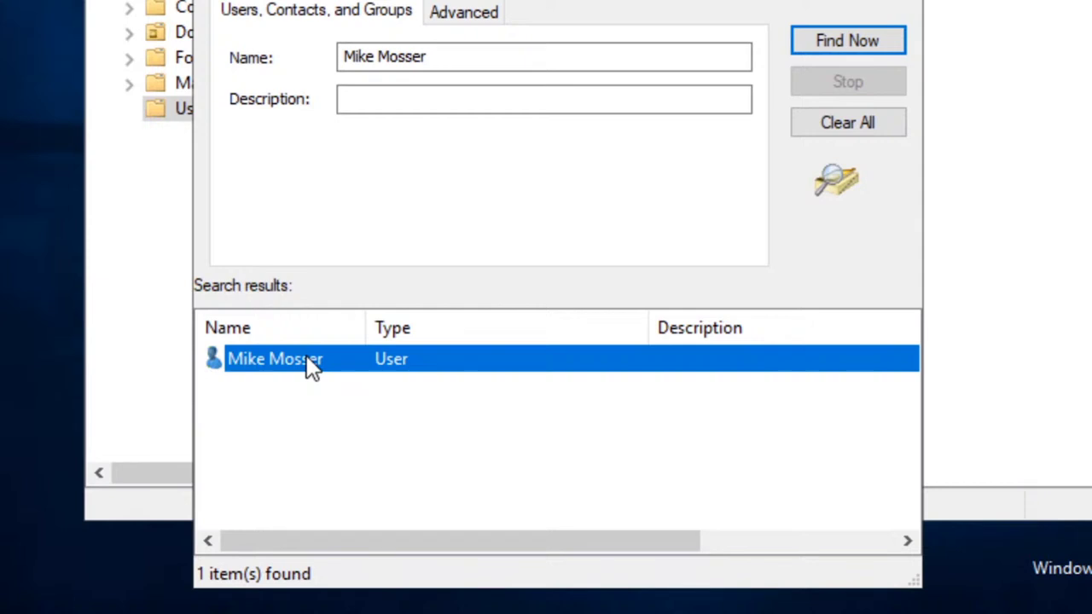
Step: Open Reset Password for the reporter's account and enter and confirm a new password
right_click(312, 367)
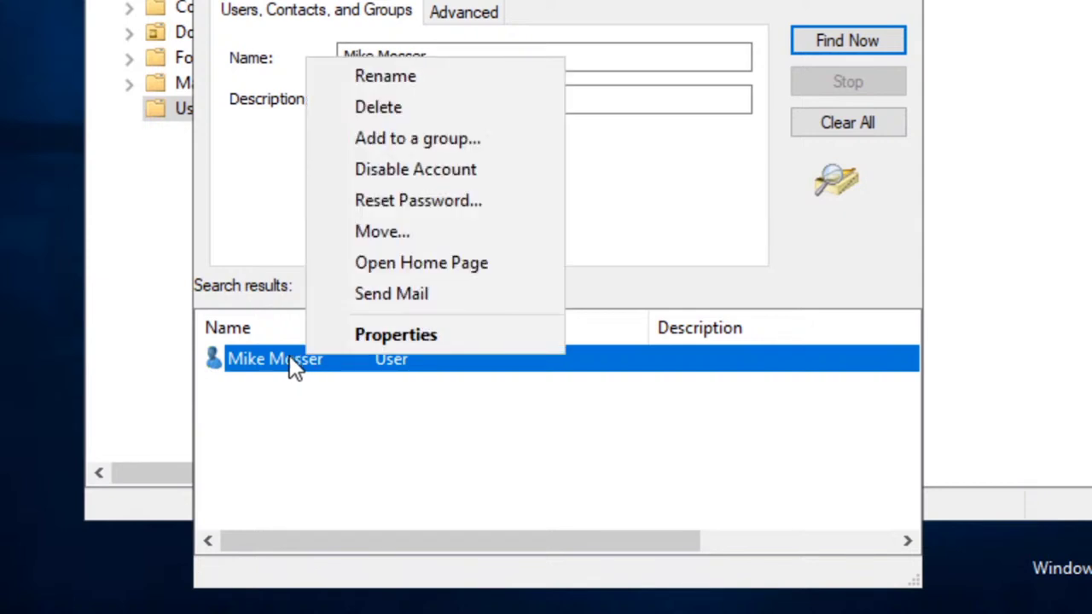
left_click(420, 204)
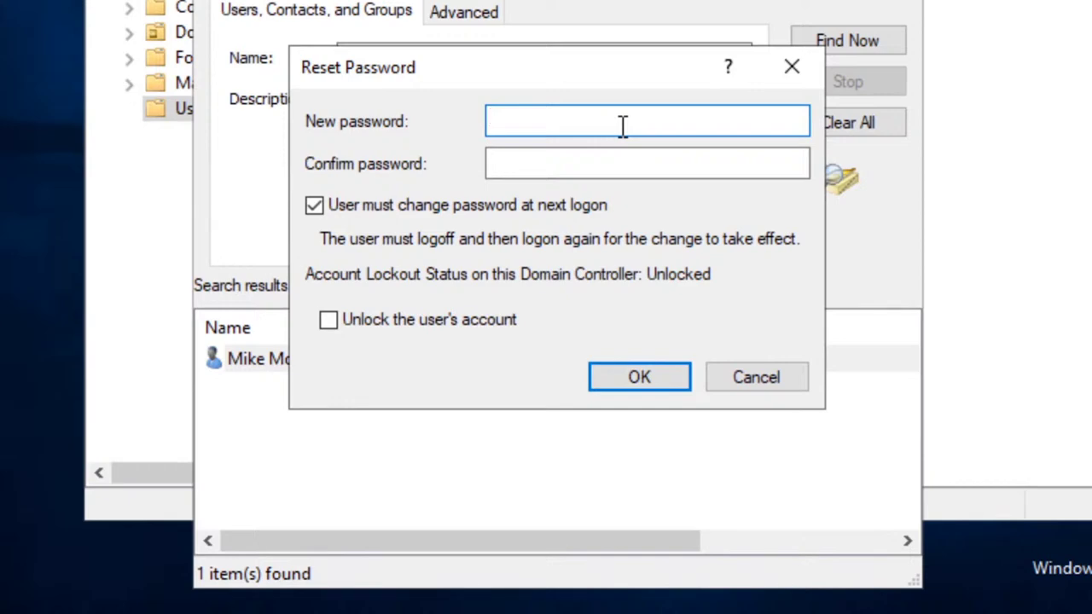
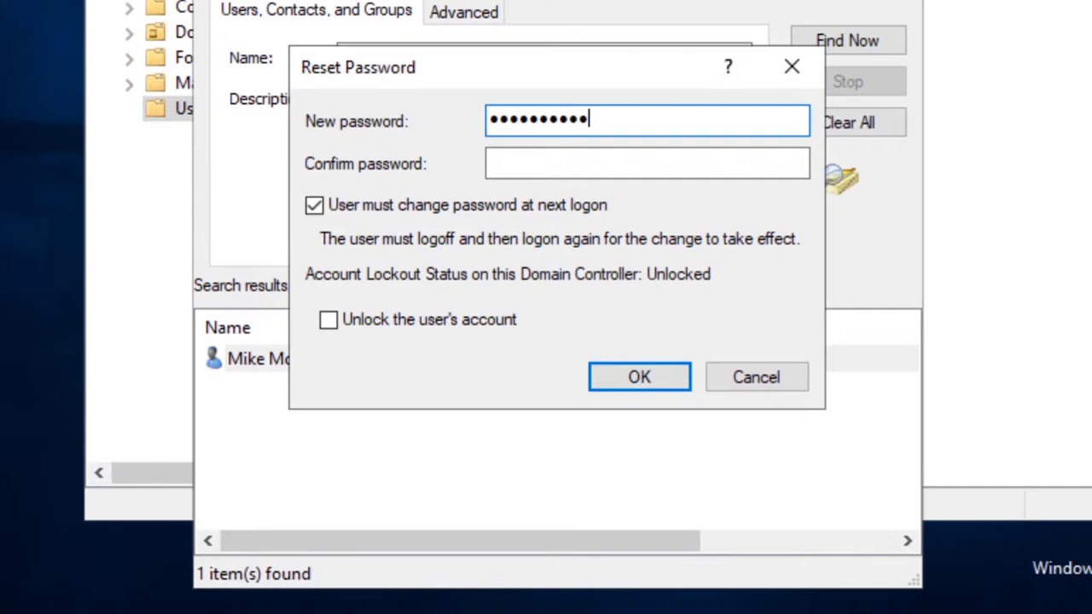
key("Tab")
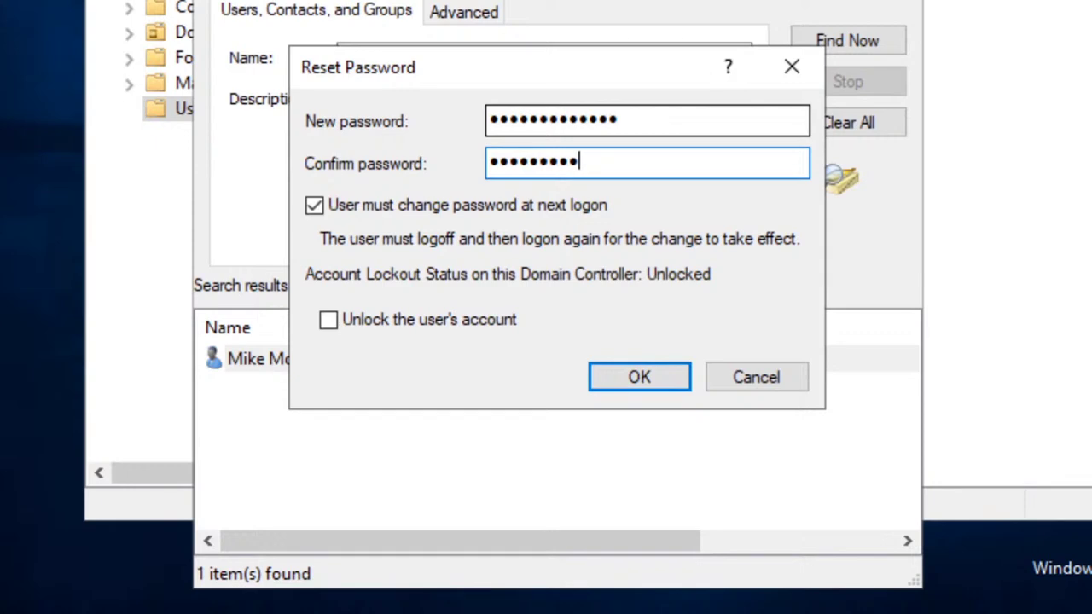
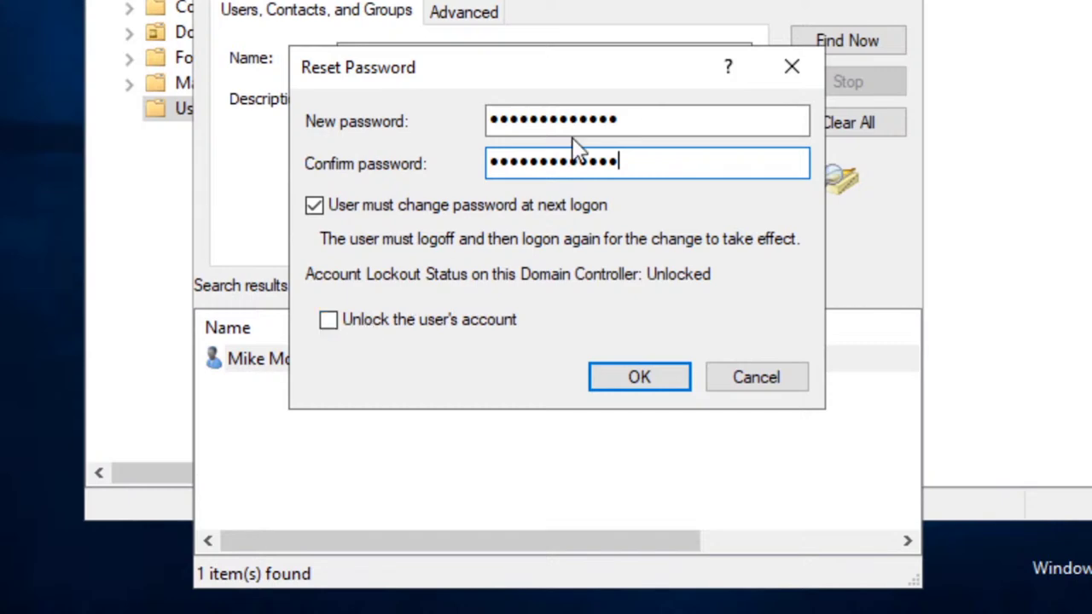
Step: Recheck both password entries, tick 'Unlock the user's account' and confirm the reset
left_click(636, 121)
left_click(633, 167)
left_click(648, 119)
left_click(629, 155)
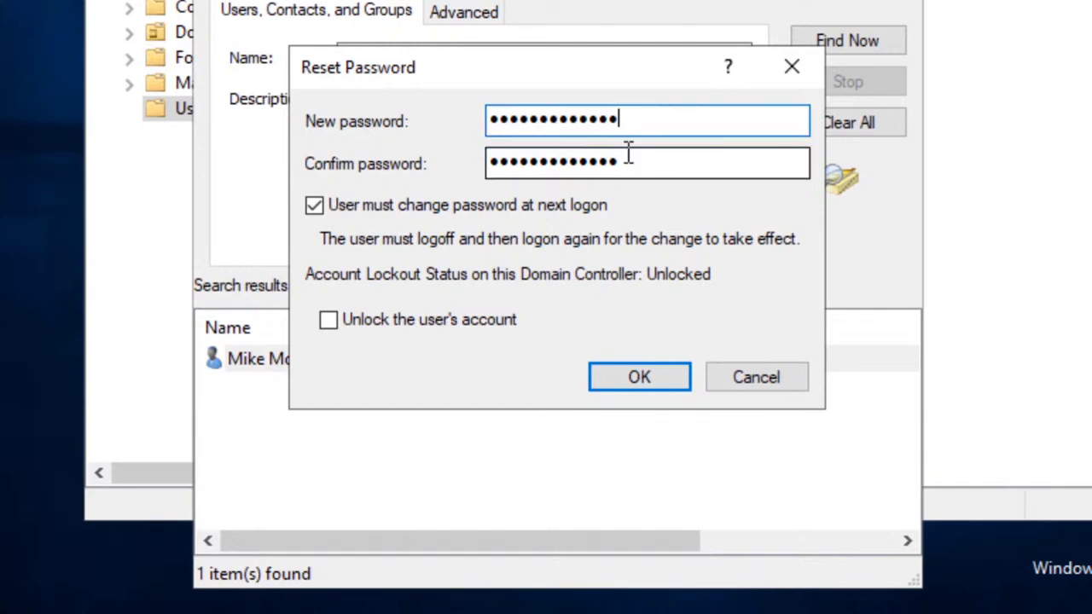
left_click(634, 127)
key("Tab")
left_click(643, 119)
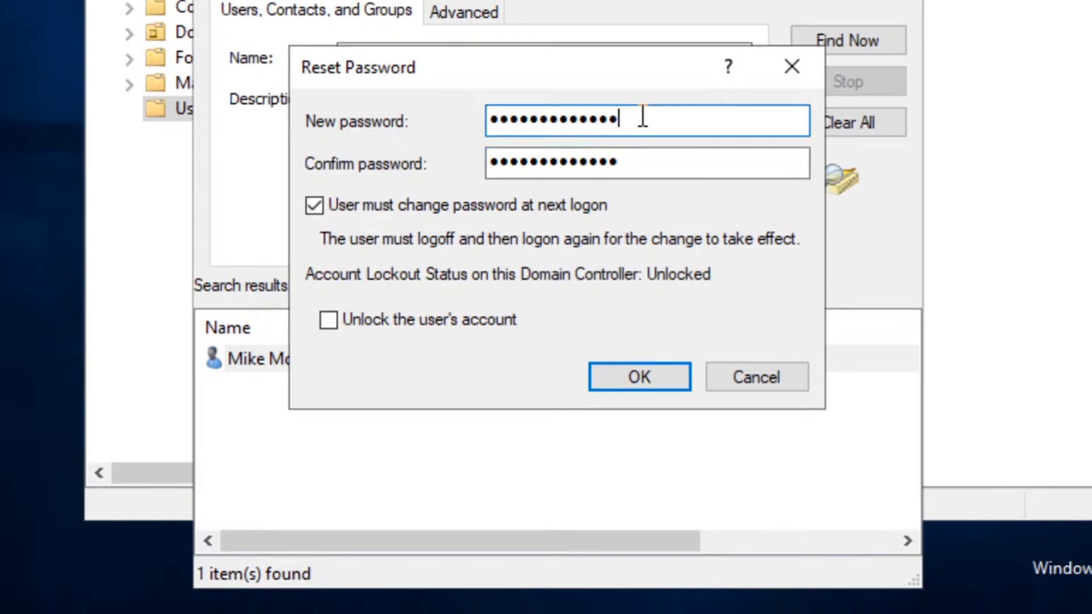
left_click(623, 161)
left_click(648, 126)
left_click(333, 323)
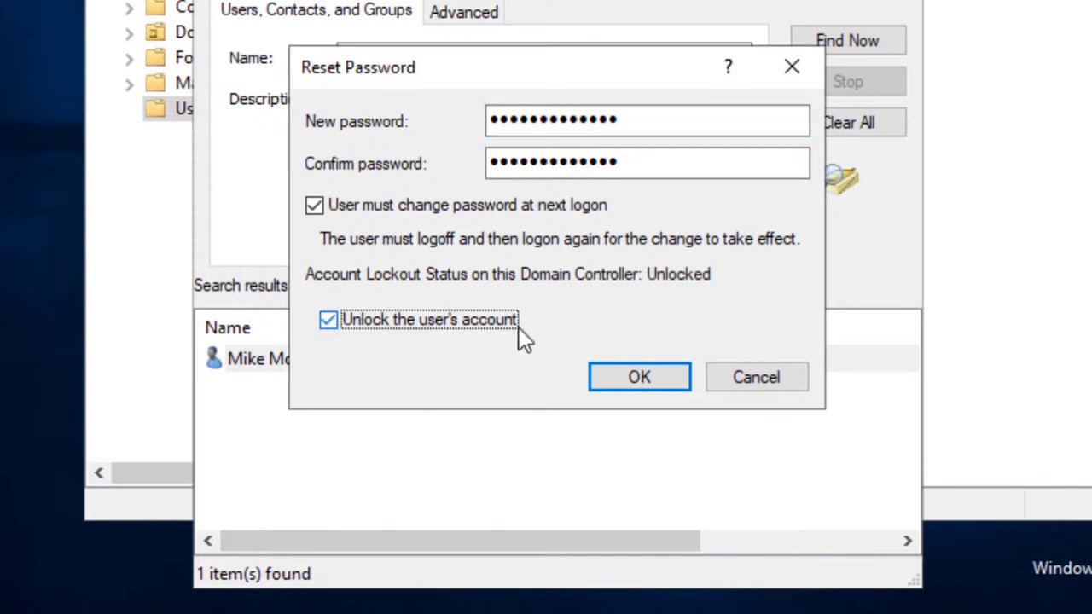
left_click(615, 376)
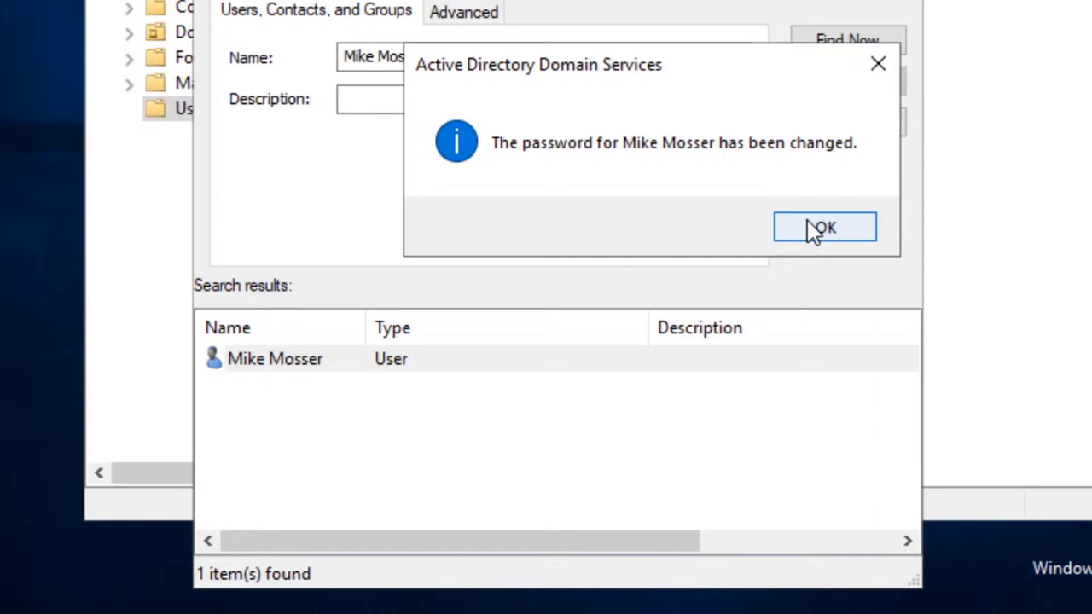
Step: Dismiss the password-changed confirmation, lock the server session and bring up the Administrator sign-in prompt
left_click(810, 228)
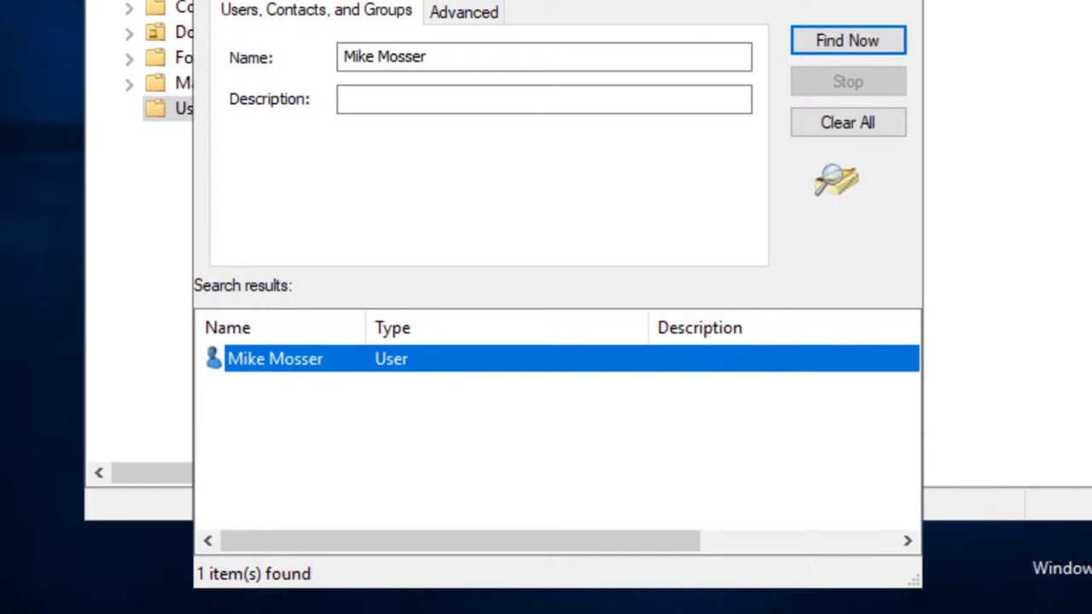
key("super")
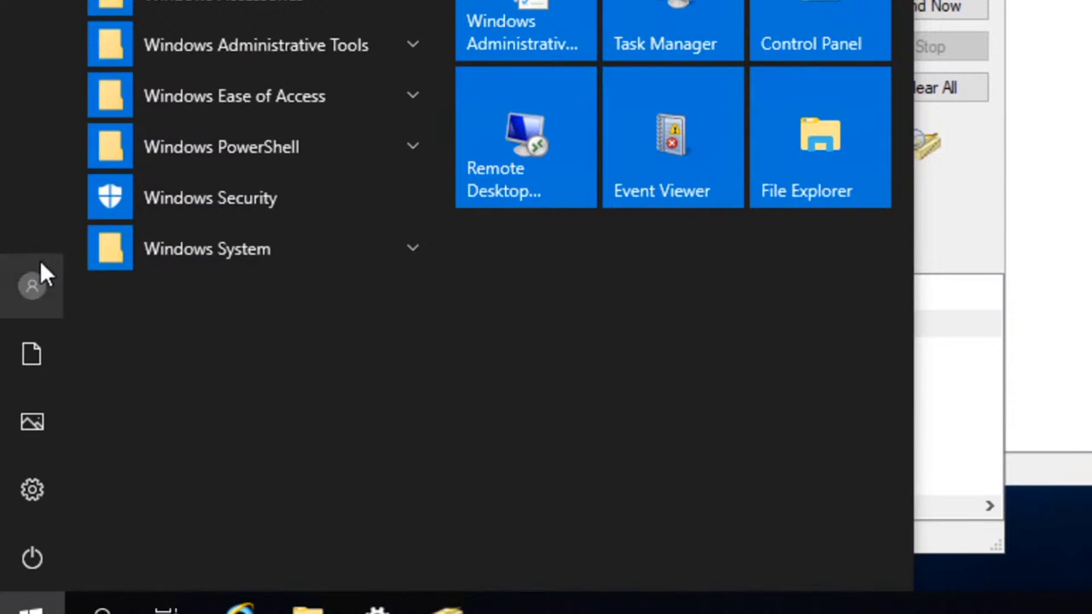
left_click(34, 275)
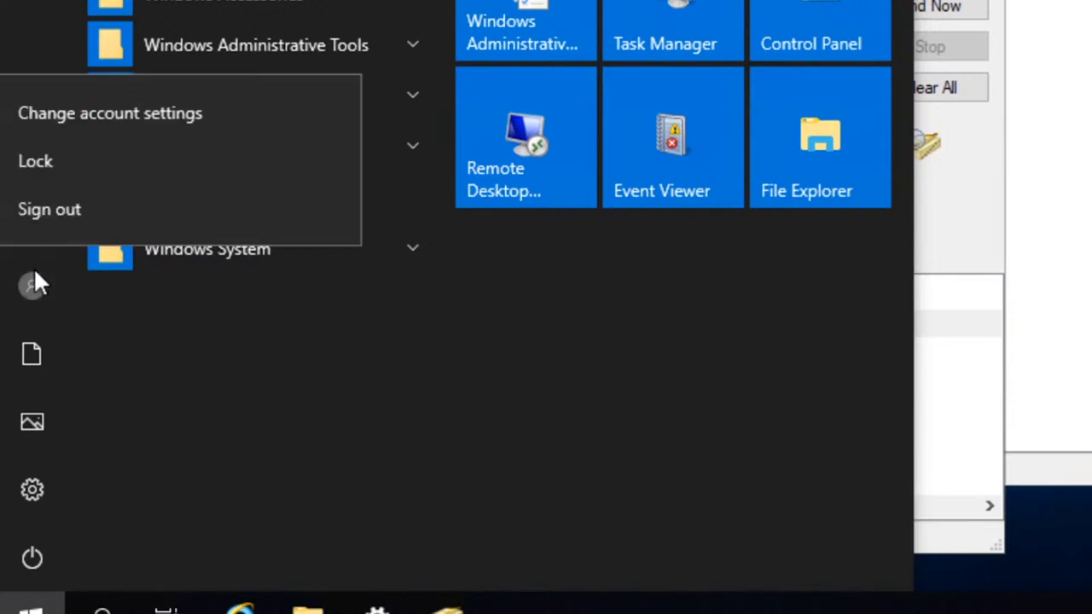
left_click(89, 163)
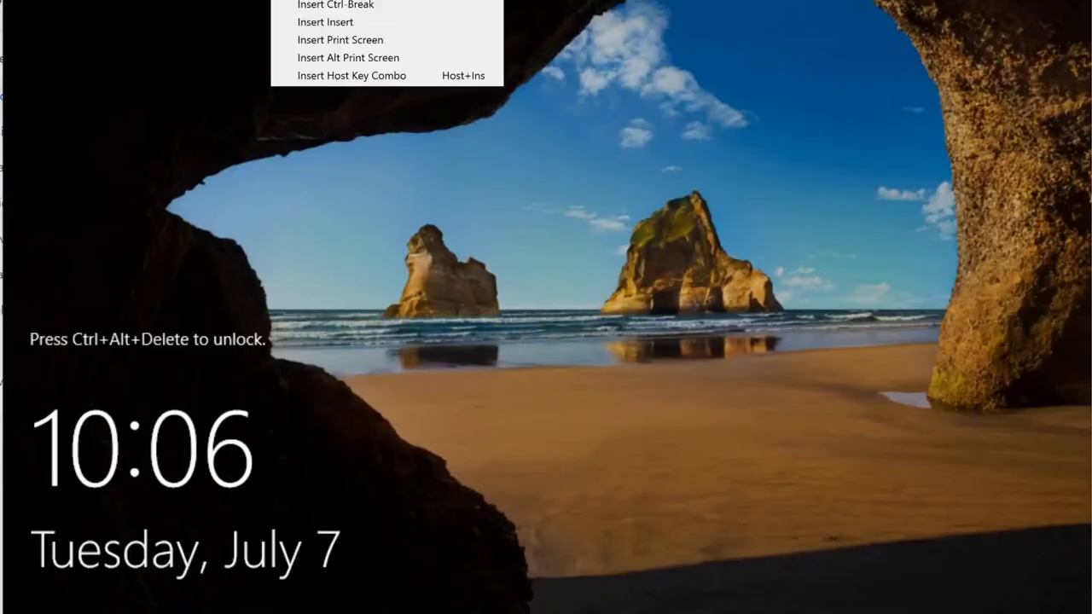
key("ctrl+alt+Delete")
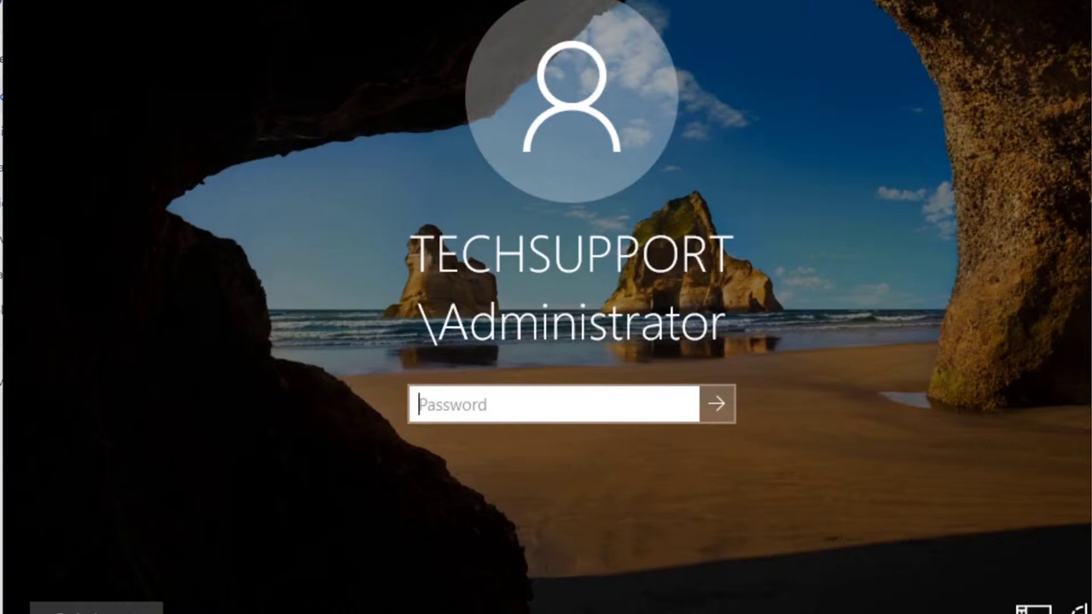
key("ctrl+Home")
key("Escape")
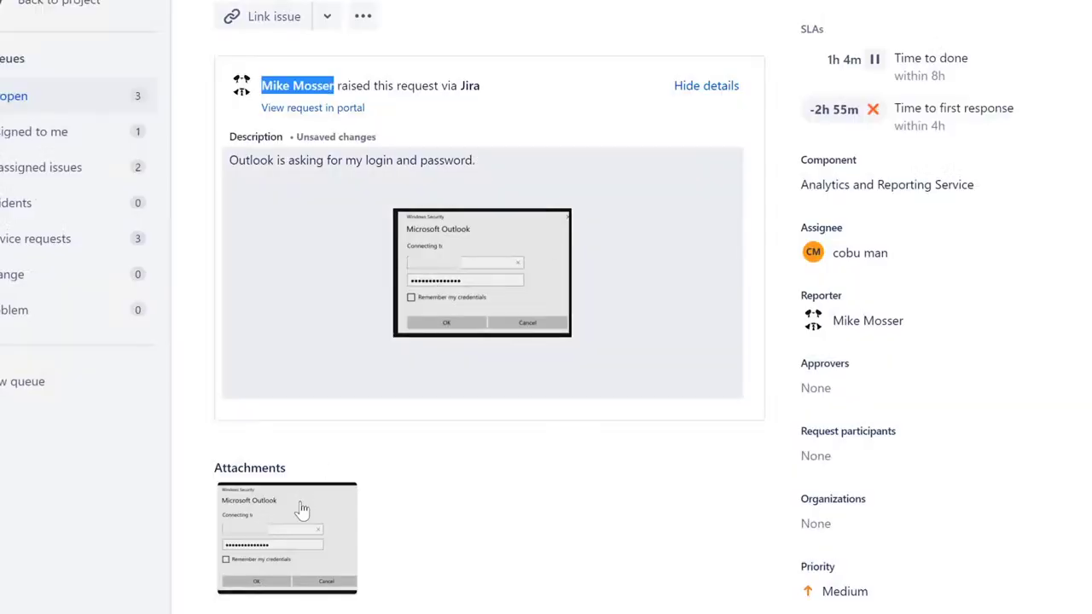
left_click(317, 498)
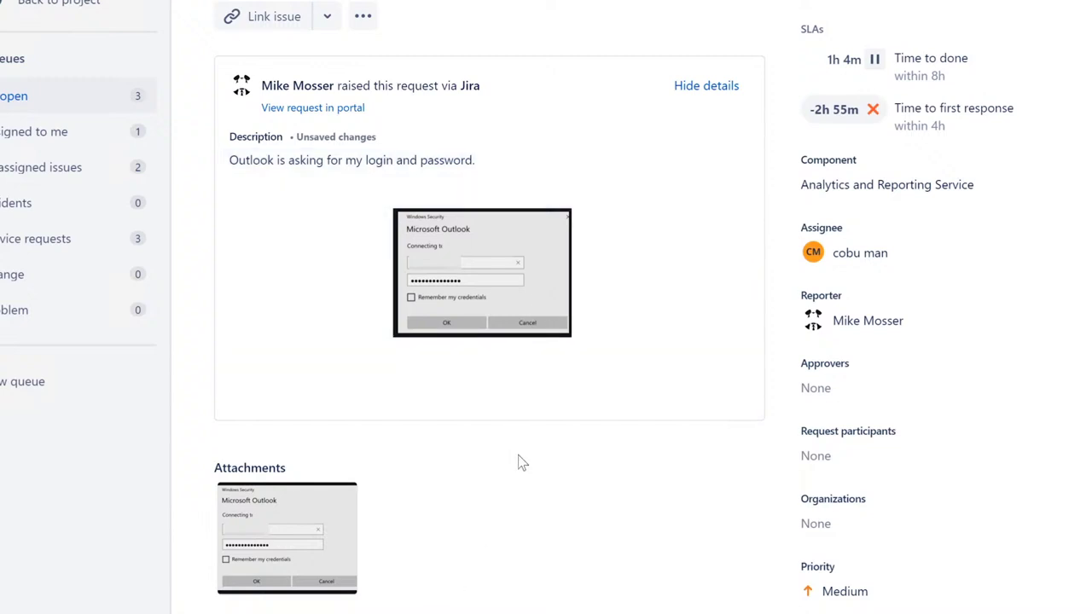
scroll(519, 458, "down", 3)
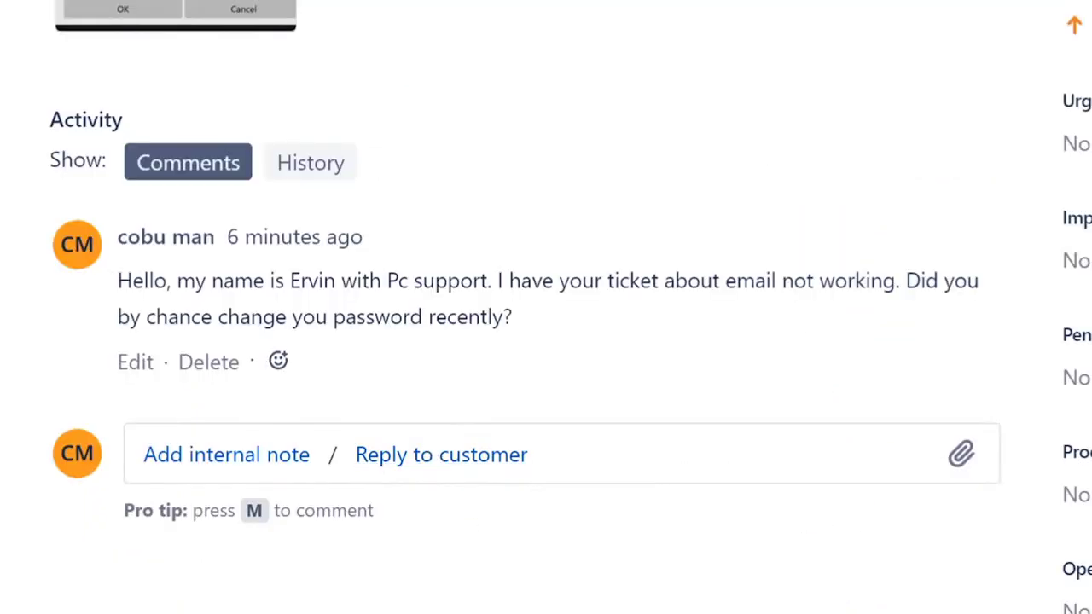
Step: Post the internal note 'Resolved issue by password reset.' signed with the agent's name
left_click(441, 455)
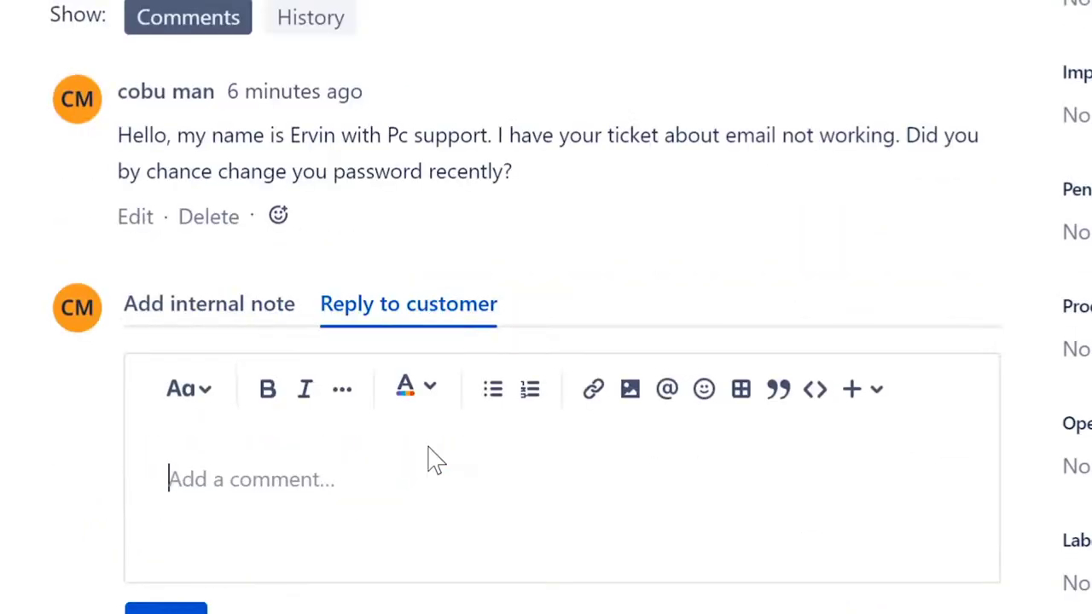
left_click(256, 465)
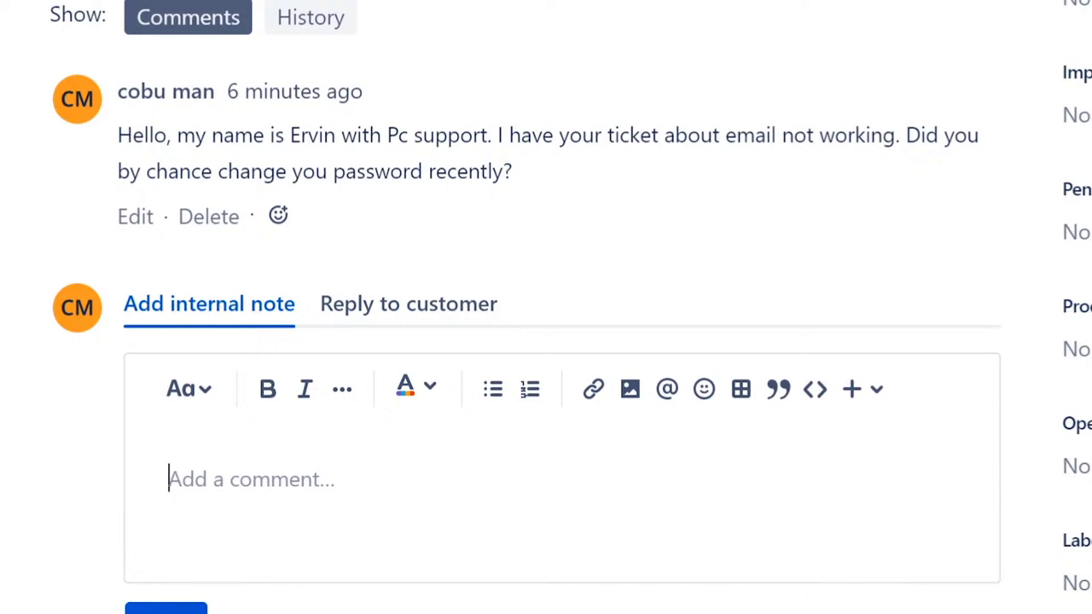
type("REso")
key("BackSpace")
key("BackSpace")
key("BackSpace")
type("es")
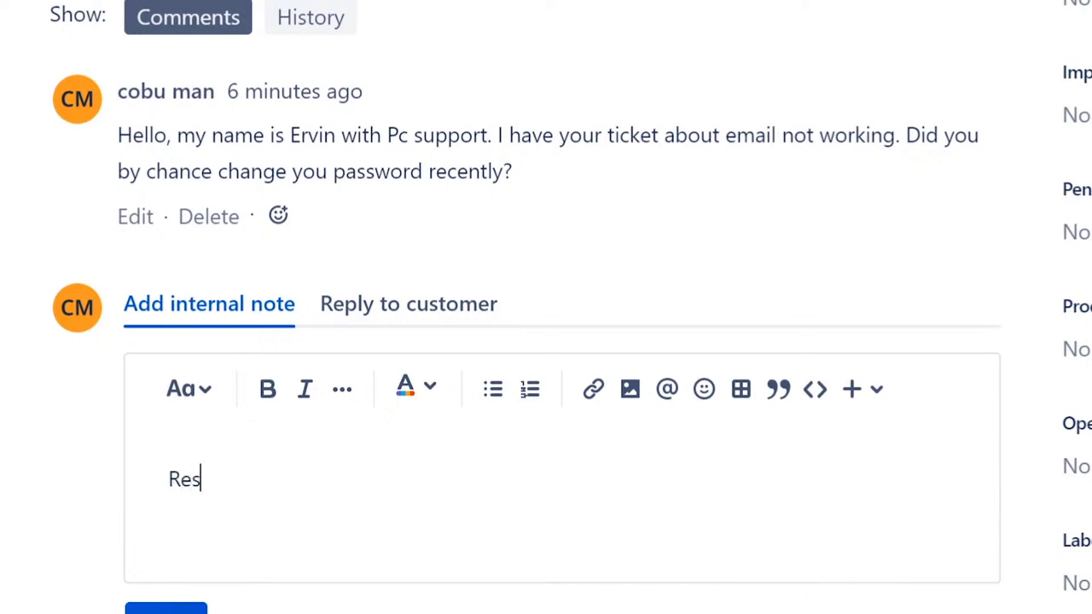
type("olved issue b")
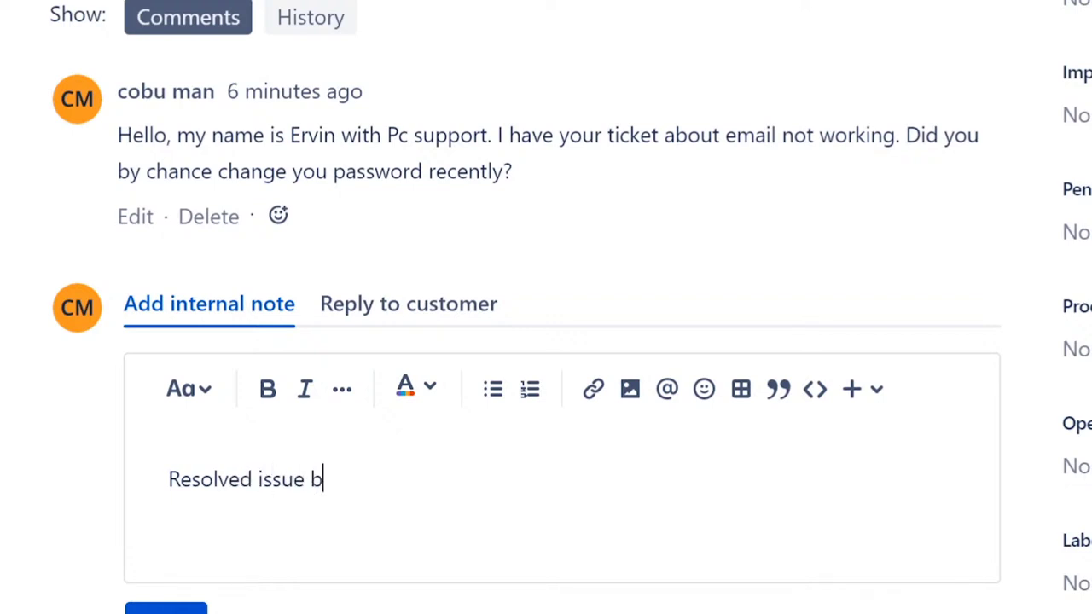
type("y password reset. Ervin")
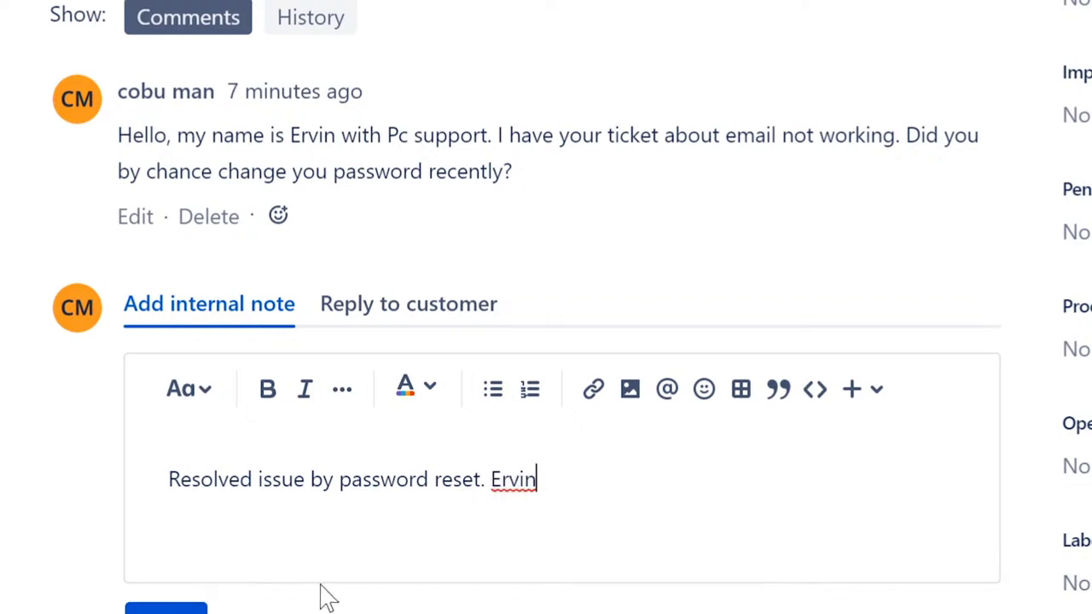
key("ctrl+Return")
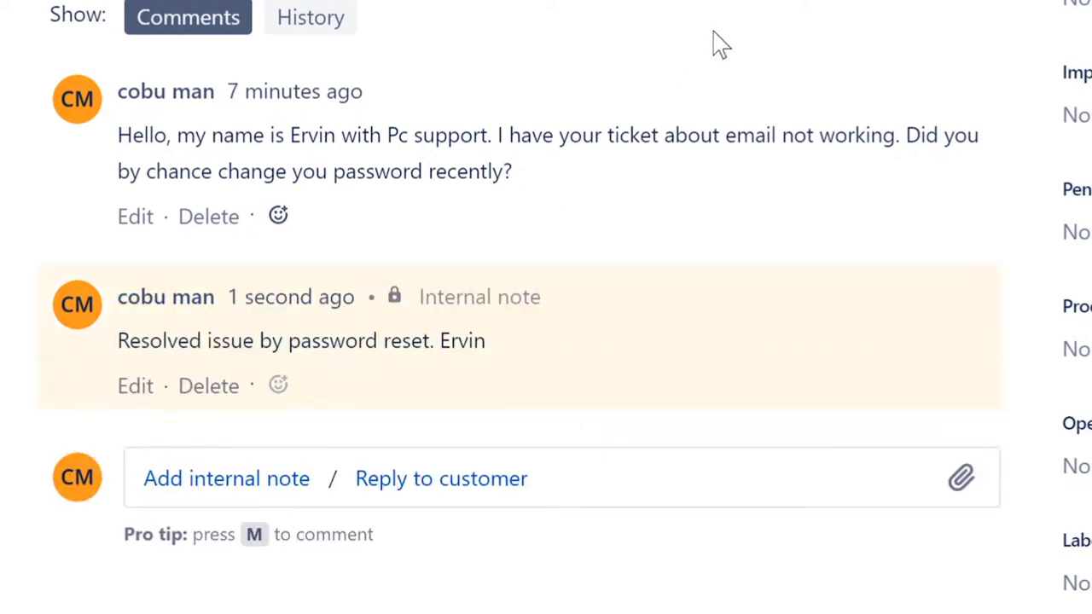
scroll(707, 42, "up", 5)
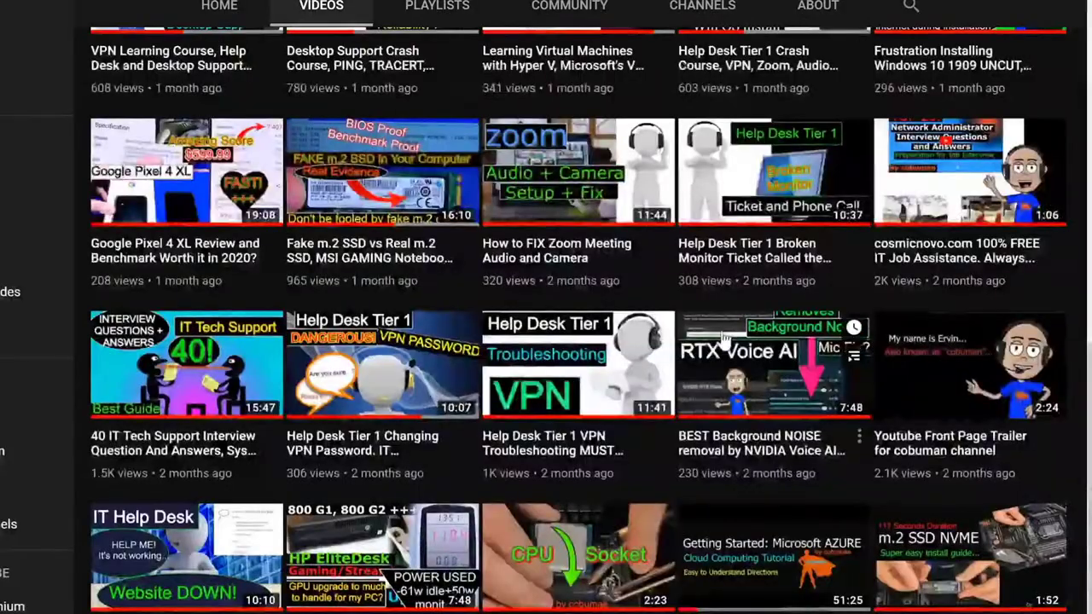
Step: Search the YouTube channel for 'Networking'
scroll(721, 339, "up", 7)
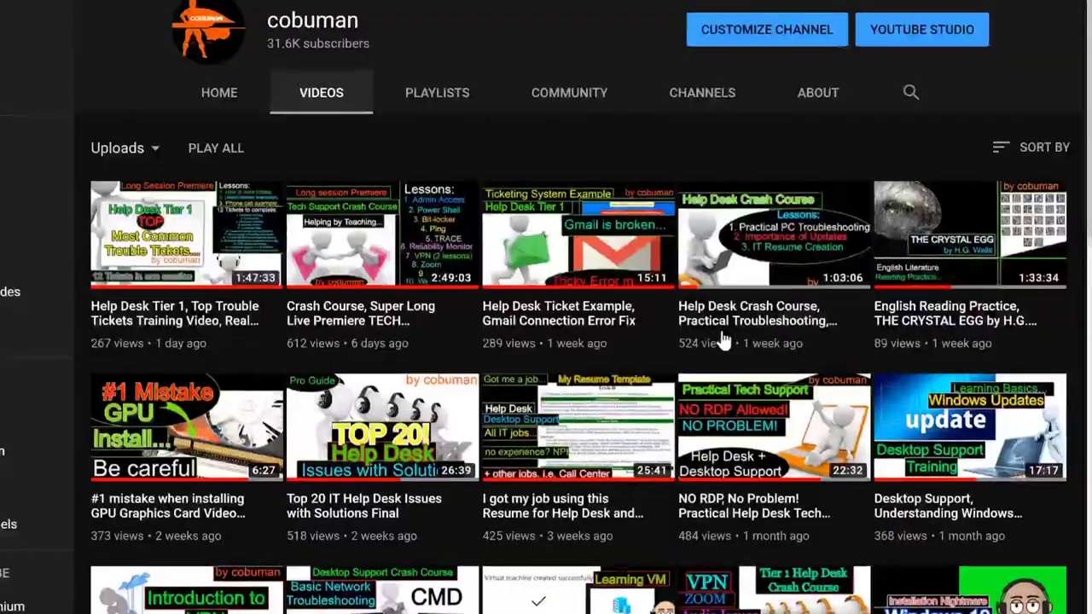
scroll(721, 339, "down", 3)
scroll(721, 339, "up", 5)
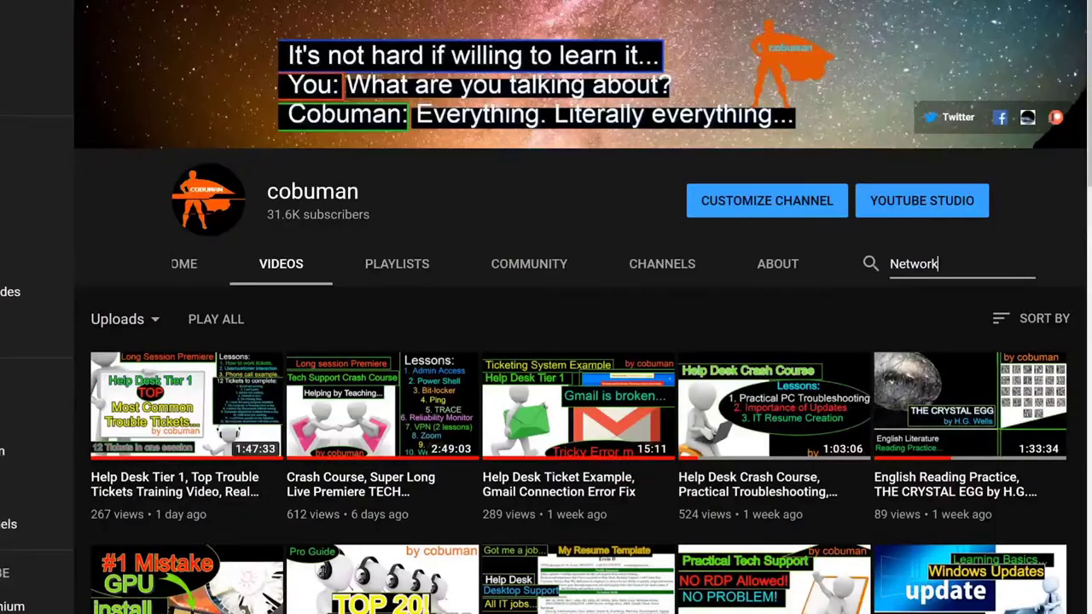
type("king")
key("Return")
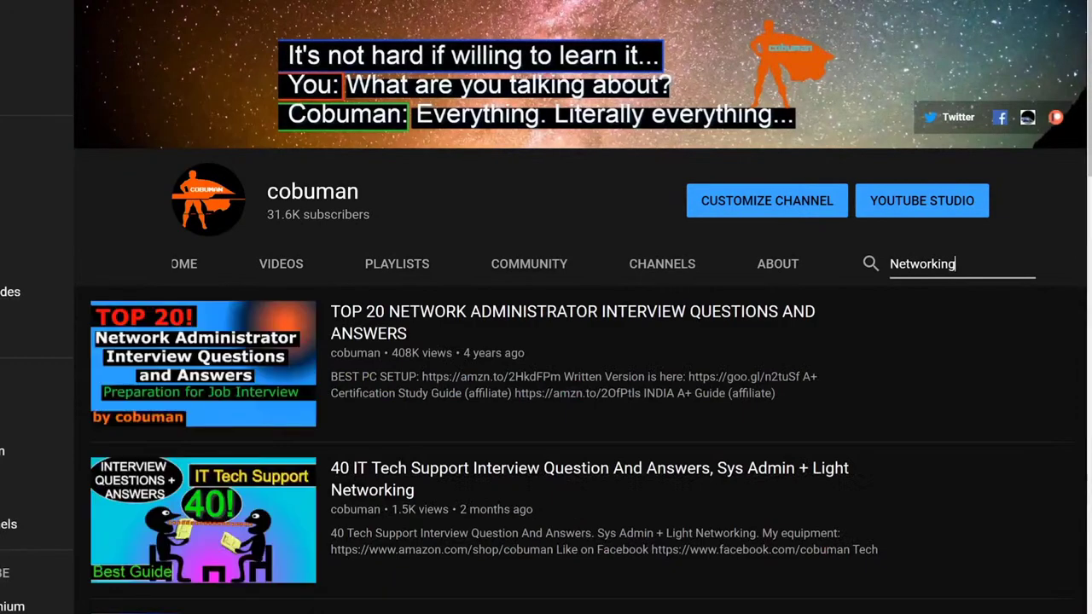
Step: Scroll through the Networking search results and the CosmicNovo website's articles
scroll(567, 537, "down", 4)
scroll(585, 239, "up", 4)
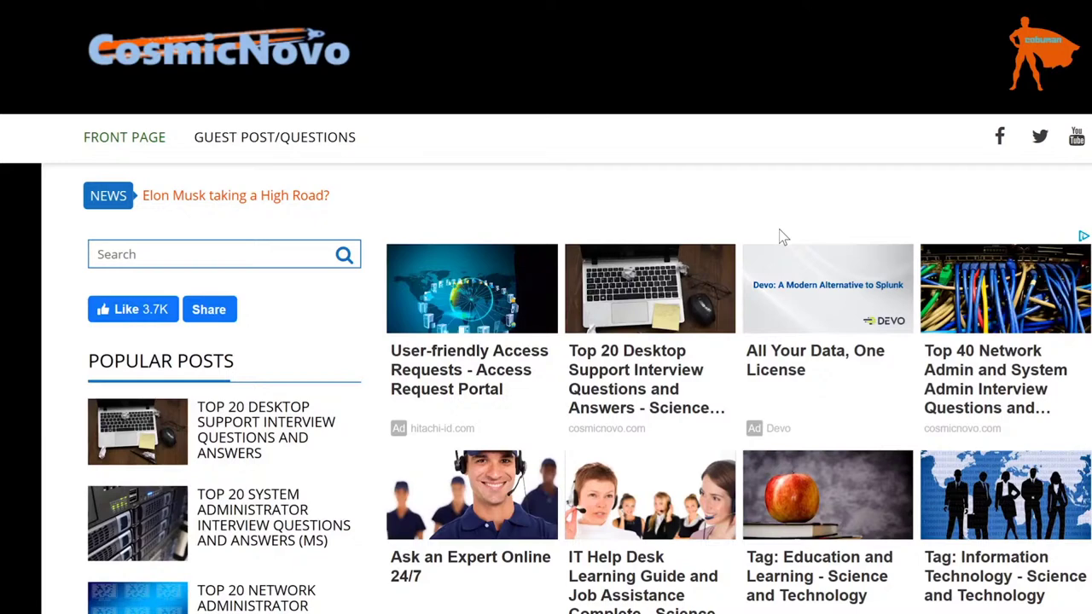
scroll(783, 237, "down", 10)
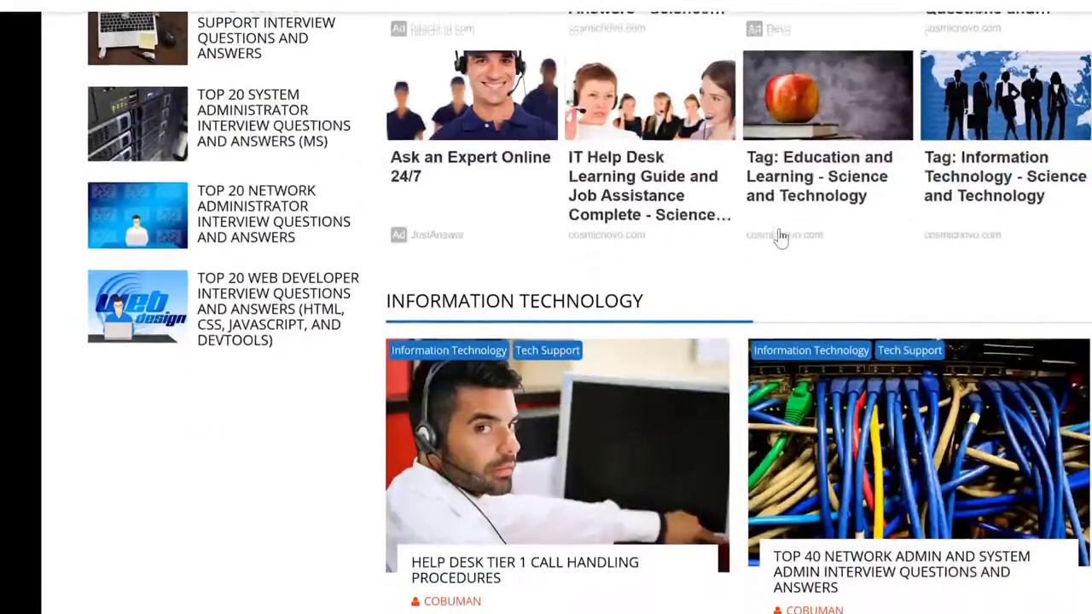
scroll(782, 238, "down", 7)
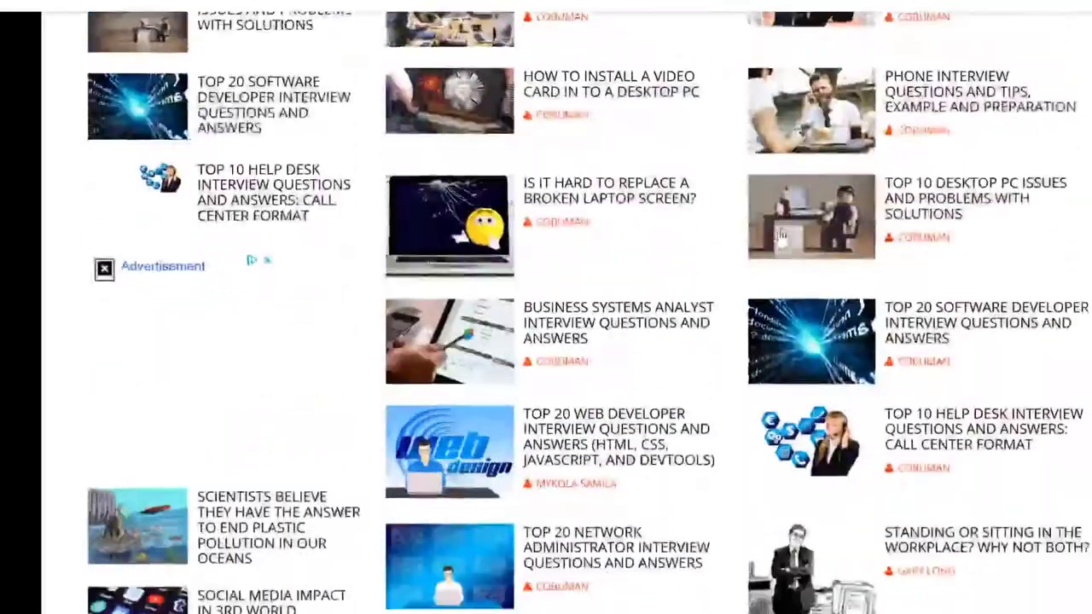
scroll(781, 238, "up", 6)
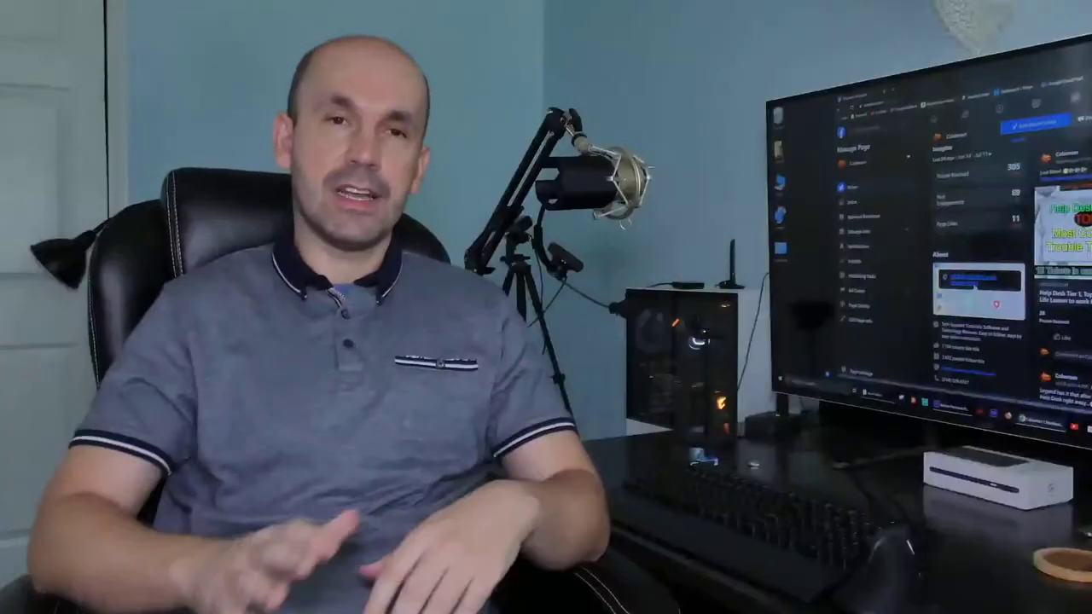
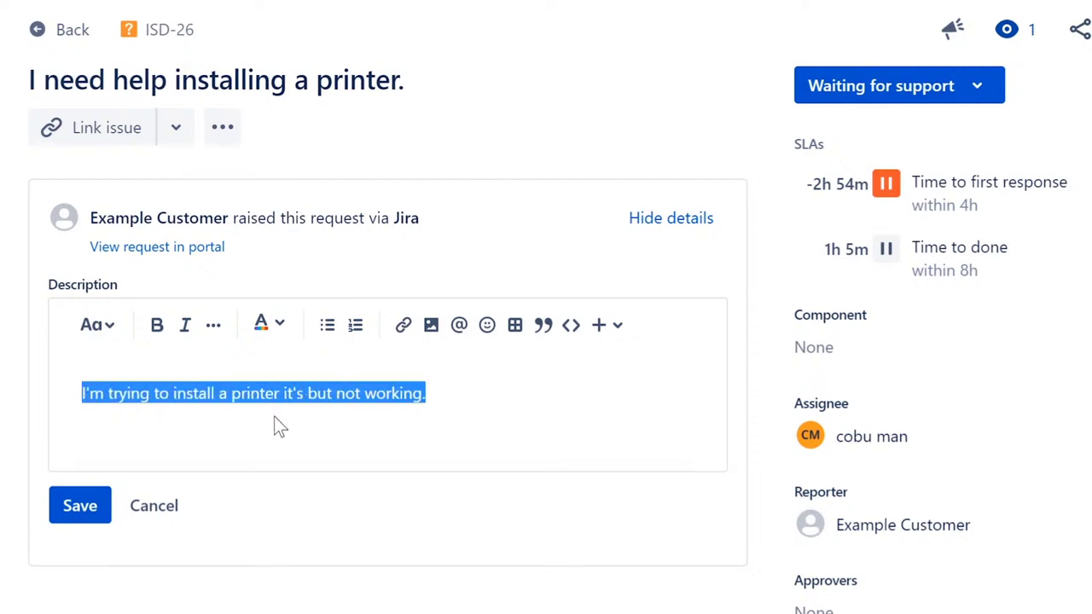
Step: Leave ISD-26's description unedited and start a Reply to customer comment
left_click(390, 608)
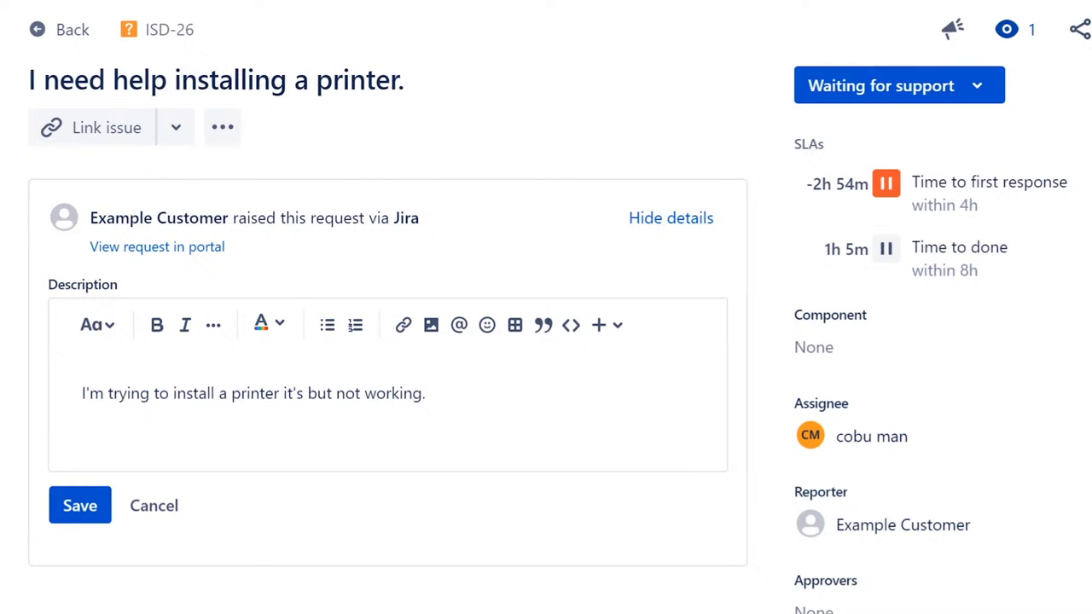
left_click(340, 613)
Step: Type a Help Desk greeting asking what kind of printer, then 'Local printer or Network printer?'
type("He")
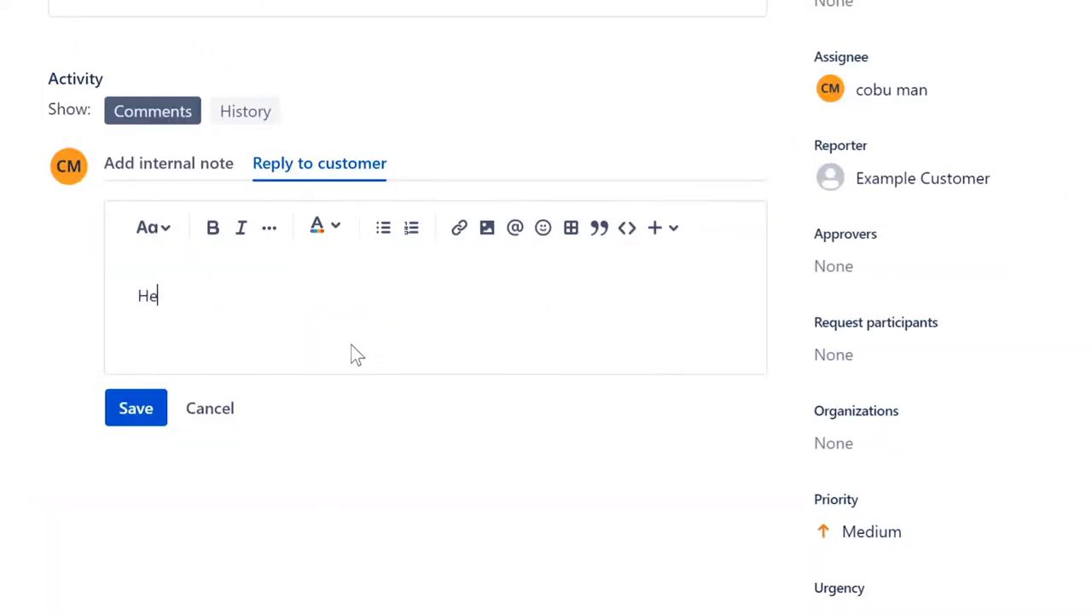
type("llo, my name is E")
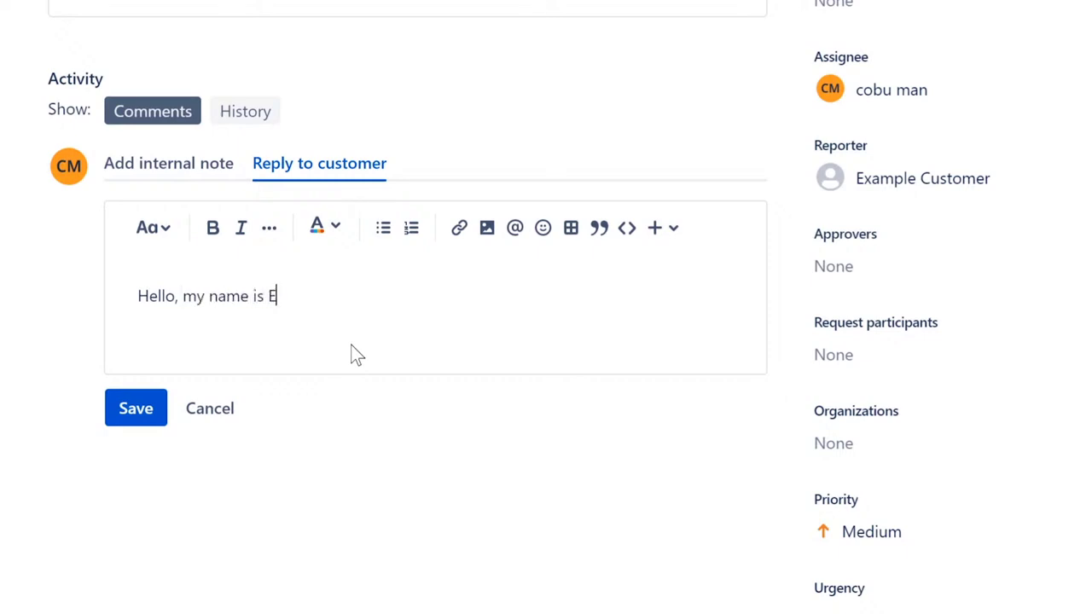
type("rvin with Hel")
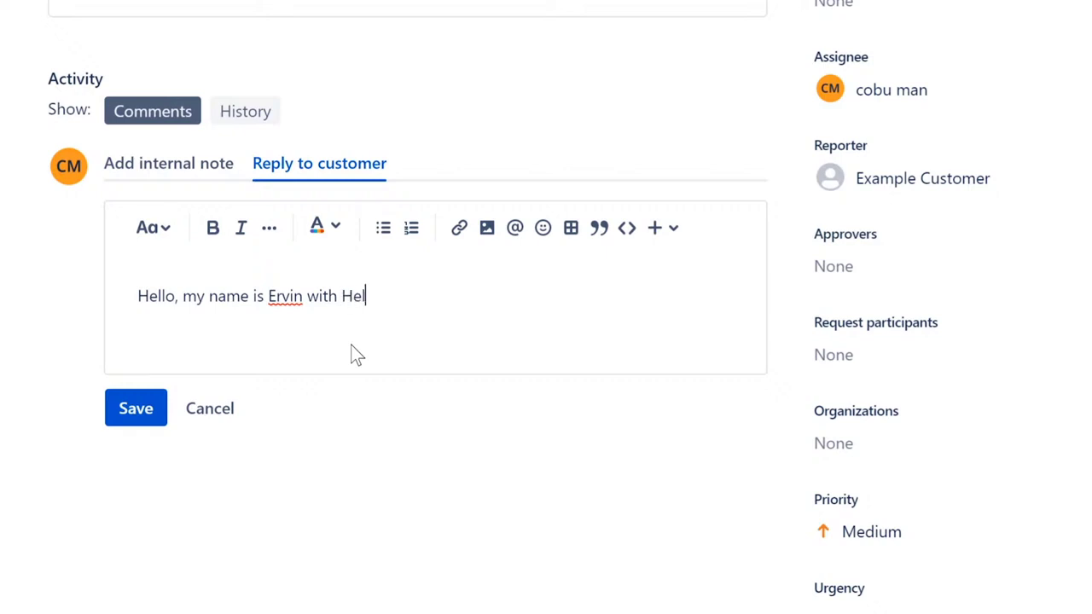
type("p Desk. What kind o")
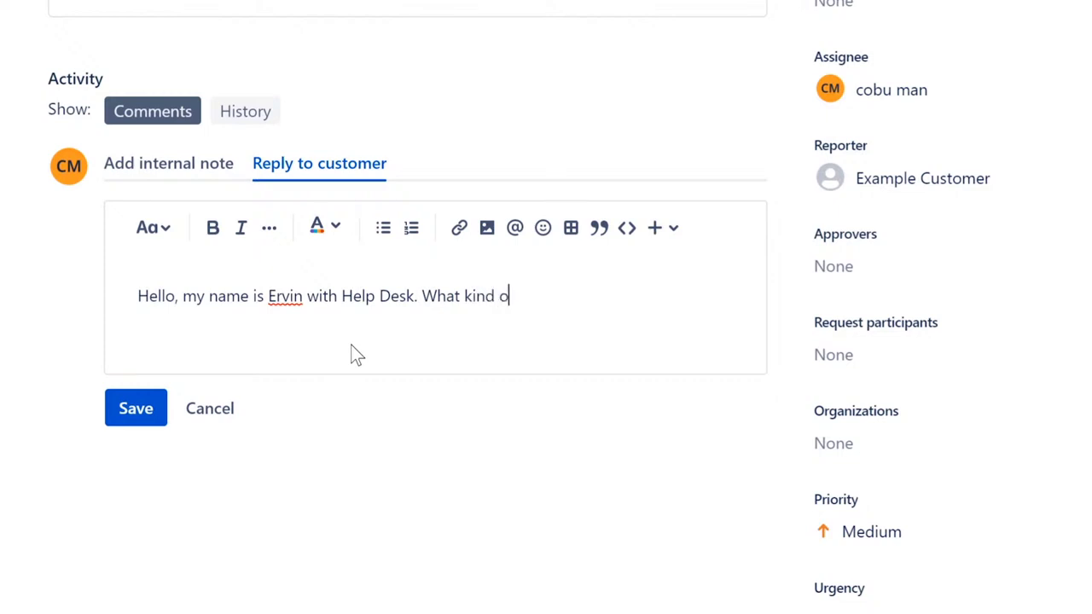
type("f printer are")
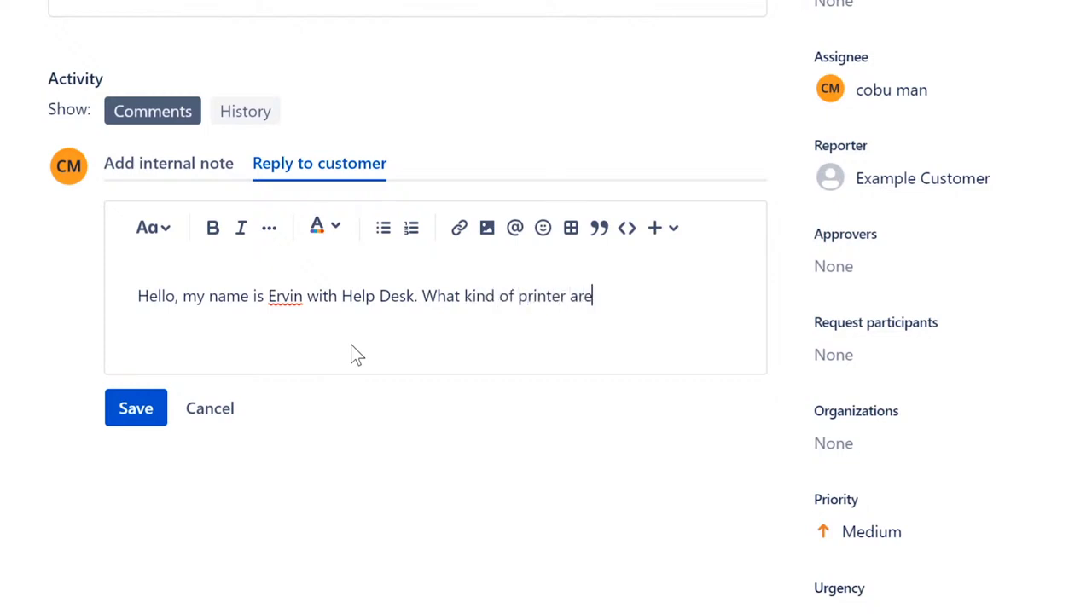
type(" you trying to add?")
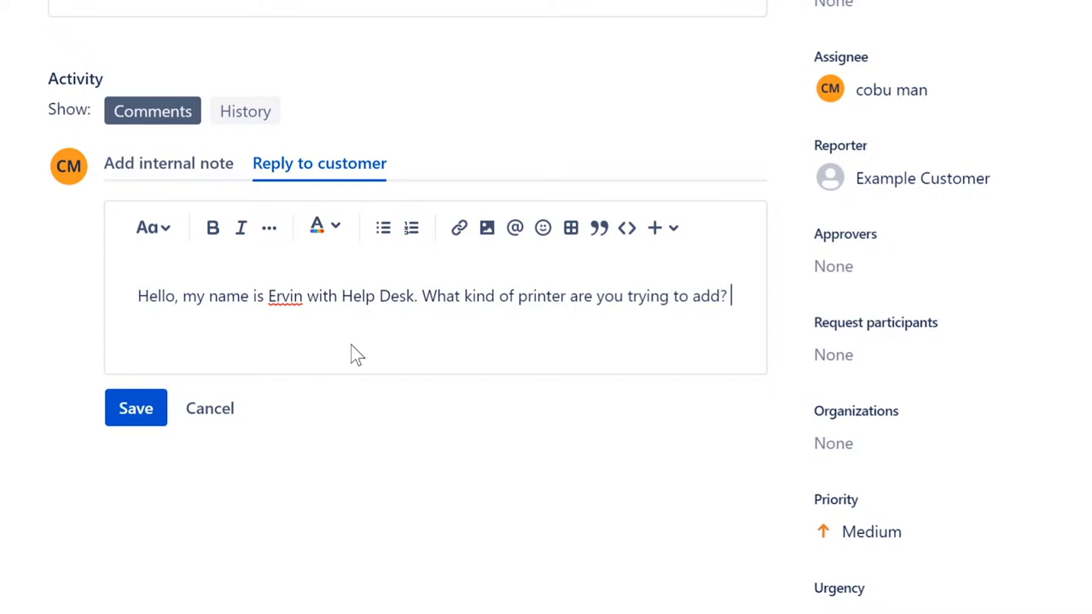
key("Return")
type("Local printe")
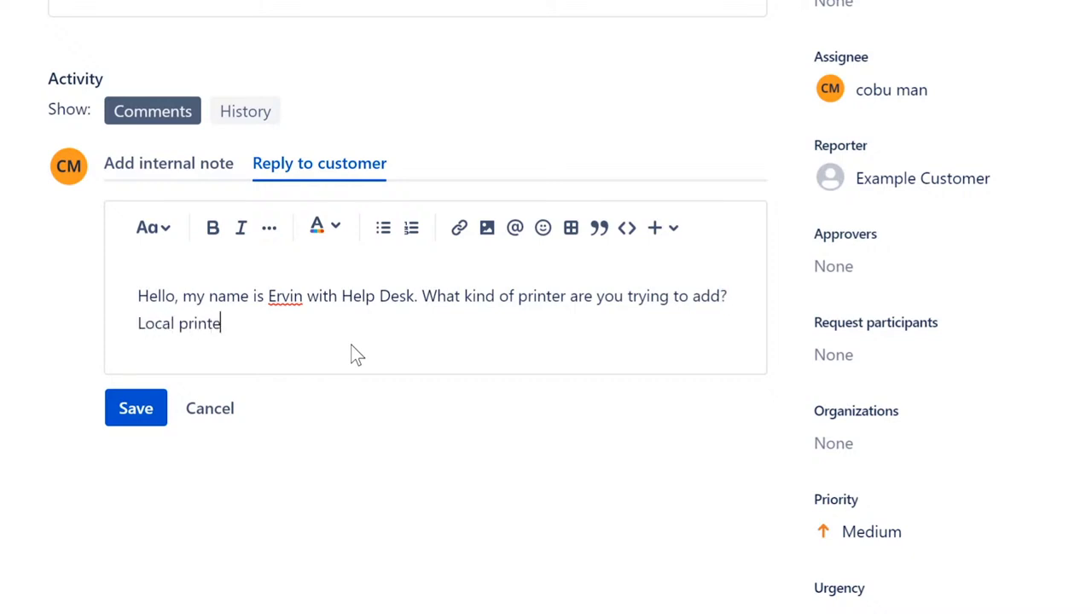
type("r or Network prin")
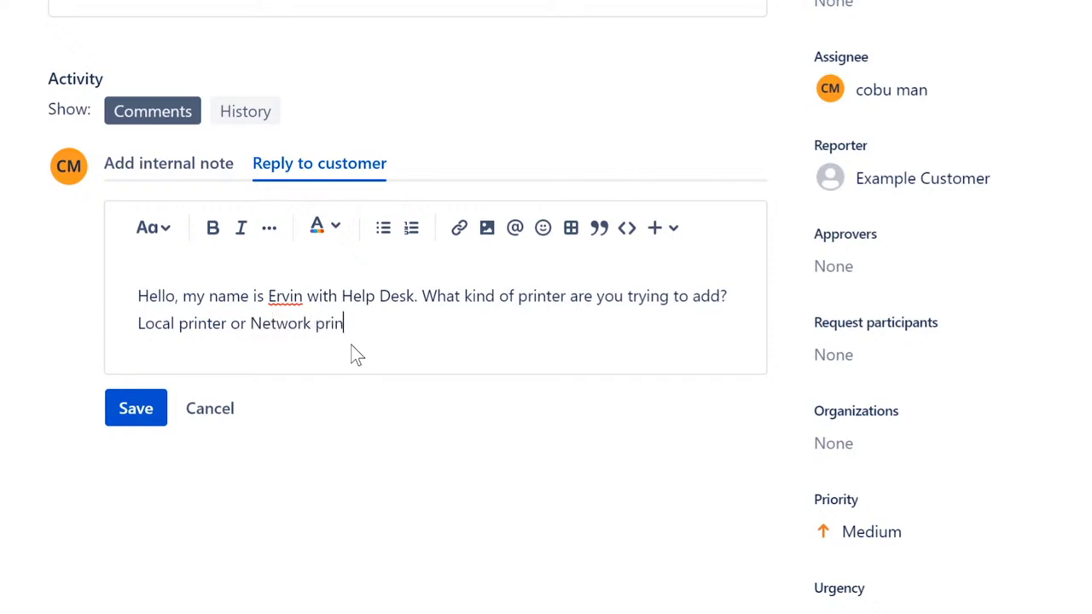
key("BackSpace")
key("BackSpace")
type("inter?")
left_click_drag(250, 323, 374, 345)
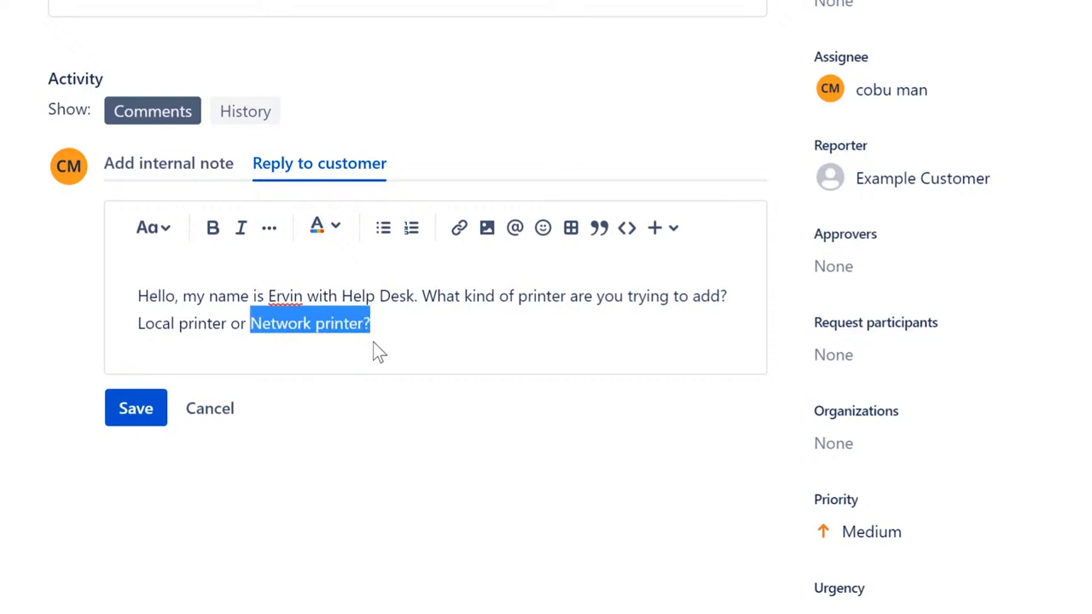
key("shift+Left")
left_click(370, 324)
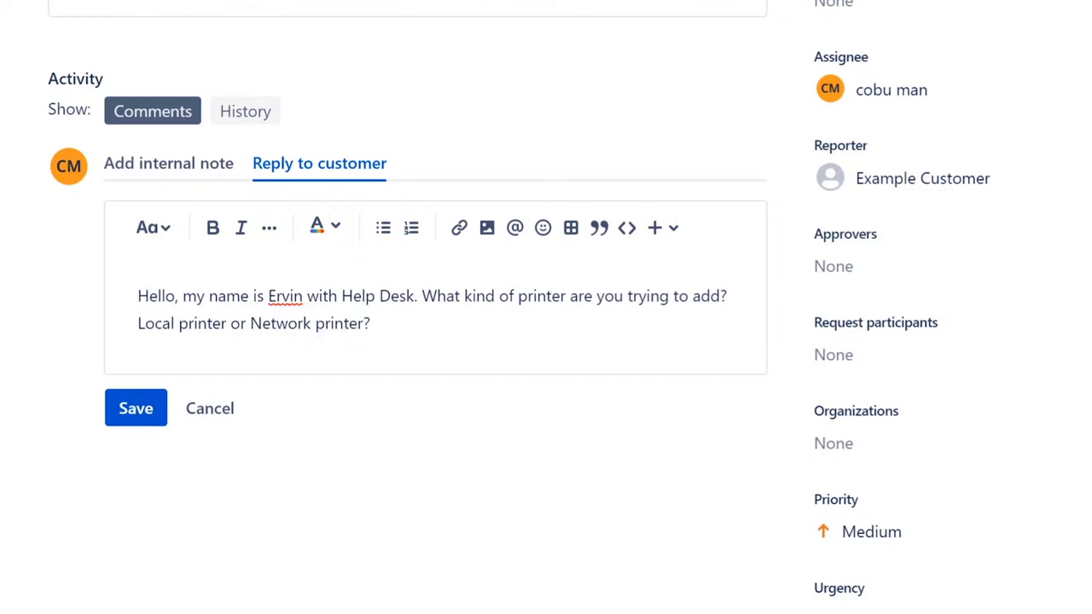
left_click_drag(261, 323, 363, 323)
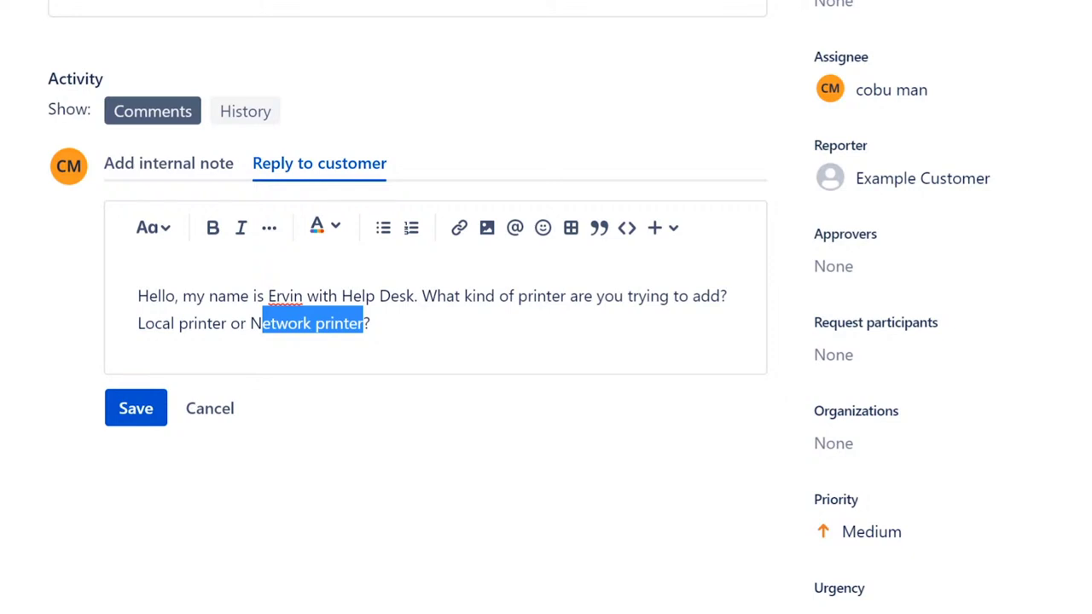
left_click(371, 323)
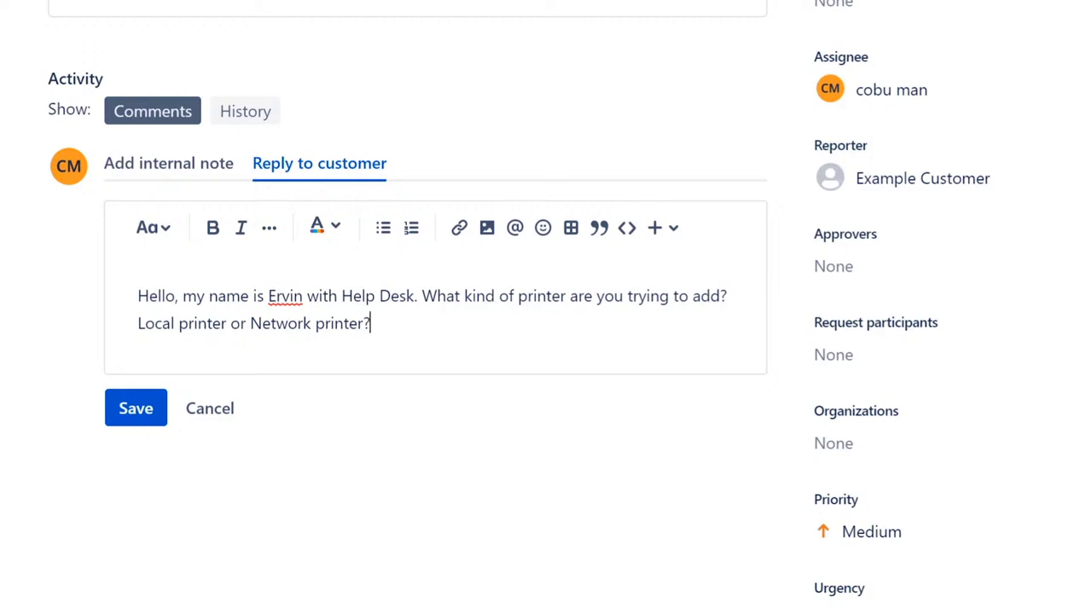
Step: Begin a follow-up asking for the customer's PC name, then delete that unfinished sentence
type("Also, can youp")
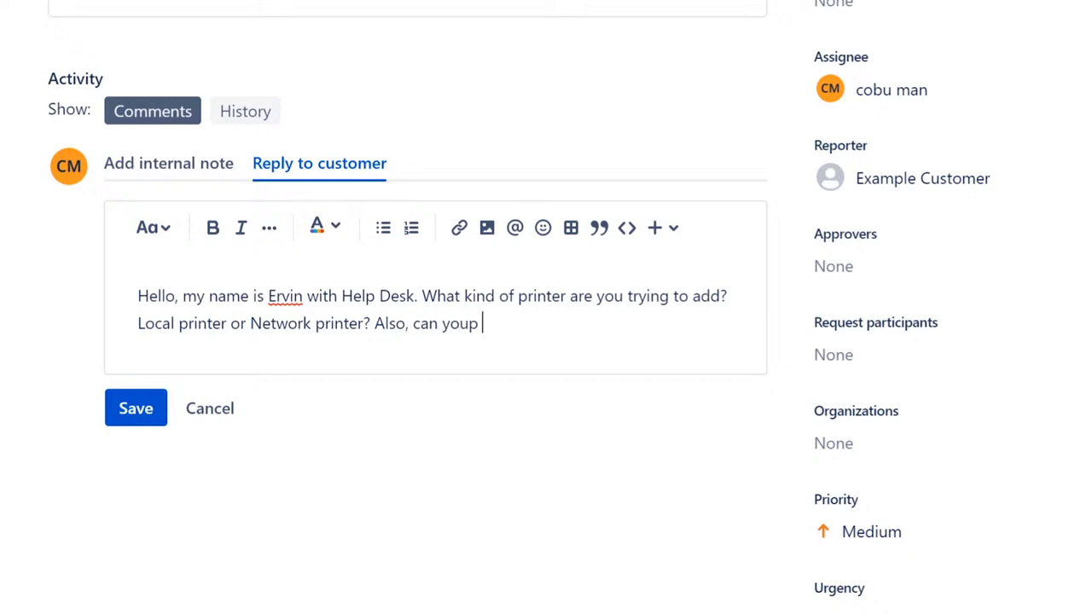
key("BackSpace")
type("please sne")
key("BackSpace")
key("BackSpace")
key("BackSpace")
type("end me")
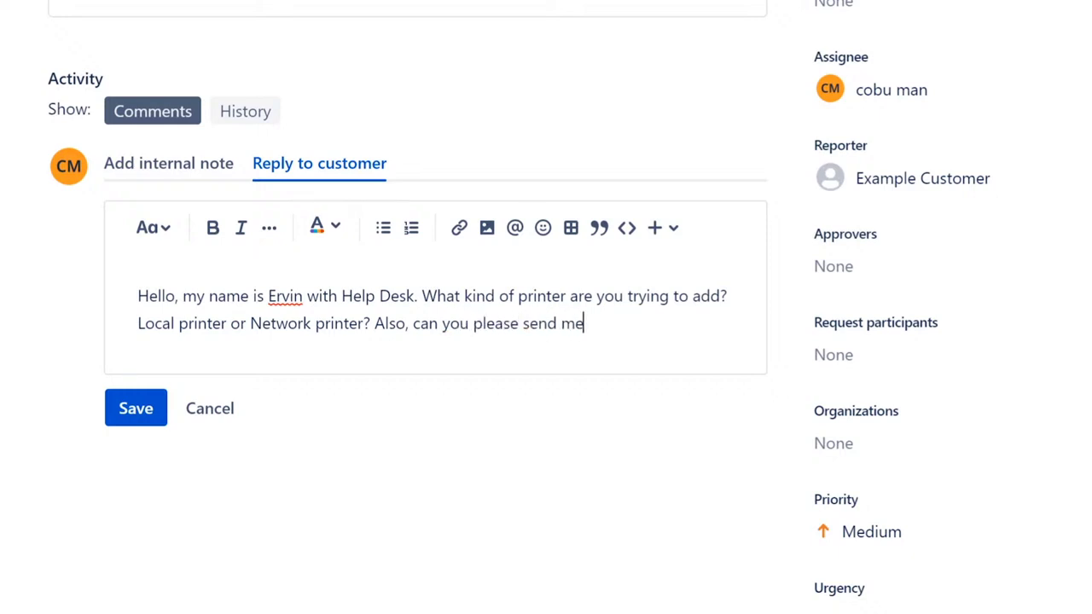
type(" your PC na")
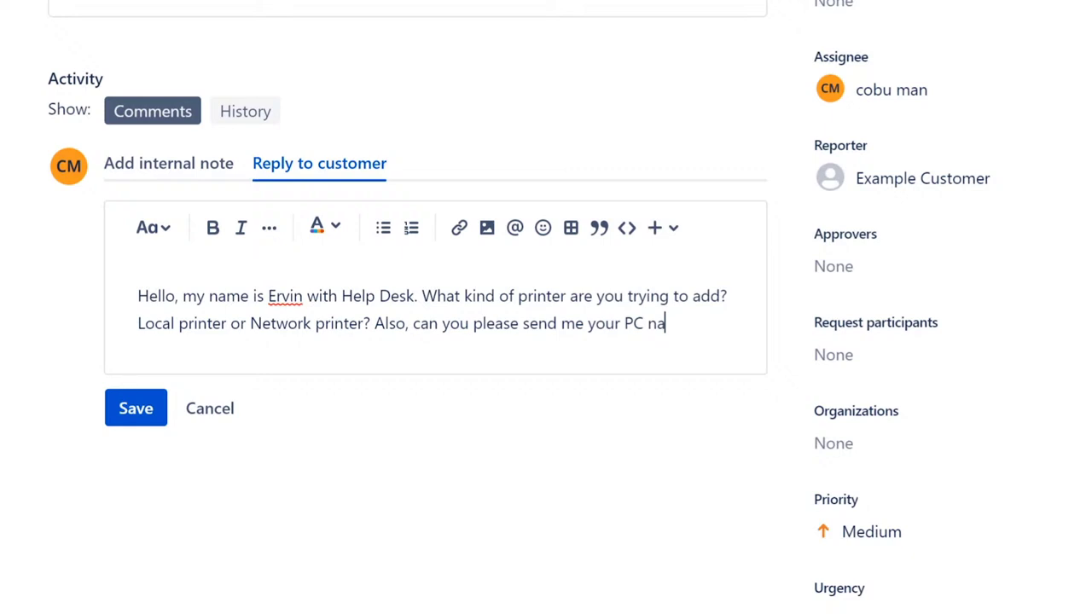
type("me with")
key("BackSpace")
key("BackSpace")
key("BackSpace")
key("BackSpace")
key("BackSpace")
key("BackSpace")
key("BackSpace")
key("BackSpace")
key("BackSpace")
key("BackSpace")
key("BackSpace")
key("BackSpace")
key("BackSpace")
key("BackSpace")
key("BackSpace")
key("BackSpace")
key("BackSpace")
key("BackSpace")
key("BackSpace")
key("BackSpace")
key("BackSpace")
key("BackSpace")
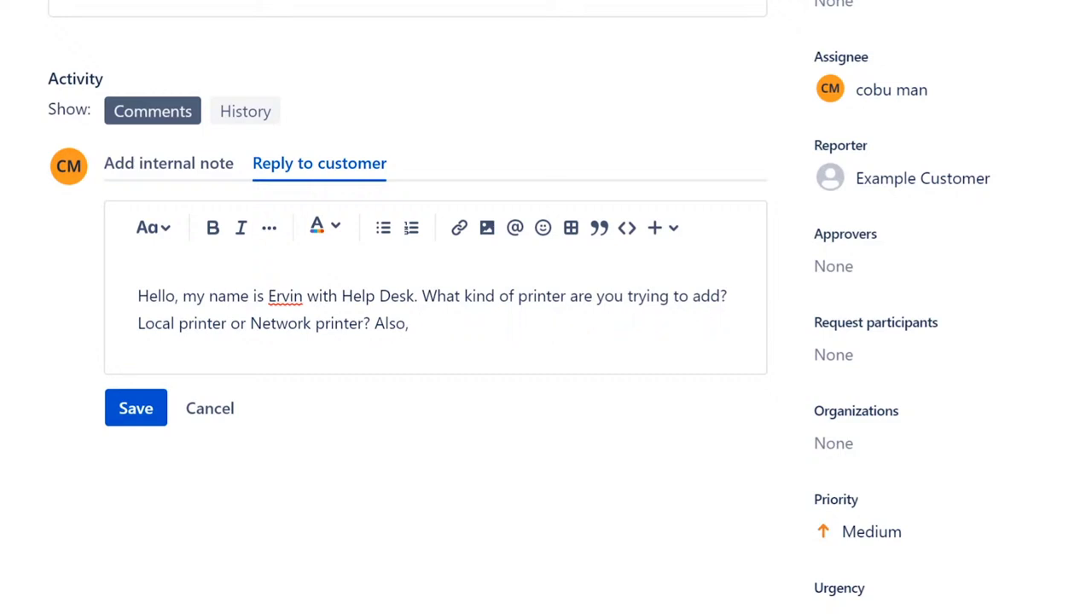
key("BackSpace")
key("BackSpace")
key("BackSpace")
key("BackSpace")
key("BackSpace")
Step: Post the reply to the customer on ISD-26
left_click(139, 412)
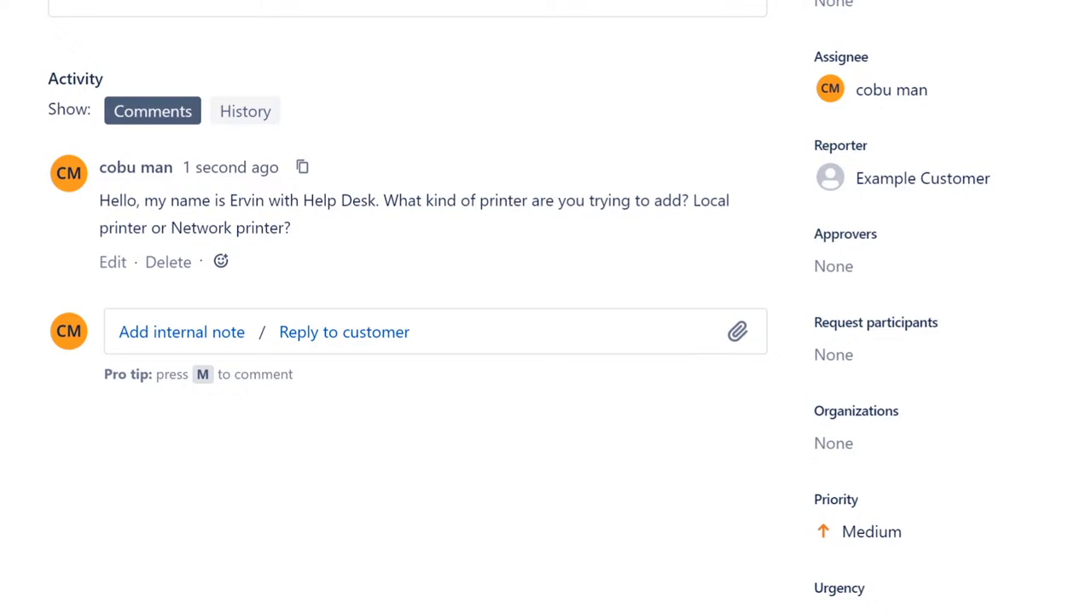
left_click_drag(693, 200, 304, 233)
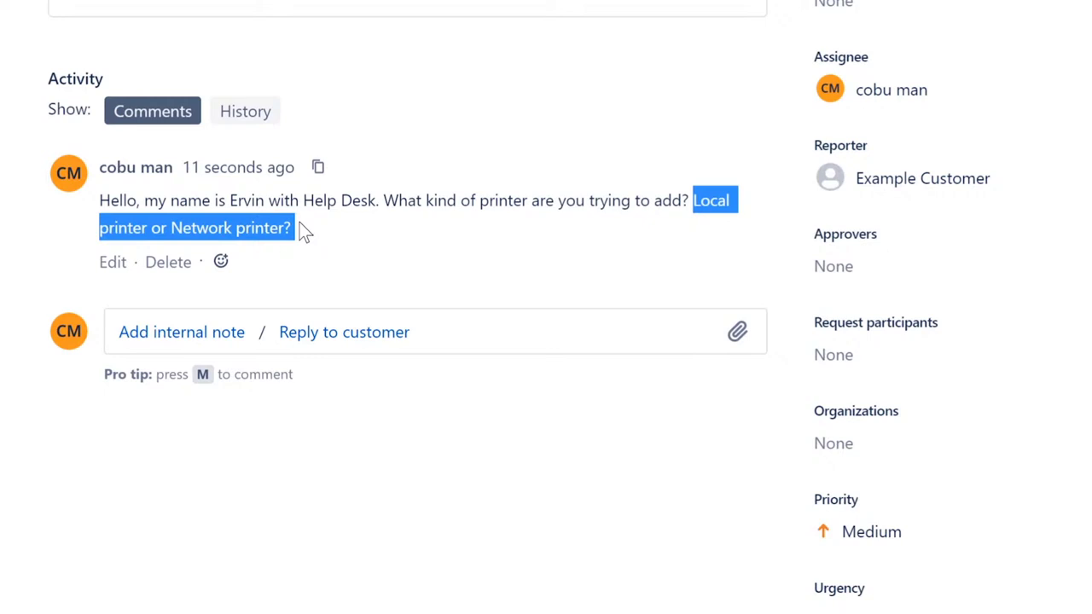
left_click(301, 223)
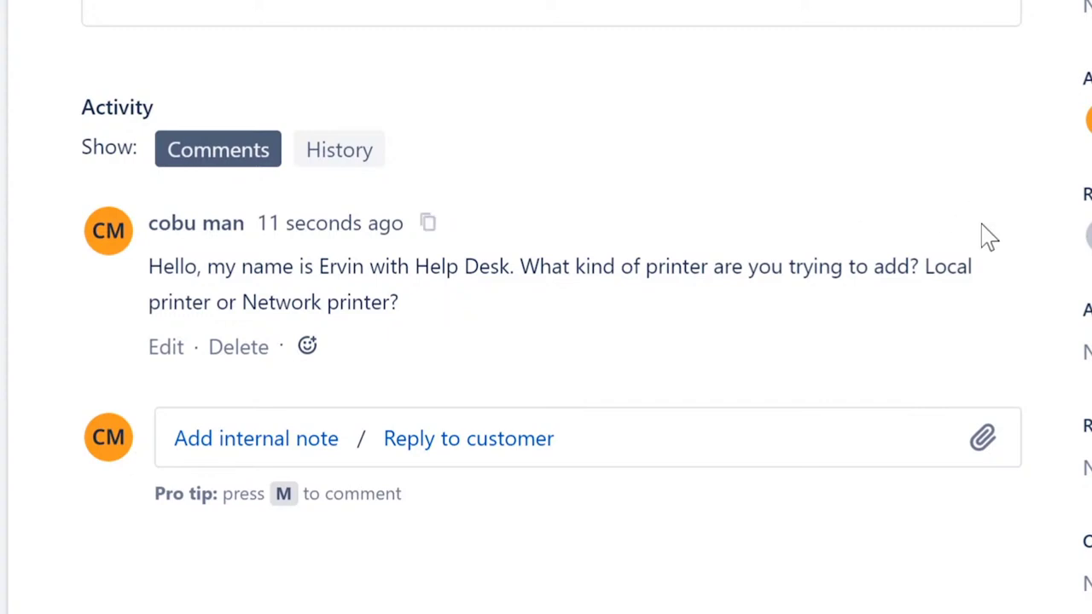
Step: Highlight the Local printer and Network printer options in the posted reply
left_click_drag(924, 266, 215, 302)
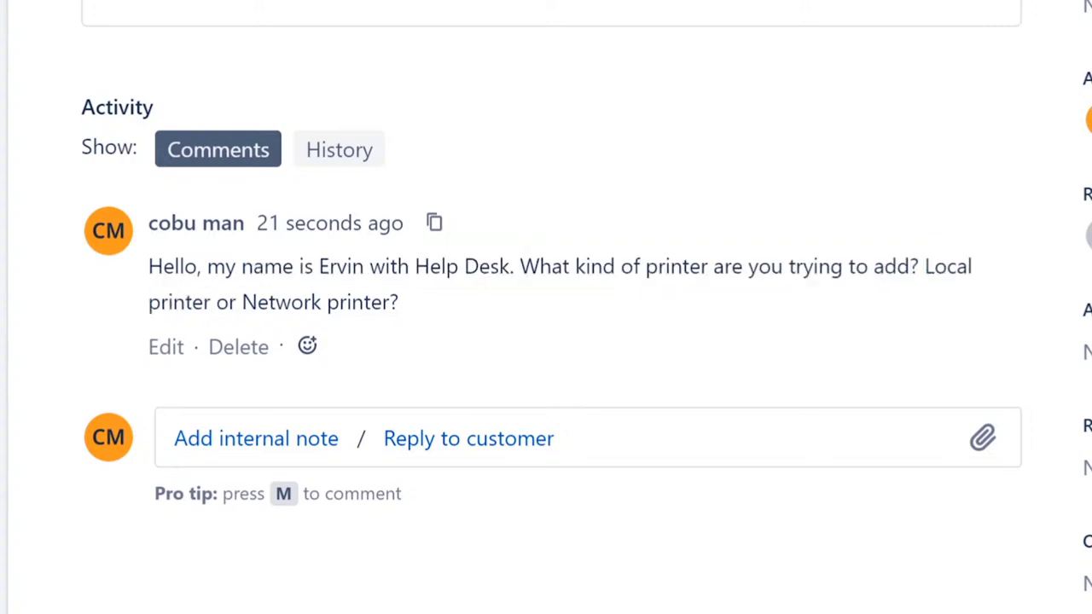
left_click_drag(241, 302, 393, 302)
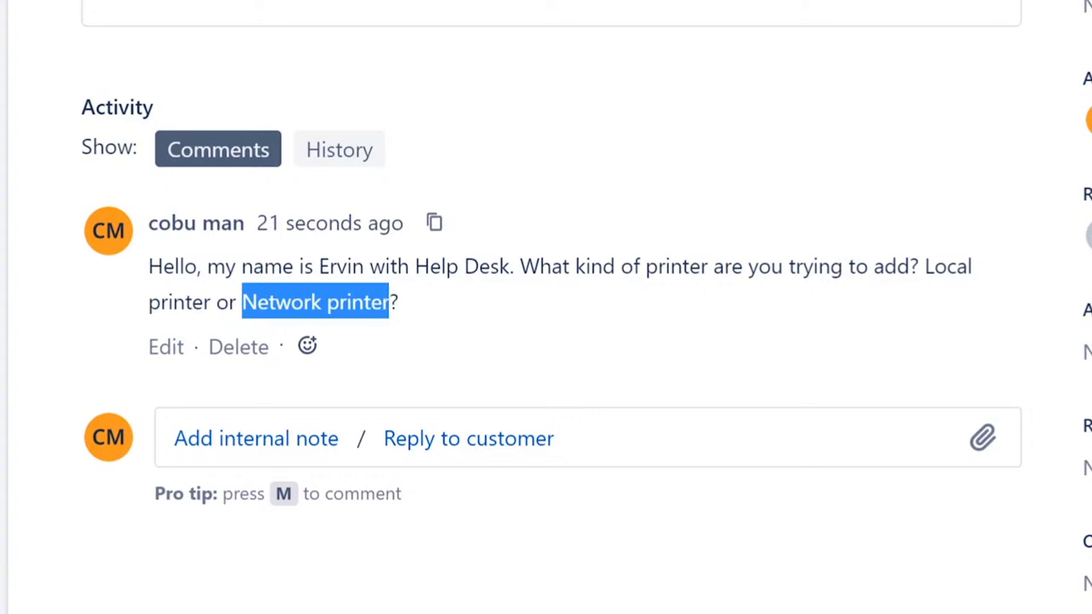
left_click(427, 314)
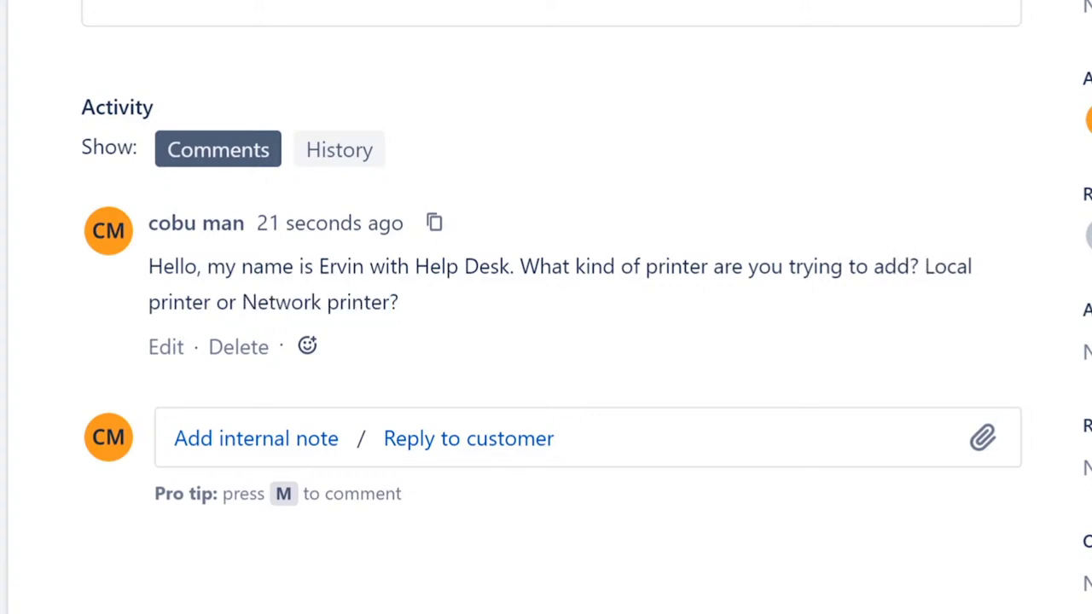
left_click_drag(925, 267, 211, 302)
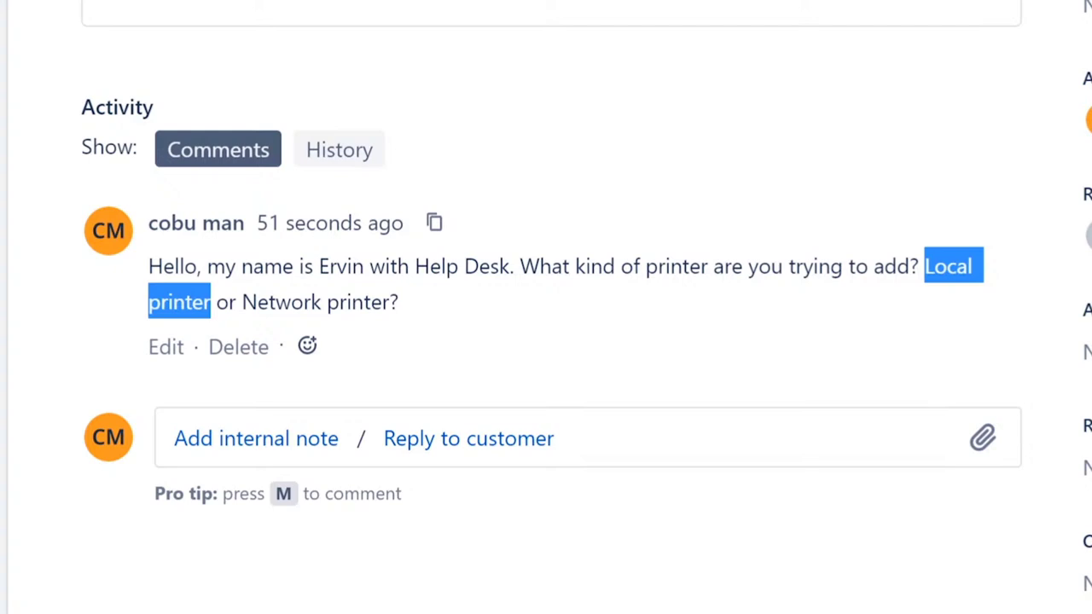
left_click(247, 295)
left_click_drag(243, 302, 390, 302)
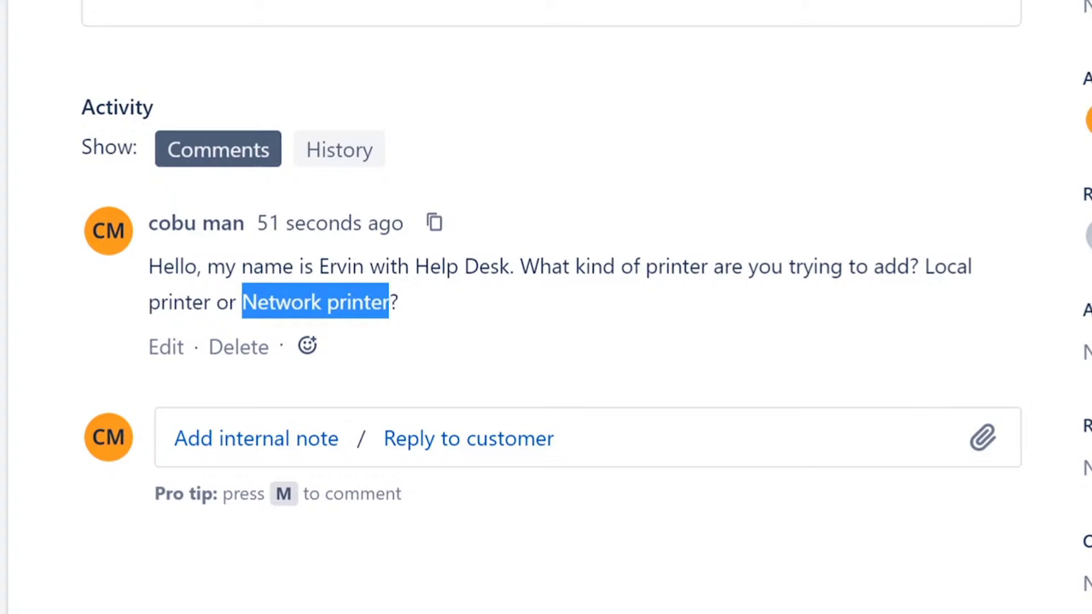
left_click(409, 310)
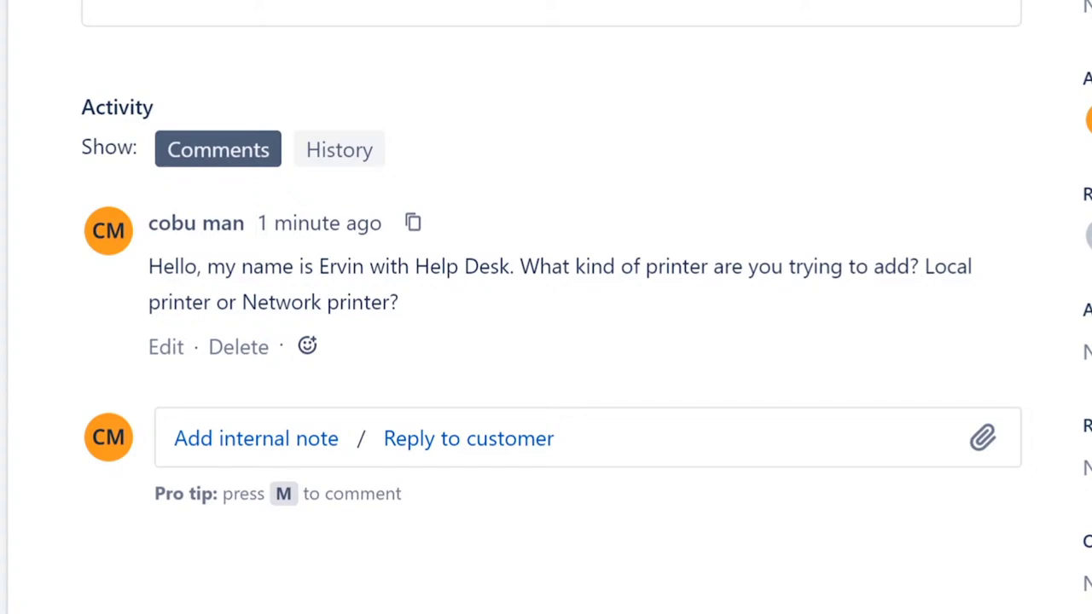
left_click_drag(244, 302, 398, 302)
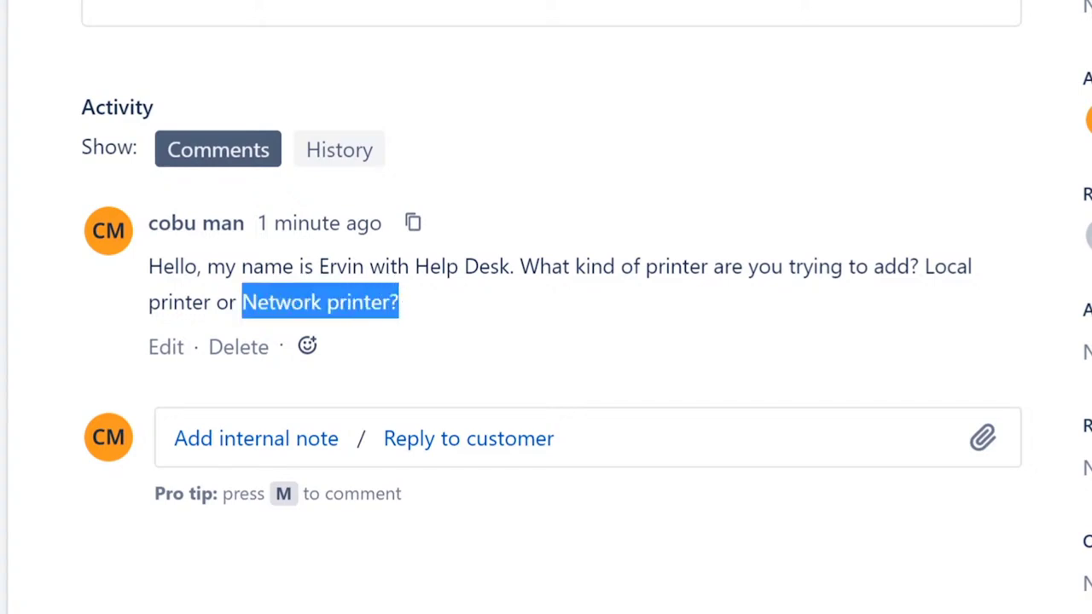
left_click(418, 313)
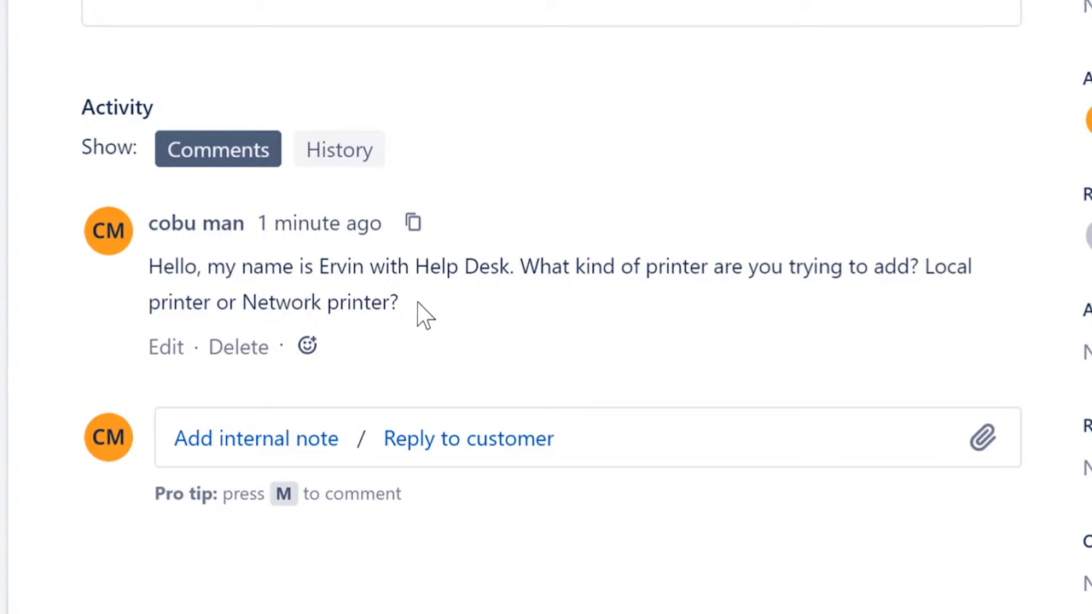
left_click_drag(242, 302, 390, 302)
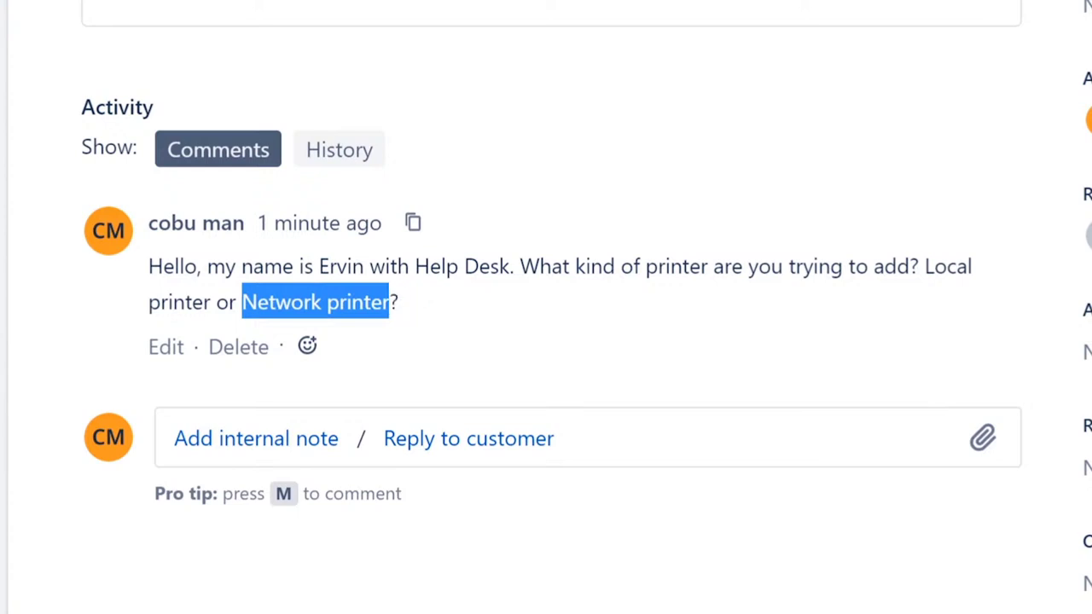
left_click(413, 307)
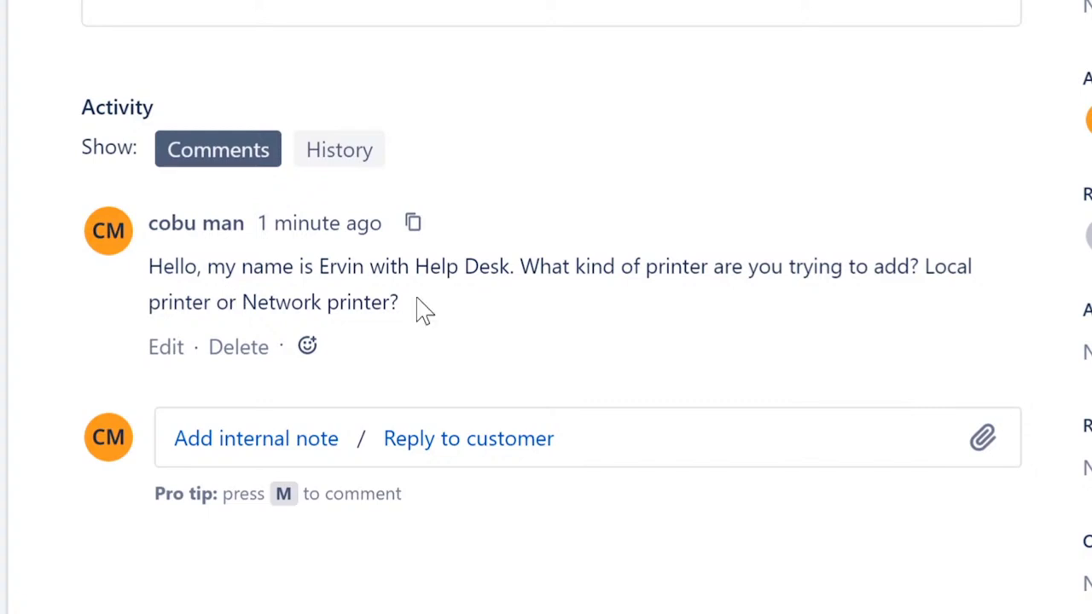
left_click_drag(404, 304, 145, 273)
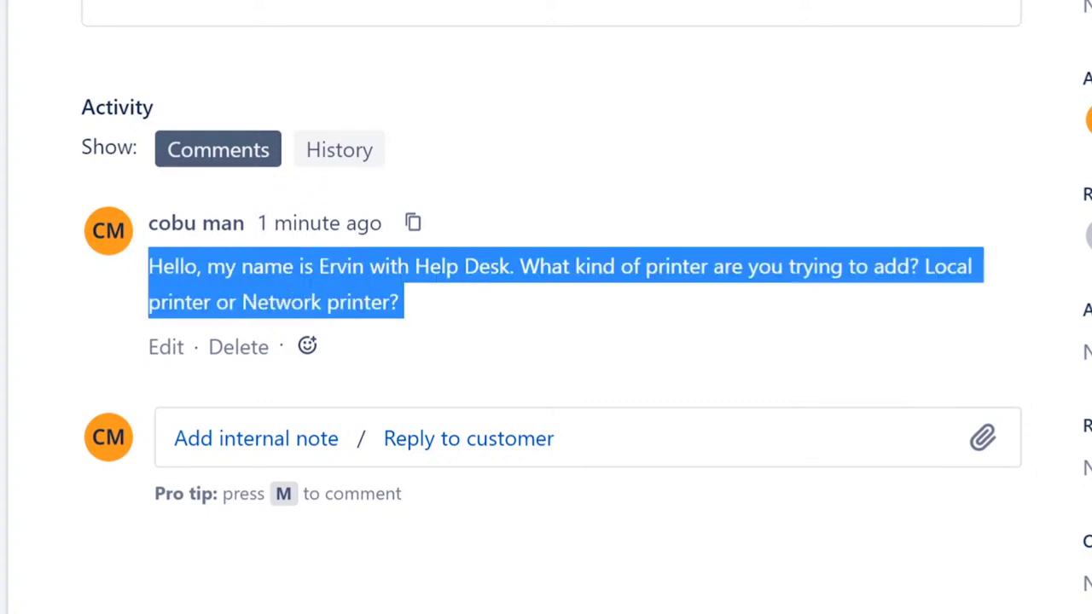
left_click(393, 300)
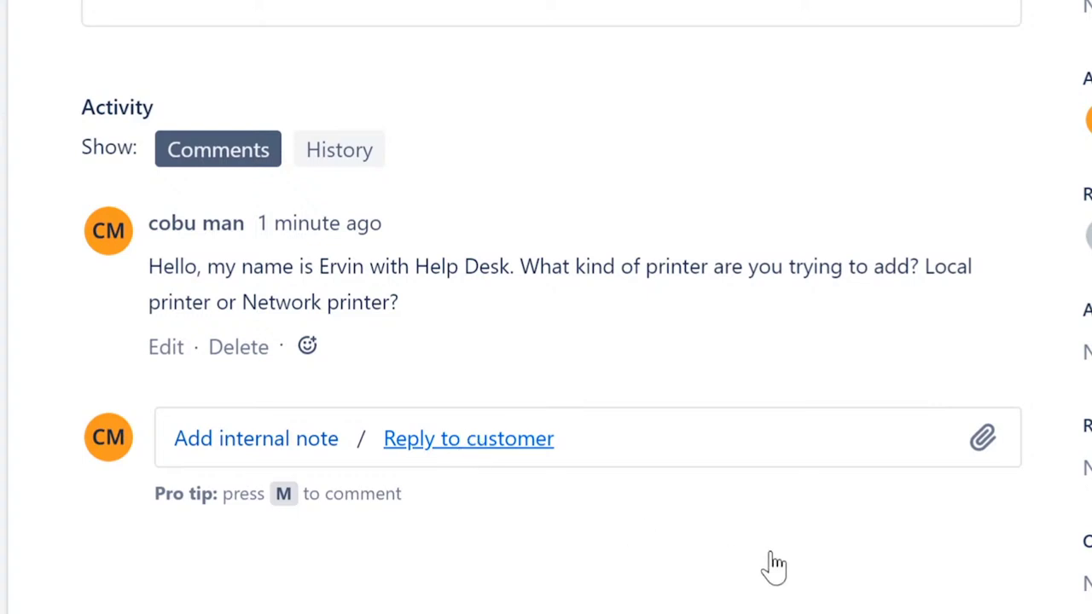
Step: Start a reply: 'Okay, in that case can you please send me the ip address of the printer...?'
left_click(485, 440)
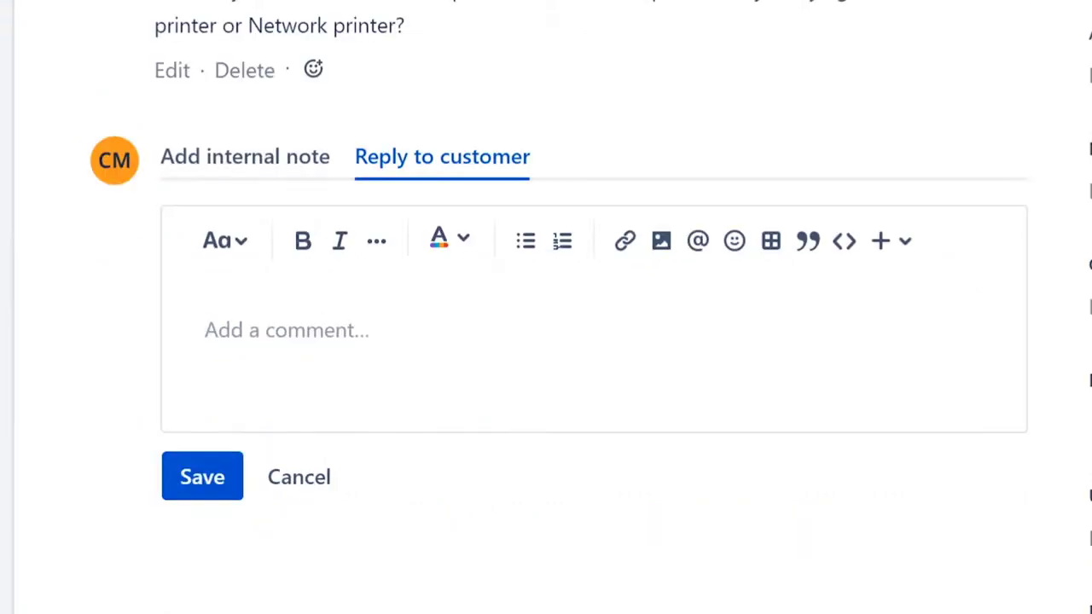
type("Okay")
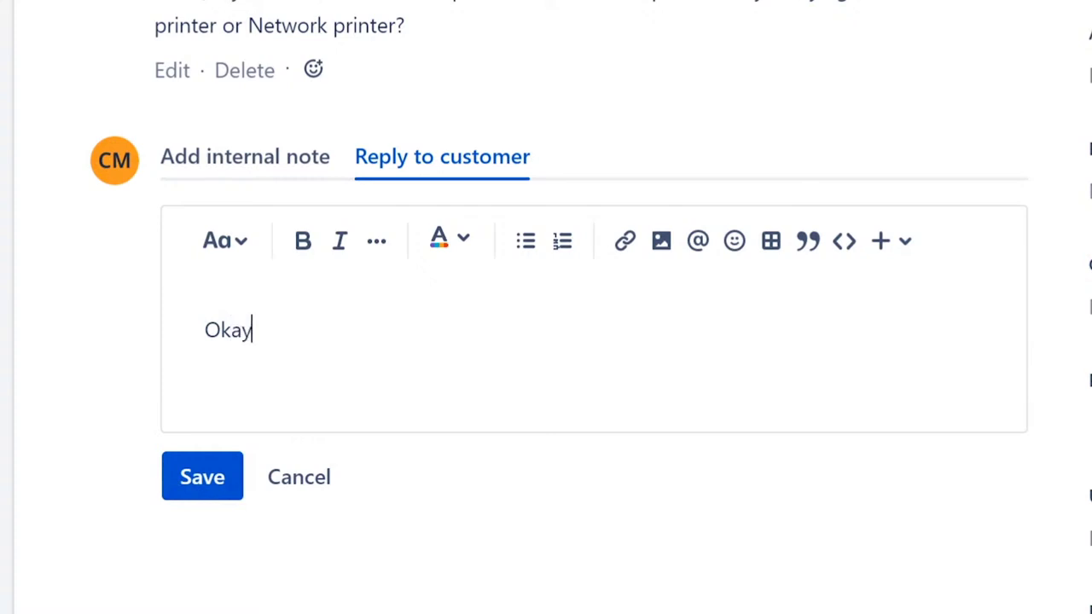
type(", in that case can ypu")
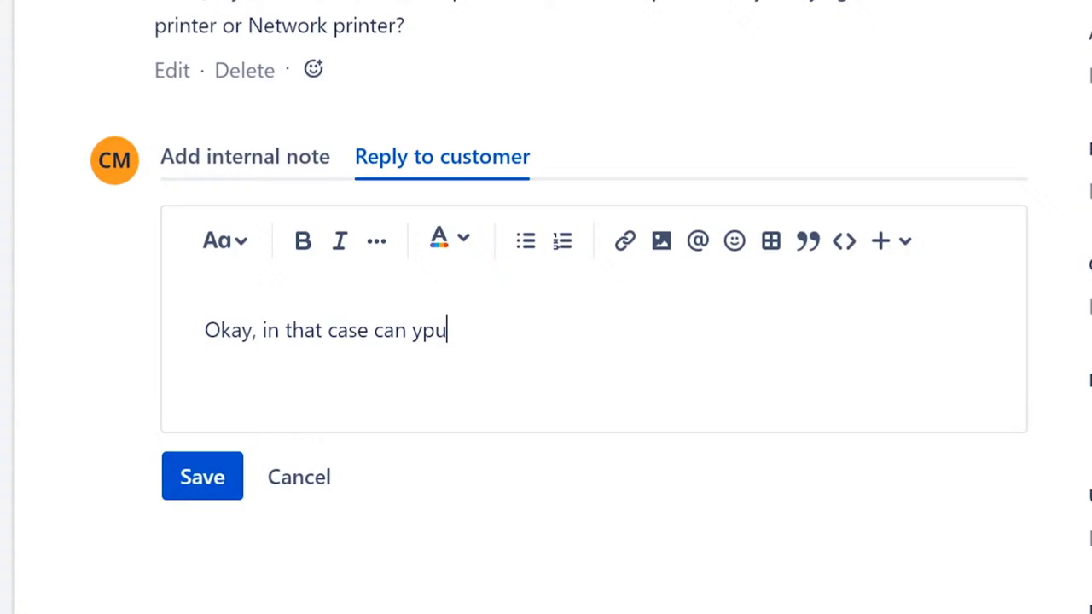
key("BackSpace")
key("BackSpace")
type("ou plea")
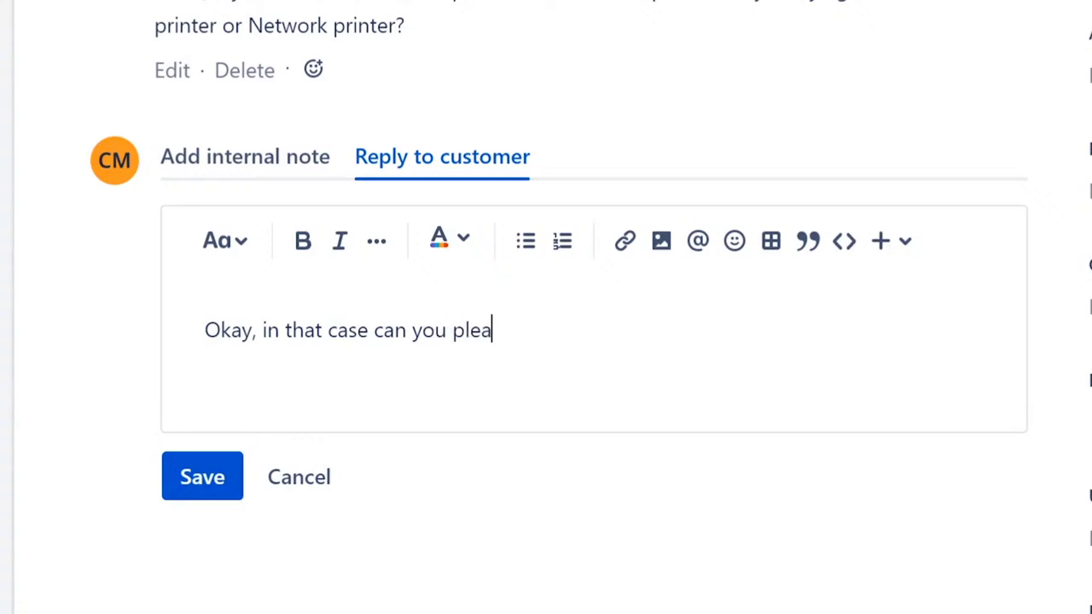
type("se send me")
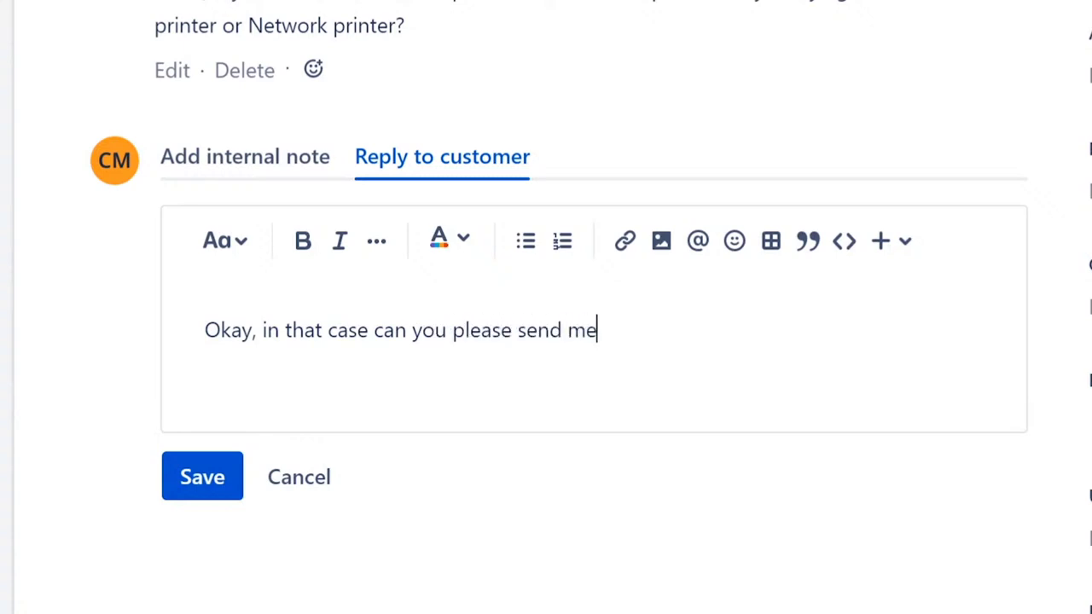
type(" the ip addr")
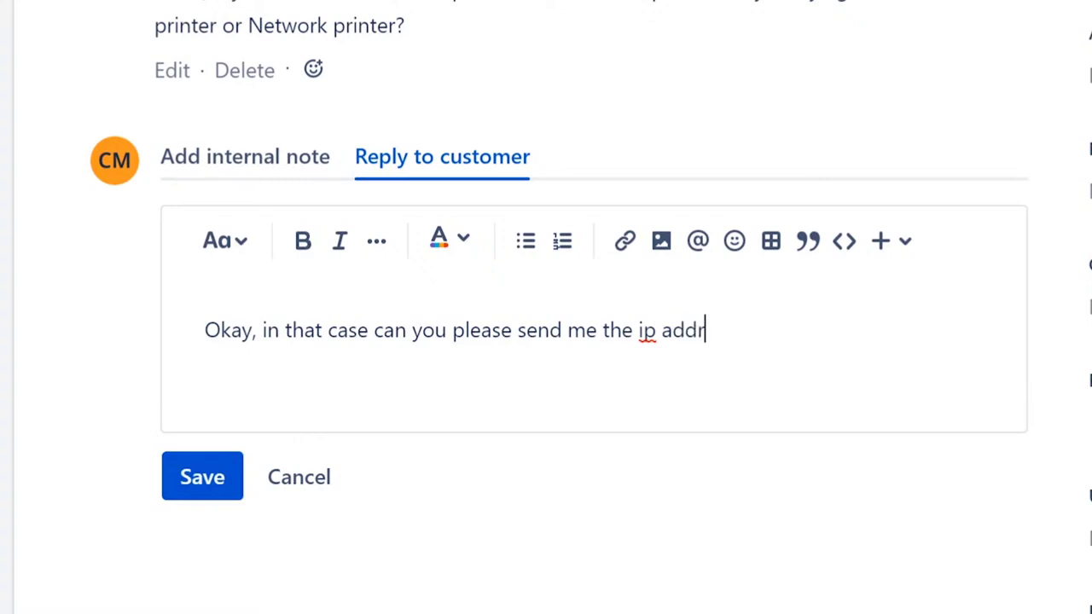
type("ess of the")
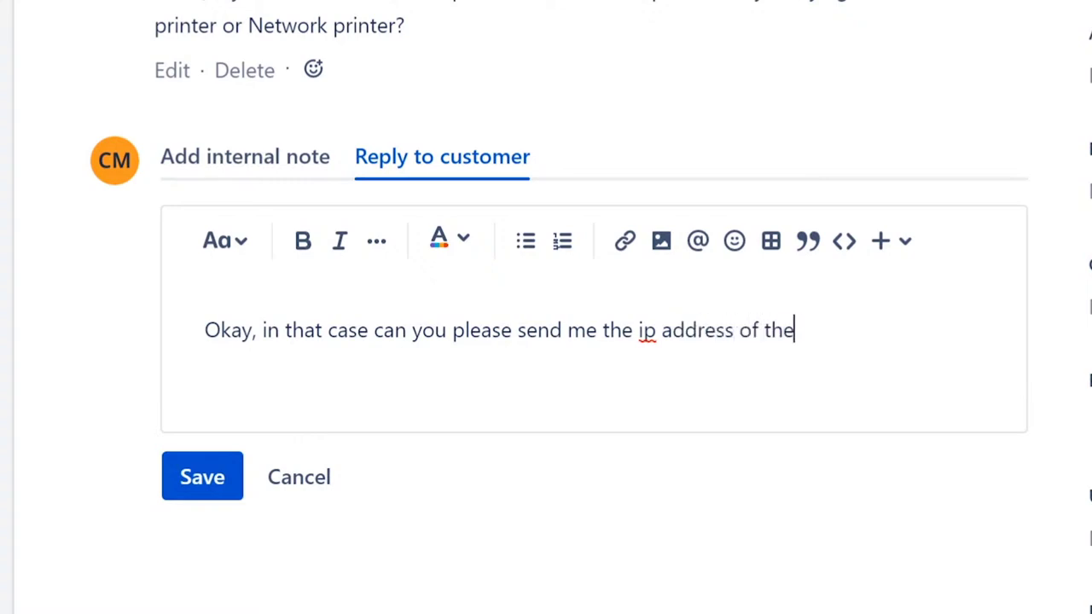
type(" printer you")
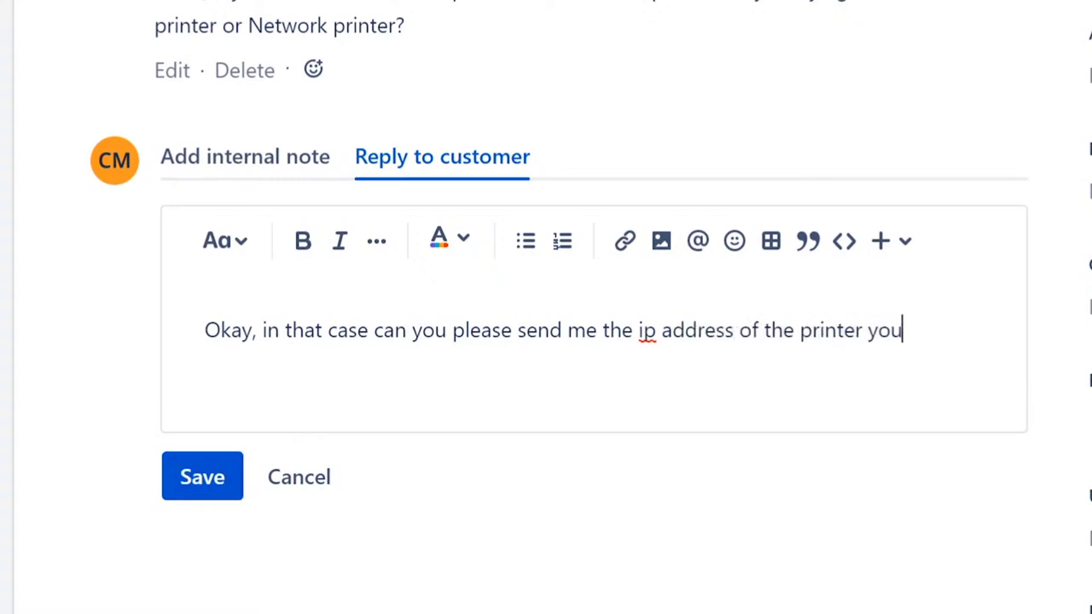
type("'re trying to add")
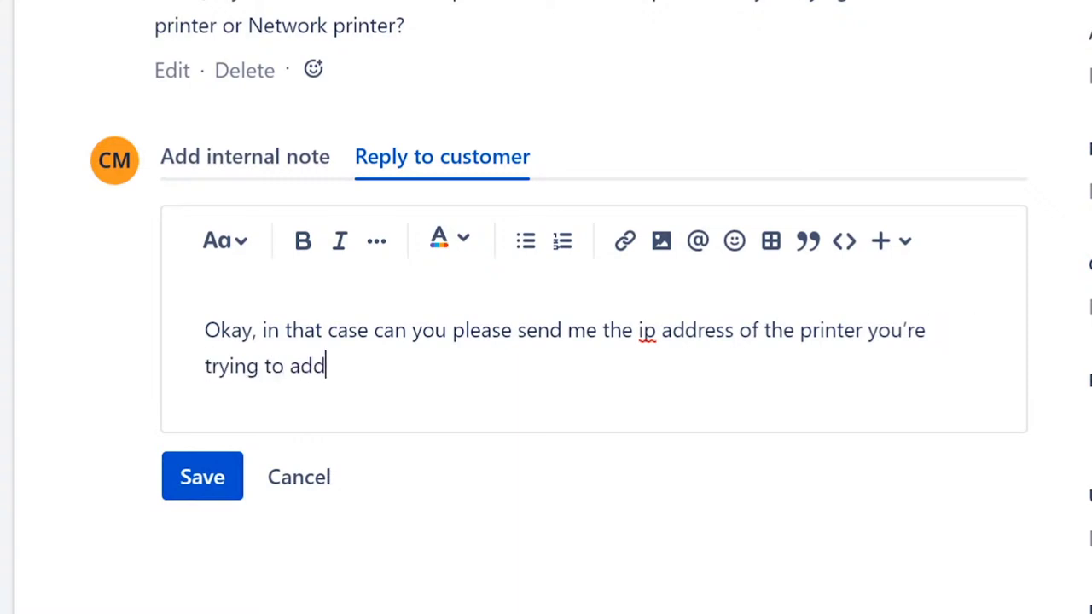
type("?")
Step: After 'Okay', insert 'I can add the printer for you; however, I need your PC name to take control remotly,'
key("Up")
key("ctrl+Left")
key("ctrl+Left")
key("ctrl+Left")
key("Left")
key("Right")
key("Right")
key("Right")
type("I can add the ")
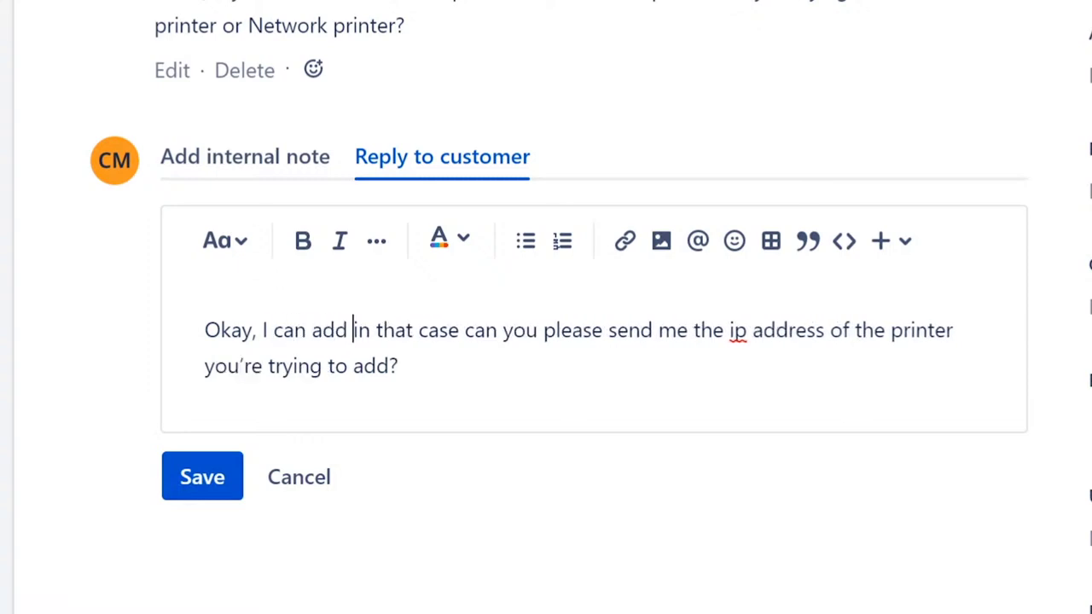
type("printer")
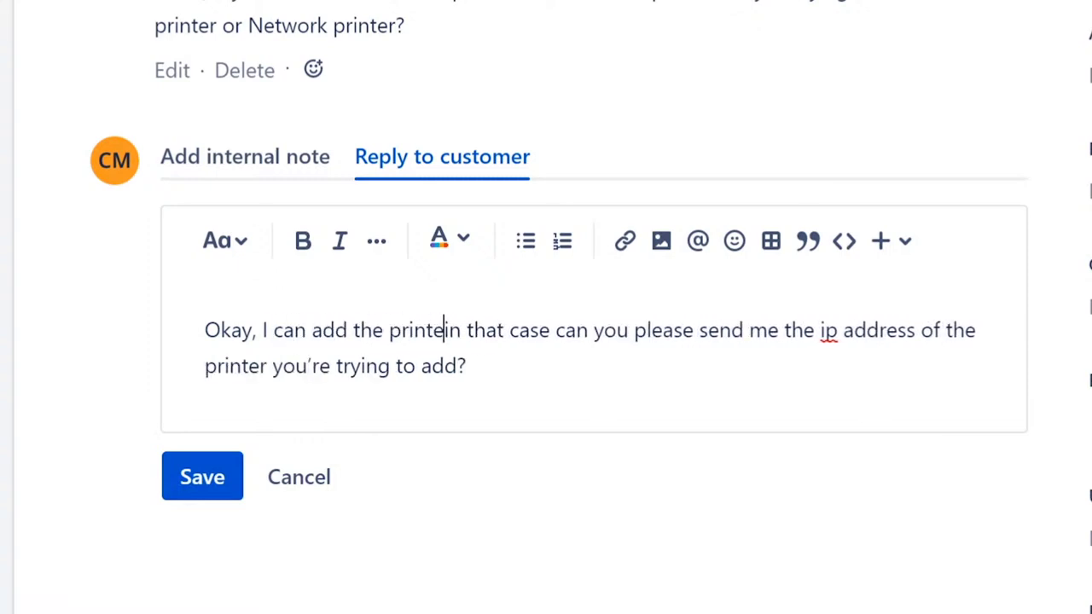
type(" for y")
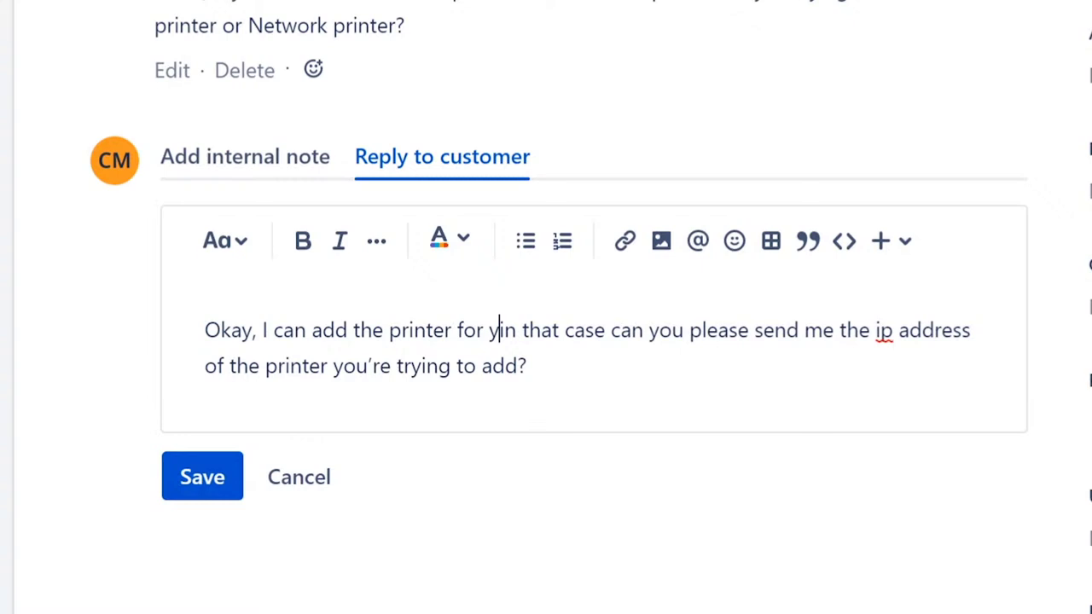
type("ou; ")
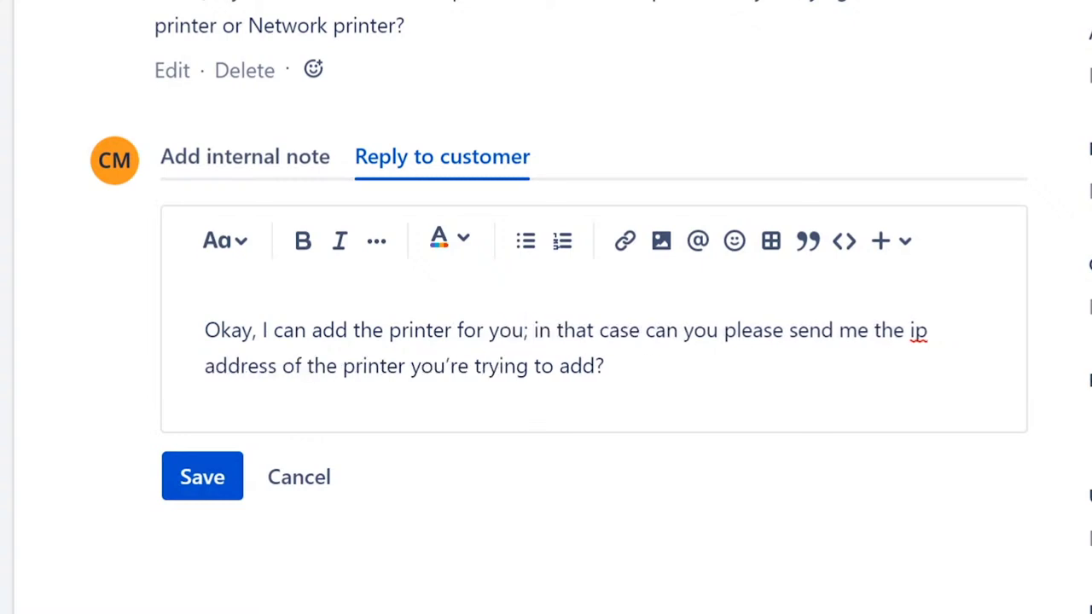
type("however,")
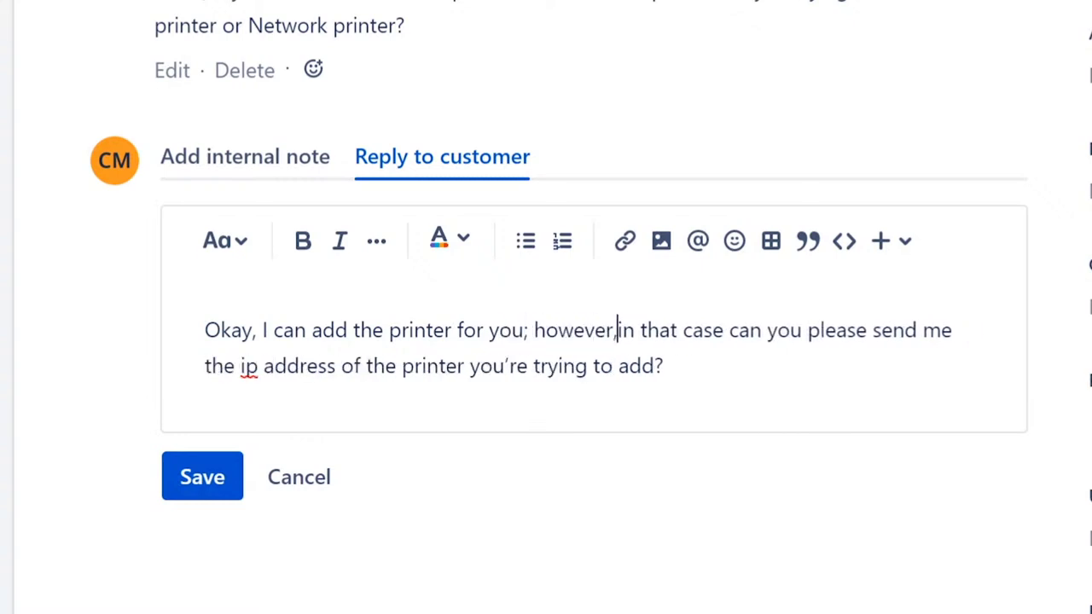
type(" I need your")
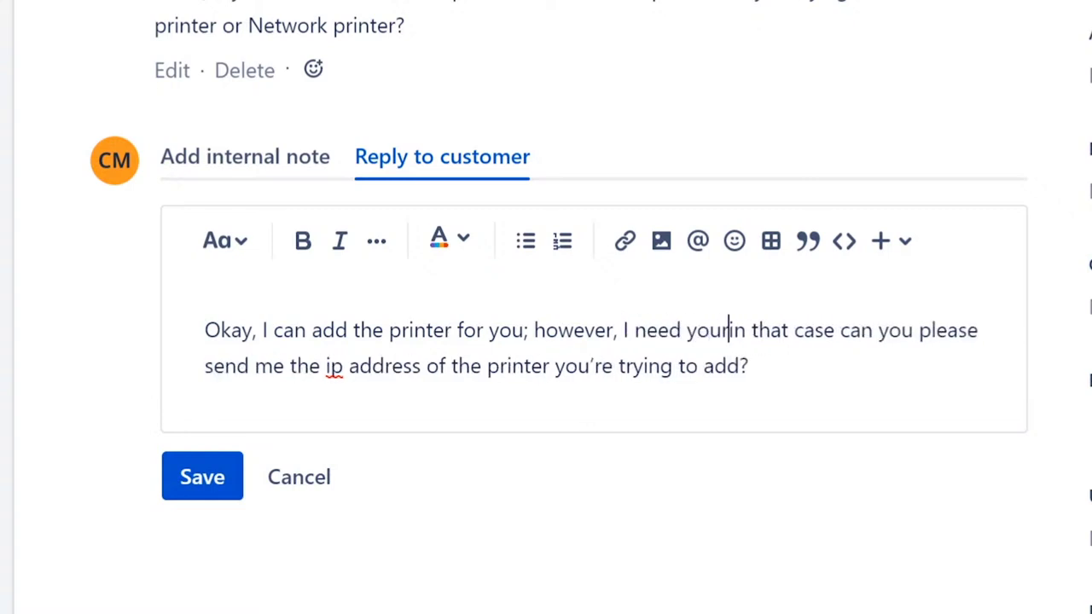
type(" Pcin")
key("BackSpace")
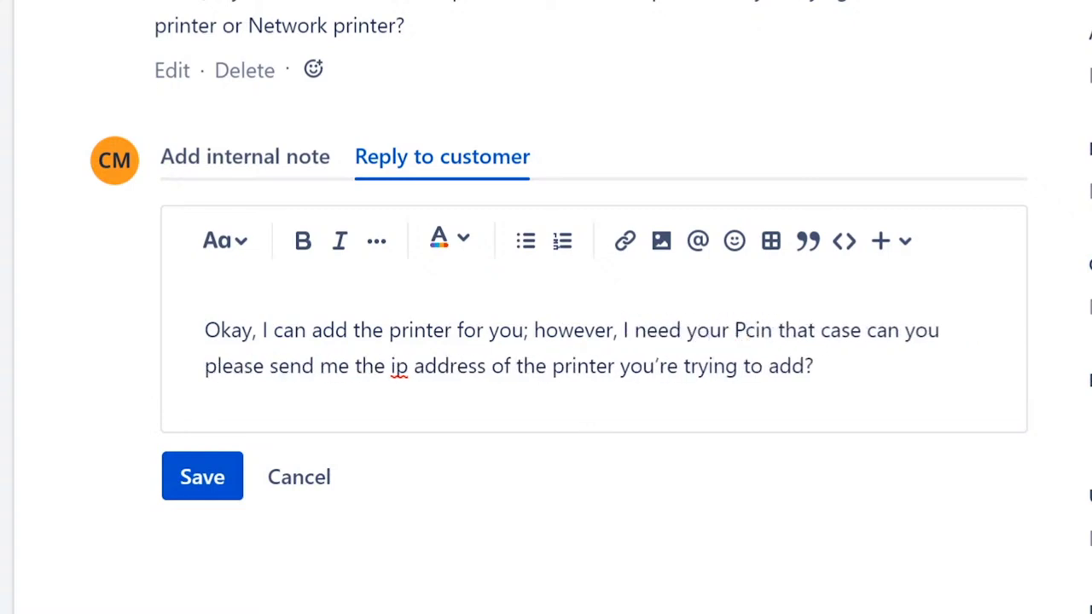
key("BackSpace")
type("C name")
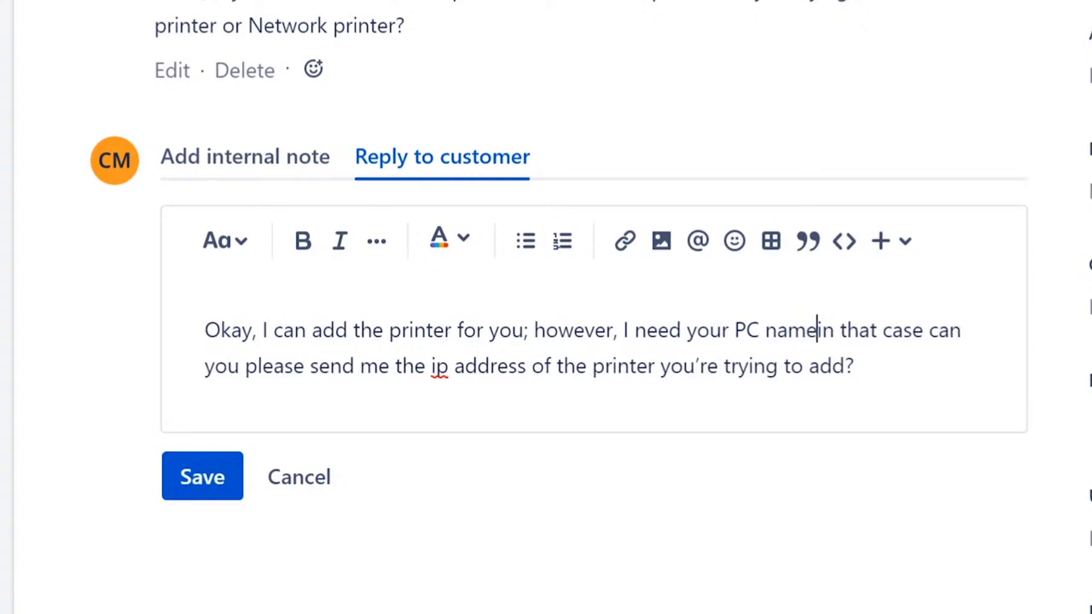
type(" to ")
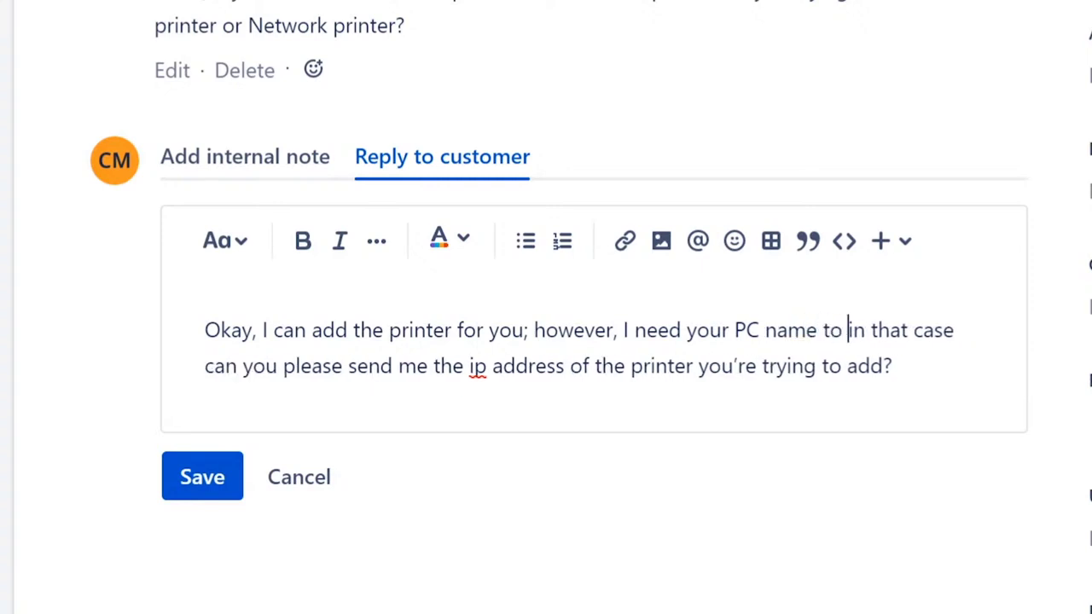
type("take contro")
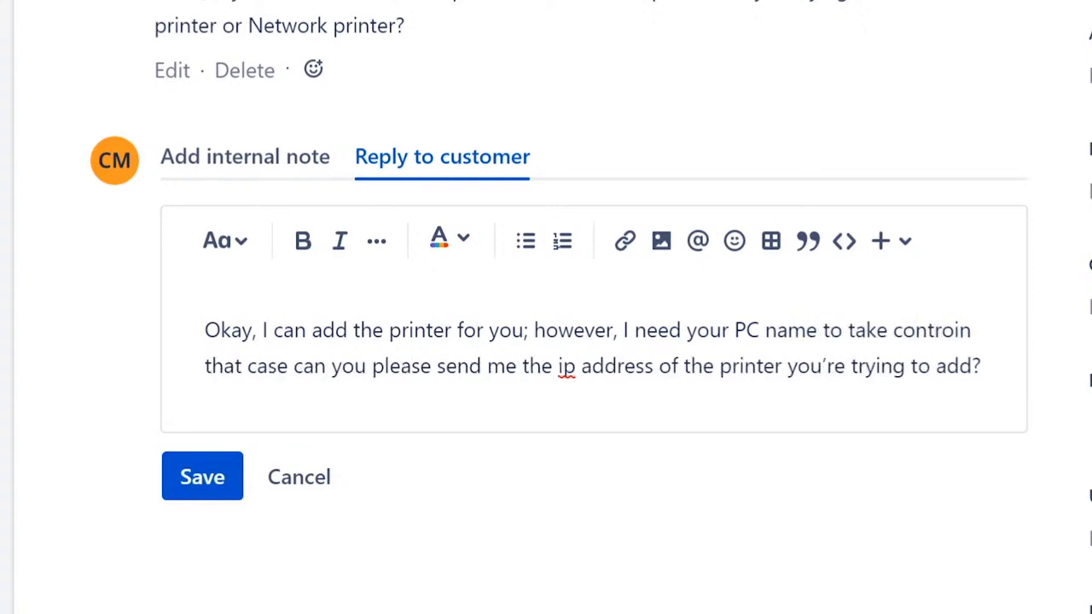
type("l remotly,")
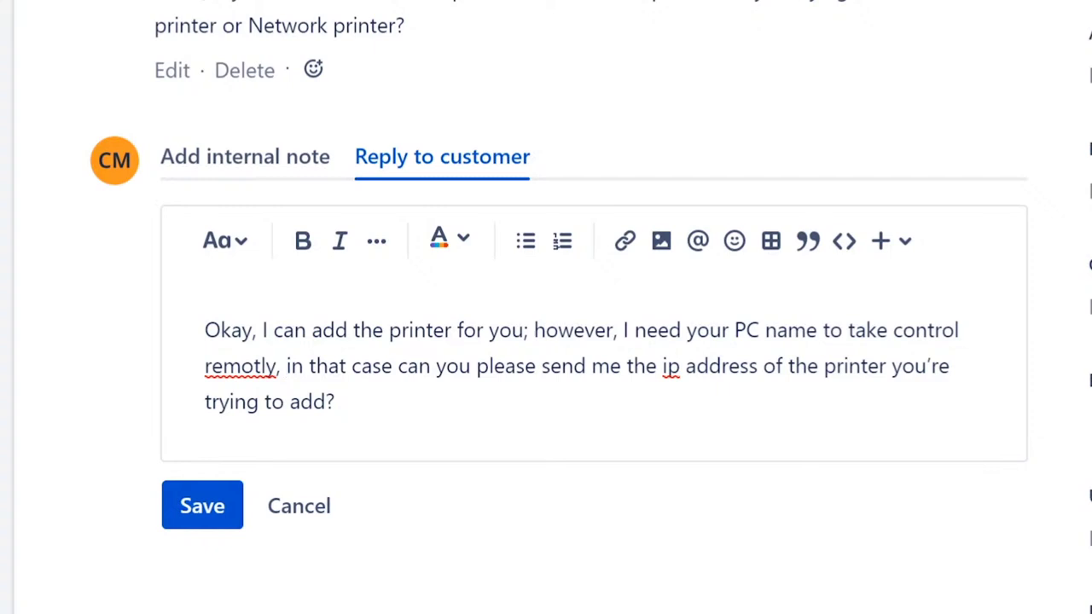
Step: Correct 'remotly' to 'remotely' using the spelling suggestions
double_click(247, 372)
right_click(255, 379)
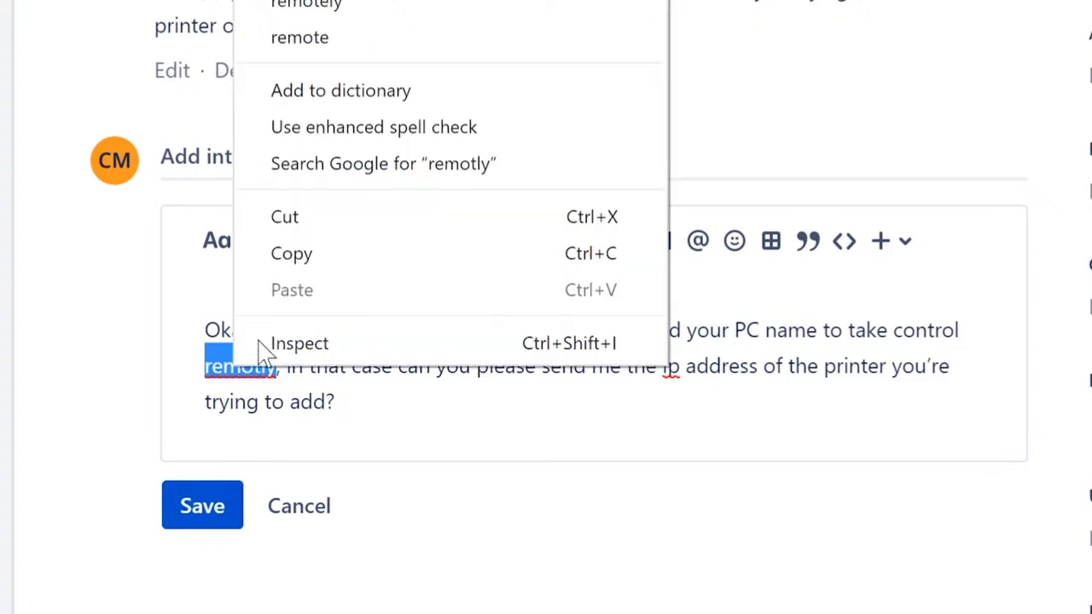
left_click(382, 4)
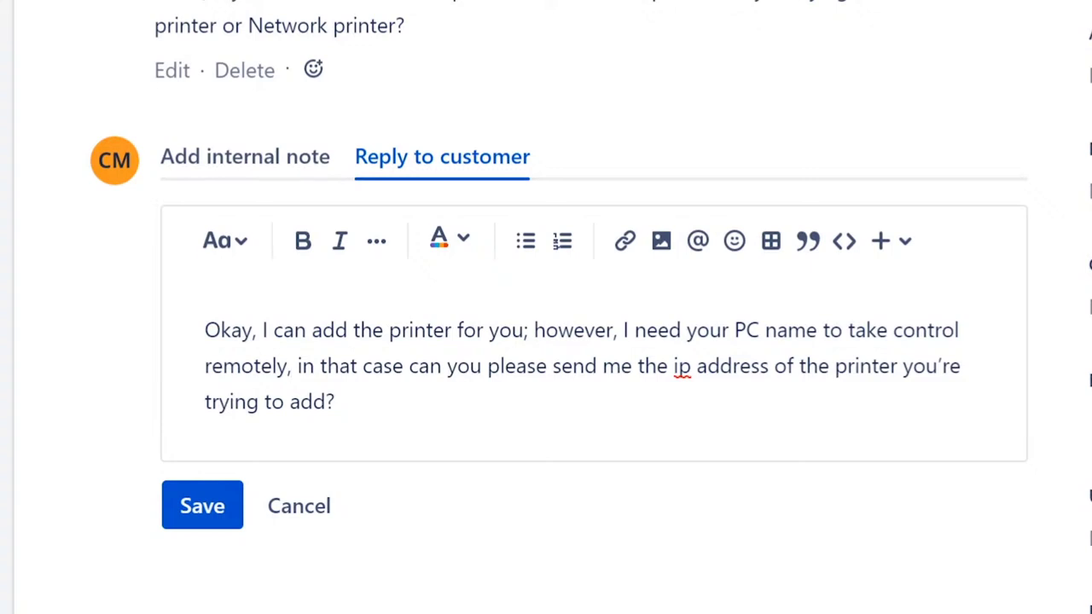
Step: Replace 'in that case' with 'and' to join the two requests
left_click_drag(404, 366, 287, 366)
type("and")
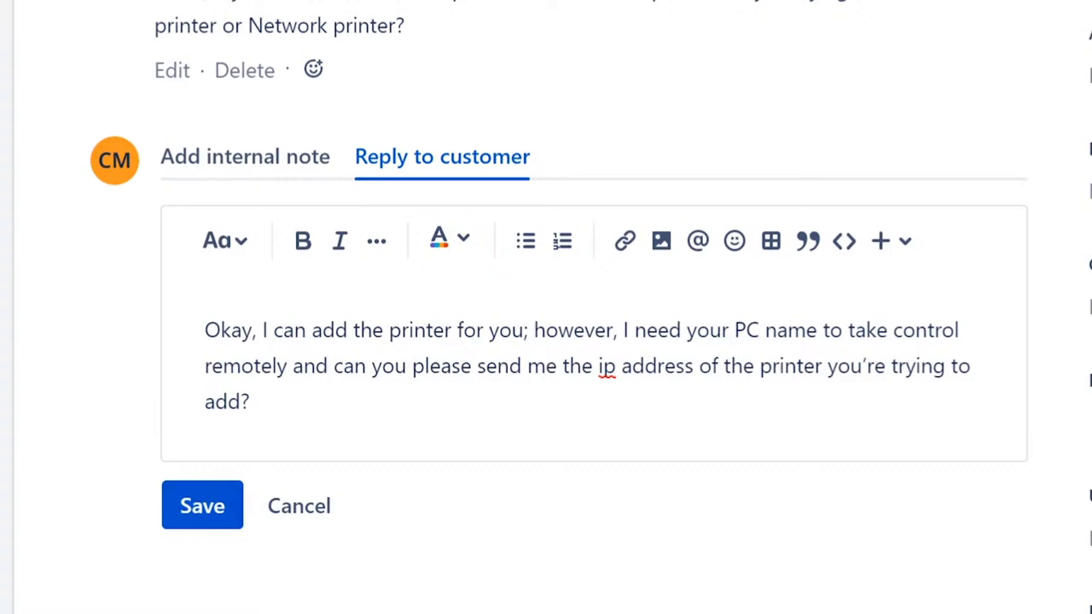
left_click(623, 331)
left_click_drag(204, 330, 255, 401)
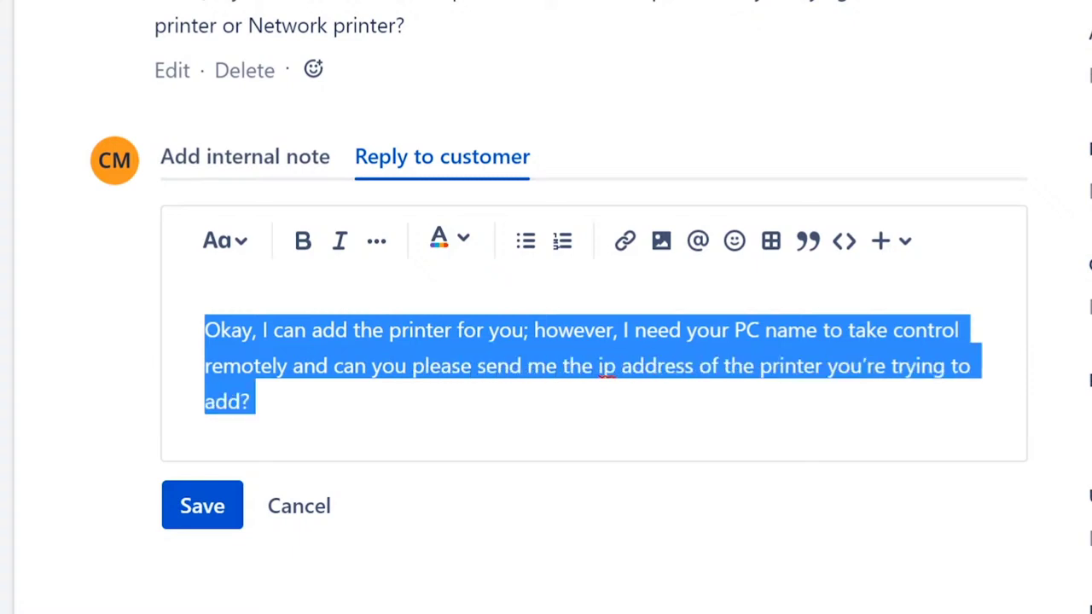
Step: Insert 'of your PC' after 'take control' so the reply reads as one message
left_click(509, 366)
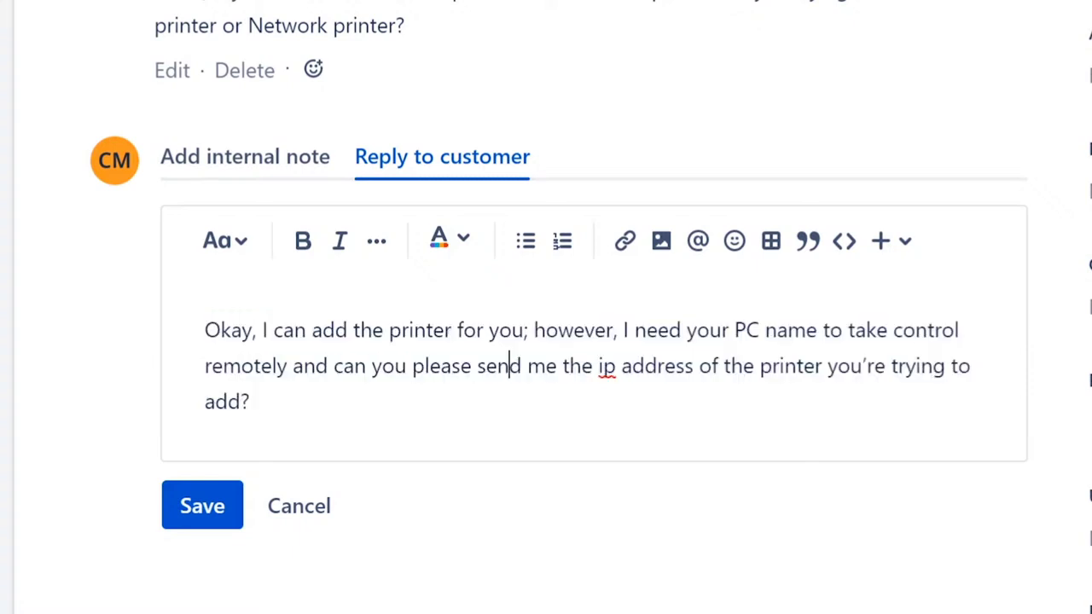
left_click(999, 341)
type("of your Pc")
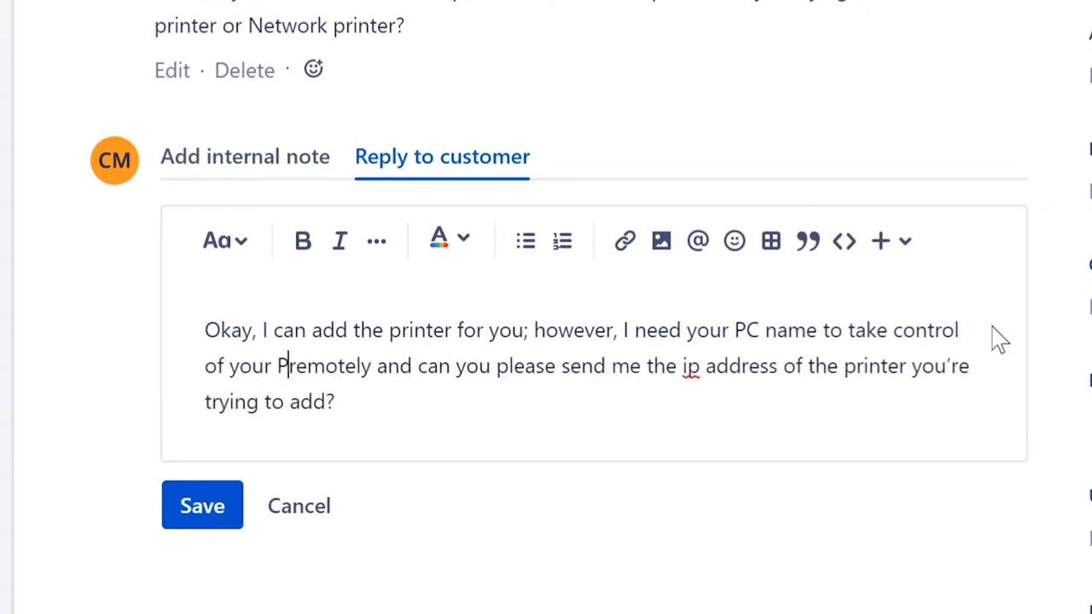
key("BackSpace")
type("C")
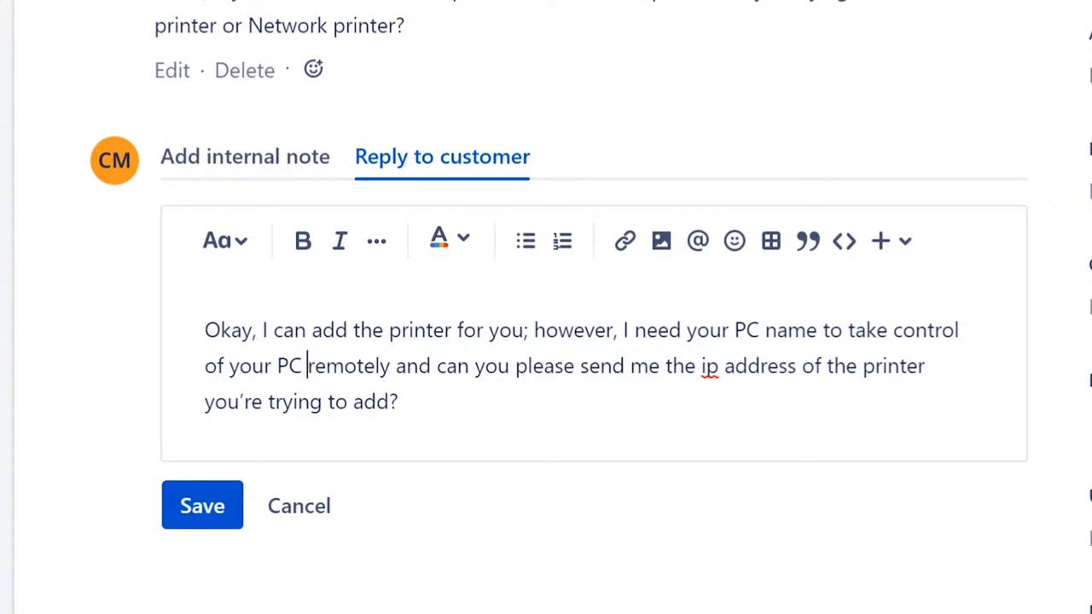
left_click(533, 366)
left_click_drag(672, 366, 403, 401)
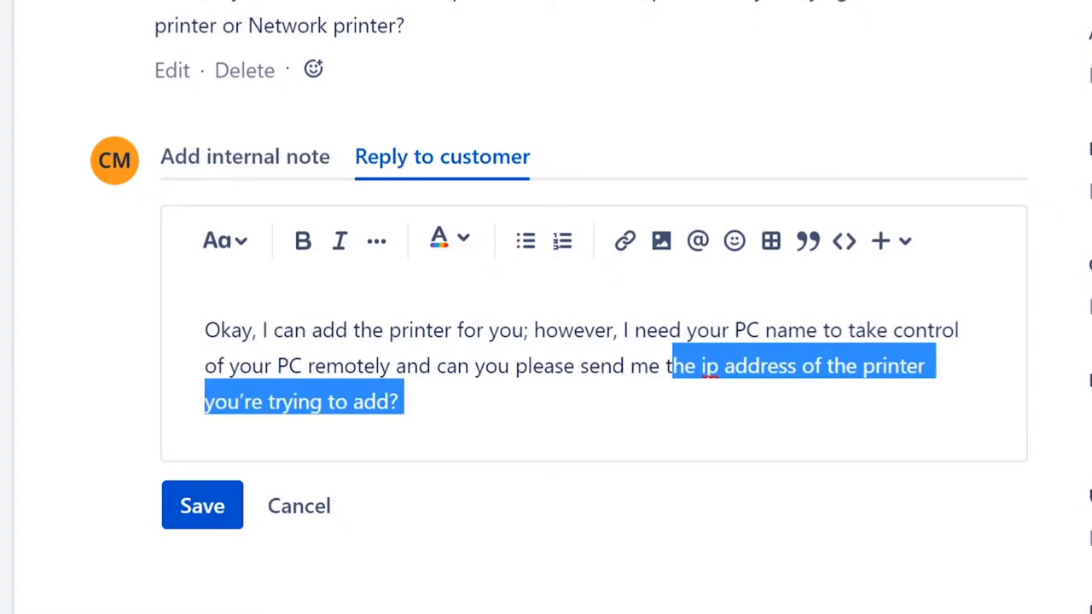
left_click(403, 402)
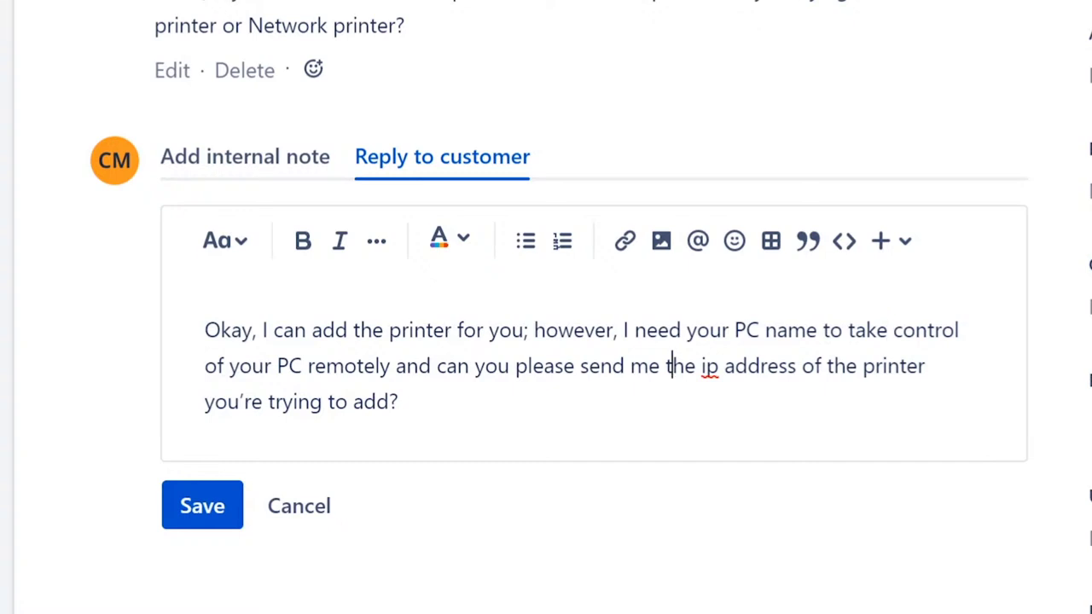
left_click(405, 402)
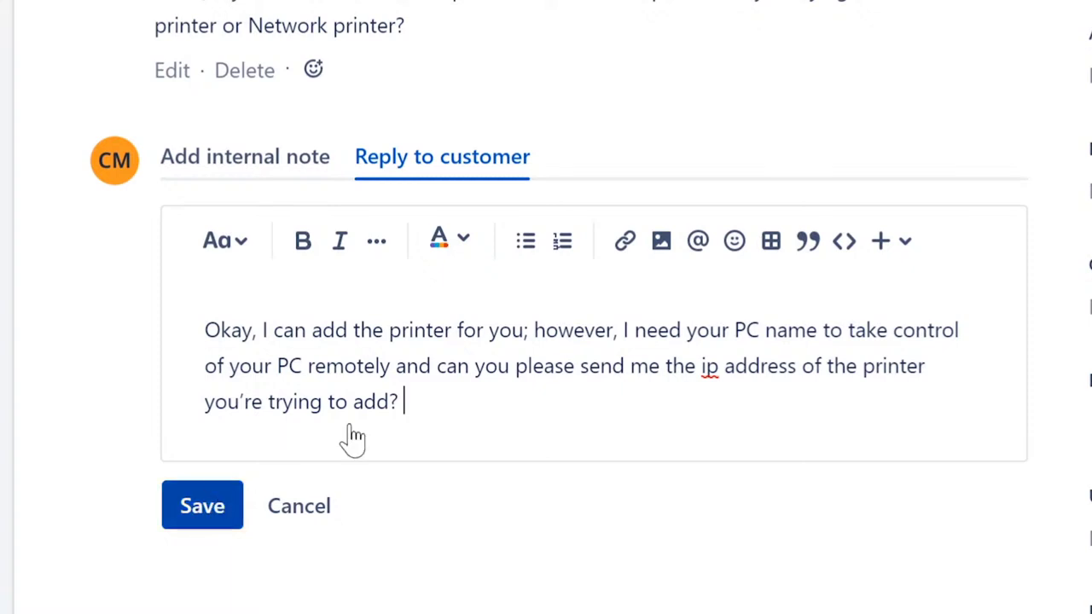
Step: Submit the reply with Ctrl+Enter, then bring up Windows Search from the taskbar
key("ctrl+Return")
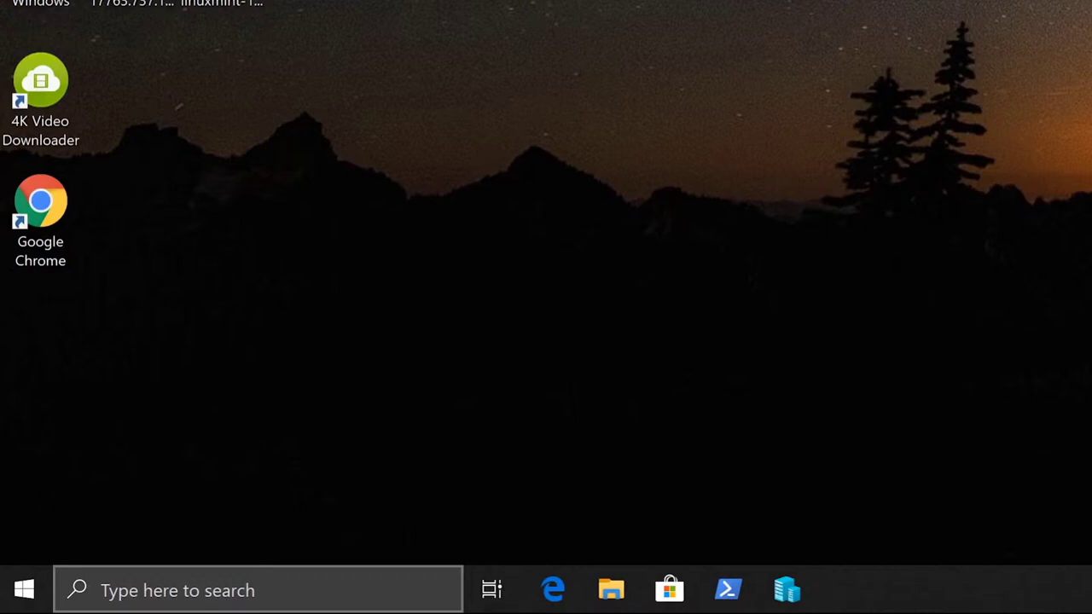
left_click(292, 602)
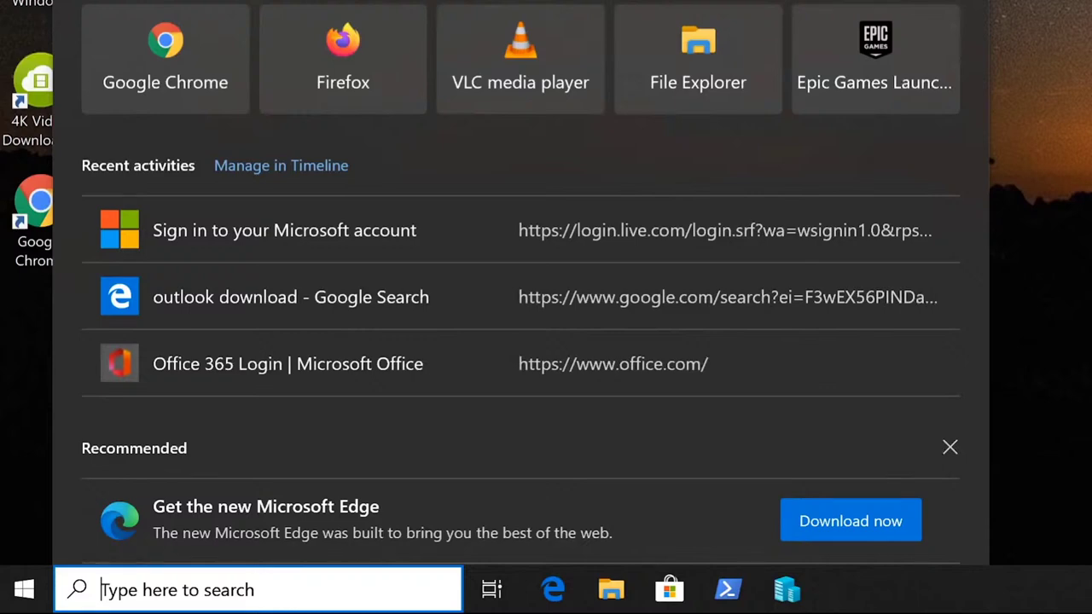
Step: Search 'devices' and go to the Printers & scanners settings
type("de")
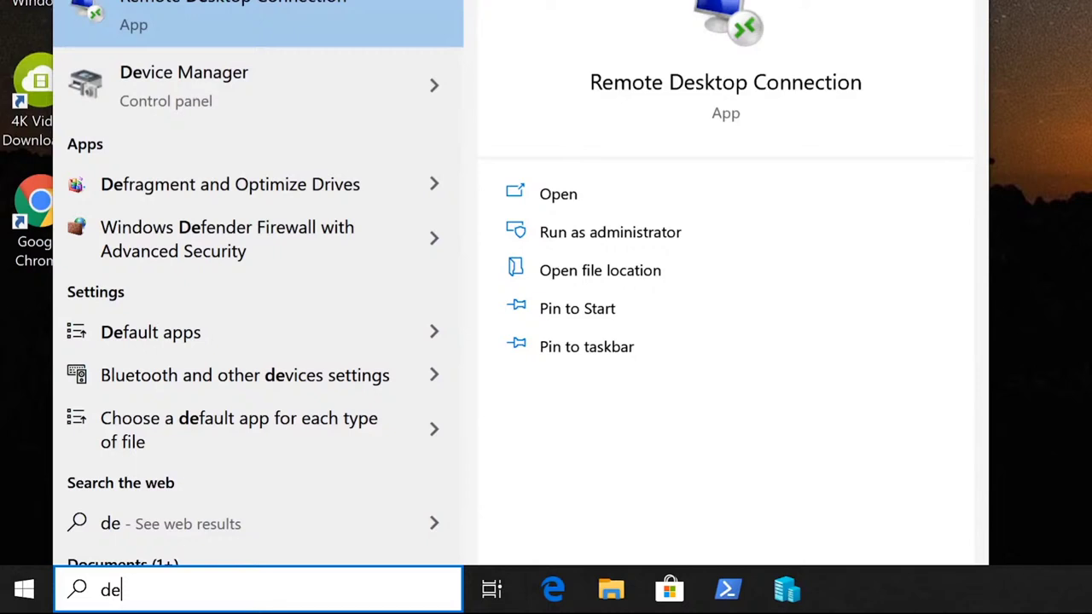
key("BackSpace")
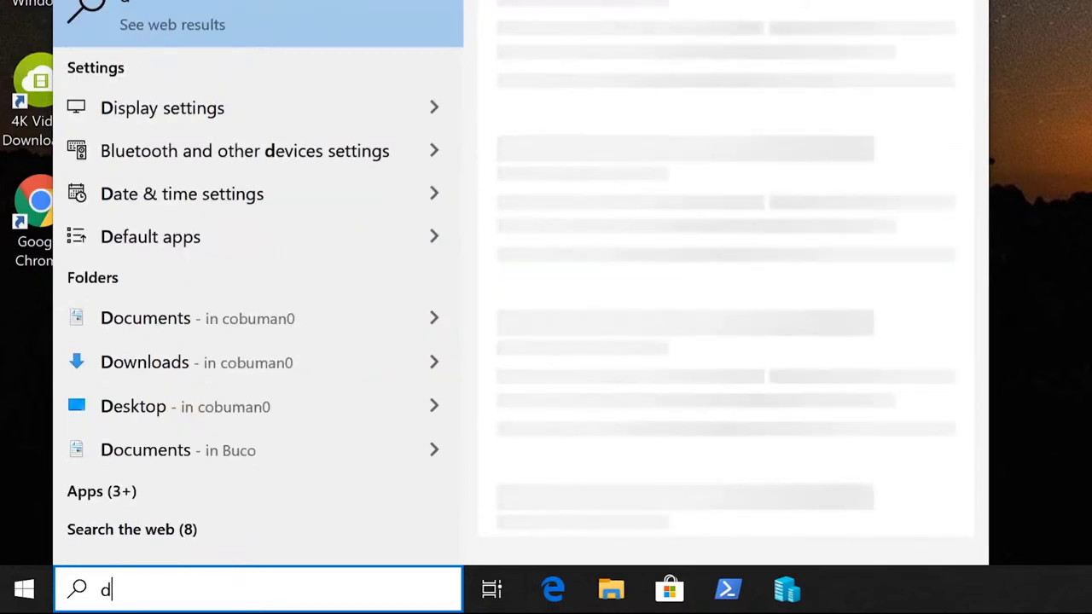
type("evices")
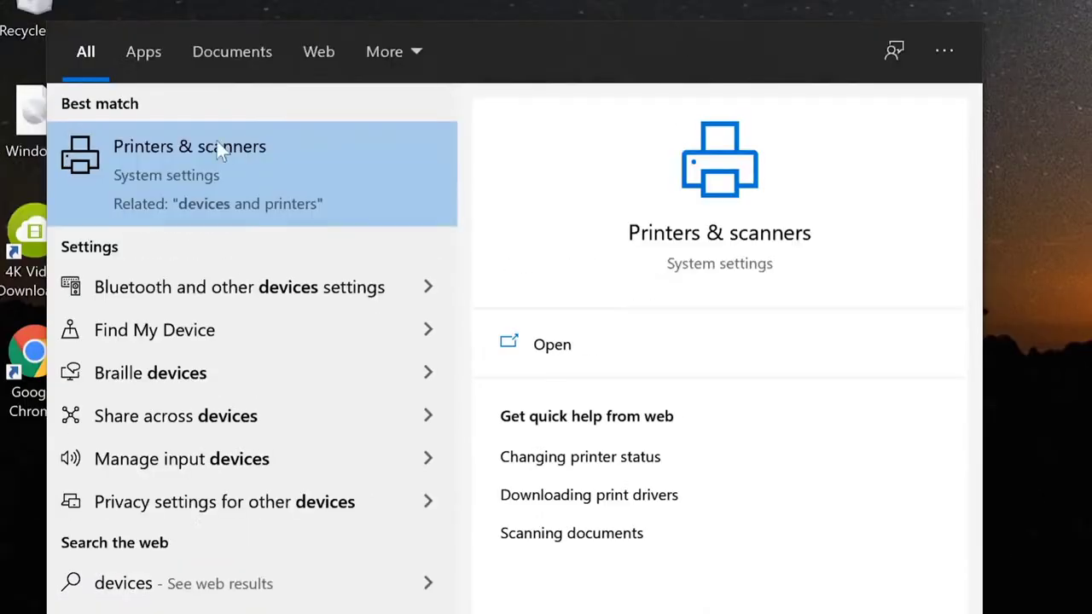
left_click(195, 19)
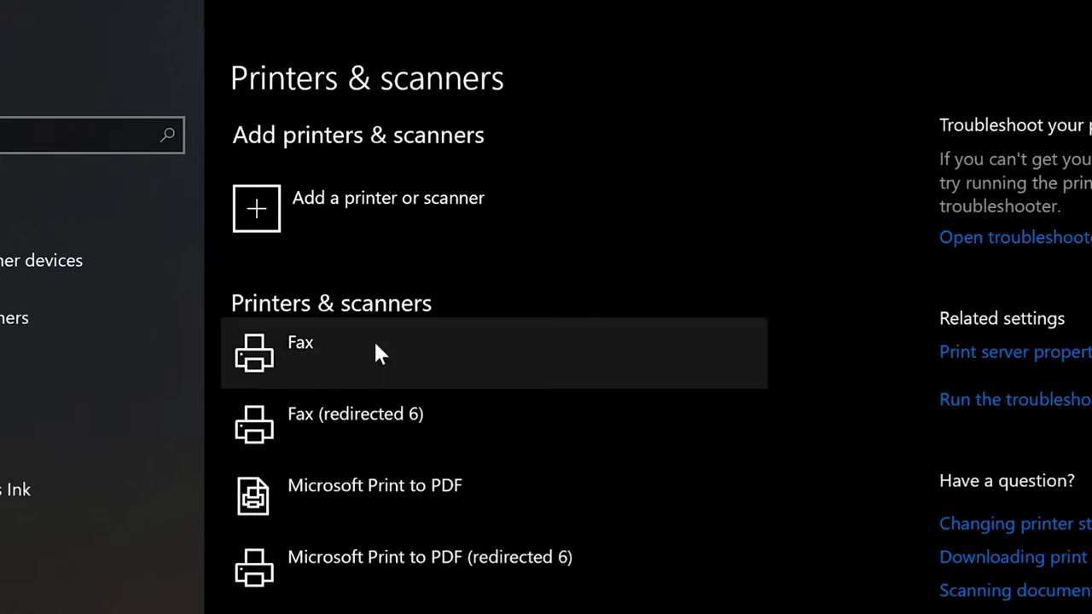
Step: Try 'Add a printer or scanner' and 'The printer that I want isn't listed', then close it
left_click(369, 193)
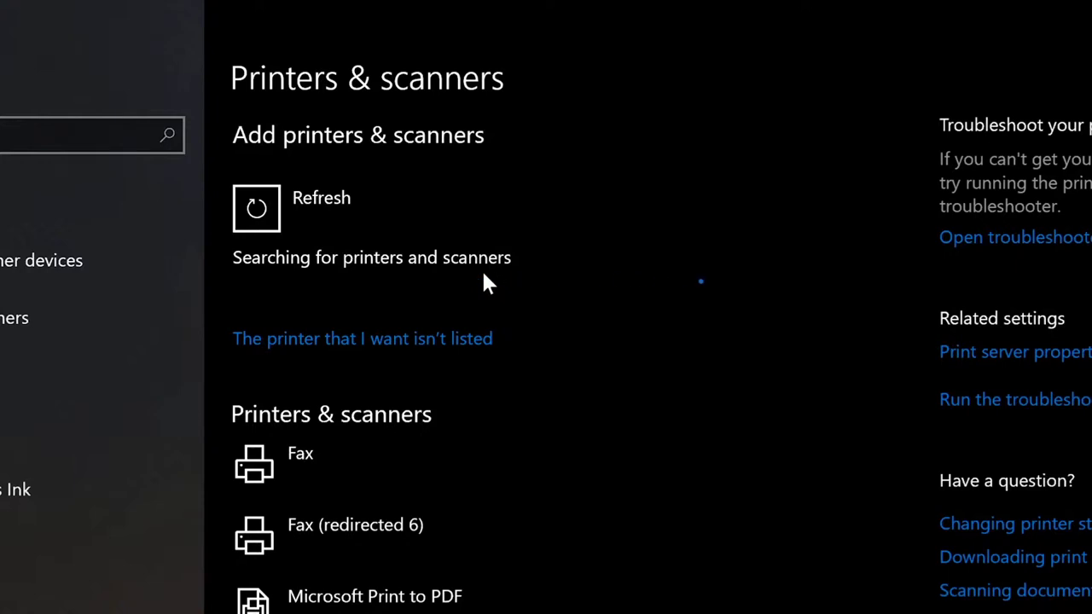
left_click(367, 342)
left_click_drag(518, 271, 576, 156)
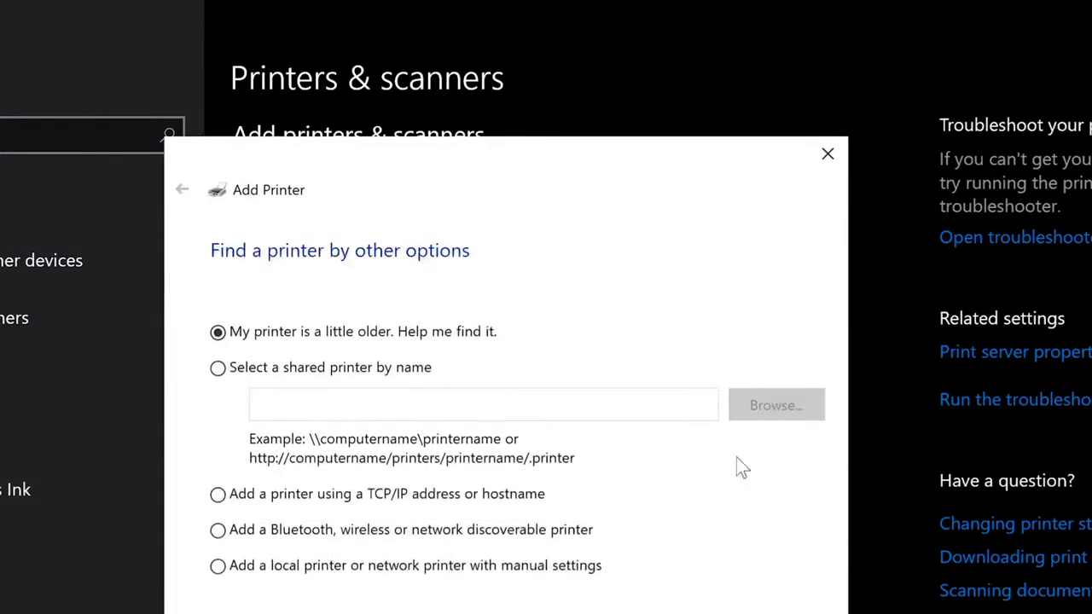
key("Escape")
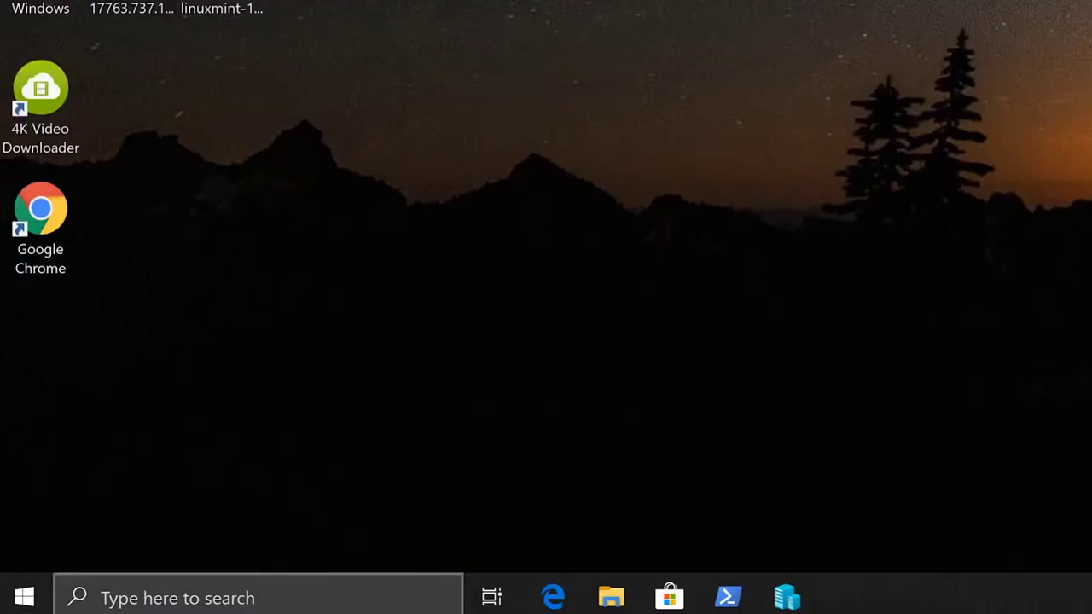
key("super+s")
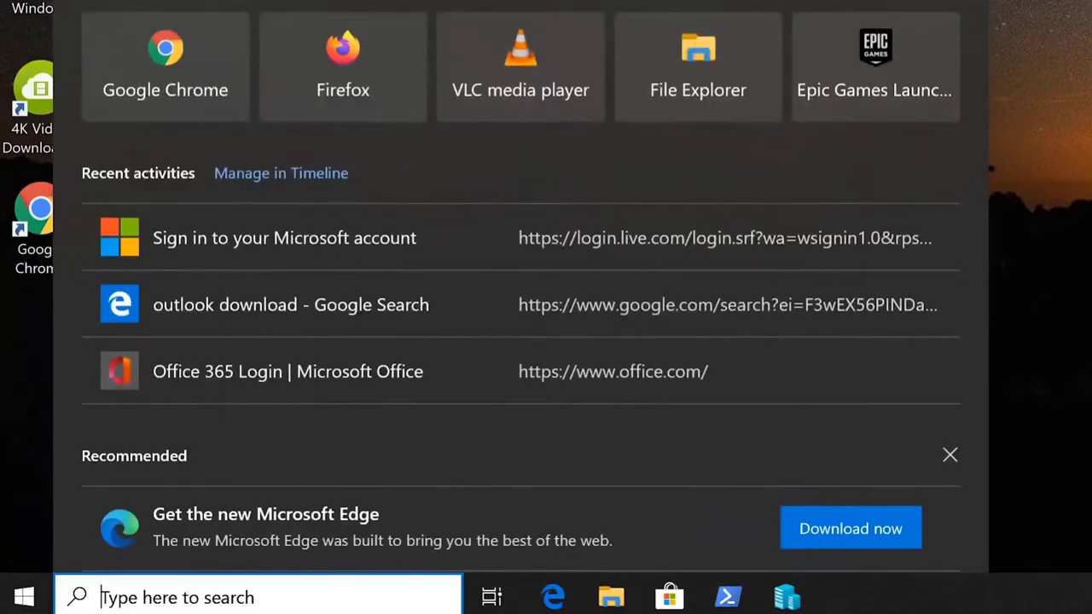
Step: Search 'contor' to reach Control Panel and go to Devices and Printers
type("contor")
key("Return")
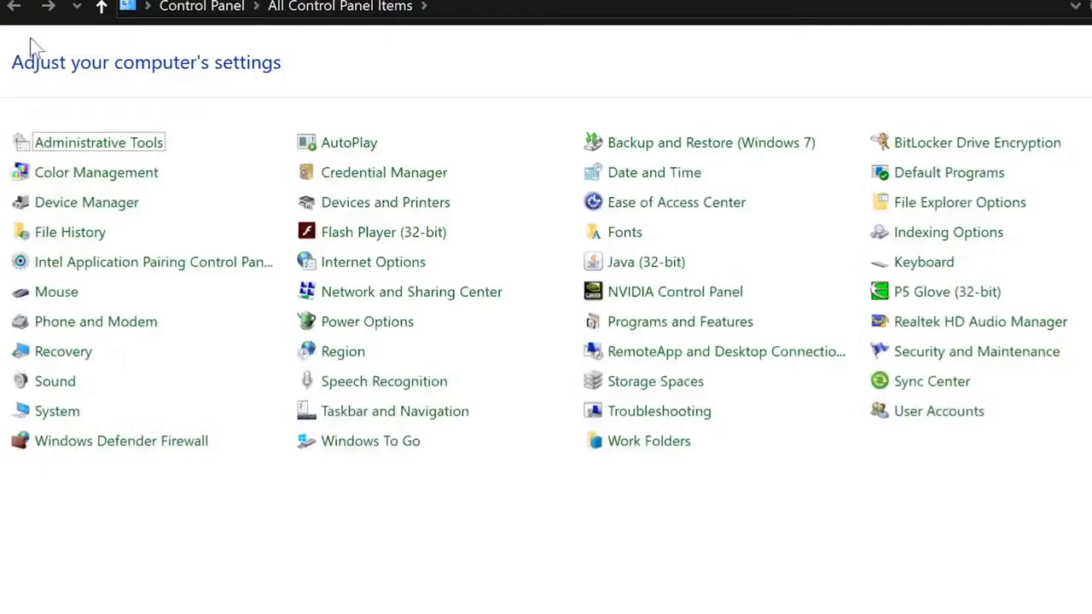
left_click(379, 205)
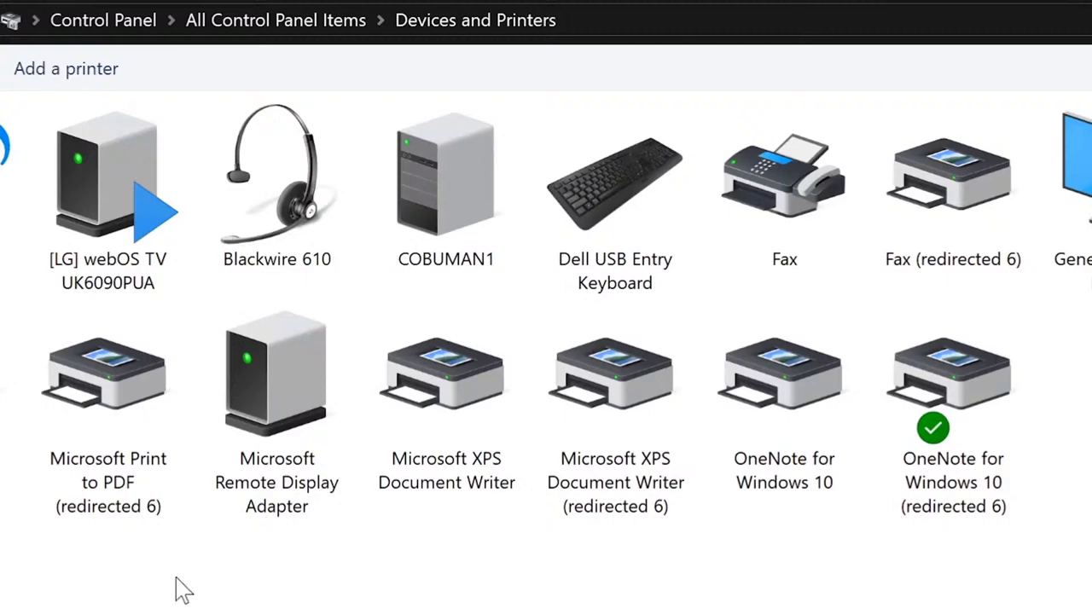
Step: Look over the listed devices, including the Blackwire 610 headset, and start Add a printer
left_click_drag(8, 586, 1091, 151)
left_click(1091, 151)
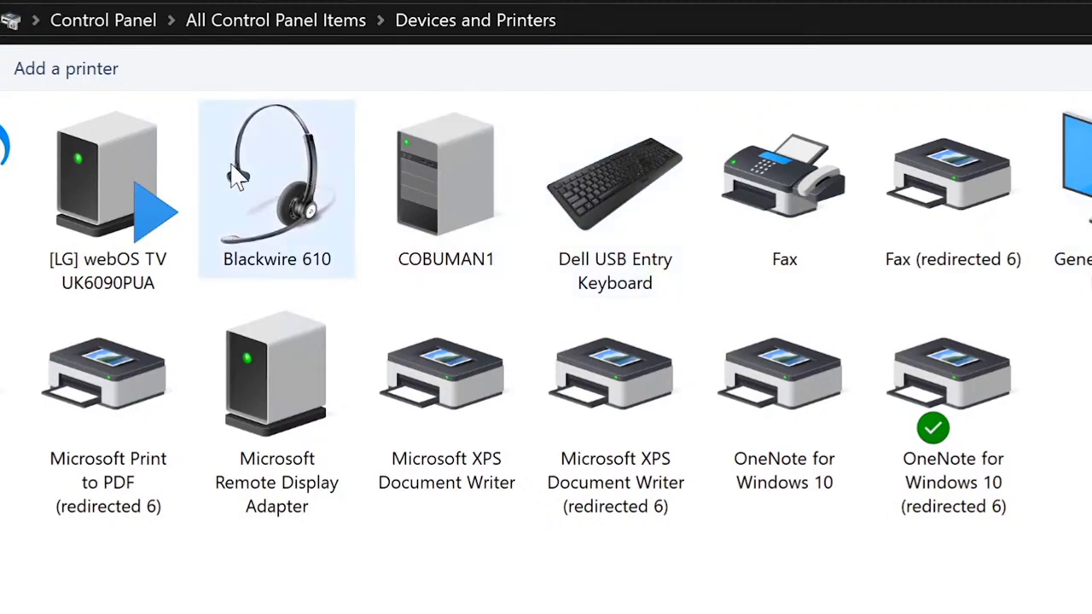
left_click(257, 169)
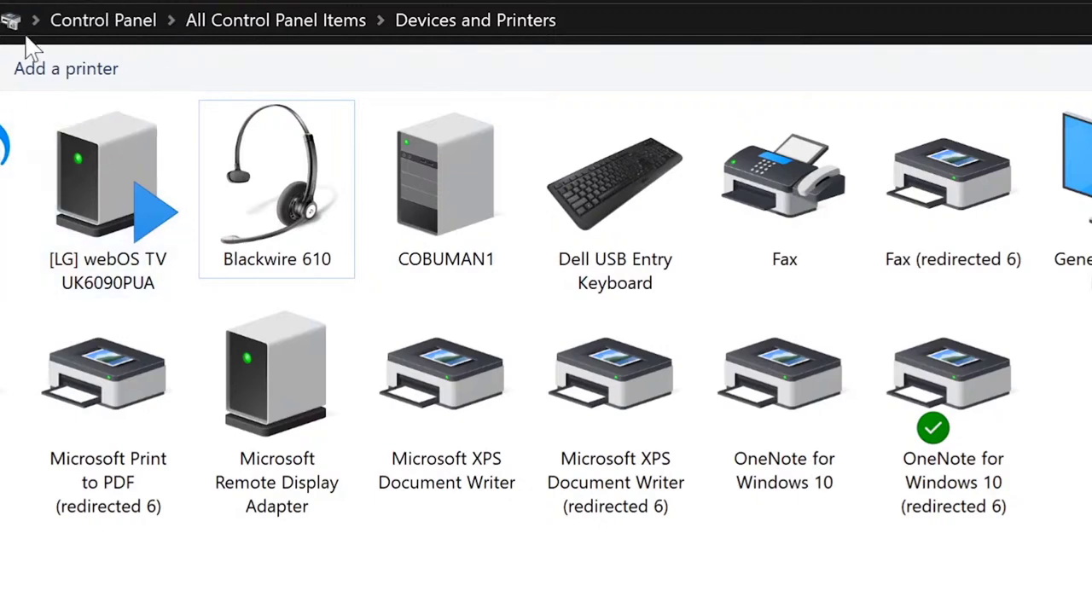
left_click(74, 79)
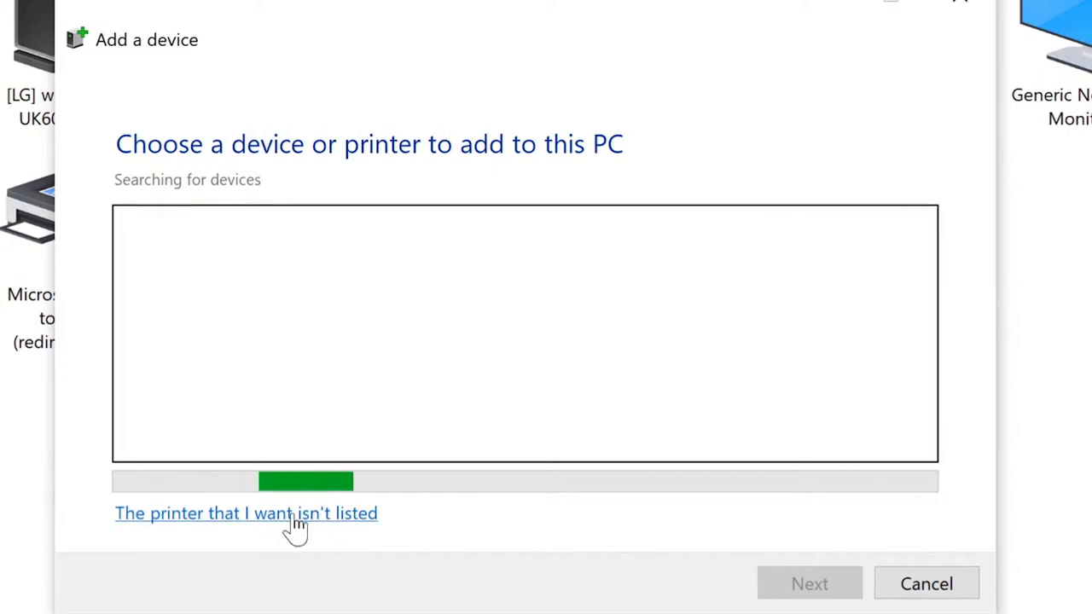
Step: Choose 'The printer that I want isn't listed', then 'Add a printer using a TCP/IP address or hostname'
left_click(295, 524)
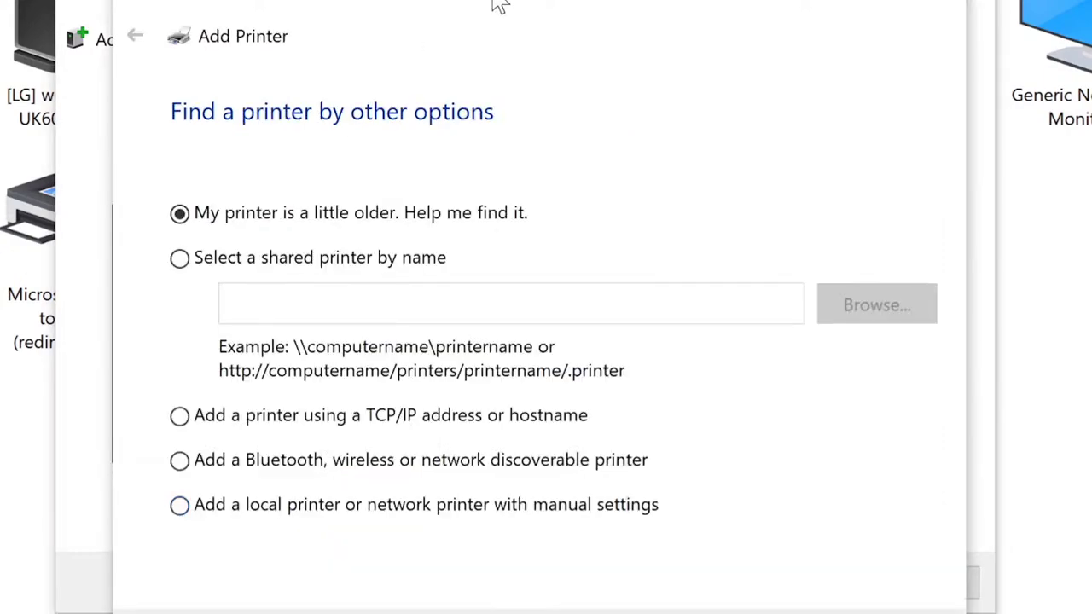
left_click_drag(500, 4, 561, 0)
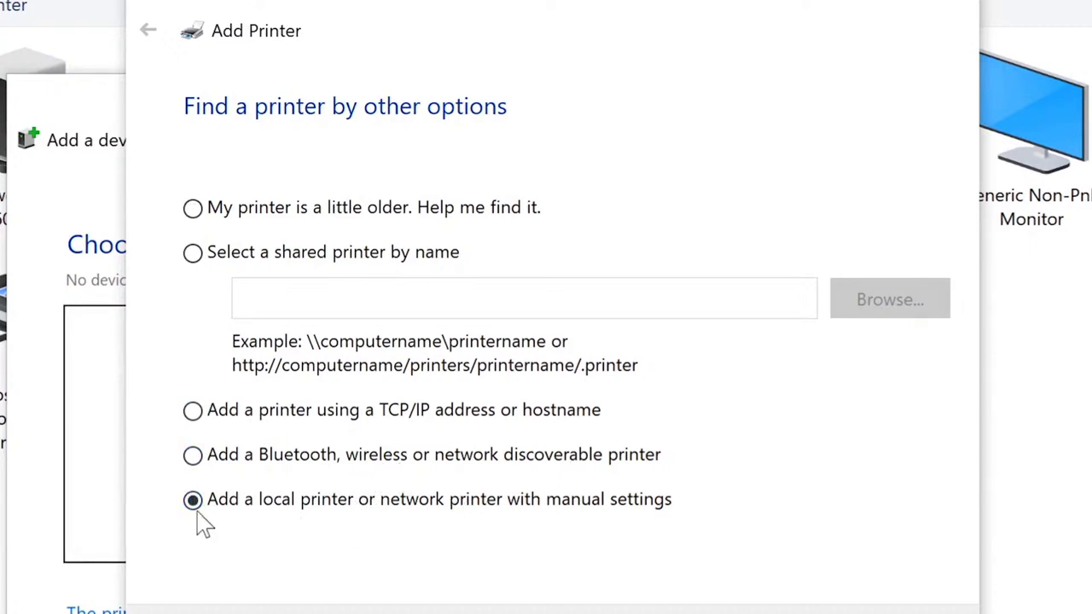
left_click(256, 420)
key("Return")
Step: Enter printer address 192.168.2.1, let Windows detect its TCP/IP port, then exit the wizard
left_click(491, 247)
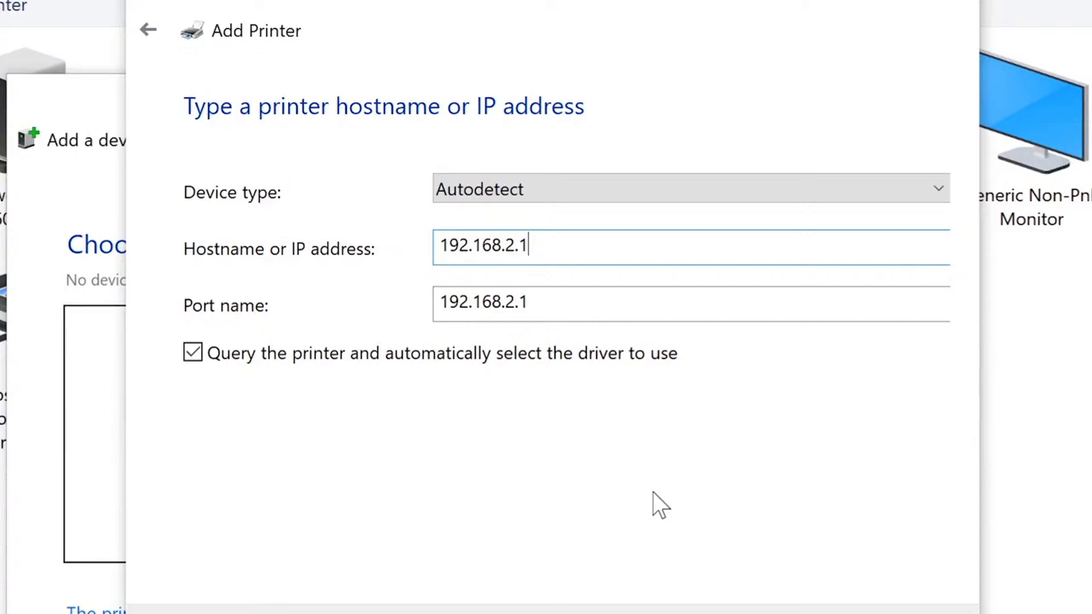
key("Return")
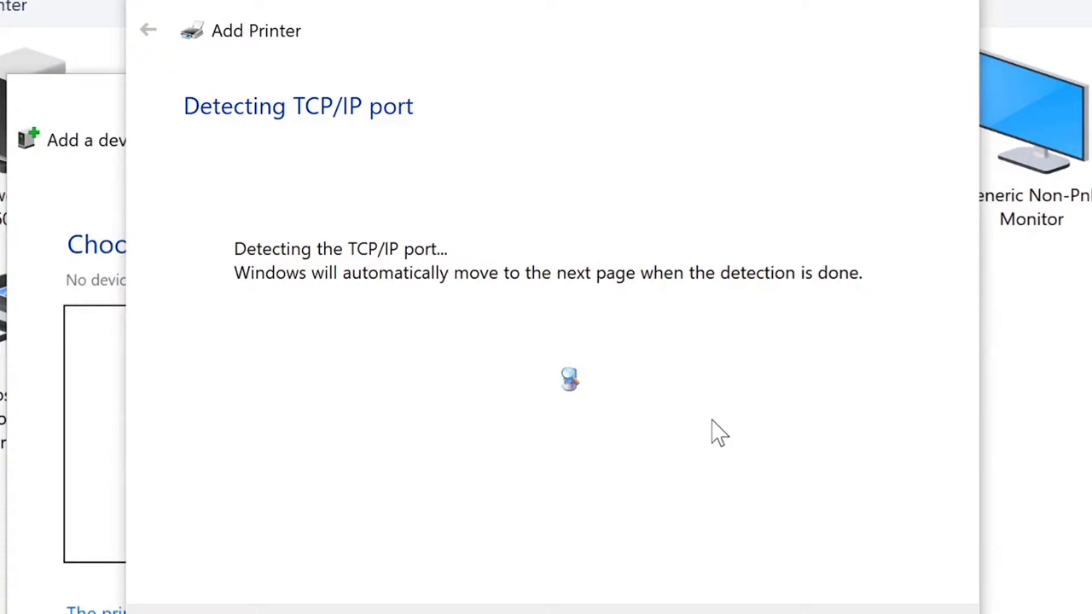
key("Escape")
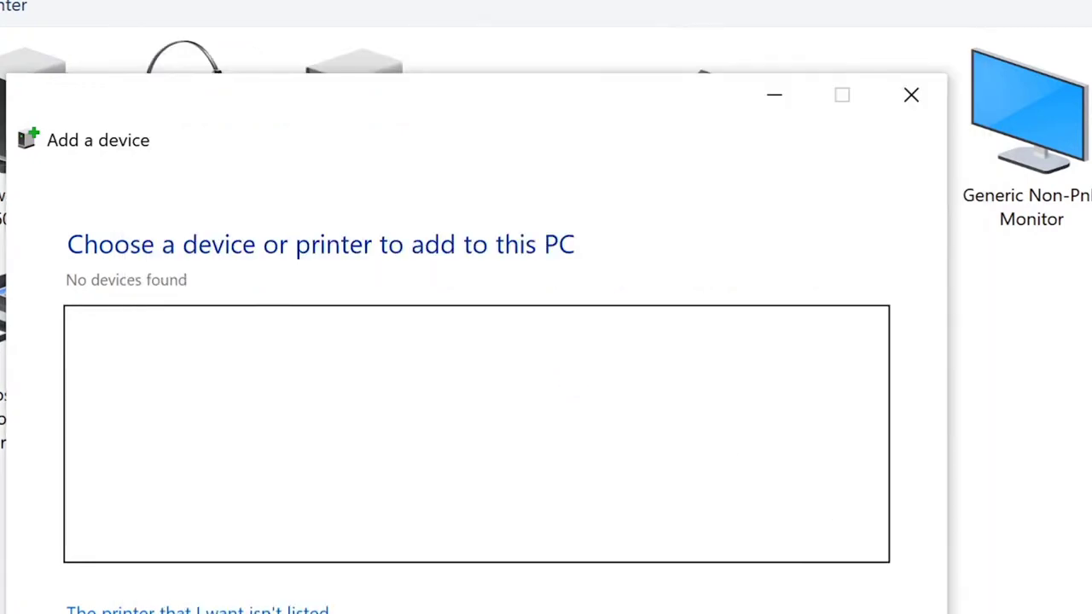
Step: Make OneNote for Windows 10 (redirected 6) the default printer after dismissing Add a device
key("Escape")
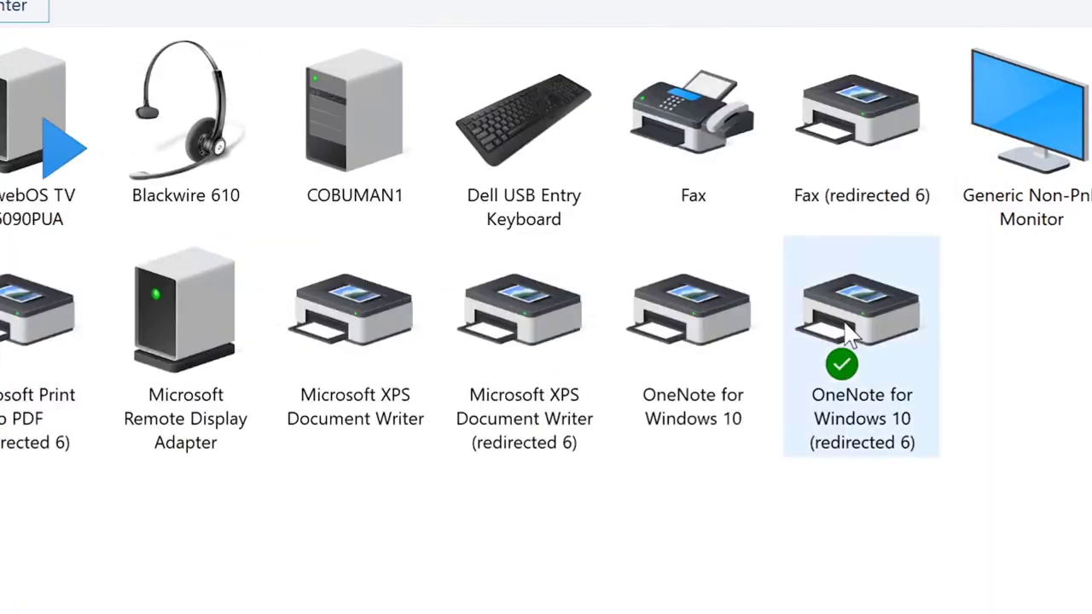
left_click(849, 335)
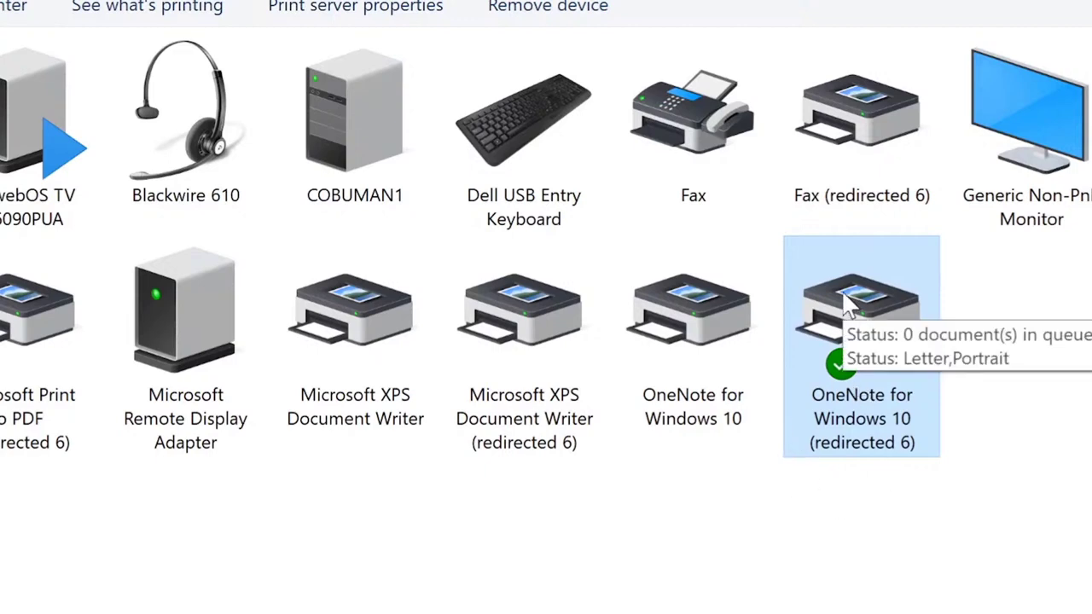
right_click(854, 312)
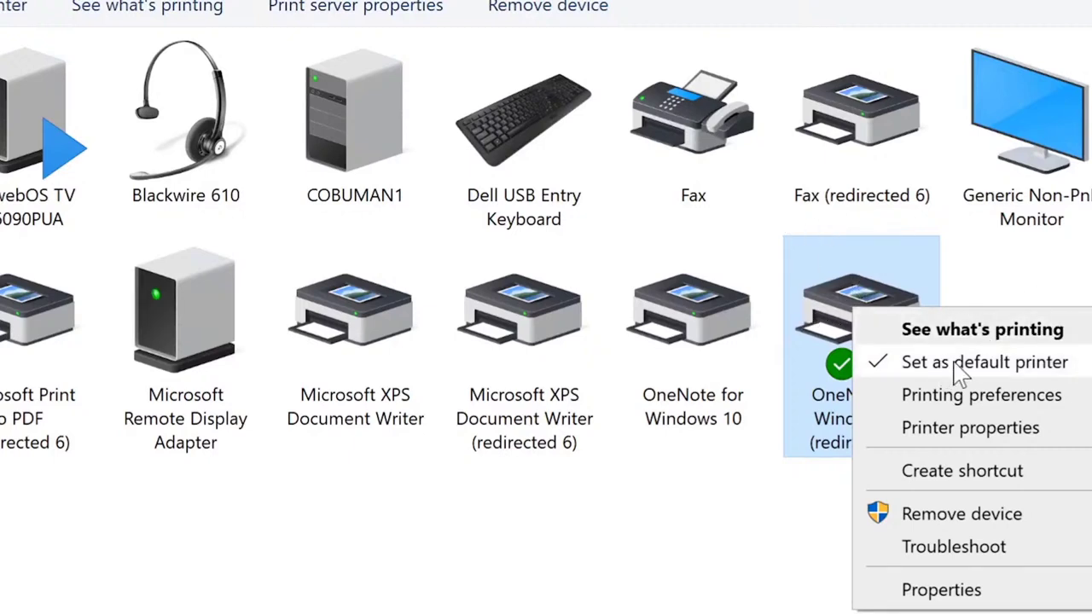
left_click(915, 369)
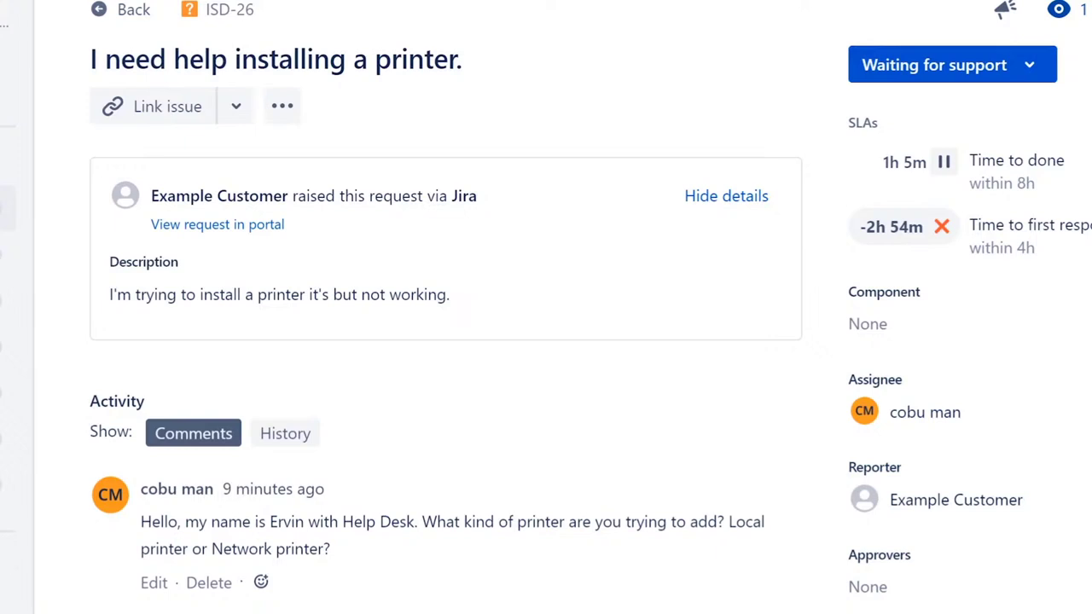
Step: Save the internal note 'Added printer as requested.' on ticket ISD-26
scroll(546, 341, "down", 3)
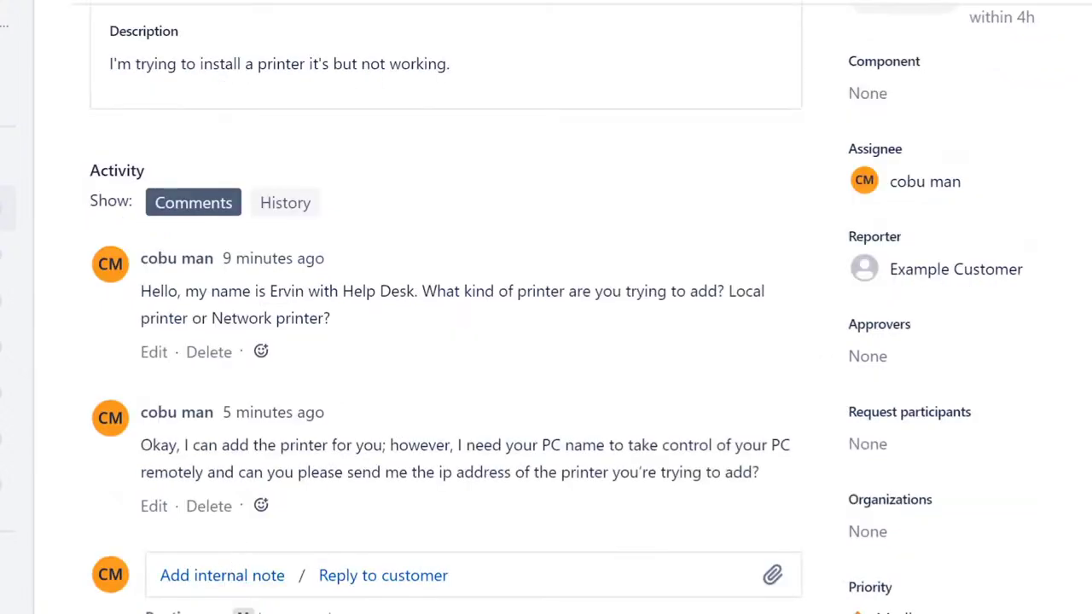
left_click(230, 575)
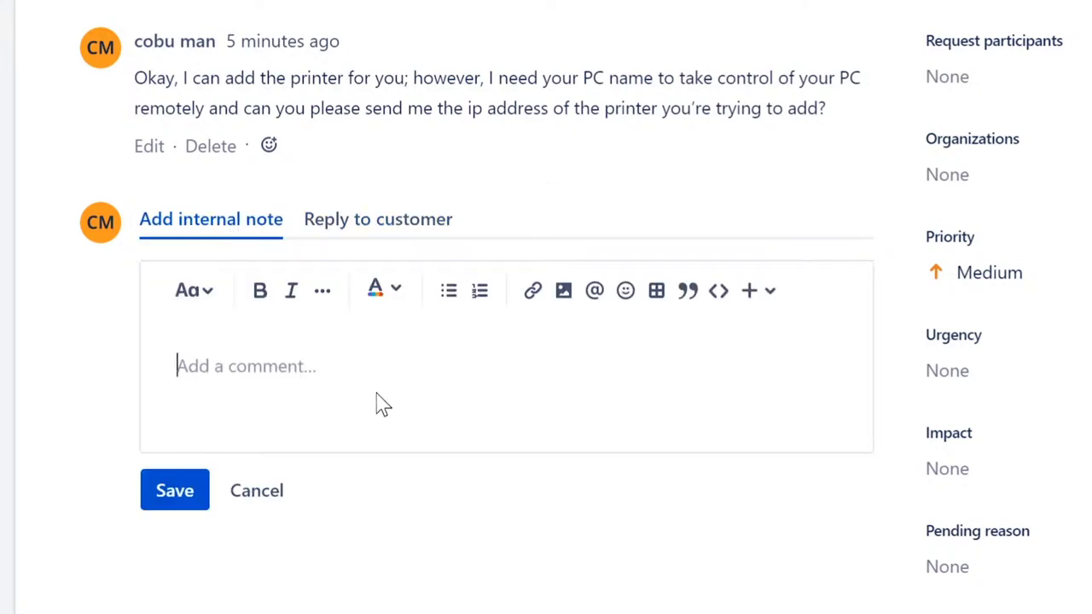
type("Added")
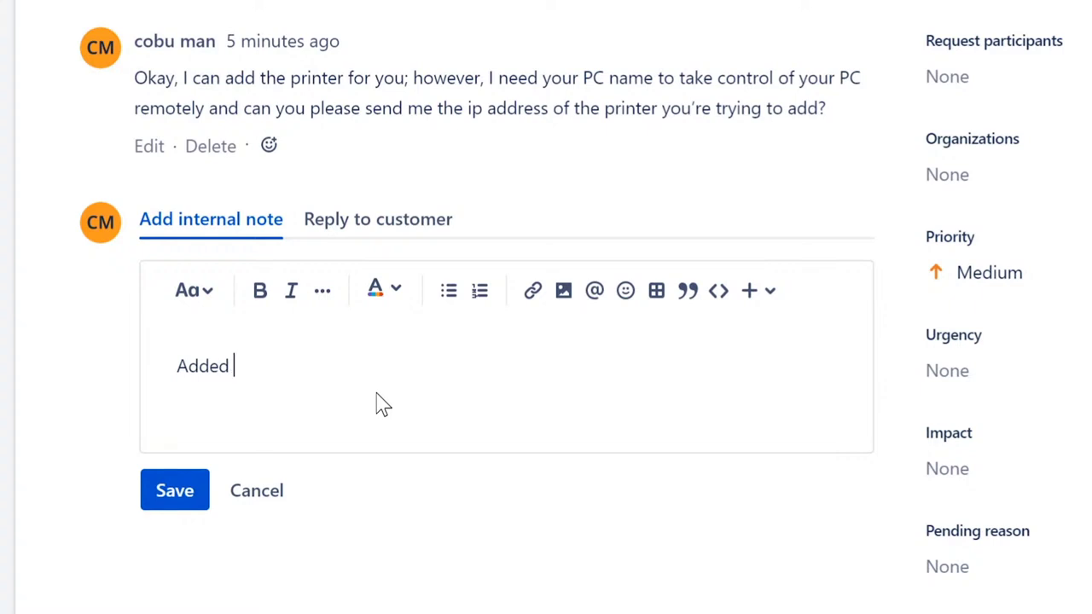
type(" printer as requested. Ervin")
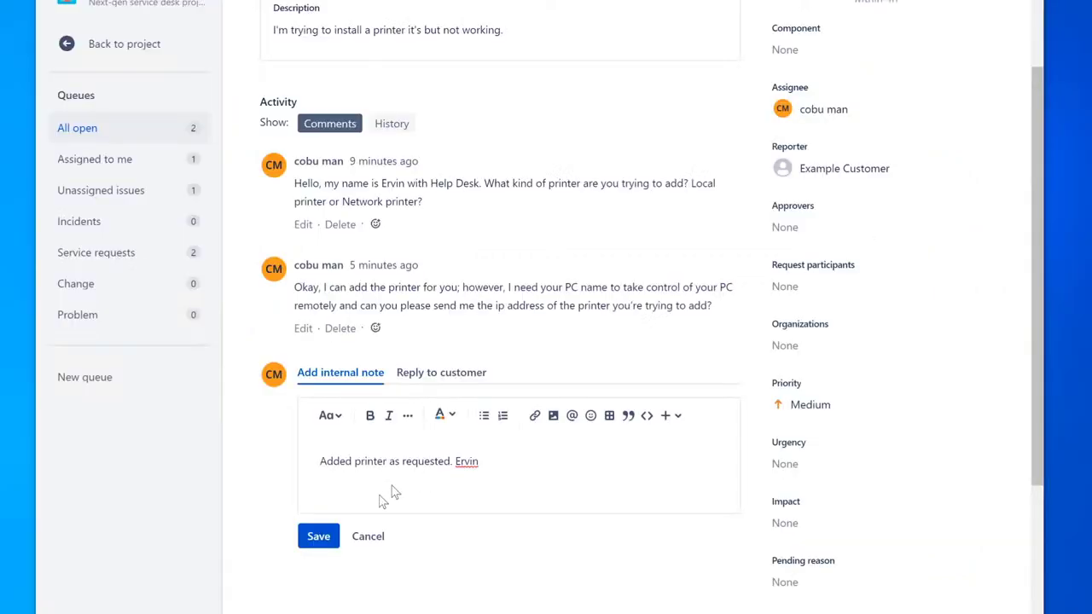
left_click(319, 540)
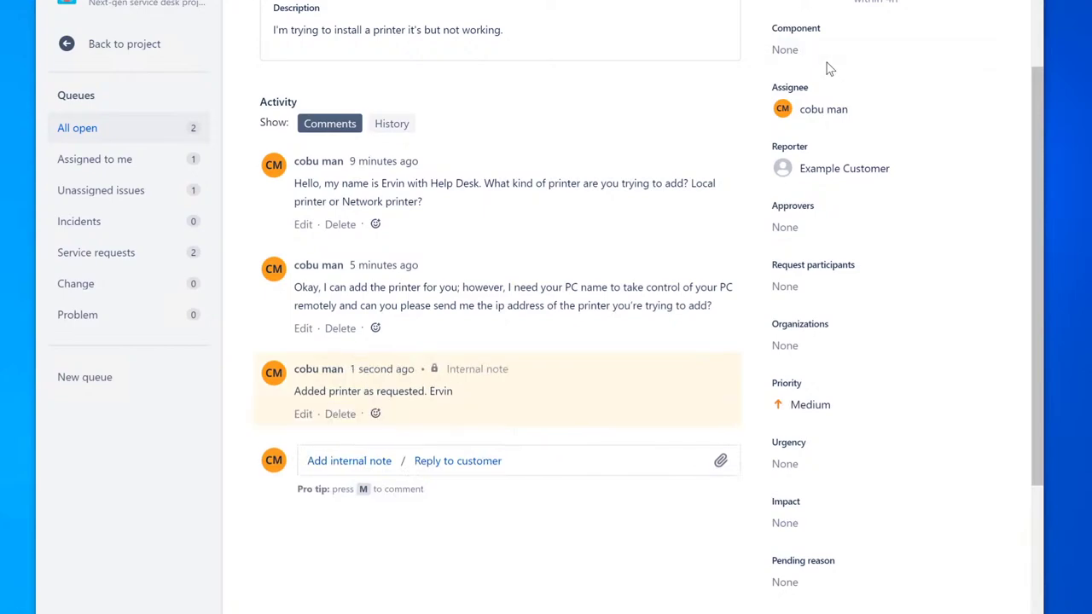
scroll(886, 203, "up", 3)
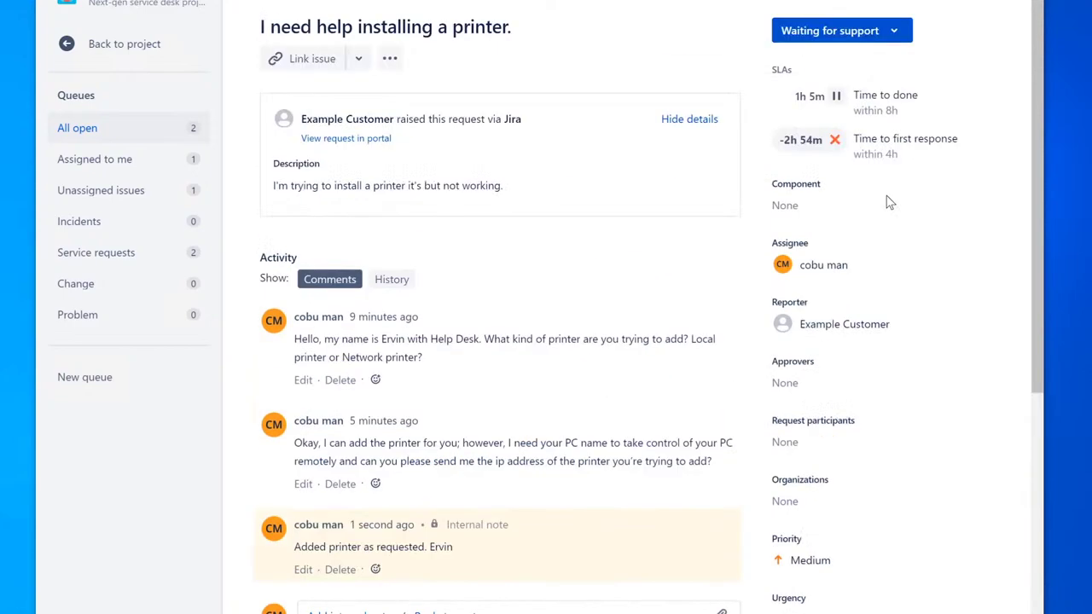
left_click(892, 32)
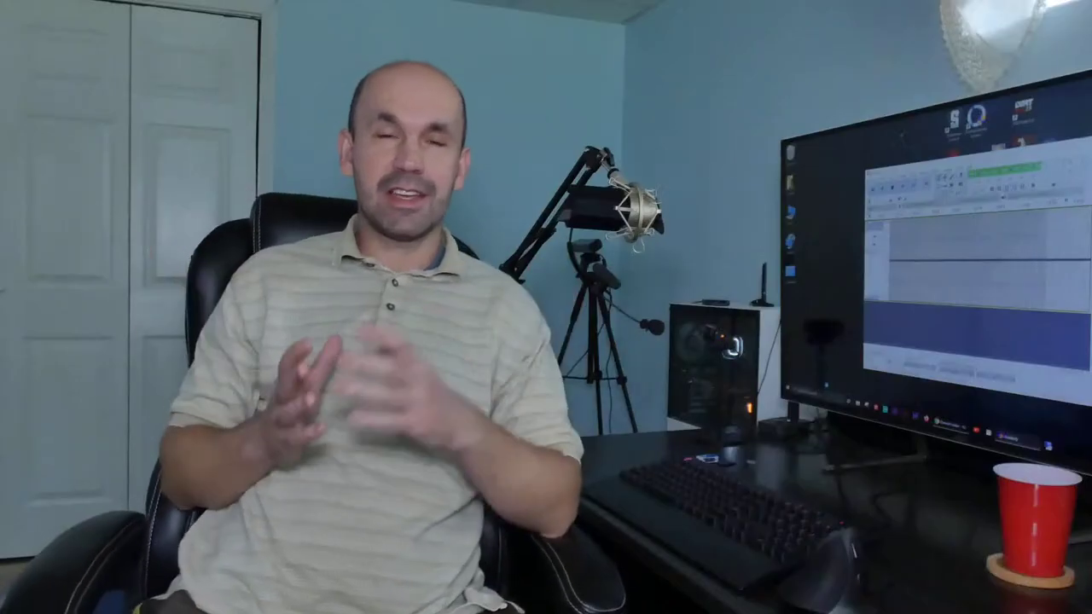
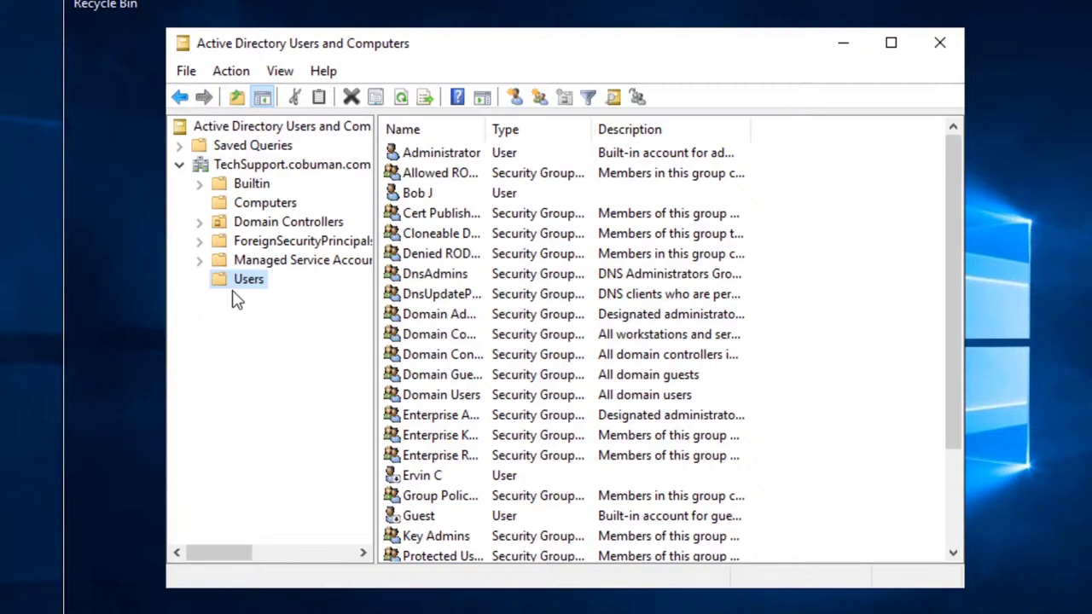
Step: Search the Users container for the locked-out user's logon name
right_click(245, 285)
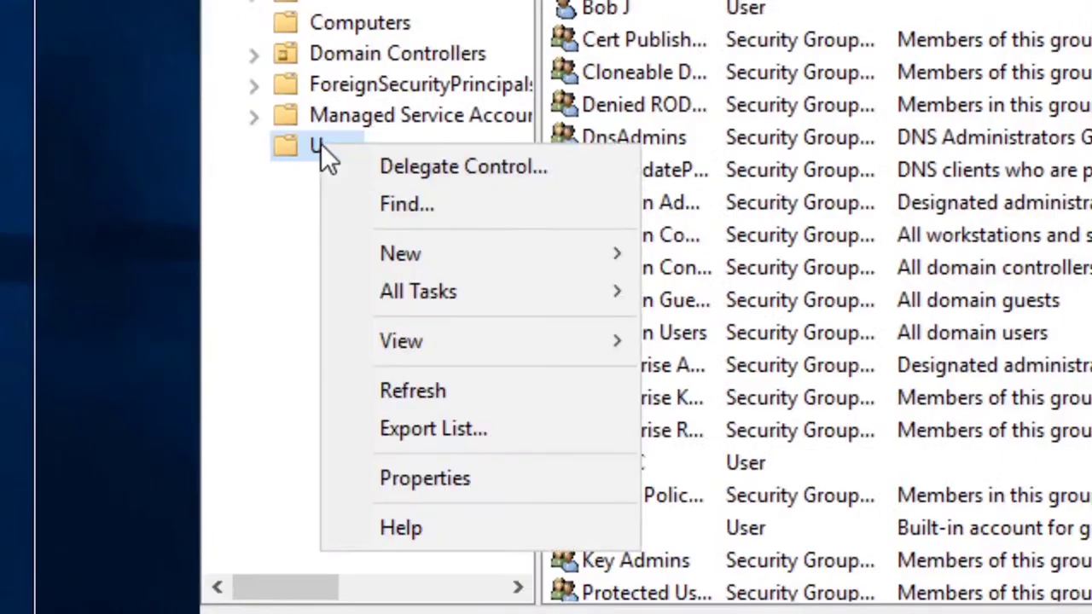
left_click(428, 205)
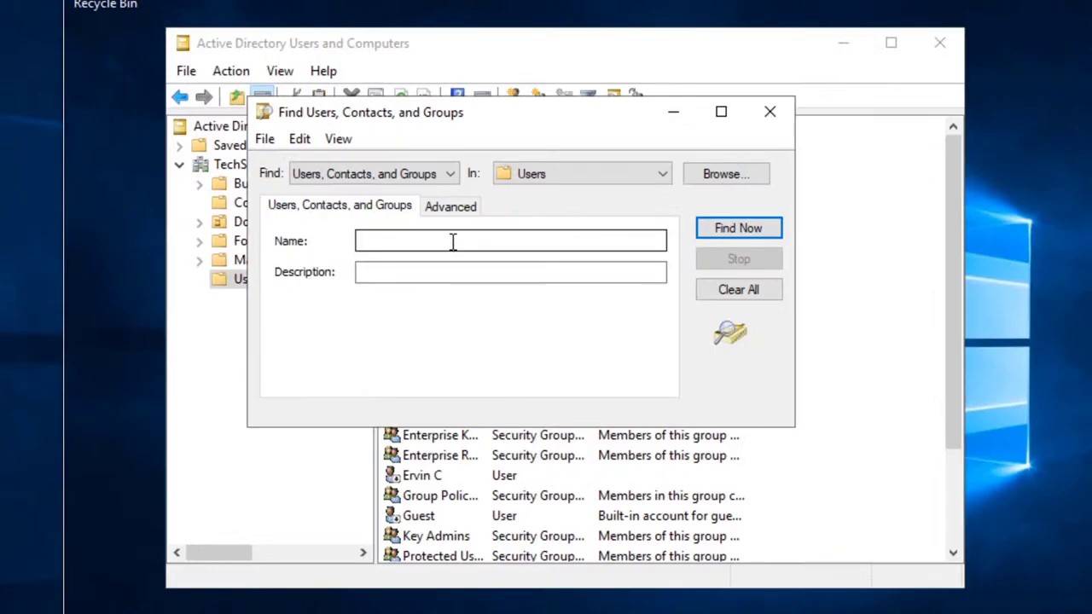
left_click(451, 245)
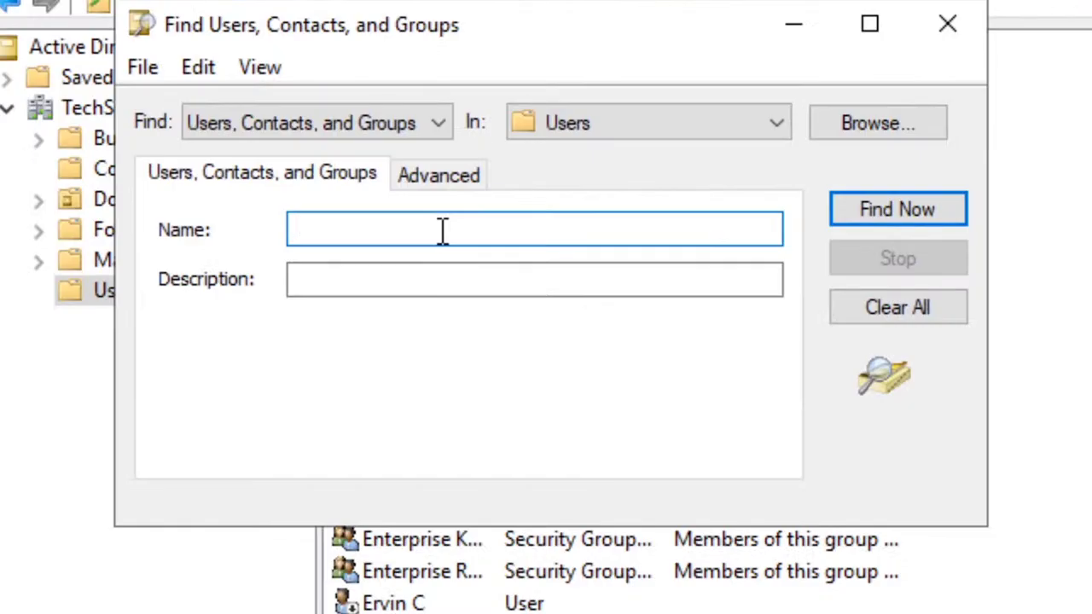
type("ervin")
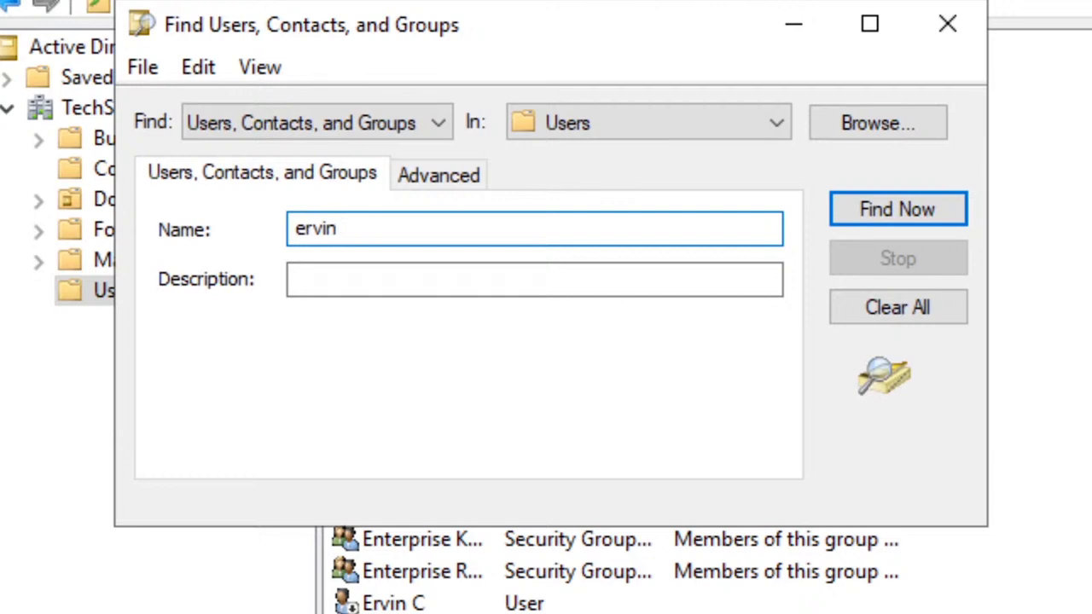
type("_can")
left_click(879, 211)
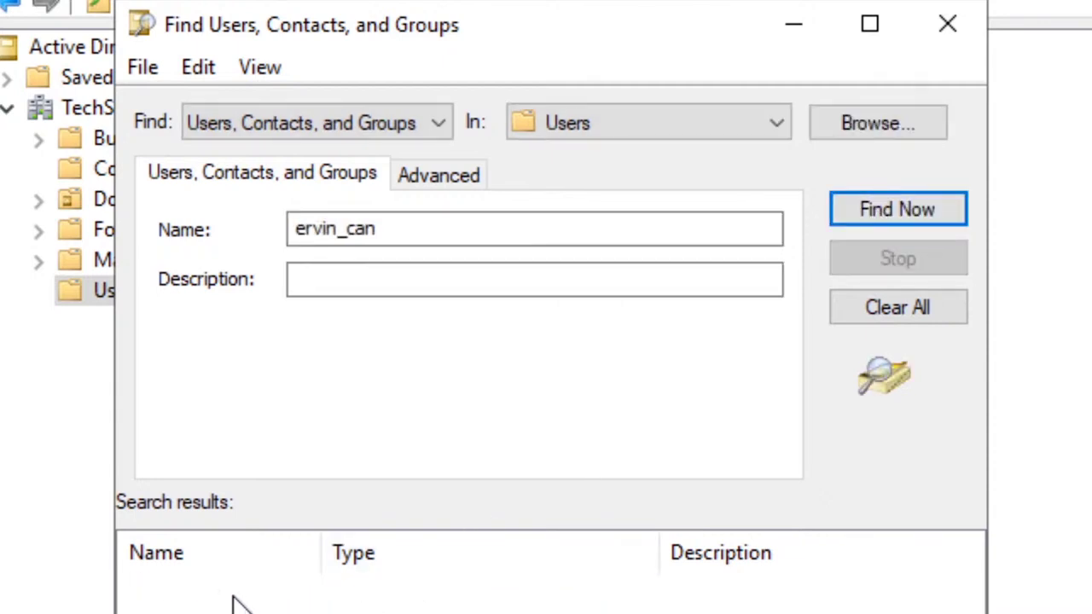
Step: Open the found user's properties, tick Unlock account, and apply it
double_click(230, 591)
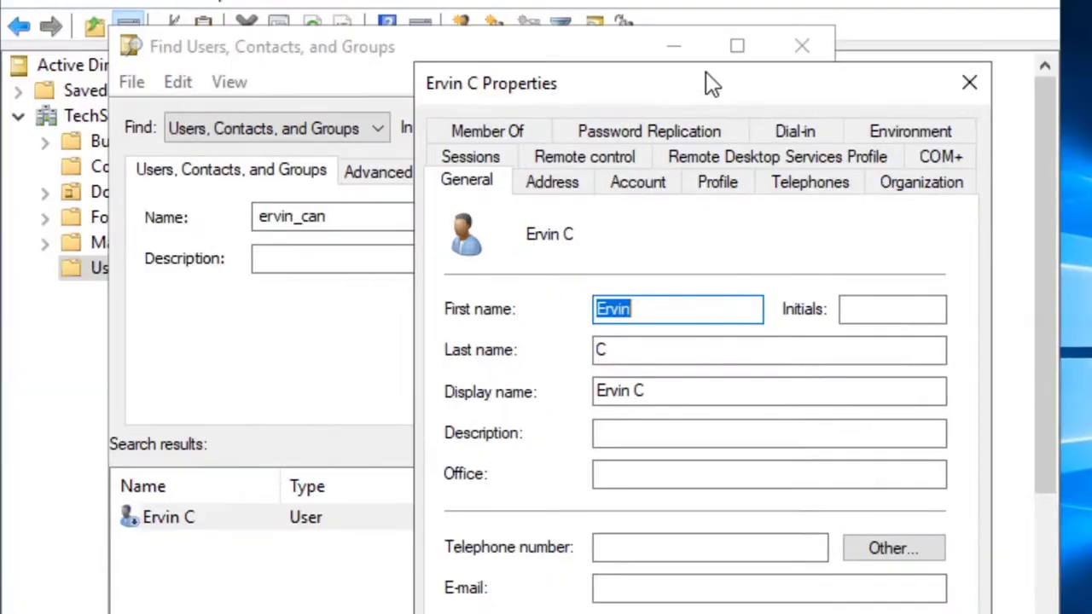
left_click_drag(706, 72, 601, 38)
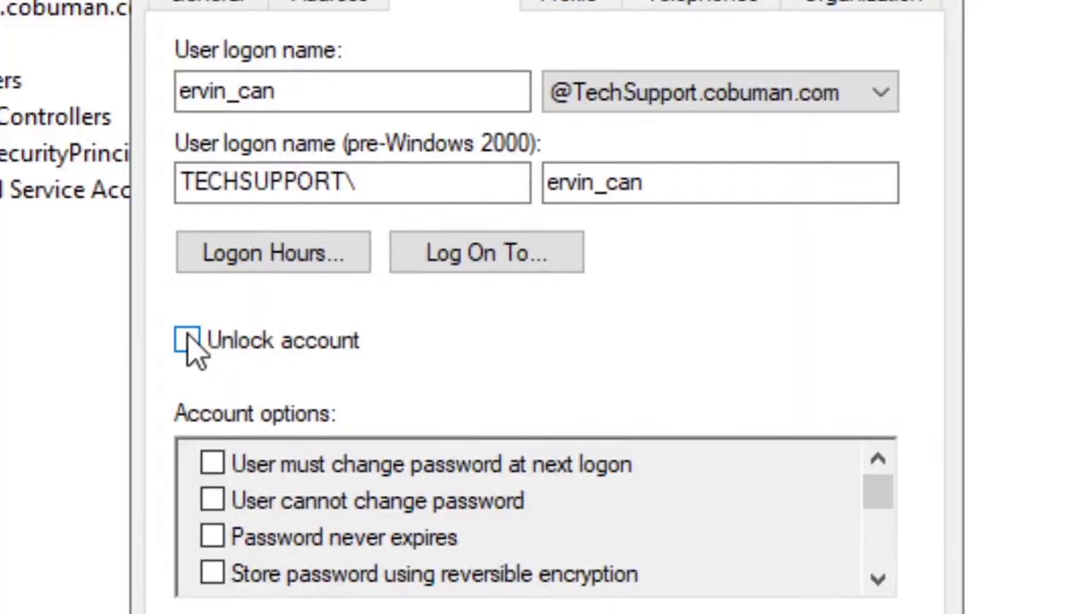
left_click(292, 349)
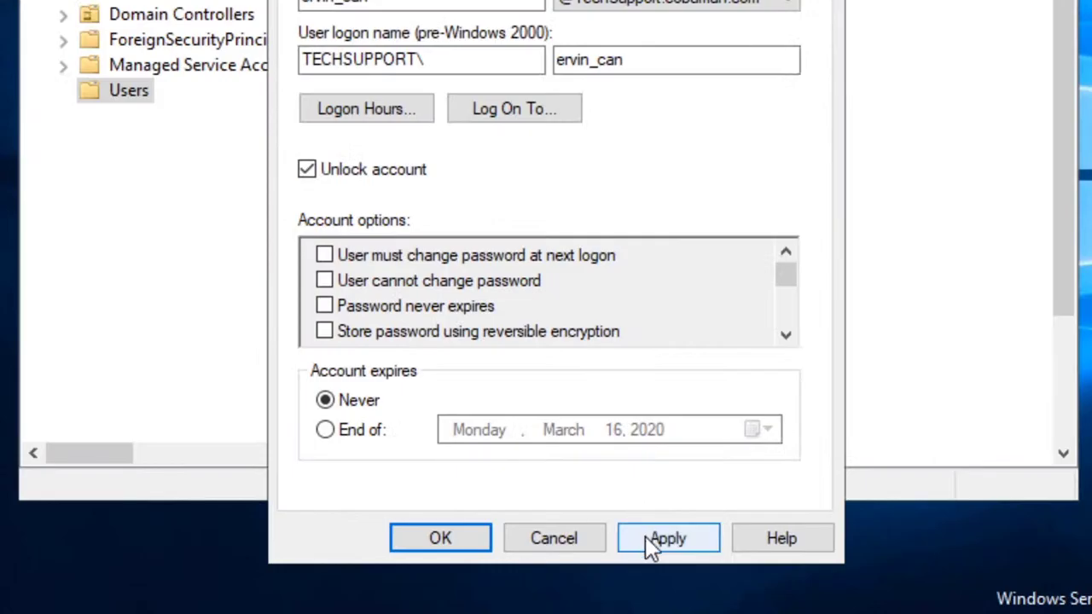
left_click(646, 540)
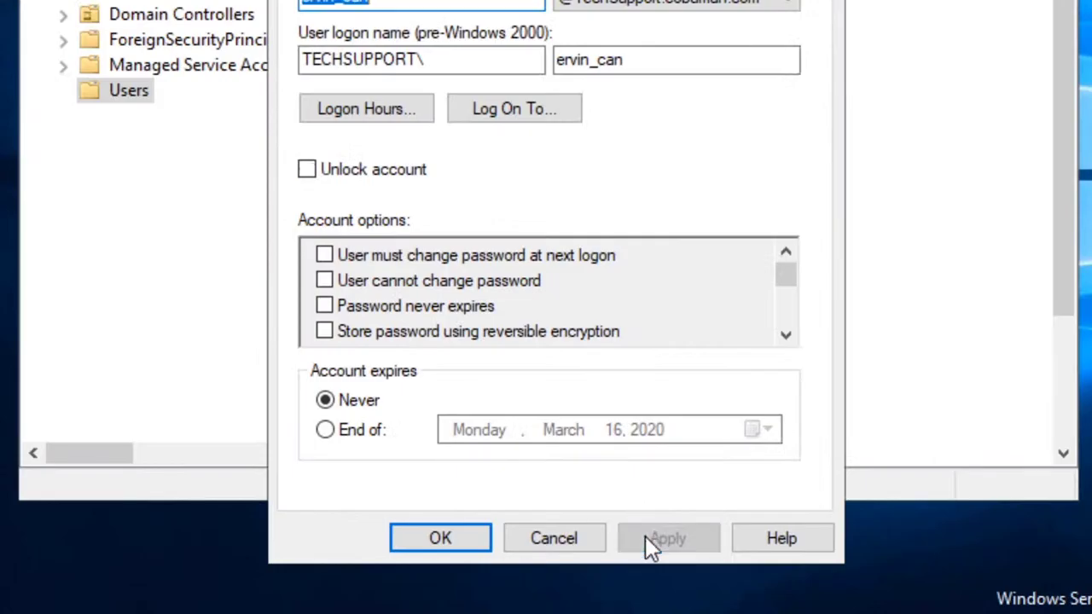
Step: Save and close the unlocked properties, then reopen the user's properties from the Users list
left_click(441, 539)
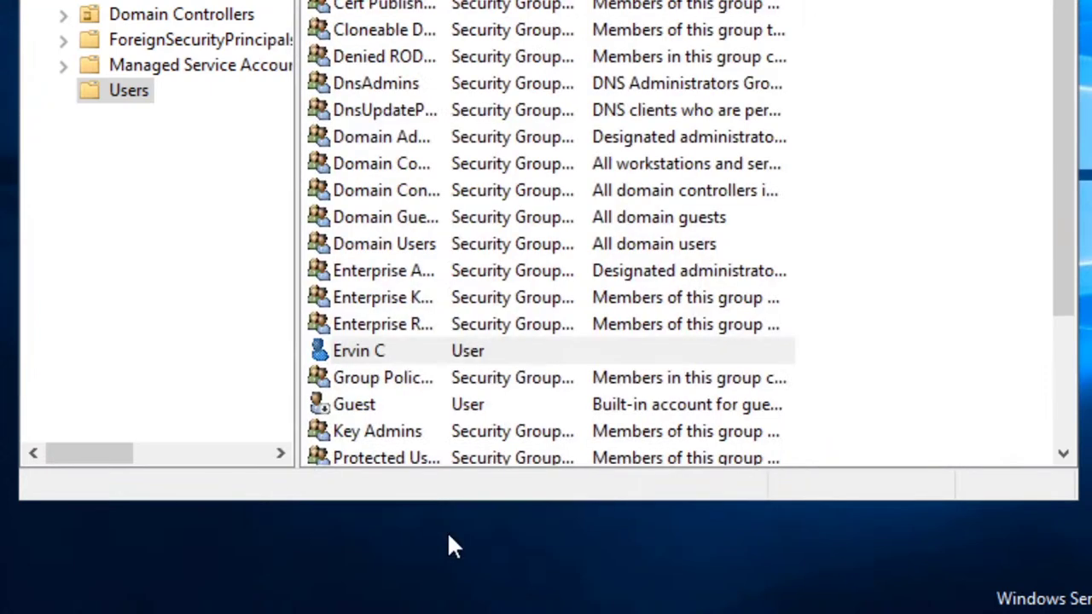
right_click(128, 100)
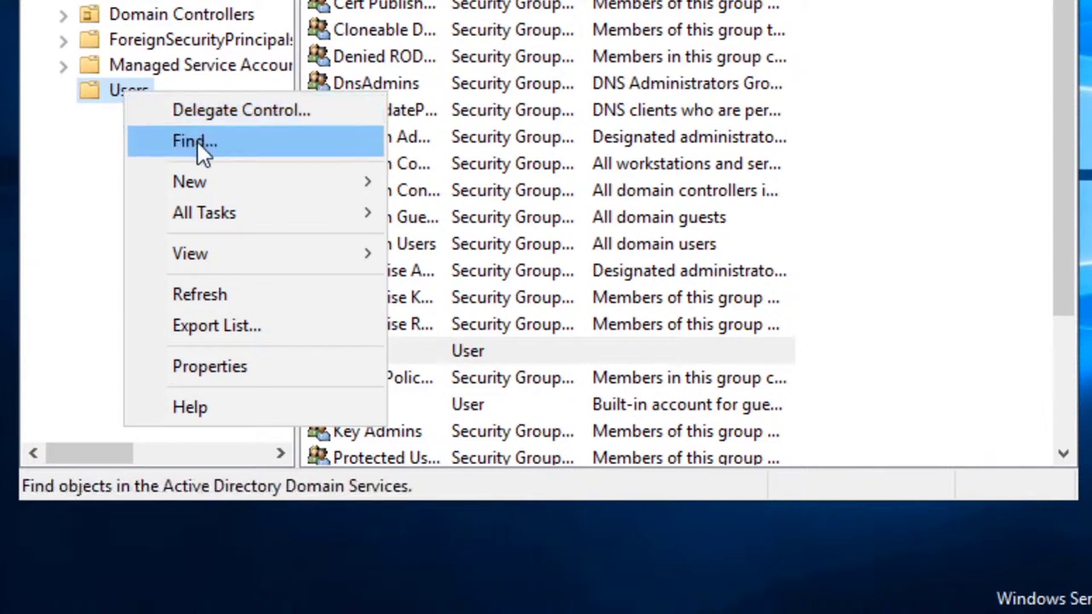
key("Escape")
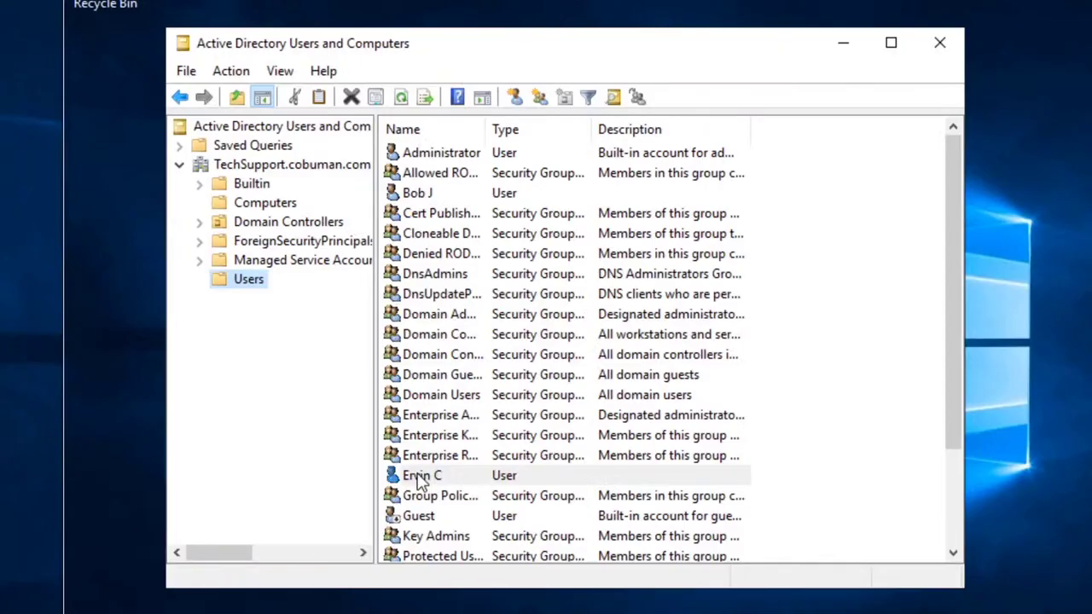
double_click(367, 351)
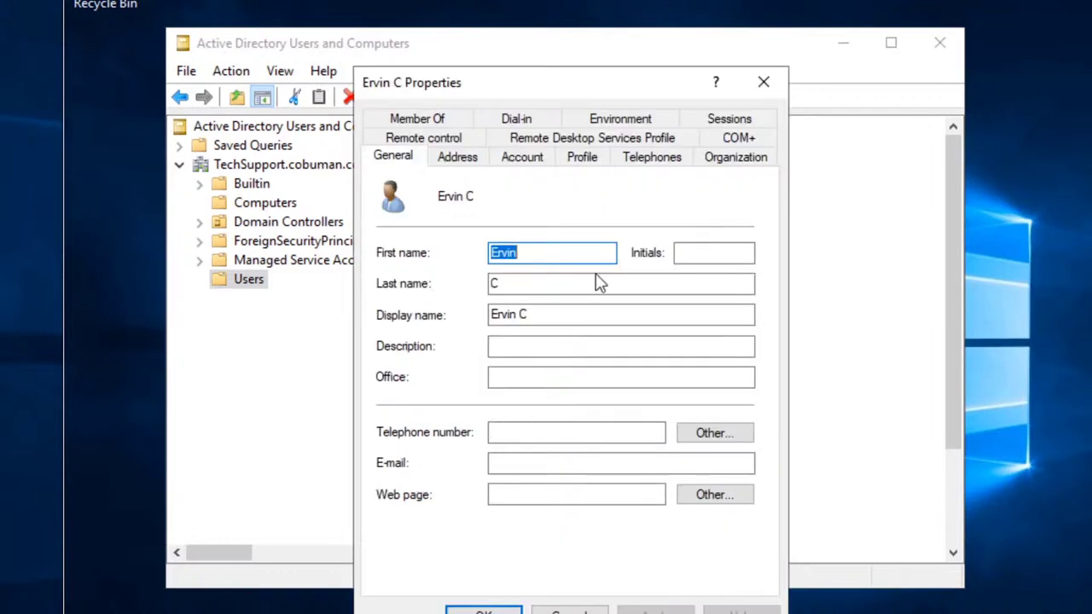
Step: On the Account tab, require a password change at next logon and close the properties
left_click(521, 159)
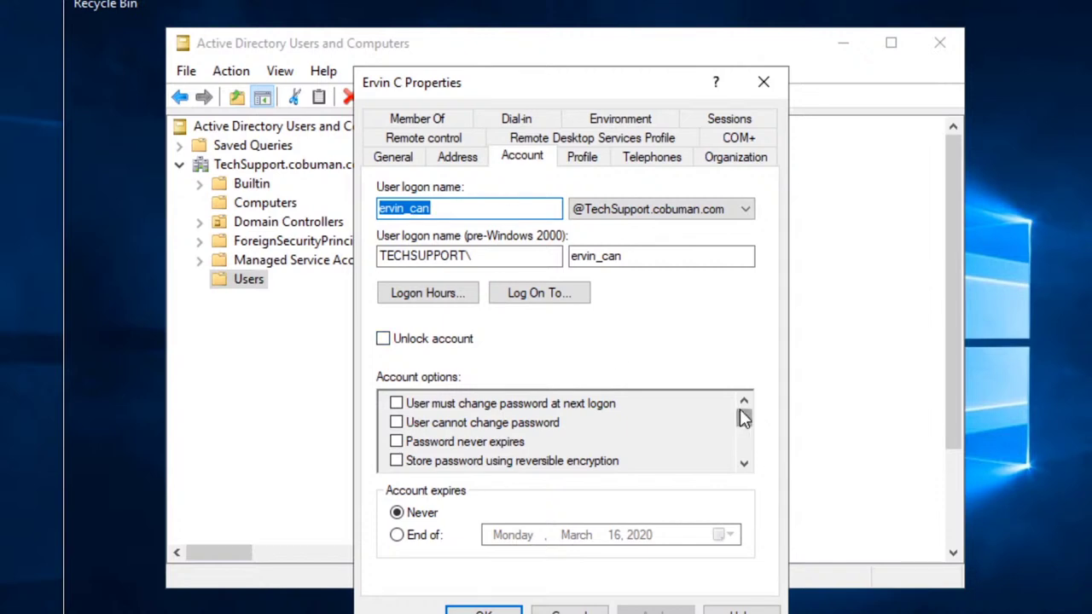
scroll(748, 433, "down", 1)
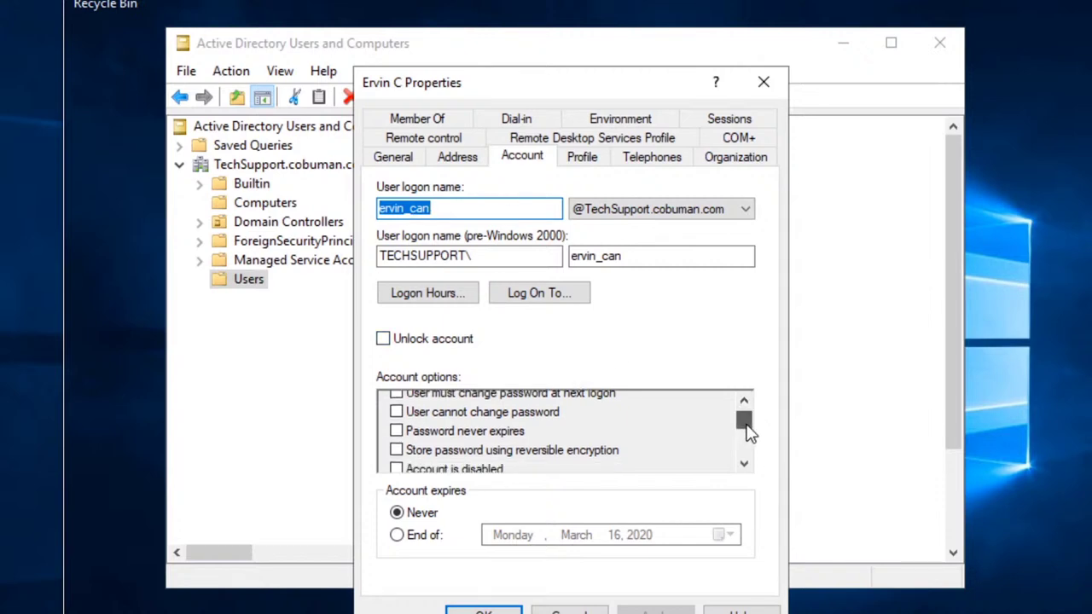
scroll(748, 434, "up", 1)
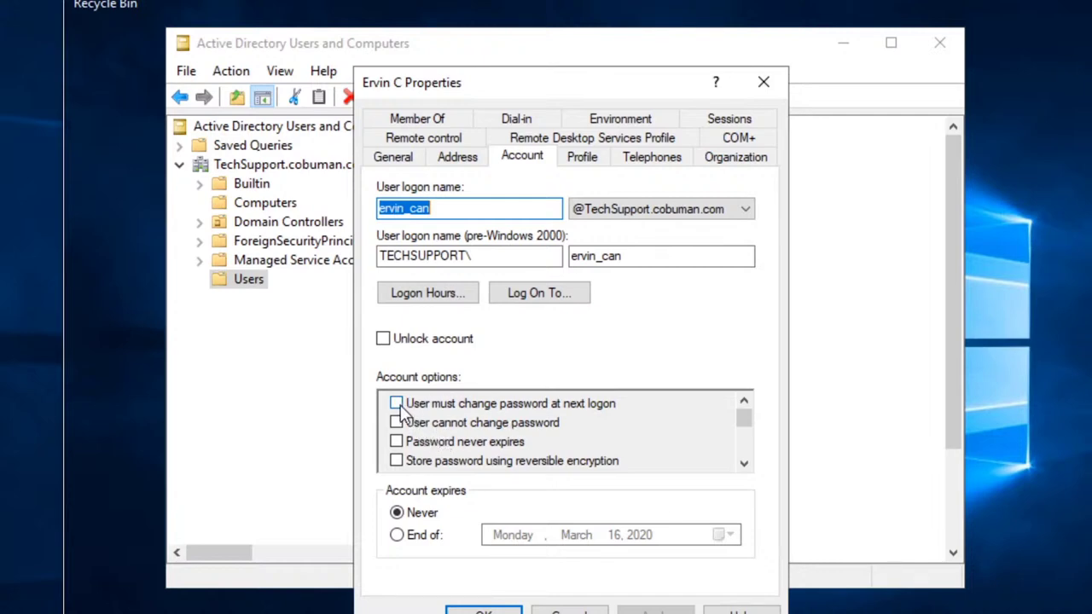
left_click(399, 405)
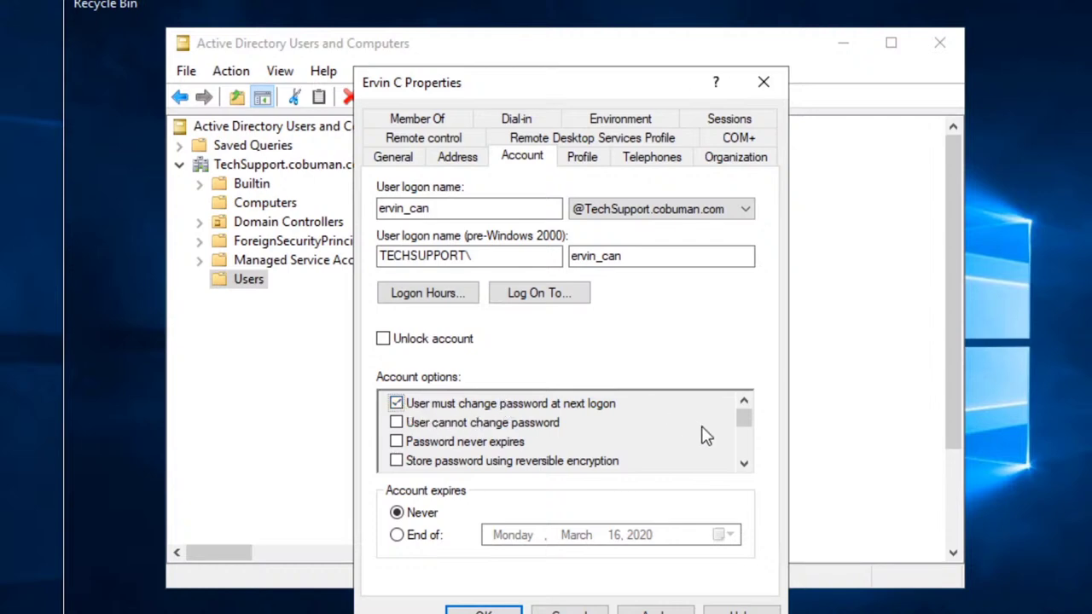
mouse_move(740, 425)
left_mouse_down()
mouse_move(735, 444)
mouse_move(743, 417)
left_mouse_up()
key("Return")
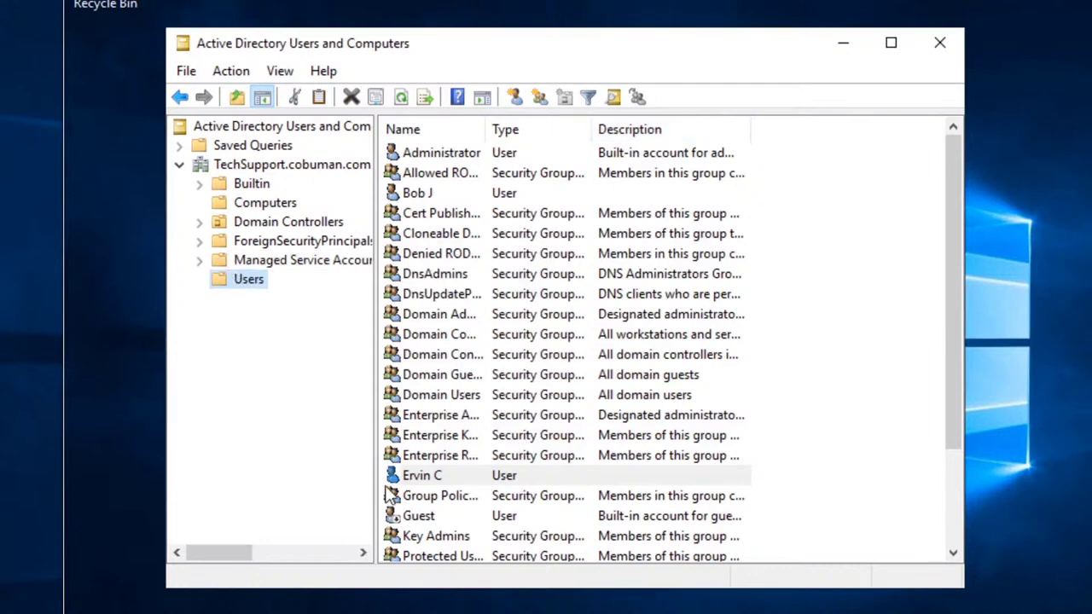
Step: Select the target user account in the Users list, dismissing its action menu unused
left_click(415, 478)
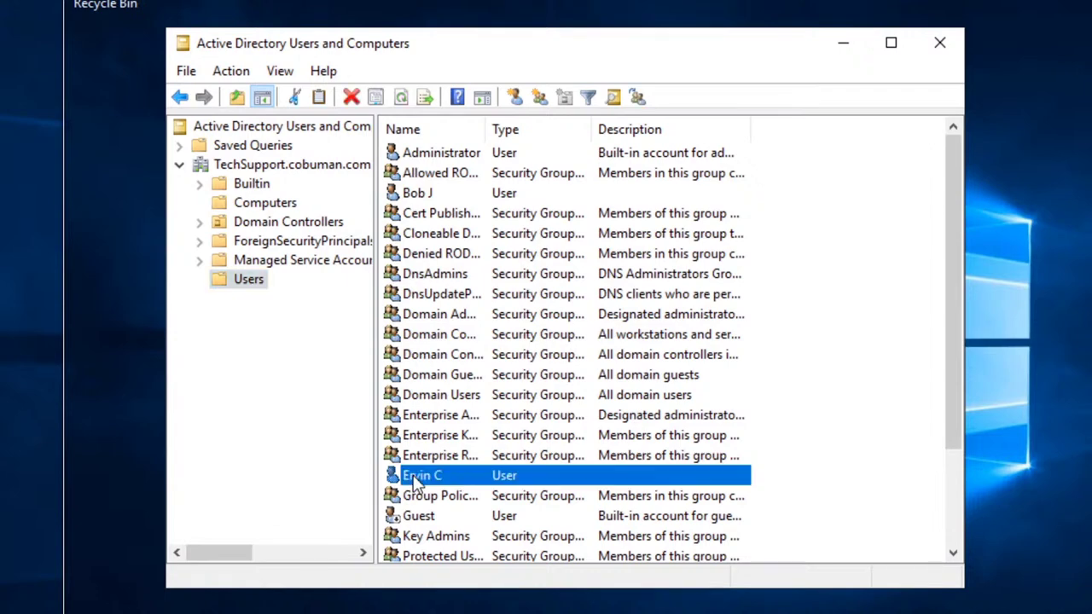
right_click(415, 478)
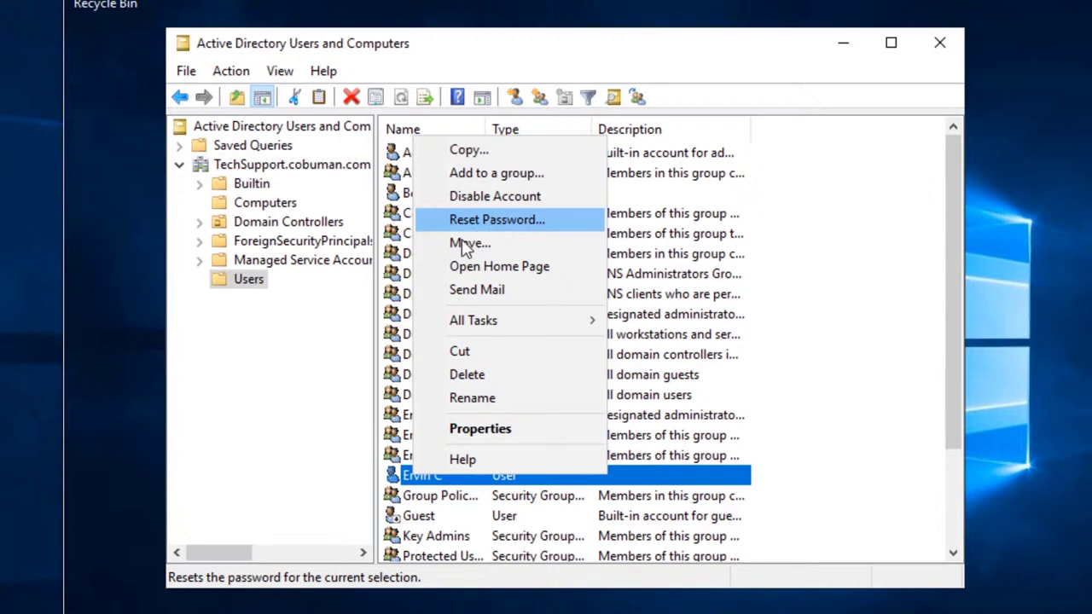
left_click(312, 389)
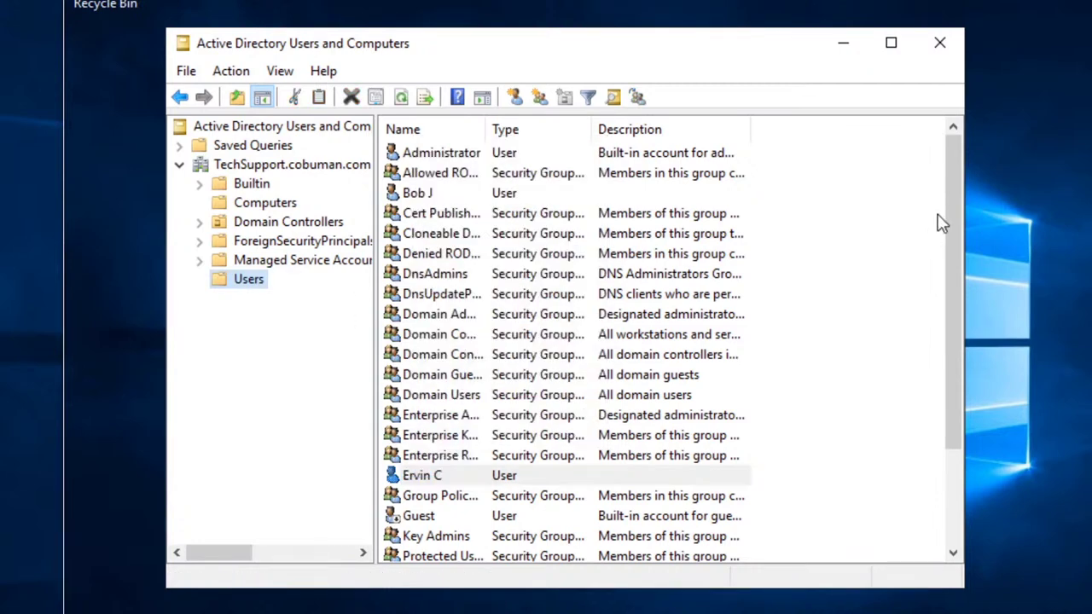
left_click_drag(949, 209, 945, 257)
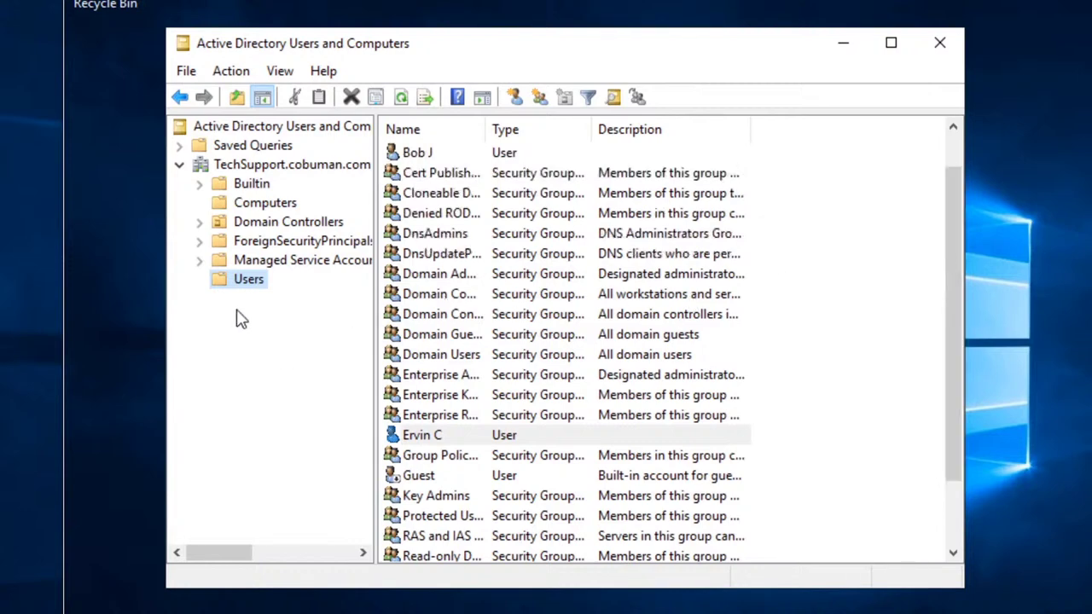
Step: Find the user by logon name from the Users container and select the matching result
right_click(249, 284)
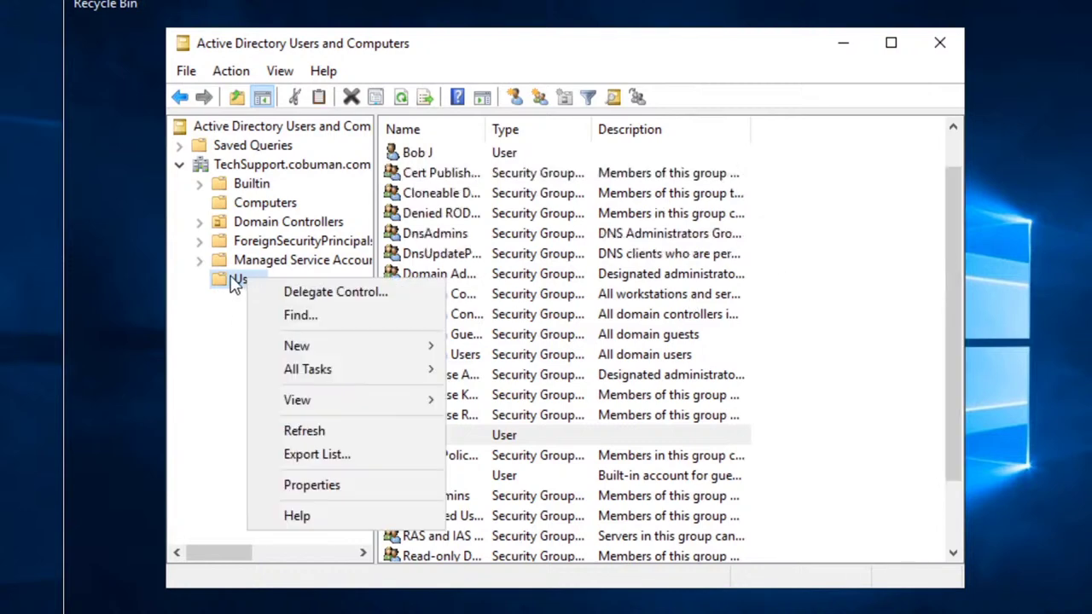
left_click(307, 315)
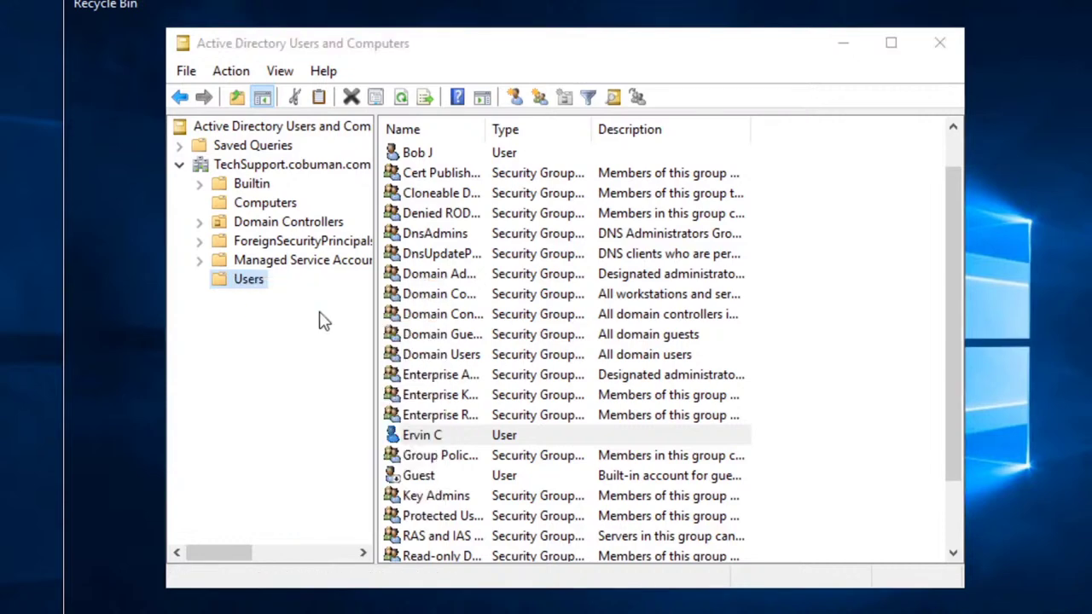
left_click(500, 244)
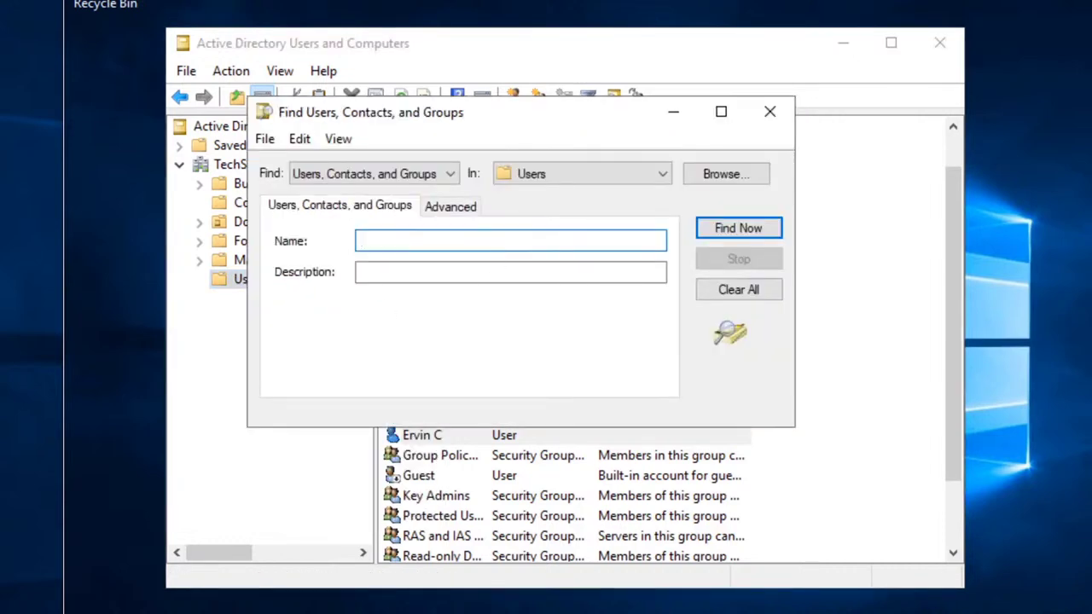
type("ervin_can")
key("Return")
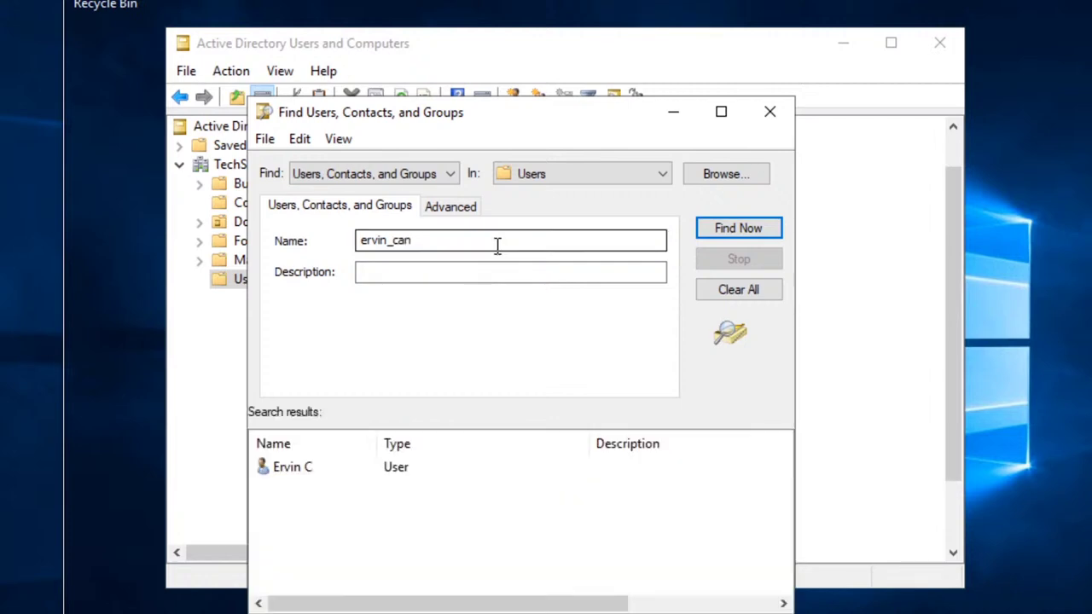
left_click(288, 475)
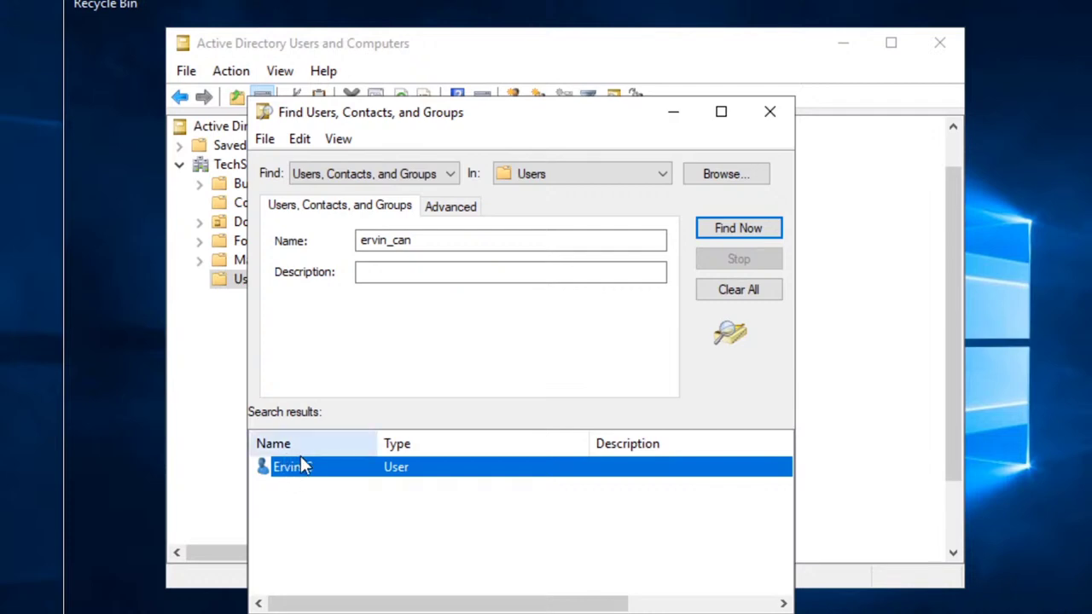
Step: Reset the found user's password with a confirmed new password, also unlocking the account, and acknowledge the confirmation
right_click(300, 474)
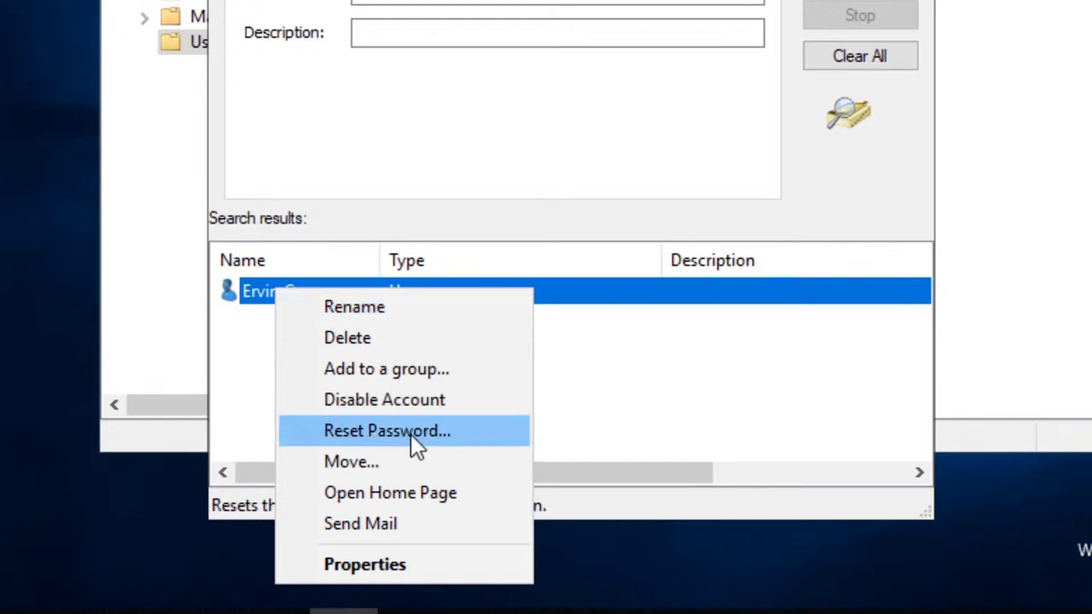
left_click(410, 431)
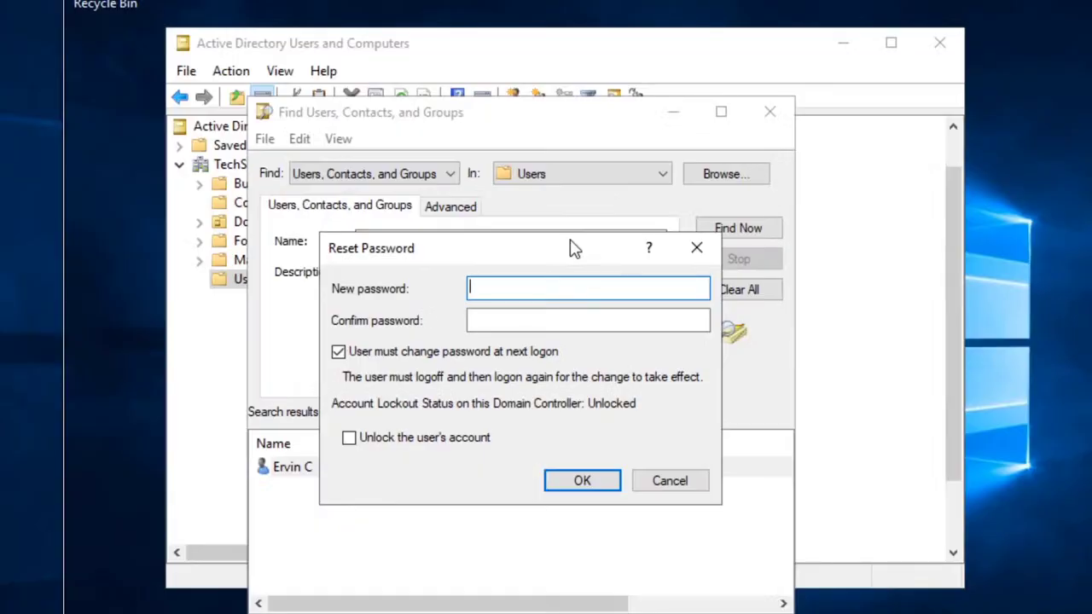
type("********")
key("Tab")
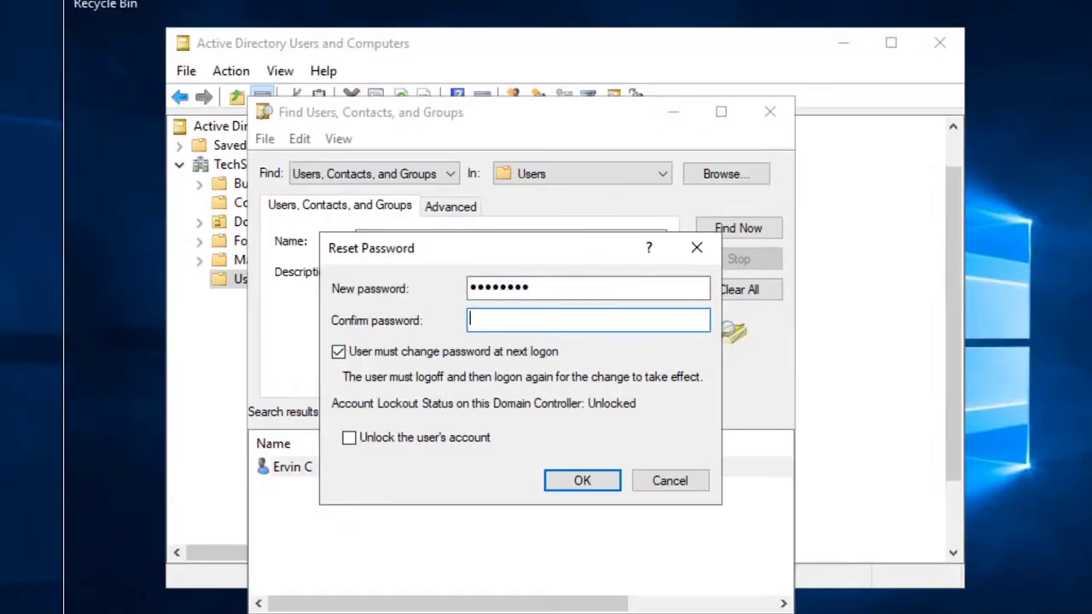
type("********")
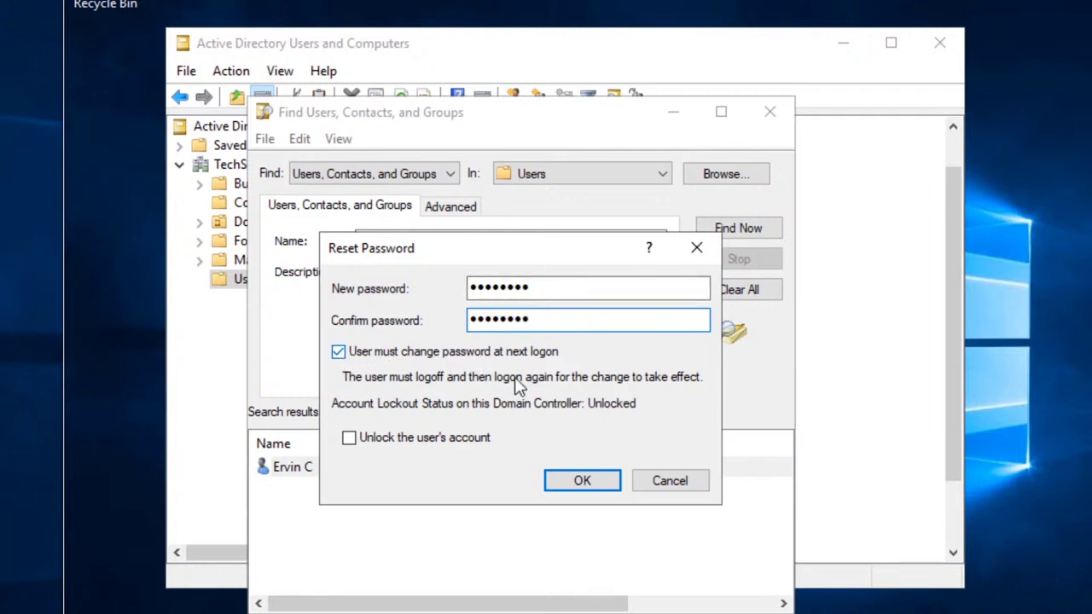
left_click(581, 479)
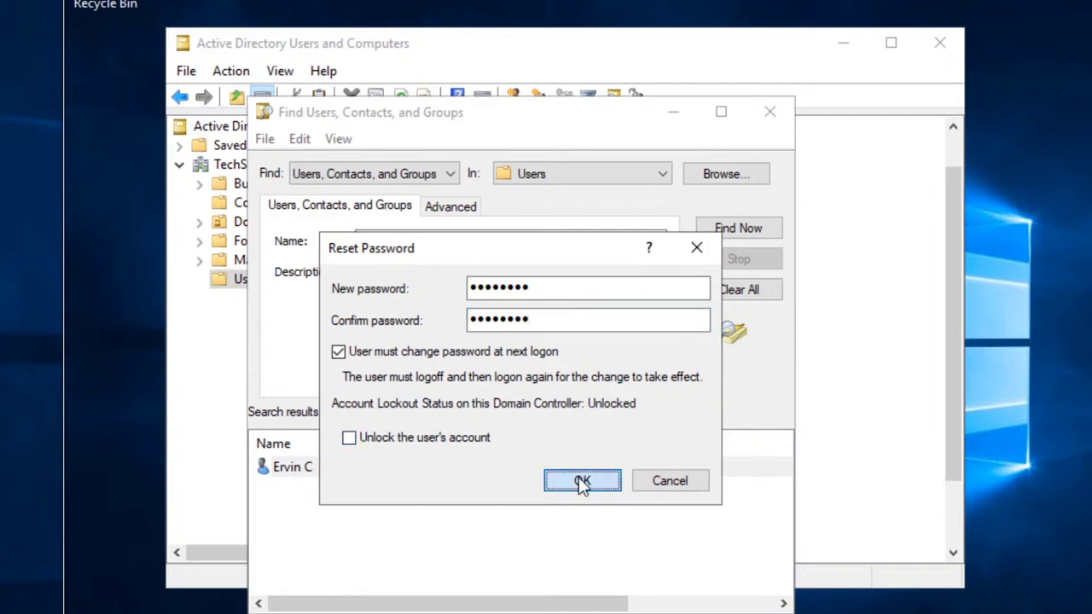
left_click(352, 443)
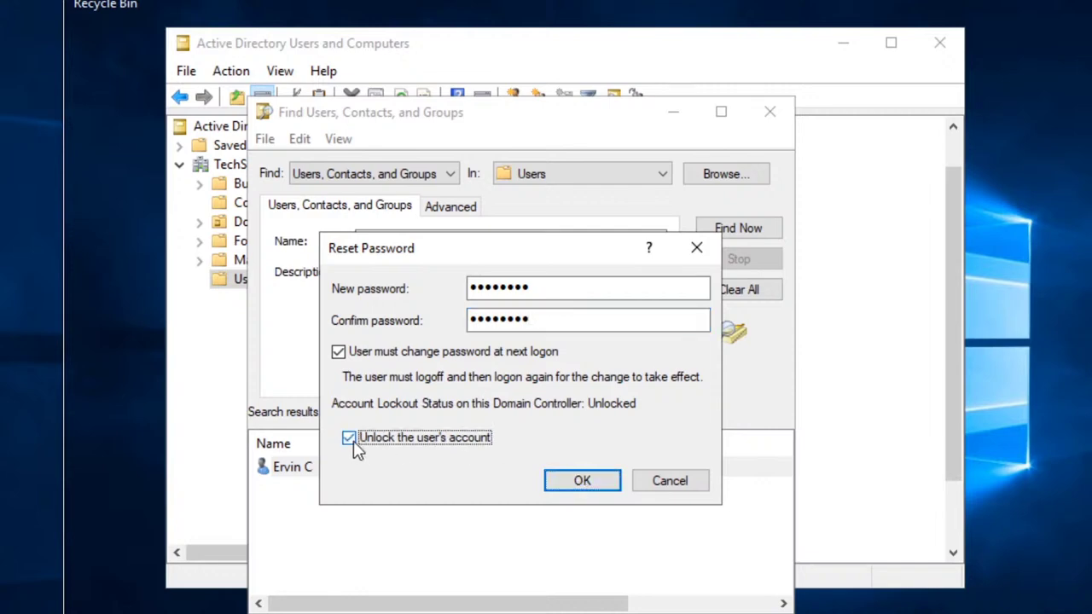
left_click(580, 482)
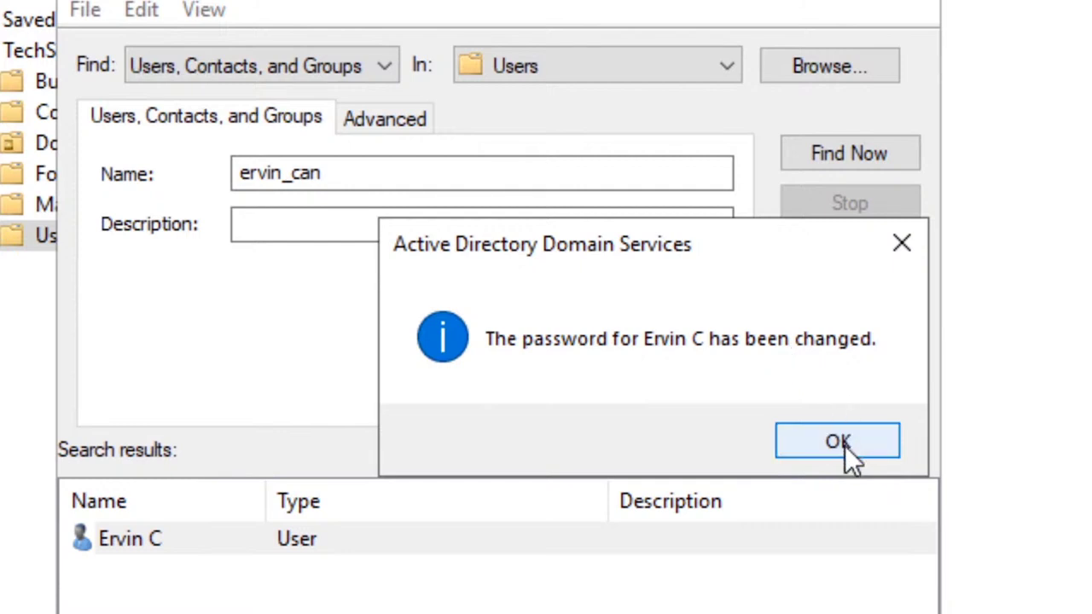
left_click(848, 437)
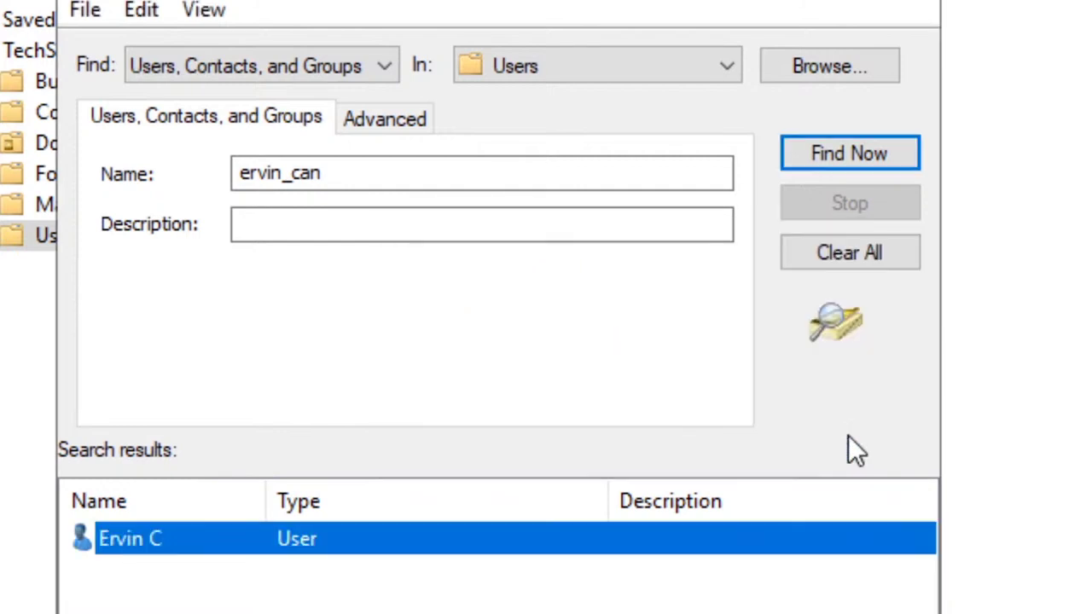
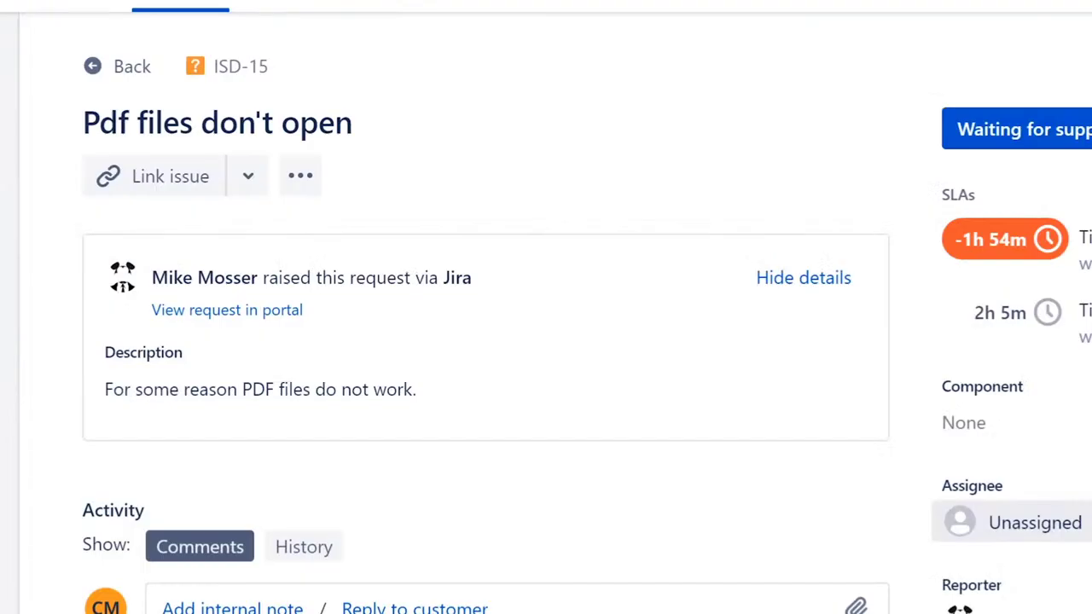
Step: Assign ISD-15 'Pdf files don't open' to yourself from the Assignee field
left_click(1035, 522)
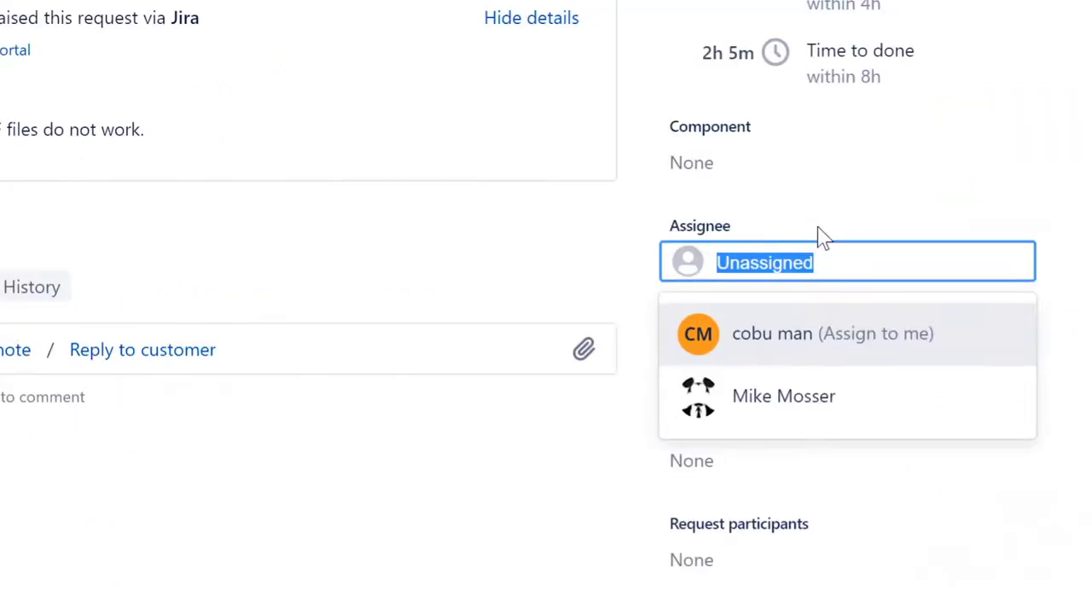
left_click(760, 335)
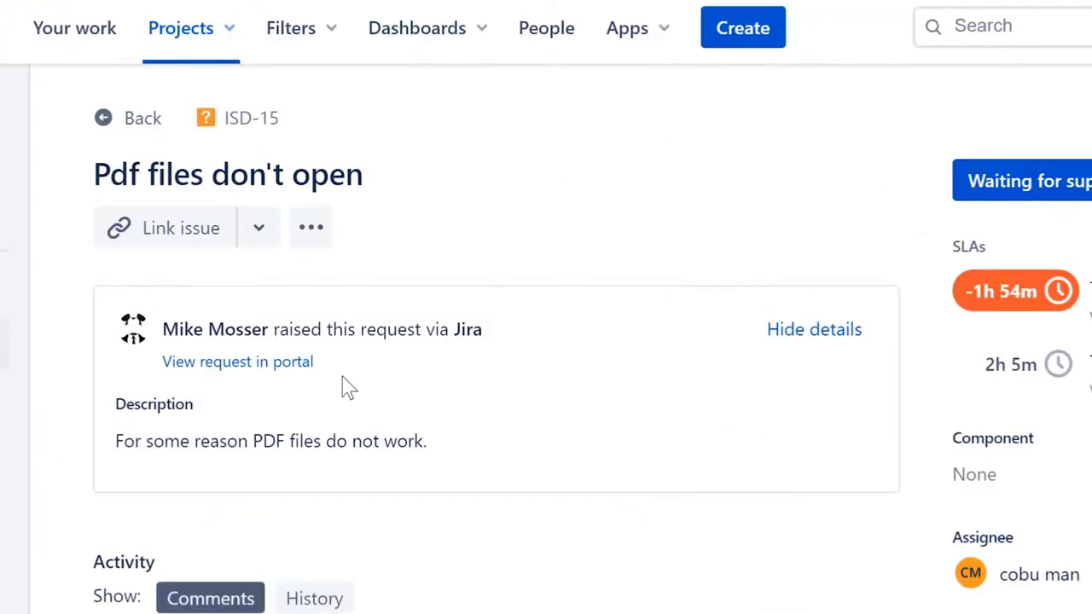
left_click_drag(365, 175, 120, 118)
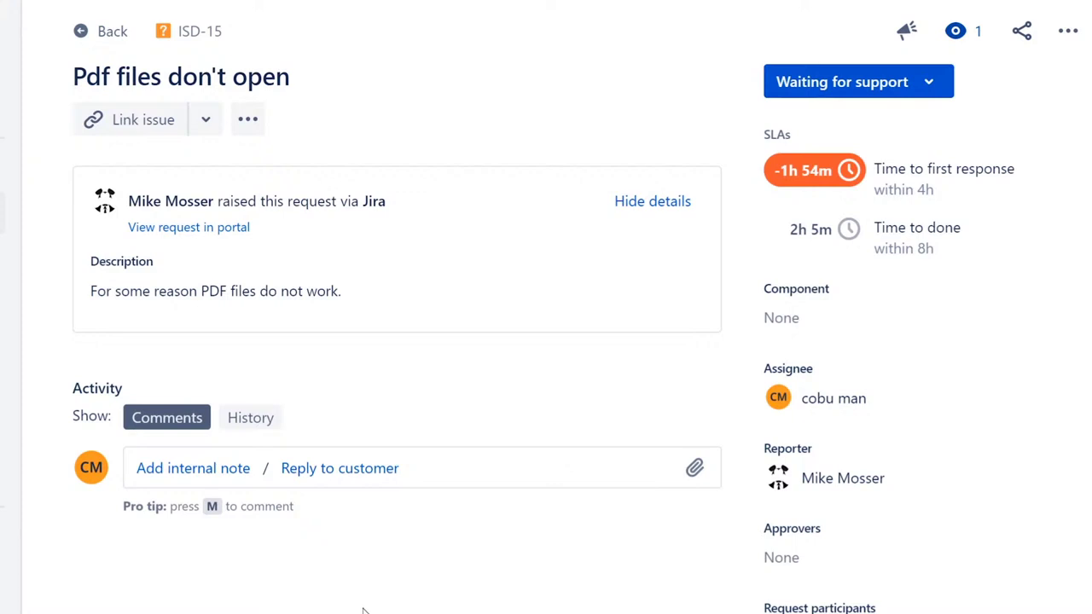
Step: Post a Help Desk support reply about the pdf ticket requesting the computer name or IP address
left_click(360, 477)
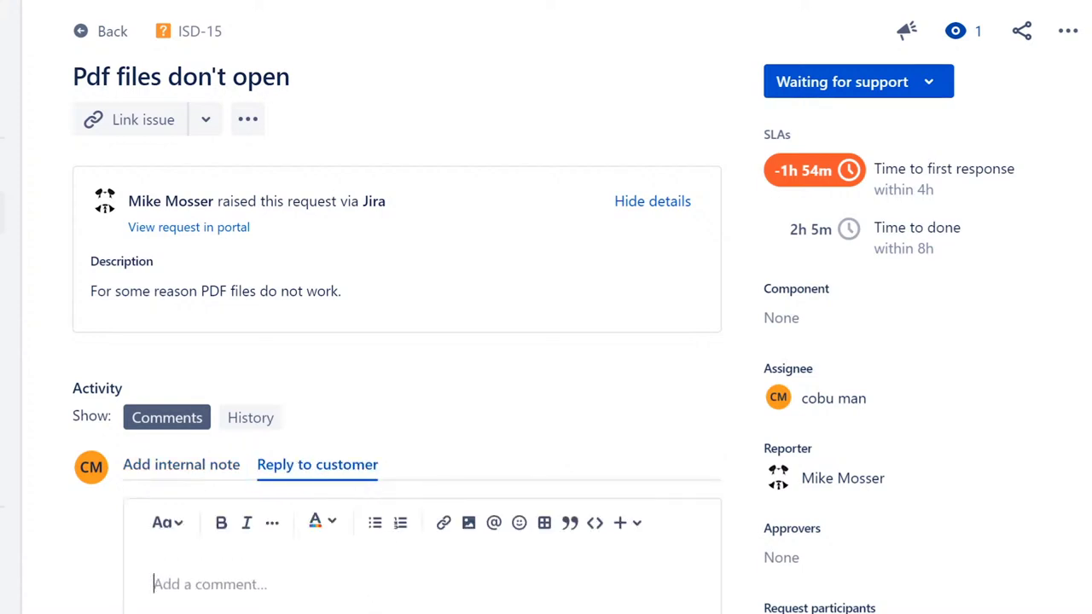
type("He")
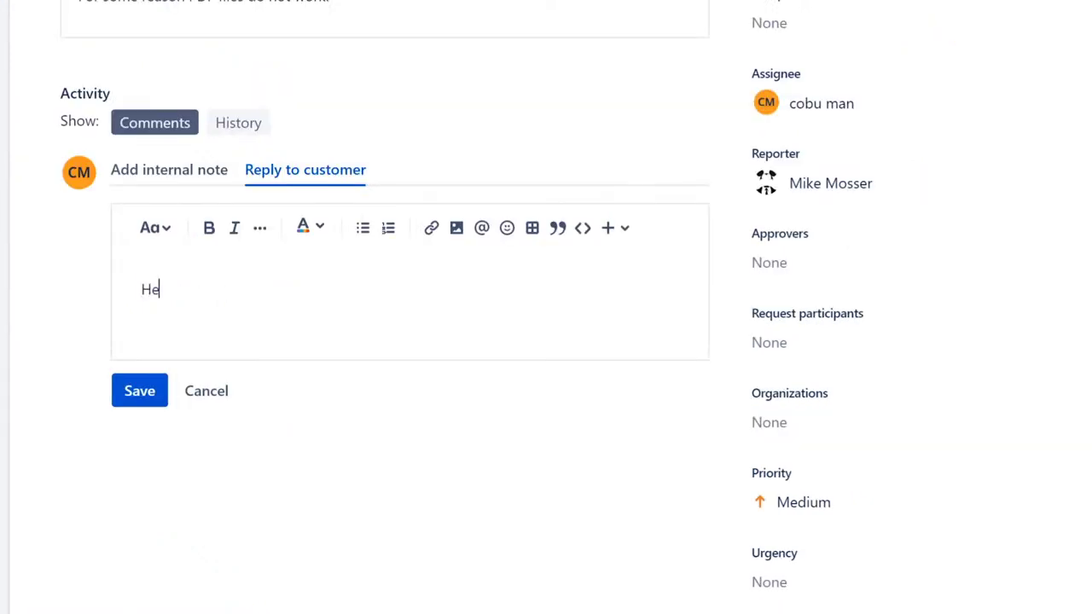
type("llo, M")
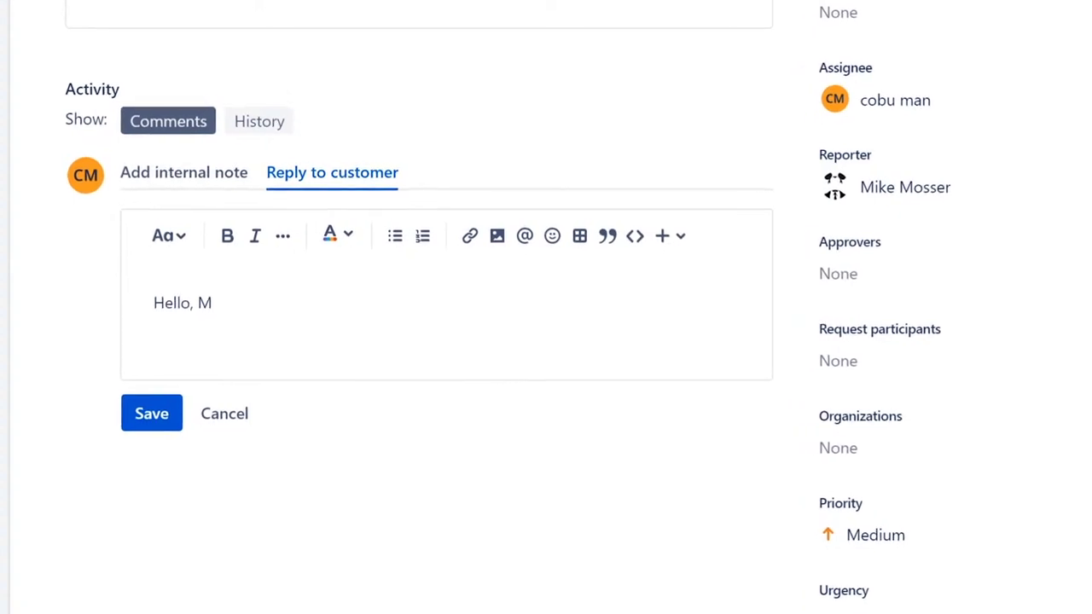
type("y nam eis")
key("BackSpace")
key("BackSpace")
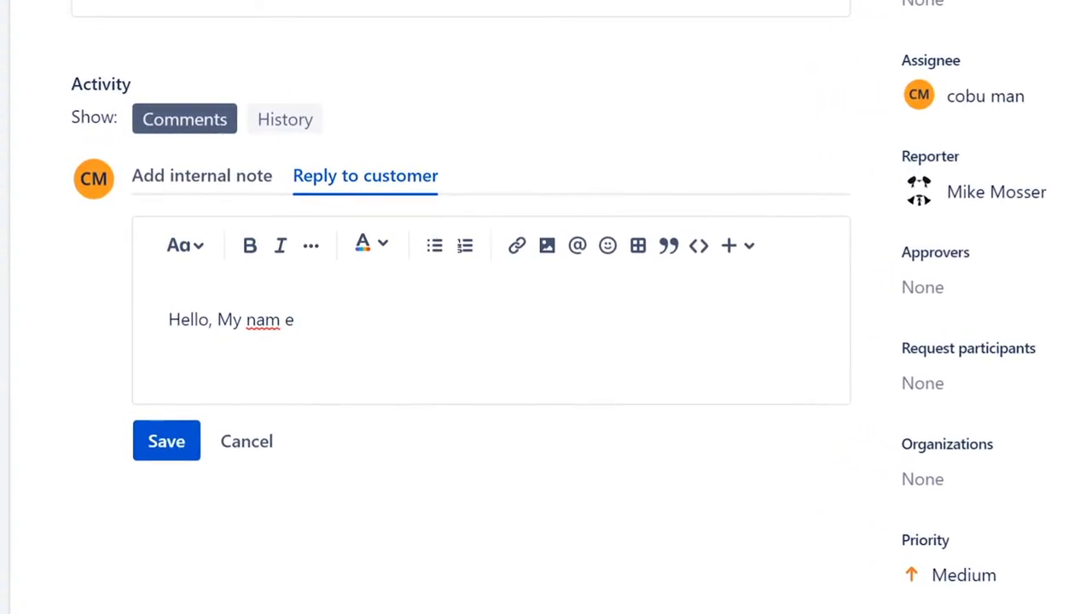
key("BackSpace")
key("BackSpace")
type("e is Ervin w")
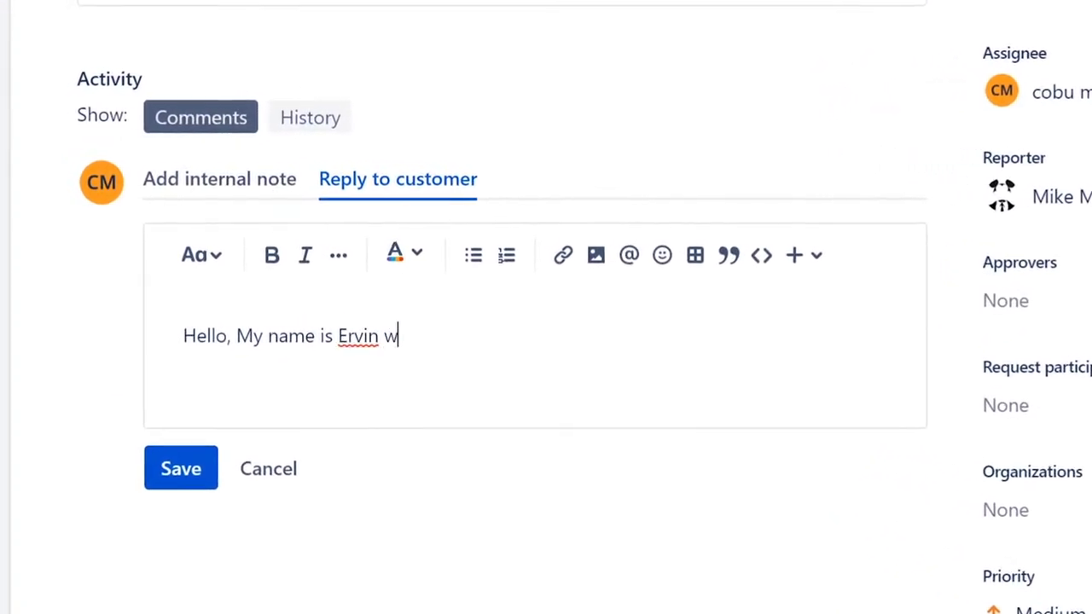
type("tih")
key("BackSpace")
key("BackSpace")
type("ih")
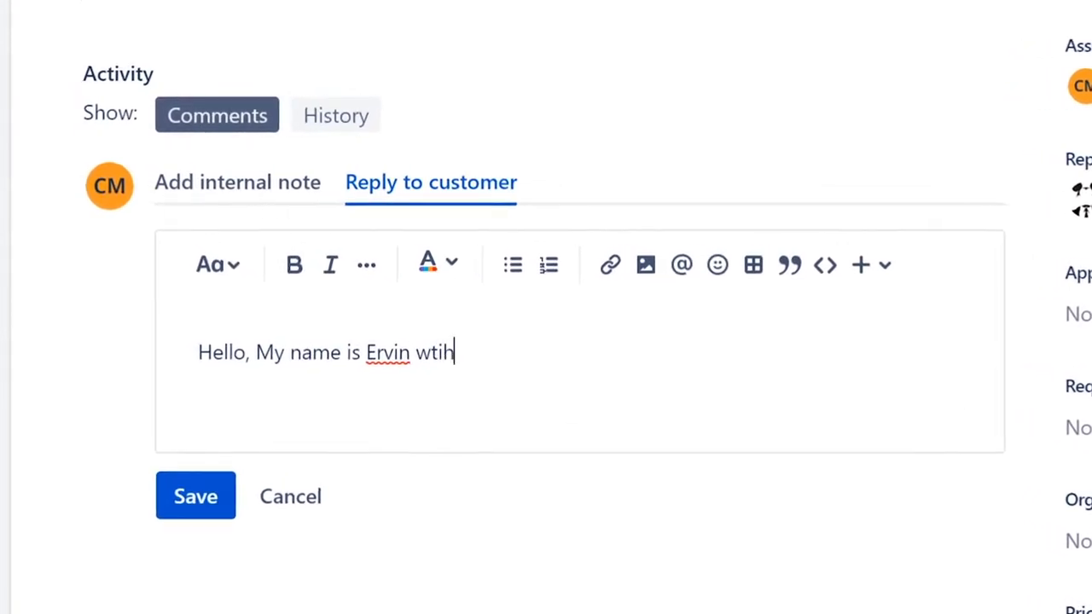
key("BackSpace")
key("BackSpace")
key("BackSpace")
type("ith ")
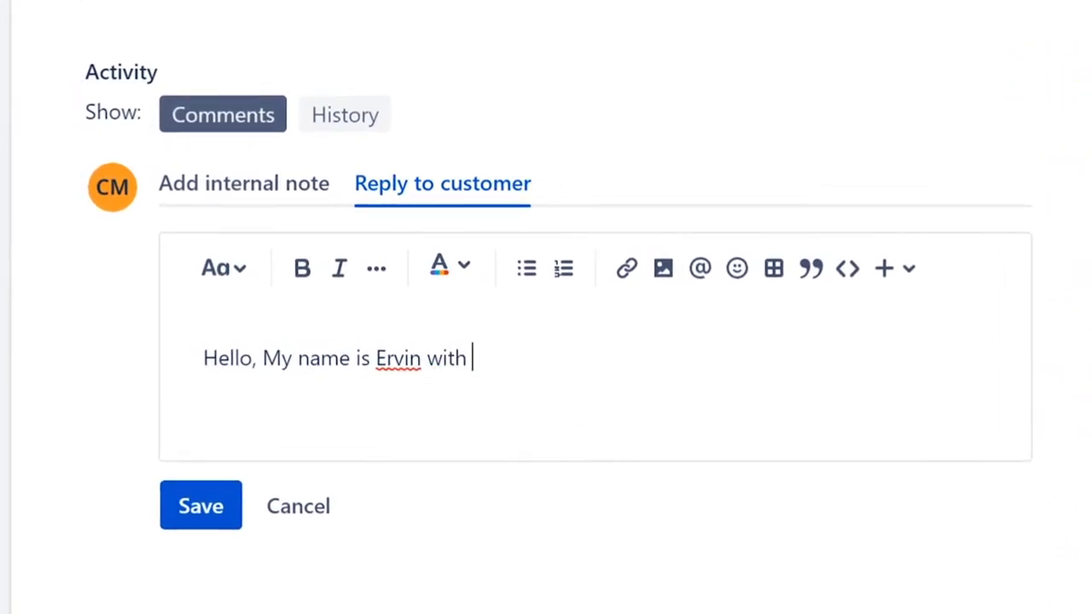
type("Help Des")
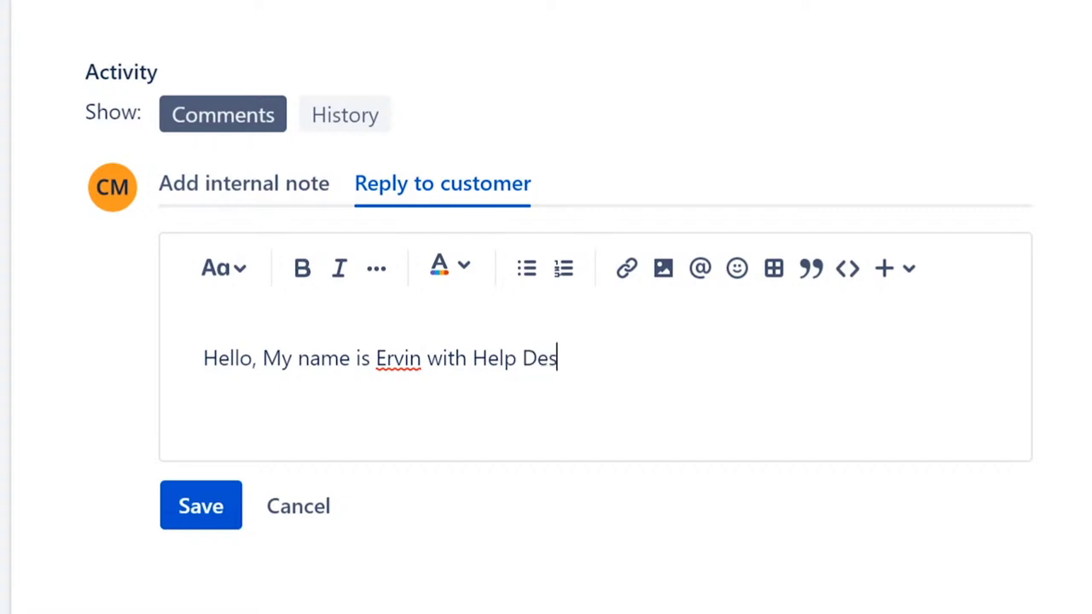
type("k suppor")
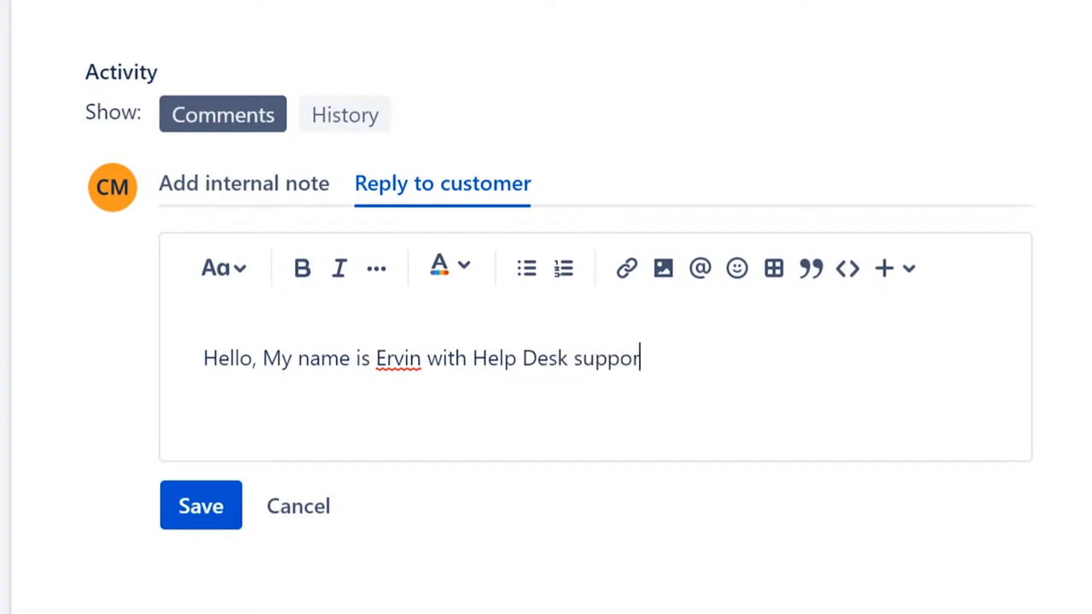
type("t. I have your")
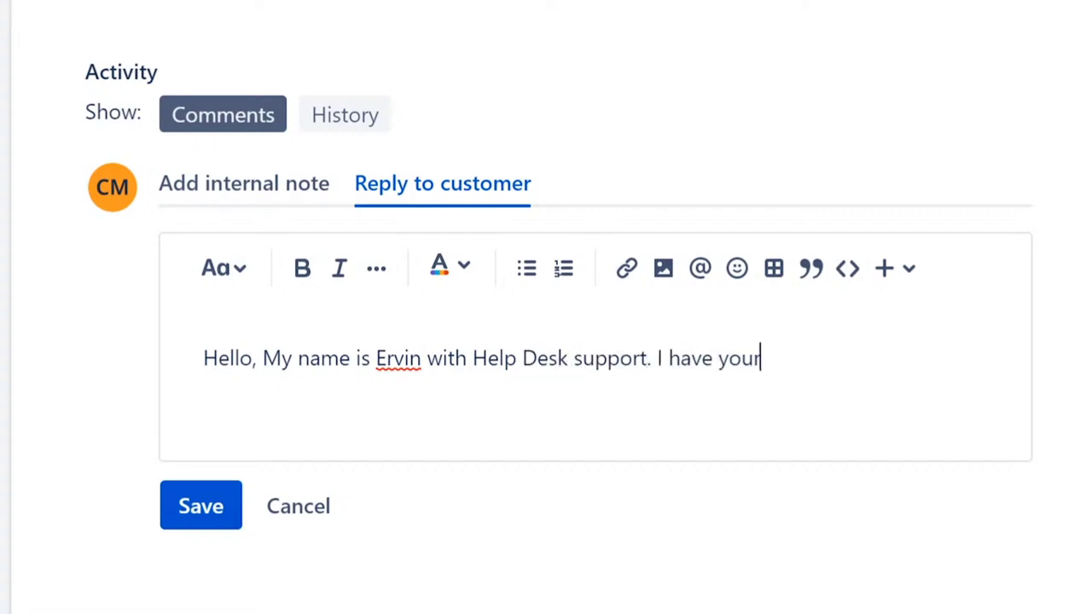
type(" ticket ")
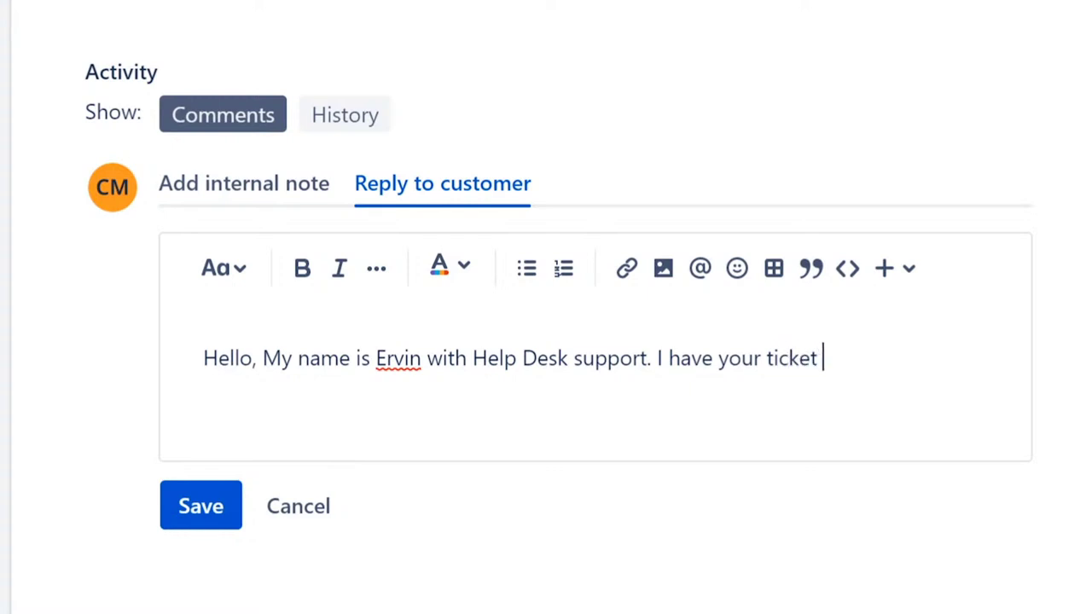
type("about pdf file")
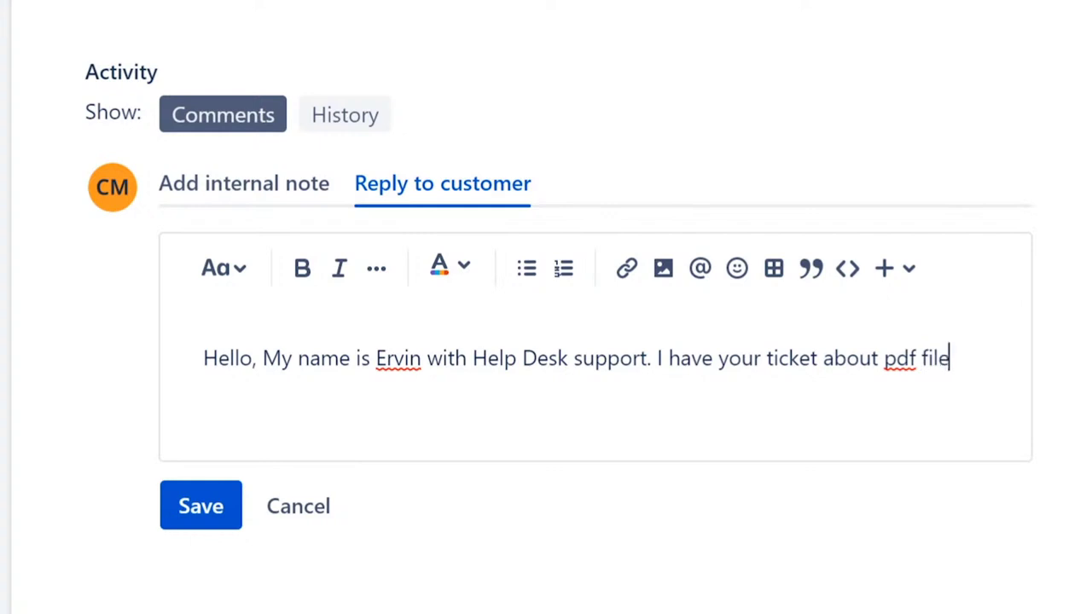
type("s not working. ")
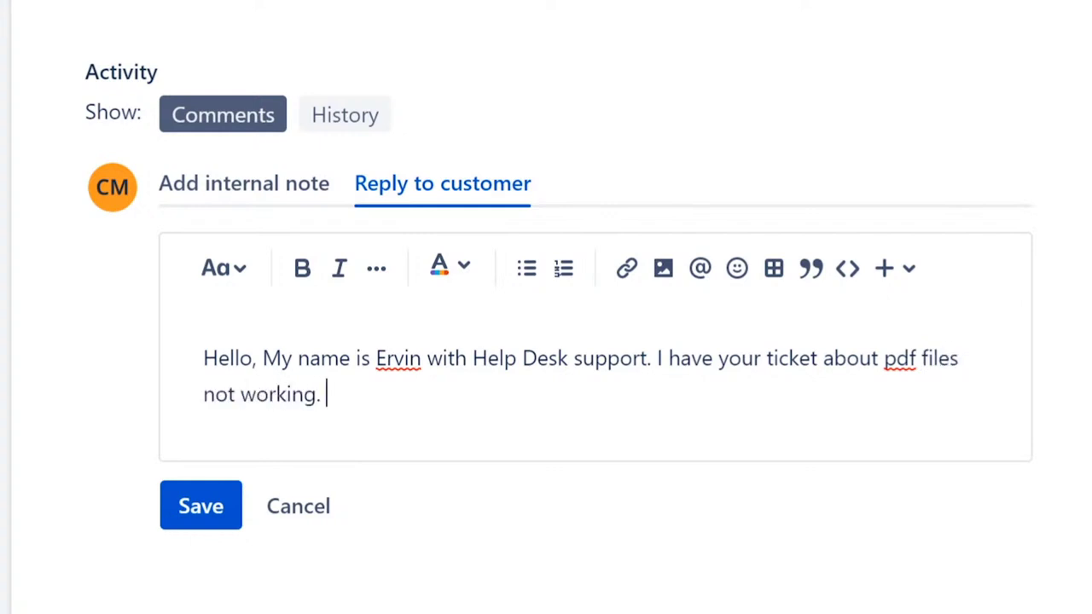
type("Can you please")
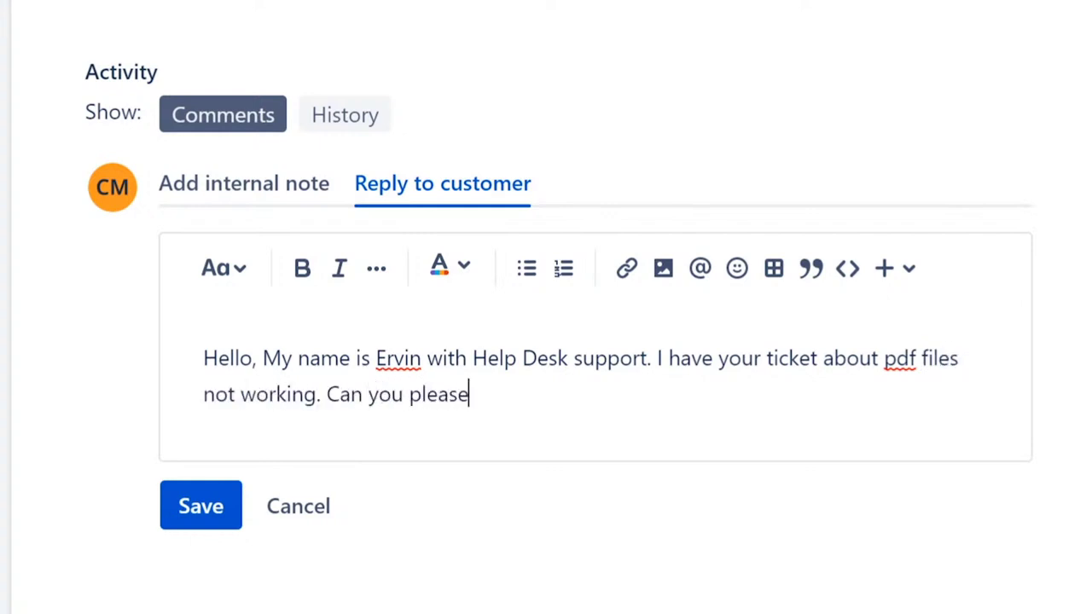
type(" send me y")
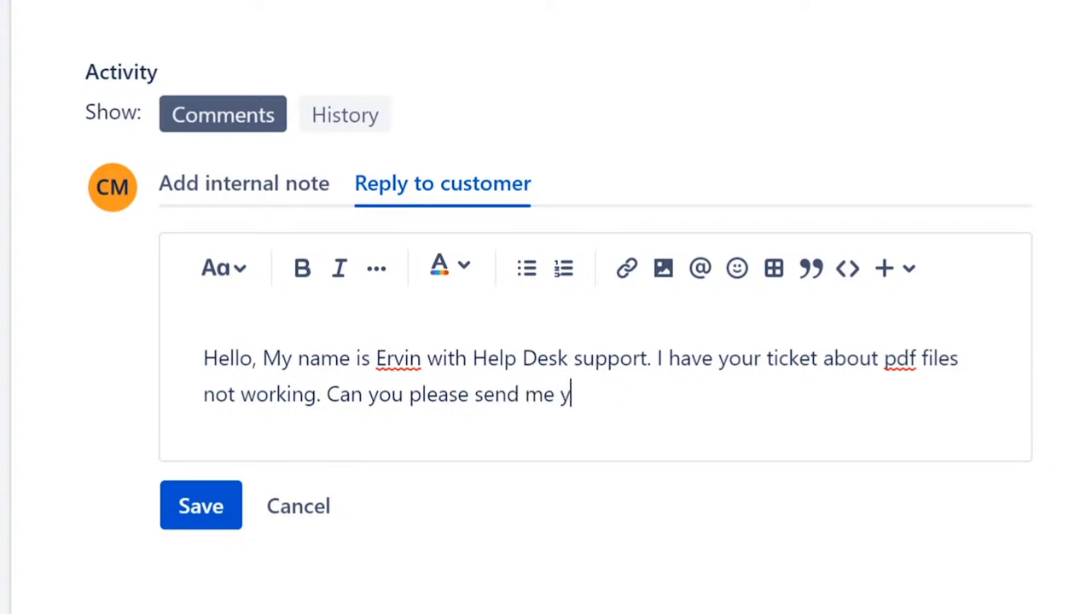
type("our computer ")
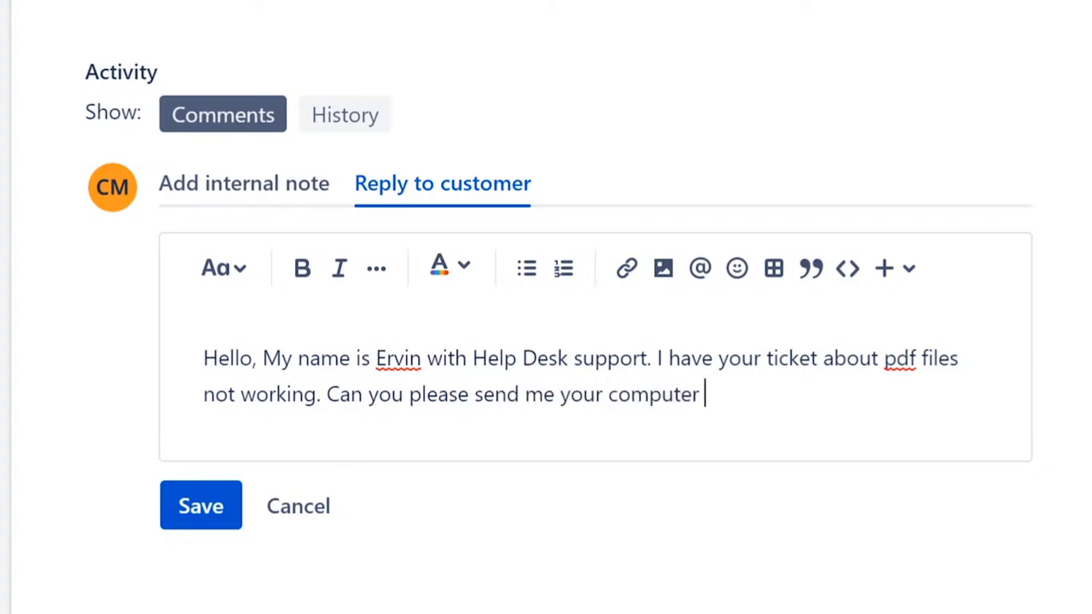
type("name or ip ")
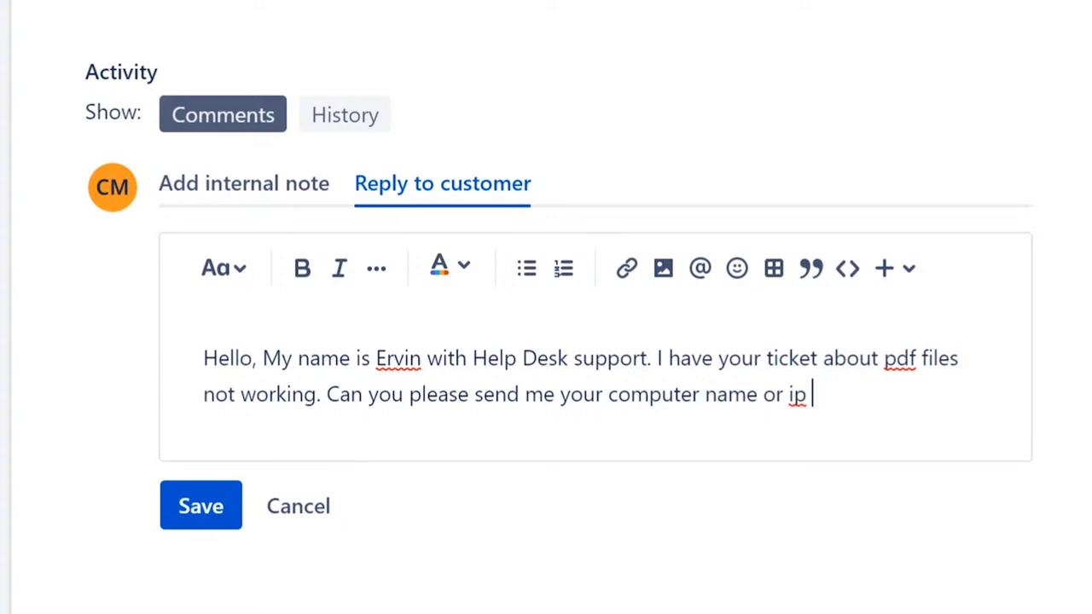
type("address.")
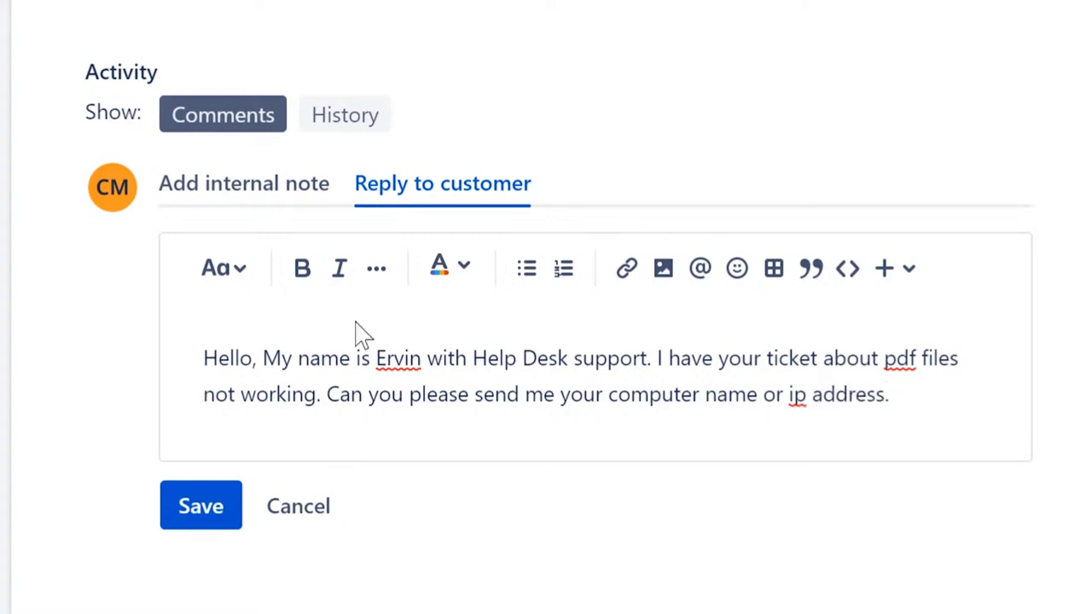
left_click(209, 522)
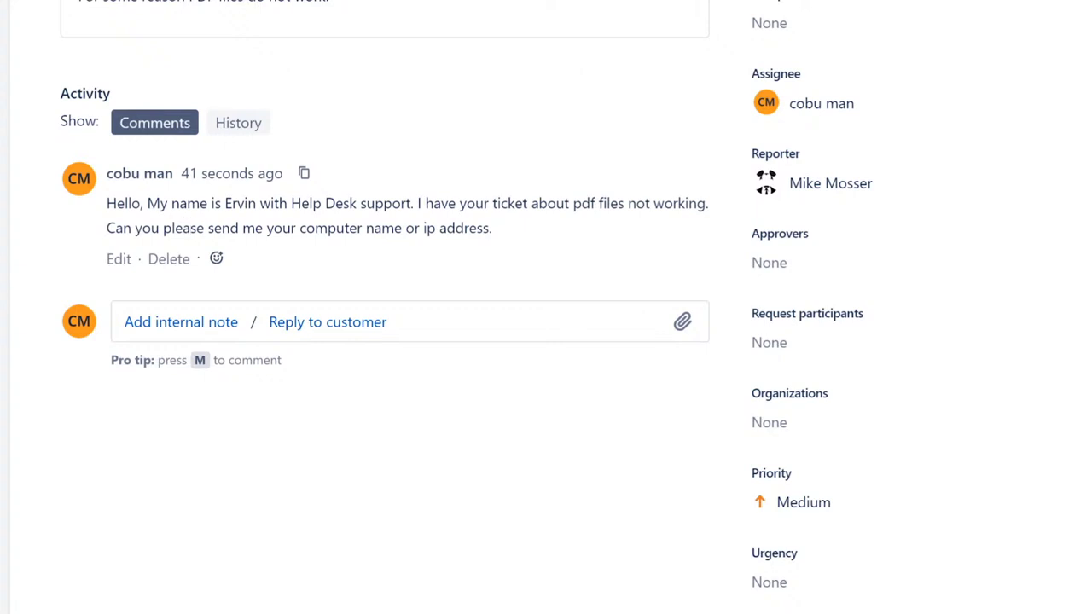
left_click_drag(299, 228, 401, 228)
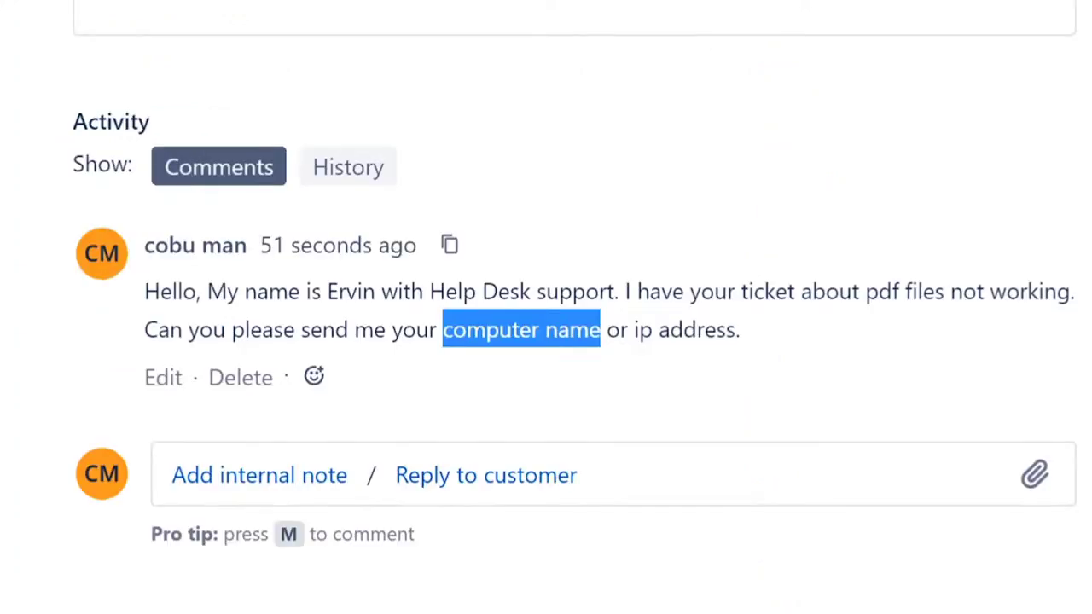
left_click_drag(634, 329, 740, 329)
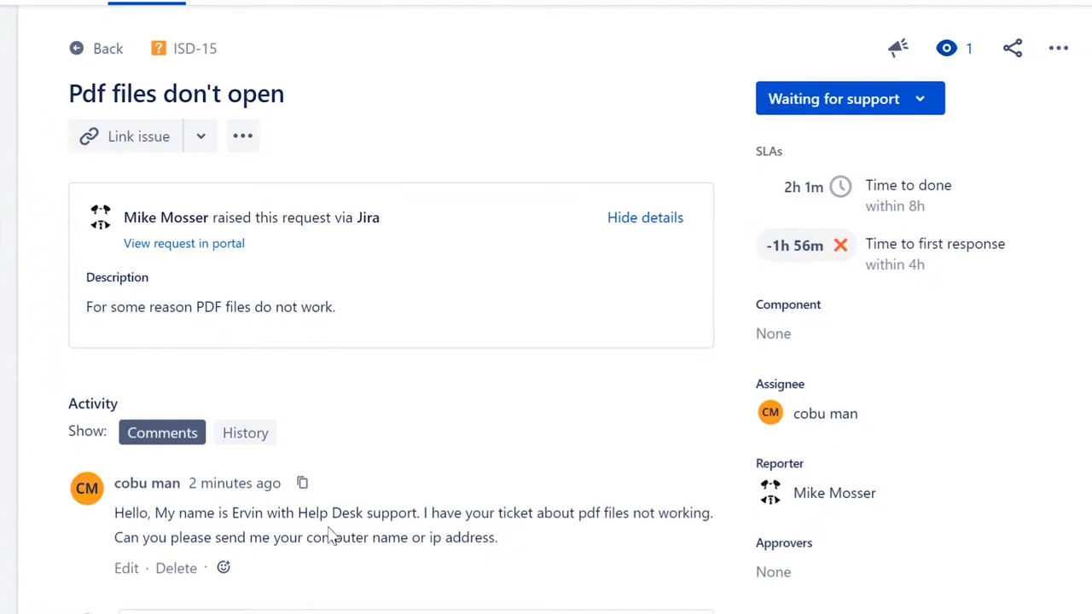
Step: Post an ISD-15 internal note stating the user's PC name is cobuman1
left_click(358, 611)
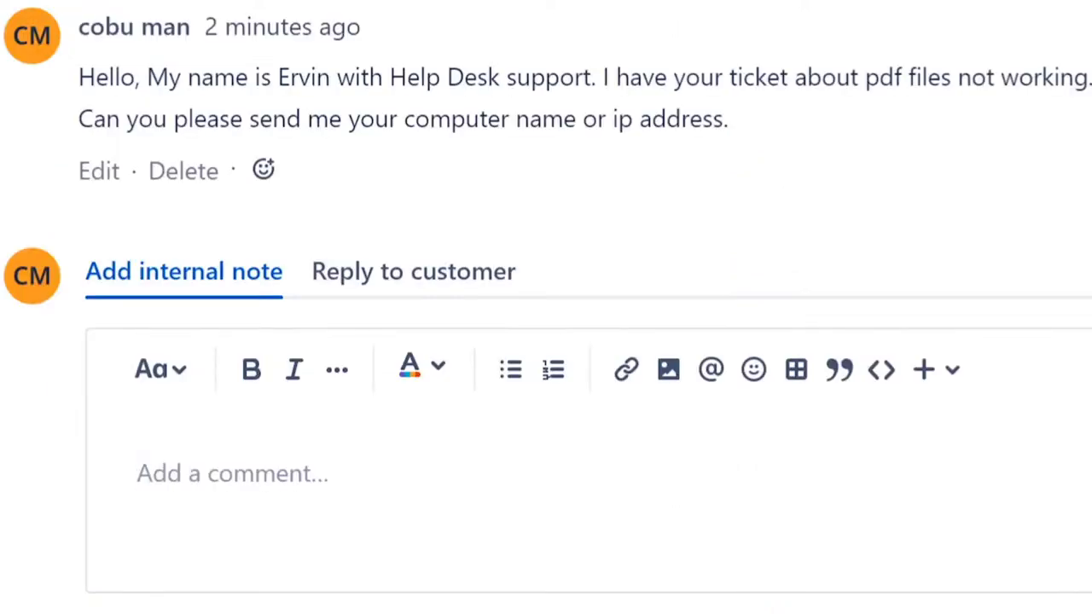
type("cobuman")
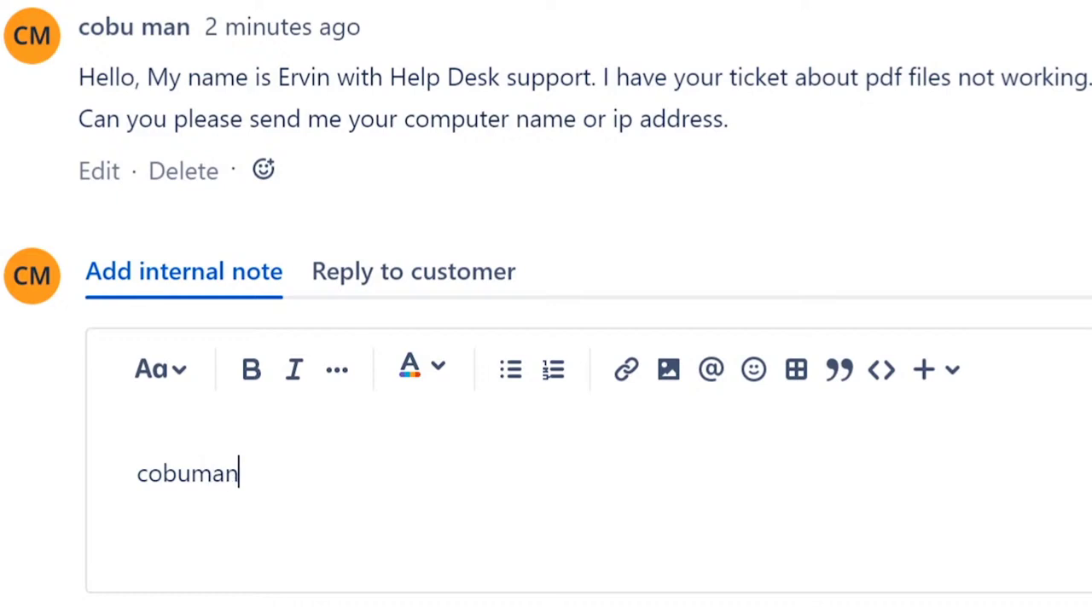
type("1")
key("Left")
key("Left")
key("Left")
key("Left")
key("Left")
key("Left")
key("Left")
key("Left")
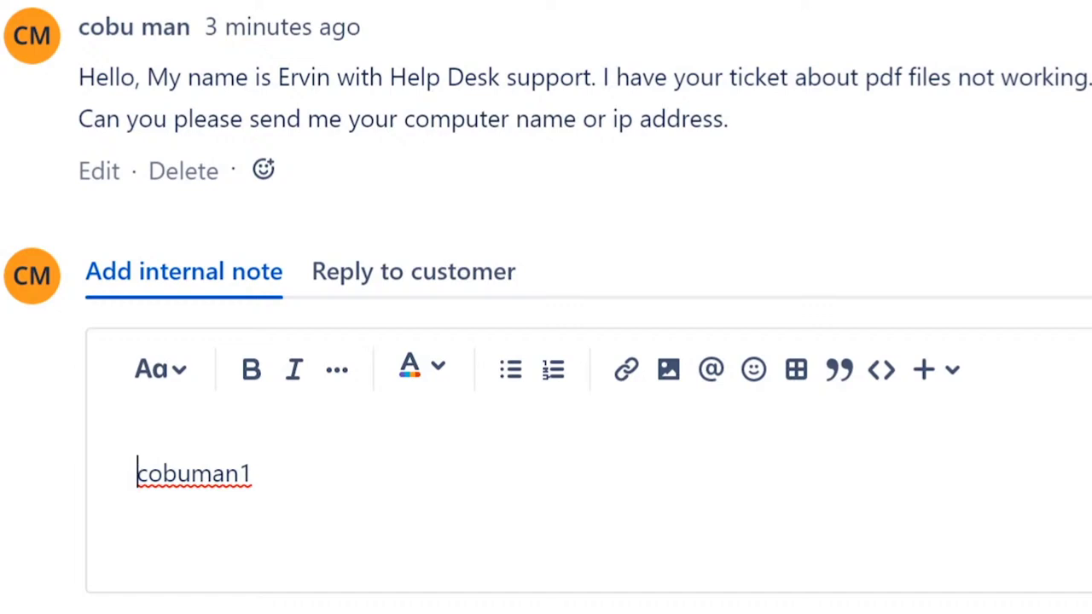
type("cus")
key("BackSpace")
key("BackSpace")
key("BackSpace")
type("user")
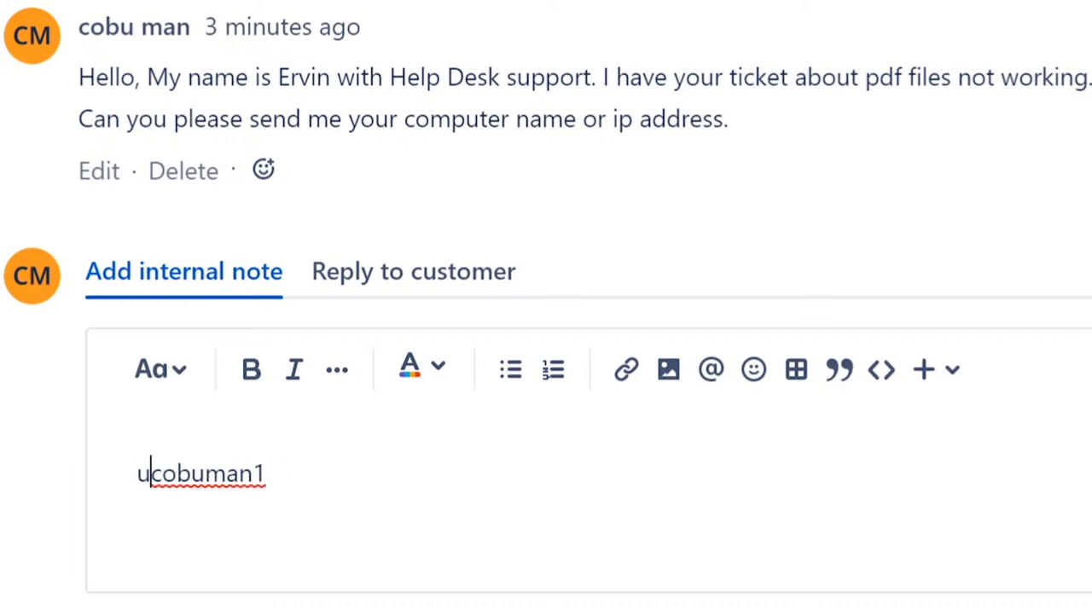
key("BackSpace")
key("BackSpace")
key("BackSpace")
key("BackSpace")
type("Users's")
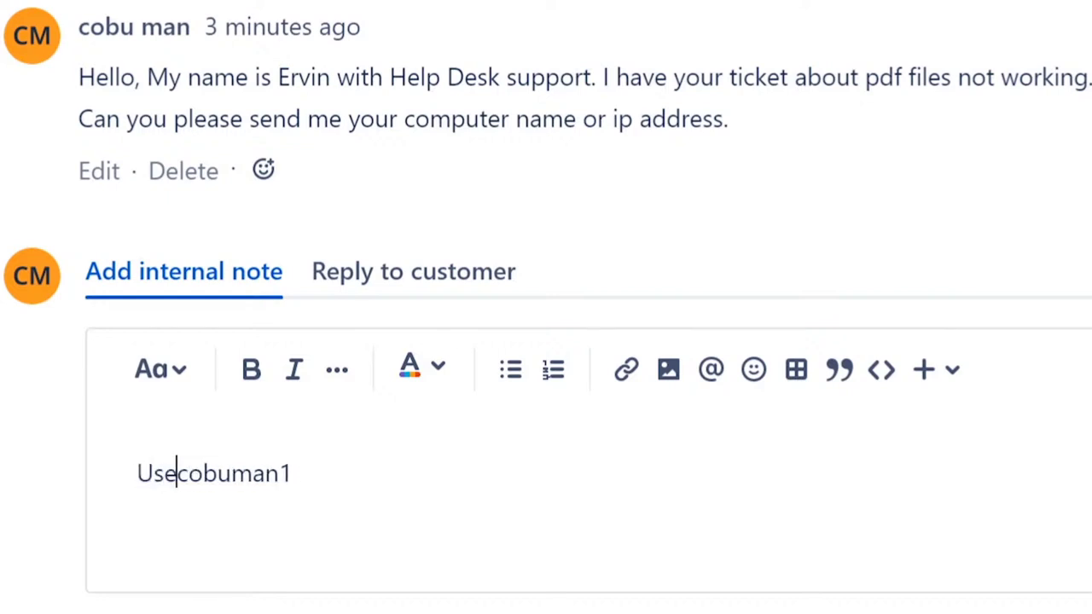
type(" pc nam")
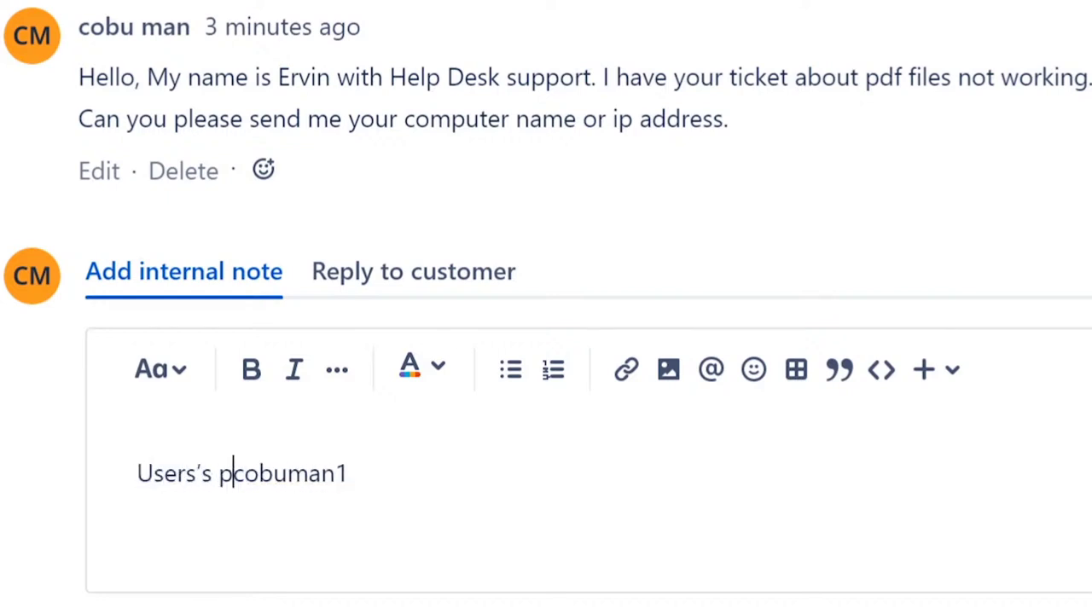
key("BackSpace")
type("e is")
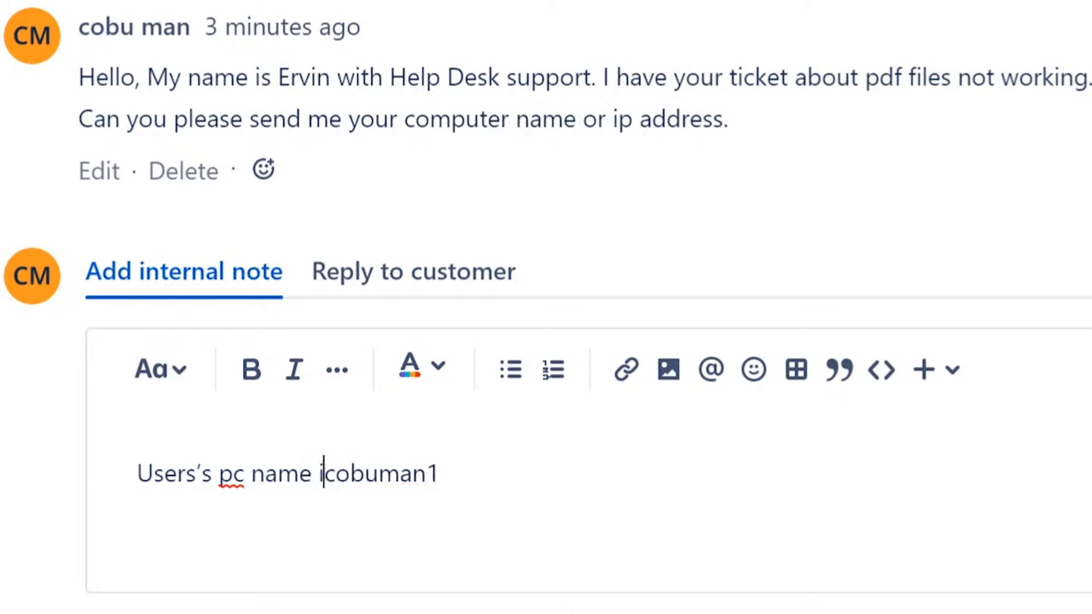
key("Right")
key("Right")
key("Right")
key("Right")
key("Right")
key("Right")
key("Right")
key("Right")
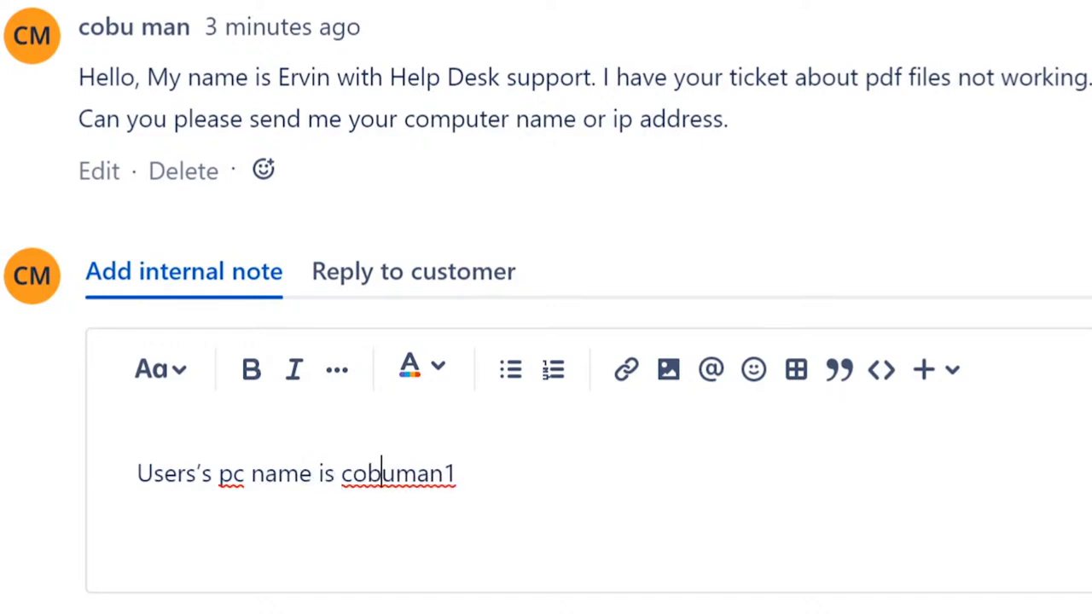
type(".")
key("ctrl+Return")
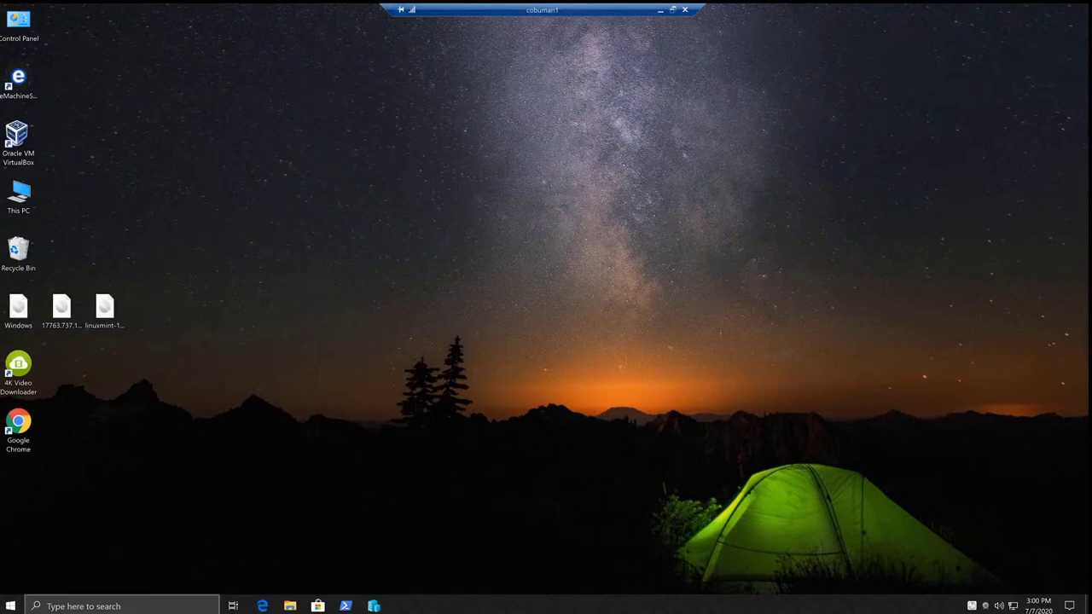
Step: On the remote PC, search Windows for 'adobe', then for 'file a' to find file-type defaults
left_click(128, 606)
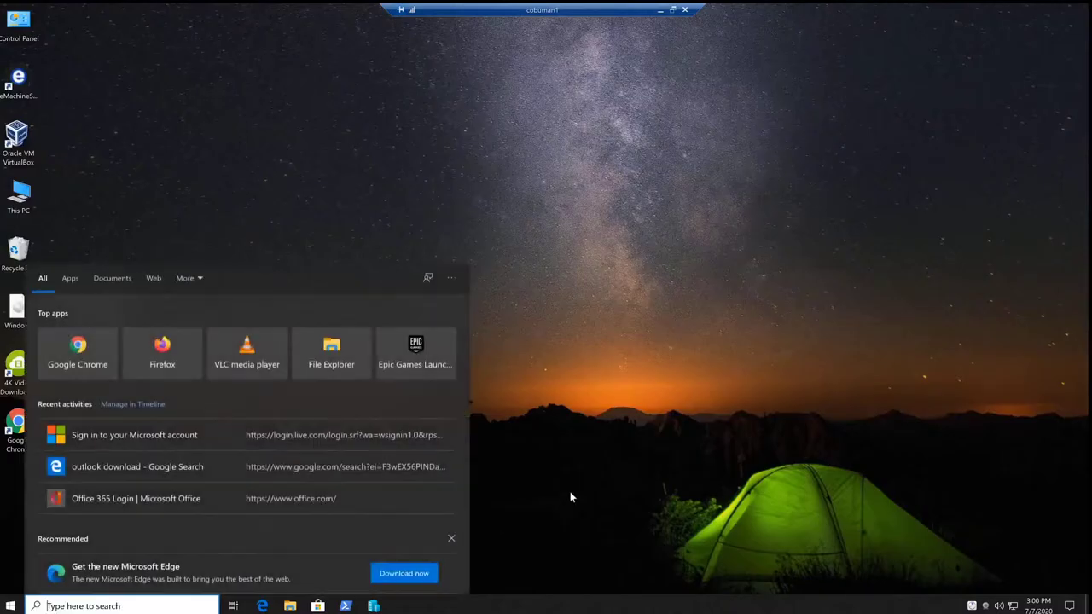
type("adobe")
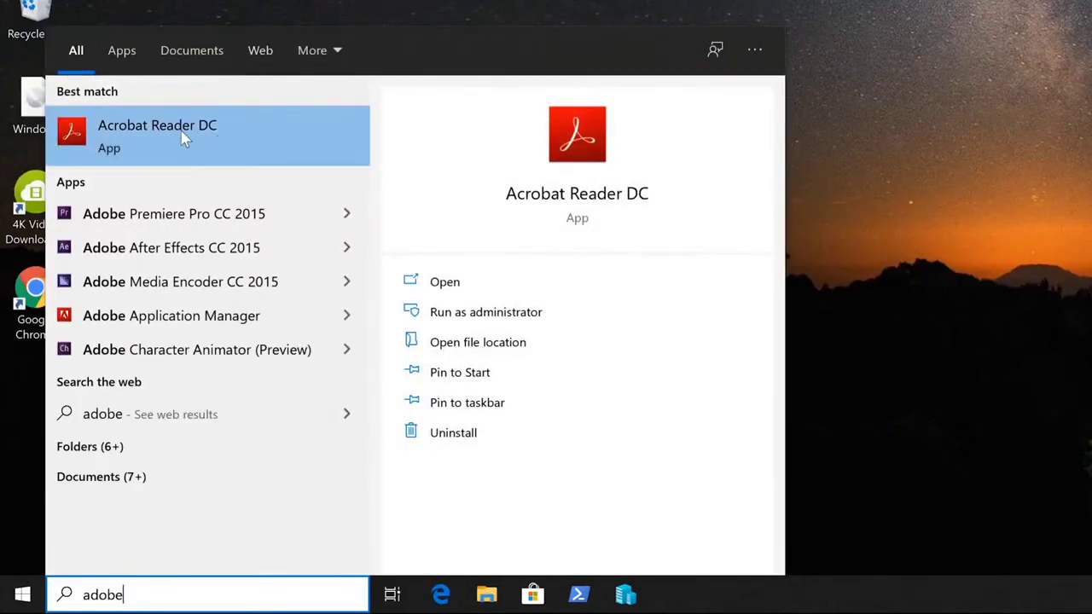
left_click(23, 595)
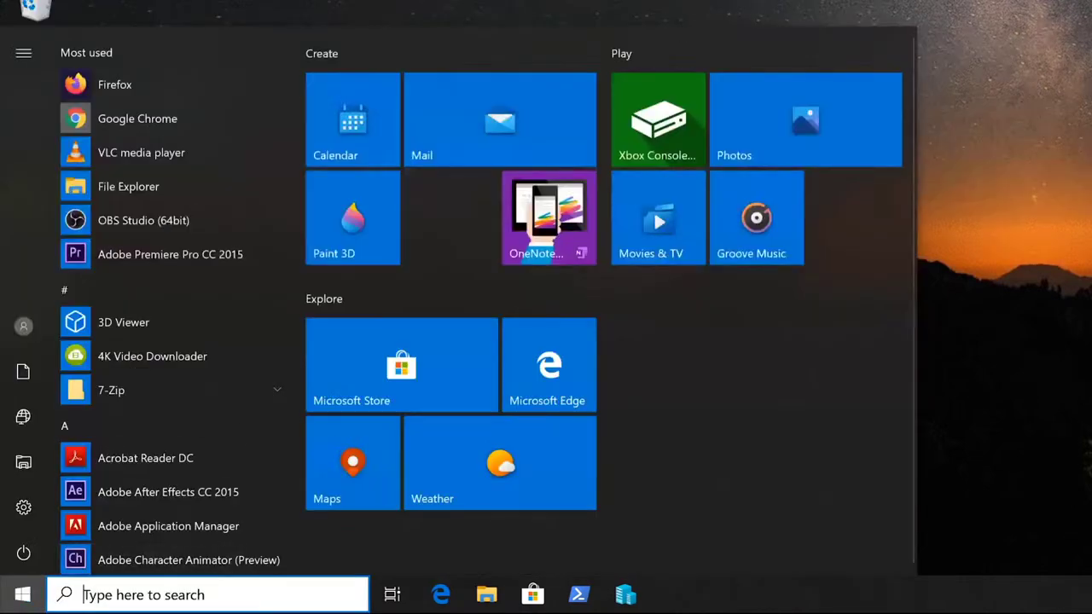
left_click(23, 596)
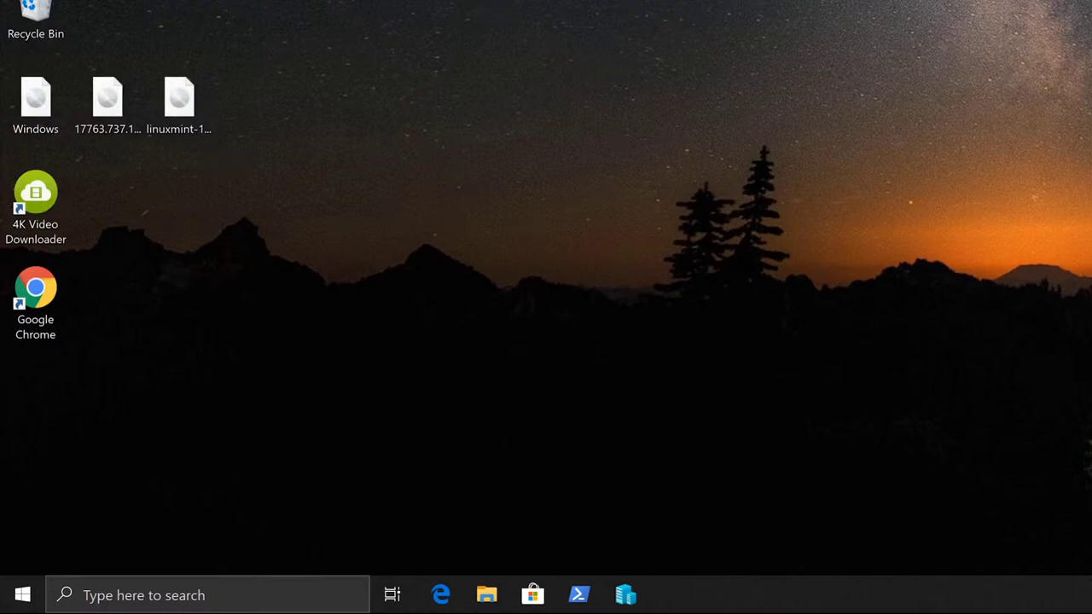
left_click(213, 595)
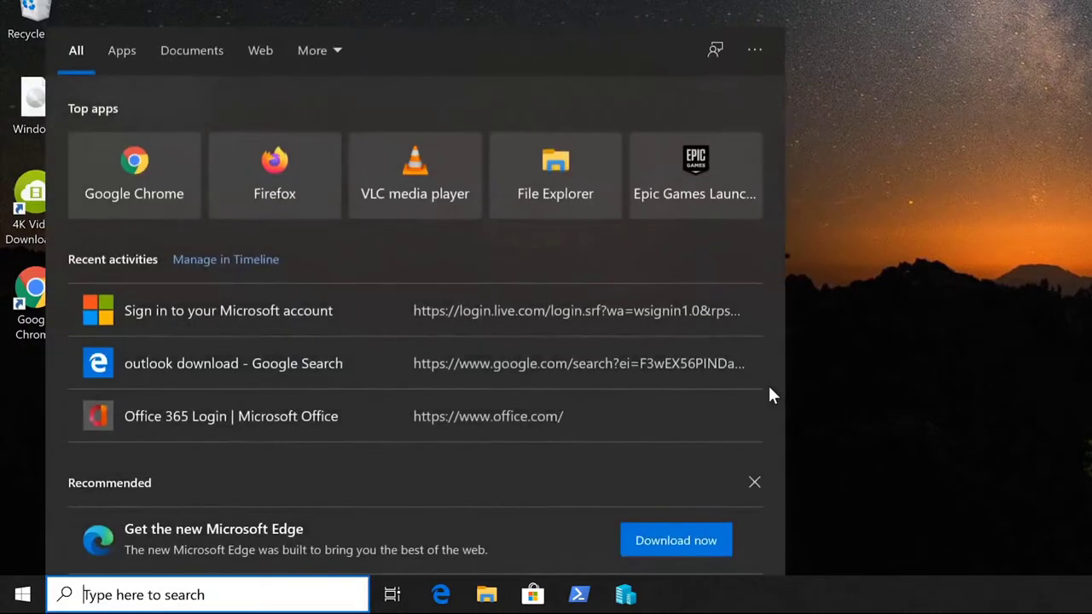
type("file")
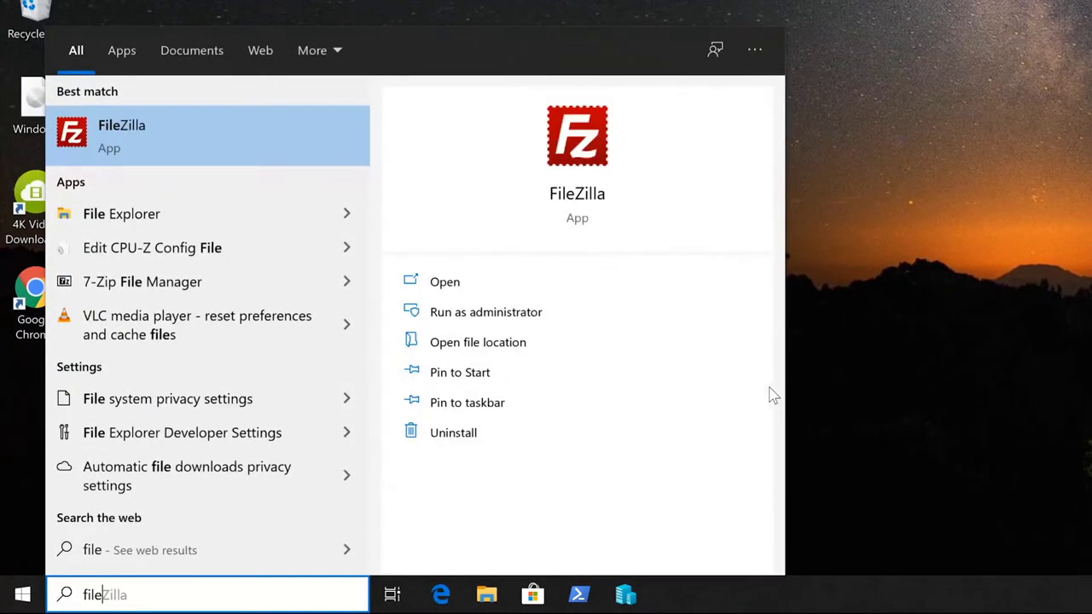
type(" asso")
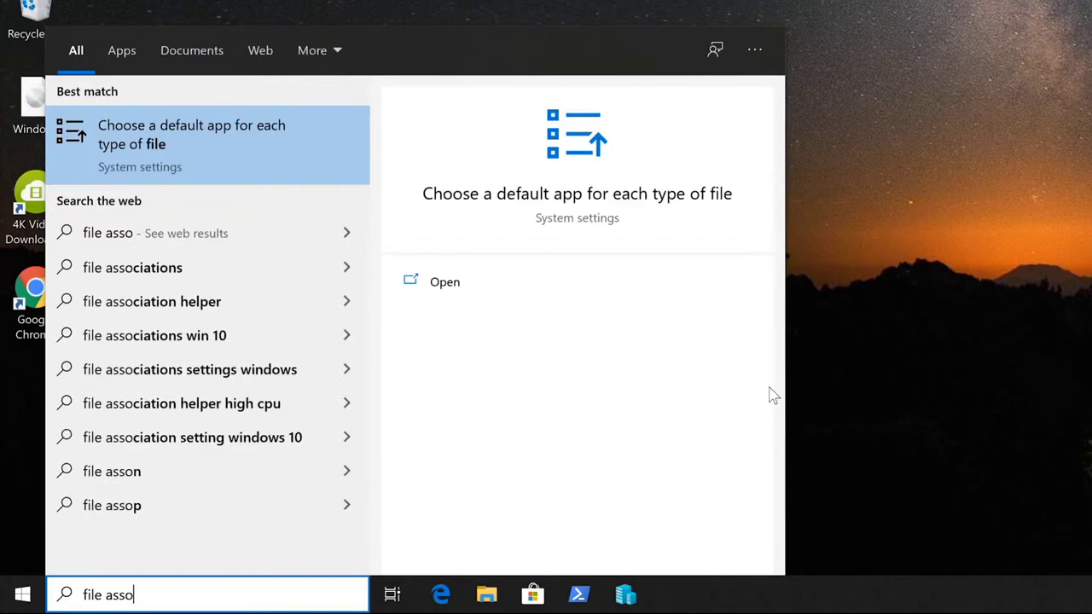
Step: In default apps by file type, switch .pdf from Microsoft Edge to Adobe Acrobat Reader DC
left_click(210, 146)
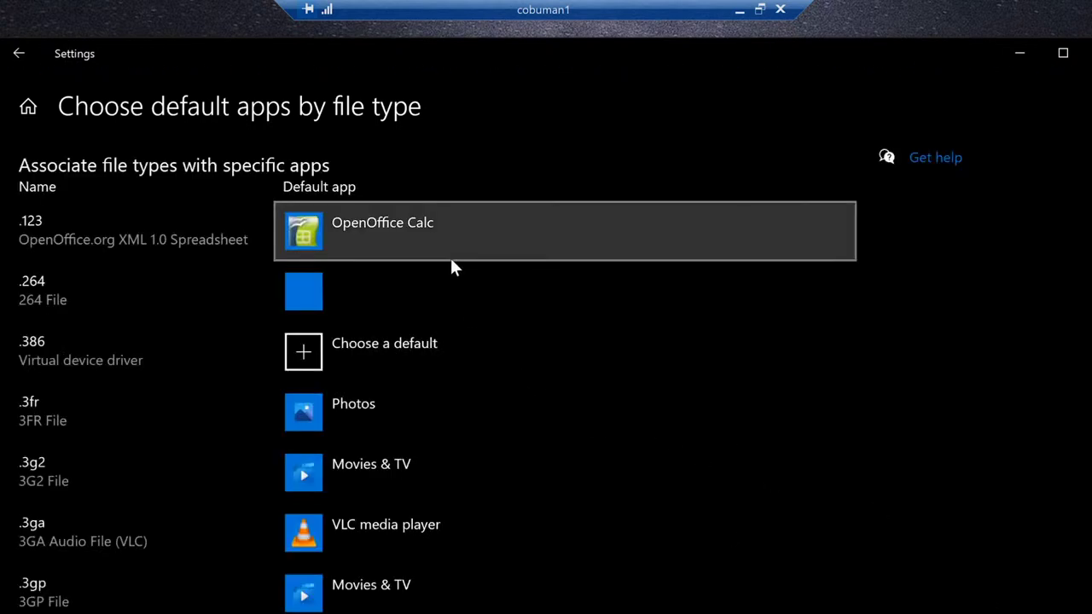
scroll(611, 375, "down", 10)
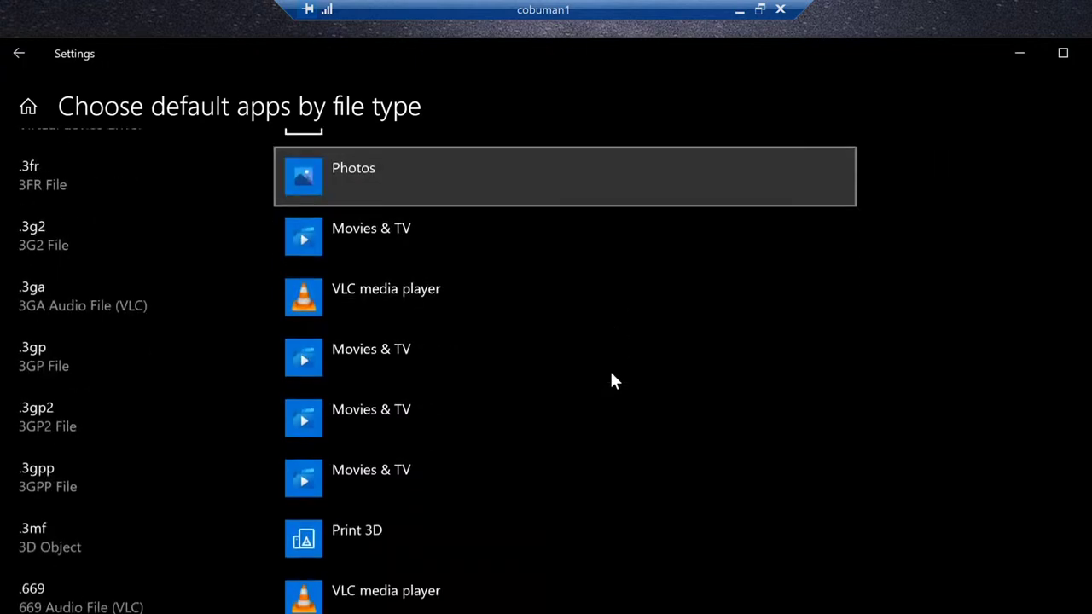
scroll(634, 388, "down", 3)
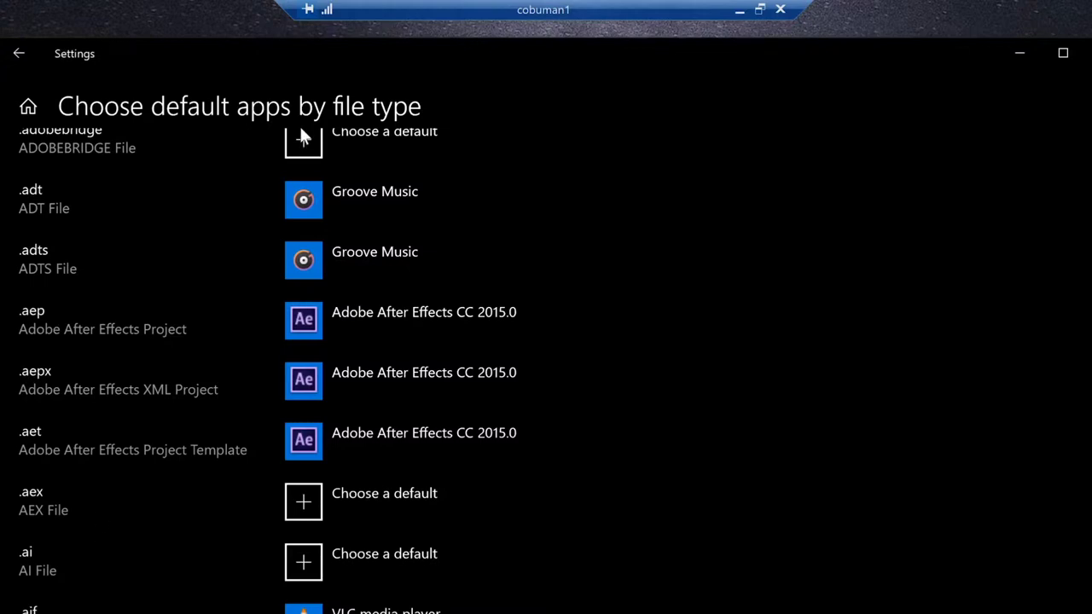
left_click_drag(457, 45, 616, 45)
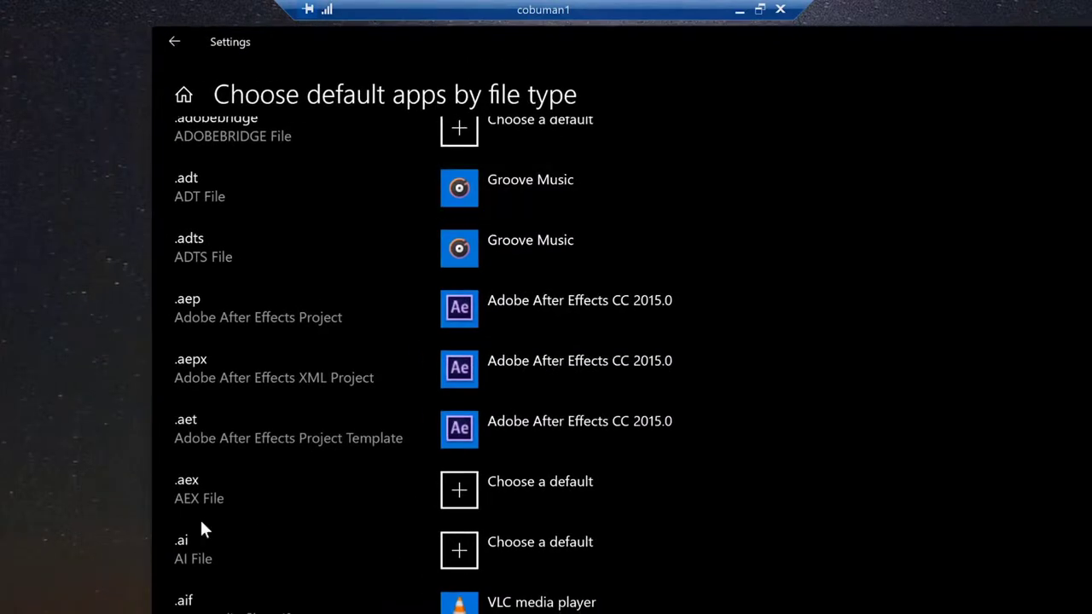
scroll(258, 494, "down", 20)
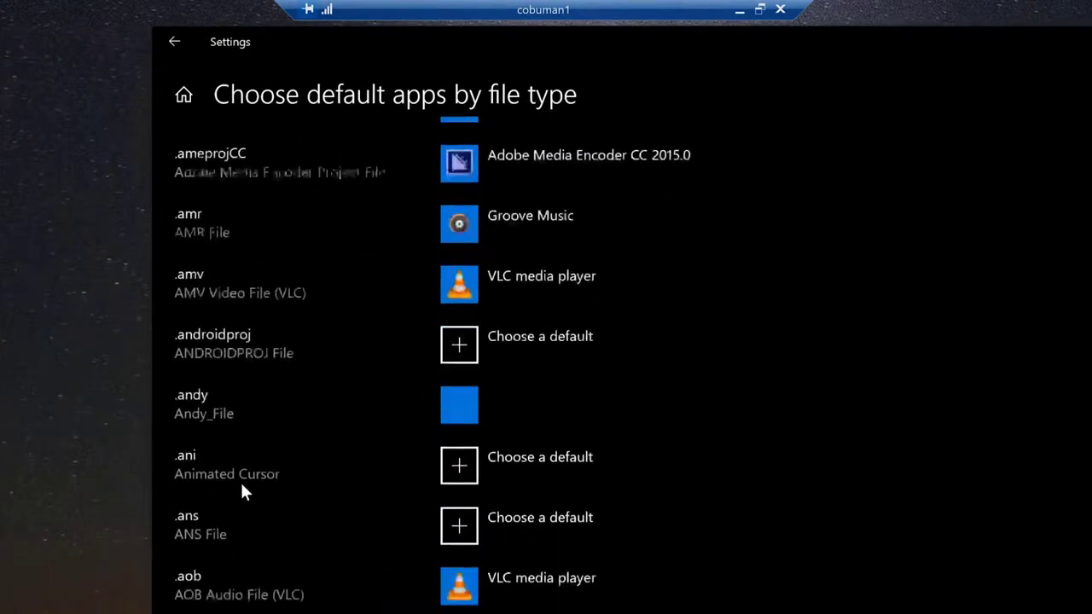
scroll(253, 482, "down", 20)
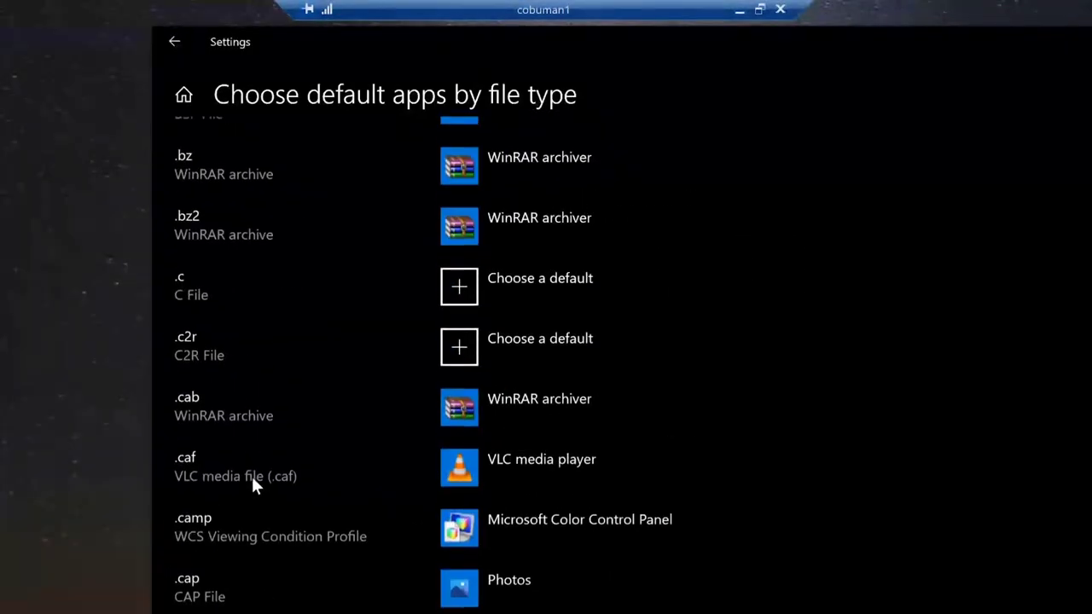
scroll(253, 486, "down", 20)
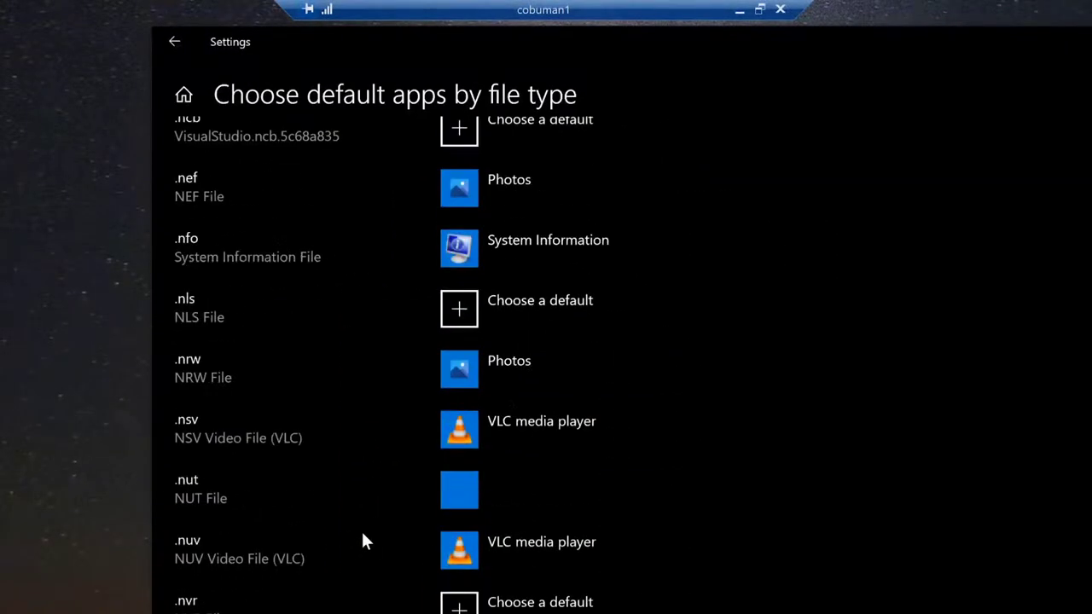
scroll(362, 541, "down", 10)
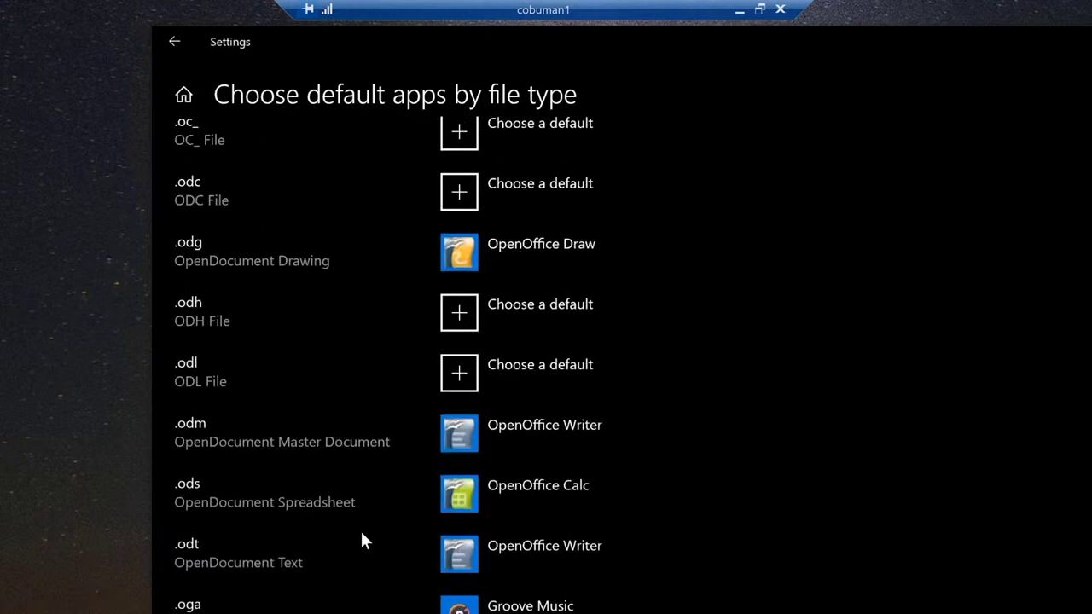
scroll(360, 537, "down", 10)
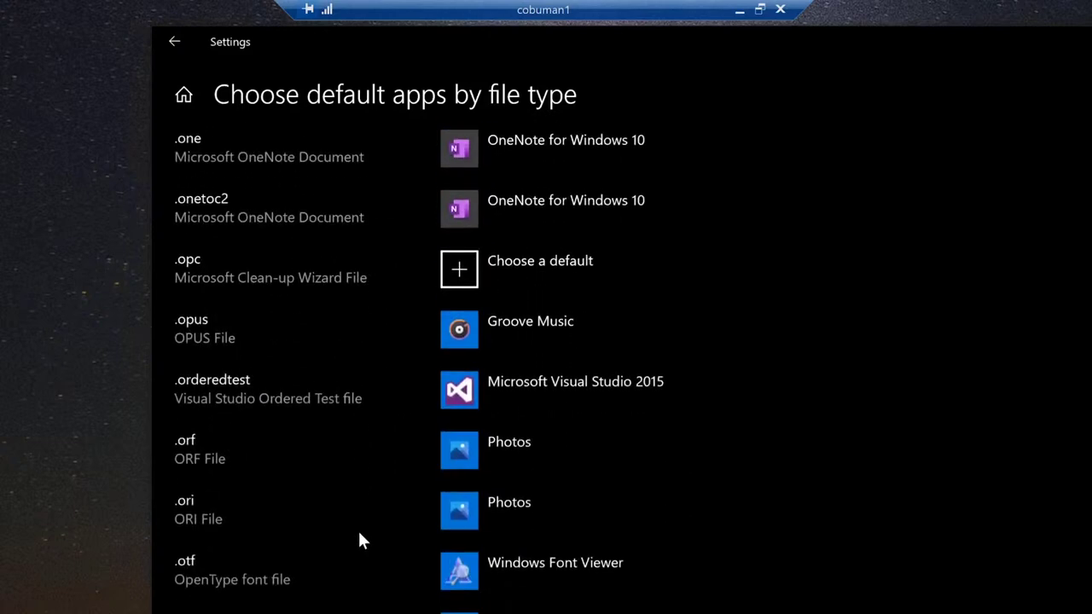
scroll(363, 537, "down", 3)
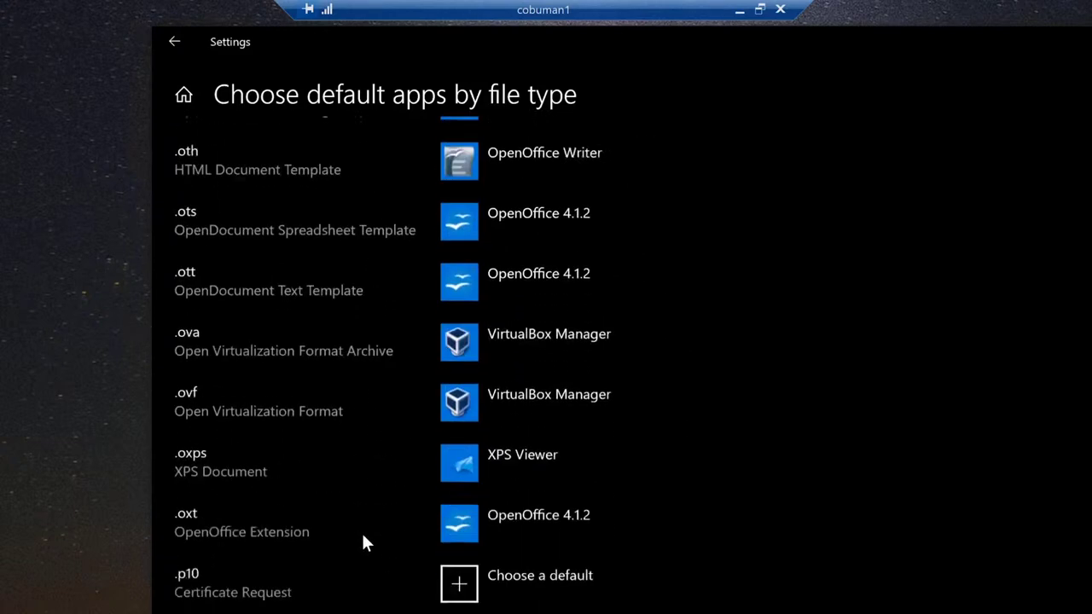
scroll(363, 543, "down", 3)
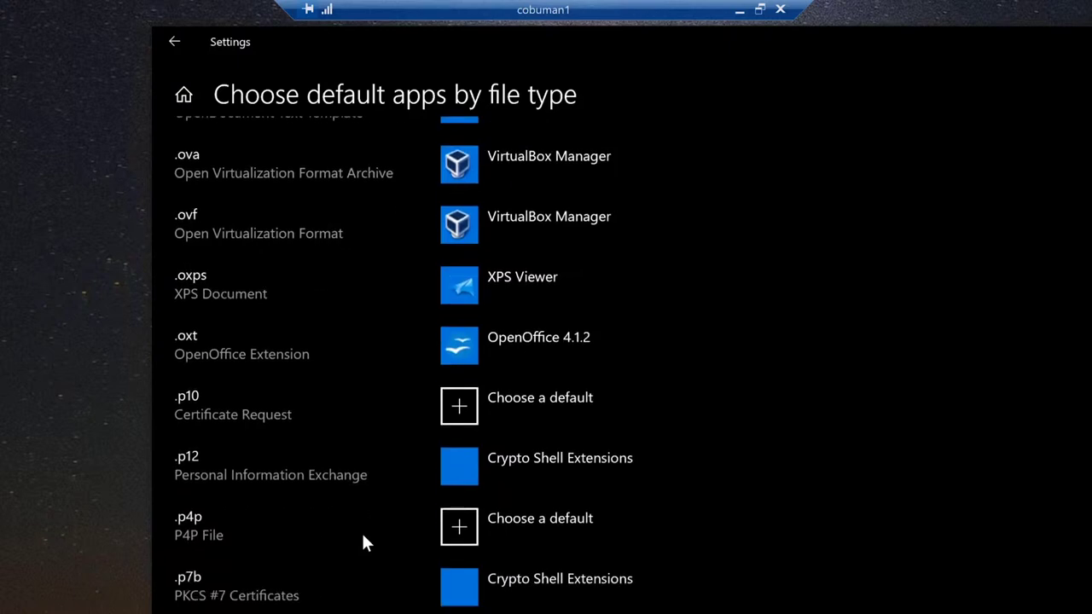
scroll(363, 543, "down", 6)
scroll(363, 543, "down", 4)
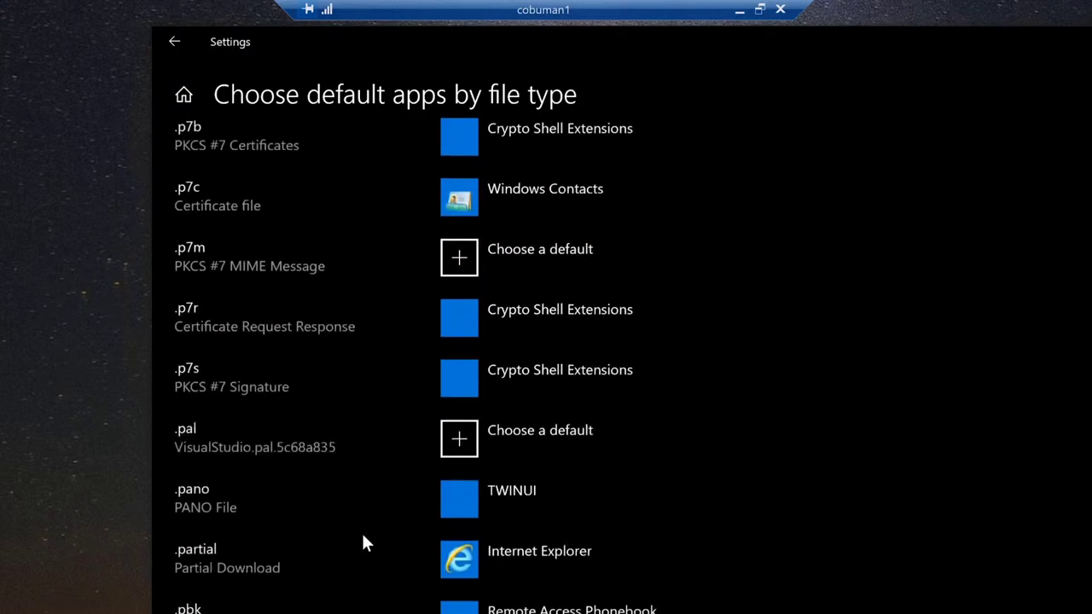
scroll(317, 597, "down", 2)
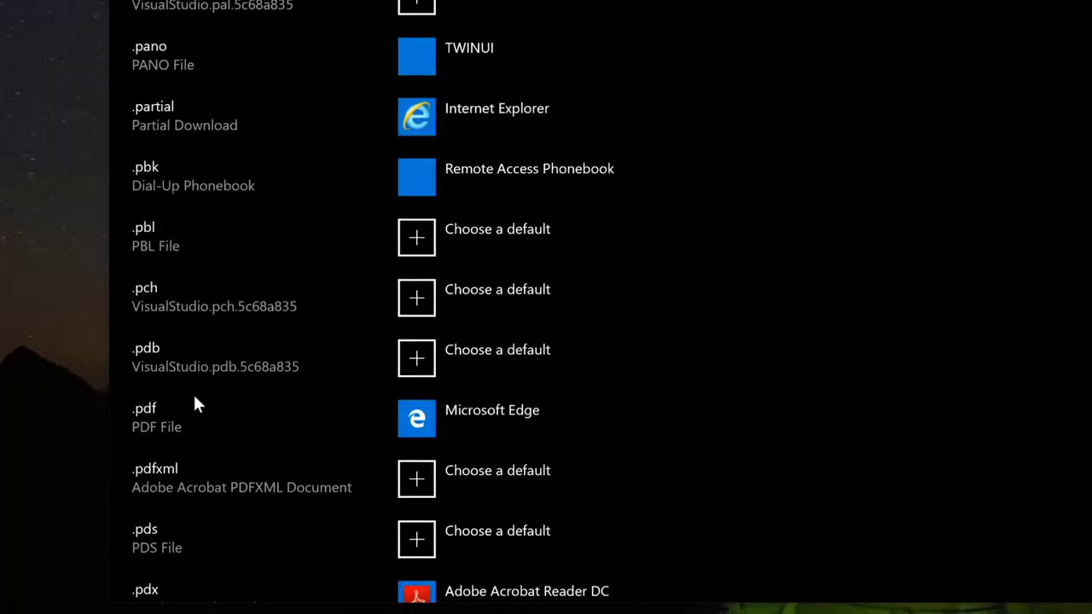
scroll(200, 388, "down", 2)
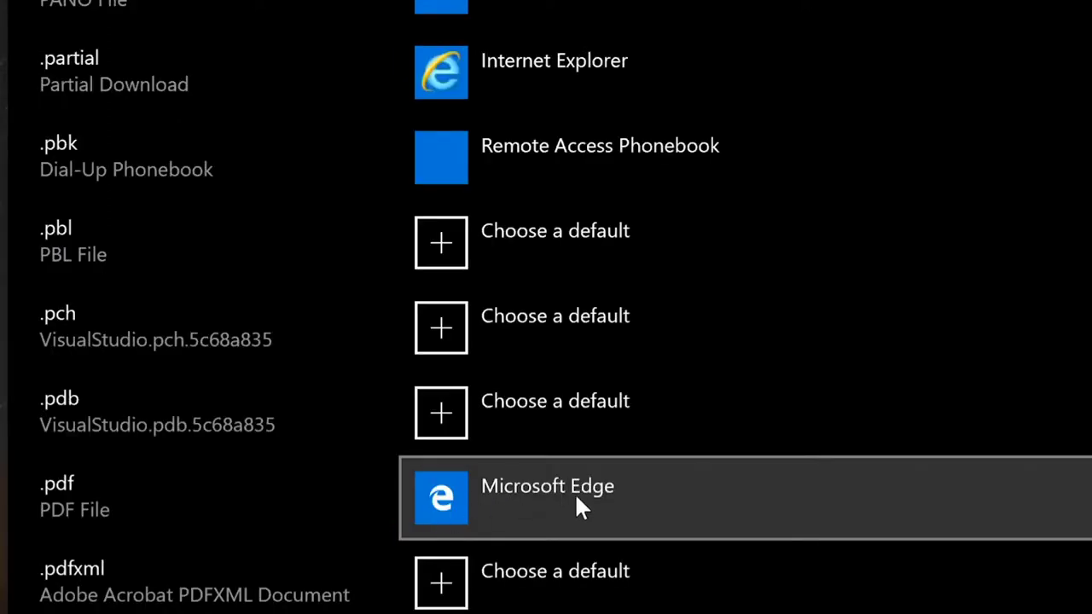
left_click(547, 502)
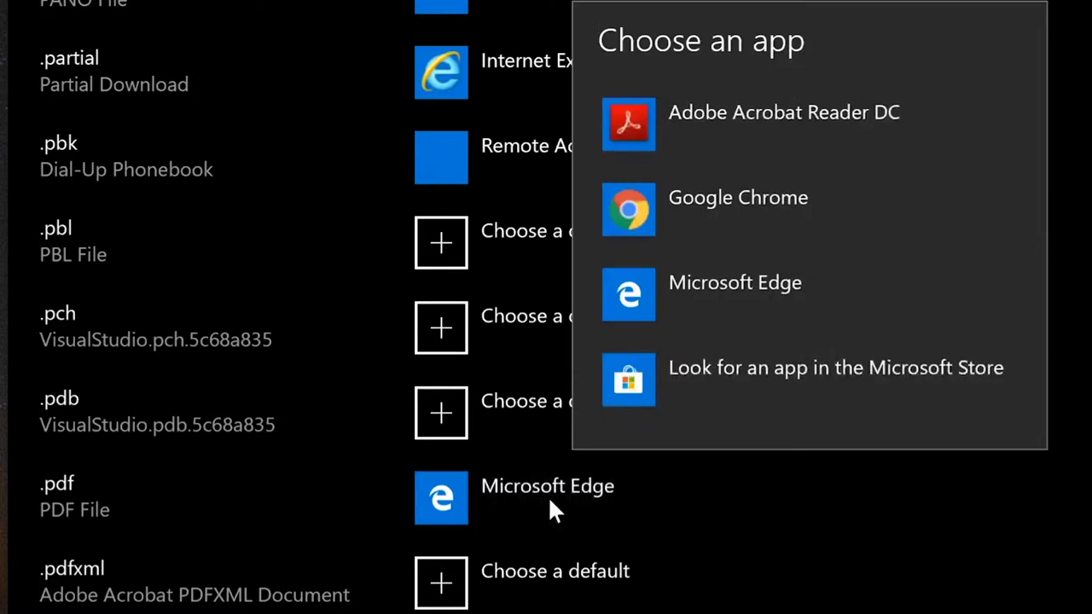
left_click(773, 114)
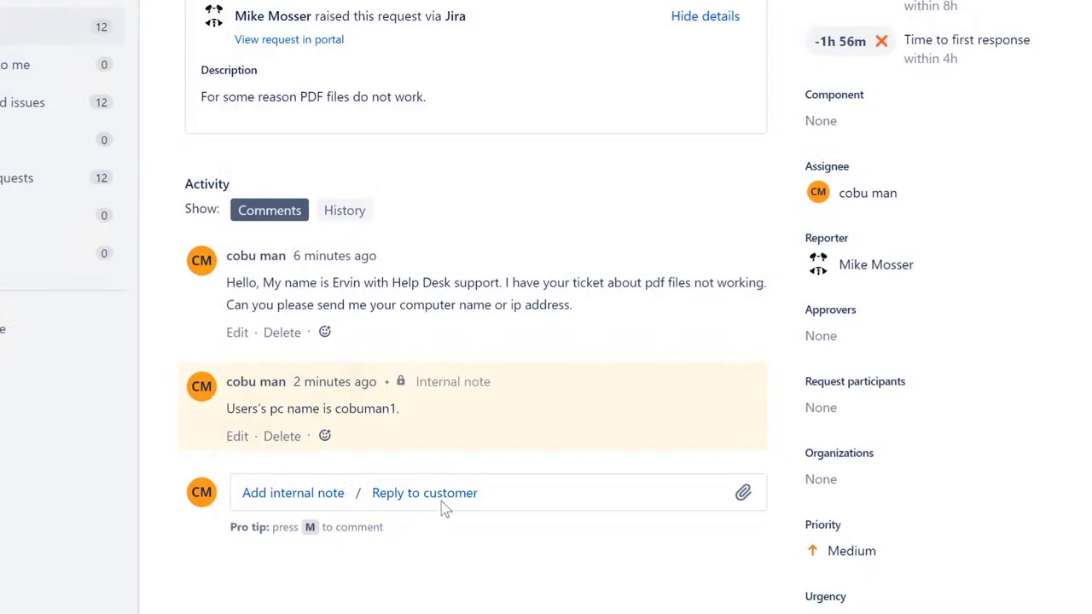
Step: Post the signed internal note 'Changed file association to resolve .pdf issues.' on ISD-15
left_click(307, 503)
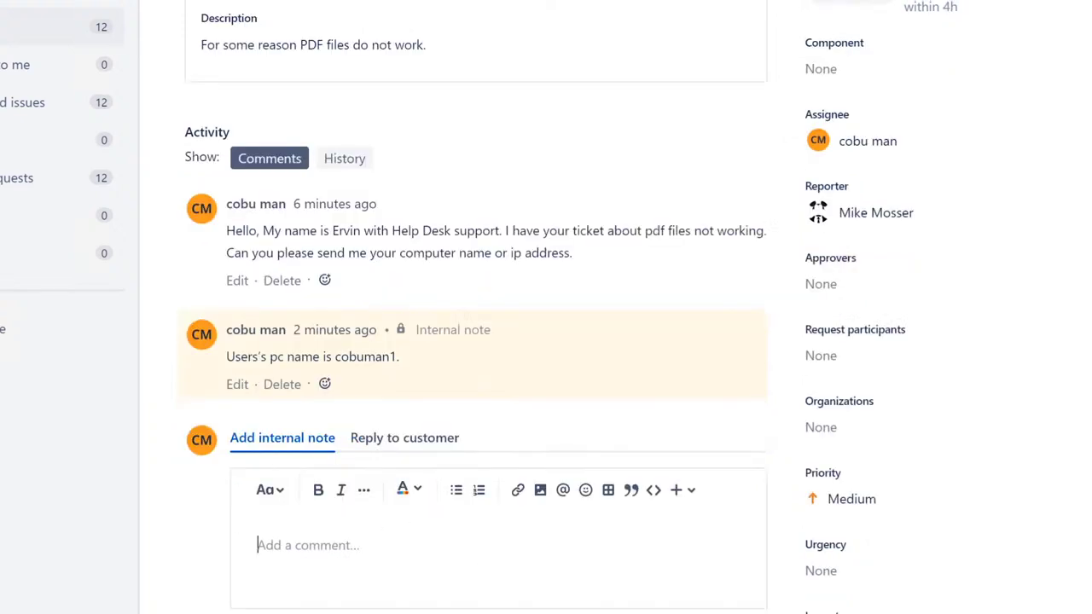
type("Changed f")
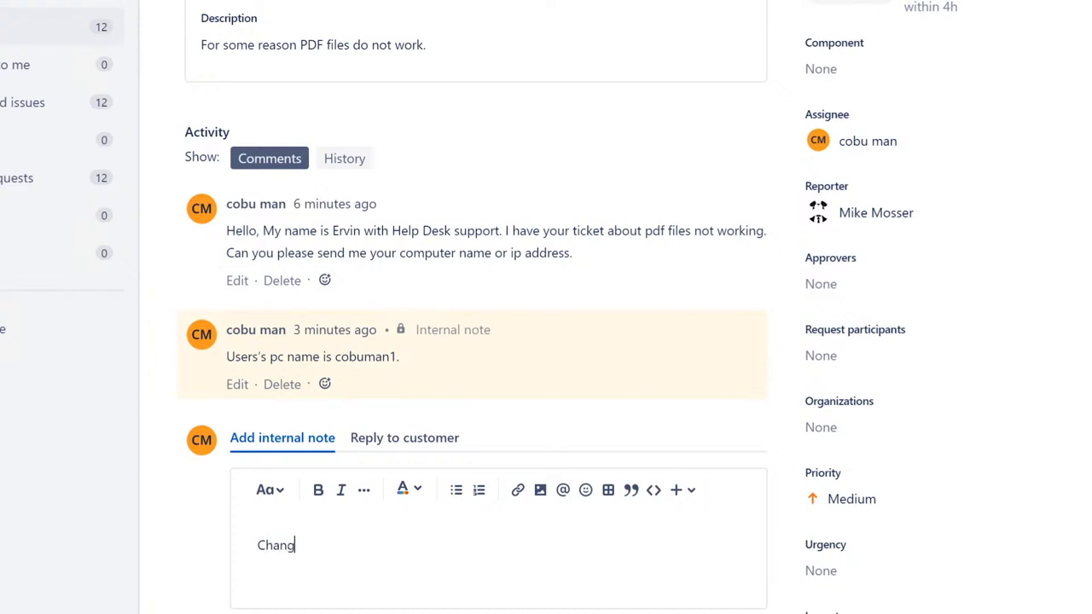
type("il")
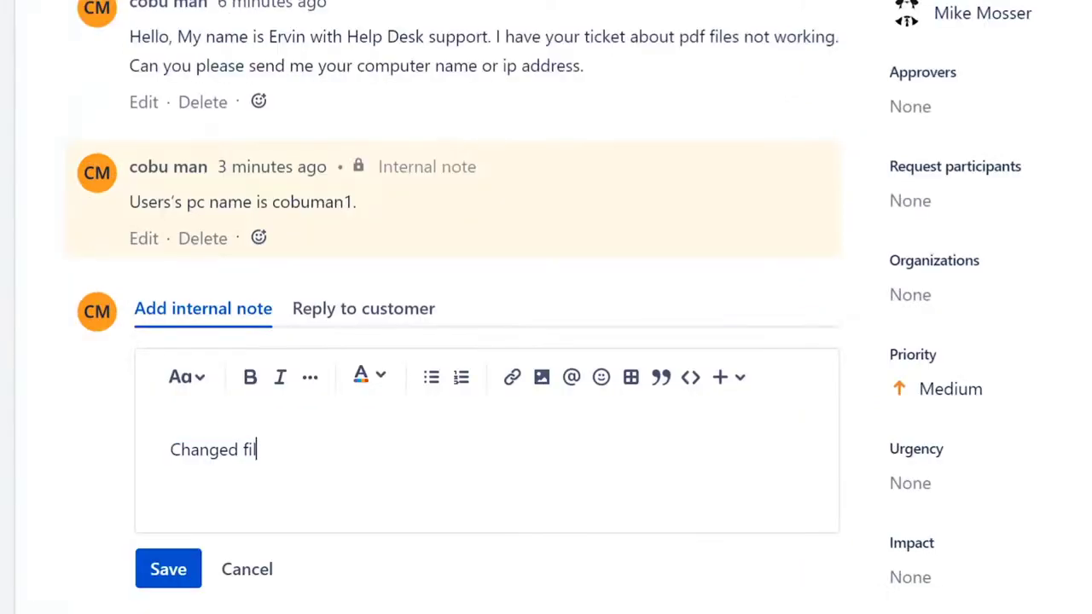
type("e associtaion")
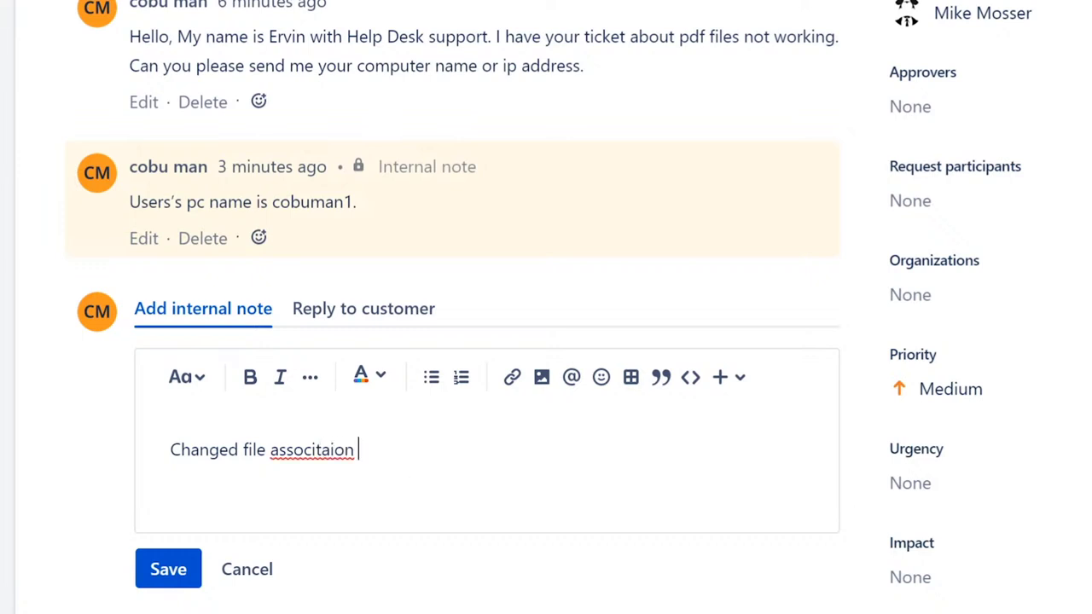
right_click(333, 449)
left_click(443, 147)
type("to allow p")
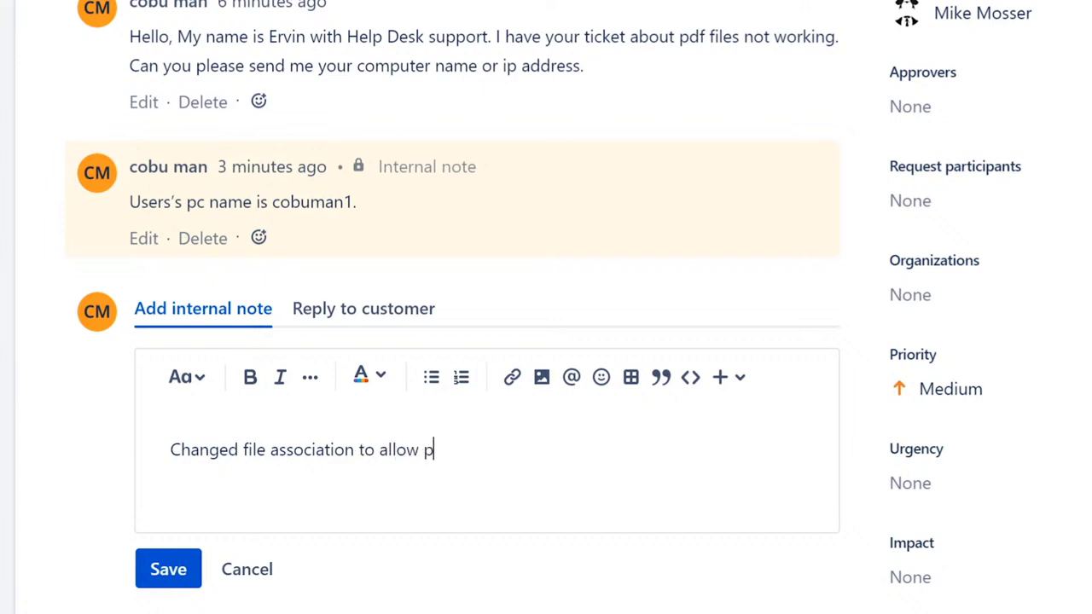
type("df")
key("BackSpace")
key("BackSpace")
key("BackSpace")
key("BackSpace")
key("BackSpace")
key("BackSpace")
key("BackSpace")
key("BackSpace")
key("BackSpace")
type("resolve .pdf ")
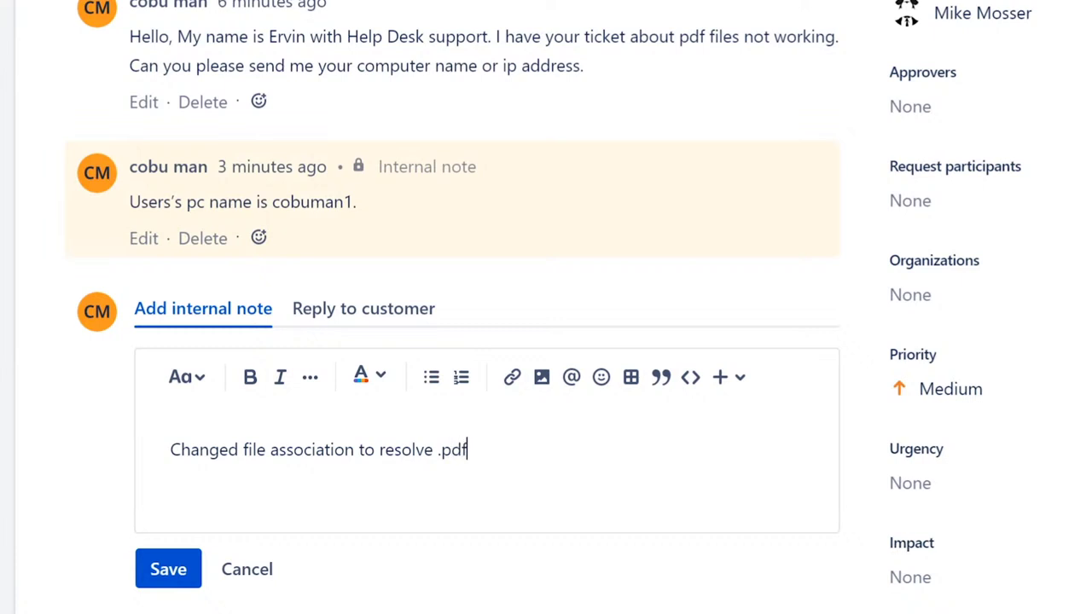
type("issues. E")
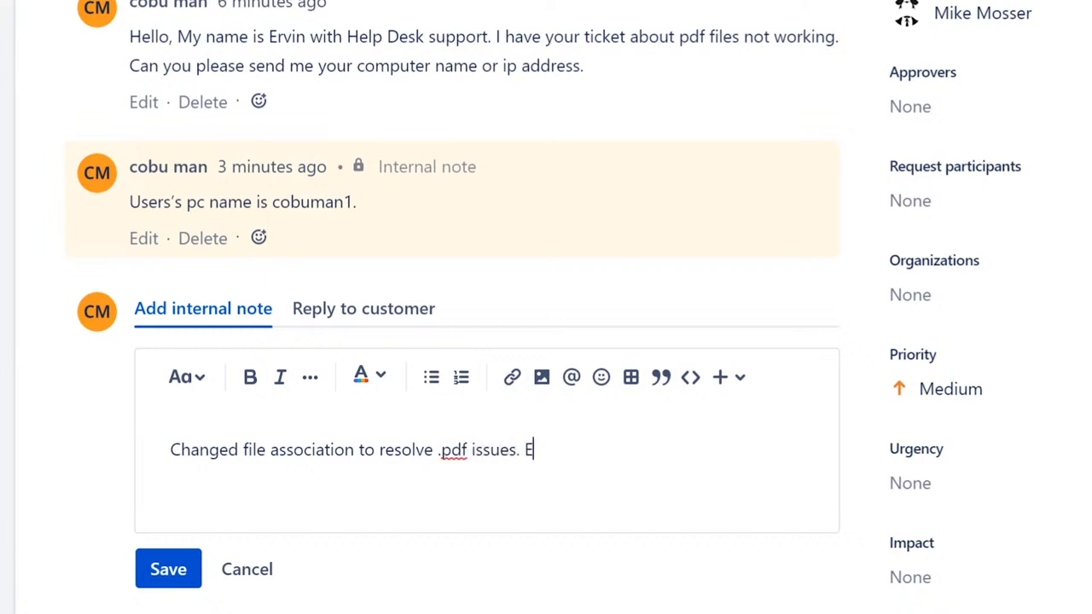
type("rvin")
left_click(172, 573)
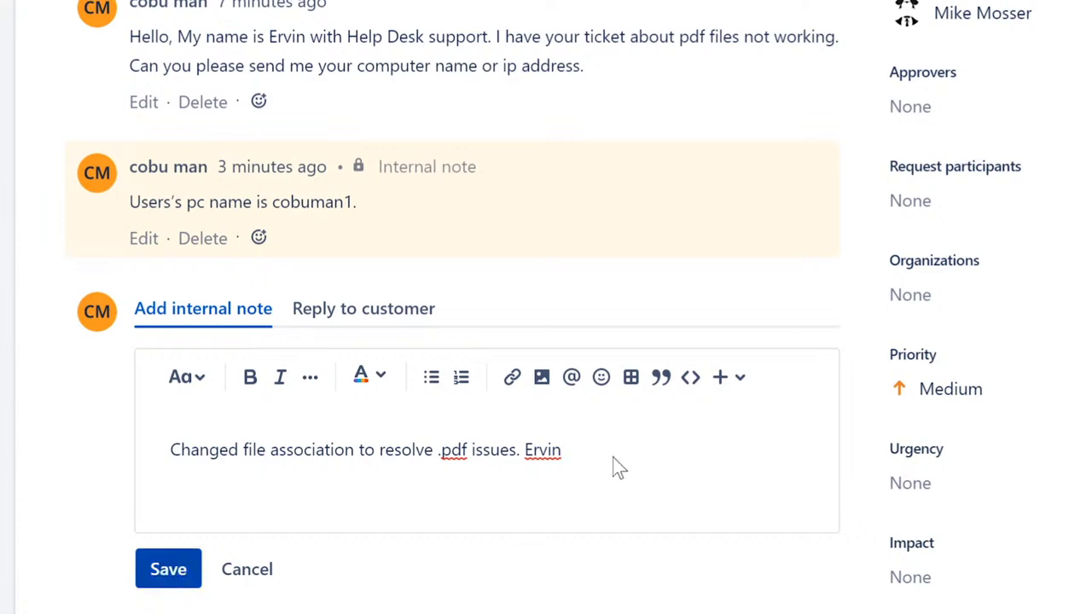
key("ctrl+Return")
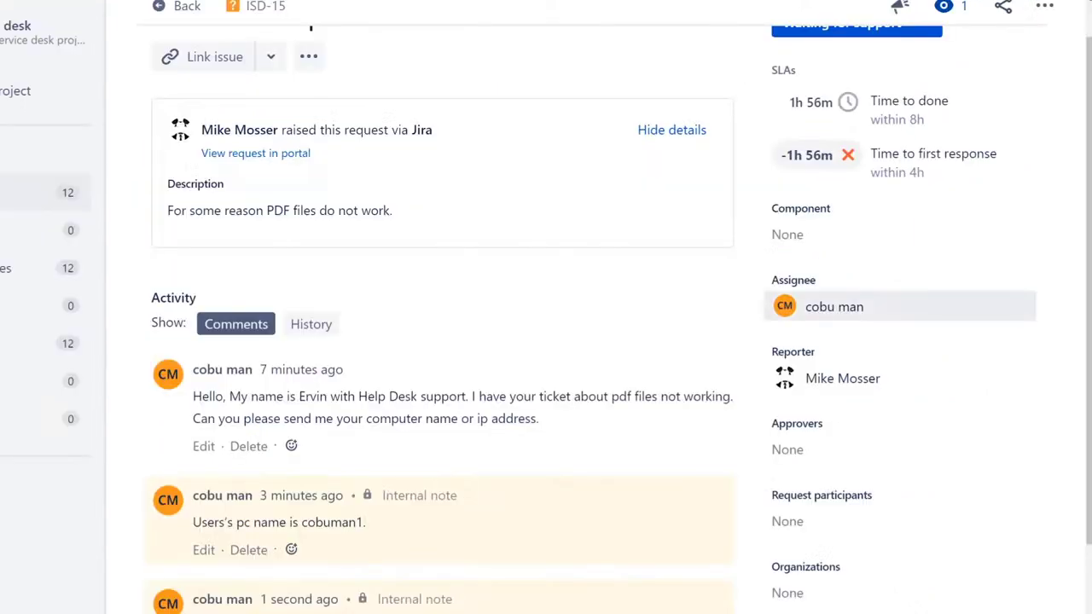
Step: Move ISD-15 from Waiting for support to Completed, then return to the All open queue
scroll(973, 231, "up", 1)
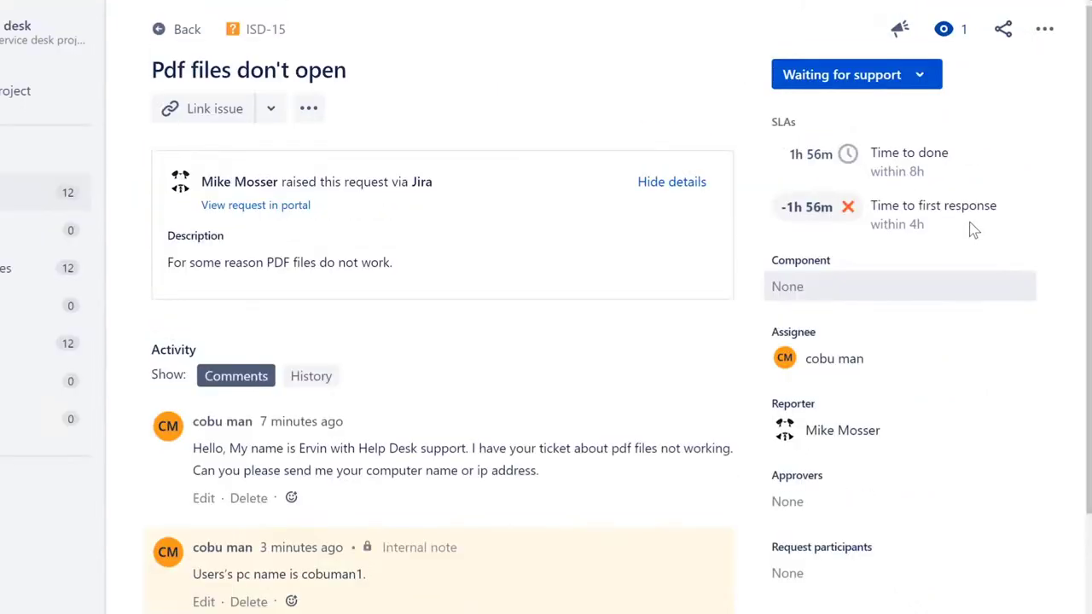
left_click(876, 85)
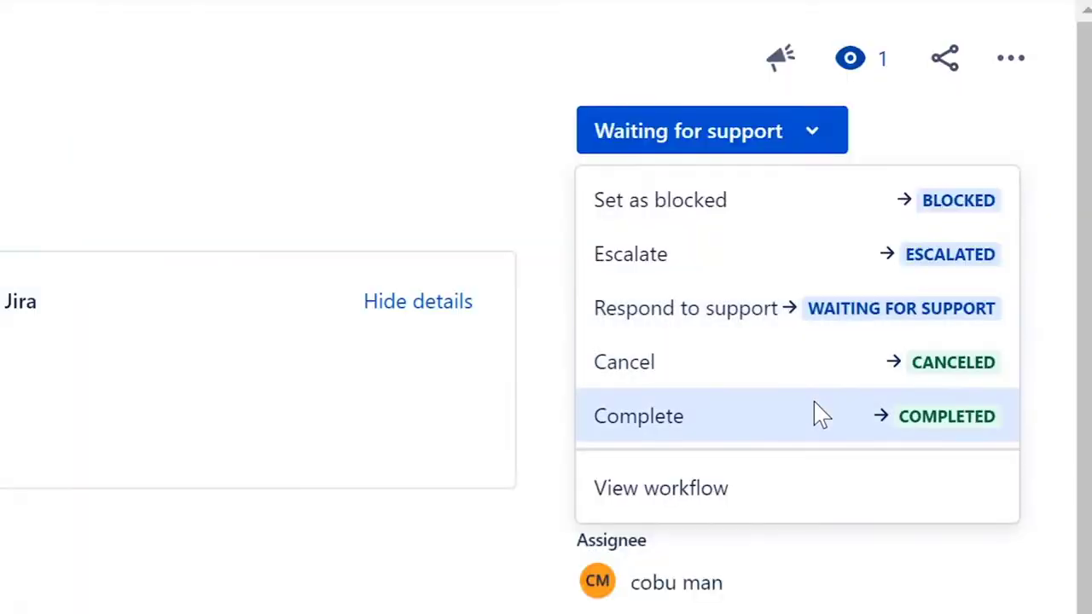
left_click(818, 415)
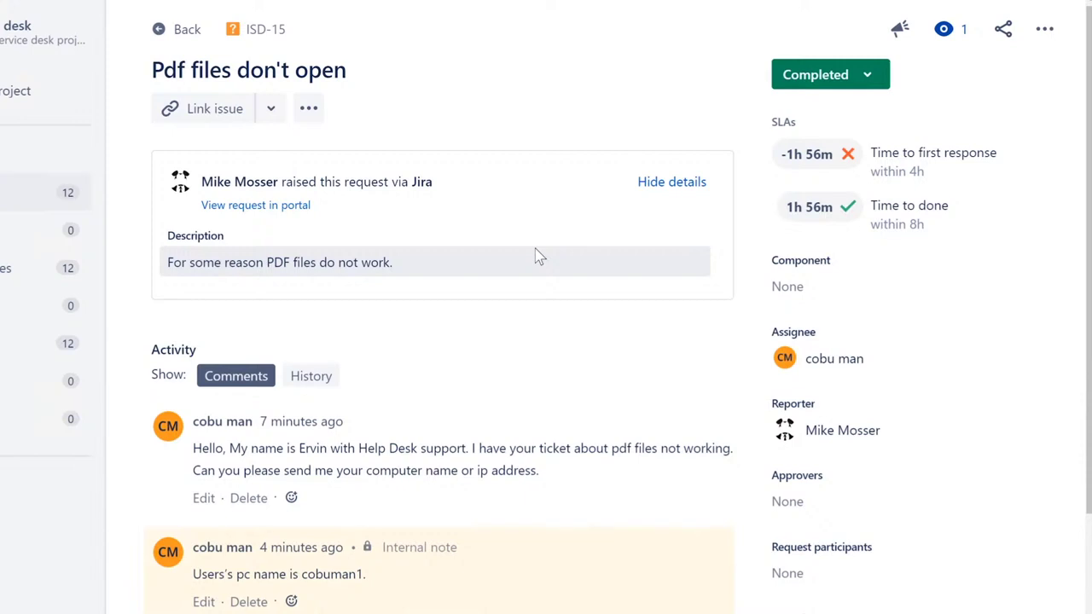
left_click(188, 36)
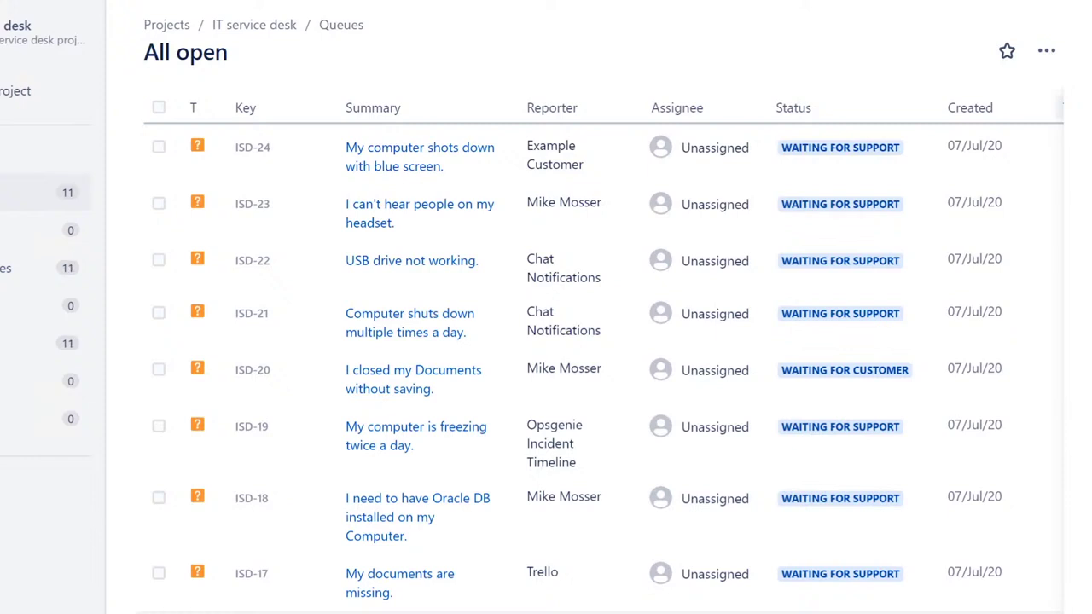
Step: Open ISD-16 'Websites are super slow.', assign it to yourself, and cancel the accidental description edit
left_click(458, 587)
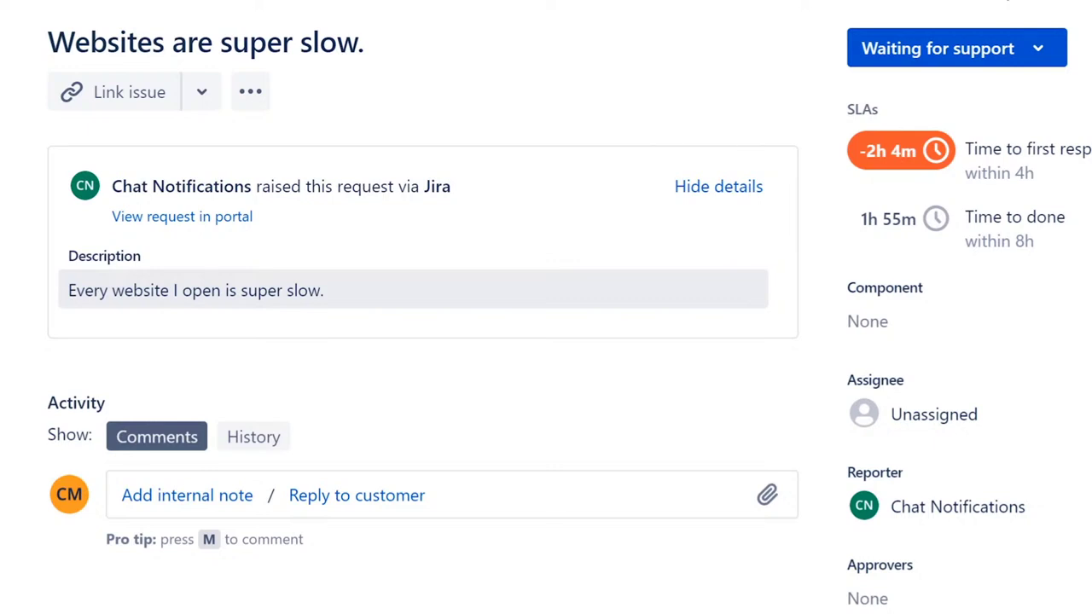
left_click(294, 294)
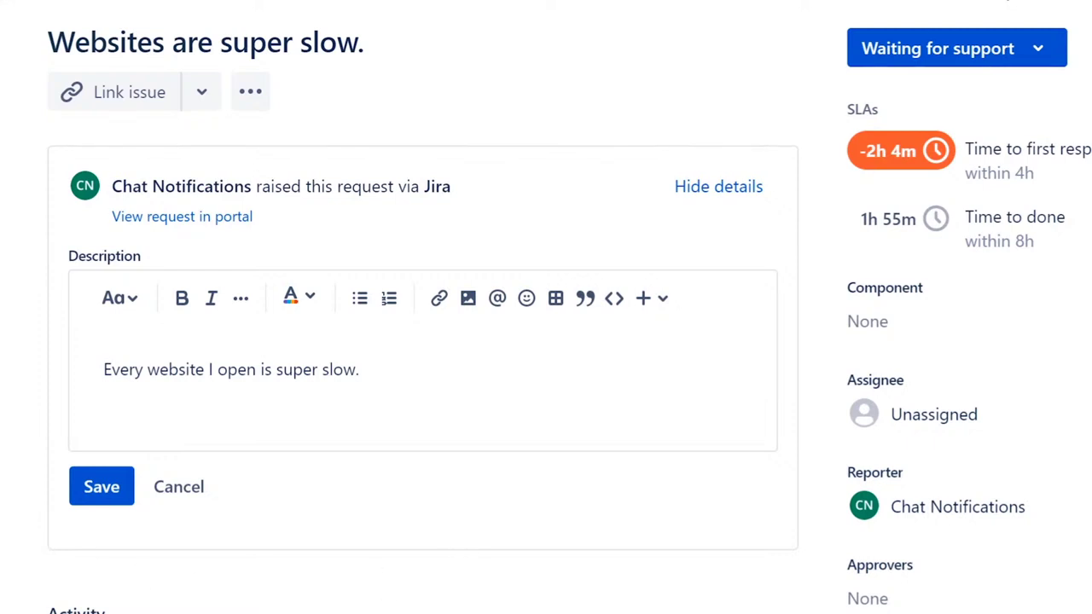
left_click(993, 426)
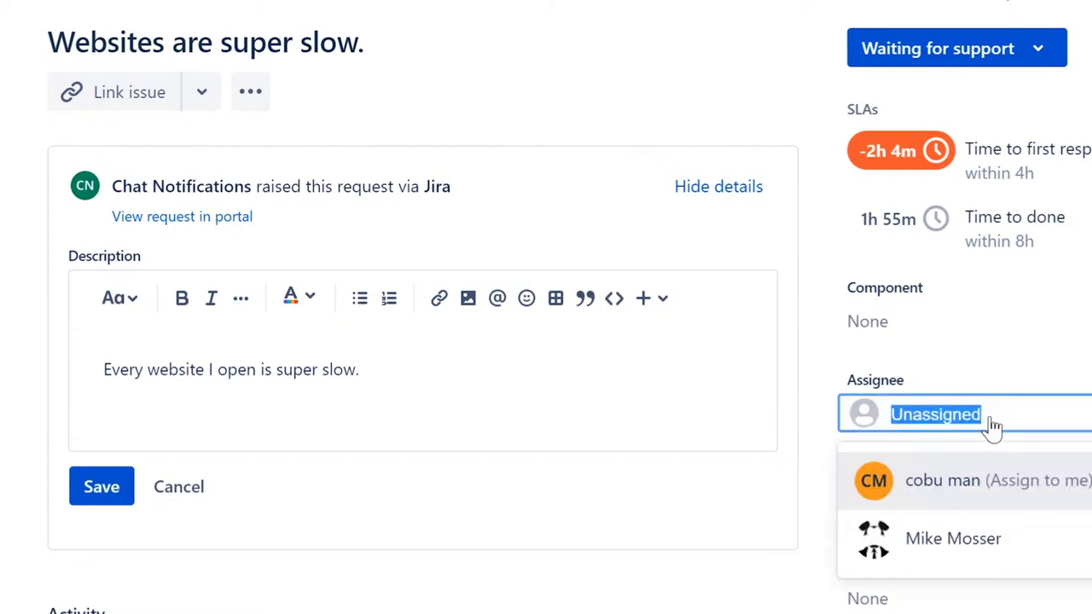
left_click(1020, 488)
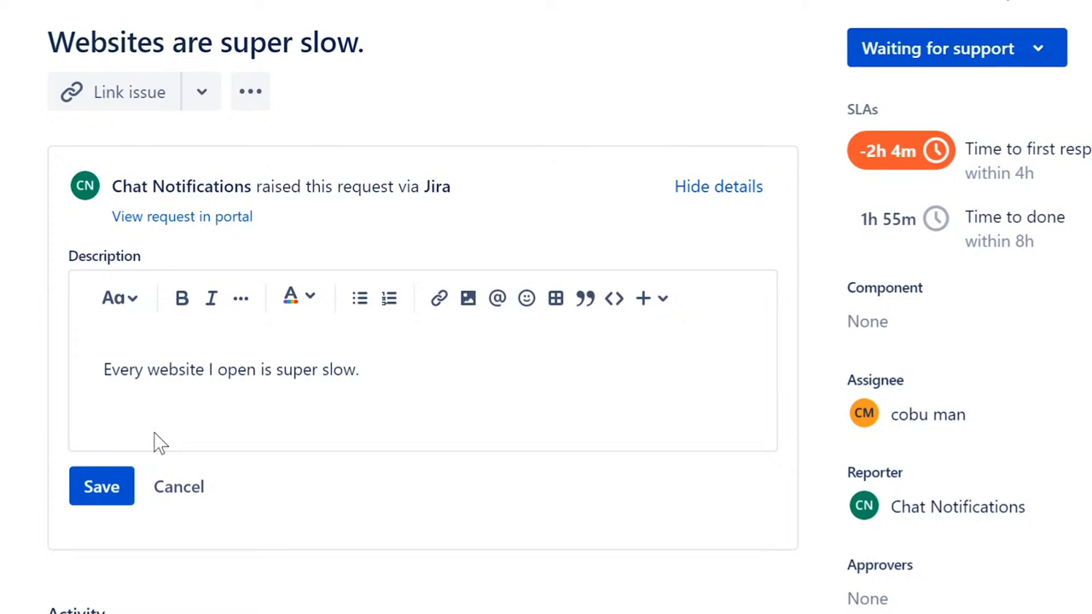
left_click(195, 502)
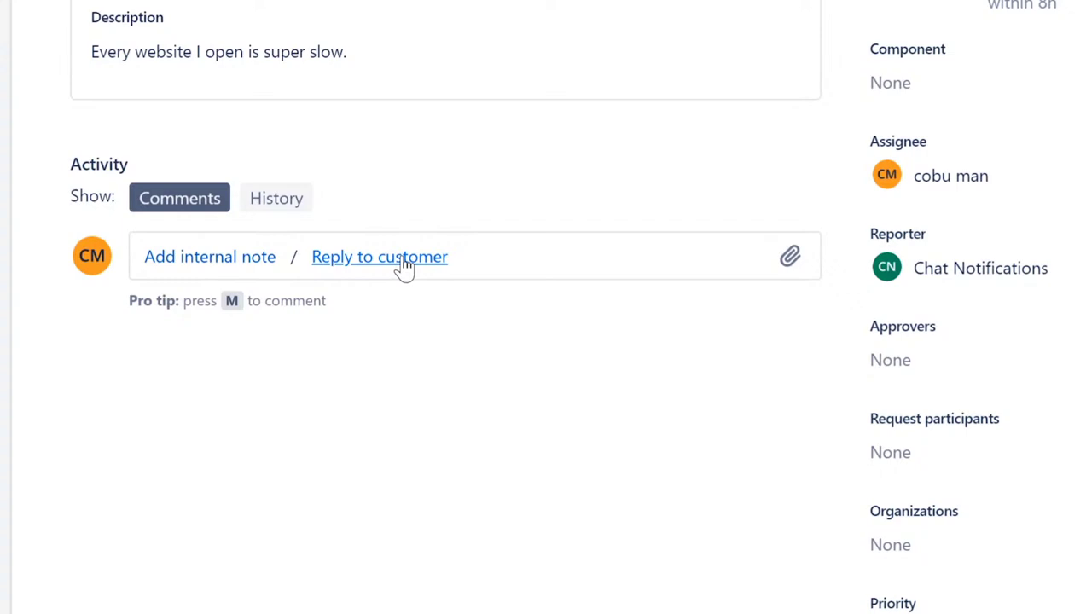
Step: Send a Tech Support reply offering help with slow websites and requesting the PC name or IP address
left_click(405, 258)
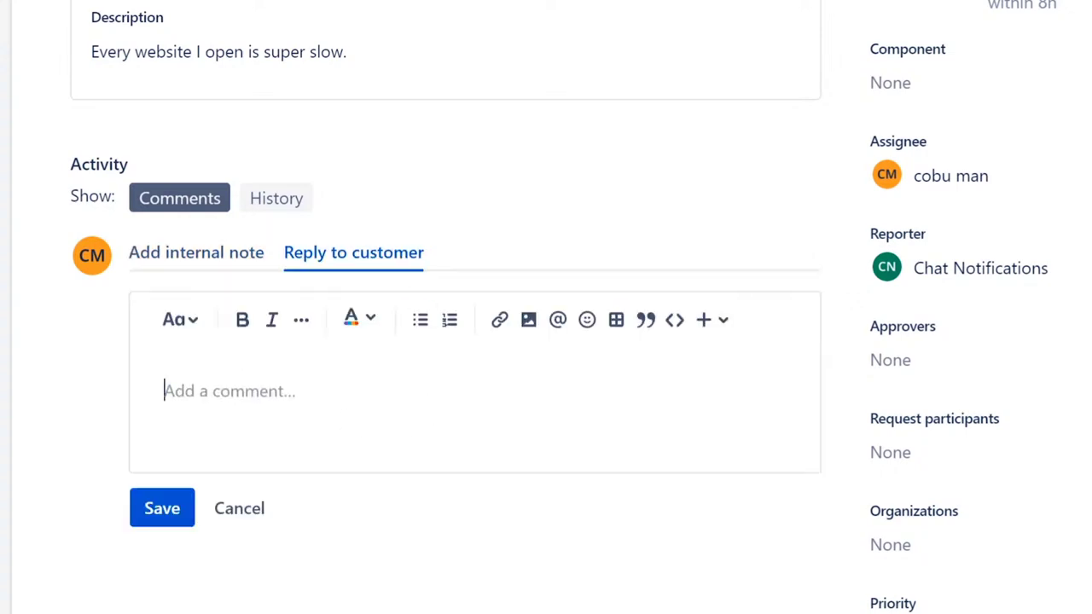
type("H")
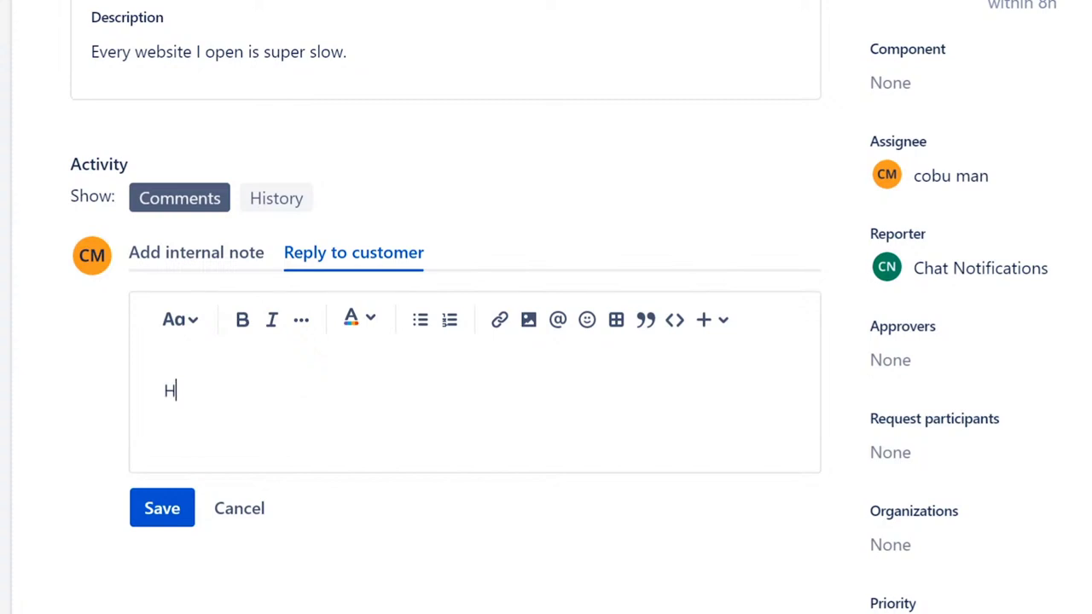
type("ello, my name is Ervin")
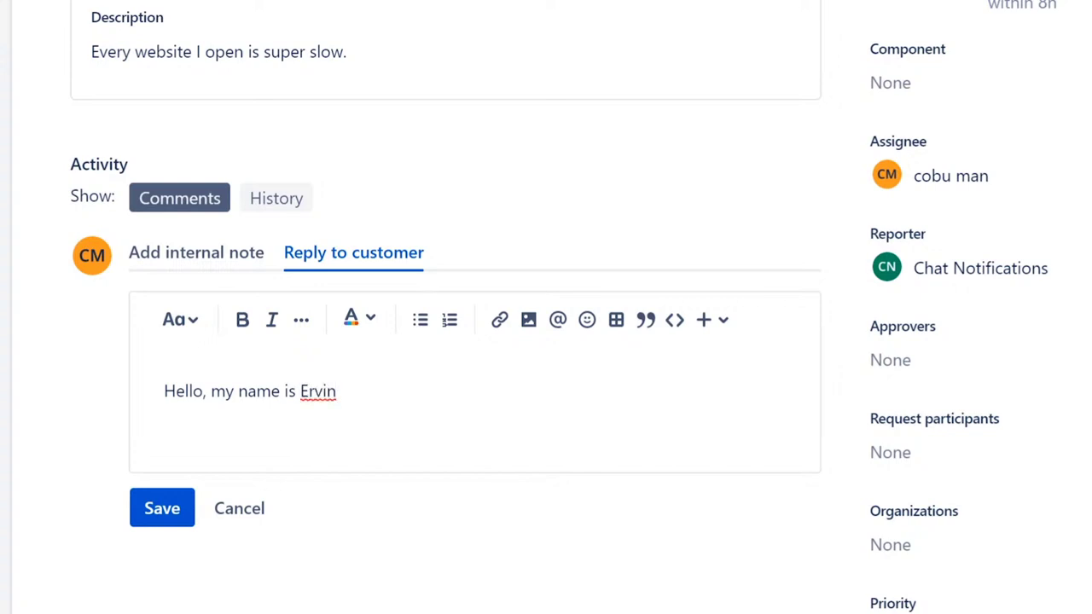
type(" with Tech Support. ")
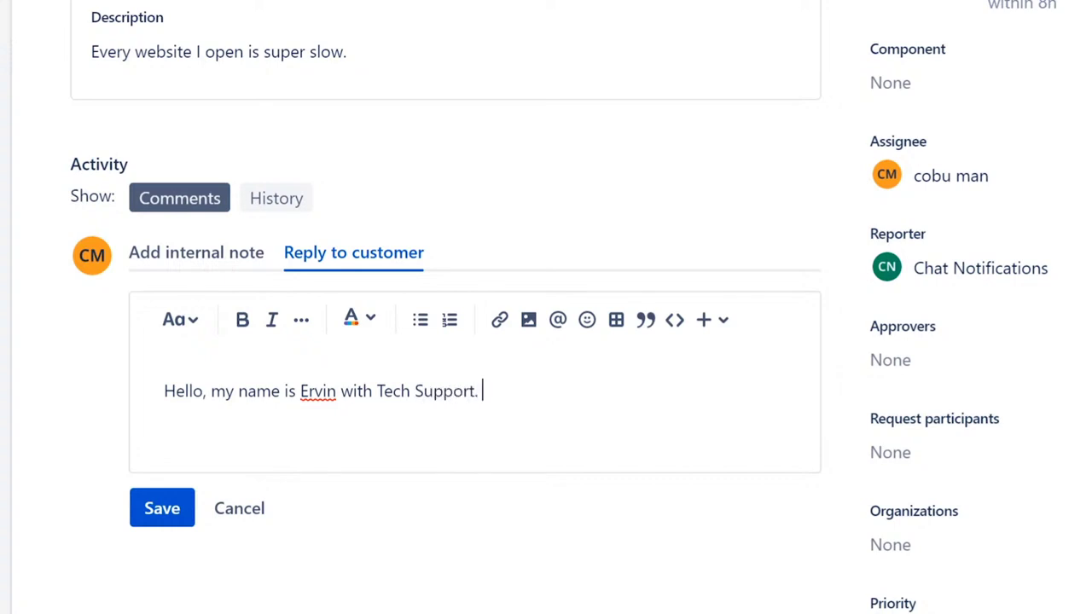
type("C")
key("BackSpace")
type("I can help you with")
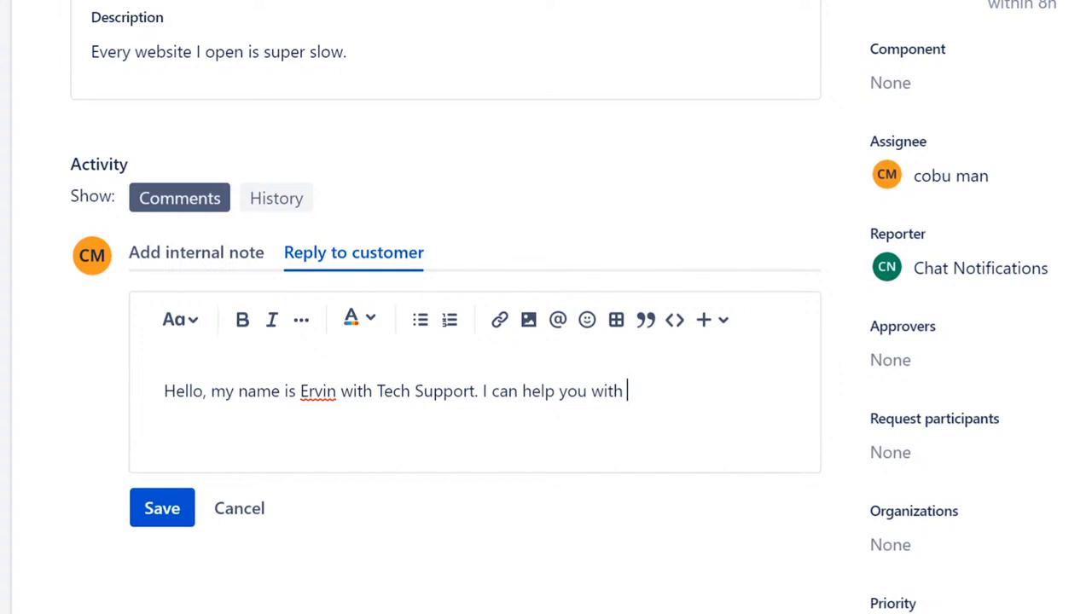
type(" slow website issue")
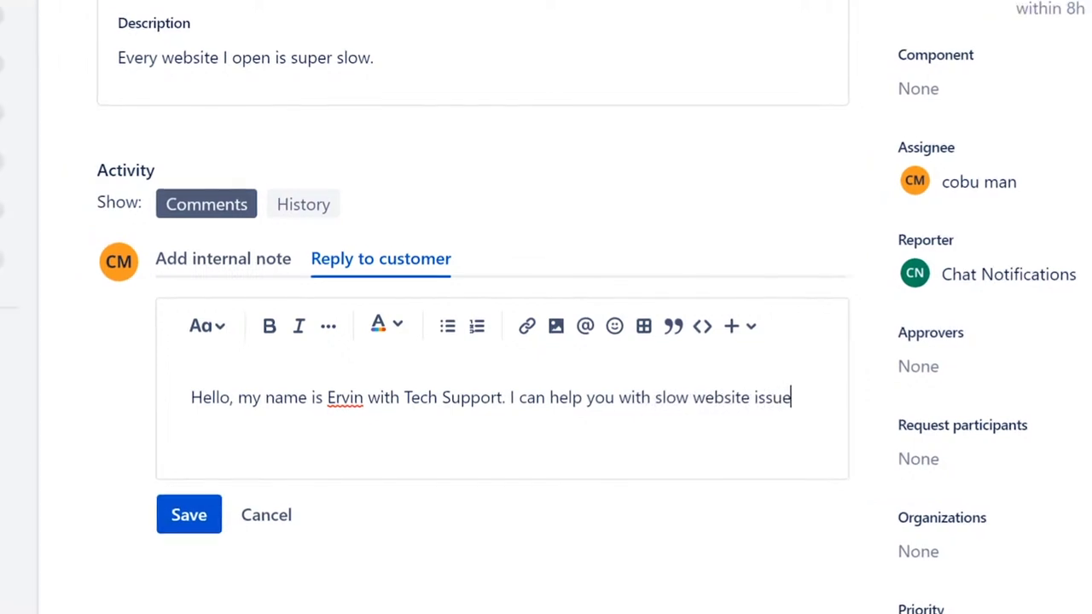
type("... can yo")
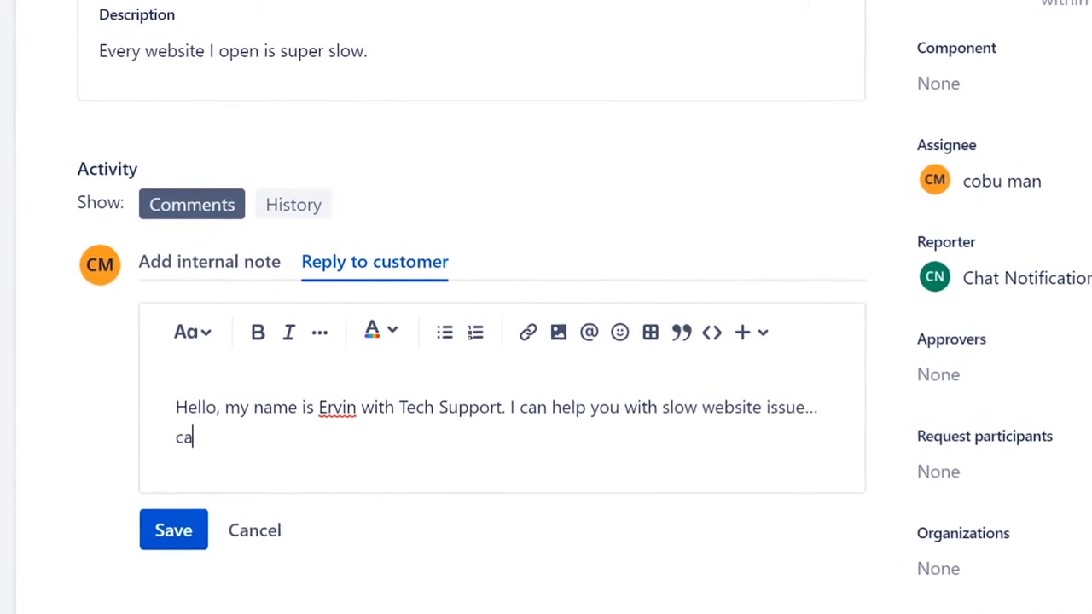
type("u please ")
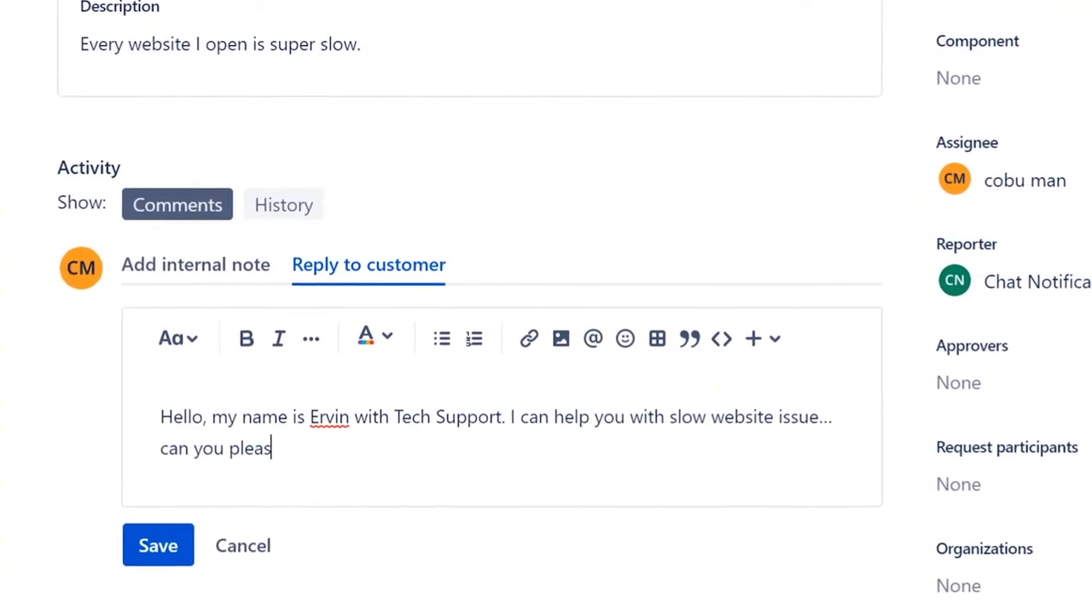
type("provide pc nam")
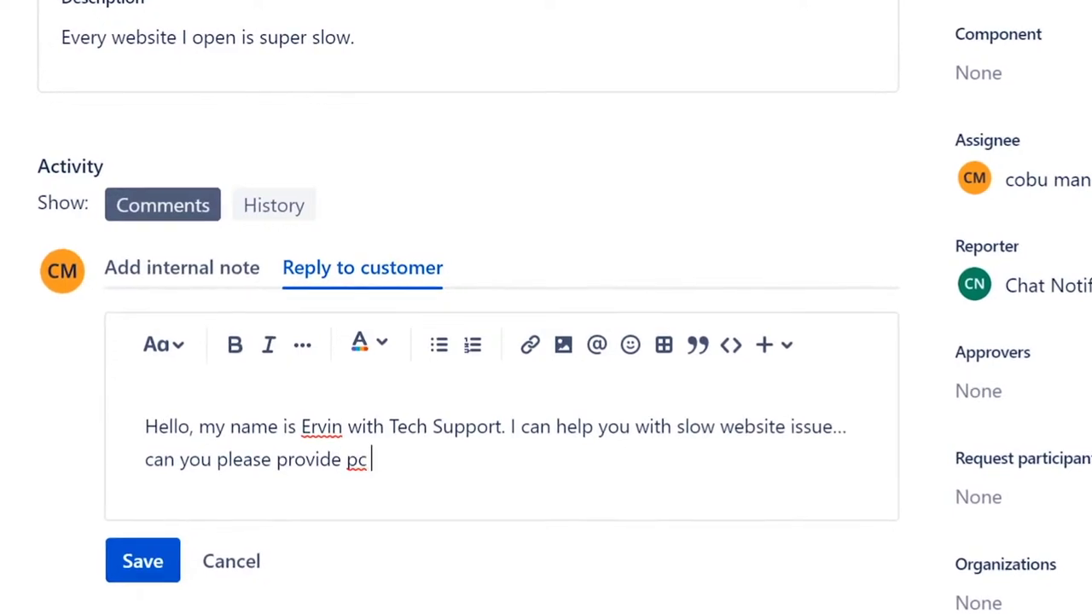
type("e or ip ")
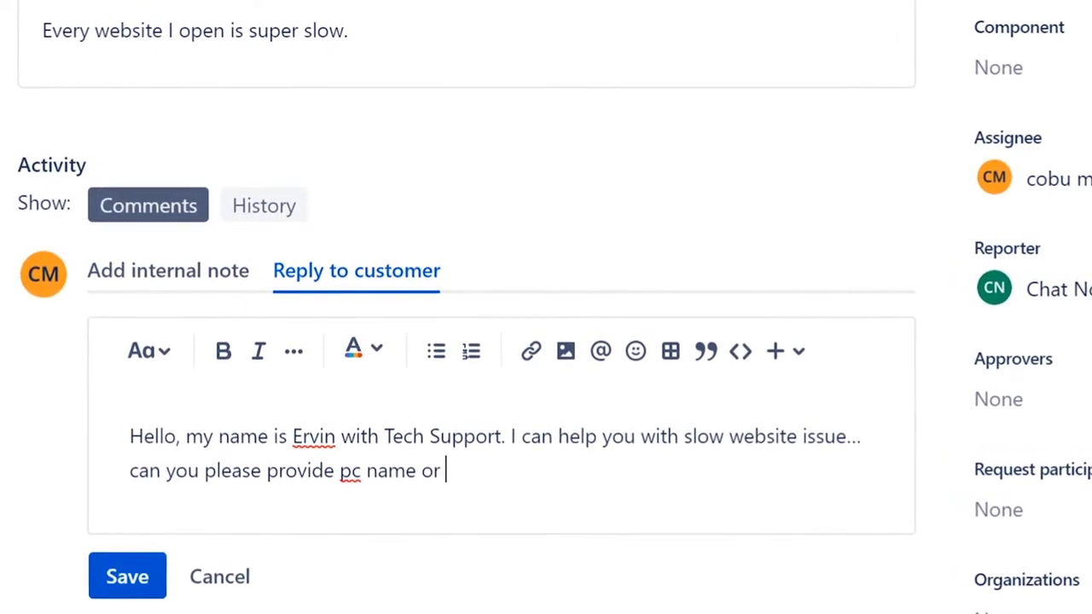
type("addres")
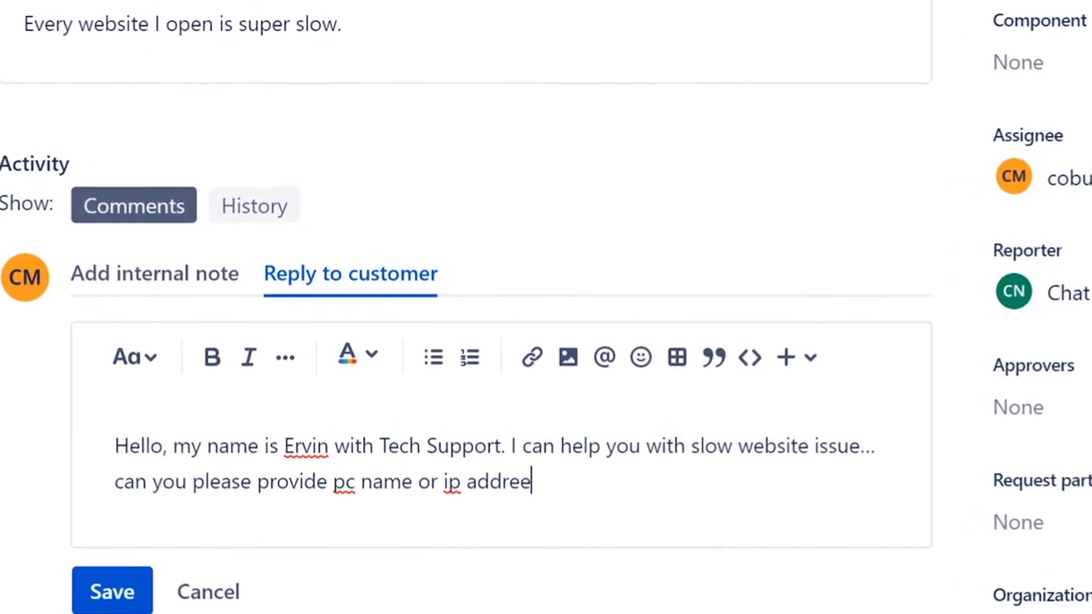
type("s so that I ")
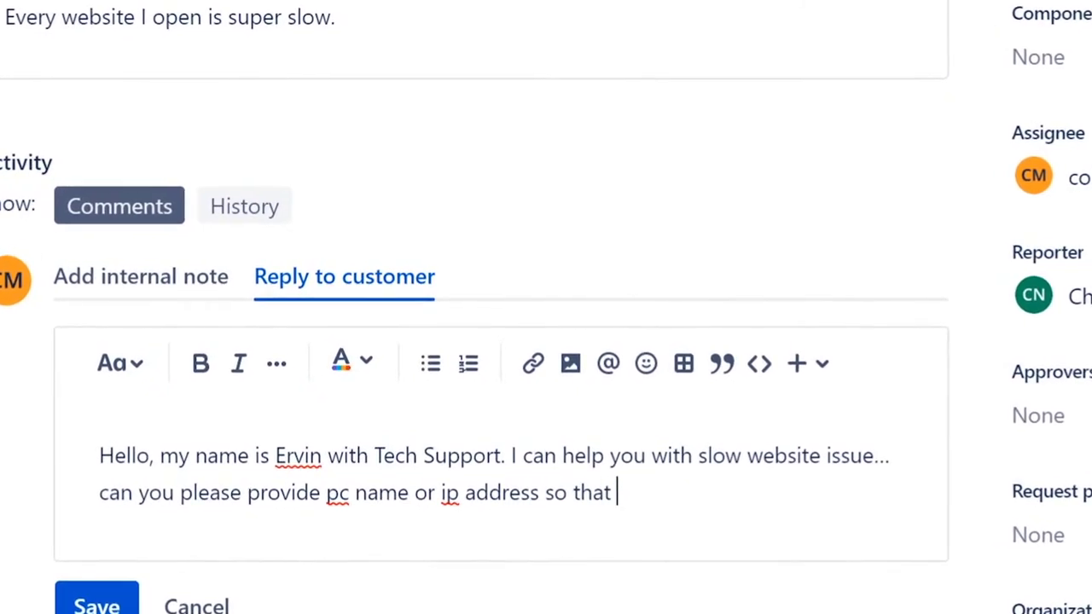
type("can take a loo")
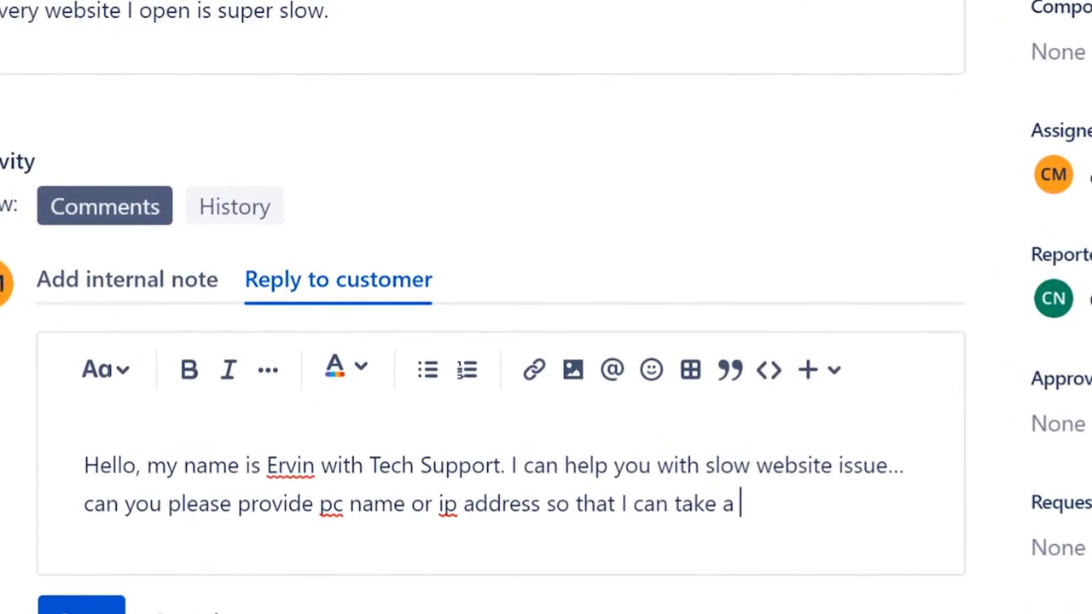
type("k.")
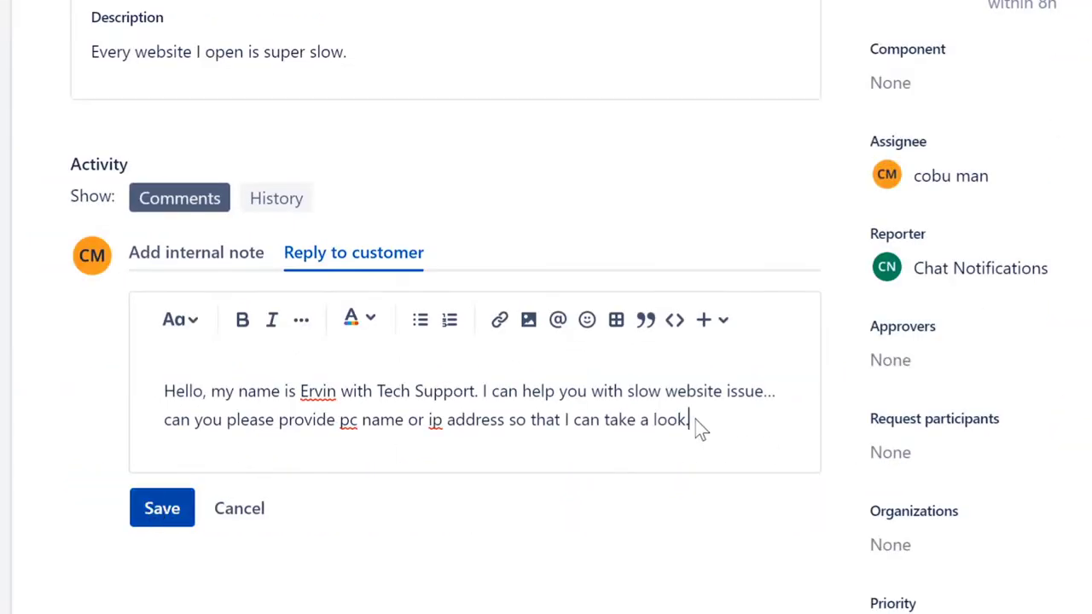
key("ctrl+Return")
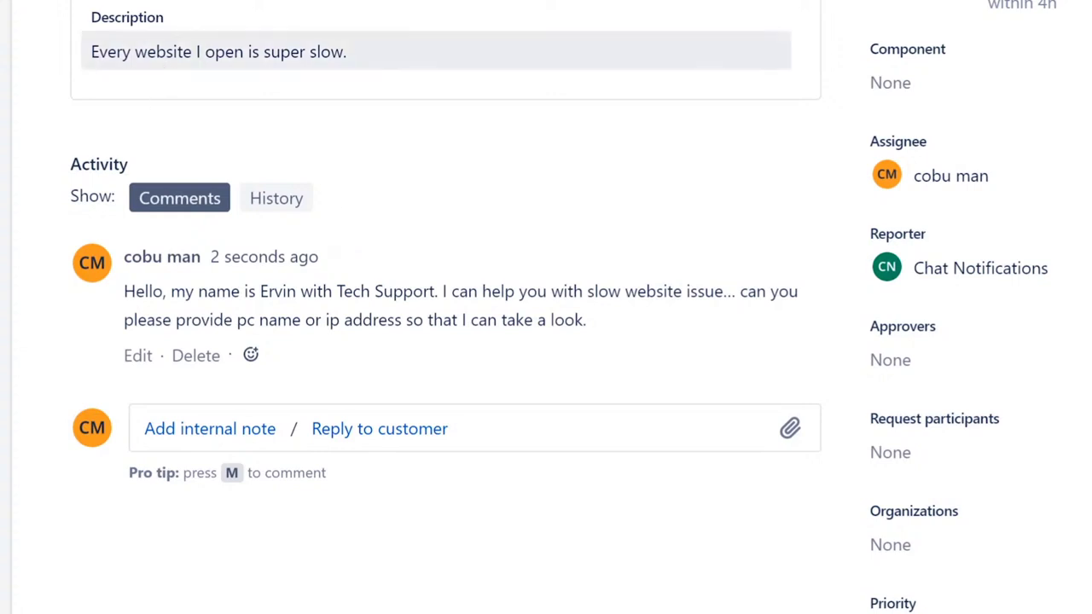
left_click_drag(195, 52, 99, 52)
left_click_drag(162, 208, 147, 208)
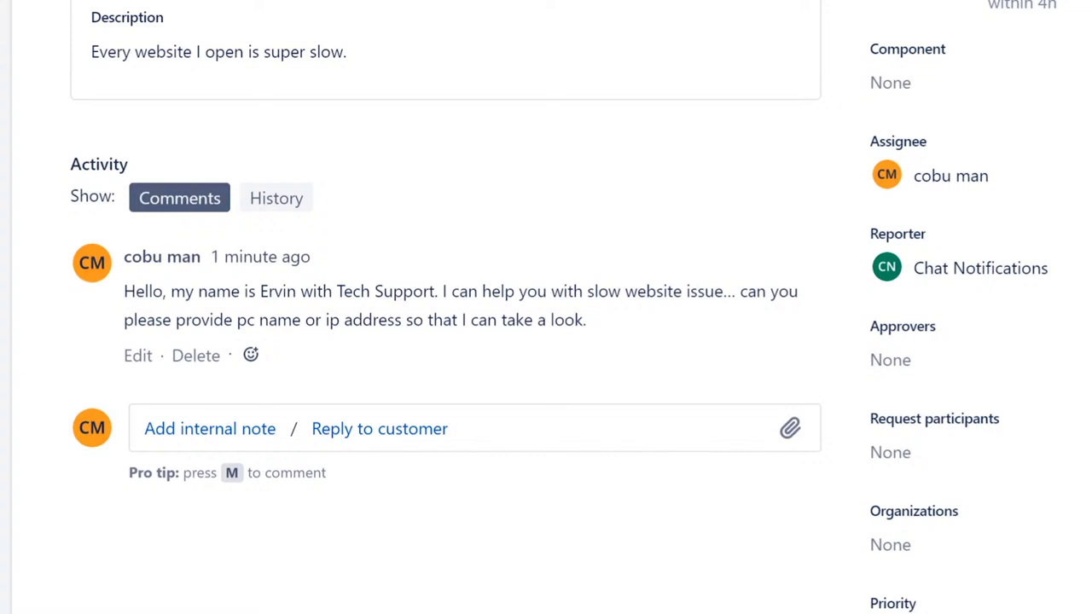
Step: Save a signed internal note 'cobuman1 is user's pc name.' on the slow-websites request
left_click(227, 437)
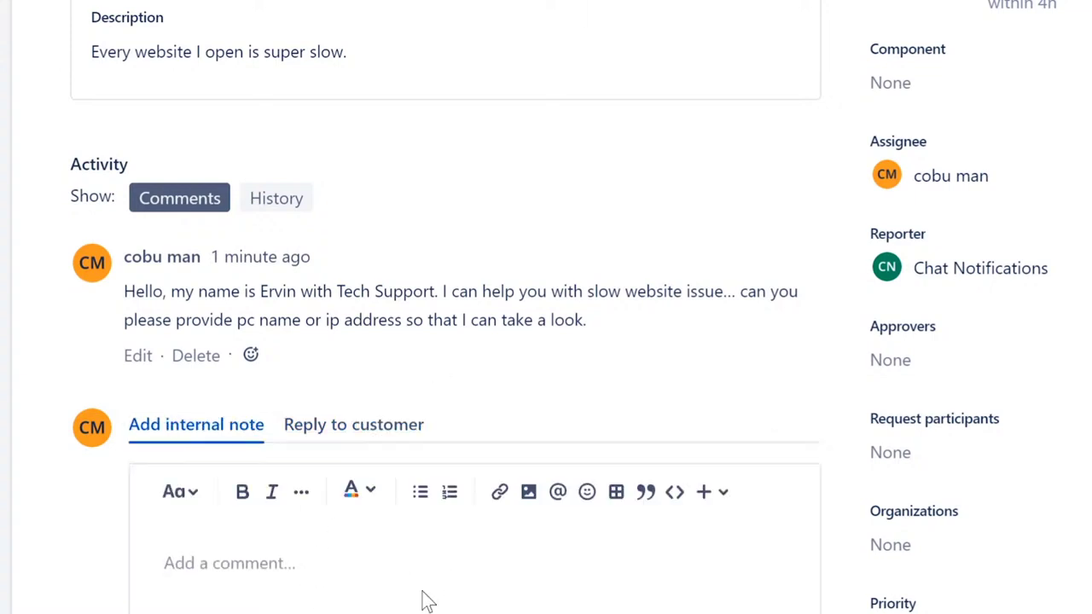
type("cobuman")
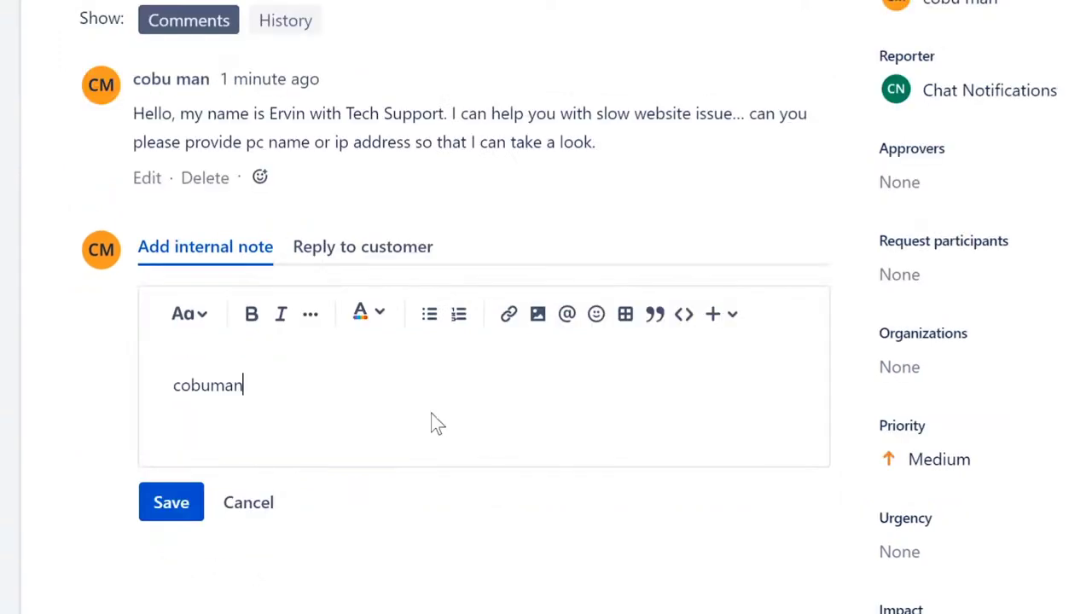
type("1 is user's ")
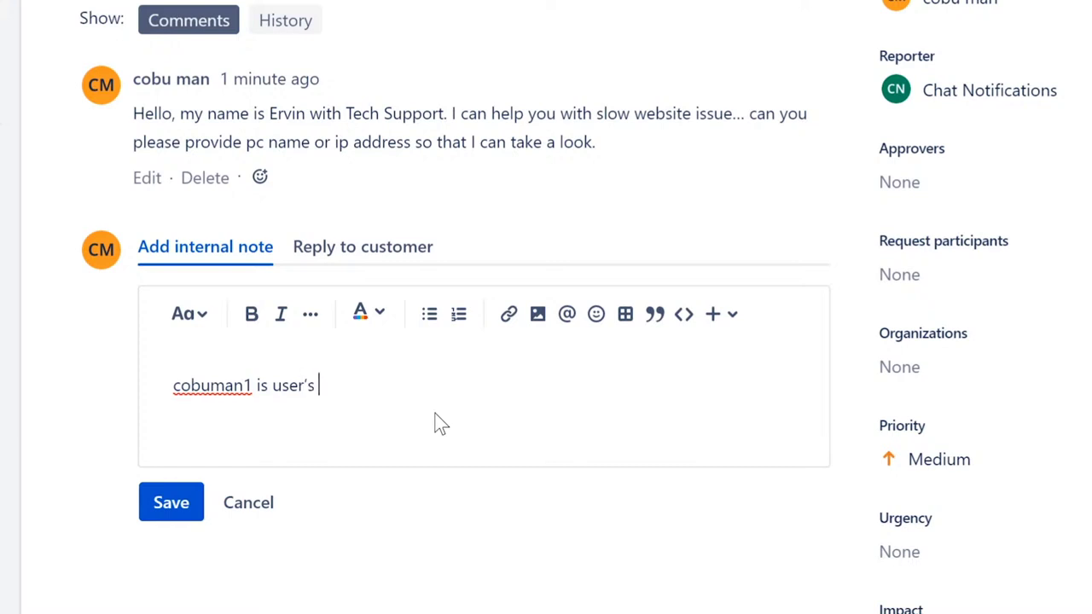
type("pc name.")
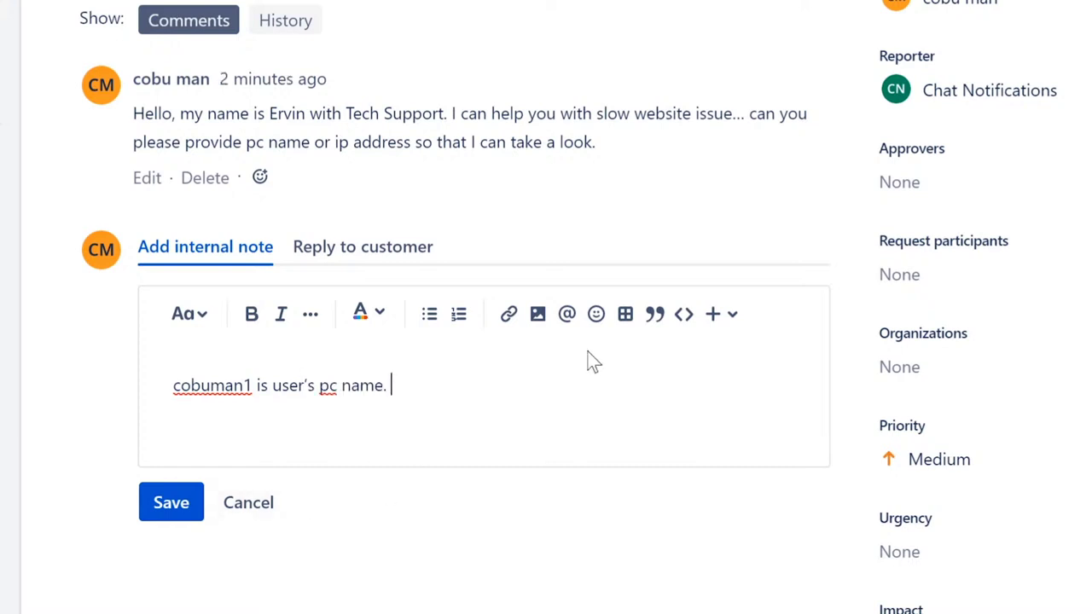
type(" Ervin")
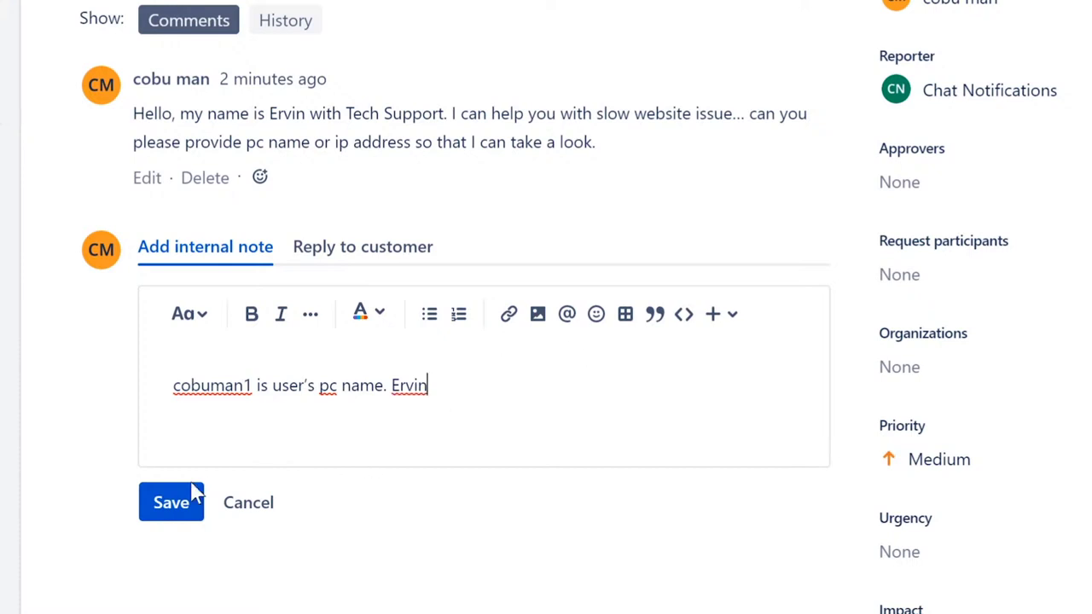
left_click(174, 501)
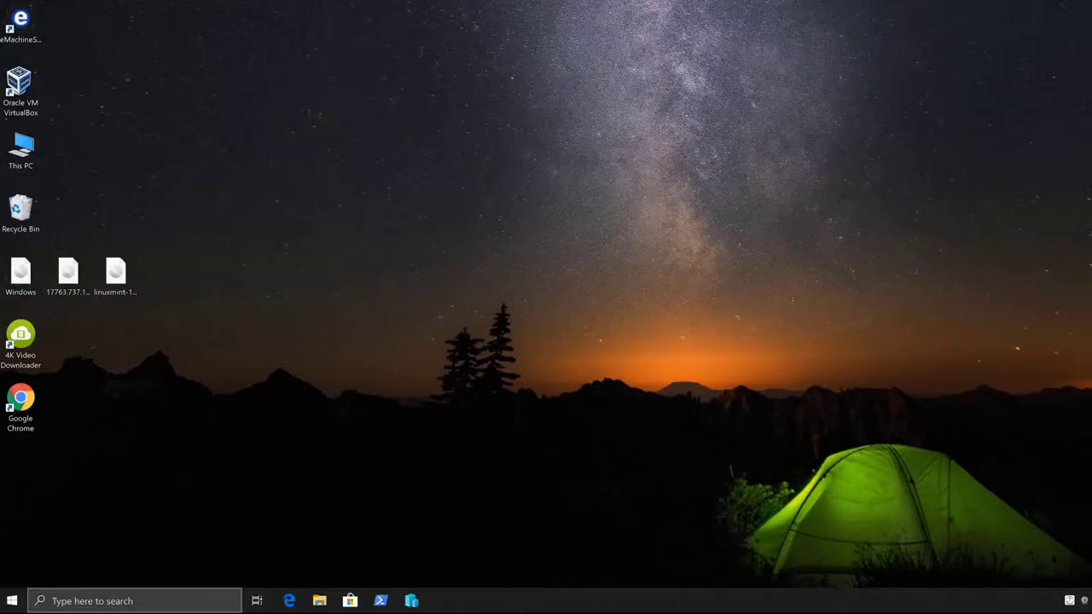
Step: On the remote PC, search 'updates' to bring up the Windows Update Check for updates page
key("super+s")
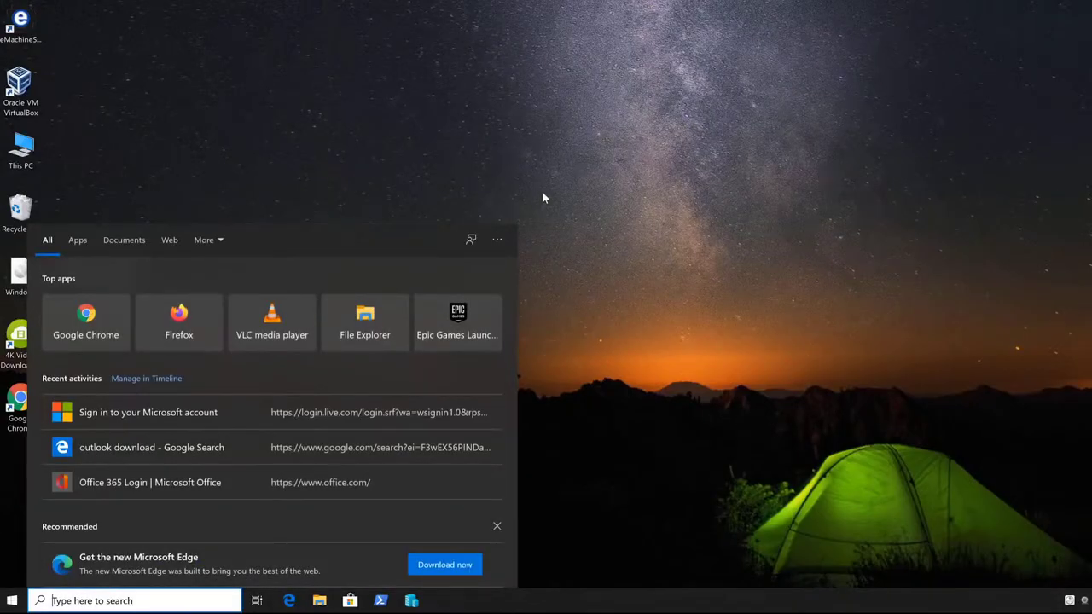
left_click(580, 217)
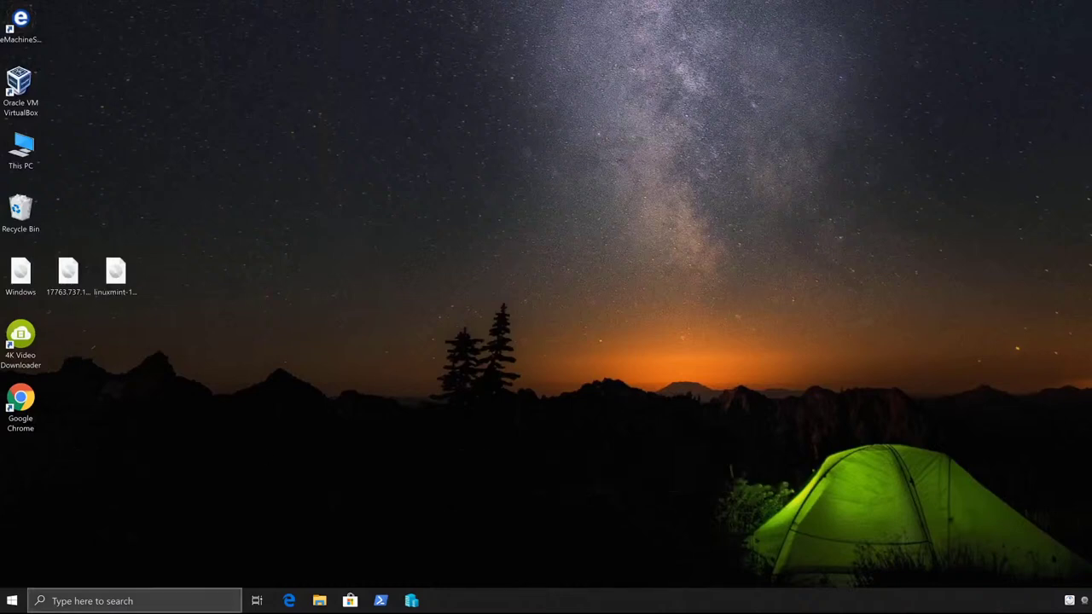
left_click(128, 601)
type("updates")
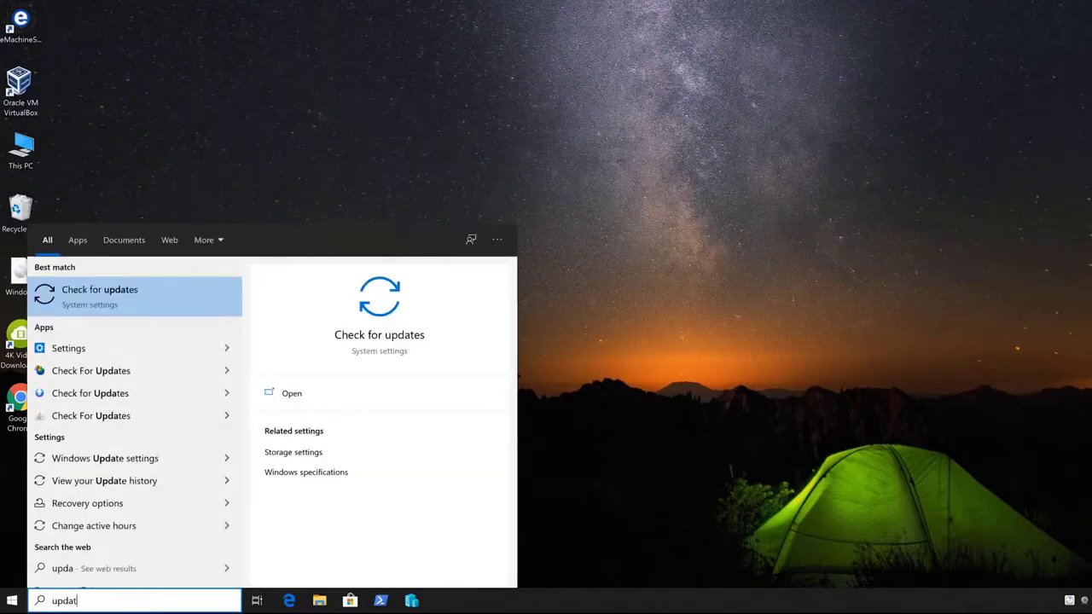
key("Return")
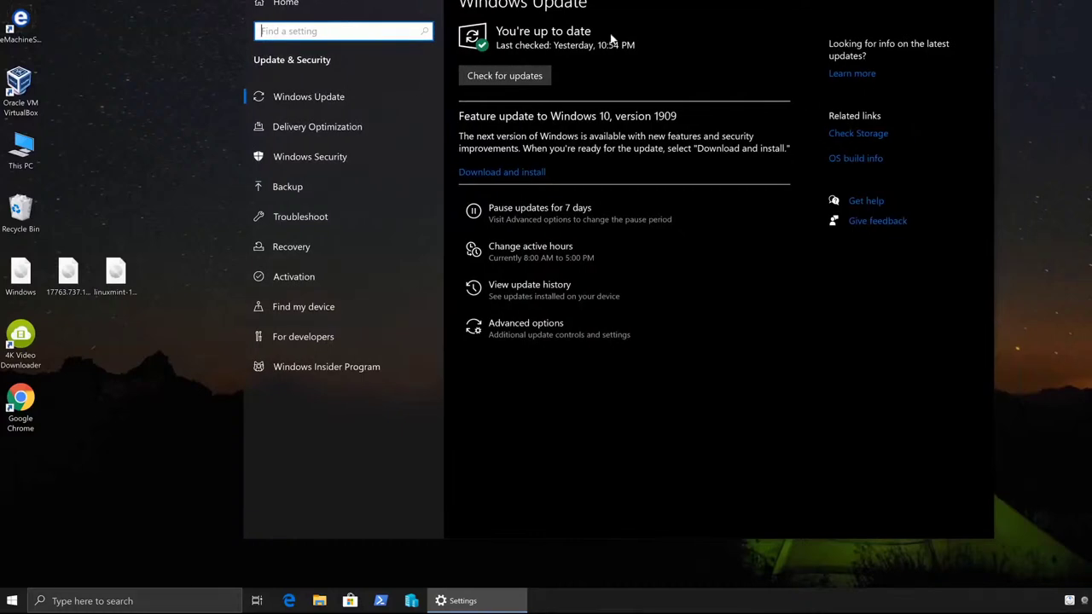
Step: Check for updates so KB4497165 installs, and open Task Manager's Performance view beside Settings
left_click(527, 75)
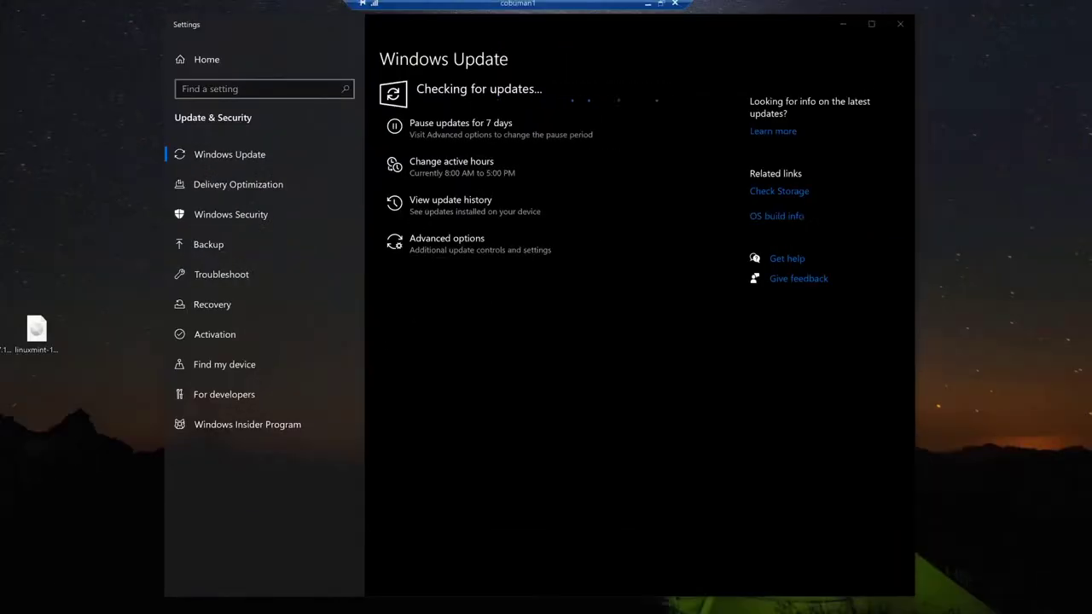
right_click(738, 613)
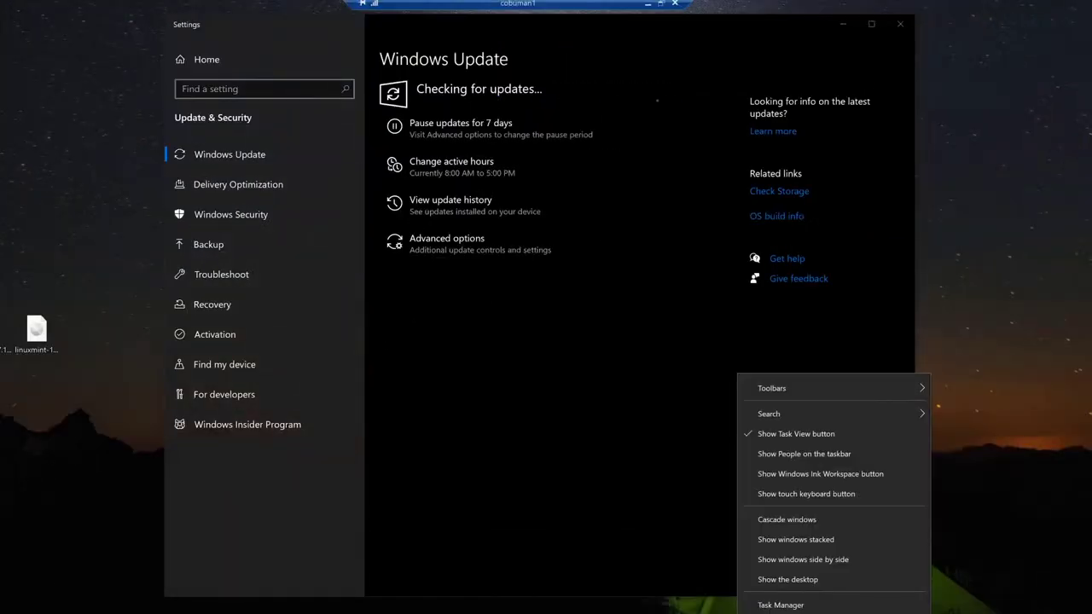
left_click(807, 605)
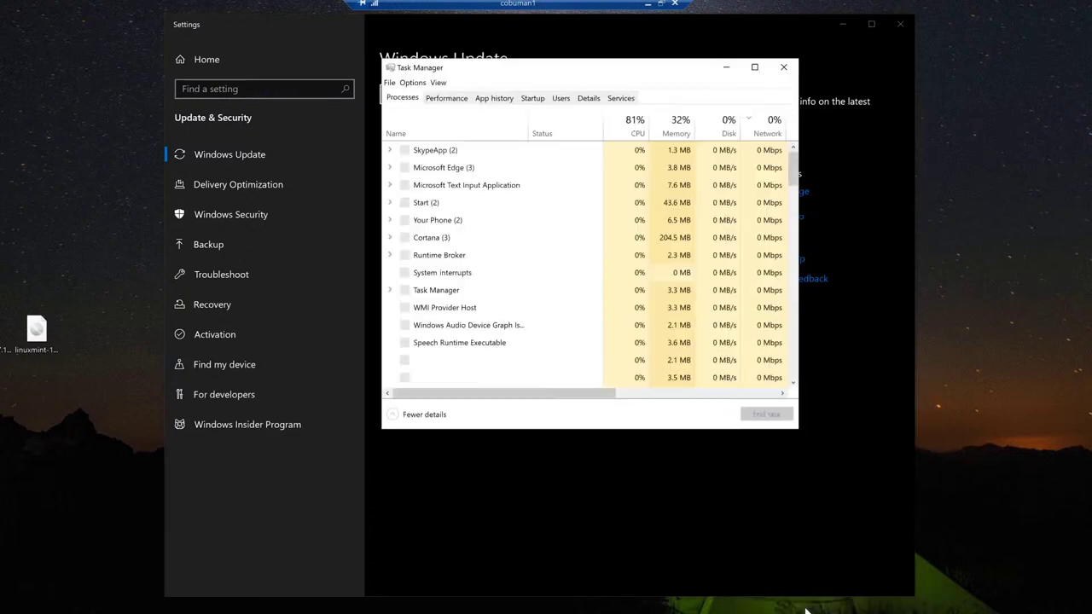
left_click_drag(651, 61, 847, 144)
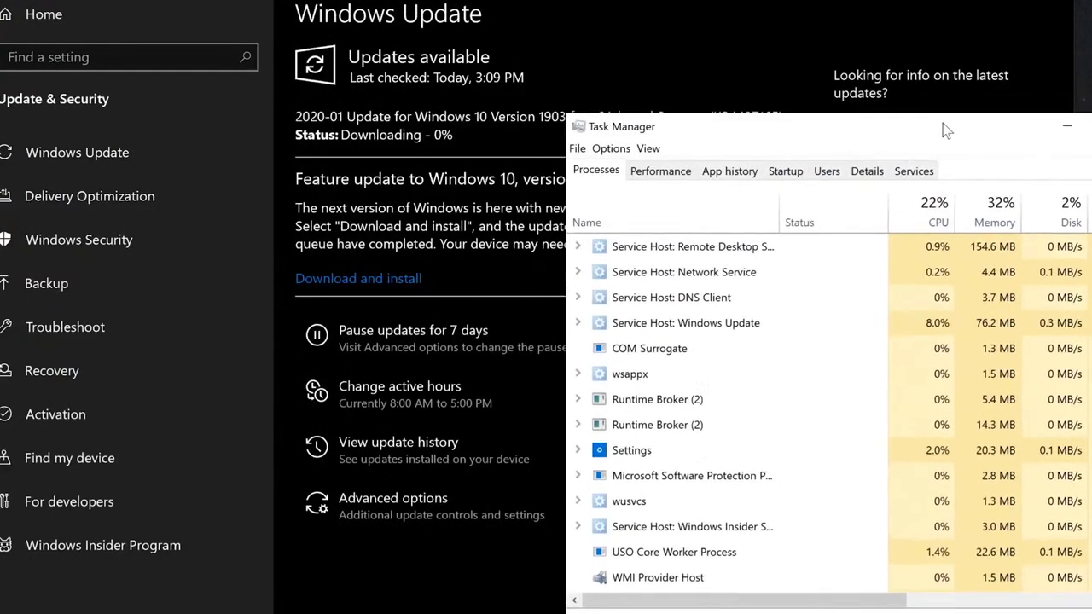
left_click_drag(971, 138, 860, 246)
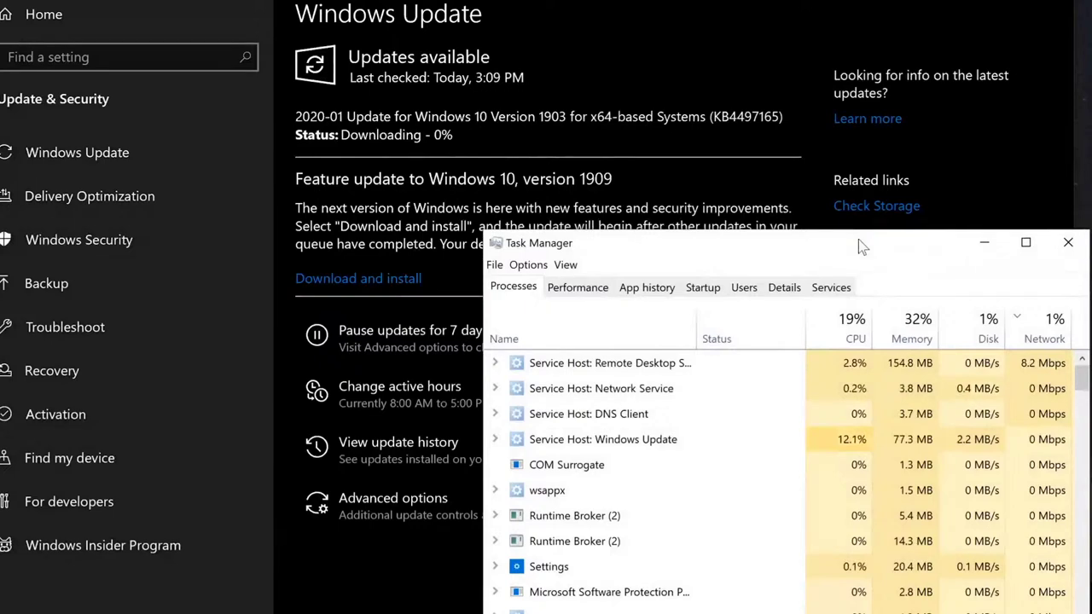
left_click_drag(774, 246, 778, 264)
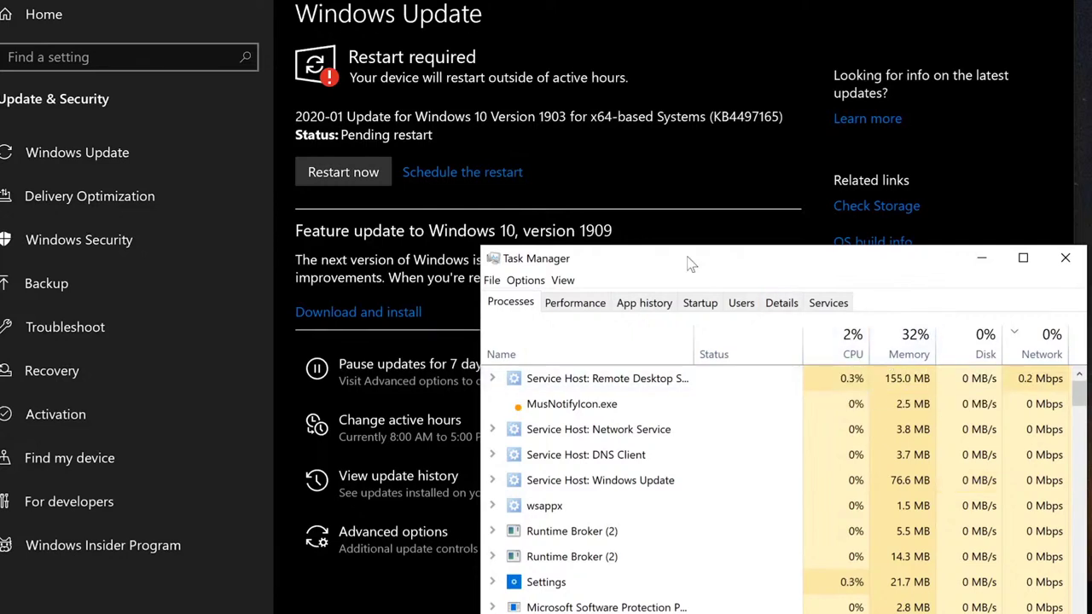
left_click_drag(691, 265, 654, 241)
left_click(551, 280)
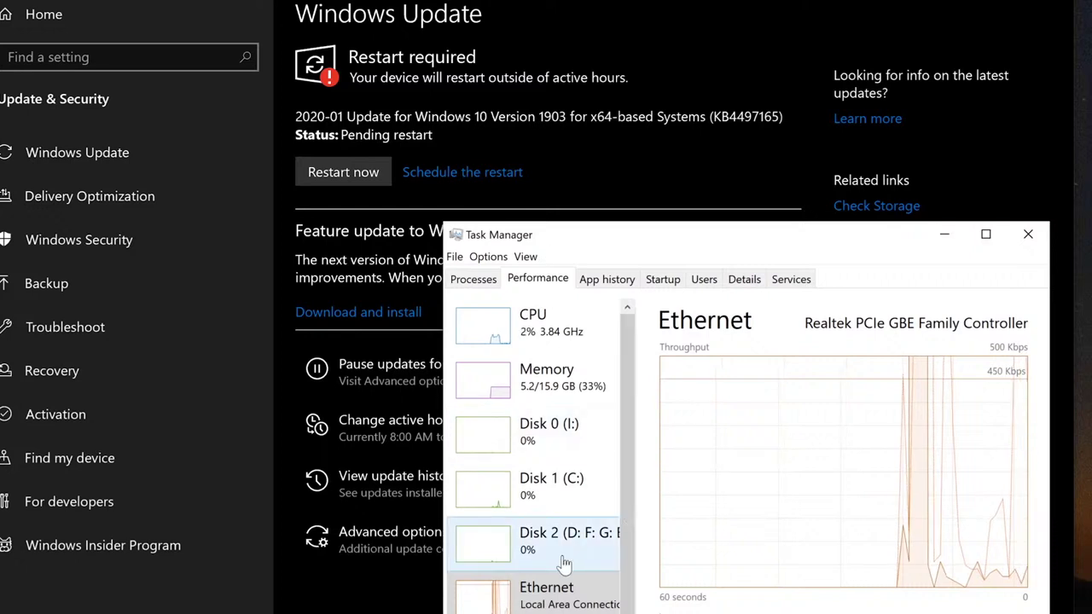
Step: Review the Ethernet and GPU readings in the Performance device list, then return to Processes
scroll(563, 563, "down", 1)
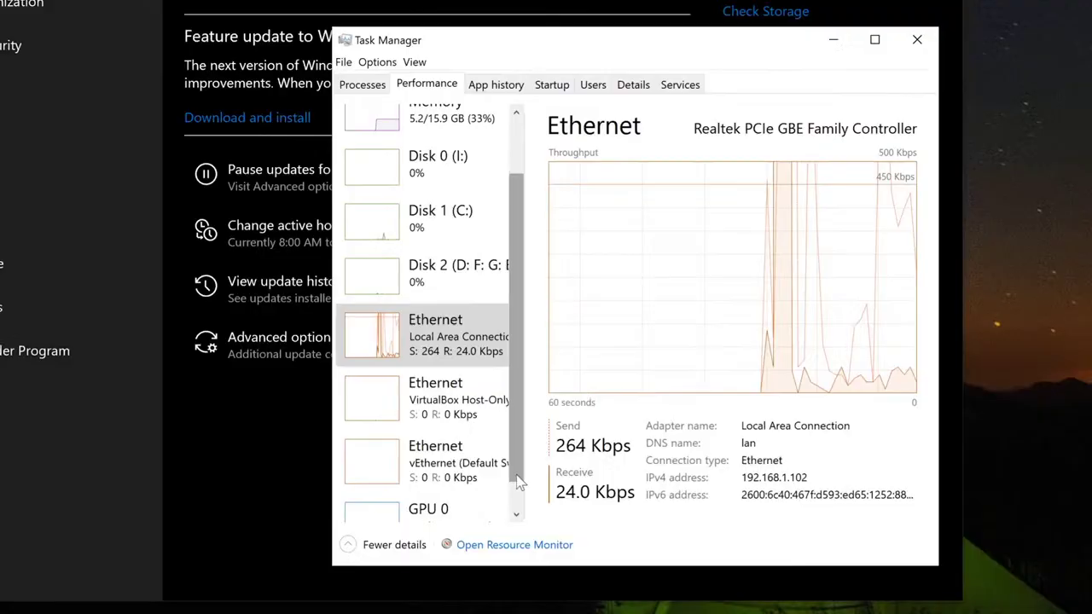
scroll(520, 482, "down", 1)
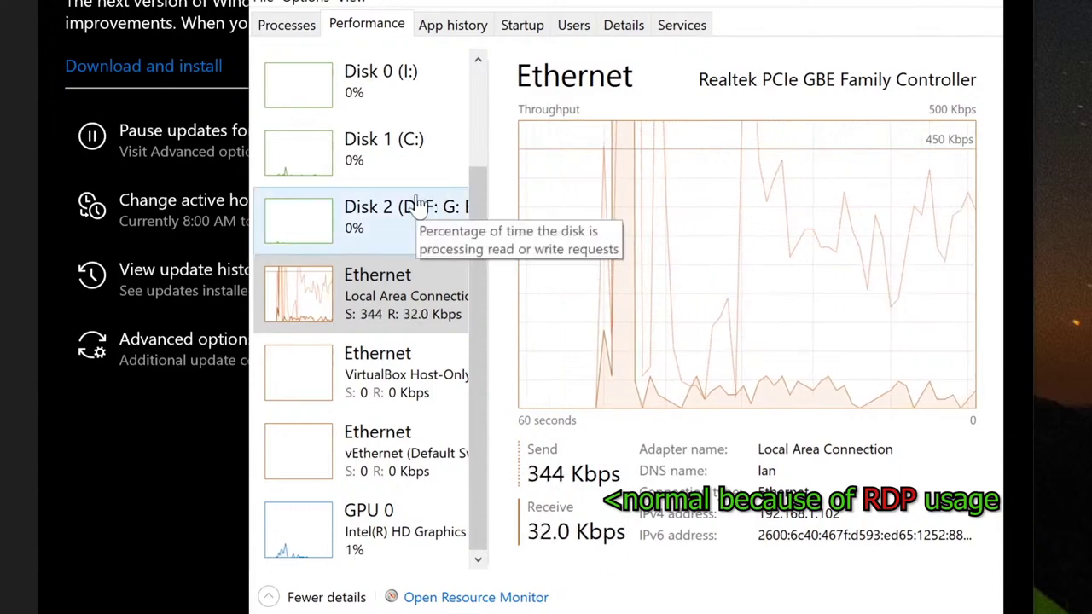
scroll(475, 294, "up", 1)
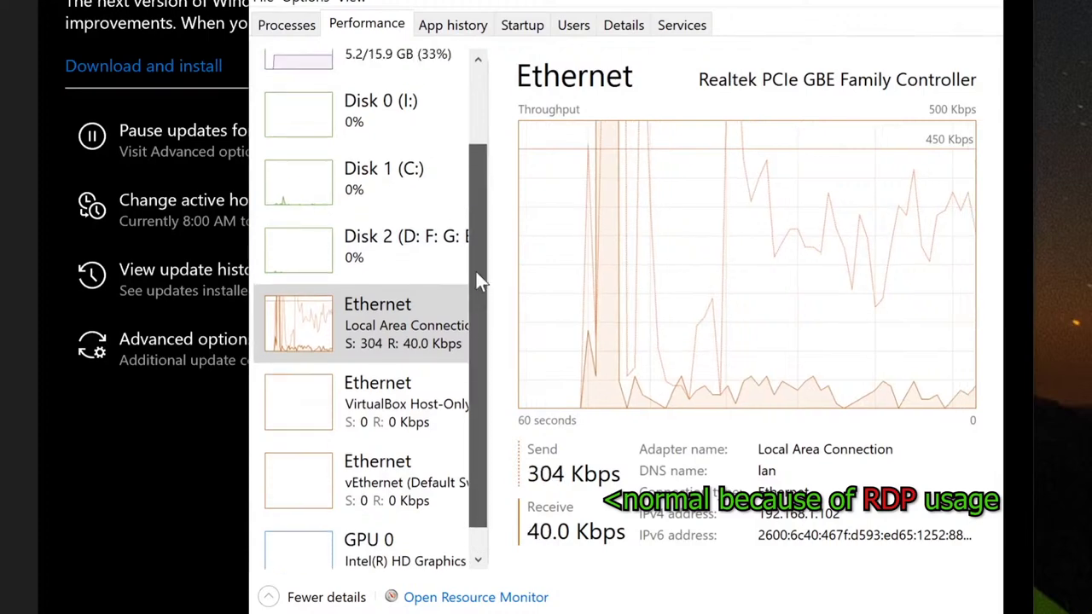
scroll(482, 262, "up", 1)
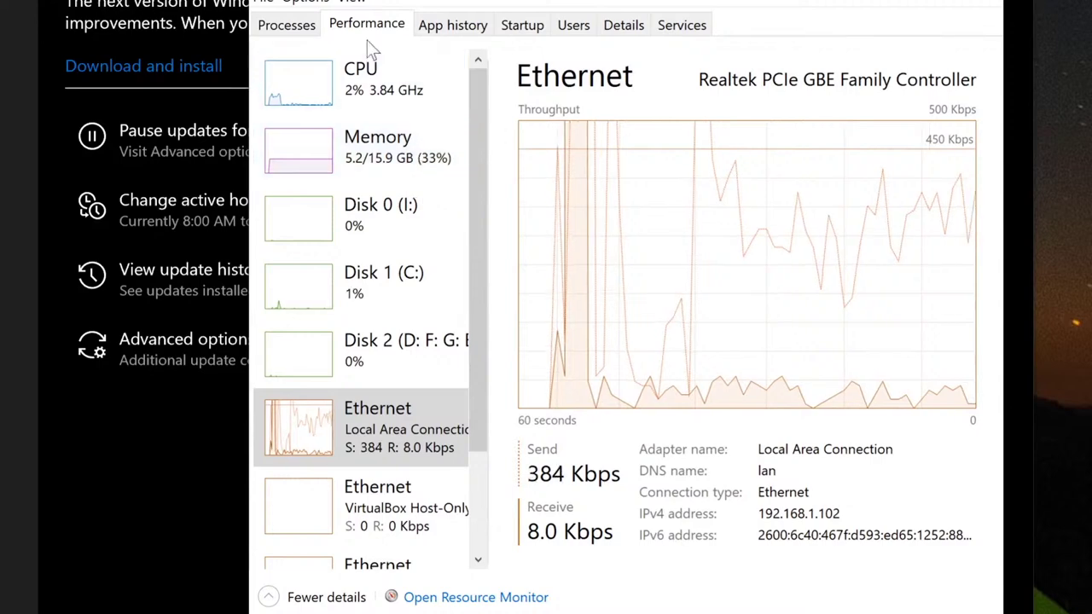
left_click(308, 28)
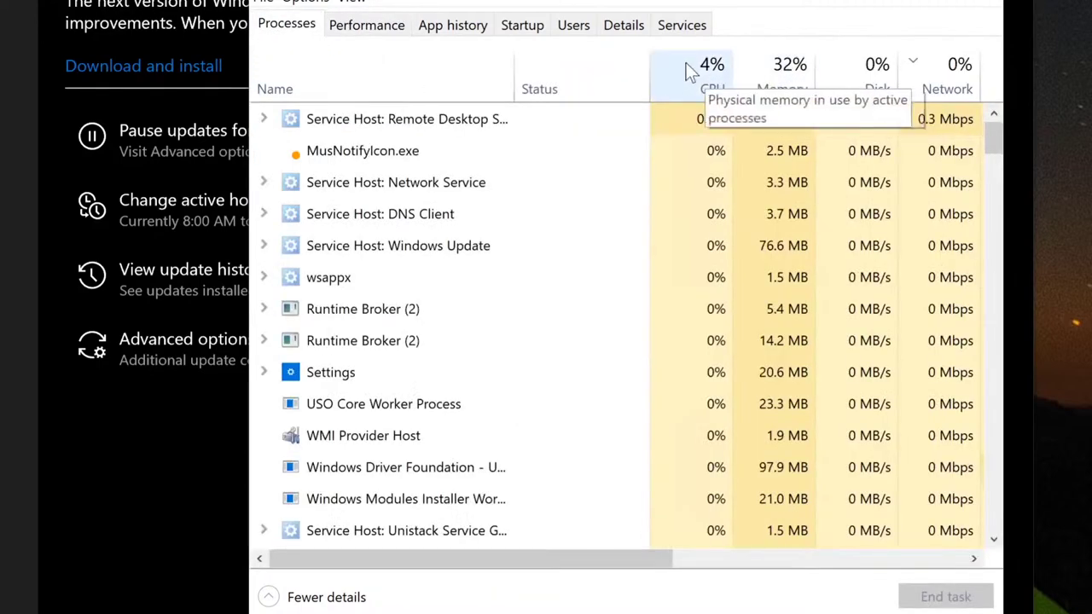
Step: Sort processes by CPU, expand Service Host: Remote Desktop, and close Task Manager
left_click(684, 63)
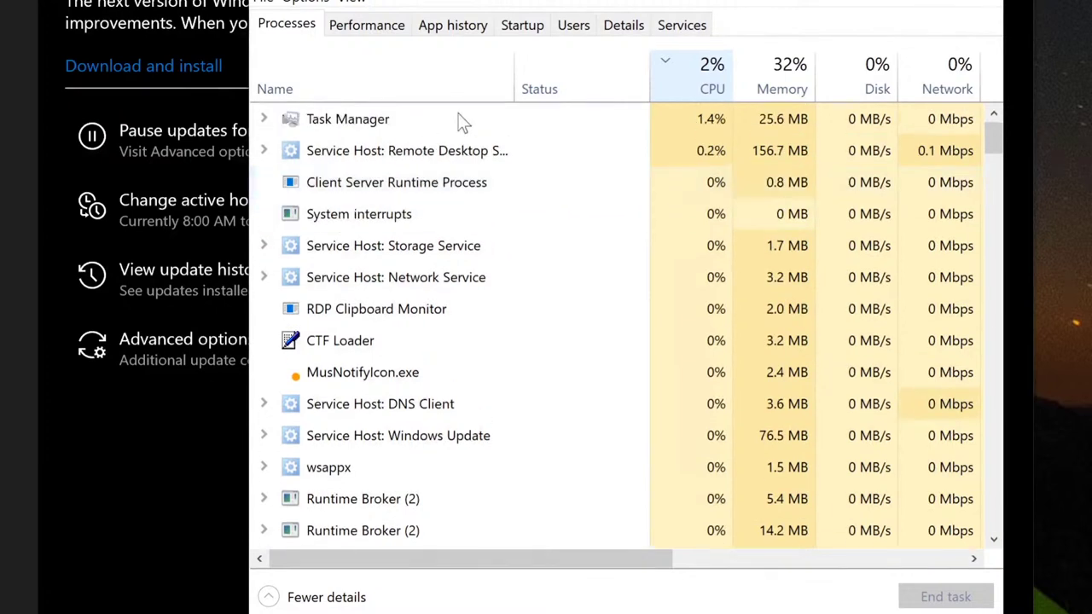
left_click(263, 150)
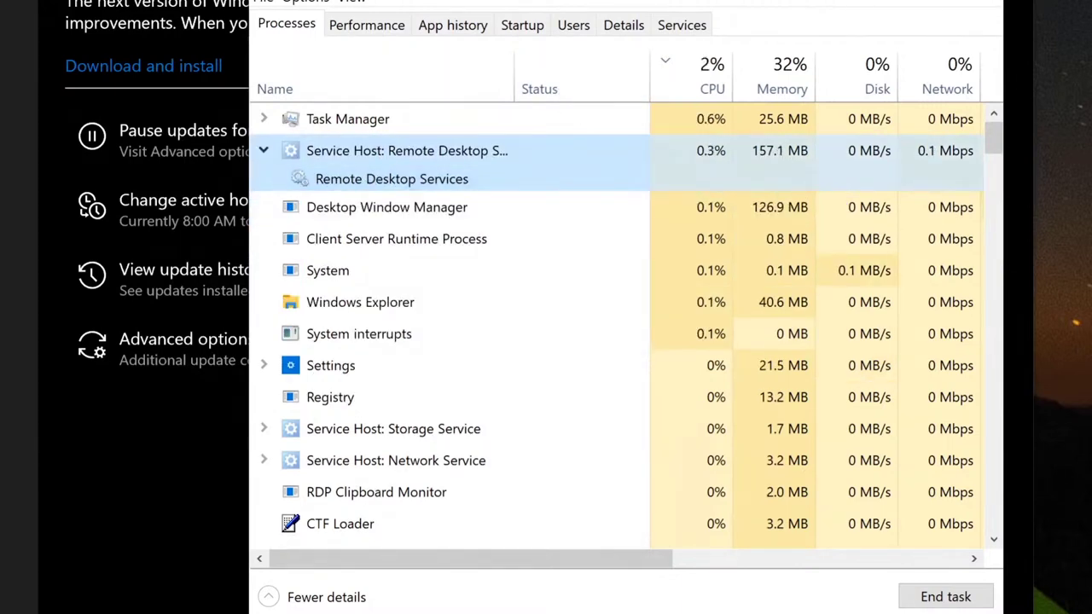
key("alt+F4")
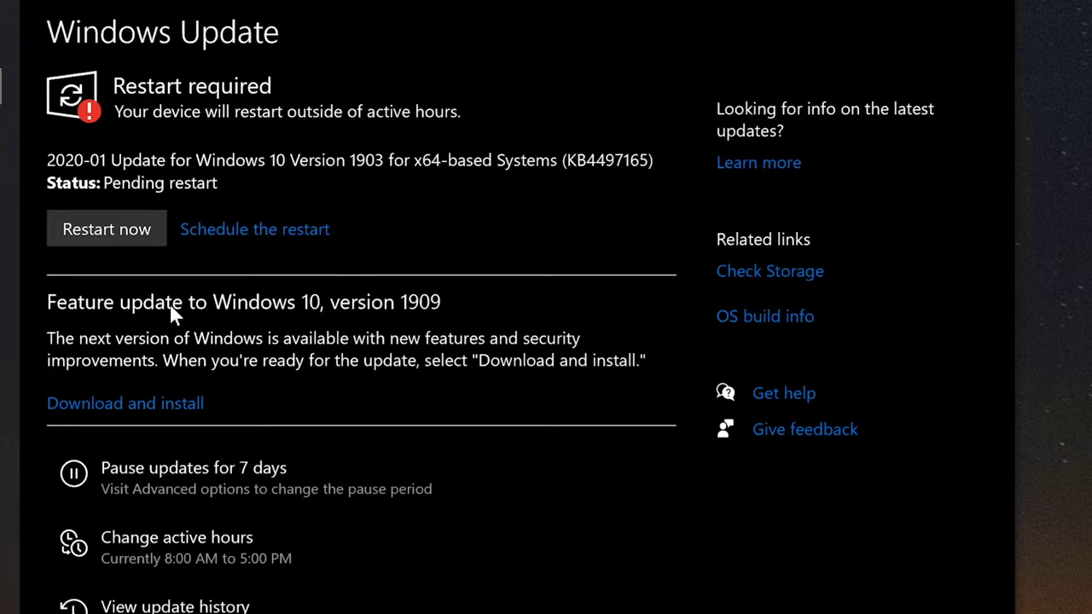
Step: Reopen Task Manager on its Performance view and move the window to the left
left_click(140, 232)
key("ctrl+shift+Escape")
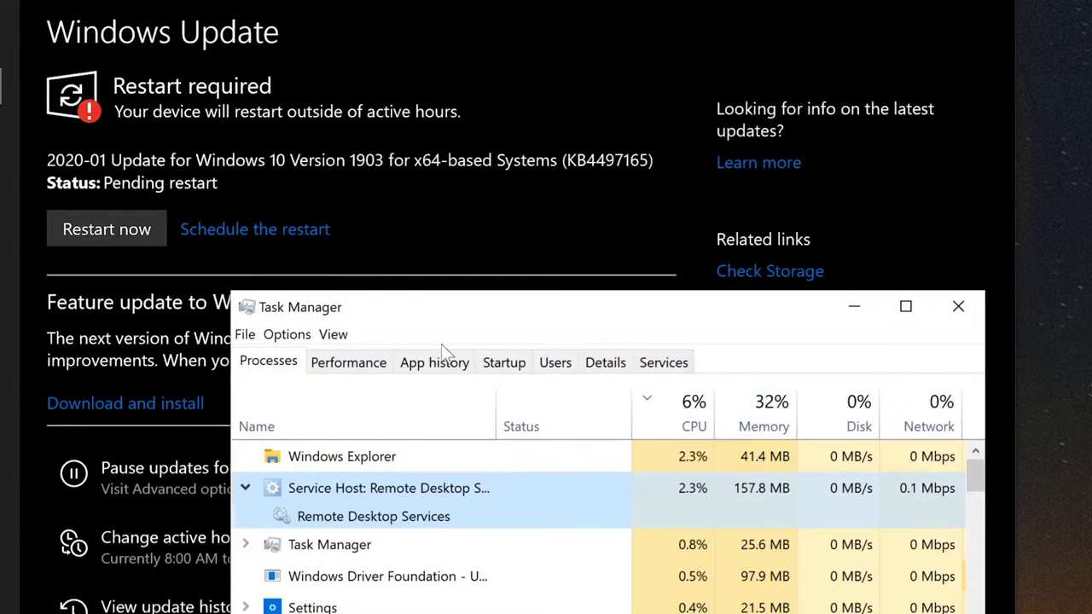
left_click(366, 363)
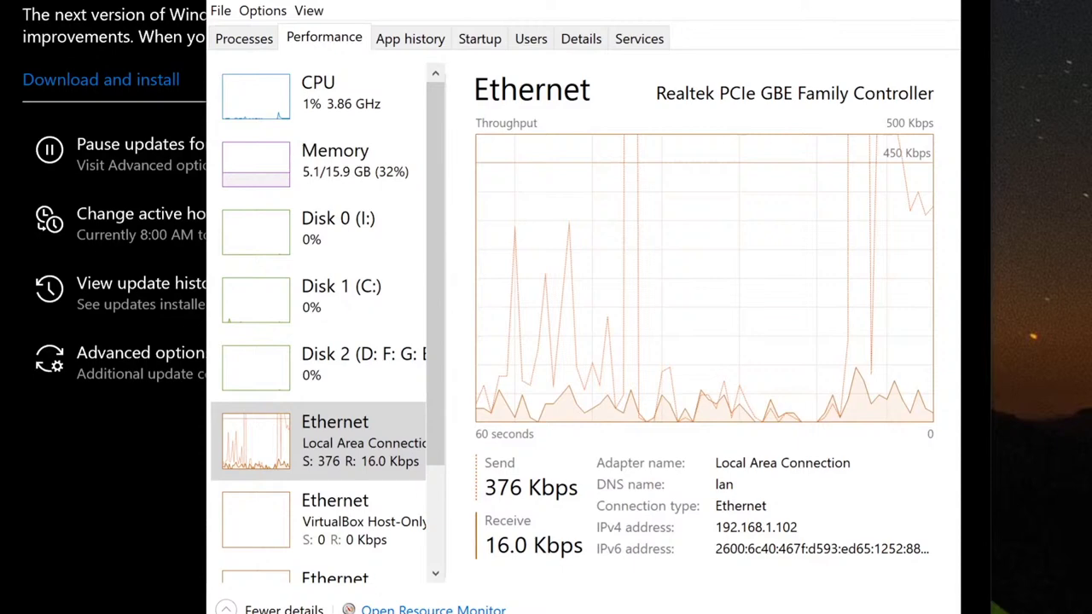
left_click_drag(490, 1, 414, 12)
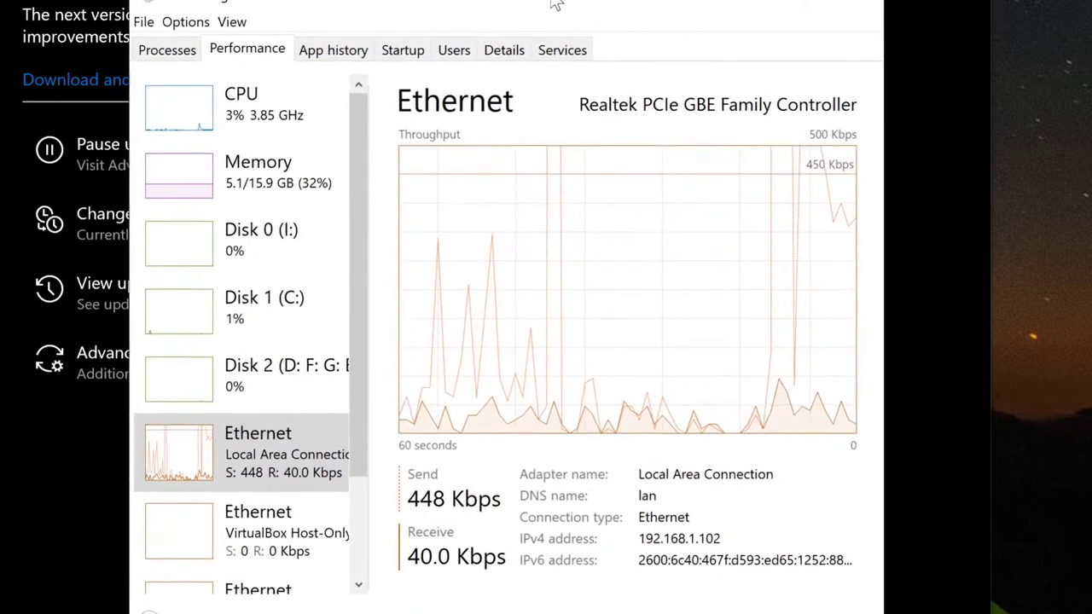
left_click_drag(555, 4, 428, 11)
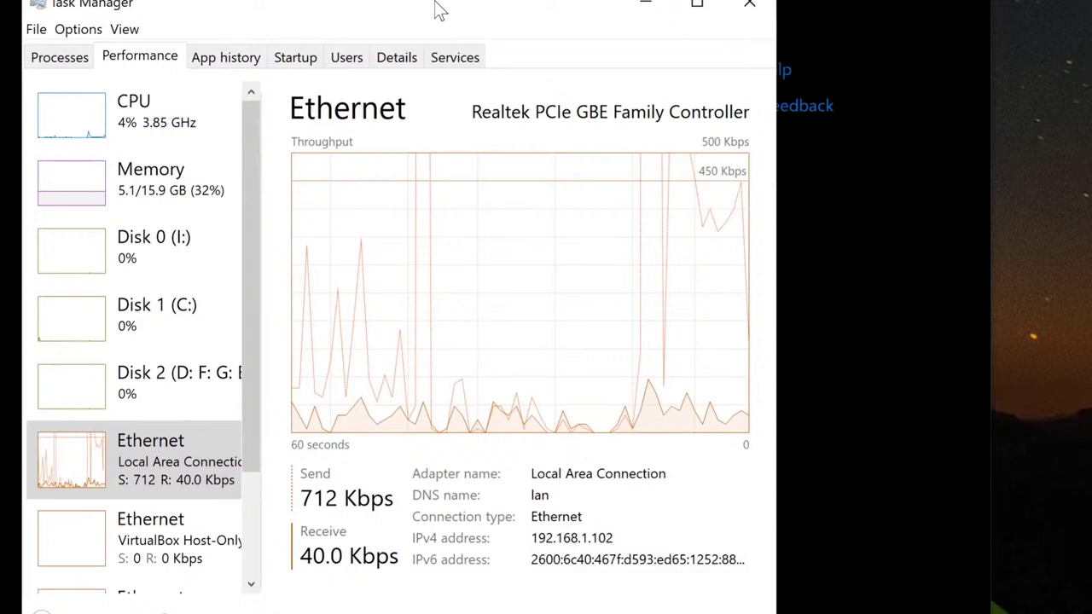
Step: Widen the device list and window to read the Local Area Connection adapter, then show Processes
left_click(266, 155)
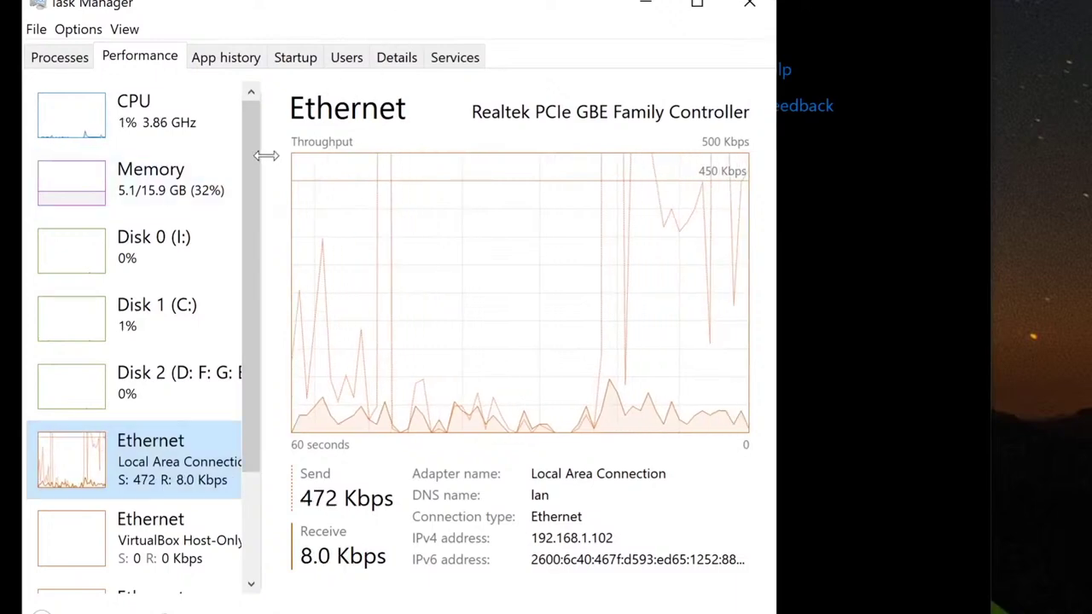
left_click_drag(266, 156, 323, 143)
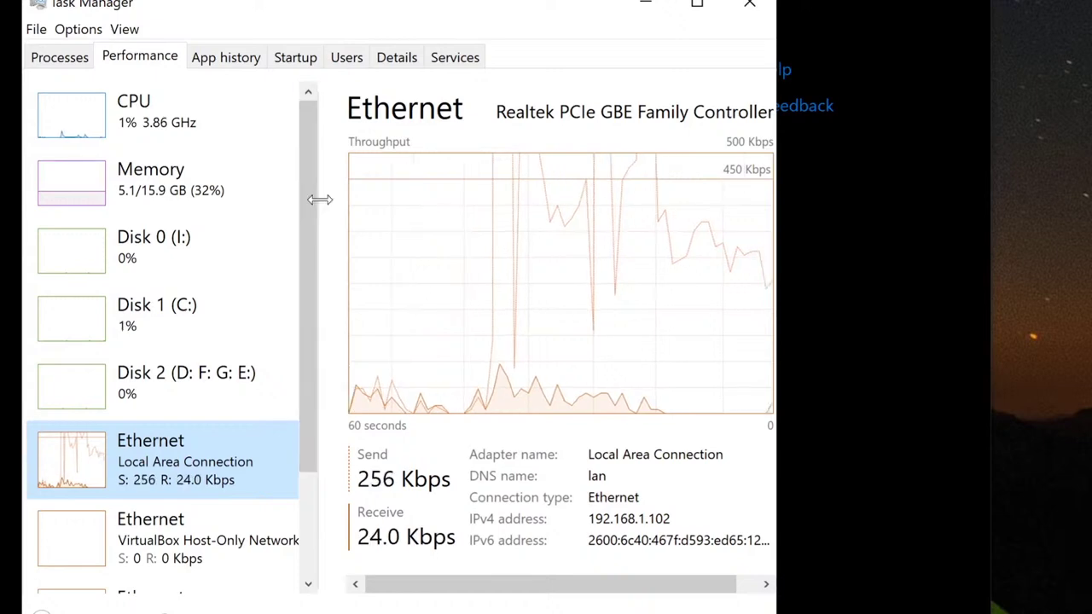
mouse_move(320, 200)
left_mouse_down()
mouse_move(358, 178)
mouse_move(316, 183)
left_mouse_up()
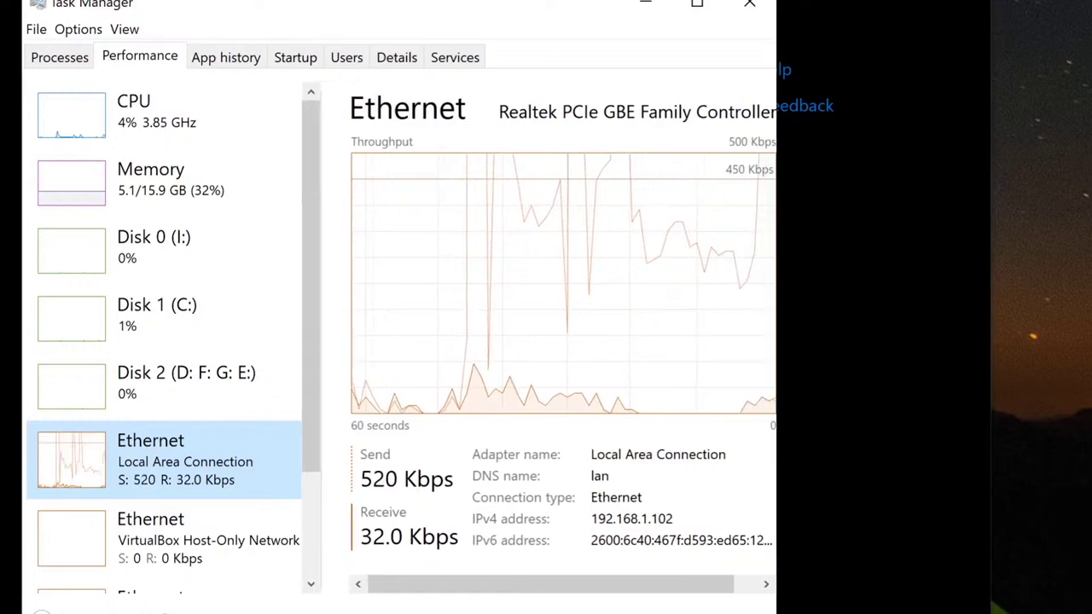
left_click_drag(776, 256, 943, 255)
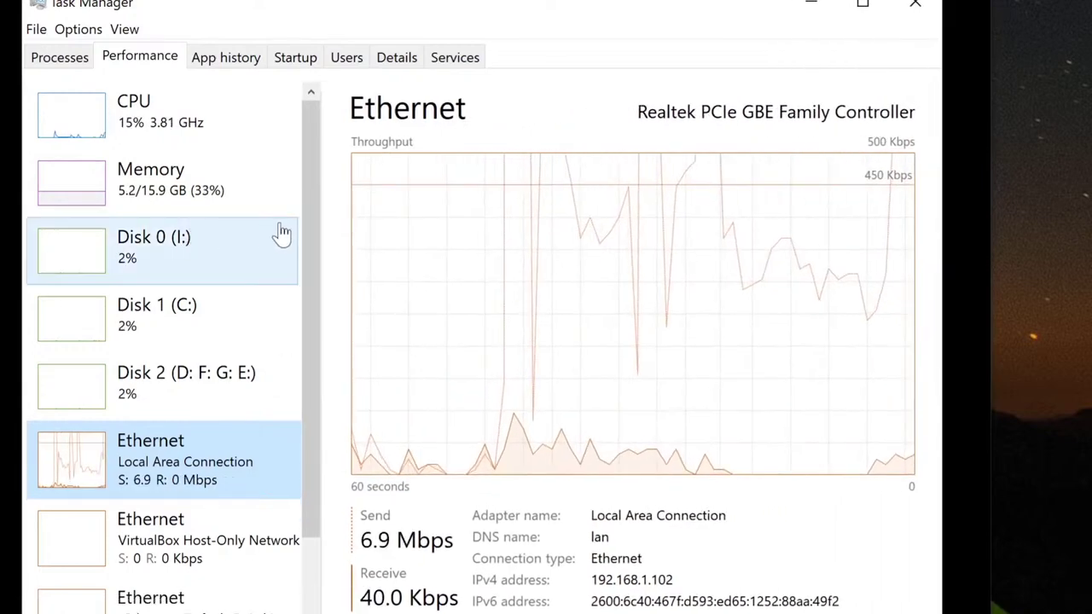
left_click_drag(326, 202, 384, 194)
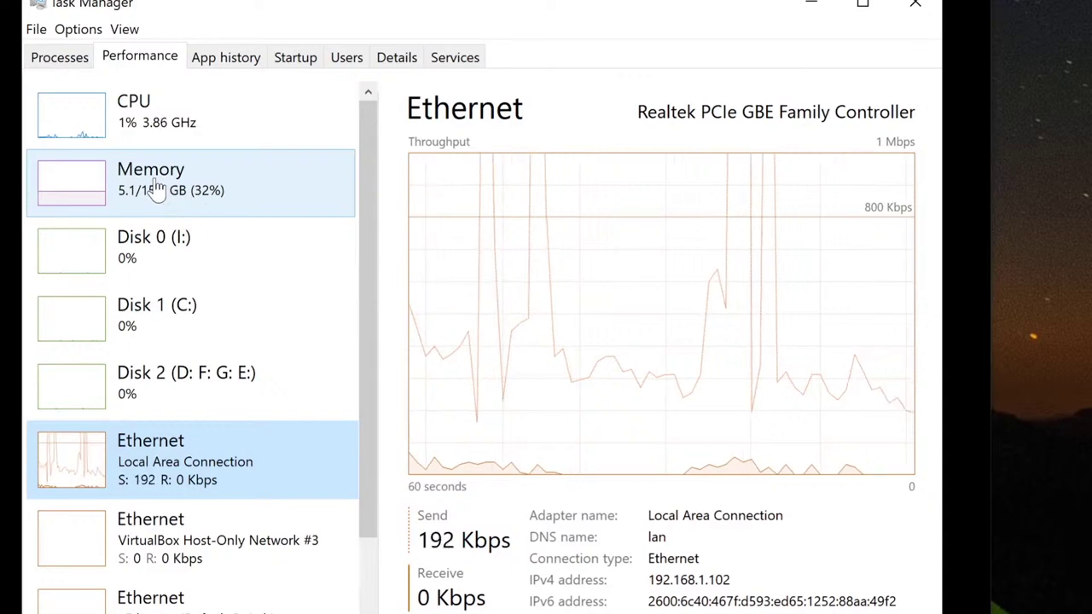
left_click(58, 58)
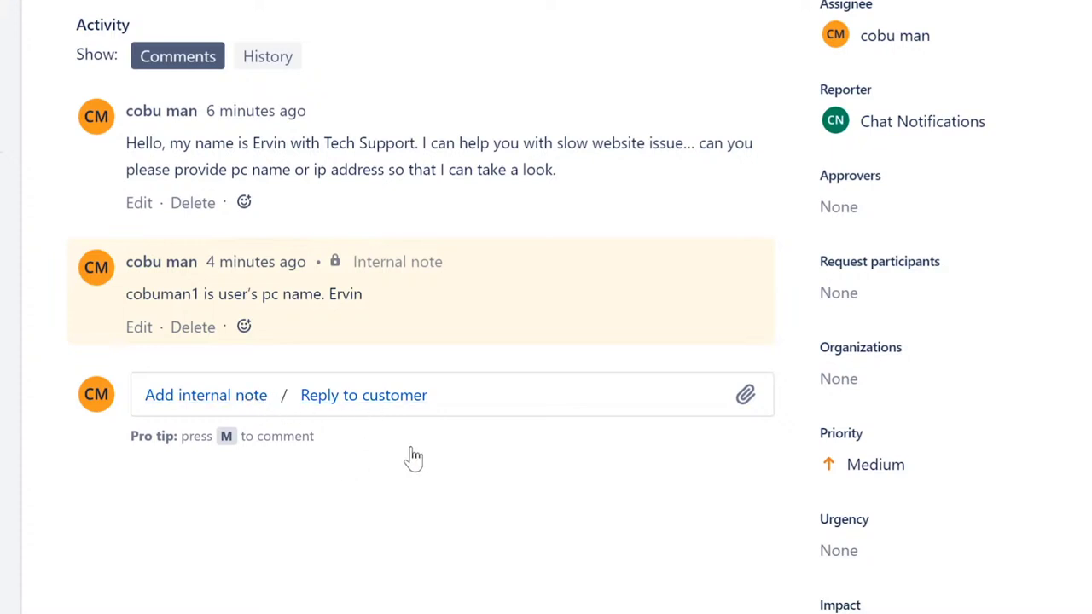
Step: Save the internal note 'There are no issues at the moment. I will keep the ticket open for 24hrs to monitor.', signed with the agent's name
left_click(203, 395)
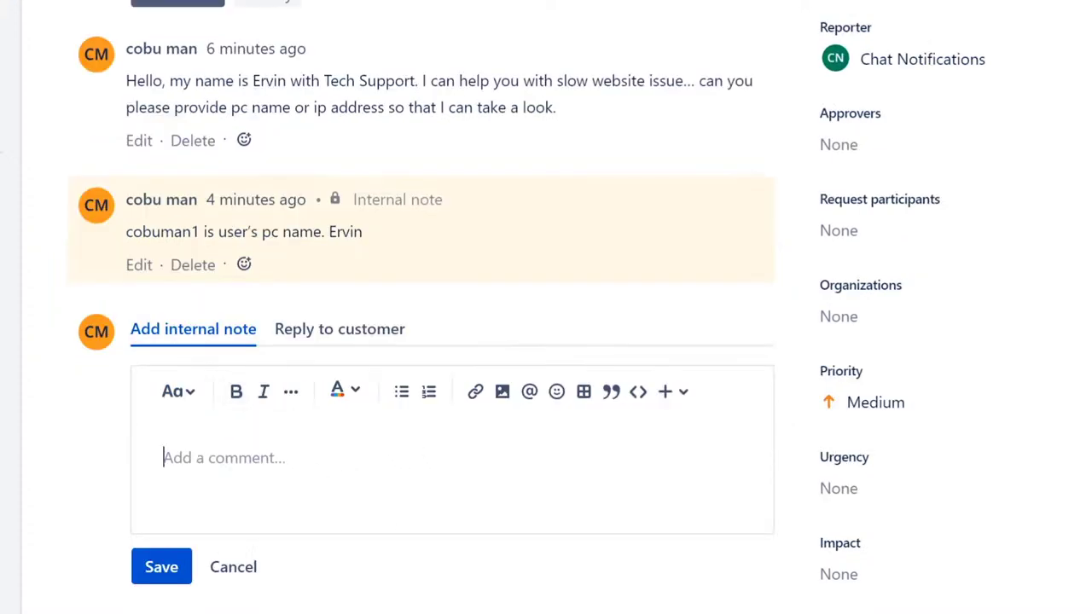
type("There ")
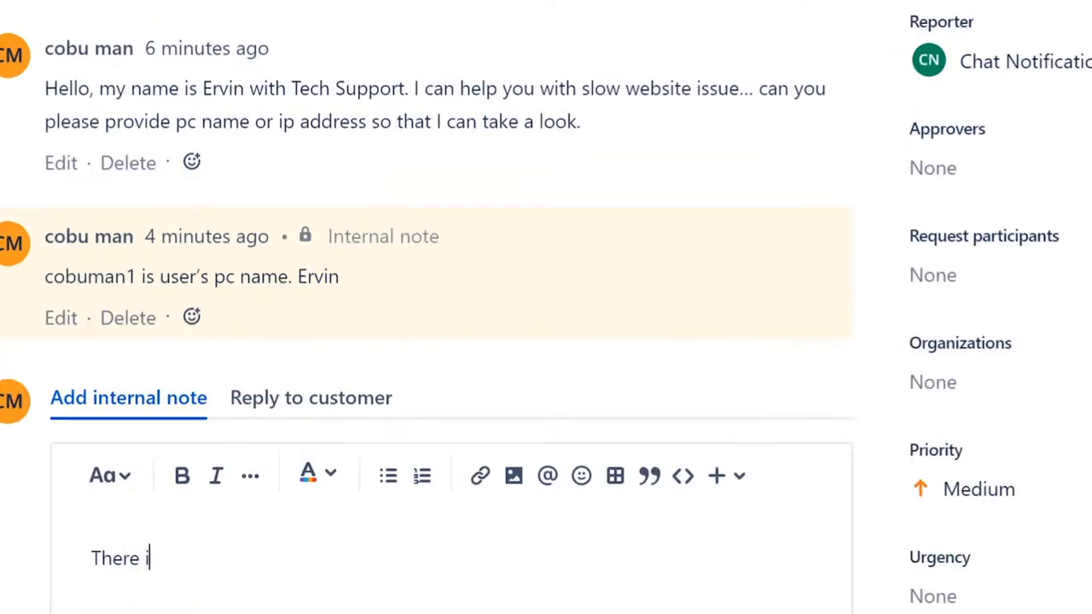
type("are no issue")
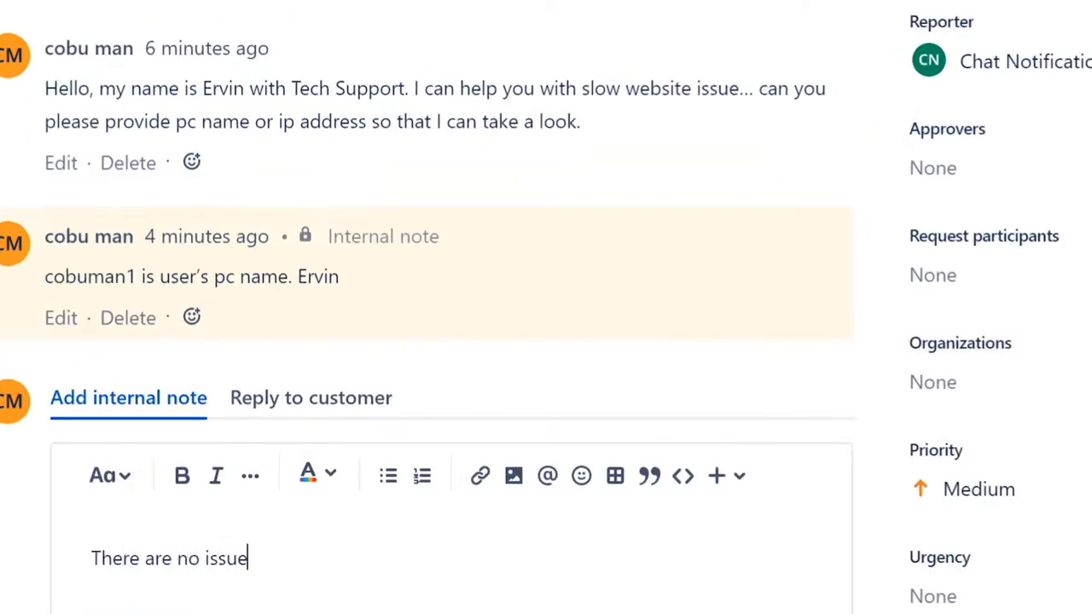
type("s at the moment")
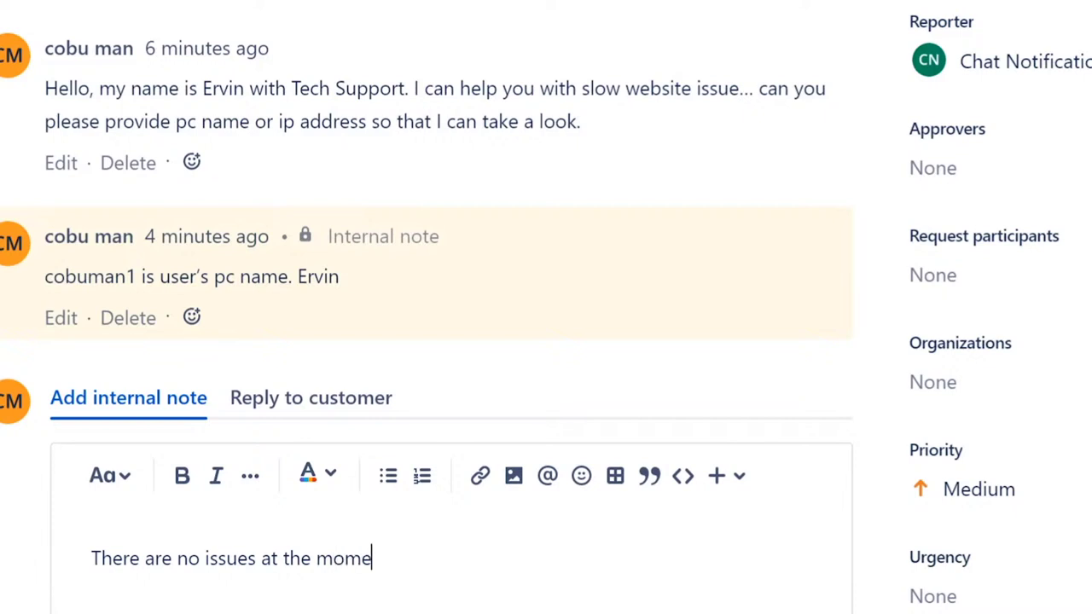
type(".")
scroll(556, 236, "up", 1)
scroll(595, 166, "down", 3)
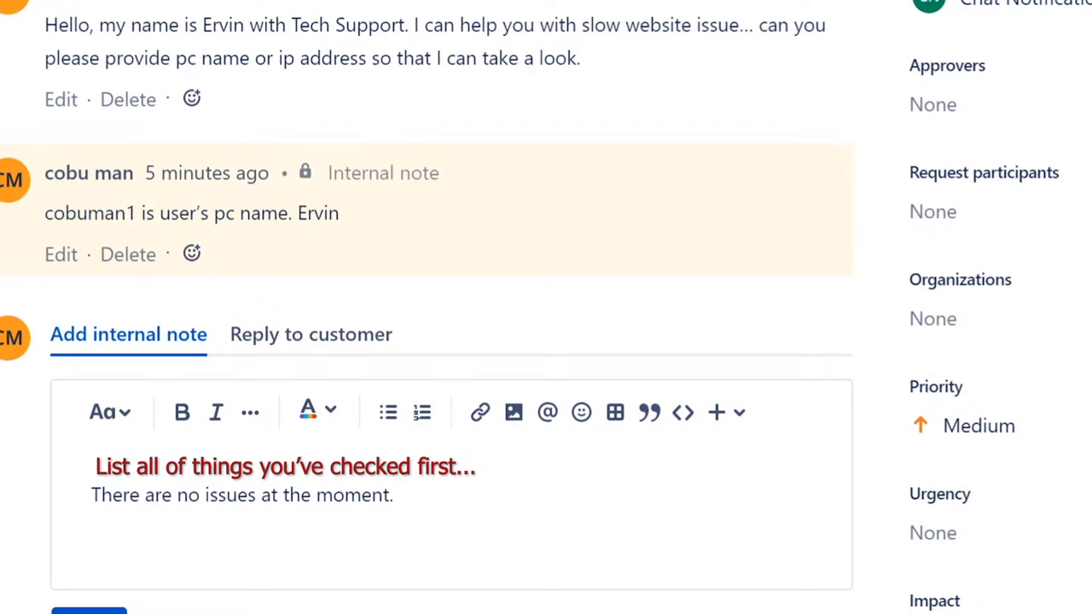
type("I will keep the")
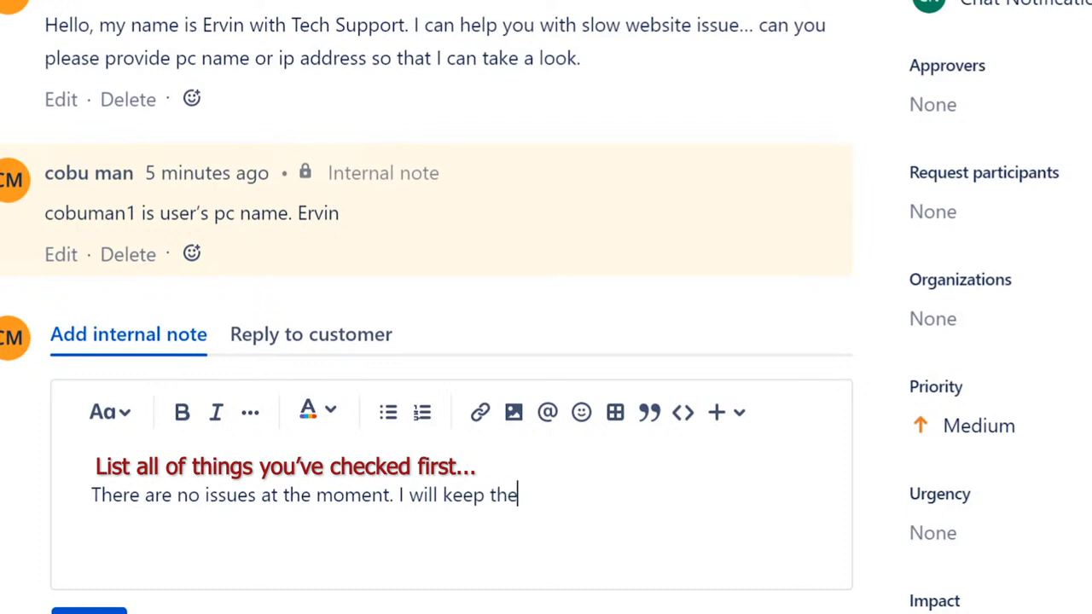
type(" ticke topne")
key("BackSpace")
key("BackSpace")
key("BackSpace")
key("BackSpace")
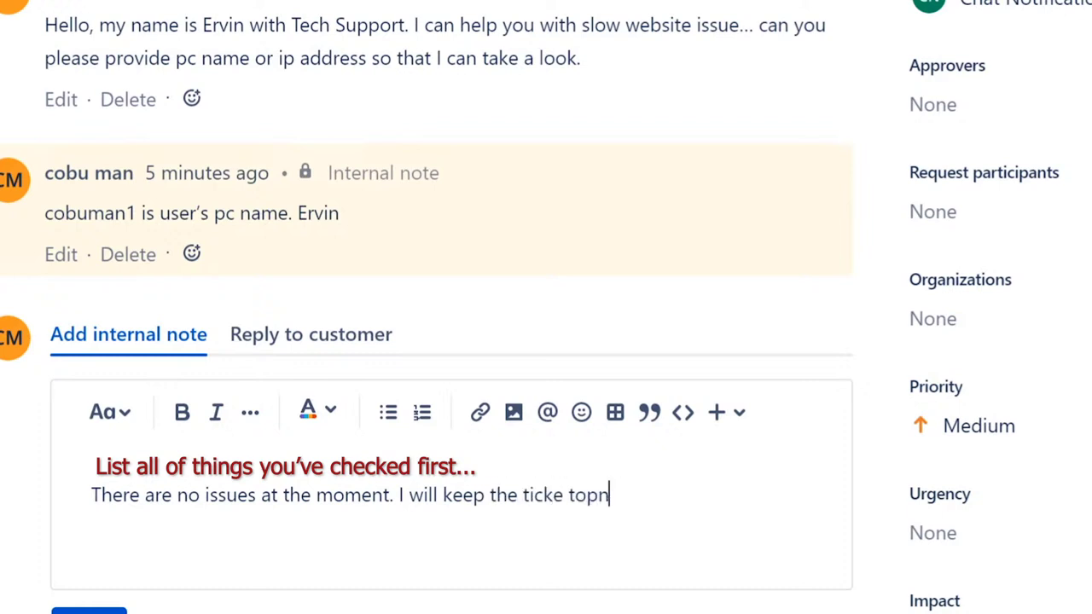
key("BackSpace")
key("BackSpace")
type("t open for 24h")
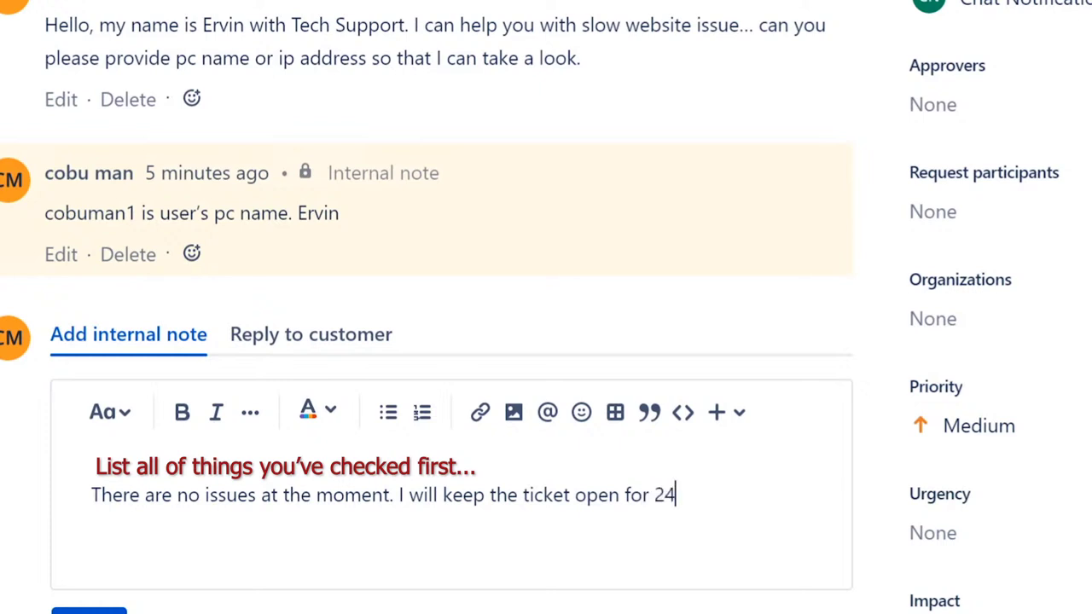
type("rs to monitor.")
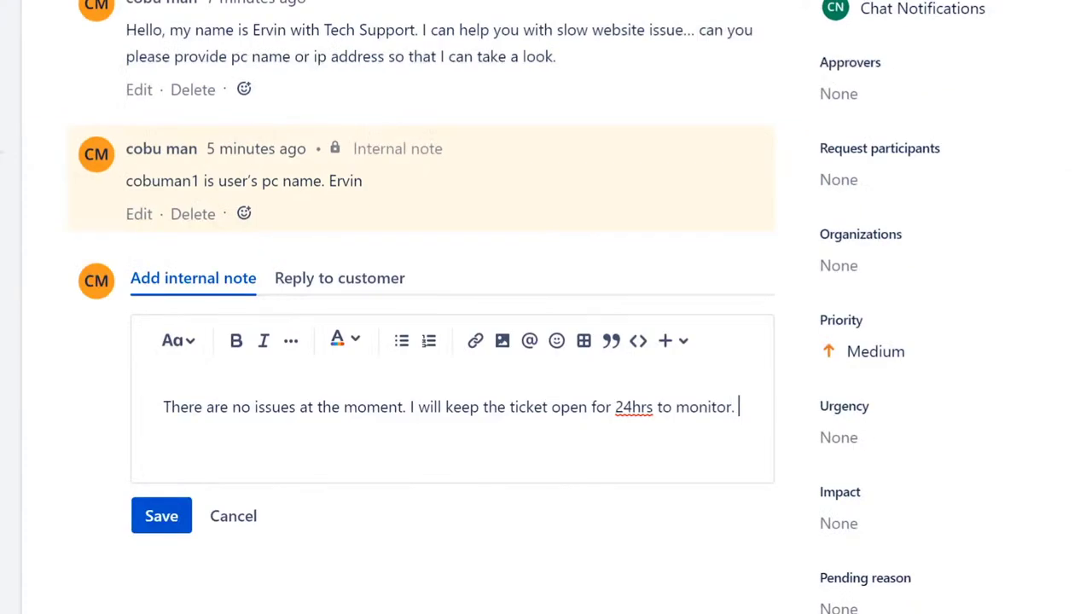
key("Return")
type("Ervin")
left_click(176, 520)
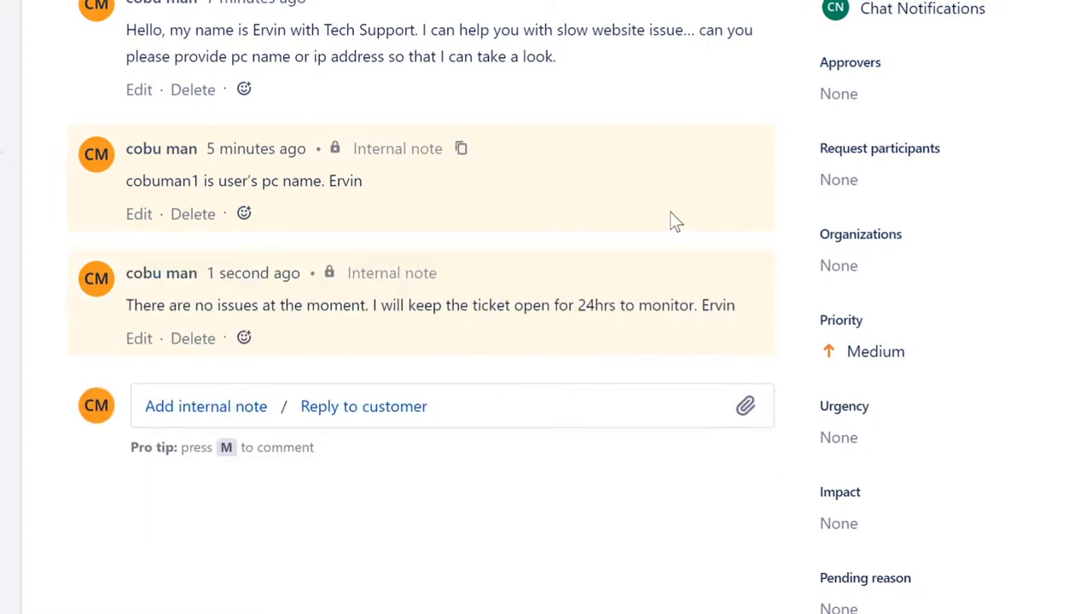
Step: Transition ticket ISD-16 through its status options to Waiting for customer
scroll(671, 219, "up", 1)
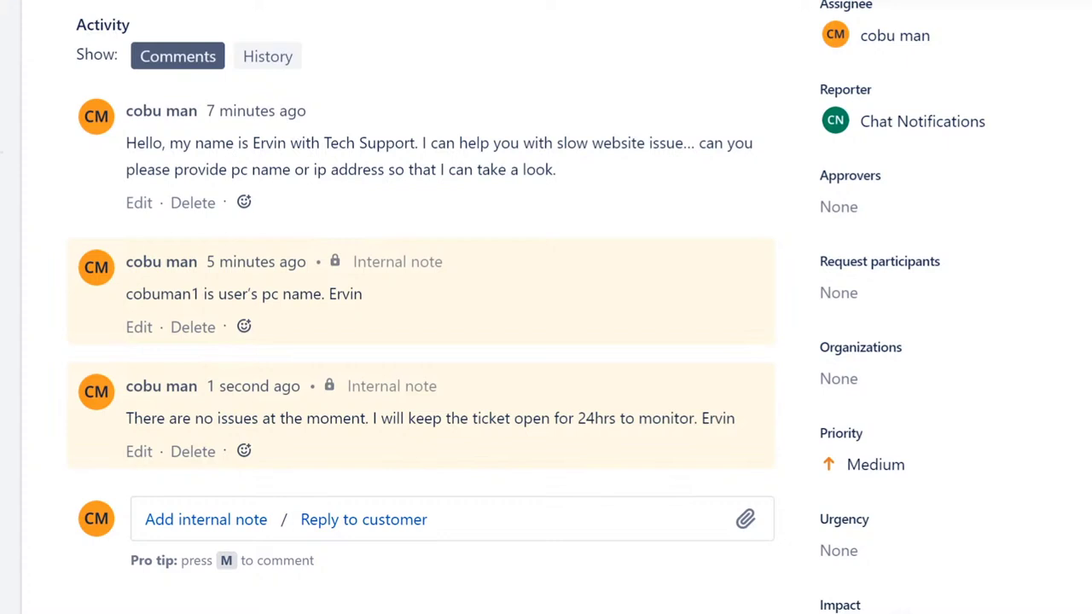
left_click(808, 41)
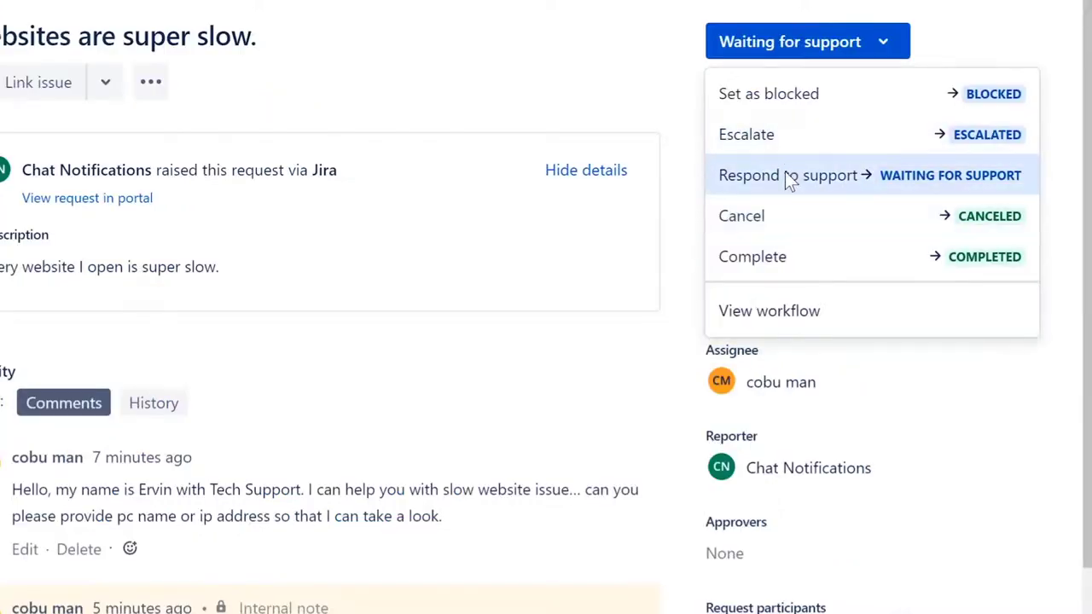
left_click(835, 178)
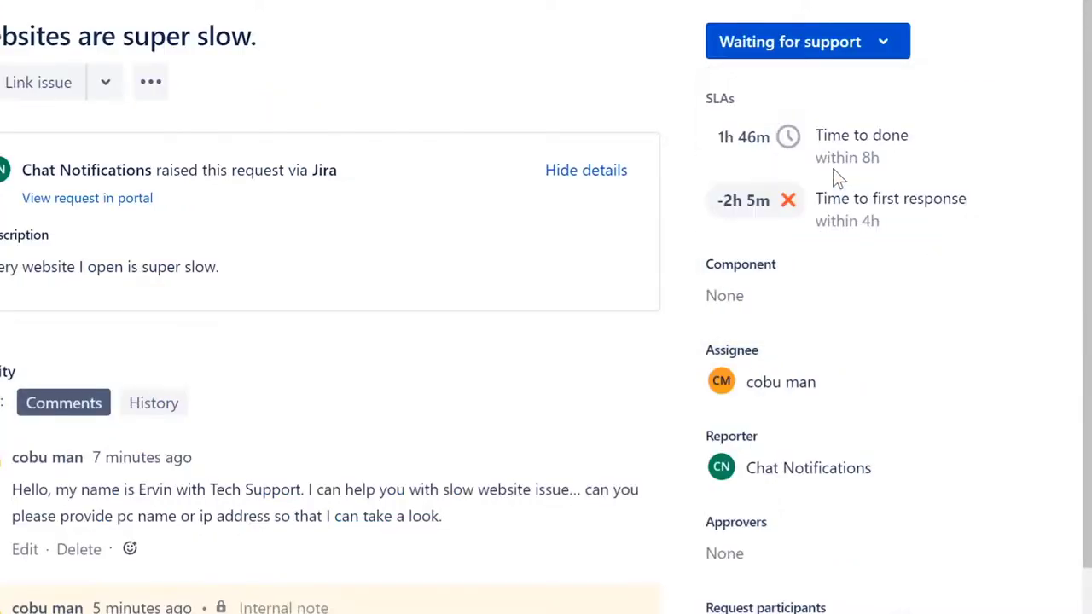
left_click(858, 44)
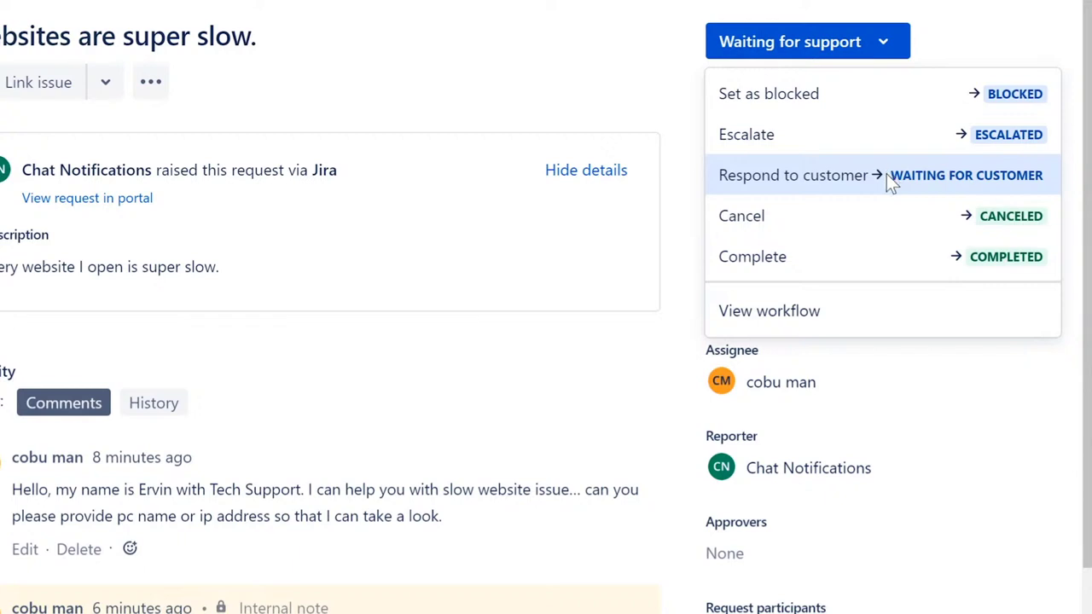
left_click(887, 174)
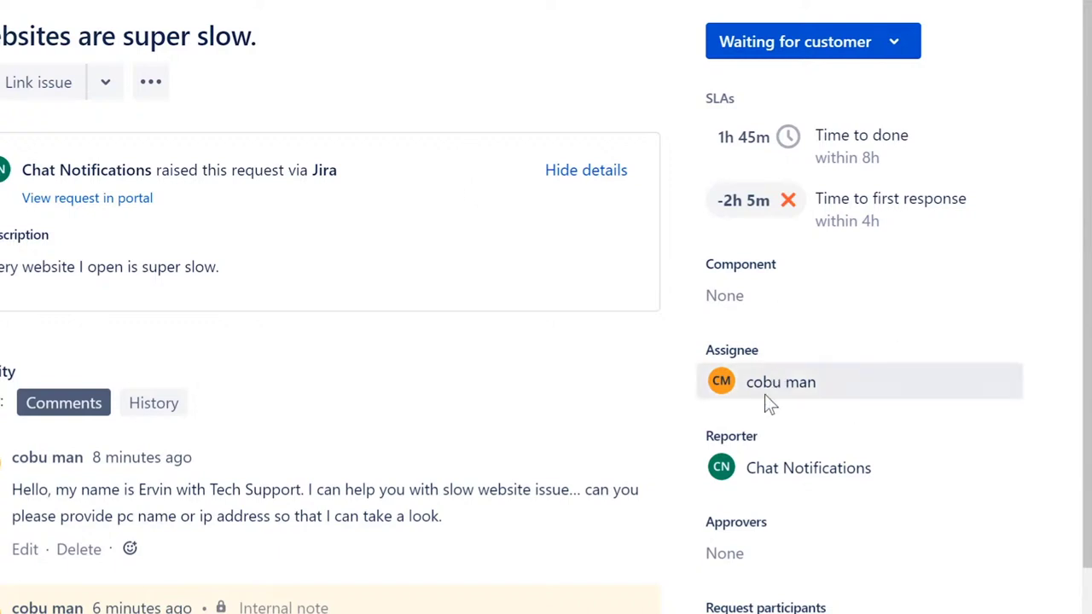
mouse_move(739, 401)
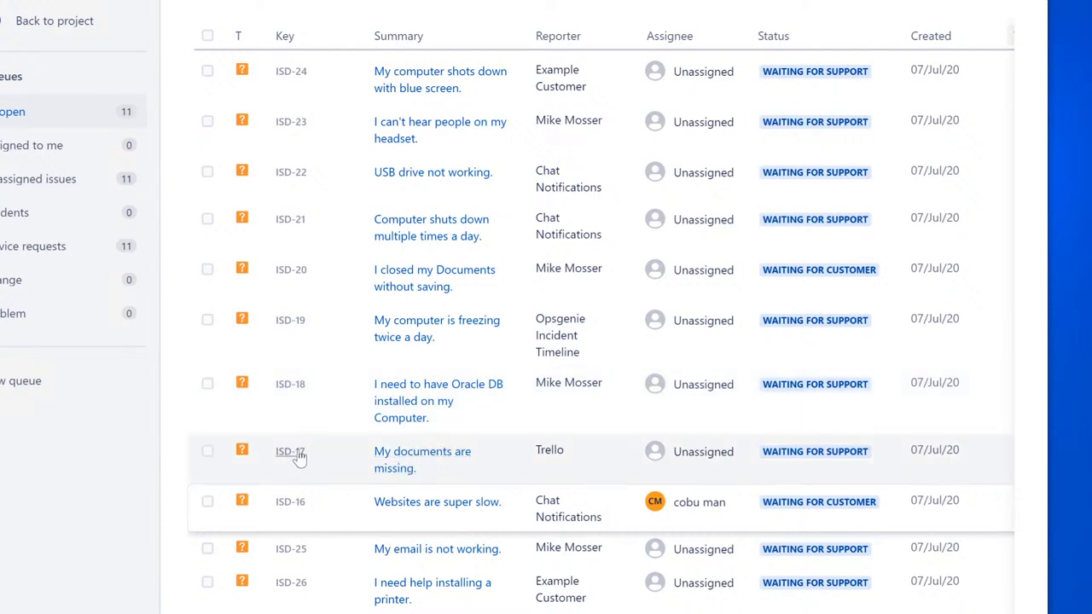
Step: Open ISD-17 'My documents are missing.' and assign it to yourself
left_click(443, 461)
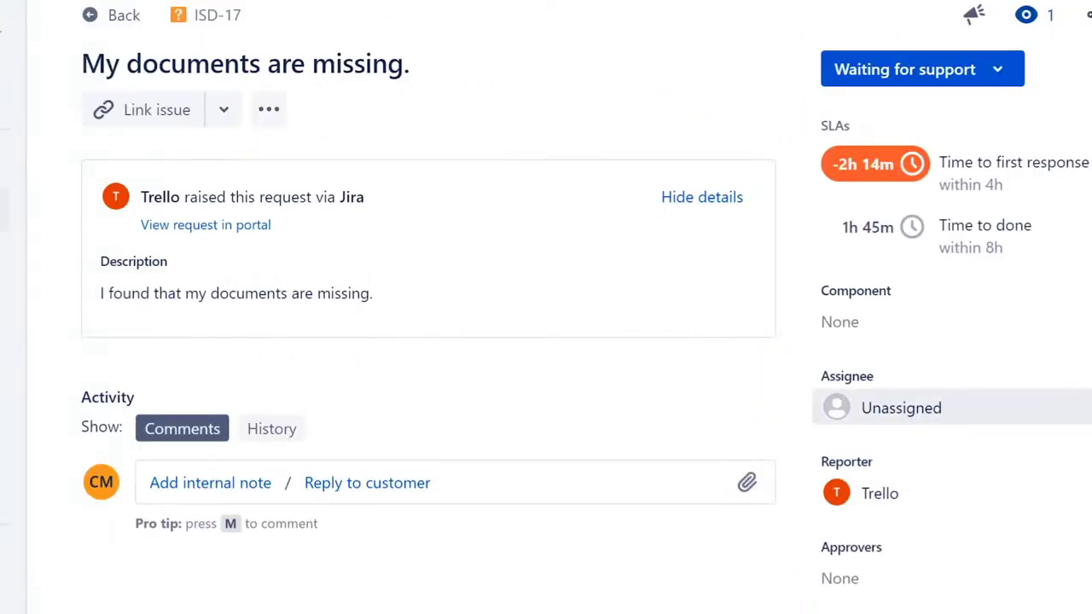
left_click(901, 407)
left_click(940, 468)
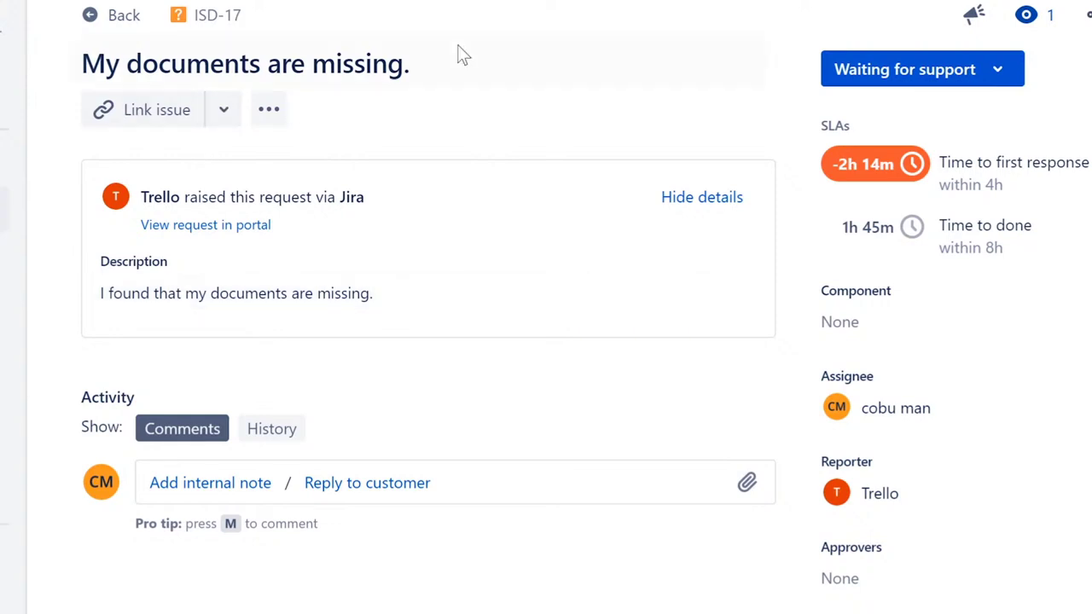
Step: Highlight and clear selections of the ISD-17 title and description text while reading it
left_click_drag(461, 54, 34, 12)
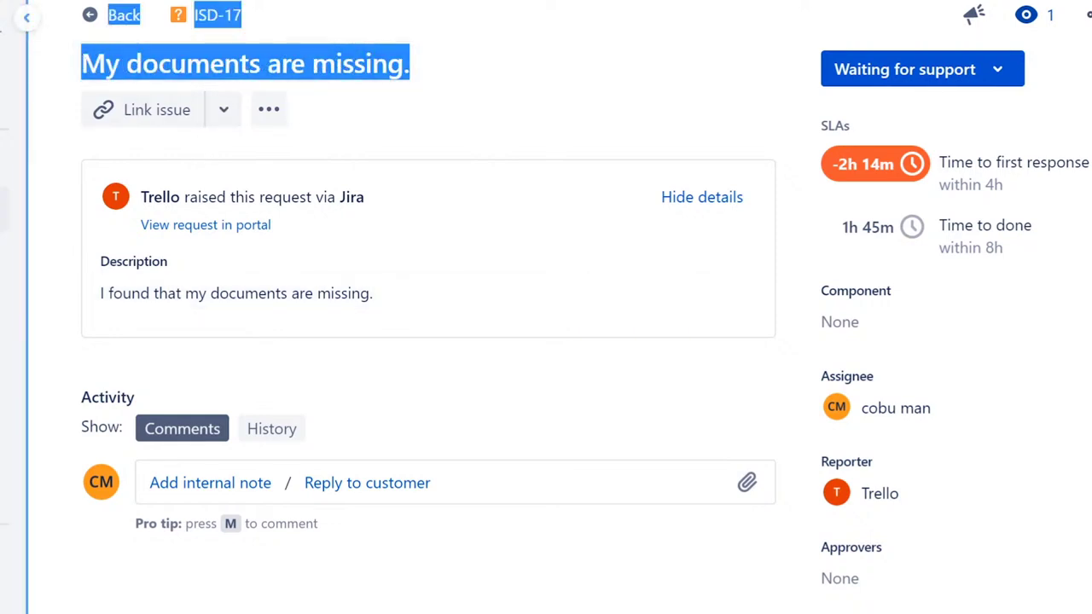
left_click(345, 277)
left_click_drag(378, 292, 122, 293)
left_click(122, 292)
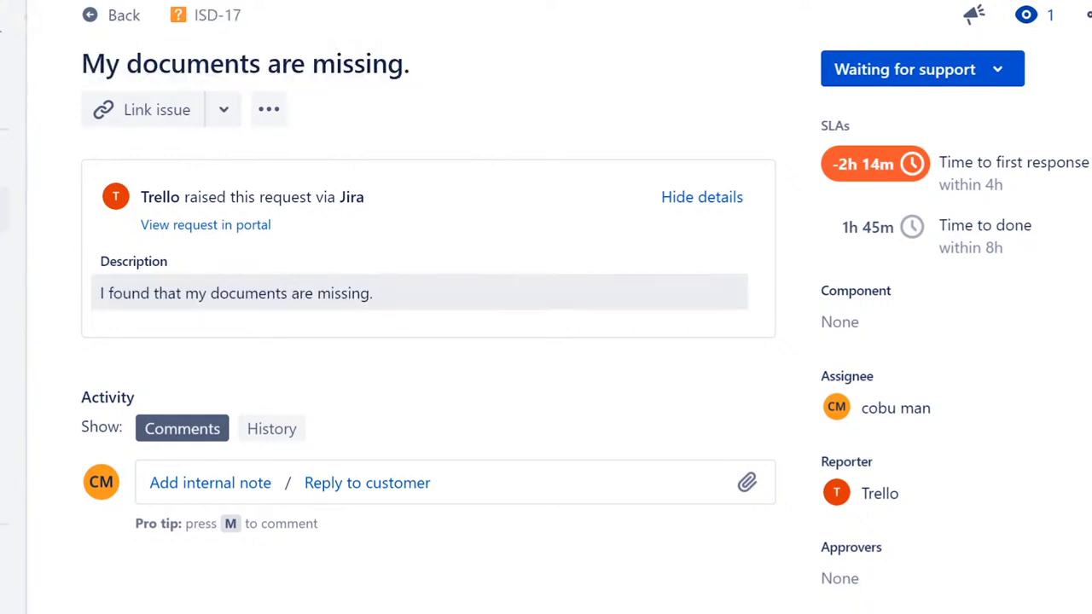
left_click_drag(378, 292, 102, 292)
left_click(109, 295)
Step: Start a customer reply from PC support about the missing files, correcting 'missiling' to 'missing'
left_click(377, 487)
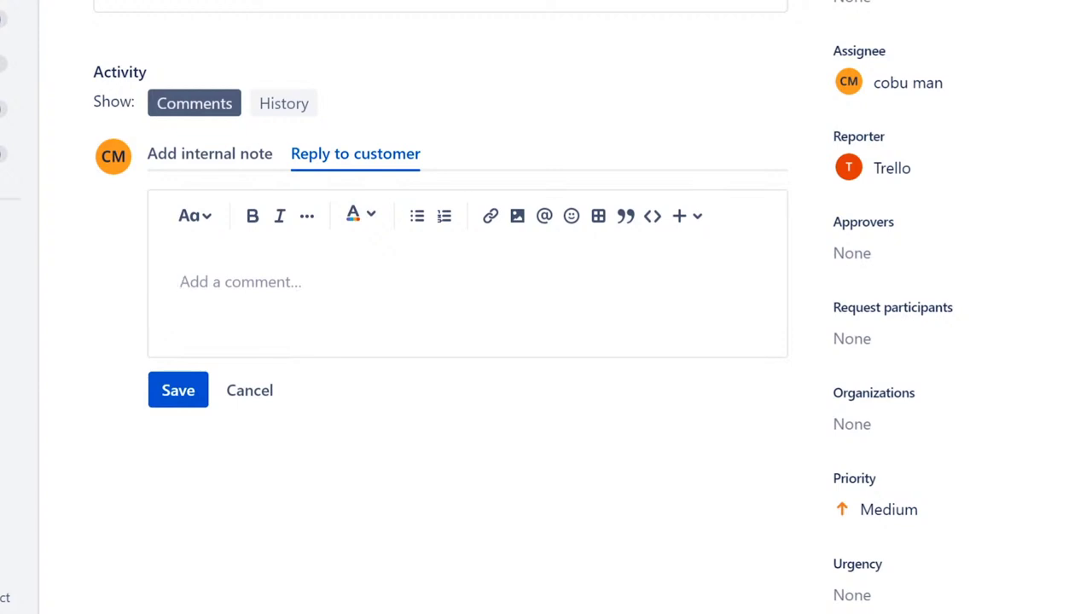
type("Hello, this is Er")
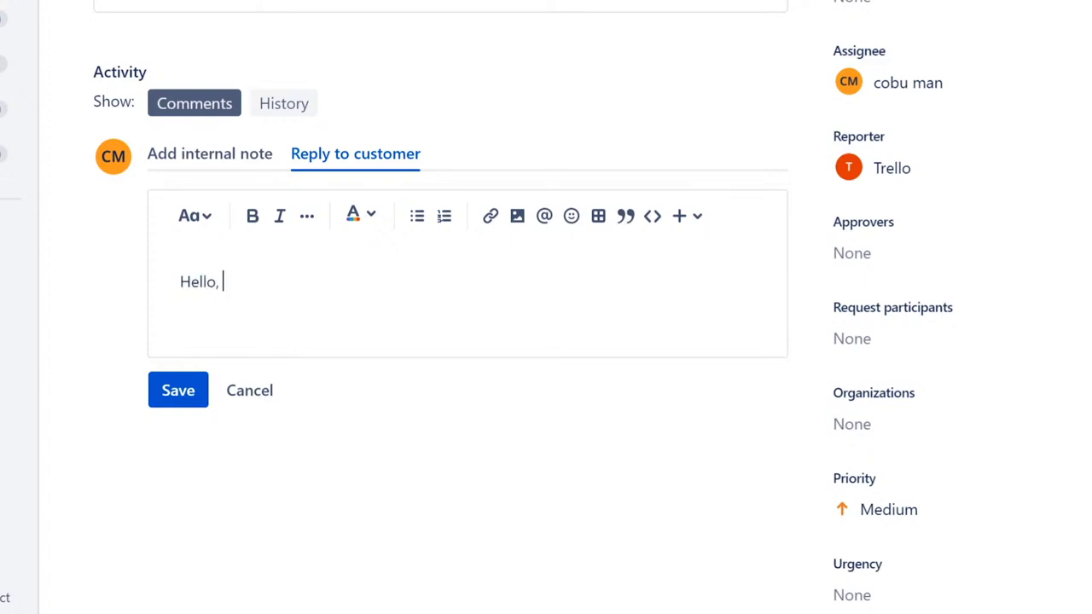
type("vin with cP")
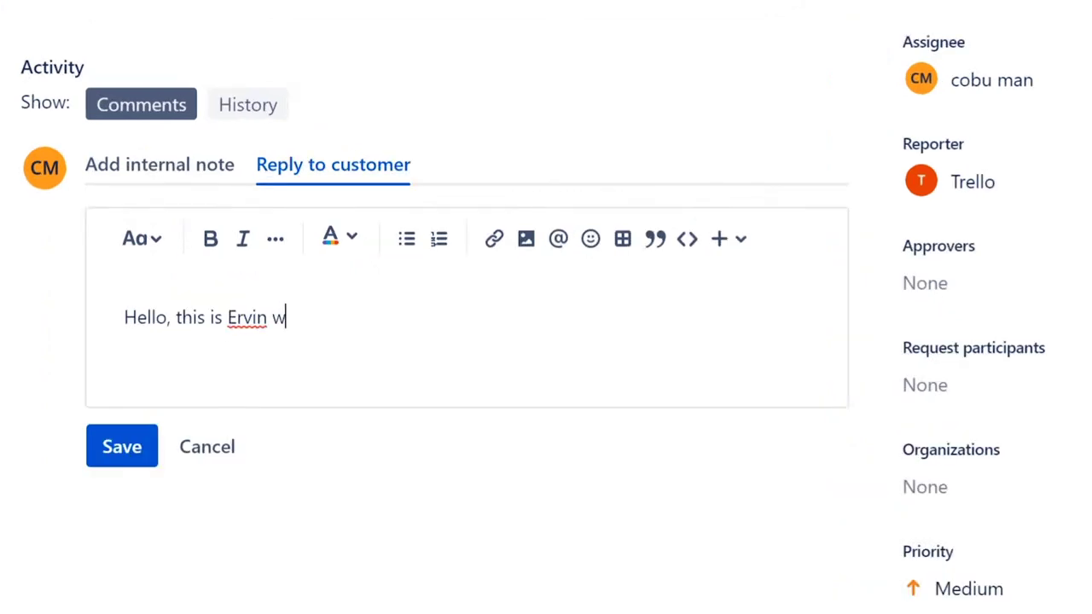
key("BackSpace")
key("BackSpace")
type("Pc support. ")
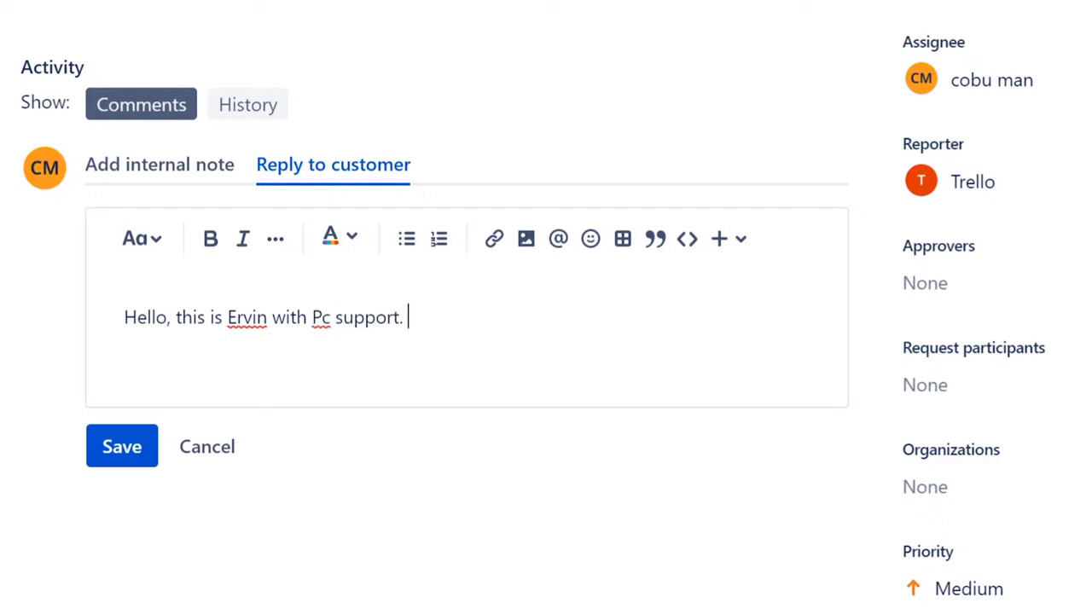
type("I have your ")
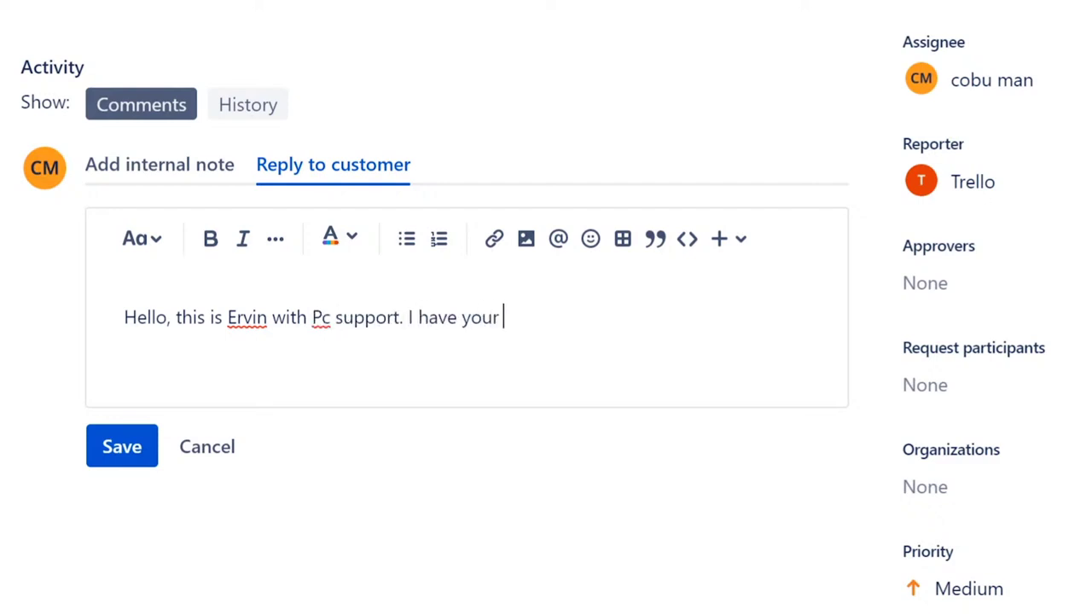
type("ticket about m")
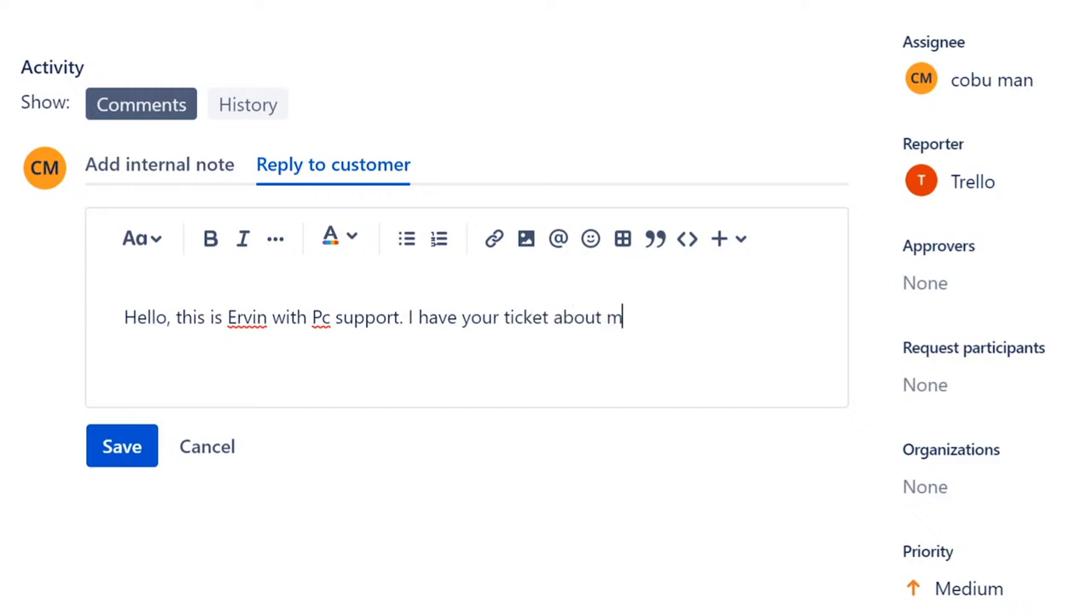
type("issiling files")
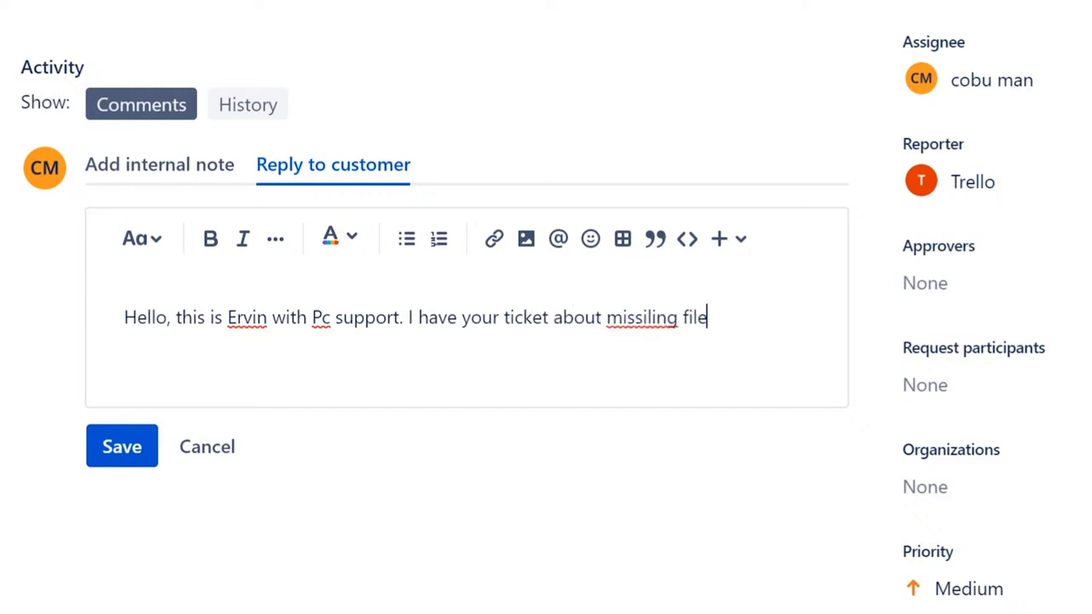
right_click(636, 317)
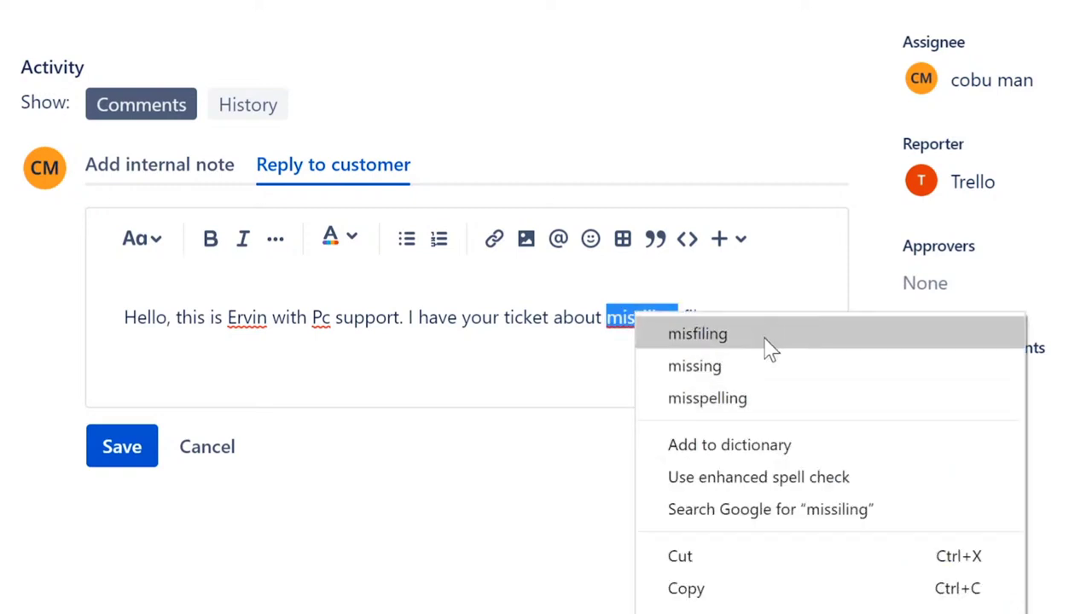
left_click(739, 365)
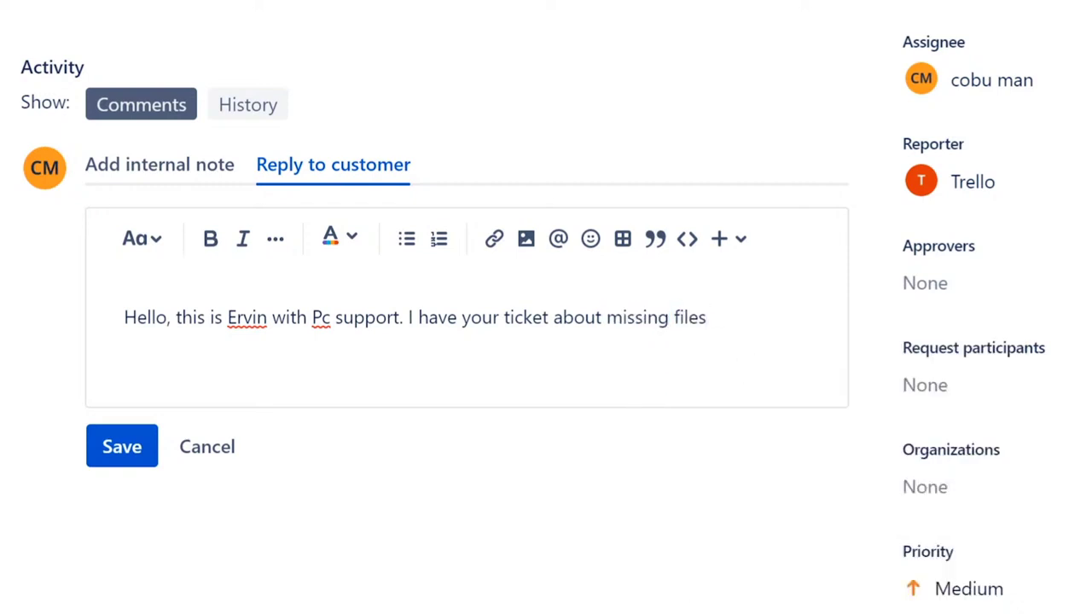
Step: Finish the reply with 'Can you please provide your Pc name.?' and post it
type(". Can you p")
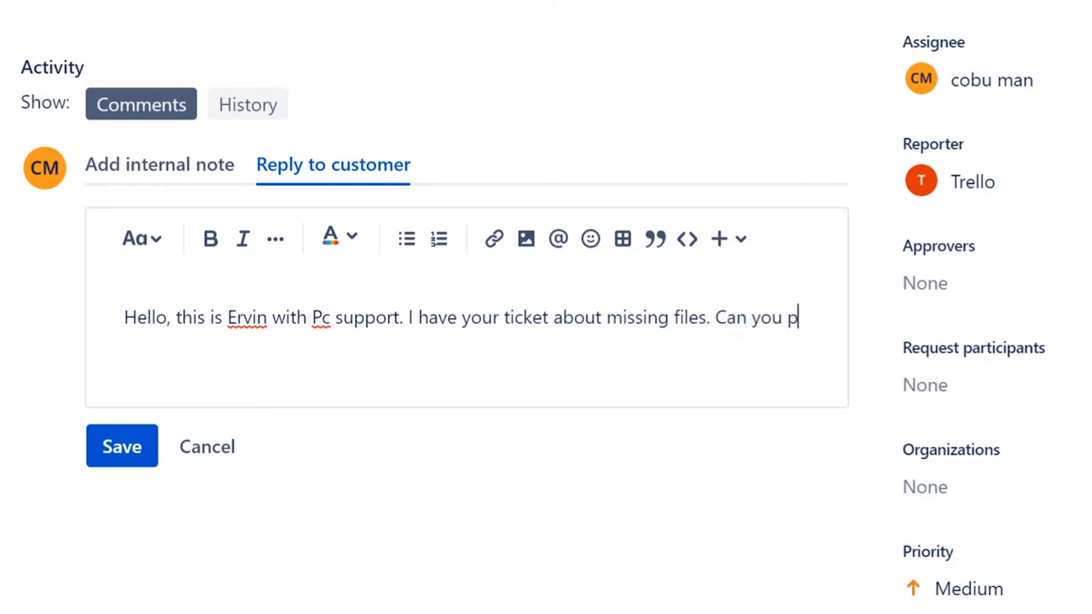
type("lease provide")
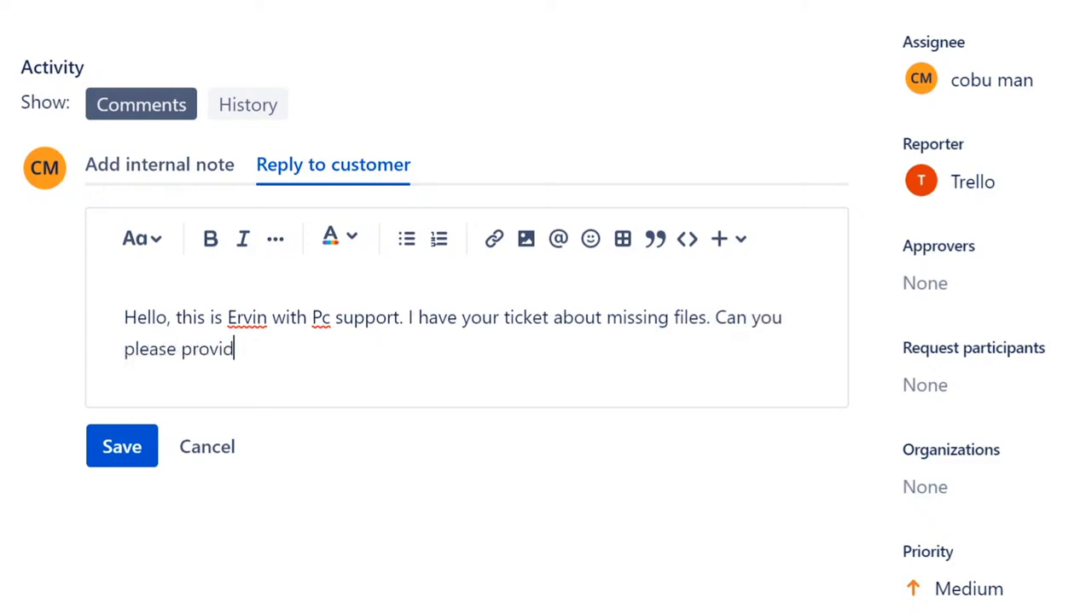
type("your Pc name")
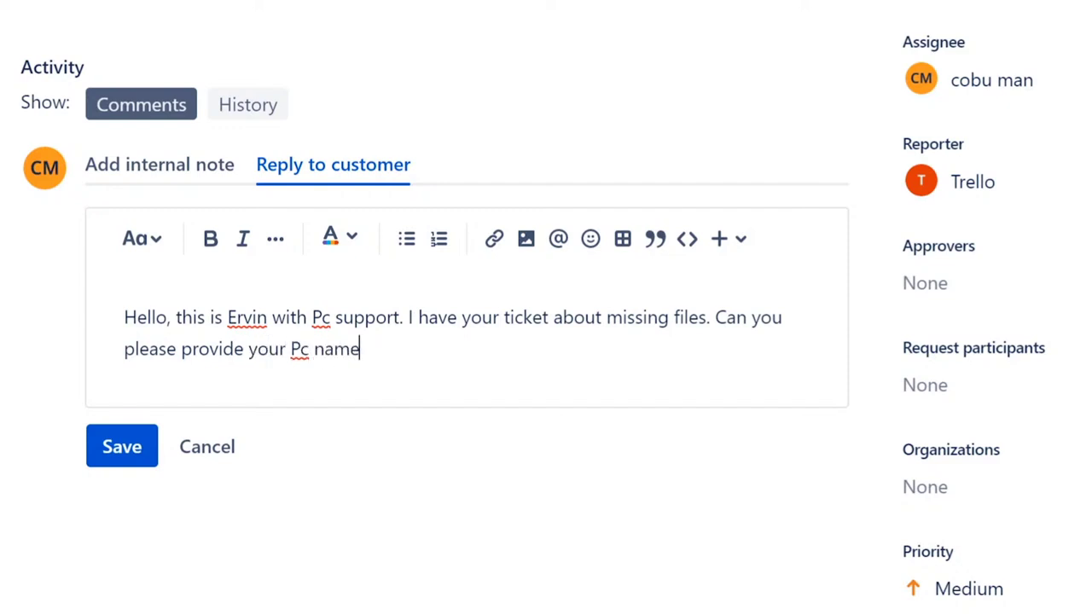
type(".?")
key("Left")
key("Left")
key("Left")
key("Left")
key("Left")
key("Left")
key("Left")
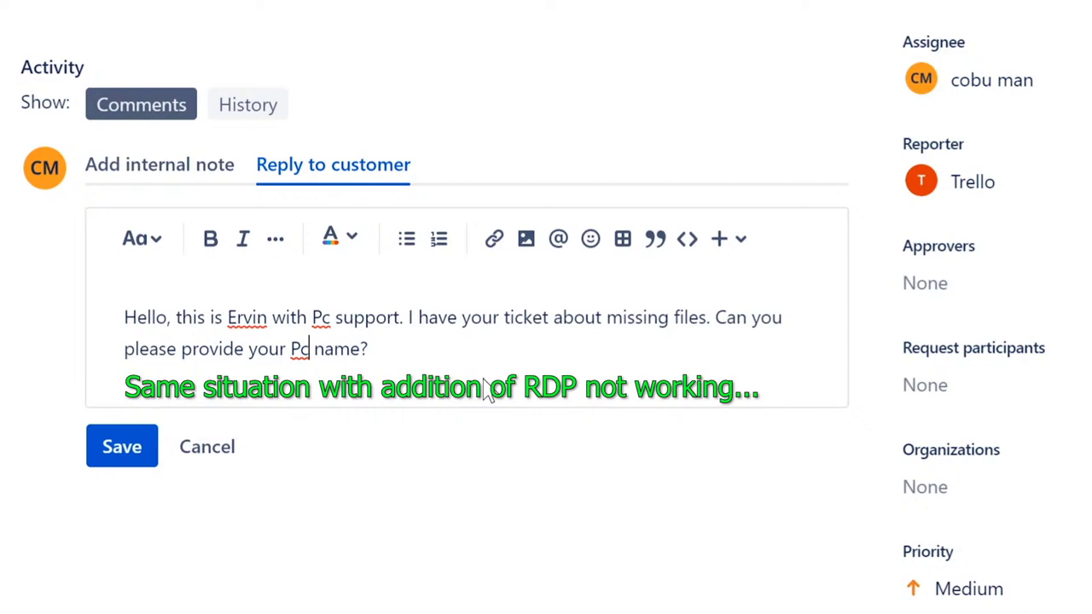
left_click(145, 455)
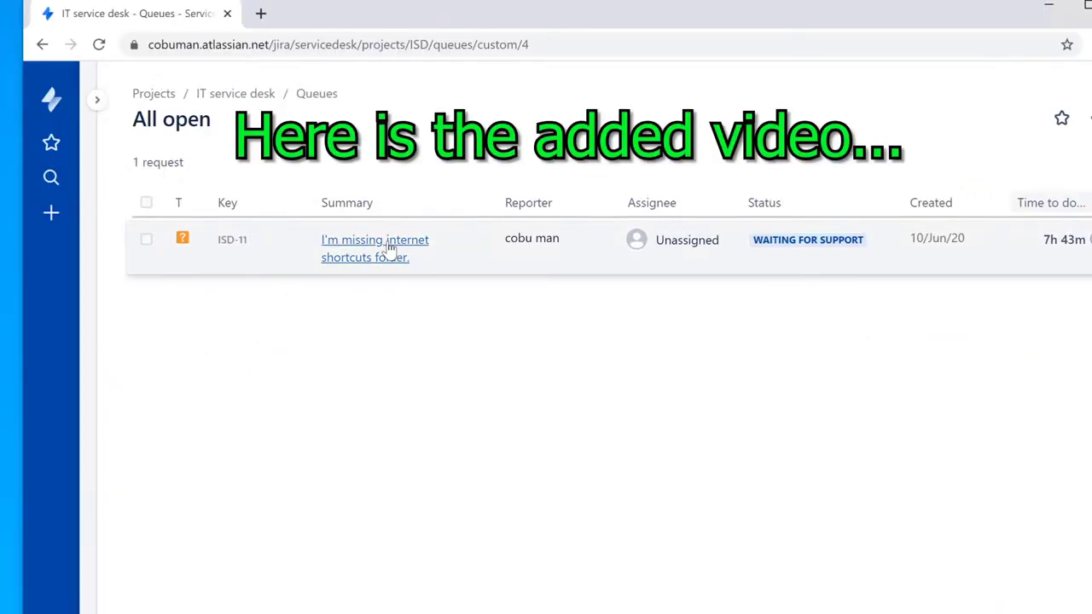
Step: Open ISD-11 'I'm missing internet shortcuts folder.' and highlight its title and description
left_click(392, 248)
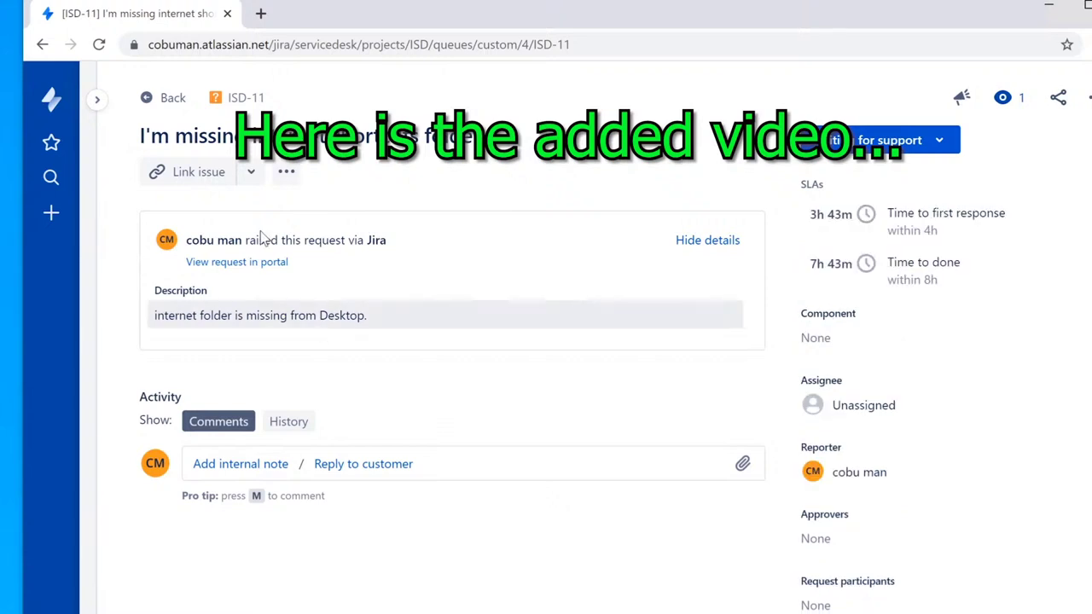
left_click_drag(144, 135, 465, 195)
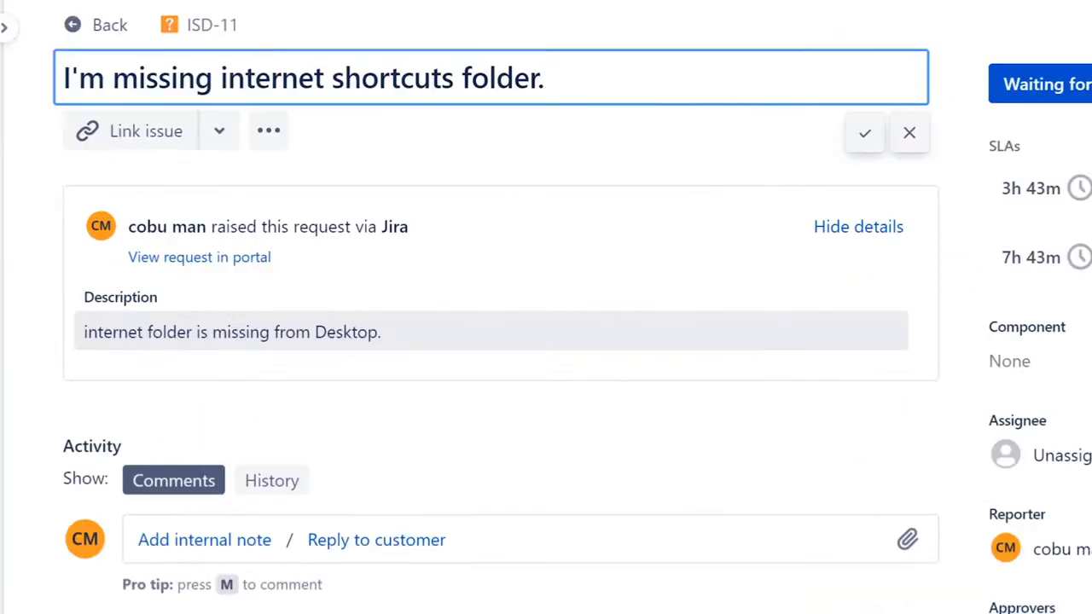
left_click_drag(367, 316, 193, 319)
left_click(321, 305)
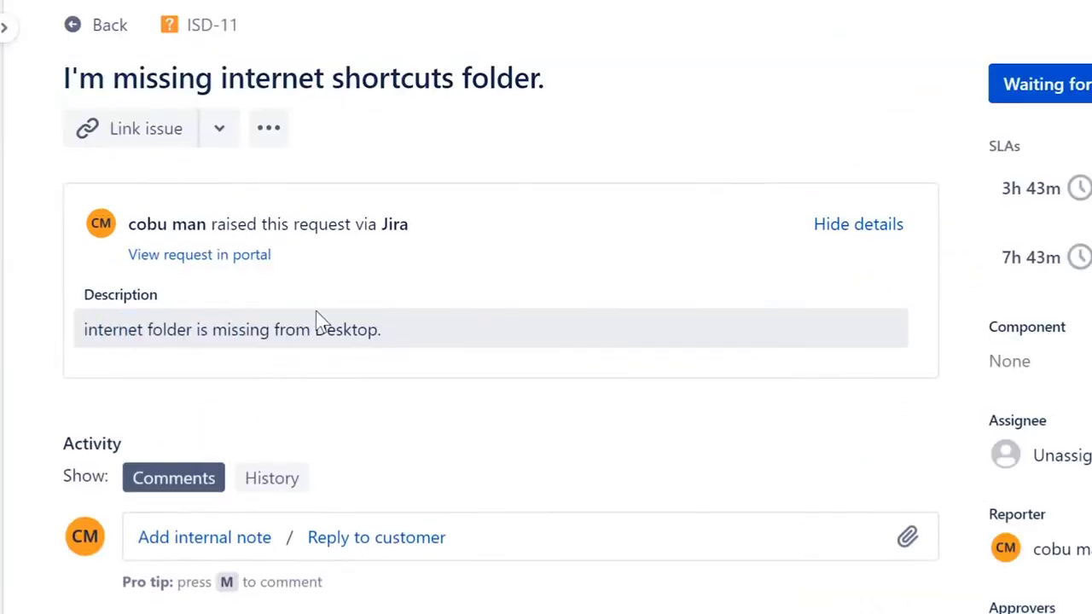
left_click(381, 333)
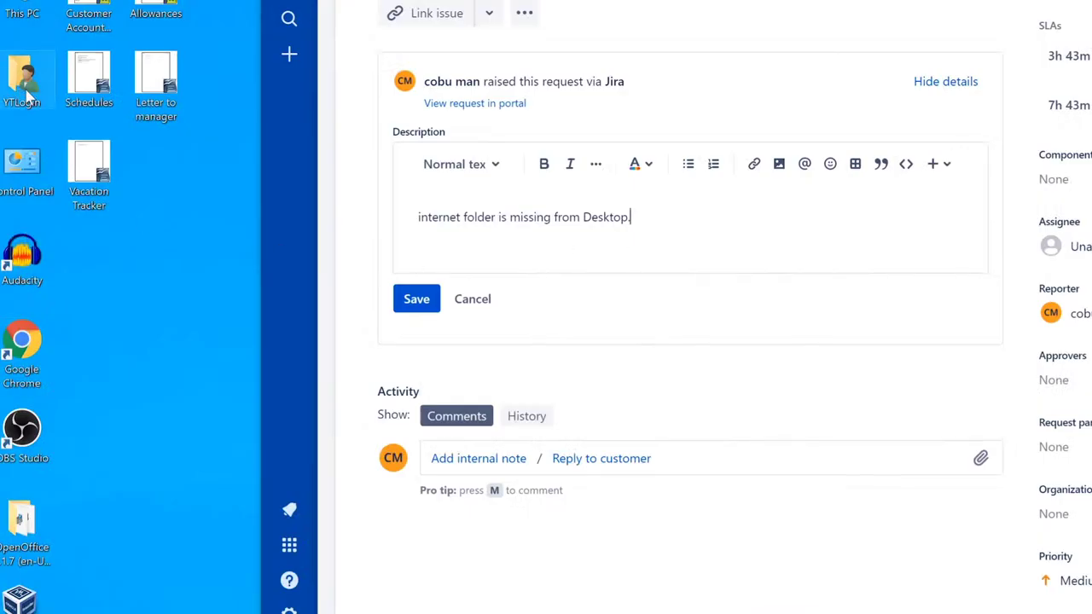
Step: Move the OpenOffice desktop shortcut, shorten the browser window, and add a blank description line
mouse_move(8, 514)
left_mouse_down()
mouse_move(21, 520)
mouse_move(145, 405)
mouse_move(142, 293)
mouse_move(105, 302)
mouse_move(215, 95)
mouse_move(146, 339)
mouse_move(26, 505)
left_mouse_up()
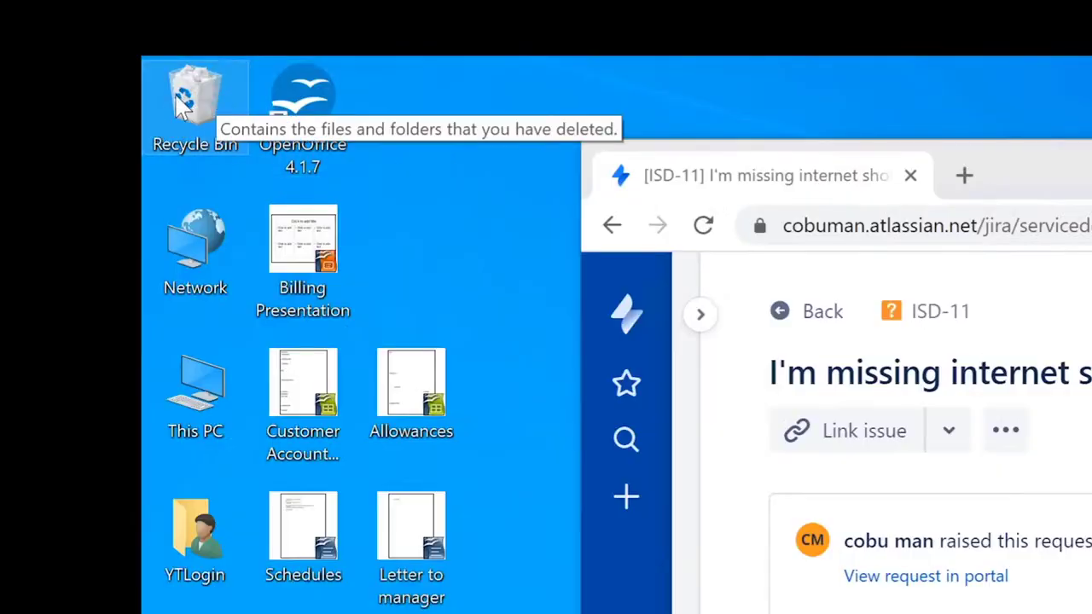
left_click(201, 137)
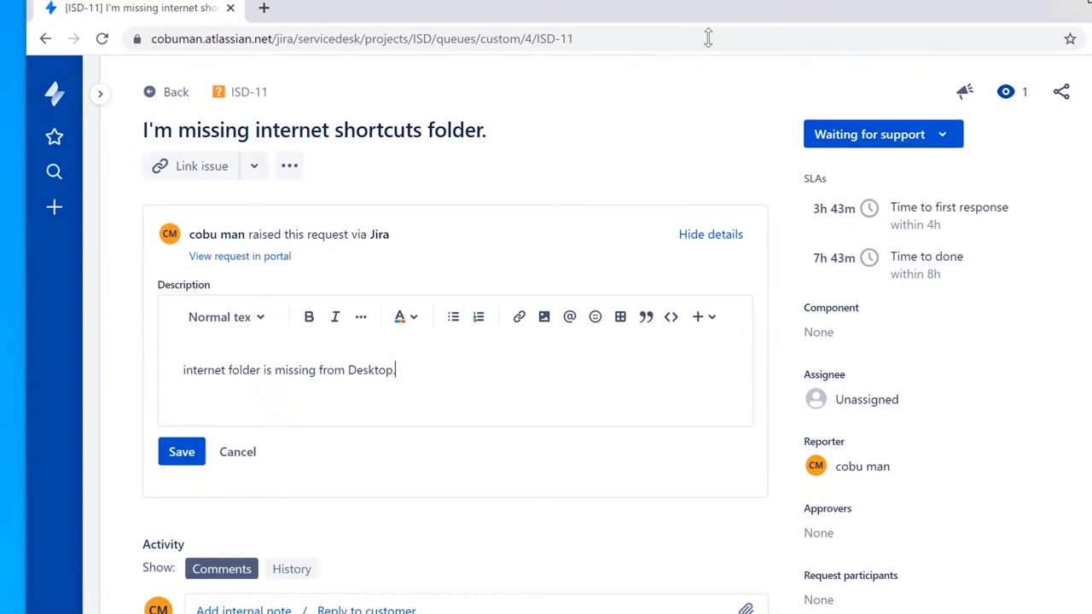
left_click_drag(719, 3, 705, 56)
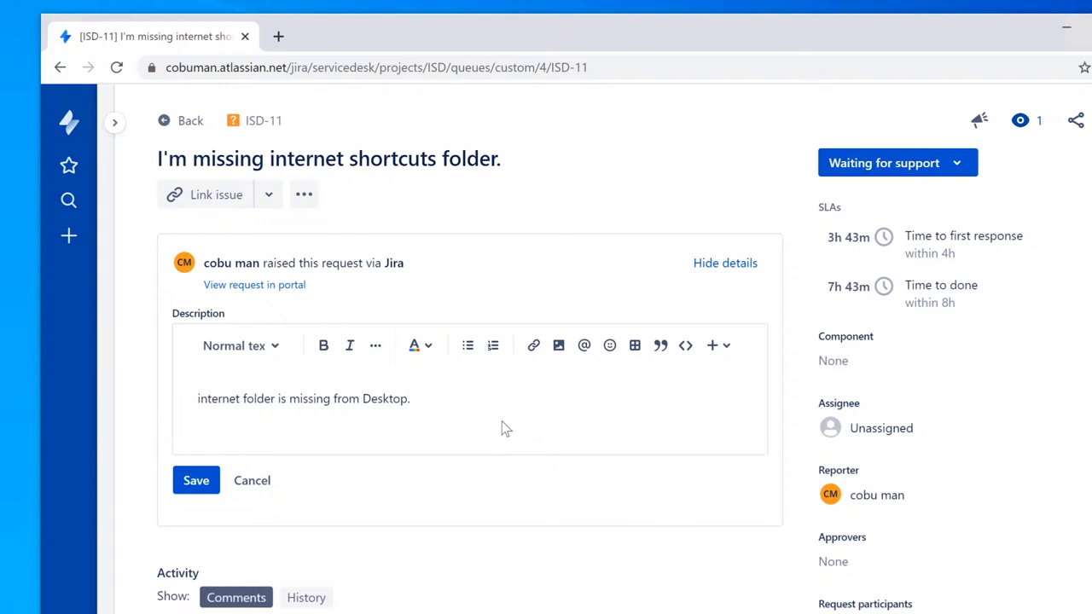
key("Return")
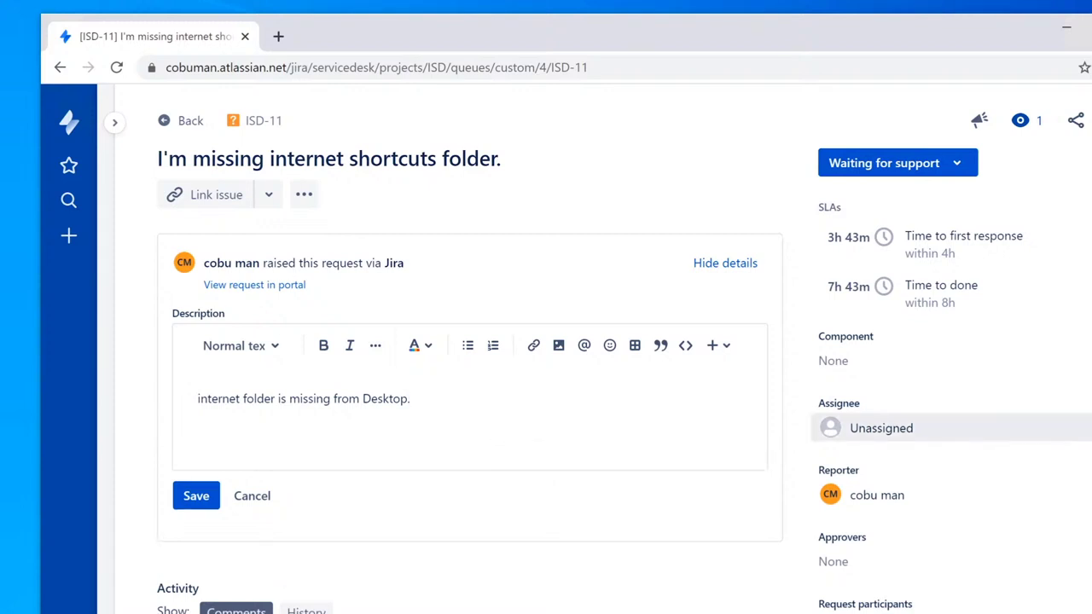
Step: Assign ticket ISD-11 to yourself through the Assignee field
left_click(881, 429)
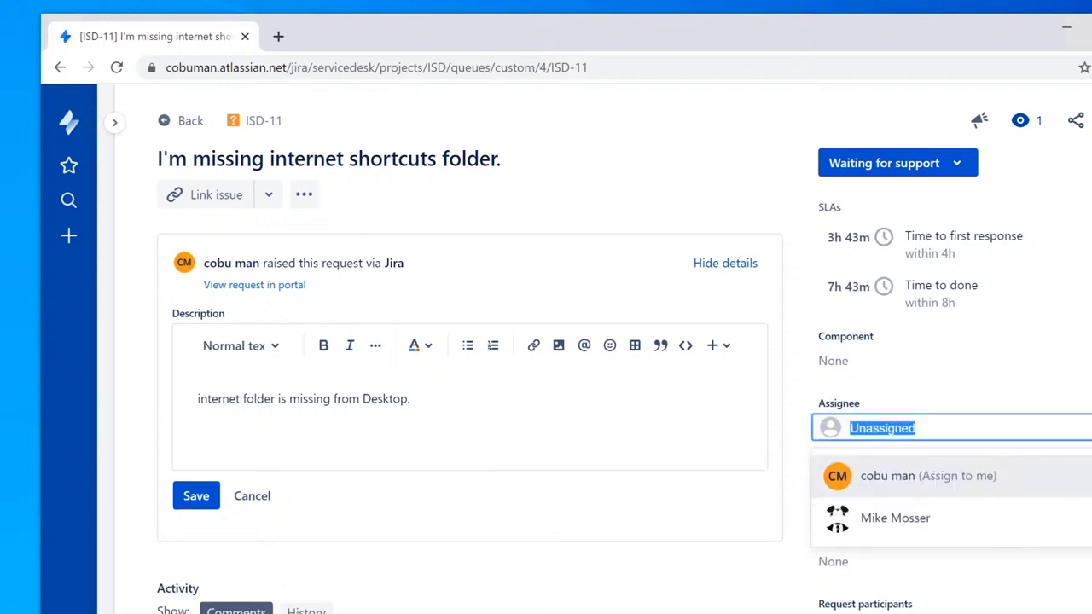
left_click(926, 476)
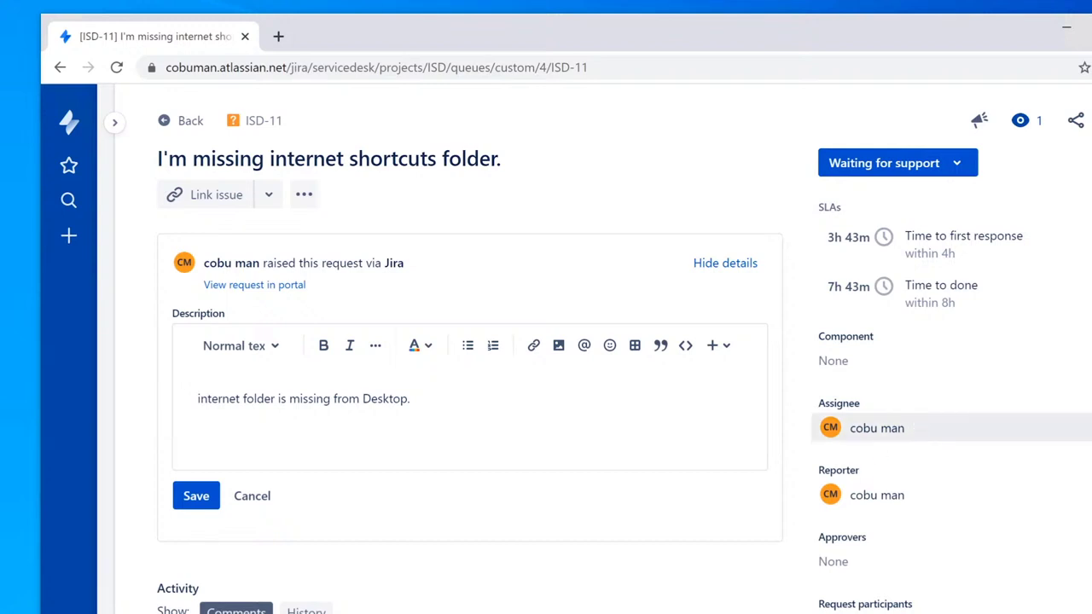
scroll(419, 470, "down", 2)
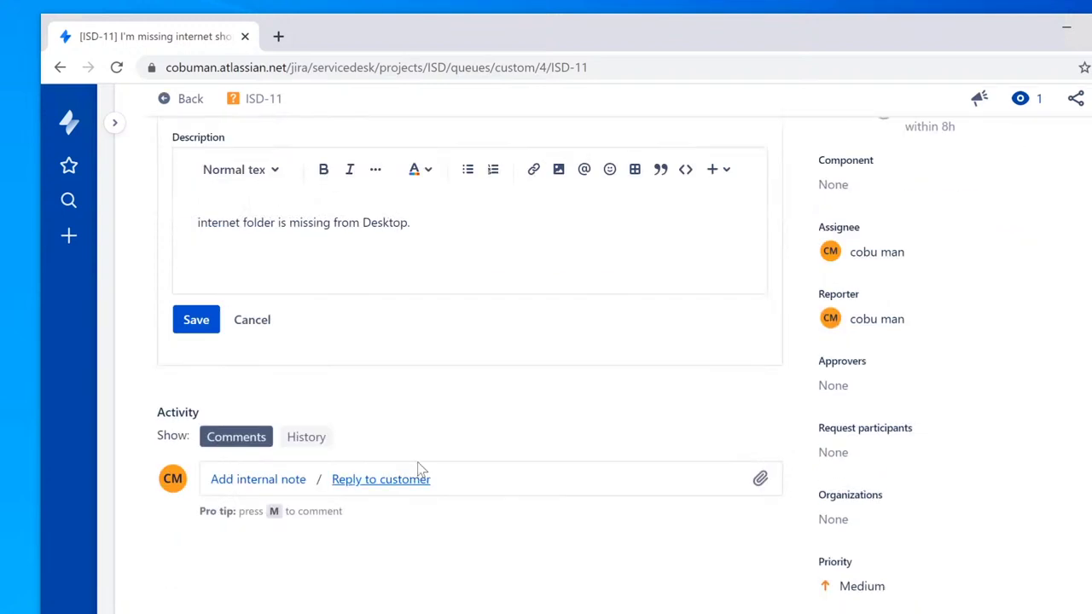
left_click(396, 477)
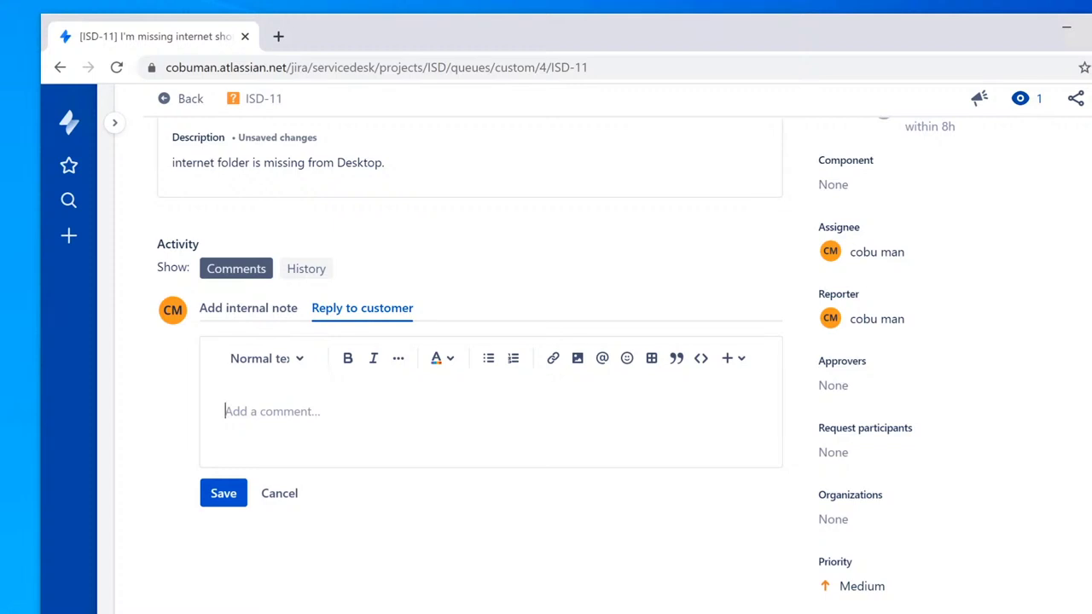
Step: Post a signed Help Desk reply asking the customer for their PC name to restore the folder
type("Hello, this ")
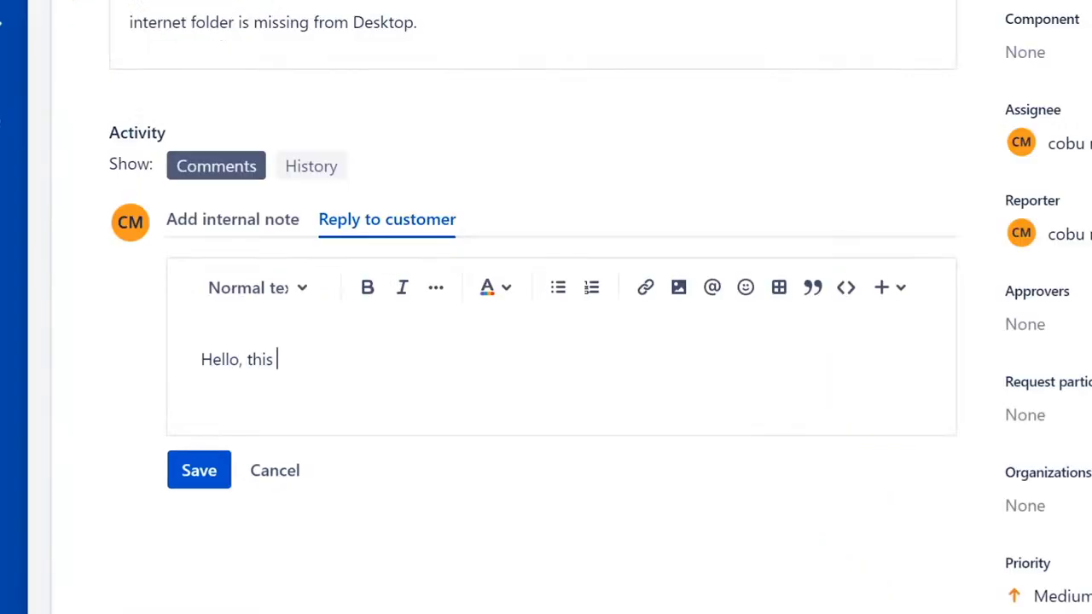
type("is Ervin with EUS")
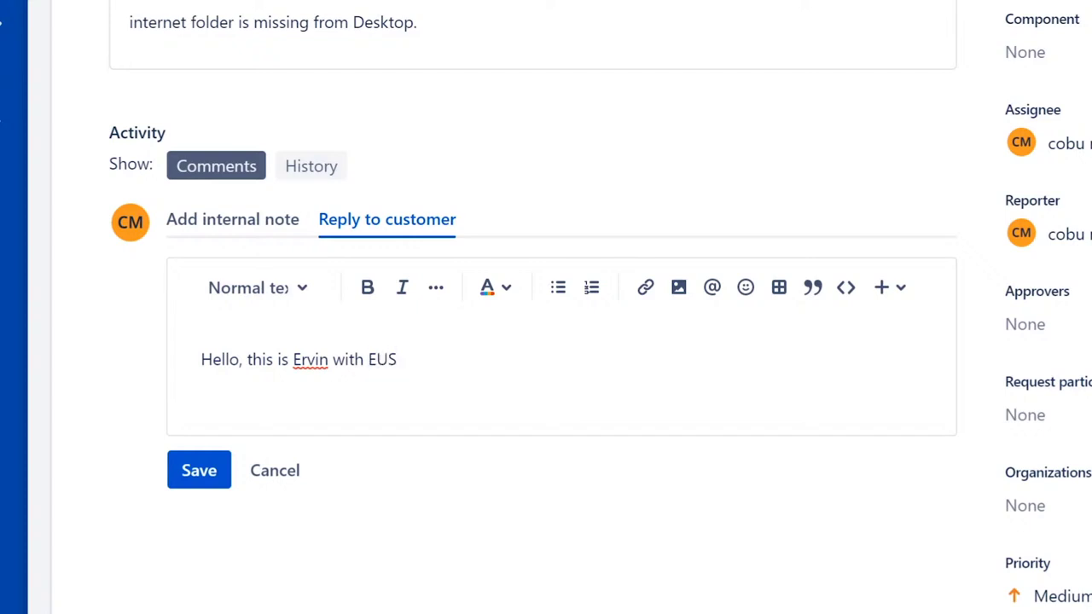
key("BackSpace")
key("BackSpace")
key("BackSpace")
key("BackSpace")
type("tech support.")
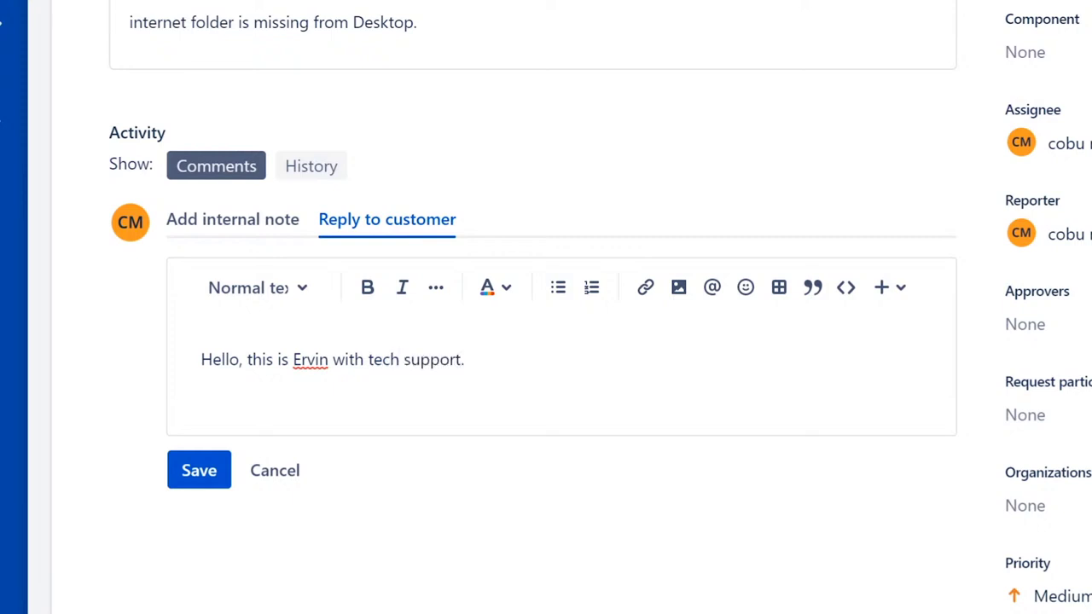
key("BackSpace")
key("BackSpace")
key("BackSpace")
key("BackSpace")
key("BackSpace")
key("BackSpace")
key("BackSpace")
key("BackSpace")
key("BackSpace")
key("BackSpace")
key("BackSpace")
key("BackSpace")
key("BackSpace")
type("Help D")
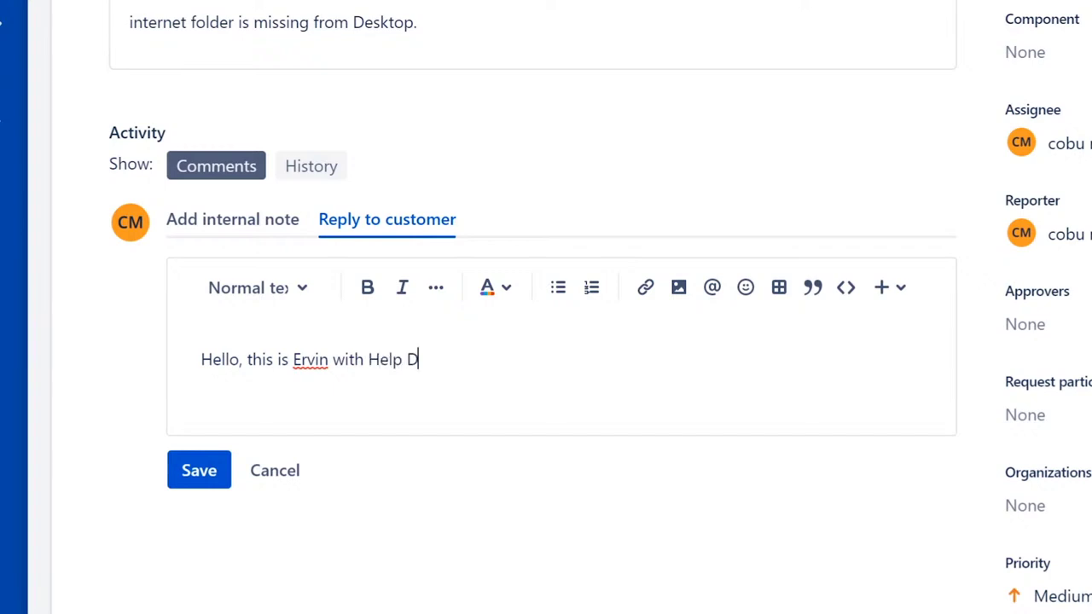
type("esk. Can you p")
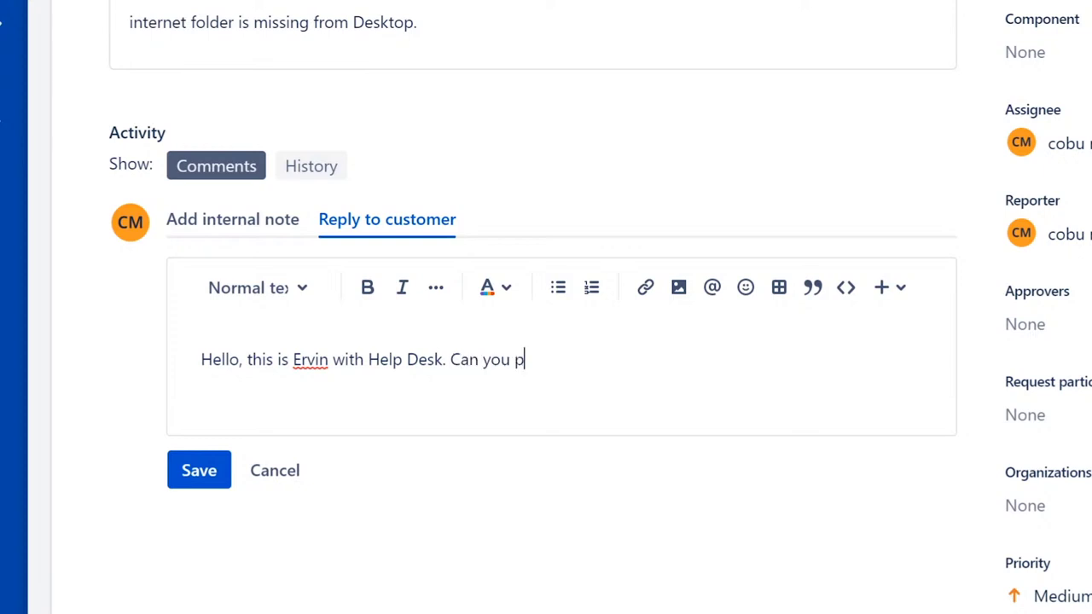
type("lease provide")
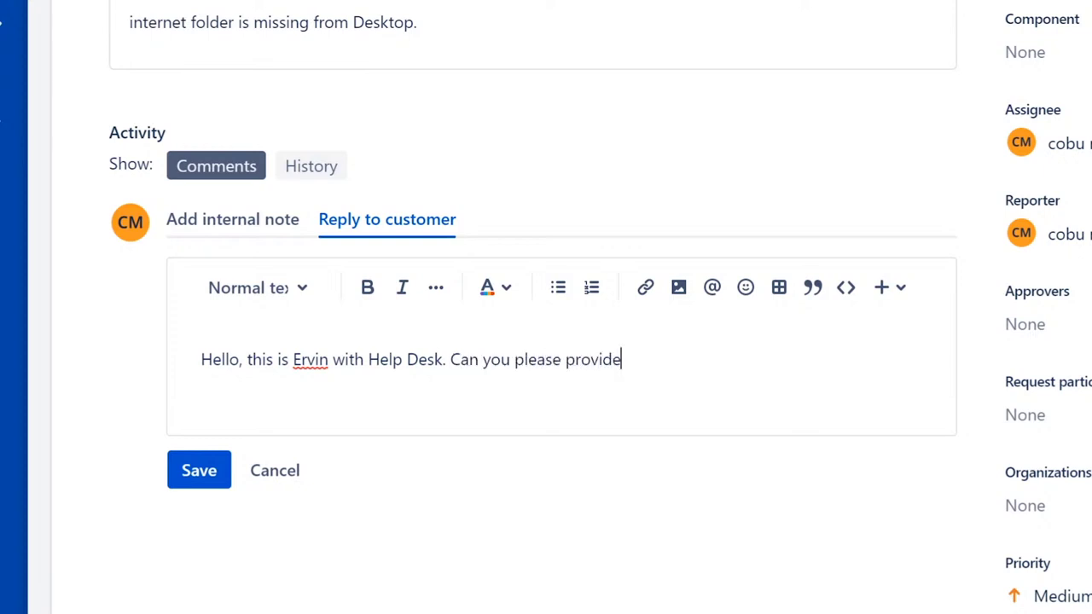
type(" your PC name")
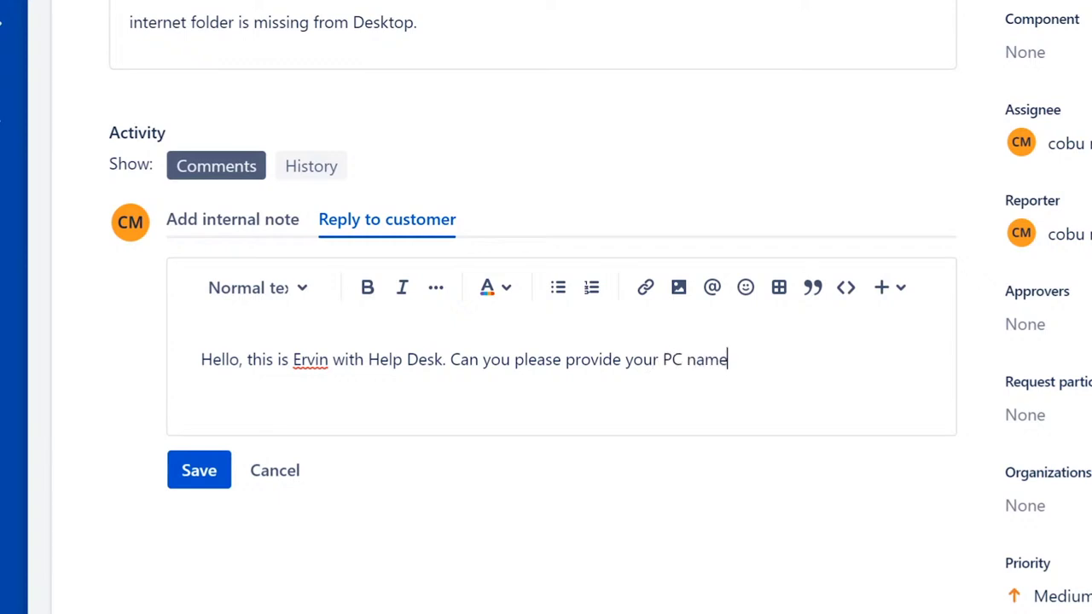
type(" so that I can restore you")
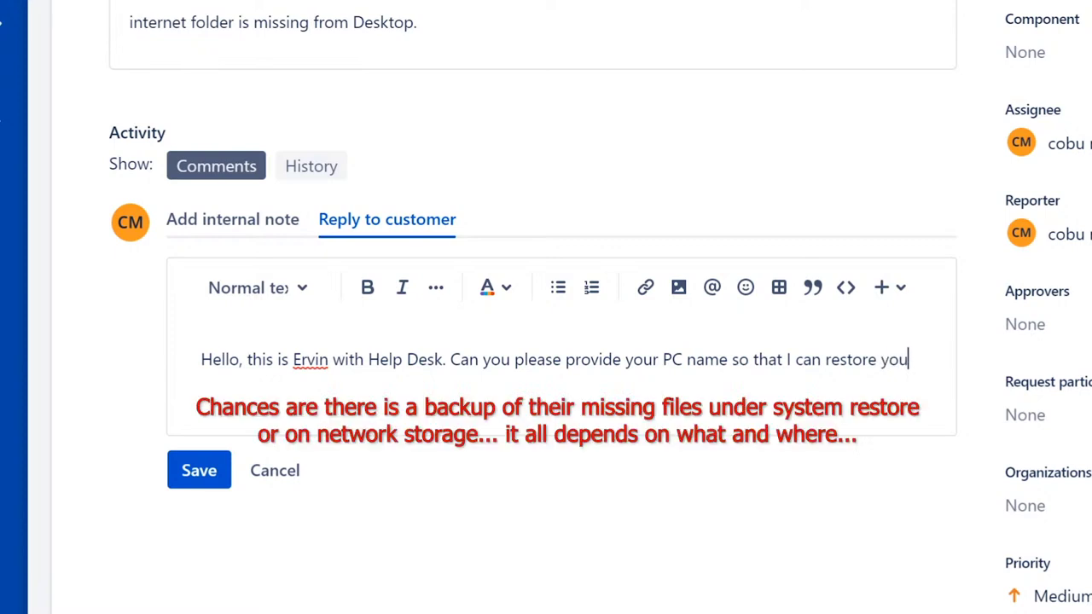
type("r folder? Thanks yo")
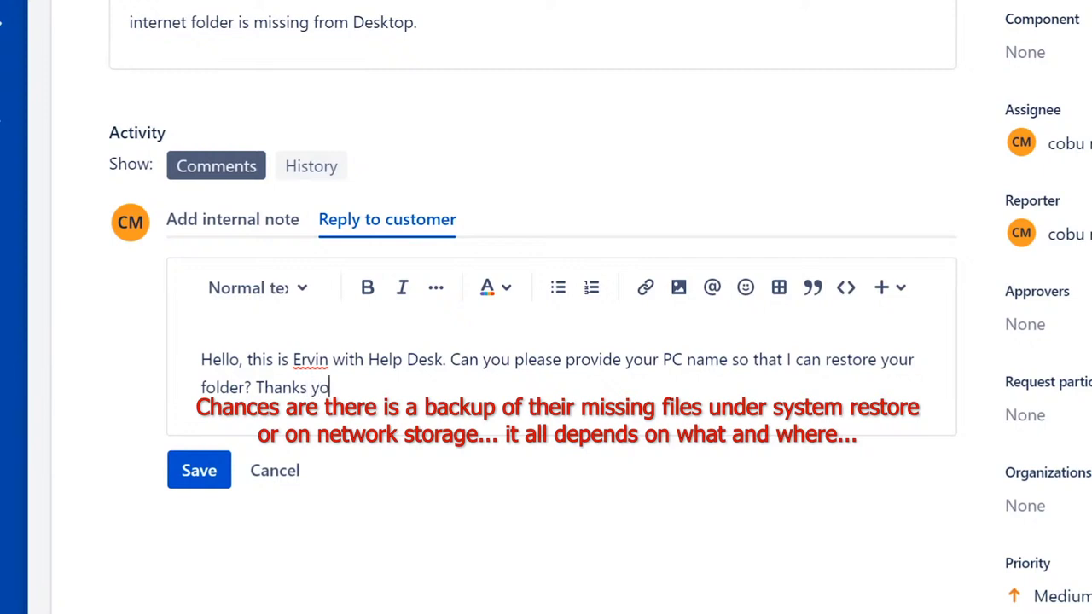
key("BackSpace")
key("BackSpace")
key("BackSpace")
type(", Ervin.")
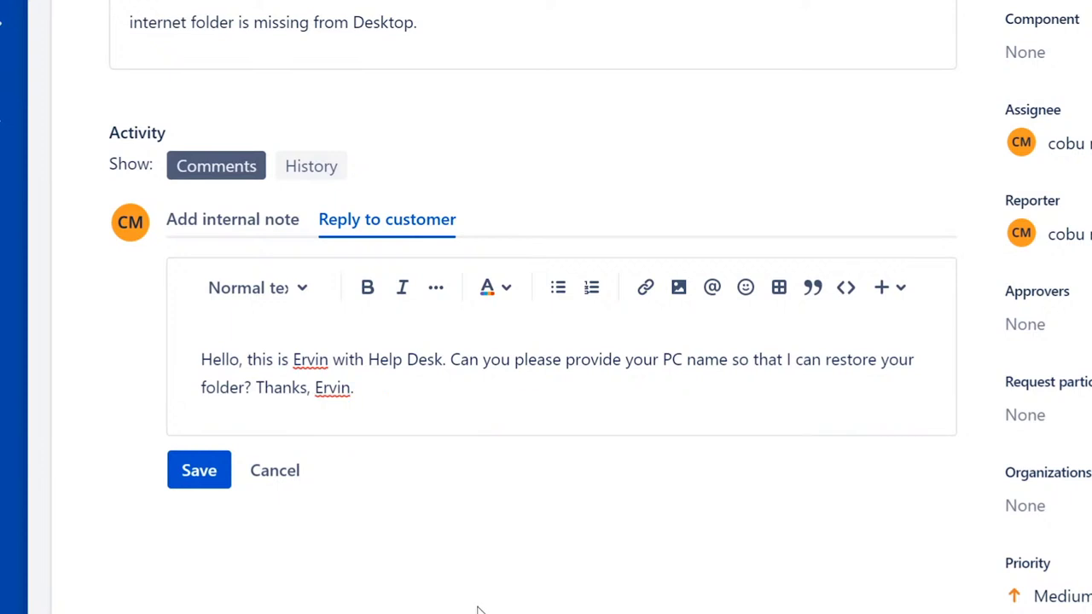
left_click(193, 469)
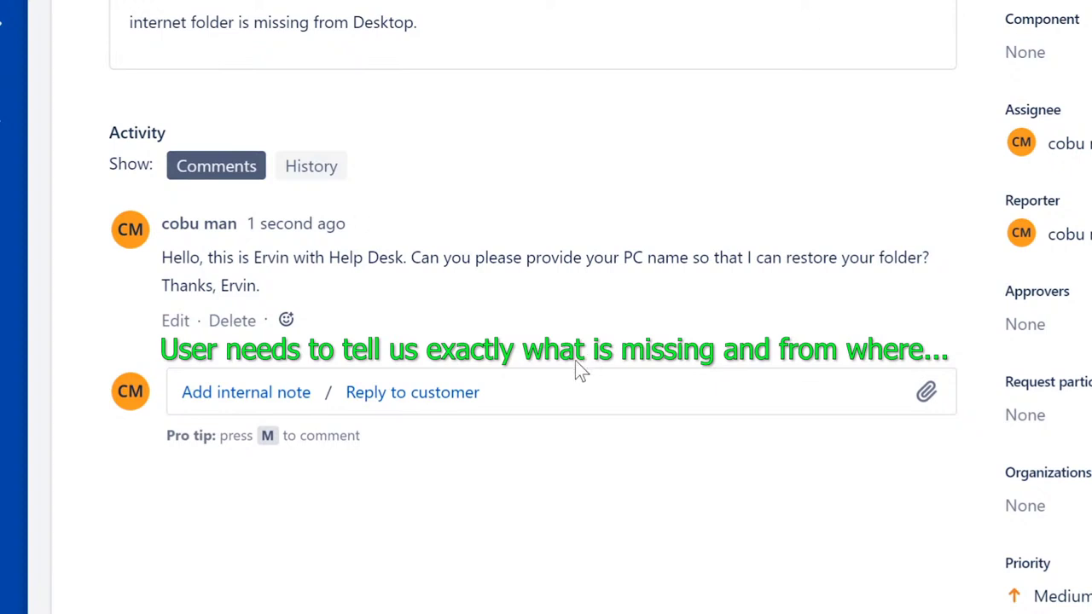
Step: Save the internal note "user's Pc name is cobuman1" and switch to the remote PC's File Explorer
scroll(575, 361, "up", 3)
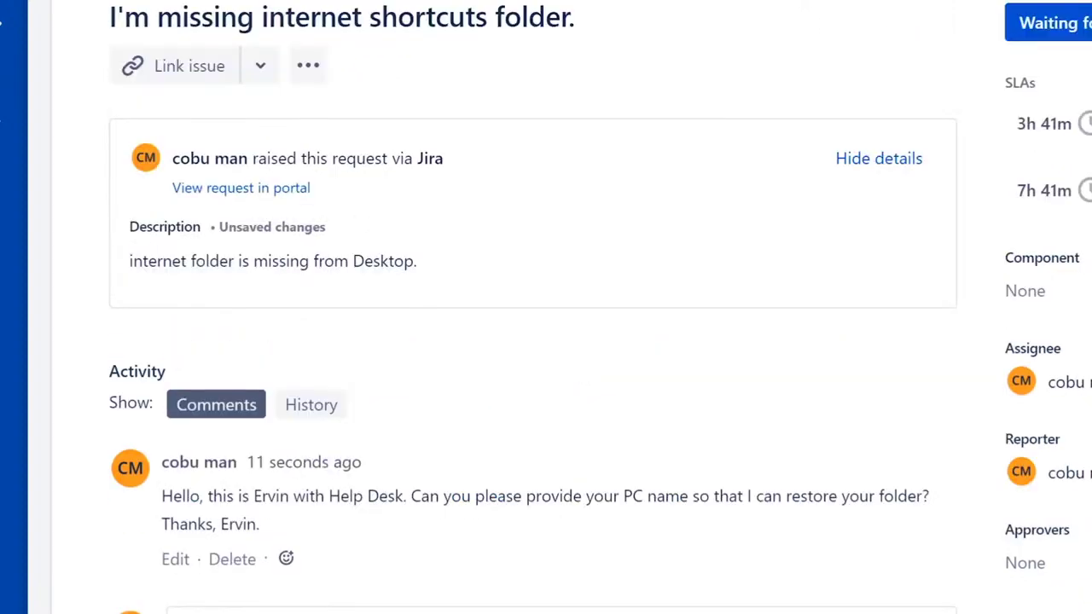
scroll(515, 432, "down", 4)
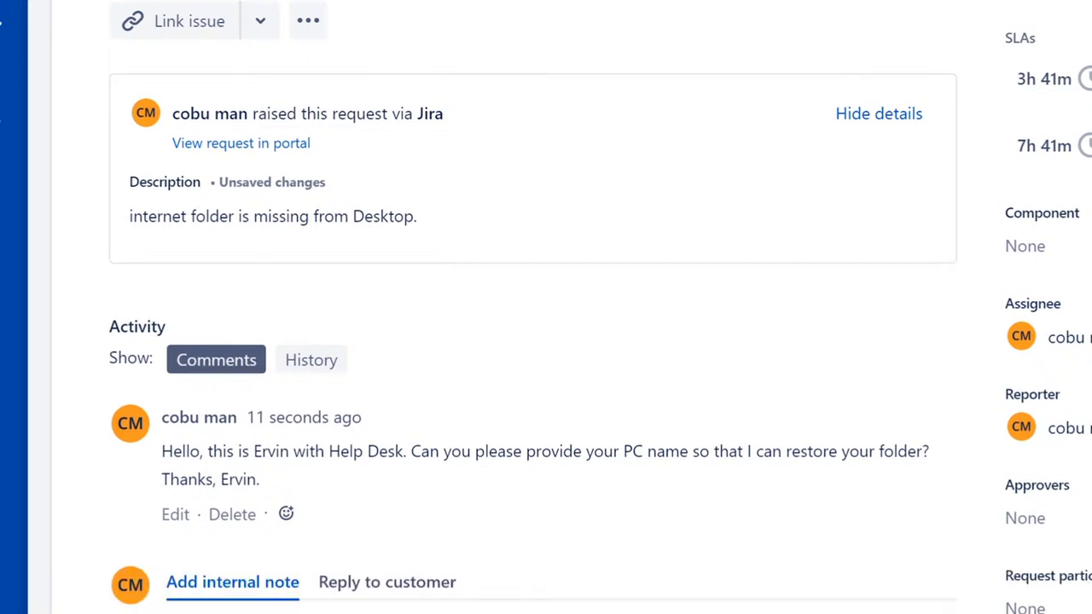
type("cobu")
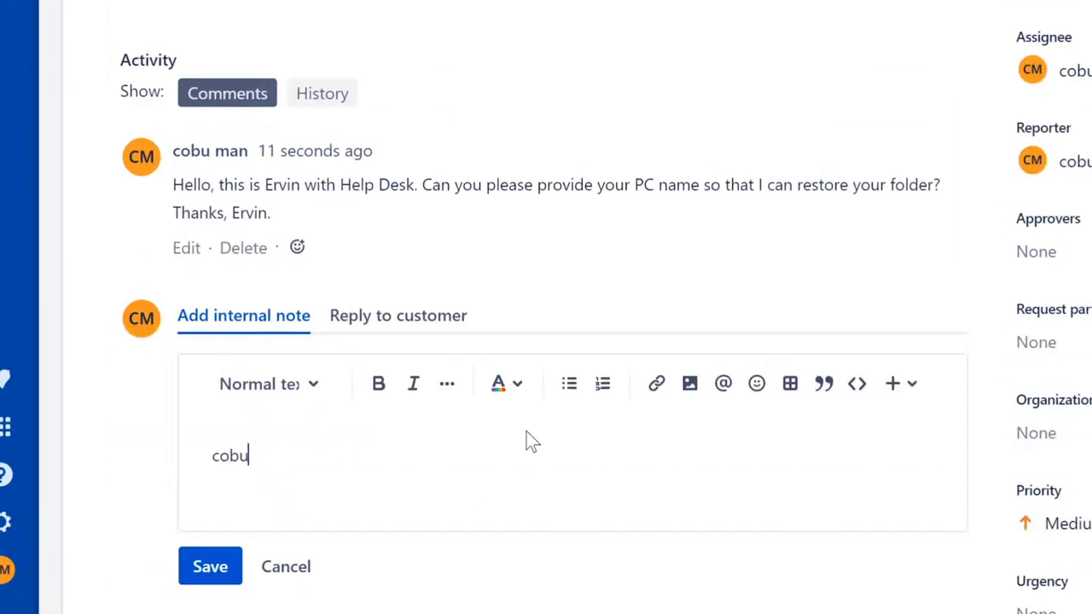
key("BackSpace")
key("BackSpace")
key("BackSpace")
key("BackSpace")
type("the pc")
key("BackSpace")
key("BackSpace")
key("BackSpace")
key("BackSpace")
key("BackSpace")
key("BackSpace")
type("user'")
type("s Pc na")
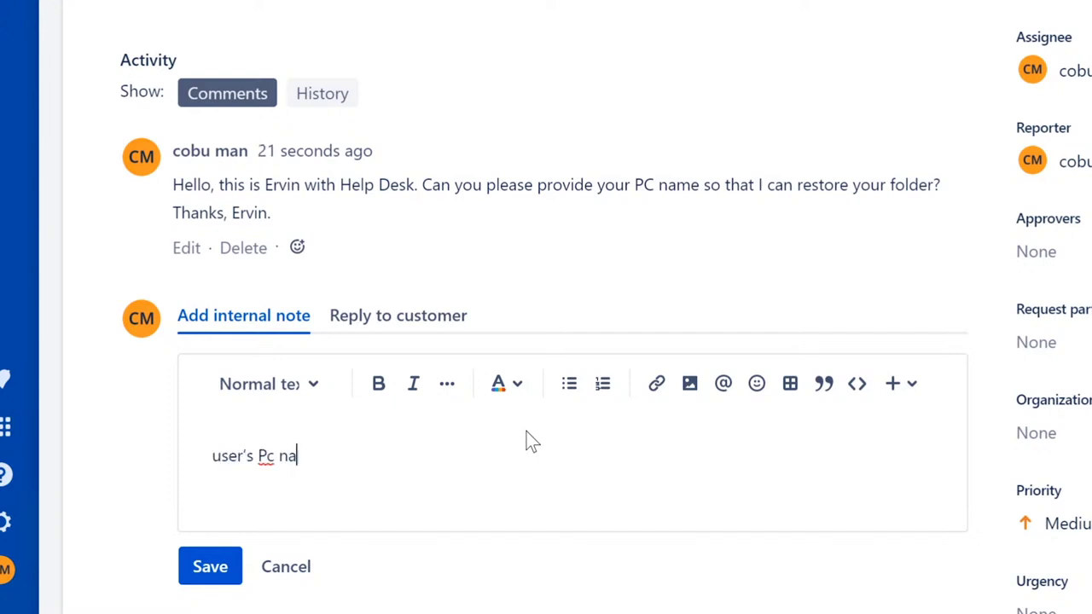
type("me is cobuman1")
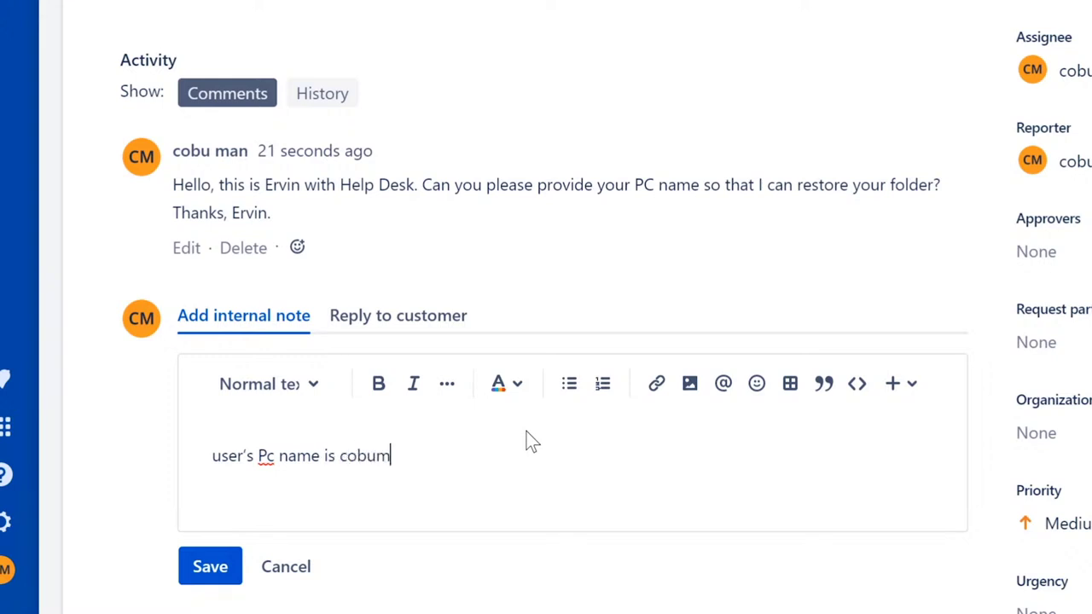
left_click(210, 566)
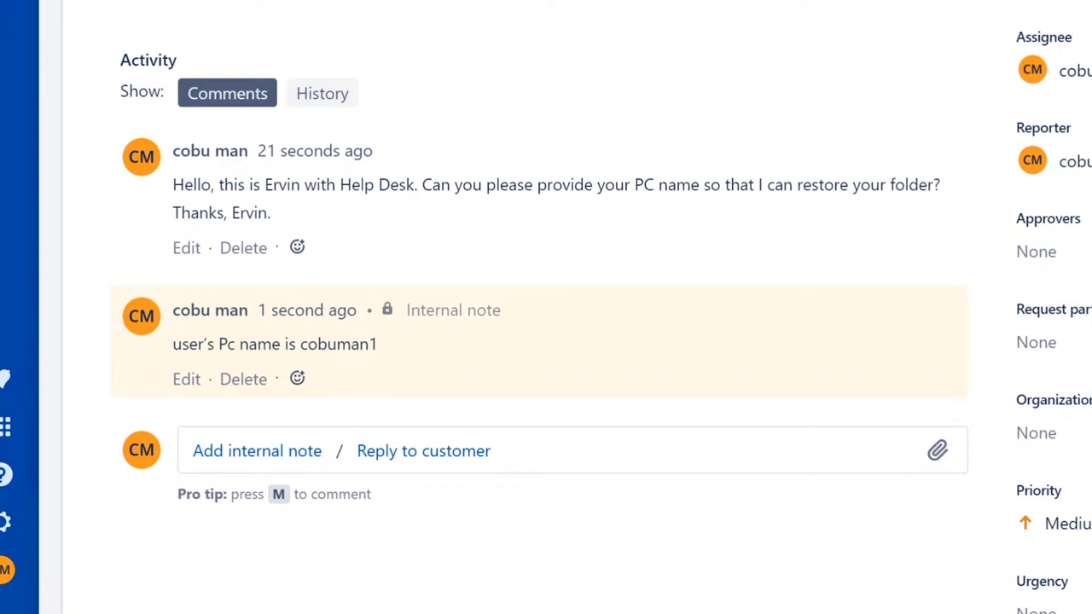
left_click(191, 580)
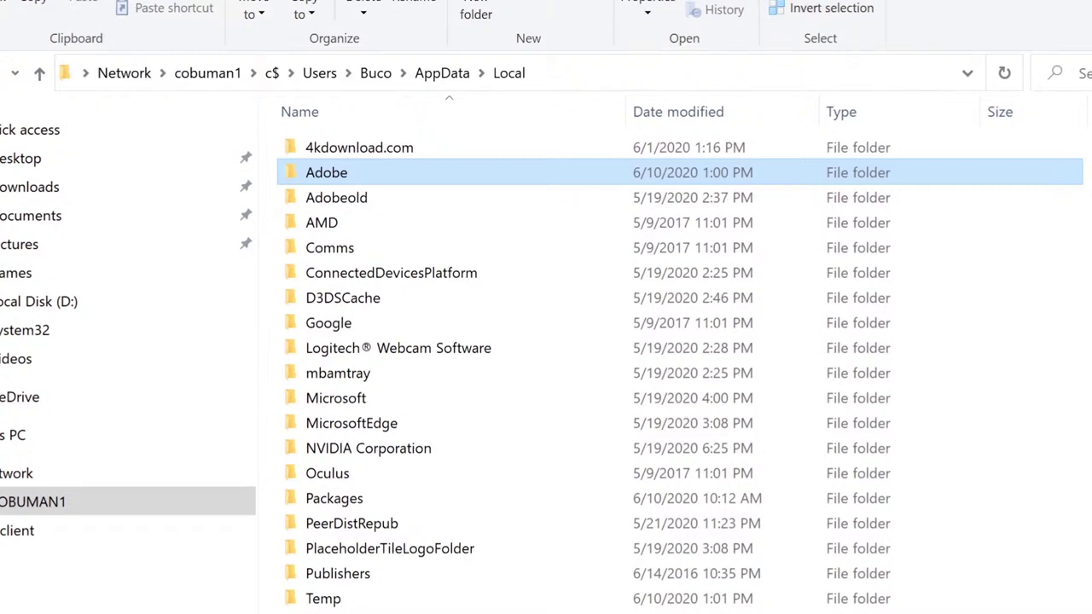
Step: Create a new folder named 'Internet Shortcuts' in the user's Desktop folder
left_click(378, 75)
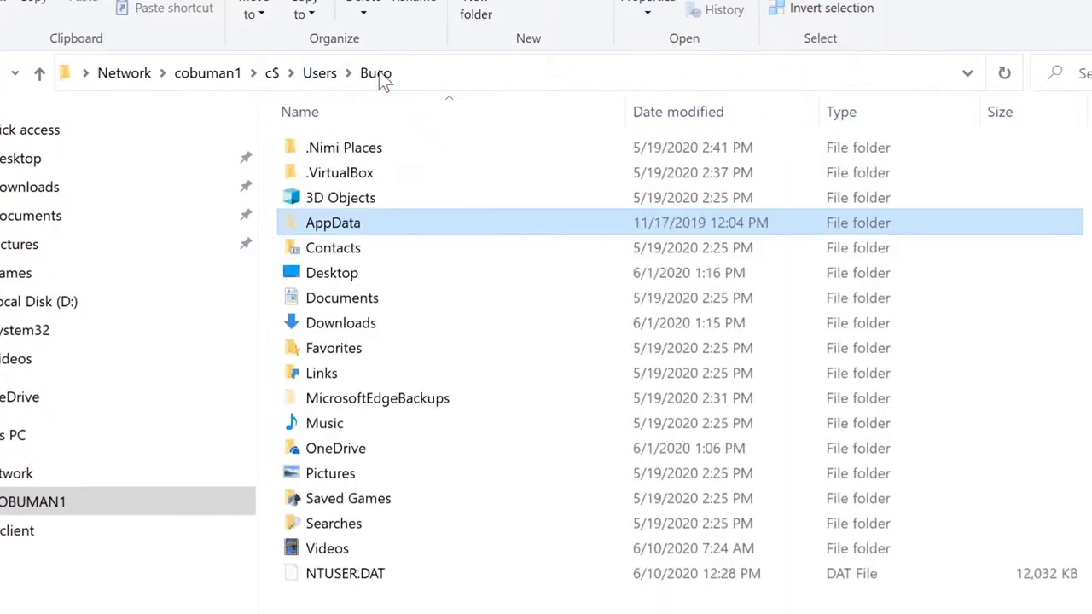
double_click(379, 274)
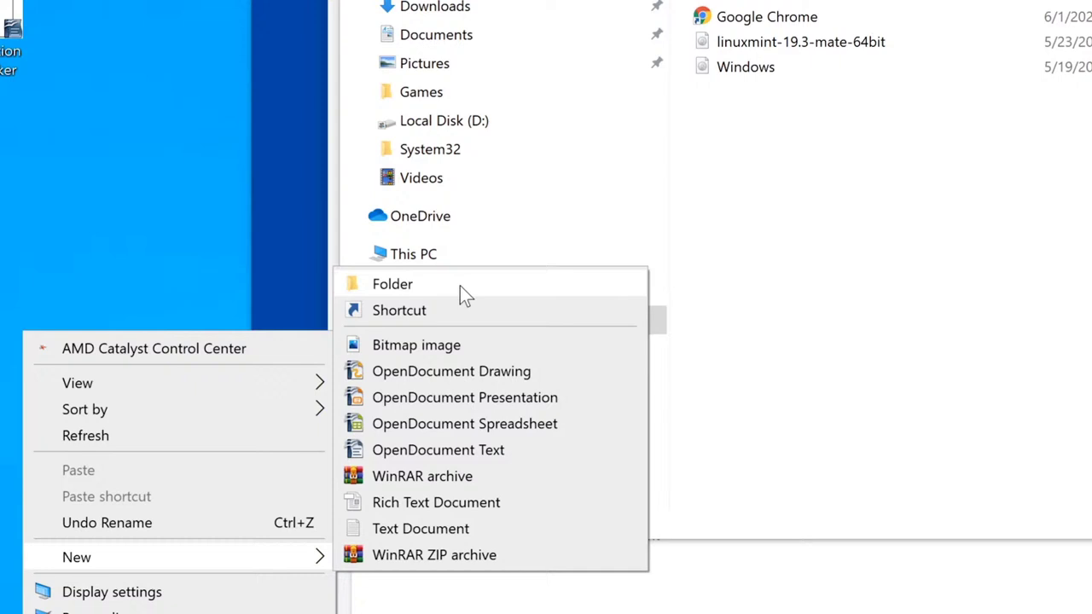
left_click(458, 293)
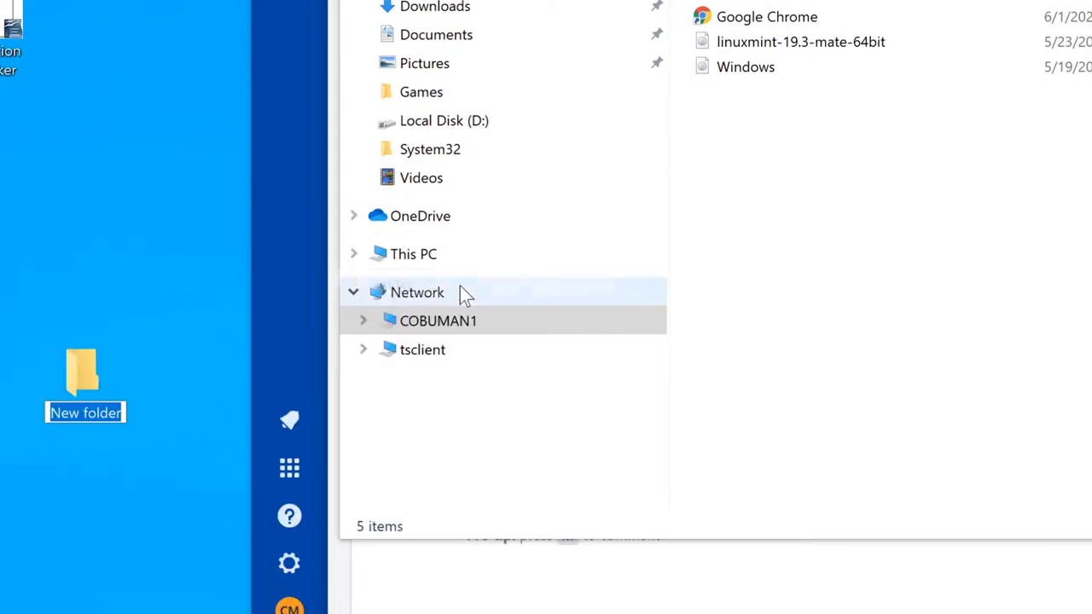
type("Int")
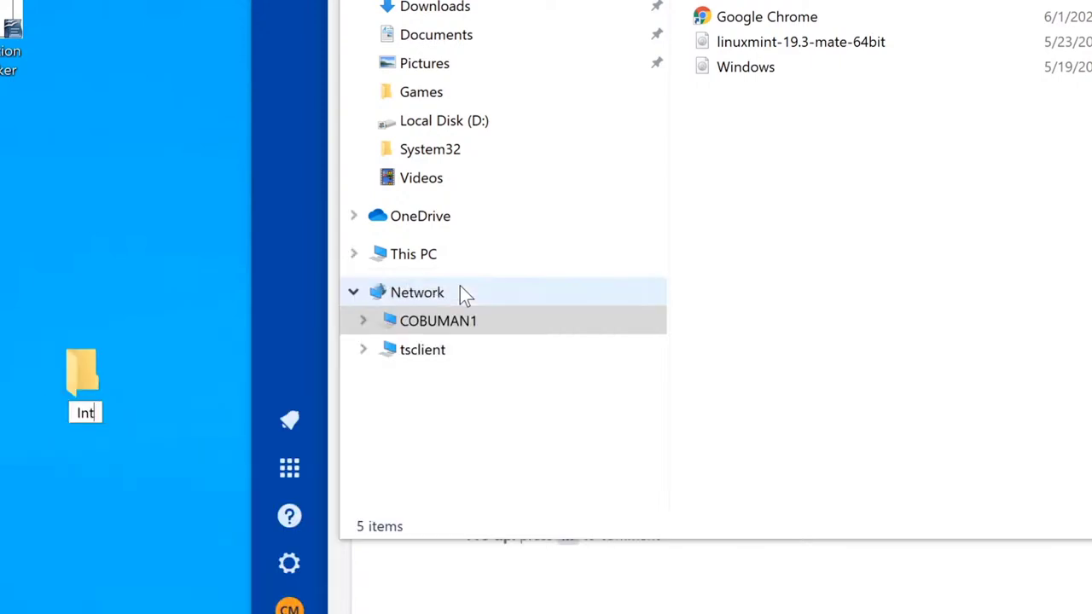
type("ernet Shor")
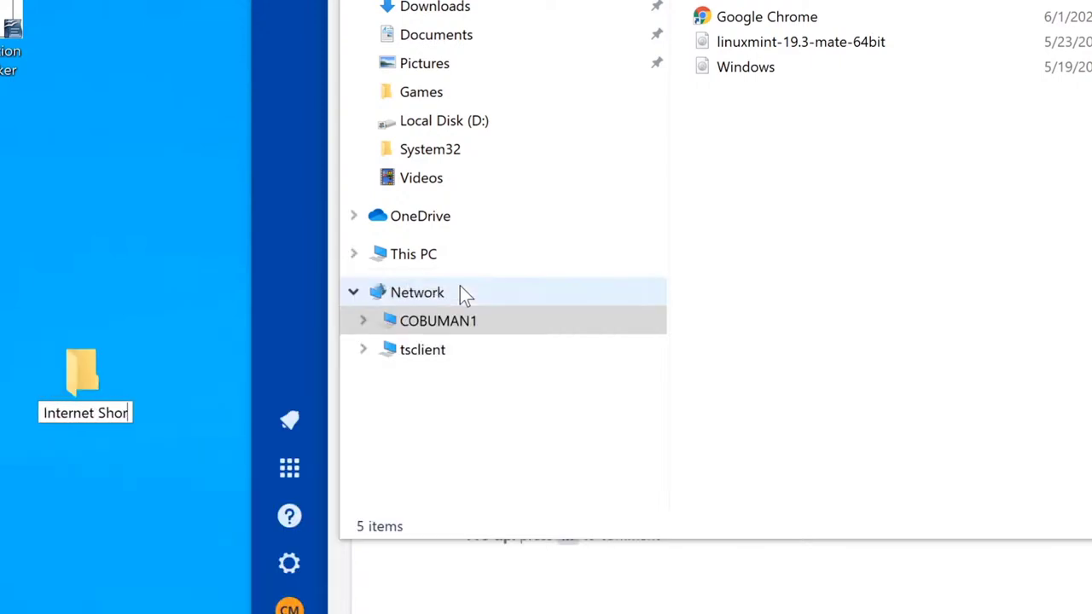
type("tcuts")
key("Return")
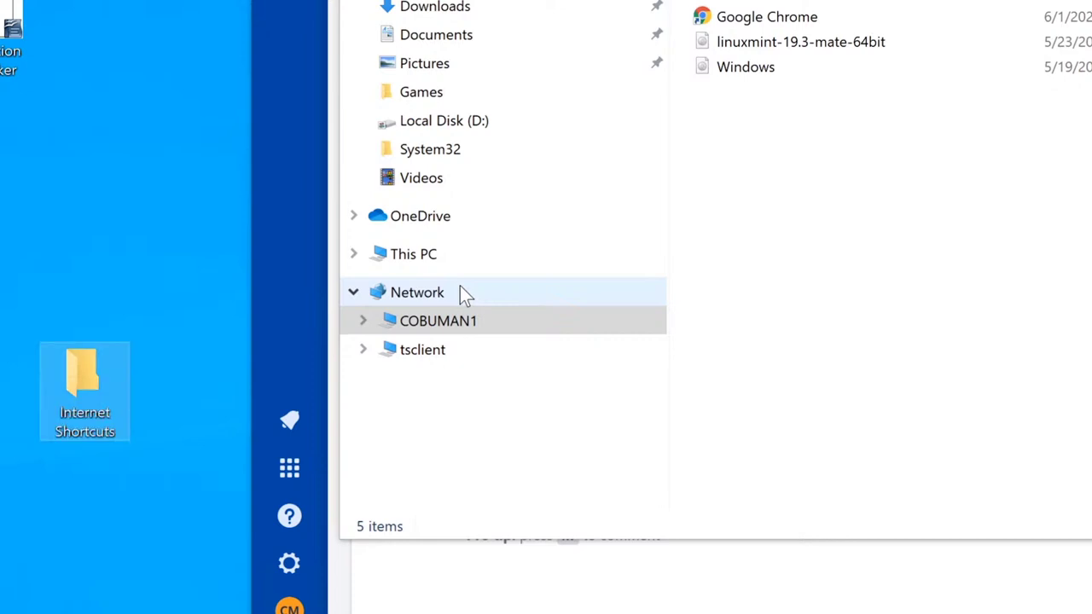
Step: Copy the Internet Shortcuts folder onto the remote Desktop and place it mid-desktop
right_click(78, 369)
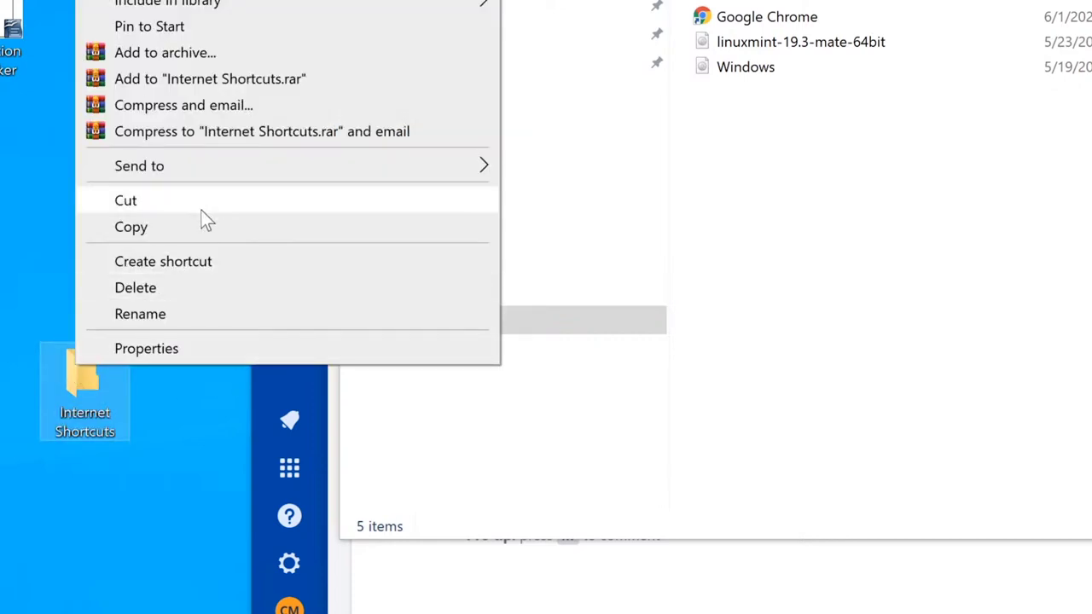
left_click(183, 236)
right_click(869, 218)
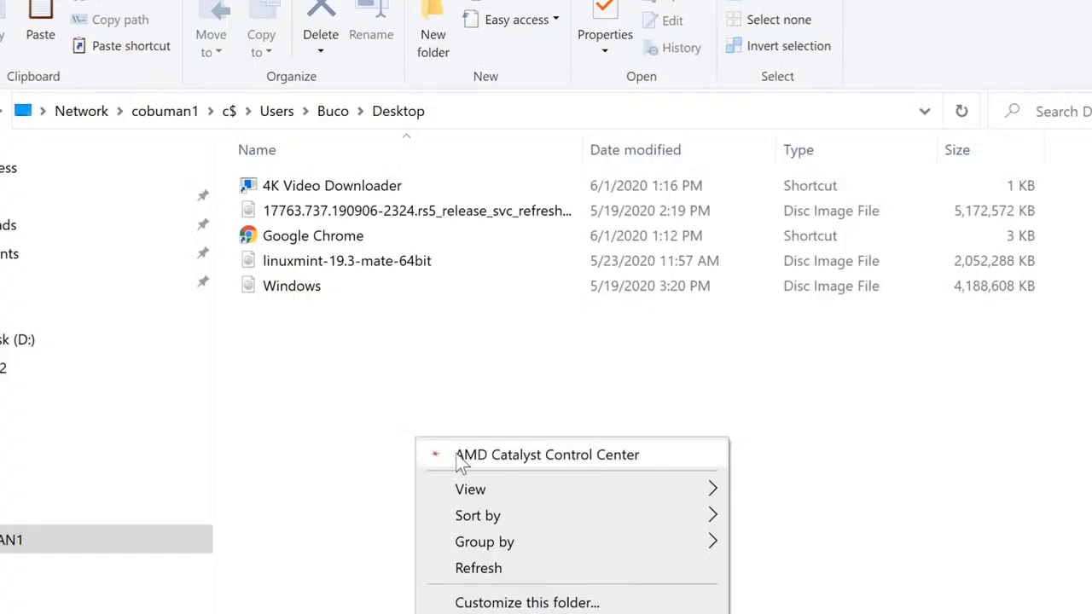
left_click(478, 613)
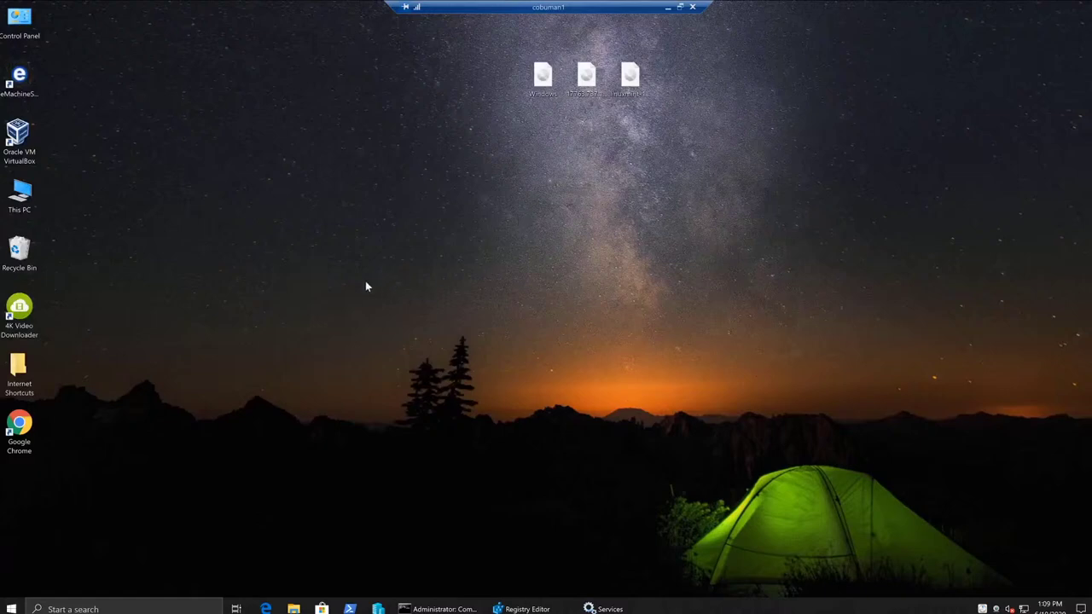
left_click_drag(12, 374, 429, 219)
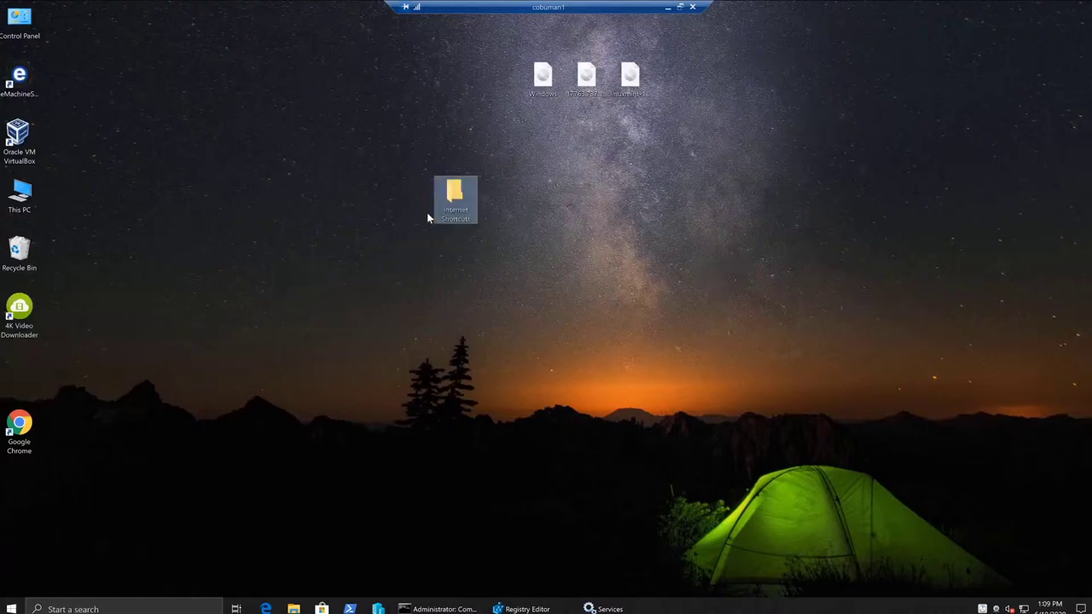
left_click(329, 263)
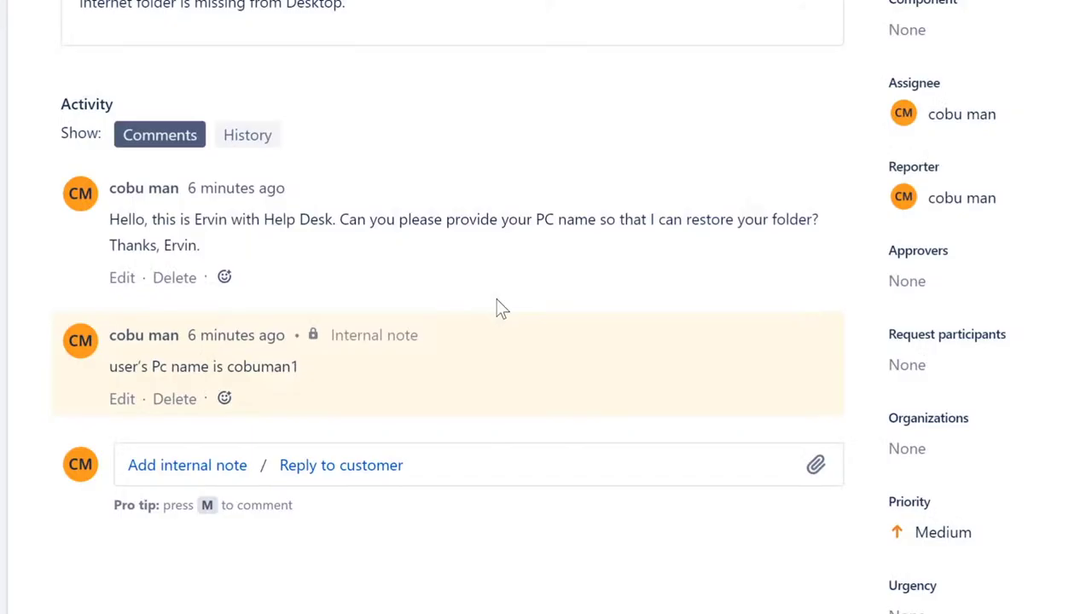
scroll(500, 307, "down", 1)
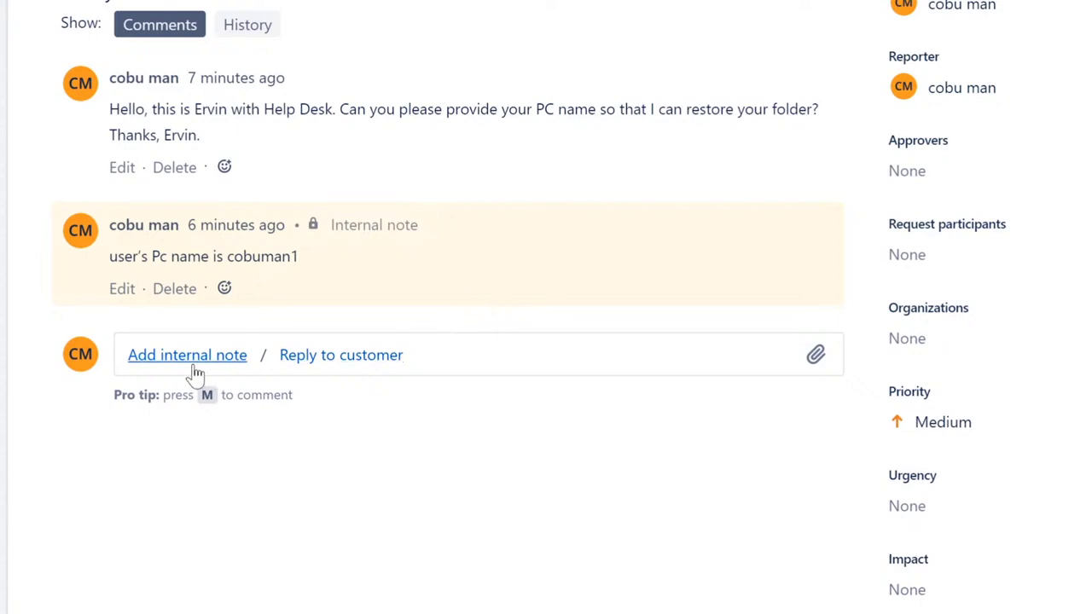
Step: Reply 'made a copy of internet folder to desktop' to the customer and mark the request Complete
left_click(335, 365)
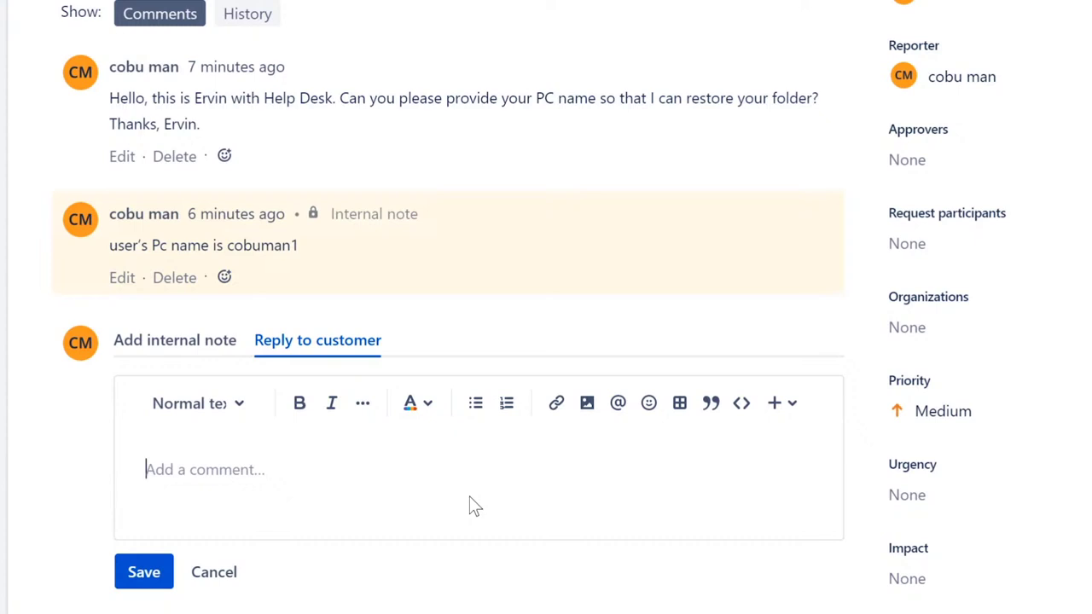
type("made a copy ")
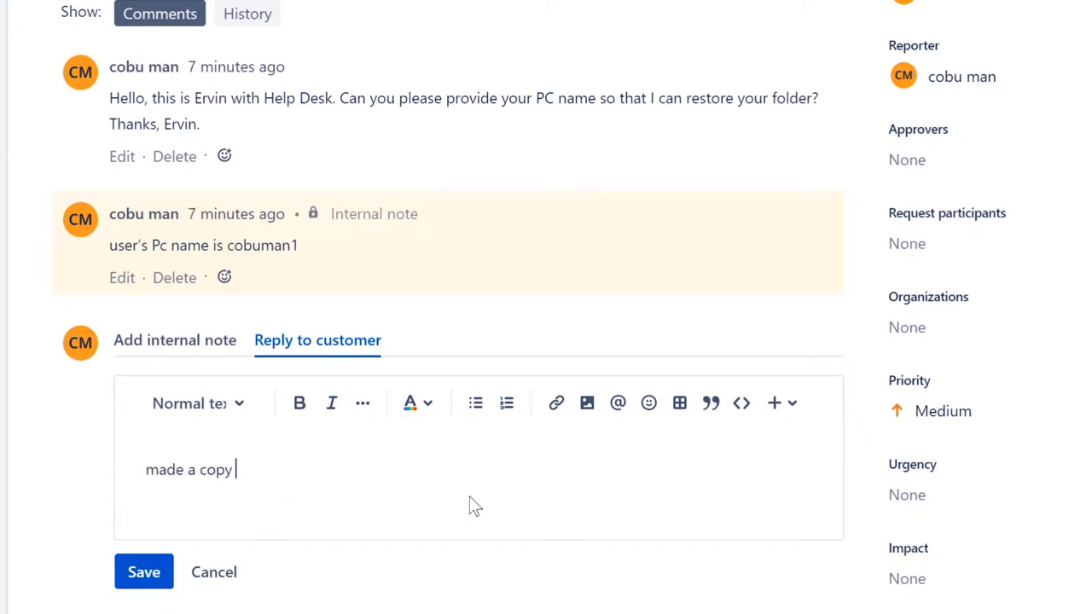
type("of internet folder to d")
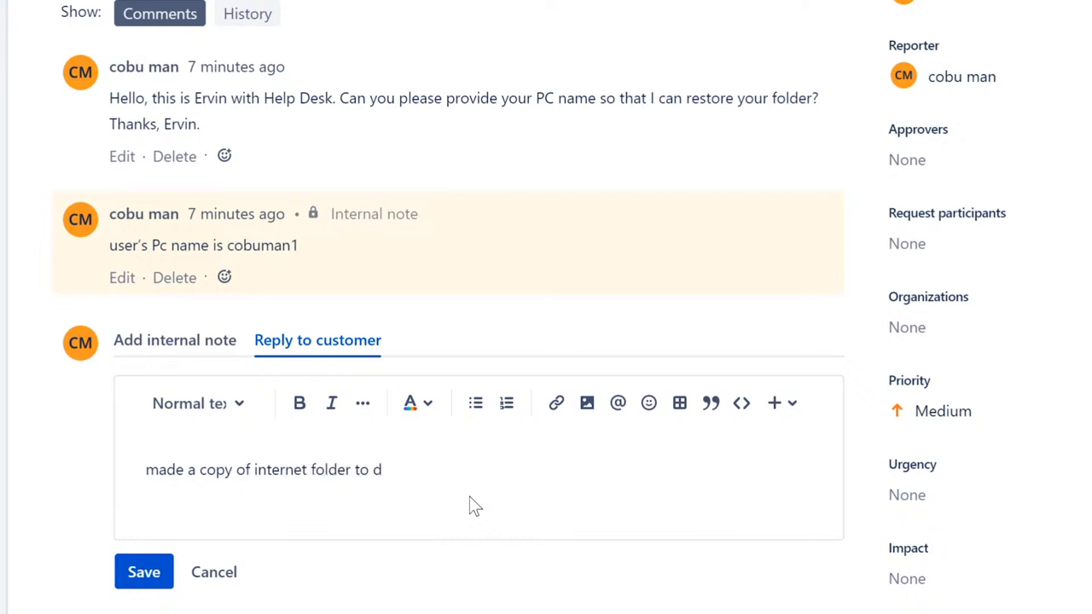
type("esktop. Ervin")
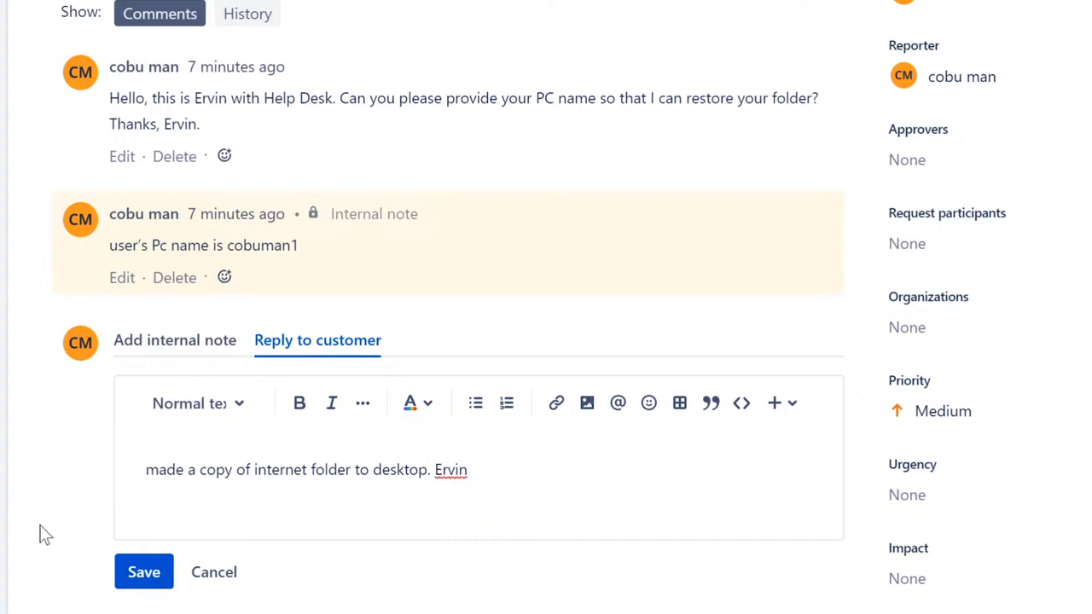
left_click(141, 572)
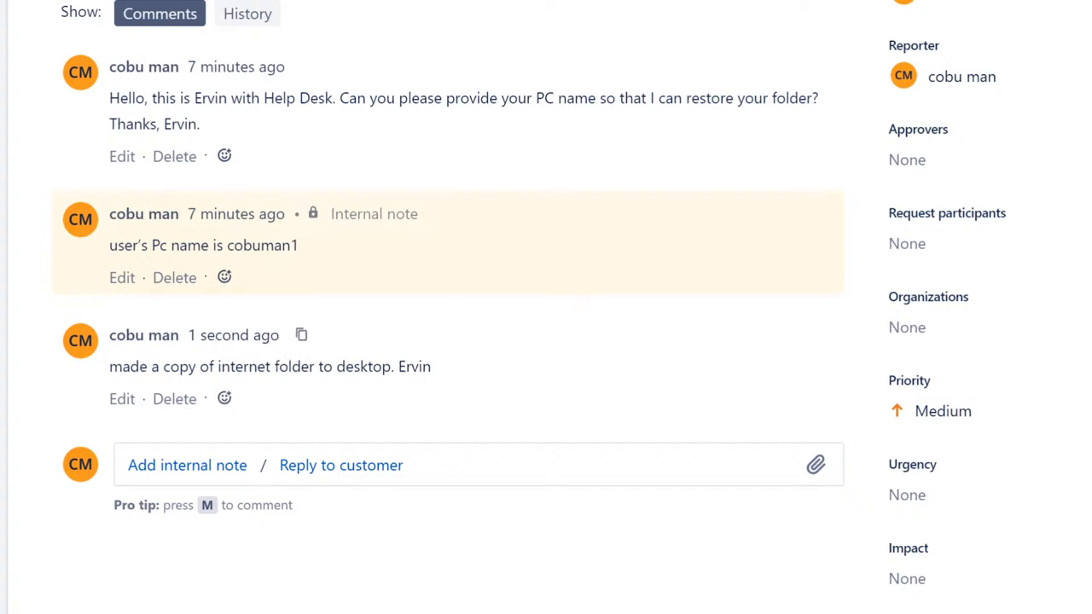
scroll(452, 308, "up", 2)
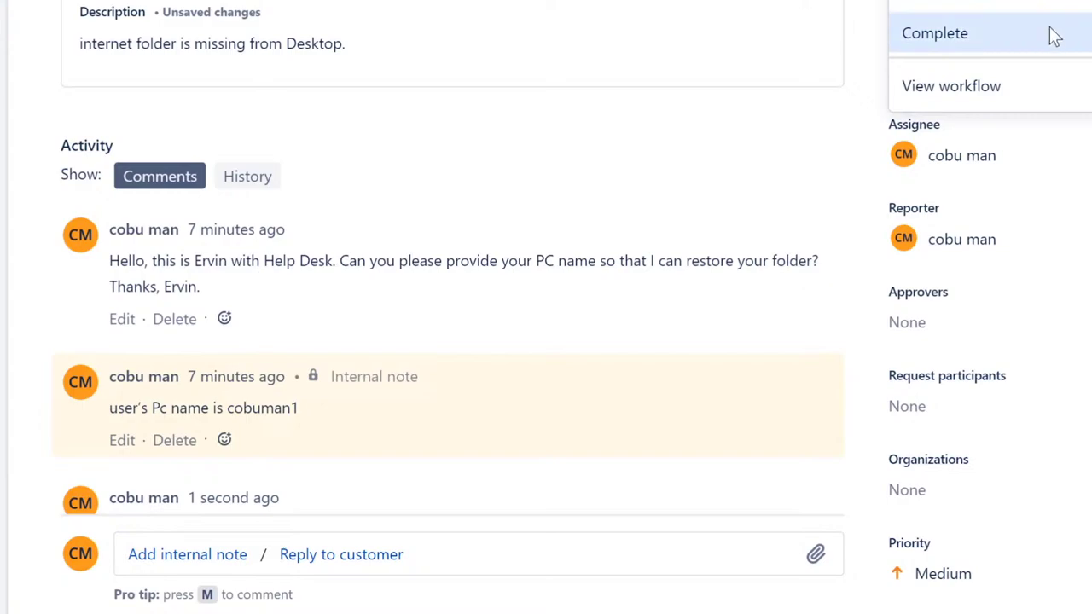
left_click(1053, 34)
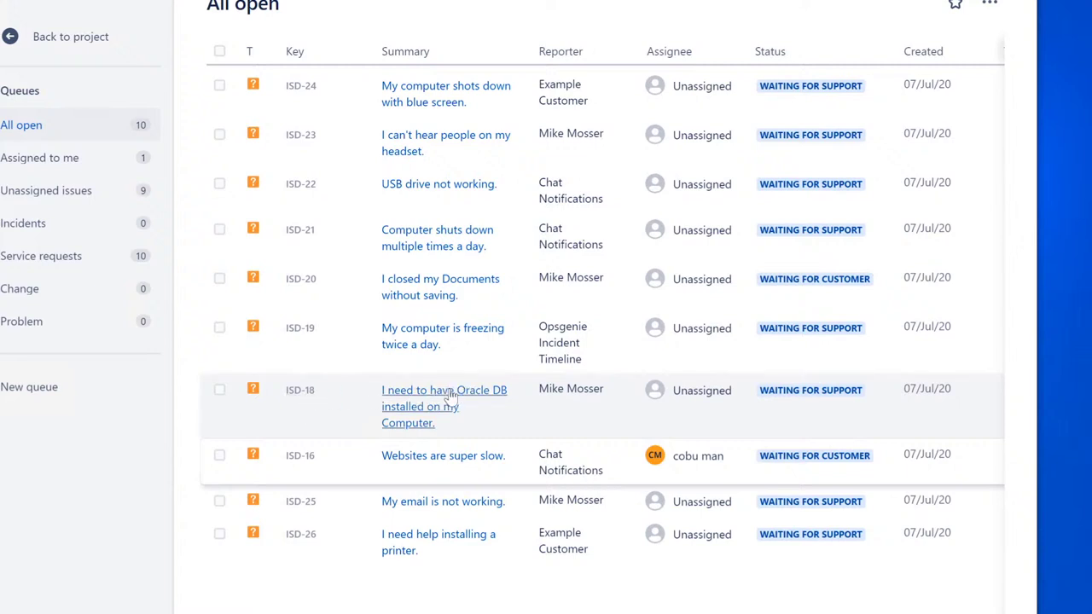
Step: Open ISD-18 'I need to have Oracle DB installed on my Computer.', assign it to yourself, and review its details
left_click(447, 395)
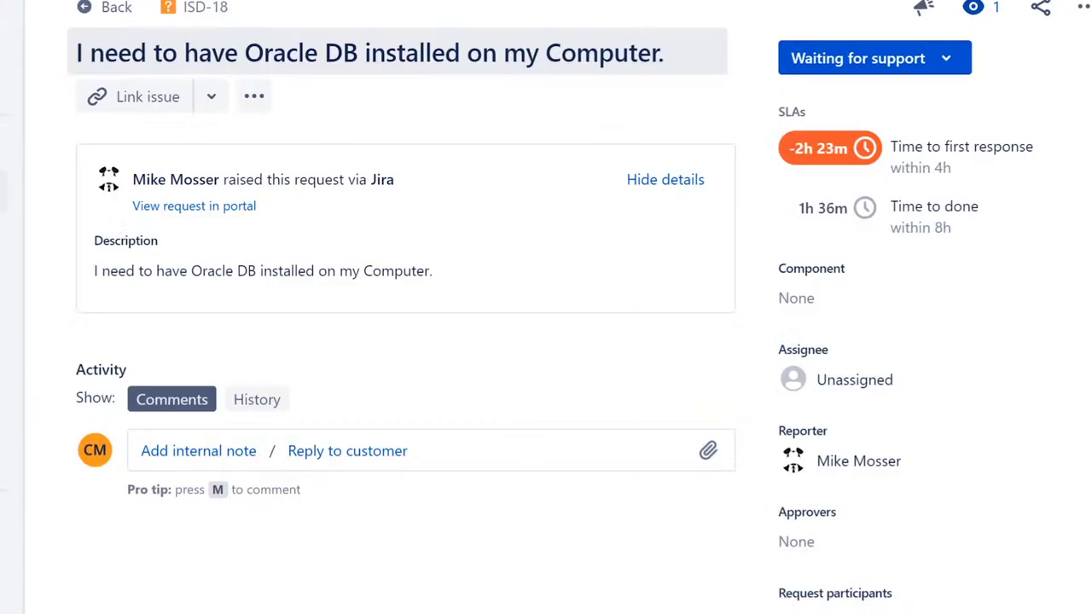
left_click(900, 397)
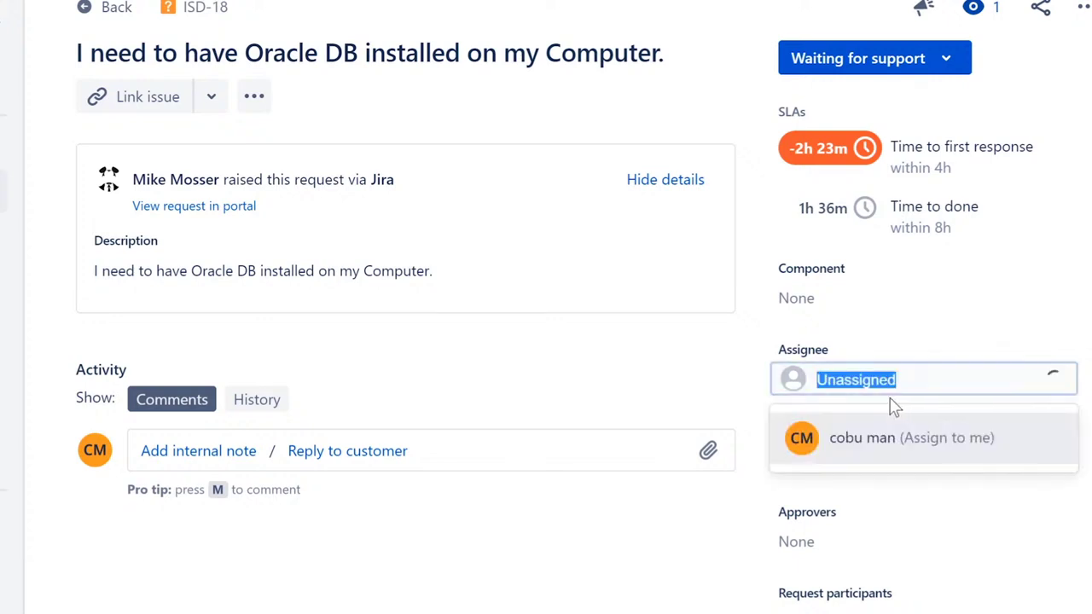
left_click(856, 444)
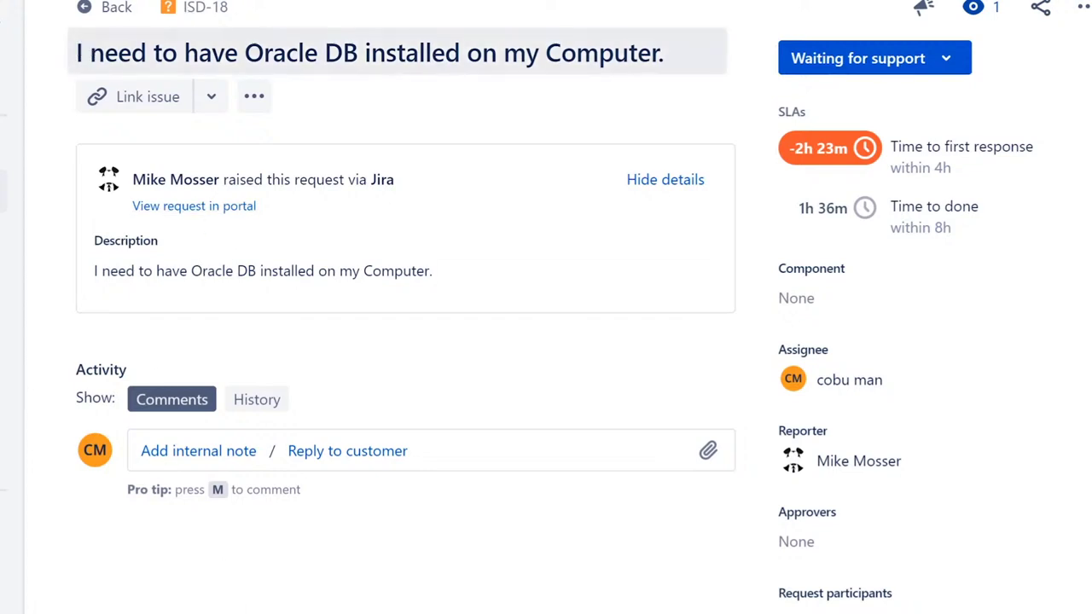
left_click_drag(76, 53, 681, 67)
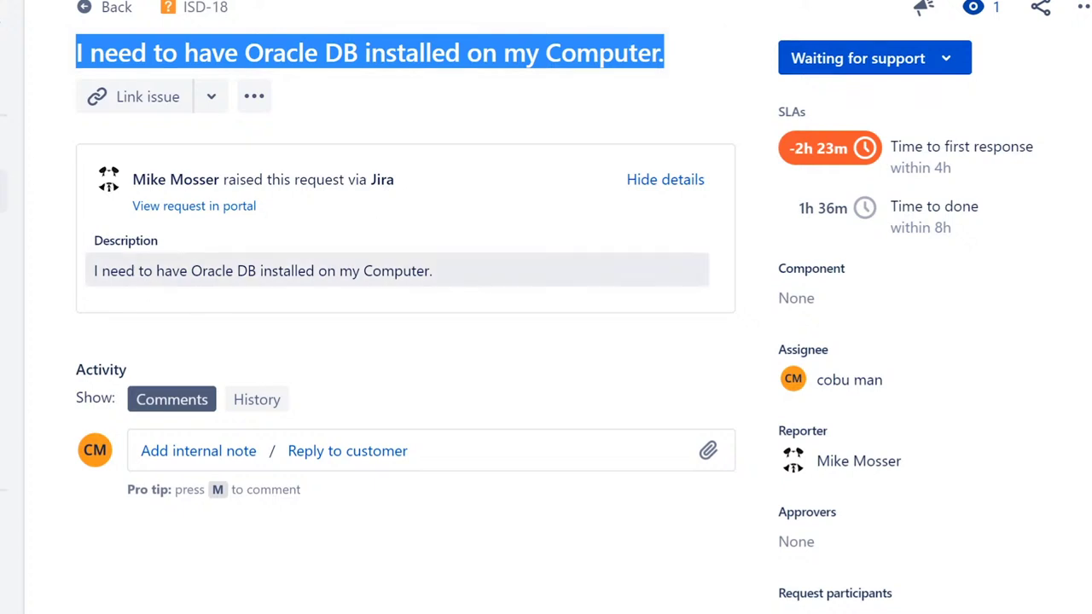
left_click(270, 266)
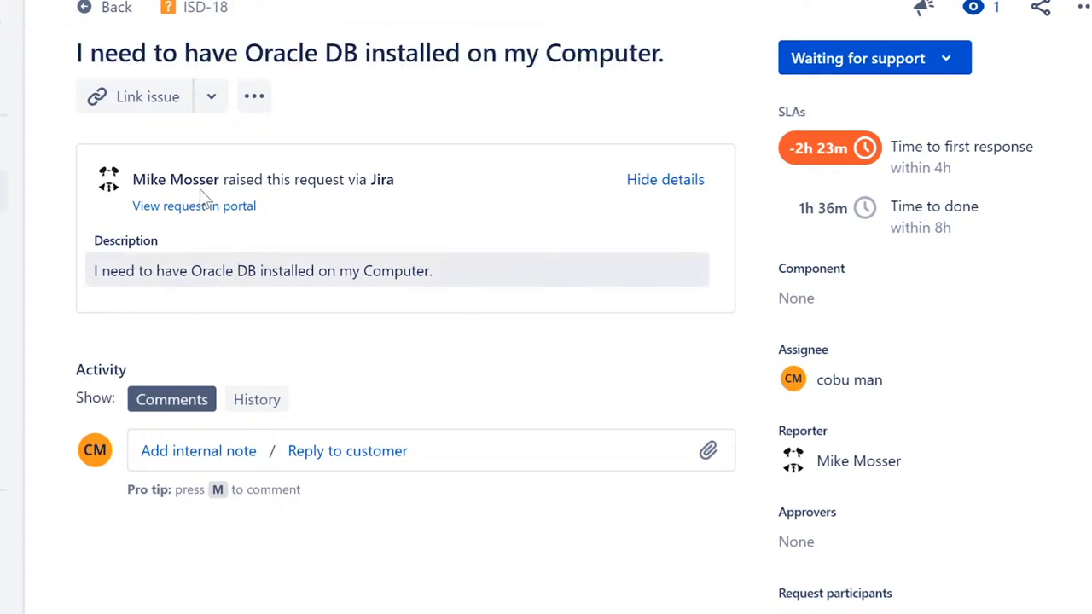
left_click_drag(218, 181, 135, 186)
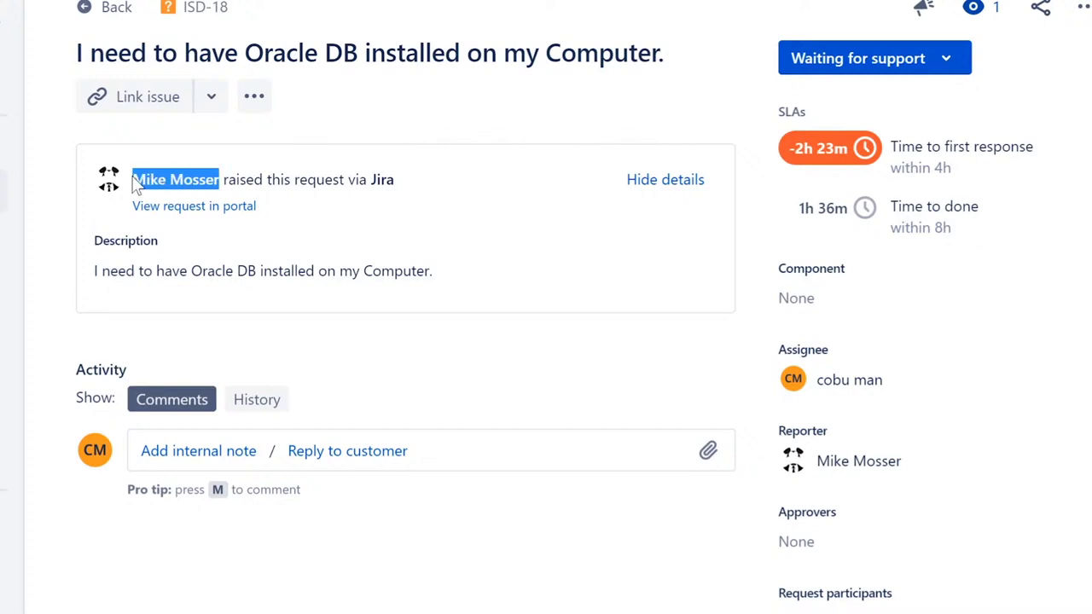
left_click(419, 283)
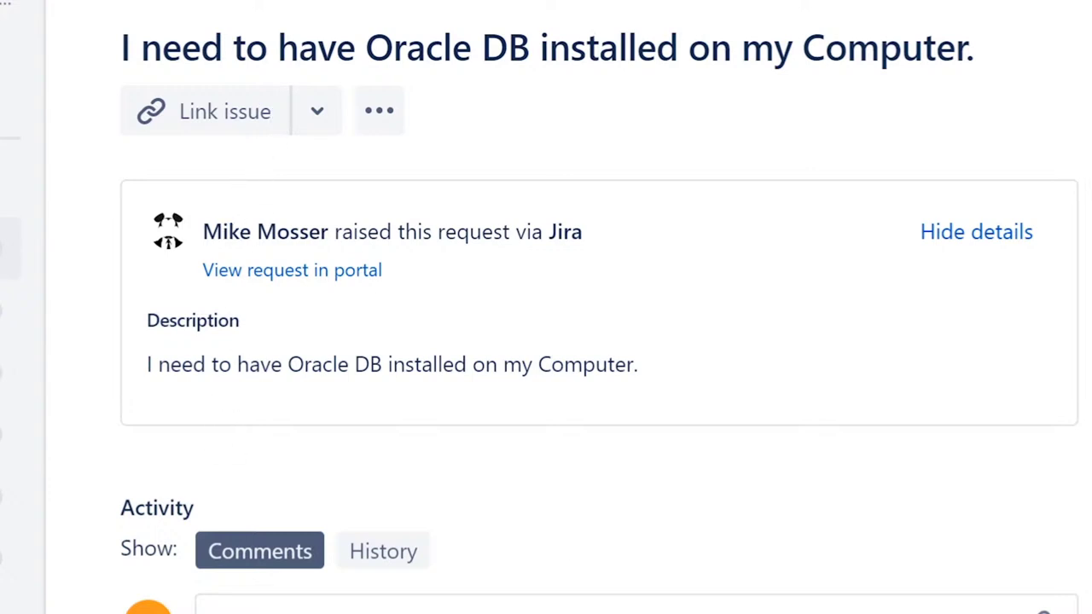
left_click_drag(202, 233, 334, 236)
left_click(307, 213)
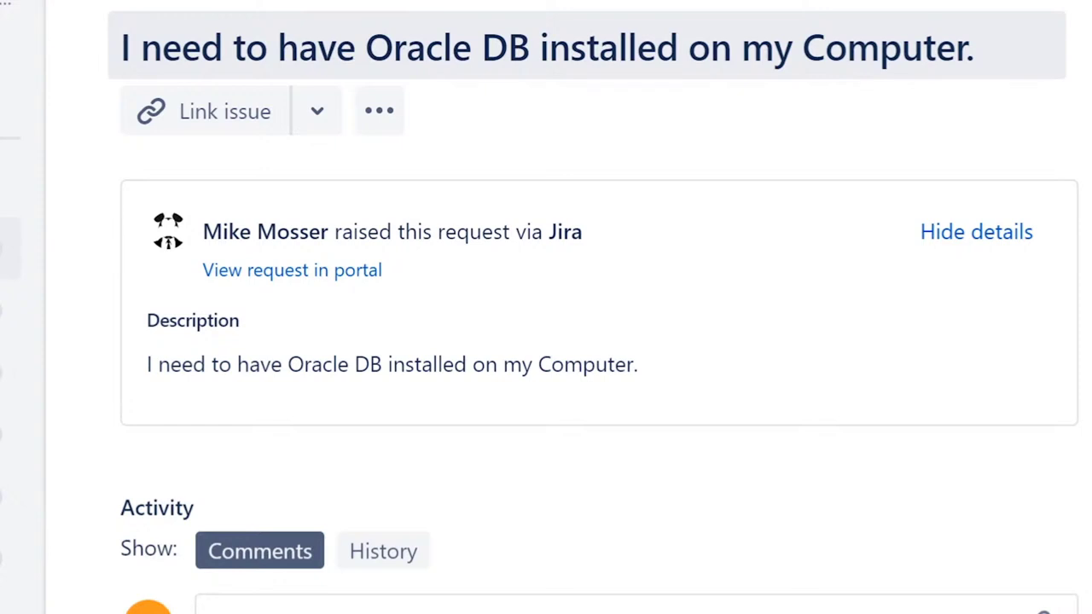
left_click(516, 47)
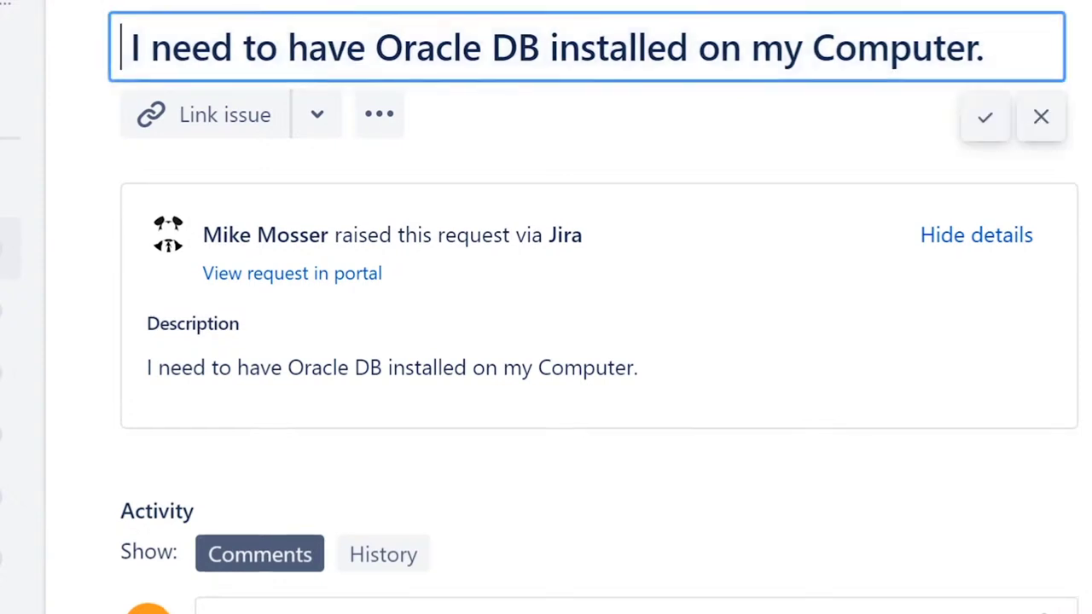
left_click(515, 47)
key("Right")
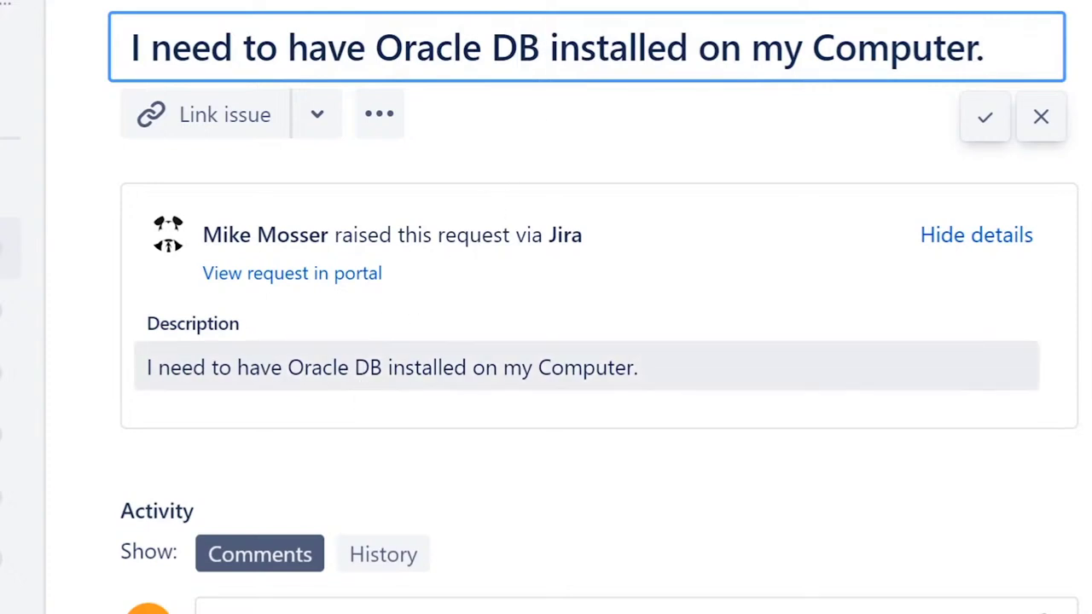
left_click(416, 384)
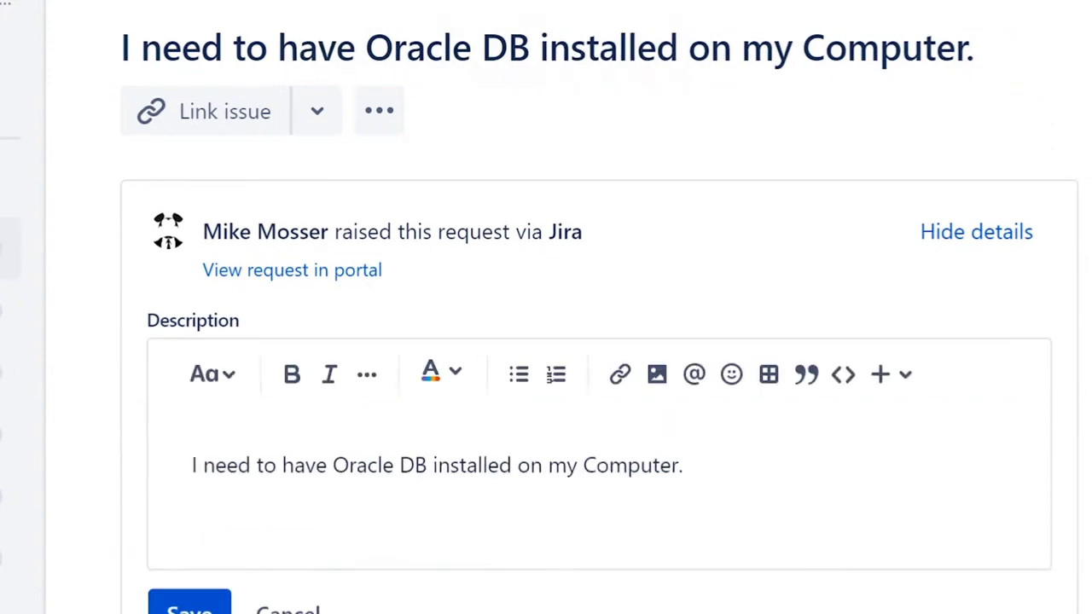
key("Escape")
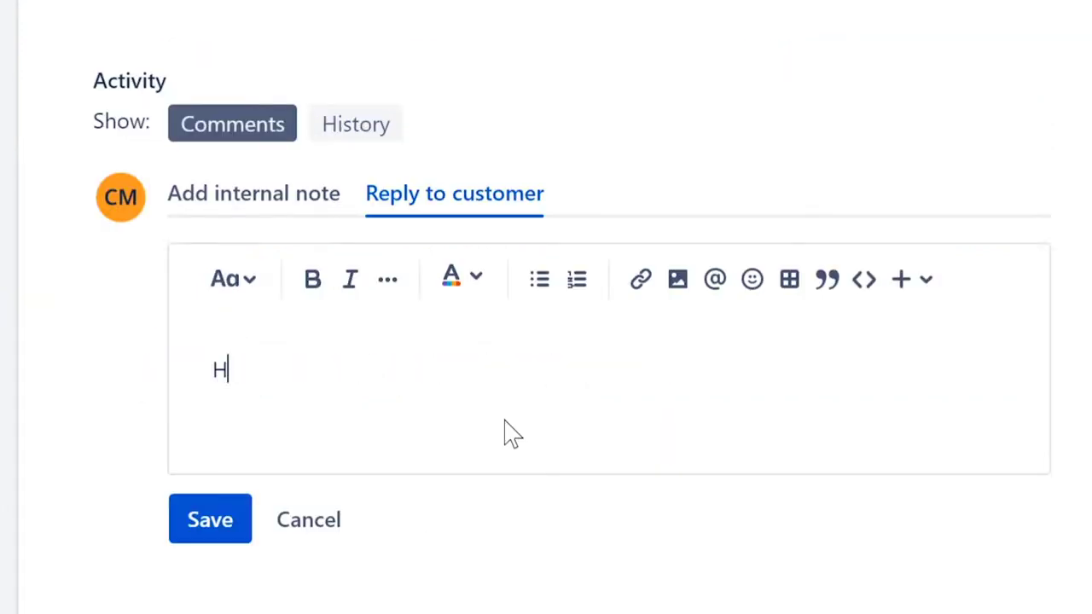
Step: Draft a reply introducing yourself from PC support about installing Oracle DB, asking about a software license
type("ello, my nam")
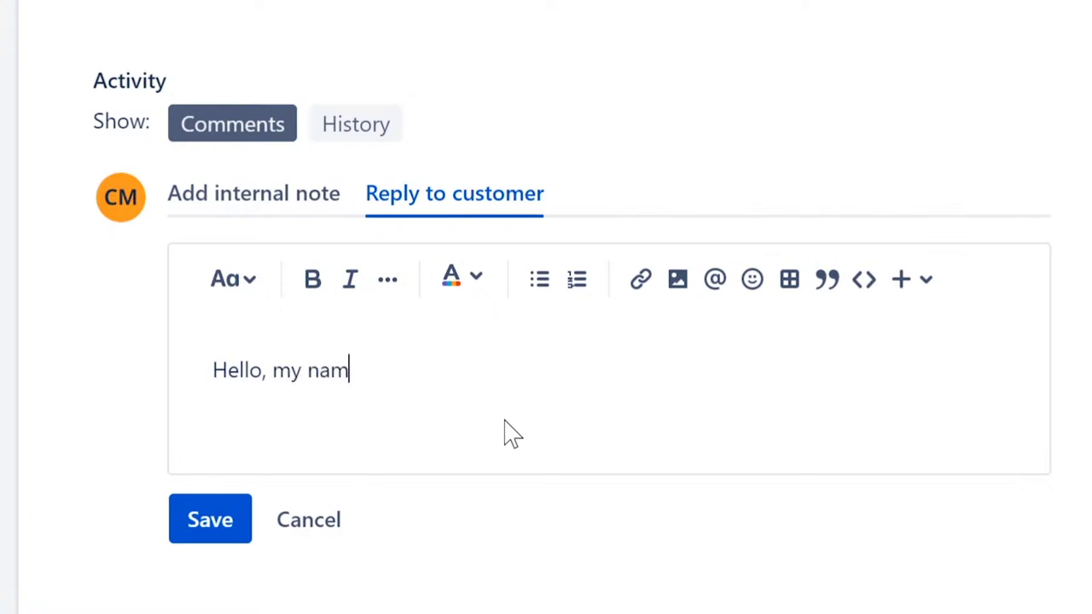
type("es is Ervin.")
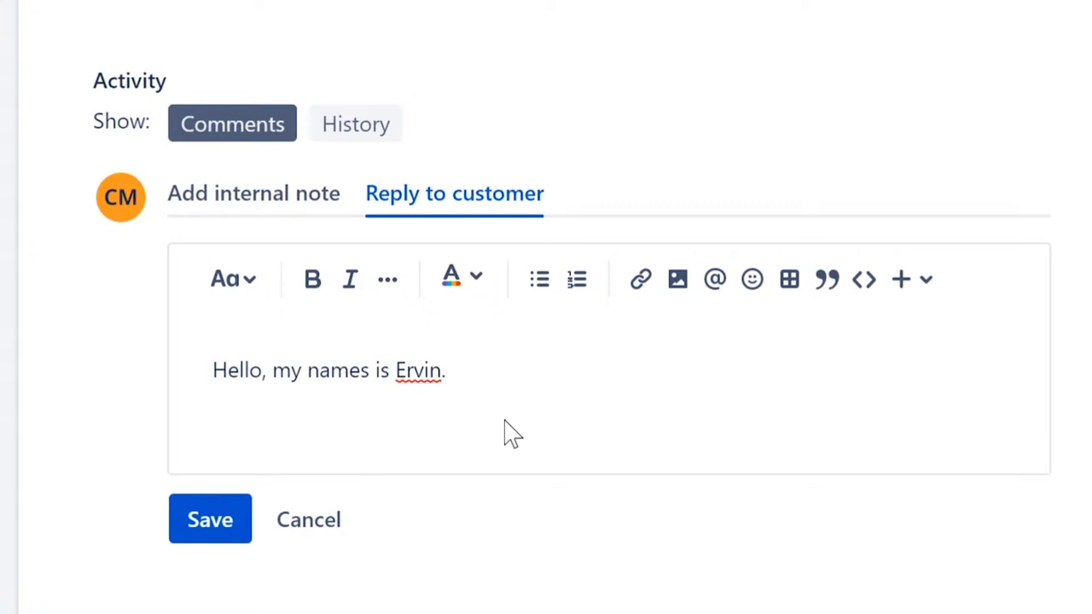
key("BackSpace")
type("with Pc suppor")
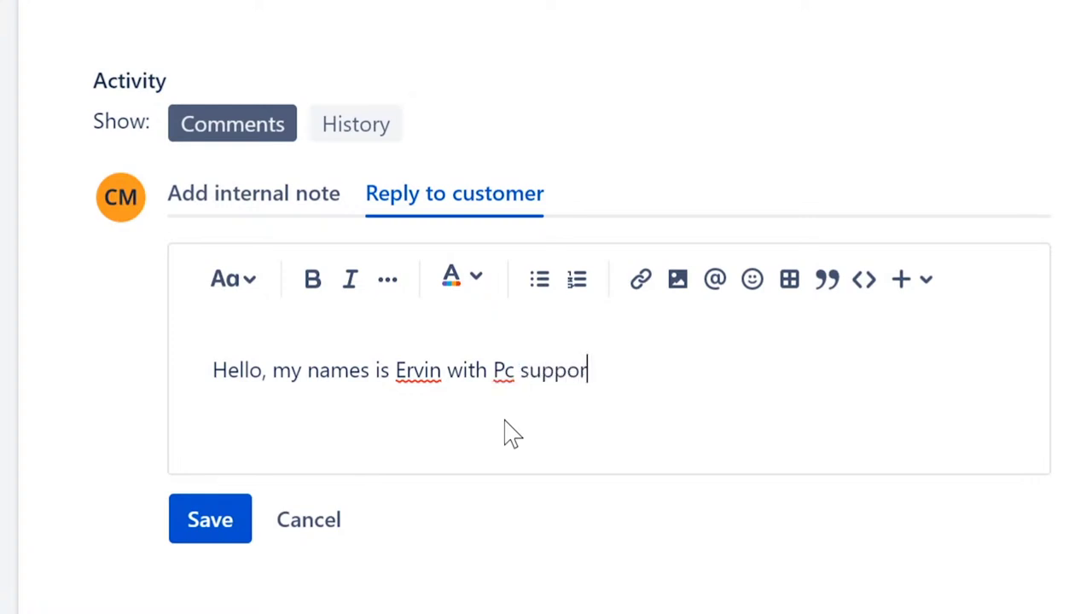
type("t. I hav")
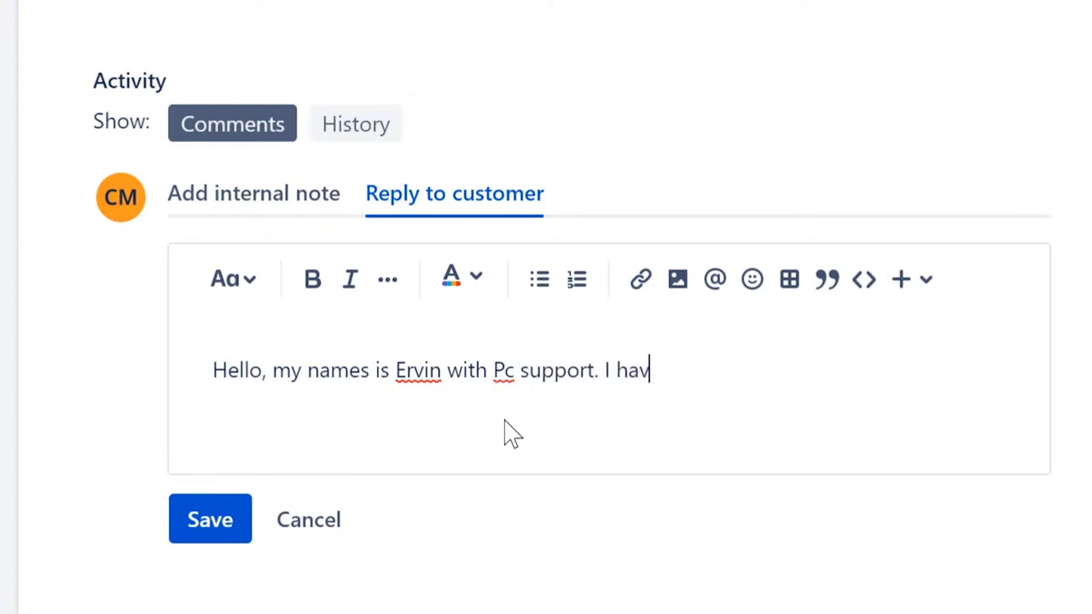
type("e your ticket about ")
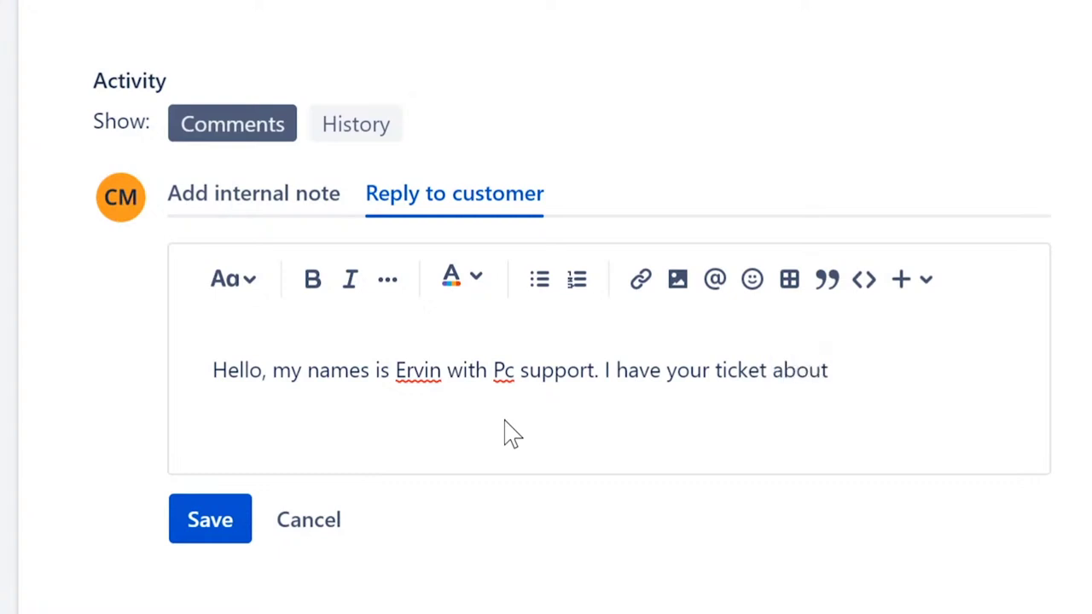
type("instali")
key("BackSpace")
type("ll")
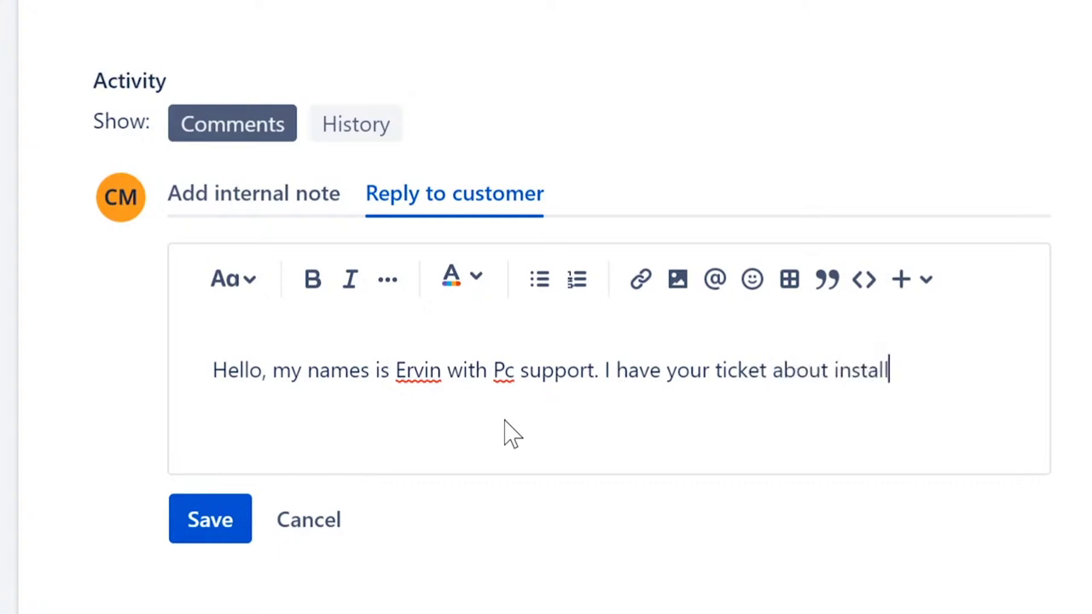
type("ing Oracle DB")
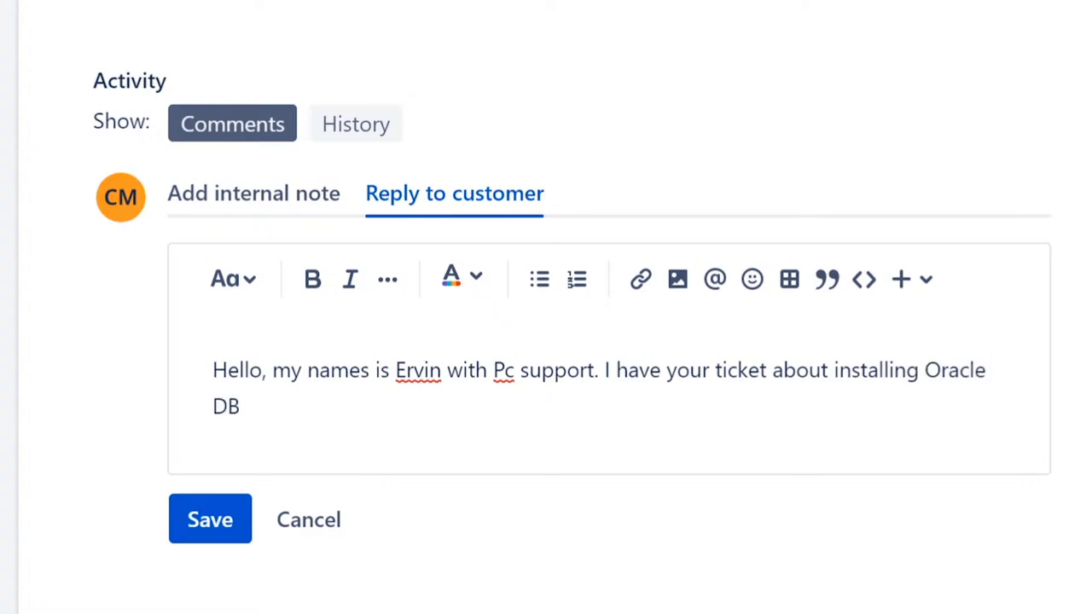
type("; do you have")
key("BackSpace")
key("BackSpace")
key("BackSpace")
key("BackSpace")
key("BackSpace")
key("BackSpace")
key("BackSpace")
key("BackSpace")
key("BackSpace")
key("BackSpace")
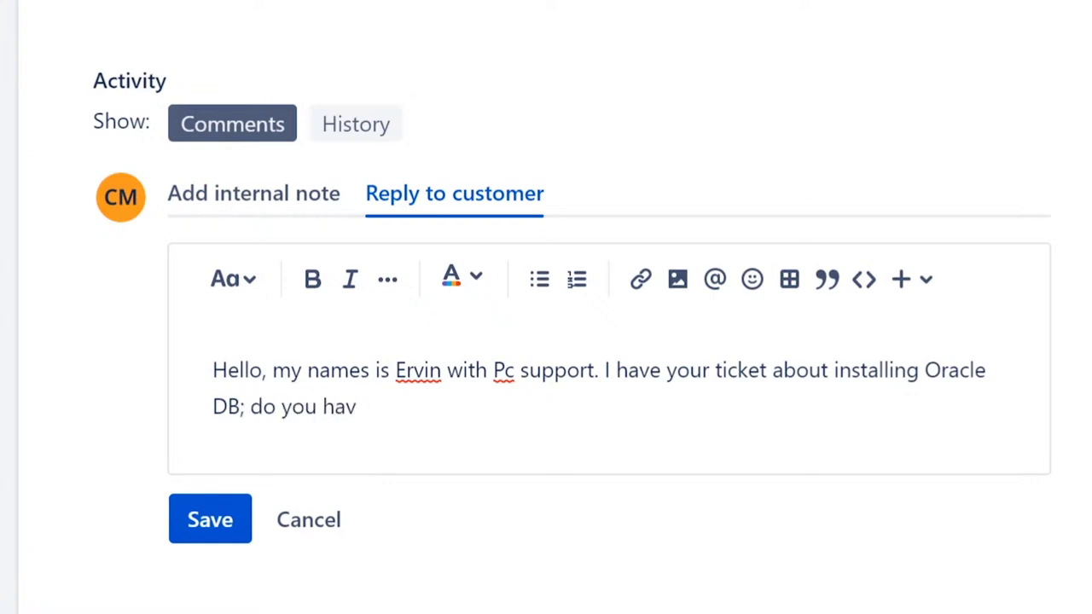
key("BackSpace")
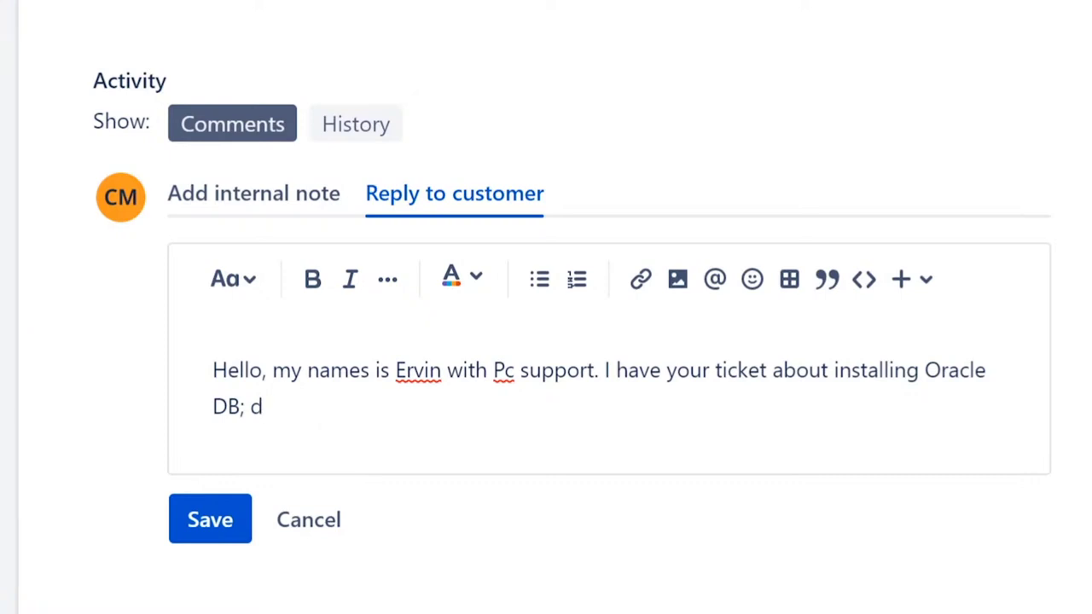
type("id you re")
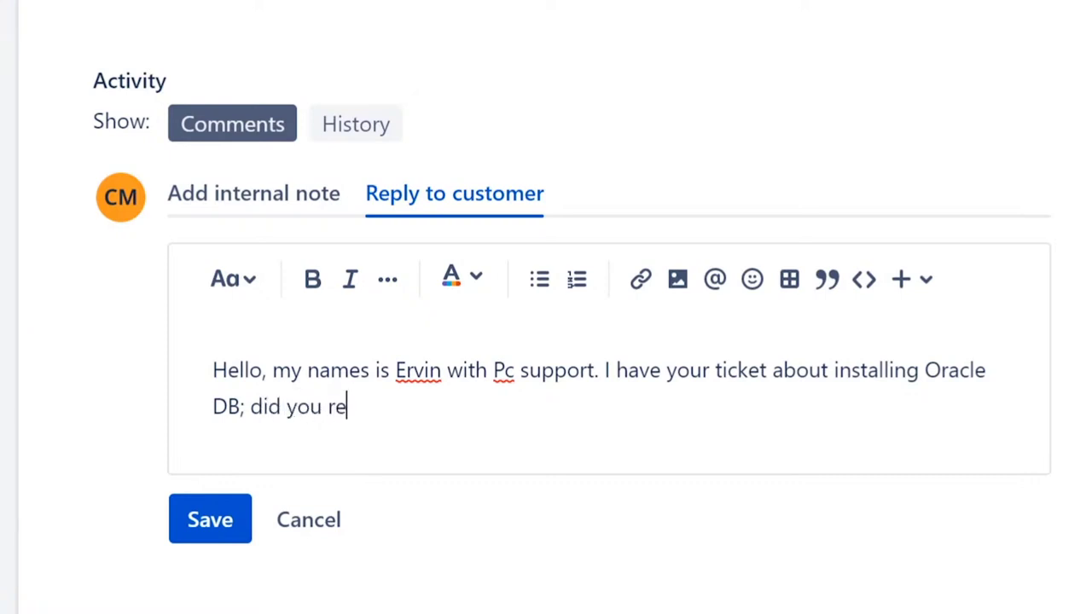
type("quest a li")
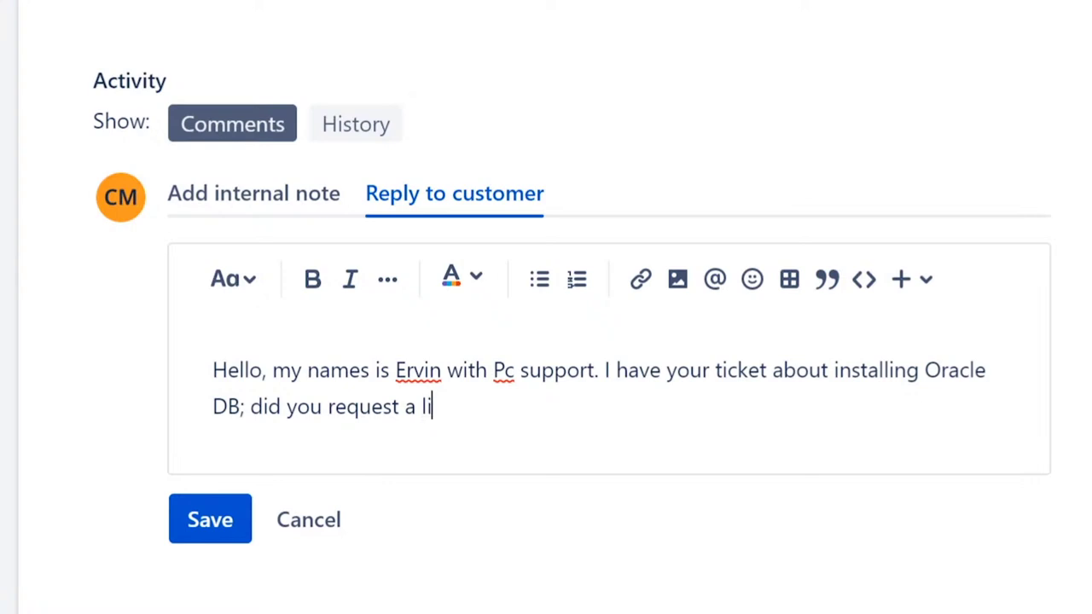
type("cense fo")
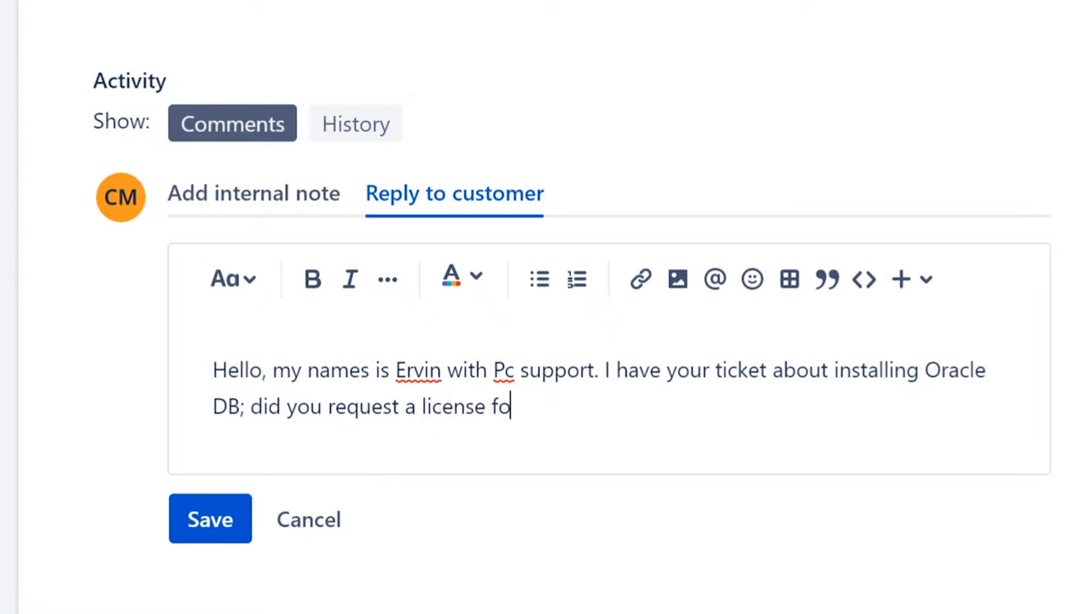
type("r this foftwa")
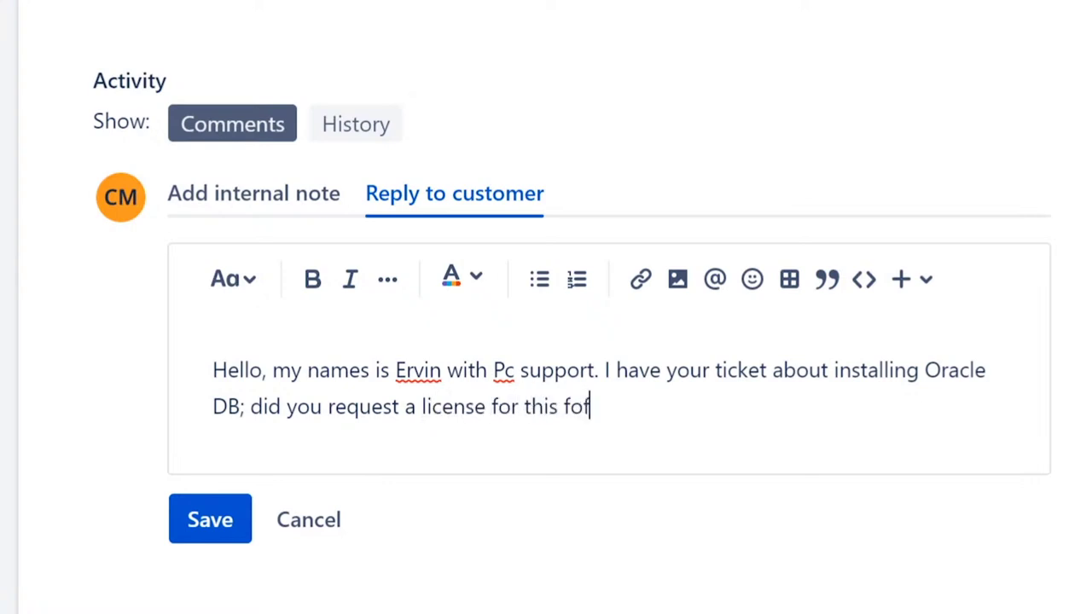
key("BackSpace")
key("BackSpace")
key("BackSpace")
key("BackSpace")
key("BackSpace")
key("BackSpace")
type("software")
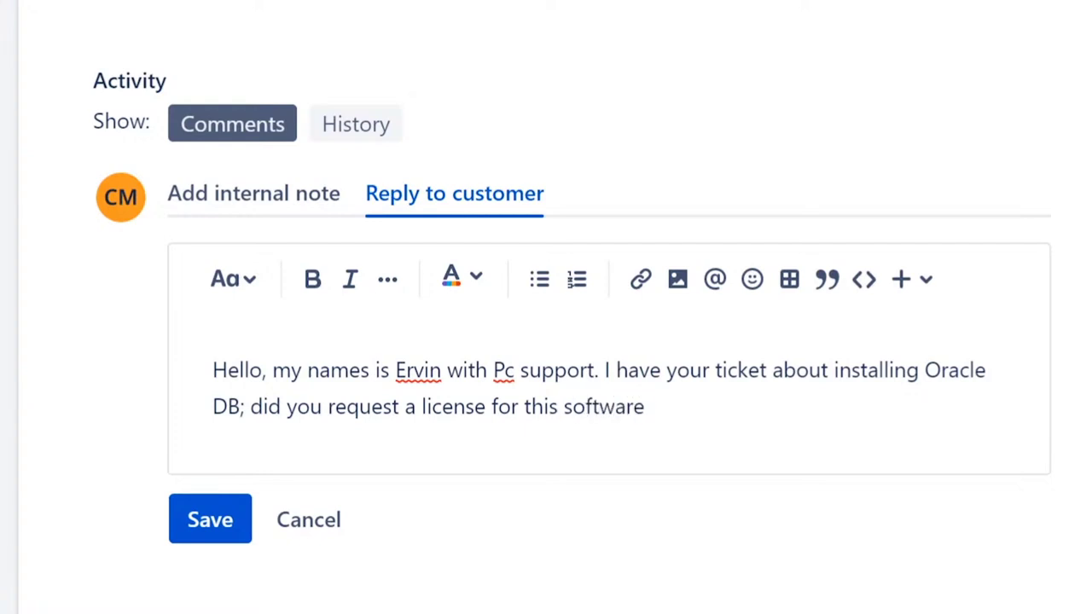
type(".")
key("BackSpace")
type("?")
Step: Replace the license question with checking the approved software list before installing, then post the reply
key("BackSpace")
key("BackSpace")
key("BackSpace")
key("BackSpace")
key("BackSpace")
key("BackSpace")
key("BackSpace")
key("BackSpace")
key("BackSpace")
key("BackSpace")
key("BackSpace")
key("BackSpace")
key("BackSpace")
key("BackSpace")
key("BackSpace")
key("BackSpace")
key("BackSpace")
key("BackSpace")
key("BackSpace")
key("BackSpace")
key("BackSpace")
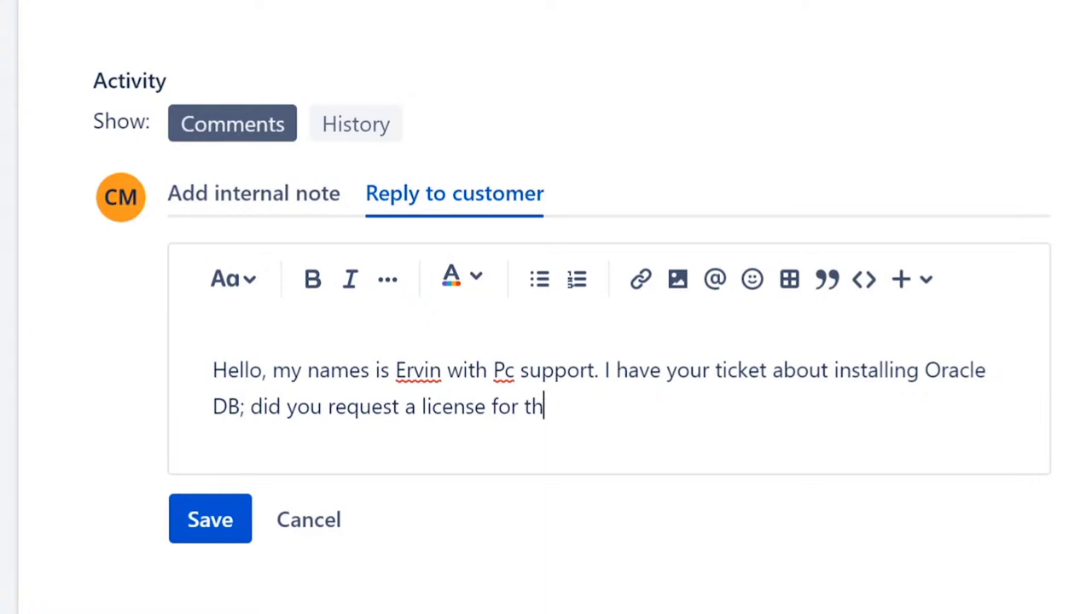
key("BackSpace")
key("BackSpace")
key("BackSpace")
key("BackSpace")
key("BackSpace")
key("BackSpace")
key("BackSpace")
key("BackSpace")
key("BackSpace")
key("BackSpace")
key("BackSpace")
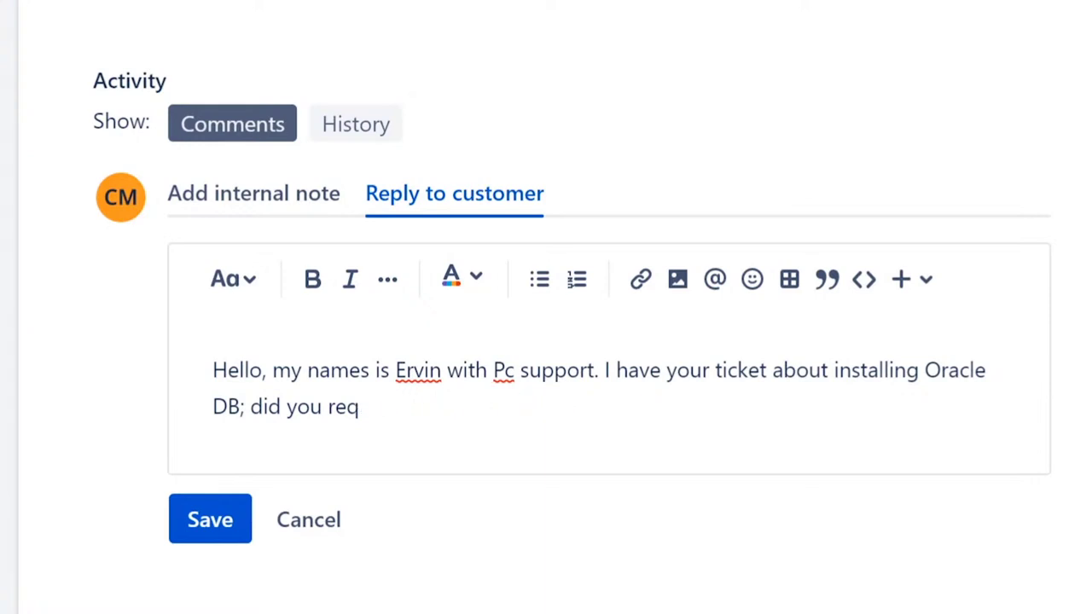
key("BackSpace")
key("BackSpace")
key("BackSpace")
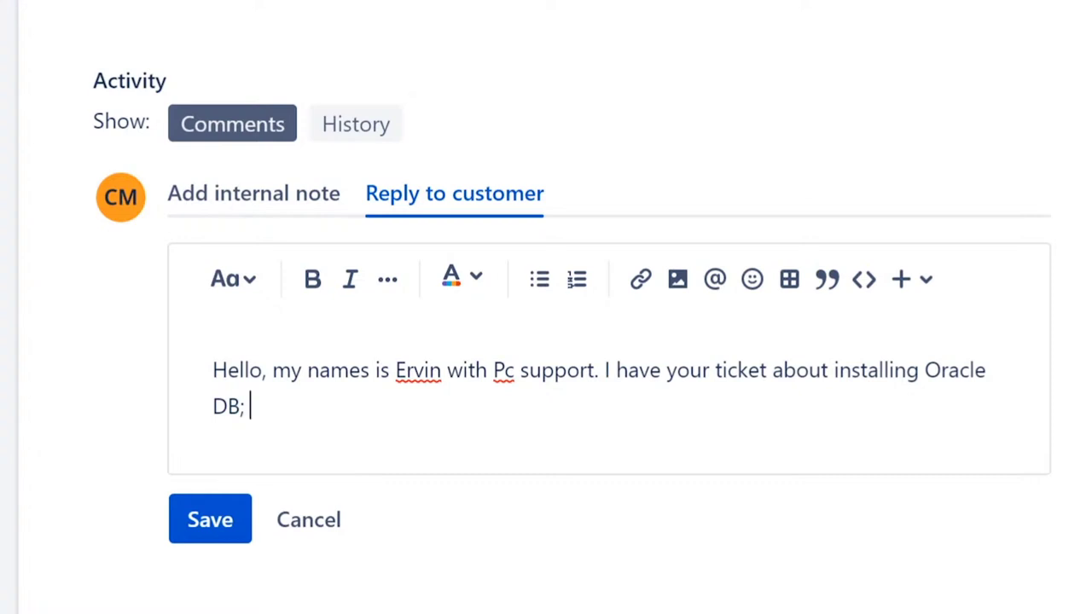
type("before I in")
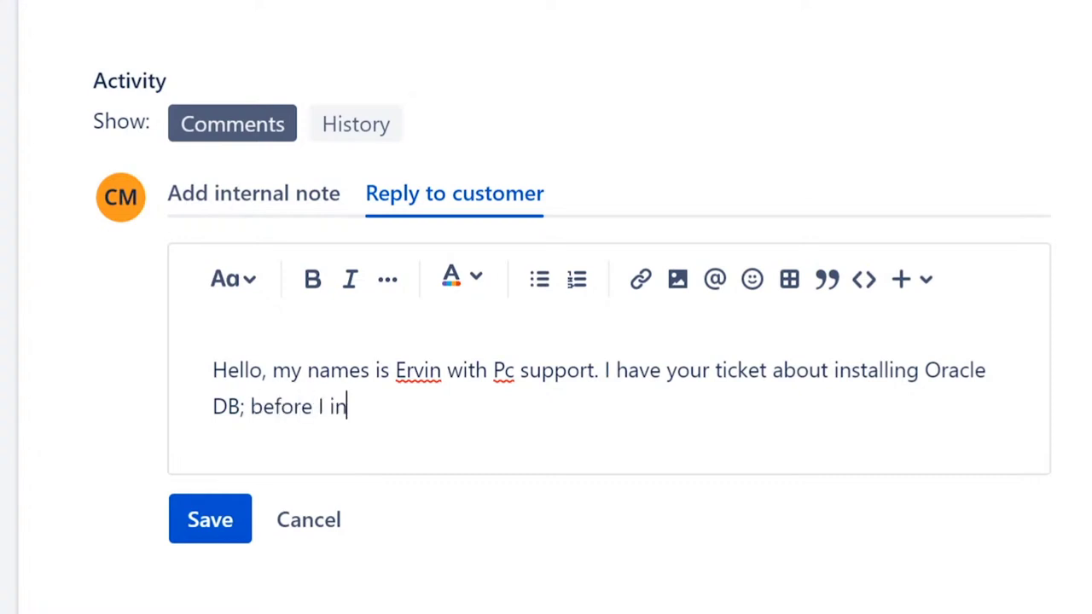
type("stall this fo")
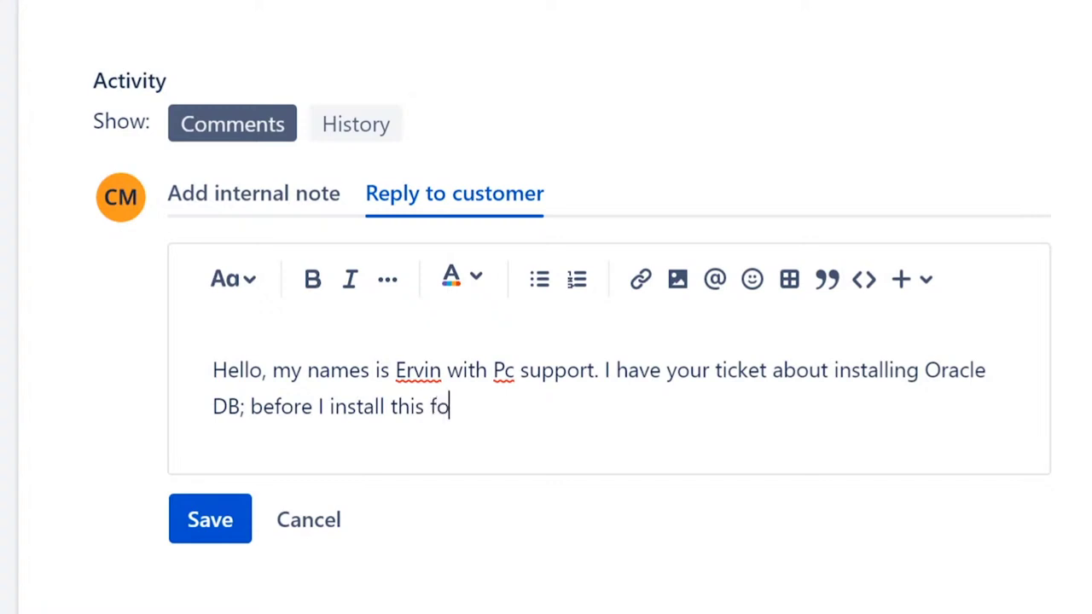
key("BackSpace")
key("BackSpace")
type("software ")
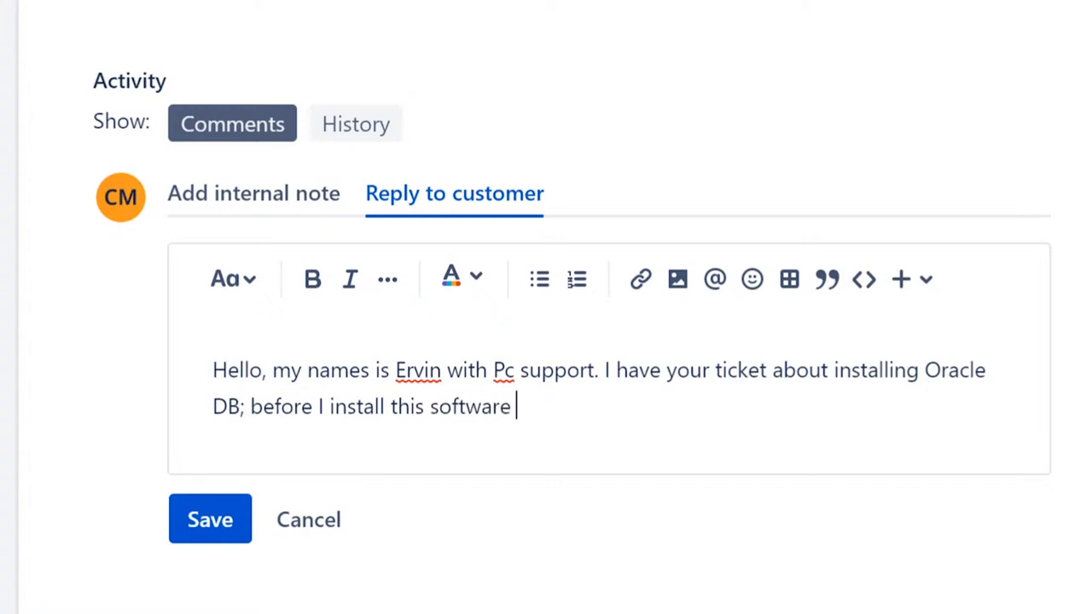
type("I have c")
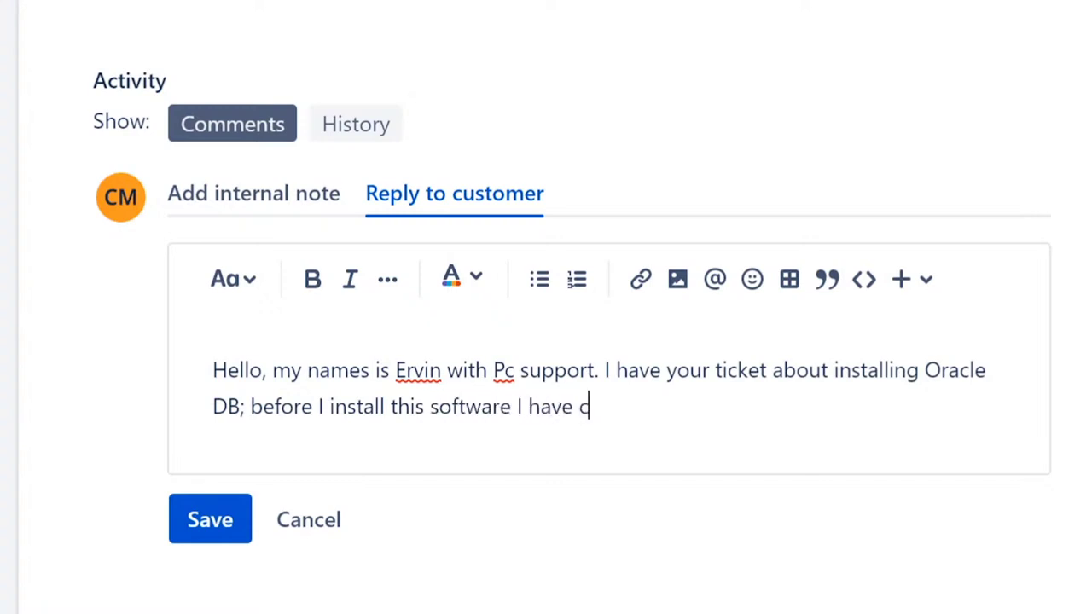
type("heck to ")
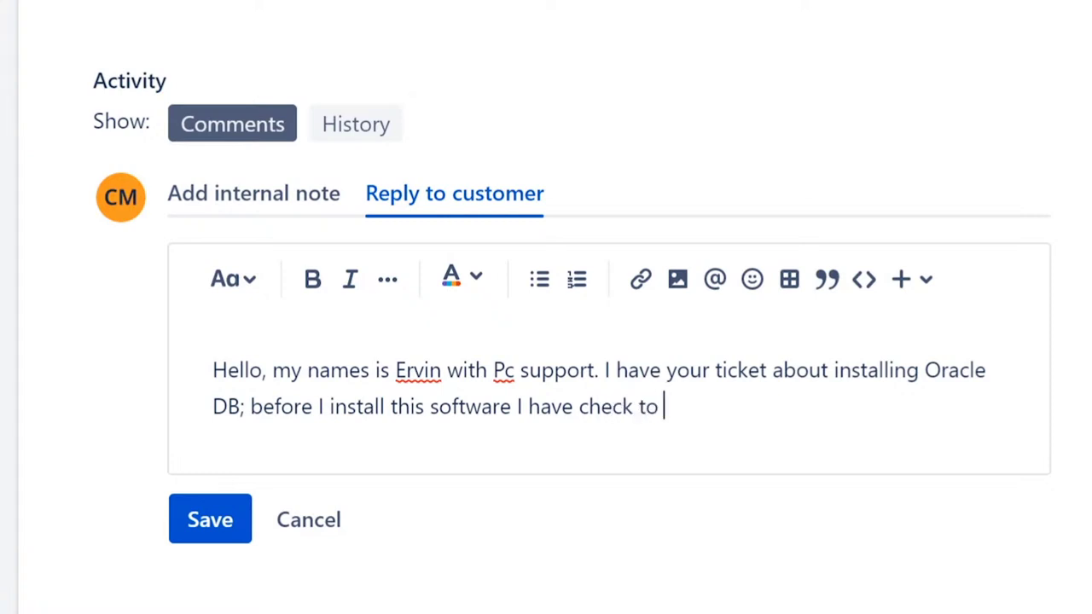
type("see if it'")
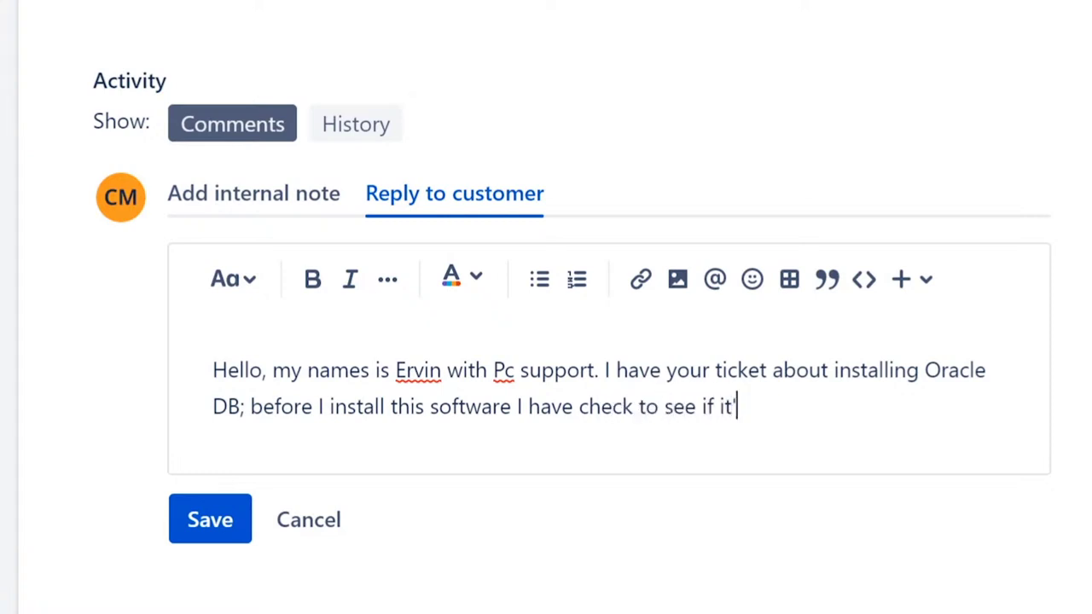
type("s on appro")
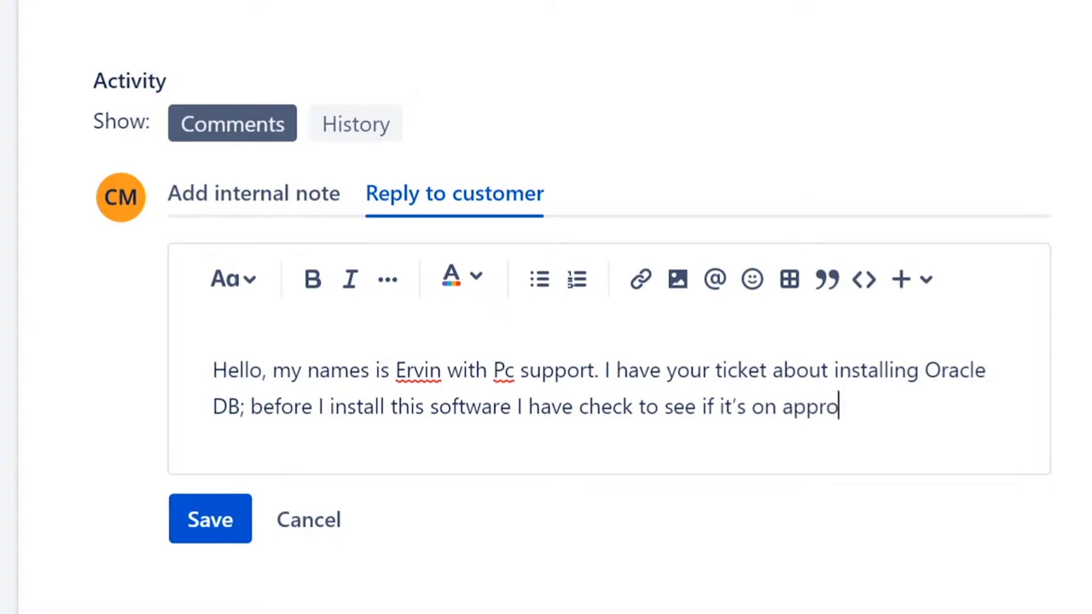
type("ved softwar")
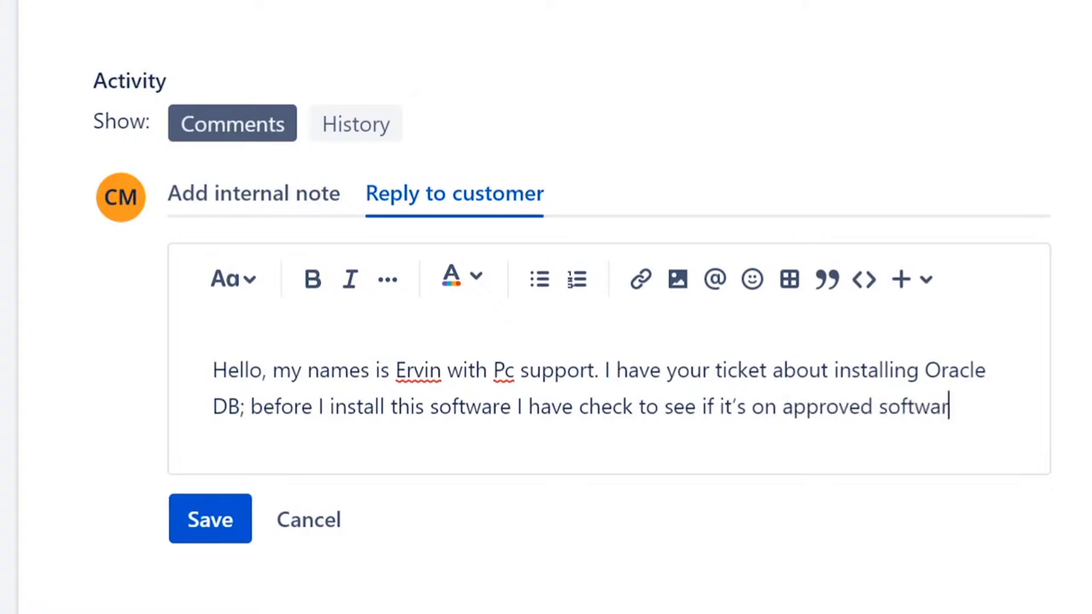
type("e list...")
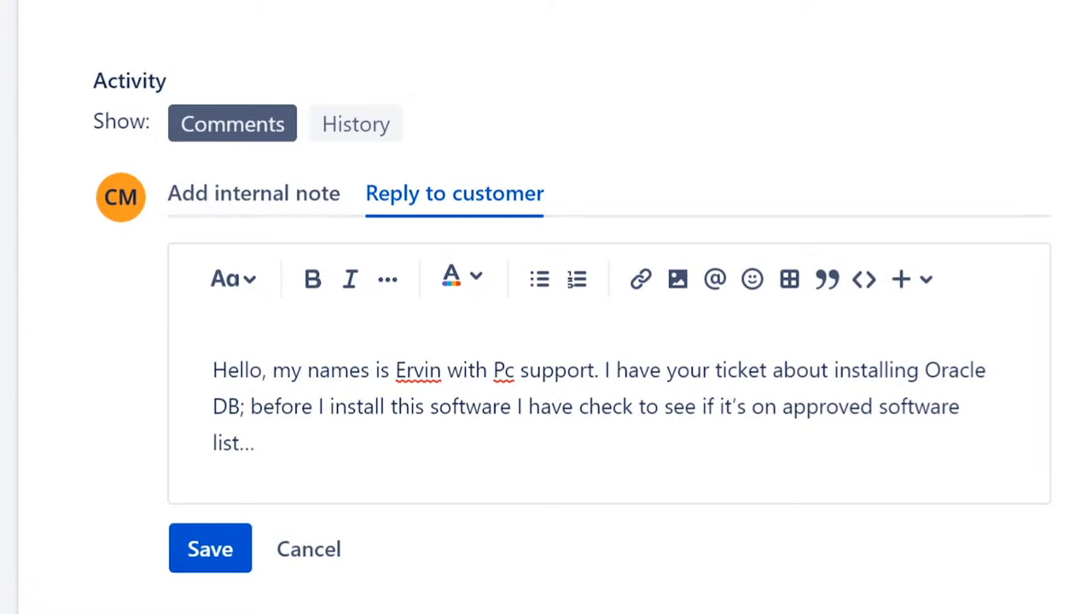
left_click(215, 556)
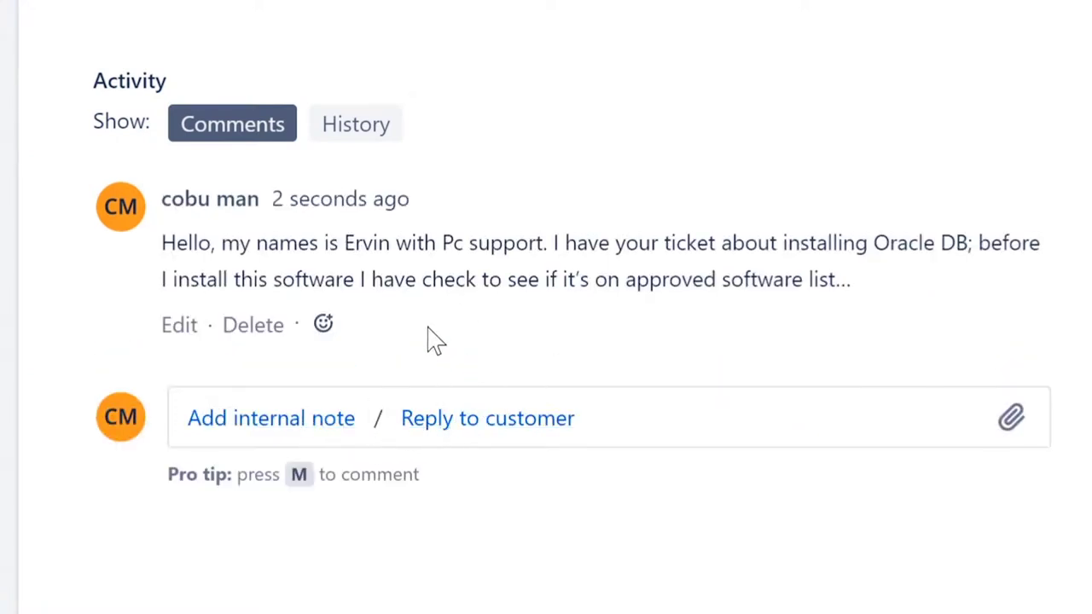
Step: Put the description 'I need to have Oracle DB installed on my Computer.' into edit mode, cursor at its end
mouse_move(433, 326)
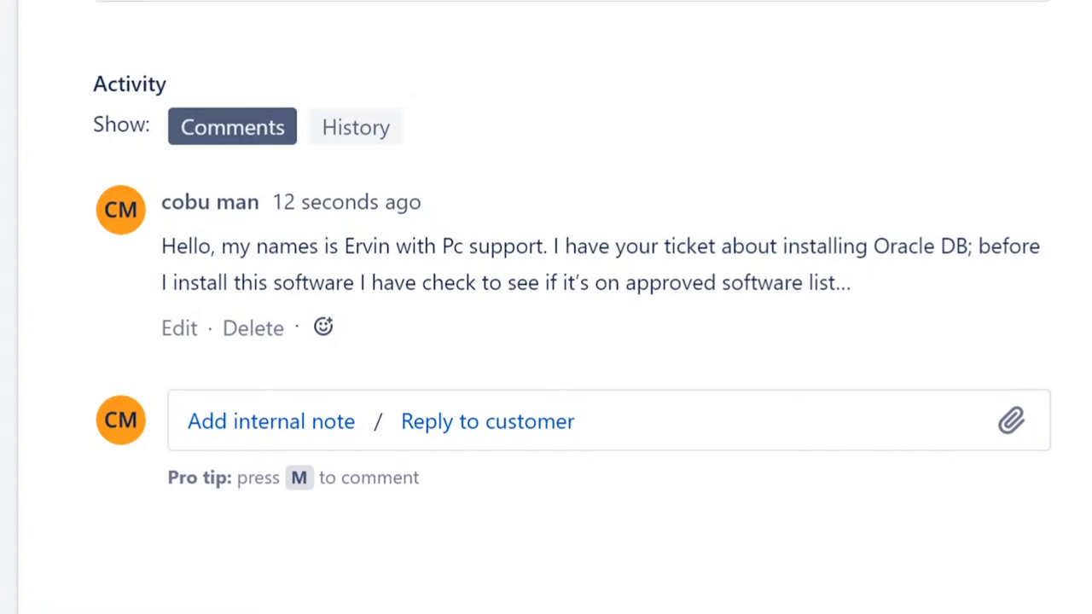
left_click(341, 283)
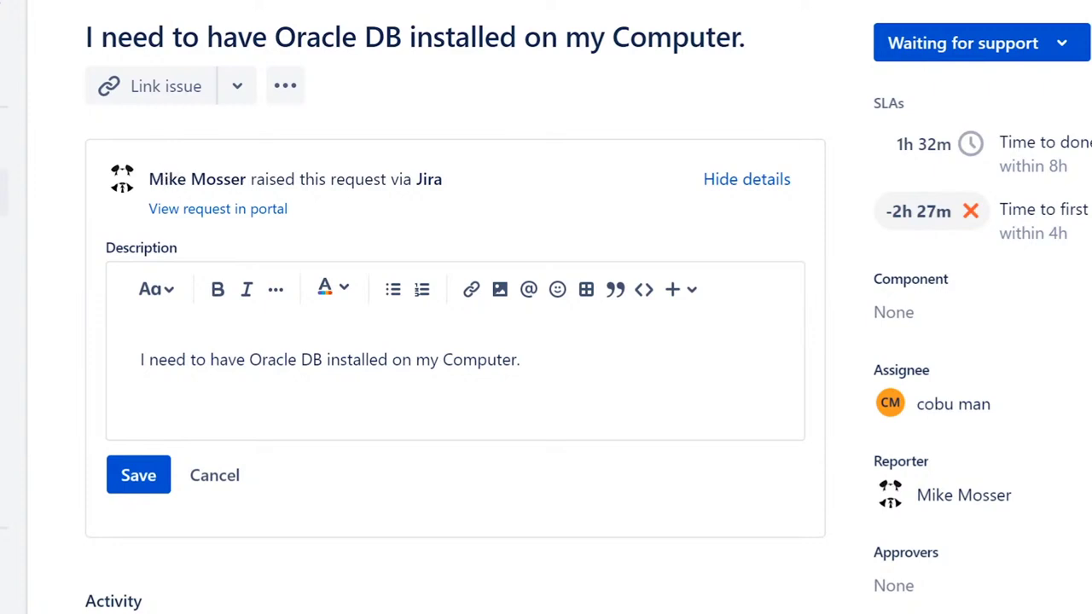
left_click_drag(150, 179, 249, 173)
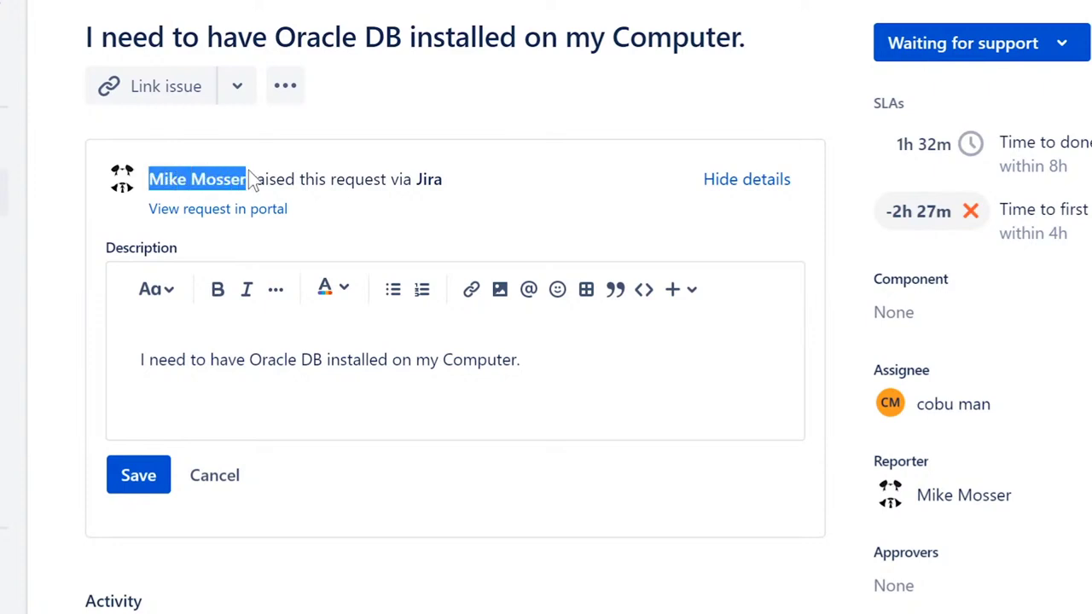
left_click(522, 359)
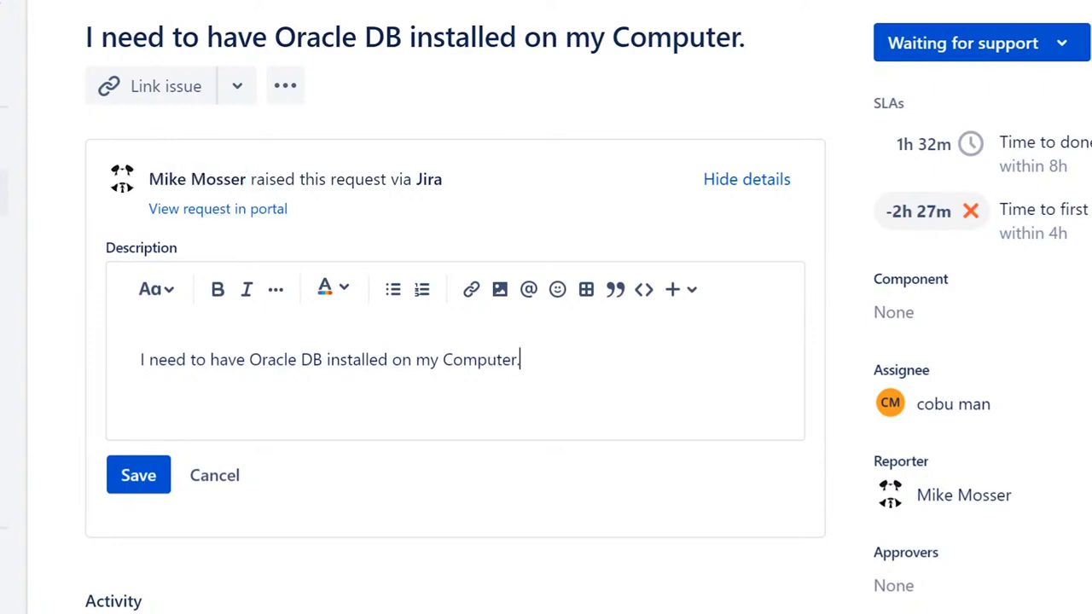
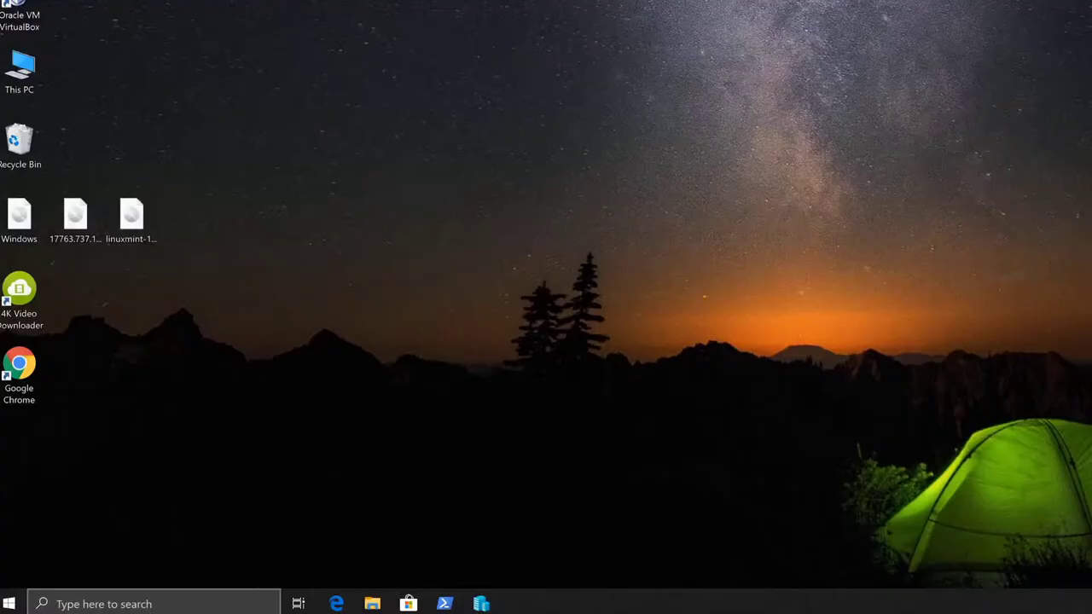
Step: Leave the Oracle DB ticket and bring up the Windows search panel with Win+S
key("super+s")
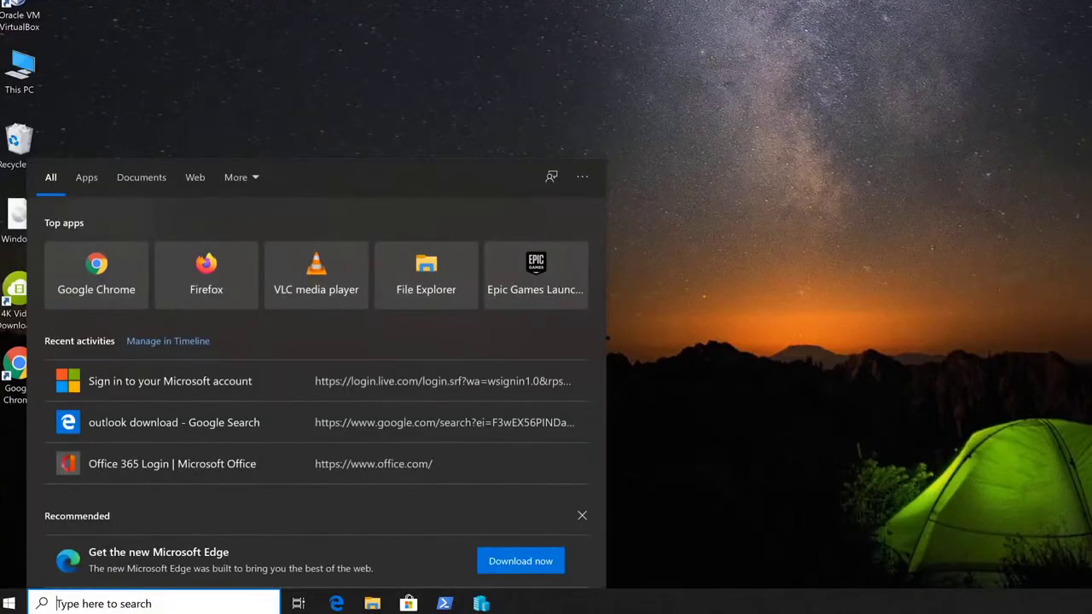
Step: Open Control Panel, go to Administrative Tools and launch ODBC Data Sources (64-bit)
type("control panel")
key("Return")
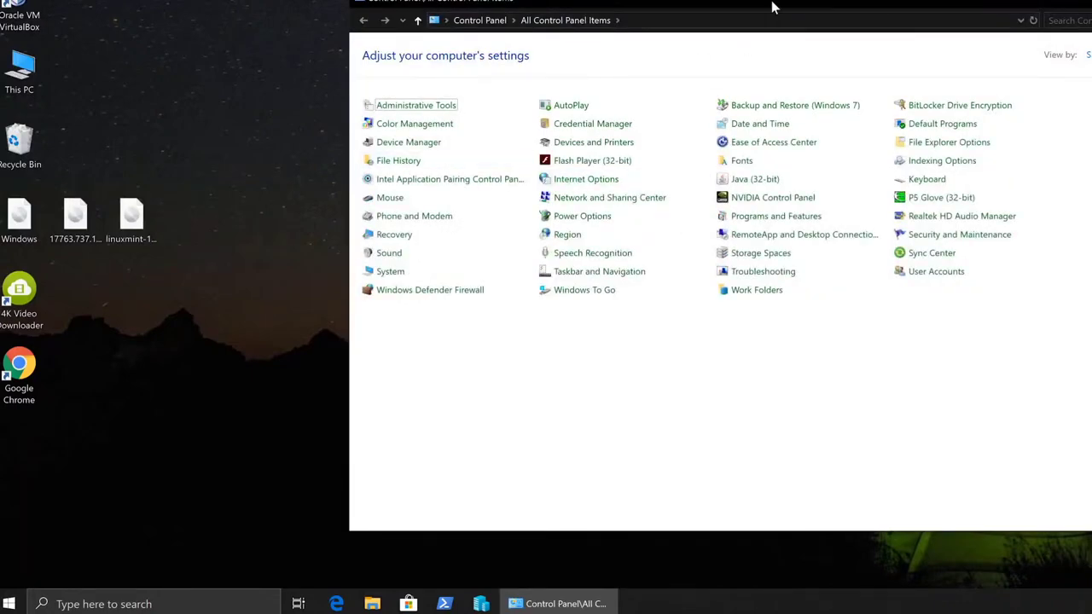
left_click_drag(771, 5, 728, 0)
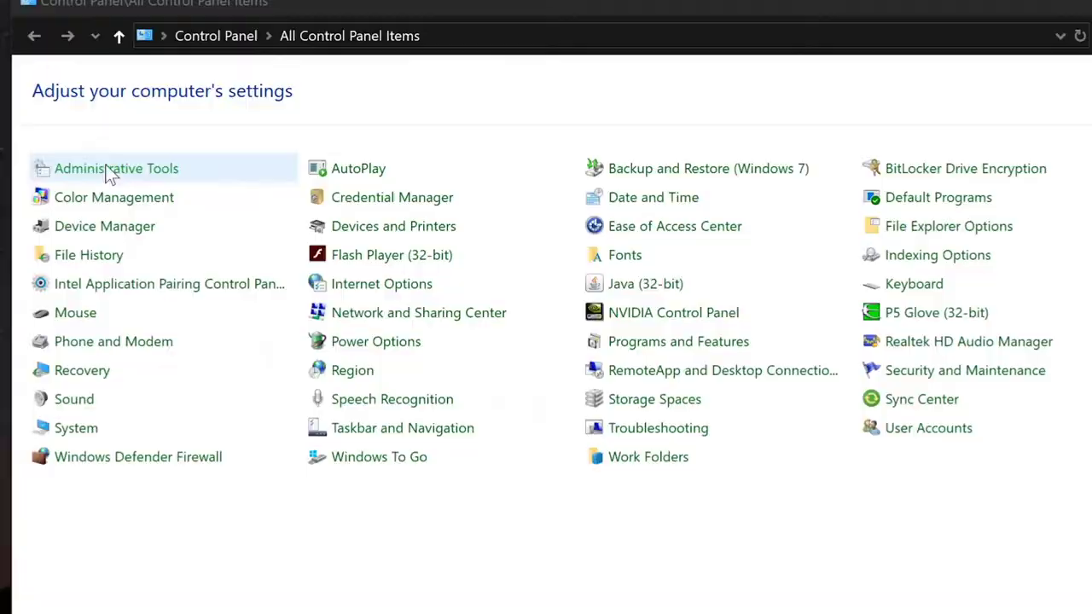
left_click(109, 171)
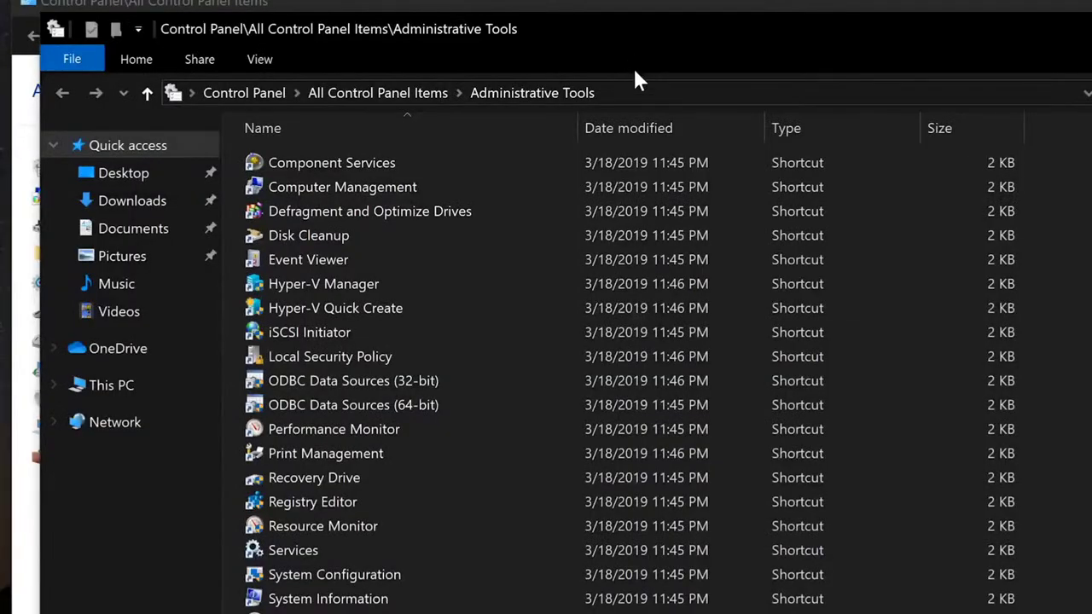
double_click(346, 403)
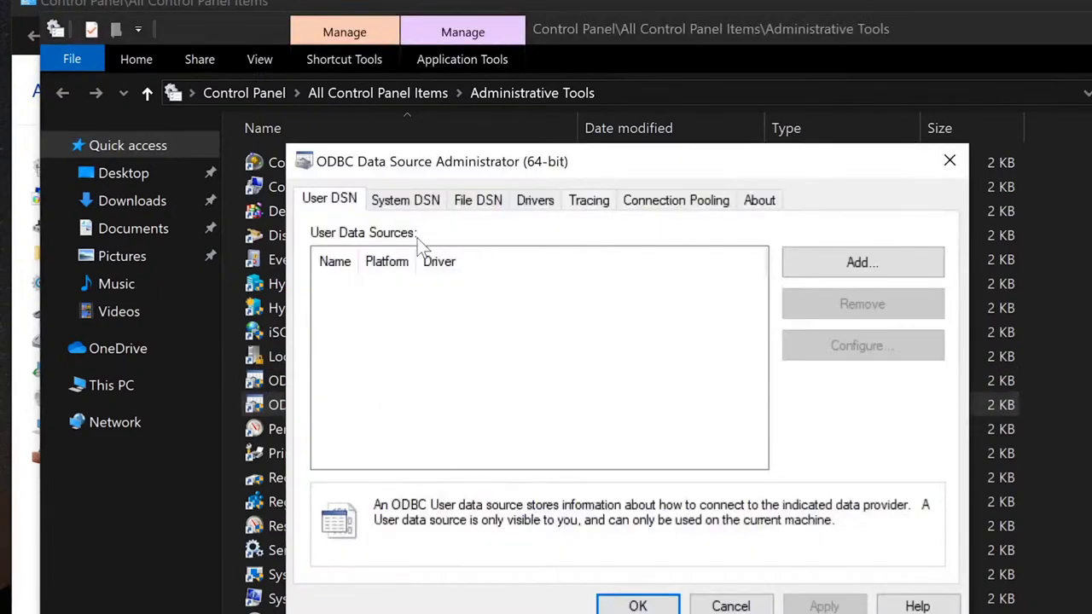
Step: Review the file, system and user data sources and the installed SQL Server driver
left_click(472, 205)
left_click(420, 205)
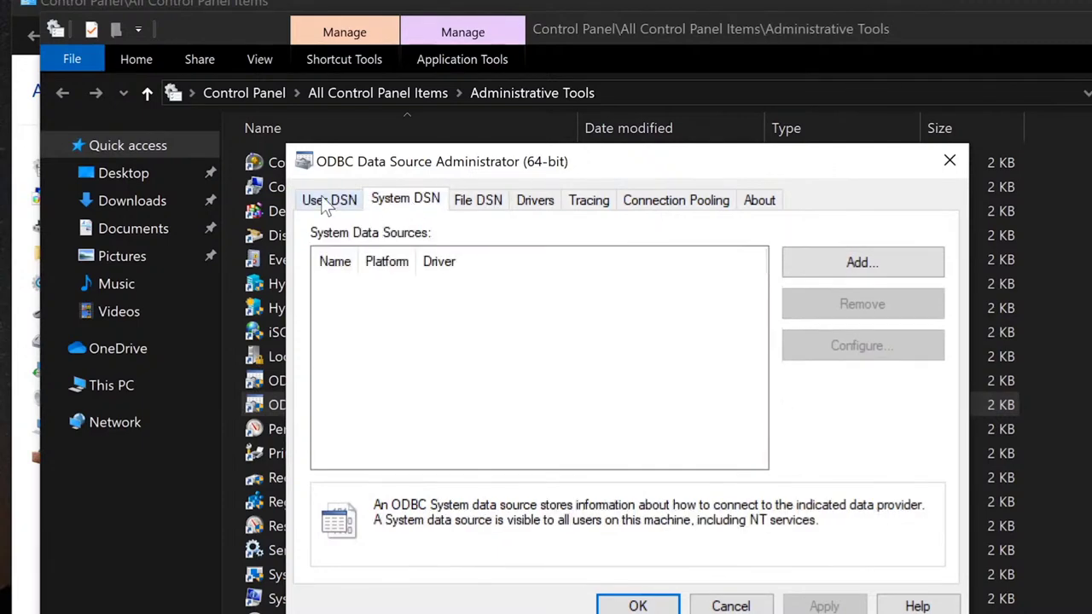
left_click(324, 203)
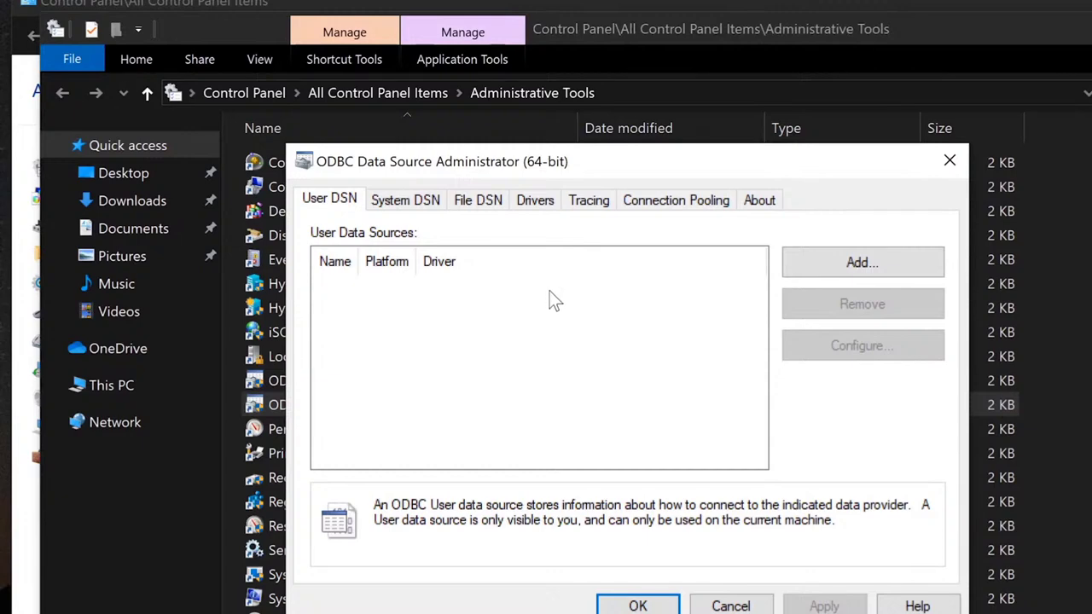
left_click(538, 205)
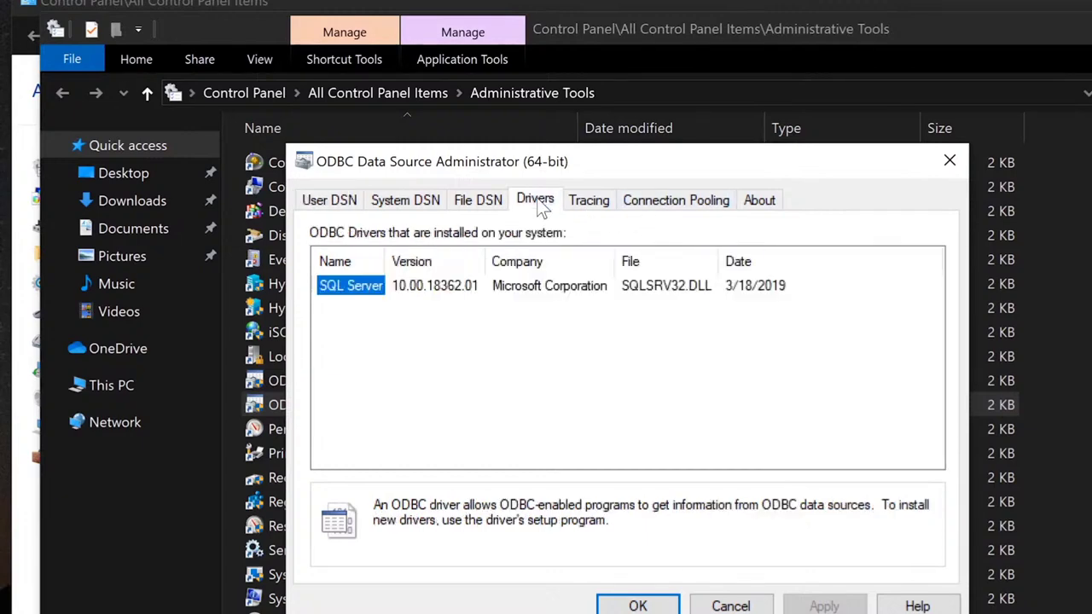
left_click(537, 345)
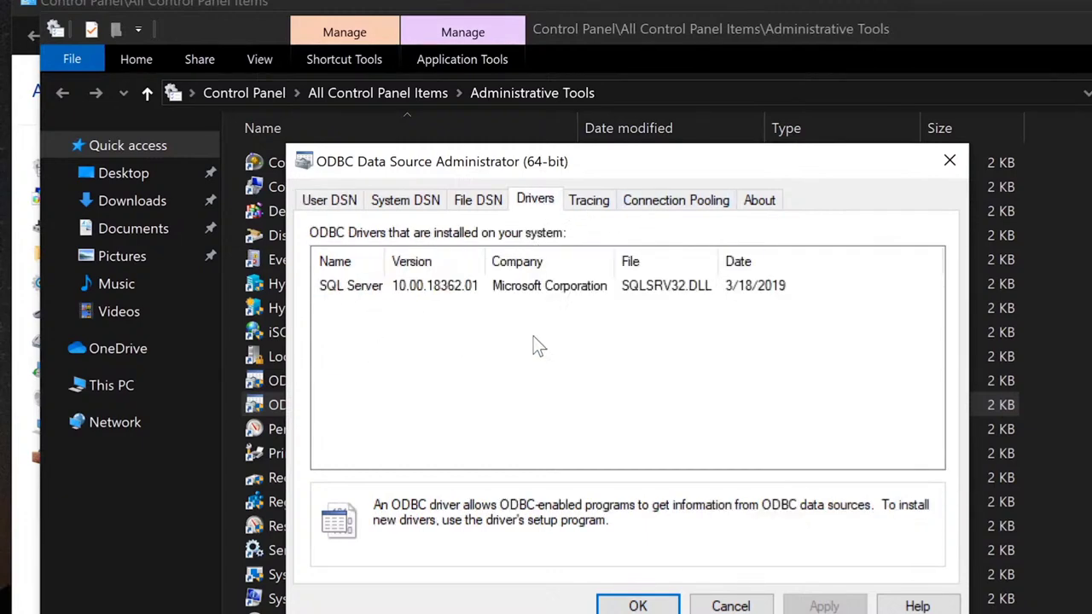
left_click(349, 287)
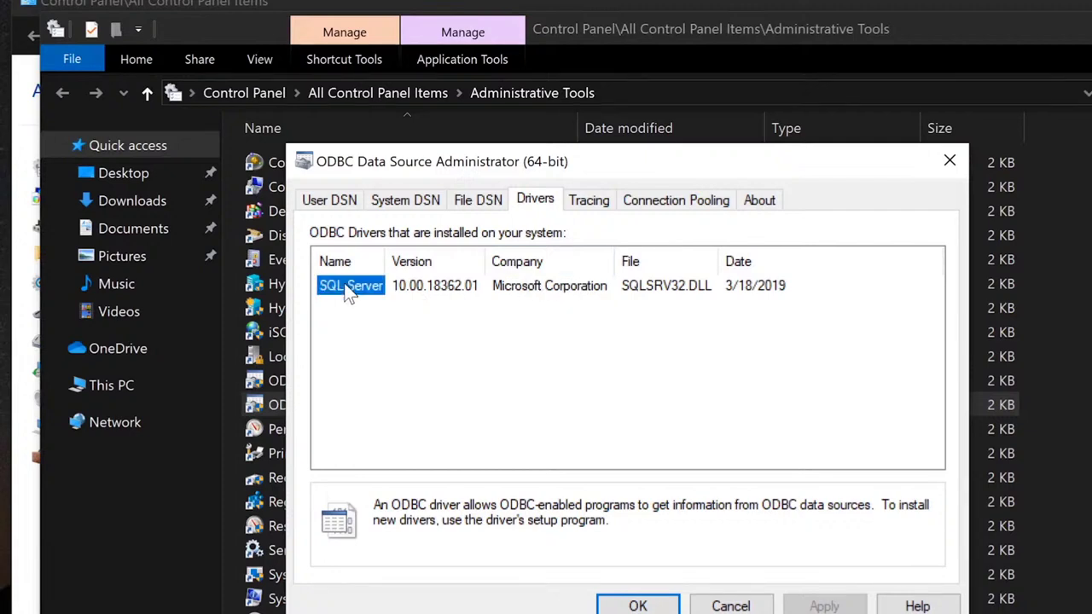
left_click(324, 196)
left_click(410, 204)
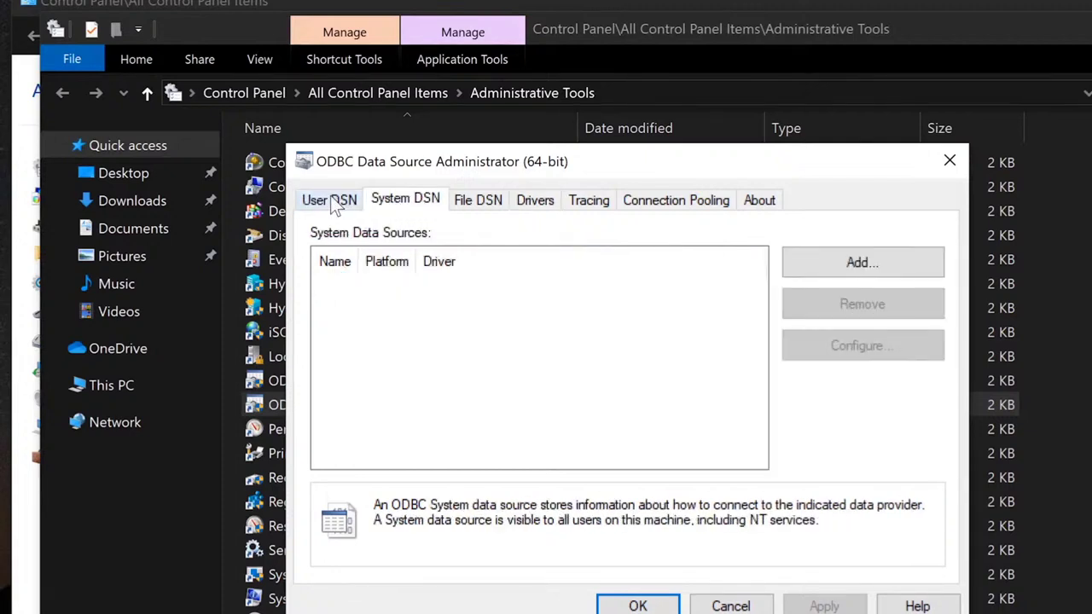
Step: Cancel a new system data source, close the ODBC administrator unchanged, and browse Administrative Tools shortcuts
left_click(860, 263)
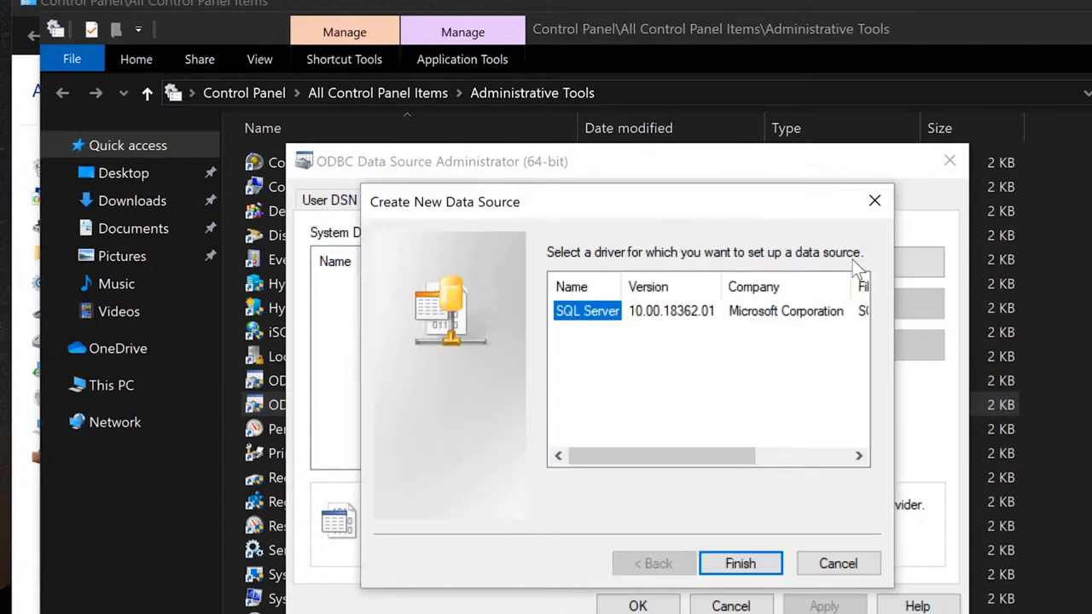
left_click(744, 334)
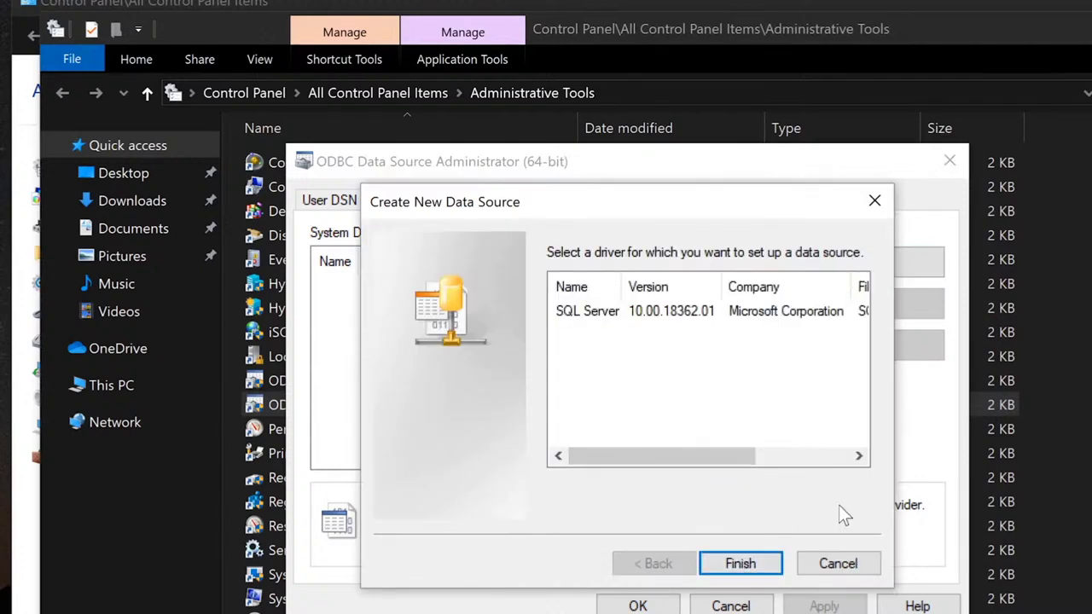
left_click(836, 562)
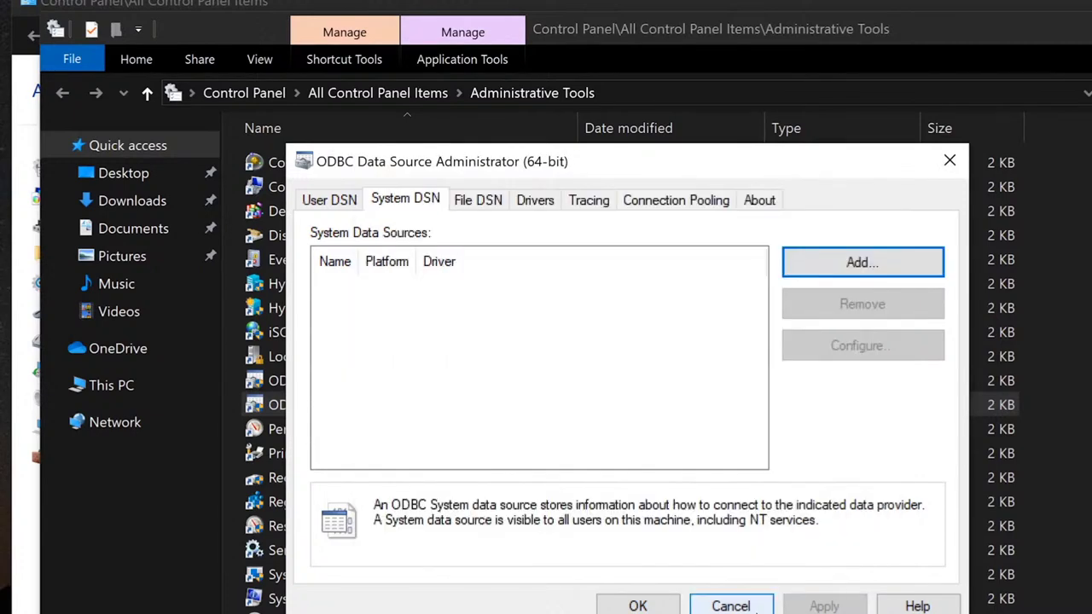
left_click(756, 608)
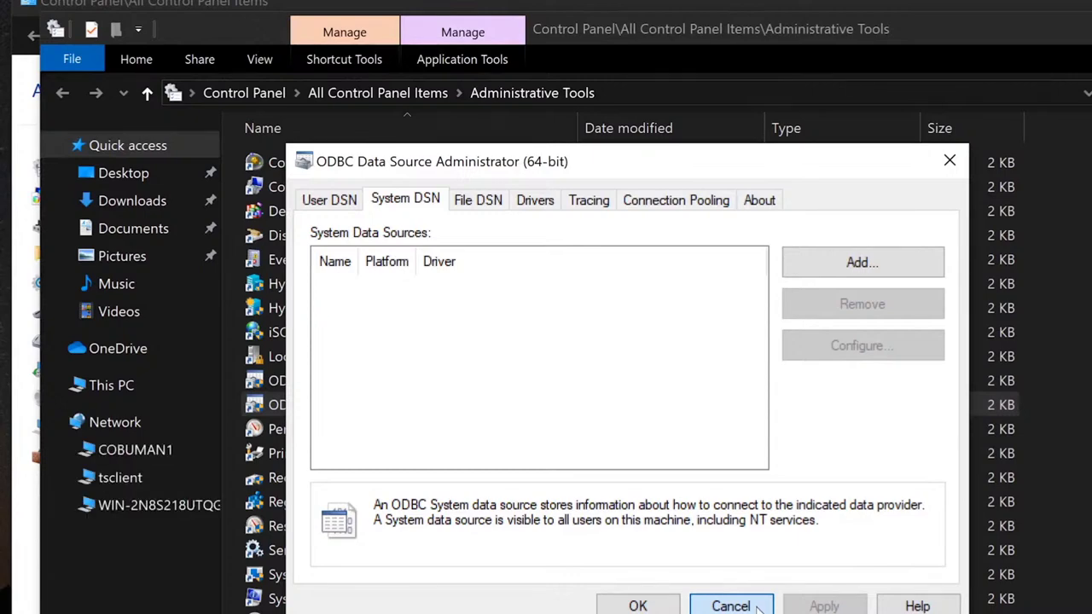
left_click(744, 608)
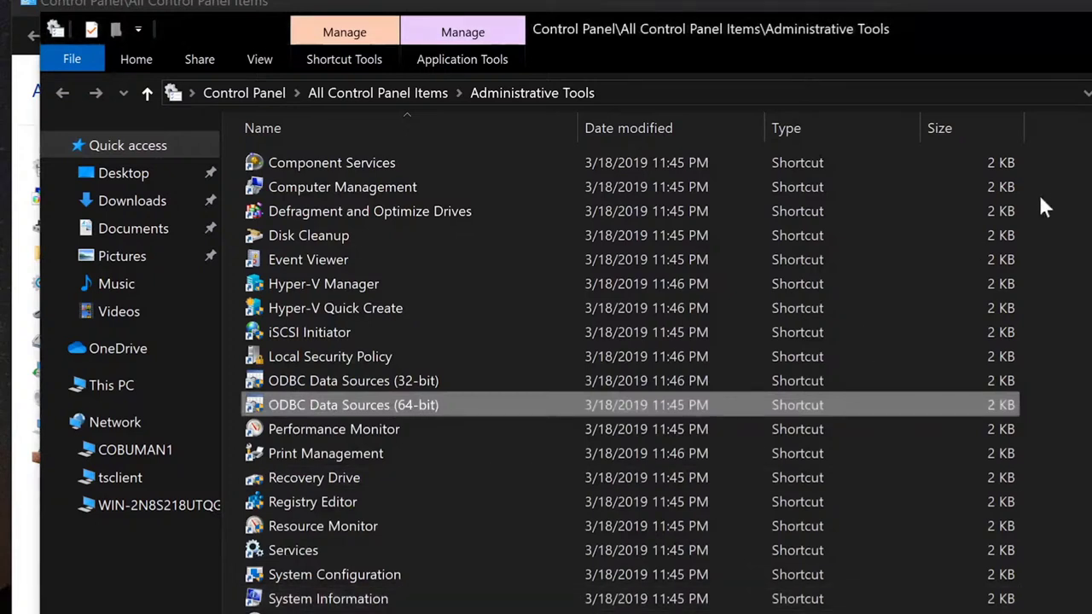
left_click(645, 378)
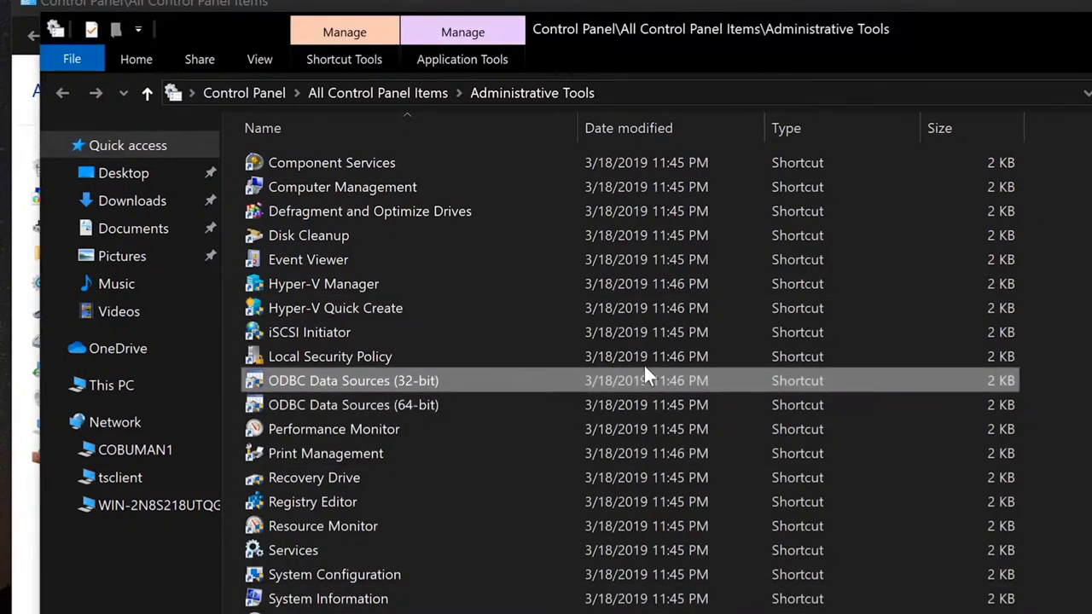
left_click(658, 326)
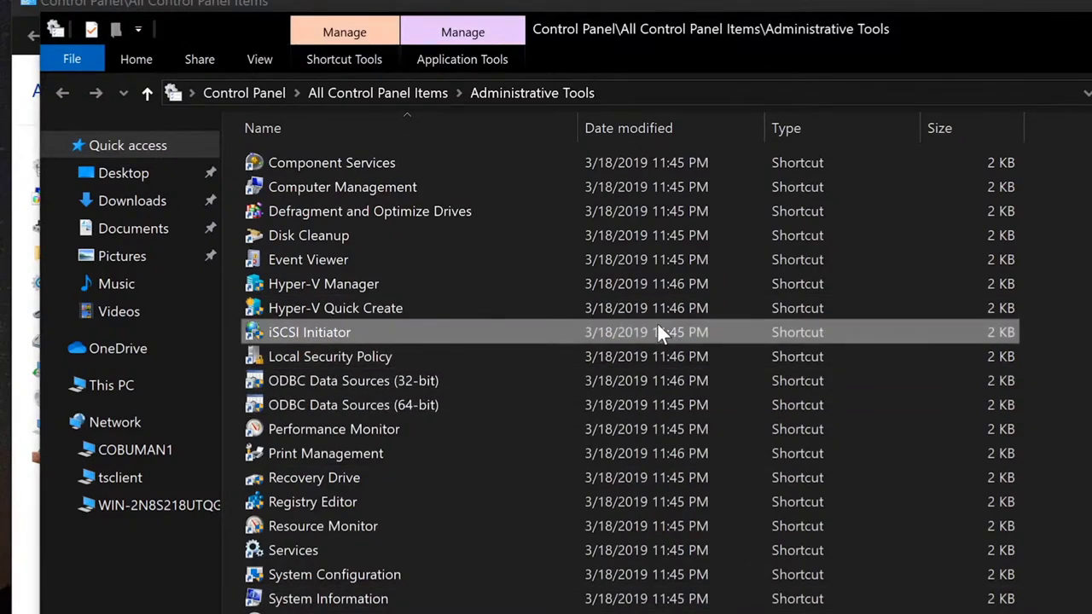
left_click(641, 312)
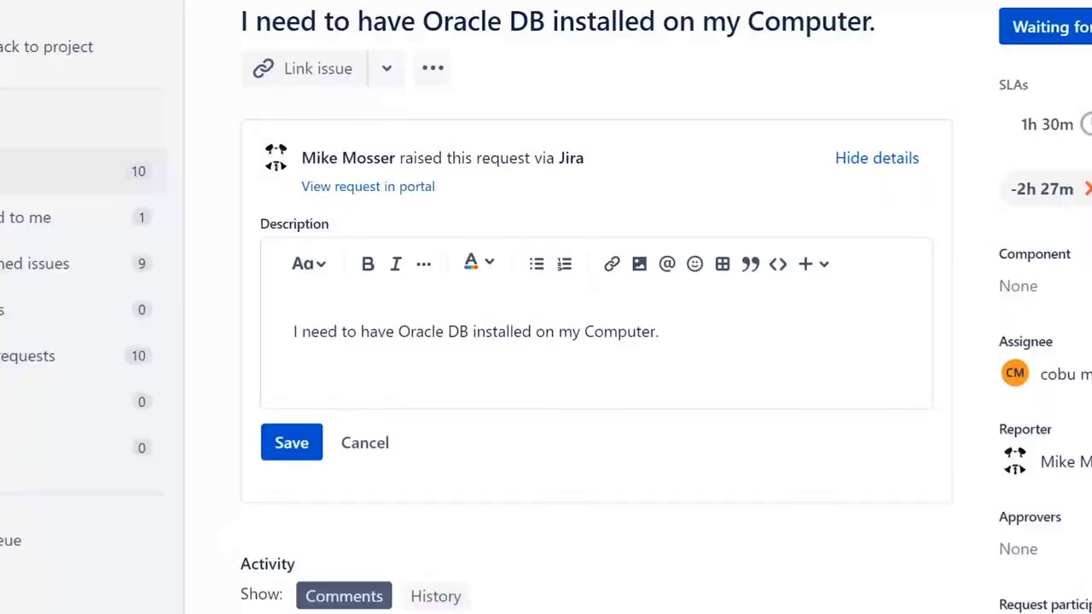
Step: Save an internal note 'Subscribed PC to Oracle DB/installed software as requested.' signed with the agent's name
scroll(598, 342, "down", 3)
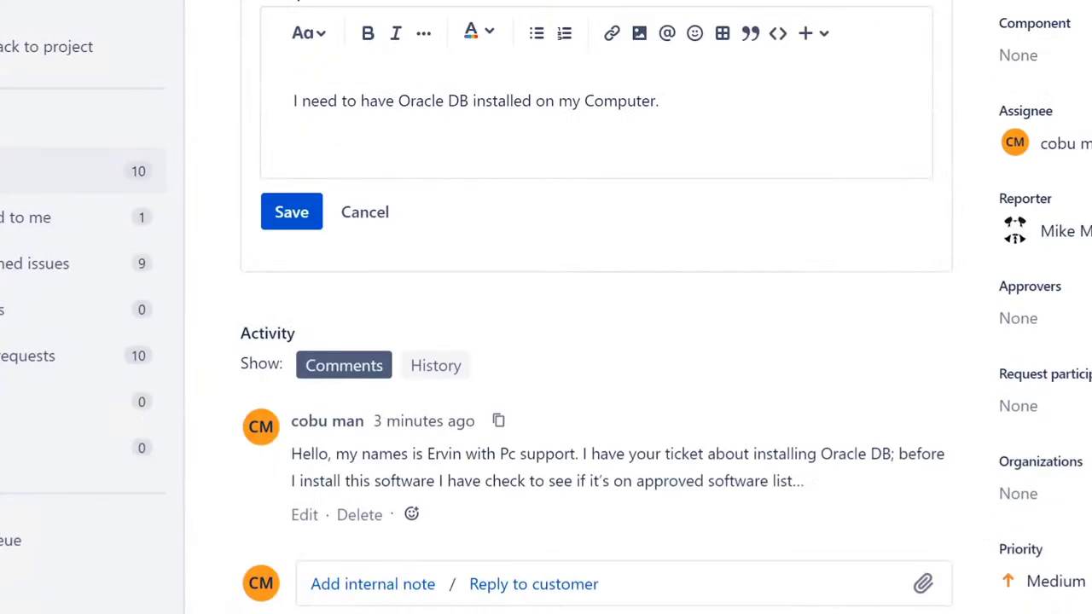
left_click(373, 584)
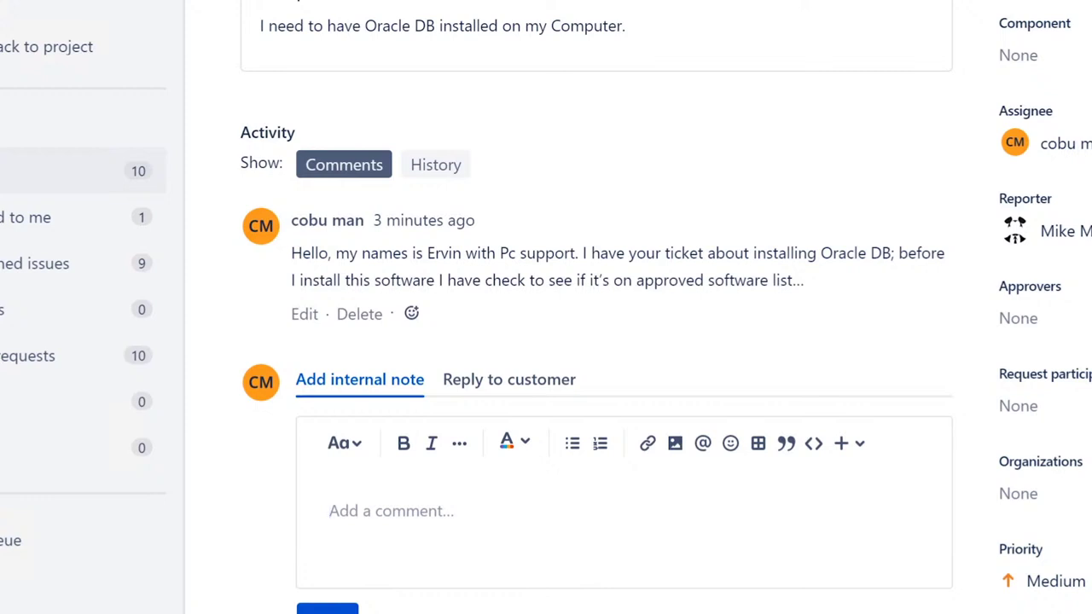
type("IN")
key("BackSpace")
type("nstal")
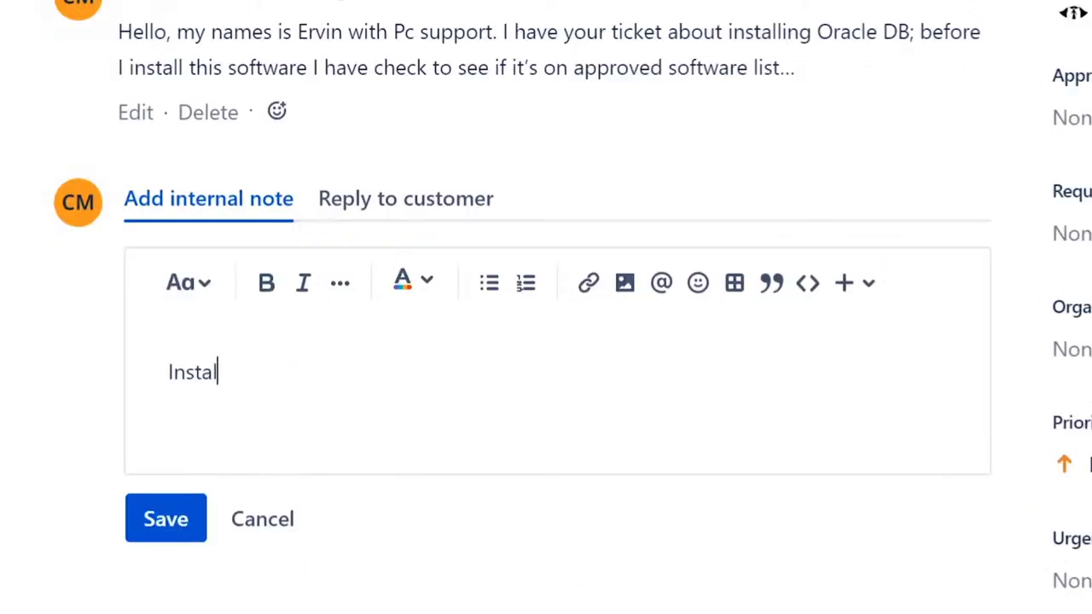
type("le")
key("BackSpace")
key("BackSpace")
key("BackSpace")
key("BackSpace")
key("BackSpace")
key("BackSpace")
key("BackSpace")
key("BackSpace")
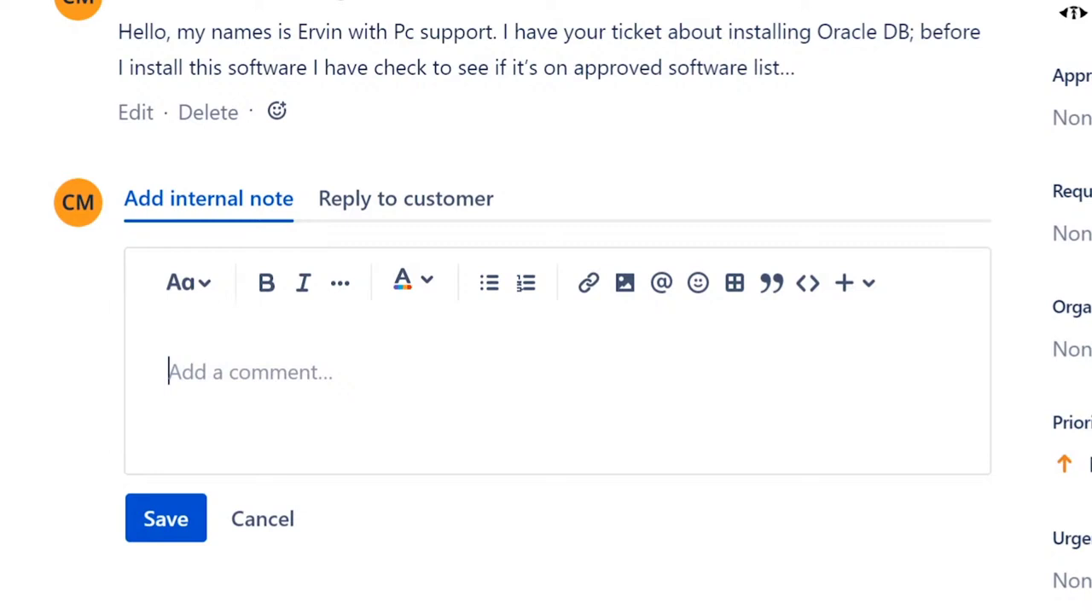
type("Su")
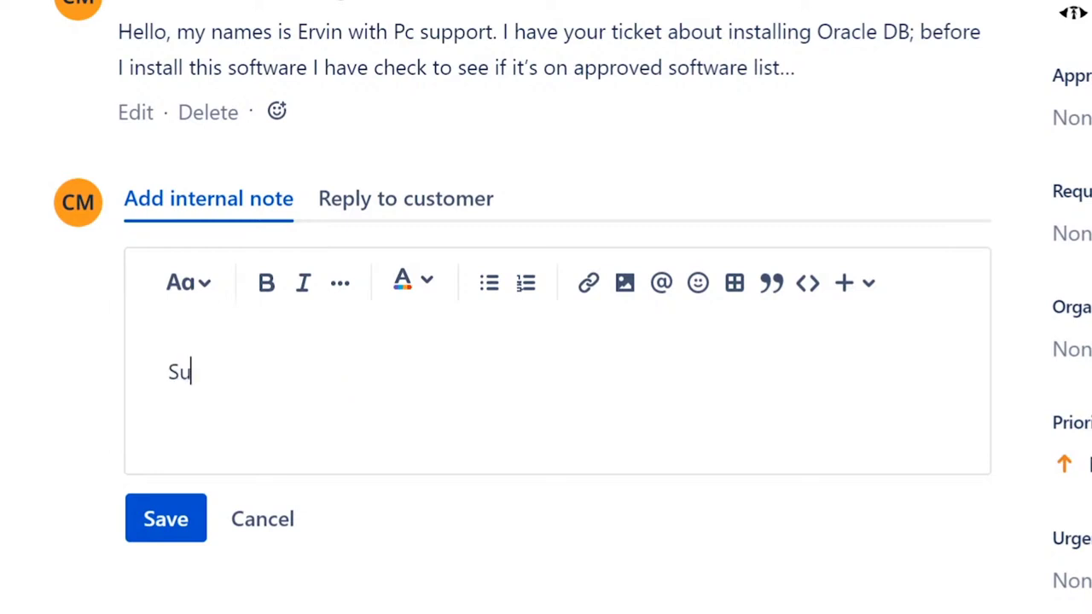
type("bscribed Pc")
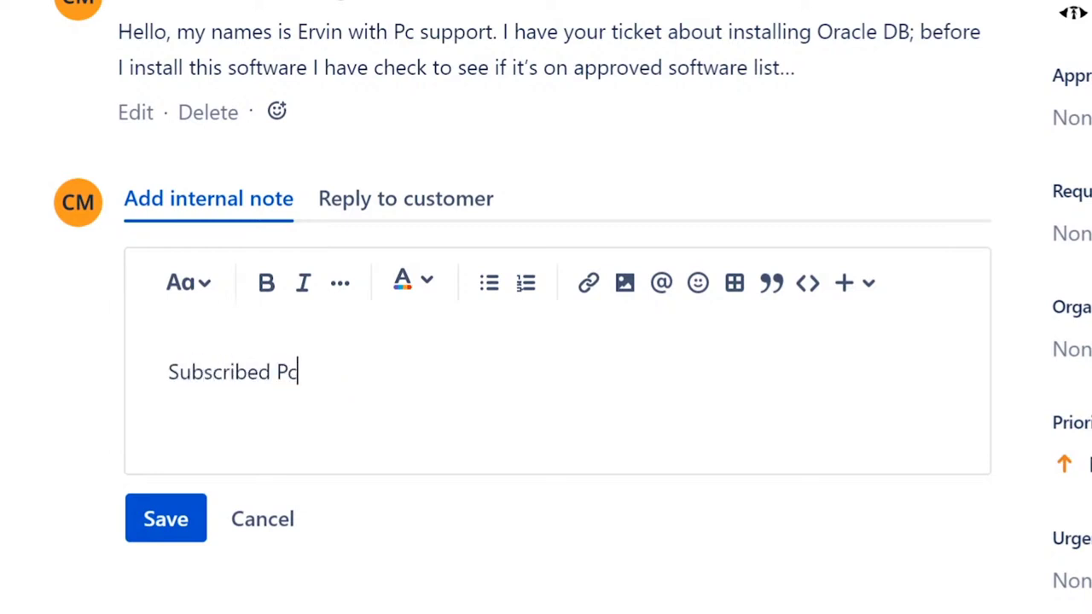
key("BackSpace")
type("C to Ora")
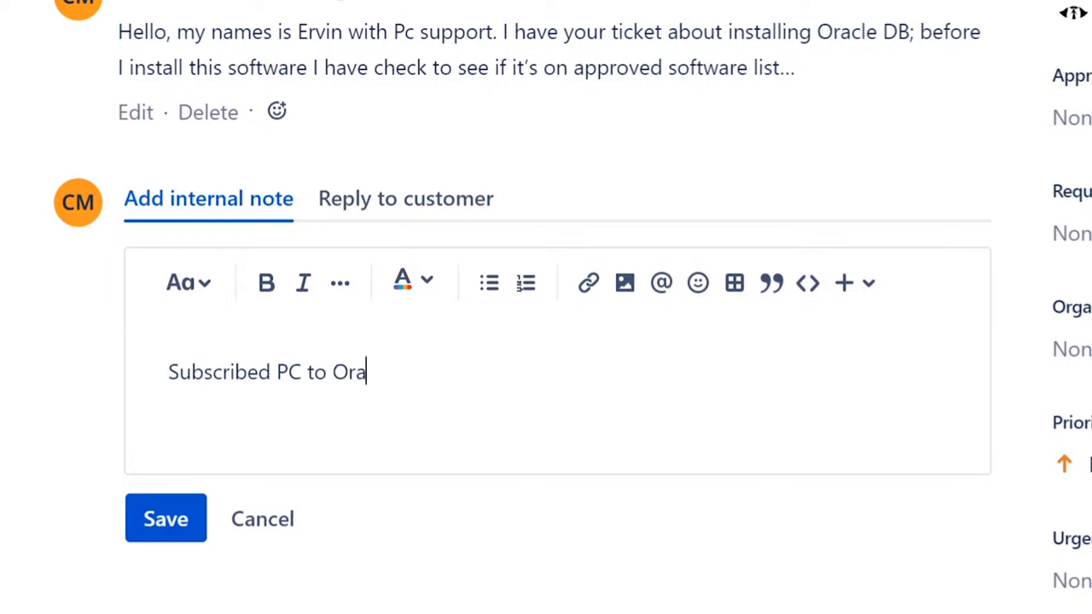
type("cle DB,")
key("BackSpace")
type("/installed ")
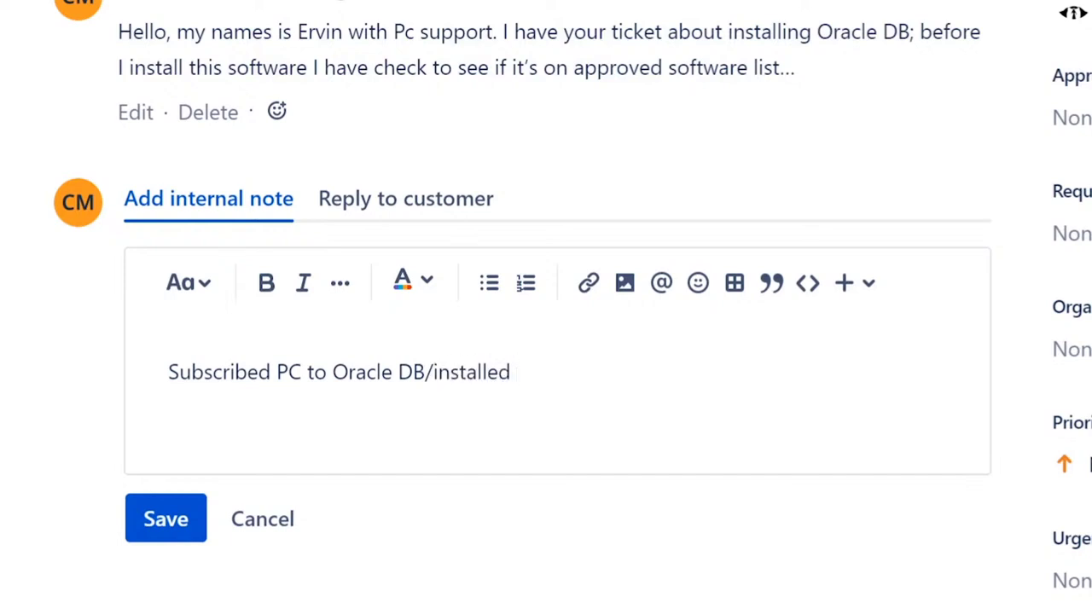
type("software as r")
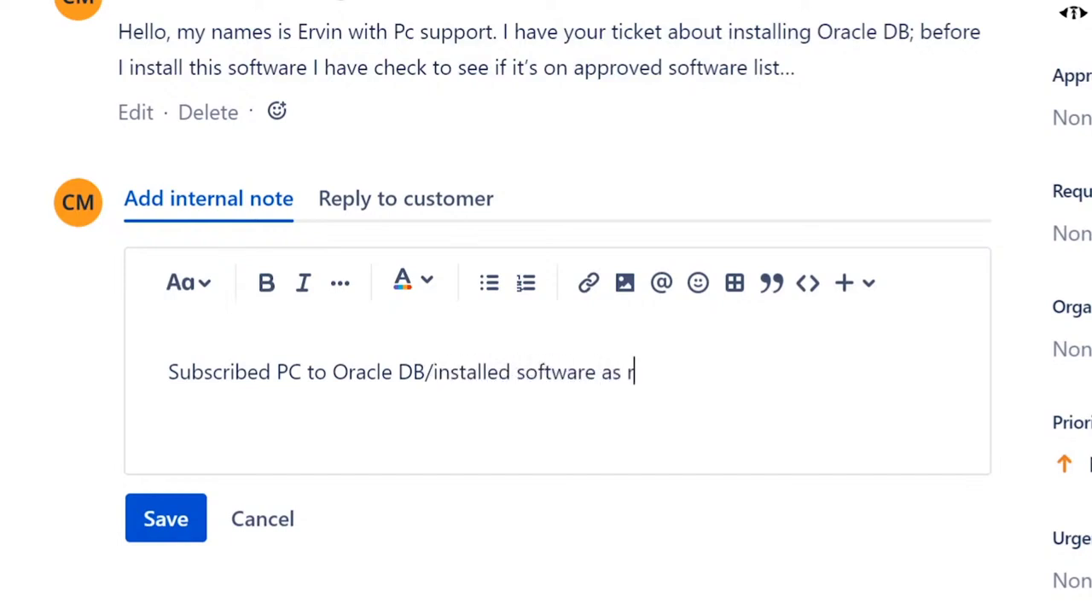
type("equested. E")
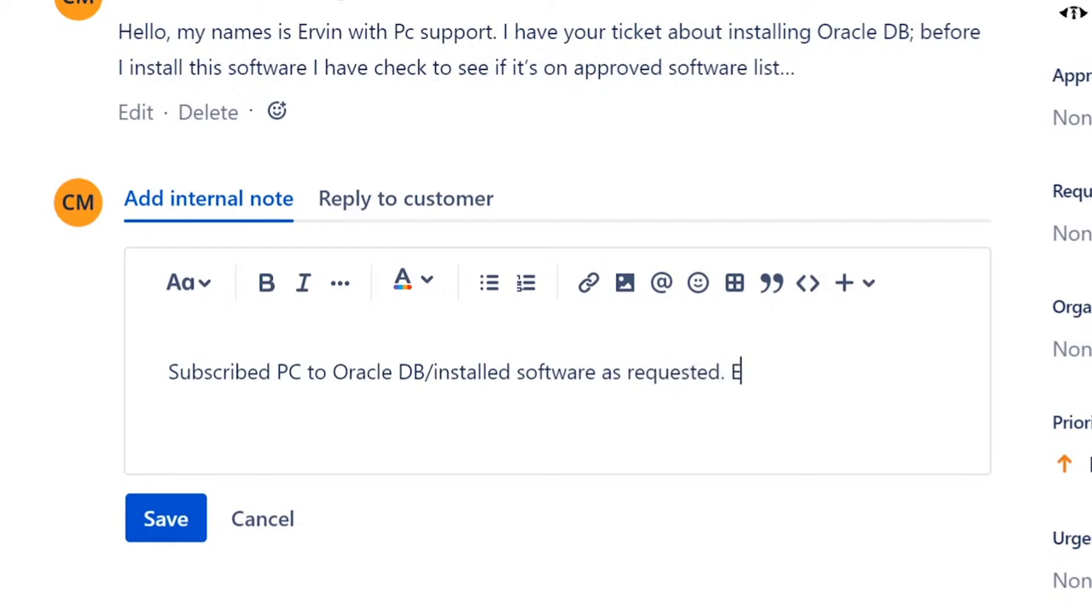
type("rvin")
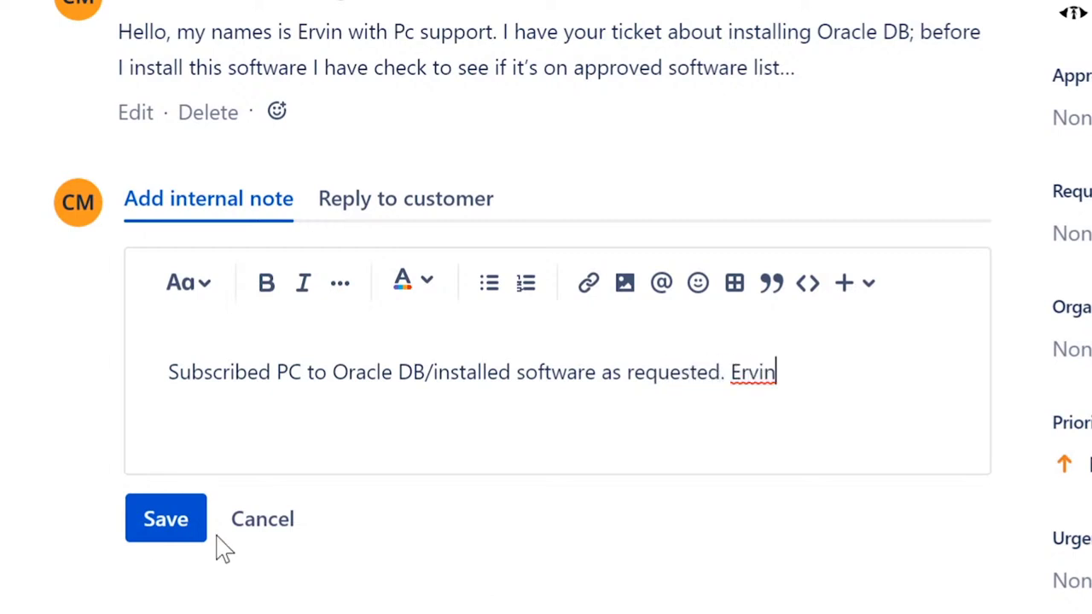
left_click(177, 524)
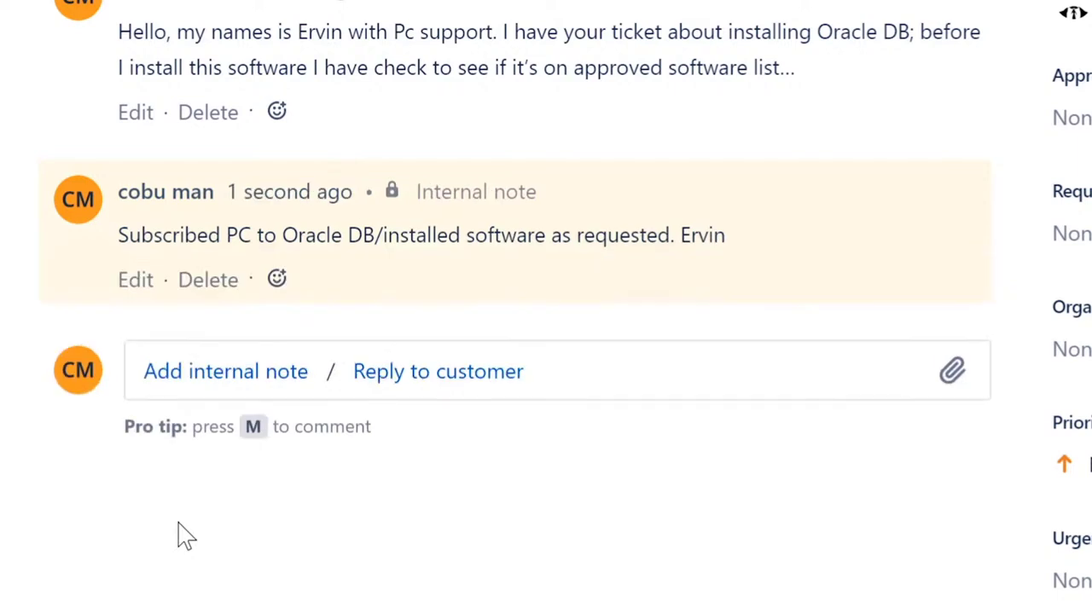
scroll(585, 263, "up", 5)
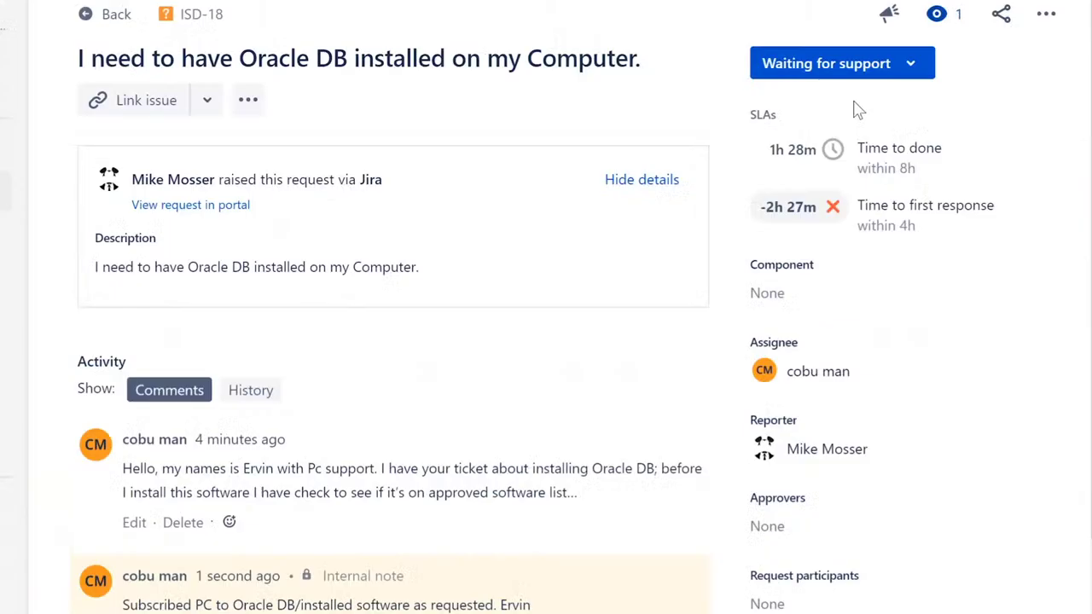
Step: Set ticket ISD-18's status to Completed and return to the ticket queue
left_click(913, 74)
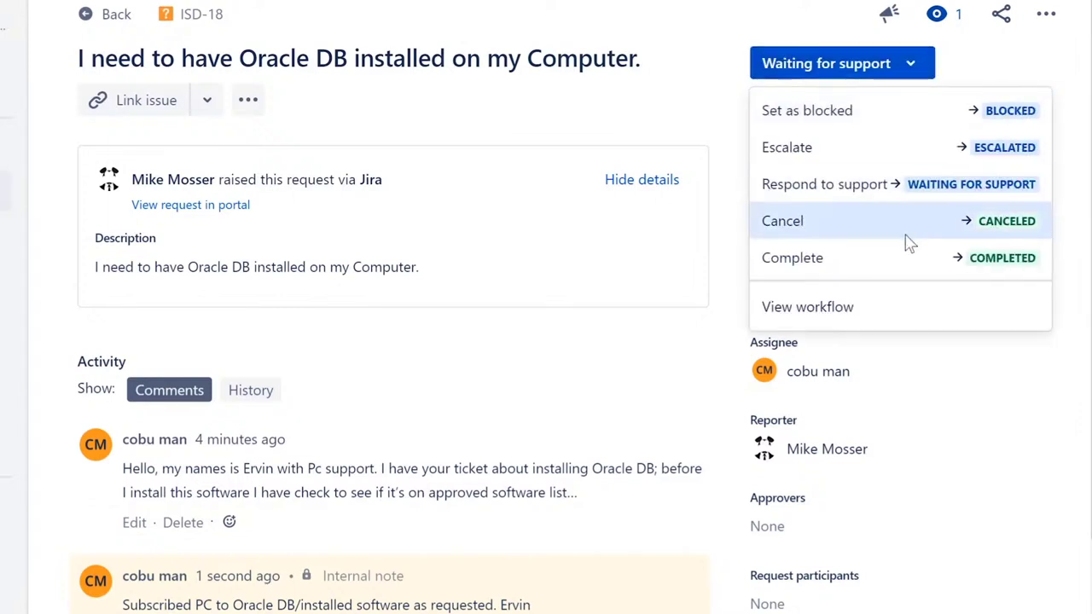
left_click(884, 258)
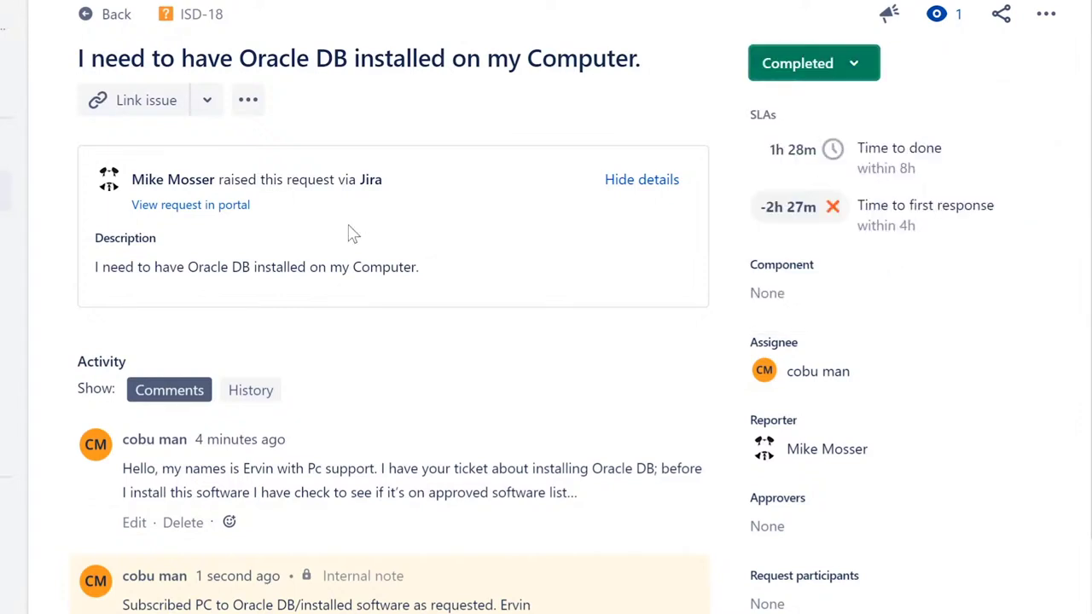
left_click(105, 25)
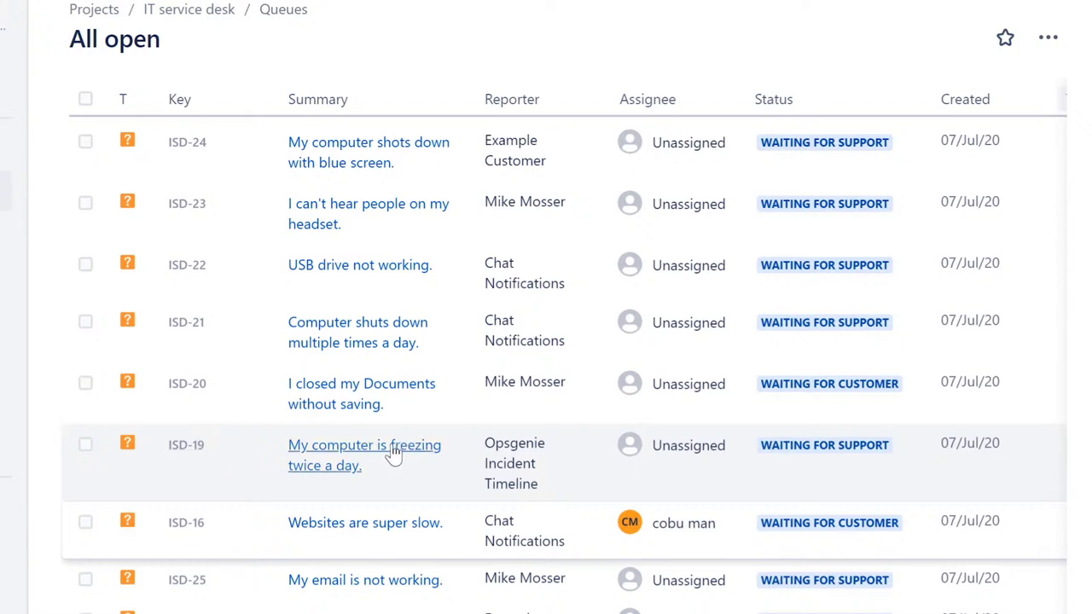
Step: Open ticket ISD-19 and assign it to yourself
left_click(394, 456)
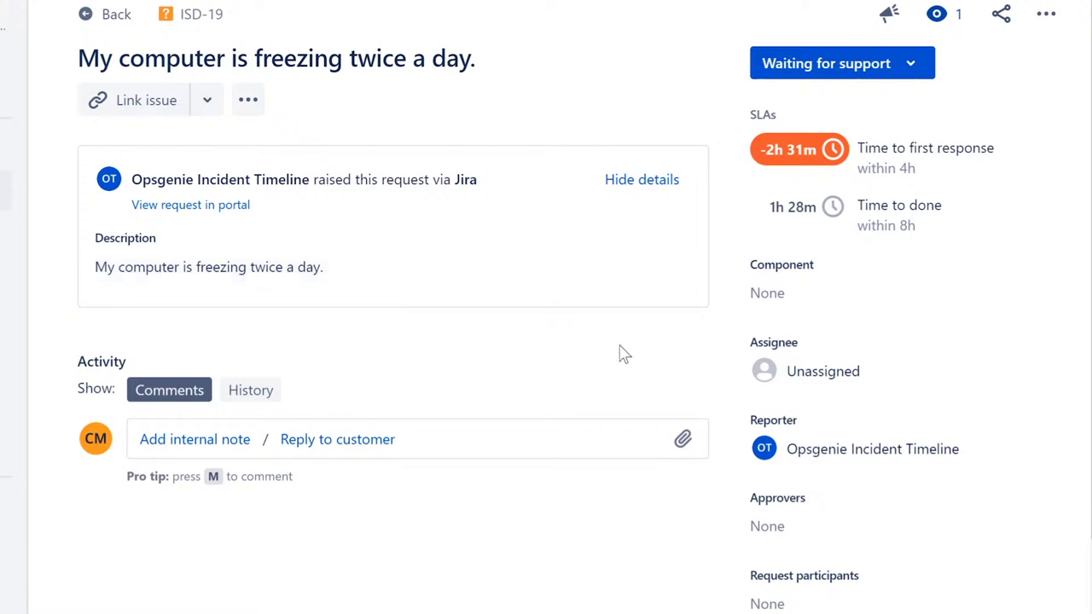
left_click(857, 371)
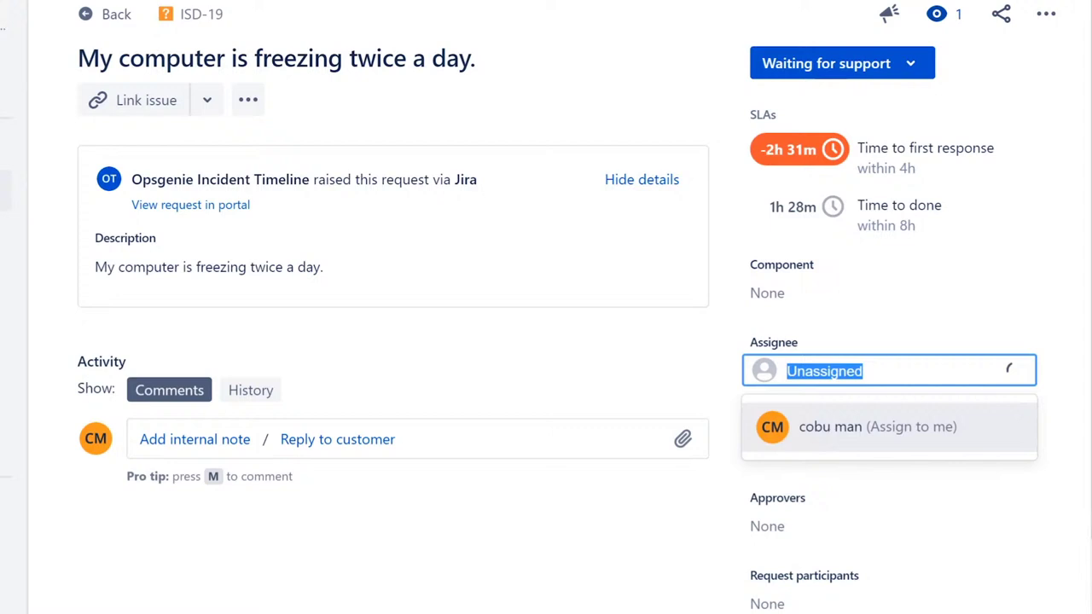
left_click(858, 437)
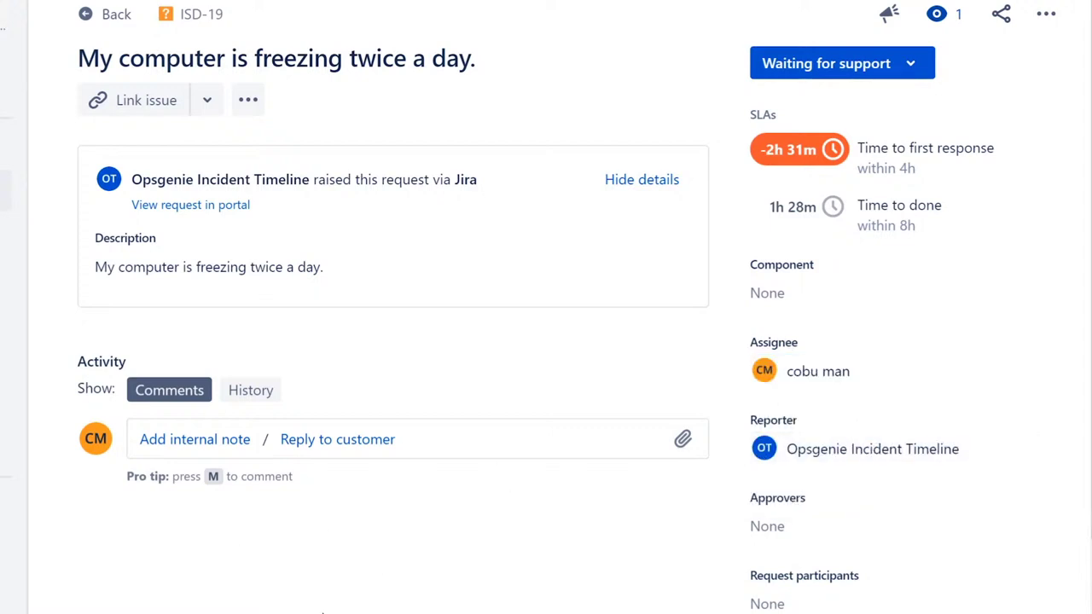
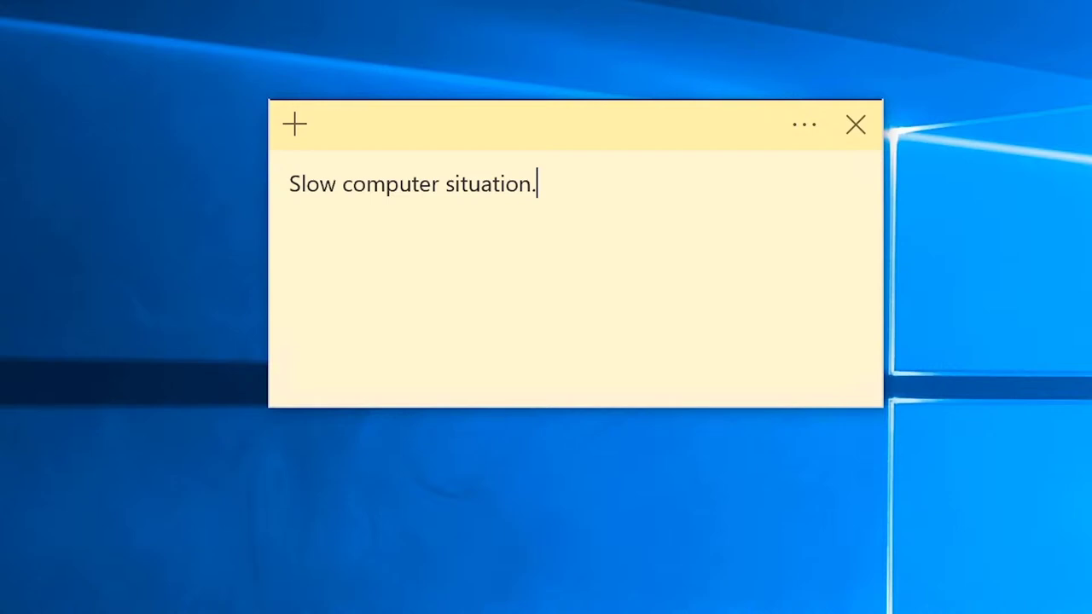
Step: Select and deselect the 'Slow computer situation.' note text, then bring up Windows search
left_click_drag(538, 184, 289, 184)
left_click(537, 185)
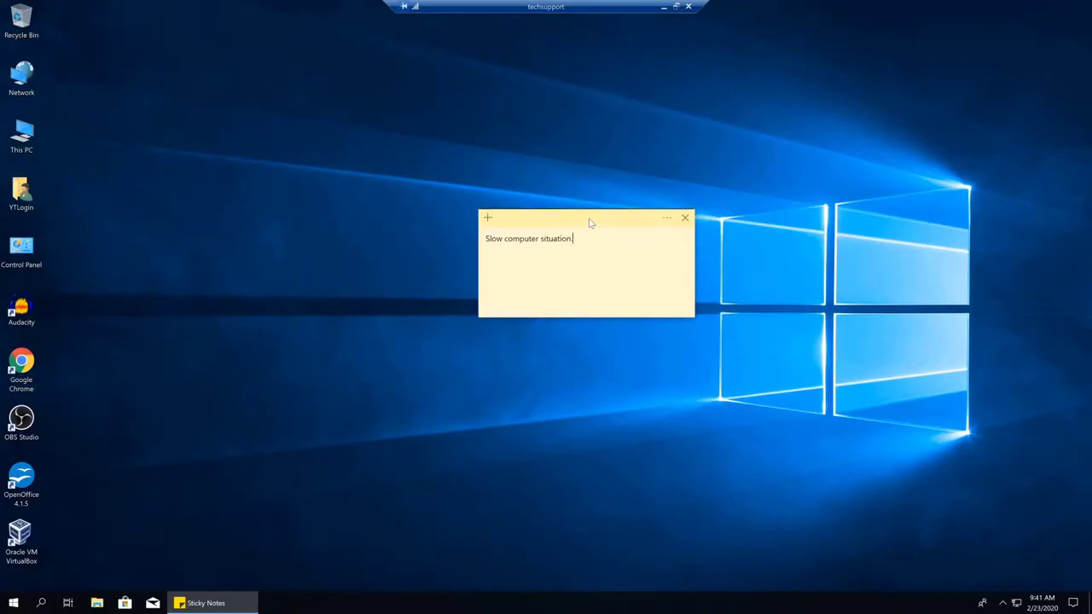
left_click(40, 603)
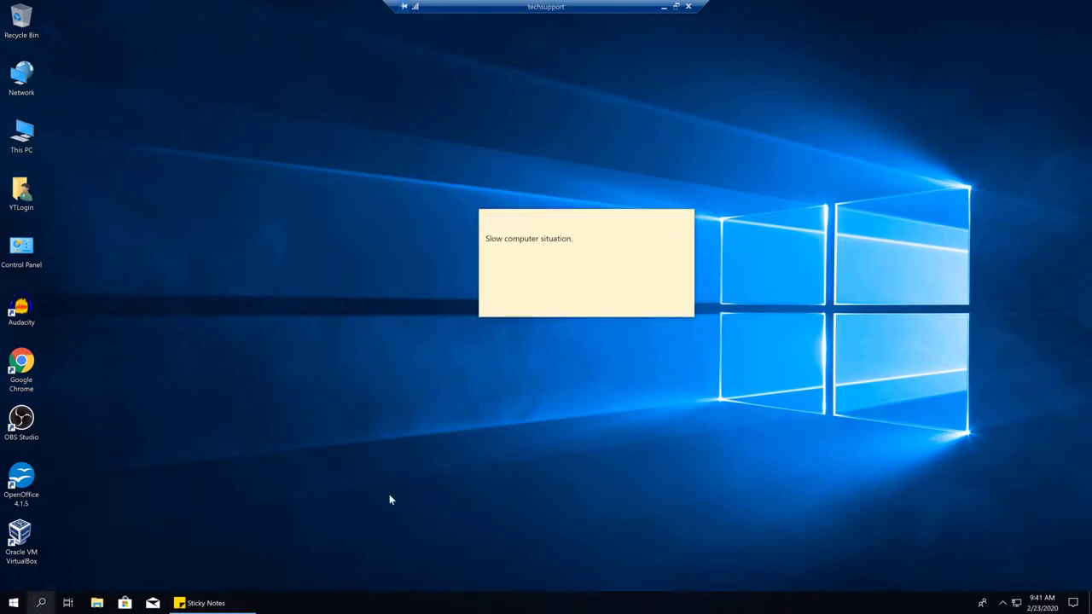
Step: Search 'update' to open the Windows Update settings page and reposition the window
type("update")
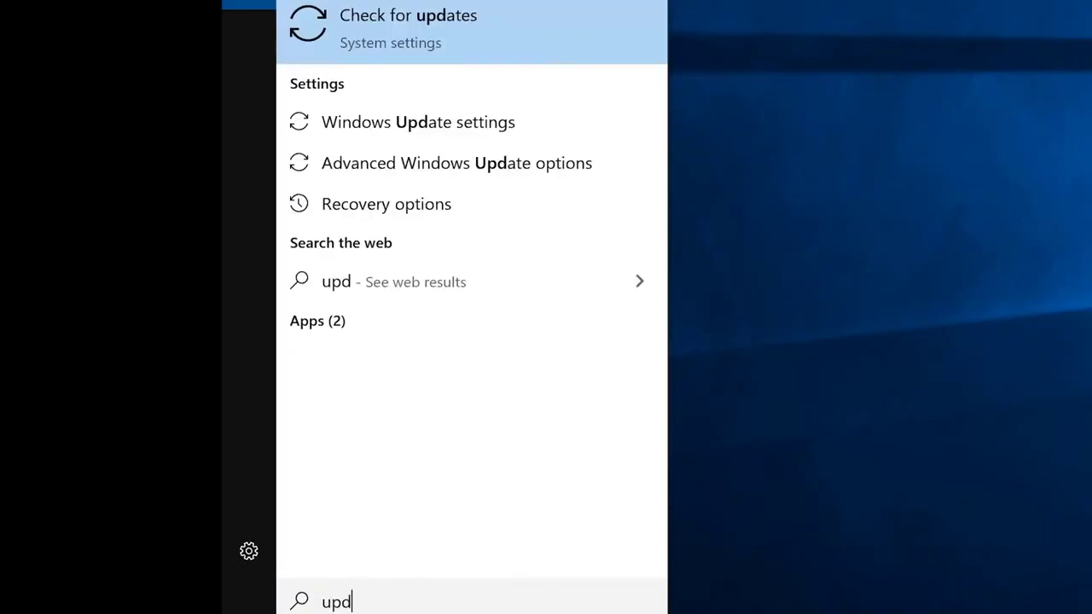
key("Return")
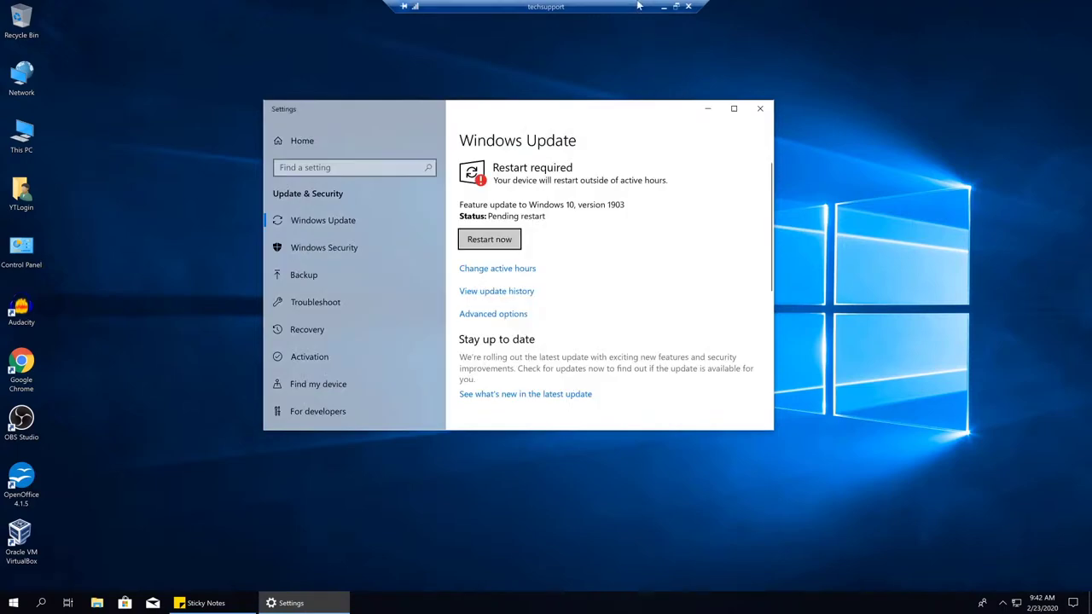
left_click_drag(578, 120, 602, 152)
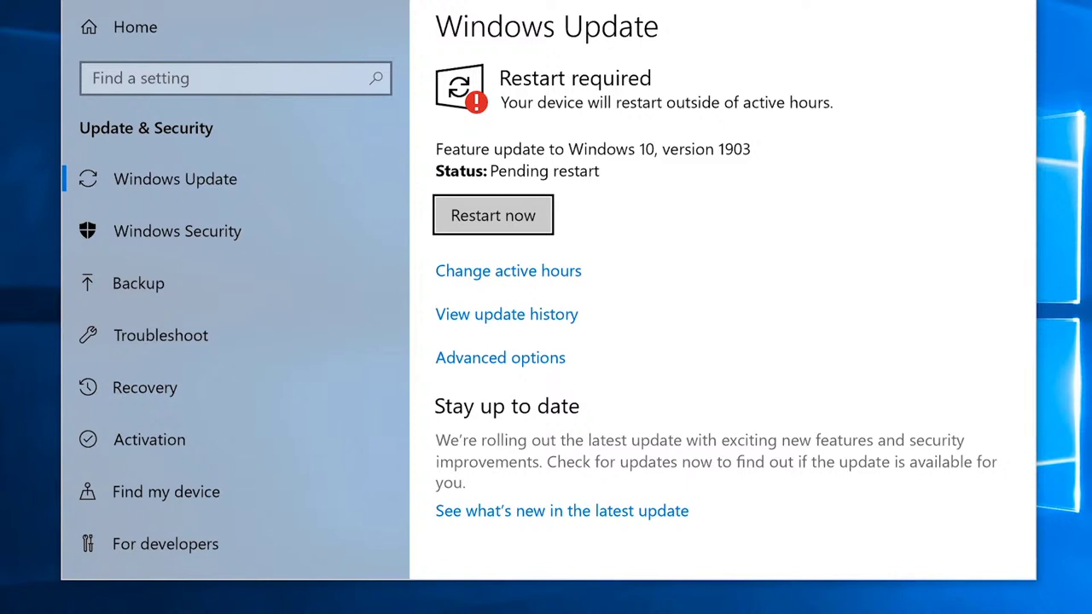
Step: Nudge the Settings window slightly down by its title bar
left_click_drag(637, 0, 612, 2)
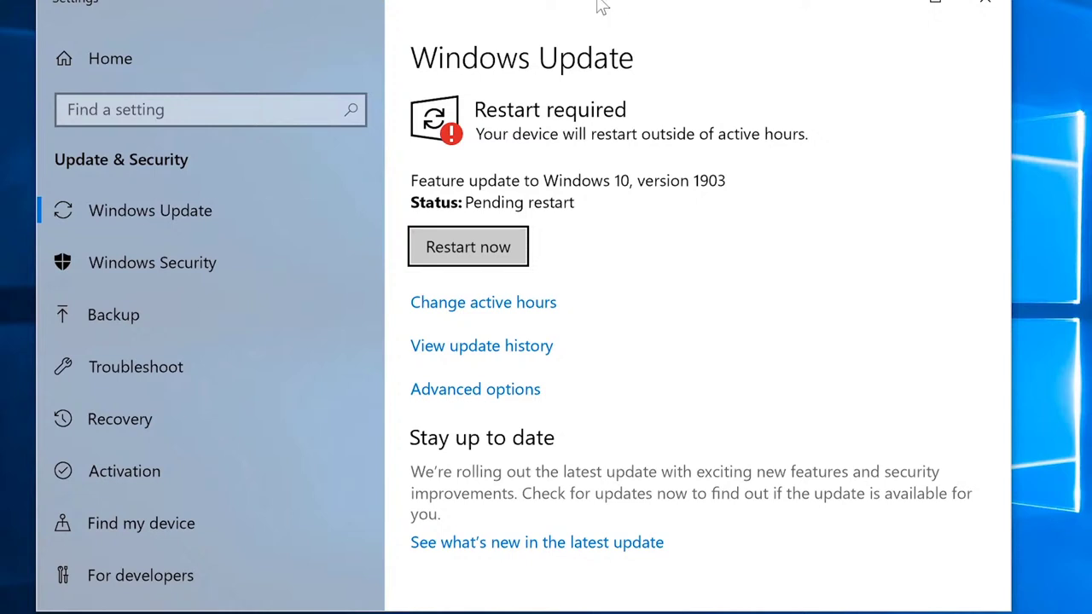
left_click_drag(597, 5, 597, 21)
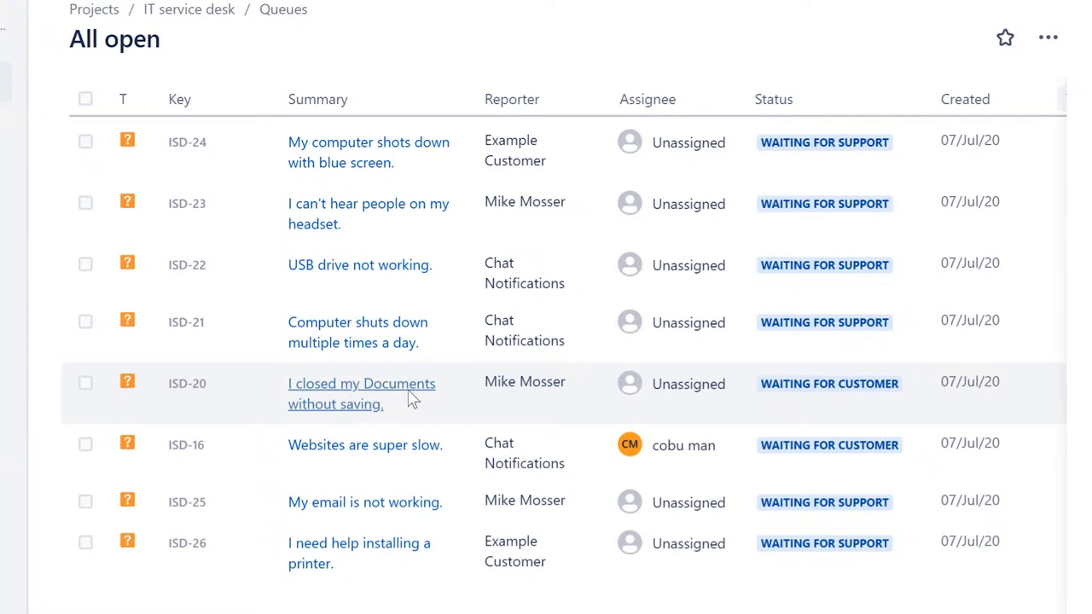
Step: Open ISD-20 from the All open queue and assign it to yourself
left_click(409, 399)
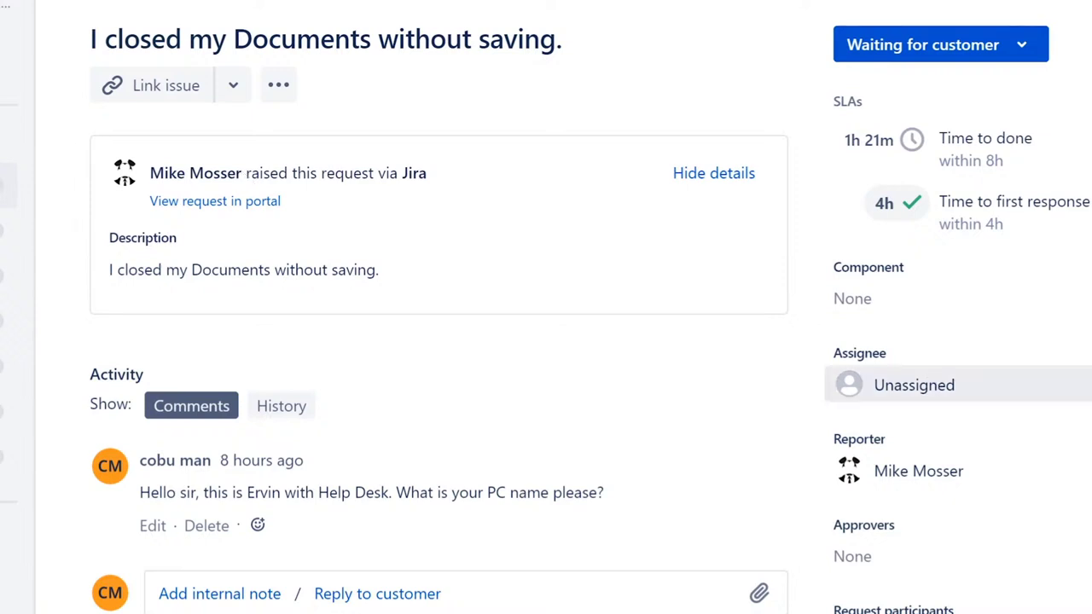
left_click(926, 385)
left_click(922, 447)
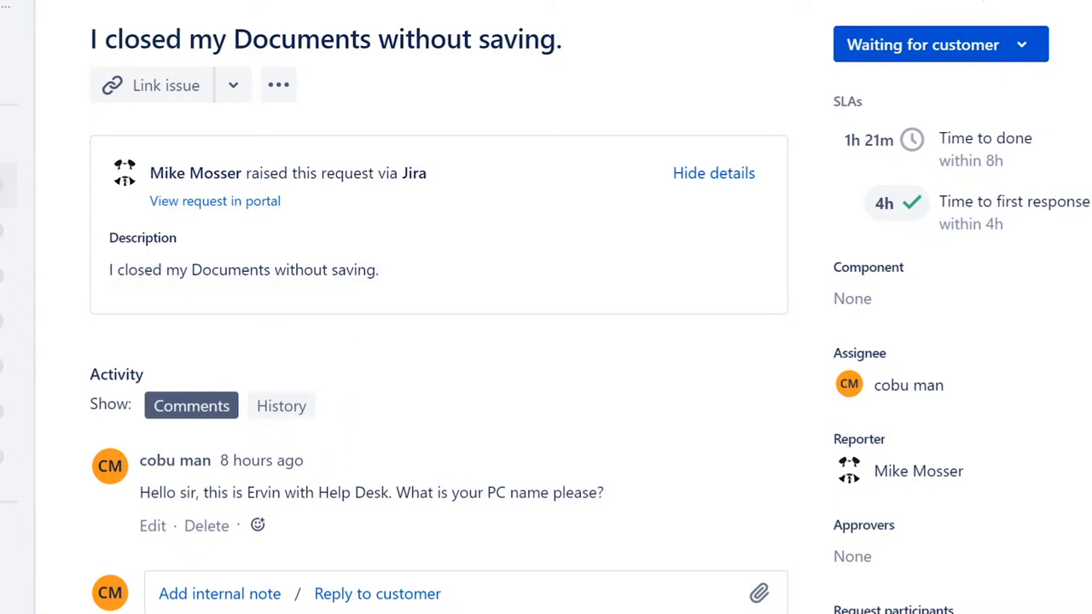
left_click_drag(164, 173, 215, 173)
Step: Draft a Help Desk Tier1 introduction asking if the document was saved elsewhere, ending with a smiley emoji
scroll(384, 589, "down", 4)
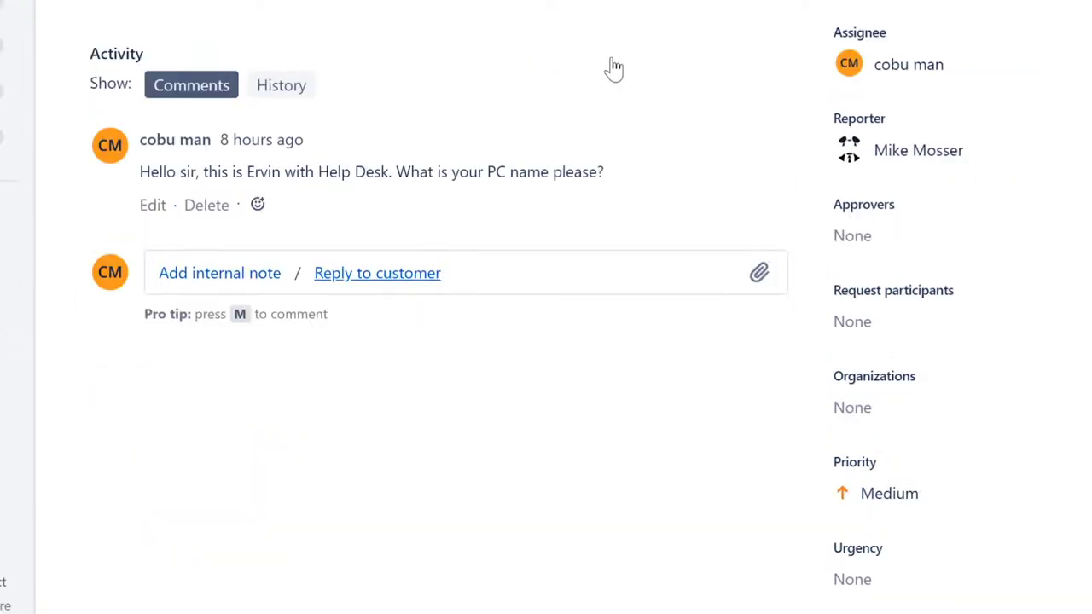
left_click(394, 275)
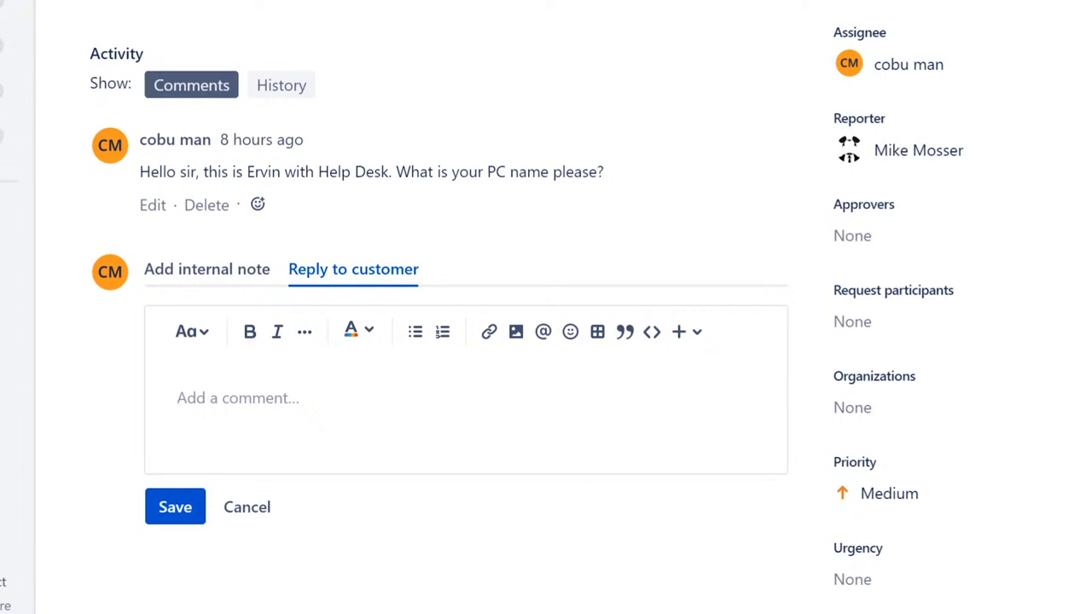
type("Hello, my")
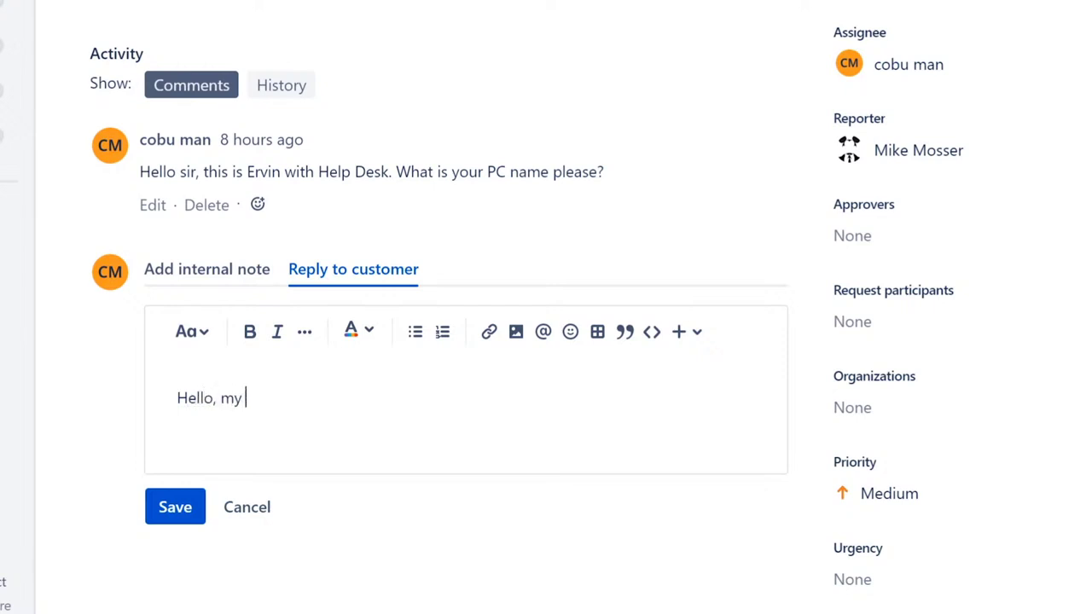
type(" name is Ervin w")
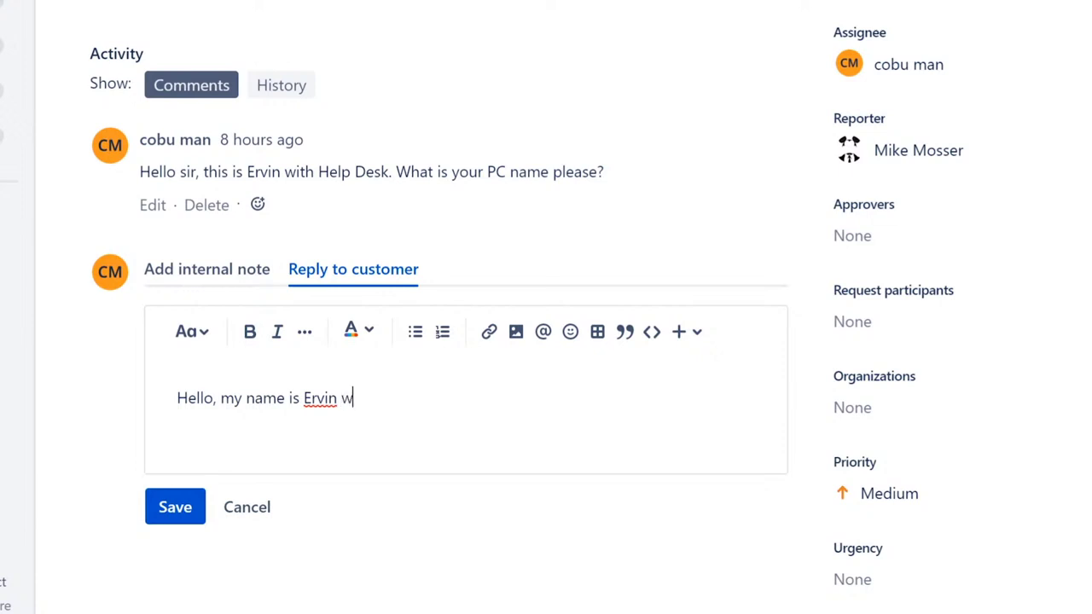
type("ith Help Desk T")
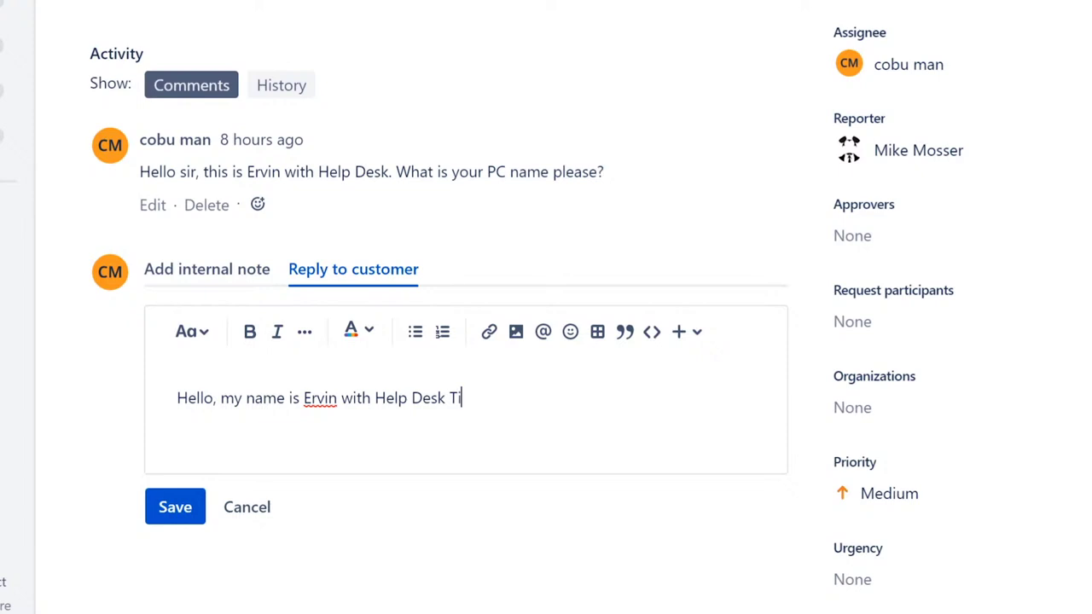
type("ier1")
type(",")
key("BackSpace")
key("BackSpace")
type(". I have your tick")
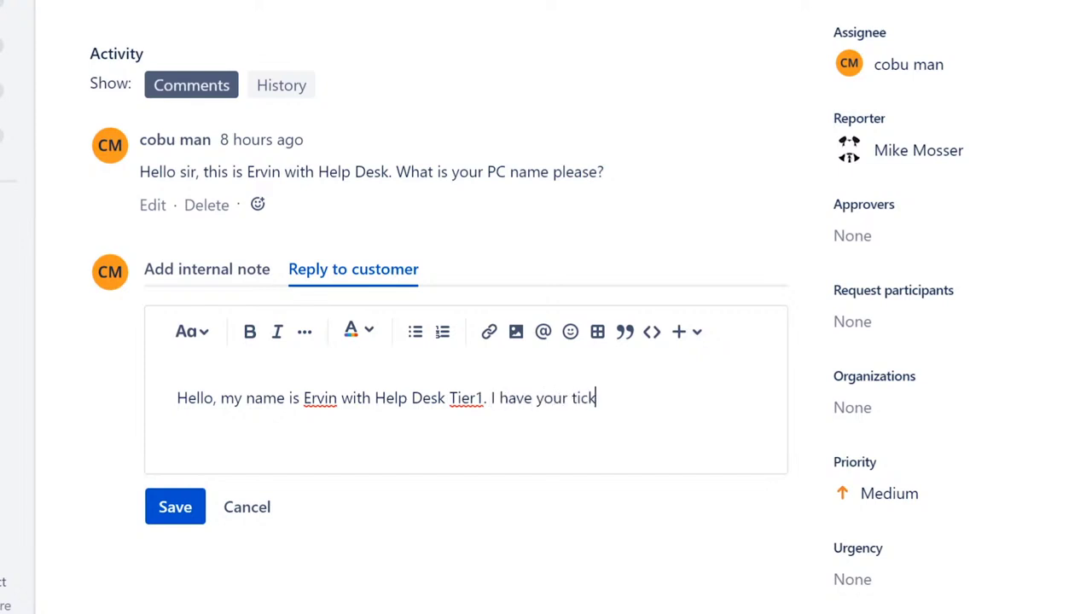
type("et about closin")
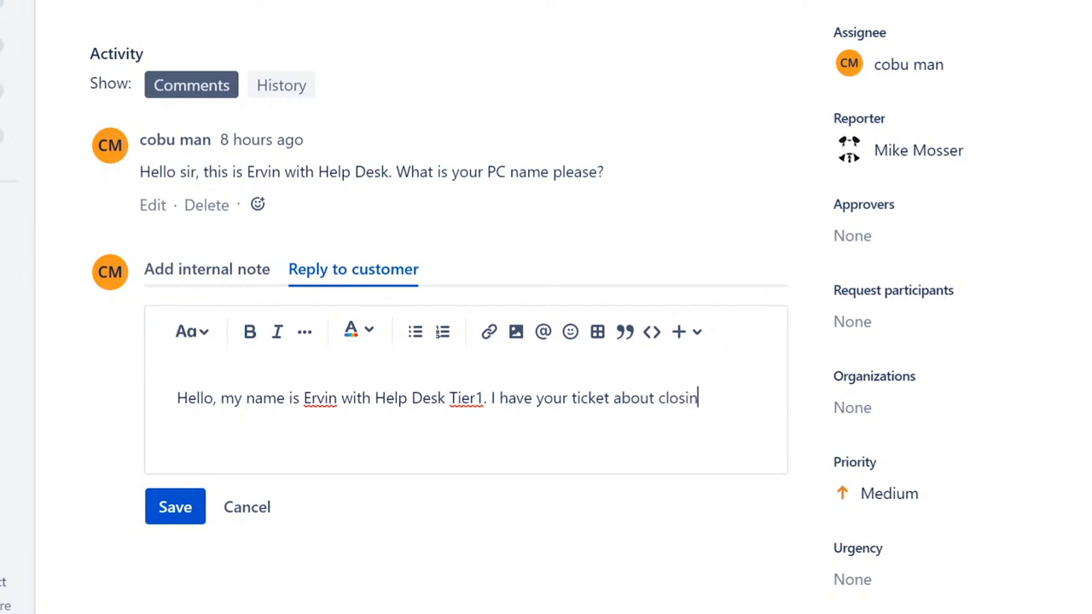
type("g a docum")
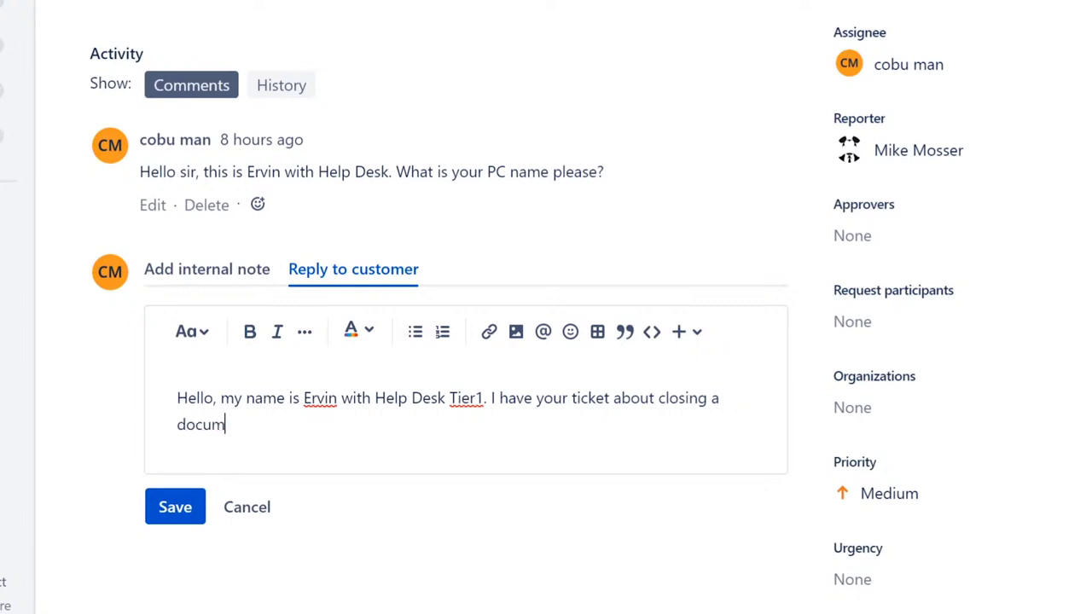
type("ent without saving i")
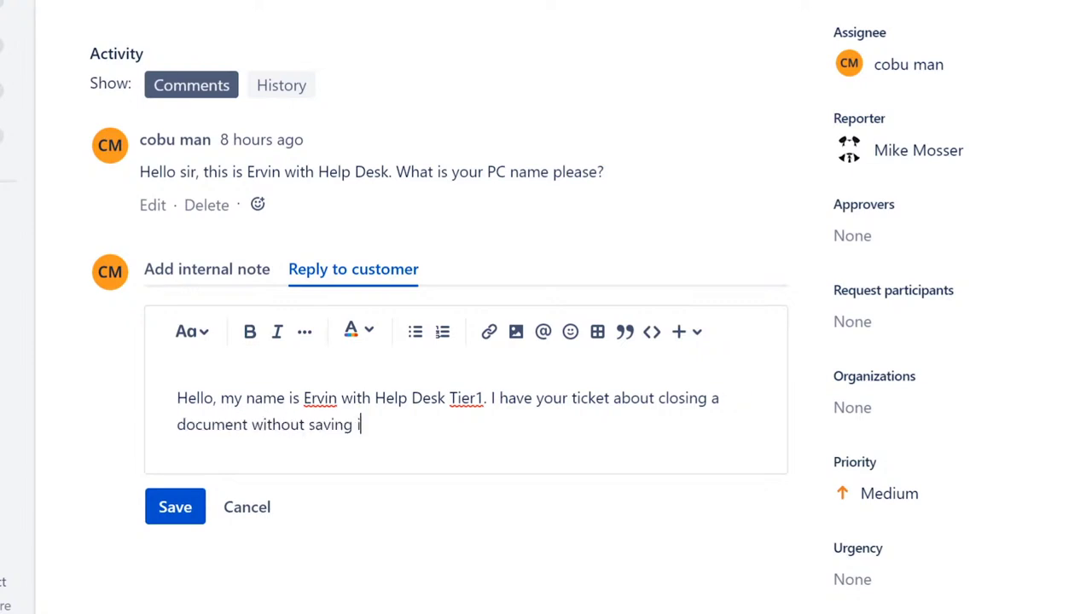
type("t... Did you ha")
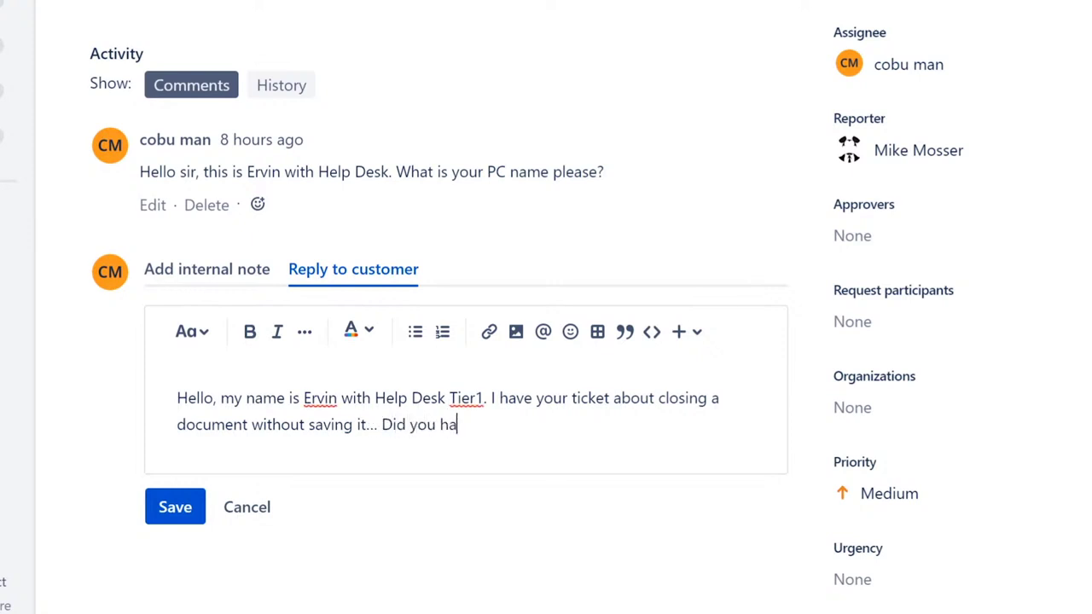
type("ppen to save it ")
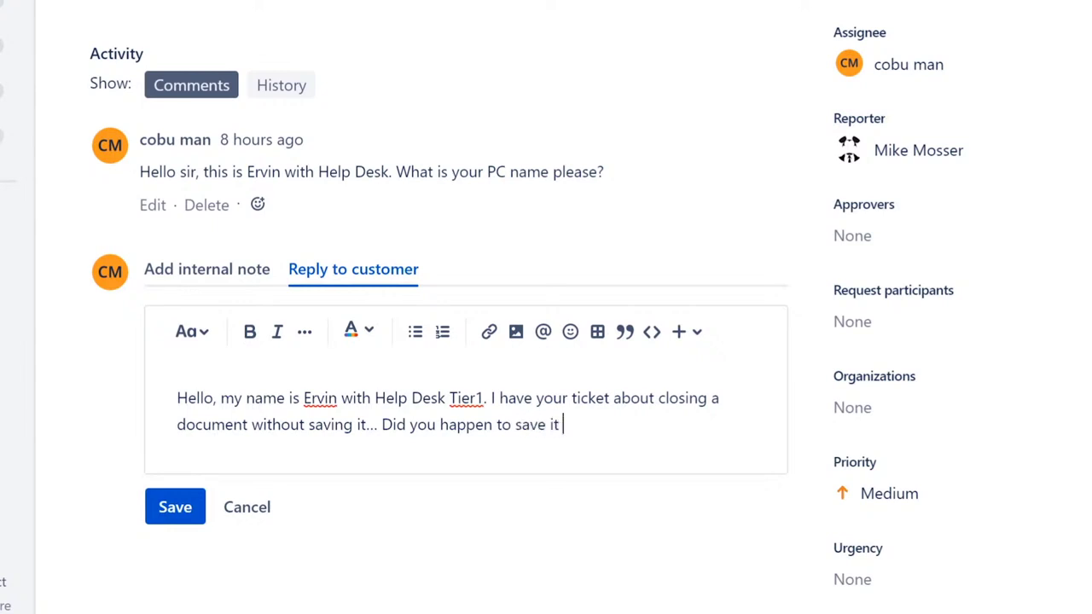
type("somewher")
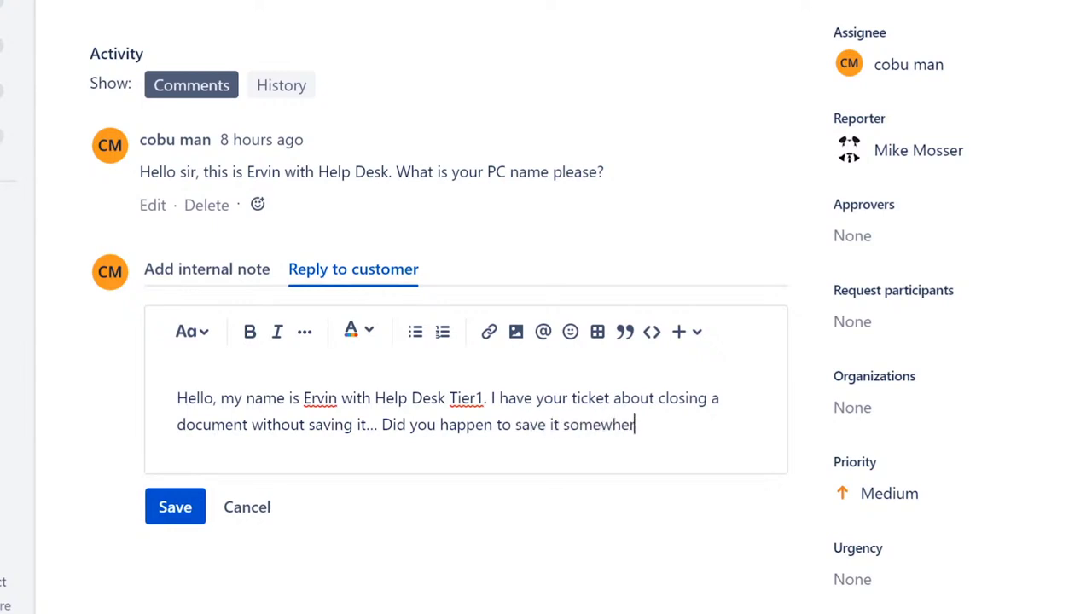
type("e else? ")
type("o")
key("BackSpace")
key("BackSpace")
key("BackSpace")
type("or did jus")
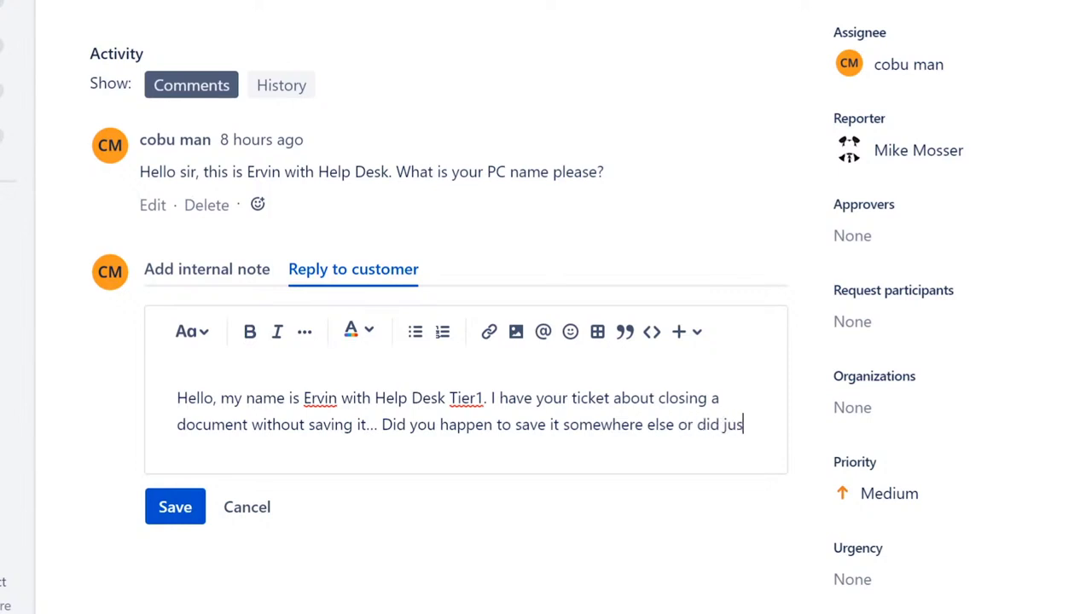
type("t close the win")
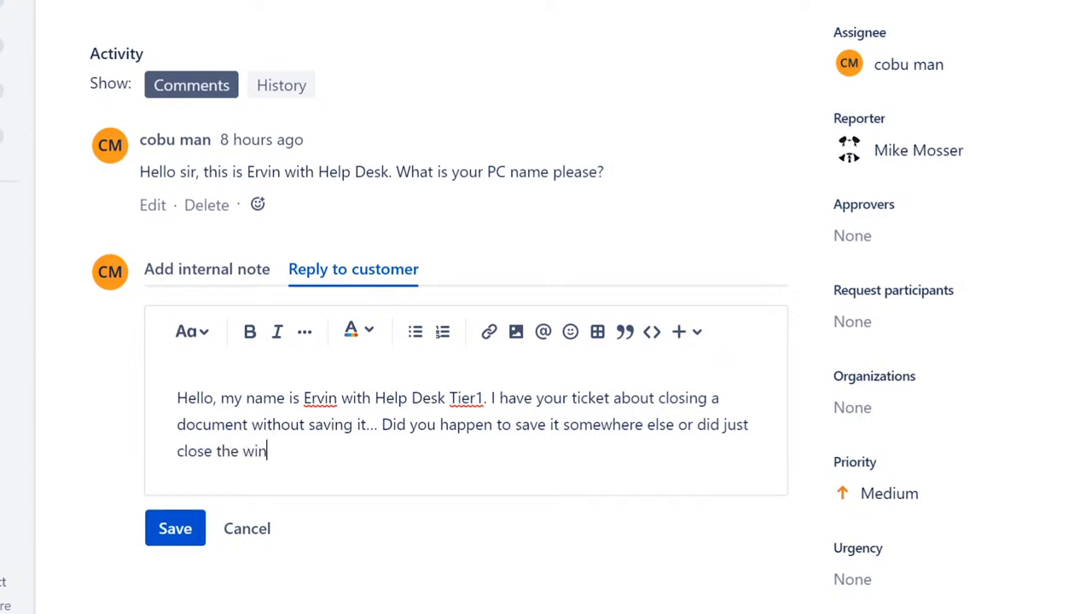
type("dow? :)")
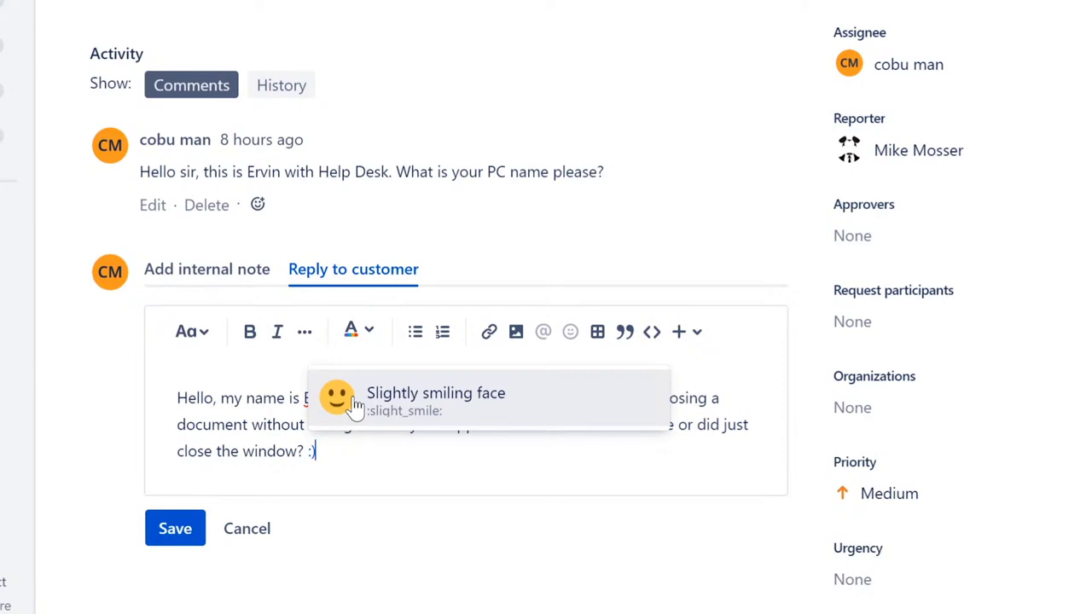
left_click(357, 407)
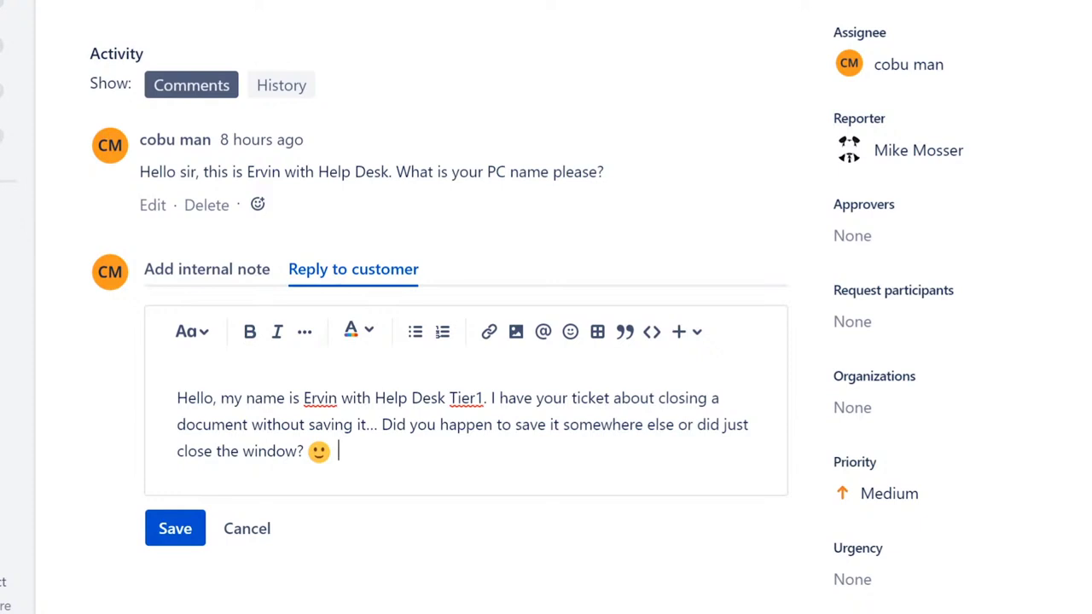
Step: Save the drafted reply so it posts to ISD-20's activity
left_click(182, 537)
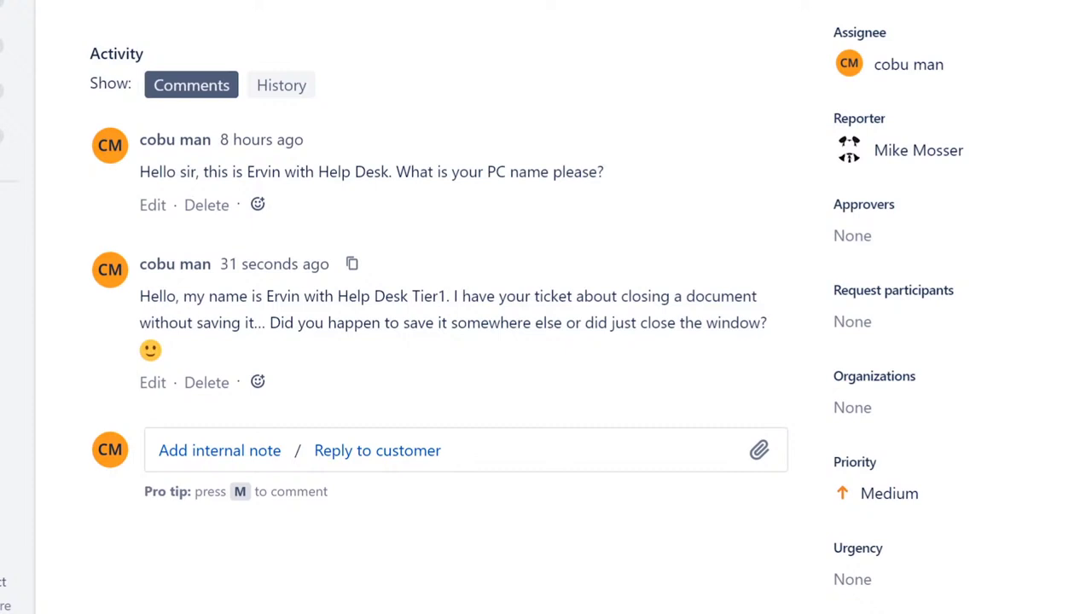
Step: Write 'Unfortunately, we don't have a way to recover that file… it is gone forever. :(', correcting spelling
left_click(378, 459)
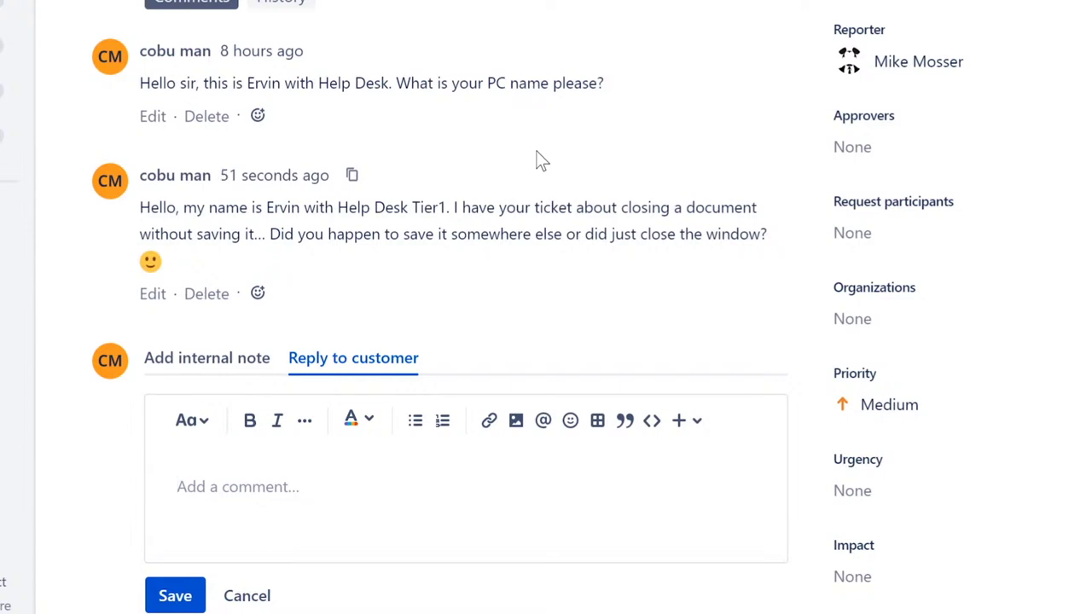
type("U")
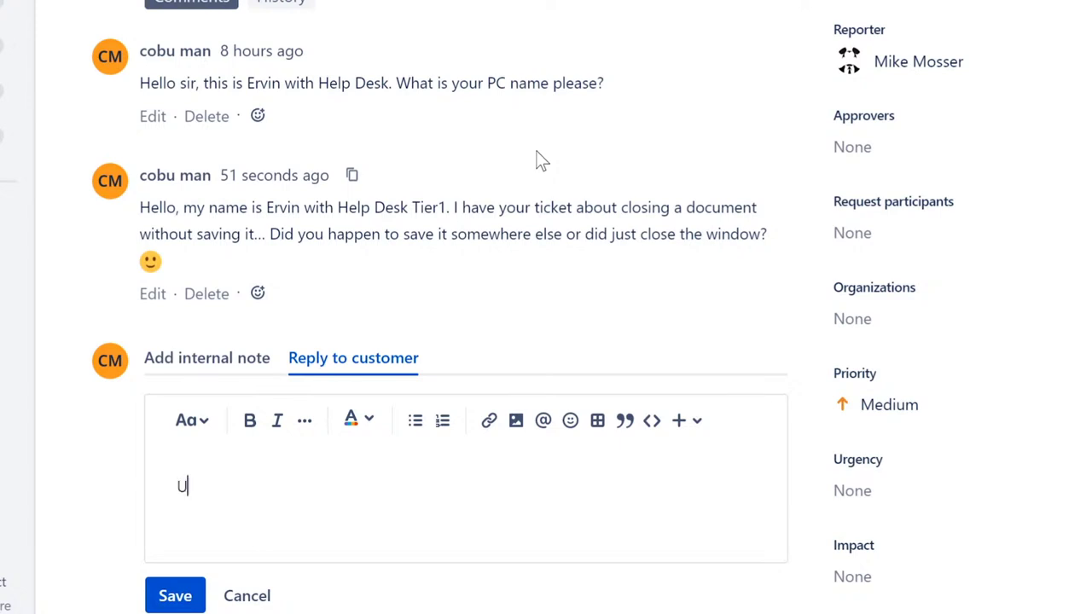
type("nfortunatelly")
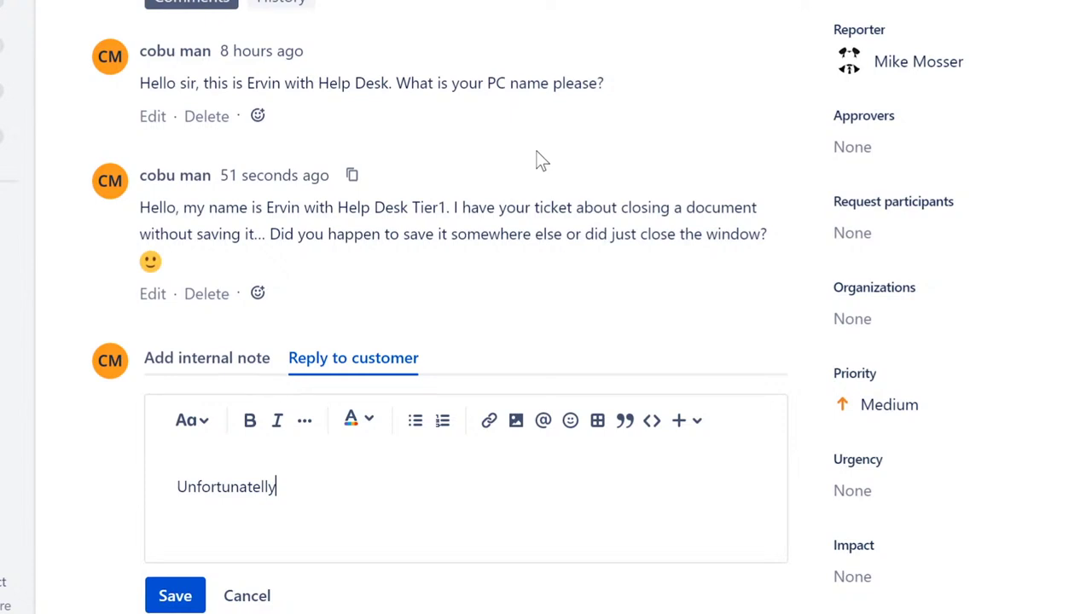
type(", we d")
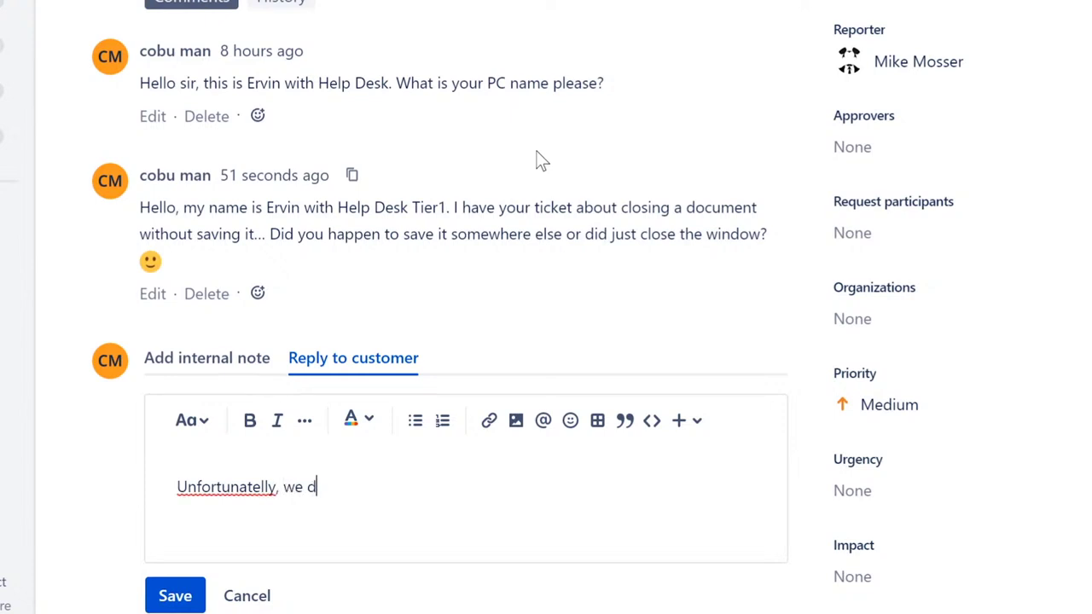
type("ont'")
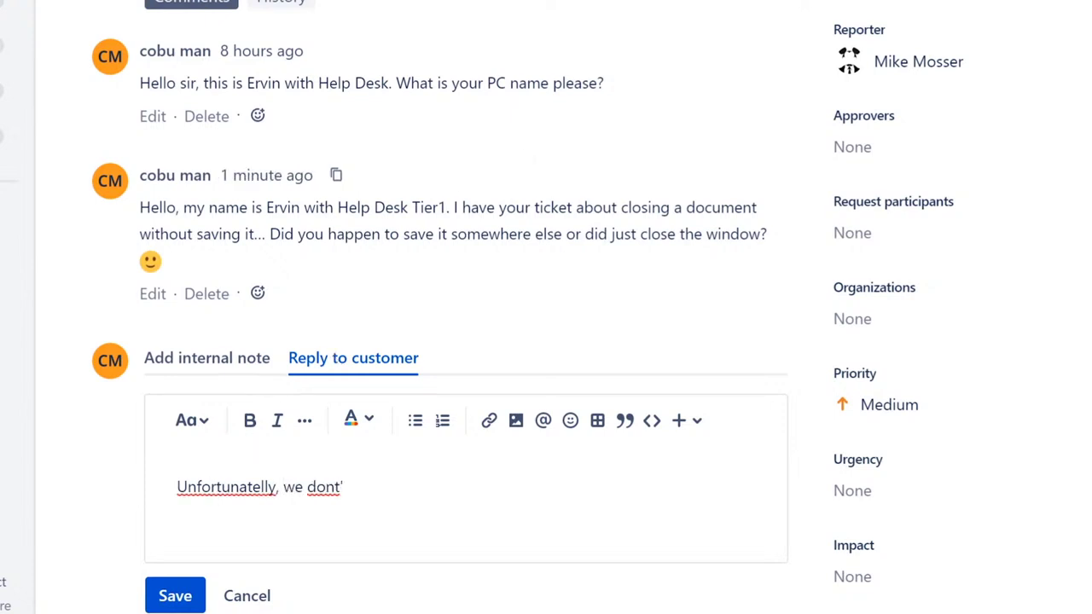
double_click(226, 486)
right_click(262, 493)
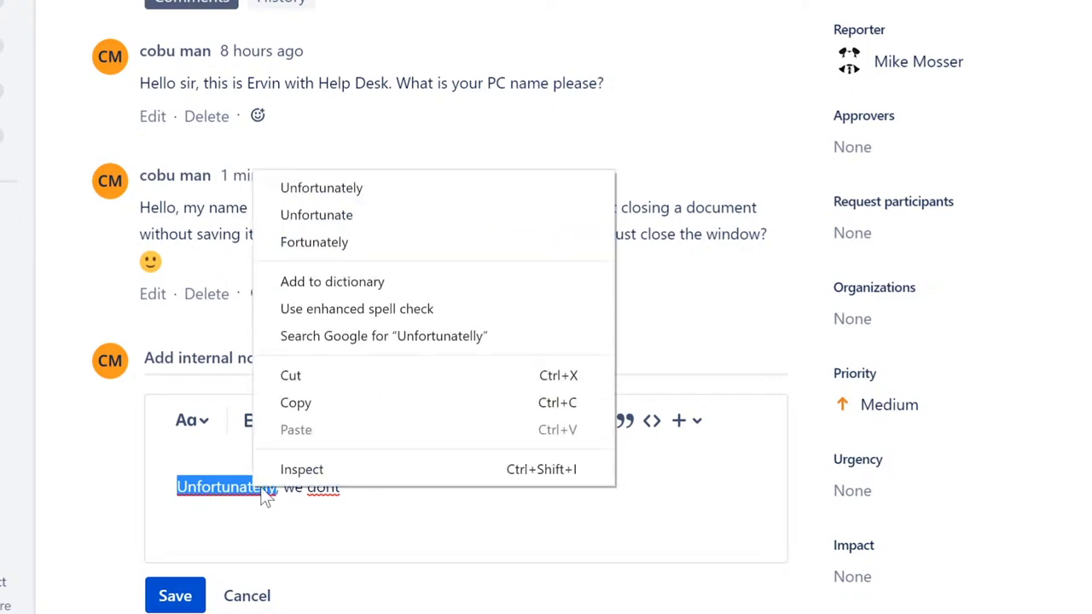
left_click(414, 192)
key("End")
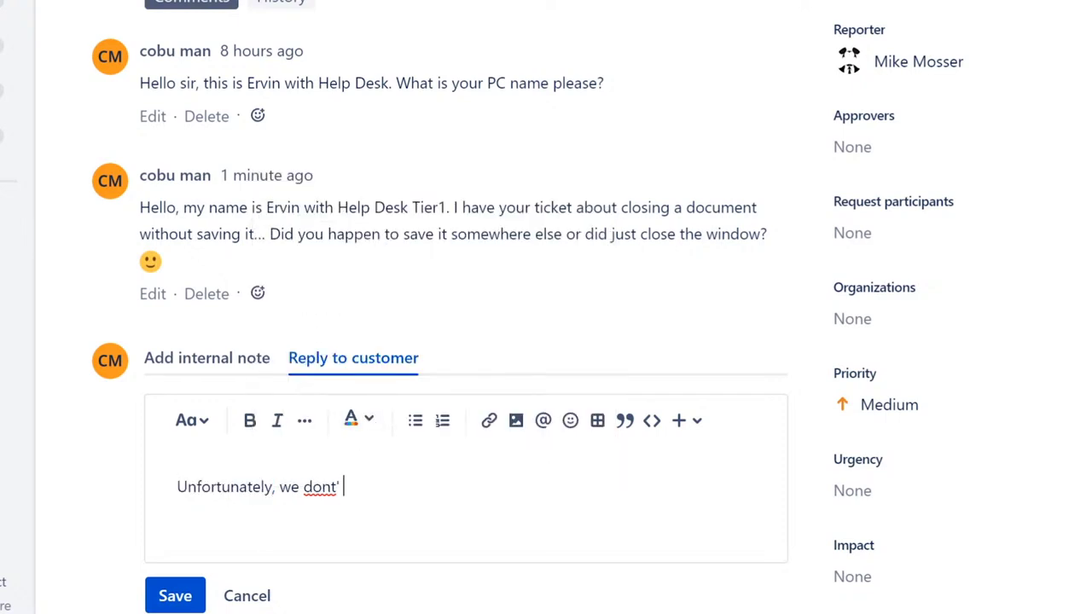
key("BackSpace")
type("'t have a way r")
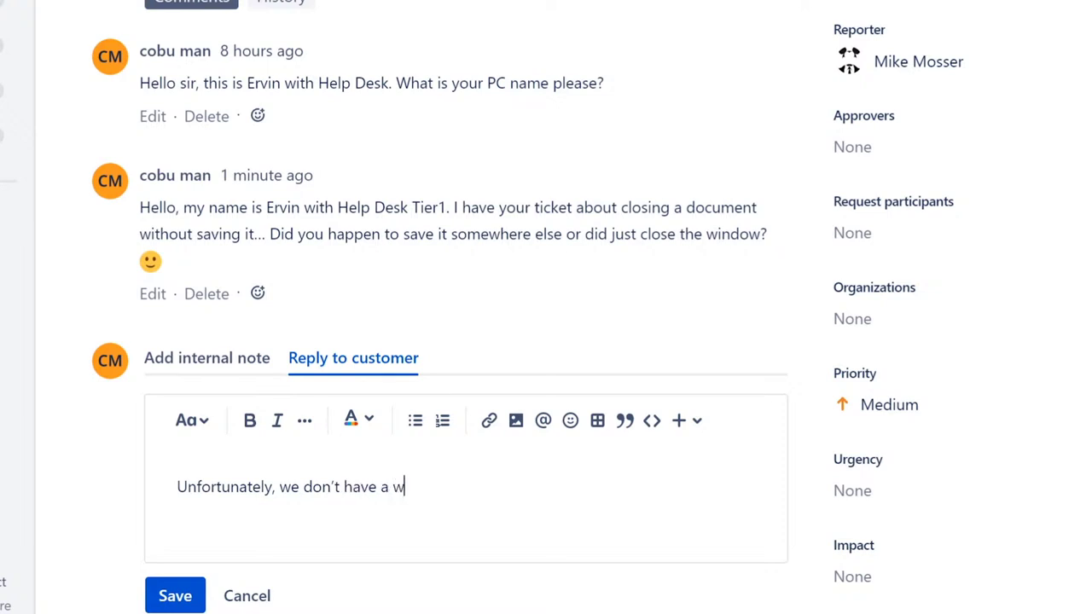
type("o ")
type("recover")
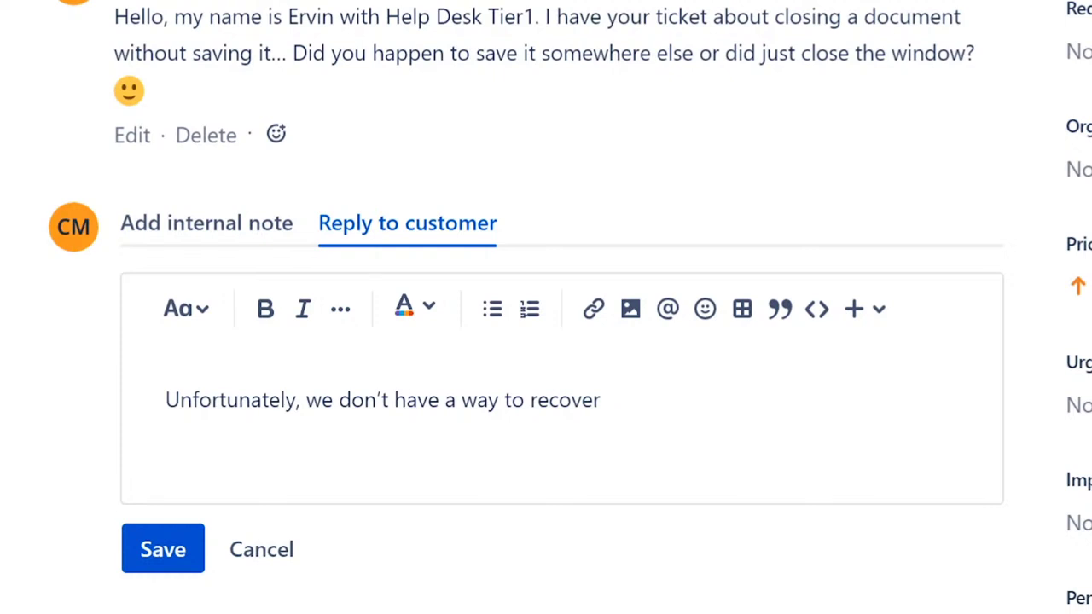
type(" that file")
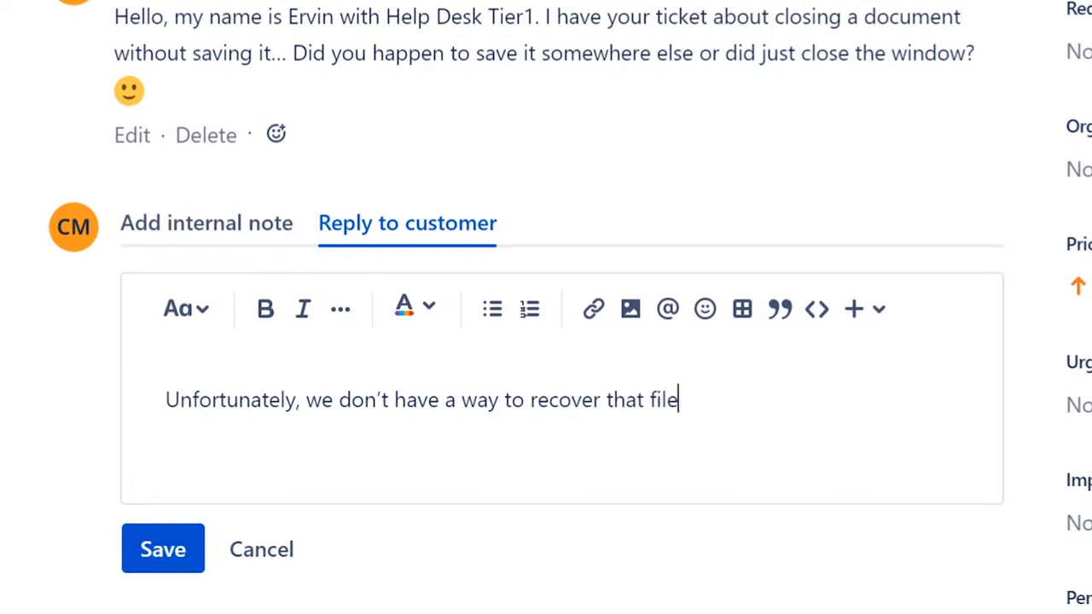
type("... once you c")
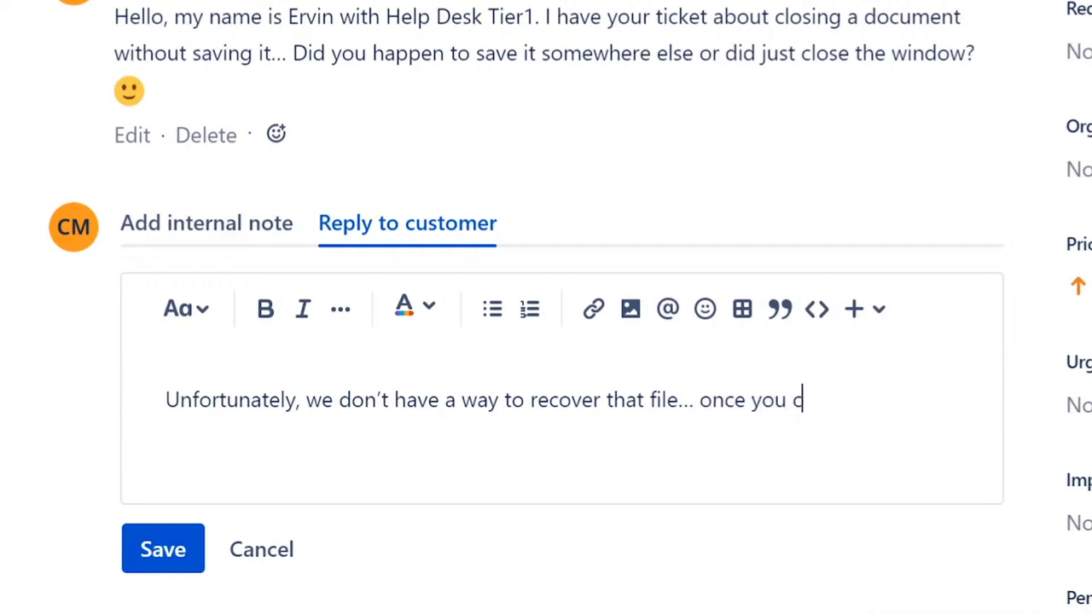
type("lose the wi")
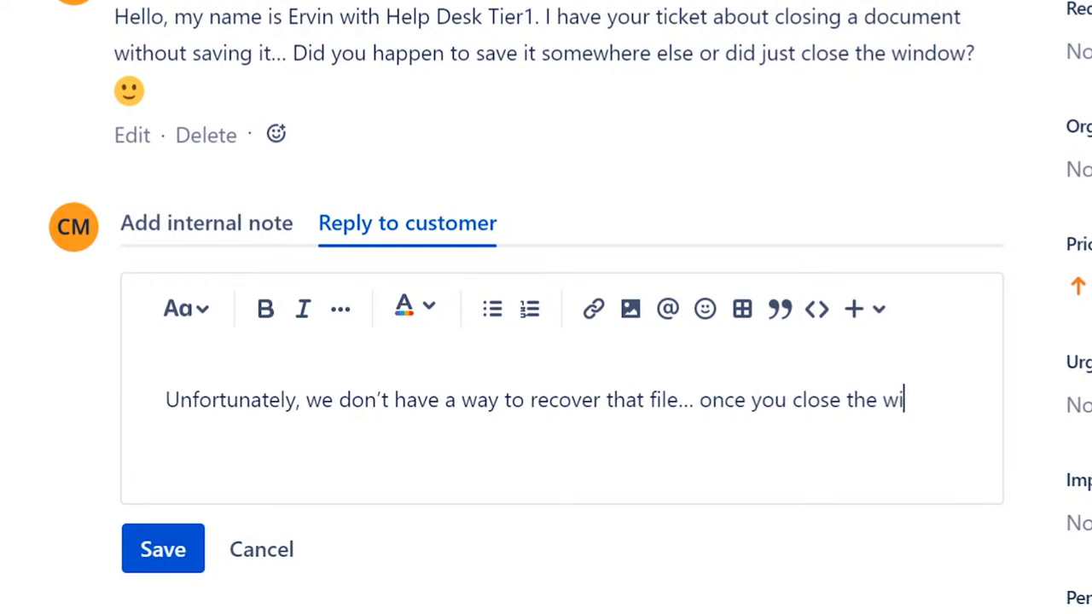
type("ndow like tha")
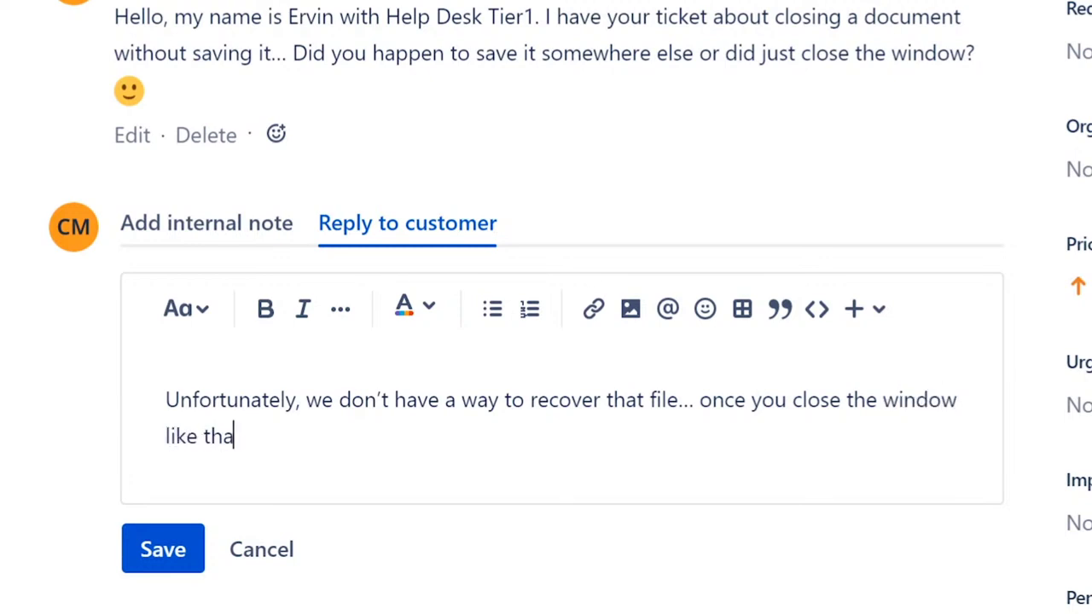
type("t it is gone for e")
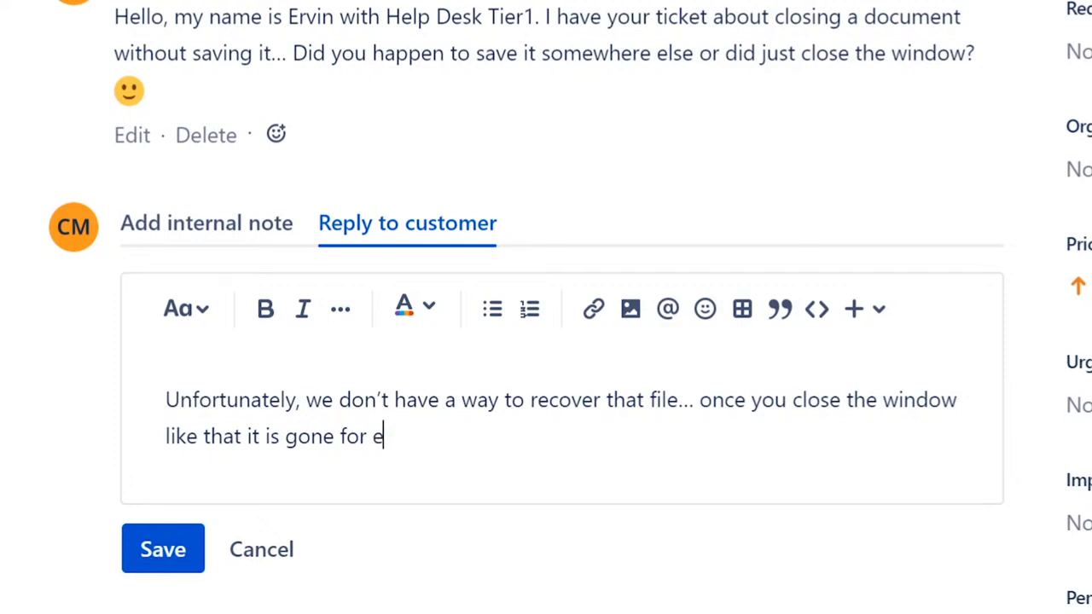
key("BackSpace")
key("BackSpace")
type("ever. :(")
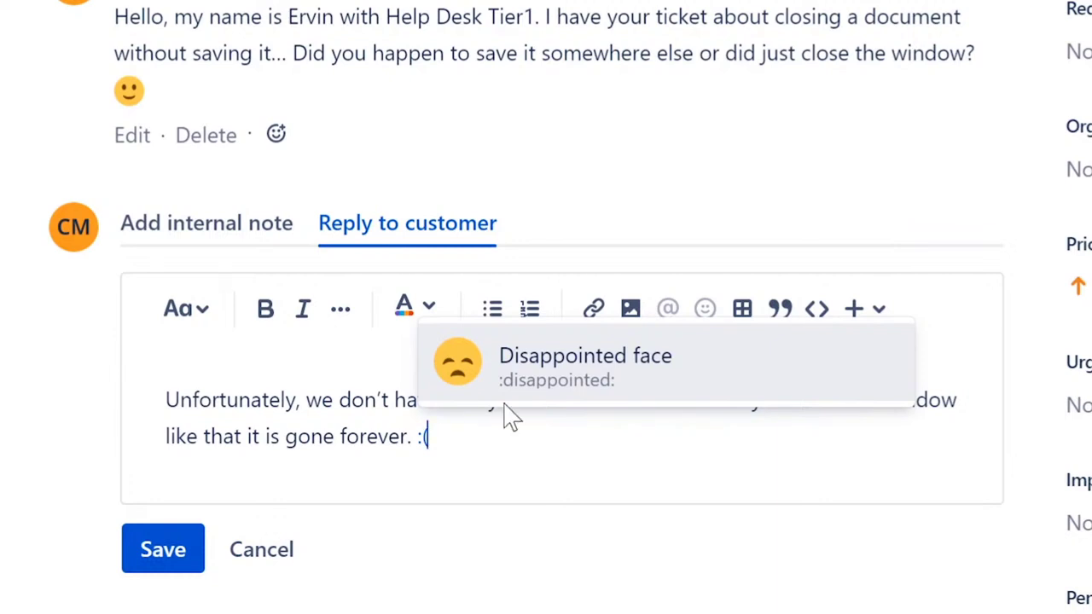
Step: Add a disappointed emoji and 'However, I can take a look at your PC… time based backup'
left_click(611, 385)
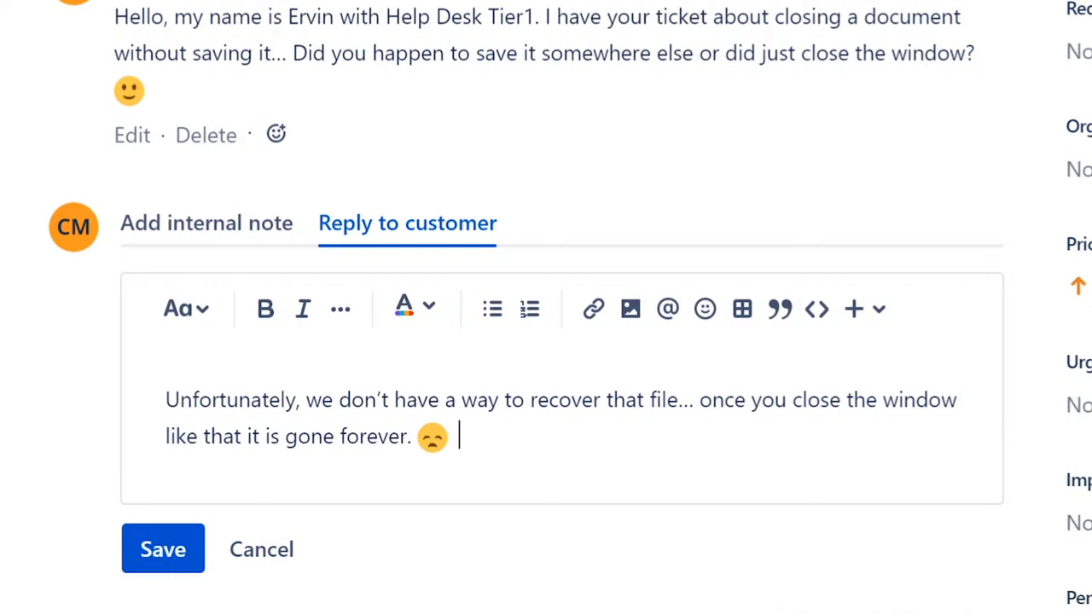
type("However, I cat")
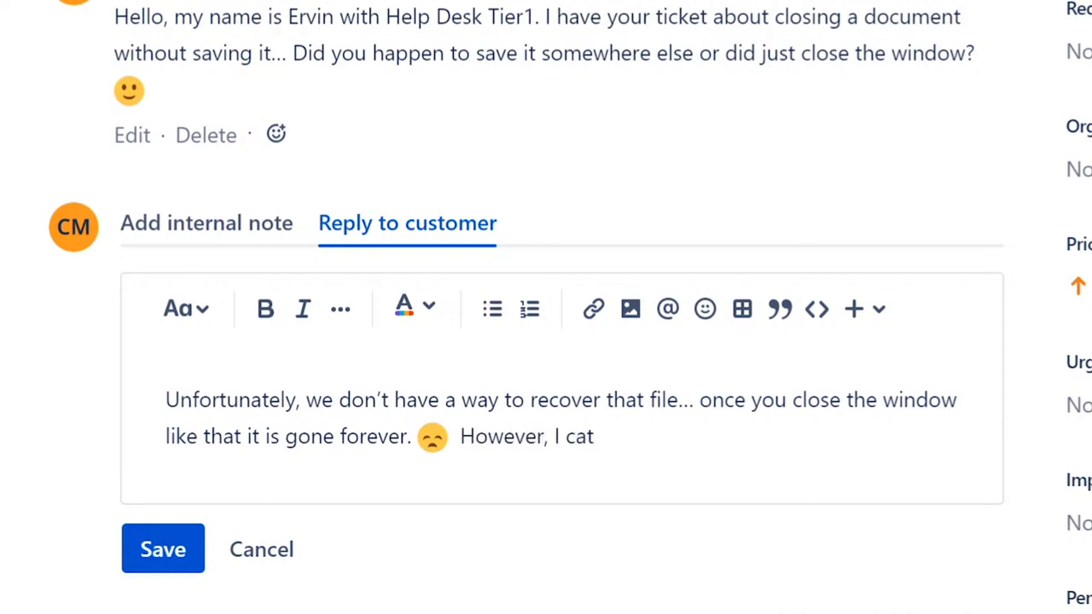
key("BackSpace")
type("n take a look ")
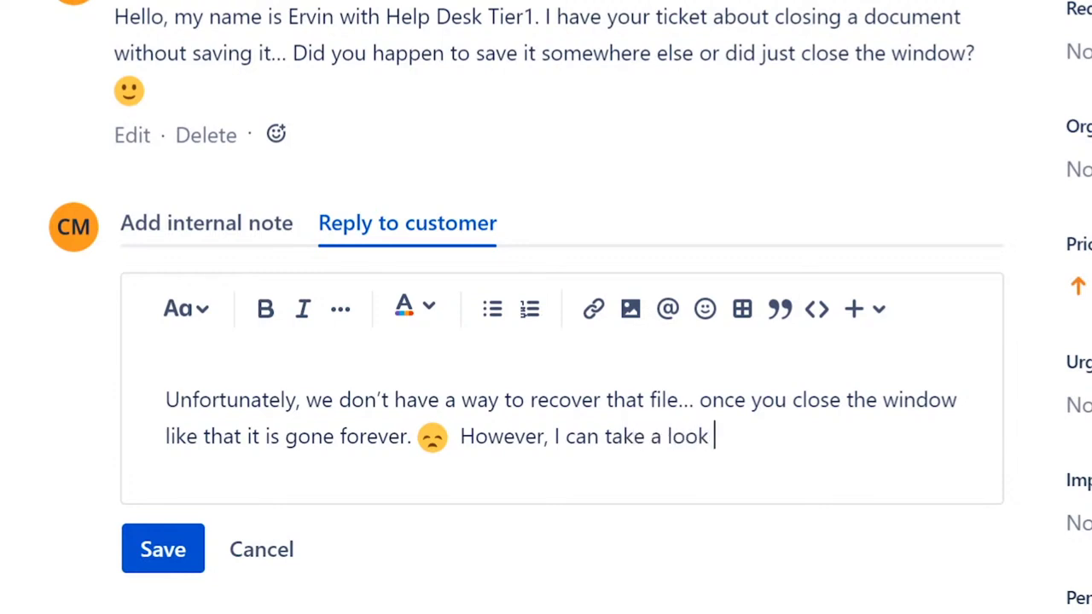
type("at your Po")
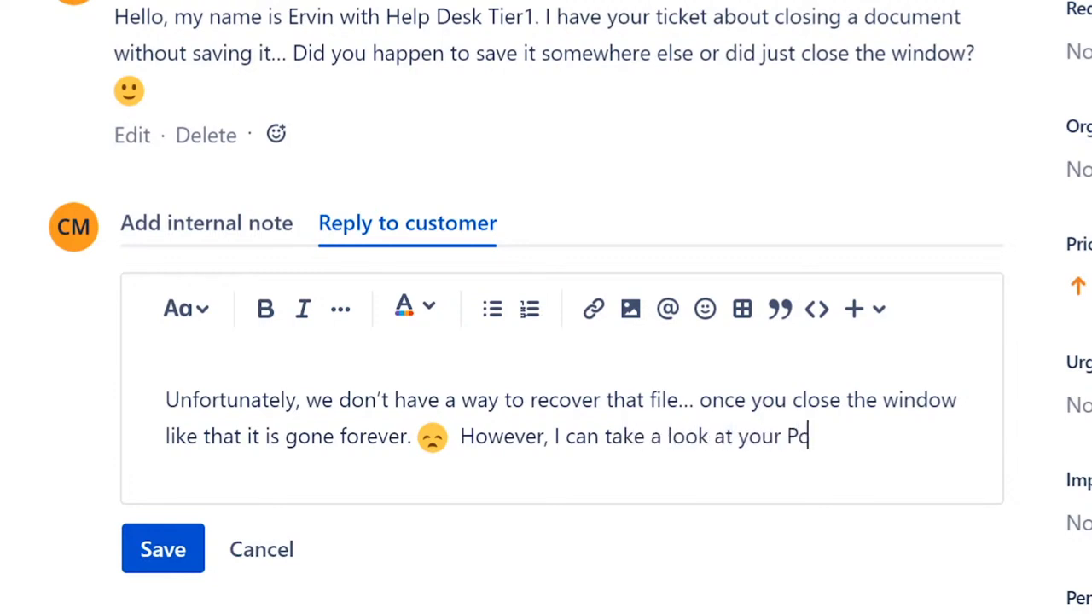
key("BackSpace")
type("C to see if I ")
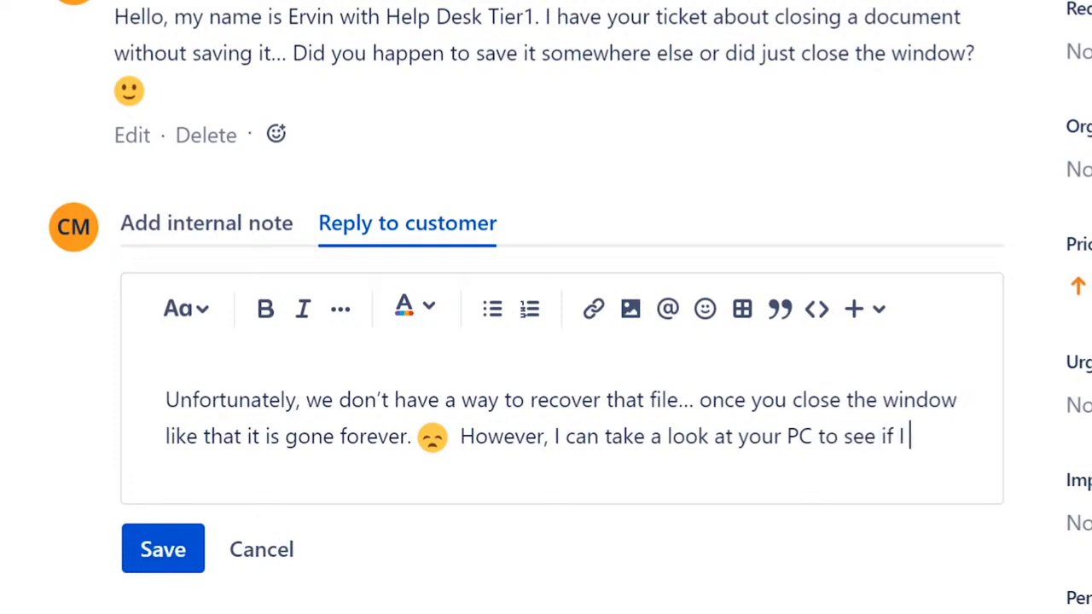
type("can find a")
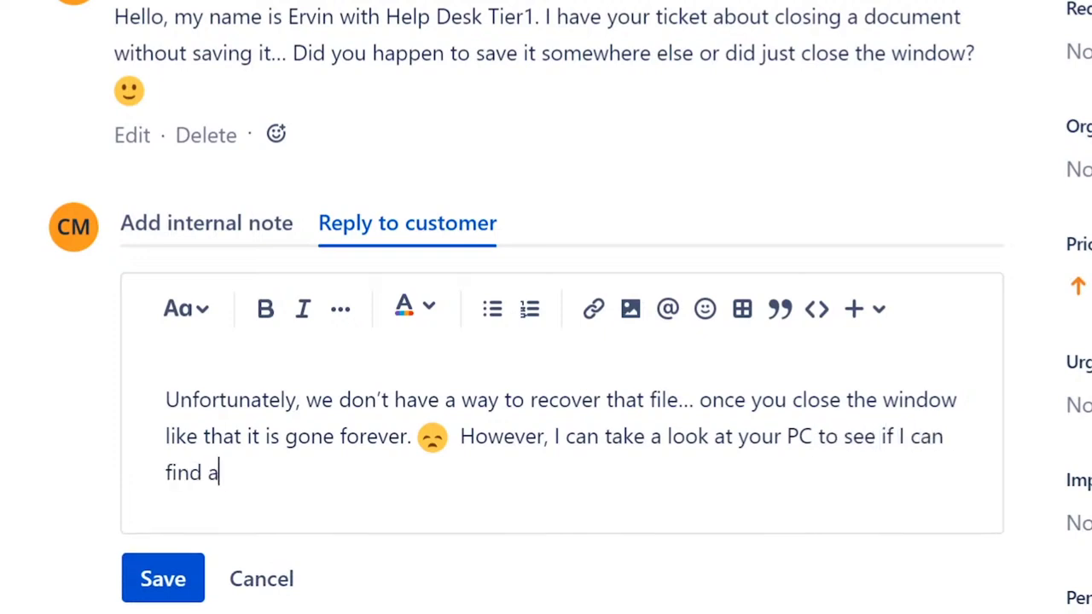
type(" time ba")
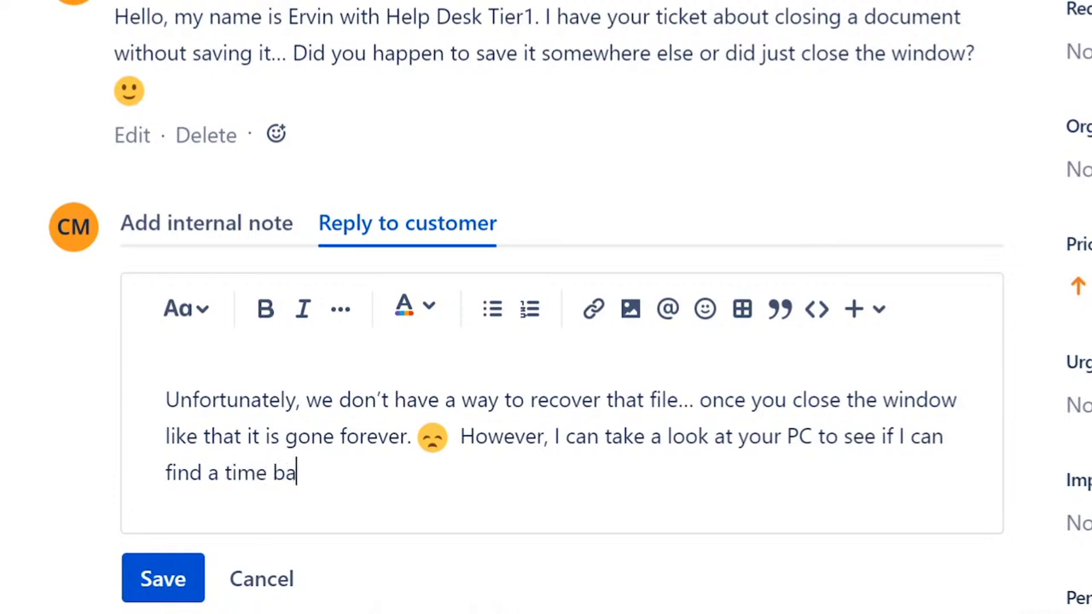
type("sed backup")
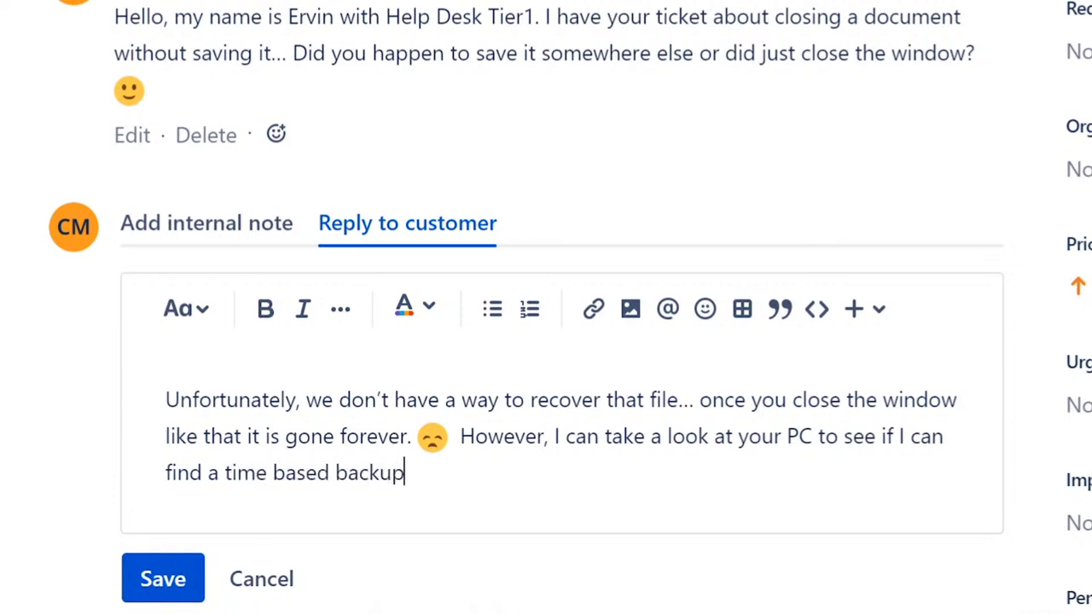
Step: Insert 'saved' before backup and append '... but I'm not 100% sure there is something there.'
key("Left")
key("Left")
key("Left")
key("Left")
key("Left")
key("Left")
type("saved")
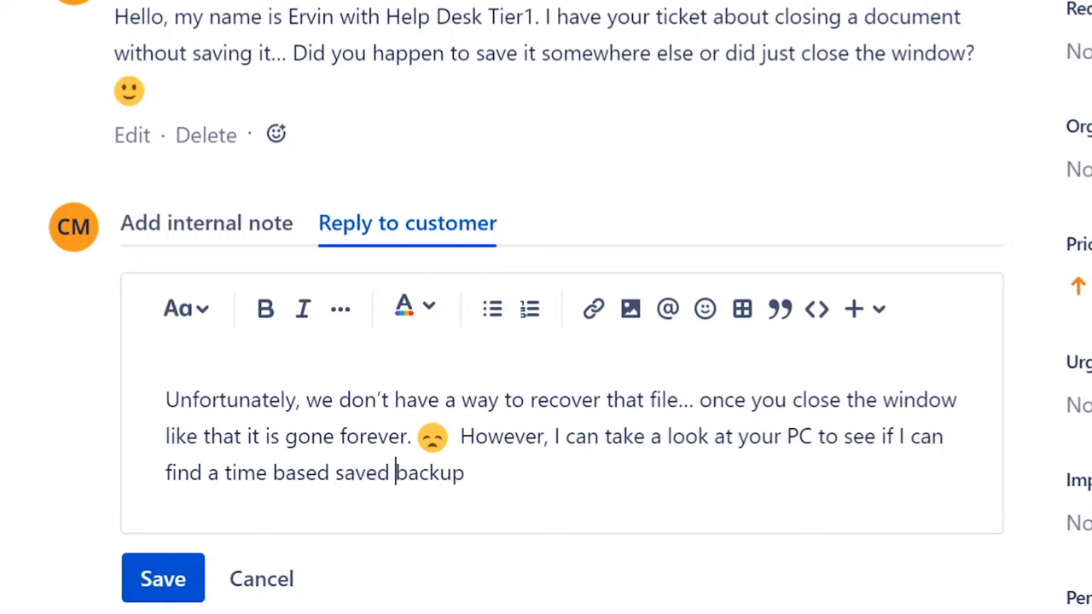
left_click(407, 473)
left_click(464, 473)
type("... but I'm not con")
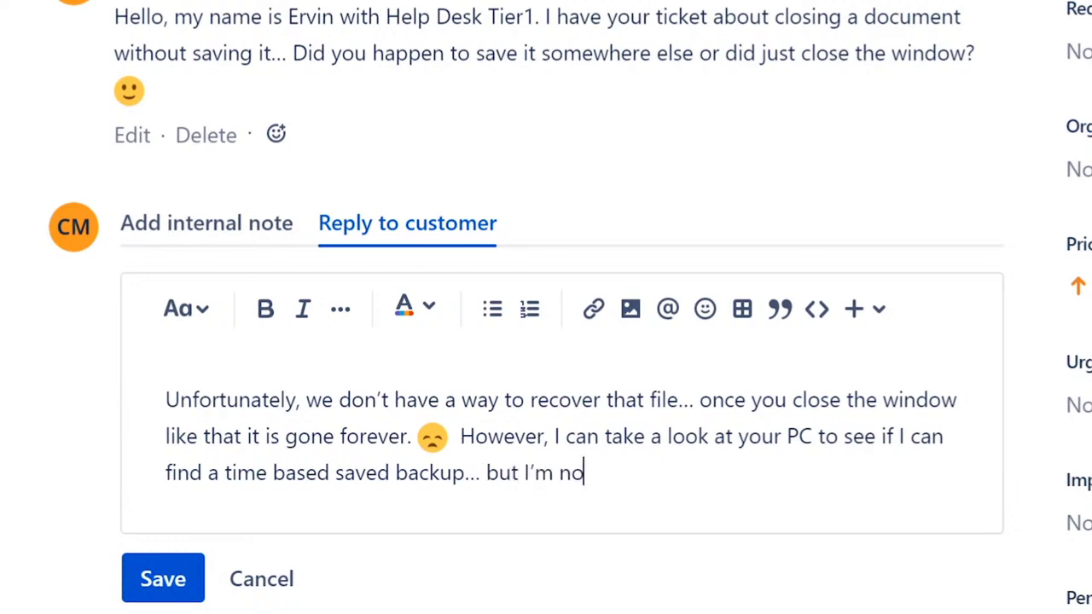
key("BackSpace")
key("BackSpace")
key("BackSpace")
type("100% ")
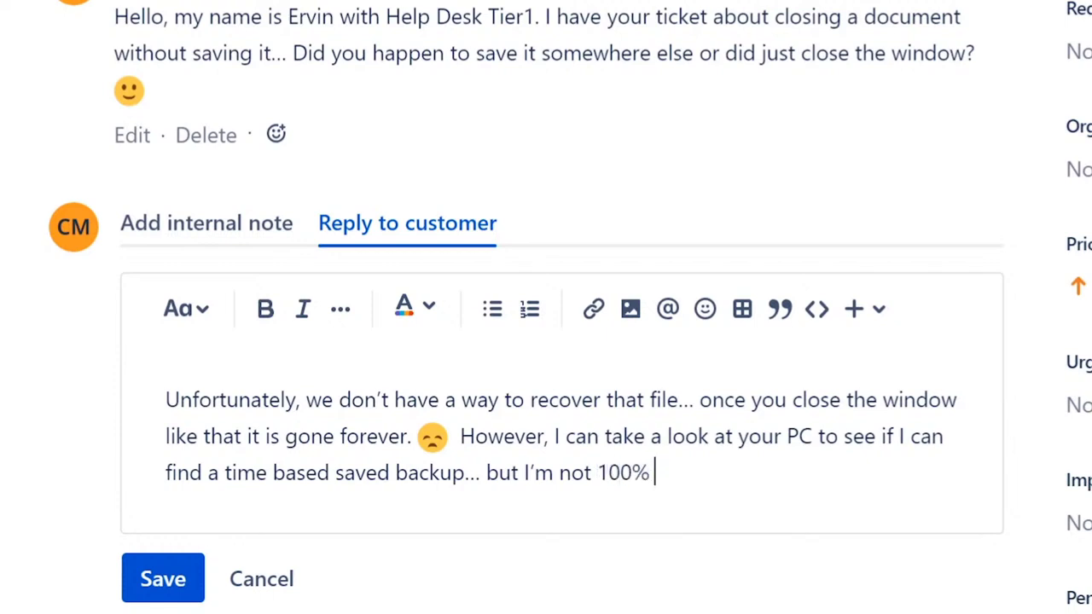
type("sure there is somethin")
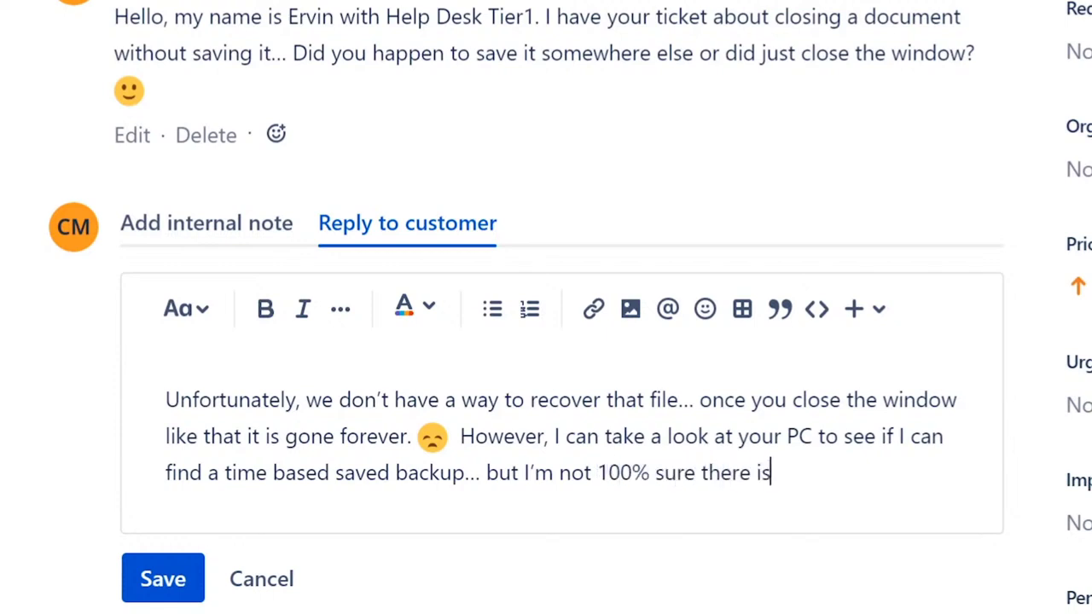
type("g there.")
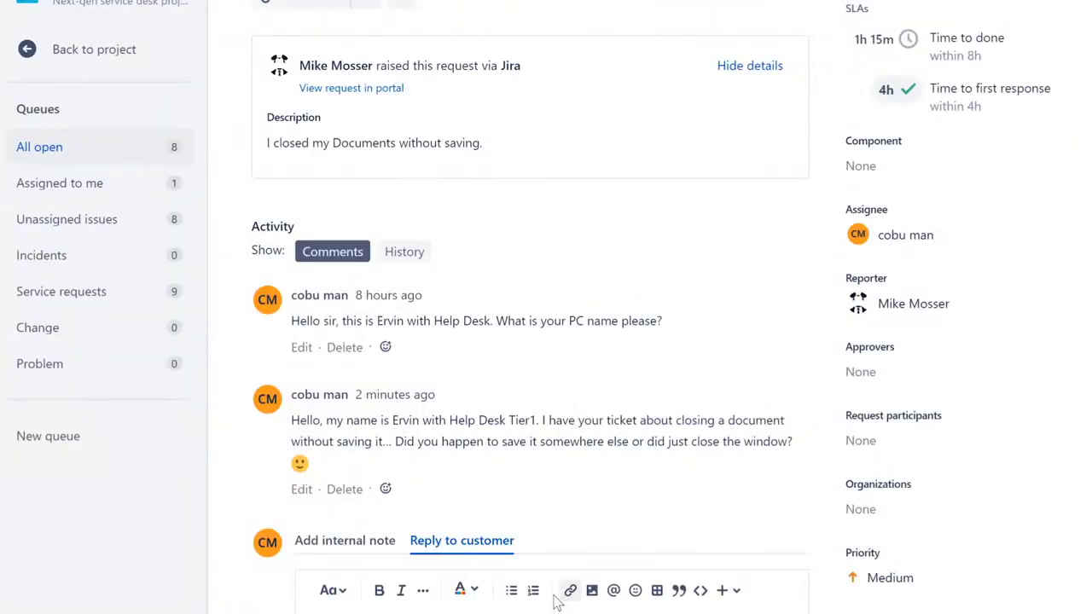
Step: Post the backup-offer reply to the customer on ISD-20
scroll(536, 601, "down", 3)
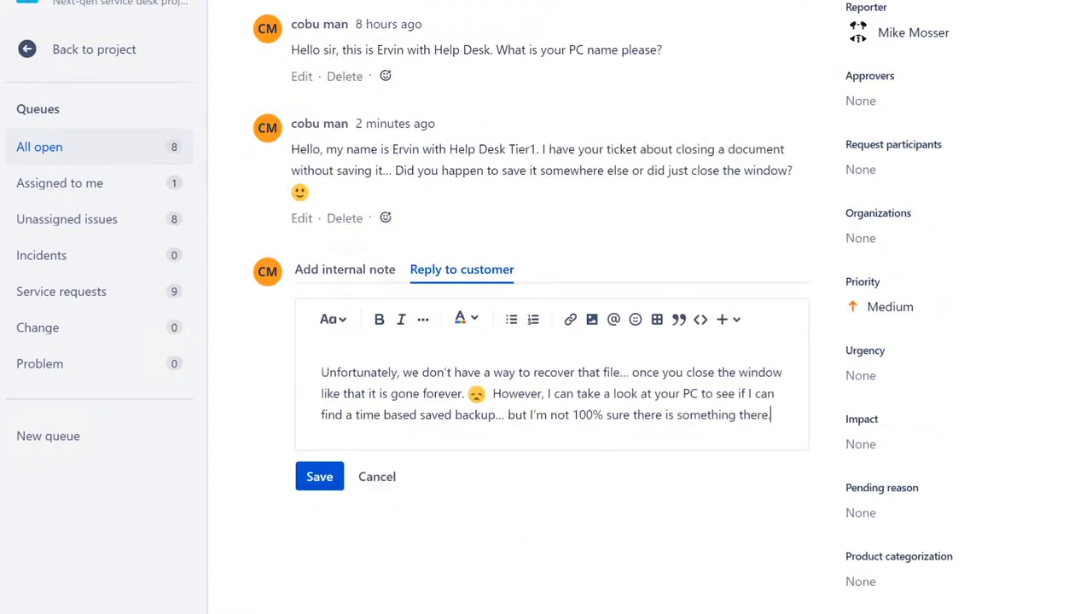
left_click(327, 483)
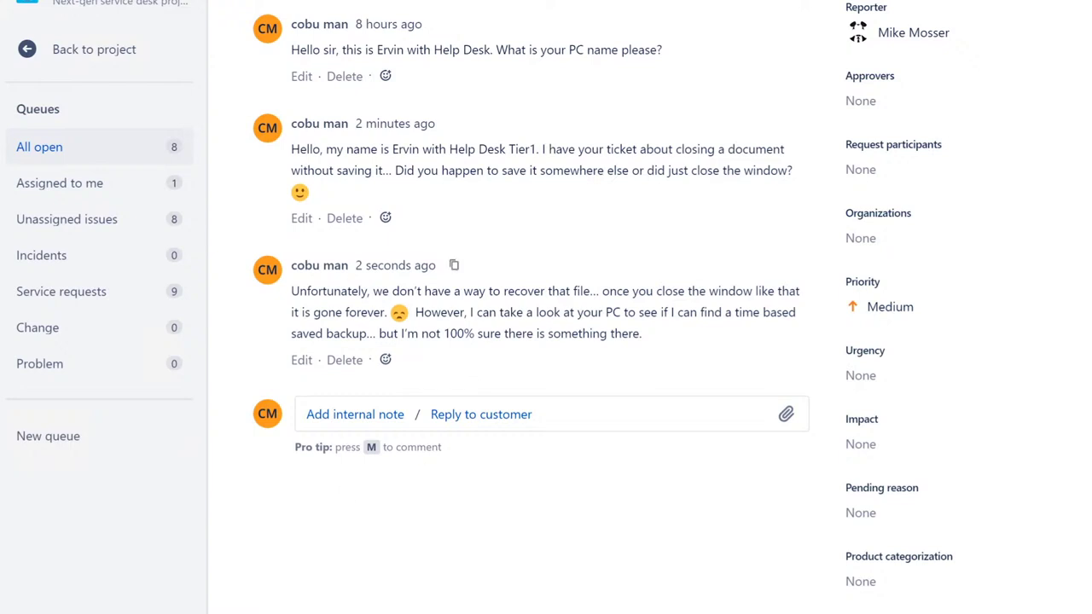
scroll(495, 336, "up", 3)
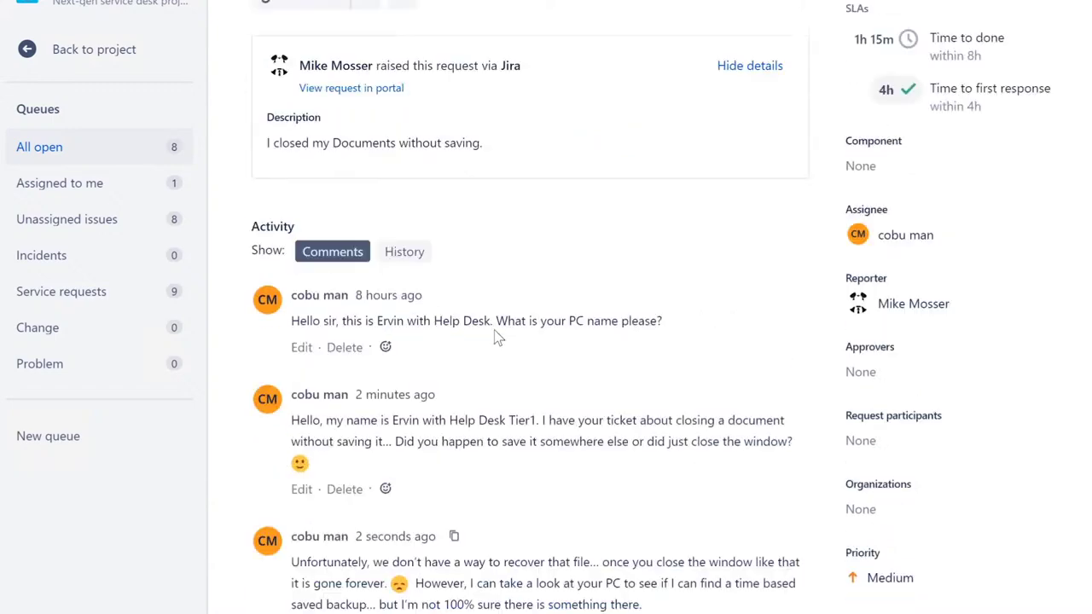
scroll(776, 397, "up", 1)
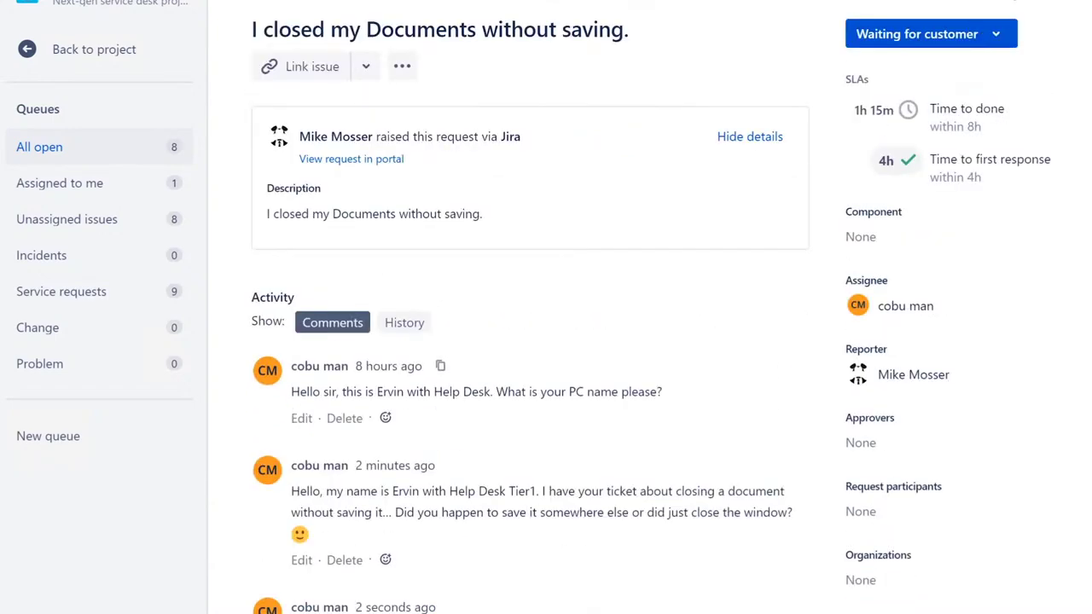
Step: Transition ISD-20 to Completed and head back to the All open queue
left_click(992, 34)
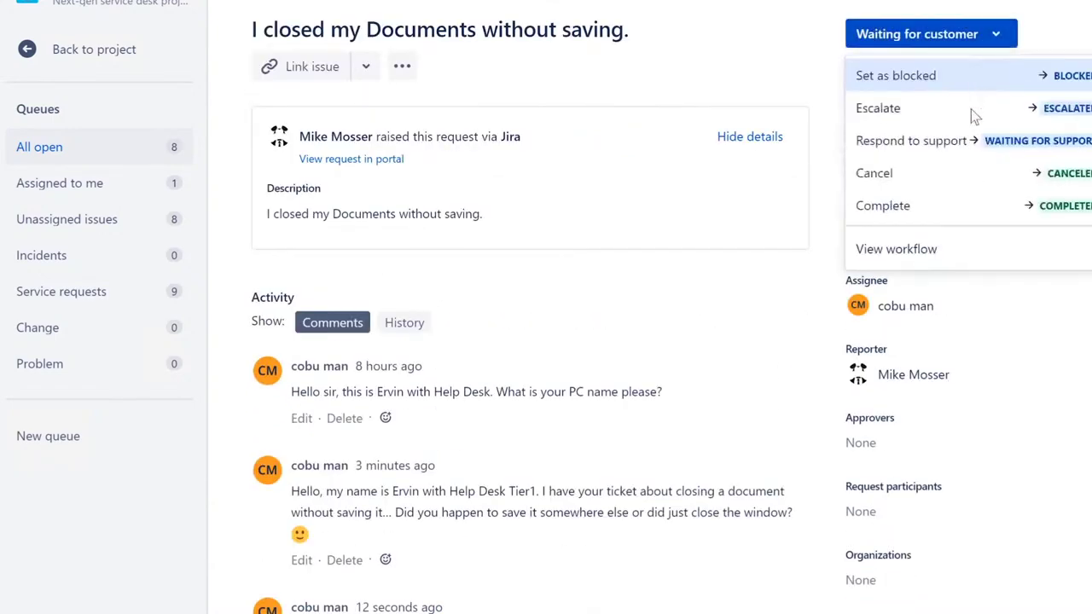
left_click(943, 202)
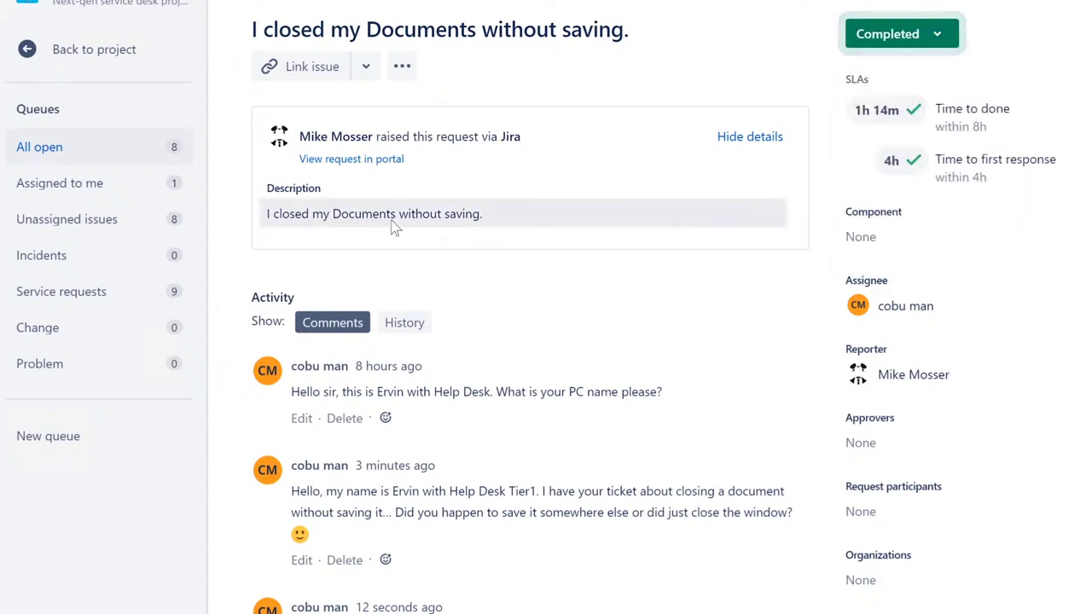
left_click(475, 220)
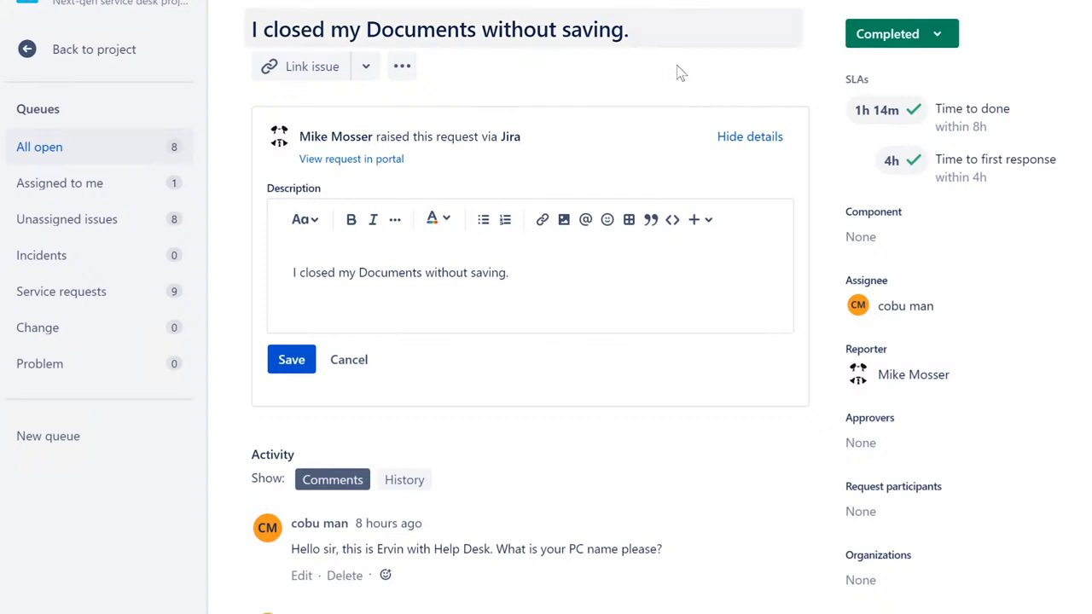
left_click(443, 29)
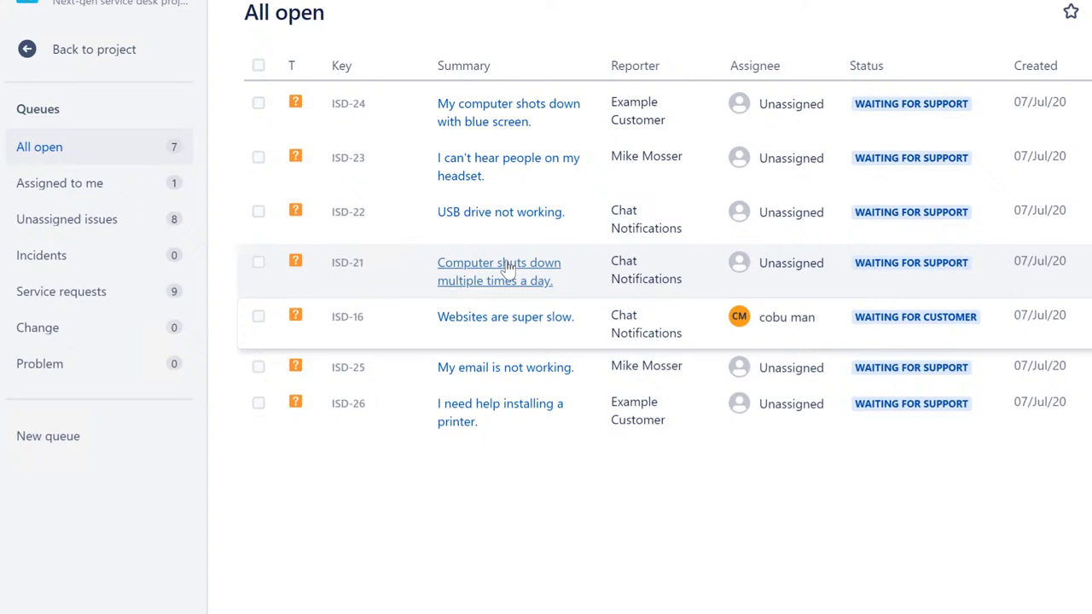
Step: Open ISD-21, 'Computer shuts down multiple times a day.', from the All open queue
left_click(509, 267)
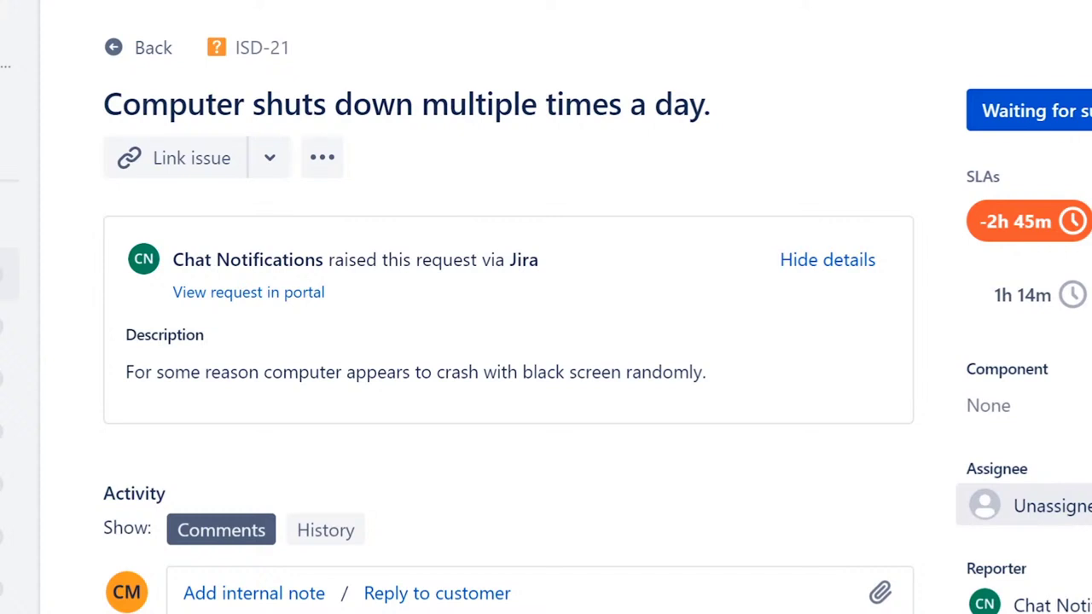
Step: Assign ISD-21 to yourself and draft a reply asking whether shutdowns show an error or the screen goes dark
left_click(1050, 506)
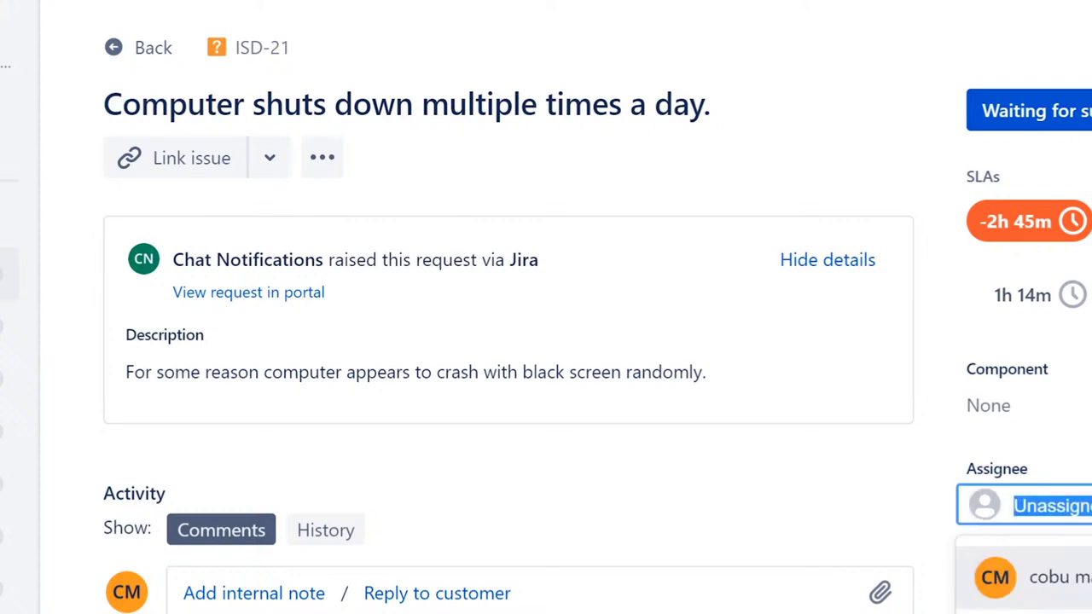
left_click(1080, 591)
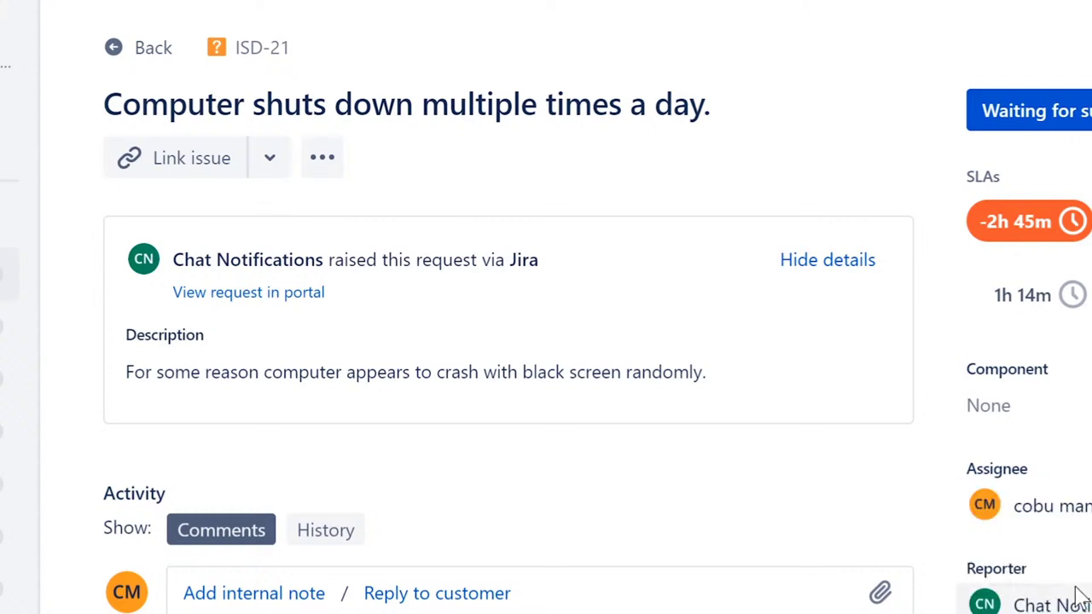
left_click(390, 601)
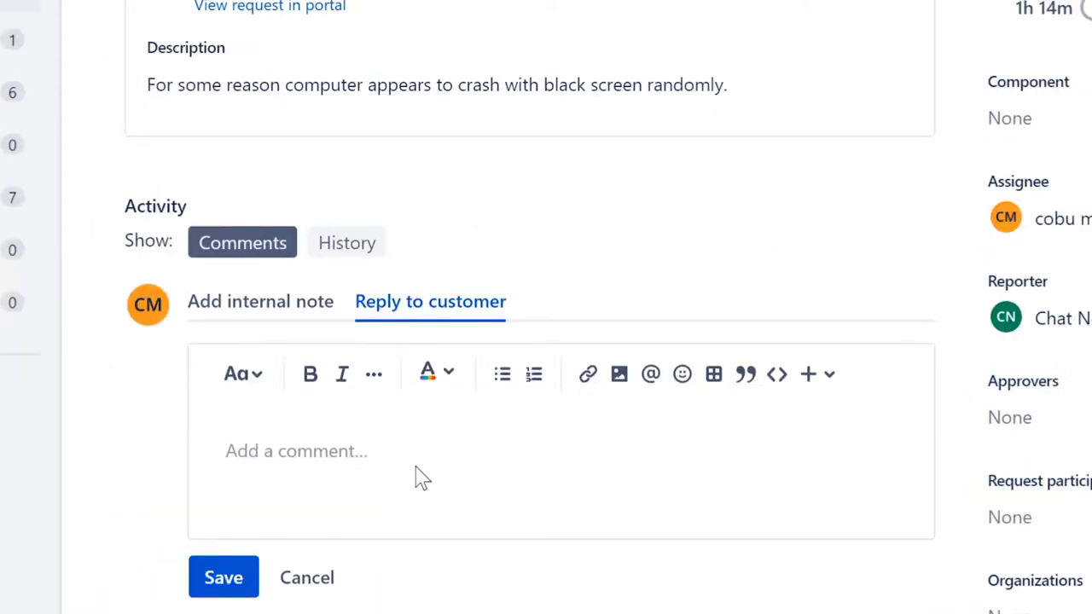
type("H")
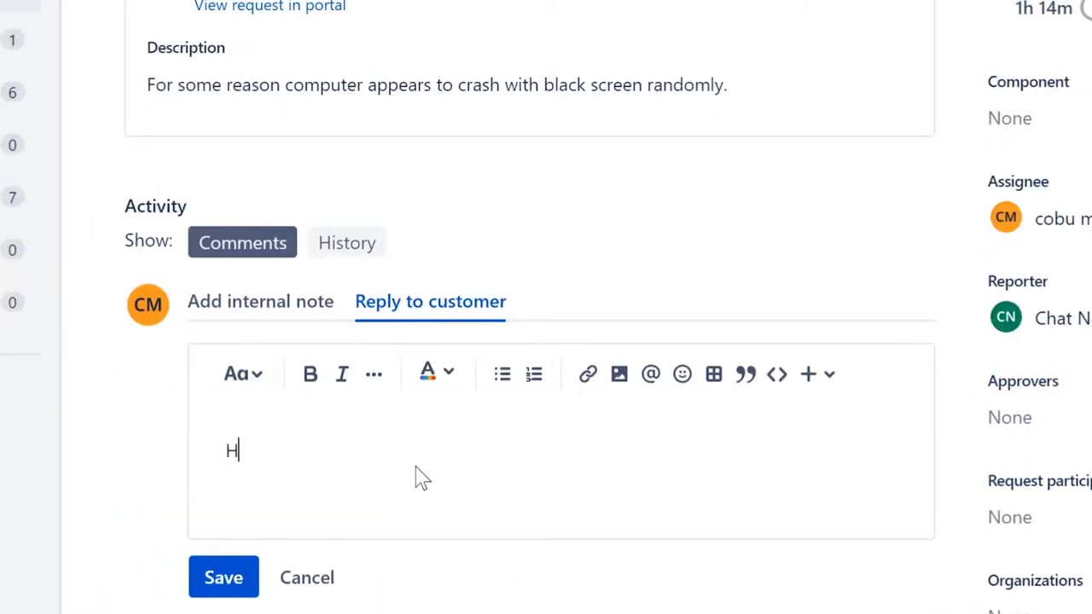
type("ello, this i")
key("BackSpace")
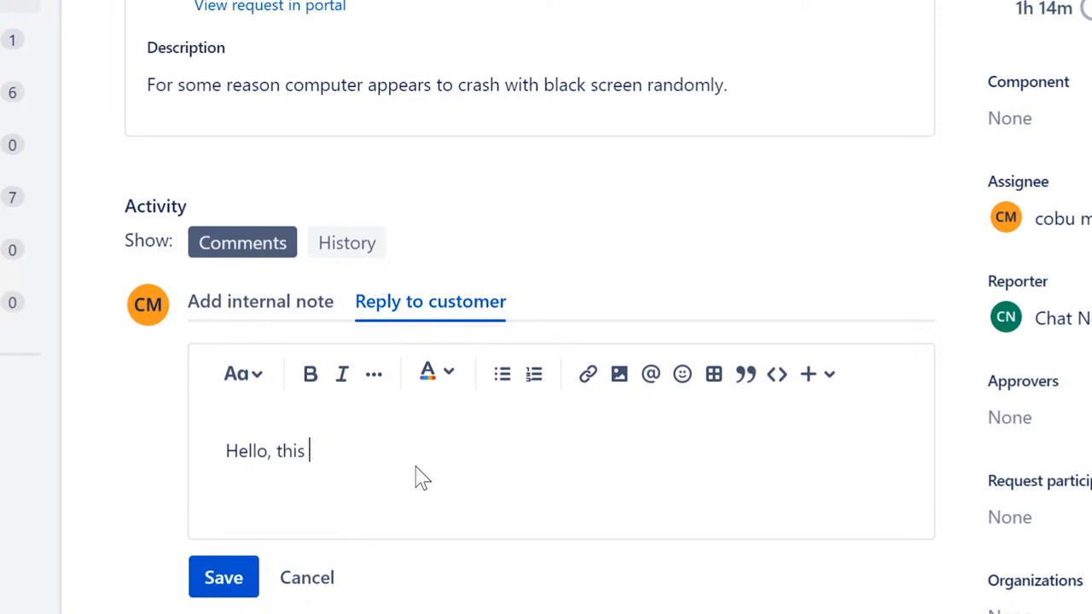
type("is Ervin with ")
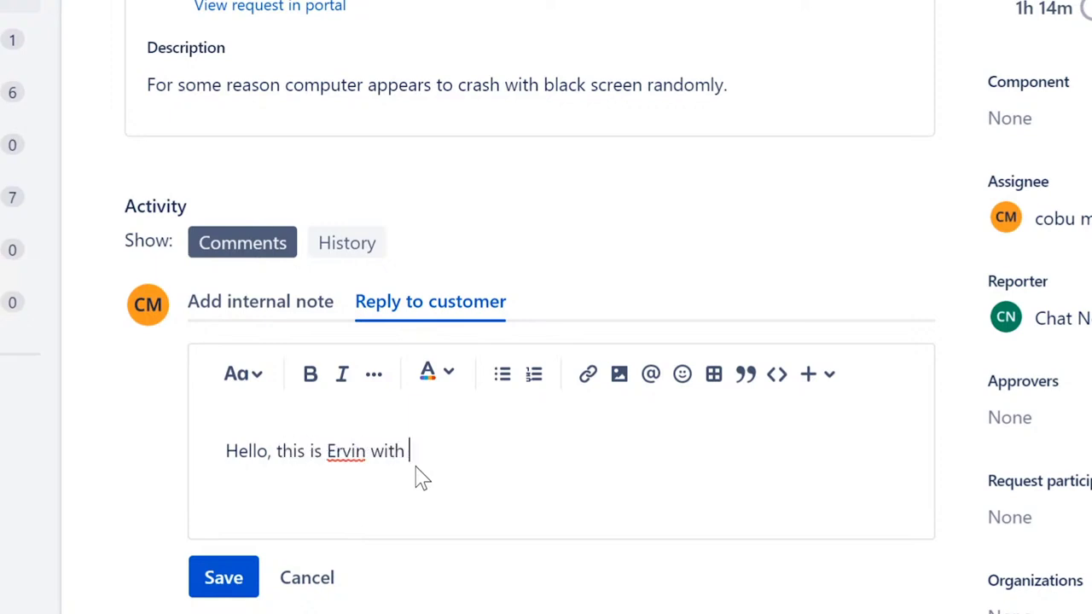
type("Pc support. ")
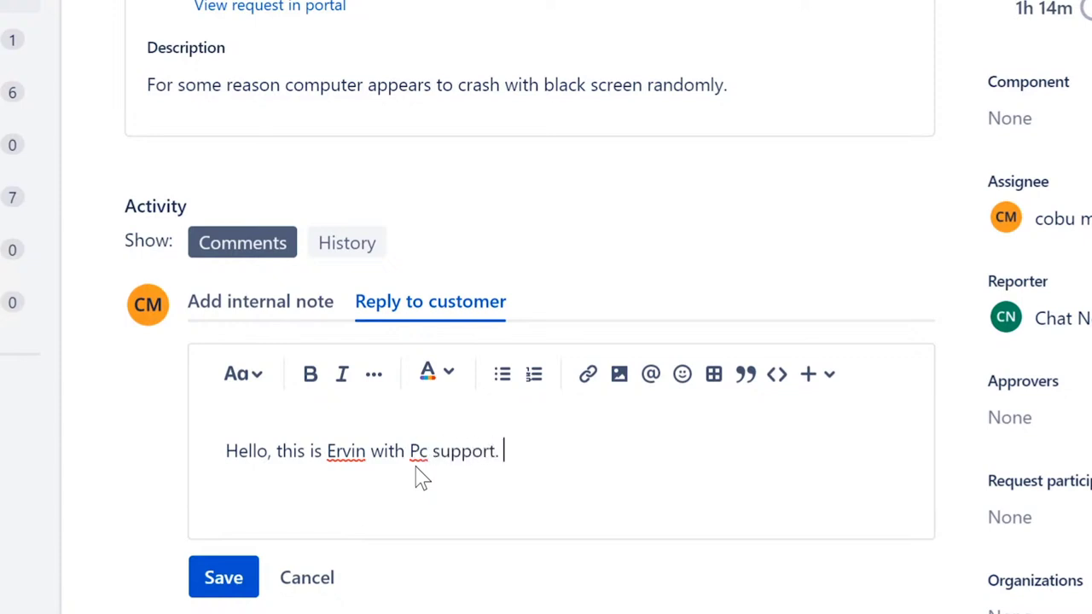
type("When you")
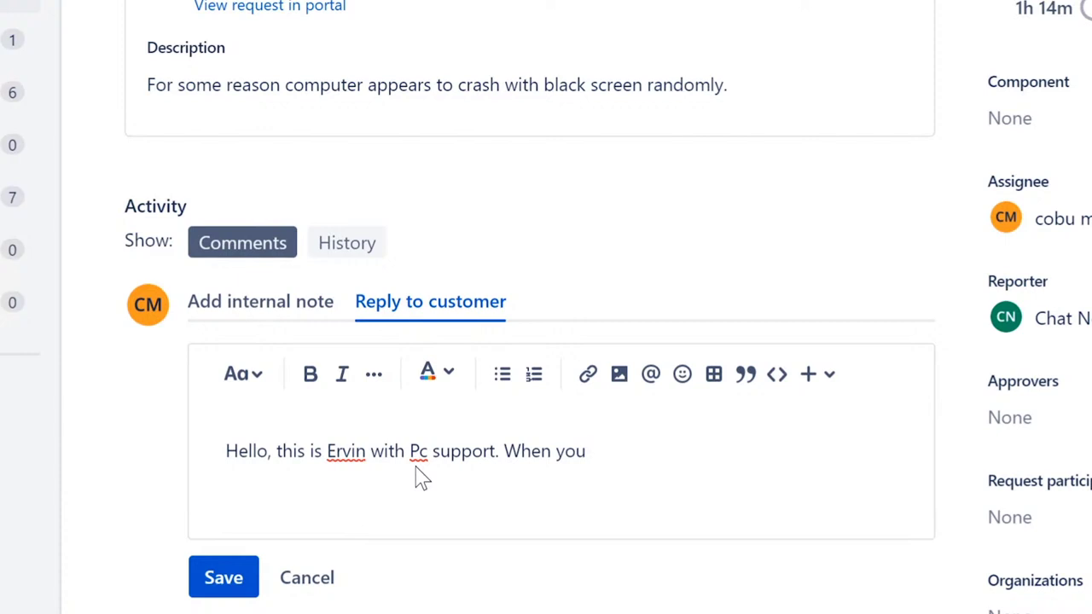
type("r computer d")
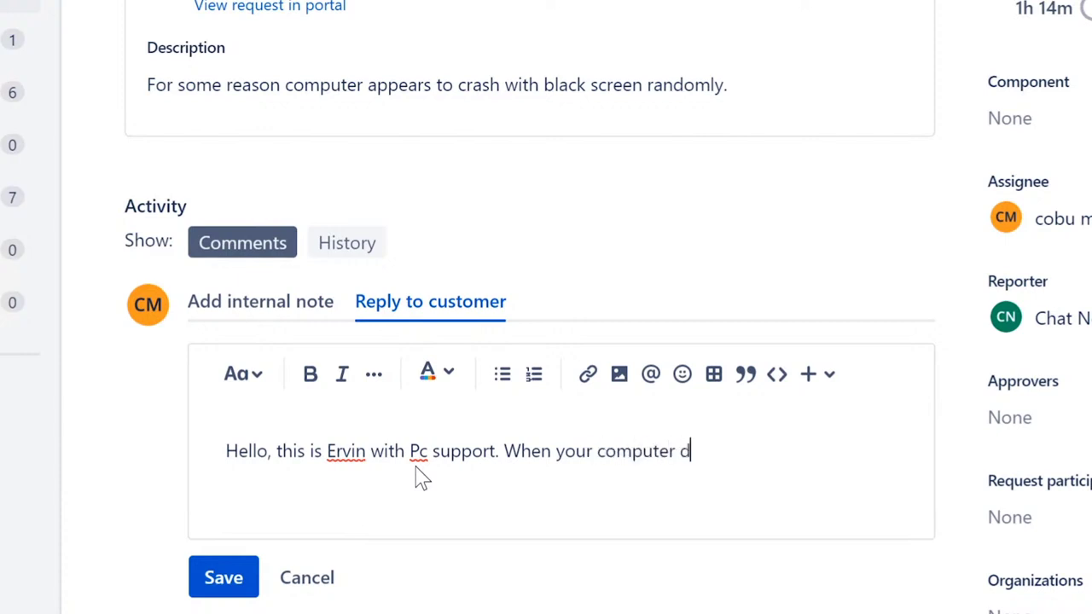
key("BackSpace")
type("shutd")
key("BackSpace")
type("s down")
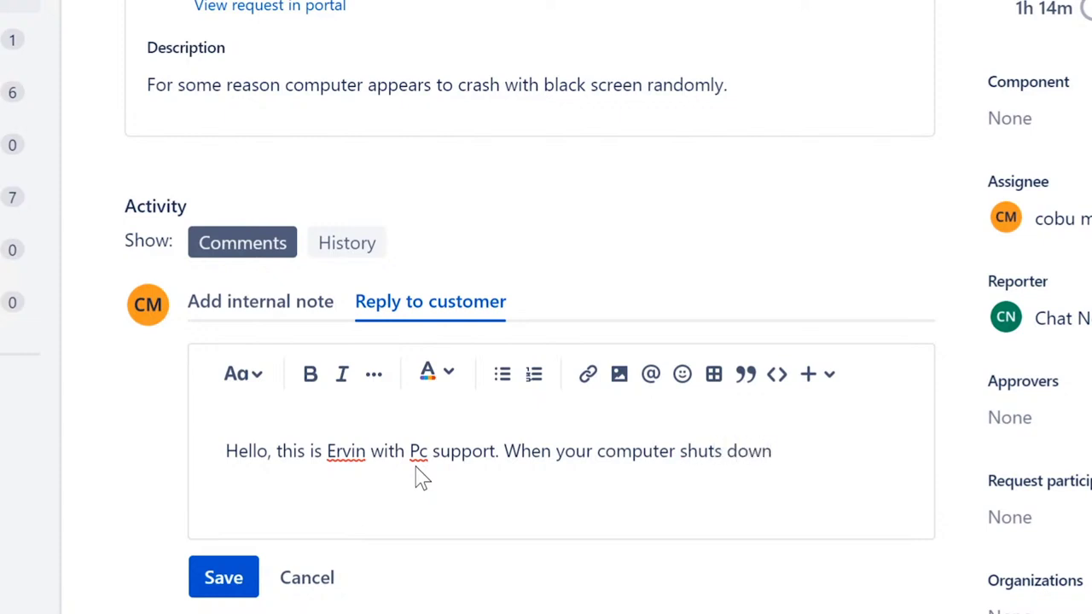
type("... d")
type("it give you an")
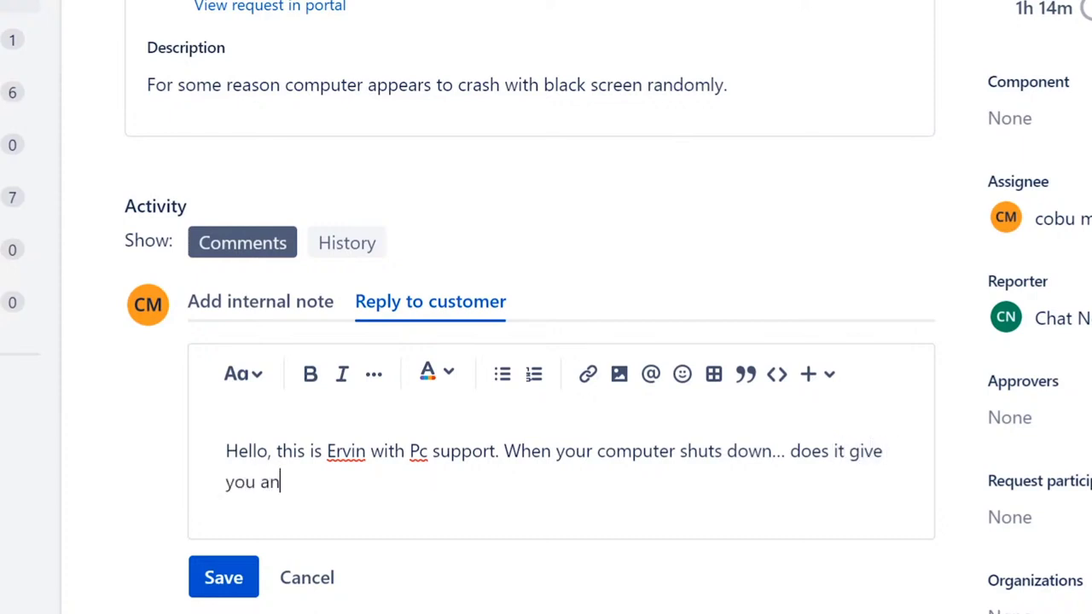
type("y error or ")
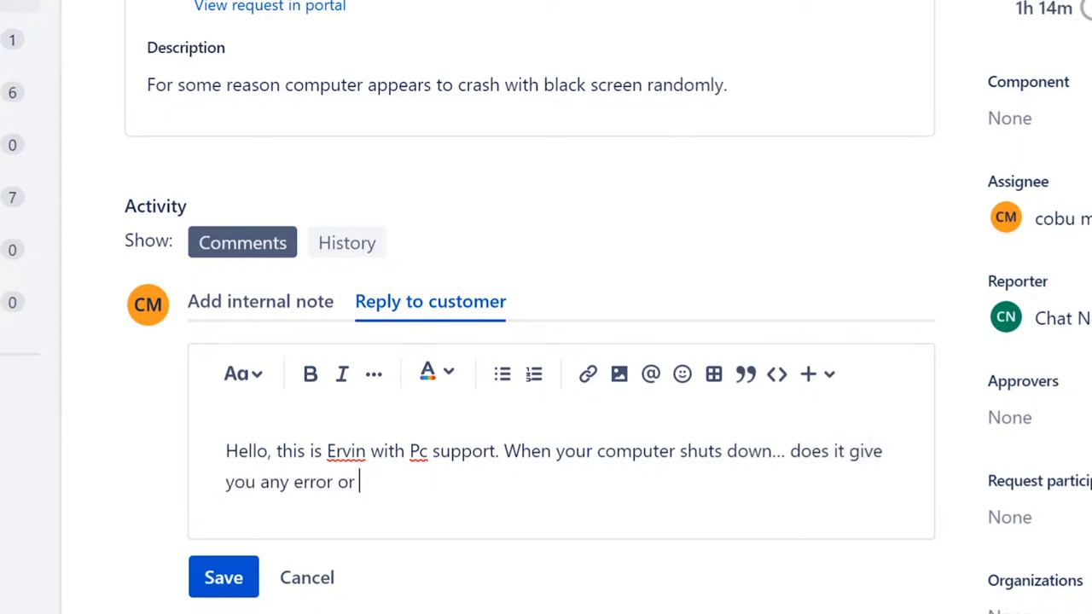
type("does scre")
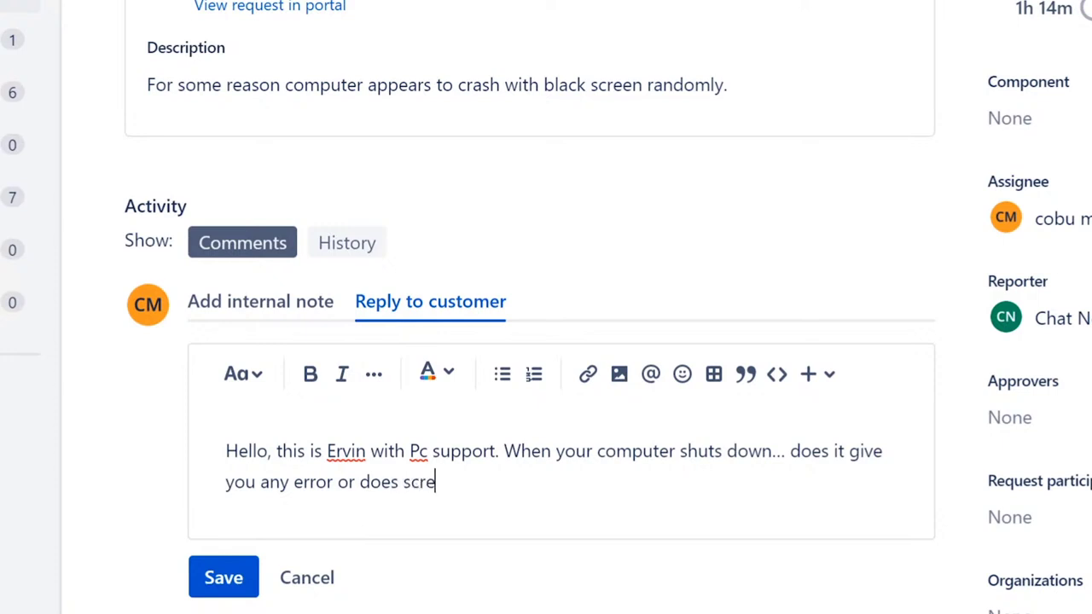
type("en simply")
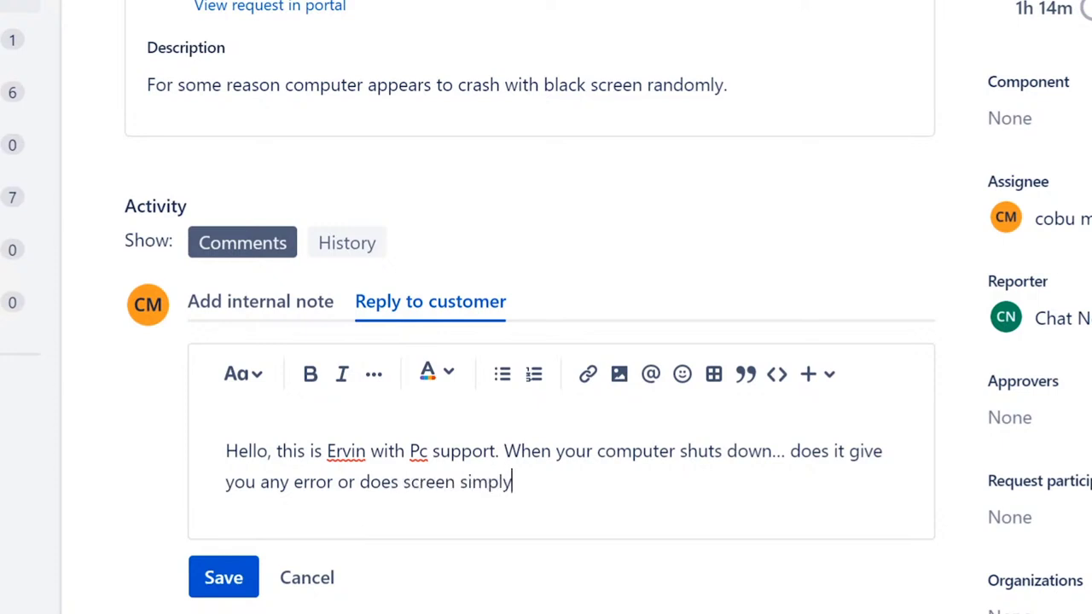
type(" go dark?")
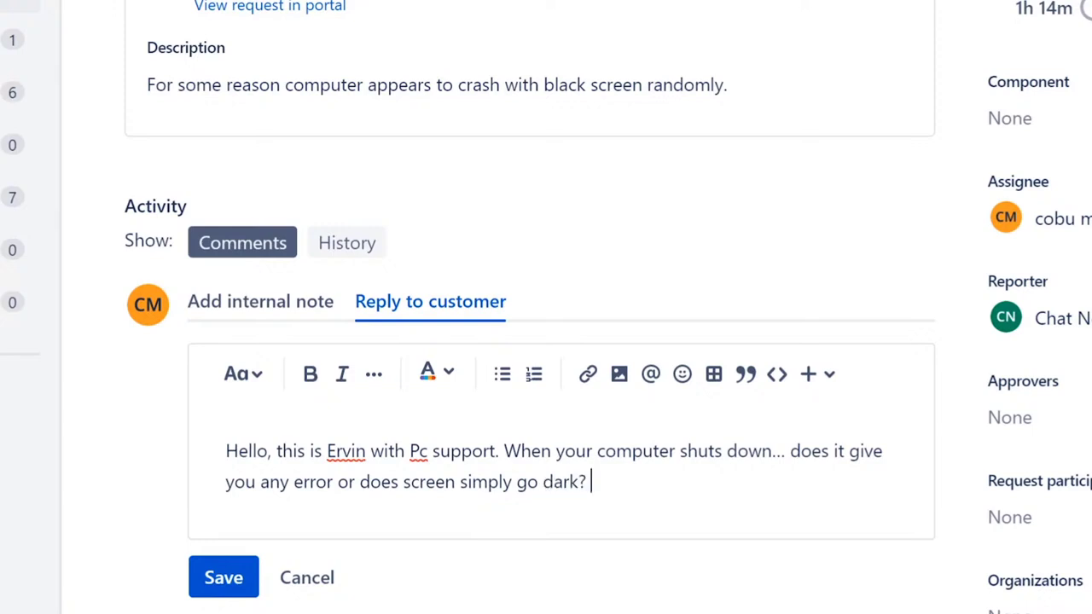
key("BackSpace")
key("BackSpace")
key("BackSpace")
key("BackSpace")
key("BackSpace")
key("BackSpace")
key("BackSpace")
key("BackSpace")
key("BackSpace")
key("BackSpace")
key("BackSpace")
key("BackSpace")
key("BackSpace")
key("BackSpace")
key("BackSpace")
key("BackSpace")
key("BackSpace")
key("BackSpace")
key("BackSpace")
key("BackSpace")
key("BackSpace")
key("BackSpace")
key("BackSpace")
key("BackSpace")
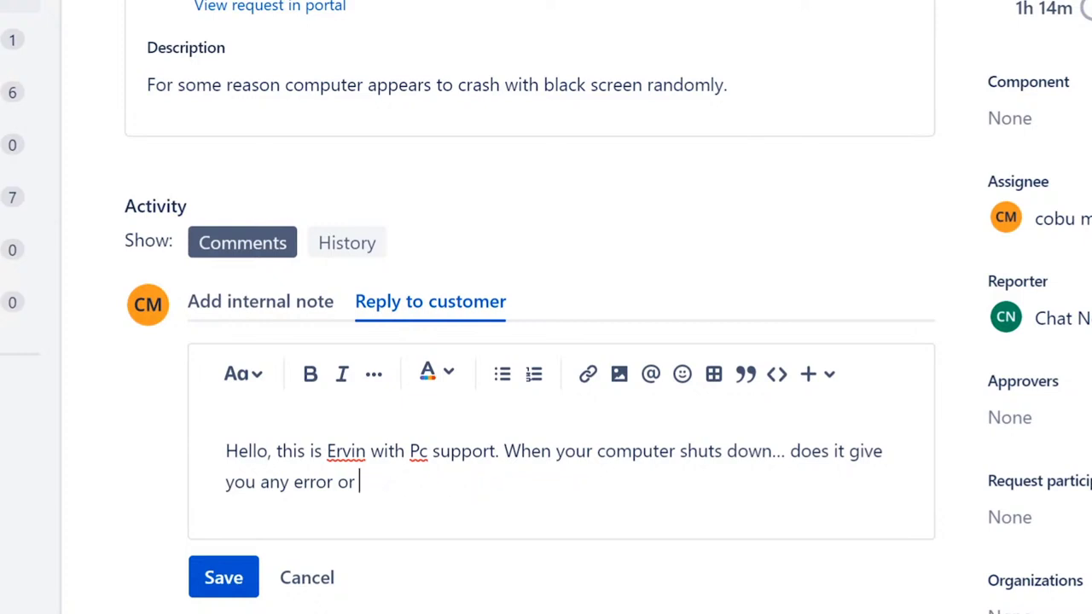
key("ctrl+z")
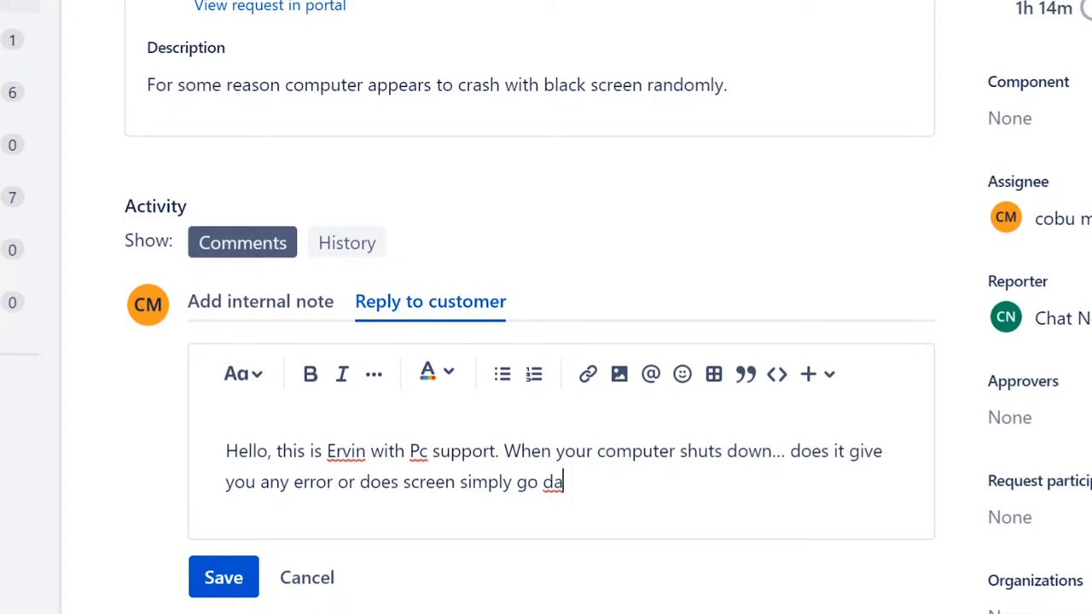
type("rk?")
Step: Post the shutdown question, then draft a reply saying a hardware diagnostic is needed on this computer
left_click(212, 586)
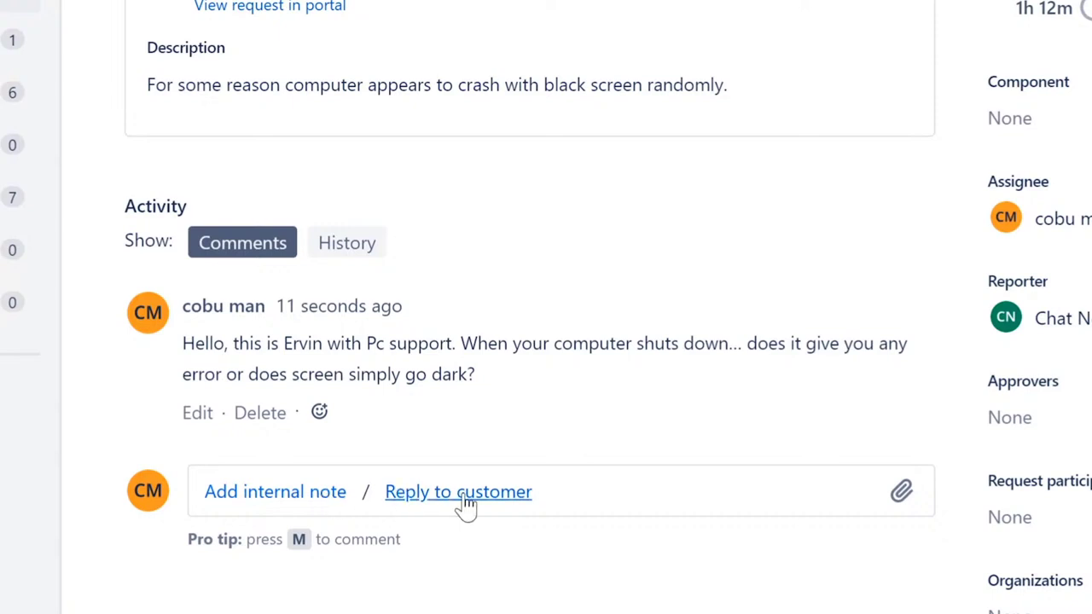
left_click(441, 301)
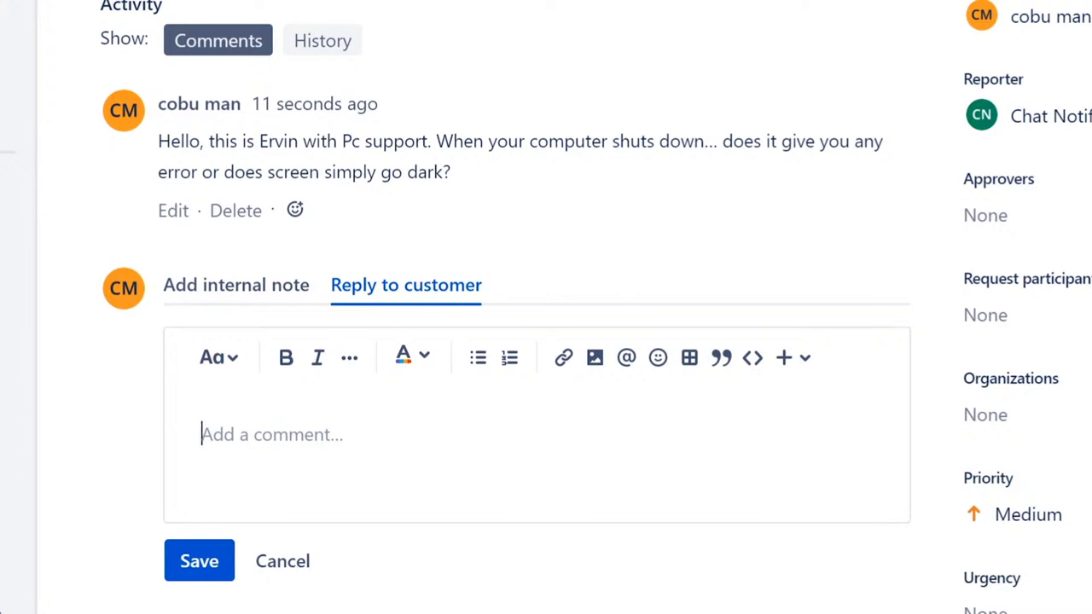
type("It ")
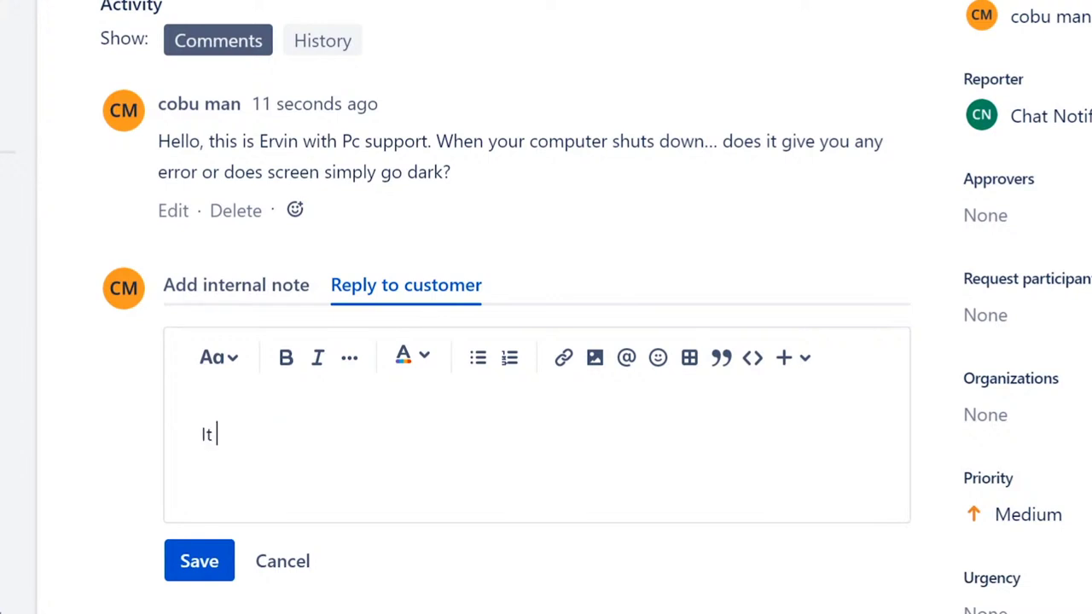
type("sounds like it ")
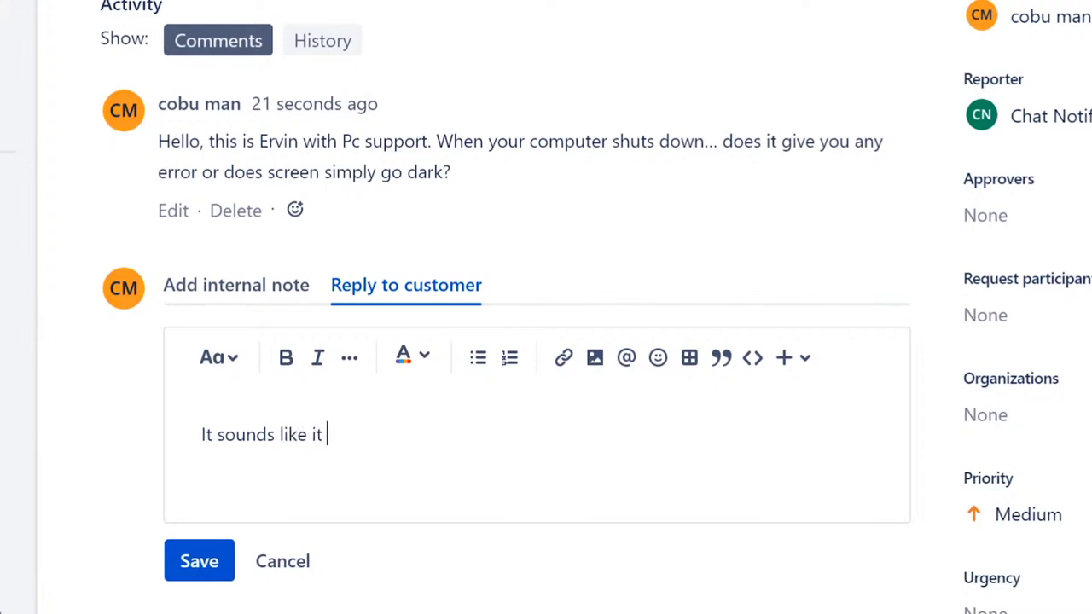
type("could a hardware i")
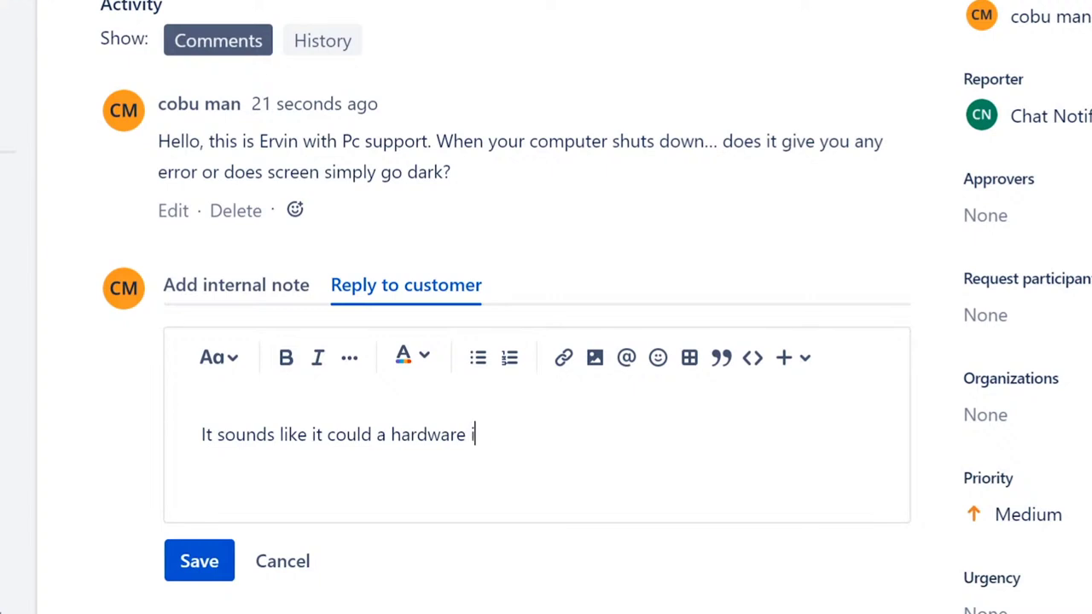
type("ssue... We will")
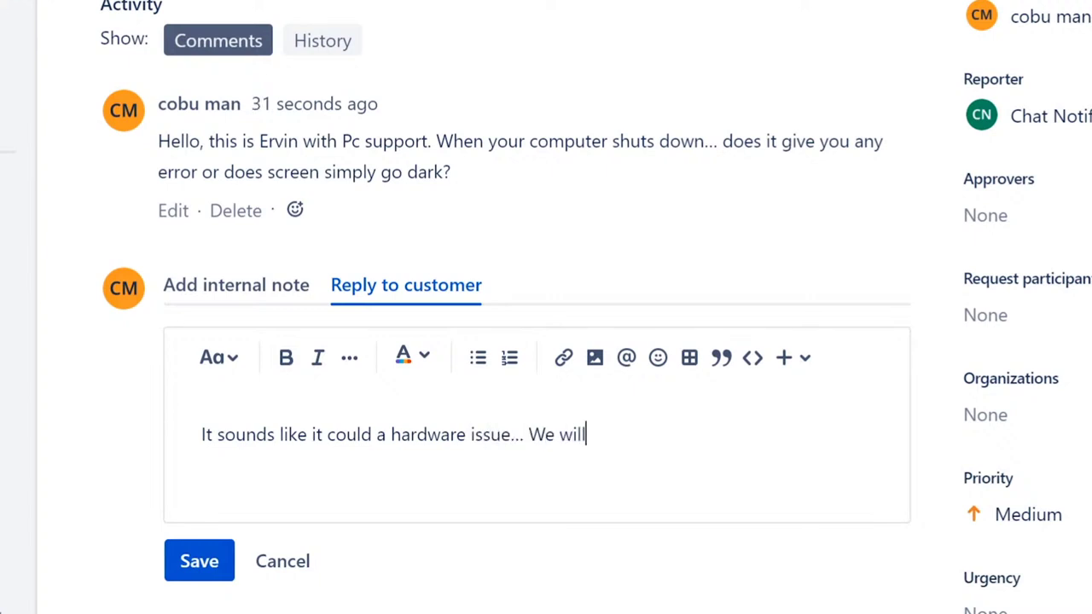
type(" need to di")
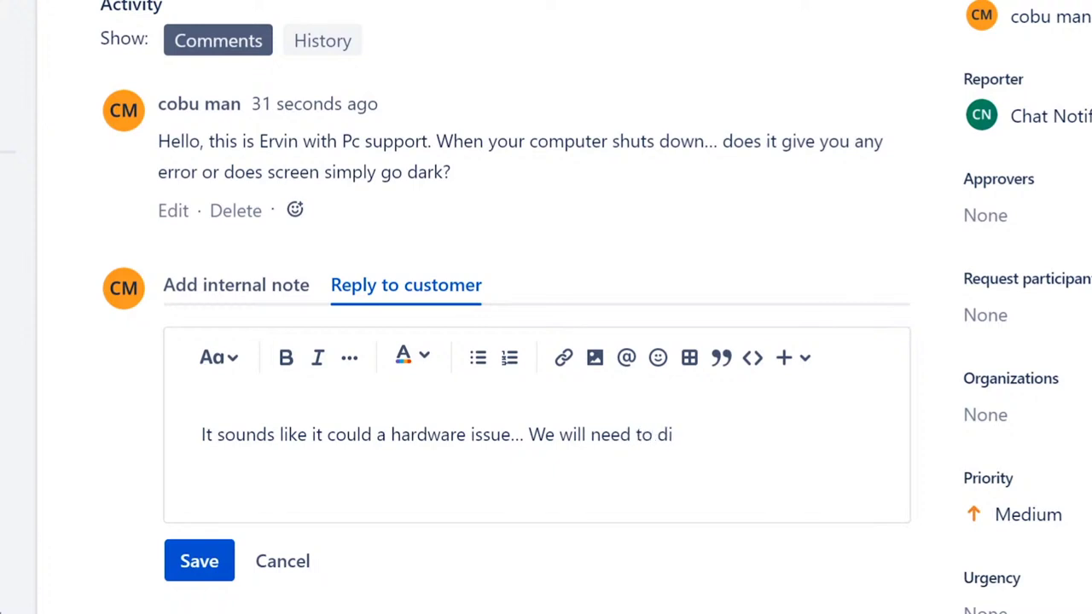
key("BackSpace")
key("BackSpace")
type("performa")
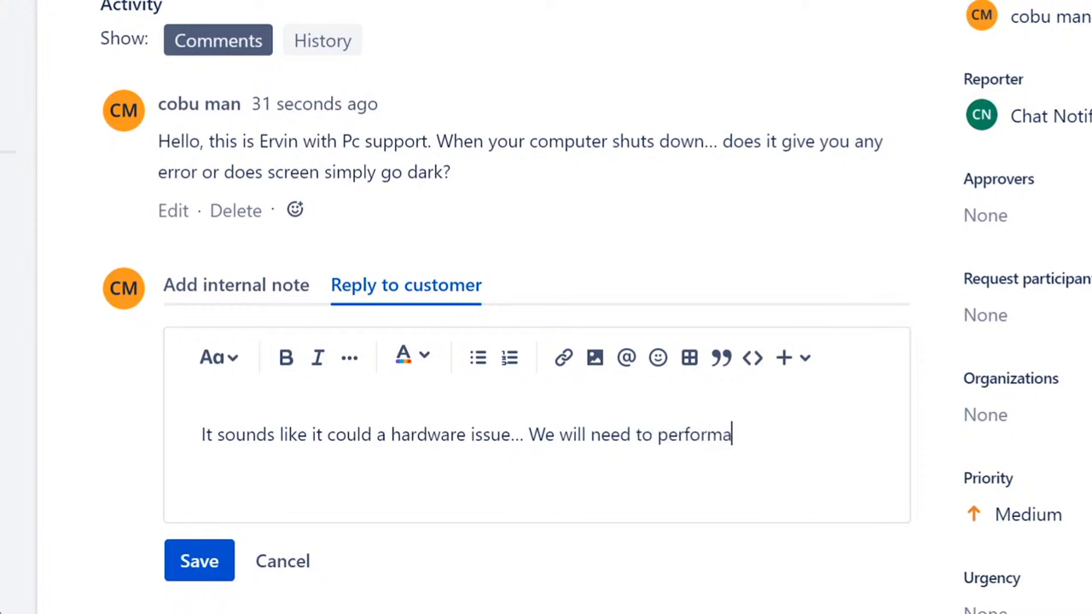
key("BackSpace")
type("a di")
key("BackSpace")
key("BackSpace")
type("hardware")
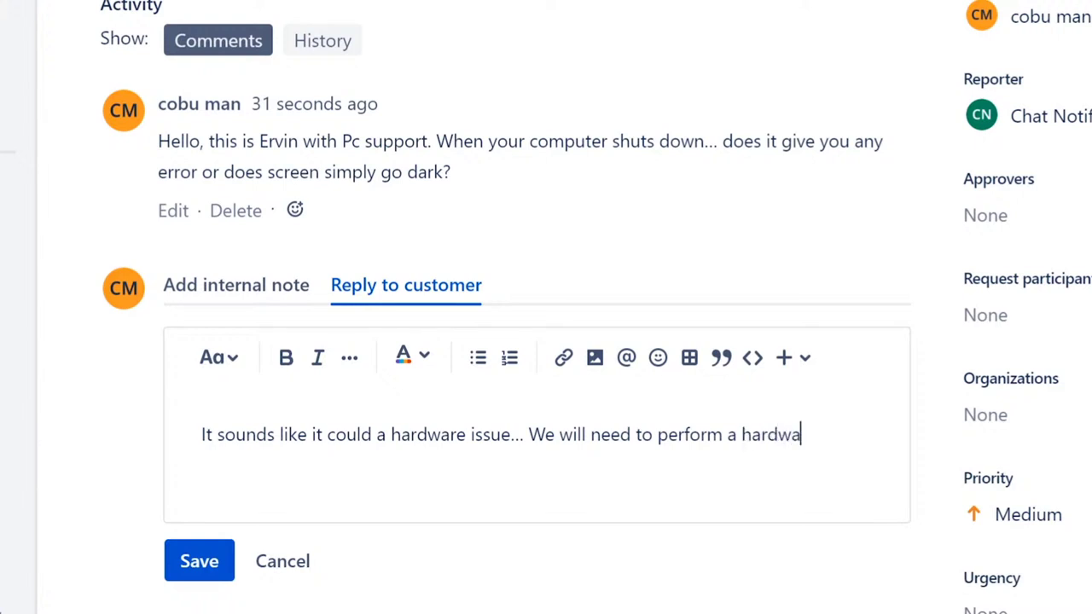
type(" diagionsit")
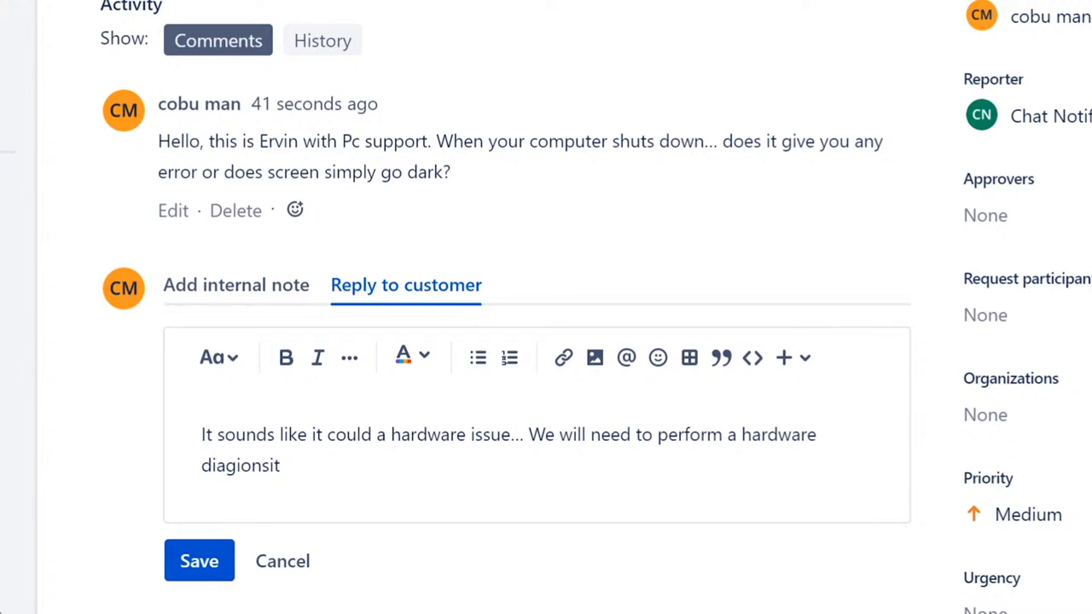
key("BackSpace")
type("tic on this P")
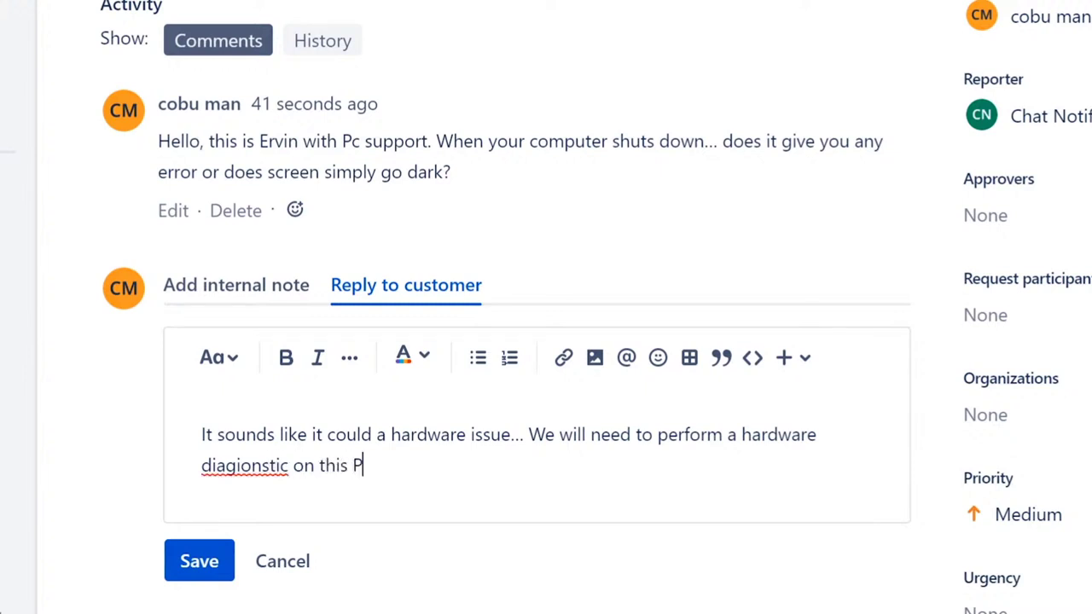
key("BackSpace")
type("computer.")
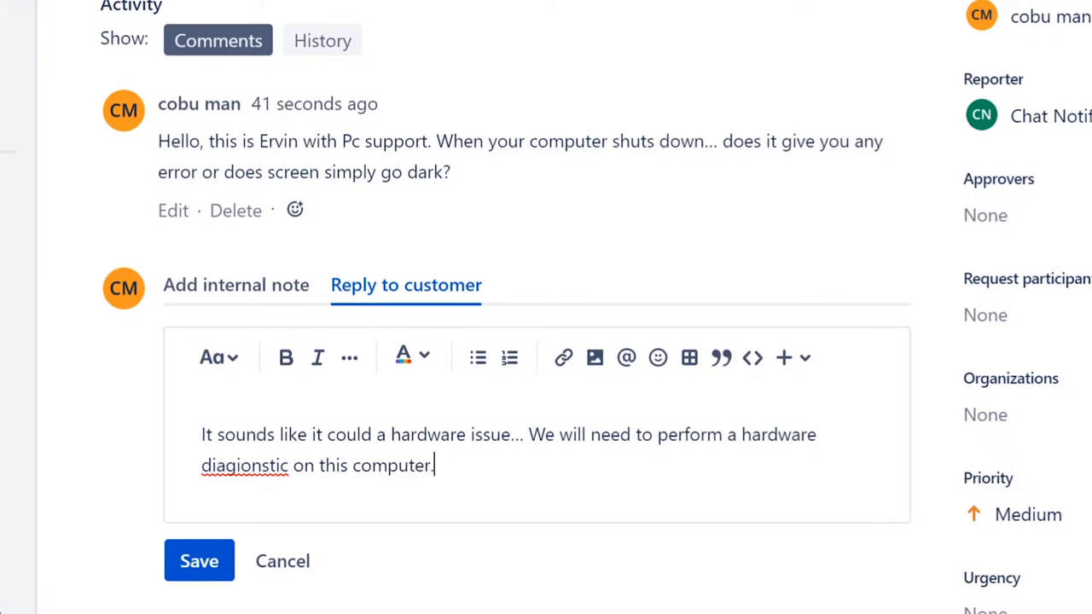
Step: Fix 'diagionstic' to 'diagnostics' using spell-check and post the hardware-diagnostic reply with Ctrl+Enter
right_click(254, 467)
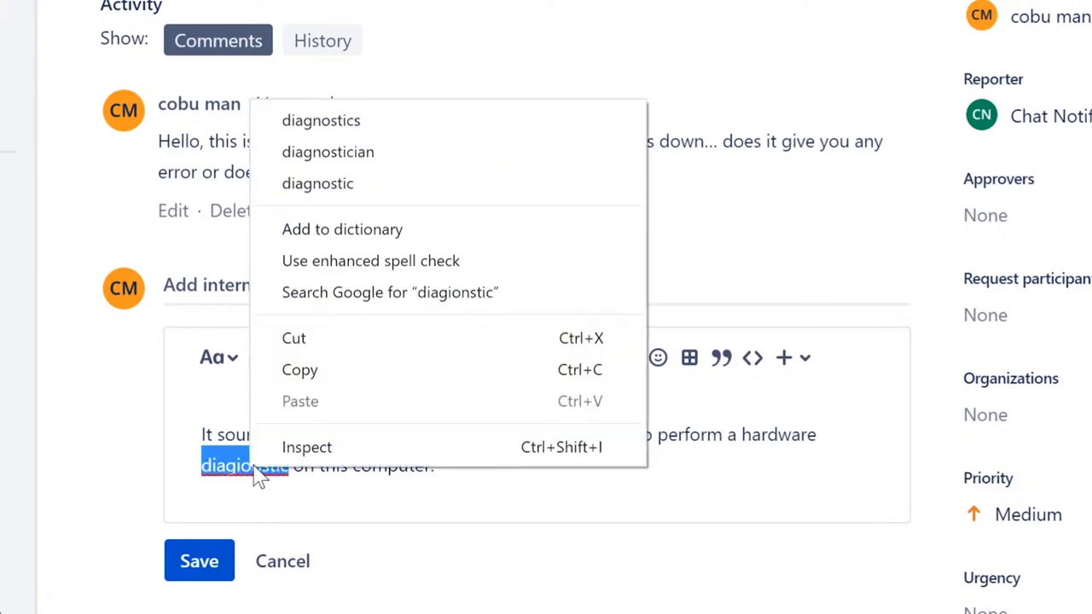
left_click(417, 130)
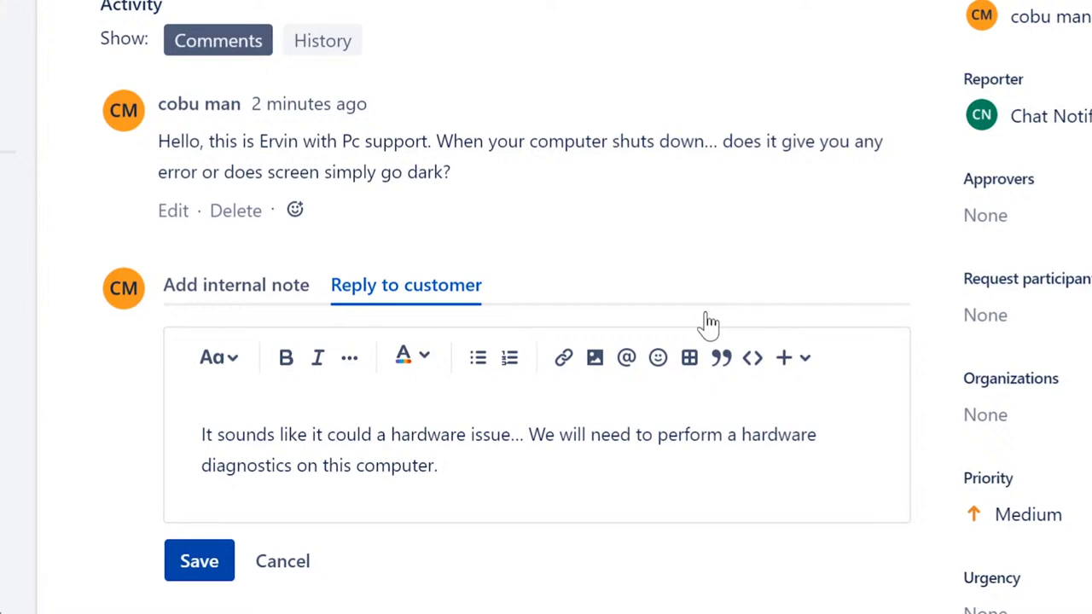
key("ctrl+Return")
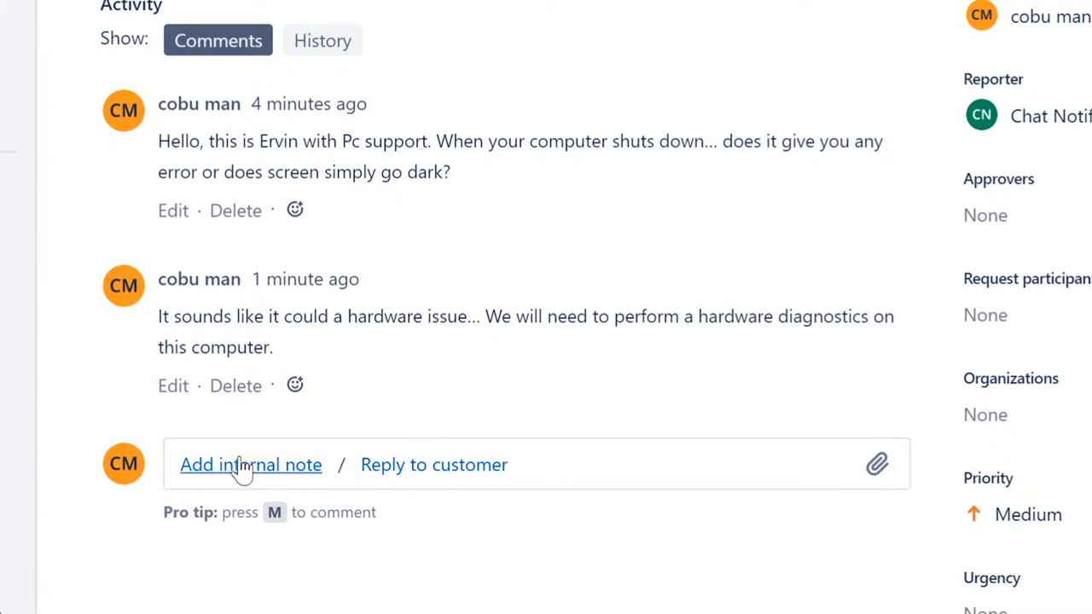
Step: Save an internal note on ISD-21 stating the user's PC name, signed with your name
left_click(713, 488)
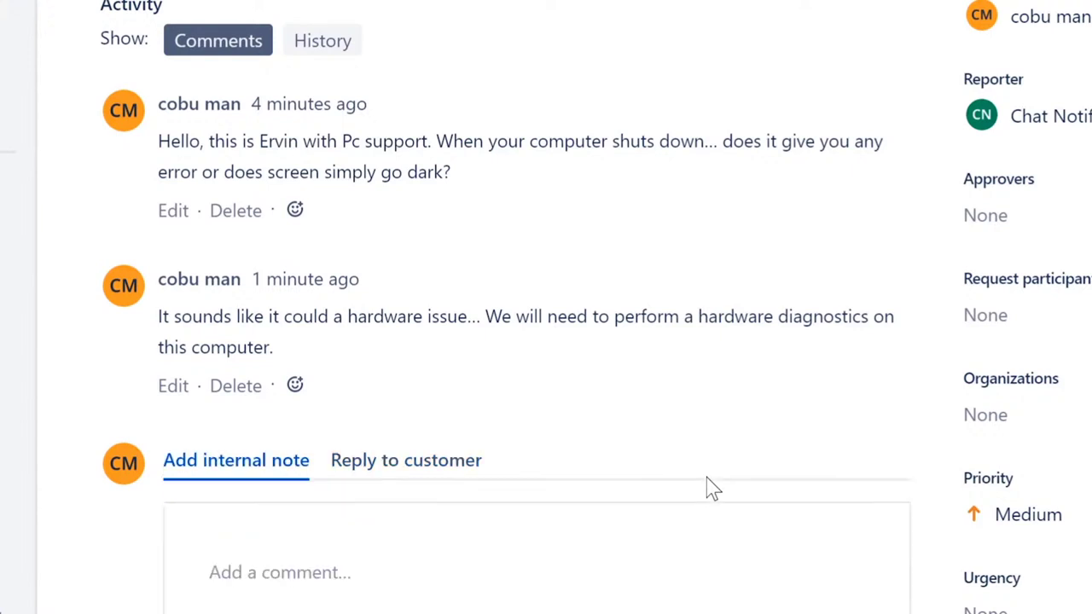
left_click(343, 584)
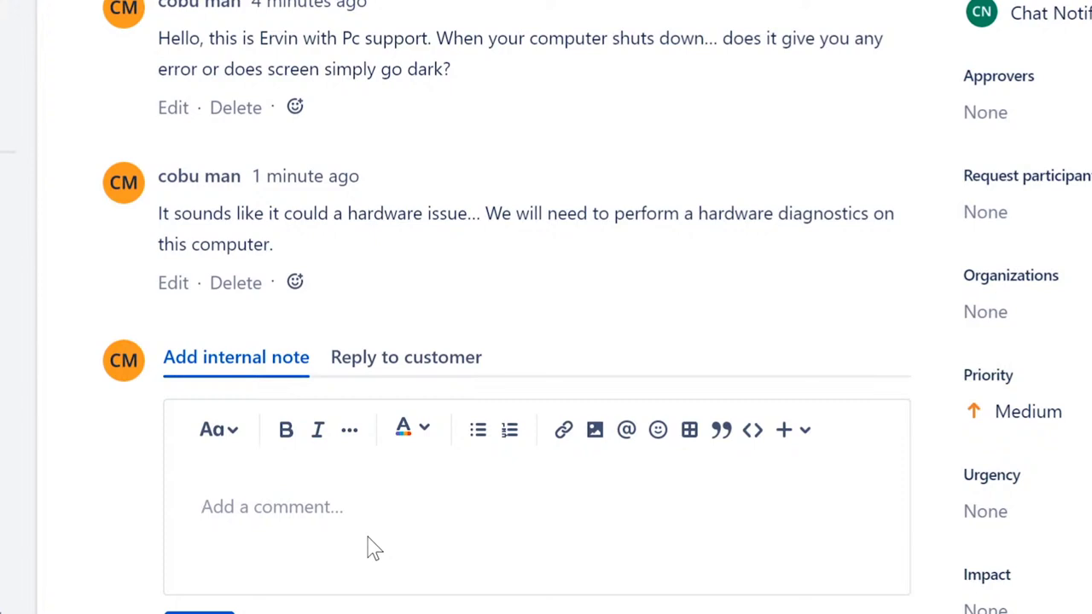
type("U")
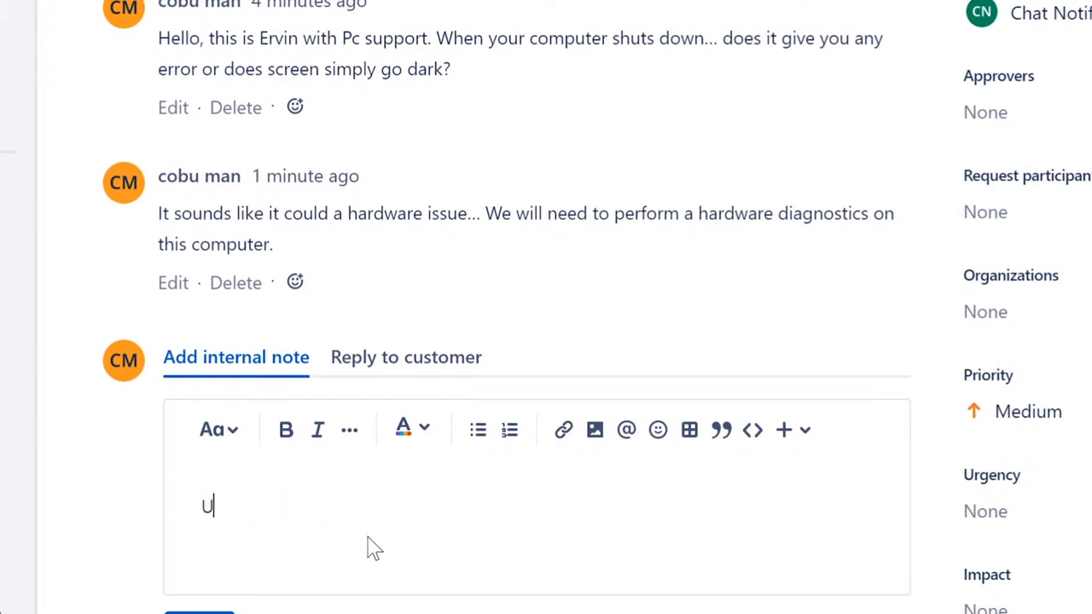
type("ser's Pc name is co")
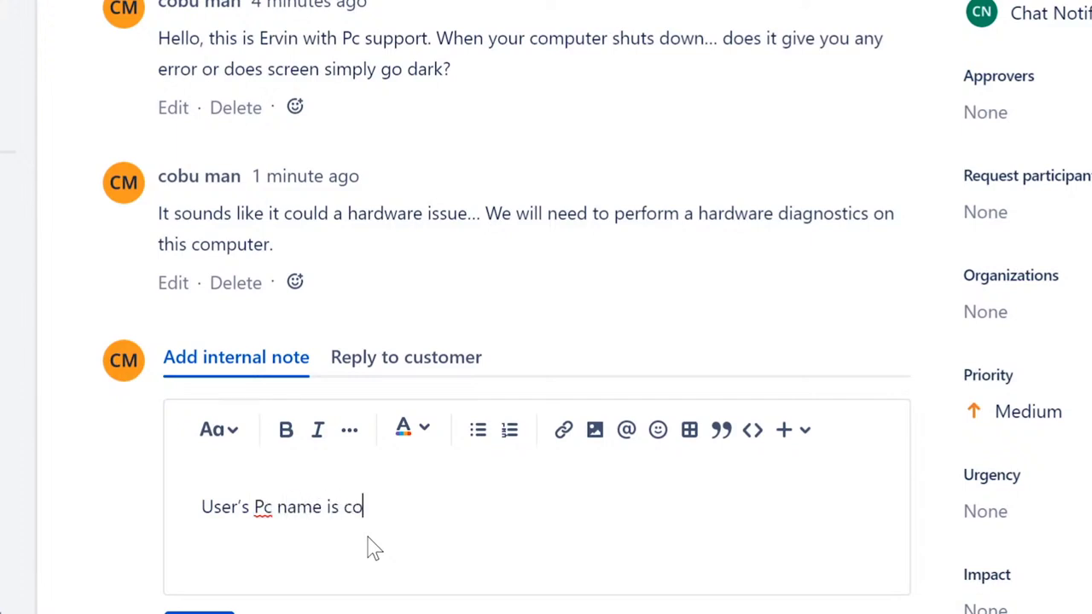
type("buman1. Ervin")
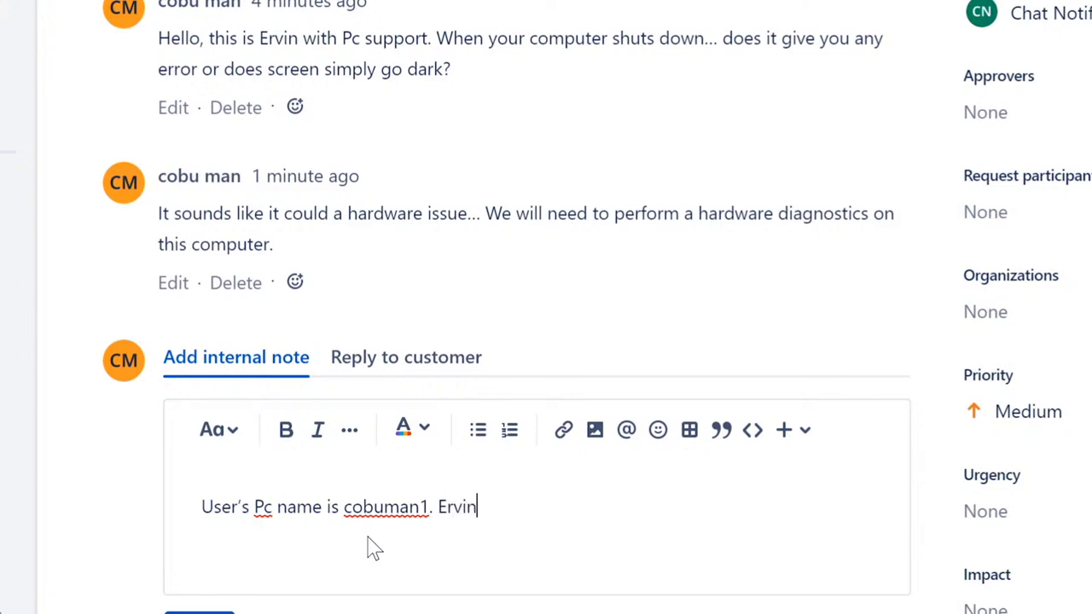
left_click(198, 611)
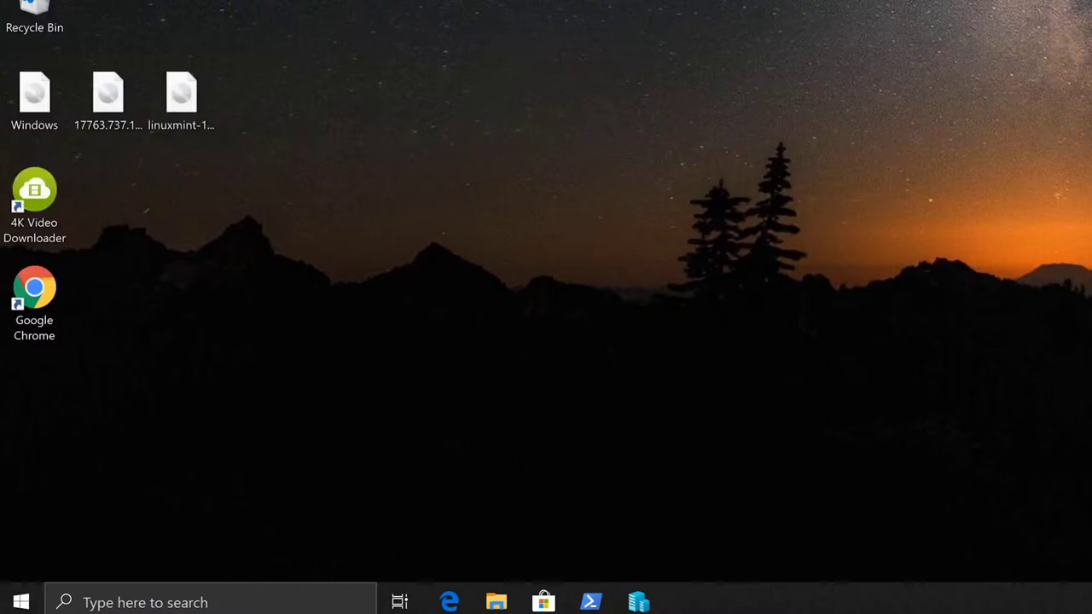
Step: Launch Event Viewer from the system-tools menu and open the Windows System log, maximised
right_click(21, 604)
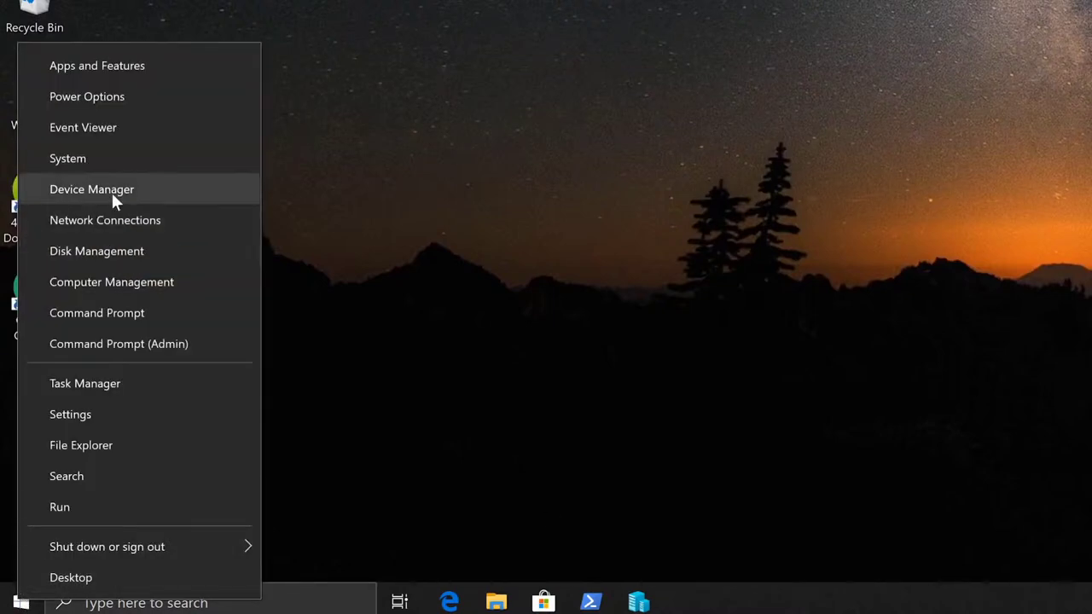
left_click(124, 126)
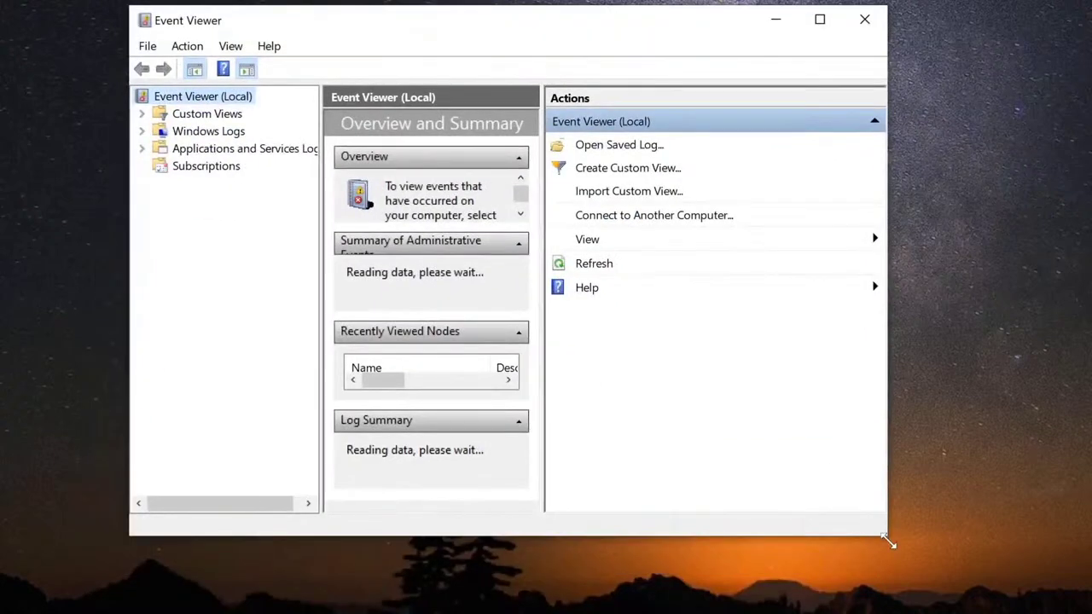
left_click_drag(890, 541, 1060, 613)
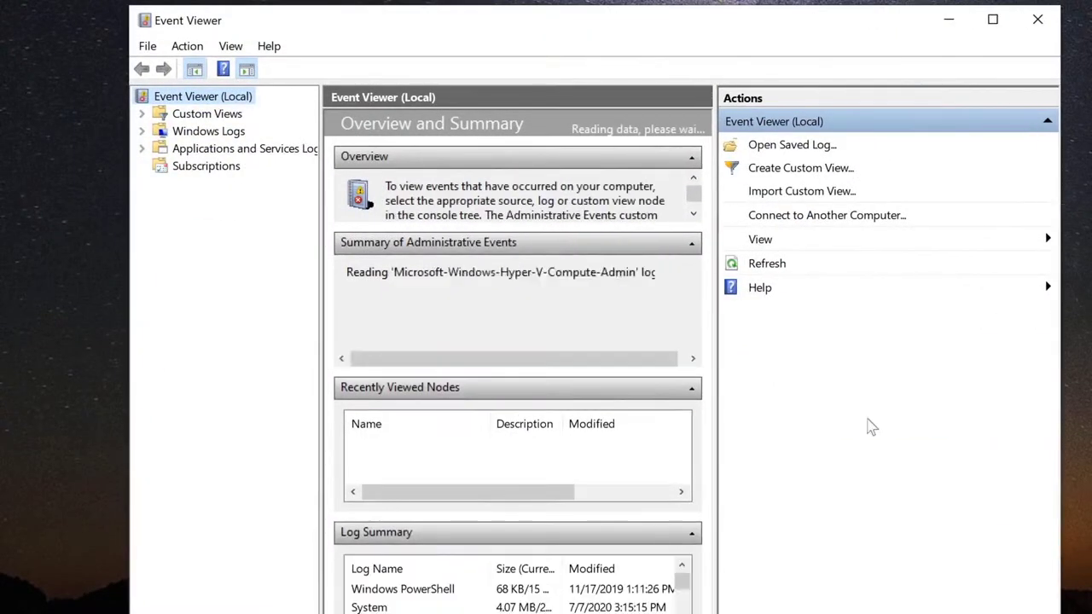
left_click(142, 131)
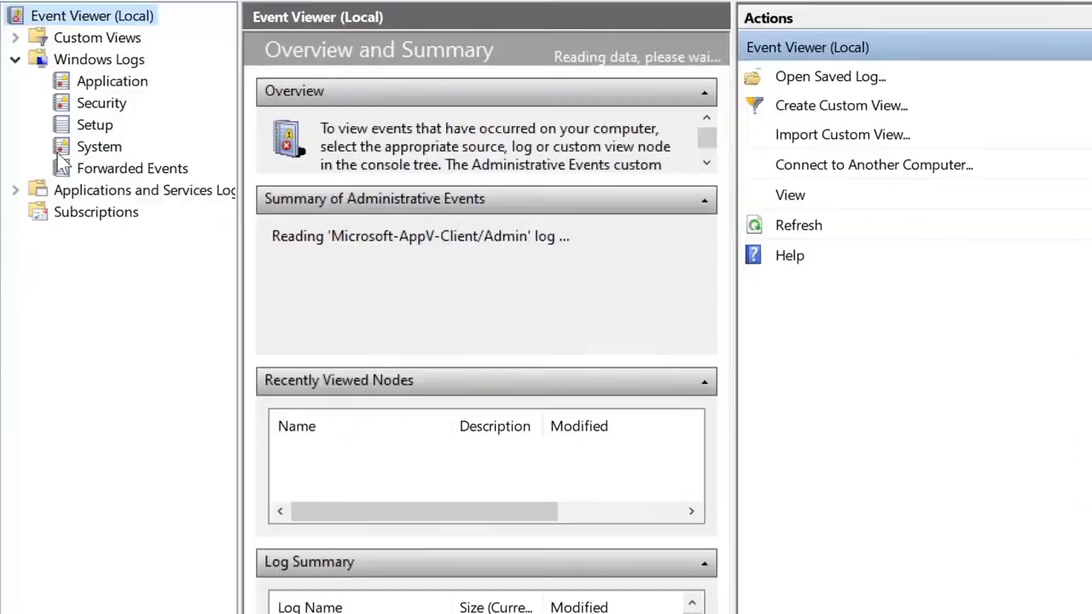
left_click(202, 201)
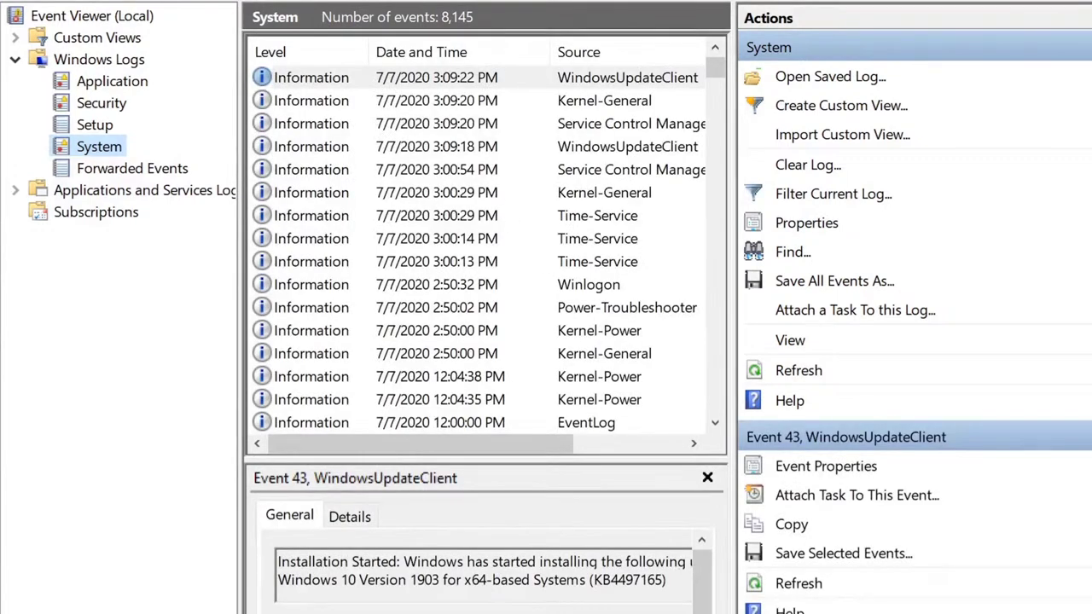
key("super+Up")
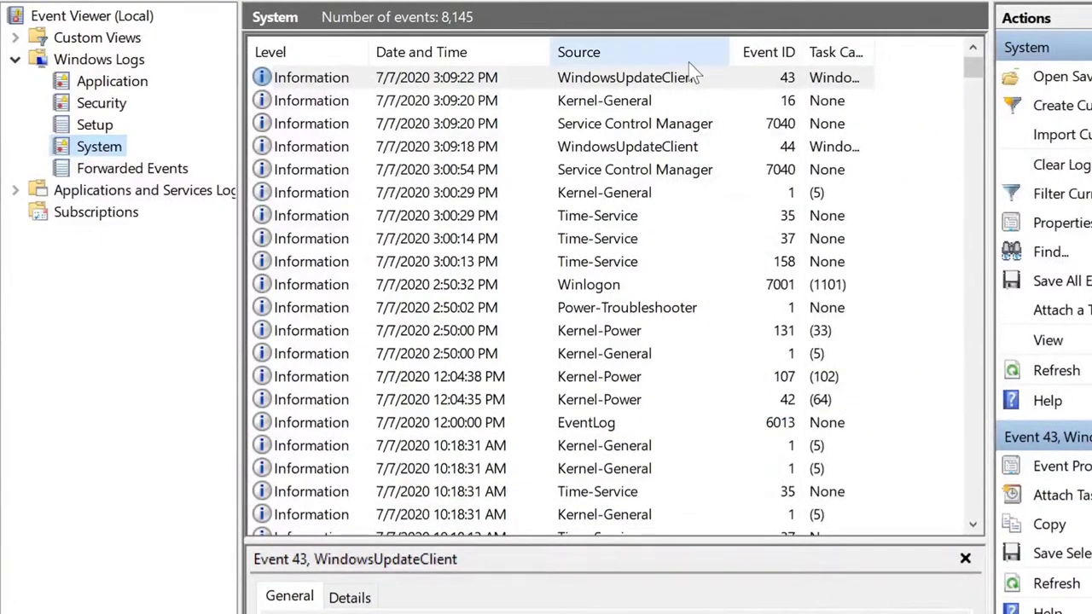
Step: Sort the 8,145 System events by Level and scroll through the Information entries to May 2020
left_click(295, 50)
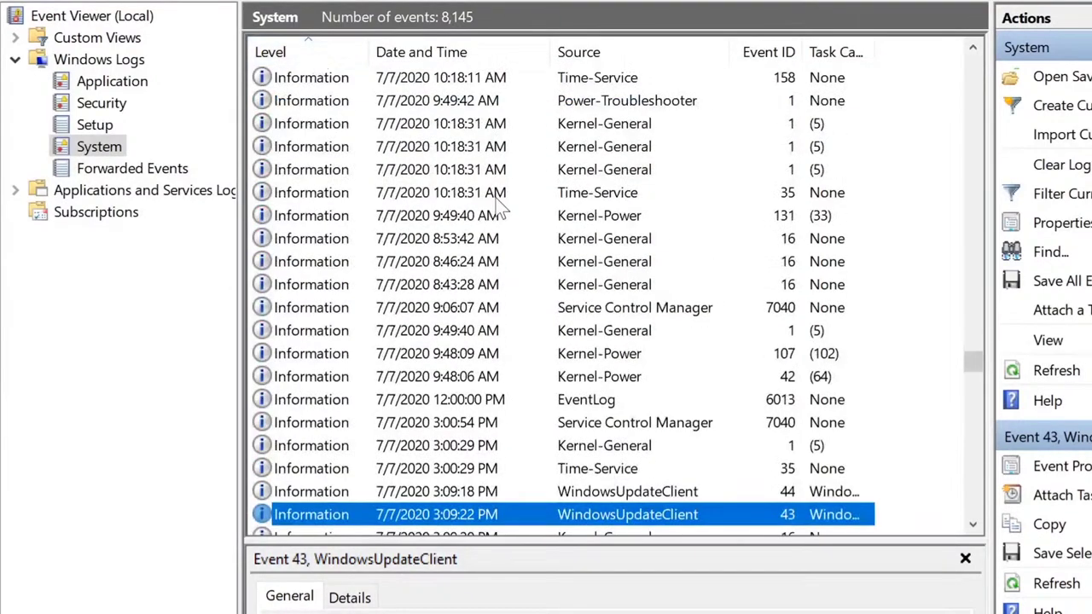
scroll(499, 212, "down", 10)
scroll(776, 290, "down", 8)
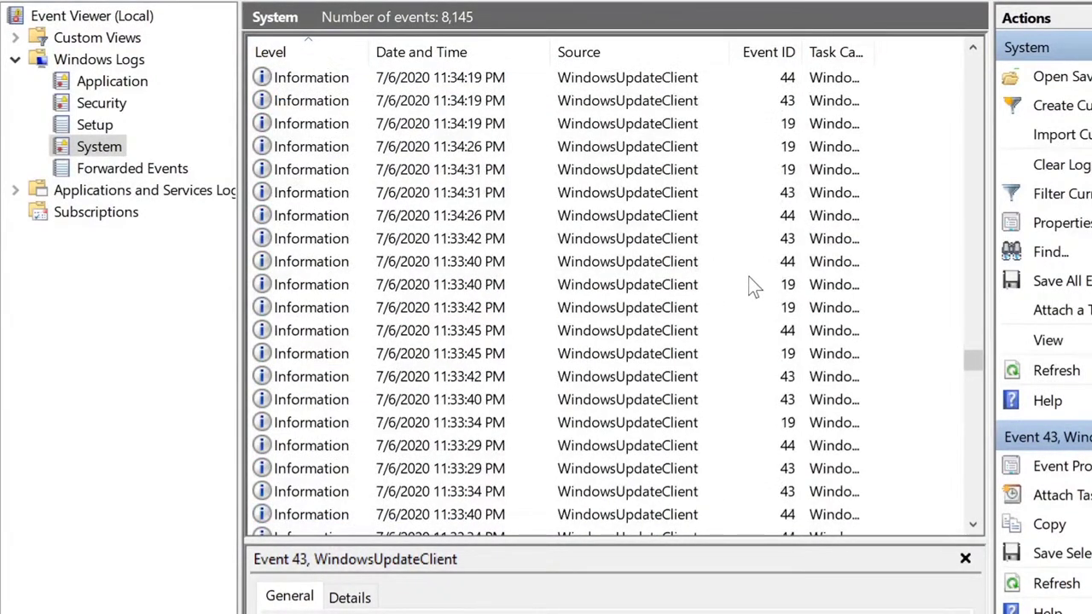
scroll(744, 286, "up", 10)
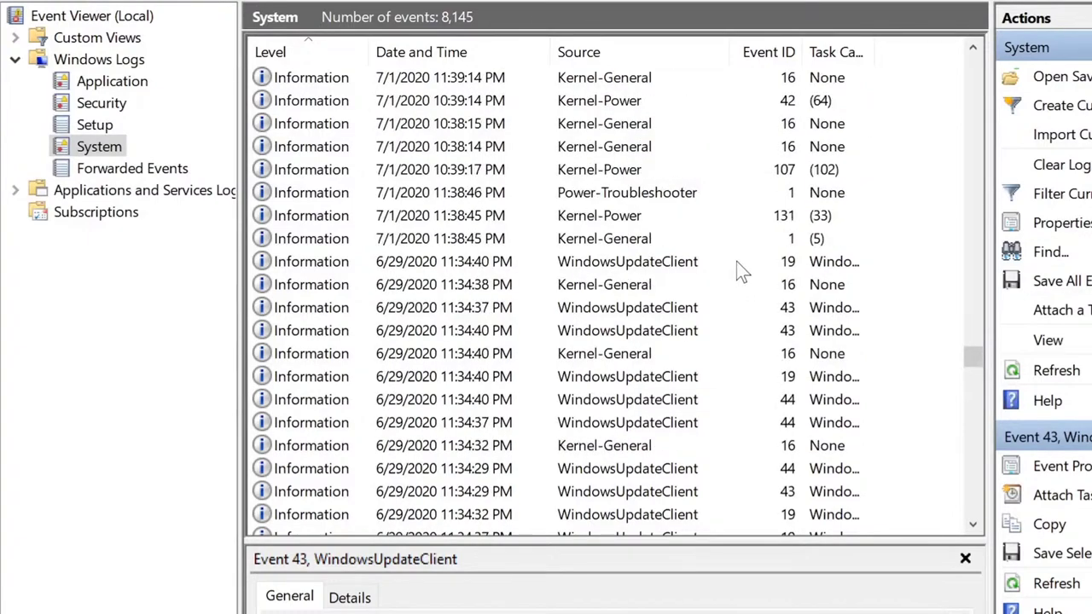
scroll(742, 214, "down", 10)
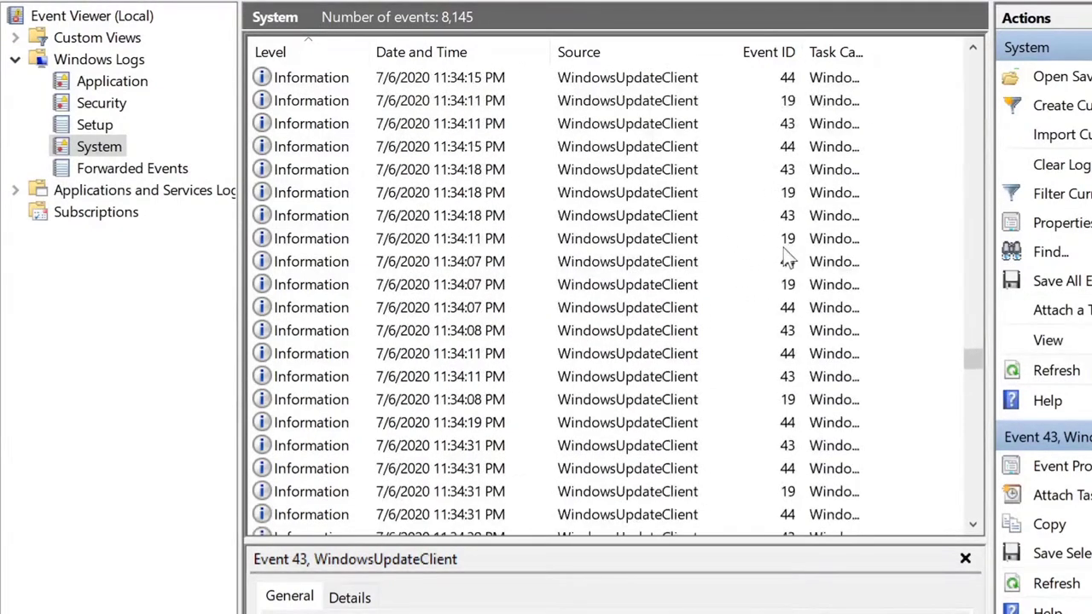
scroll(819, 294, "down", 10)
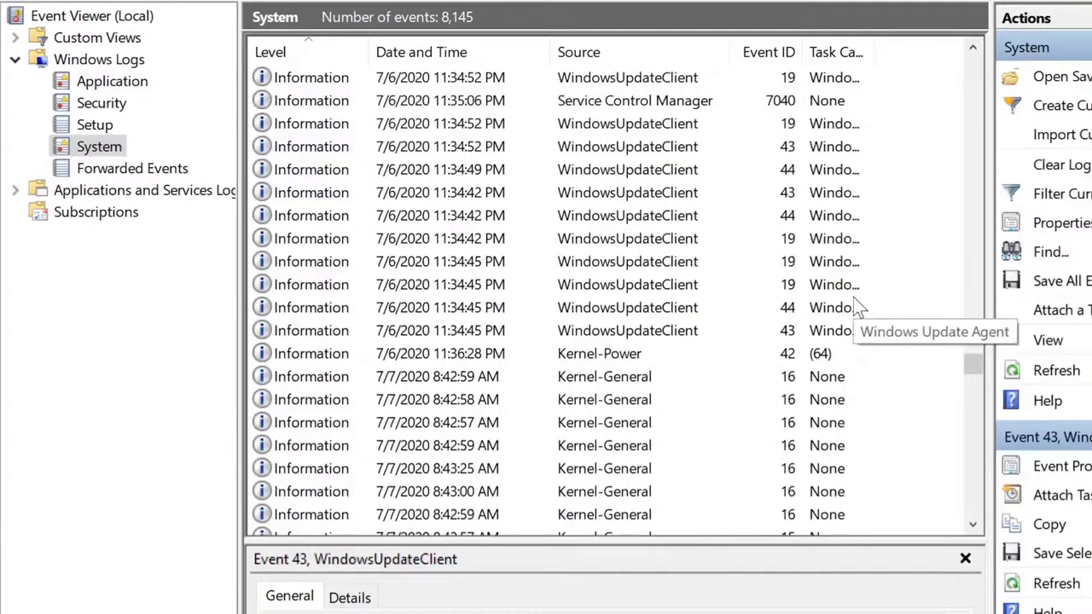
scroll(794, 286, "down", 10)
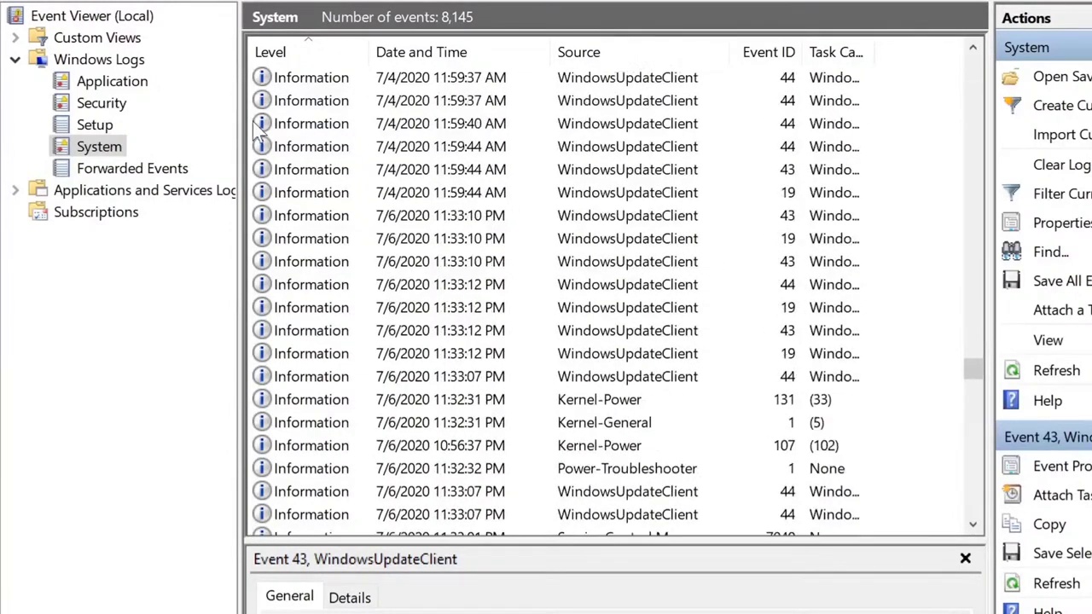
scroll(221, 108, "right", 1)
scroll(517, 173, "down", 10)
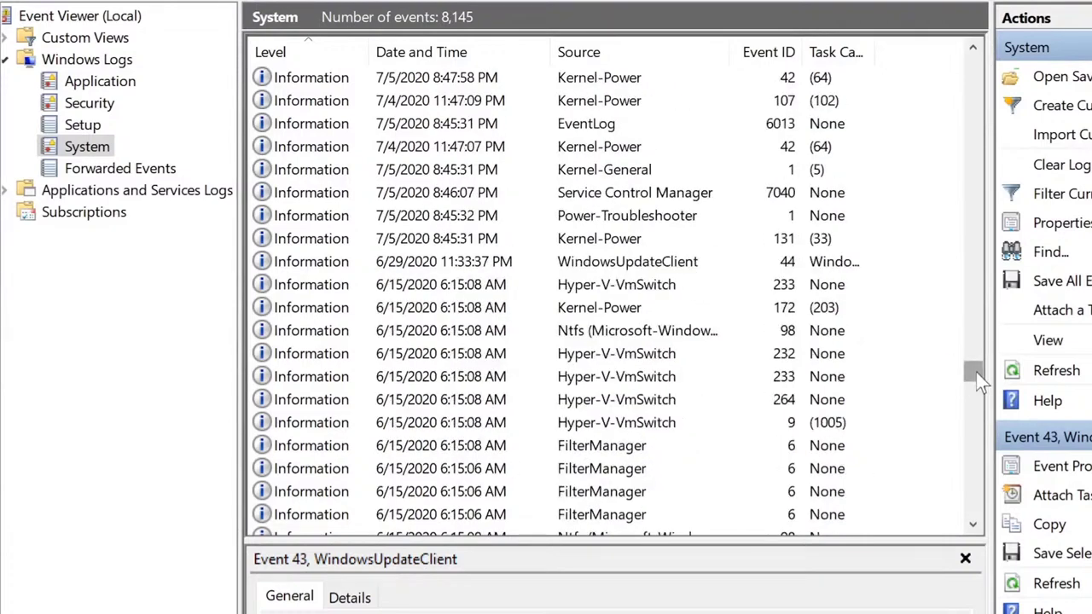
left_click_drag(976, 372, 974, 520)
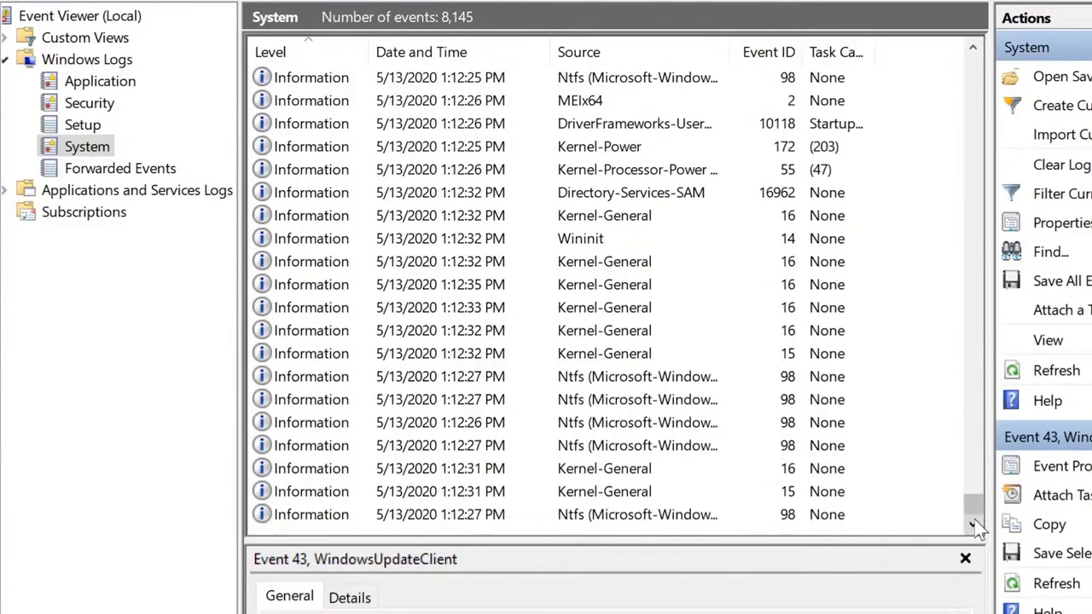
Step: Read the Ntfs Event 98 entries reporting volumes F, E and G as healthy
left_click(602, 399)
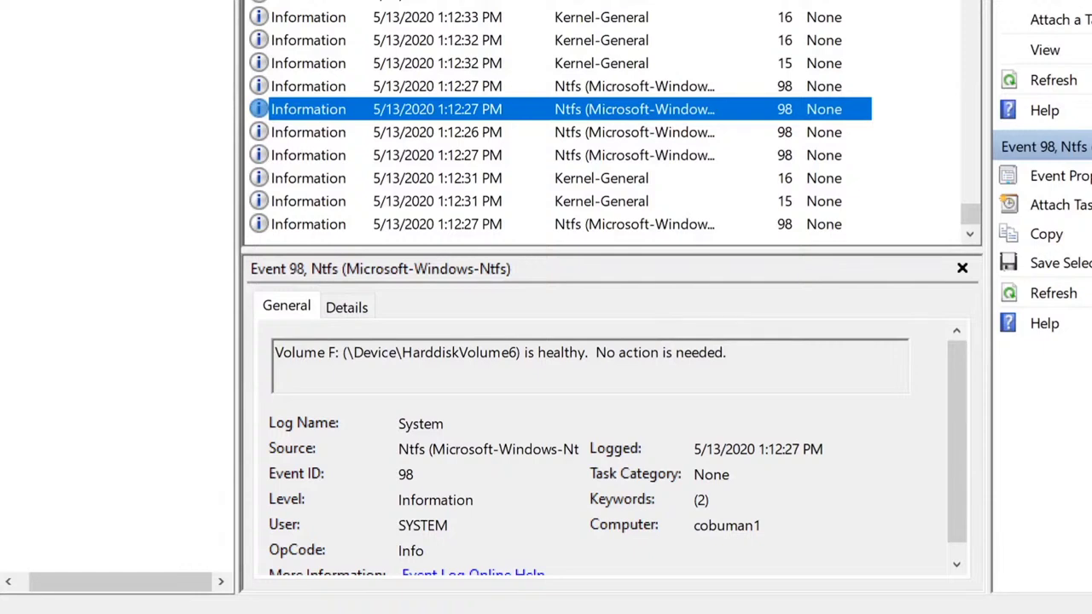
left_click_drag(726, 353, 274, 353)
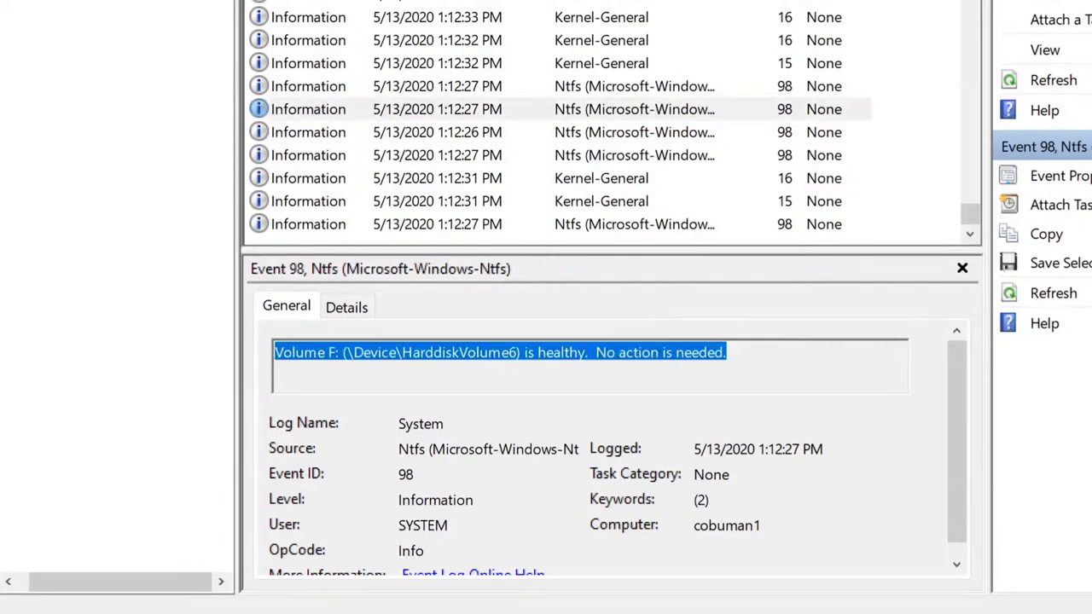
left_click(395, 131)
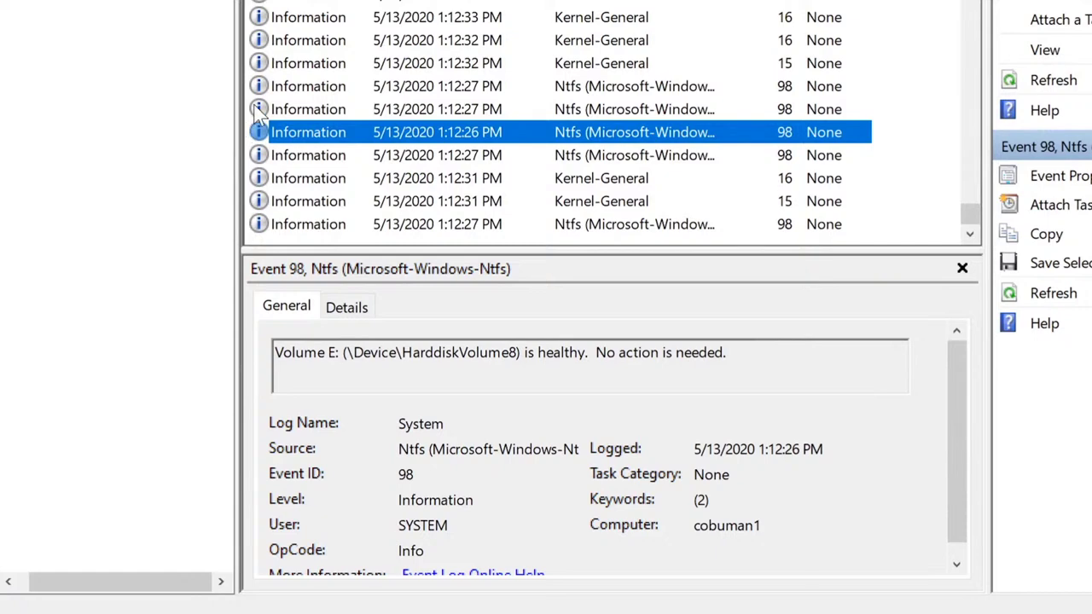
left_click(278, 92)
scroll(278, 93, "down", 15)
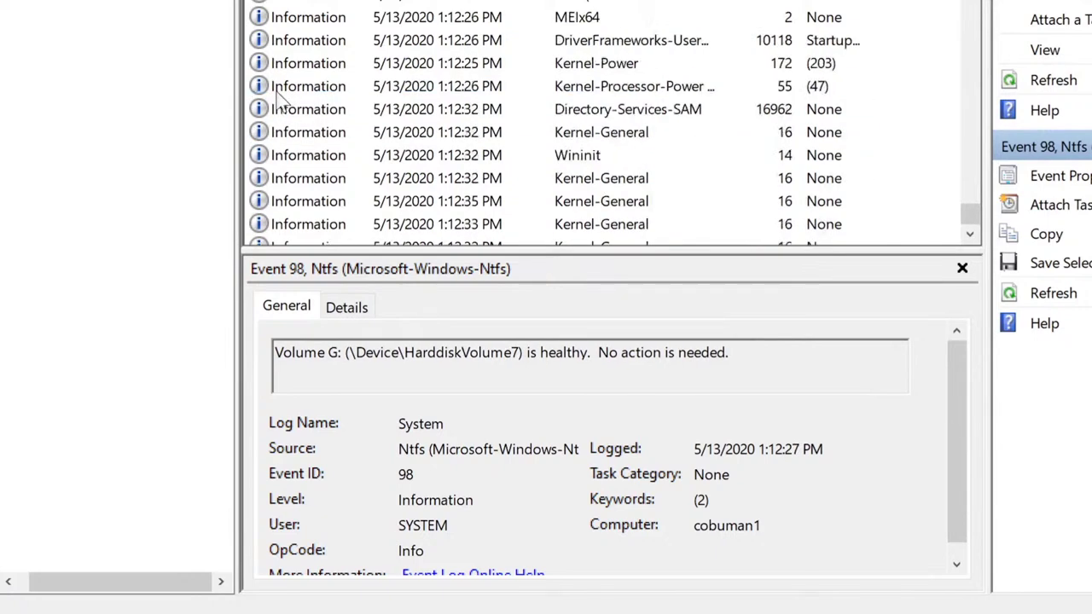
scroll(600, 130, "up", 10)
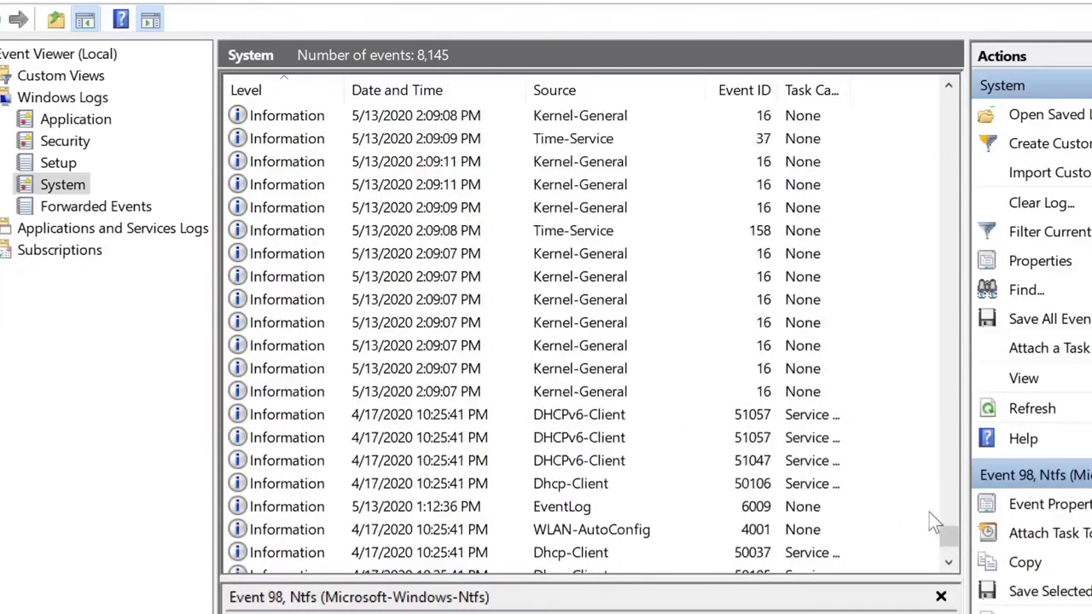
Step: Inspect Kernel-PnP, HttpEvent, DistributedCOM 10010 and SNMP 1500 events in the System log
left_click_drag(959, 393, 945, 115)
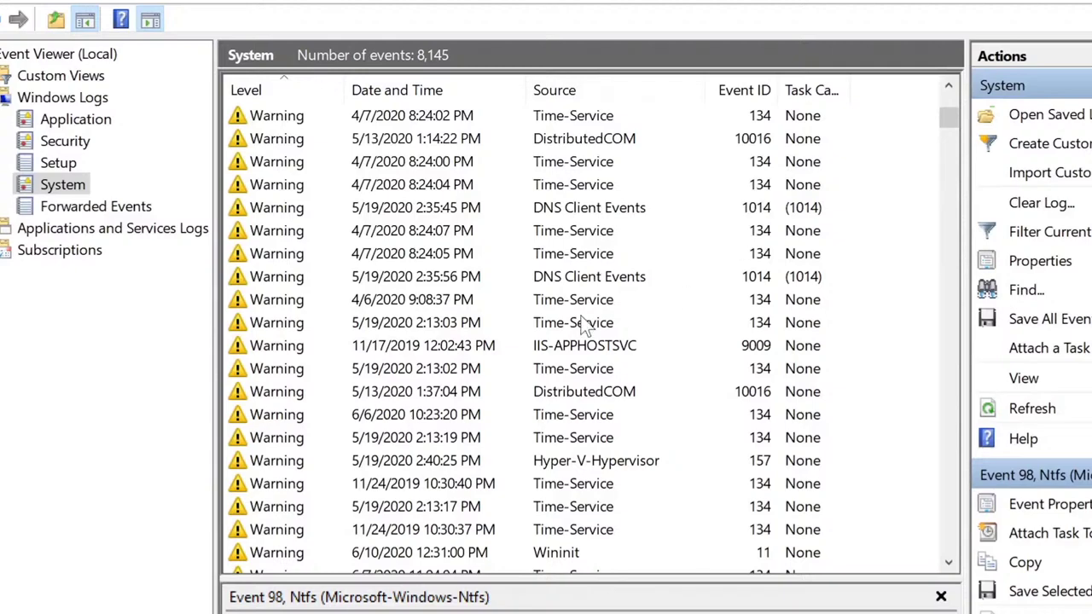
scroll(581, 325, "up", 12)
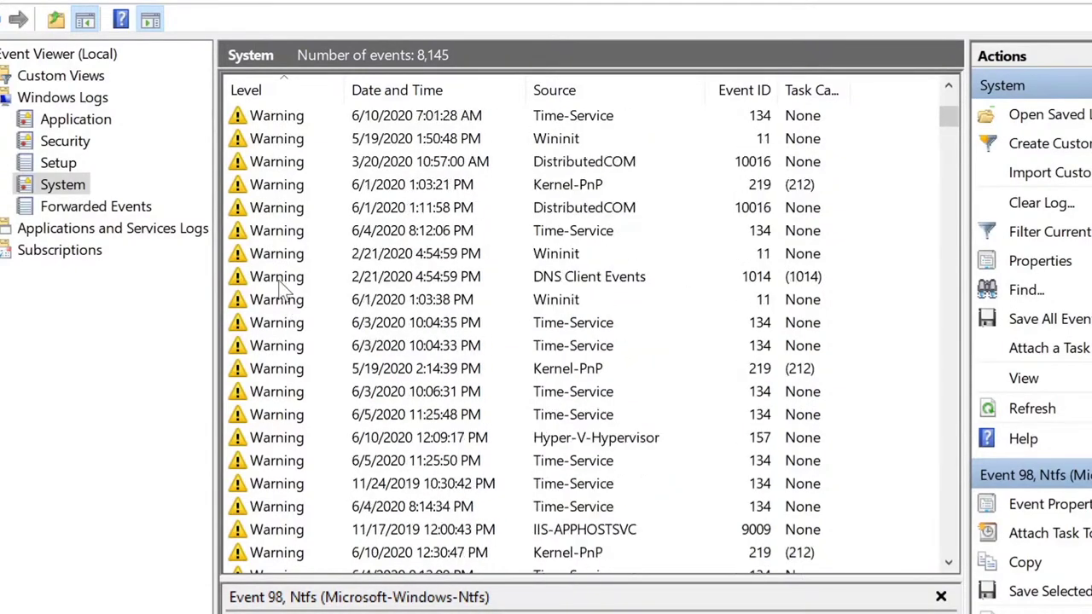
left_click(265, 184)
scroll(267, 186, "up", 15)
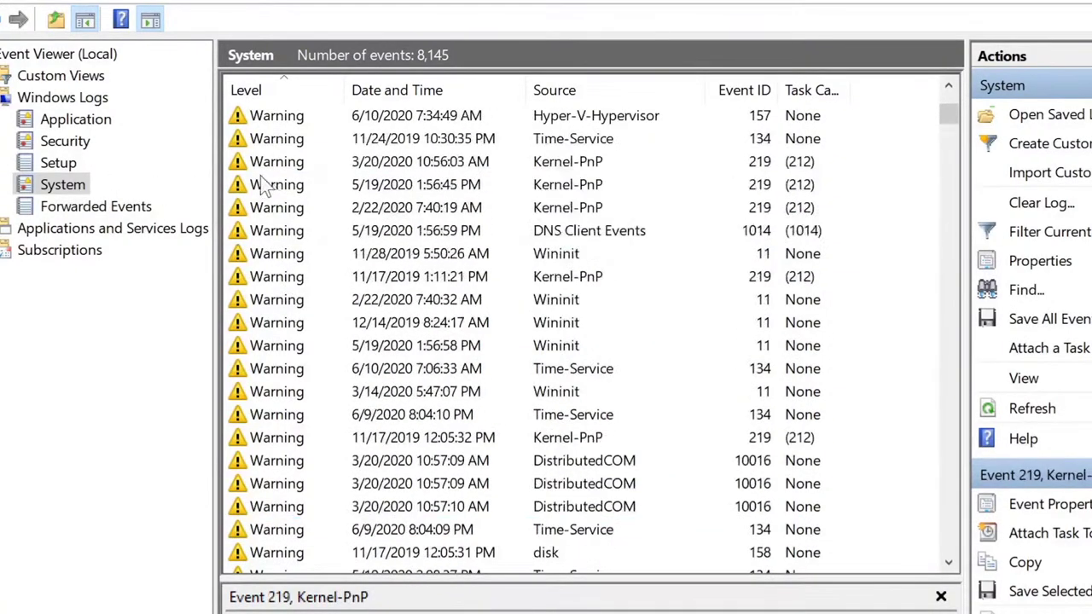
scroll(282, 188, "up", 3)
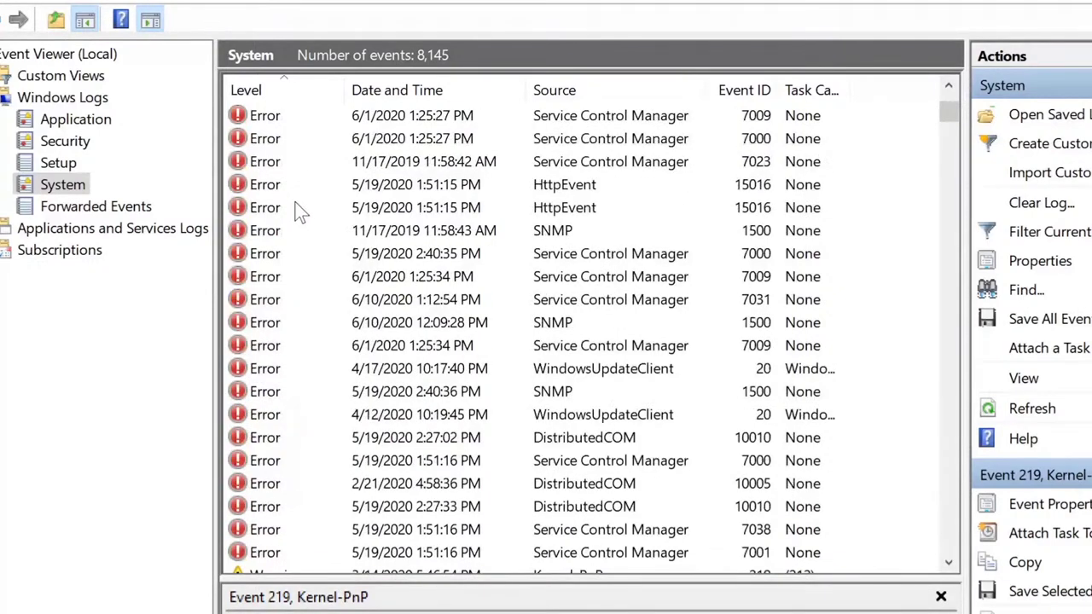
left_click(288, 206)
scroll(333, 230, "up", 3)
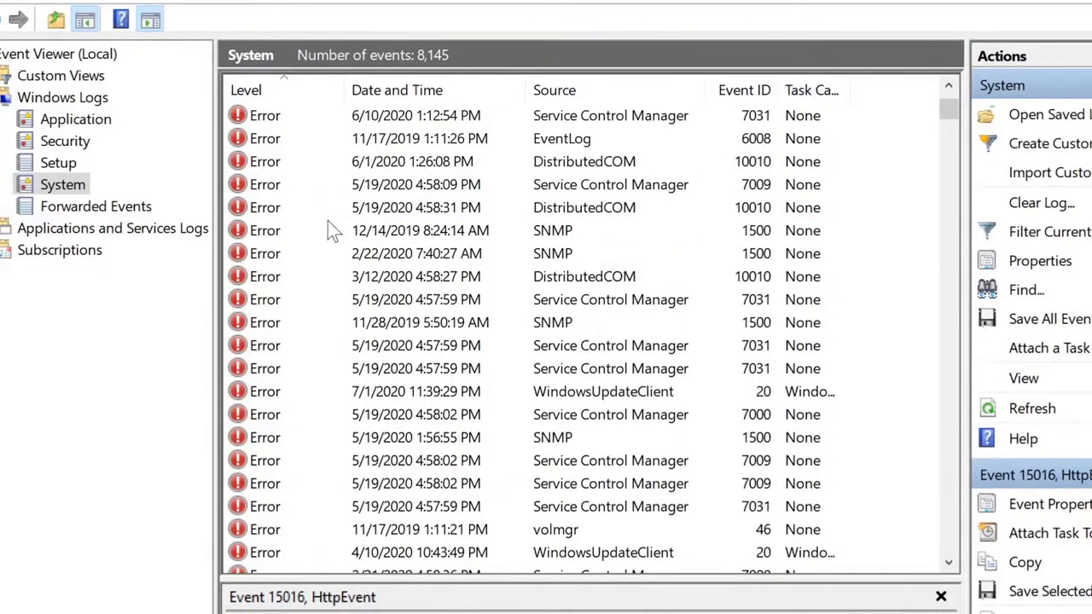
scroll(333, 230, "up", 5)
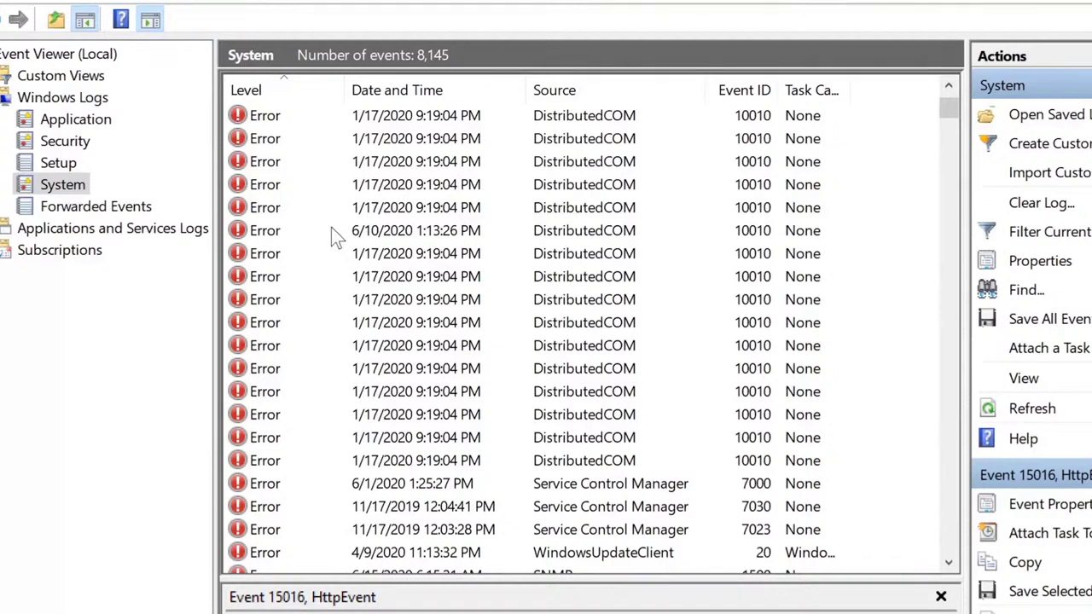
scroll(657, 402, "up", 3)
scroll(568, 464, "down", 2)
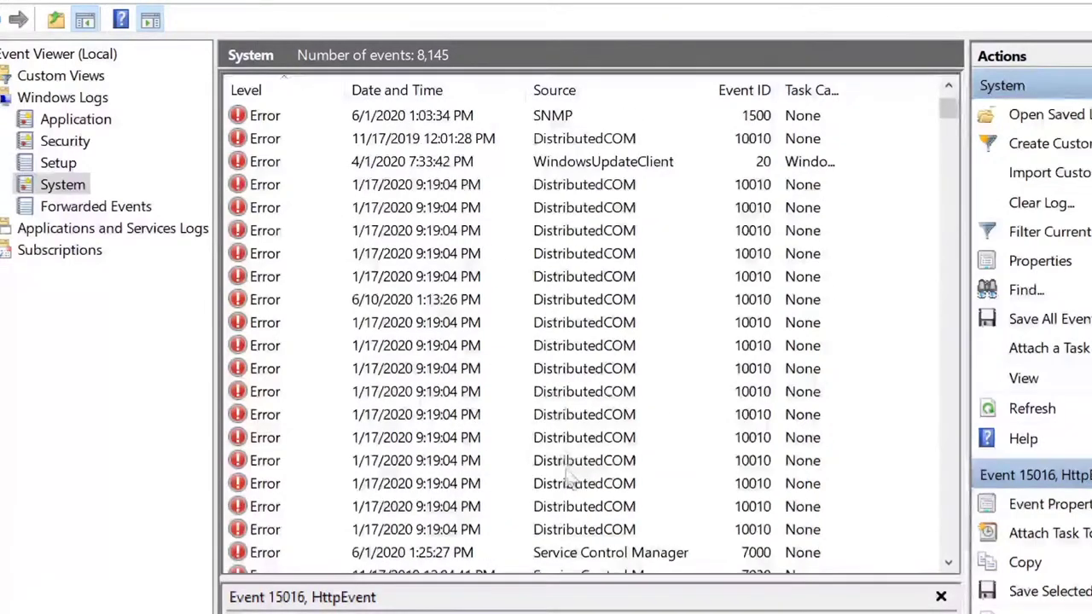
left_click(563, 414)
scroll(564, 409, "up", 5)
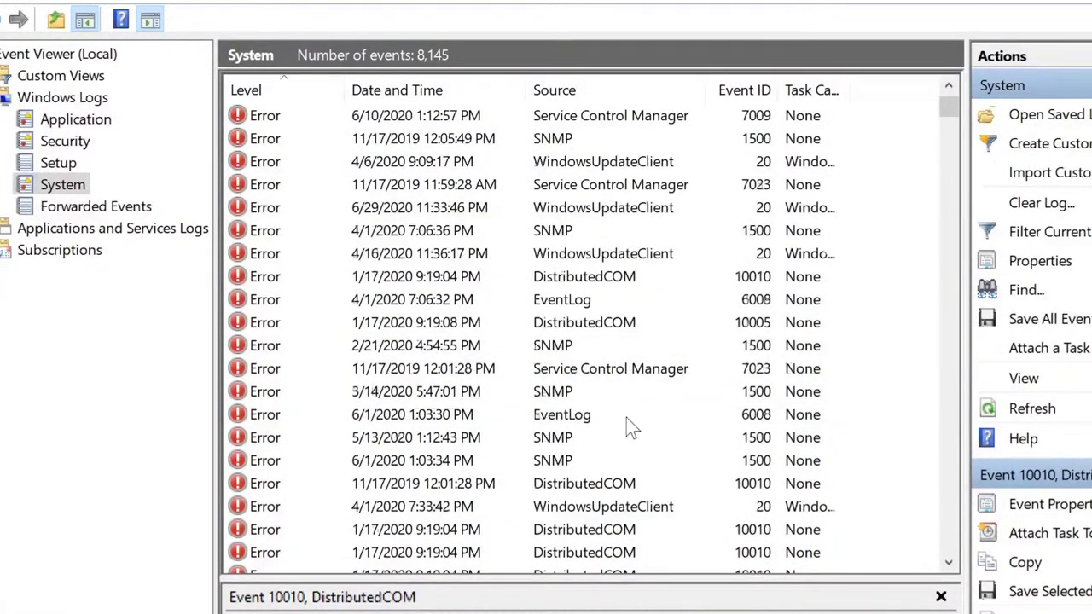
scroll(628, 430, "up", 4)
scroll(628, 430, "up", 4)
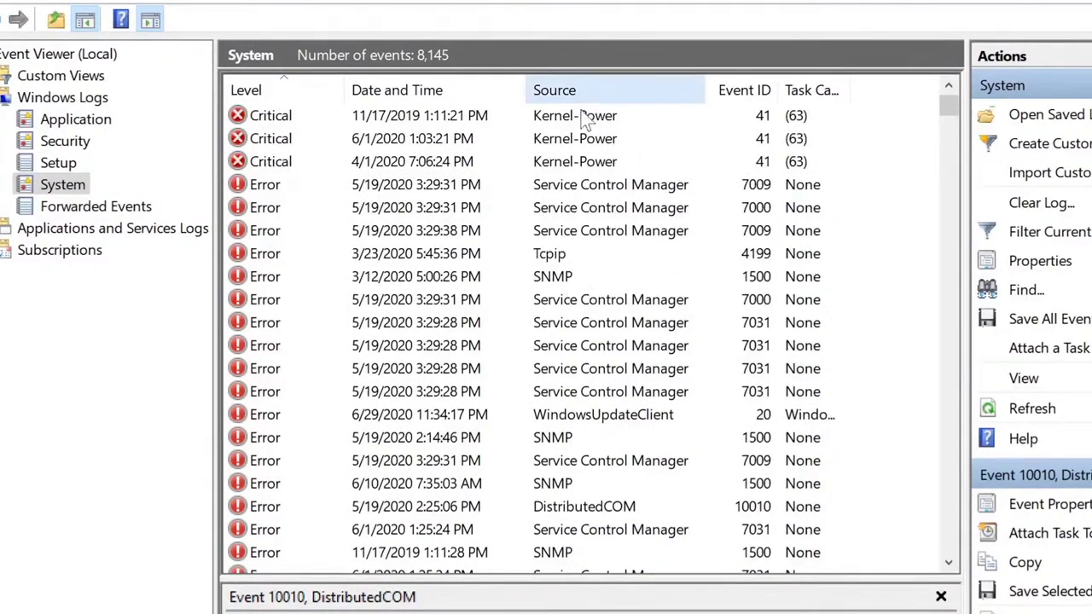
scroll(595, 275, "down", 8)
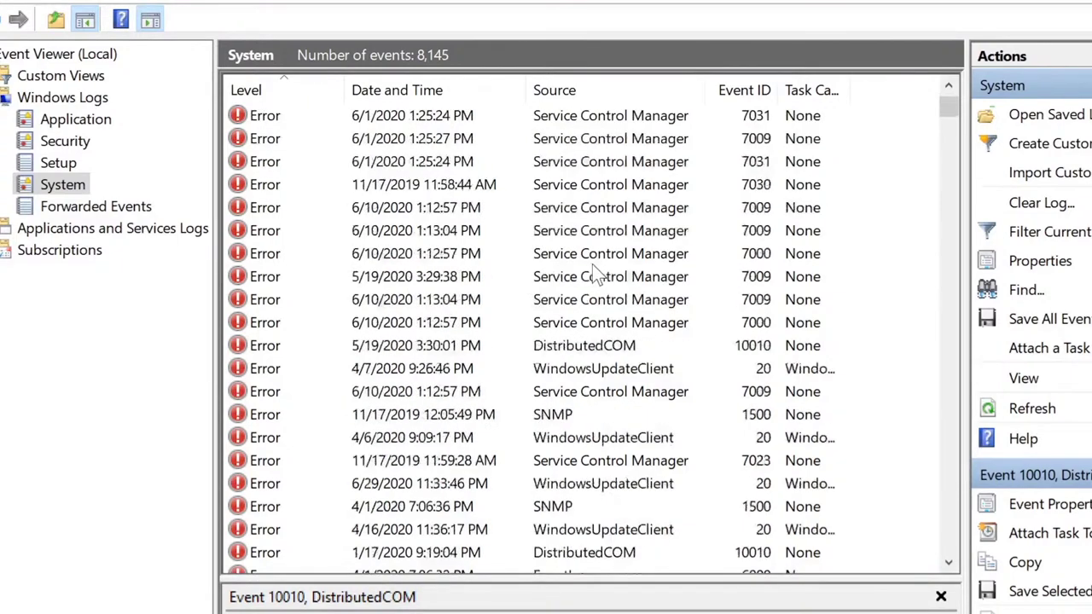
scroll(597, 273, "down", 11)
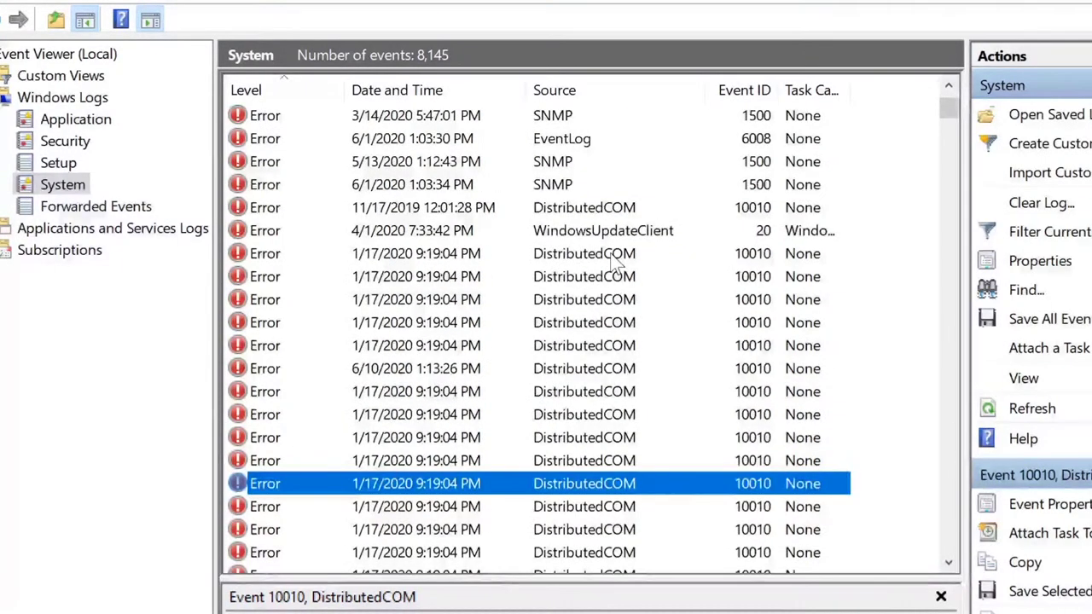
scroll(613, 265, "down", 12)
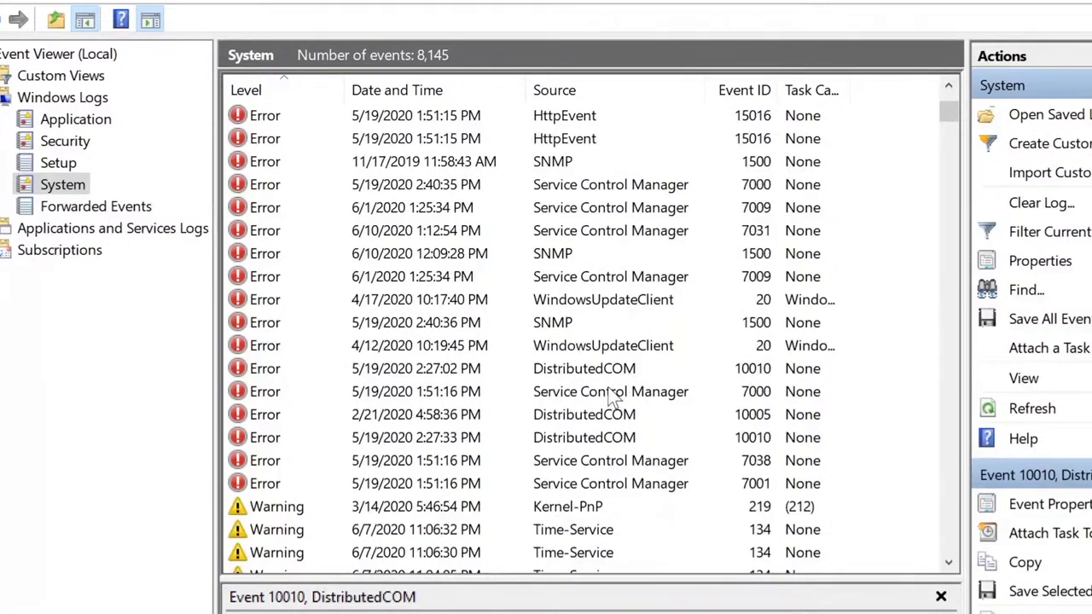
scroll(613, 395, "up", 3)
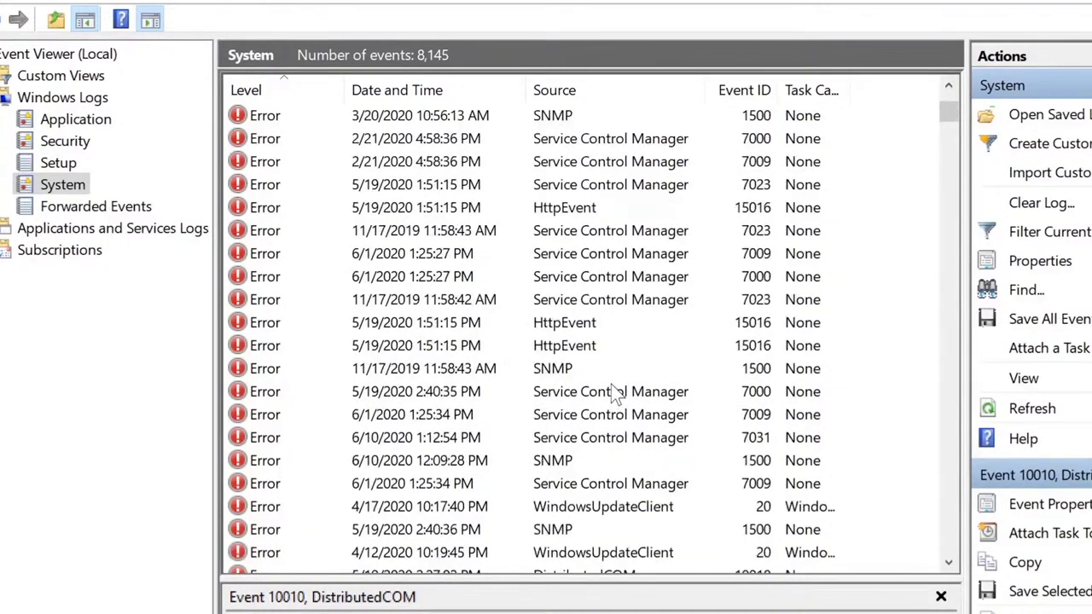
scroll(635, 388, "down", 4)
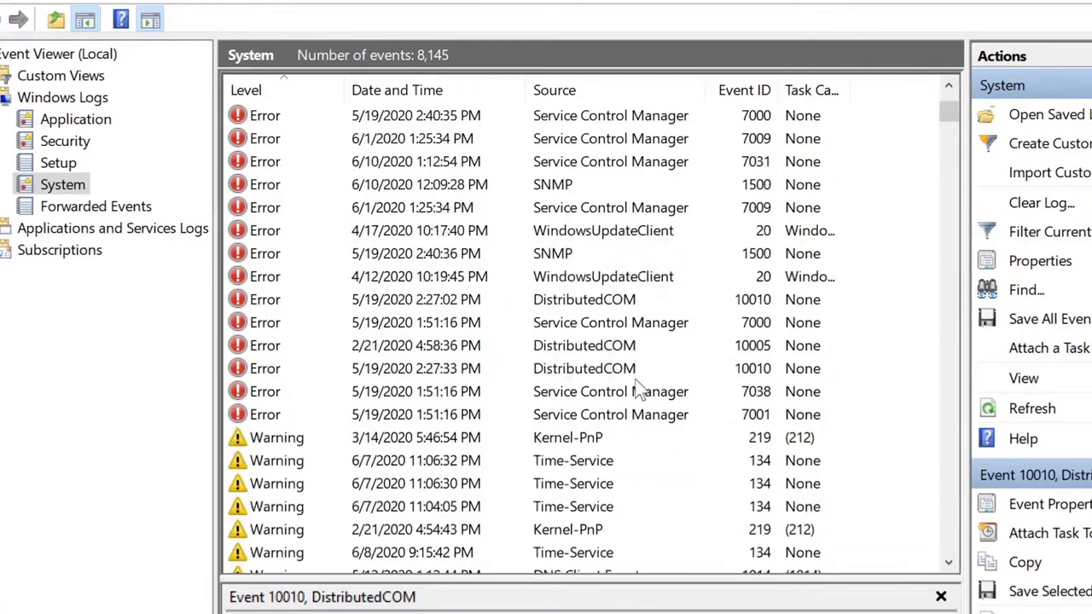
left_click(278, 375)
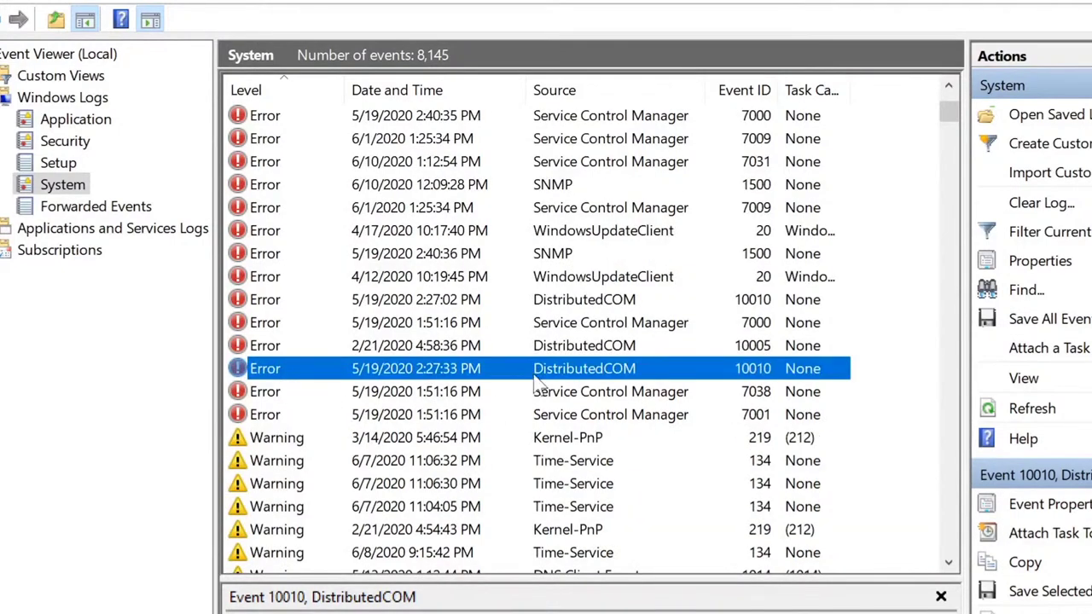
scroll(556, 385, "down", 9)
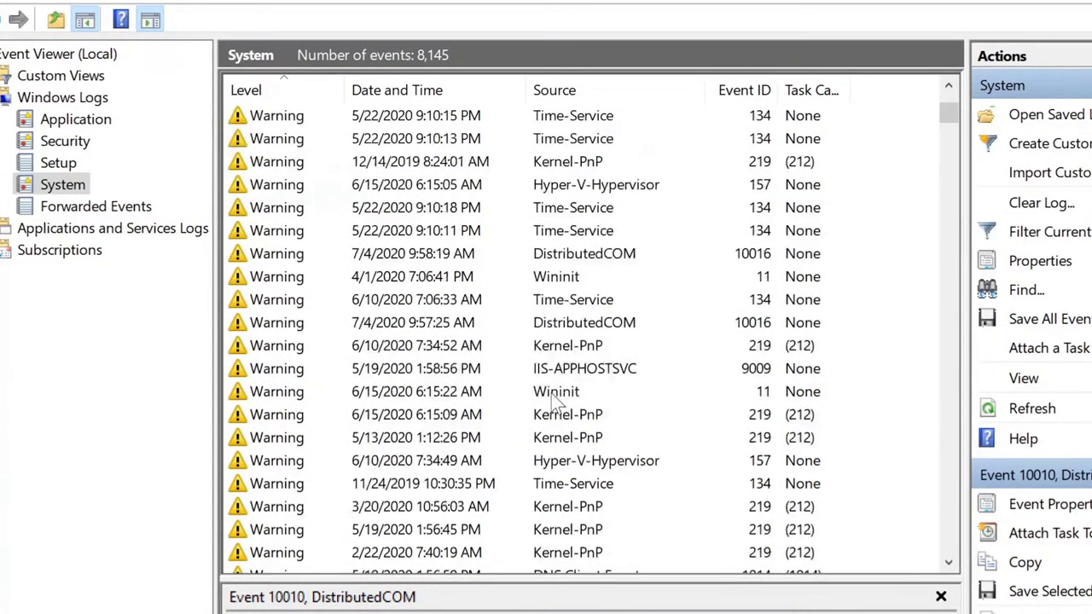
scroll(550, 391, "up", 6)
scroll(551, 384, "up", 10)
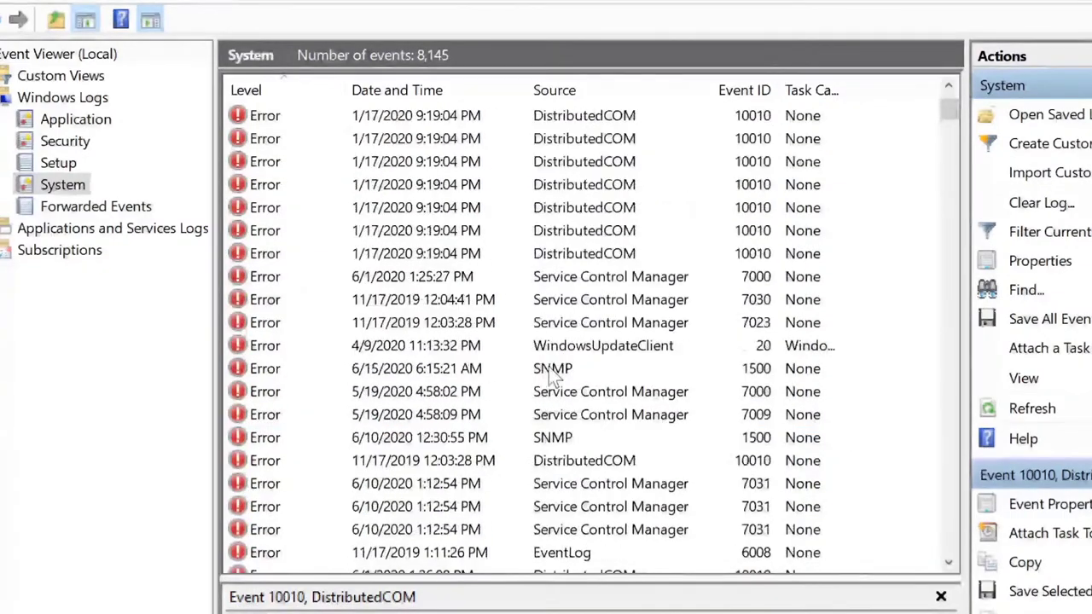
left_click(628, 372)
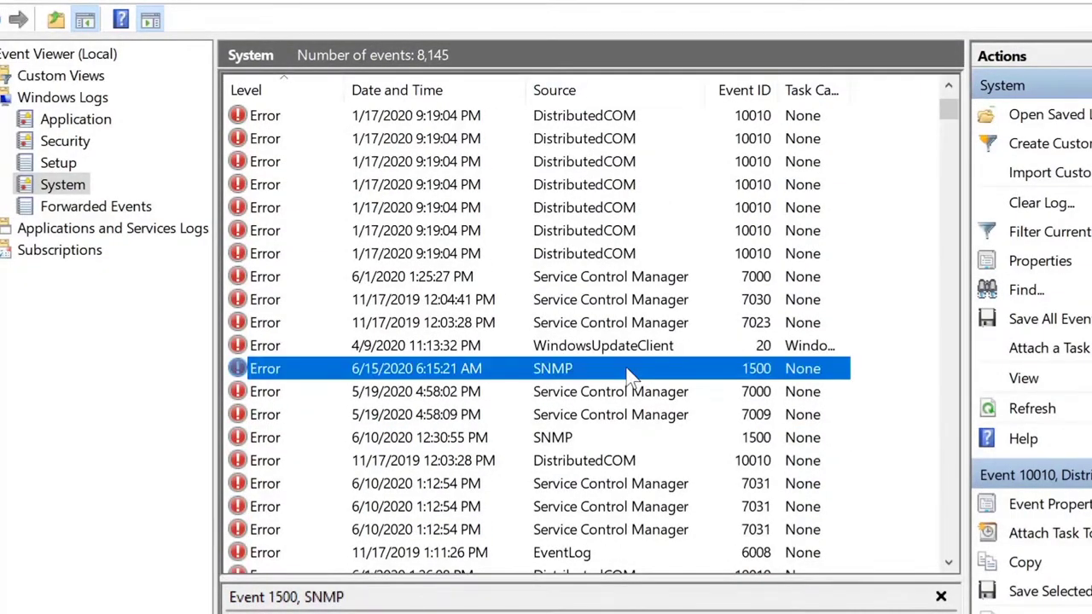
Step: Review Service Control Manager 7009 and 7000 errors, ending on the Audiosrv start failure
scroll(628, 372, "down", 6)
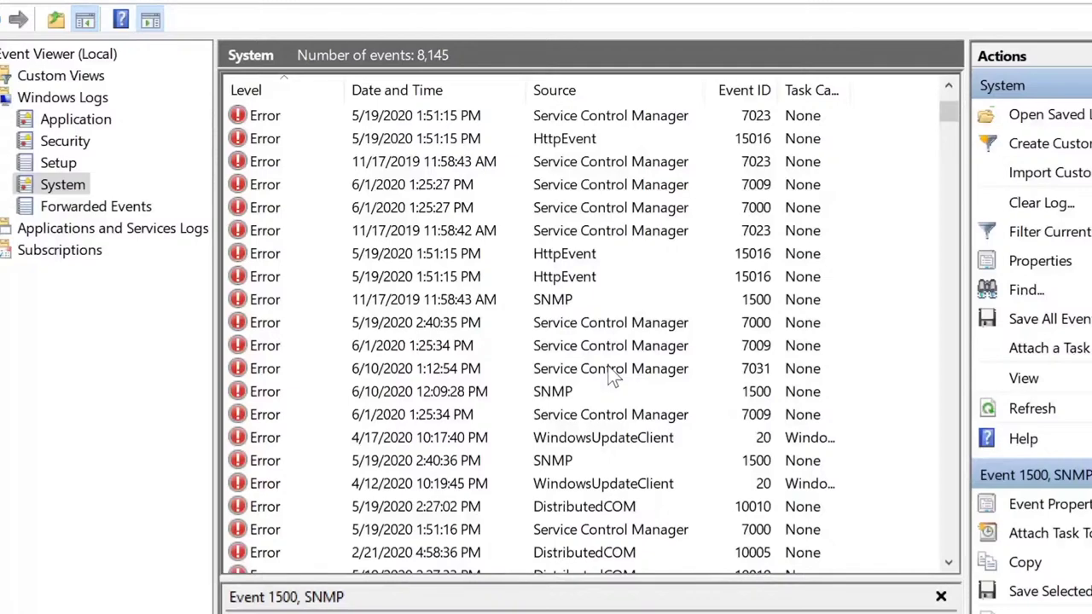
scroll(613, 378, "down", 6)
scroll(623, 373, "down", 15)
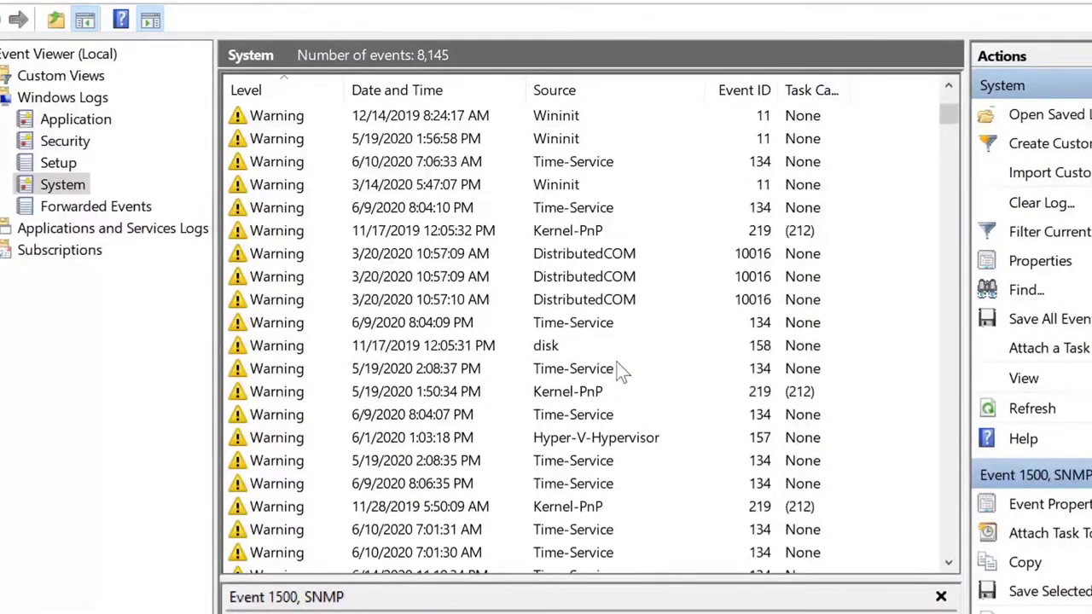
scroll(628, 363, "down", 15)
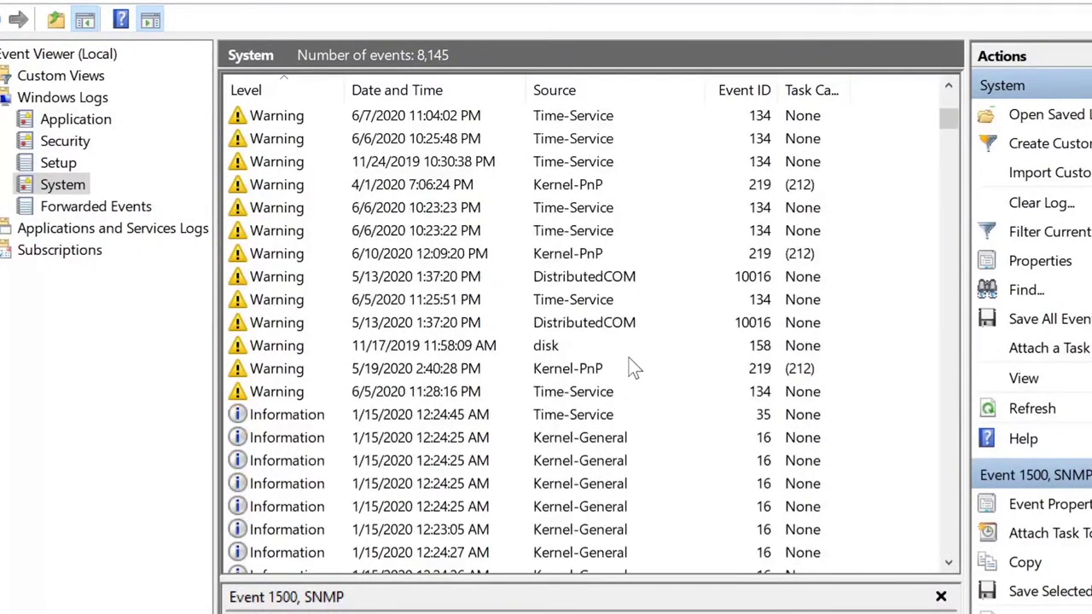
scroll(644, 358, "down", 15)
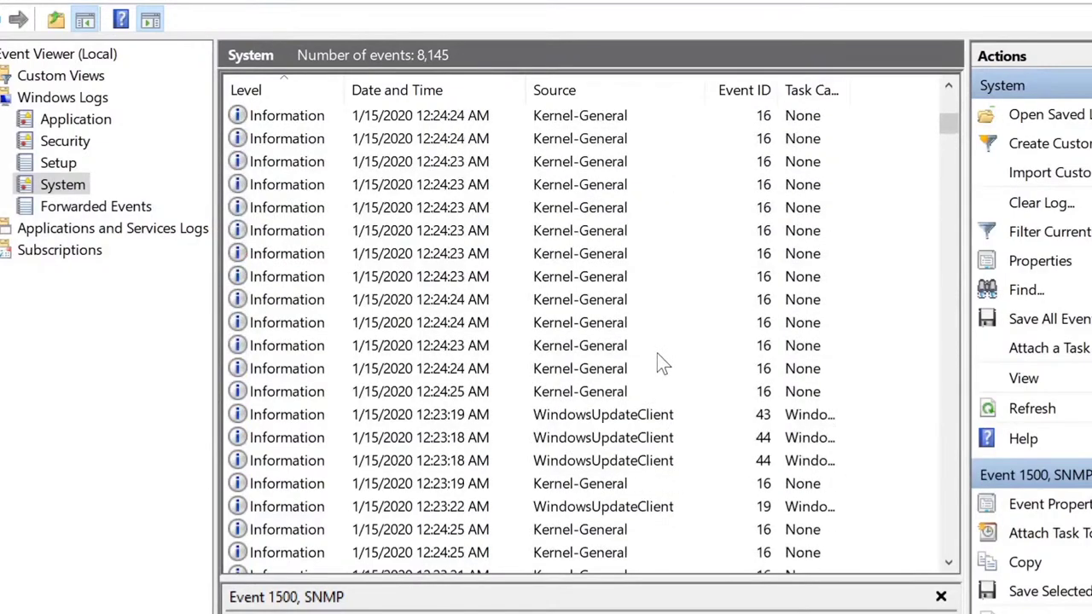
scroll(632, 362, "down", 15)
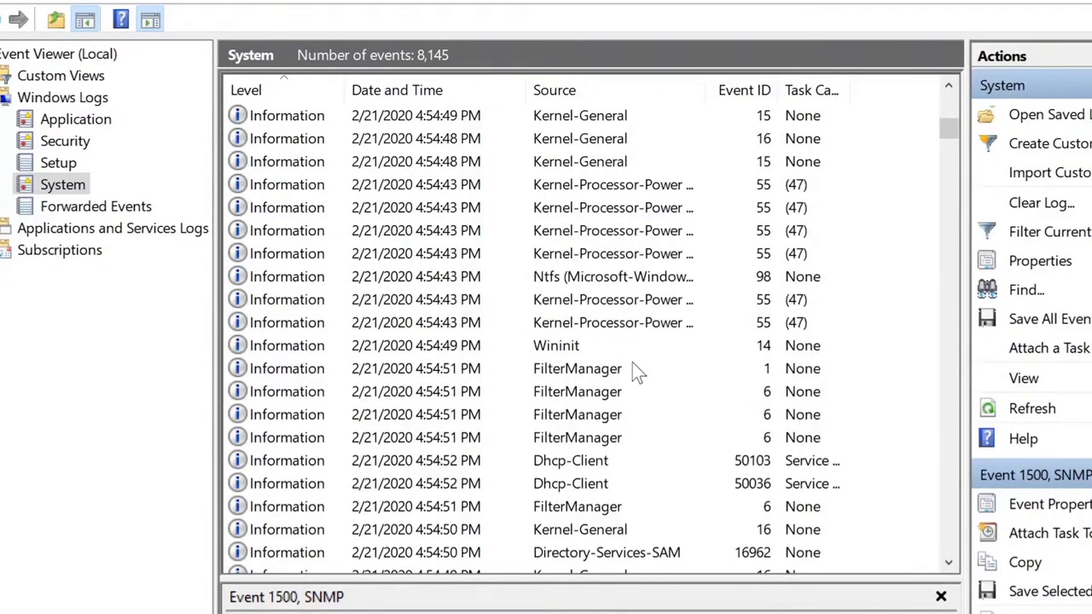
scroll(631, 367, "down", 15)
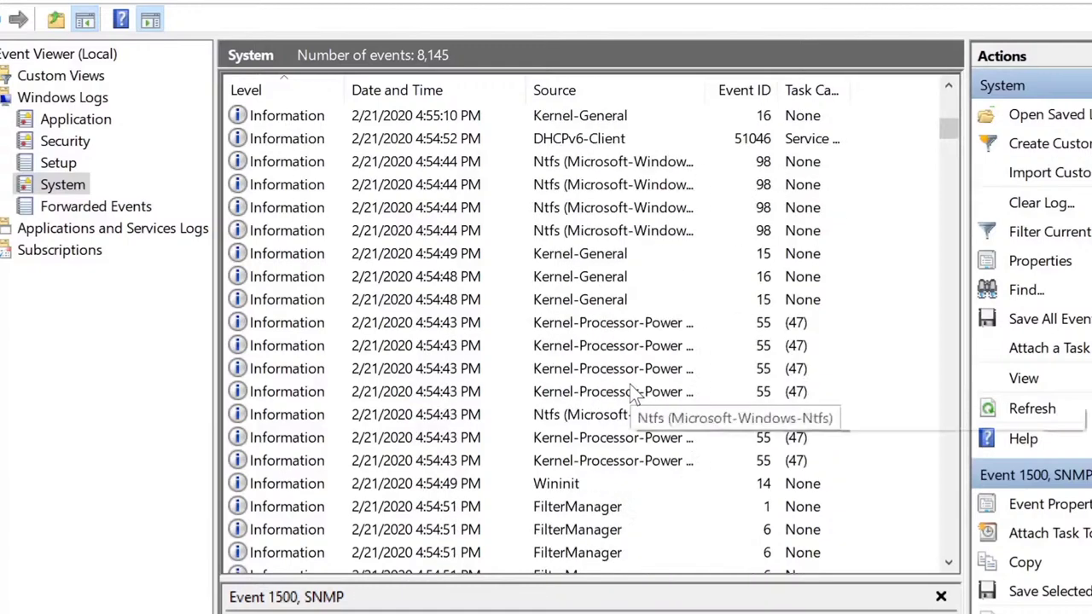
scroll(632, 359, "down", 15)
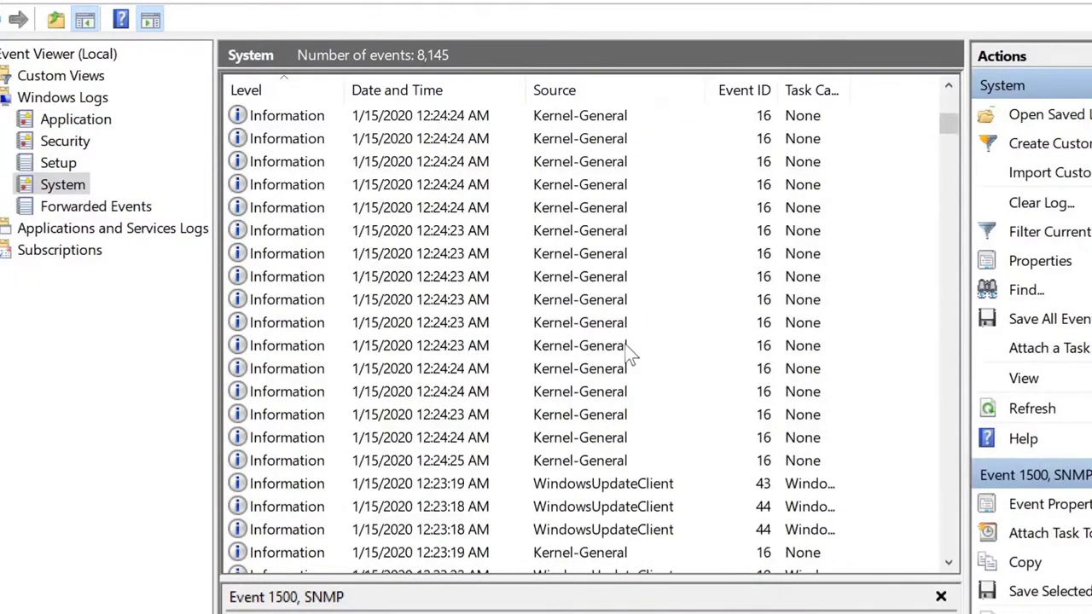
scroll(648, 371, "down", 15)
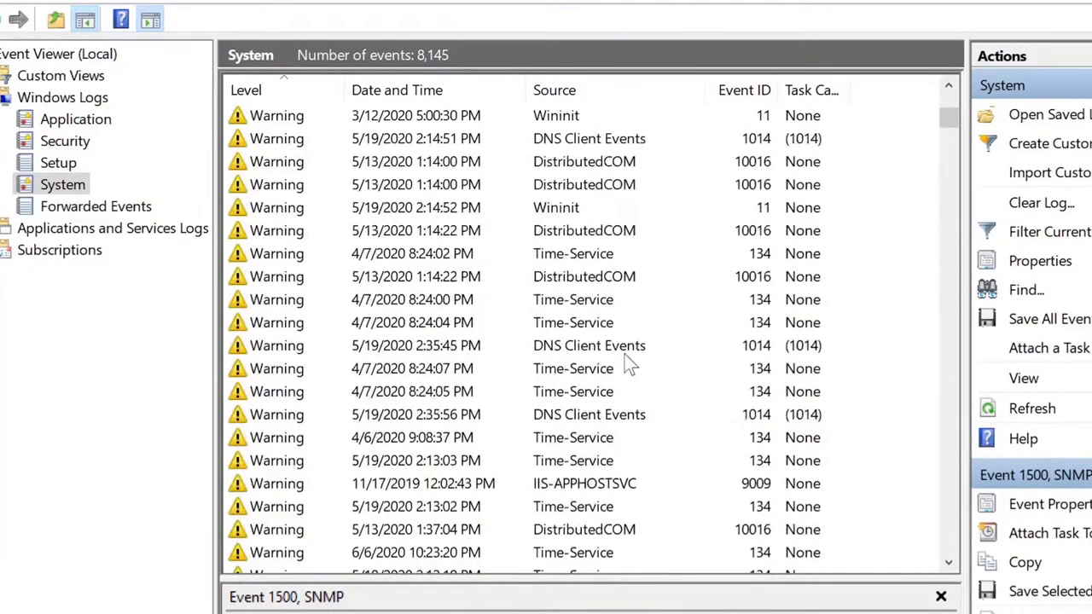
scroll(648, 376, "down", 15)
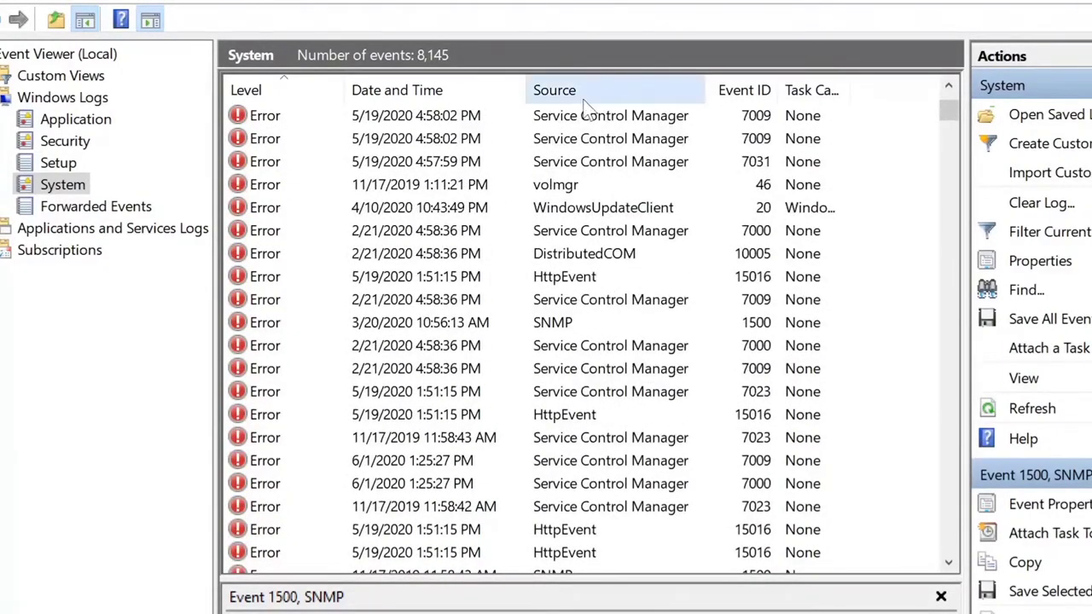
left_click(582, 139)
left_click(602, 232)
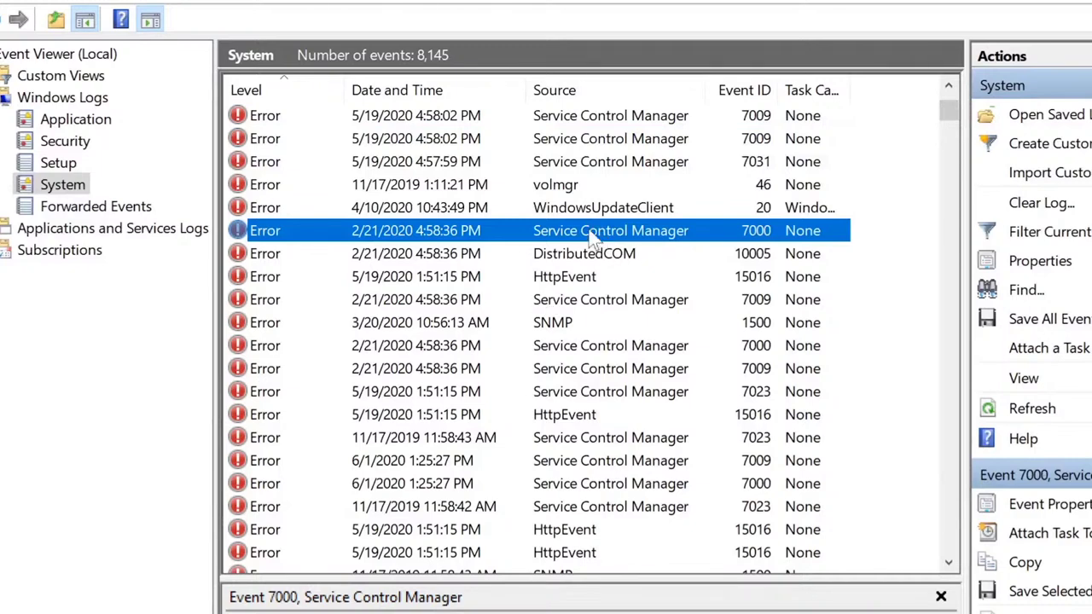
left_click_drag(734, 315, 244, 280)
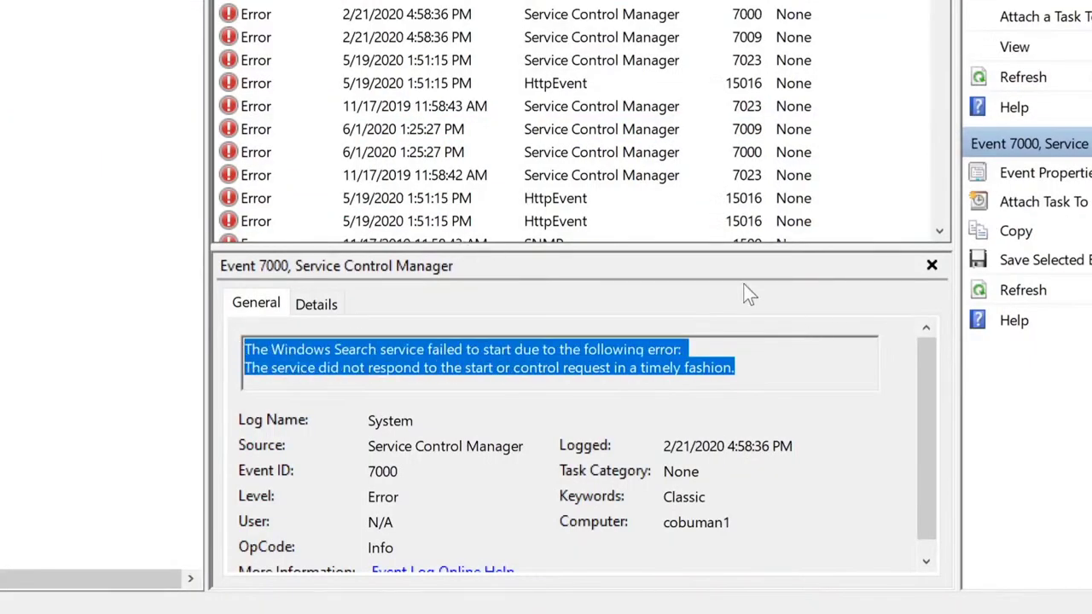
left_click(662, 130)
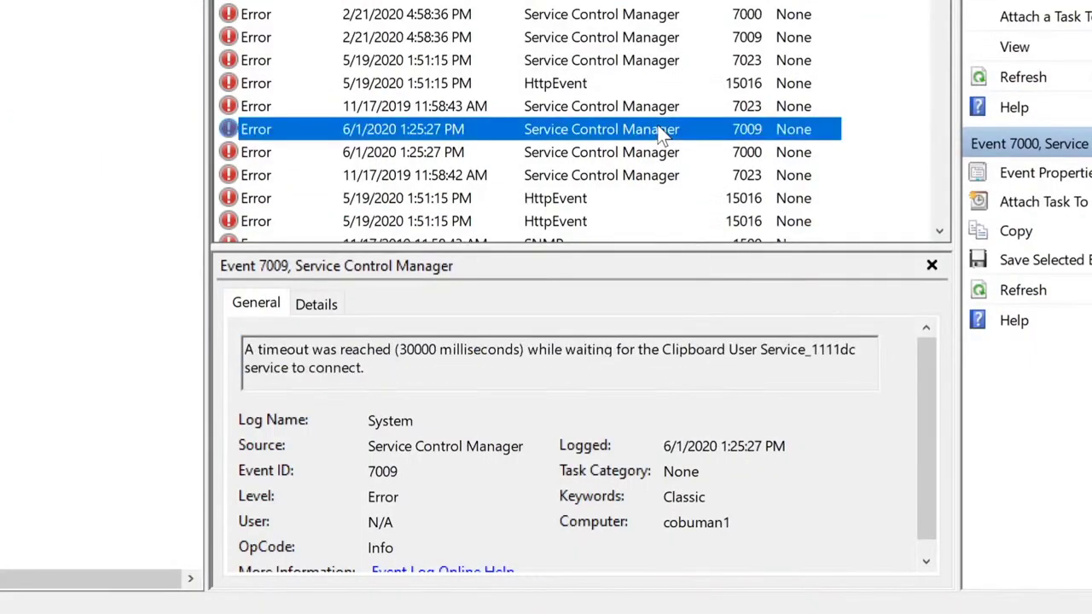
scroll(664, 173, "down", 3)
scroll(680, 184, "down", 4)
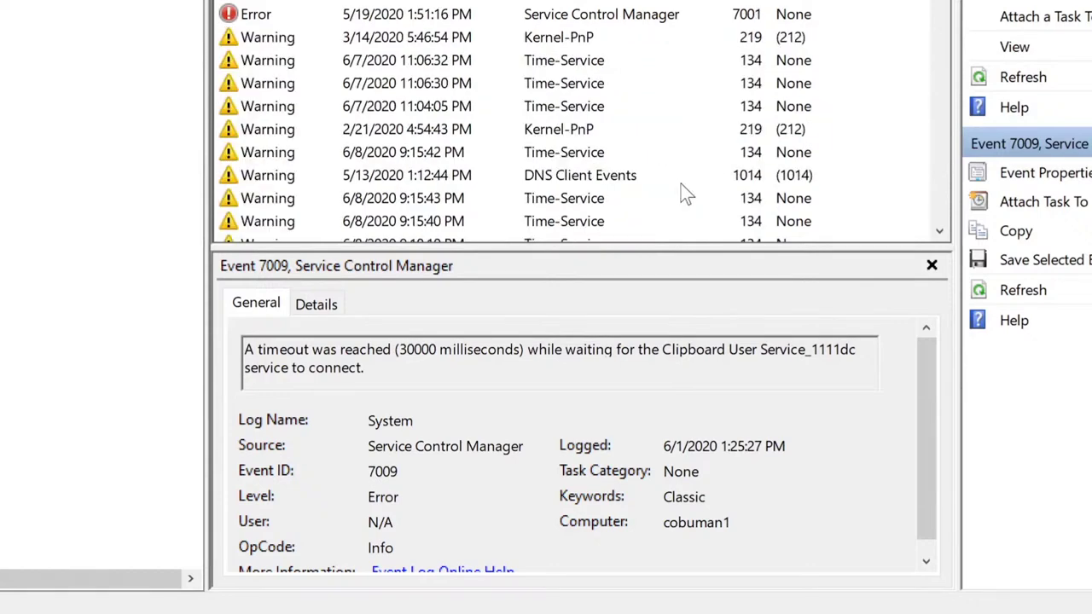
scroll(681, 184, "up", 3)
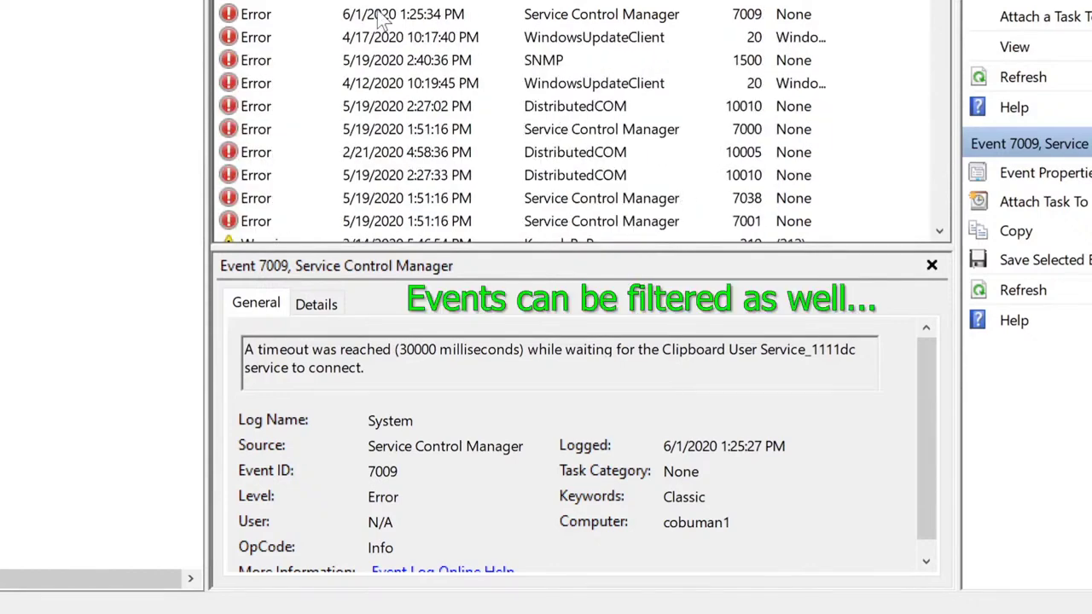
left_click(347, 136)
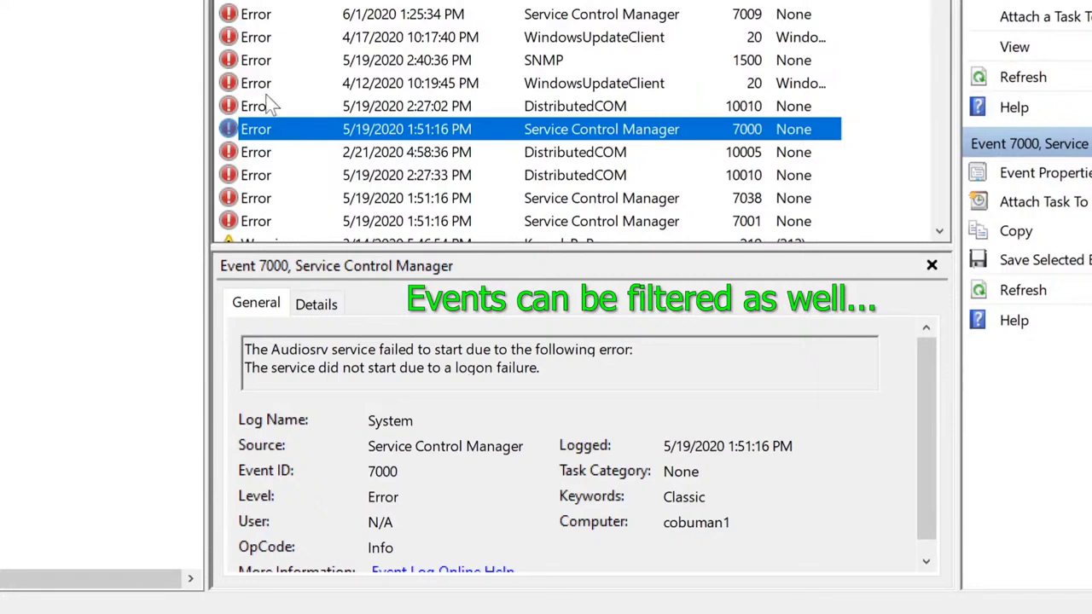
key("super")
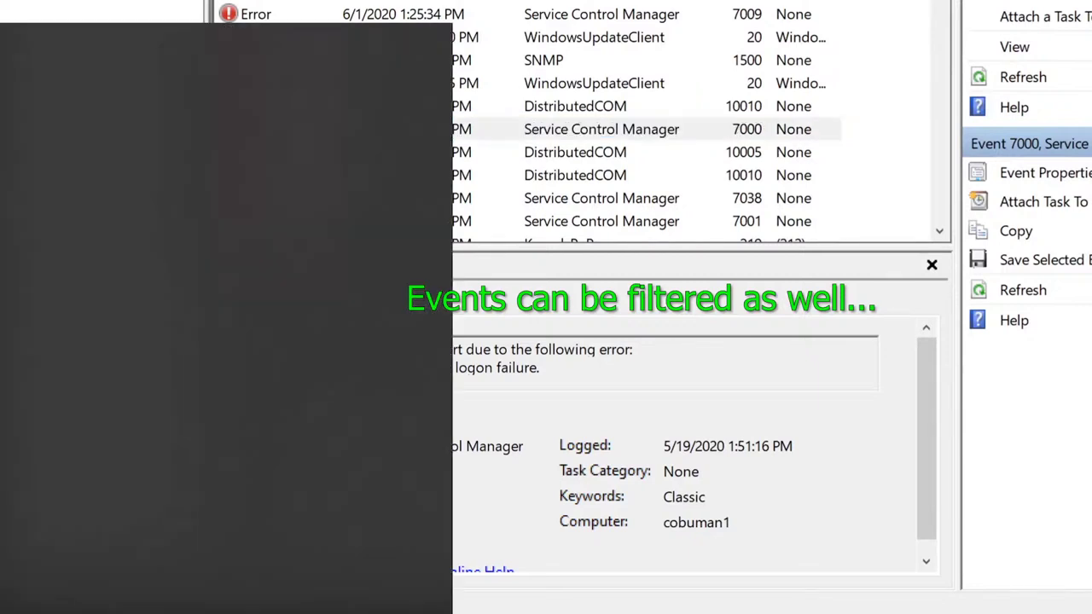
Step: After trying regedit and Reliability Monitor searches, search 'contro' and open Control Panel
type("regedit")
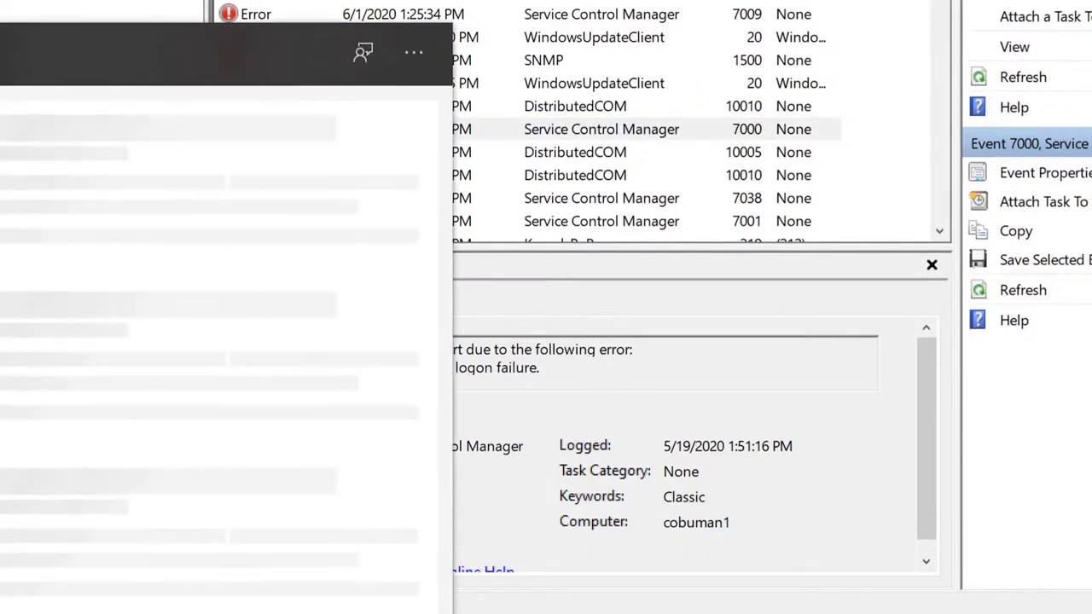
key("BackSpace")
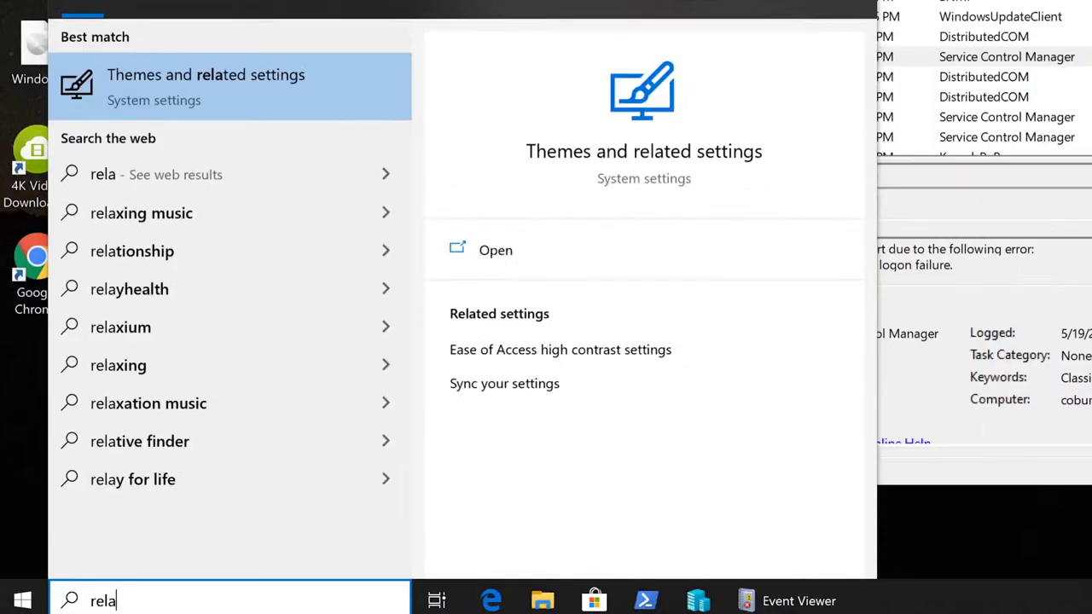
type("i")
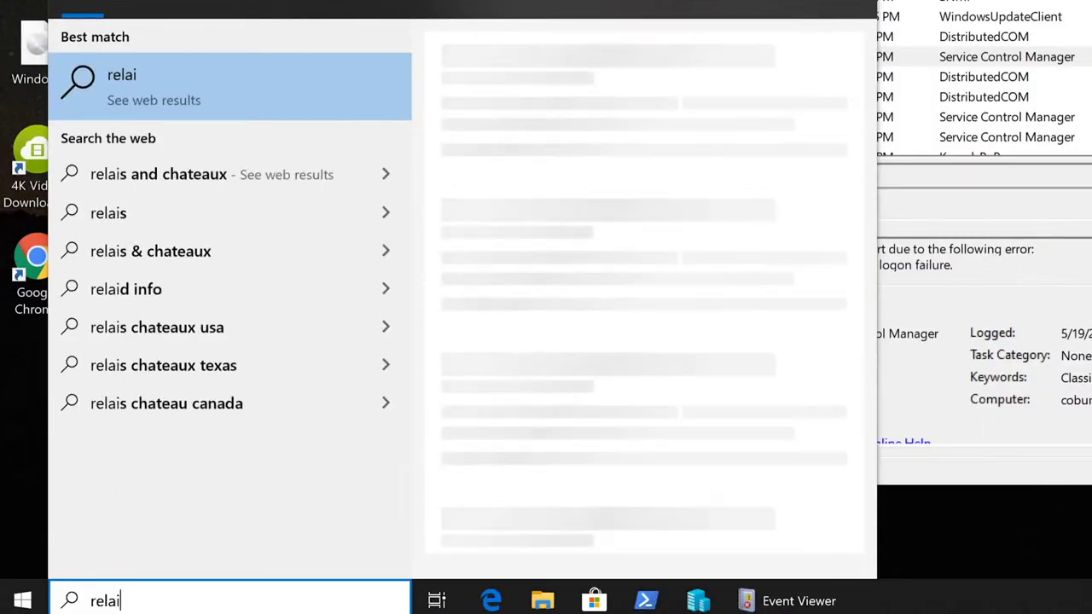
type("bility montor")
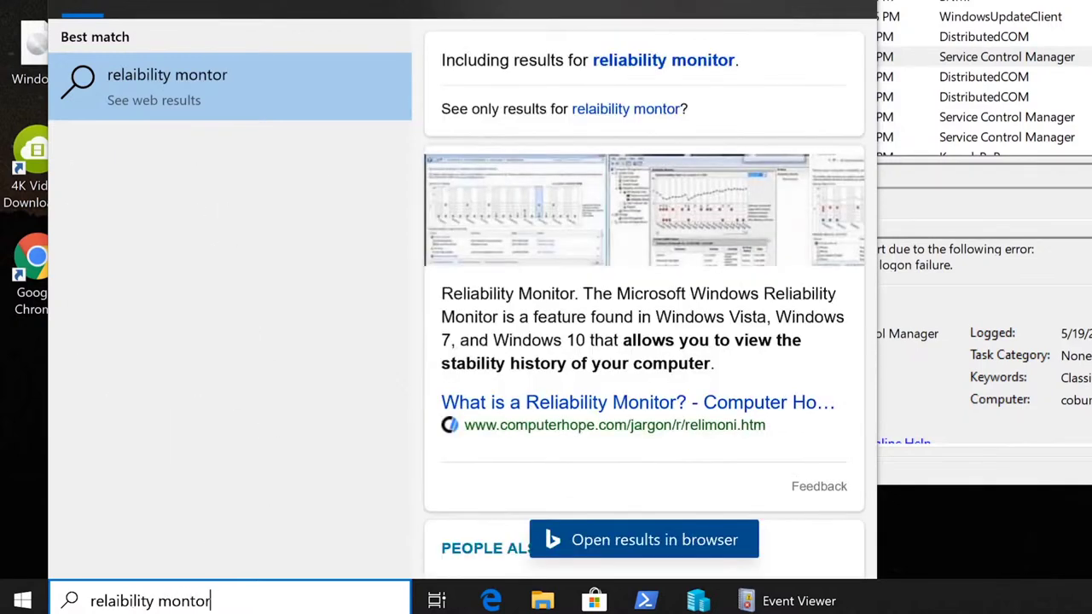
key("ctrl+a")
type("contro")
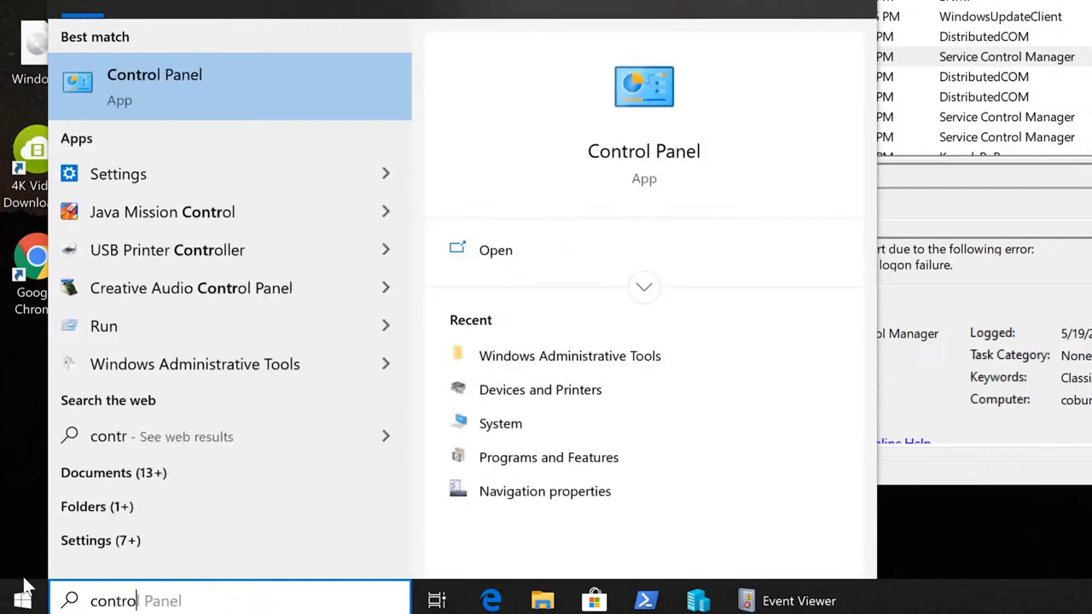
key("Return")
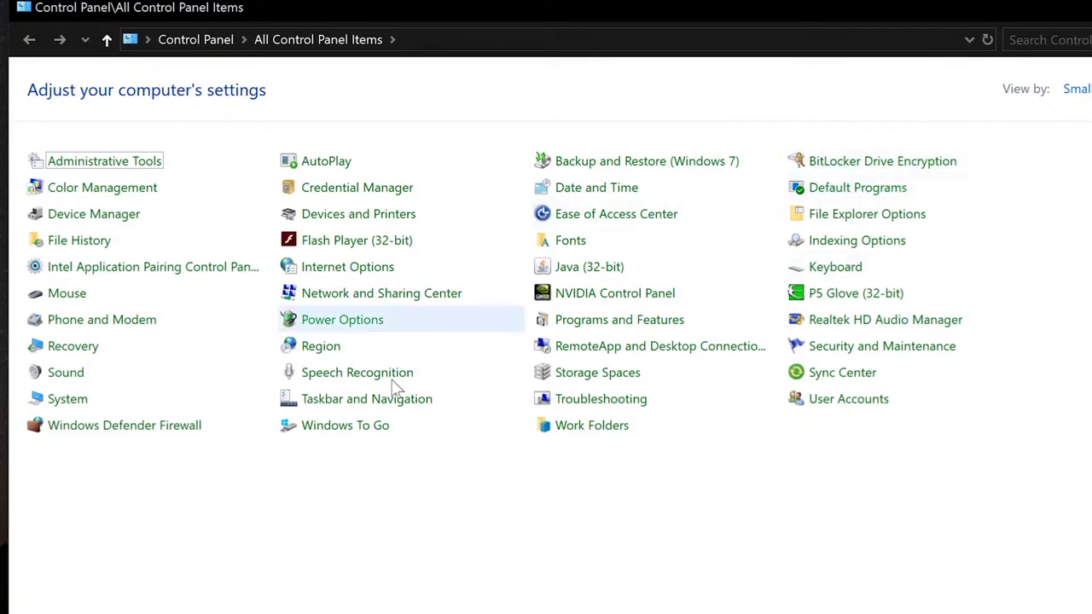
Step: Browse the Security and Maintenance settings, then filter Control Panel items by 're'
left_click(858, 346)
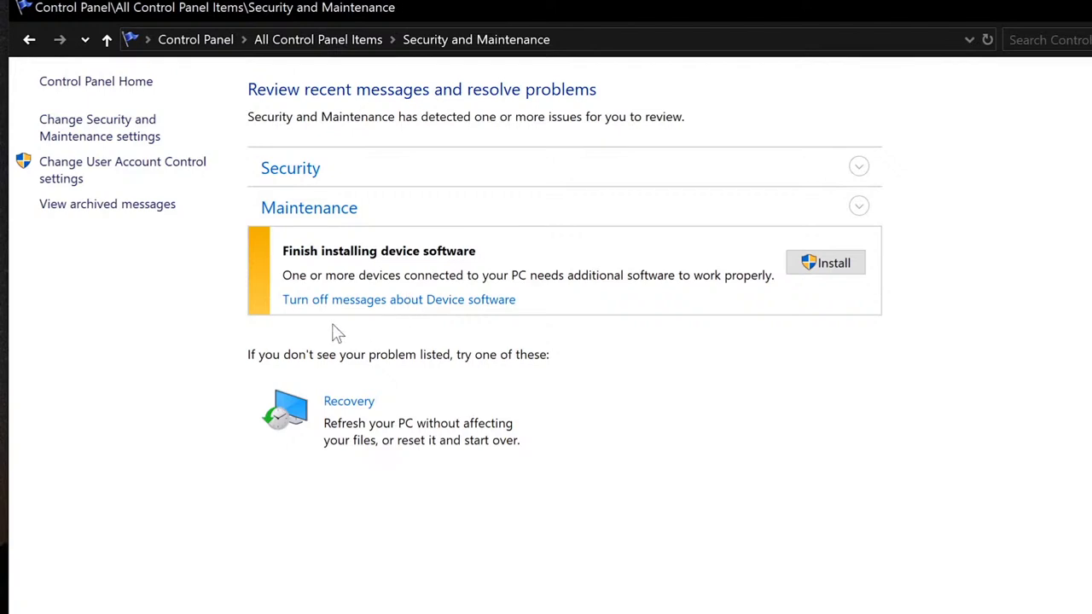
left_click(324, 170)
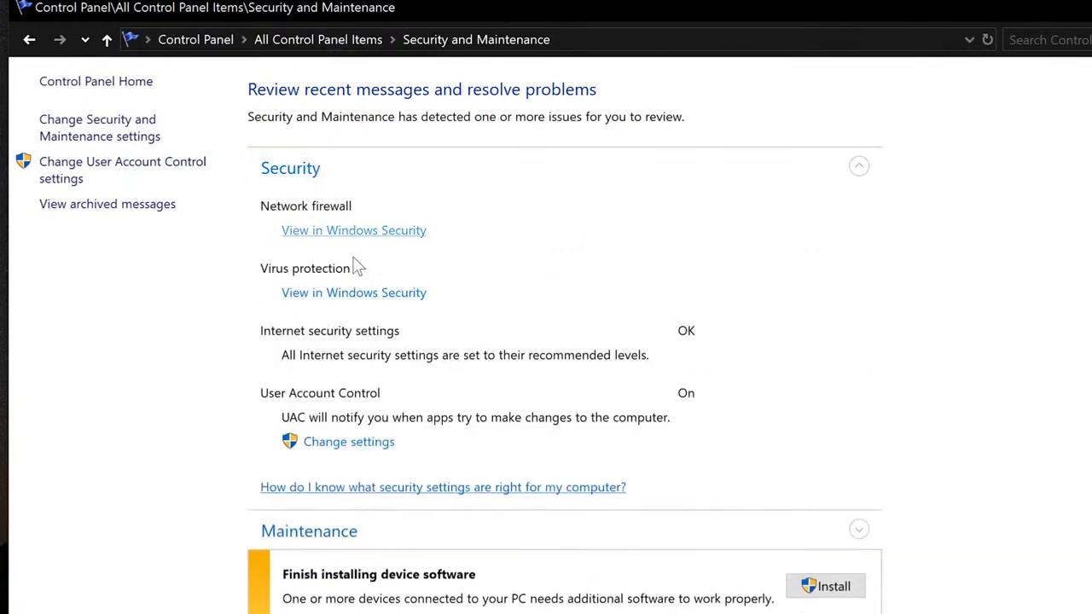
scroll(422, 479, "down", 1)
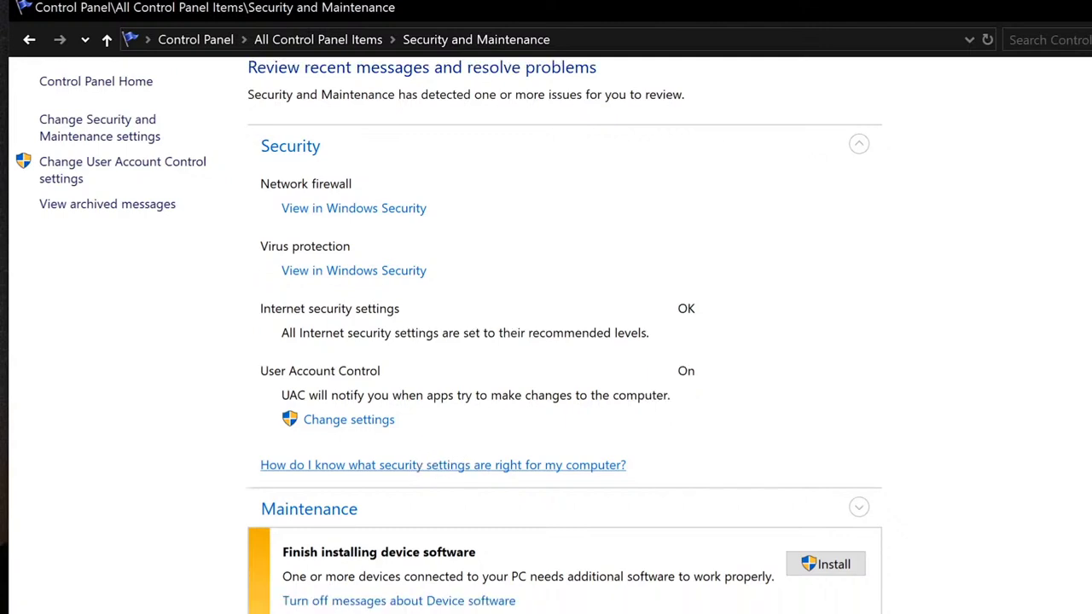
left_click(98, 130)
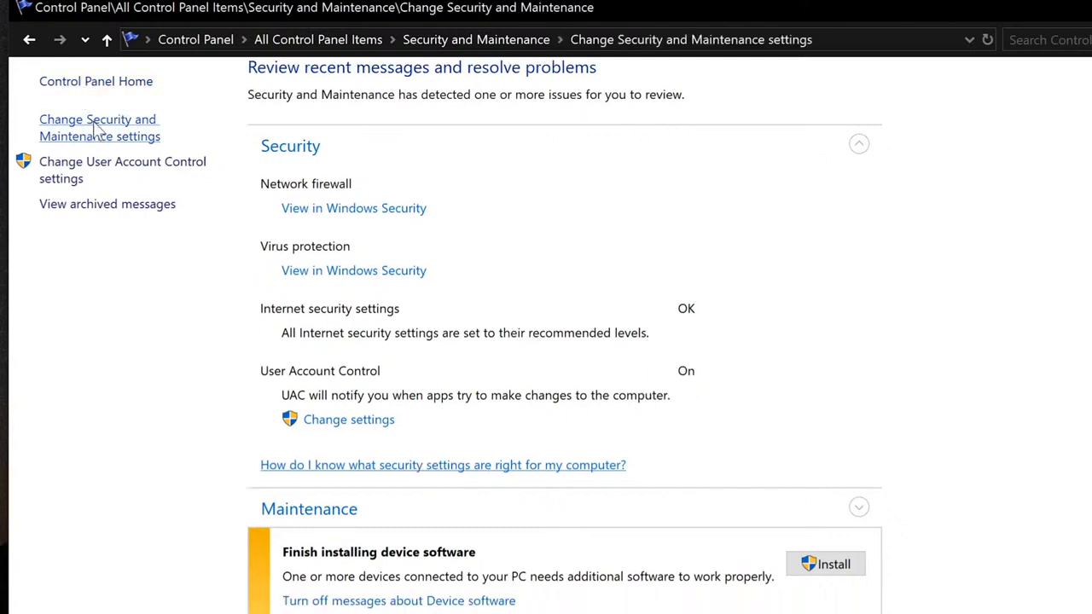
left_click(23, 40)
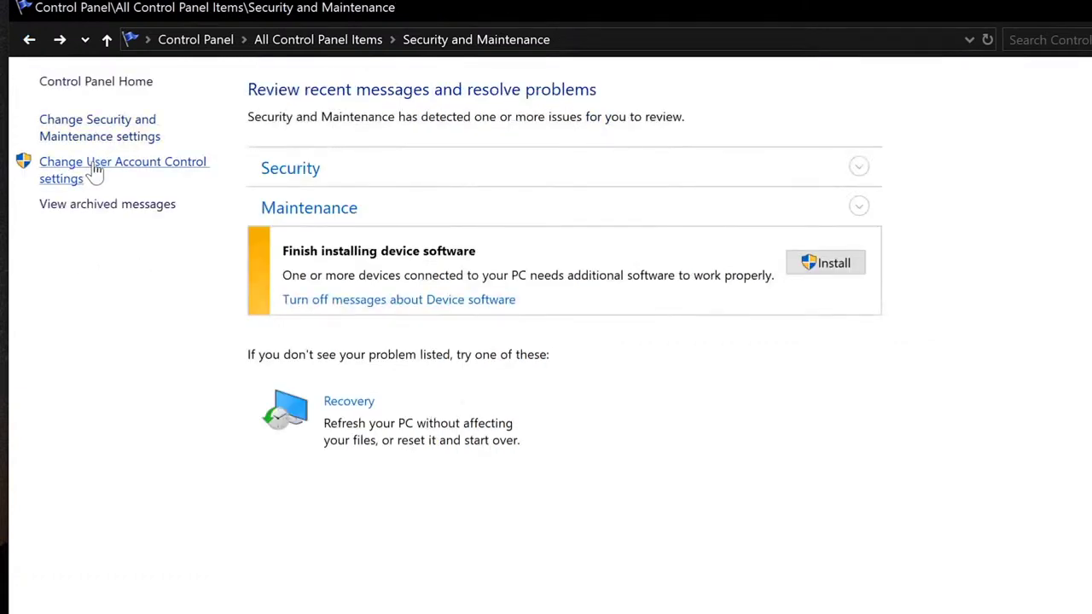
left_click(318, 185)
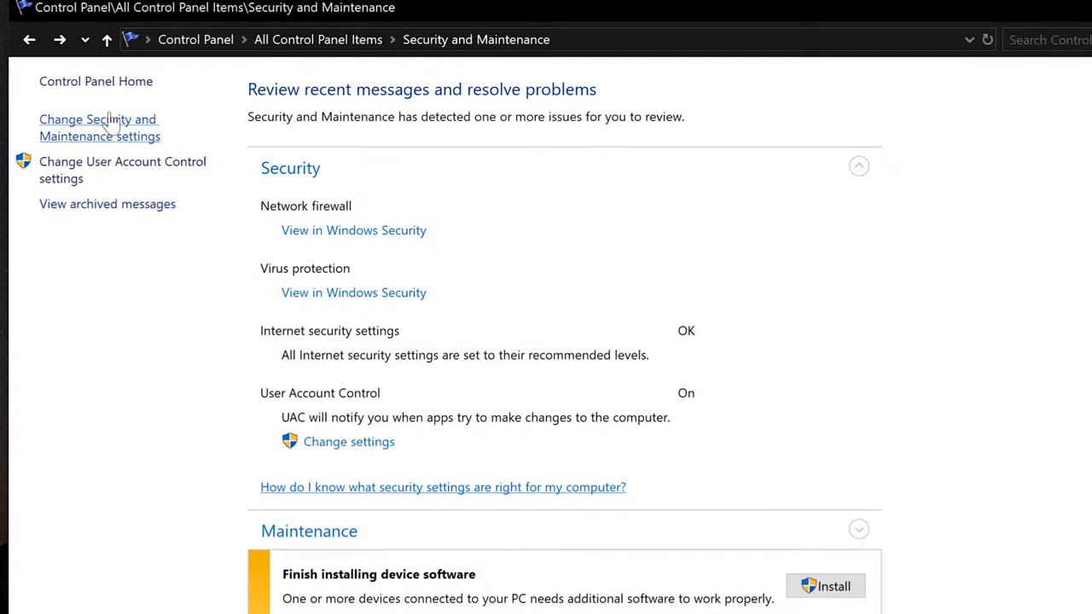
key("ctrl+f")
type("re")
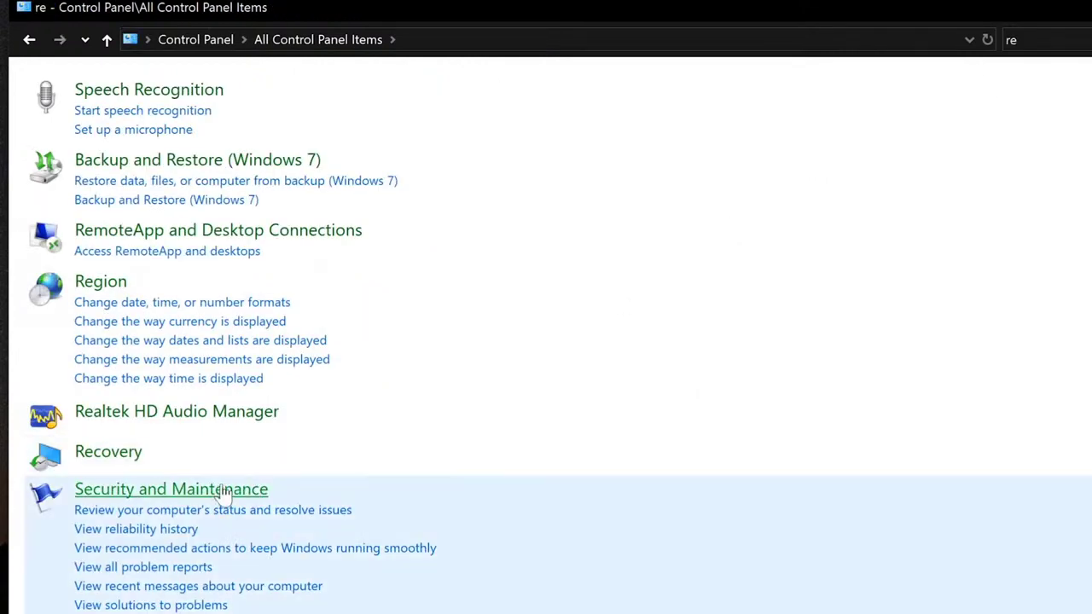
Step: In reliability history, select 6/27/2020, widen the Date column and open the Windows hardware error
left_click(137, 530)
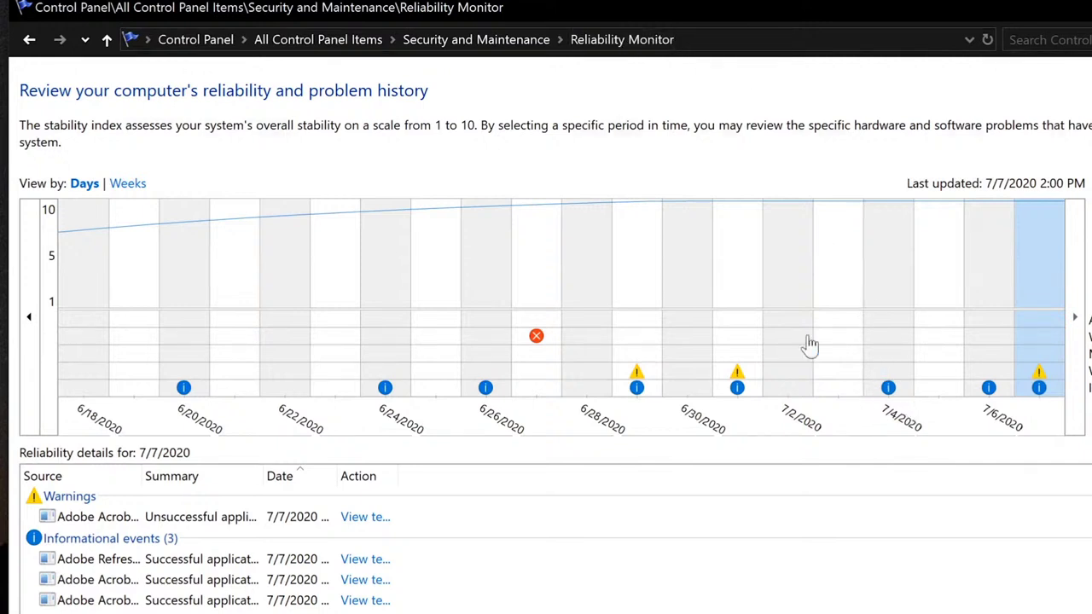
left_click(538, 340)
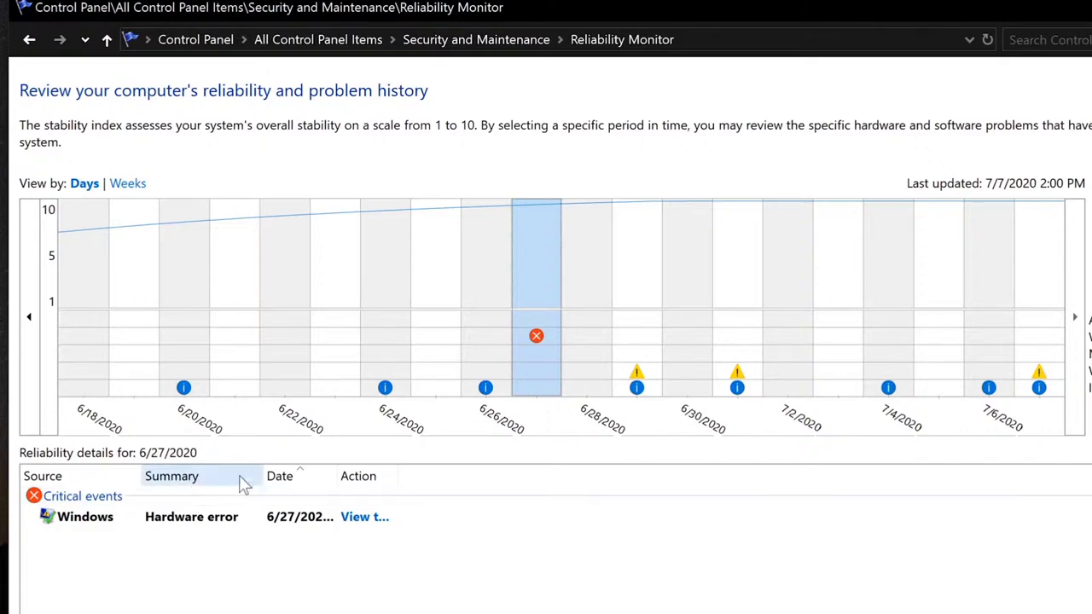
left_click_drag(336, 478, 381, 476)
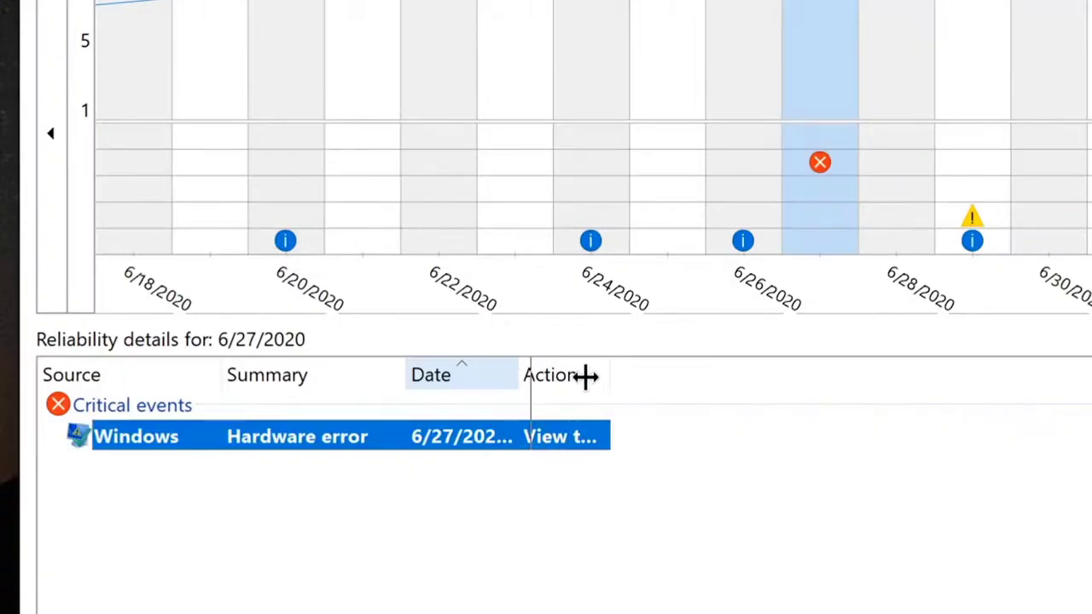
left_click_drag(585, 375, 616, 378)
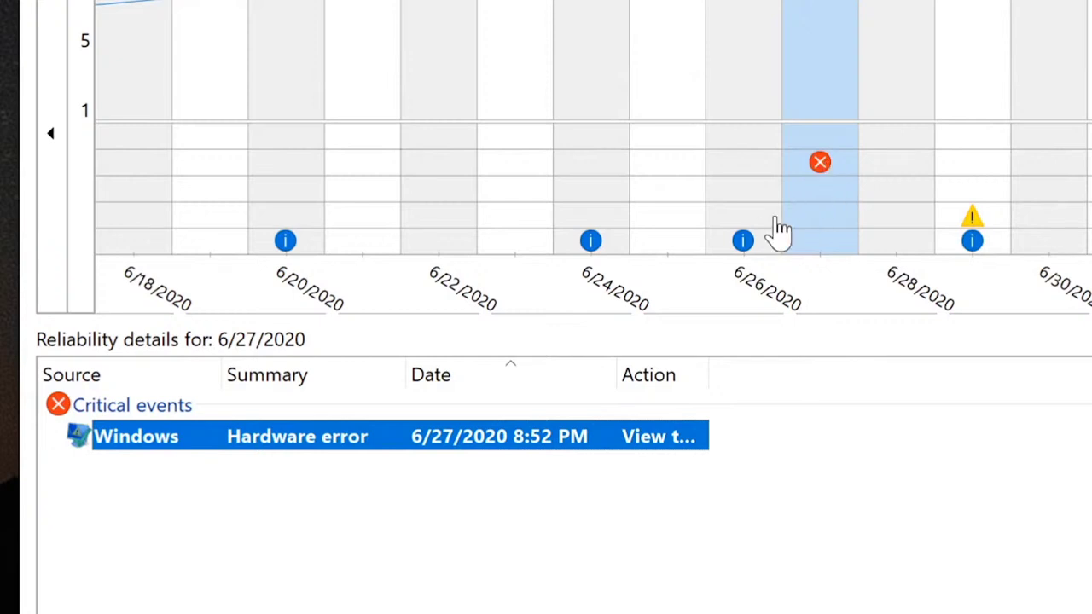
double_click(136, 437)
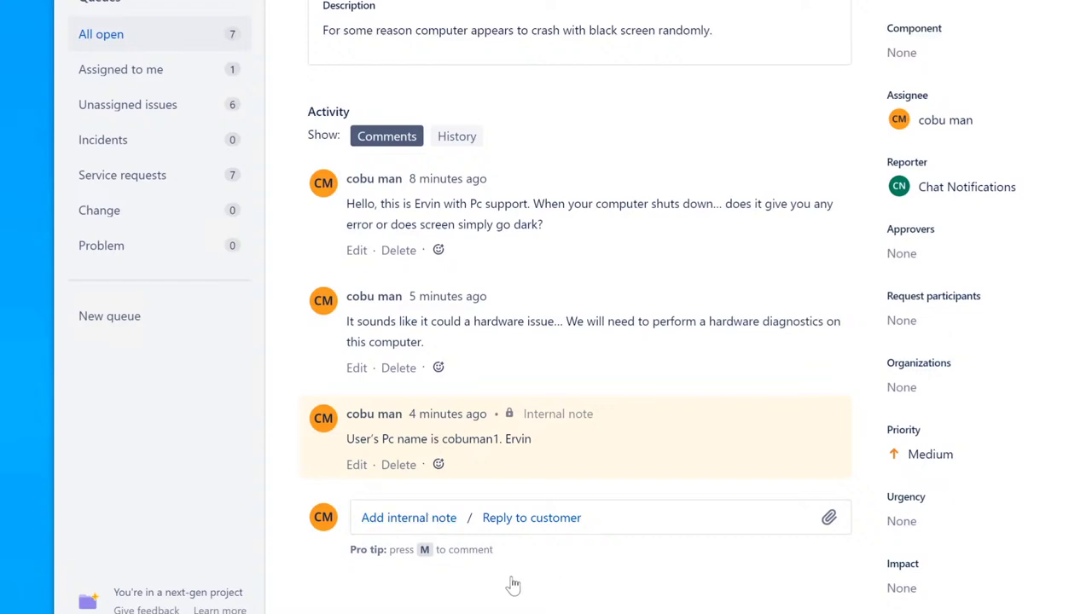
Step: Save an internal note on ISD-21 routing it to local PC support for hardware troubleshooting
left_click(534, 507)
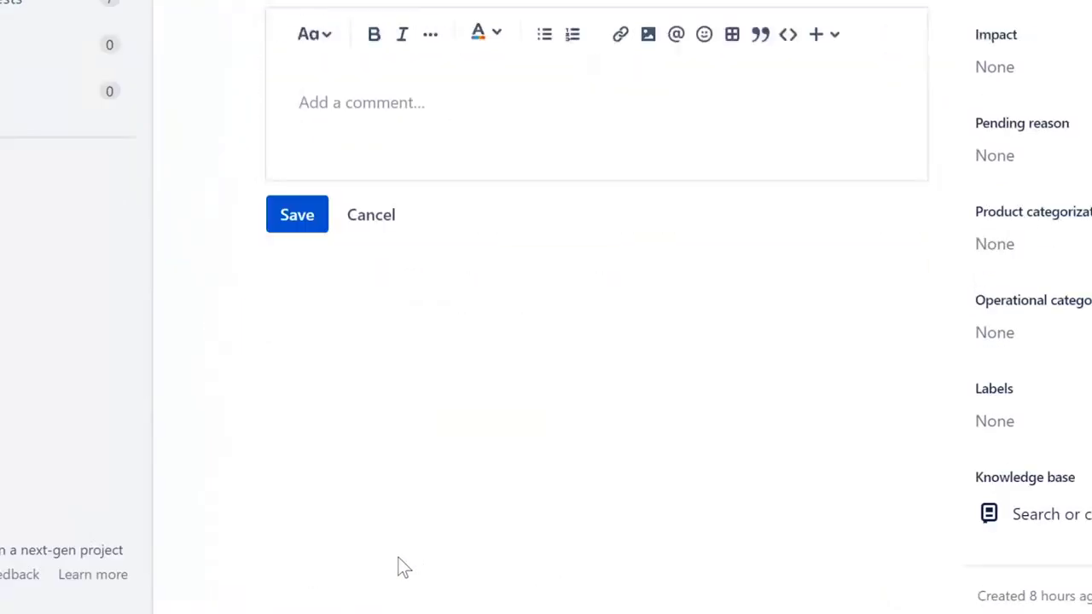
type("R")
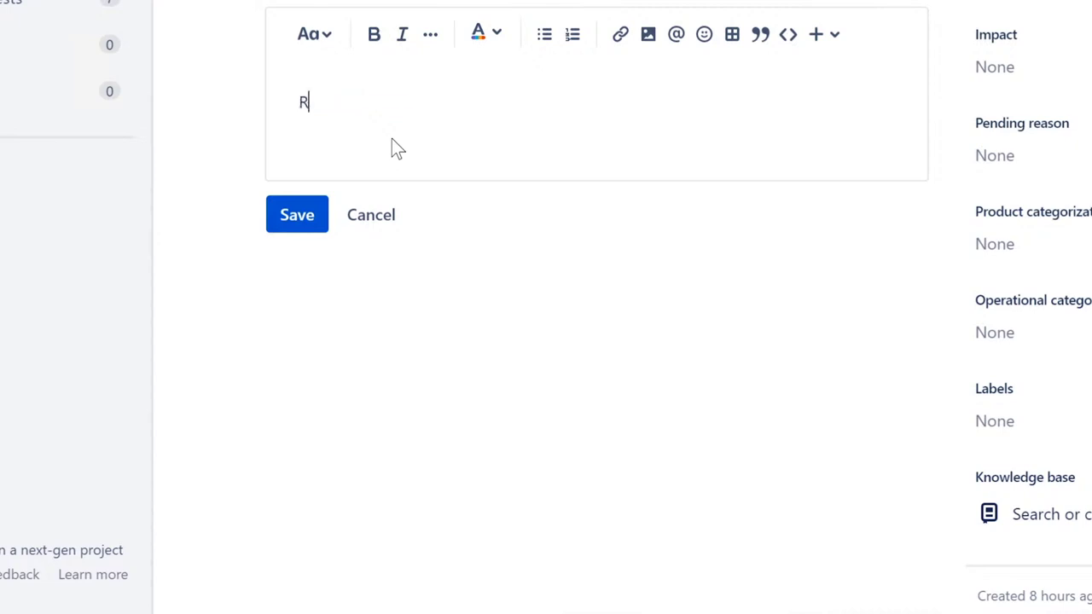
type("outed issu")
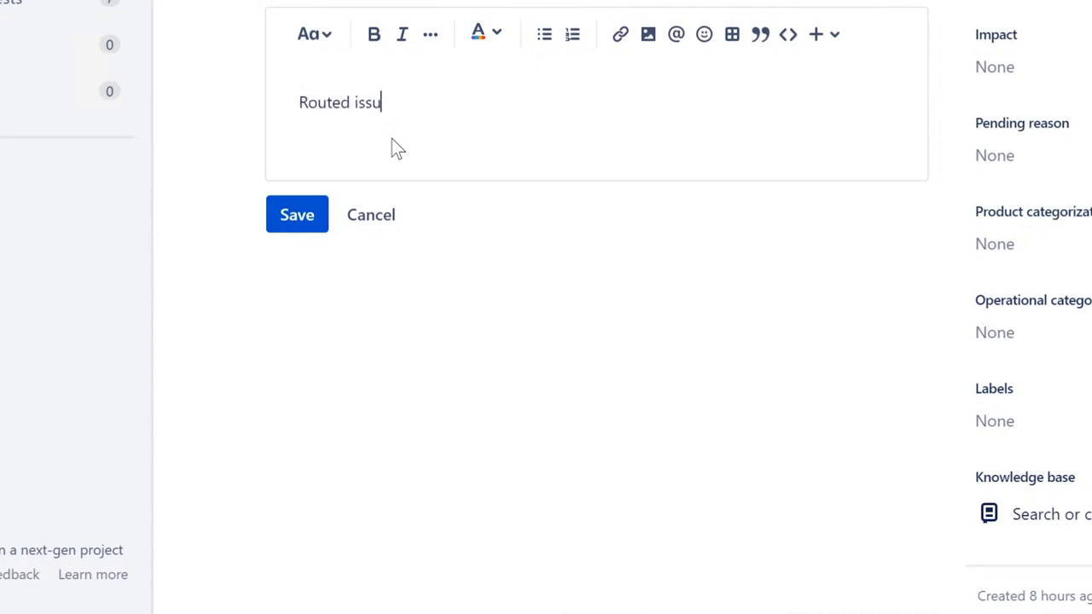
type("e to local ")
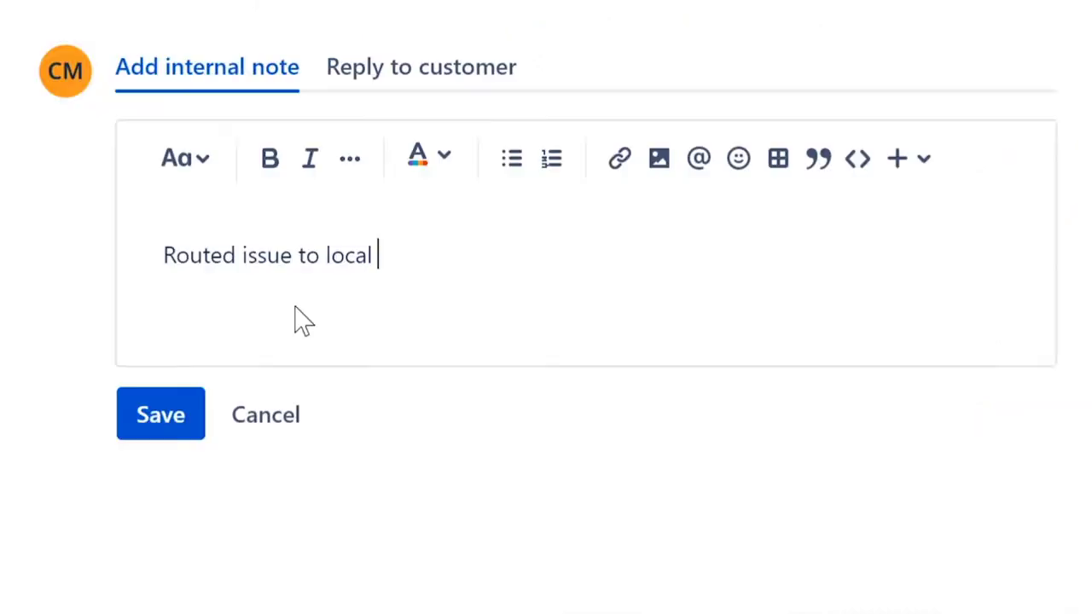
type("pc support to troubl")
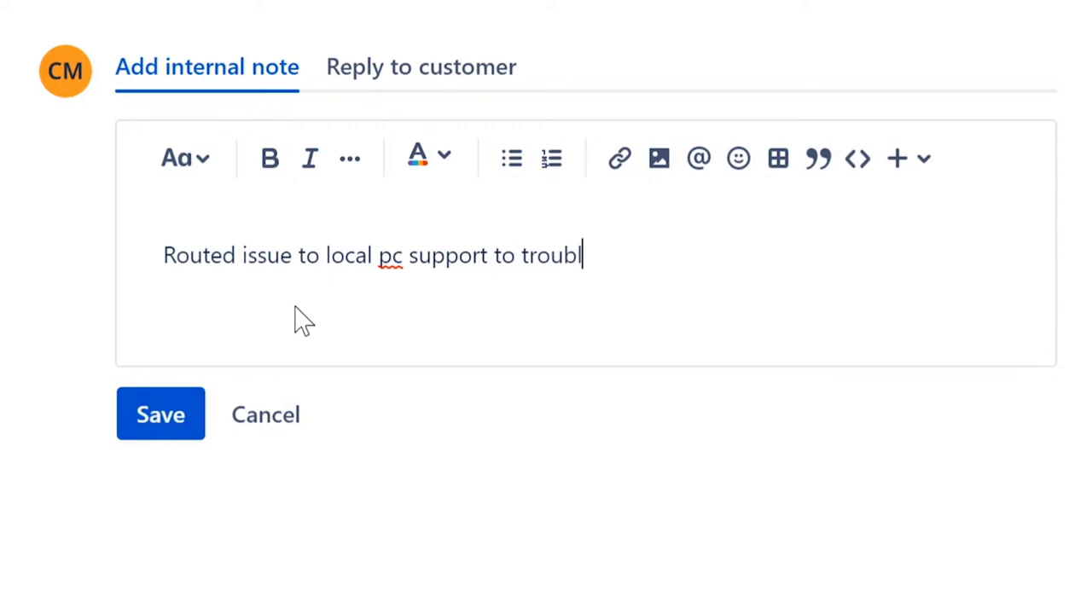
type("shoot hard")
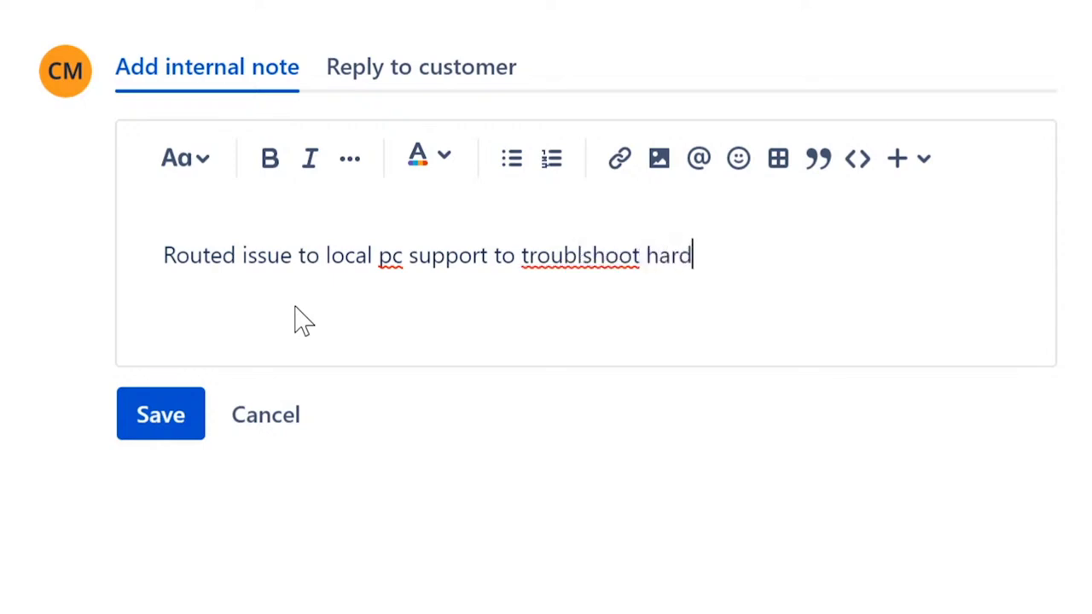
type("ware issues")
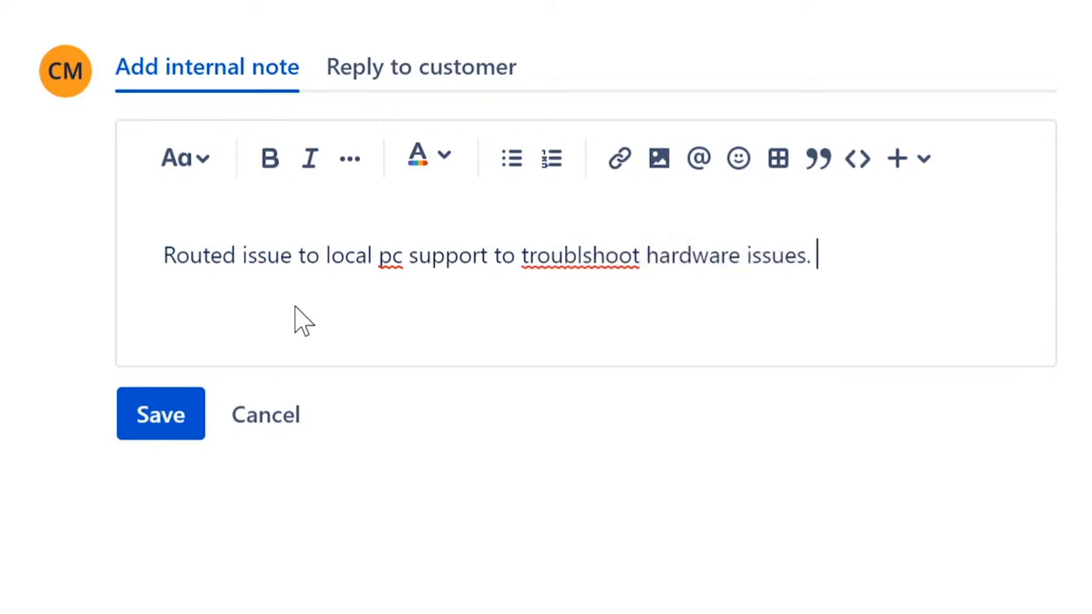
type(". Ervin")
right_click(593, 256)
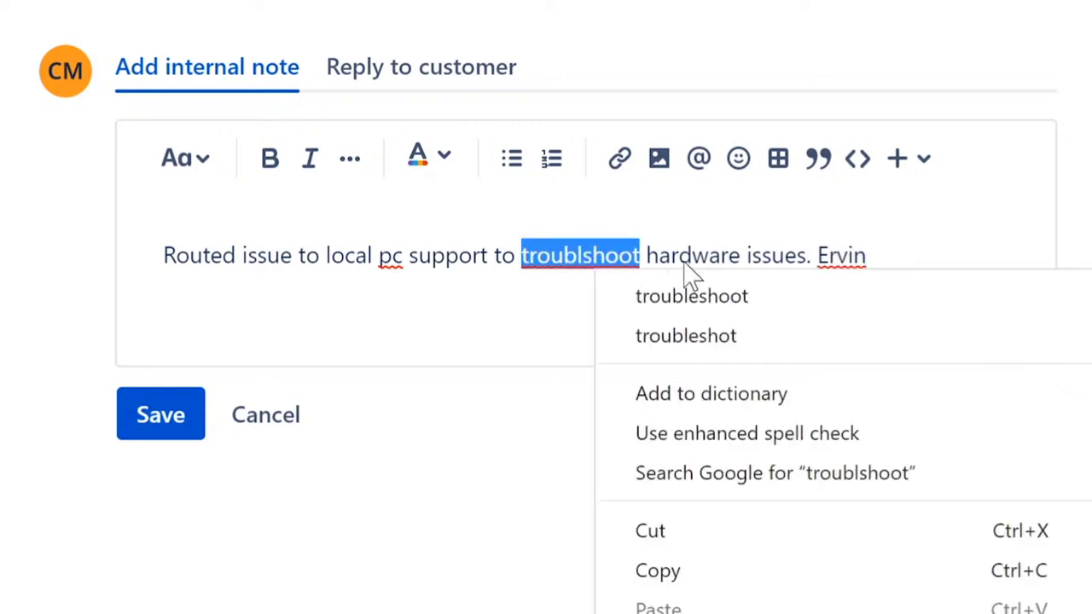
left_click(693, 286)
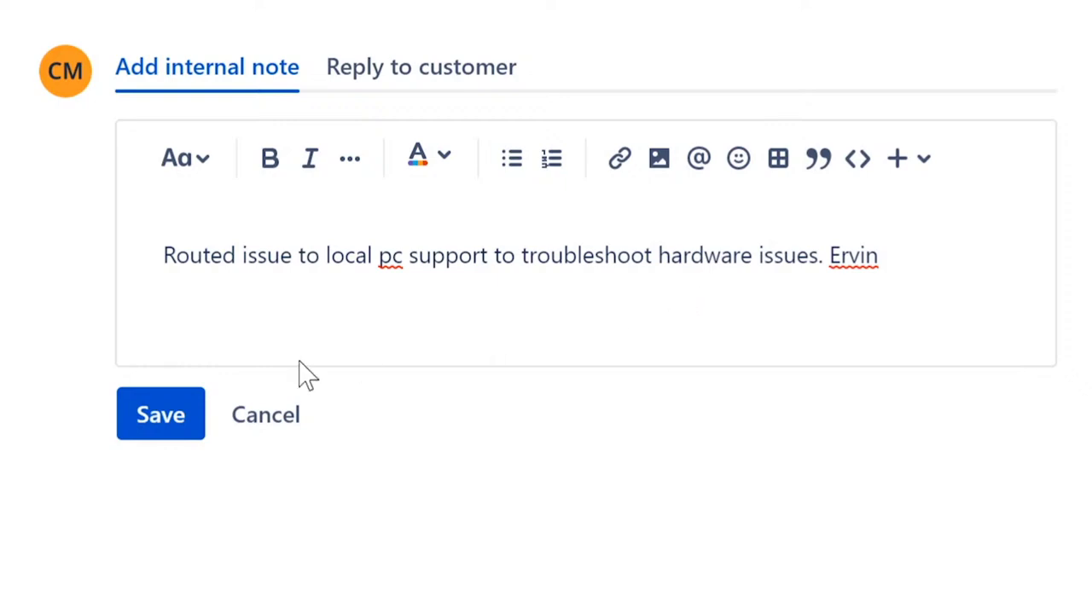
left_click(163, 417)
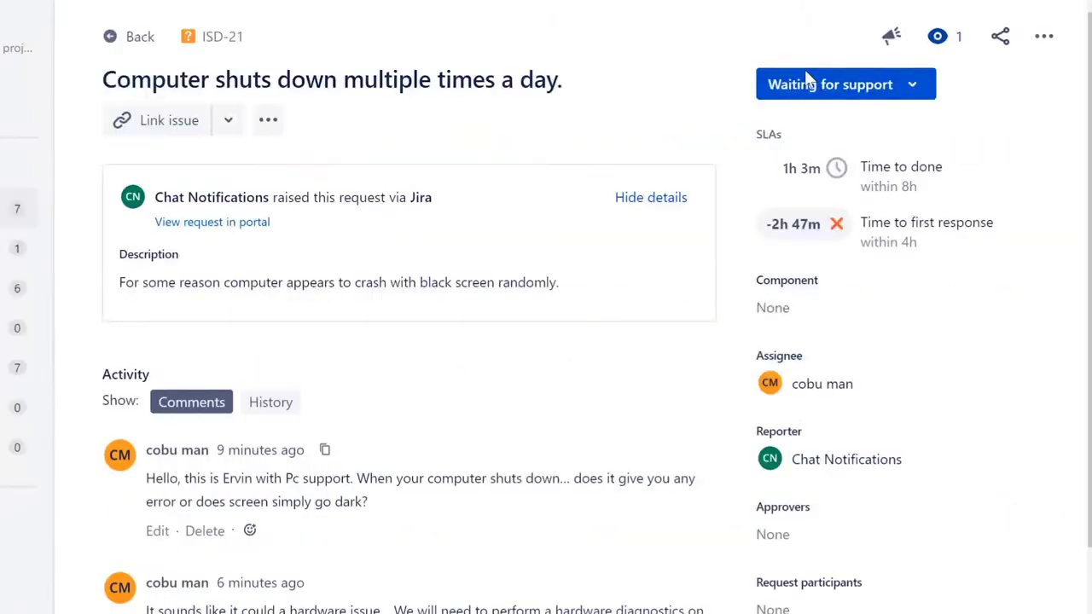
Step: Change ISD-21's status from Waiting for support to Completed, then go back to All open
left_click(815, 93)
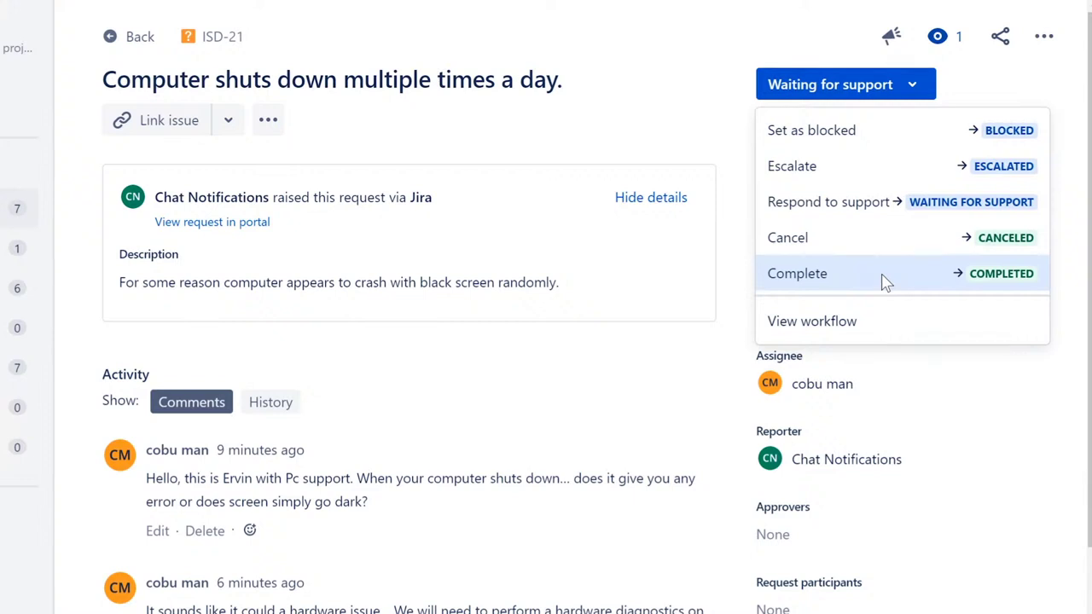
left_click(883, 282)
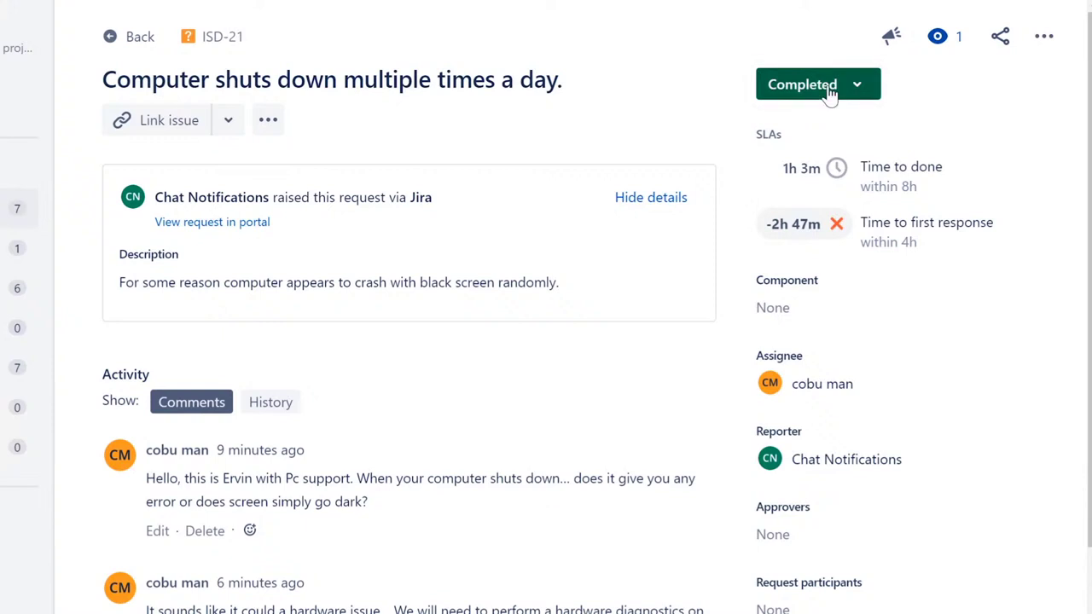
left_click(122, 35)
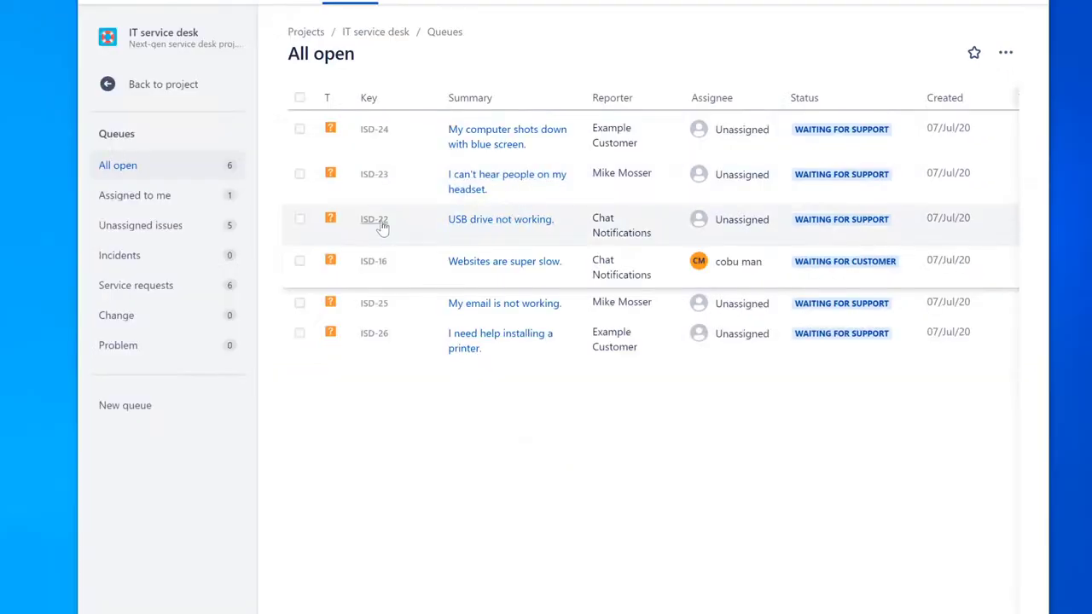
left_click(529, 220)
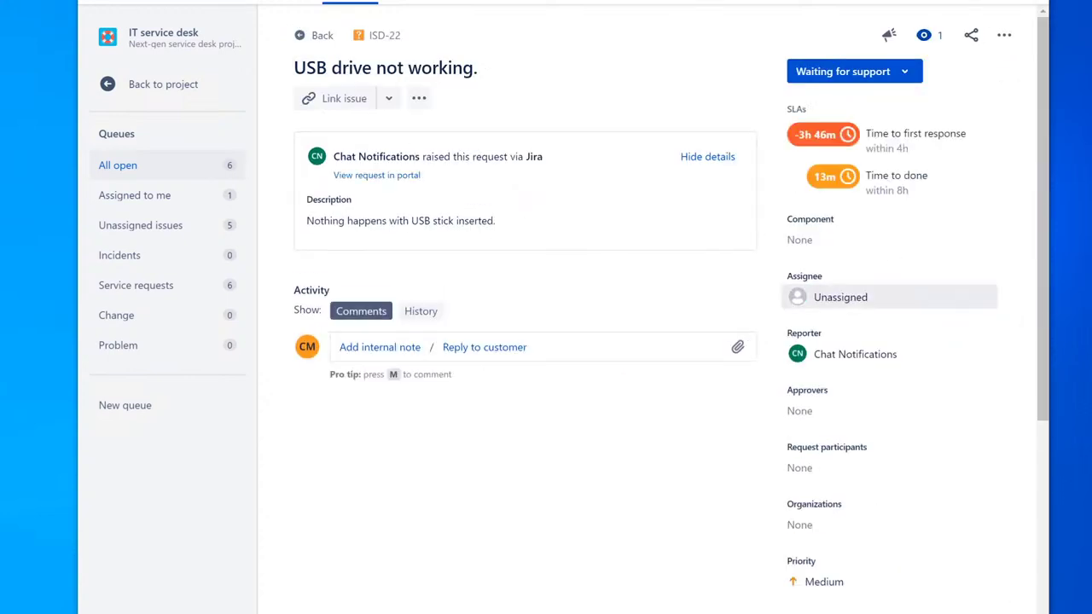
left_click(884, 301)
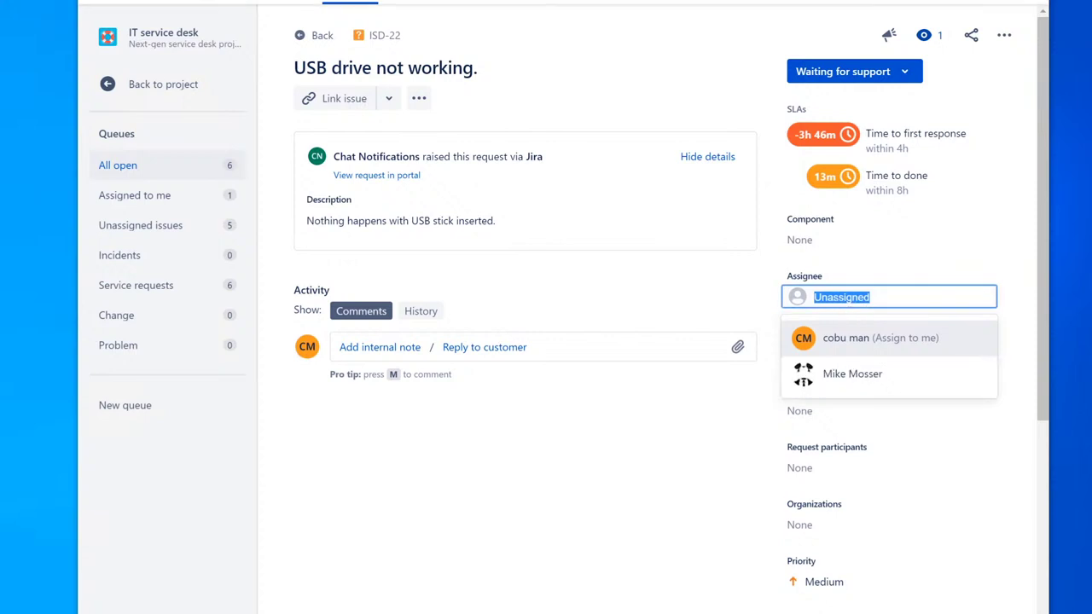
left_click(819, 337)
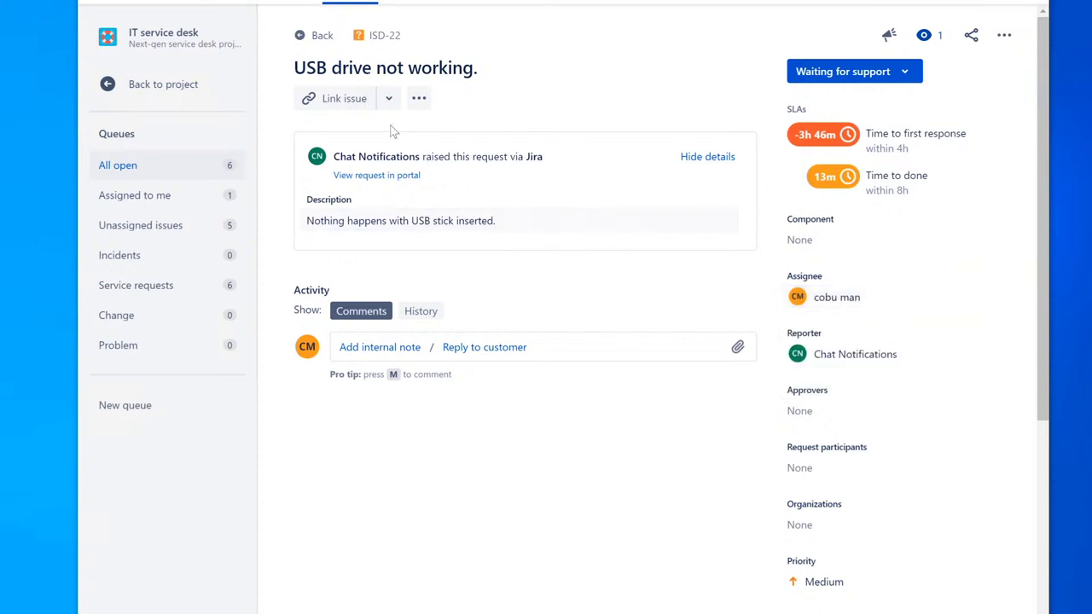
left_click_drag(486, 70, 305, 69)
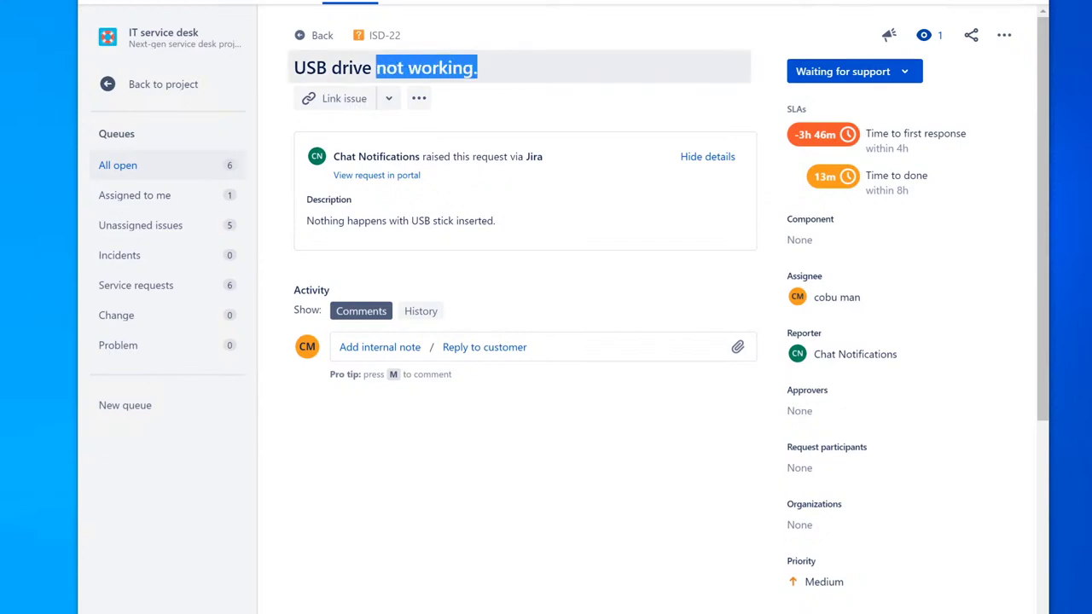
left_click_drag(112, 88, 92, 89)
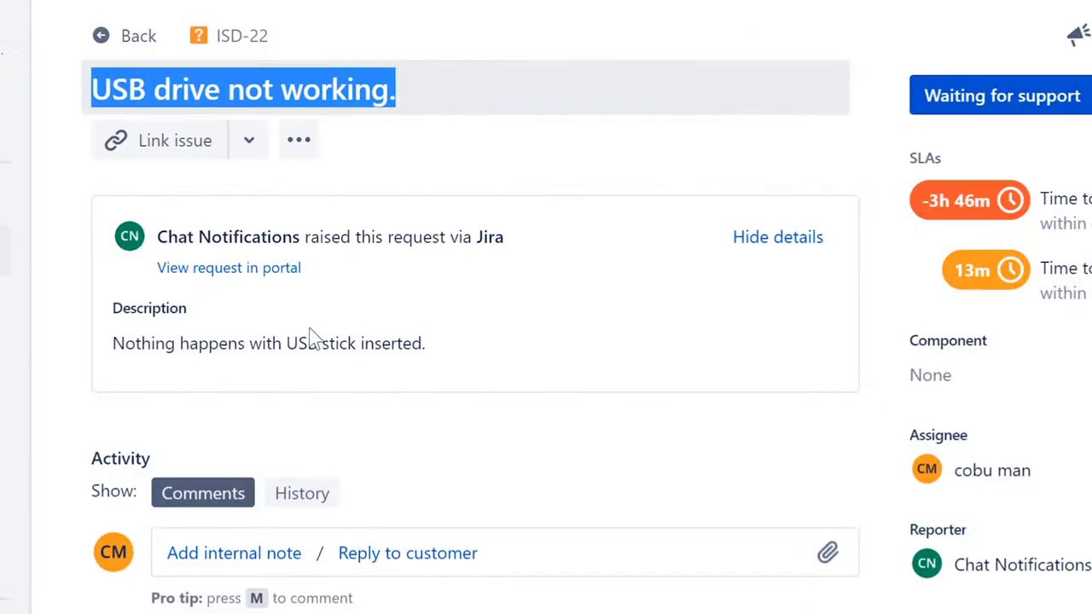
left_click_drag(431, 344, 140, 344)
left_click(140, 344)
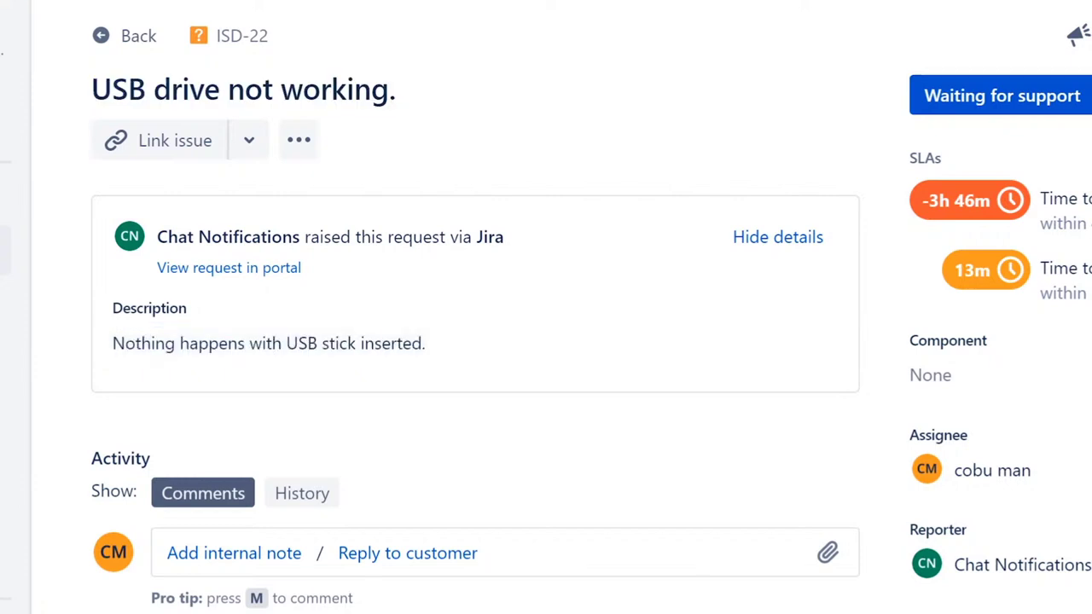
left_click_drag(431, 344, 112, 344)
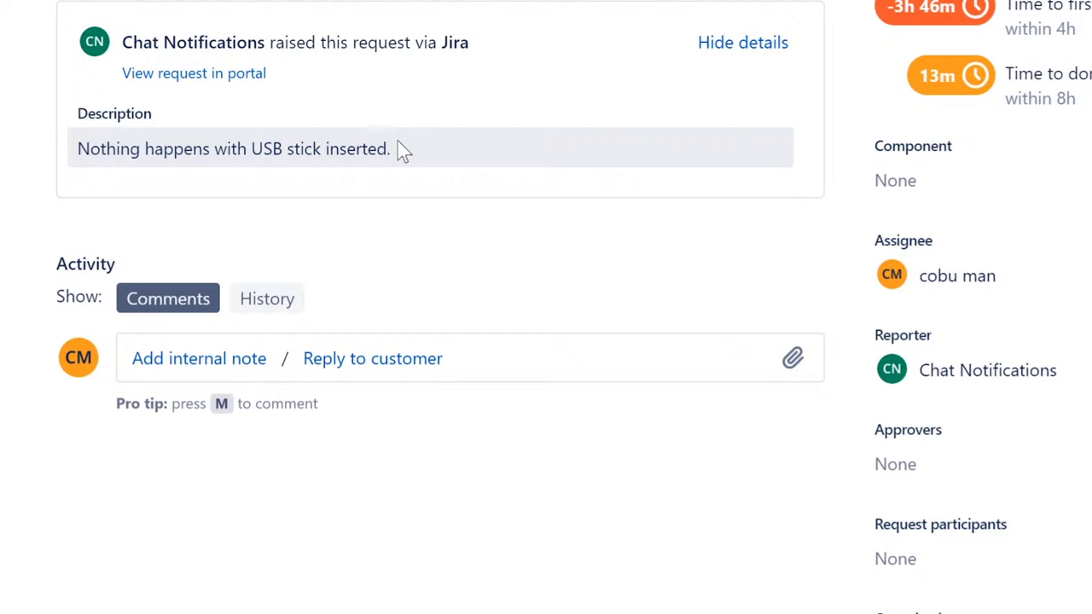
left_click_drag(398, 140, 78, 134)
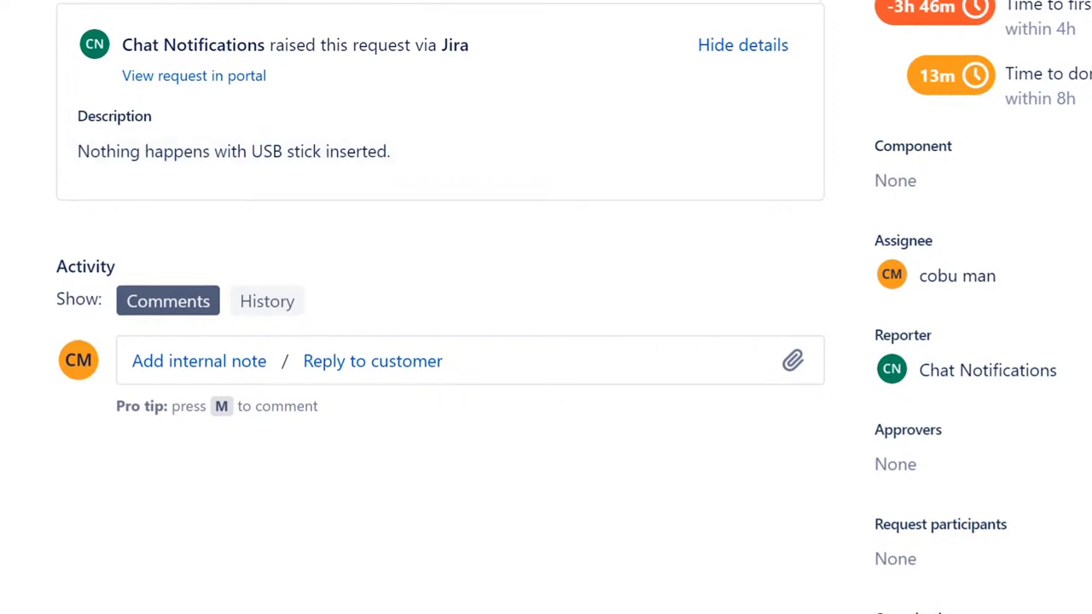
left_click(312, 170)
left_click(203, 349)
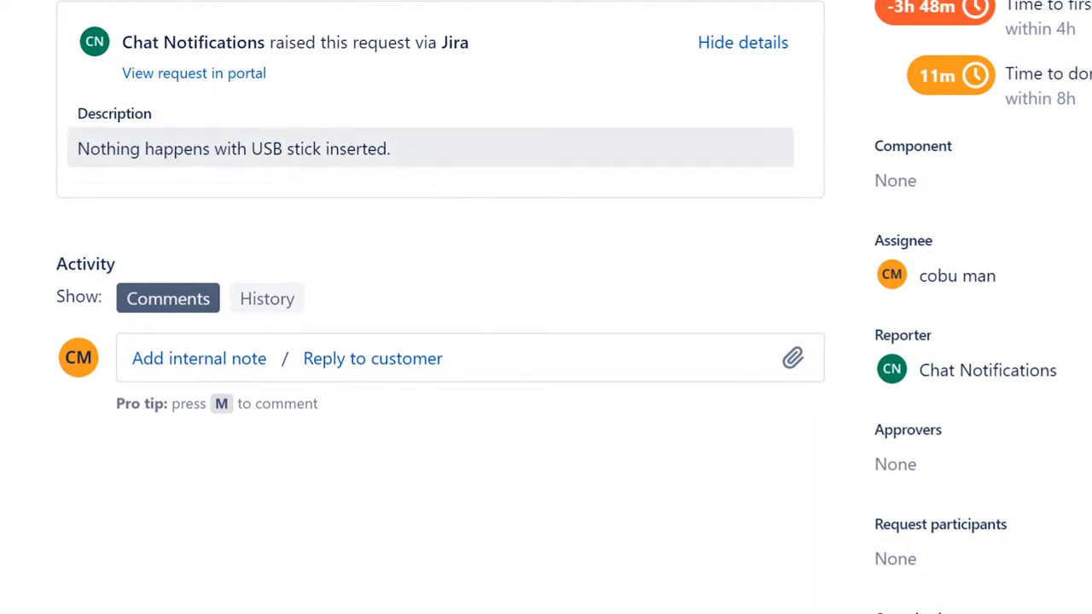
Step: Open a blank Reply to customer editor under Activity on ISD-22
left_click(413, 149)
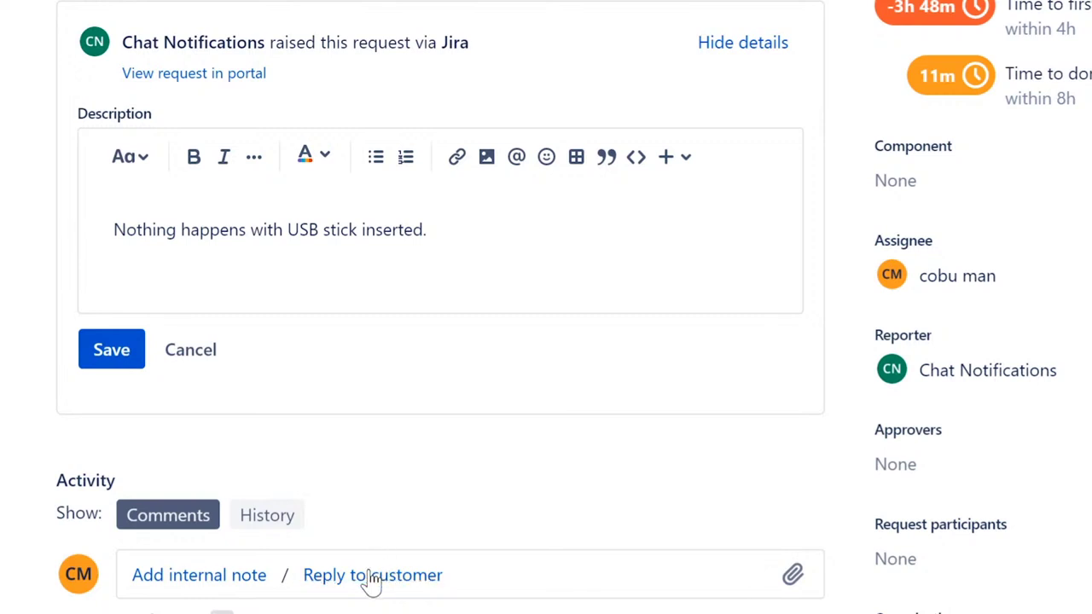
left_click(367, 575)
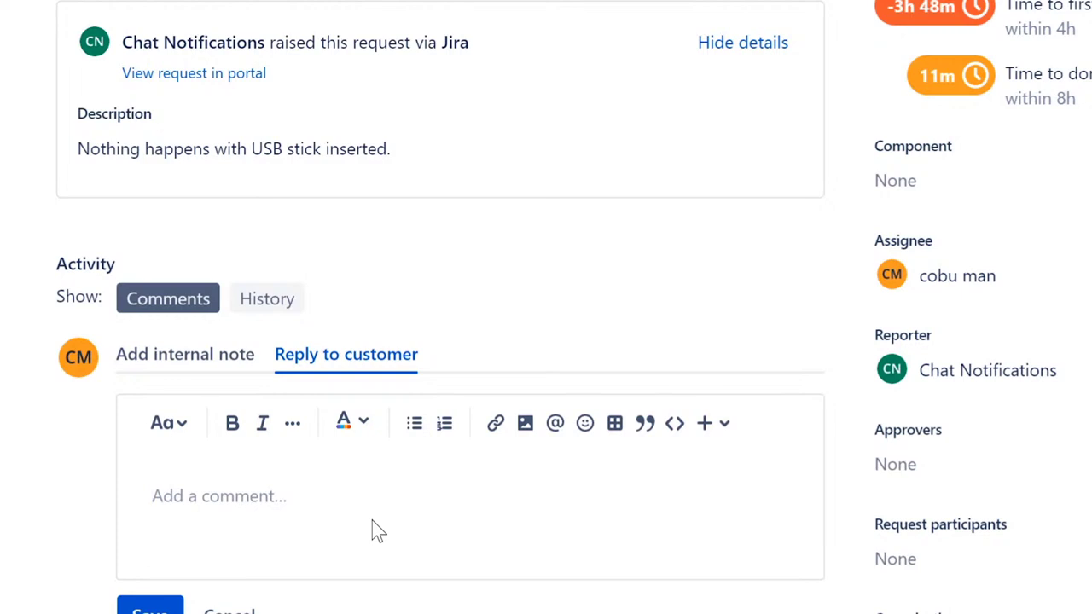
Step: Write the greeting introducing the agent from Tech Support, correcting the spelling of 'Unfortunately'
type("Hello, I")
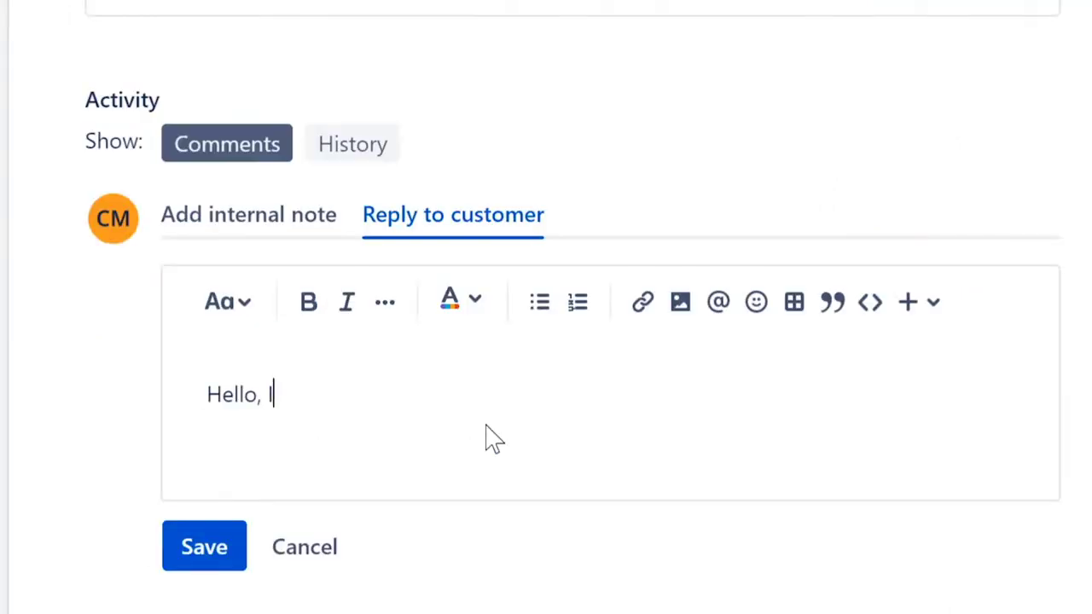
key("BackSpace")
type("my name i")
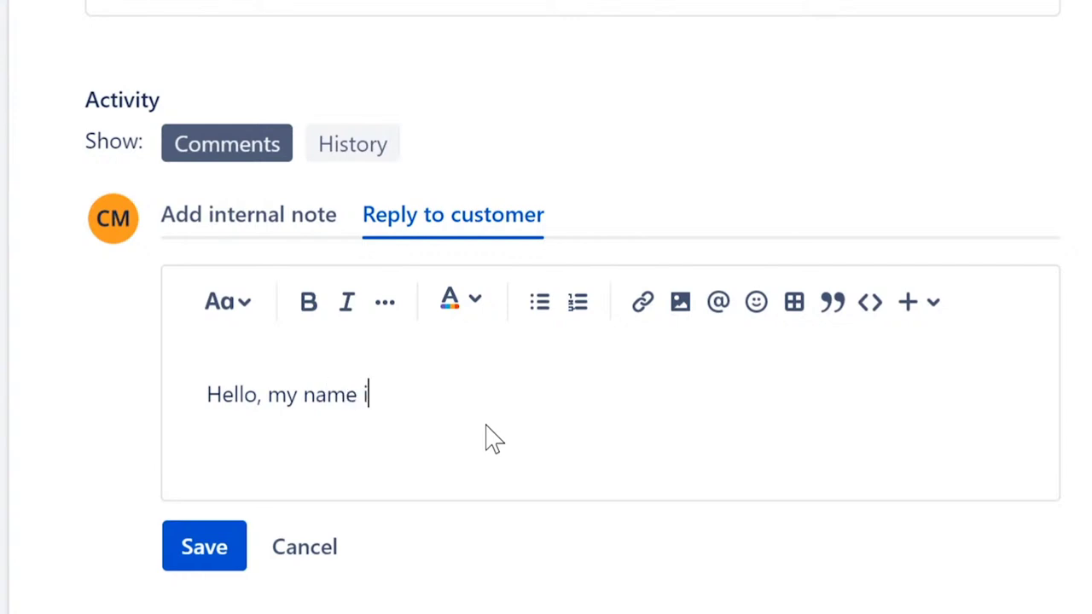
type("s Ervin with T")
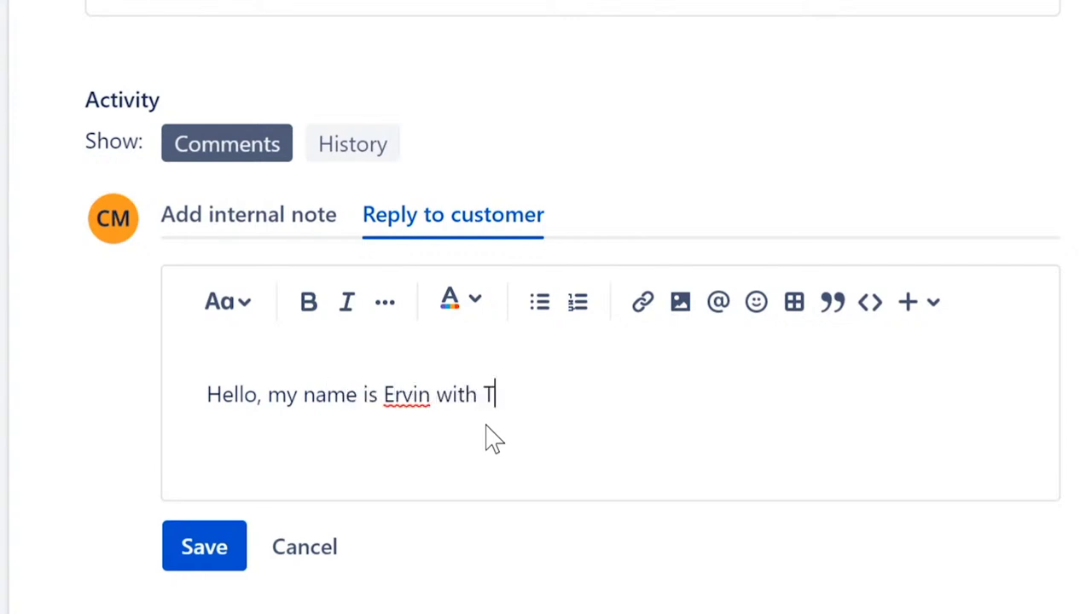
type("ech Sup")
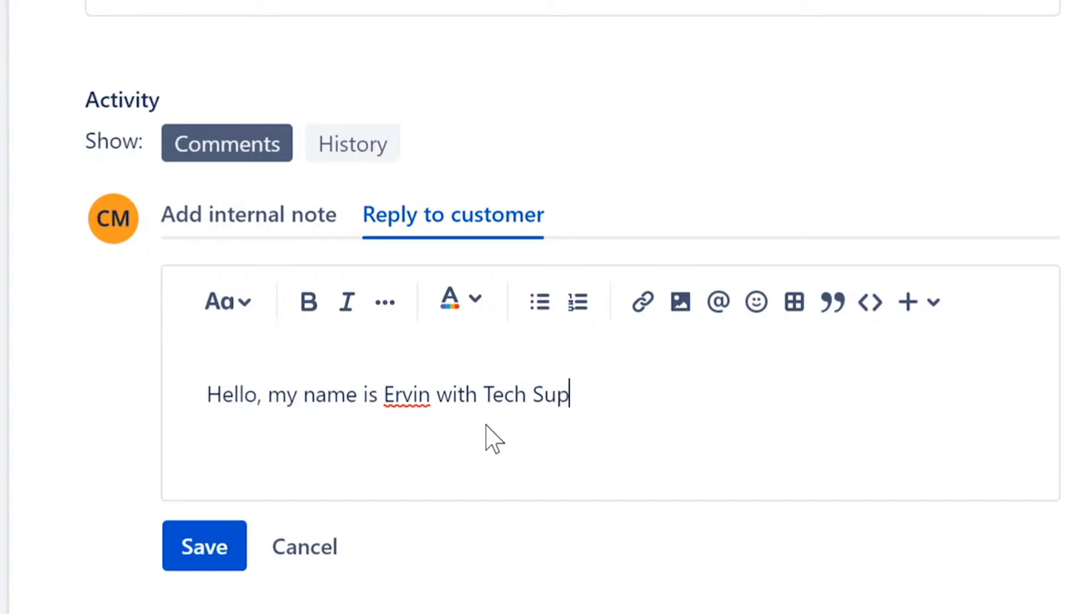
type("port. Unf")
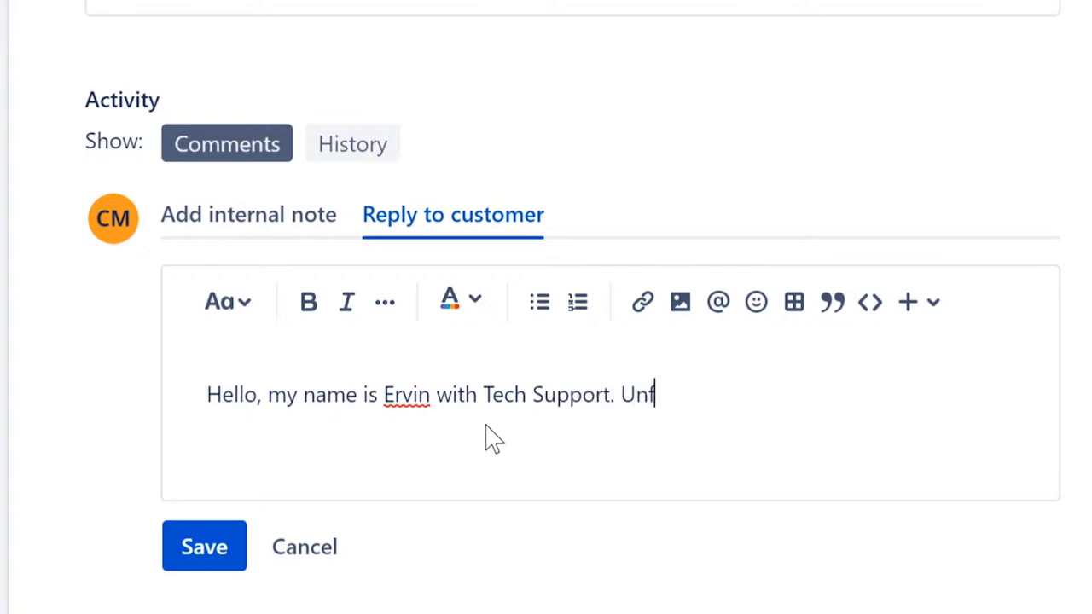
type("ortunatlly,")
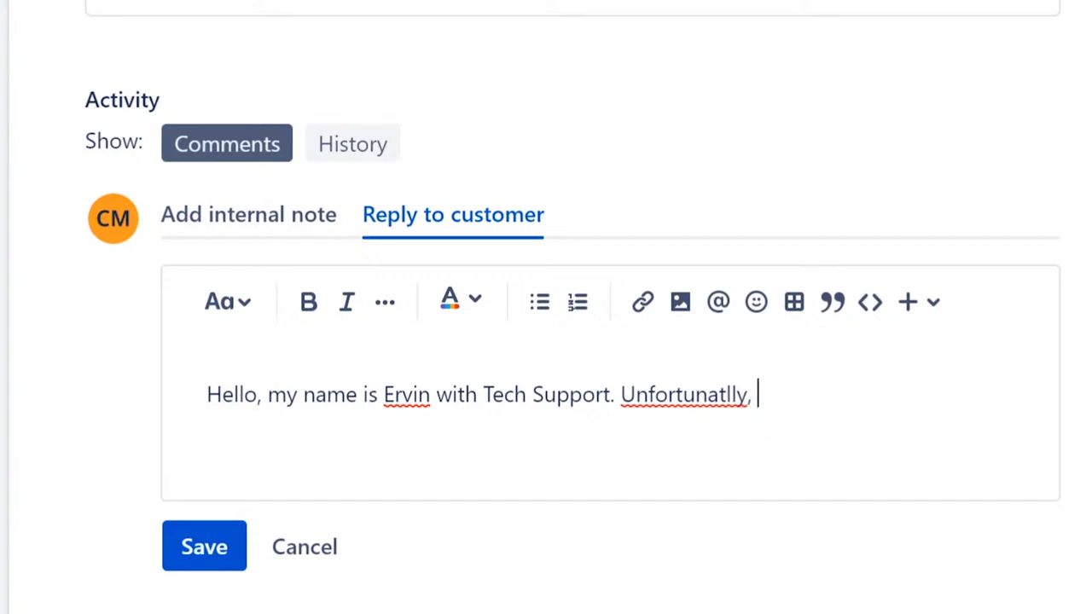
right_click(730, 395)
left_click(819, 416)
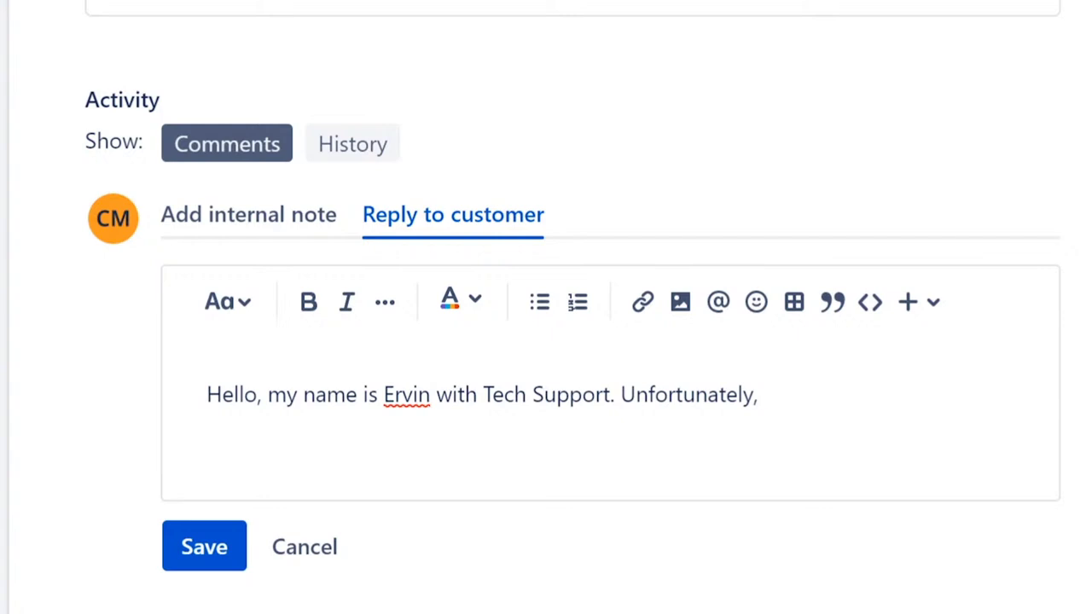
Step: Continue the reply: 'our company has USB port disabled as part of company security policy.'
type("our compan")
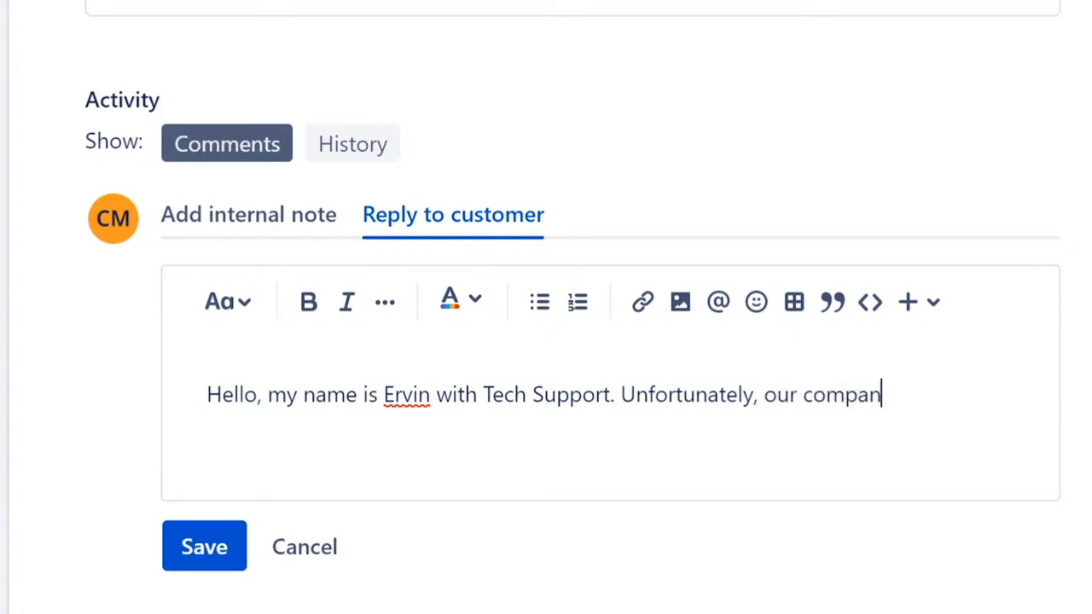
type("y has U")
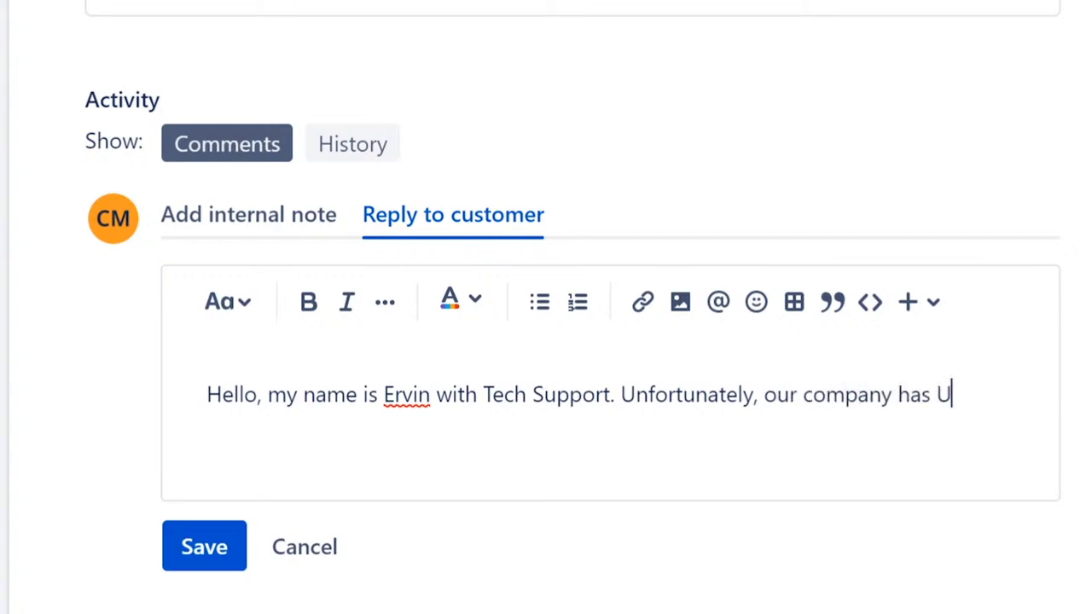
type("SB pr")
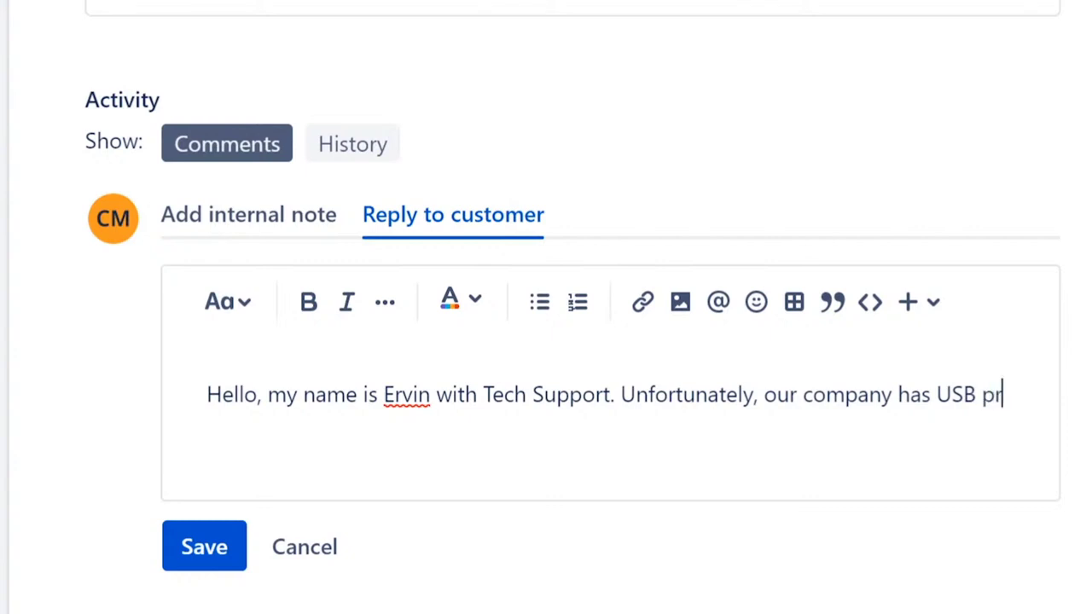
type("otr")
key("BackSpace")
key("BackSpace")
key("BackSpace")
key("BackSpace")
type("ort")
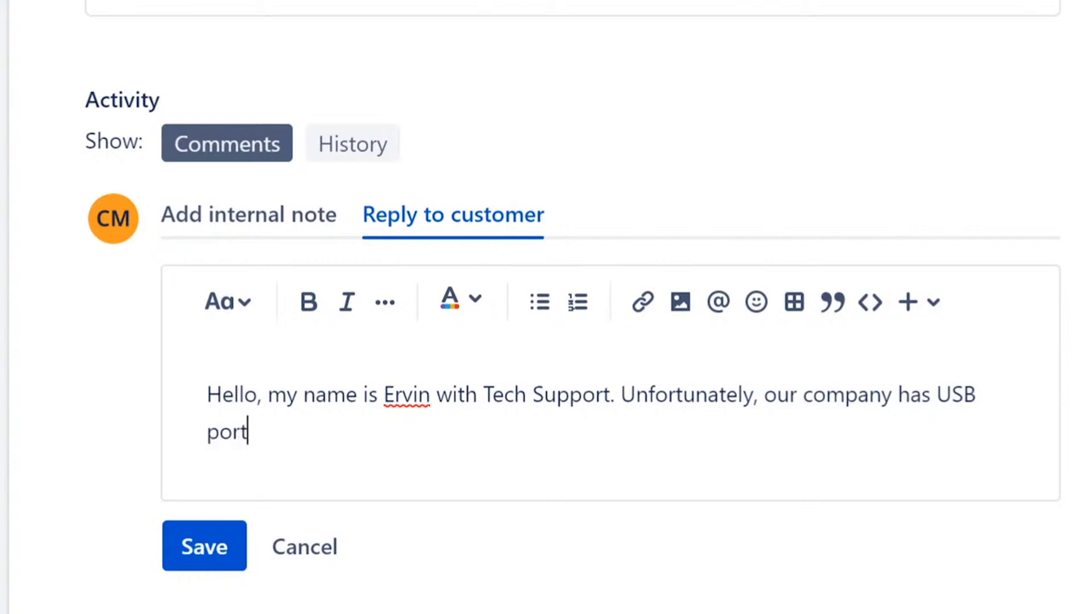
type(" disabled")
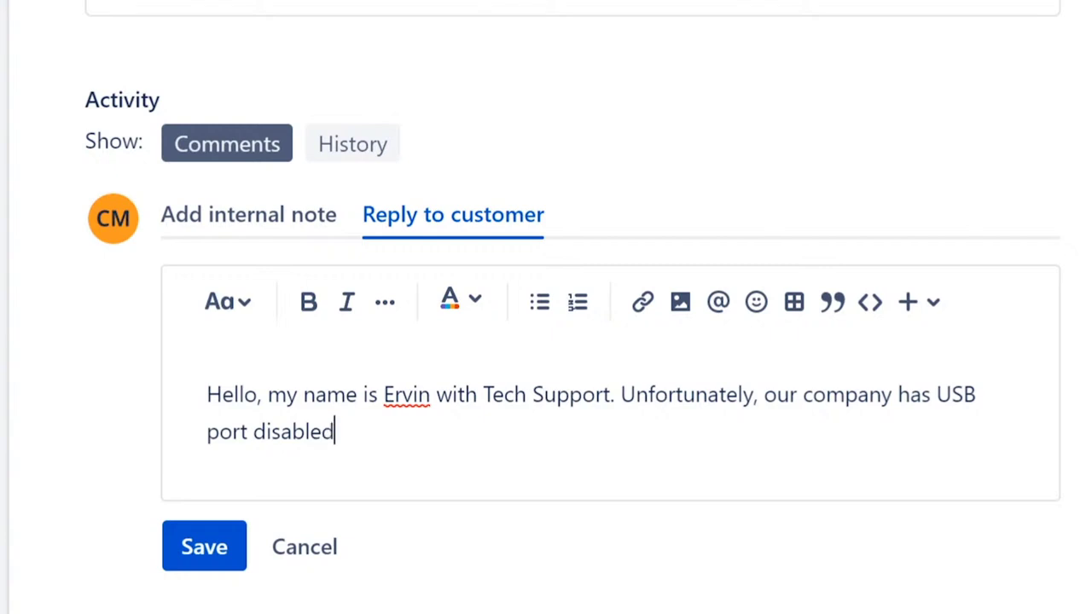
type(" as par")
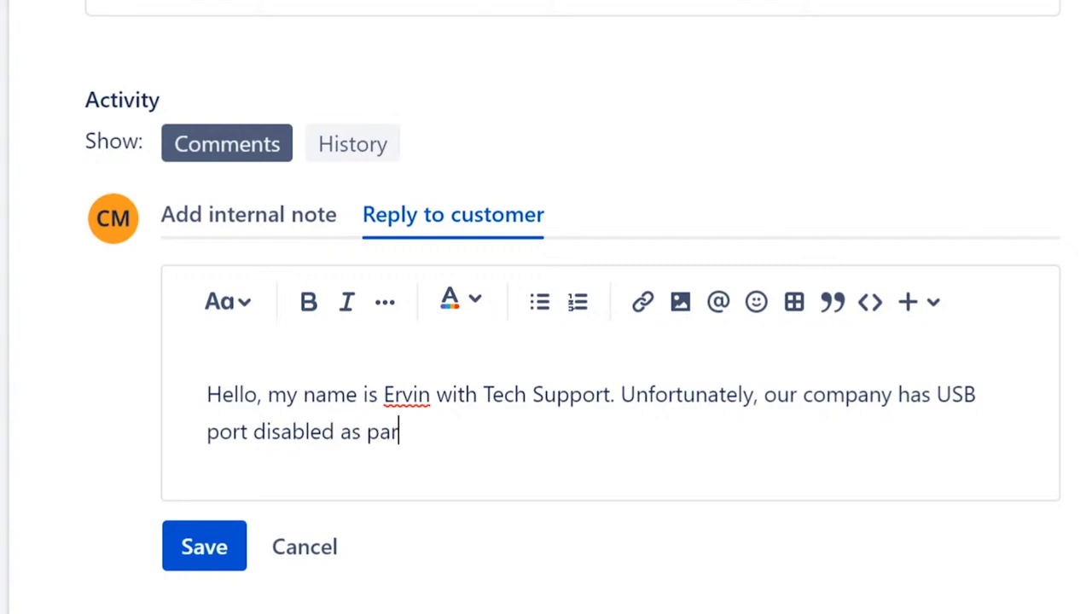
type("t of compan")
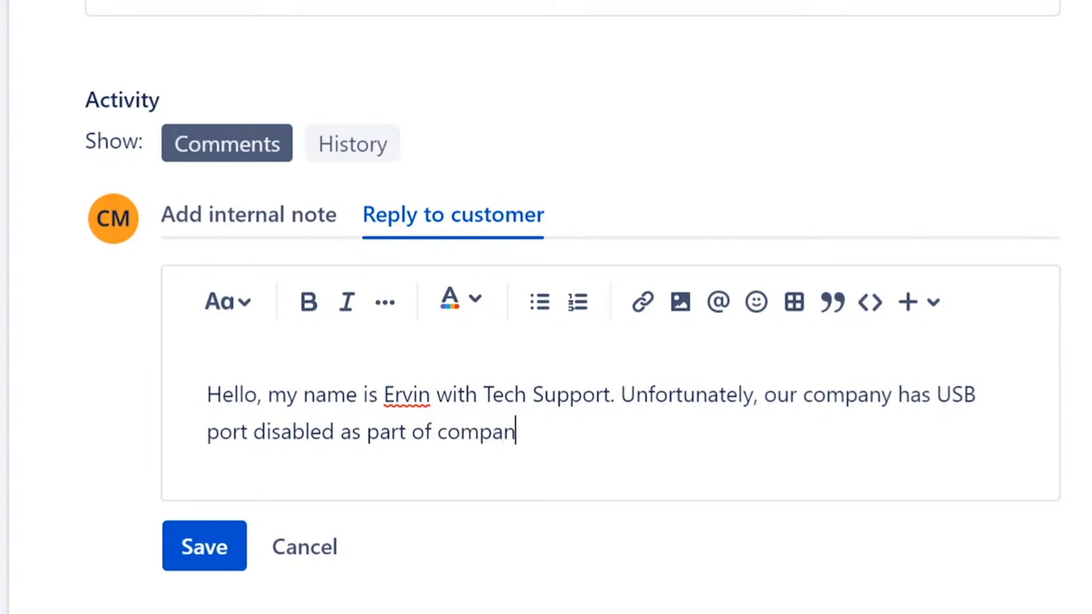
type("ie")
key("BackSpace")
key("BackSpace")
type("y pol")
key("BackSpace")
key("BackSpace")
key("BackSpace")
type("security policy. If you need further assistance please let me know...")
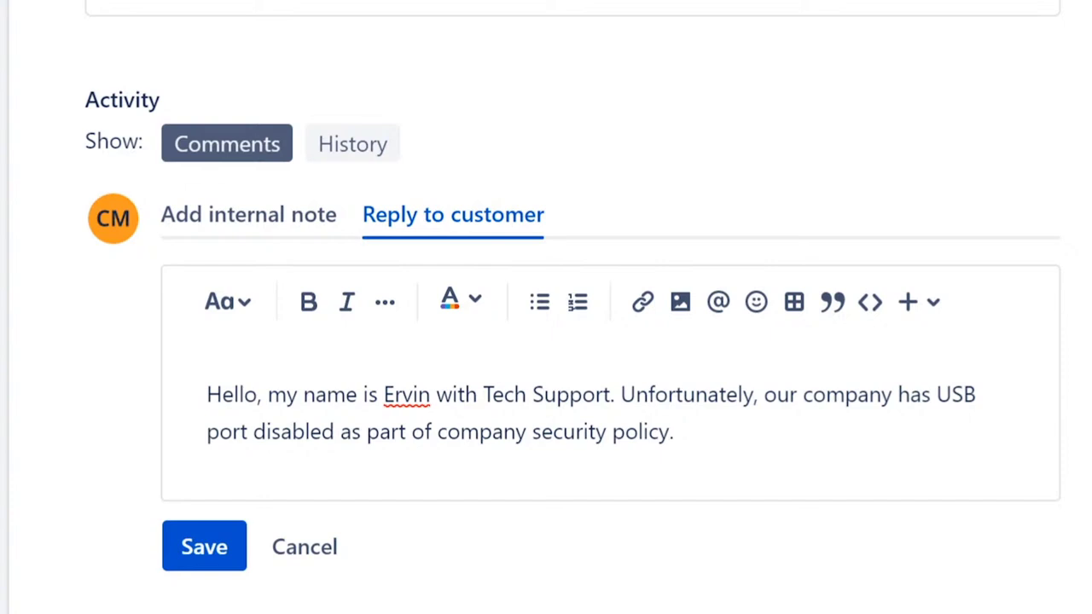
Step: Append 'If you need further assistance please let me know...' to the USB reply and review the text
type("If you n")
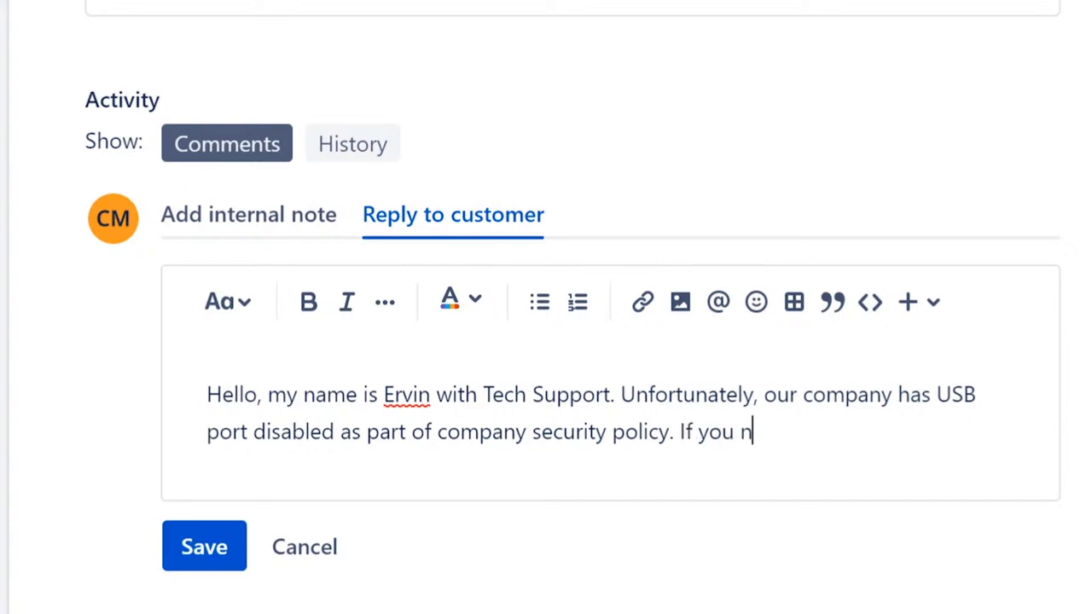
type("eed further a")
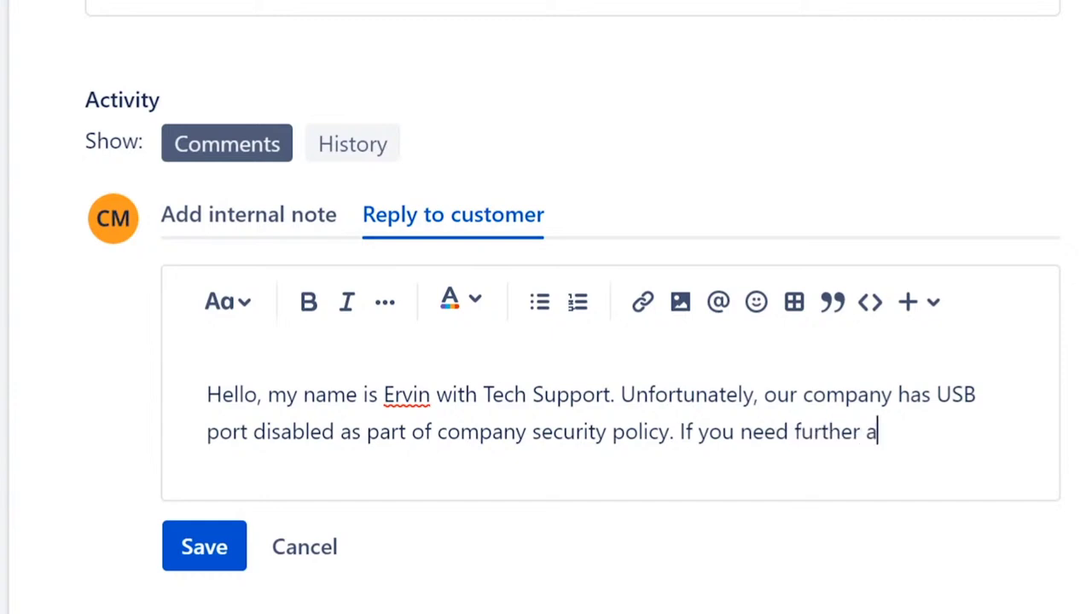
type("ssistance ")
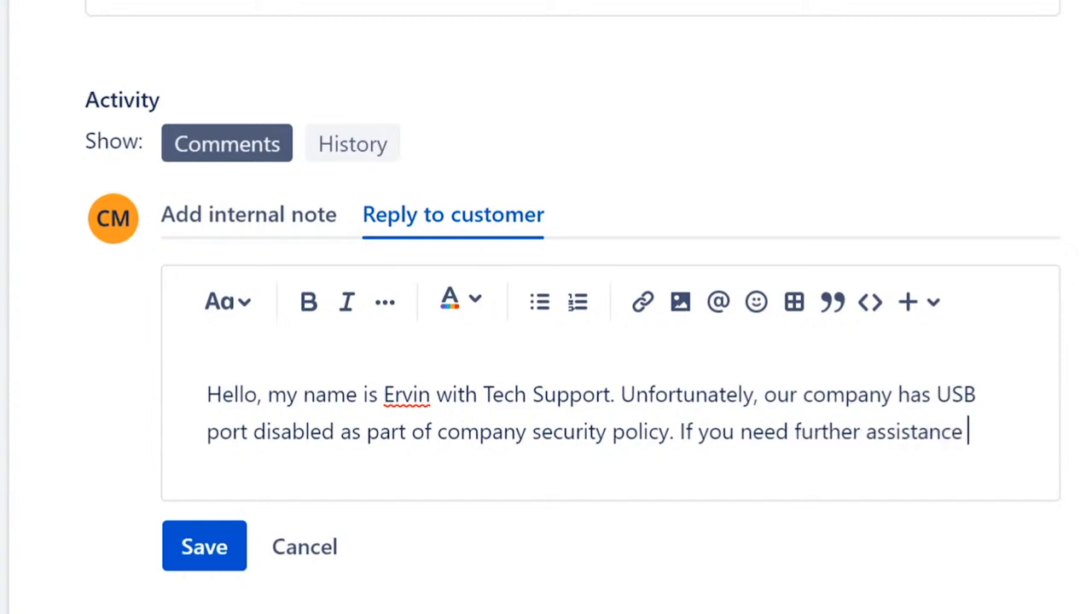
type("please let me know")
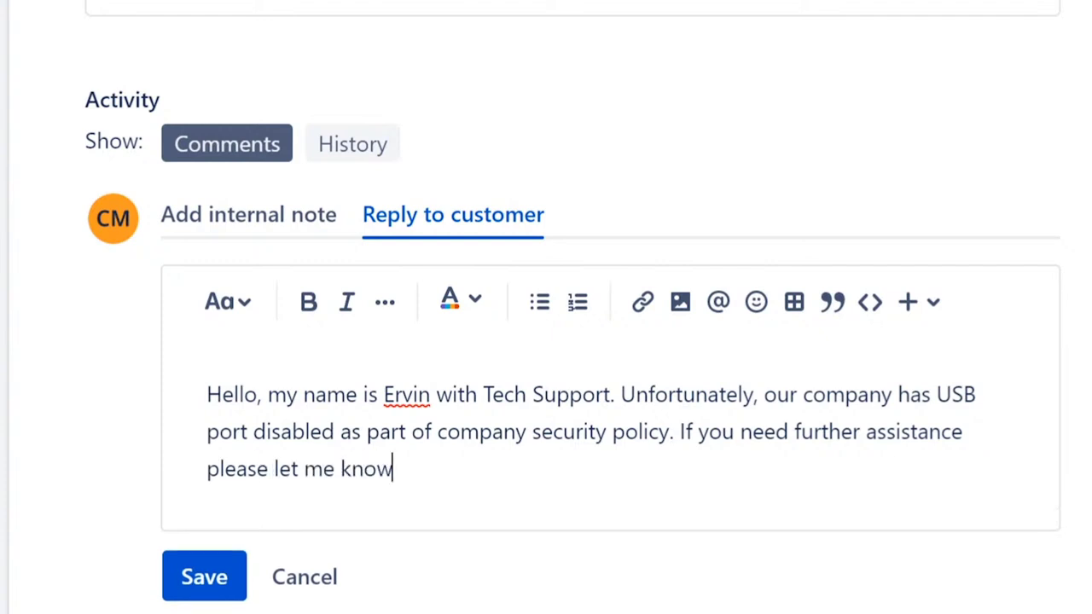
type("...")
left_click_drag(208, 432, 674, 432)
left_click(409, 469)
left_click_drag(410, 470, 680, 432)
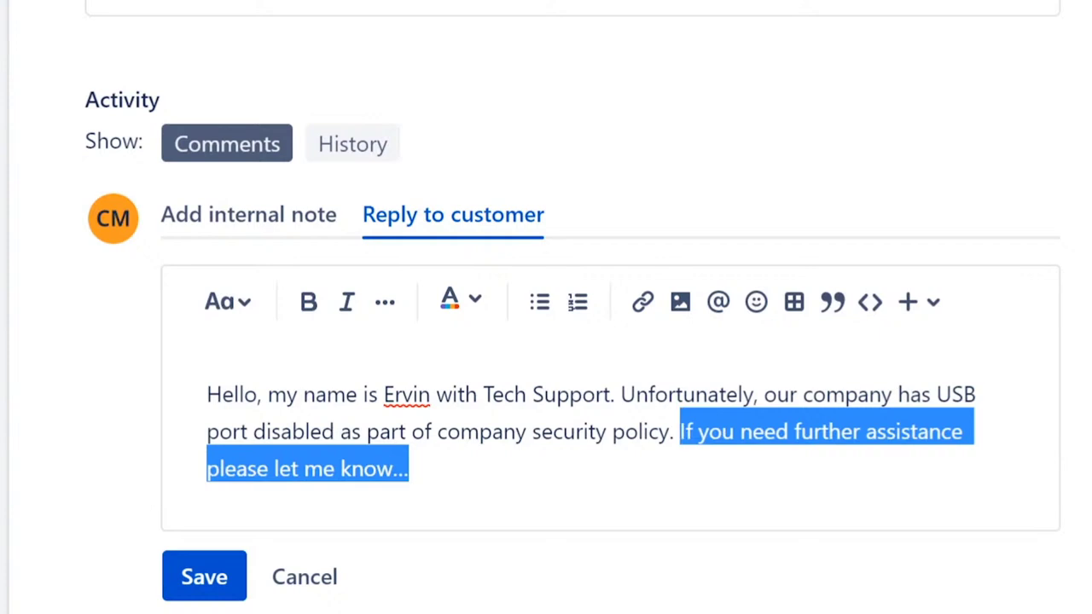
left_click(410, 470)
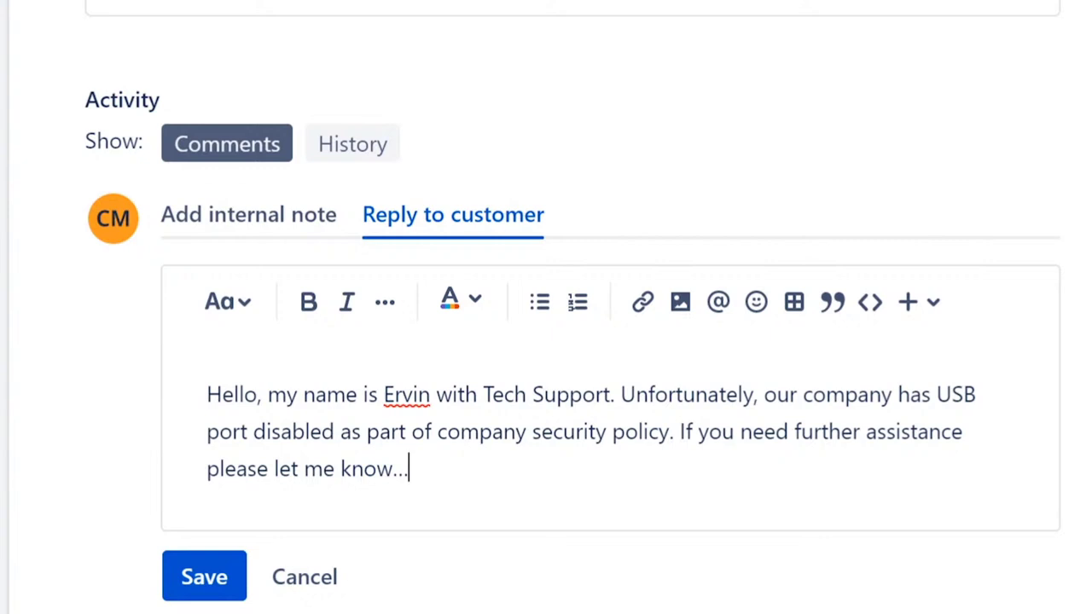
Step: Add 'but, when it comes to USB ports this is something controlled by Security team.' and post the reply
type("but , w")
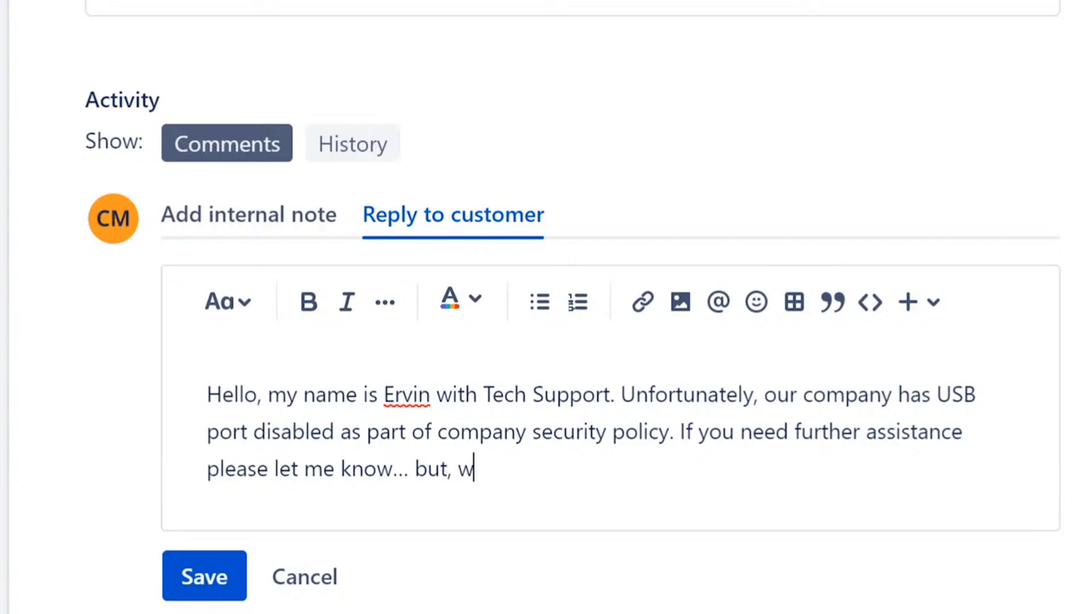
type("hen it comes to ")
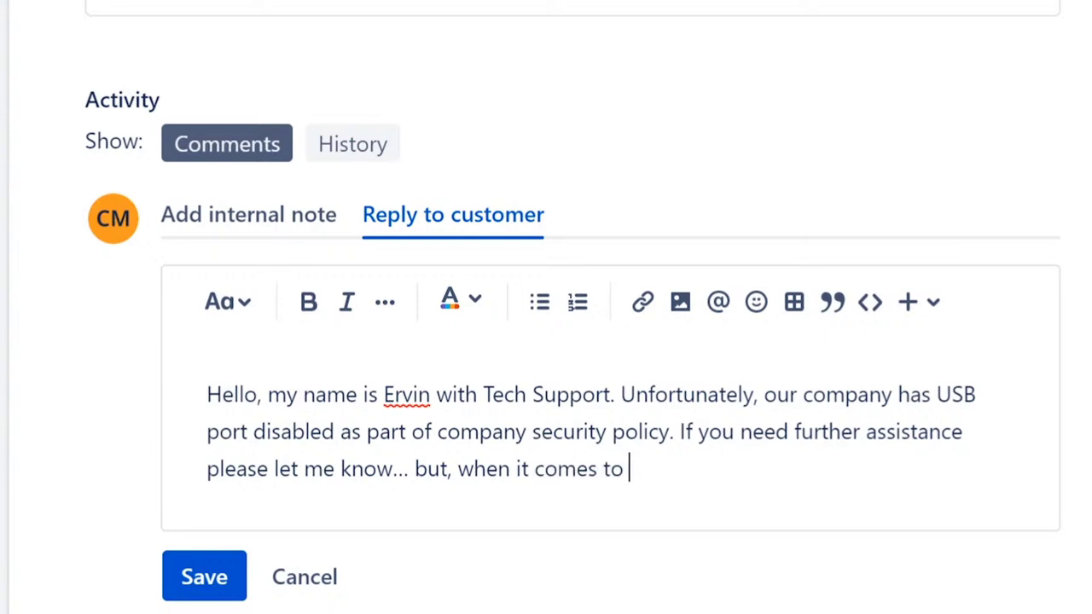
type("USB ports thi")
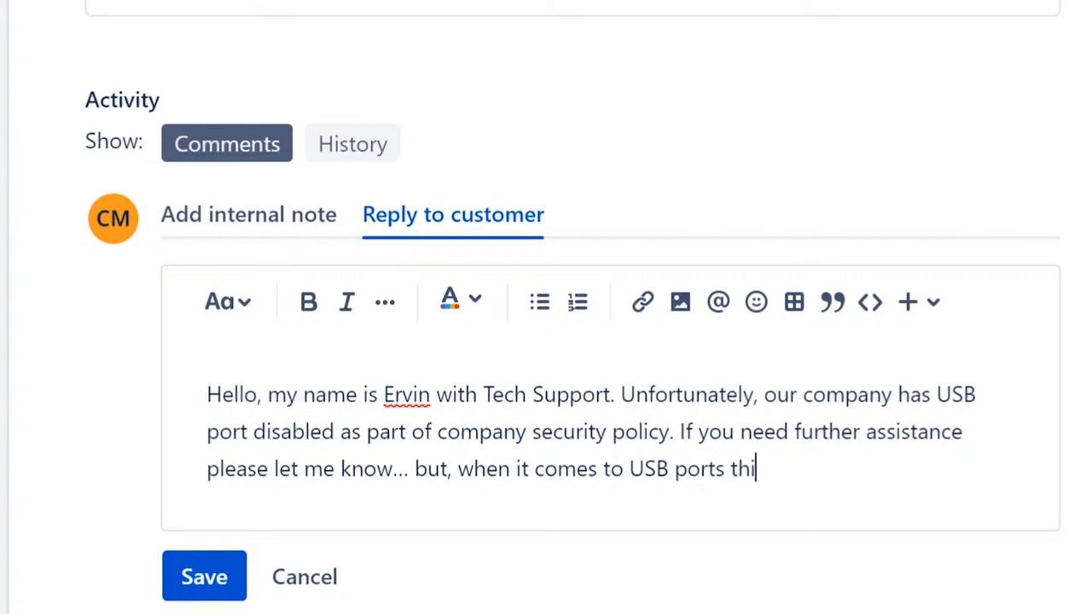
type("s is something co")
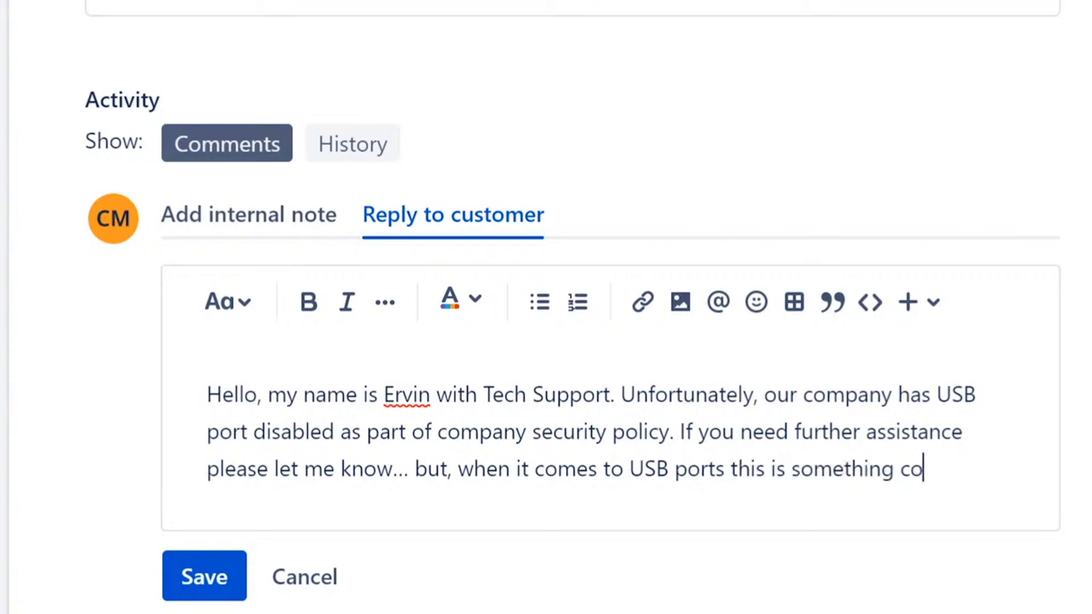
type("ntrolled ")
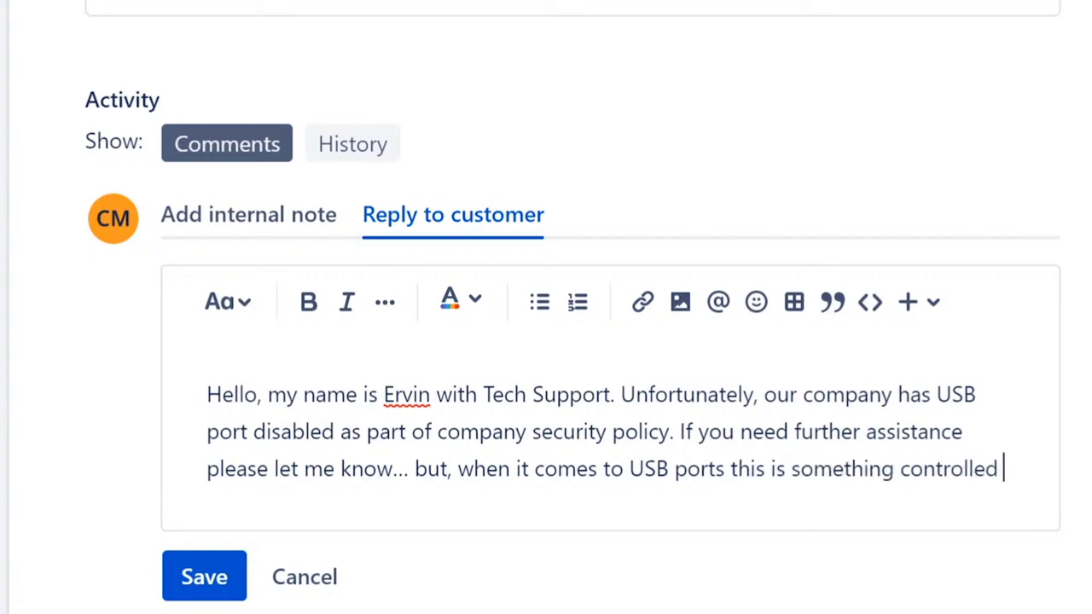
type("by ")
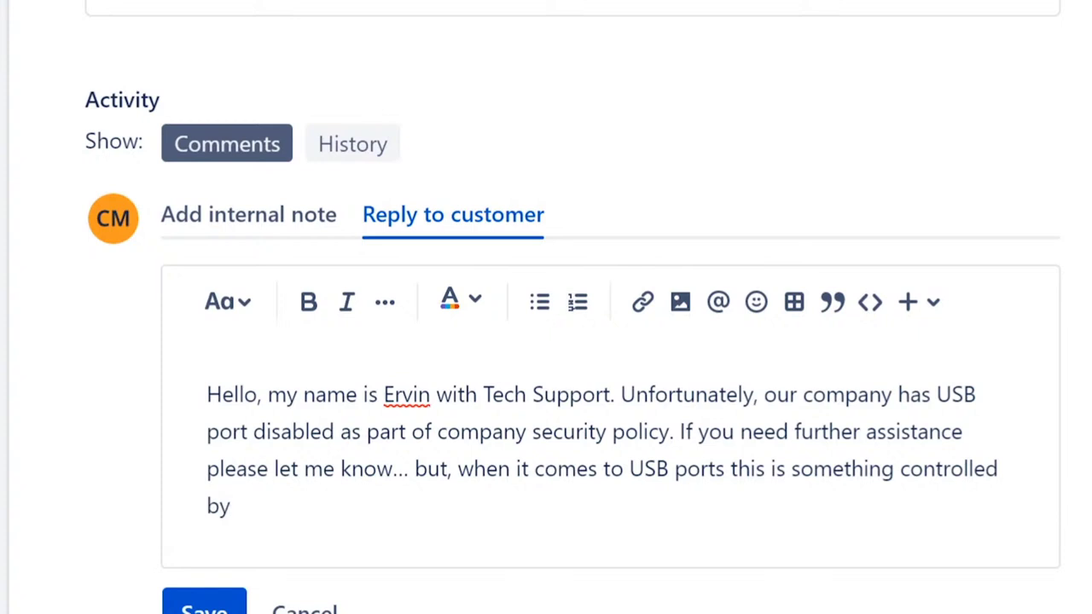
type("Secu")
type("rity team.")
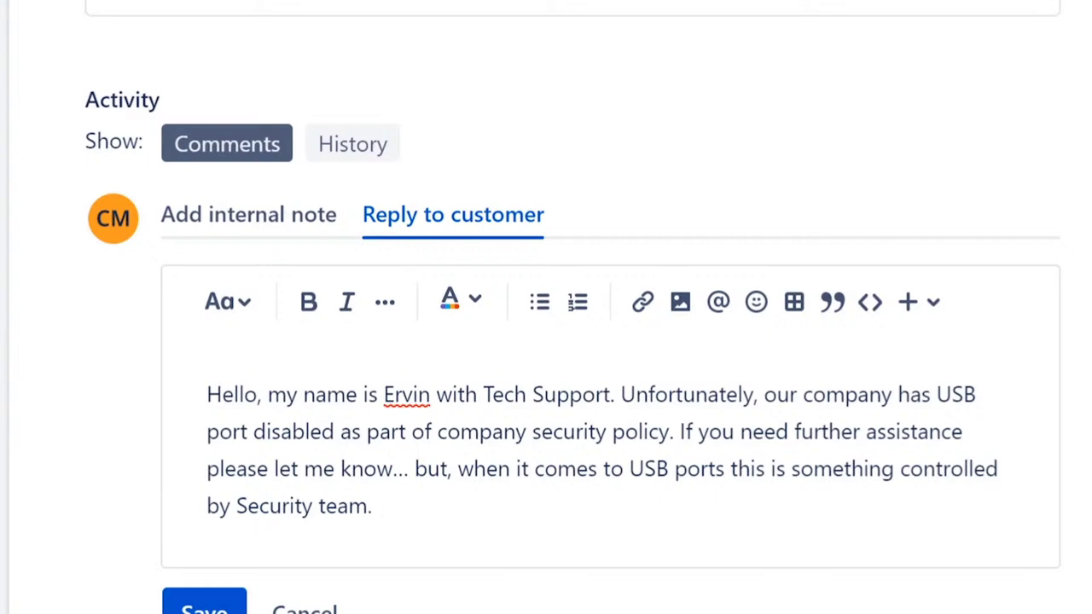
left_click(220, 604)
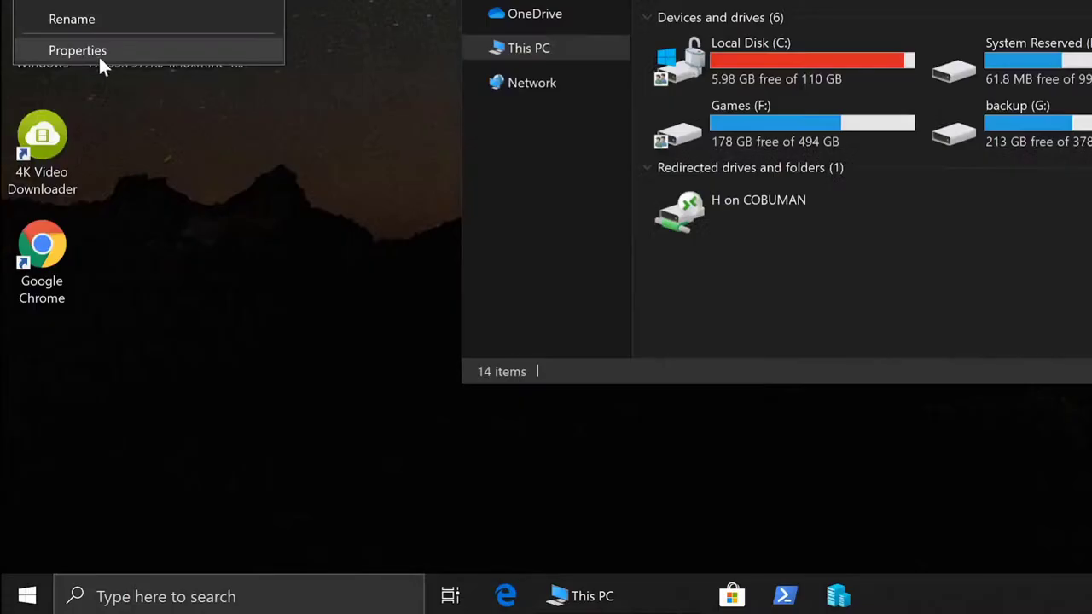
Step: Open Device Manager from the Start right-click menu and select the Unknown USB Device under USB controllers
right_click(10, 596)
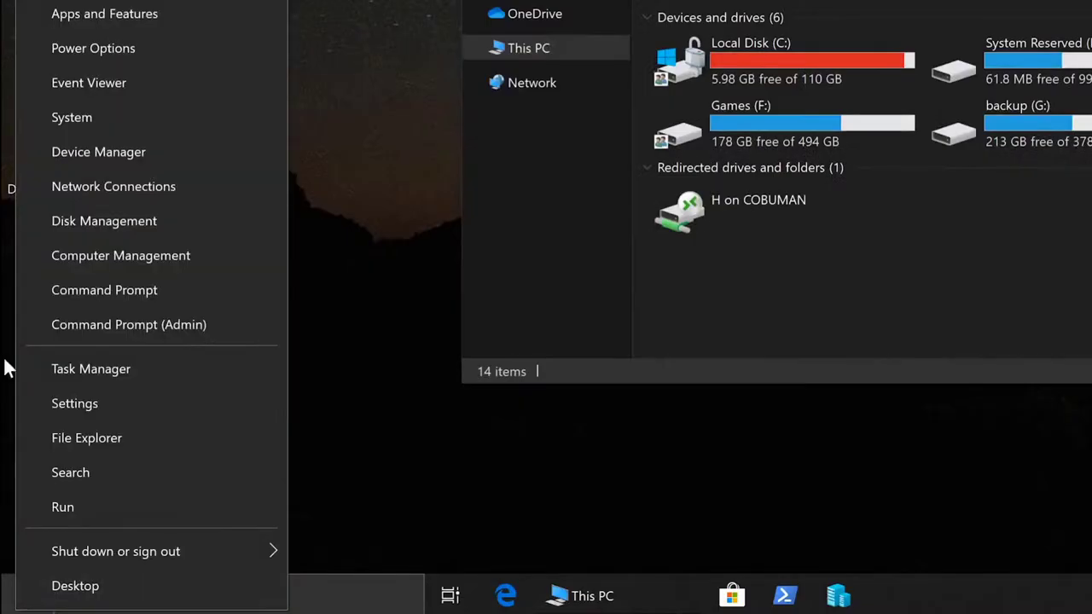
left_click(103, 152)
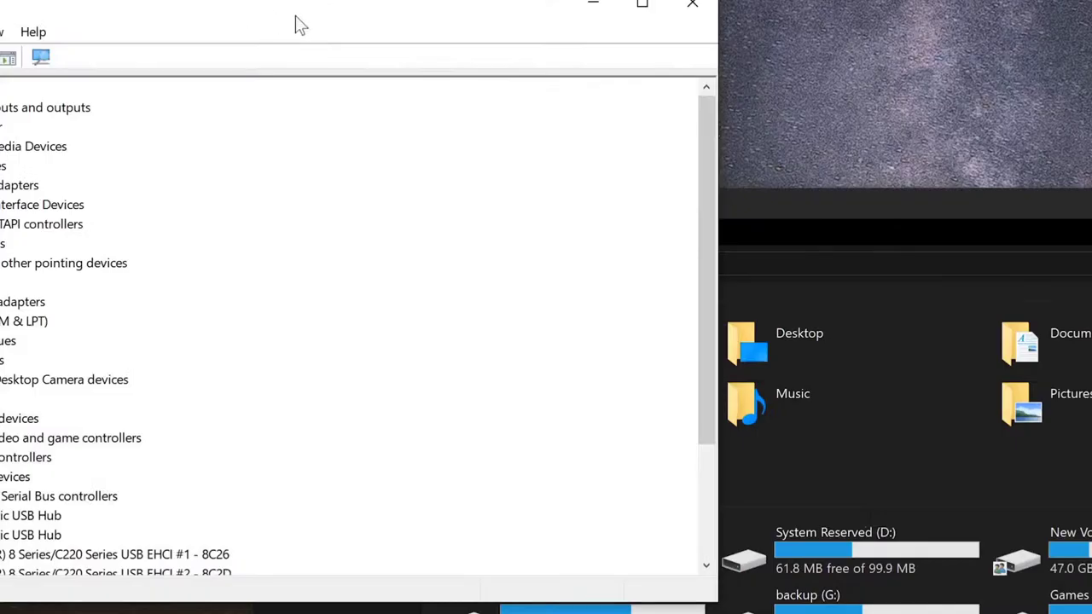
left_click_drag(237, 12, 520, 20)
scroll(519, 485, "down", 3)
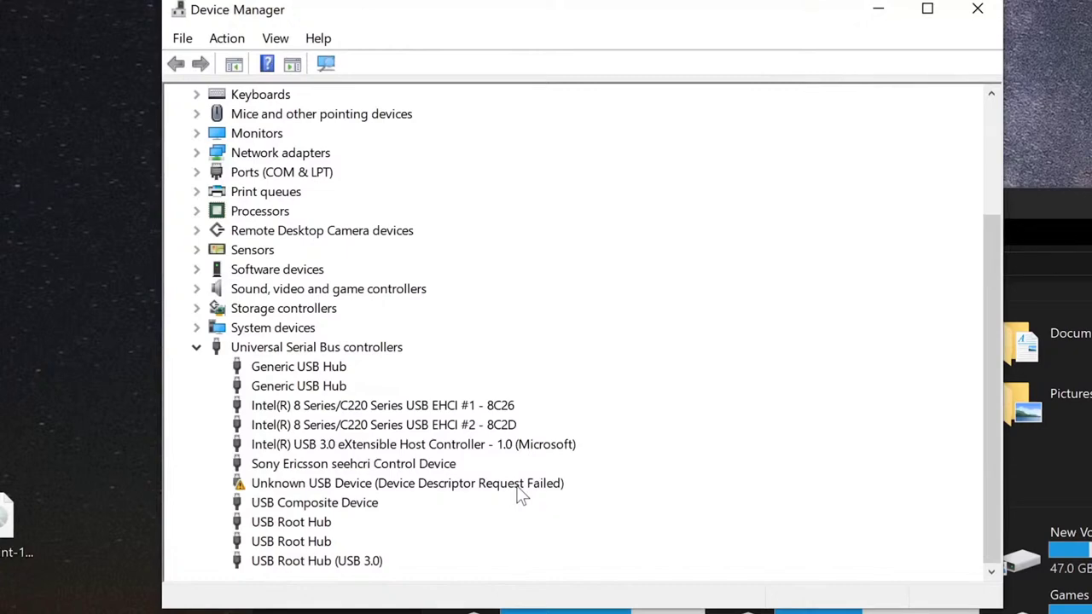
left_click(390, 490)
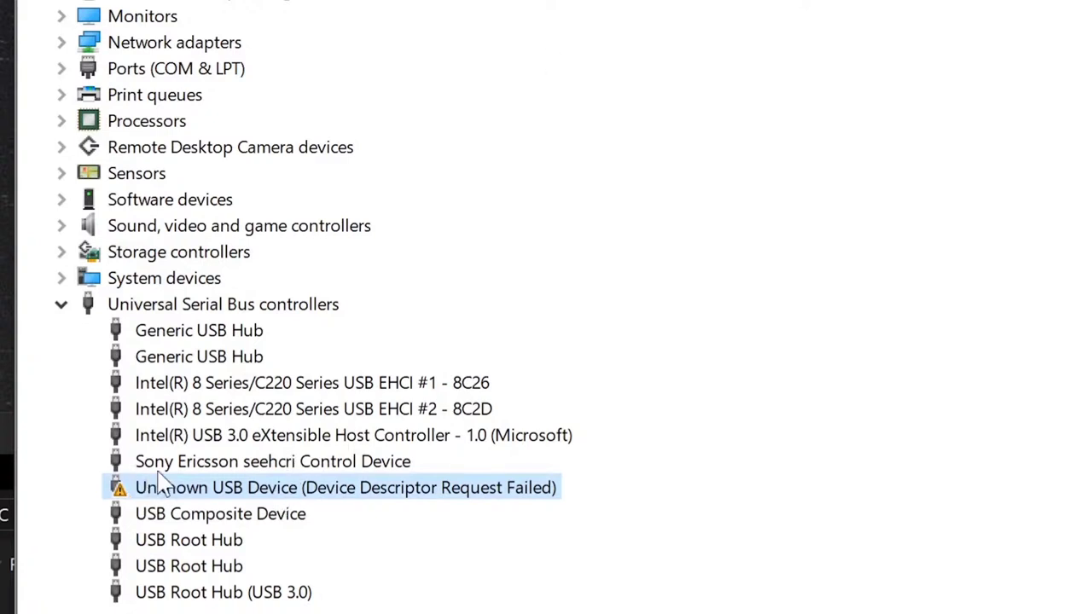
right_click(160, 486)
left_click(222, 613)
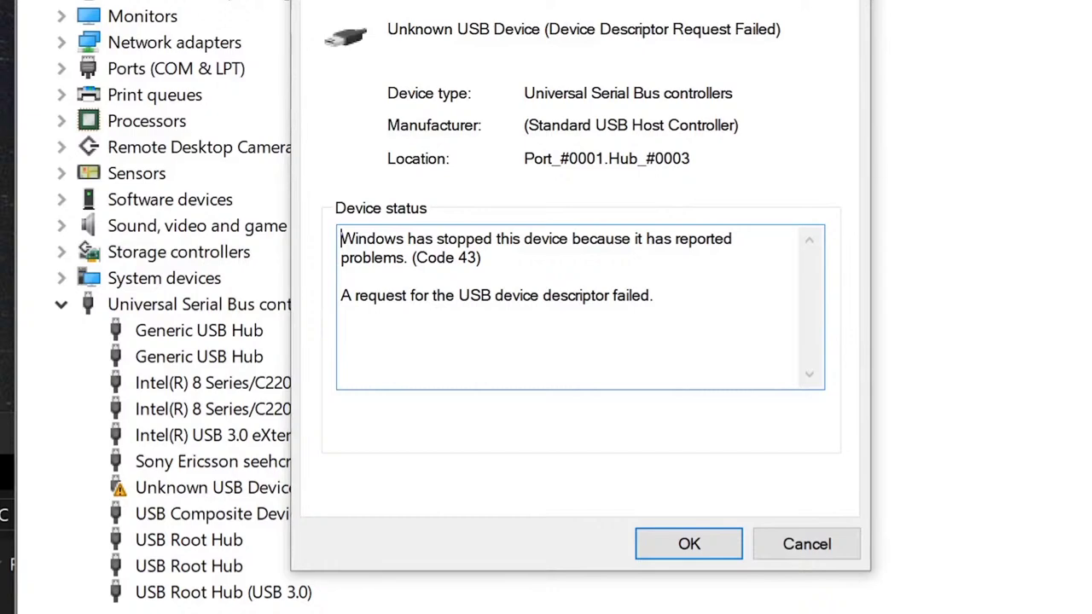
left_click_drag(483, 257, 341, 239)
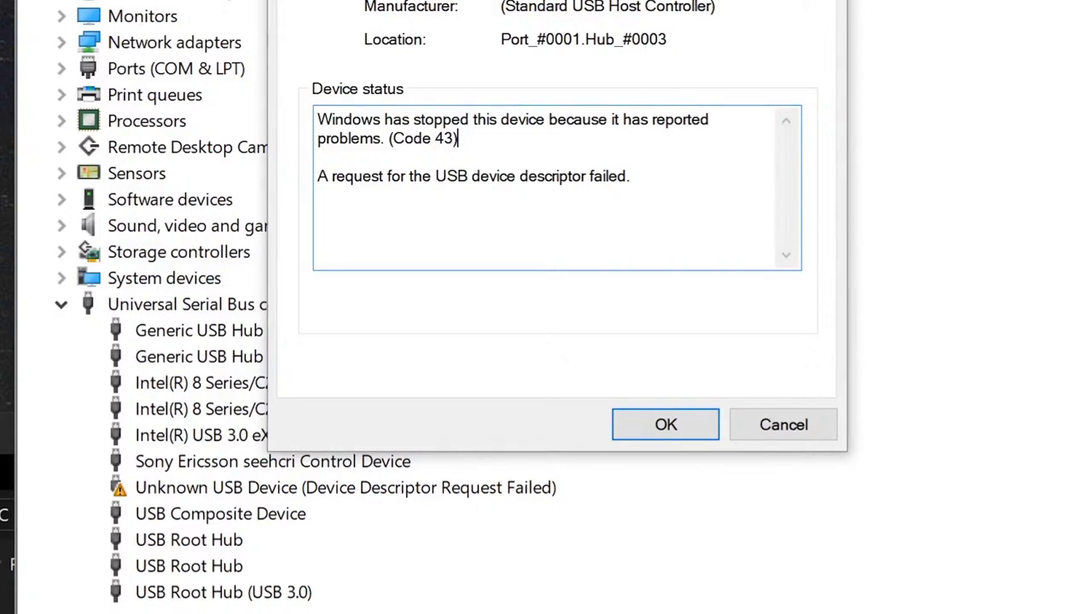
key("Return")
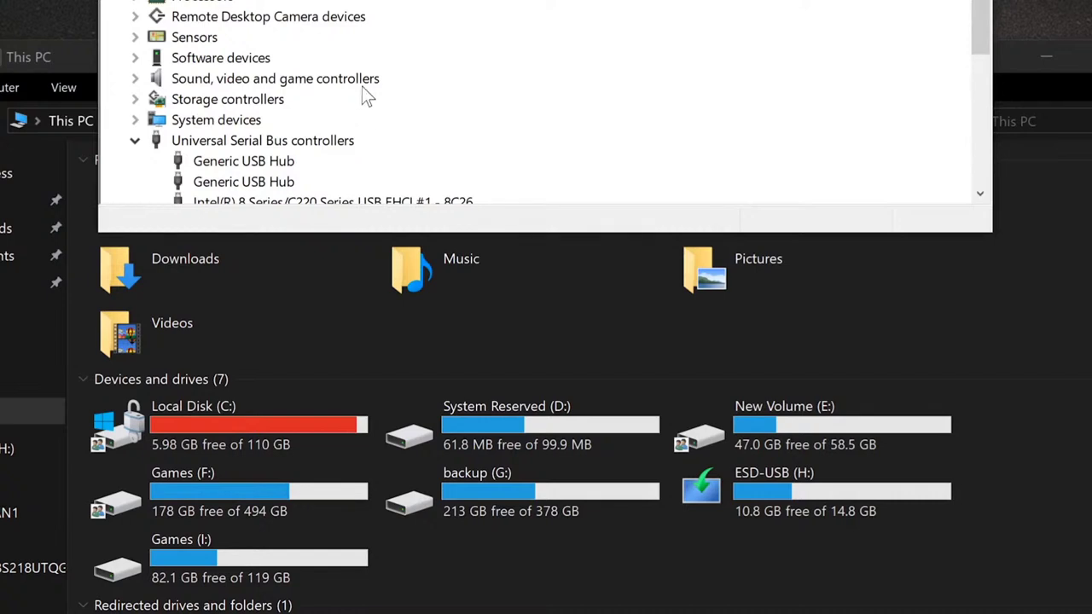
Step: Review the USB controllers list and select the ESD-USB (H:) drive in File Explorer
scroll(362, 87, "down", 3)
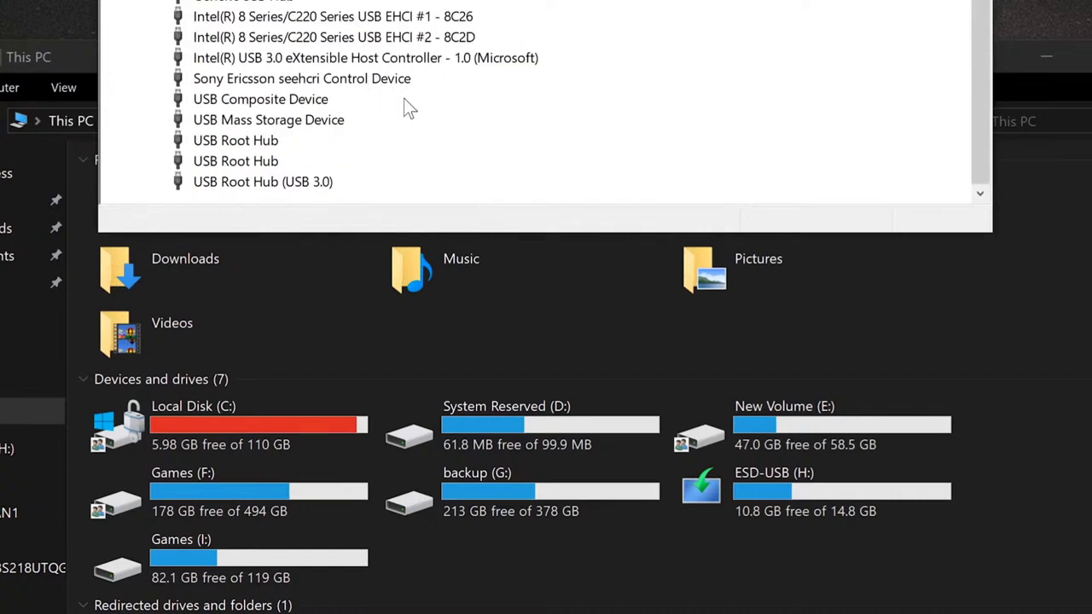
scroll(401, 96, "up", 3)
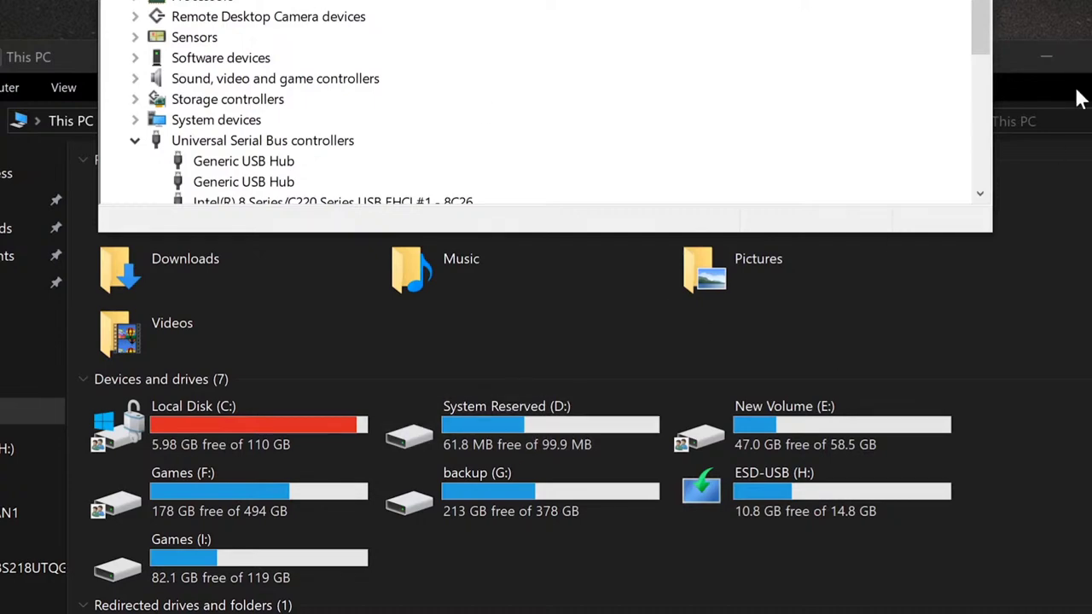
left_click(1016, 64)
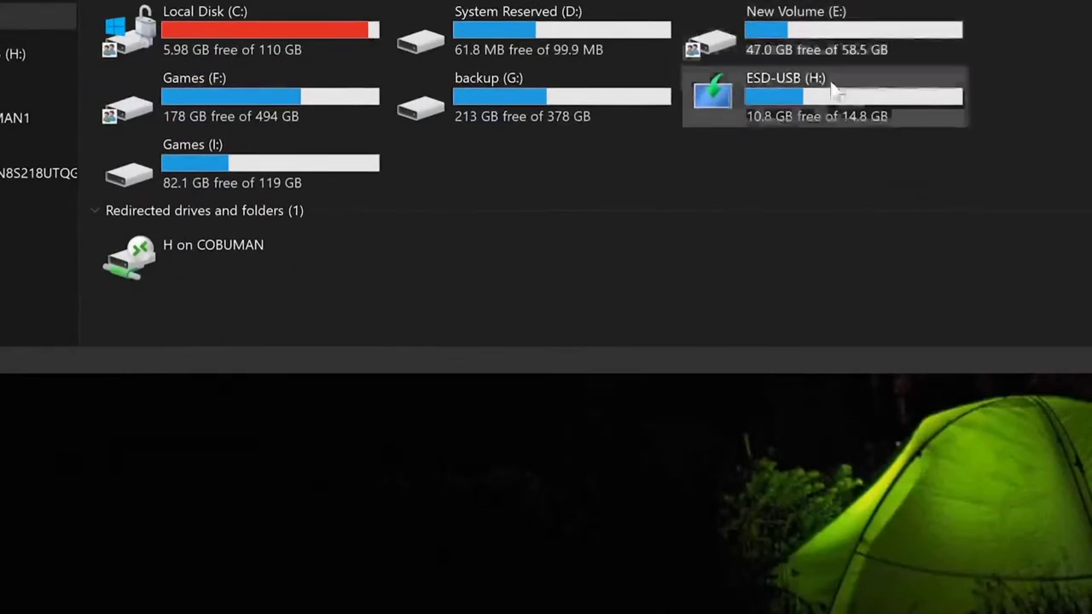
left_click(782, 377)
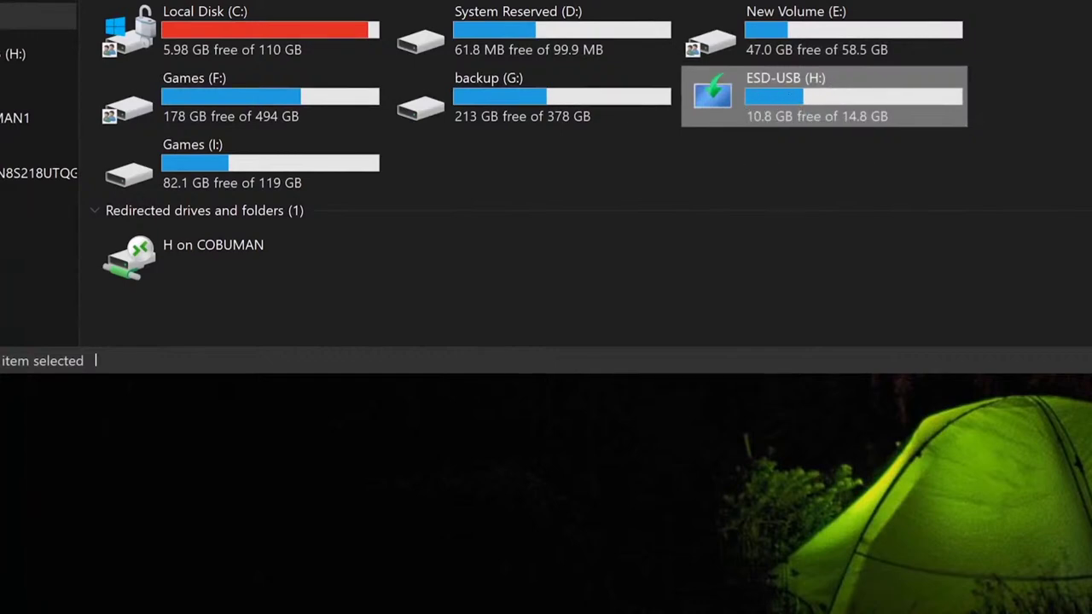
Step: Expand and collapse Storage controllers, then close Device Manager
scroll(512, 120, "down", 1)
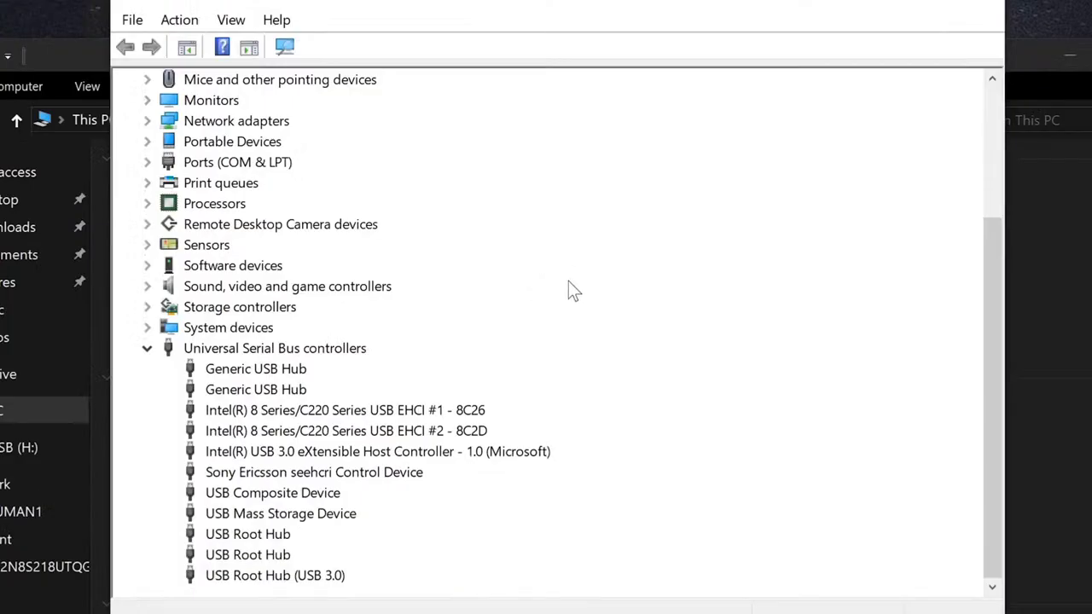
left_click(148, 308)
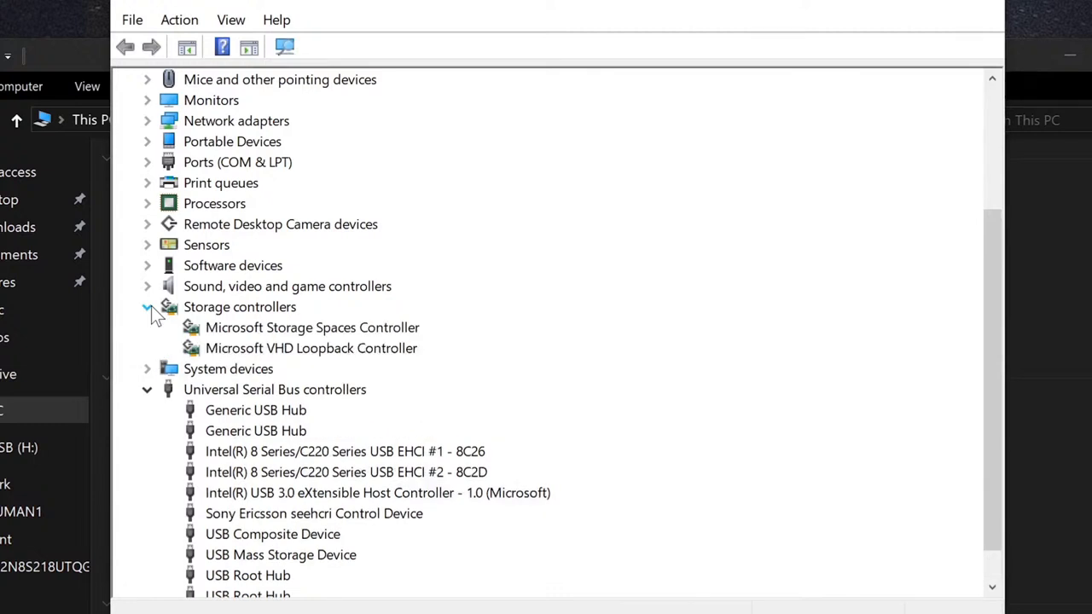
left_click(147, 309)
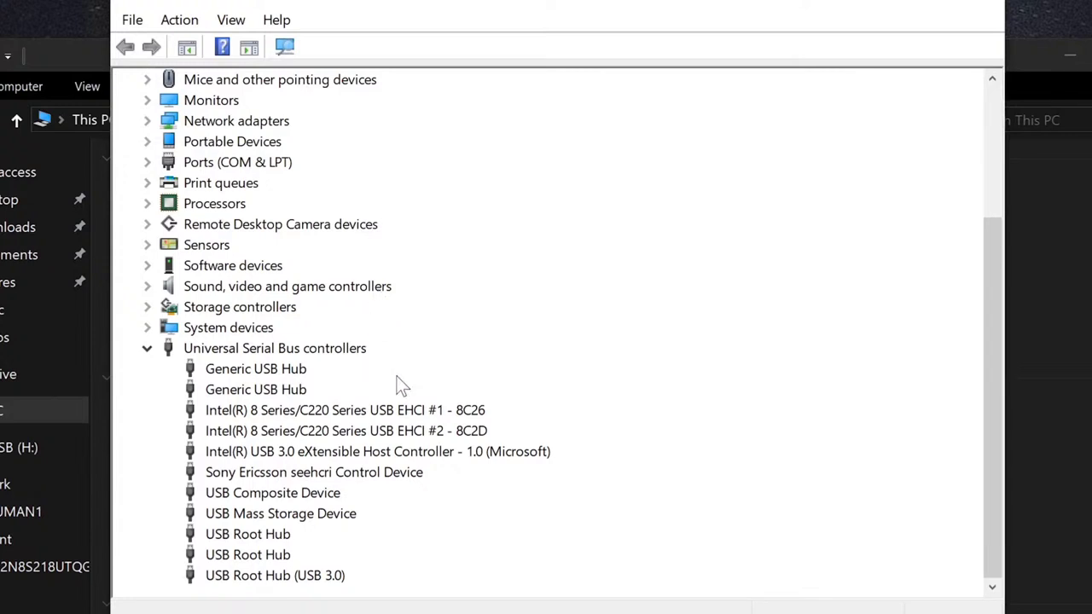
left_click_drag(691, 4, 661, 220)
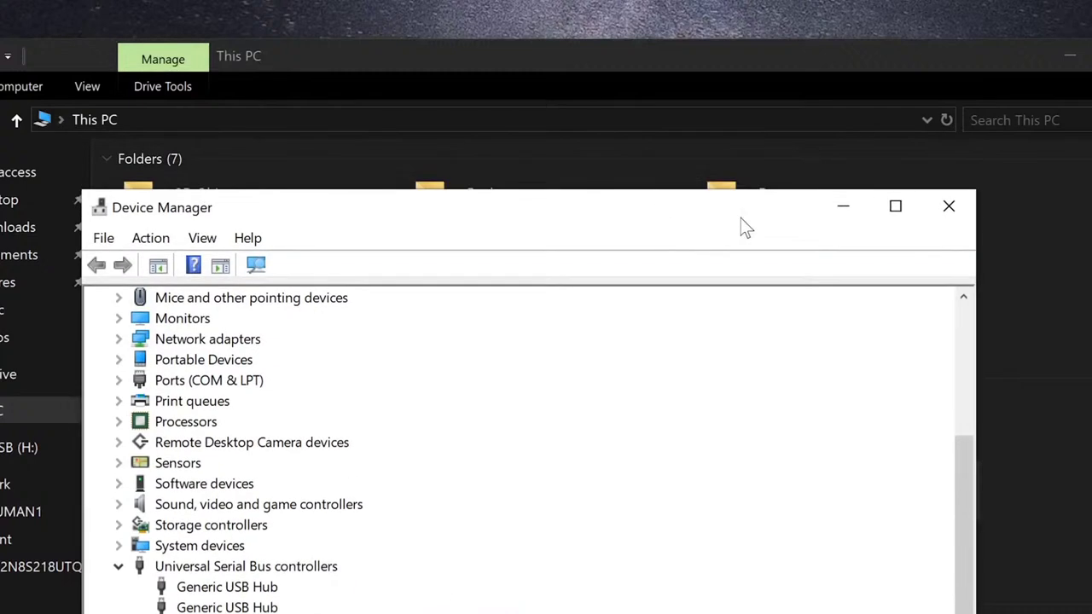
left_click(949, 206)
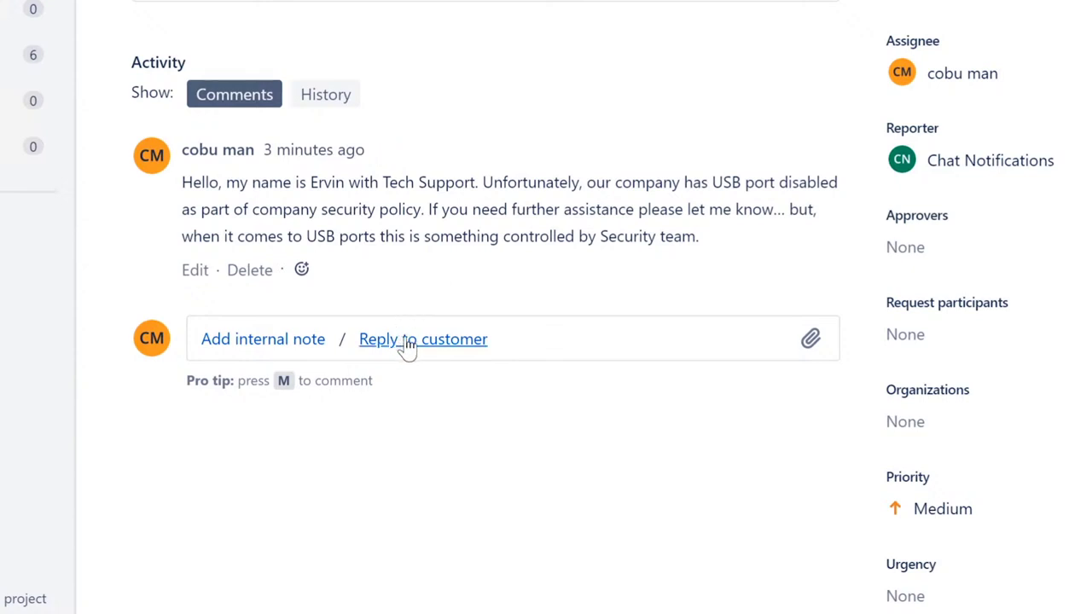
Step: Post internal note: 'Notified user of company security policy in regards to Usb ports. The are disabled by default.', signed by the agent
left_click(297, 339)
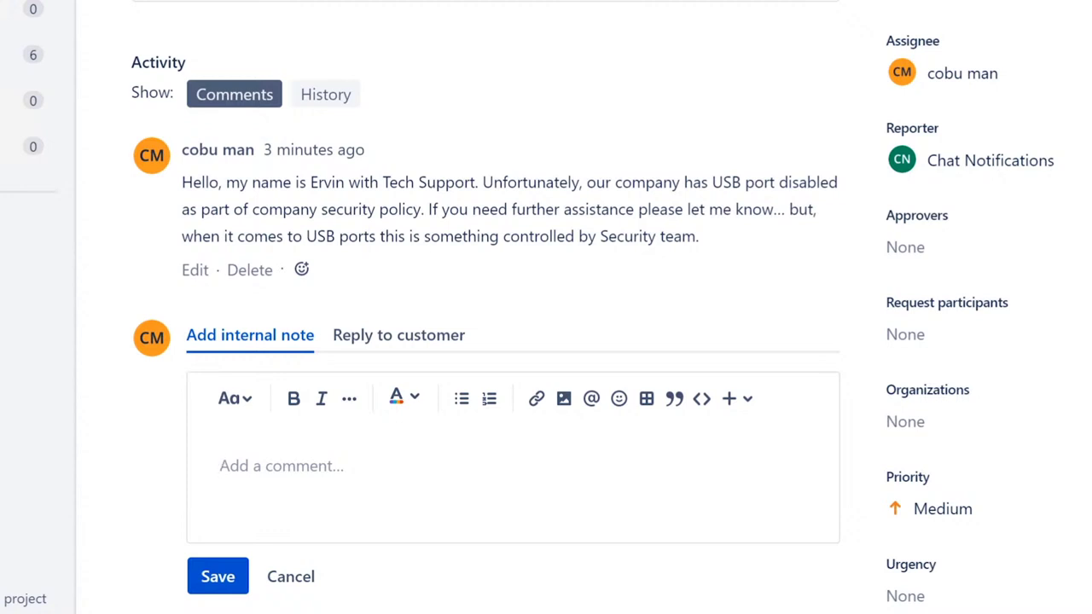
type("NOt")
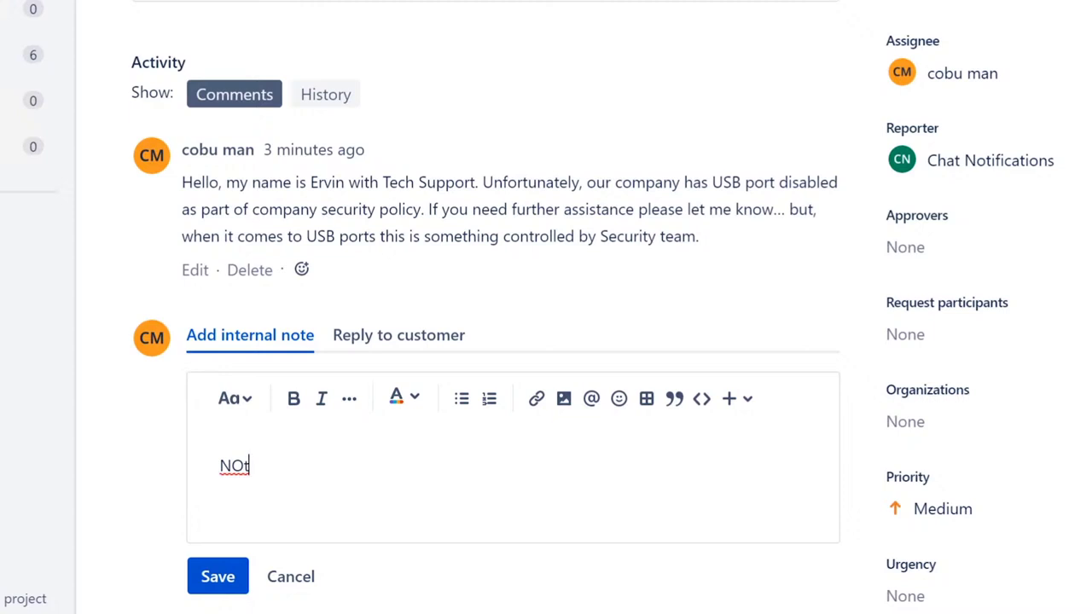
key("BackSpace")
key("BackSpace")
type("otified user of ")
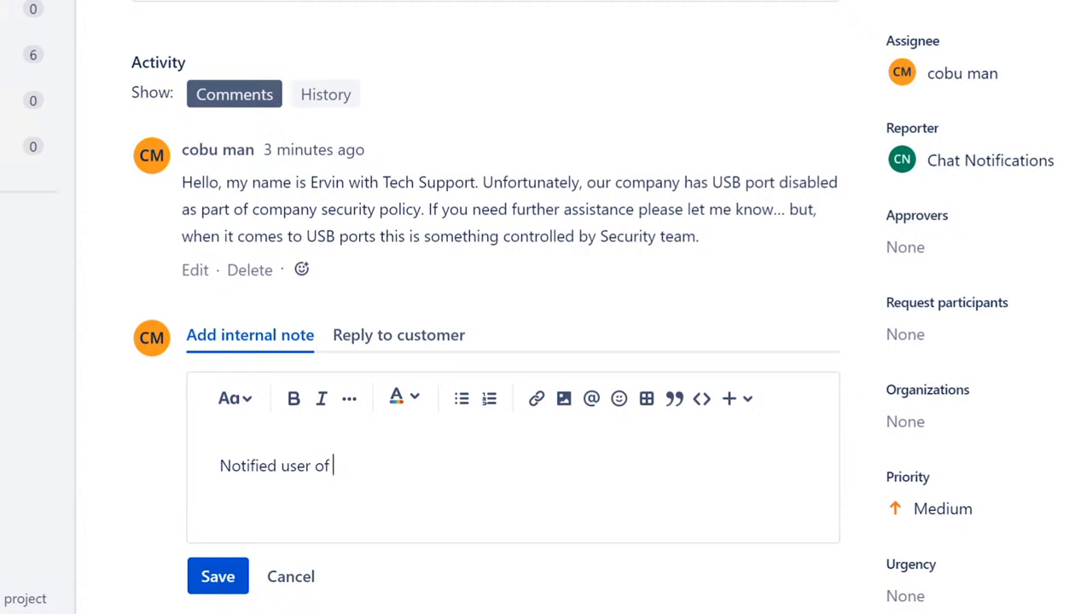
type("company sec")
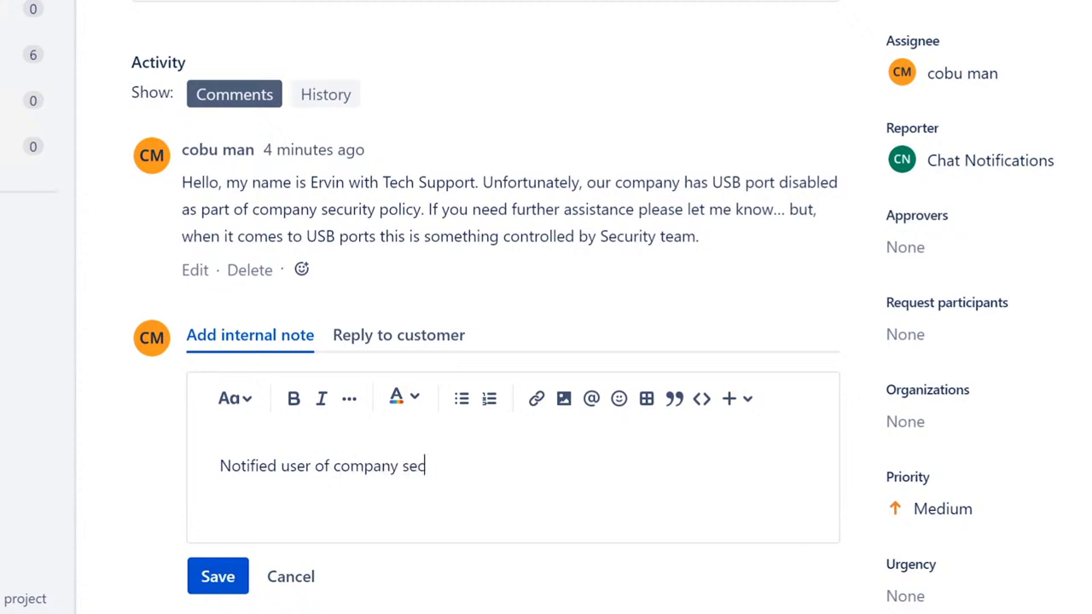
type("urity policy in regeards")
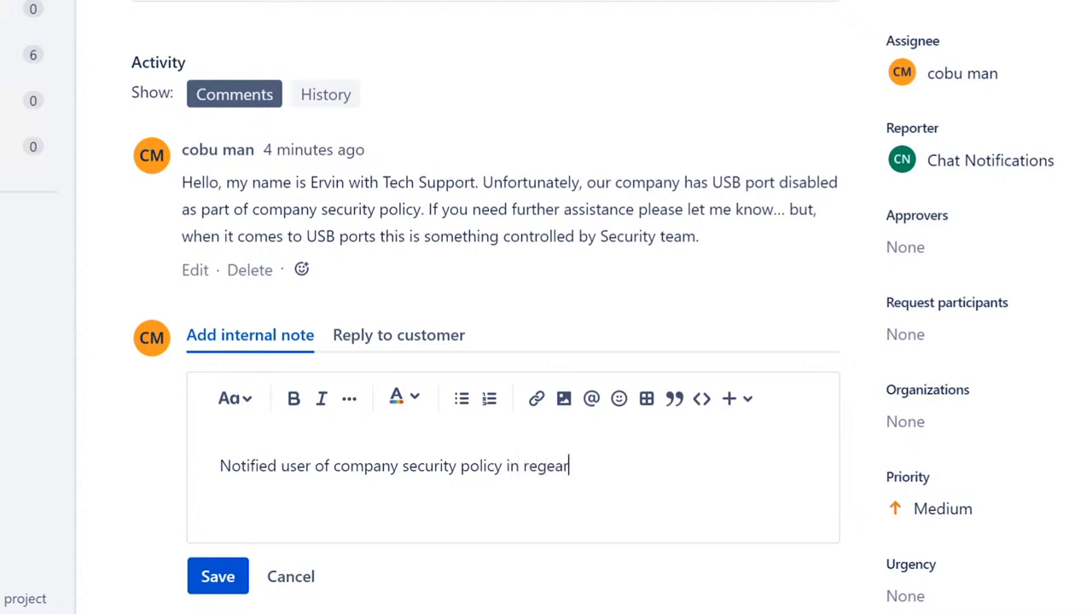
key("BackSpace")
key("BackSpace")
key("BackSpace")
key("BackSpace")
key("BackSpace")
type("ards to Usb ")
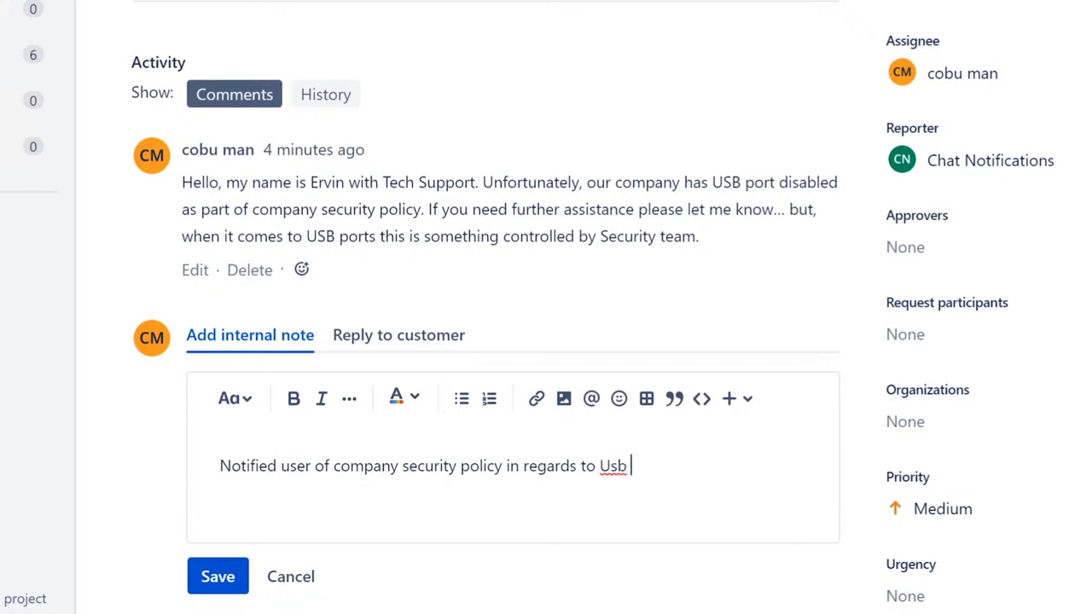
type("ports. The are")
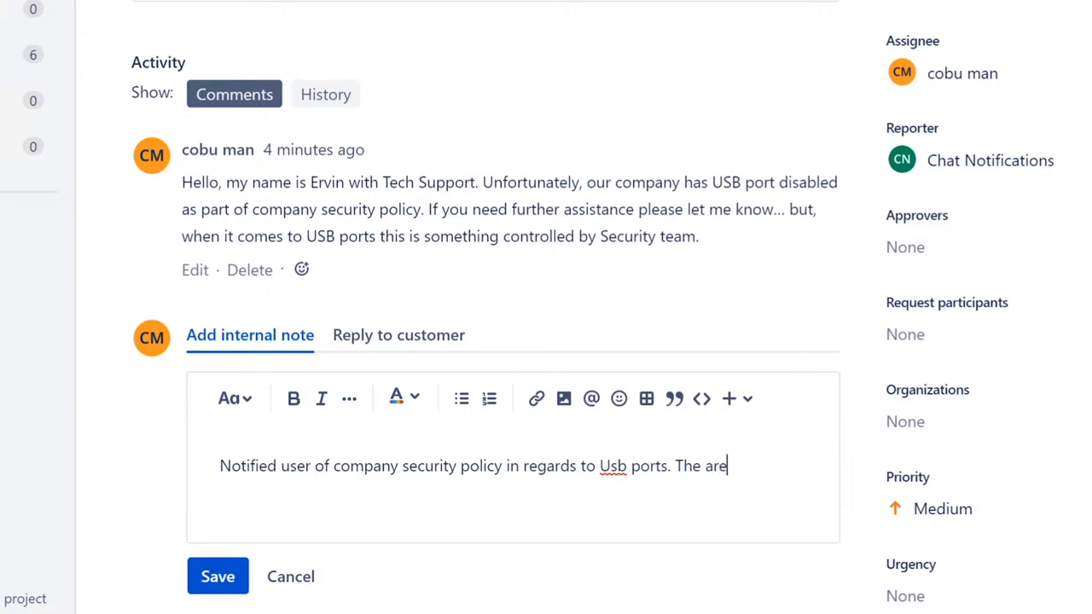
type(" disabled by def")
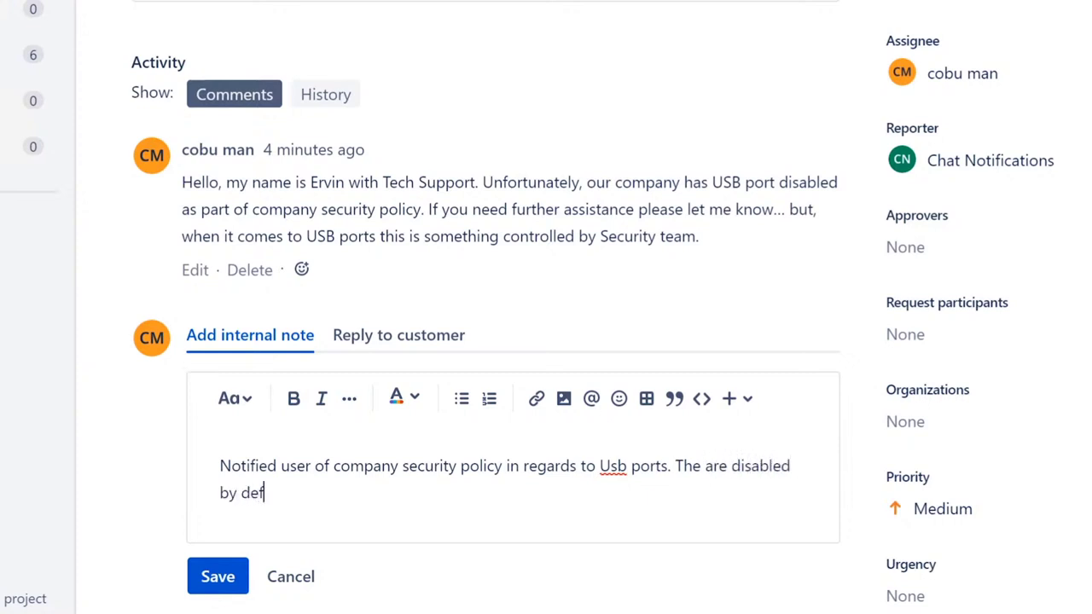
type("ault. Ervin")
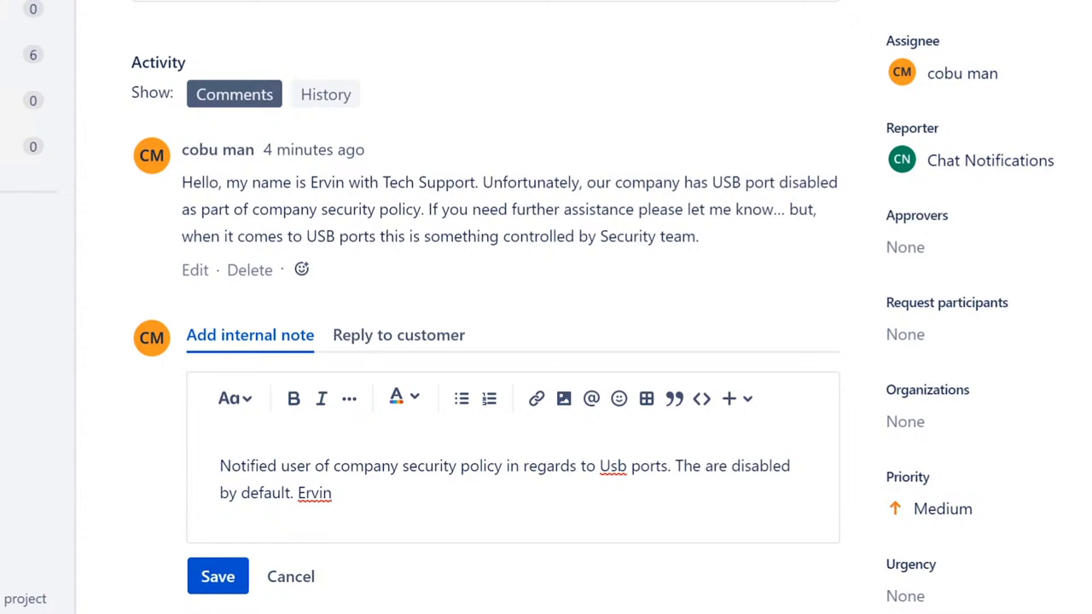
left_click_drag(402, 466, 522, 465)
left_click(213, 577)
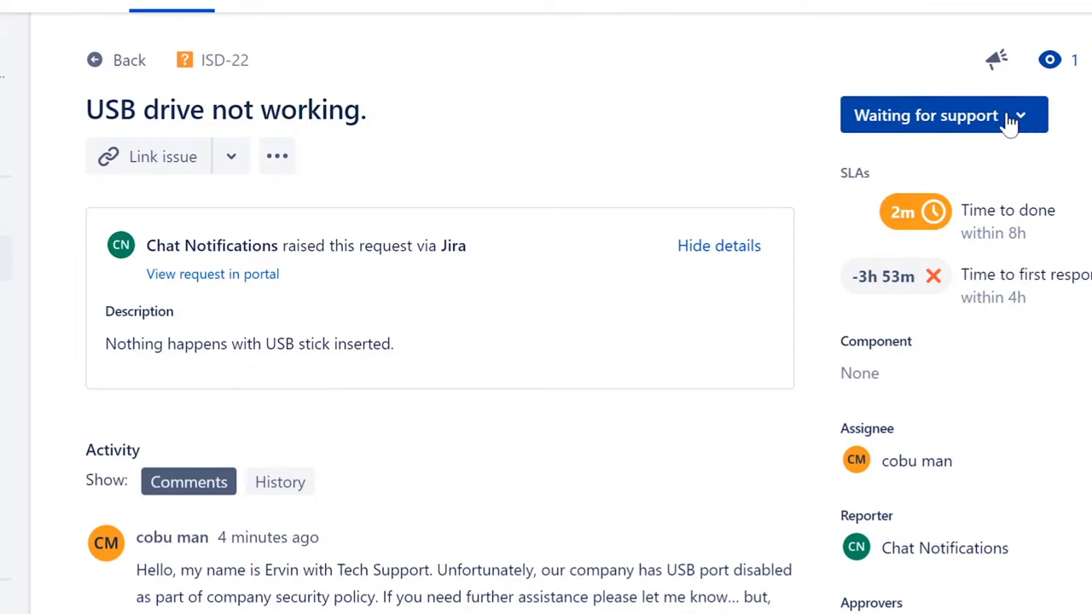
Step: Transition ISD-22 from Waiting for support to Completed
left_click(1017, 118)
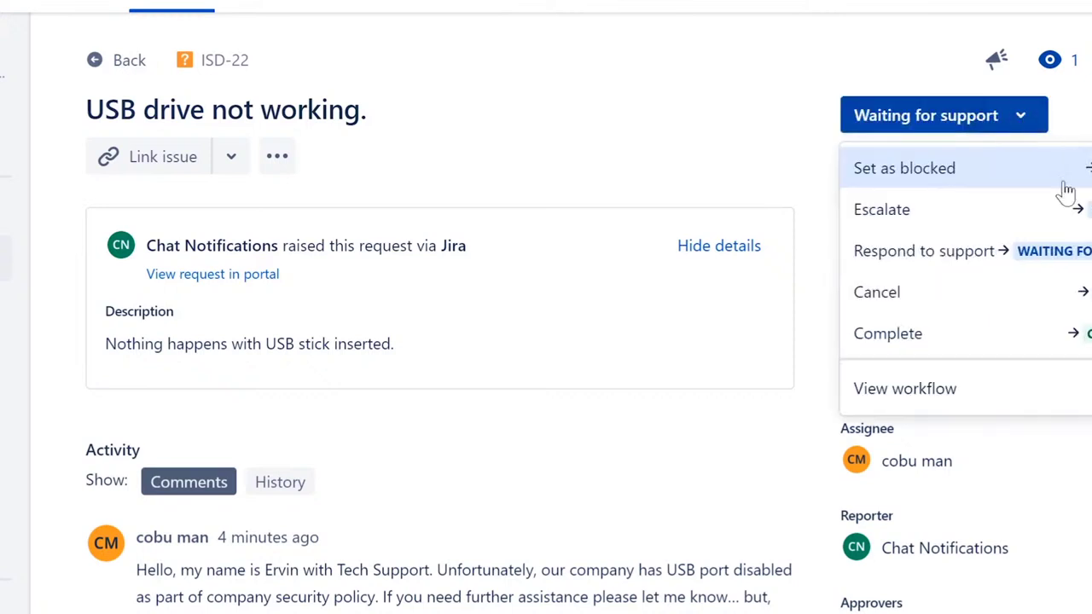
left_click(962, 333)
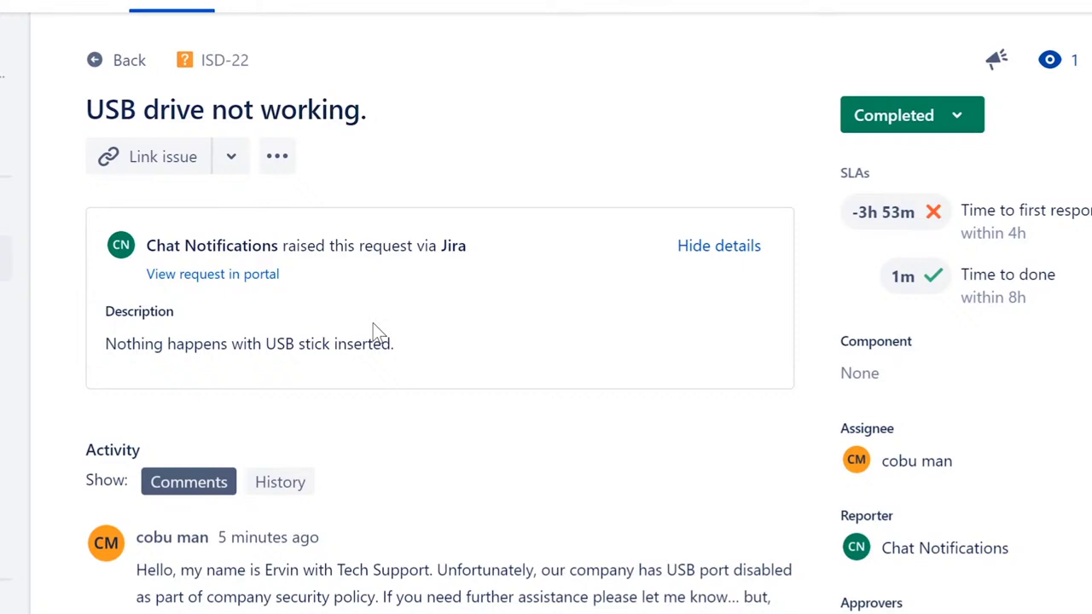
Step: Go back from the request to the All open queue
left_click(112, 66)
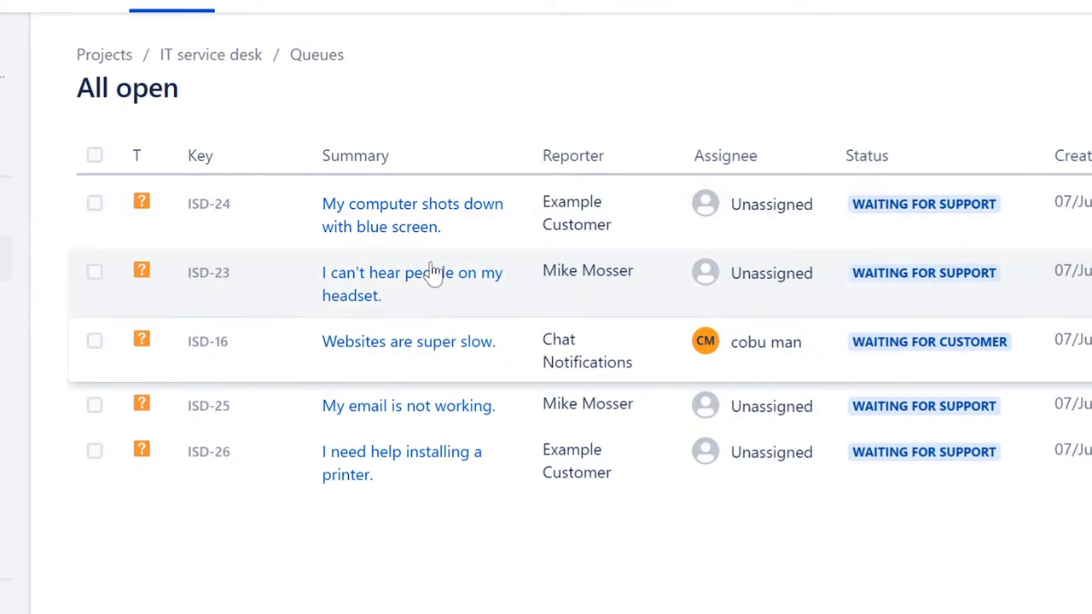
Step: Open headset request ISD-23 and assign it to yourself
left_click(423, 281)
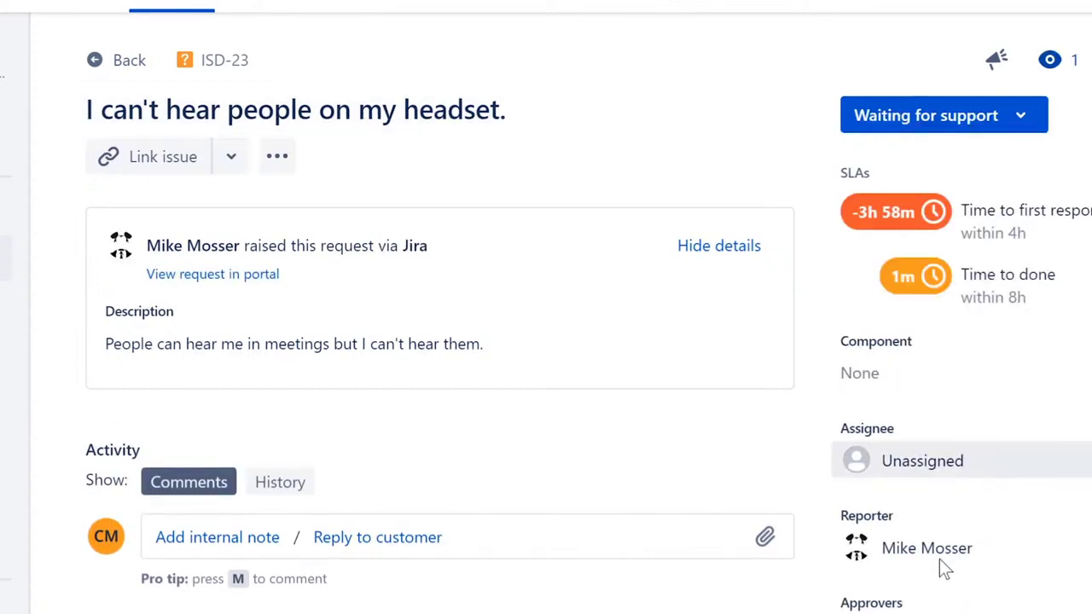
left_click(926, 465)
left_click(909, 523)
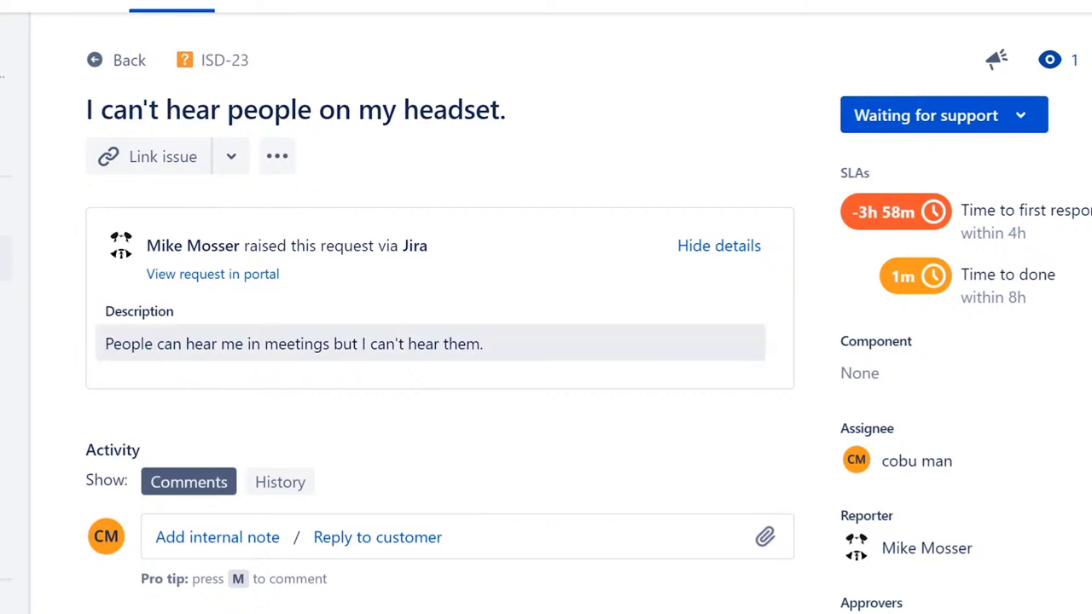
Step: Look over the description without changing it and begin a reply to the customer
left_click_drag(105, 344, 510, 365)
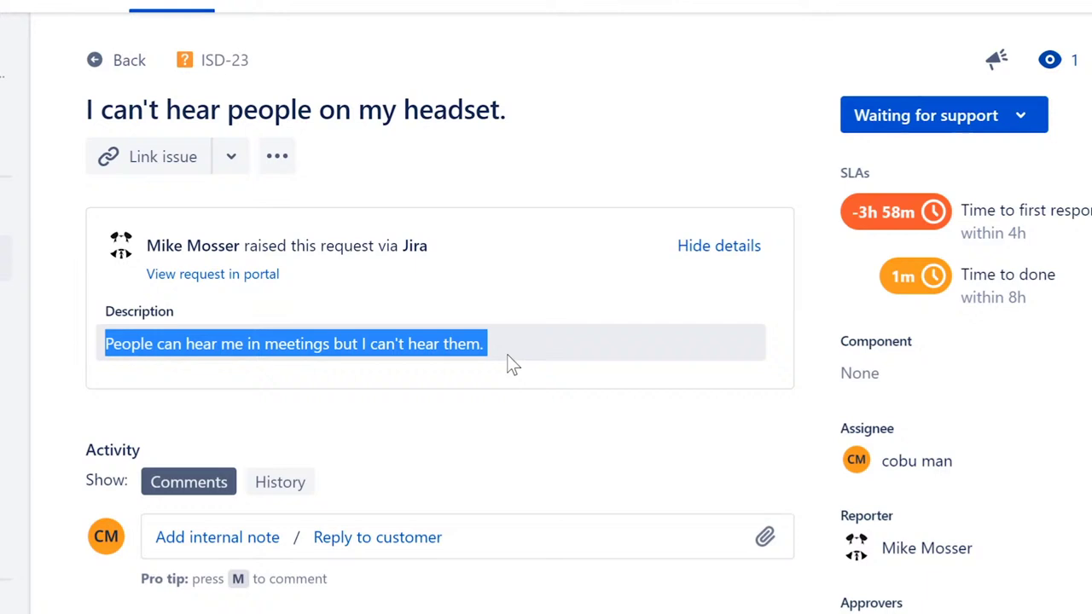
key("Escape")
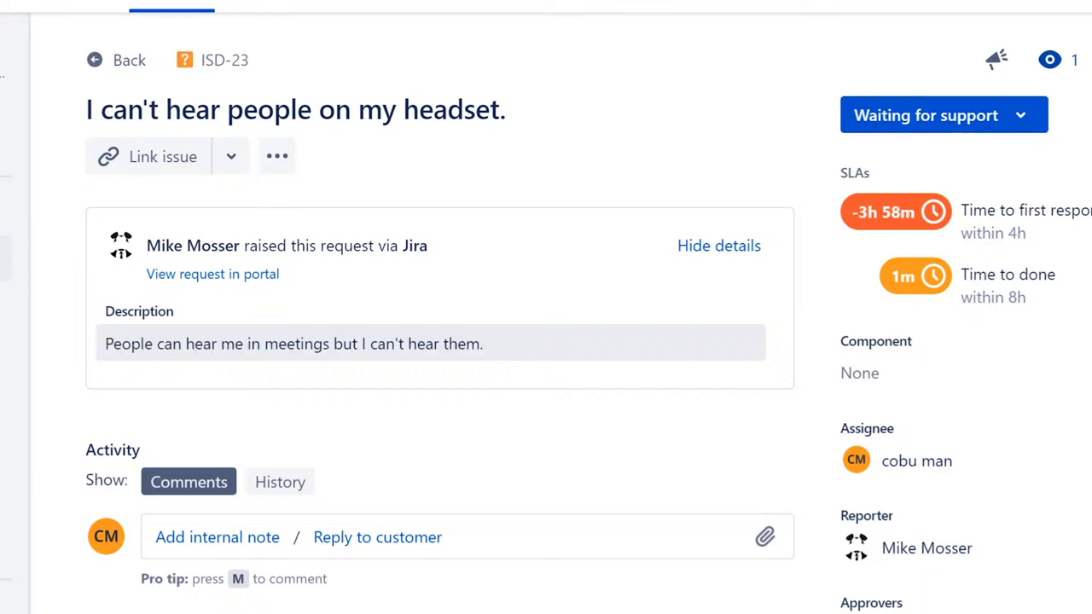
left_click(478, 348)
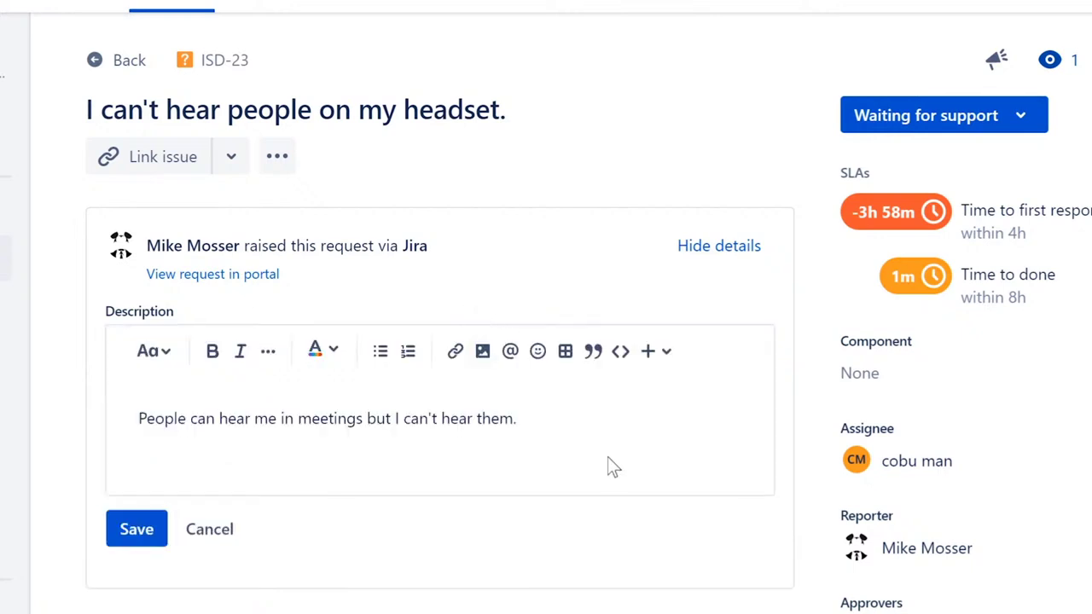
left_click(220, 530)
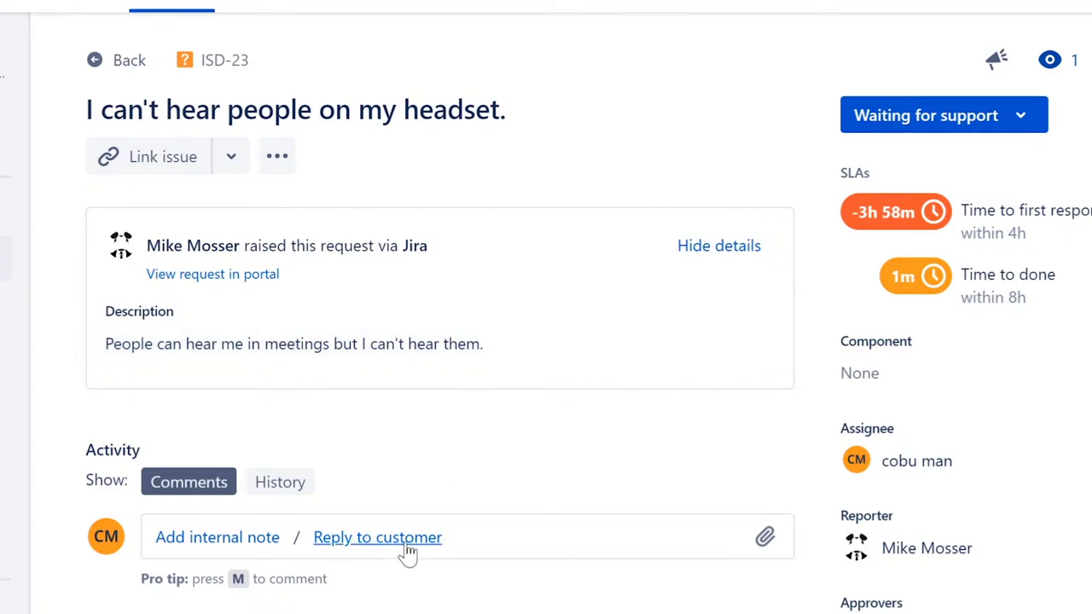
left_click(377, 536)
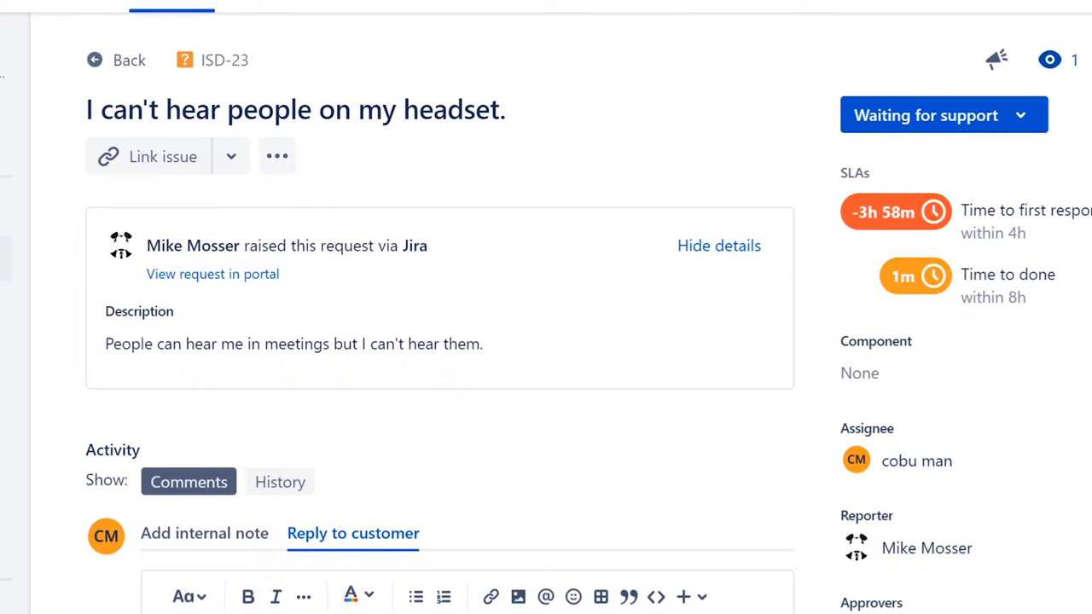
Step: Post a reply offering headset help, asking to take control of the computer and for its PC name or IP address
type("is Ervin ")
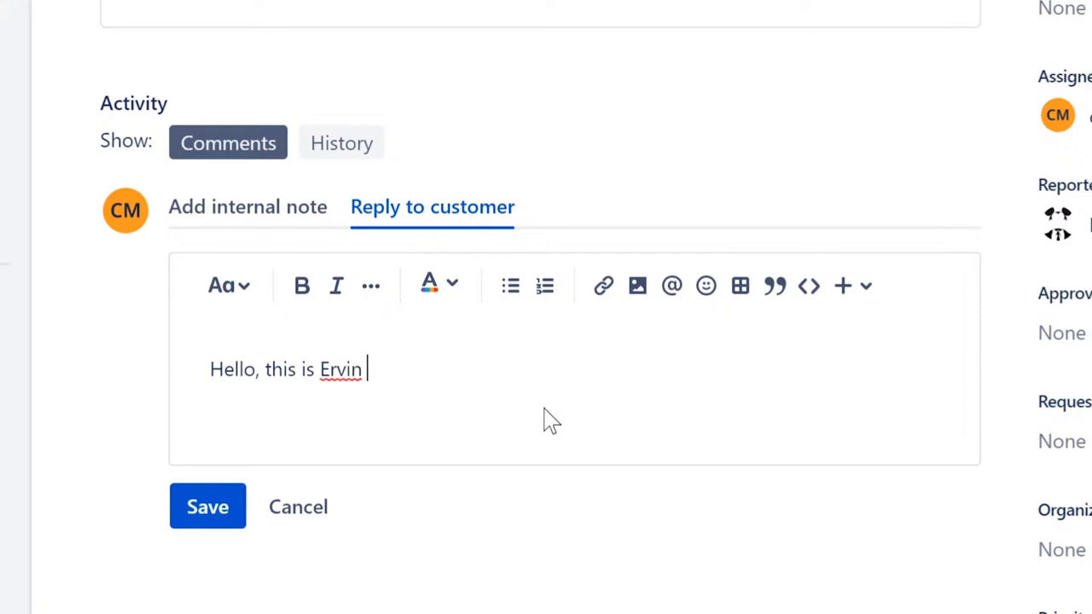
type("with Help Desk")
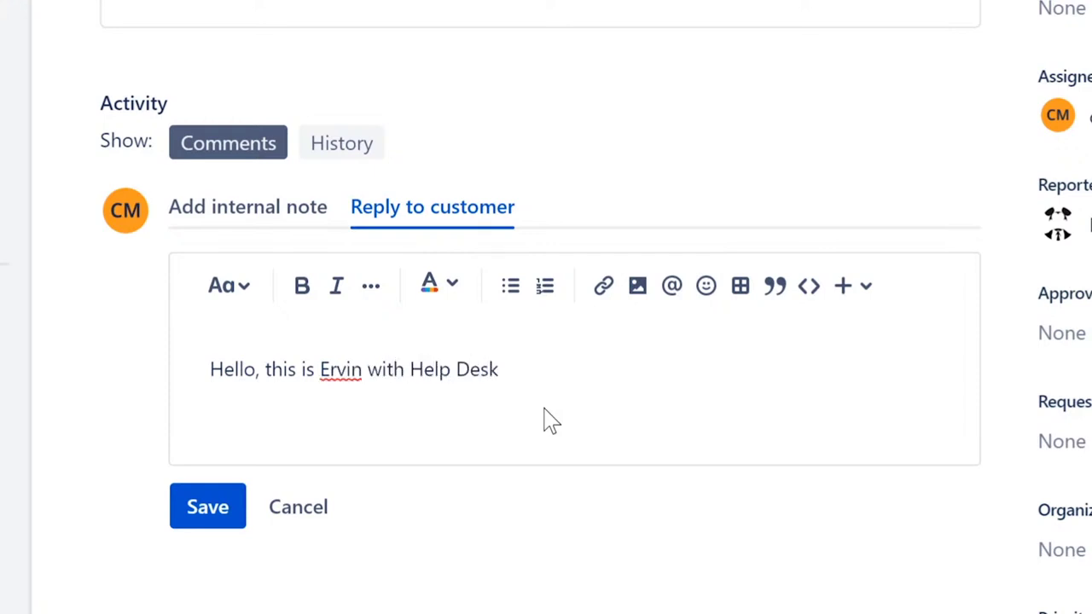
type(". I can help you wit")
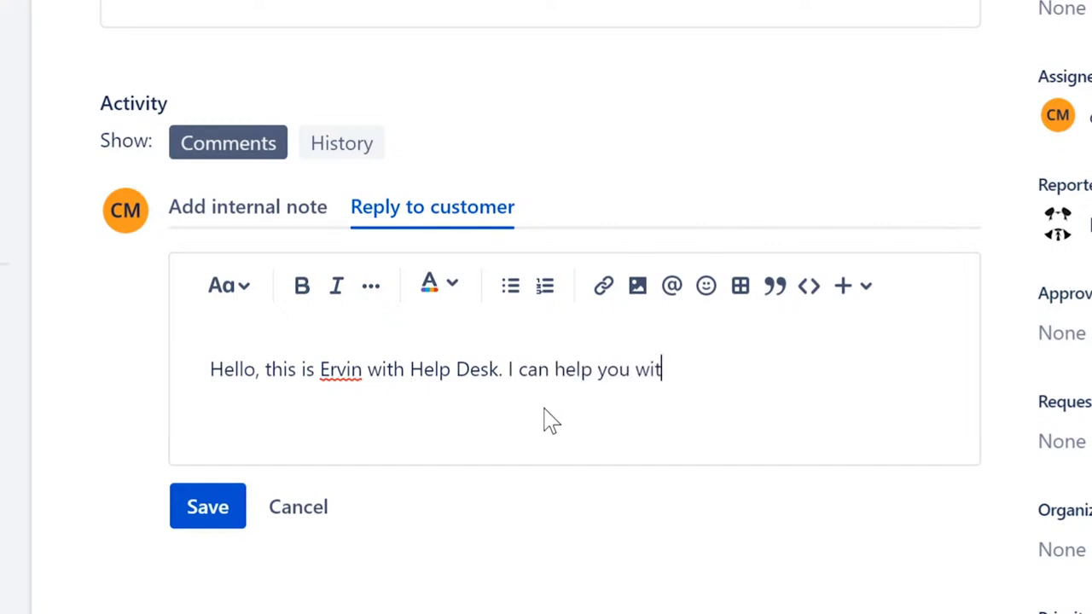
type("h headset issue")
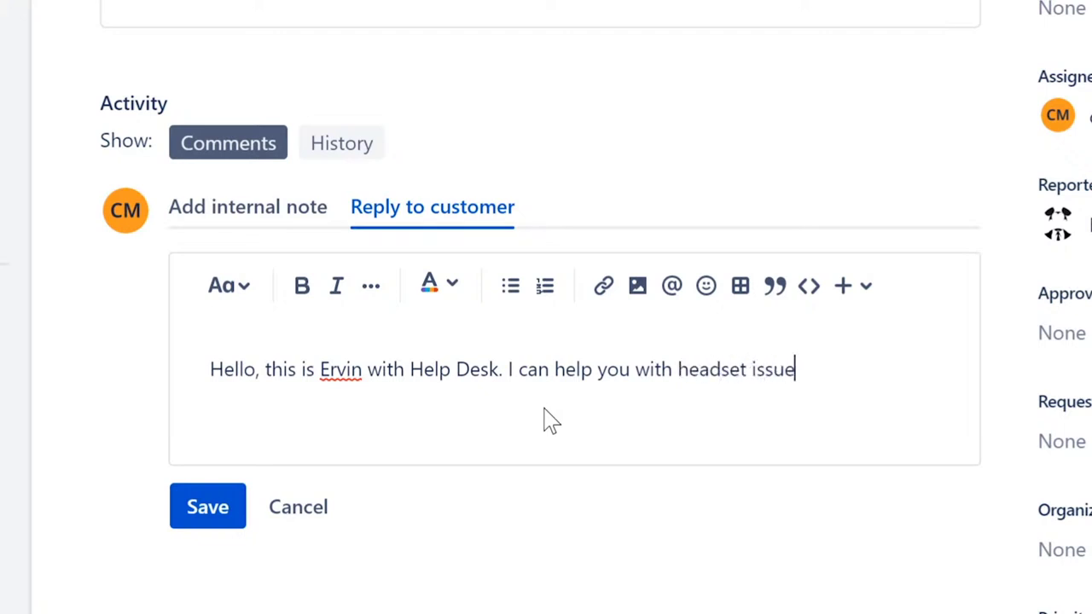
type(". May I takke t")
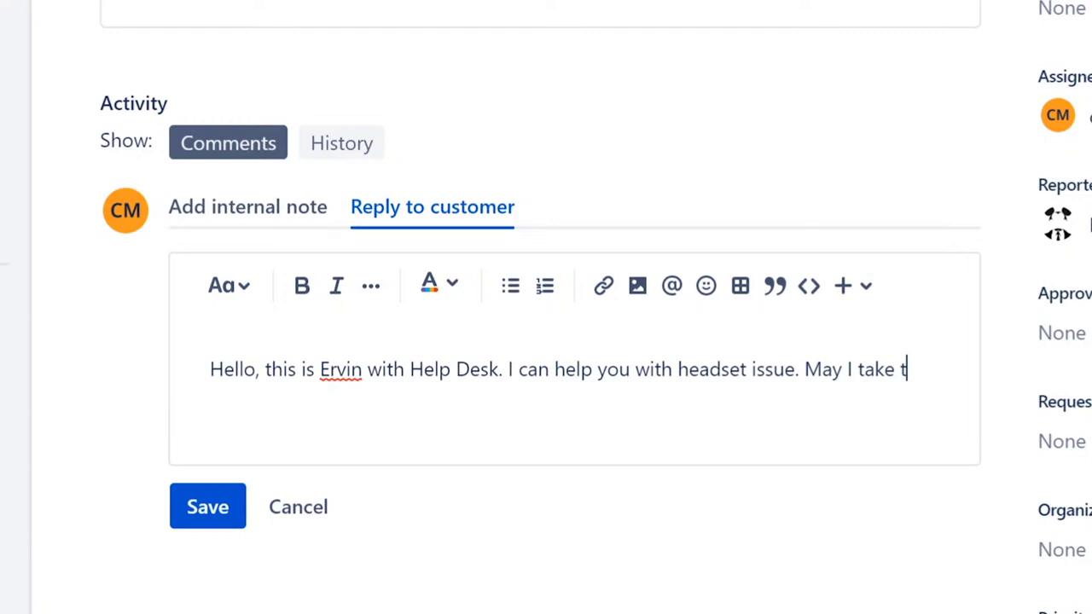
type("ontrol of ryou")
key("BackSpace")
key("BackSpace")
key("BackSpace")
key("BackSpace")
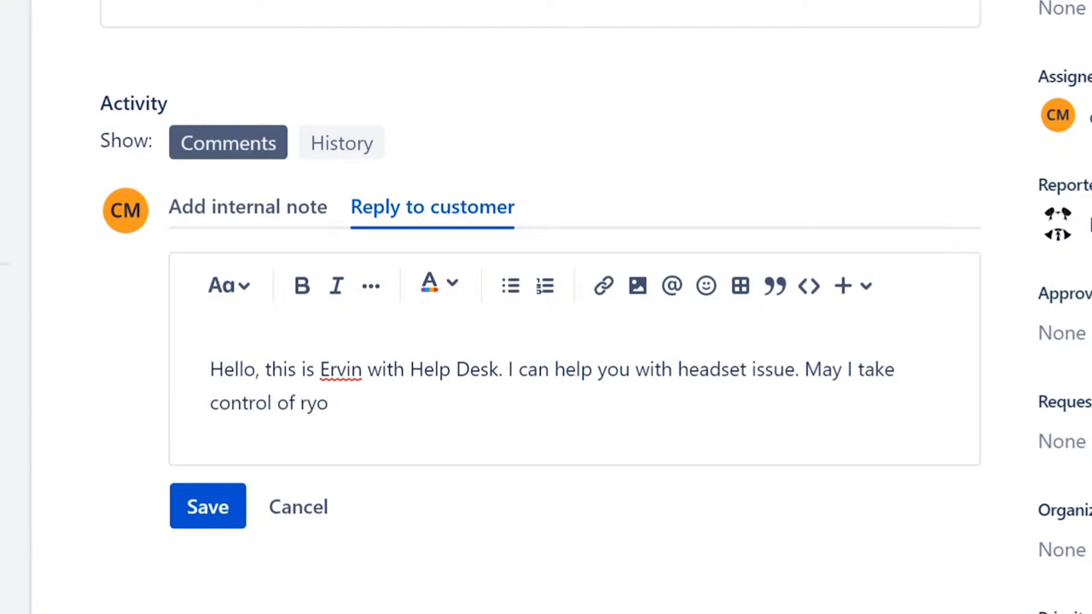
type("your computer to ")
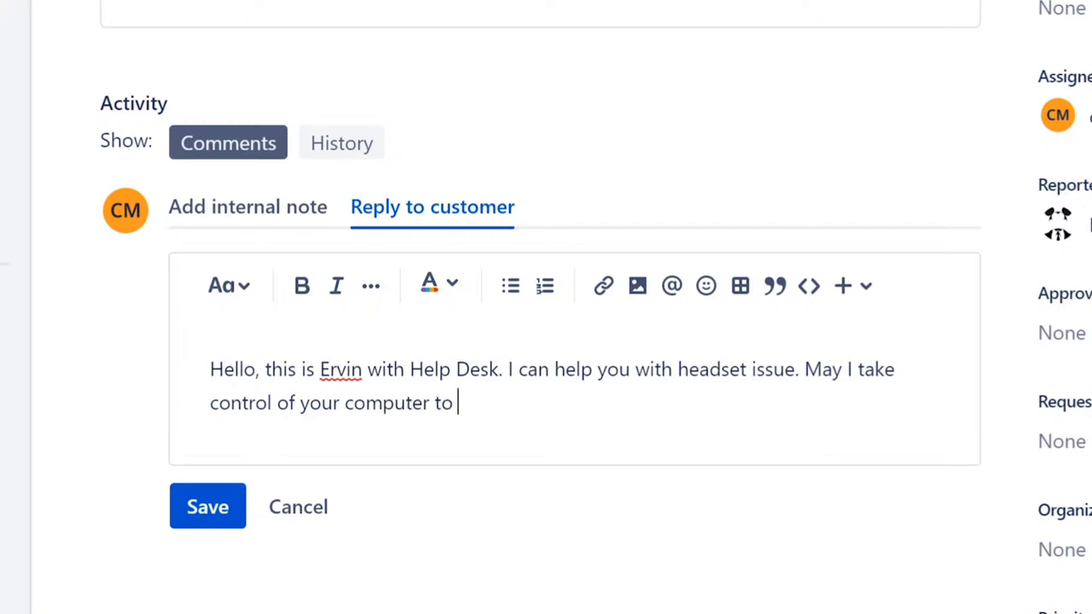
type("fix it?")
type("If so,")
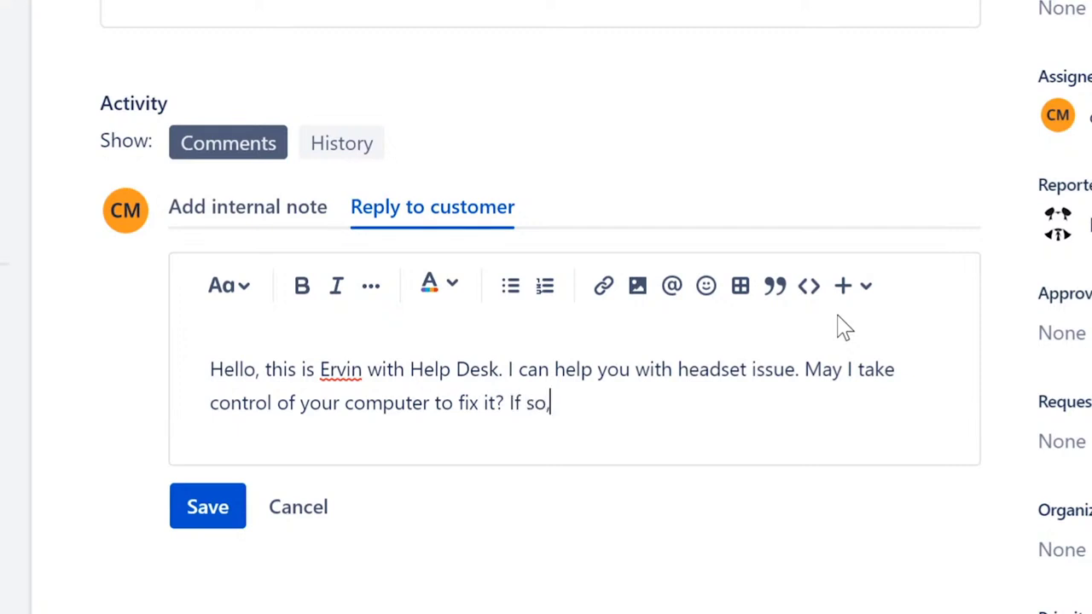
type(" please send ")
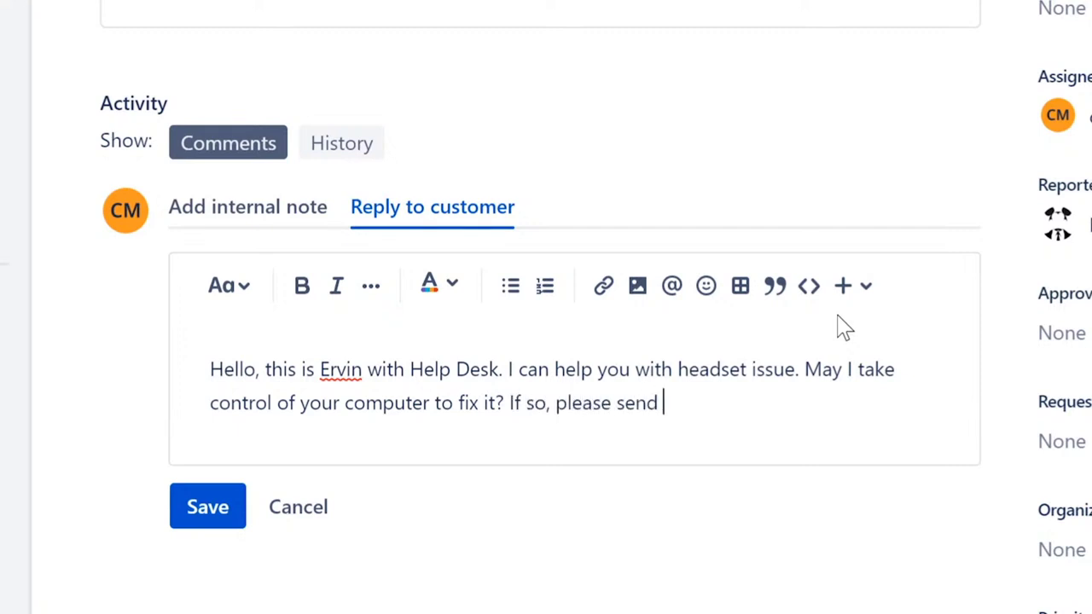
type("me your P")
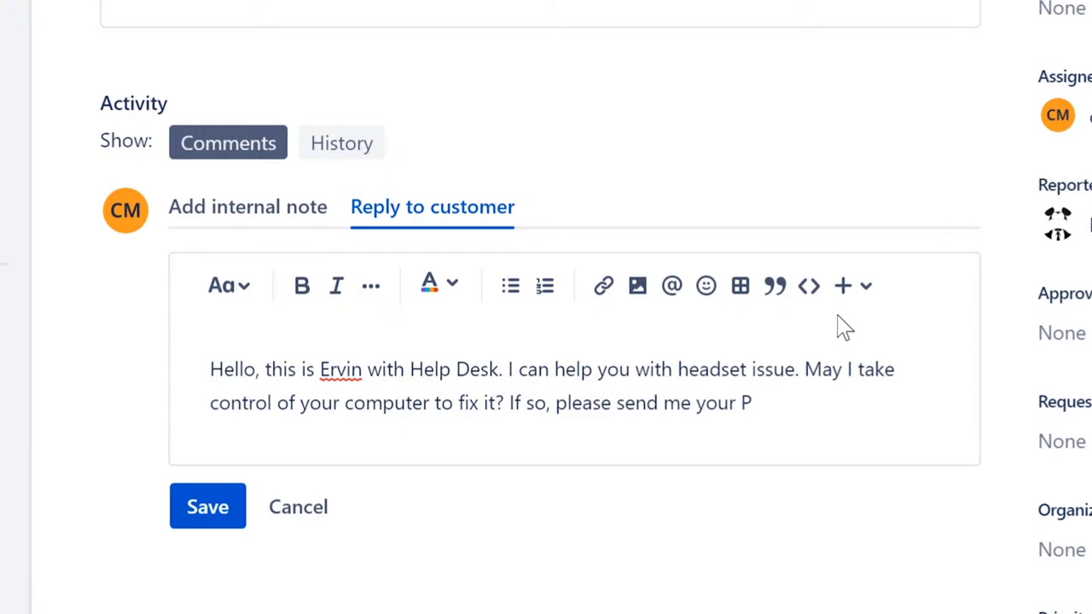
type("C name or")
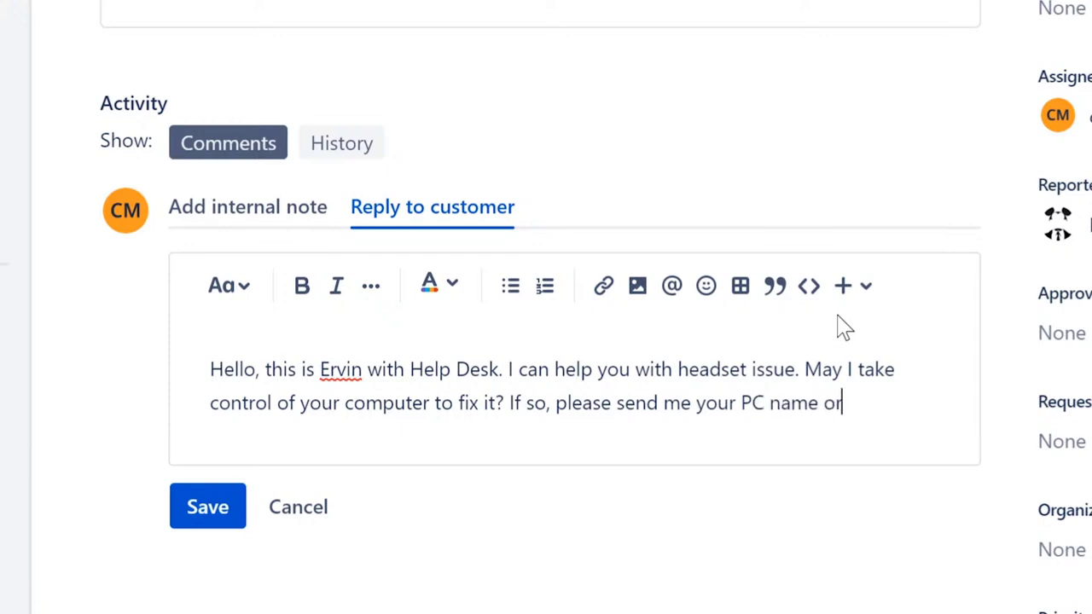
type(" ip address")
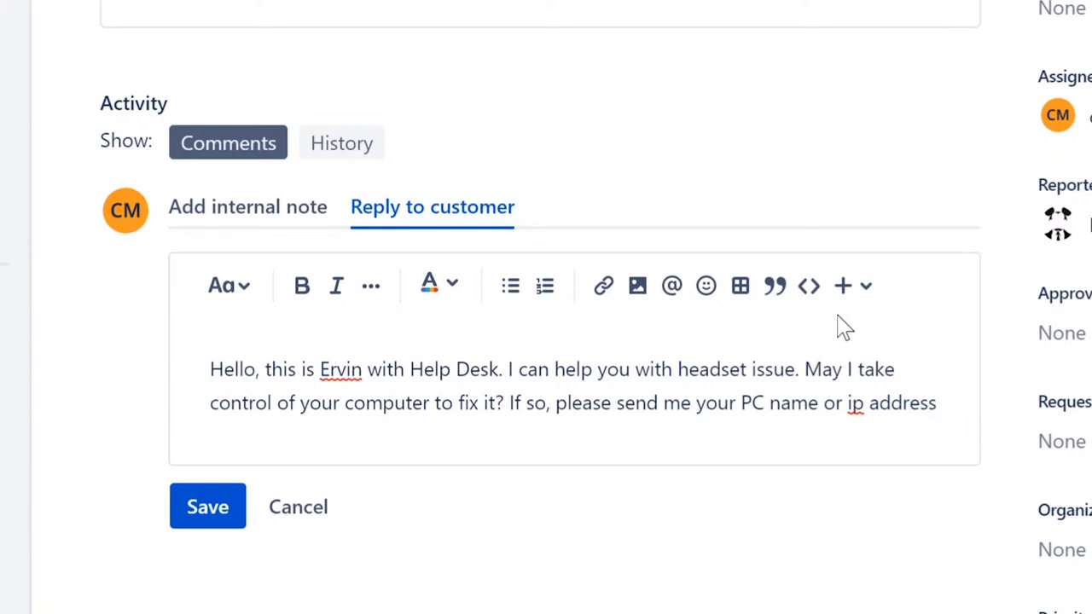
type(".")
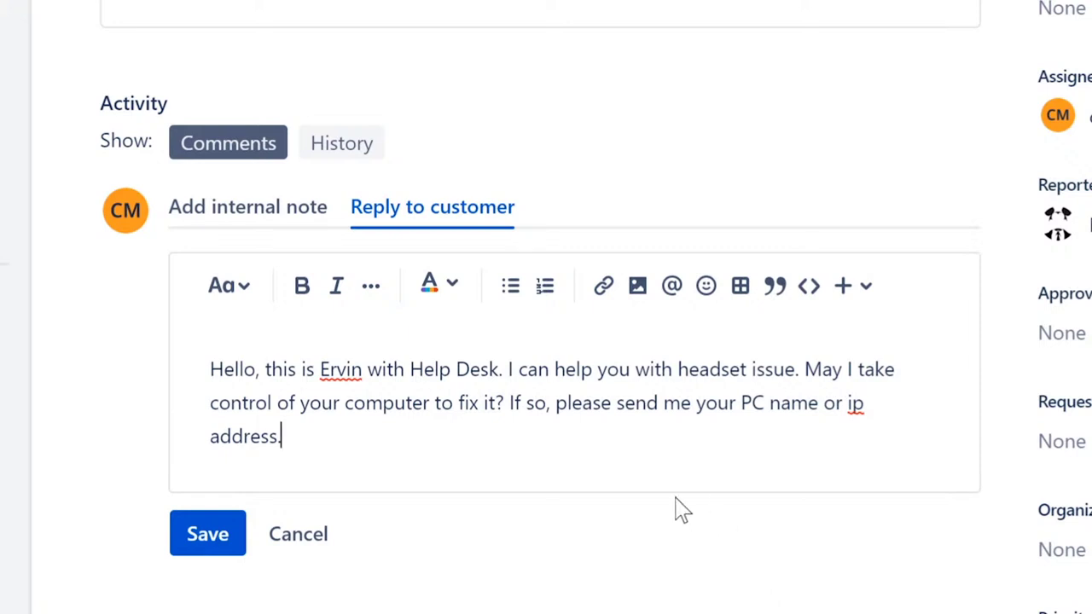
left_click(198, 543)
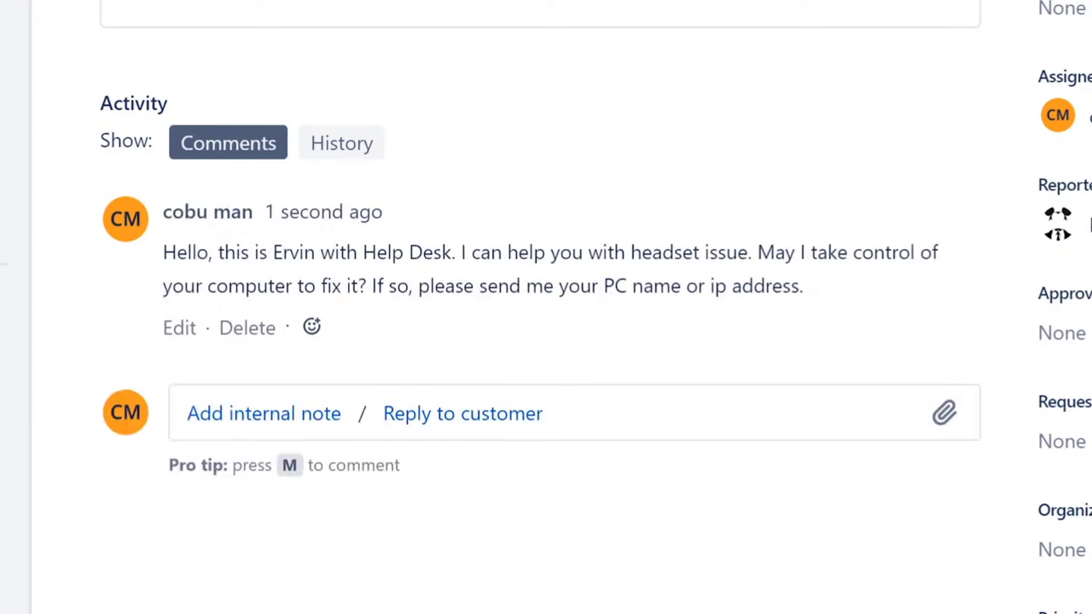
Step: Save an internal note stating the user's PC name is cobuman1
left_click(284, 417)
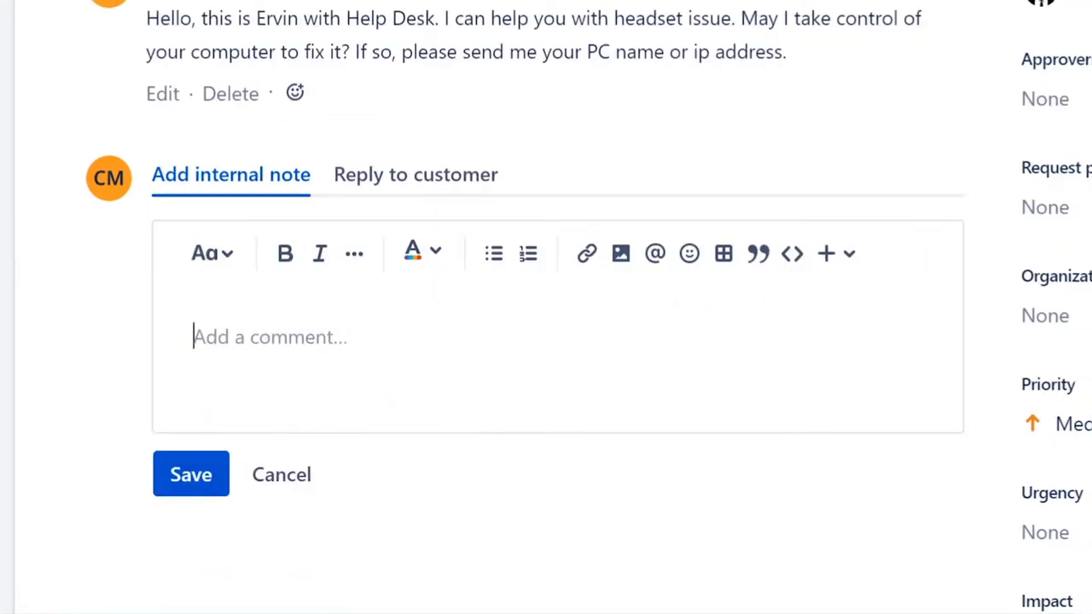
type("user'")
type("s pc na")
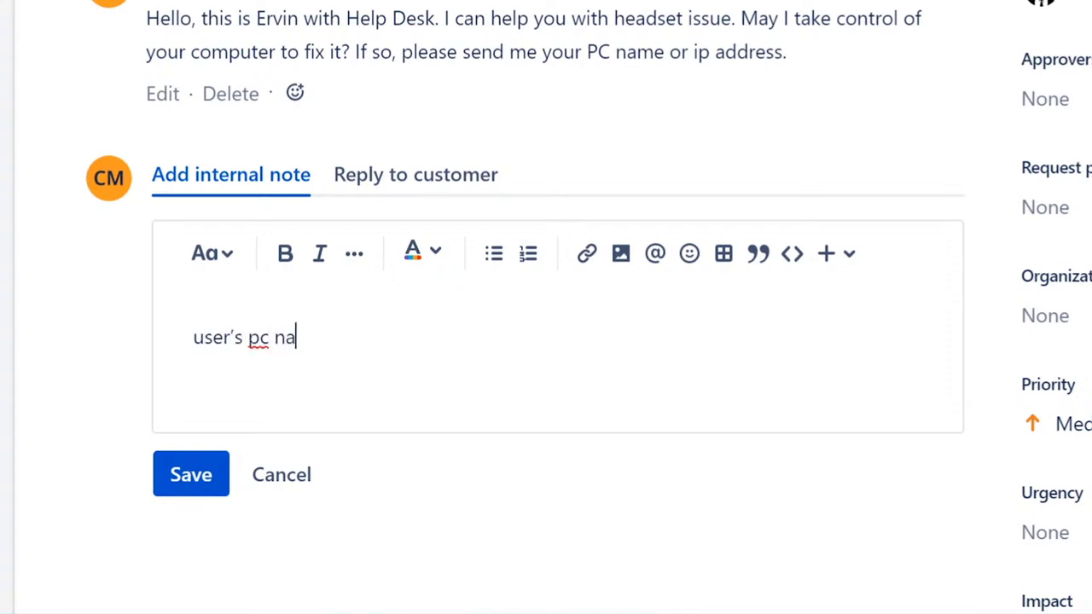
type("me is cobuman1")
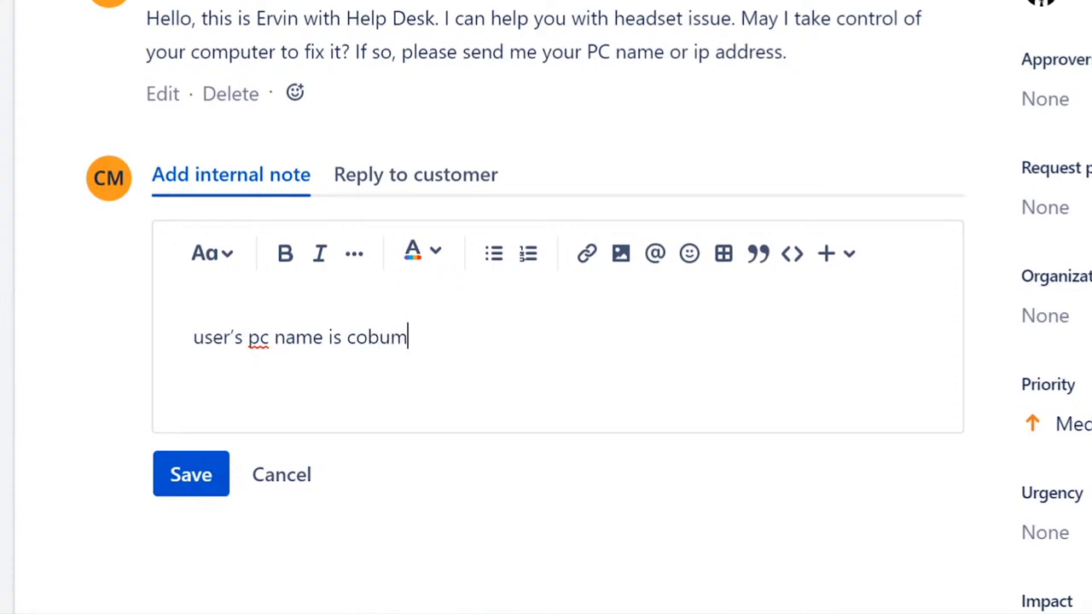
left_click(176, 489)
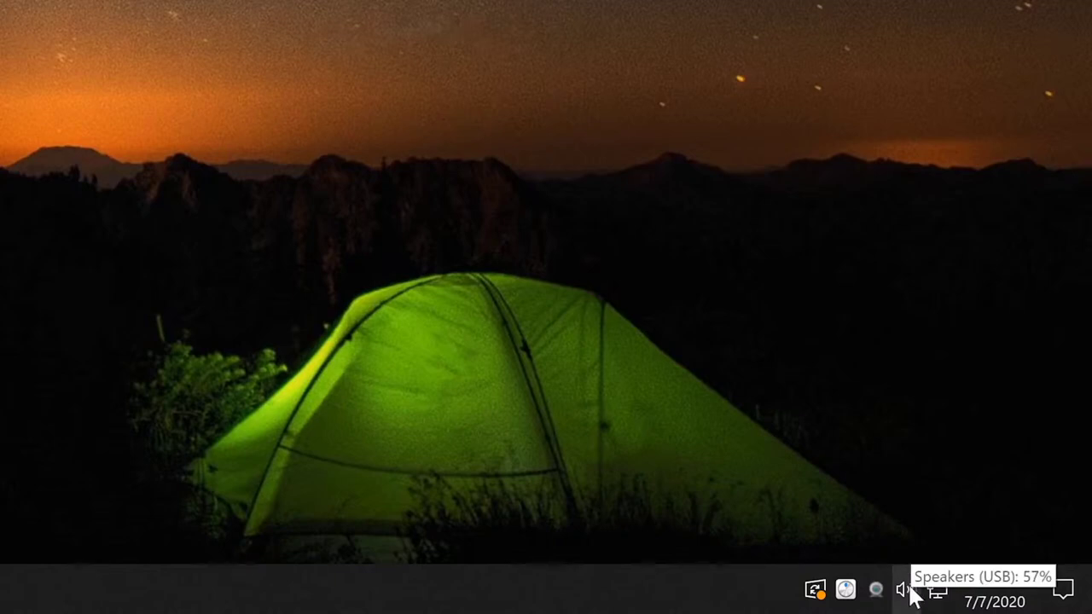
Step: Open Windows Sound settings from the taskbar speaker icon to see the Plantronics C610 devices
left_click(913, 598)
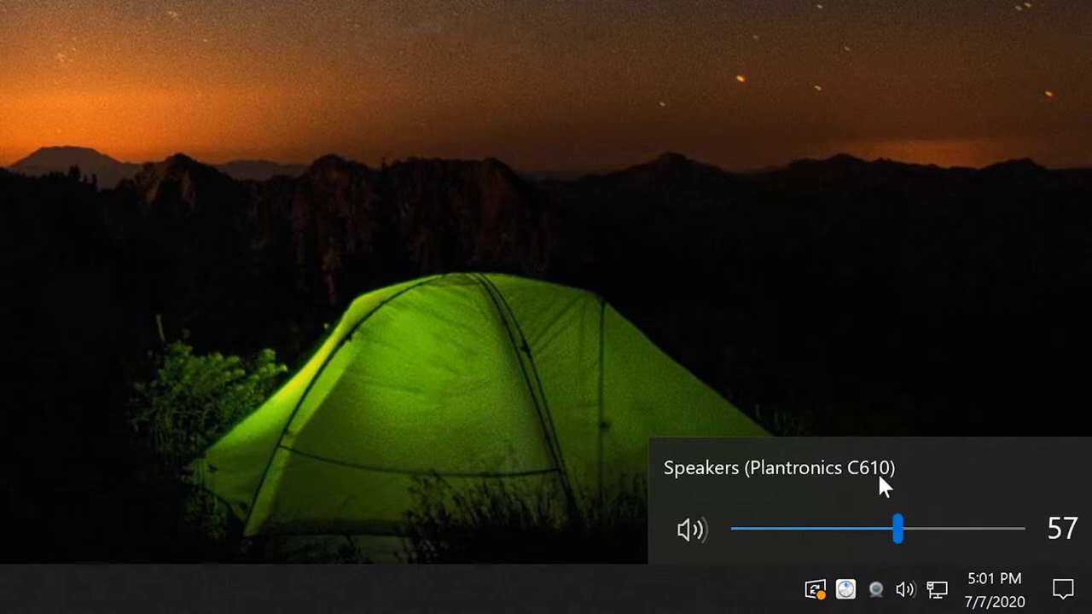
right_click(907, 589)
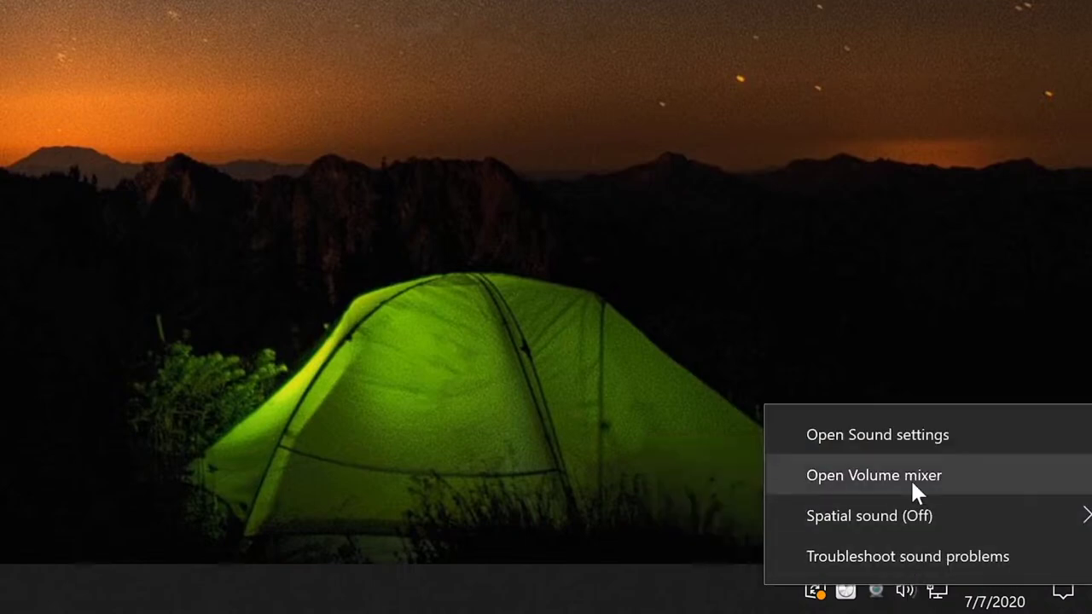
left_click(878, 435)
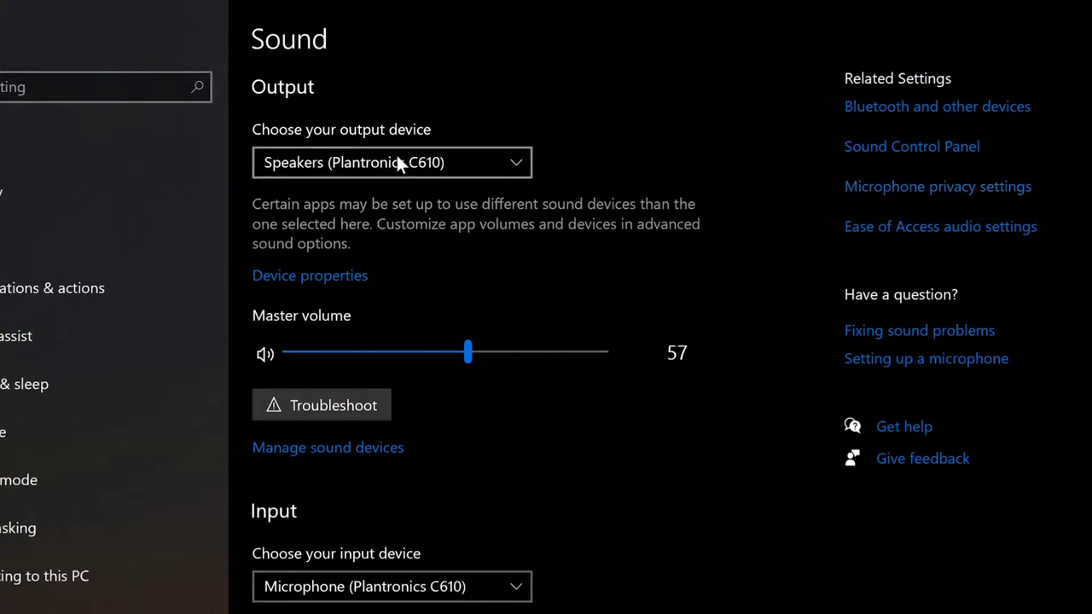
left_click(351, 162)
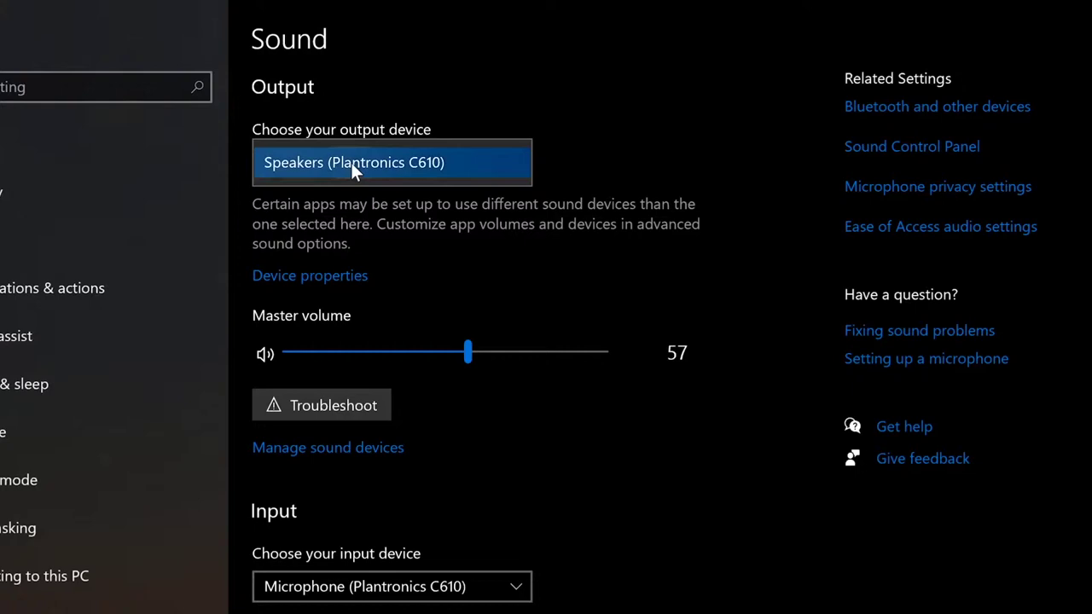
left_click(545, 196)
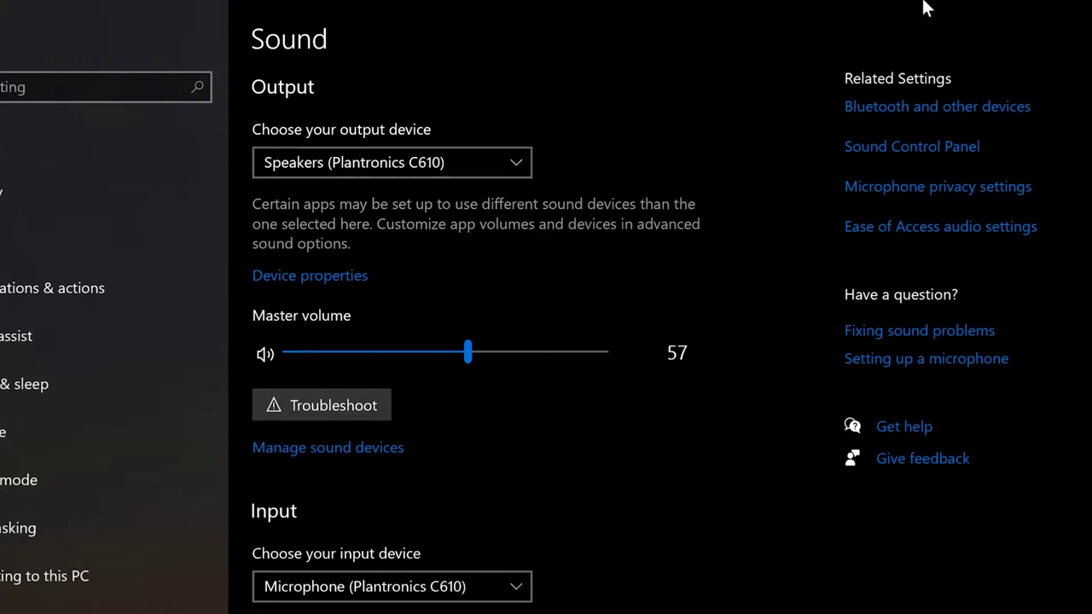
left_click(941, 151)
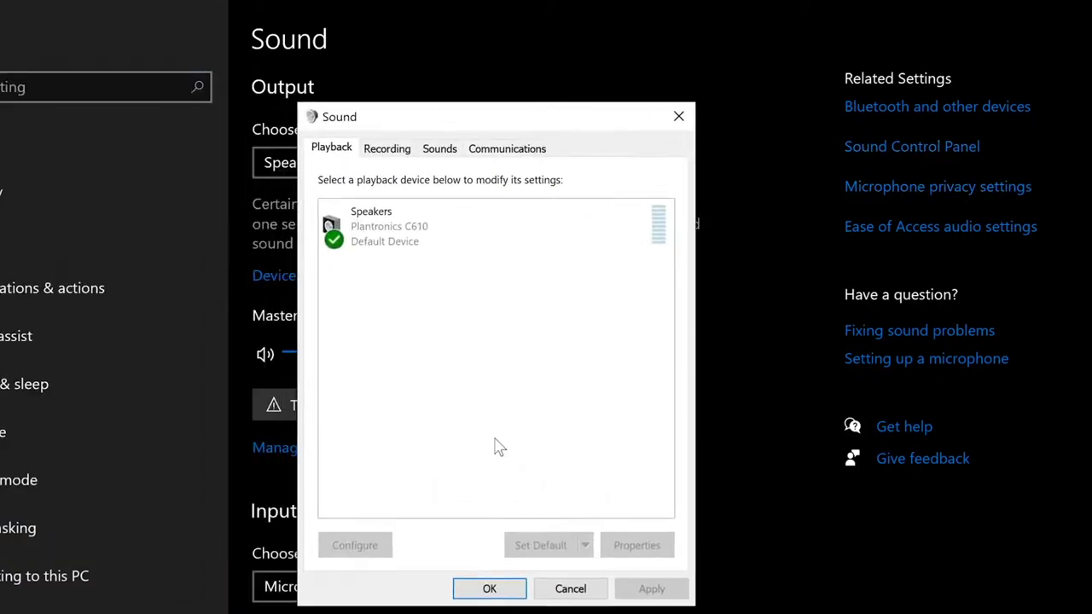
Step: Show disabled playback devices, then disable and re-enable the Plantronics C610 speakers
right_click(461, 337)
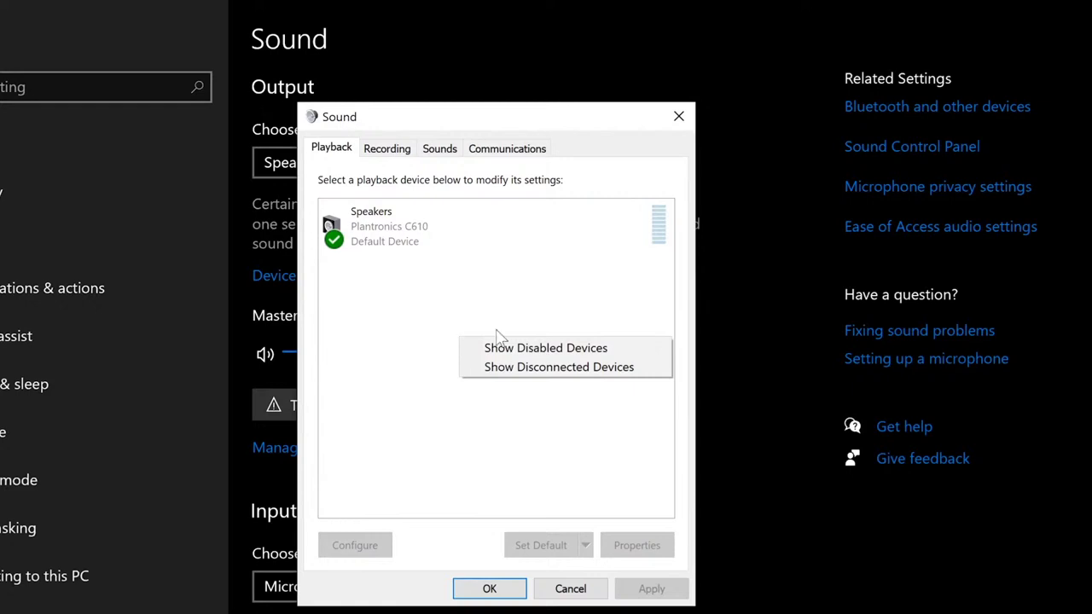
right_click(404, 312)
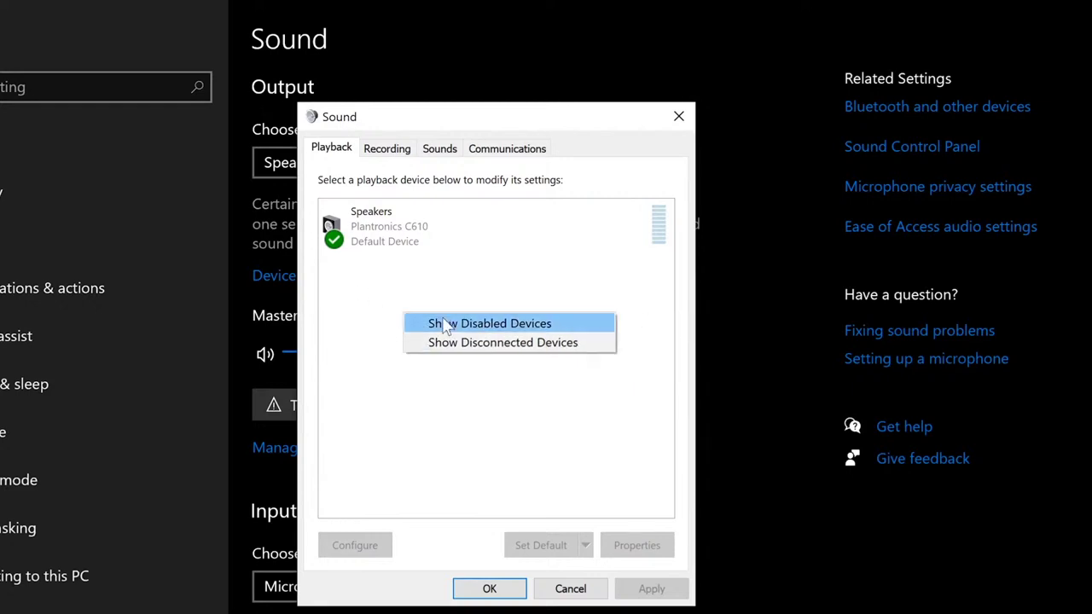
left_click(444, 323)
right_click(478, 406)
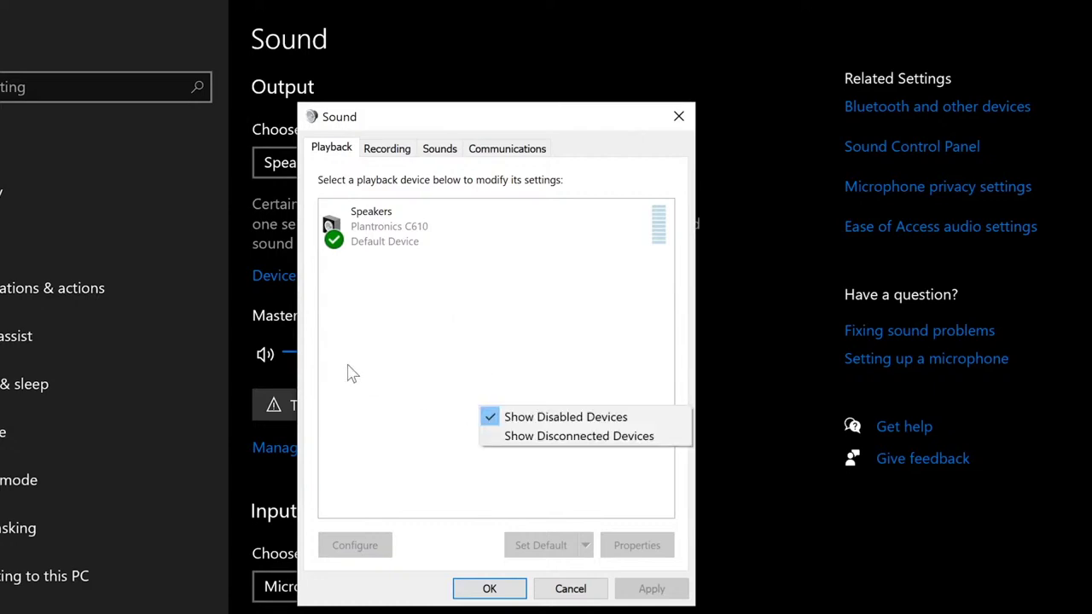
left_click(392, 354)
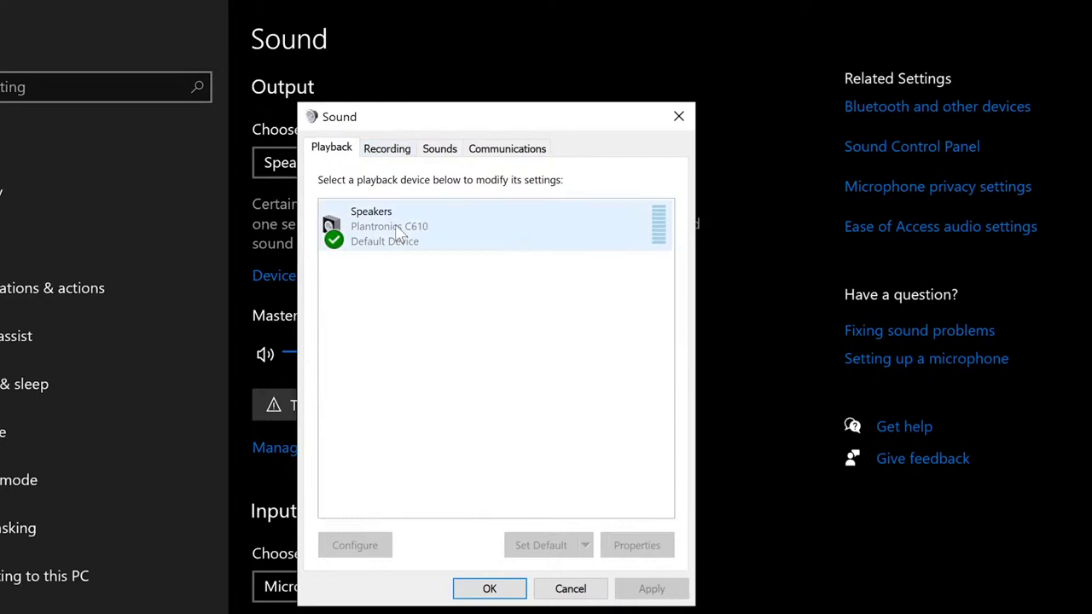
right_click(411, 365)
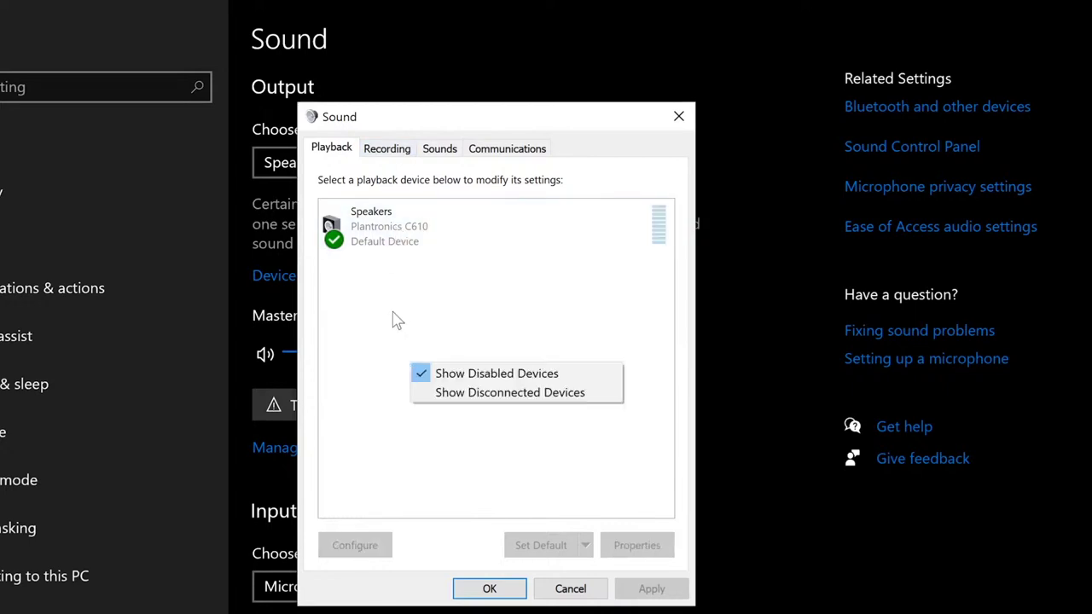
right_click(388, 233)
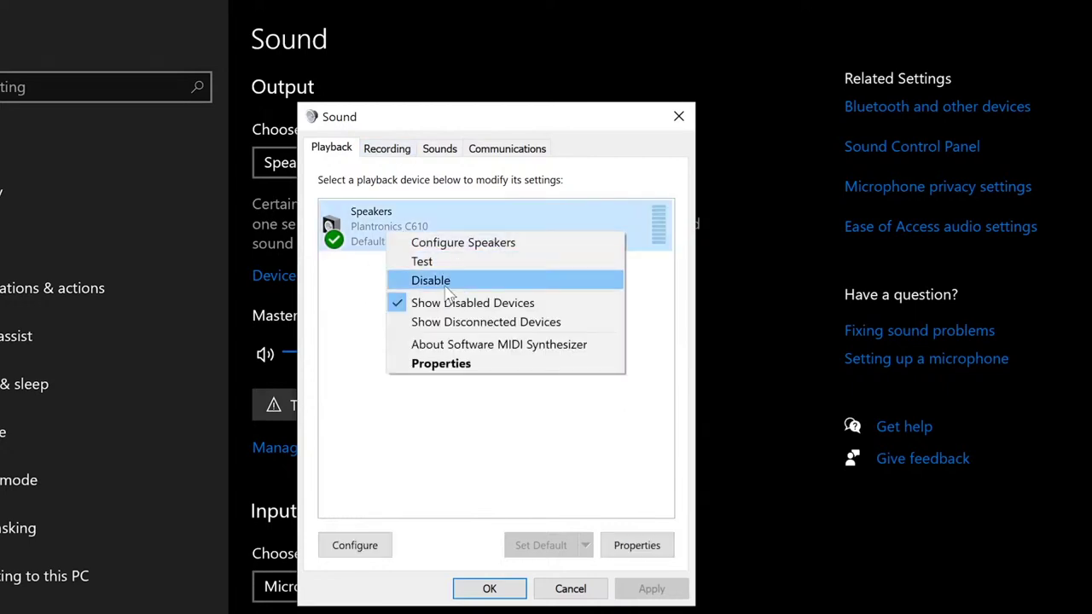
left_click(446, 288)
right_click(386, 210)
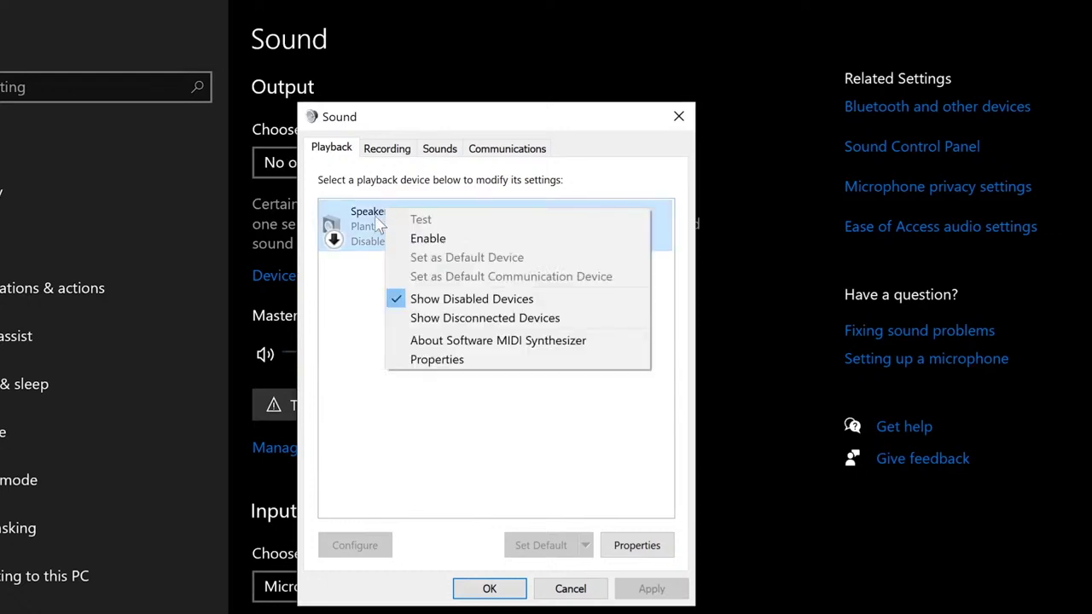
left_click(462, 245)
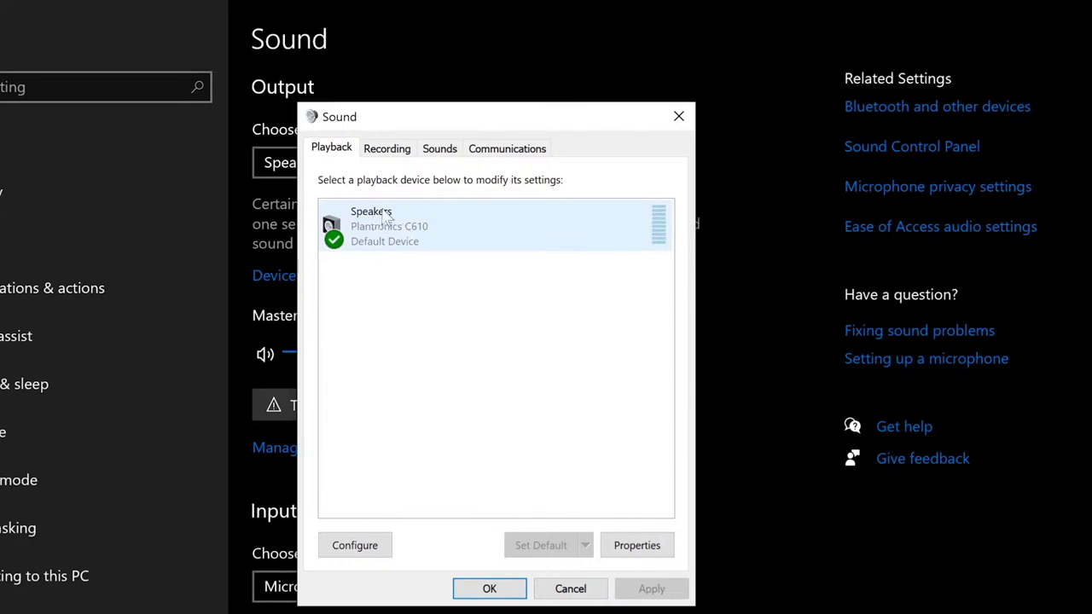
Step: Raise the Plantronics C610 microphone level to 77 and close the Sound dialog with OK
left_click(394, 150)
left_click(430, 242)
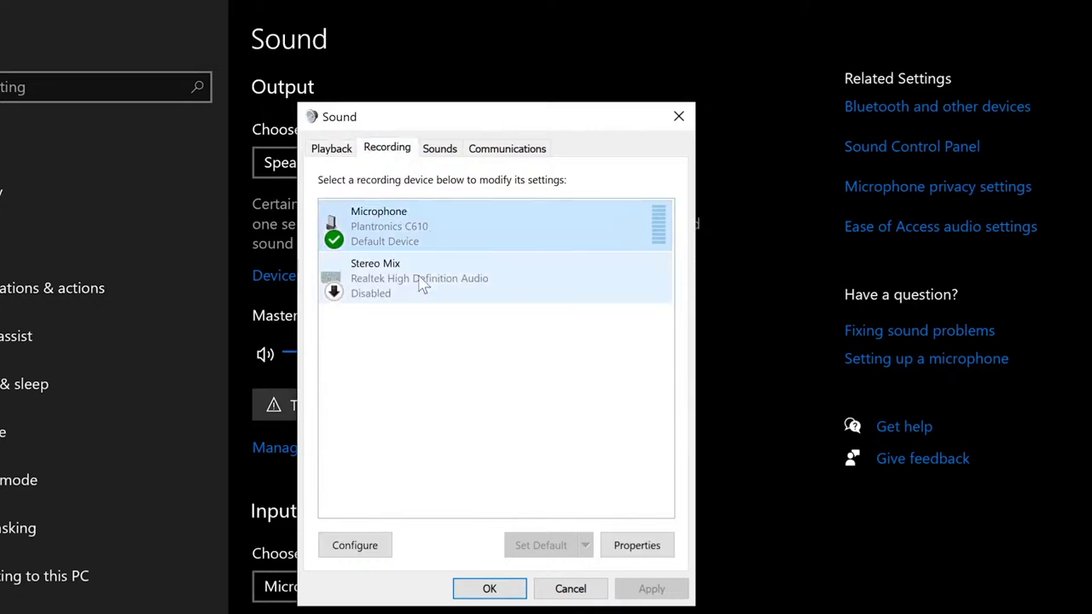
left_click(418, 280)
left_click(416, 244)
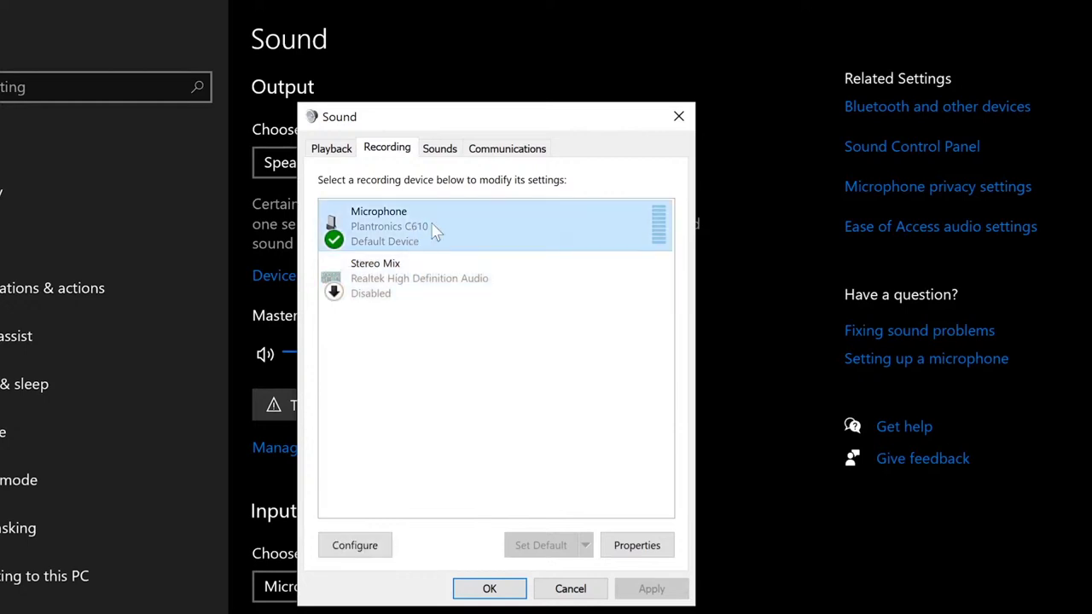
double_click(433, 231)
left_click(444, 224)
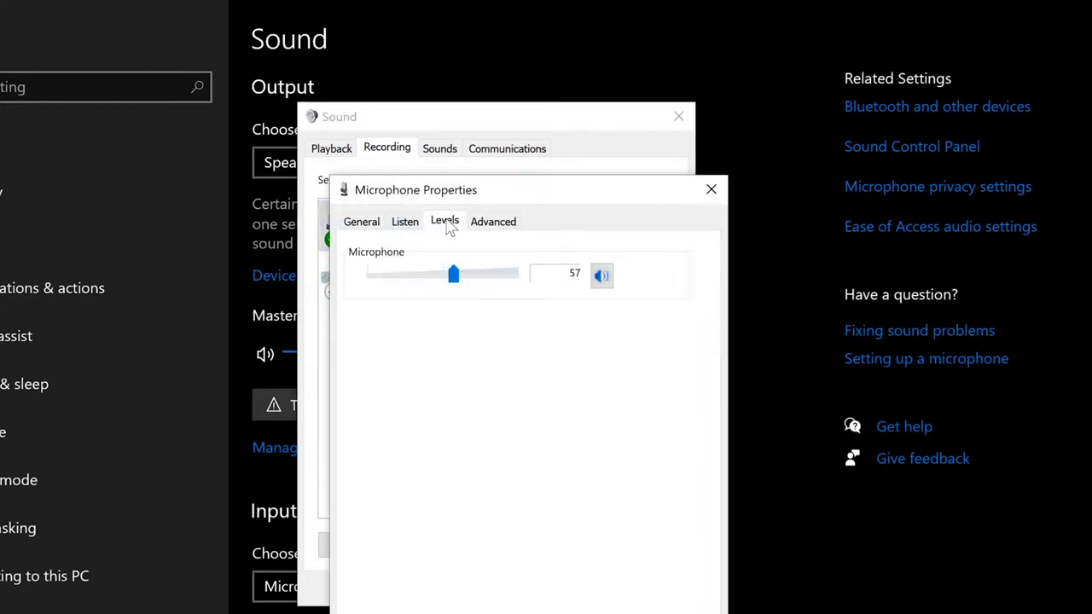
left_click(464, 277)
key("Return")
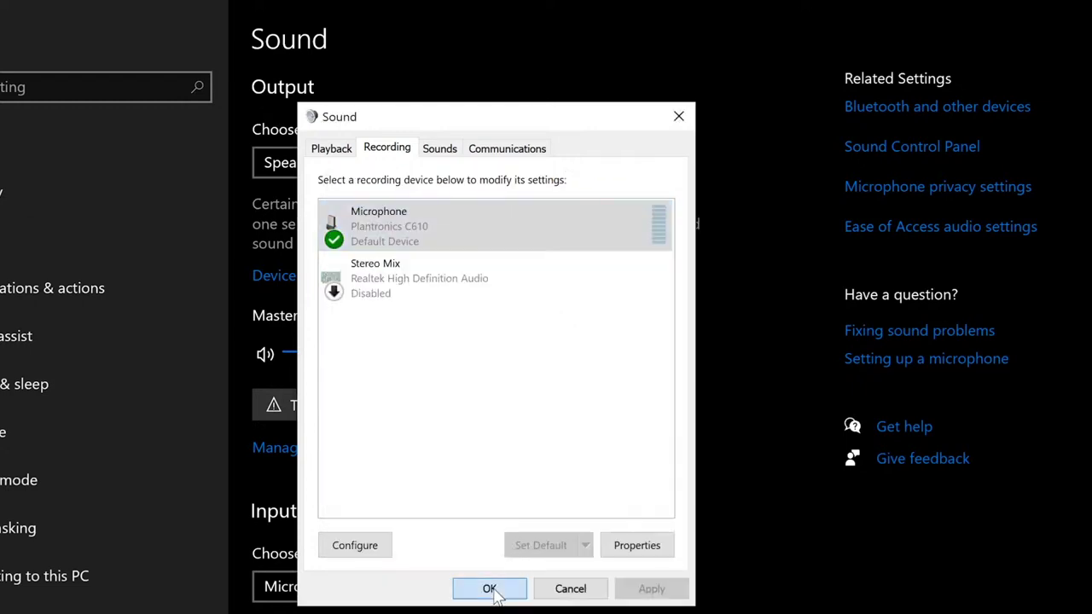
left_click(490, 588)
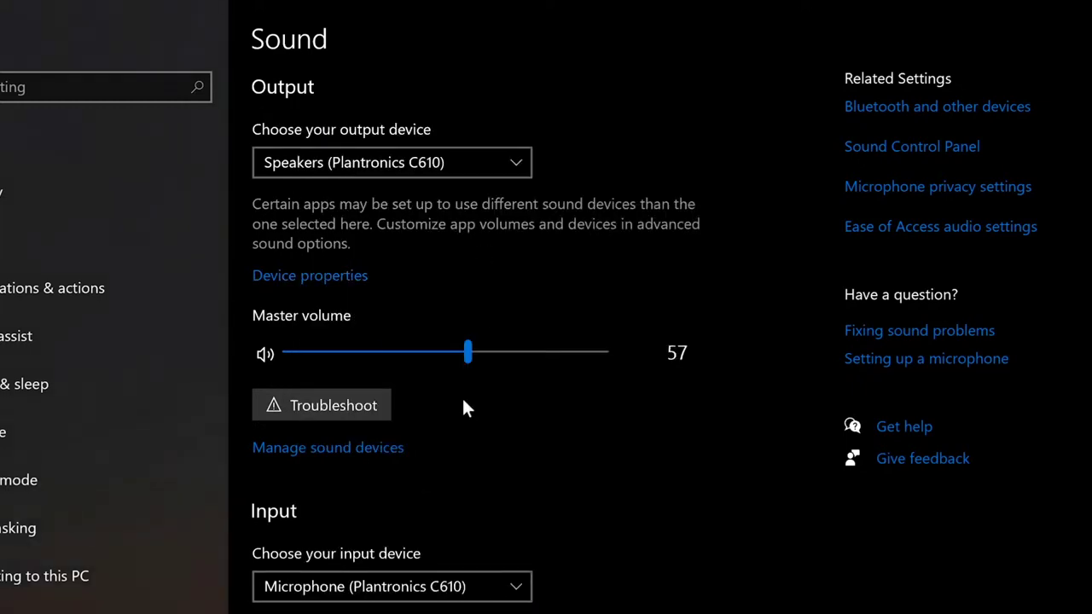
Step: Recheck the output device list before returning to the Jira request
left_click(383, 155)
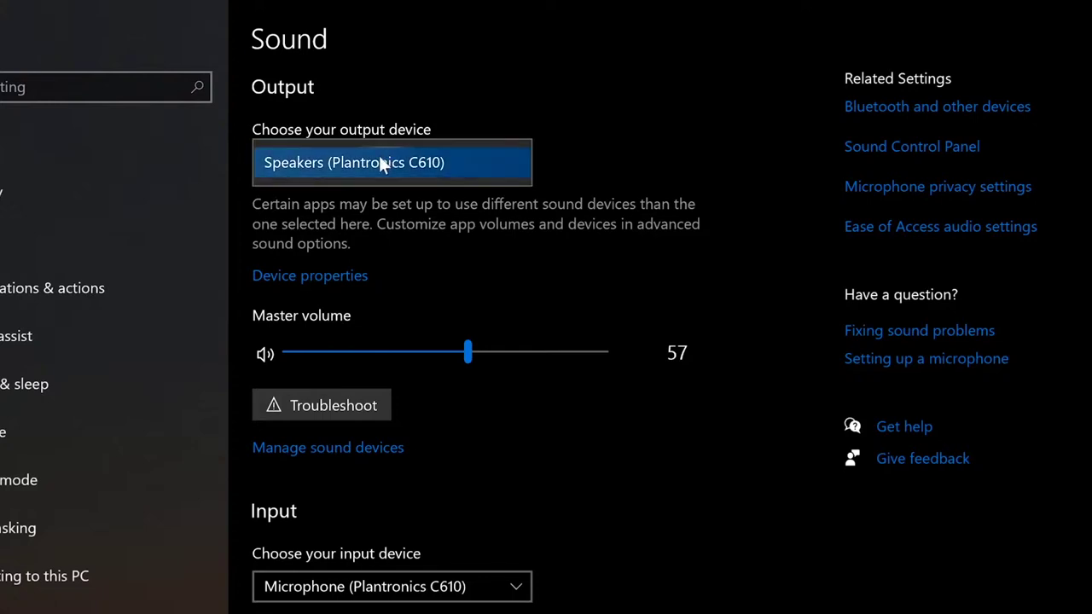
left_click(423, 217)
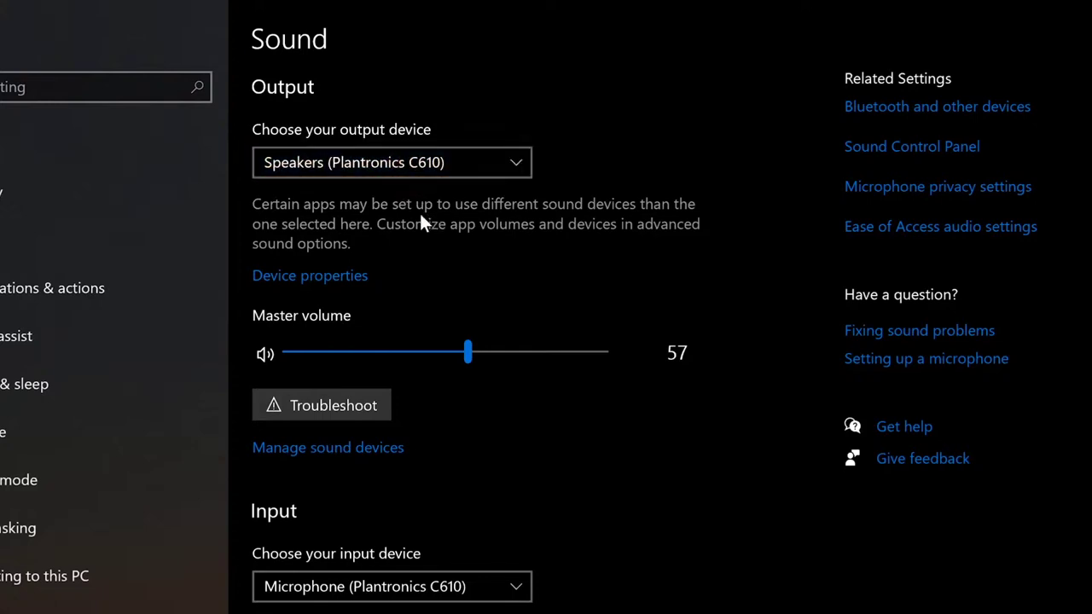
left_click(380, 164)
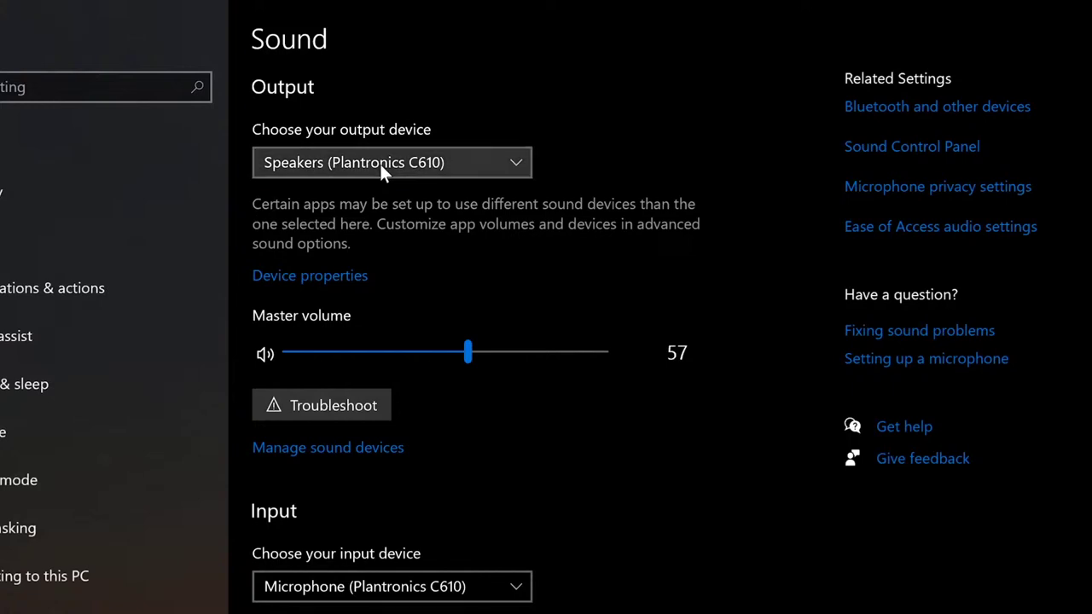
left_click(458, 205)
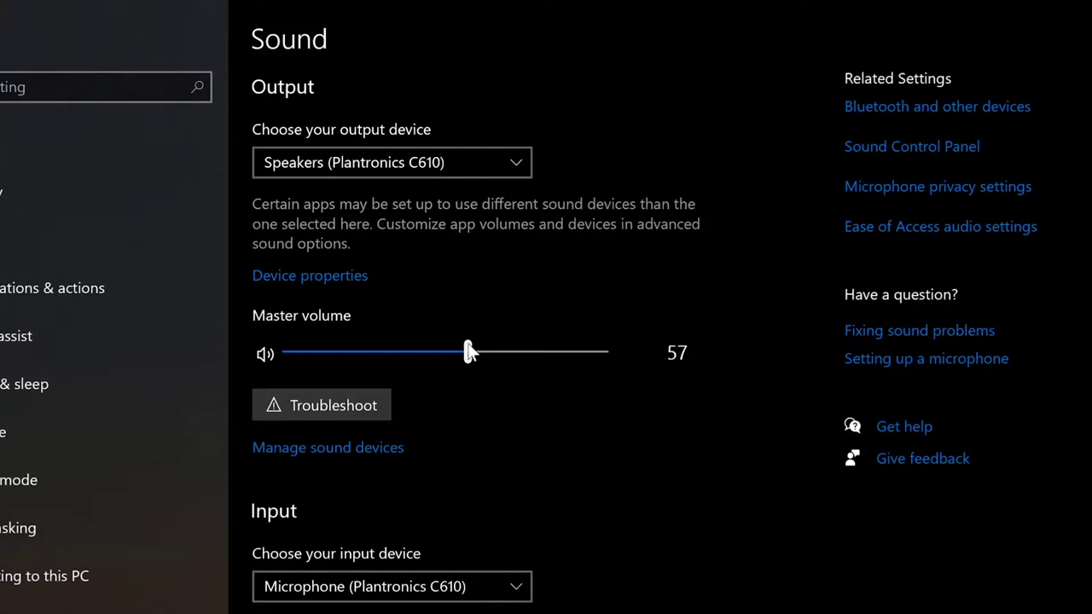
mouse_move(469, 353)
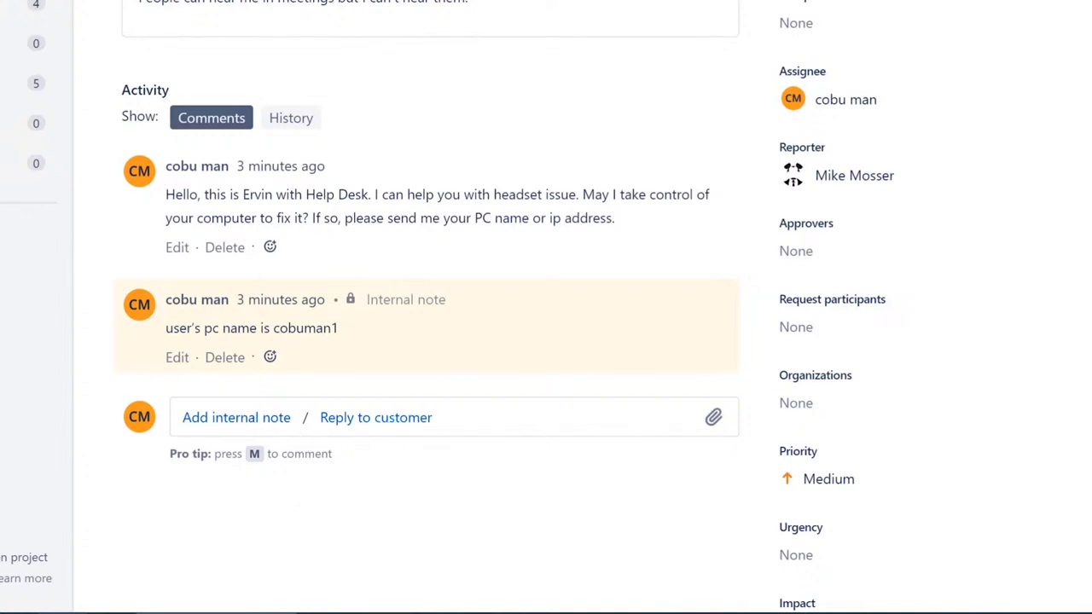
Step: Post the internal note 'I have configured the headset and tested.' signed with the agent's name
type("mI h")
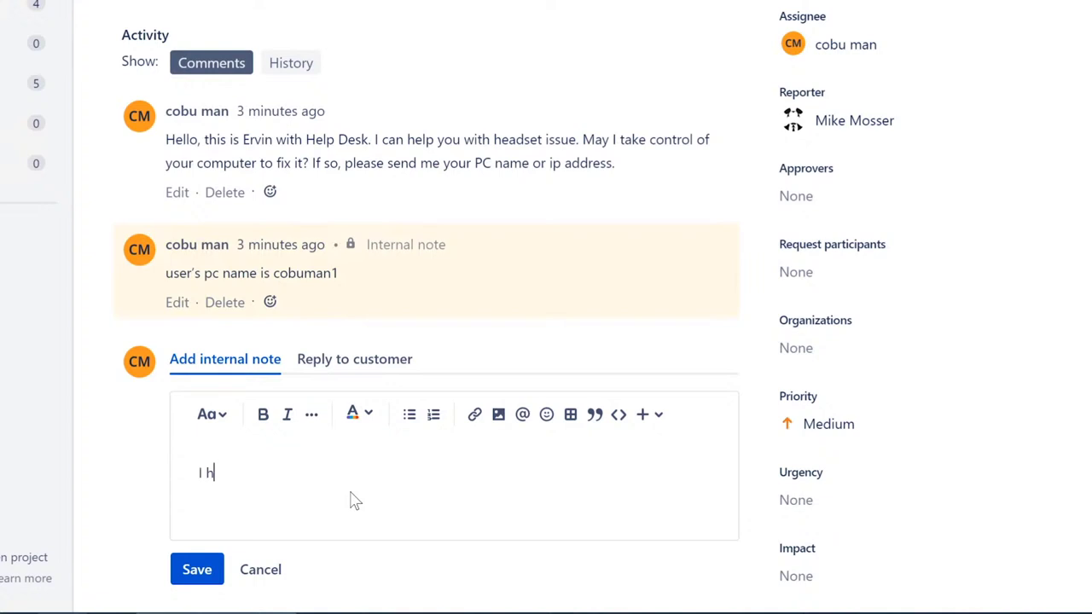
type("ave configured")
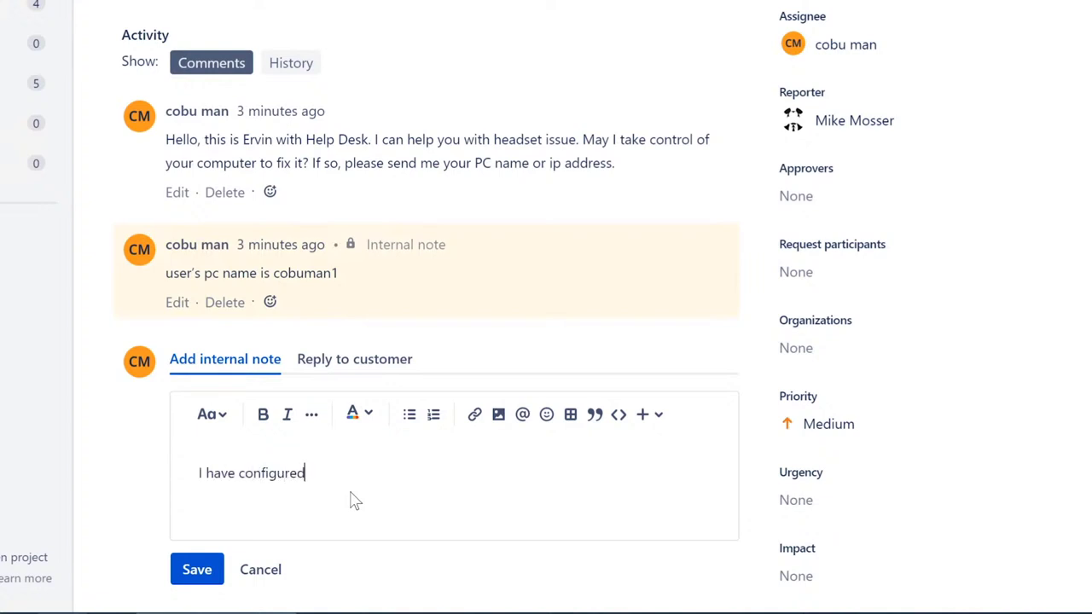
type(" the headset and teste")
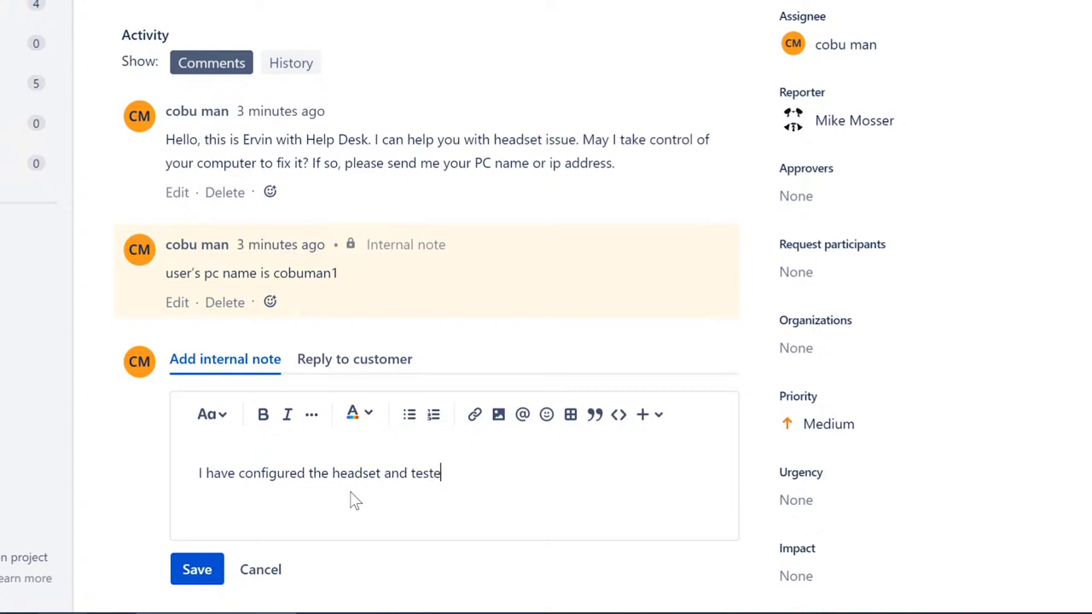
type("d.")
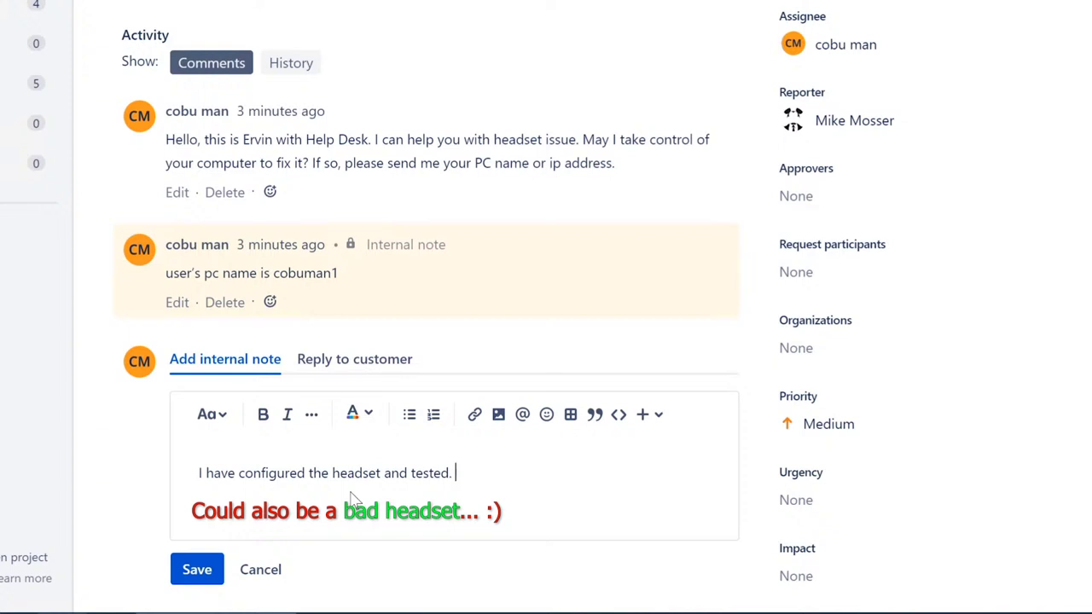
type(" Ervin")
left_click(197, 569)
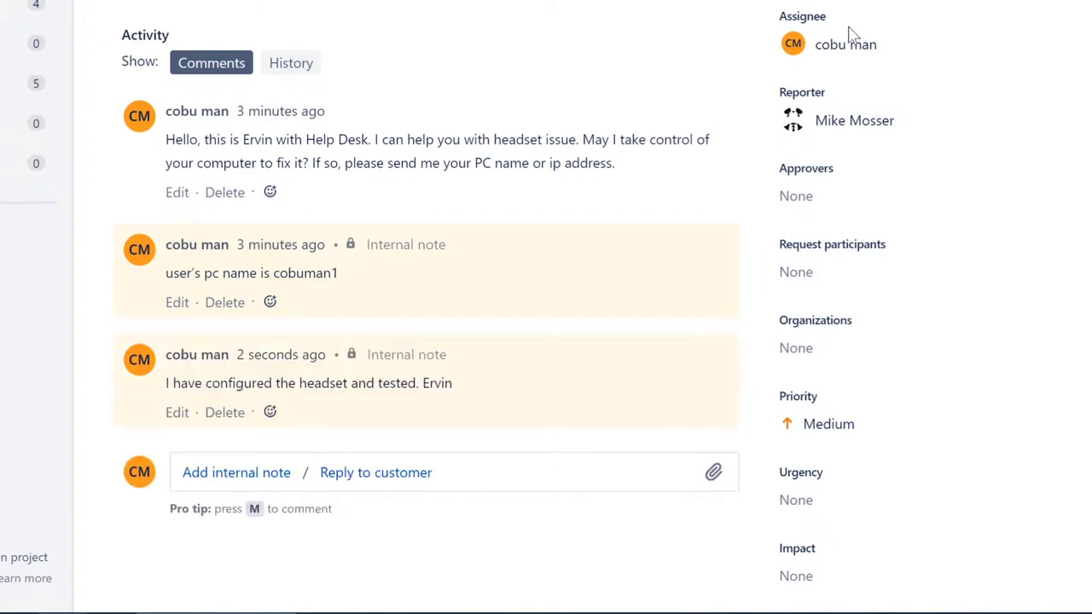
scroll(885, 39, "up", 1)
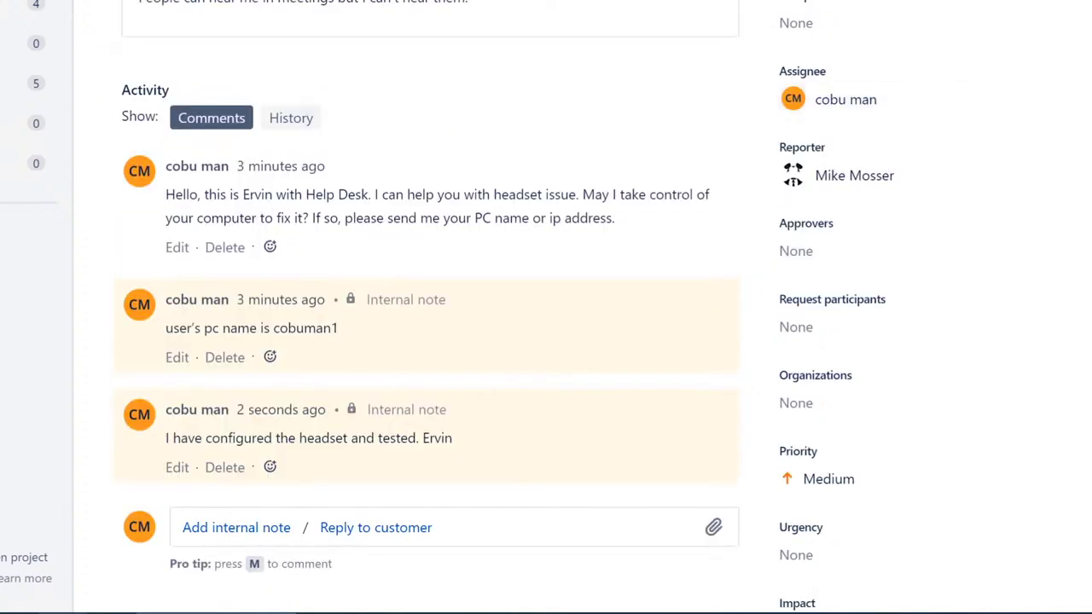
left_click(840, 60)
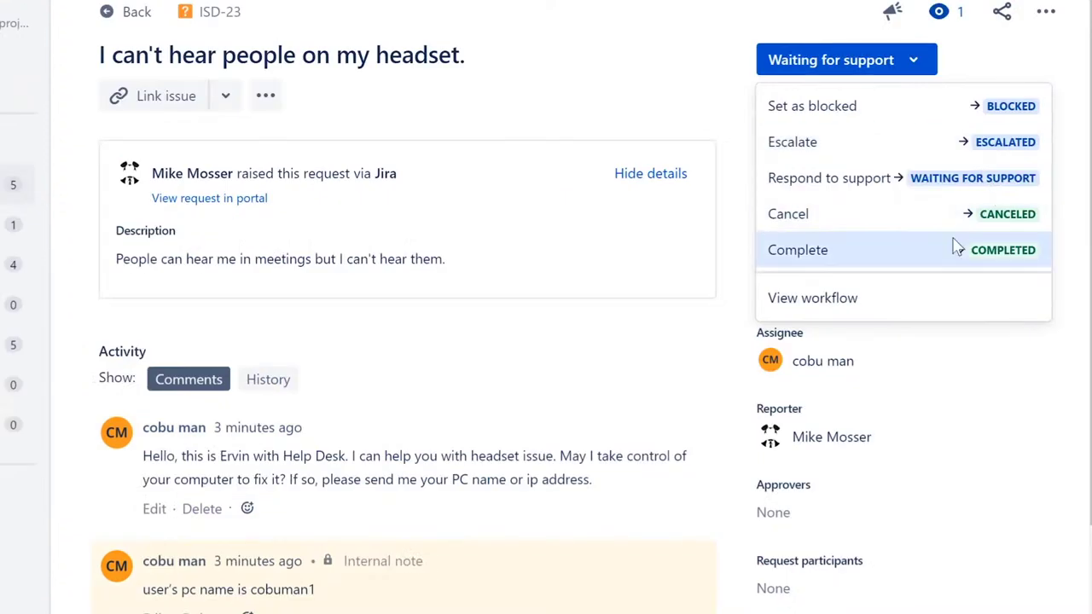
Step: Set ISD-23 to Completed and go back to the All open queue
left_click(956, 250)
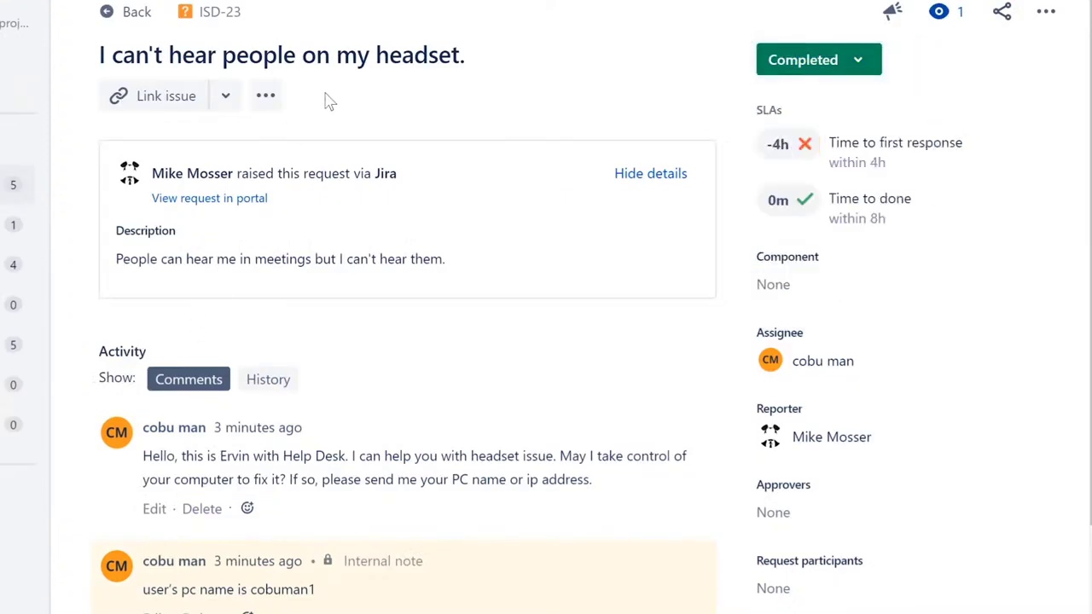
left_click(128, 16)
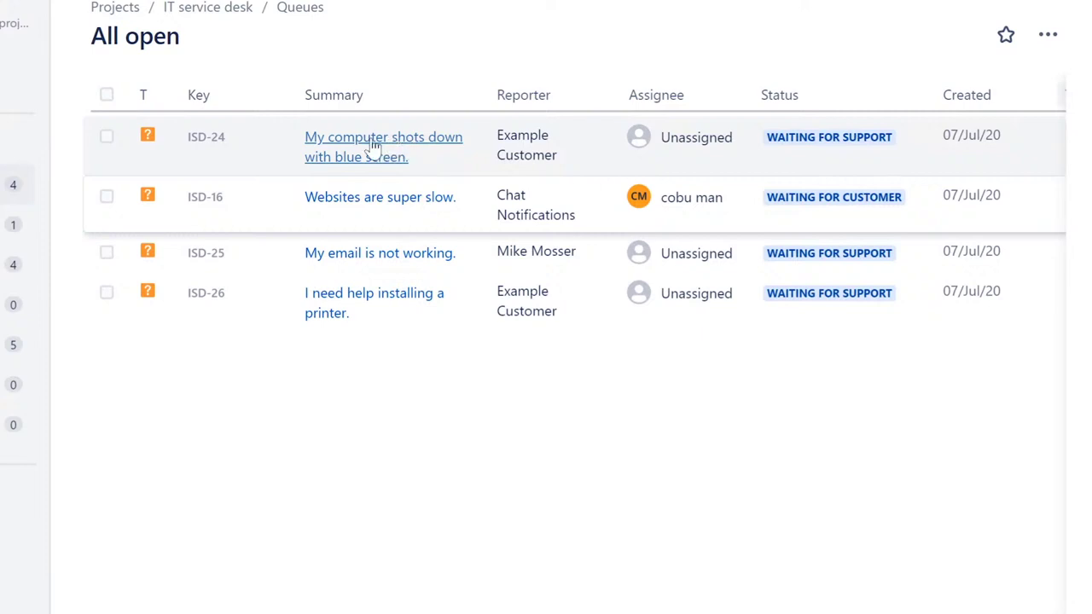
Step: Open the blue-screen request ISD-24 and assign it to yourself
left_click(421, 145)
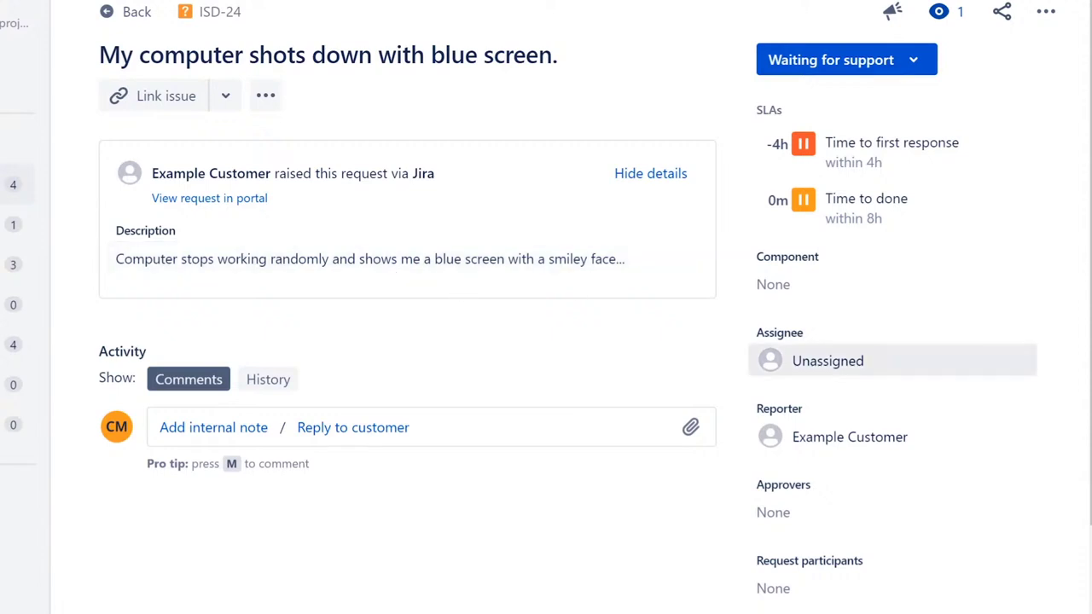
left_click(828, 361)
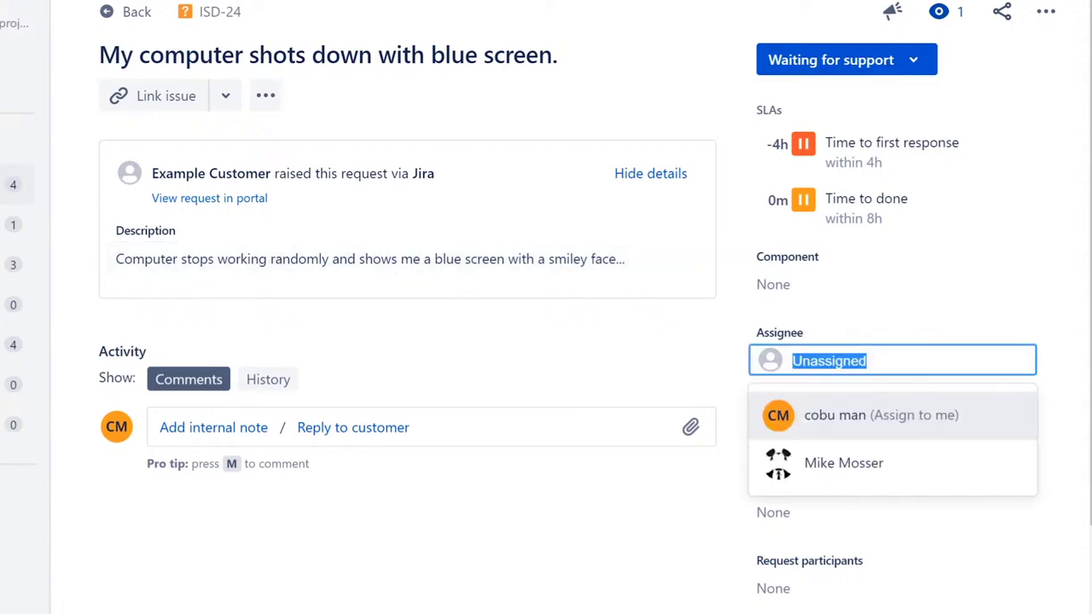
left_click(828, 424)
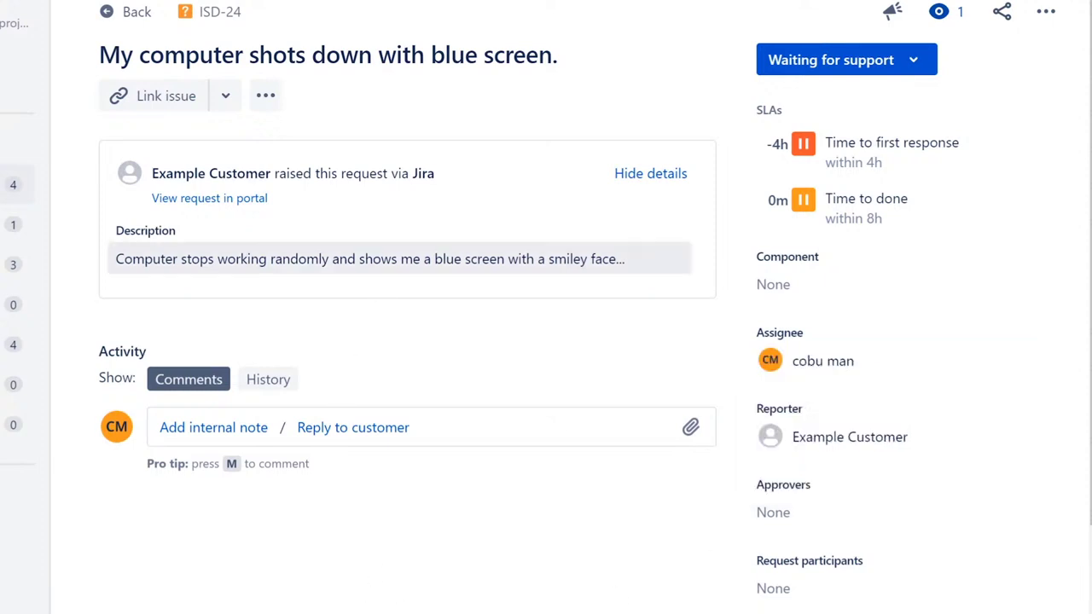
Step: Select the blue screen symptom text in the request description
left_click(401, 269)
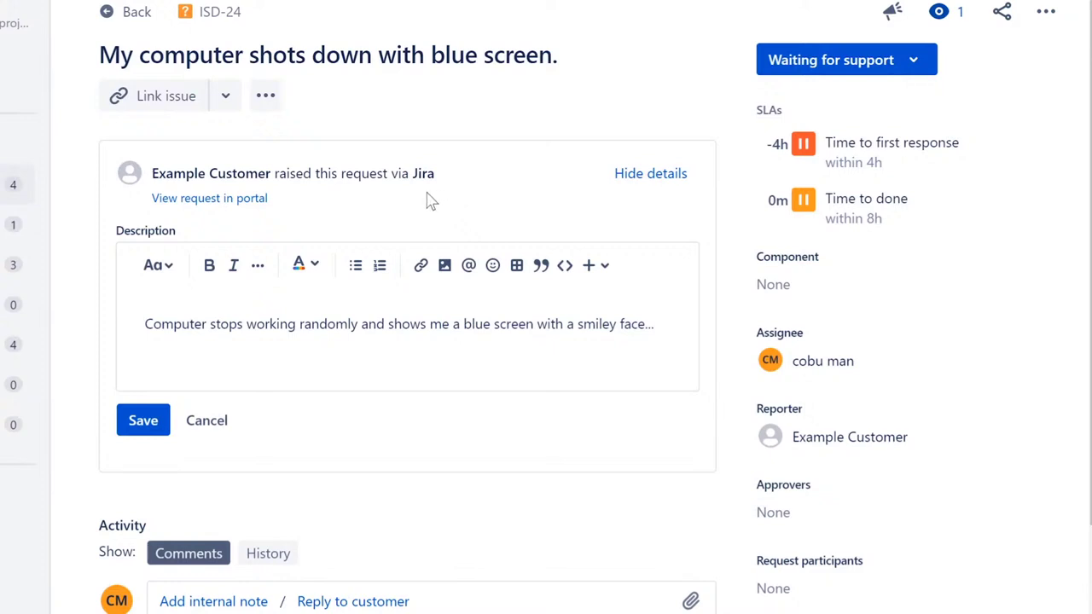
left_click_drag(121, 54, 589, 45)
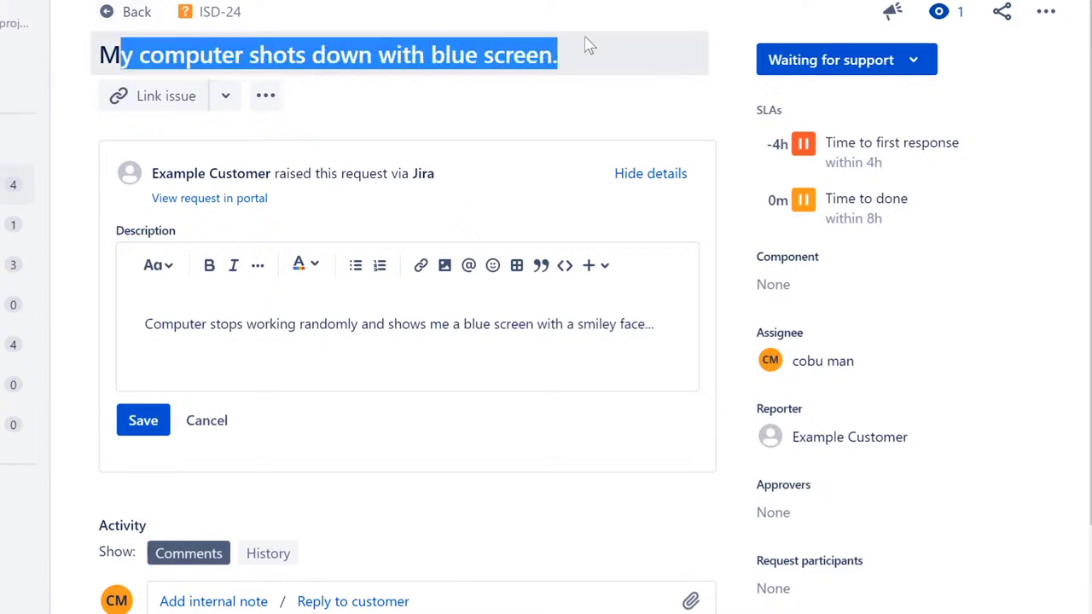
left_click(563, 60)
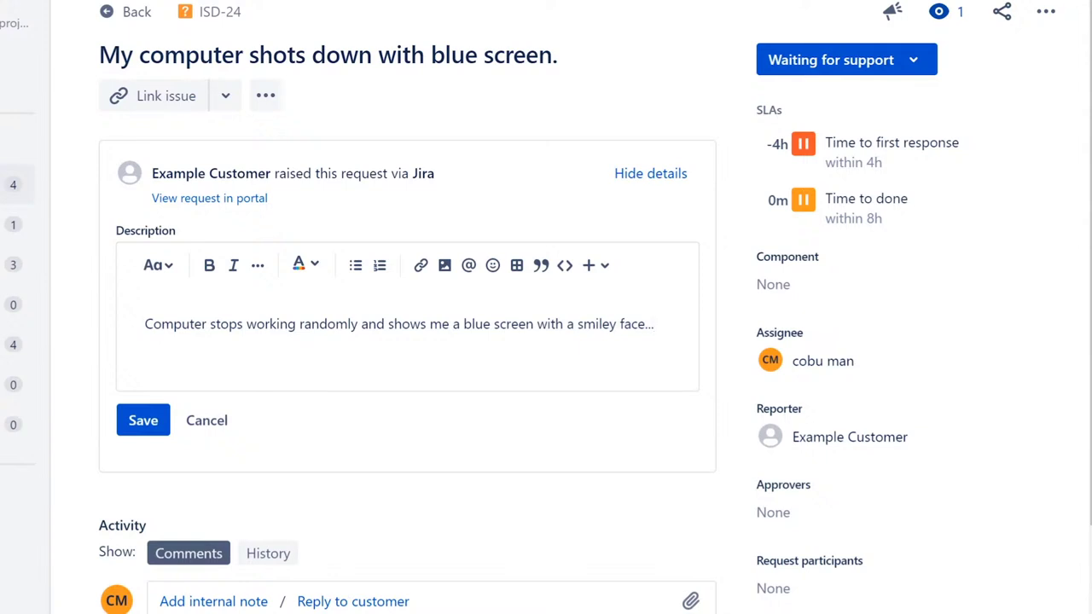
left_click_drag(655, 324, 152, 324)
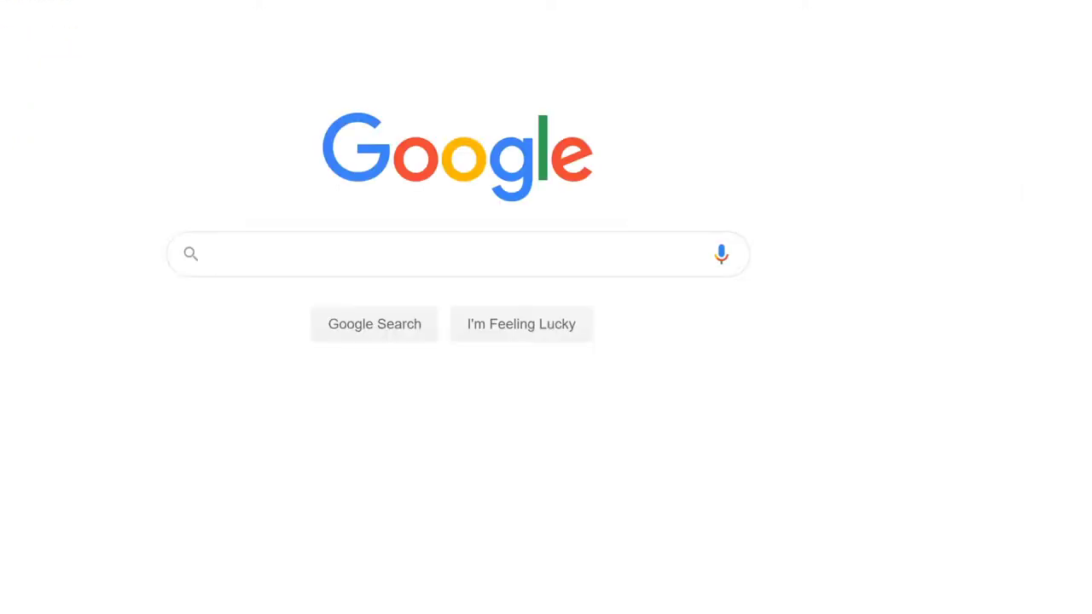
Step: Search Google Images for 'blue screen with smiley face' and preview one result
type("blue scree")
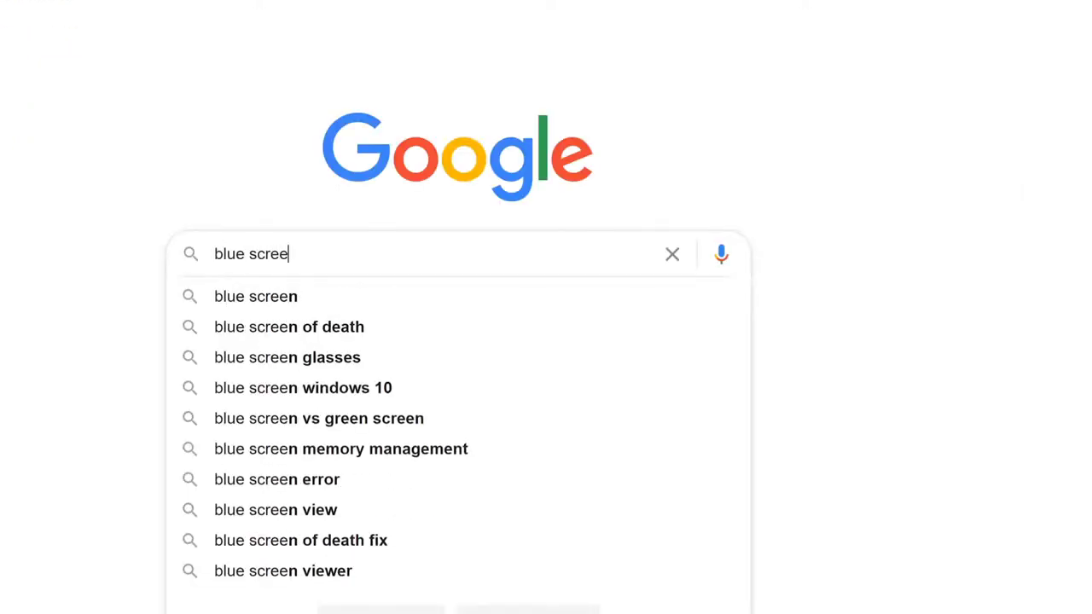
type("n")
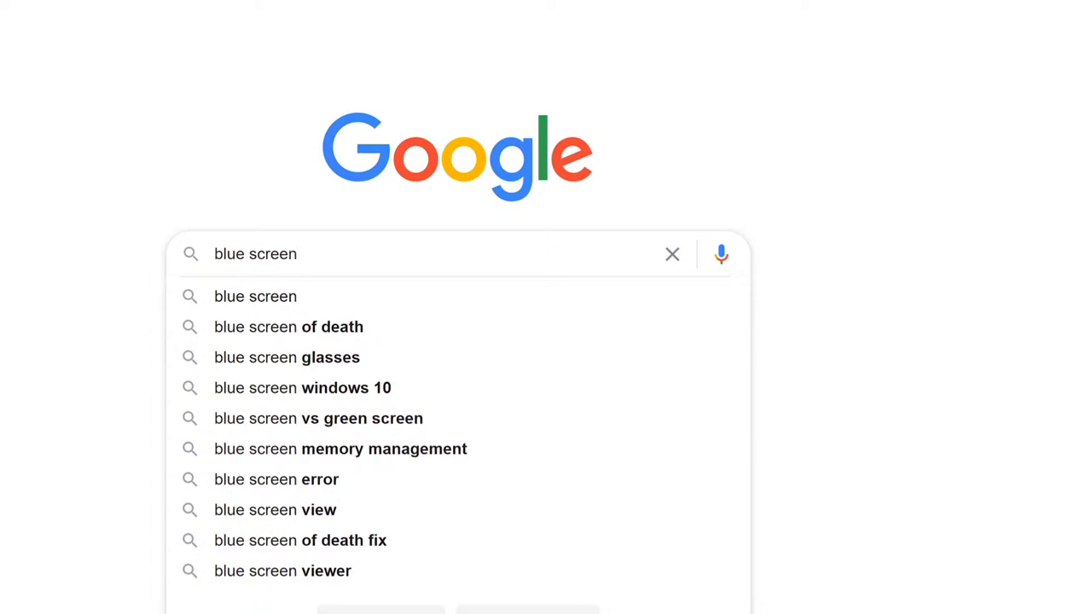
type(" with s")
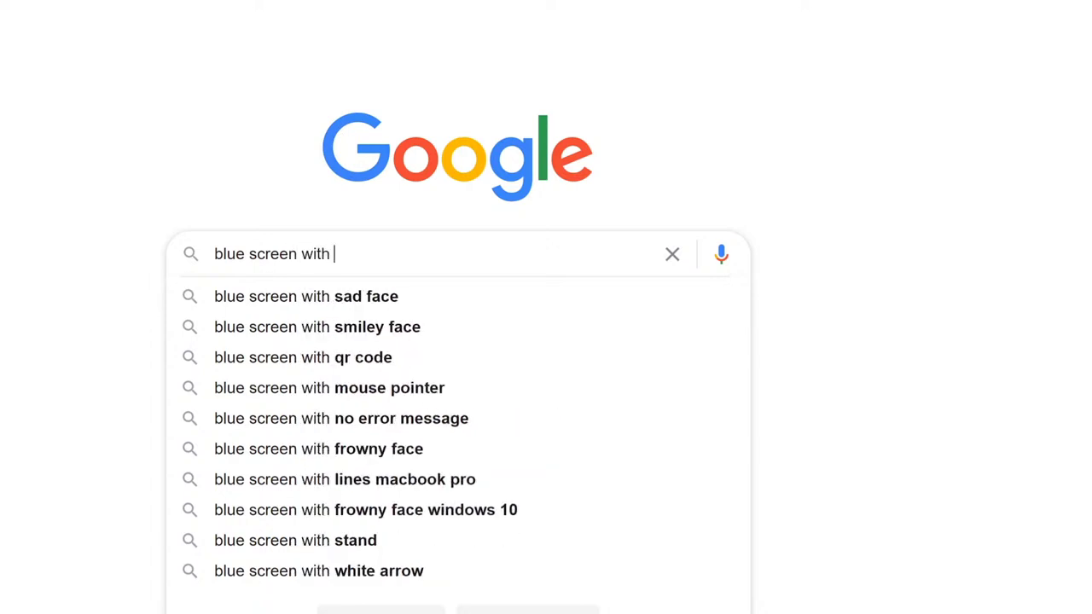
key("Down")
key("Down")
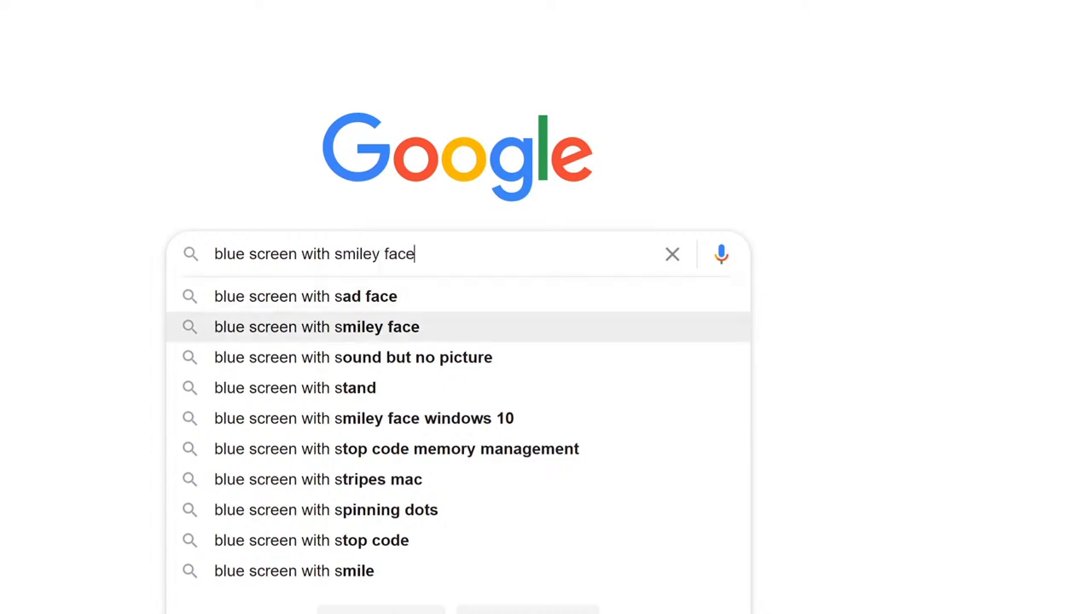
key("Return")
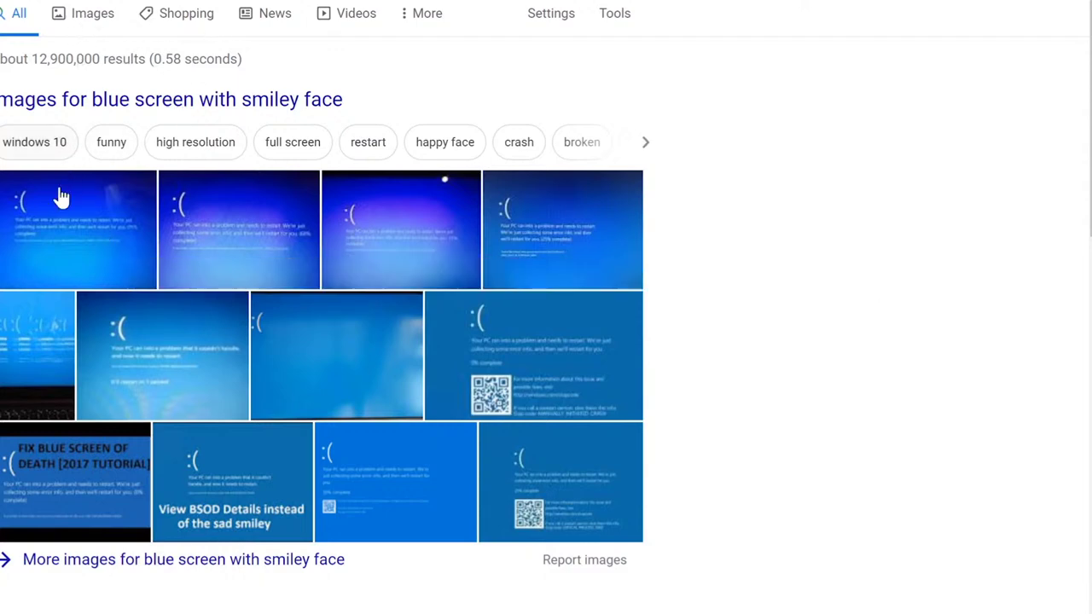
left_click(63, 225)
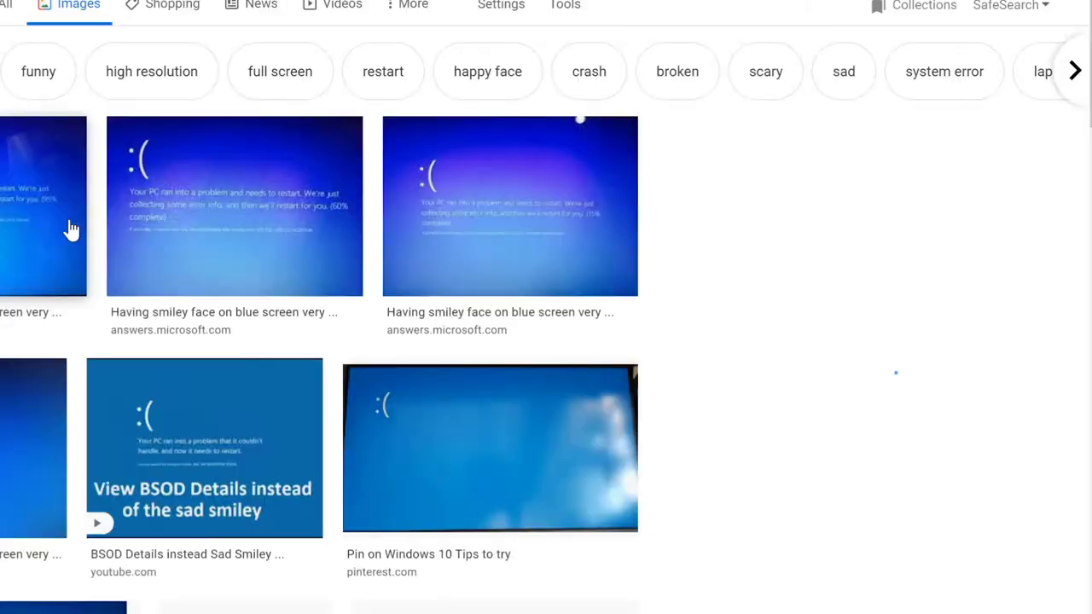
scroll(68, 232, "down", 5)
left_click(46, 115)
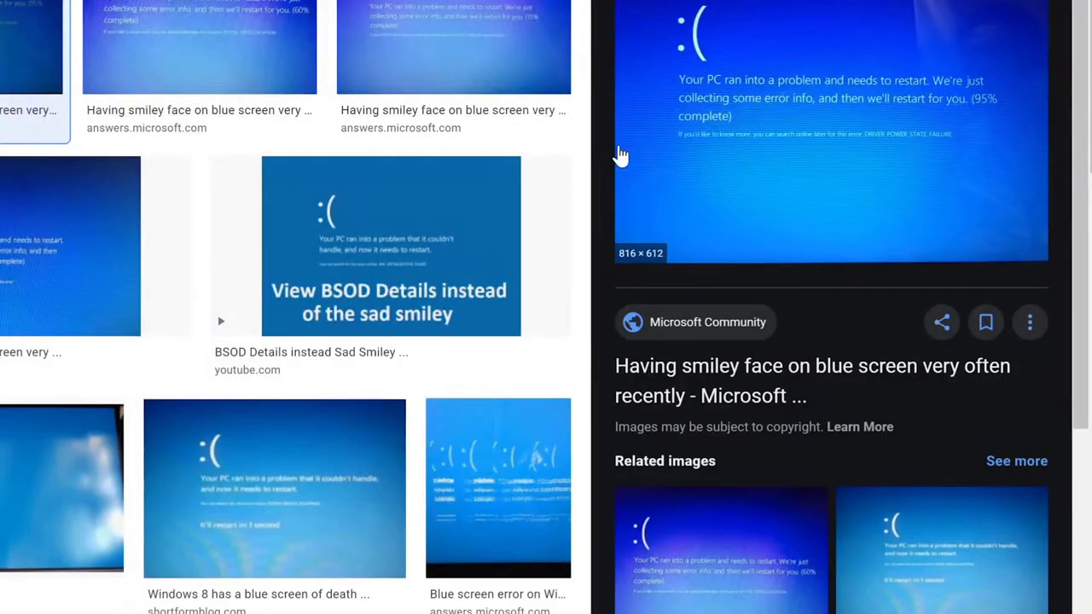
scroll(617, 153, "up", 1)
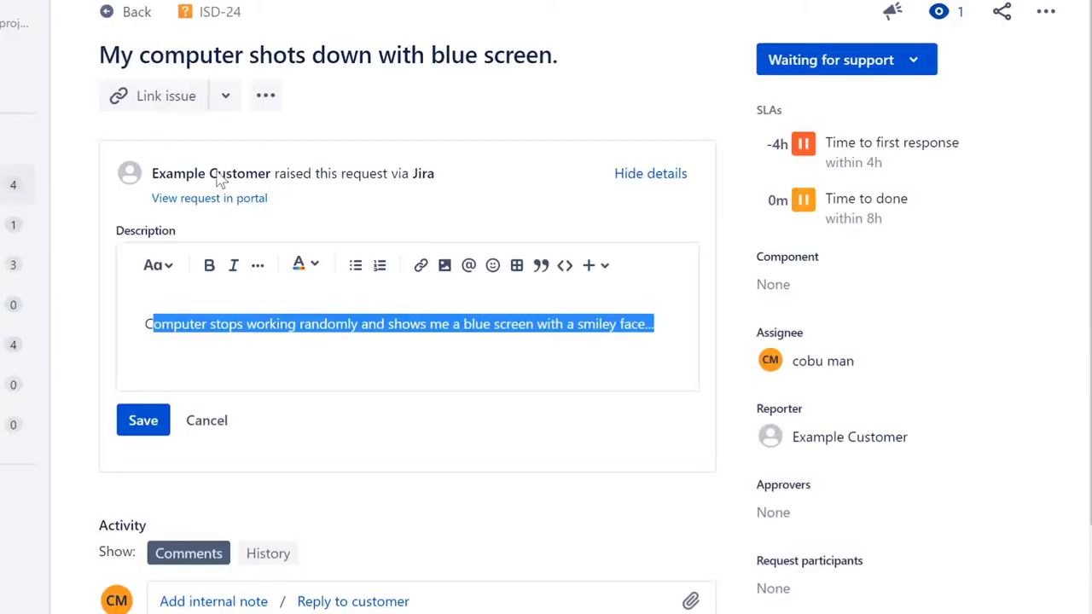
Step: Start an internal note: 'Talked to user to confirm that the issue is BSOD.'
left_click(482, 561)
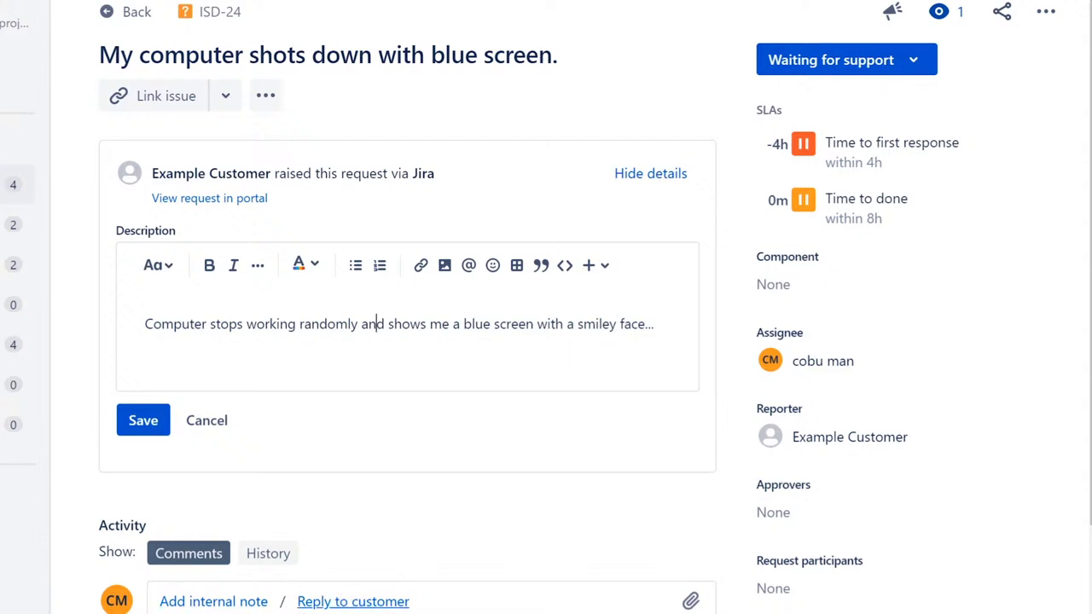
left_click(217, 601)
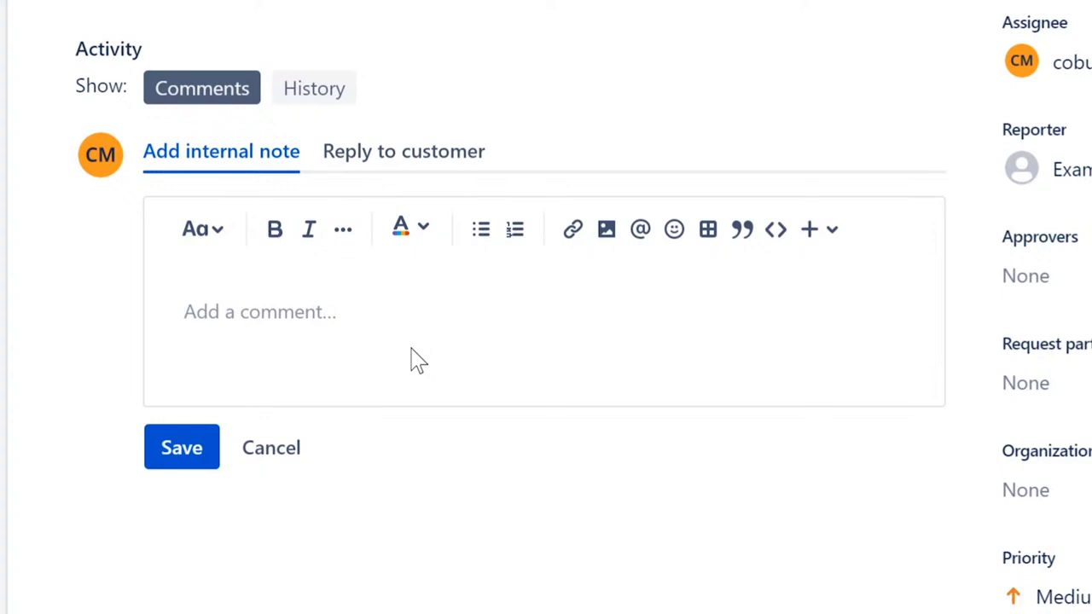
type("Talked")
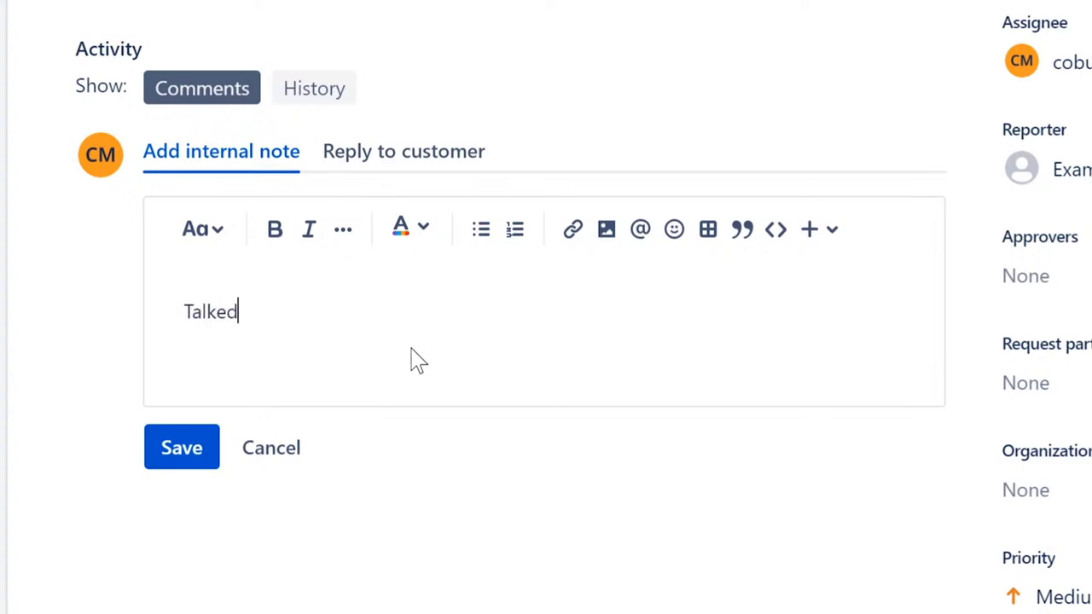
type(" to user and")
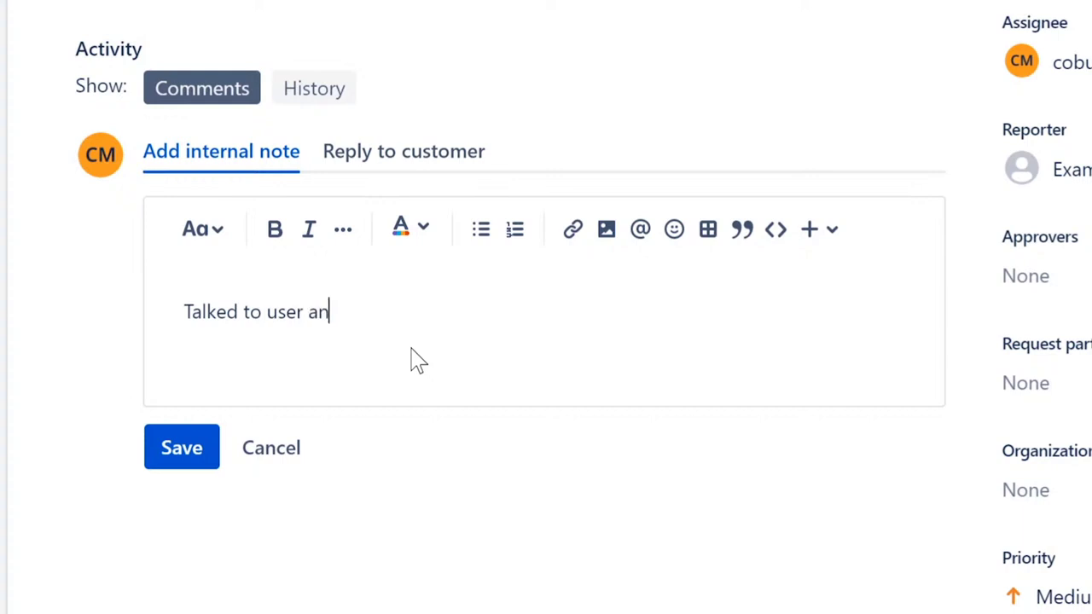
key("BackSpace")
key("BackSpace")
key("BackSpace")
type("to confi")
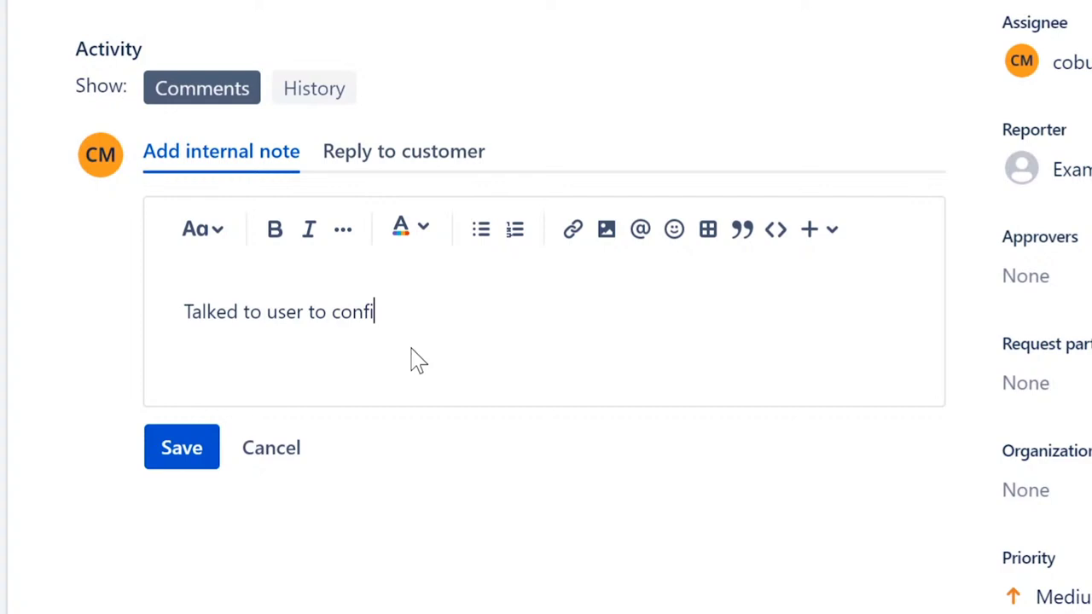
type("r")
key("BackSpace")
type("m that the iss")
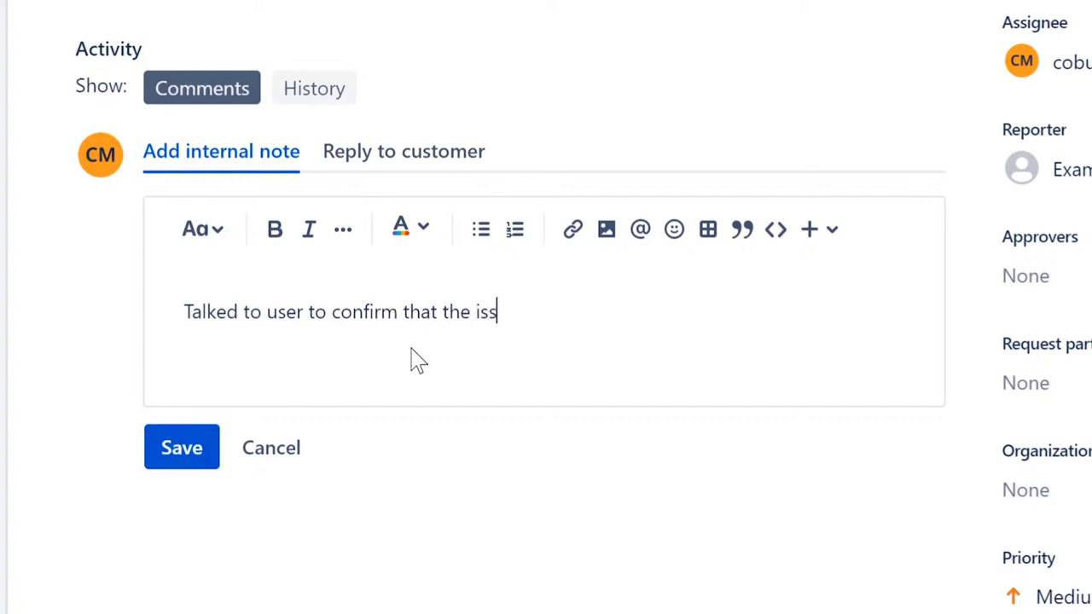
type("ue is BSOD")
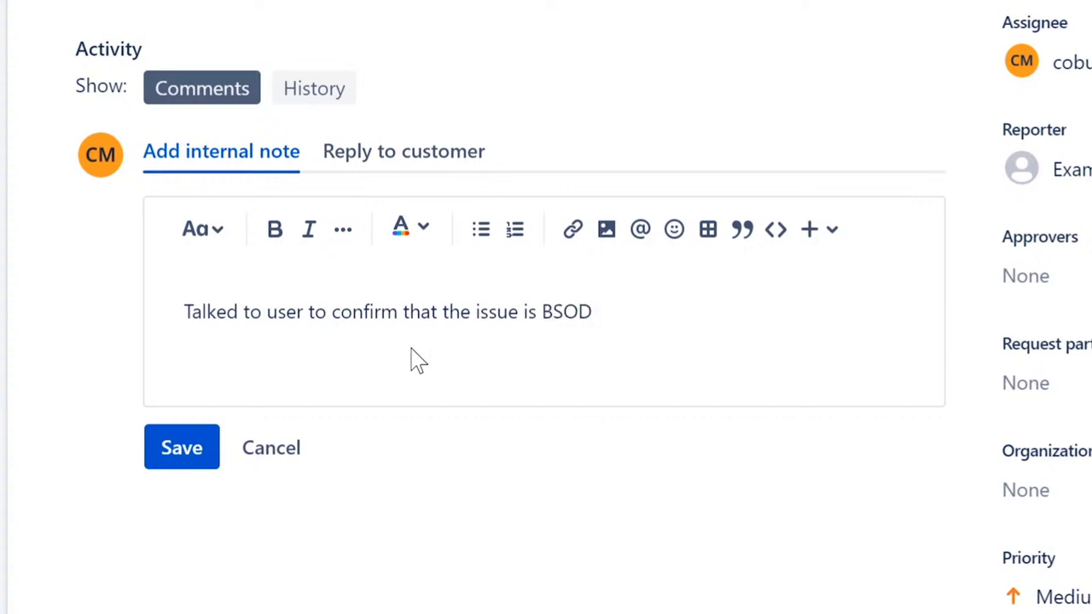
type(".")
Step: Add 'Recommended to user', fixing the misspelling with the spelling suggestion
type("Recoo")
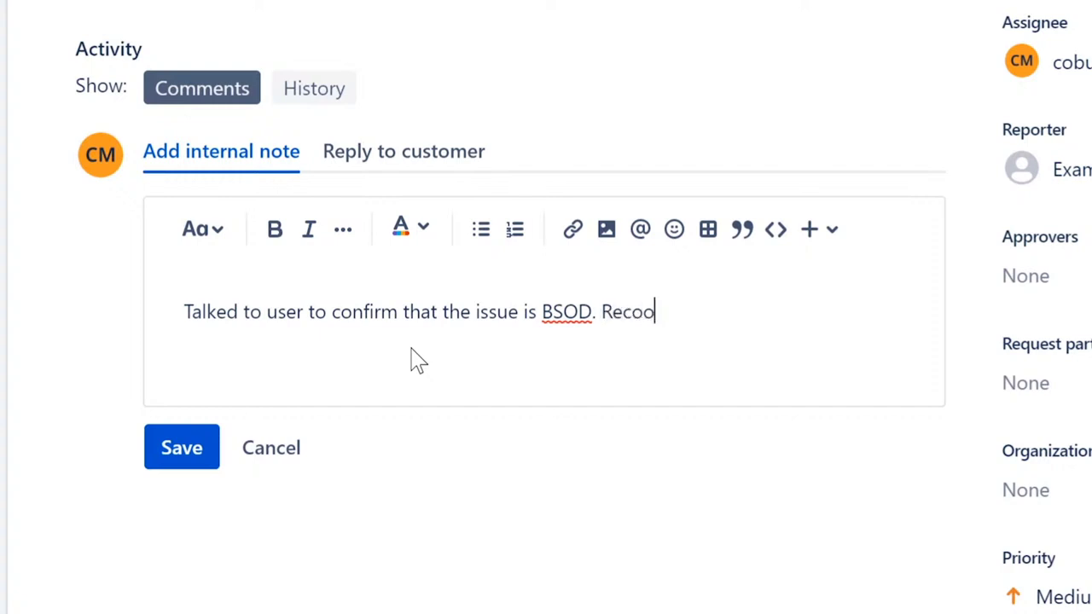
key("BackSpace")
type("mmonded to user")
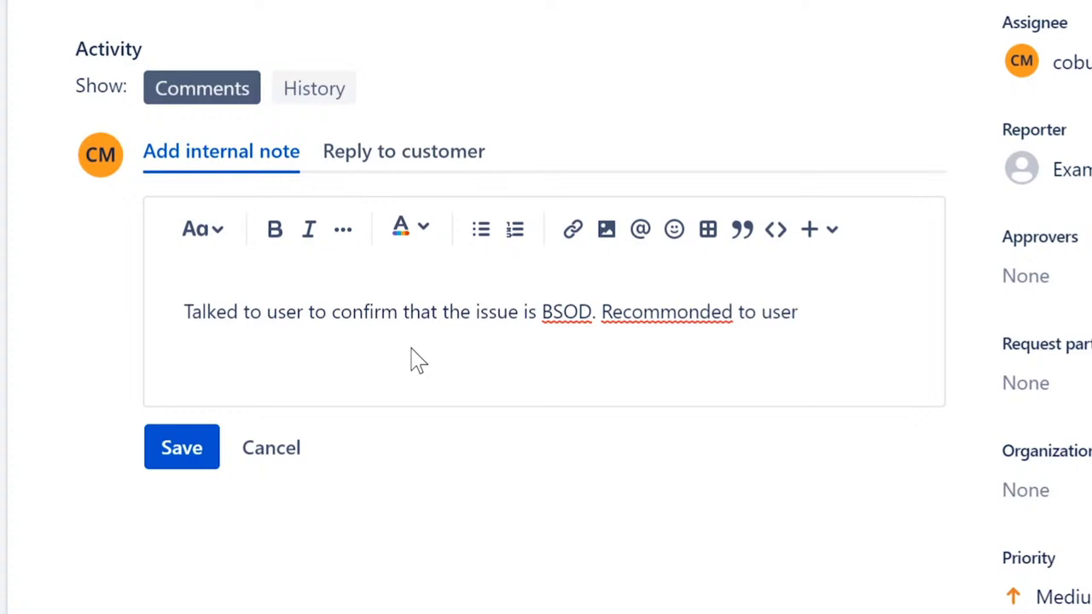
double_click(731, 322)
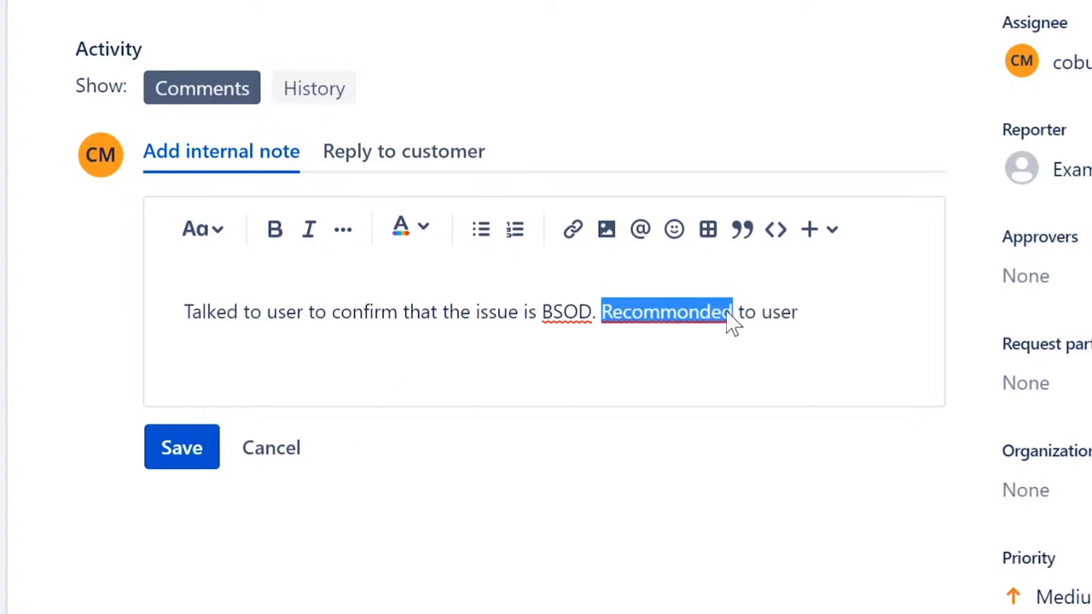
right_click(702, 316)
left_click(819, 356)
left_click(797, 312)
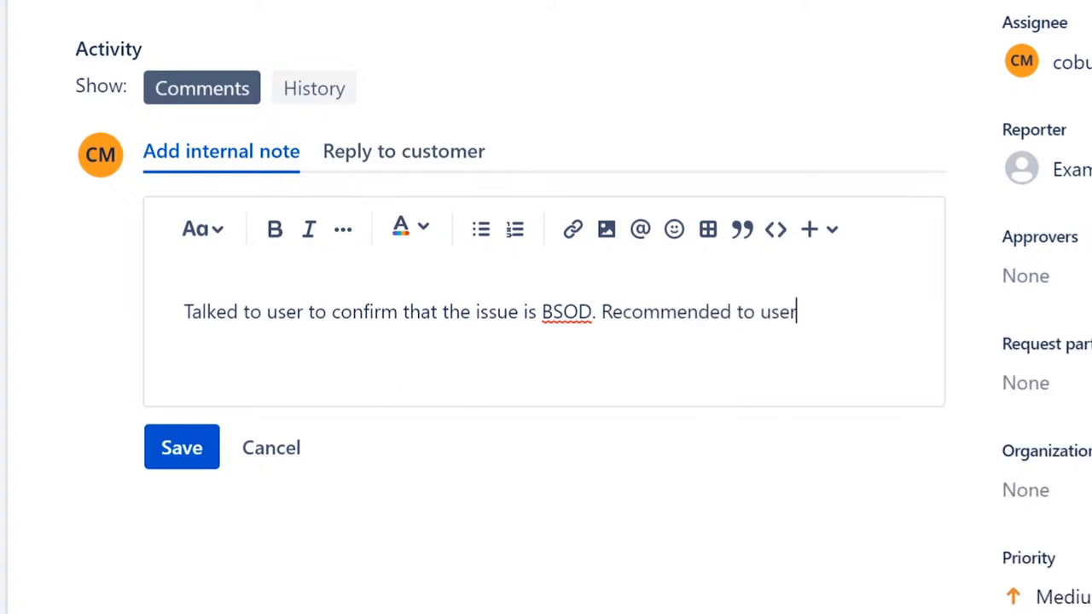
Step: Continue with 'to take computer for hardware diagnostic; to her local Pc support' and sign off
type("to take ")
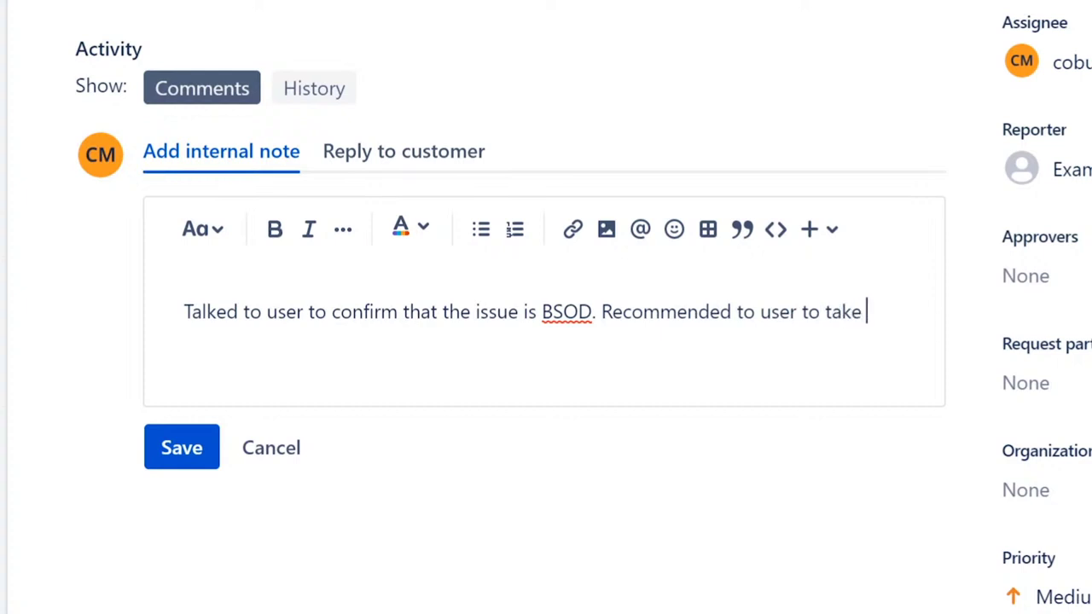
type("computer")
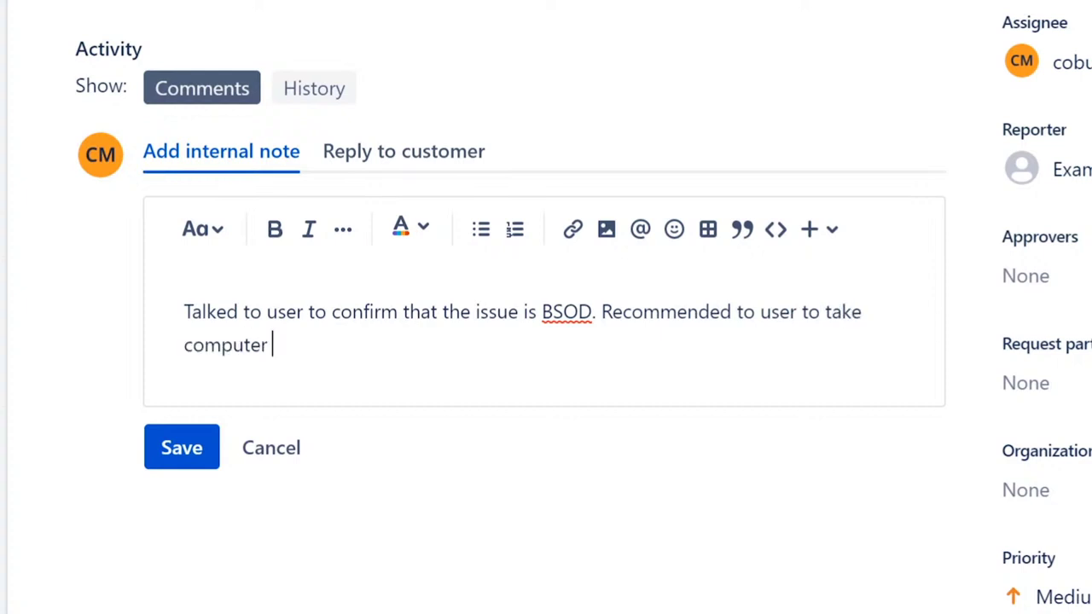
type(" for hardware di")
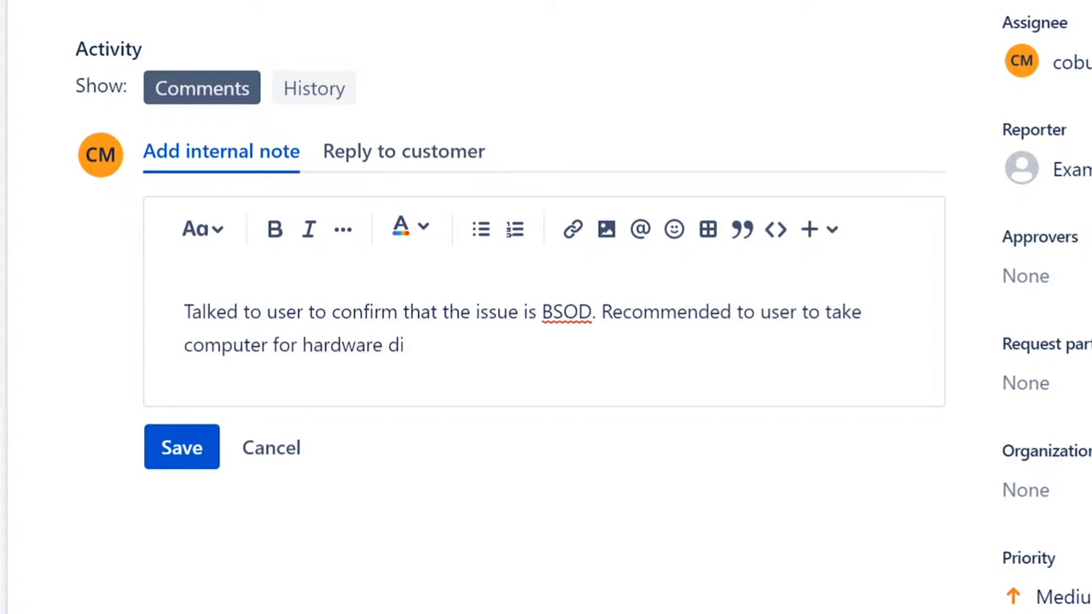
type("ag")
type("ostic")
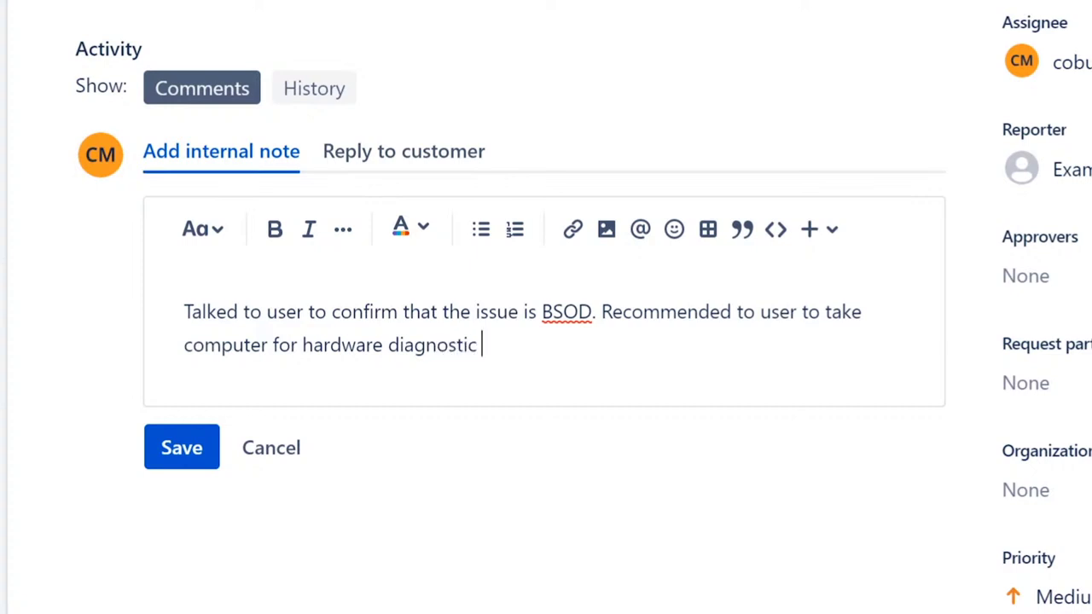
key("BackSpace")
type("; to he")
key("BackSpace")
key("BackSpace")
type("her local")
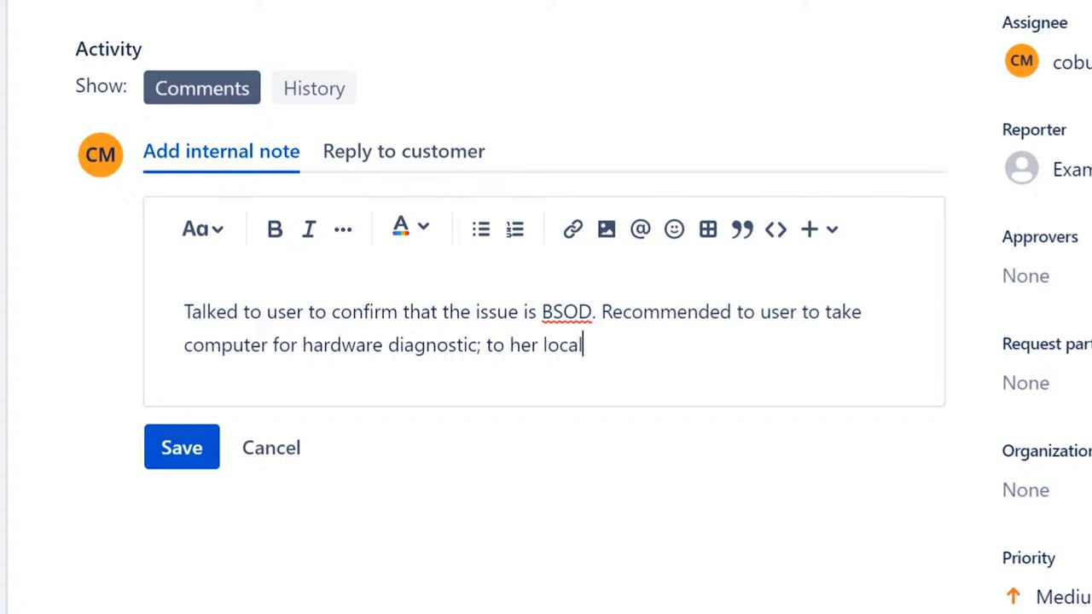
type(" Pc support.")
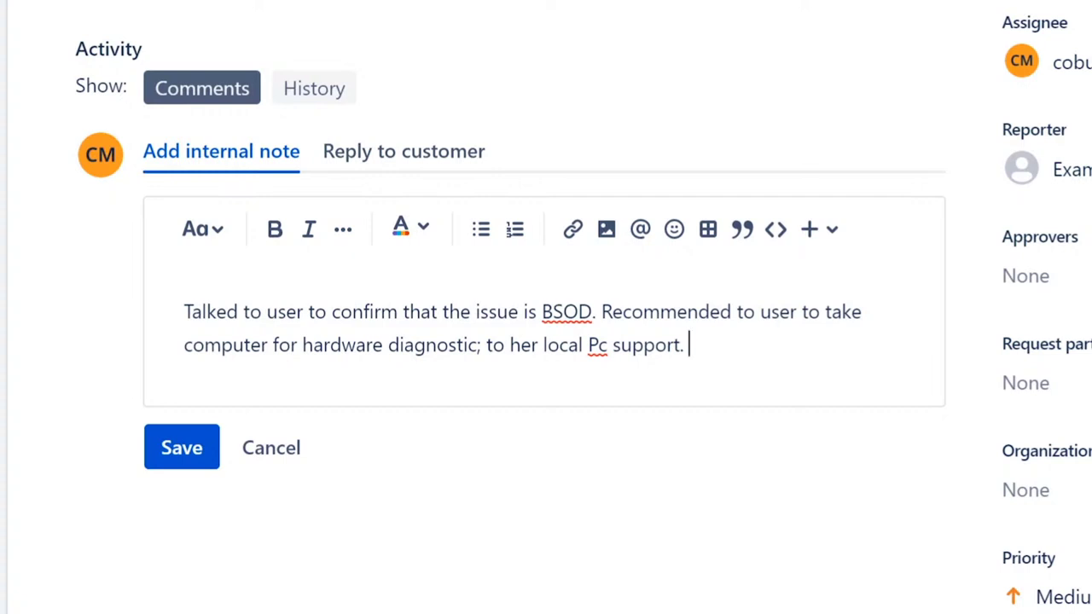
type(" ERvin")
key("BackSpace")
key("BackSpace")
key("BackSpace")
key("BackSpace")
type("rvin")
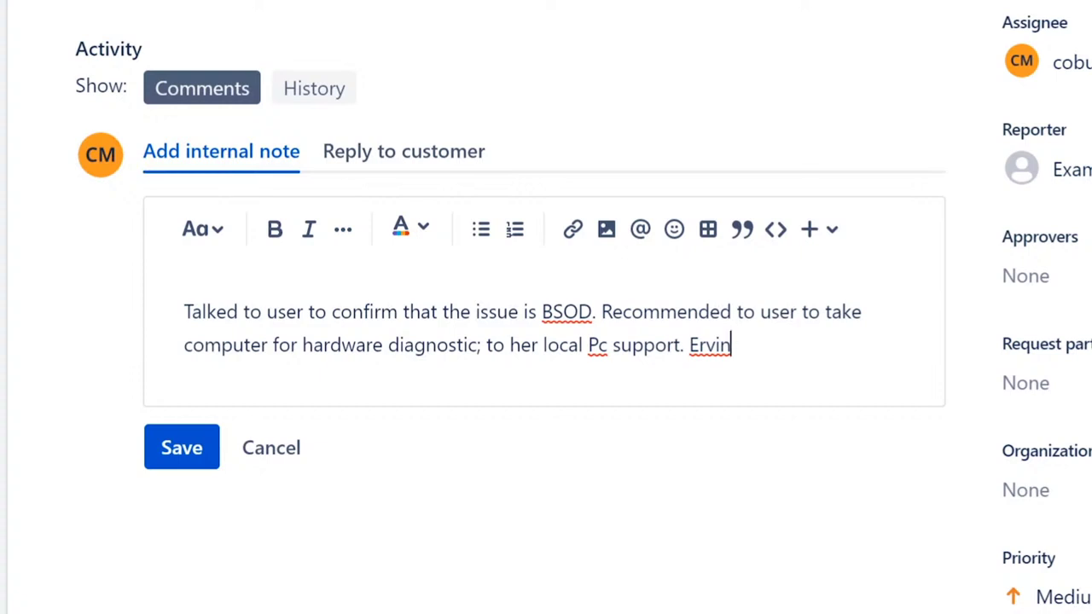
Step: Correct 'Pc' to 'PC' and add 'Routed ticket to local Pc support.' to the note
key("Left")
key("Left")
key("Left")
key("Left")
key("Left")
key("Left")
key("Left")
key("Left")
key("Left")
key("Left")
key("Left")
key("Left")
key("Left")
key("Left")
key("Left")
key("BackSpace")
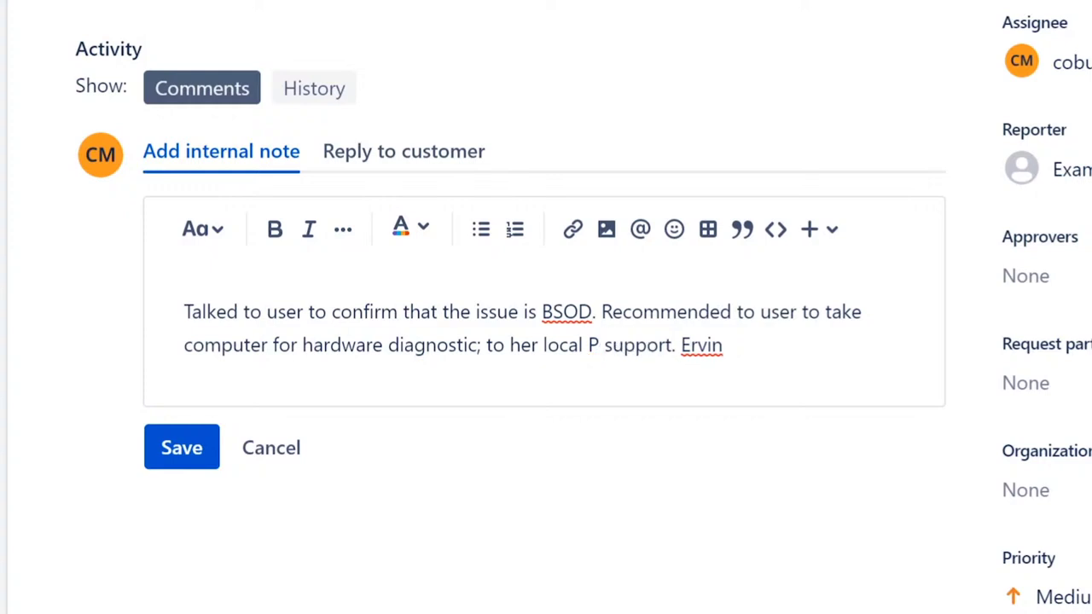
type("C")
key("Right")
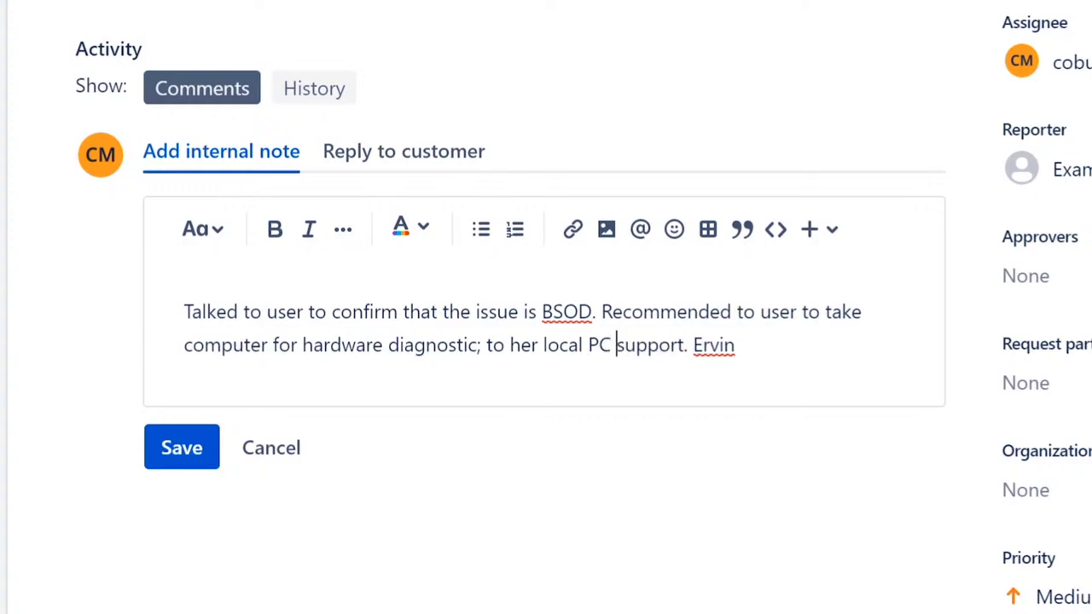
key("Right")
key("Right")
key("Right")
key("Right")
key("Right")
key("Right")
key("Right")
key("Right")
key("Right")
type("R")
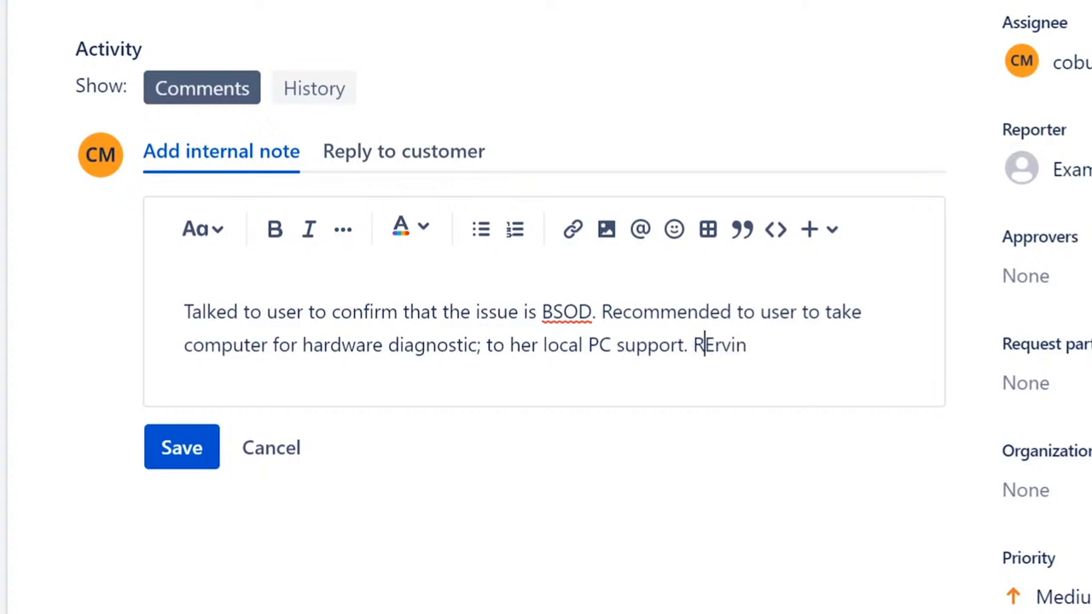
type("oute")
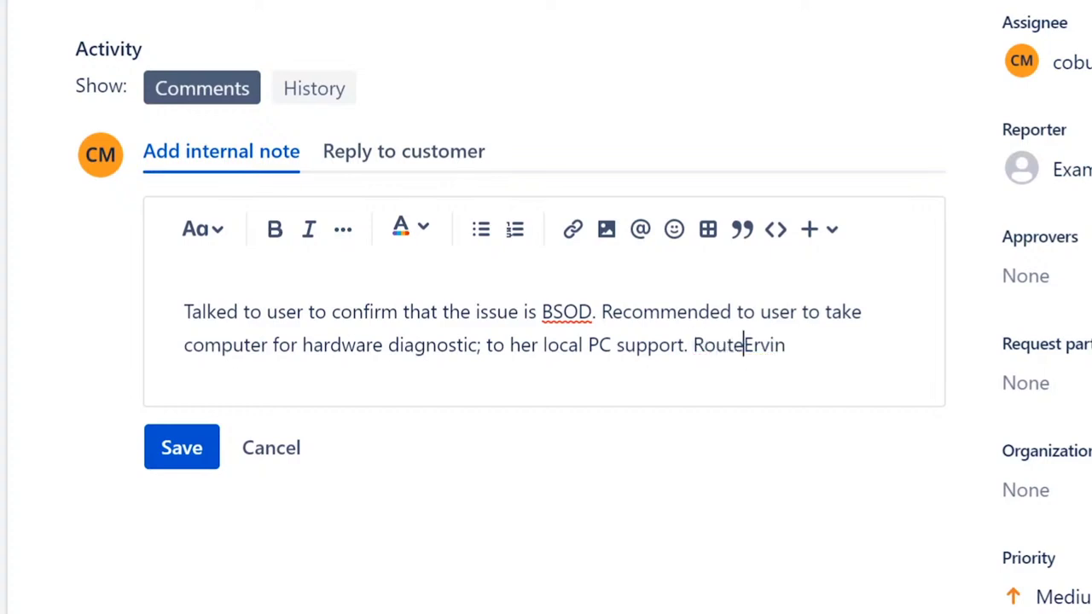
type("d ticket t")
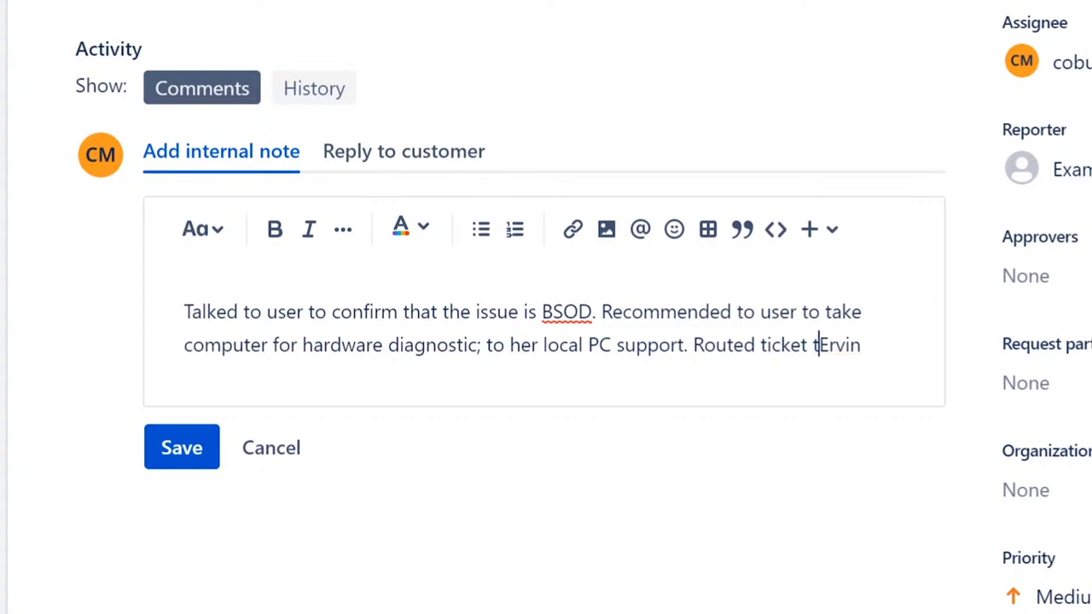
type("o local Pc support")
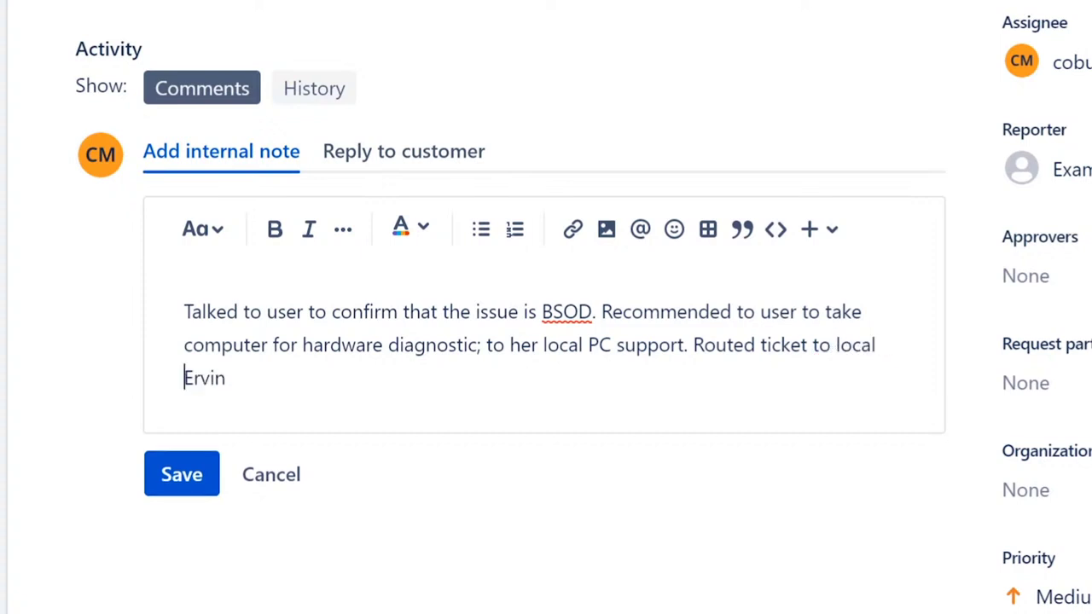
type(".")
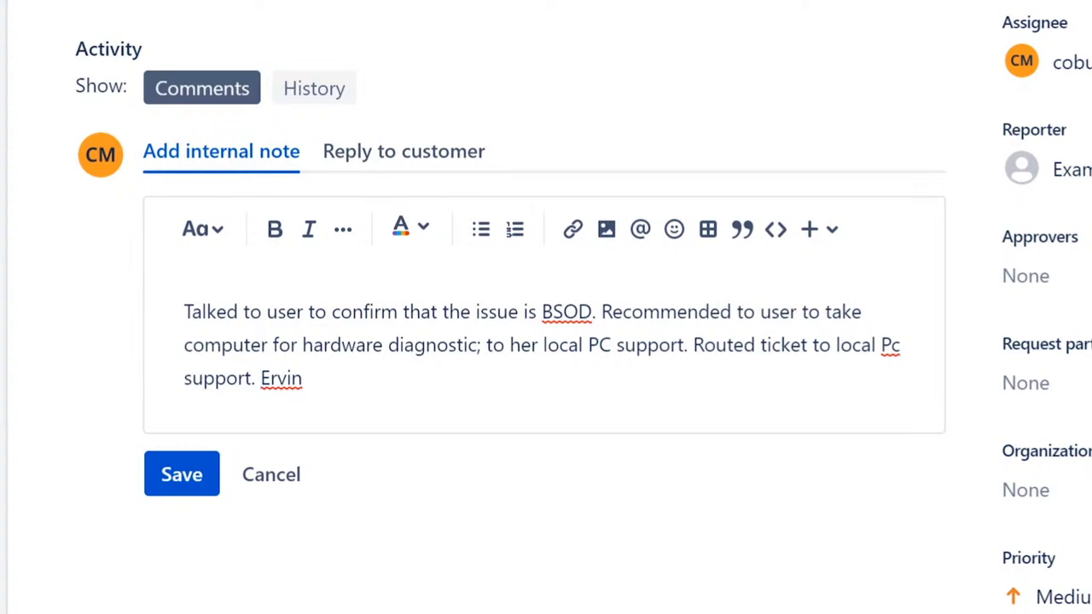
left_click_drag(302, 345, 478, 344)
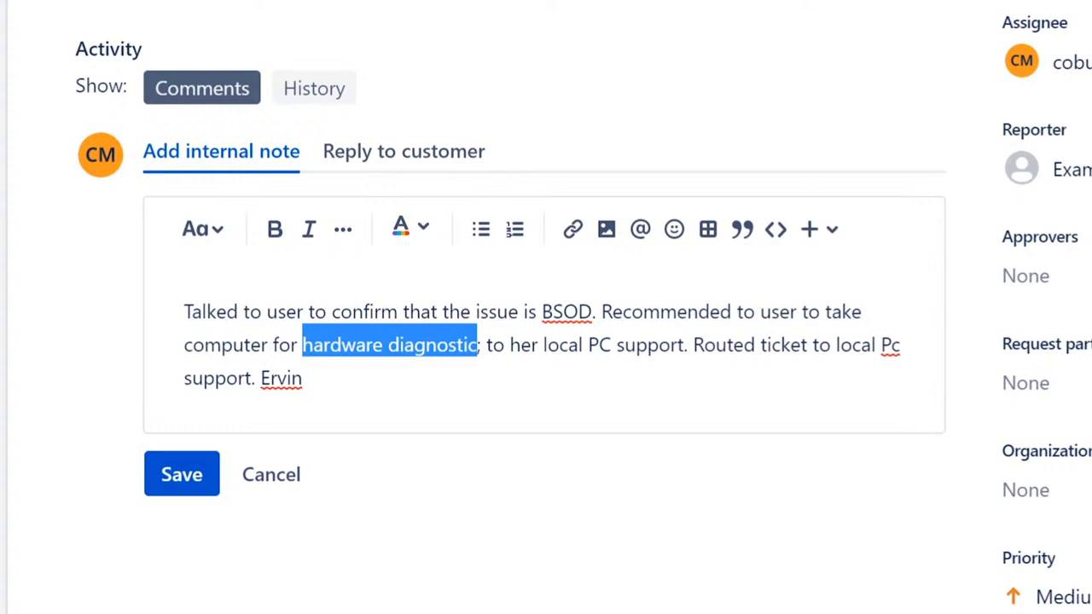
Step: Save the BSOD note, set ISD-24 to Completed, and return to the All open queue
left_click(175, 476)
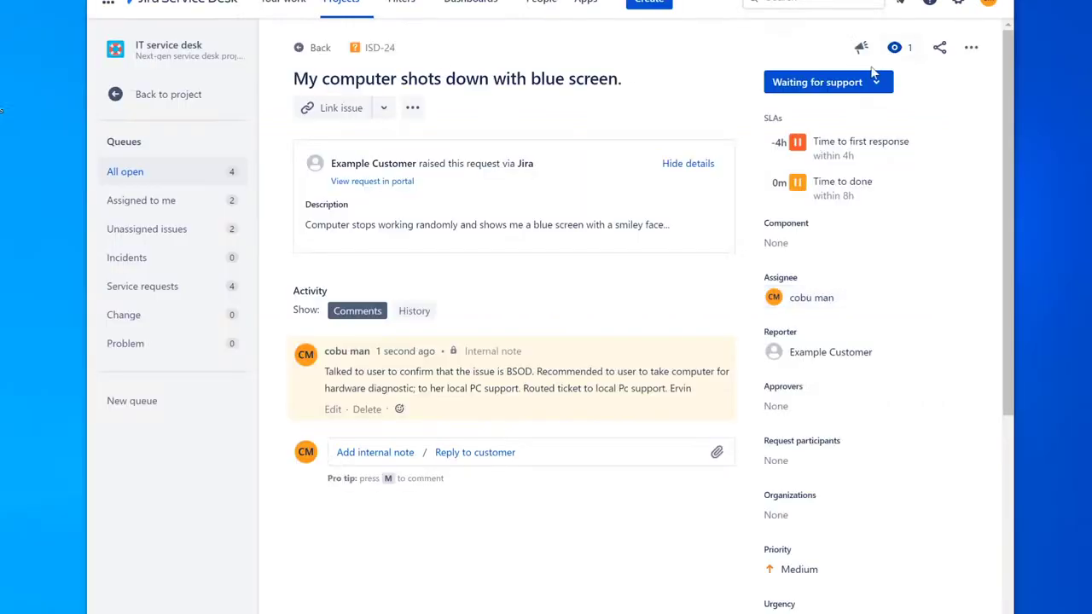
left_click(871, 82)
left_click(838, 218)
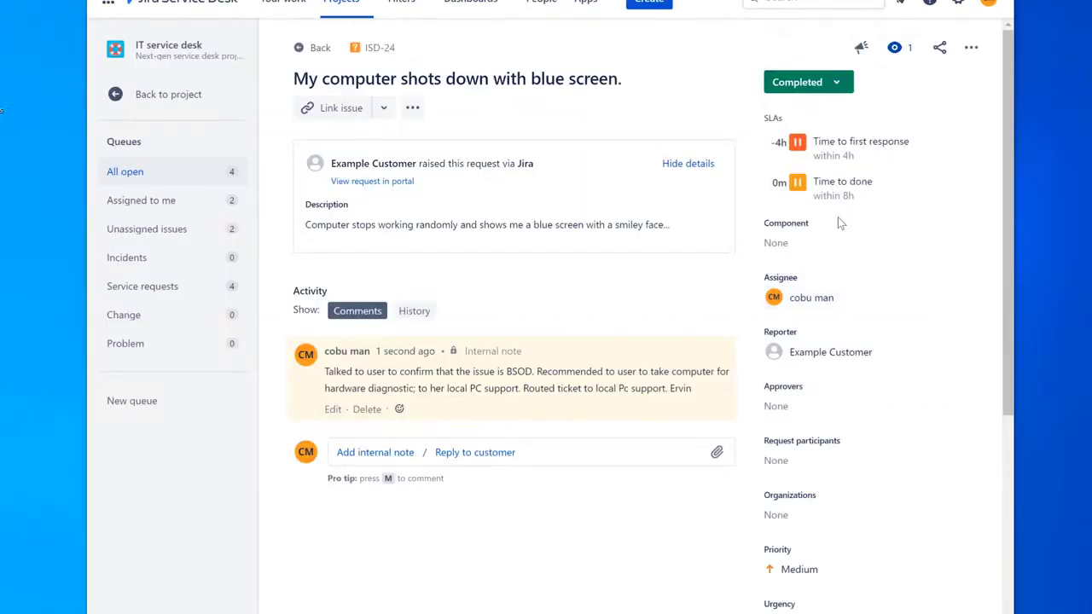
left_click(315, 50)
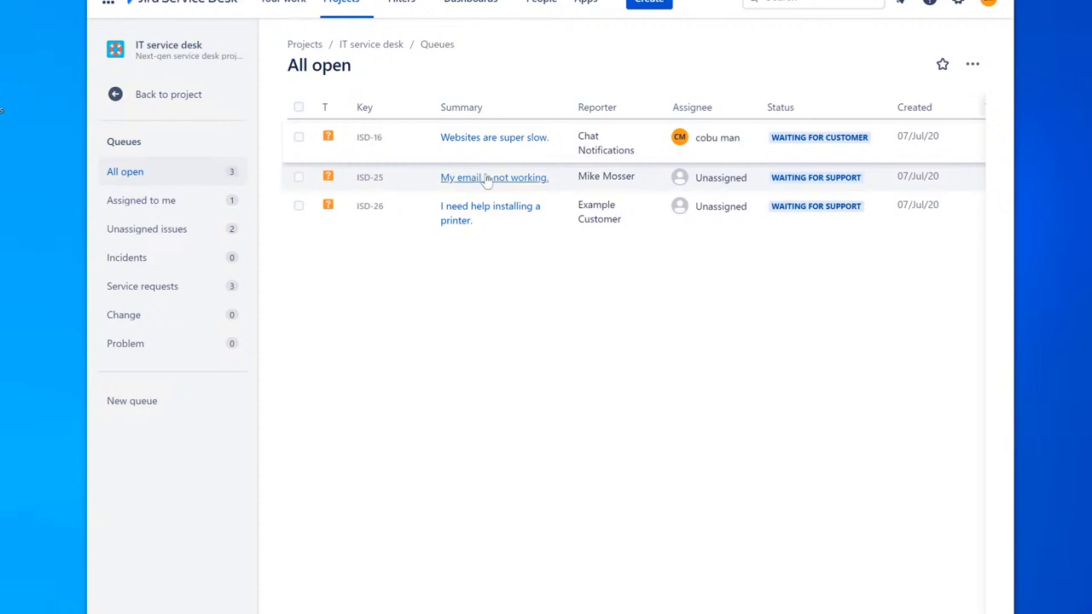
Step: Open ISD-25, view its attached screenshot, and assign the ticket to yourself
left_click(491, 177)
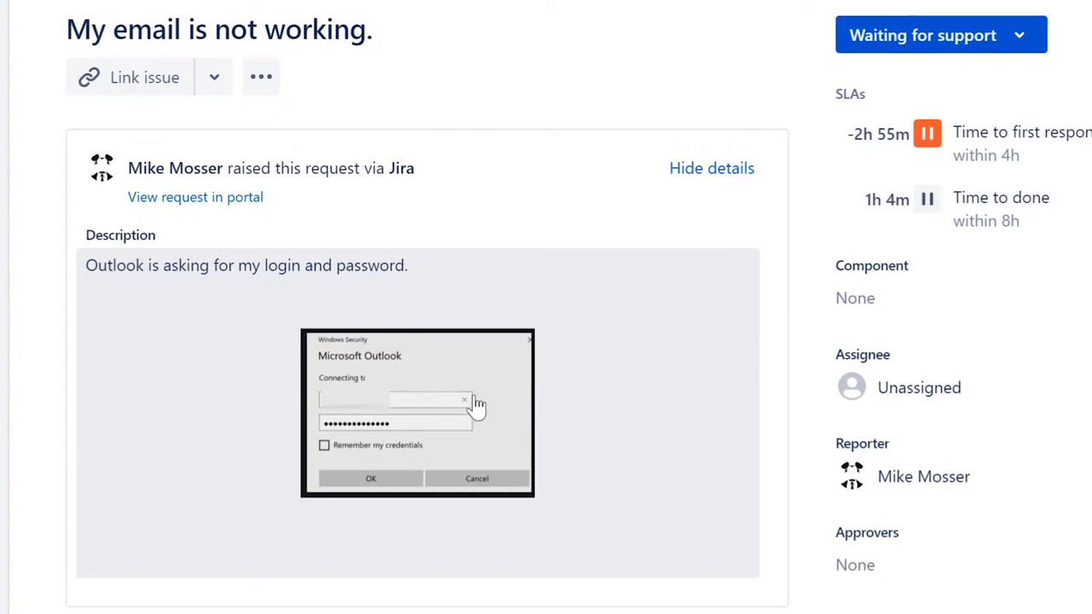
left_click(431, 411)
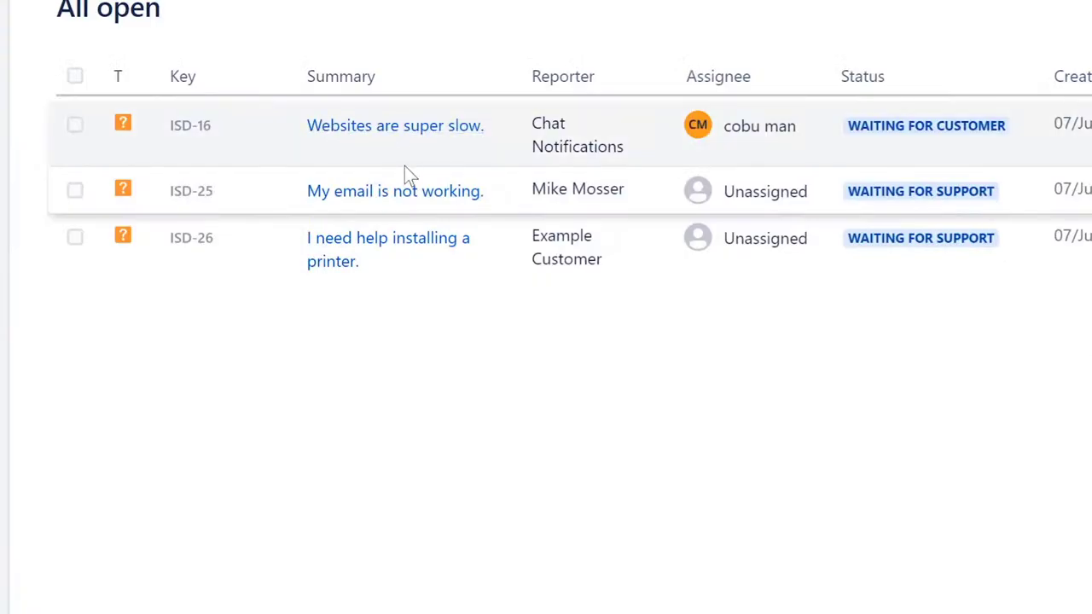
left_click(393, 193)
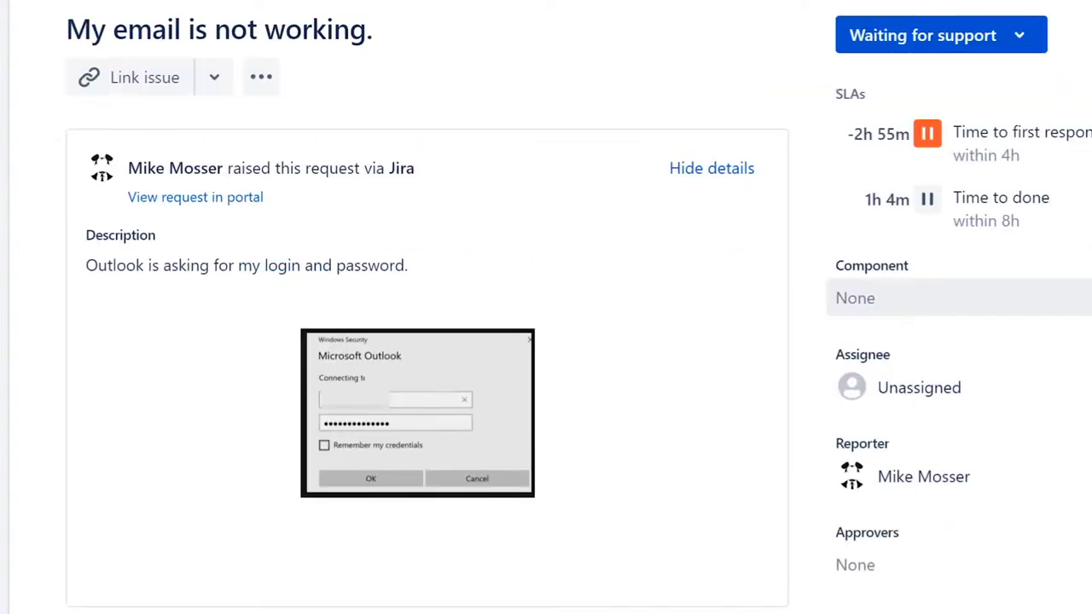
left_click(919, 387)
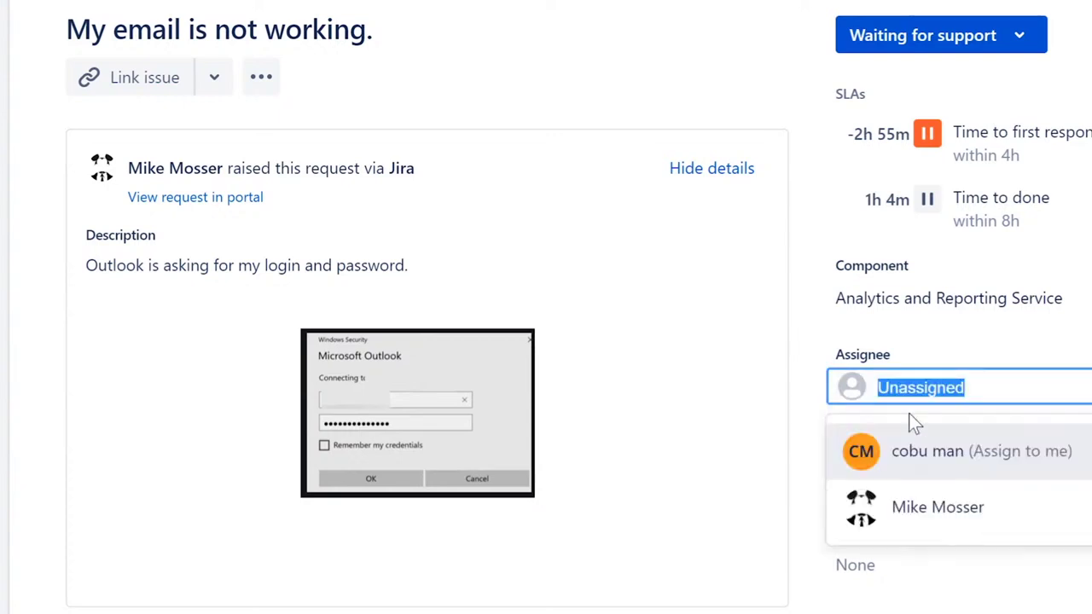
left_click(907, 445)
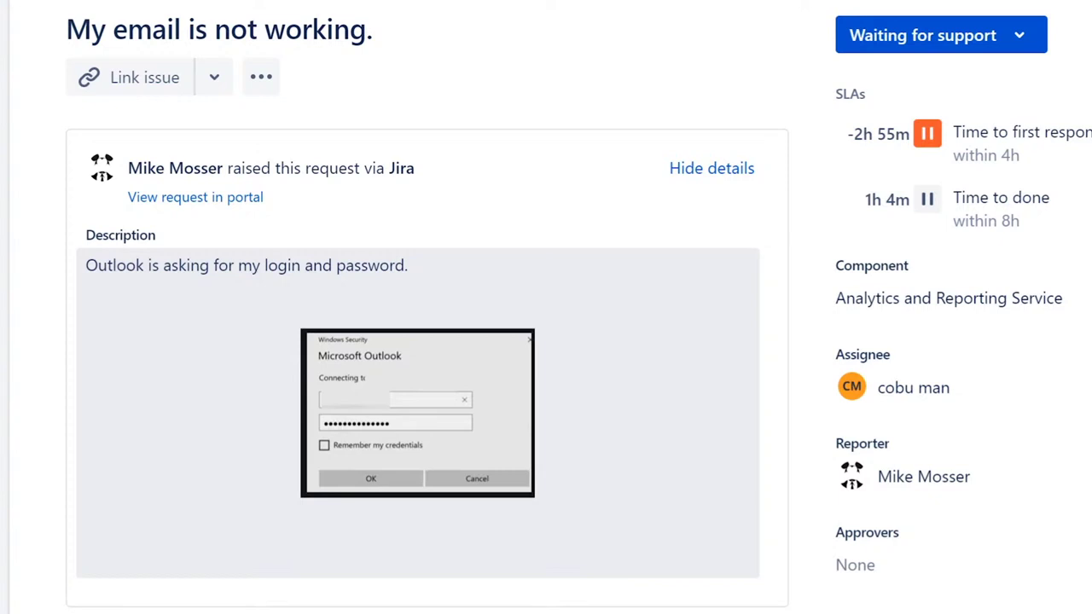
left_click(129, 570)
left_click_drag(373, 30, 34, 12)
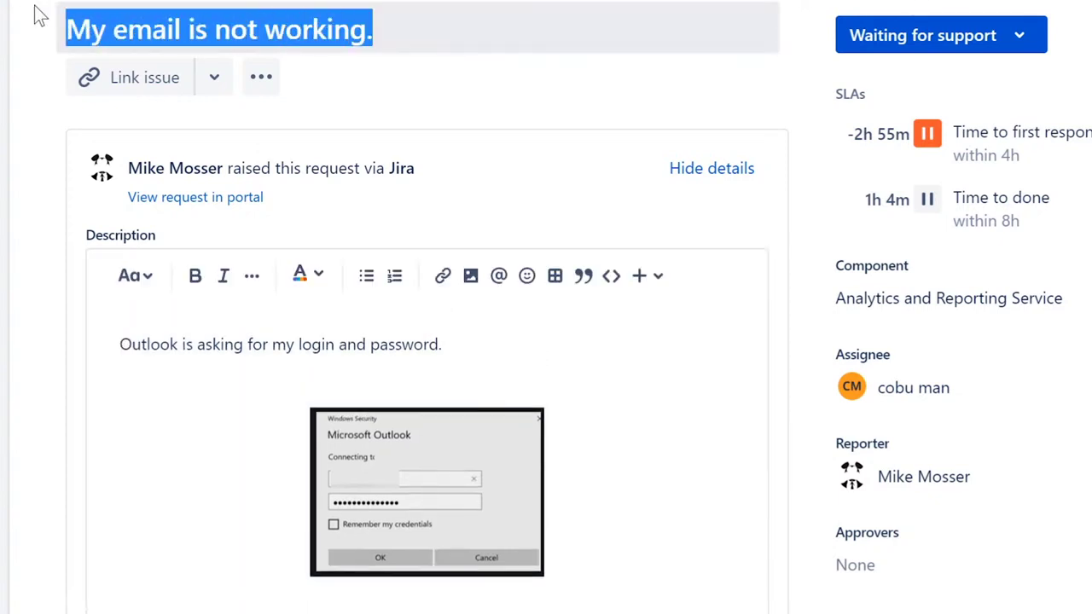
left_click_drag(120, 344, 445, 344)
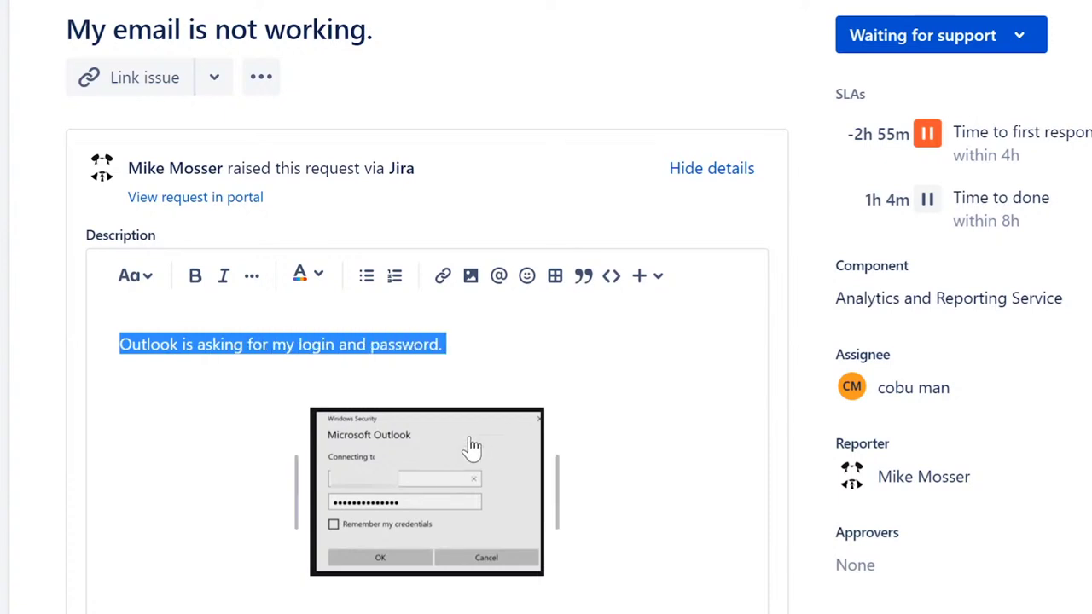
scroll(469, 448, "down", 3)
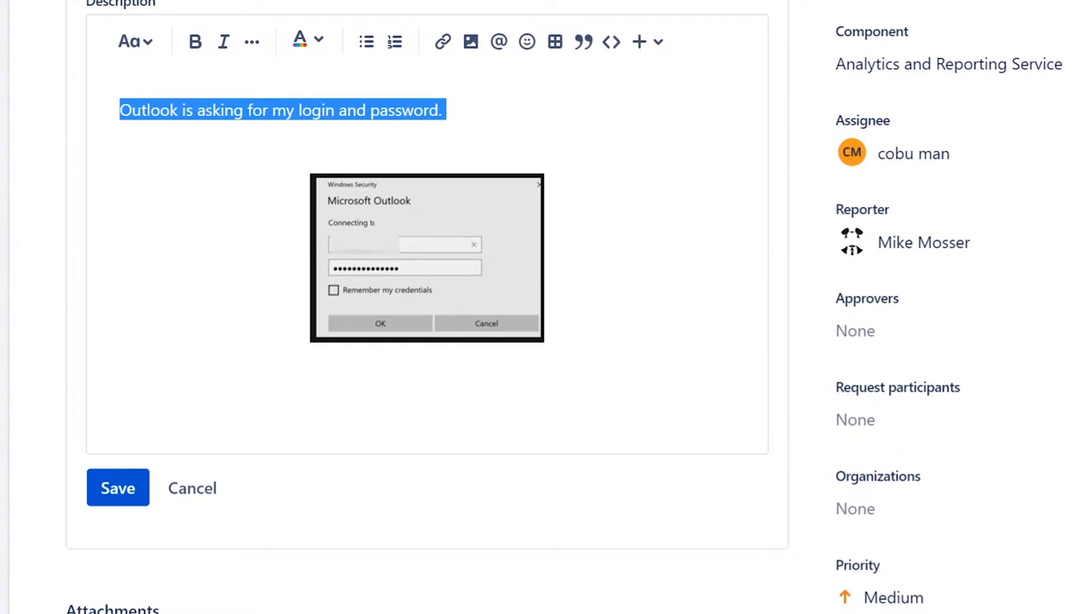
scroll(426, 307, "down", 3)
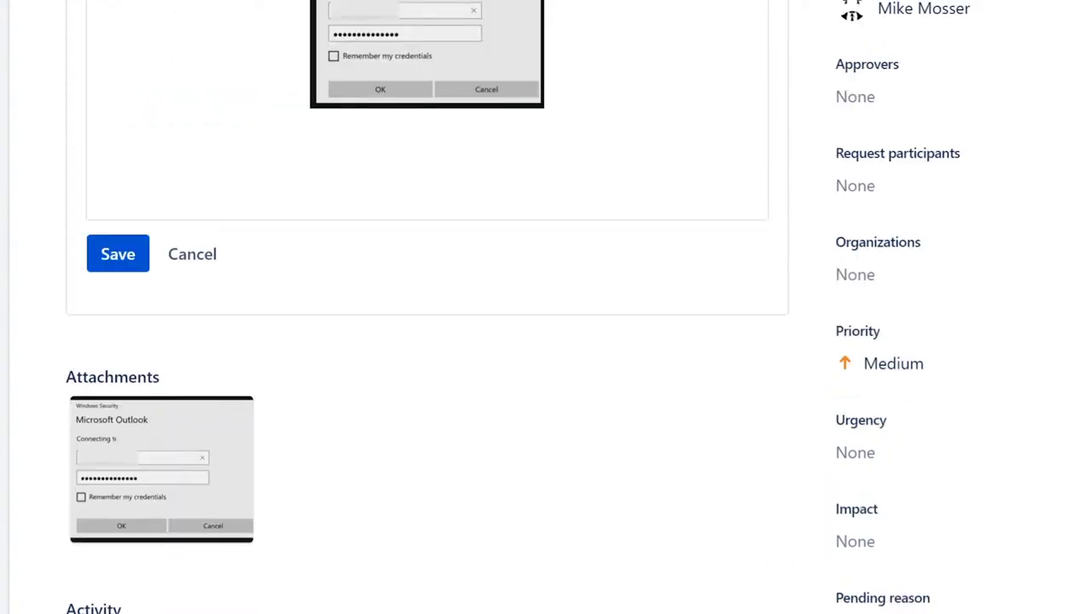
scroll(414, 506, "up", 6)
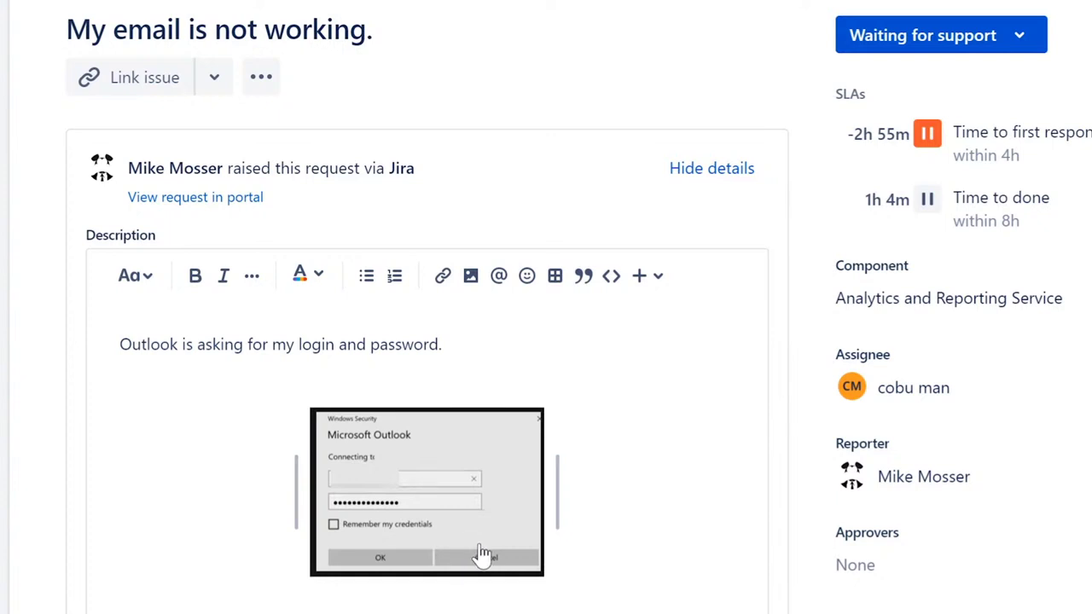
left_click(418, 466)
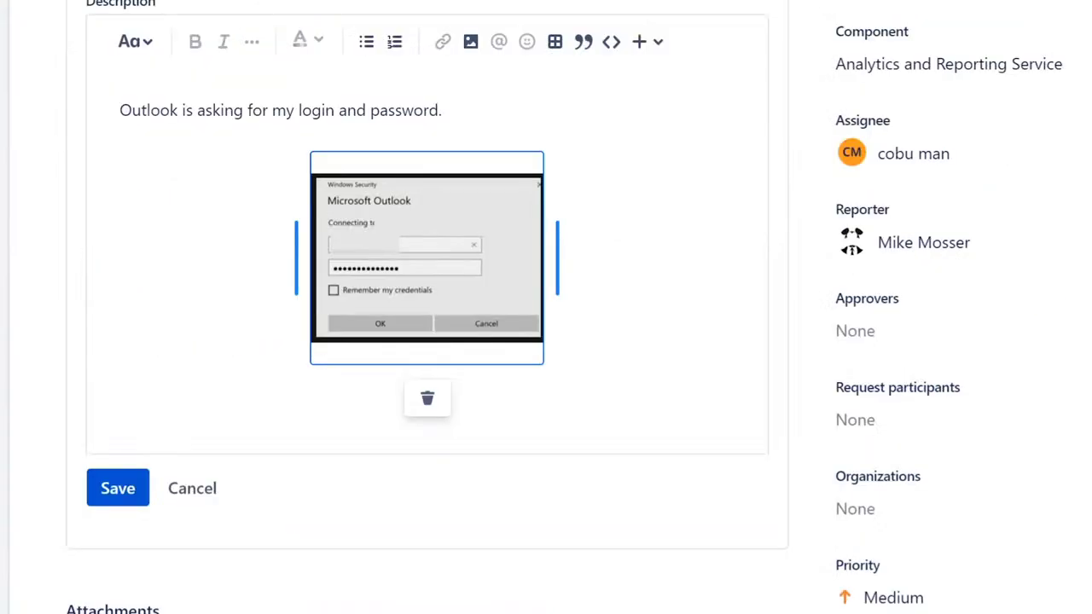
scroll(571, 564, "down", 4)
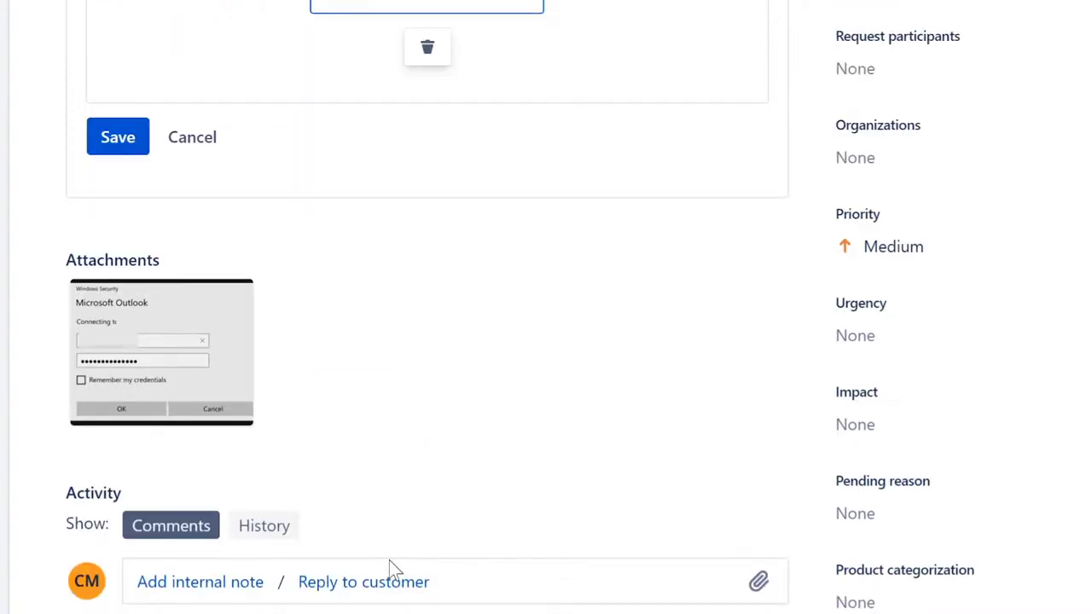
Step: Begin a customer reply introducing yourself by name as PC support
left_click(363, 582)
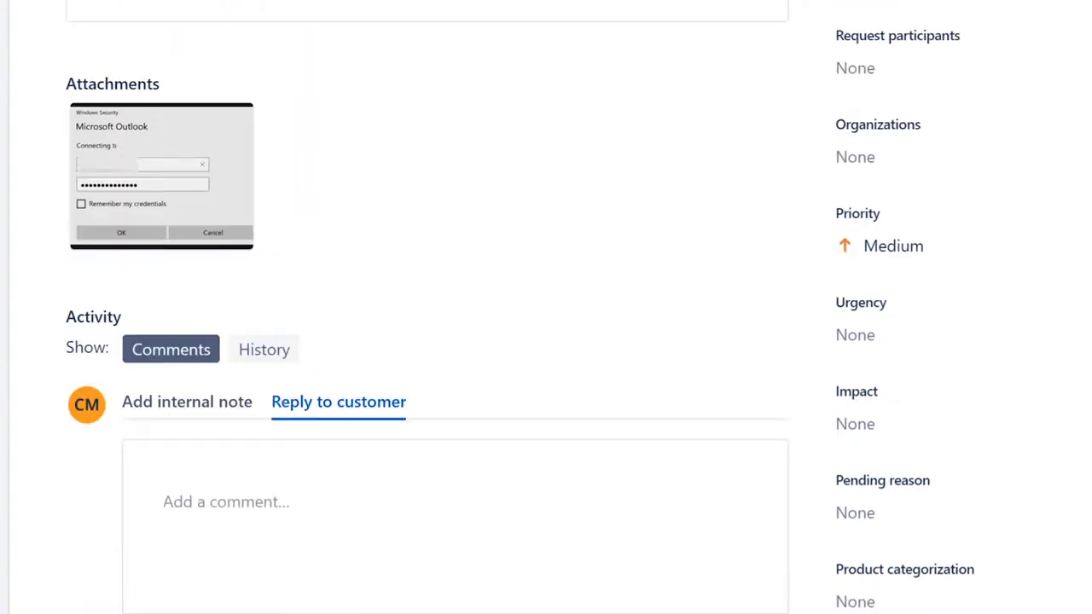
type("Hello")
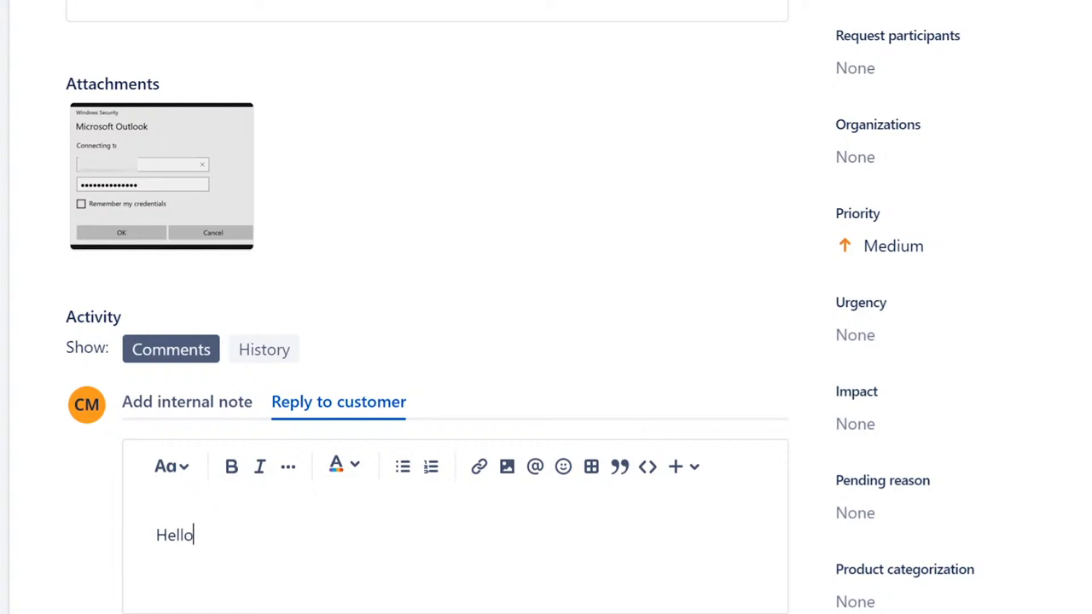
type(", my name is Ervin with ")
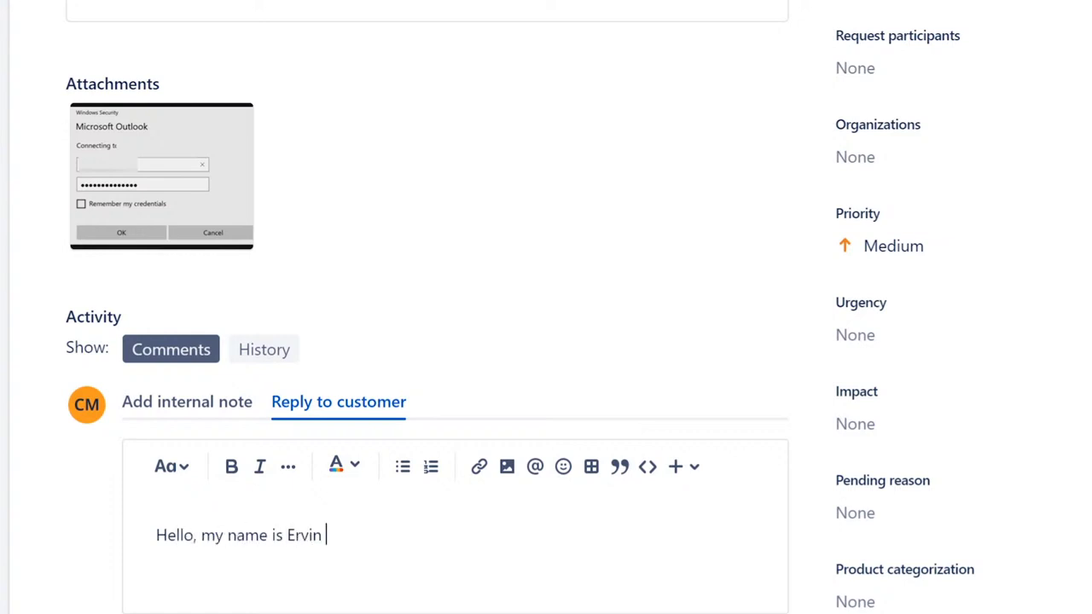
type("Pc support.")
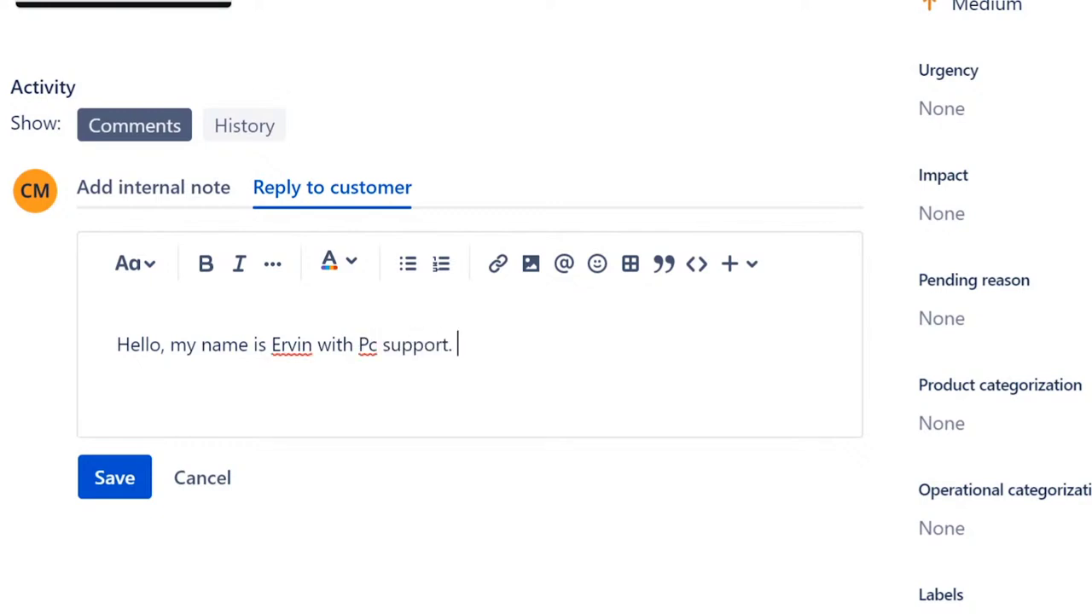
scroll(699, 443, "up", 4)
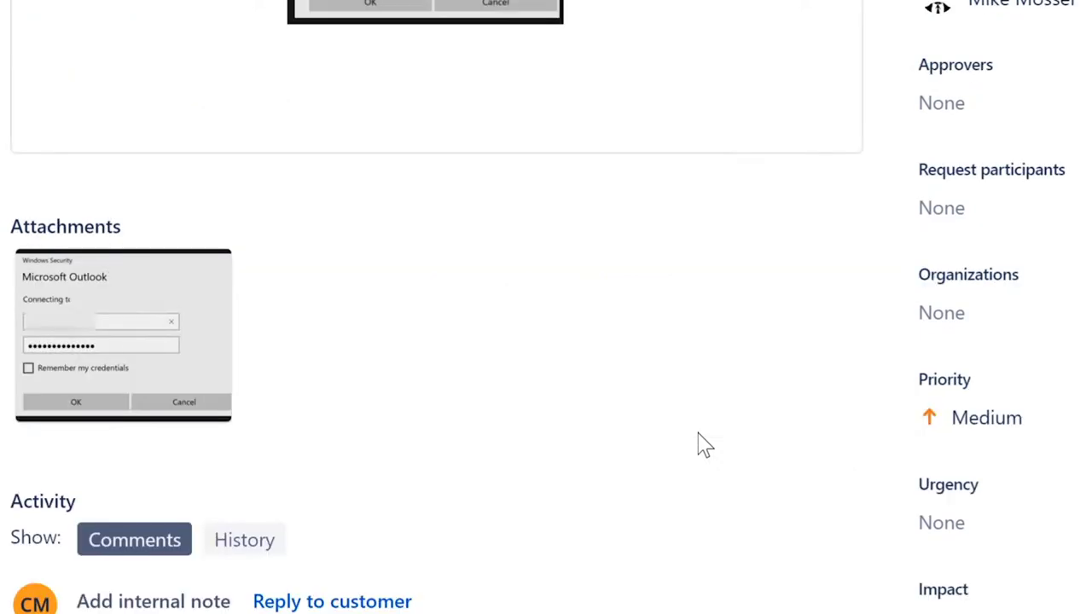
scroll(699, 443, "up", 3)
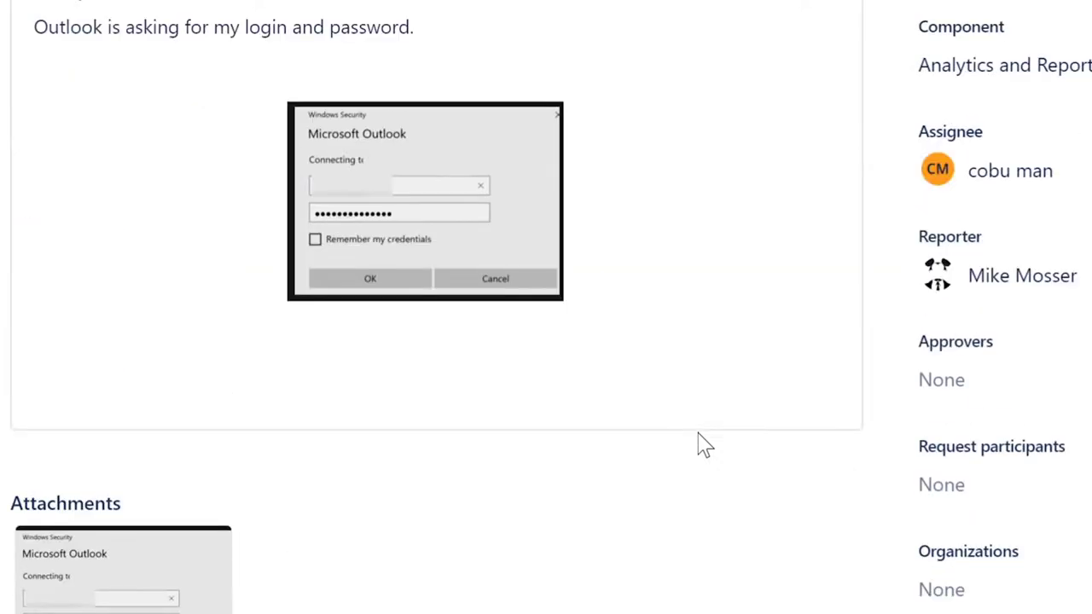
scroll(700, 446, "down", 7)
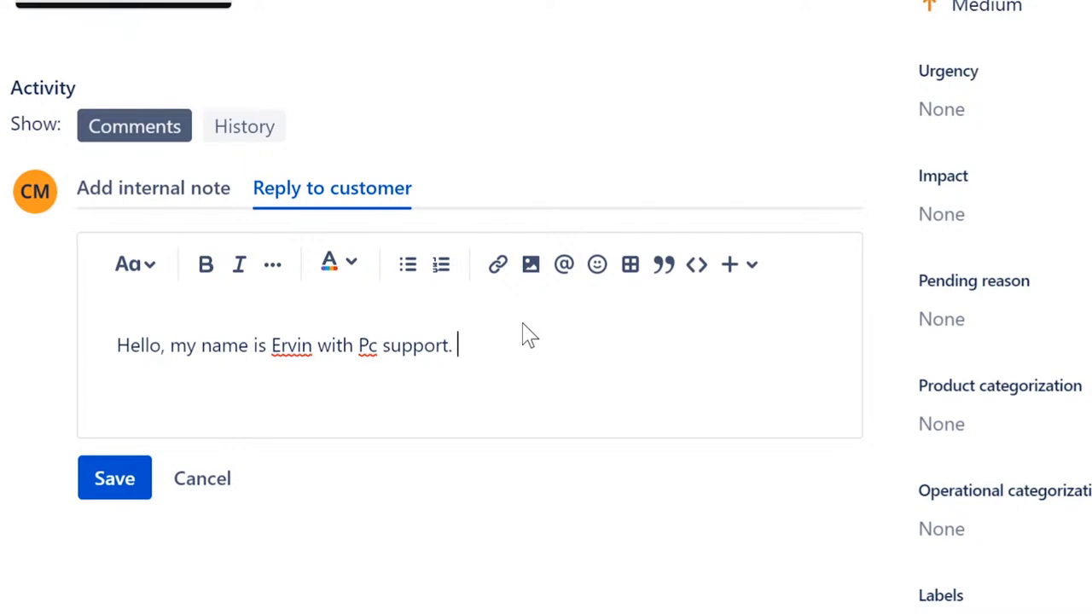
Step: Add 'I have your ticket about email not working.' and ask about a recent password change, then post
type("I have your jtic")
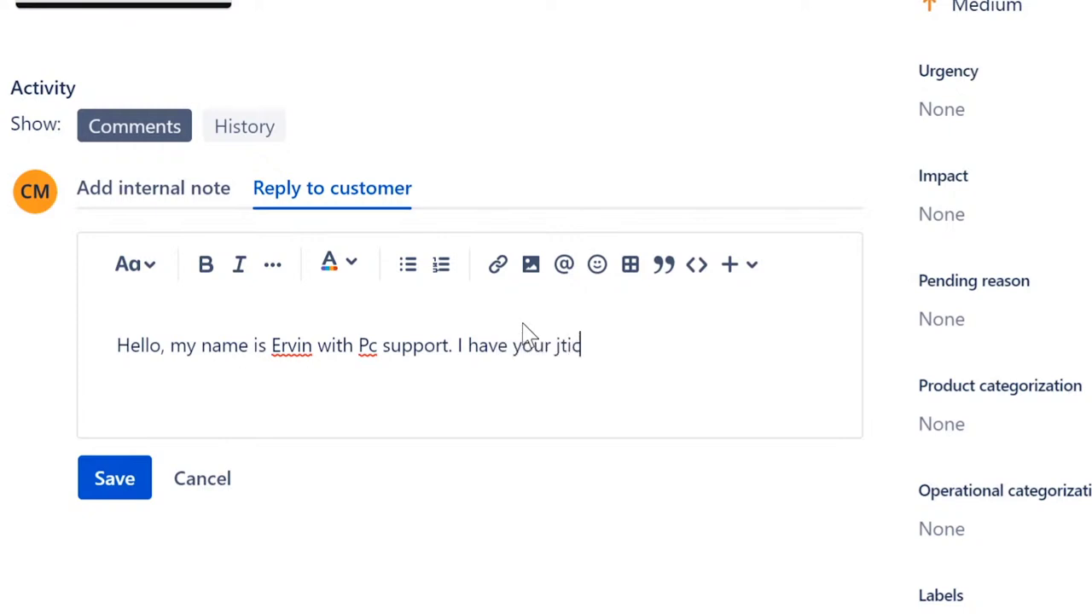
key("BackSpace")
key("BackSpace")
key("BackSpace")
key("BackSpace")
type("ticket ")
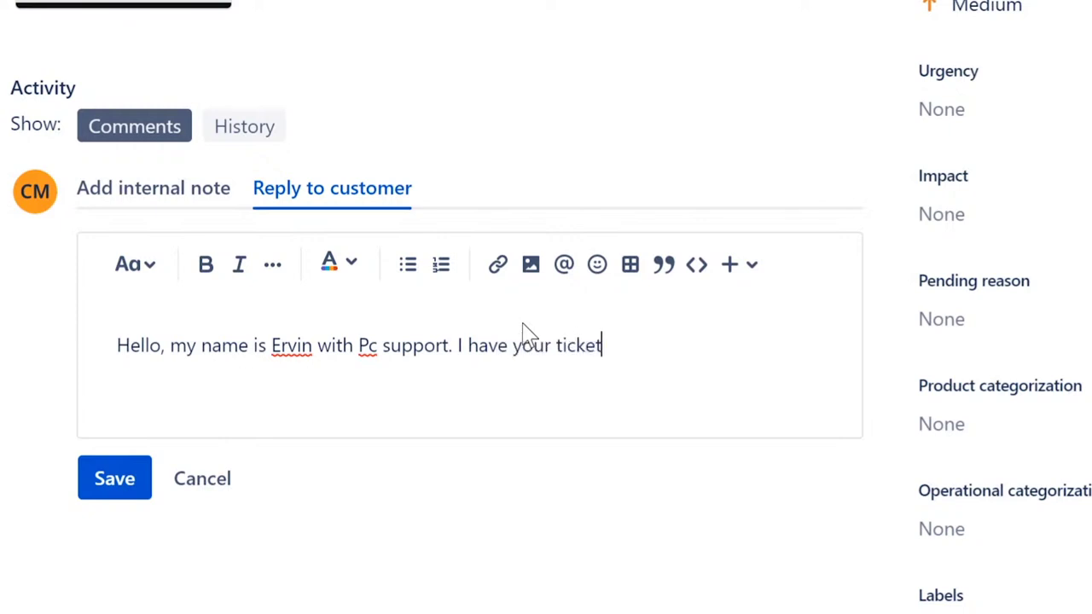
type("about emai")
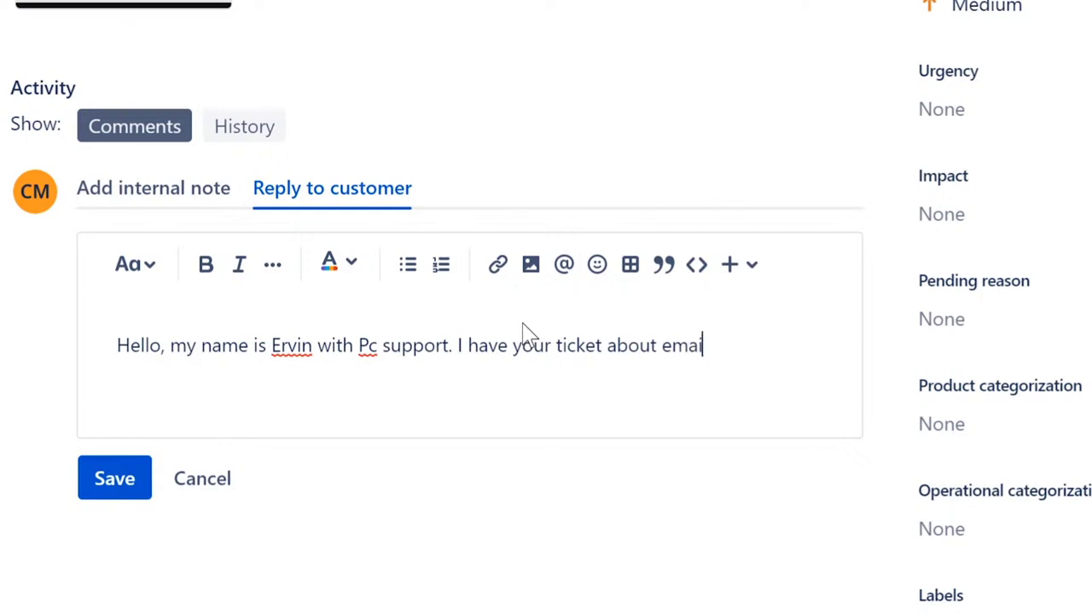
type("l not working.")
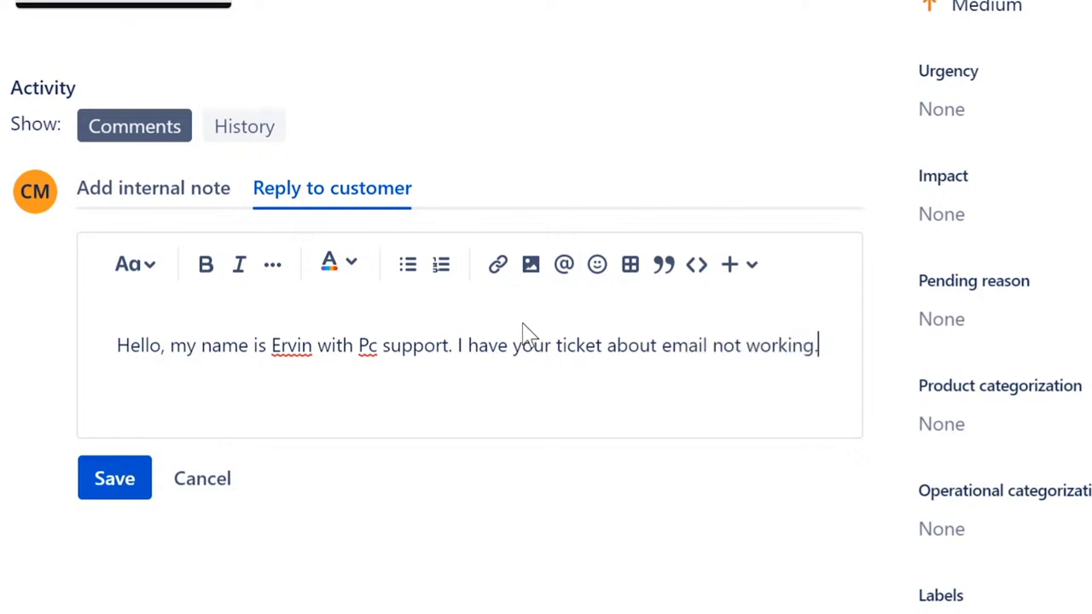
key("Return")
type("Did you by ch")
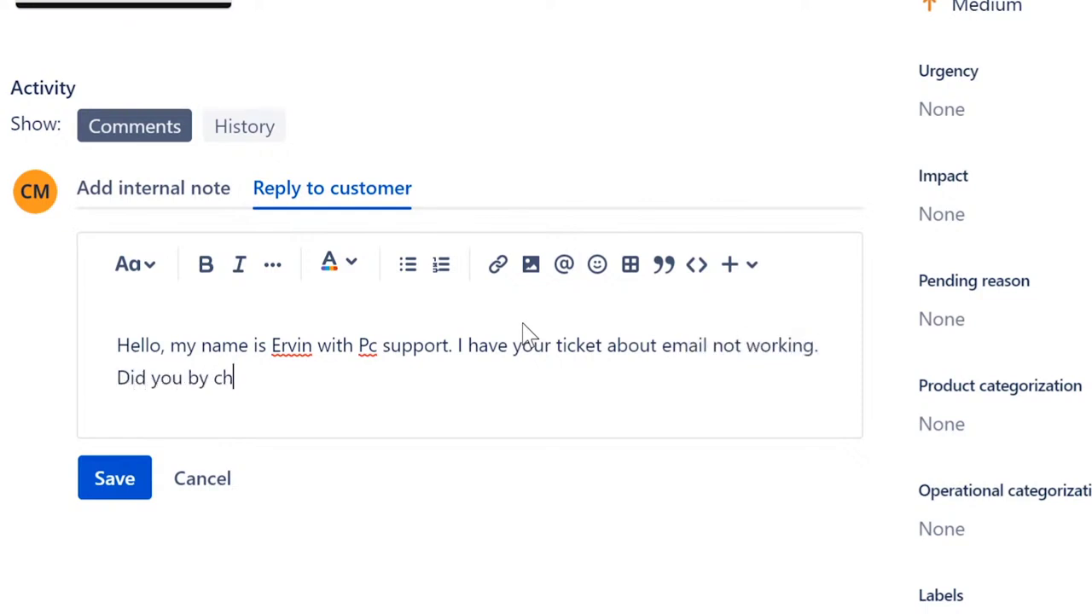
type("ance change ")
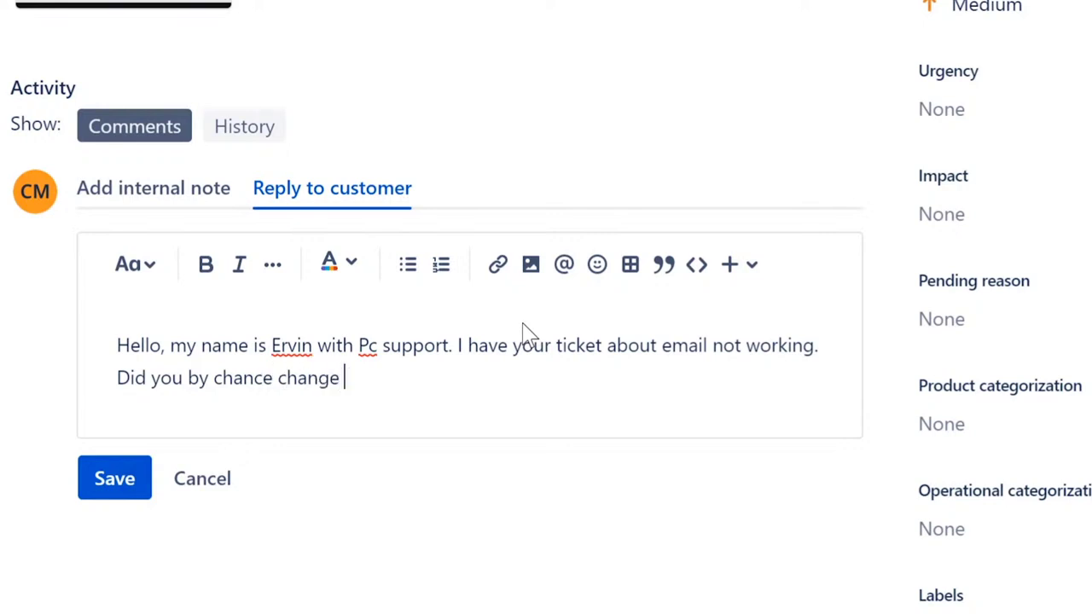
type("you password rece")
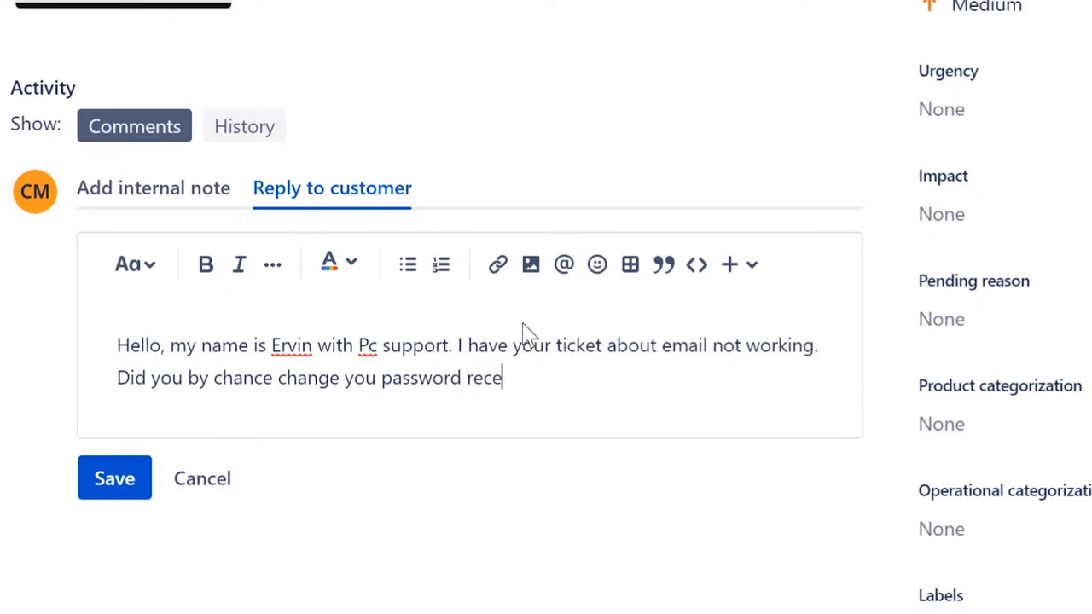
type("ne")
key("BackSpace")
type("tly?")
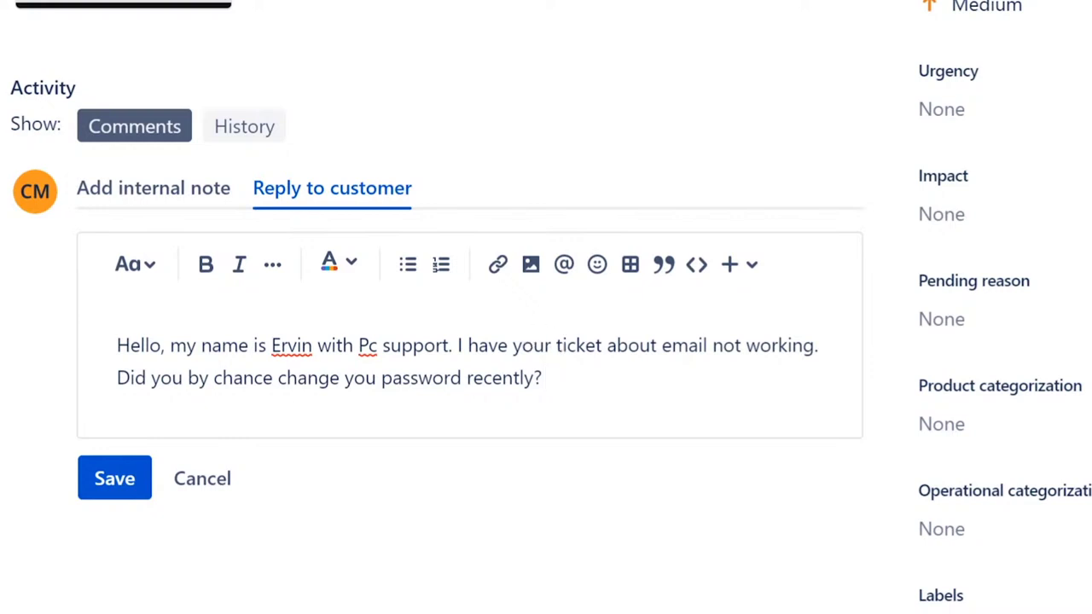
left_click(110, 492)
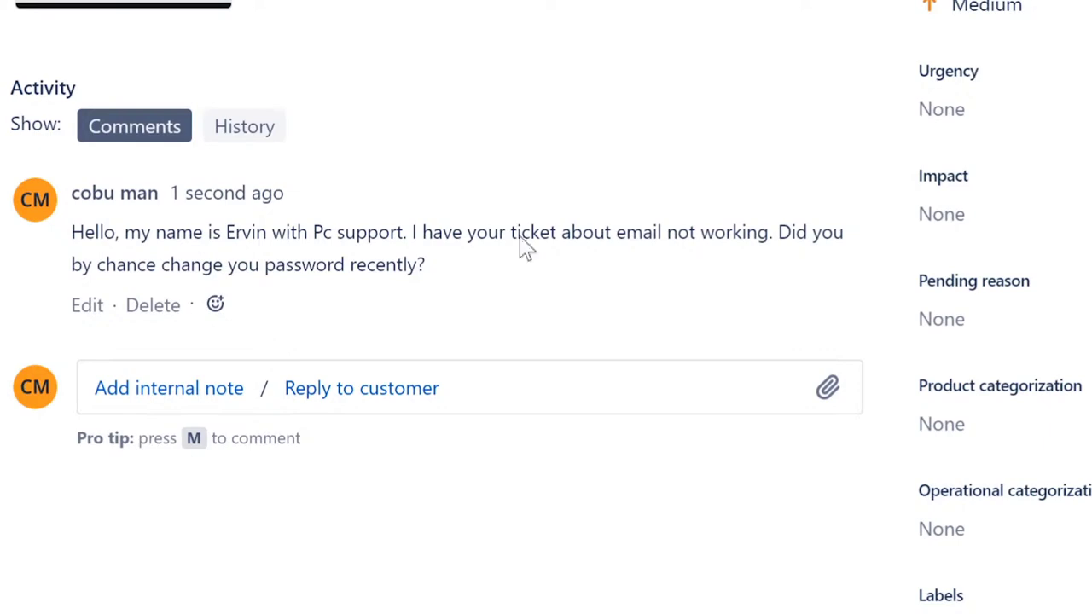
scroll(397, 268, "up", 10)
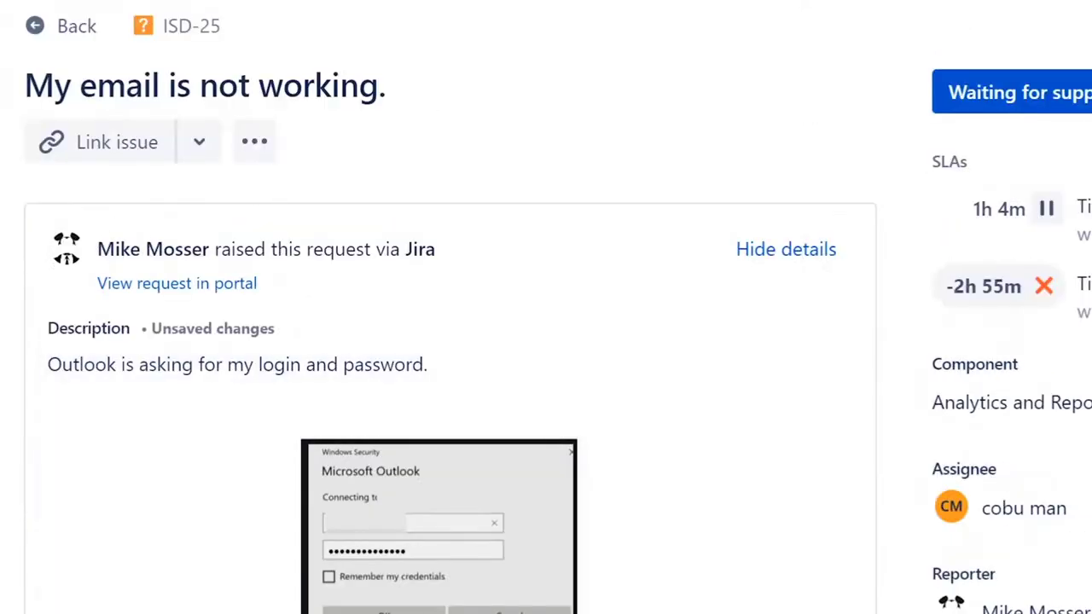
left_click_drag(97, 250, 209, 249)
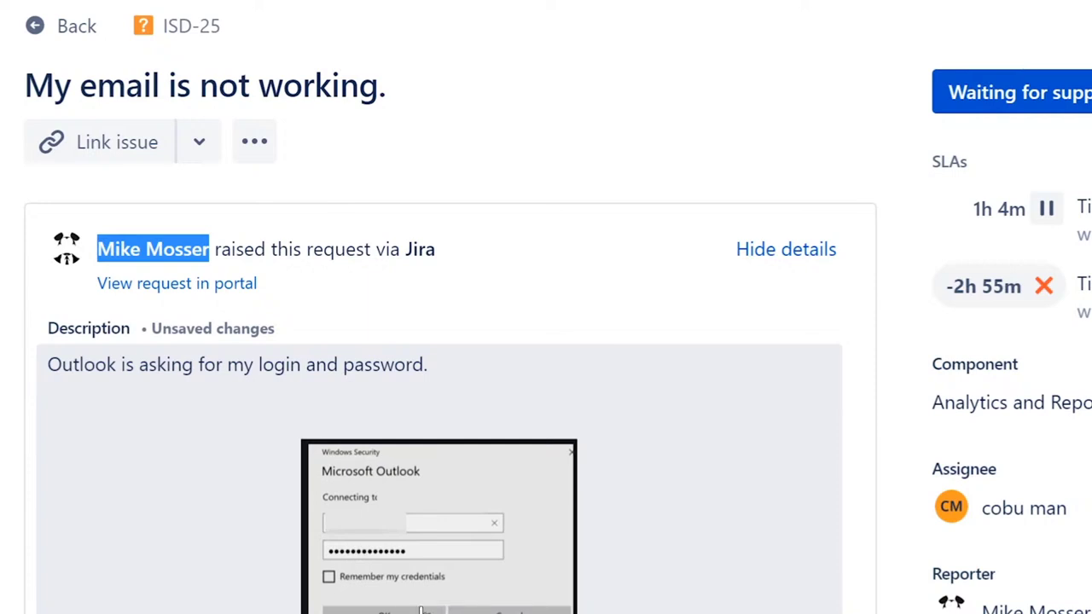
scroll(420, 608, "down", 2)
scroll(420, 608, "down", 6)
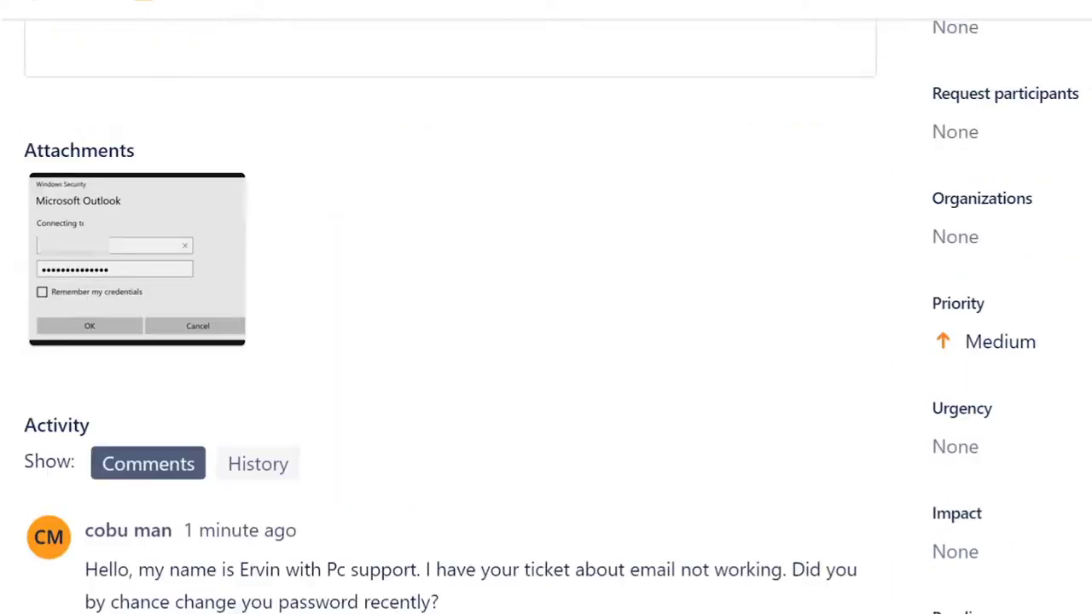
scroll(420, 607, "down", 4)
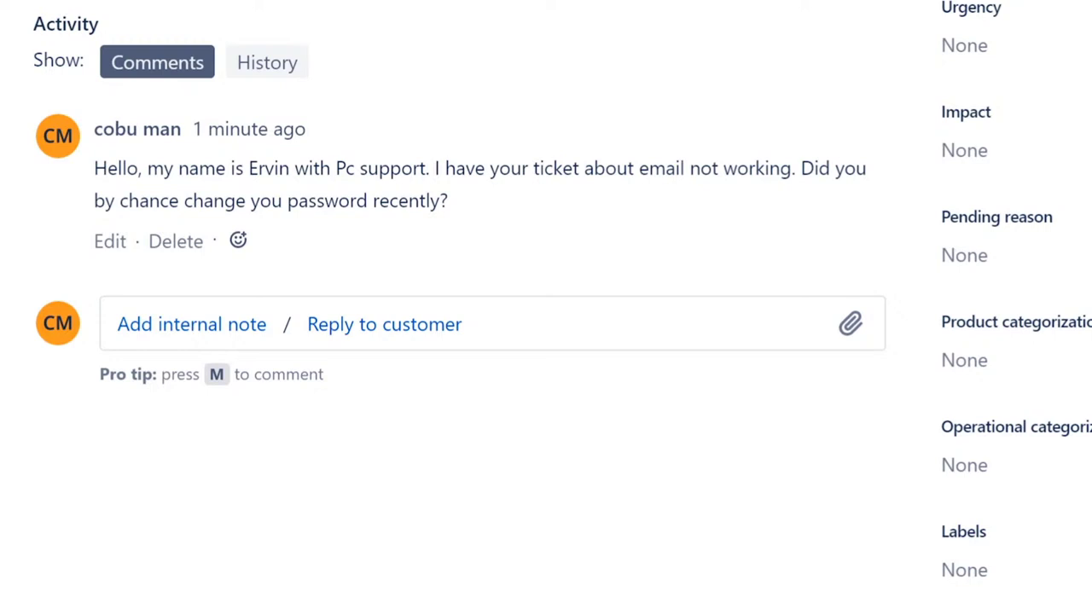
scroll(570, 502, "up", 5)
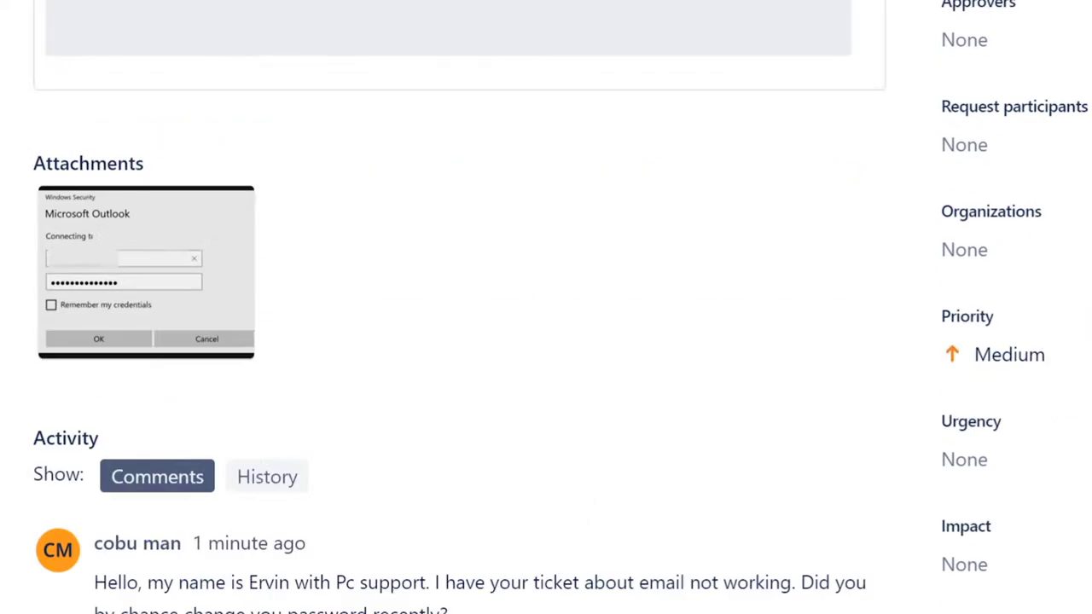
scroll(513, 12, "up", 3)
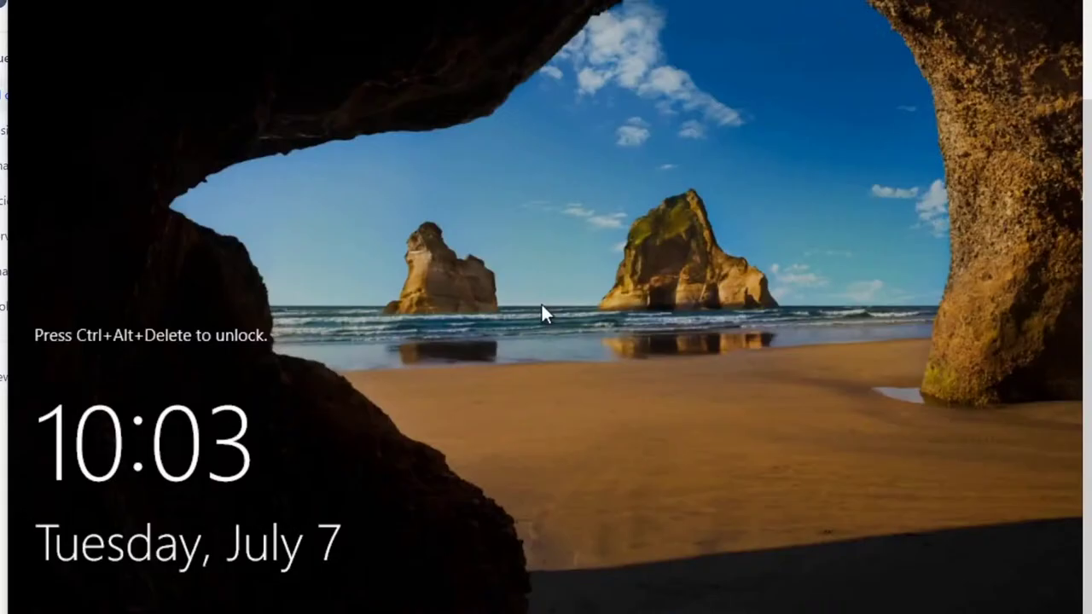
Step: Send Ctrl+Alt+Del to the VM and sign in with the administrator password
left_click(303, 4)
left_click(305, 3)
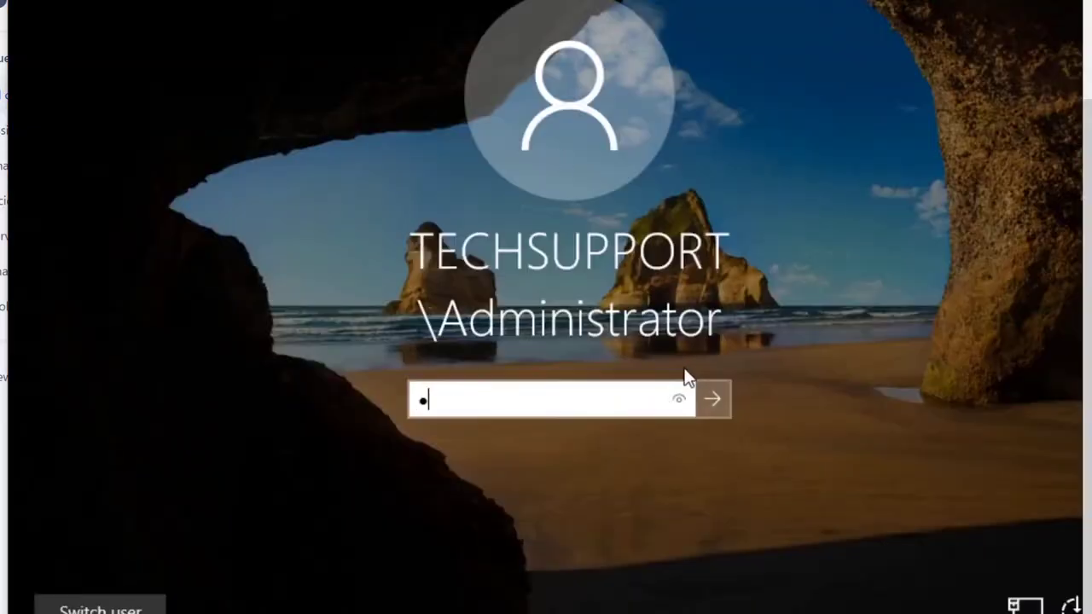
key("Return")
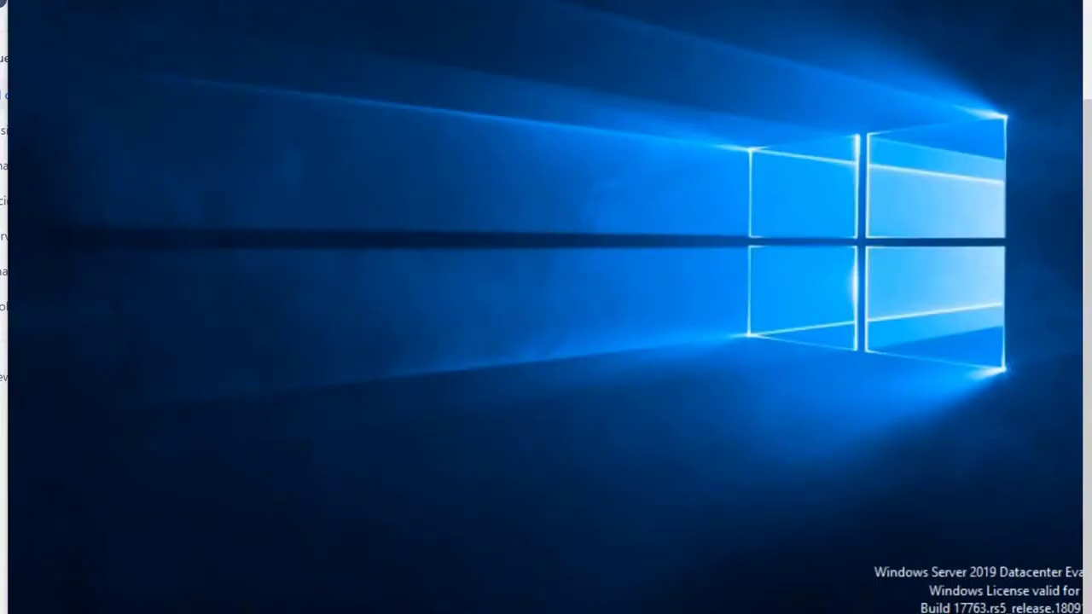
Step: Launch Active Directory Users and Computers from Windows Administrative Tools
left_click(21, 607)
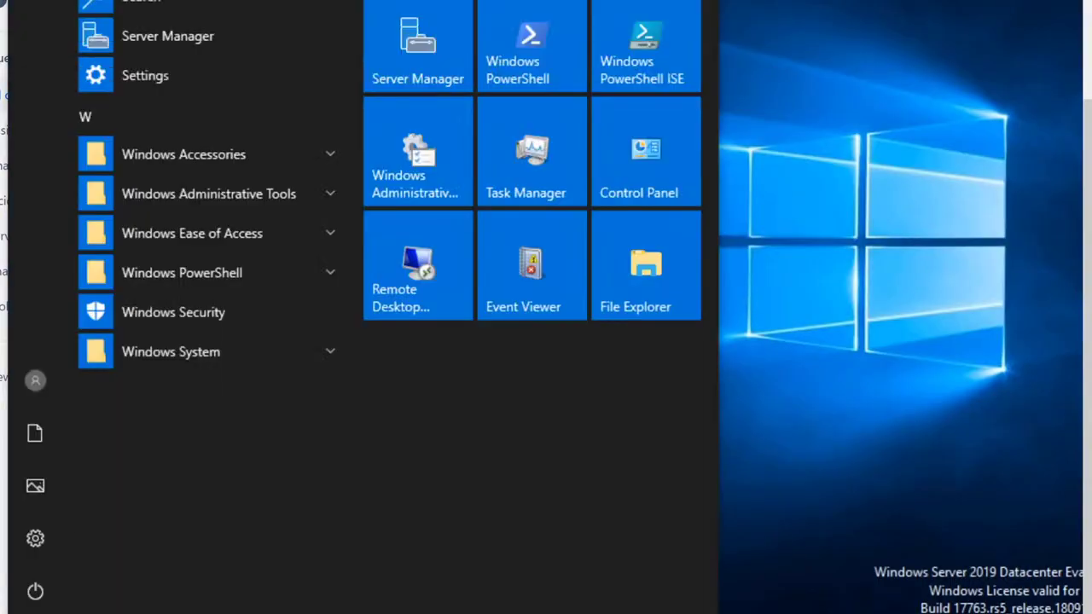
left_click(247, 201)
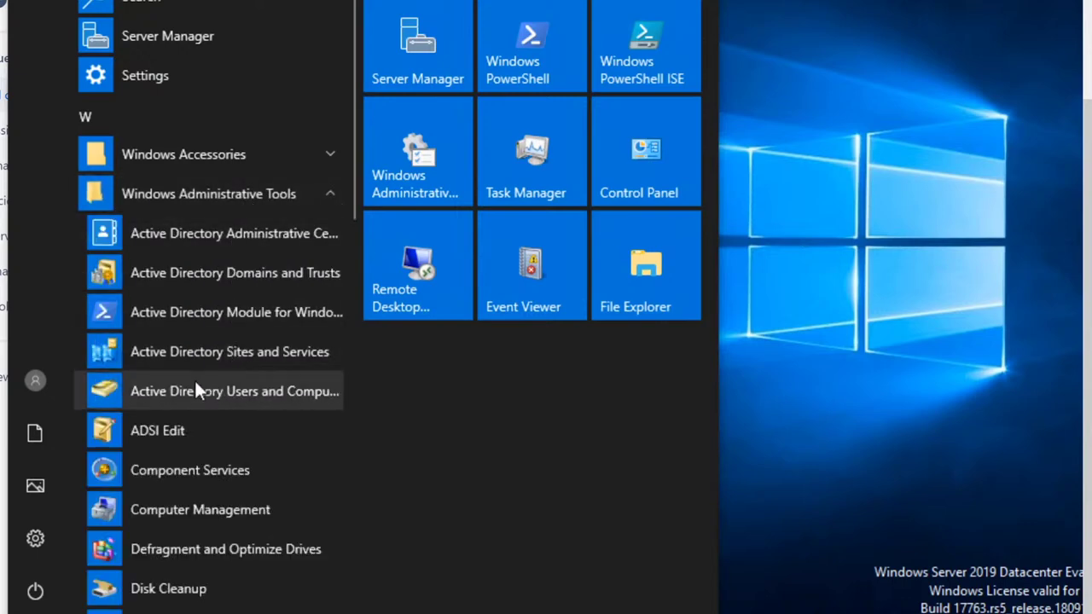
left_click(195, 385)
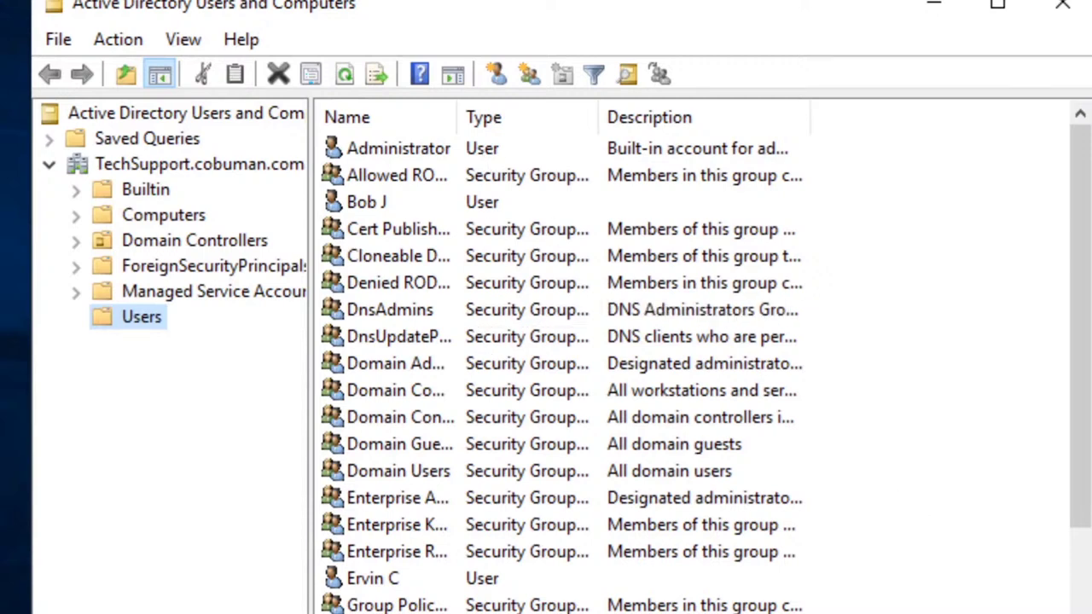
Step: Search the Users container by the requester's full name and select the single matching account
right_click(145, 325)
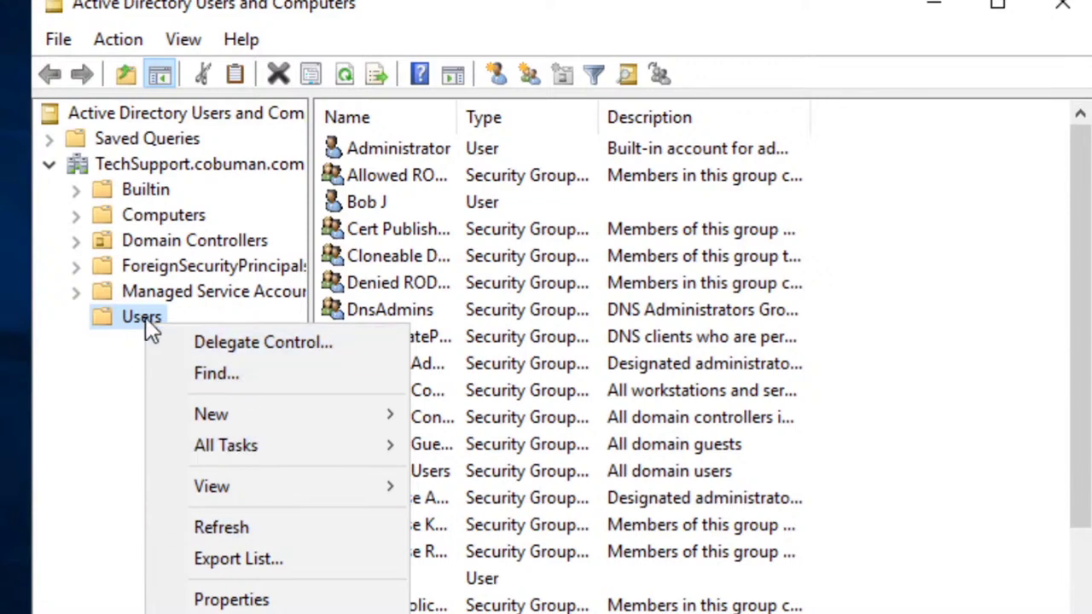
left_click(200, 367)
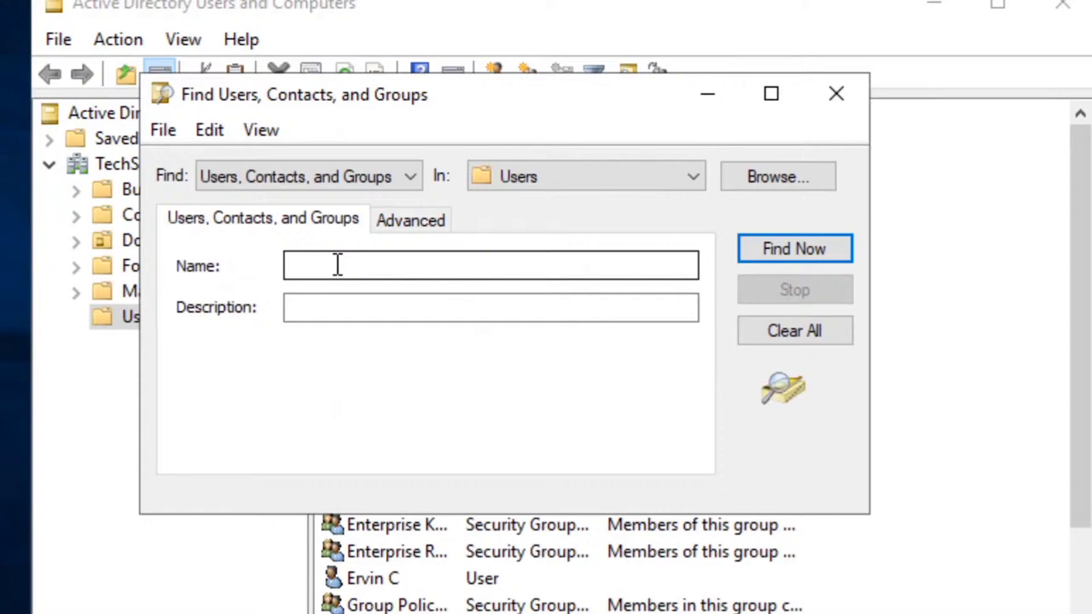
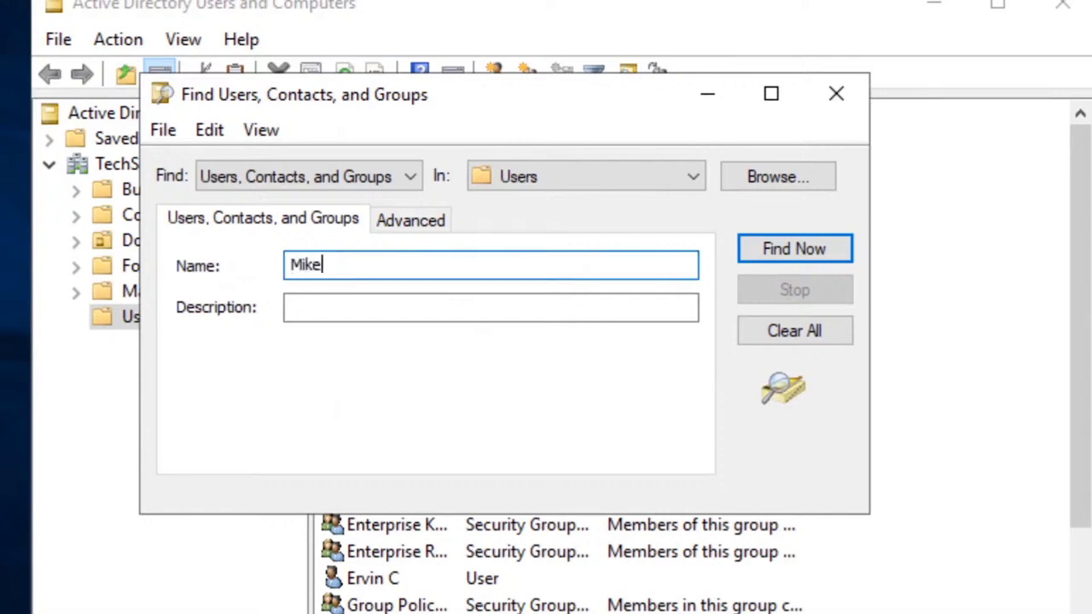
left_click(778, 254)
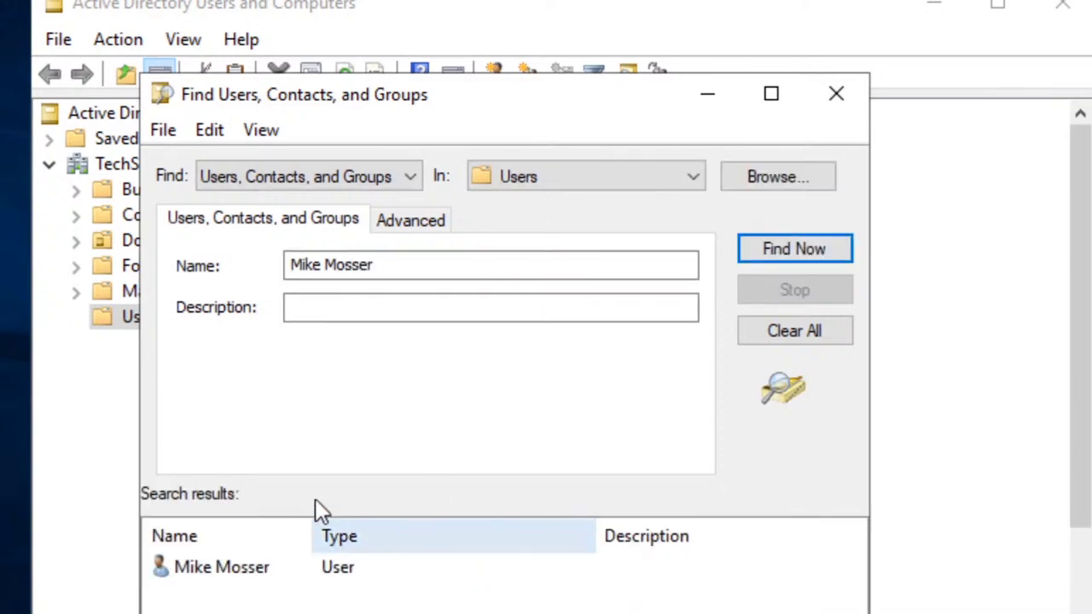
left_click(250, 586)
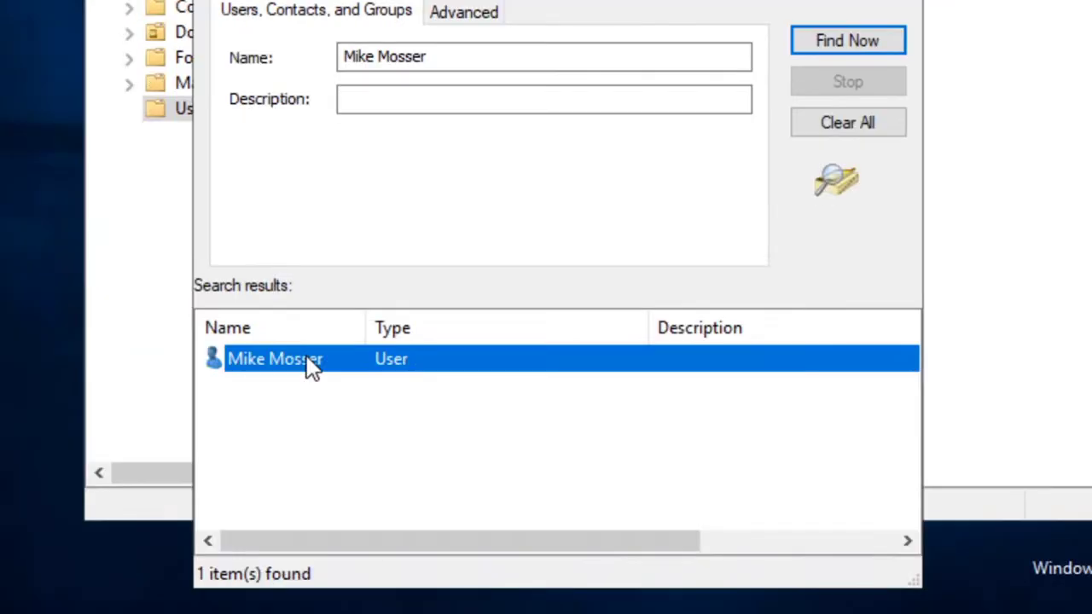
Step: Open Reset Password for the found user and enter and confirm a new password
right_click(312, 365)
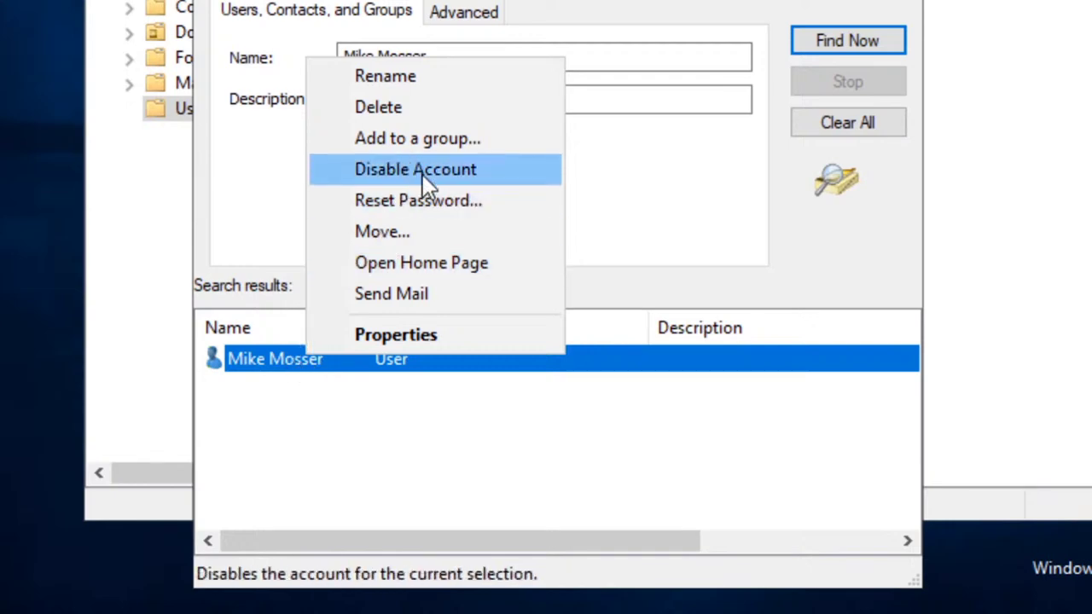
left_click(418, 203)
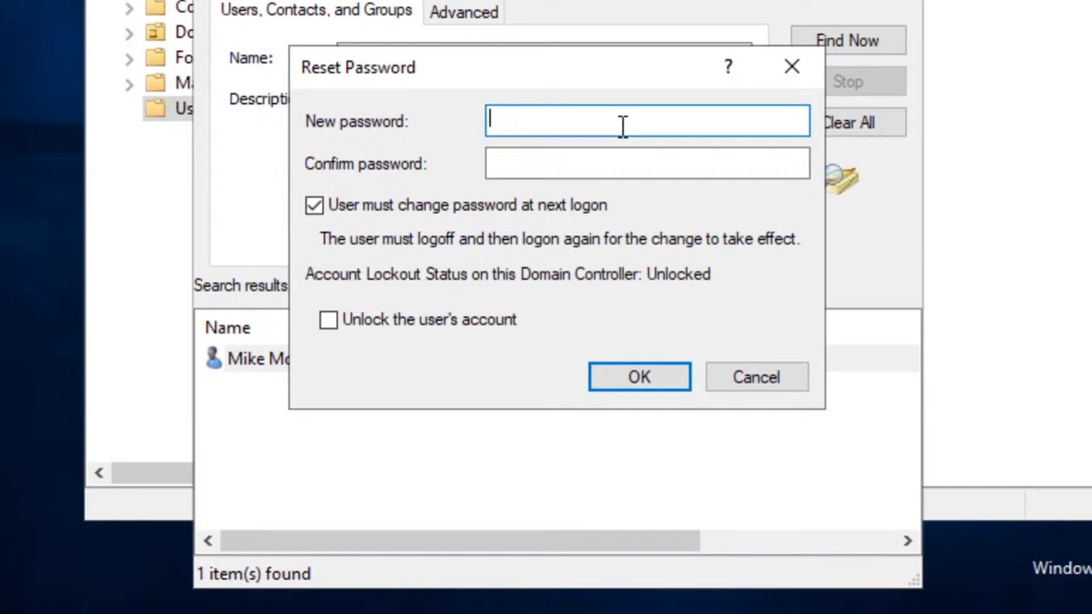
type("*************")
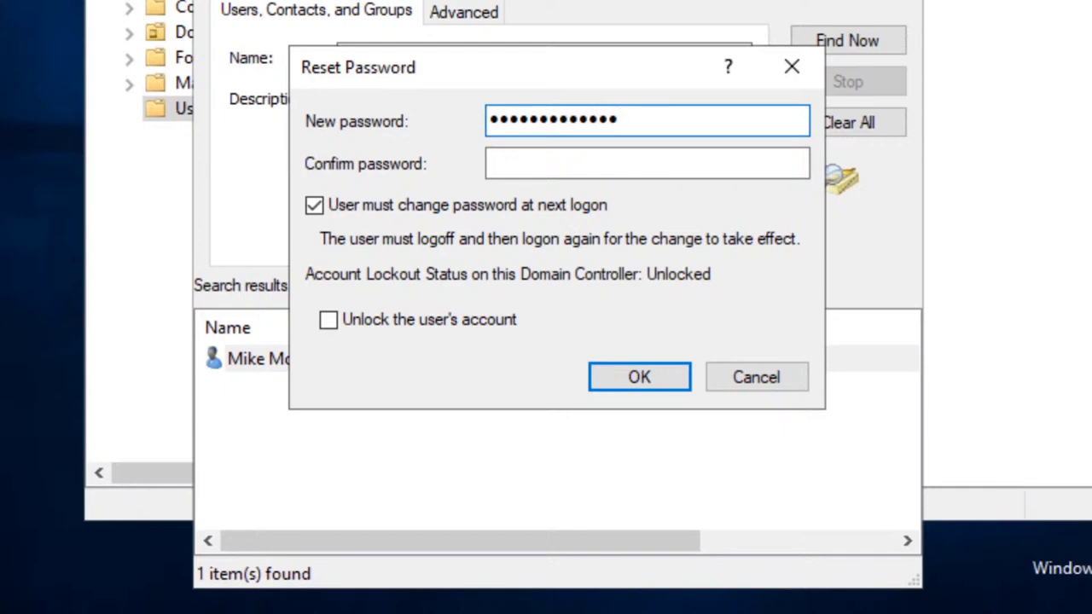
key("Tab")
type("***********")
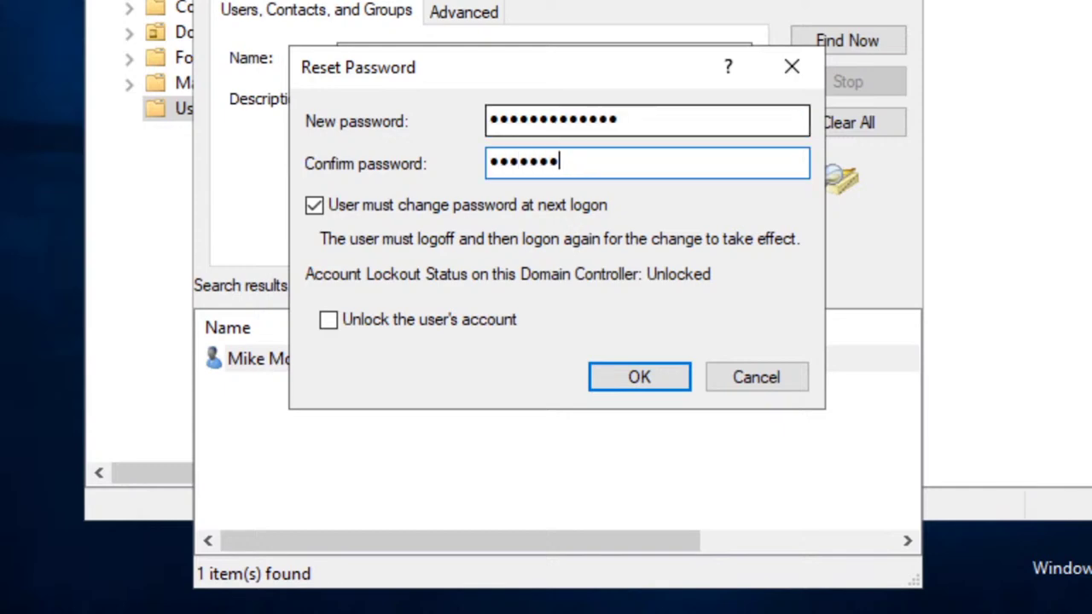
type("**")
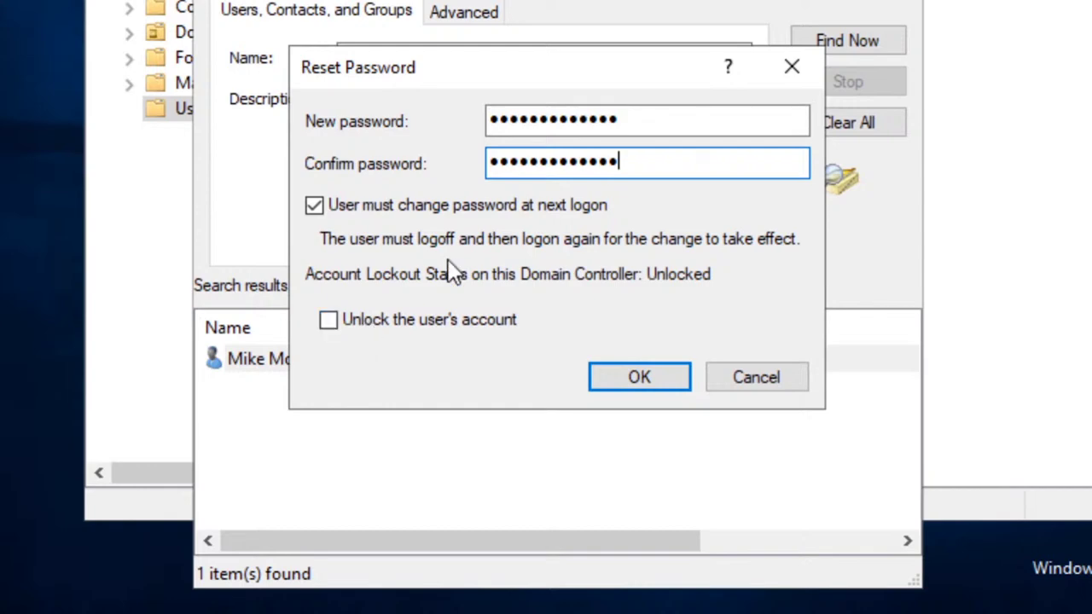
left_click(637, 121)
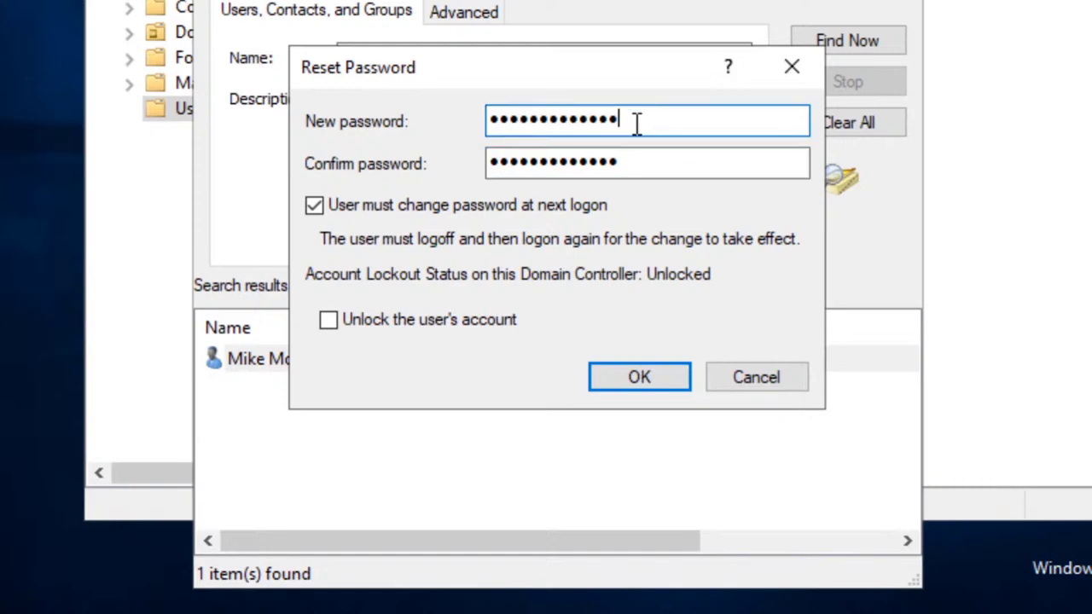
left_click(630, 165)
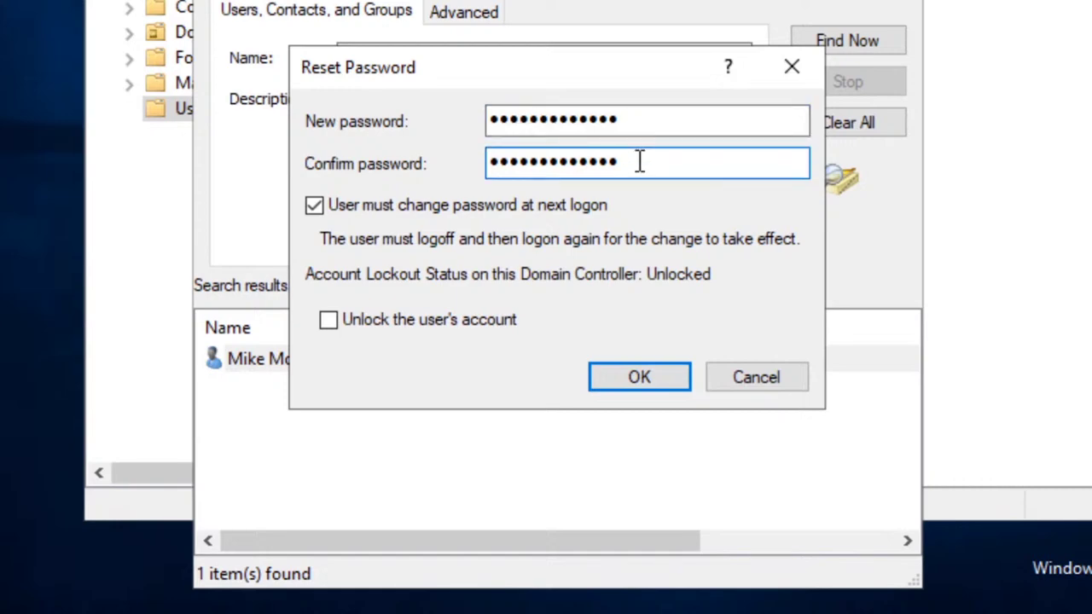
left_click(651, 119)
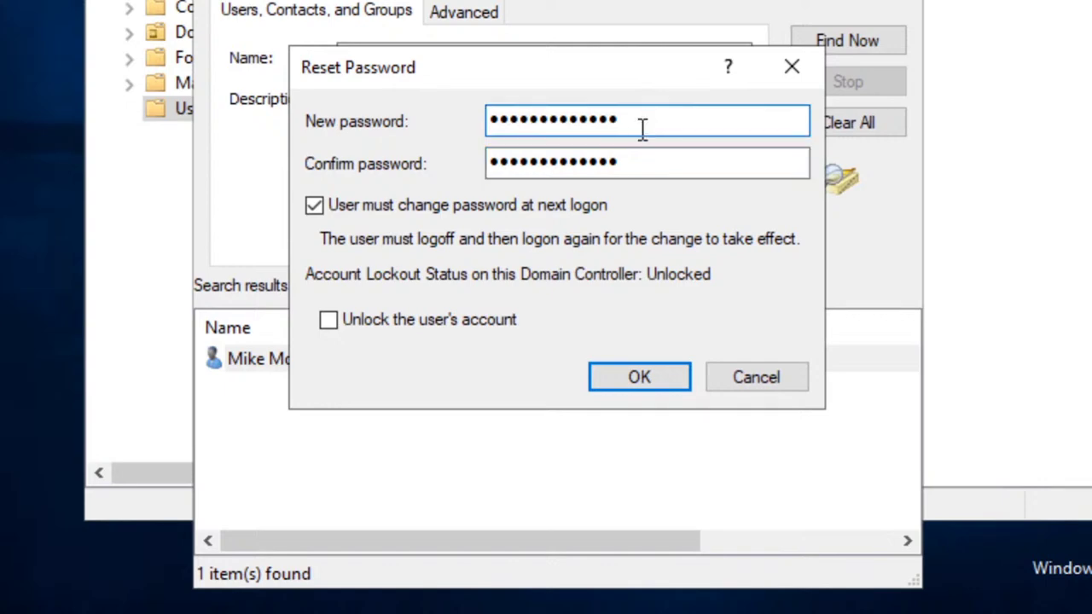
left_click(629, 155)
left_click(642, 119)
left_click(623, 161)
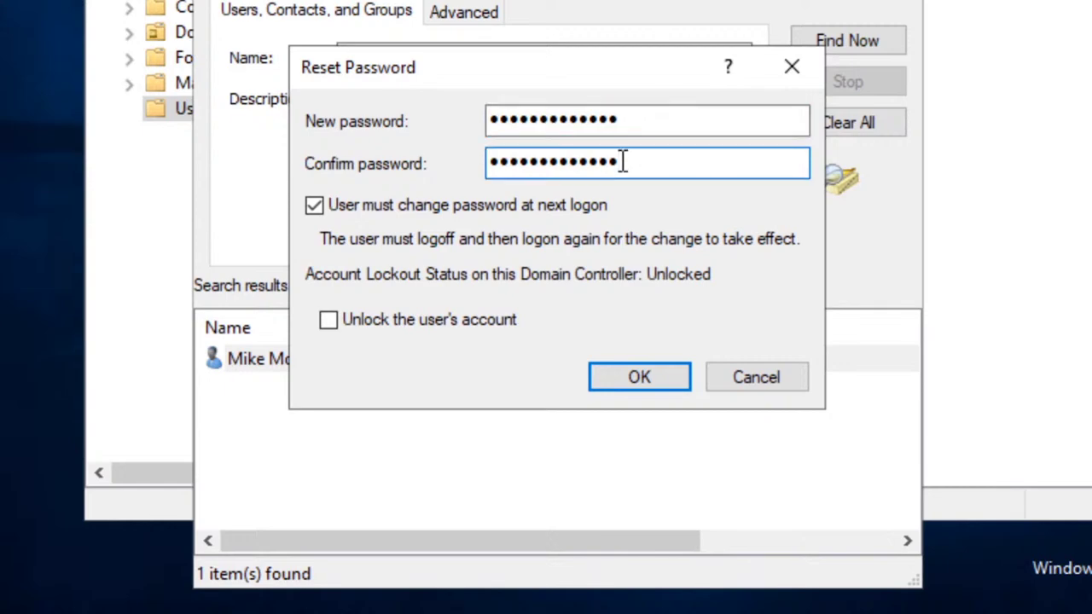
left_click(649, 125)
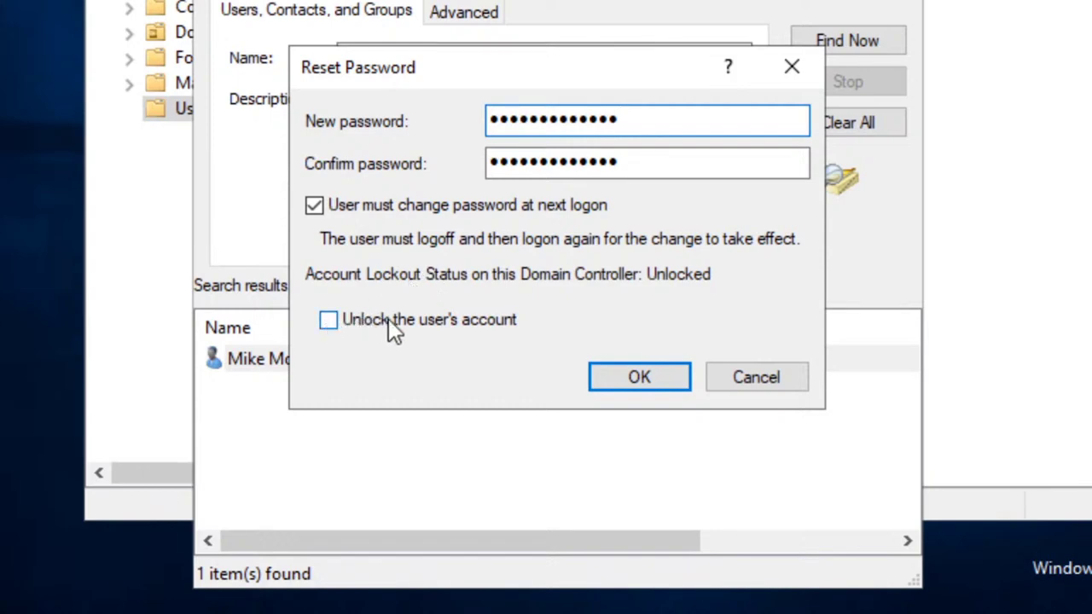
Step: Tick Unlock the user's account, apply the reset, and dismiss the confirmation
left_click(330, 322)
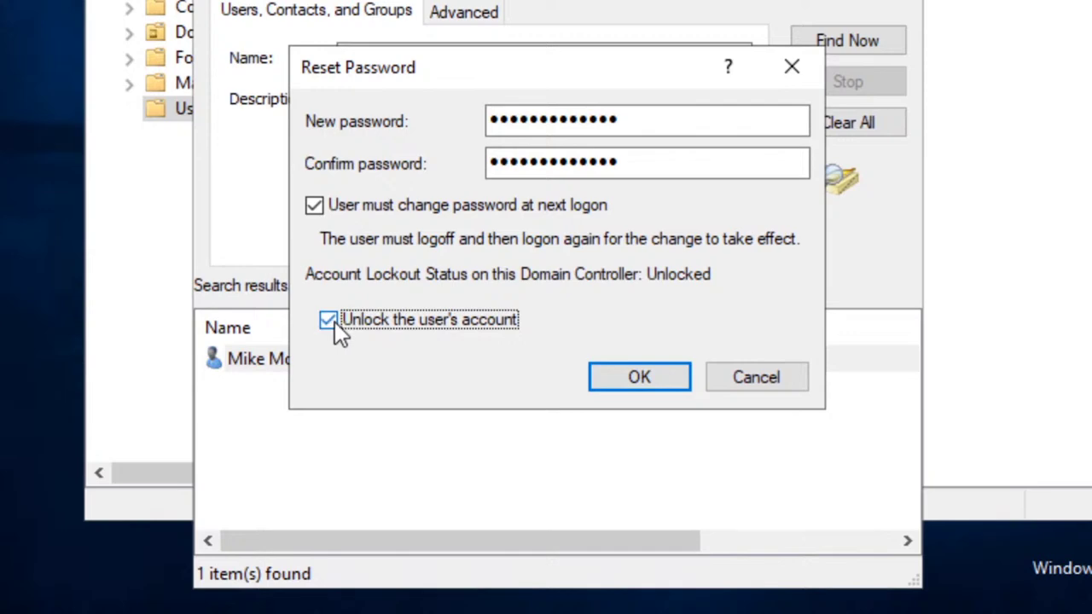
left_click(615, 376)
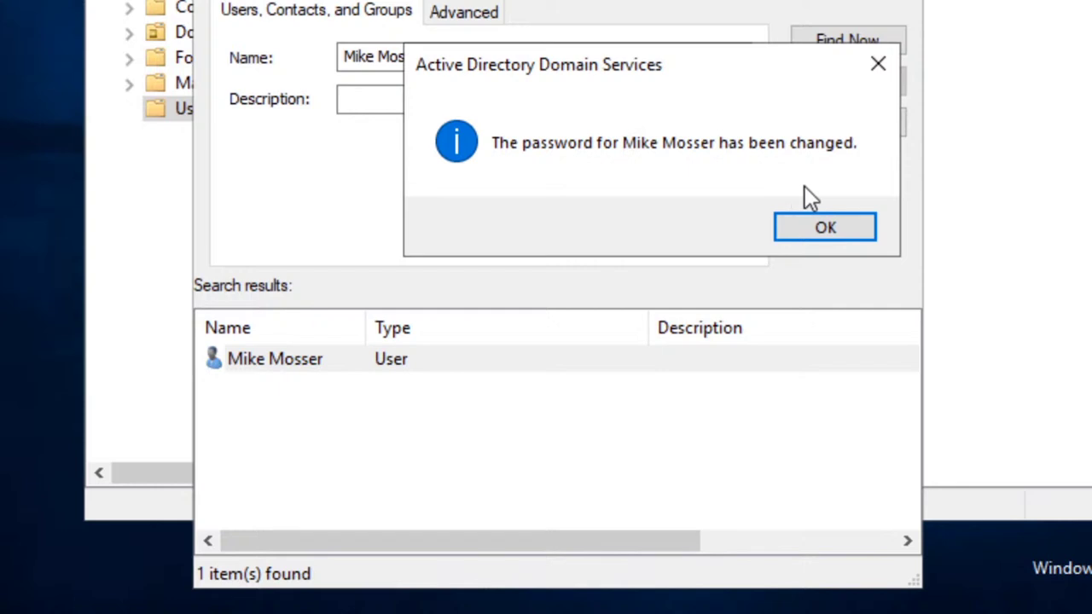
left_click(821, 228)
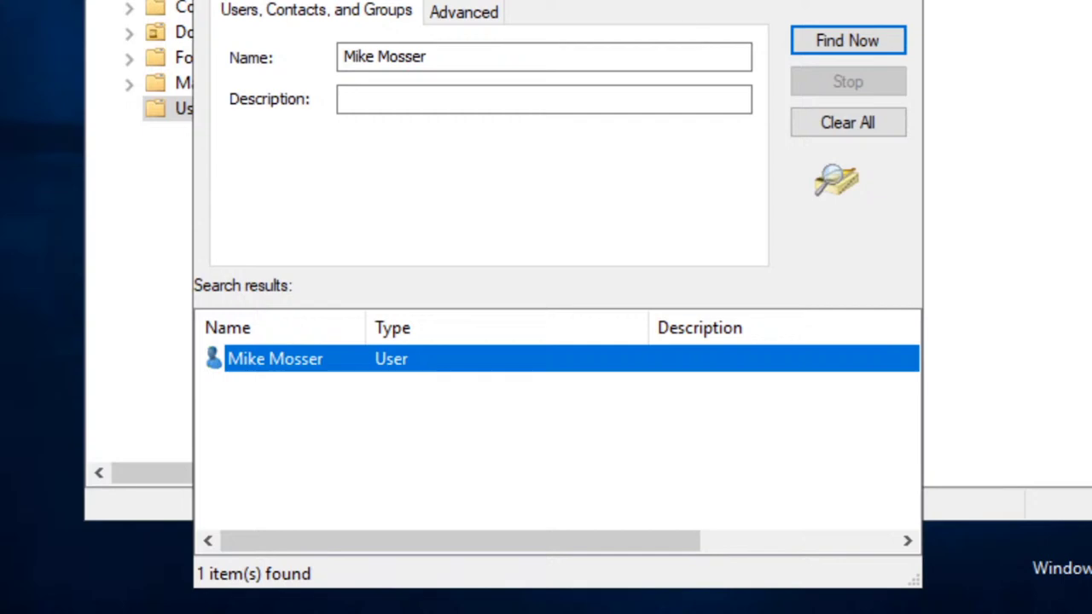
Step: Lock the Windows Server session from the Start menu account options
key("super")
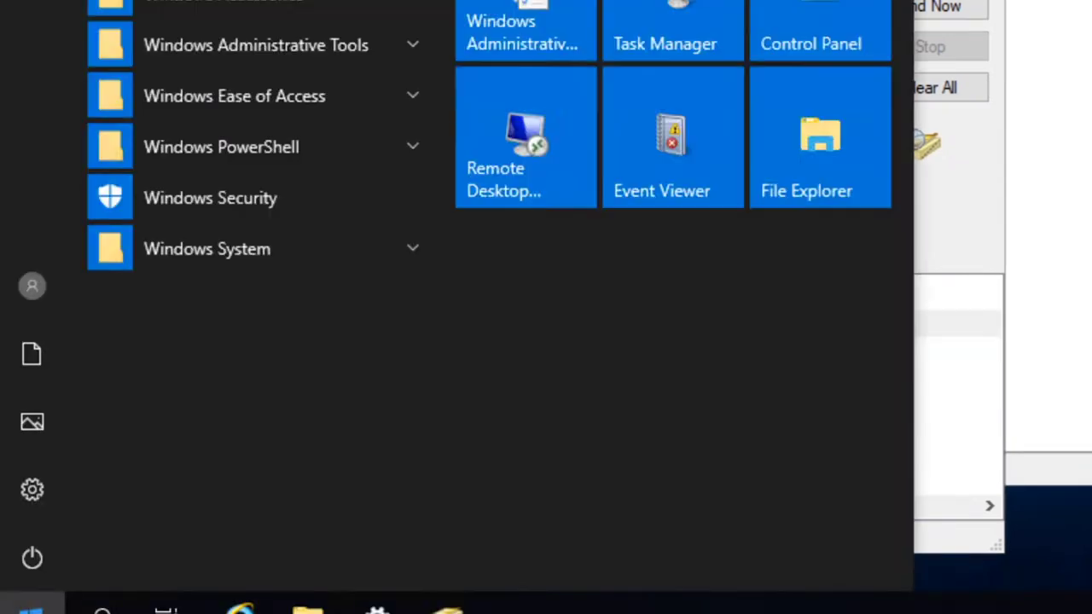
left_click(34, 273)
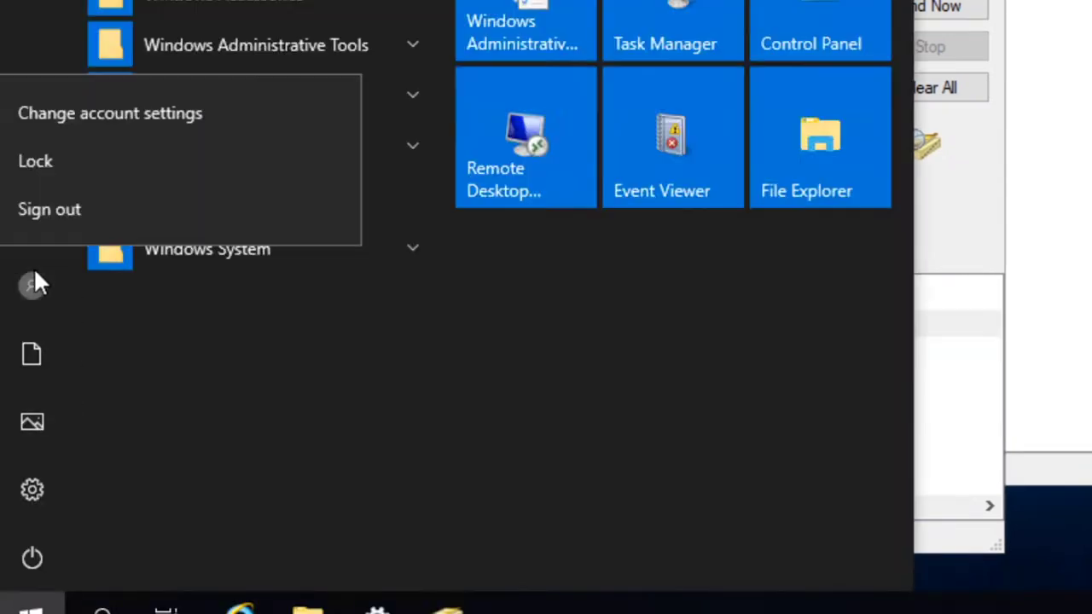
left_click(90, 163)
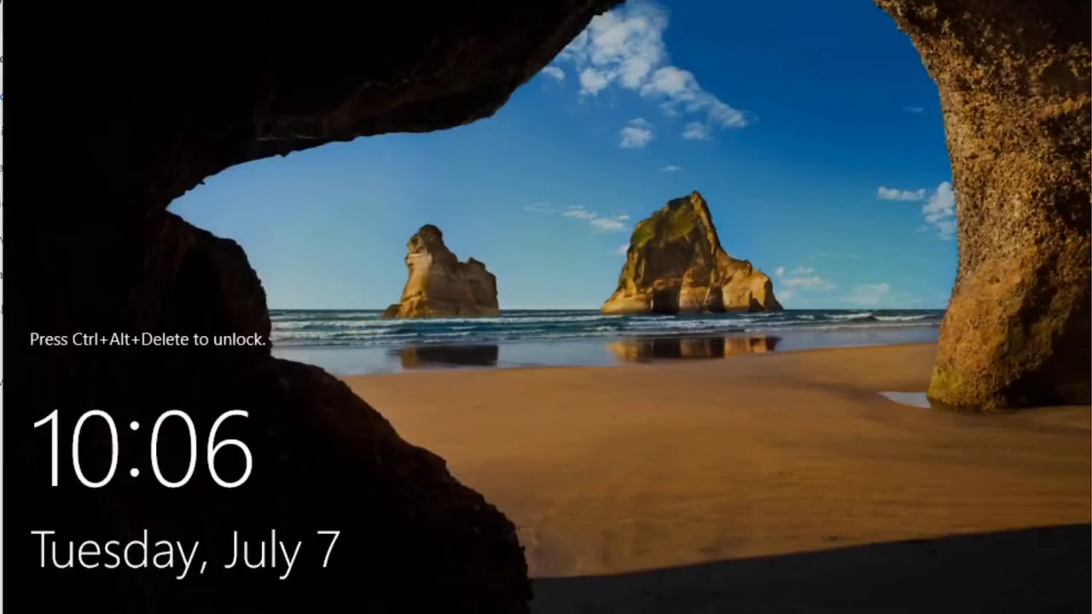
key("ctrl+alt+Delete")
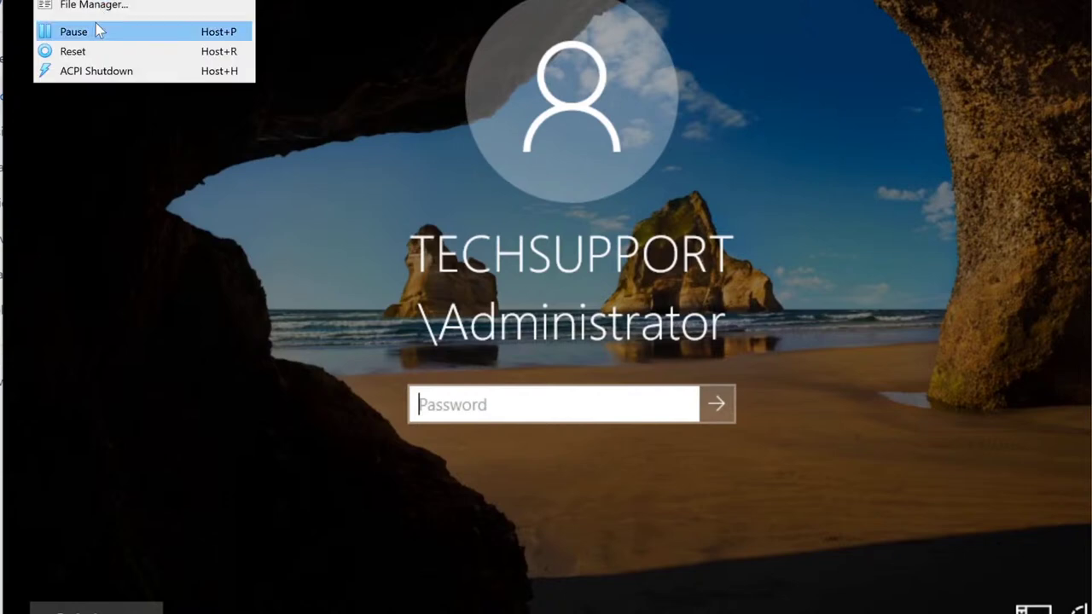
Step: Back in the Jira ticket, enlarge the attached Outlook login screenshot
left_click(121, 36)
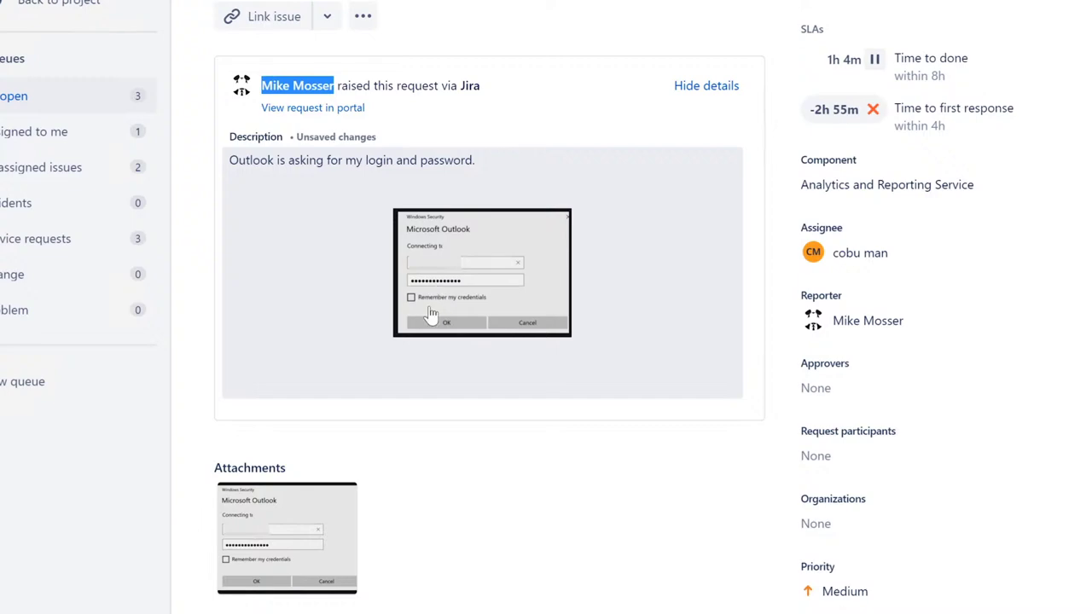
mouse_move(302, 512)
left_click(333, 483)
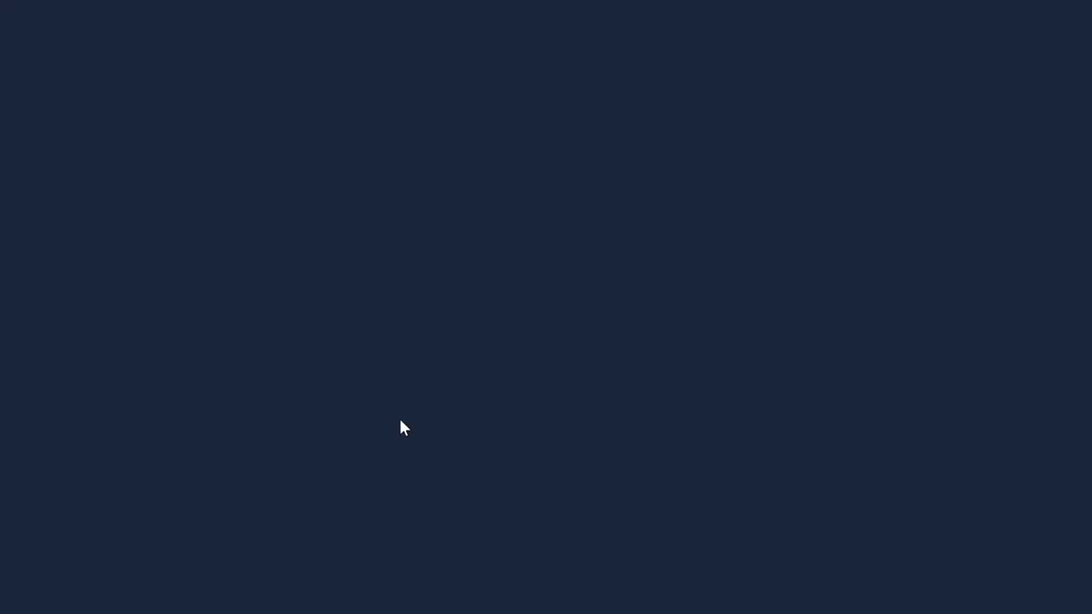
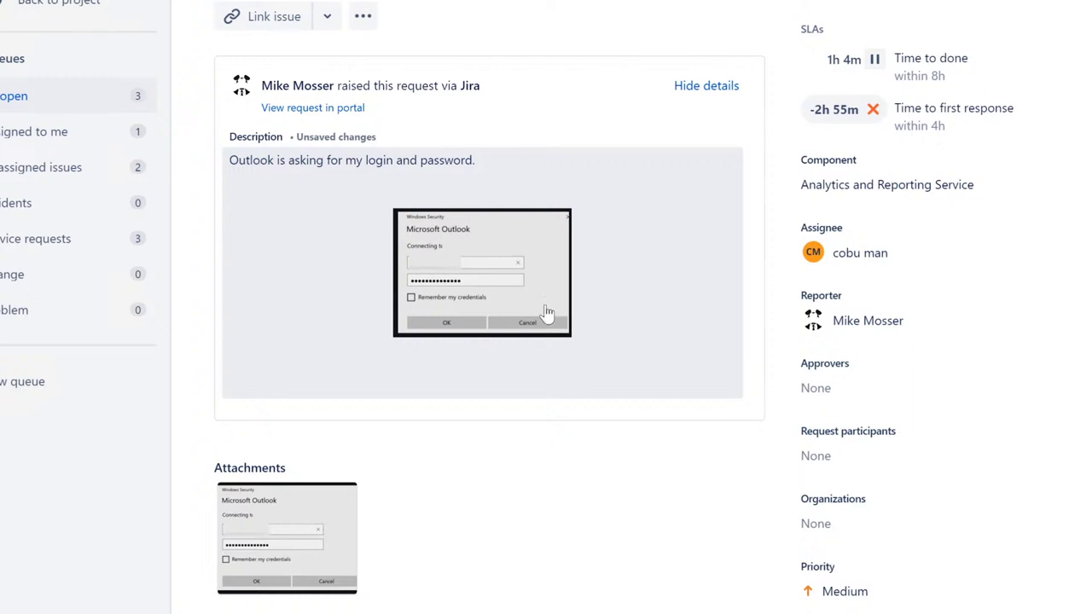
Step: Close the email ticket's Description editor unchanged and open a reply composer under Activity
left_click(524, 418)
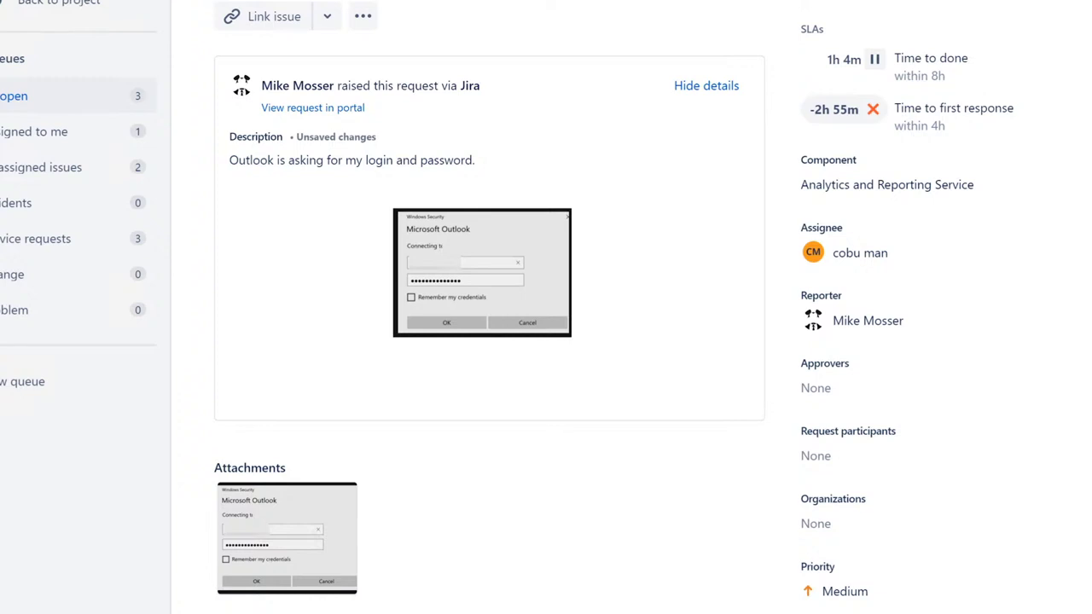
scroll(522, 462, "down", 3)
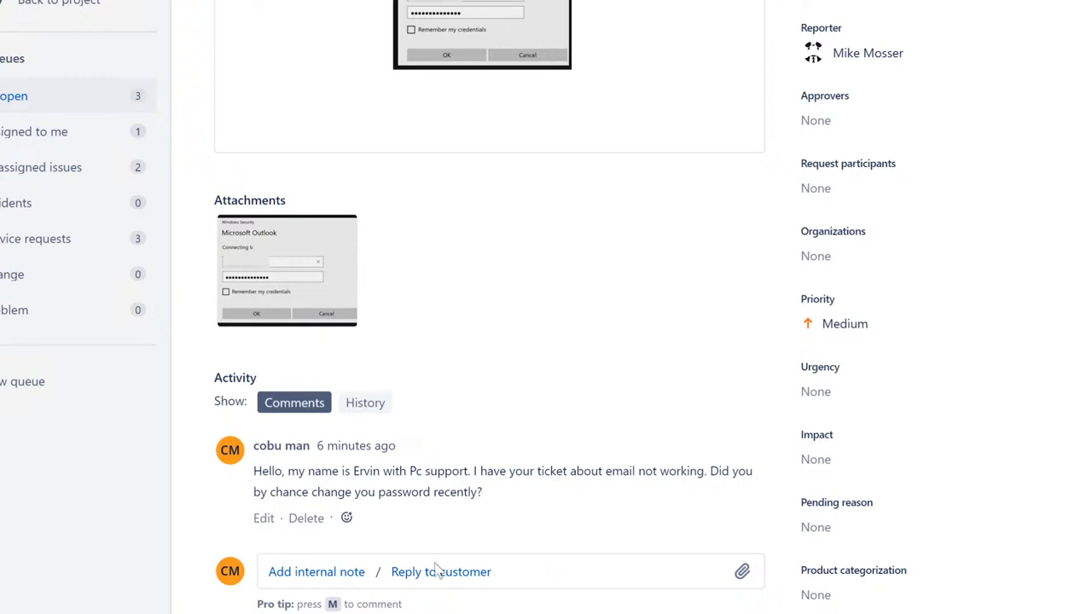
left_click(437, 572)
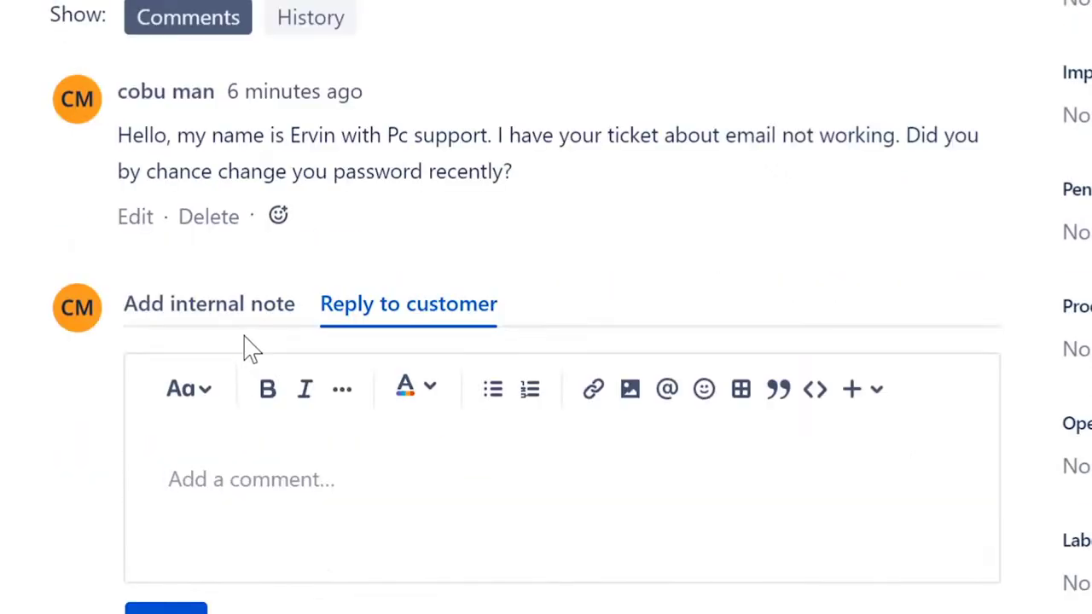
Step: Save an internal note reading 'Resolved issue by password reset.' signed with the agent's name
left_click(253, 314)
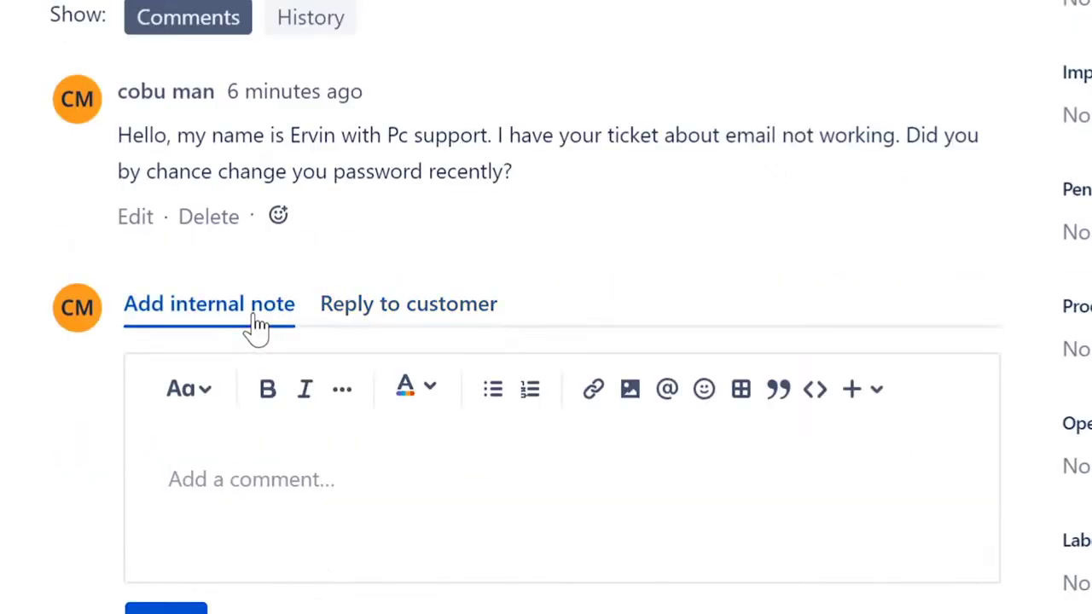
left_click(461, 524)
type("REso")
key("BackSpace")
key("BackSpace")
key("BackSpace")
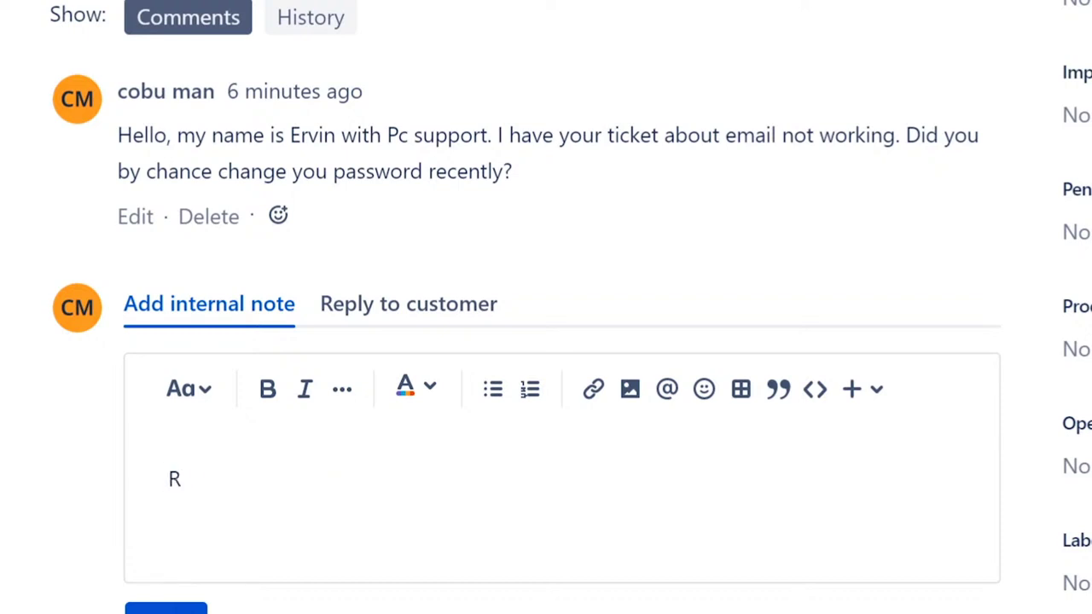
type("esolved issue")
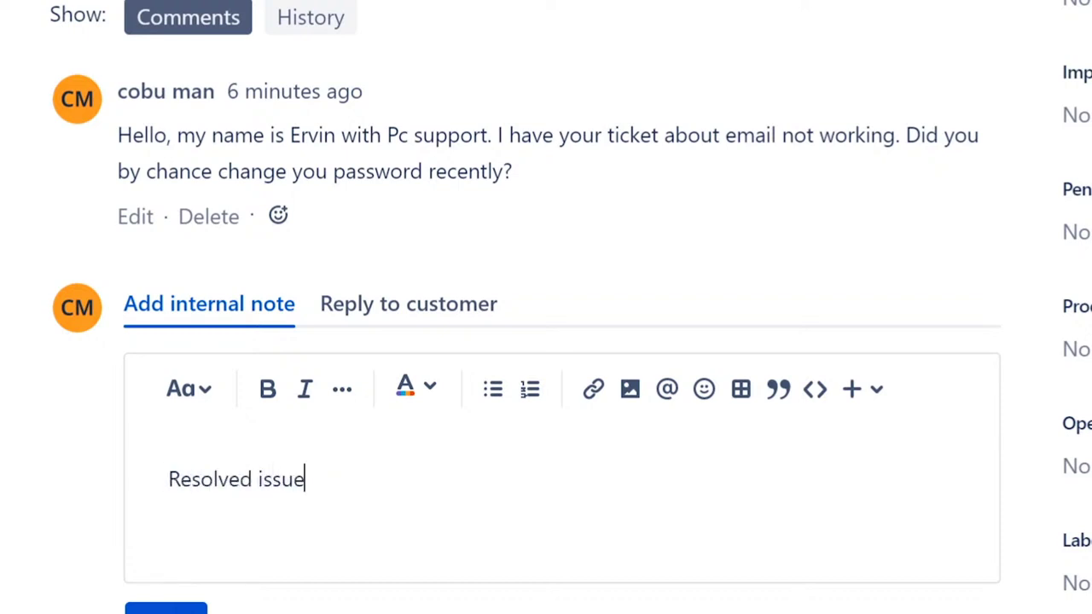
type(" by passwor")
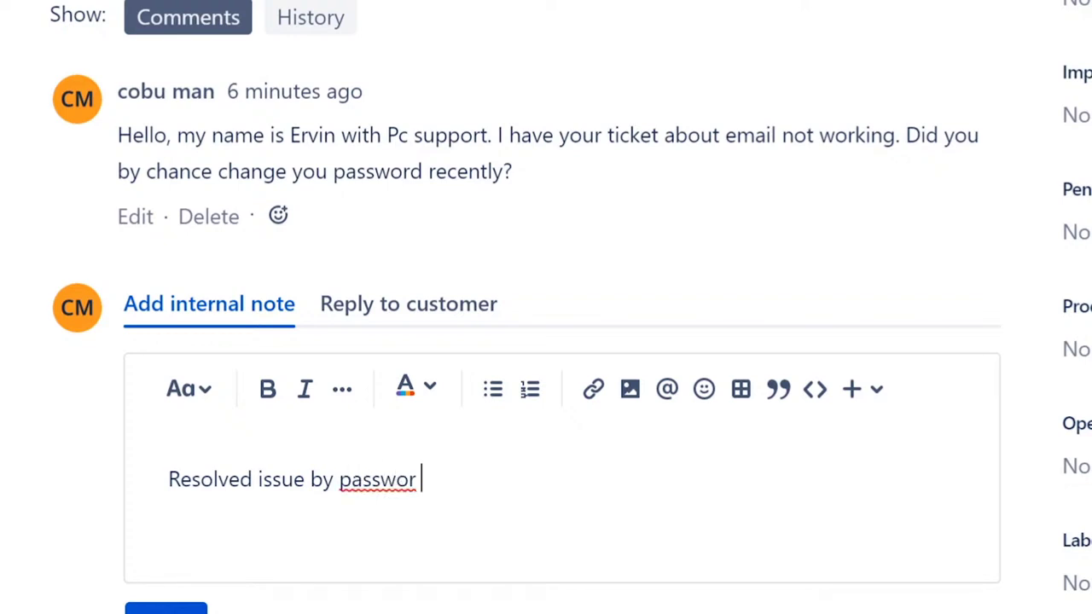
type("d reset")
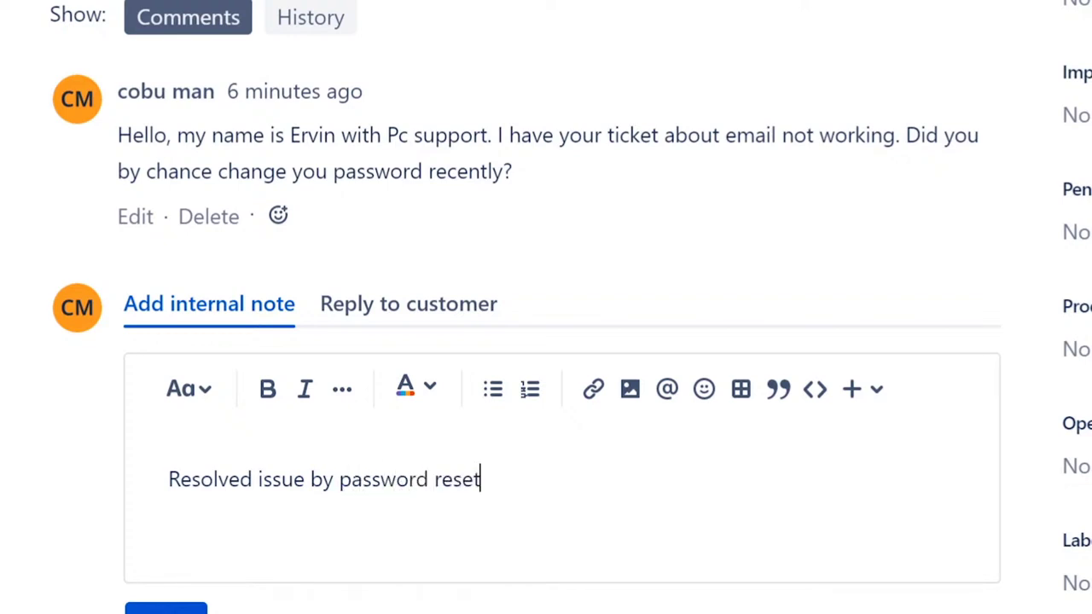
type(". Ervin")
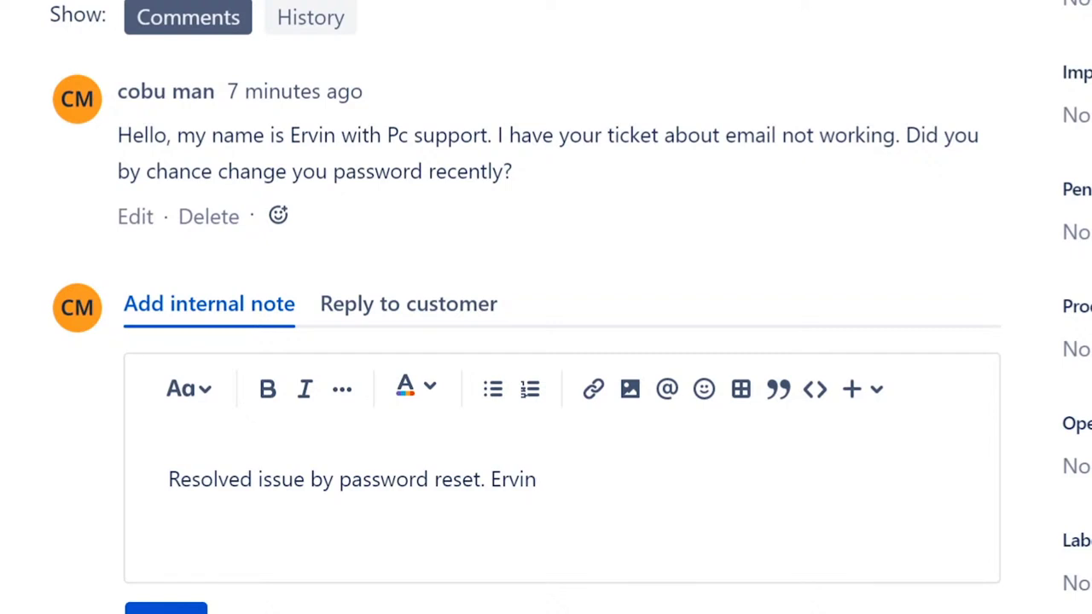
key("ctrl+Return")
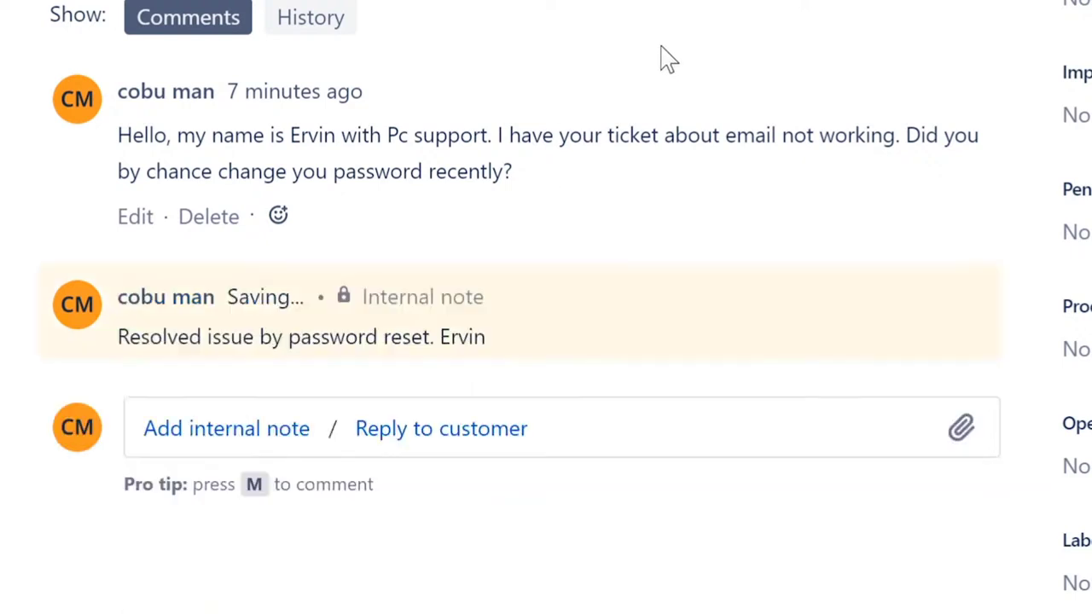
scroll(712, 42, "up", 5)
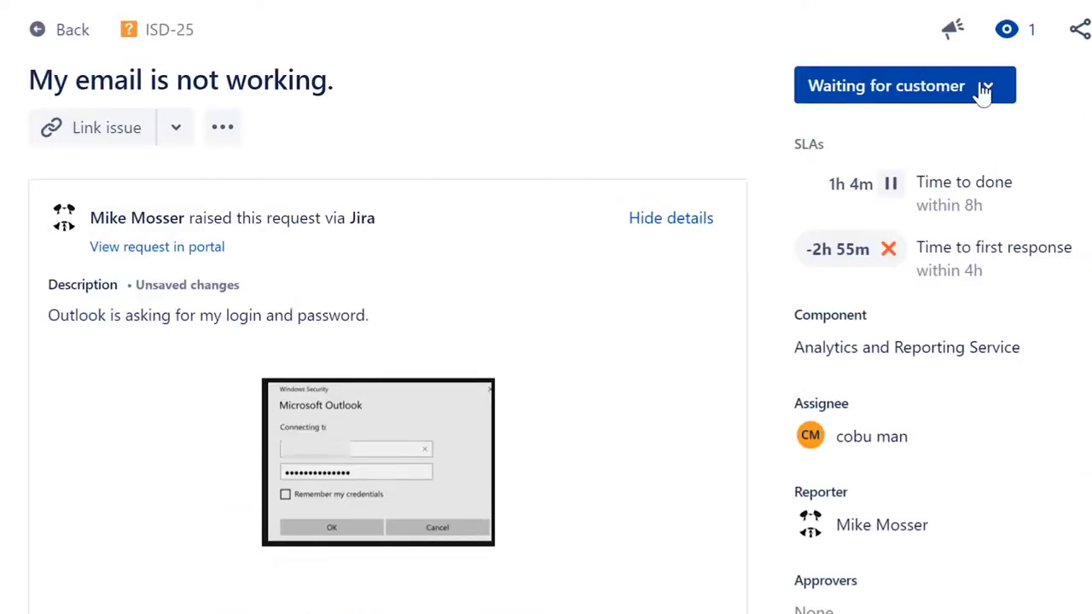
Step: Transition ISD-25 to Completed and go back to the All open queue
left_click(905, 85)
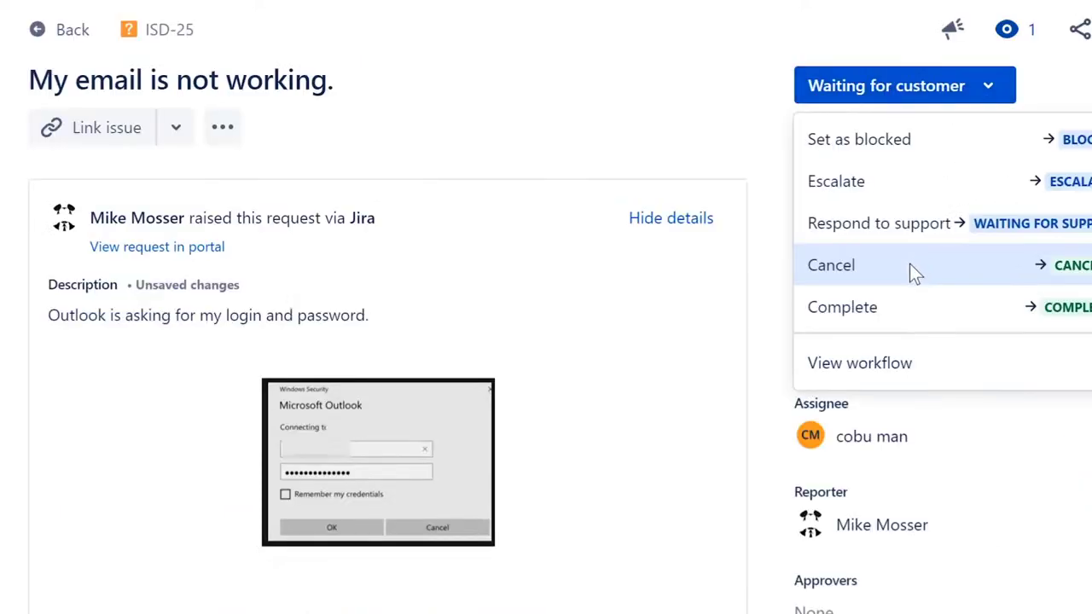
left_click(900, 308)
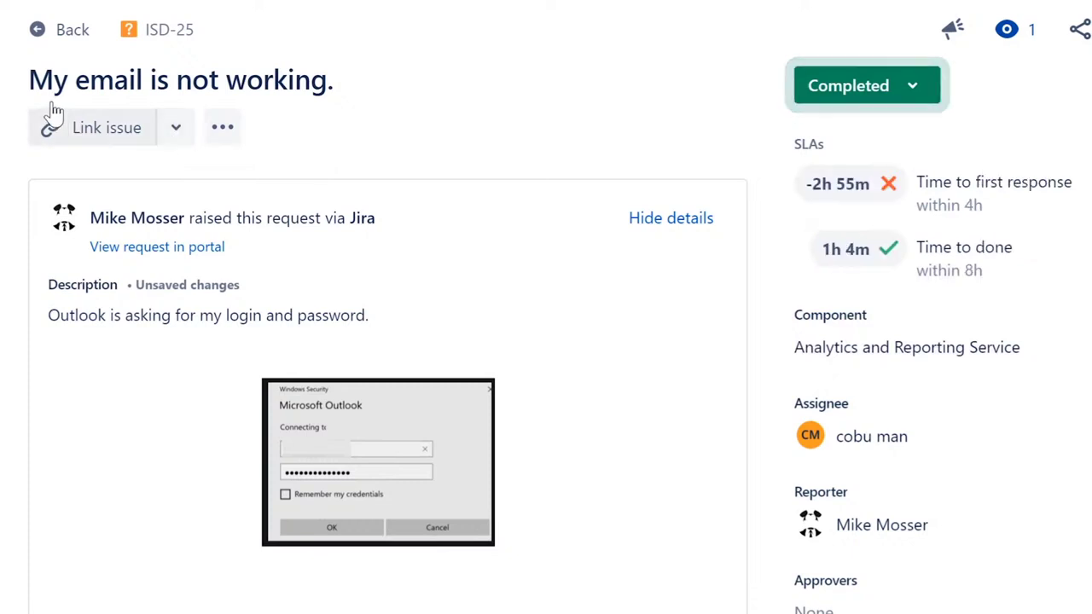
left_click(73, 33)
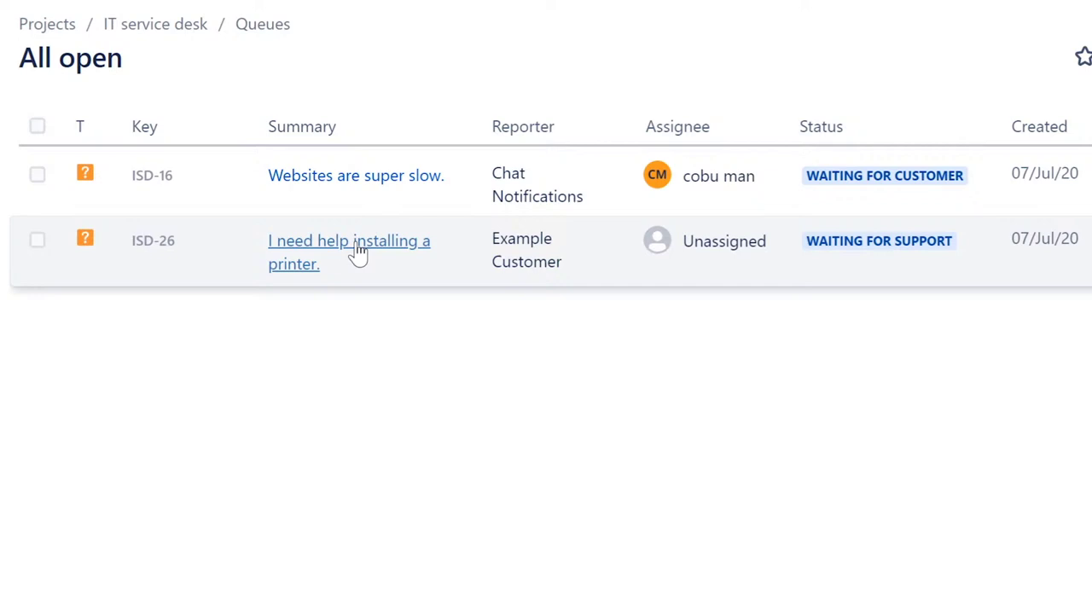
Step: Open printer-installation ticket ISD-26 and set its assignee to yourself
left_click(365, 244)
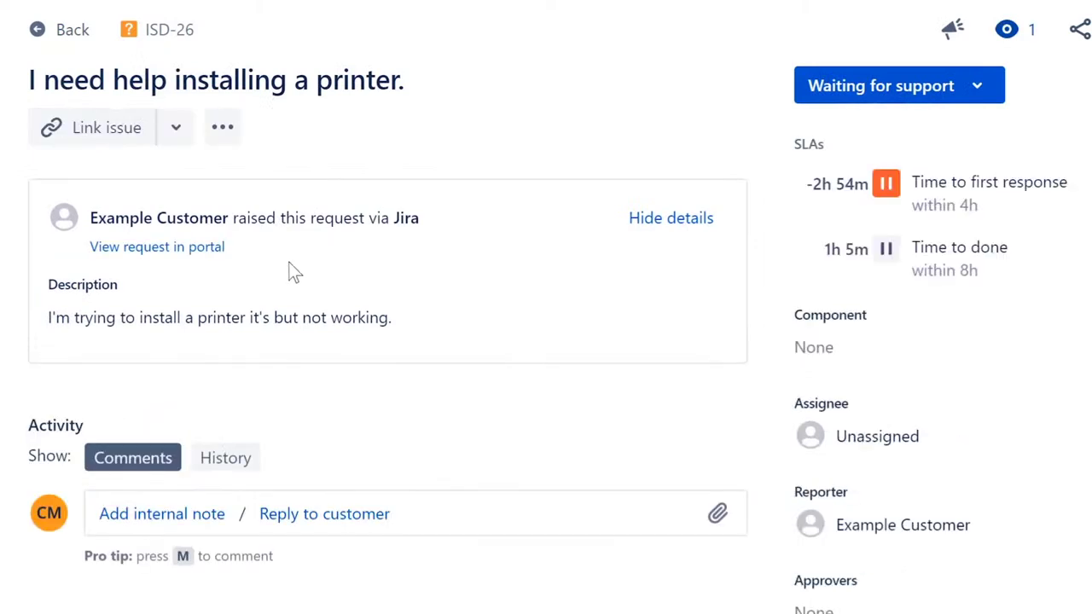
left_click(896, 438)
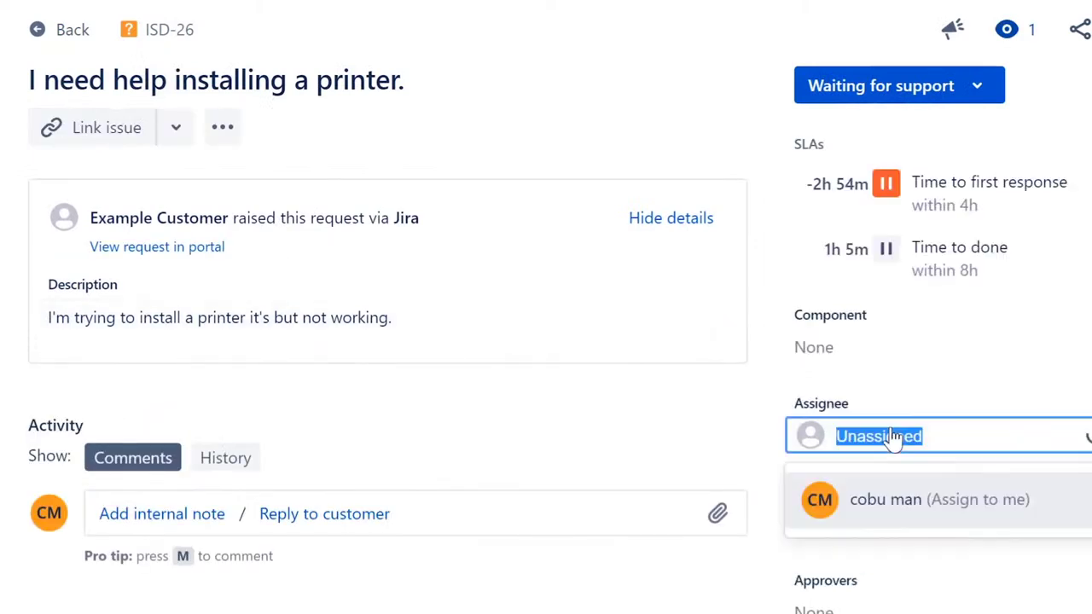
left_click(893, 501)
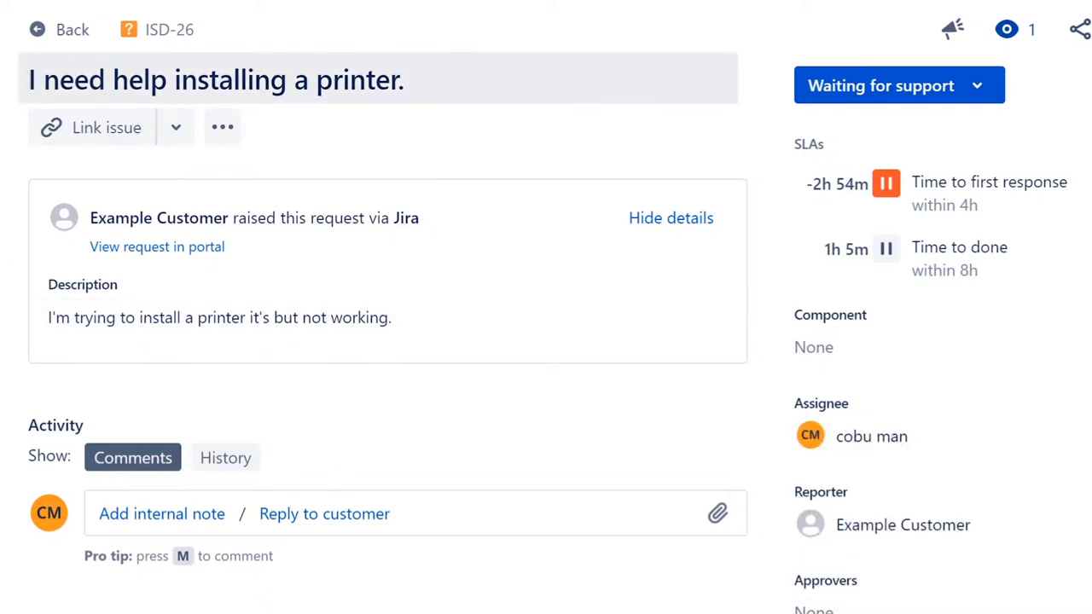
Step: Select the ticket title and description text to review them, leaving the description unchanged
left_click_drag(404, 79, 241, 80)
left_click_drag(159, 75, 49, 81)
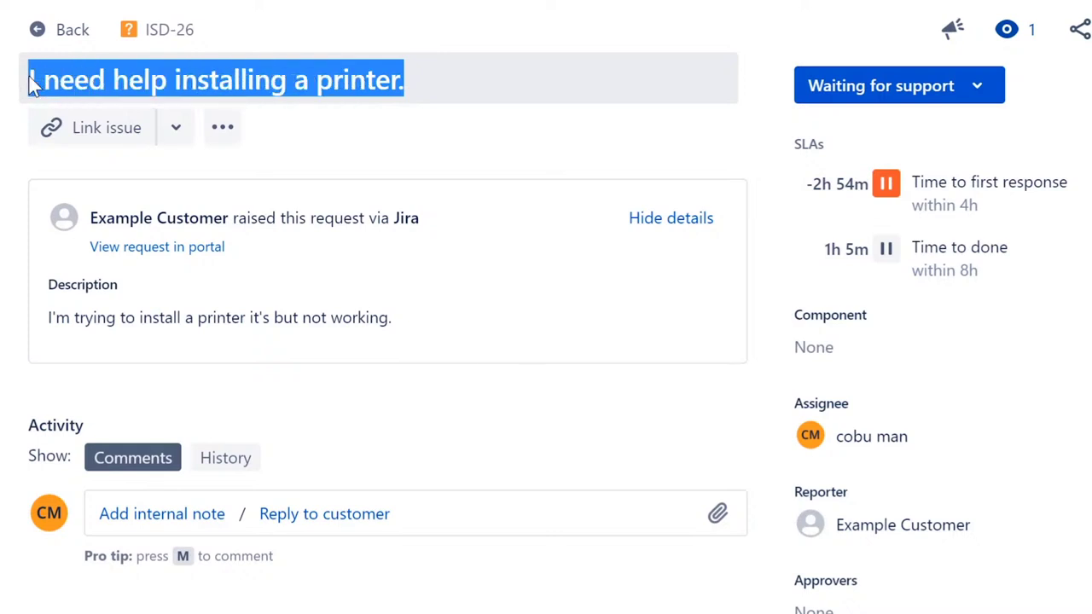
left_click(49, 320)
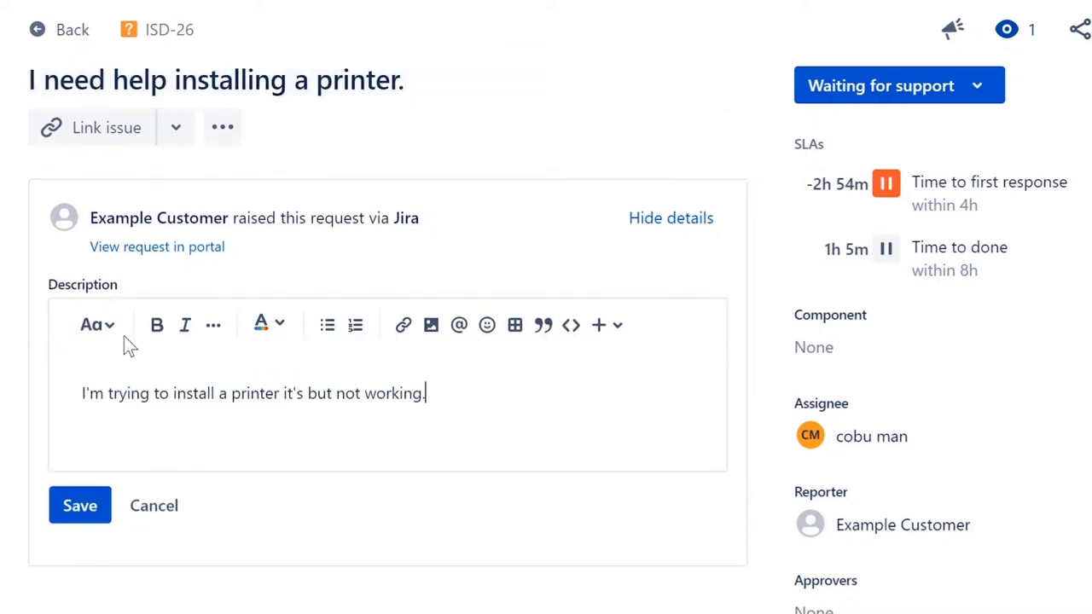
left_click_drag(426, 394, 78, 373)
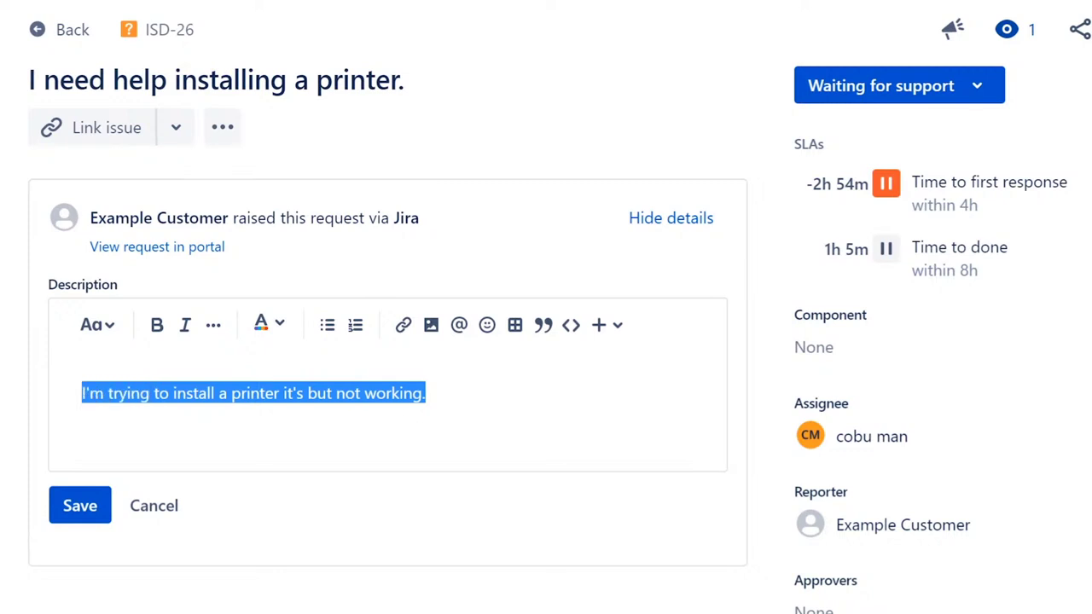
left_click(426, 393)
left_click_drag(426, 393, 74, 397)
key("Right")
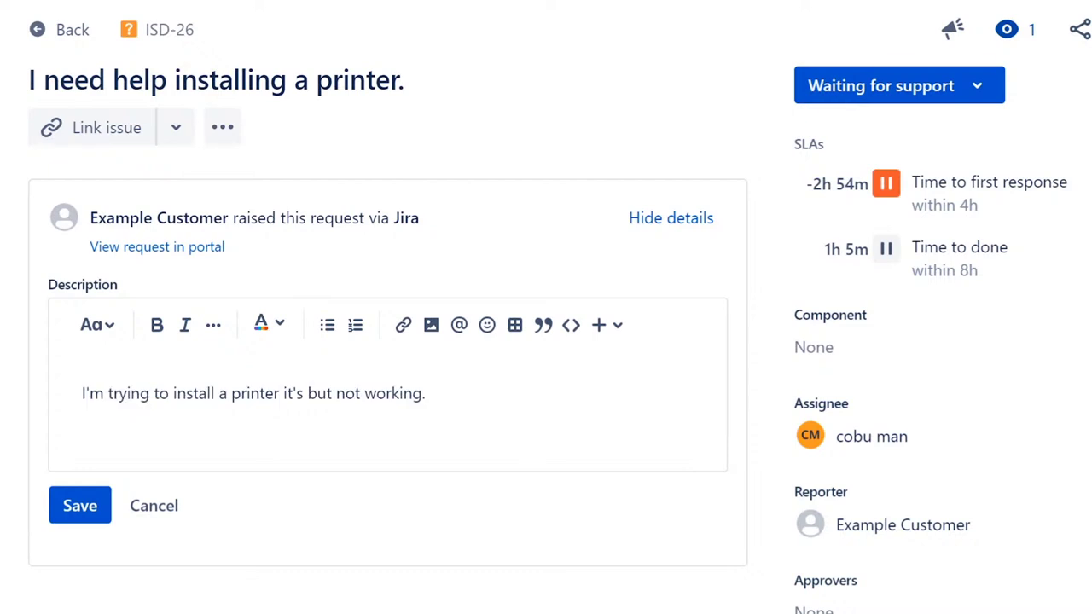
key("Escape")
Step: Write a Help Desk greeting asking what printer to add: 'Local printer or Network printer?'
left_click(350, 354)
type("H")
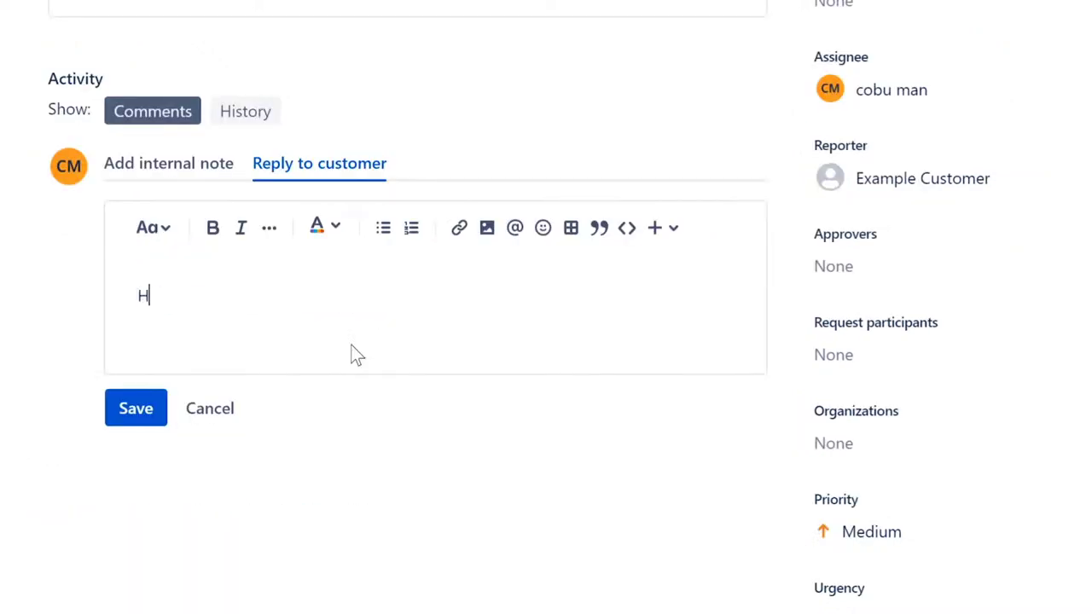
type("ello, my name is Ervin ")
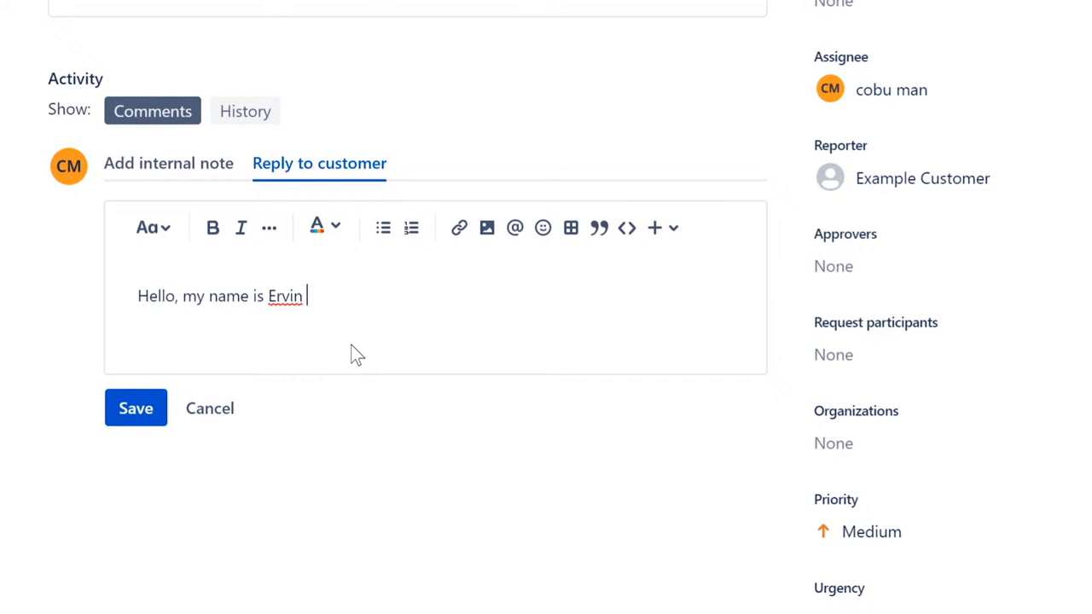
type("with Help Desk. ")
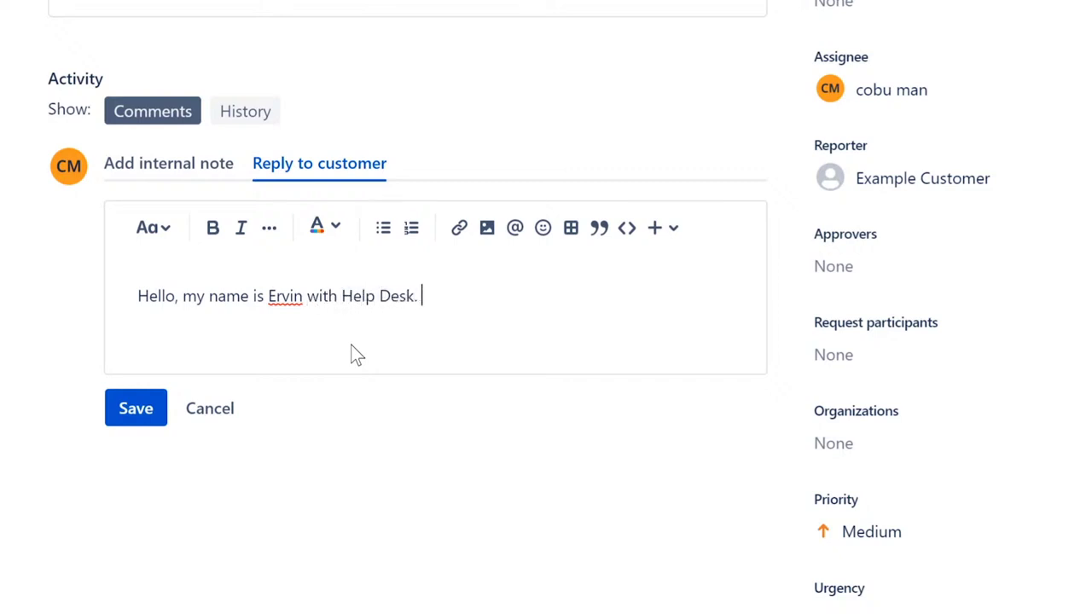
type("What kind")
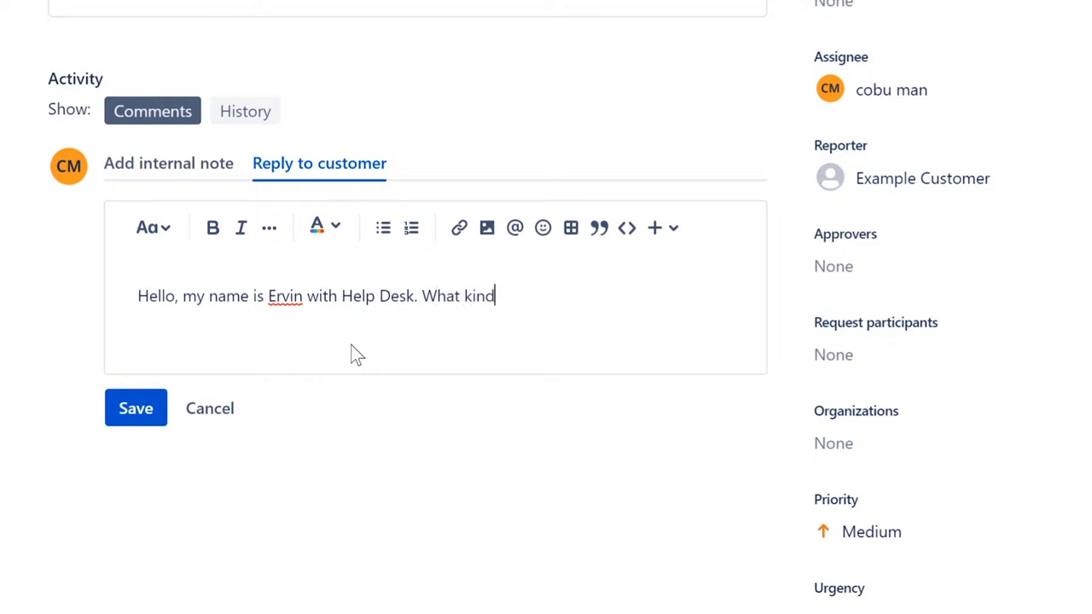
type(" of printer ar")
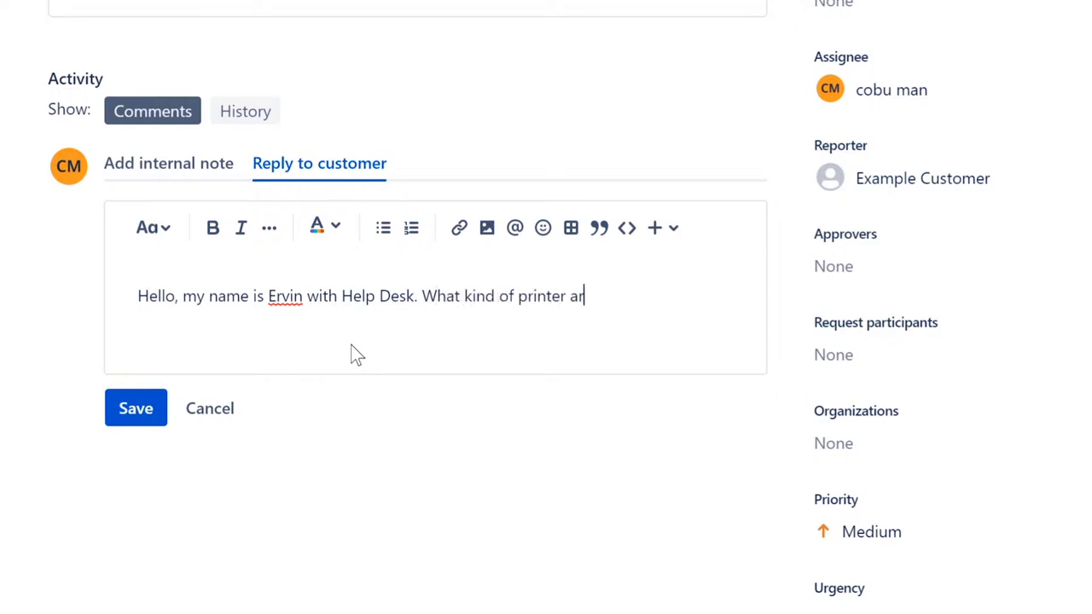
type("e you trying to")
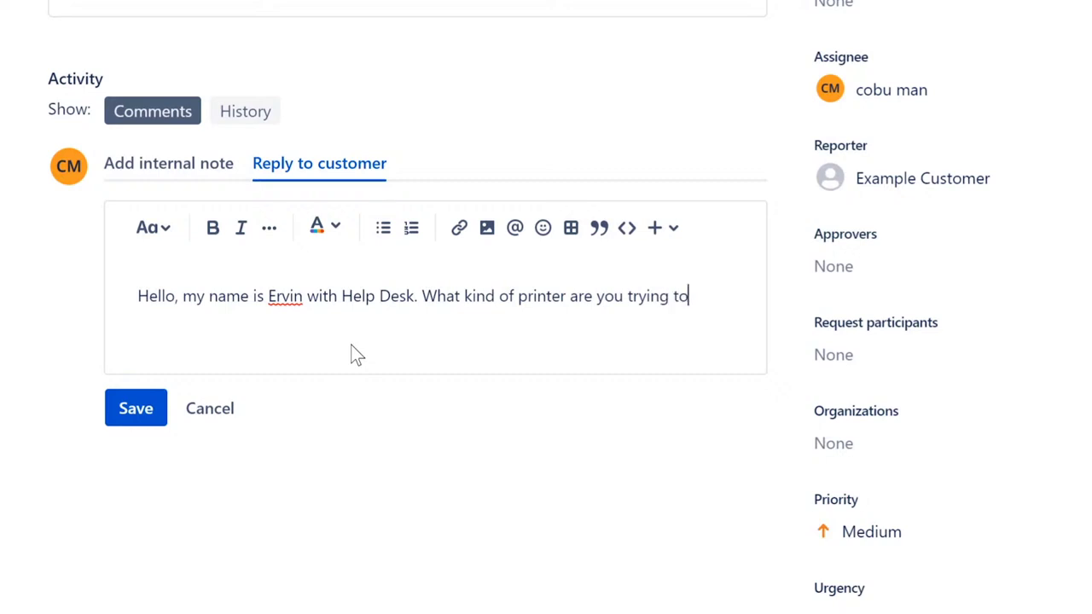
type(" add?")
key("Return")
type("Local prin")
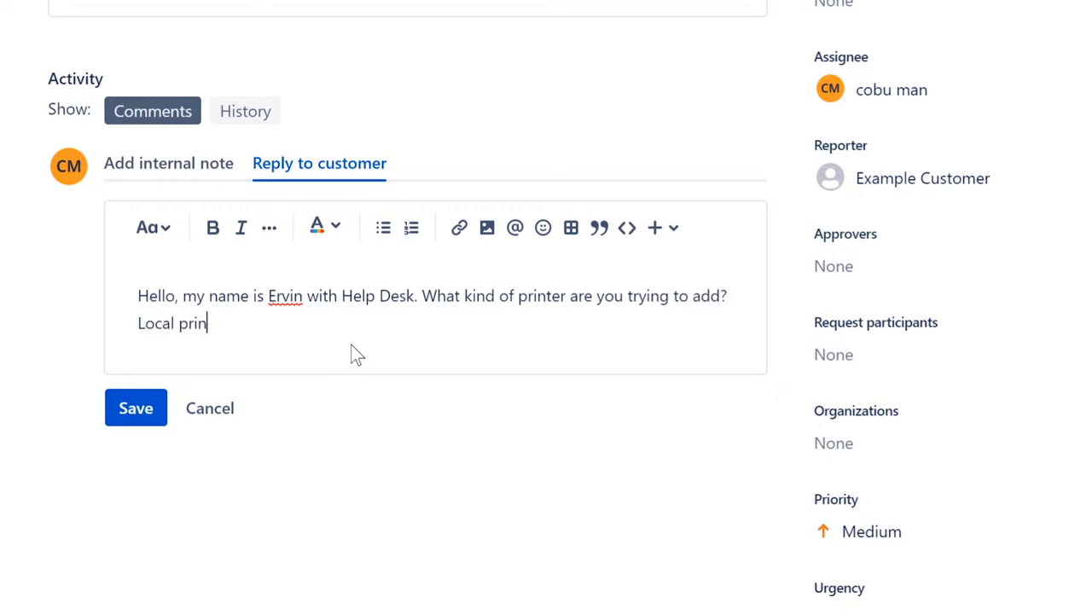
type("ter or Network ")
type("prin")
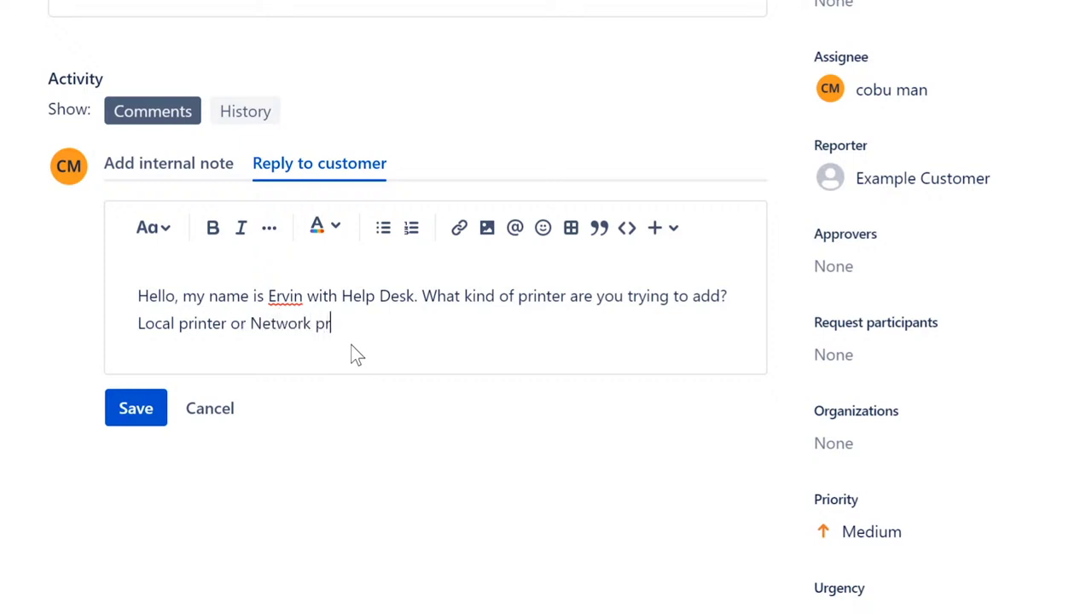
key("BackSpace")
key("BackSpace")
type("inter?")
Step: Select parts of the 'Network printer?' text in the reply, leaving it unchanged
left_click(249, 324)
key("shift+End")
key("shift+Left")
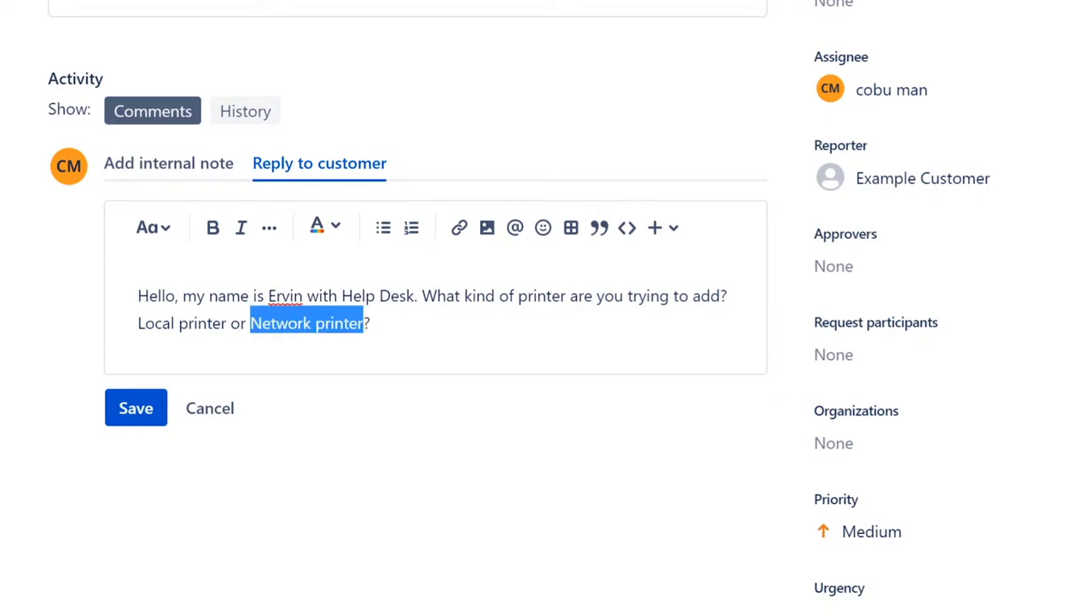
key("End")
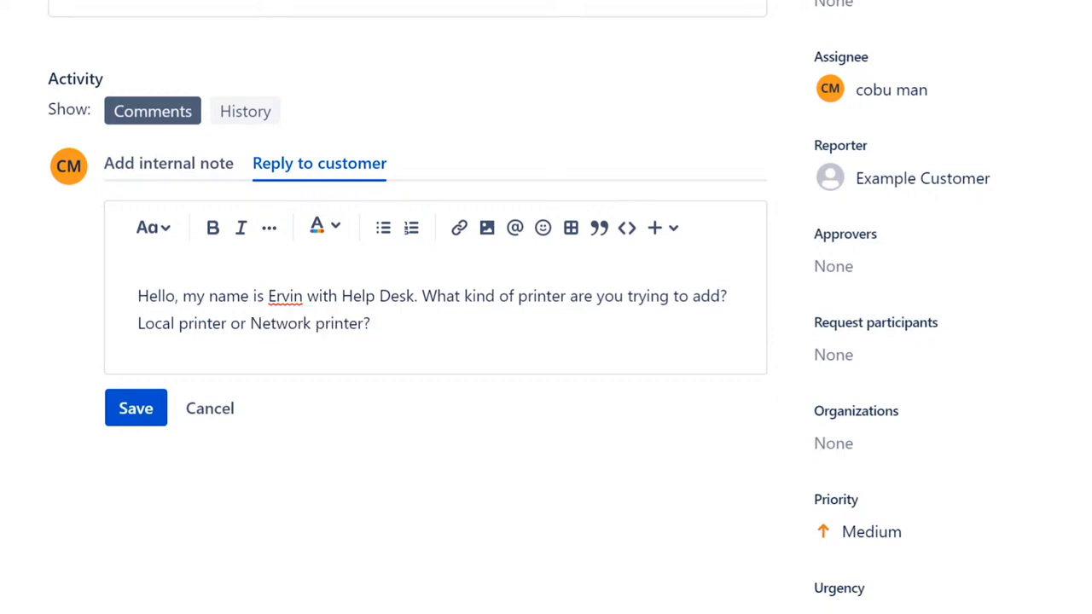
left_click(262, 323)
key("ctrl+shift+Right")
key("shift+Right")
key("shift+Right")
key("shift+Right")
key("shift+Right")
key("shift+Right")
key("shift+Right")
key("shift+Right")
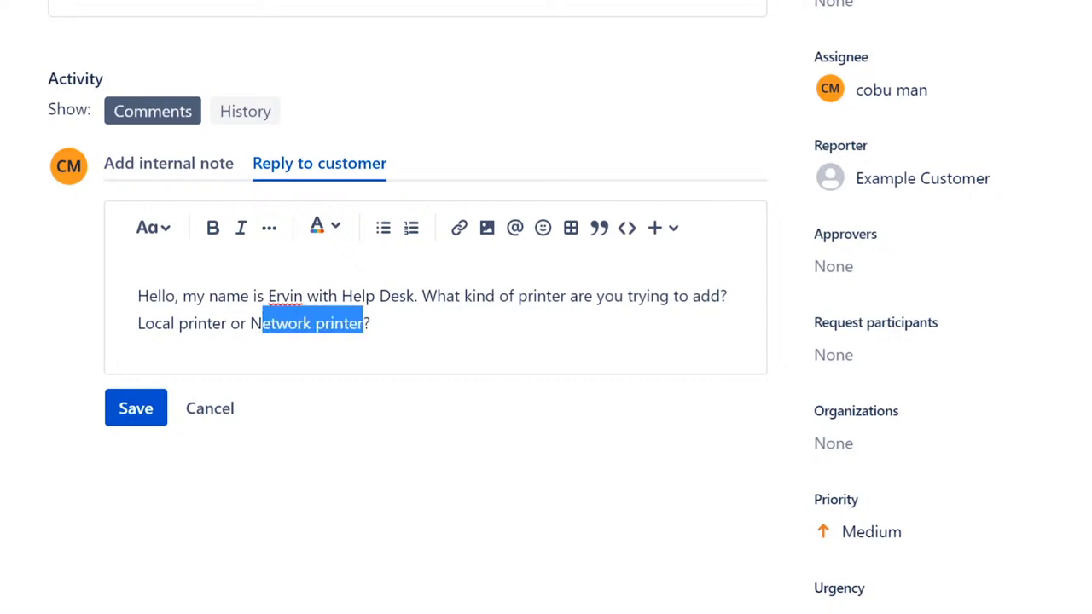
key("End")
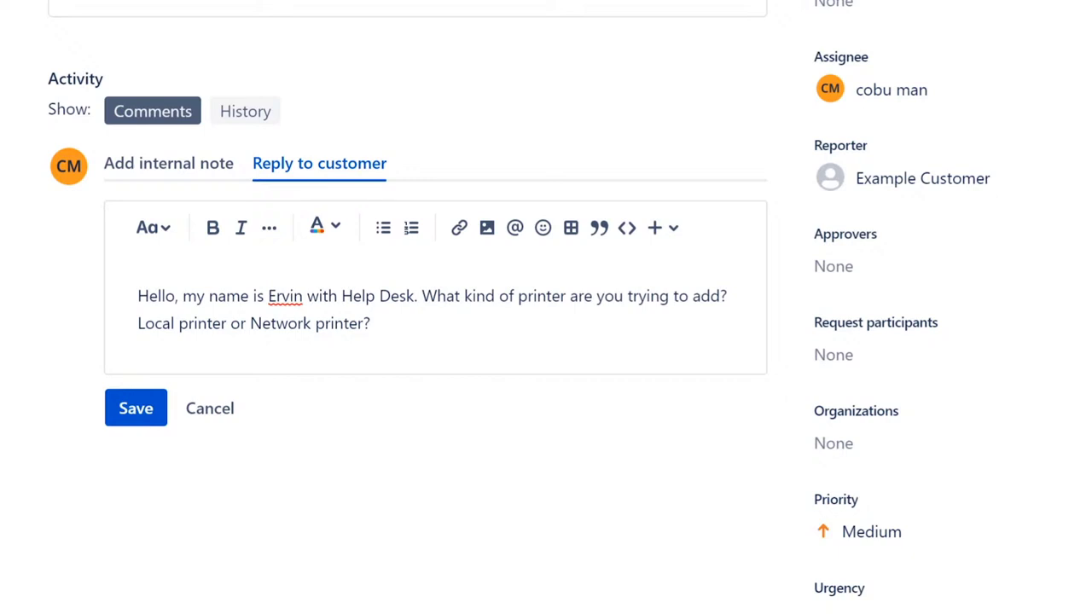
Step: Type a follow-up asking for the customer's PC name, then delete it again
type("Also, can you p")
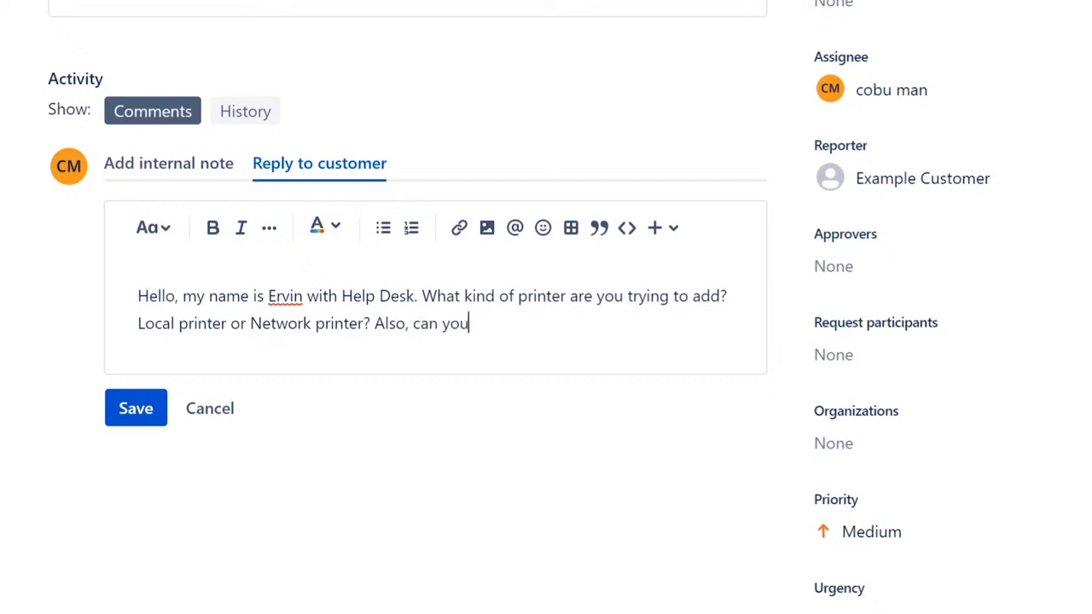
key("BackSpace")
type("please sne")
key("BackSpace")
key("BackSpace")
key("BackSpace")
type("end ")
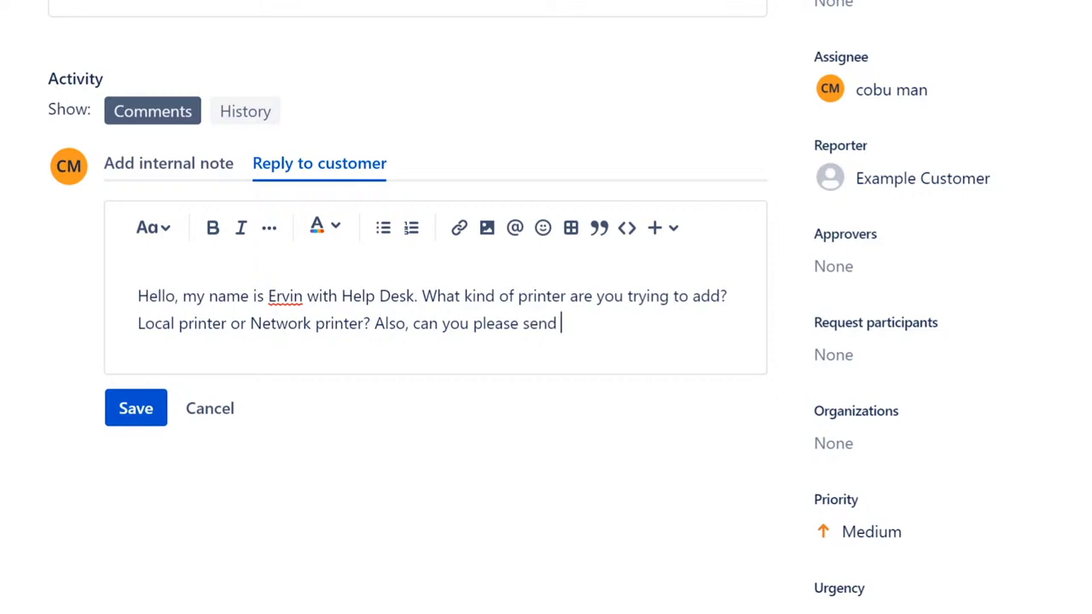
type("me your Pc")
key("BackSpace")
type("C ")
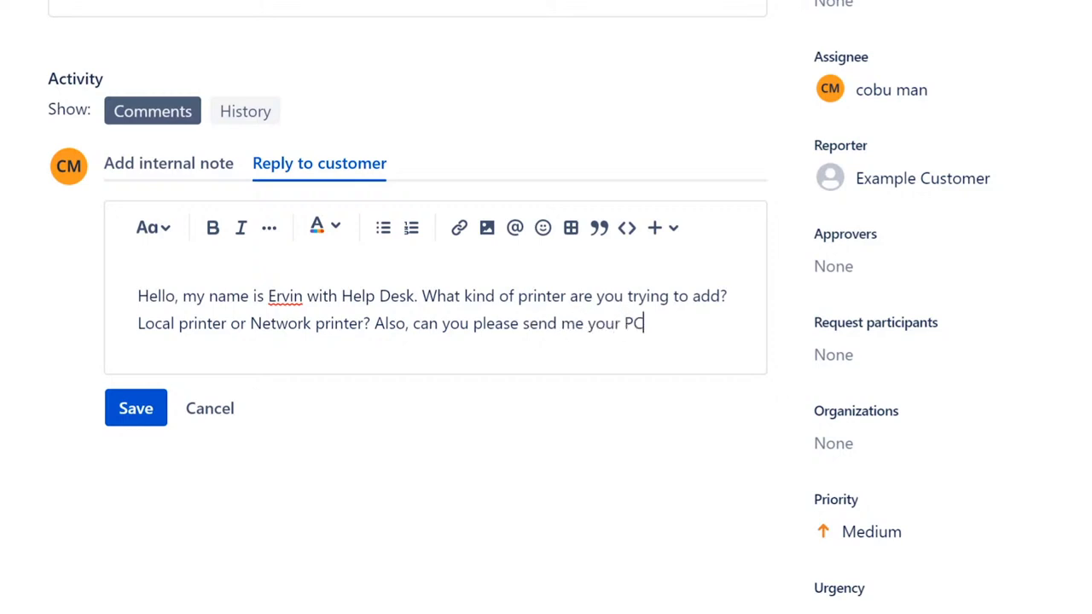
type("name with")
key("BackSpace")
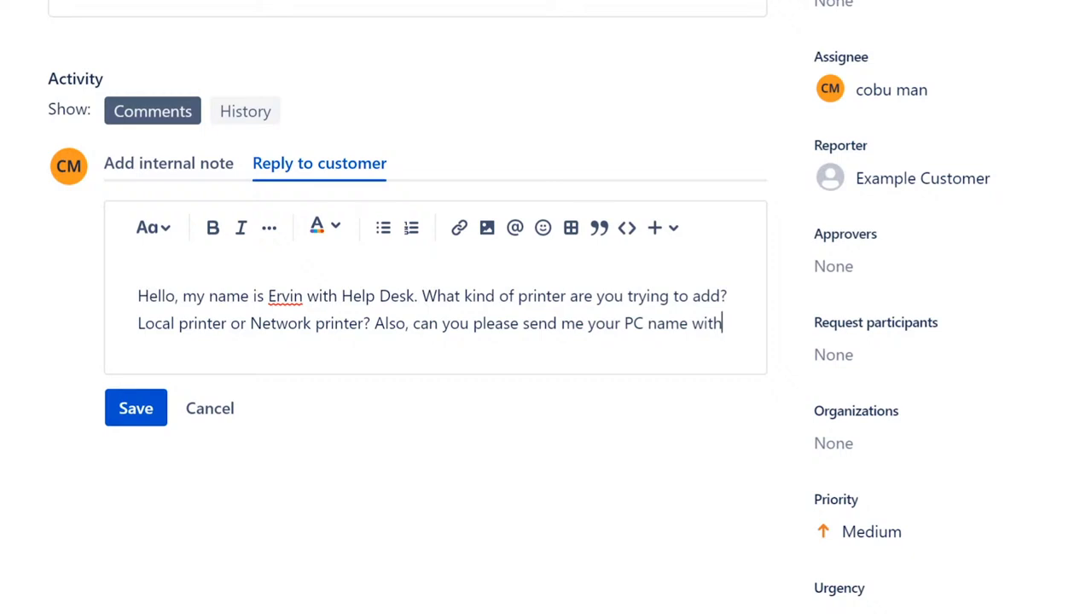
key("BackSpace")
key("BackSpace")
key("BackSpace")
key("BackSpace")
key("BackSpace")
key("BackSpace")
key("BackSpace")
key("BackSpace")
key("BackSpace")
key("BackSpace")
key("BackSpace")
key("BackSpace")
key("BackSpace")
key("BackSpace")
key("BackSpace")
key("BackSpace")
key("BackSpace")
key("BackSpace")
key("BackSpace")
key("BackSpace")
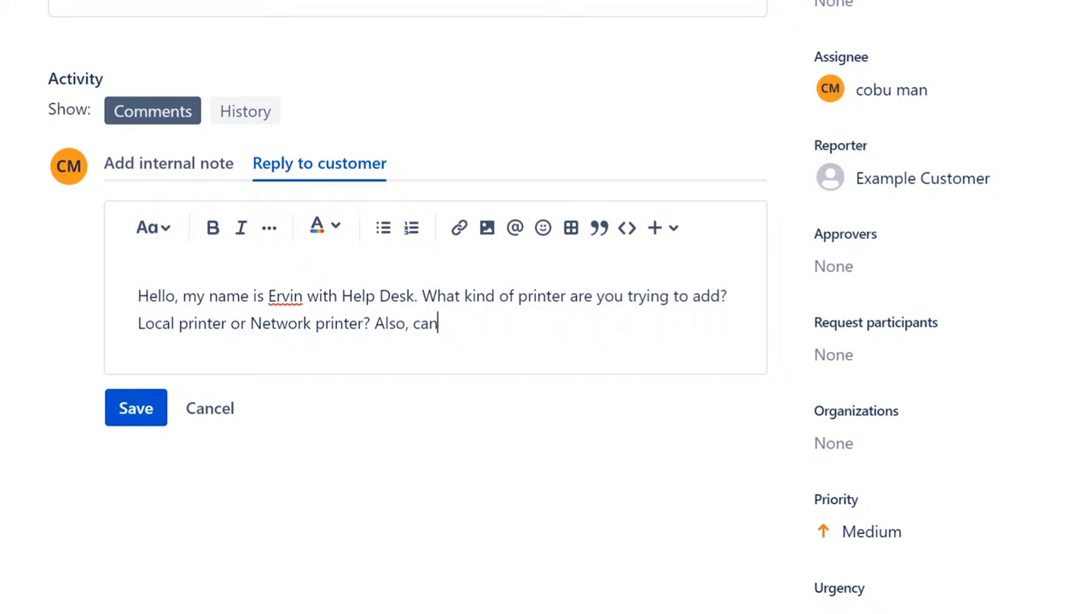
key("BackSpace")
key("BackSpace")
key("BackSpace")
key("BackSpace")
key("BackSpace")
key("BackSpace")
key("BackSpace")
key("BackSpace")
key("BackSpace")
Step: Save the printer-type reply and highlight the posted 'Local printer or Network printer?' question
left_click(138, 413)
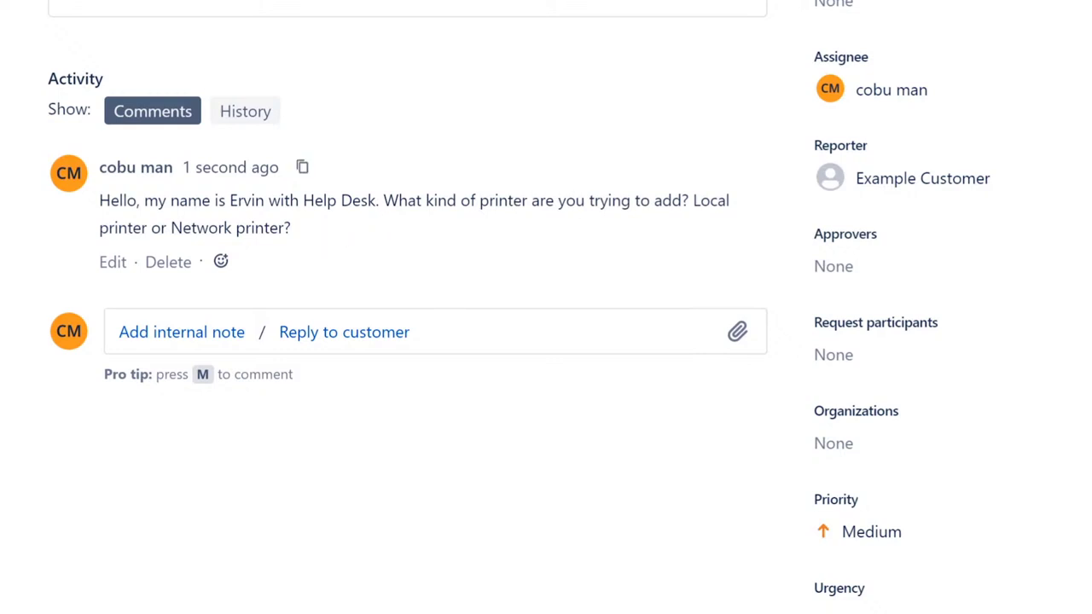
left_click_drag(693, 201, 303, 232)
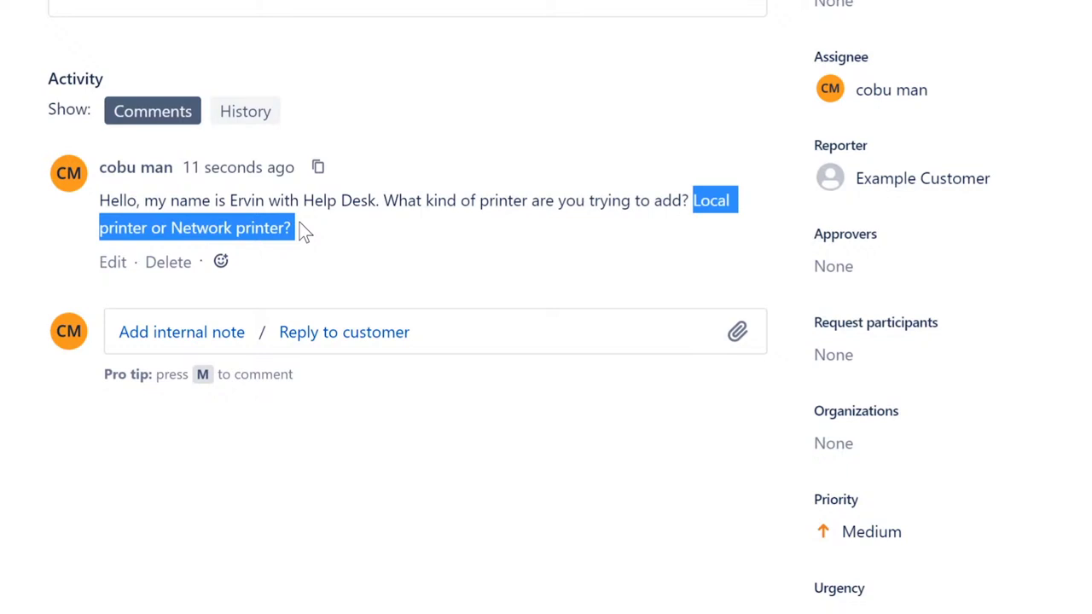
left_click(299, 224)
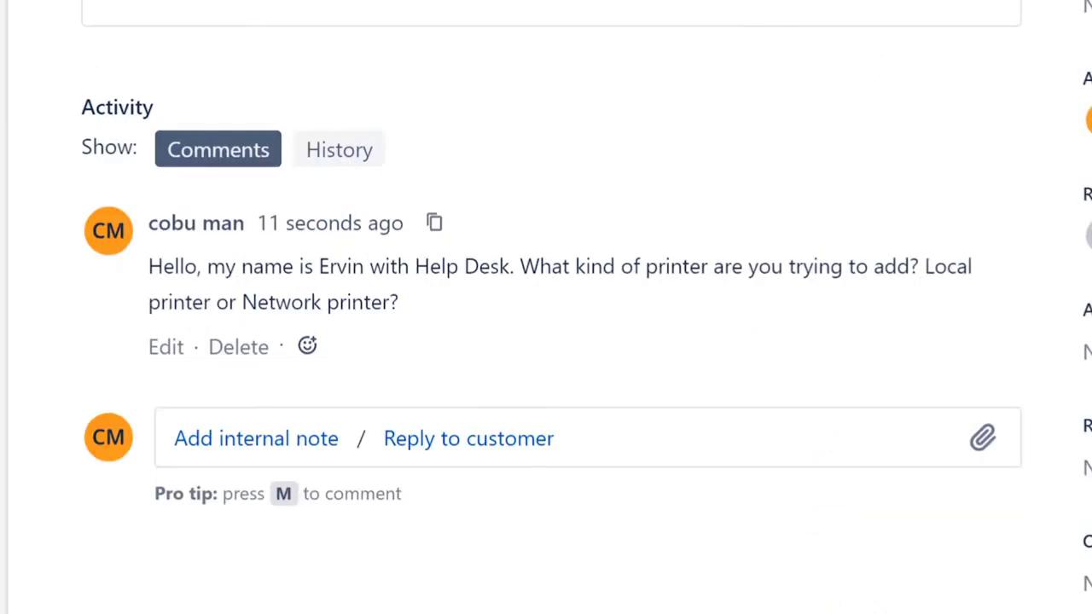
left_click_drag(926, 266, 216, 302)
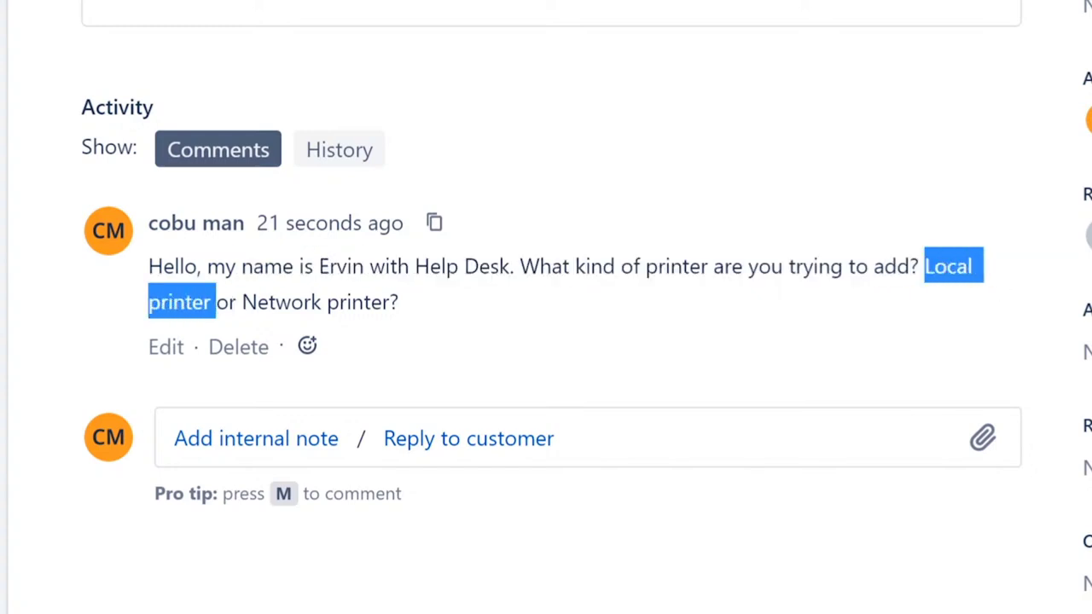
left_click(216, 302)
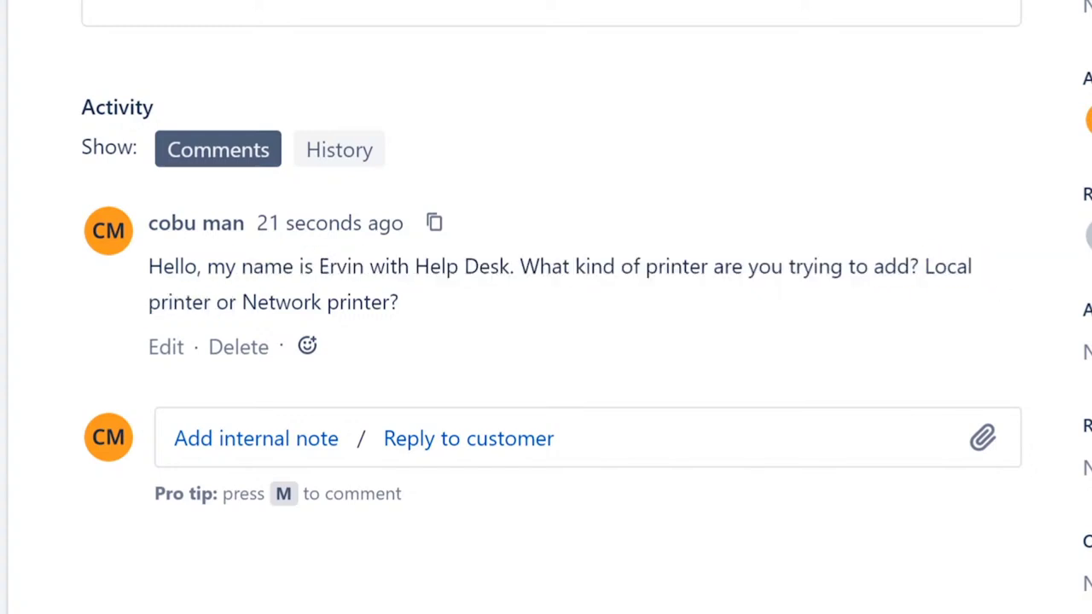
left_click_drag(242, 302, 389, 302)
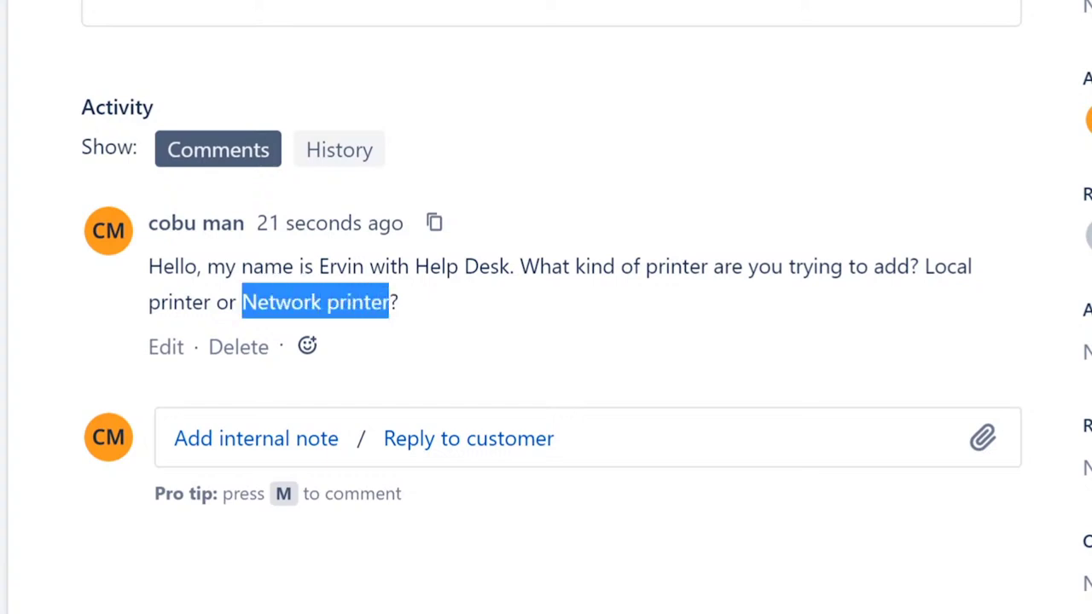
left_click(427, 309)
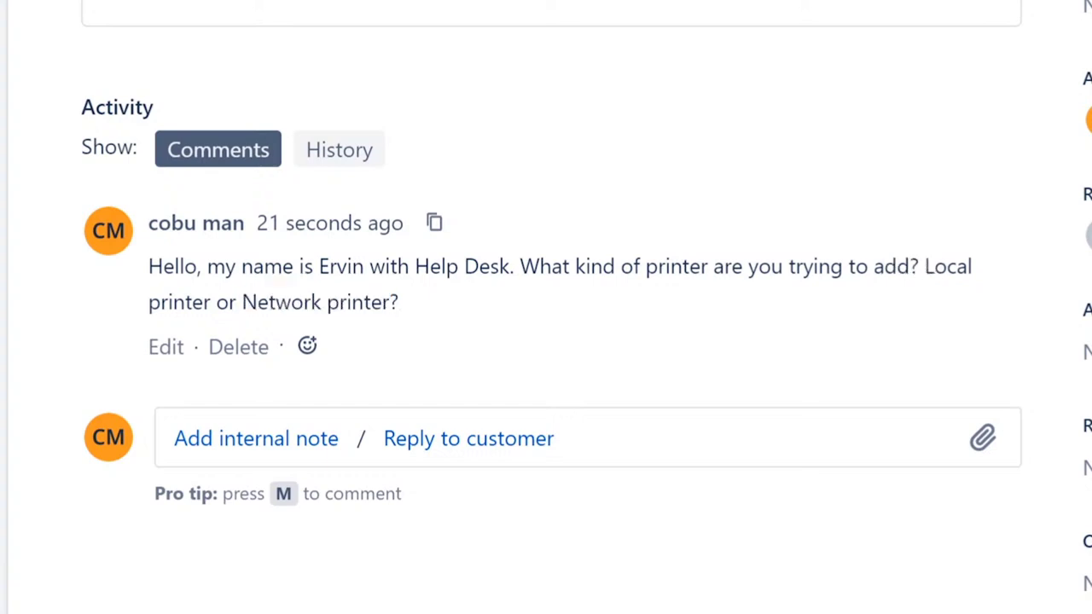
left_click_drag(925, 266, 211, 302)
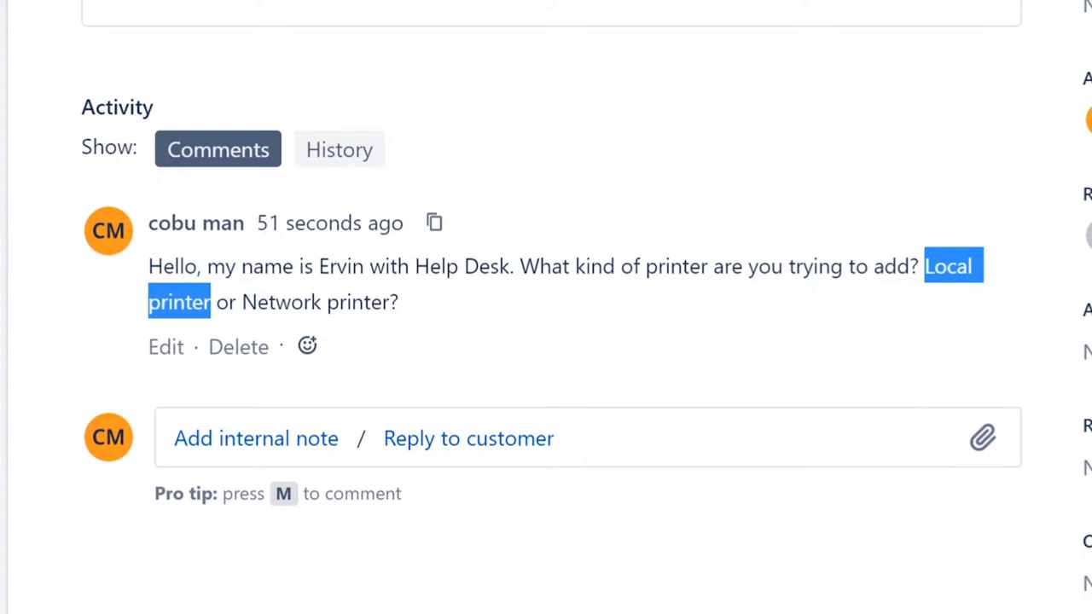
left_click(256, 299)
left_click_drag(242, 302, 389, 302)
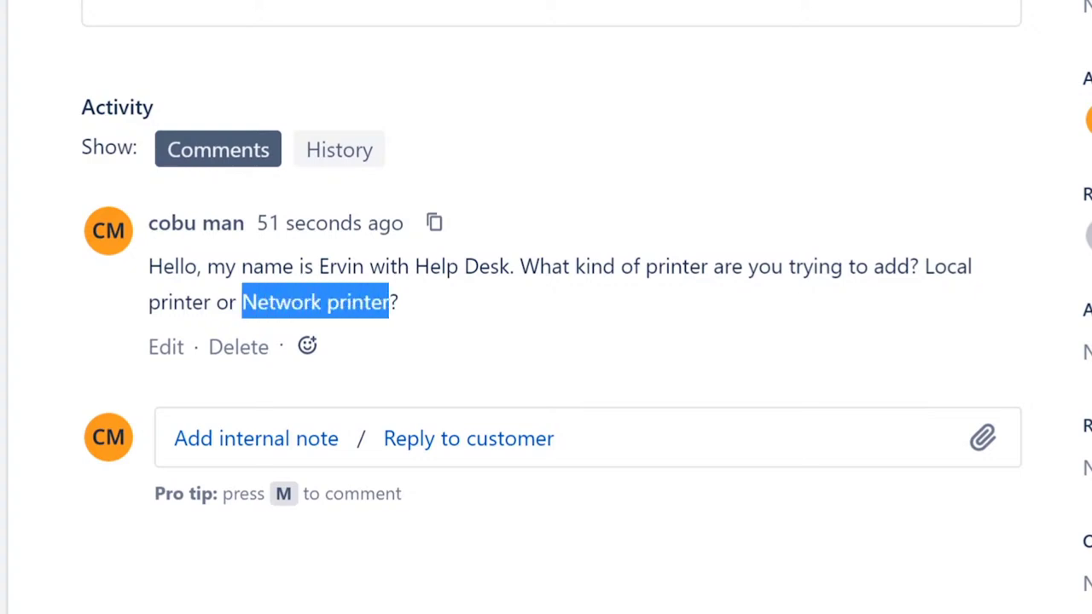
left_click(409, 310)
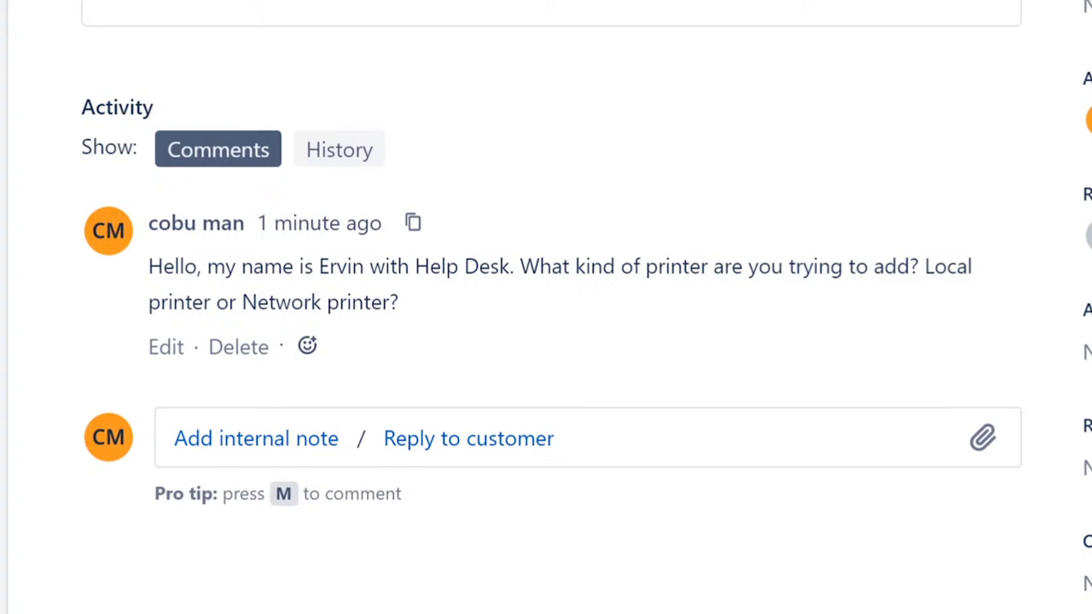
left_click_drag(242, 302, 401, 303)
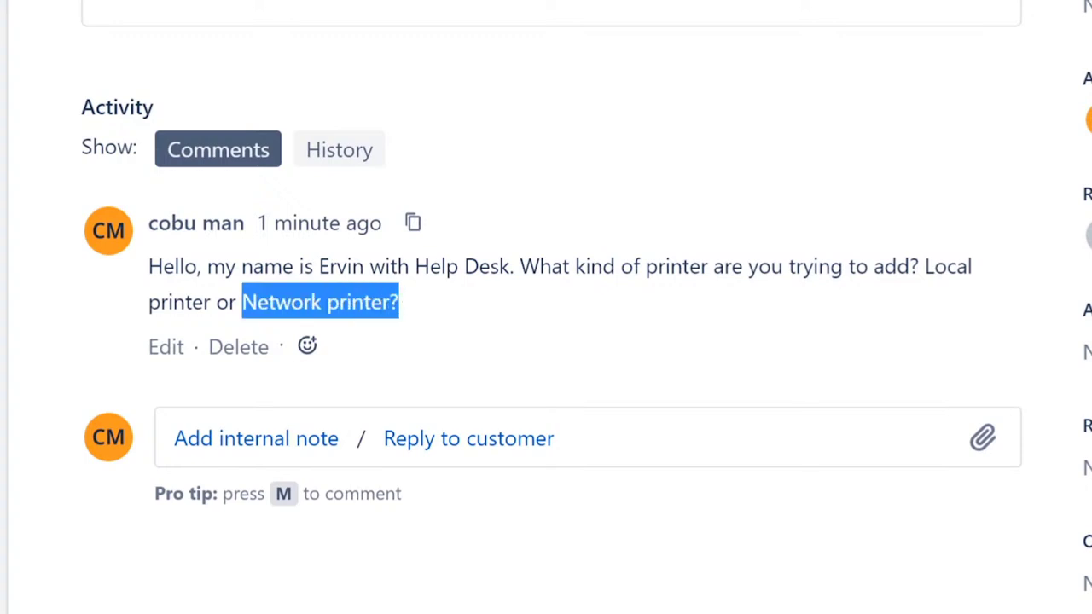
left_click(418, 303)
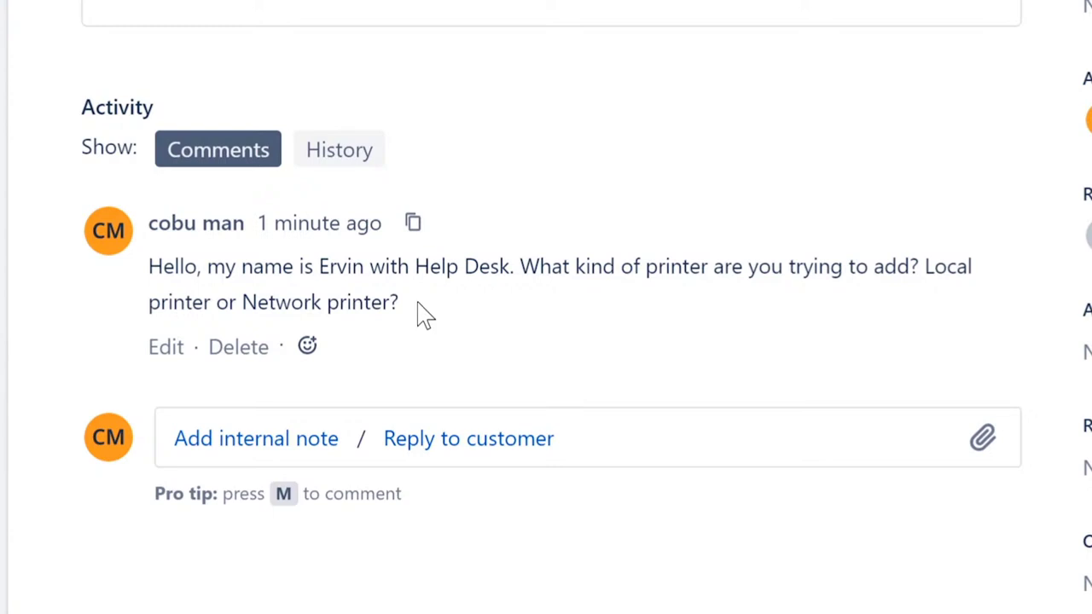
left_click_drag(243, 302, 391, 302)
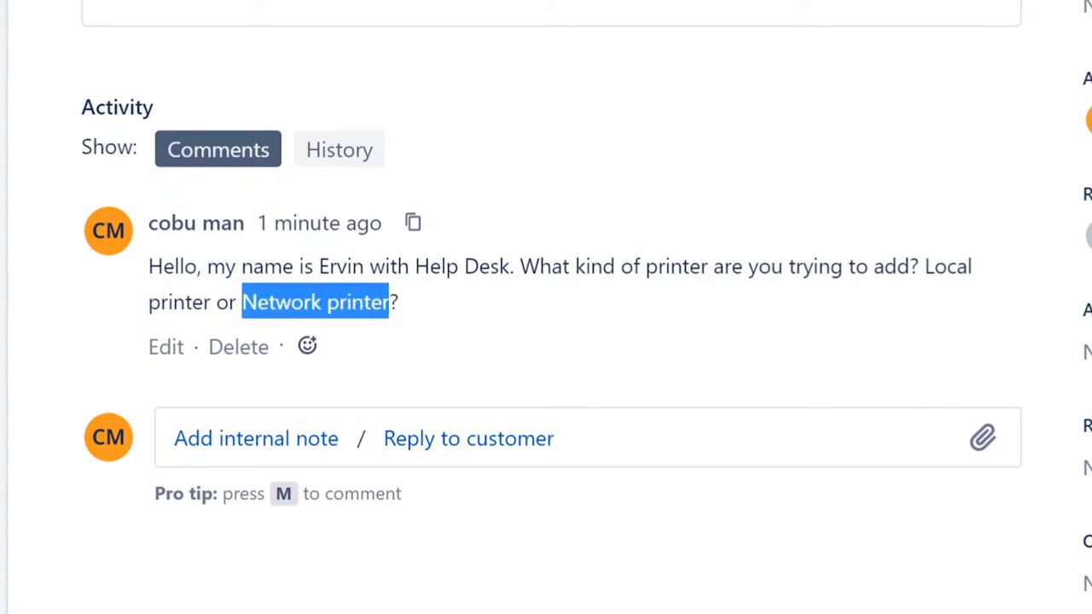
left_click(419, 312)
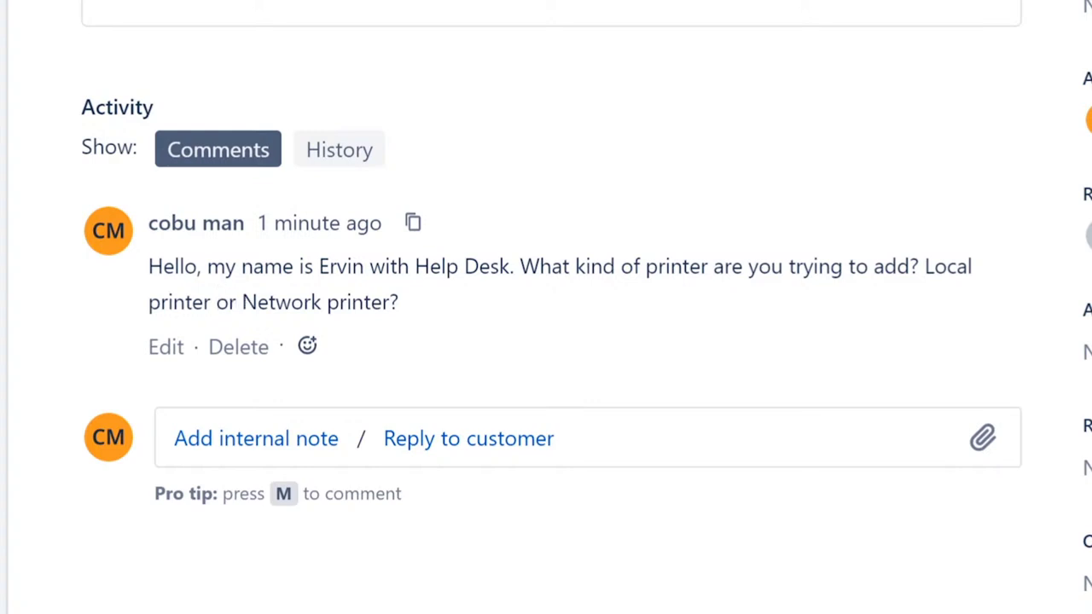
left_click_drag(412, 305, 144, 266)
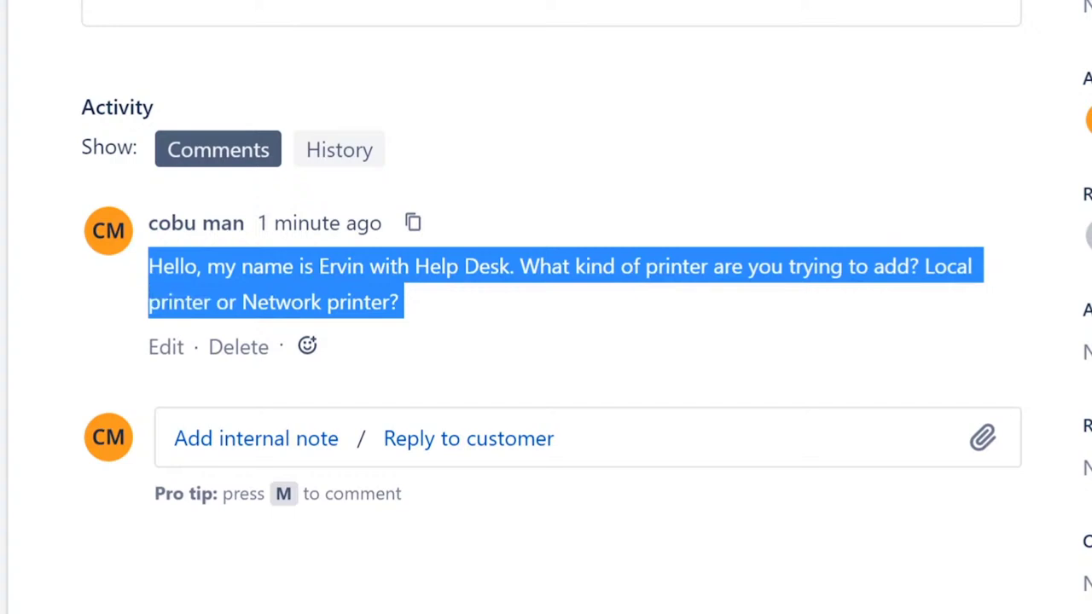
left_click(389, 299)
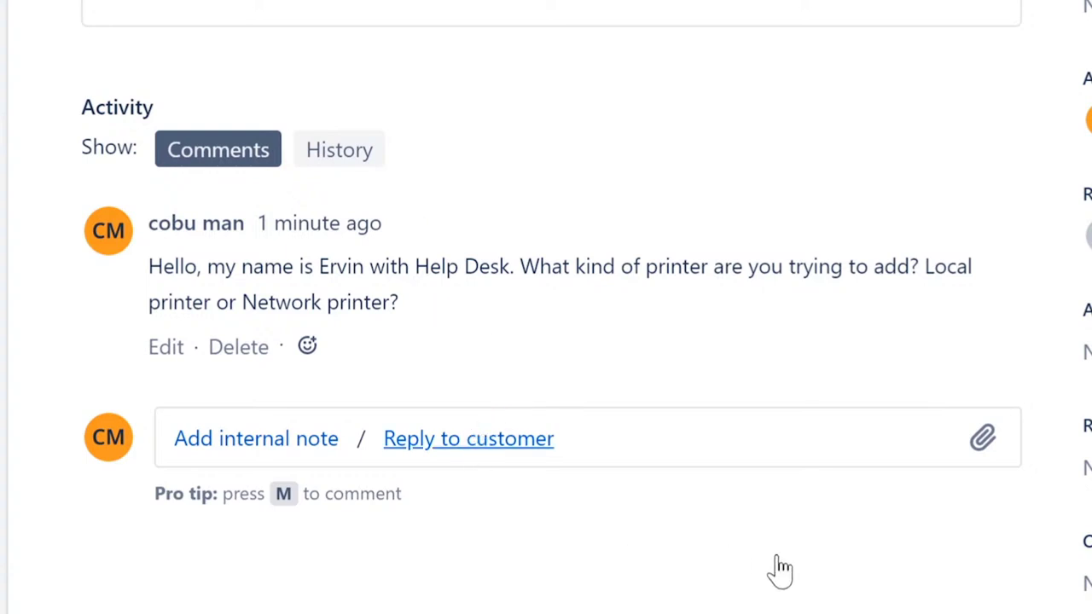
Step: Draft 'Okay, in that case can you please send me the ip address of the printer you're trying to add?'
key("m")
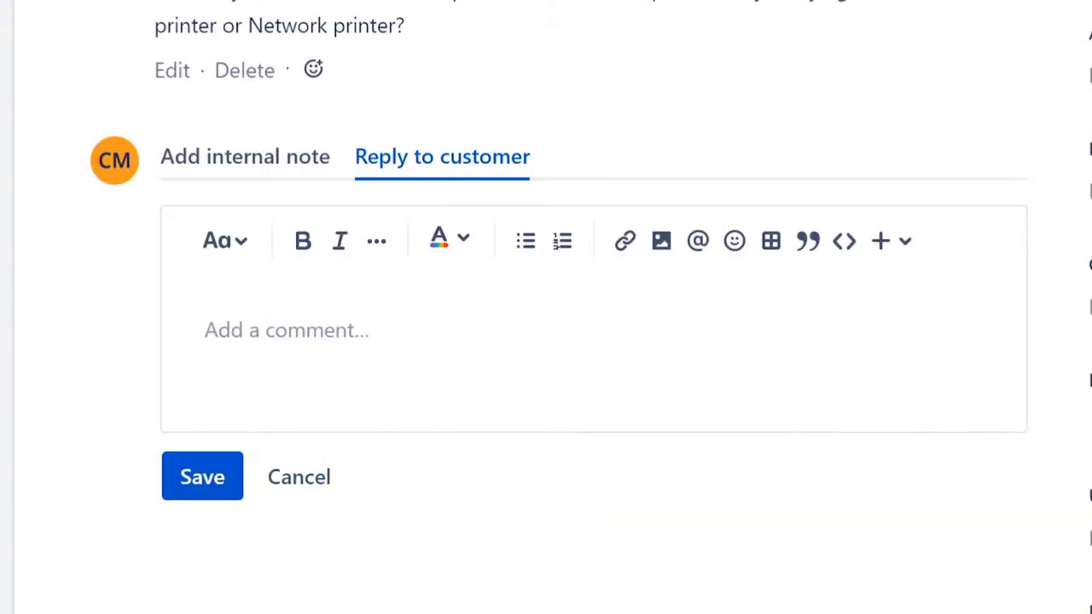
type("Ok")
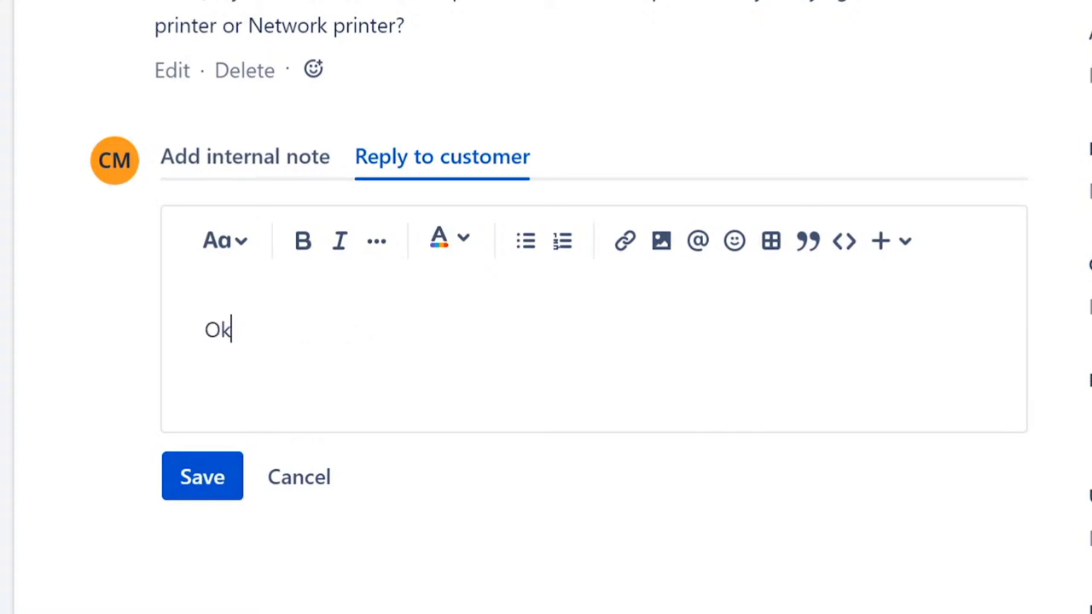
type("ay, in that case can ypu")
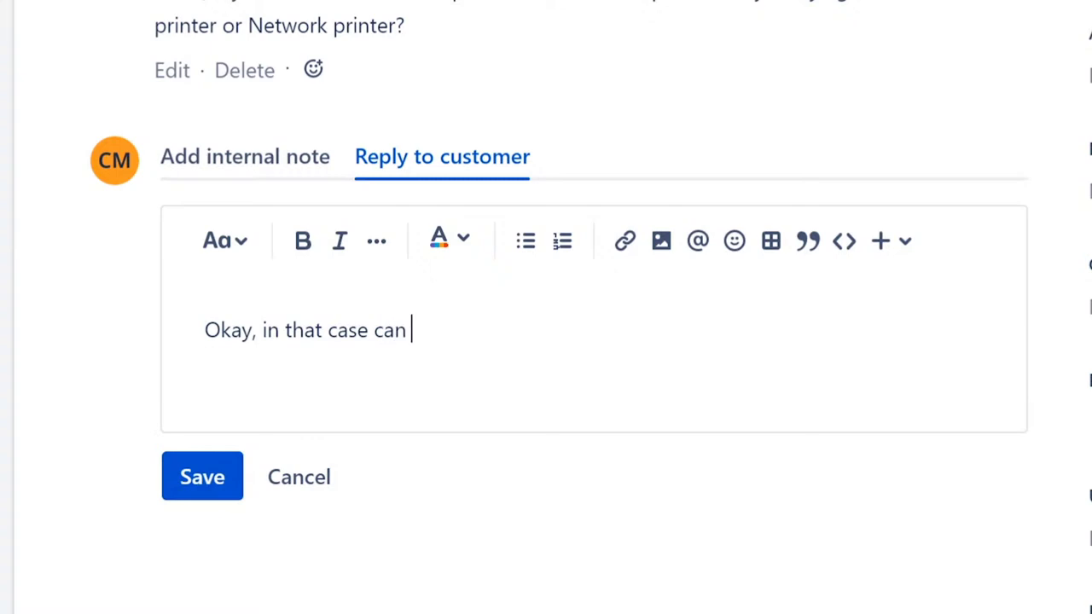
key("BackSpace")
key("BackSpace")
type("ou please send ")
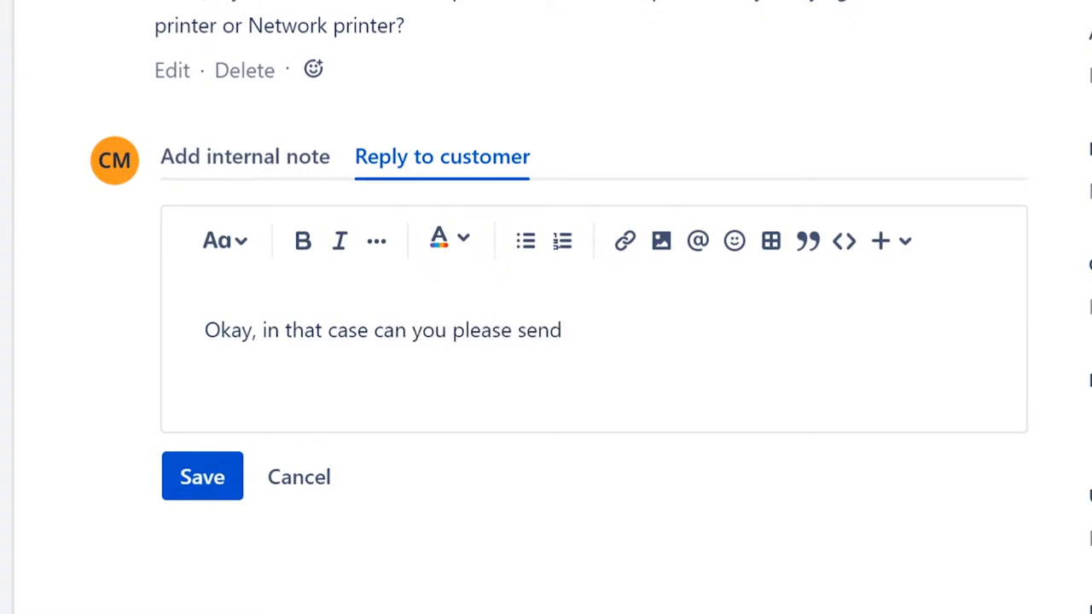
type("me the ip add")
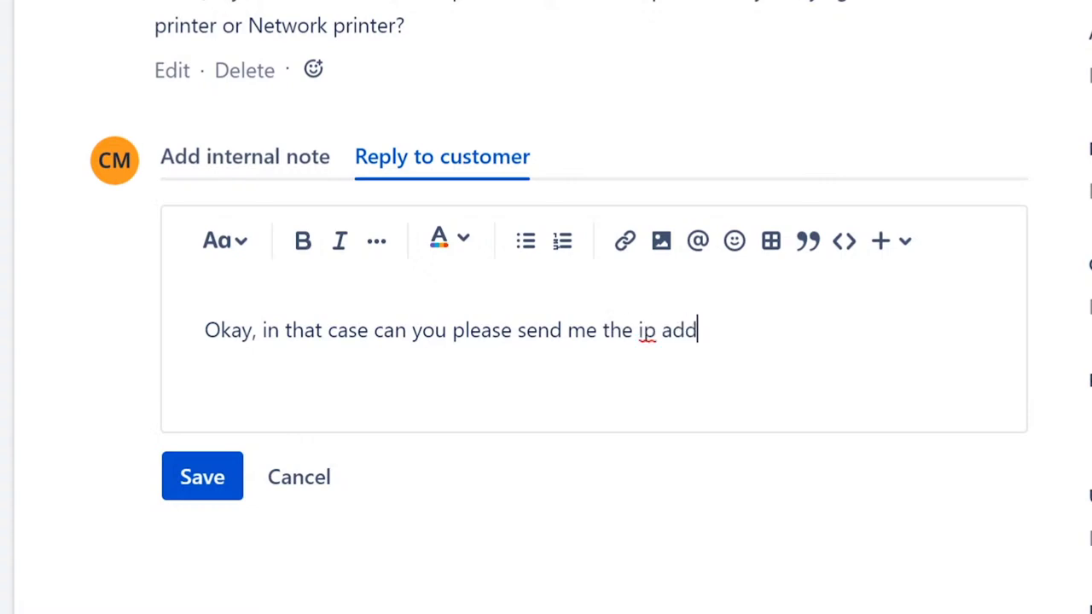
type("ress of t")
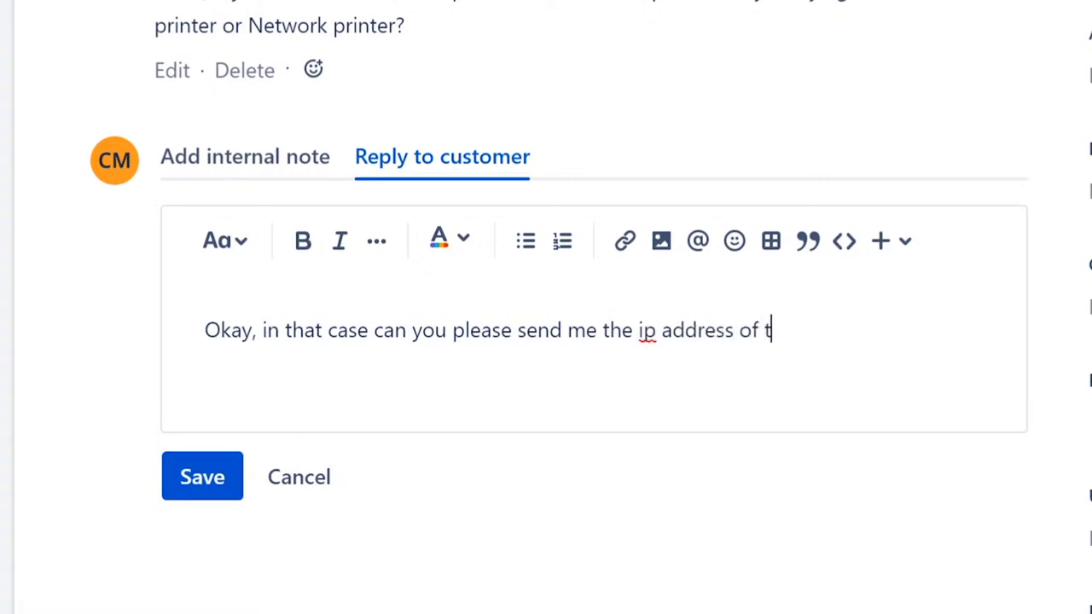
type("he printer you")
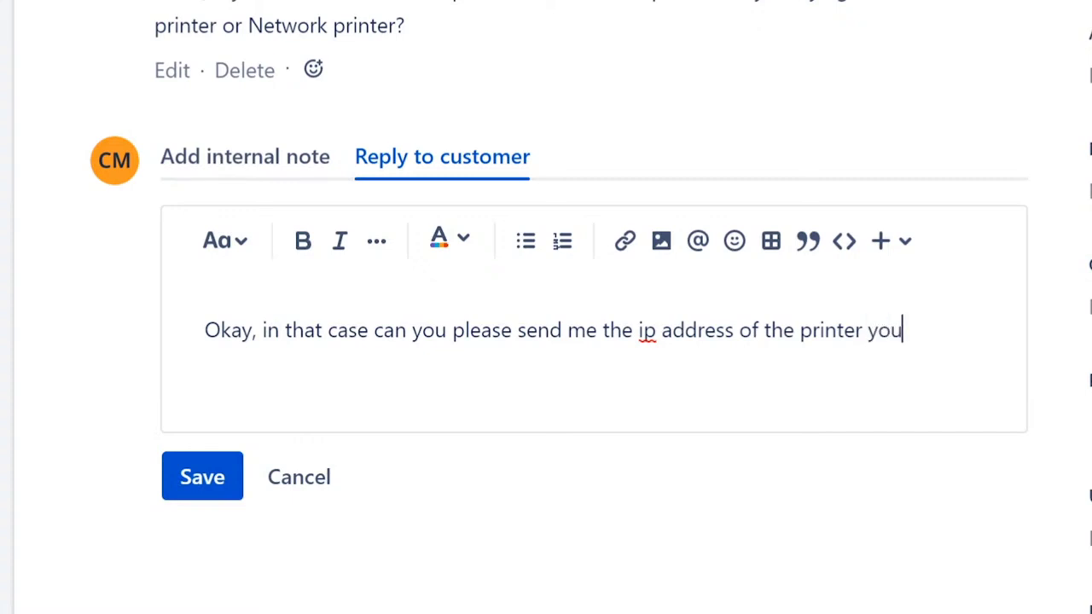
type("'re trying to add")
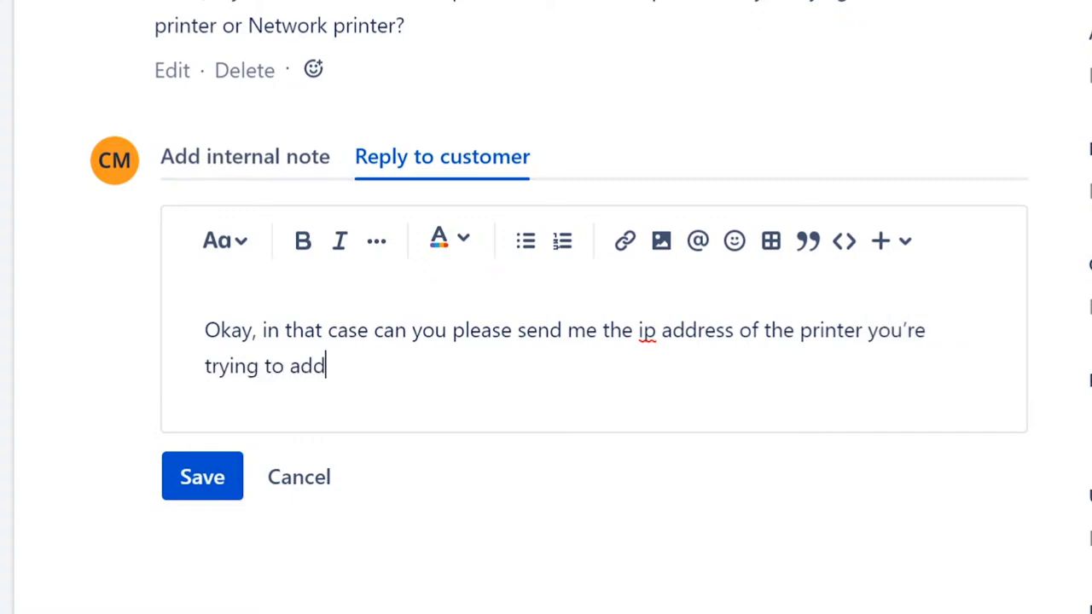
type("?")
Step: After 'Okay,' insert 'I can add the printer for you; however, I need your PC name to take control remotly,'
key("Up")
key("Left")
key("Left")
key("Left")
key("Left")
key("Left")
key("Left")
key("Left")
key("Left")
key("Left")
key("Left")
key("Left")
key("Left")
key("Right")
key("Right")
key("Right")
type("I can add th")
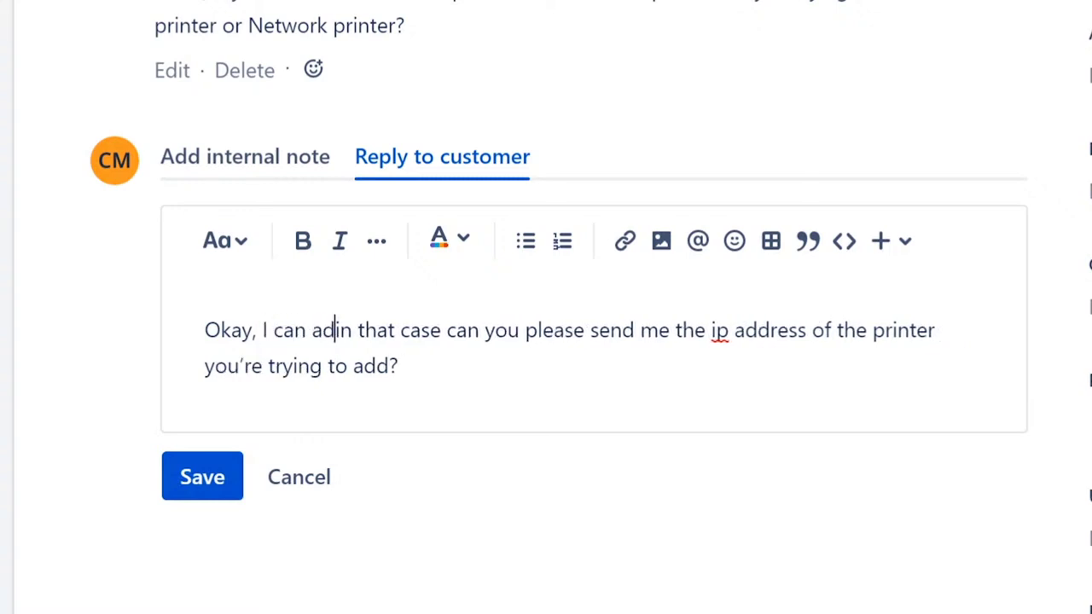
type("e printer")
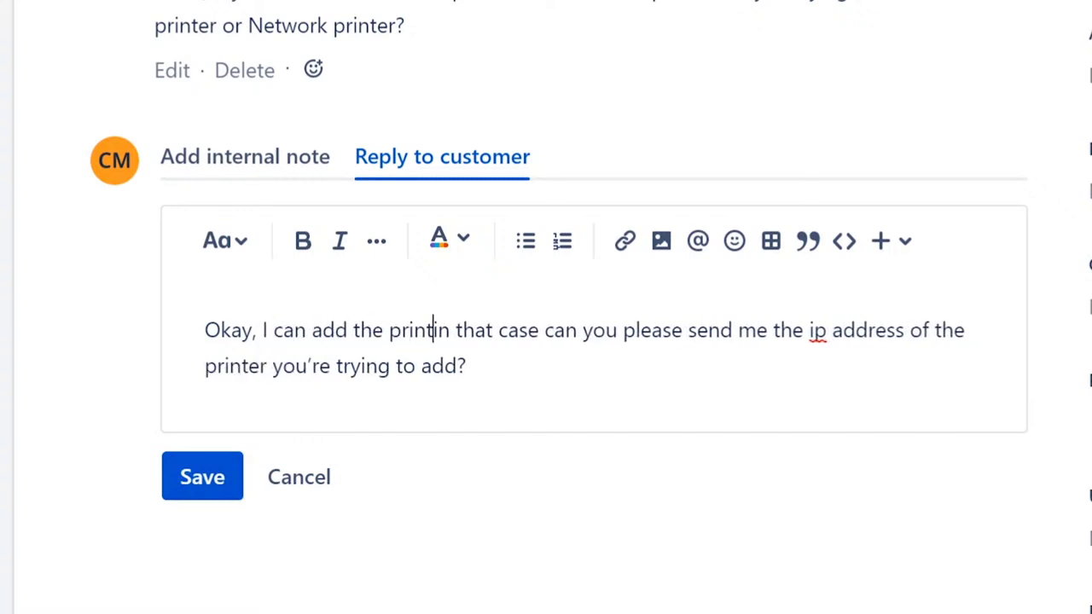
type(" for you")
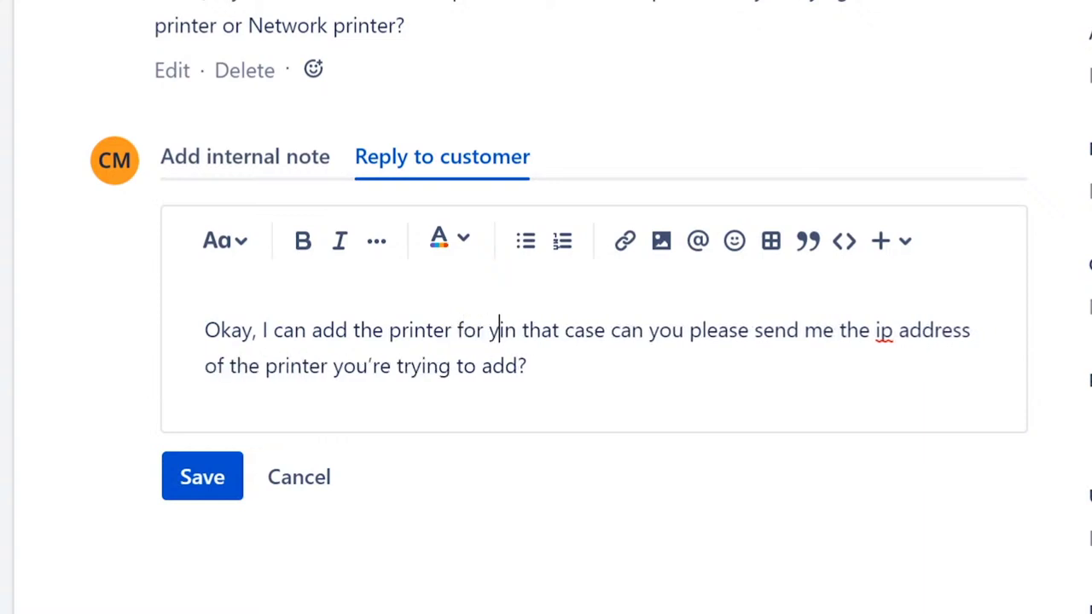
type("; h")
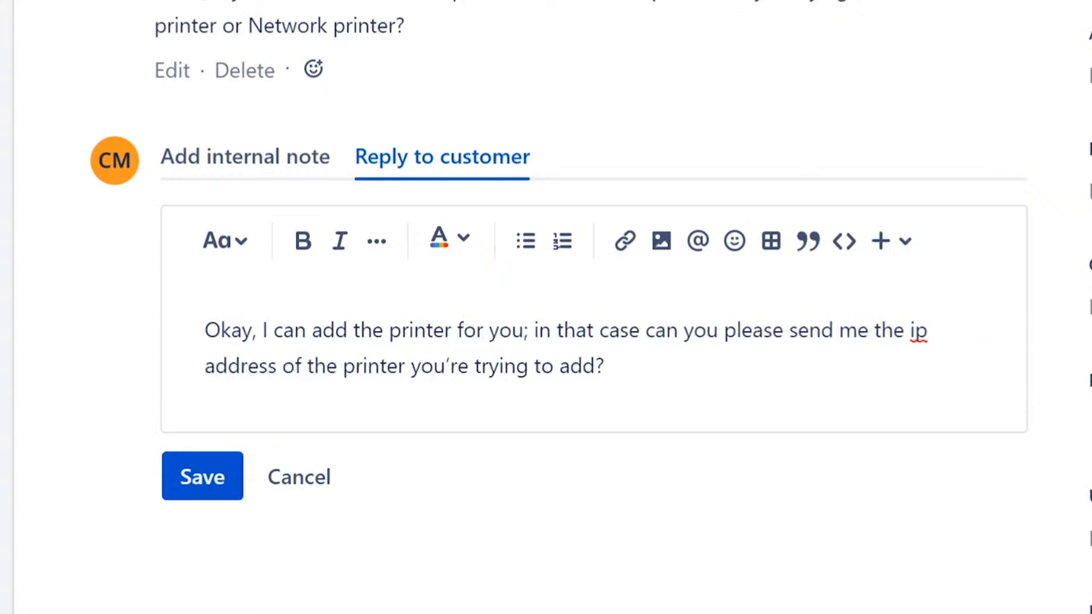
type("owever")
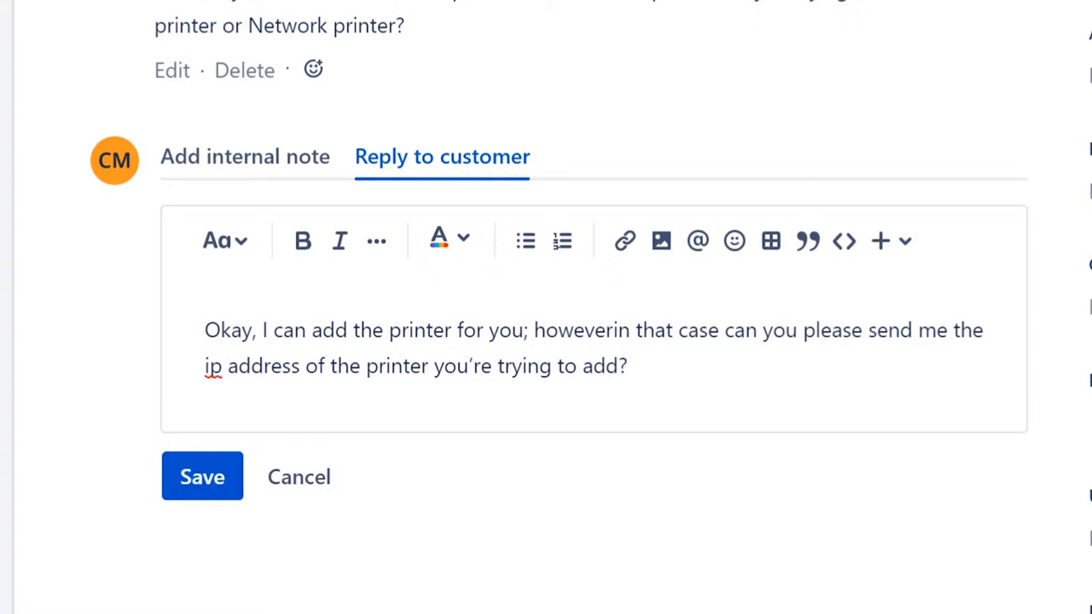
type(", I need y")
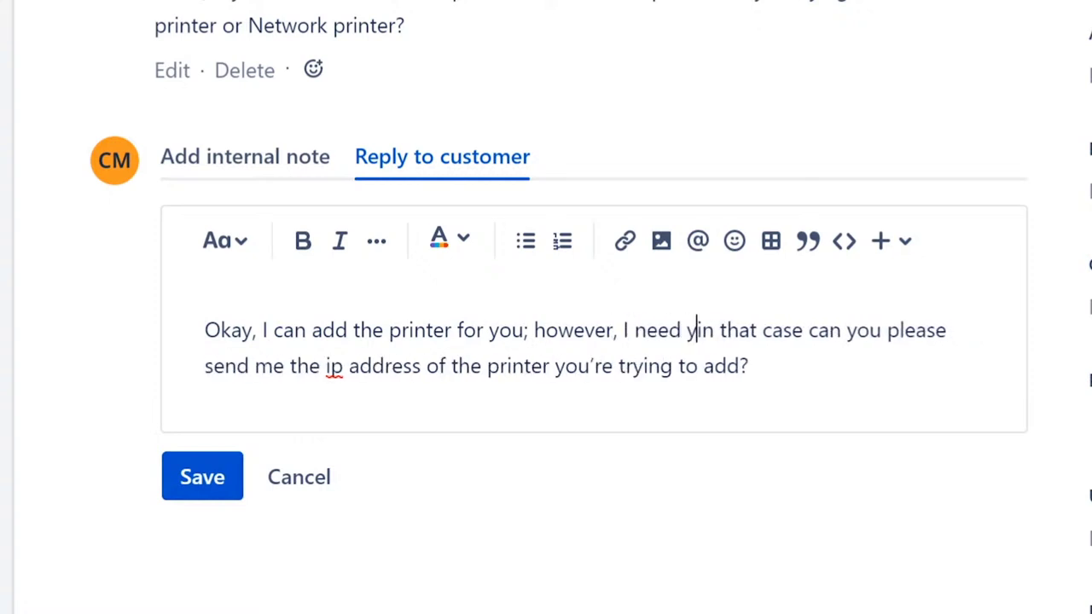
type("our Pc n")
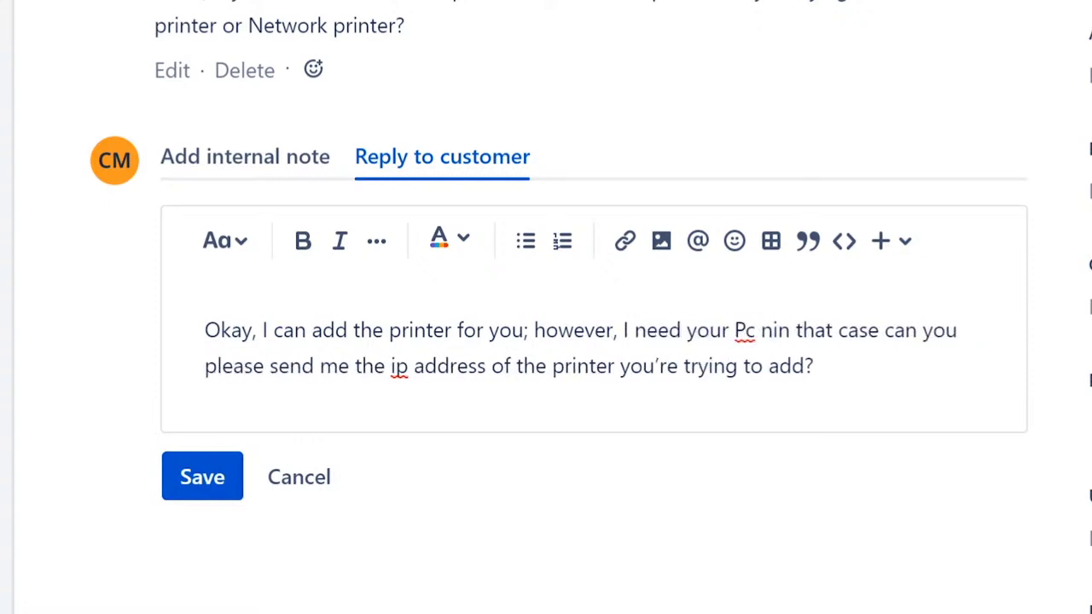
key("BackSpace")
key("BackSpace")
key("BackSpace")
type("C nam")
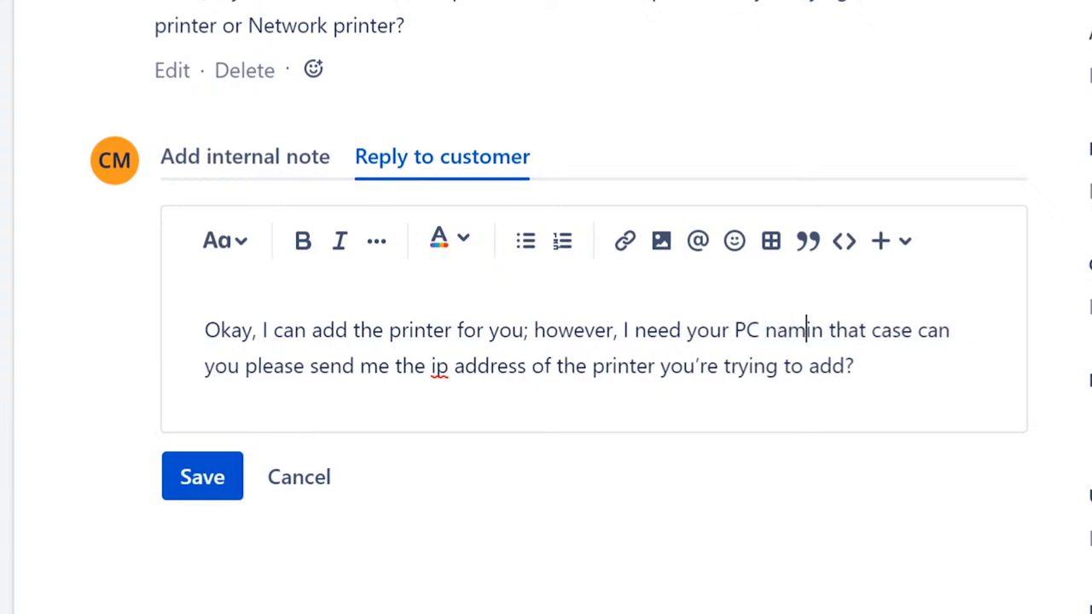
type("e t")
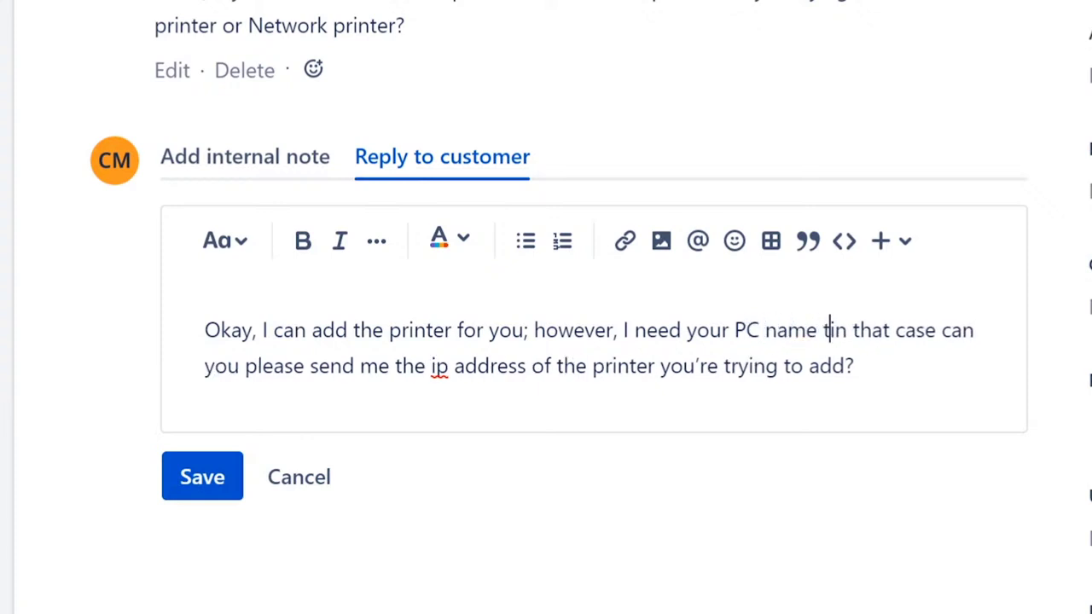
type("o take contro")
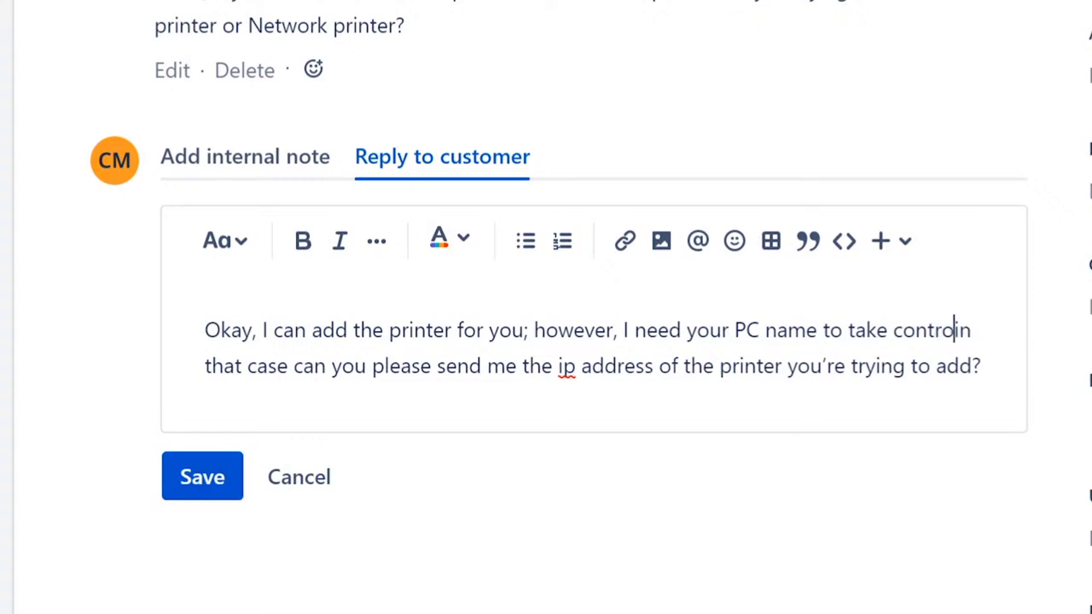
type("l remotly")
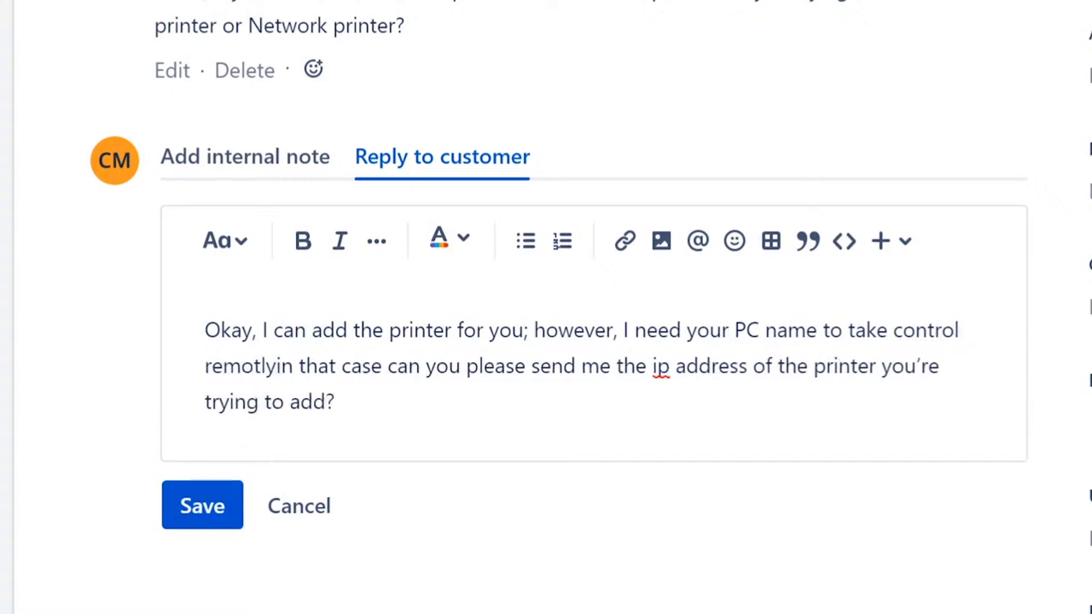
type(",")
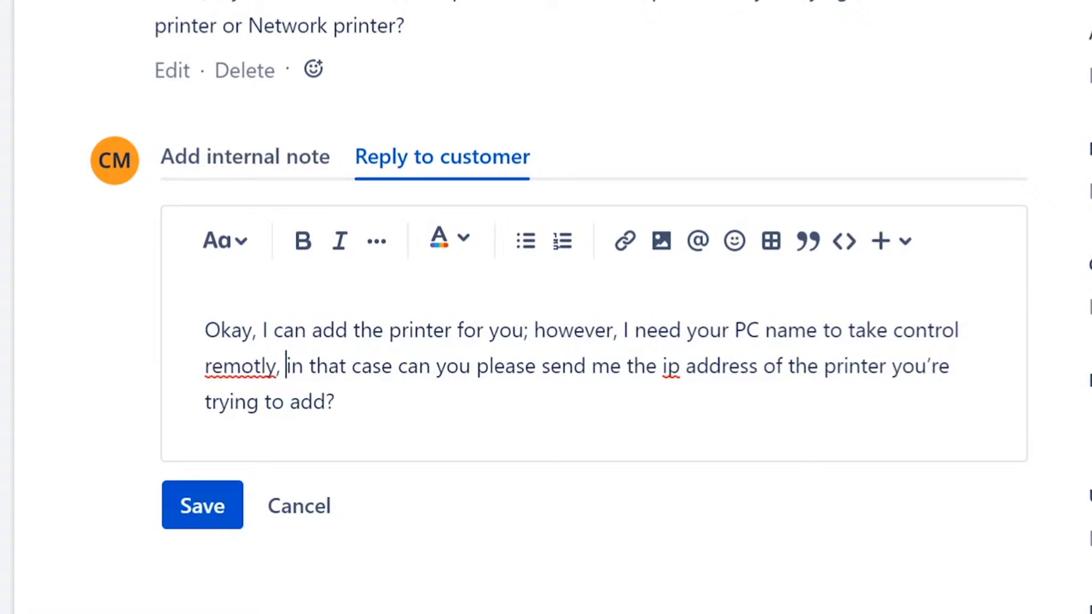
Step: Correct 'remotly' to 'remotely' and replace ', in that case' with 'and'
right_click(240, 365)
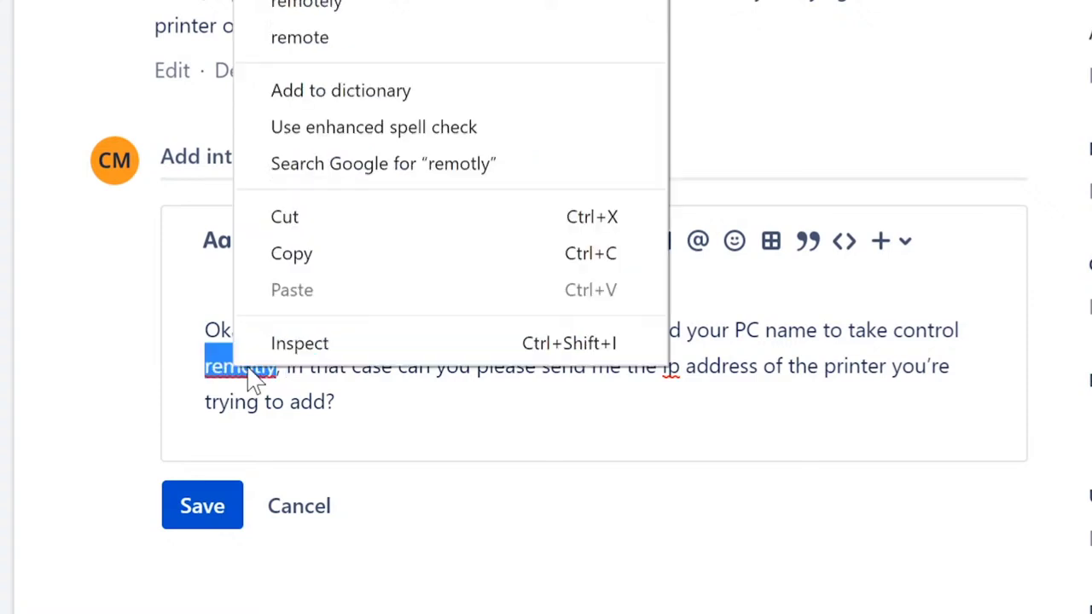
left_click(375, 5)
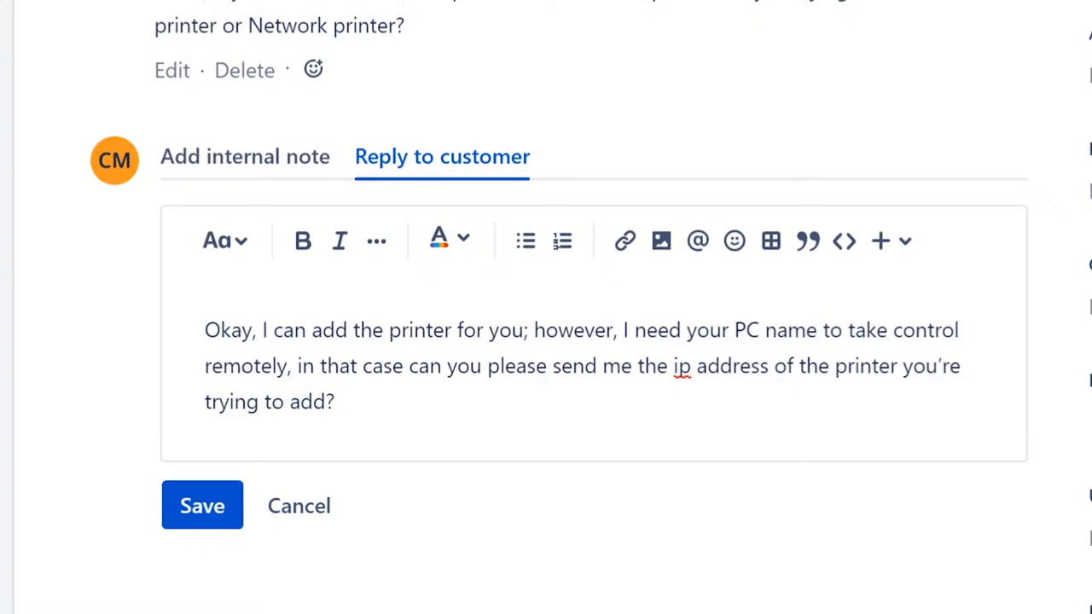
left_click_drag(403, 366, 289, 366)
type("and")
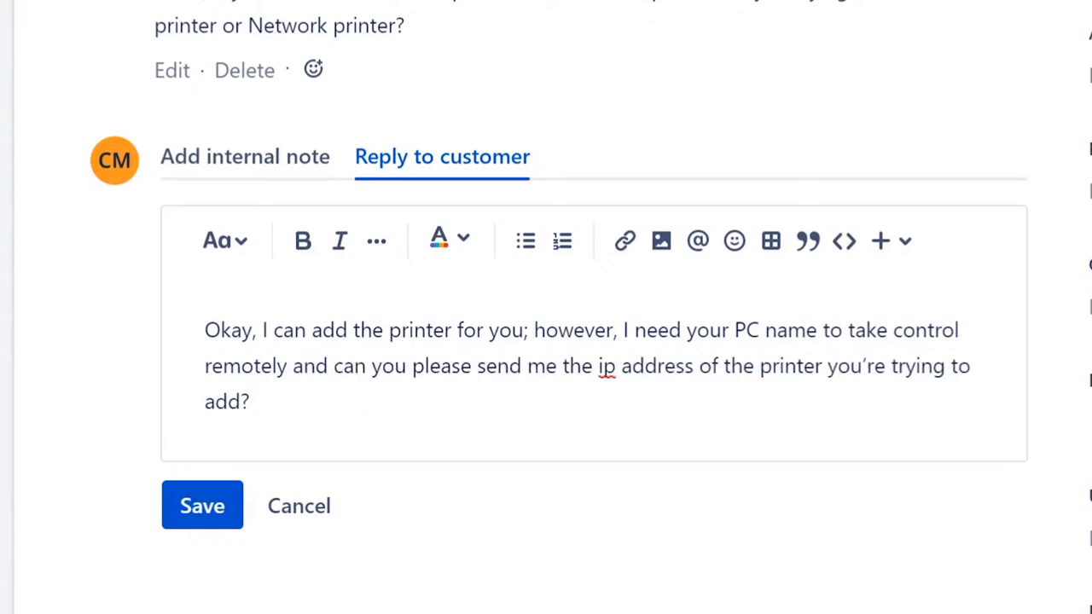
Step: Add 'of your PC' after 'take control' in the reply
left_click(623, 330)
left_click_drag(204, 330, 254, 402)
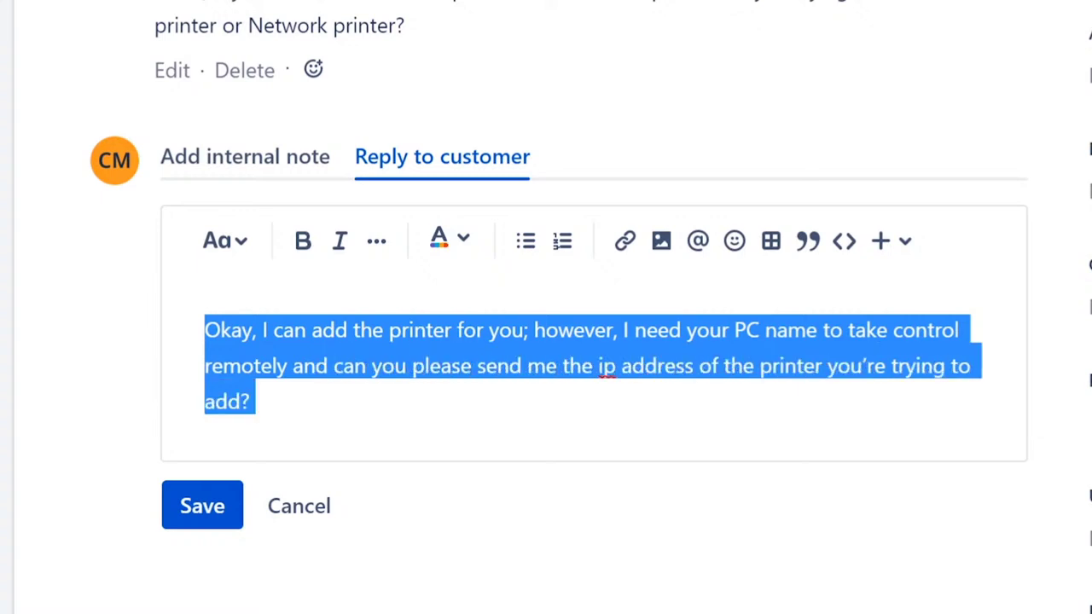
left_click(509, 366)
left_click(999, 339)
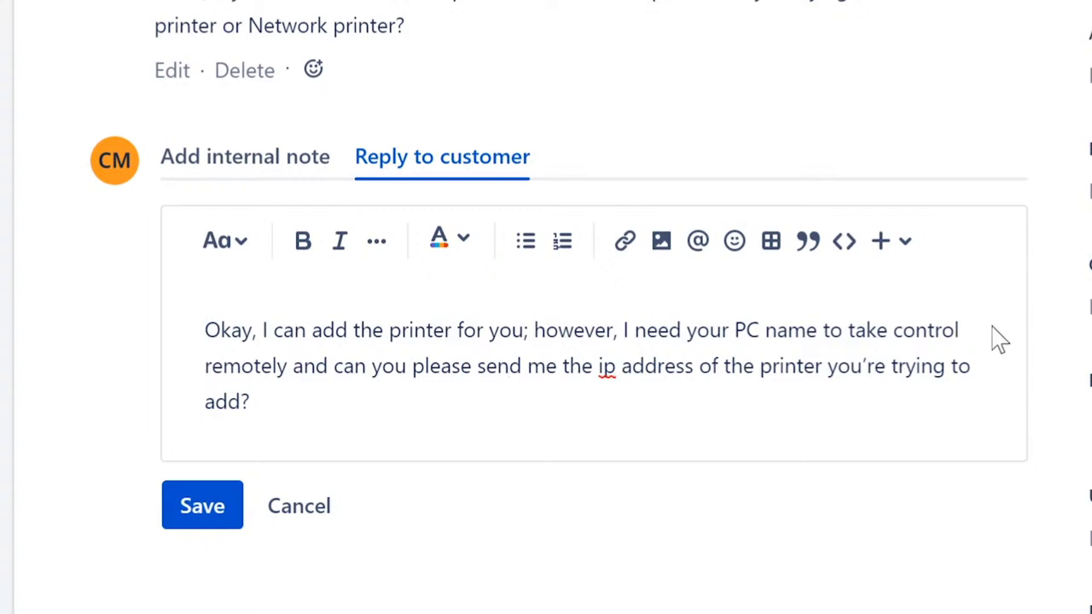
type("of your Pc")
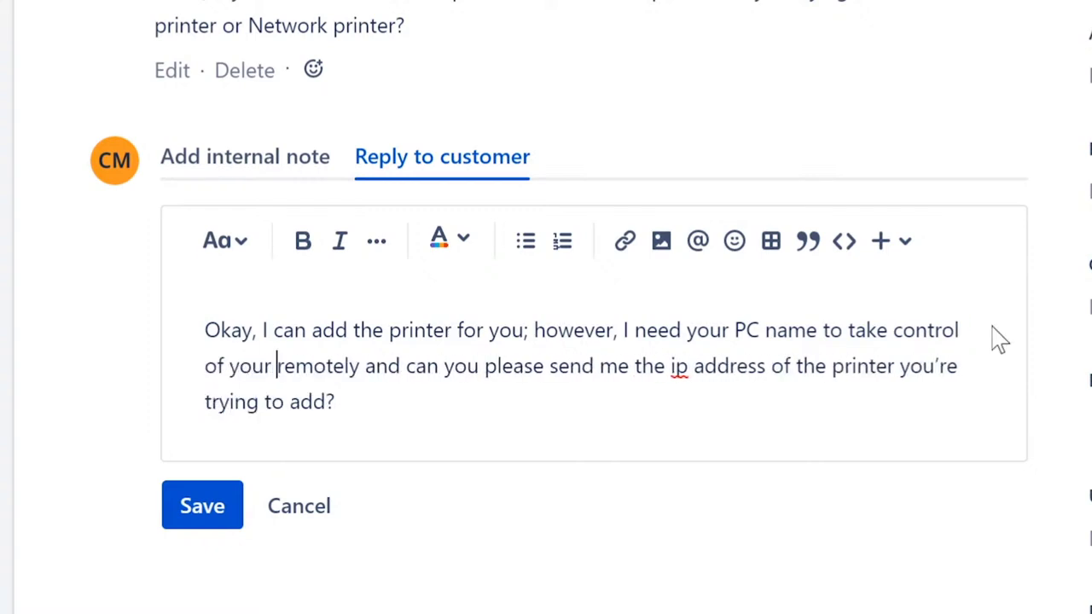
key("BackSpace")
key("BackSpace")
type("C")
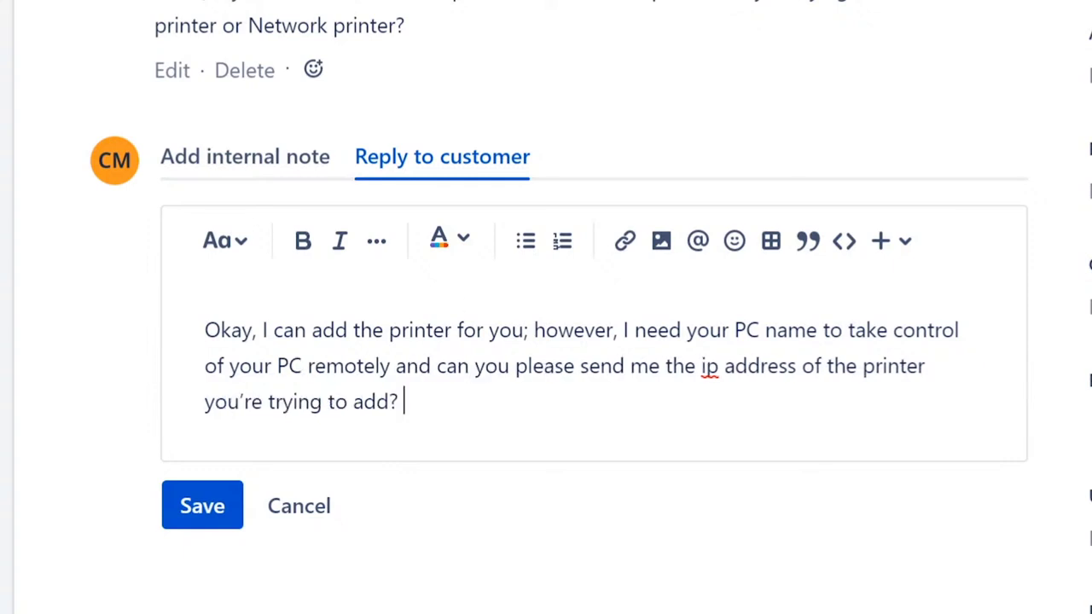
Step: Review the printer IP address request and post the reply to the customer
left_click(303, 366)
left_click(532, 366)
left_click_drag(671, 366, 401, 402)
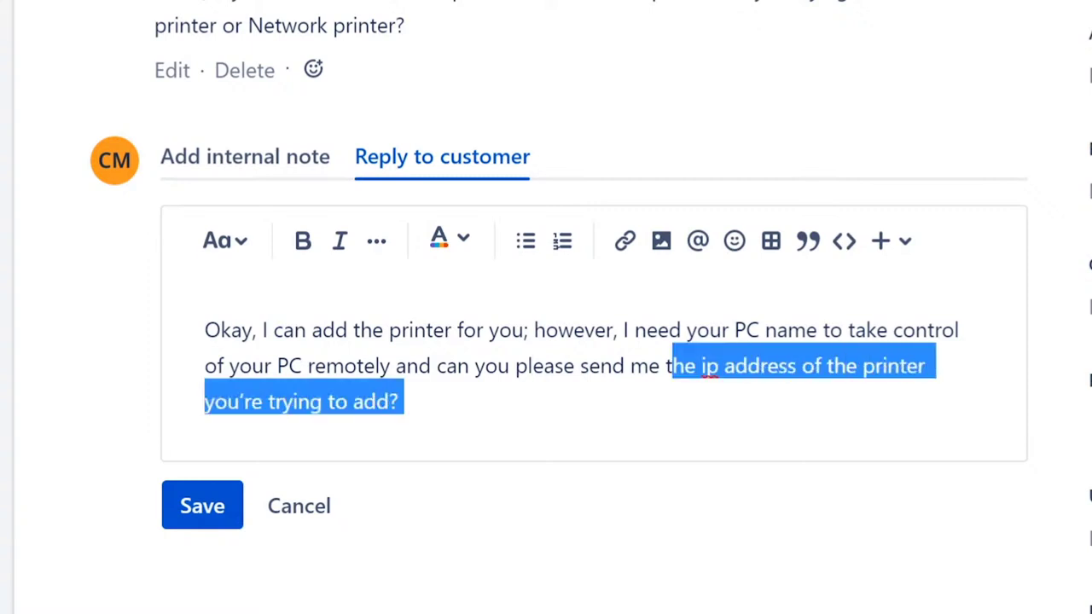
left_click(404, 402)
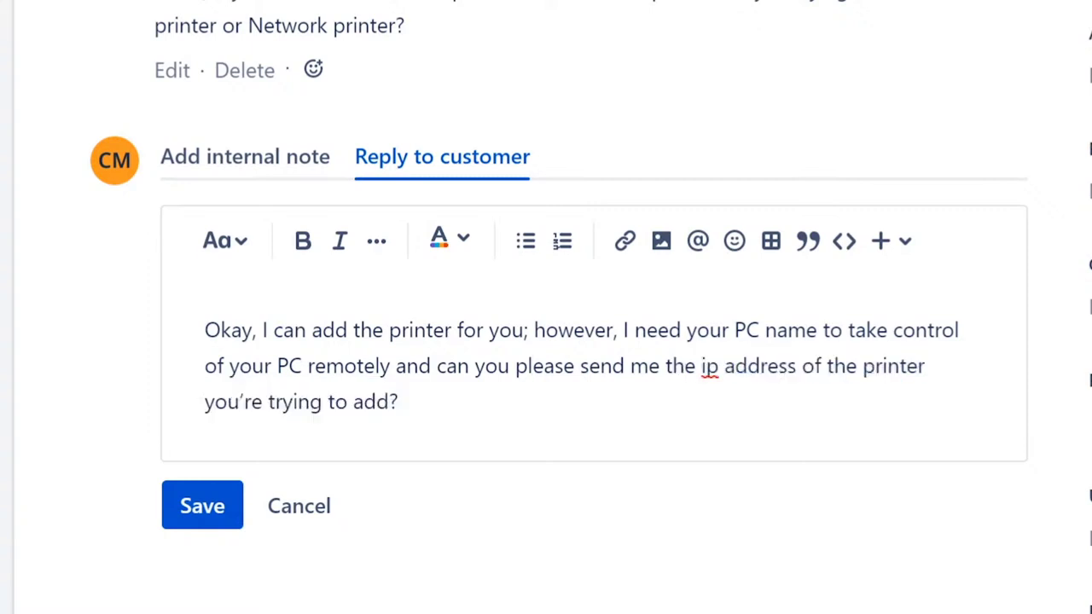
left_click(889, 330)
left_click(672, 366)
left_click(404, 402)
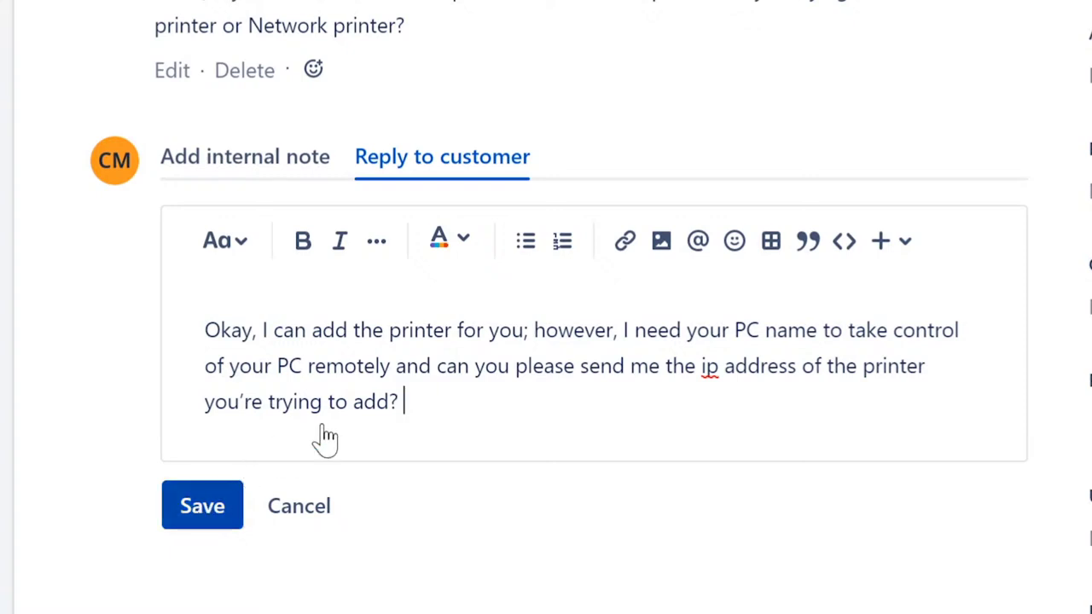
key("ctrl+Return")
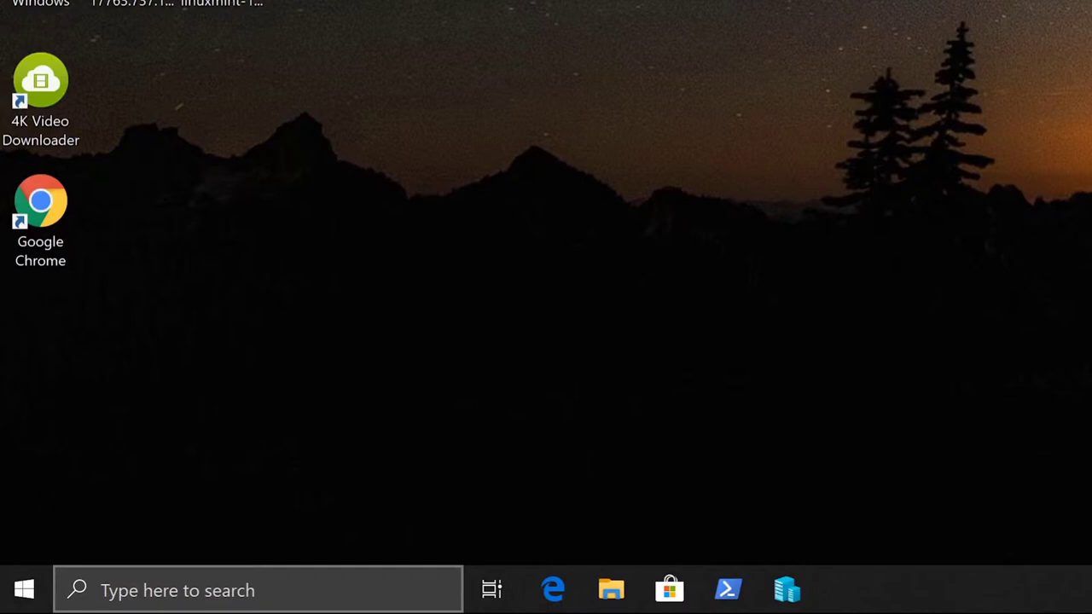
Step: Search Windows for 'devices' and open the Printers & scanners settings page
left_click(256, 590)
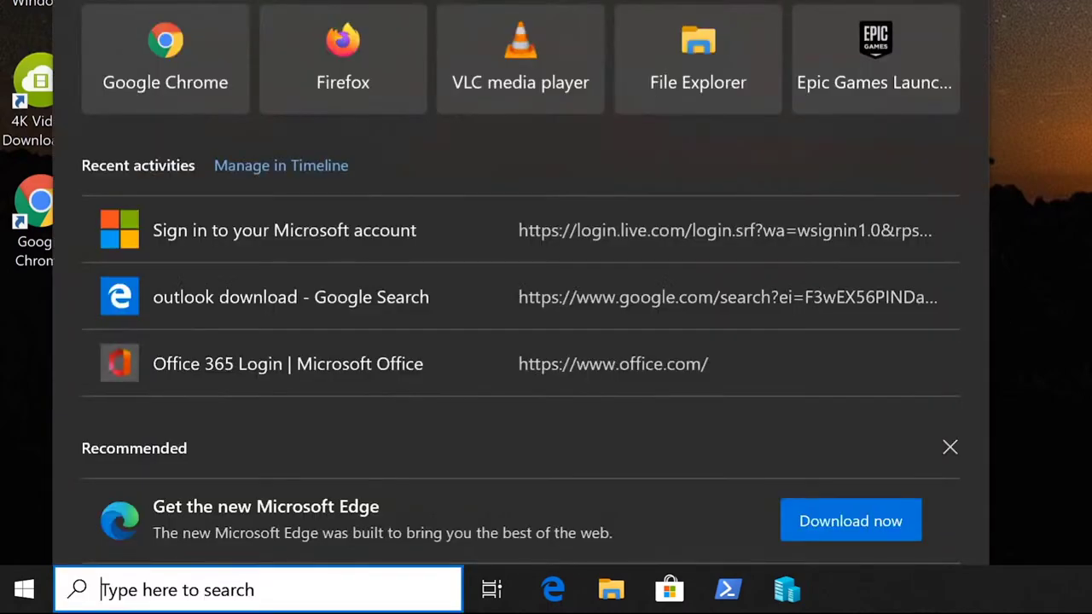
type("de")
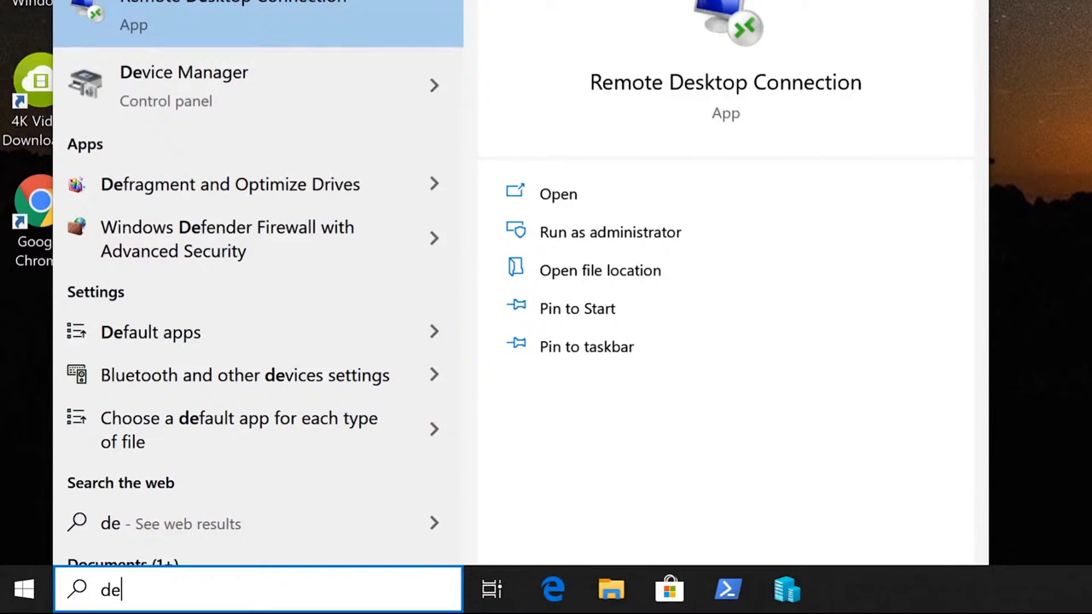
key("BackSpace")
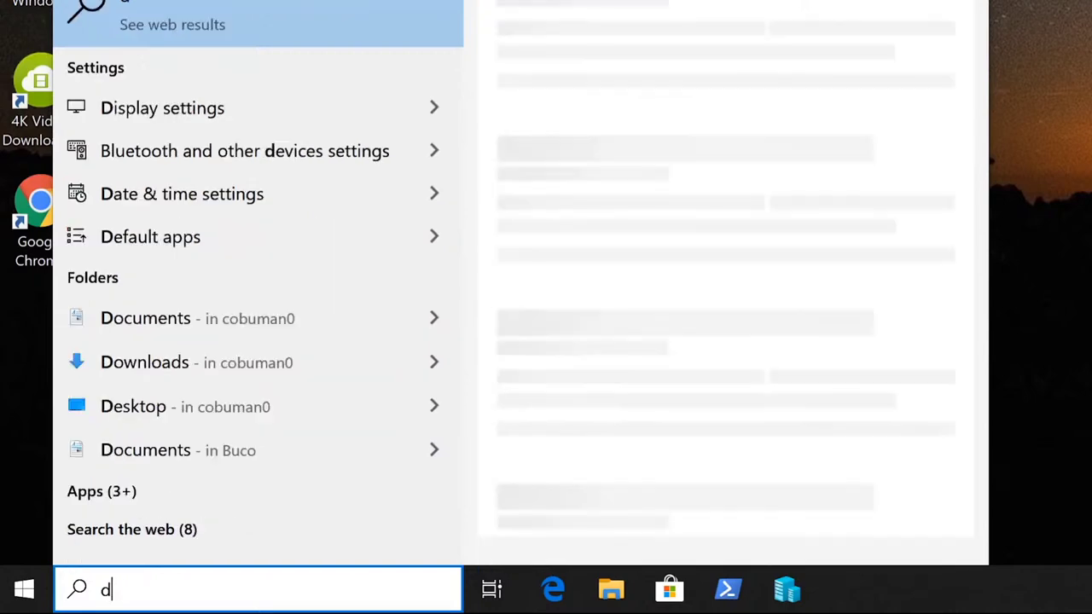
type("evices")
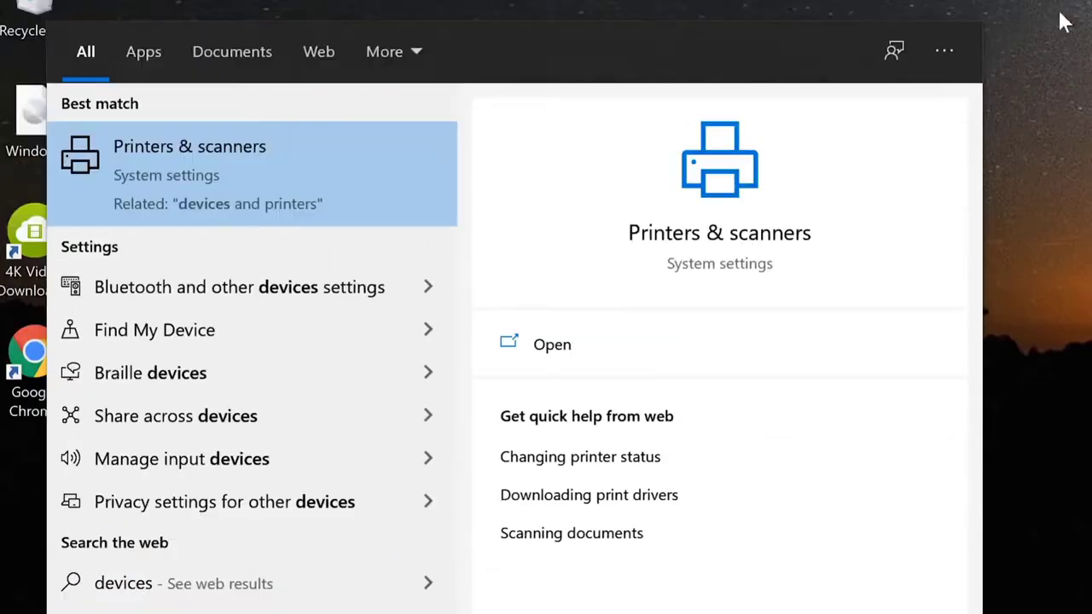
left_click(186, 15)
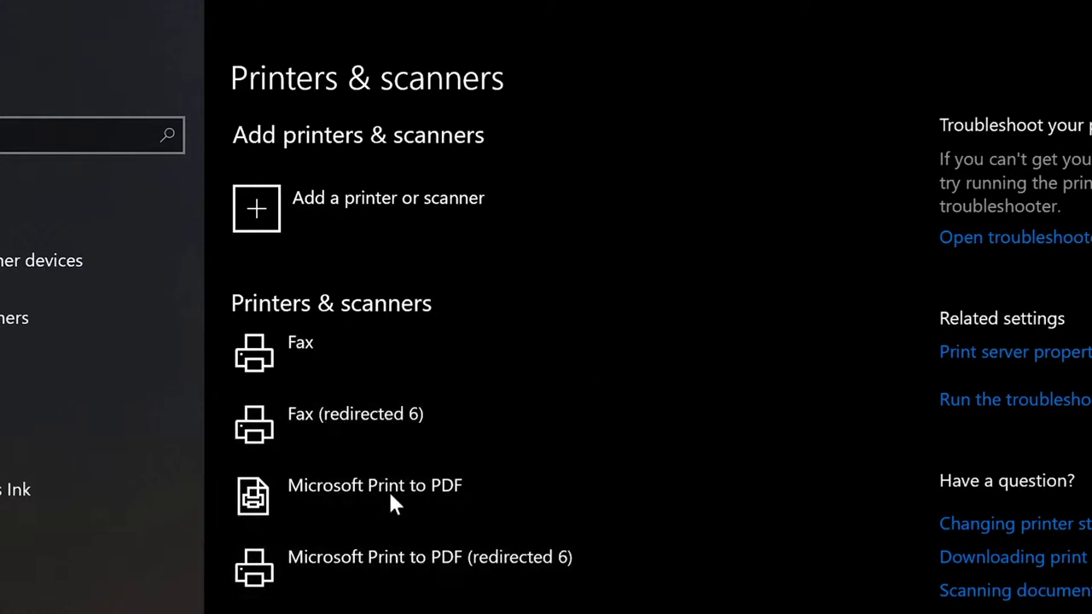
Step: Search for printers to add, choose the unlisted-printer option, and move the Add Printer dialog aside
left_click(369, 196)
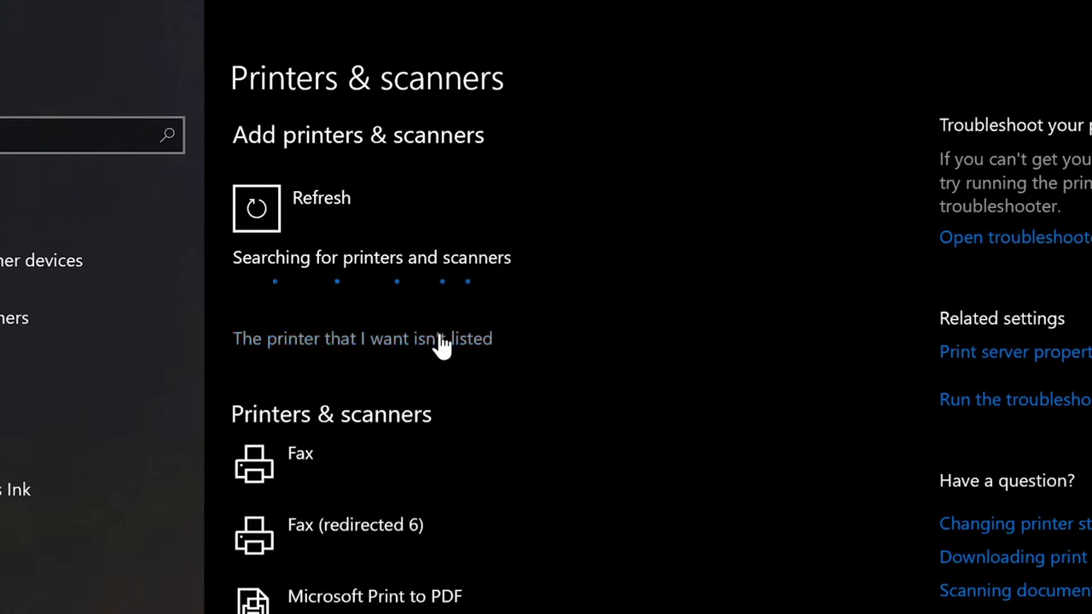
left_click(364, 343)
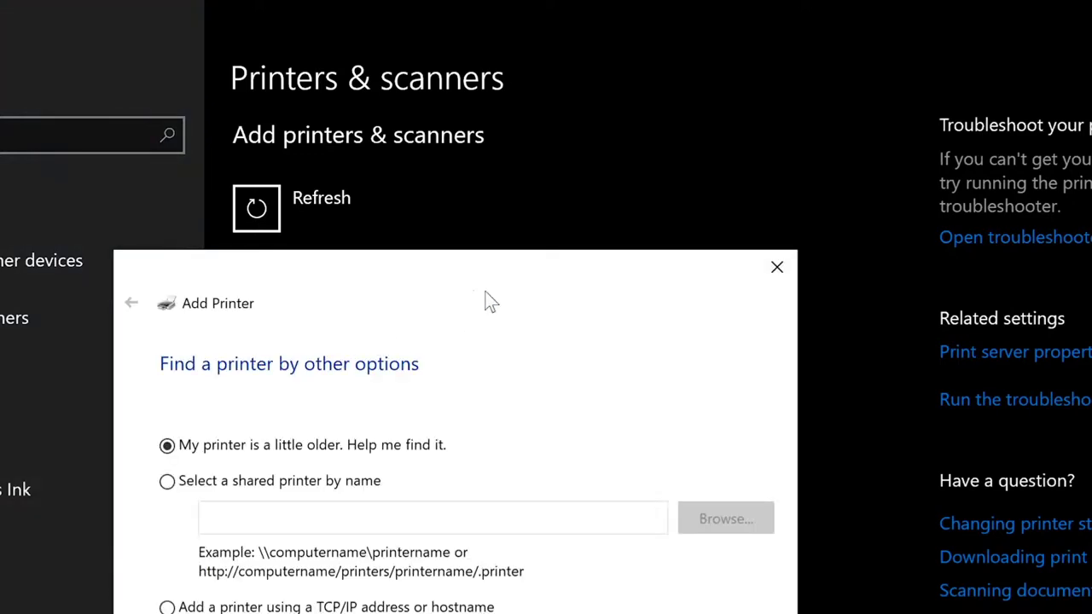
left_click_drag(490, 300, 575, 163)
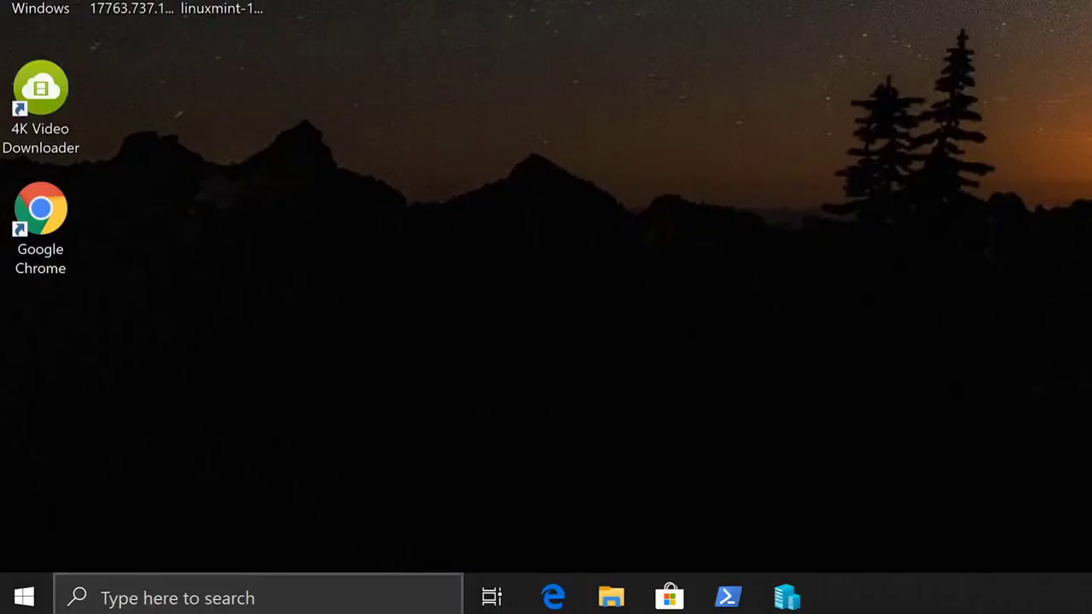
Step: Search Windows for 'cont' and open Control Panel
key("super+s")
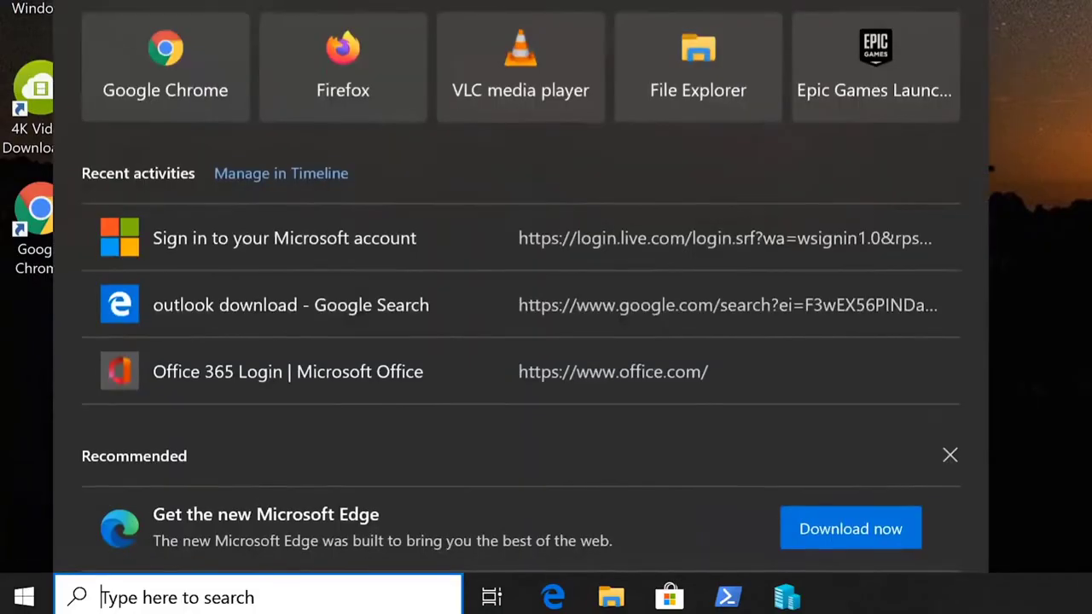
type("cont")
key("Return")
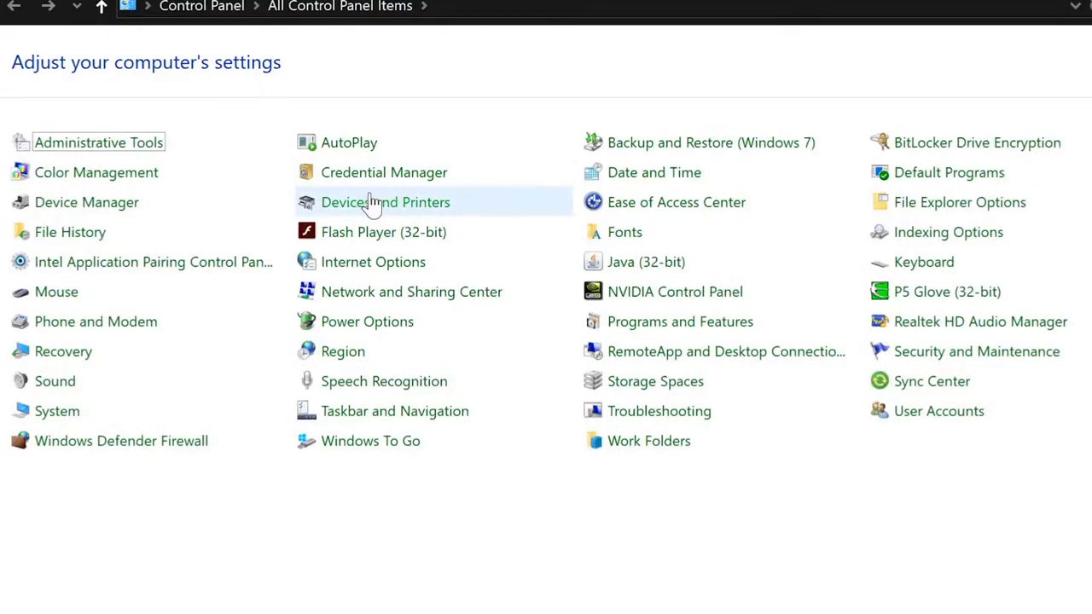
Step: Open Devices and Printers, look over the listed devices, and launch the Add a printer wizard
left_click(380, 208)
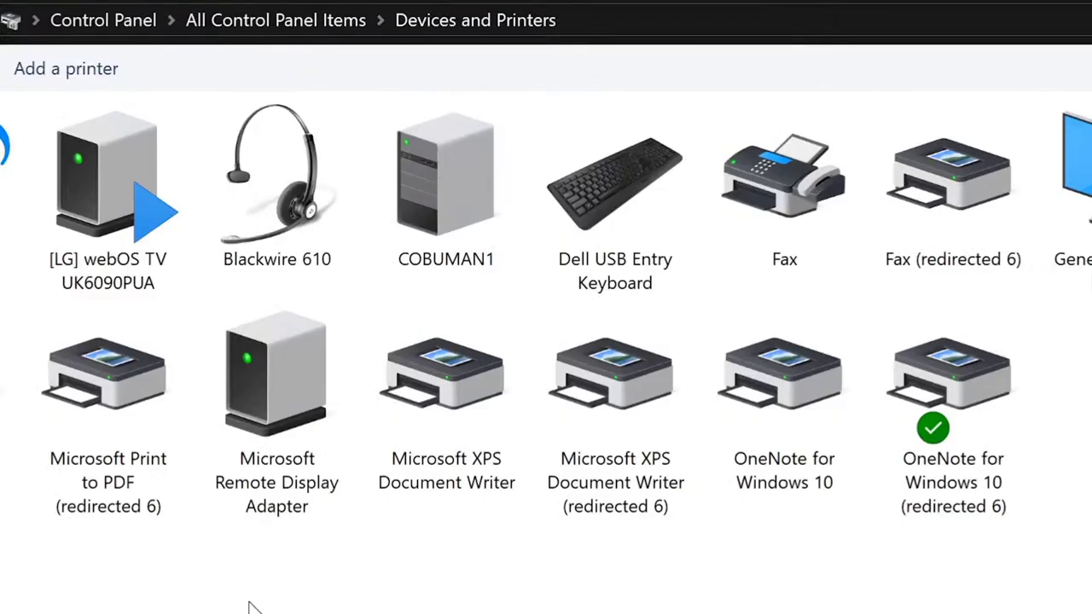
left_click_drag(8, 587, 1084, 100)
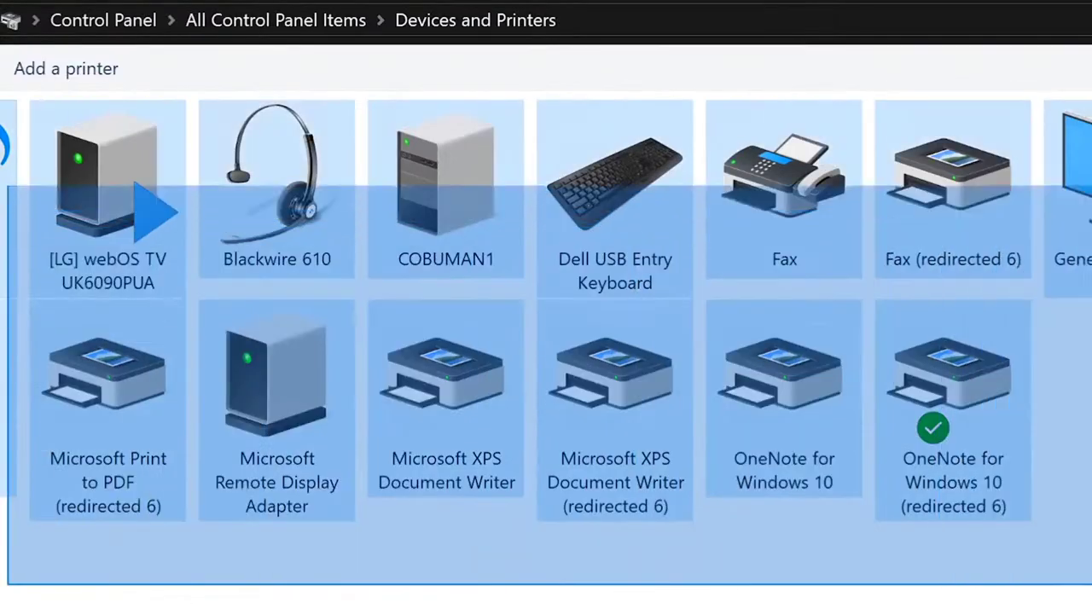
left_click_drag(1090, 186, 1090, 144)
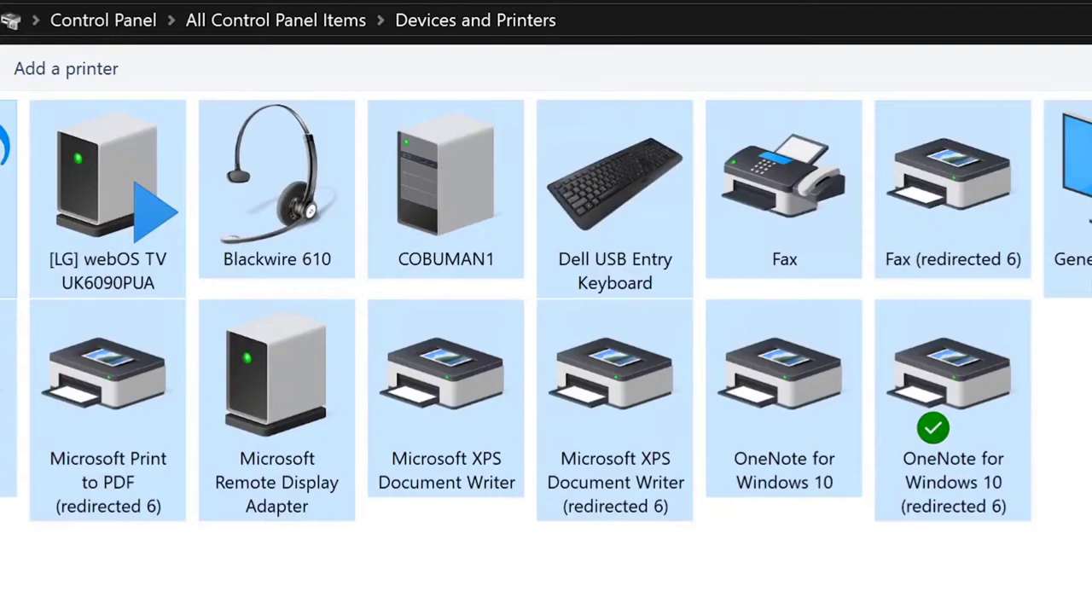
key("Escape")
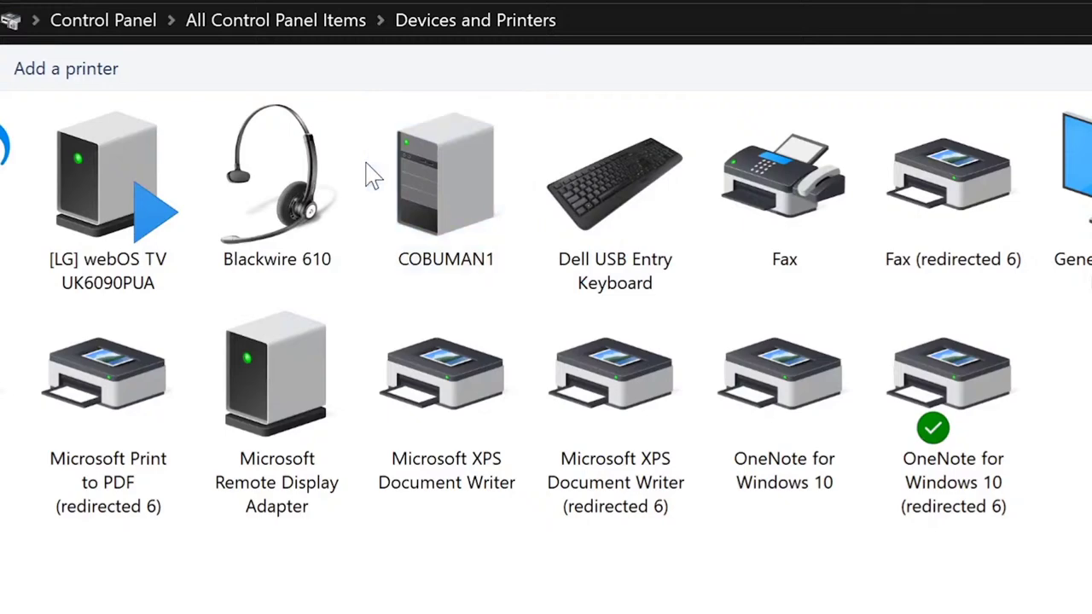
left_click(254, 171)
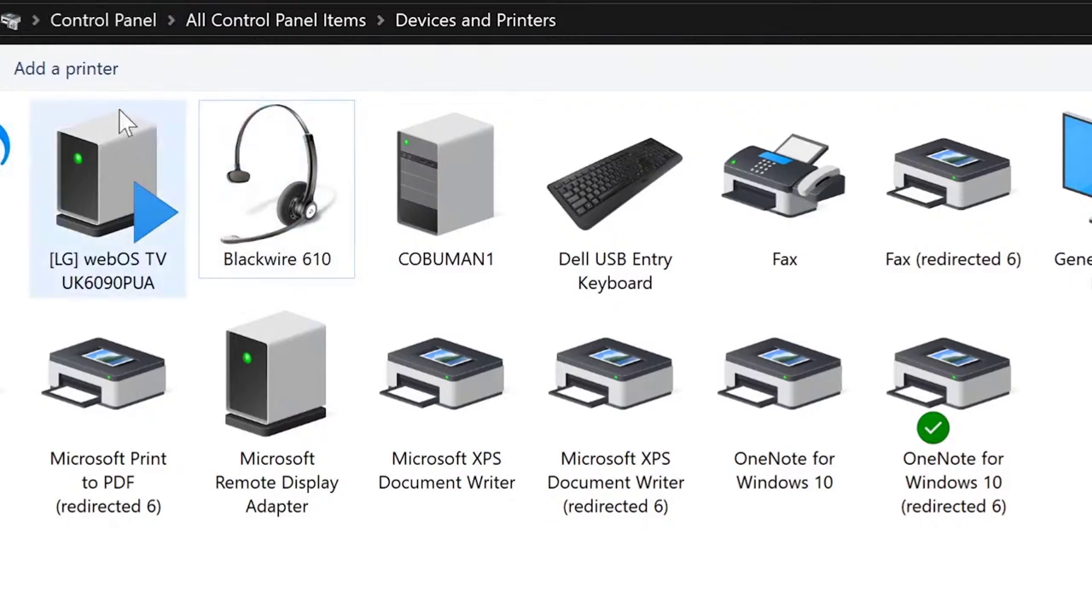
left_click(73, 74)
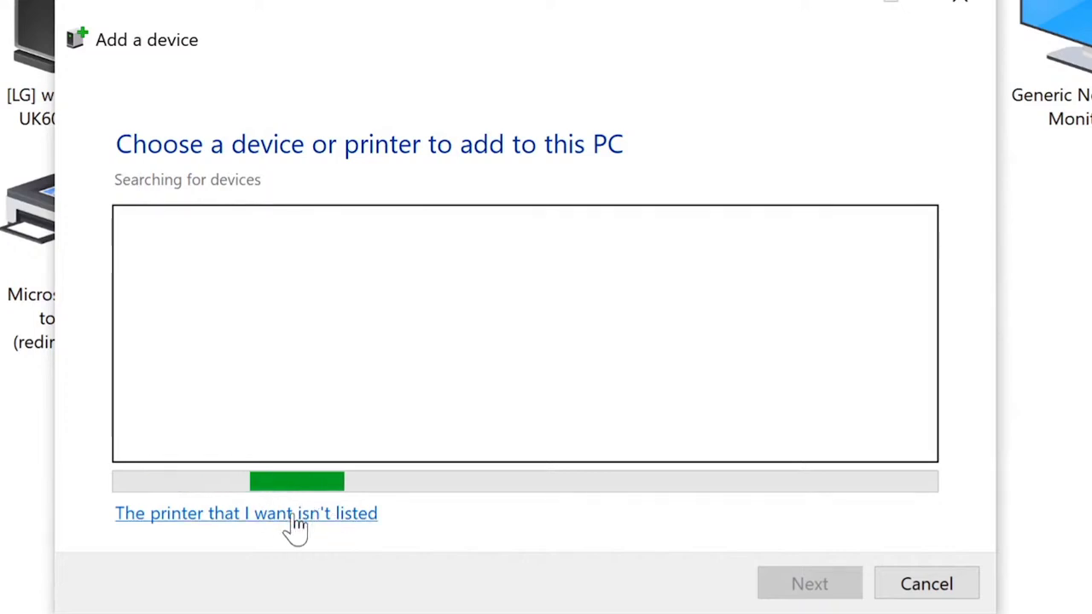
Step: Mark the printer as not listed and pick adding it by TCP/IP address or hostname
left_click(294, 521)
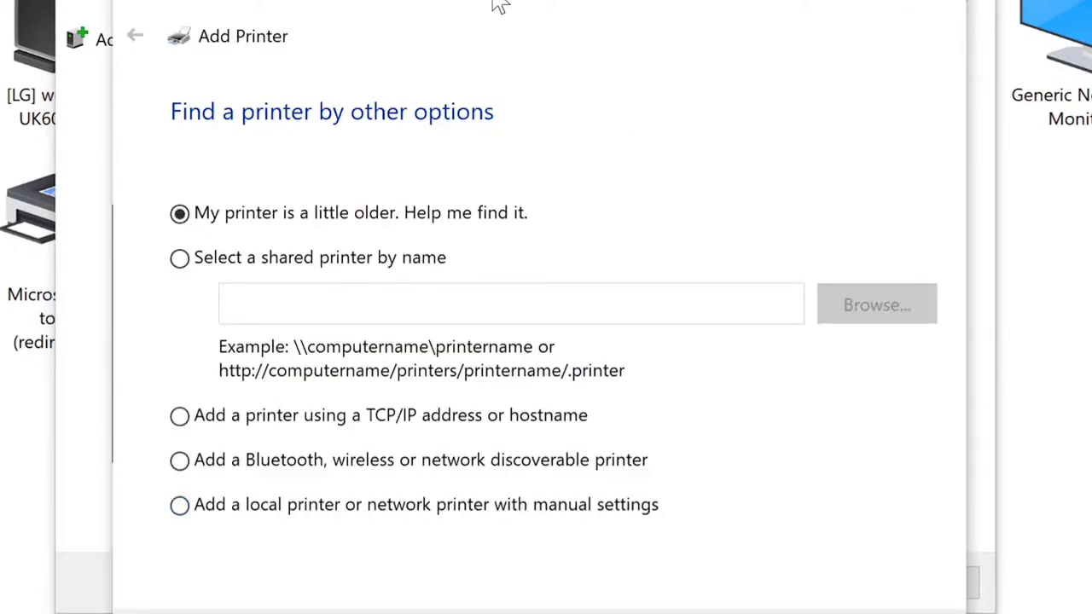
mouse_move(499, 4)
left_mouse_down()
mouse_move(851, 0)
mouse_move(518, 2)
left_mouse_up()
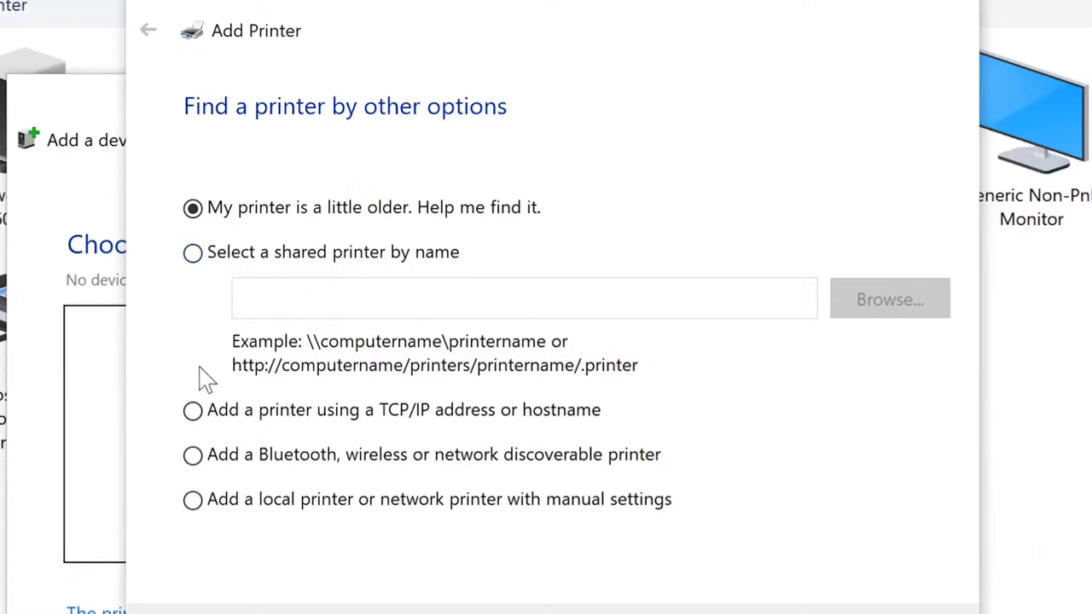
left_click(350, 510)
left_click(255, 416)
Step: Enter 192.168.2.1 as the printer's hostname or IP address and try to connect to it
key("Return")
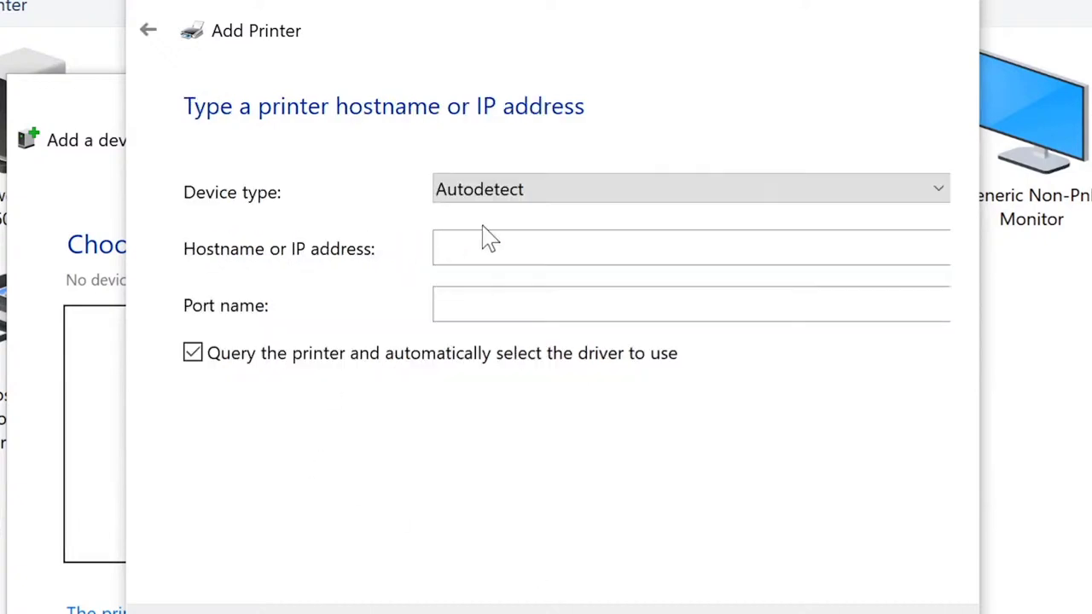
left_click(488, 248)
type("19")
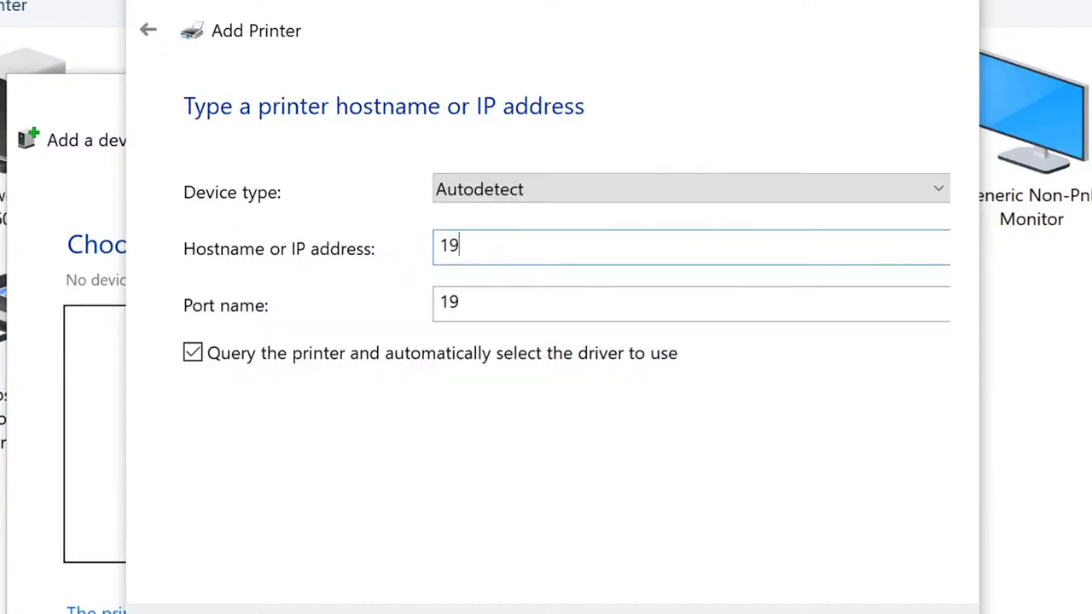
type("2.168.")
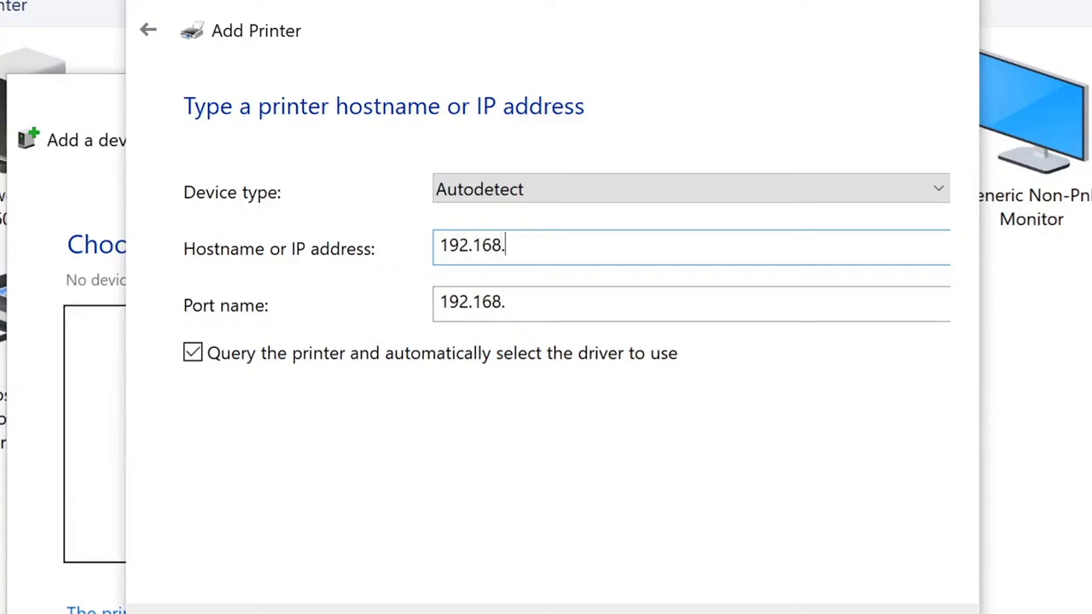
type("2.1")
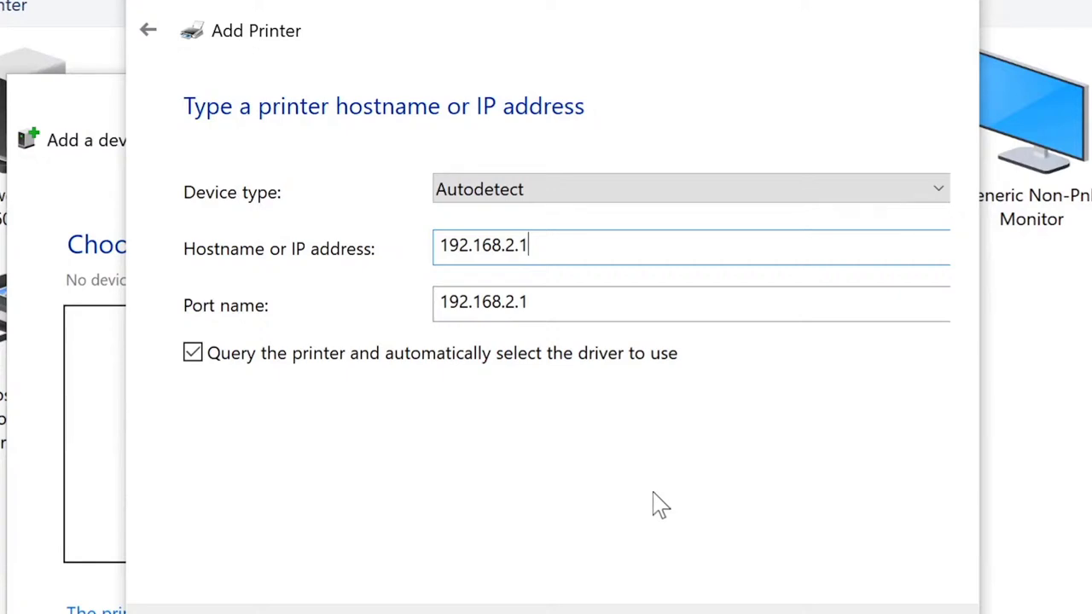
left_click(805, 607)
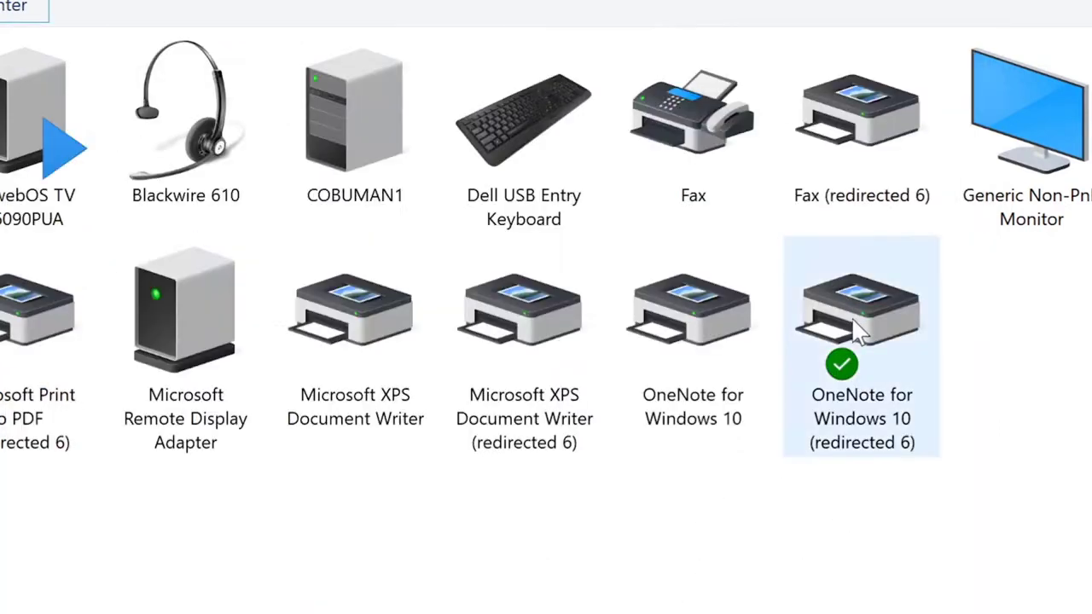
Step: Make OneNote for Windows 10 (redirected 6) the default printer in Devices and Printers
left_click(848, 336)
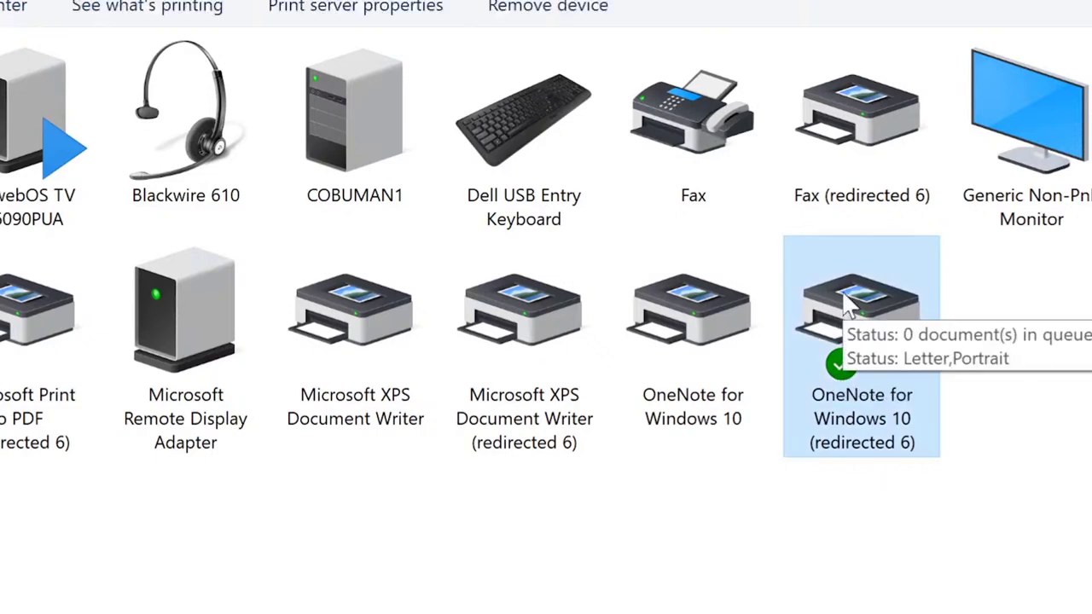
right_click(853, 309)
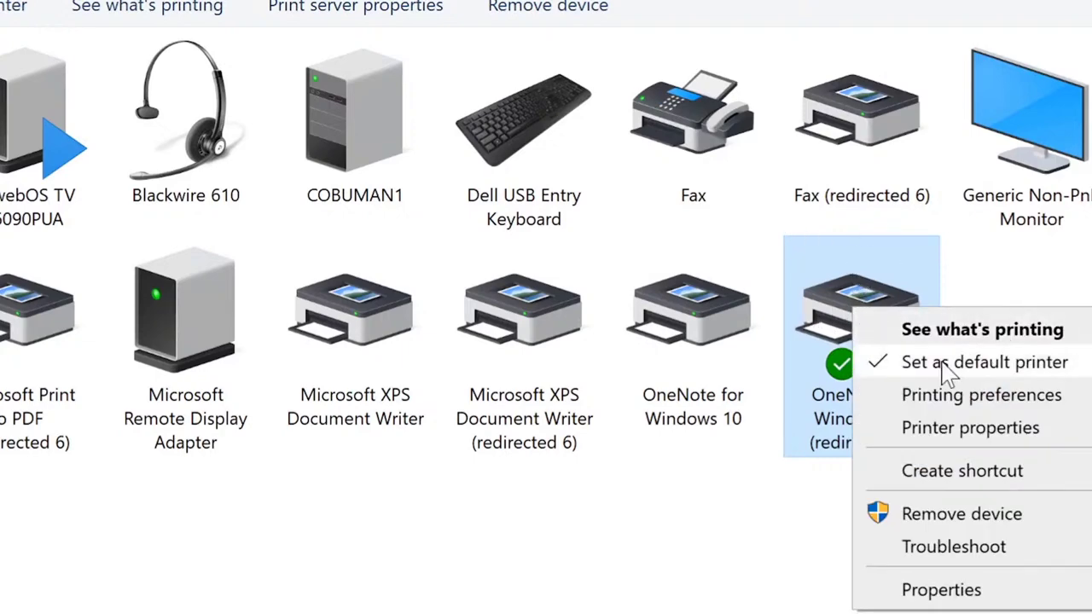
left_click(914, 370)
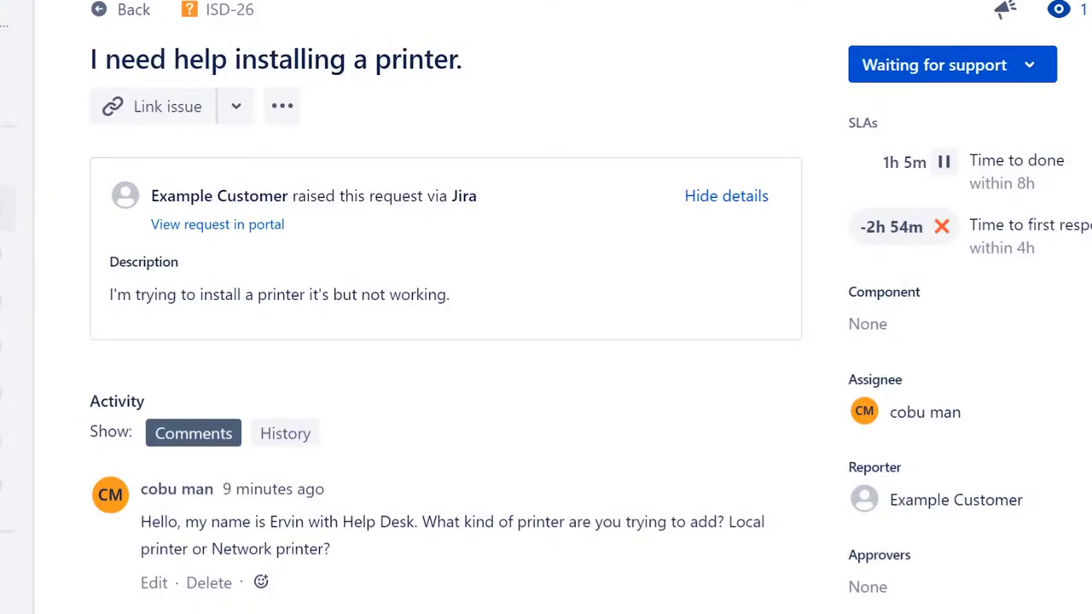
Step: Add the internal note 'Added printer as request' to ISD-26
scroll(231, 580, "down", 3)
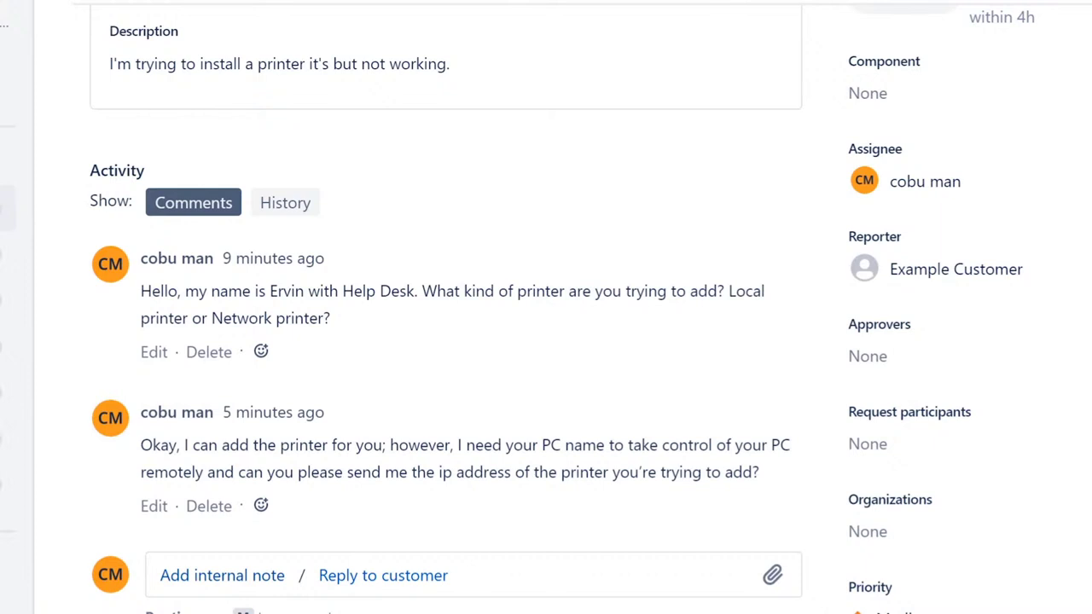
left_click(256, 576)
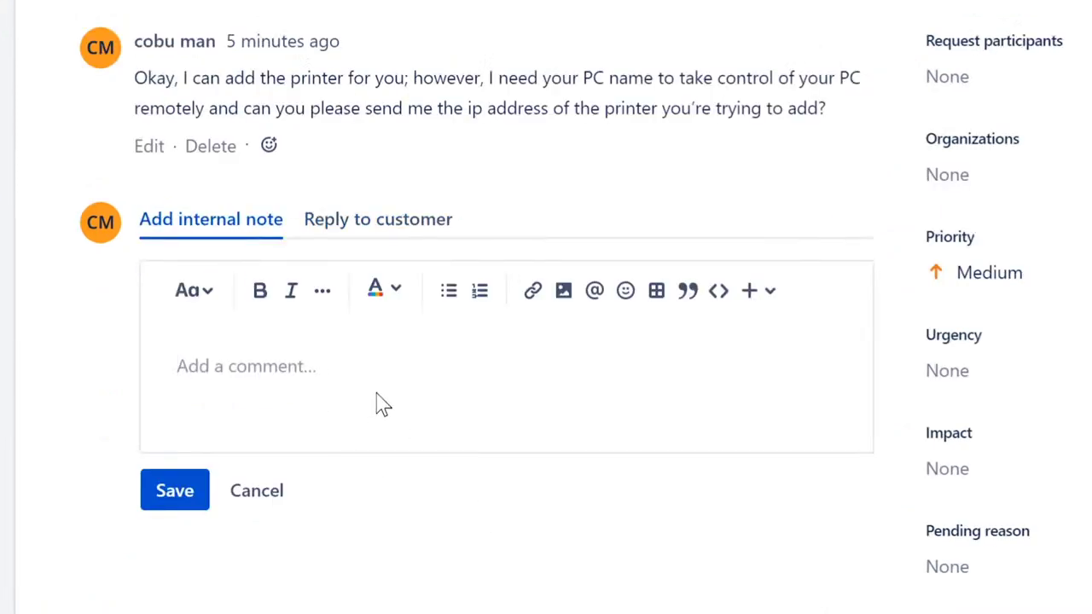
type("Added ")
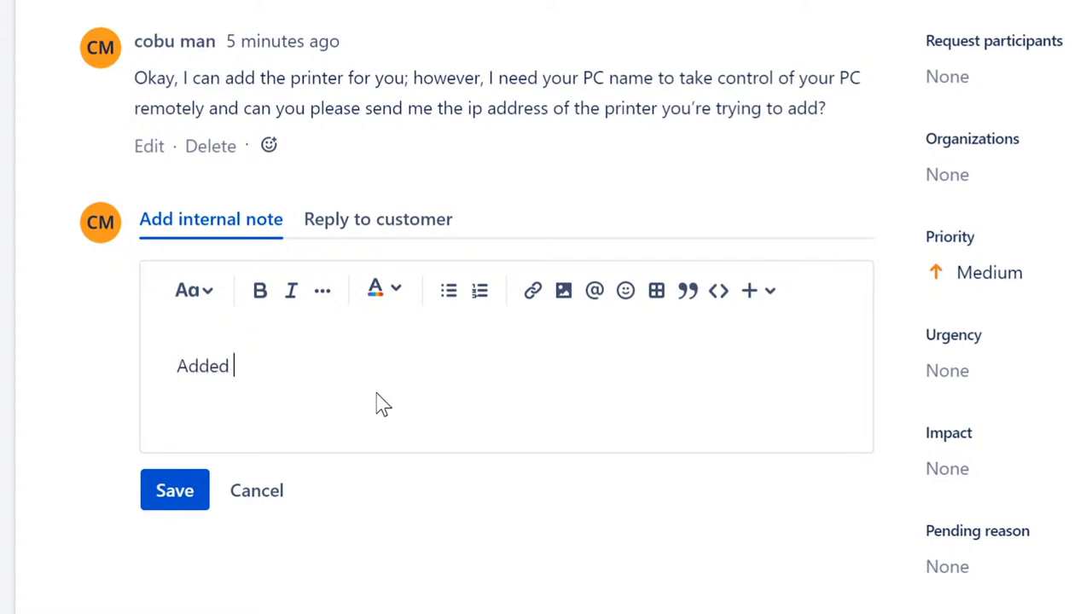
type("printer as requested. Ervin")
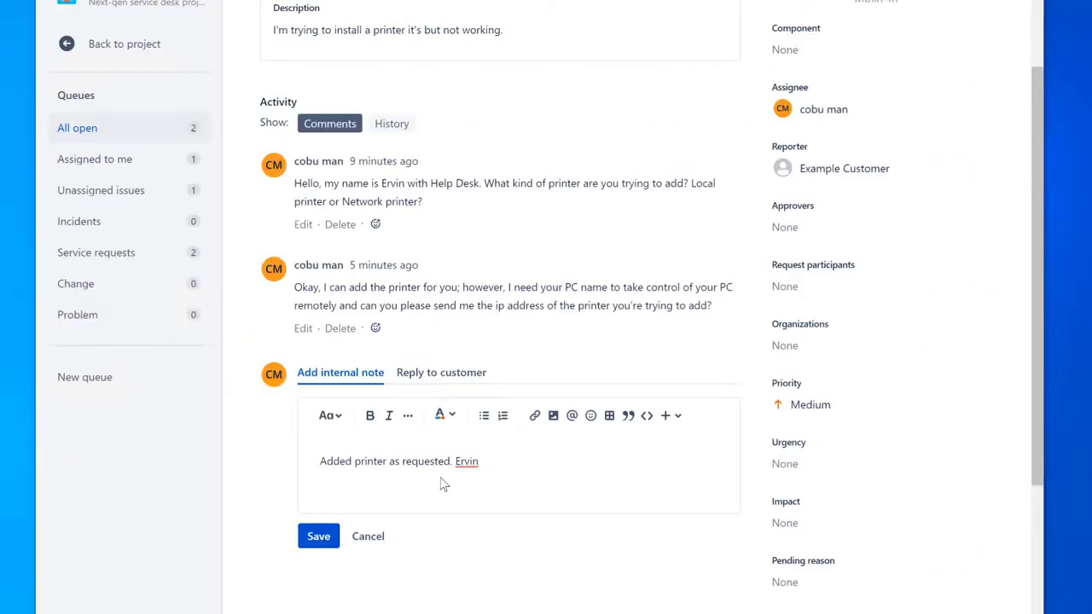
left_click(319, 537)
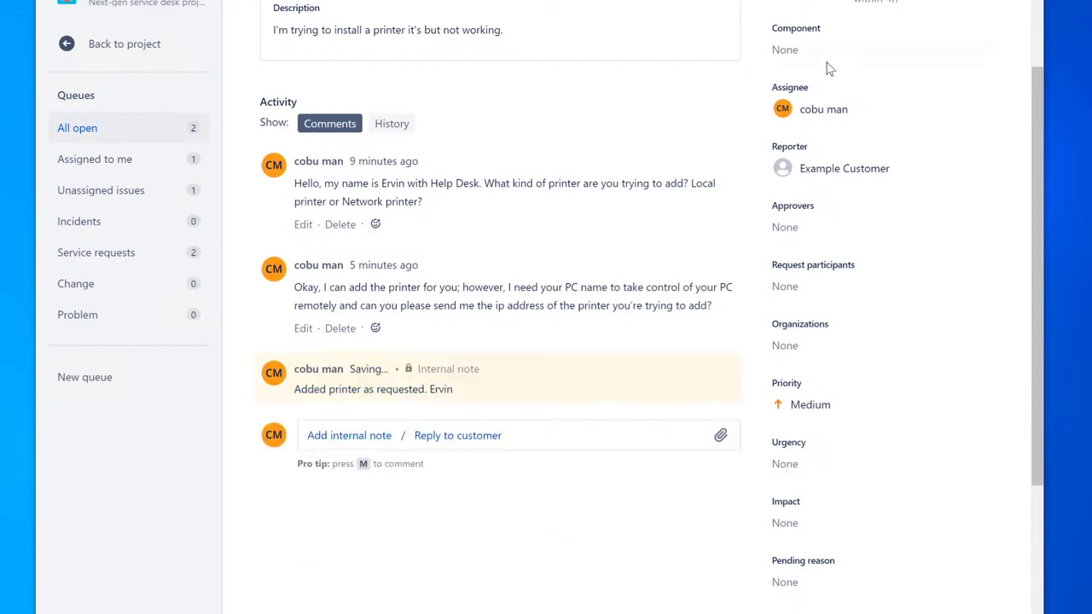
Step: Set ISD-26 to Completed and return to the All open queue
scroll(886, 196, "up", 3)
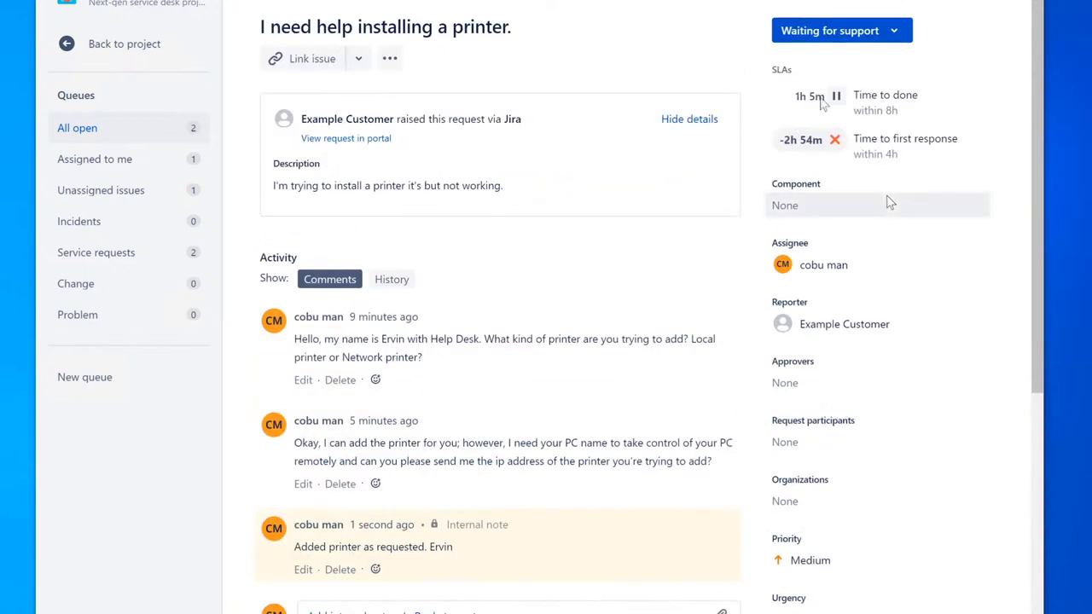
left_click(892, 32)
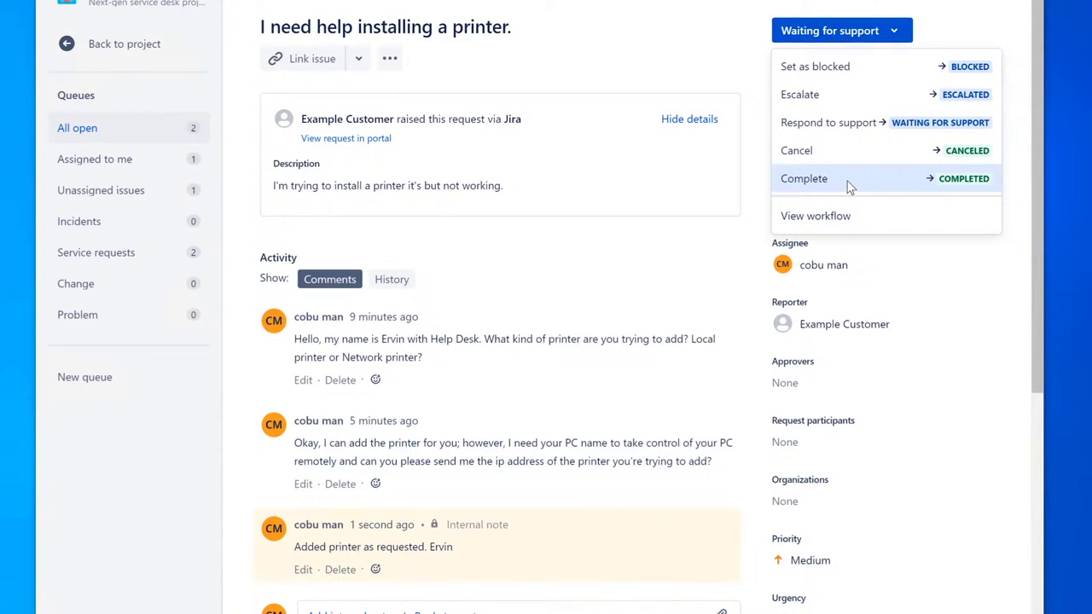
left_click(845, 189)
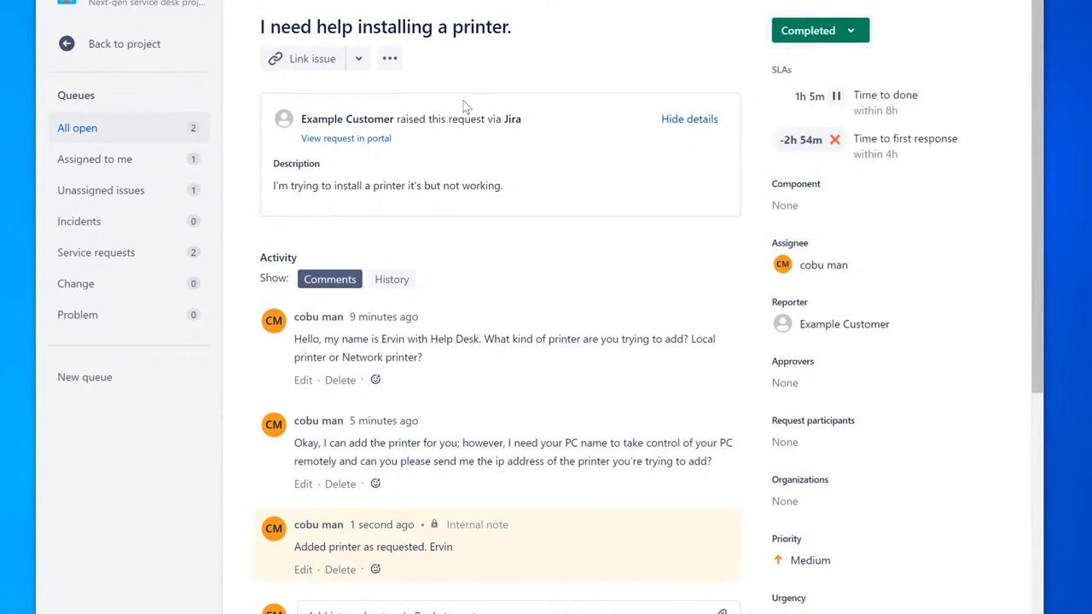
left_click(169, 133)
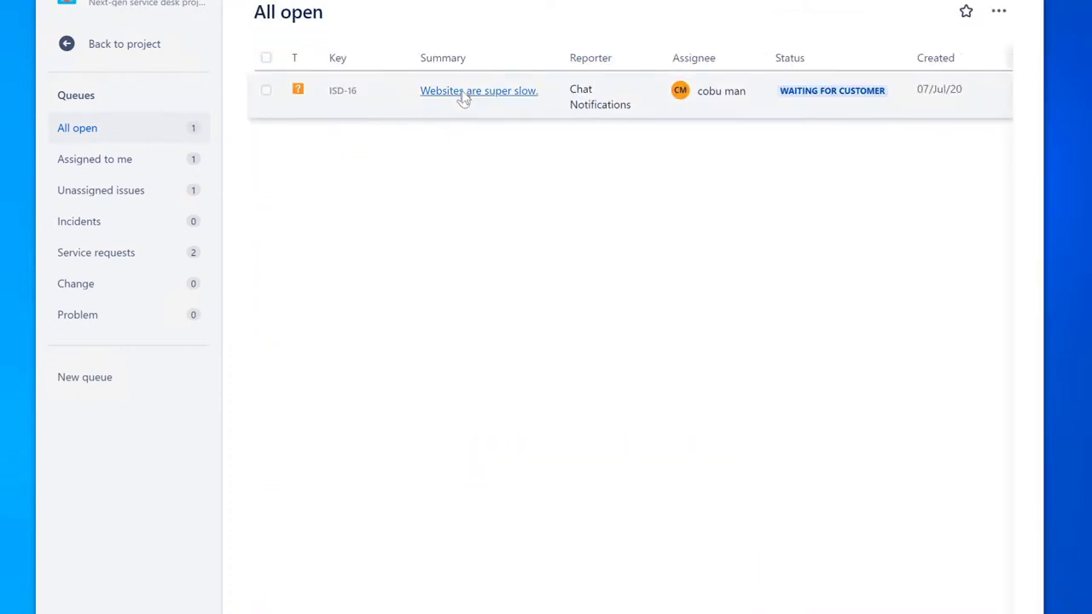
Step: Open the 'Websites are super slow.' request and highlight its monitoring note while reviewing it
left_click(461, 101)
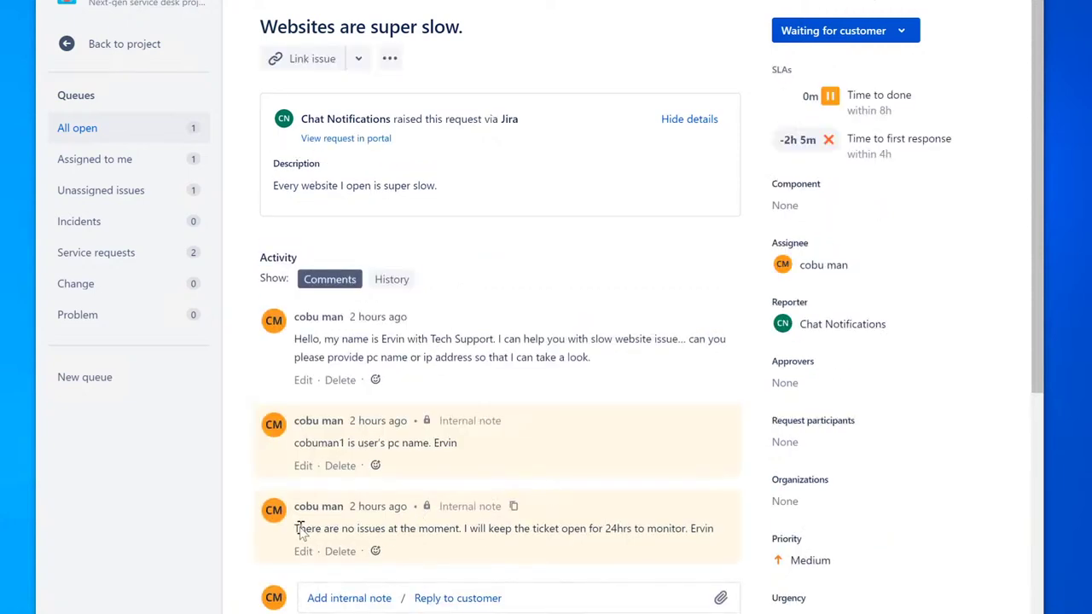
left_click_drag(300, 528, 712, 532)
left_click(712, 533)
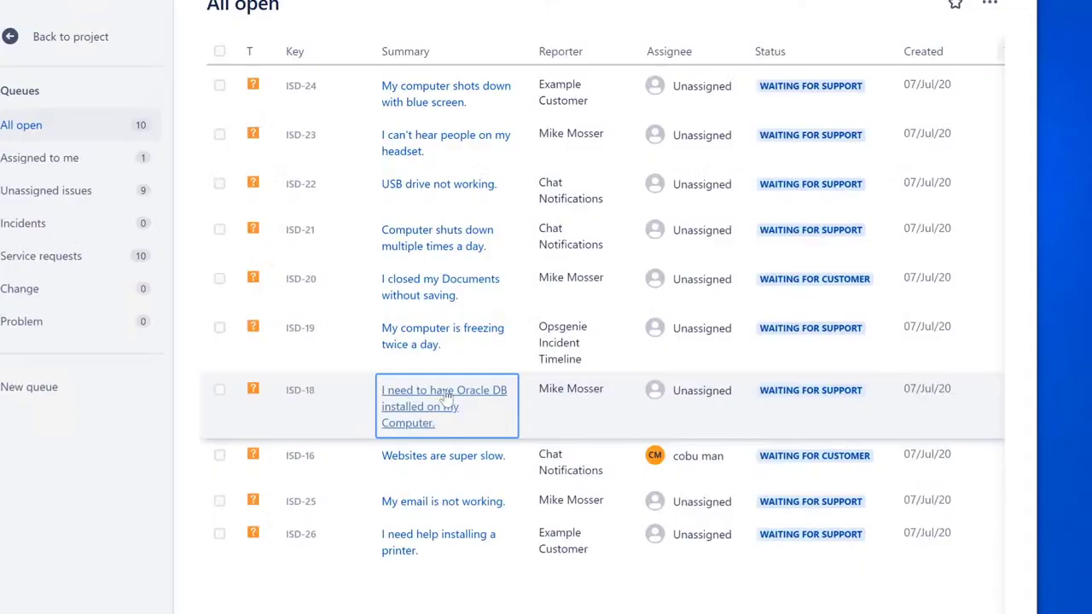
Step: Open ISD-18, the Oracle DB installation request, and bring up its Assignee choices
left_click(445, 391)
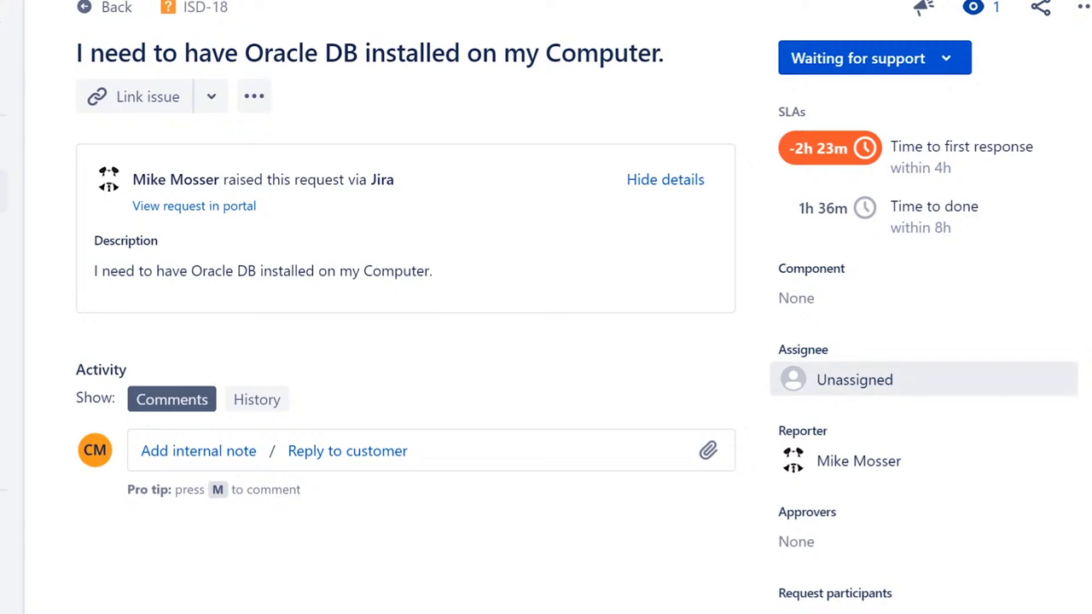
left_click(901, 399)
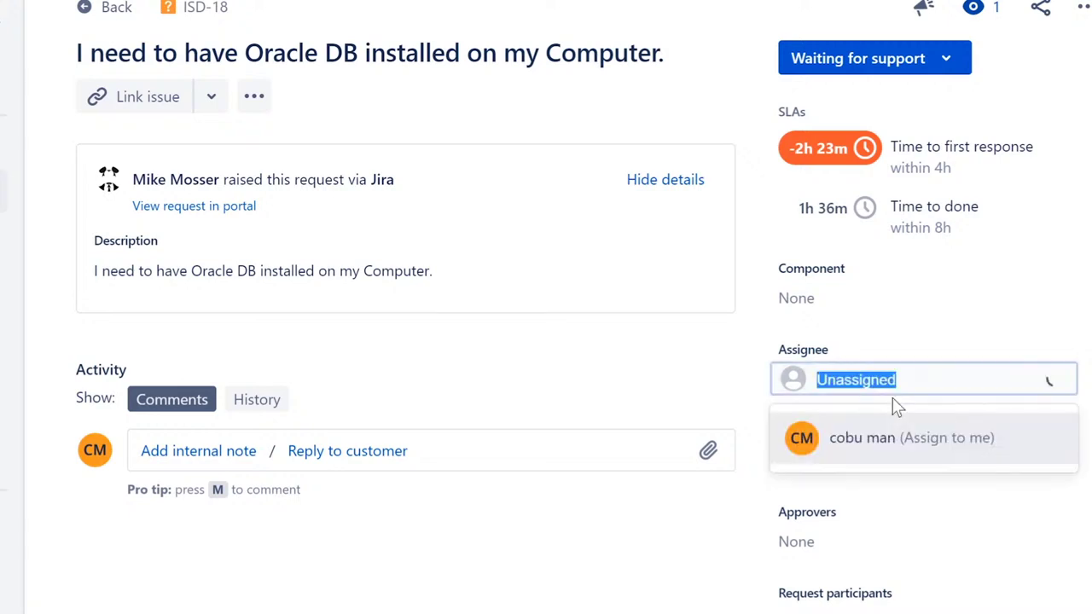
Step: Assign ISD-18 to myself and highlight its title and requester name while reviewing
left_click(843, 440)
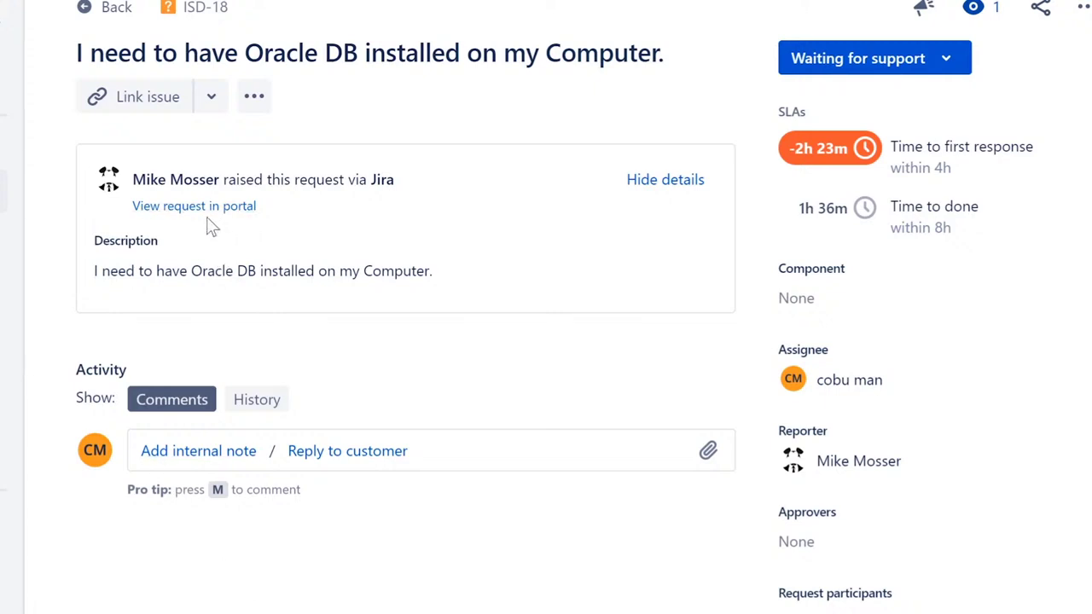
left_click_drag(75, 53, 680, 66)
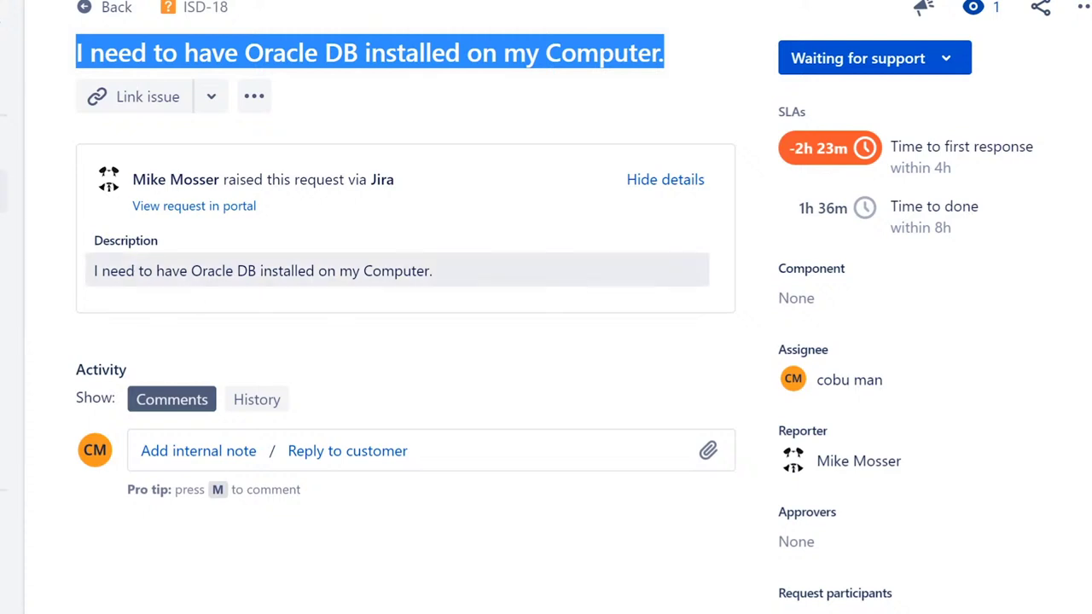
left_click(270, 265)
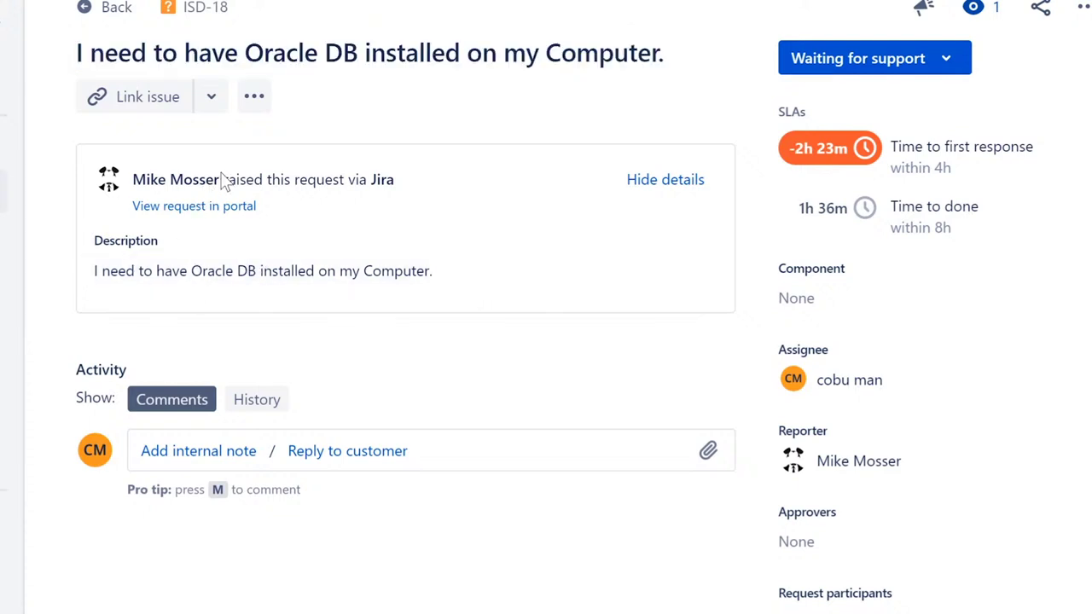
left_click_drag(220, 180, 134, 186)
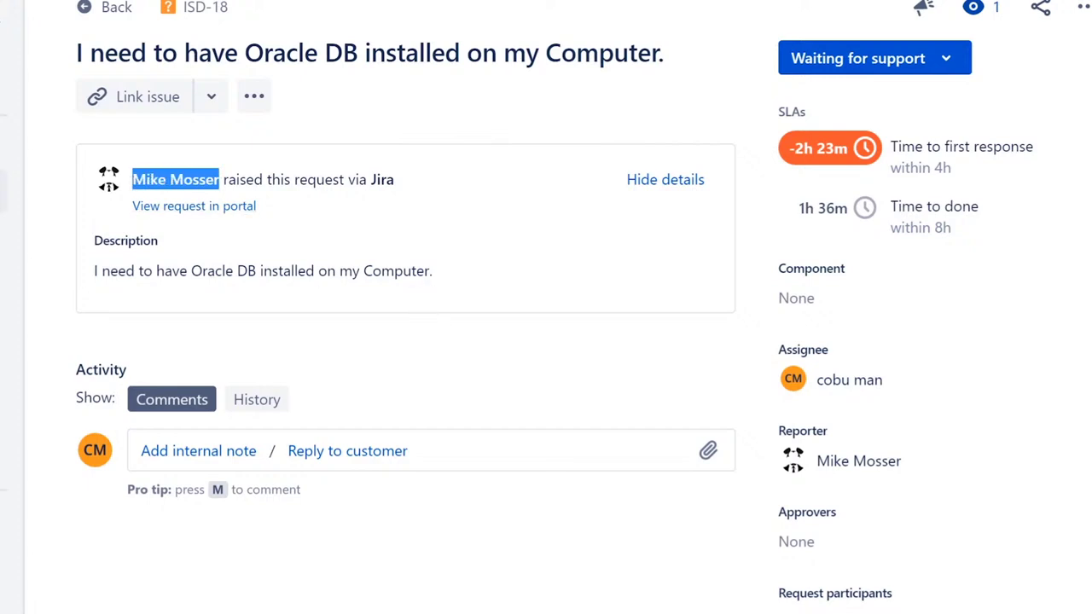
left_click(427, 299)
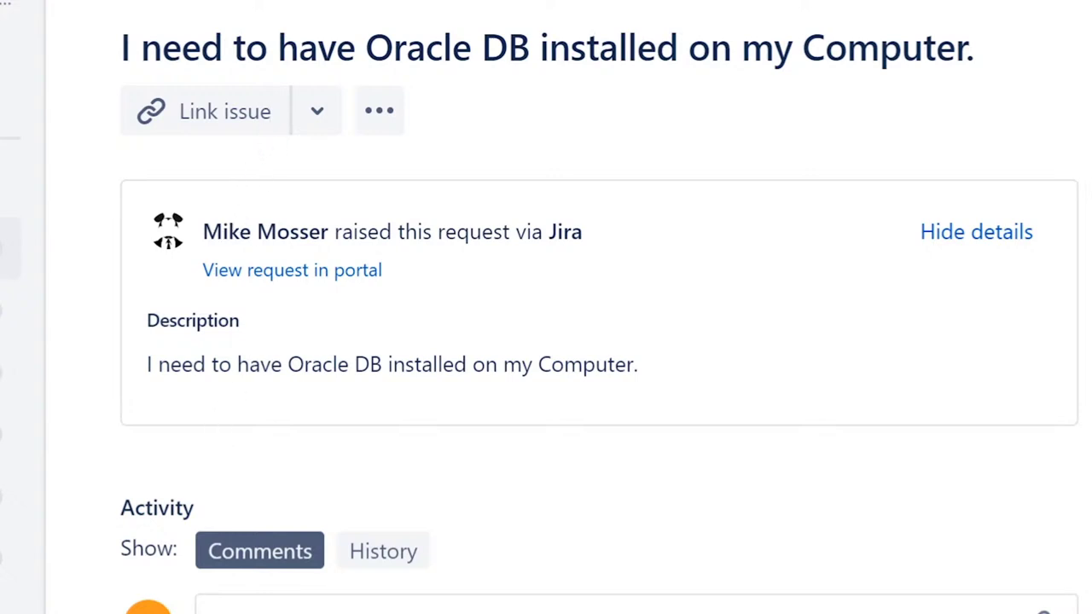
left_click_drag(202, 232, 333, 236)
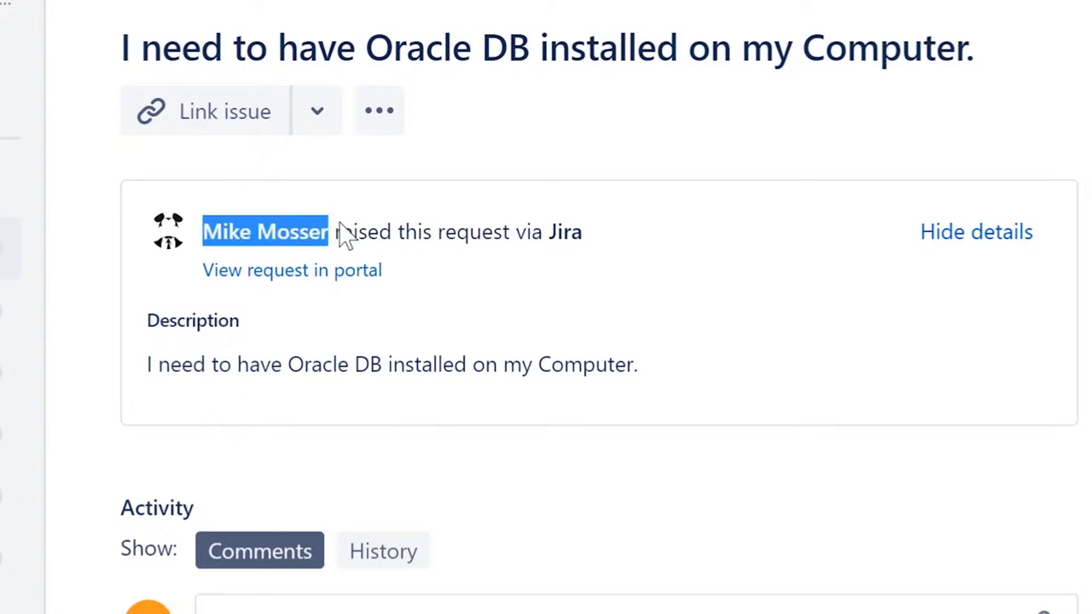
left_click(302, 209)
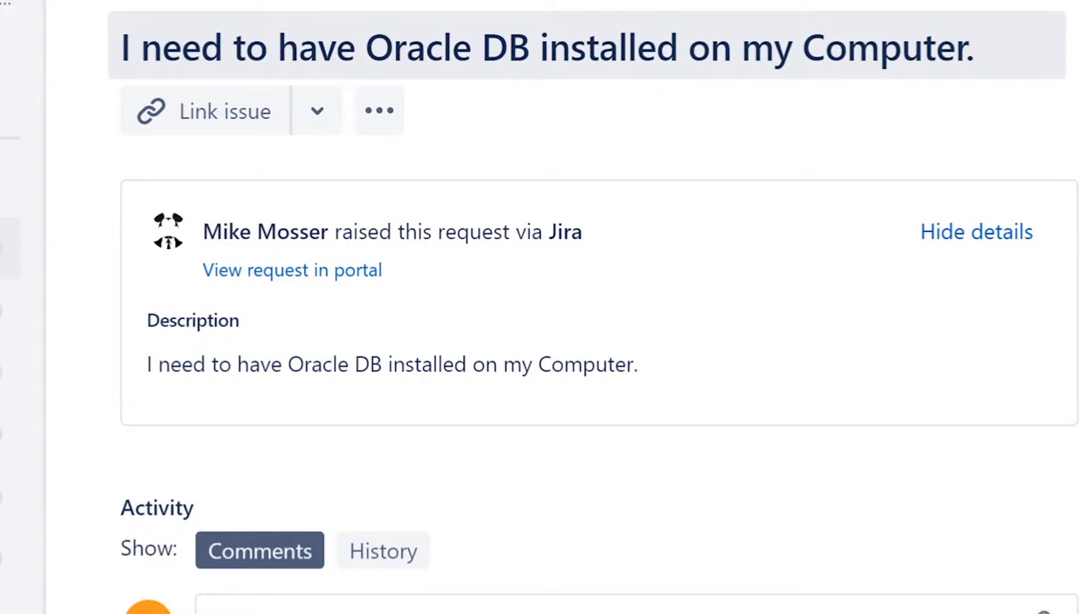
Step: Open the ISD-18 title and description editors, leaving both texts unchanged
left_click(515, 47)
left_click(515, 47)
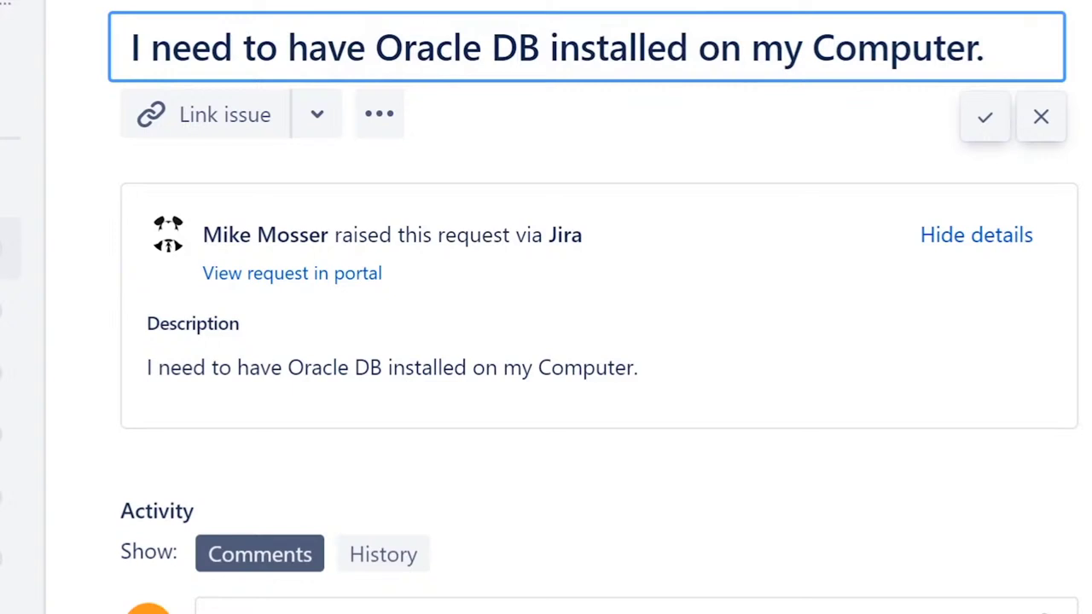
key("Right")
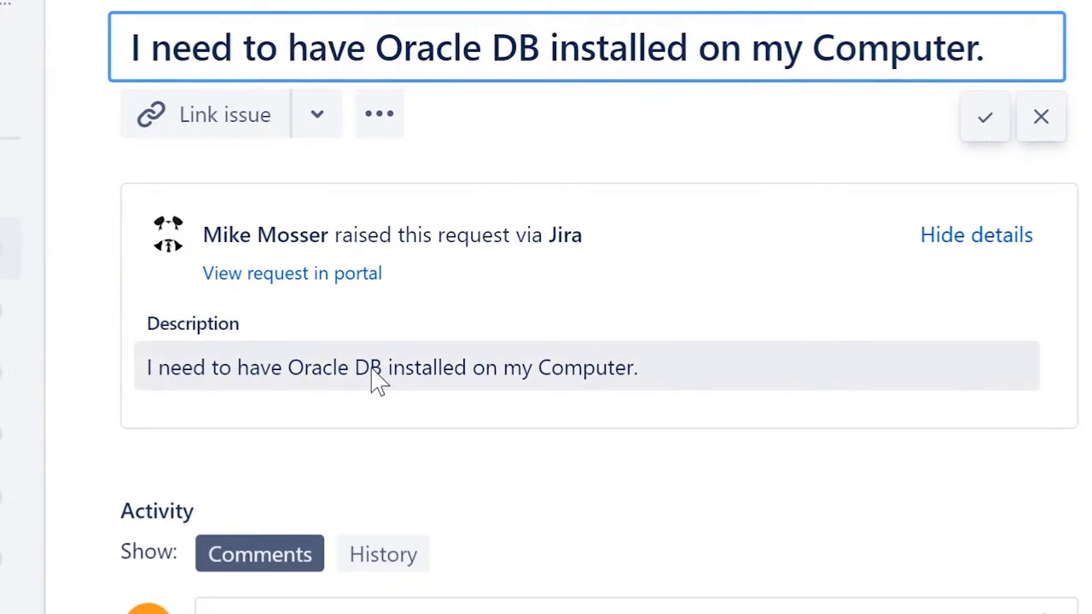
left_click(417, 383)
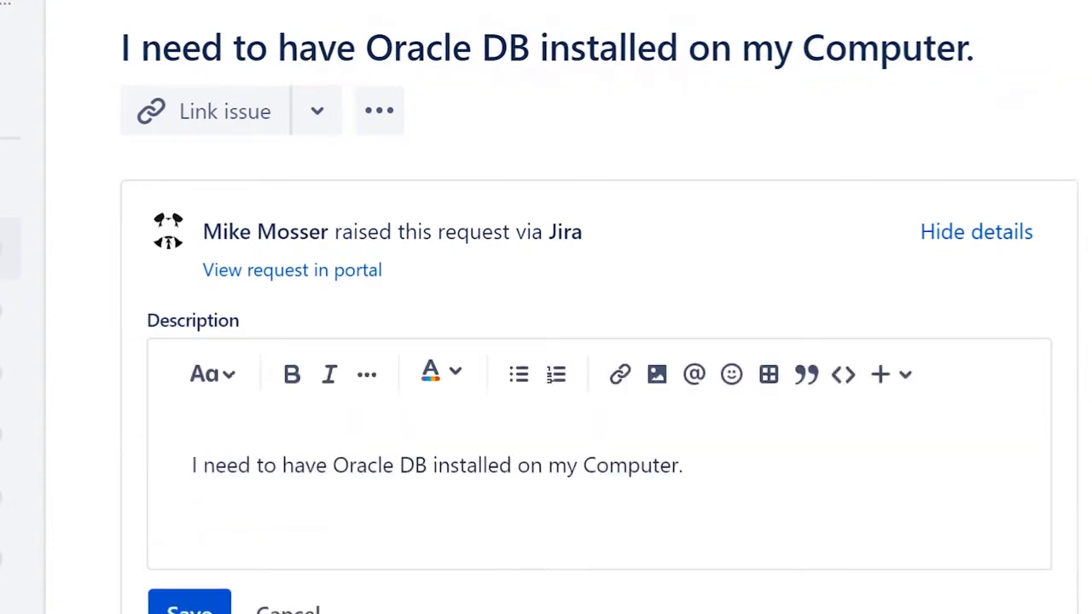
key("ctrl+Return")
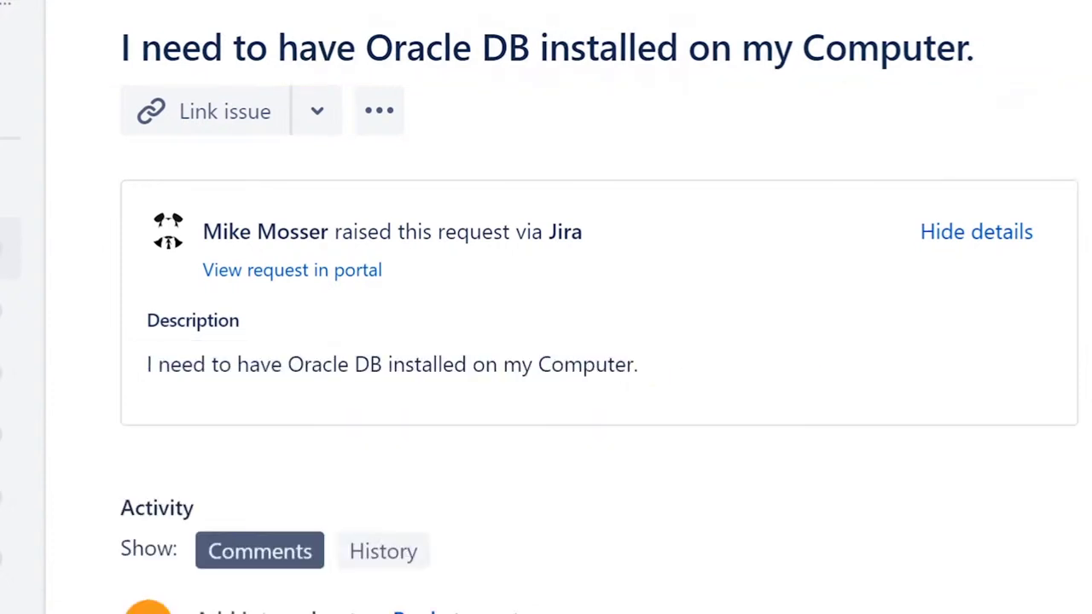
Step: Reply to the customer that Oracle DB must be checked against the approved software list before installing
left_click(452, 610)
type("Hello, my")
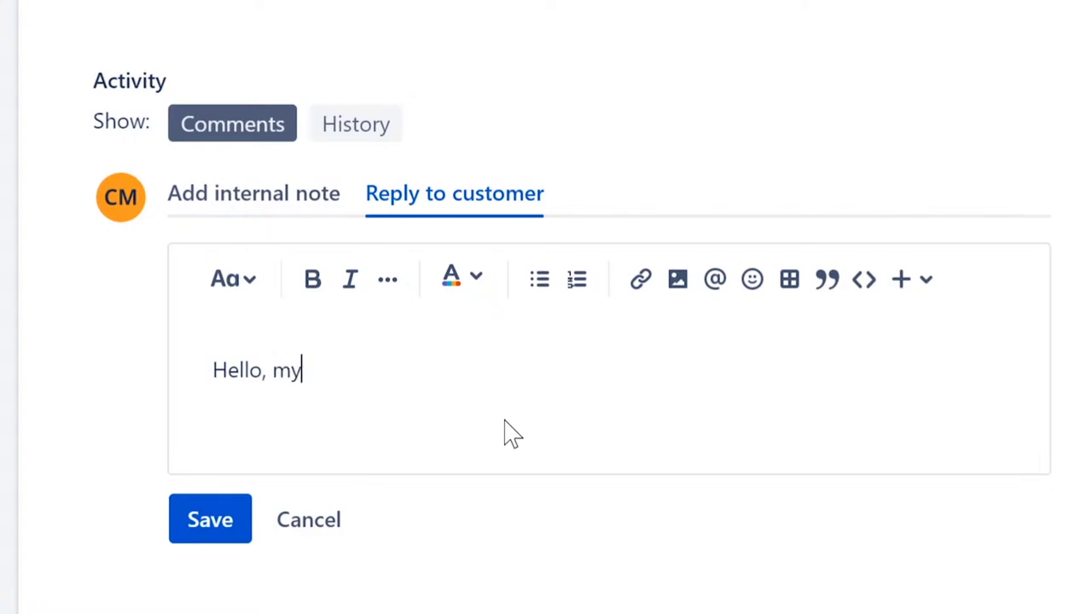
type(" names is E")
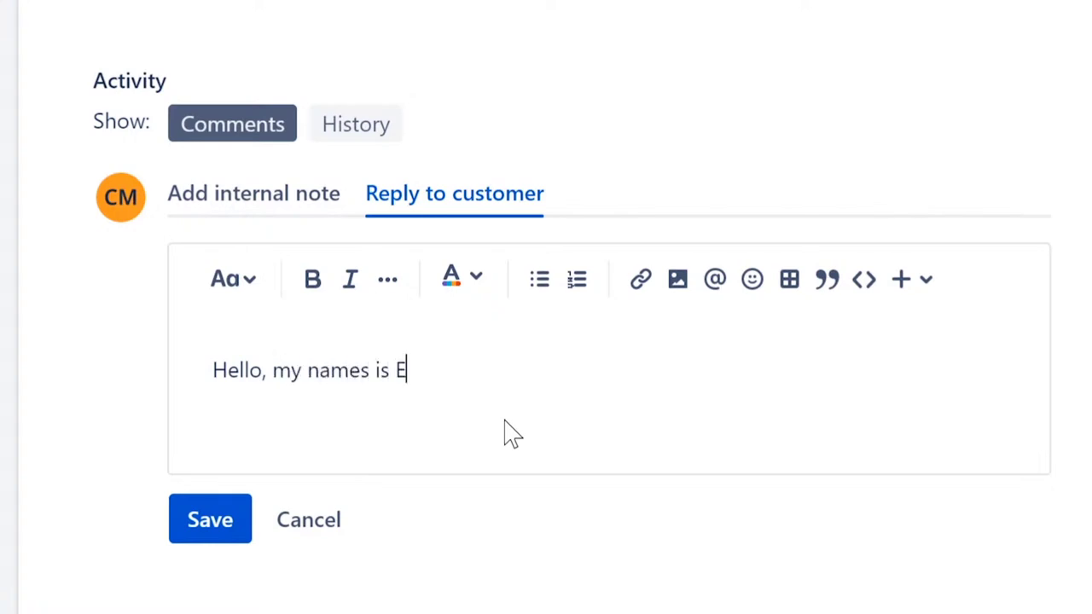
type("rvin.")
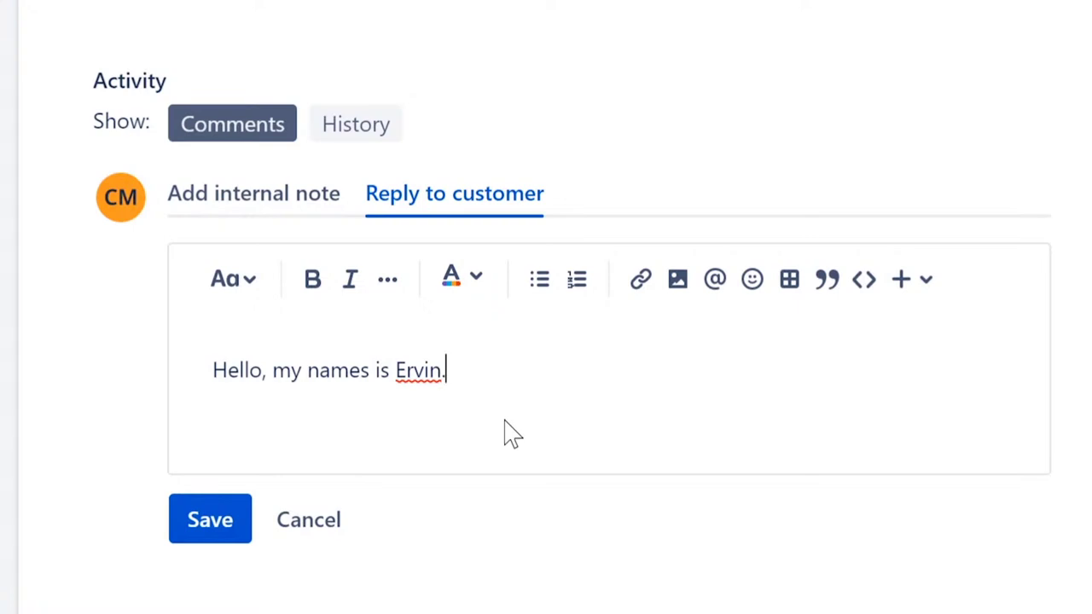
key("BackSpace")
type("with Pc ")
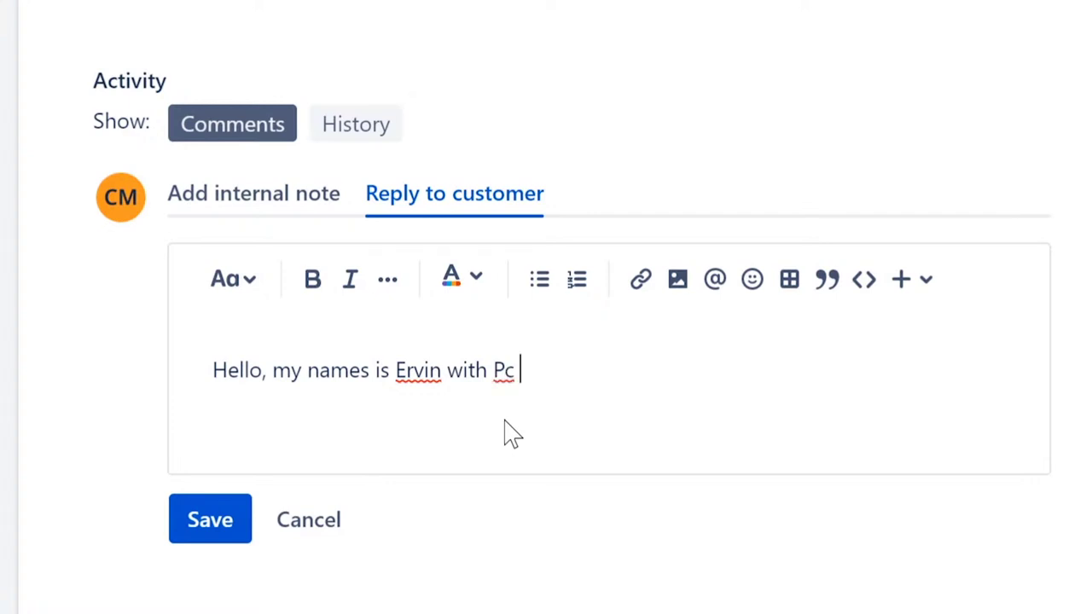
type("support. I ")
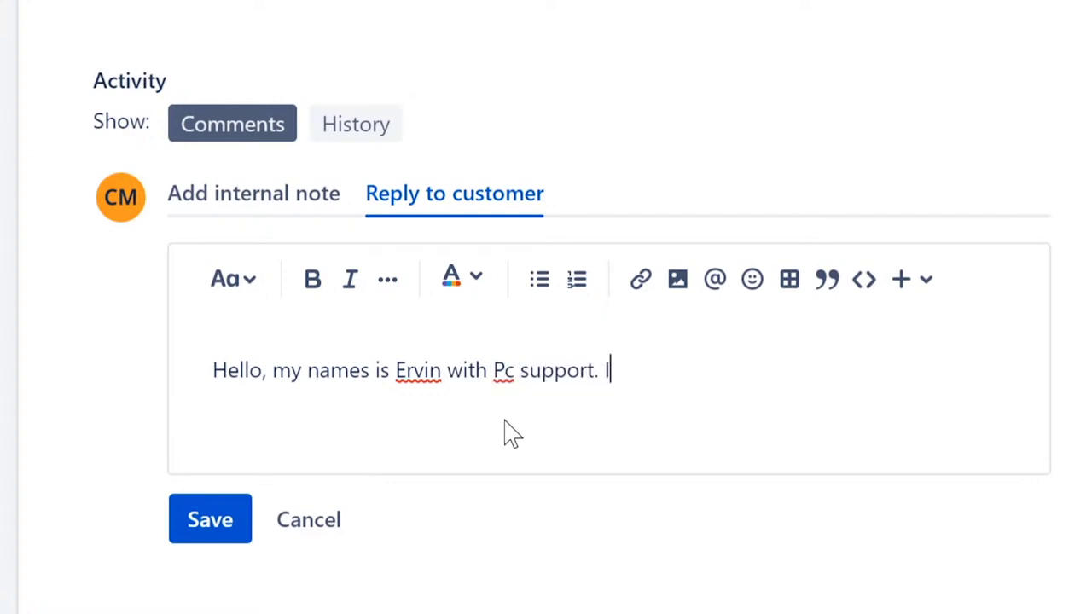
type("have your t")
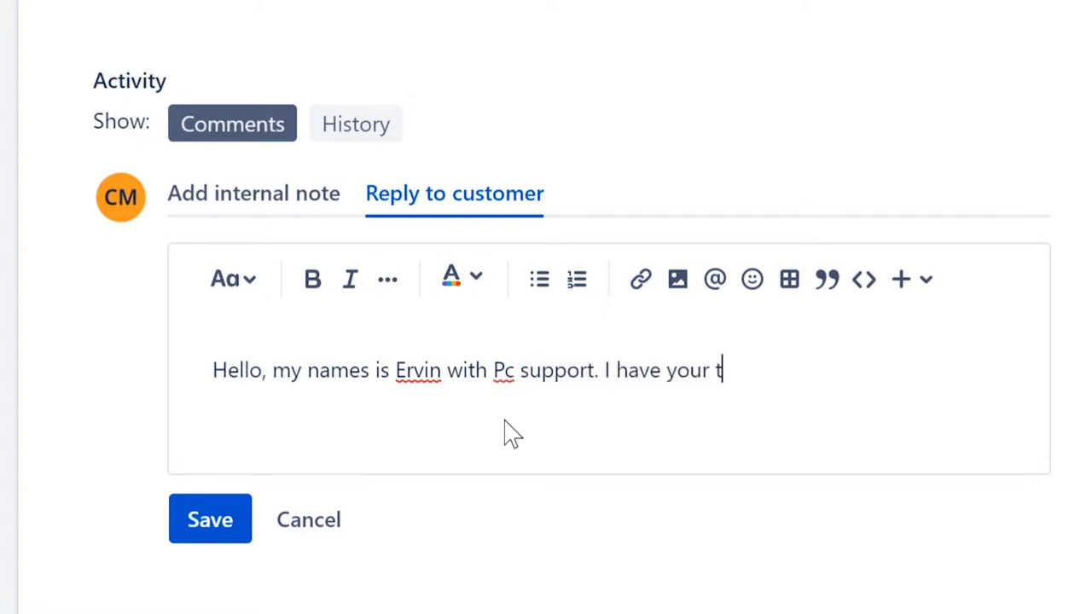
type("icket about ")
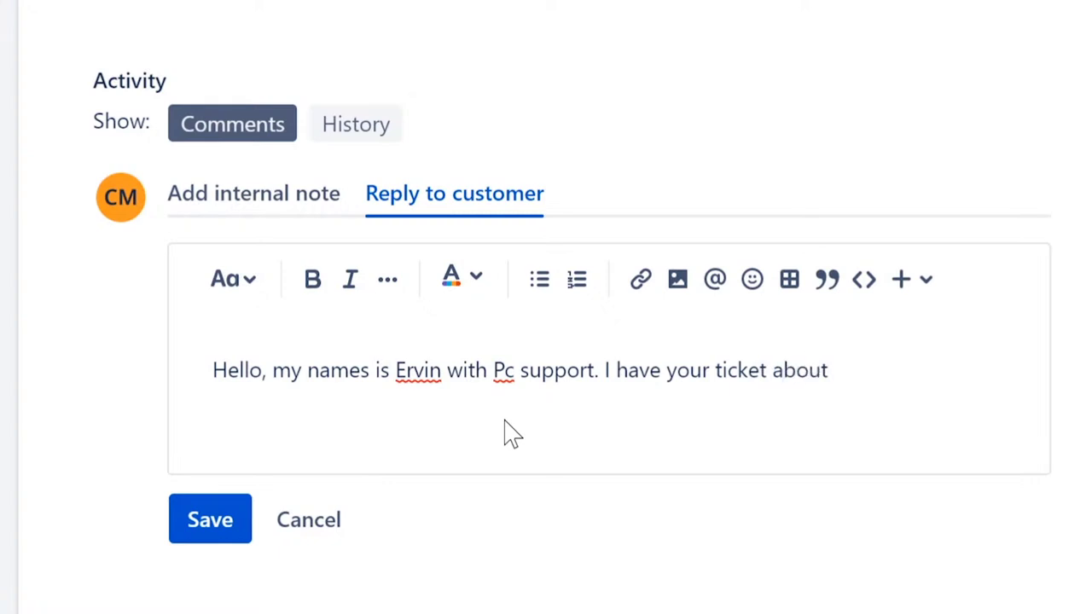
type("instali")
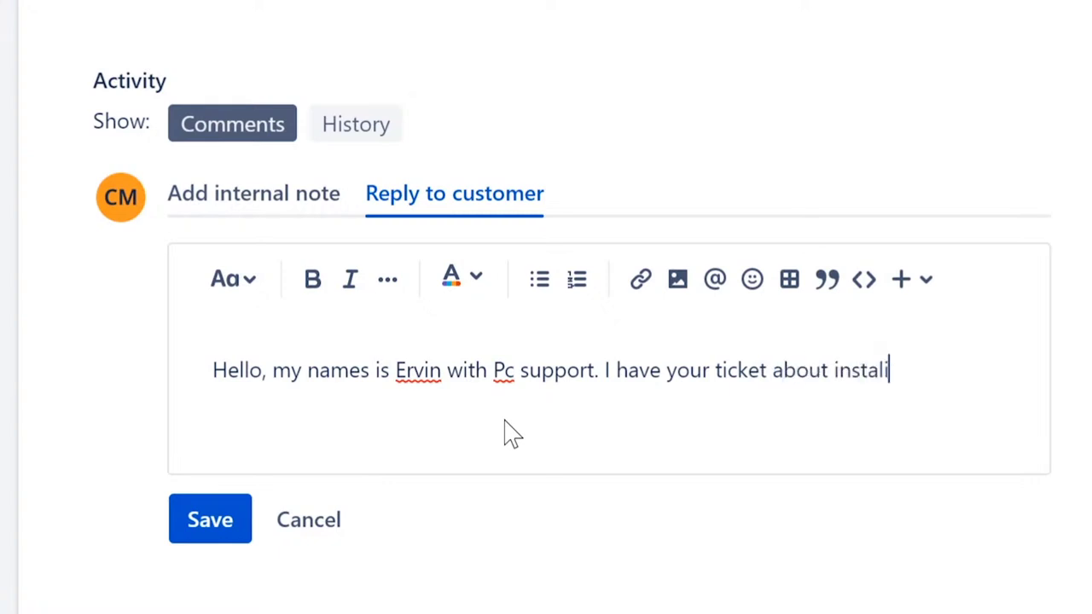
key("BackSpace")
type("ling Oracle DB")
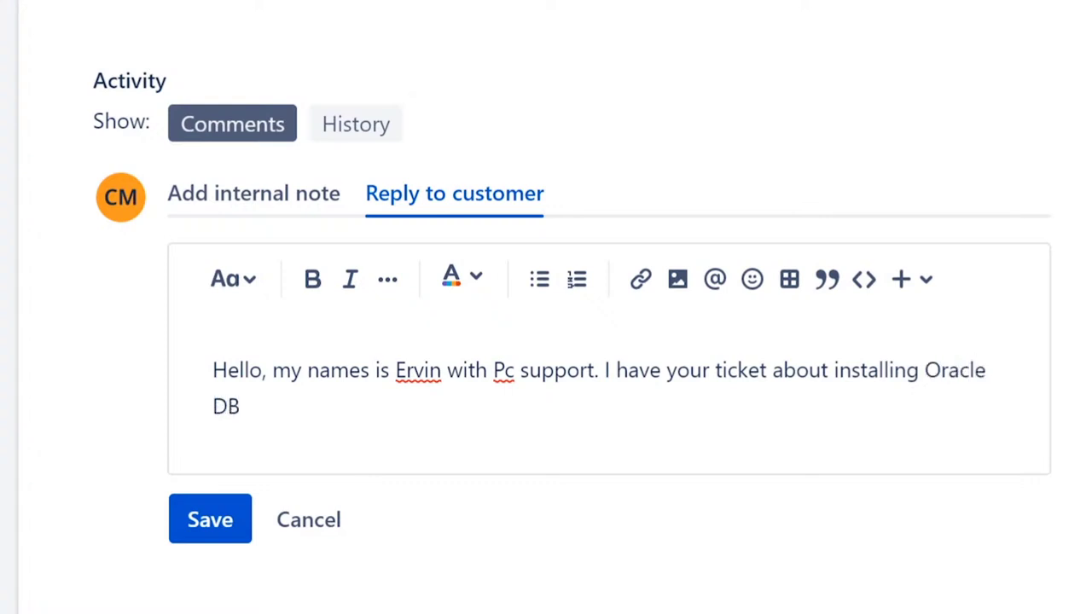
type("; do you have")
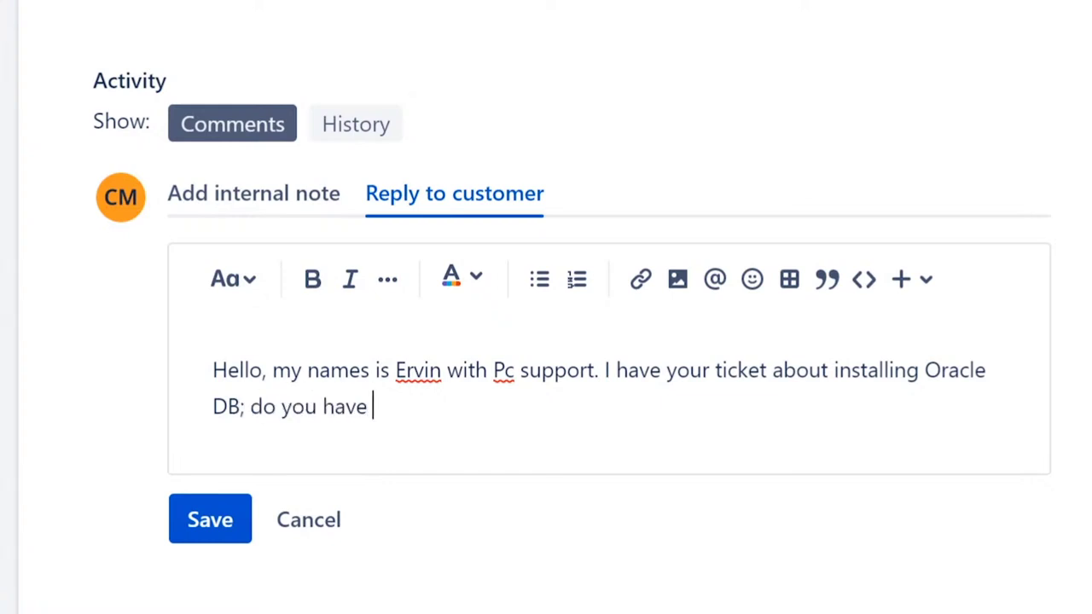
key("BackSpace")
key("BackSpace")
key("BackSpace")
key("BackSpace")
key("BackSpace")
key("BackSpace")
key("BackSpace")
key("BackSpace")
key("BackSpace")
key("BackSpace")
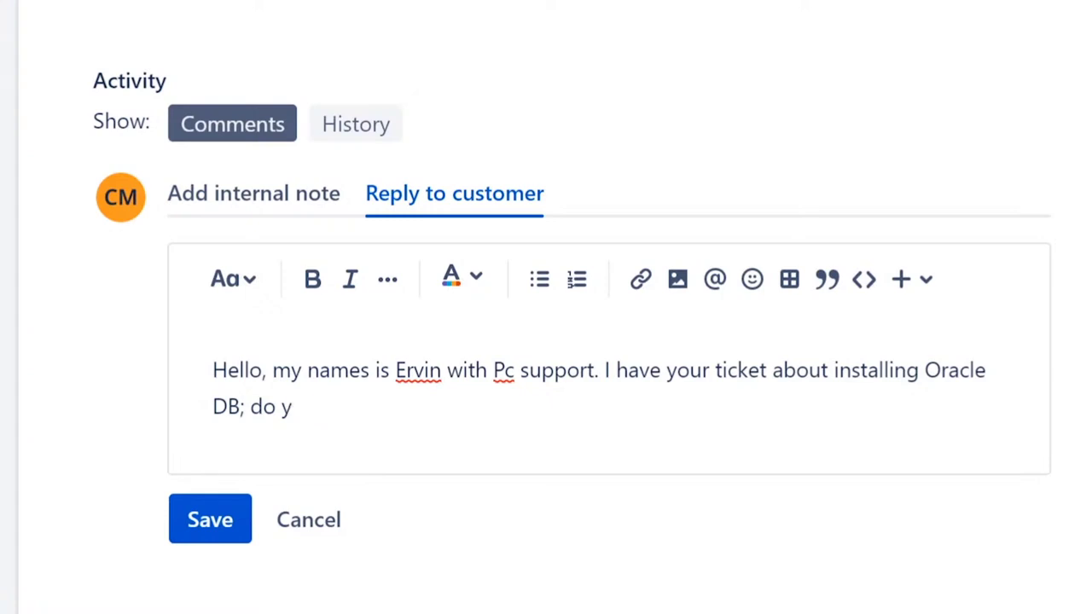
key("BackSpace")
type("id you request ")
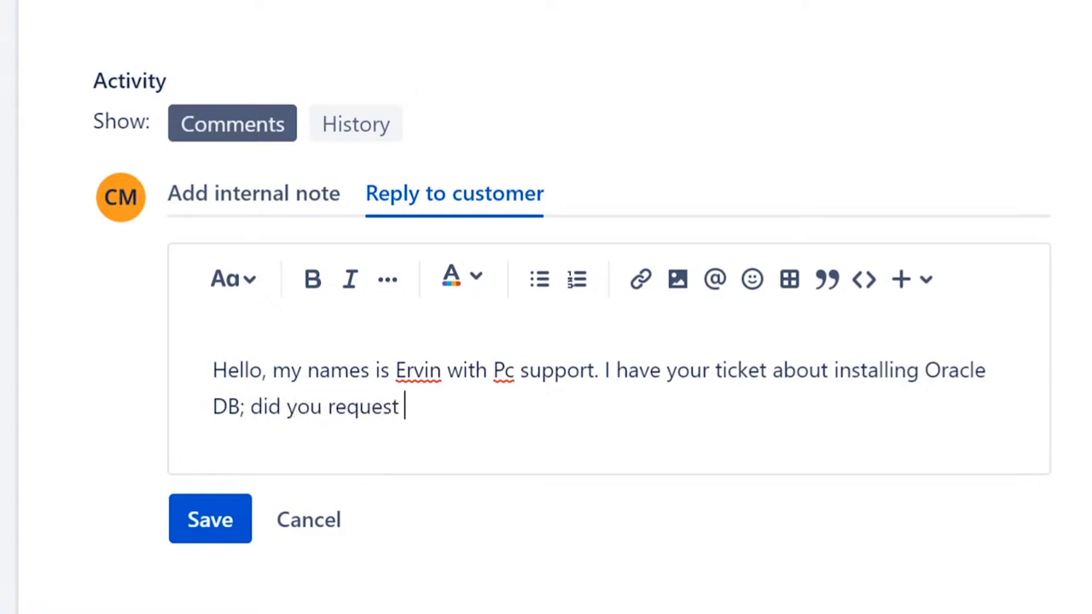
type("a licen")
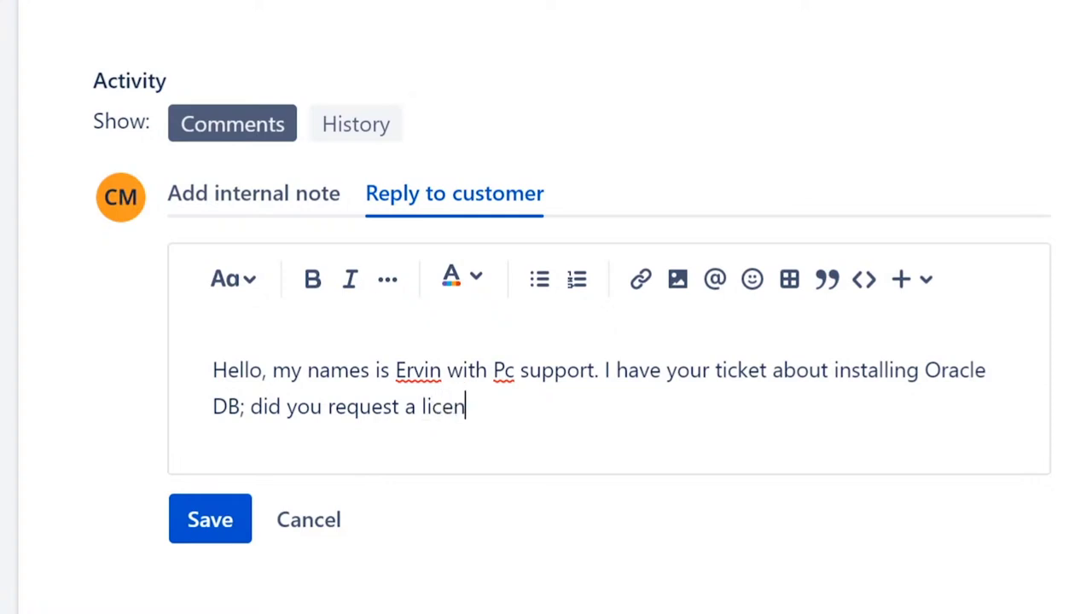
type("se for this fot")
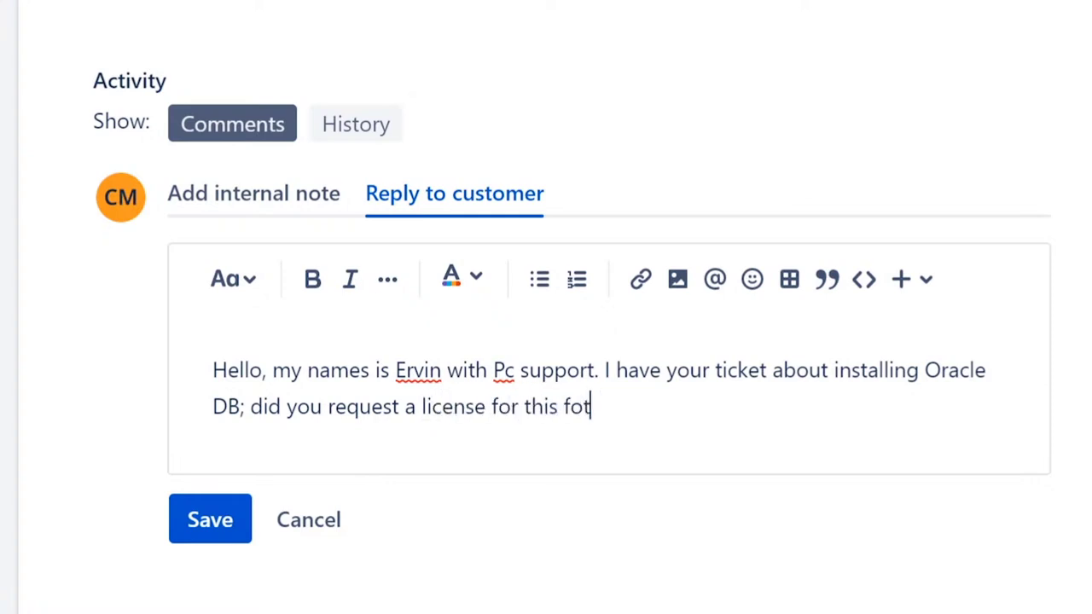
key("BackSpace")
type("ftwa")
key("BackSpace")
key("BackSpace")
key("BackSpace")
key("BackSpace")
key("BackSpace")
key("BackSpace")
type("softw")
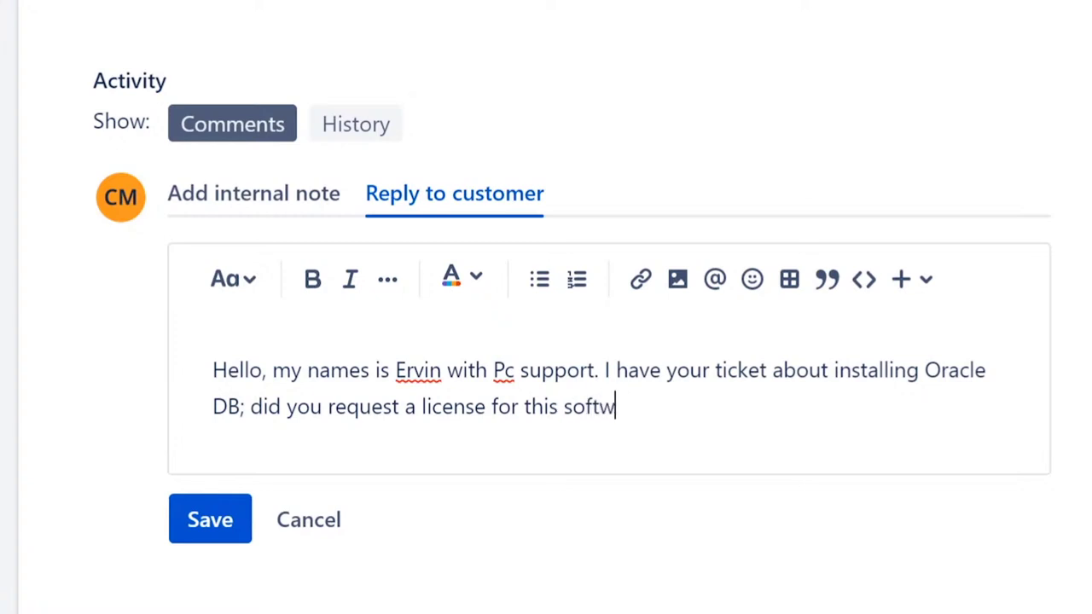
type("are.")
key("BackSpace")
type("?")
key("BackSpace")
key("BackSpace")
key("BackSpace")
key("BackSpace")
key("BackSpace")
key("BackSpace")
key("BackSpace")
key("BackSpace")
key("BackSpace")
key("BackSpace")
key("BackSpace")
key("BackSpace")
key("BackSpace")
key("BackSpace")
key("BackSpace")
key("BackSpace")
key("BackSpace")
key("BackSpace")
key("BackSpace")
key("BackSpace")
key("BackSpace")
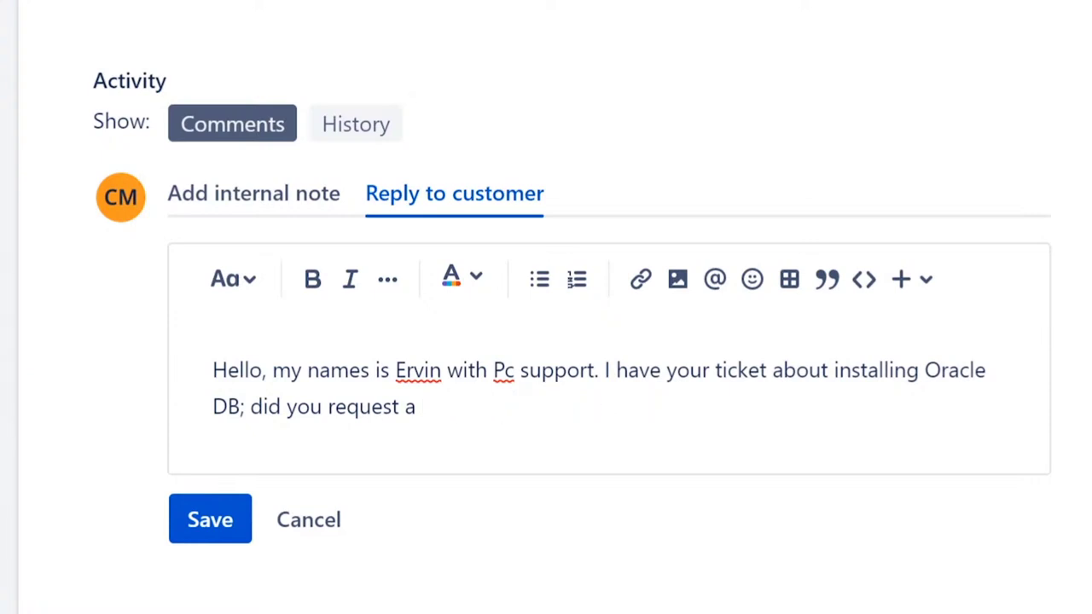
key("BackSpace")
key("BackSpace")
key("BackSpace")
key("BackSpace")
key("BackSpace")
key("BackSpace")
key("BackSpace")
key("BackSpace")
key("BackSpace")
key("BackSpace")
key("BackSpace")
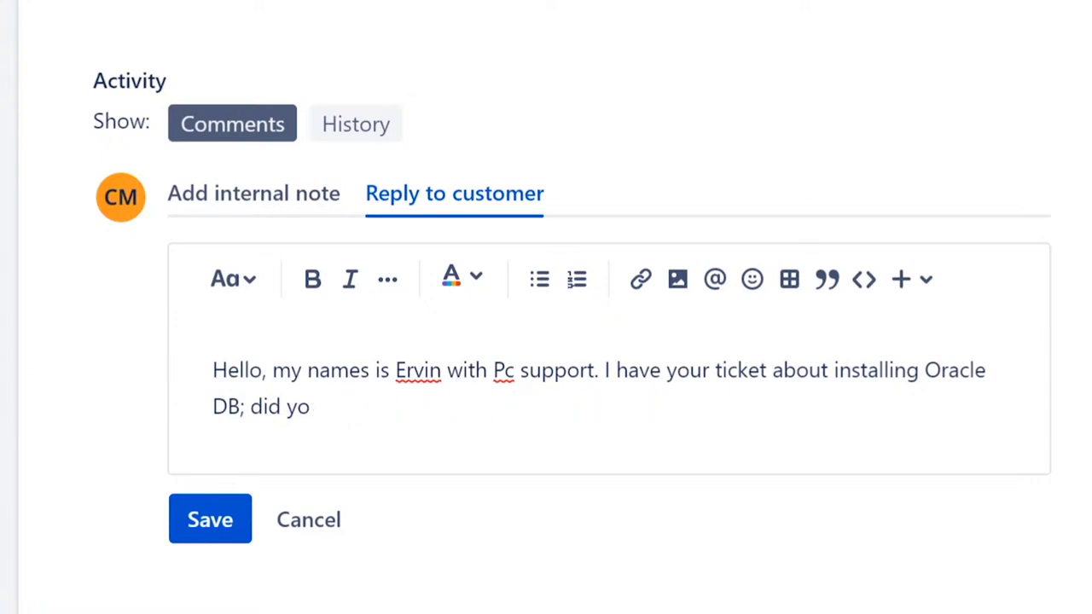
key("BackSpace")
key("BackSpace")
key("BackSpace")
type("befor")
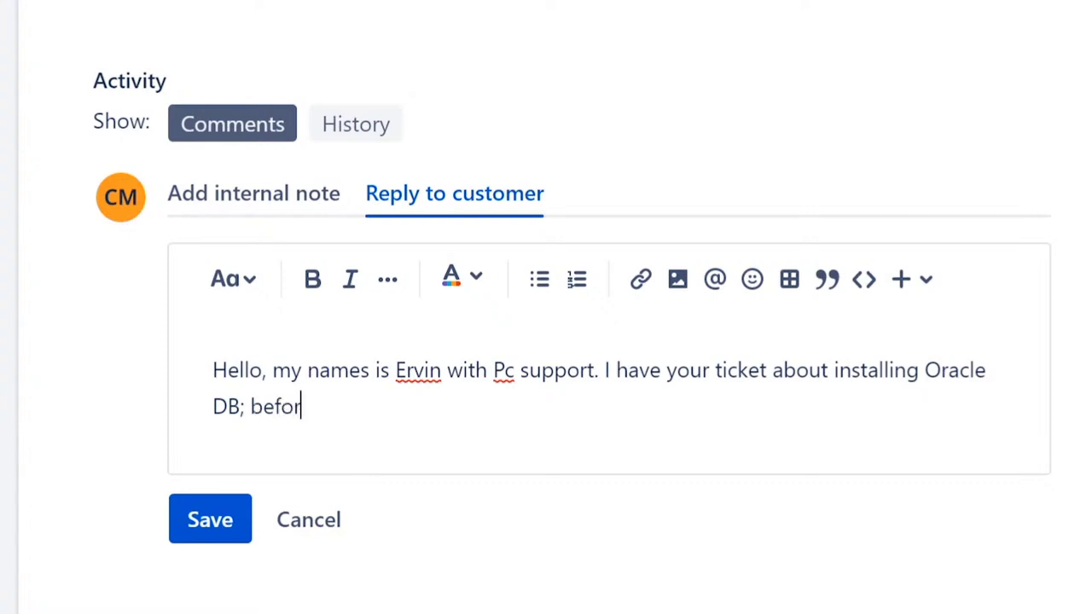
type("e I install this fo")
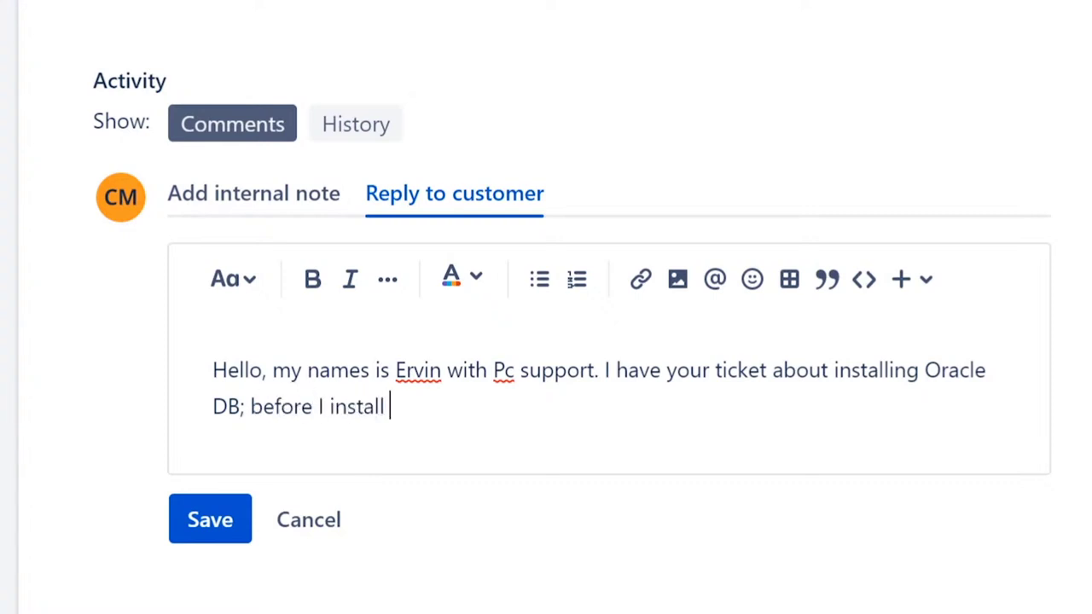
key("BackSpace")
key("BackSpace")
type("sof")
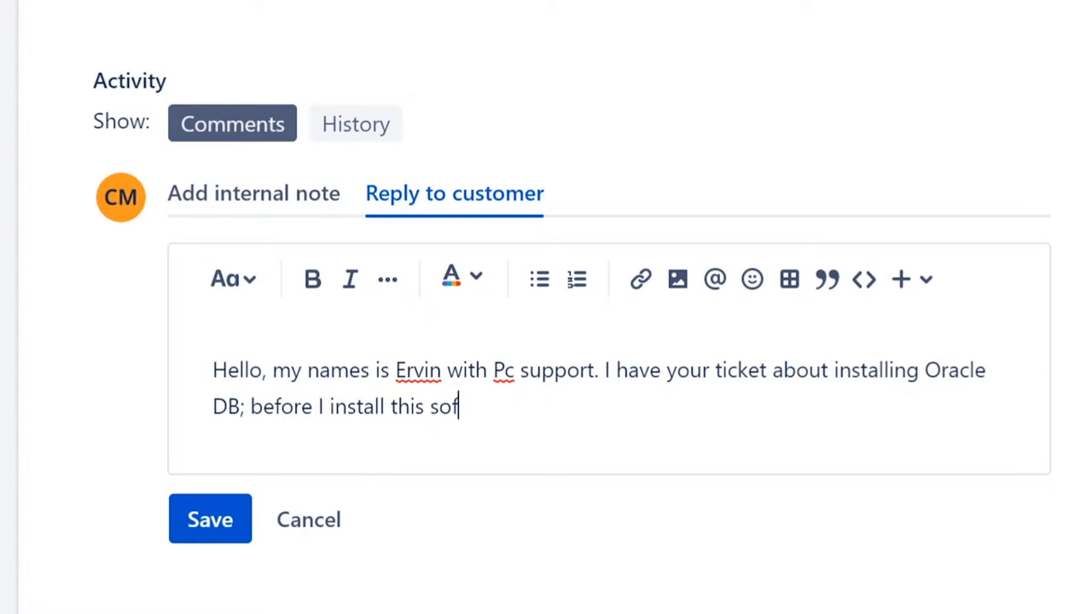
type("tware I hav")
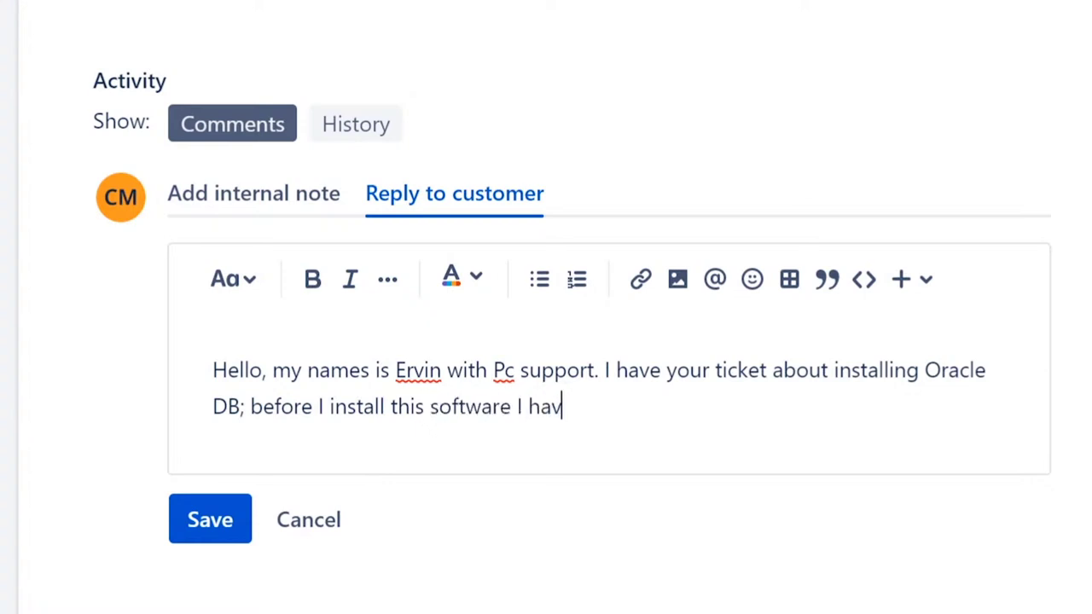
type("e chec")
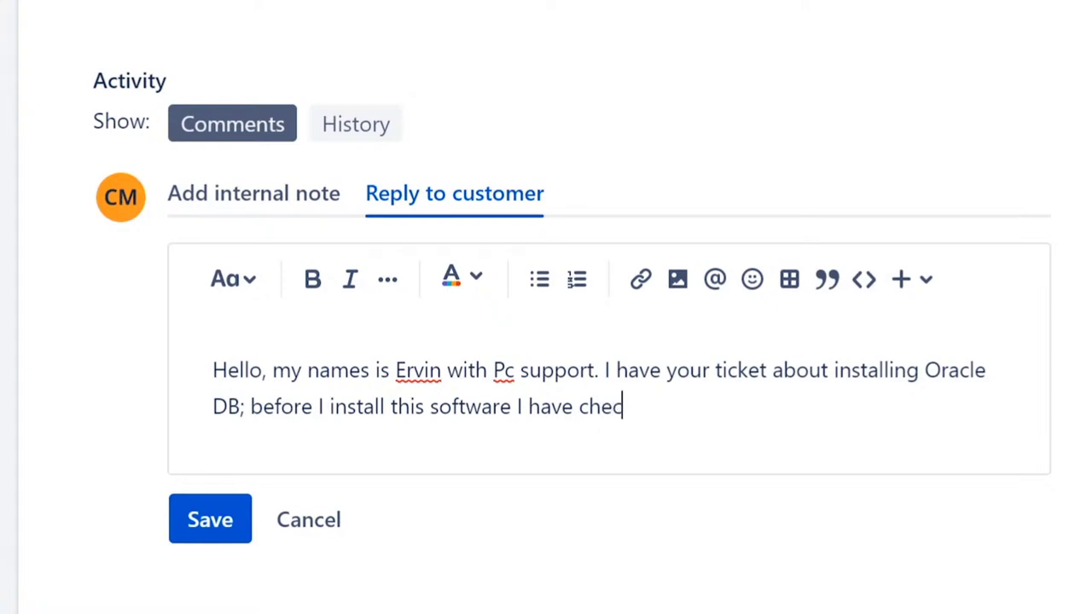
type("k to see i")
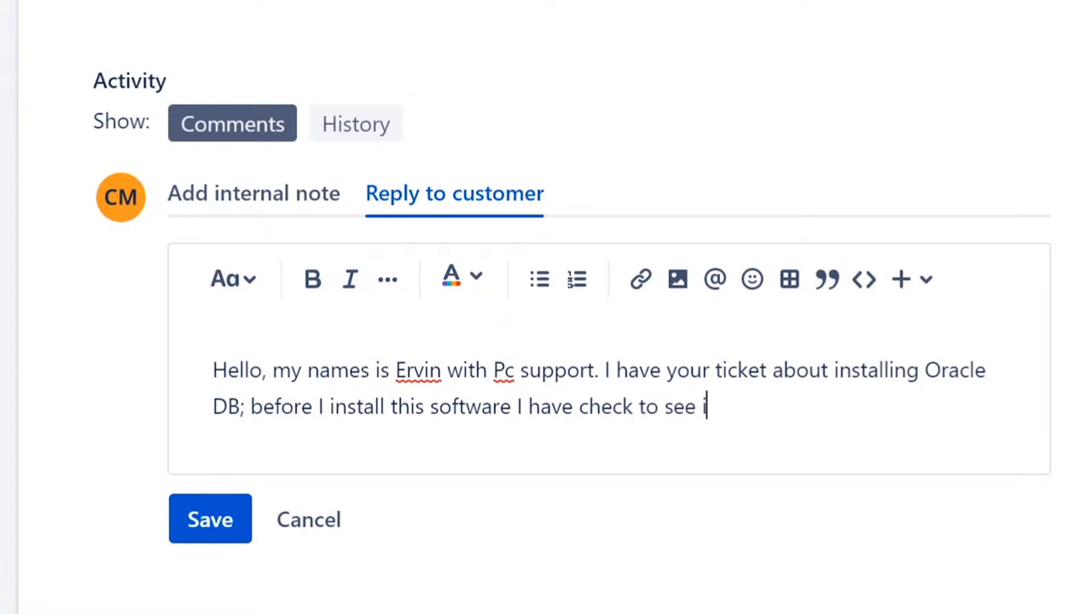
type("f it's on approved")
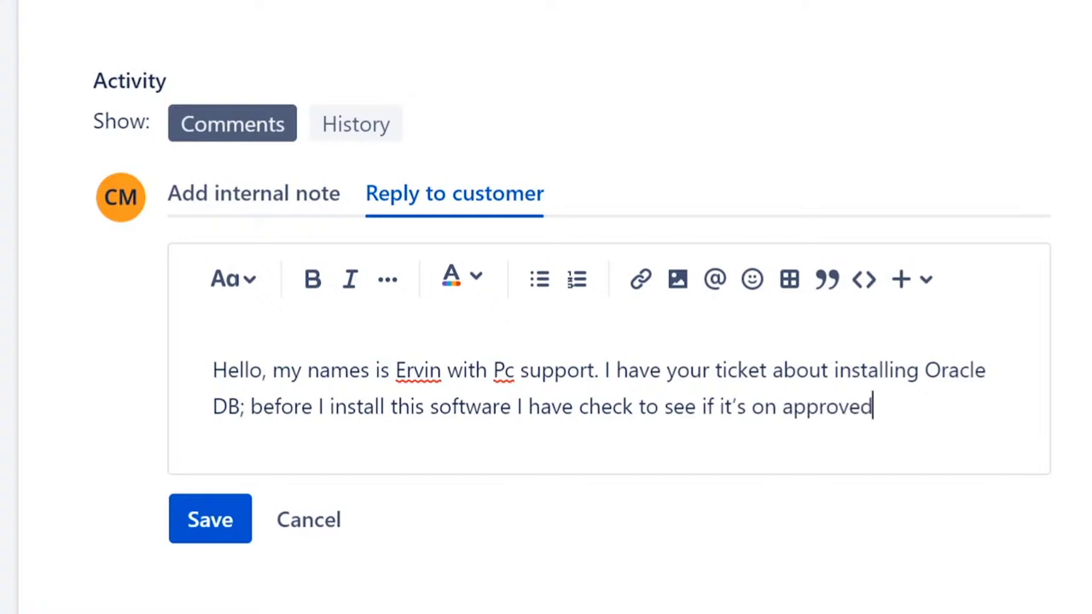
type(" software list...")
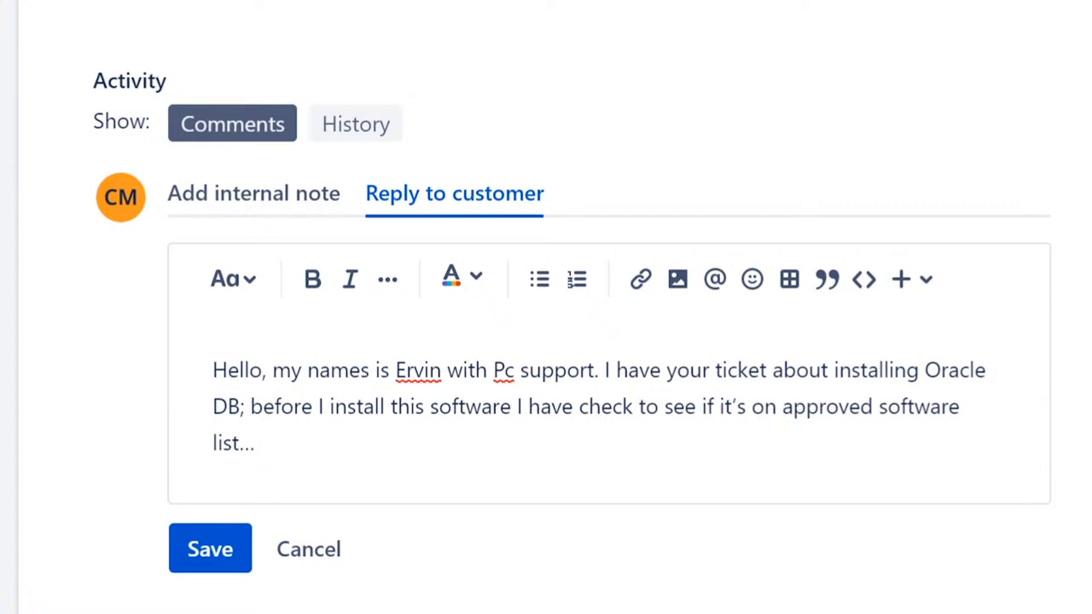
left_click(215, 556)
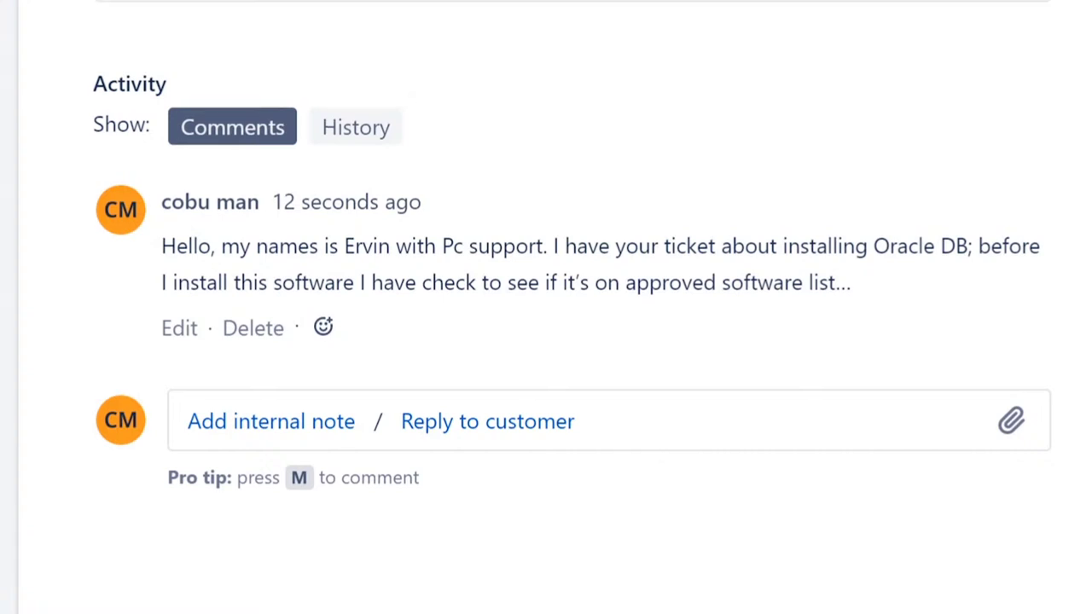
Step: Open the ISD-18 description editor and briefly select the requester's name, changing nothing
left_click(171, 282)
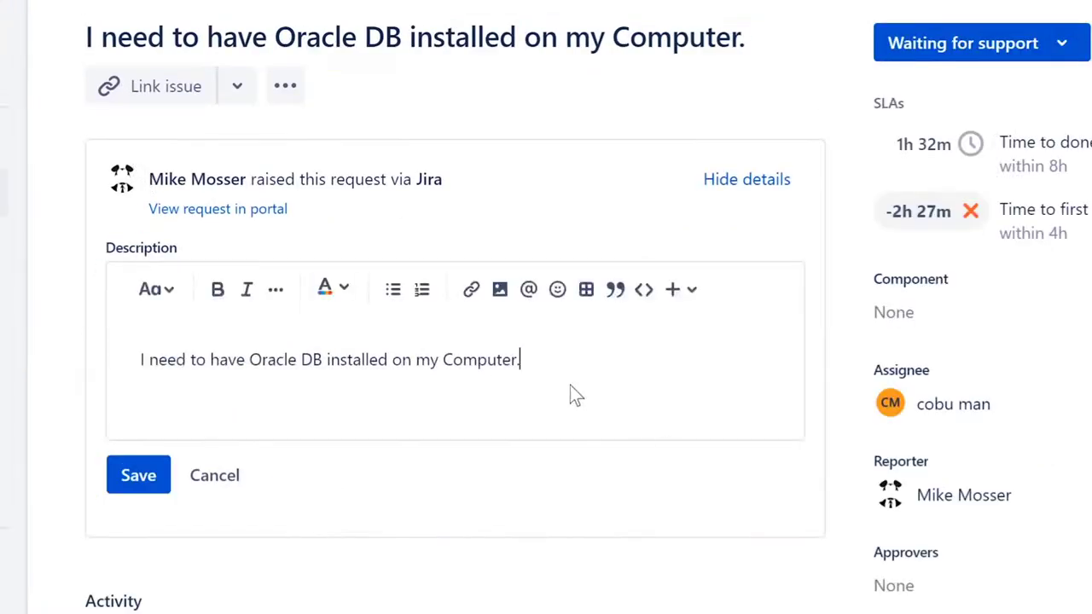
left_click_drag(149, 179, 241, 180)
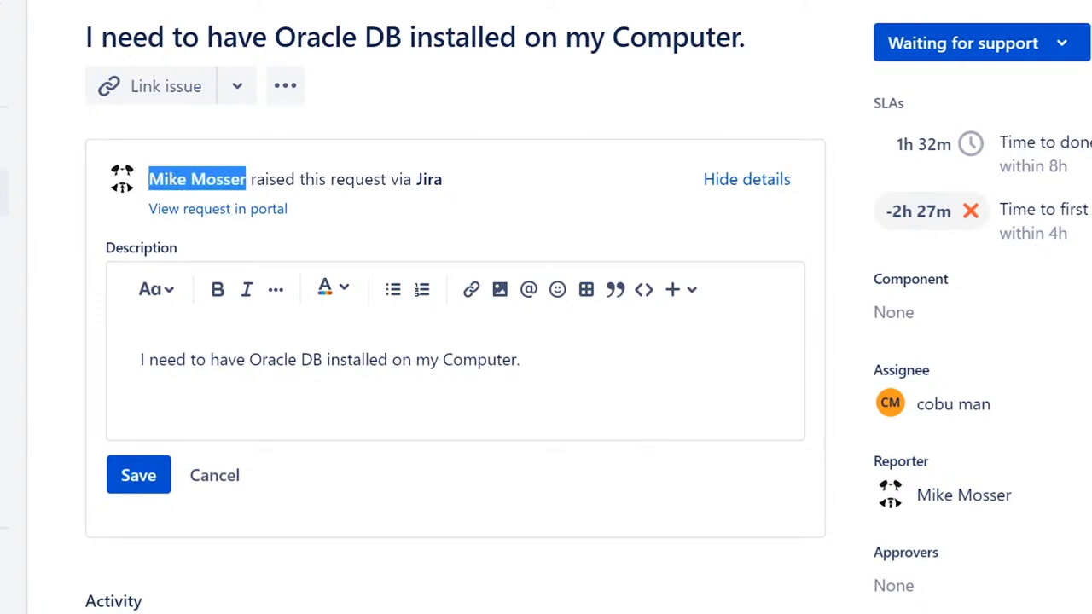
left_click(520, 359)
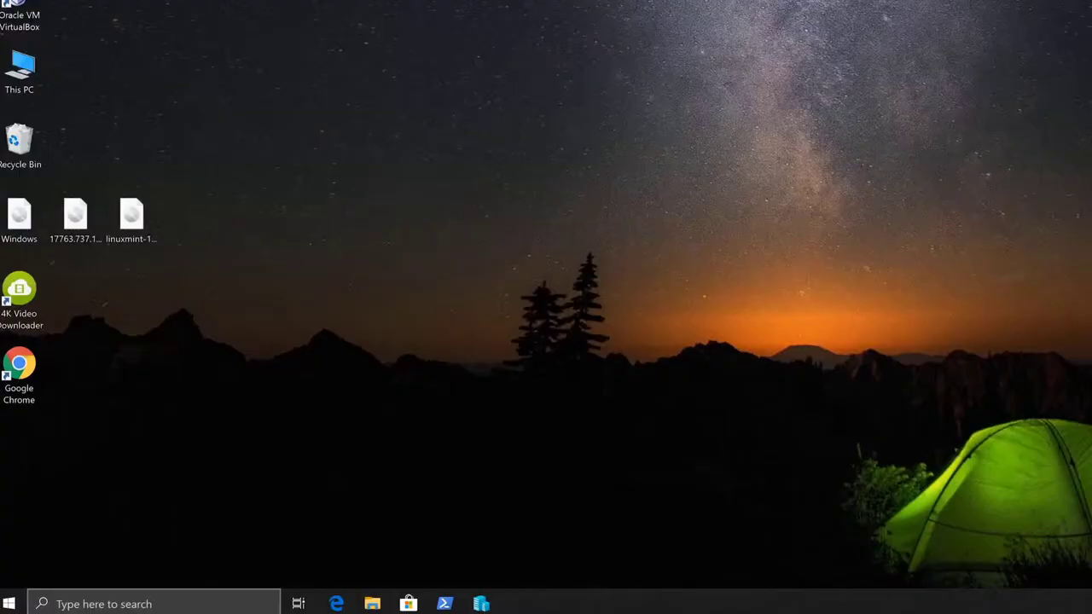
Step: Open Control Panel via Windows search and go to Administrative Tools to reach the ODBC Data Sources shortcuts
key("super+s")
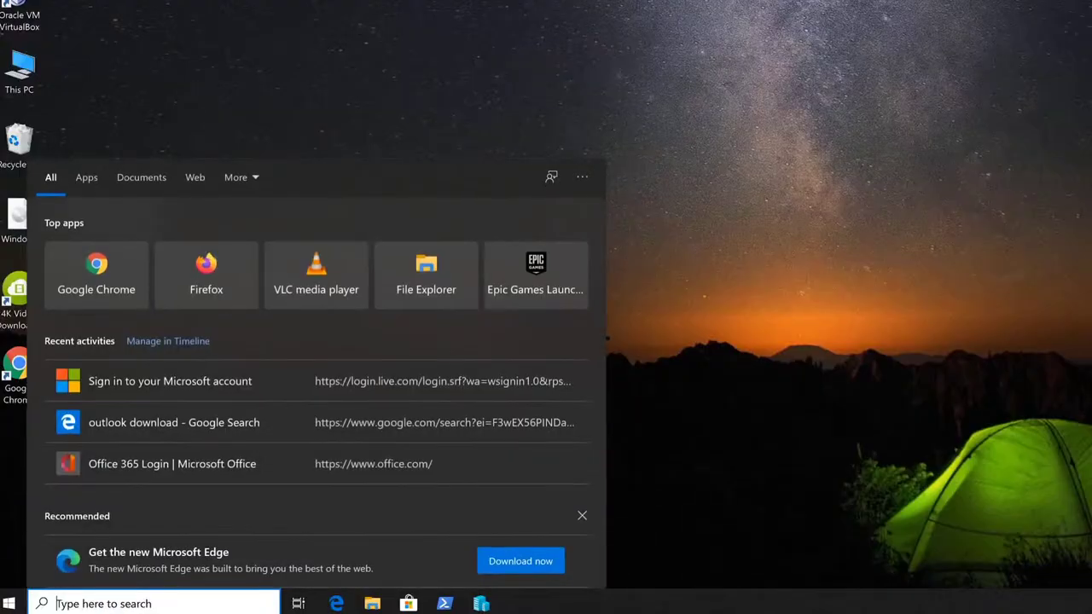
type("control panel")
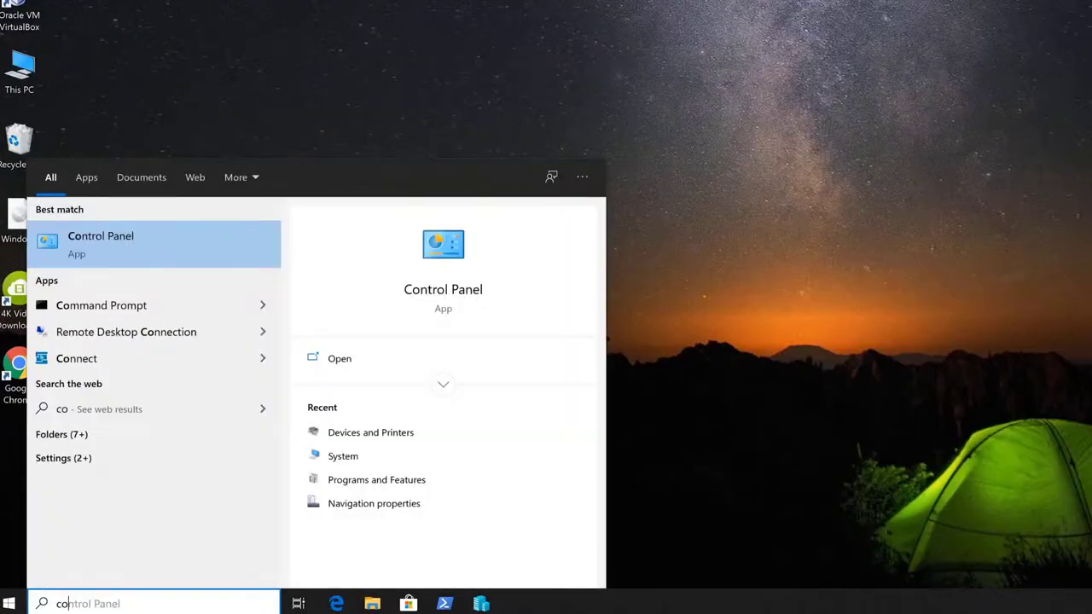
key("Return")
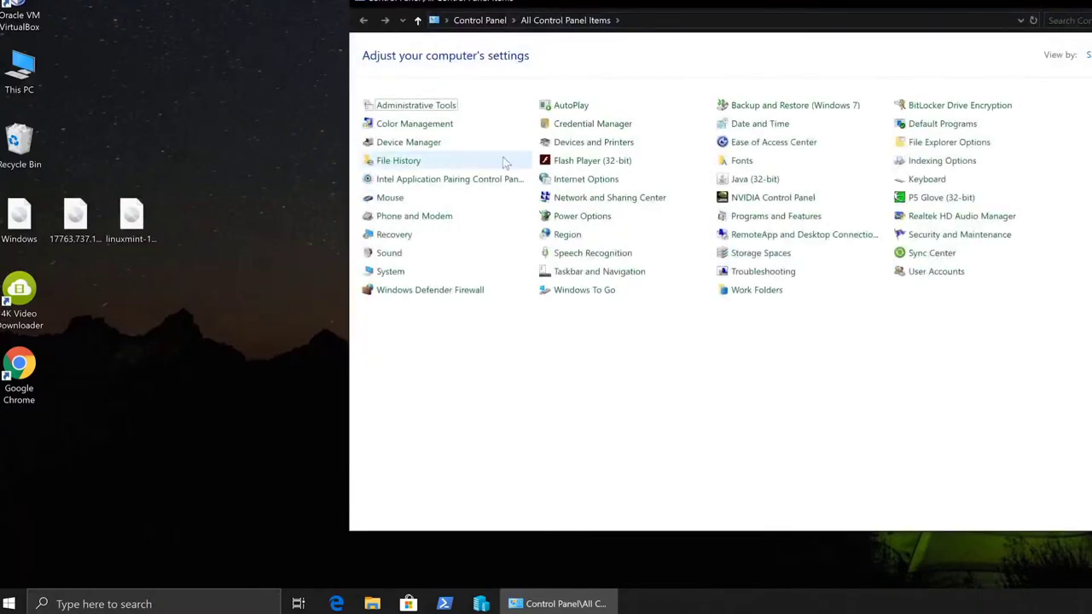
left_click_drag(775, 5, 733, 0)
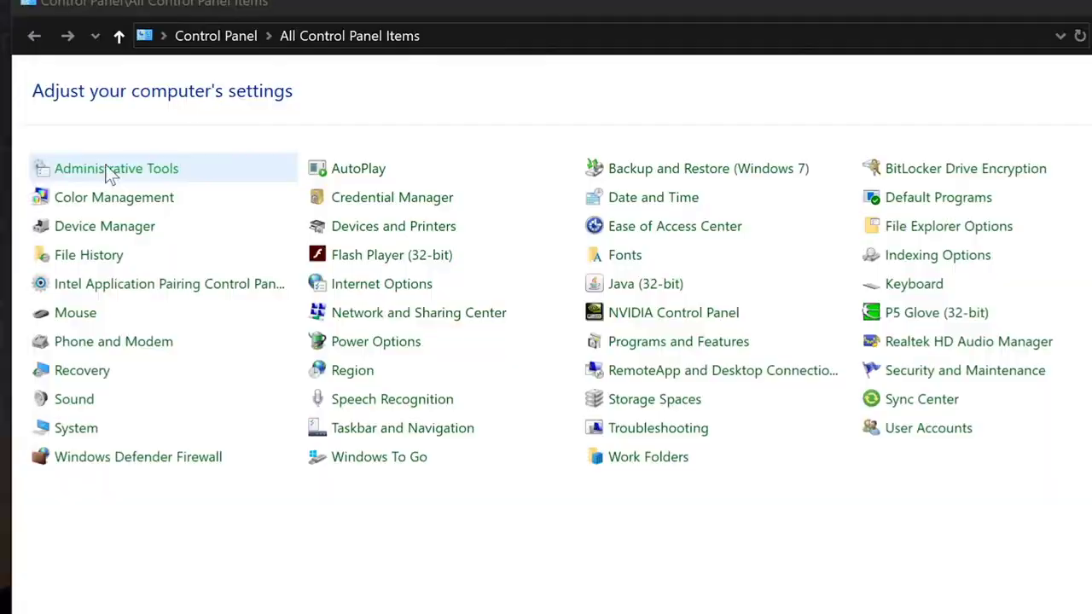
left_click(109, 171)
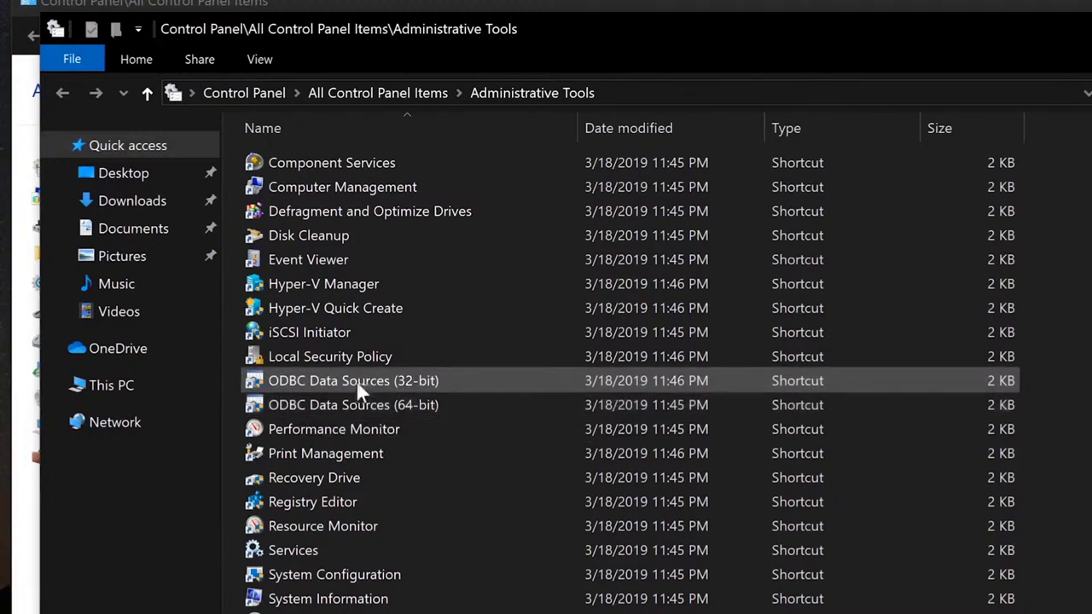
Step: In the 64-bit ODBC administrator, review the User, System and File DSN tabs and the Drivers tab
double_click(346, 405)
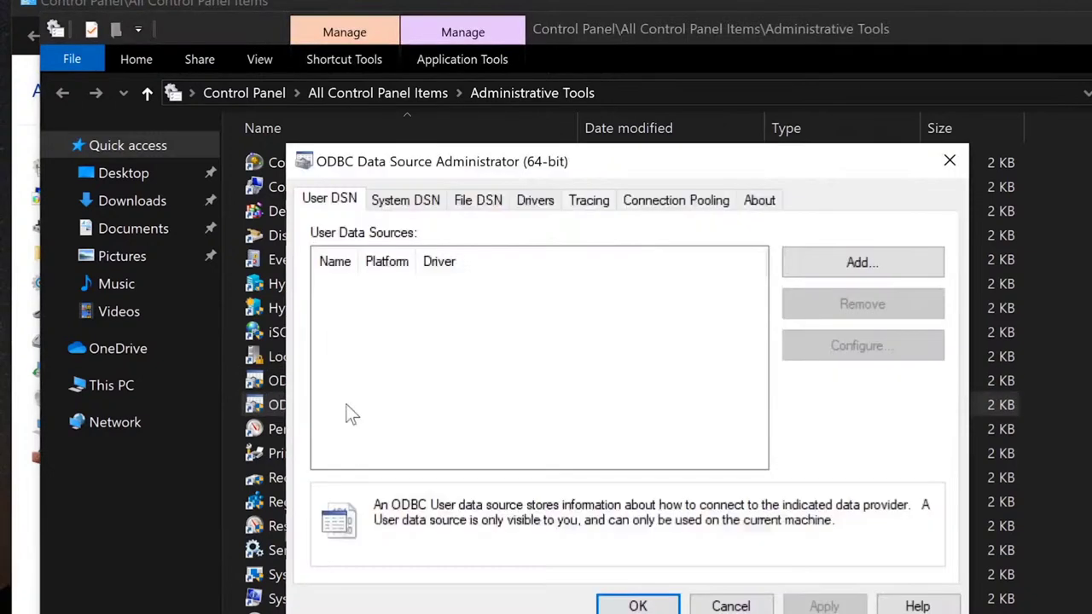
left_click(476, 201)
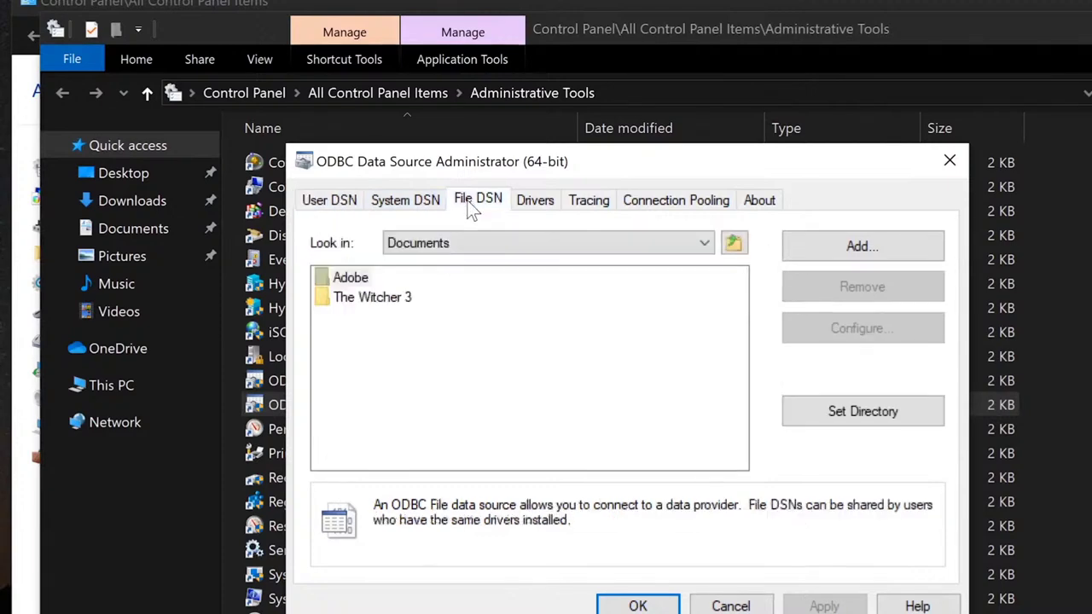
left_click(413, 201)
left_click(327, 201)
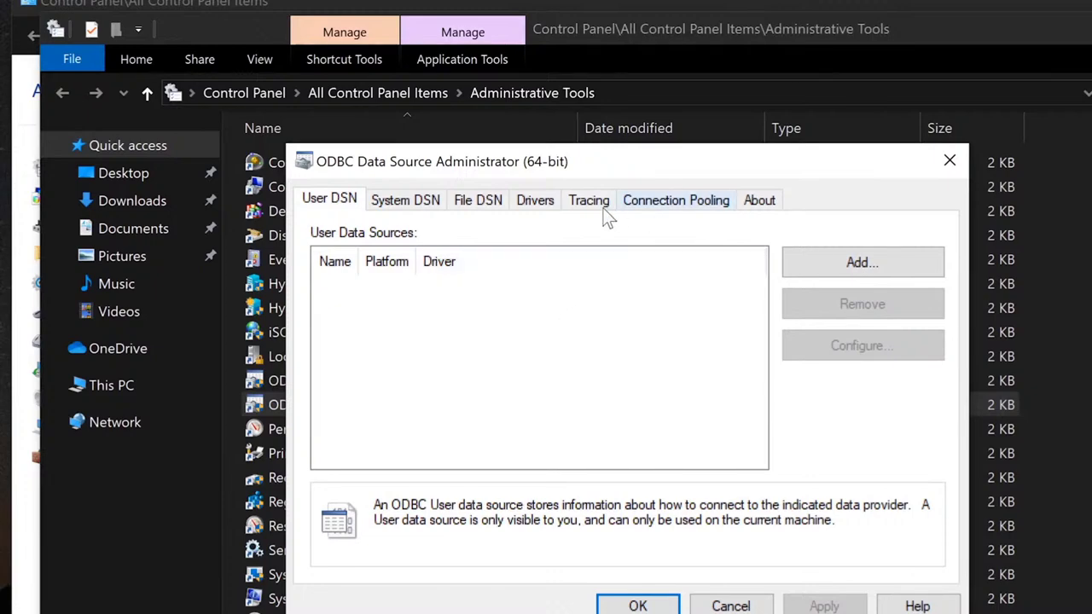
left_click(536, 203)
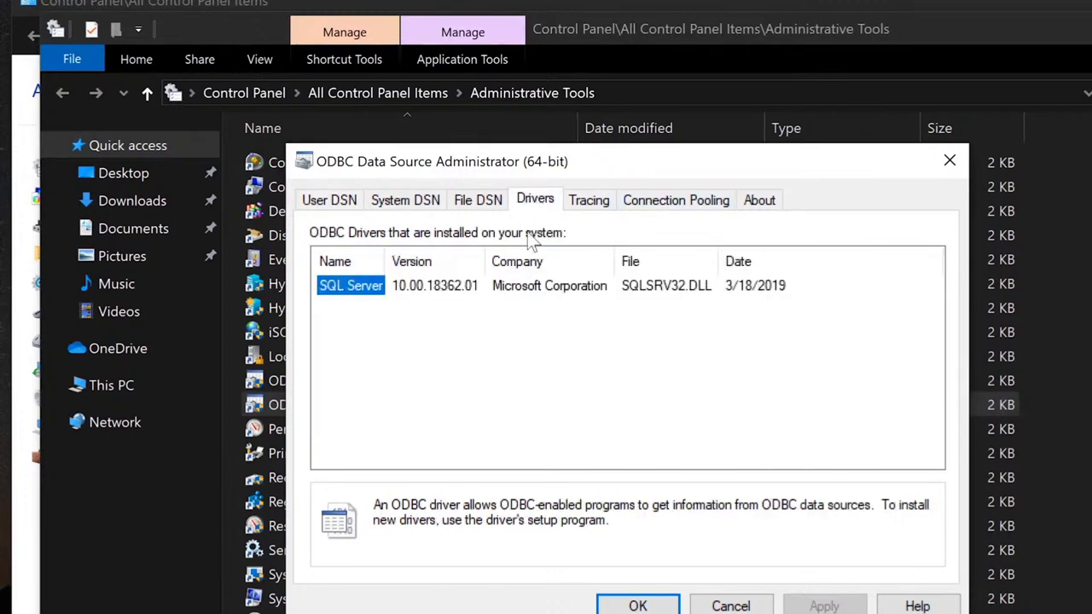
left_click(348, 287)
left_click(325, 198)
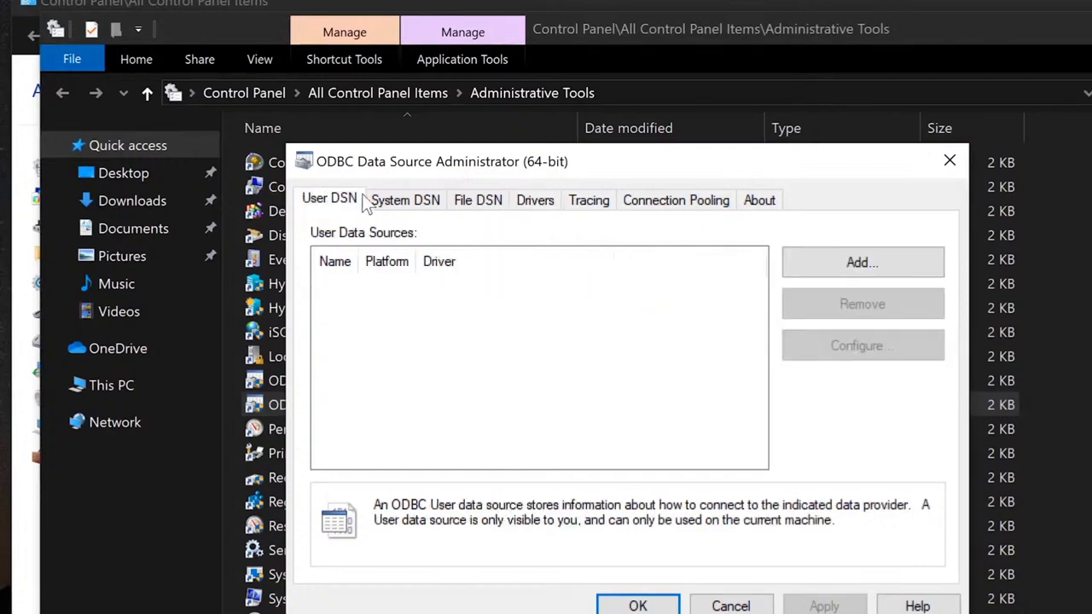
left_click(411, 201)
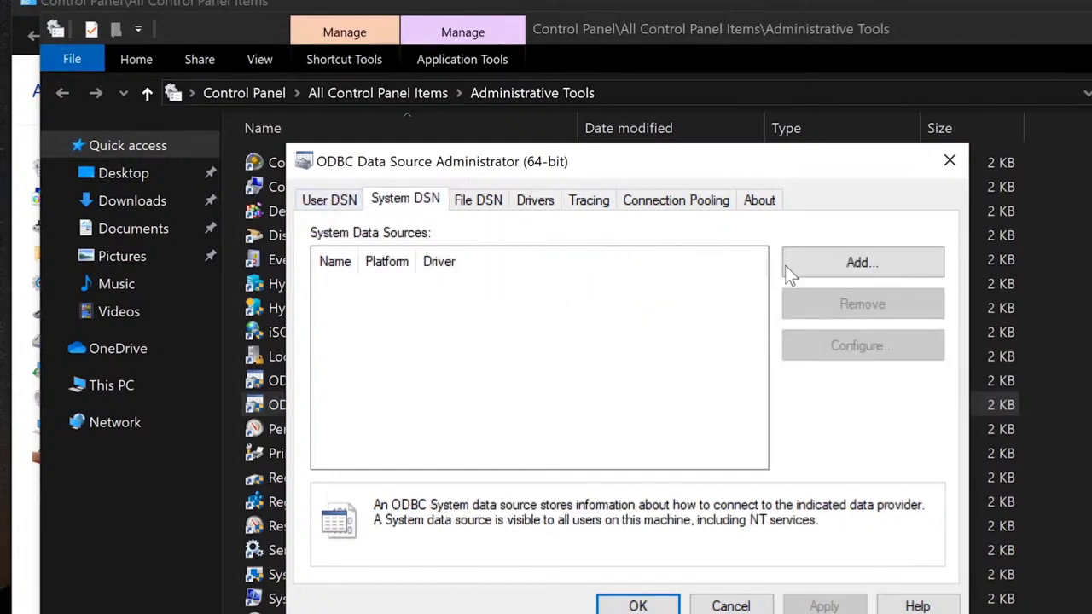
Step: Cancel adding a new system data source, close the ODBC administrator unchanged, and return to Jira
left_click(858, 263)
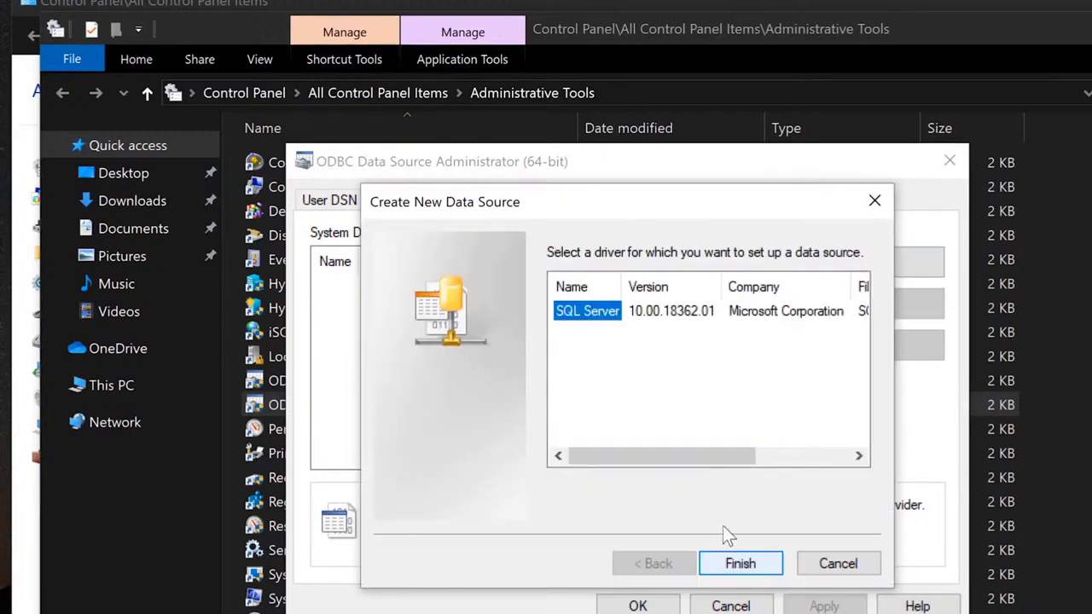
left_click(739, 336)
left_click(838, 564)
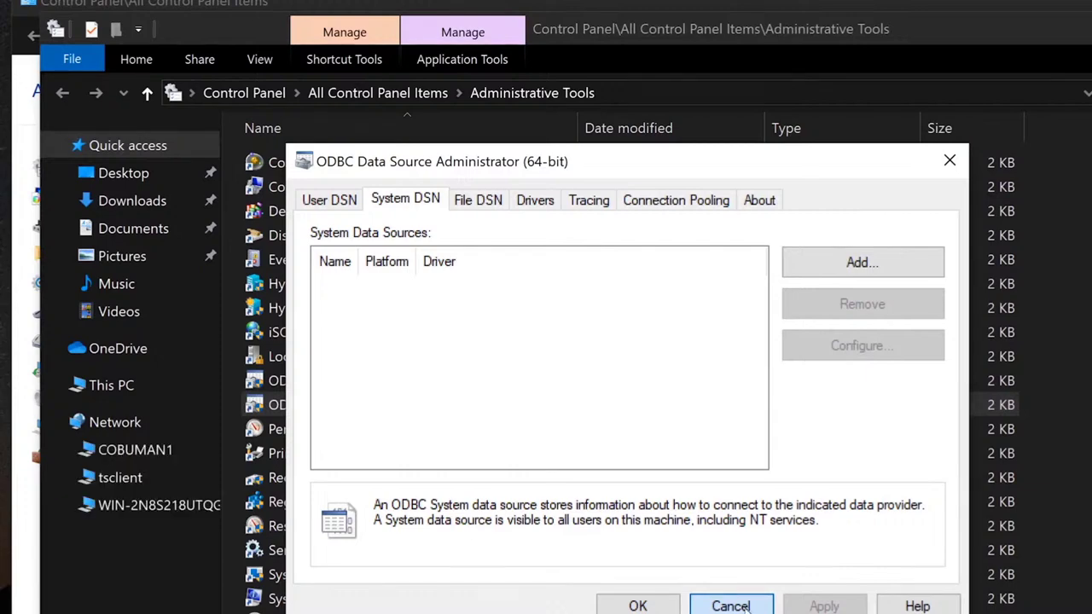
left_click(747, 607)
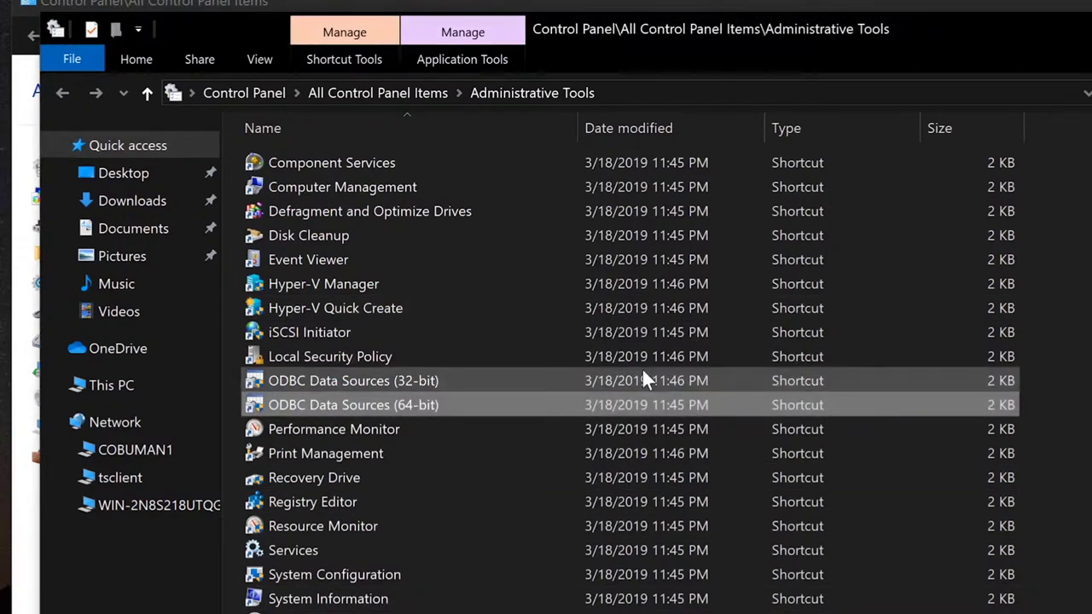
left_click(657, 333)
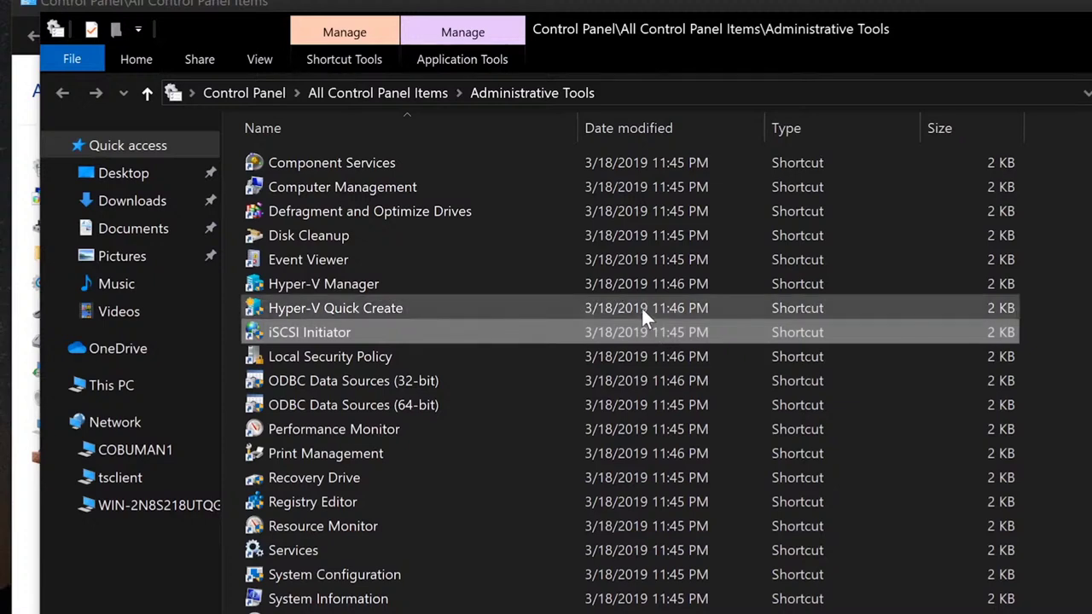
left_click(641, 308)
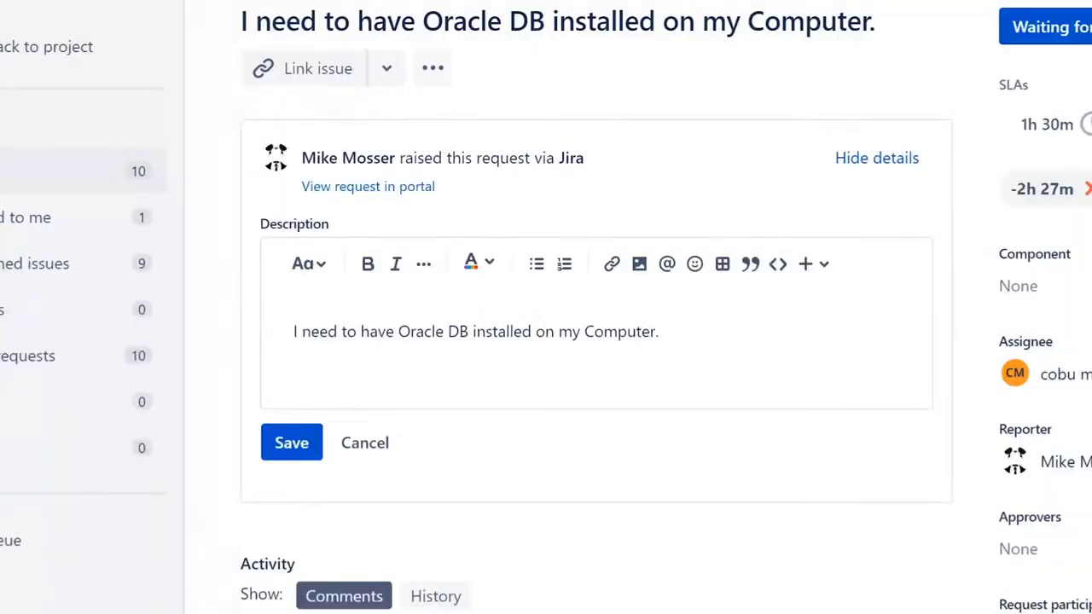
Step: Save an internal note on ISD-18: 'Subscribed PC to Oracle DB/installed software as requested.', signed with the agent's name
scroll(597, 341, "down", 3)
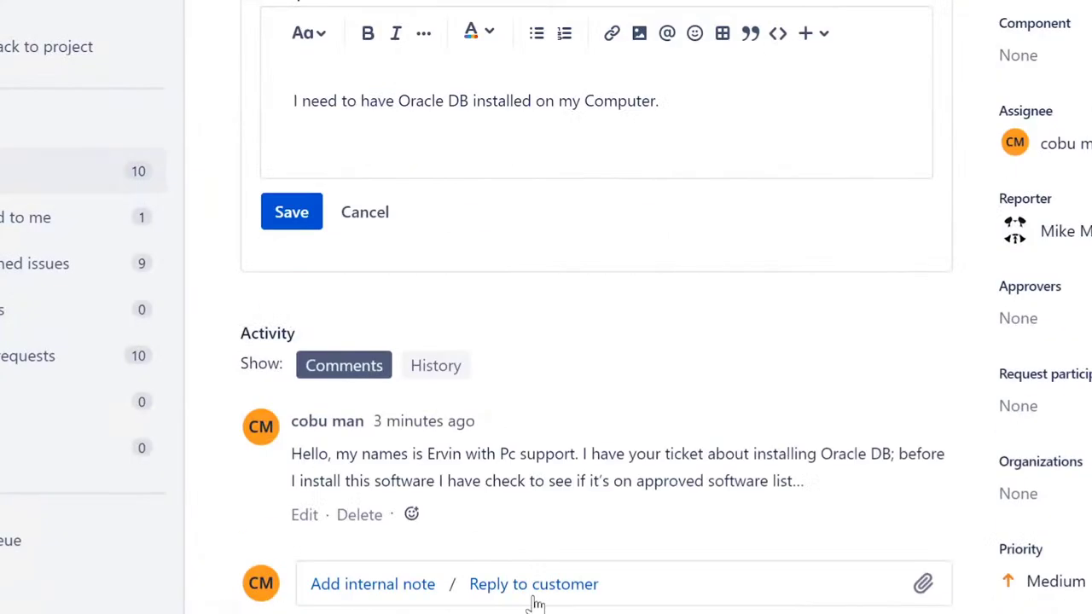
left_click(399, 587)
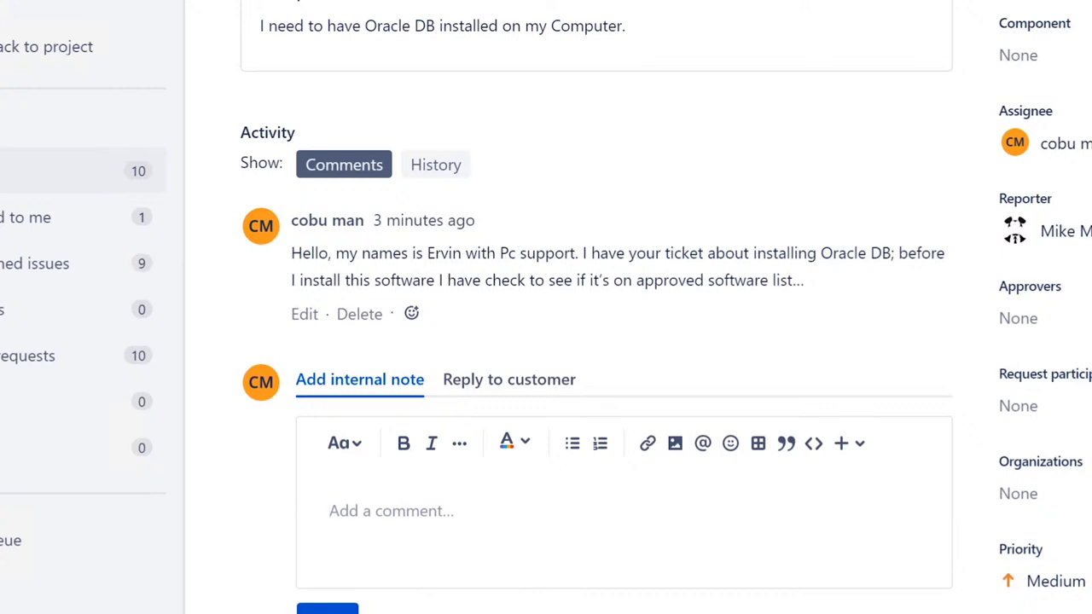
type("IN")
key("BackSpace")
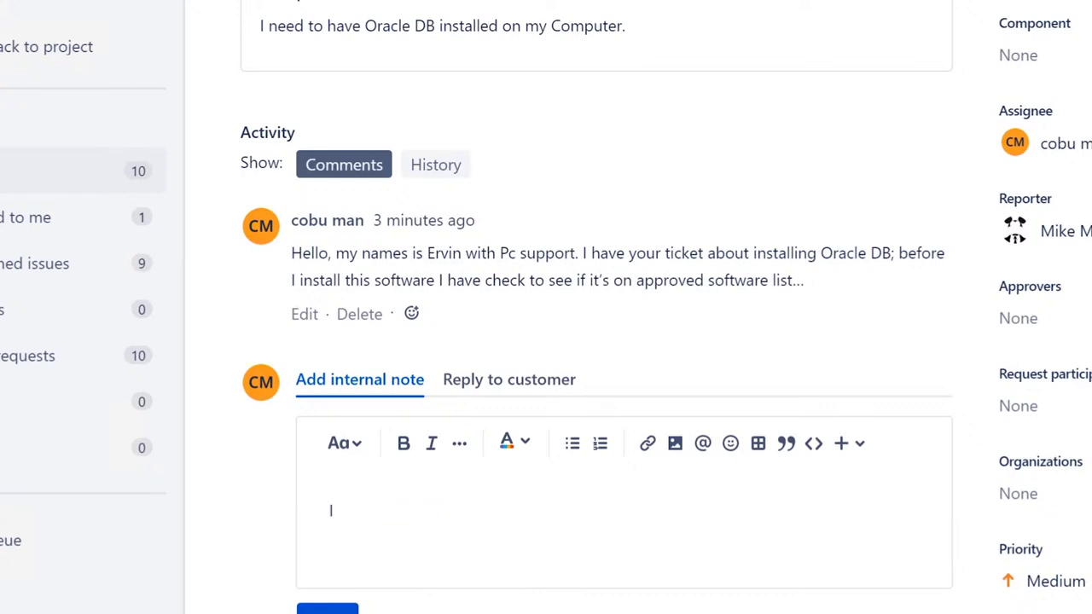
type("nstalle")
key("BackSpace")
key("BackSpace")
key("BackSpace")
key("BackSpace")
key("BackSpace")
key("BackSpace")
key("BackSpace")
key("BackSpace")
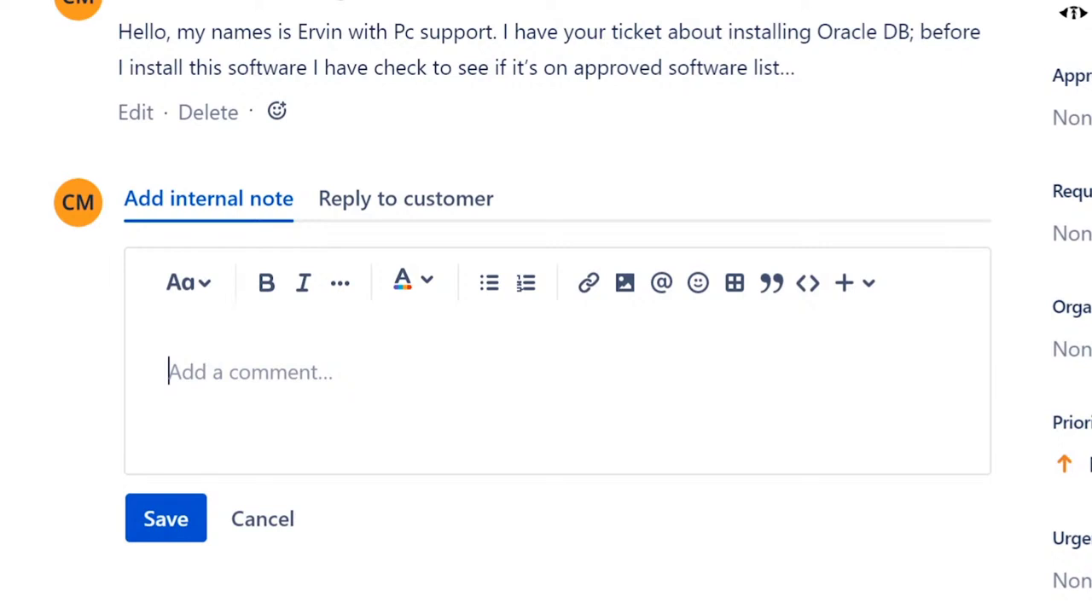
type("Subscrib")
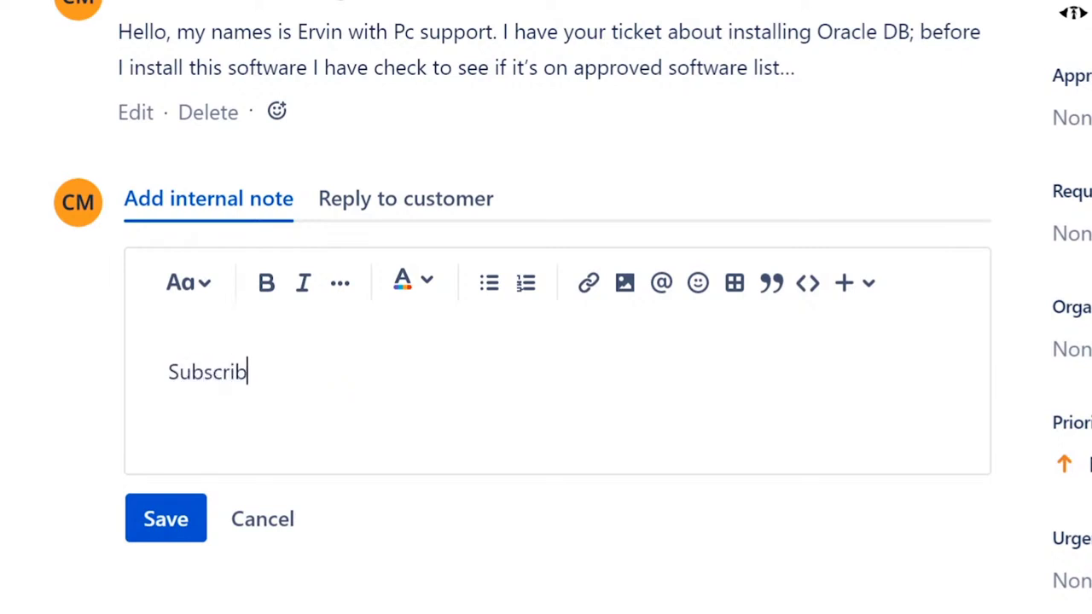
type("ed Pc")
key("BackSpace")
type("C to ")
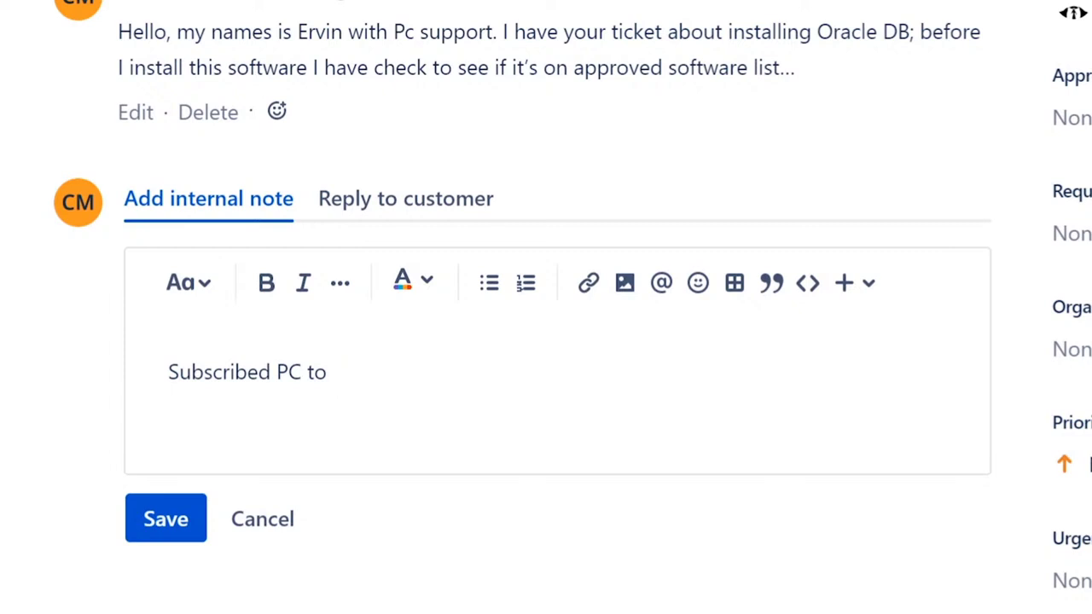
type("Oracle D")
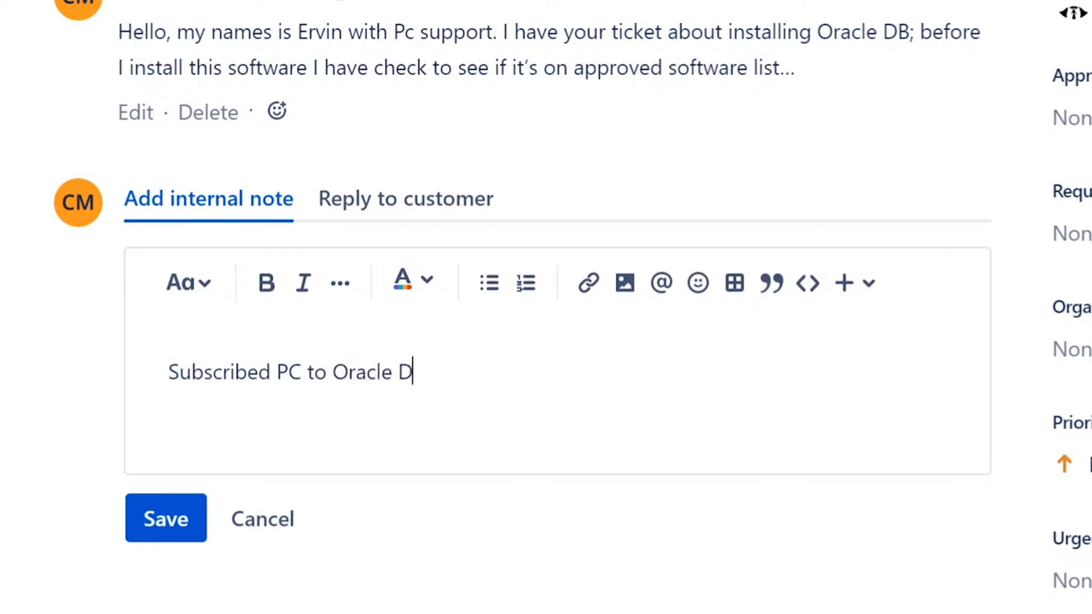
type("B,")
key("BackSpace")
key("BackSpace")
type("/installed")
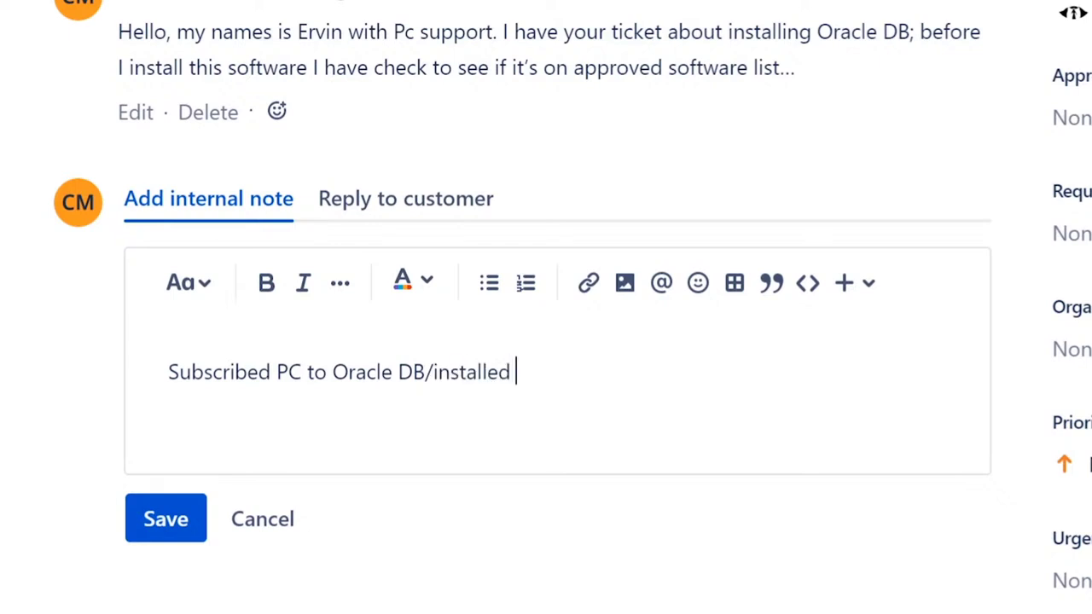
type(" softwar")
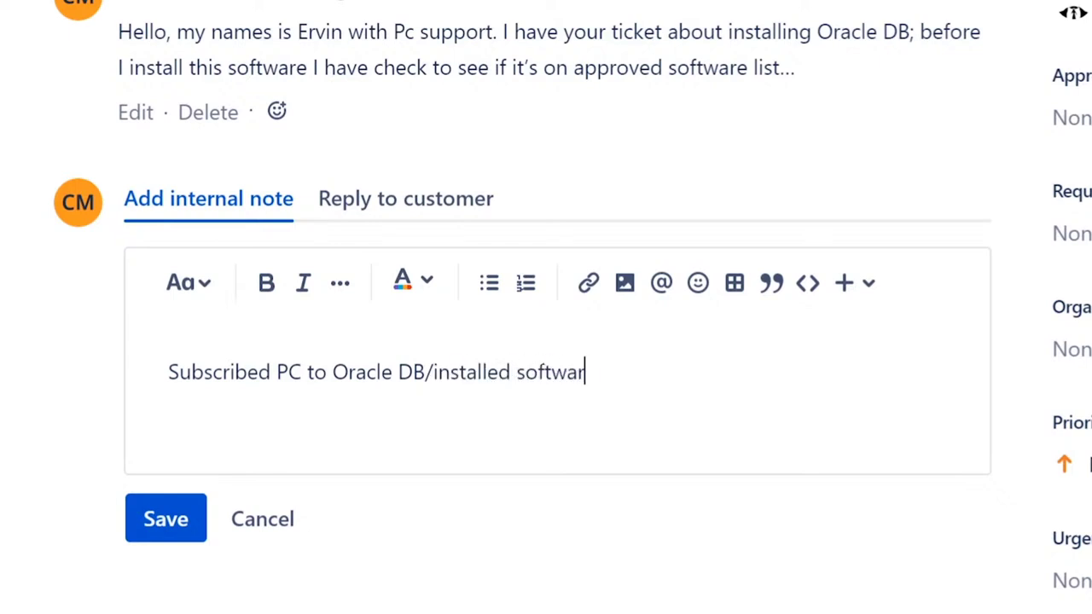
type("e as request")
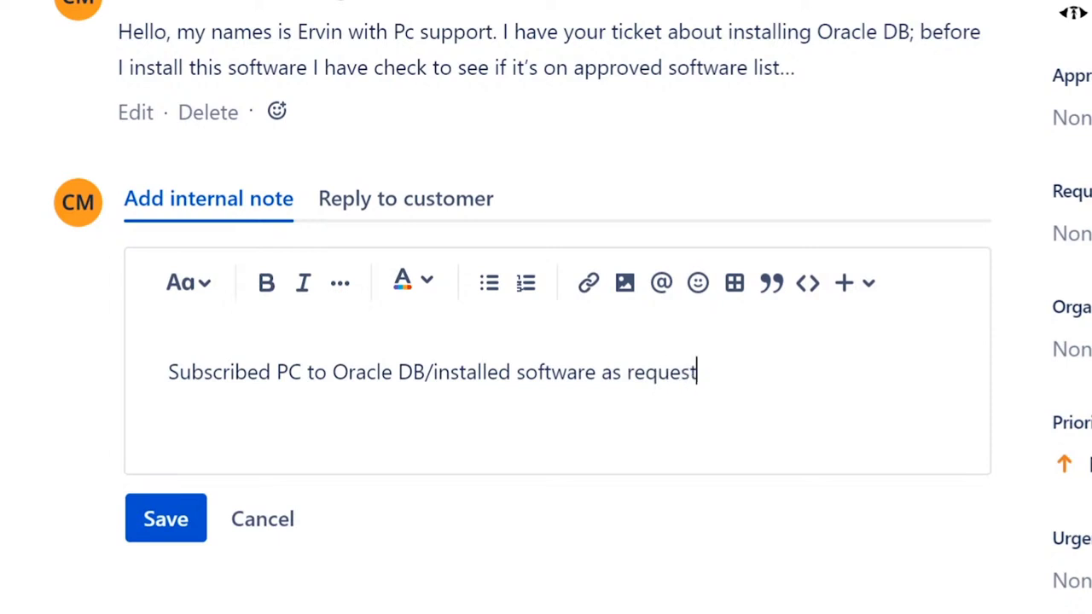
type("ed. Ervin")
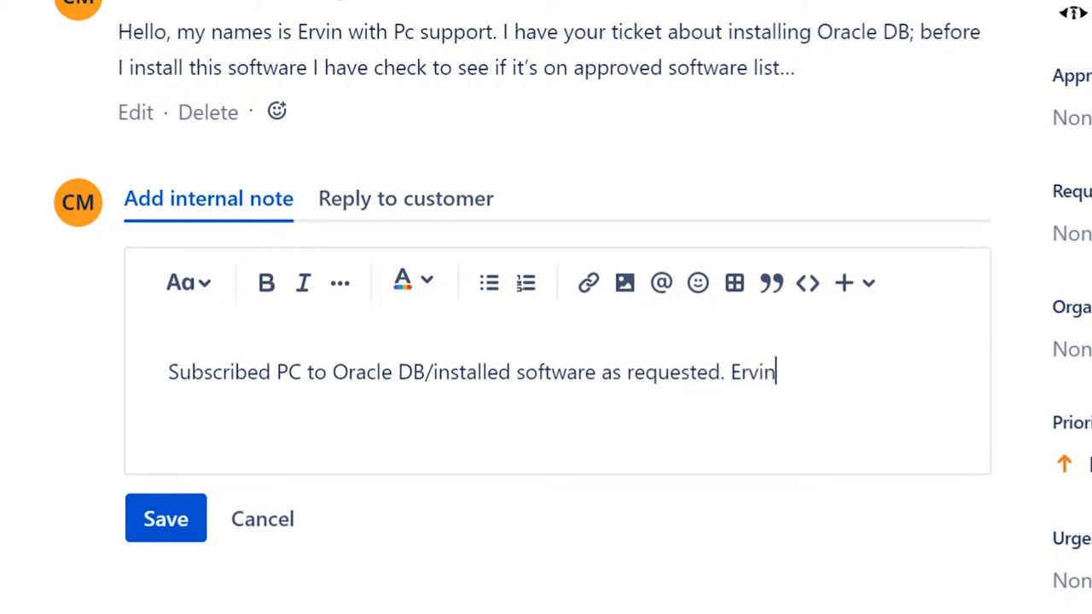
left_click(173, 525)
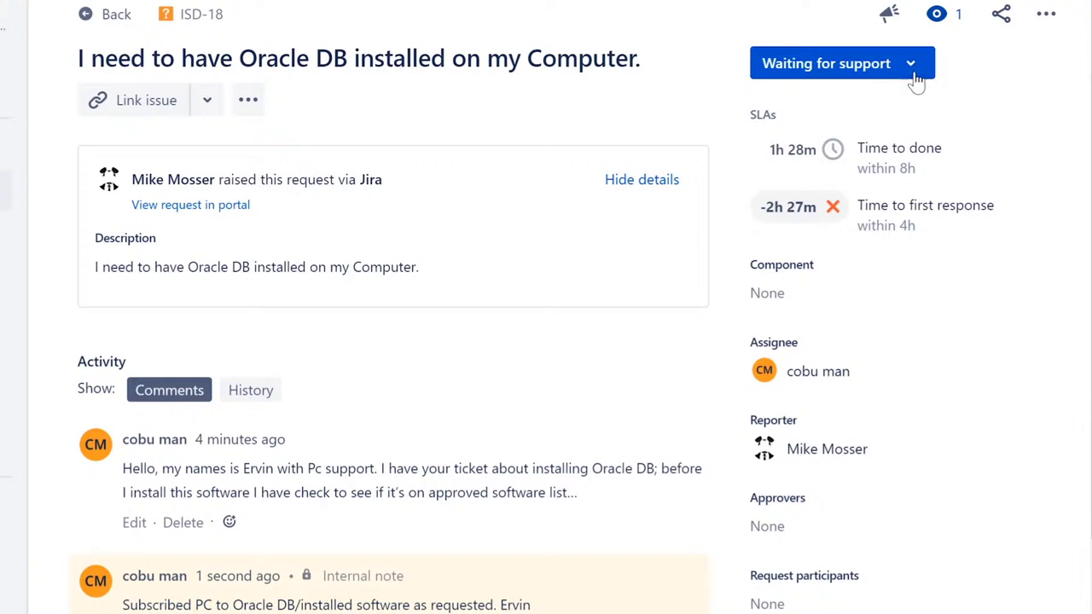
Step: Transition ISD-18 from 'Waiting for support' to Completed
left_click(915, 78)
left_click(884, 256)
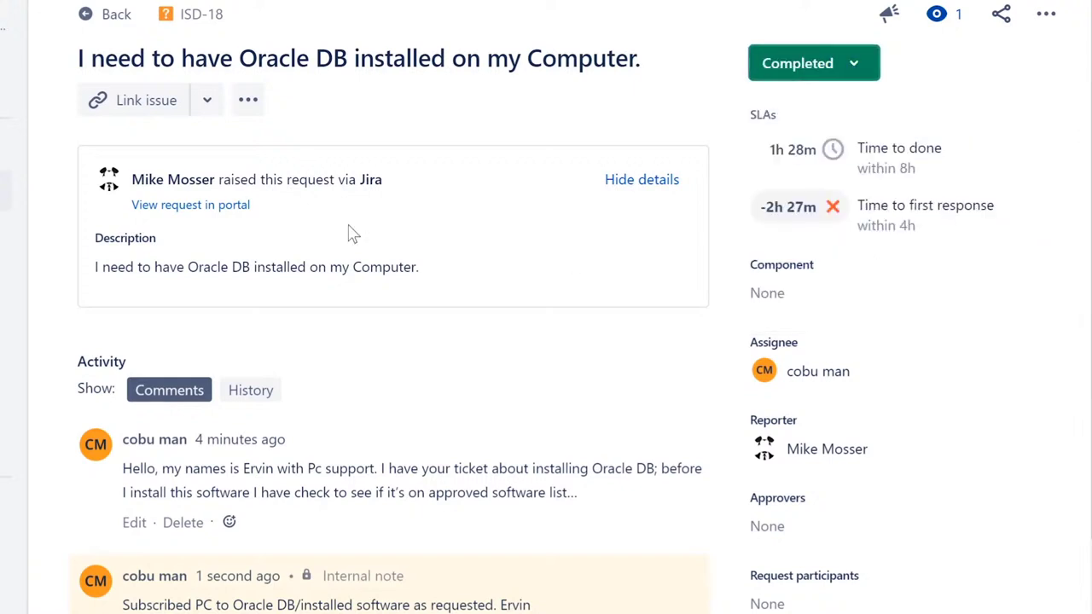
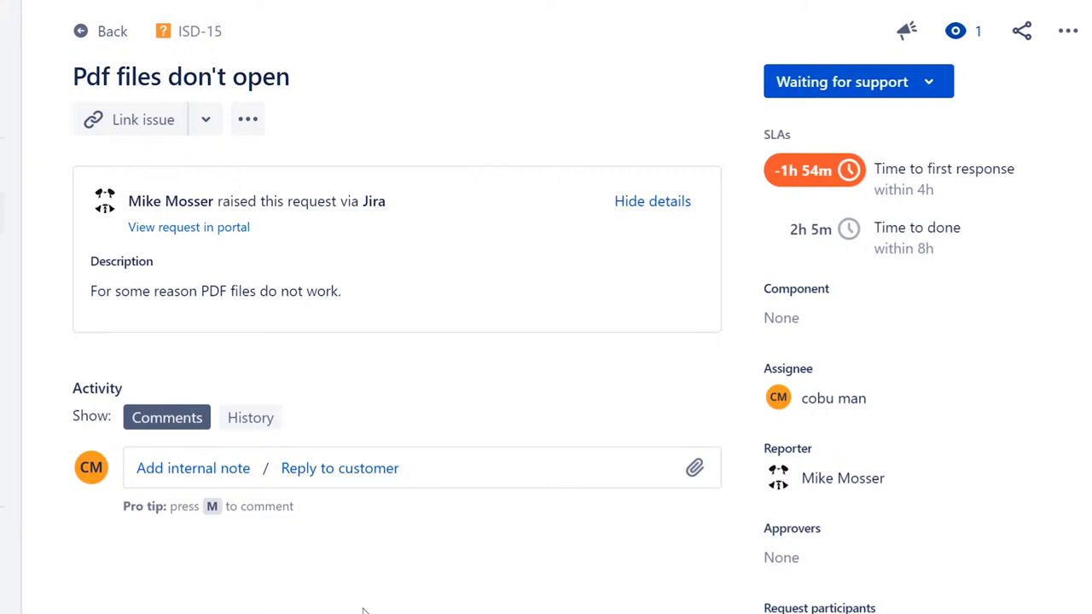
Step: Reply to the customer as Help Desk support about the pdf ticket, requesting their computer name or IP address
left_click(358, 479)
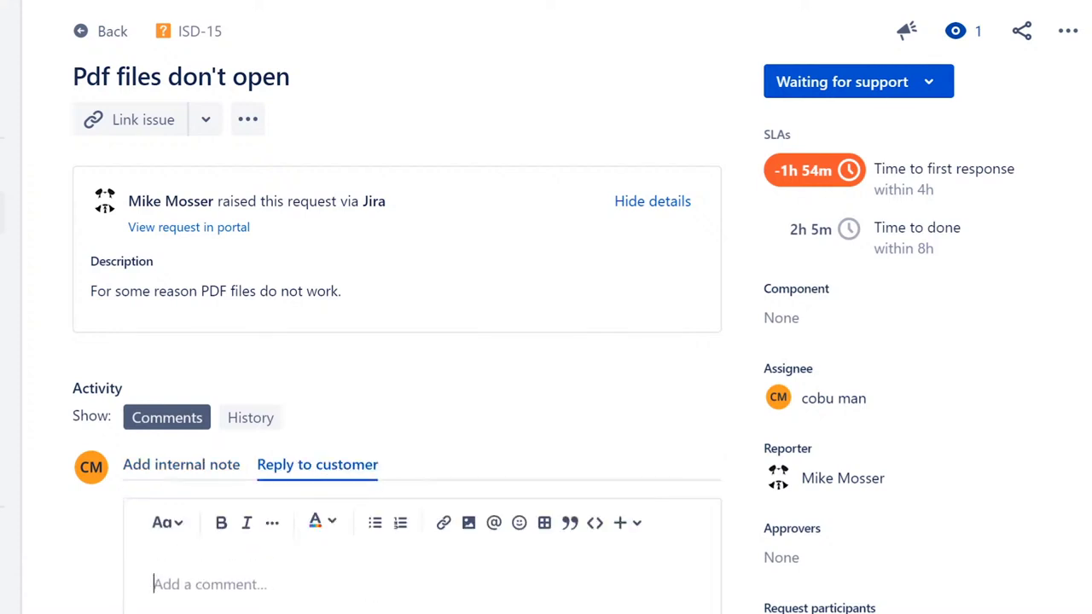
type("He")
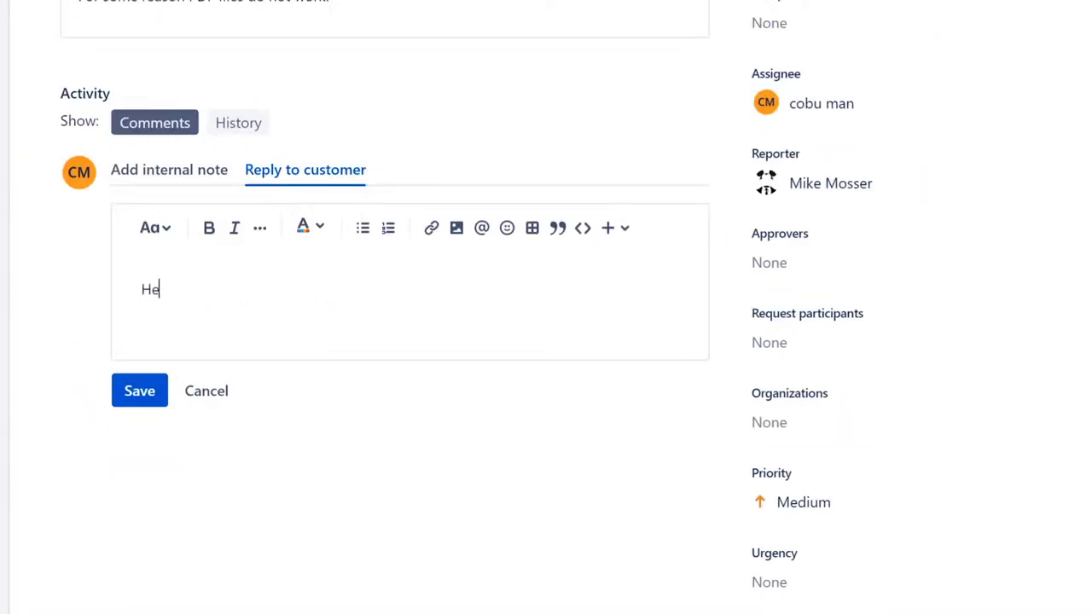
type("llo,")
type(" M")
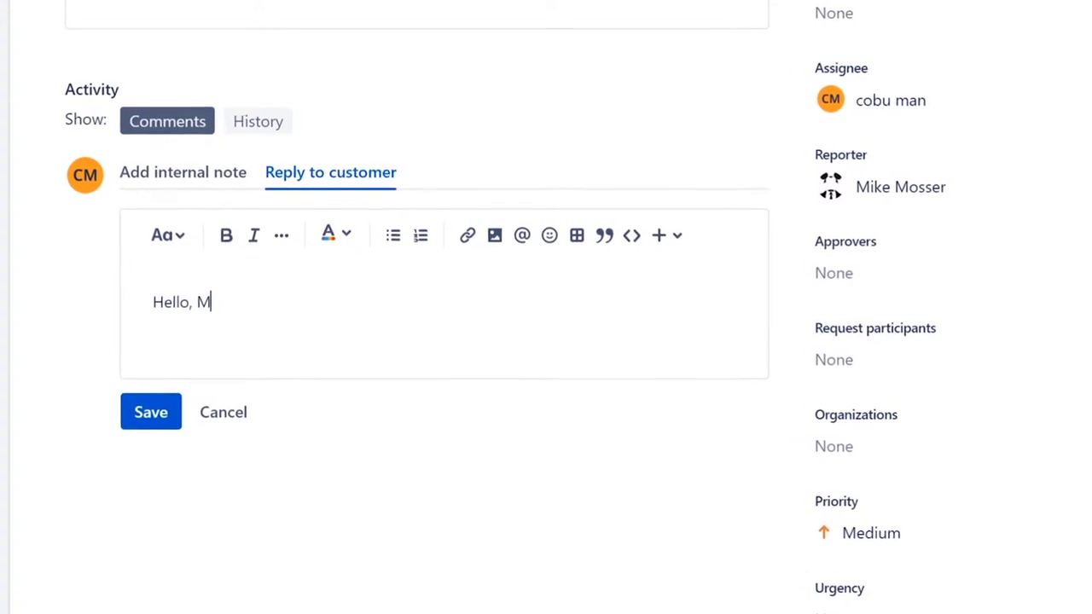
type("y nam eis")
key("BackSpace")
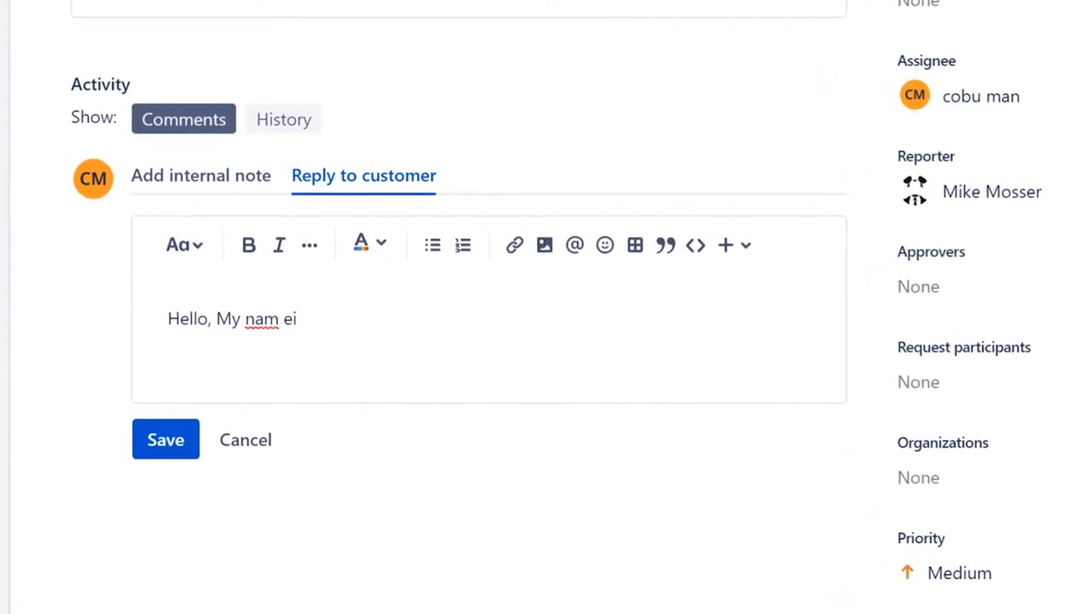
key("BackSpace")
key("BackSpace")
key("BackSpace")
type("e is Ervin w")
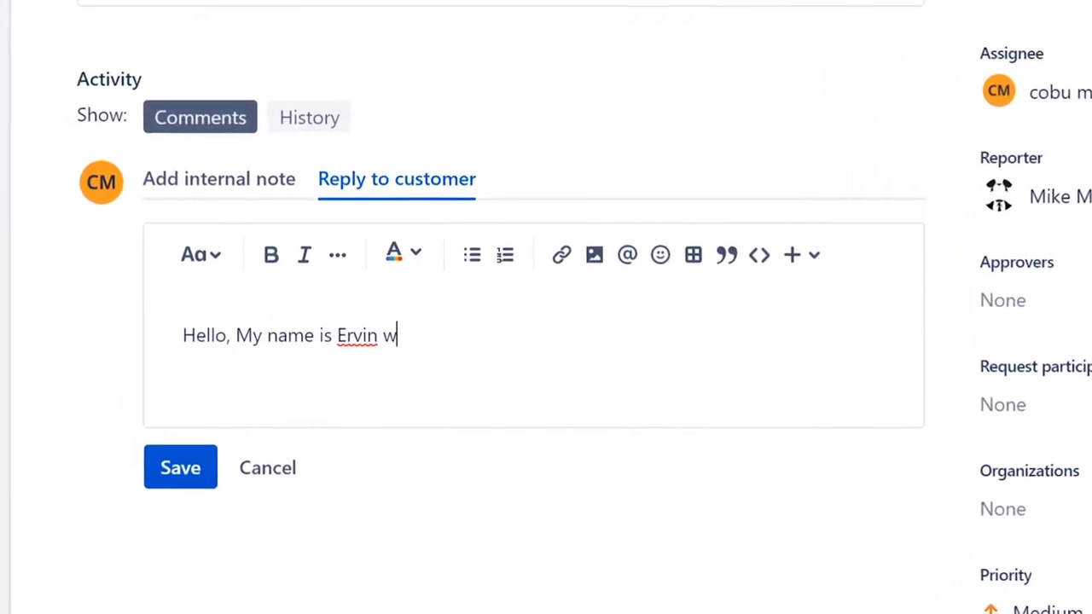
type("tih")
key("BackSpace")
key("BackSpace")
type("it")
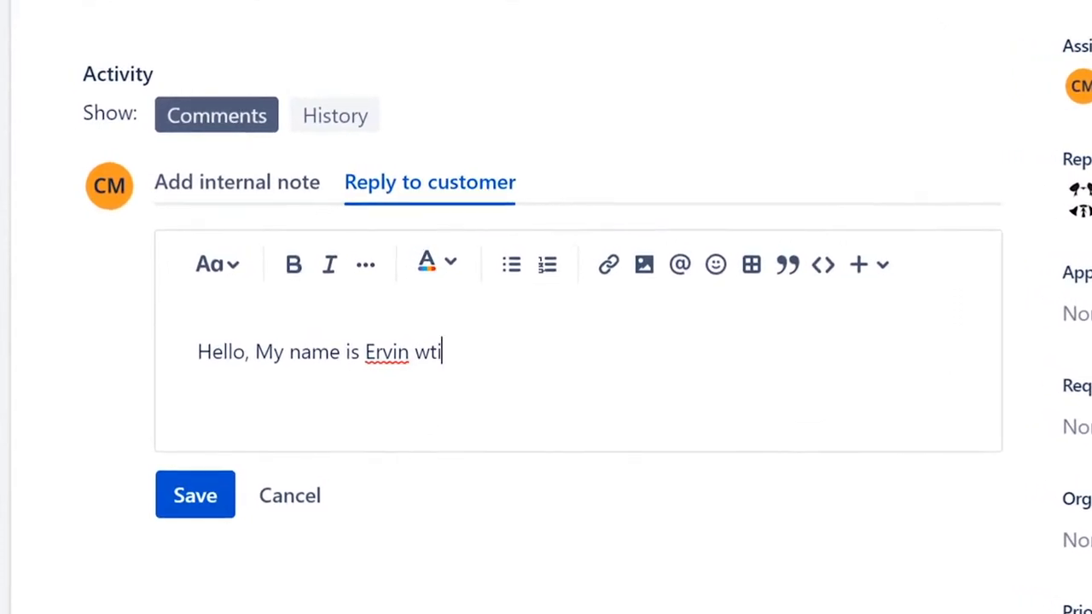
type("h")
key("BackSpace")
key("BackSpace")
key("BackSpace")
type("ith ")
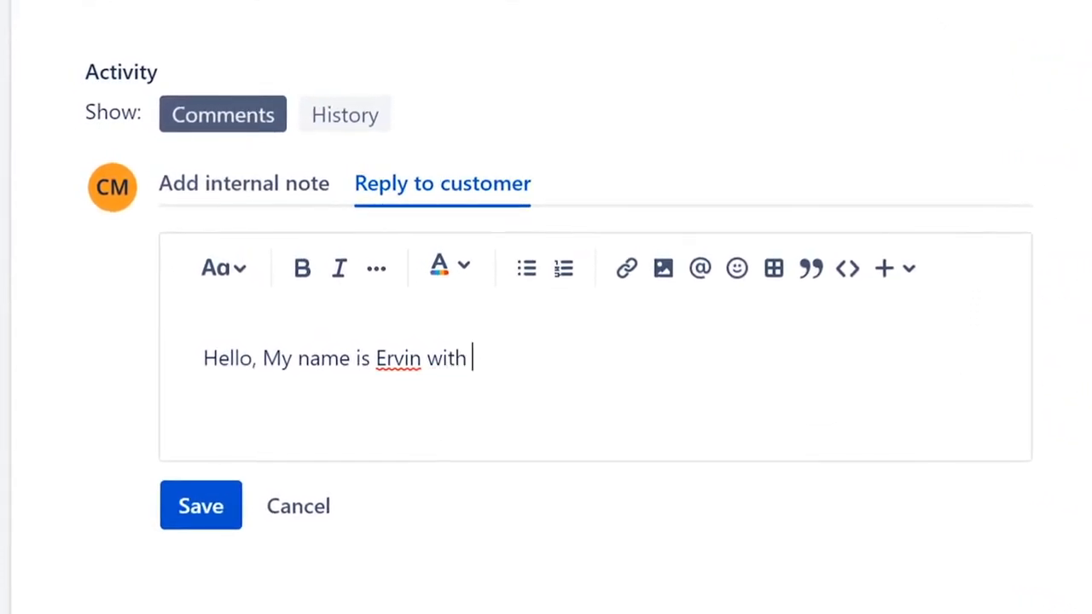
type("Help De")
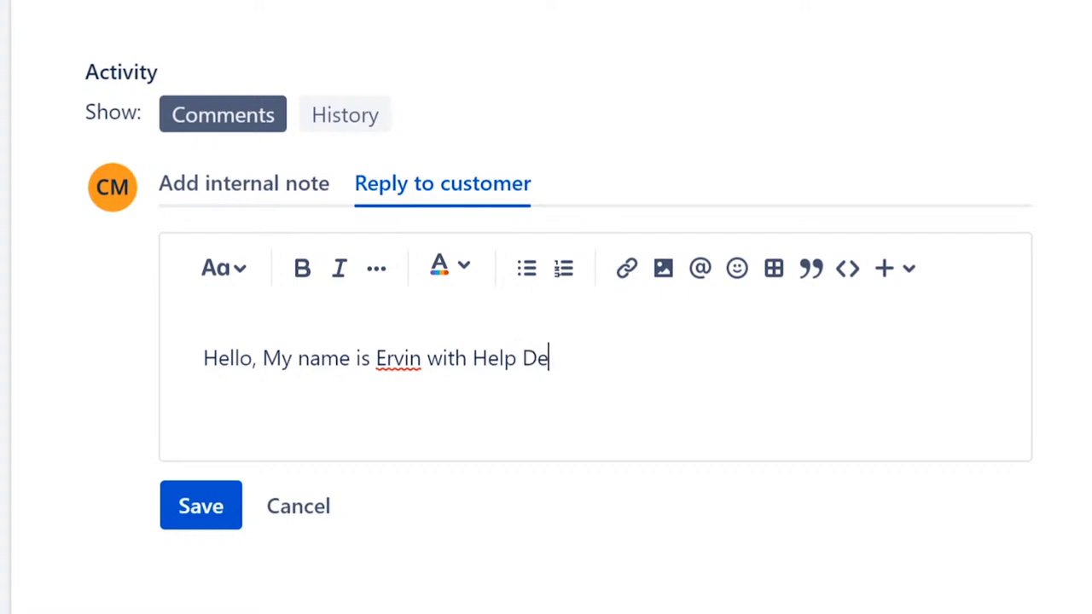
type("sk suppor")
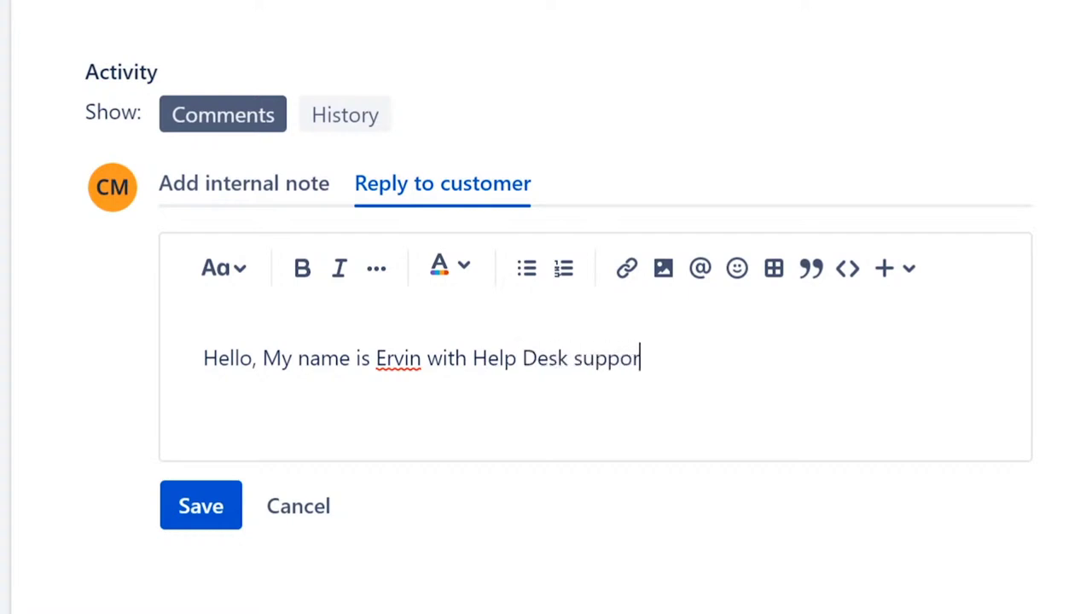
type("t. I have you")
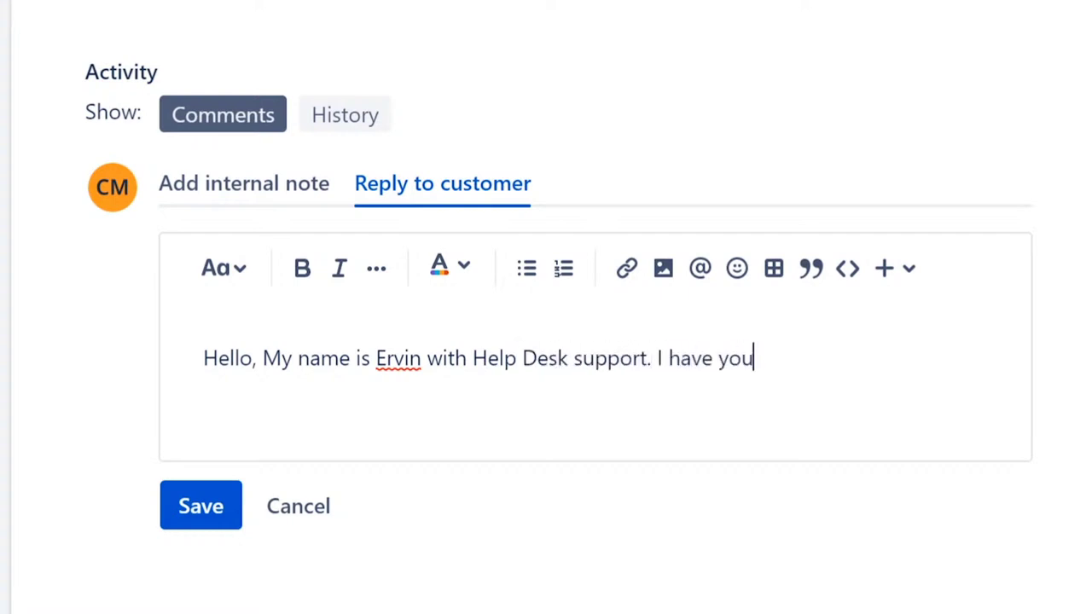
type("r ticket ")
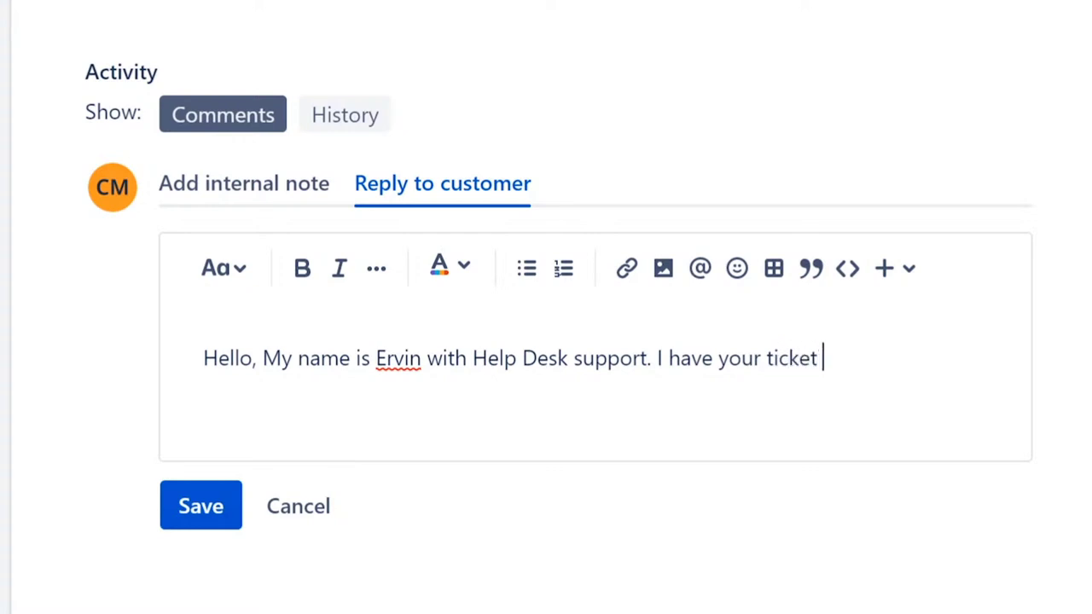
type("about pdf fil")
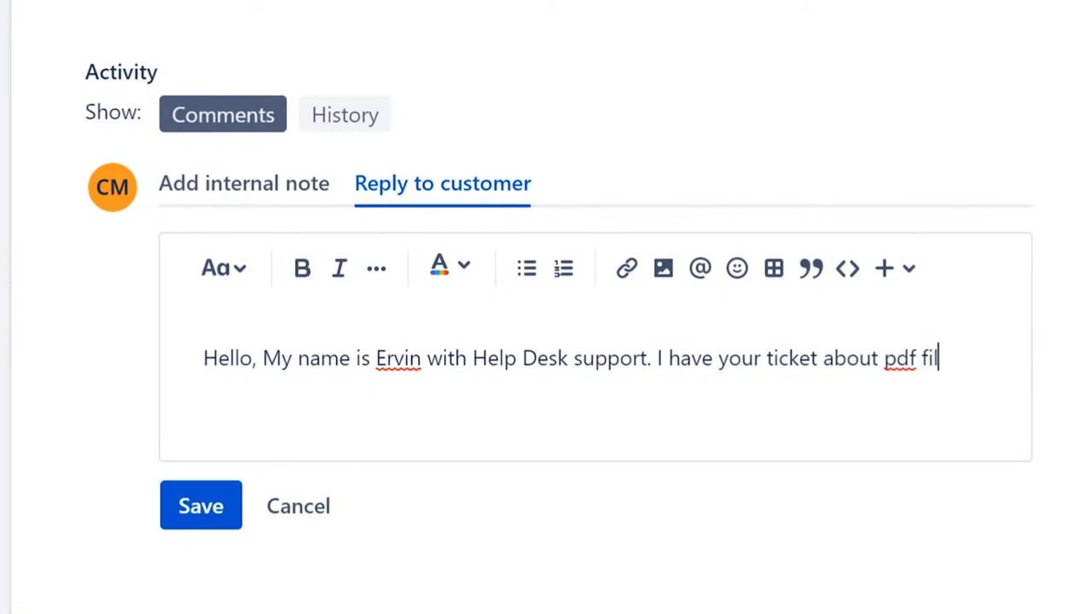
type("es not working. ")
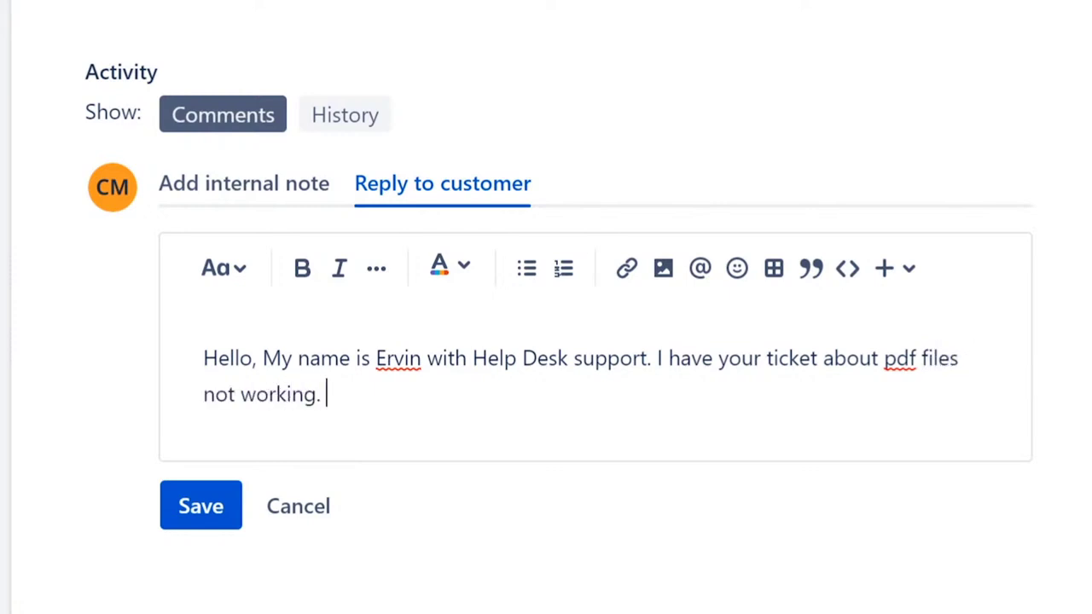
type("Can you please")
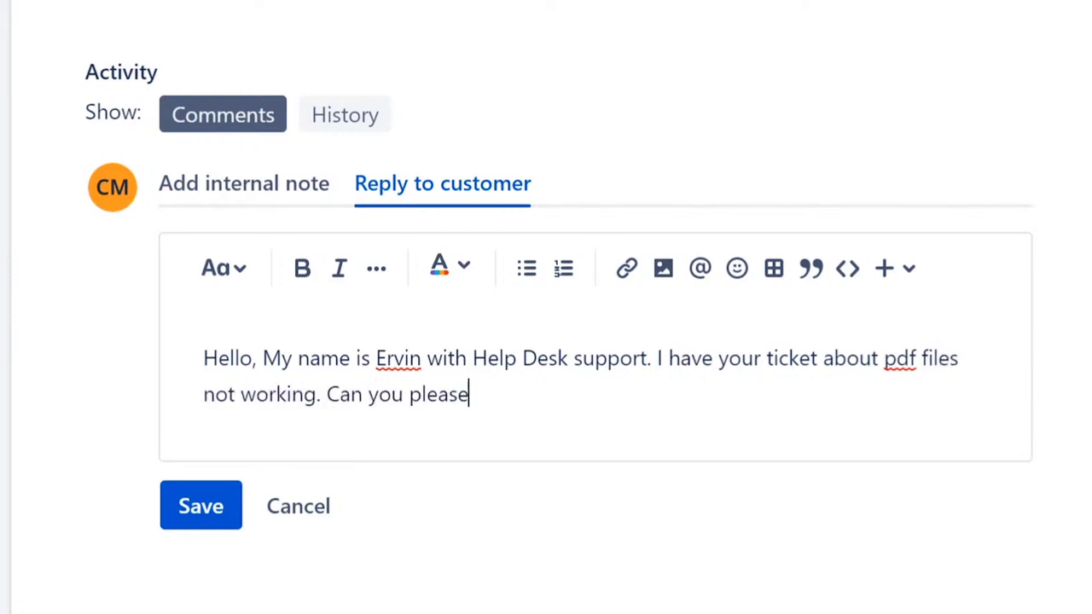
type(" send me ")
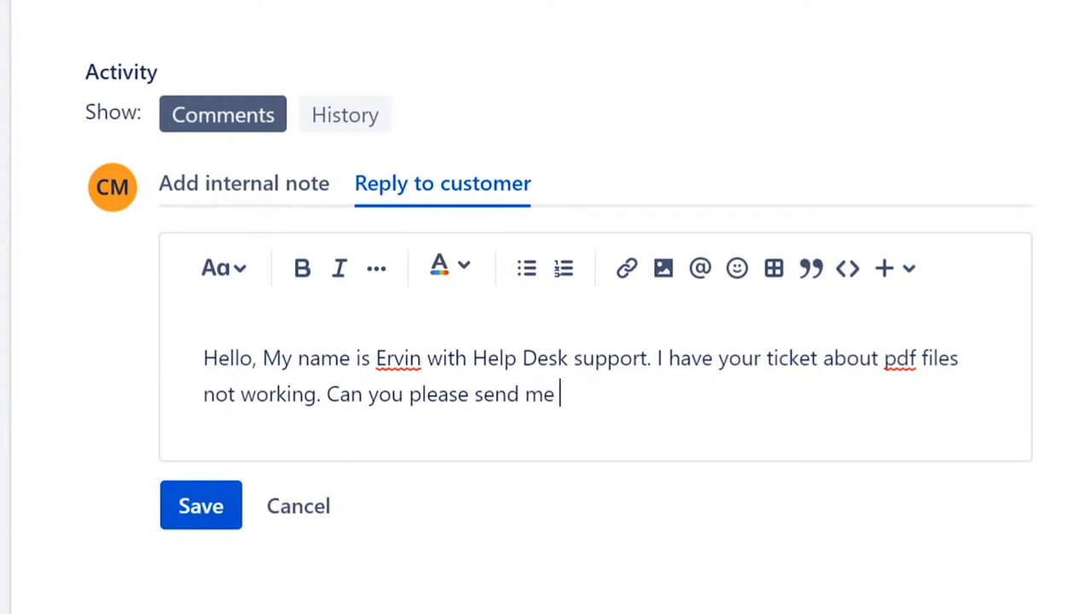
type("your computer ")
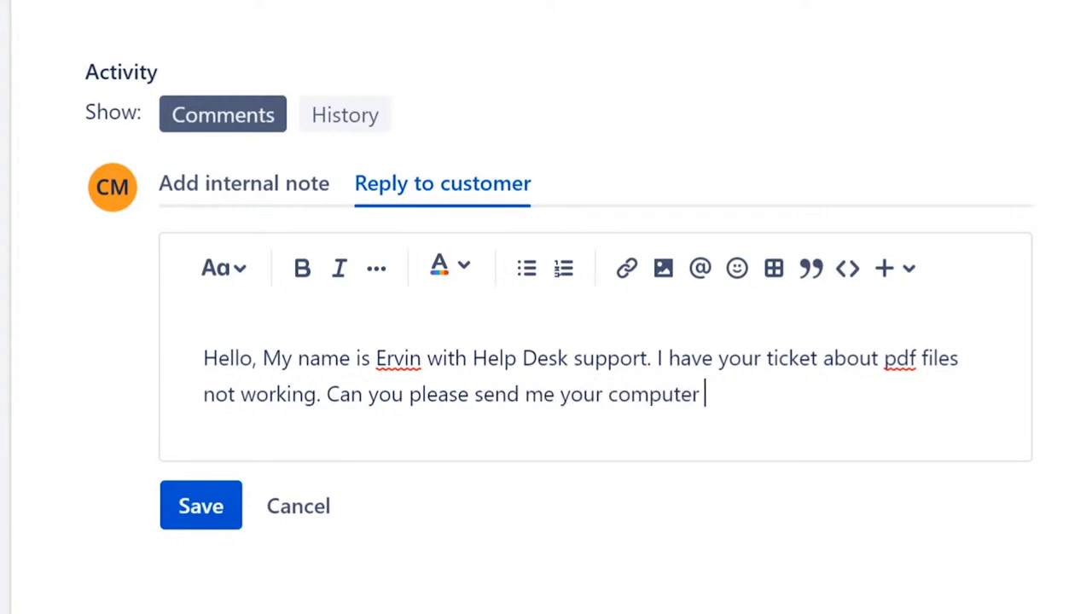
type("name or ip ")
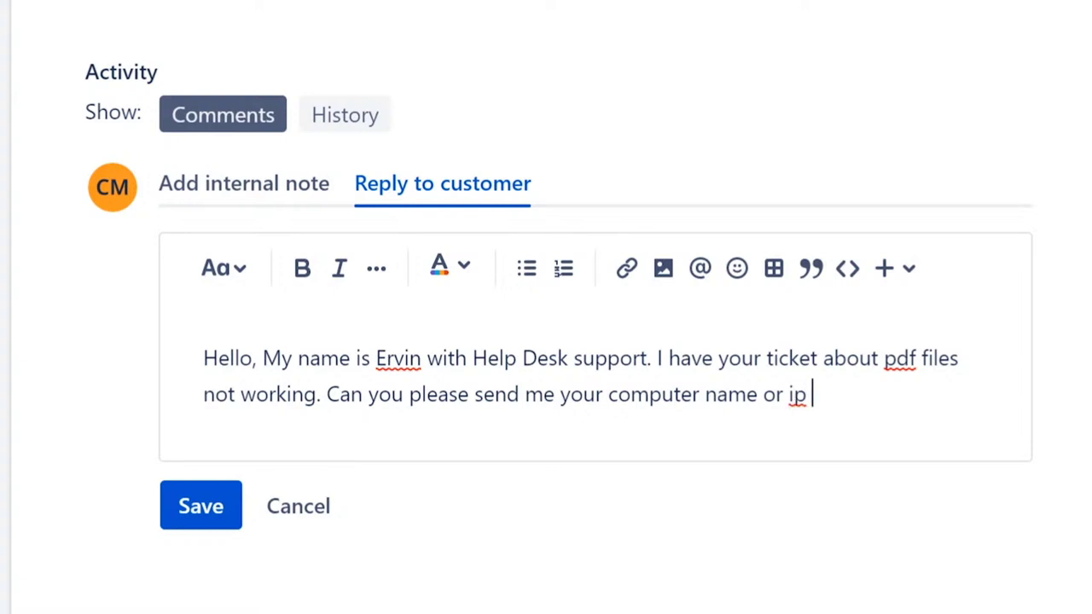
type("address")
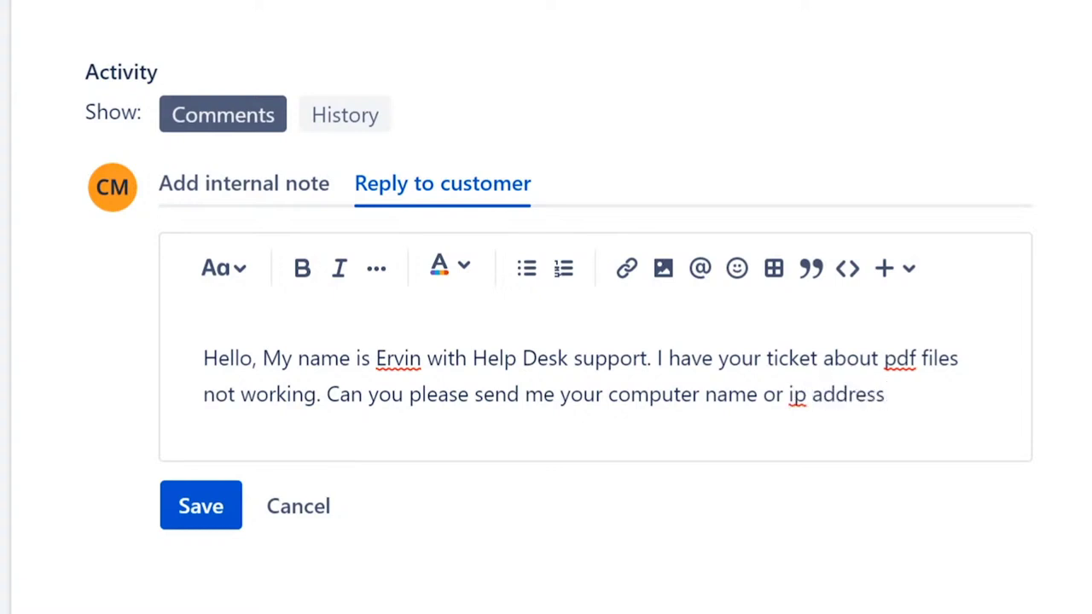
type(".")
left_click(206, 509)
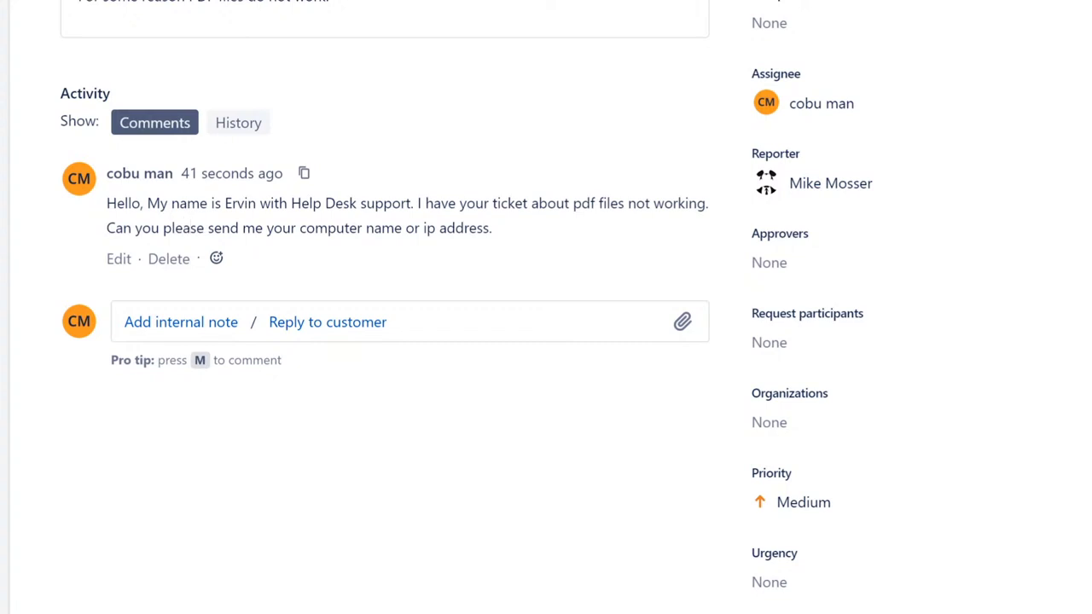
left_click_drag(299, 228, 401, 228)
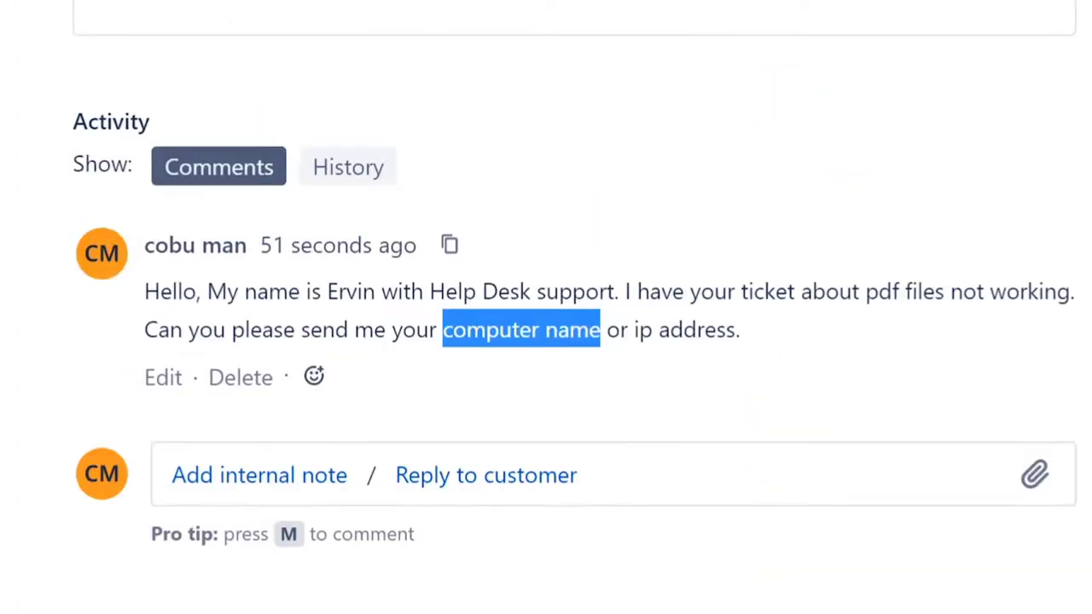
left_click_drag(634, 330, 740, 330)
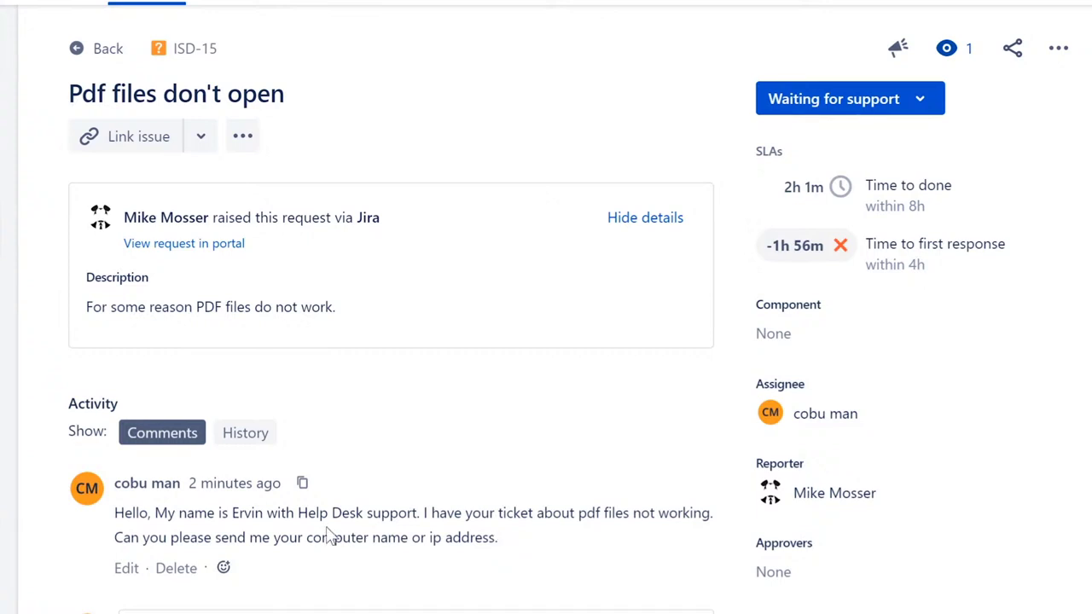
Step: Post an internal note on ISD-15 reading 'Users's pc name is' followed by the user's PC name
left_click(317, 613)
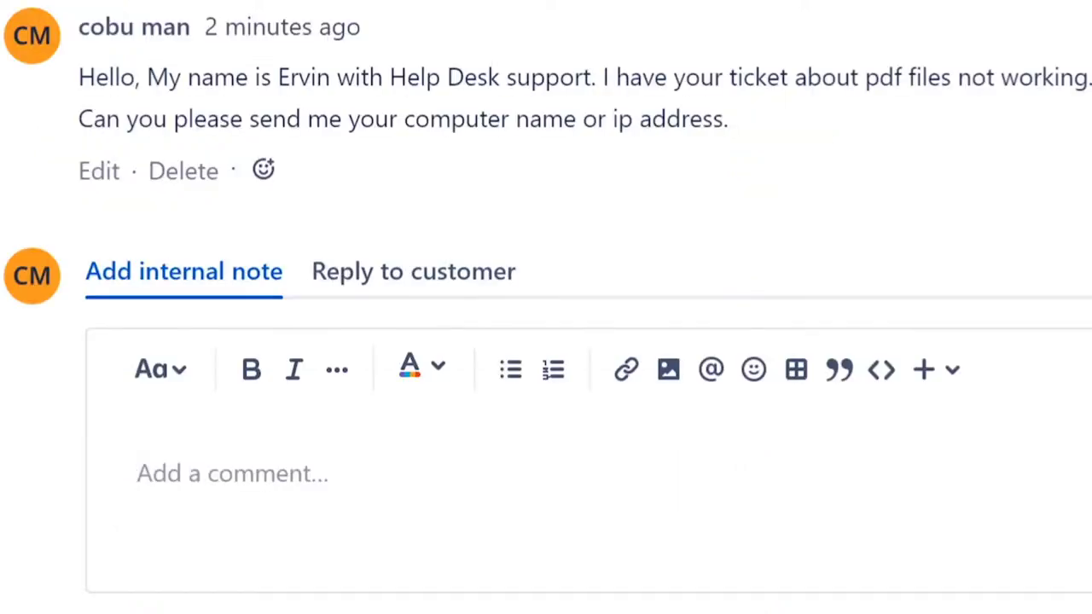
type("cobuman")
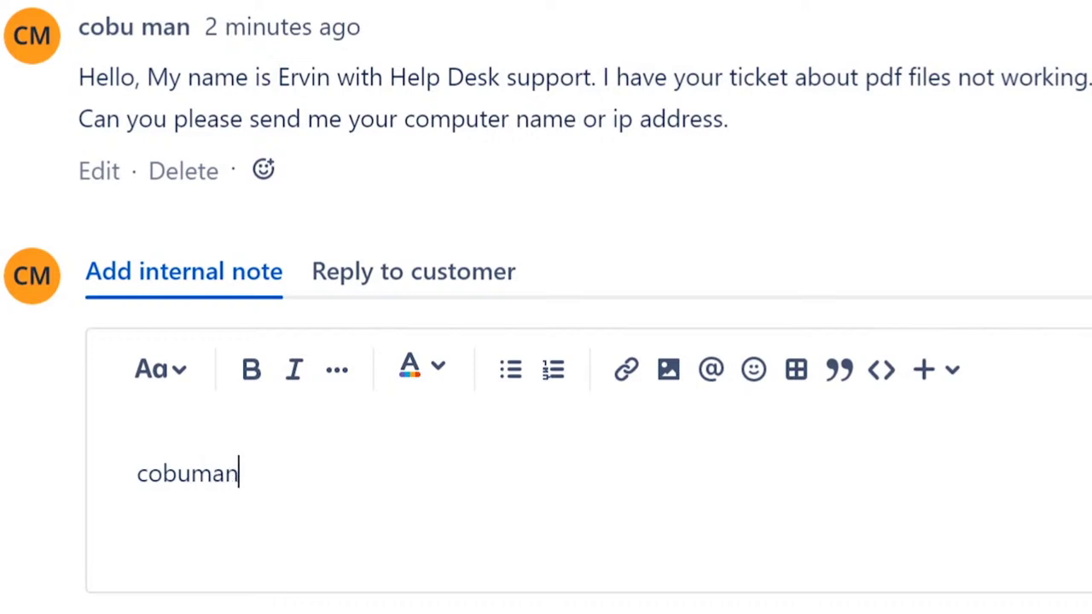
type("1")
key("Left")
key("Home")
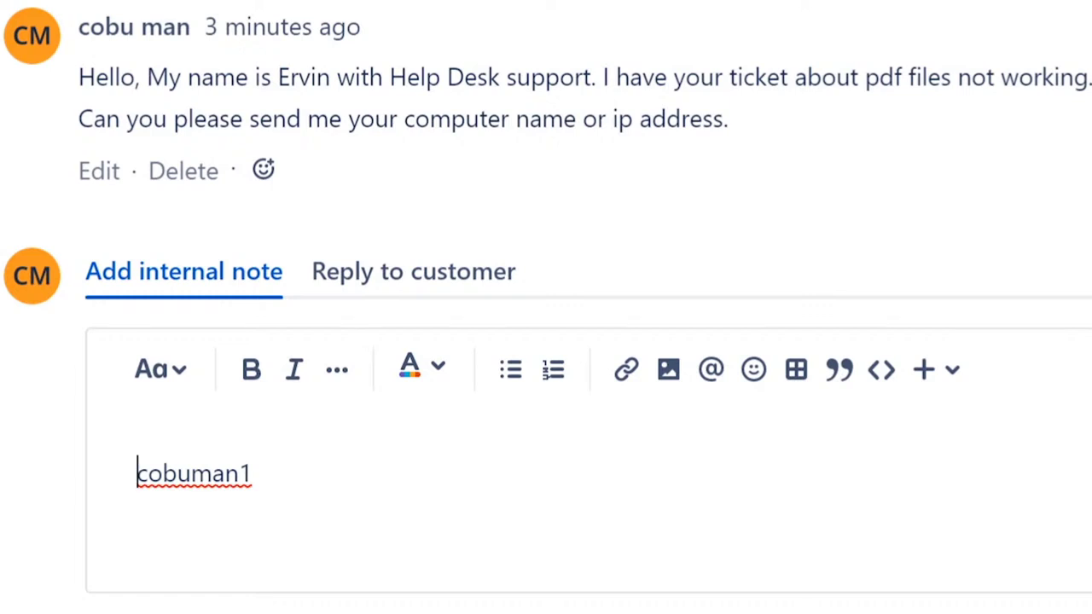
type("cus")
key("BackSpace")
key("BackSpace")
key("BackSpace")
type("use")
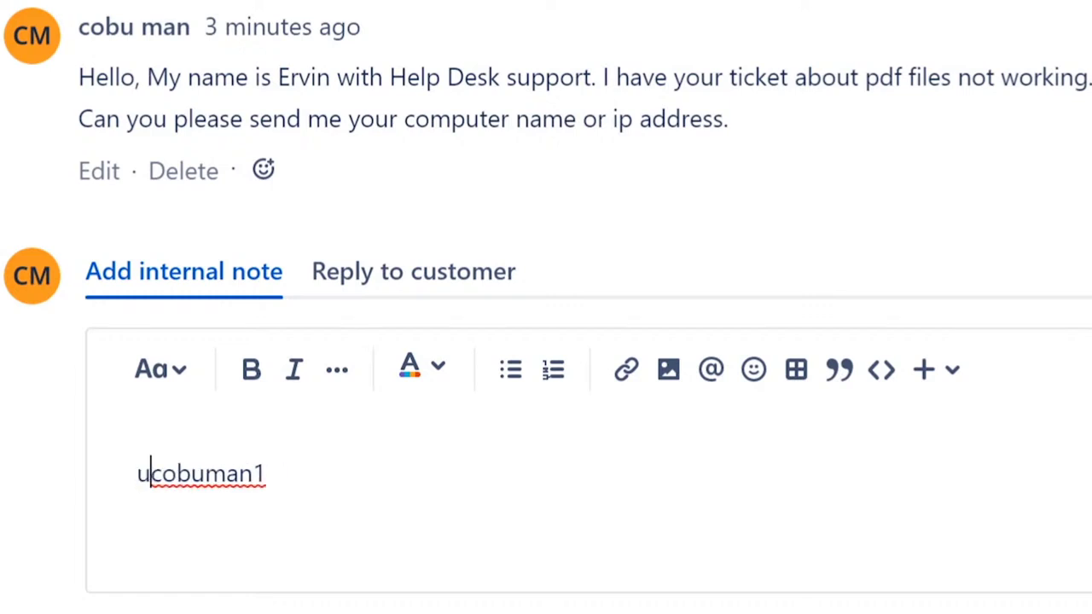
type("r")
key("BackSpace")
key("BackSpace")
key("BackSpace")
key("BackSpace")
type("Users")
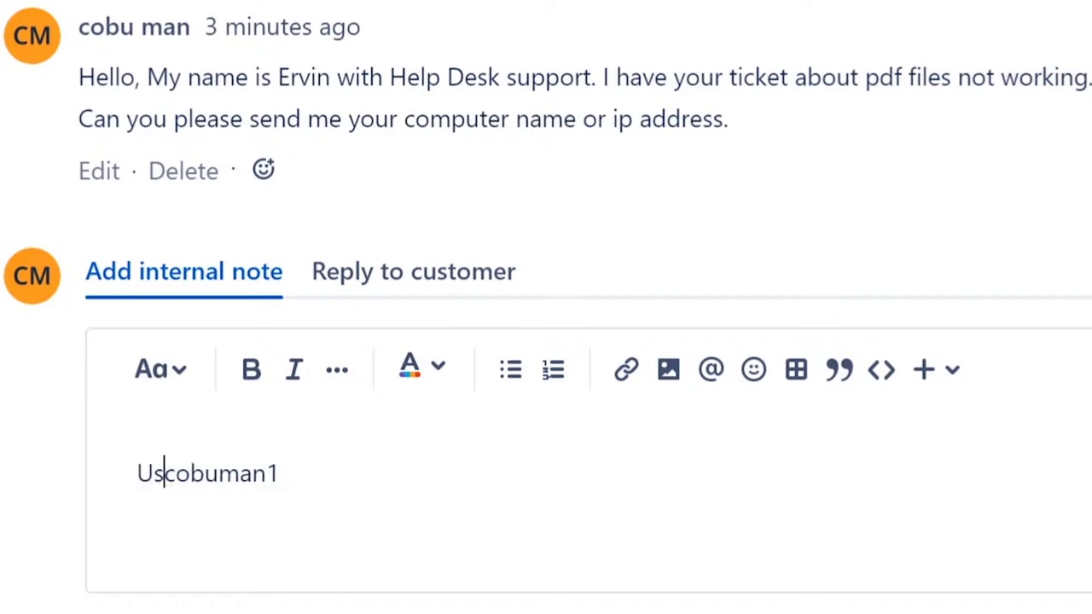
type("'s pc n")
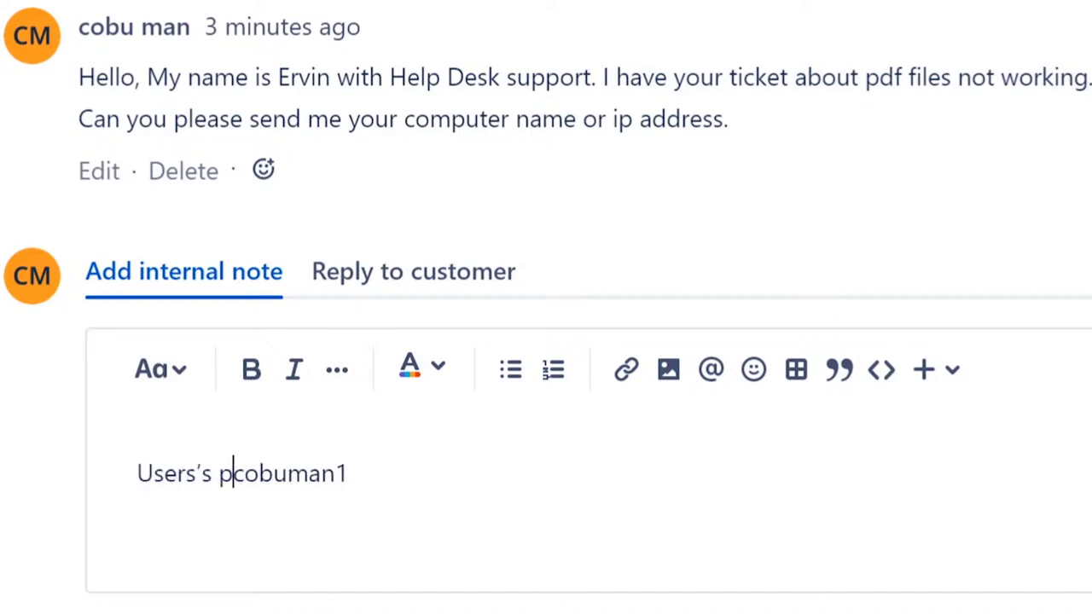
type("ame is")
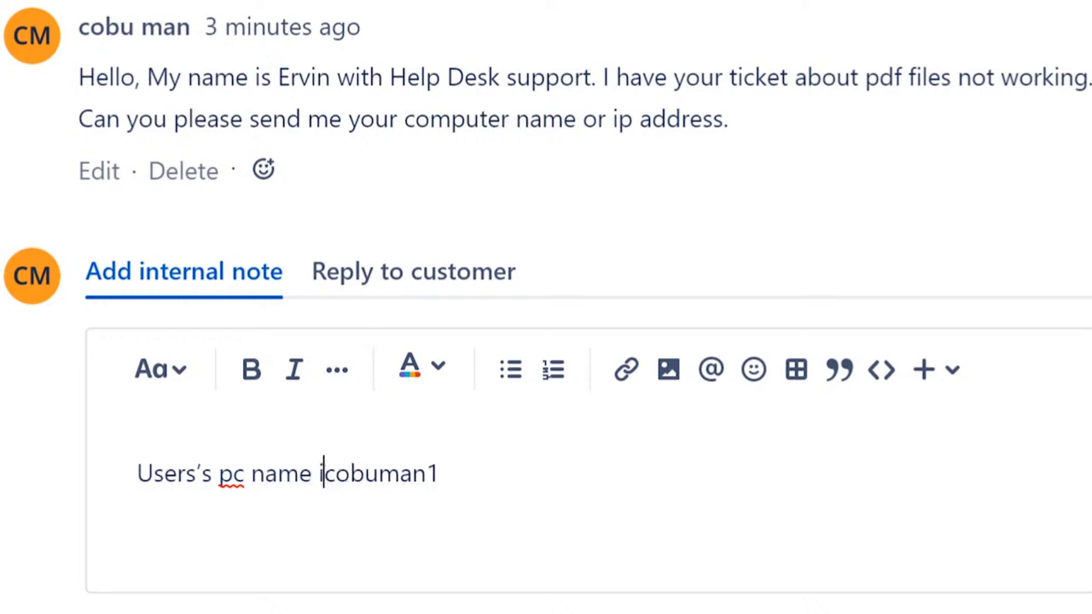
key("Right")
key("Right")
key("Right")
key("Right")
key("Right")
key("Right")
key("Right")
key("Right")
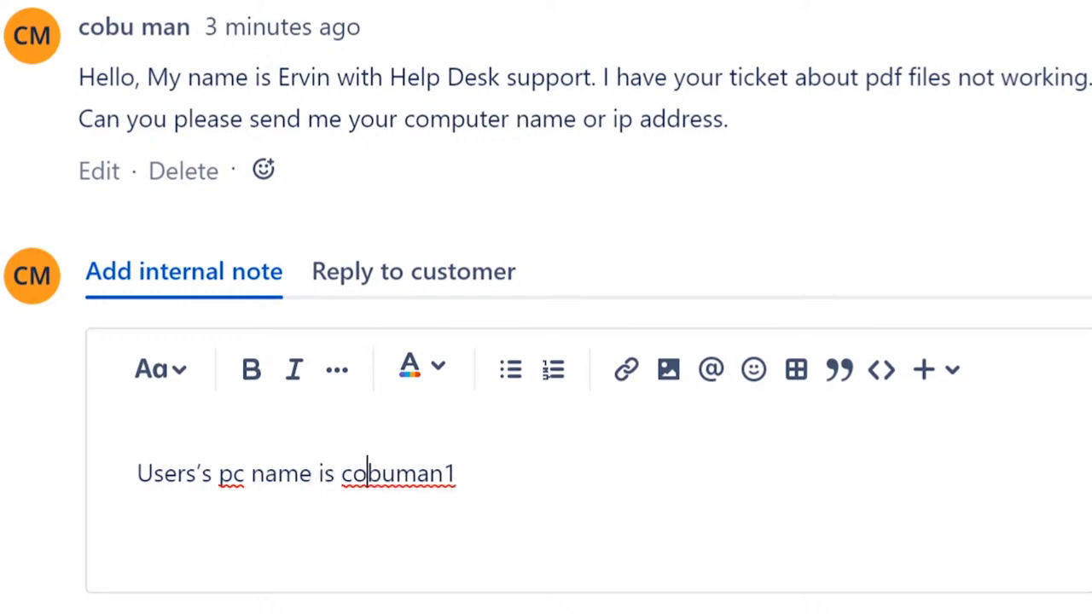
type(".")
key("ctrl+Return")
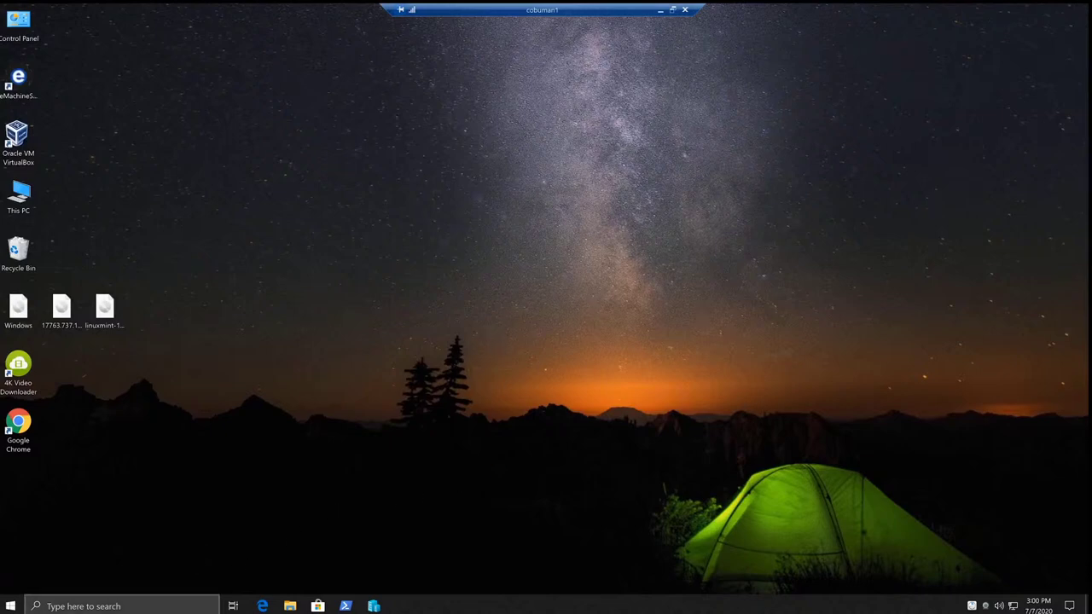
Step: On the remote PC, search the Start menu for 'adobe', then close it back to the desktop
left_click(83, 606)
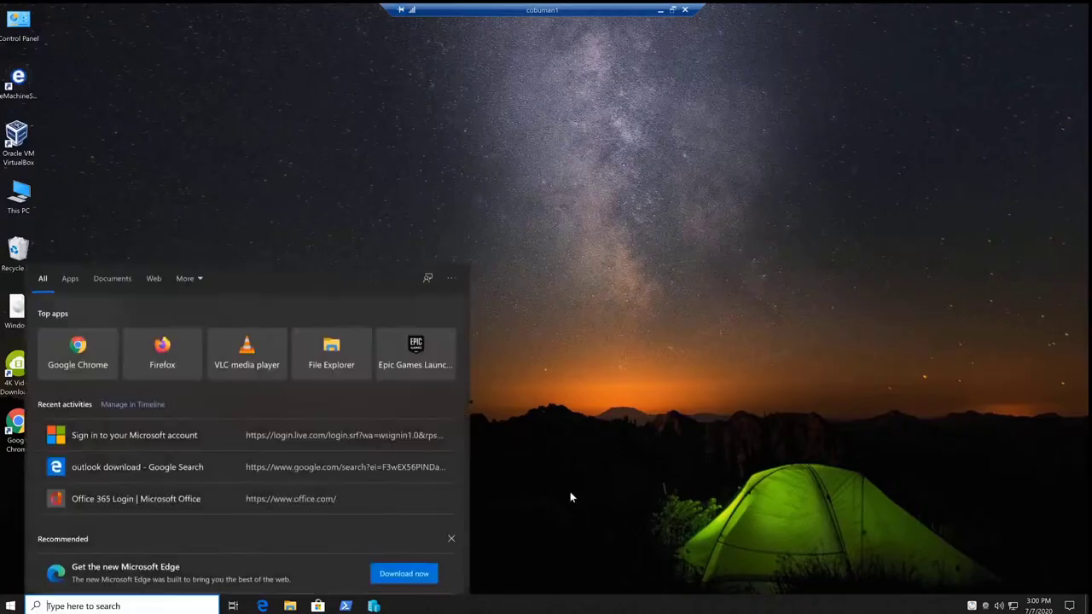
type("adobe")
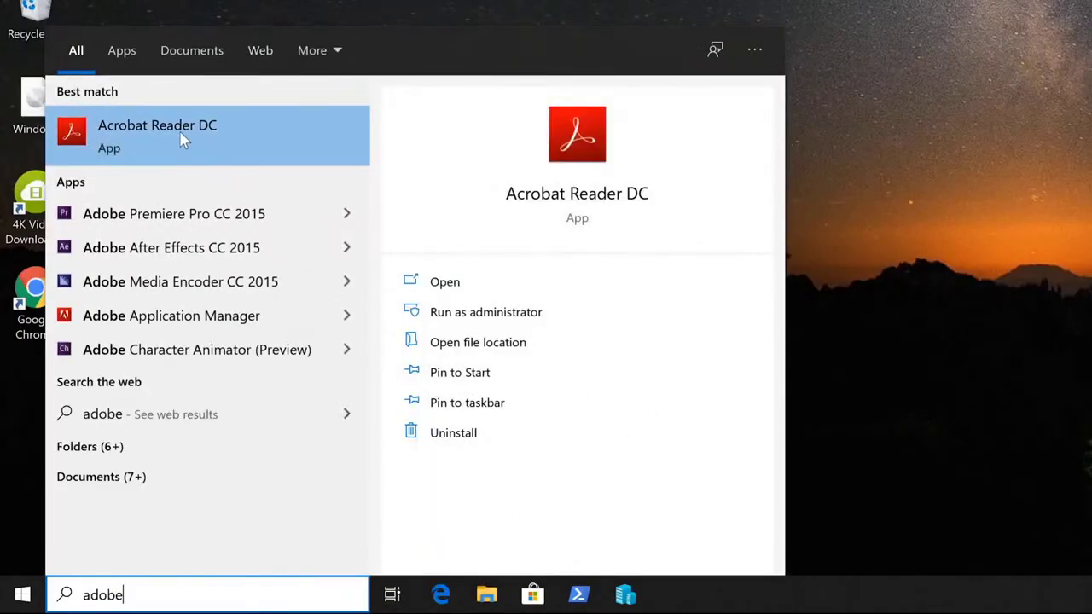
left_click(29, 604)
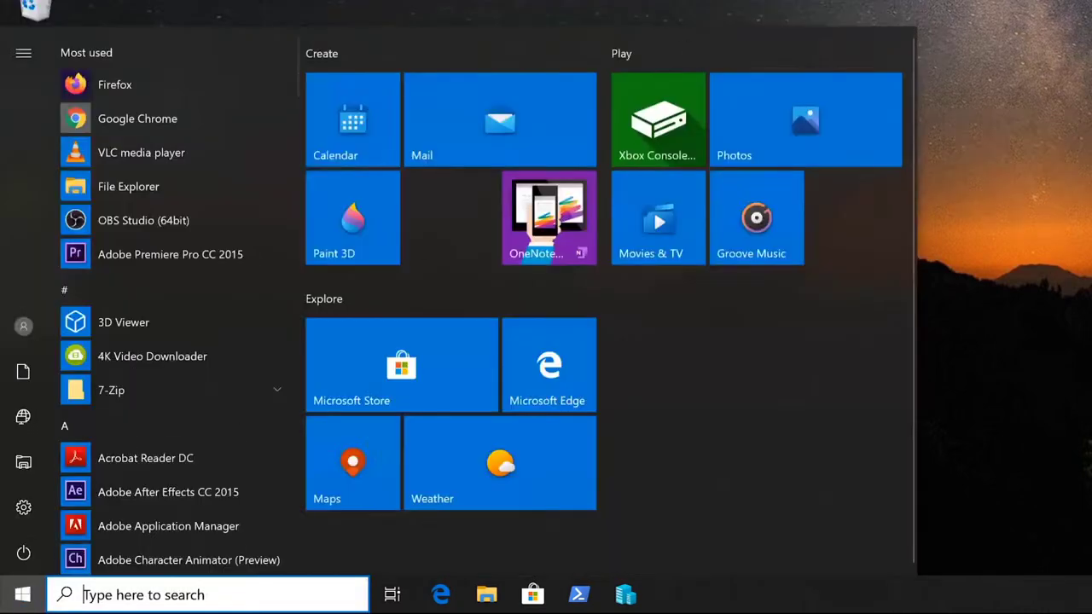
left_click(22, 594)
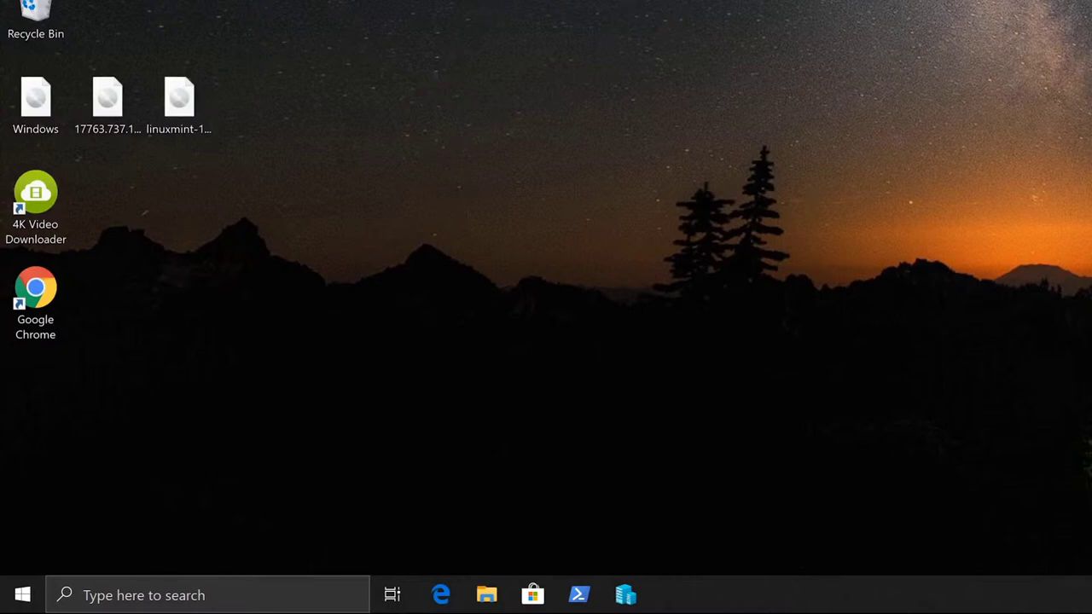
Step: Search 'file asso' and open 'Choose a default app for each type of file'
left_click(248, 595)
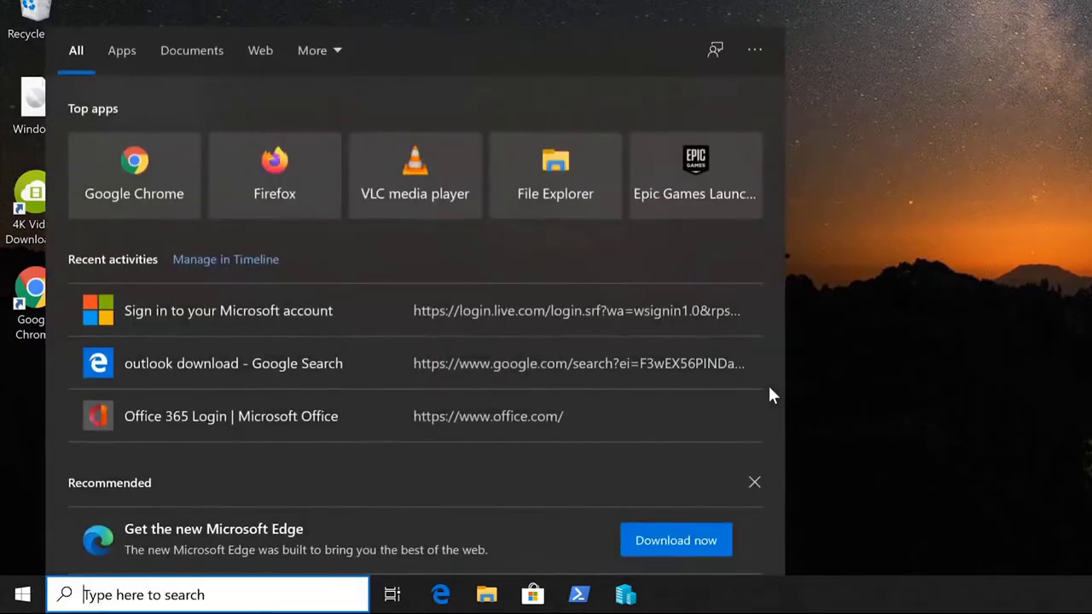
type("file")
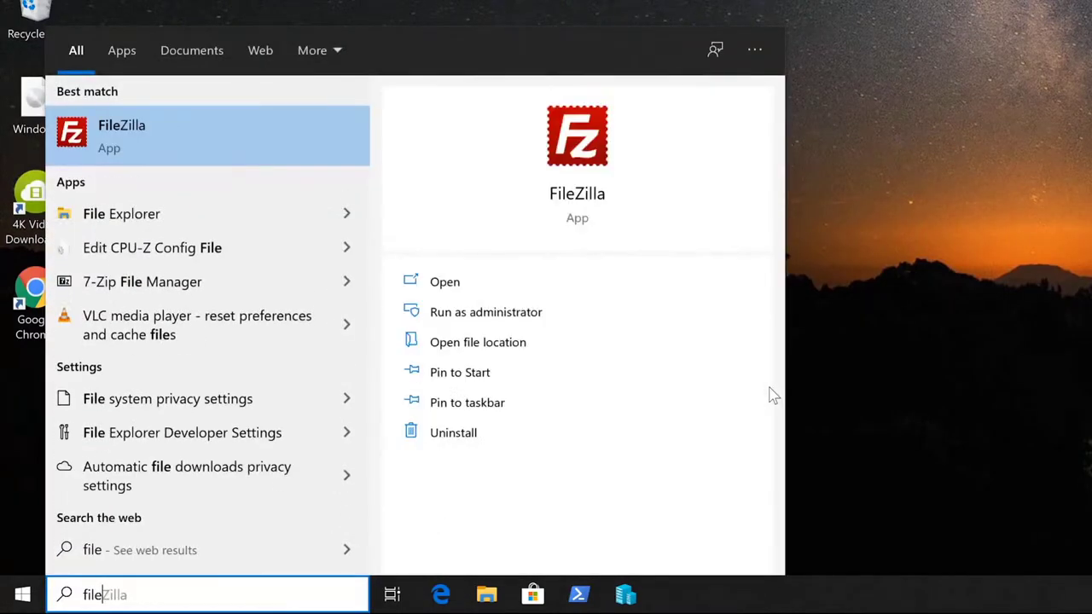
type(" asso")
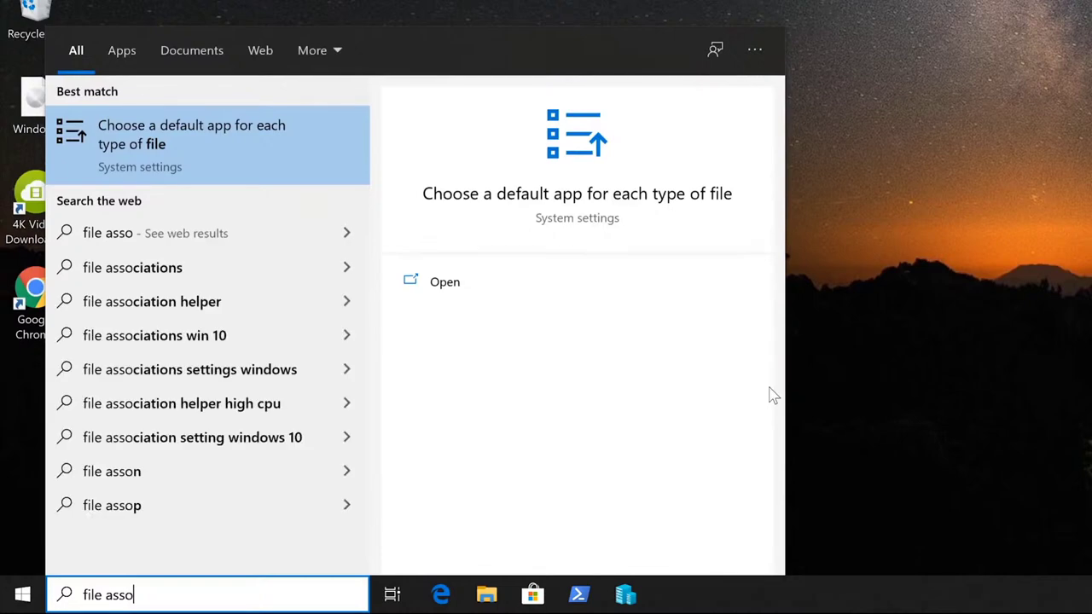
left_click(211, 147)
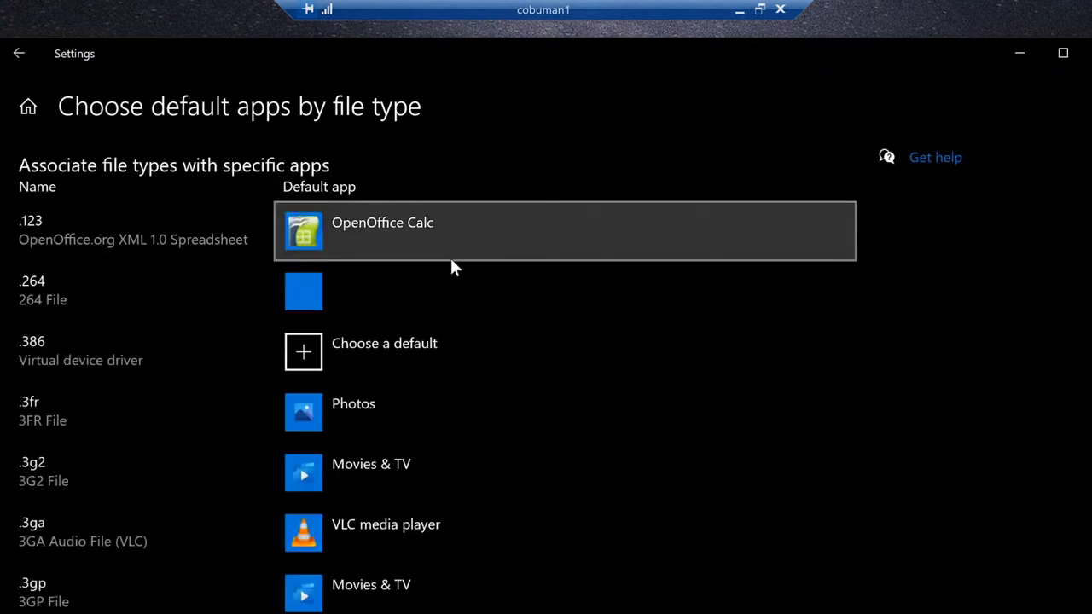
Step: Scroll the file-type list to .pdf and switch its default from Microsoft Edge to Adobe Acrobat Reader DC
scroll(611, 373, "down", 10)
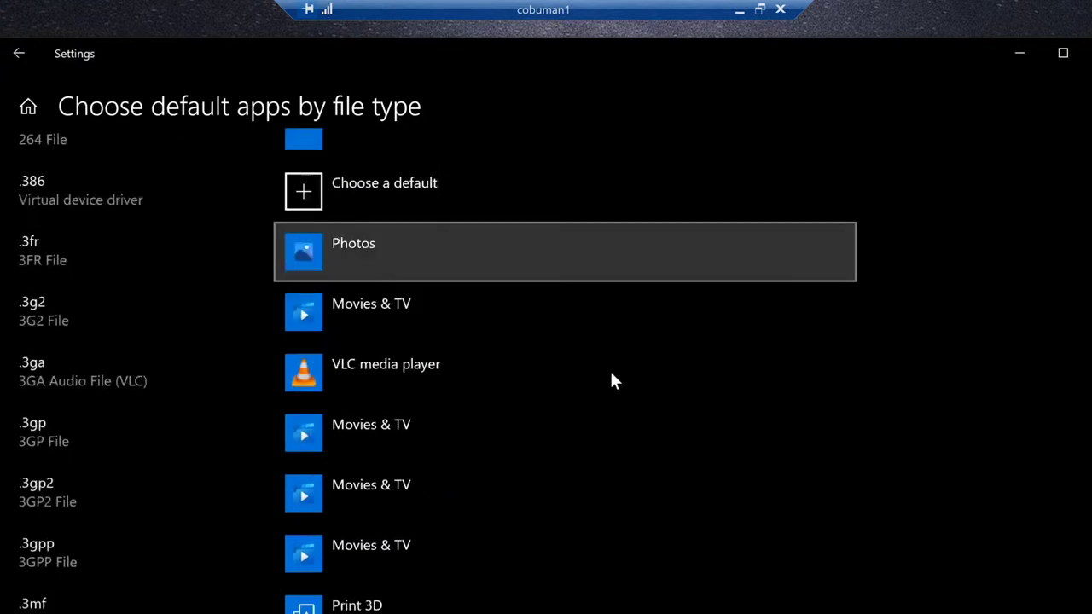
scroll(609, 376, "down", 5)
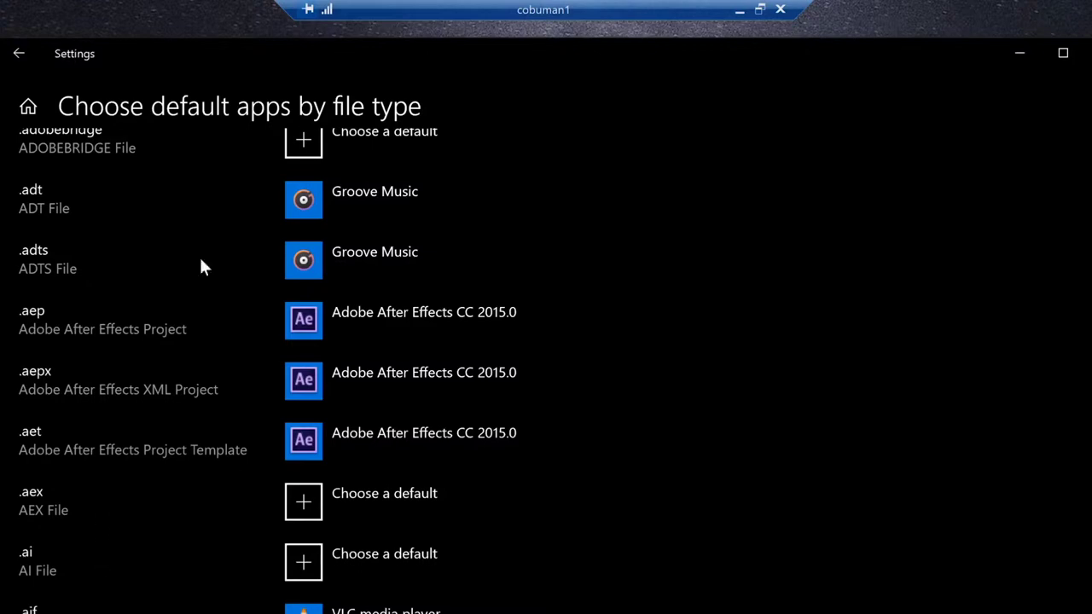
left_click_drag(499, 56, 616, 44)
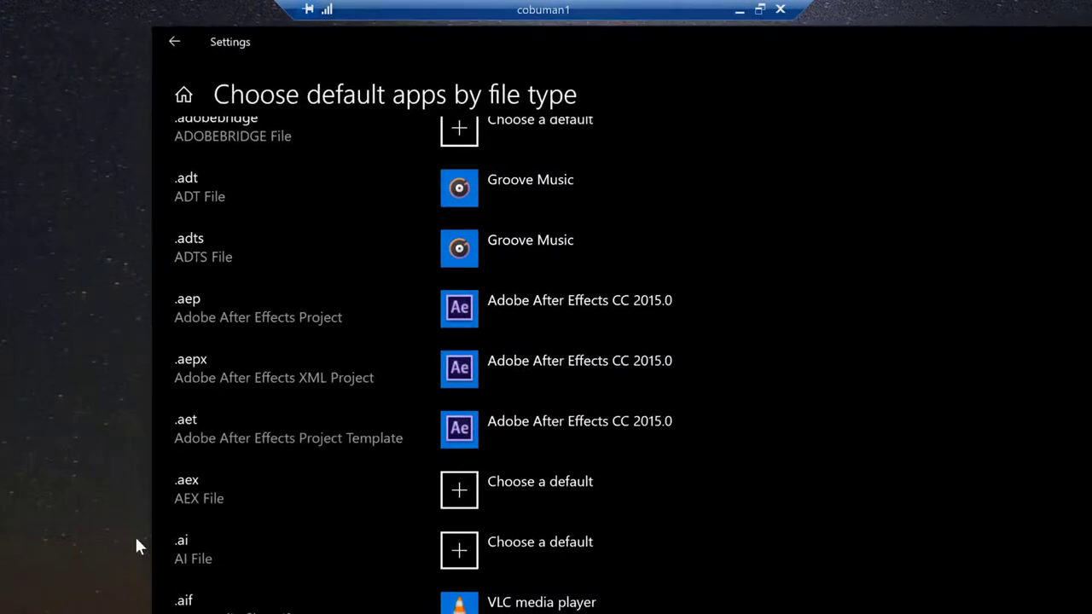
scroll(256, 489, "down", 20)
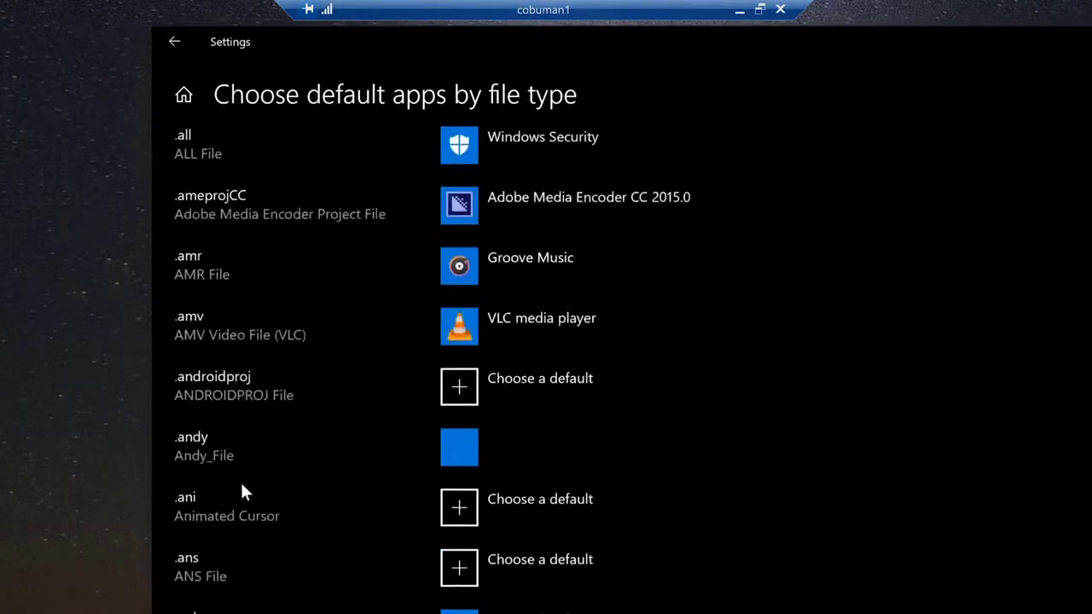
scroll(254, 484, "down", 20)
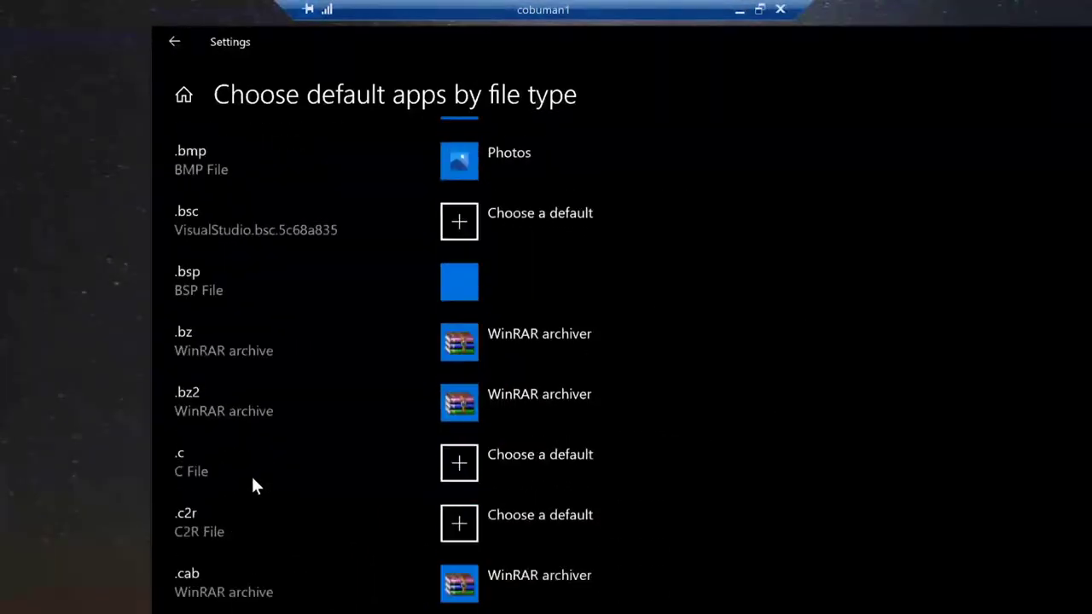
scroll(254, 487, "down", 20)
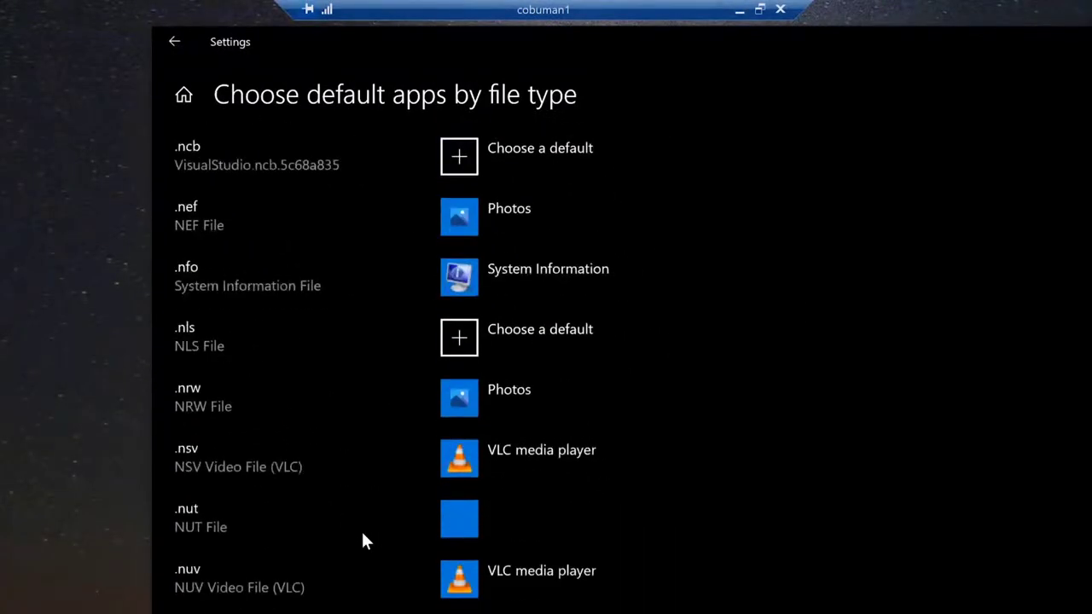
scroll(362, 540, "down", 15)
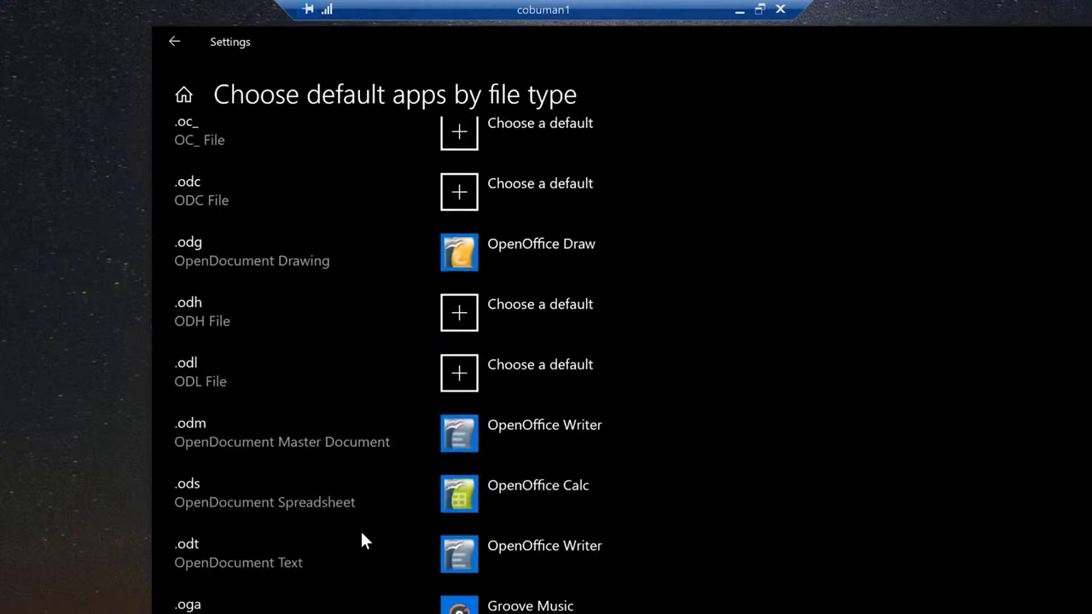
scroll(359, 535, "down", 10)
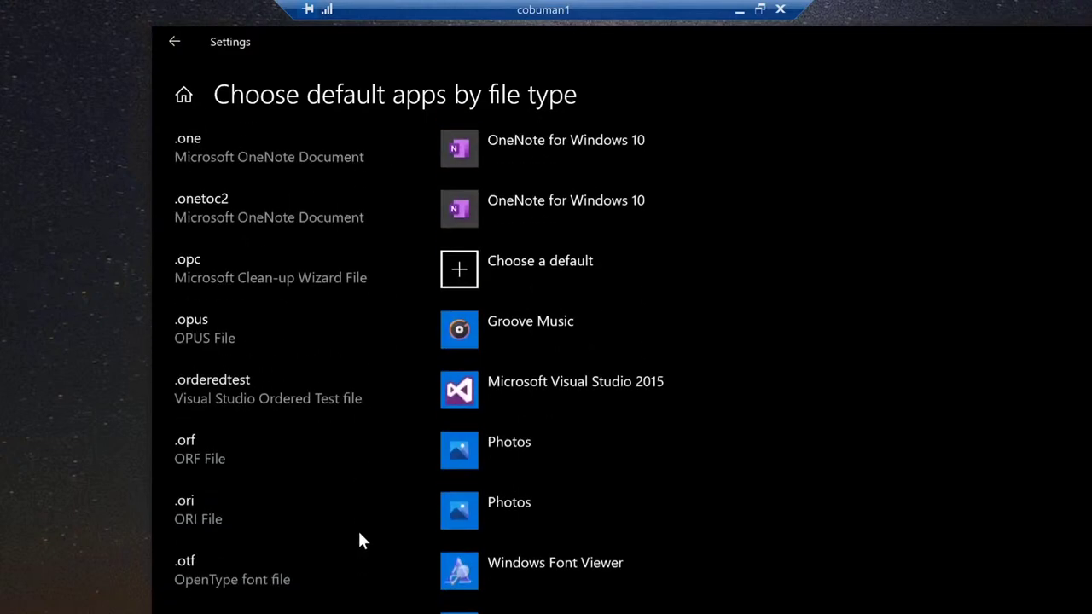
scroll(363, 539, "down", 5)
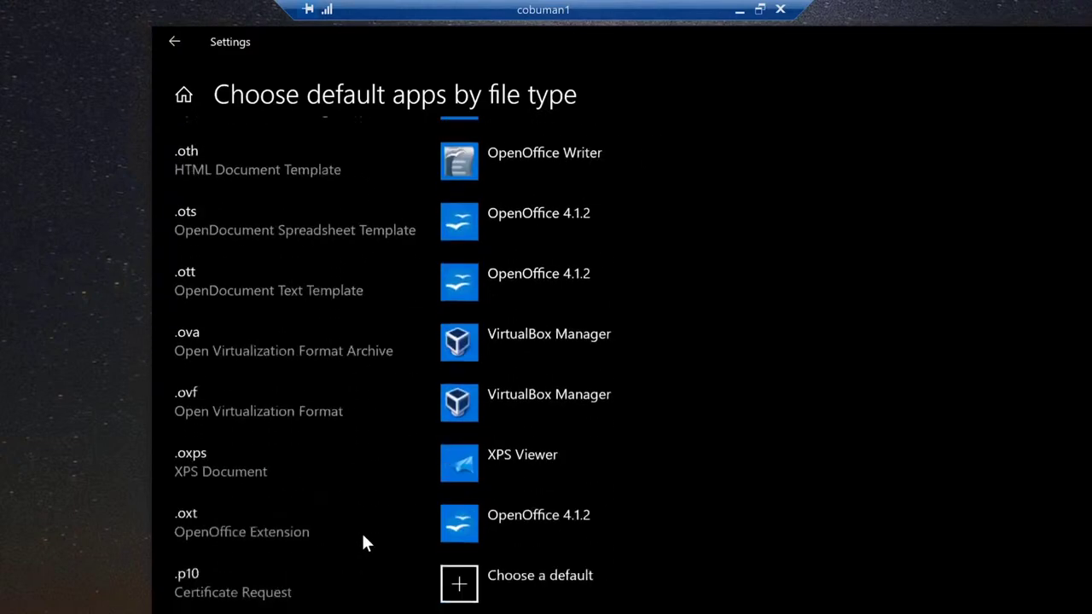
scroll(363, 542, "down", 3)
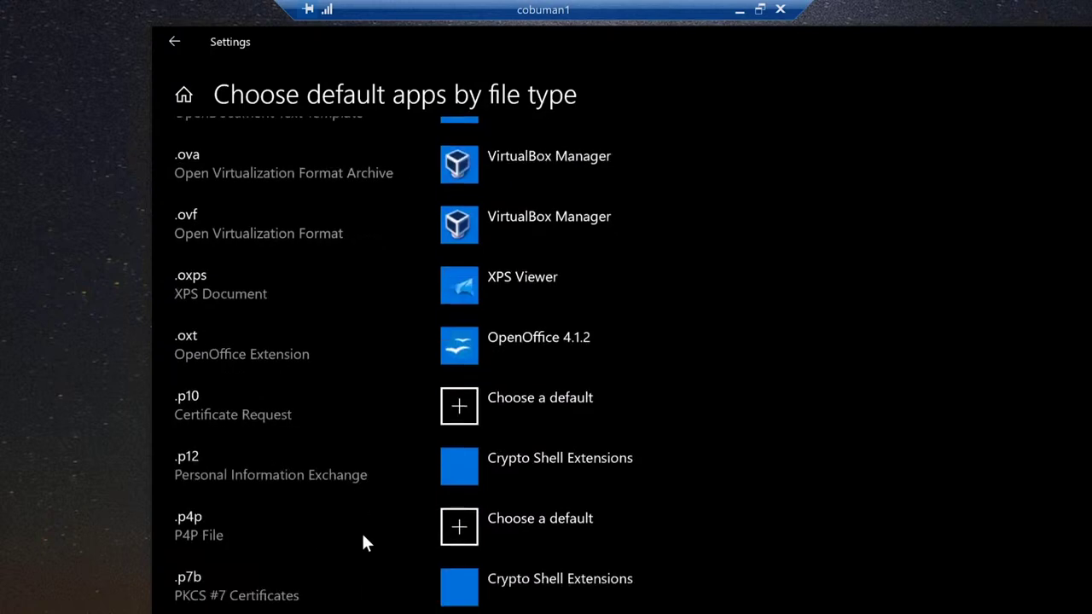
scroll(362, 543, "down", 6)
scroll(363, 542, "down", 4)
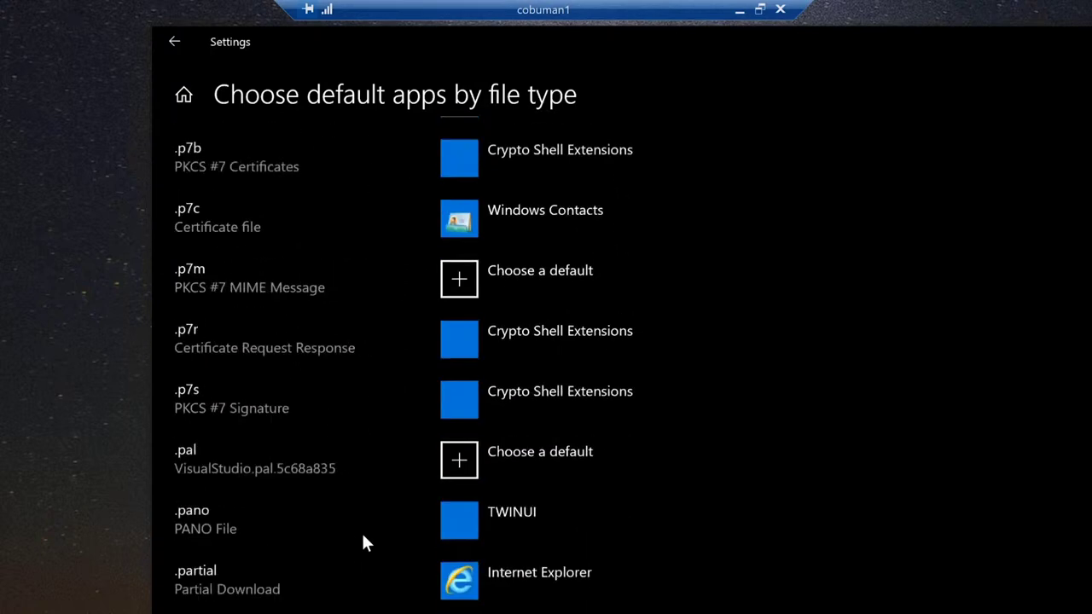
scroll(298, 565, "down", 1)
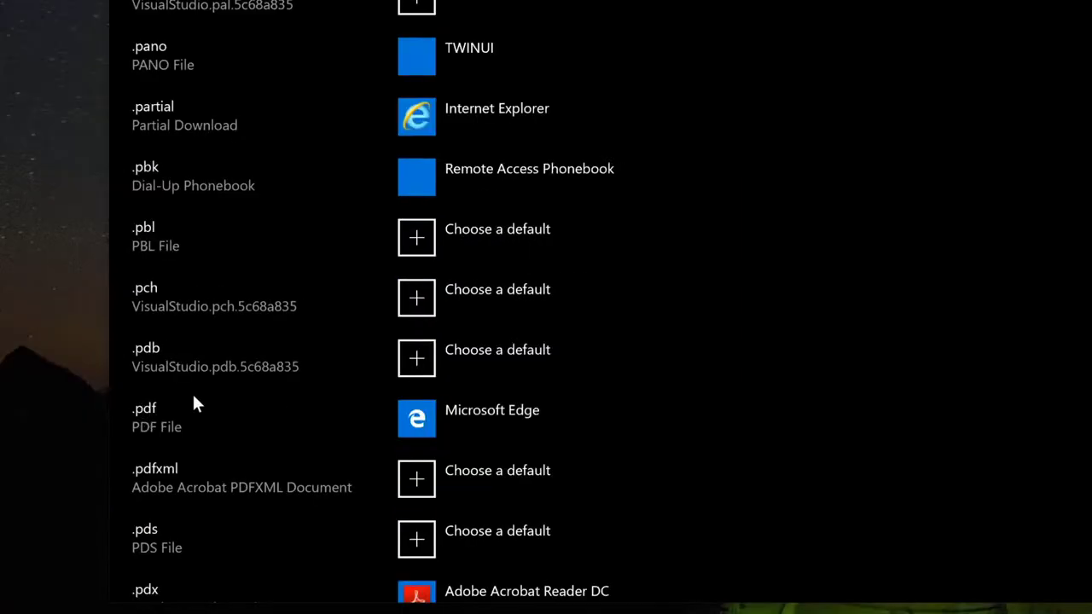
scroll(196, 403, "down", 1)
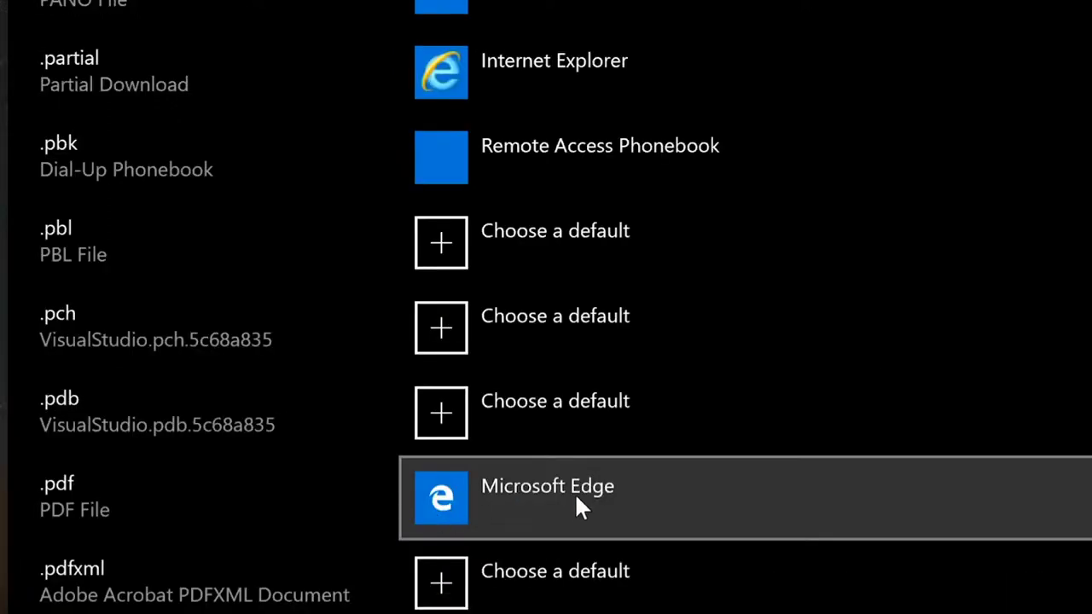
left_click(546, 503)
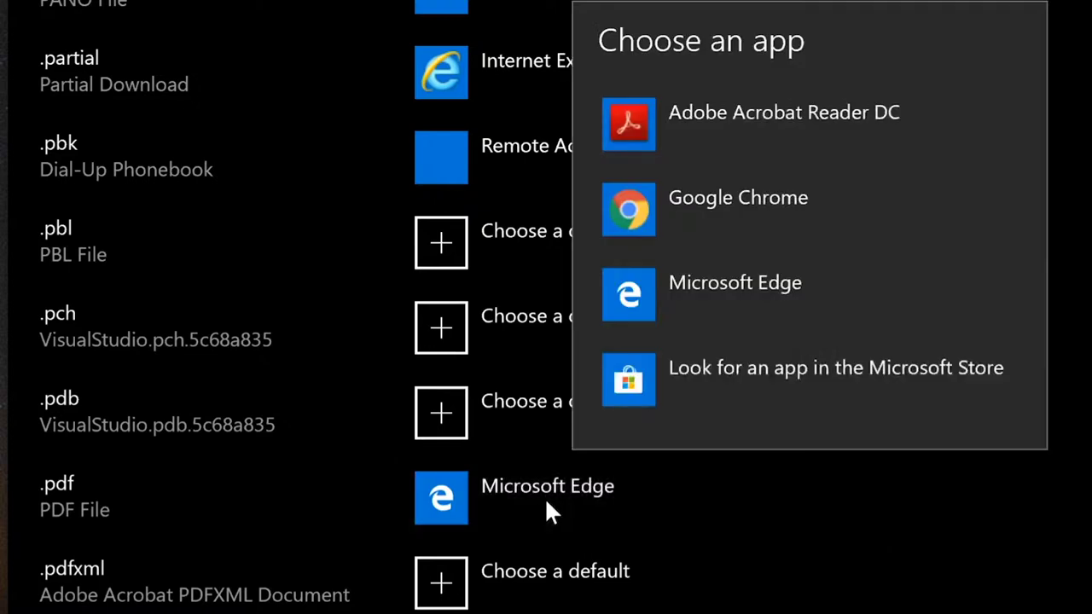
left_click(773, 115)
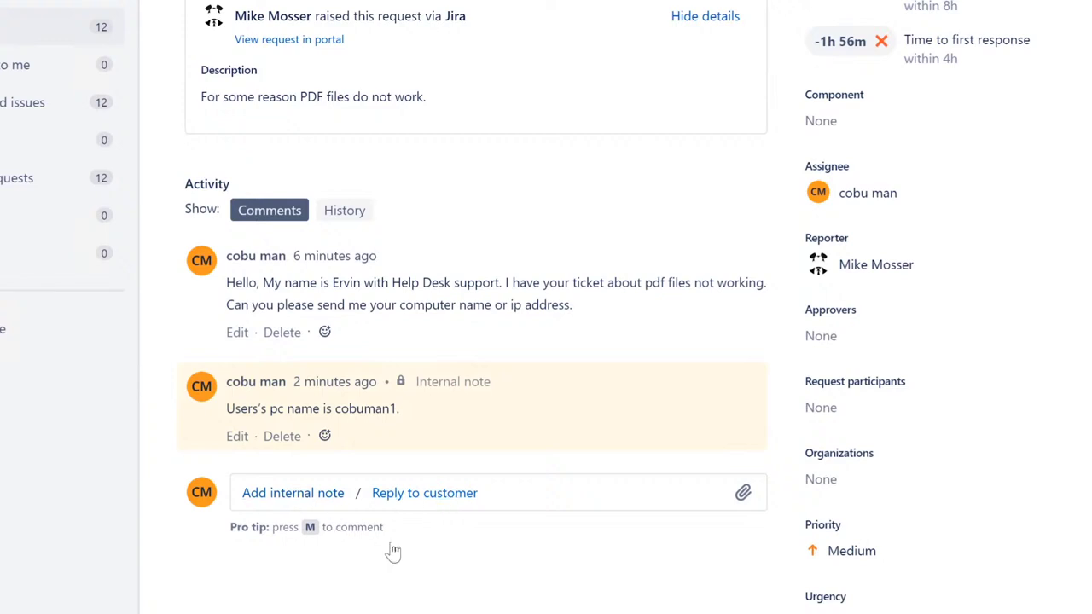
Step: Save the internal note 'Changed file association to resolve .pdf issues.', signed and spell-corrected
key("m")
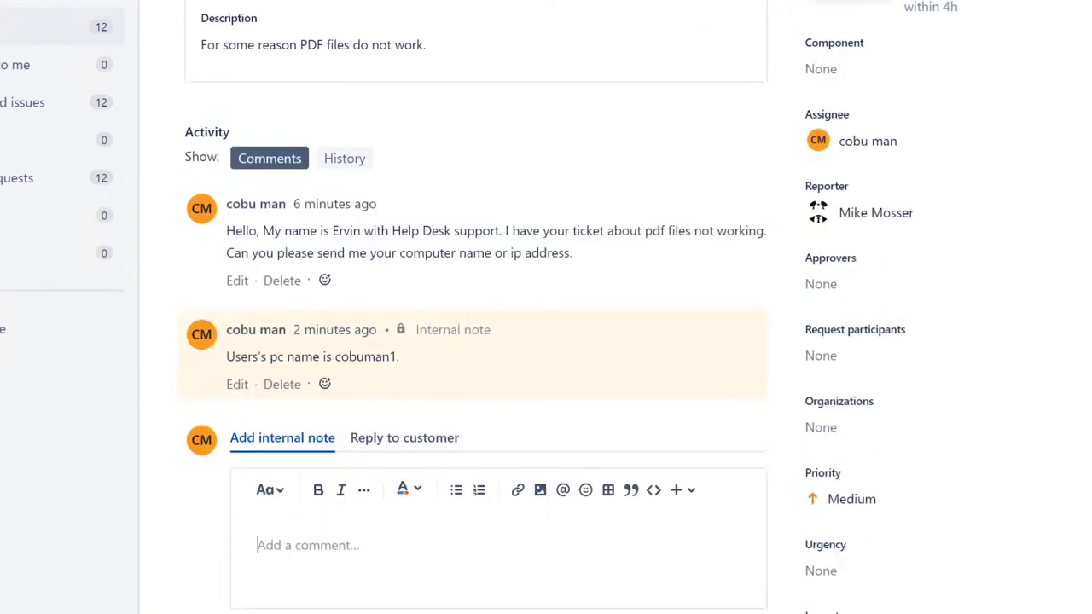
type("Changed f")
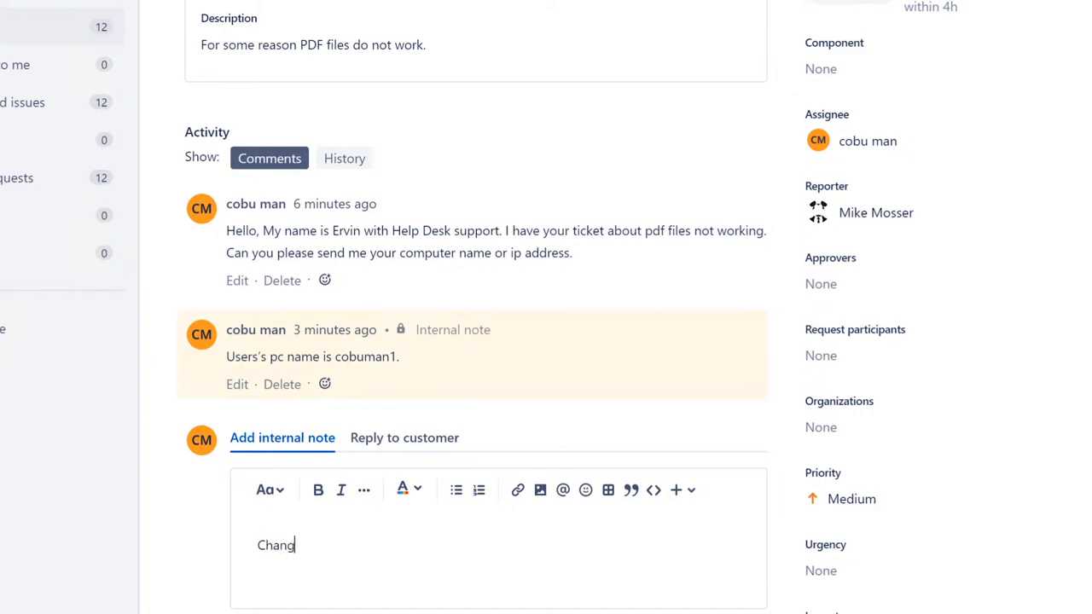
type("ile associ")
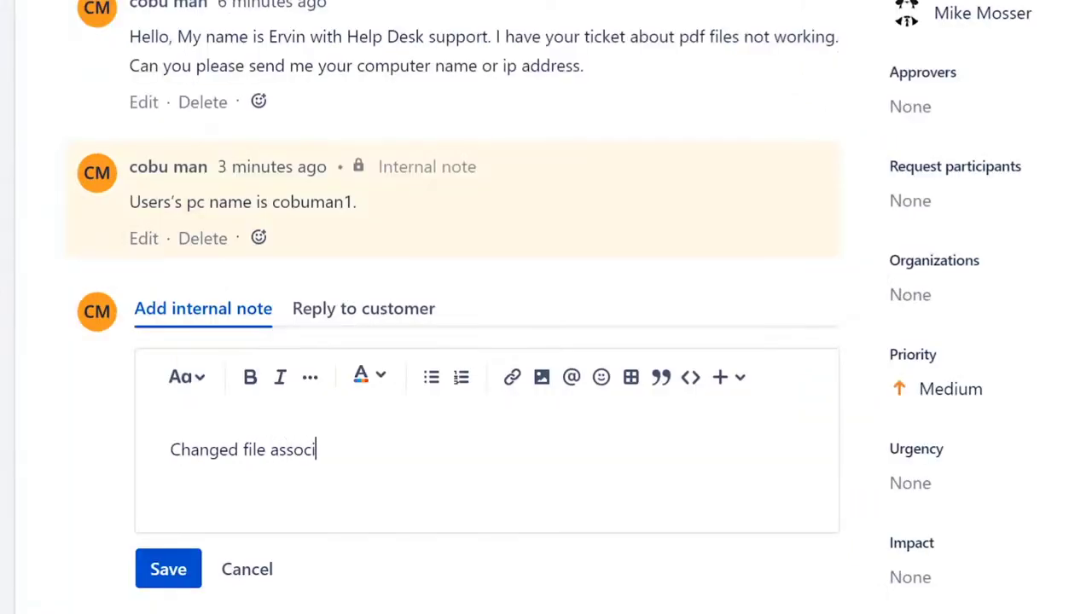
type("taion")
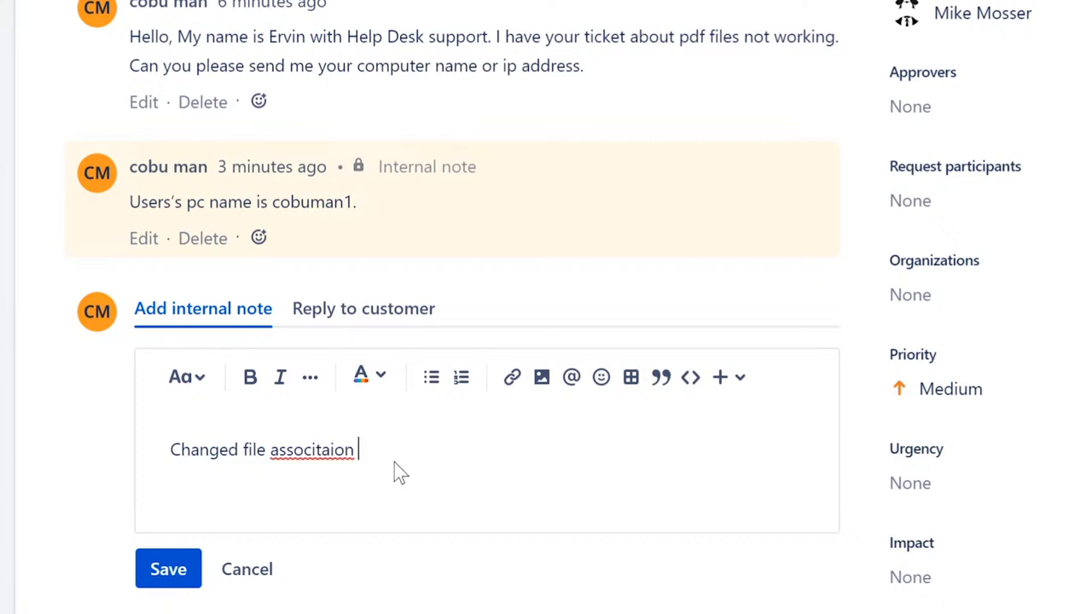
right_click(331, 449)
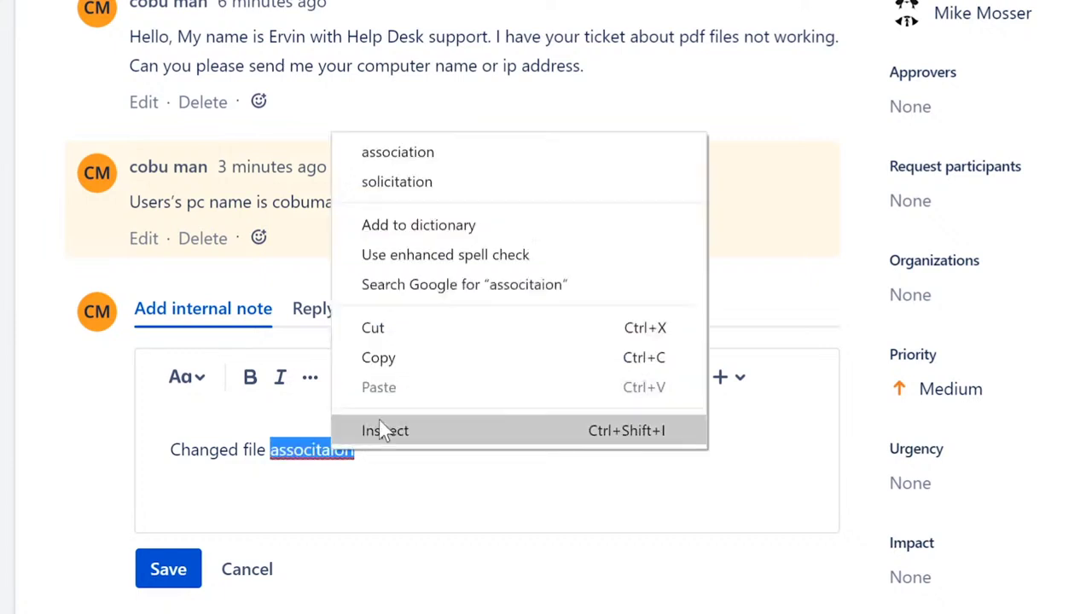
left_click(442, 151)
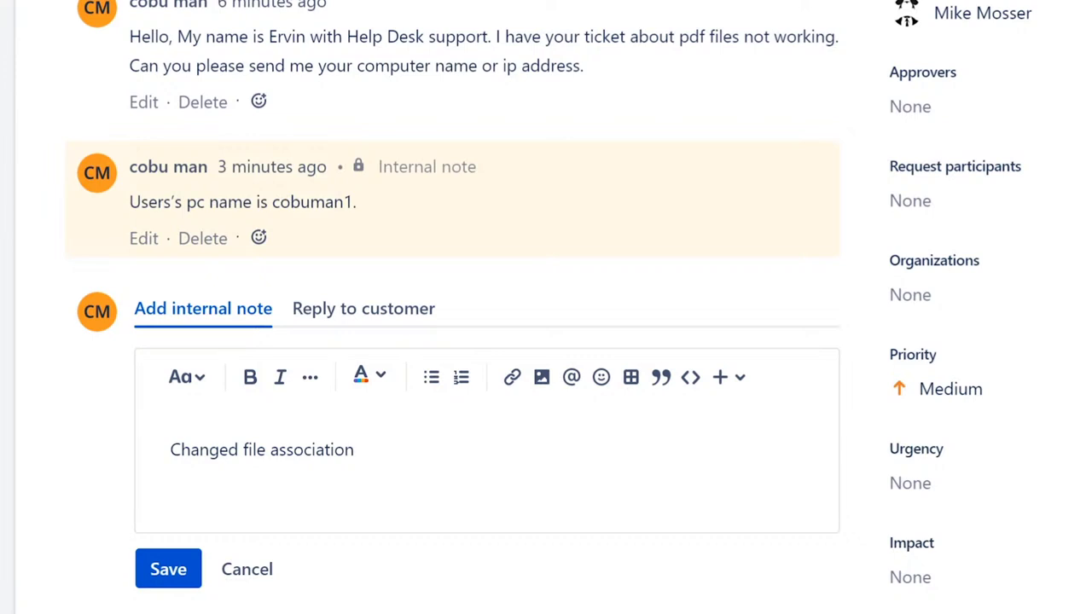
type("to allow pdf")
key("BackSpace")
key("BackSpace")
key("BackSpace")
key("BackSpace")
key("BackSpace")
key("BackSpace")
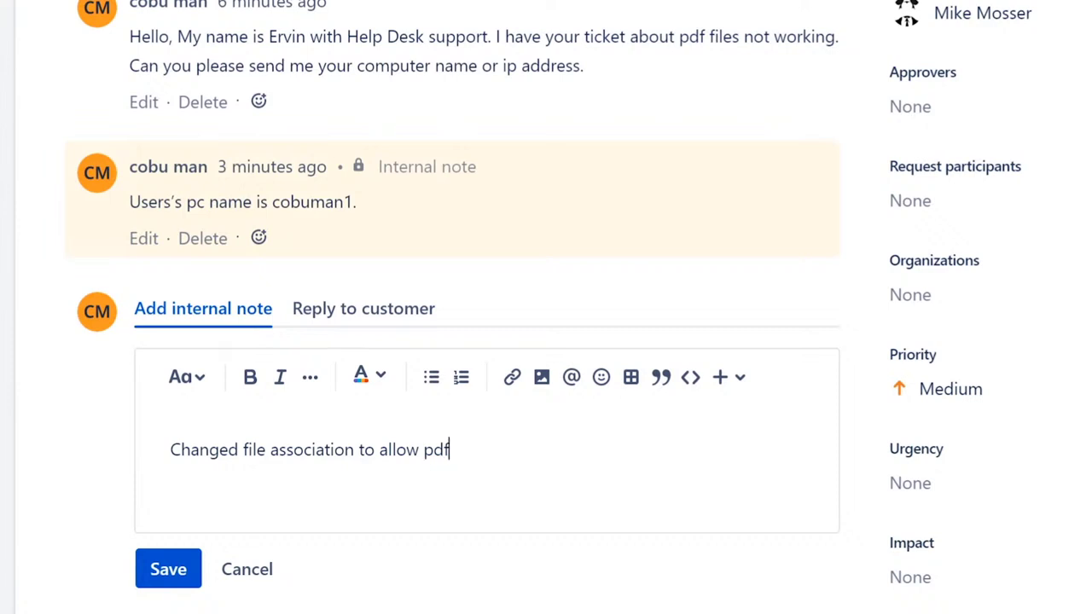
key("BackSpace")
key("BackSpace")
key("BackSpace")
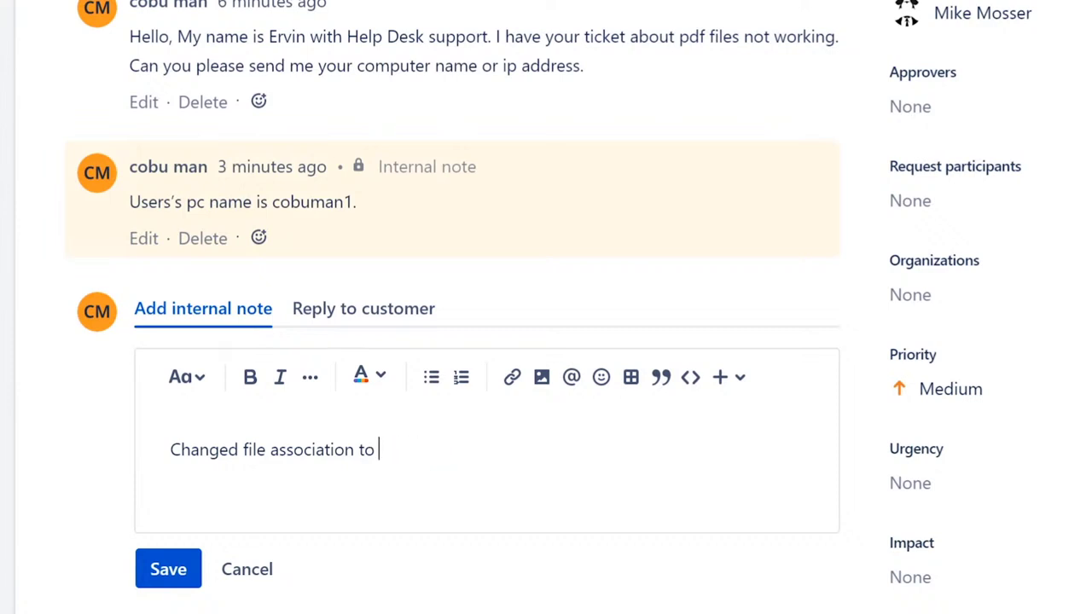
type("resolve .pdf")
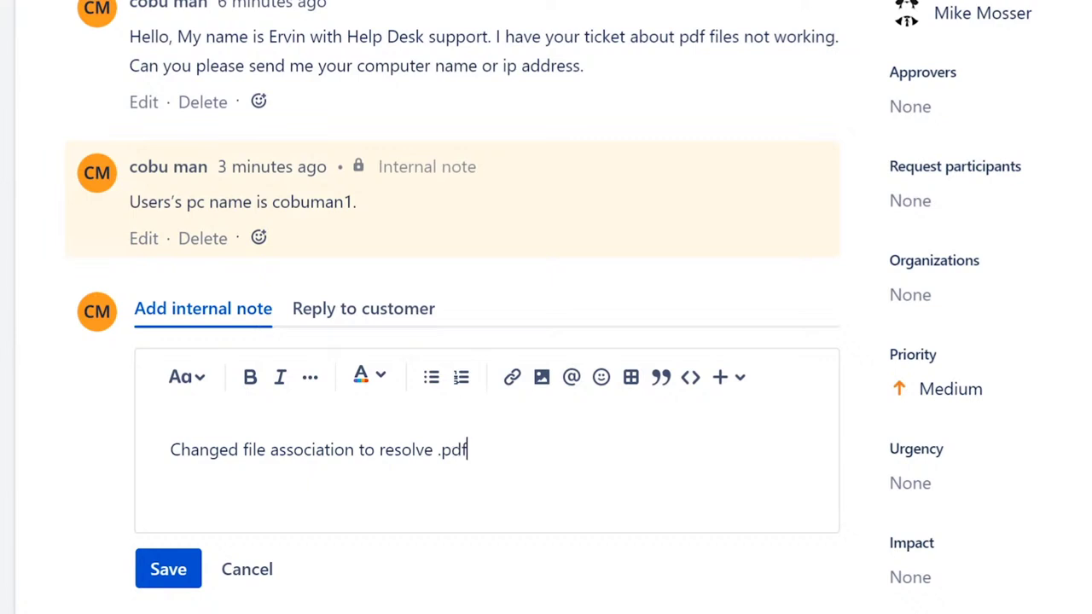
type("issues. Ervin")
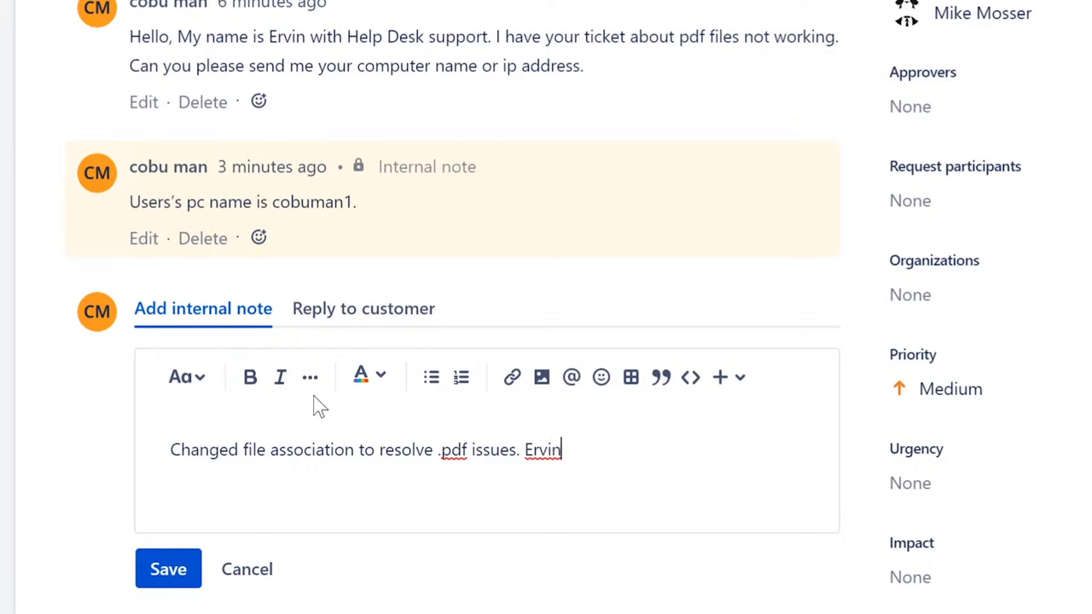
left_click(164, 574)
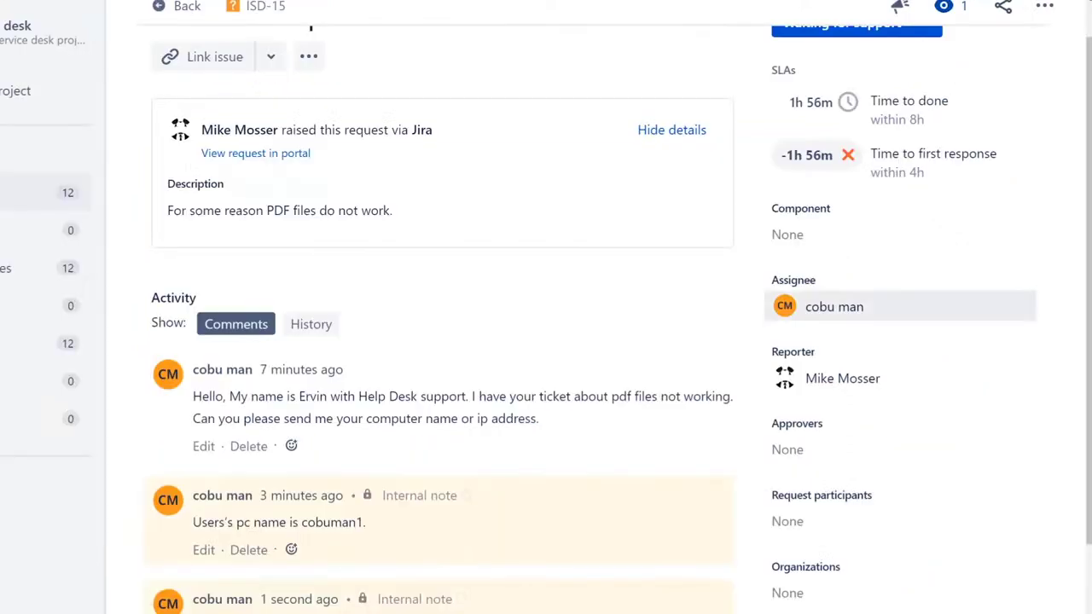
Step: Move ISD-15 from Waiting for support to Completed and return to the ticket list
scroll(970, 232, "up", 1)
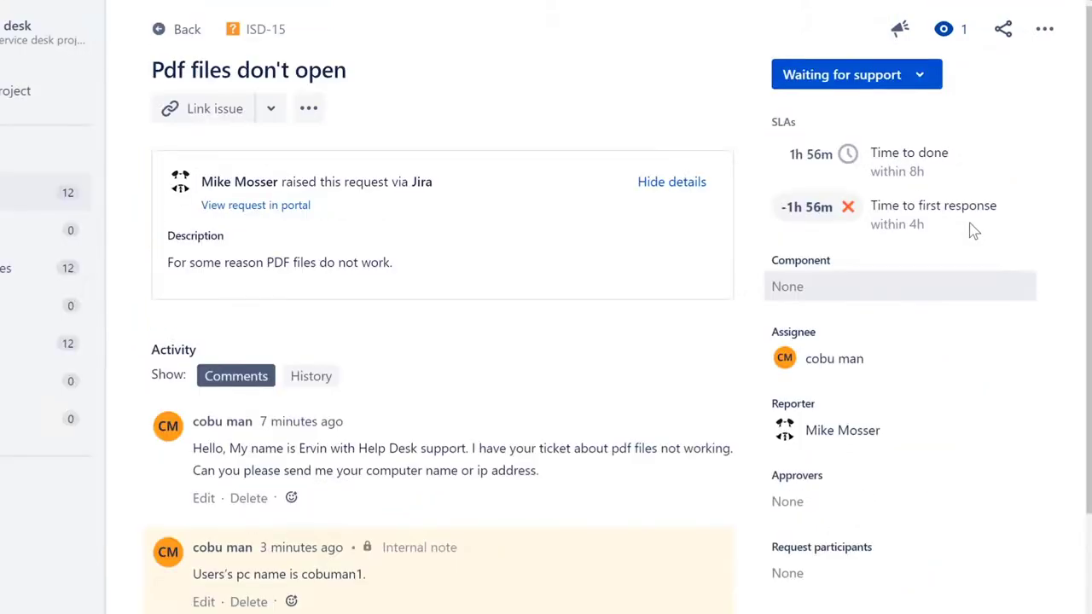
left_click(877, 85)
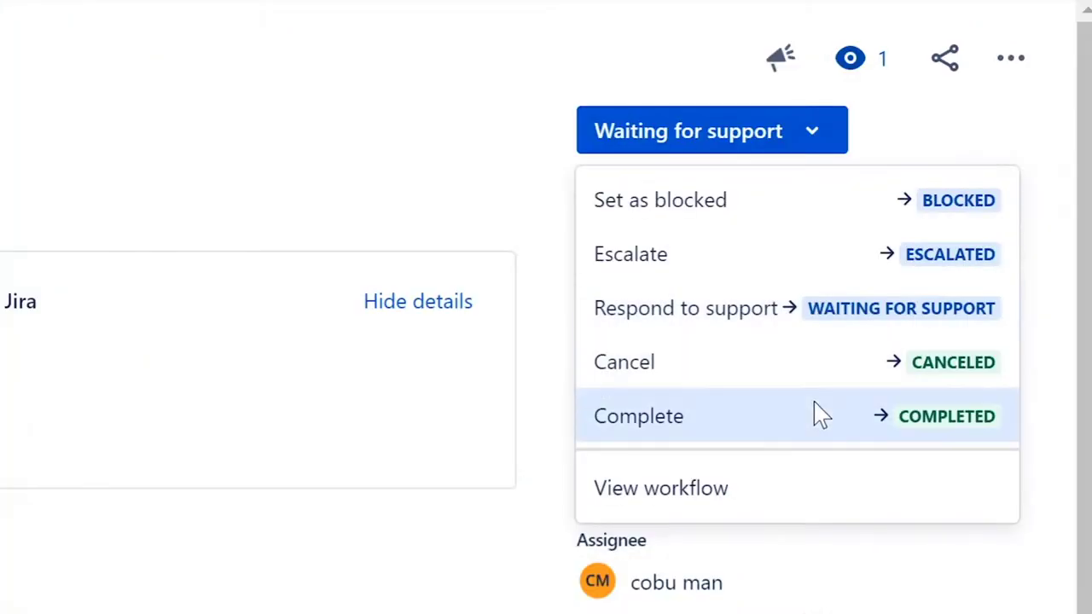
left_click(815, 409)
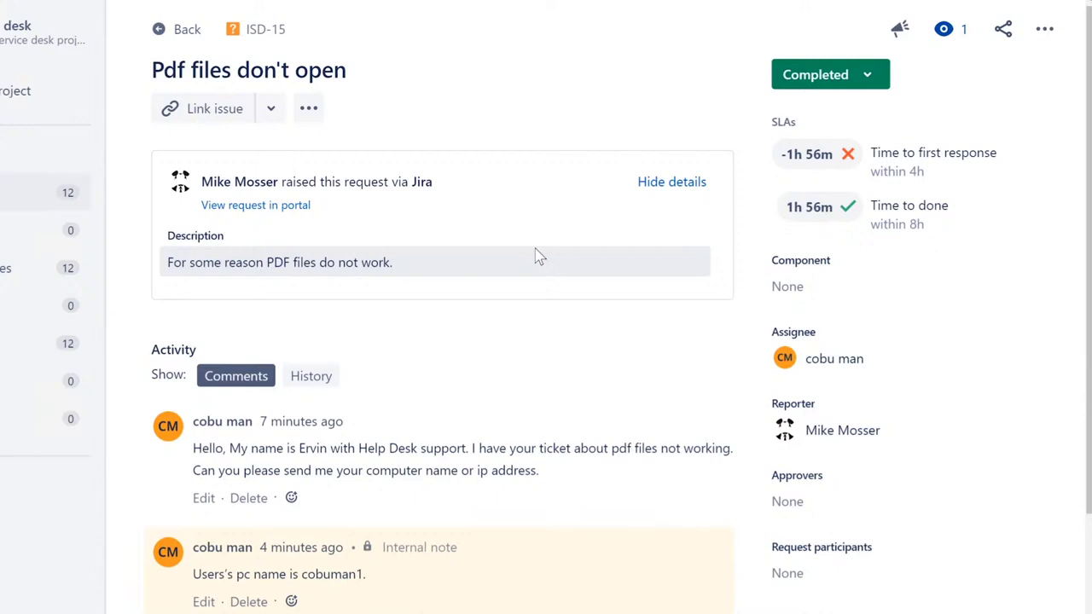
left_click(188, 34)
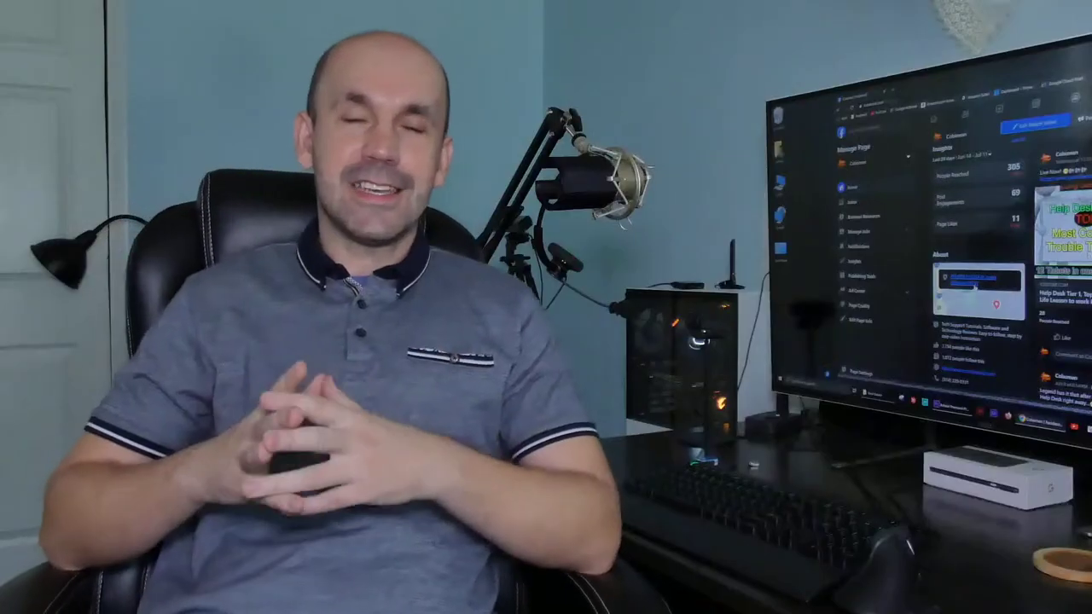
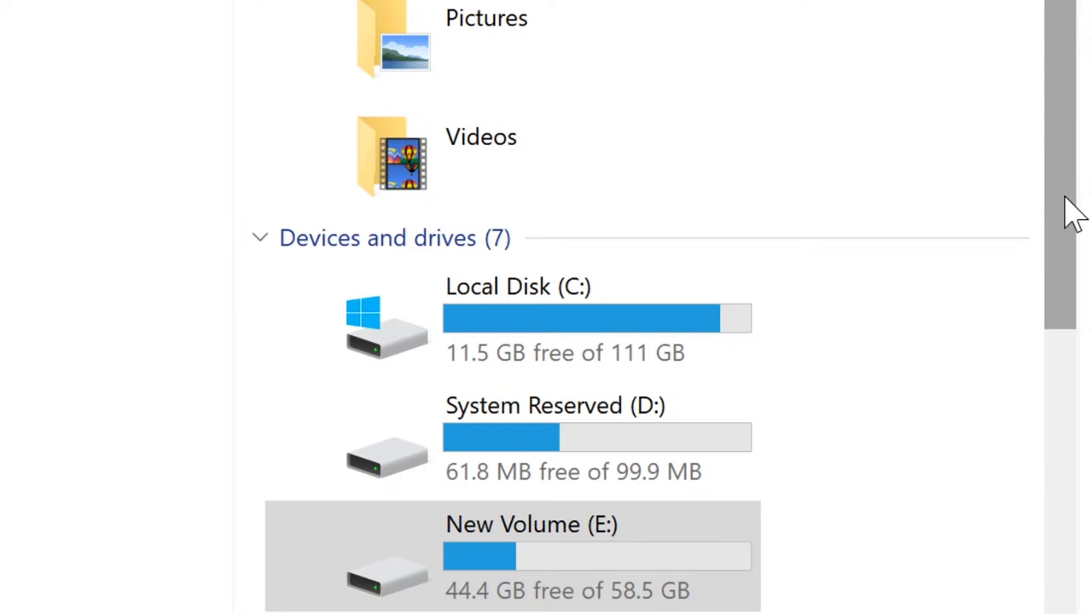
Step: Open the Sharing page of the New Volume (E:) drive's Properties
left_click(616, 564)
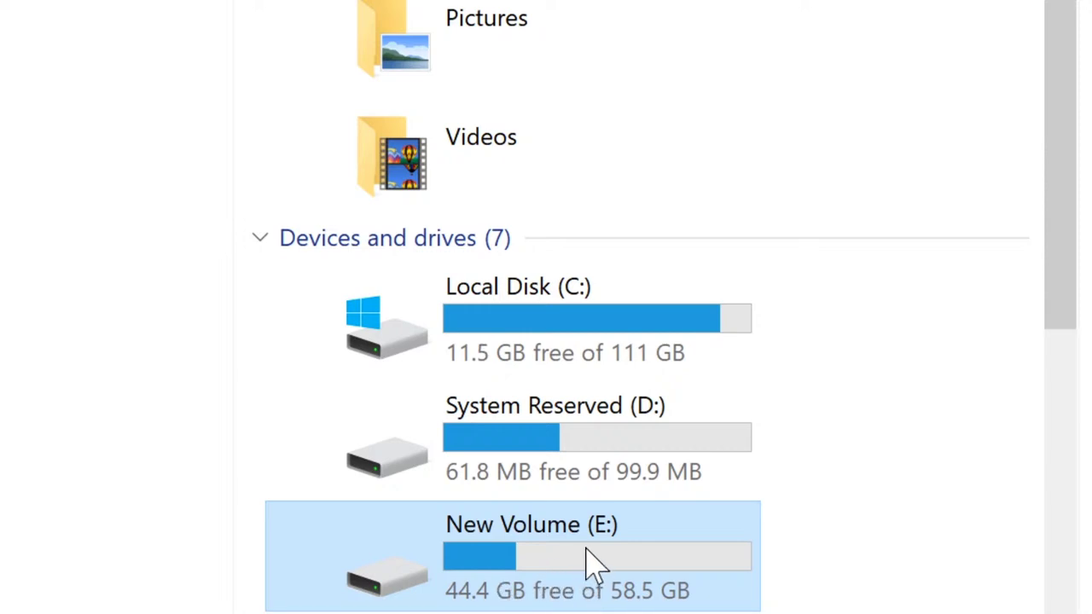
right_click(596, 563)
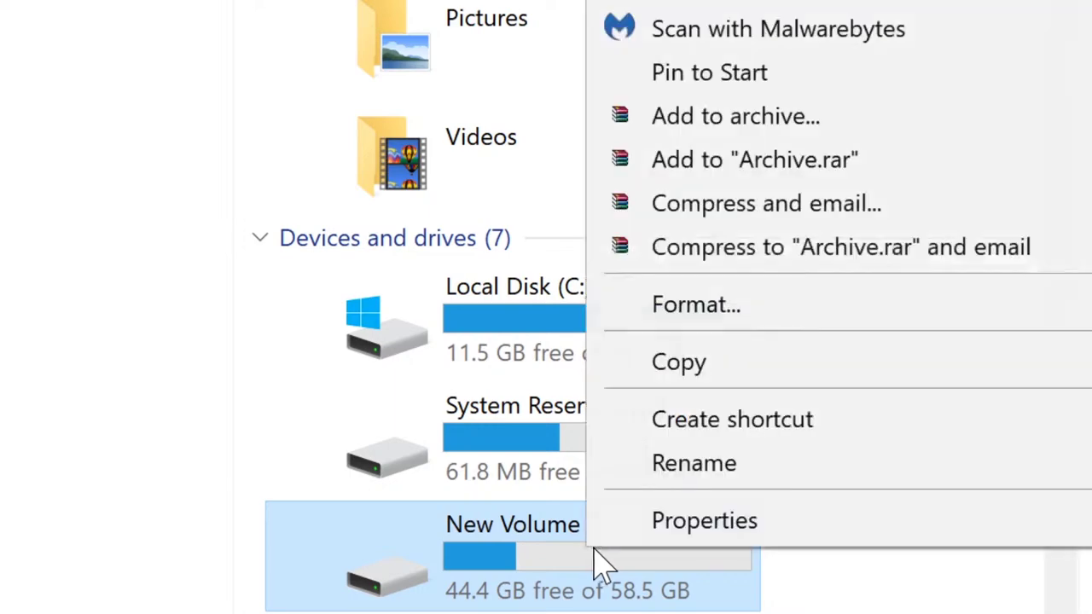
left_click(705, 521)
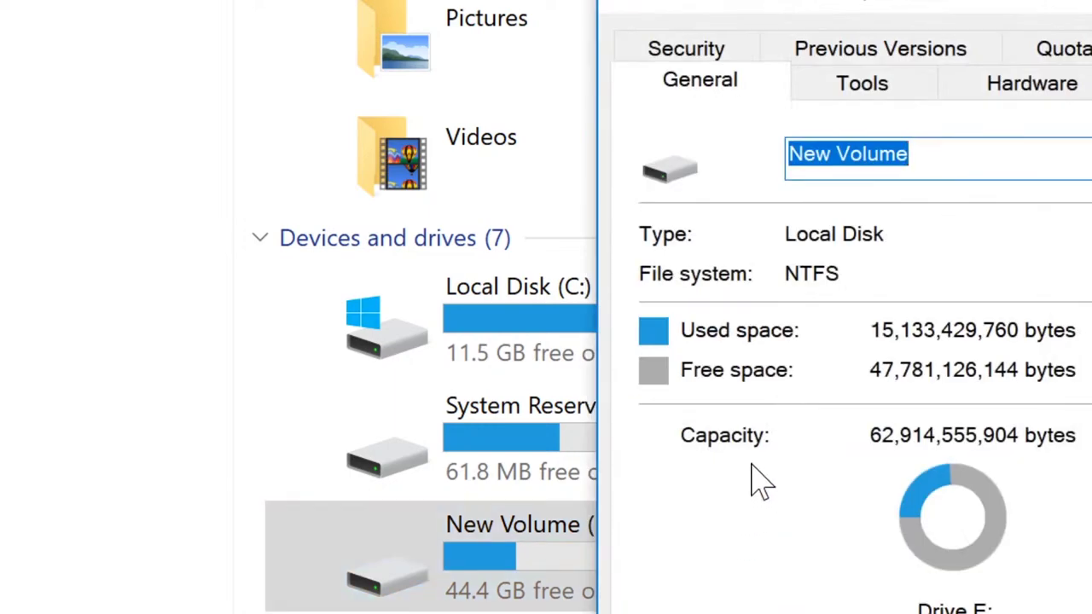
left_click_drag(948, 4, 438, 29)
left_click(714, 124)
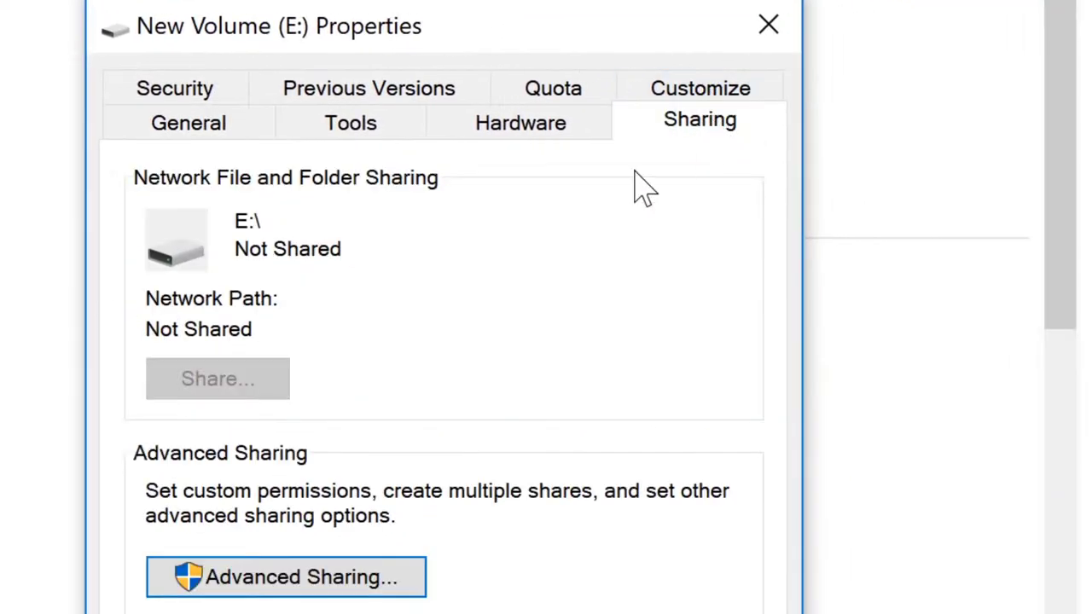
Step: In Advanced Sharing, share drive E as 'E' with a 20-user limit
left_click(336, 578)
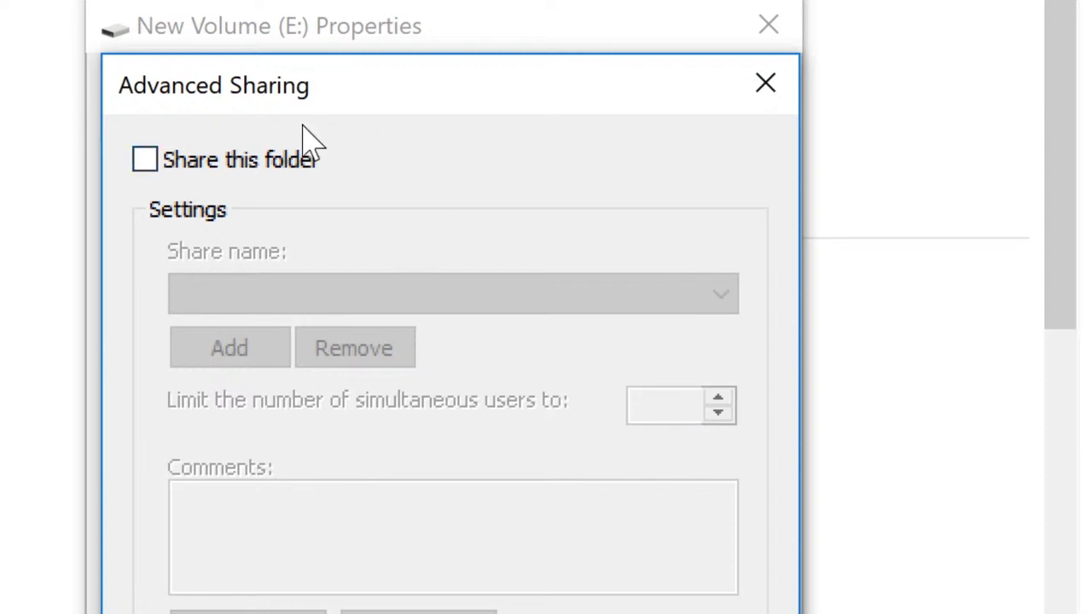
left_click(145, 160)
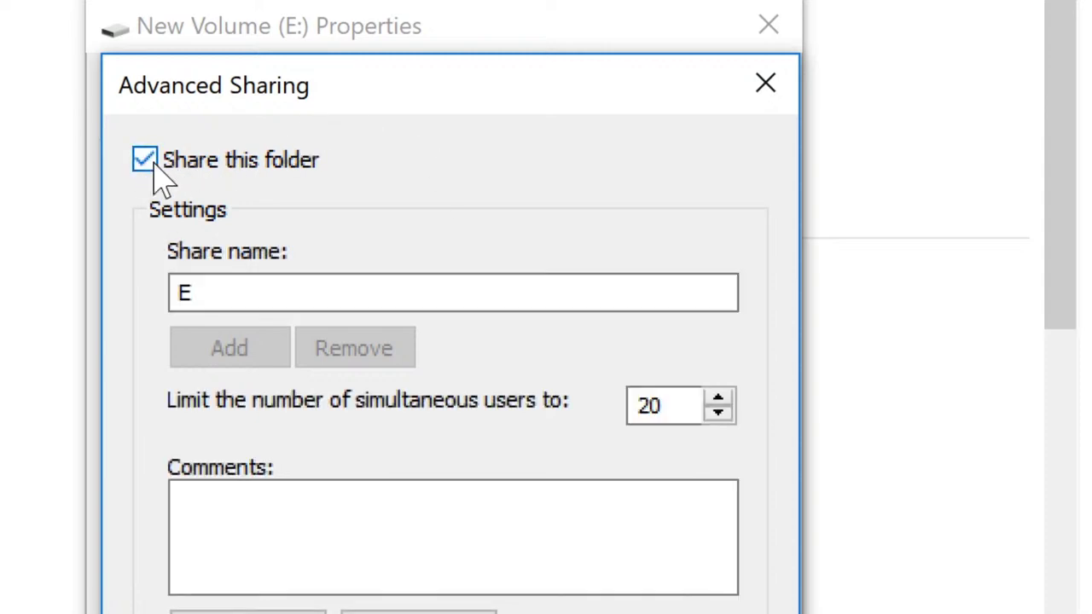
left_click_drag(536, 69, 578, 34)
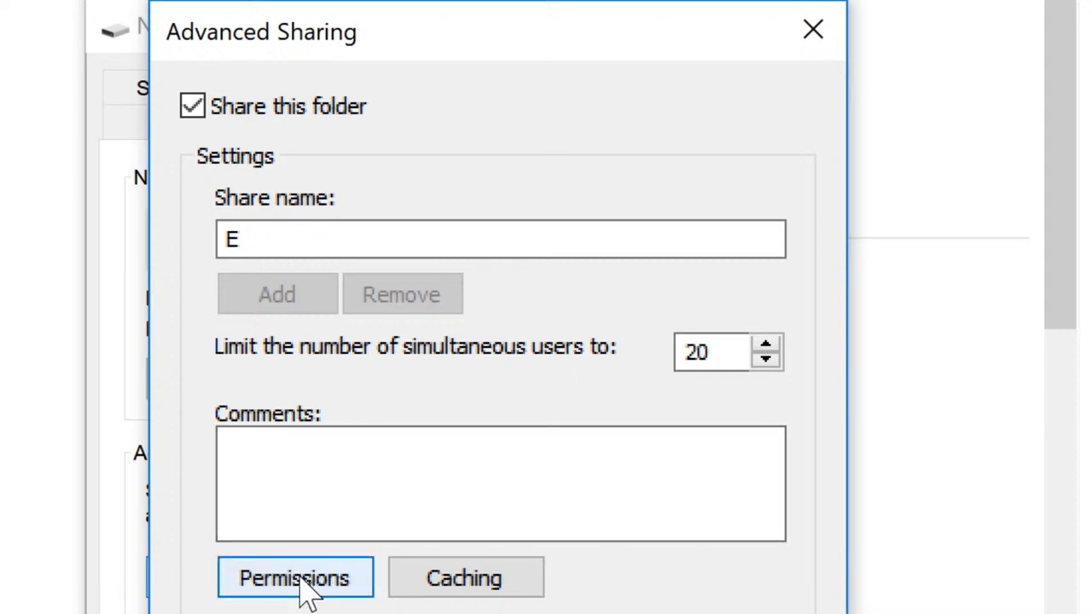
Step: Leave Everyone at Read-only share permission on E and start adding another user
left_click(299, 580)
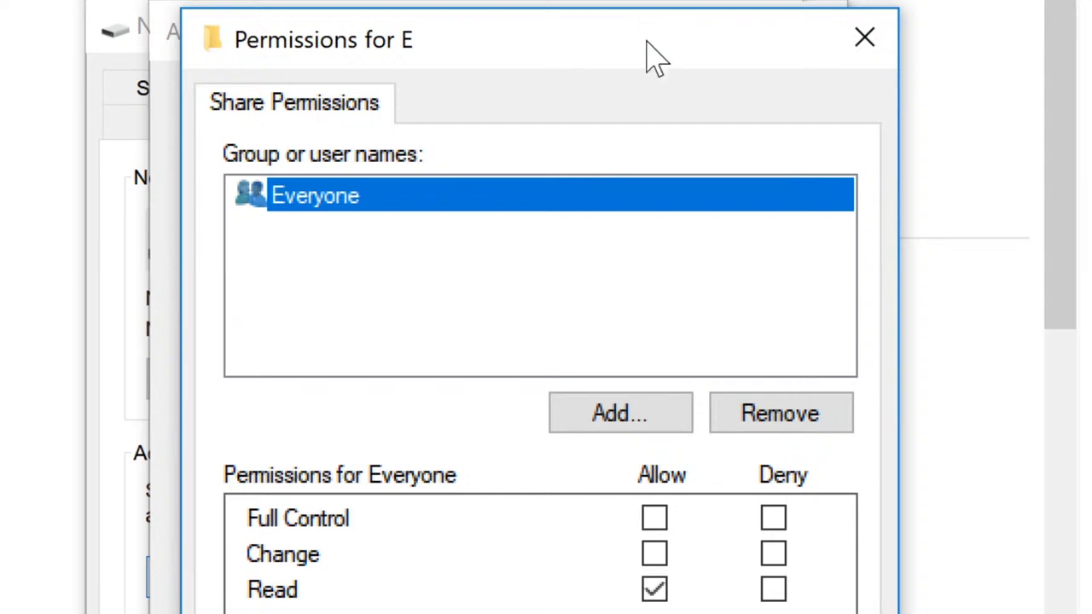
left_click_drag(657, 58, 654, 40)
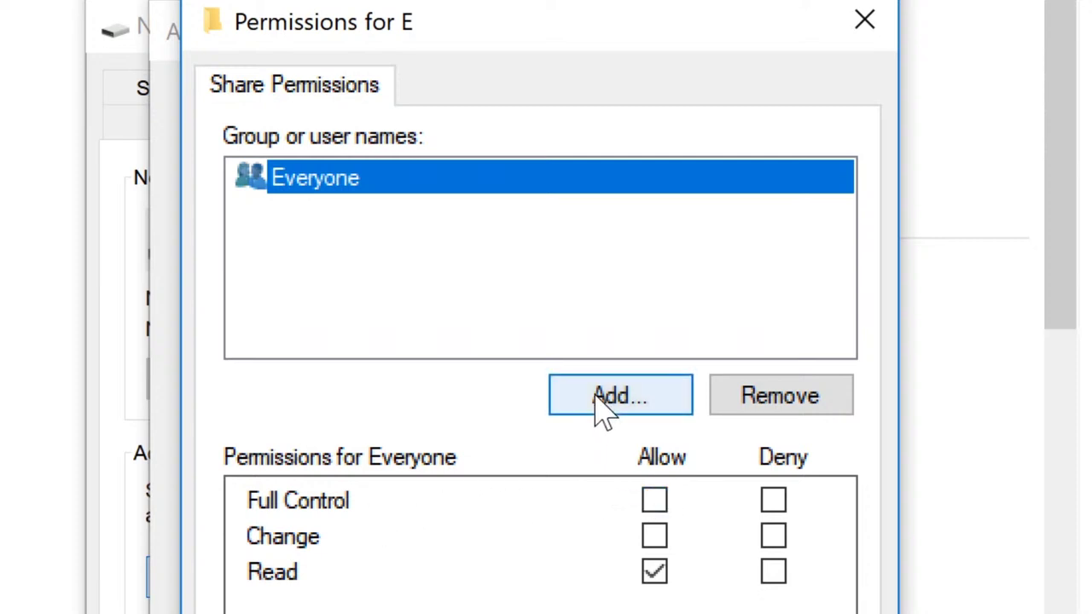
left_click(656, 506)
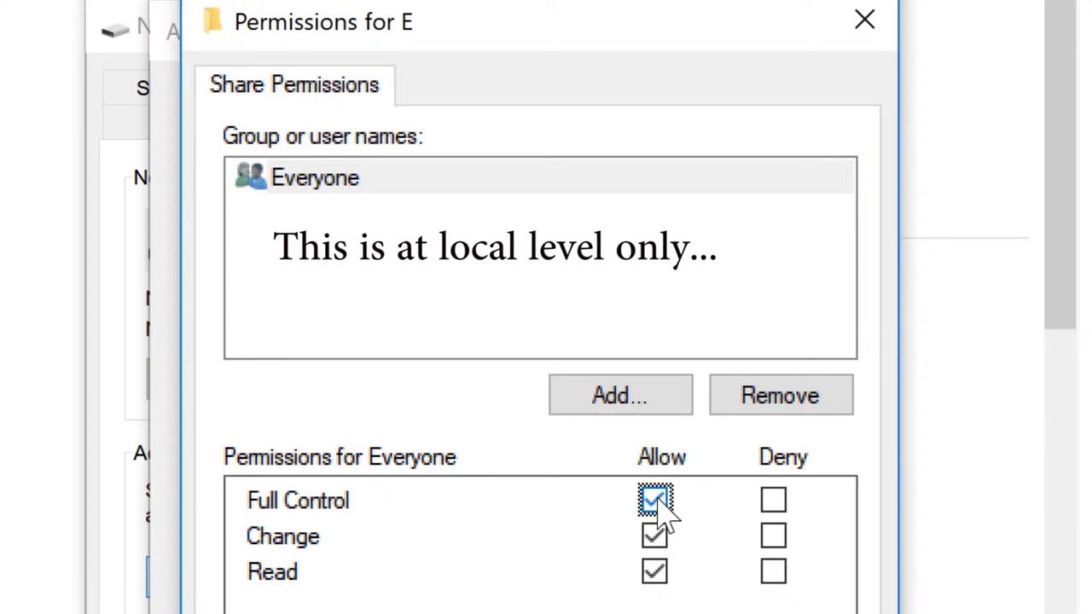
left_click(656, 501)
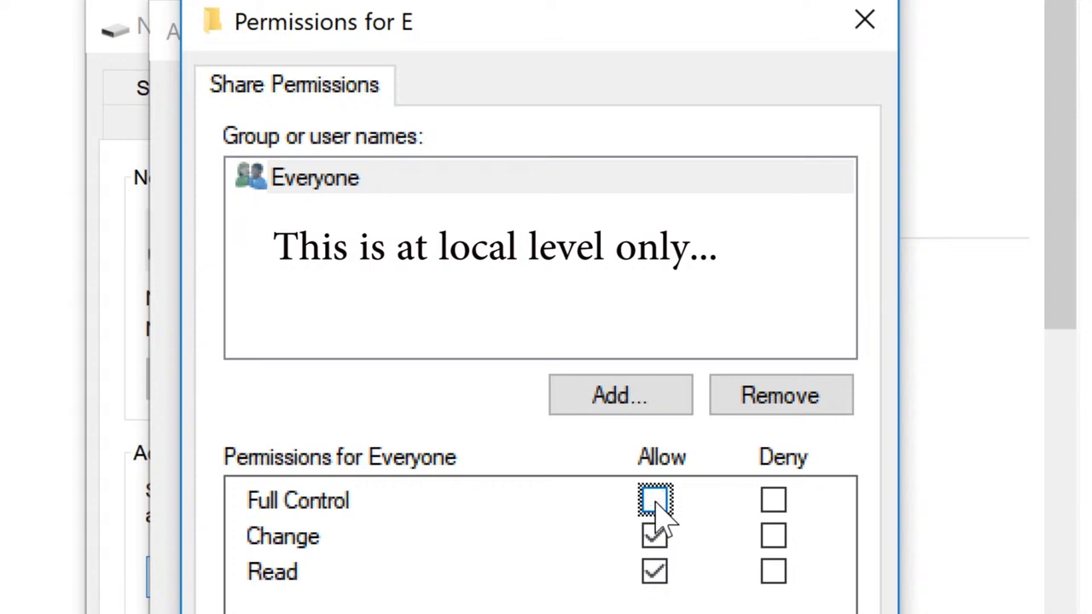
left_click(657, 538)
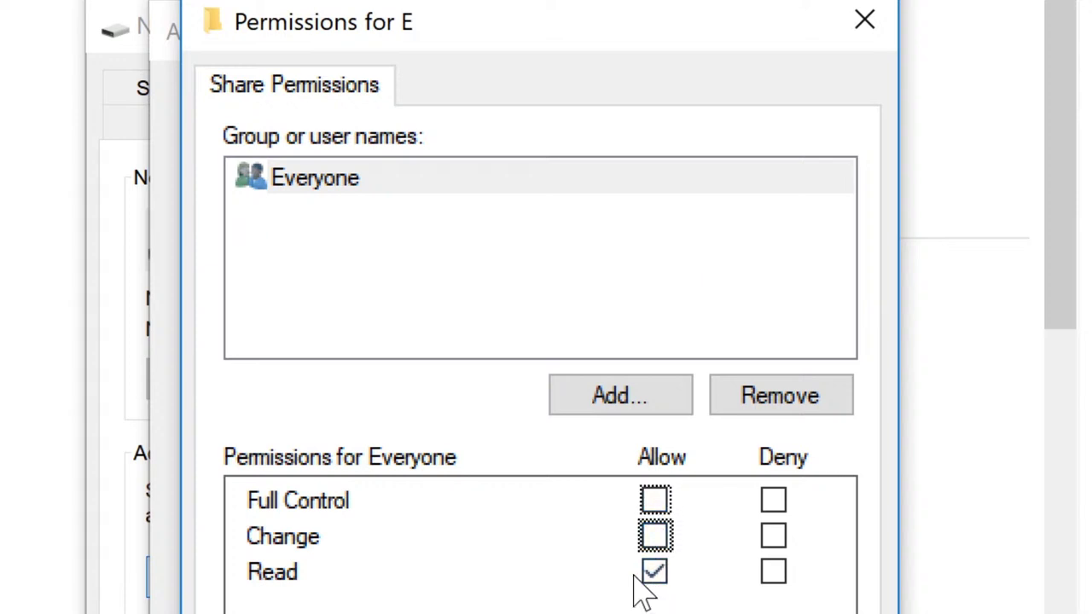
left_click(434, 181)
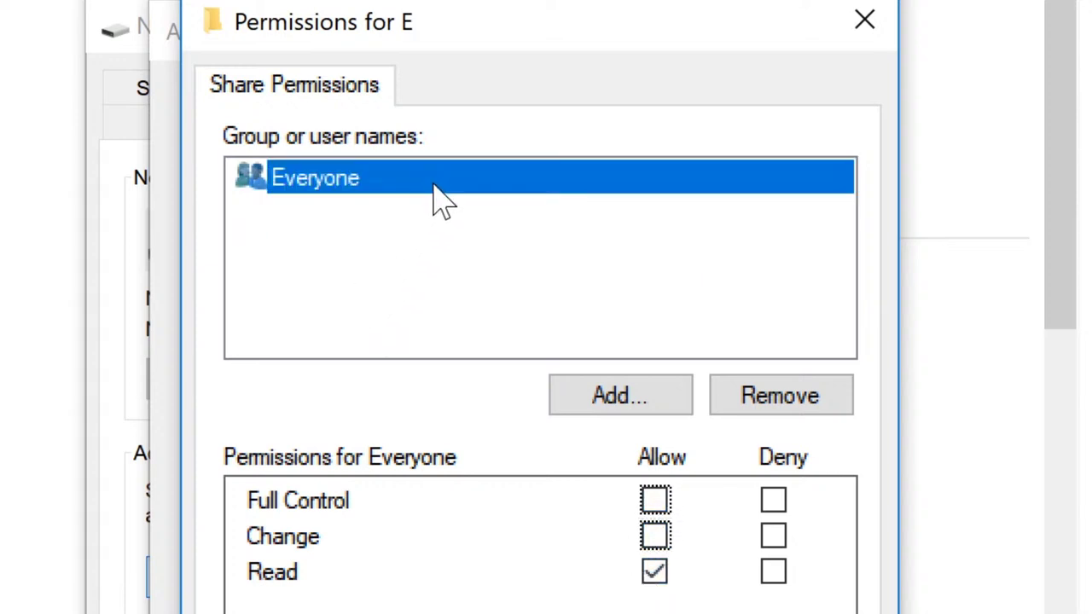
left_click(639, 408)
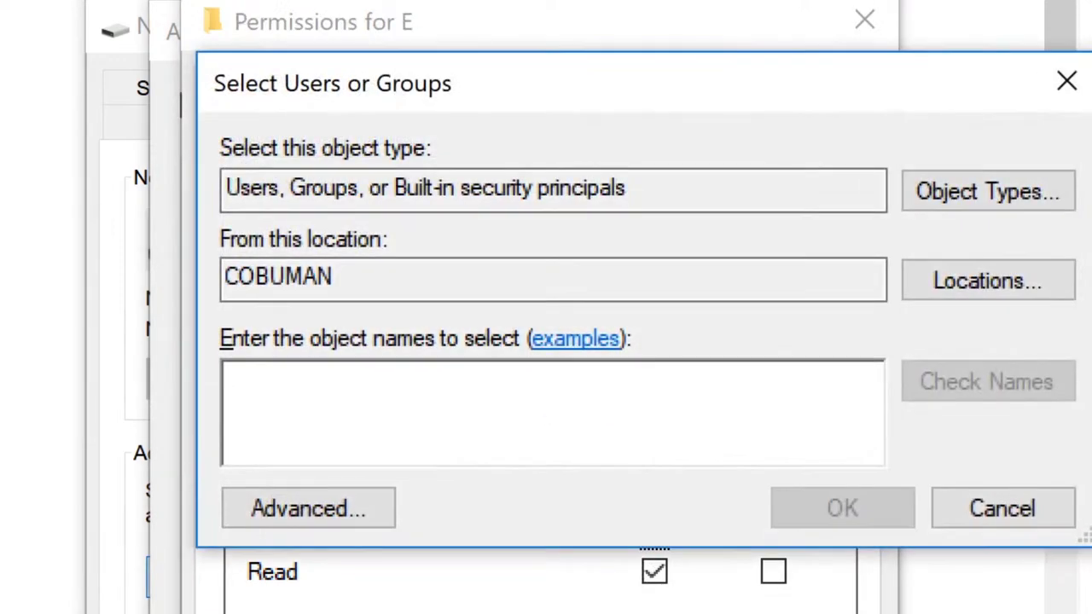
Step: Enter the local account's user name to add it to E's share permissions
left_click_drag(776, 98, 618, 127)
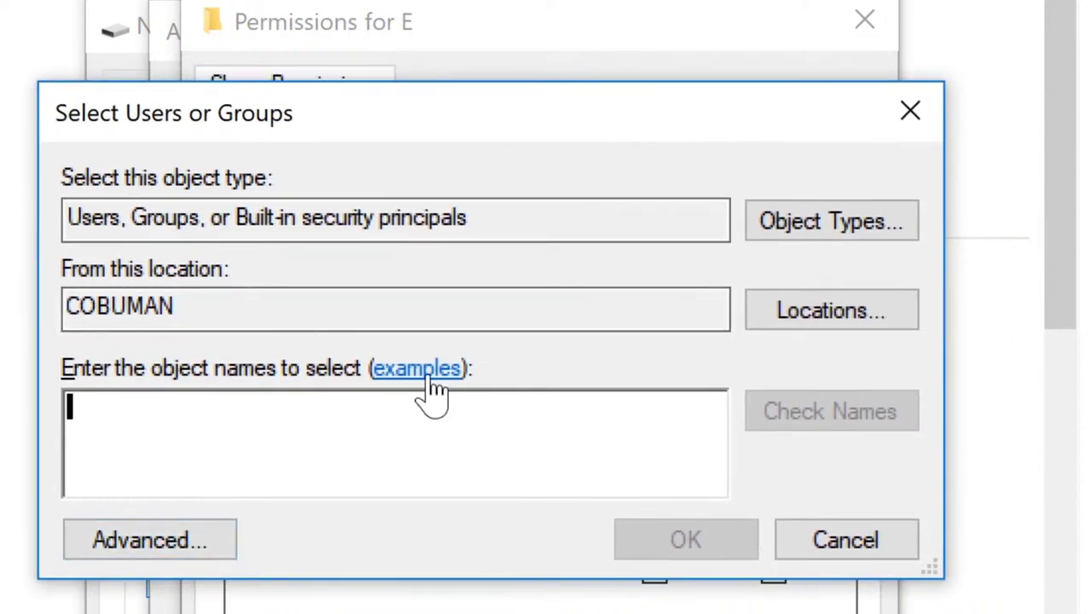
type("cobuman")
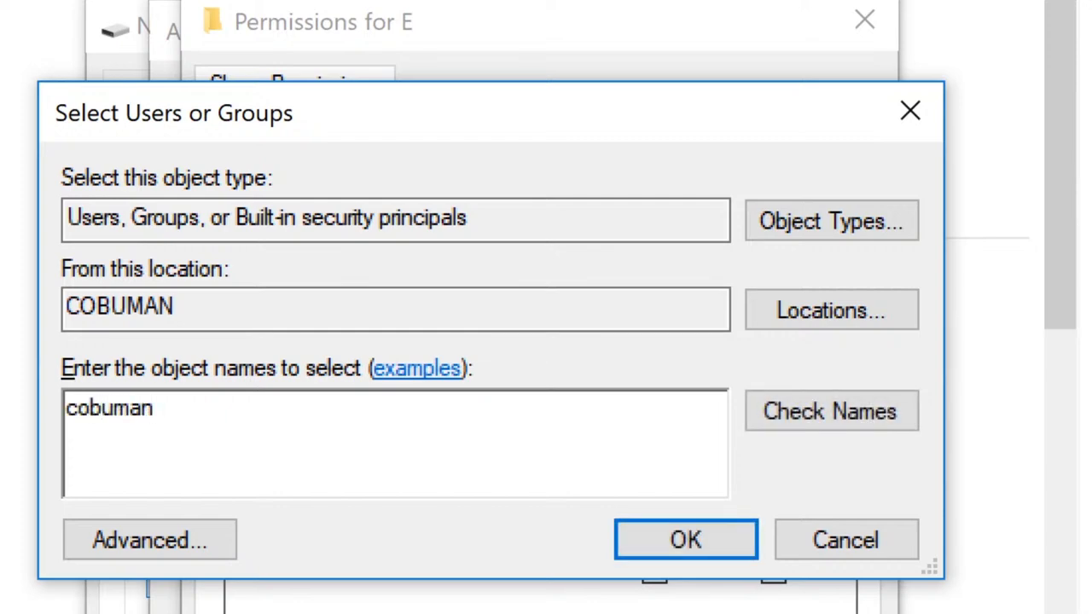
type("0")
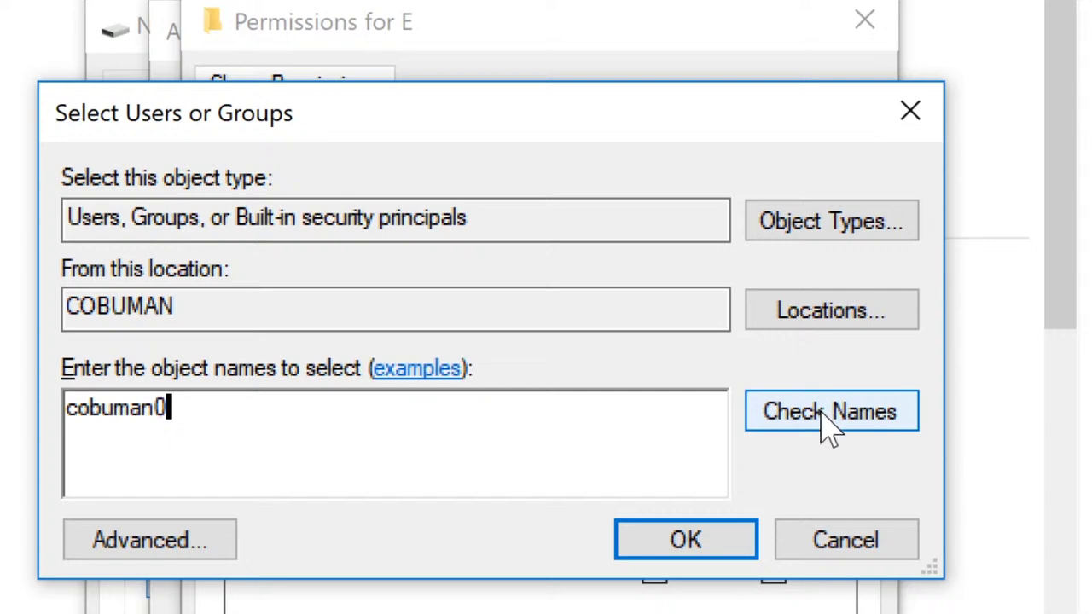
left_click(712, 546)
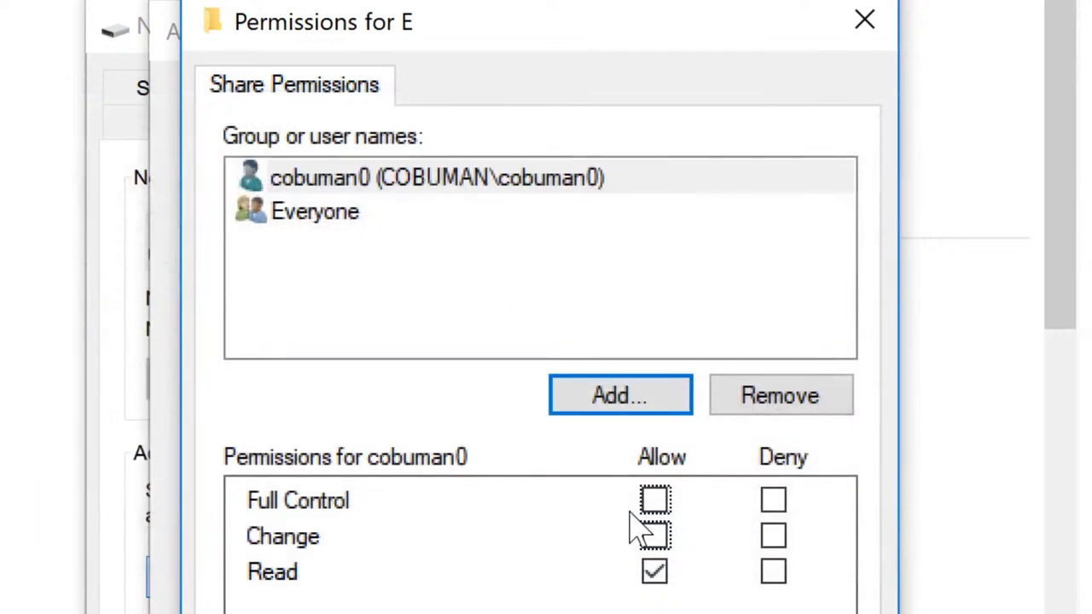
Step: Allow the added user account Full Control on share E and apply the permissions
left_click(537, 180)
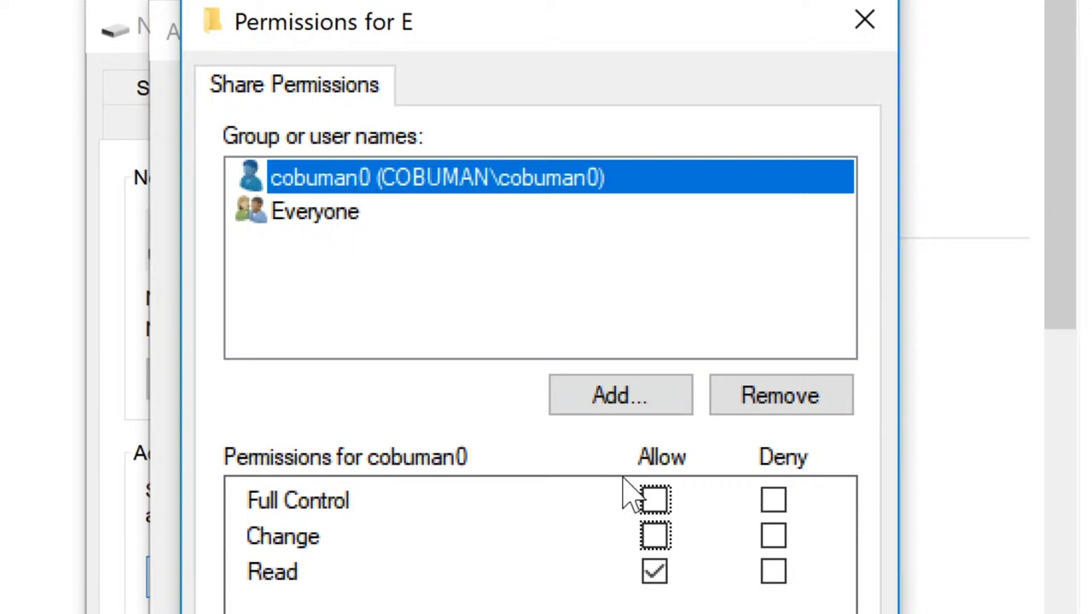
left_click(660, 503)
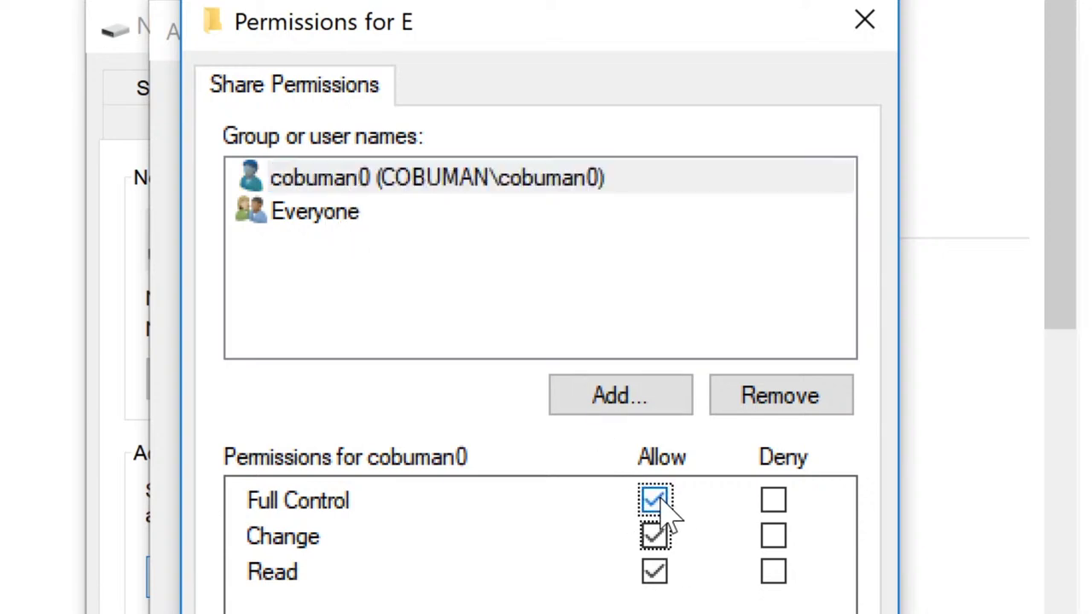
left_click(358, 221)
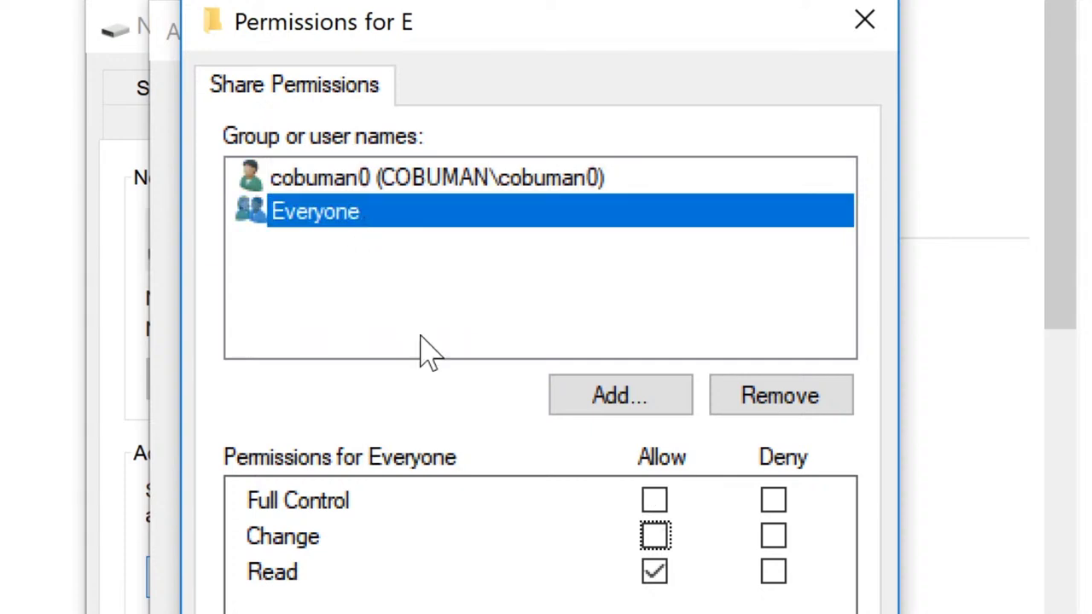
left_click(482, 177)
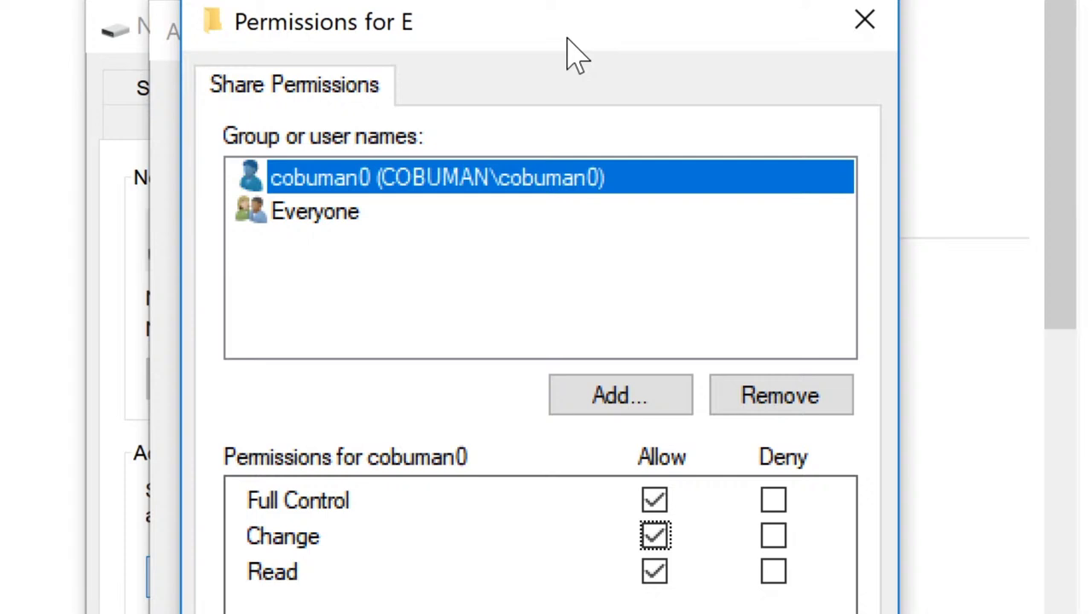
left_click_drag(567, 37, 571, 0)
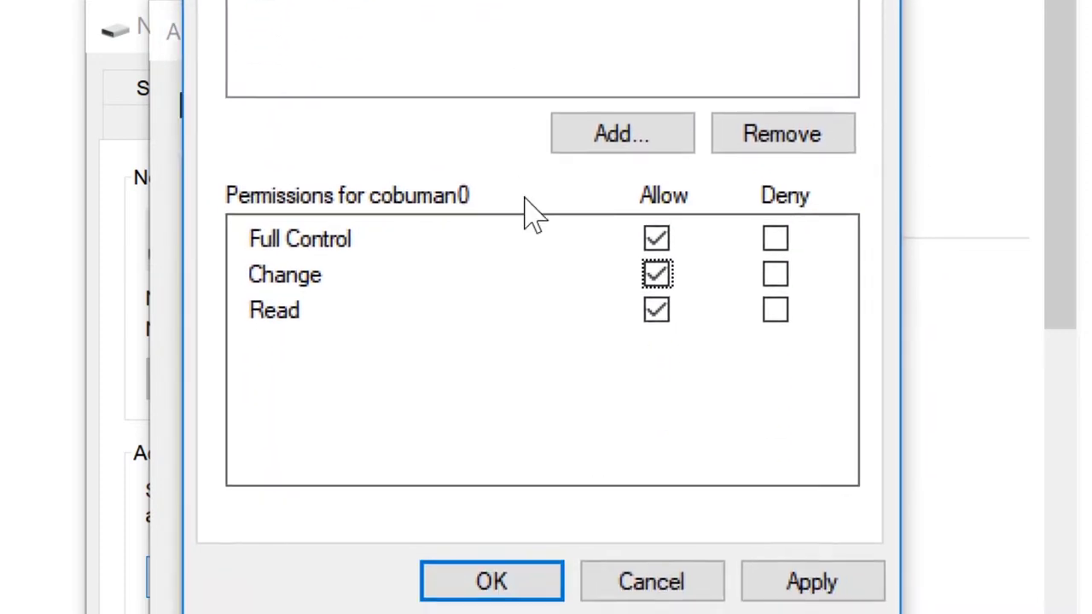
left_click(807, 592)
left_click(527, 589)
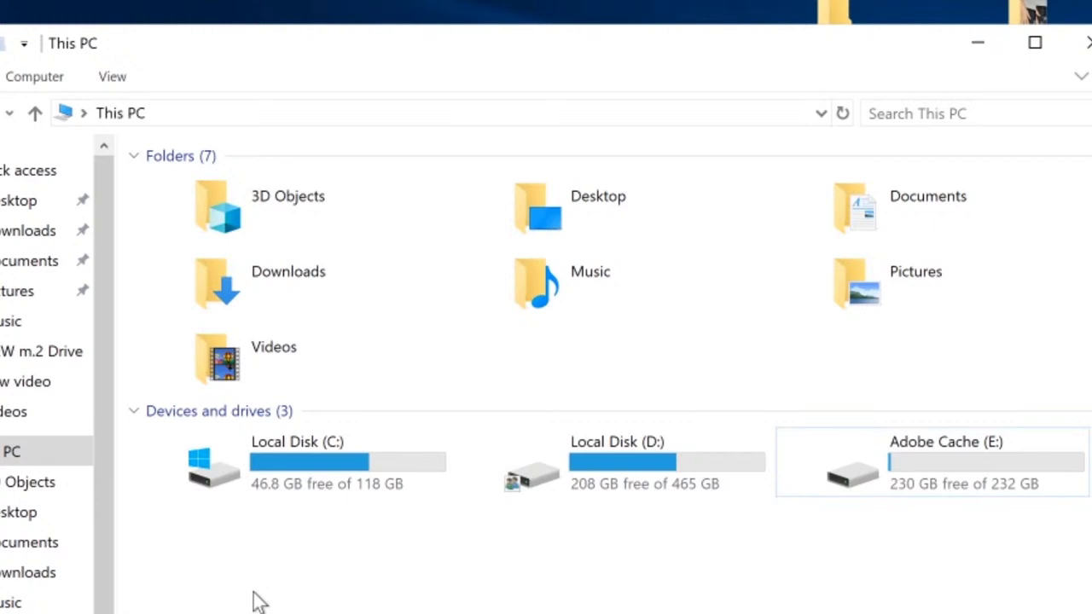
Step: Go to the other computer's network share e by entering its UNC path
left_click(480, 110)
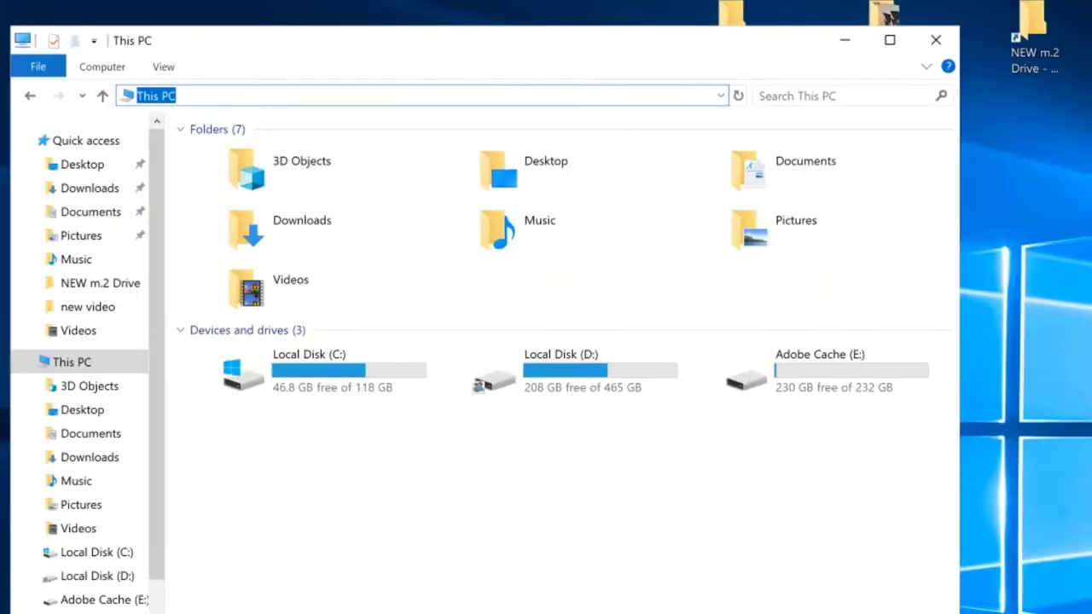
type("\\\\")
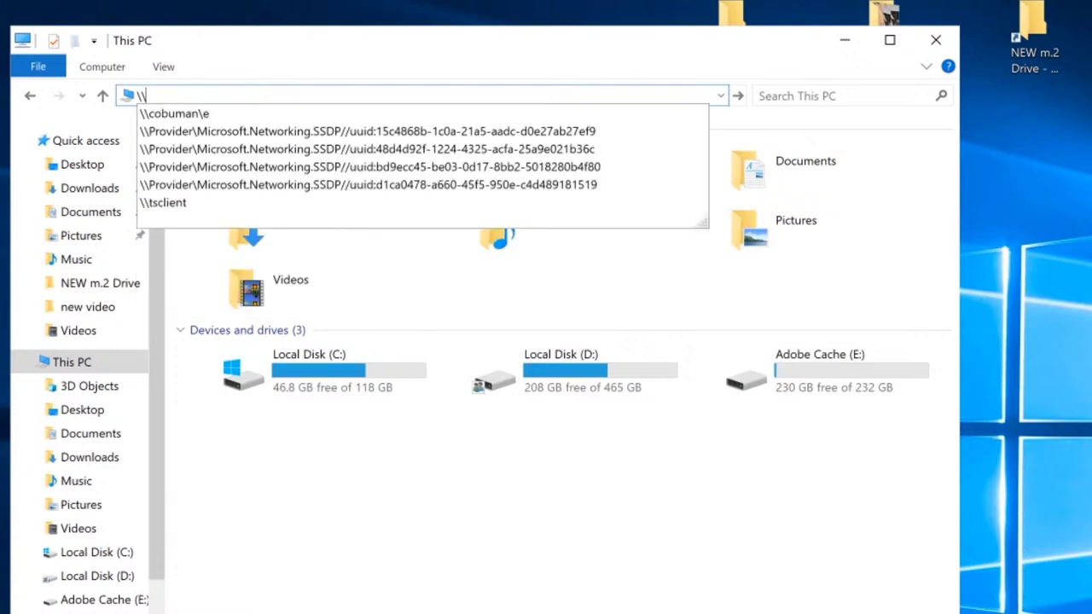
type("cobuman")
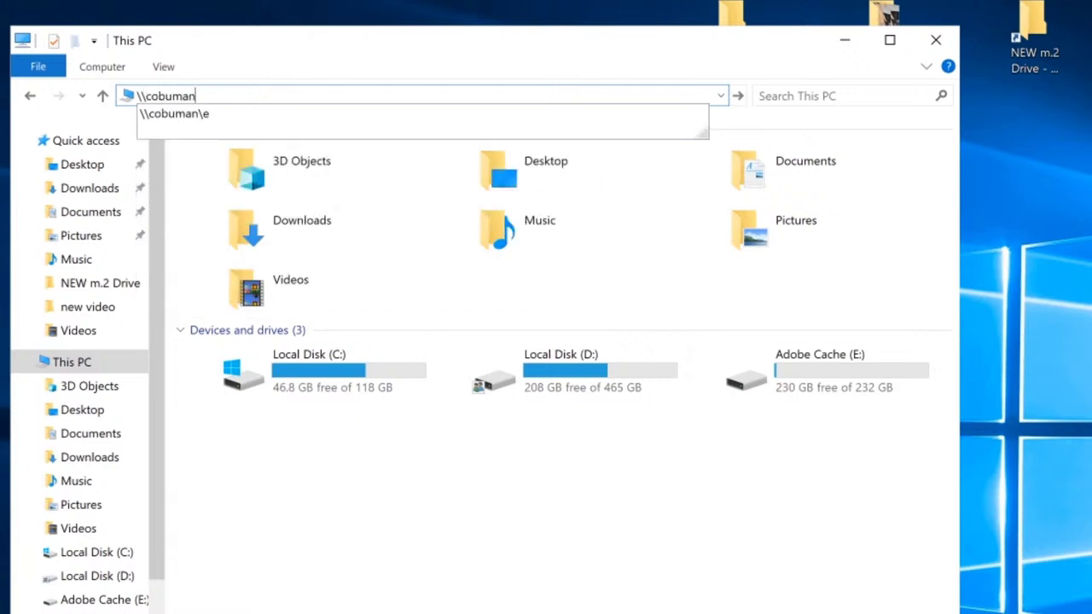
type("\\")
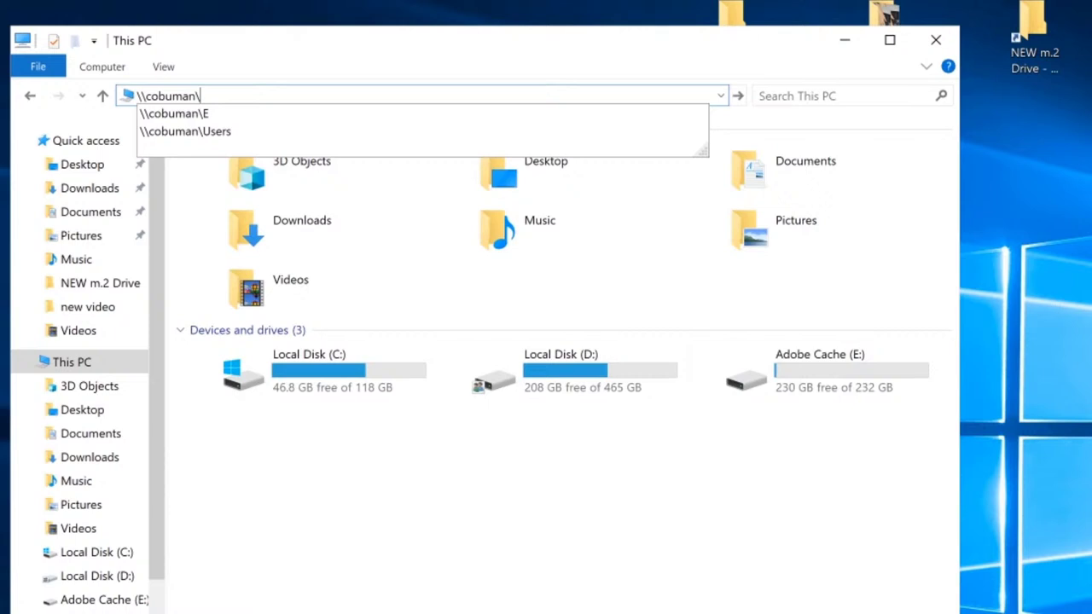
type("e")
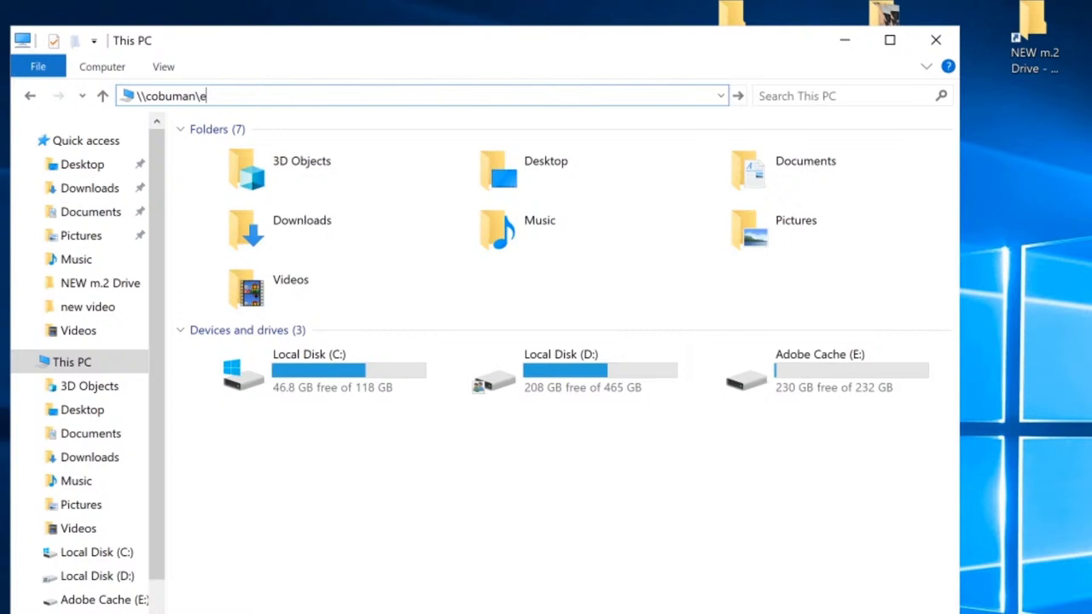
key("Return")
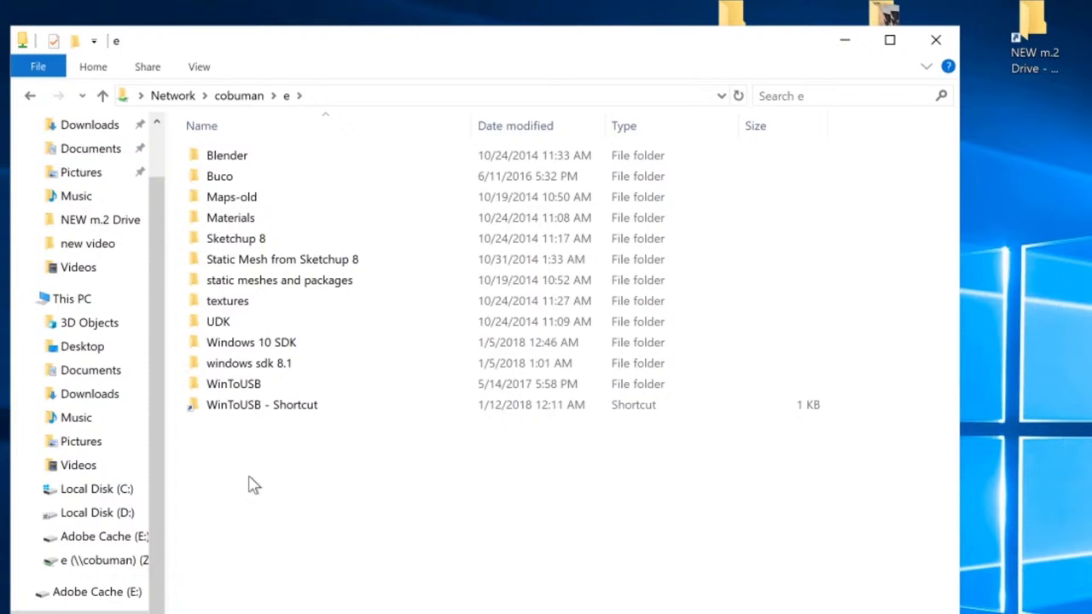
Step: Return to This PC and show the Computer ribbon commands
right_click(248, 479)
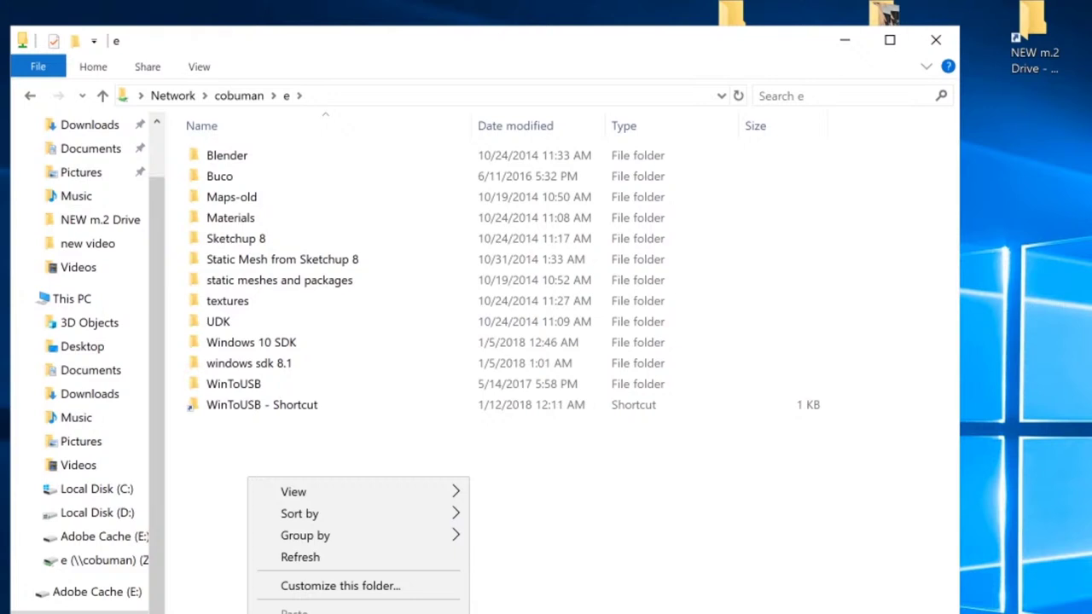
key("Escape")
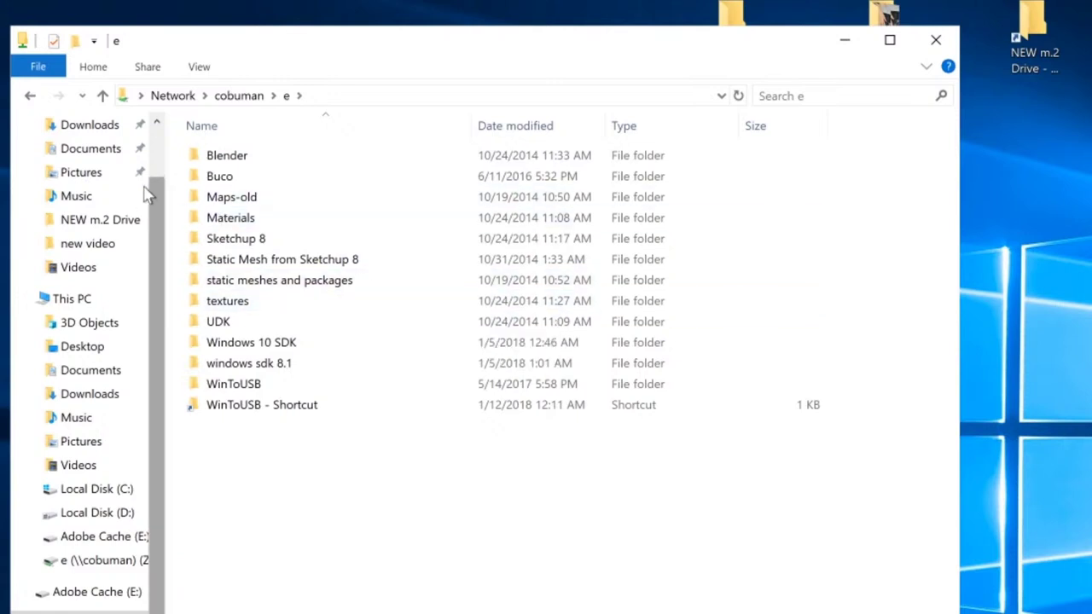
left_click(30, 96)
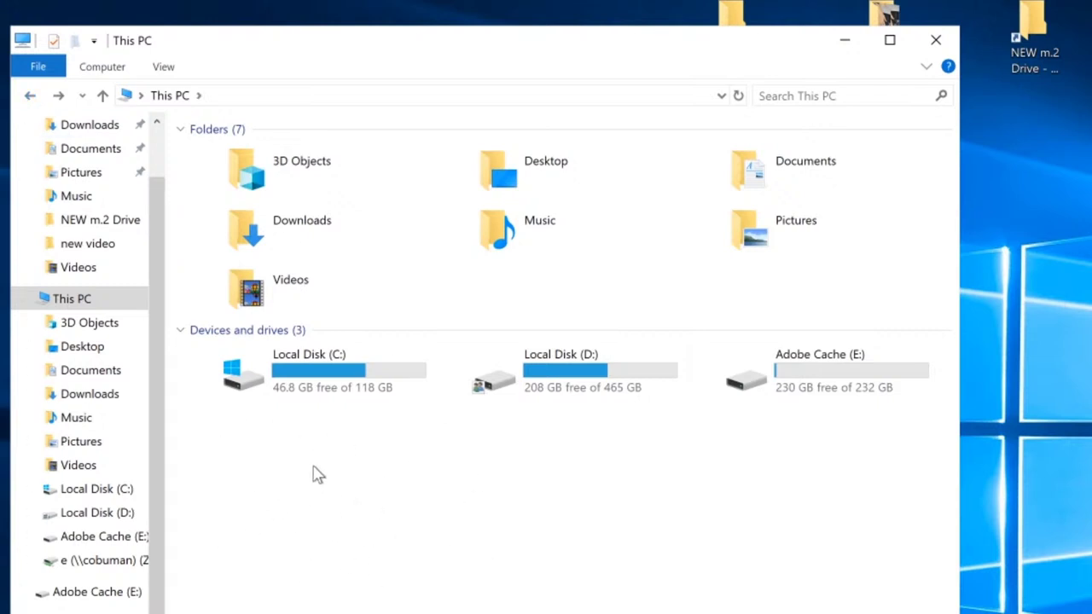
left_click(98, 71)
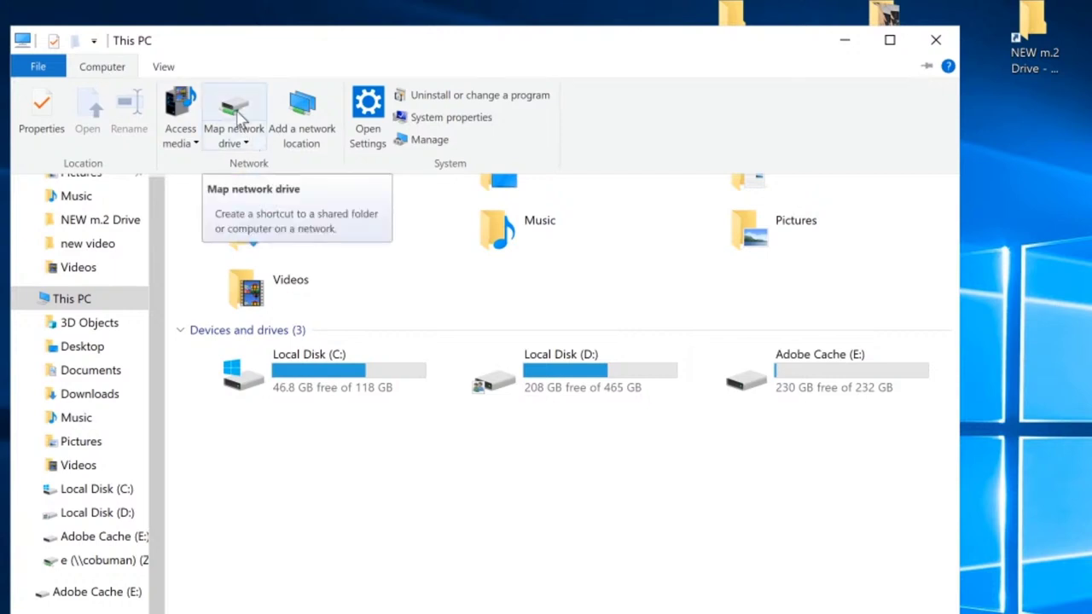
Step: Start mapping share e as drive Z:, using different credentials
left_click(286, 465)
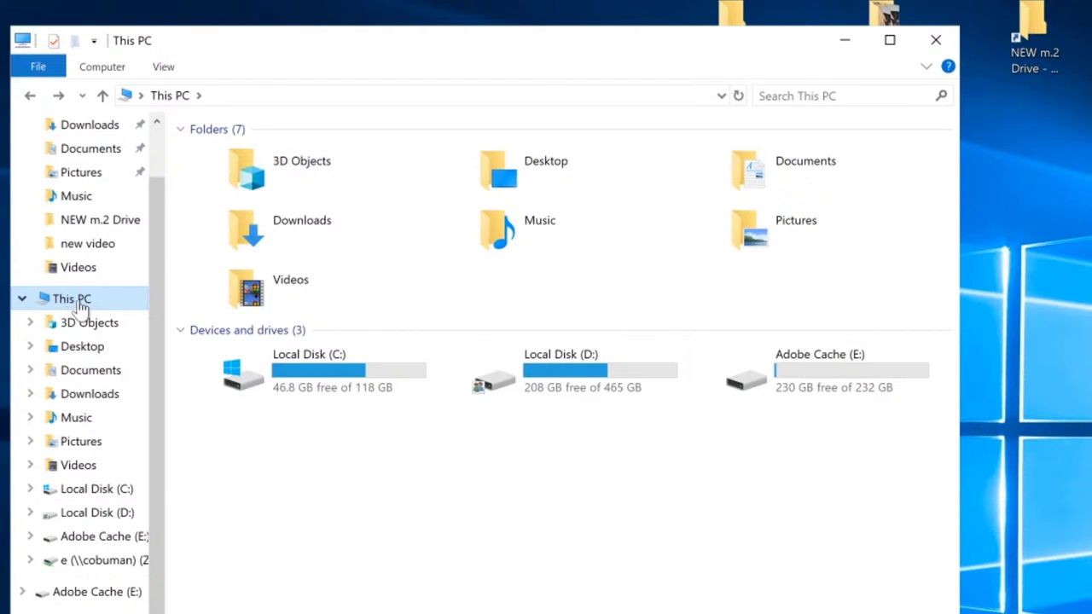
left_click(111, 70)
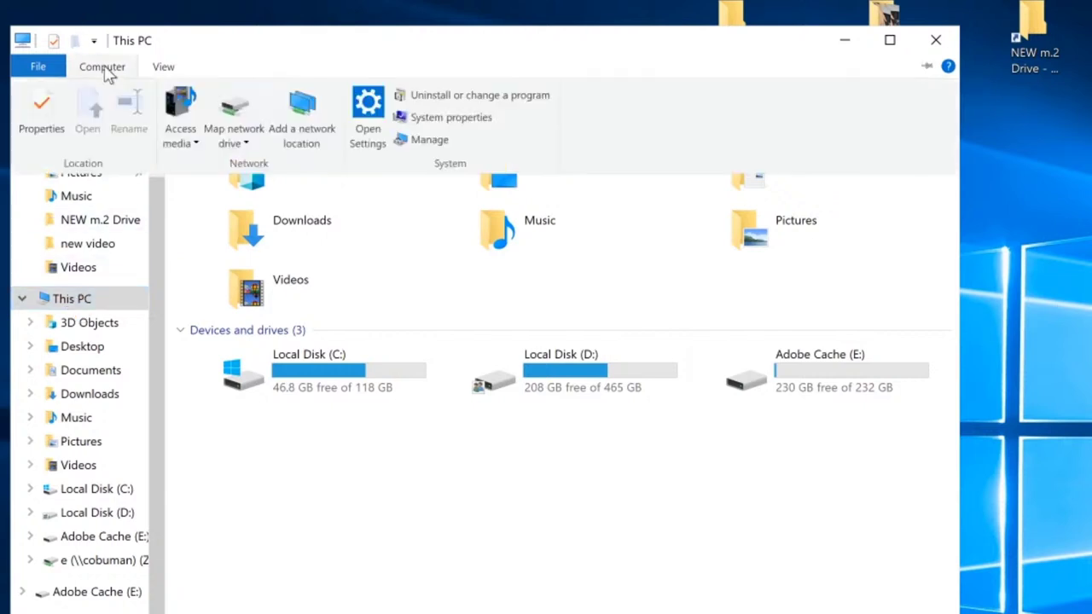
left_click(234, 111)
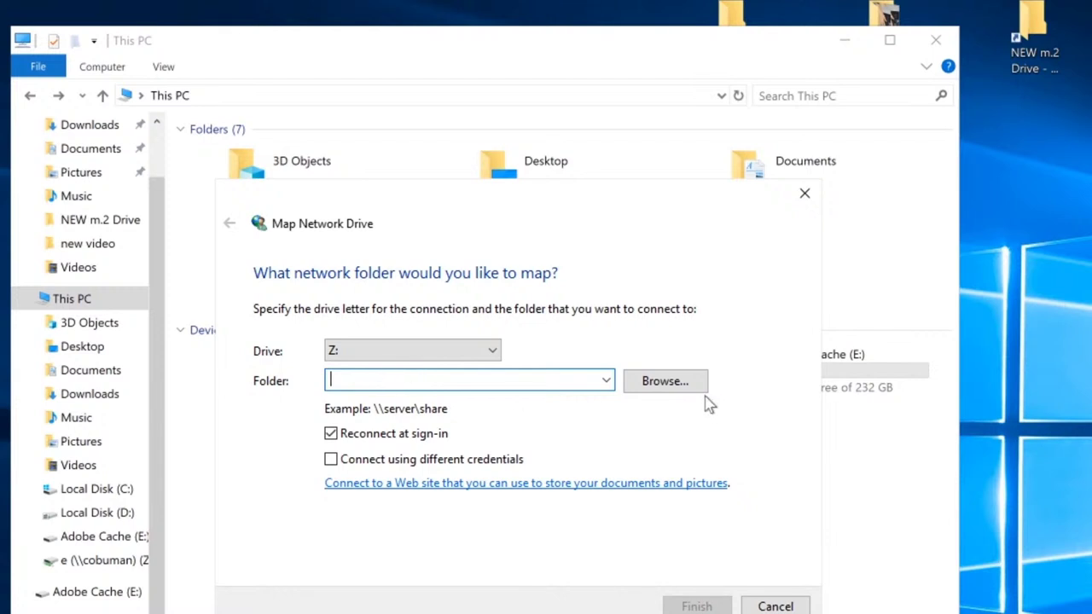
type("\\\\")
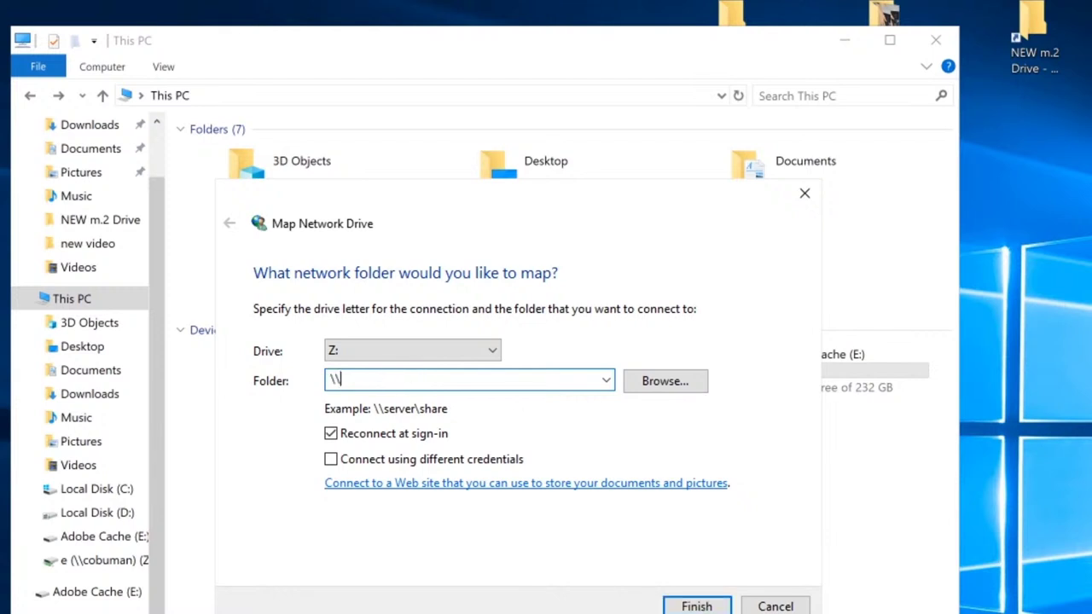
type("cobuman\\e")
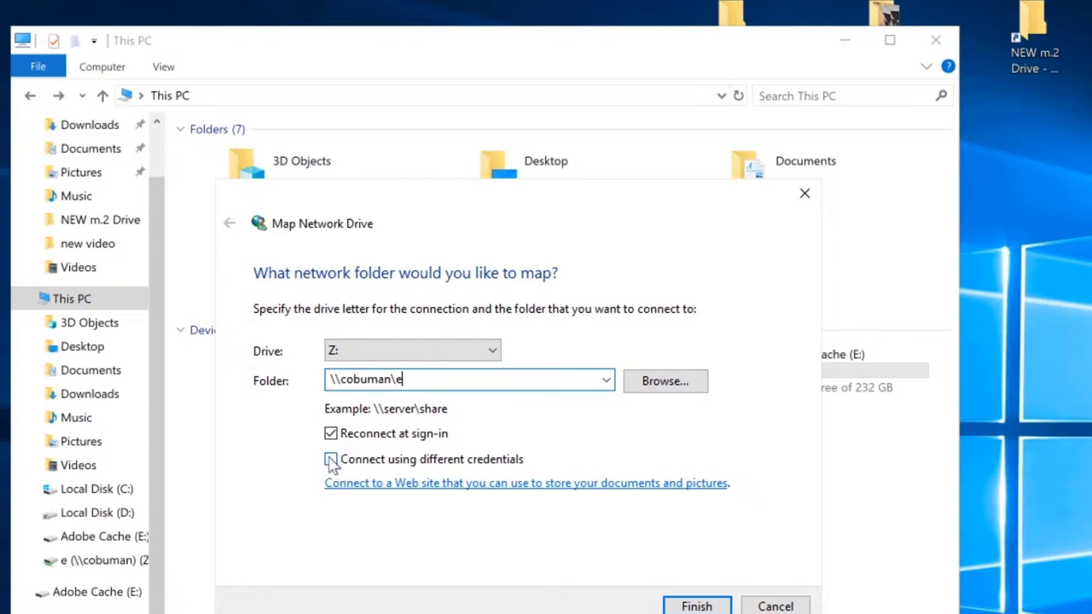
left_click(331, 461)
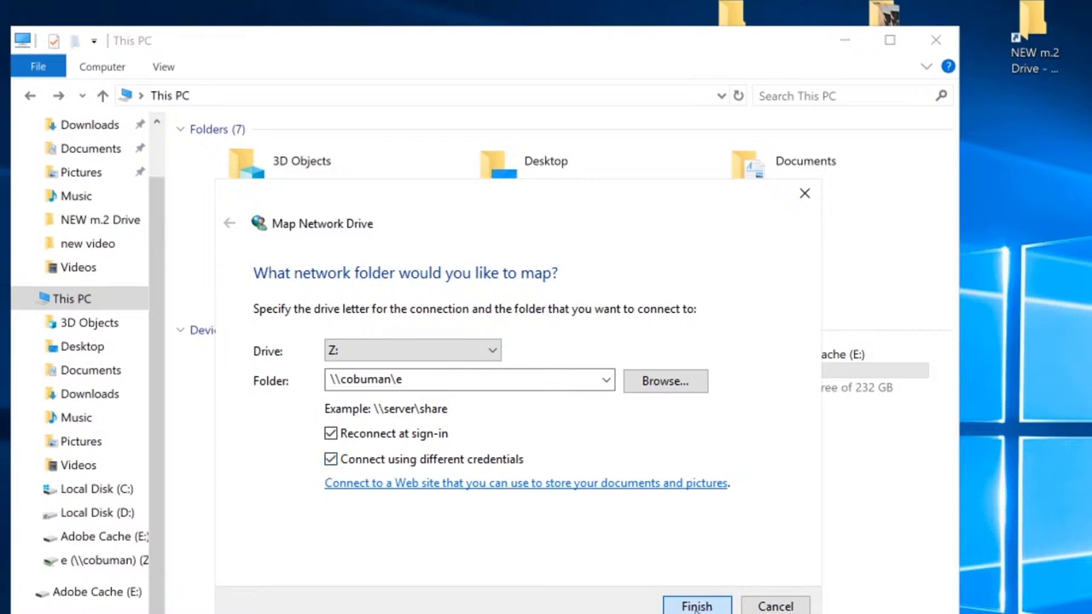
Step: Finish mapping Z: by signing in with another account's user name and password, remembered
left_click(696, 606)
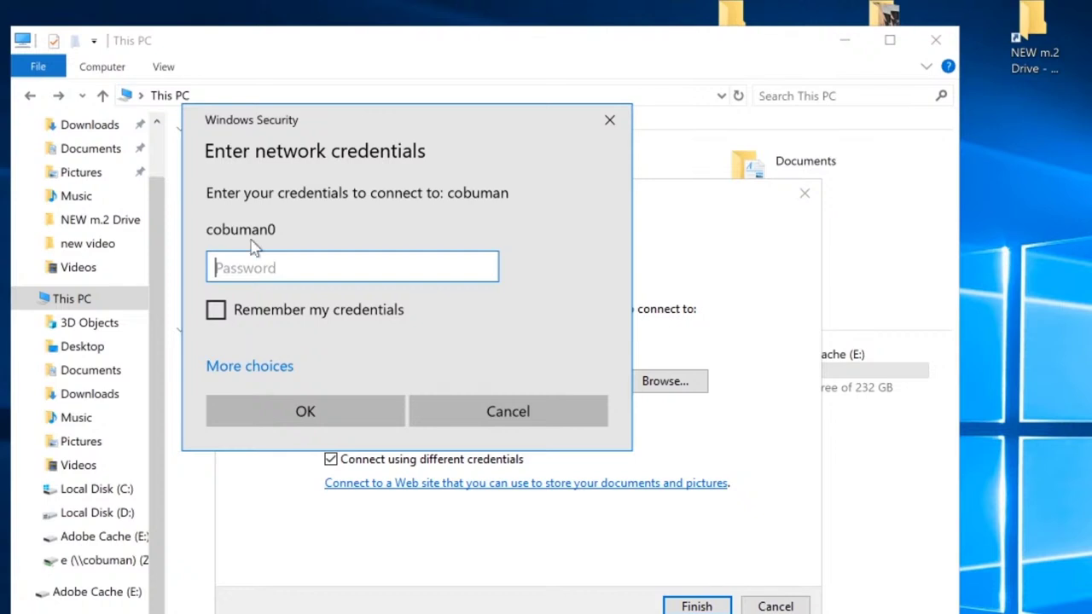
left_click(249, 371)
left_click(349, 474)
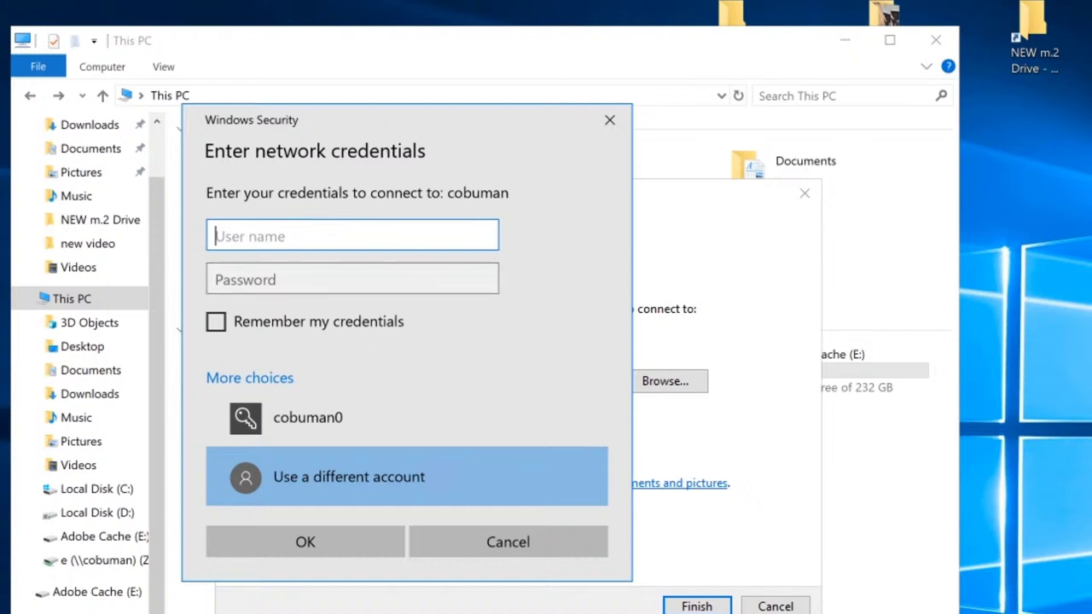
type("cobu")
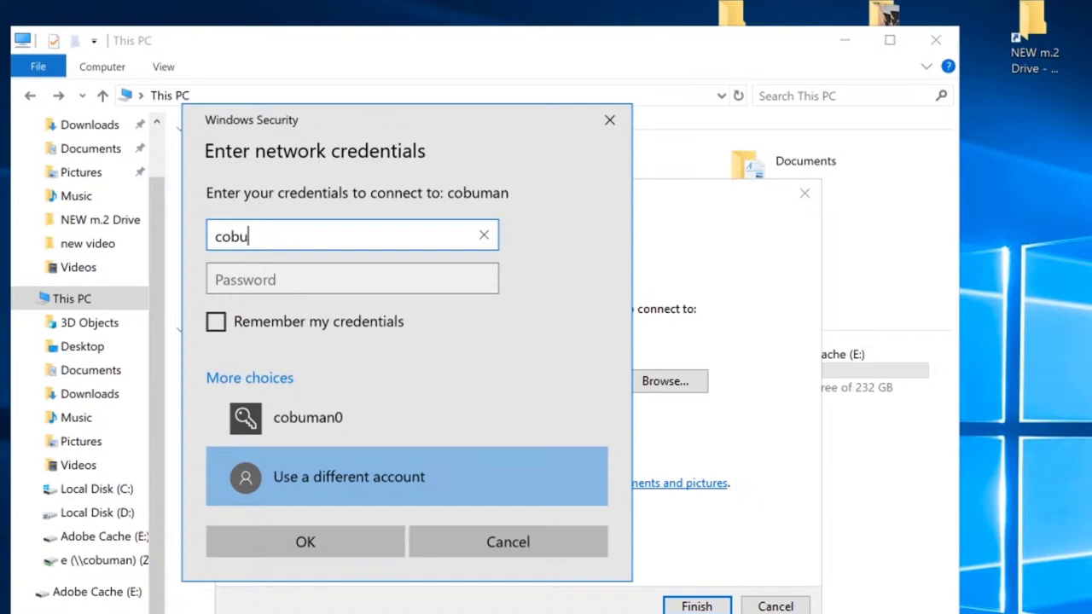
type("man0")
key("Tab")
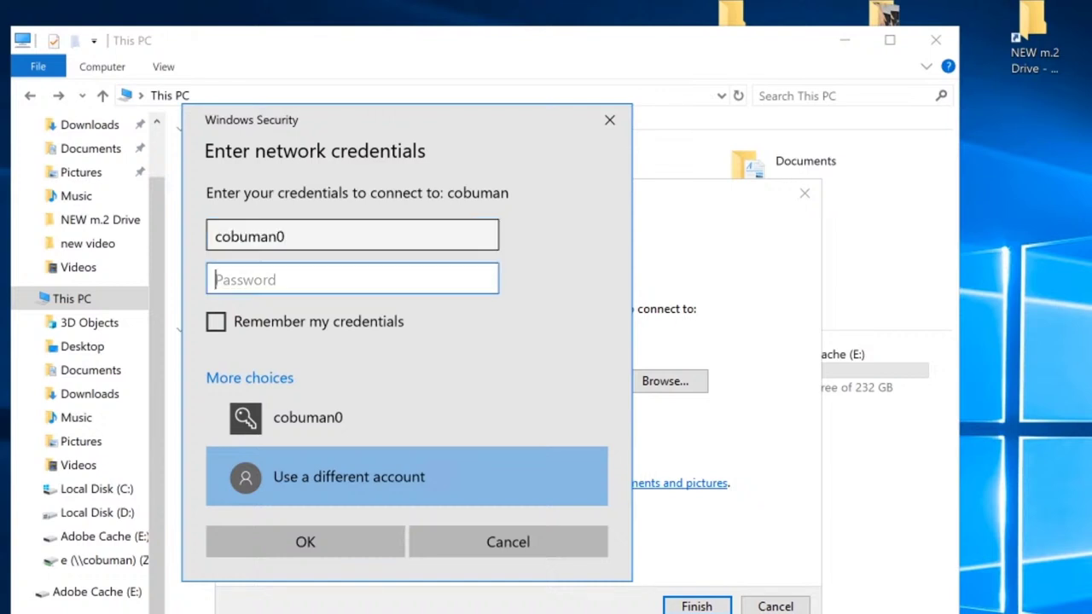
type("••••••")
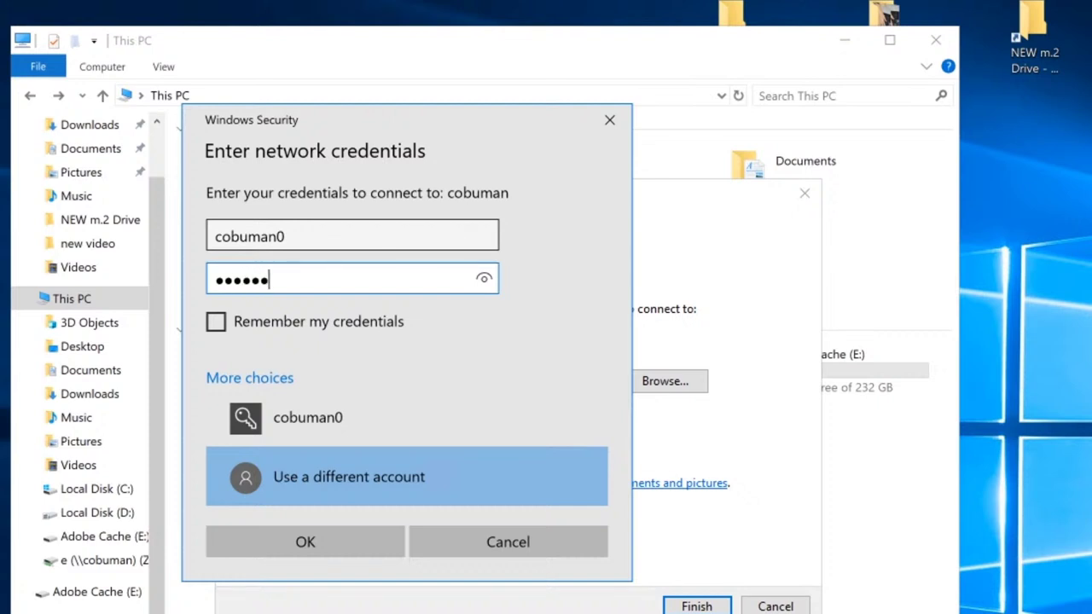
left_click(224, 325)
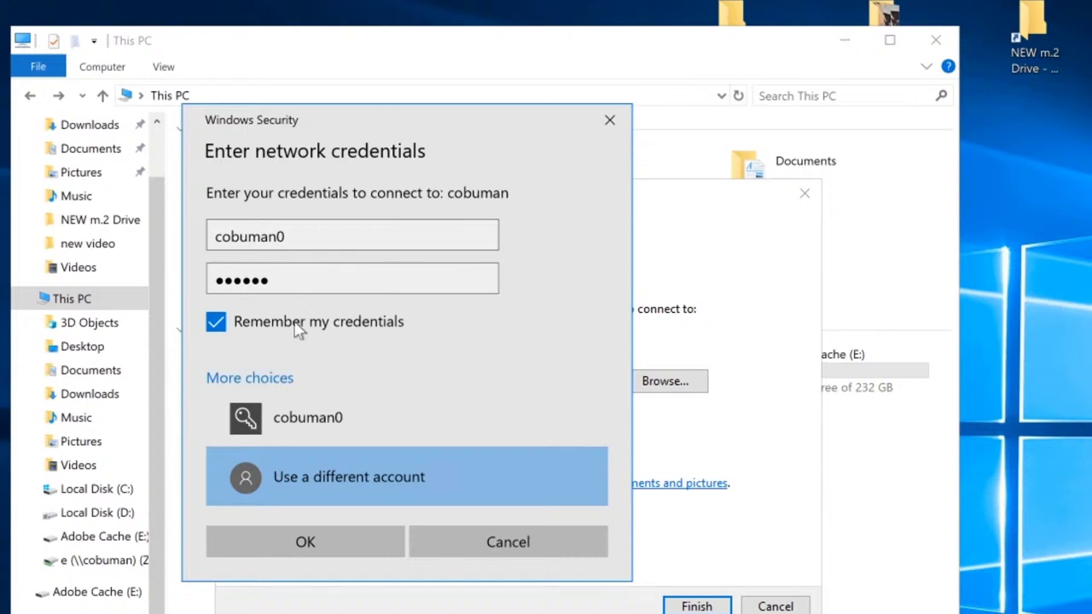
left_click(350, 550)
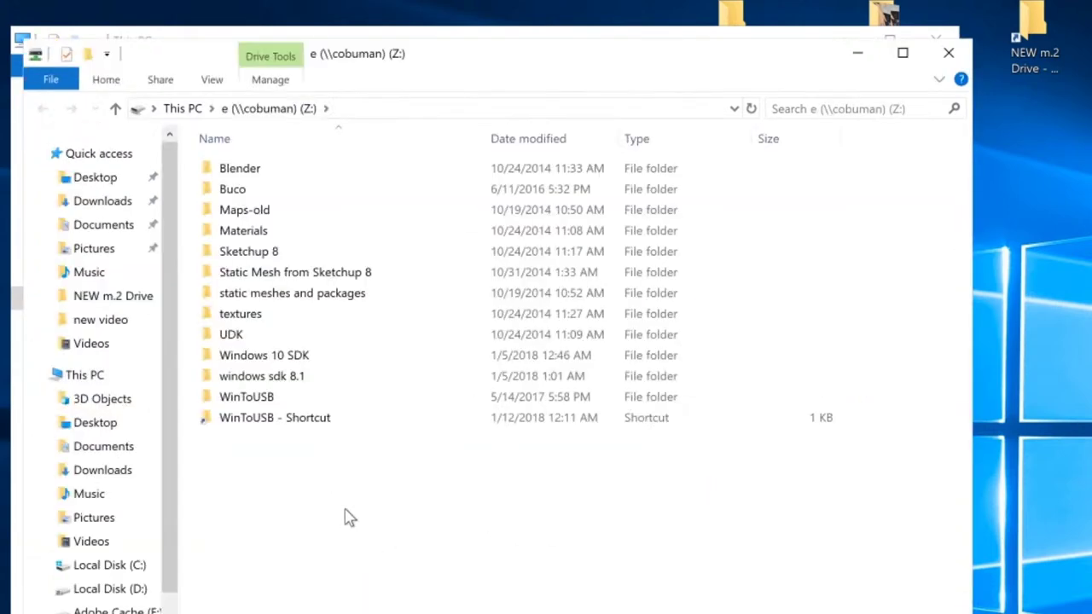
Step: Close the extra Z: window and open the mapped Z: drive from This PC
right_click(346, 512)
left_click(959, 51)
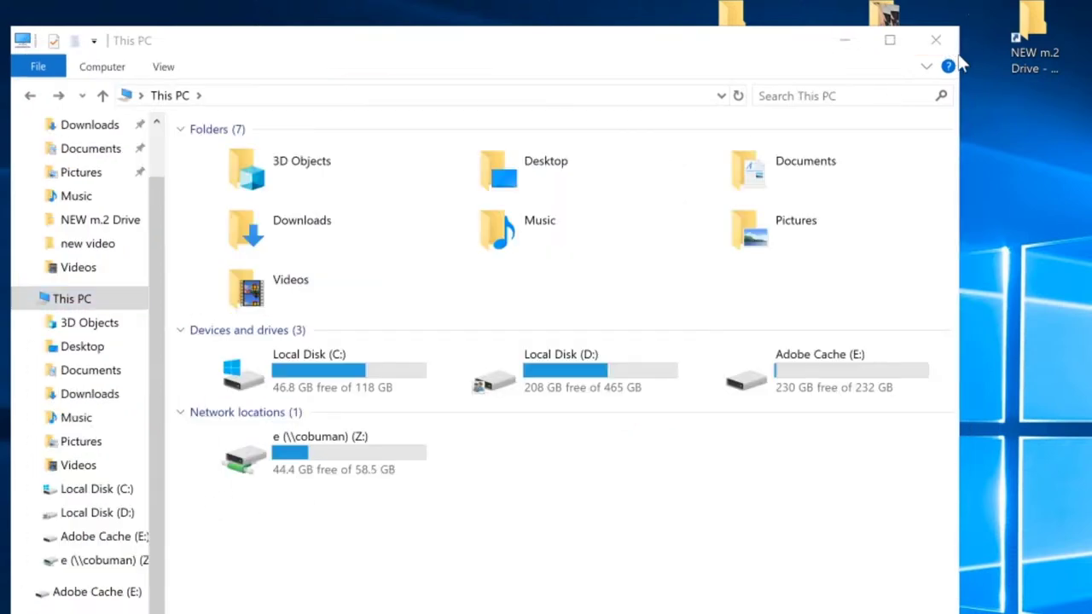
left_click(323, 463)
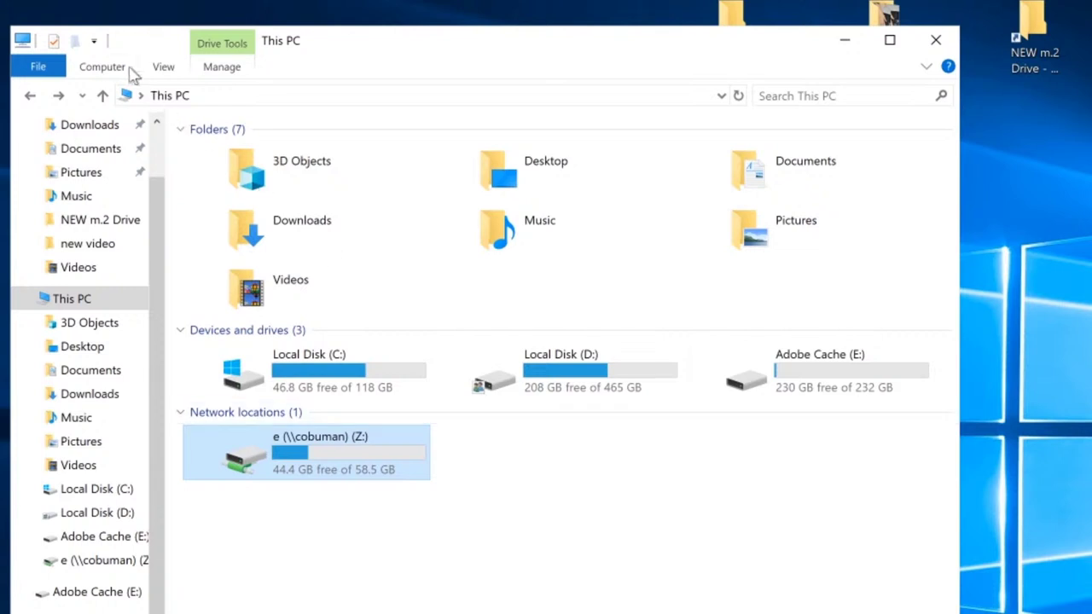
left_click(102, 68)
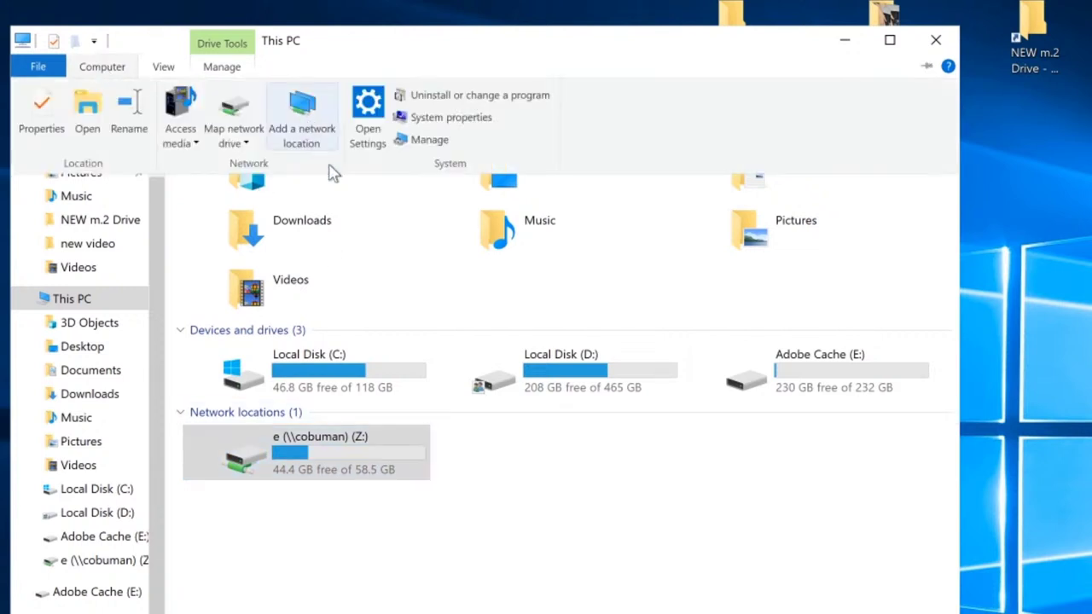
left_click(358, 567)
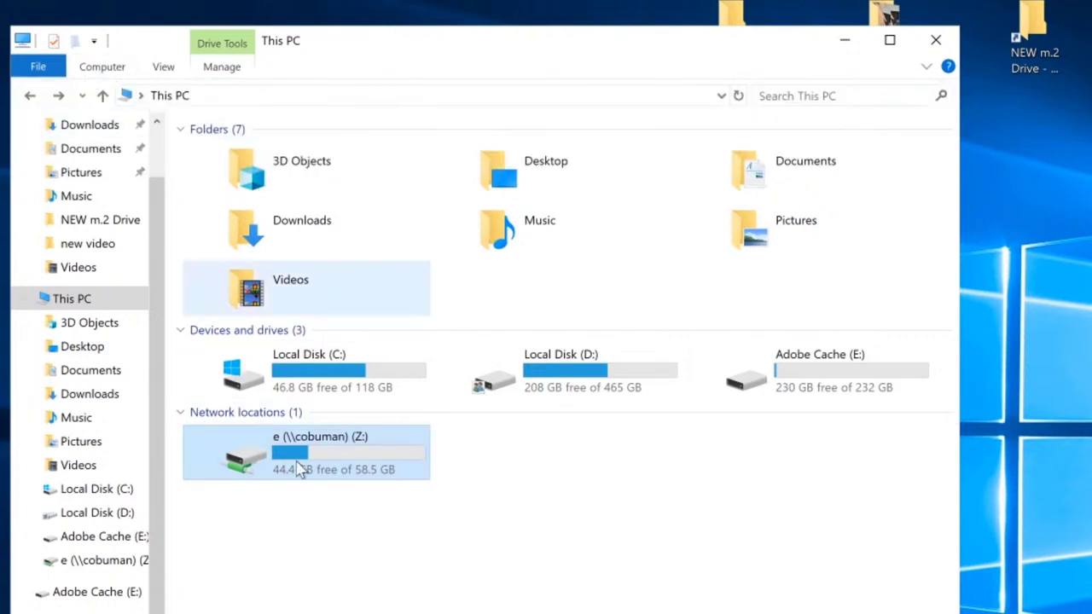
double_click(350, 461)
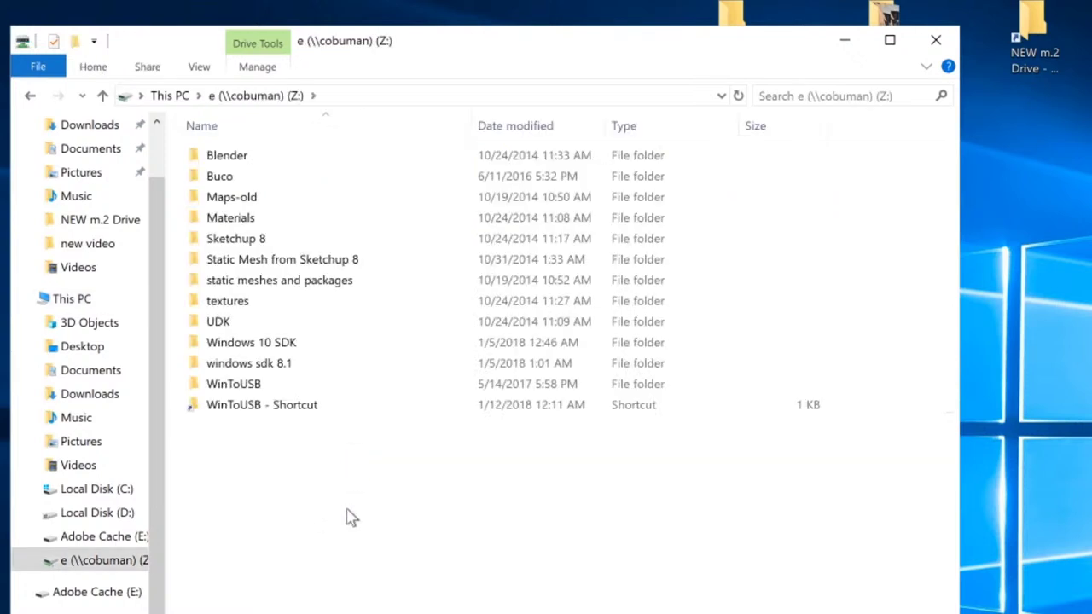
Step: Create a folder named 'New folder' on the Z: drive and open it
right_click(309, 501)
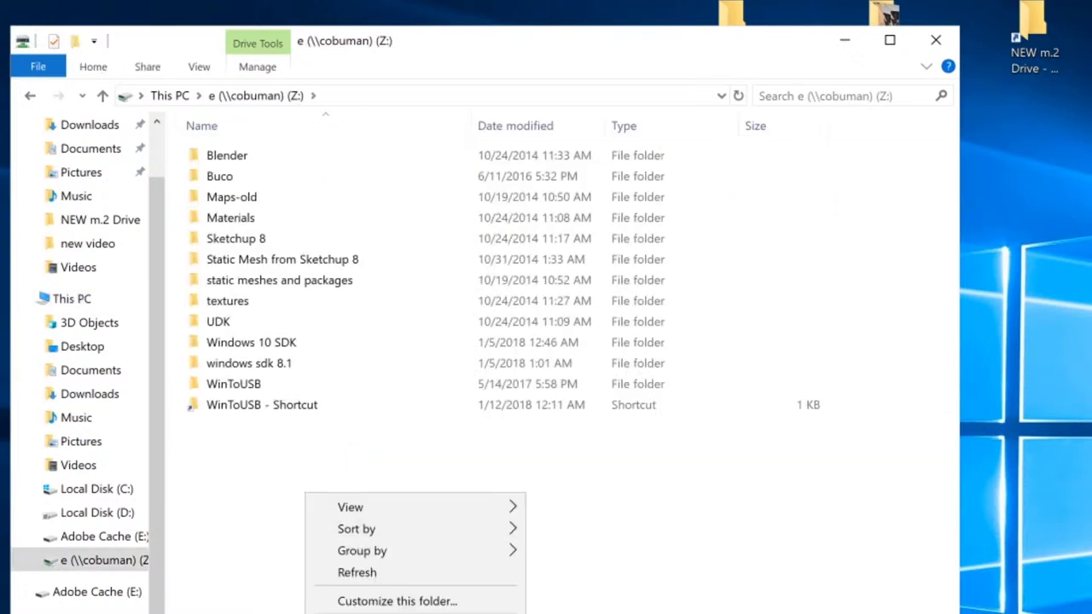
left_click(342, 610)
key("Return")
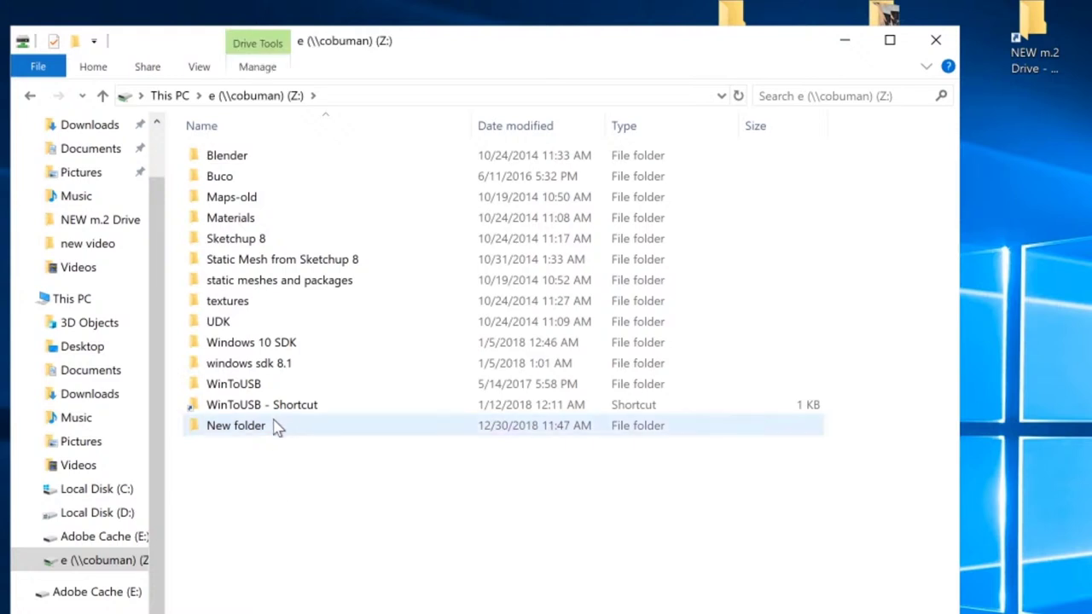
double_click(277, 427)
Step: Add a 'New Bitmap Image' inside it, then return to Z: with nothing selected
right_click(297, 381)
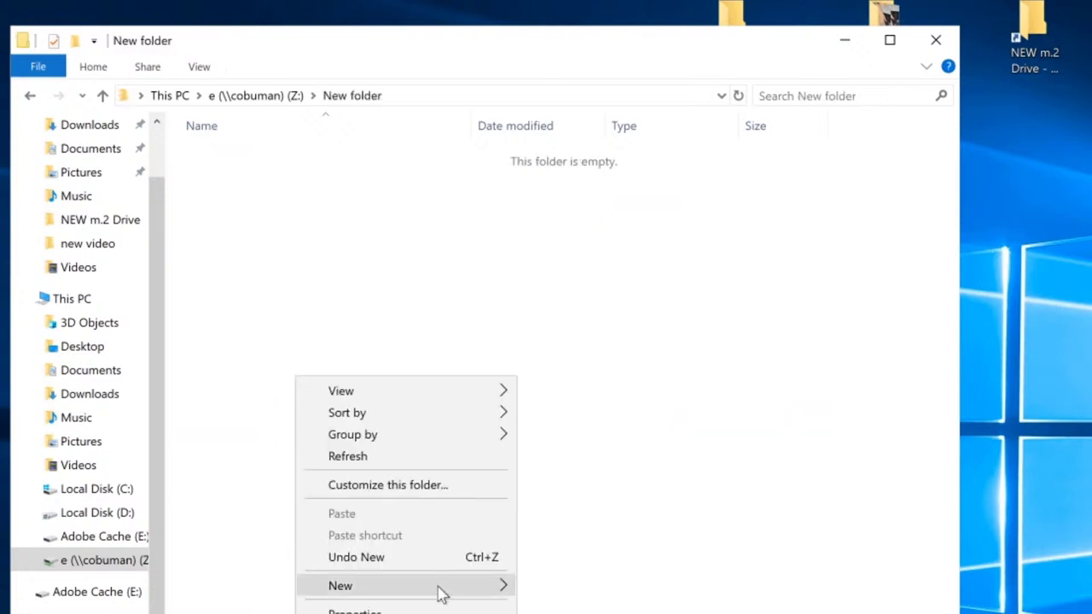
mouse_move(441, 589)
left_click(569, 613)
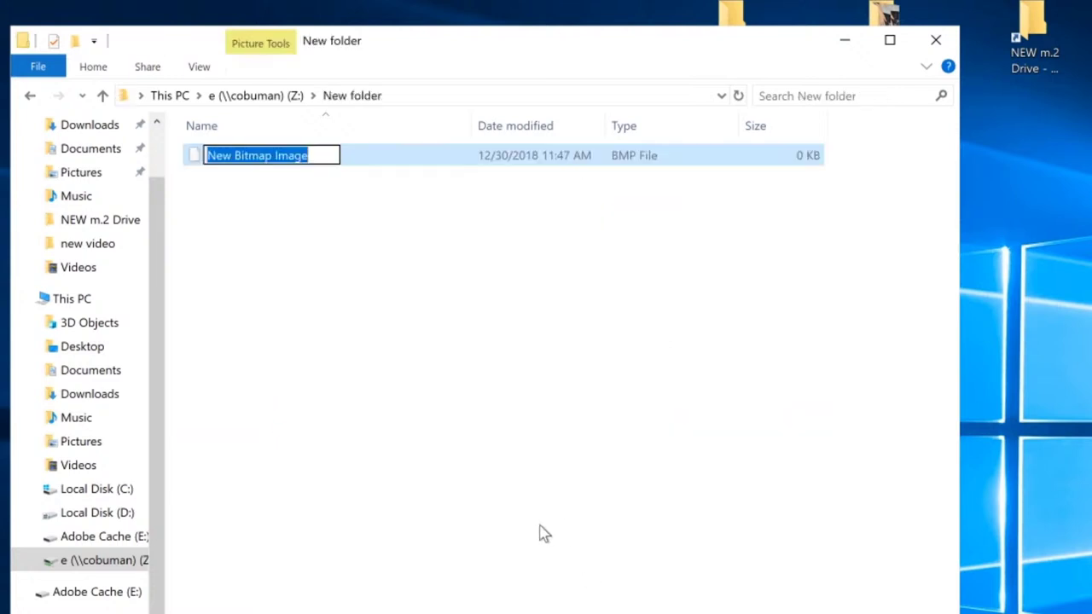
key("Return")
left_click(458, 478)
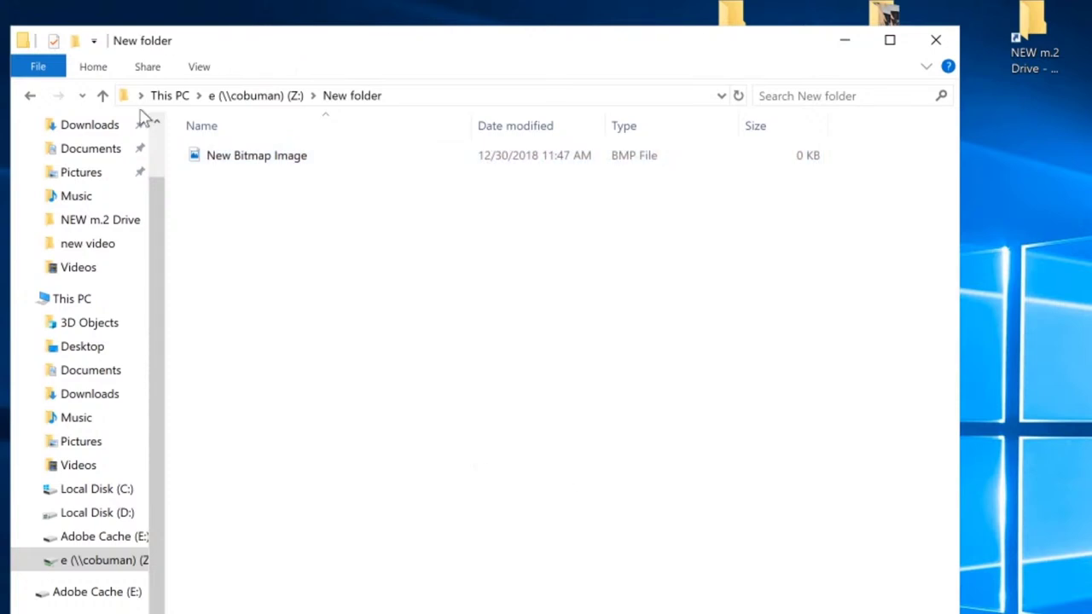
left_click(29, 96)
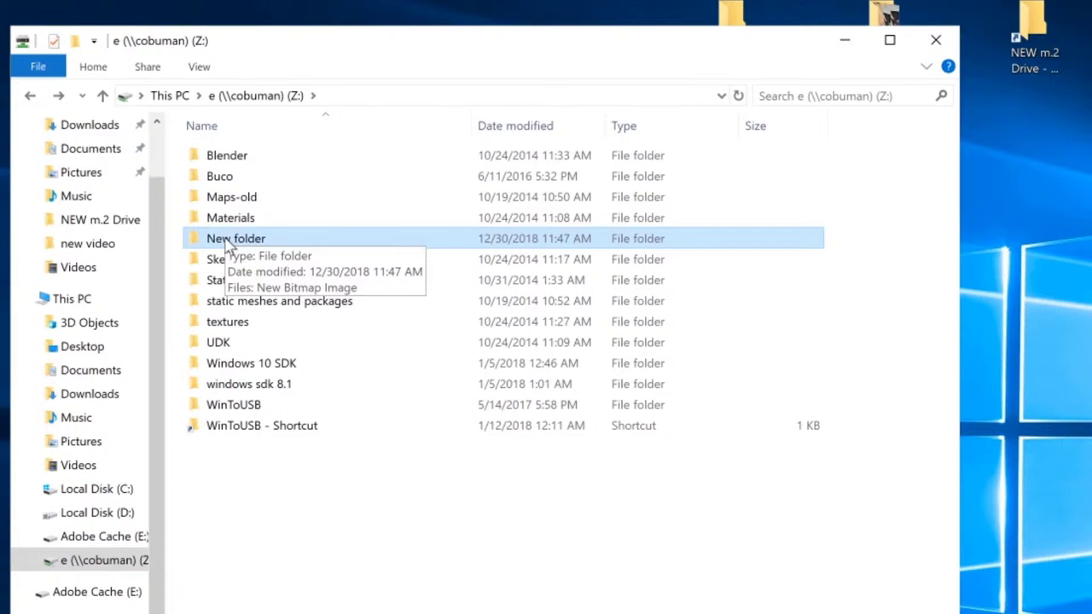
left_click(287, 540)
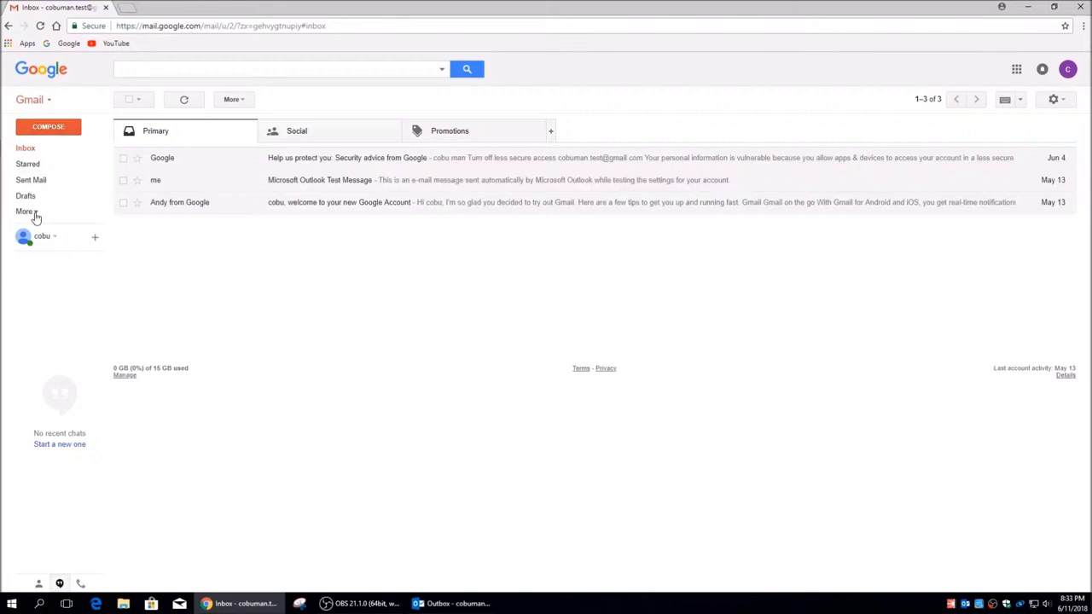
Step: Expand More to reveal Important, All Mail, Spam and Trash, and collapse Categories
left_click(26, 211)
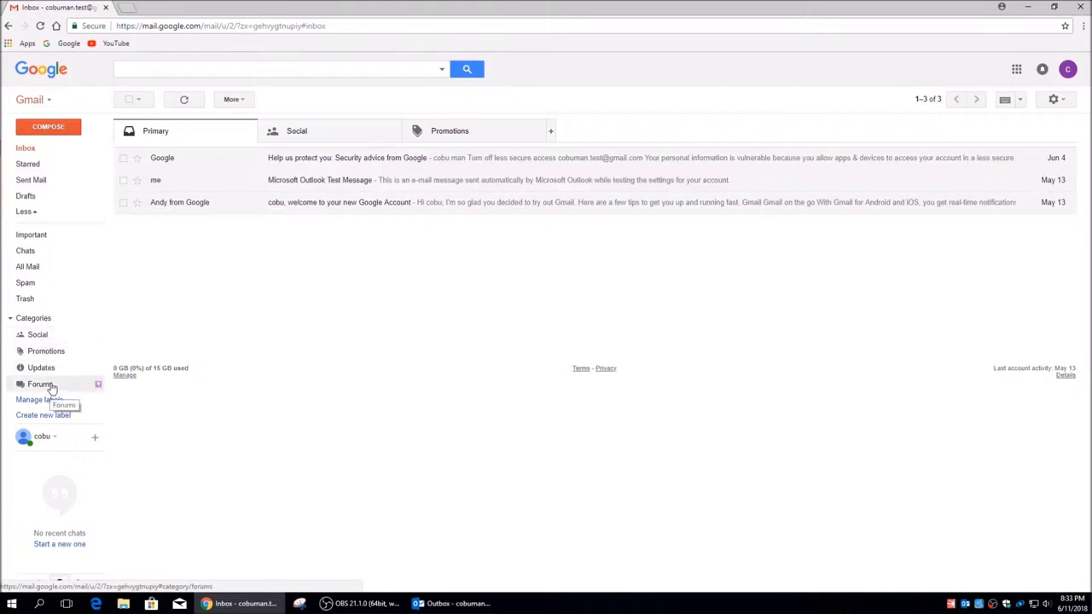
left_click(45, 321)
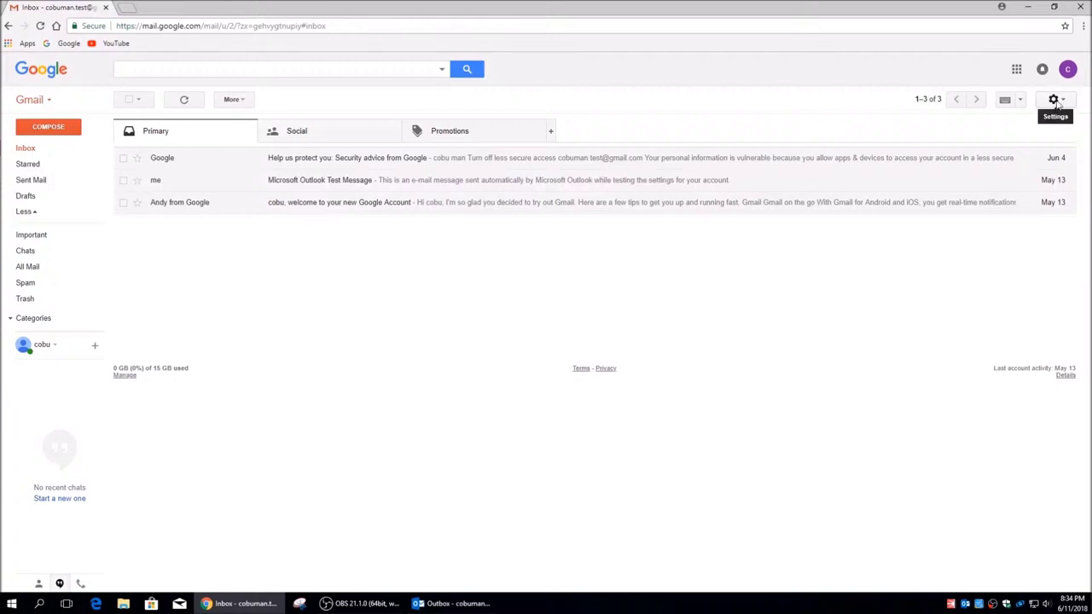
Step: Choose Try the new Gmail from the Settings gear menu
left_click(1056, 101)
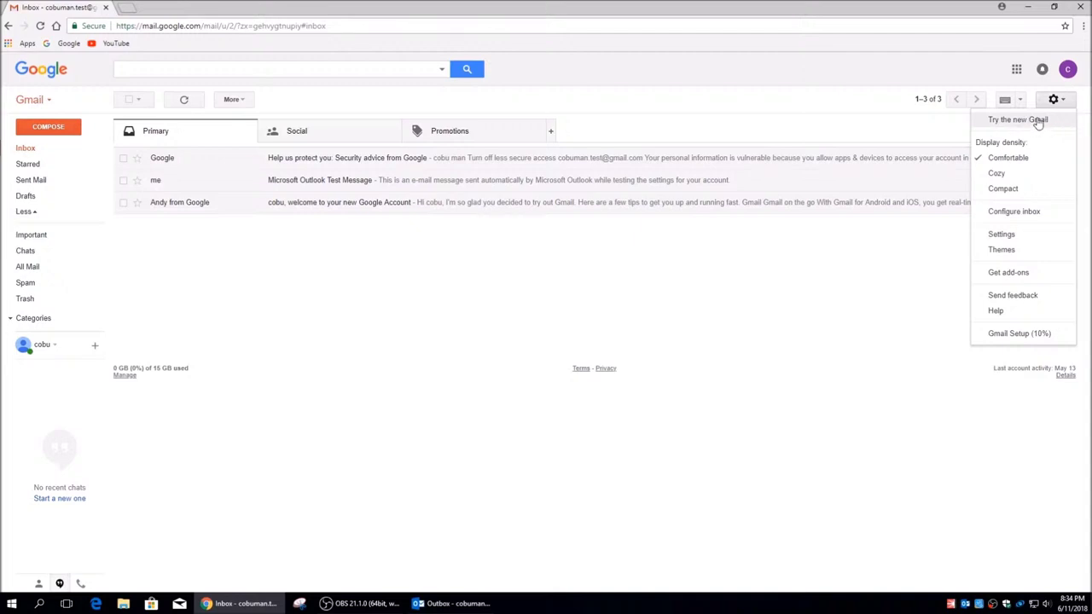
left_click(1030, 122)
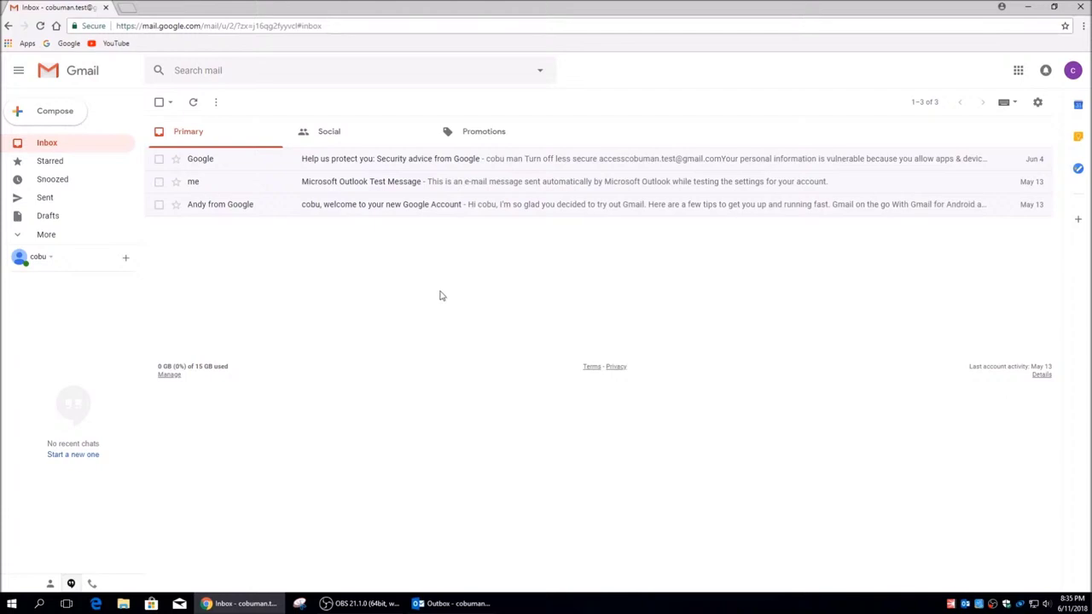
Step: Check the Starred folder, which shows no starred messages
left_click(1038, 103)
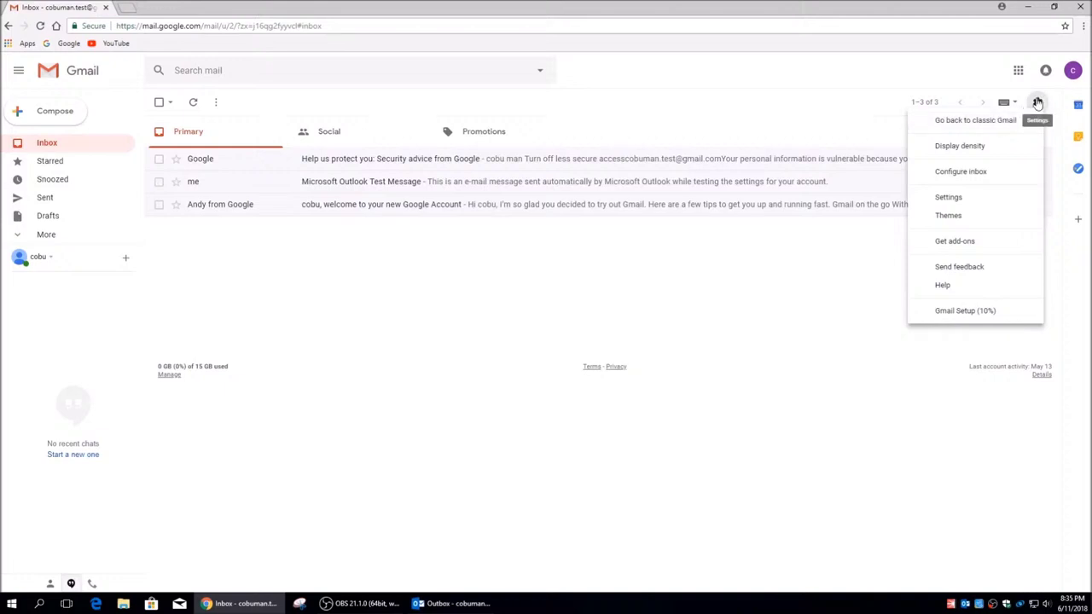
left_click(1038, 103)
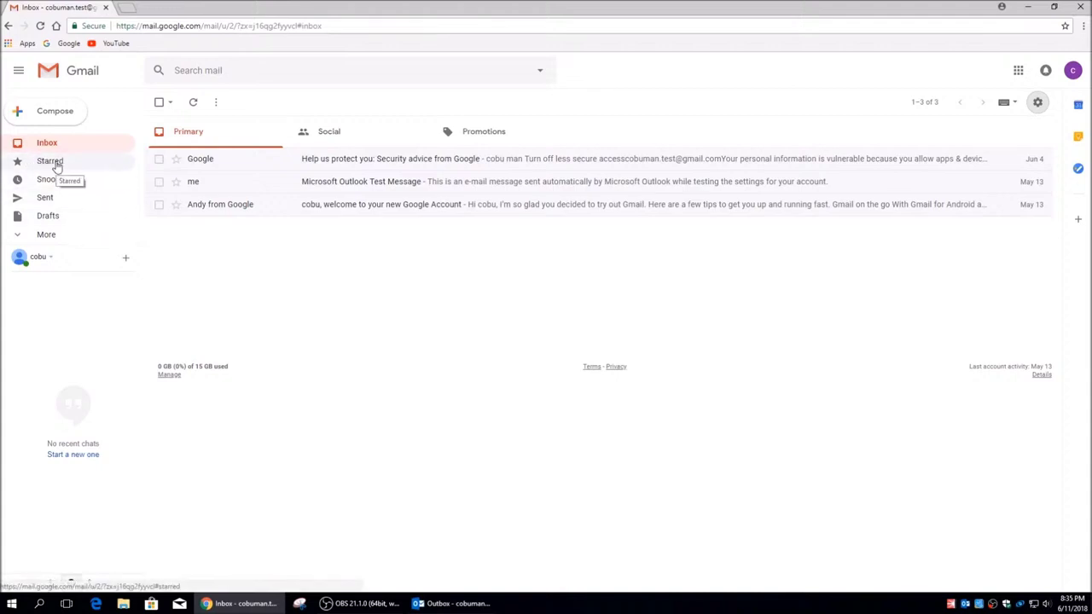
left_click(53, 163)
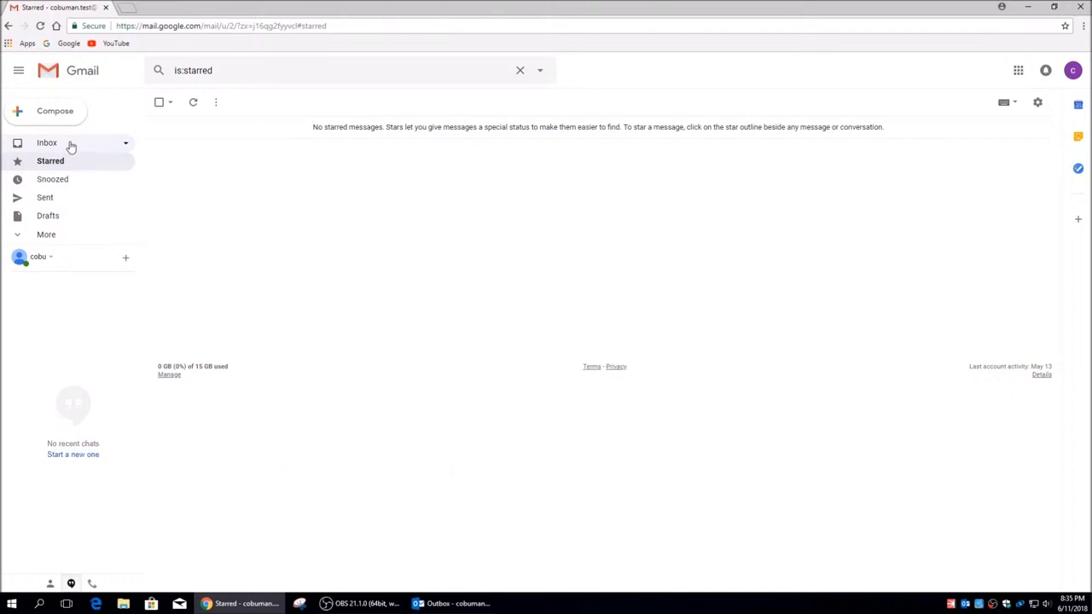
Step: Star the Microsoft Outlook Test Message and confirm it appears under Starred
left_click(70, 145)
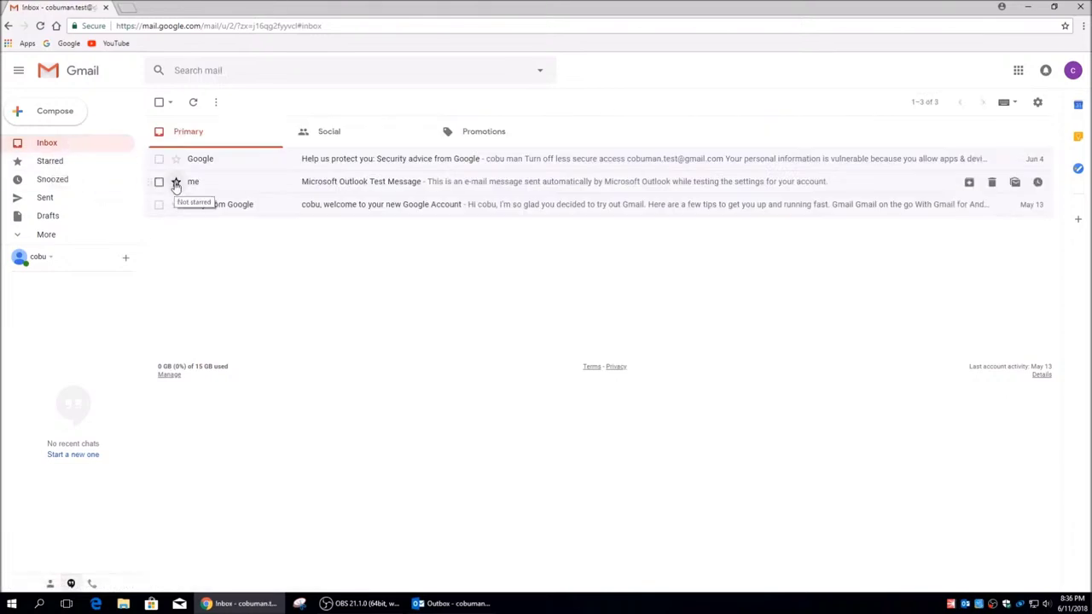
left_click(176, 183)
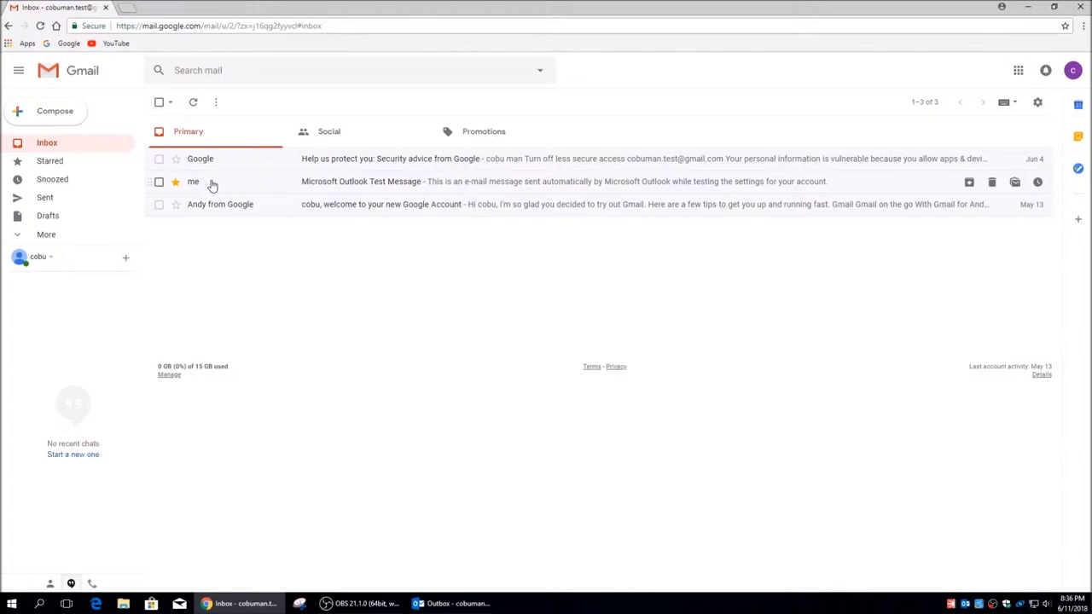
left_click(48, 162)
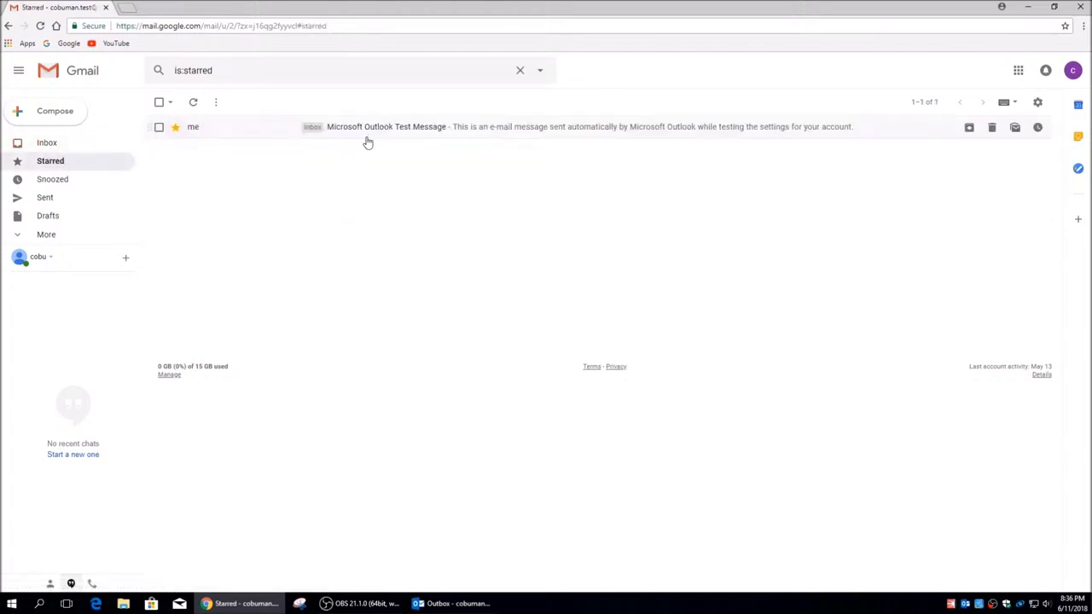
left_click(58, 145)
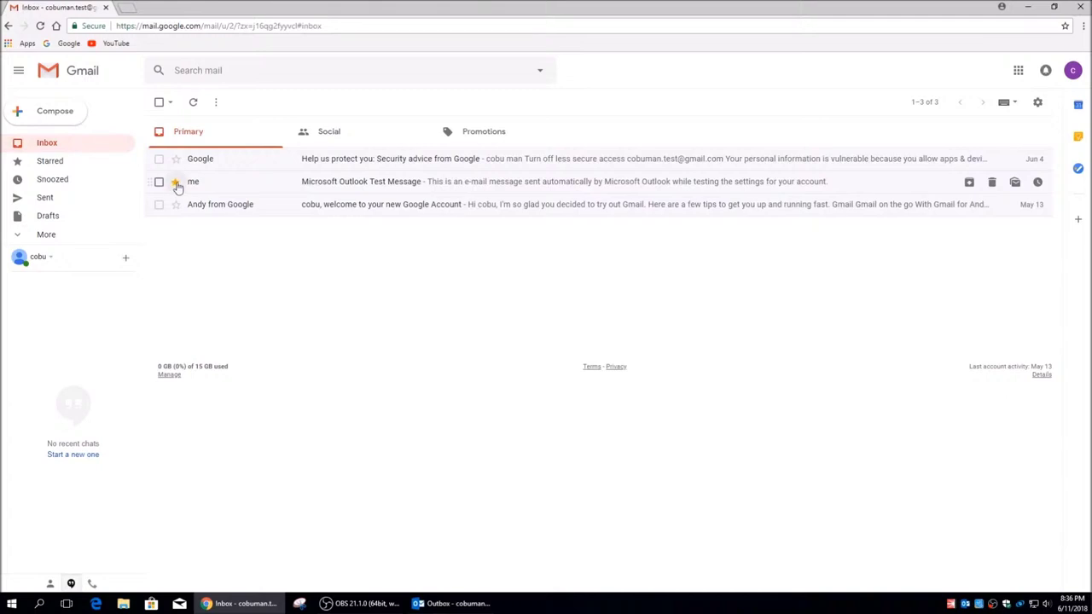
left_click(63, 162)
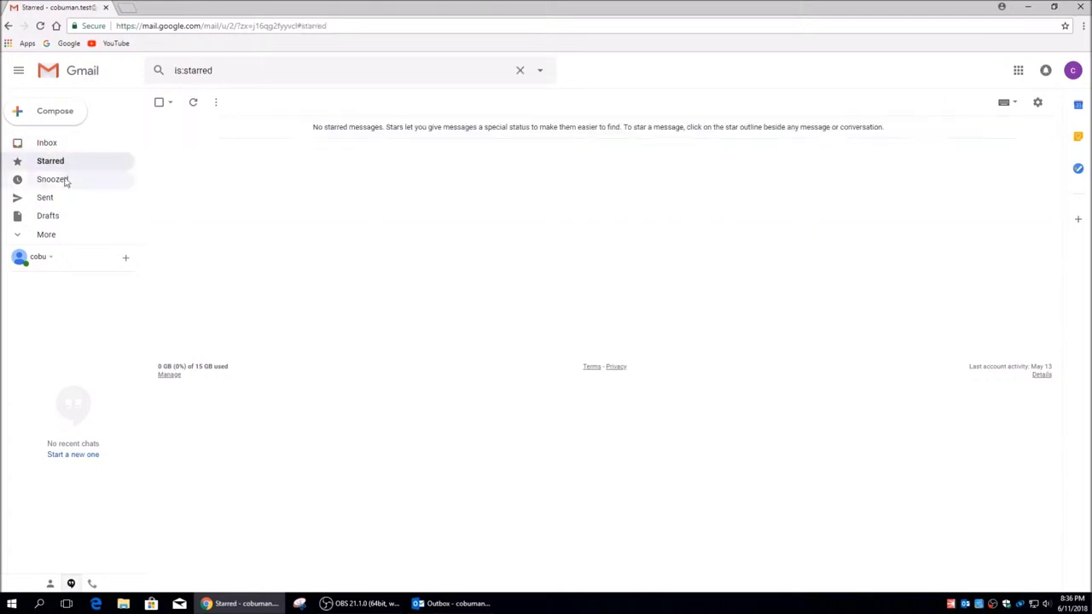
Step: Browse the Snoozed, Sent, Drafts and Important folders
left_click(64, 182)
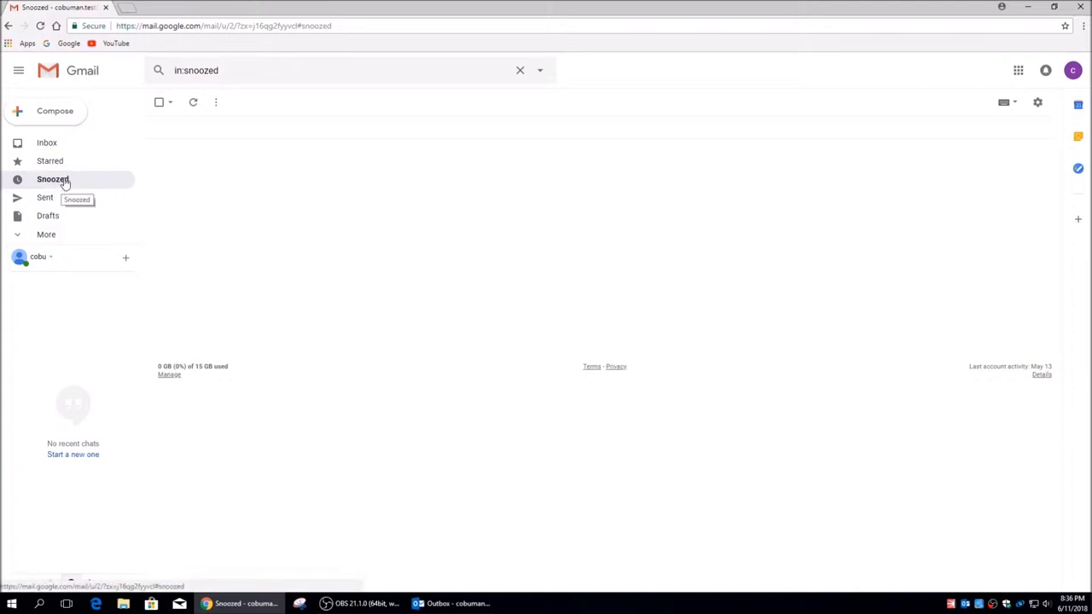
left_click(67, 145)
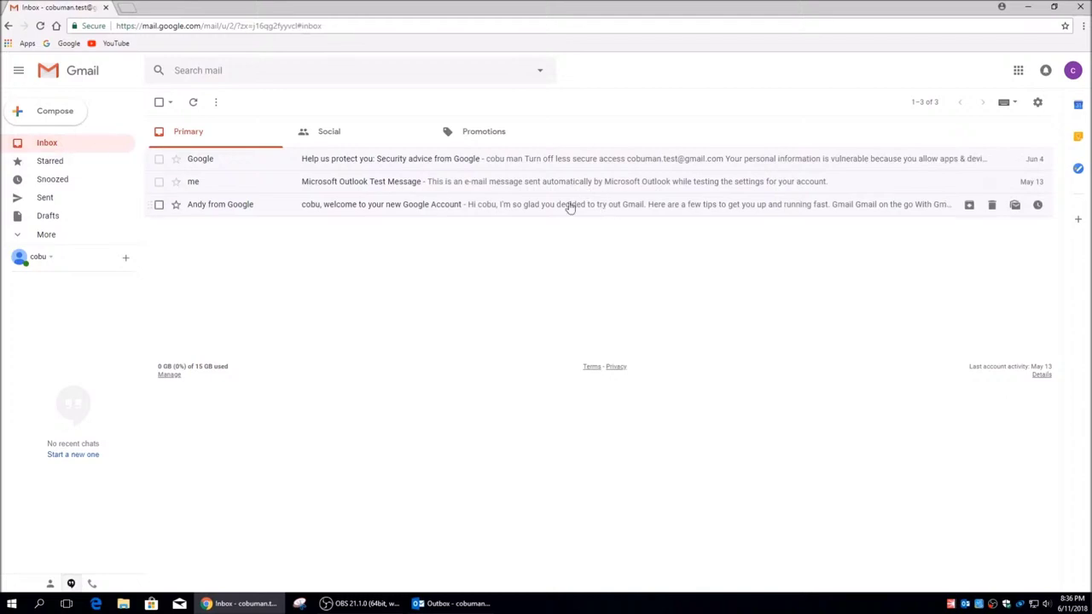
left_click(56, 238)
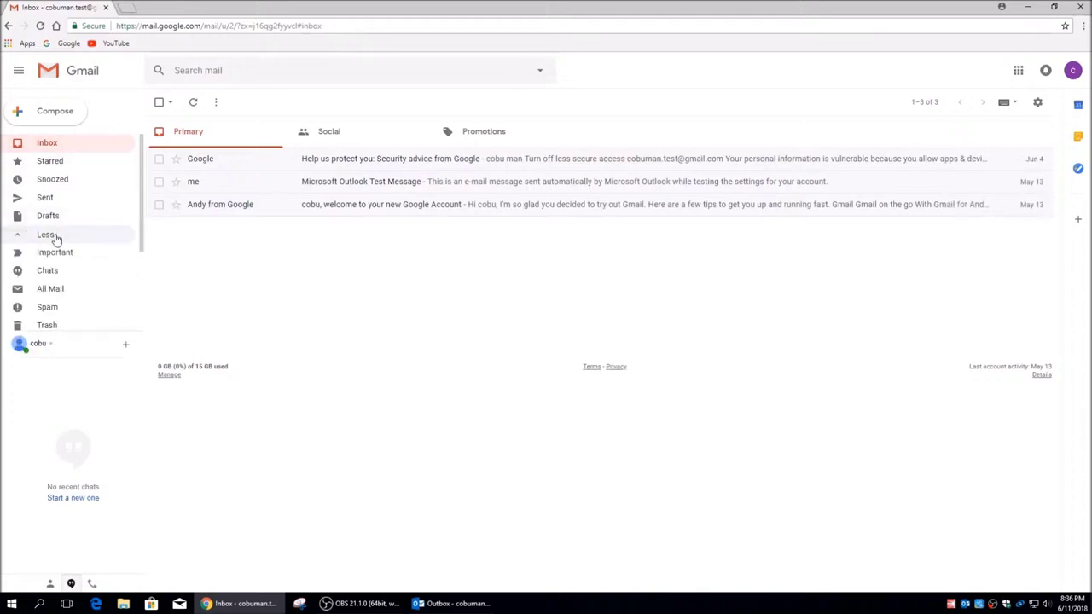
left_click(55, 199)
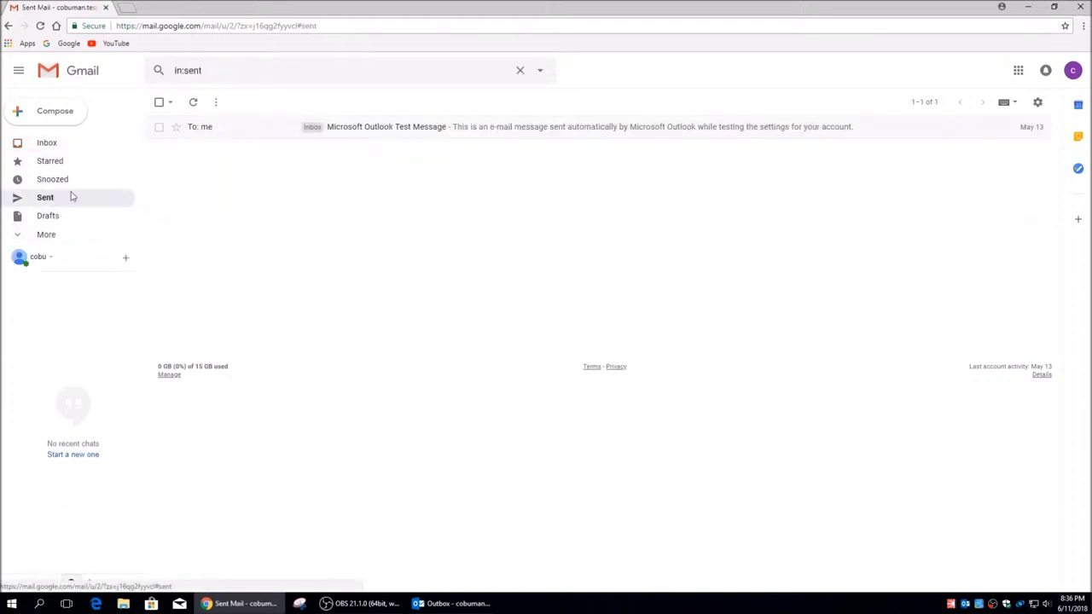
left_click(60, 218)
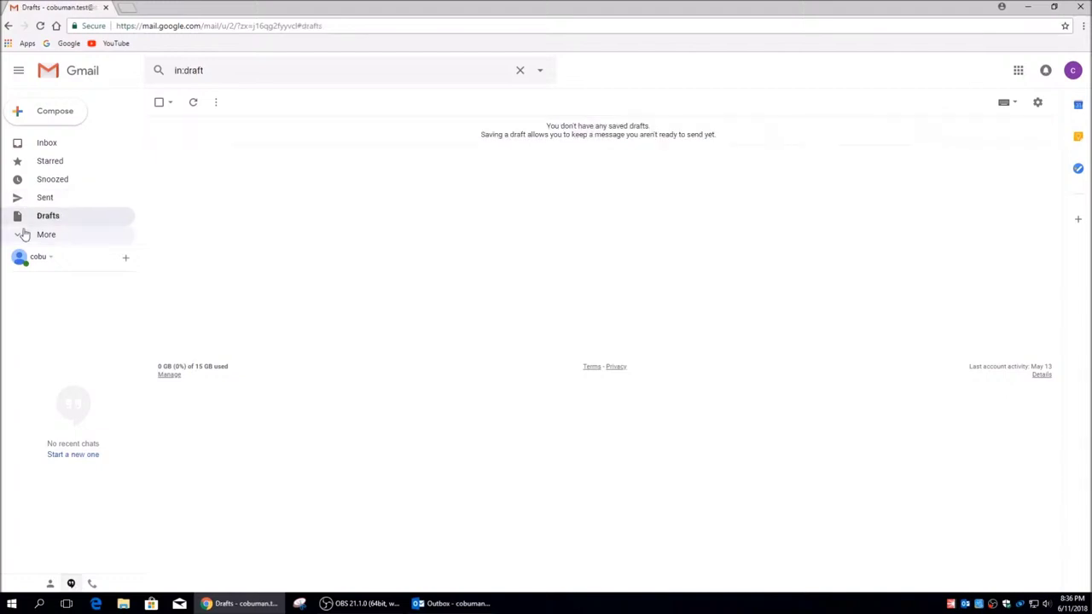
left_click(21, 237)
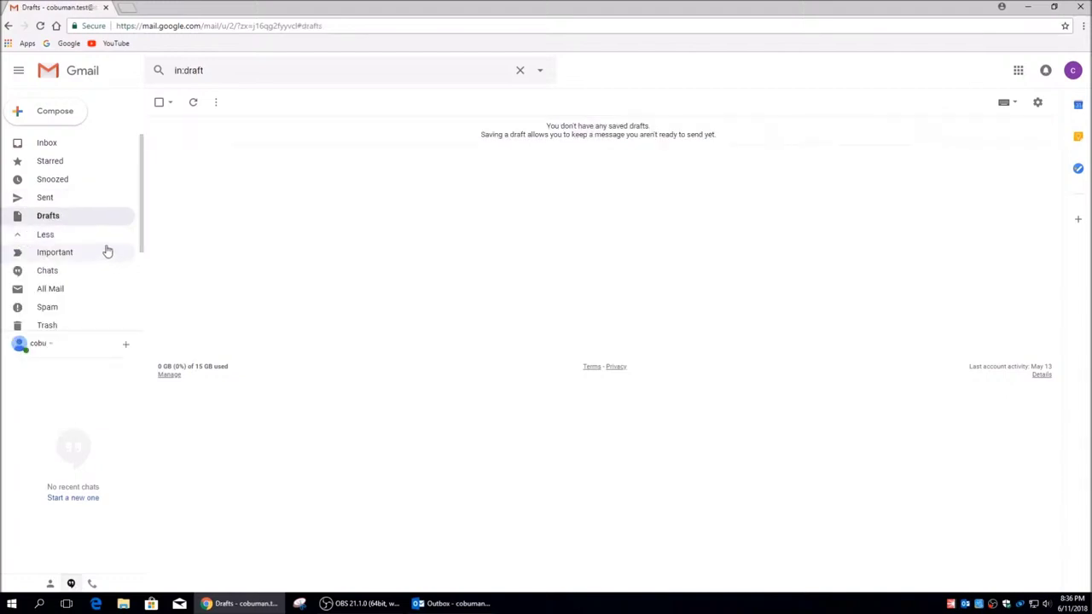
left_click(60, 258)
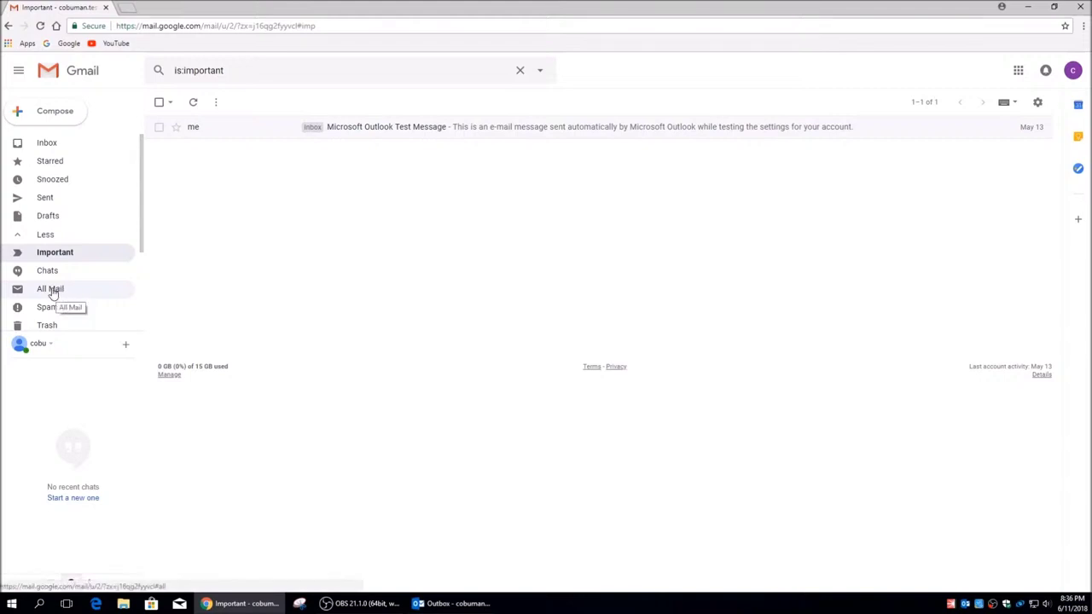
Step: Replace the search box query with 'test'
left_click(265, 72)
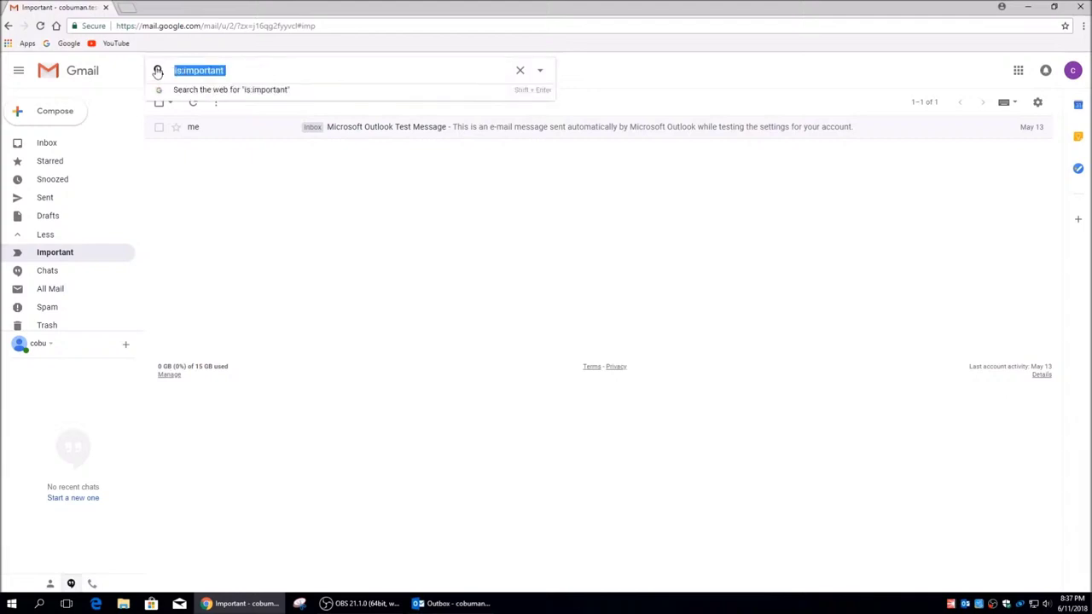
key("BackSpace")
type("test")
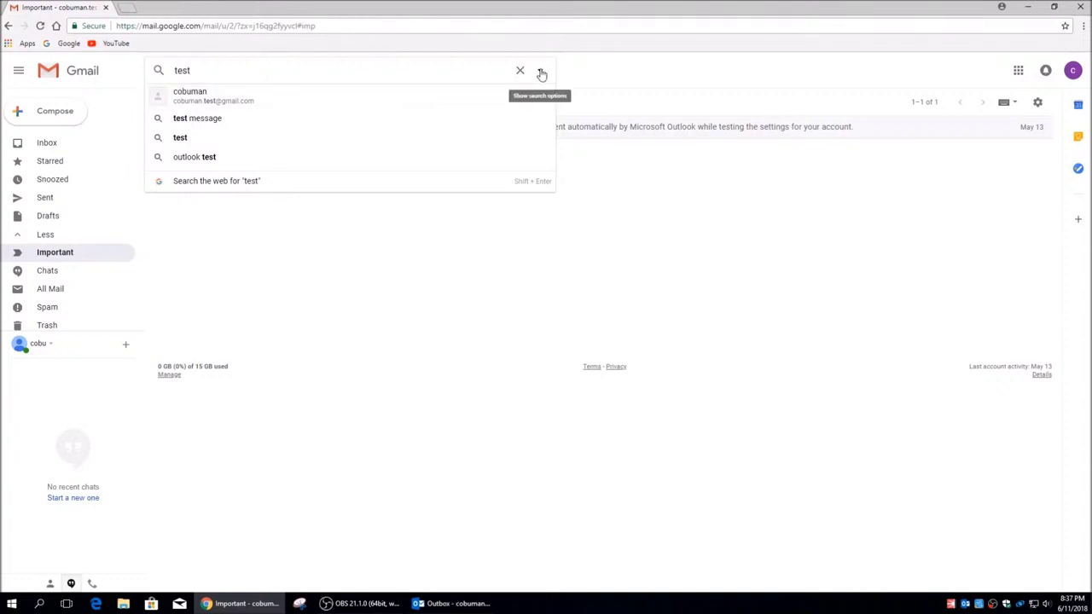
Step: In Outlook, close the Change Account and Account Settings windows and open the Inbox
left_click(431, 603)
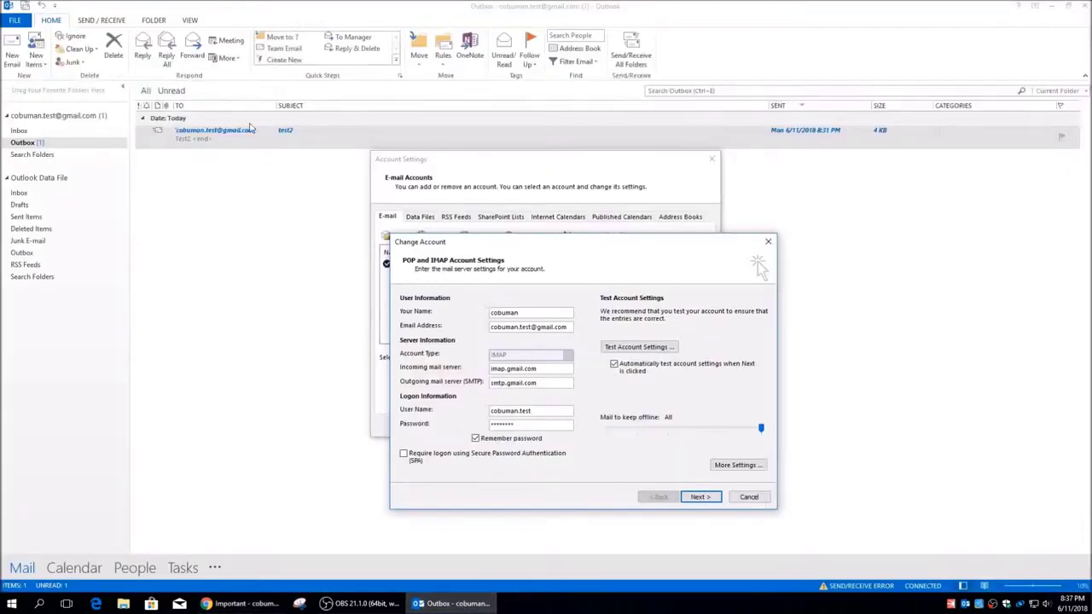
left_click(768, 242)
left_click(711, 159)
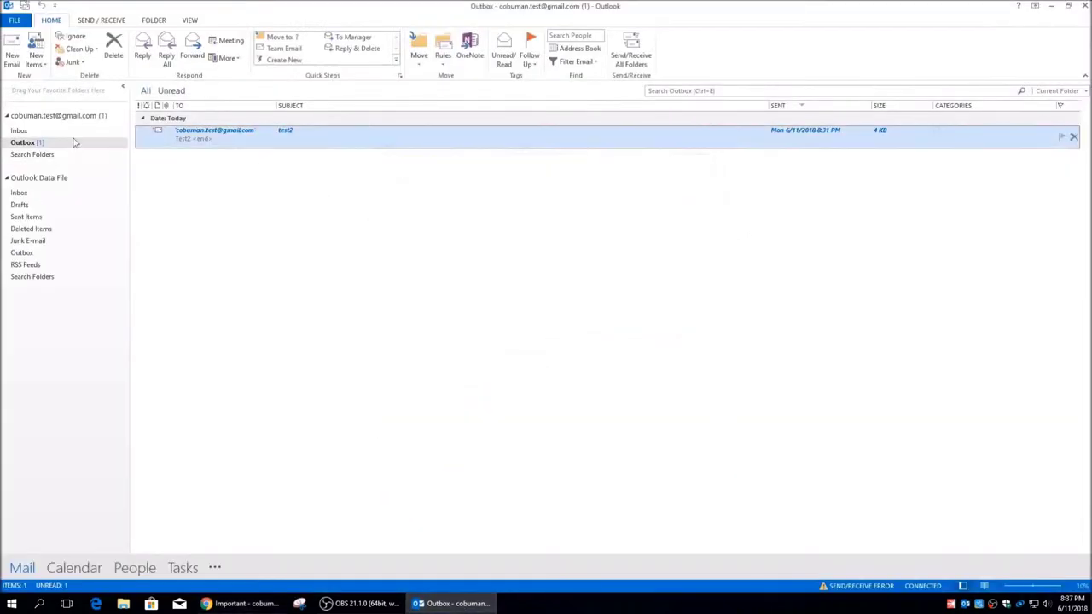
left_click(40, 131)
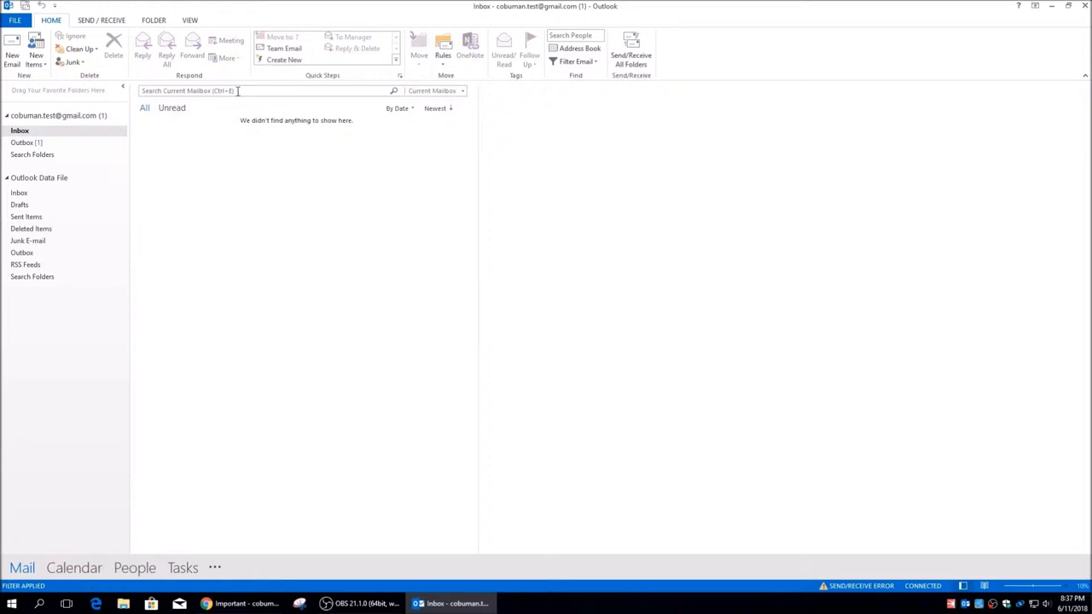
Step: Search all Outlook mailboxes for 't', then minimize Outlook to return to Gmail
left_click(238, 91)
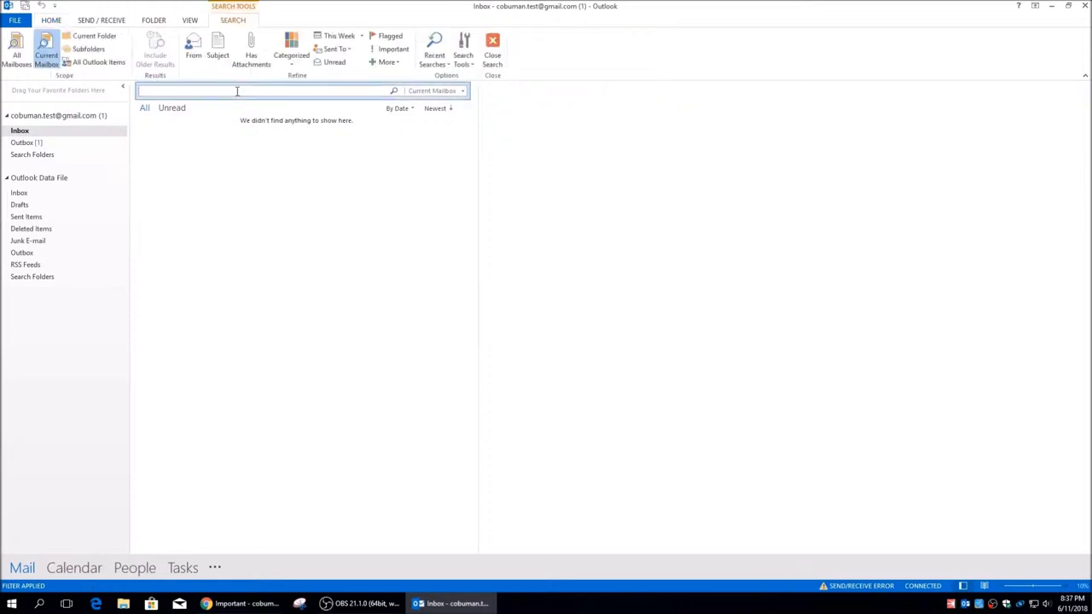
type("test")
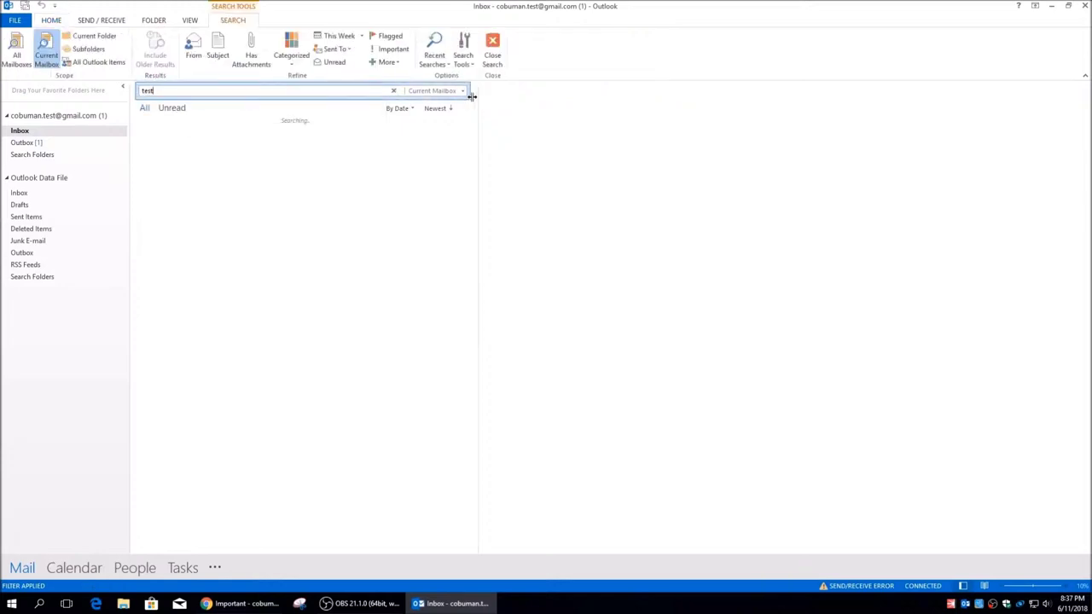
left_click(462, 93)
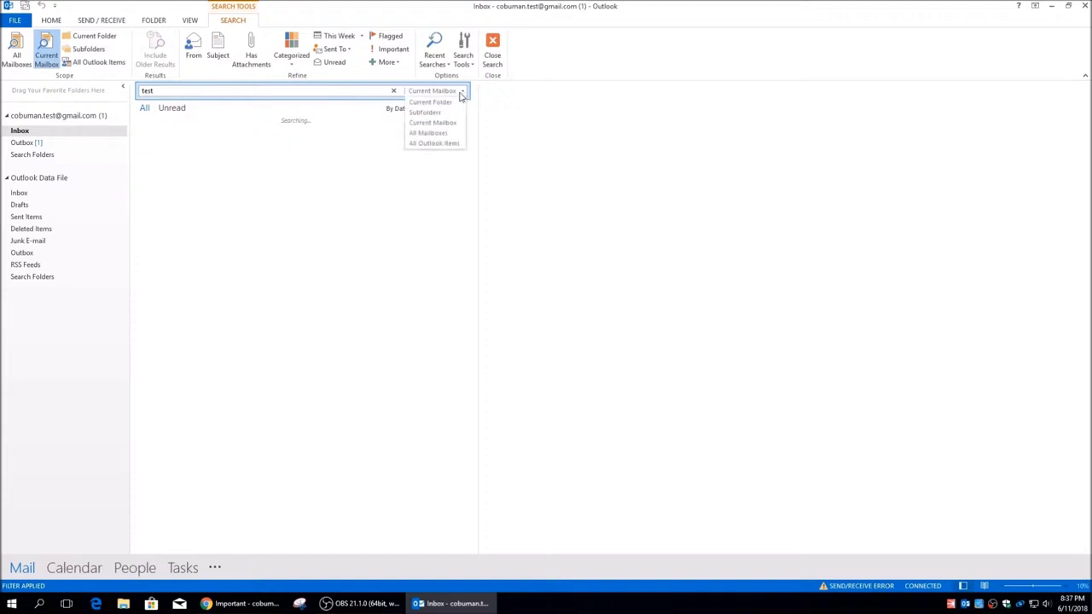
left_click(443, 134)
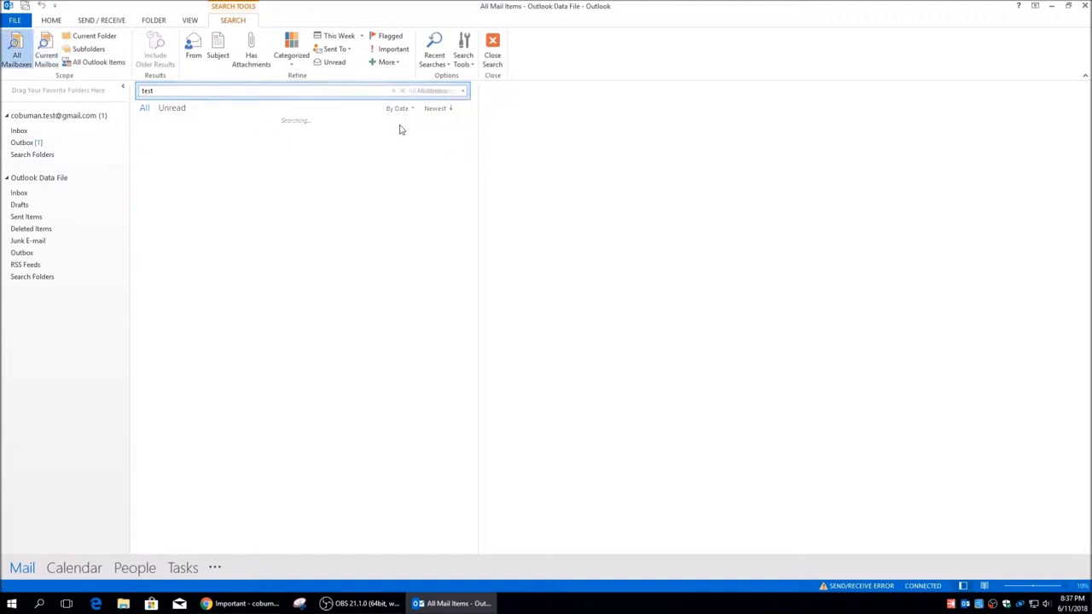
left_click(1051, 6)
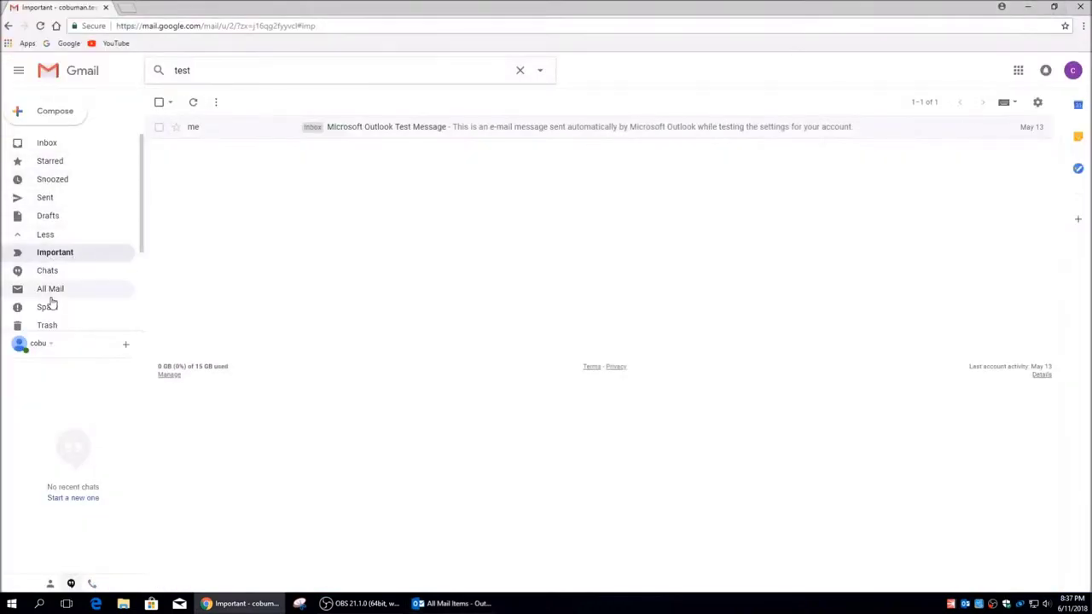
Step: Show All Mail with its three messages, leaving the search box empty
left_click(50, 291)
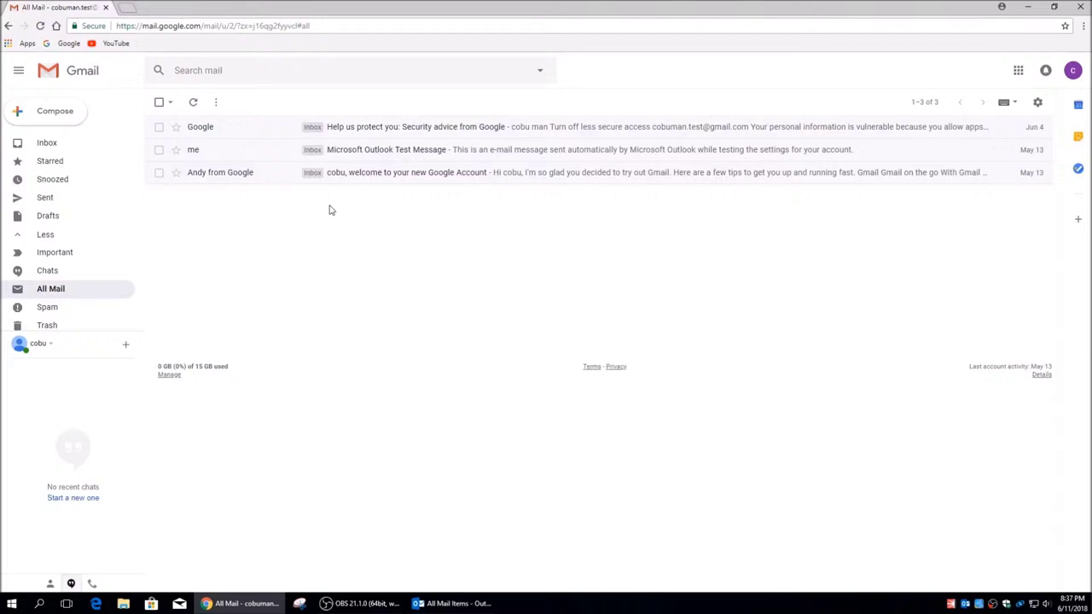
left_click(300, 71)
left_click(504, 322)
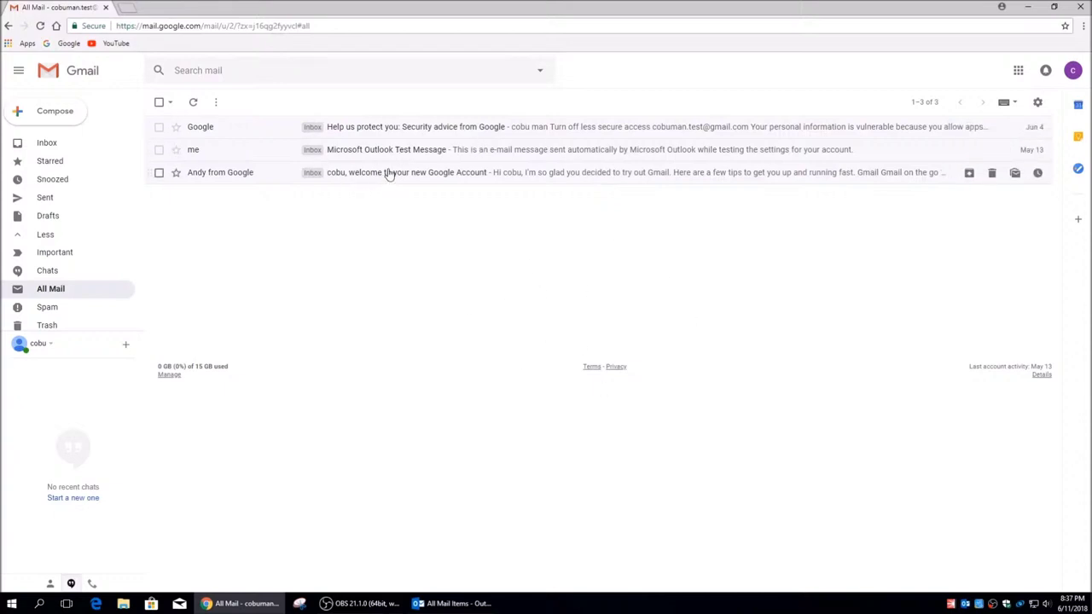
Step: Open and read the Google Account welcome email
left_click(390, 174)
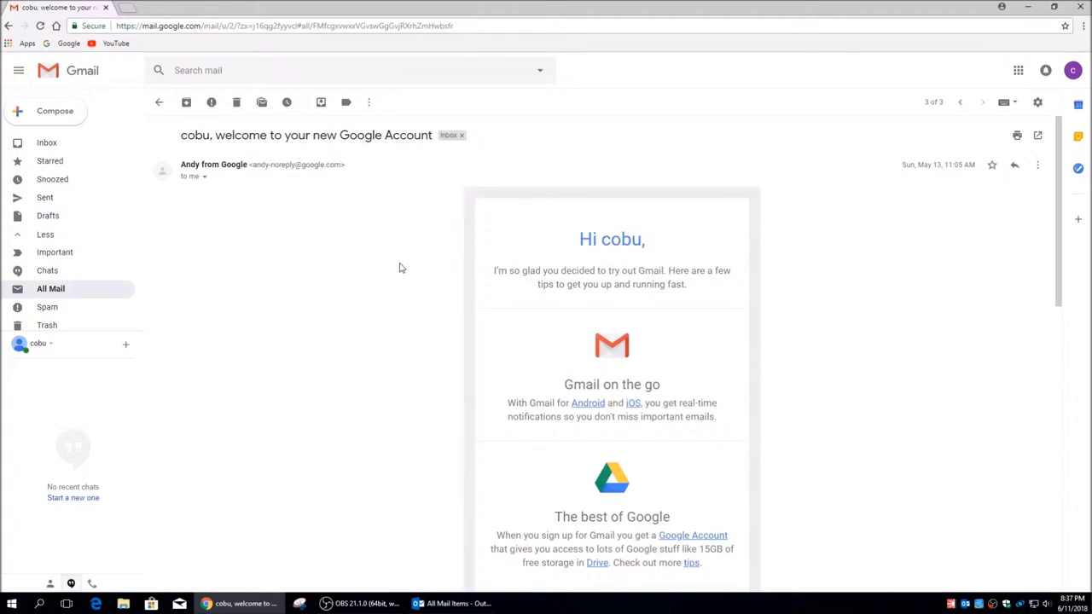
scroll(400, 269, "down", 7)
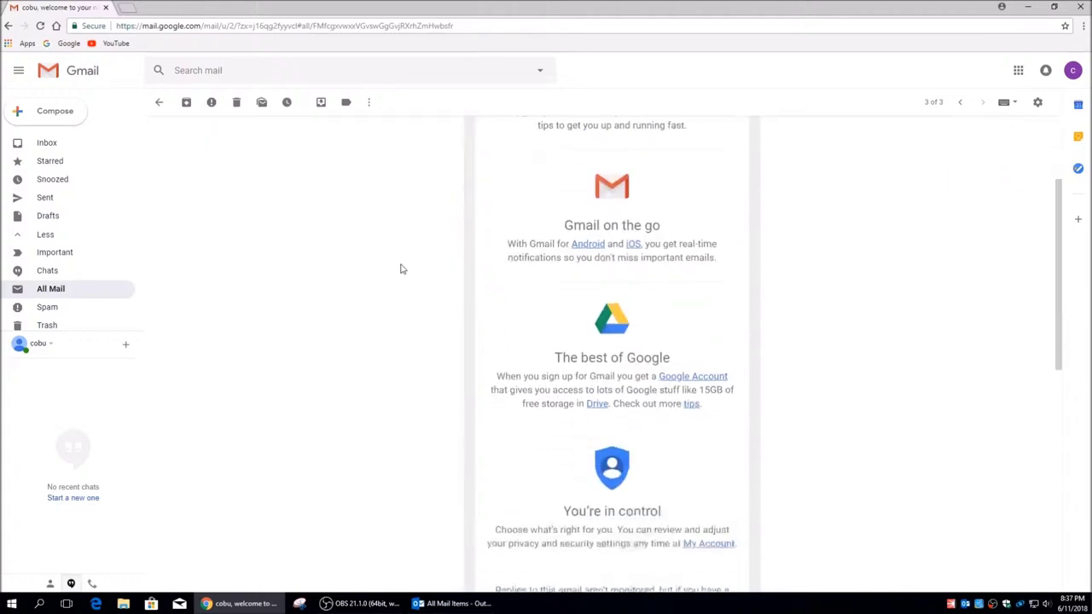
scroll(400, 270, "up", 7)
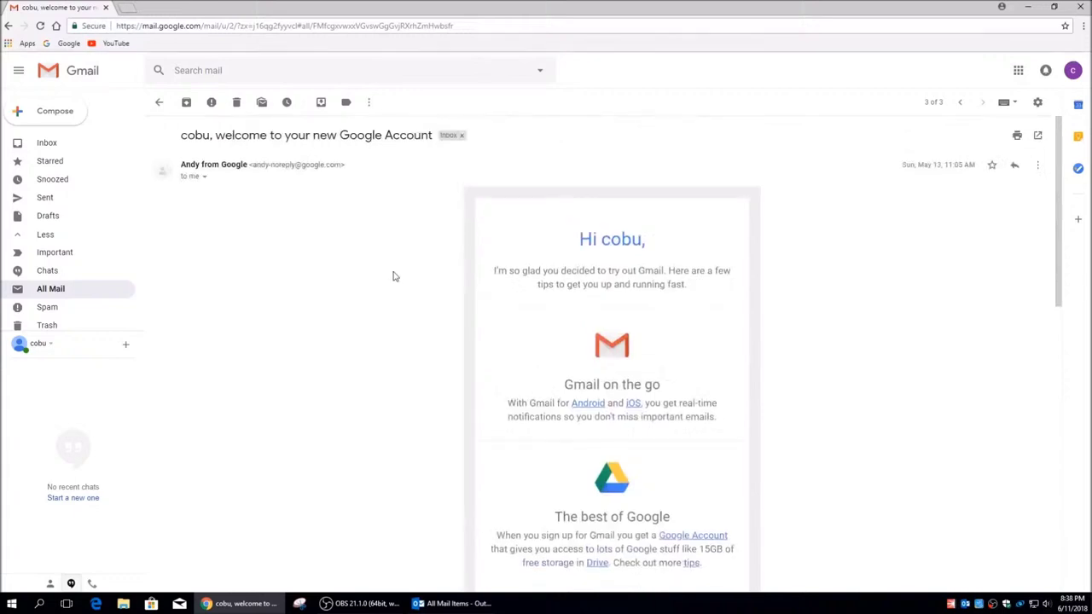
Step: Discard a started reply to the welcome email and return to the Inbox
left_click(1016, 167)
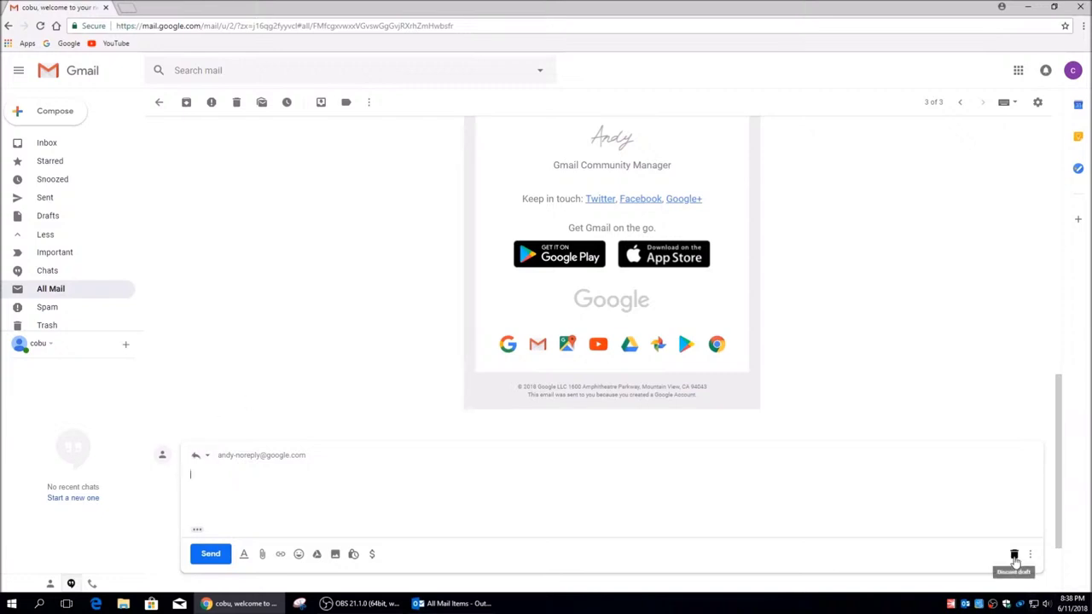
left_click(1014, 556)
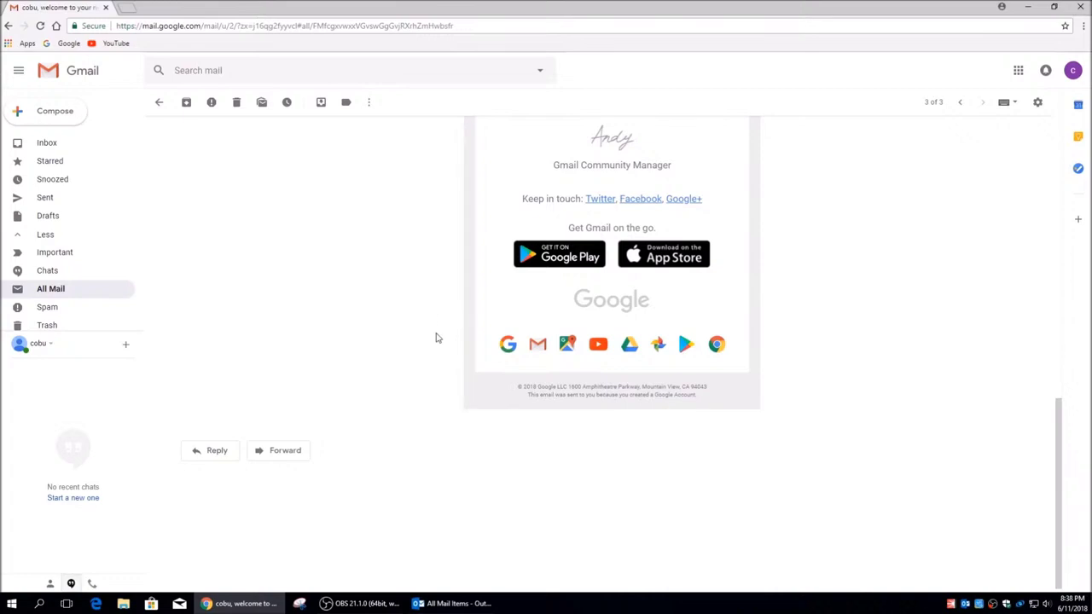
scroll(382, 327, "up", 10)
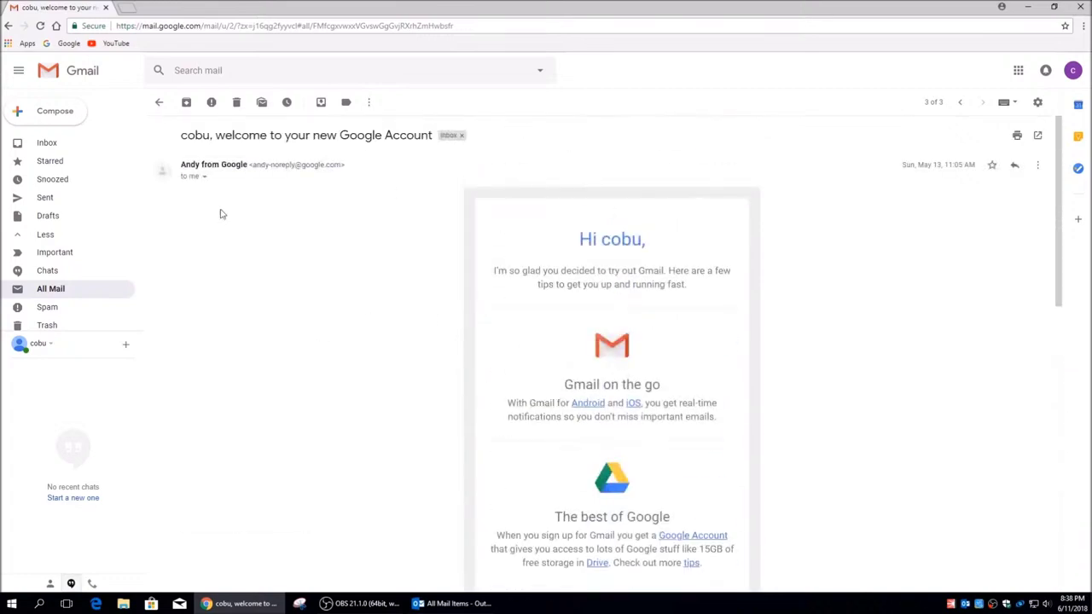
left_click(46, 145)
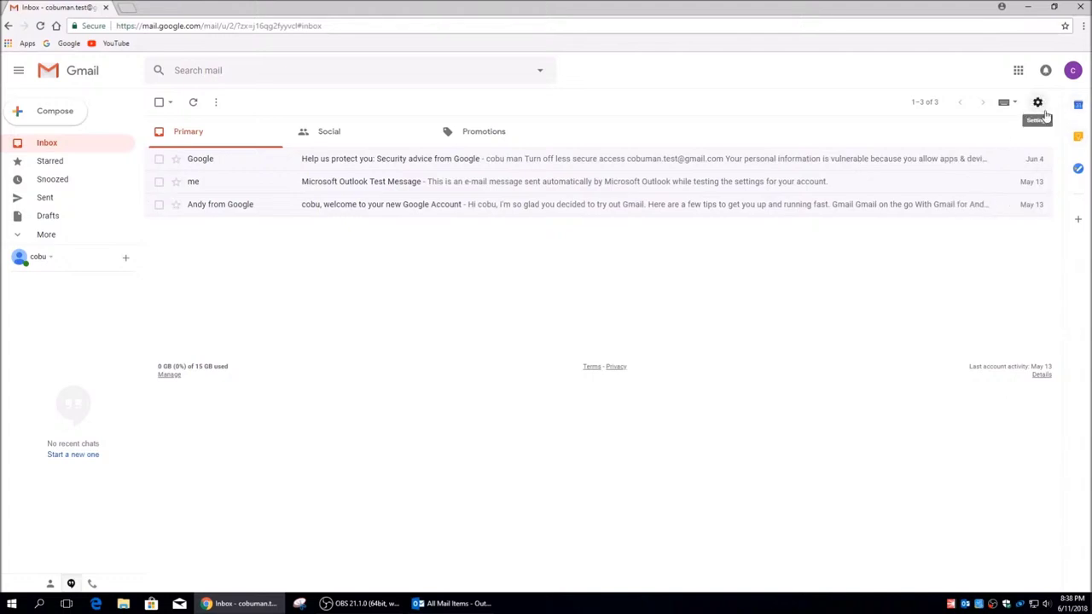
Step: Enable Preview Pane under Settings > Advanced and save the changes
left_click(1038, 102)
left_click(981, 202)
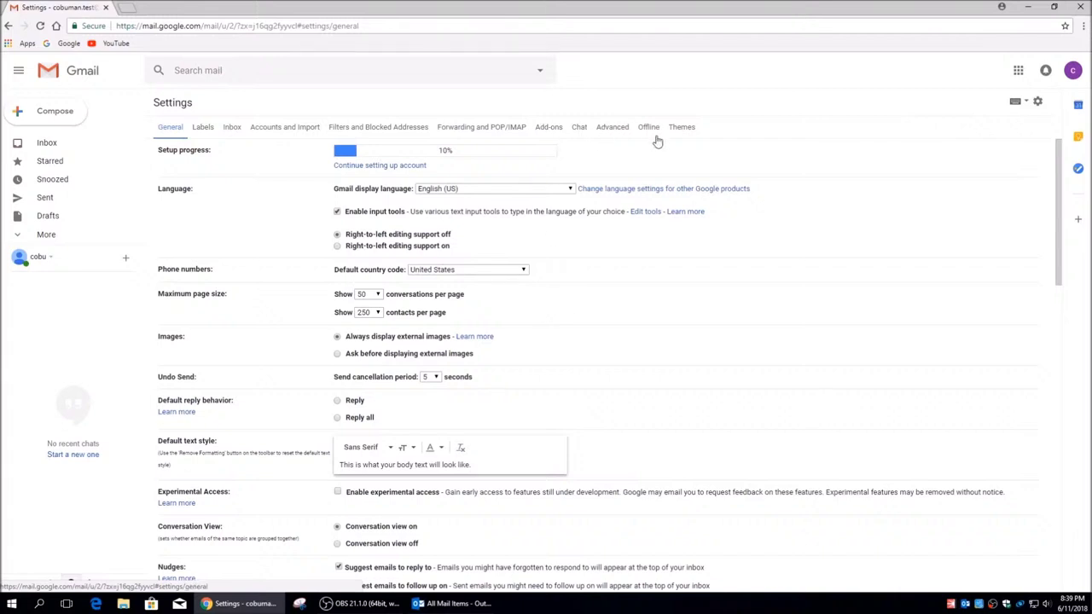
left_click(611, 127)
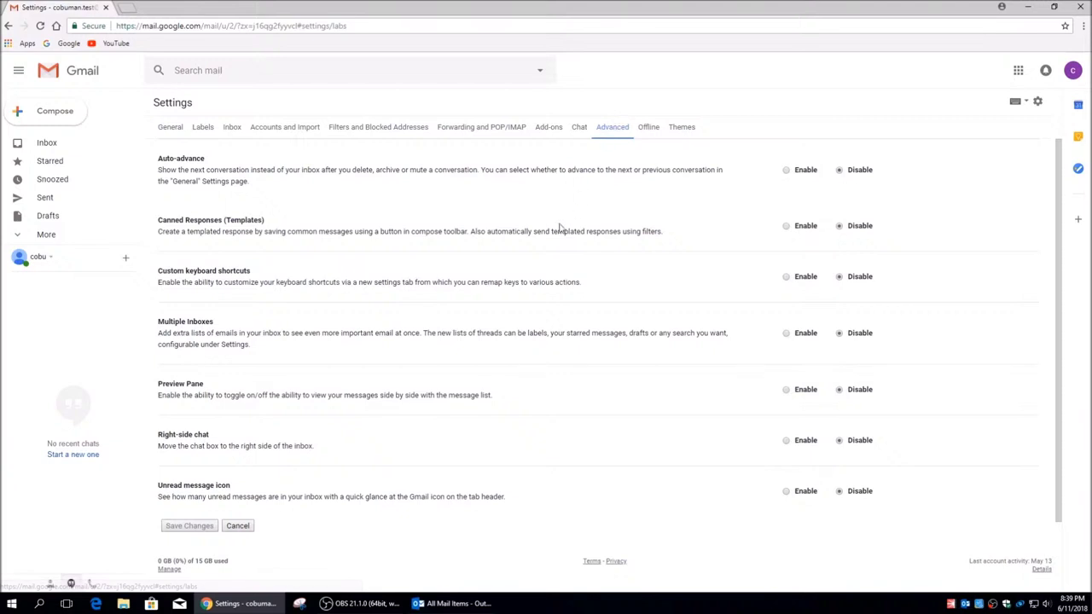
scroll(559, 228, "down", 1)
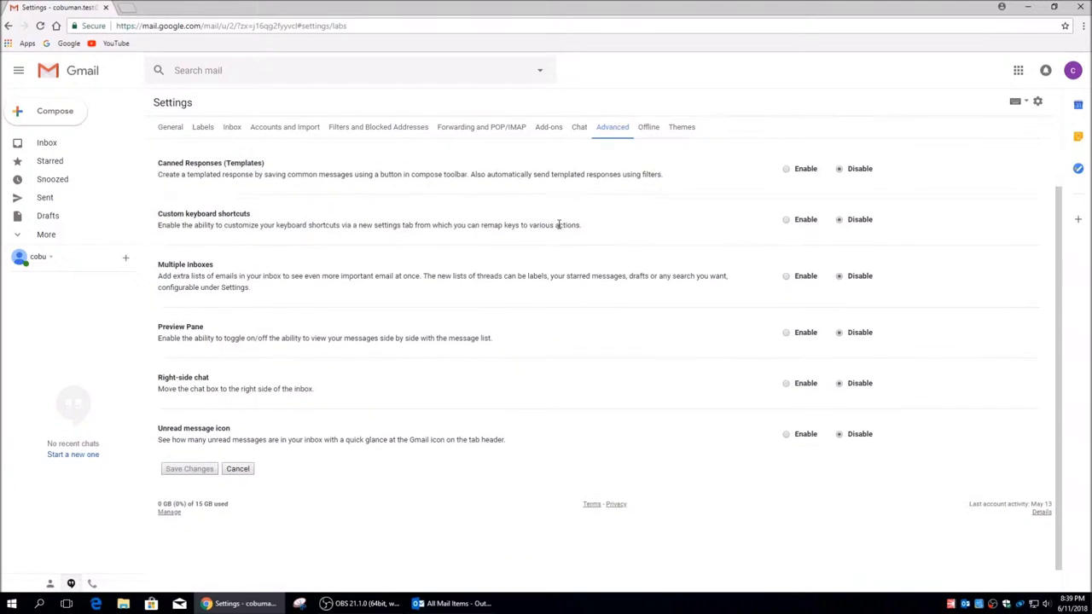
left_click(787, 333)
left_click(182, 472)
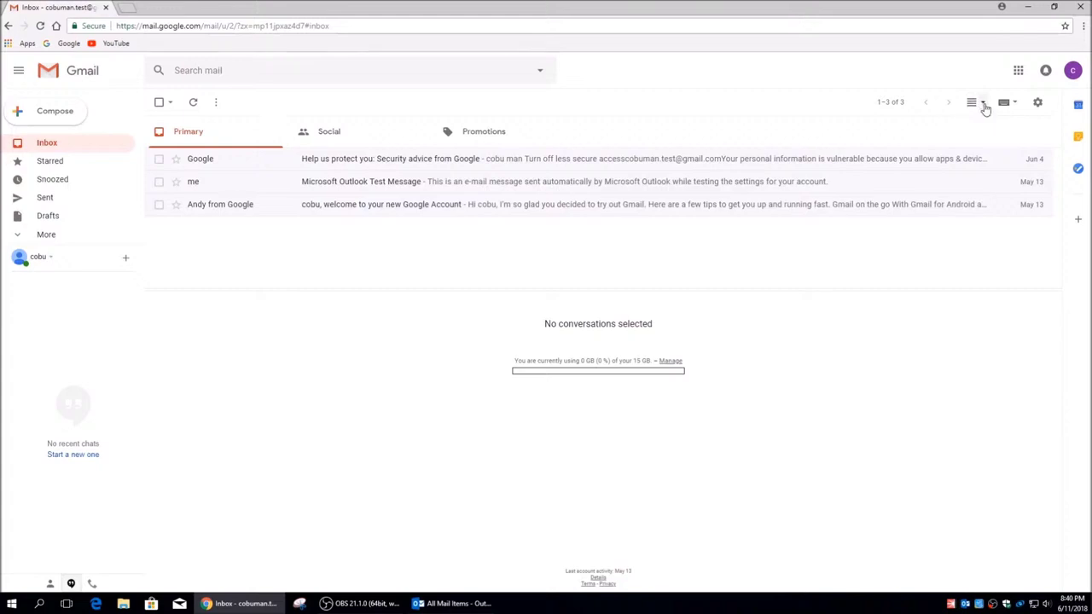
Step: Try Vertical Split and Horizontal Split layouts, viewing the welcome email in each
left_click(983, 106)
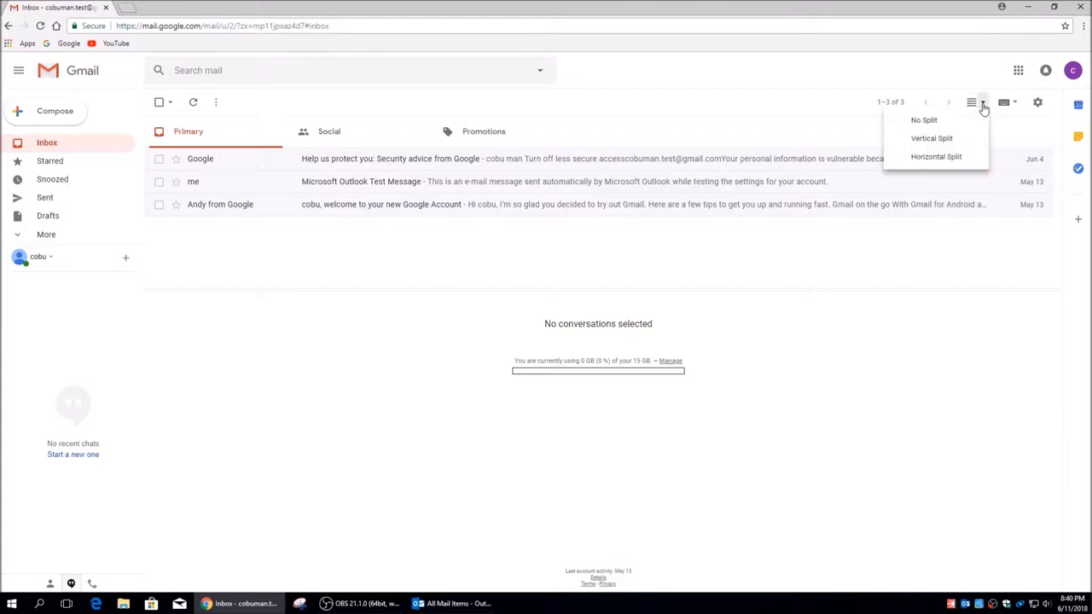
left_click(946, 142)
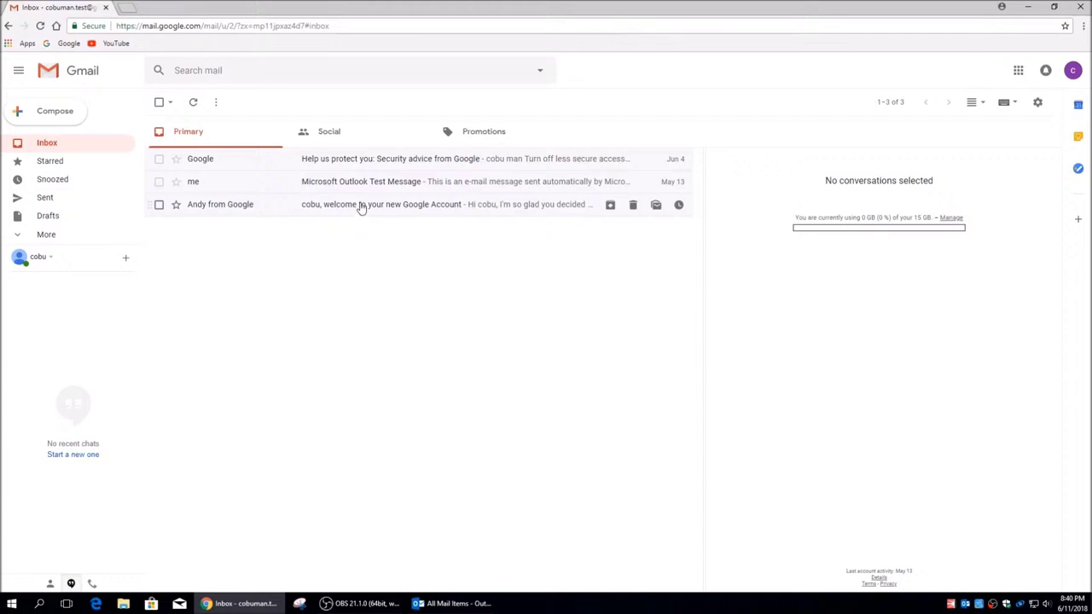
left_click(343, 212)
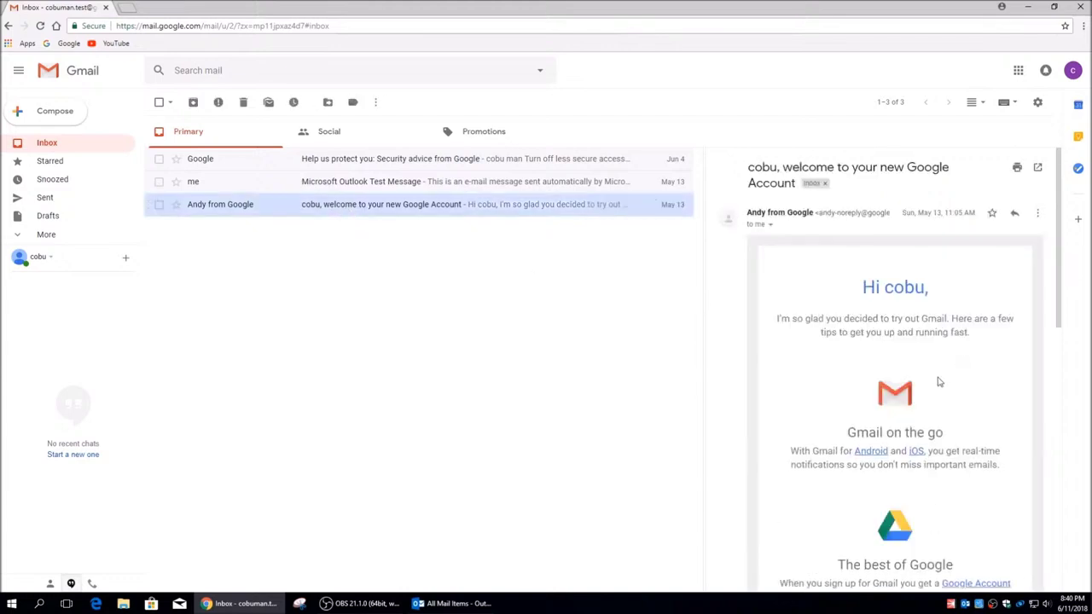
scroll(939, 380, "down", 3)
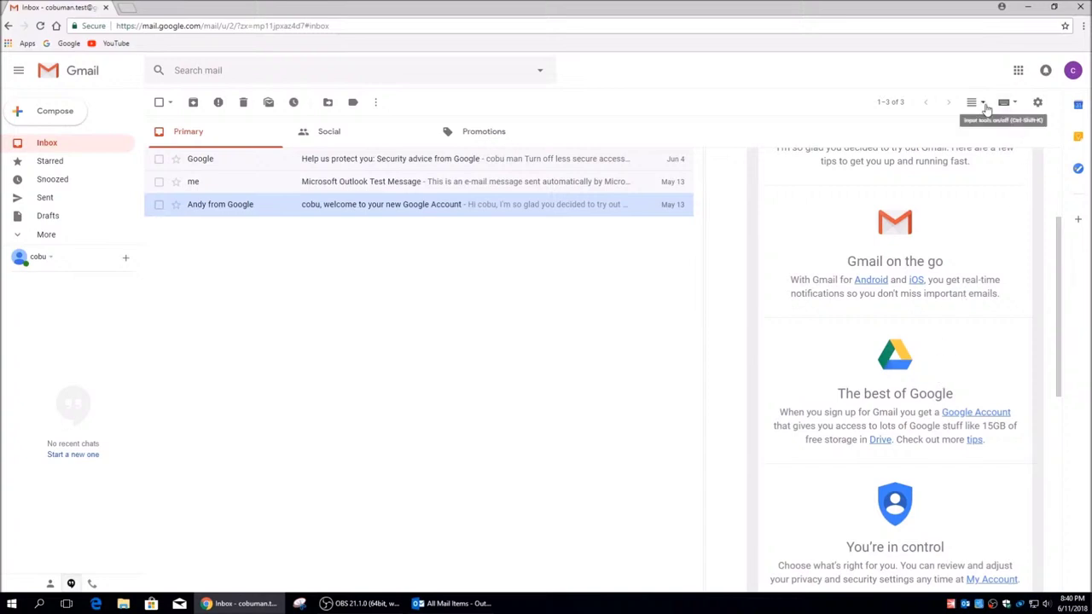
left_click(983, 104)
left_click(945, 159)
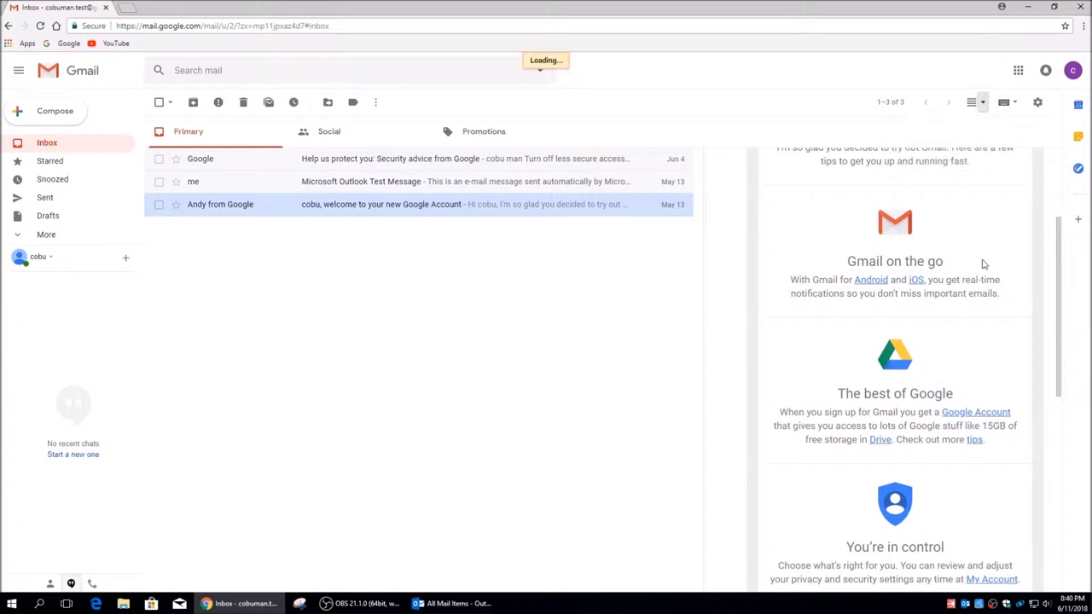
left_click(330, 210)
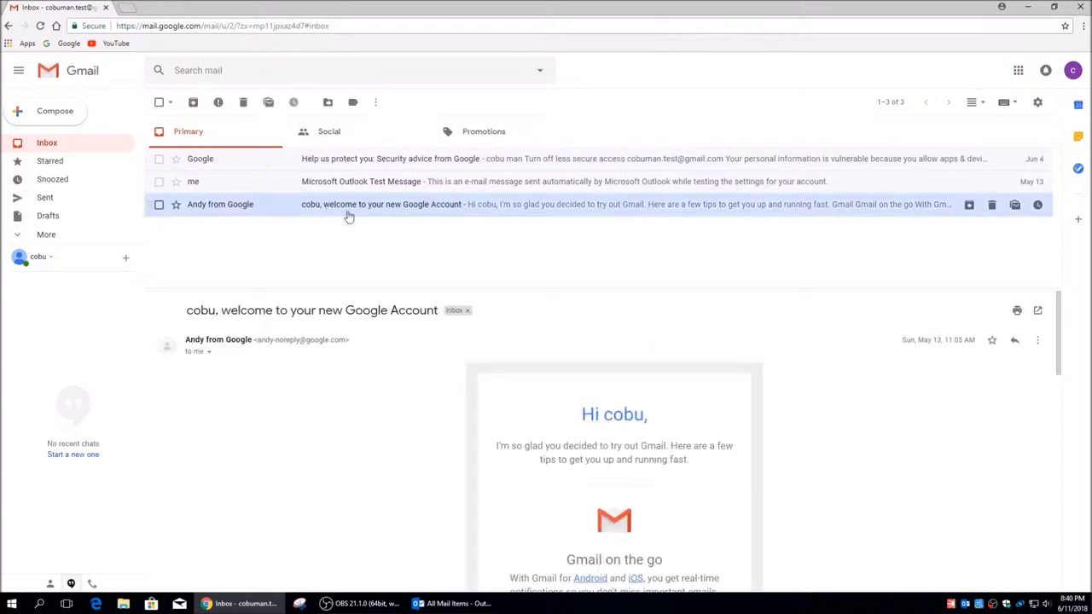
Step: Return to Vertical Split and display the Microsoft Outlook Test Message
left_click(984, 103)
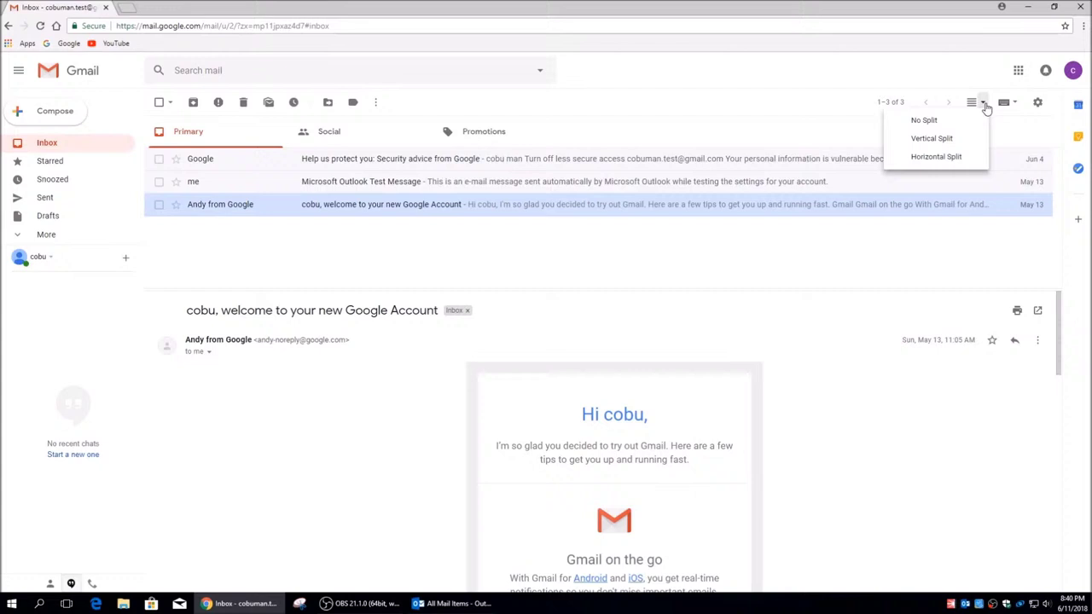
left_click(943, 139)
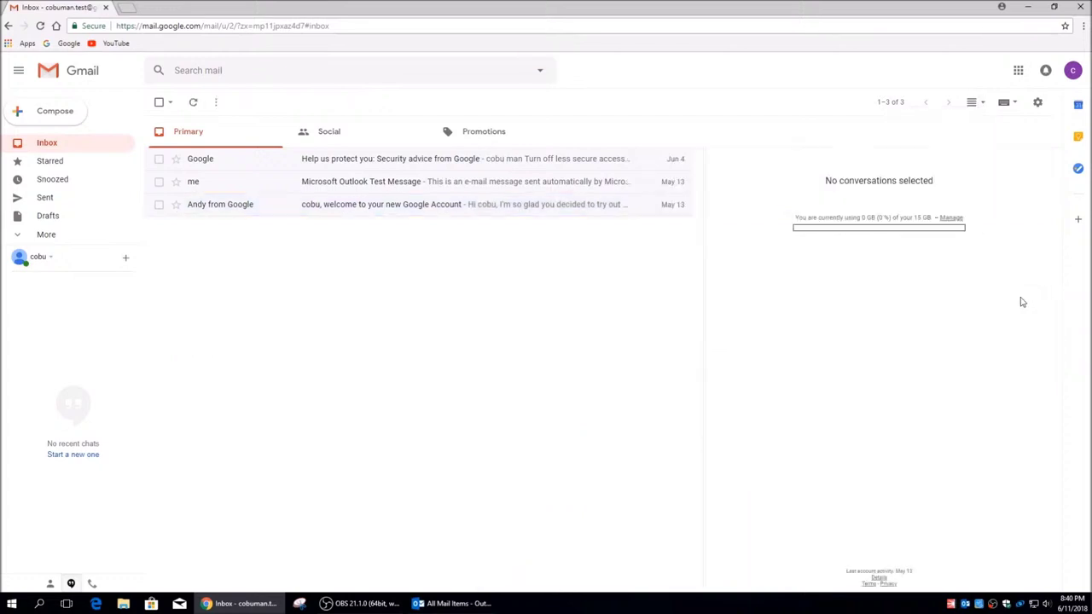
left_click(368, 184)
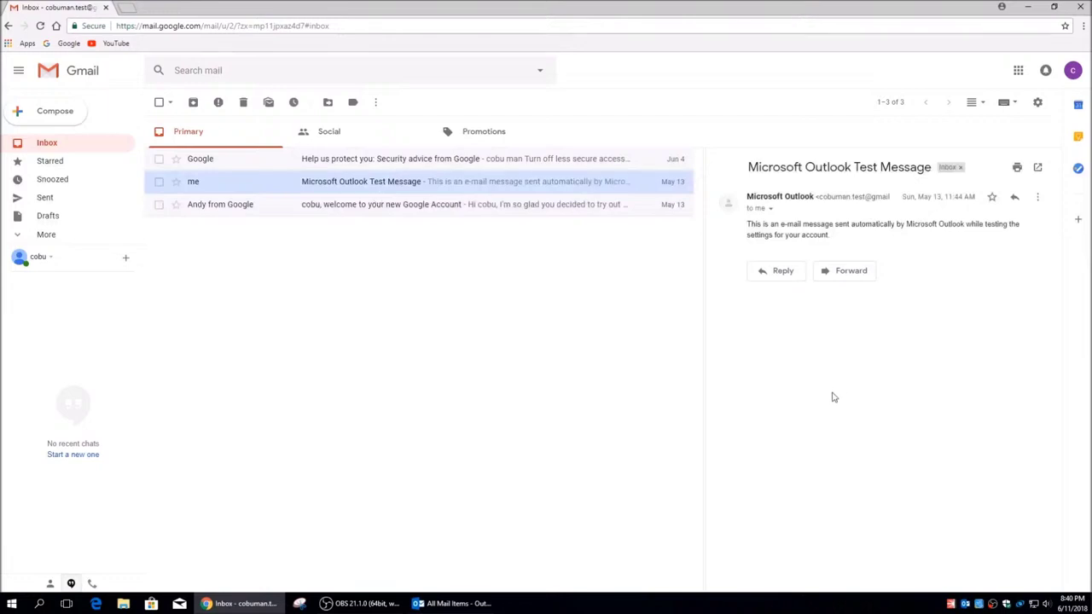
Step: Show the Google Account welcome email in the side reading pane
left_click(448, 207)
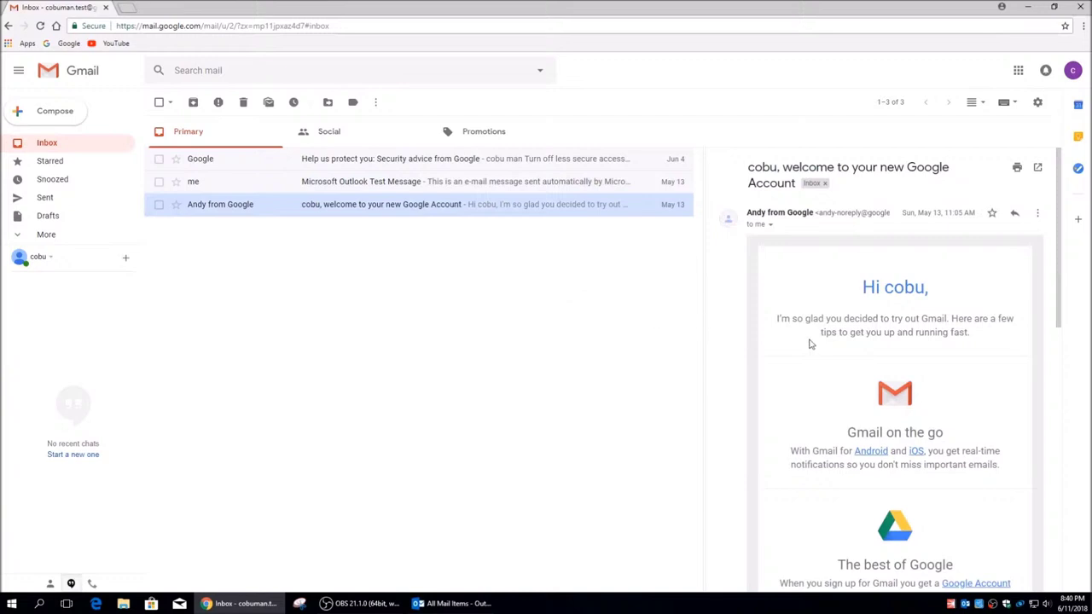
scroll(804, 339, "down", 2)
scroll(826, 317, "up", 2)
Step: Discard a started reply to the welcome email, then open the settings gear menu
left_click(1014, 215)
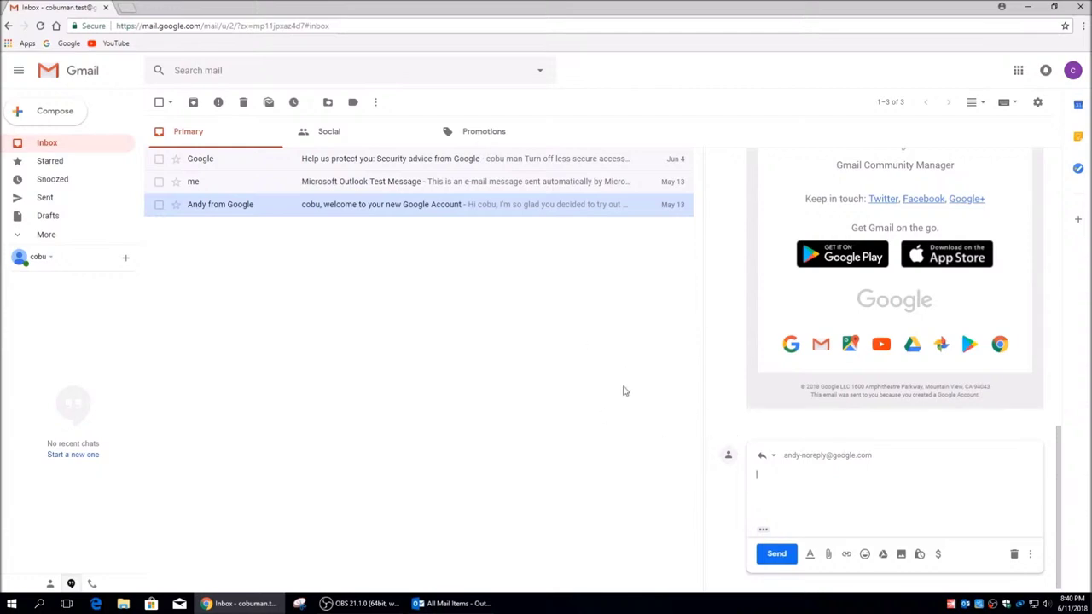
left_click(1014, 554)
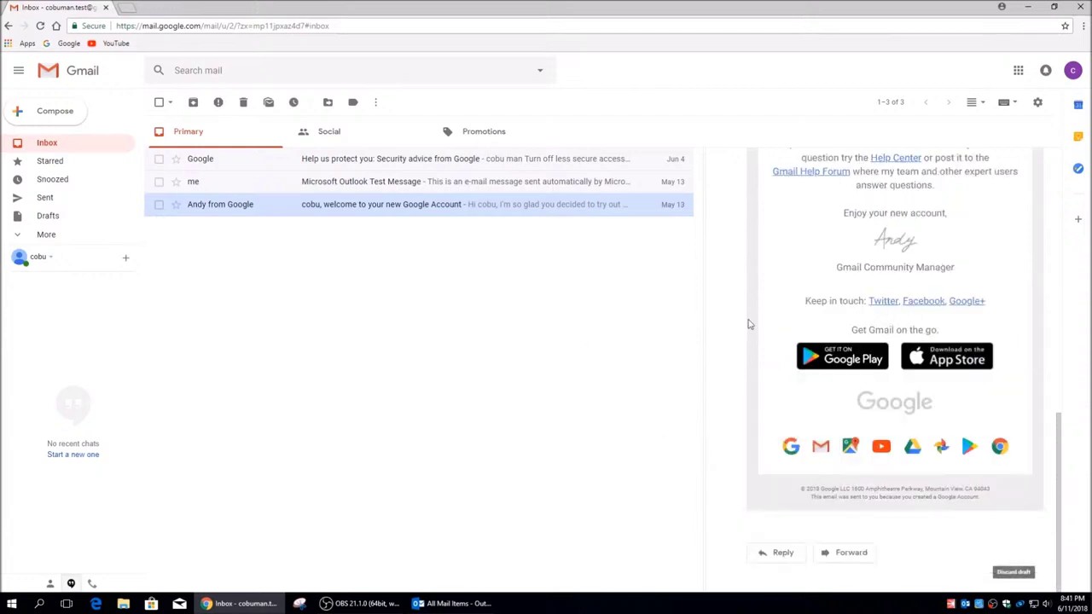
scroll(784, 294, "up", 6)
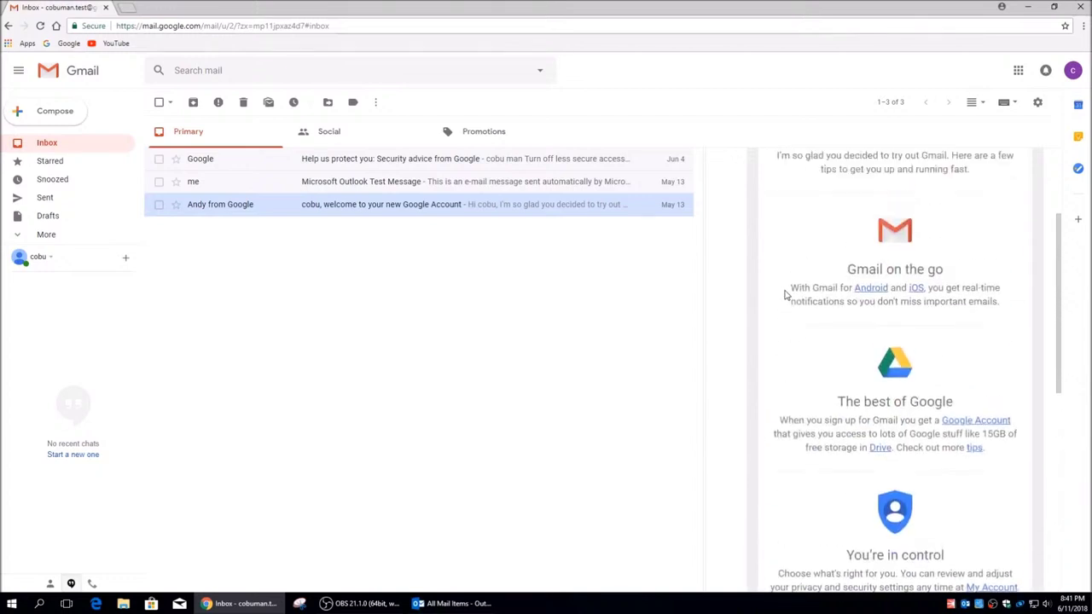
scroll(784, 295, "up", 3)
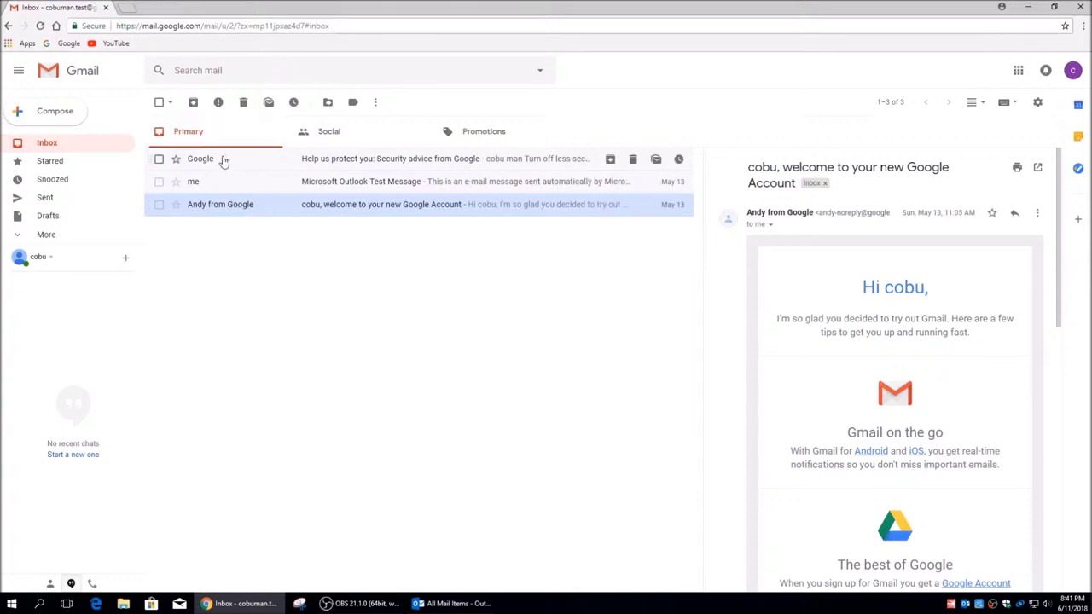
mouse_move(256, 211)
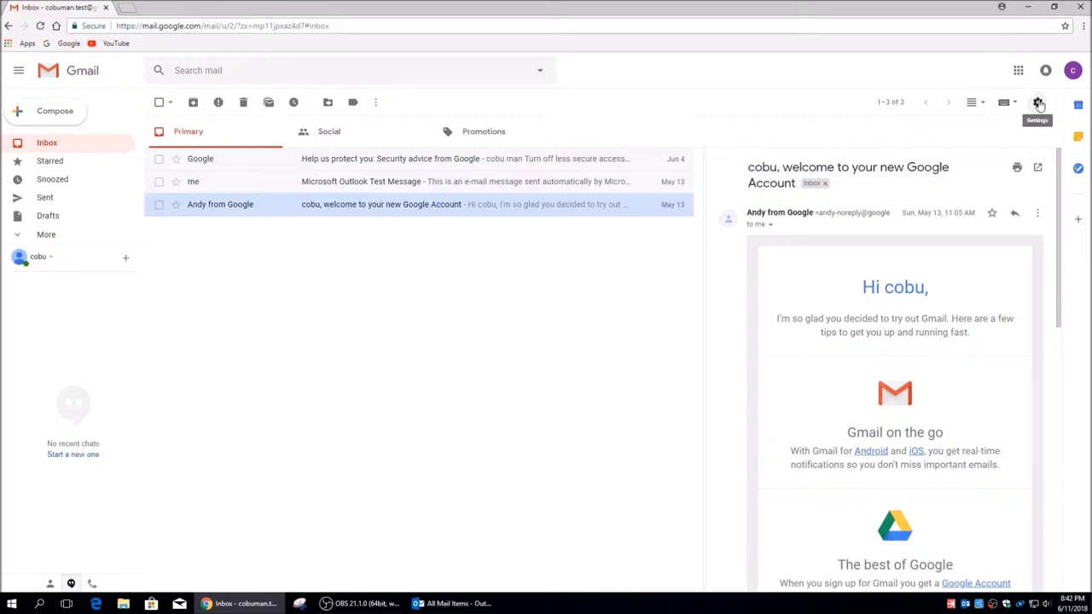
left_click(1038, 103)
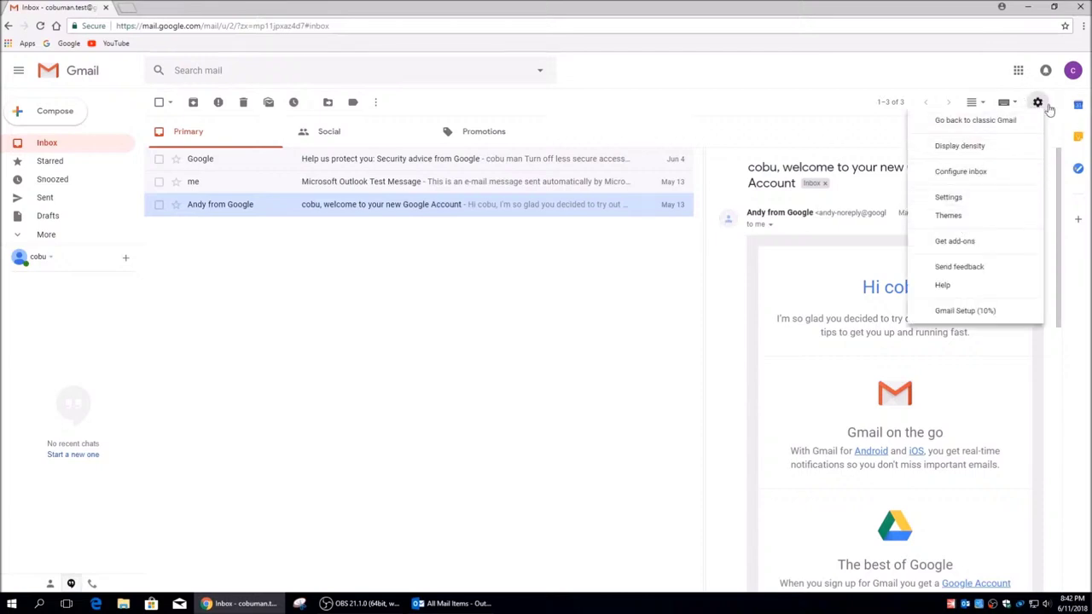
Step: Set Gmail's Conversation View to 'Conversation view off' in General settings and save the changes
left_click(964, 199)
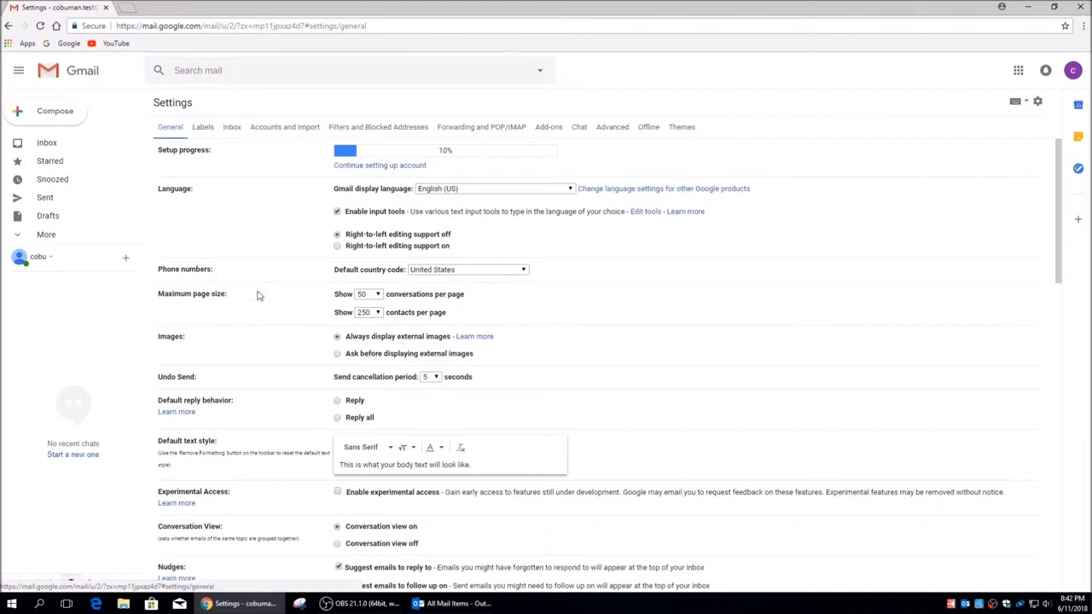
scroll(259, 295, "down", 1)
scroll(260, 296, "down", 1)
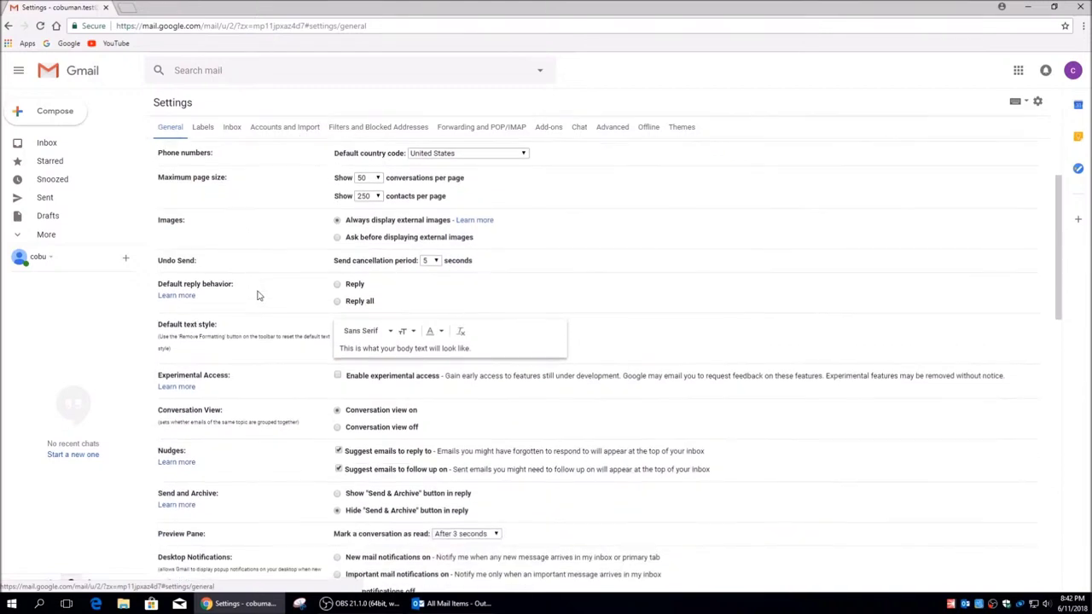
scroll(260, 296, "down", 1)
scroll(259, 294, "down", 1)
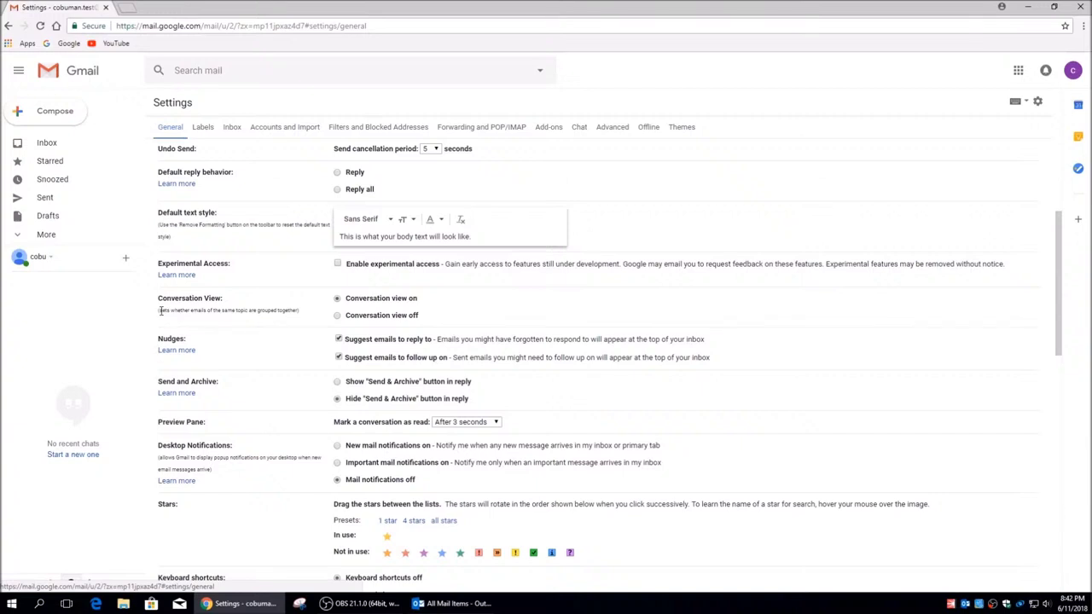
left_click_drag(160, 311, 298, 313)
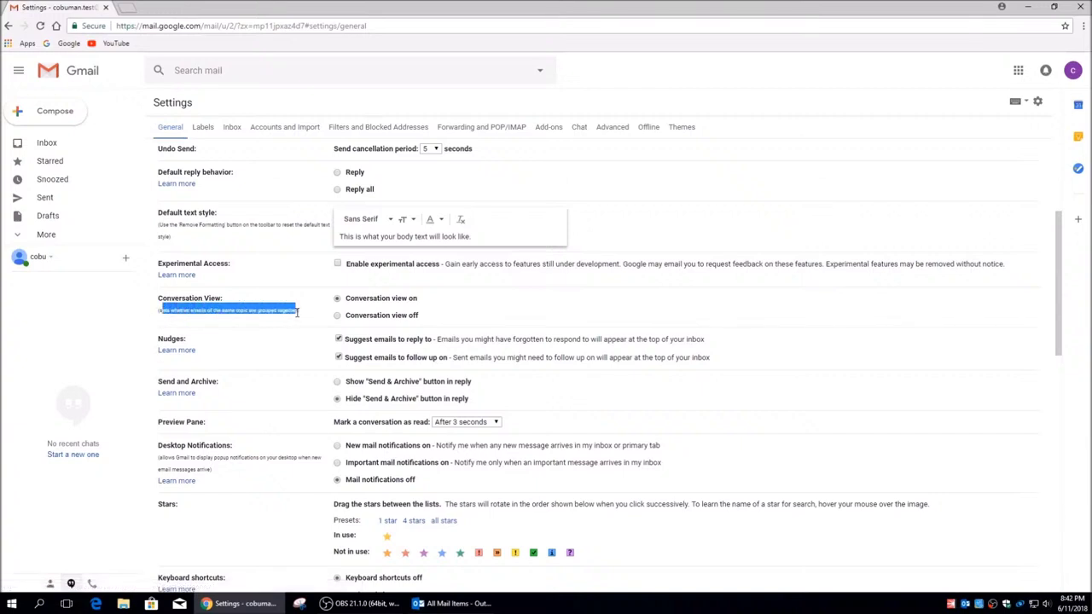
left_click(300, 310)
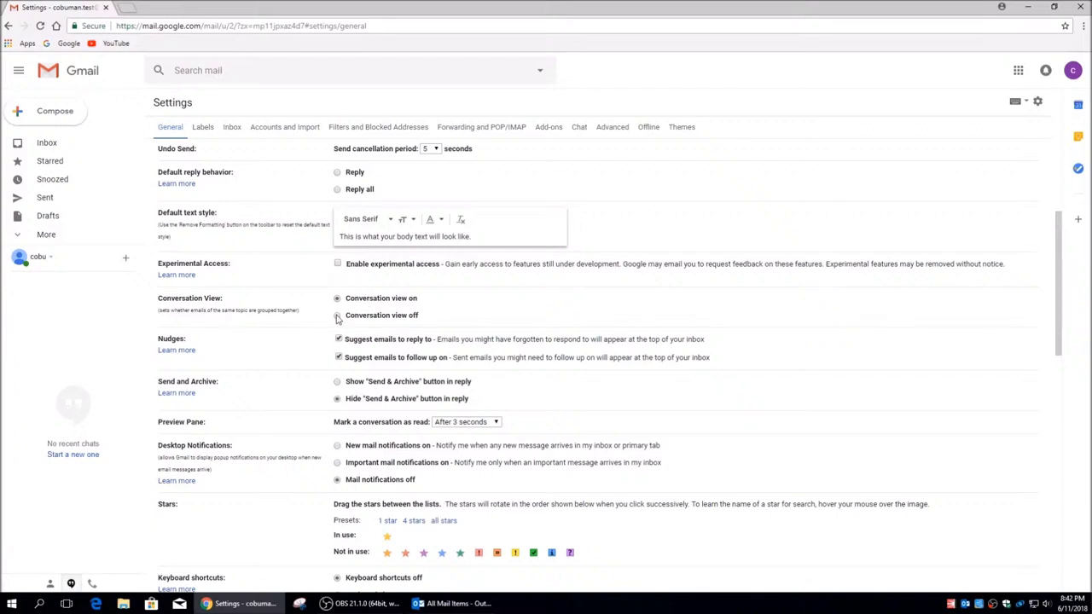
left_click(338, 316)
scroll(401, 320, "down", 7)
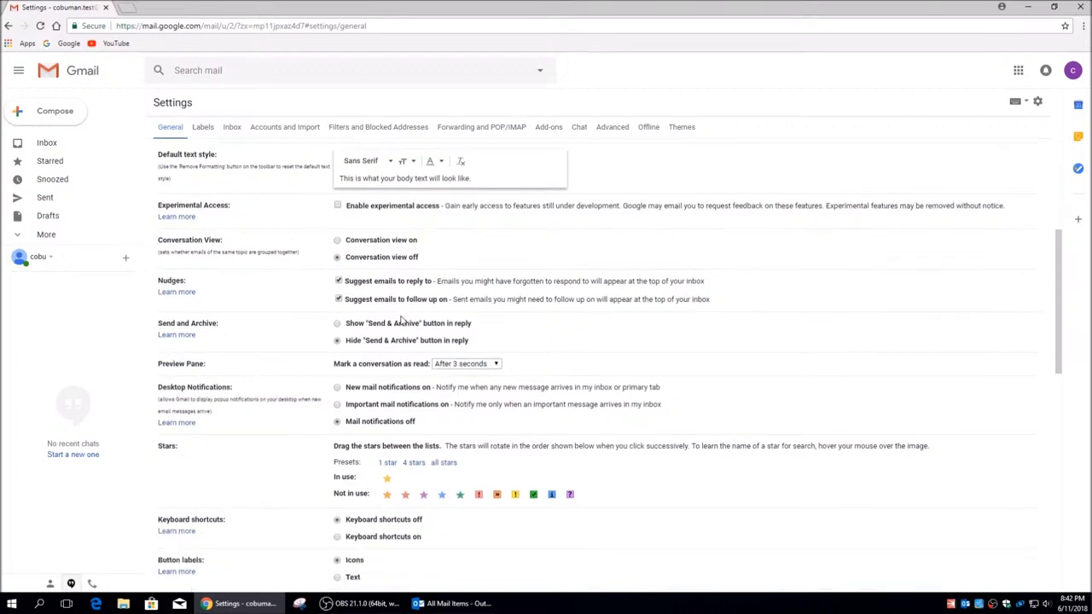
scroll(406, 321, "down", 2)
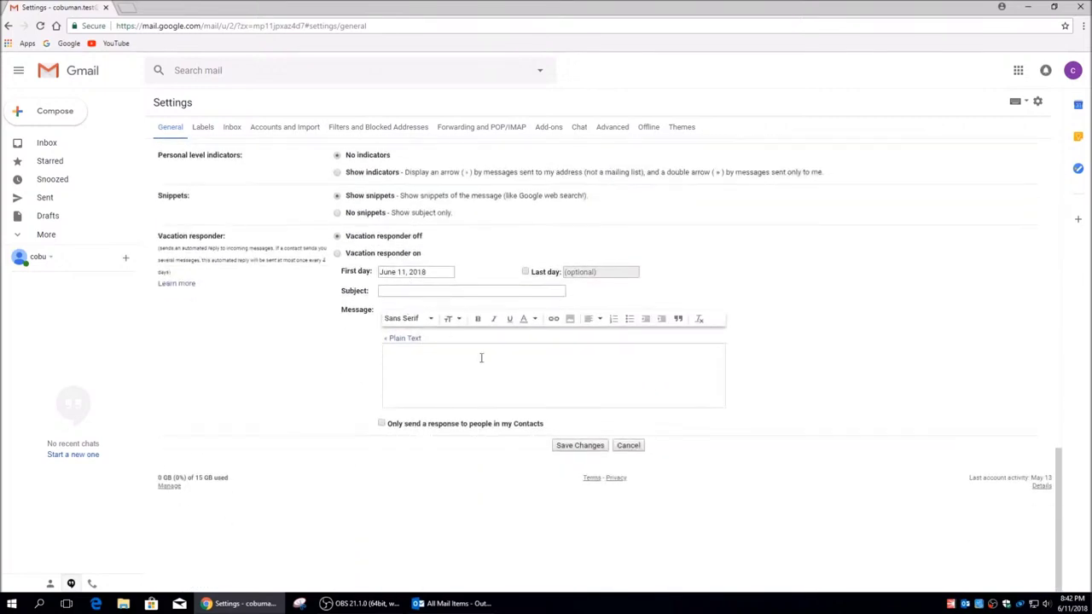
left_click(578, 445)
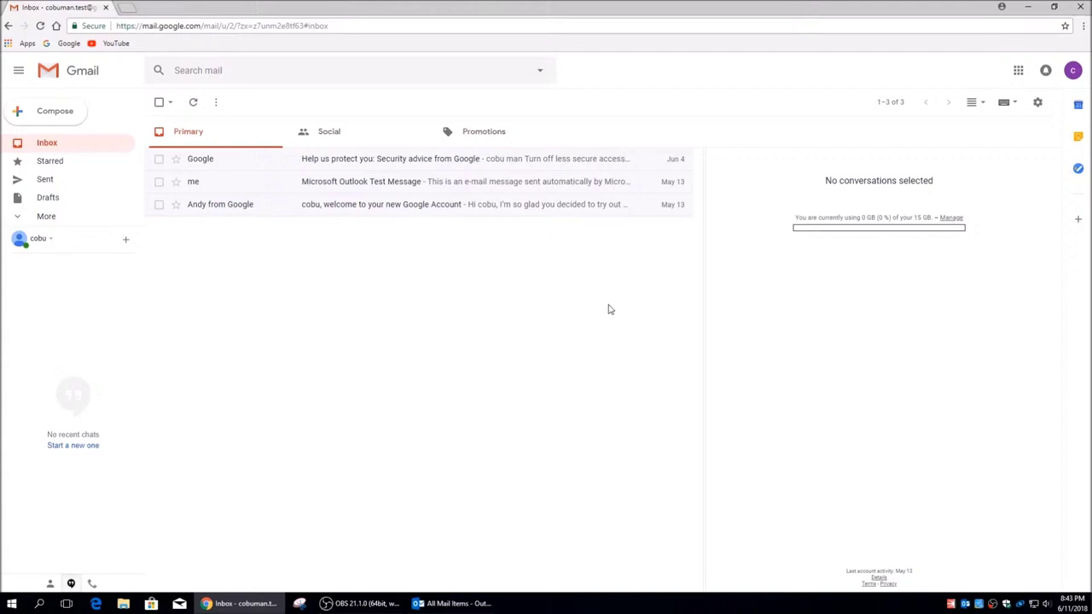
Step: Widen the message list slightly, then scroll Gmail's General settings down to the Signature section
left_click_drag(704, 282, 717, 285)
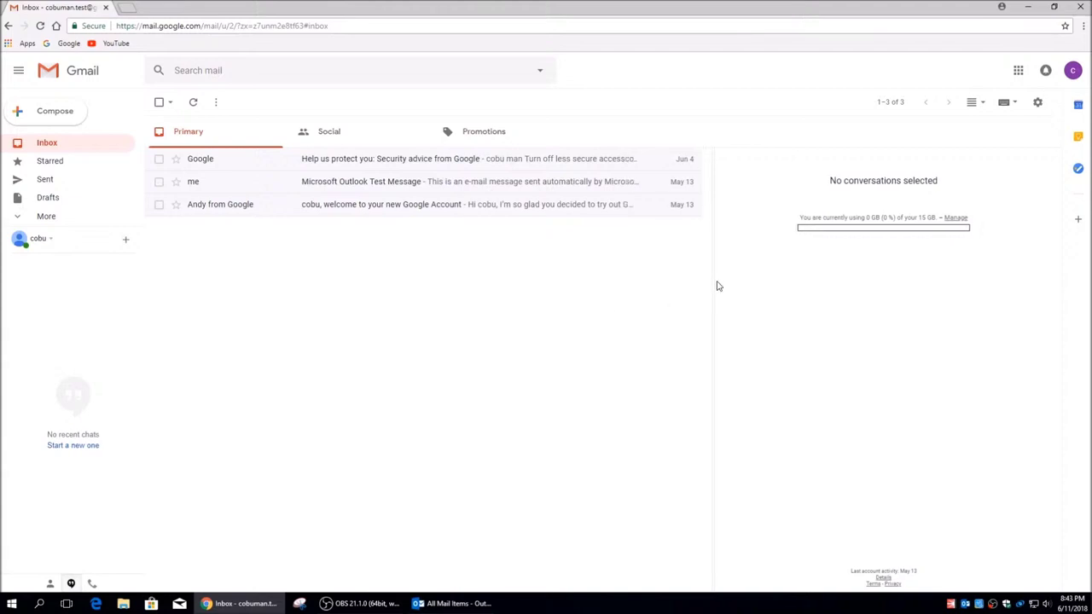
left_click(1039, 103)
left_click(954, 199)
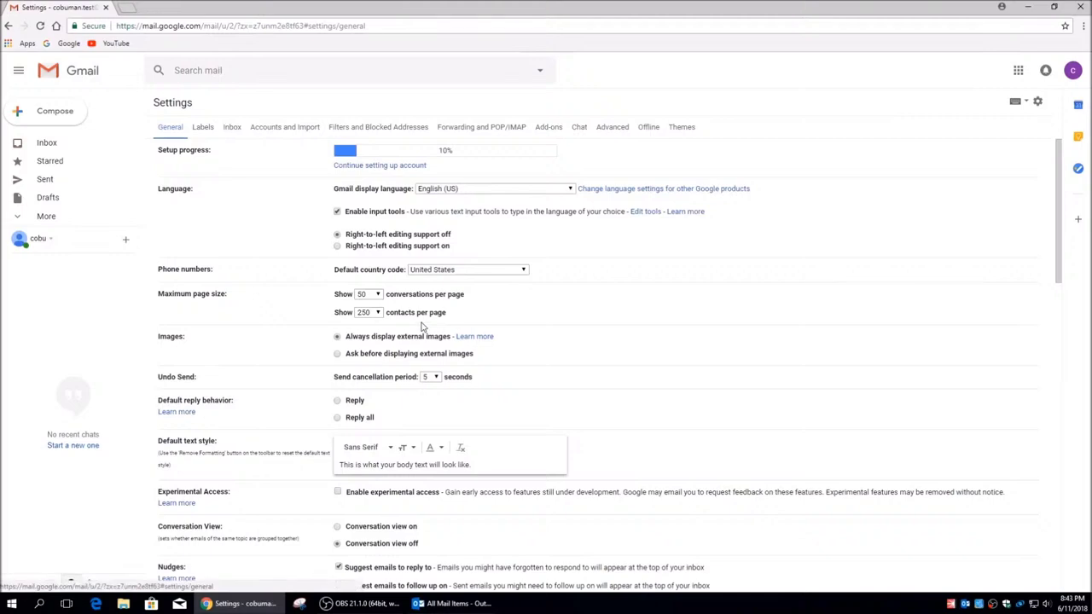
scroll(551, 352, "down", 2)
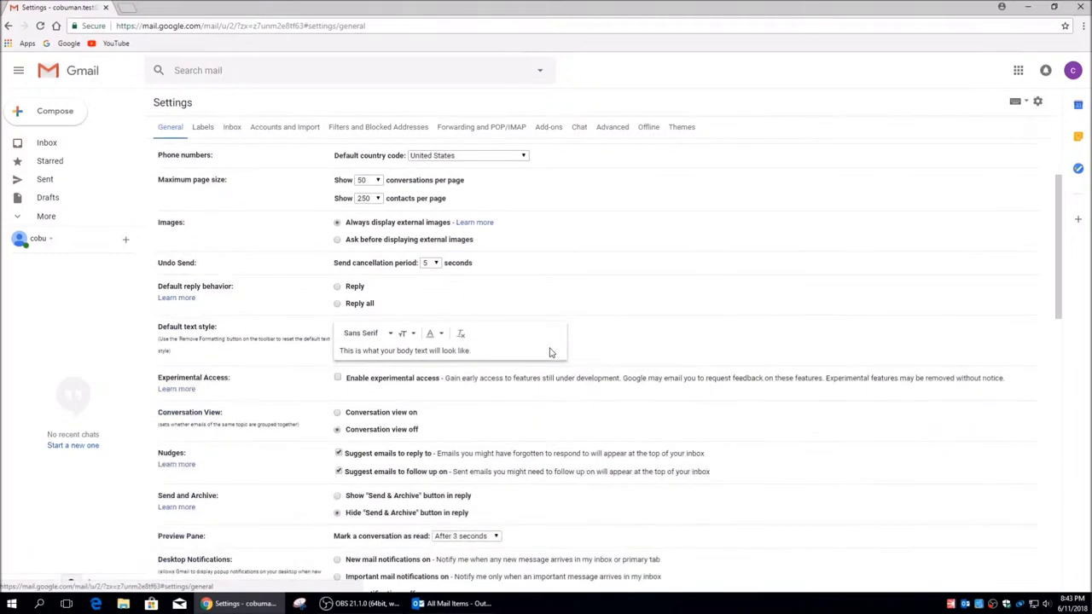
scroll(550, 351, "down", 2)
scroll(550, 352, "down", 2)
scroll(551, 352, "down", 2)
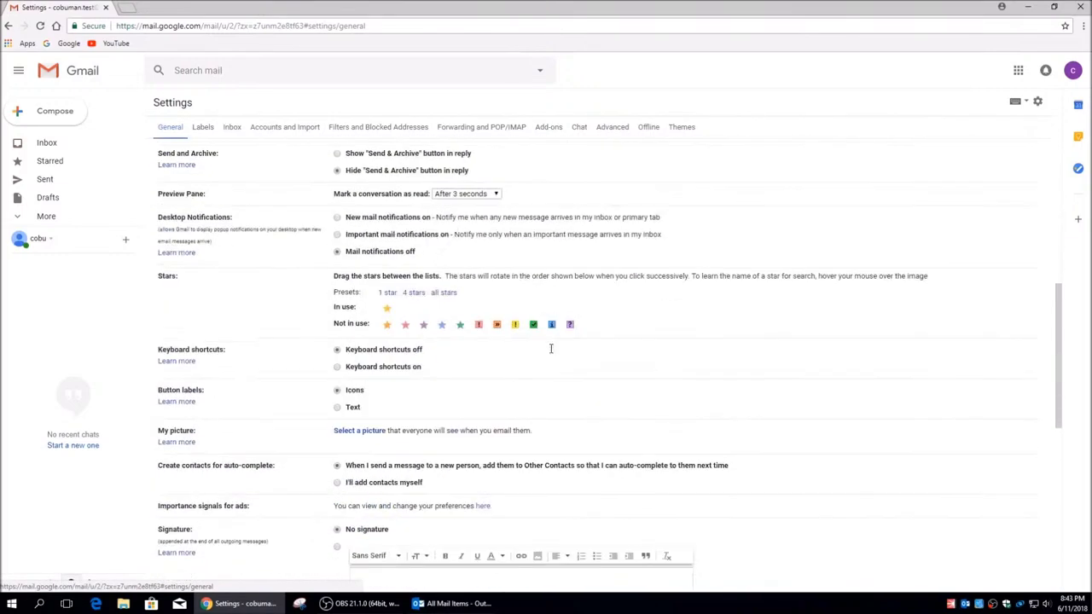
scroll(551, 350, "down", 4)
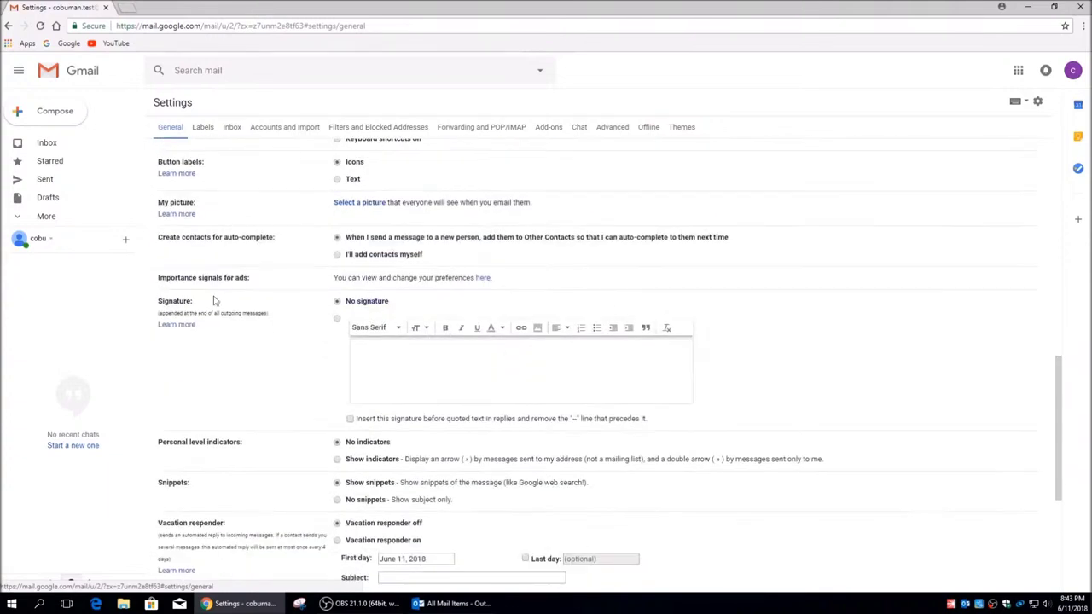
Step: Create a custom signature with a thank-you line, the user's name, e-mail address and phone number, and save it
left_click(337, 320)
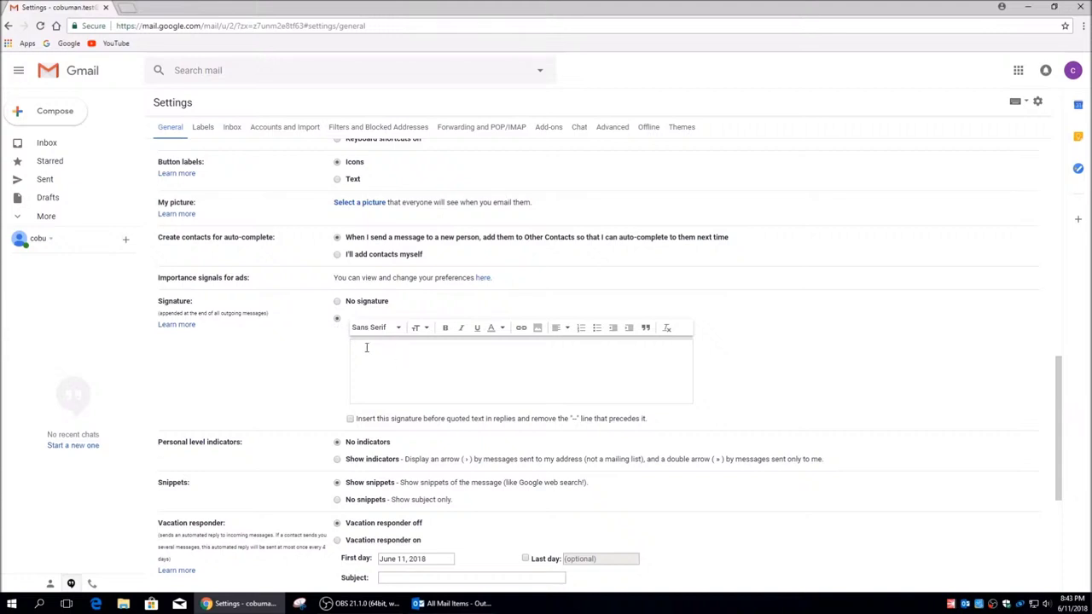
left_click(414, 360)
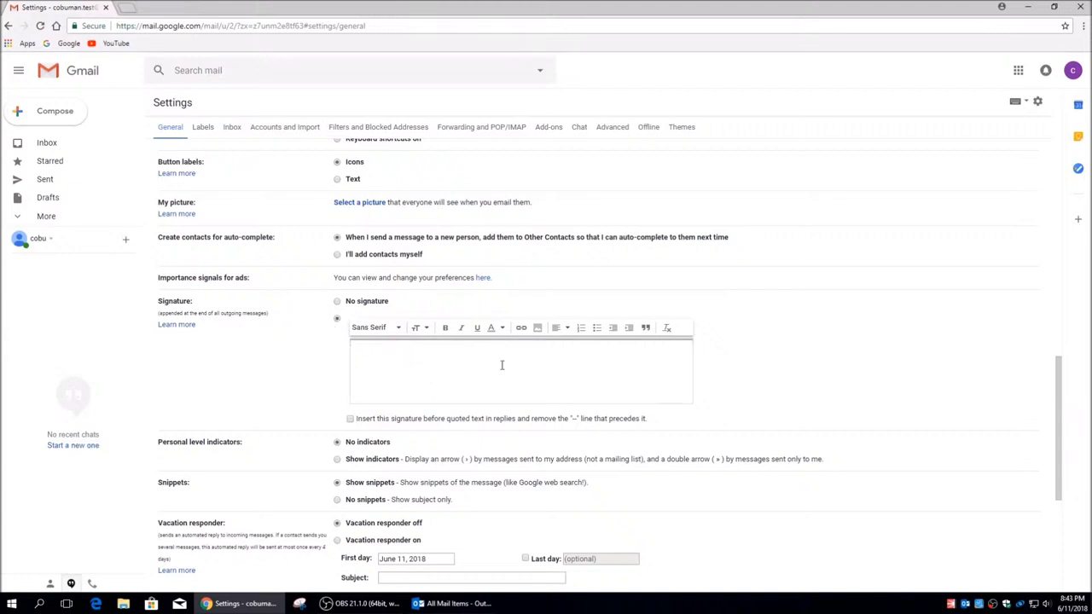
type("Thank you, ")
type("cobuman")
key("Return")
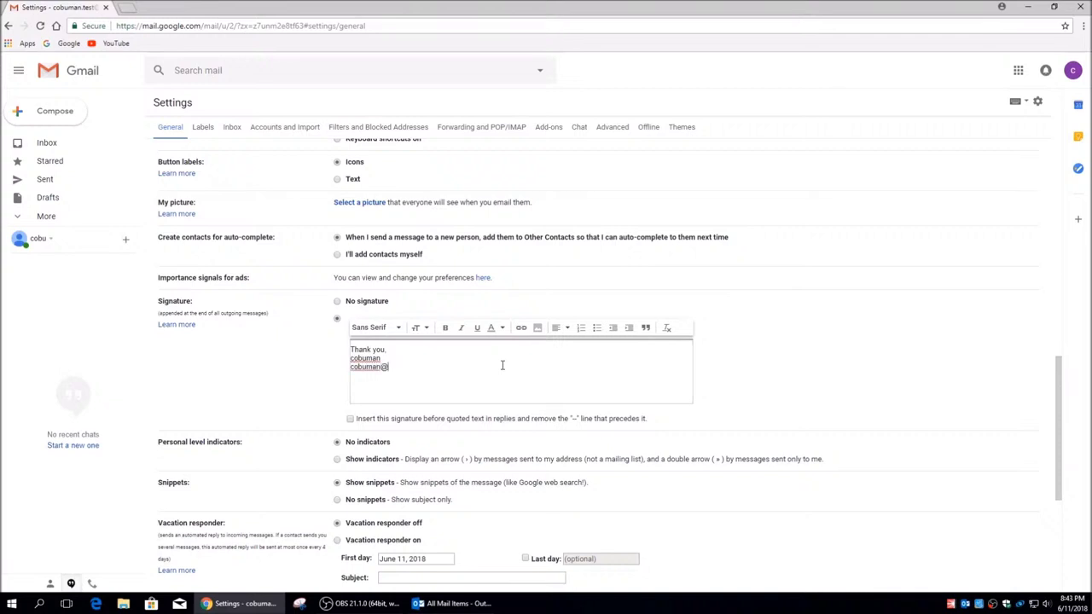
key("Return")
type("pho")
type("555")
type("-555-5555")
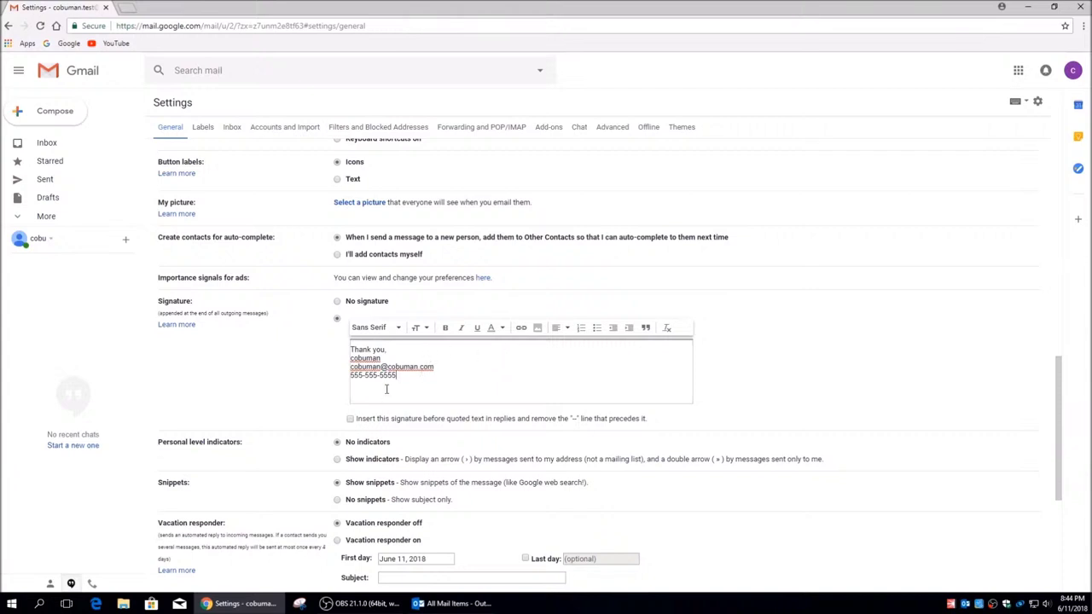
scroll(425, 383, "down", 3)
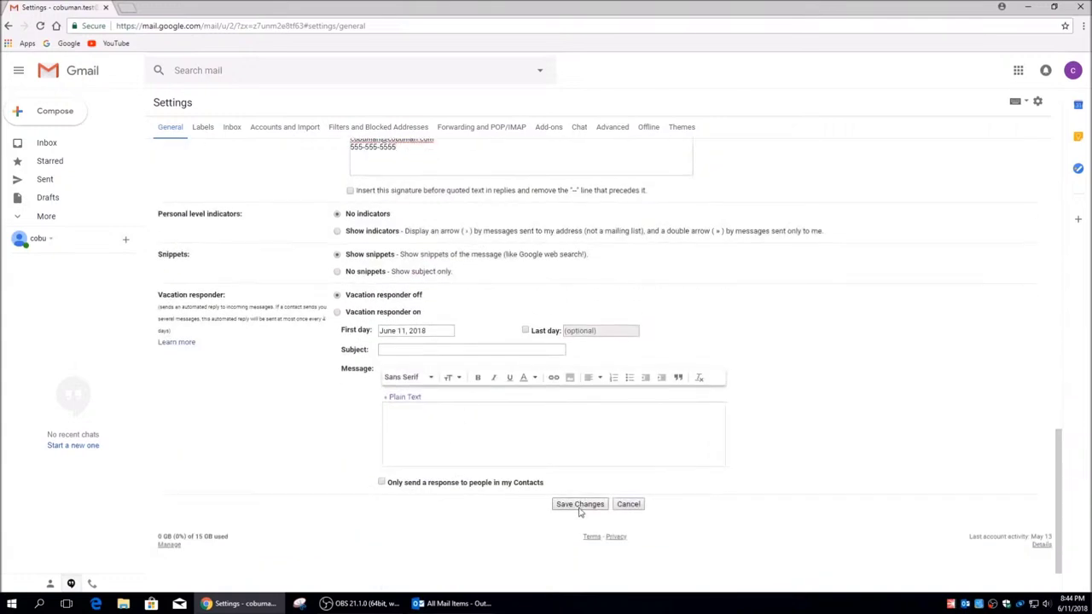
left_click(579, 504)
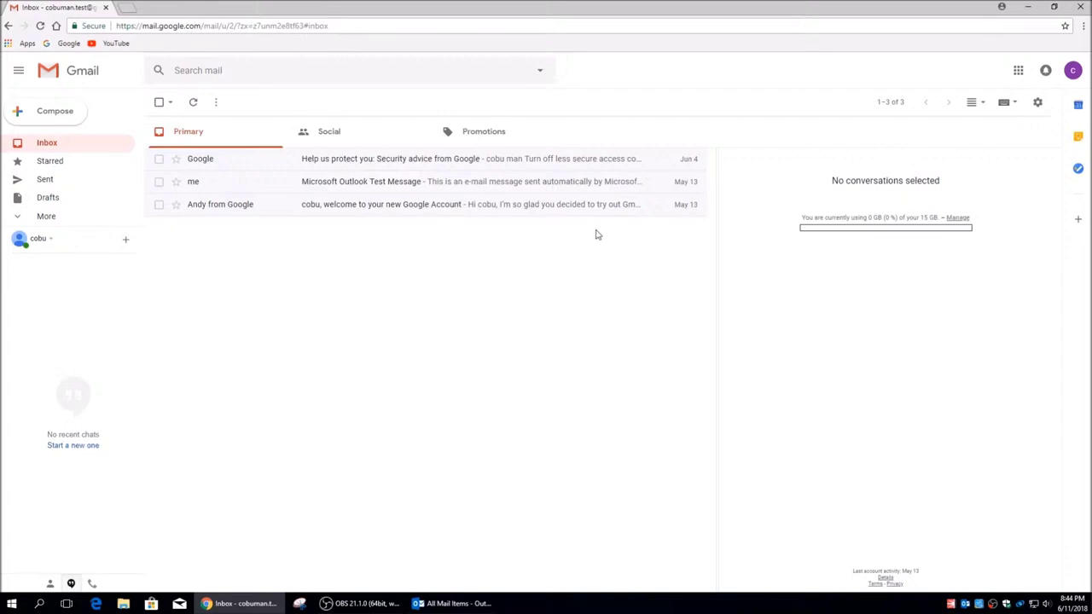
Step: Reply to the welcome email with 'Thank you. body of the email.' and 'blah, blah.'
left_click(332, 205)
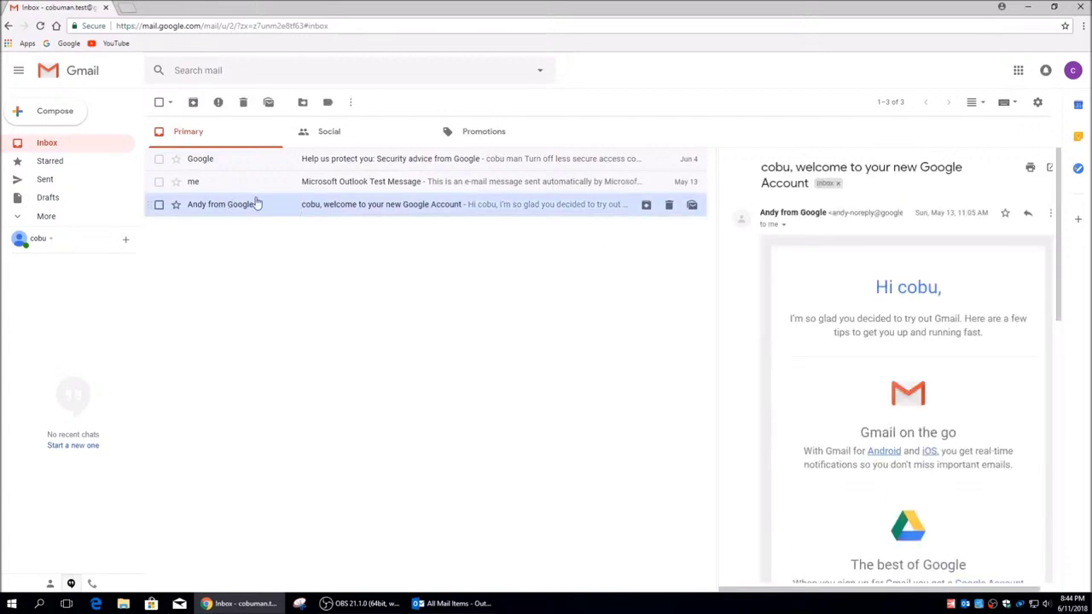
left_click(1028, 214)
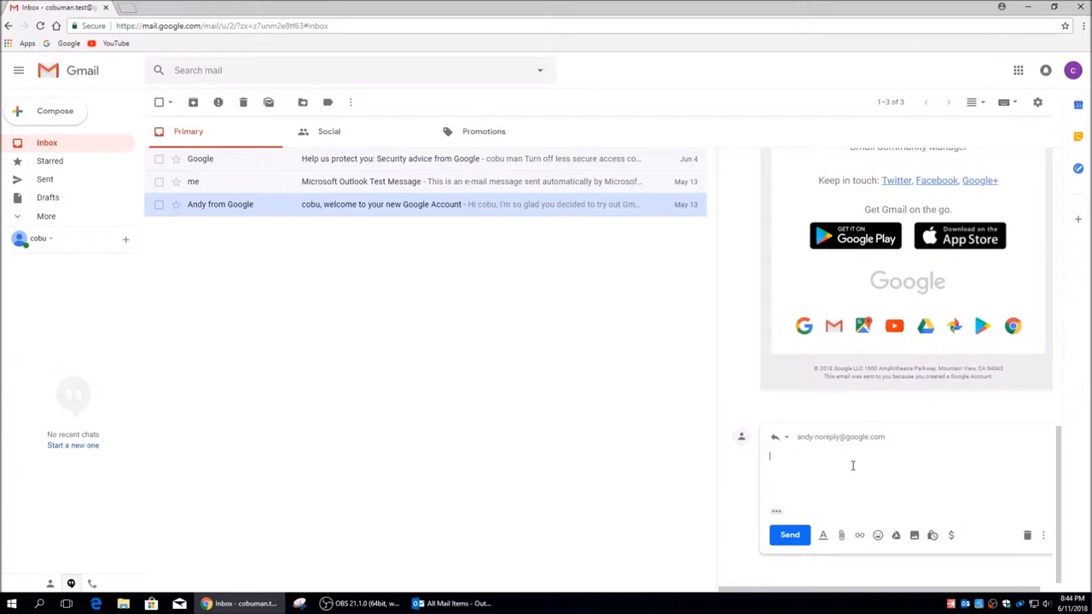
type("Thank you.  ")
type("body of")
type(" the email.")
key("Return")
type("blah")
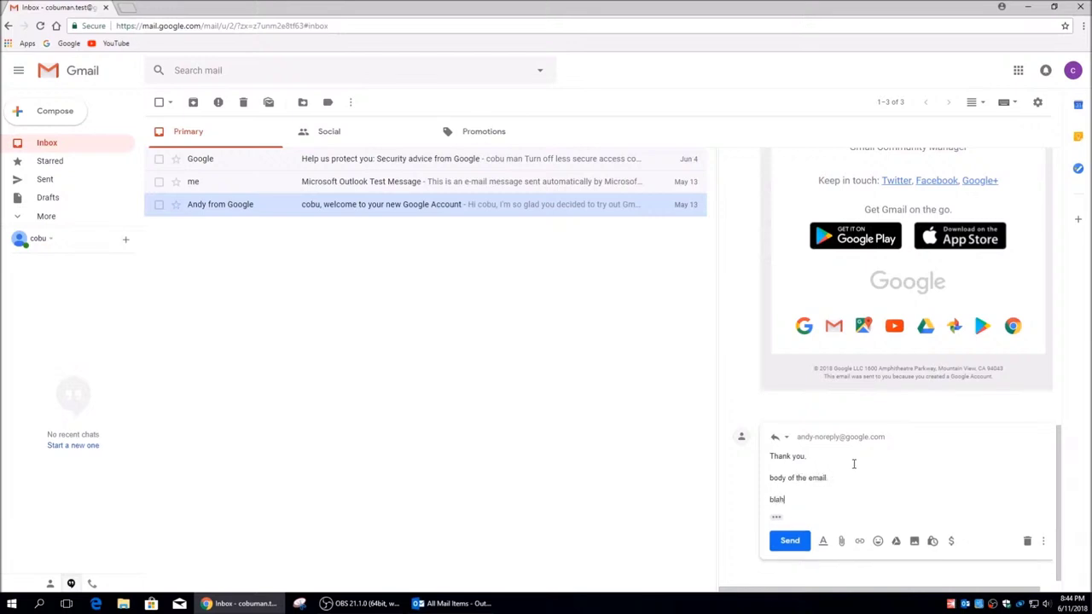
type(", blah.")
key("Return")
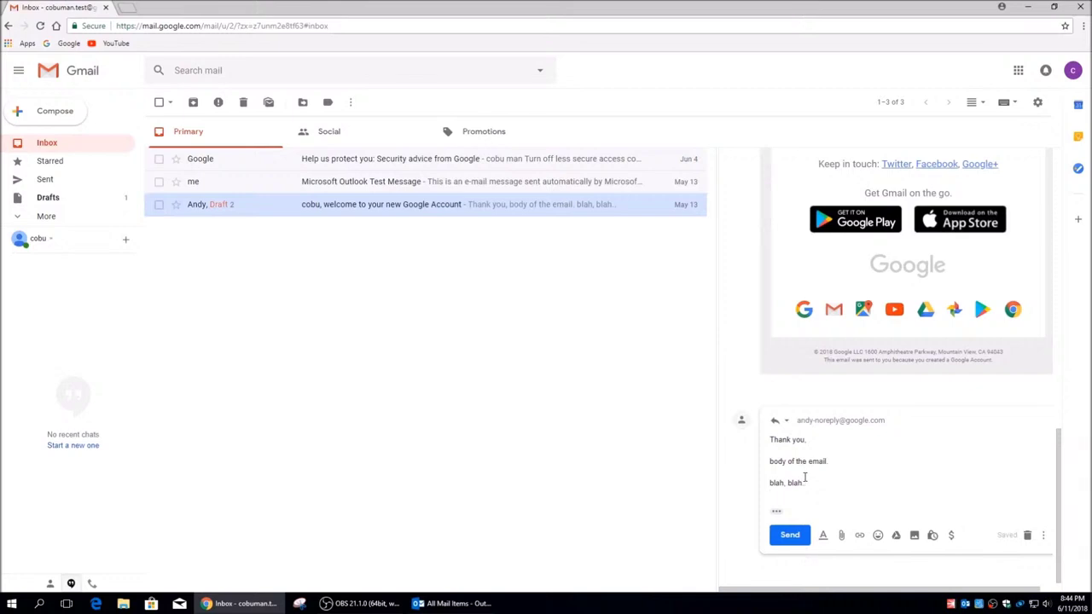
key("Return")
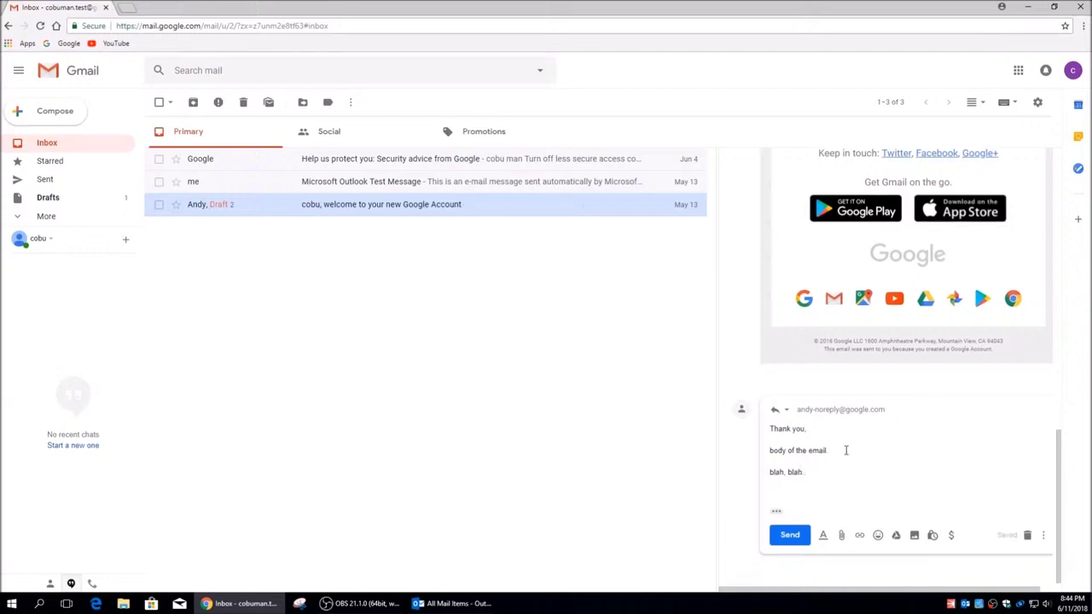
Step: Expand the trimmed quoted message and signature, review them, then discard the reply draft
left_click(776, 514)
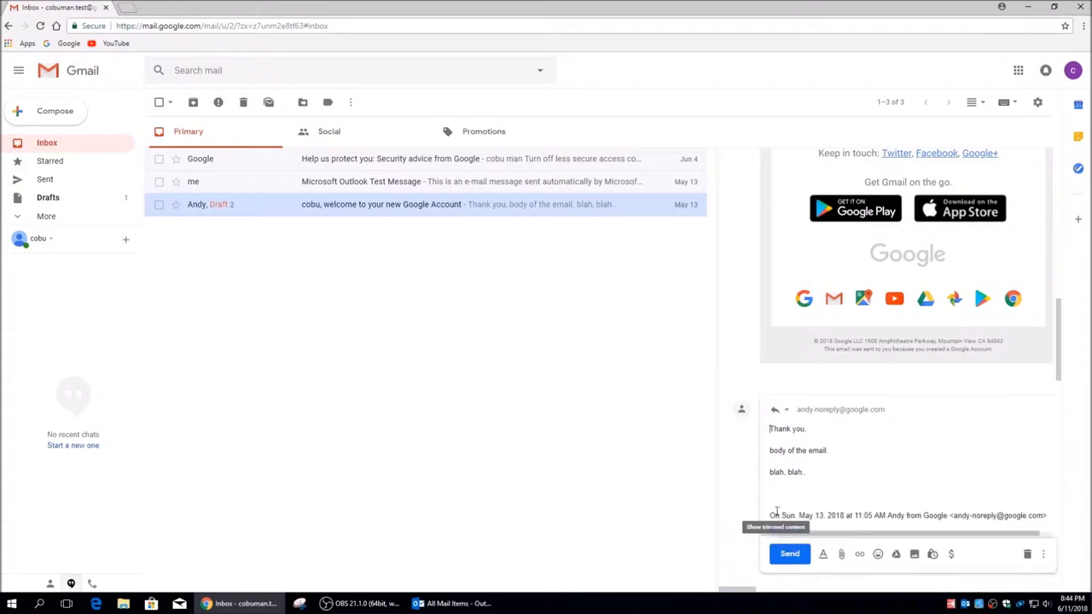
scroll(870, 464, "down", 3)
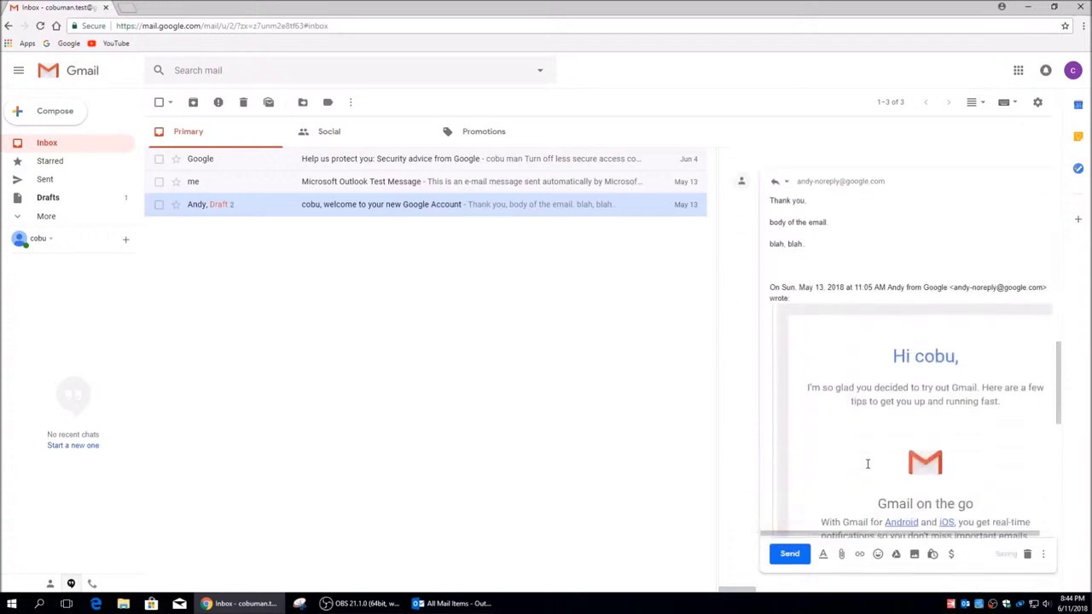
scroll(871, 464, "down", 3)
scroll(866, 464, "down", 5)
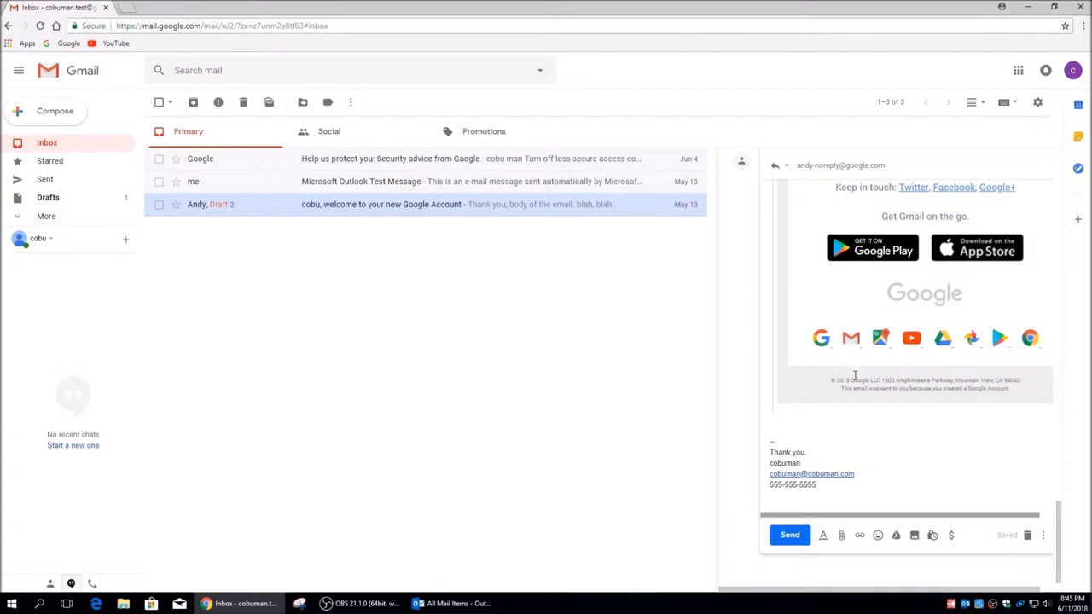
scroll(855, 375, "up", 3)
scroll(855, 375, "down", 3)
left_click_drag(839, 489, 773, 439)
left_click(933, 444)
scroll(932, 445, "up", 3)
scroll(932, 444, "up", 10)
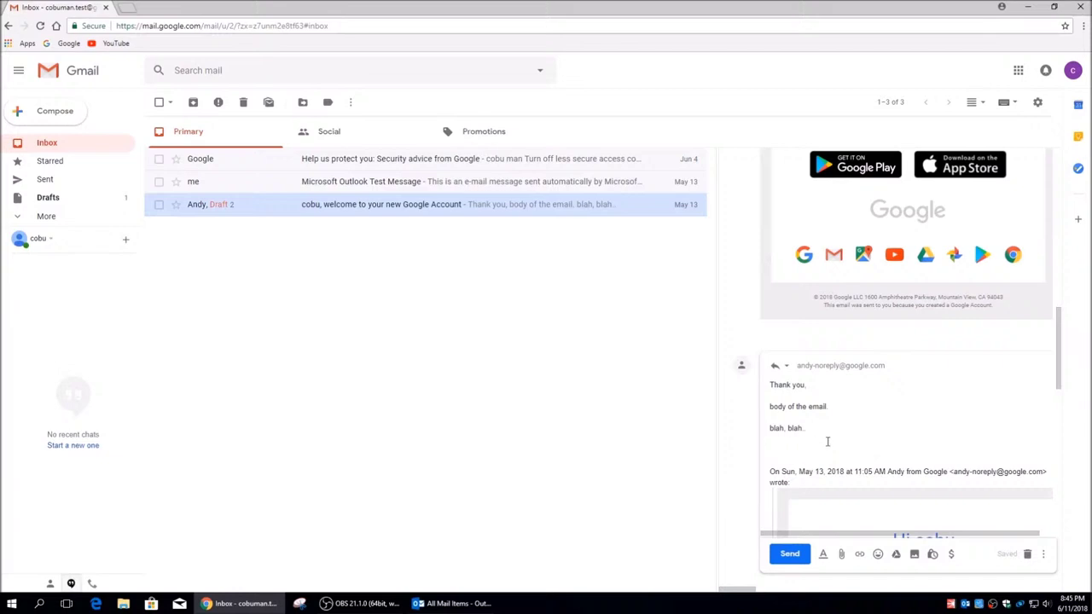
left_click(1027, 554)
Step: Enable 'Insert this signature before quoted text' in settings, save, and reopen the welcome email
left_click(1038, 101)
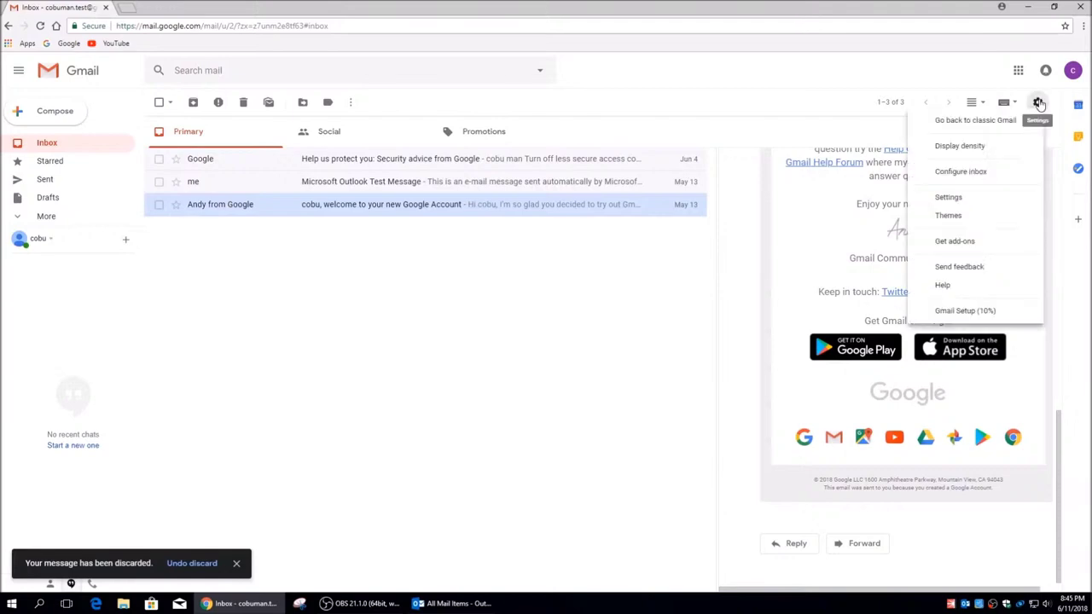
left_click(948, 197)
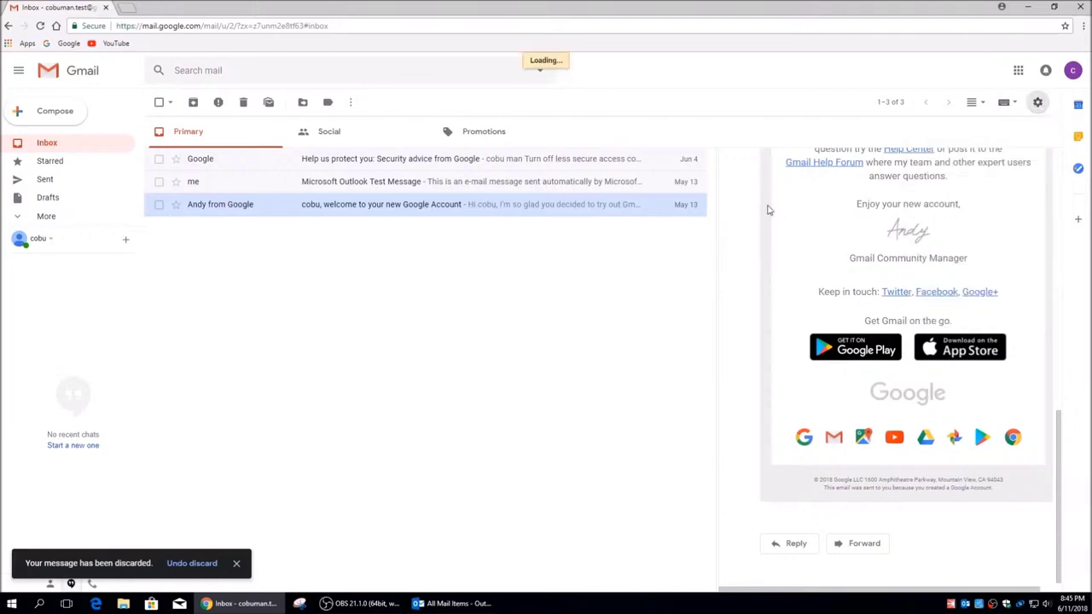
scroll(452, 316, "down", 3)
scroll(452, 316, "down", 10)
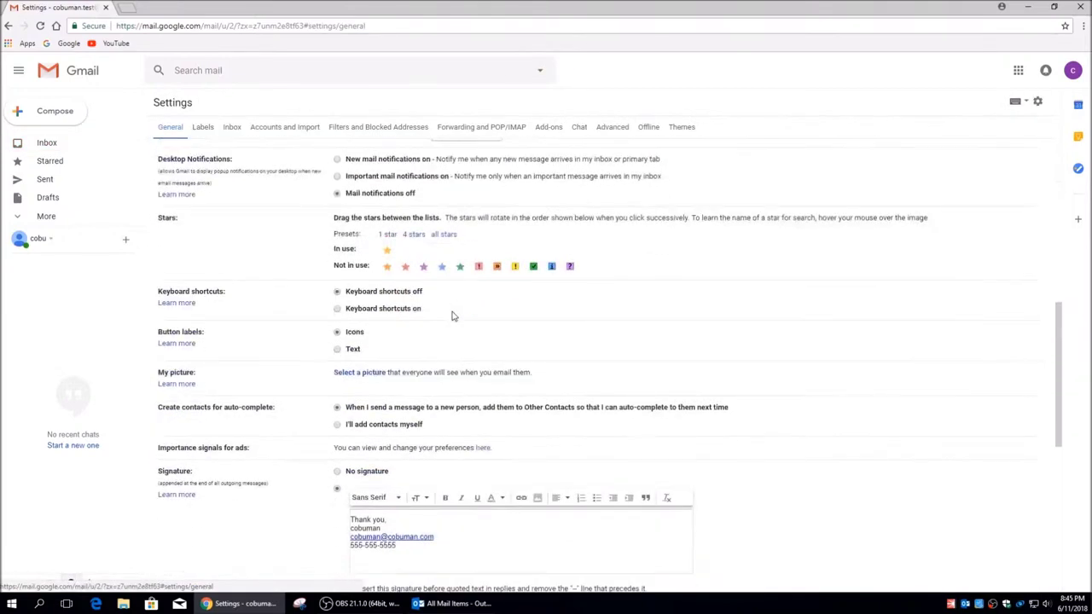
scroll(453, 310, "up", 2)
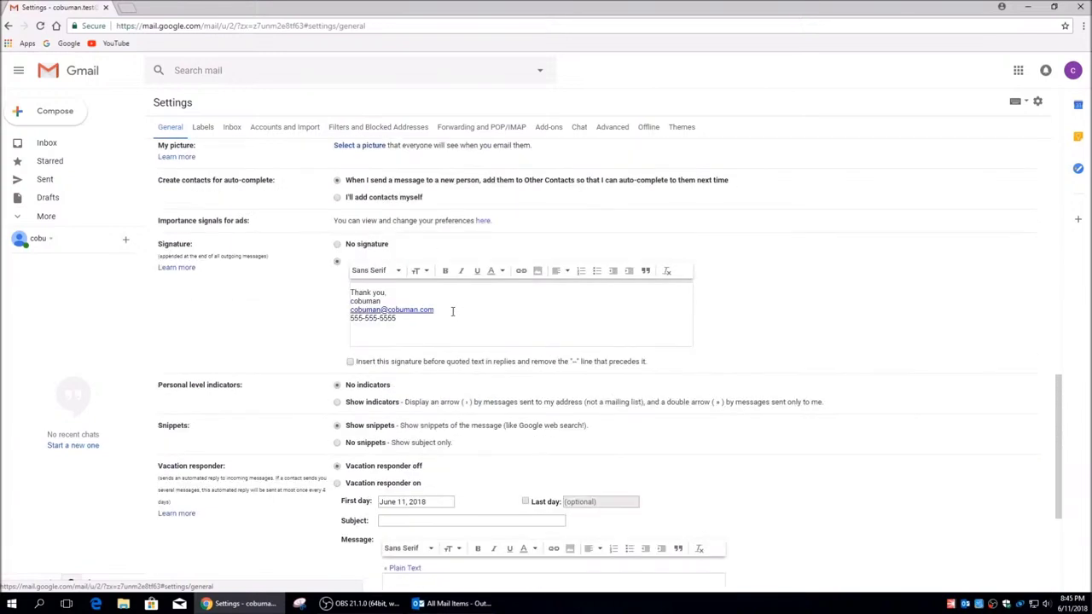
left_click(350, 363)
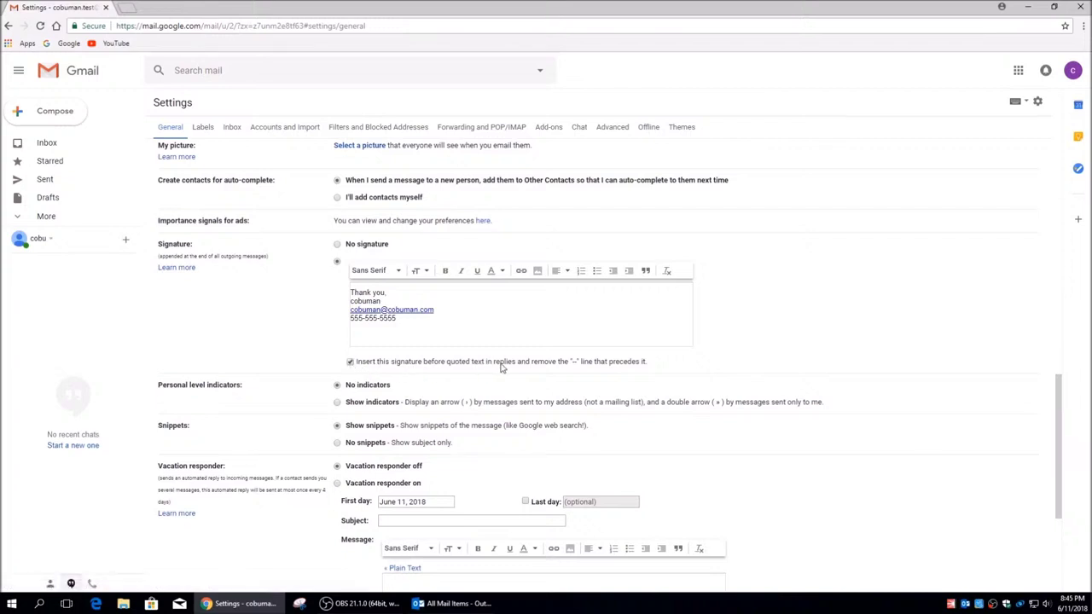
left_click(415, 333)
scroll(418, 337, "down", 3)
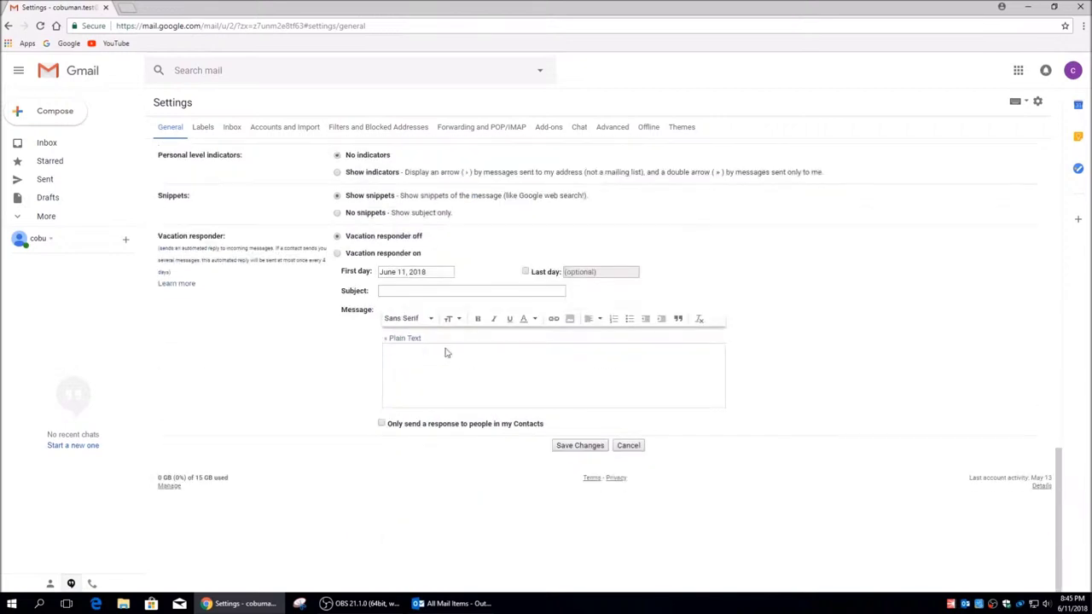
left_click(580, 445)
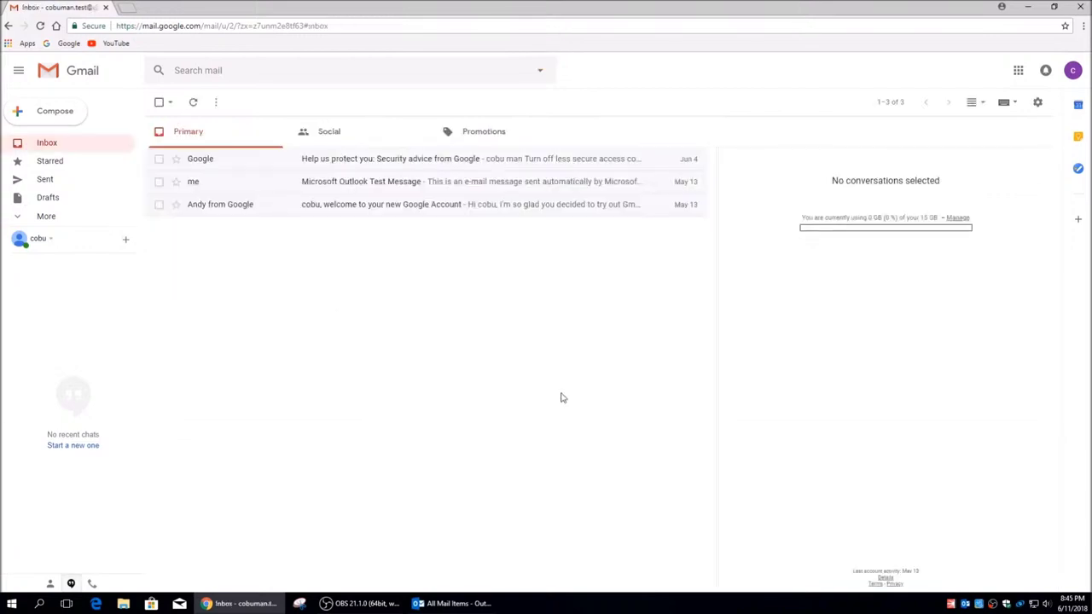
left_click(339, 207)
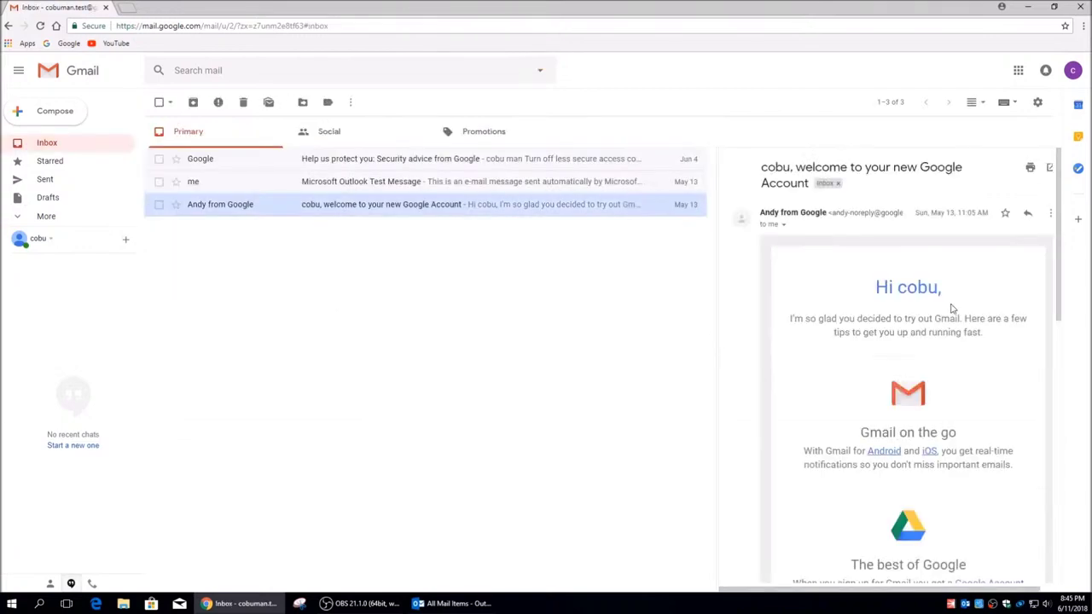
Step: Write a test reply (thank-you, 'body of the email', 'blah, blah.') above the signature, then discard it
left_click(1027, 212)
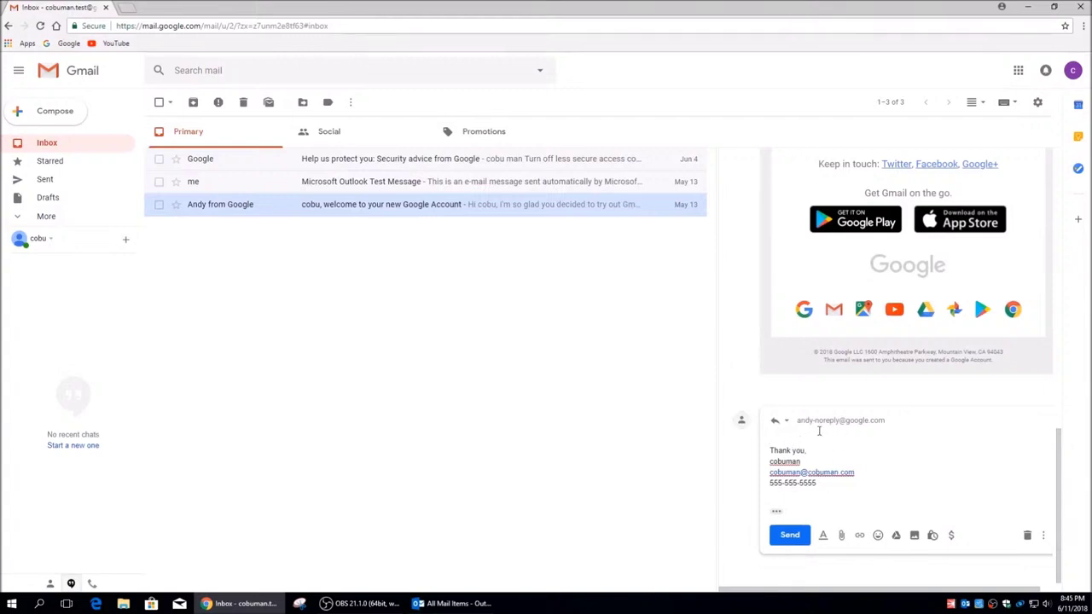
type("hank you,")
key("Return")
key("Return")
type("bo")
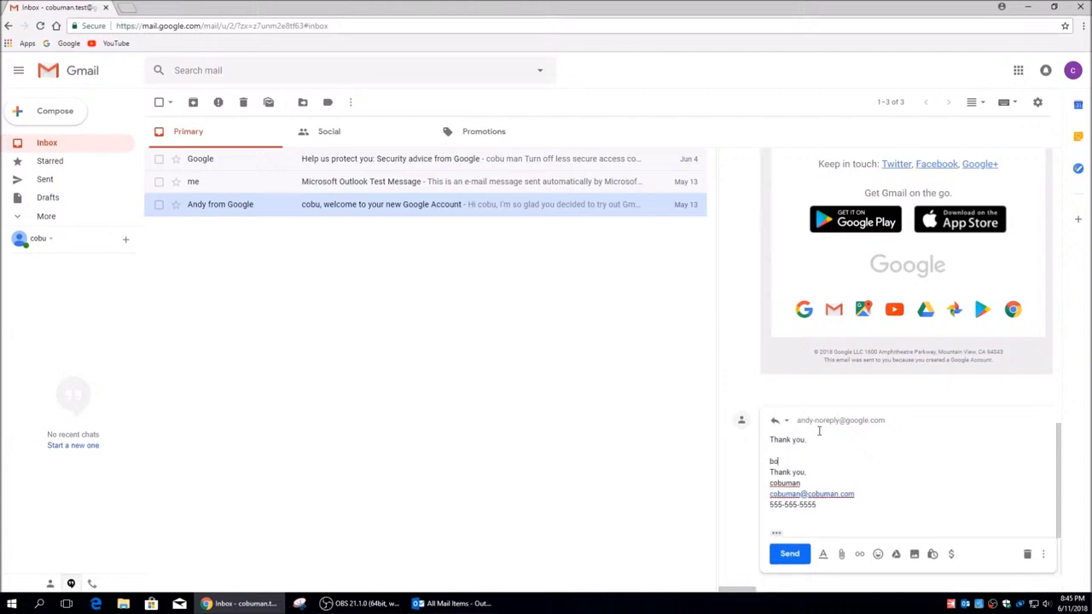
type("dy of the email")
key("Return")
key("Return")
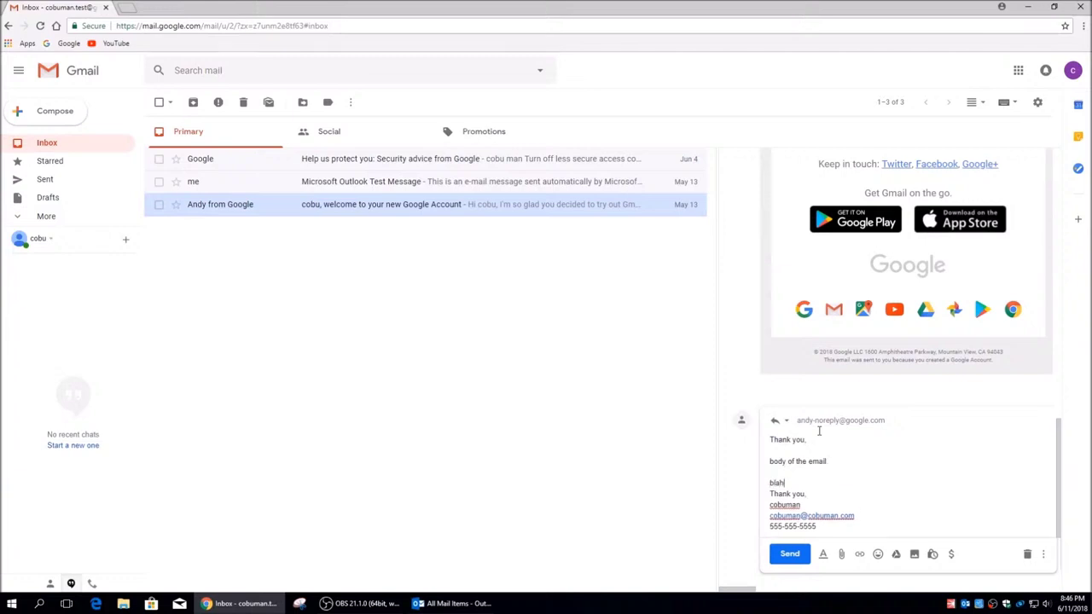
type("blah, blah.")
key("Return")
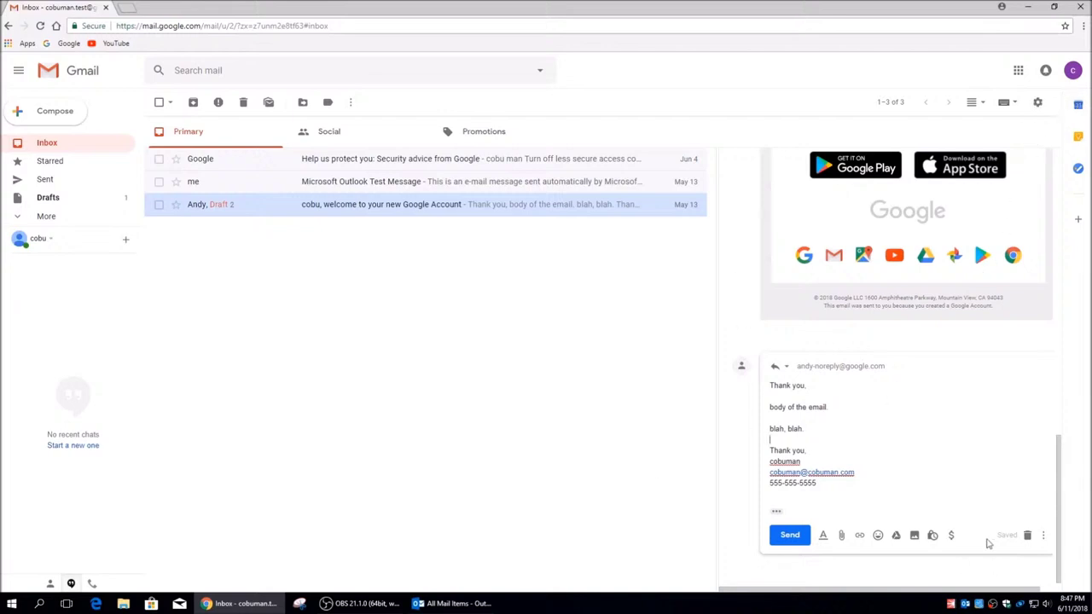
left_click(1027, 535)
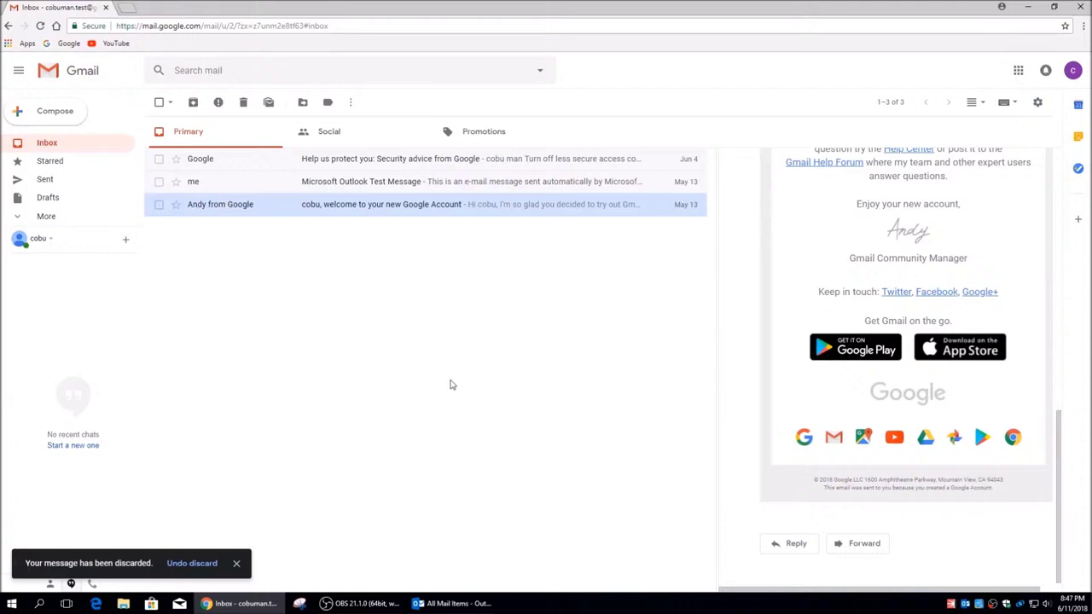
Step: Dismiss the discard notice and switch Gmail to the classic layout
left_click(238, 564)
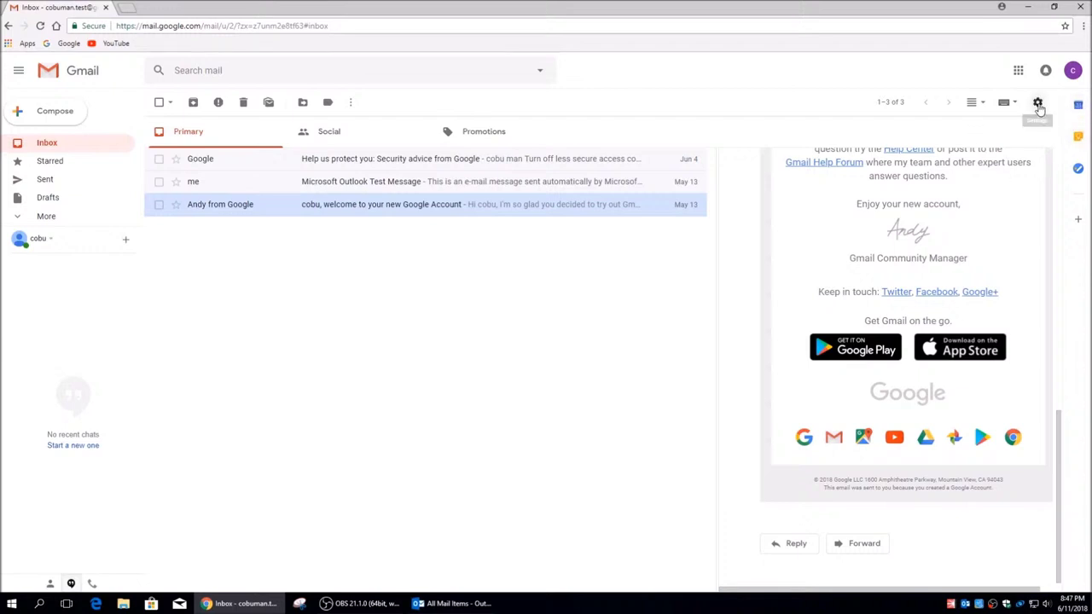
left_click(1038, 102)
left_click(986, 122)
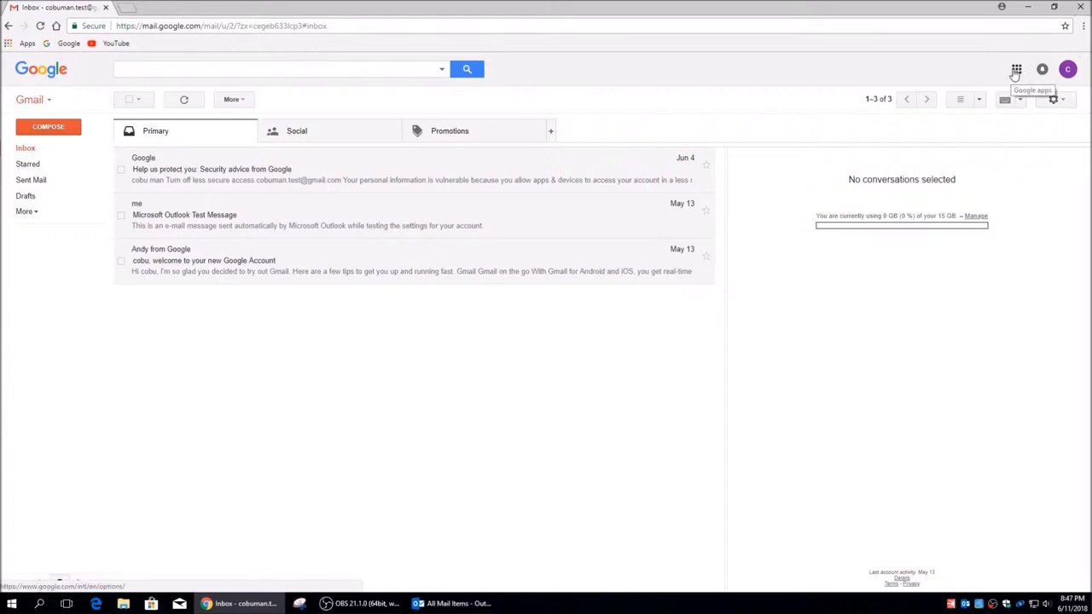
Step: Switch Gmail back to the new design, then bring the Outlook window forward
left_click(1016, 72)
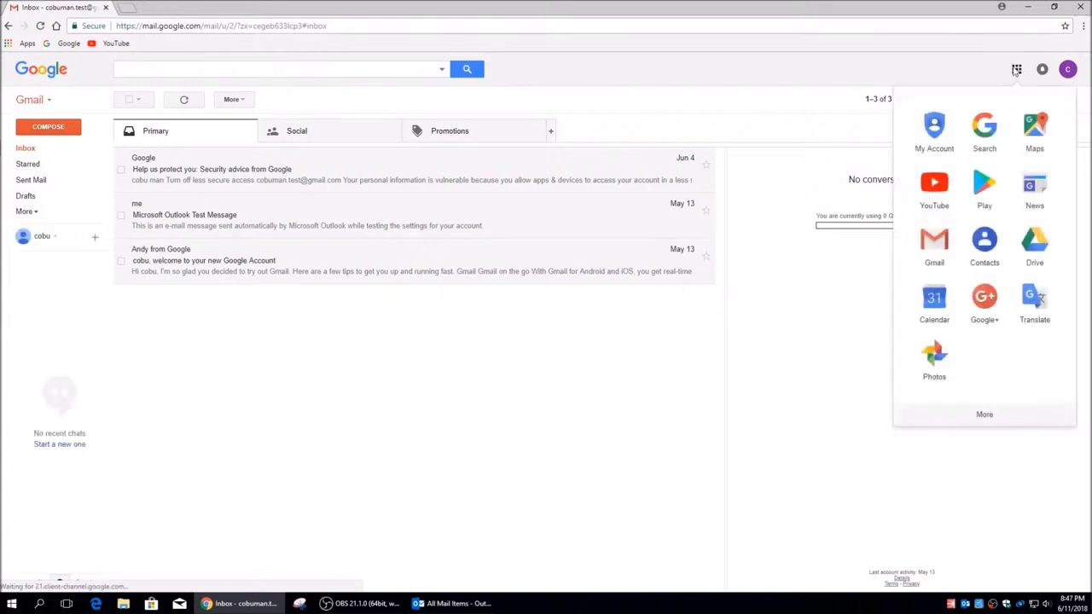
left_click(1015, 71)
left_click(1053, 99)
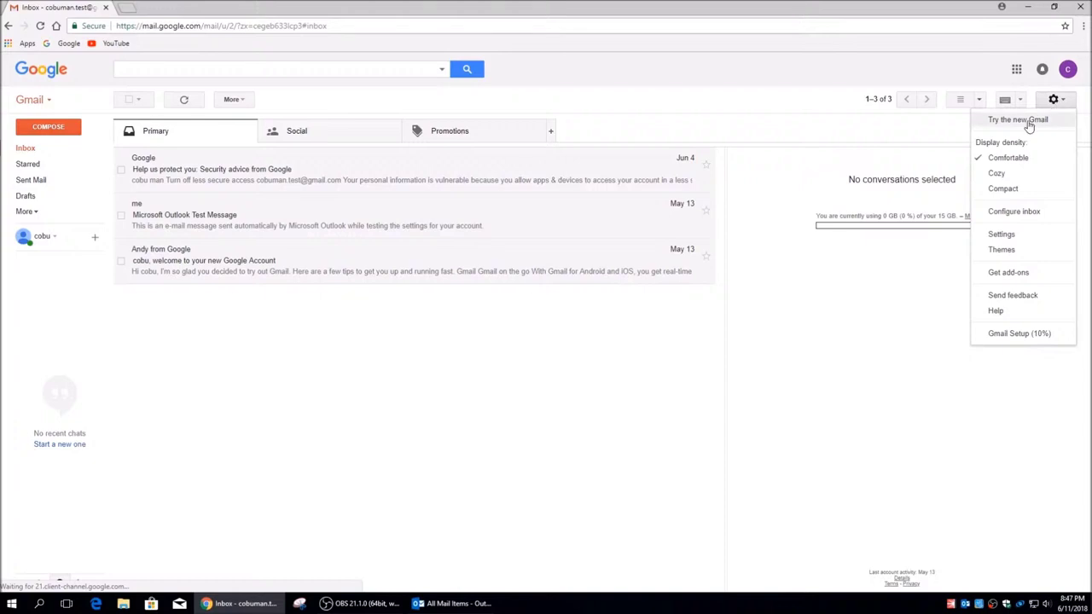
left_click(1027, 120)
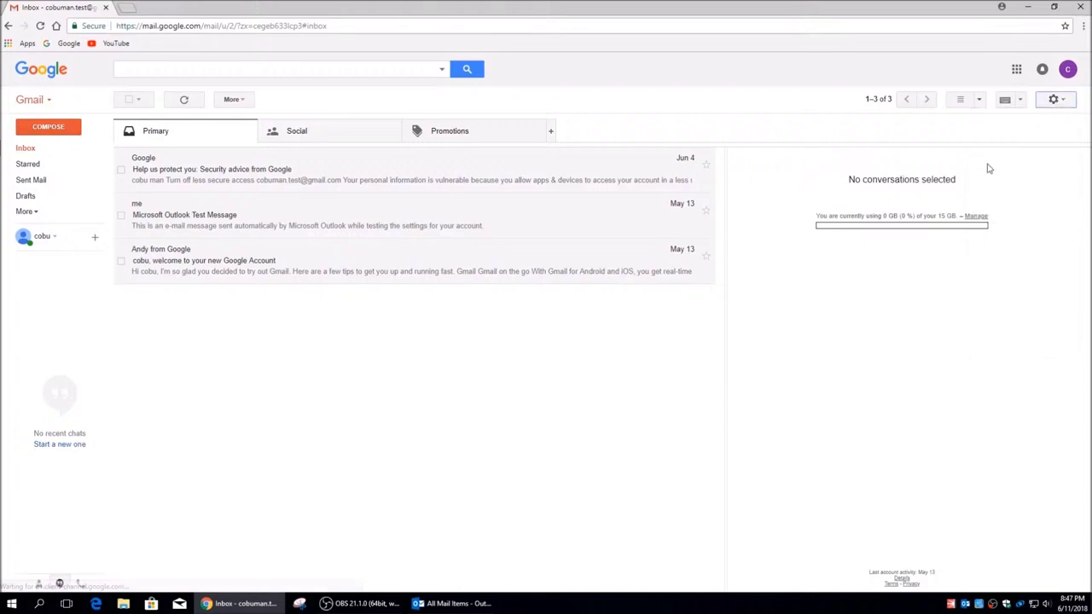
left_click(1056, 101)
left_click(1034, 121)
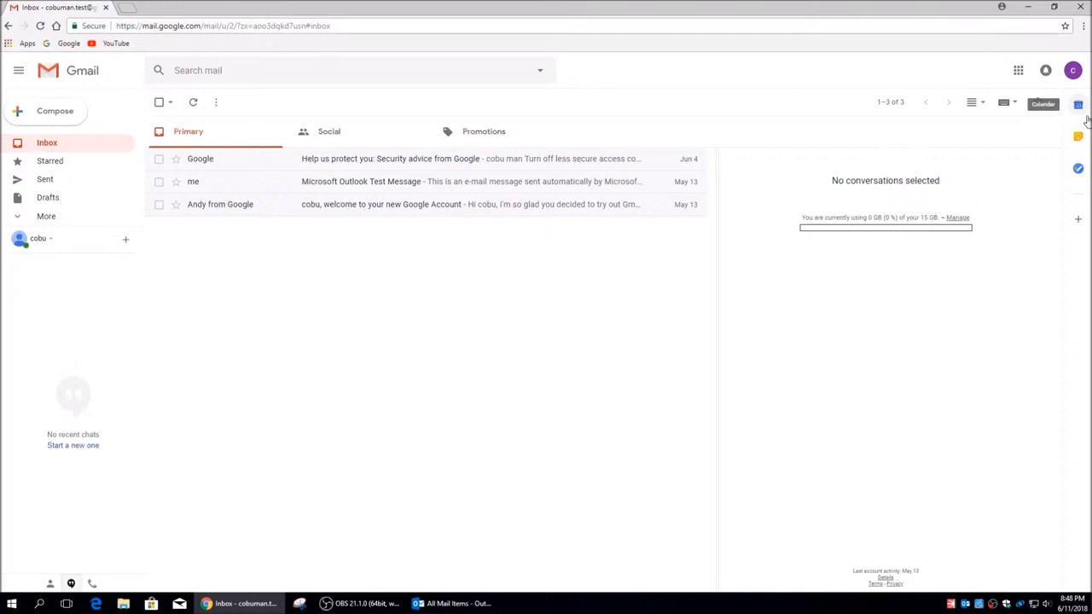
left_click(478, 602)
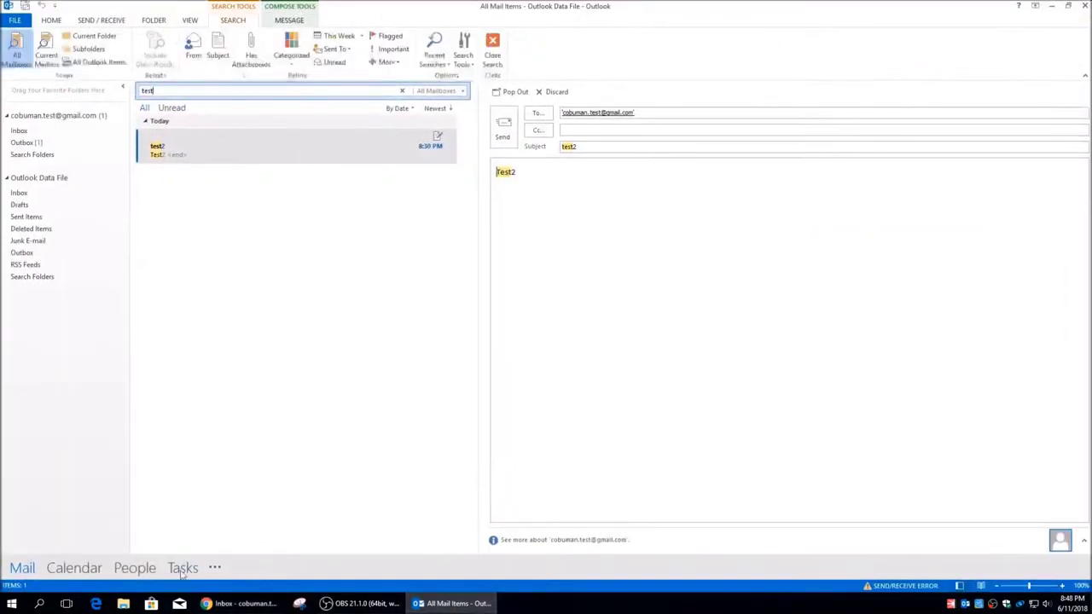
Step: Show Outlook's June 2018 month calendar, then minimize Outlook
left_click(69, 567)
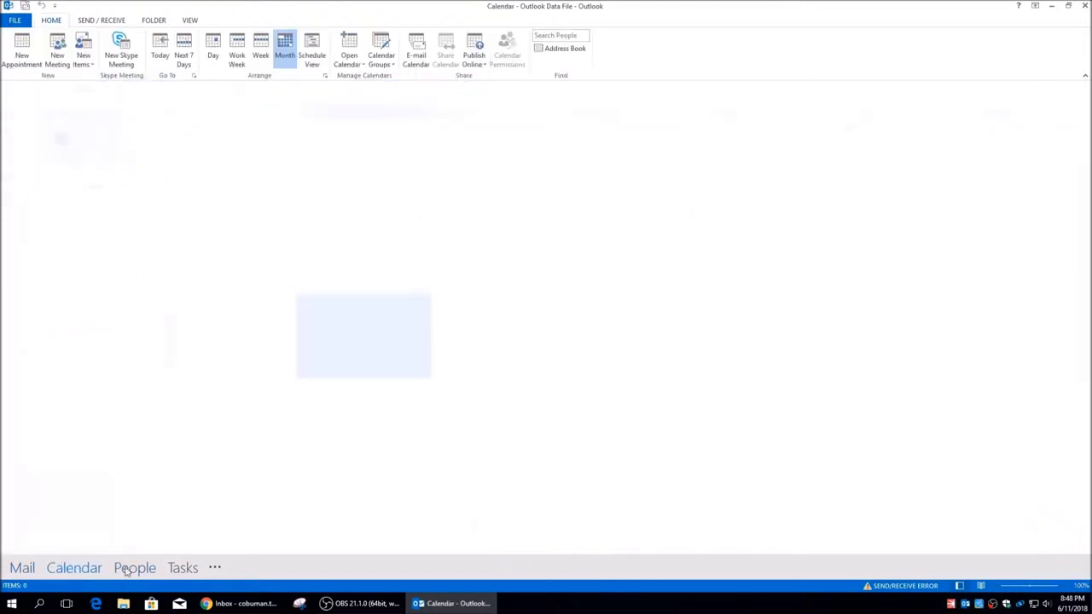
left_click(1051, 6)
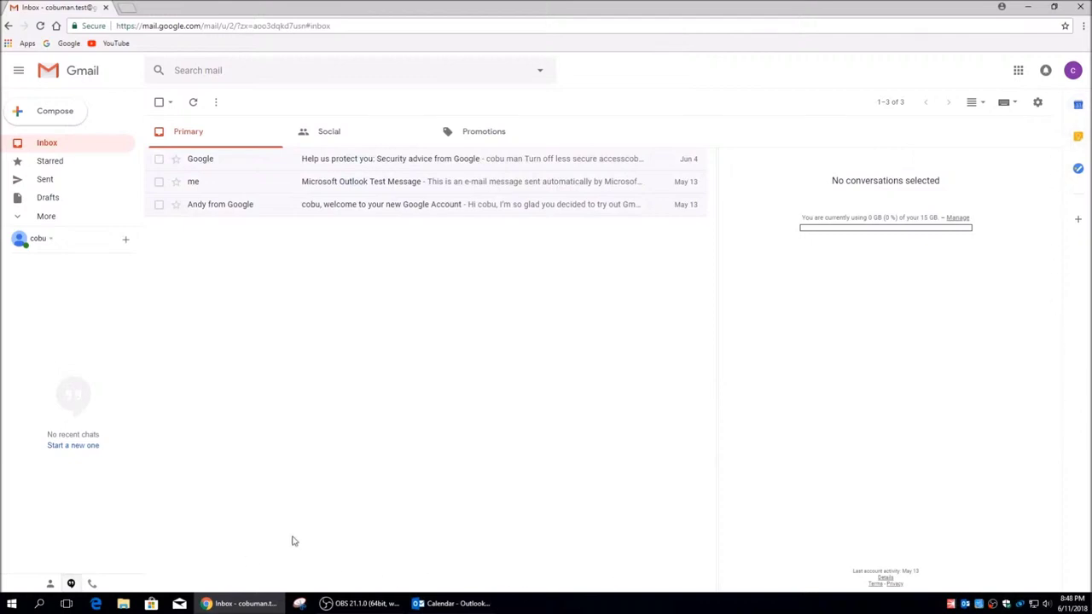
Step: Open Gmail's Calendar side panel and dismiss the Welcome to Calendar card
left_click(1079, 104)
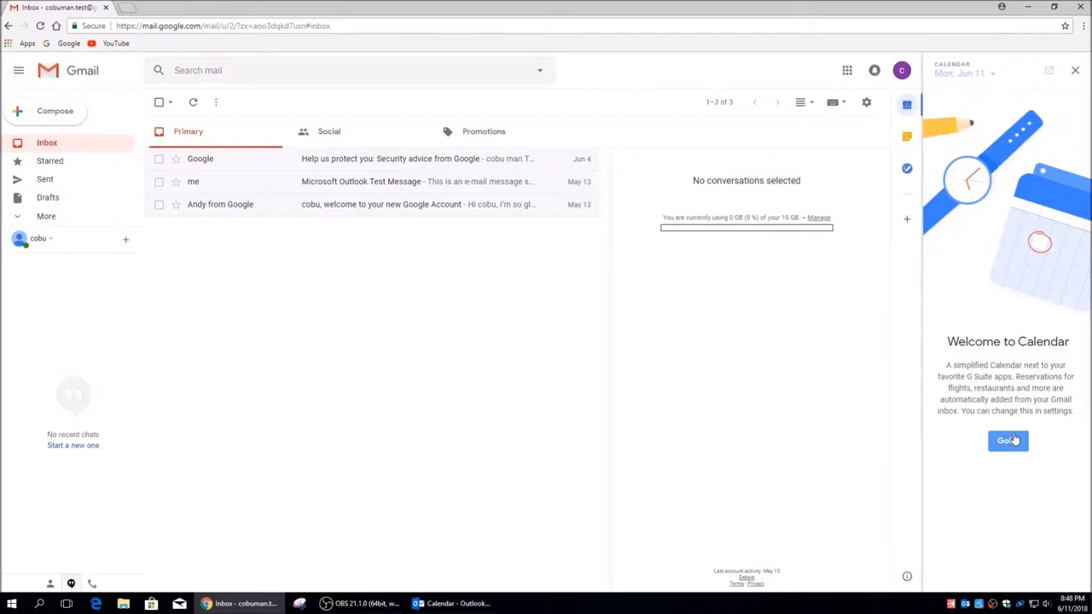
left_click(1006, 440)
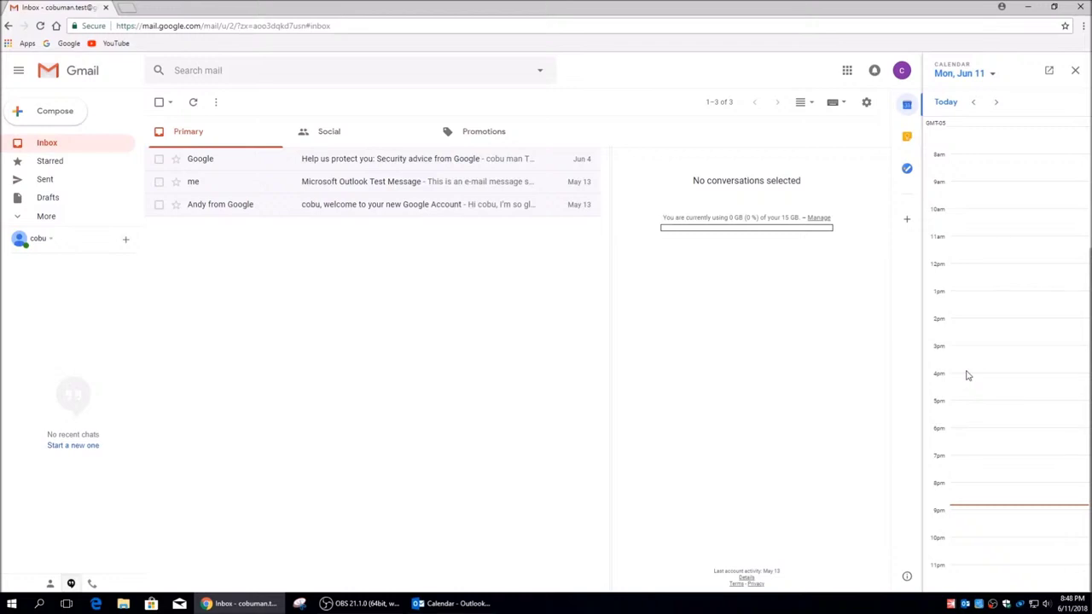
left_click(964, 75)
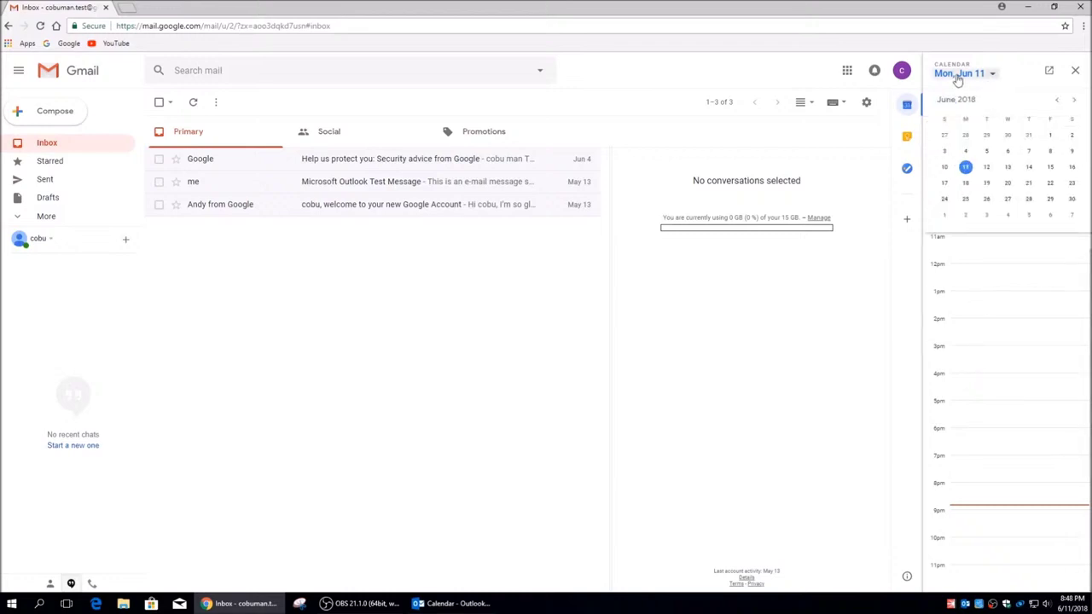
left_click(959, 75)
left_click(974, 102)
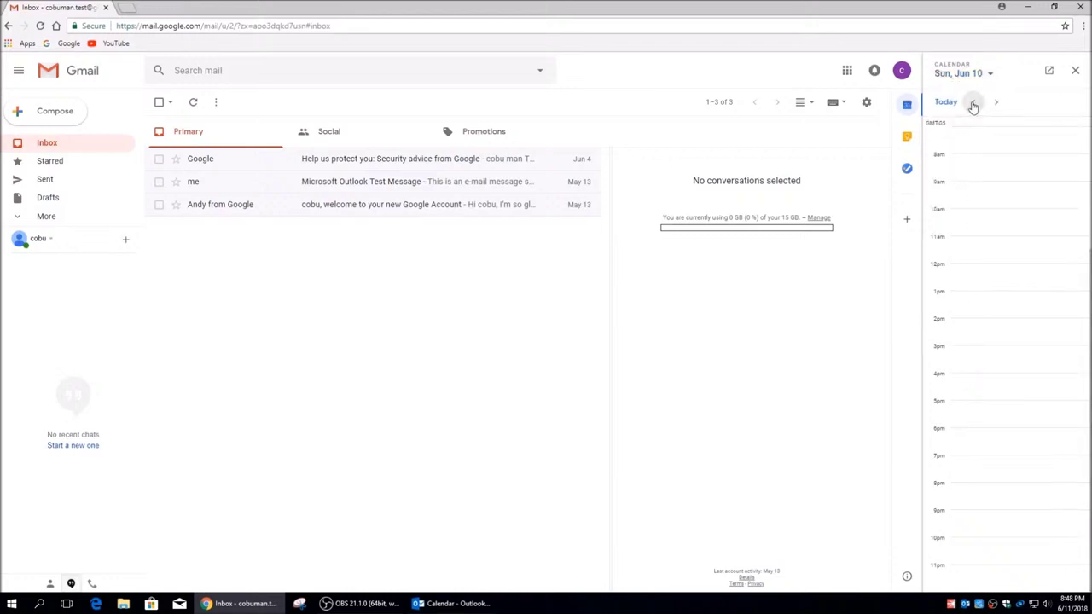
left_click(995, 103)
left_click(996, 102)
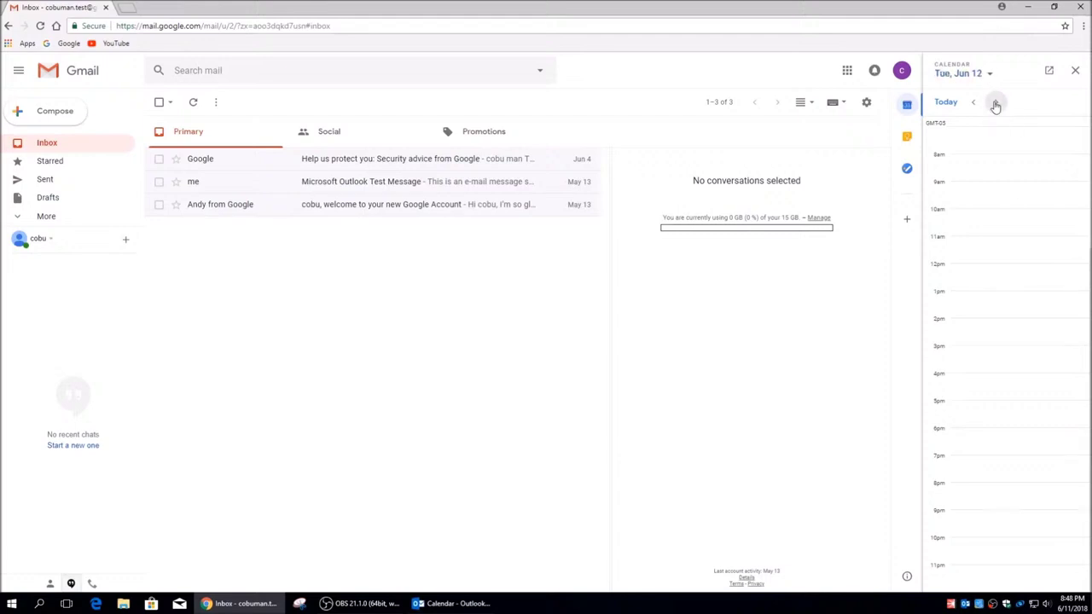
left_click(995, 103)
left_click(996, 103)
left_click(996, 103)
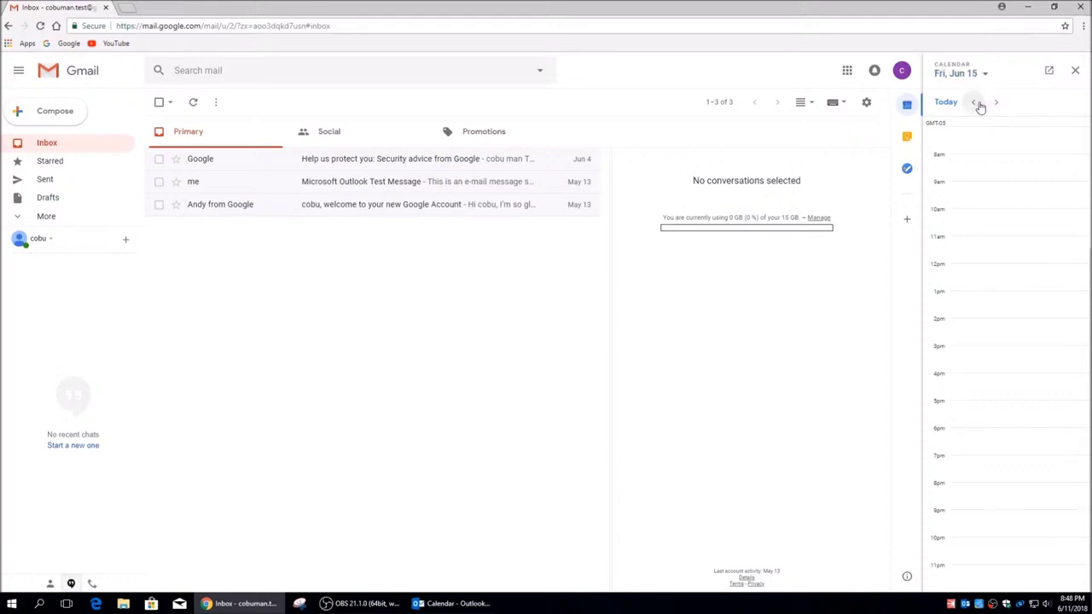
left_click(975, 104)
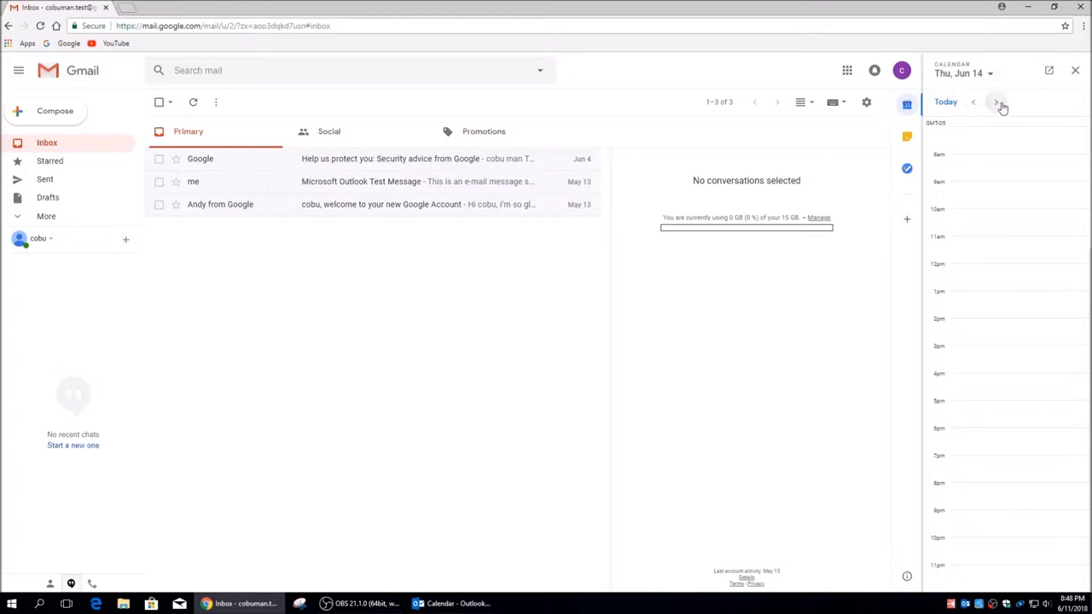
left_click(995, 103)
left_click(455, 603)
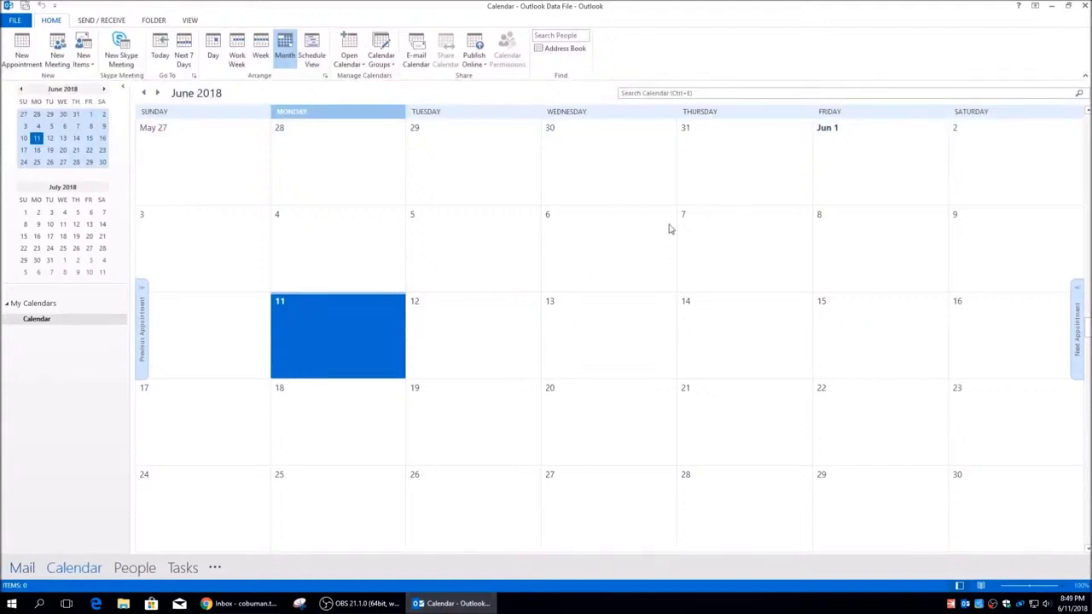
left_click(1053, 8)
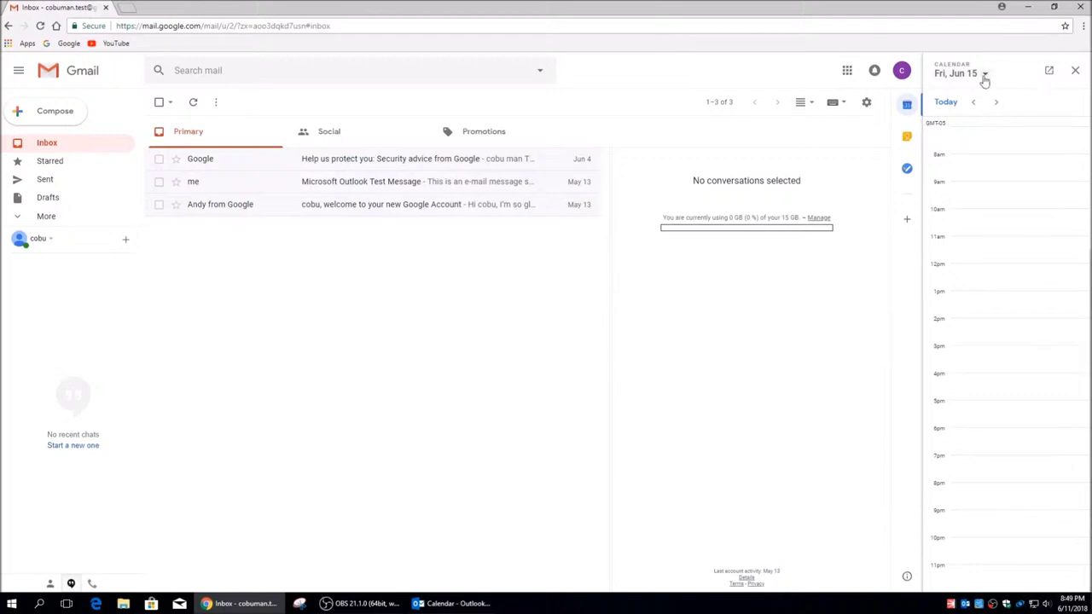
Step: Open Google Calendar in its own tab, postpone notifications, and switch to the June 2018 month view
left_click(1050, 73)
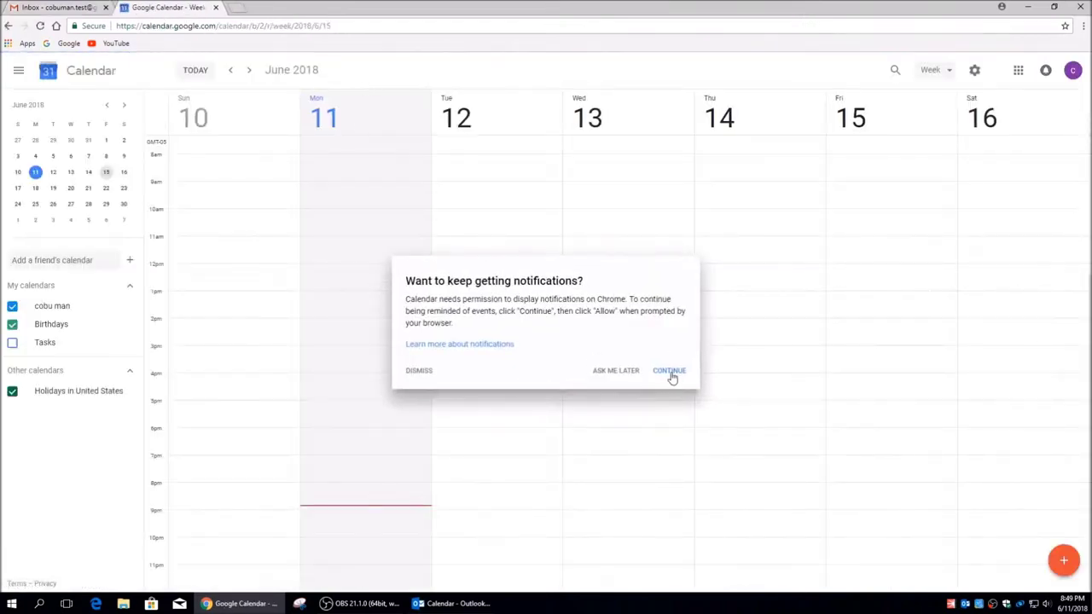
left_click(608, 375)
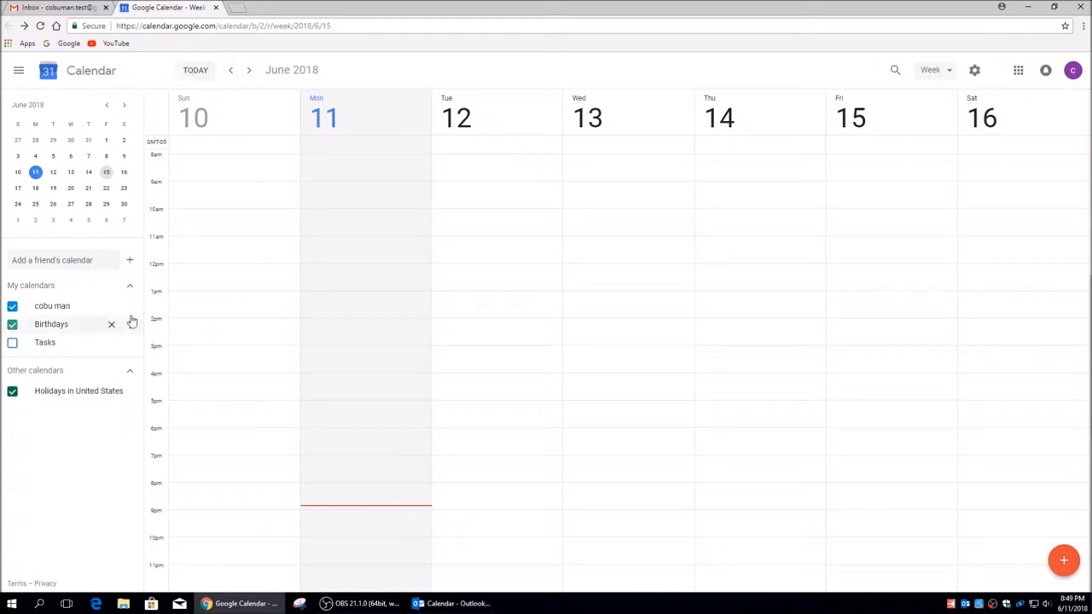
left_click(946, 77)
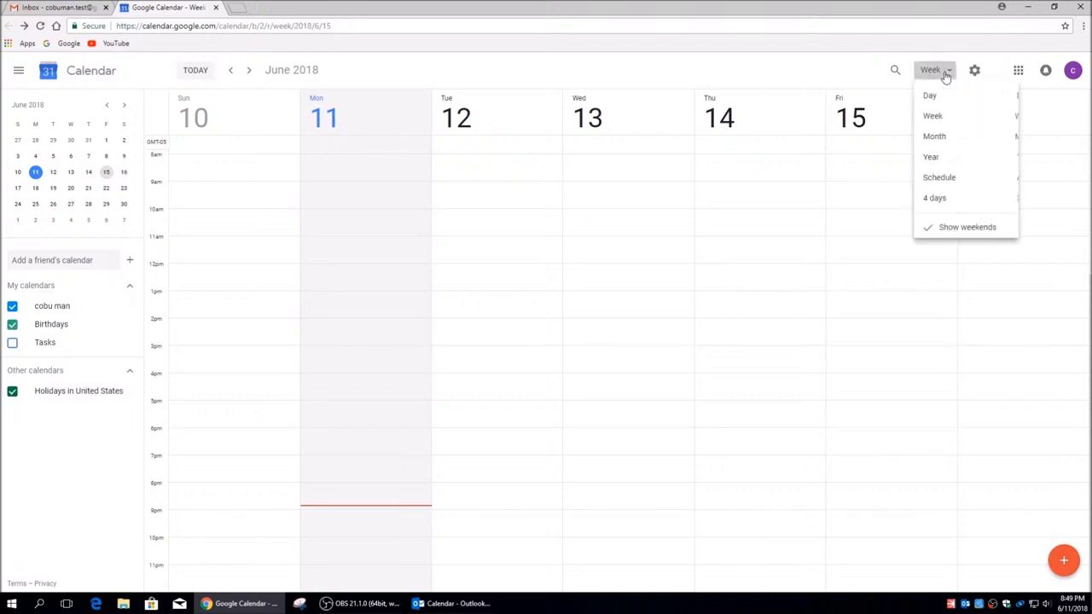
left_click(937, 140)
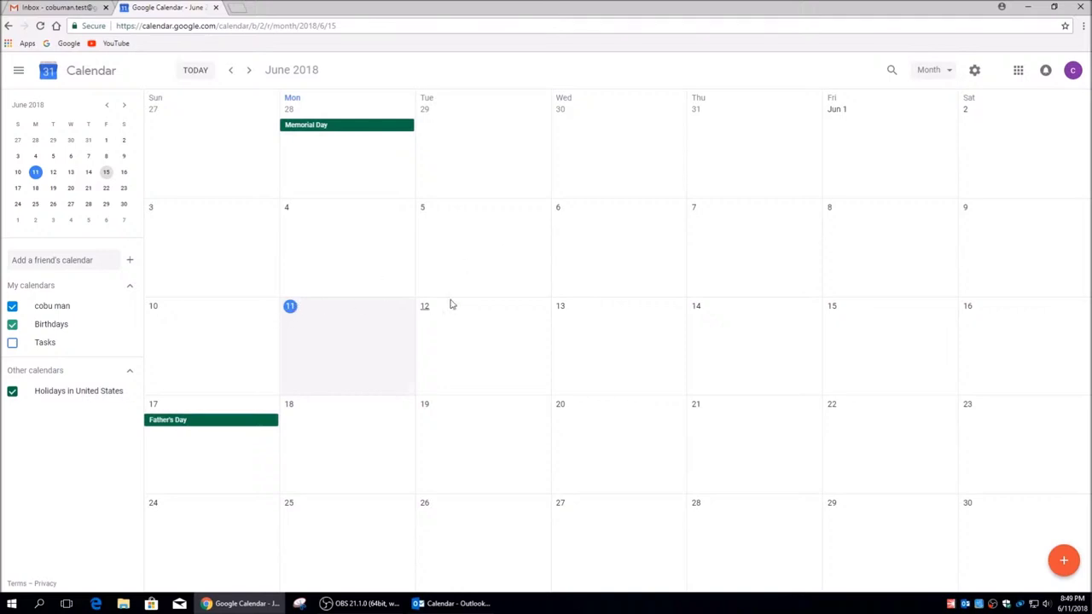
scroll(452, 306, "down", 1)
scroll(452, 306, "up", 1)
left_click(458, 603)
left_click(461, 606)
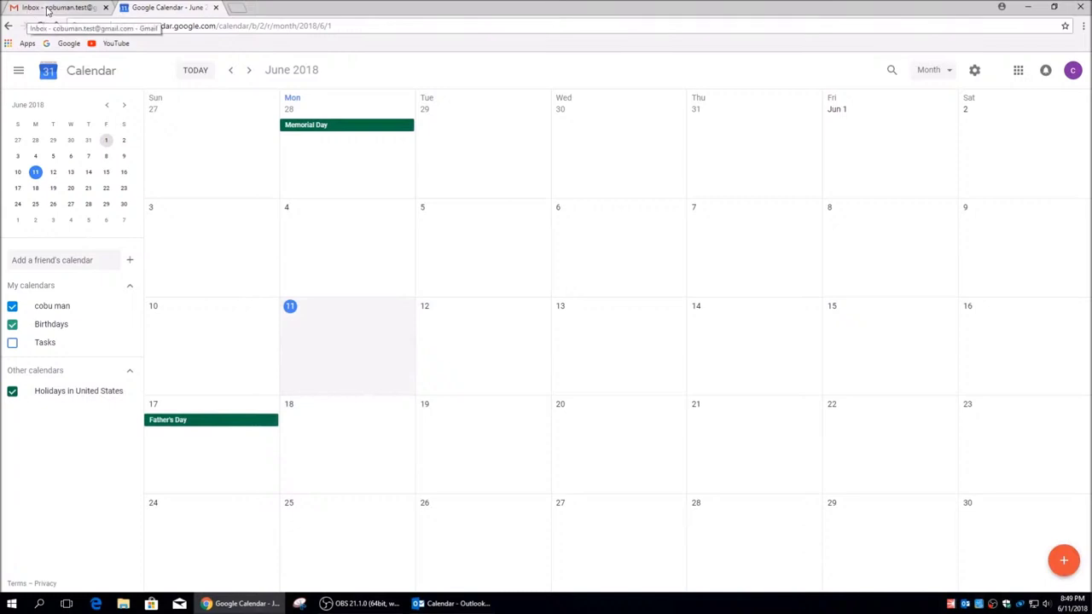
Step: Close Gmail's Calendar side panel and return to the Gmail inbox tab
left_click(49, 8)
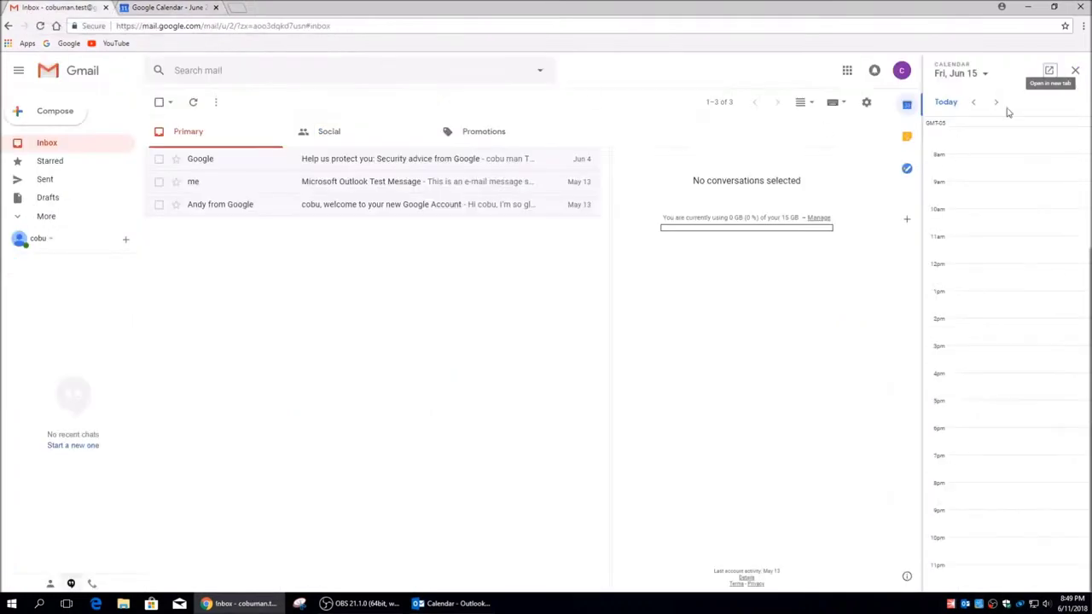
left_click(1076, 74)
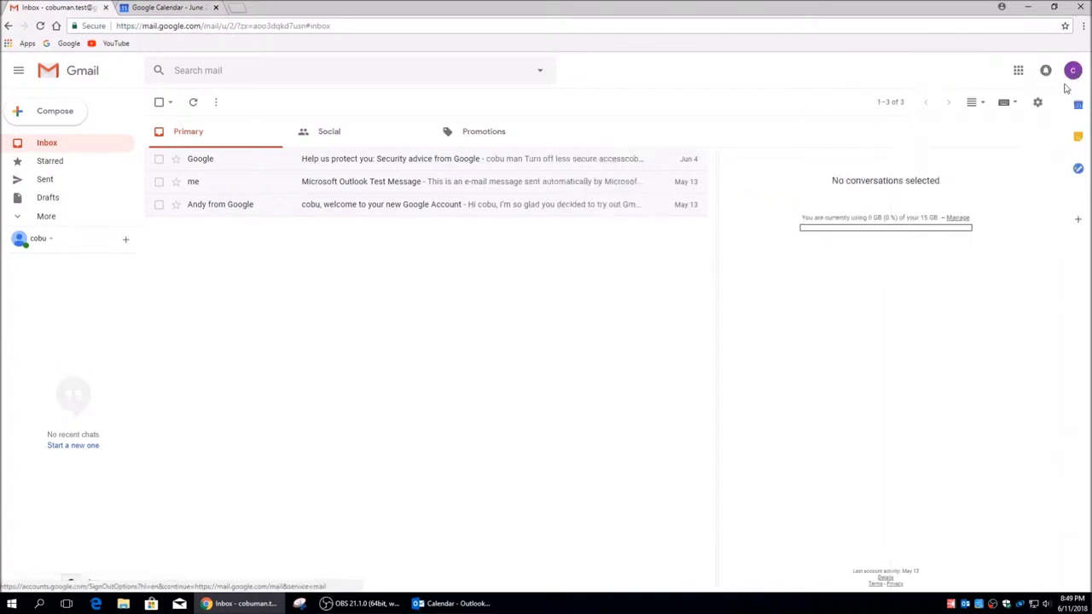
left_click(147, 8)
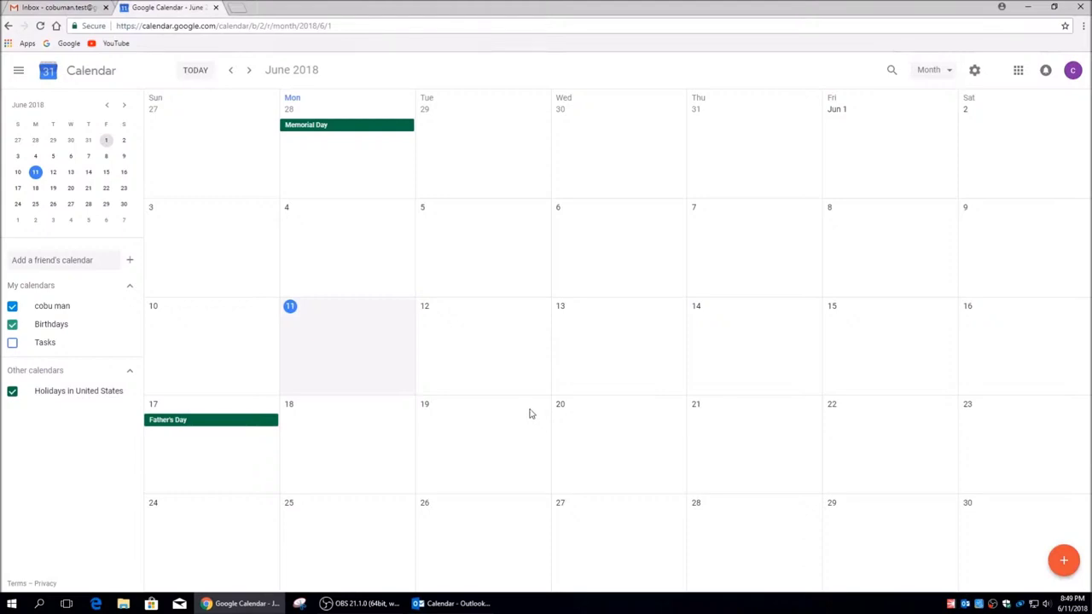
left_click(431, 605)
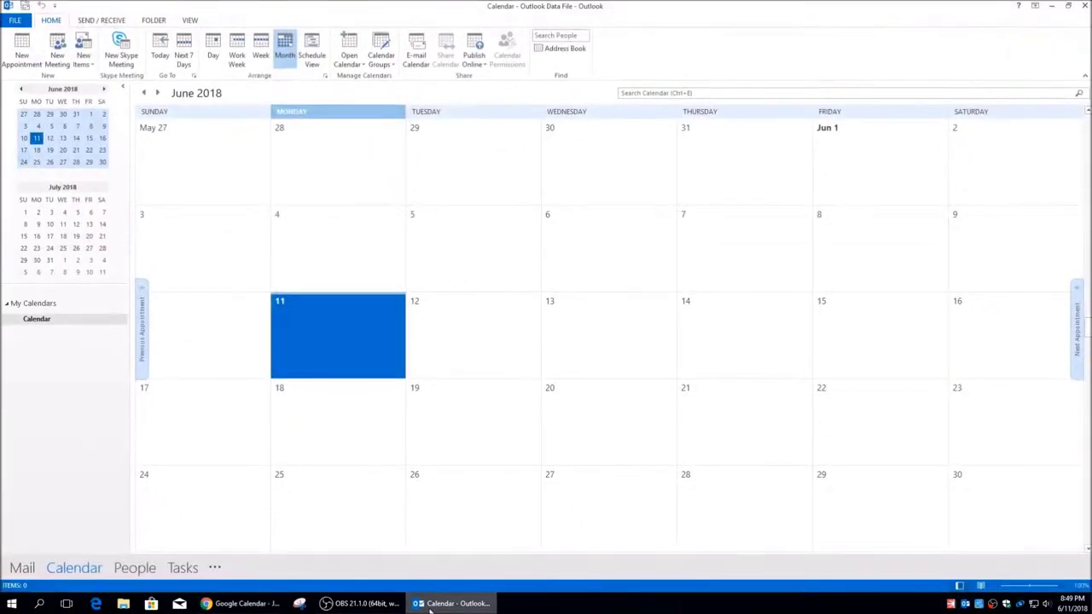
left_click(431, 608)
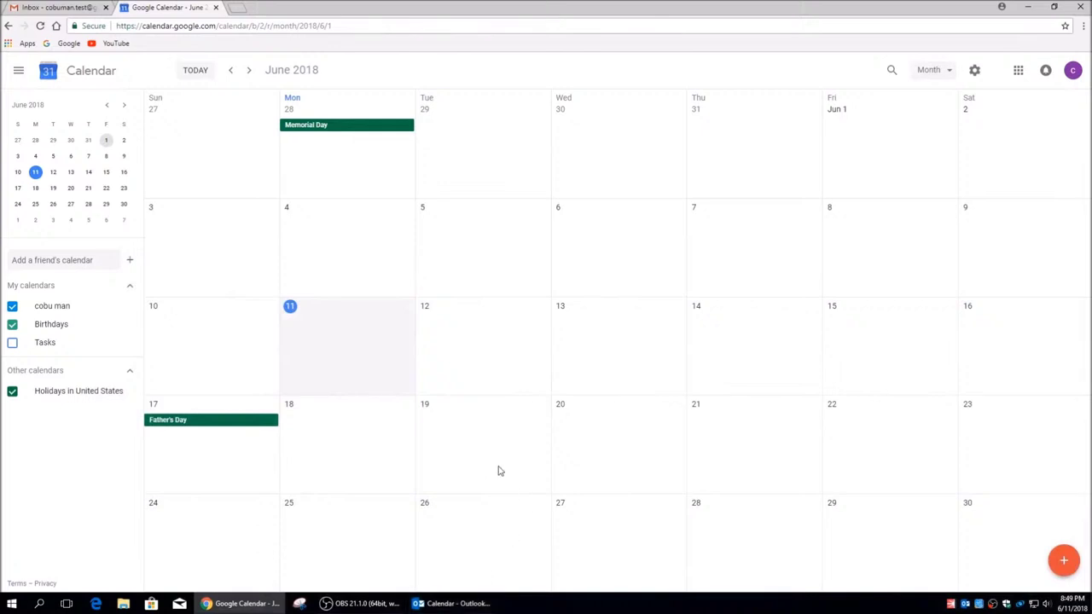
left_click(47, 10)
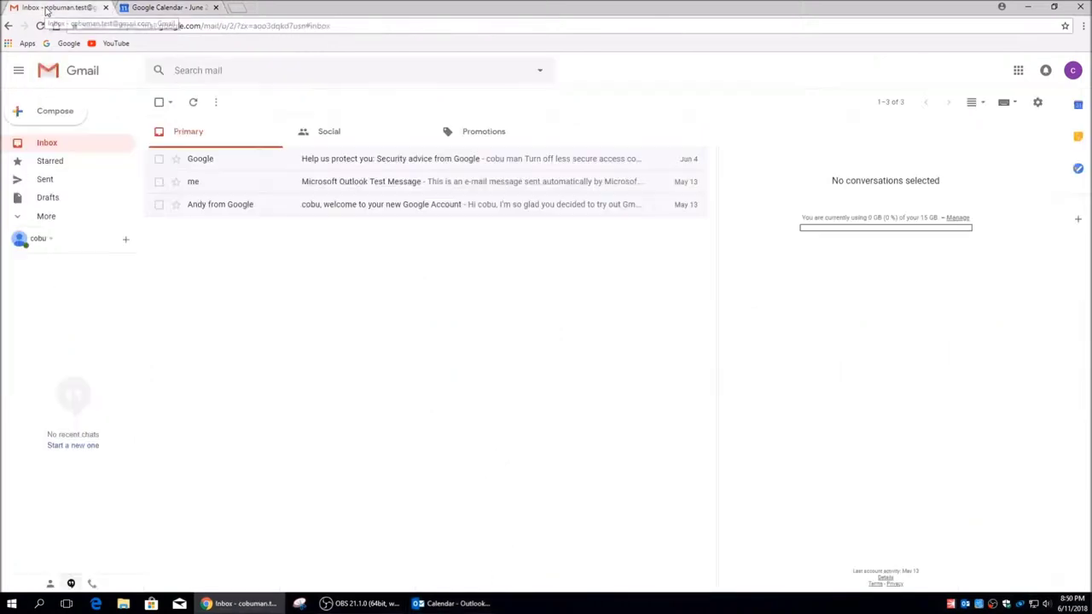
Step: Apply and save the Dark theme from Gmail's quick settings theme chooser
left_click(1038, 103)
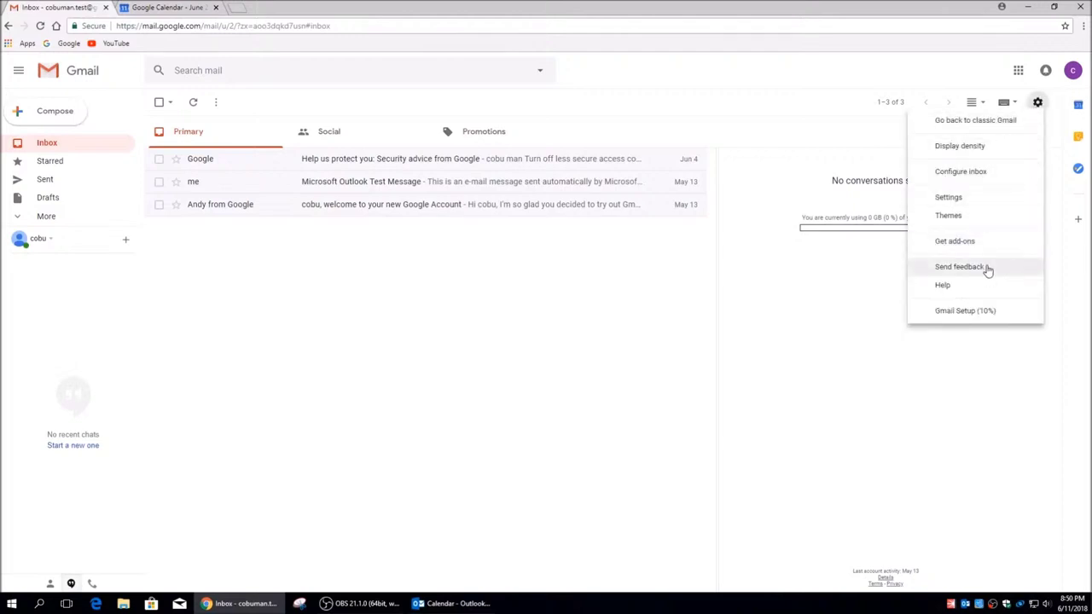
left_click(962, 218)
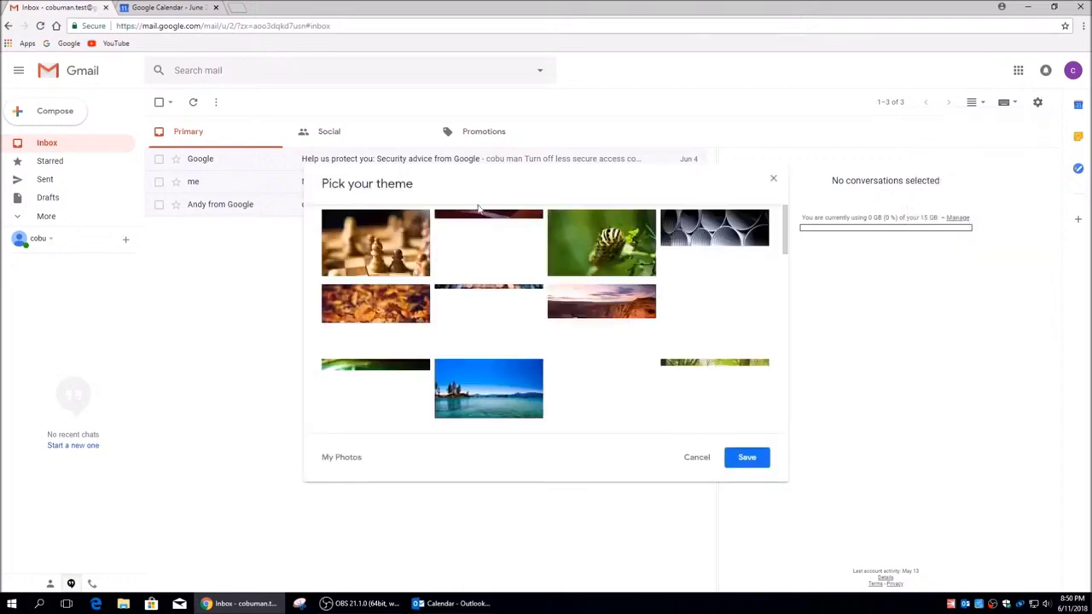
scroll(683, 387, "down", 3)
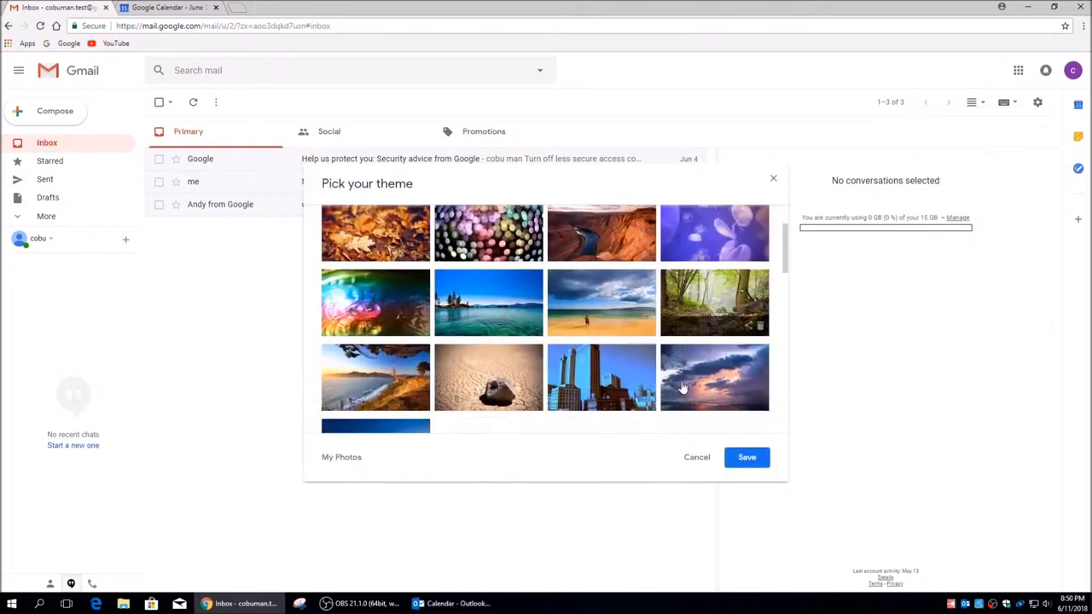
scroll(683, 387, "down", 2)
scroll(683, 387, "up", 4)
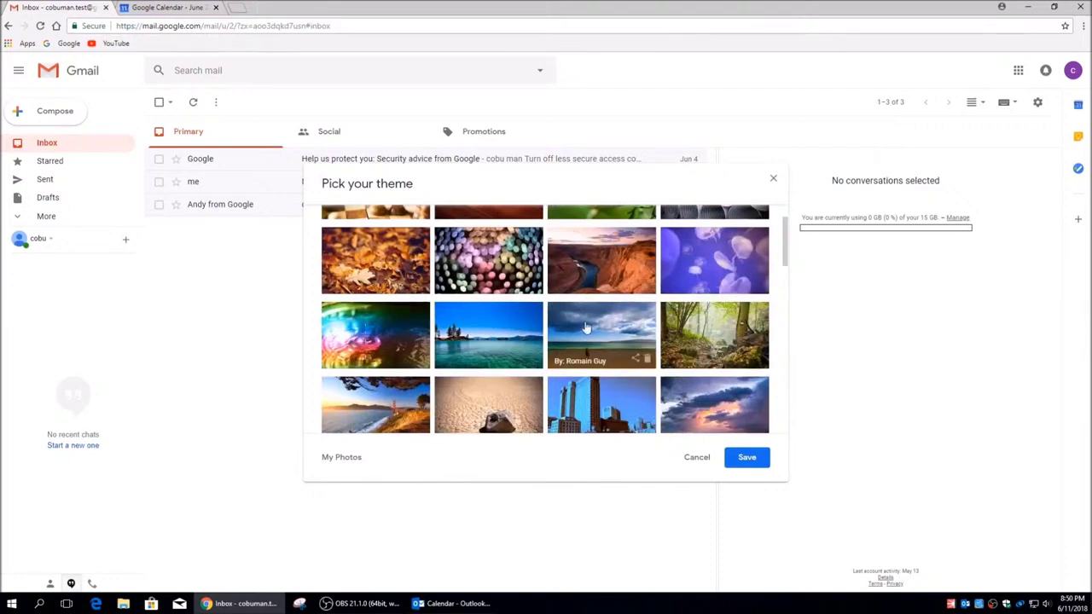
scroll(459, 314, "down", 1)
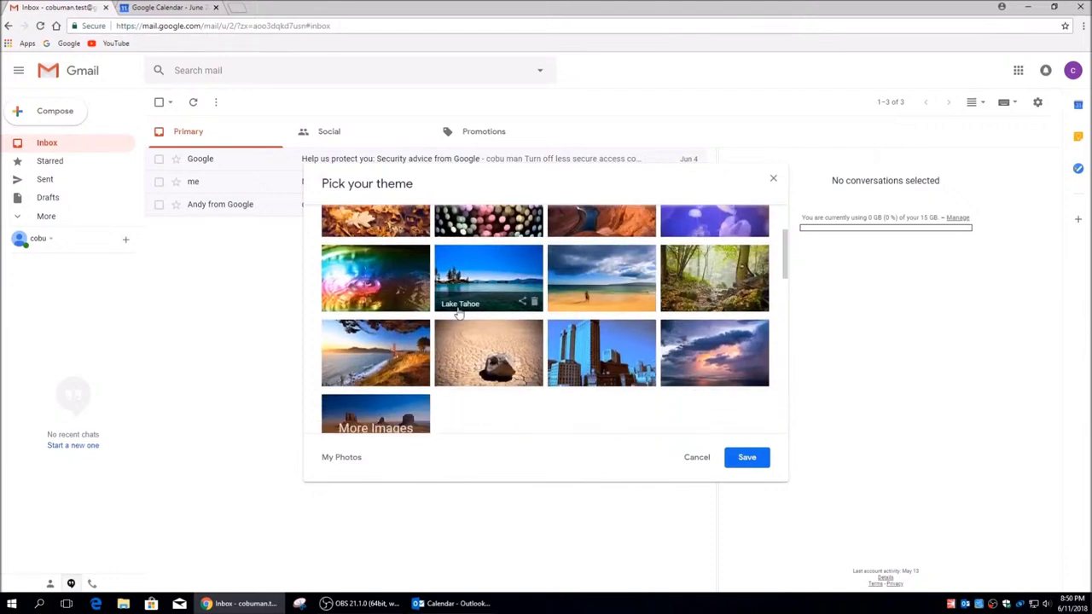
scroll(459, 314, "down", 5)
left_click(476, 252)
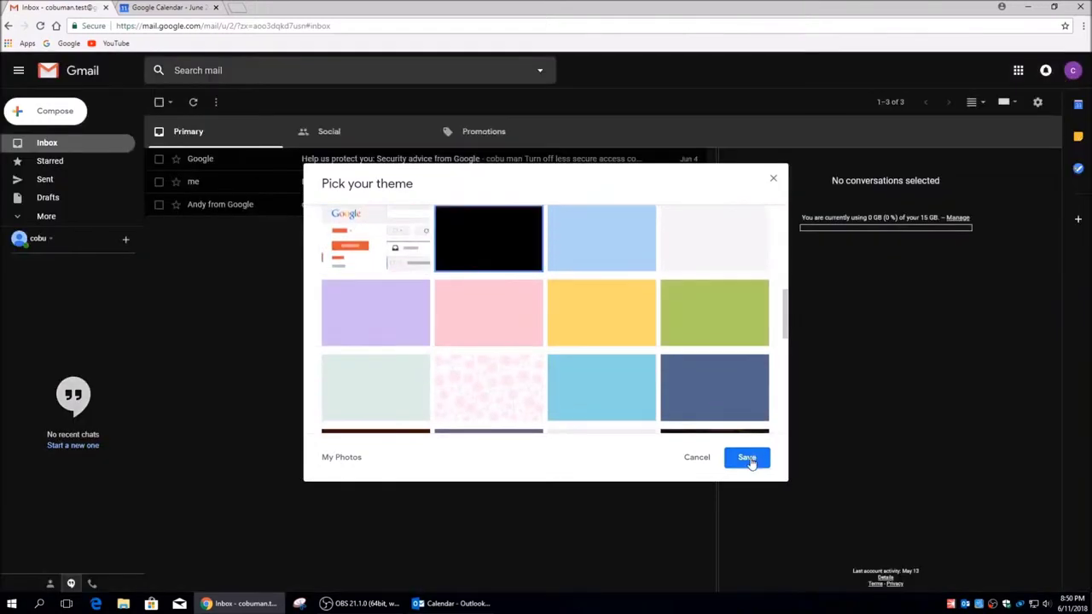
left_click(753, 458)
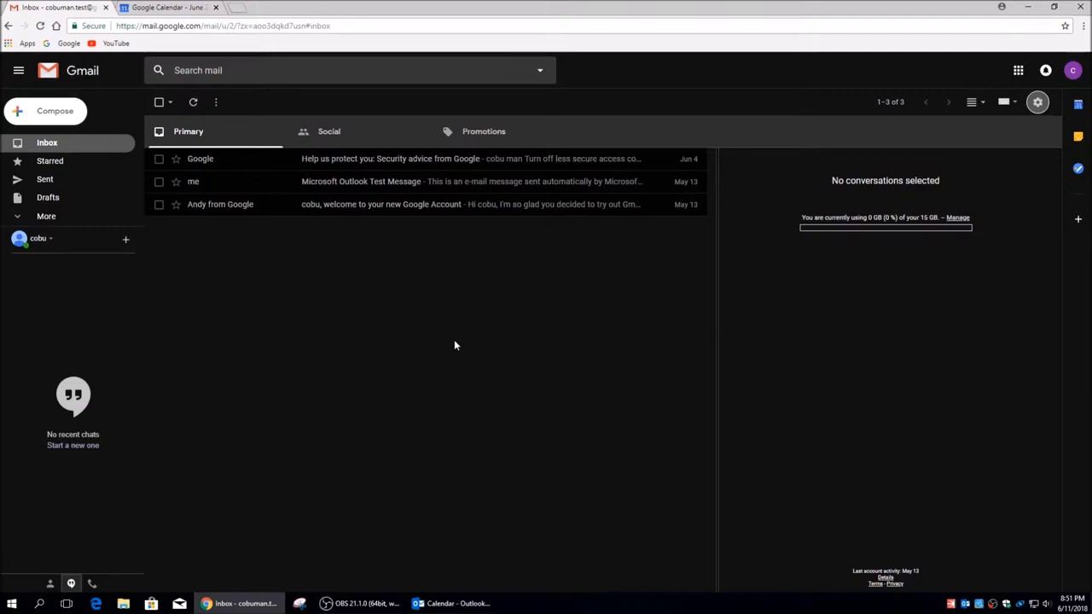
left_click(350, 603)
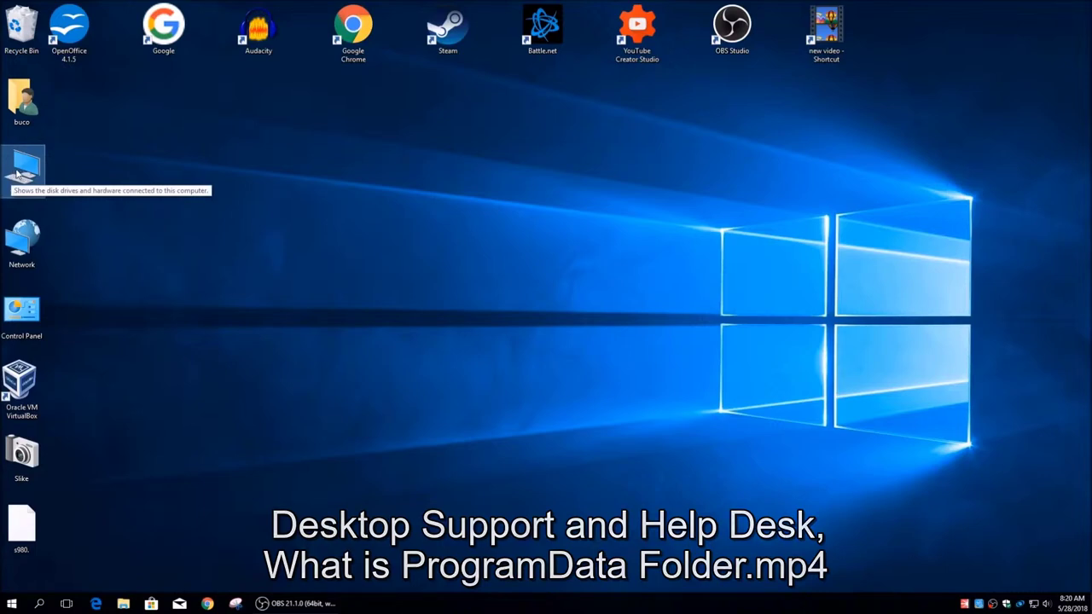
Step: Open This PC from the desktop to see the Local Disk (C:) and New Volume (D:) drives
double_click(21, 170)
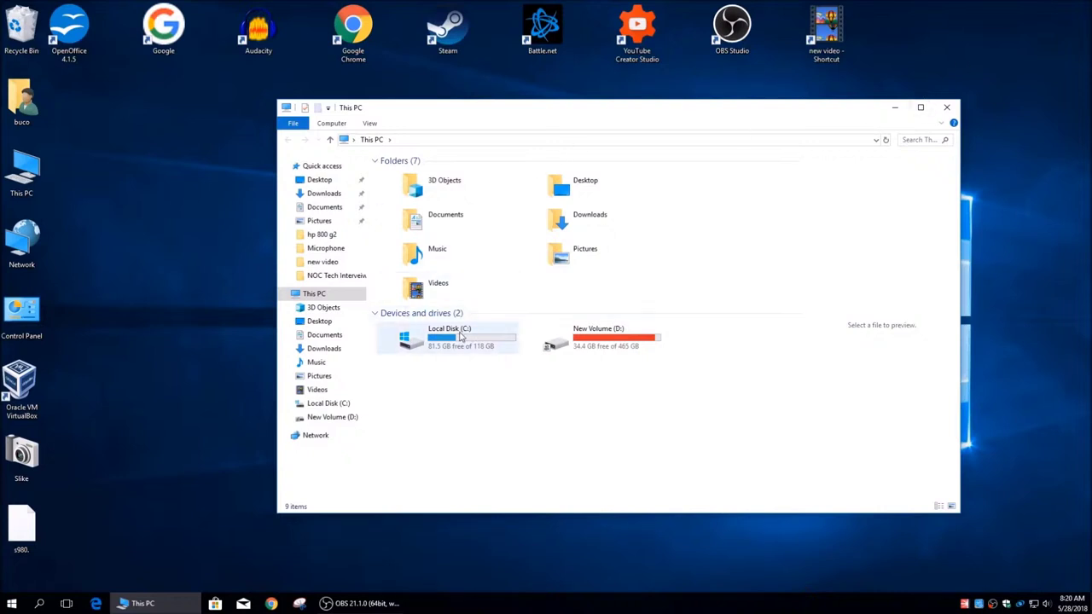
Step: Open Local Disk (C:) and turn on Hidden items so MSOCache and ProgramData appear
mouse_move(461, 336)
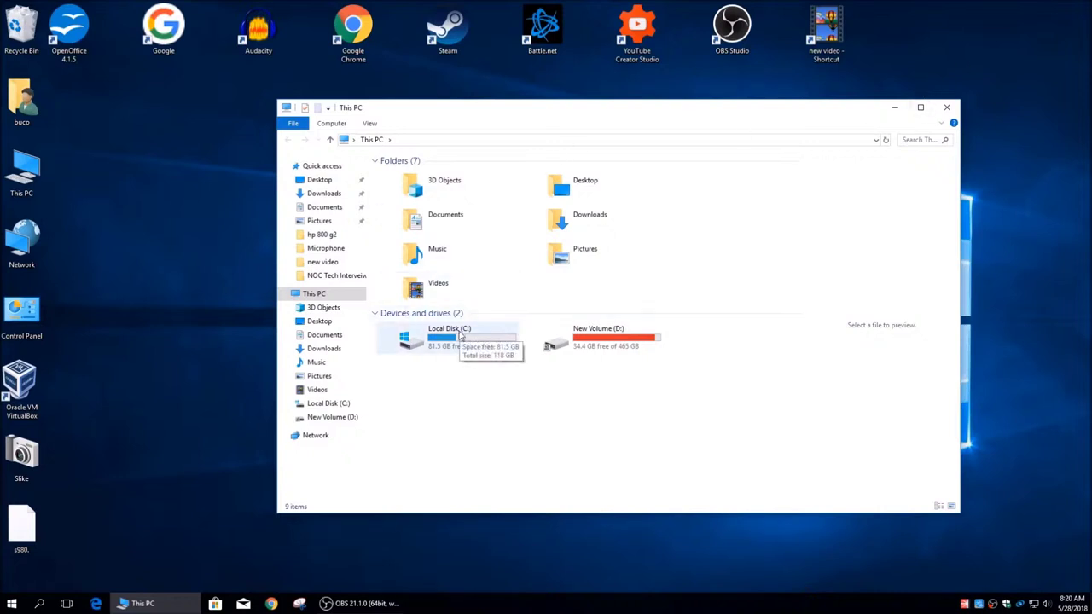
double_click(466, 334)
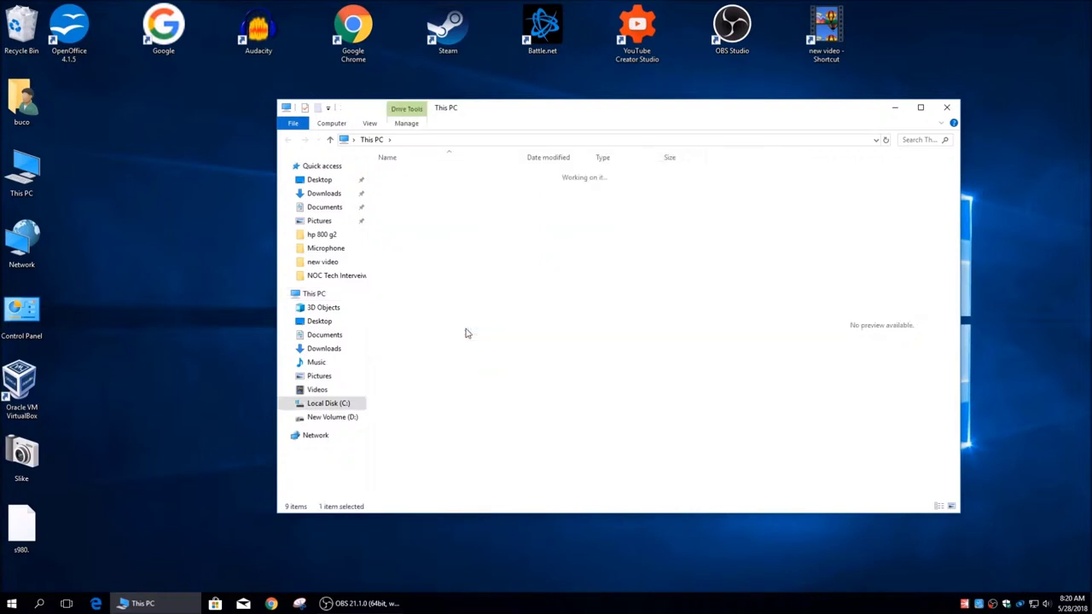
left_click_drag(523, 115, 525, 129)
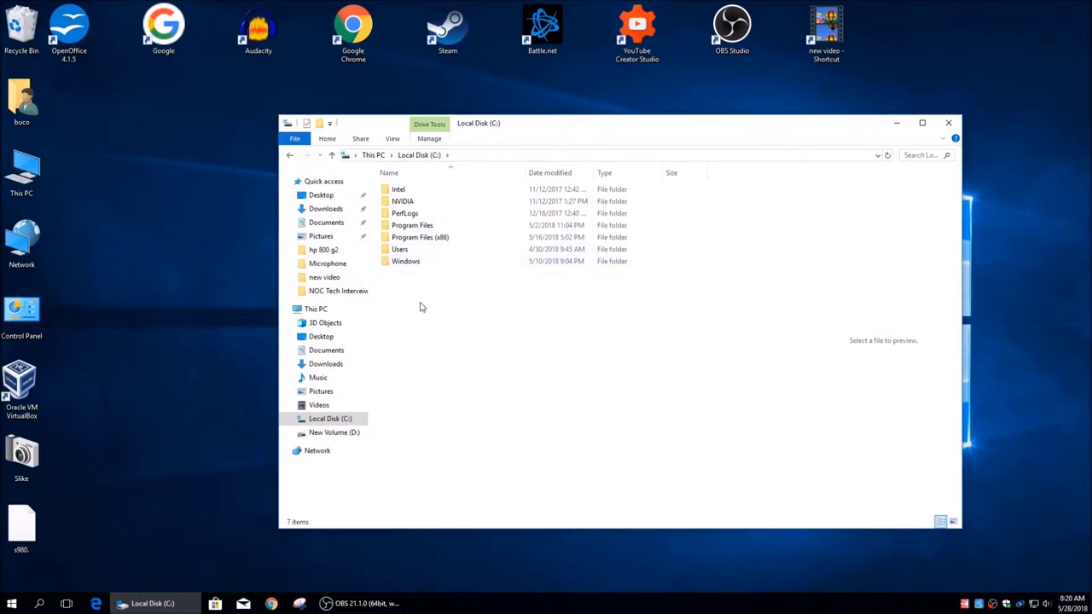
left_click(393, 139)
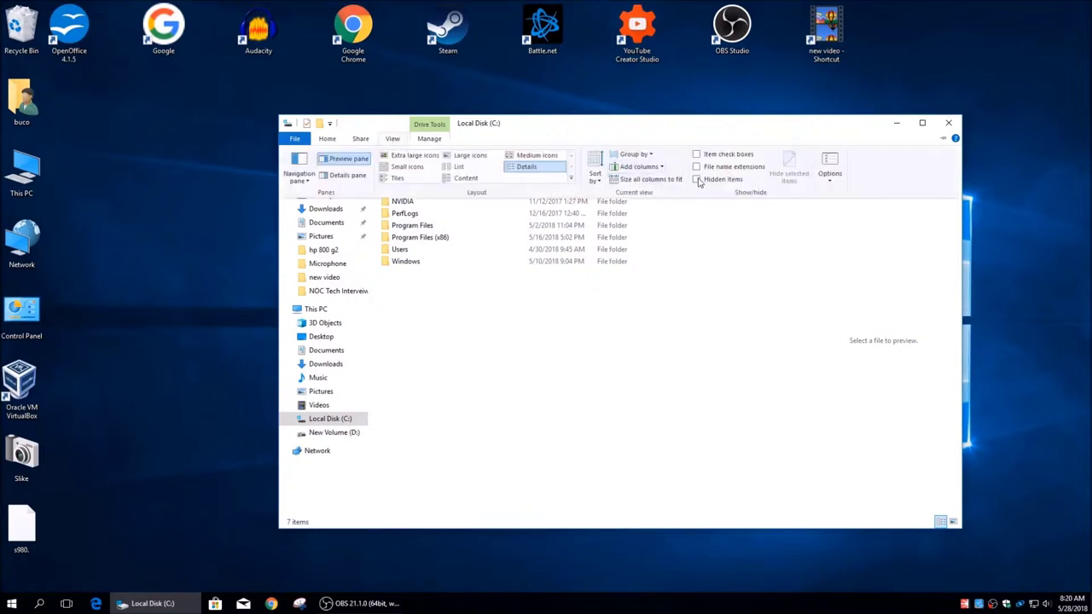
left_click(697, 180)
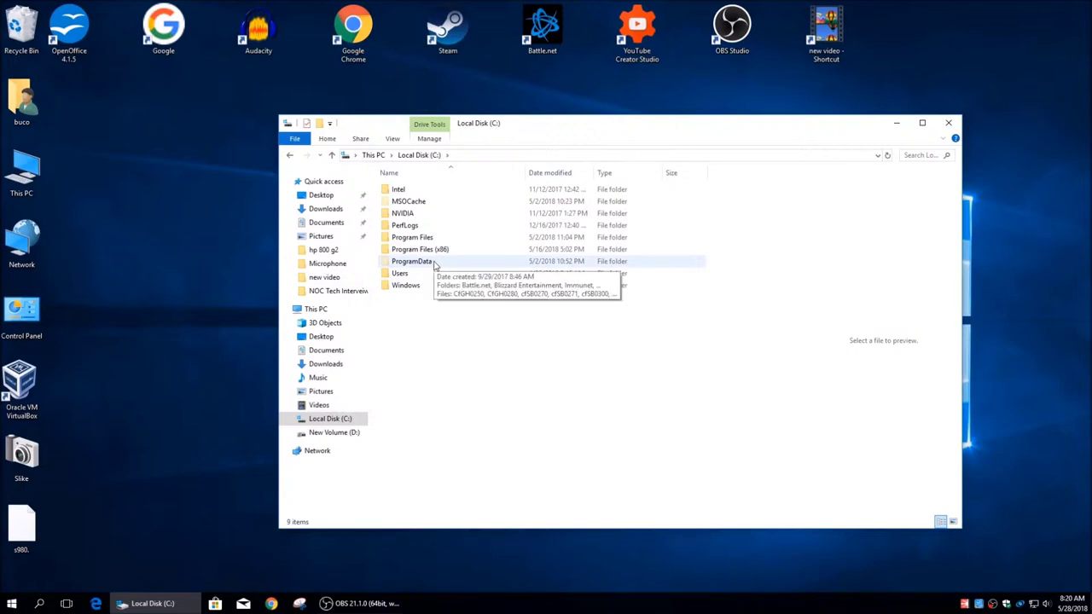
Step: Open the hidden ProgramData folder and look inside its Immunet folder
double_click(412, 261)
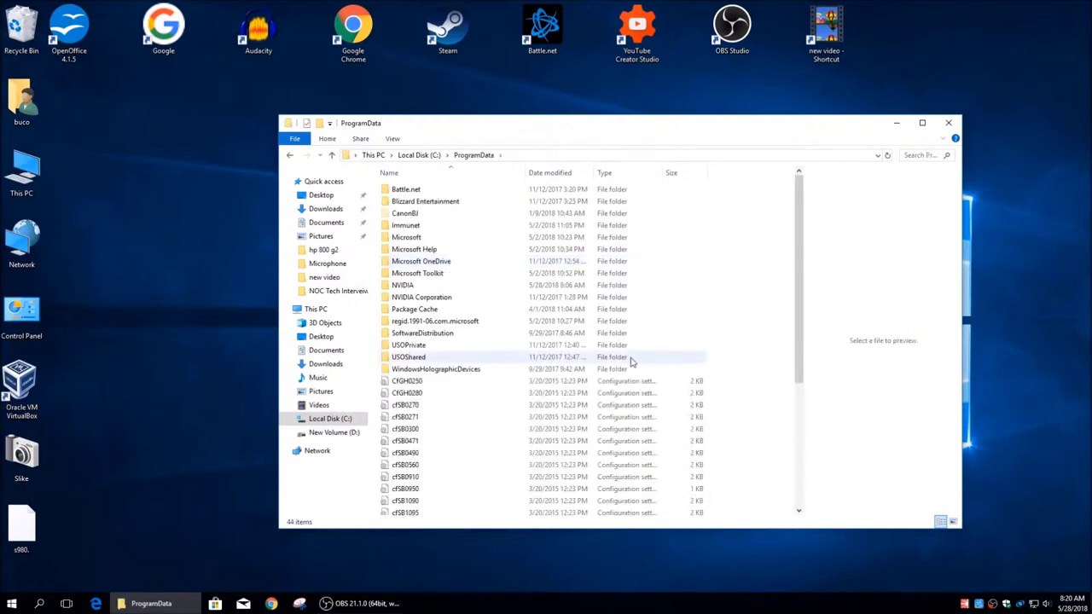
scroll(618, 360, "down", 1)
scroll(618, 360, "down", 4)
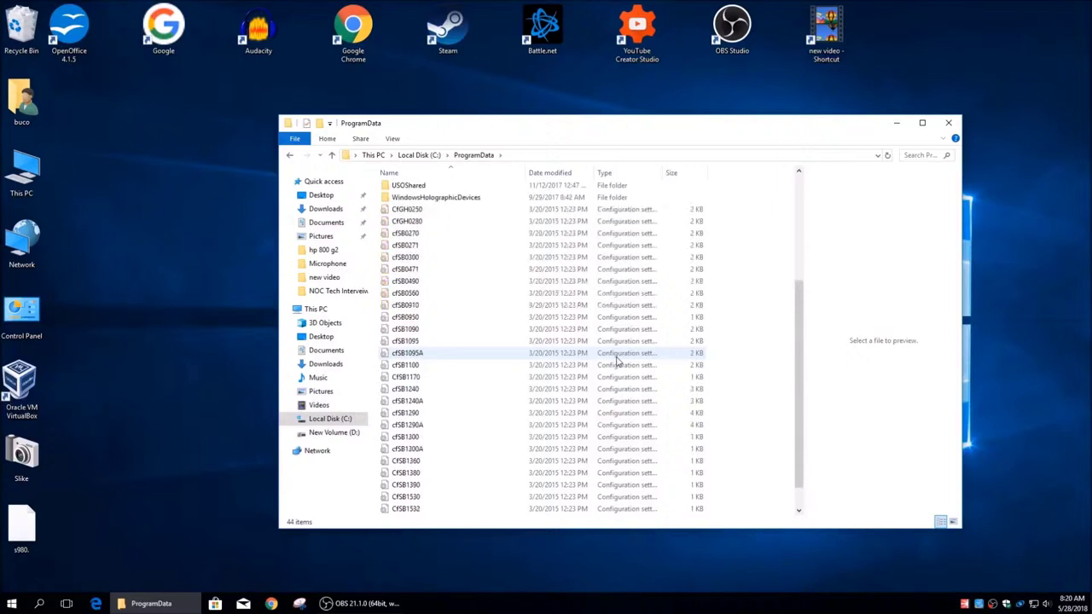
scroll(618, 360, "up", 5)
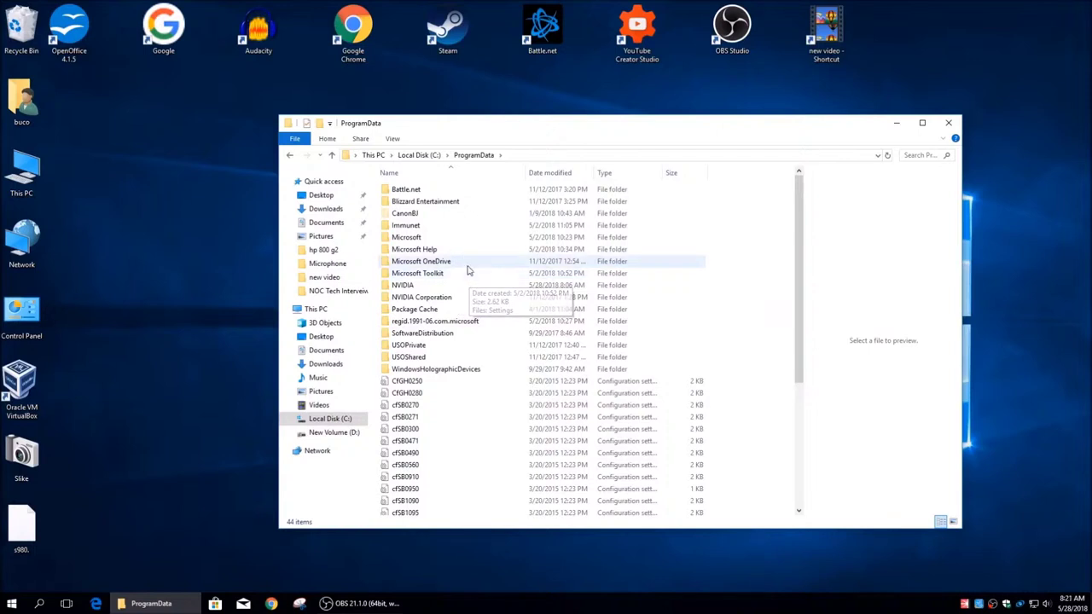
left_click(416, 228)
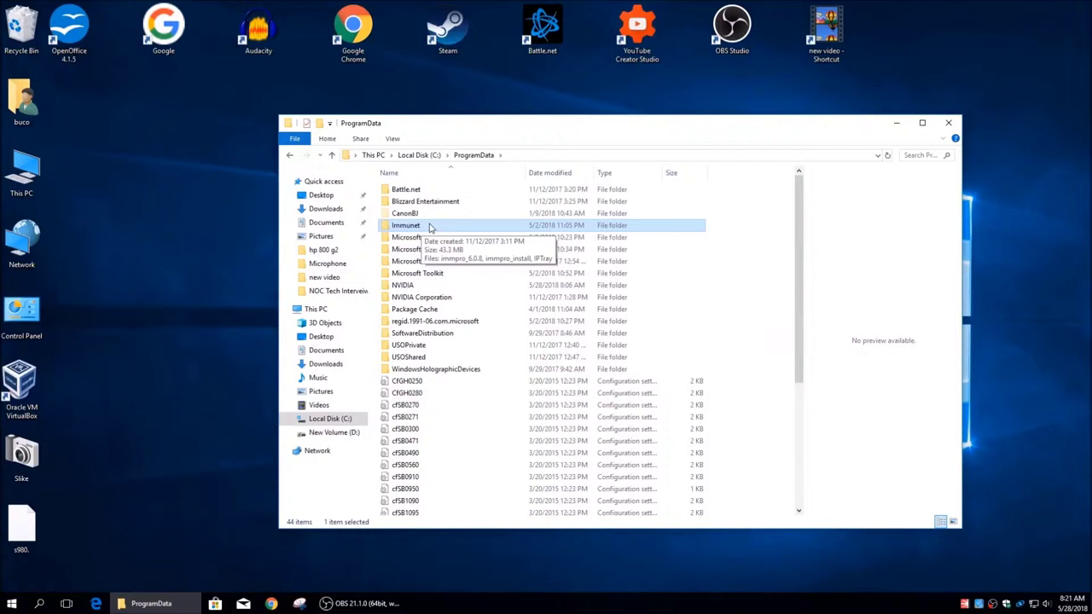
double_click(431, 226)
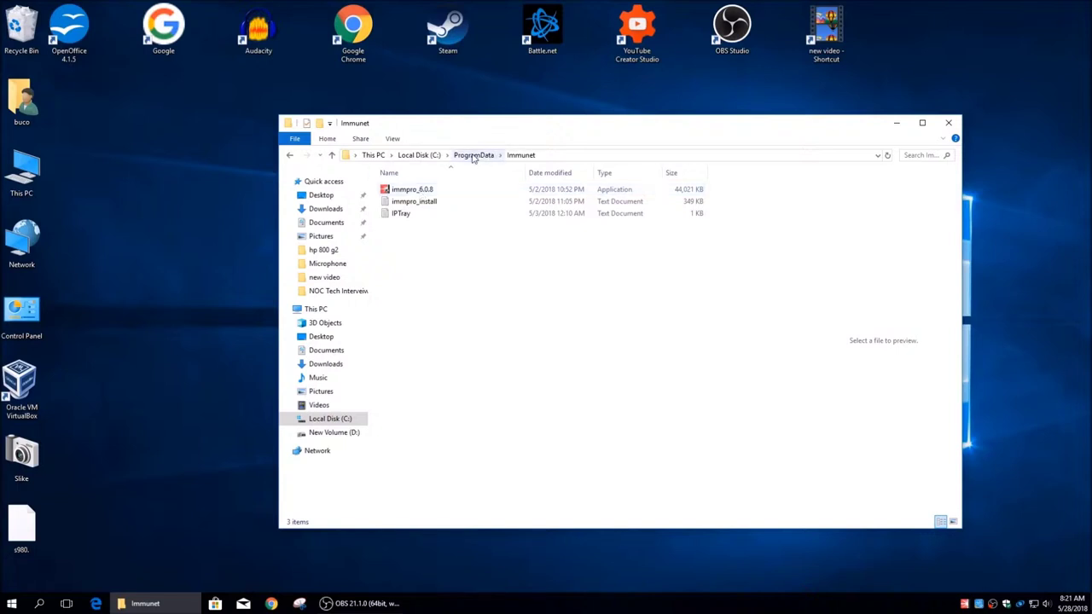
Step: Go back to ProgramData, select Package Cache, then return to the root of drive C:
left_click(474, 156)
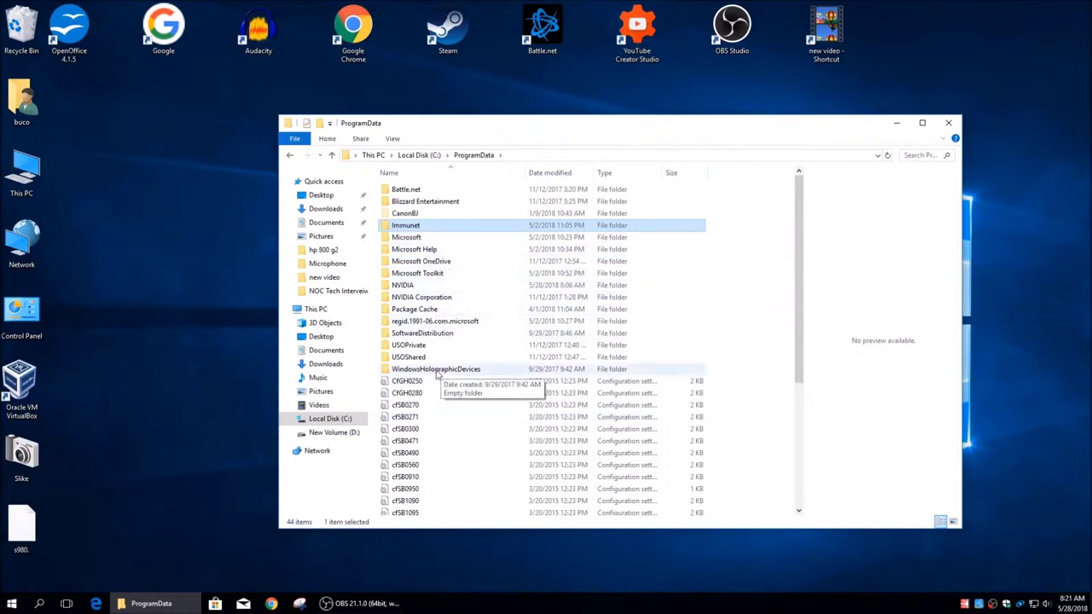
left_click(413, 311)
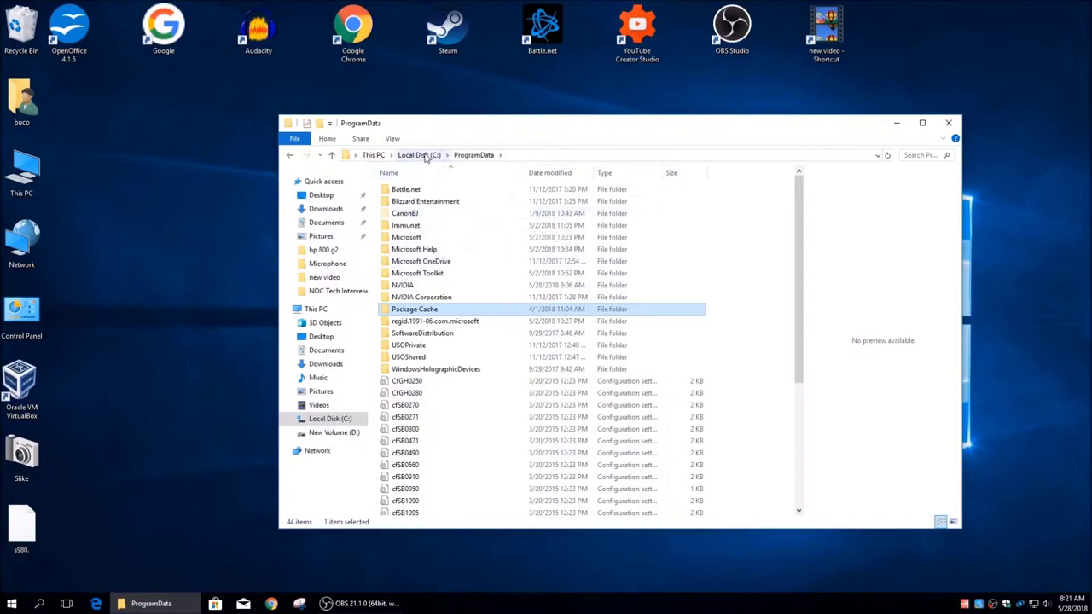
left_click(426, 159)
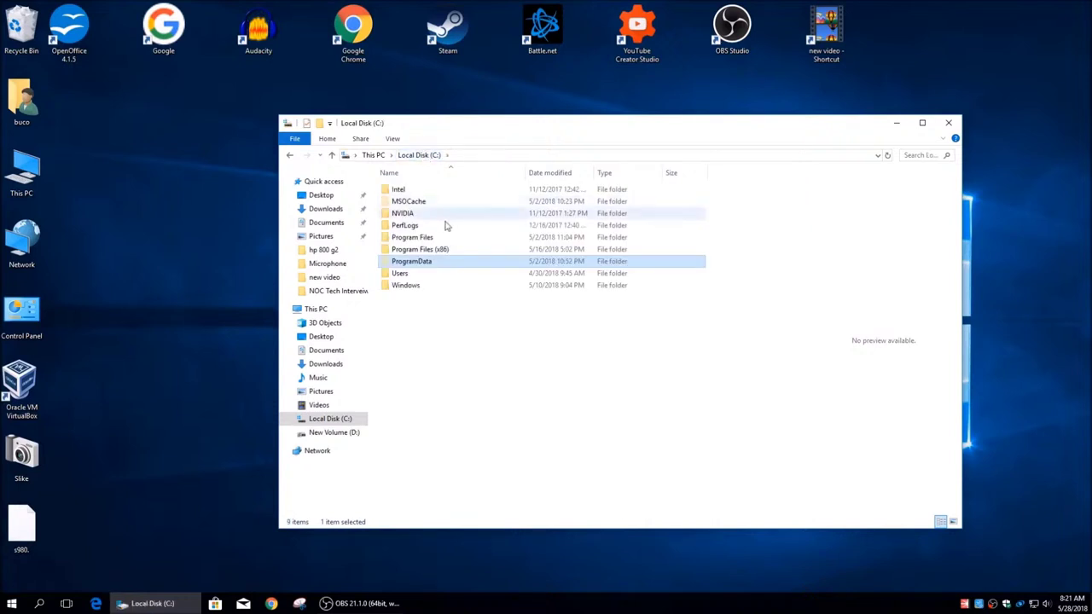
Step: Browse from Users into the user's profile and open the hidden AppData folder
double_click(405, 275)
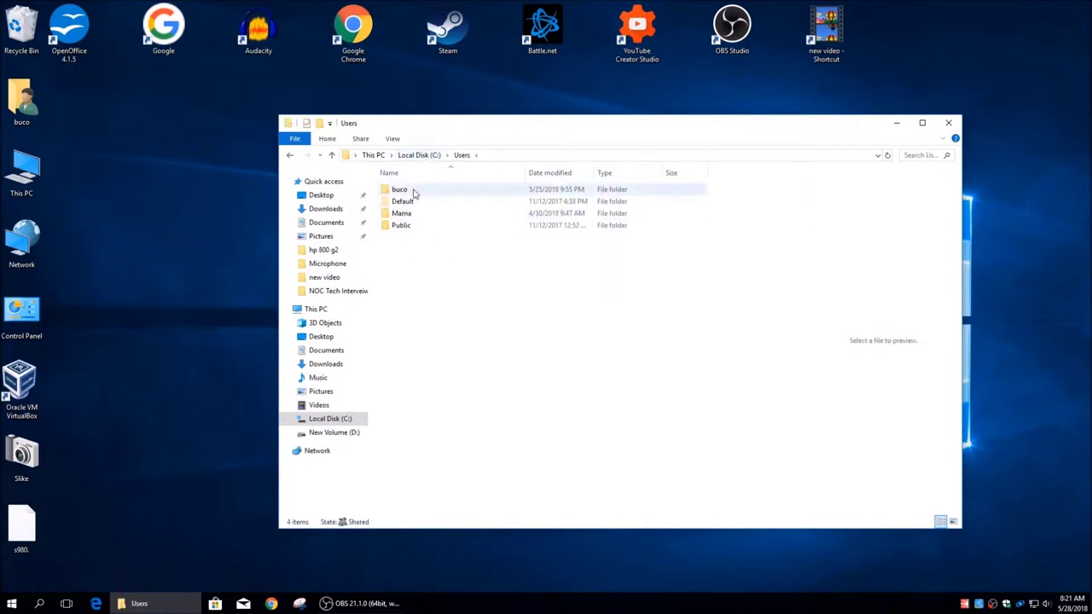
double_click(416, 191)
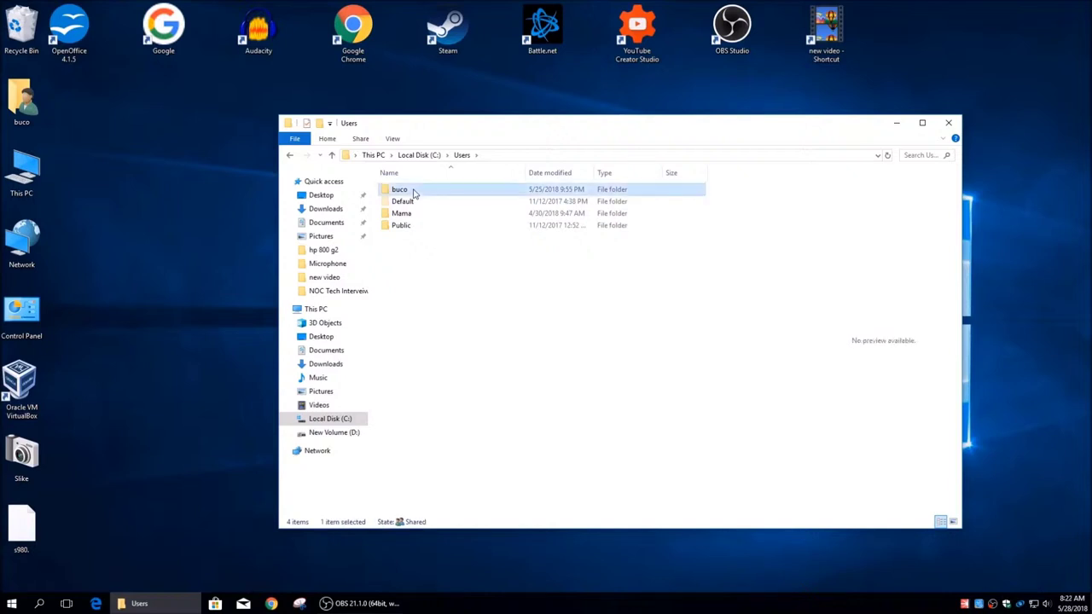
double_click(419, 216)
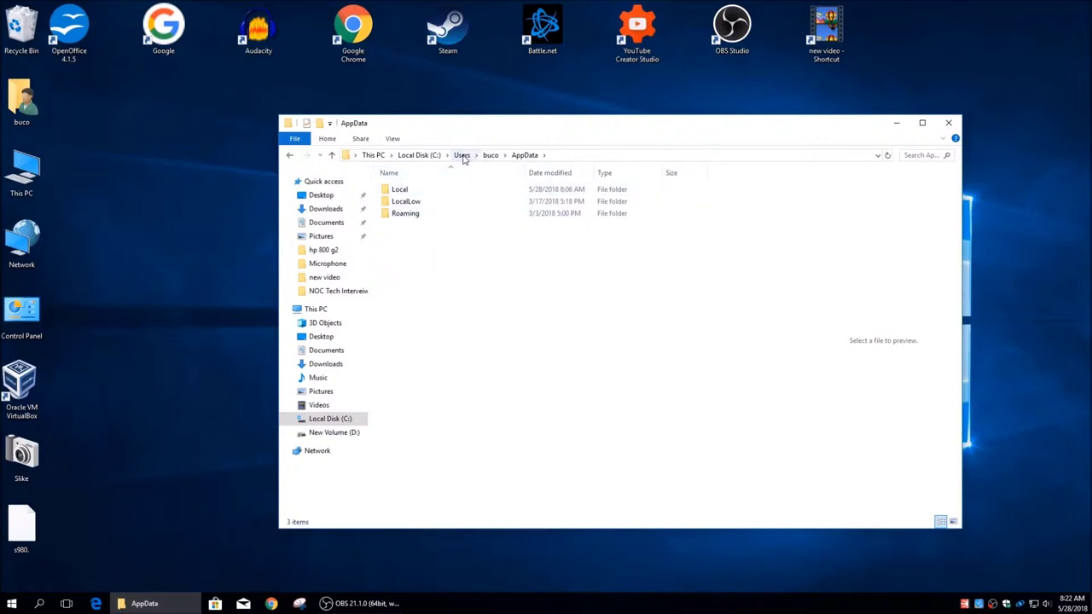
Step: Return to the root of drive C: and open ProgramData, showing its 44 items
left_click(463, 157)
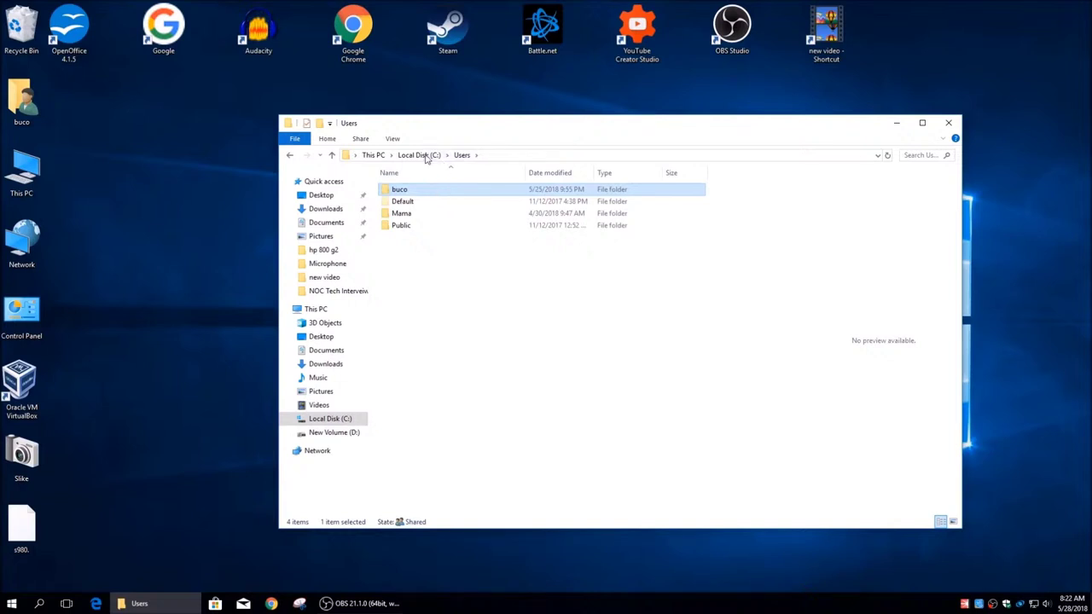
left_click(426, 156)
double_click(427, 262)
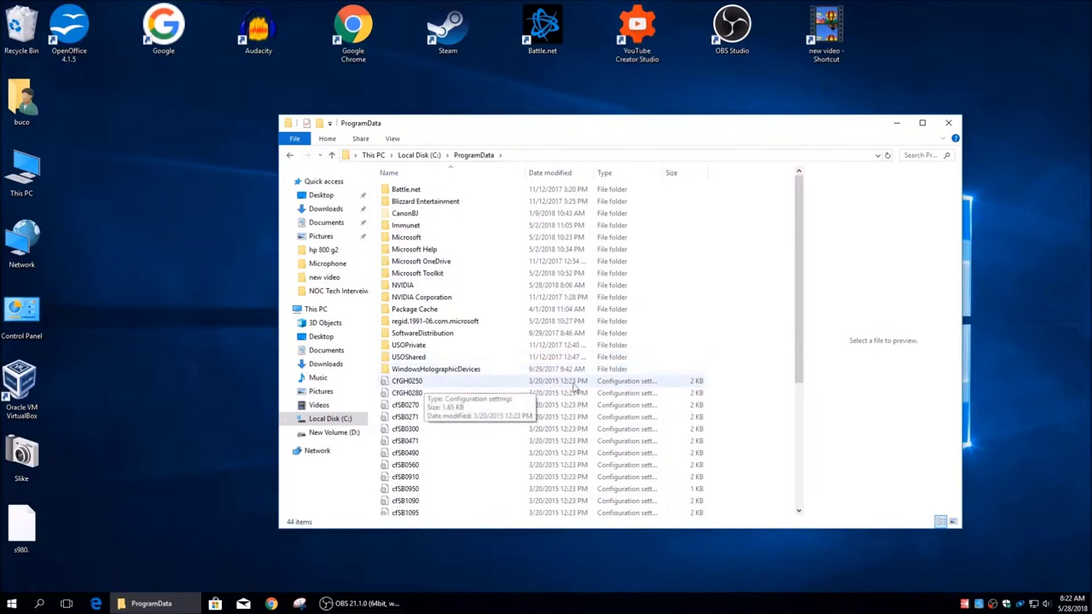
Step: Preview the CFGH0250 and cfSB0271 configuration files in ProgramData
left_click(407, 383)
left_click(409, 418)
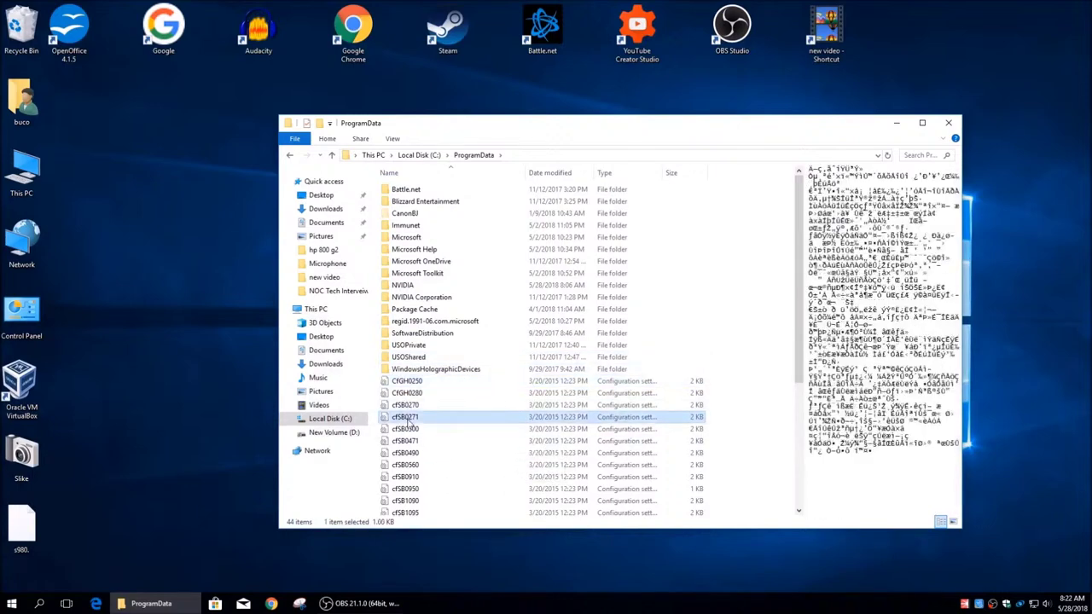
scroll(431, 365, "down", 5)
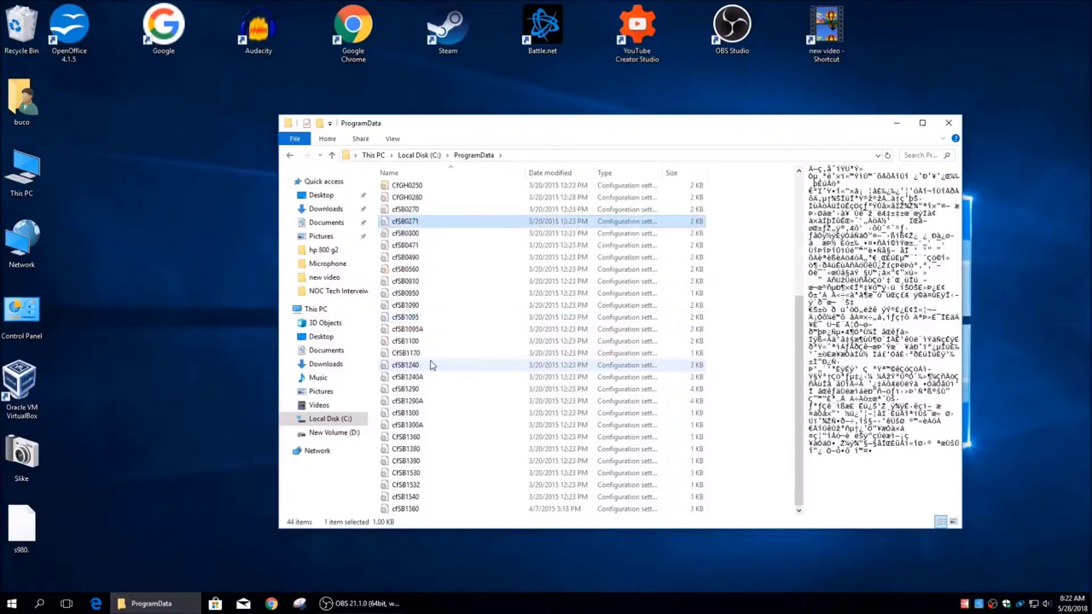
scroll(431, 366, "up", 5)
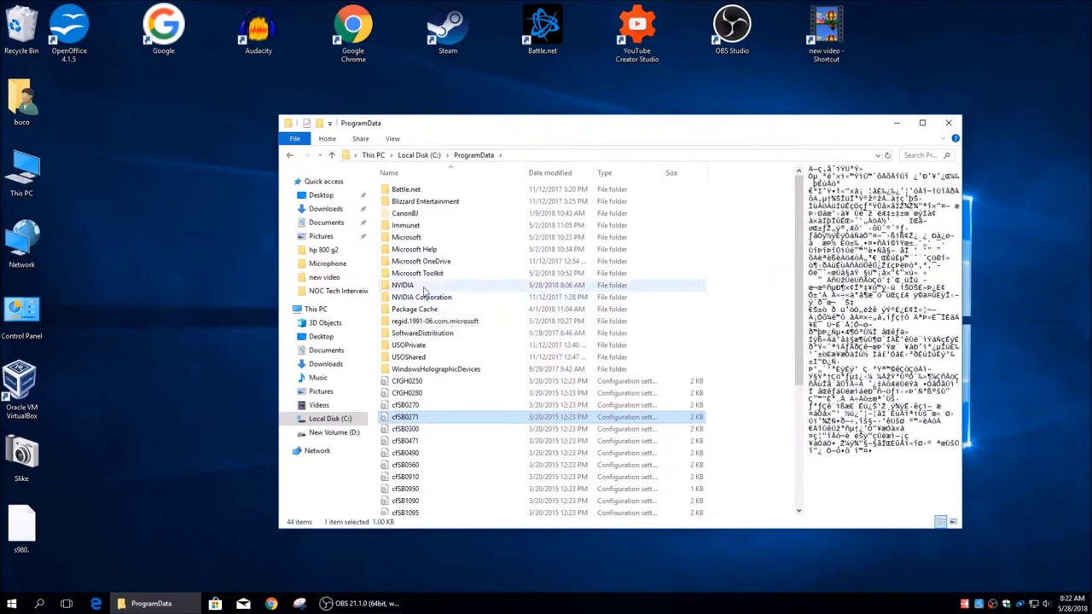
Step: Look inside the NVIDIA and NVIDIA Corporation folders, returning to ProgramData after each
double_click(424, 290)
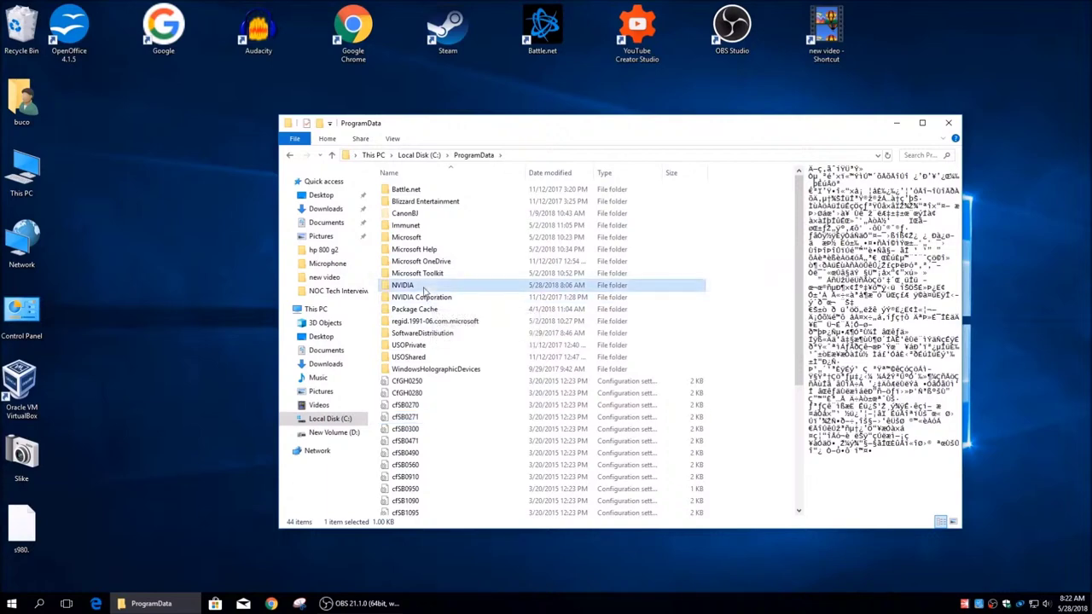
left_click(291, 156)
double_click(440, 302)
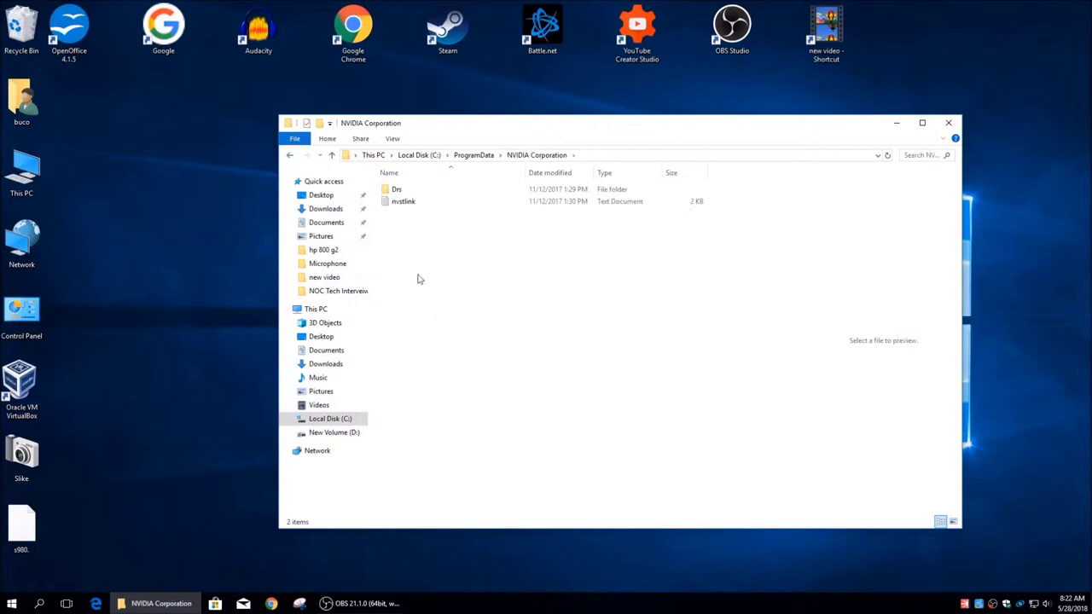
left_click(290, 156)
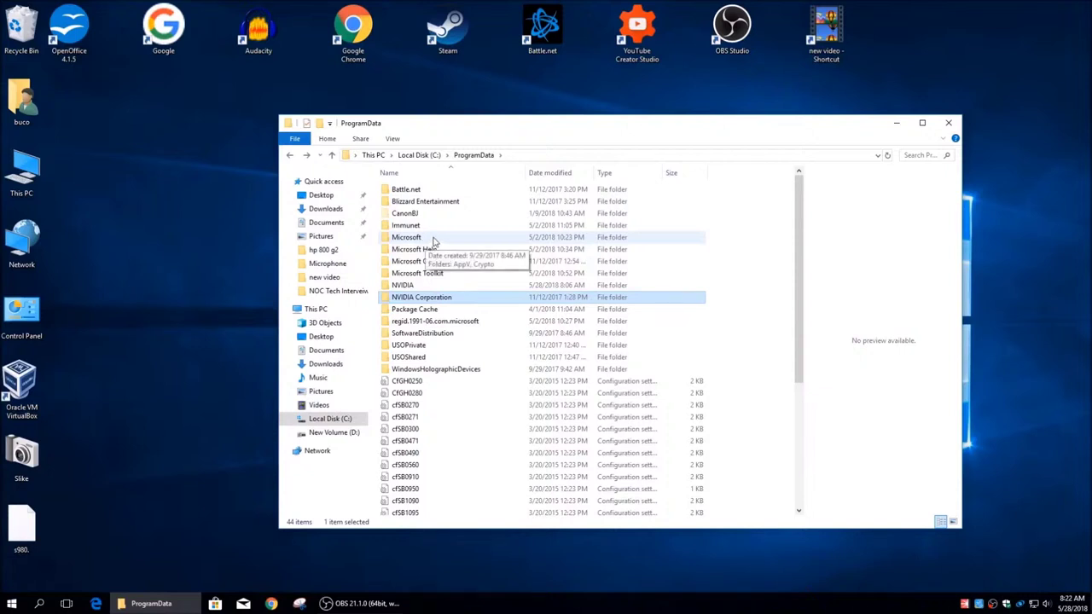
Step: Look inside Microsoft Help, then go back up to the root of Local Disk (C:)
left_click(434, 239)
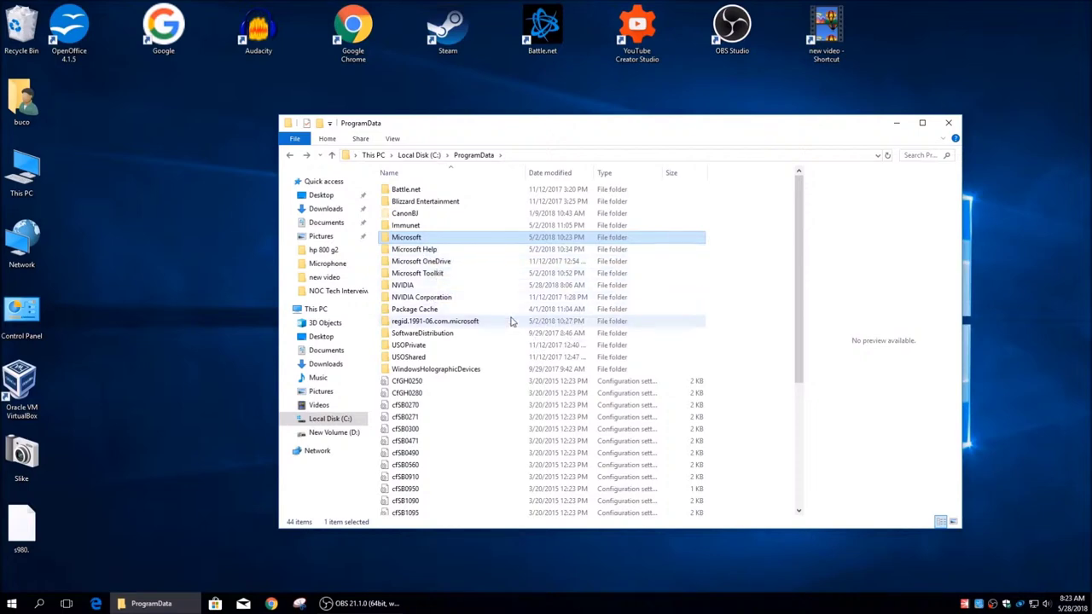
double_click(432, 250)
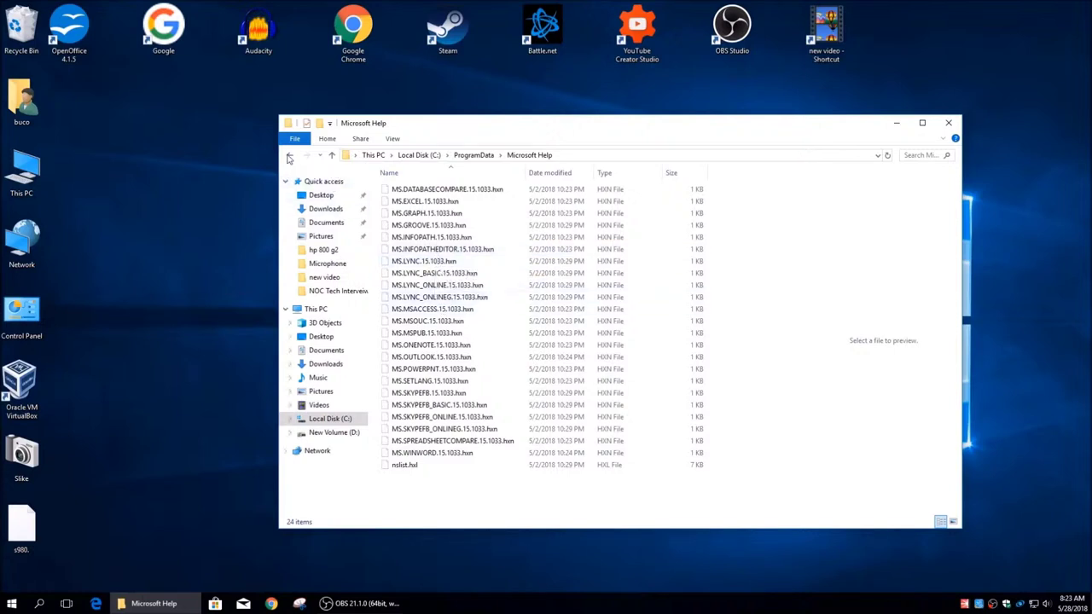
left_click(289, 156)
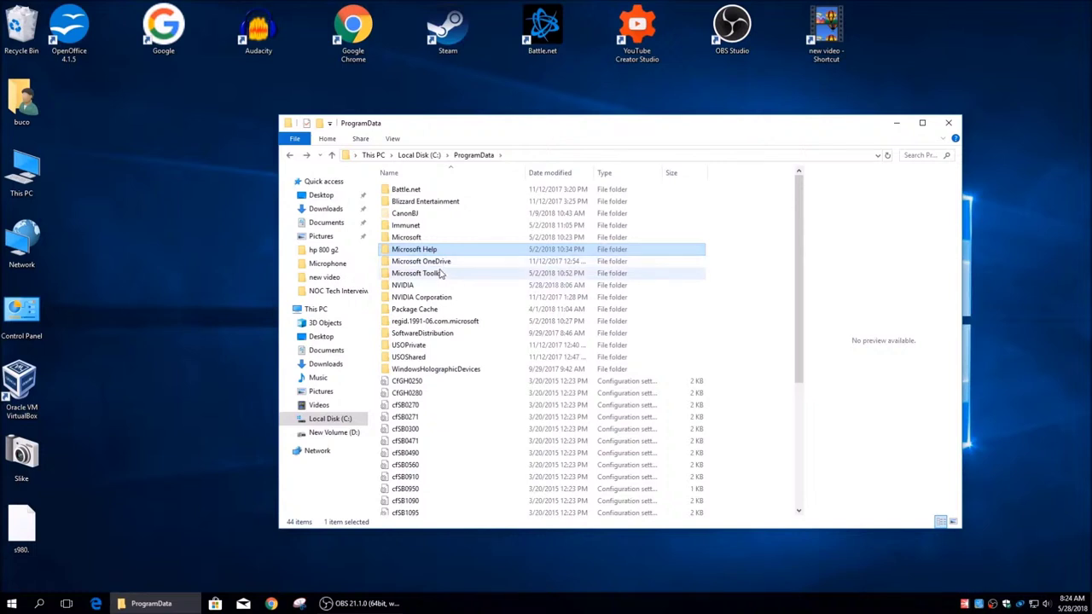
left_click(440, 273)
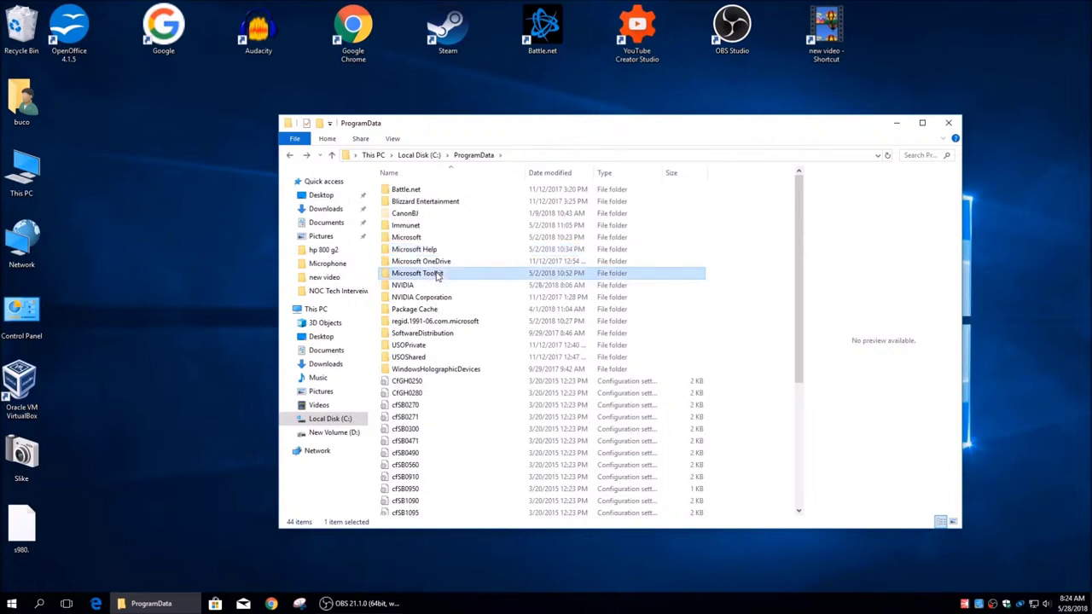
left_click(418, 155)
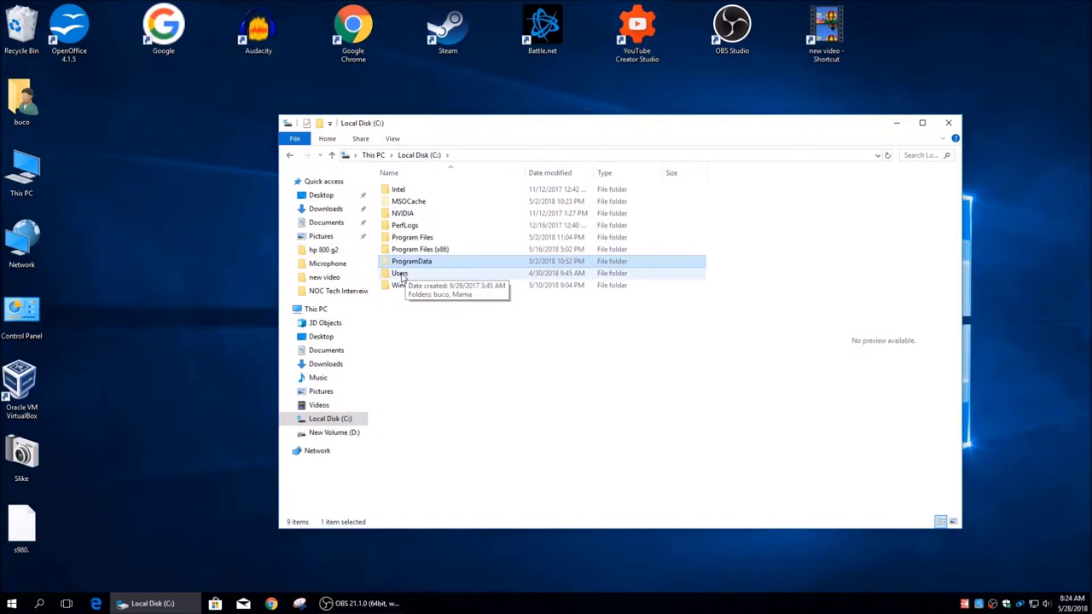
Step: Reopen the user's hidden AppData folder via Users and select Roaming
double_click(401, 274)
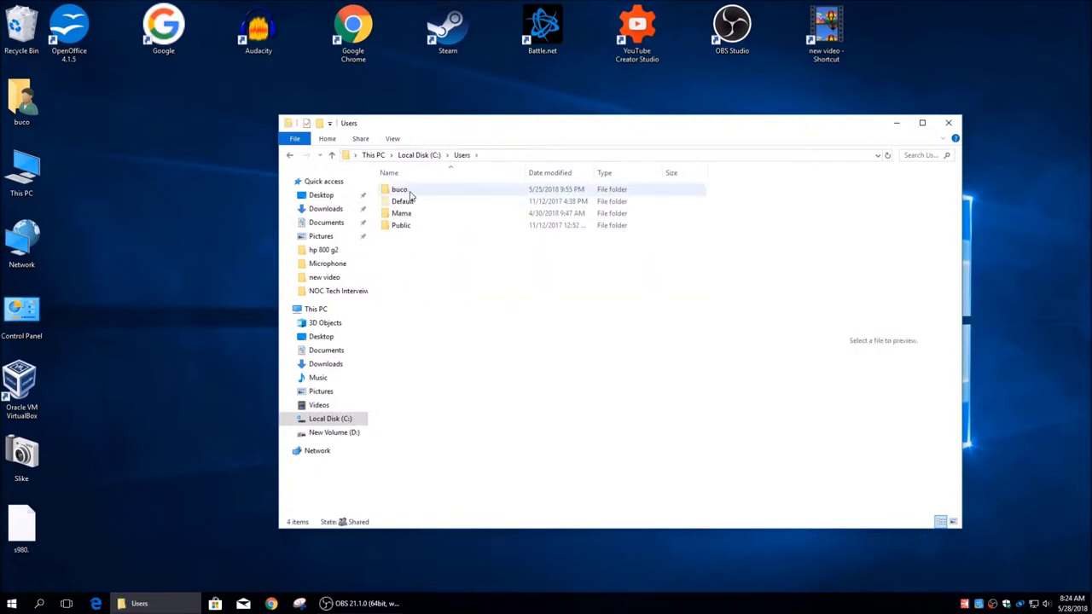
double_click(413, 191)
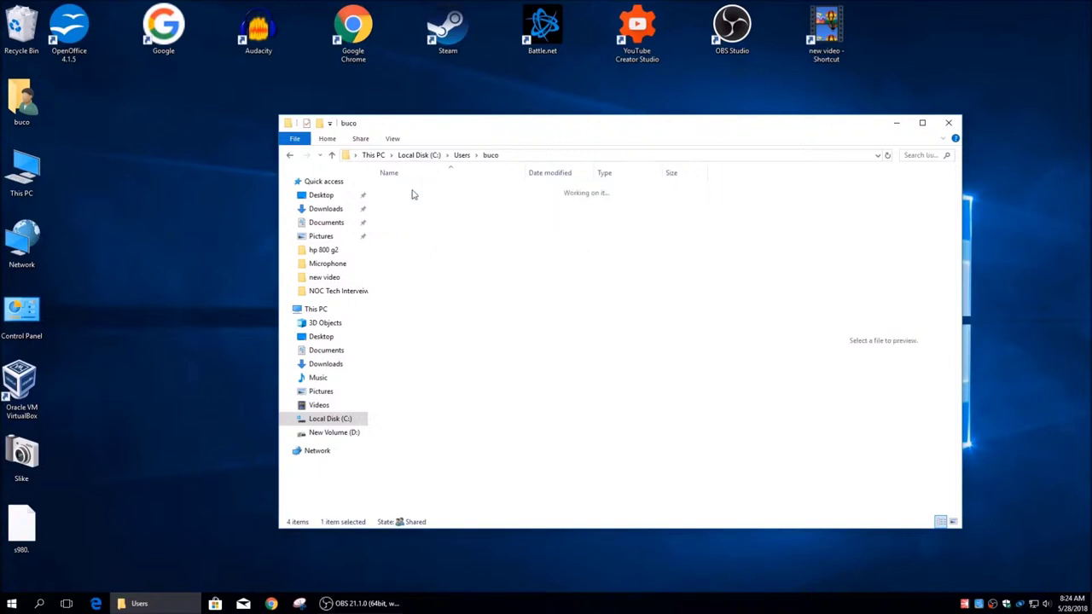
double_click(406, 212)
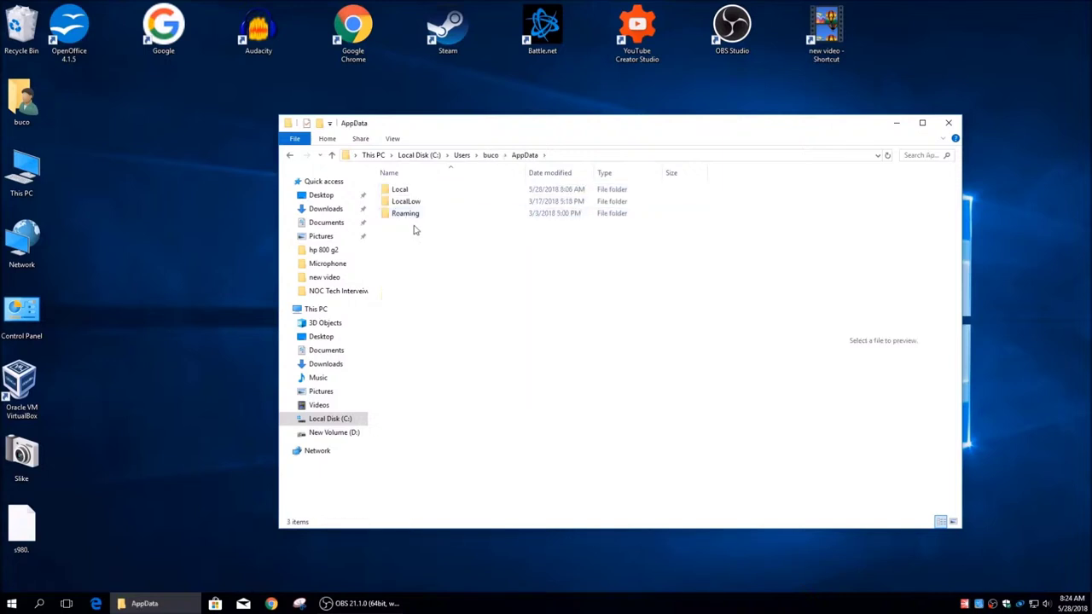
left_click(414, 215)
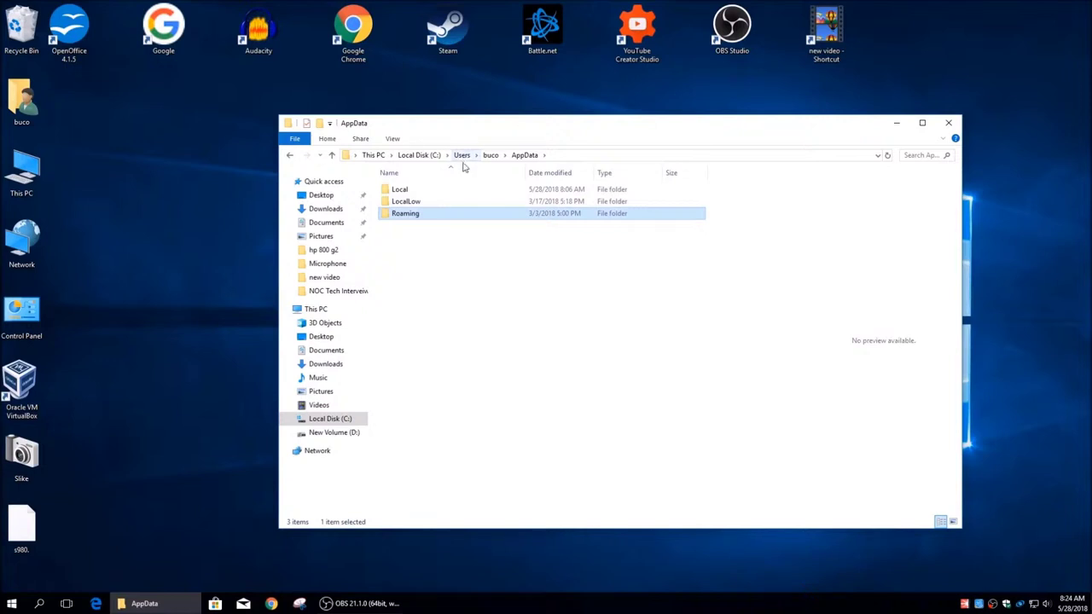
Step: Return to drive C:, reopen ProgramData, then close File Explorer
left_click(426, 156)
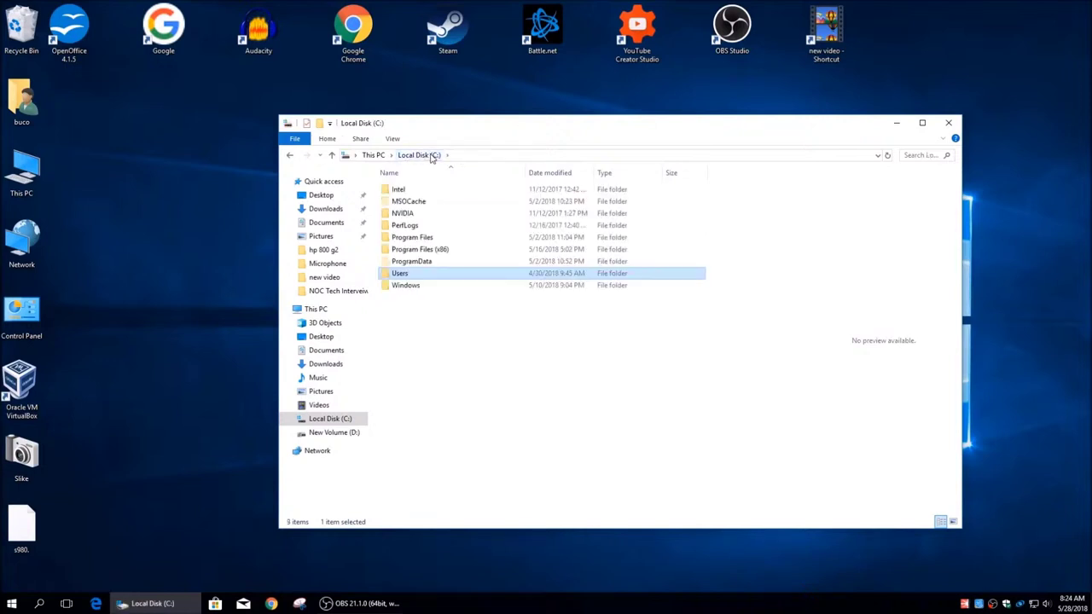
double_click(417, 261)
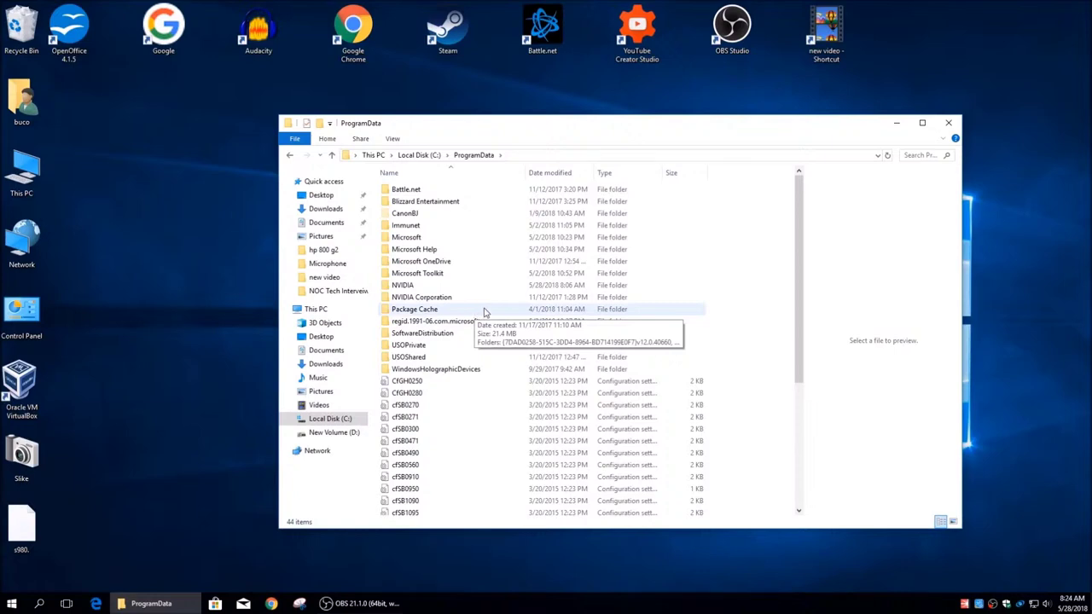
left_click(948, 123)
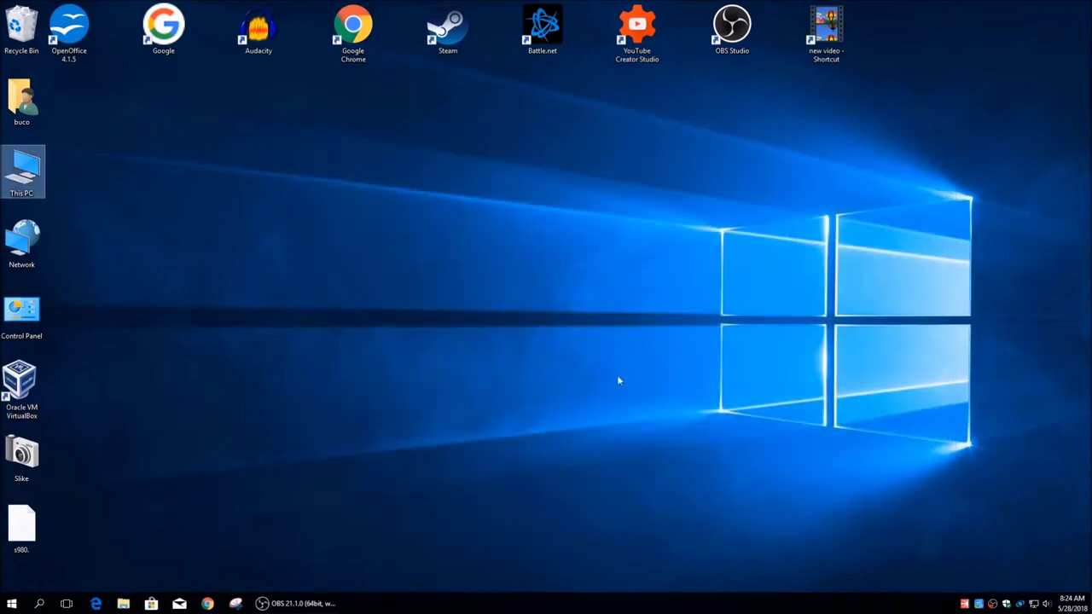